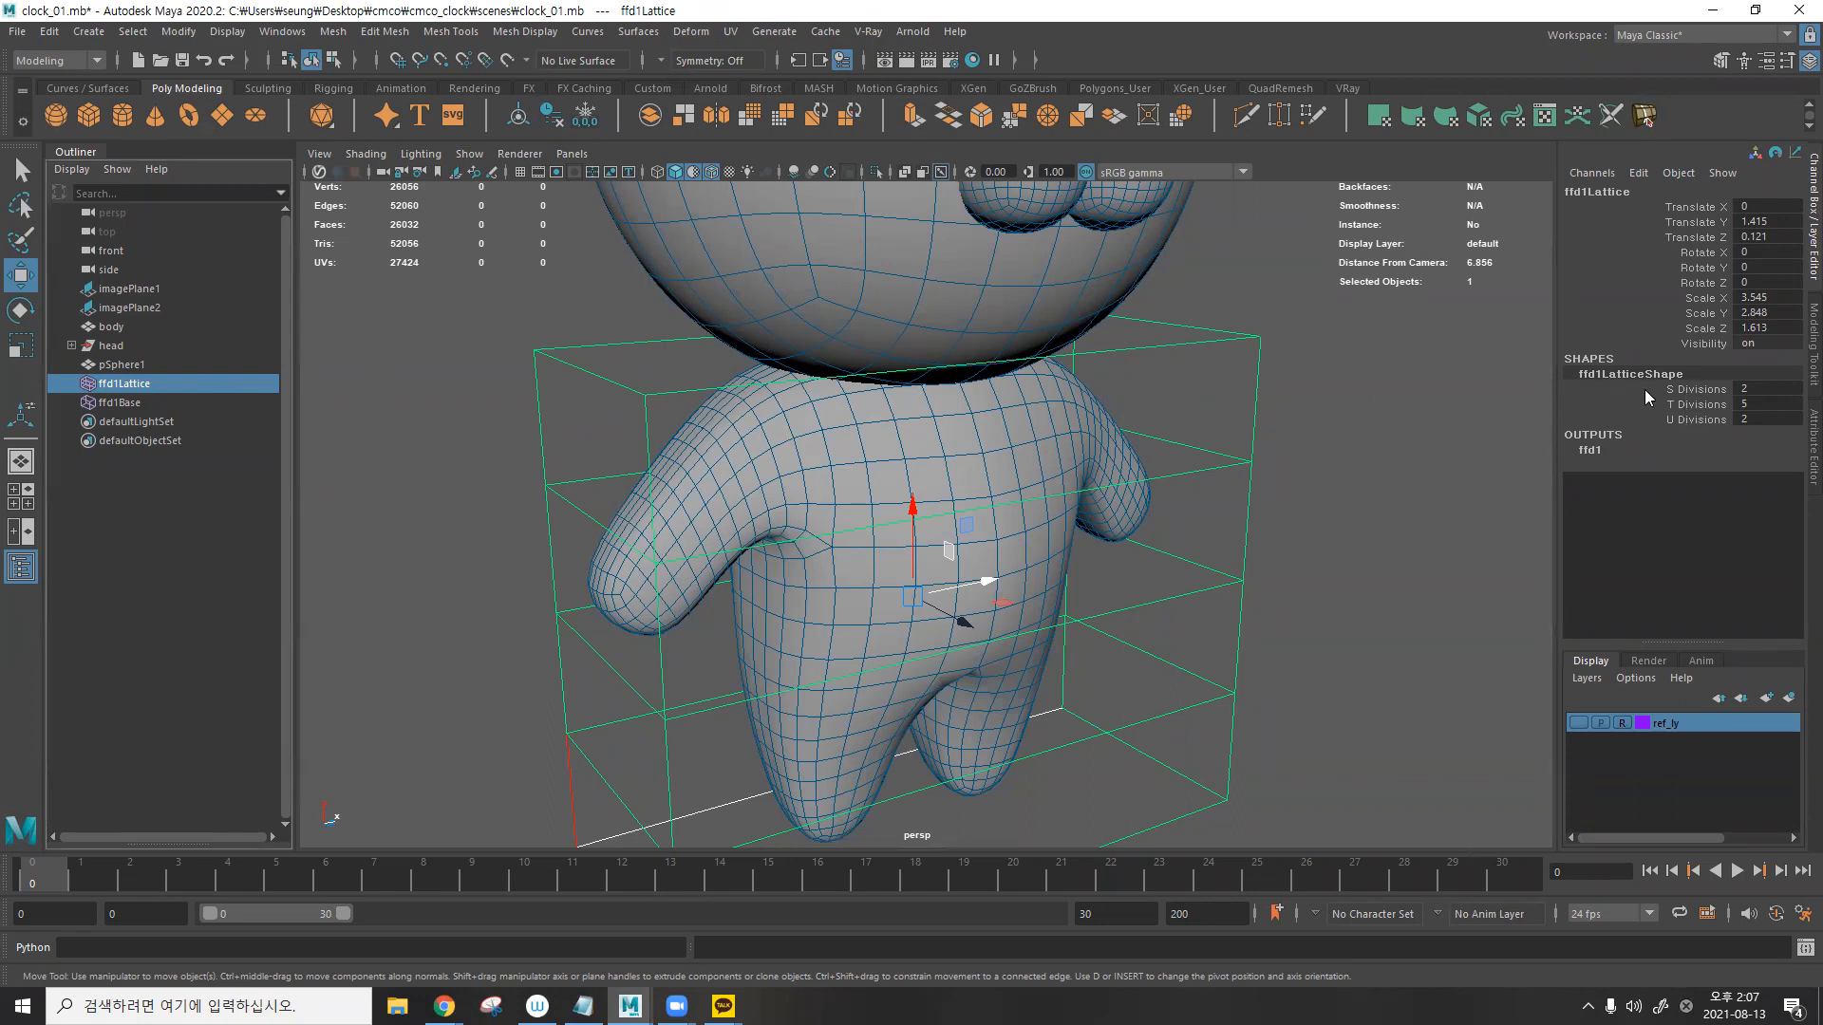
- Set the body lattice's S Divisions to 5 and T Divisions to 4
left_click(1680, 388)
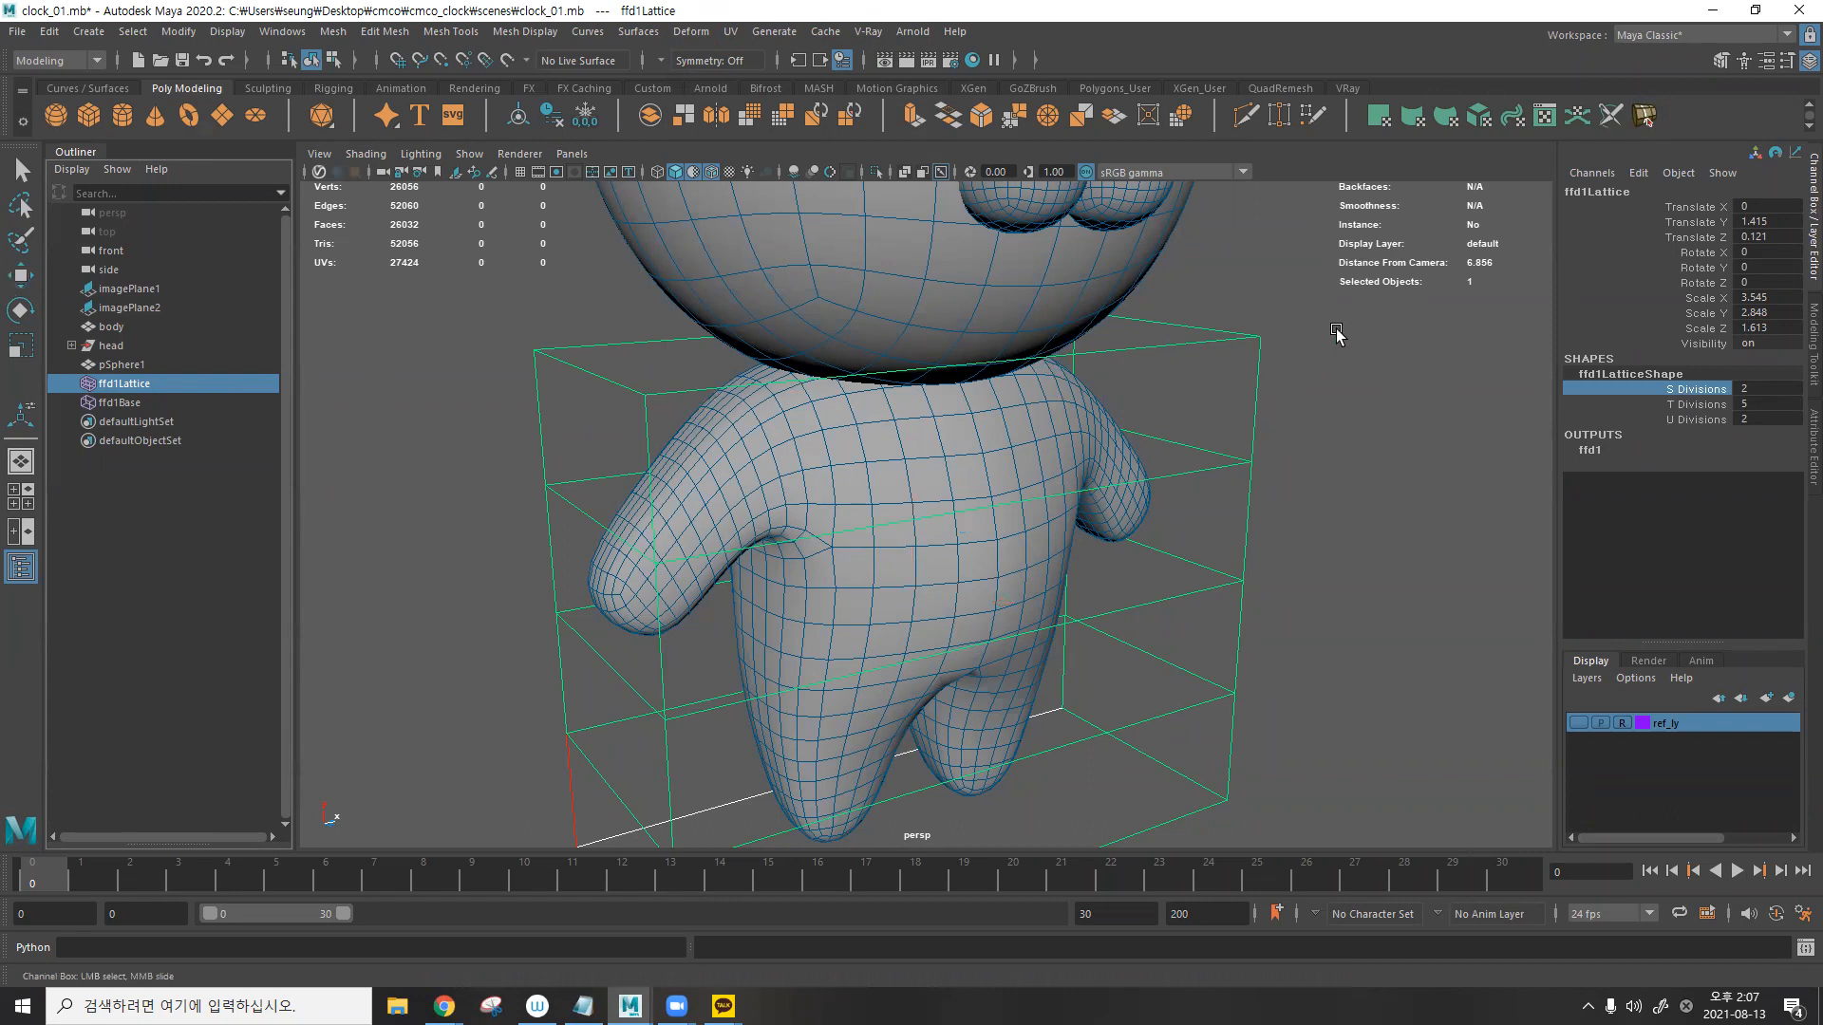
mouse_move(1306, 332)
middle_mouse_down()
mouse_move(1438, 332)
mouse_move(1331, 341)
middle_mouse_up()
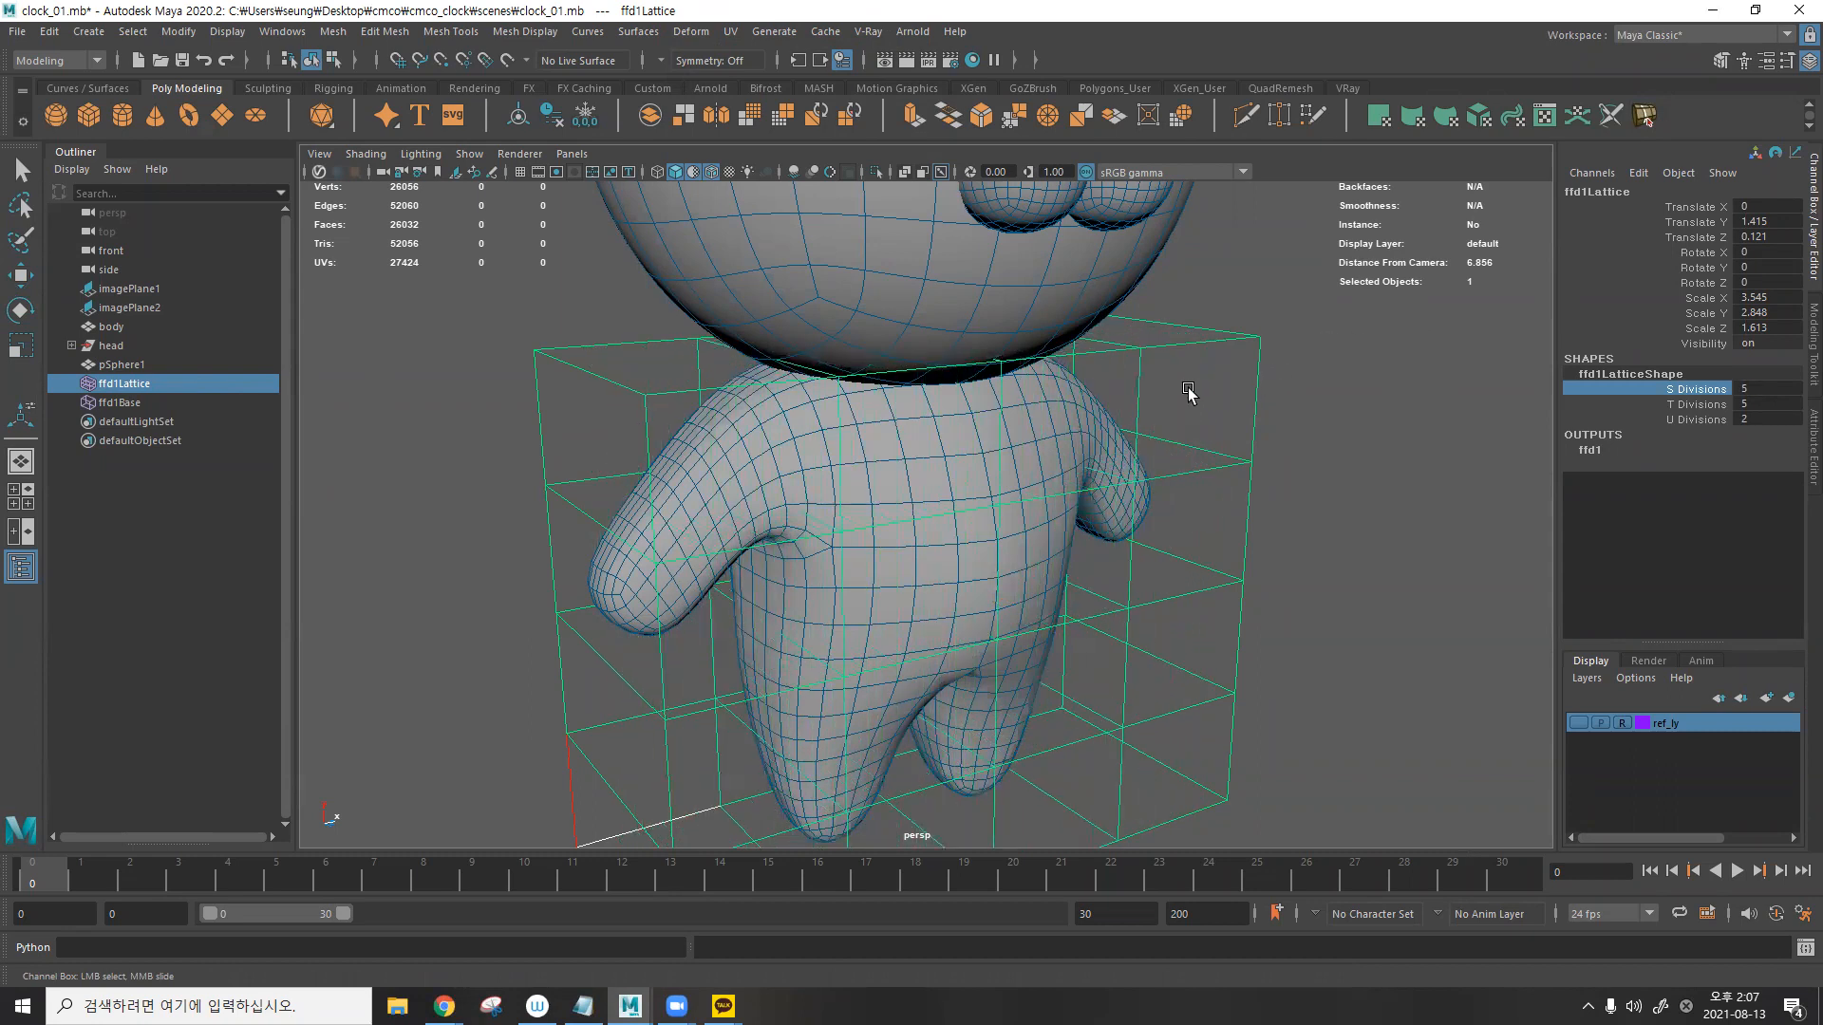
left_click(1709, 404)
left_click_drag(1233, 399, 1260, 370, "alt")
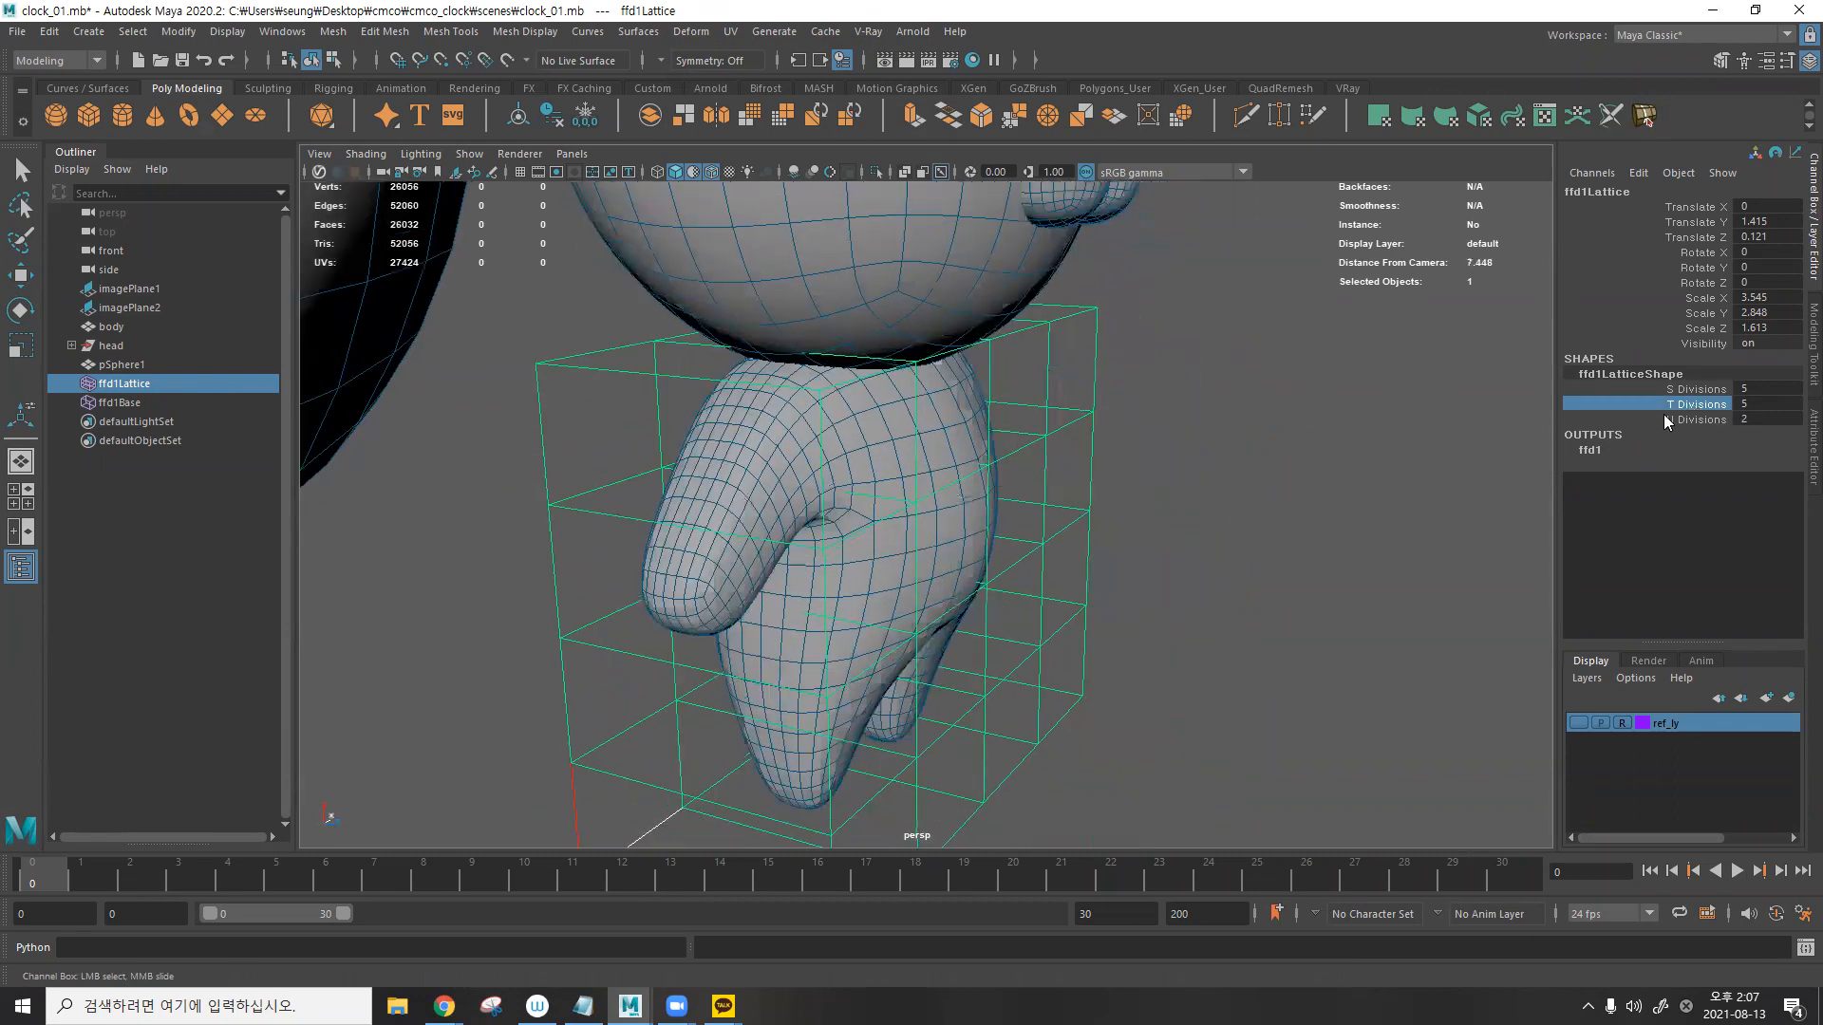
mouse_move(1304, 389)
middle_mouse_down()
mouse_move(1274, 387)
mouse_move(1293, 385)
middle_mouse_up()
left_click_drag(1263, 397, 1141, 342, "alt")
left_click(1722, 424)
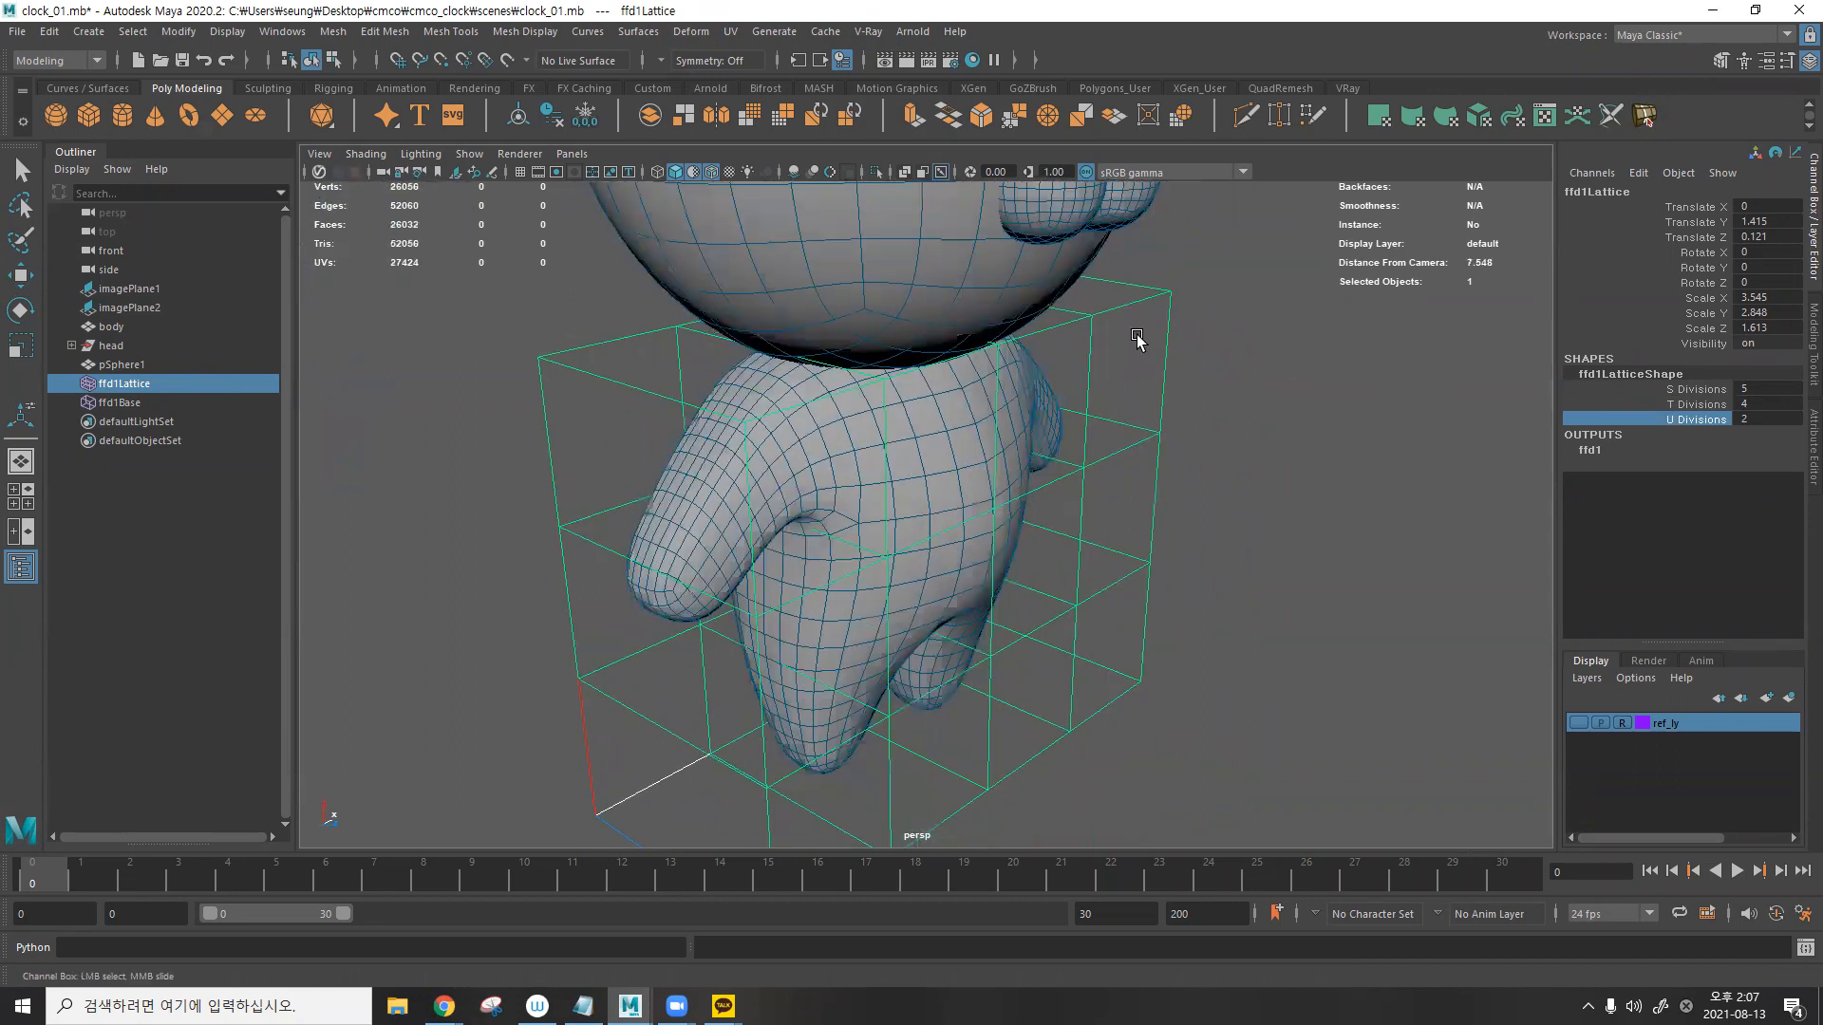
- Switch the lattice to point editing, try moving a point beside the torso, and undo that move
right_click_drag(1123, 312, 1124, 273)
key("F8")
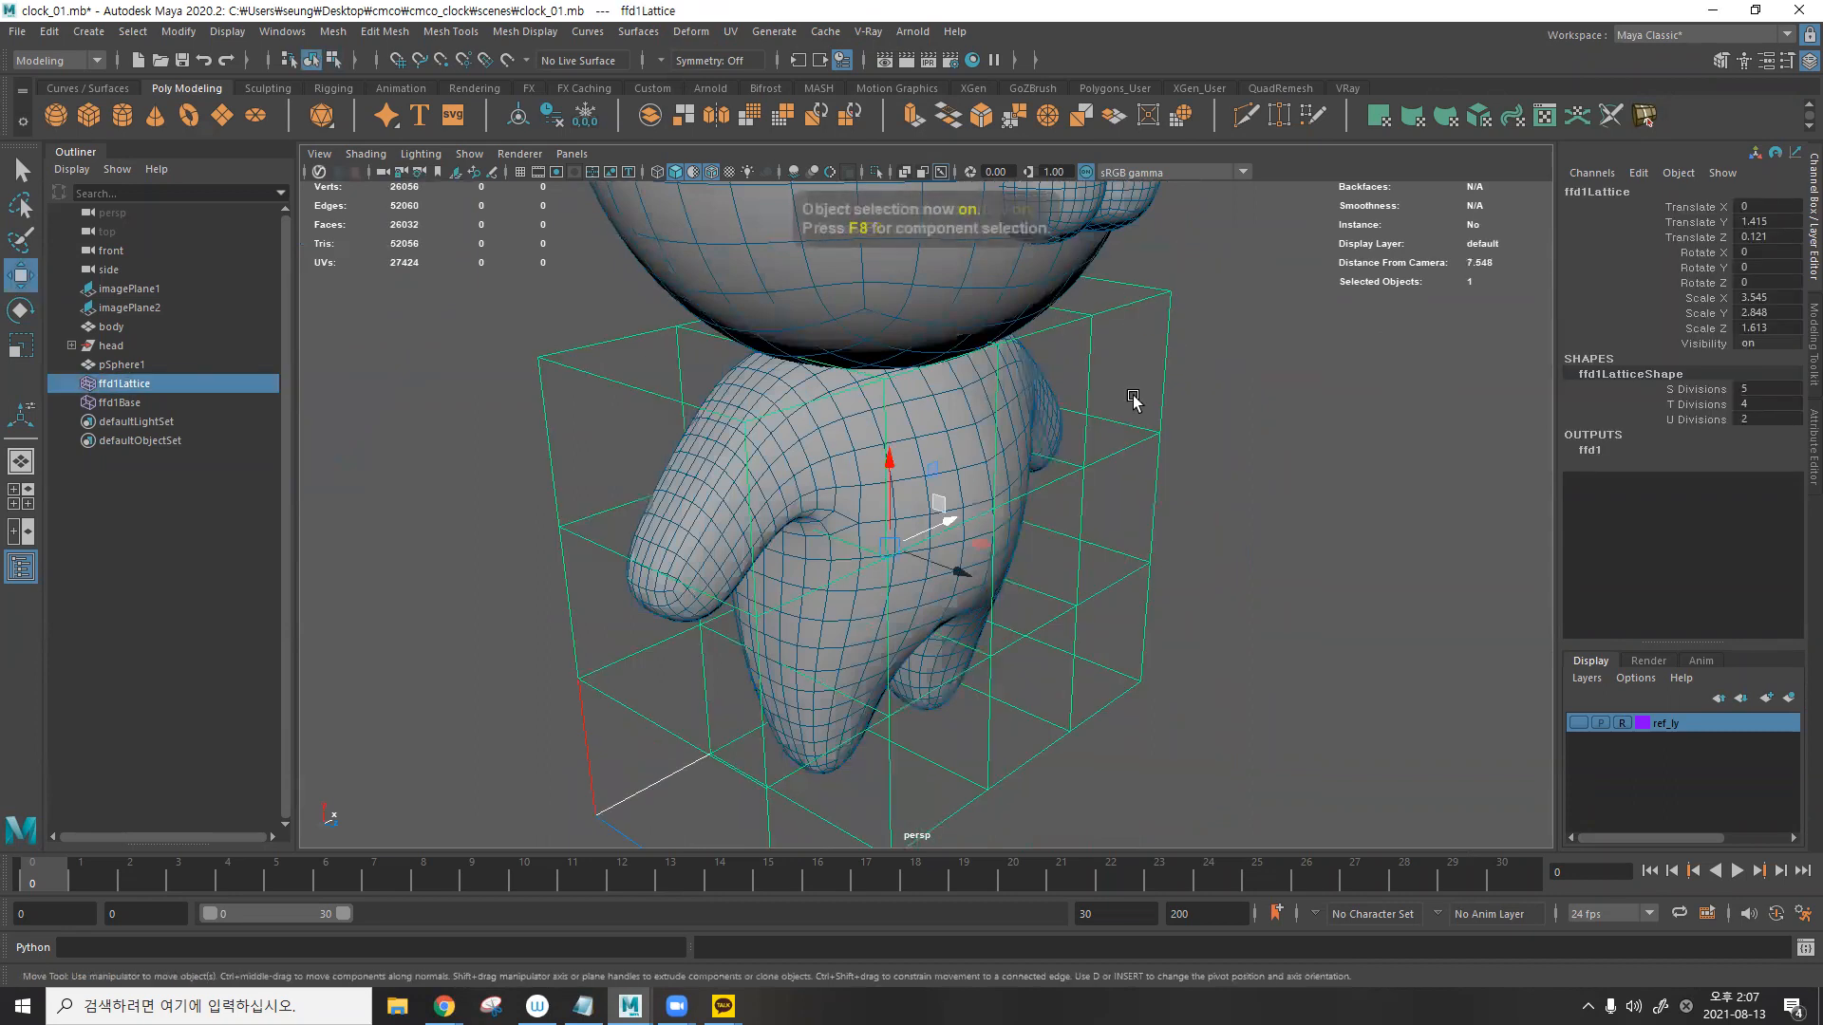
key("F8")
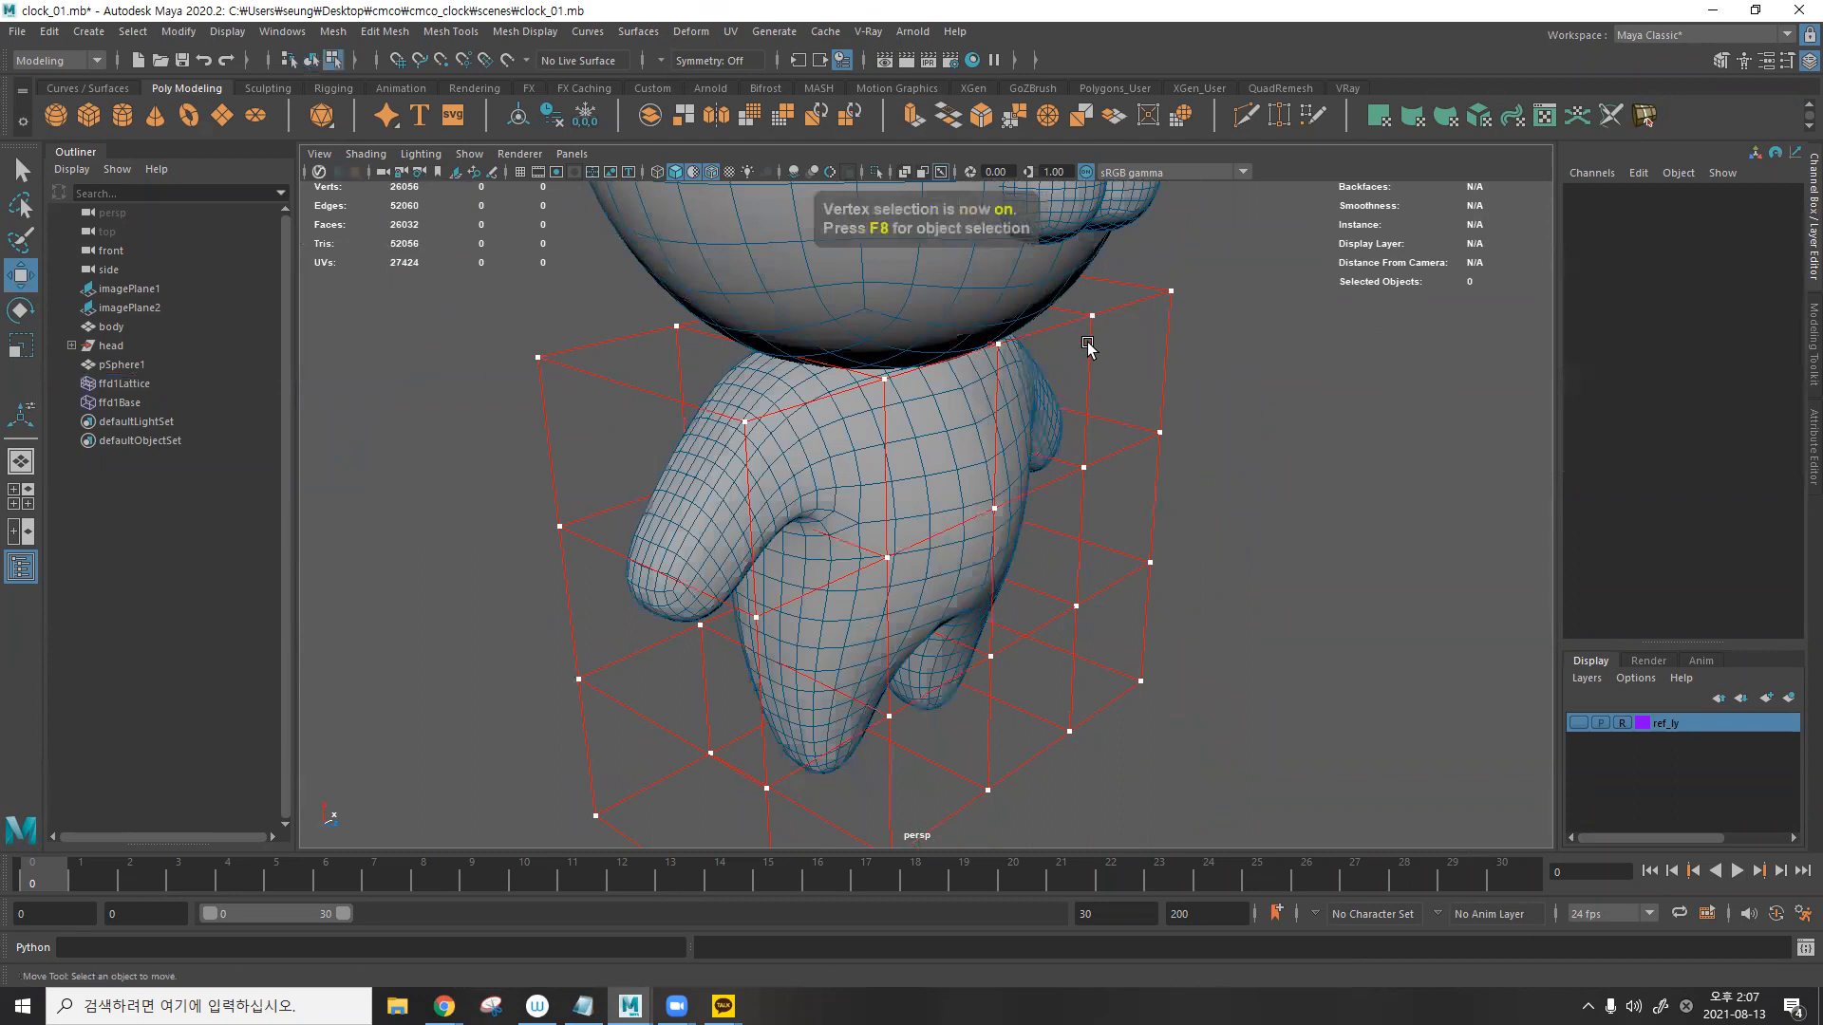
left_click_drag(1046, 433, 1204, 502, "alt")
left_click(1052, 475)
key("ctrl+z")
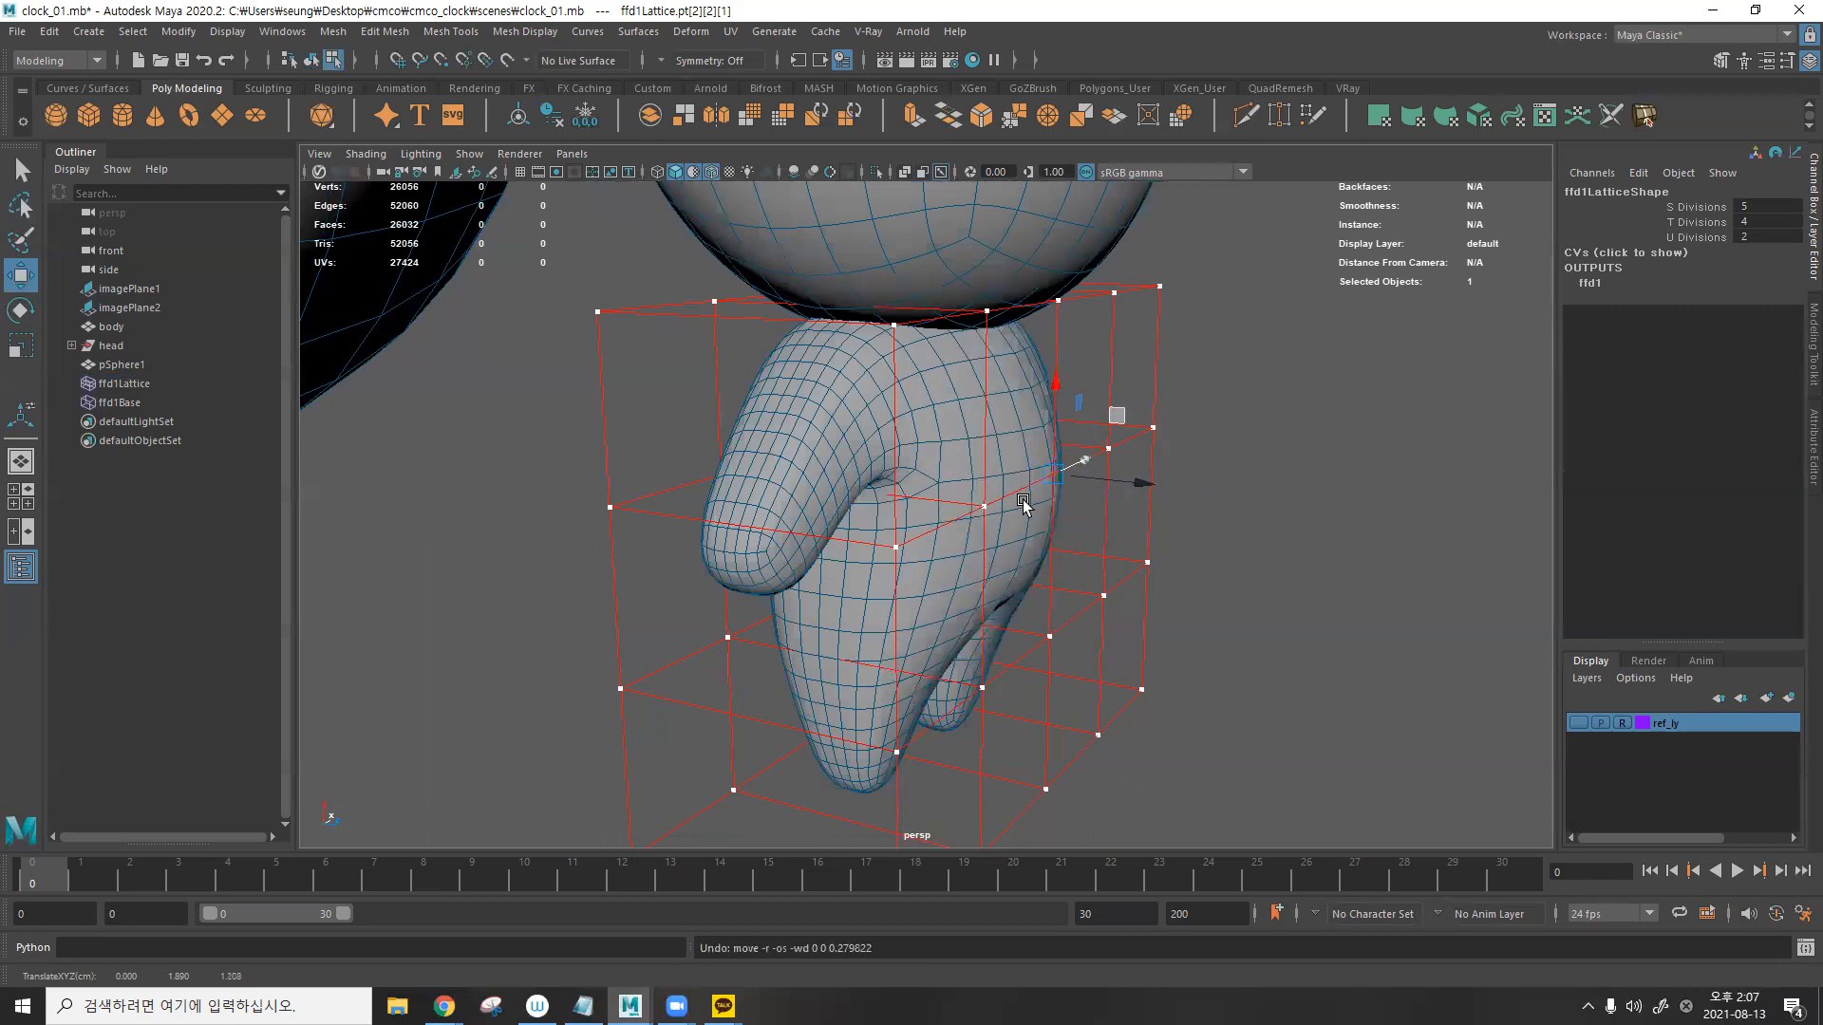
- Try adjusting lattice points around the torso and undo each attempt
left_click(984, 504)
left_click_drag(1067, 517, 826, 432)
key("ctrl+z")
left_click(1088, 497)
left_click(878, 613, "shift")
key("ctrl+z")
- Shift individual lattice points around the upper torso slightly to reshape the body
left_click(905, 448)
left_click_drag(1025, 432, 992, 436)
middle_click_drag(993, 428, 1007, 444, "alt")
left_click_drag(1008, 444, 1029, 432, "alt")
left_click(960, 326)
left_click_drag(1038, 327, 1019, 329)
middle_click_drag(1031, 405, 1055, 544, "alt")
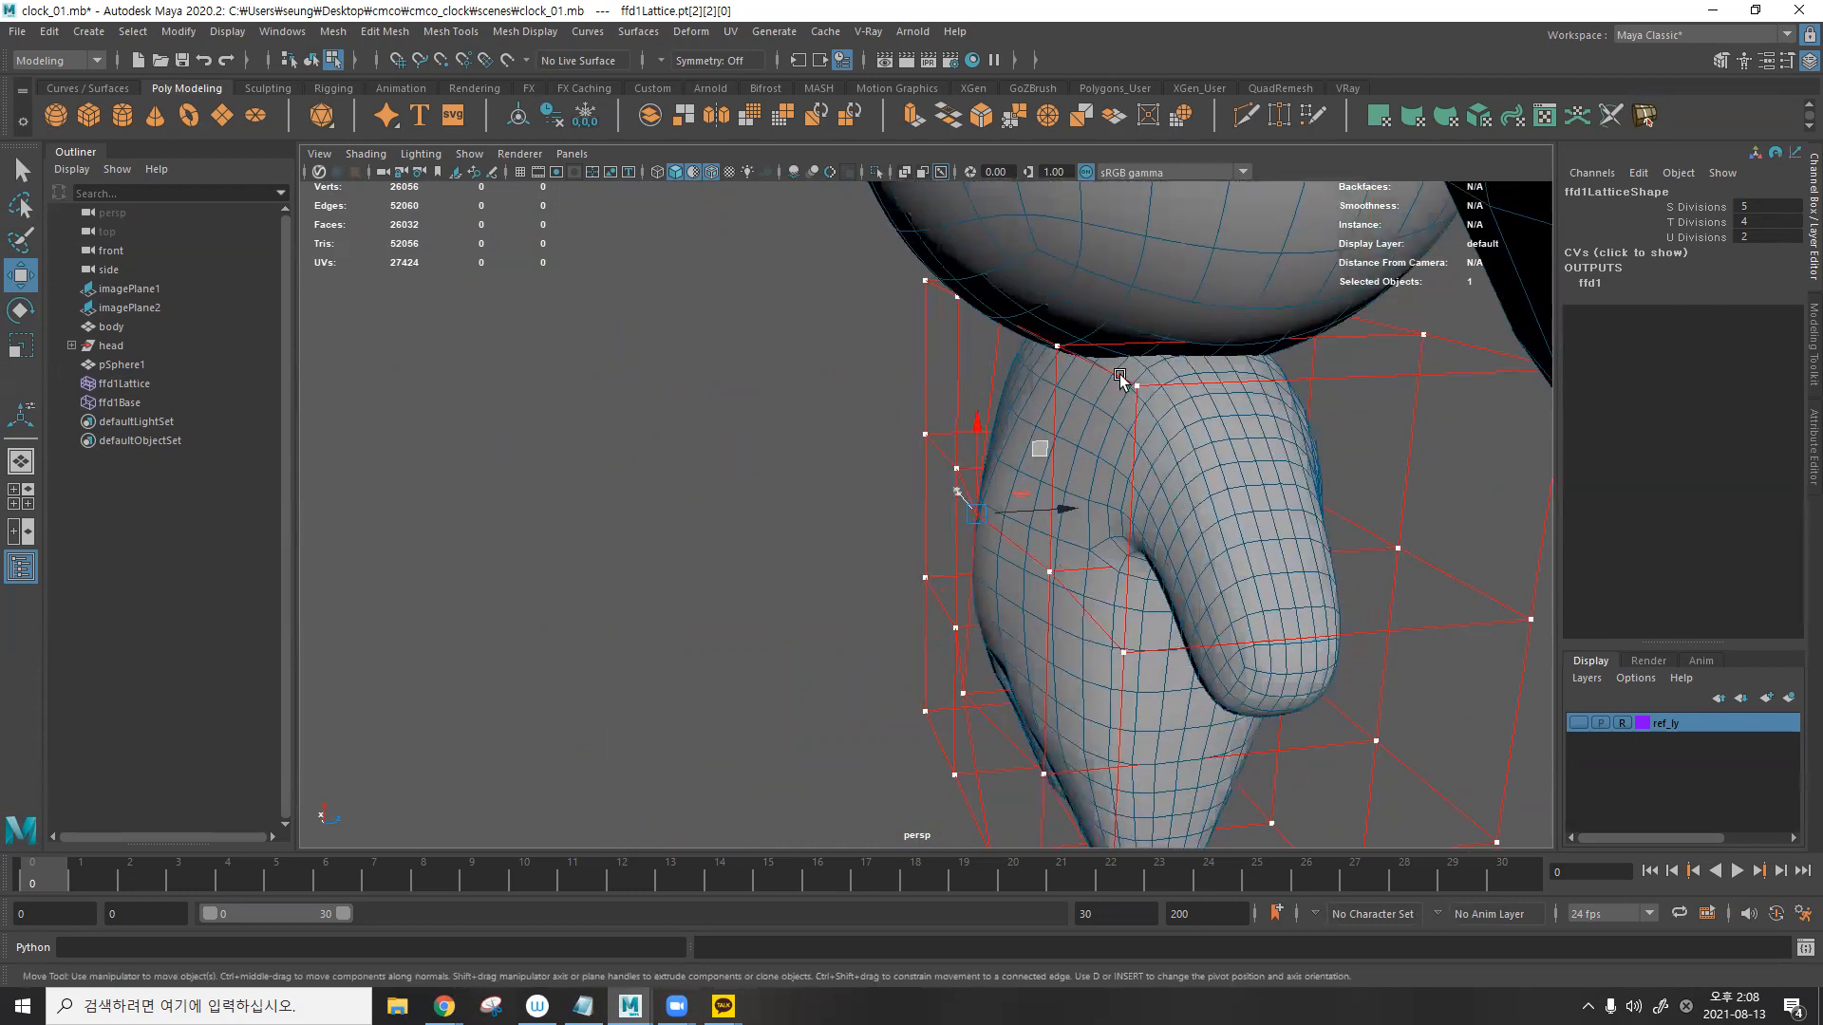
- Select the lattice point hidden behind the neck using wireframe display, and a mid-torso point on the back in shaded display
key("4")
left_click(1000, 318)
key("5")
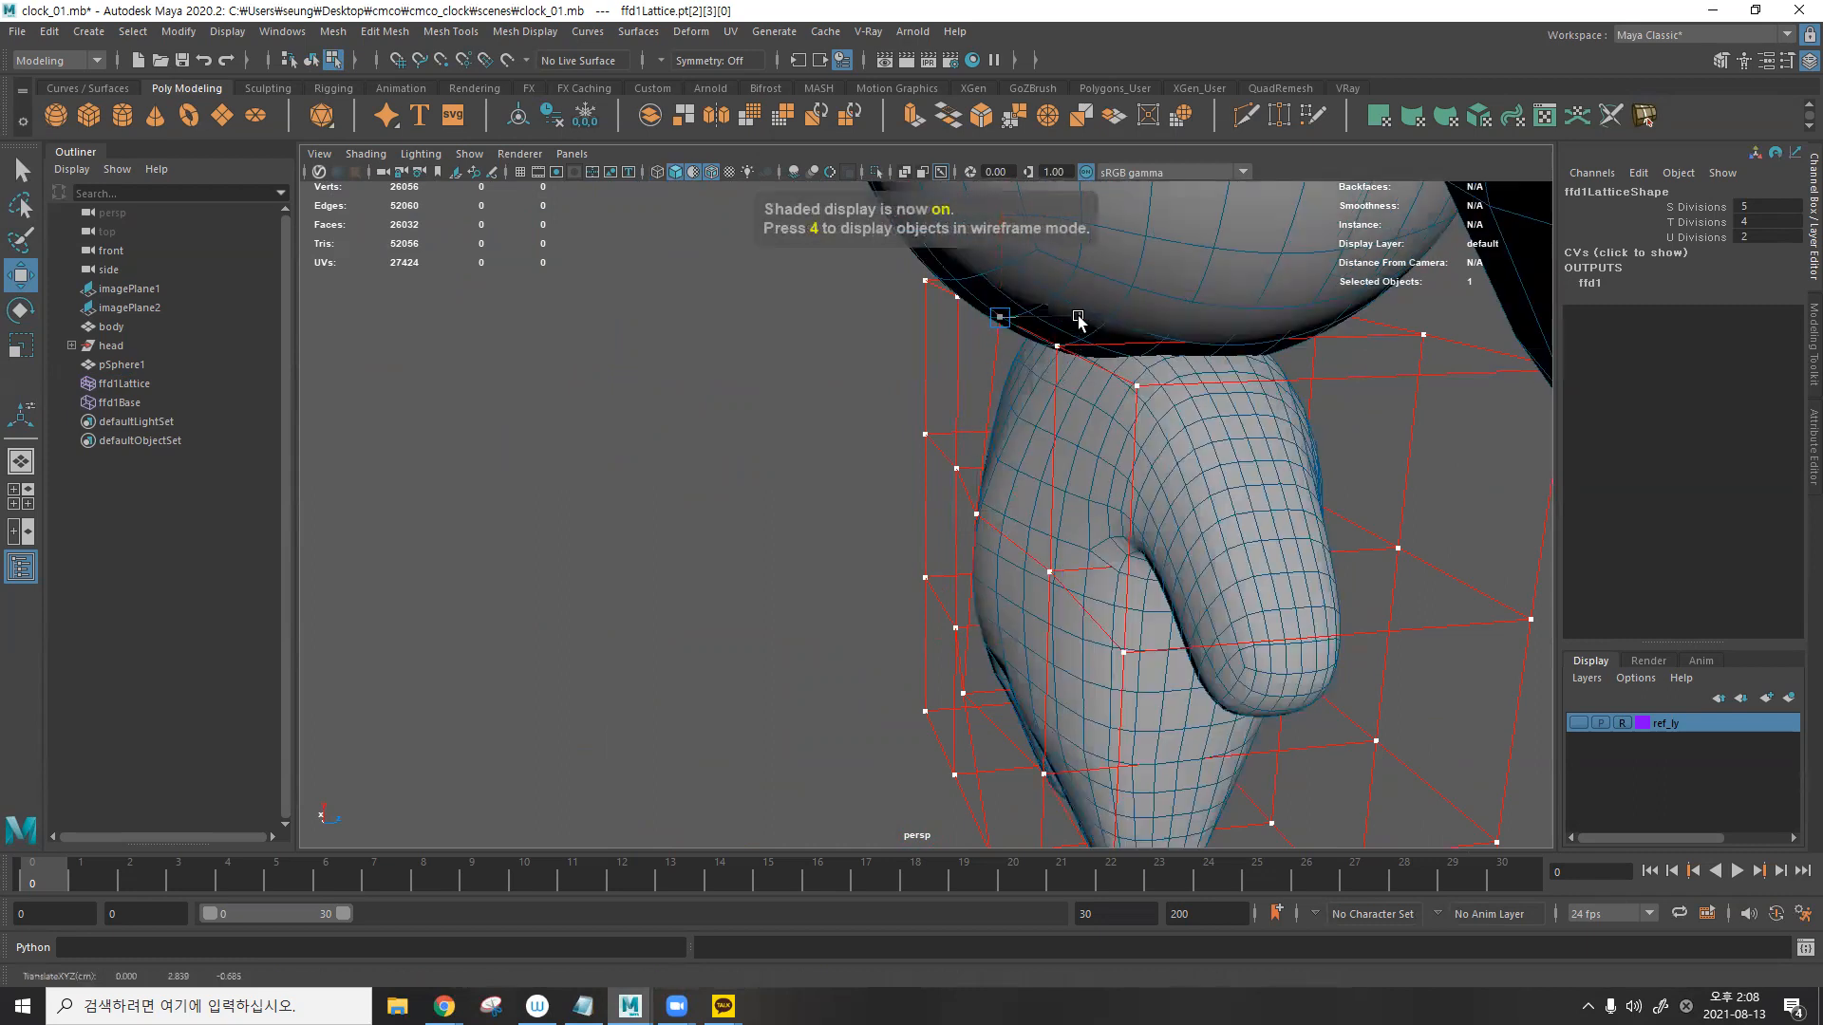
left_click_drag(1017, 399, 1078, 398, "alt")
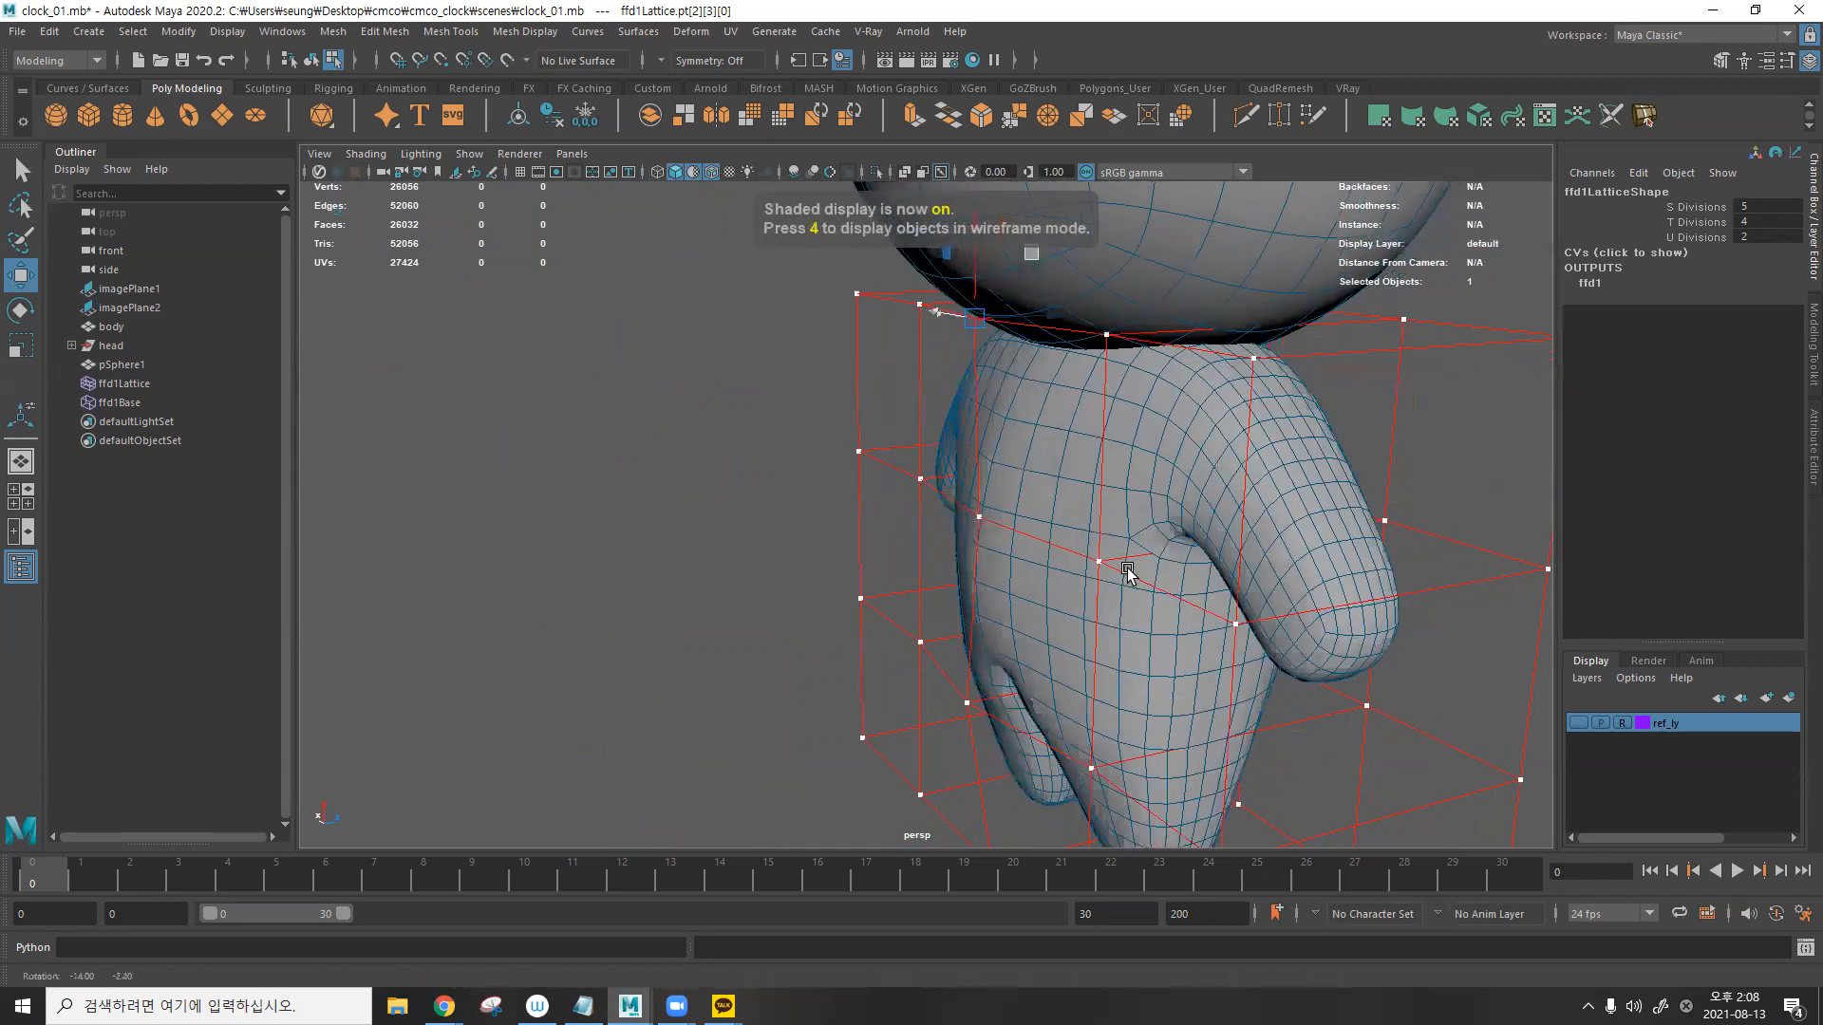
left_click(1101, 561)
left_click_drag(1105, 562, 1182, 584, "alt")
- Turn on Object X symmetry and move a lattice point on the lower body
left_click(664, 61)
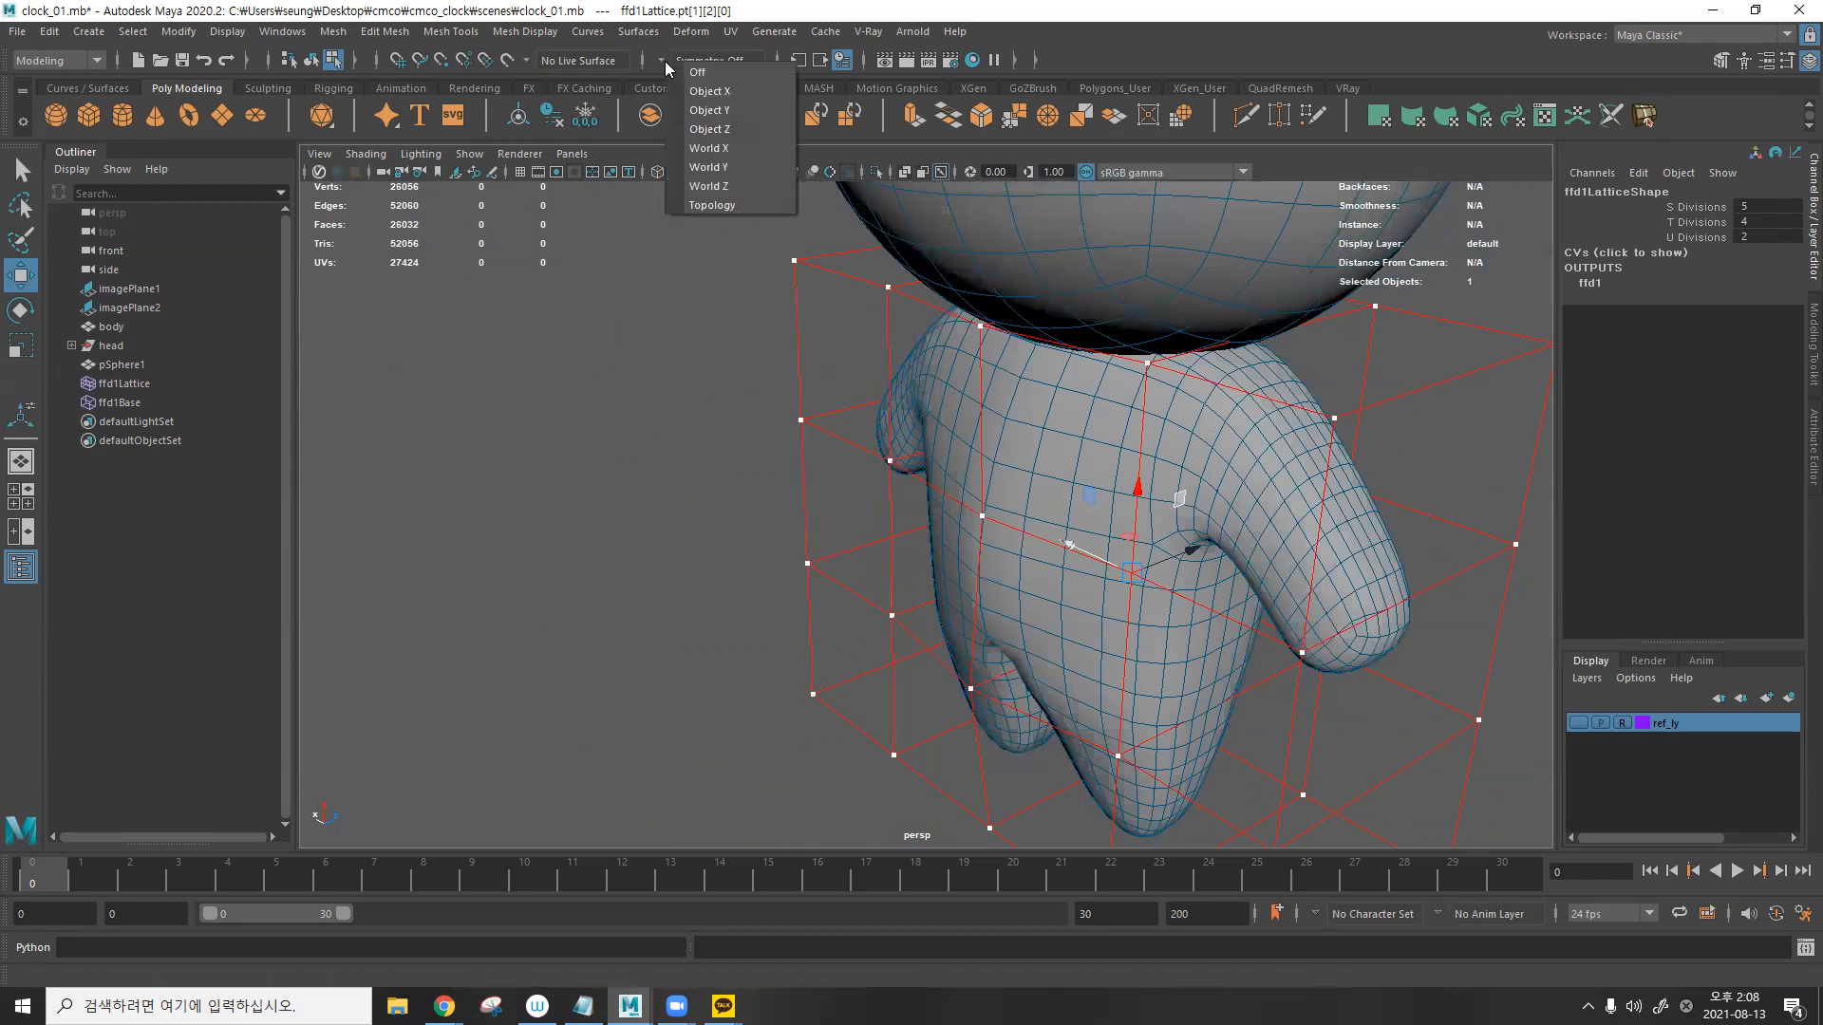
left_click(710, 91)
left_click_drag(883, 323, 959, 570, "alt")
left_click(1135, 717)
left_click_drag(1175, 690, 1101, 714)
- Undo the recent lattice point edits
left_click_drag(1092, 532, 1080, 437, "alt")
key("ctrl+z")
key("ctrl+z")
key("ctrl+z")
key("ctrl+z")
- Return to object selection and delete the body mesh's construction history, including the ffd1 lattice deformer
key("F8")
scroll(1078, 433, "down", 8)
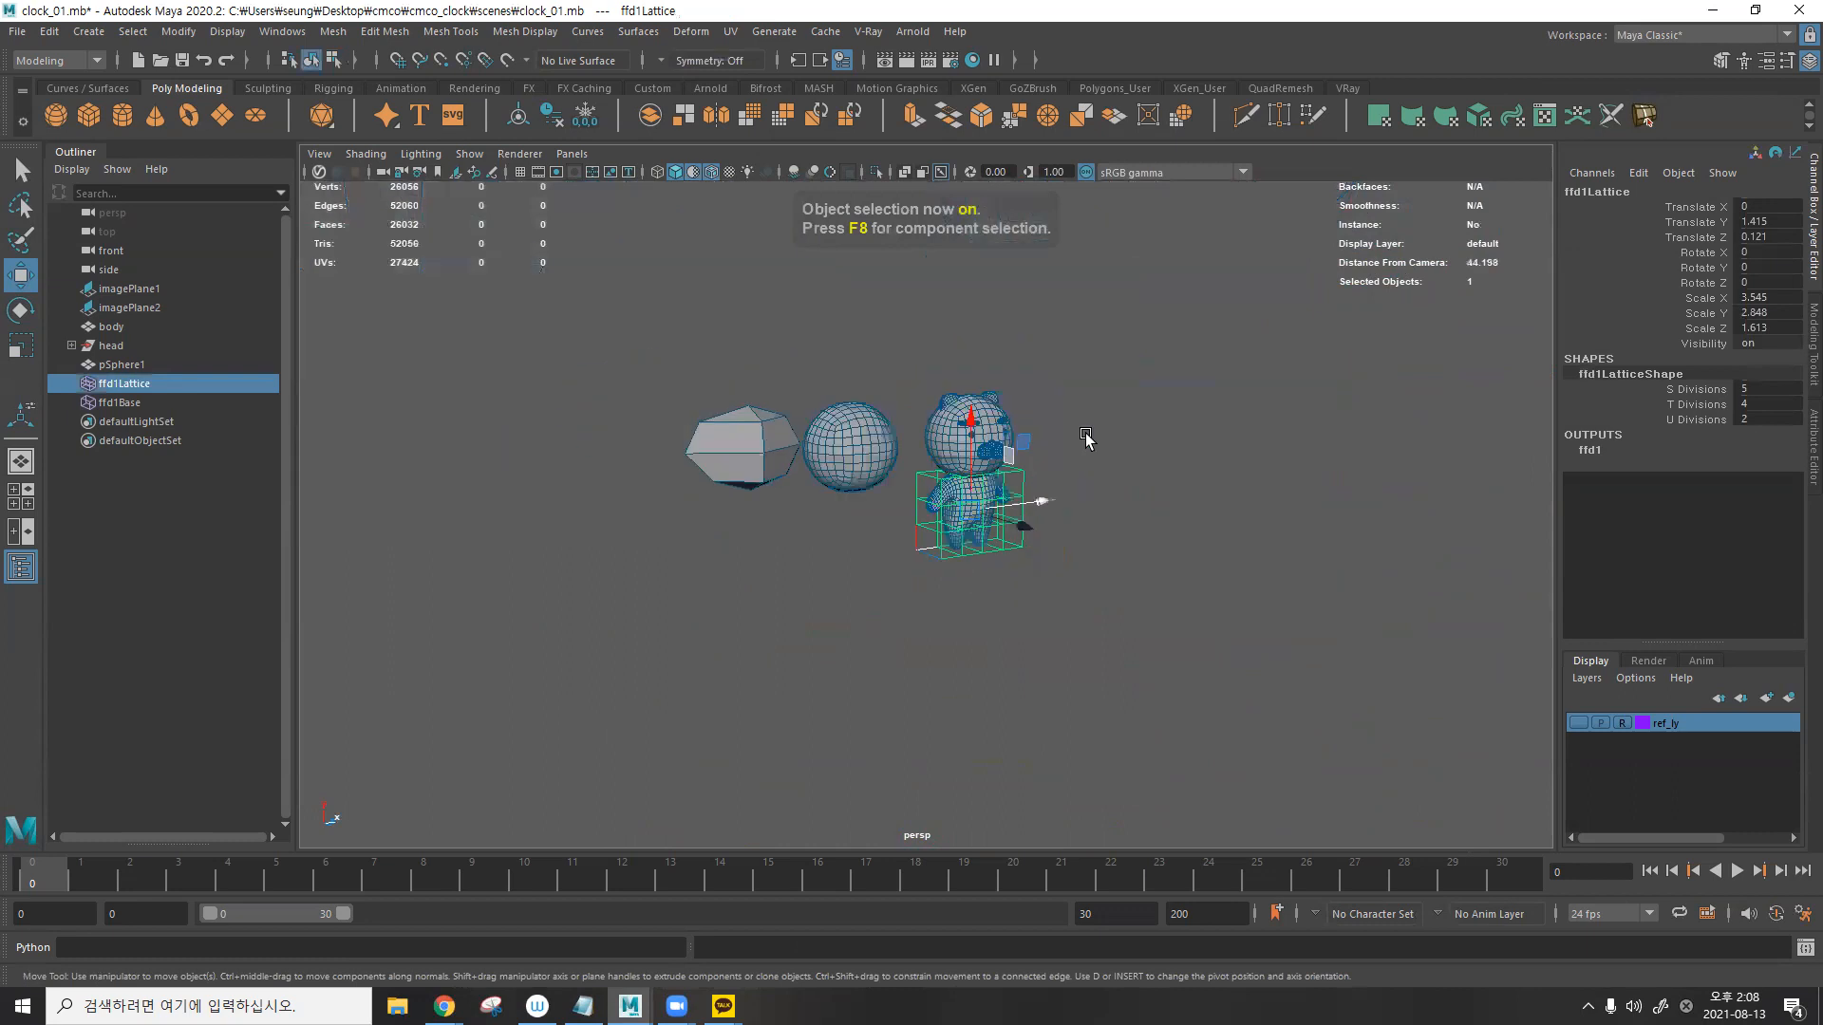
left_click(1086, 438)
scroll(1092, 444, "up", 4)
left_click(143, 328)
scroll(1111, 418, "up", 5)
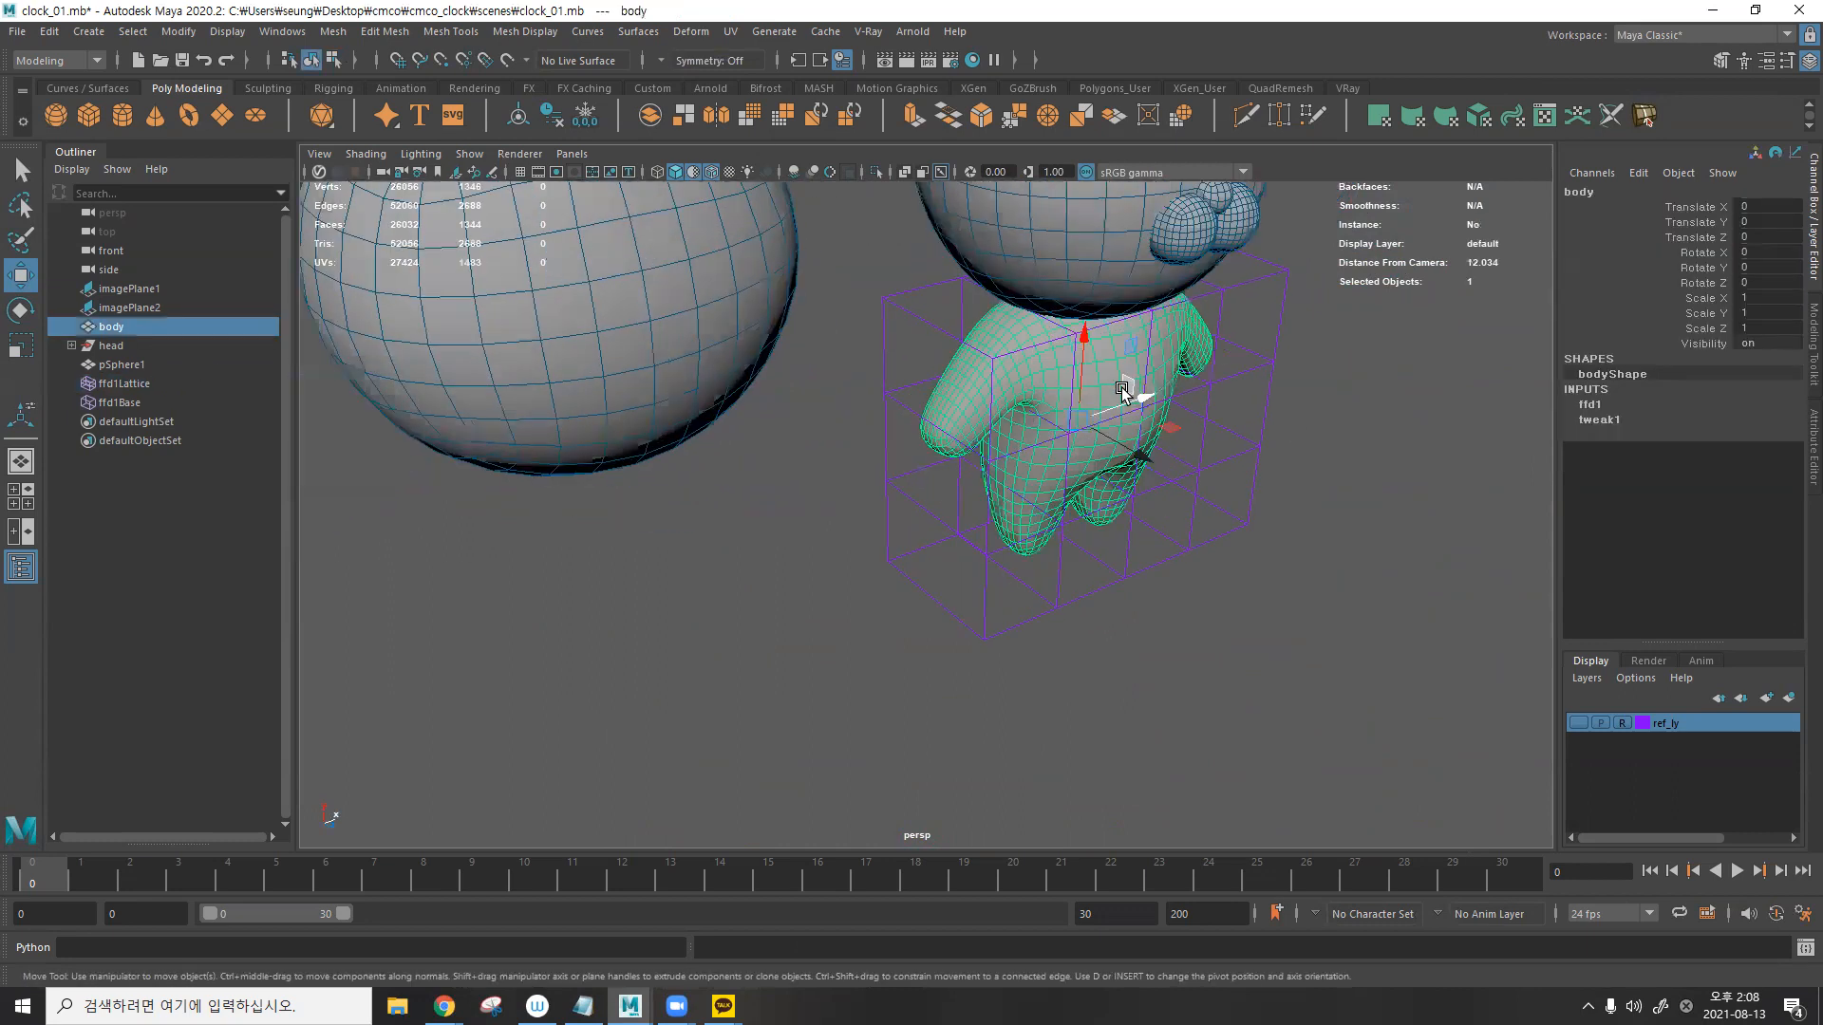
left_click(1595, 405)
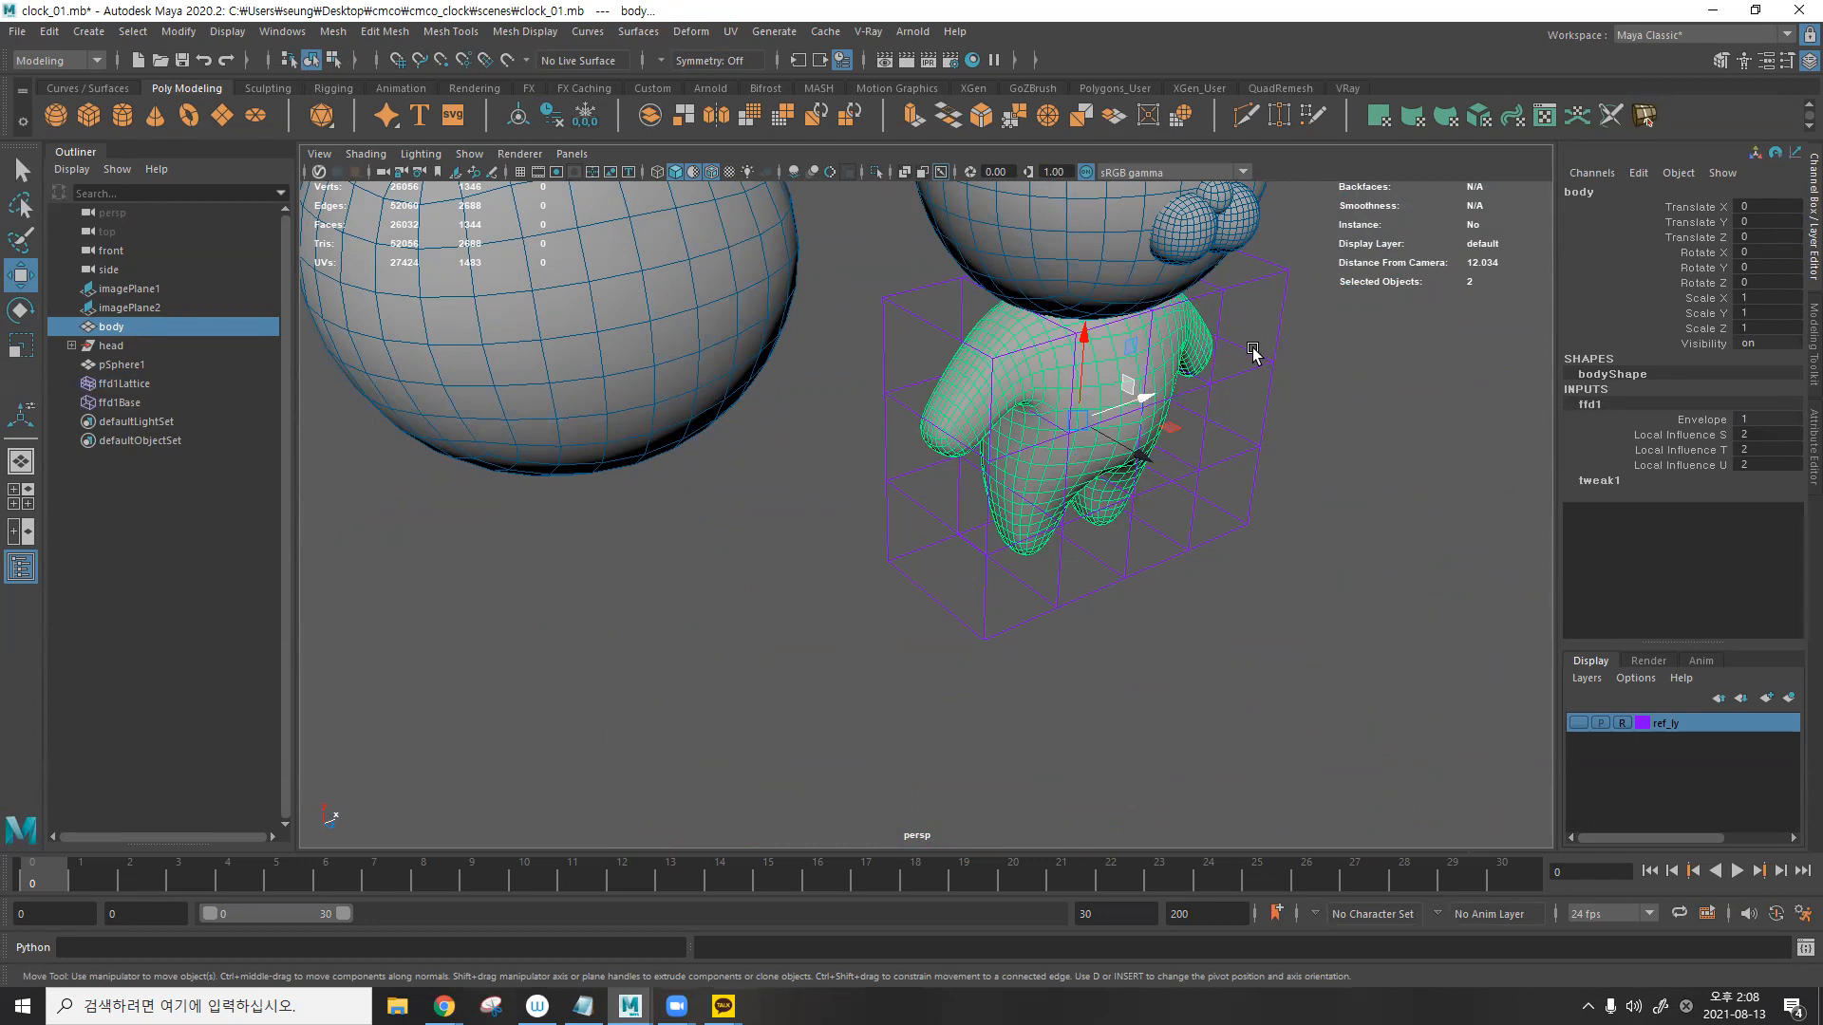
key("alt+shift+d")
- Examine the body mesh without its lattice and its fit with the head from several angles
mouse_move(1168, 392)
left_mouse_down("alt")
mouse_move(1233, 352)
mouse_move(1180, 377)
left_mouse_up("alt")
left_click(1183, 368)
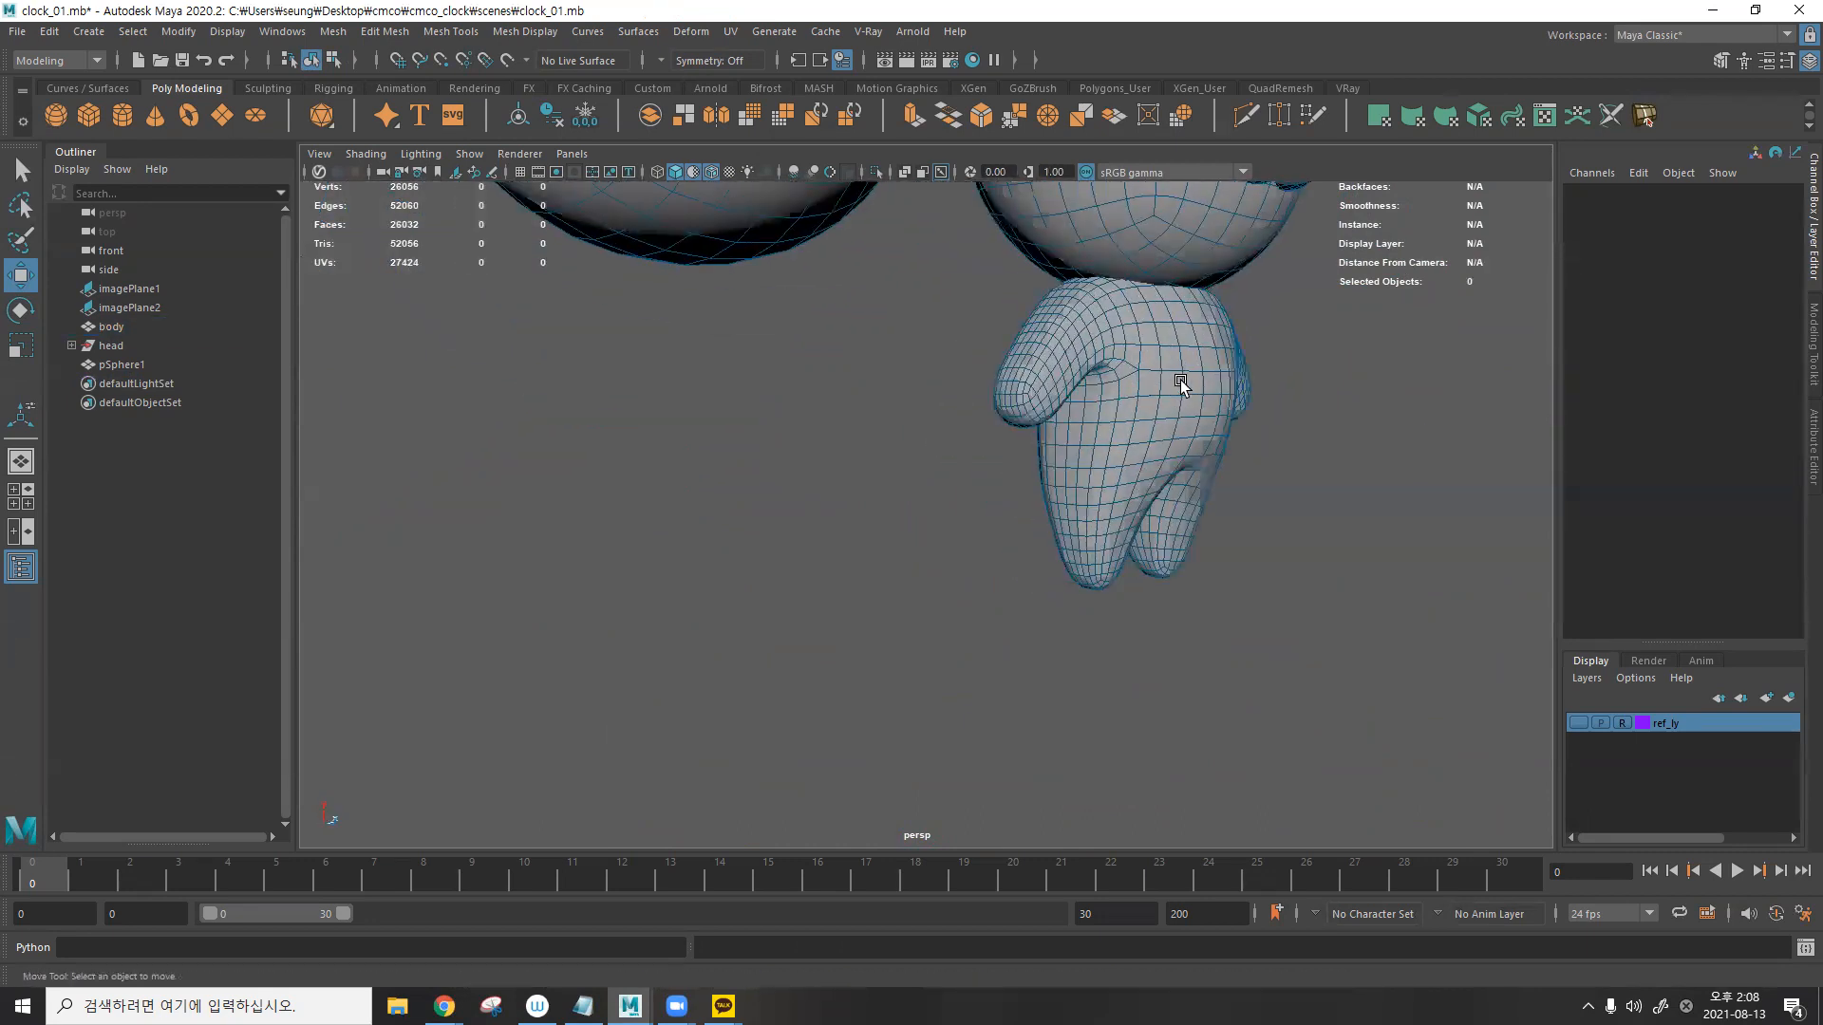
middle_click_drag(1180, 378, 1016, 503, "alt")
middle_click_drag(1281, 353, 1190, 410, "alt")
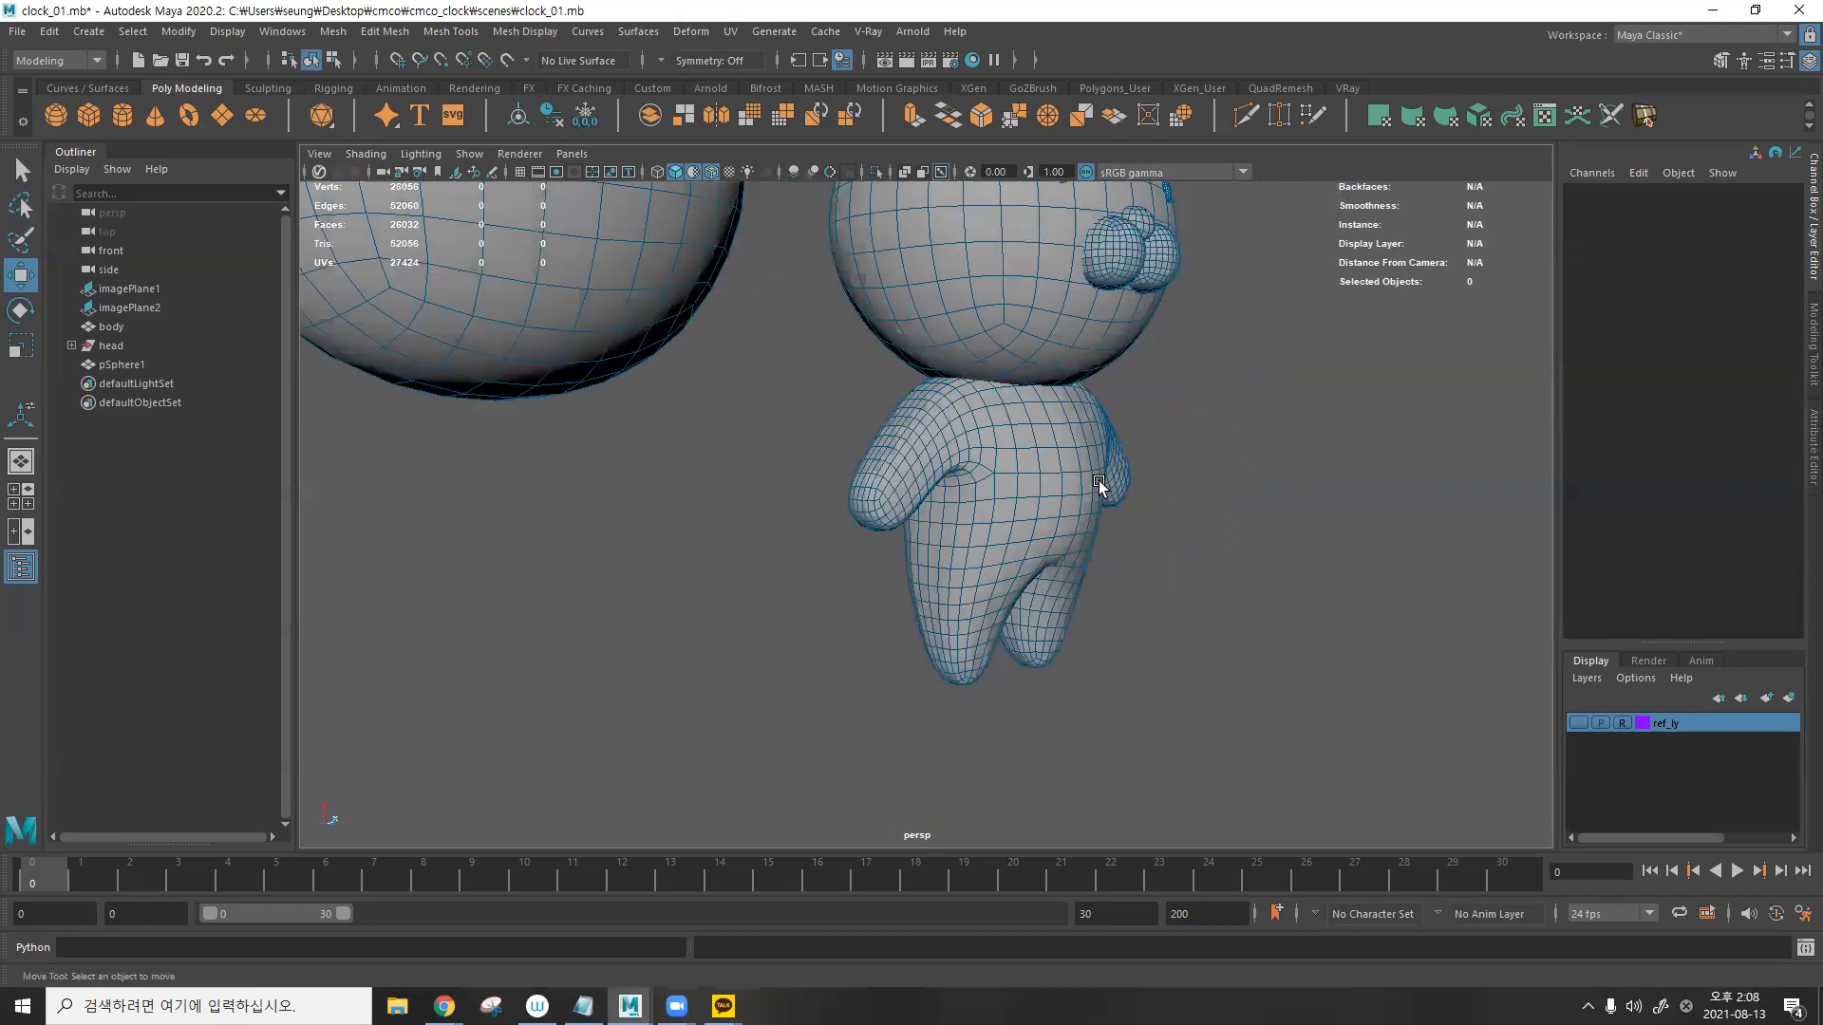
left_click(1018, 482)
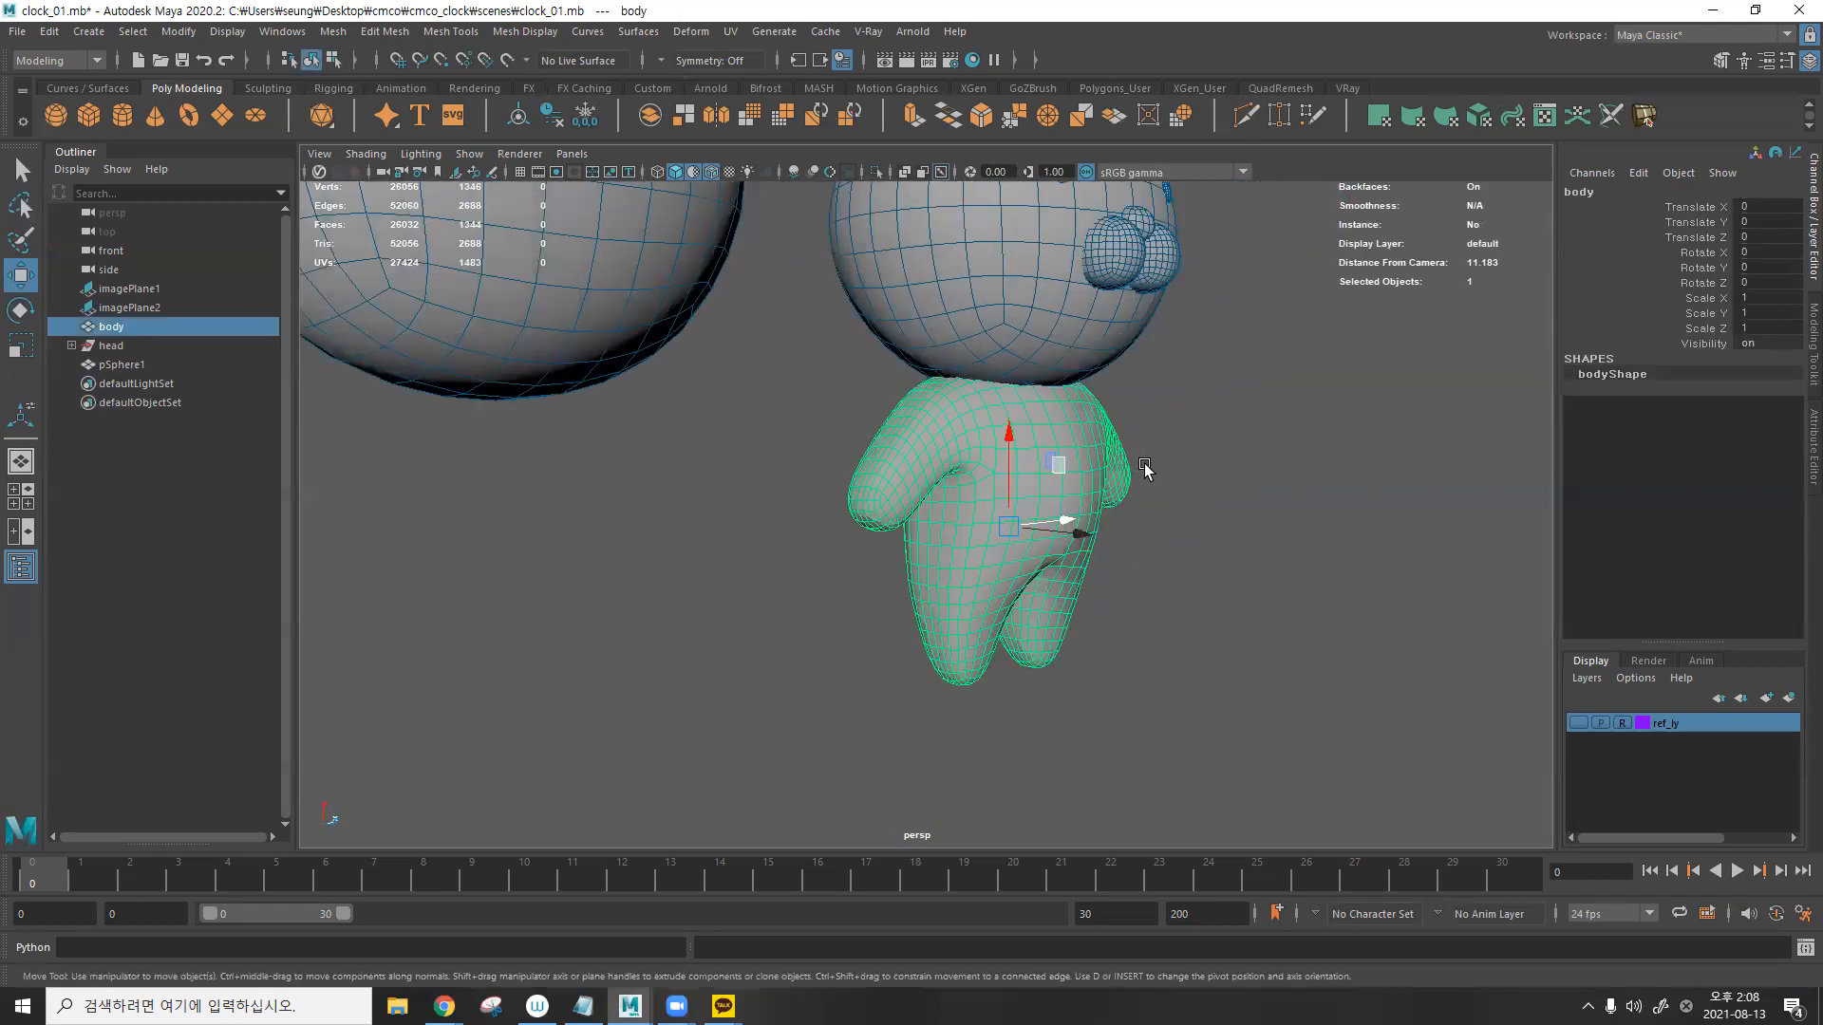
left_click_drag(1145, 428, 1017, 402, "alt")
right_click_drag(1017, 402, 940, 408, "alt")
middle_click_drag(1039, 343, 917, 425, "alt")
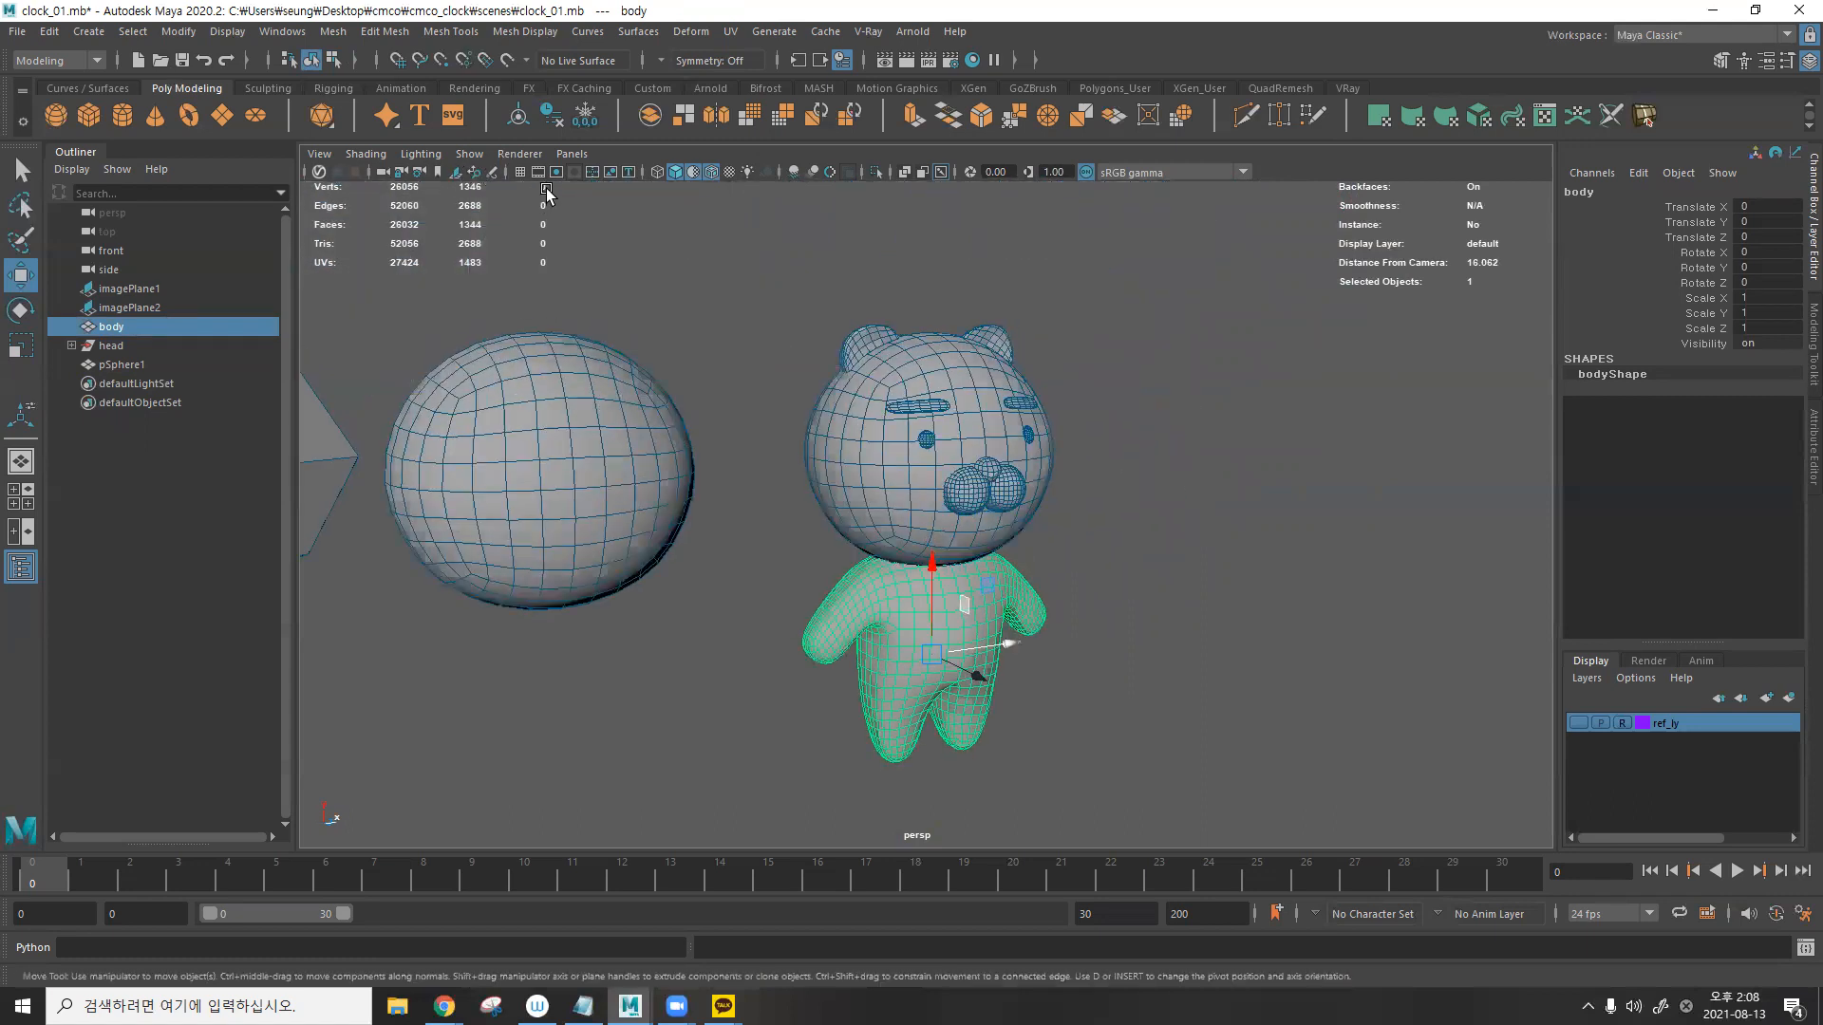
left_click(334, 32)
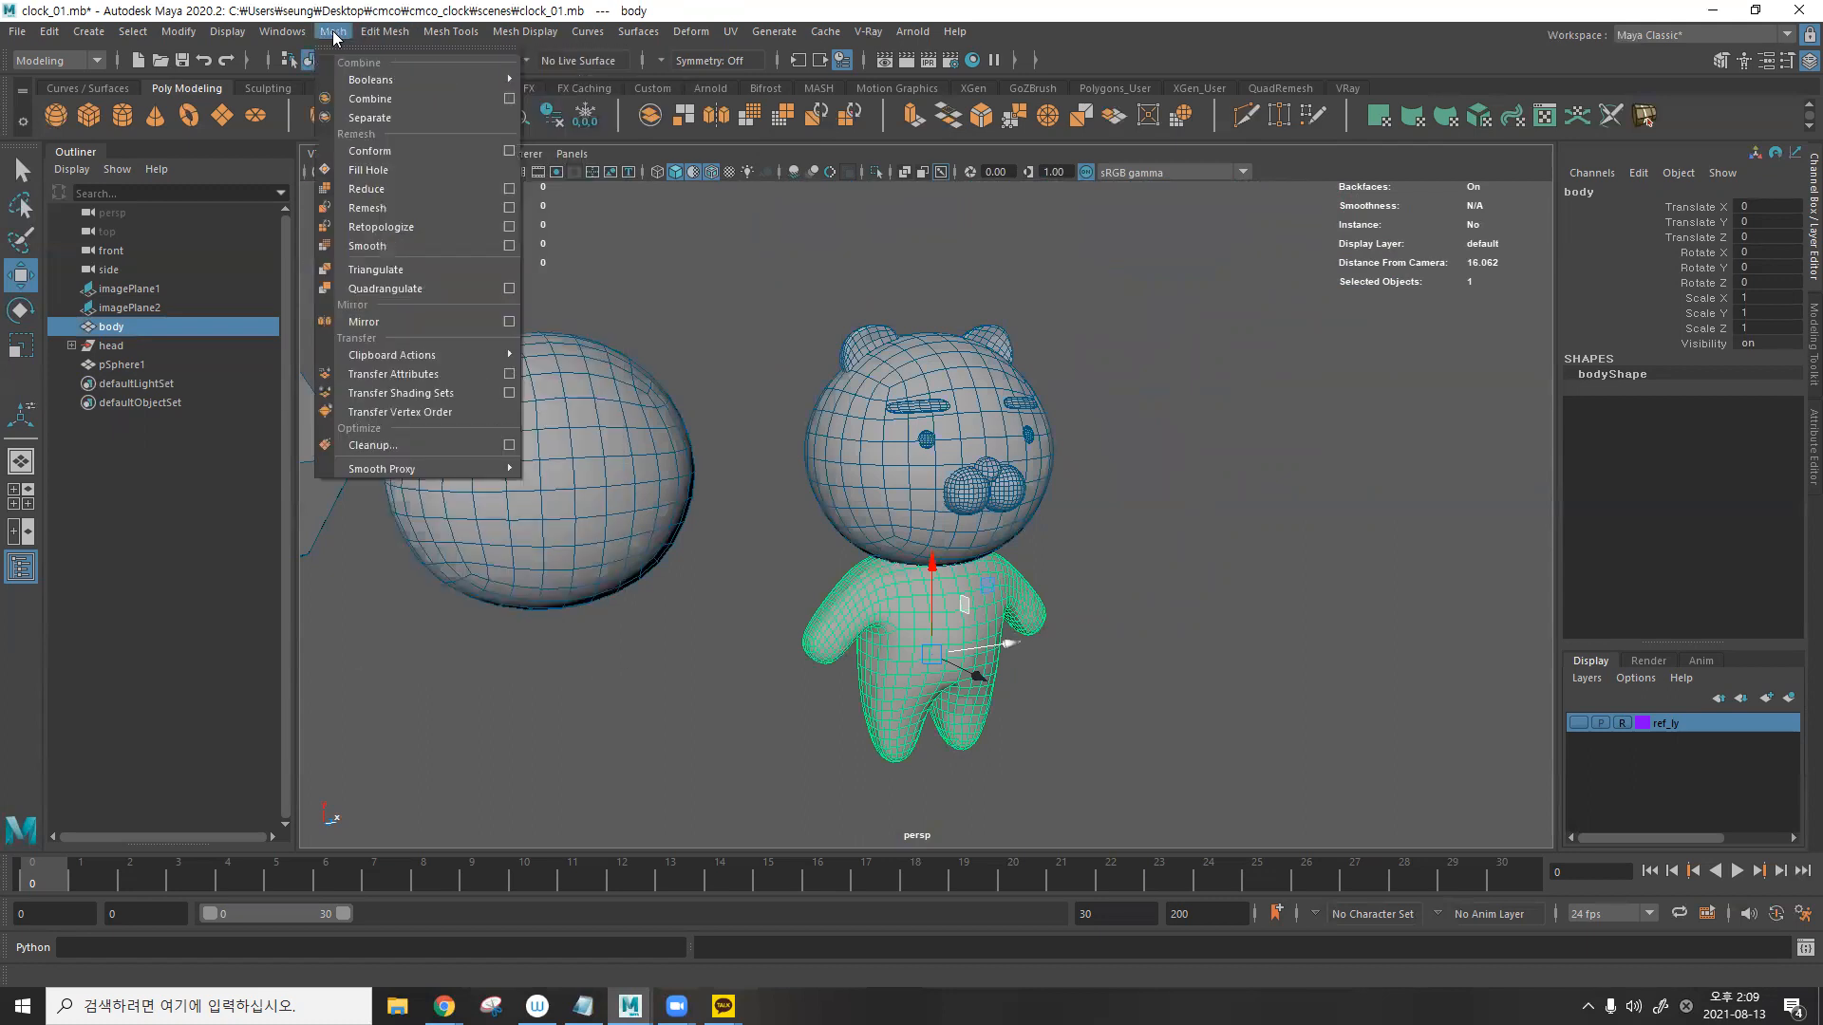
mouse_move(422, 36)
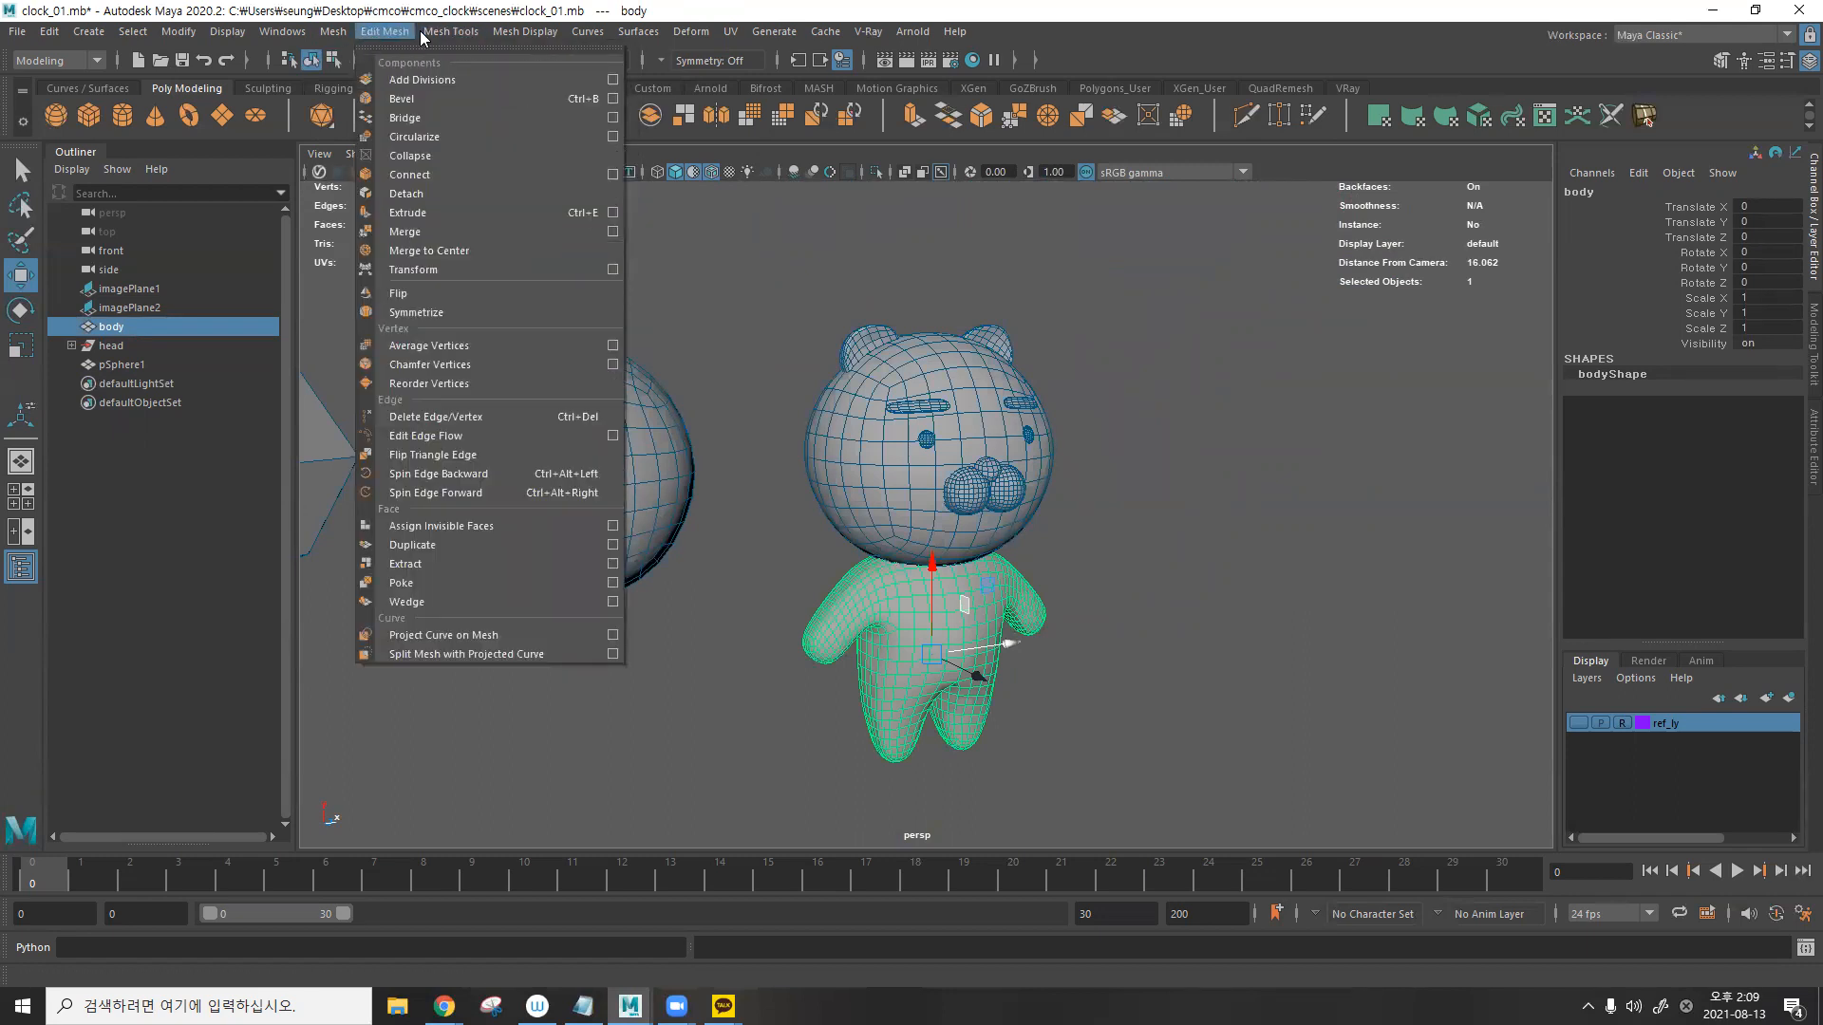
mouse_move(502, 35)
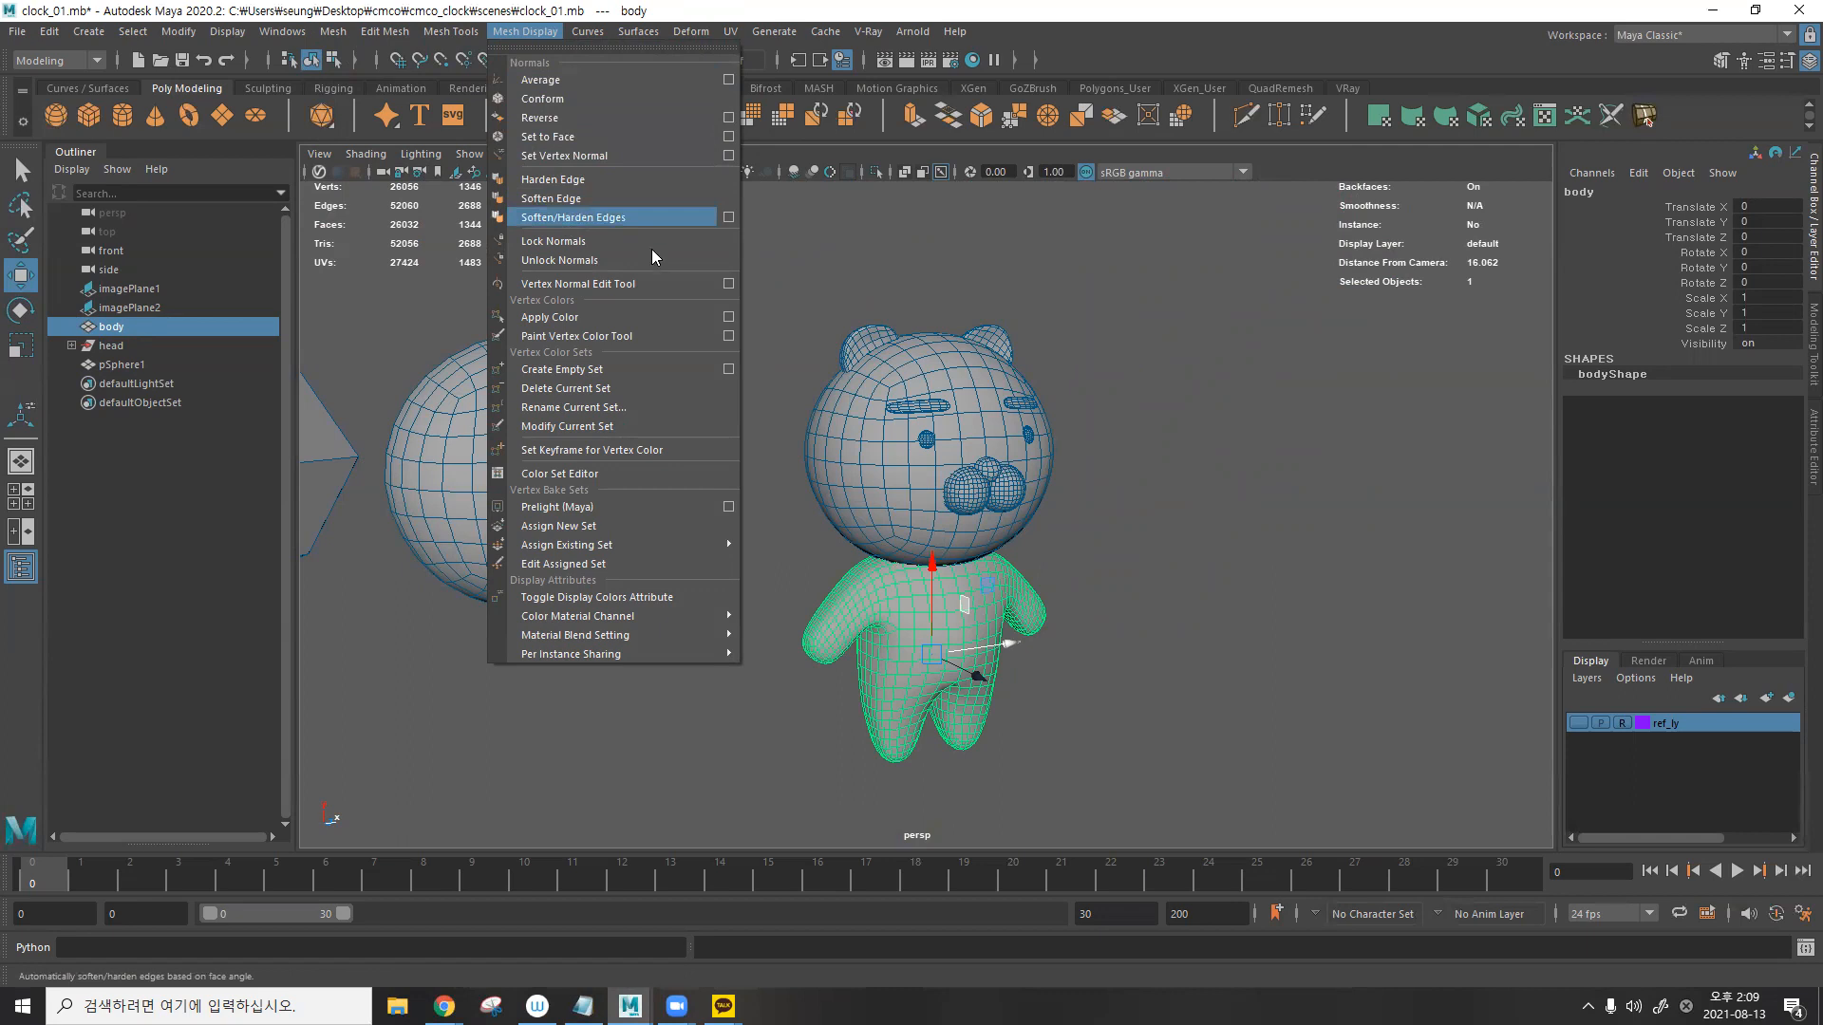
left_click(808, 261)
- Select and hide the character and the spheres beside it
scroll(765, 292, "down", 4)
left_click_drag(418, 328, 1073, 690)
key("ctrl+h")
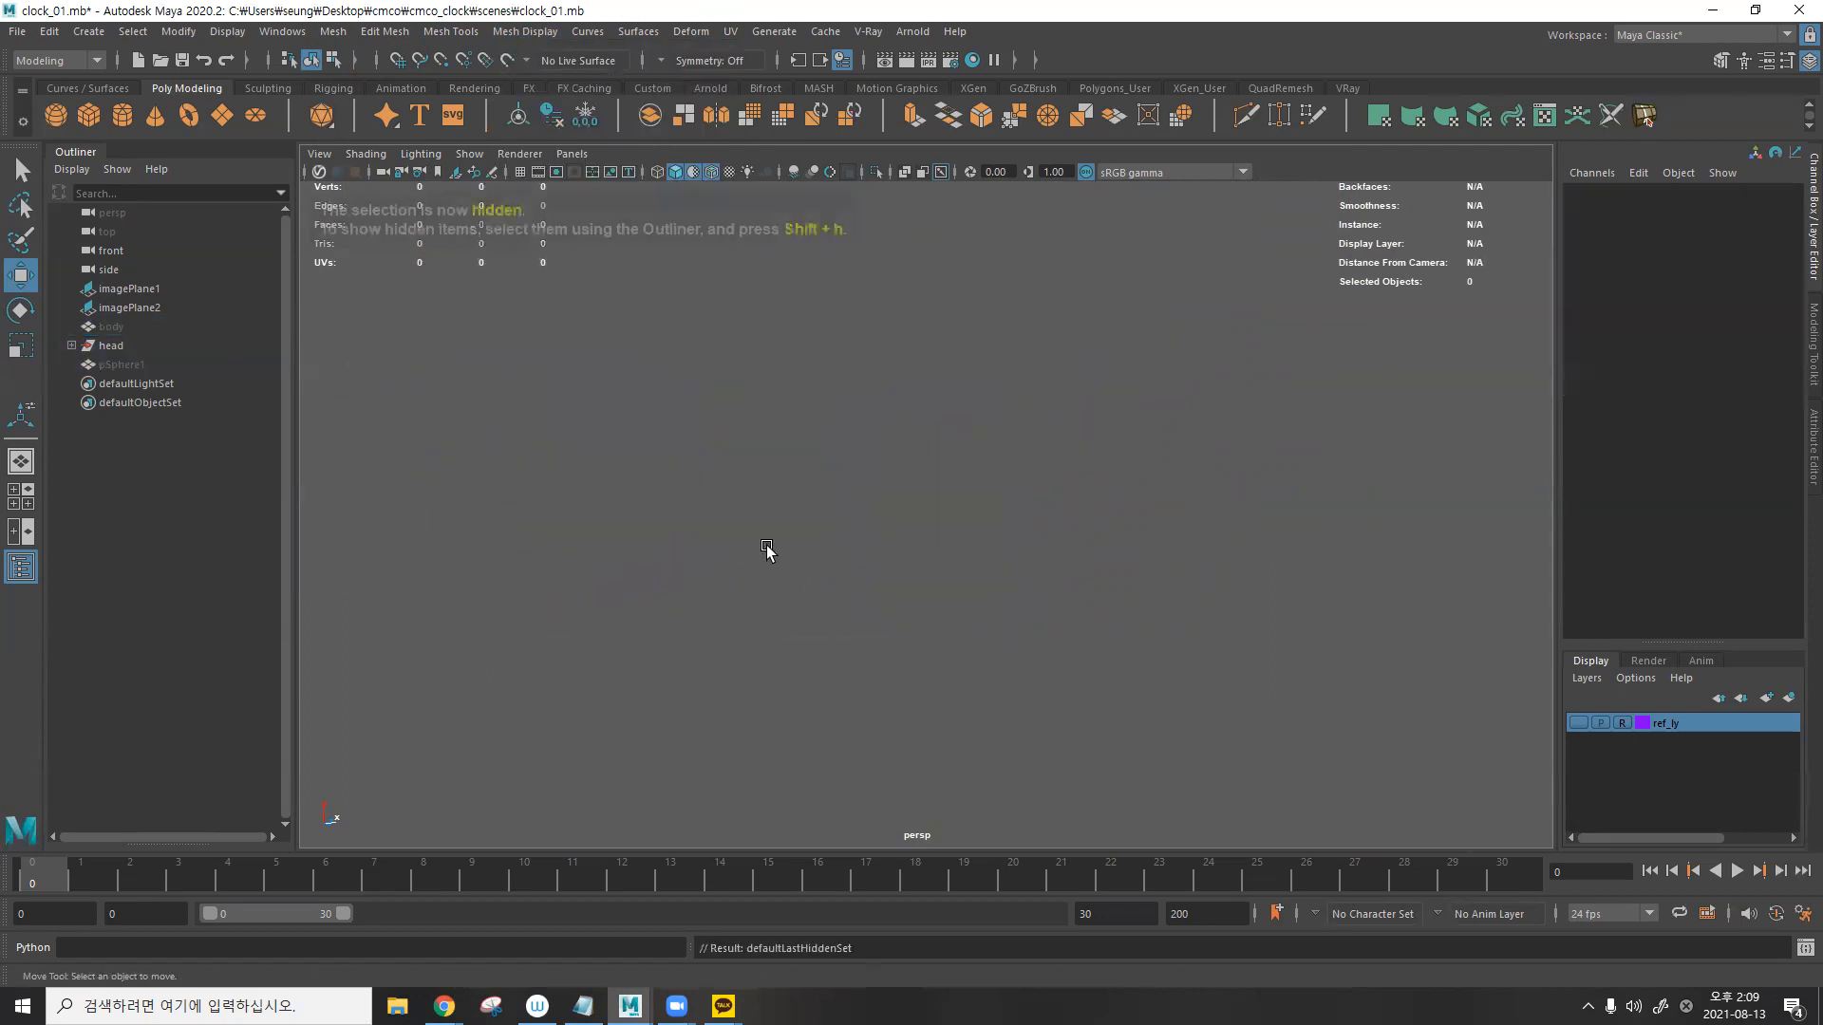
- Create a polygon sphere, raise it to about 5.803 in Translate Y and scale it uniformly to about 4.456
left_click(71, 112)
left_click_drag(928, 532, 903, 325)
key("r")
left_click_drag(929, 417, 1151, 560)
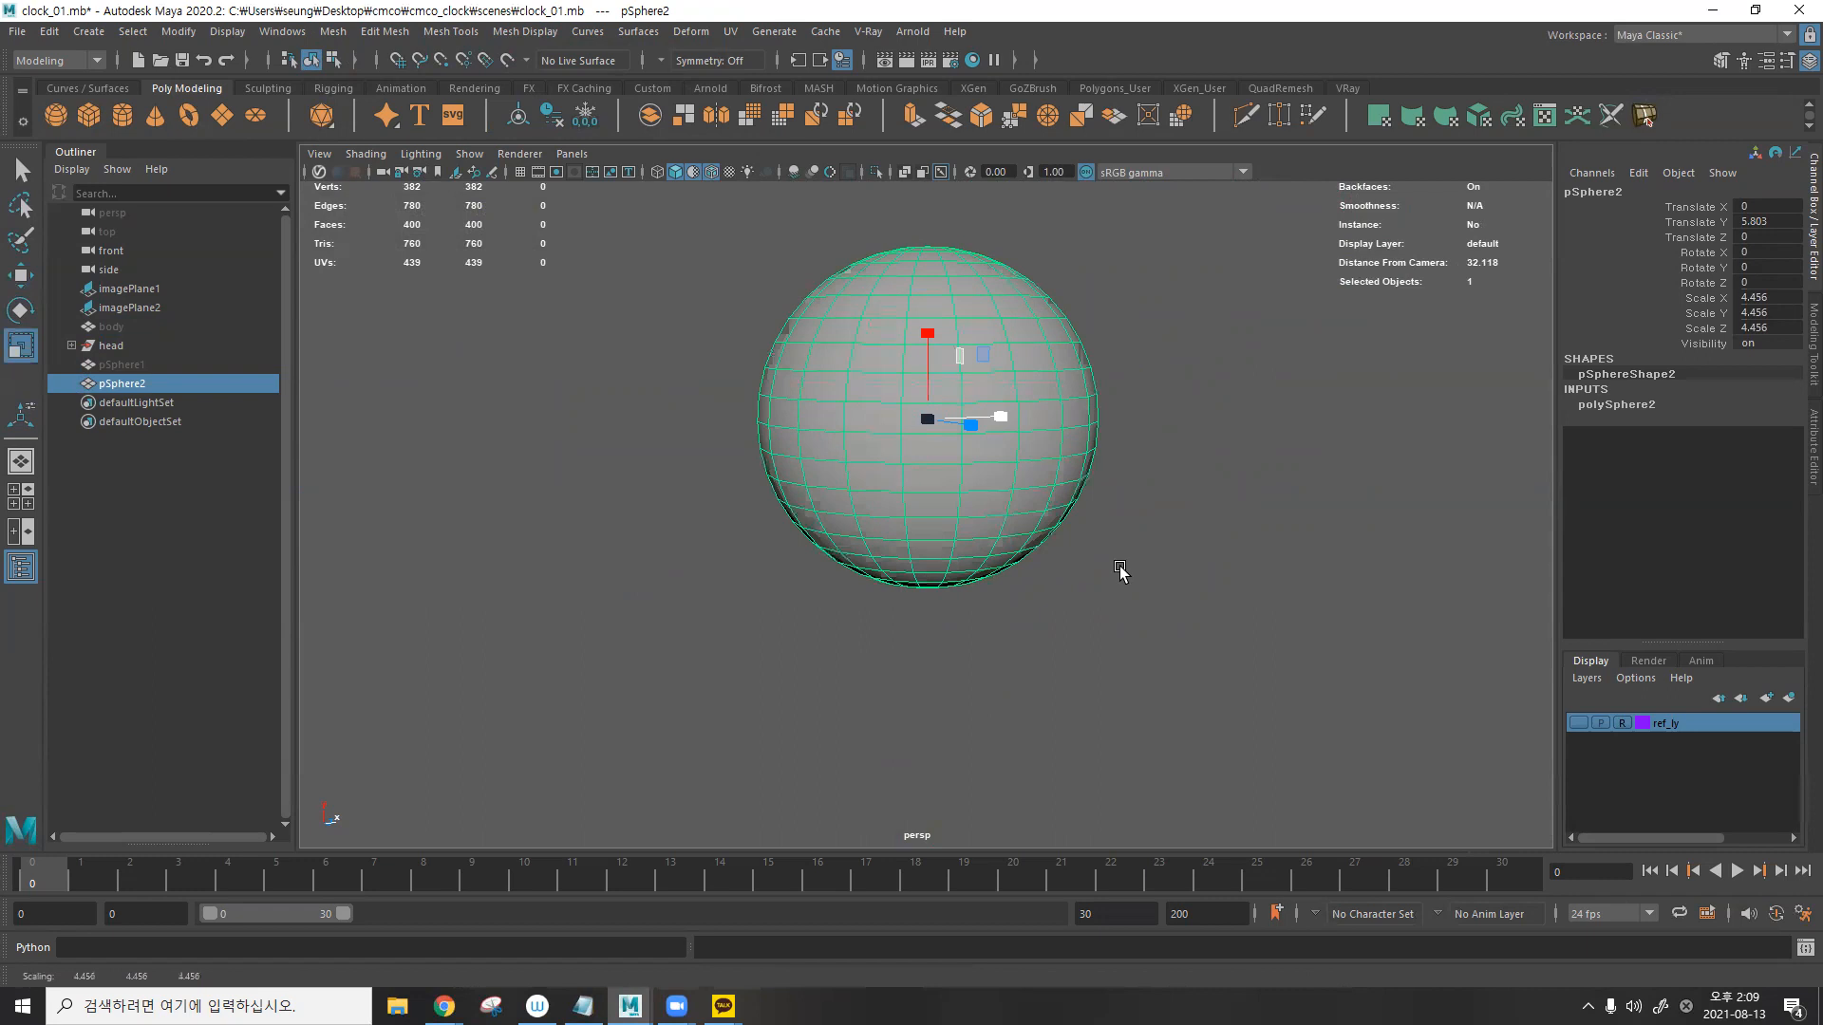
- Set the sphere's Subdivisions Axis and Subdivisions Height to 6
key("t")
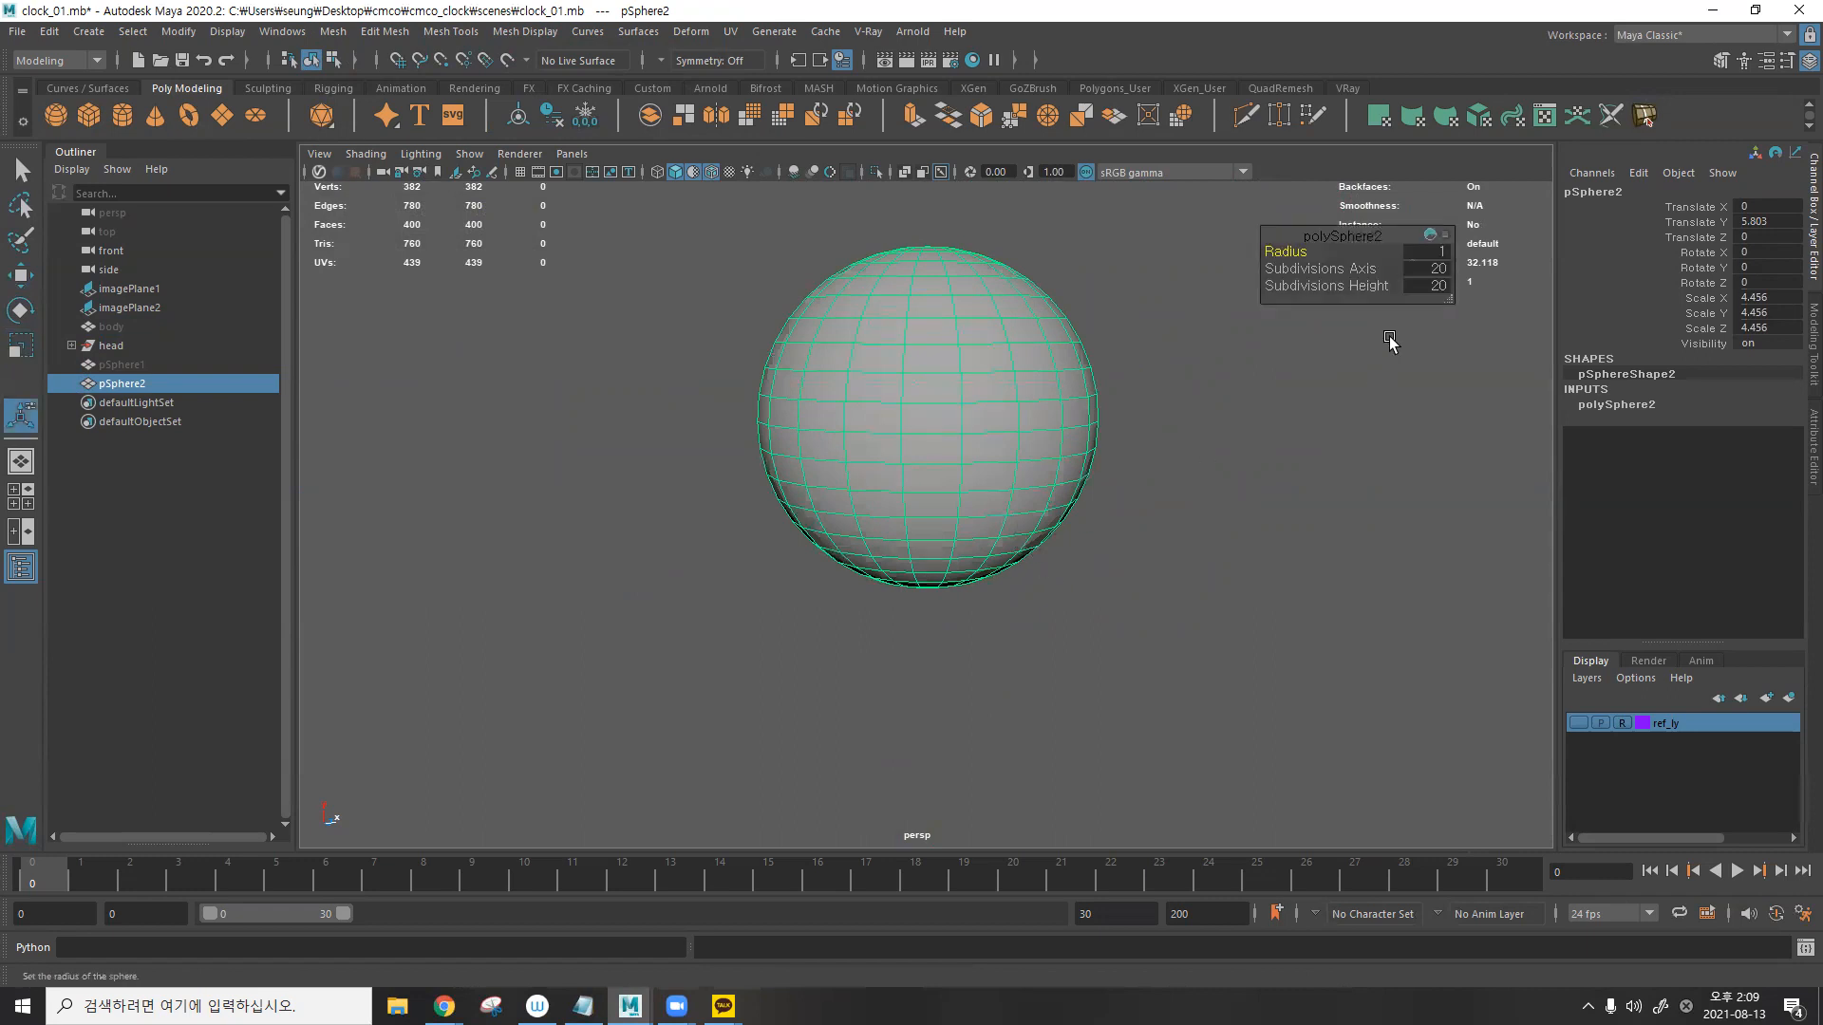
type("6")
left_click(1437, 286)
type("6")
key("Return")
left_click_drag(1204, 418, 1268, 532, "alt")
left_click(1139, 411)
left_click_drag(1139, 411, 1102, 337, "alt")
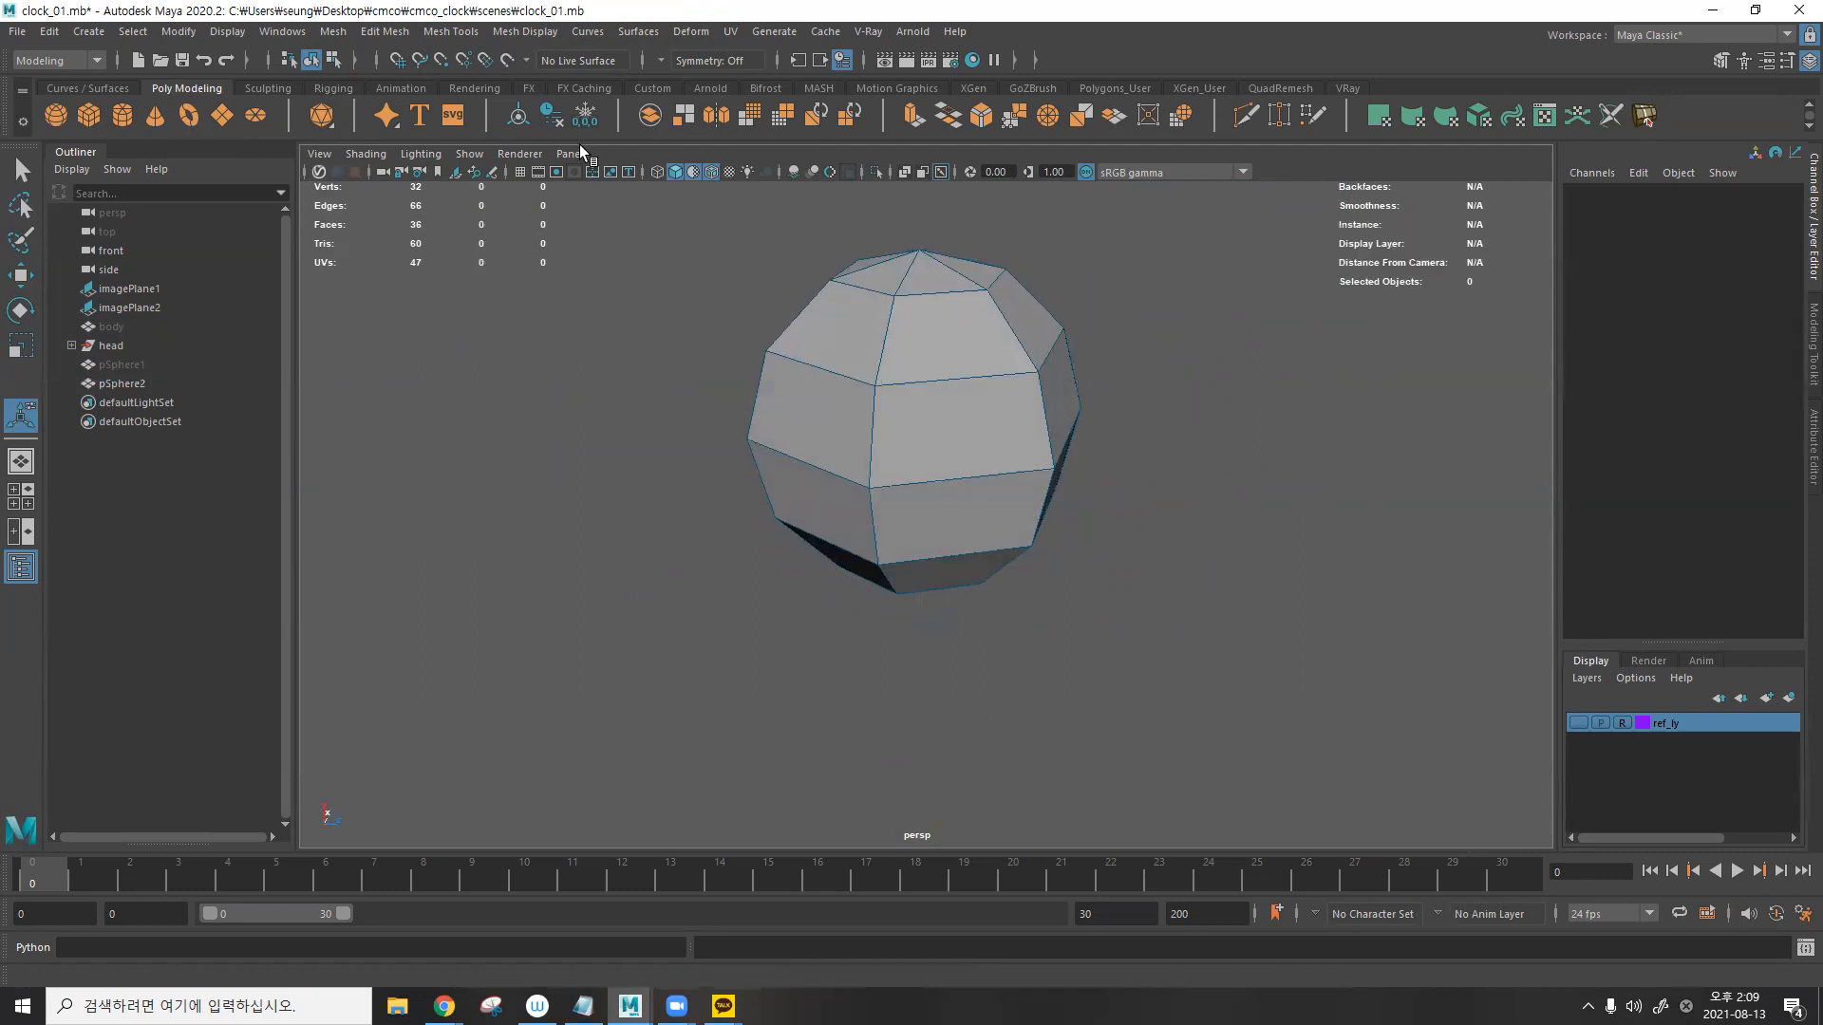
- Turn off the wireframe overlay on shaded objects and examine the low-poly sphere's faceted shading
left_click(714, 175)
left_click_drag(838, 252, 843, 236, "alt")
right_click_drag(753, 289, 993, 294, "alt")
left_click_drag(993, 293, 1020, 328, "alt")
middle_click_drag(1020, 329, 953, 495, "alt")
left_click_drag(954, 495, 1027, 501, "alt")
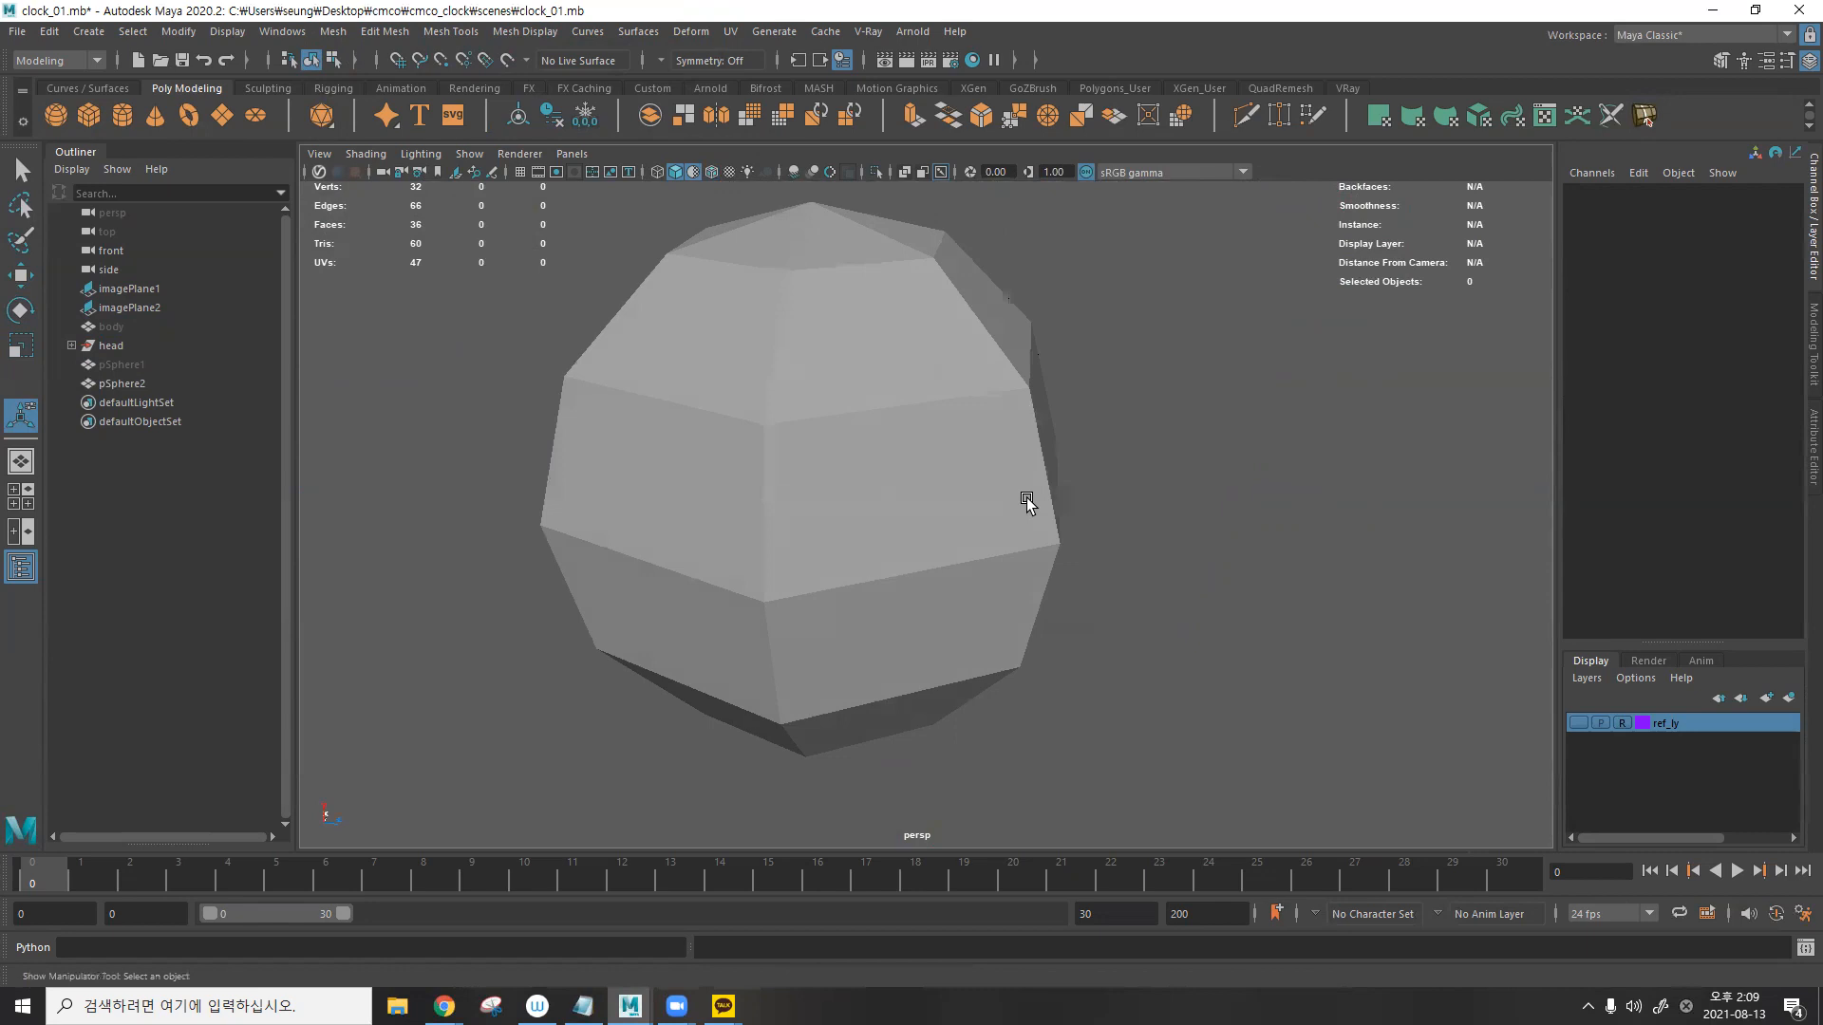
mouse_move(964, 407)
left_mouse_down("alt")
mouse_move(985, 386)
mouse_move(949, 425)
mouse_move(1021, 297)
mouse_move(1034, 341)
mouse_move(861, 403)
mouse_move(948, 379)
left_mouse_up("alt")
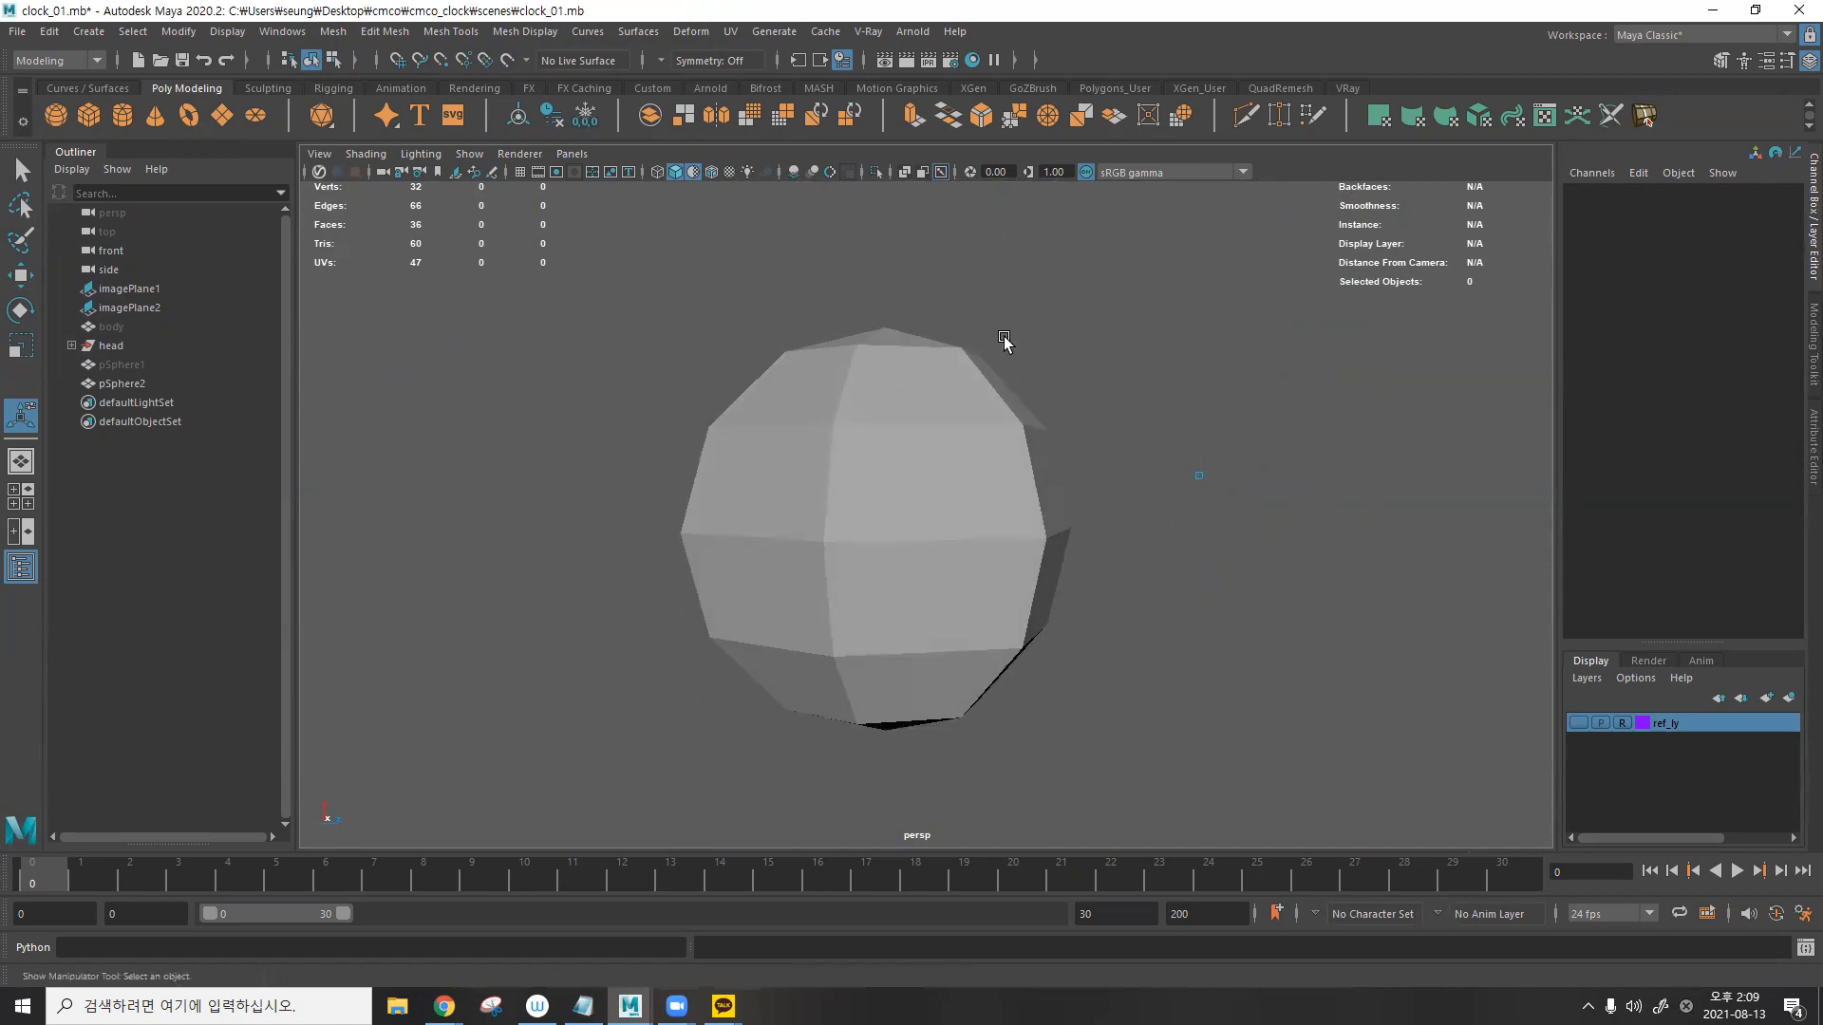
- Duplicate the low-poly sphere and move the copy beside the original, to about 9.873 in Translate Z
left_click_drag(982, 595, 1382, 635, "alt")
left_click(960, 505)
key("ctrl+d")
key("w")
left_click_drag(1383, 634, 969, 503, "alt")
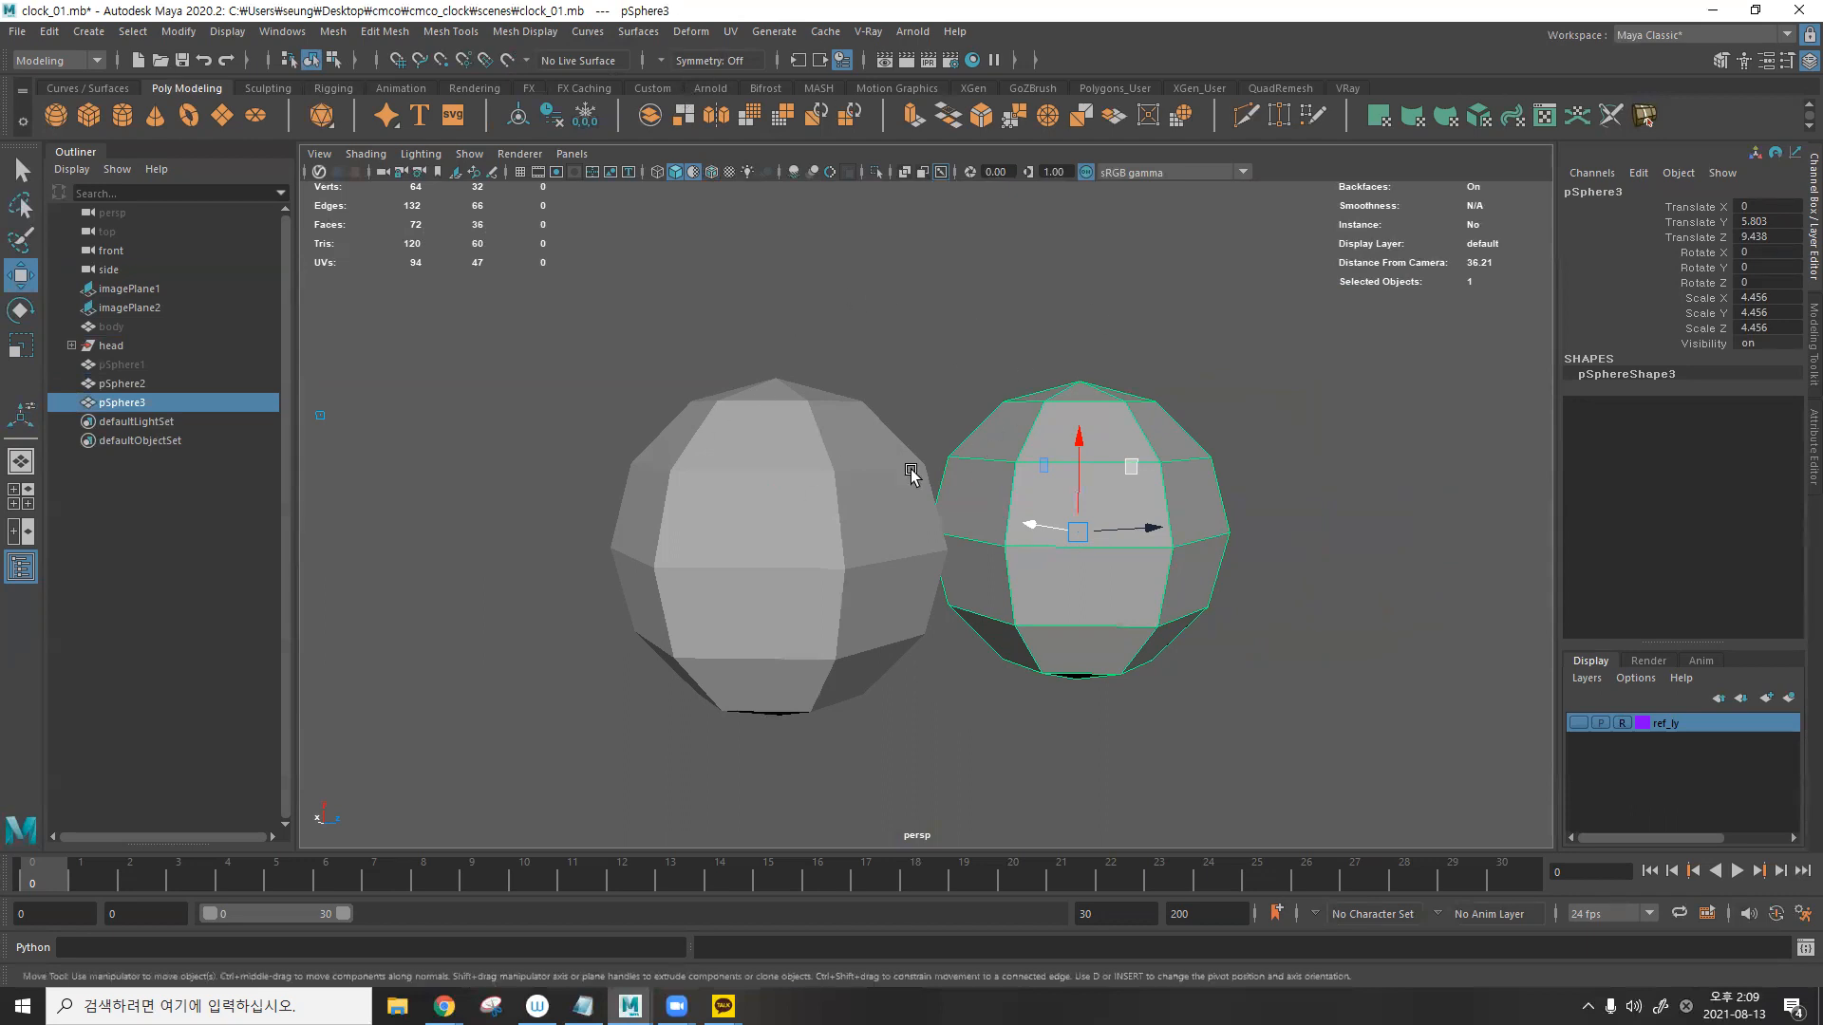
left_click_drag(1128, 451, 1142, 453)
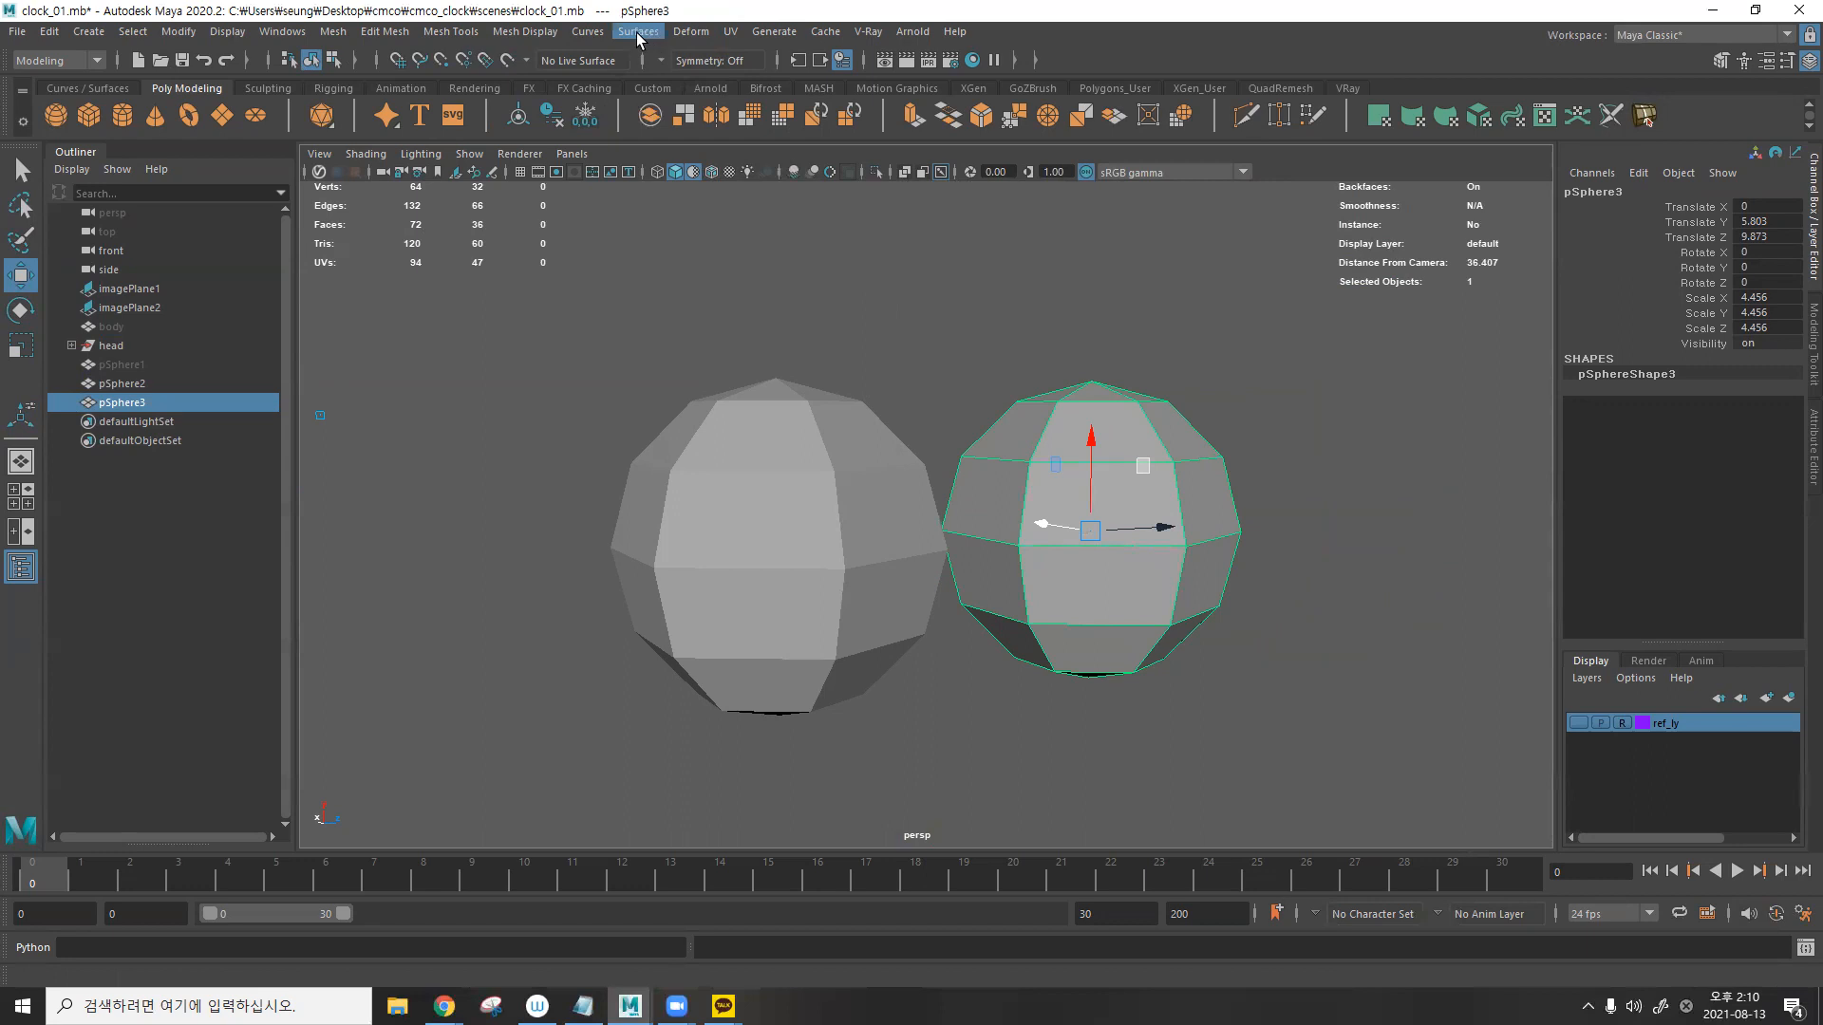
- Apply Soften Edge to the duplicated sphere and compare its shading with the faceted original
left_click(549, 33)
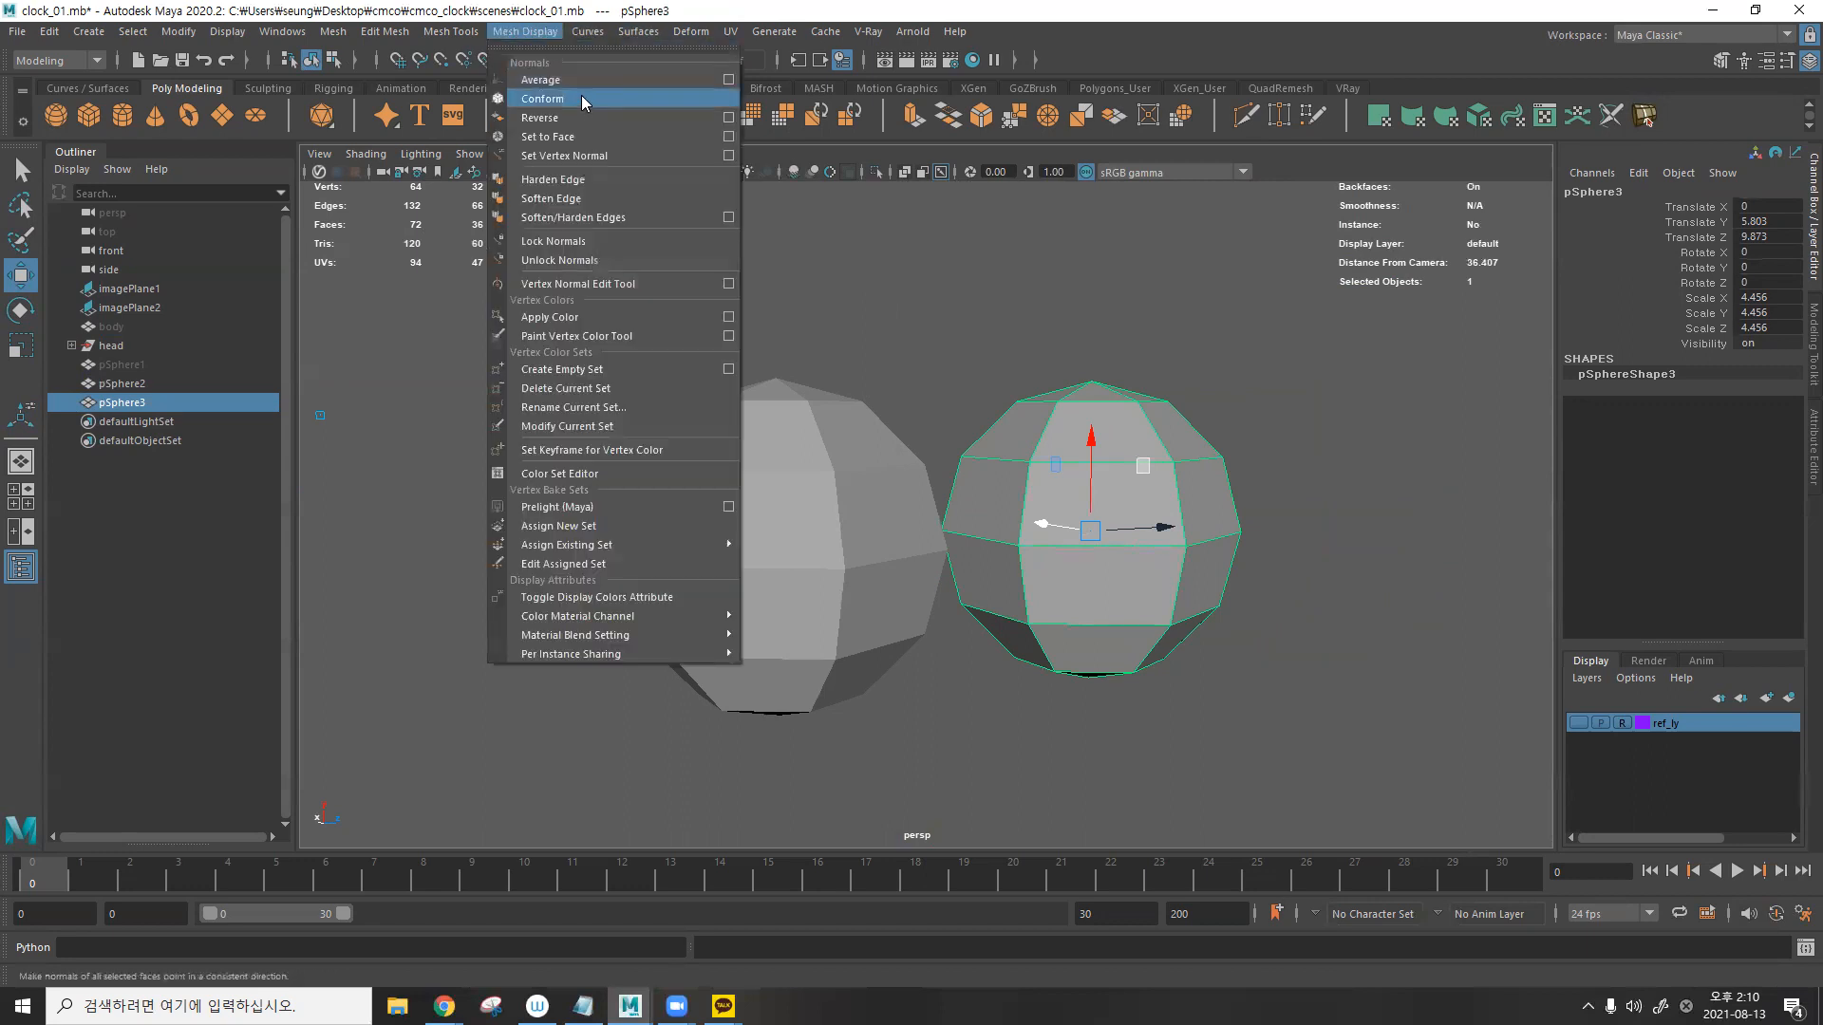
left_click(698, 198)
left_click(979, 261)
left_click_drag(1117, 324, 1045, 327, "alt")
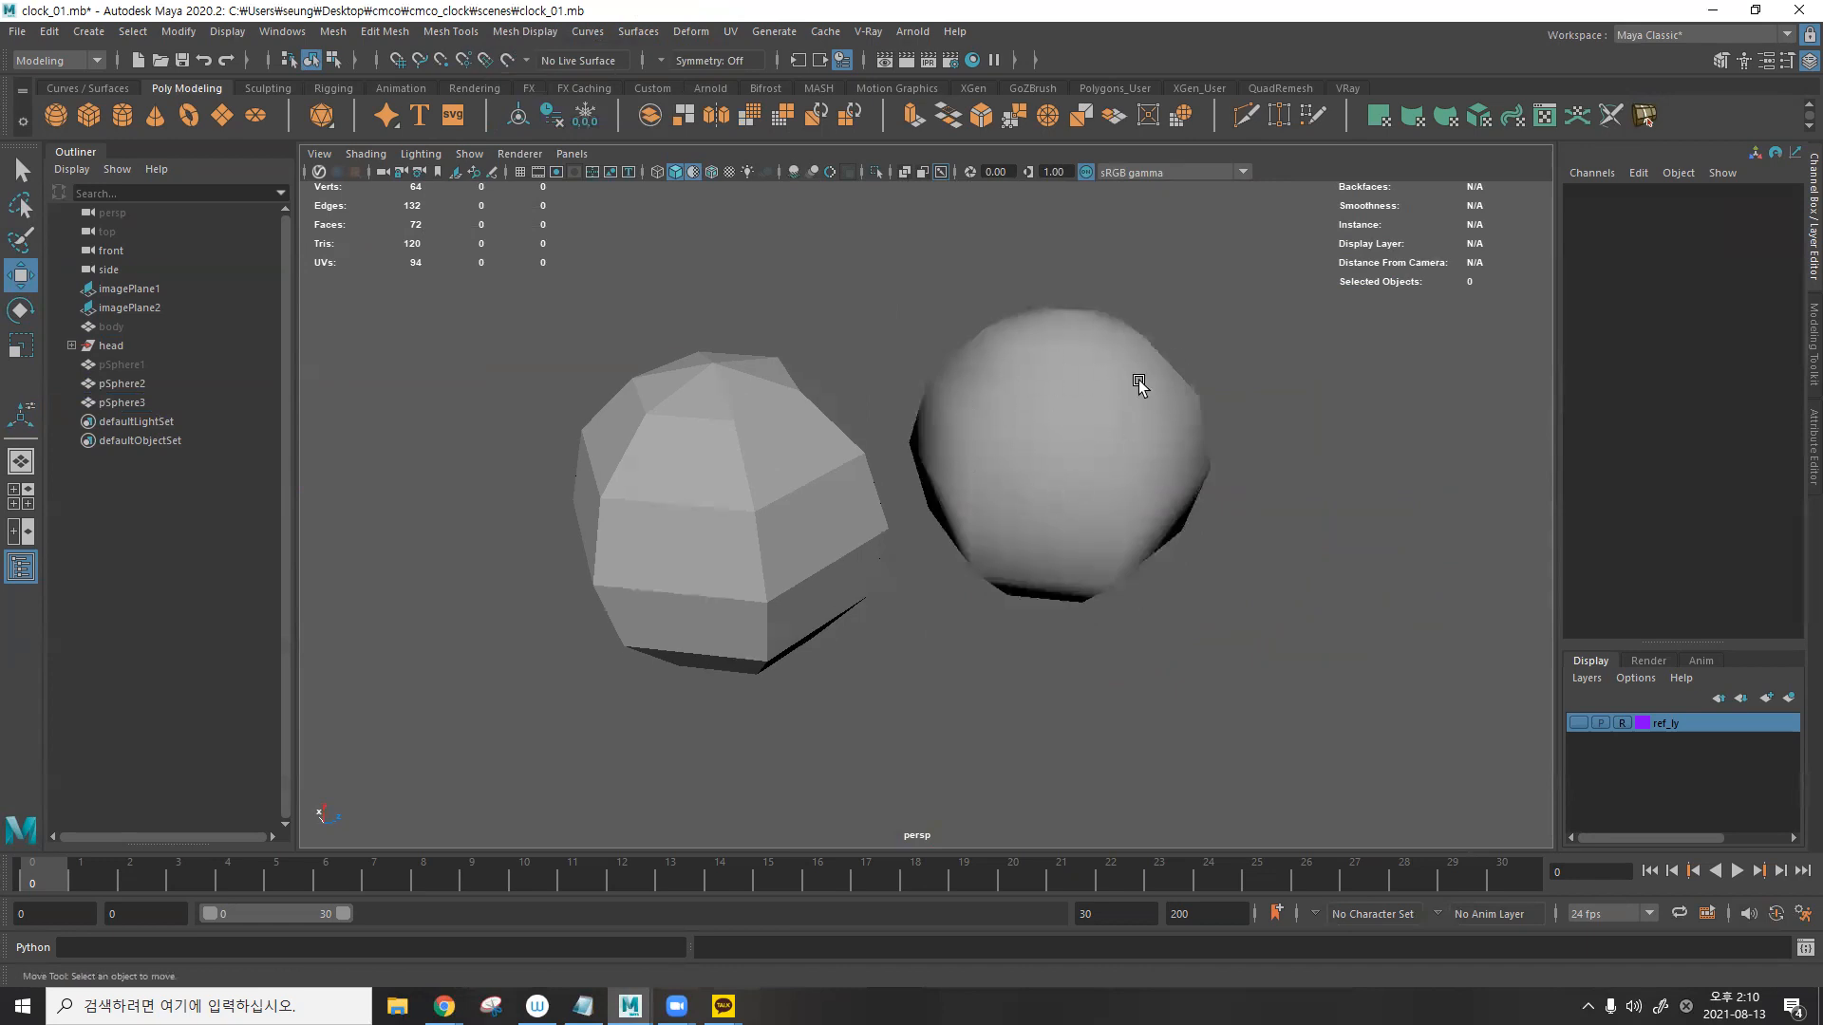
left_click_drag(1143, 432, 1101, 391, "alt")
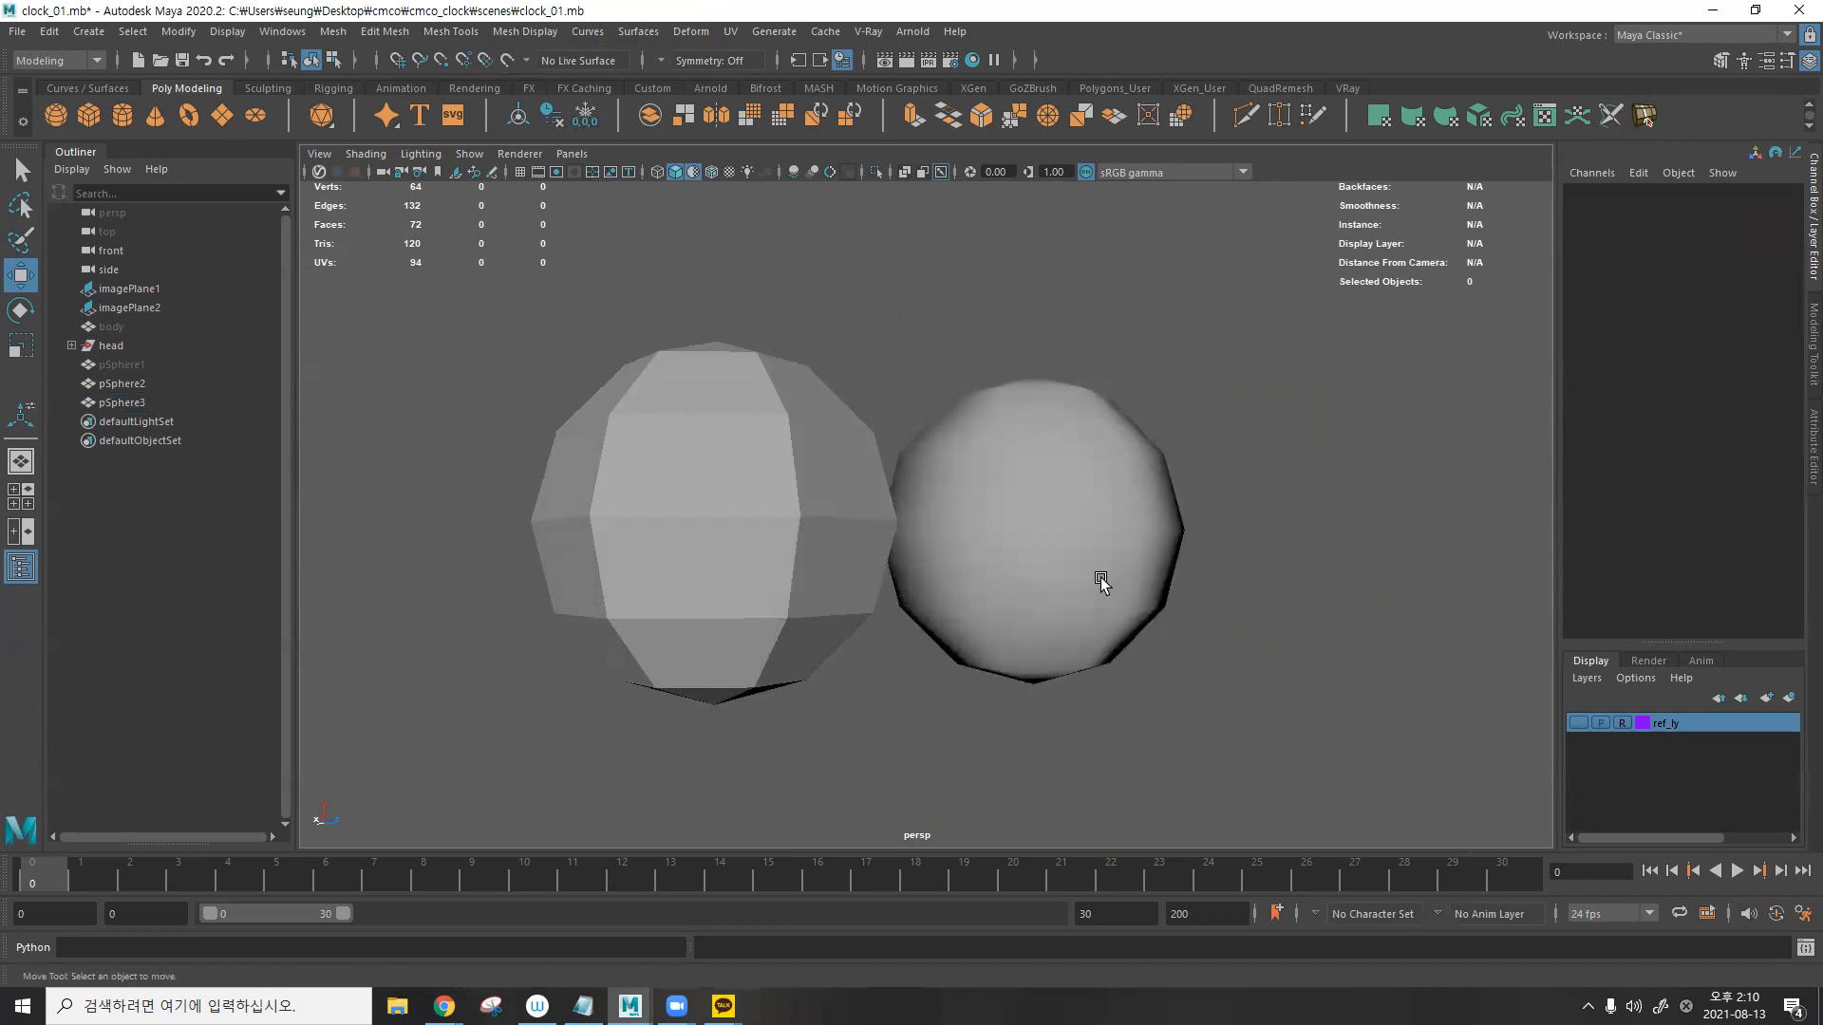
left_click_drag(1056, 469, 750, 493, "alt")
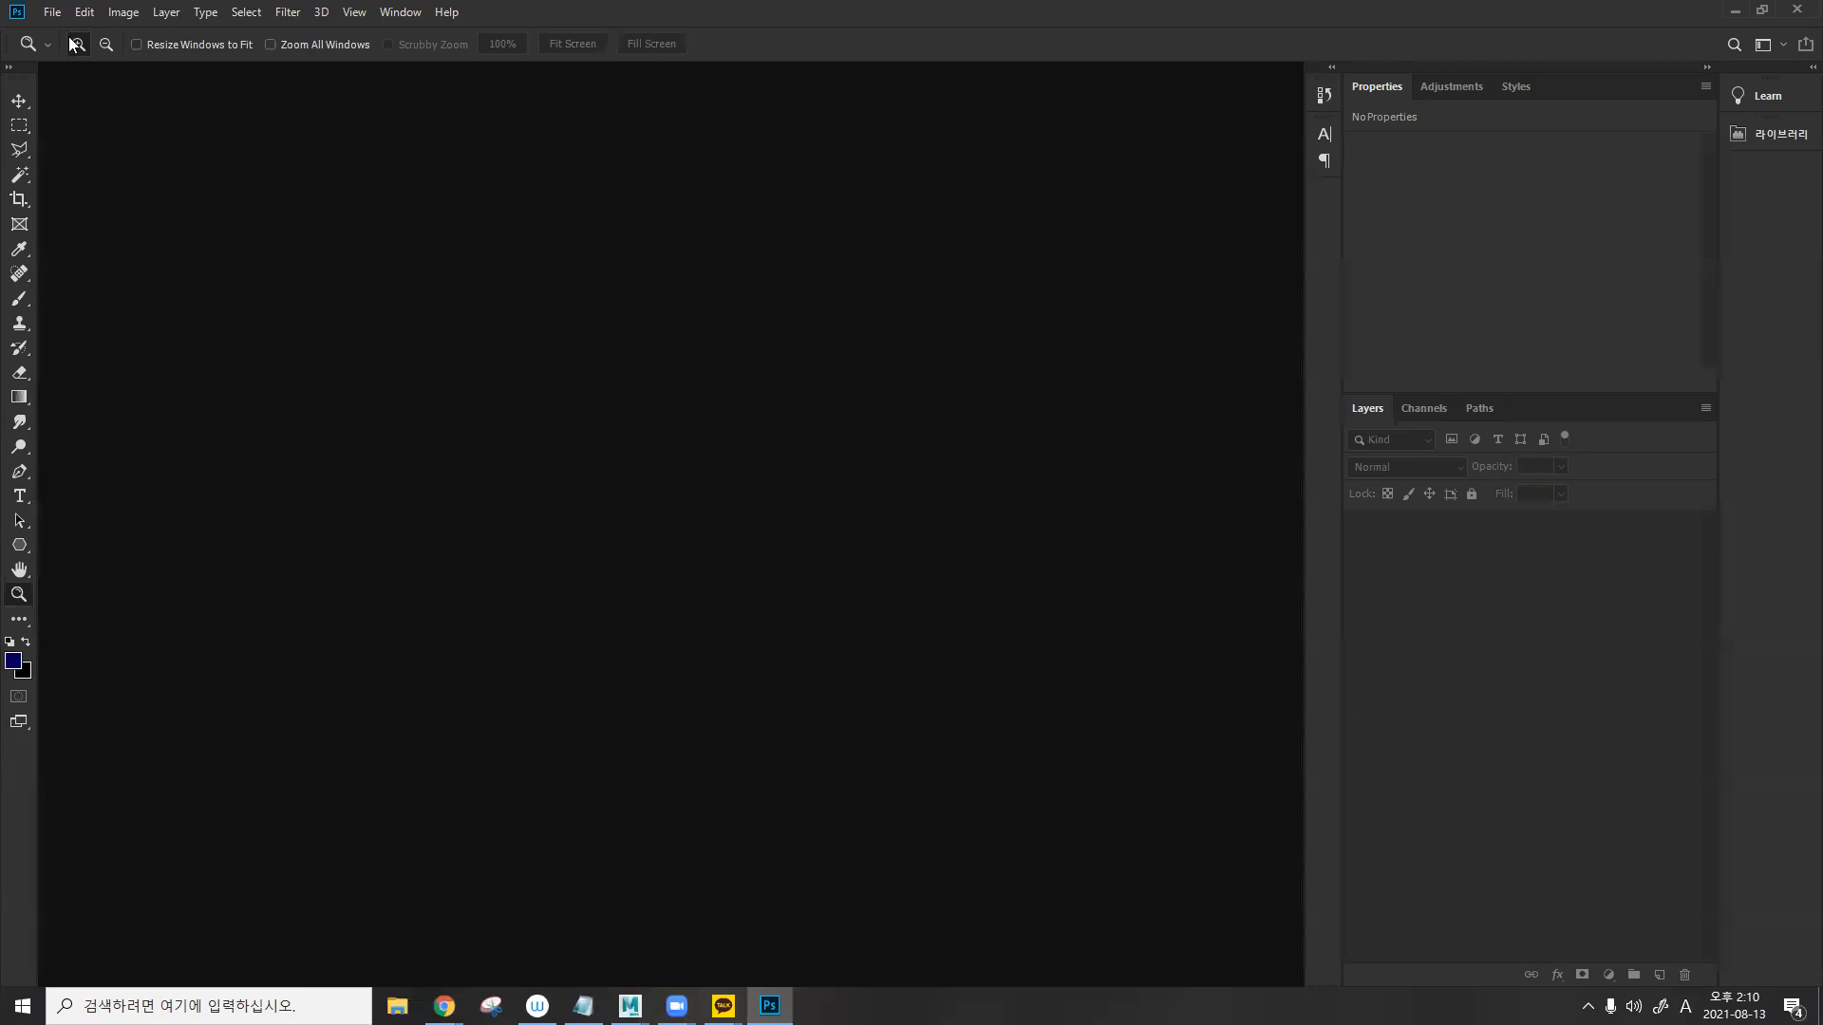
- In Photoshop, create a new 1080 × 1080 pixel RGB document at 72 pixels/inch with a white background
left_click(52, 12)
left_click(52, 11)
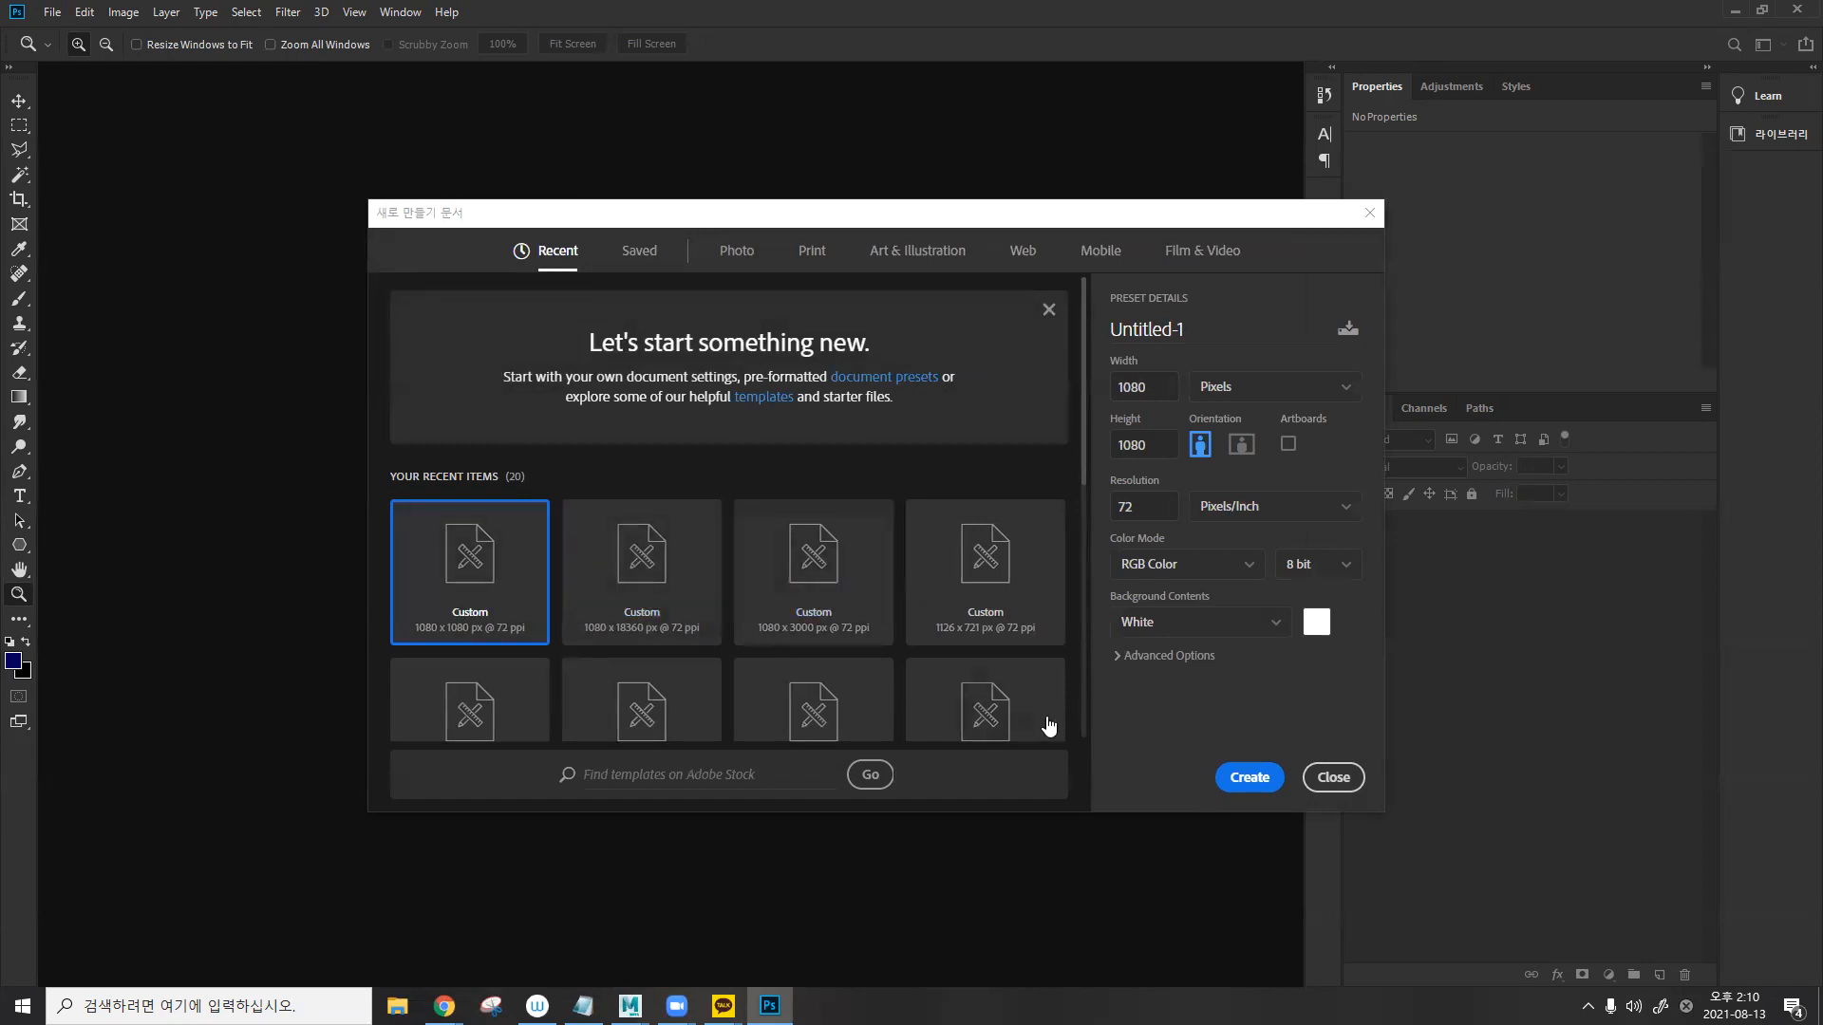
left_click(1248, 778)
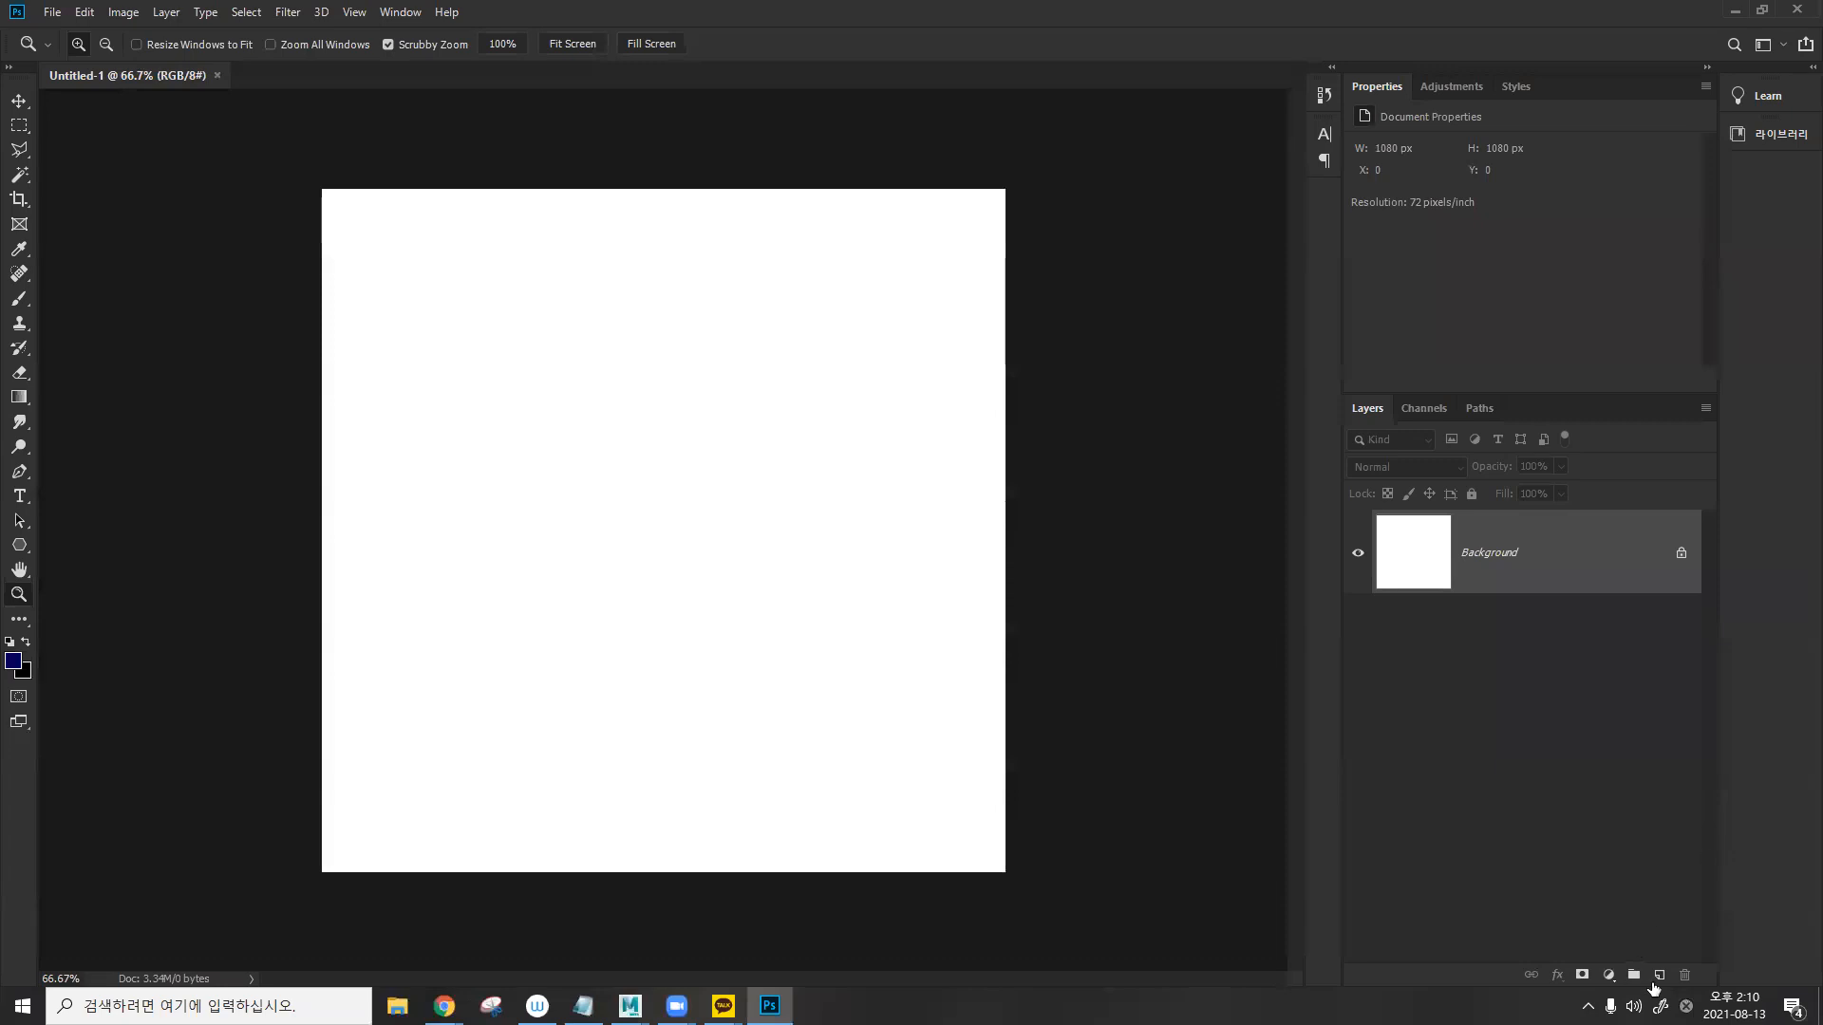
- Add a new layer and paint a dark blue horizontal line about 861 px long with a 25 px brush
left_click(1659, 975)
key("b")
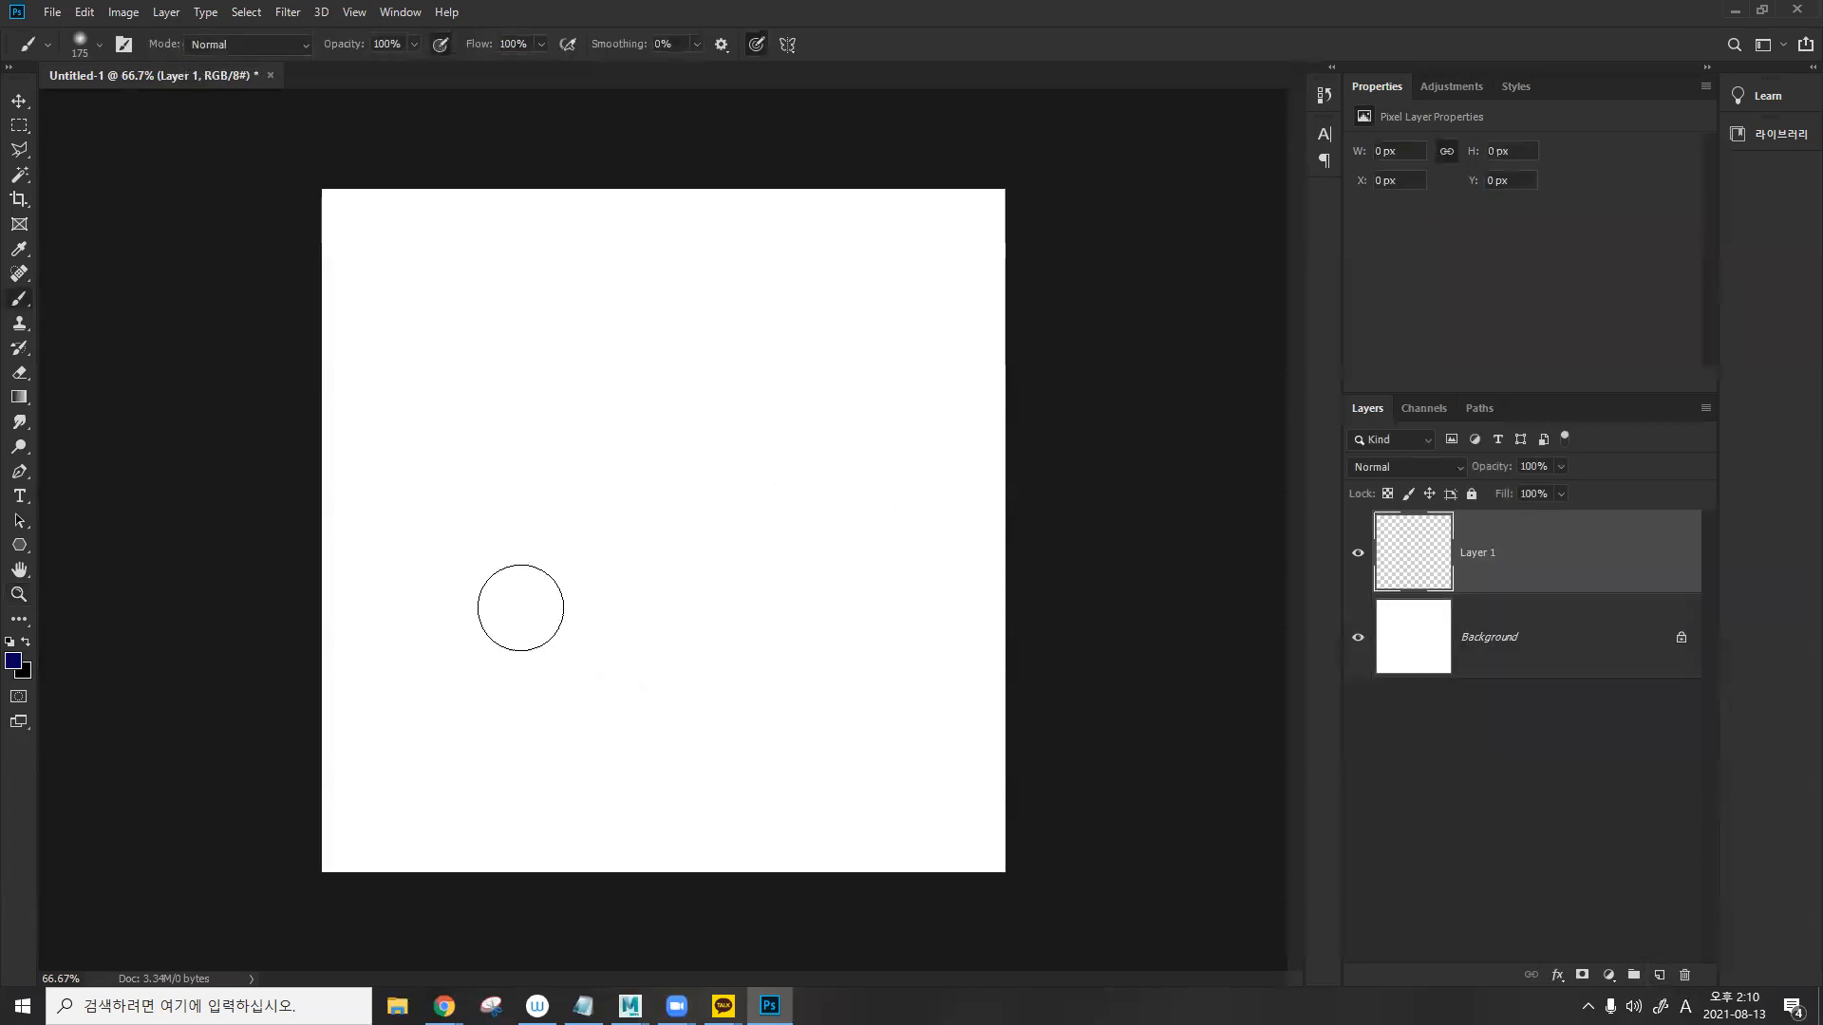
key("bracketleft")
key("bracketleft")
key("bracketleft")
key("bracketleft")
key("bracketleft")
key("bracketleft")
key("bracketleft")
key("bracketleft")
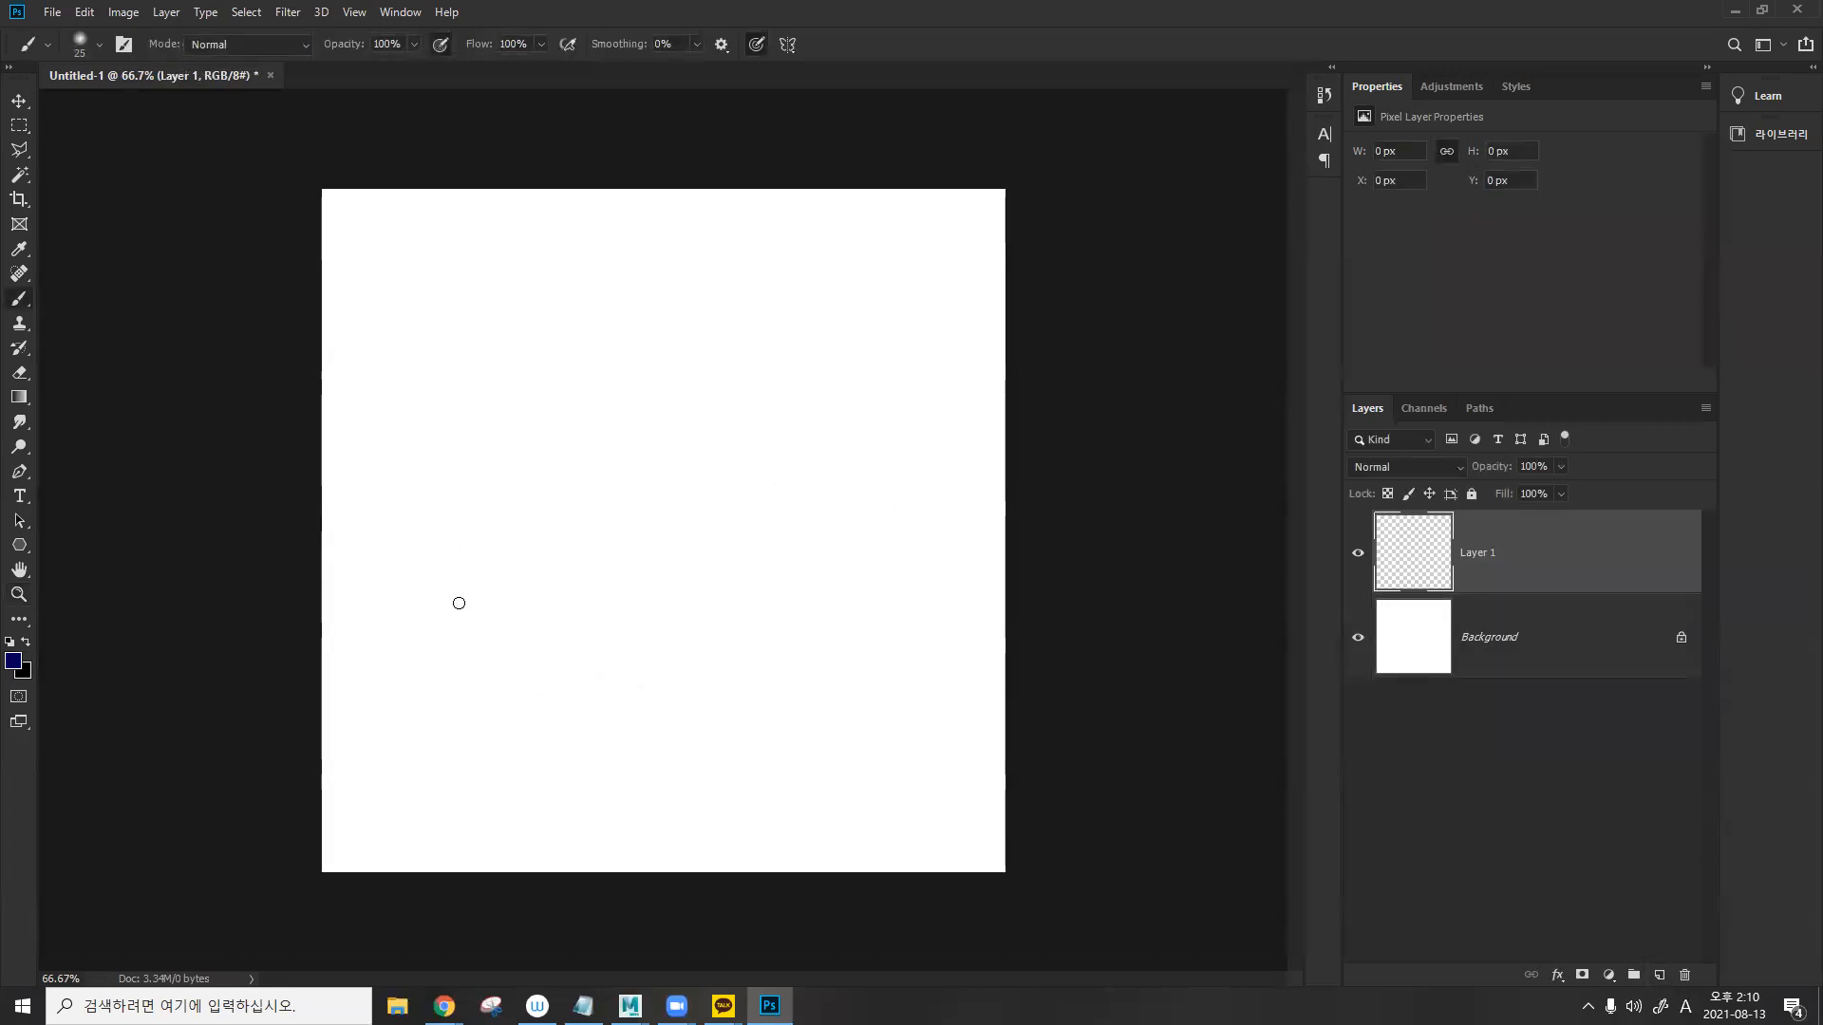
left_click_drag(408, 622, 915, 616)
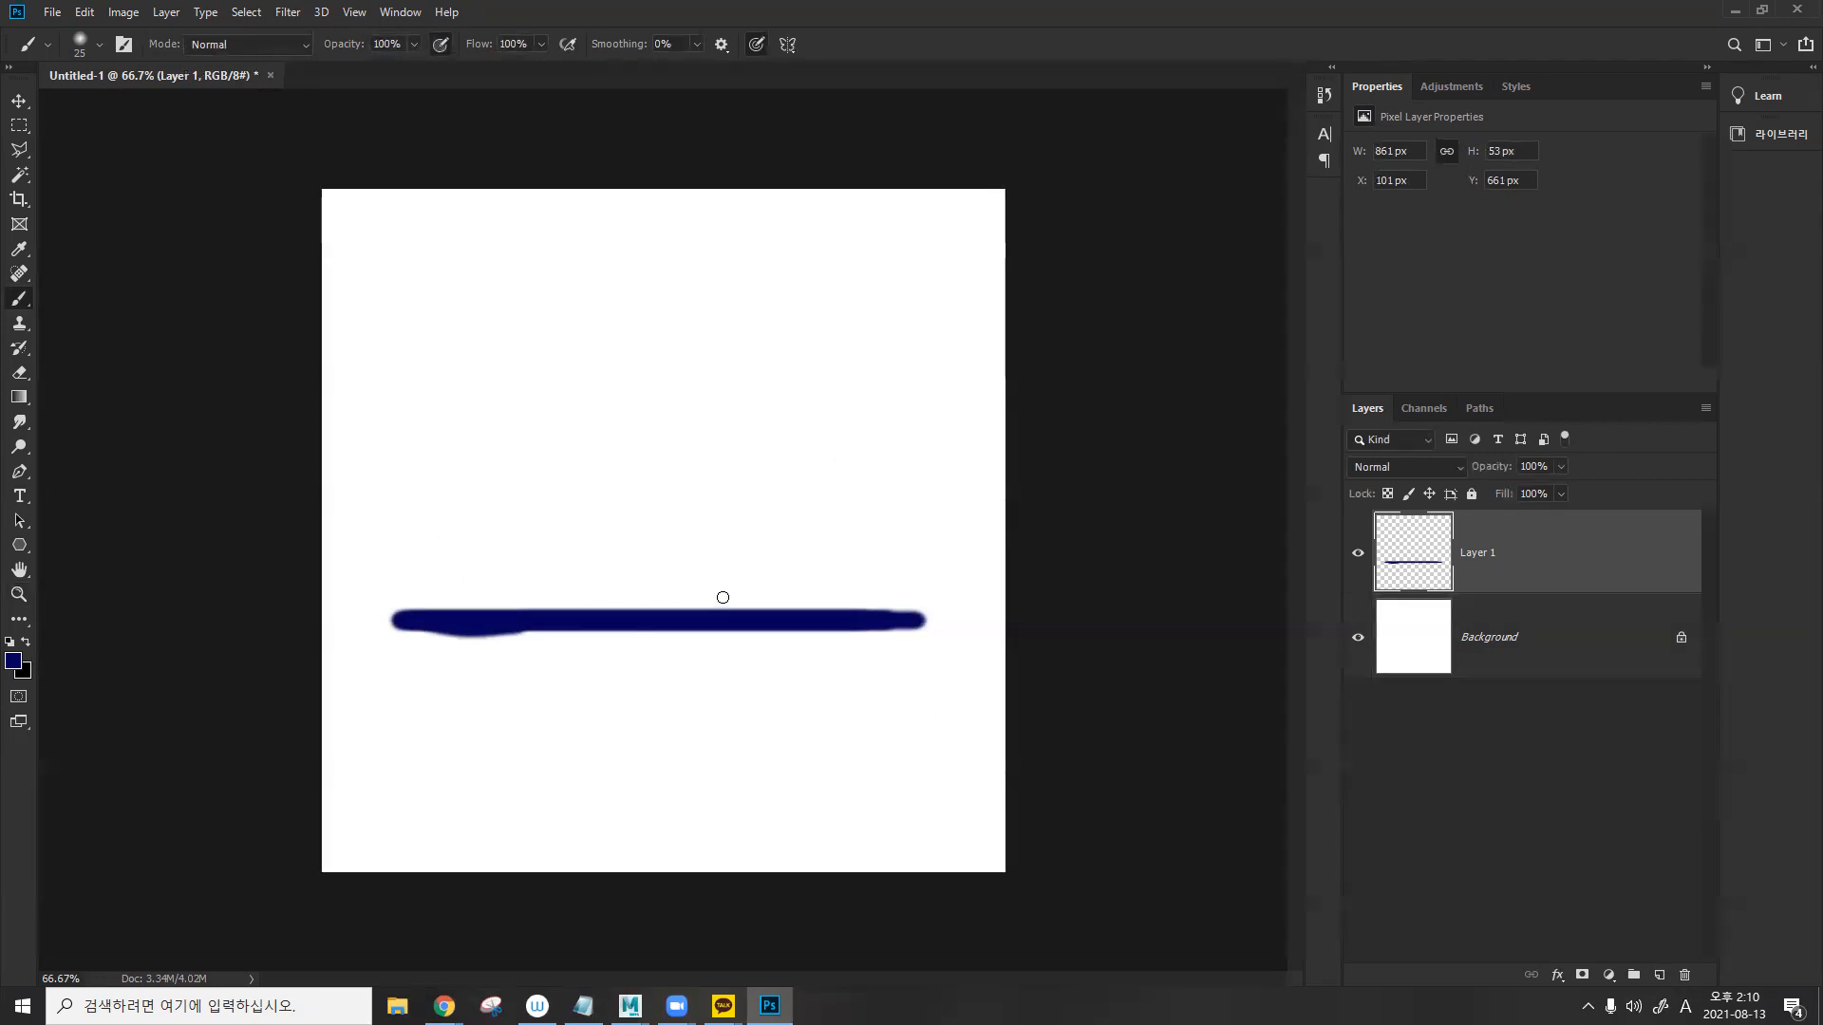
- Sketch surface specks and slanted light rays bouncing off the horizontal line in different directions, with arrowheads
left_click_drag(734, 580, 795, 601)
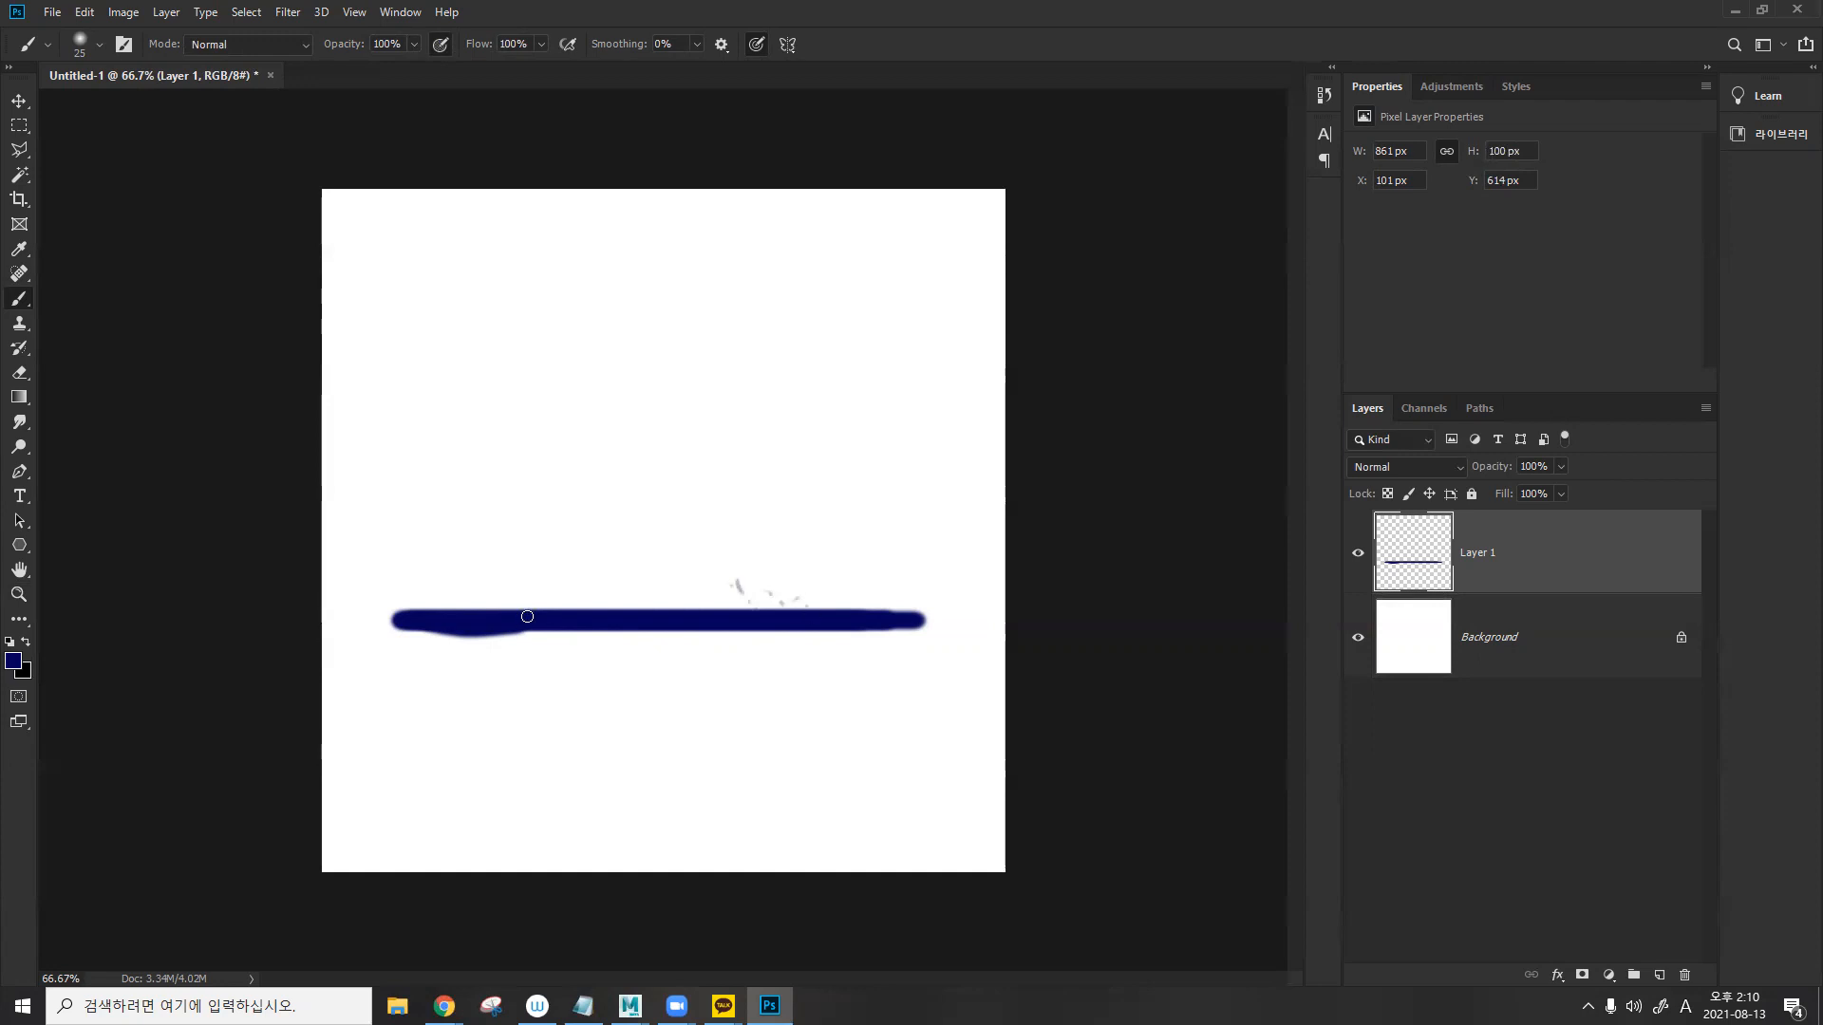
left_click_drag(546, 576, 535, 600)
mouse_move(935, 303)
left_mouse_down()
mouse_move(734, 591)
mouse_move(513, 465)
left_mouse_up()
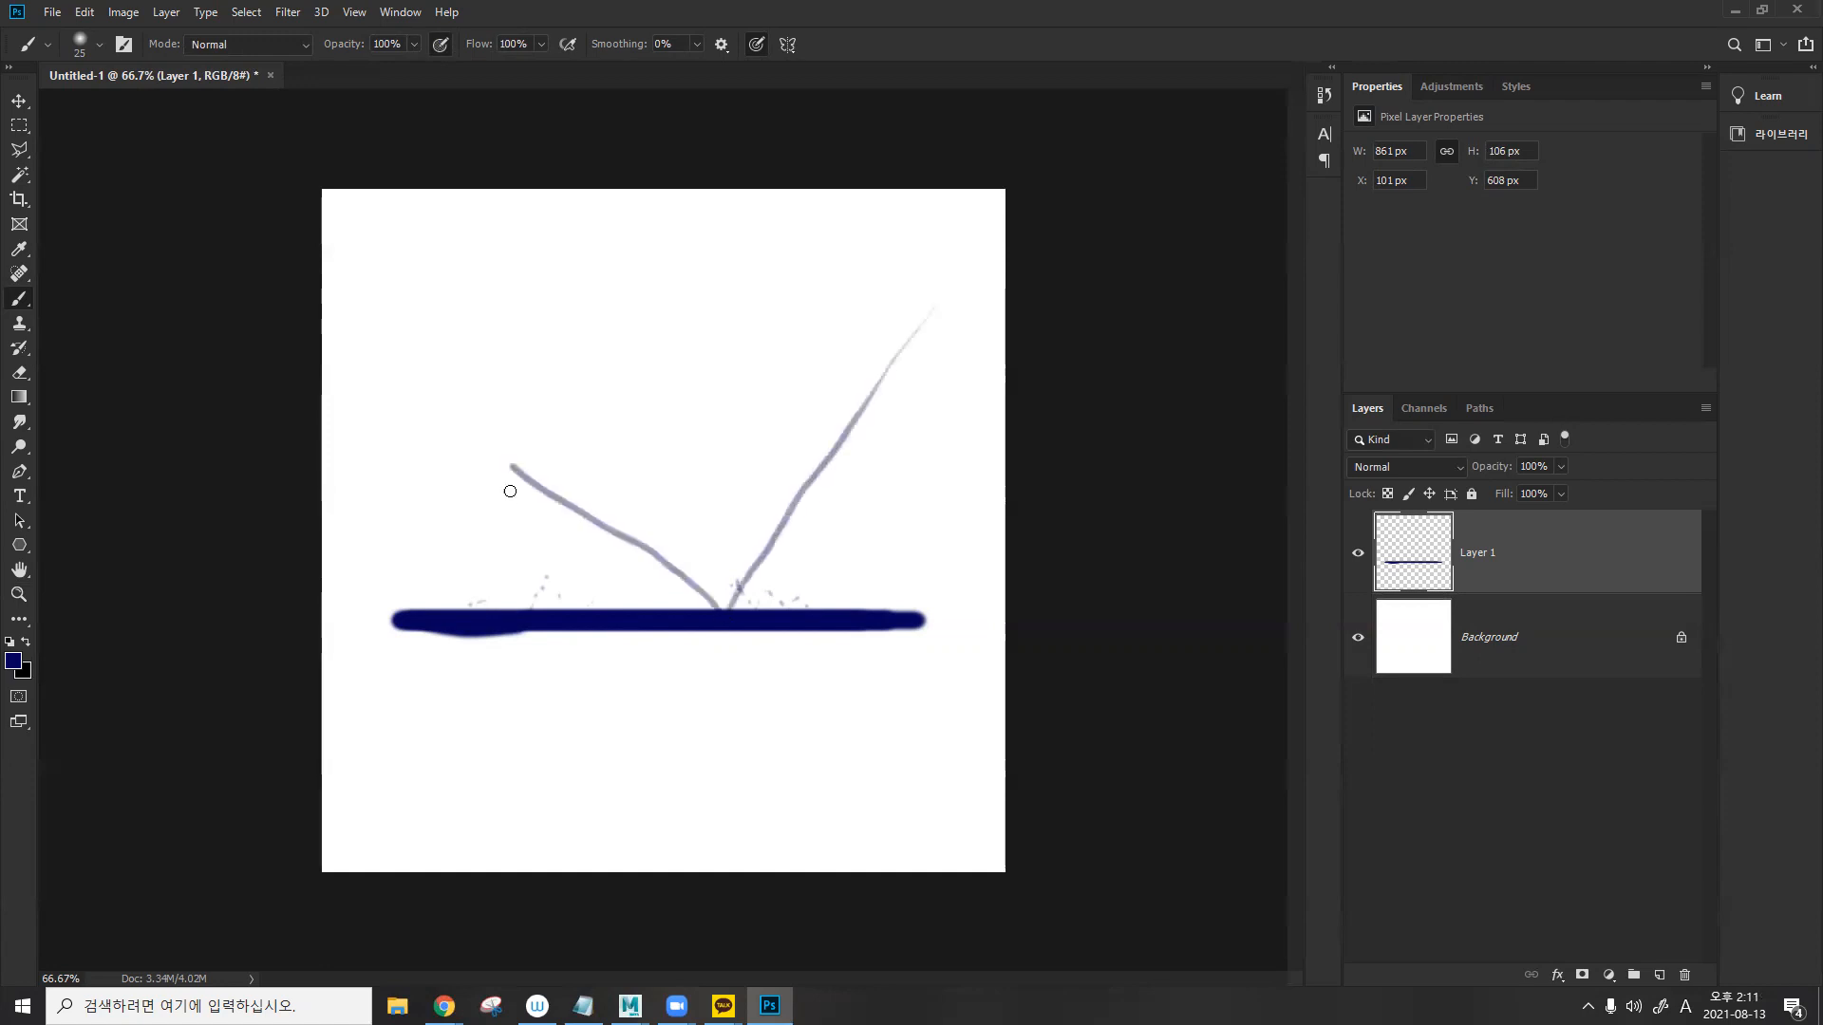
mouse_move(953, 339)
left_mouse_down()
mouse_move(781, 579)
mouse_move(907, 457)
mouse_move(930, 459)
left_mouse_up()
mouse_move(948, 387)
left_mouse_down()
mouse_move(712, 604)
mouse_move(721, 453)
left_mouse_up()
mouse_move(866, 381)
left_mouse_down()
mouse_move(646, 597)
mouse_move(571, 479)
mouse_move(543, 602)
mouse_move(701, 359)
left_mouse_up()
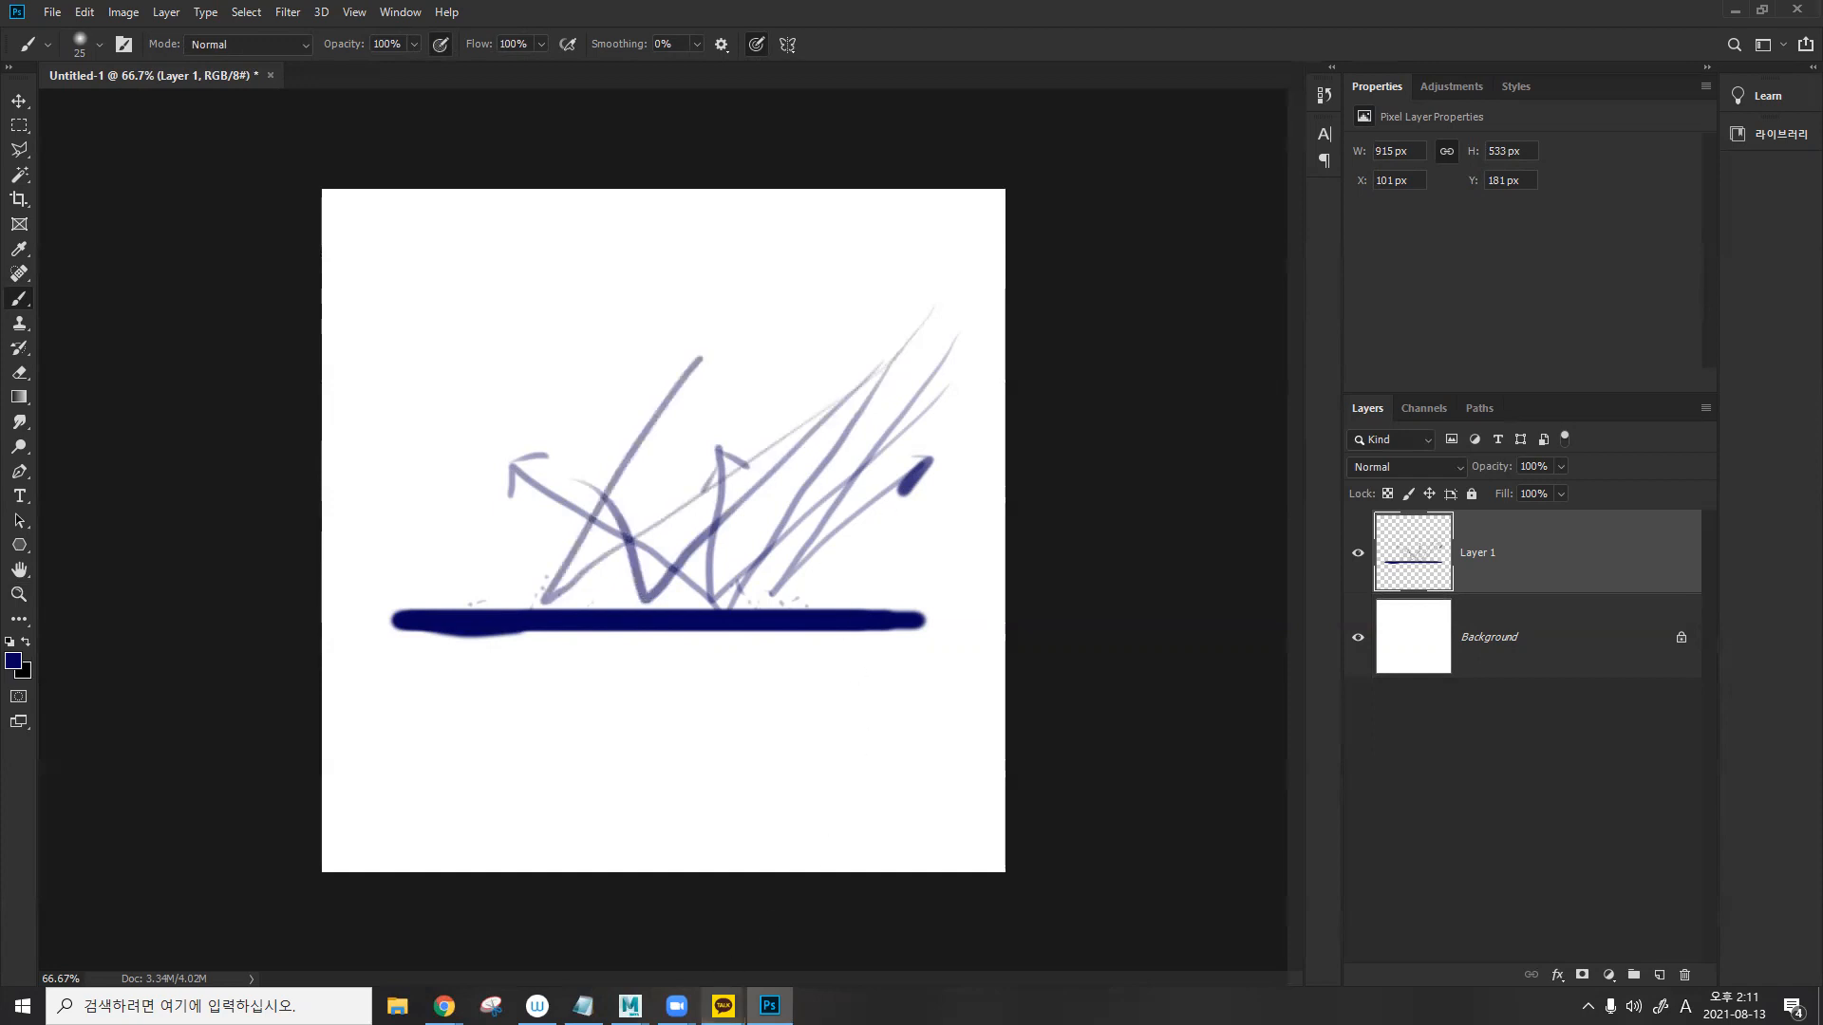
- Switch to Maya, duplicate the faceted sphere and move the copy to about -8.625 in Translate Z
left_click(713, 877)
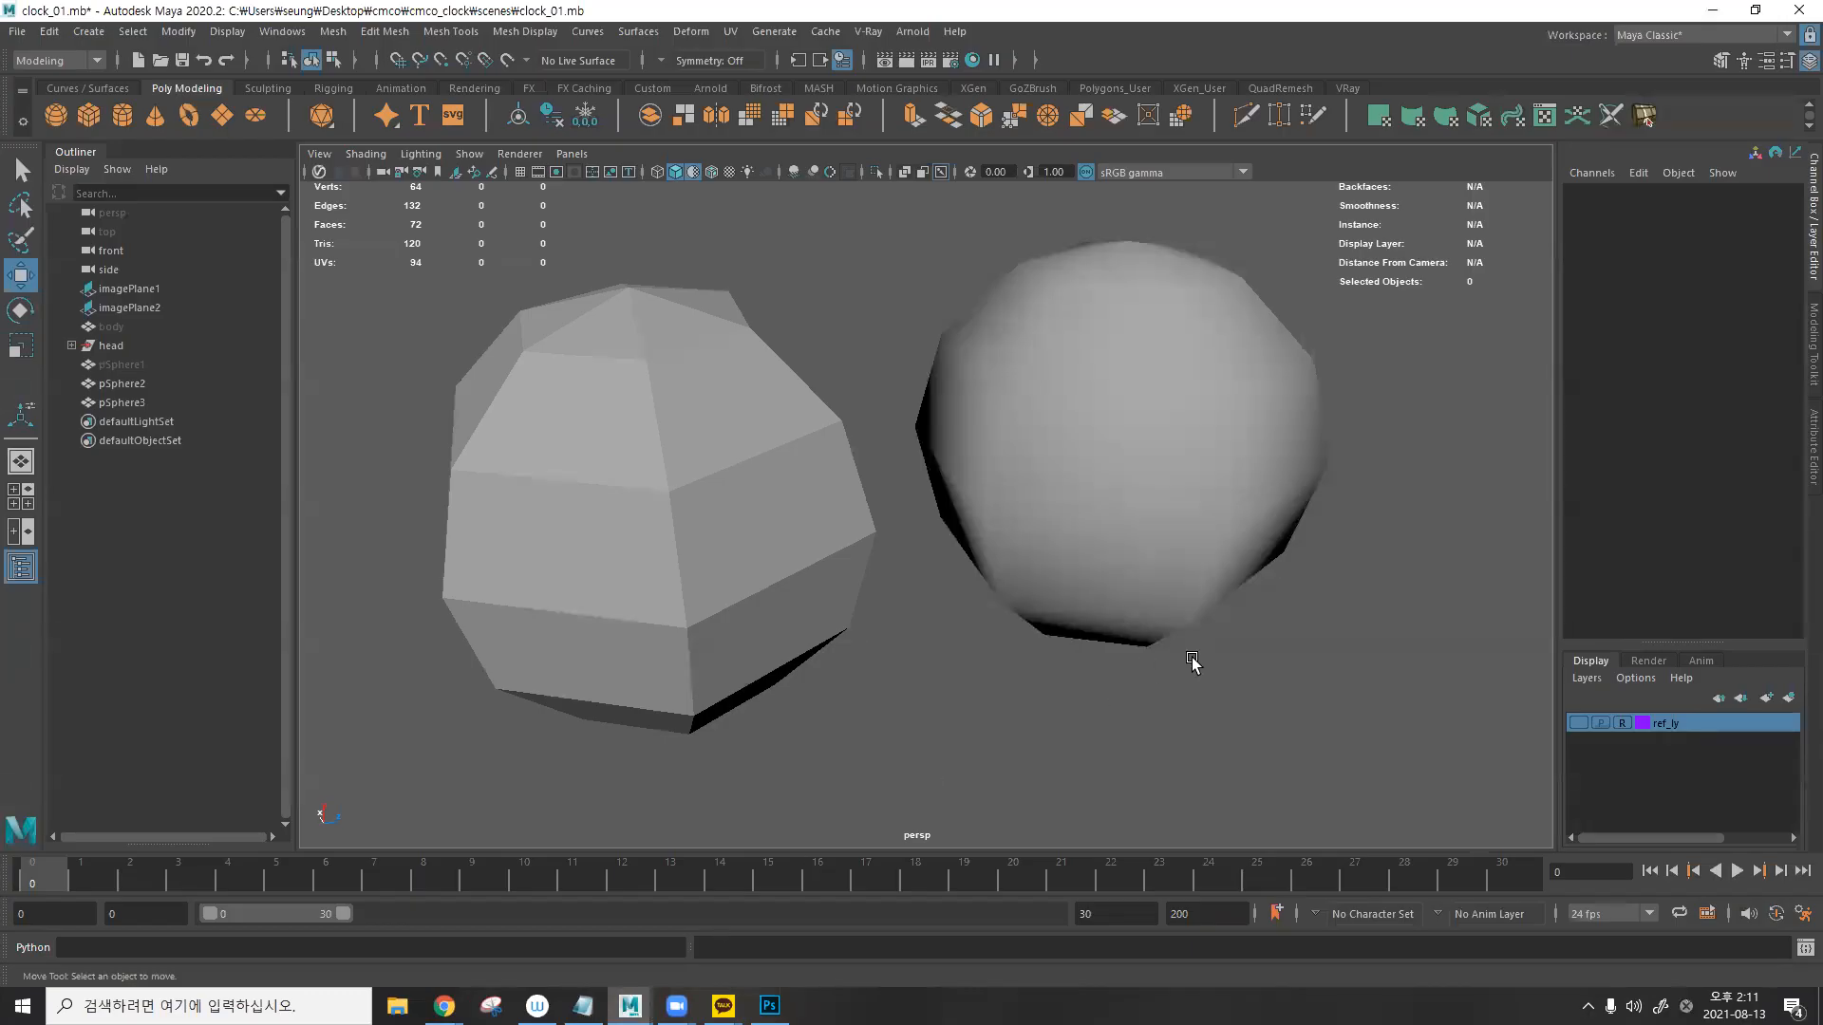
left_click(1149, 487)
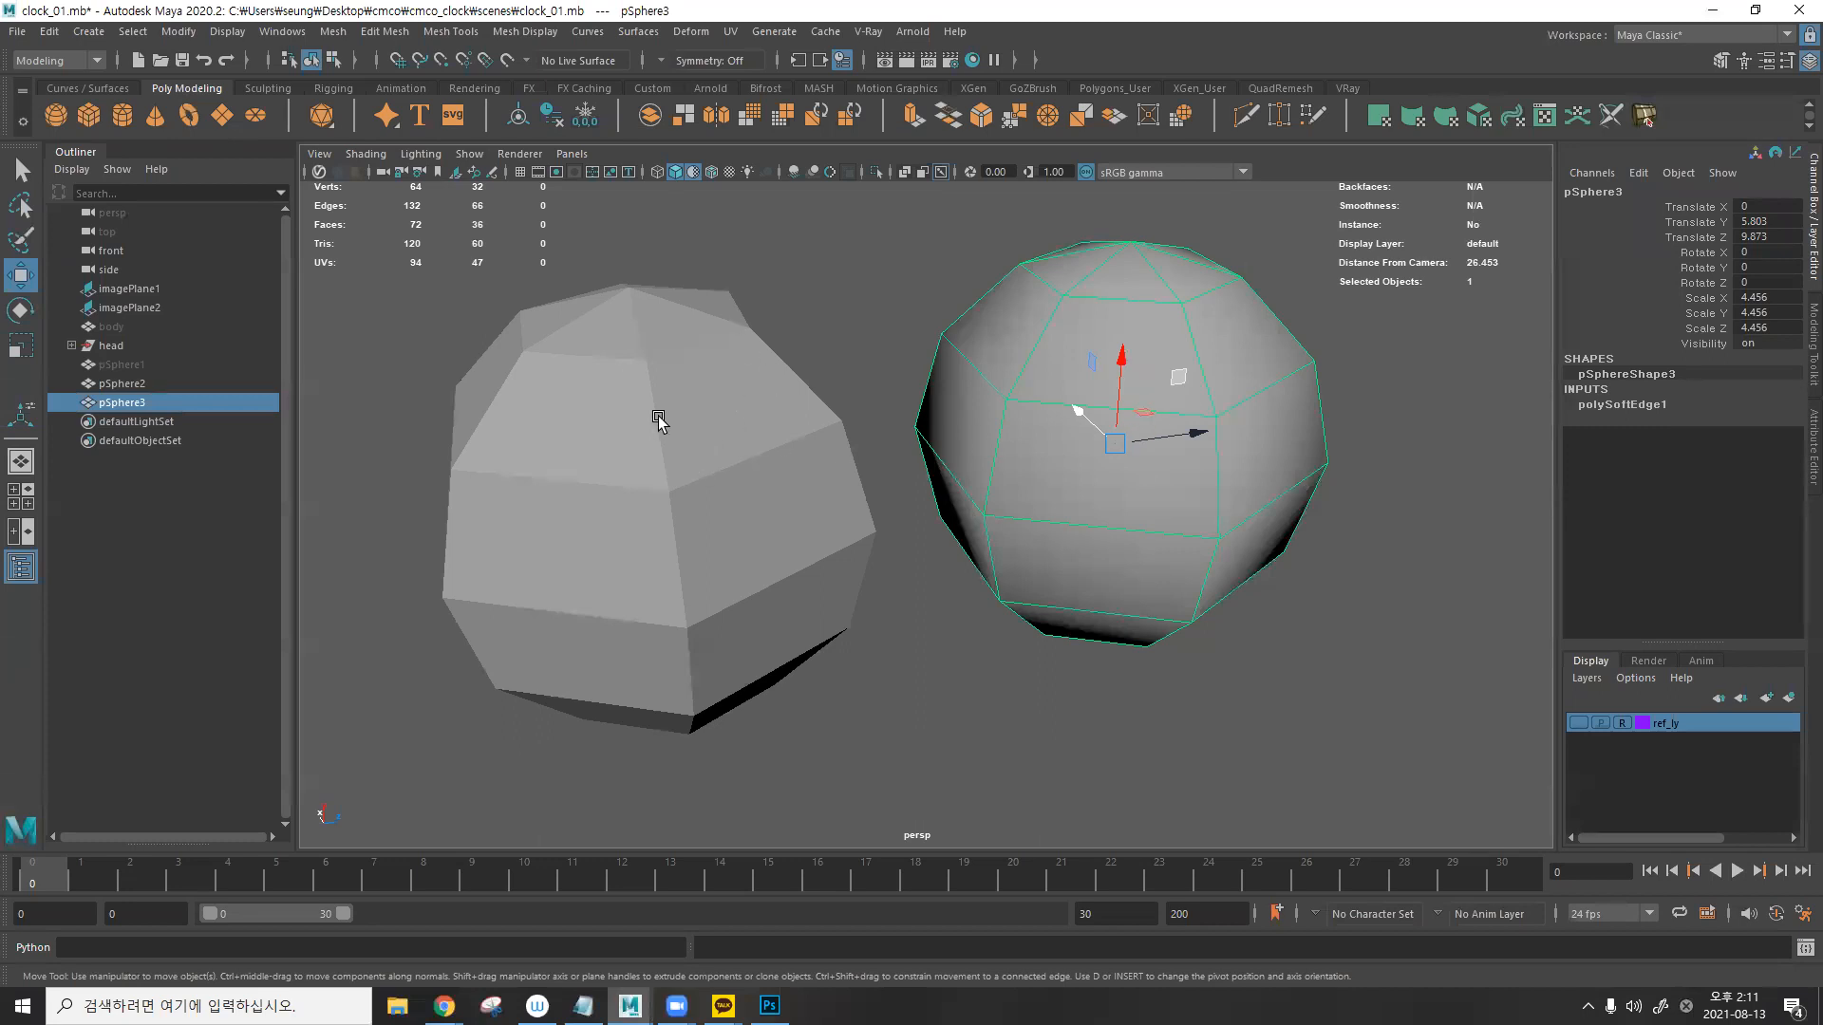
left_click_drag(664, 412, 645, 423, "alt")
middle_click_drag(645, 423, 985, 377, "alt")
left_click(858, 360)
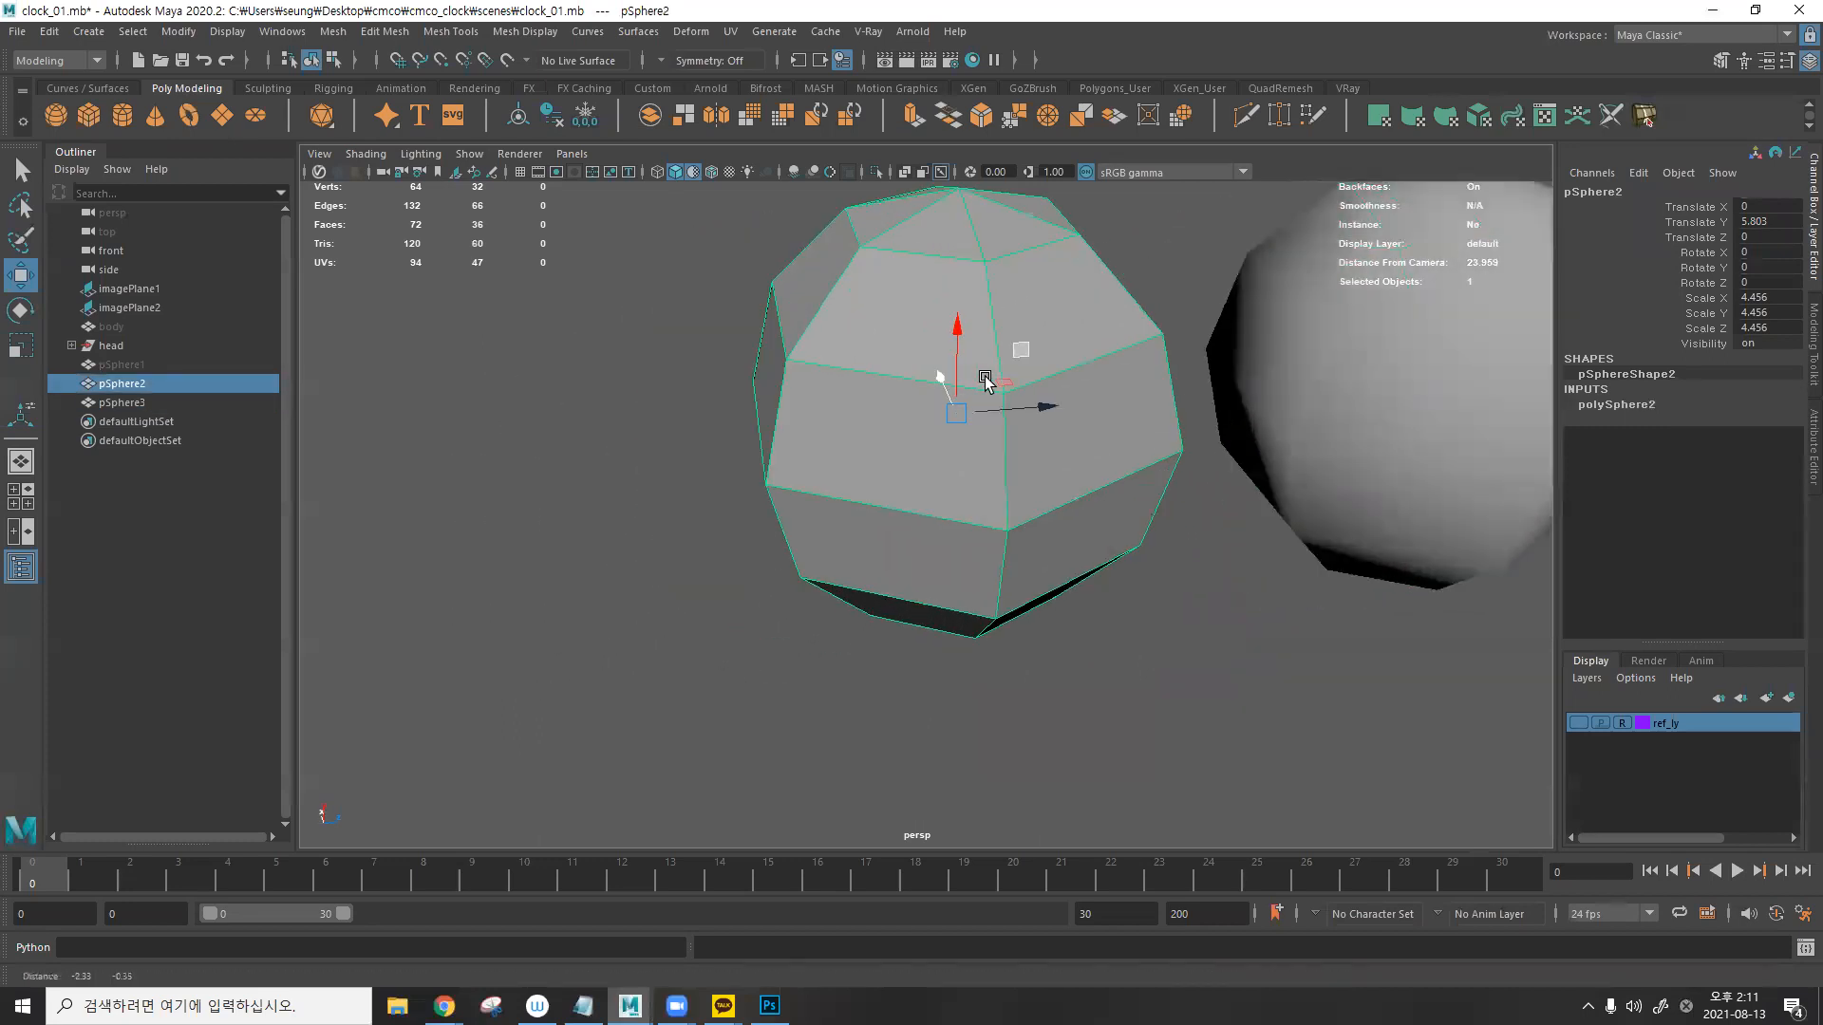
left_click_drag(986, 380, 988, 431, "alt")
key("ctrl+d")
left_click_drag(1018, 347, 1050, 276)
- Apply Smooth twice to the duplicated sphere, then deselect it
left_click(333, 31)
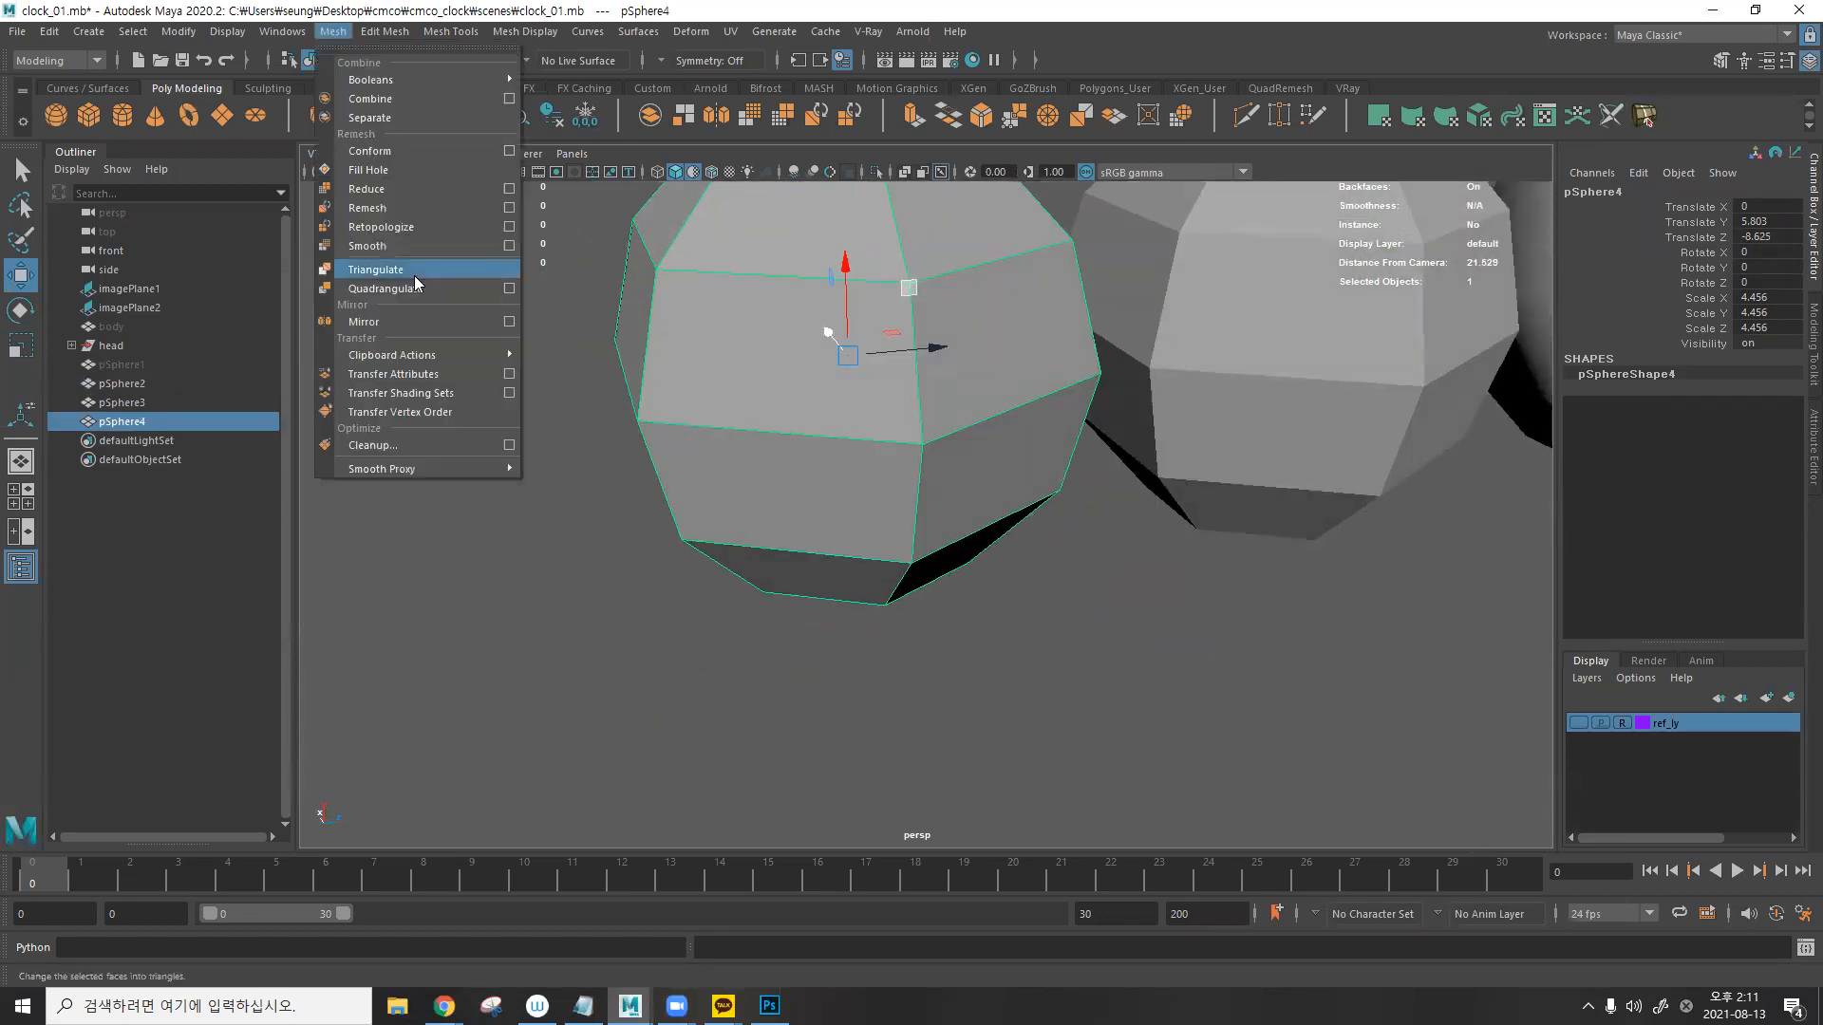
left_click(406, 246)
left_click(337, 35)
left_click(404, 246)
left_click(542, 448)
- Examine the twice-smoothed sphere's mesh density and outline beside the faceted sphere
left_click_drag(542, 448, 845, 521, "alt")
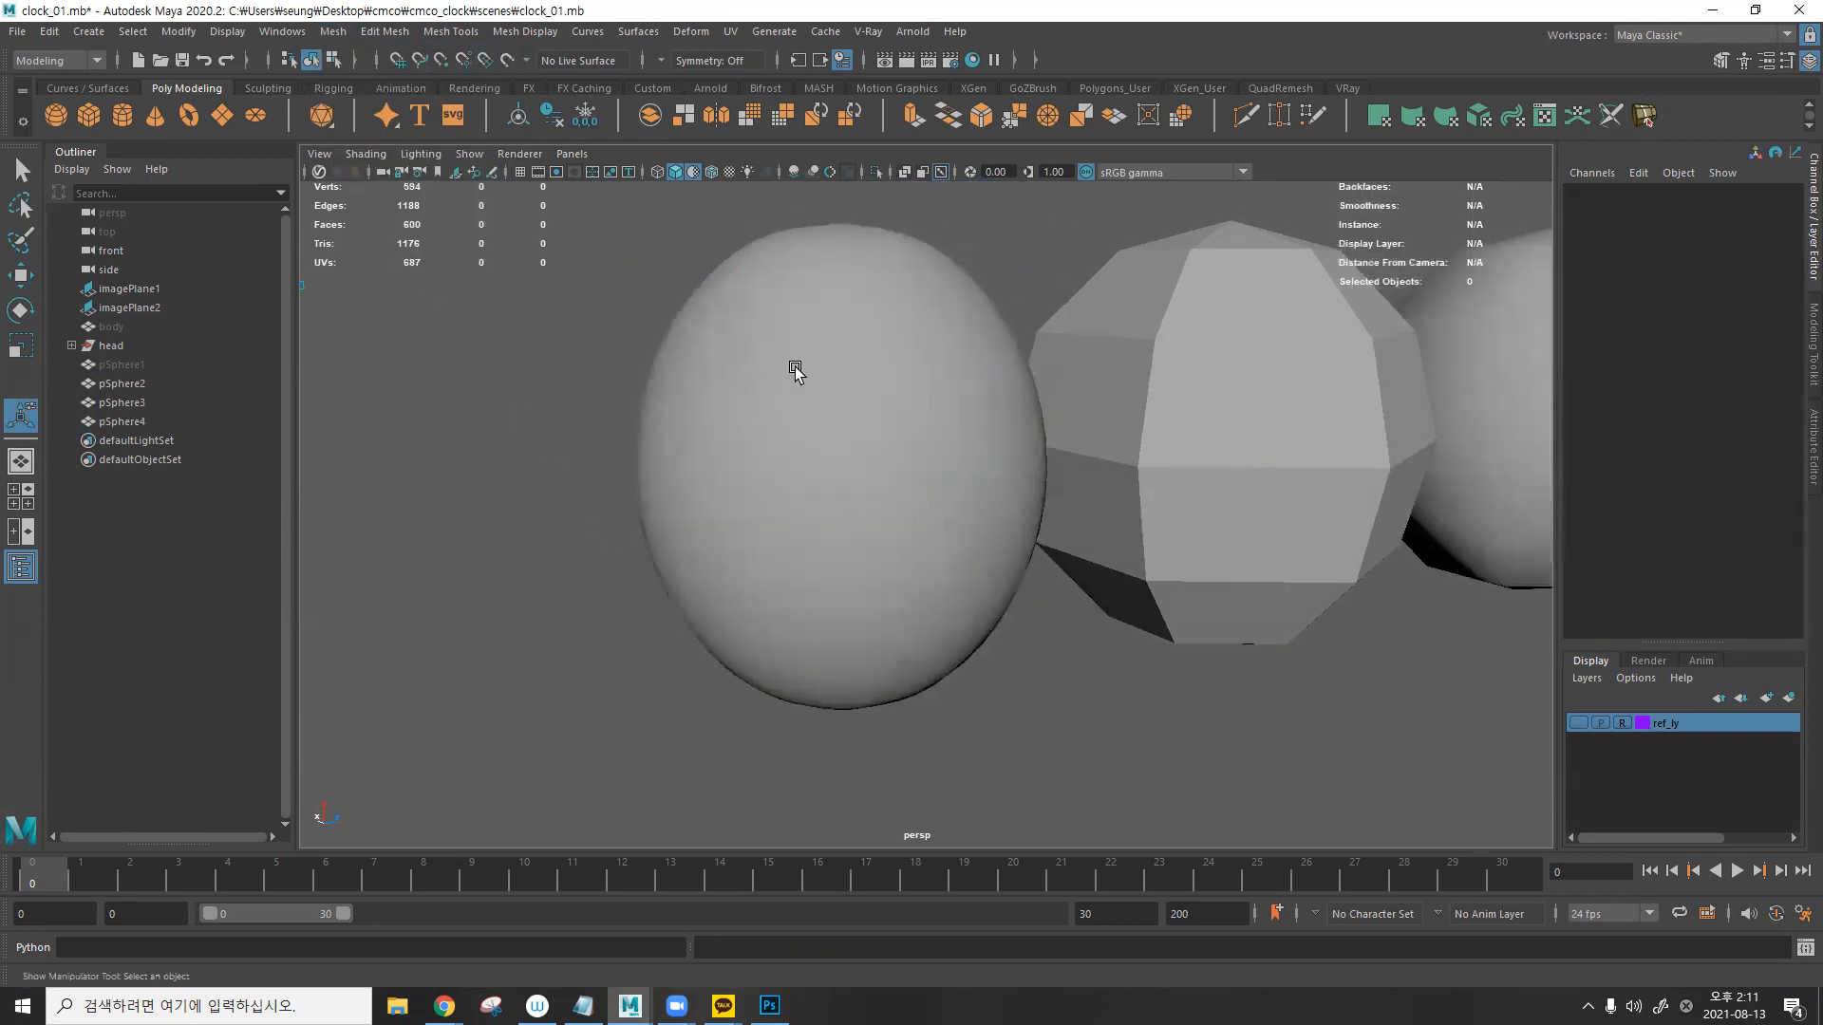
left_click_drag(1207, 422, 920, 529, "alt")
left_click(900, 520)
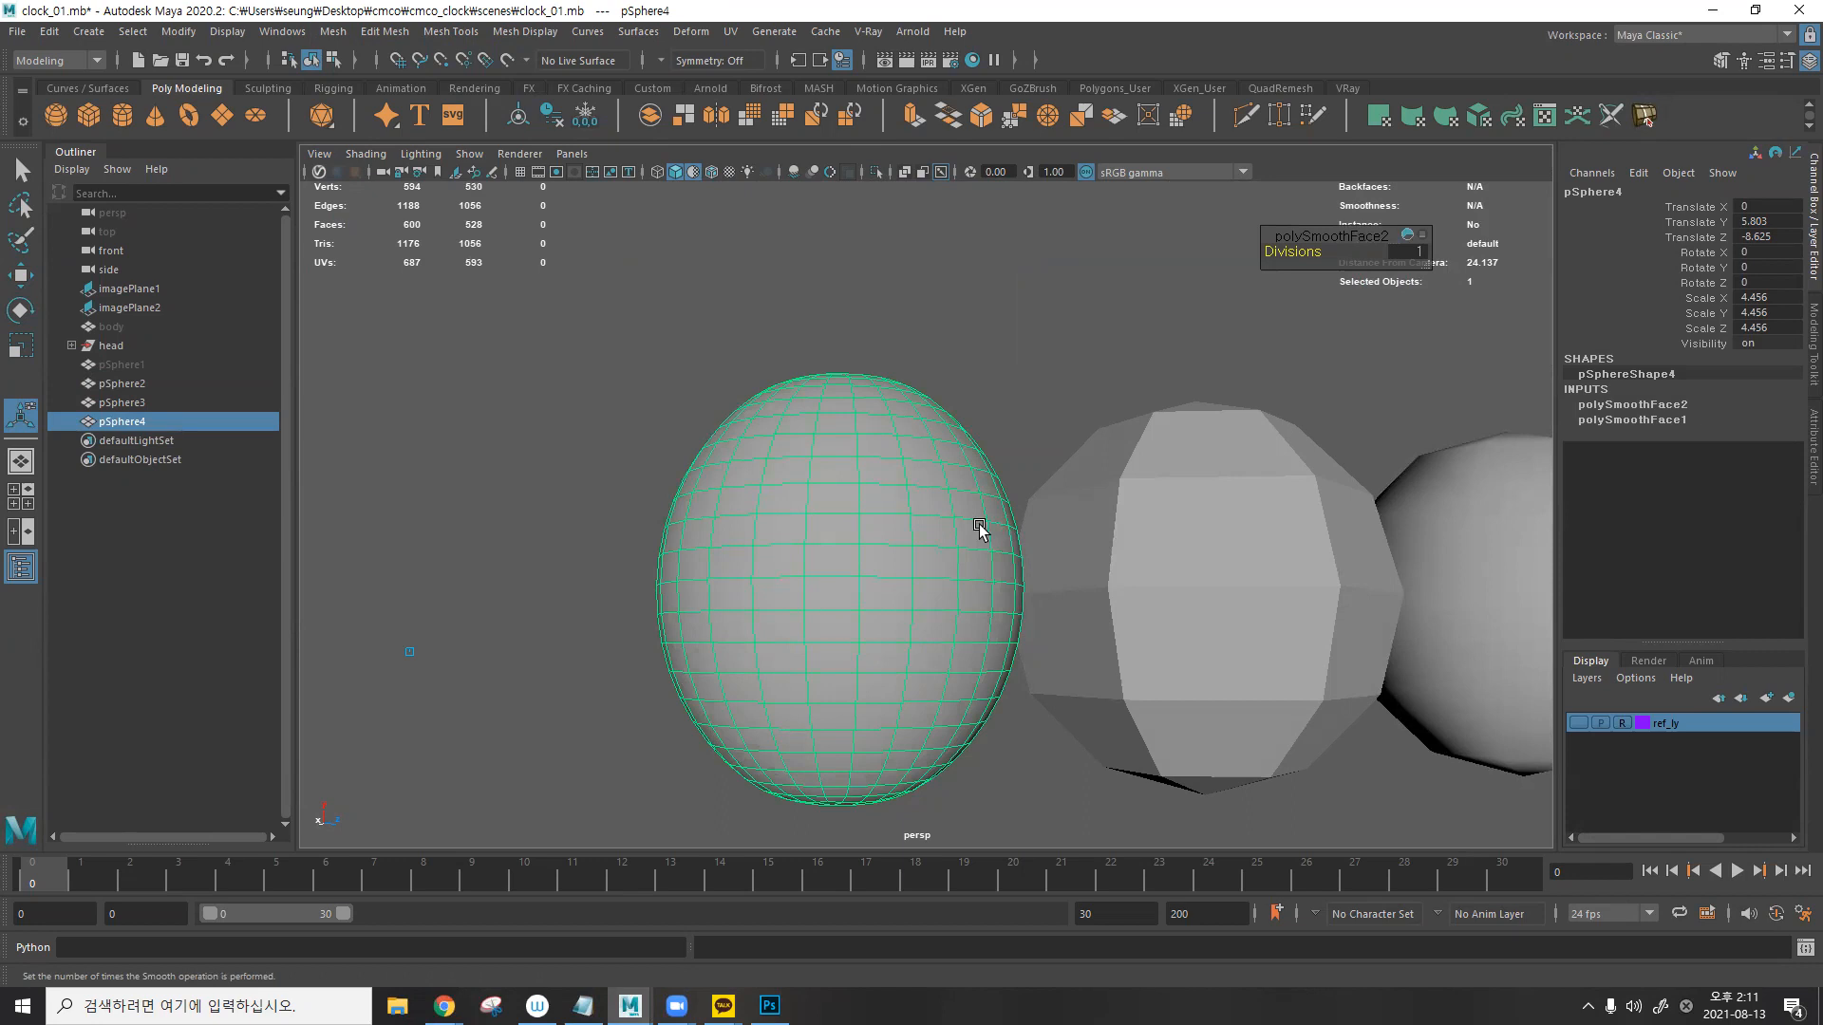
left_click_drag(990, 506, 618, 569, "alt")
left_click(940, 446)
left_click(1179, 299)
scroll(618, 569, "down", 5)
middle_click_drag(608, 570, 786, 487, "alt")
left_click(551, 615)
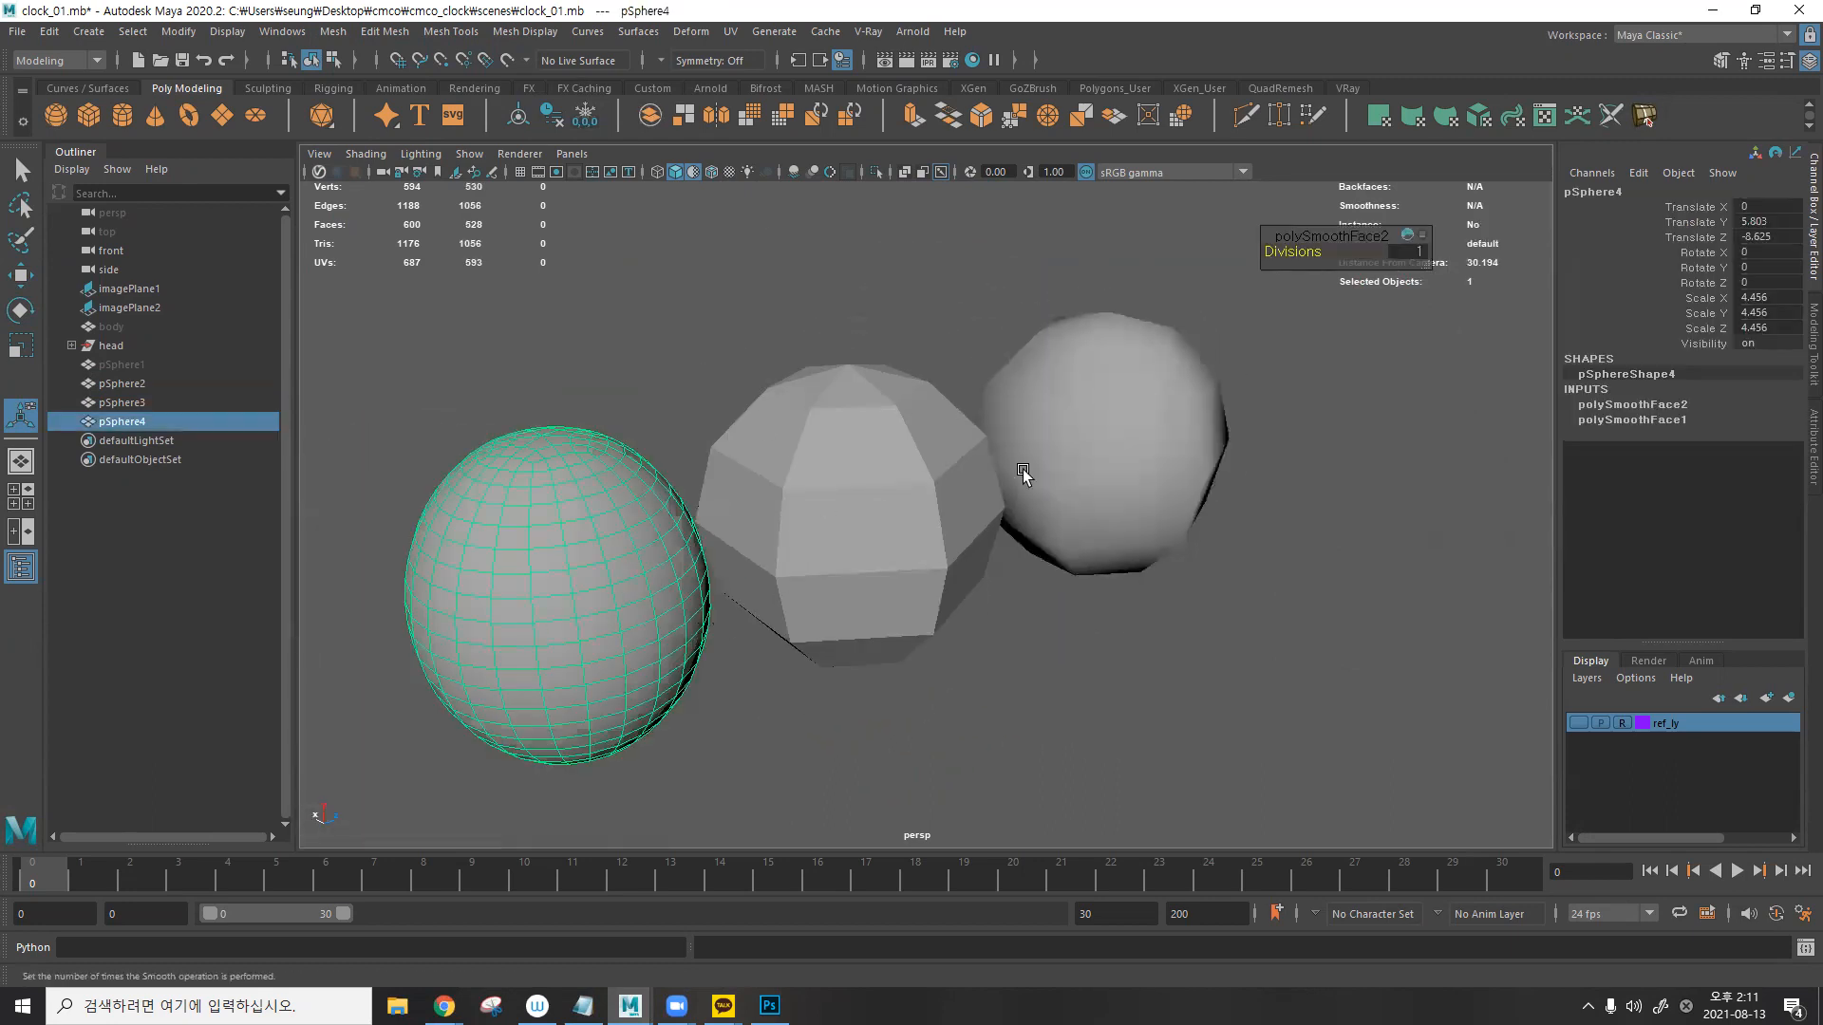
- Compare the softened low-poly sphere's shading, wireframe and angular silhouette with the faceted sphere from several angles
left_click(1185, 450)
left_click_drag(1185, 451, 1265, 406, "alt")
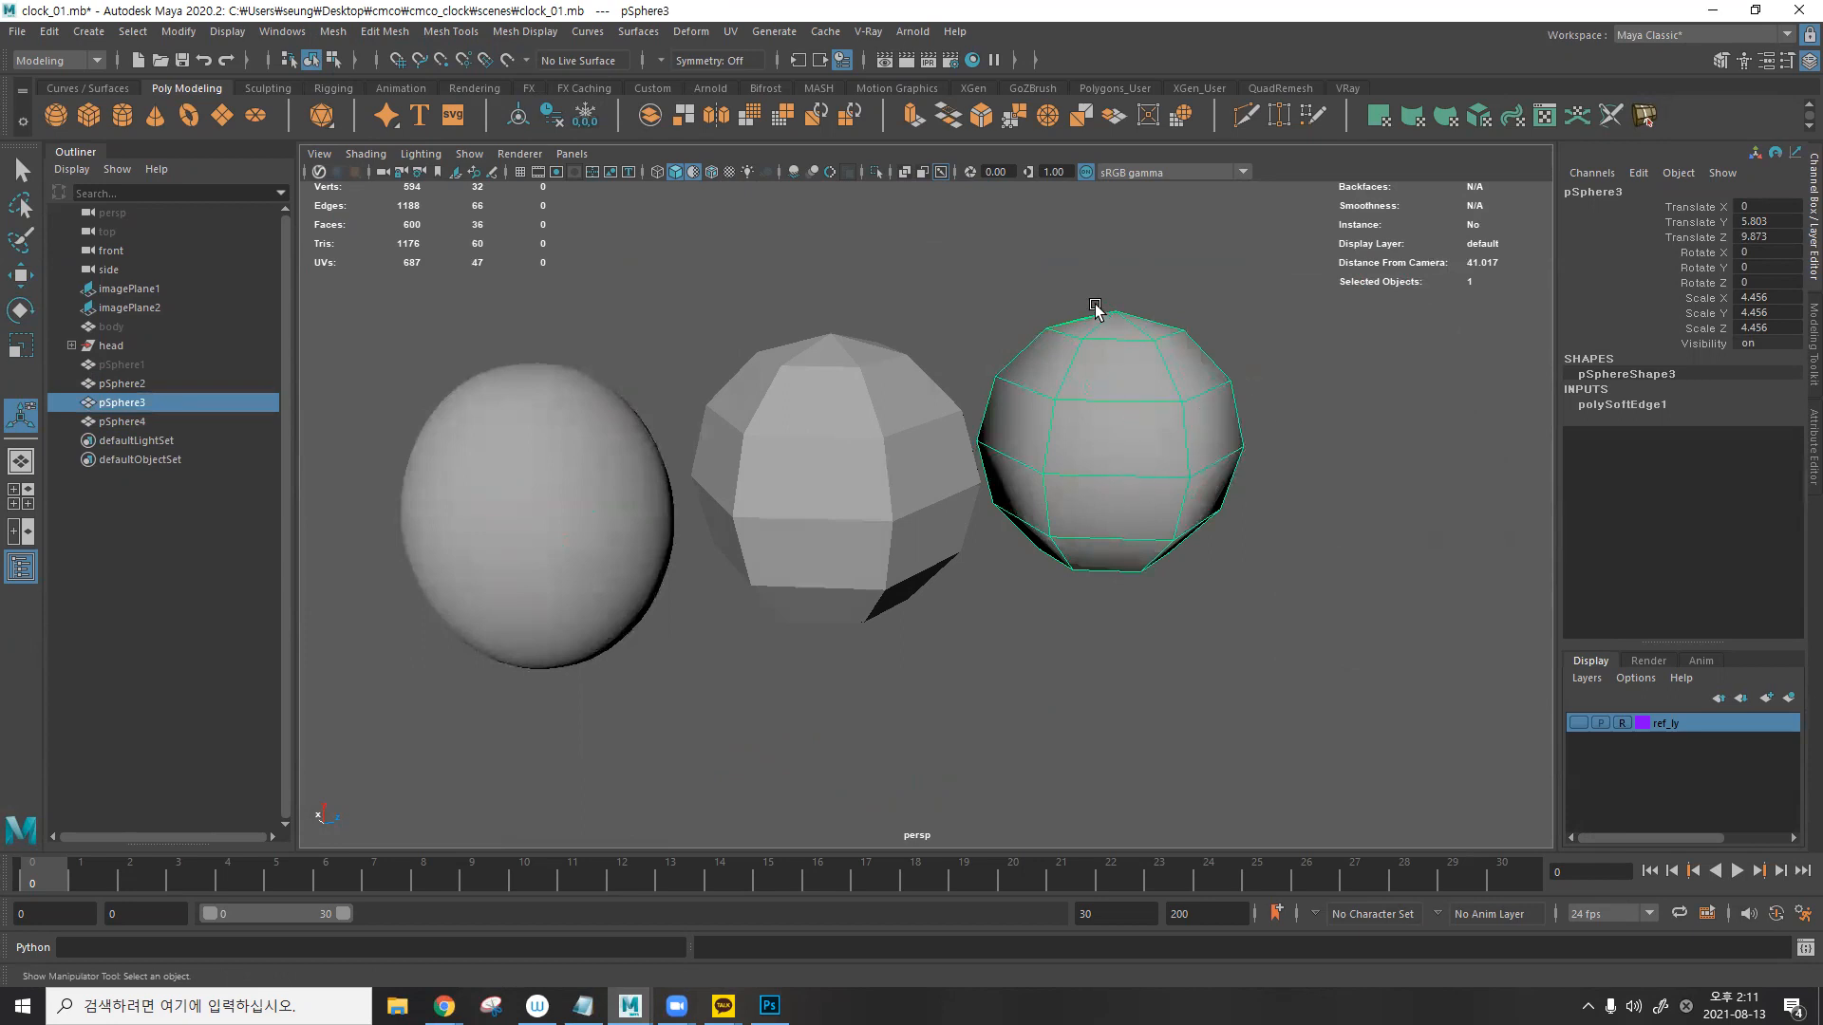
left_click(1066, 295)
left_click_drag(911, 333, 1006, 362, "alt")
scroll(967, 357, "up", 4)
middle_click_drag(843, 374, 894, 494, "alt")
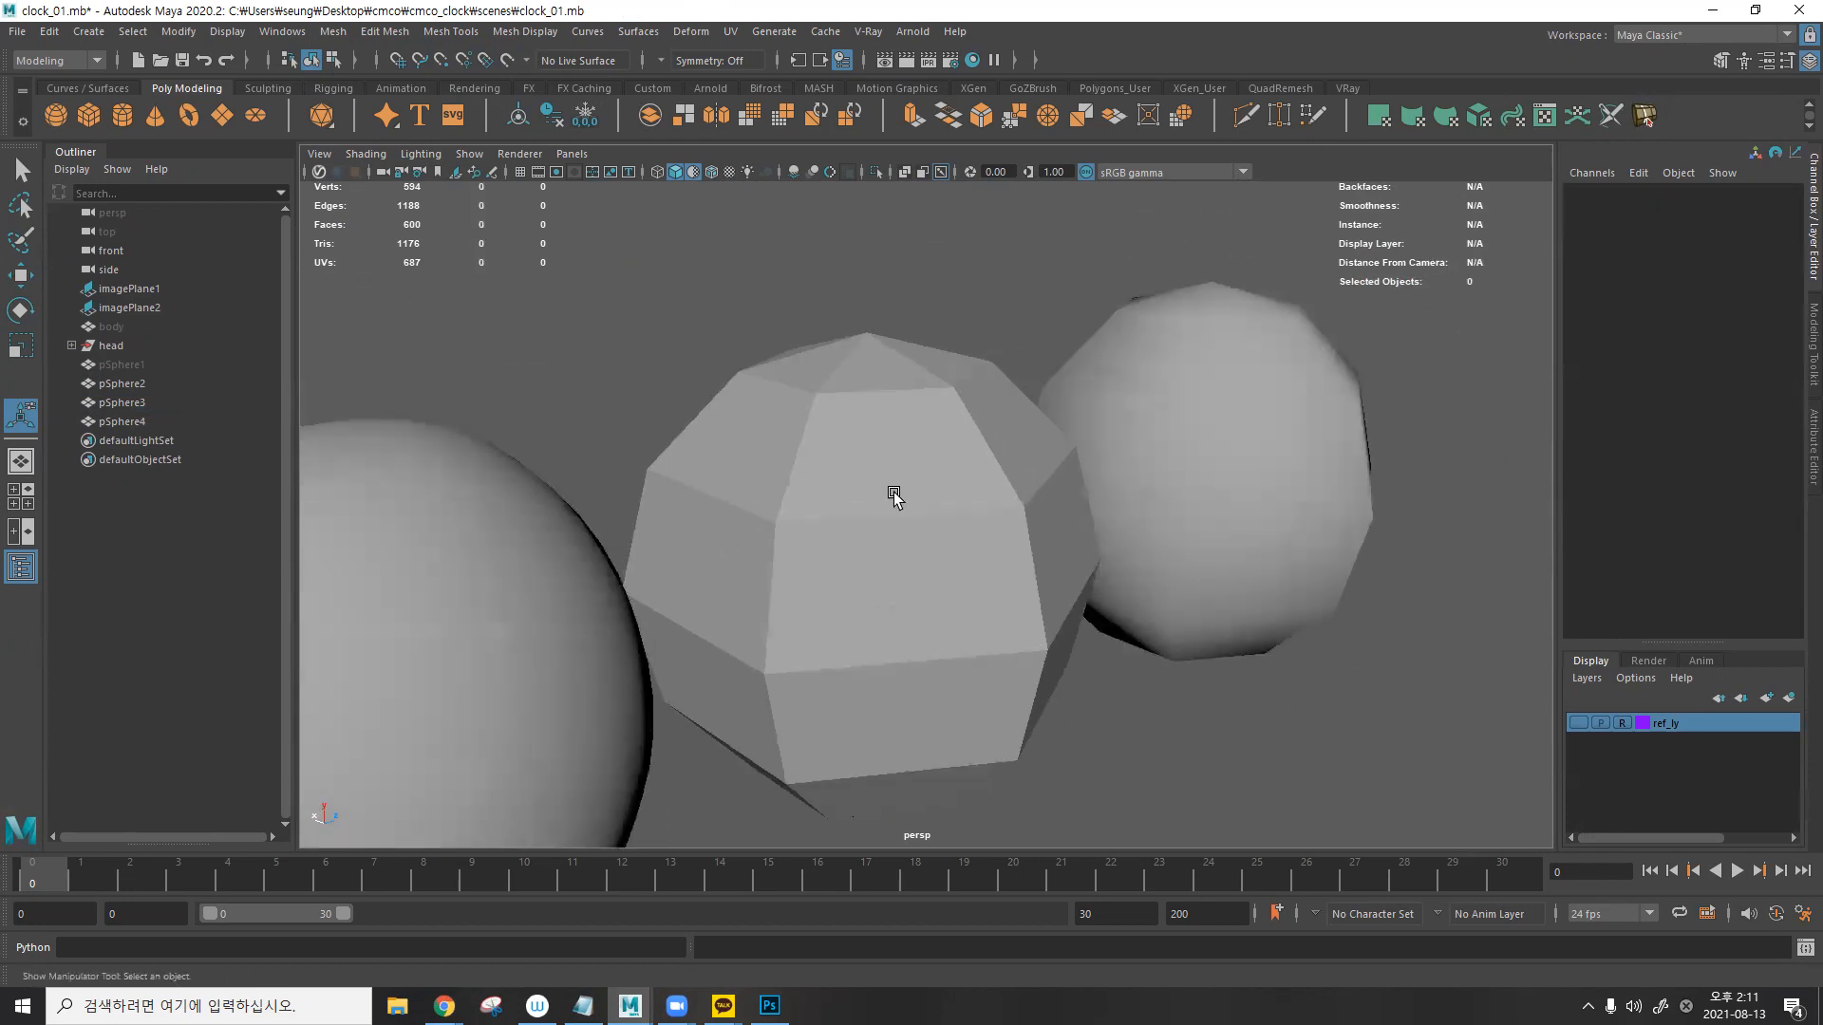
middle_click_drag(589, 575, 1070, 301, "alt")
middle_click_drag(1122, 500, 764, 644, "alt")
left_click_drag(1146, 522, 1123, 504, "alt")
middle_click_drag(1123, 504, 851, 566, "alt")
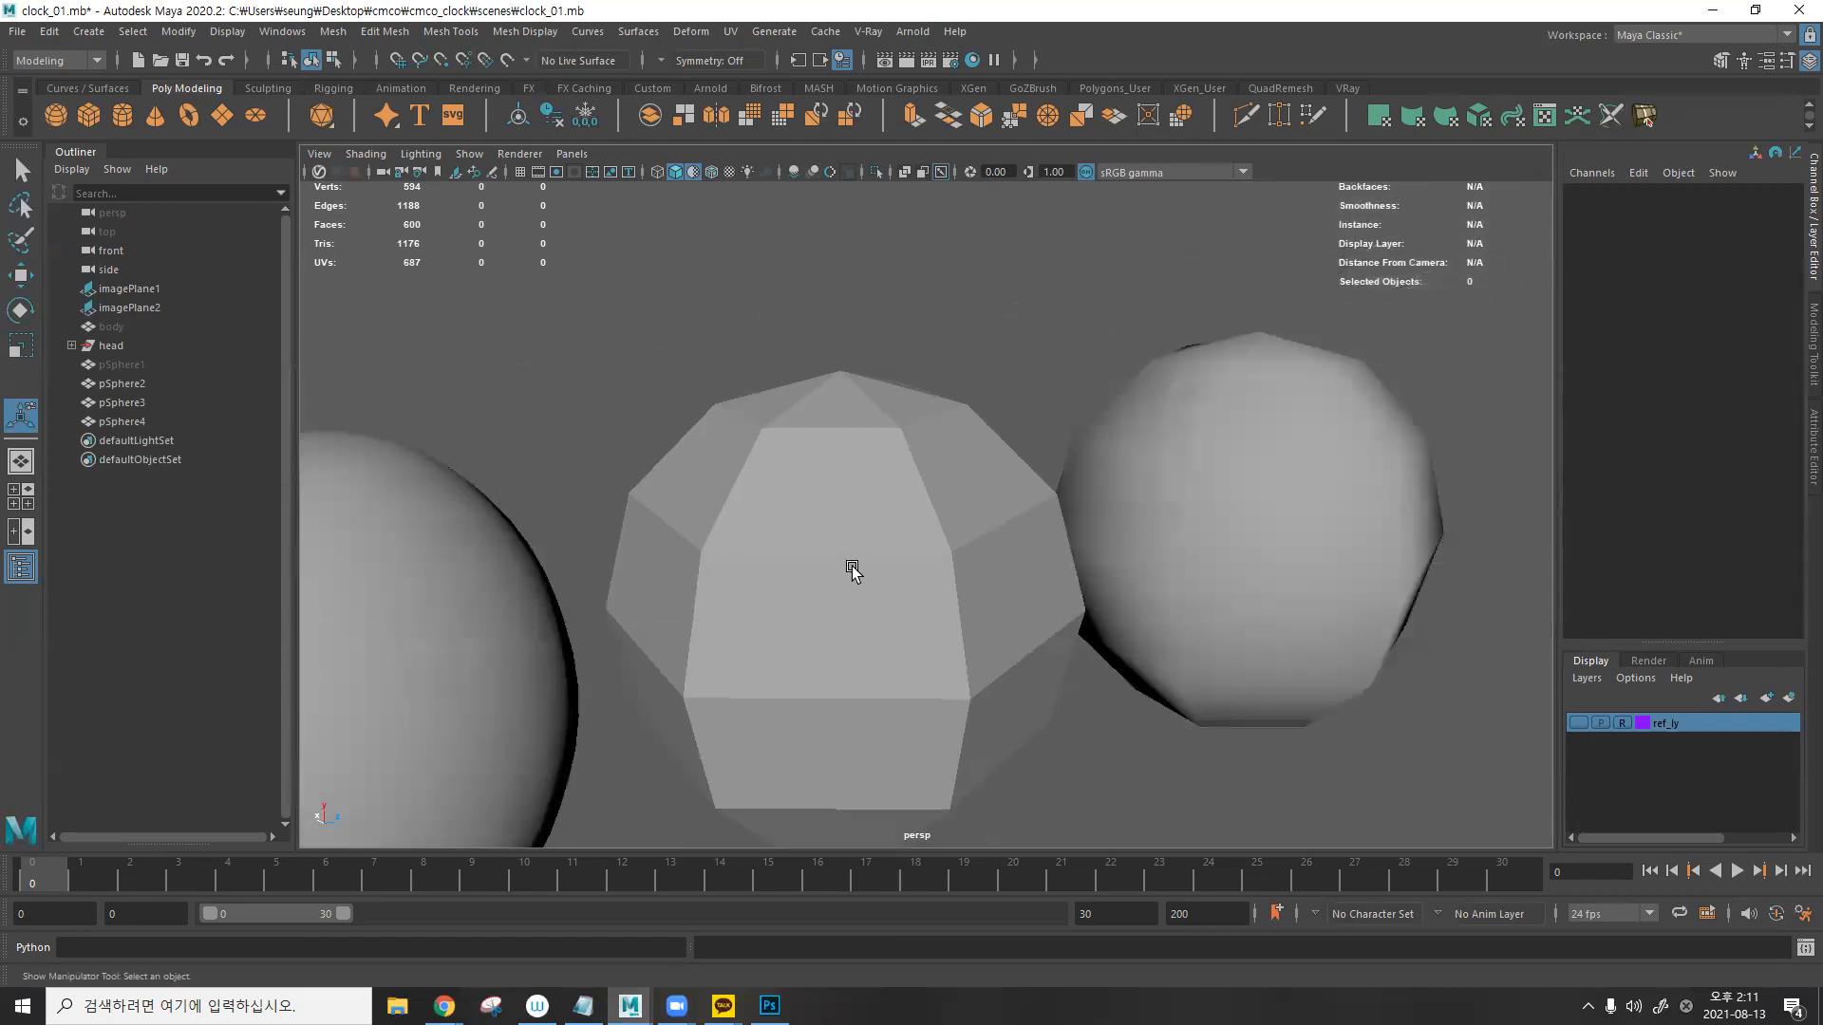
left_click_drag(851, 569, 1139, 359, "alt")
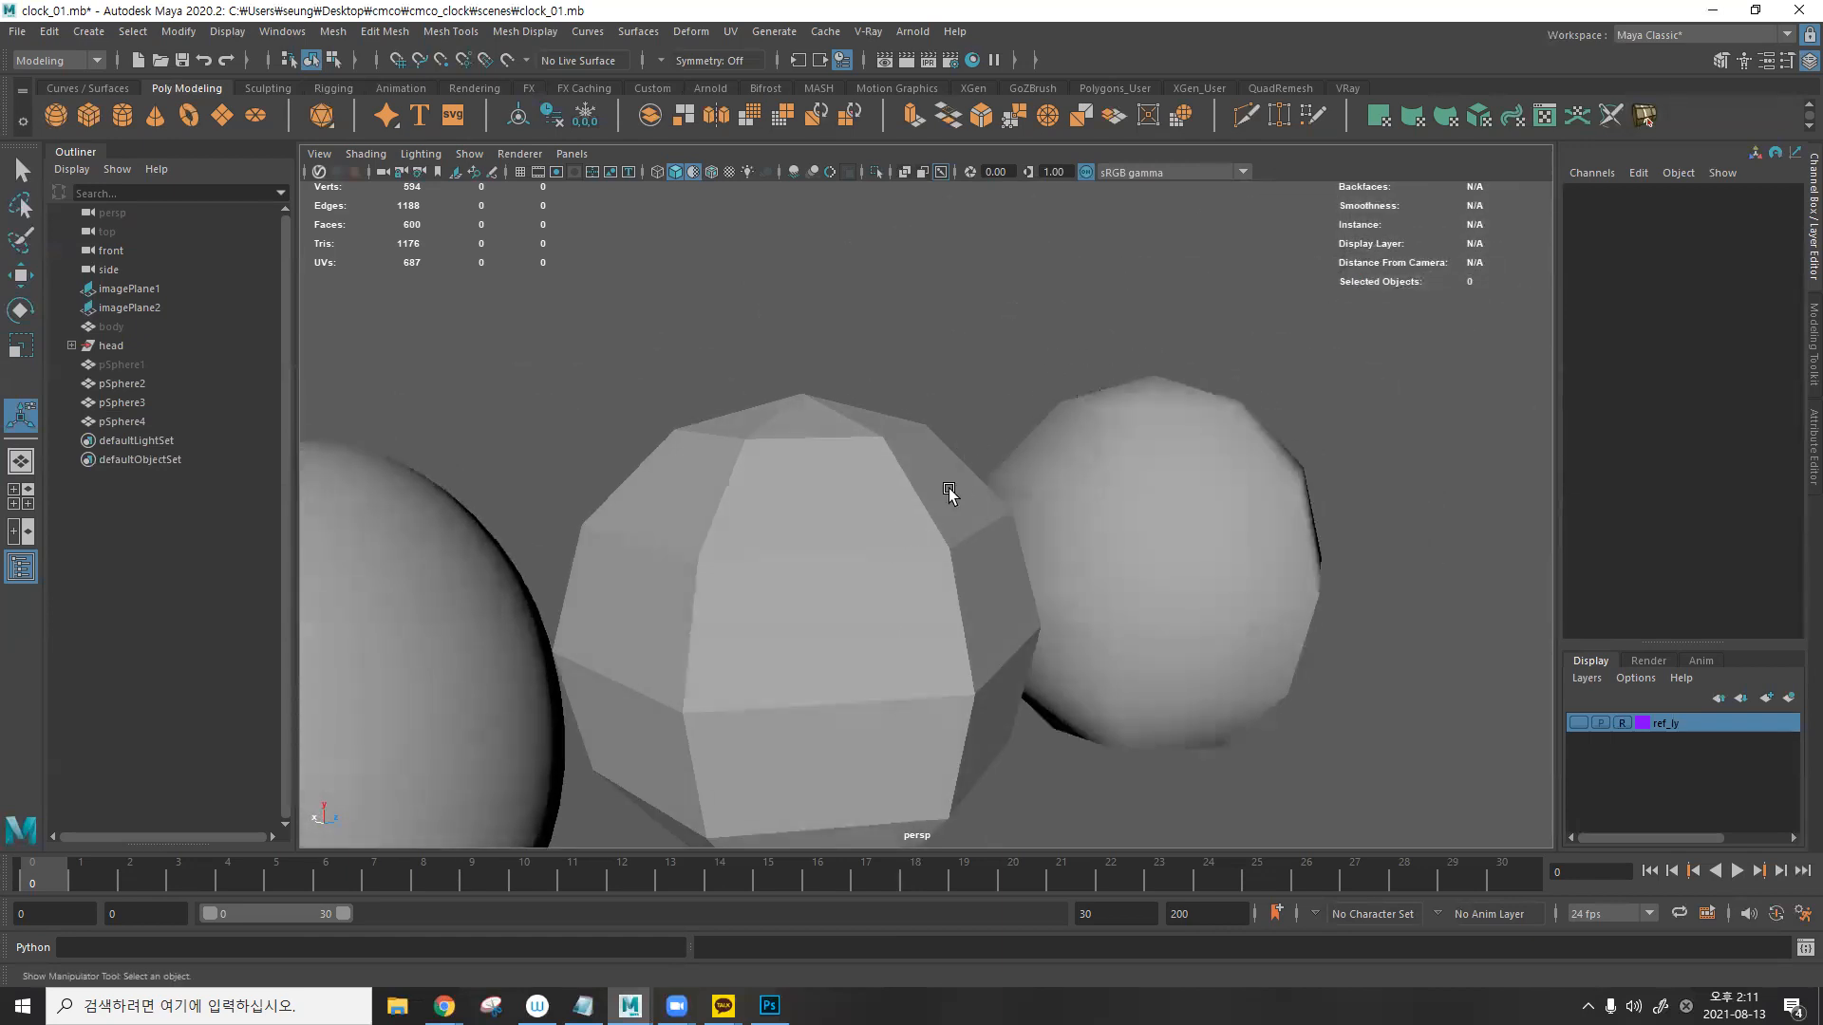
middle_click_drag(1062, 575, 968, 497, "alt")
left_click_drag(969, 496, 1260, 333, "alt")
left_click(1151, 358)
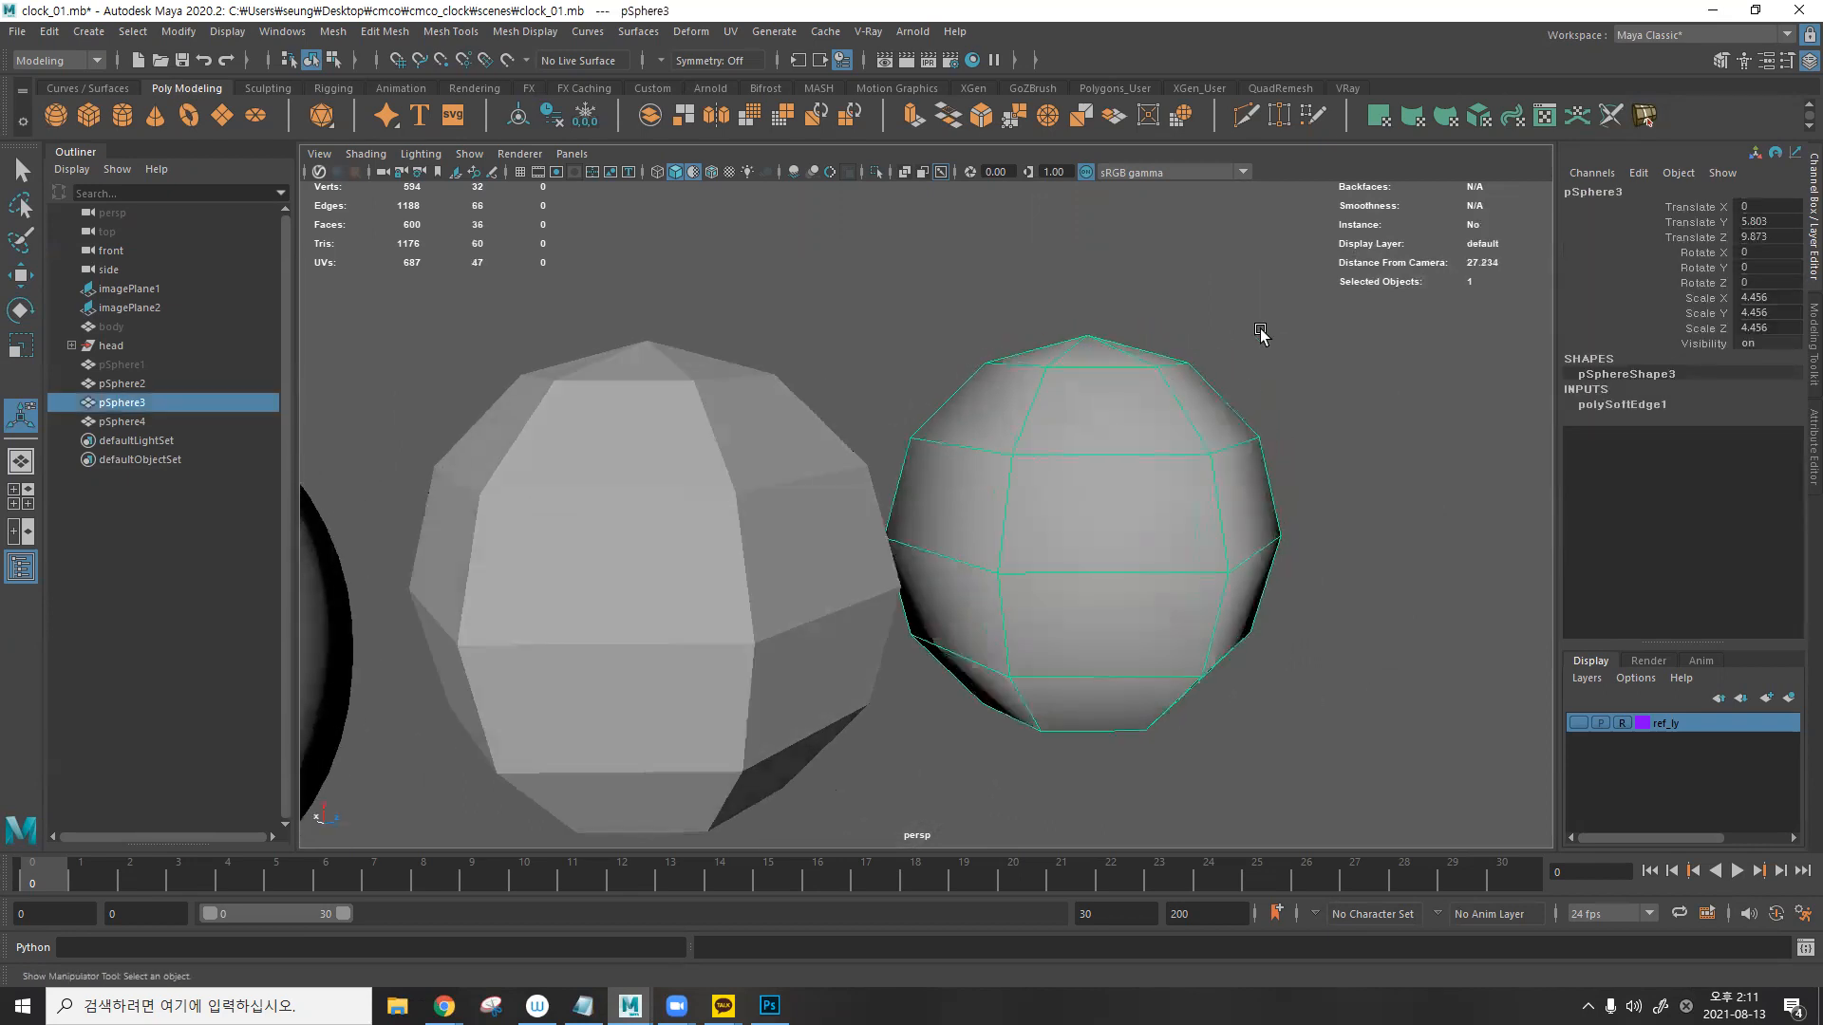
left_click(1260, 333)
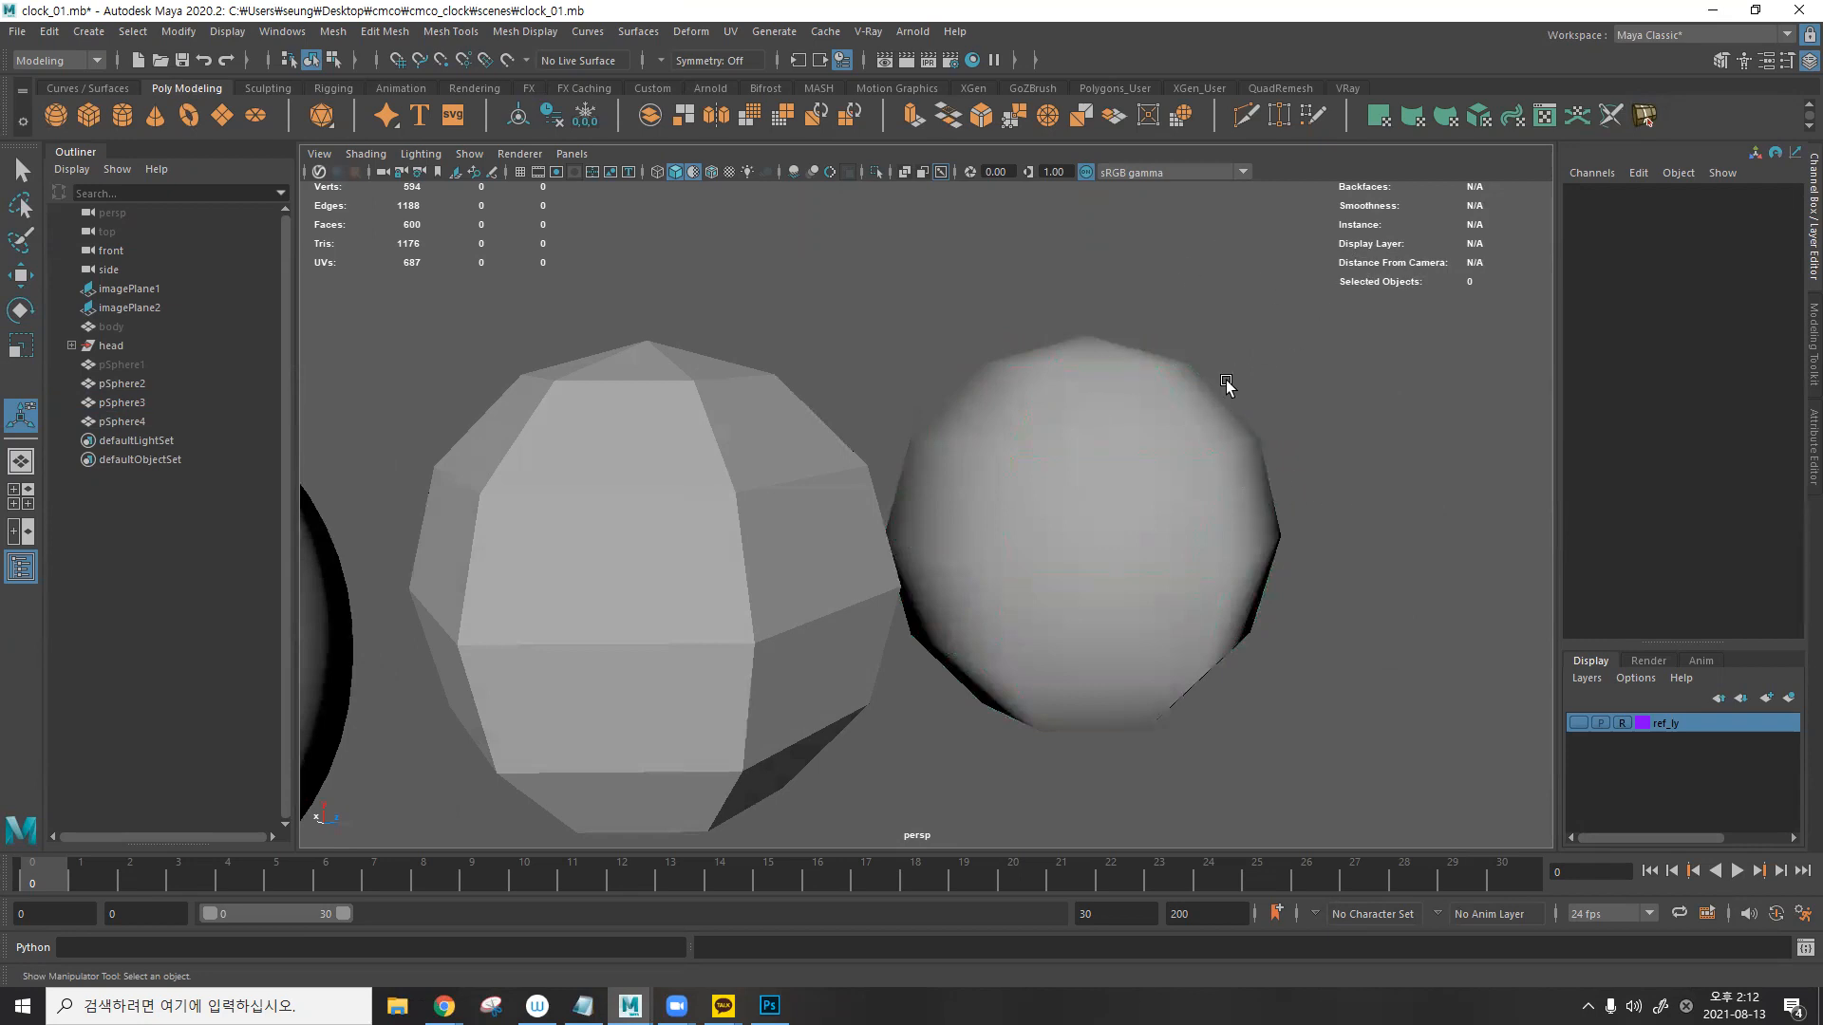
left_click_drag(1277, 439, 1250, 464, "alt")
right_click_drag(964, 468, 1089, 493, "alt")
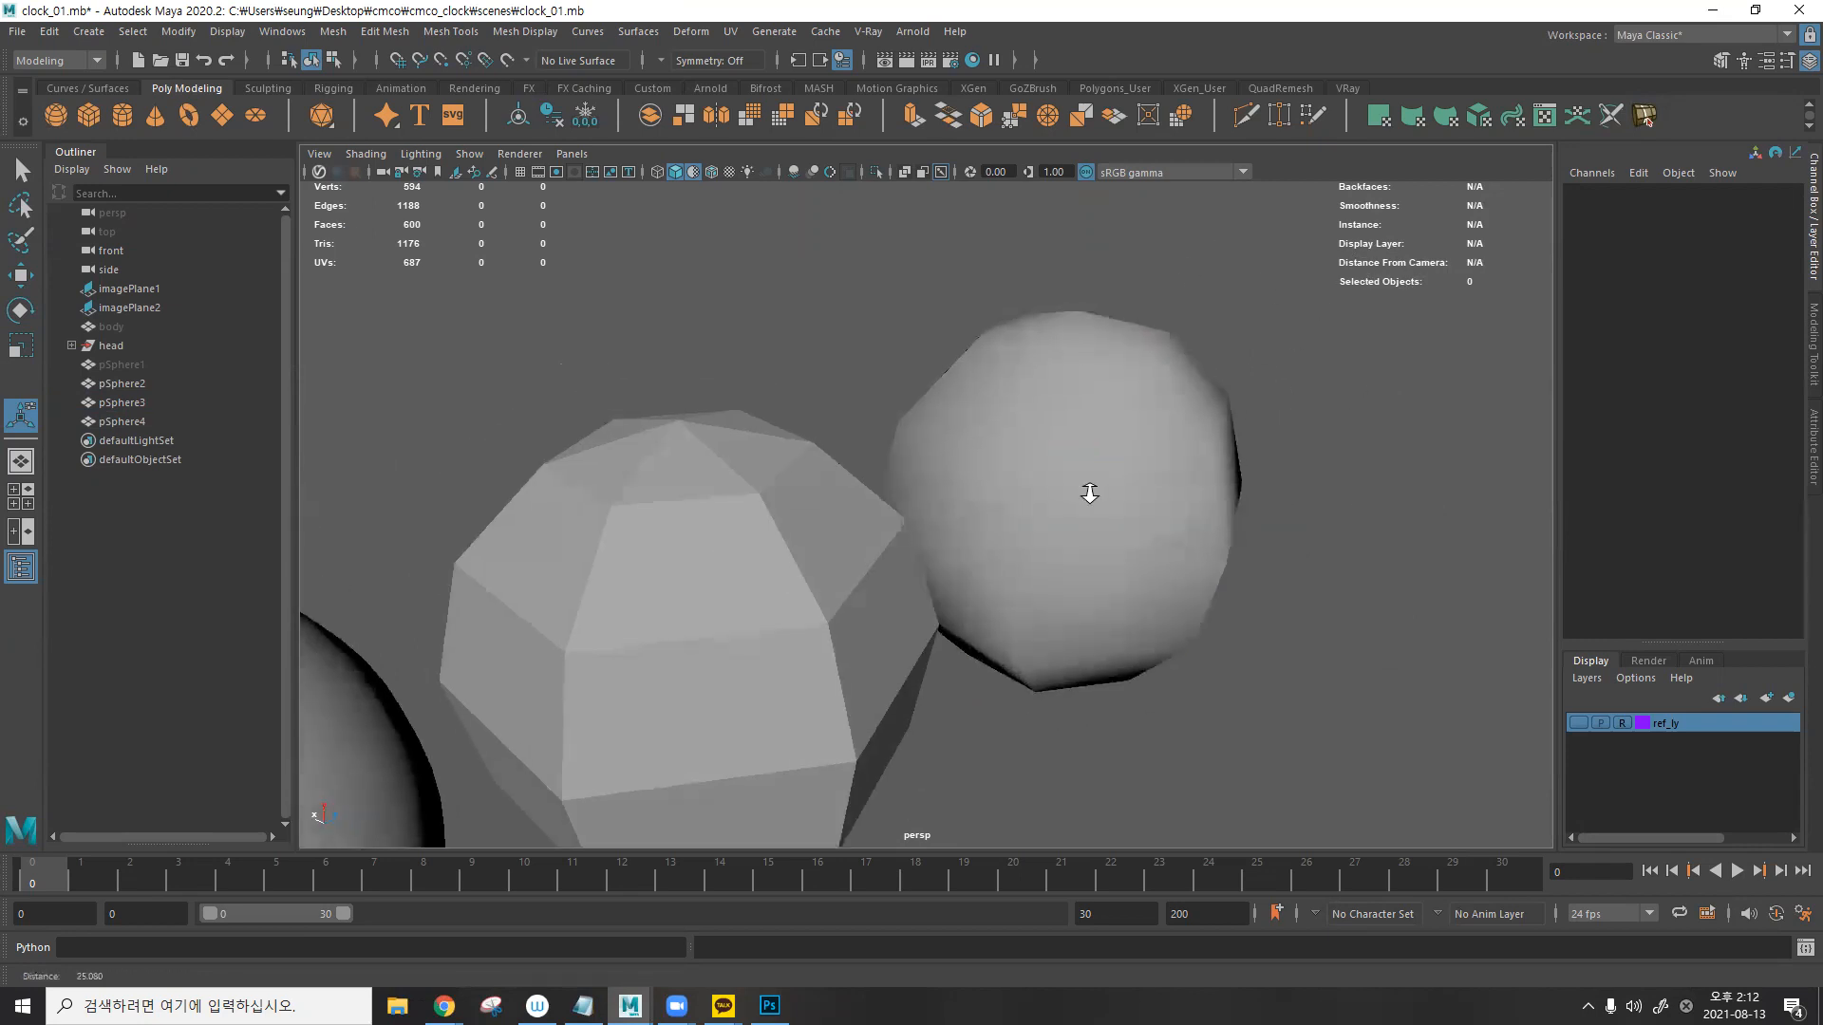
left_click_drag(1089, 493, 1025, 426, "alt")
- Duplicate the faceted sphere again and move the copy past the softened sphere, to about 22.84 in Translate Z
left_click(832, 417)
scroll(854, 429, "down", 5)
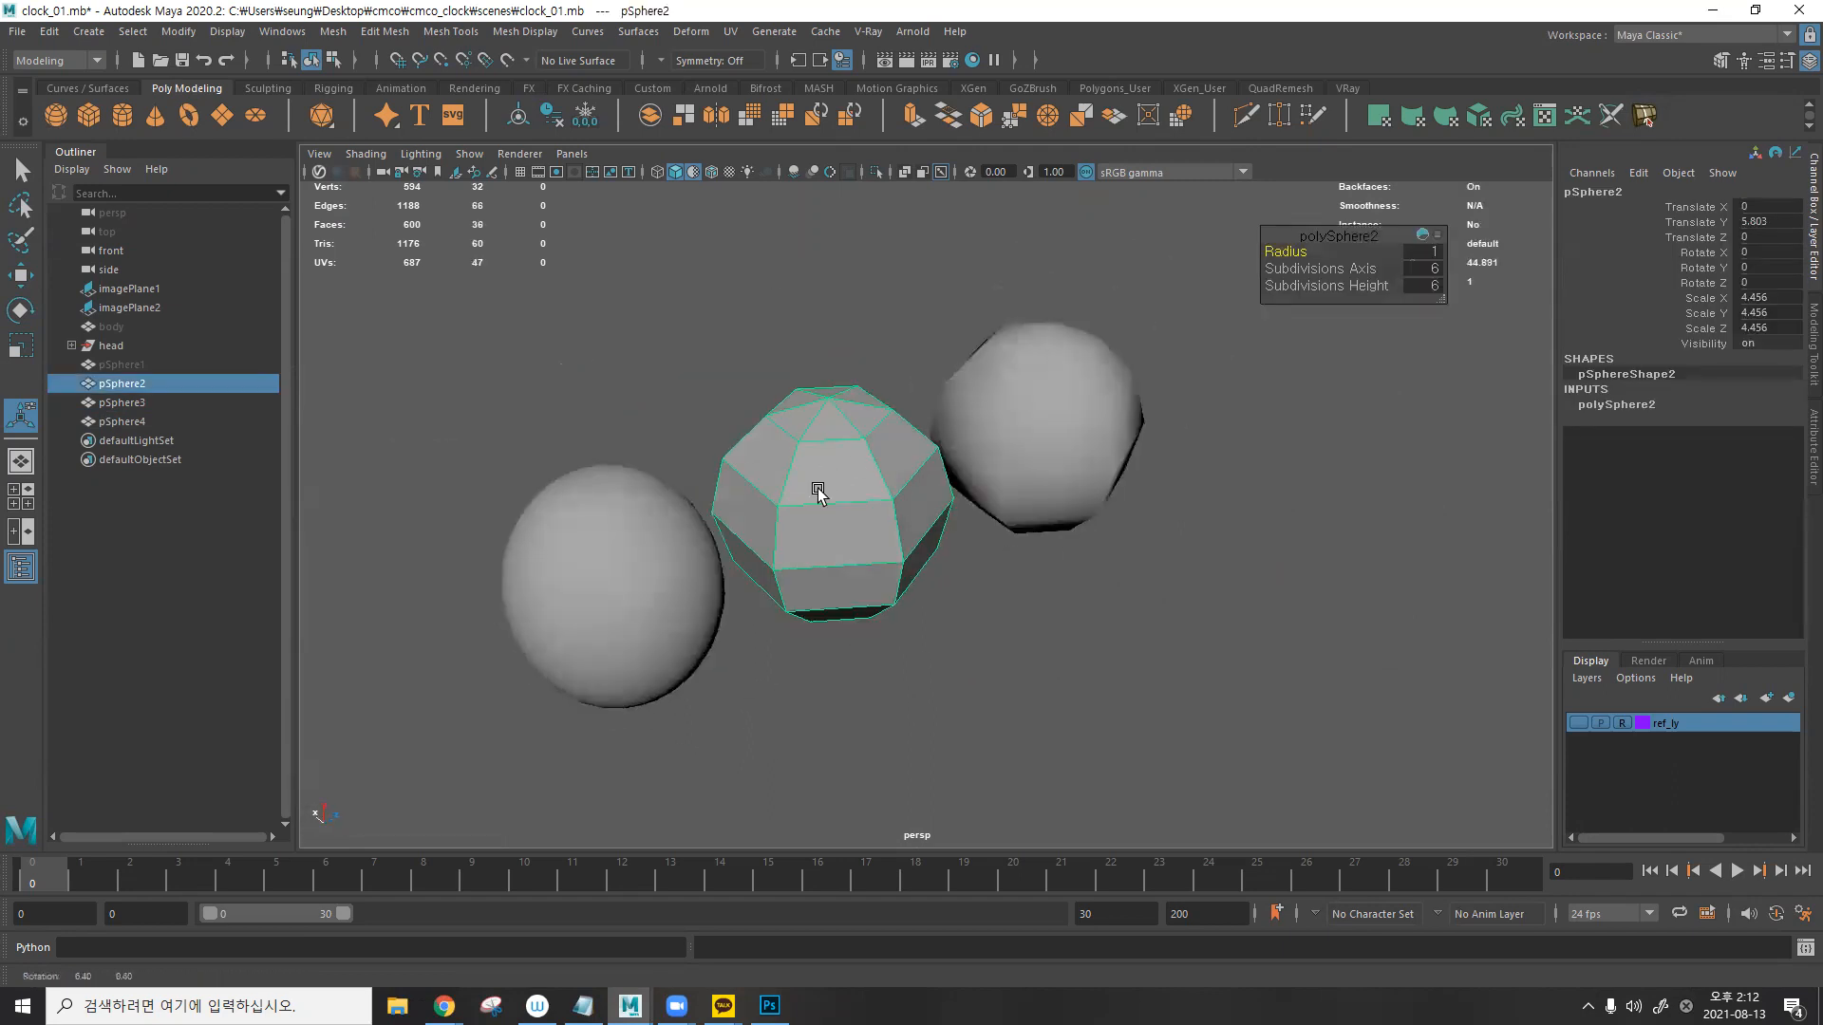
key("ctrl+d")
key("w")
left_click_drag(916, 462, 1327, 351)
left_click_drag(1011, 508, 953, 450, "alt")
left_click(1306, 494)
left_click_drag(955, 517, 973, 569, "alt")
middle_click_drag(852, 474, 910, 450, "alt")
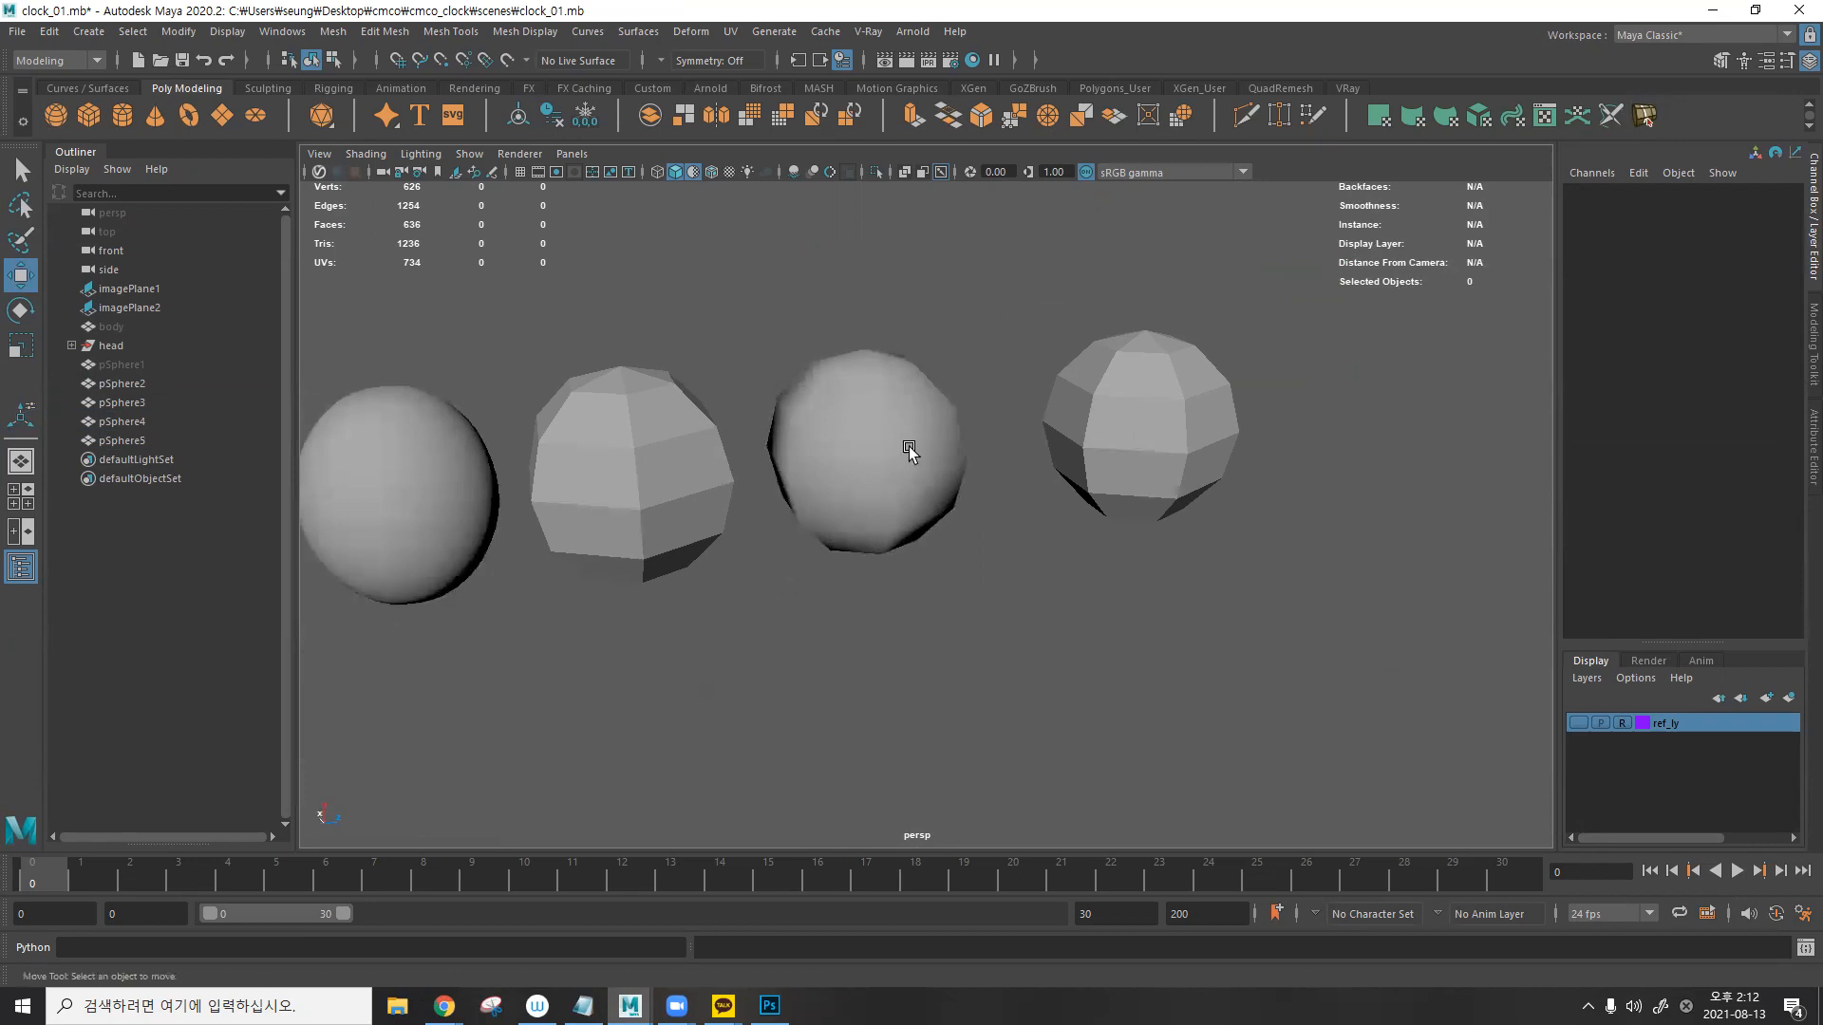
- Select the softened and faceted spheres alternately and compare their topology, outlines and surface shading up close
left_click(909, 450)
left_click(665, 457)
left_click(858, 437)
left_click(645, 470)
left_click(920, 442)
left_click(674, 482)
left_click(910, 460)
left_click(668, 488)
left_click(863, 610)
right_click_drag(863, 610, 1055, 553, "alt")
middle_click_drag(1056, 554, 871, 462, "alt")
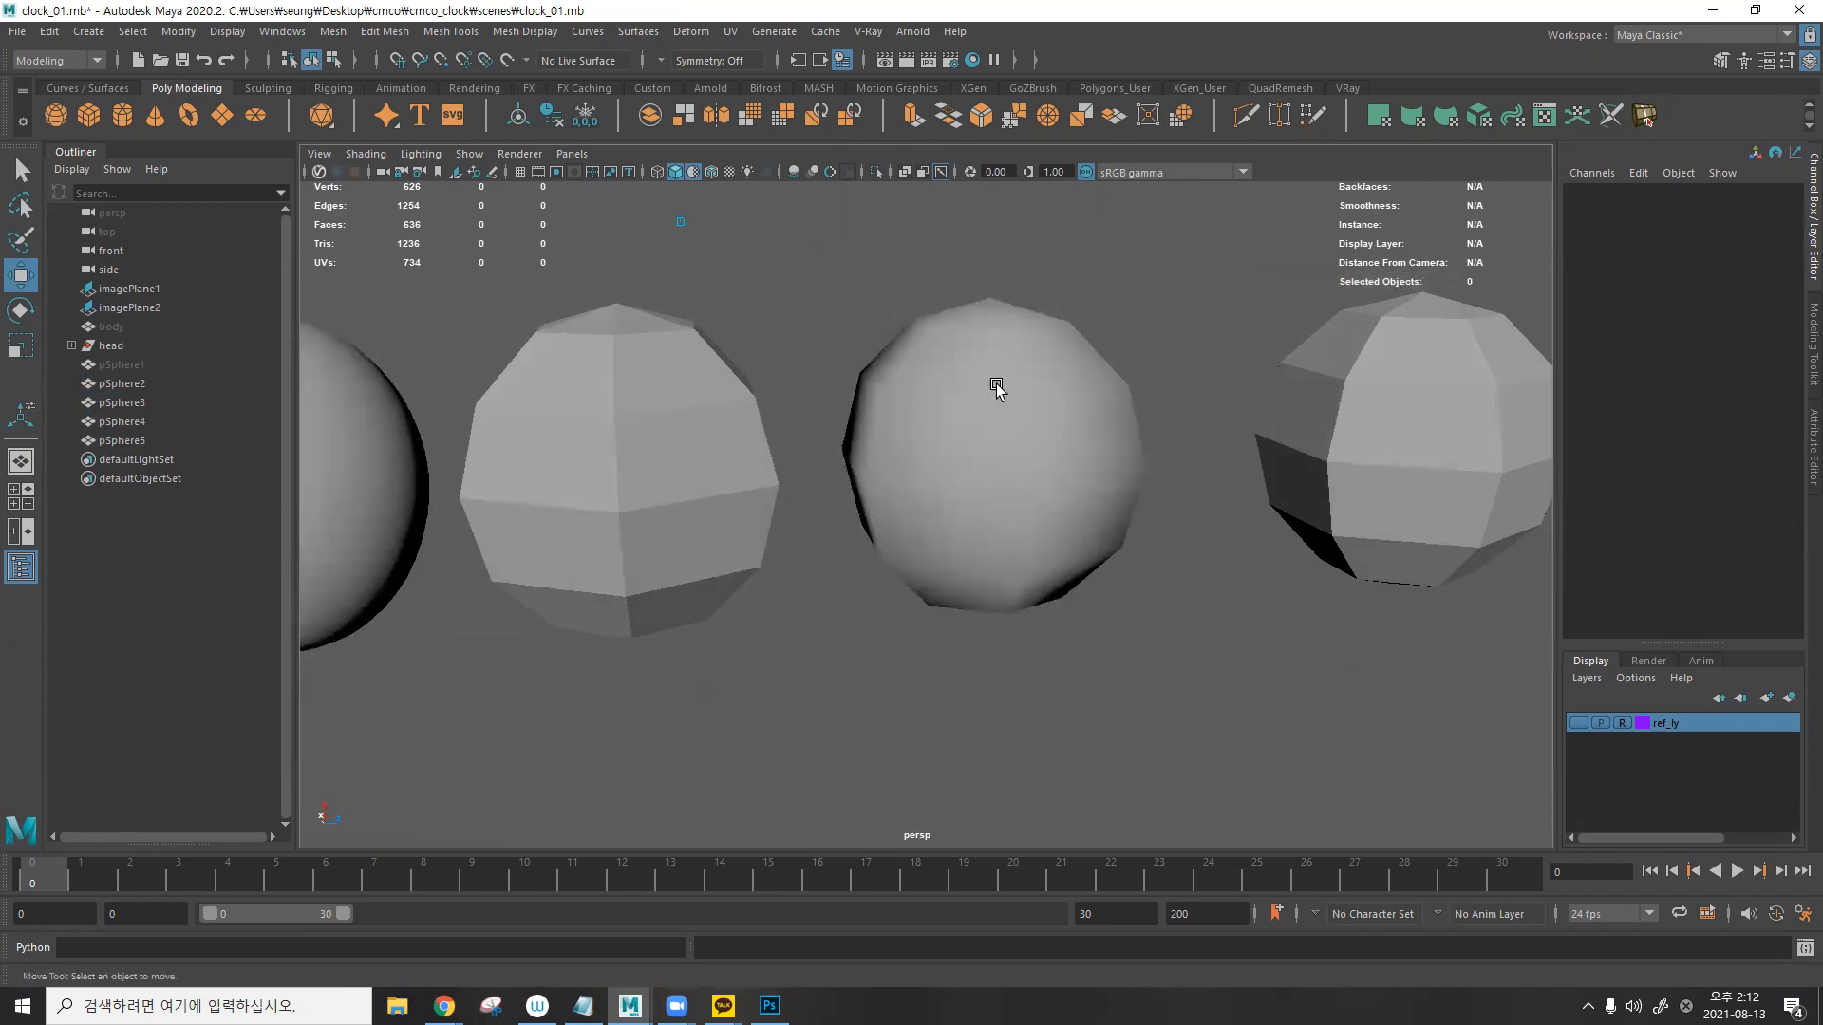
middle_click_drag(555, 446, 683, 541, "alt")
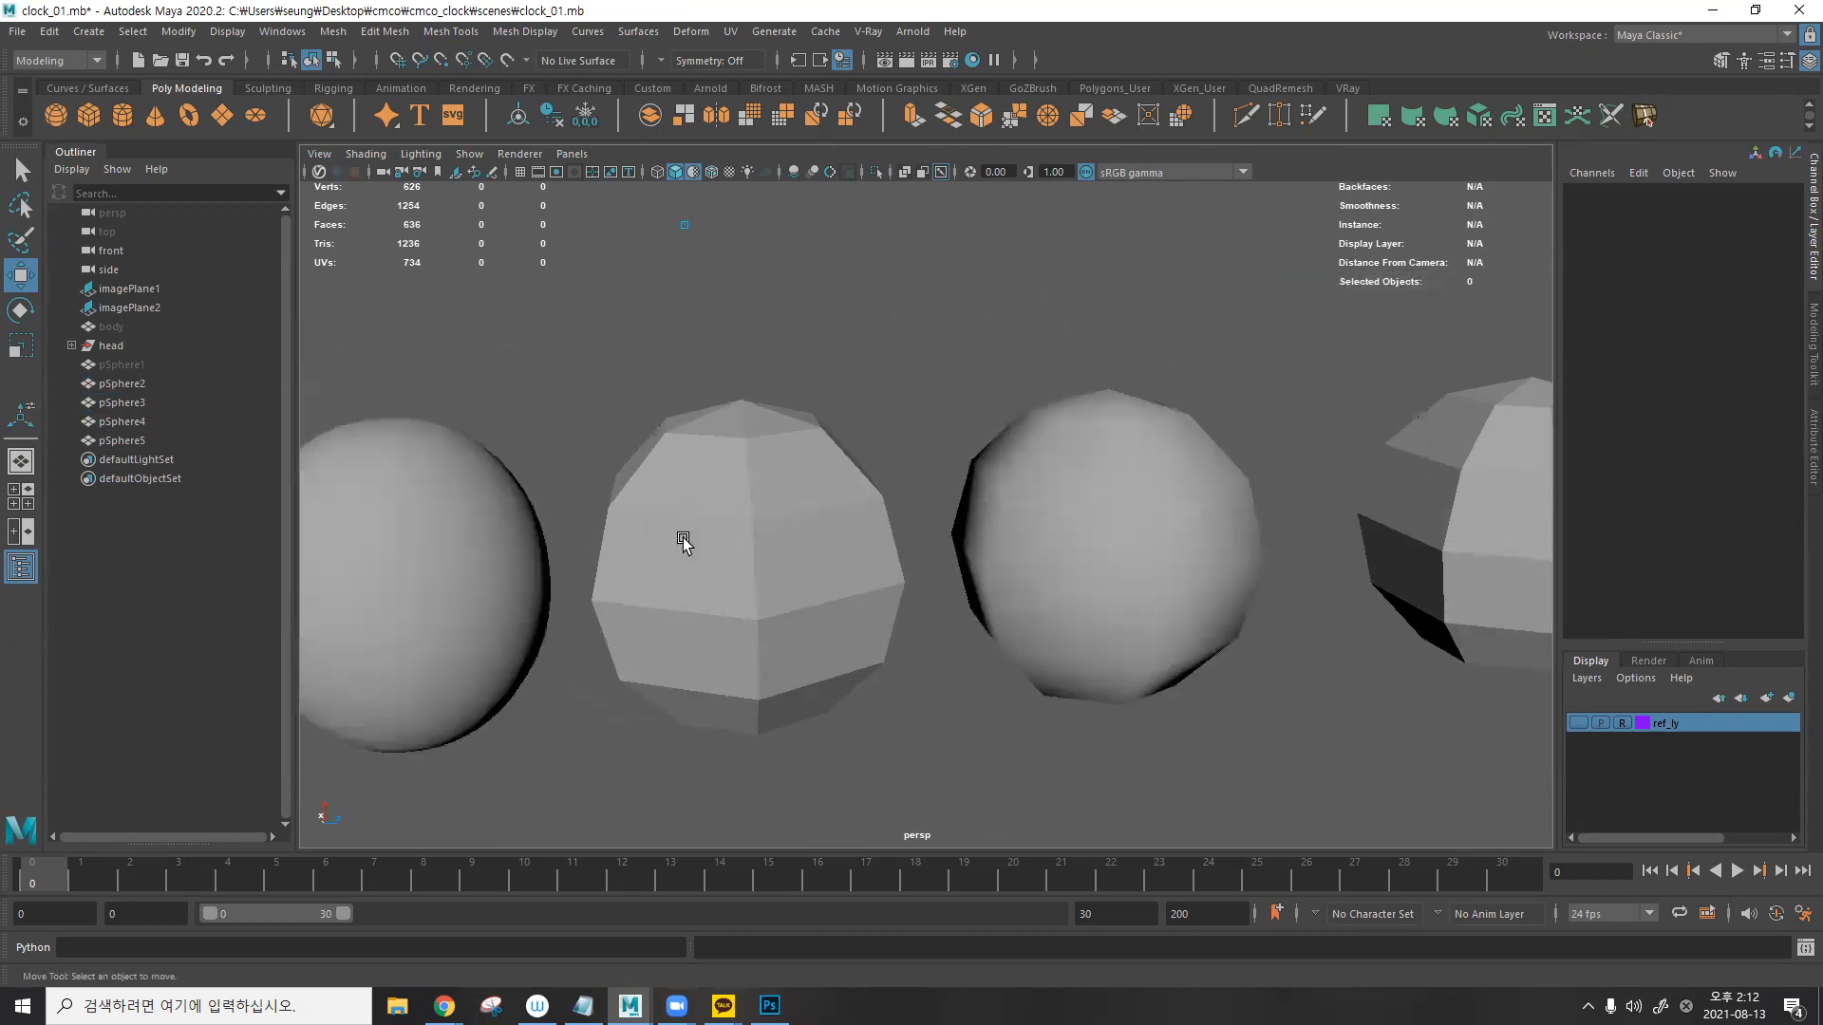
right_click_drag(684, 541, 1062, 360, "alt")
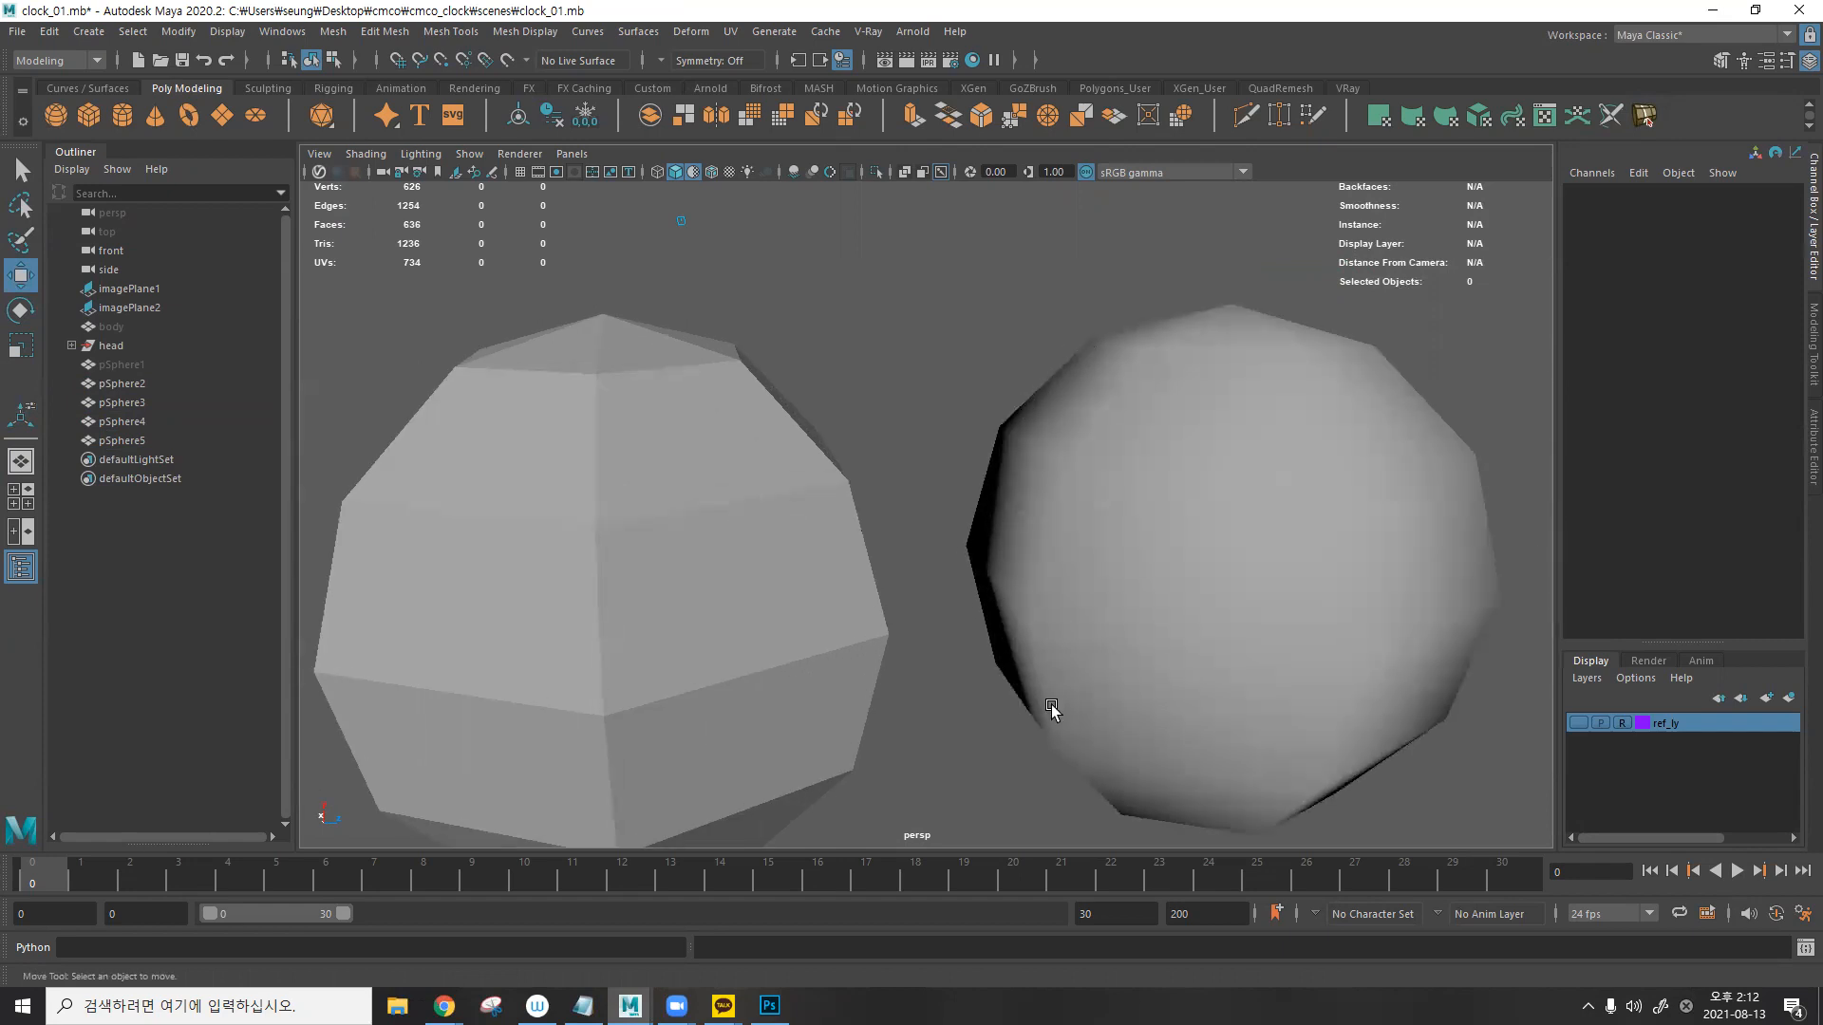
middle_click_drag(1269, 380, 968, 423, "alt")
- Apply Smooth once to the new sphere copy at Translate Z 22.84, then deselect it
left_click(1186, 398)
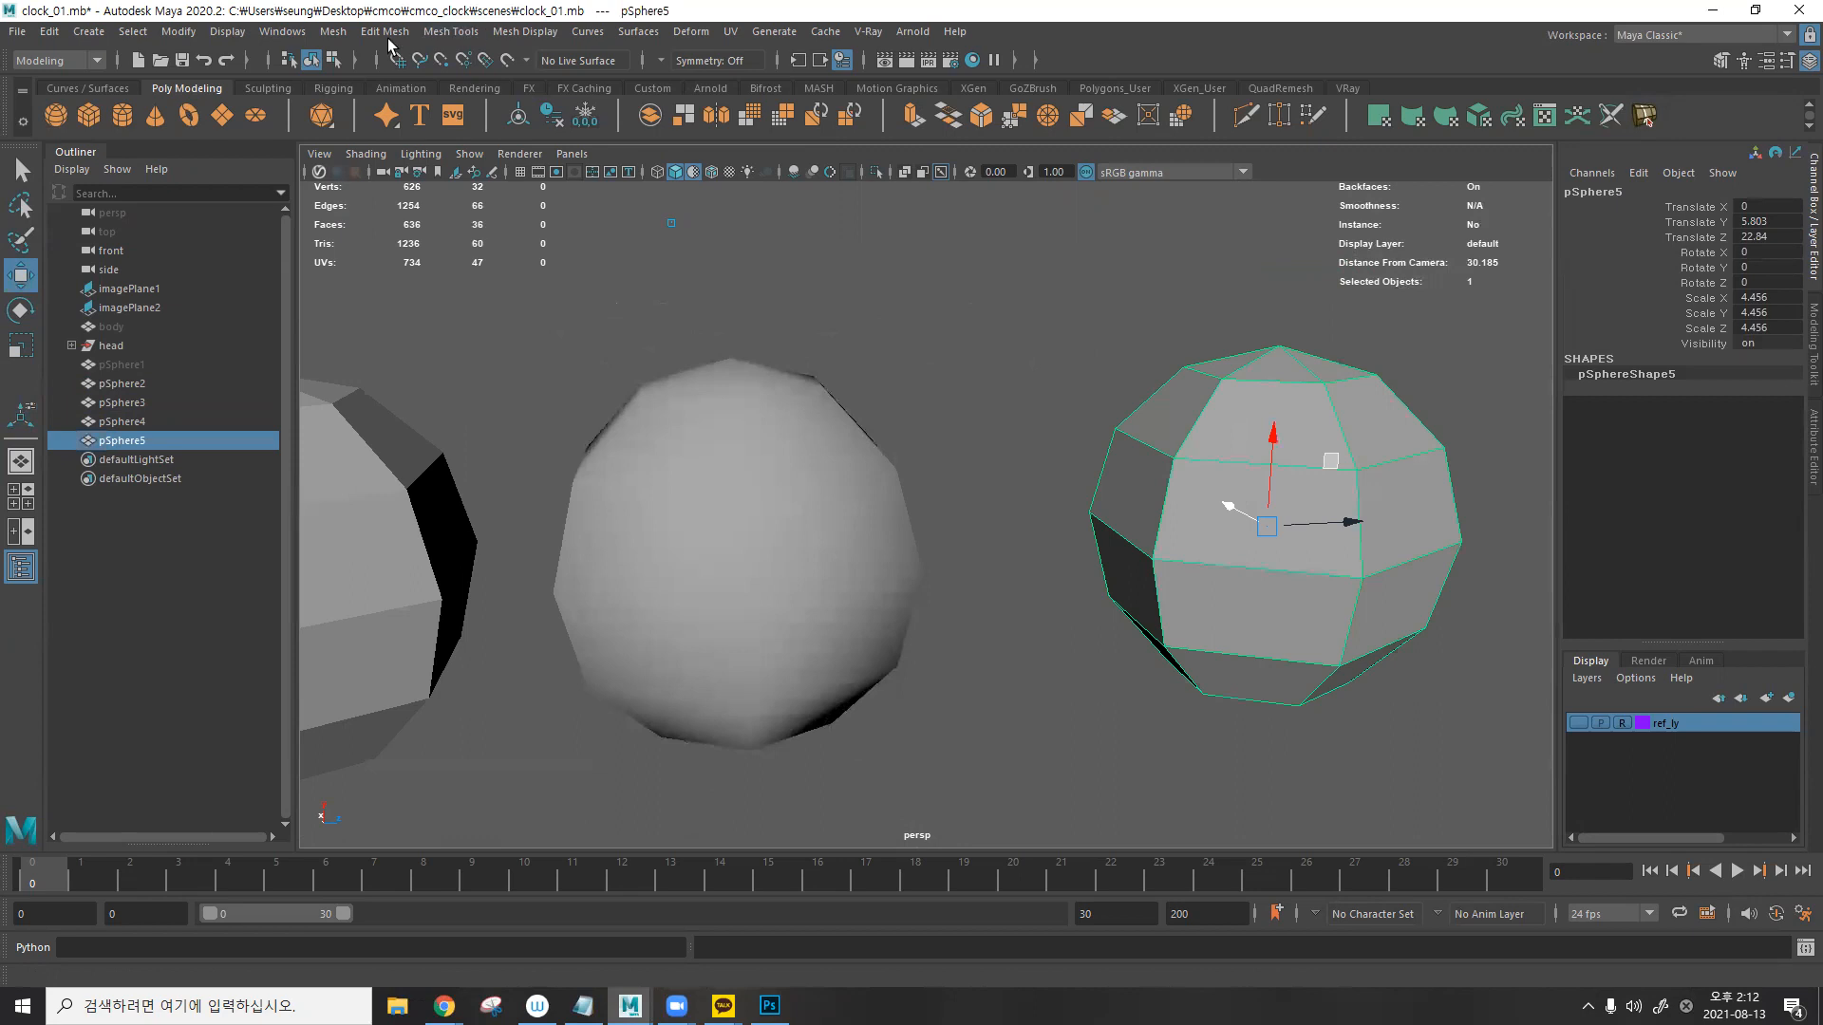
left_click(334, 31)
left_click(410, 250)
middle_click_drag(850, 332, 675, 291, "alt")
left_click(949, 338)
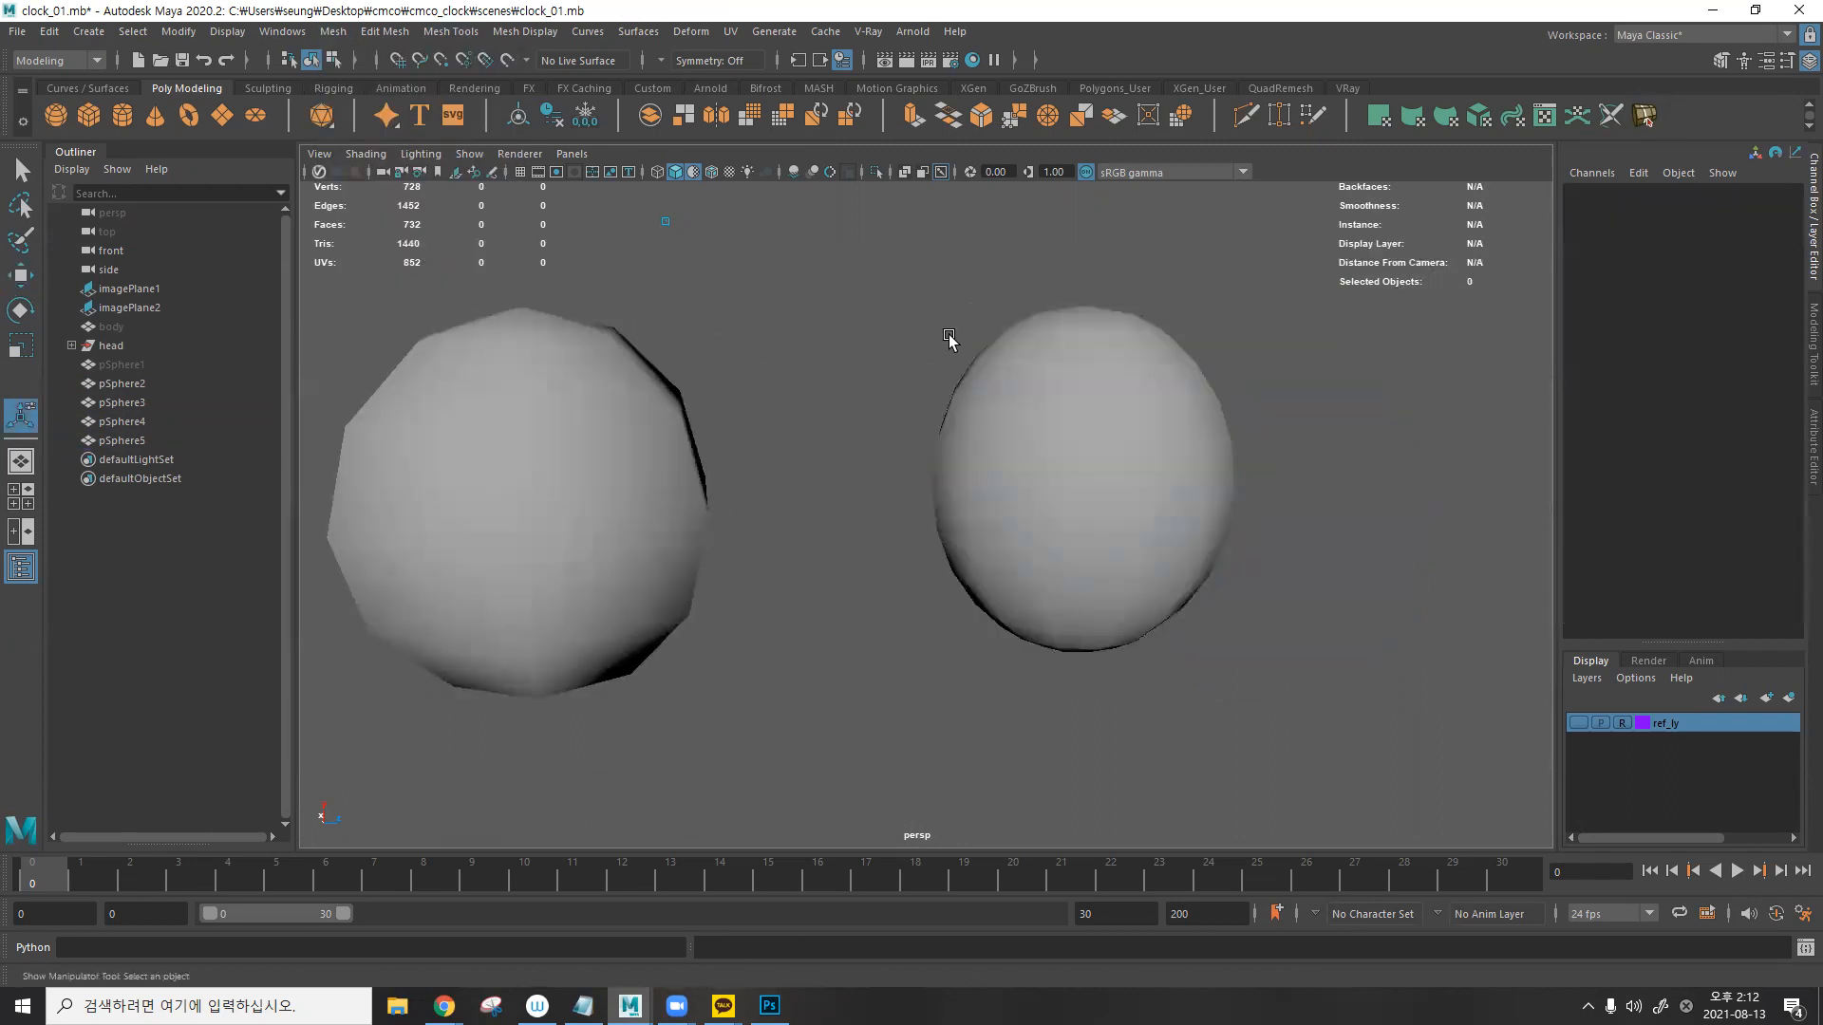
- Compare the wireframe density of the once-smoothed sphere with that of the twice-smoothed sphere
left_click_drag(1015, 339, 1061, 338, "alt")
left_click(1061, 367)
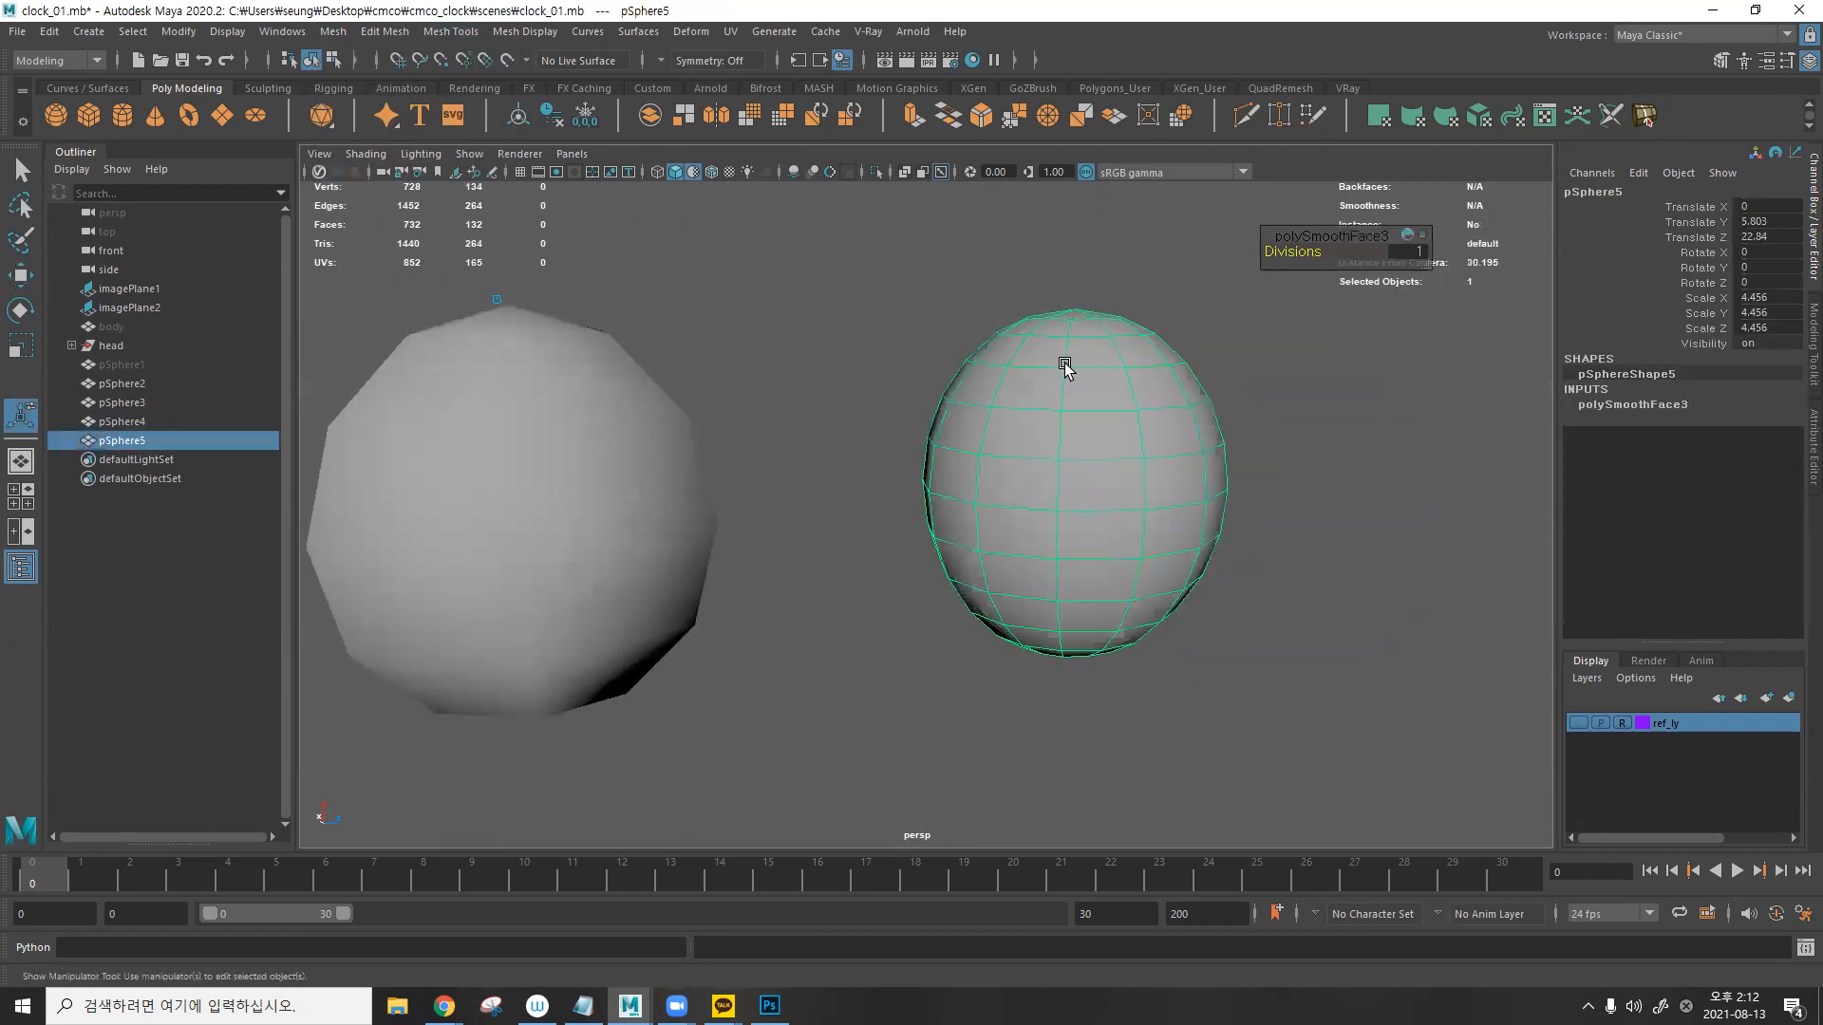
right_click_drag(1090, 379, 570, 446, "alt")
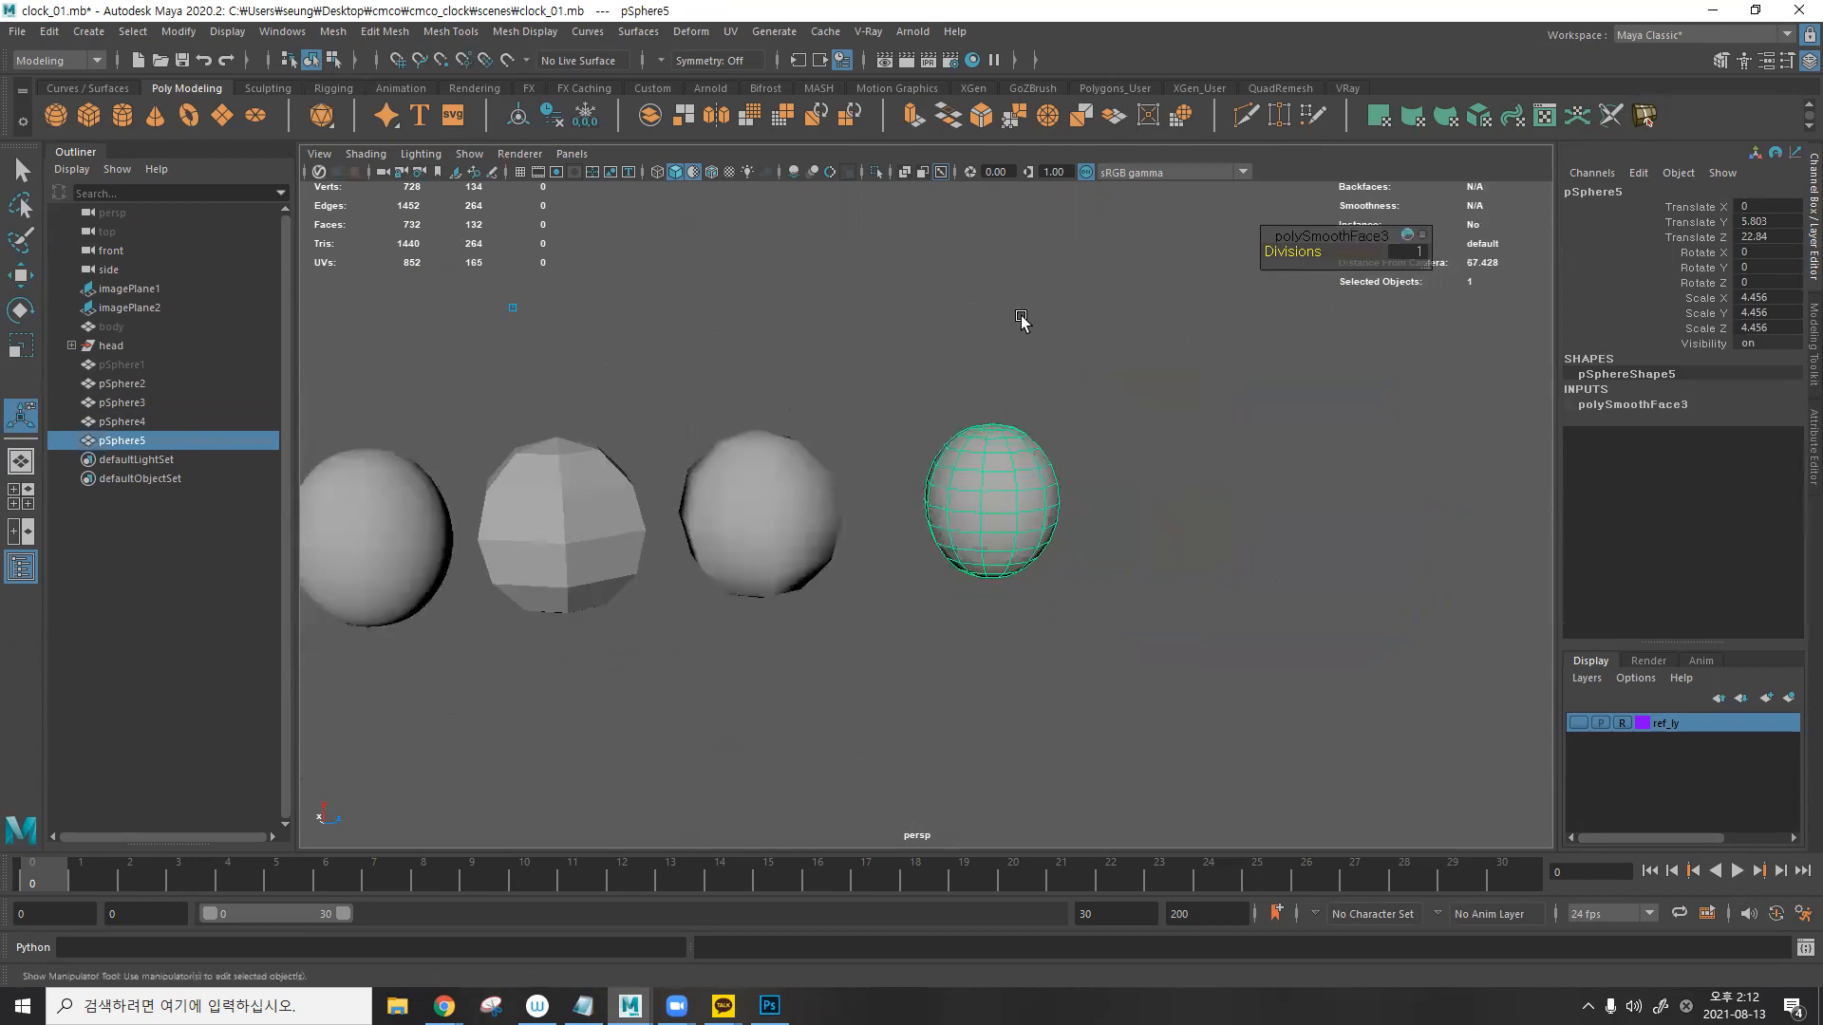
left_click(1021, 321)
middle_click_drag(778, 454, 878, 411, "alt")
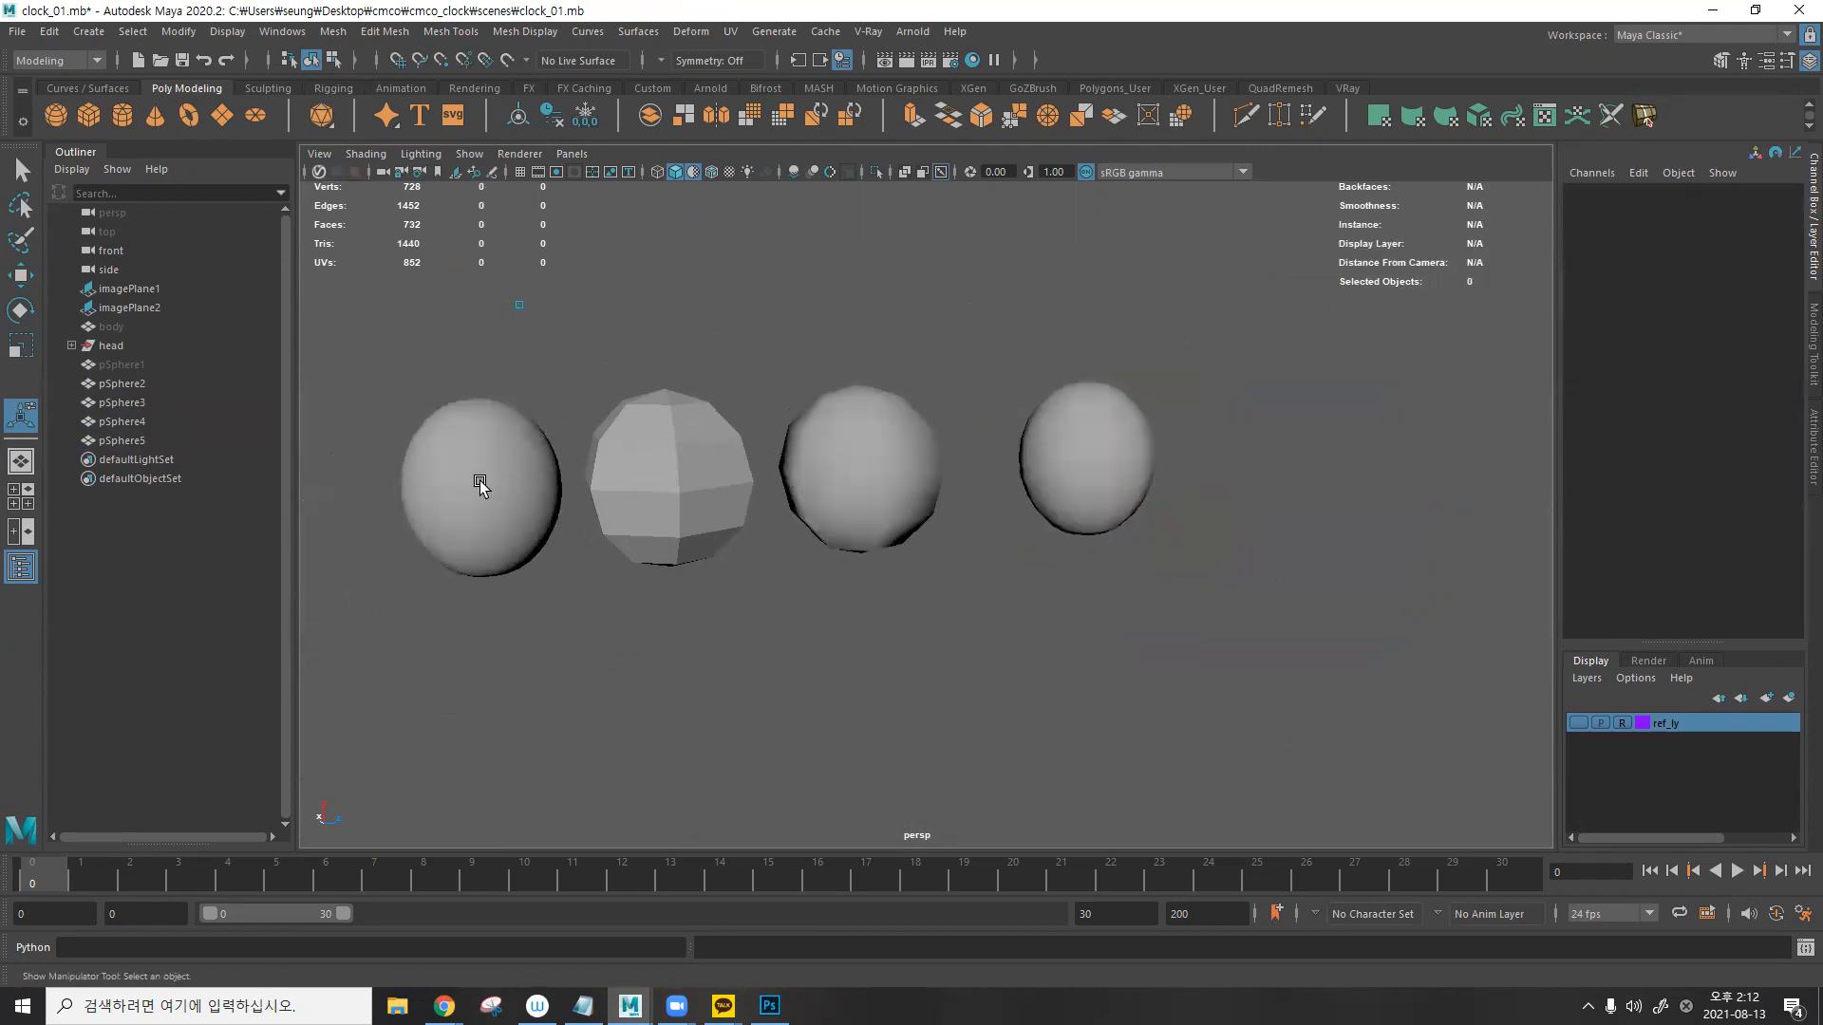
left_click(480, 480)
left_click(1138, 448, "shift")
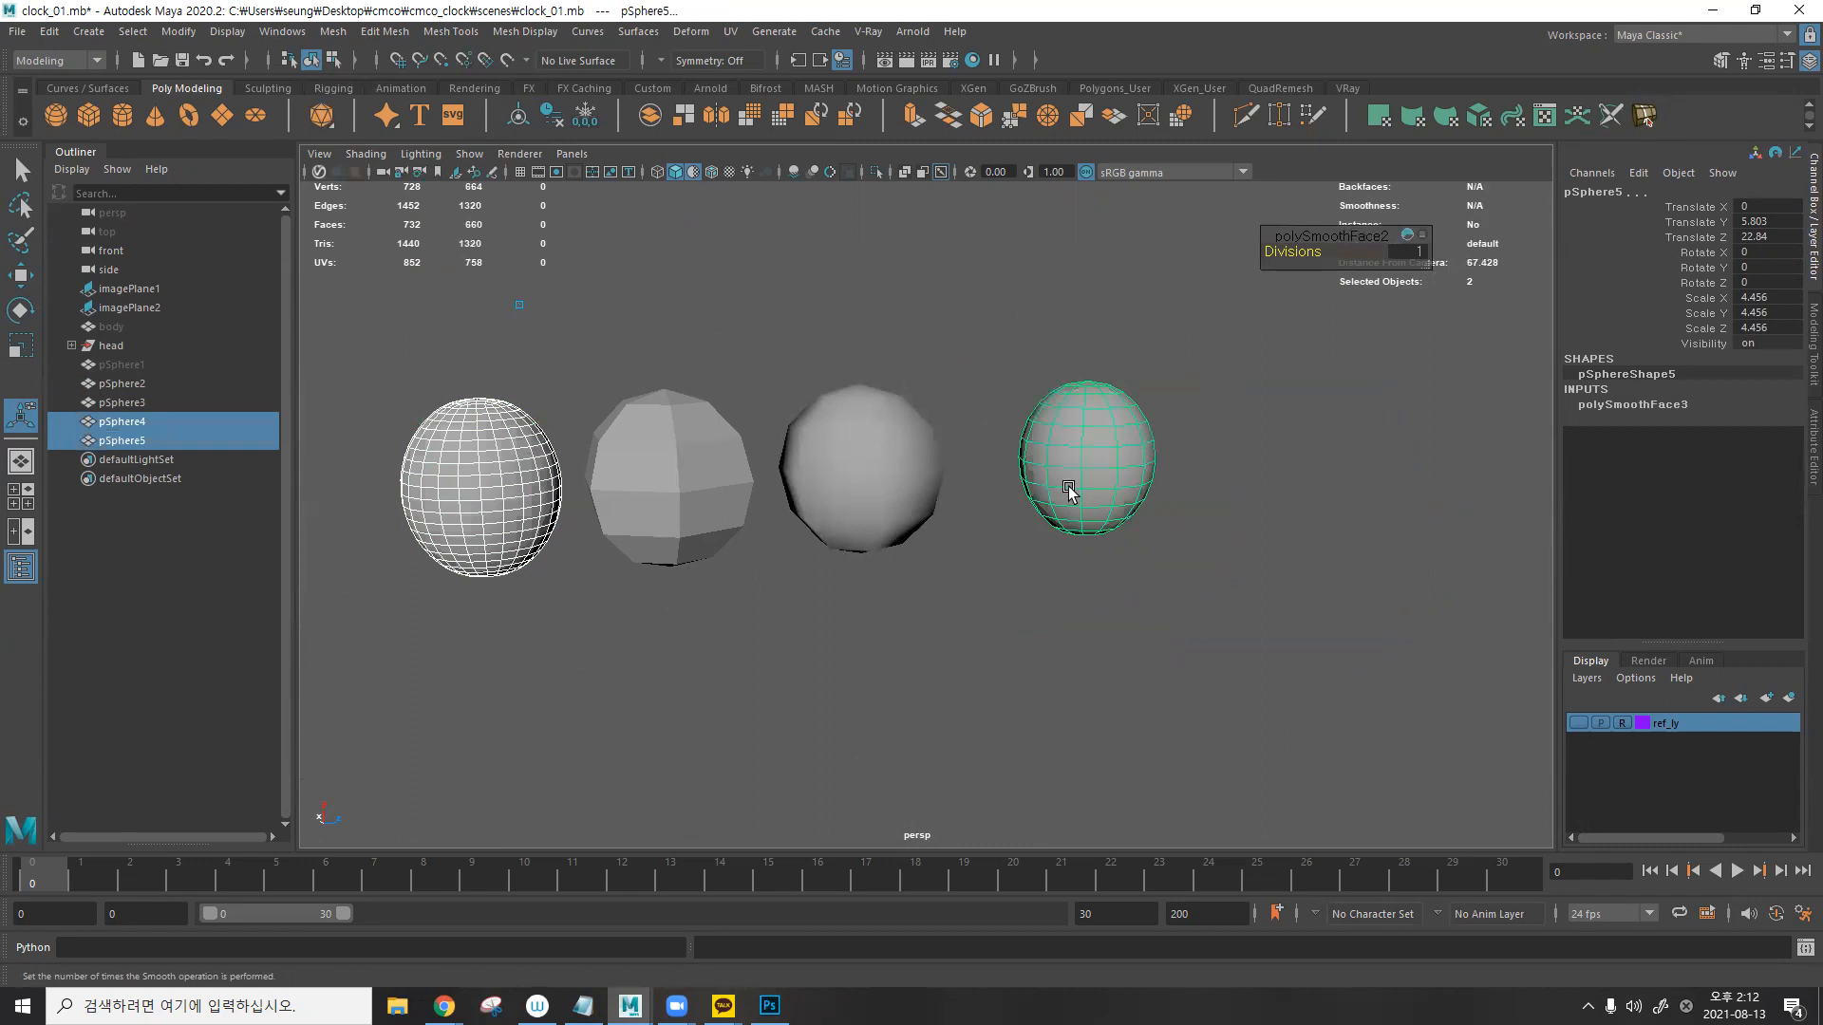
left_click(685, 641)
left_click(481, 458)
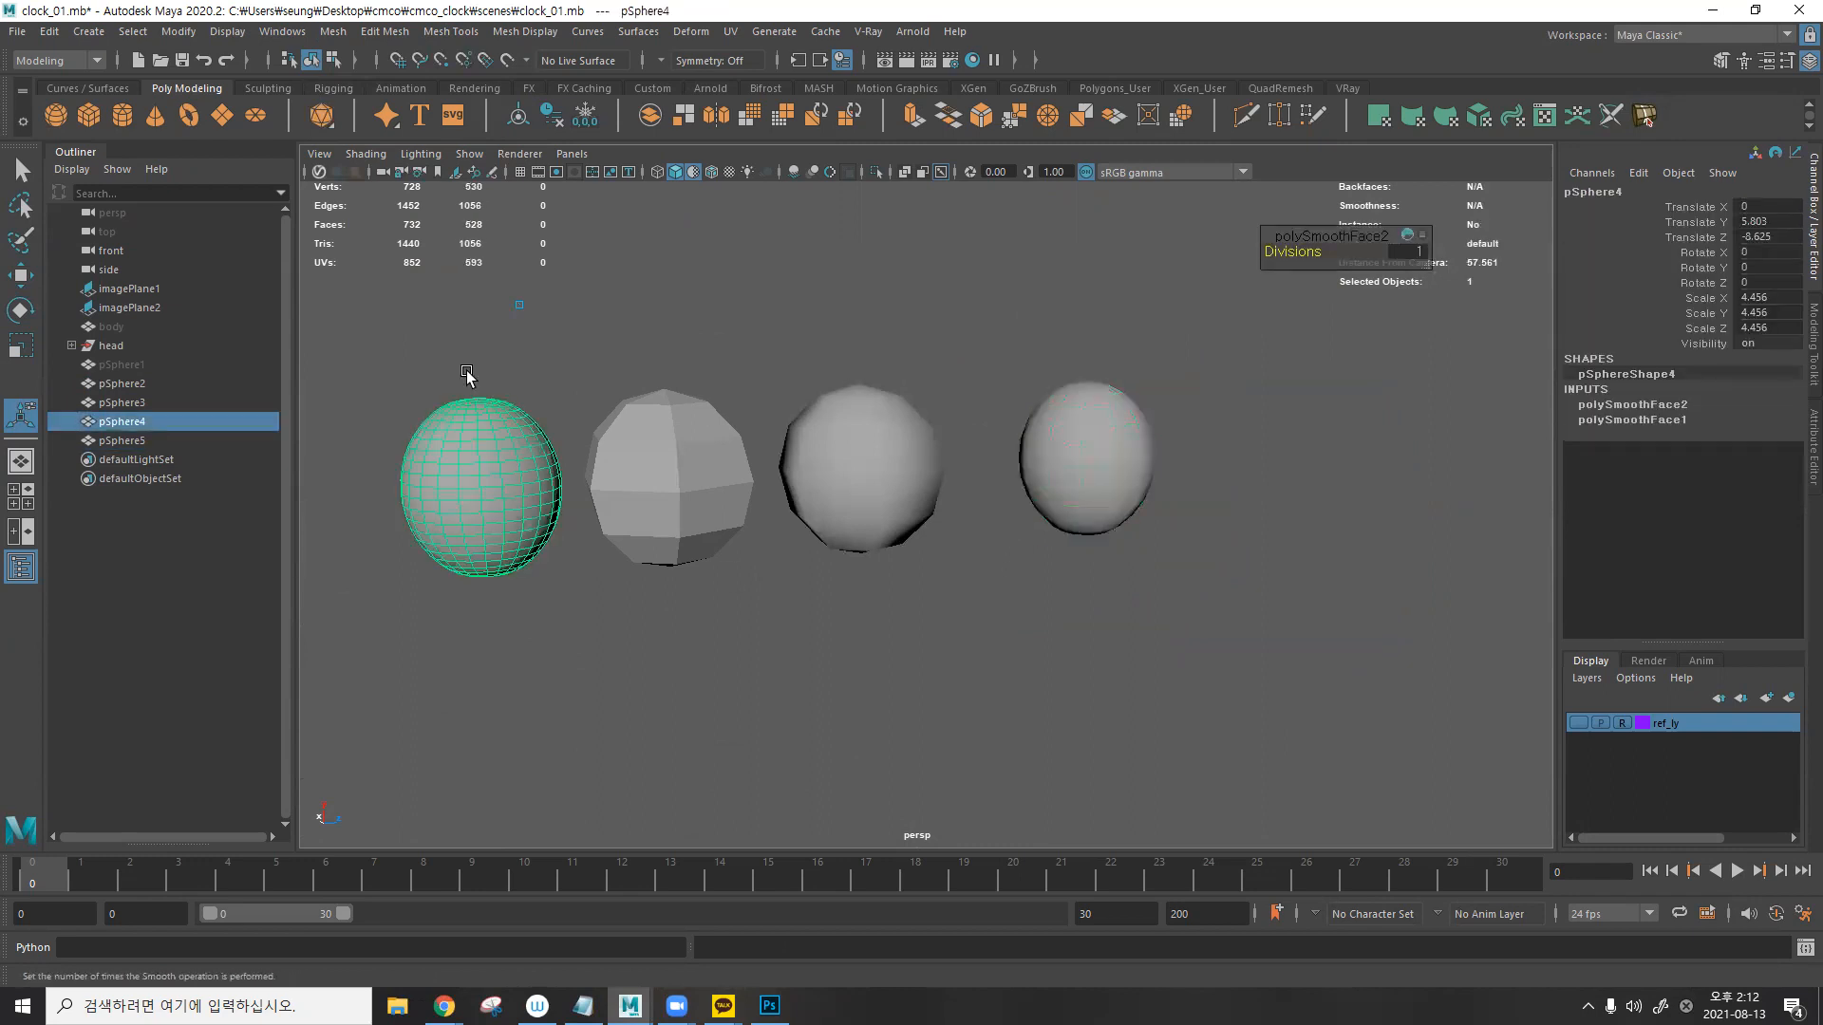
left_click(1065, 439)
left_click(481, 475)
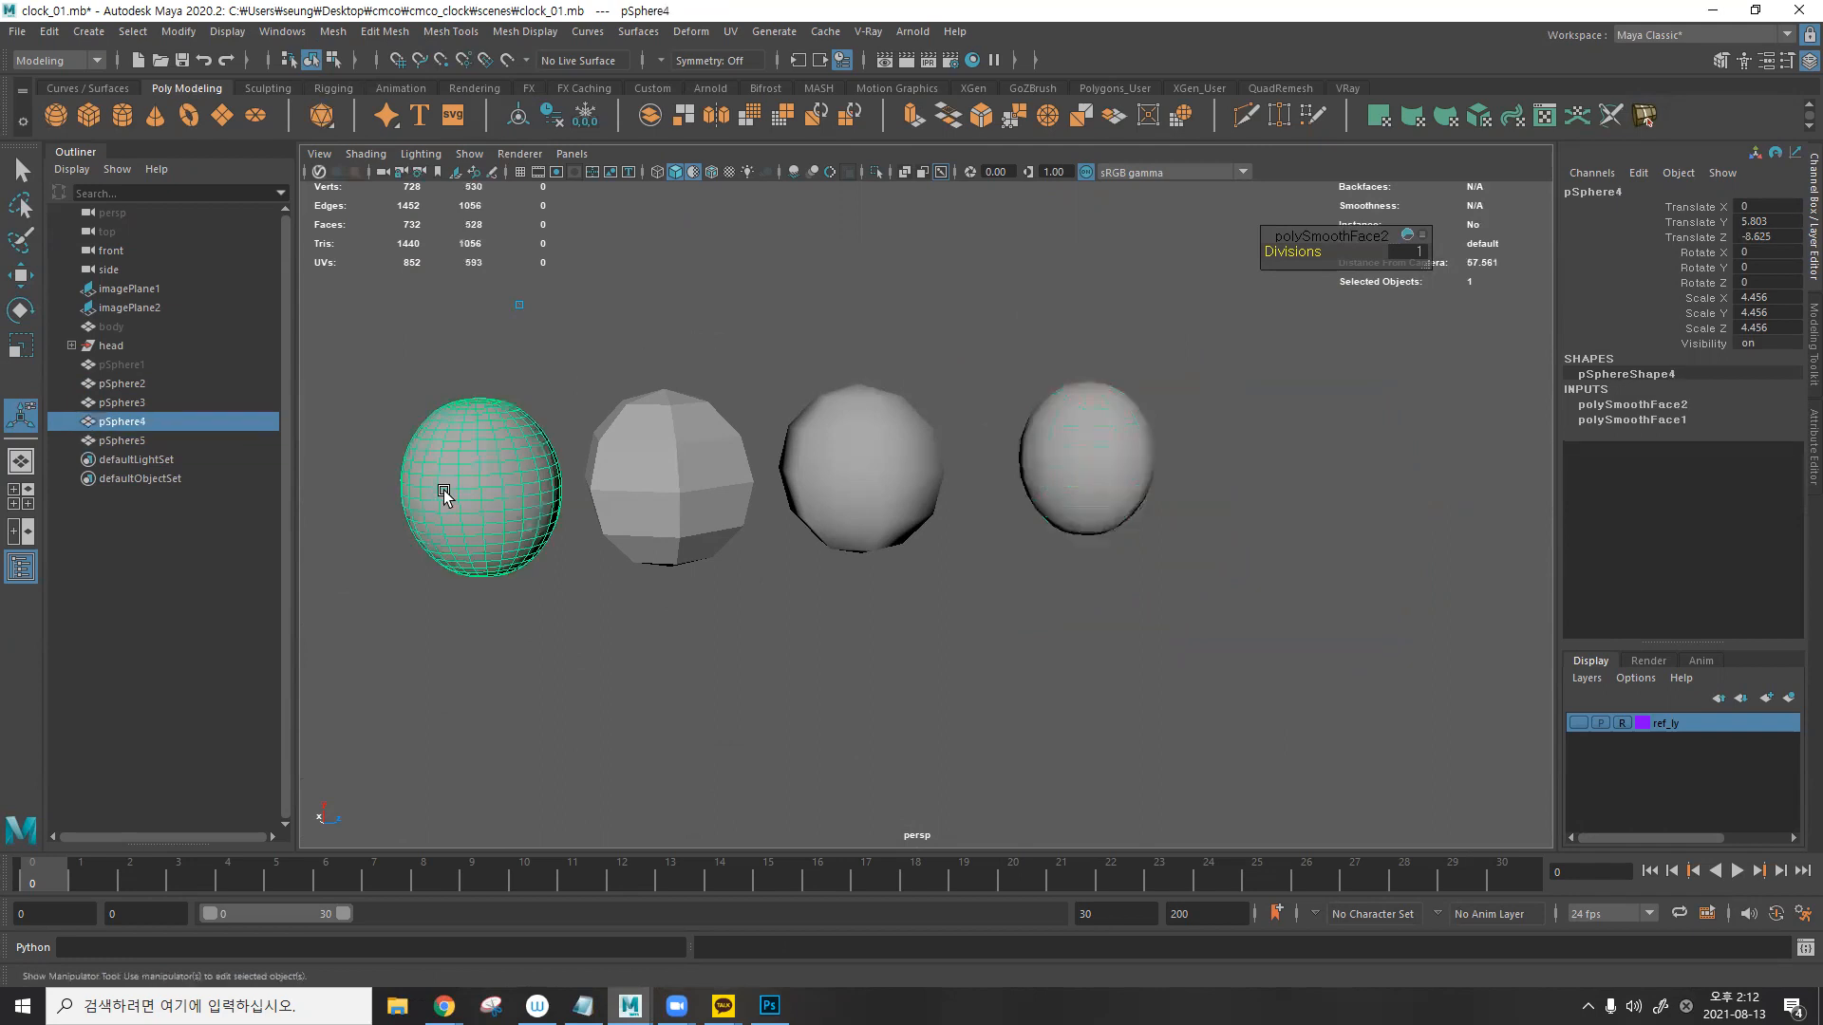
left_click(1030, 457)
- Apply Harden Edge to the once-smoothed sphere at Translate Z 22.84, then deselect it and examine its shading
middle_click_drag(1056, 481, 1225, 581, "alt")
scroll(874, 493, "up", 3)
left_click(1234, 679)
middle_click_drag(1248, 669, 1033, 545, "alt")
left_click(1038, 425)
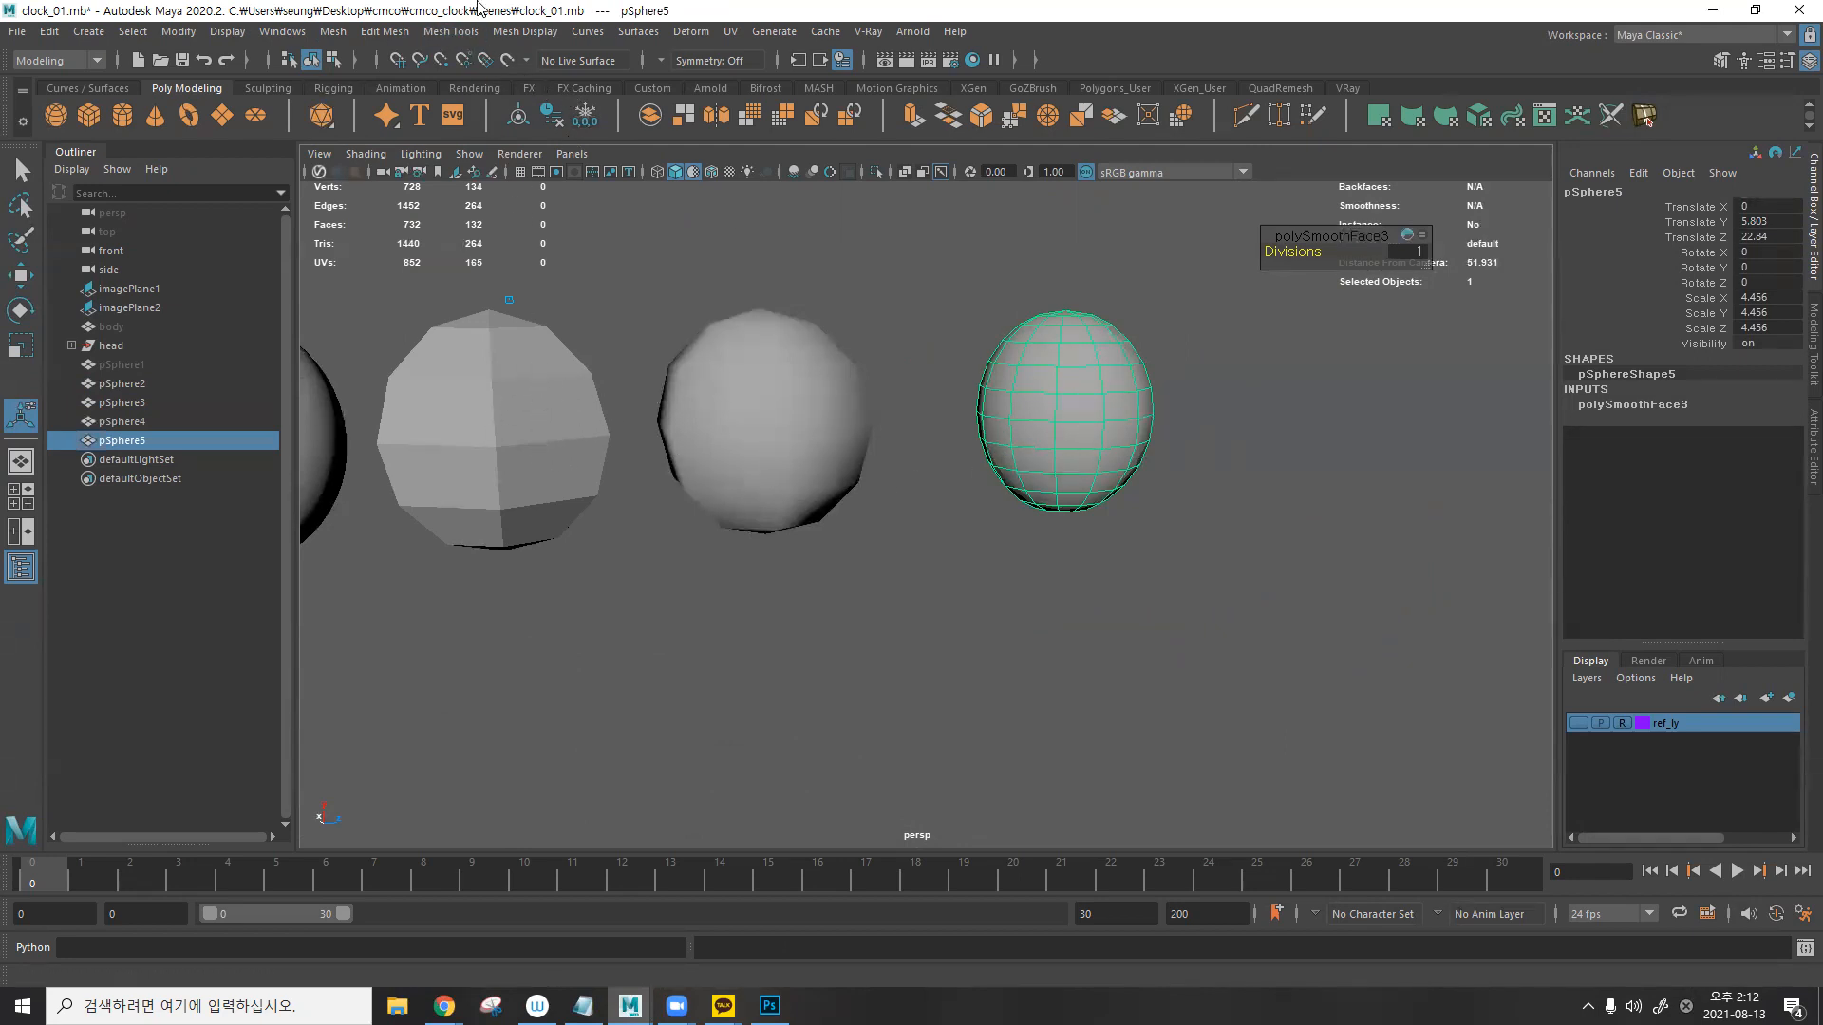
left_click(525, 32)
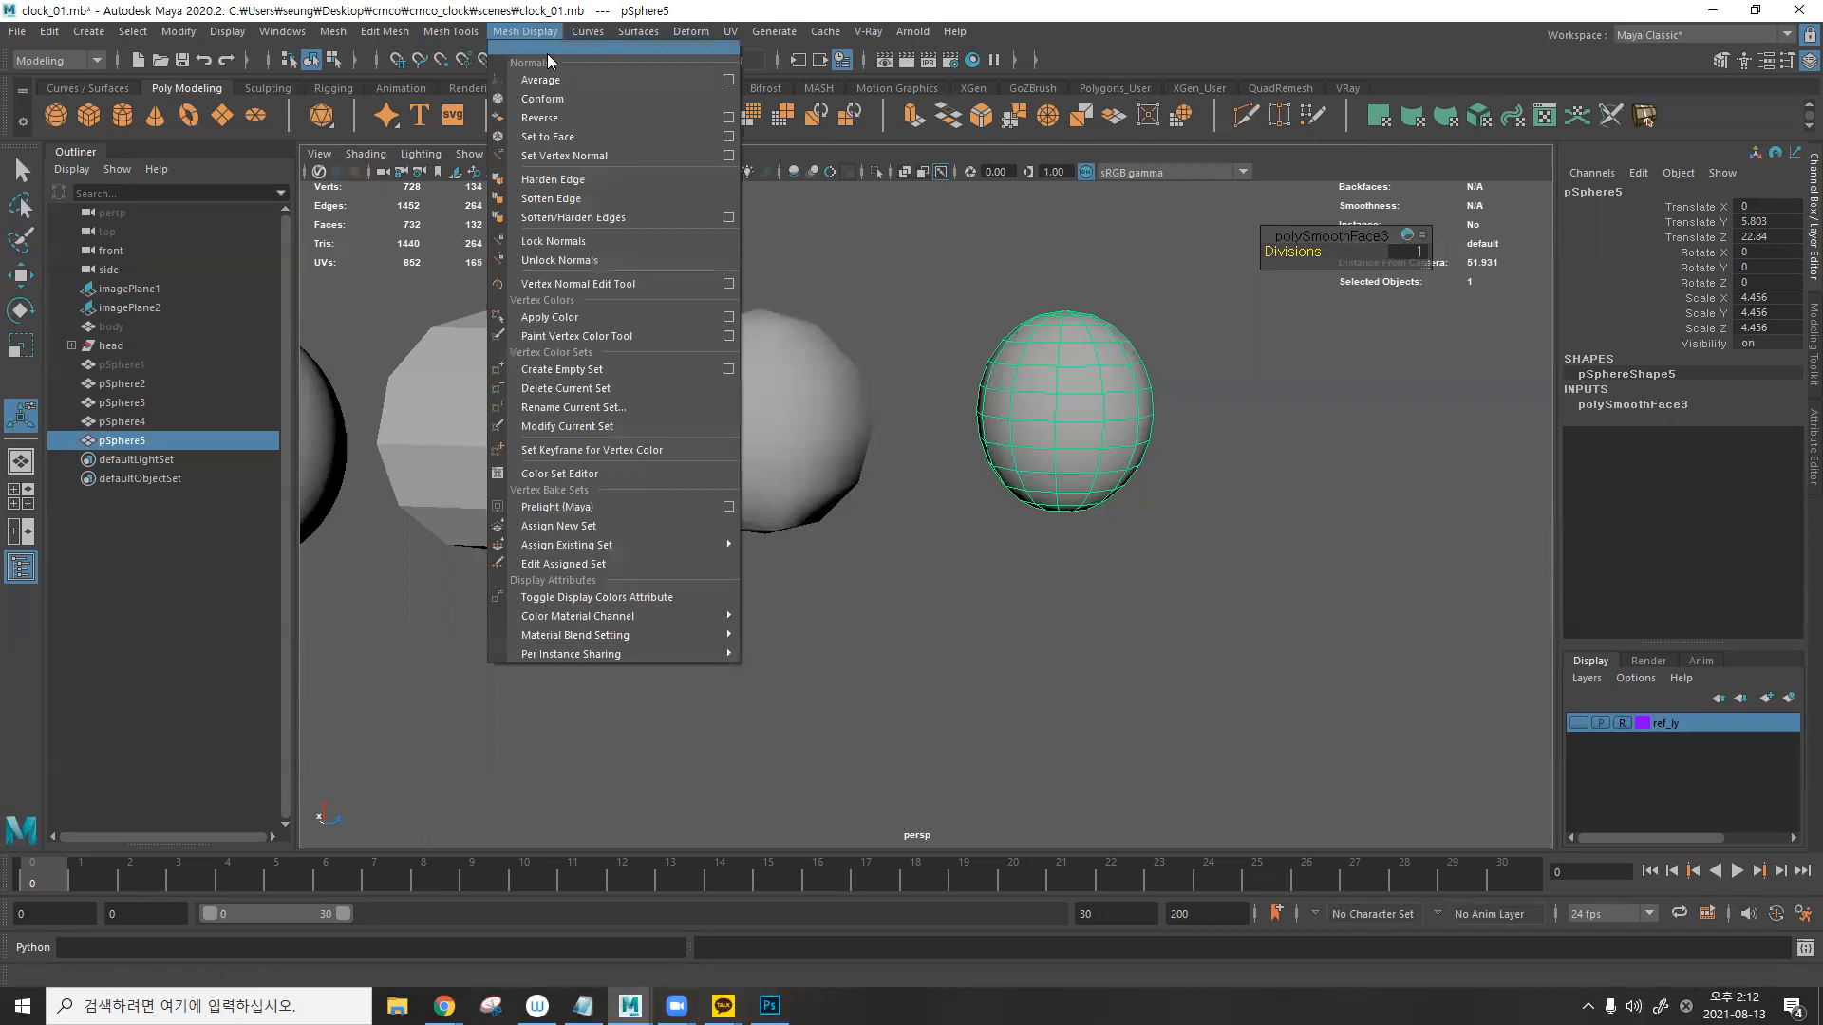
left_click(621, 169)
left_click(864, 249)
left_click_drag(994, 399, 1021, 453, "alt")
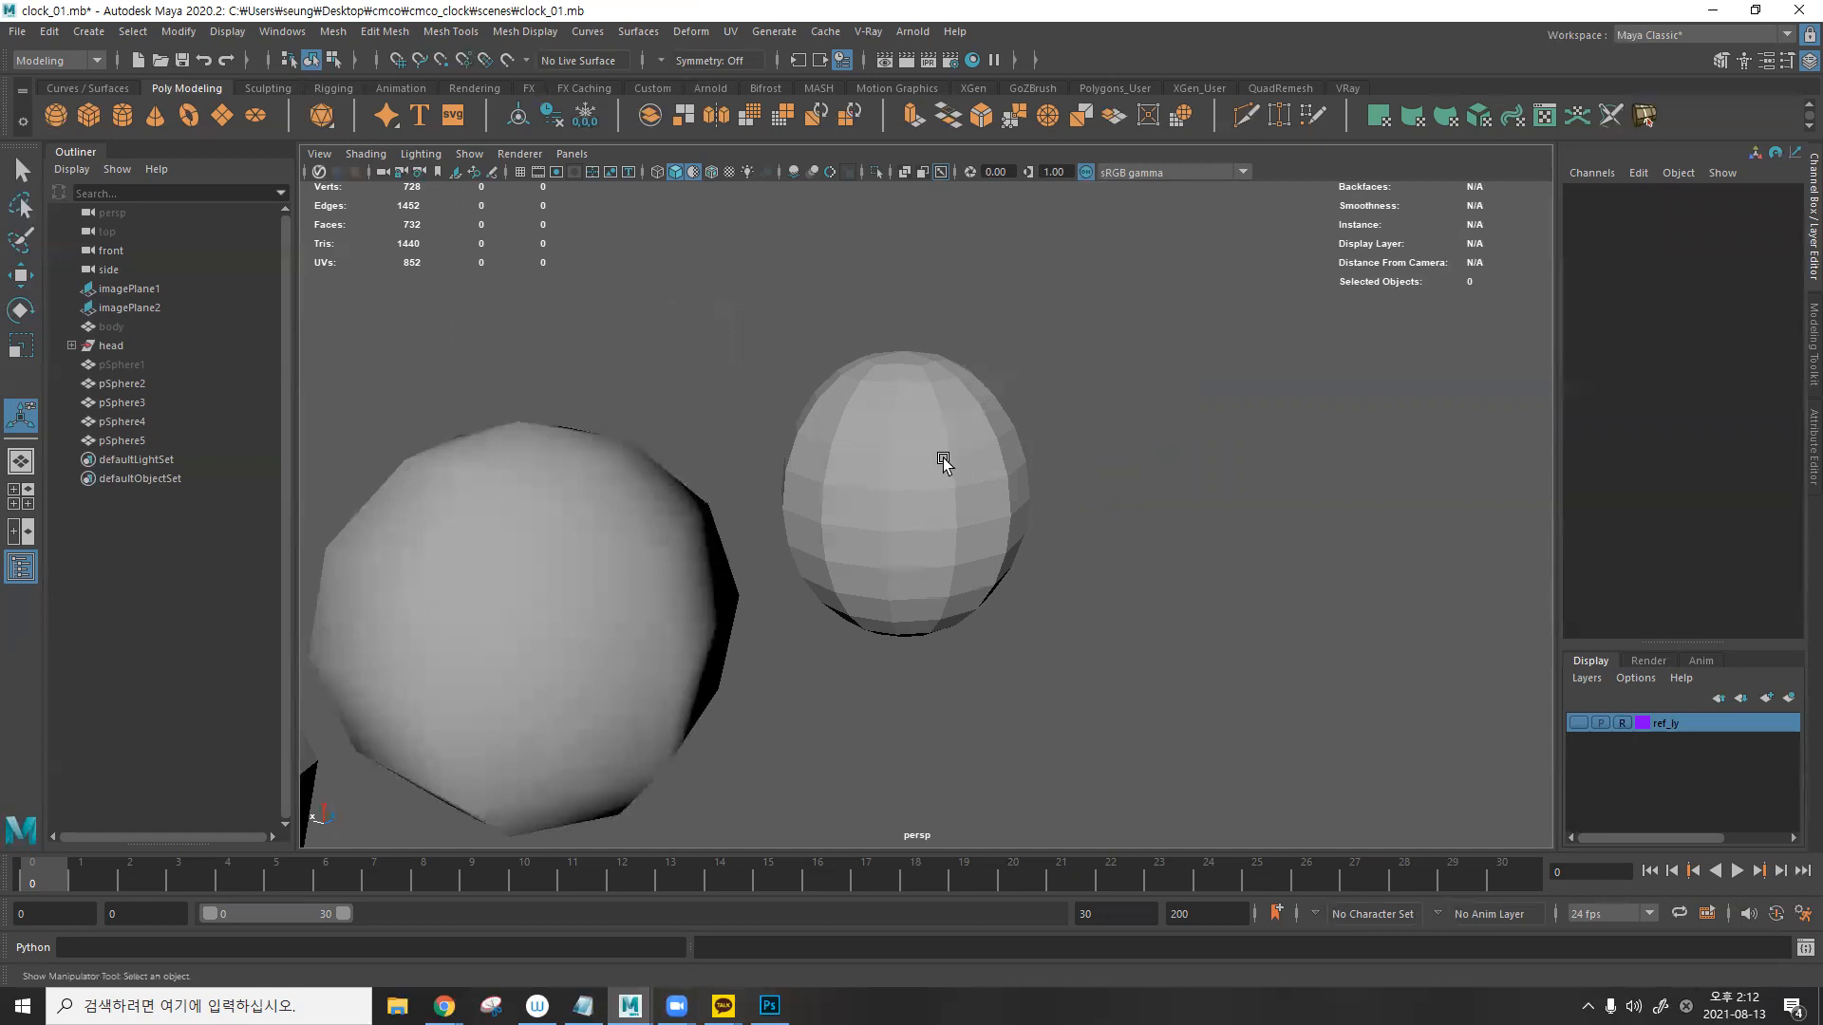
mouse_move(883, 482)
left_mouse_down("alt")
mouse_move(835, 464)
mouse_move(854, 461)
left_mouse_up("alt")
- Duplicate the hardened once-smoothed sphere and move the copy beyond it, to about 32.53 in Translate Z
left_click(972, 458)
key("ctrl+d")
key("w")
left_click_drag(1009, 506, 997, 468)
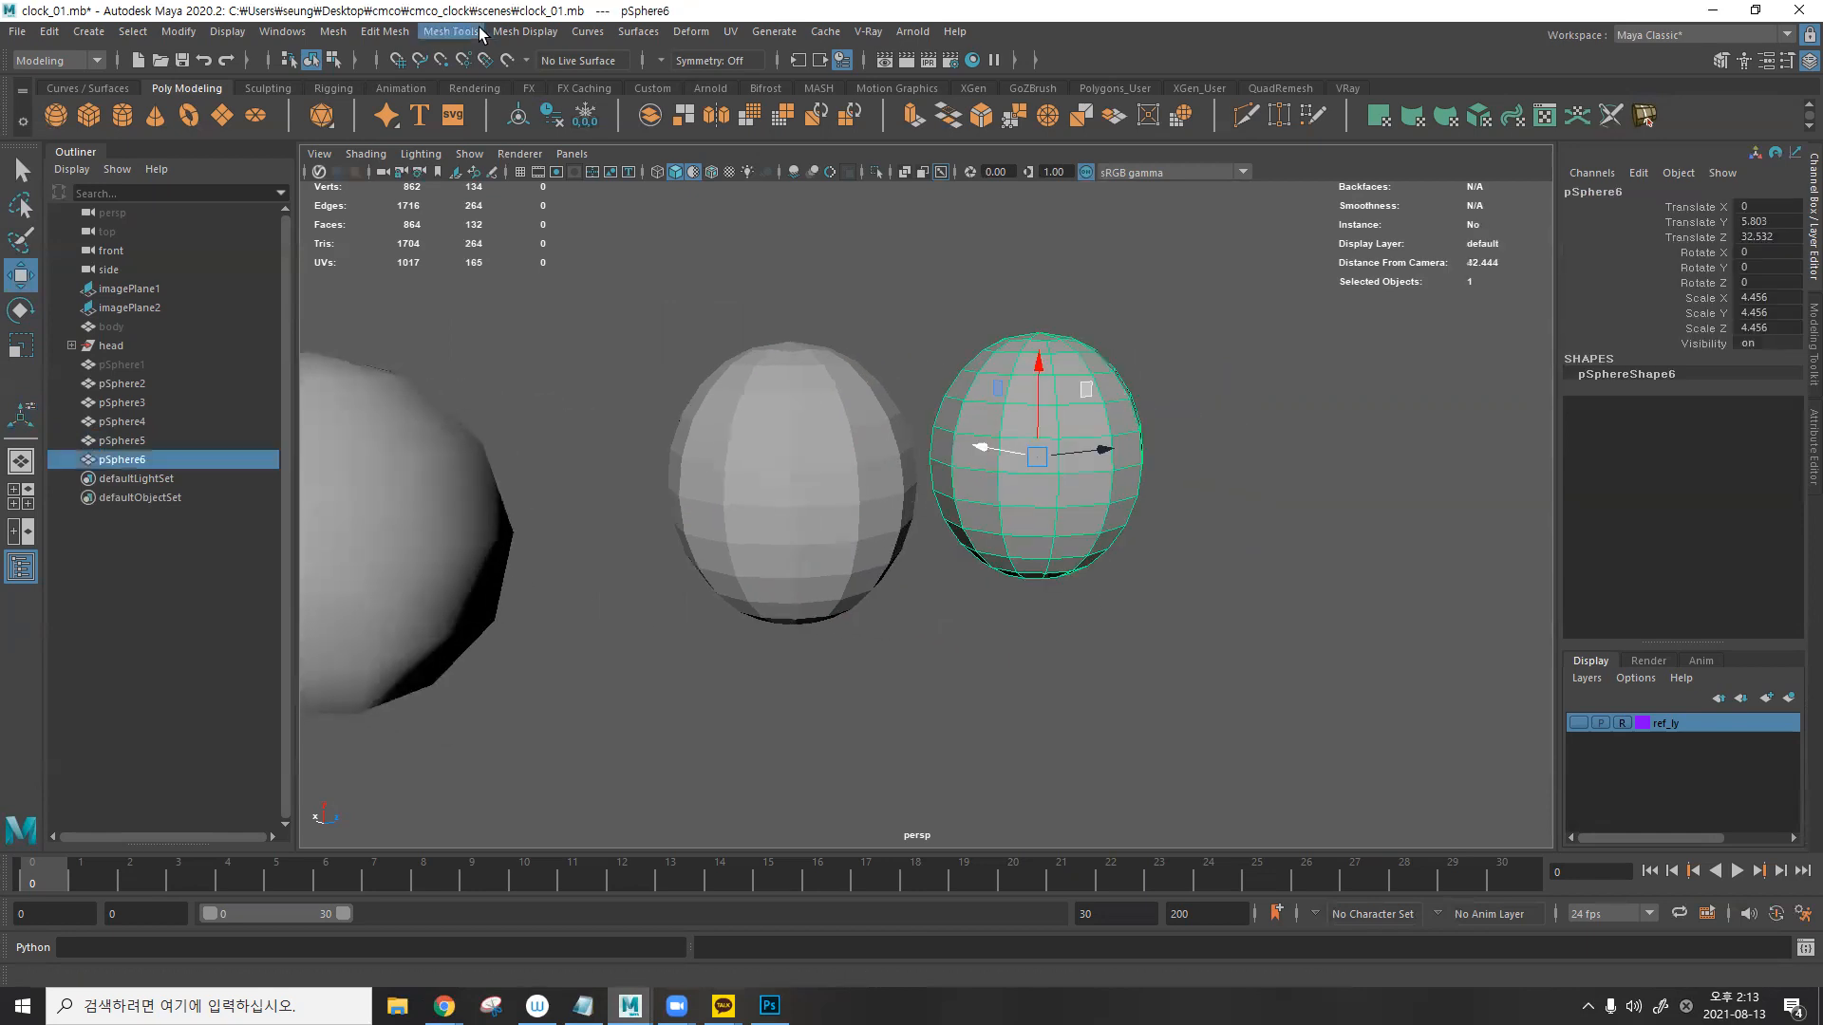
- Apply Soften Edge to the new sphere copy, deselect it and compare it with the other spheres in the row
left_click(525, 31)
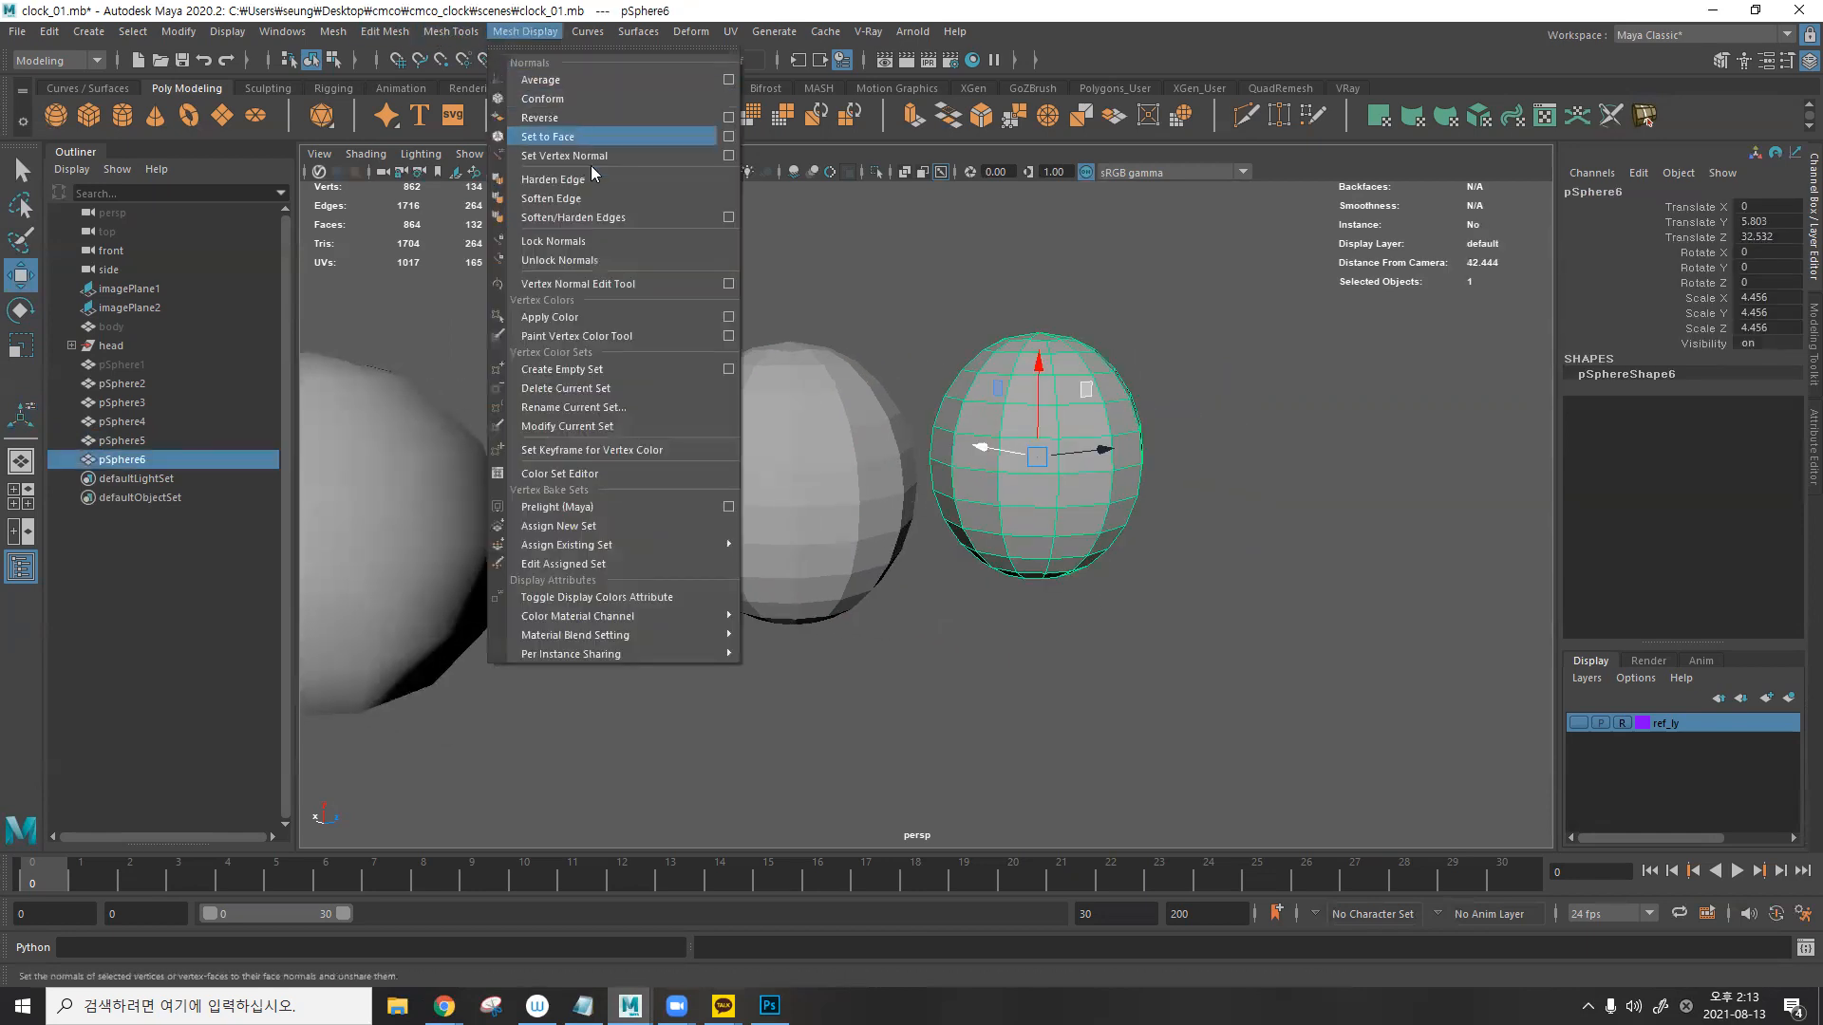
left_click(550, 197)
left_click(1237, 395)
mouse_move(1237, 395)
right_mouse_down("alt")
mouse_move(1097, 380)
mouse_move(1069, 352)
right_mouse_up("alt")
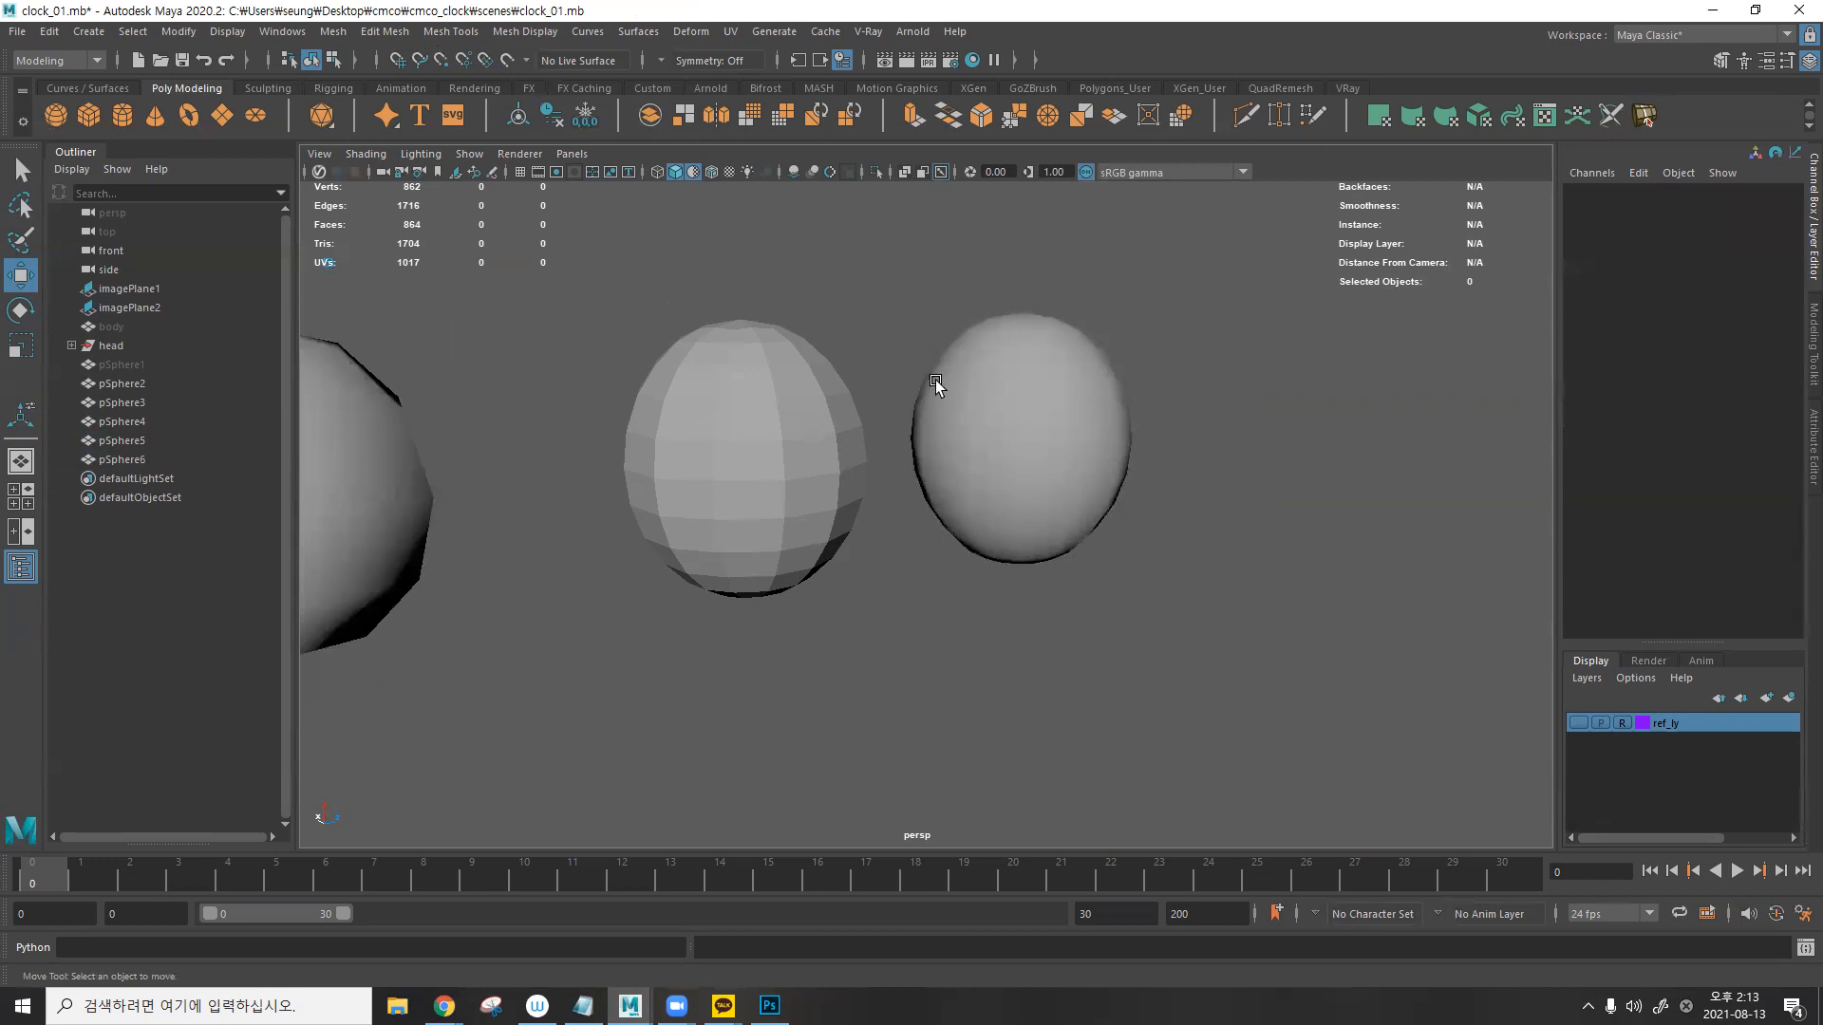
right_click_drag(1018, 508, 927, 470, "alt")
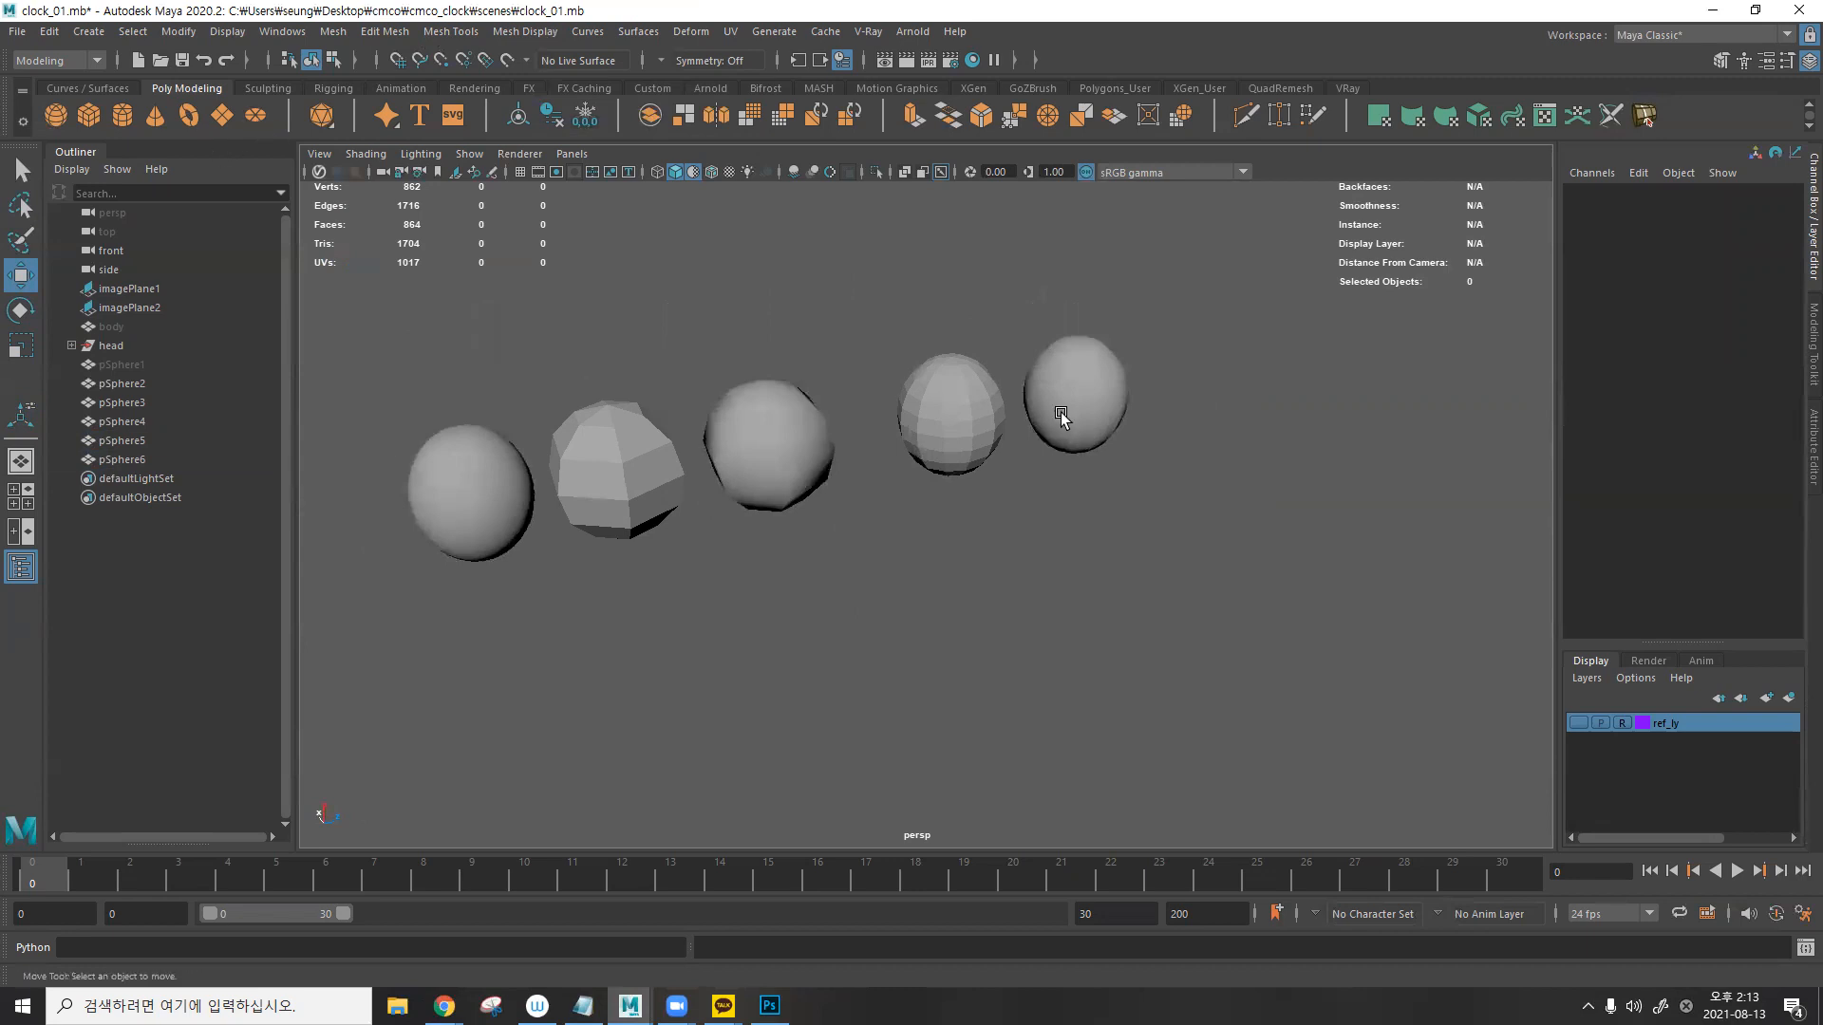
left_click_drag(924, 430, 867, 423, "alt")
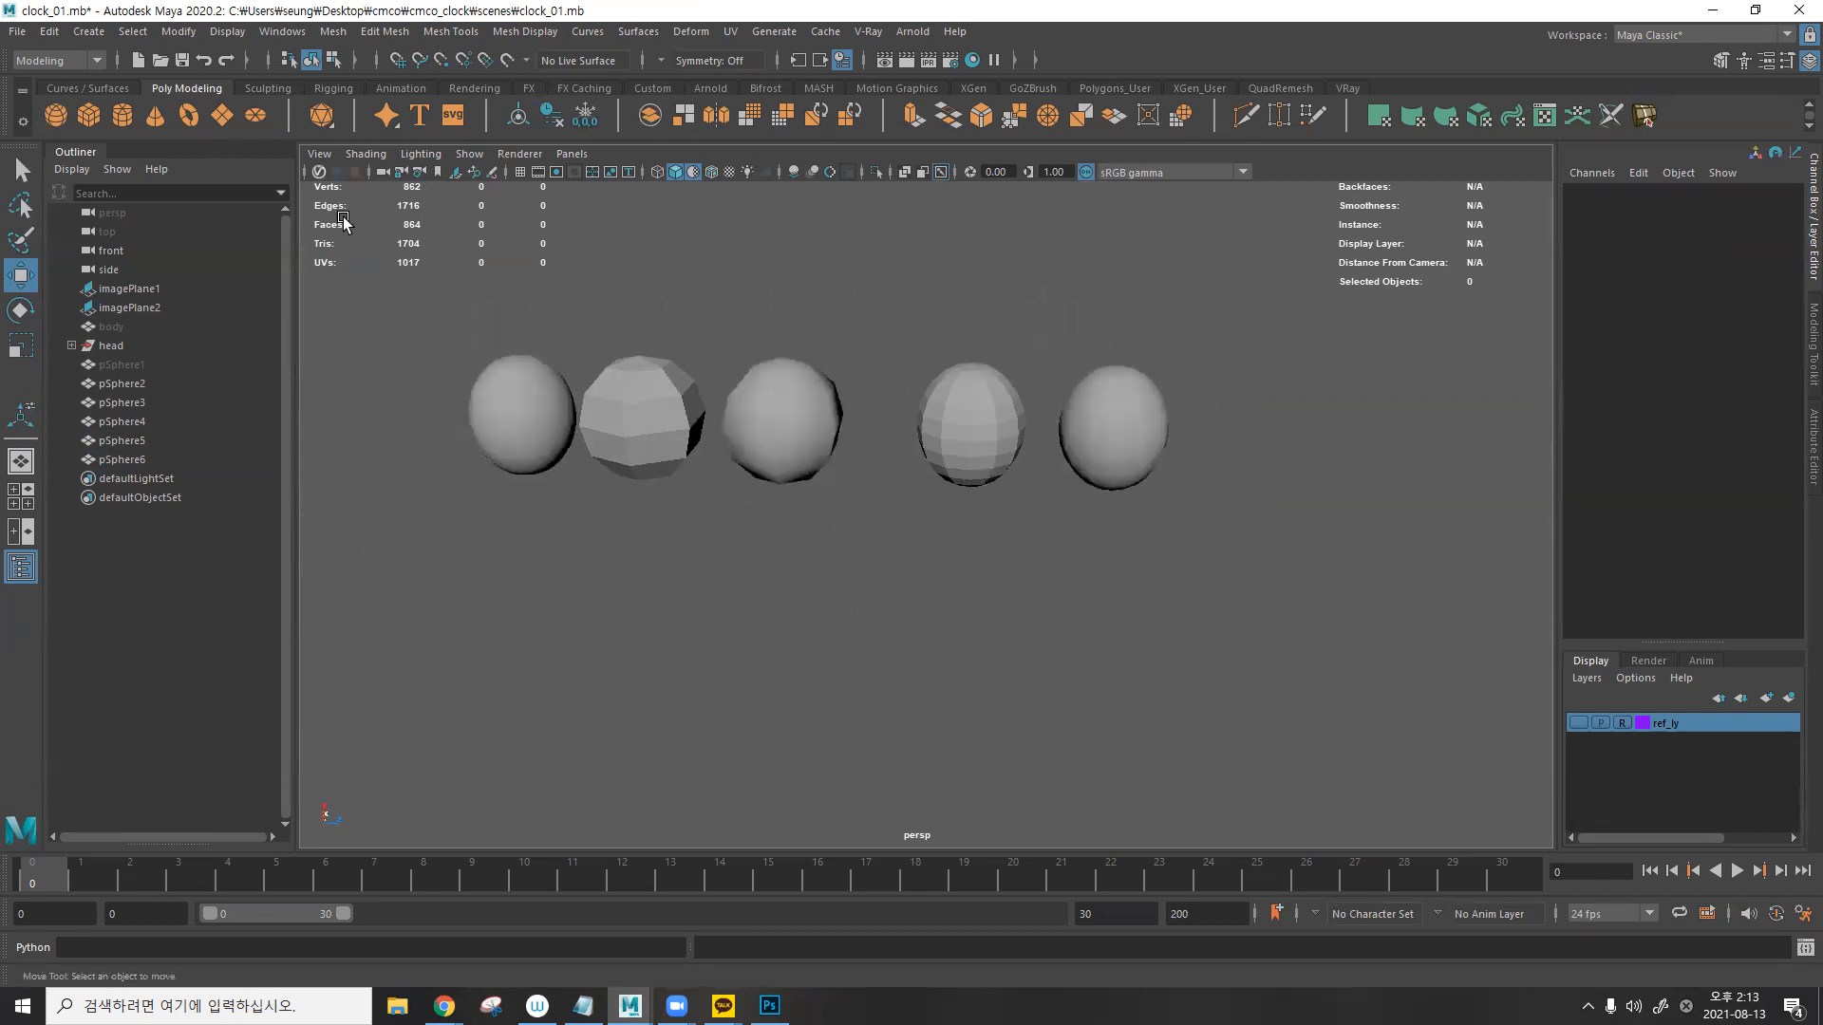
- Create a polygon cube beyond the last sphere, at about Translate Y 2.82 and Z 43.23, and scale it uniformly to about 10.69
left_click(88, 115)
left_click_drag(760, 498, 1373, 516)
left_click_drag(1275, 435, 1267, 378)
scroll(949, 431, "up", 10)
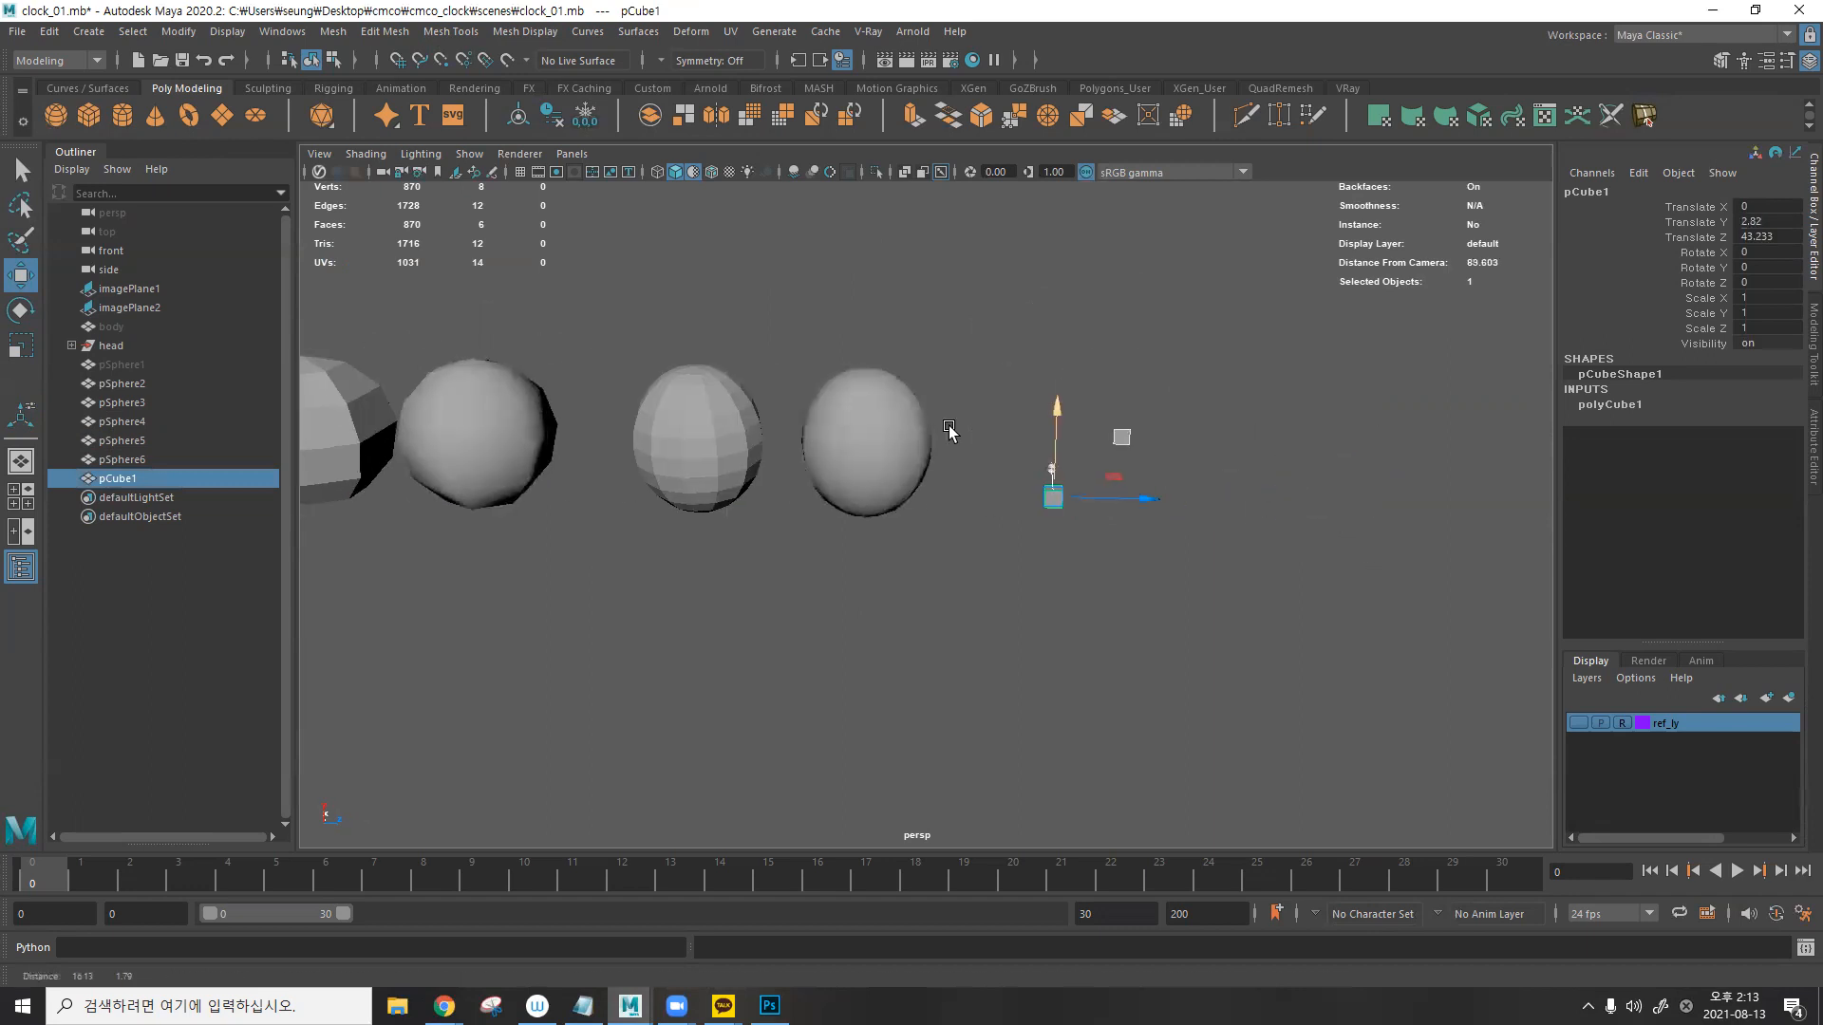
scroll(943, 479, "down", 2)
key("r")
left_click_drag(1045, 501, 1318, 602)
middle_click_drag(999, 460, 973, 491, "alt")
- Extrude the cube's top face and scale it inward as a smaller inset, undoing the upward move tried first
key("F11")
left_click(972, 395)
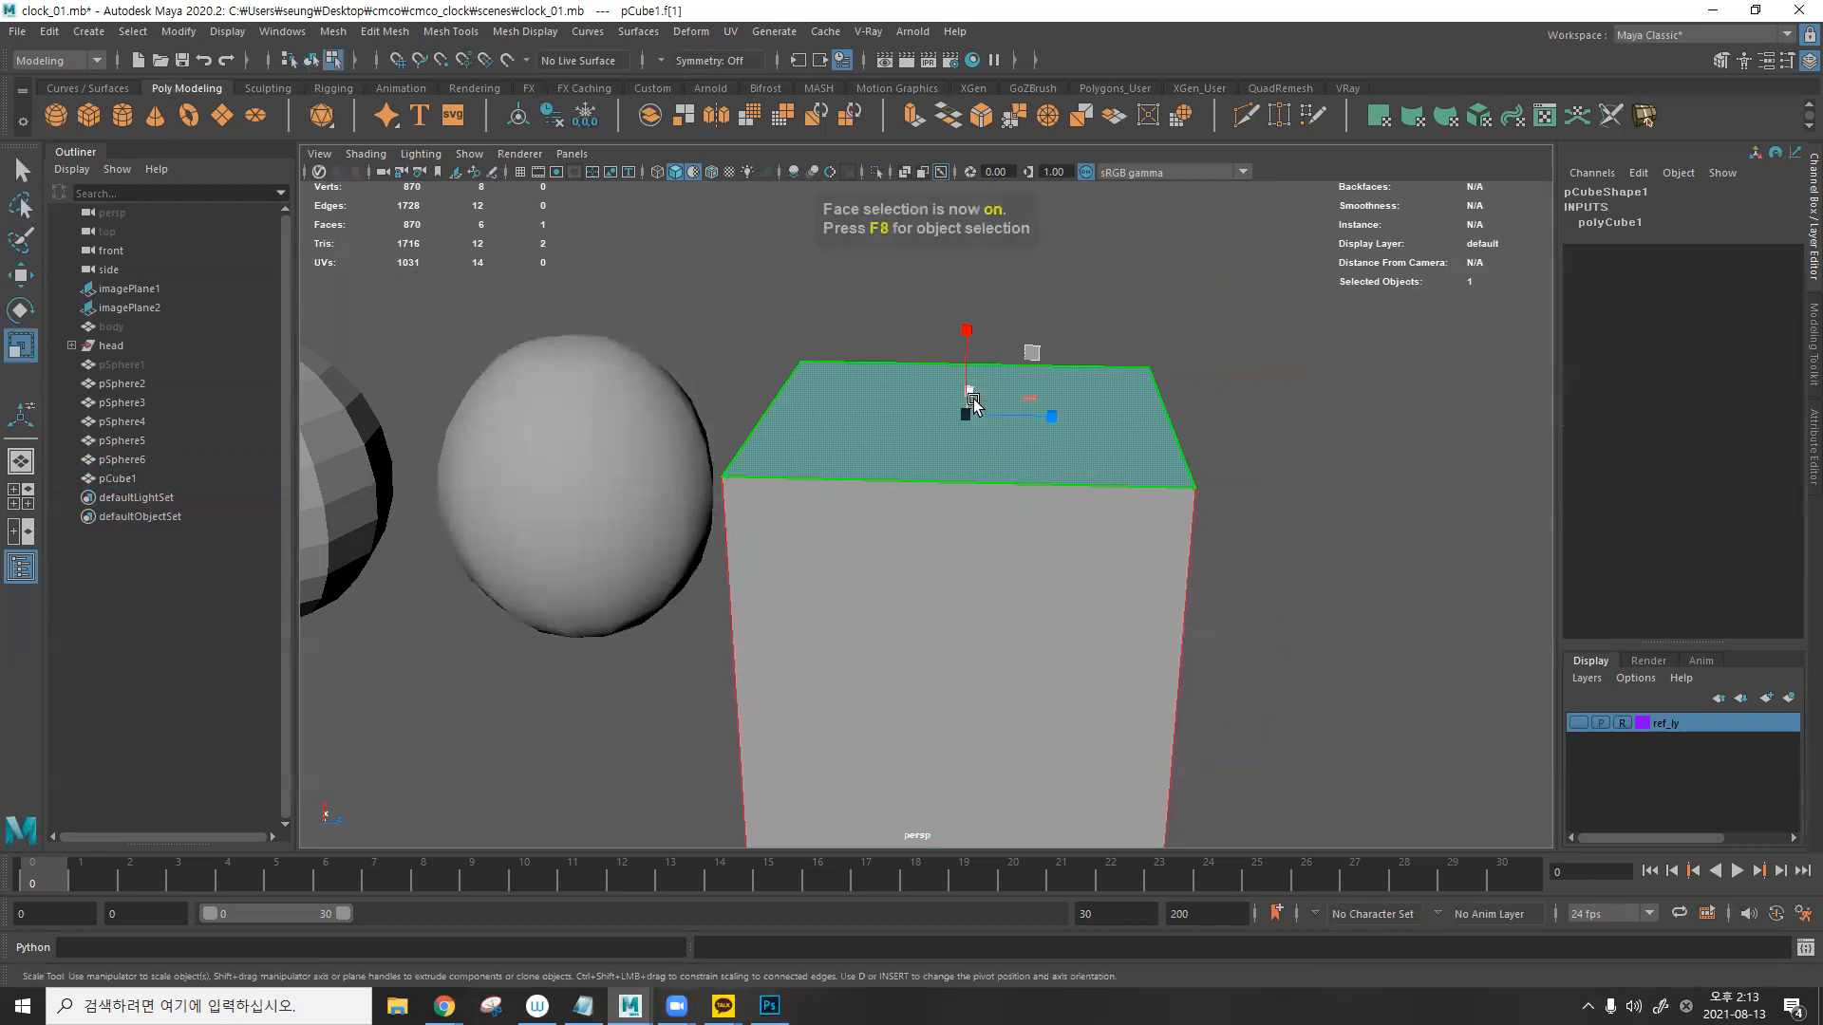
key("ctrl+e")
left_click_drag(965, 377, 973, 182)
middle_click_drag(975, 406, 978, 467, "alt")
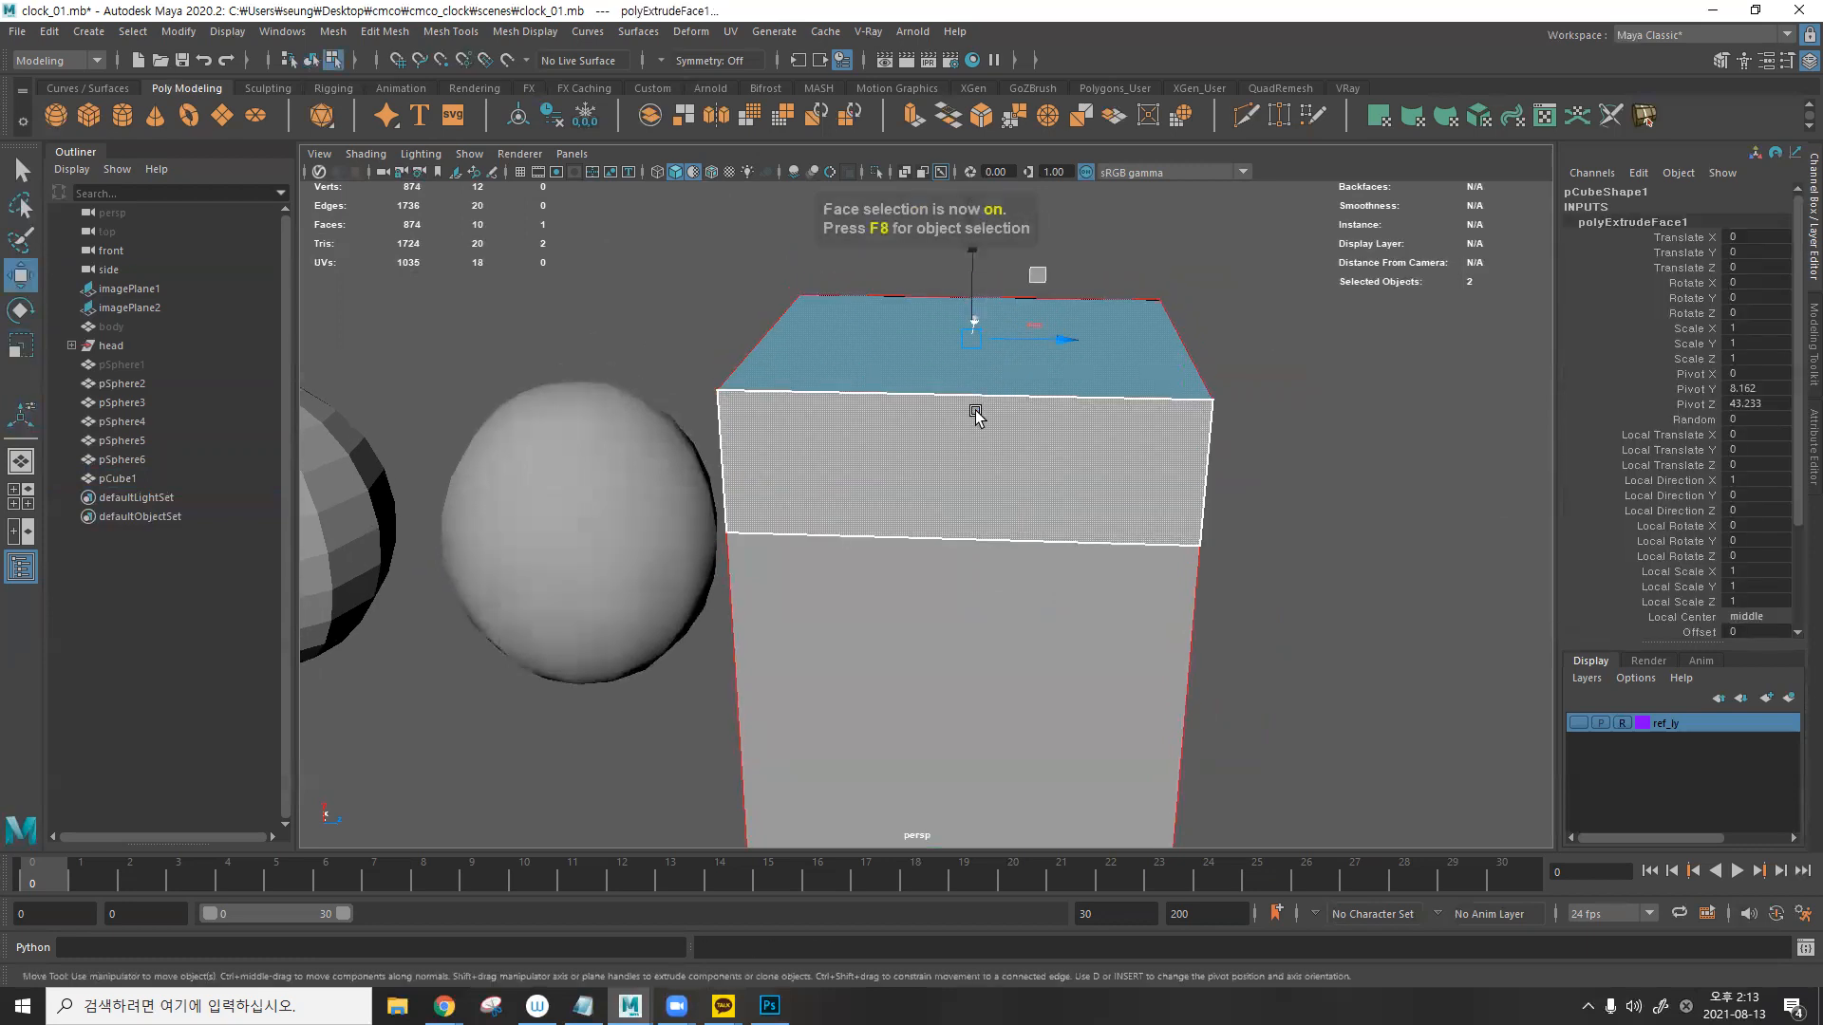
key("ctrl+z")
key("r")
left_click_drag(973, 464, 842, 480)
- Extrude the inset face upward into a straight block, then extrude it higher again and taper the top inward
key("ctrl+e")
key("w")
left_click_drag(970, 370, 976, 190)
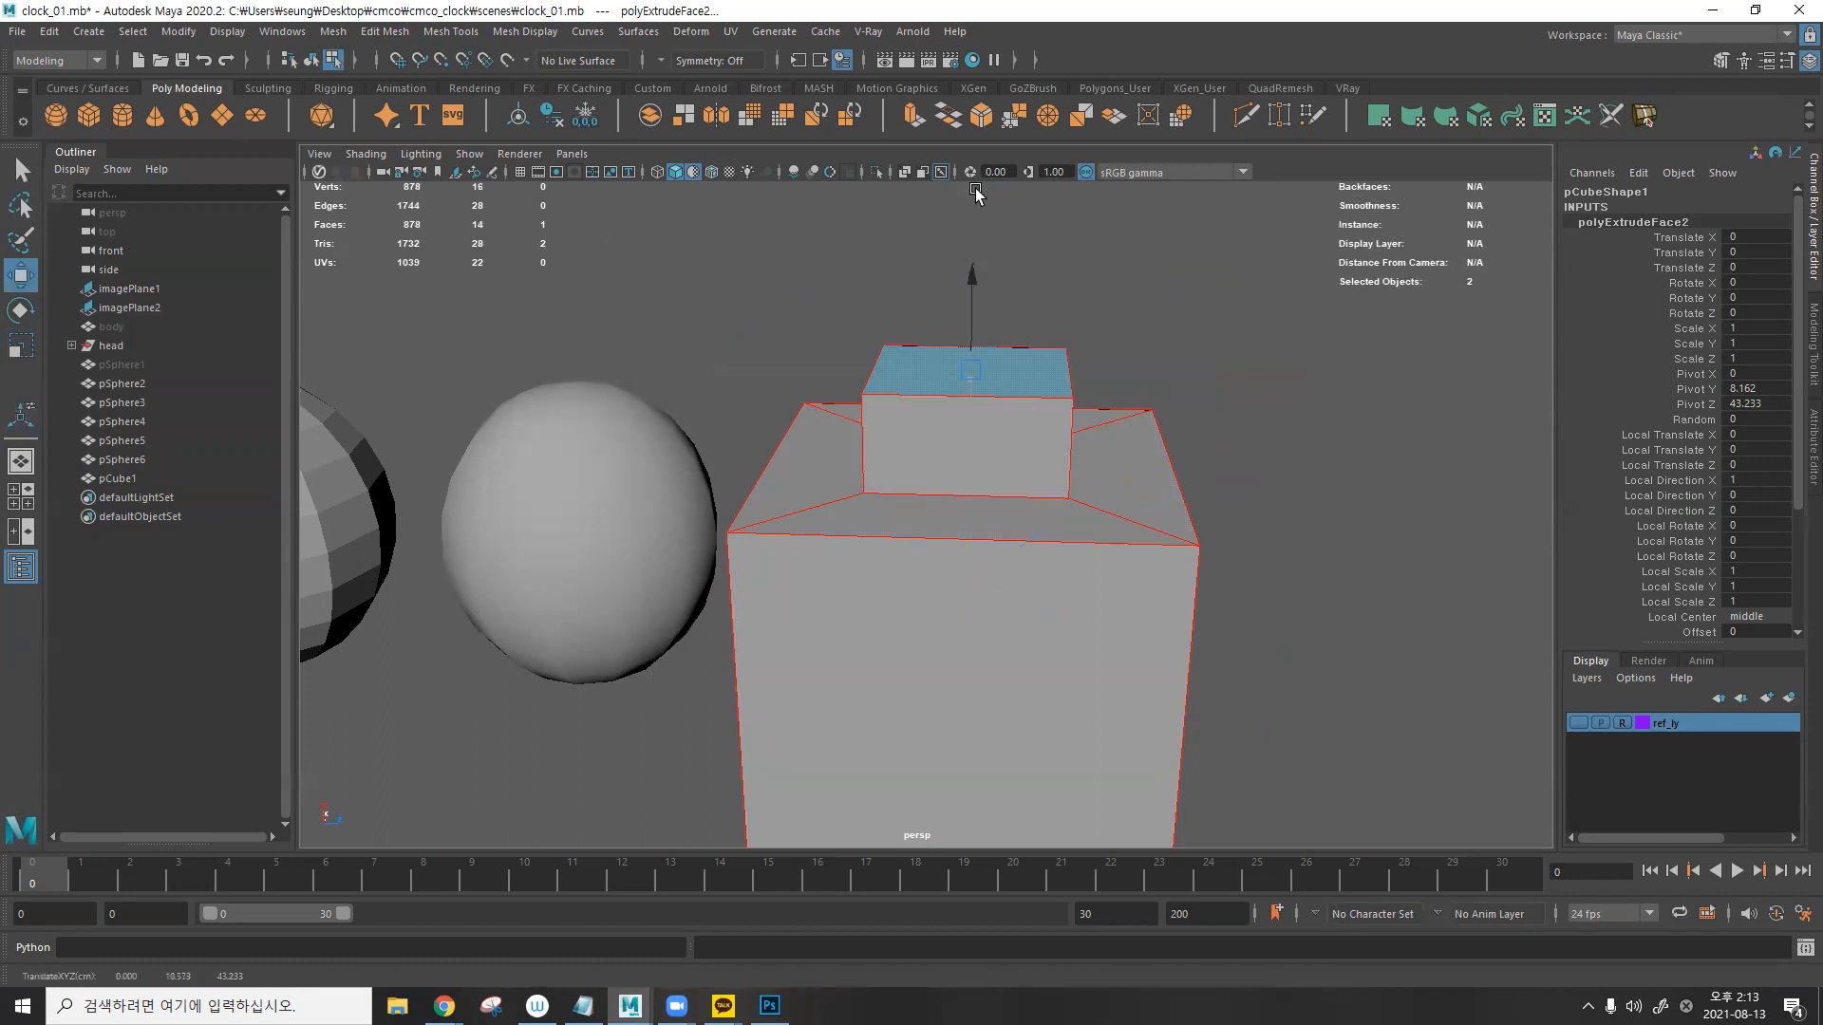
middle_click_drag(977, 427, 955, 547, "alt")
scroll(955, 548, "down", 2)
key("ctrl+e")
left_click_drag(947, 389, 1064, 312)
key("r")
- Extrude the top face twice more, flaring it outward and then narrowing it into a cap, and return to object selection
key("ctrl+e")
middle_click_drag(1036, 427, 1034, 487, "alt")
scroll(1030, 480, "down", 2)
key("ctrl+e")
left_click_drag(945, 313, 870, 289)
key("r")
key("F8")
left_click(1177, 440)
left_click_drag(1139, 459, 1180, 476, "alt")
middle_click_drag(1180, 475, 1131, 388, "alt")
right_click_drag(1132, 388, 1044, 427, "alt")
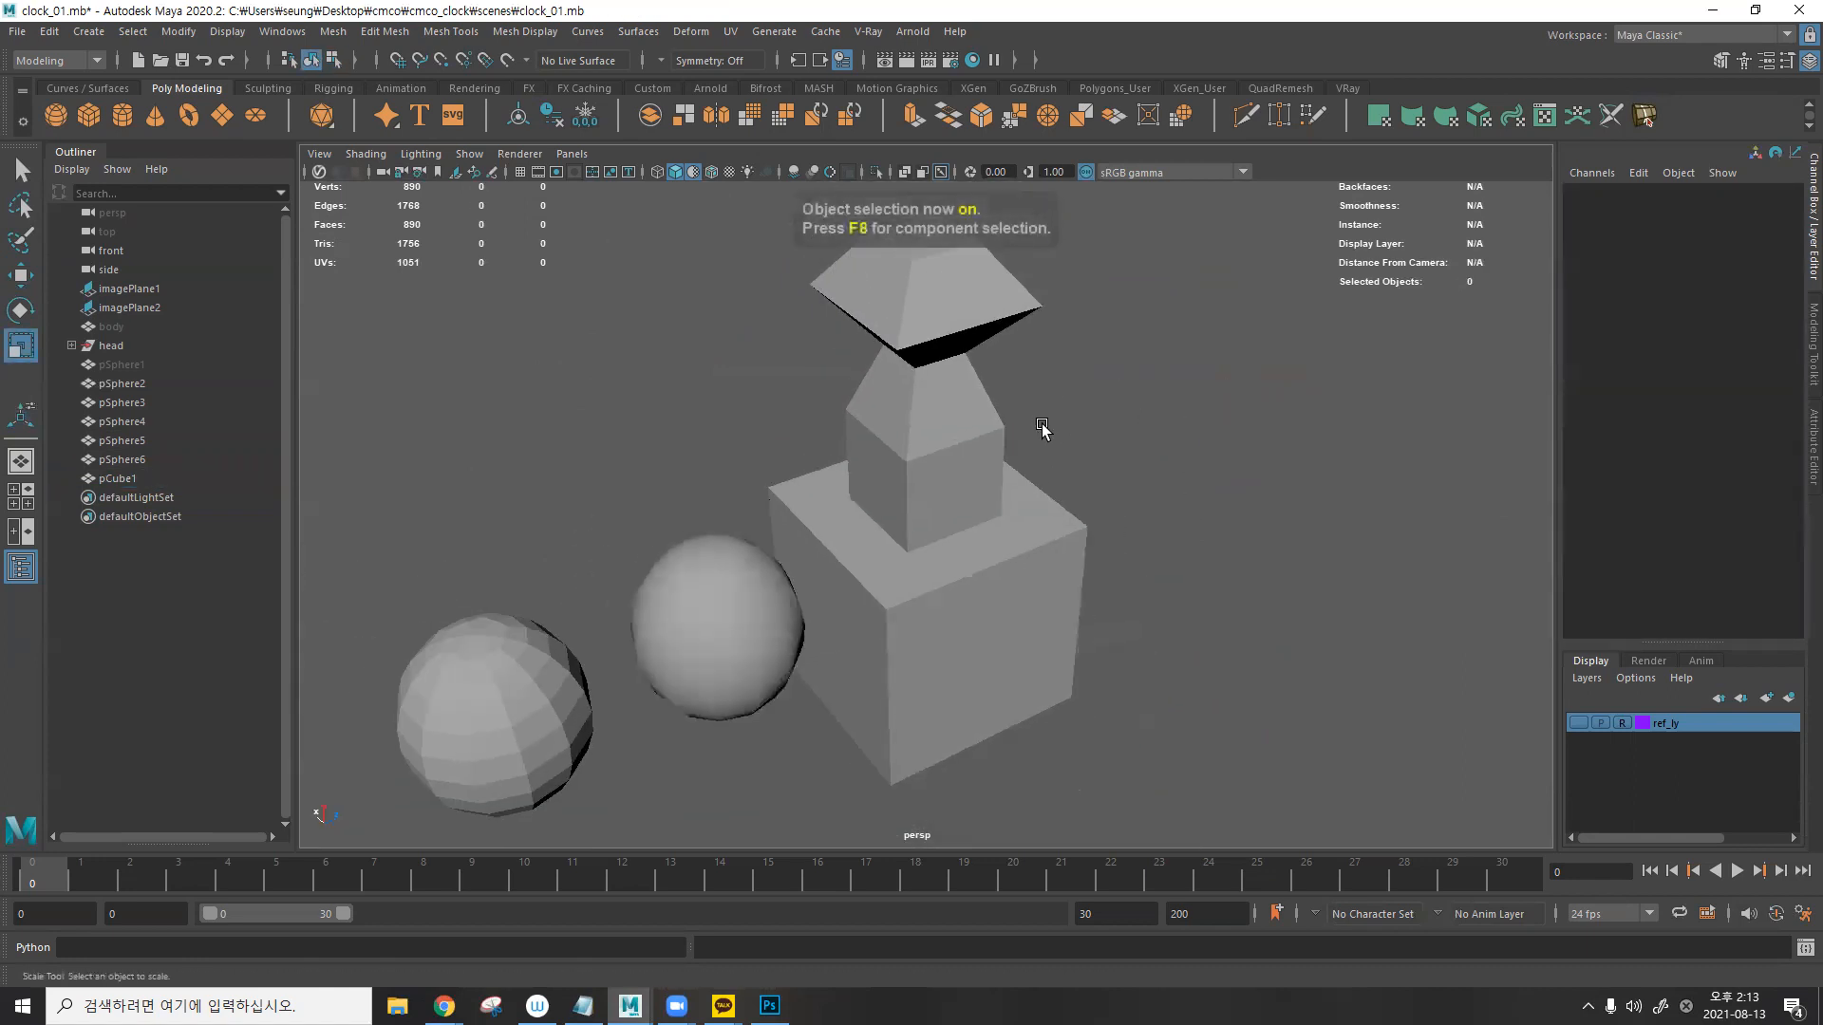
- Apply Soften/Harden Edges with its current settings to the stacked cube shape, then deselect it and examine its shading
left_click(876, 370)
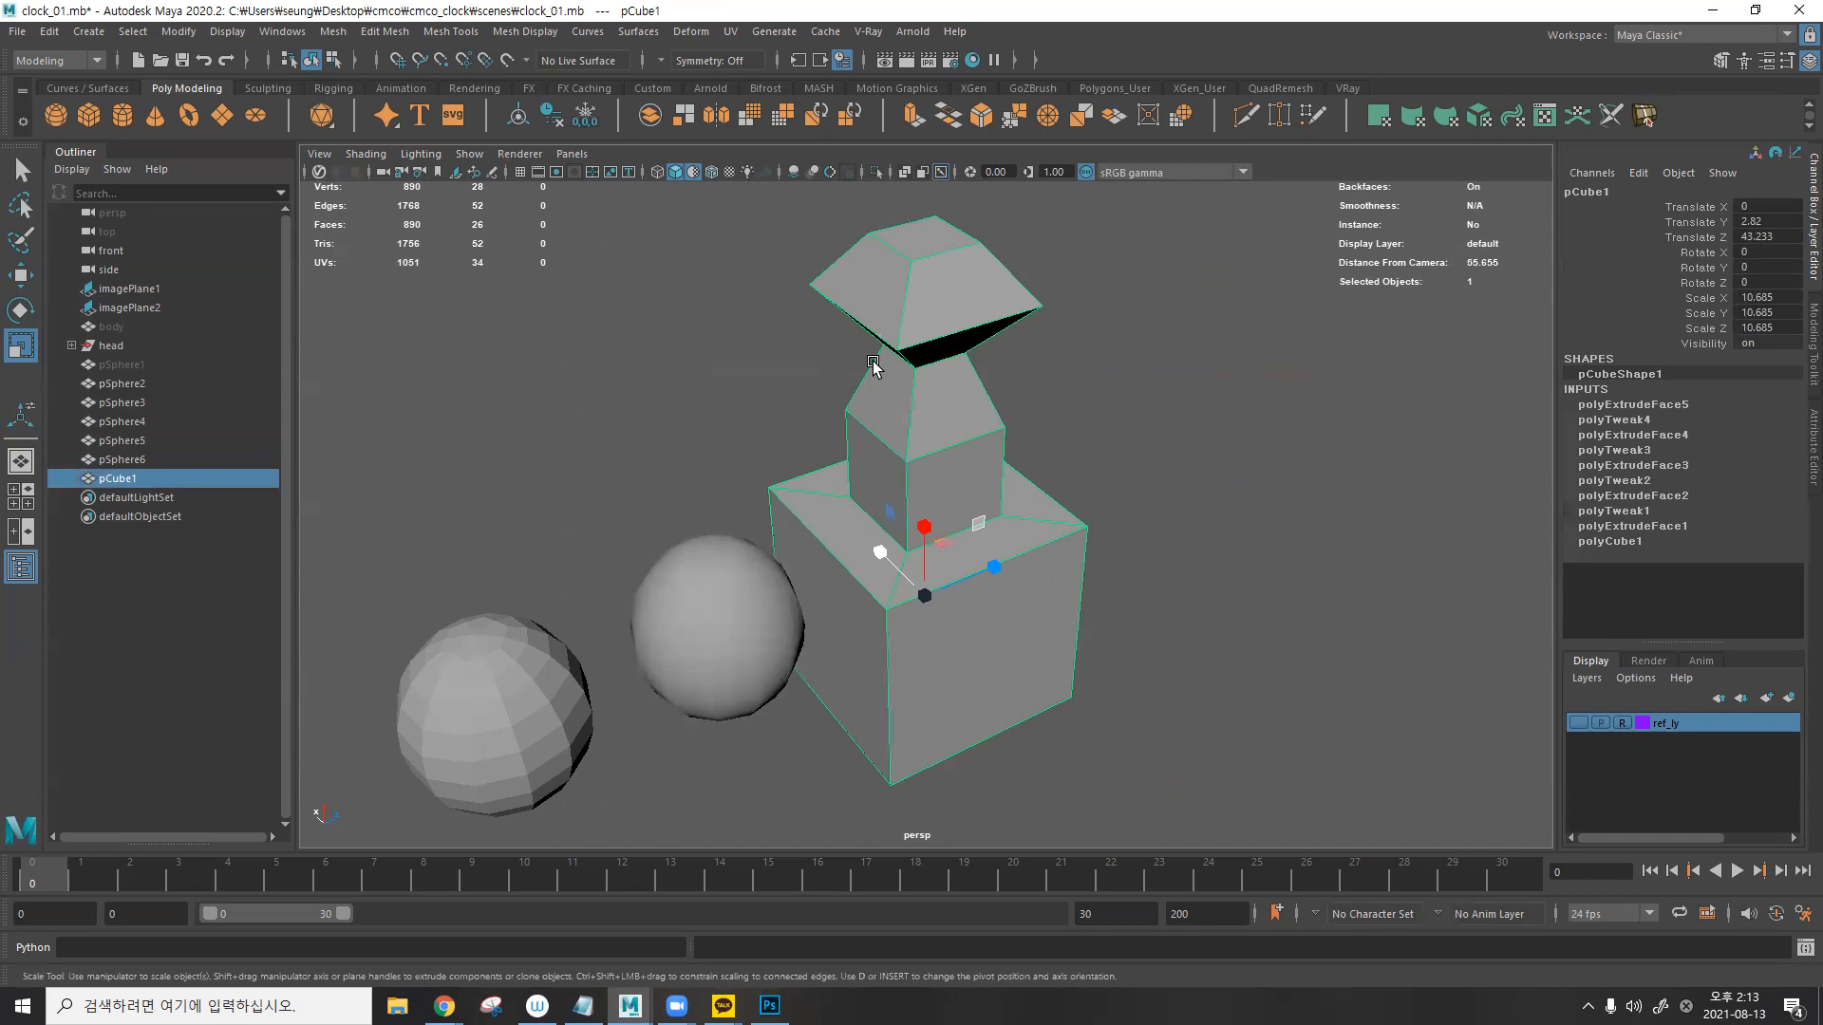
left_click(540, 34)
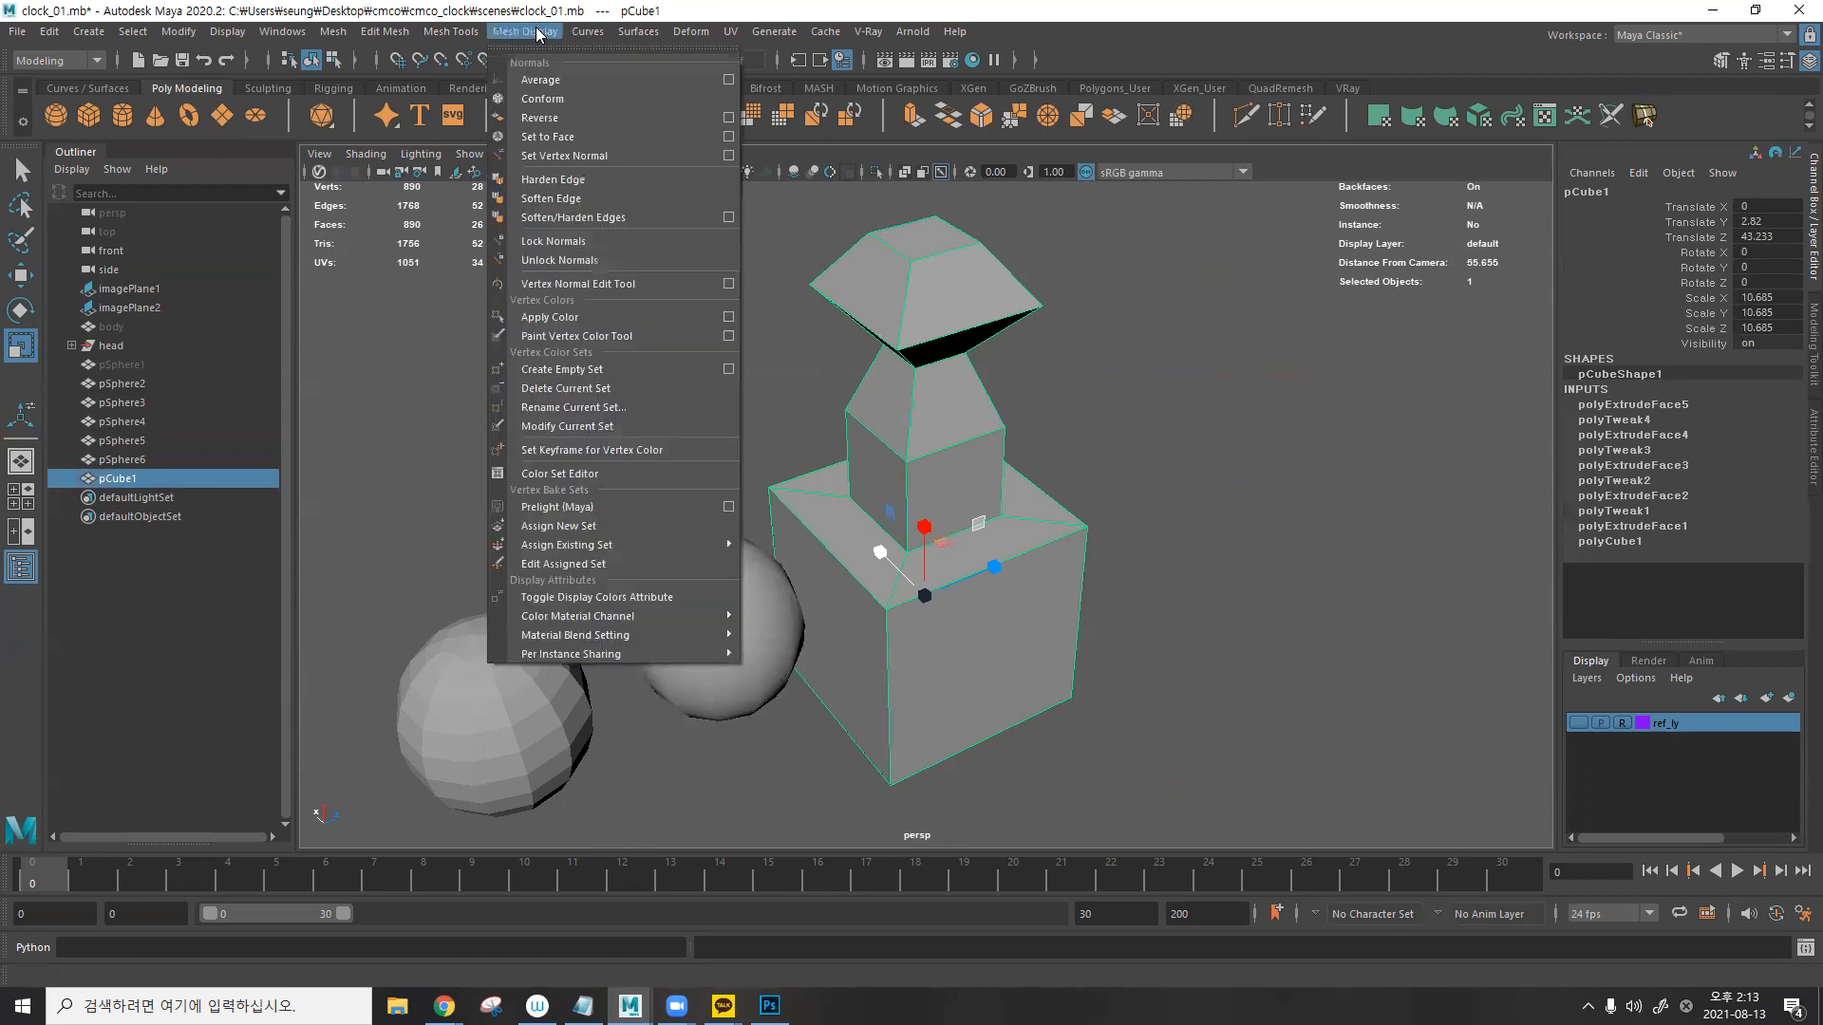
left_click(595, 219)
left_click(1186, 334)
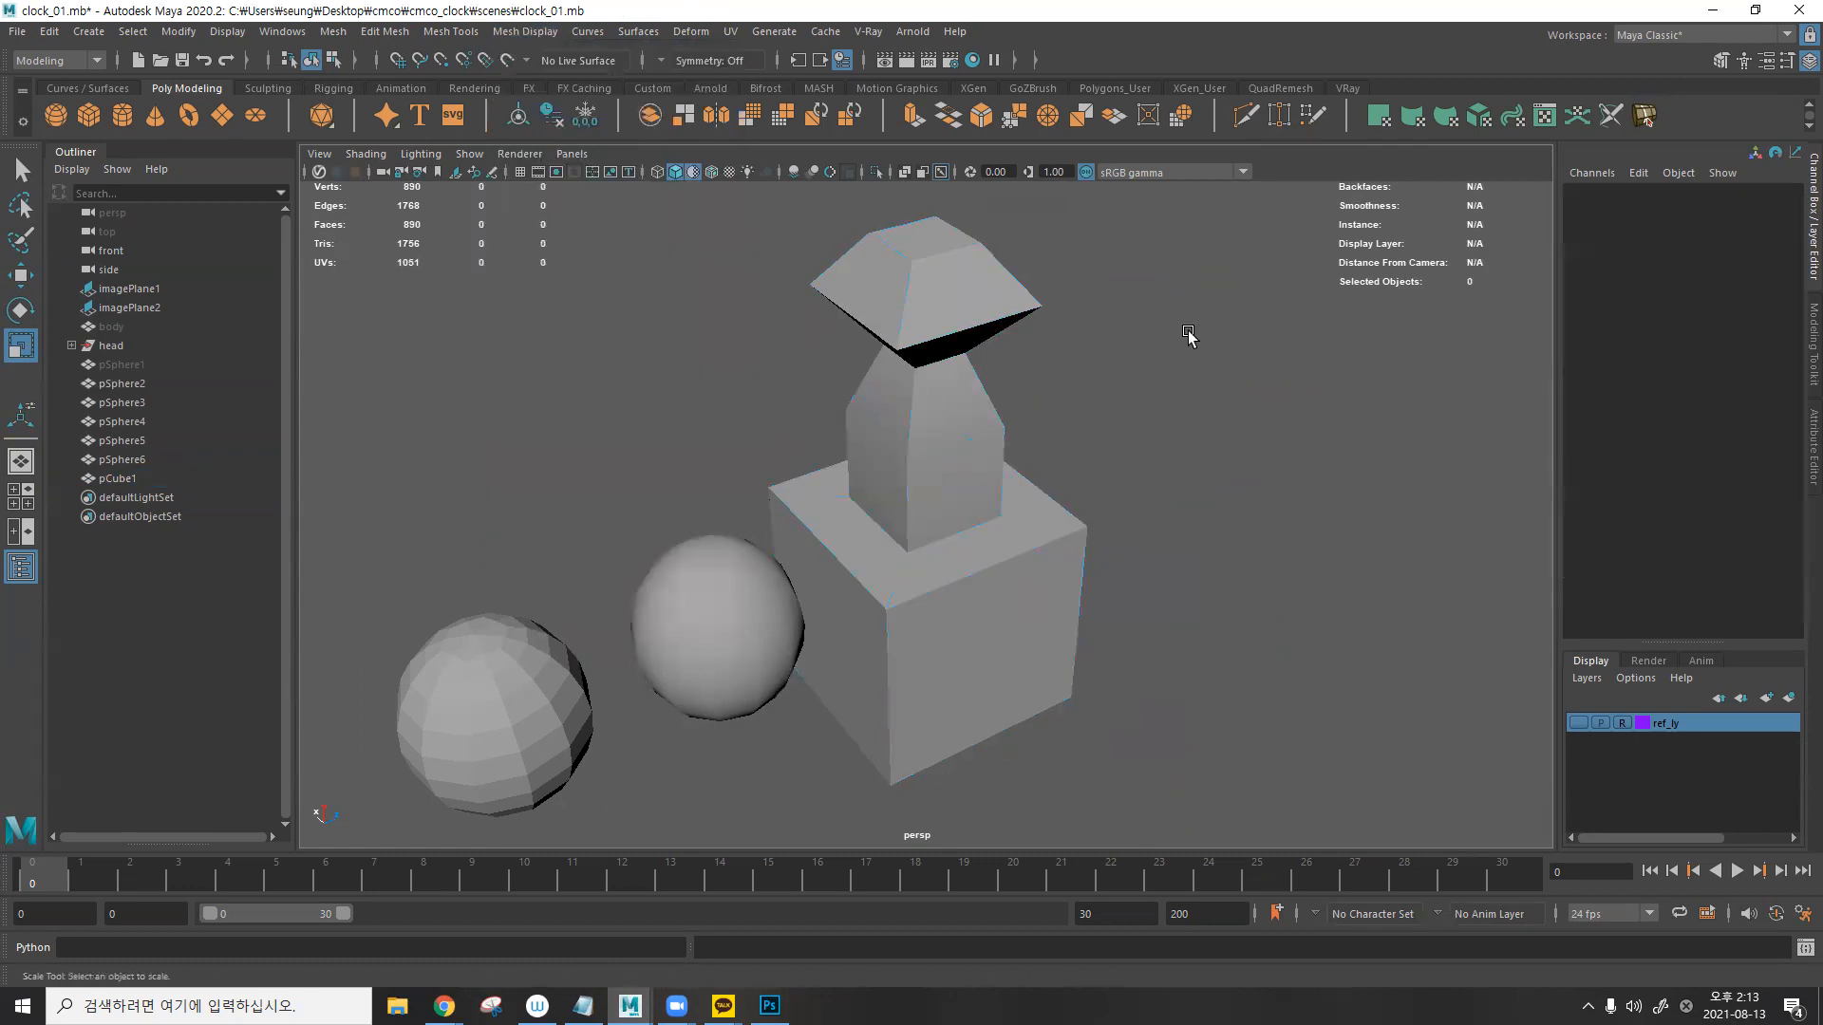
left_click_drag(1126, 373, 1084, 346, "alt")
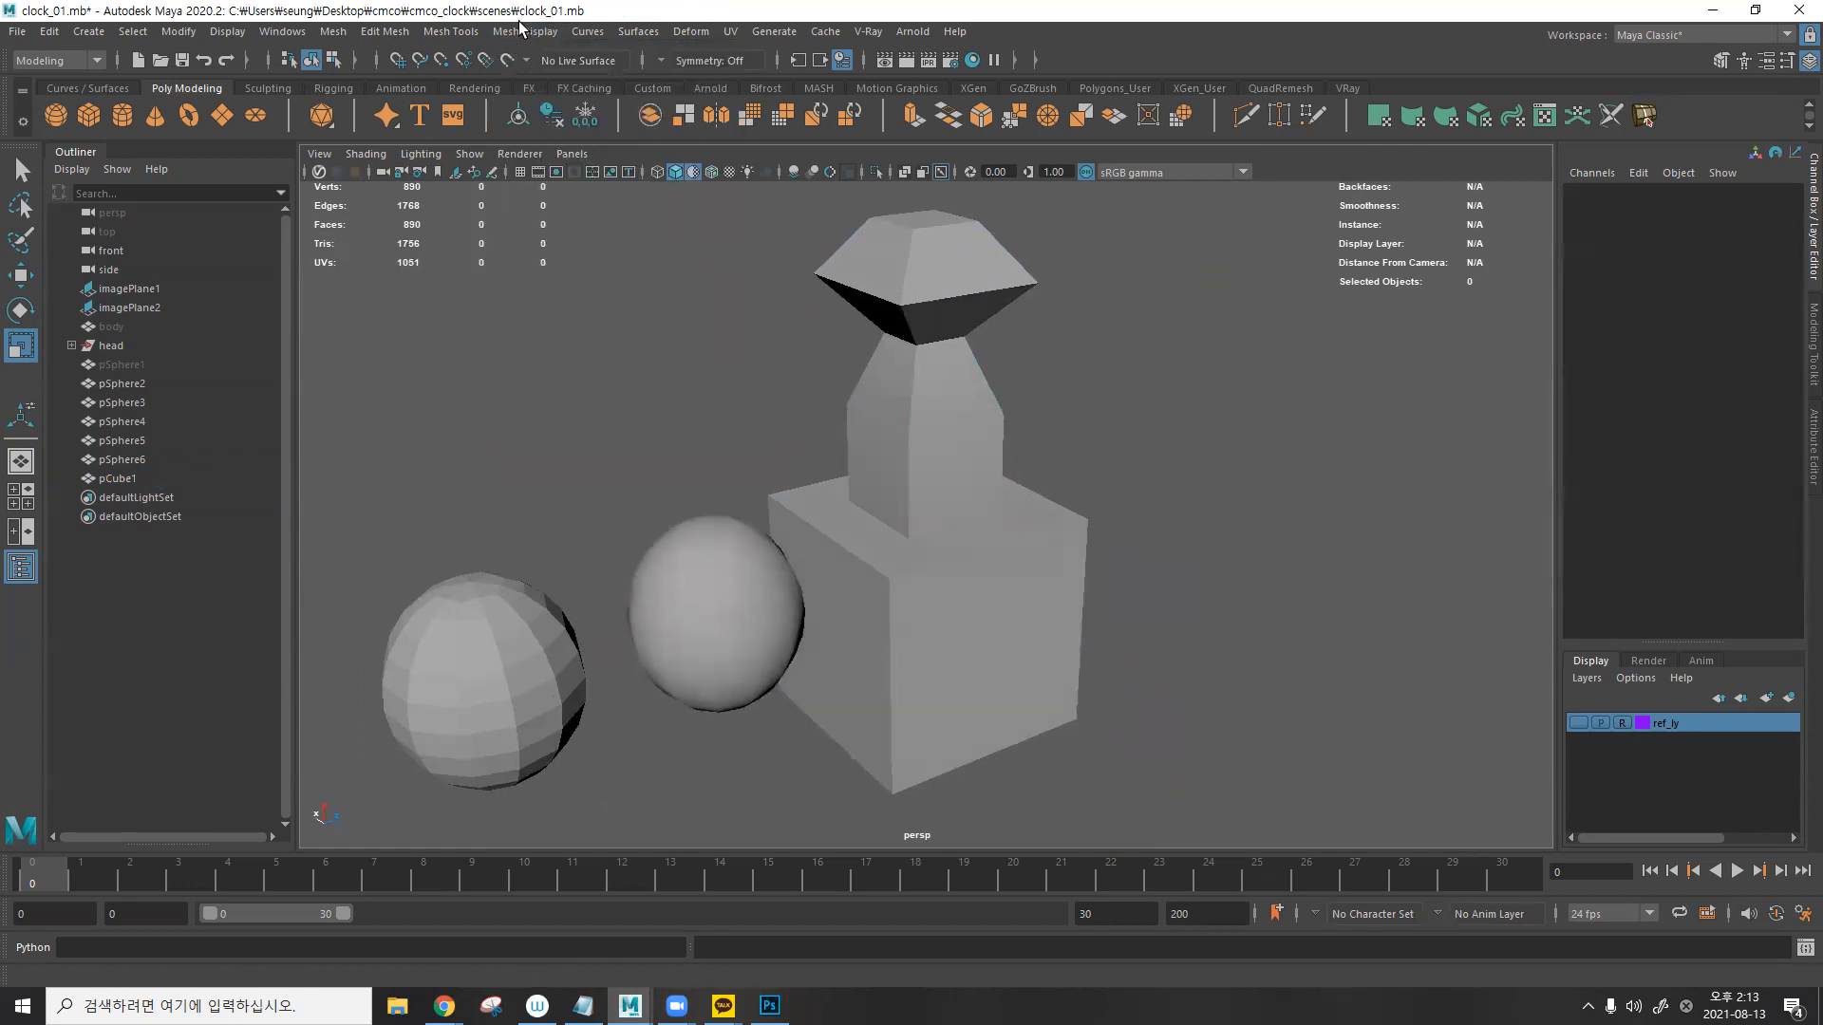
left_click(521, 30)
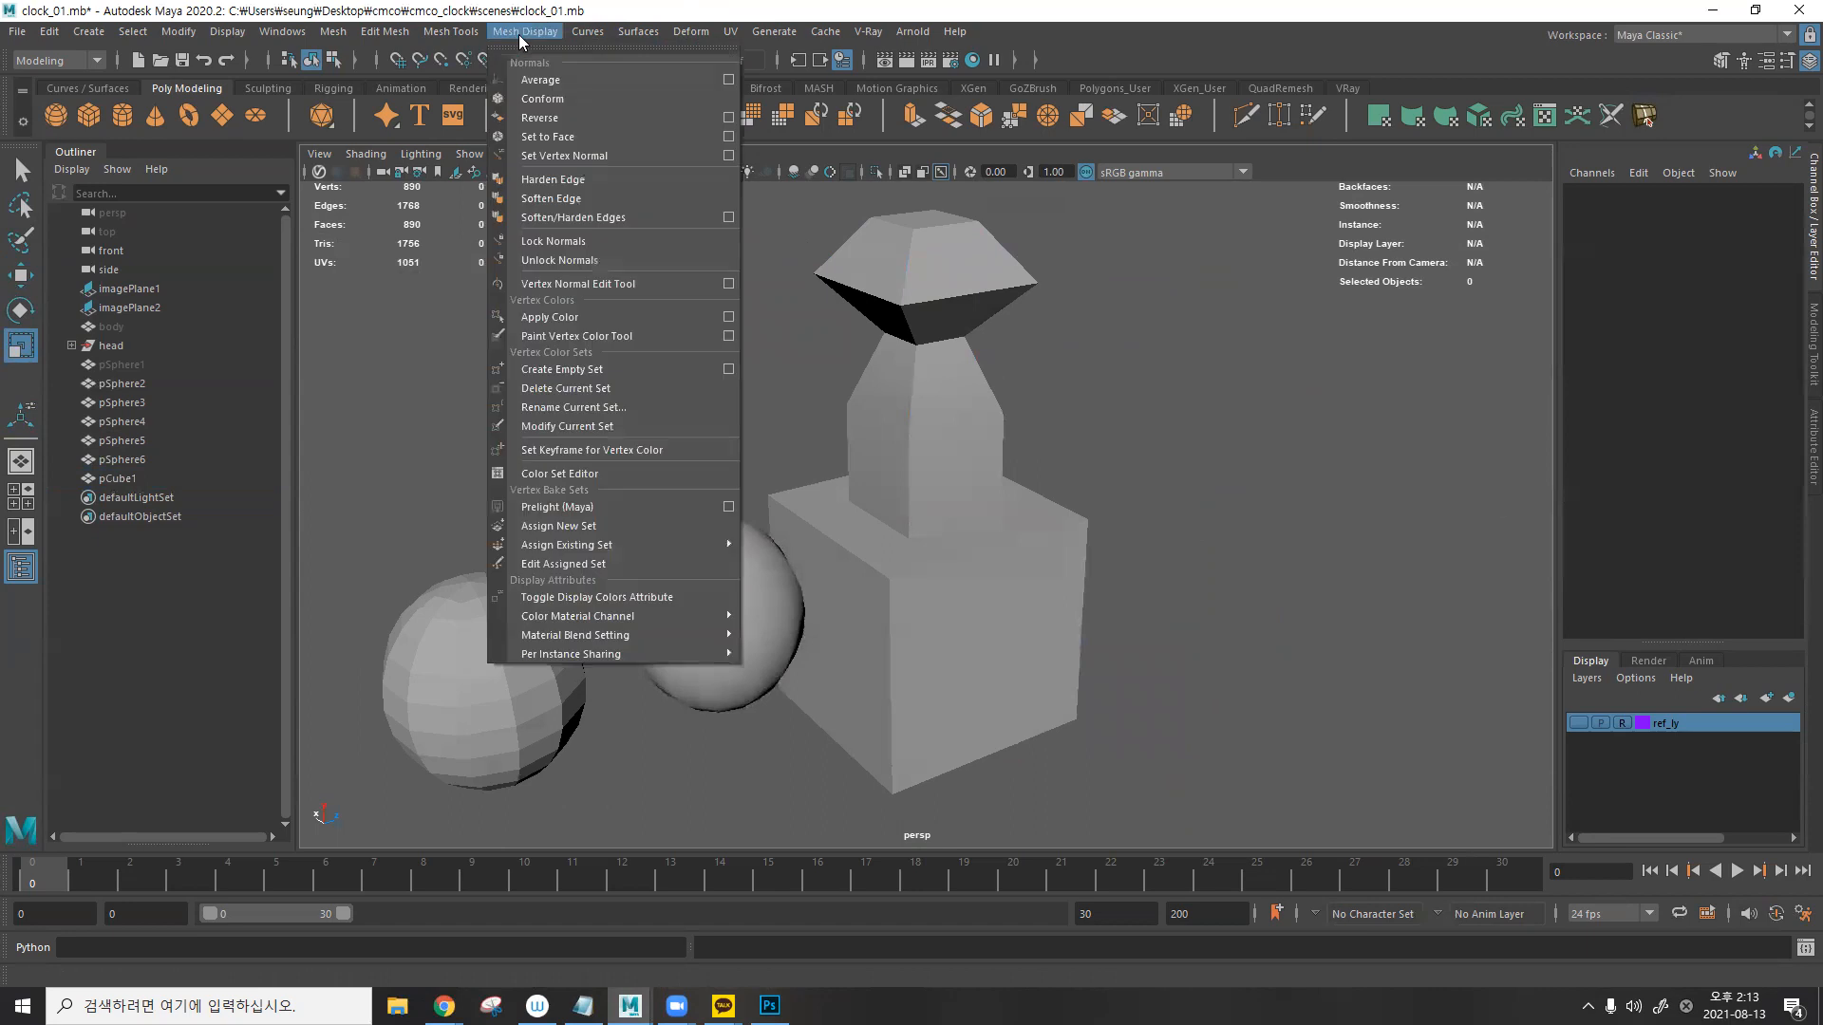
left_click(727, 220)
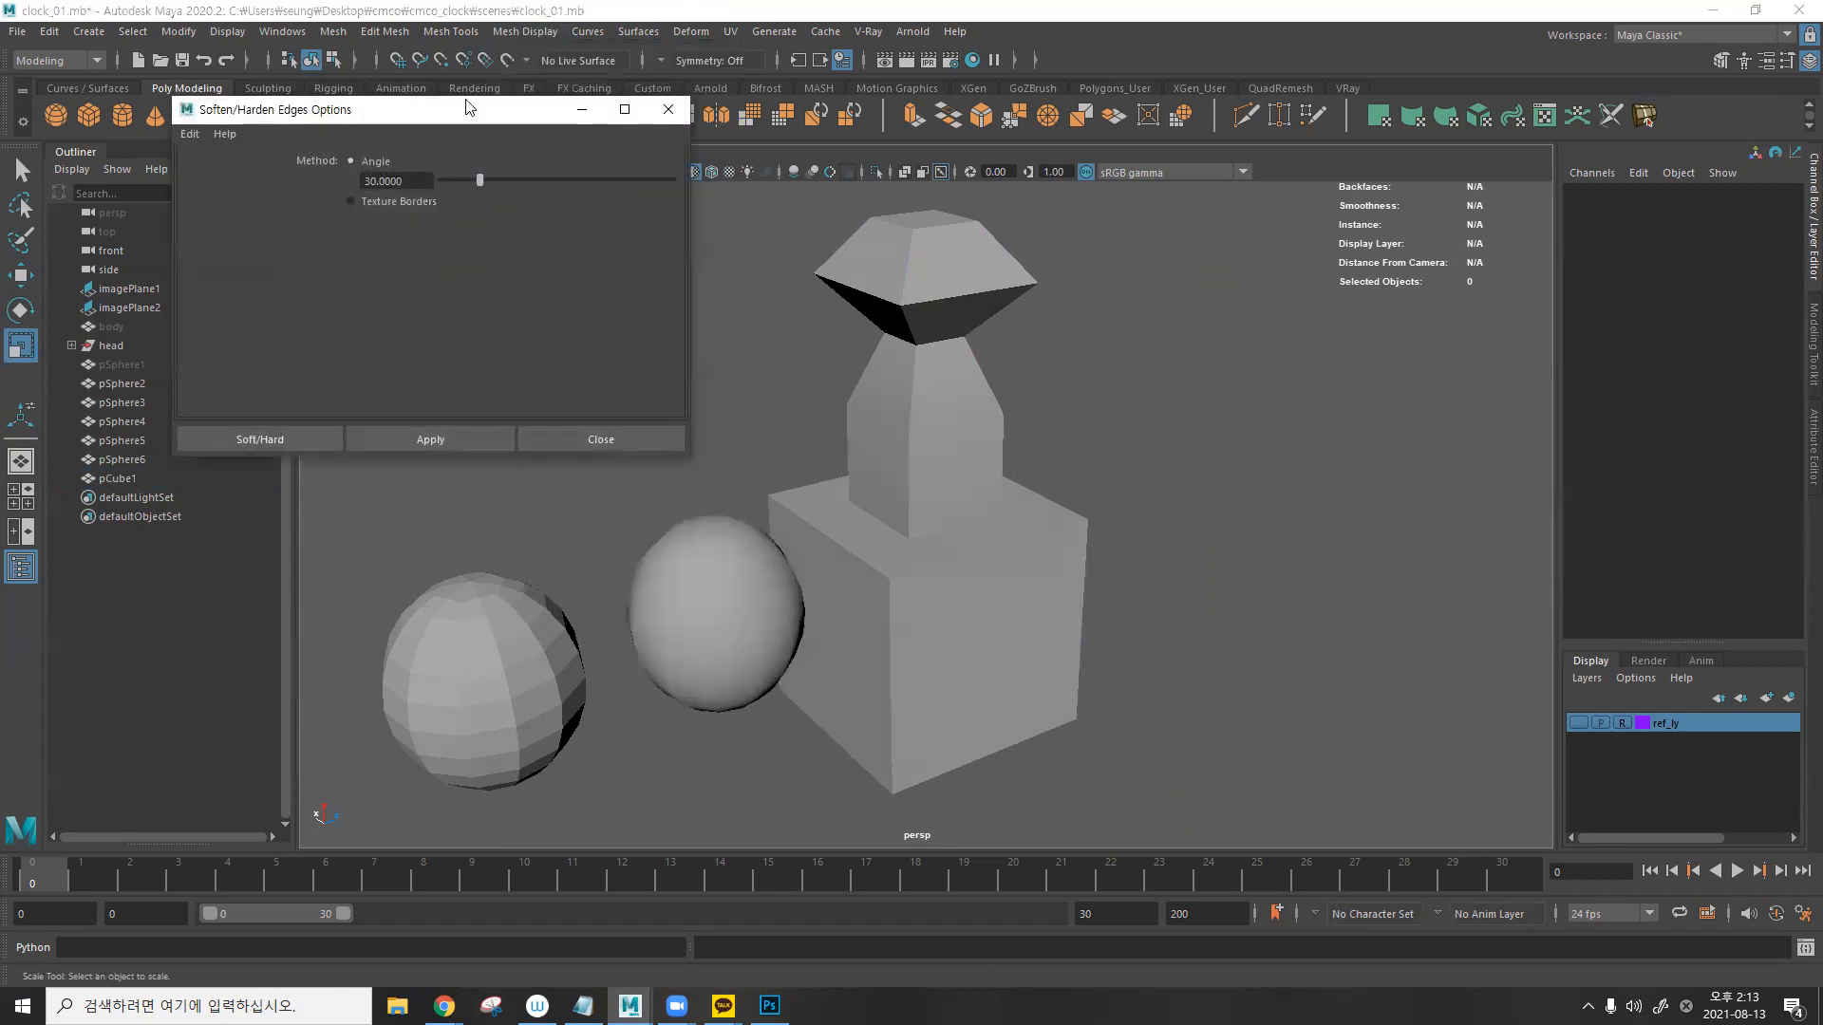
left_click_drag(465, 106, 1344, 118)
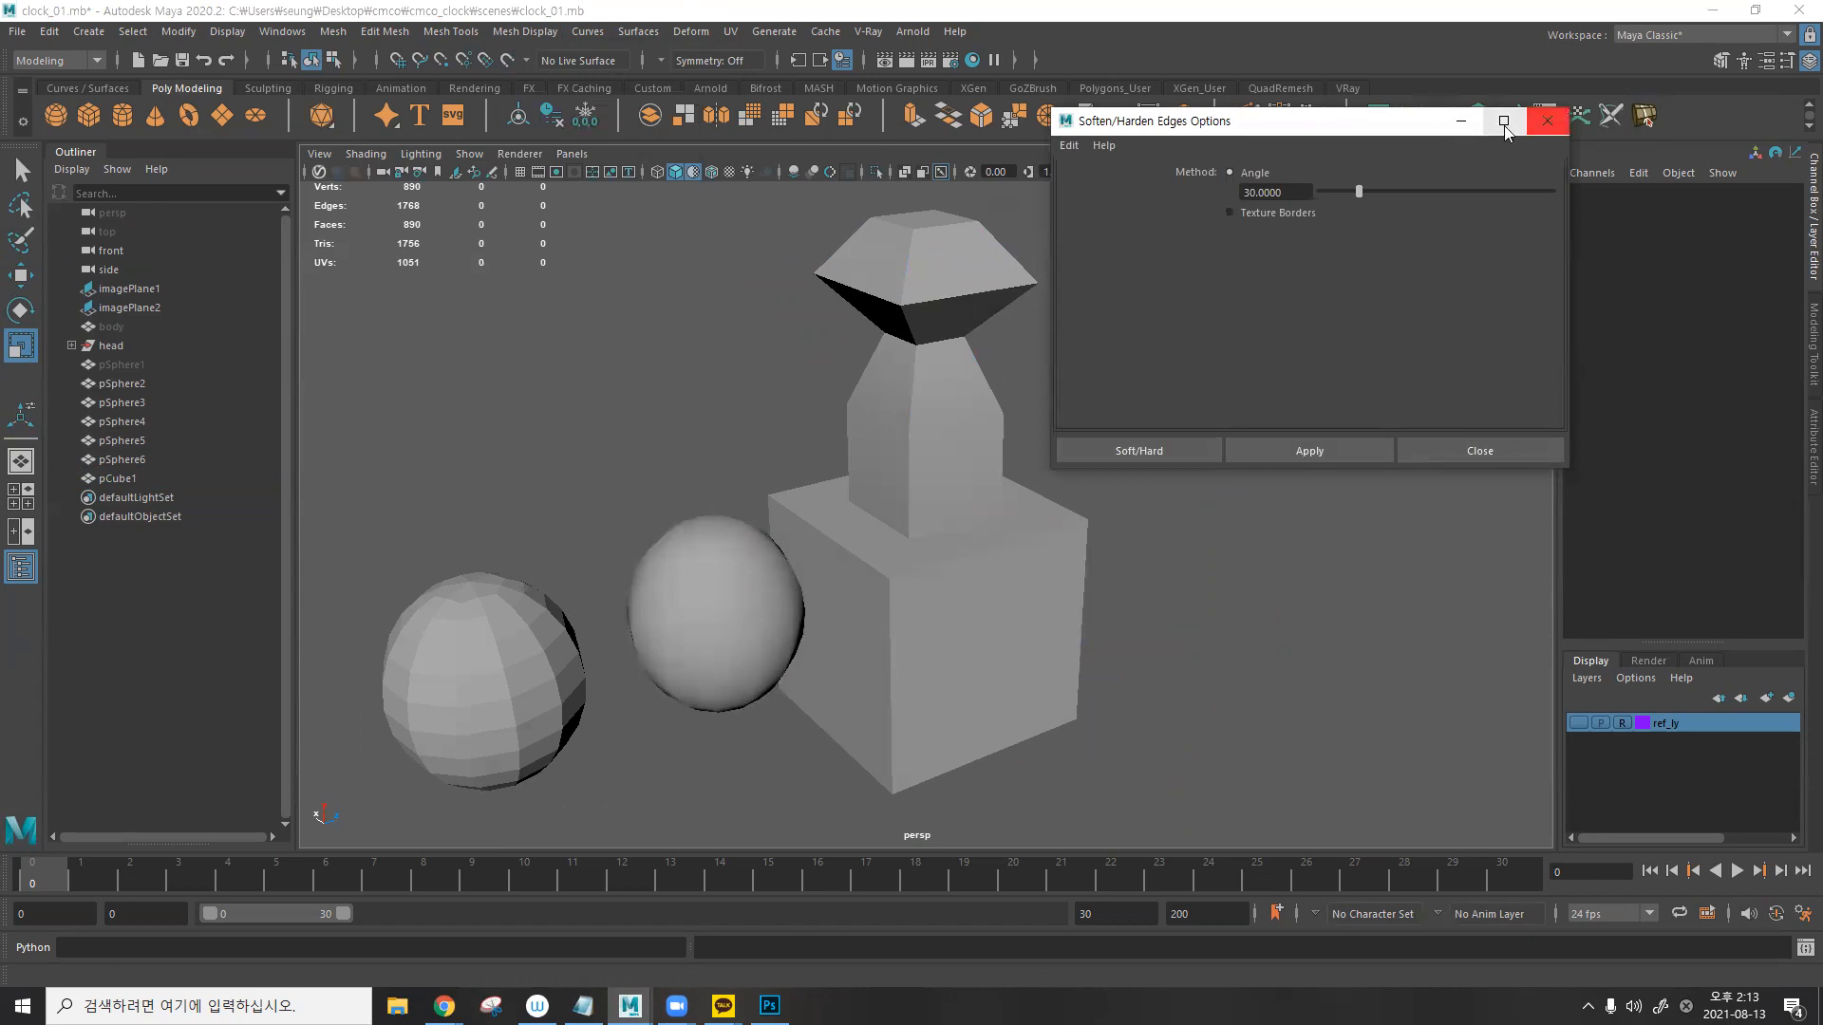
left_click(1548, 121)
- Open the Soften/Harden Edges options, reset the settings to their defaults and keep the dialog clear of the model
left_click(525, 30)
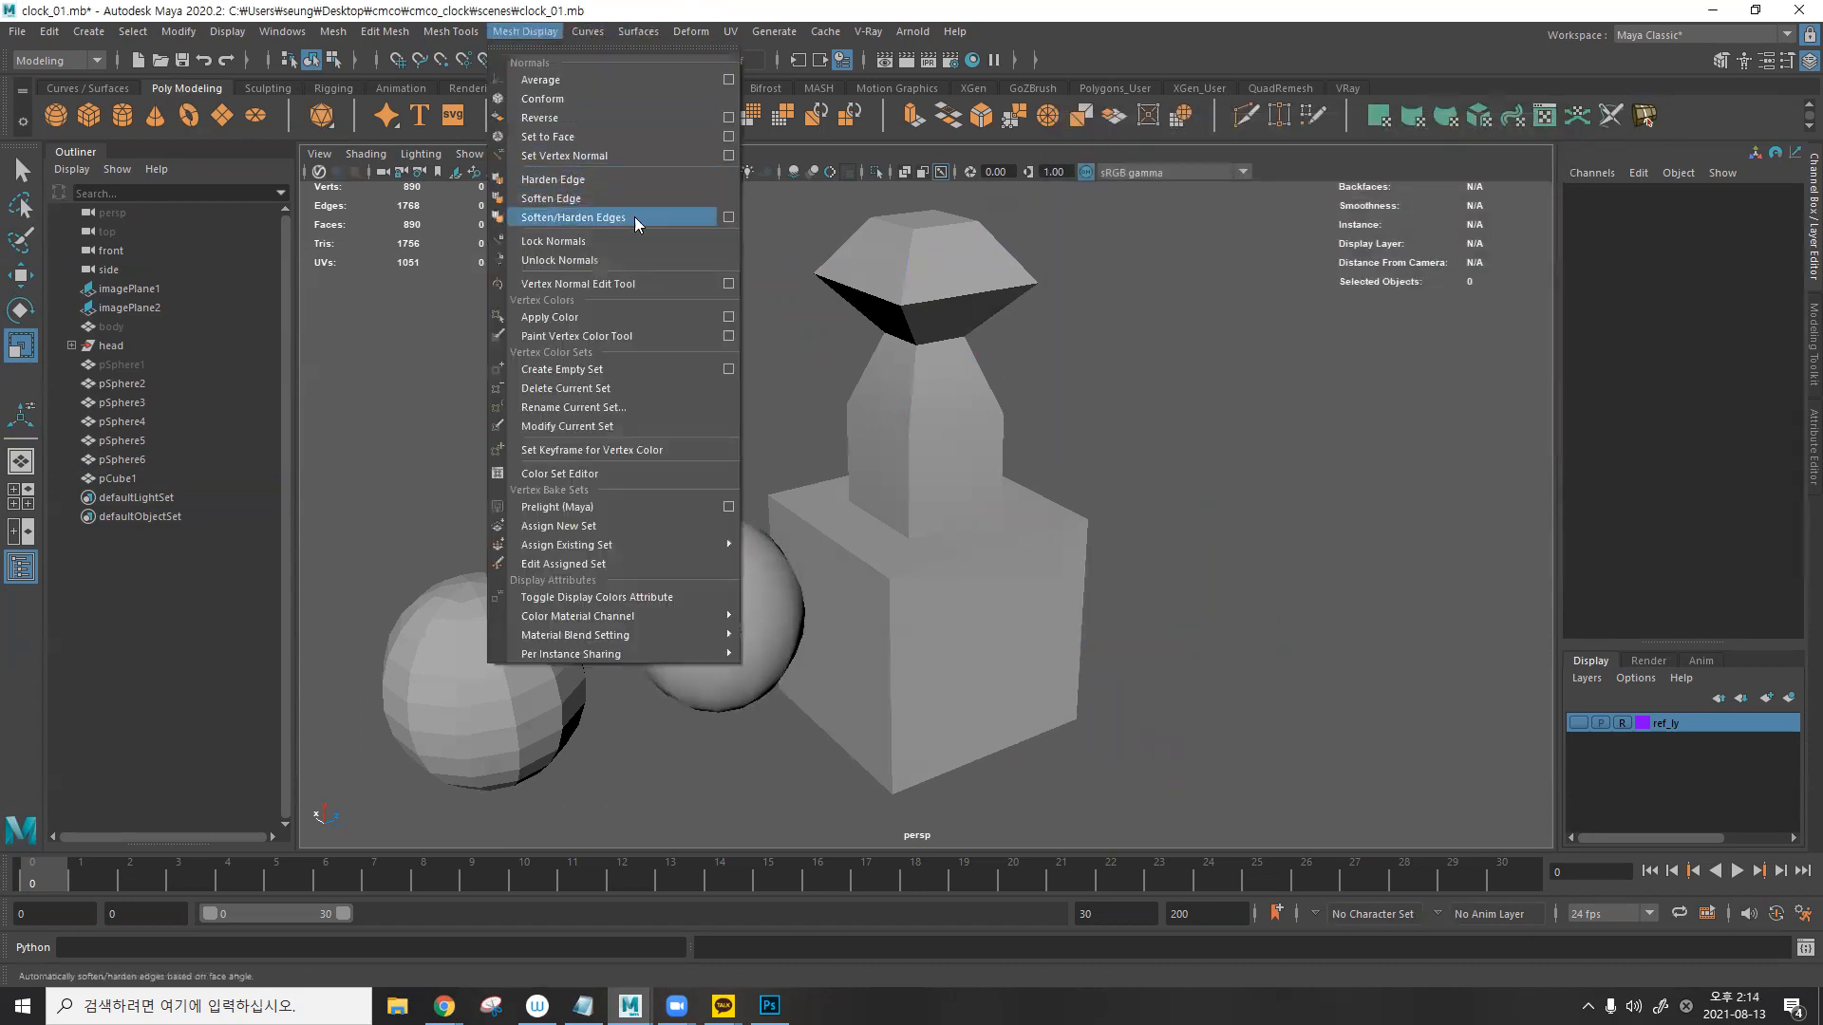
left_click(727, 217)
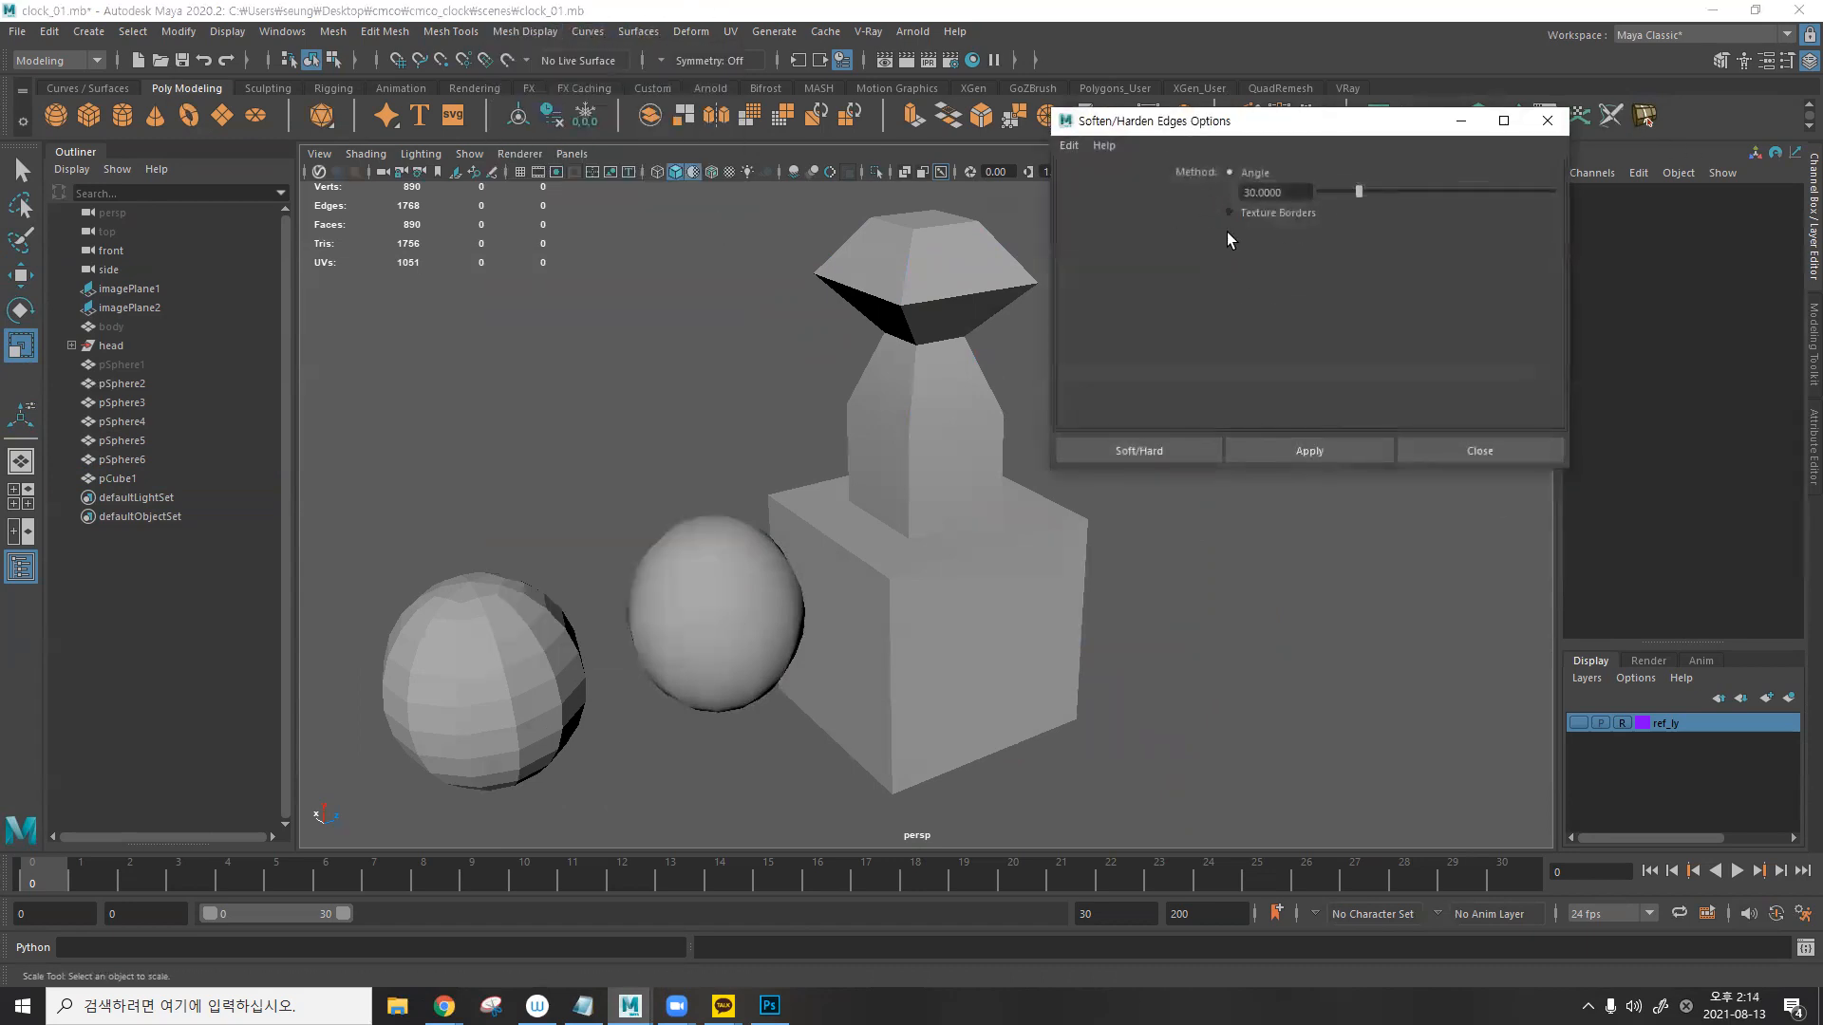
left_click(1071, 148)
left_click(1087, 194)
left_click_drag(1262, 129, 1274, 127)
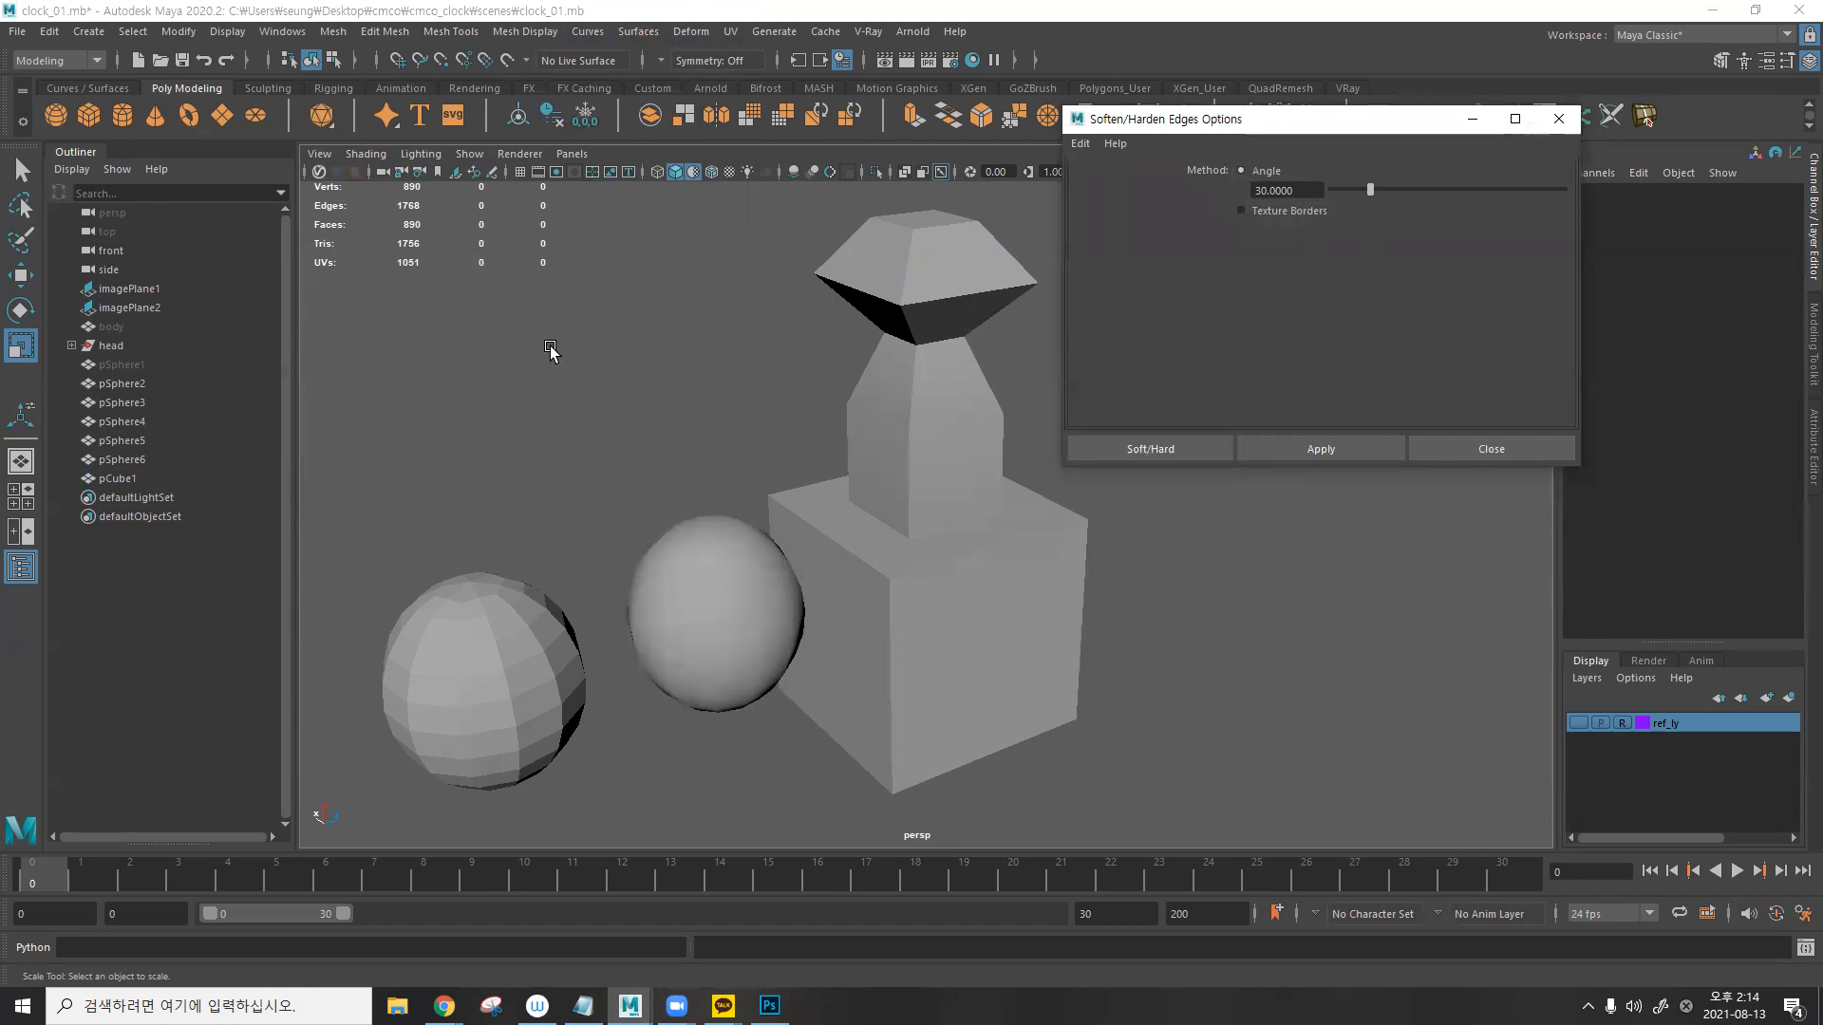
- Show wireframe on shaded and apply Soften/Harden Edges with an Angle of 92 to the stacked cube shape
double_click(1297, 190)
scroll(964, 589, "up", 6)
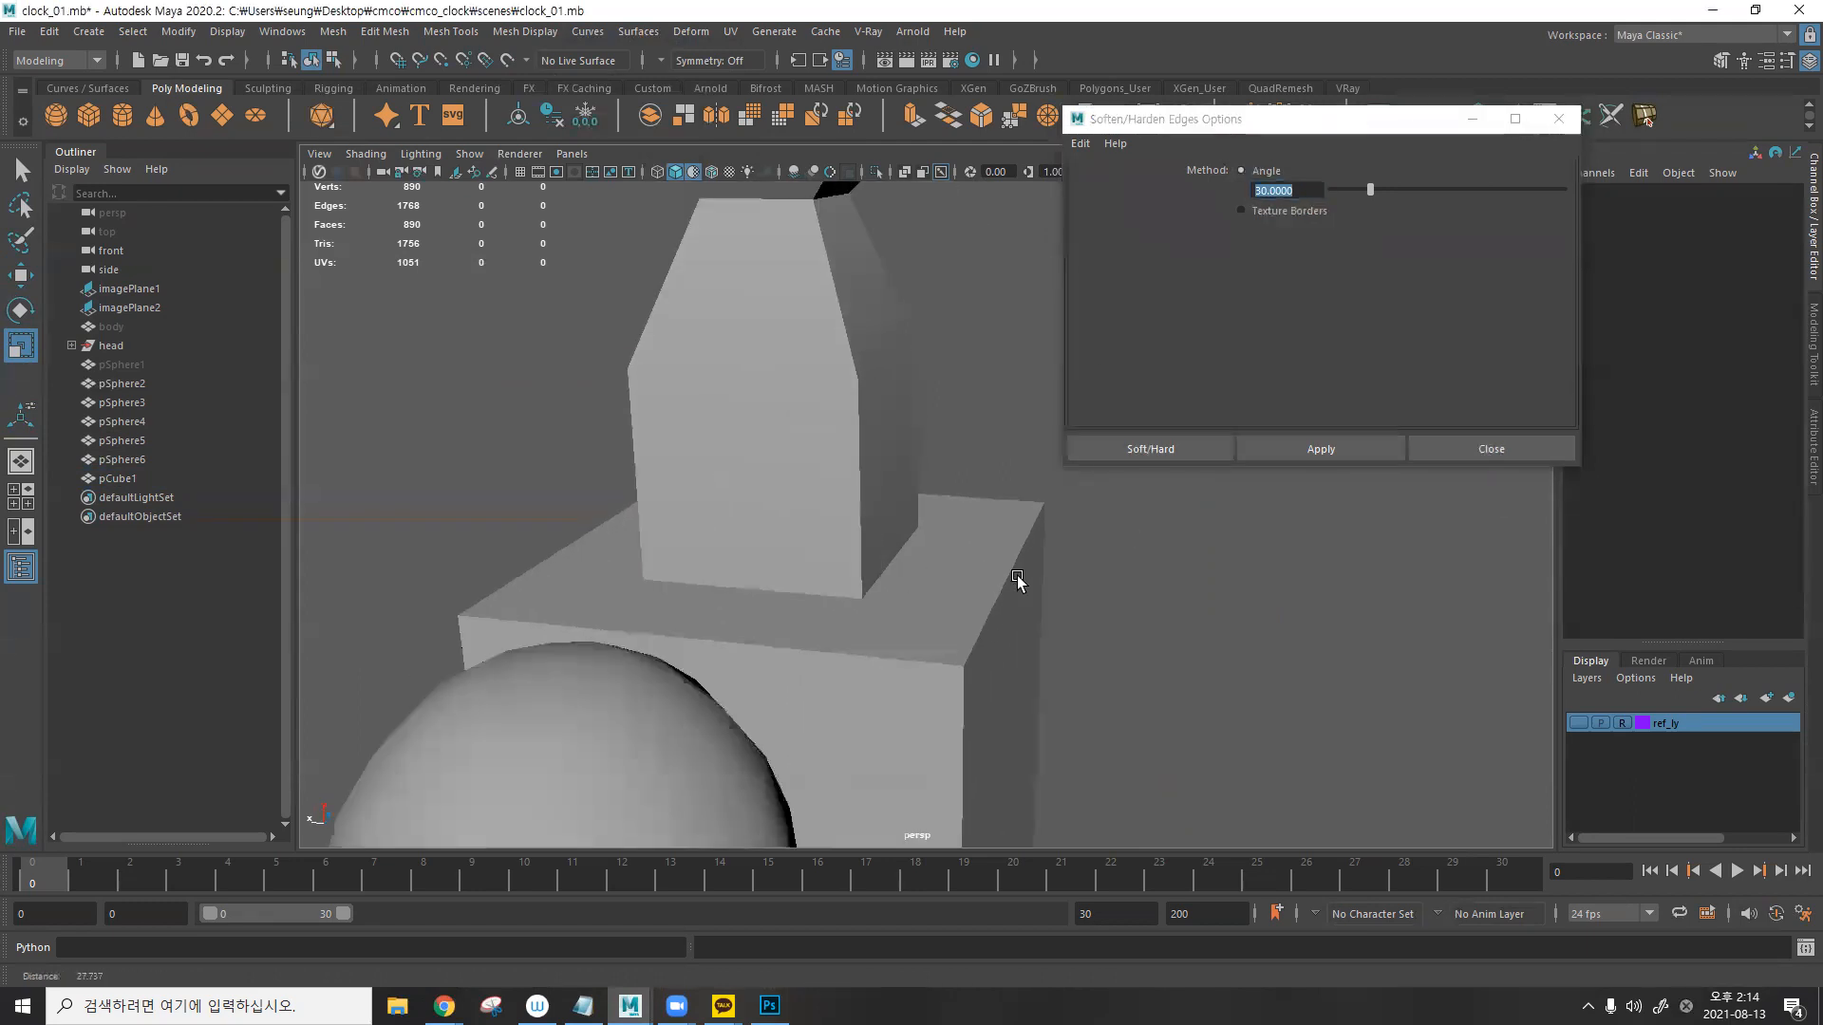
left_click_drag(1028, 586, 891, 463, "alt")
left_click(711, 173)
left_click(1094, 197)
type("92")
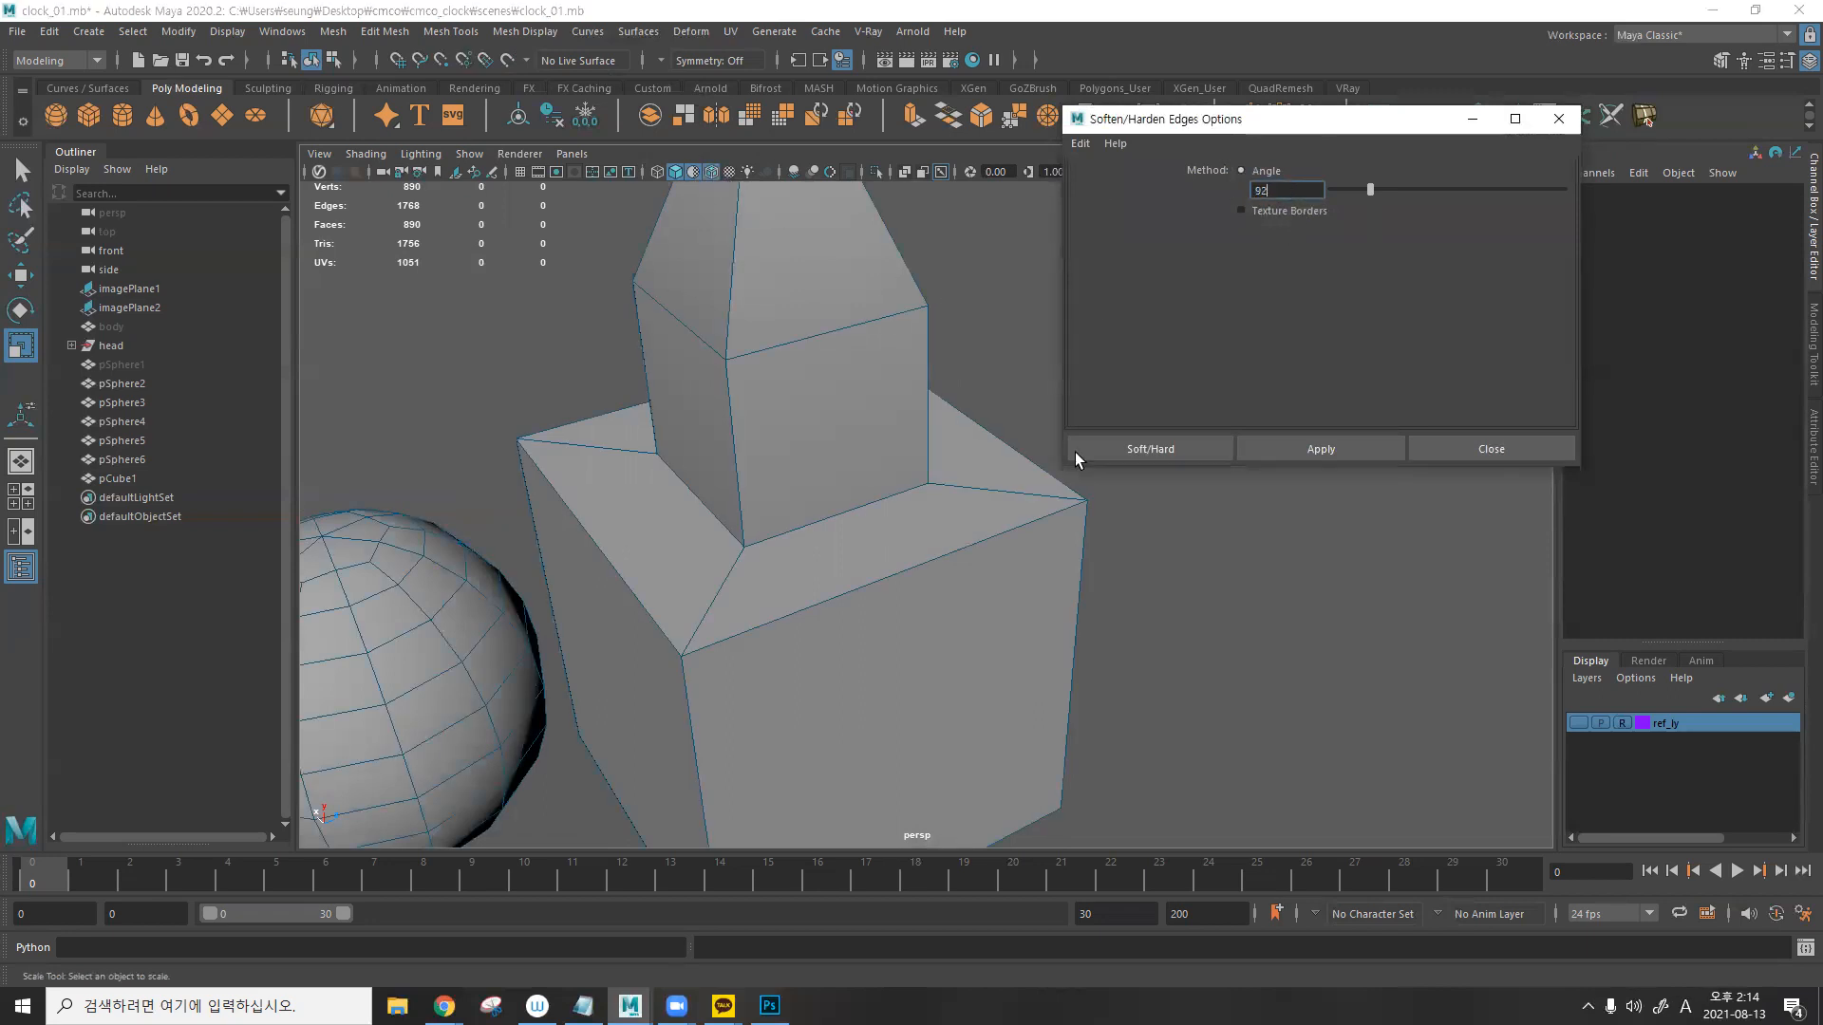
left_click(1272, 454)
left_click(1082, 539)
left_click(1313, 451)
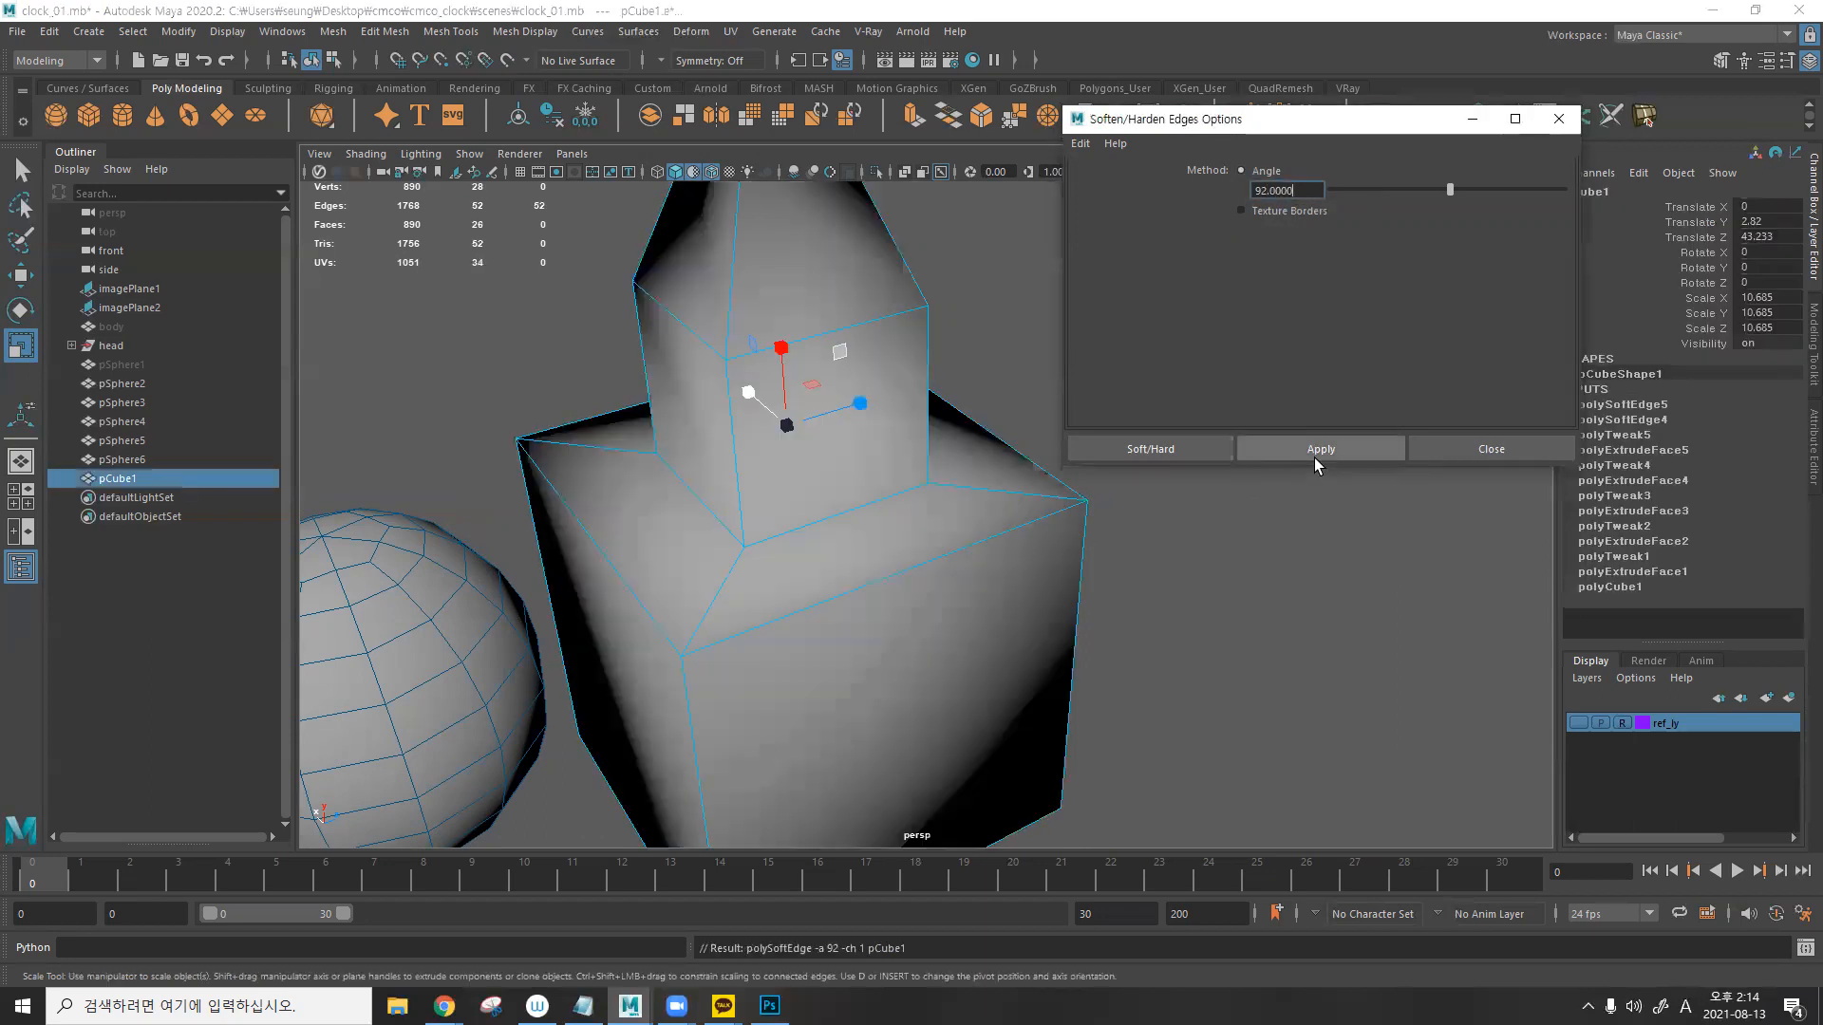
- Deselect the stacked cube shape, inspect its shading from several angles and turn off wireframe on shaded
left_click(1187, 590)
left_click_drag(1188, 590, 982, 583, "alt")
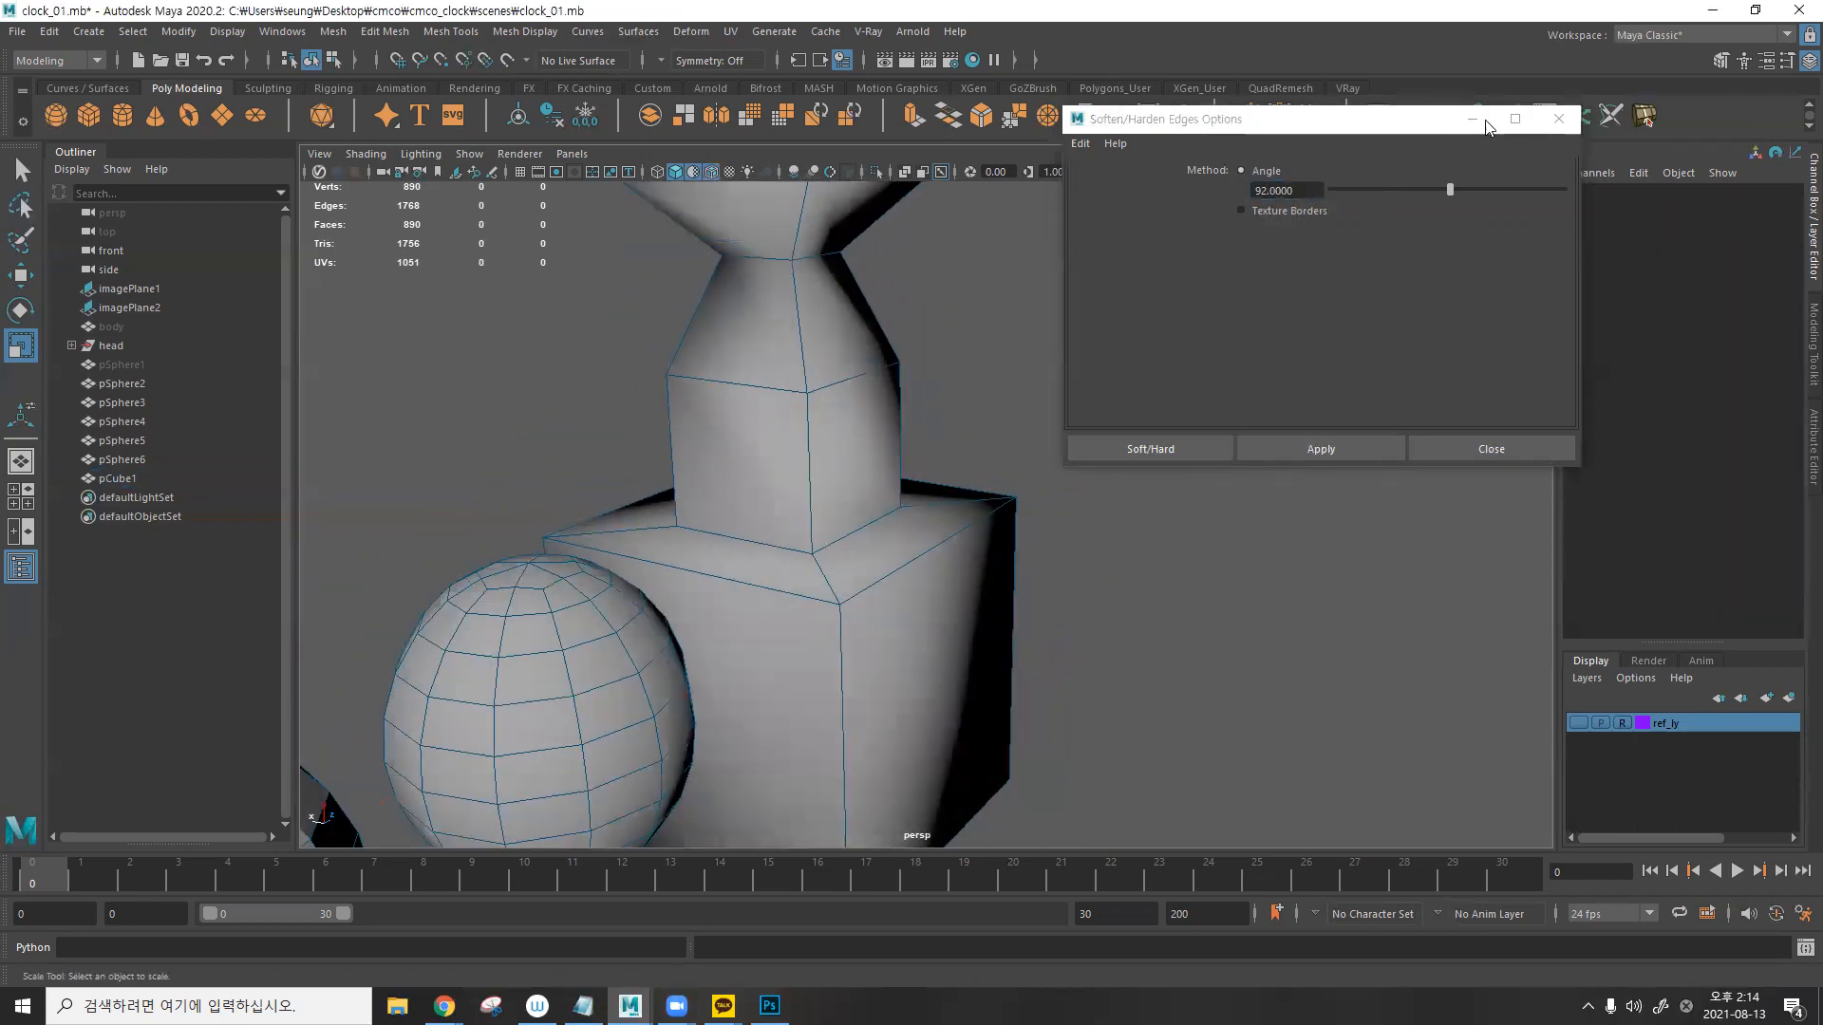
mouse_move(1078, 432)
left_mouse_down("alt")
mouse_move(1016, 500)
mouse_move(1054, 454)
left_mouse_up("alt")
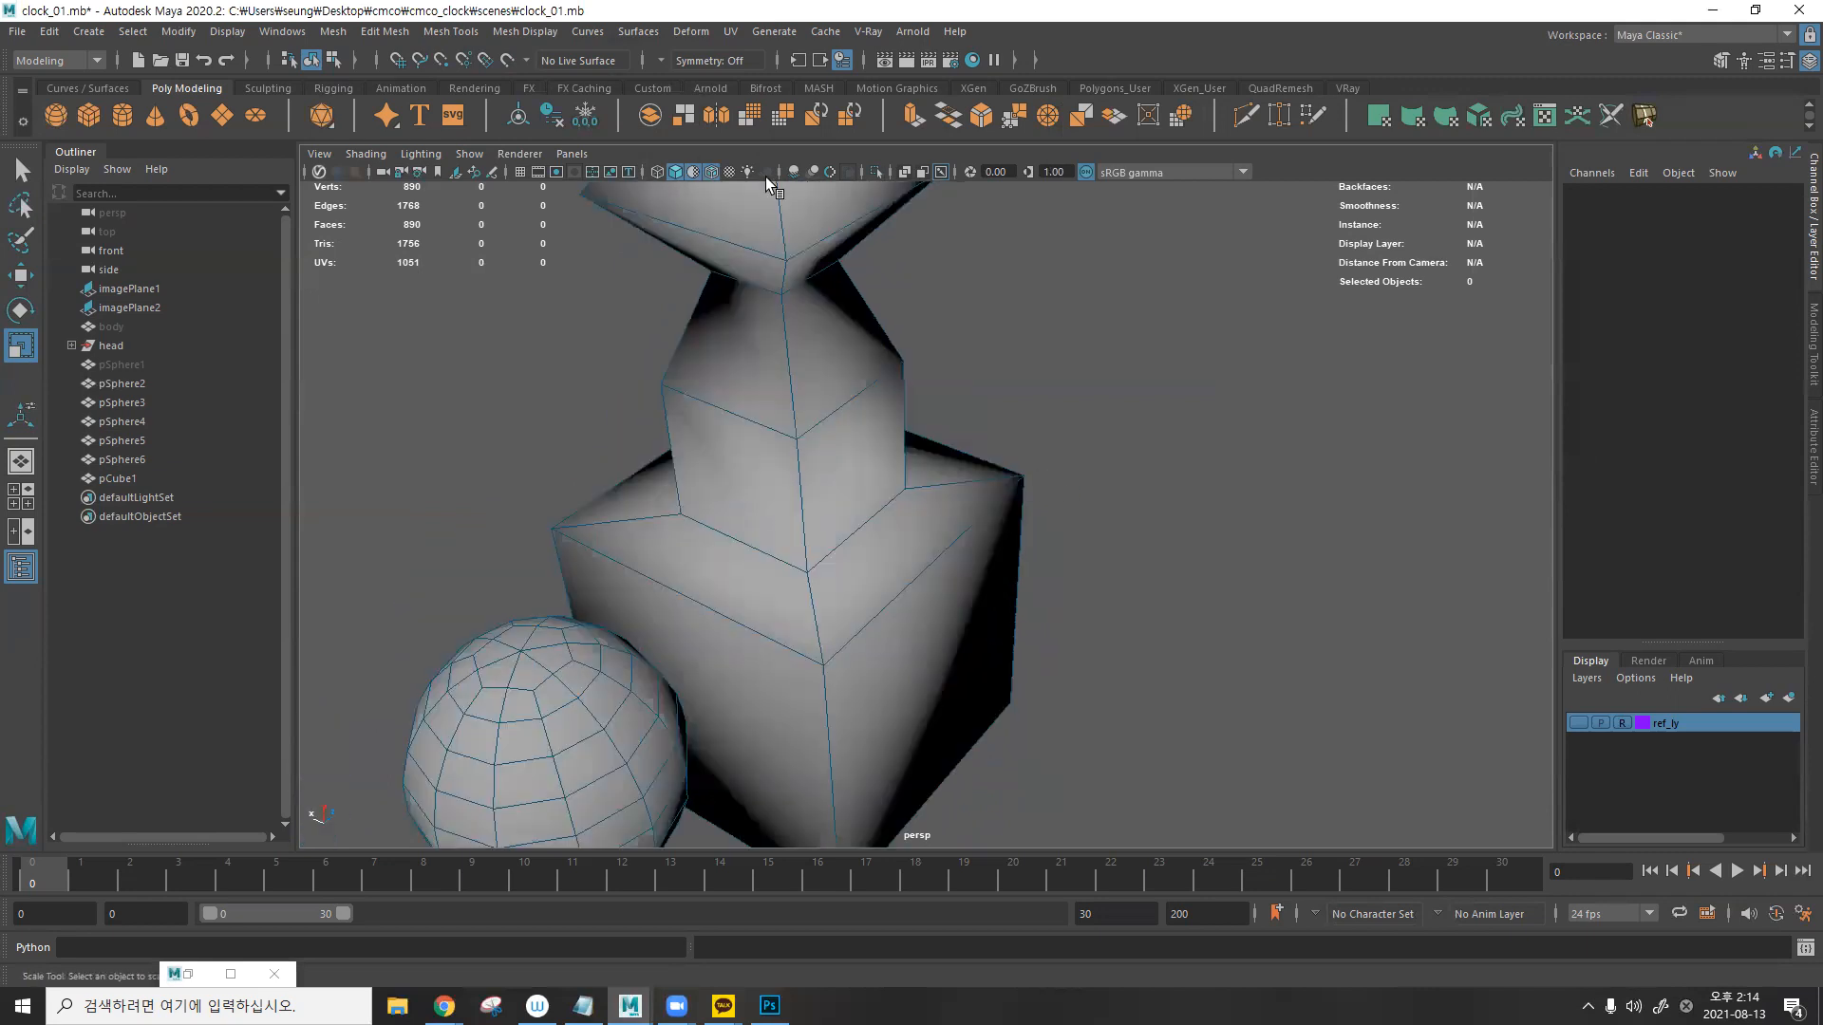
left_click(710, 172)
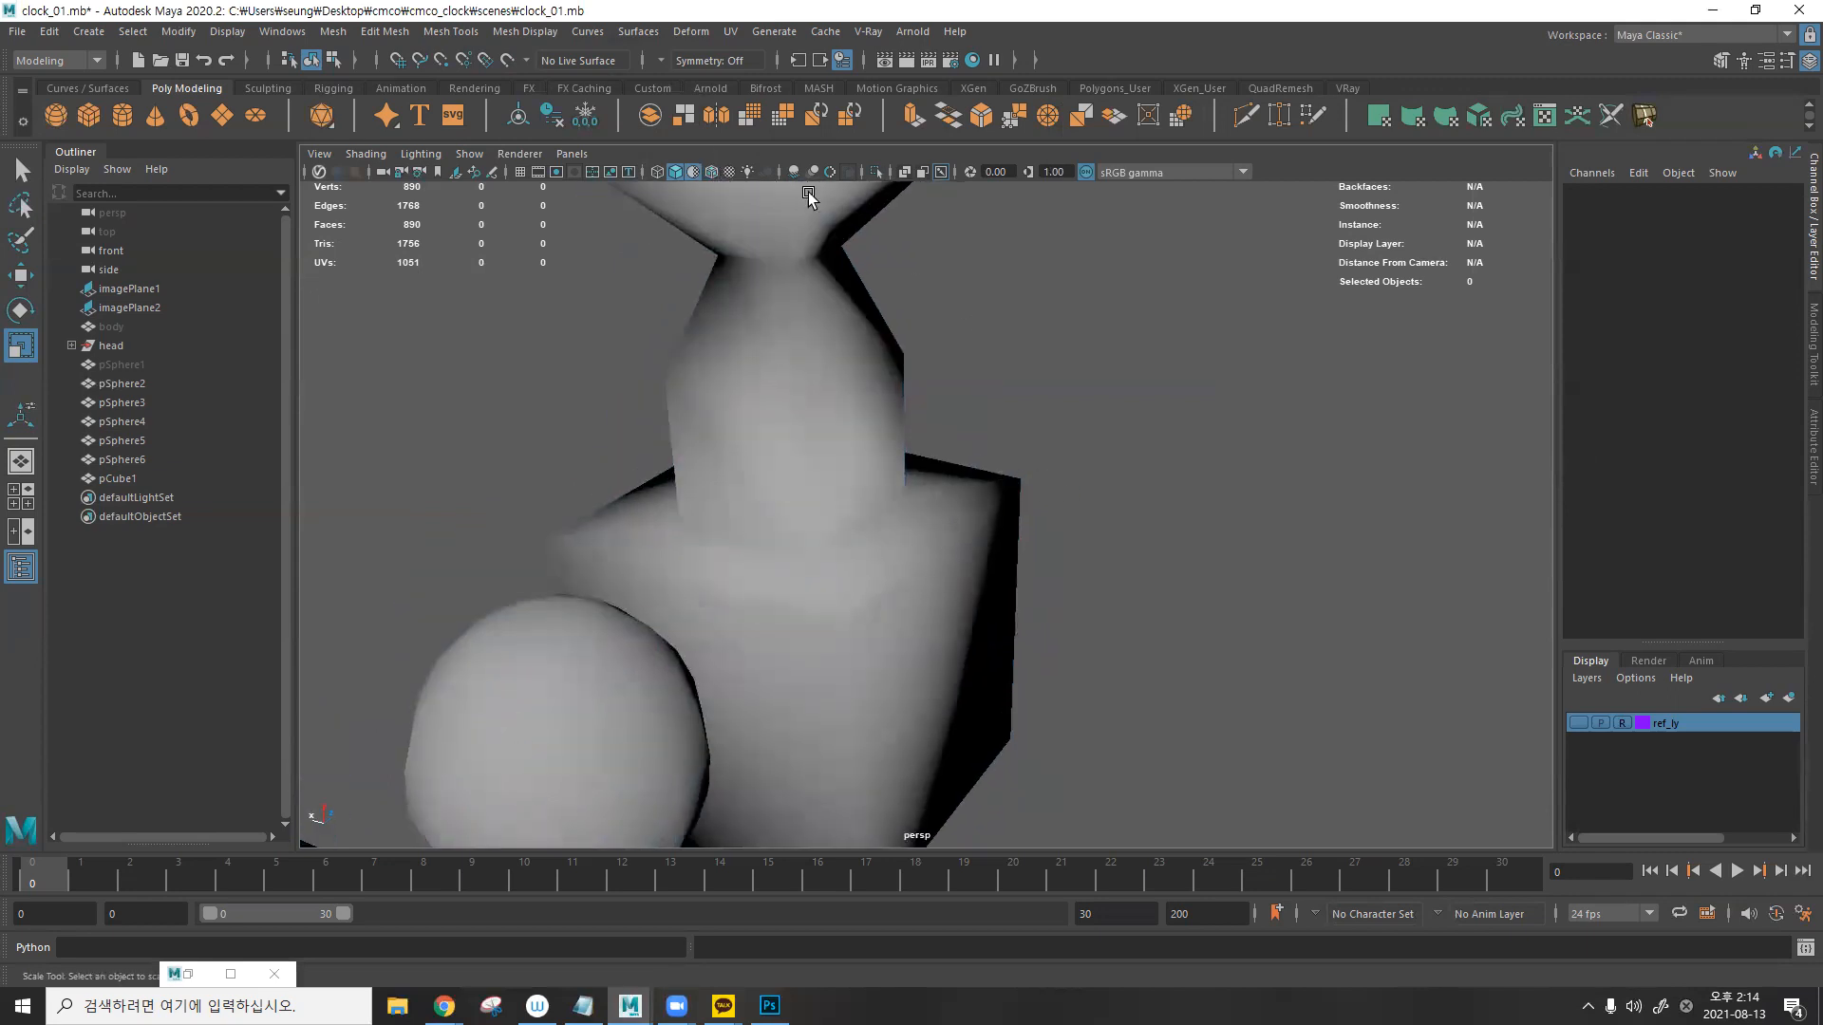
- Reopen the Soften/Harden Edges options, set the Angle to 89 and apply it to the stacked cube shape
left_click(525, 32)
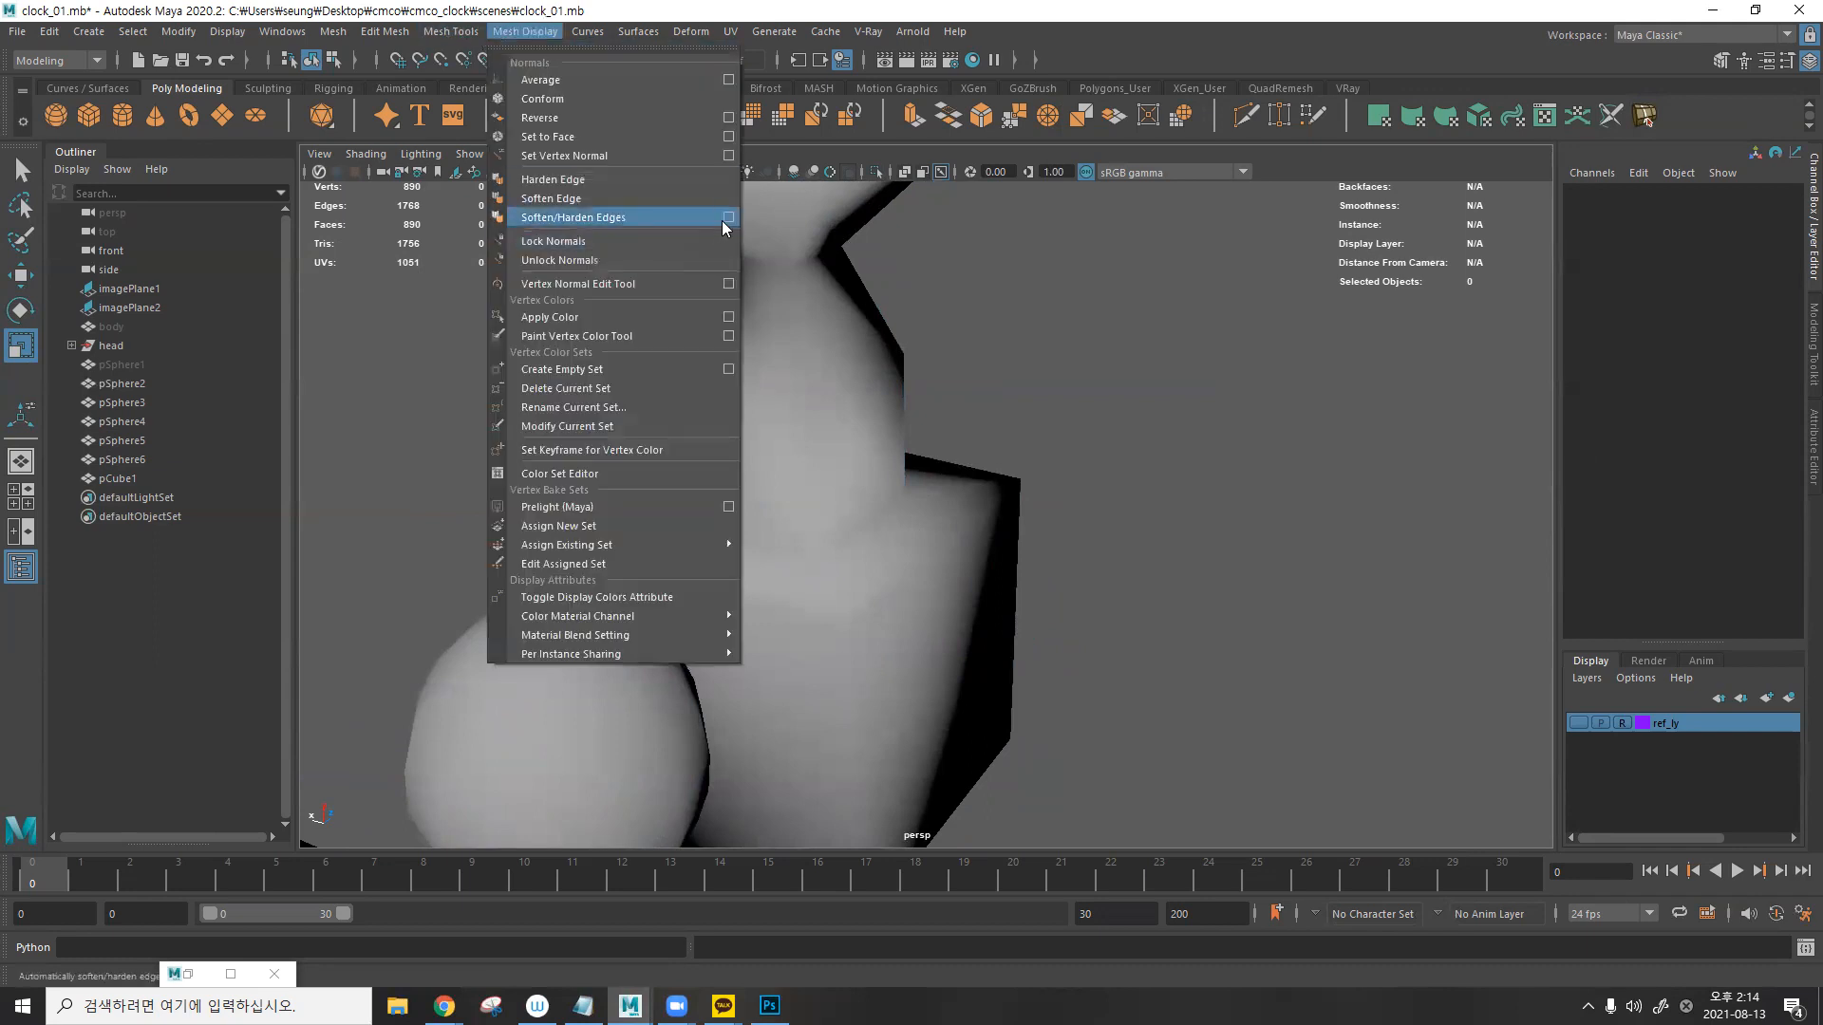
left_click(727, 218)
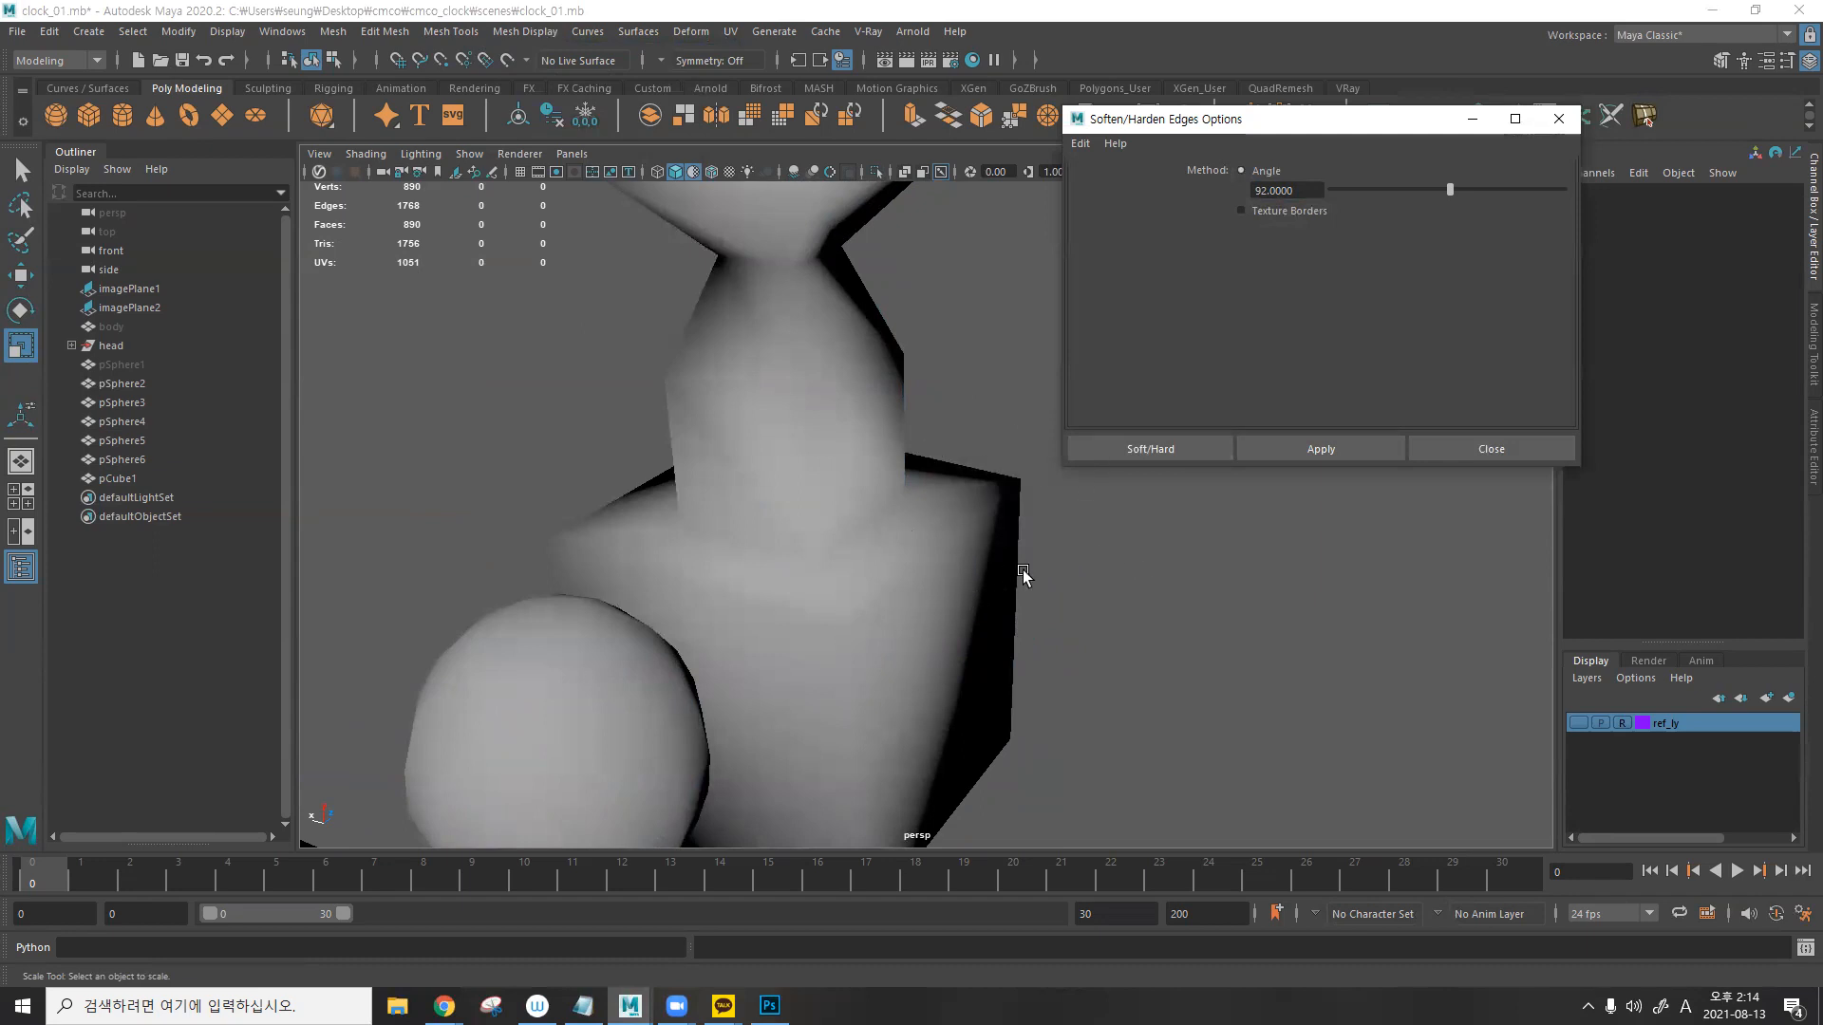
left_click_drag(1102, 566, 1009, 598, "alt")
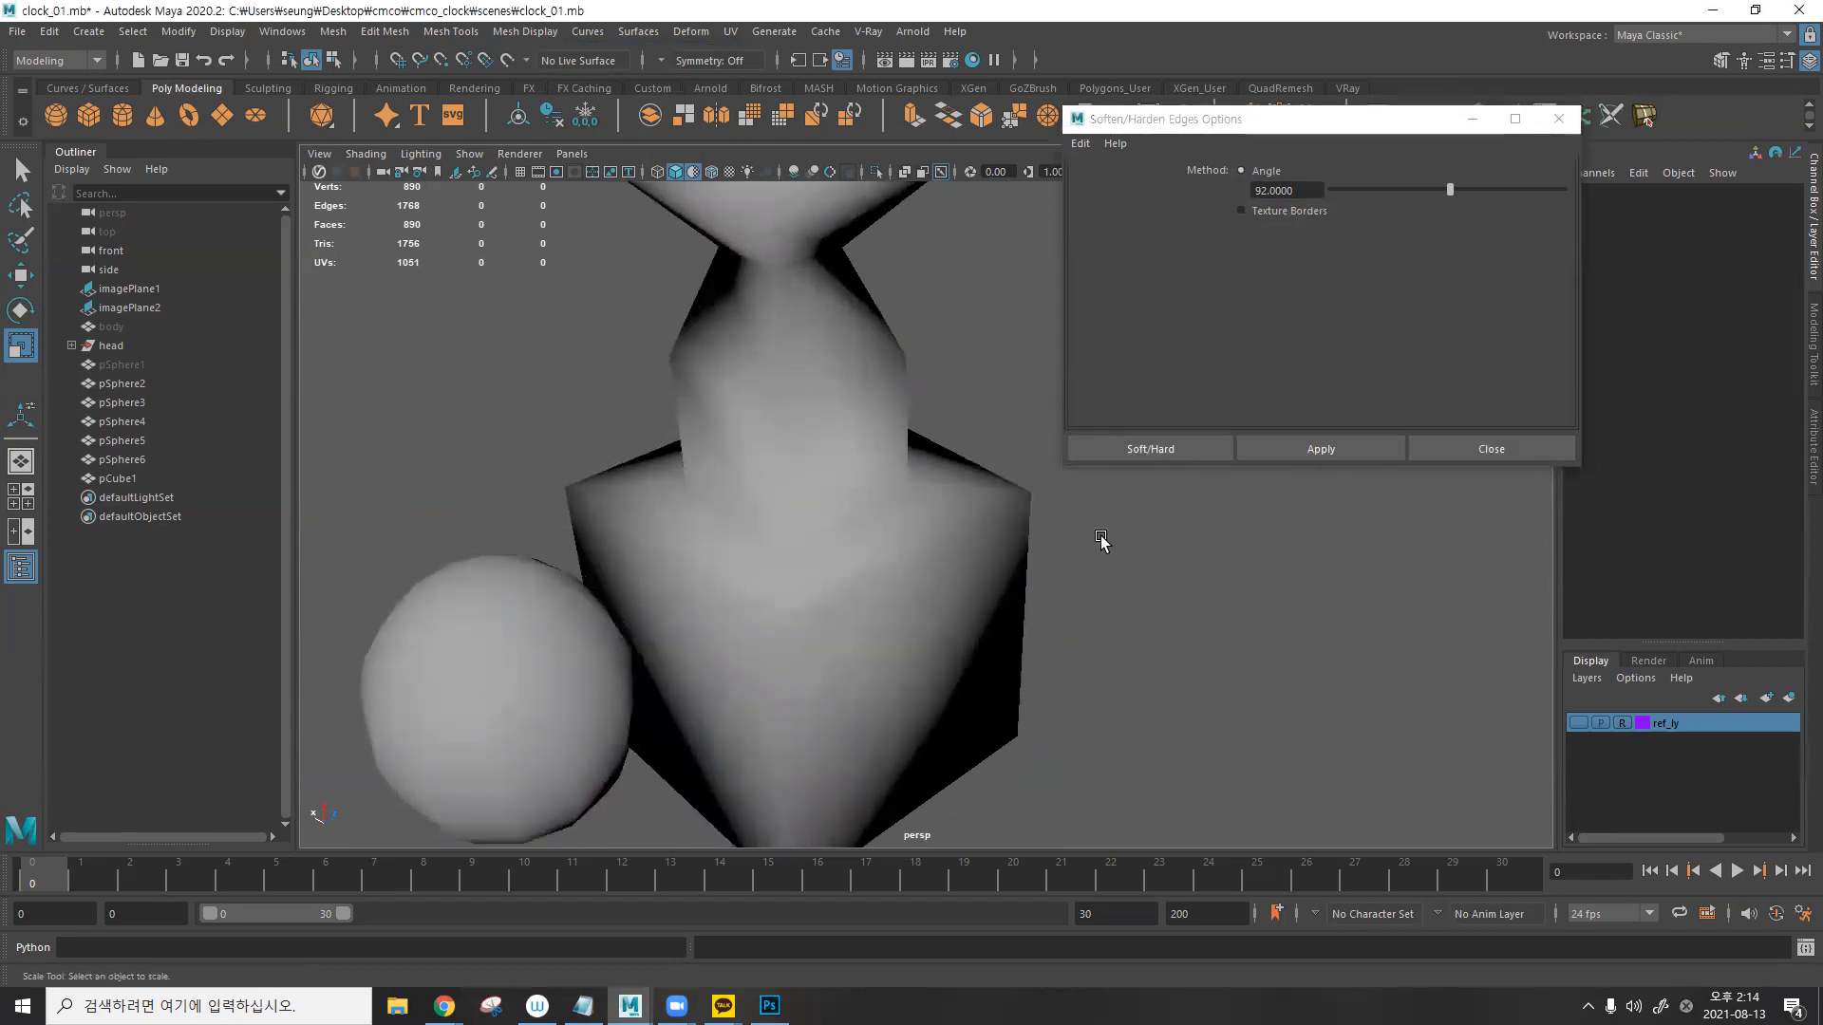
left_click(1308, 188)
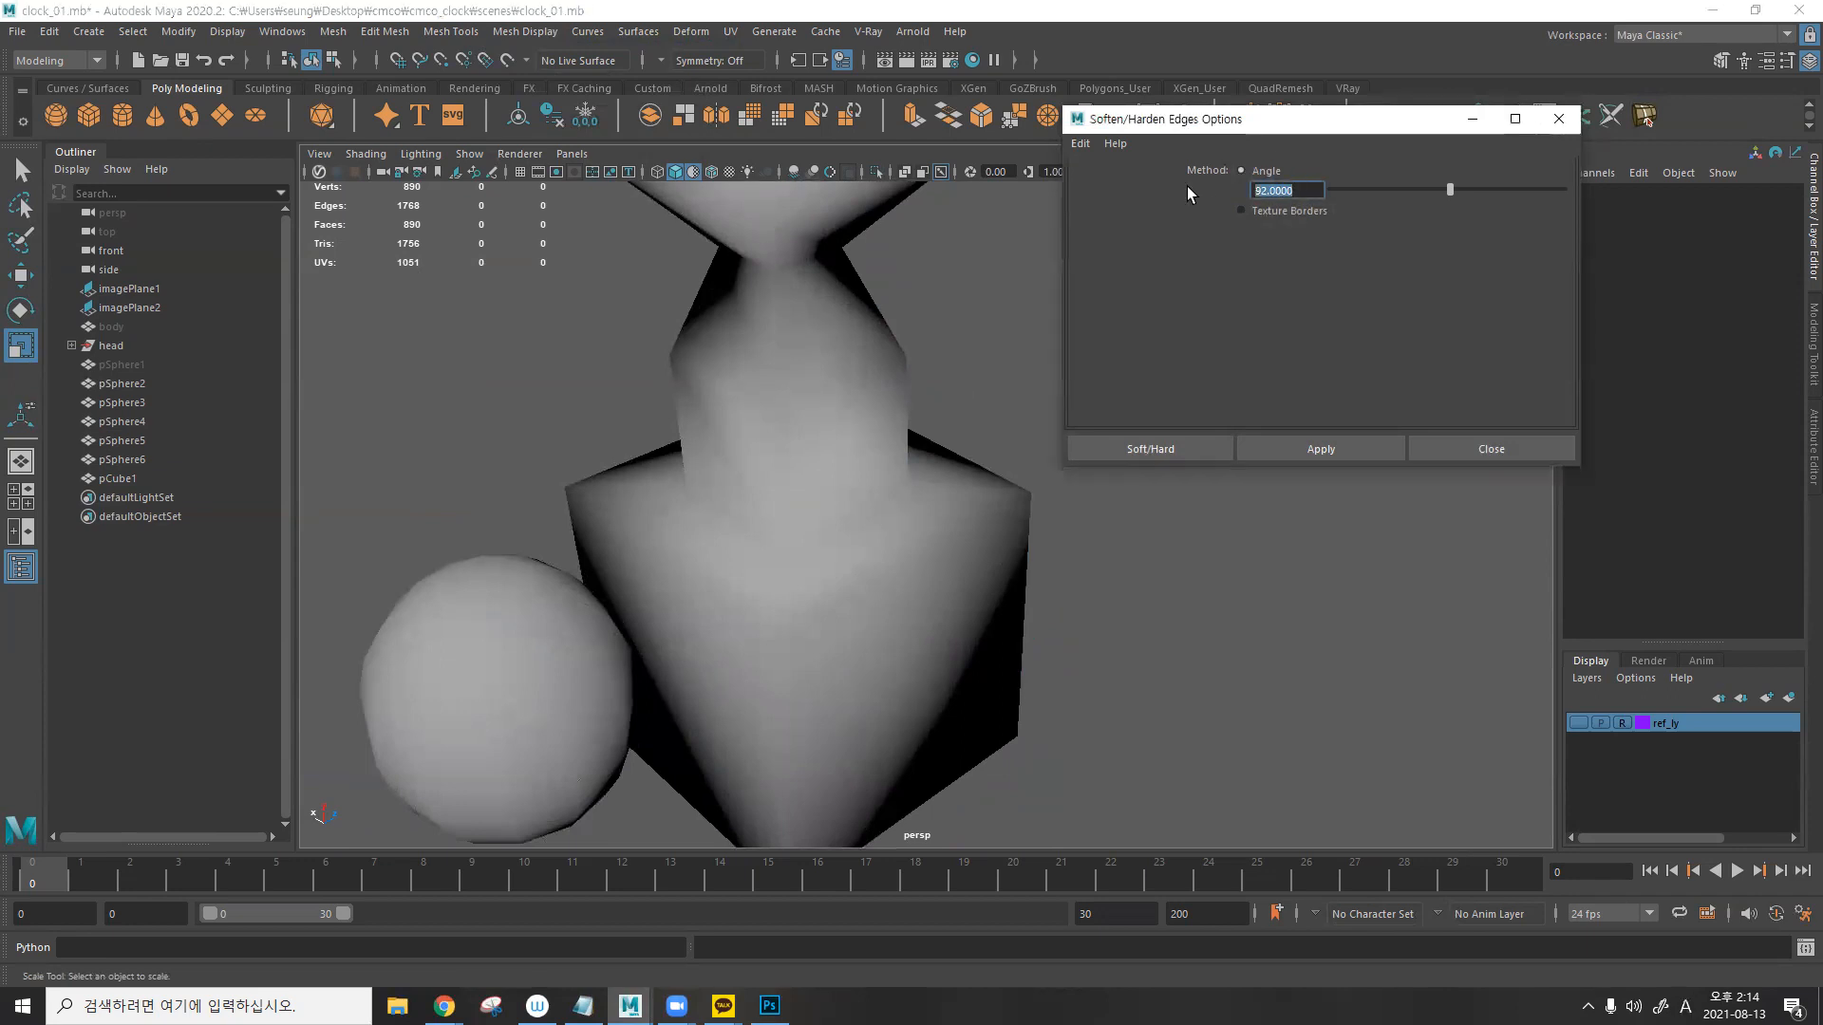
type("89")
left_click_drag(879, 285, 1015, 389, "alt")
left_click(818, 602)
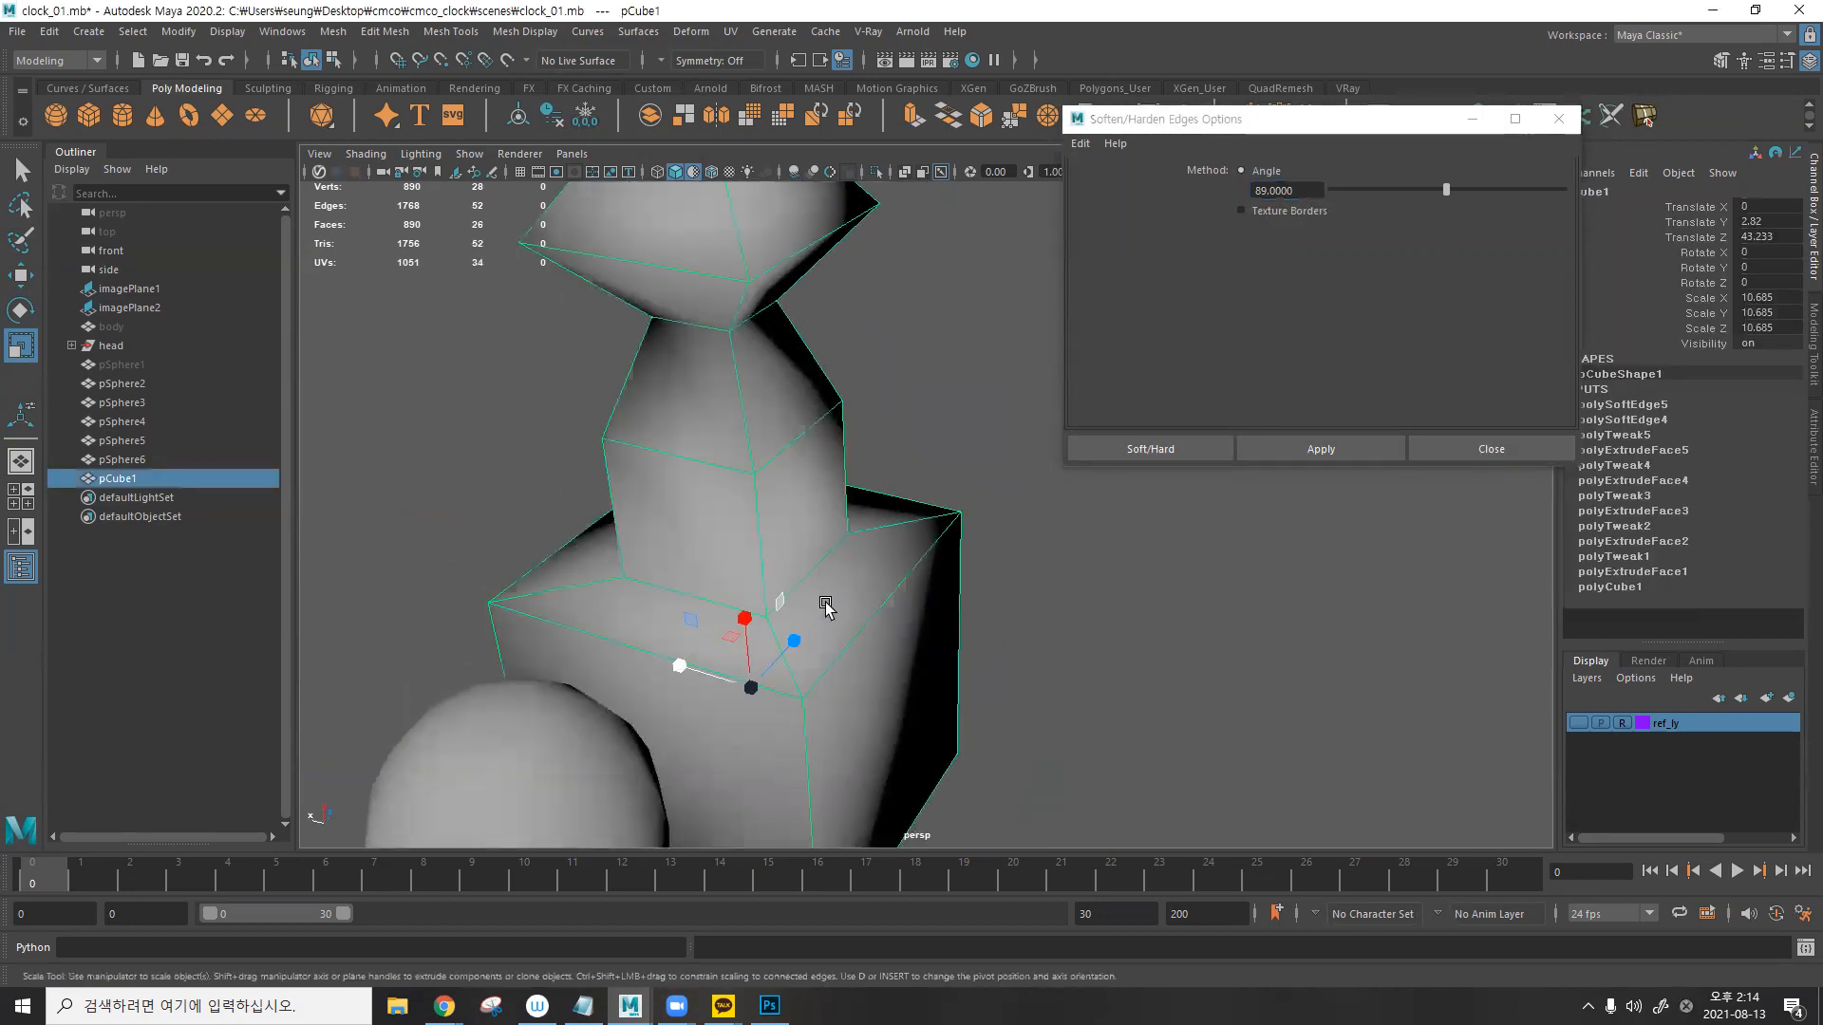
left_click(1310, 450)
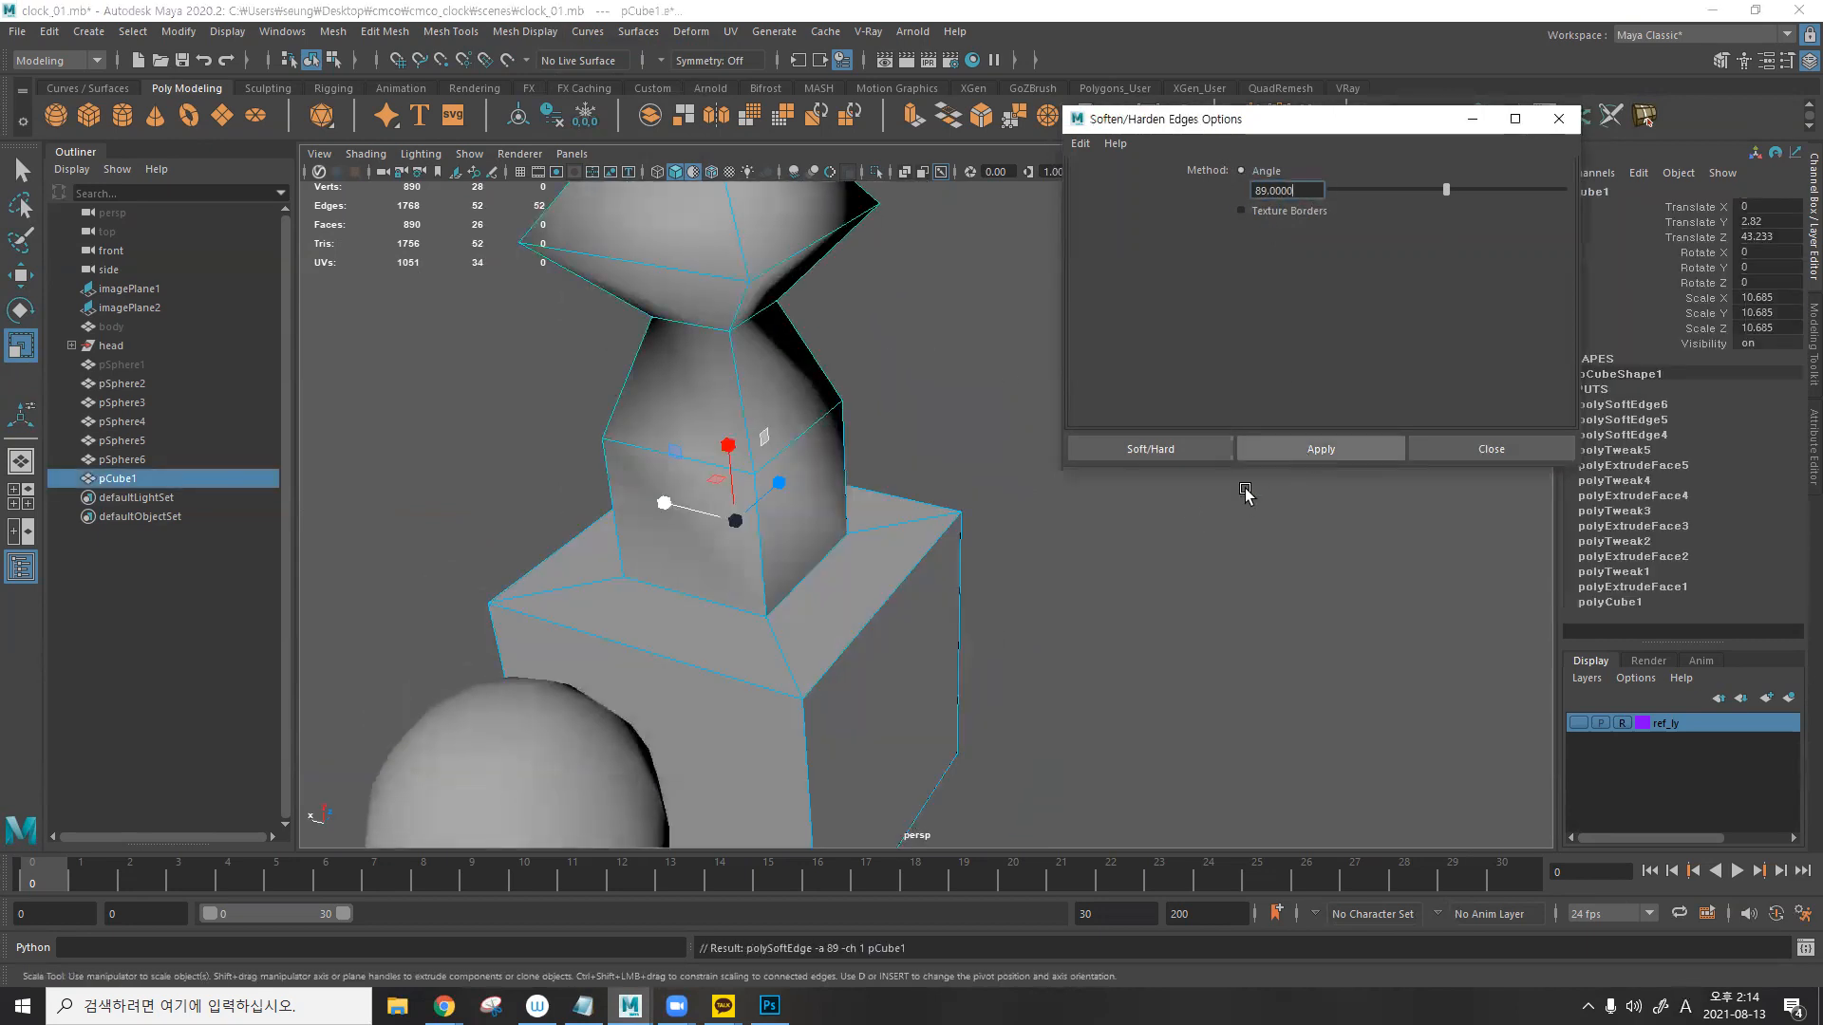
- Deselect the stacked cube shape and examine its shading from several angles, comparing its upper sections with the base cube
left_click(1038, 594)
scroll(990, 573, "up", 3)
left_click_drag(990, 570, 892, 452, "alt")
right_click_drag(892, 452, 1004, 389, "alt")
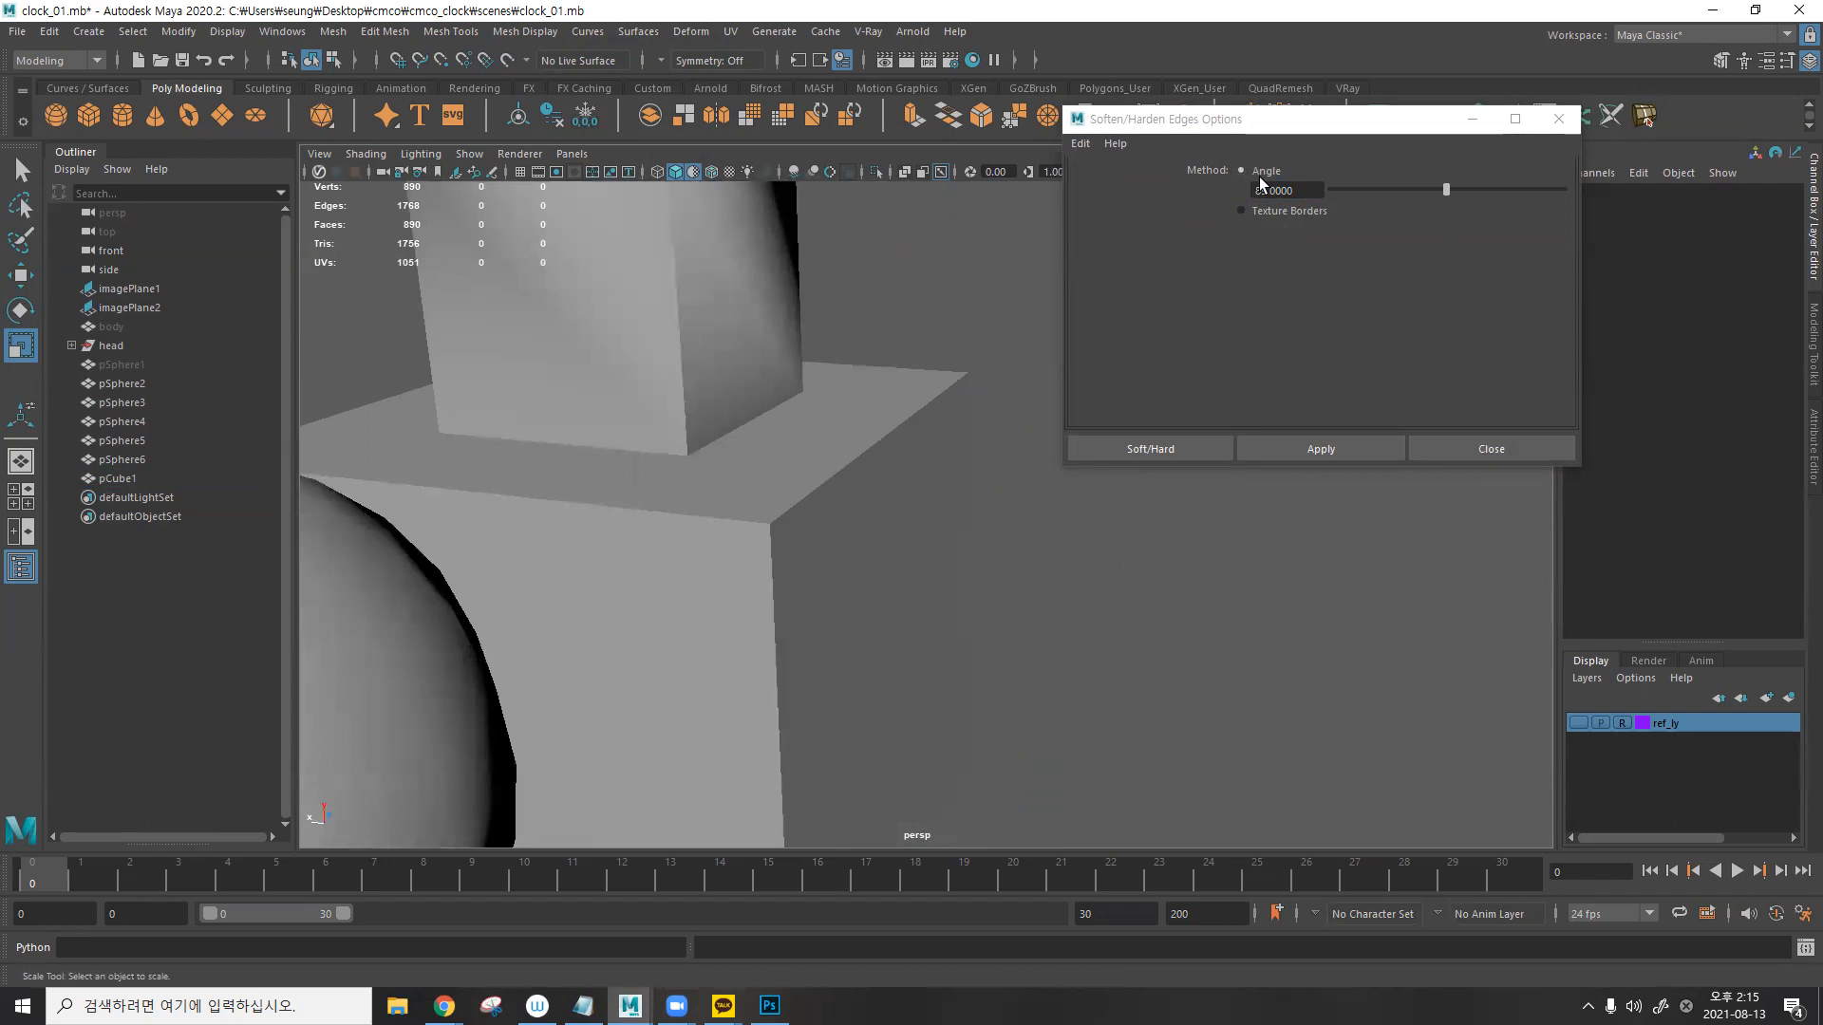
left_click_drag(875, 488, 776, 555, "alt")
left_click_drag(712, 293, 573, 311, "alt")
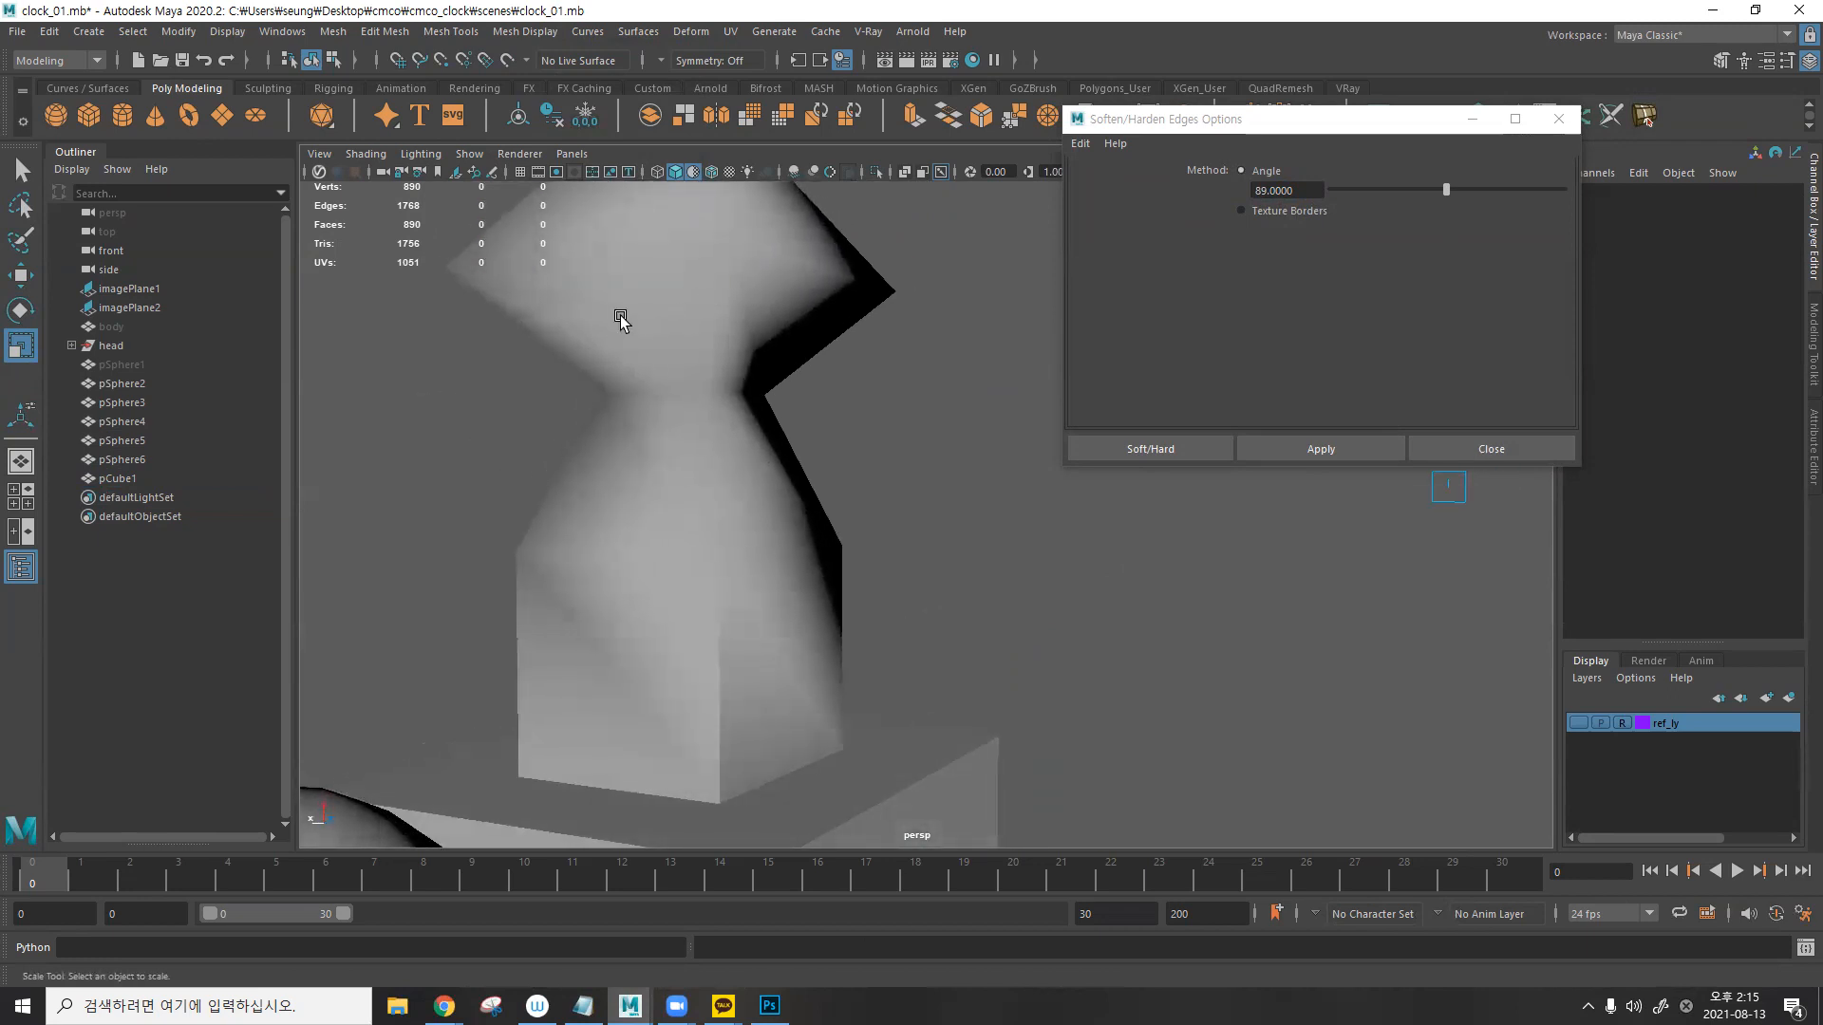
left_click_drag(651, 386, 703, 418, "alt")
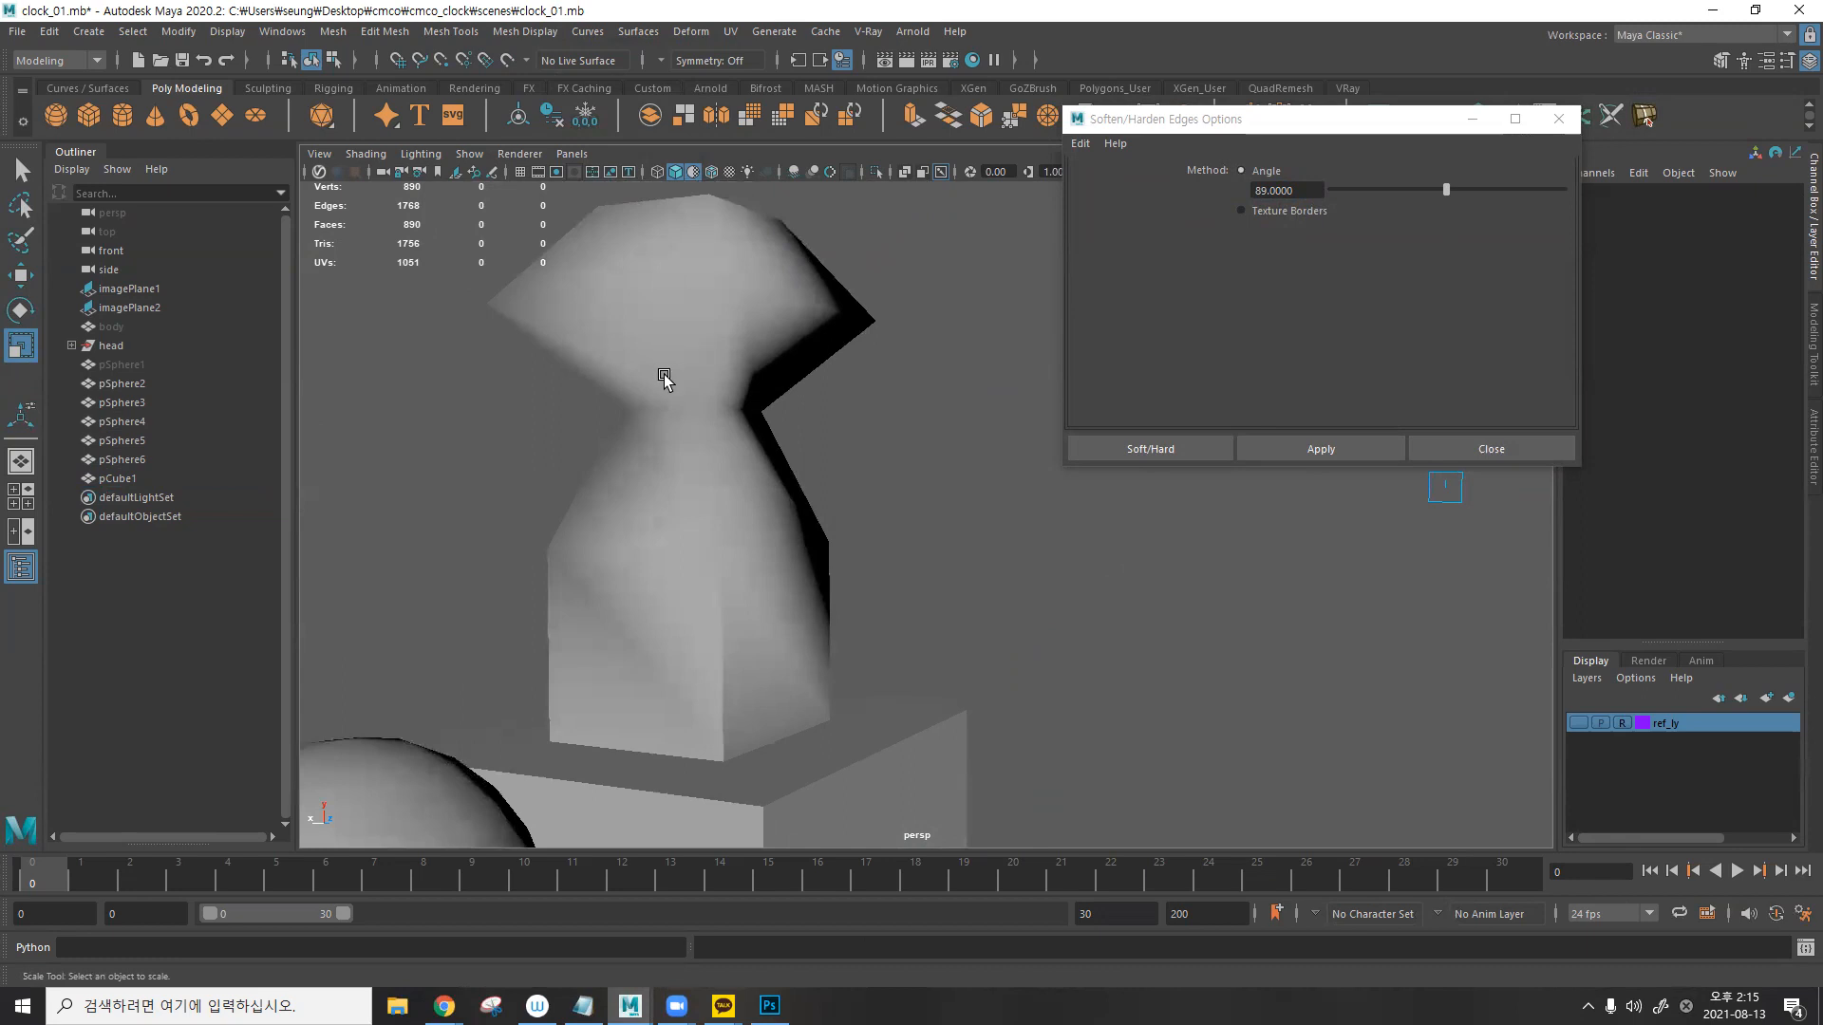
left_click_drag(851, 370, 748, 401, "alt")
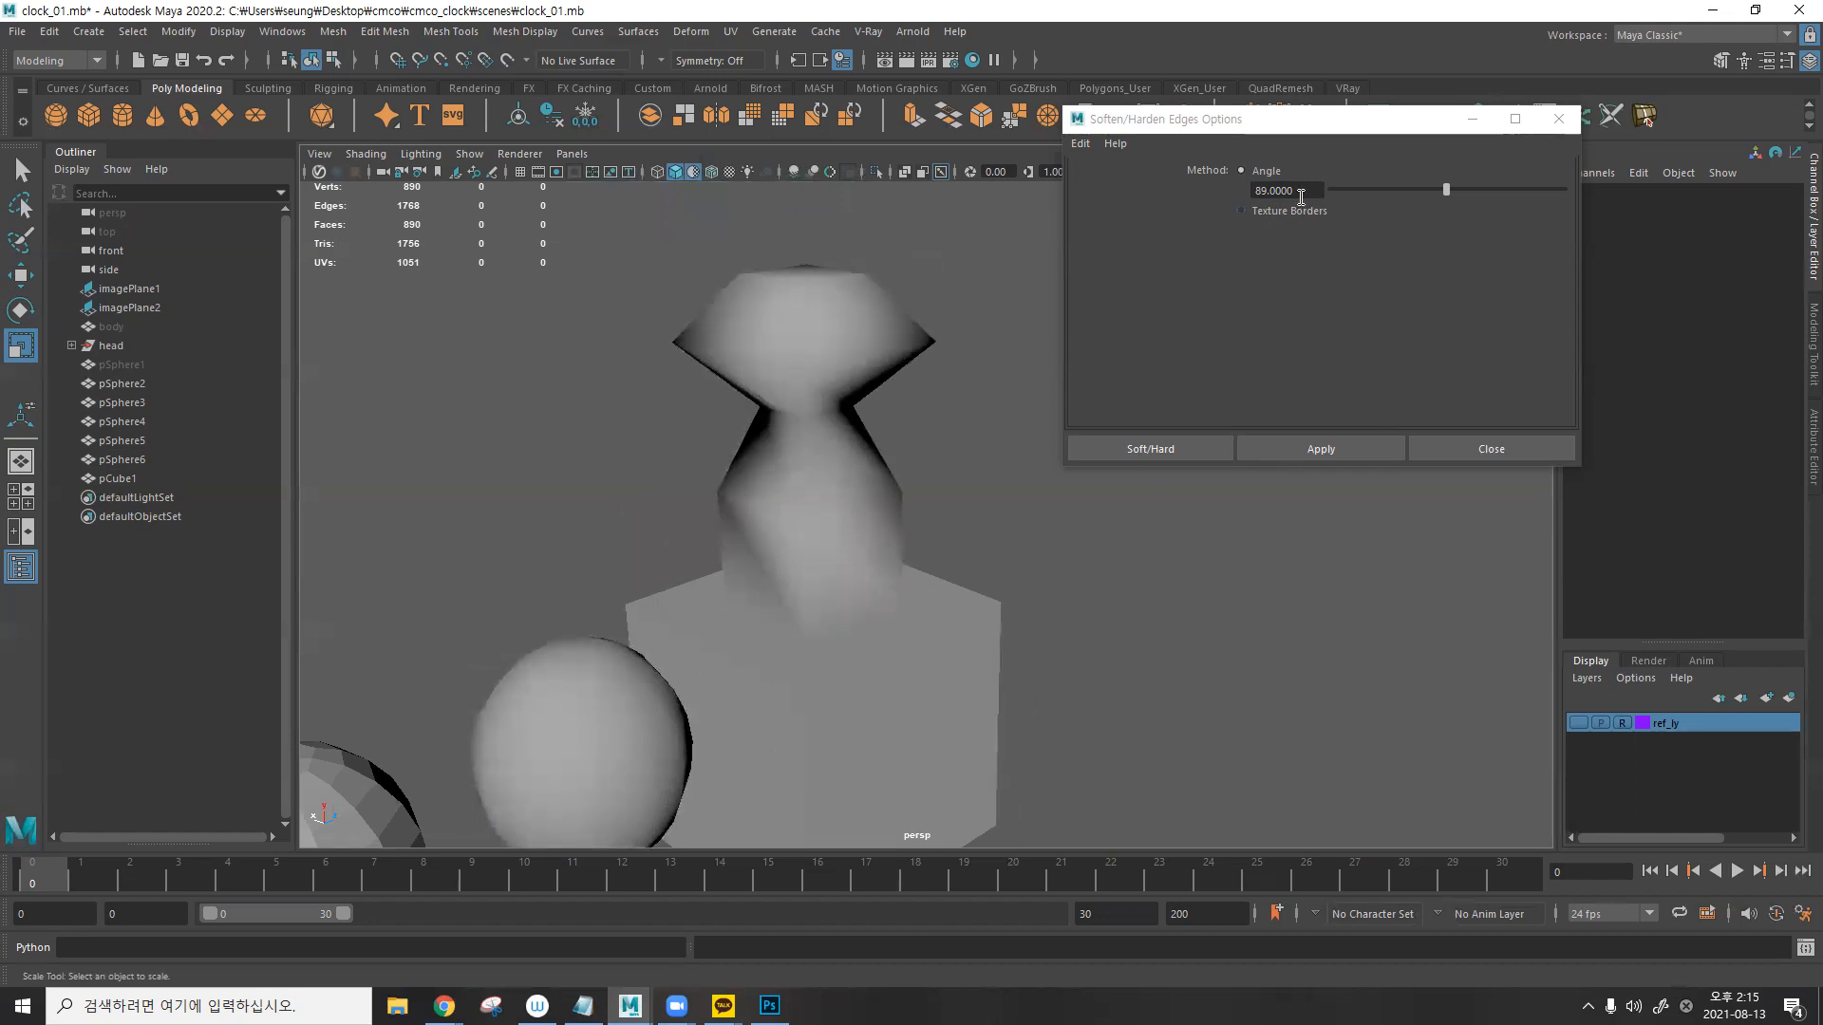
- Reset the Soften/Harden Edges settings to the default Angle of 30, apply them to the stacked cube shape and deselect it
left_click(1082, 144)
left_click(1119, 177)
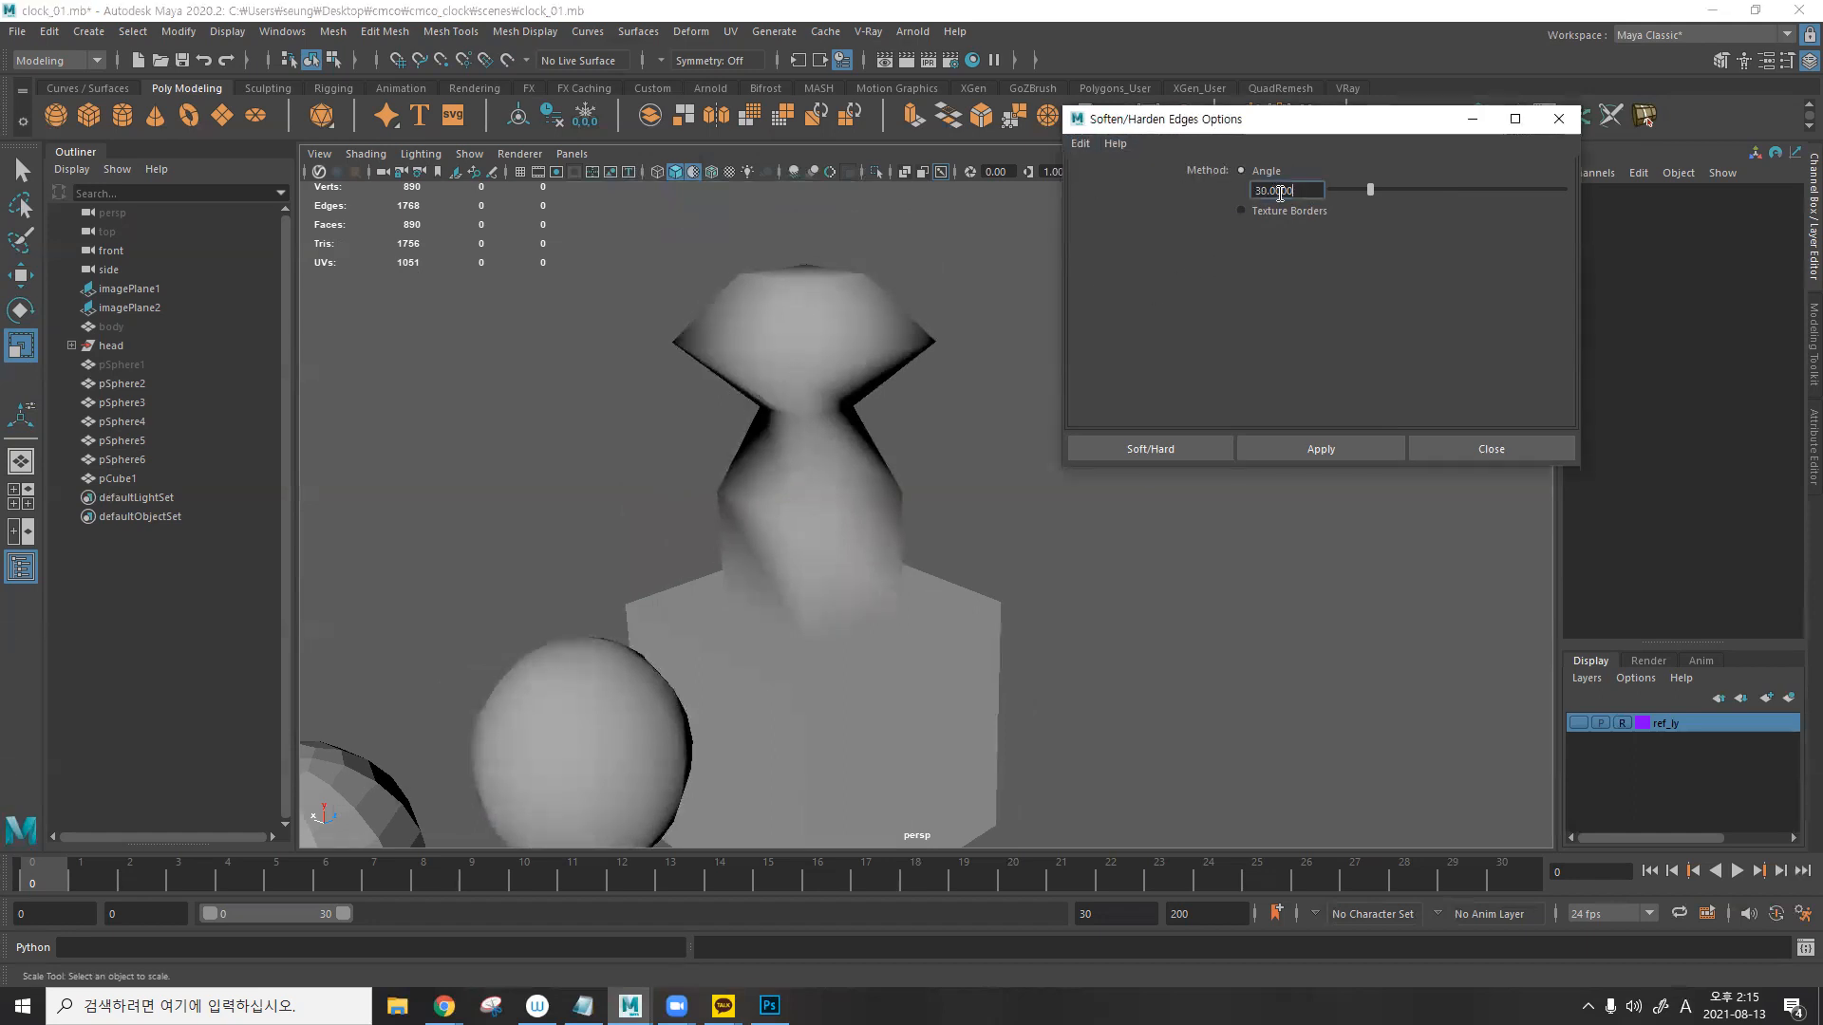
left_click_drag(885, 368, 879, 275, "alt")
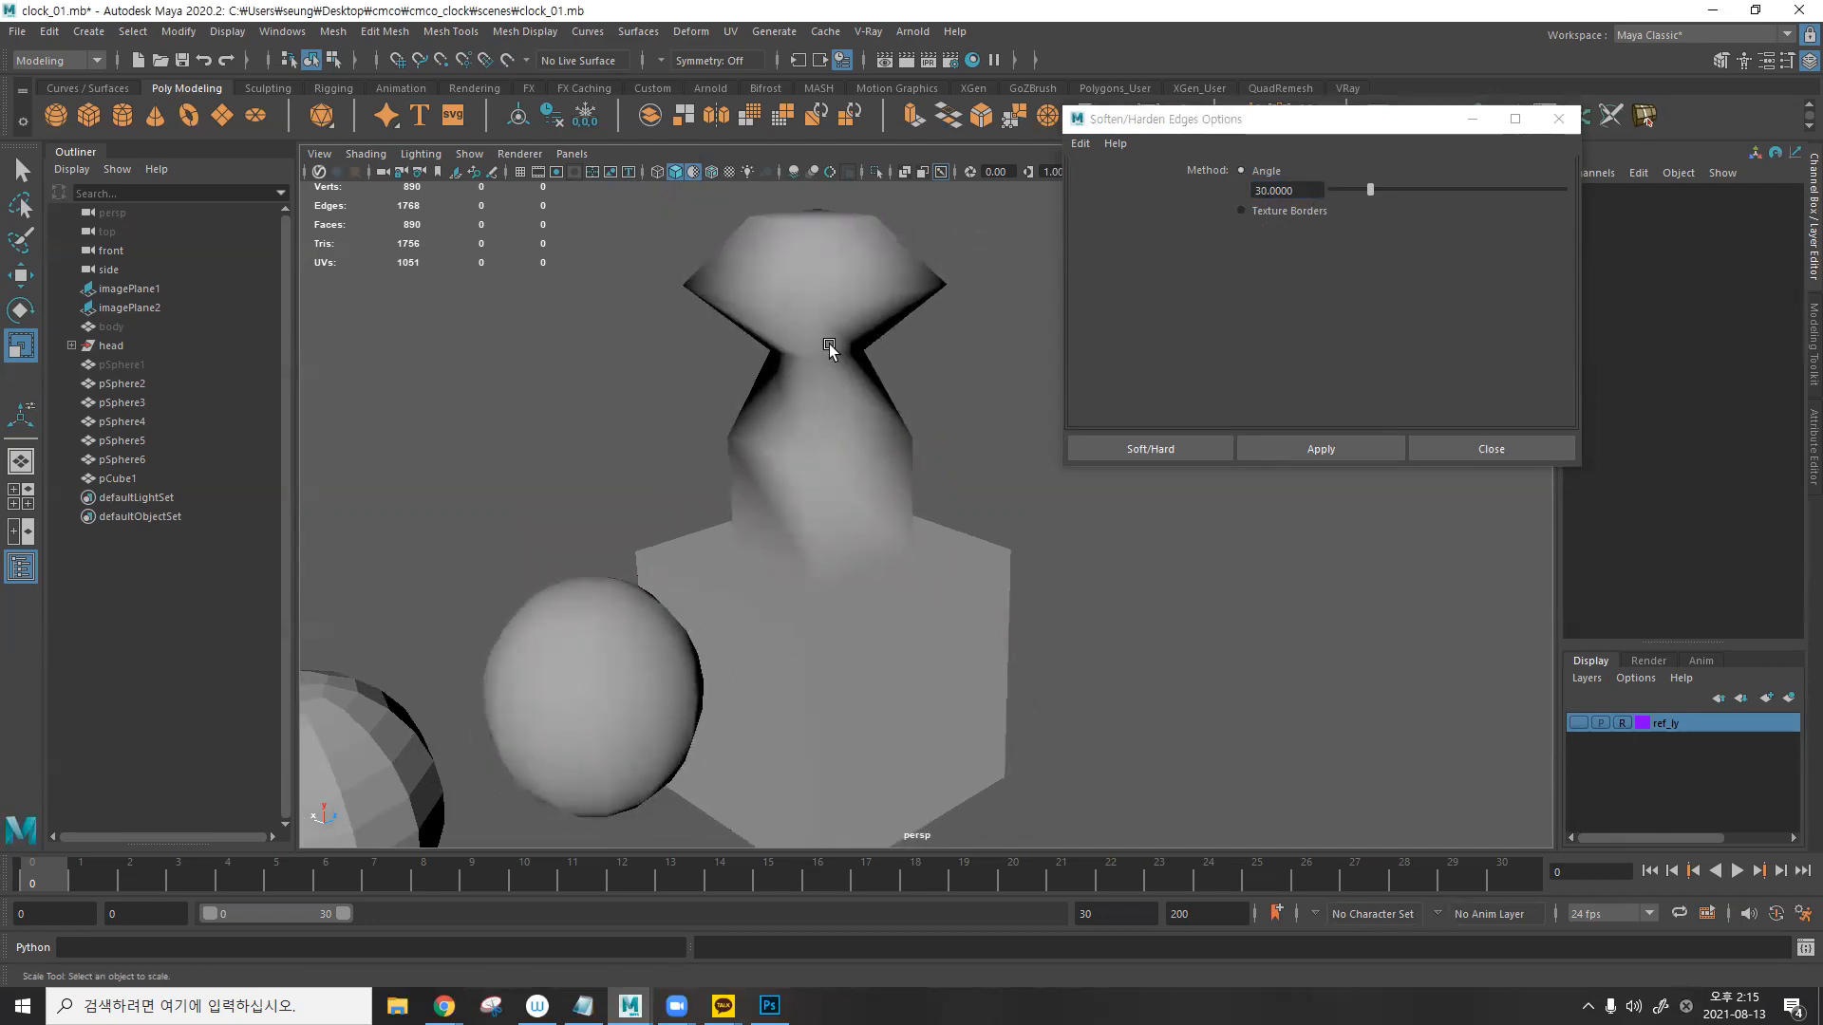
left_click(897, 413)
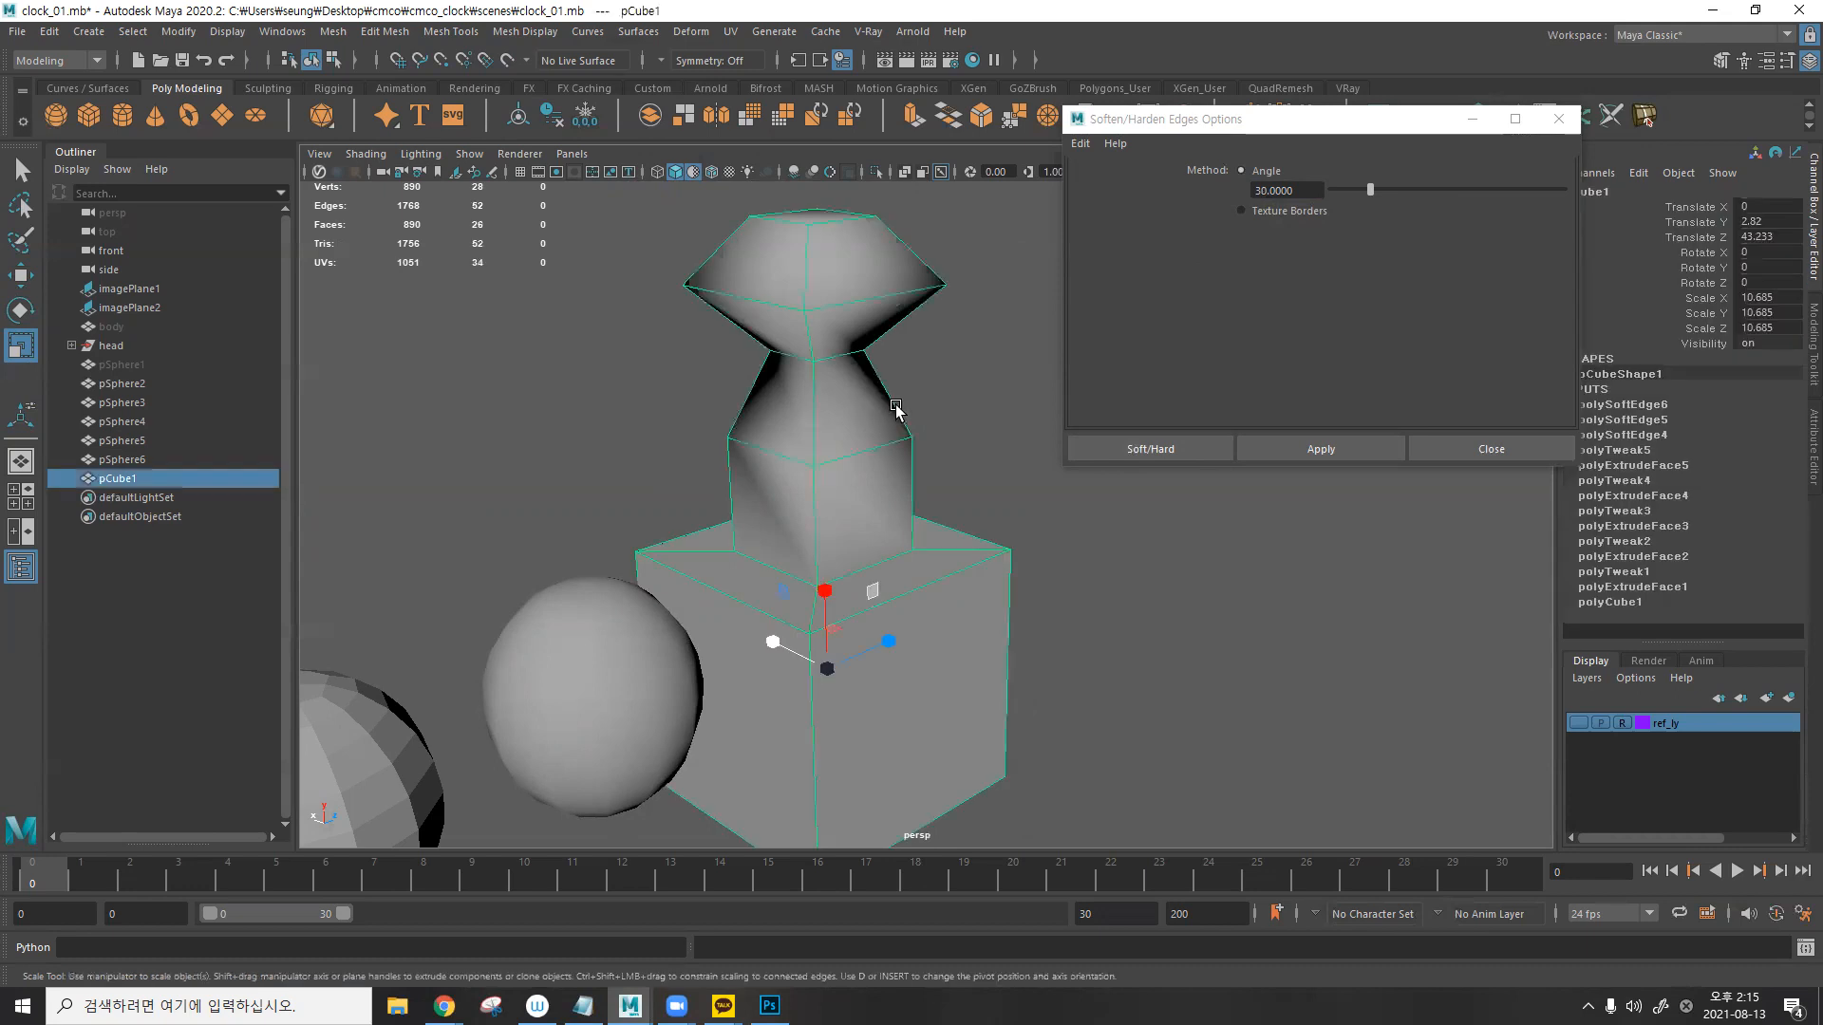
left_click(1349, 448)
left_click(1193, 575)
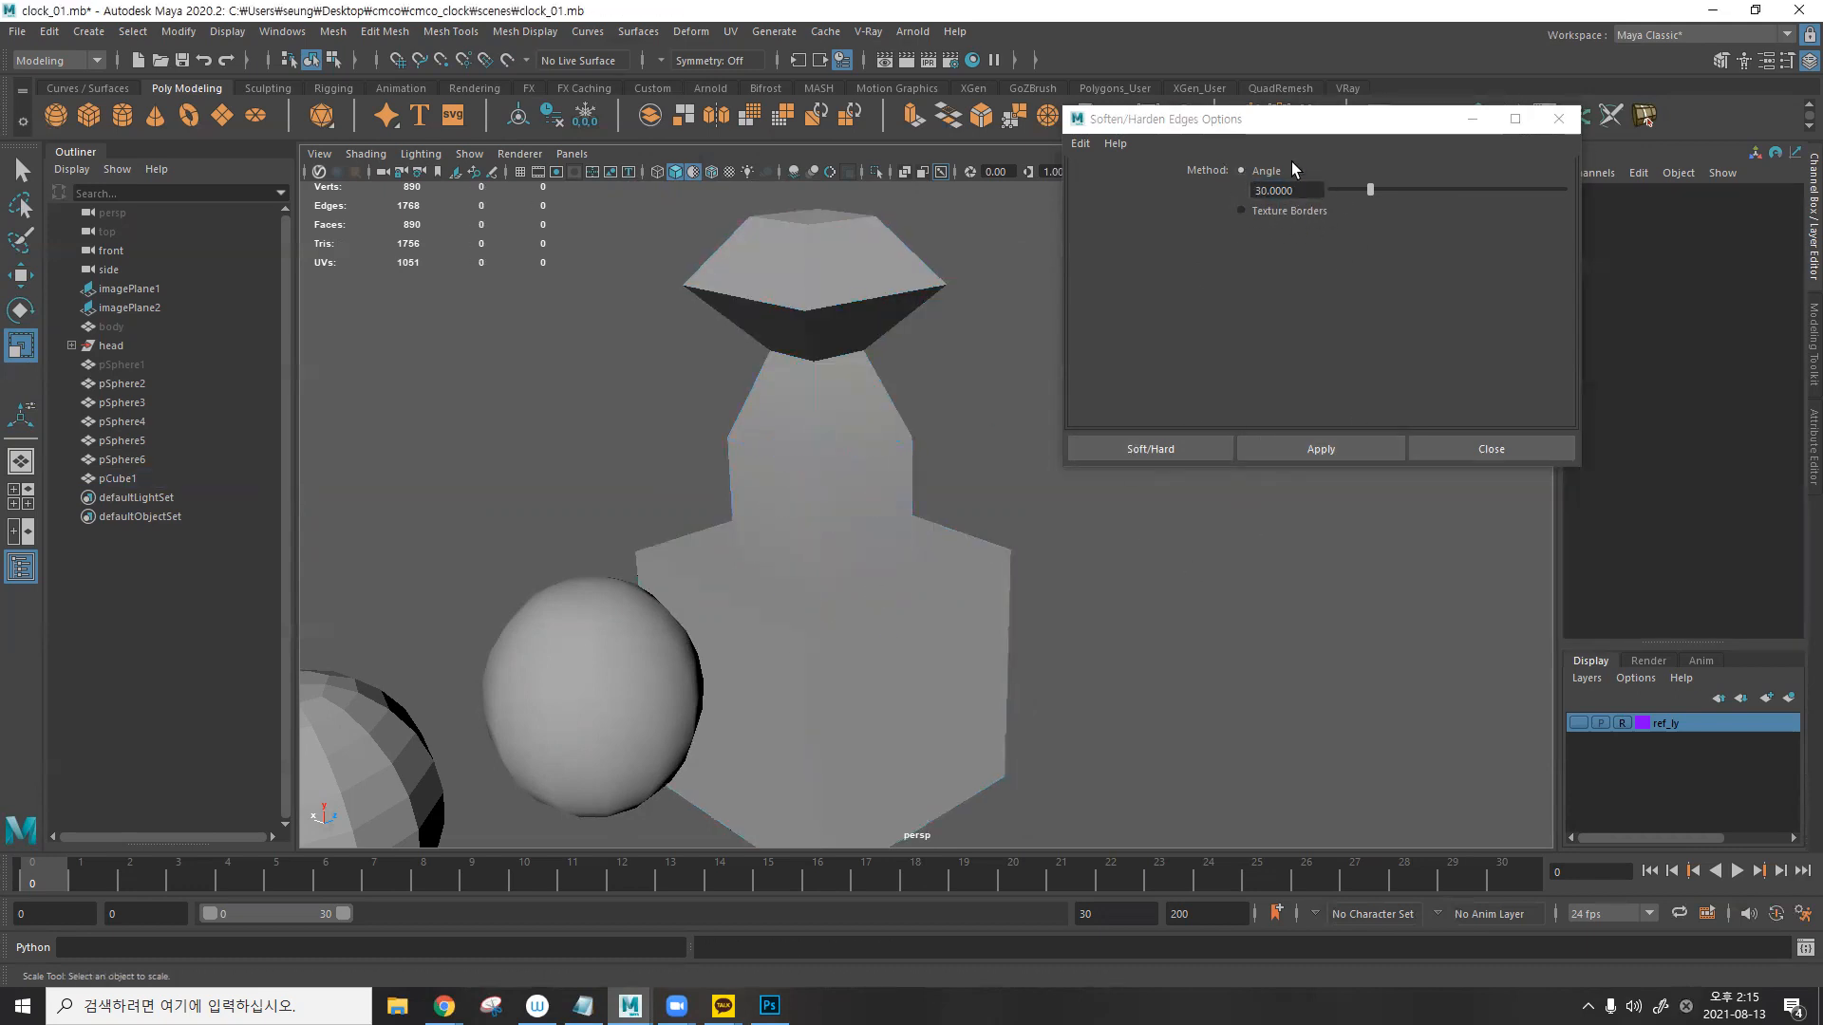
- Examine the stacked cube shape's edges from several angles and compare the shading of the neighbouring spheres
left_click_drag(902, 334, 997, 459, "alt")
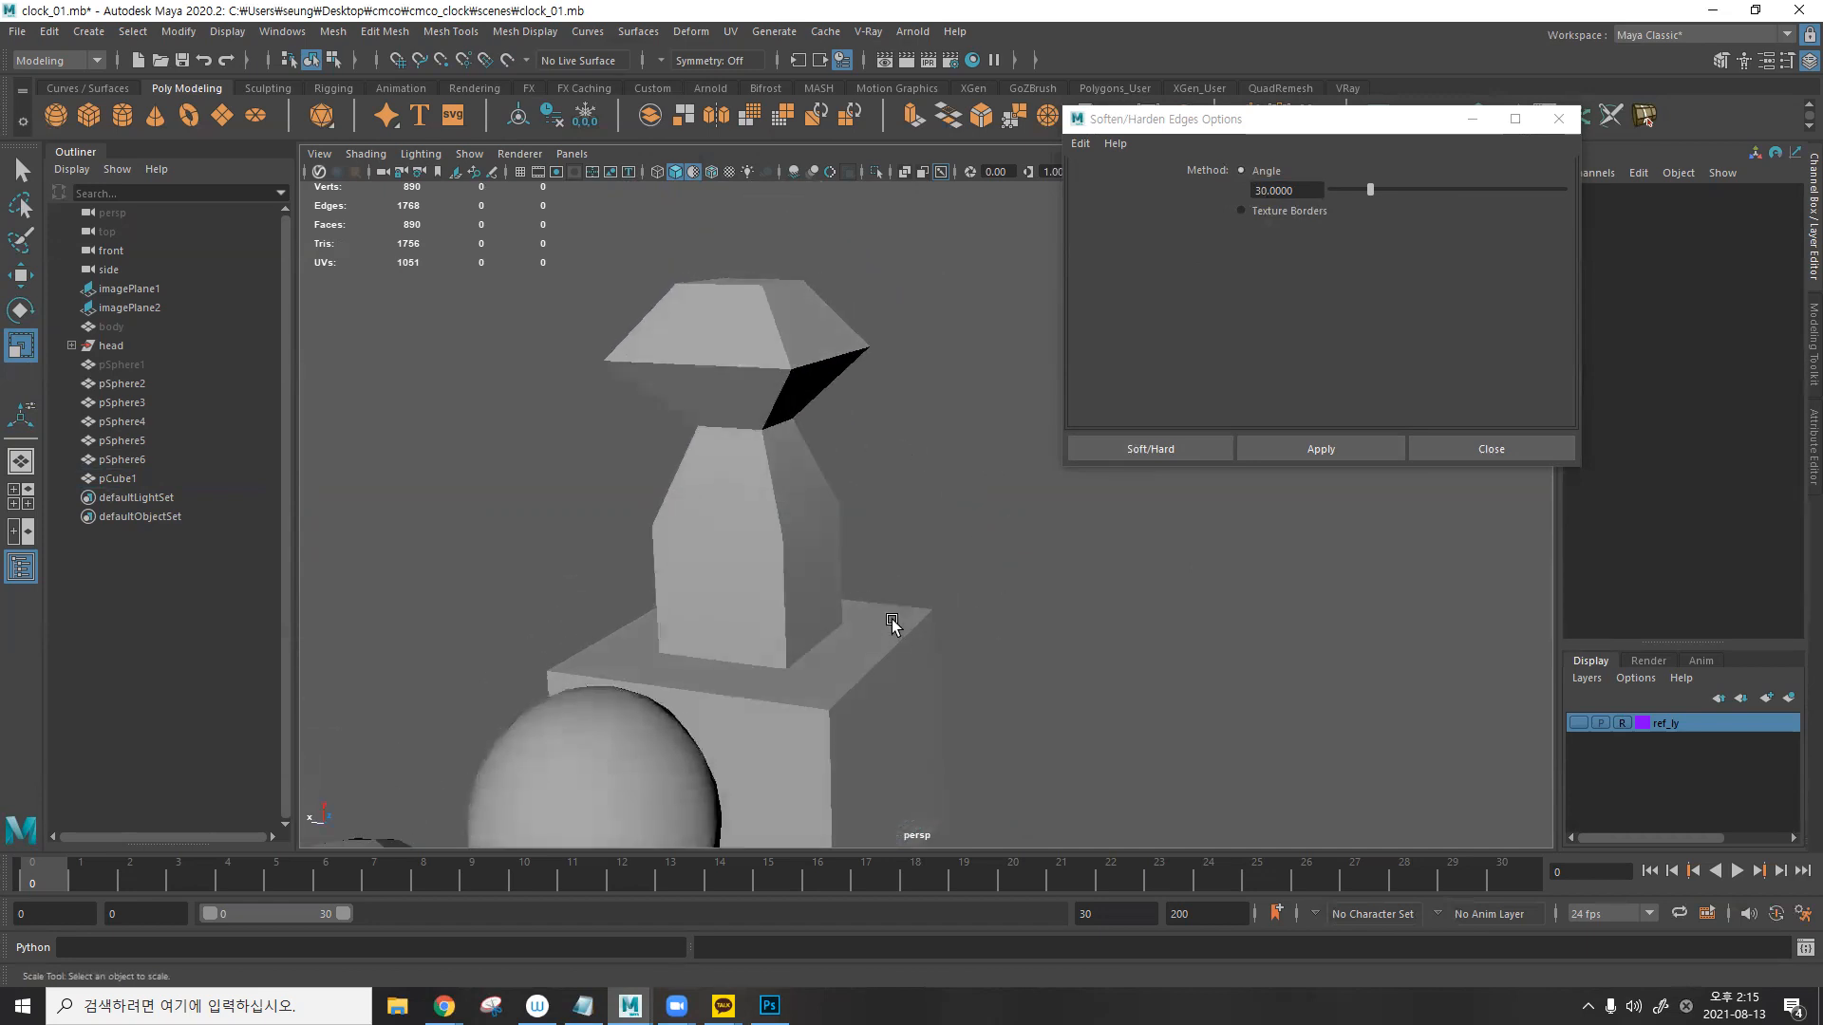
left_click_drag(851, 386, 881, 459, "alt")
left_click_drag(801, 393, 889, 491, "alt")
left_click_drag(795, 524, 863, 403, "alt")
right_click_drag(863, 403, 779, 400, "alt")
left_click_drag(780, 400, 699, 333, "alt")
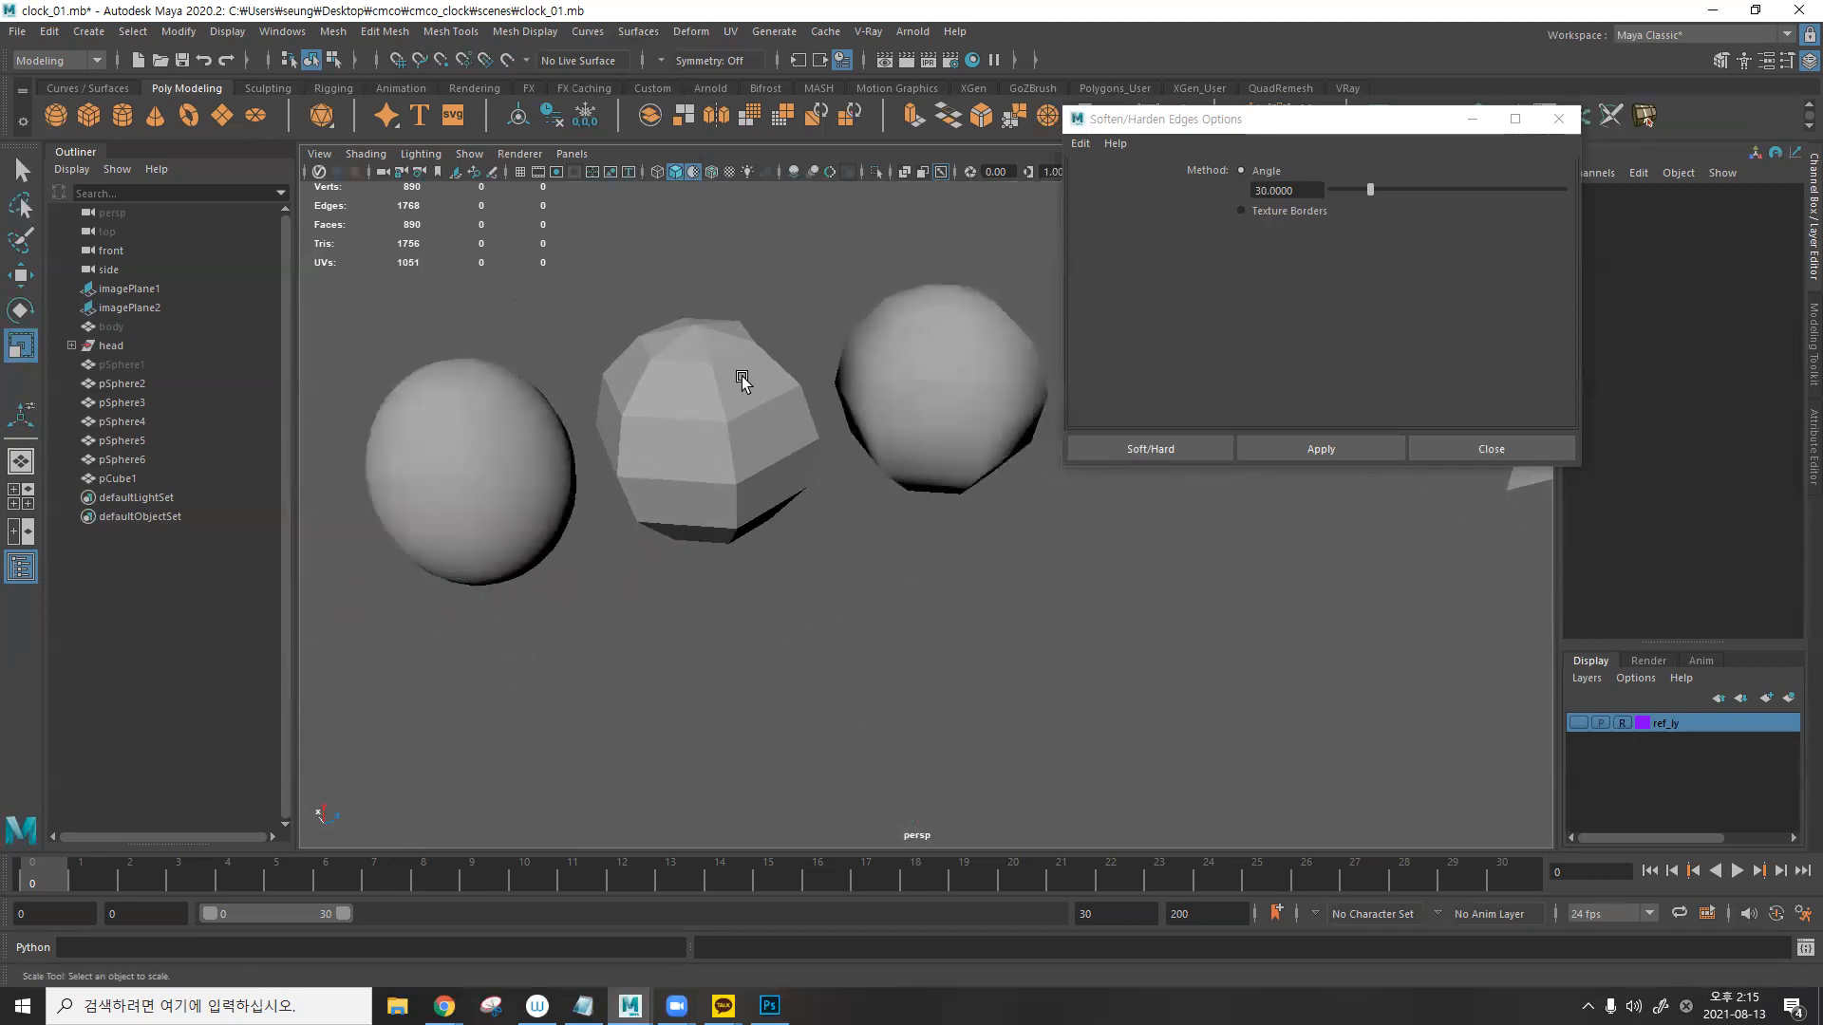
left_click(528, 467)
left_click(966, 376)
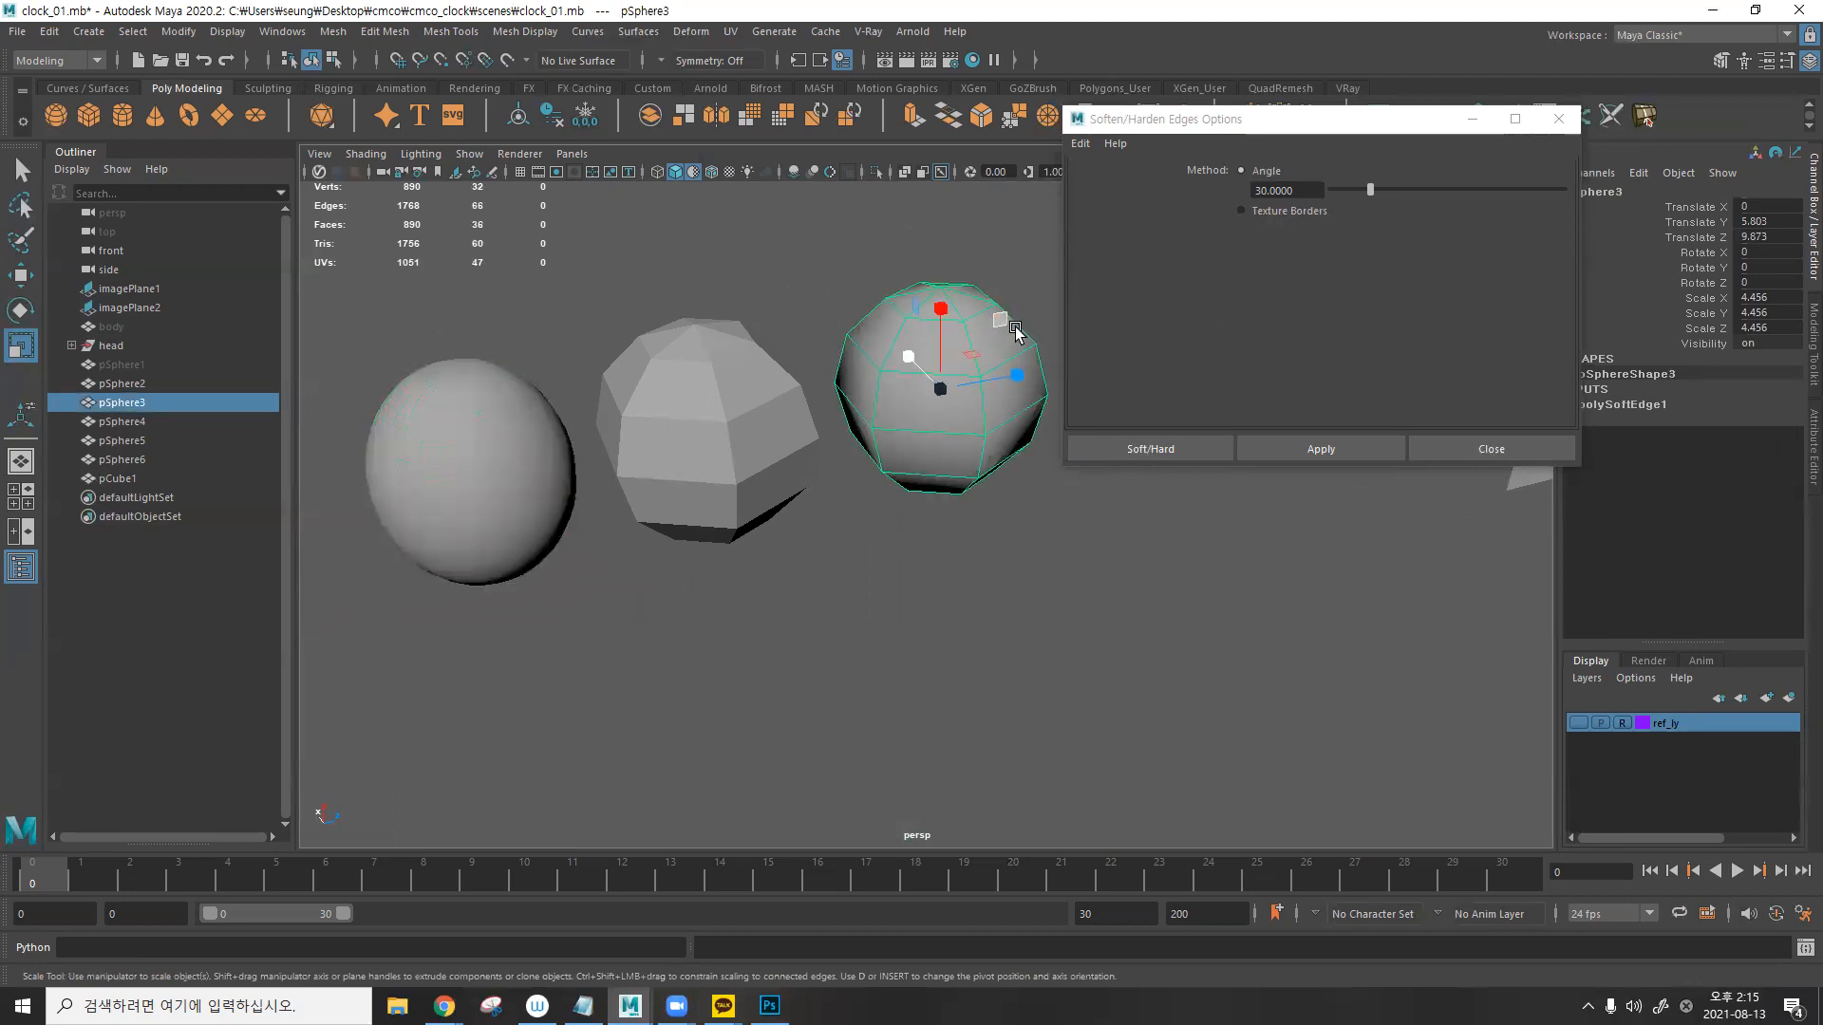
left_click(907, 255)
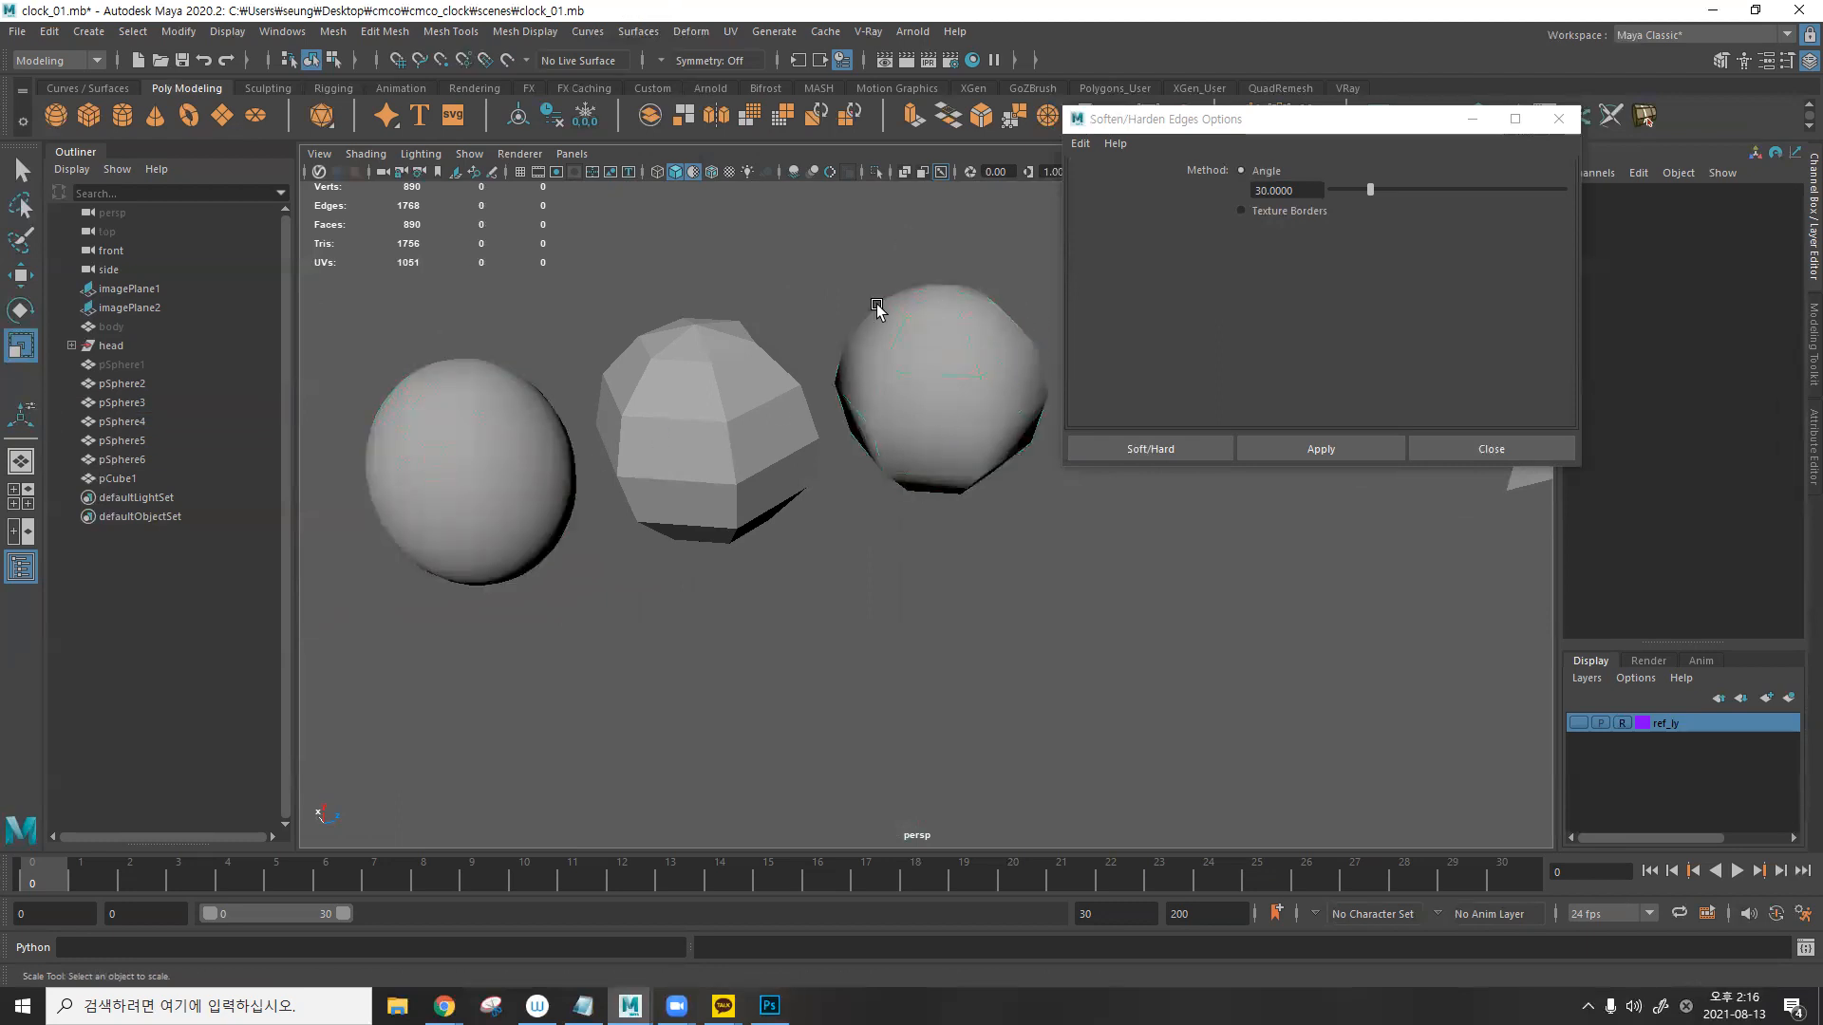
- Apply Smooth twice to the faceted sphere pSphere2 and deselect it
left_click(719, 442)
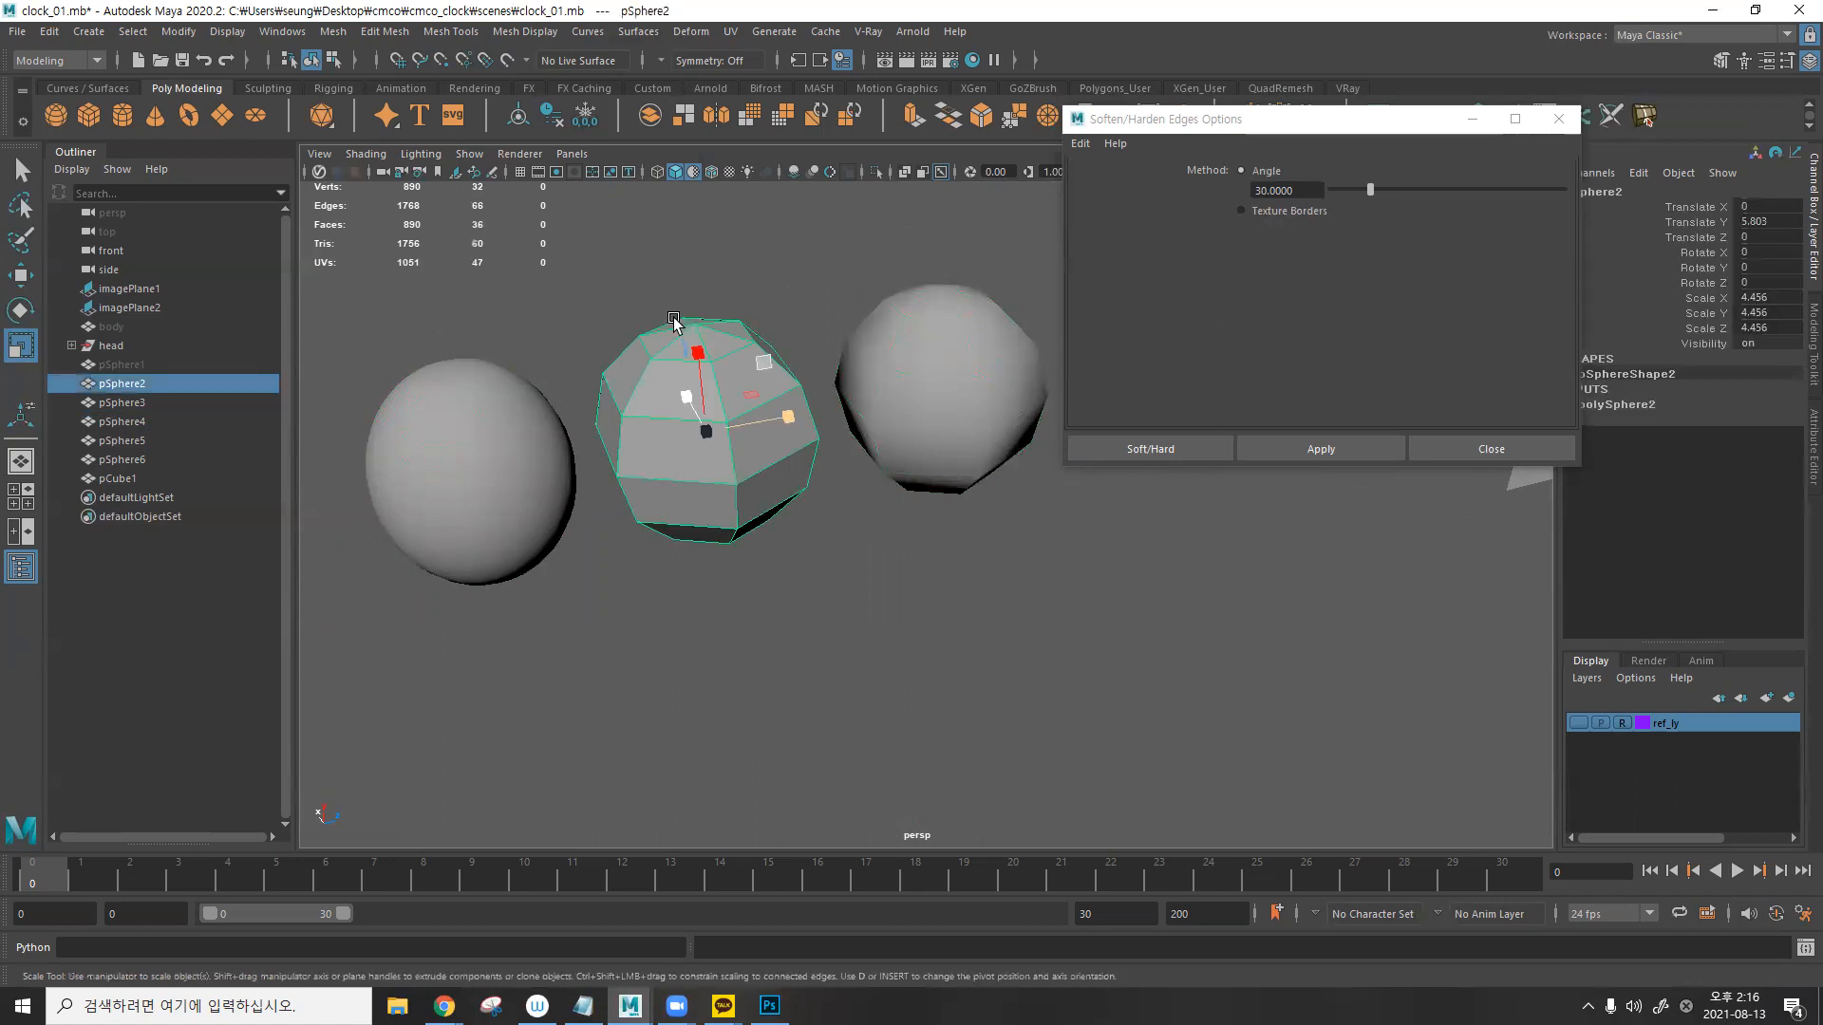
left_click(333, 32)
left_click(385, 236)
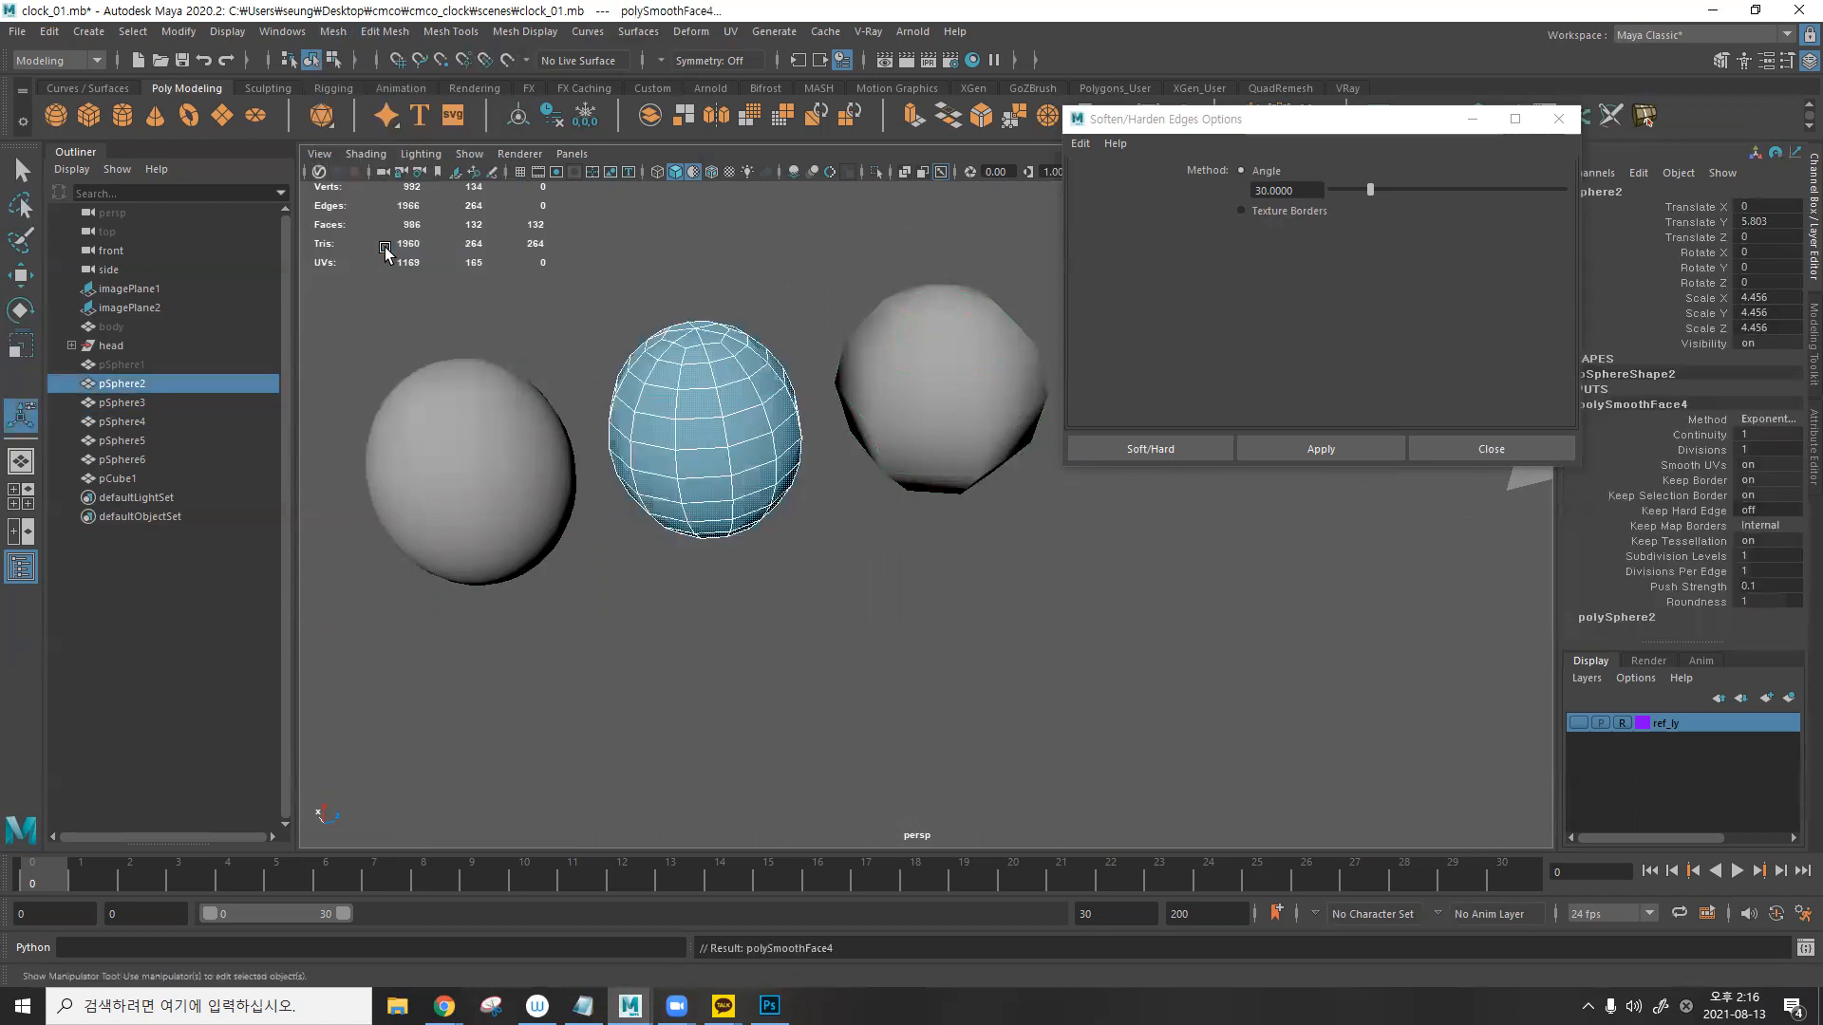
key("t")
left_click(694, 295)
left_click(334, 31)
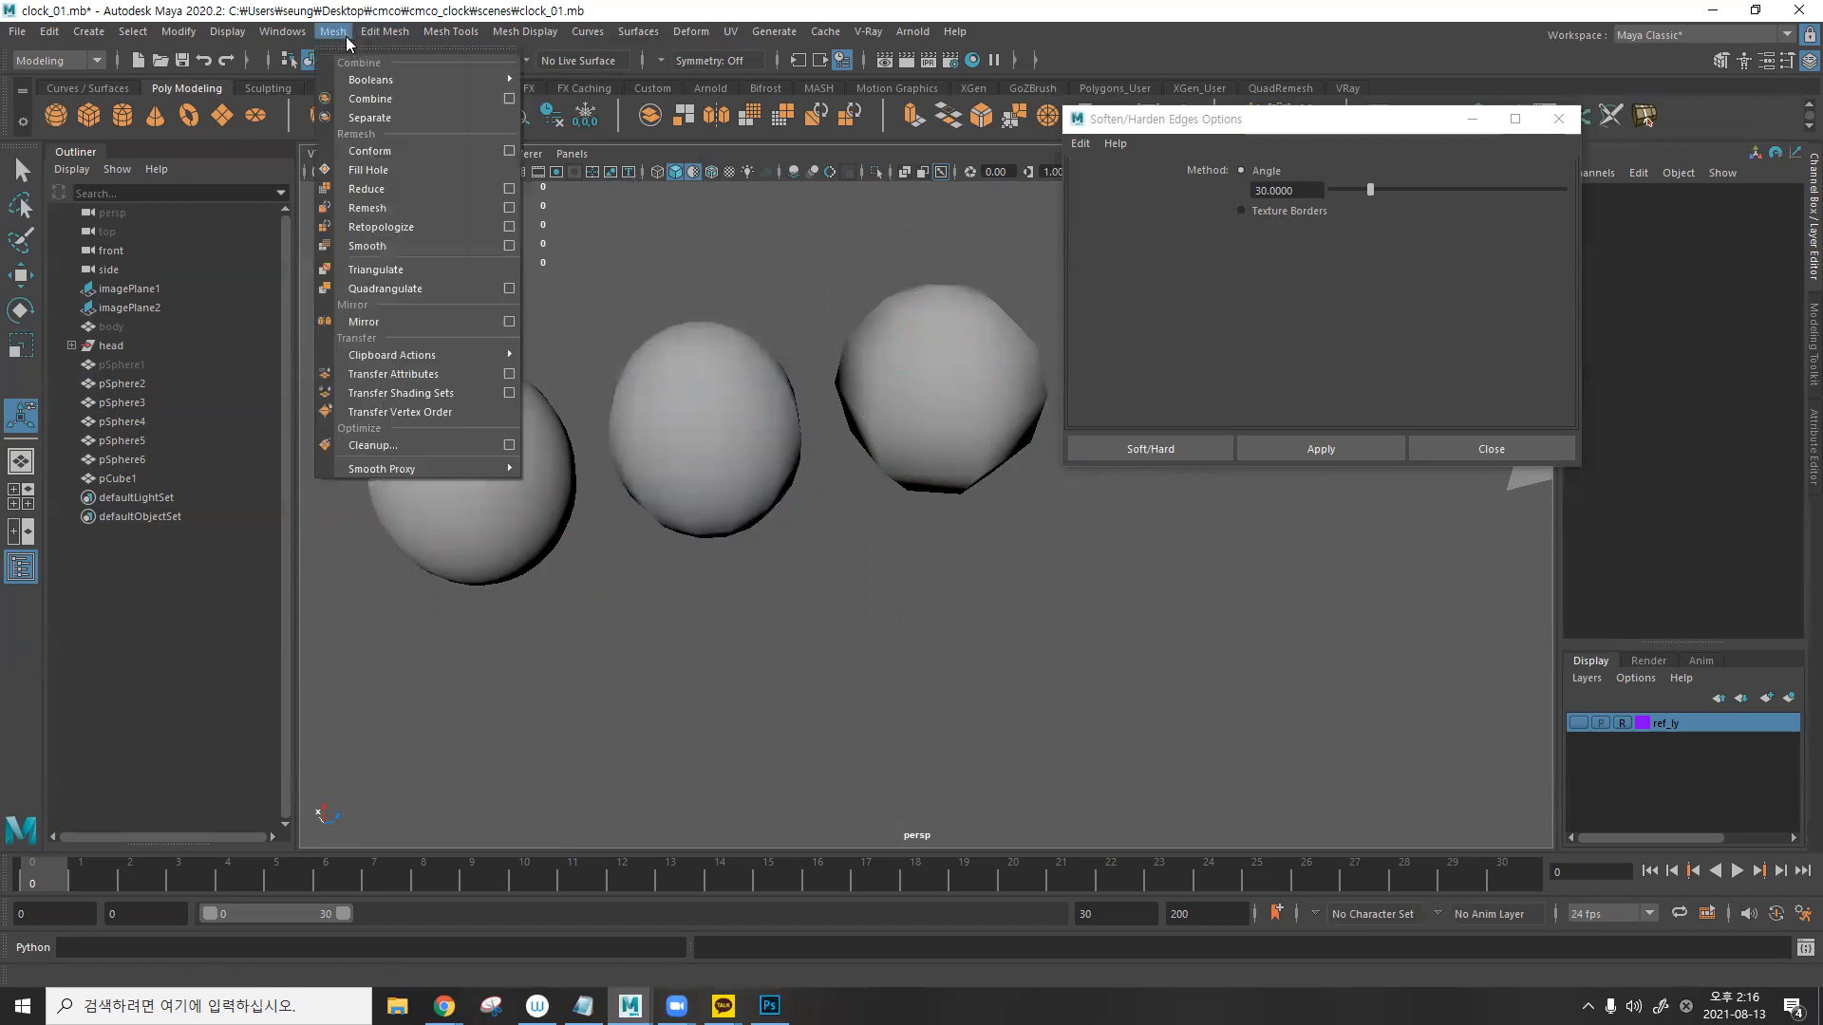
left_click(394, 246)
left_click(754, 358)
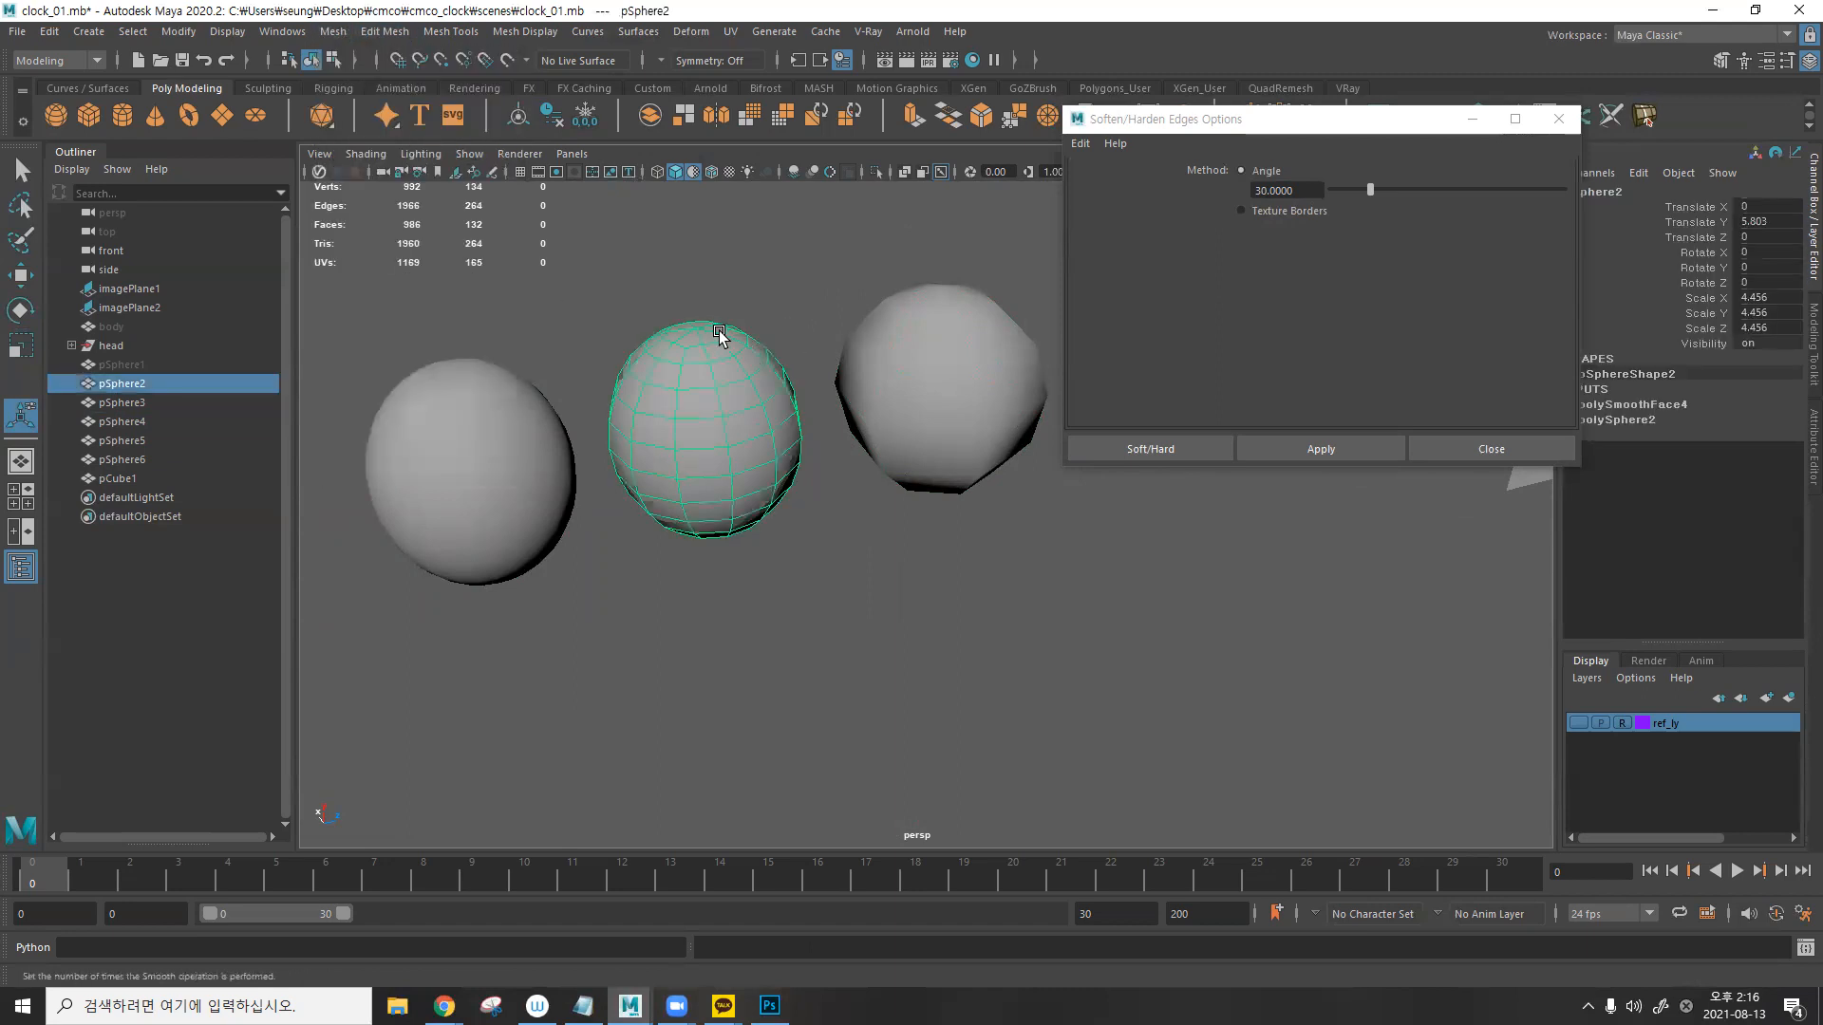
left_click(766, 284)
- Compare the wireframe density and silhouette of the smoothed pSphere2 with the soft-edged pSphere3
left_click_drag(766, 285, 706, 290, "alt")
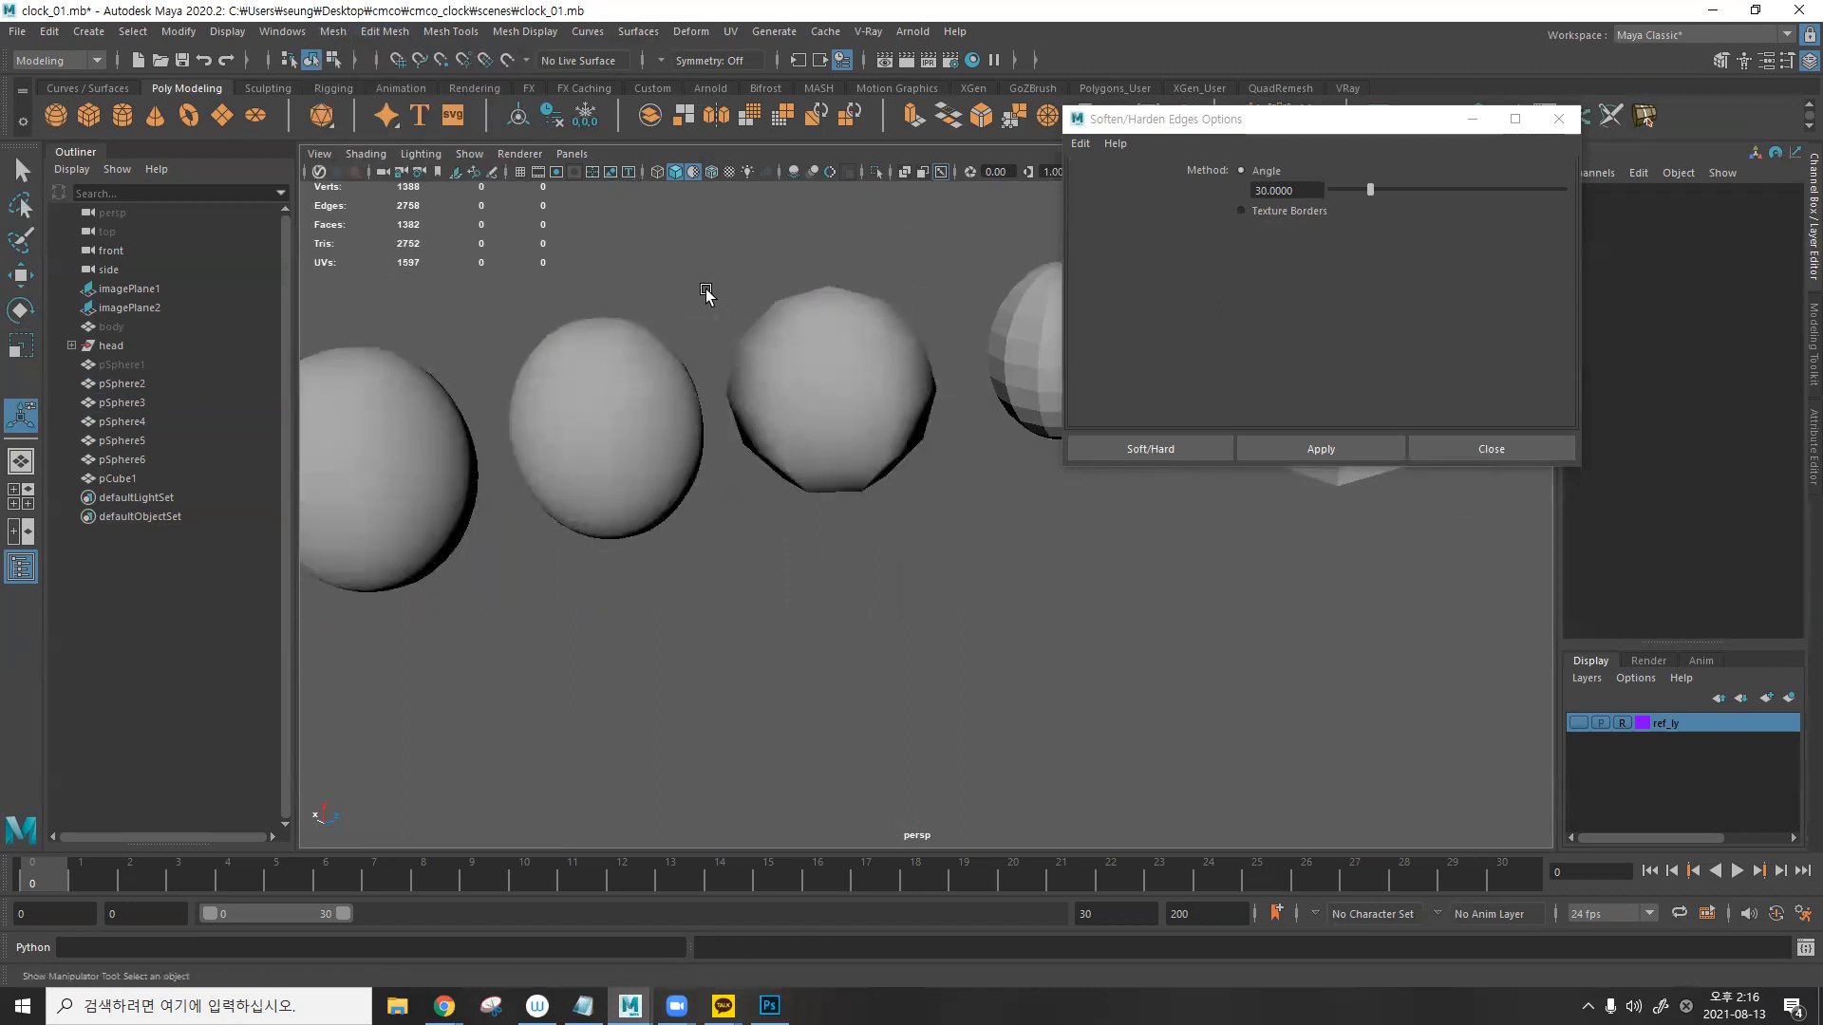
left_click(841, 359)
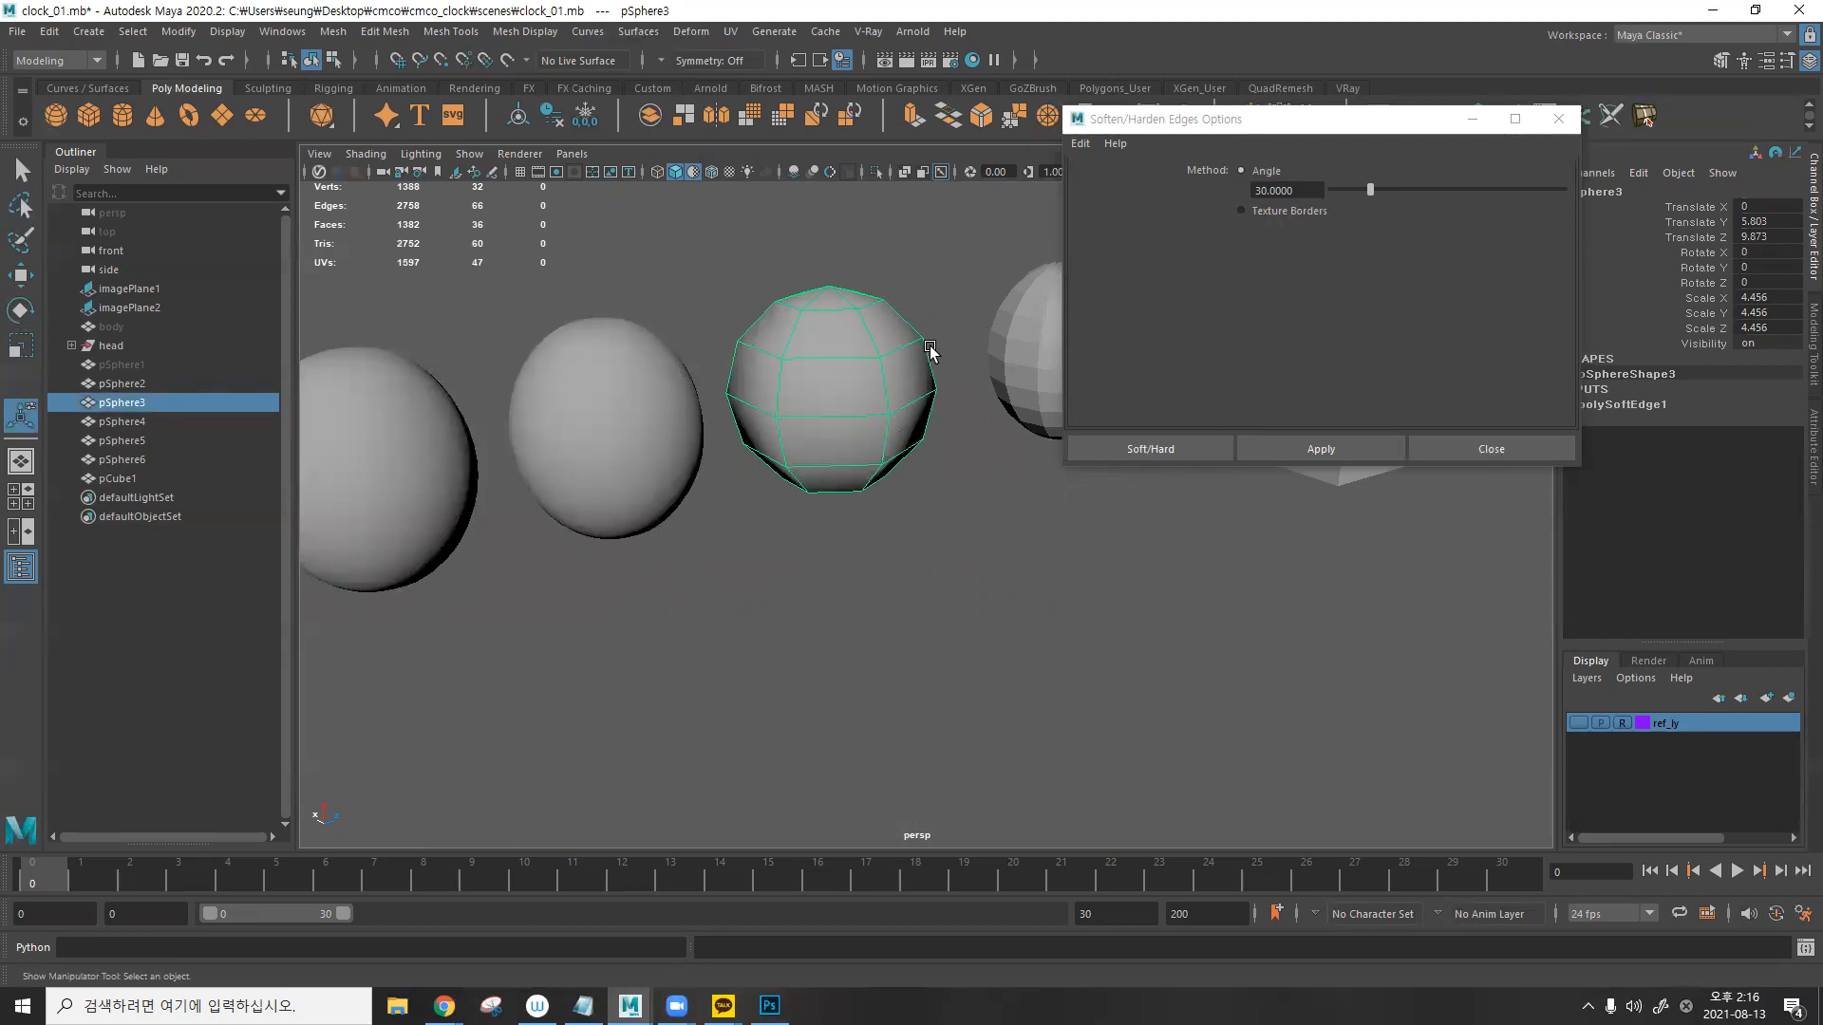
left_click(600, 392)
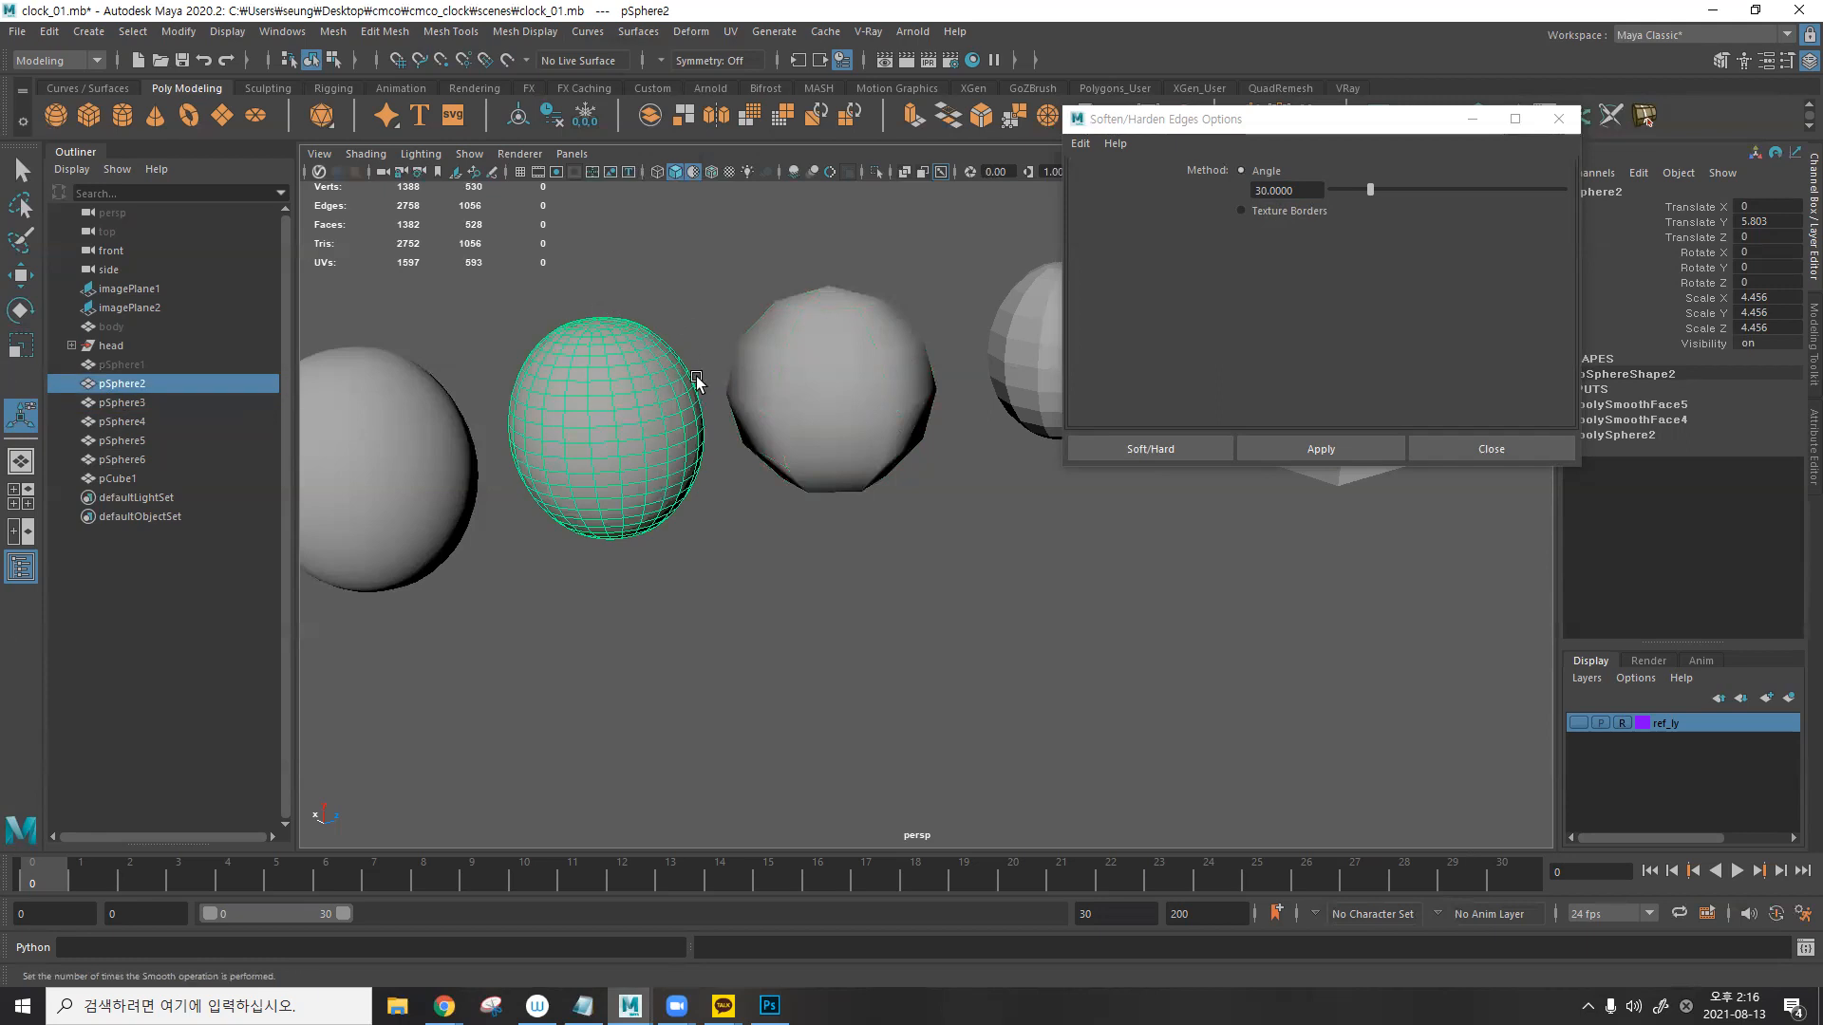
left_click(805, 359)
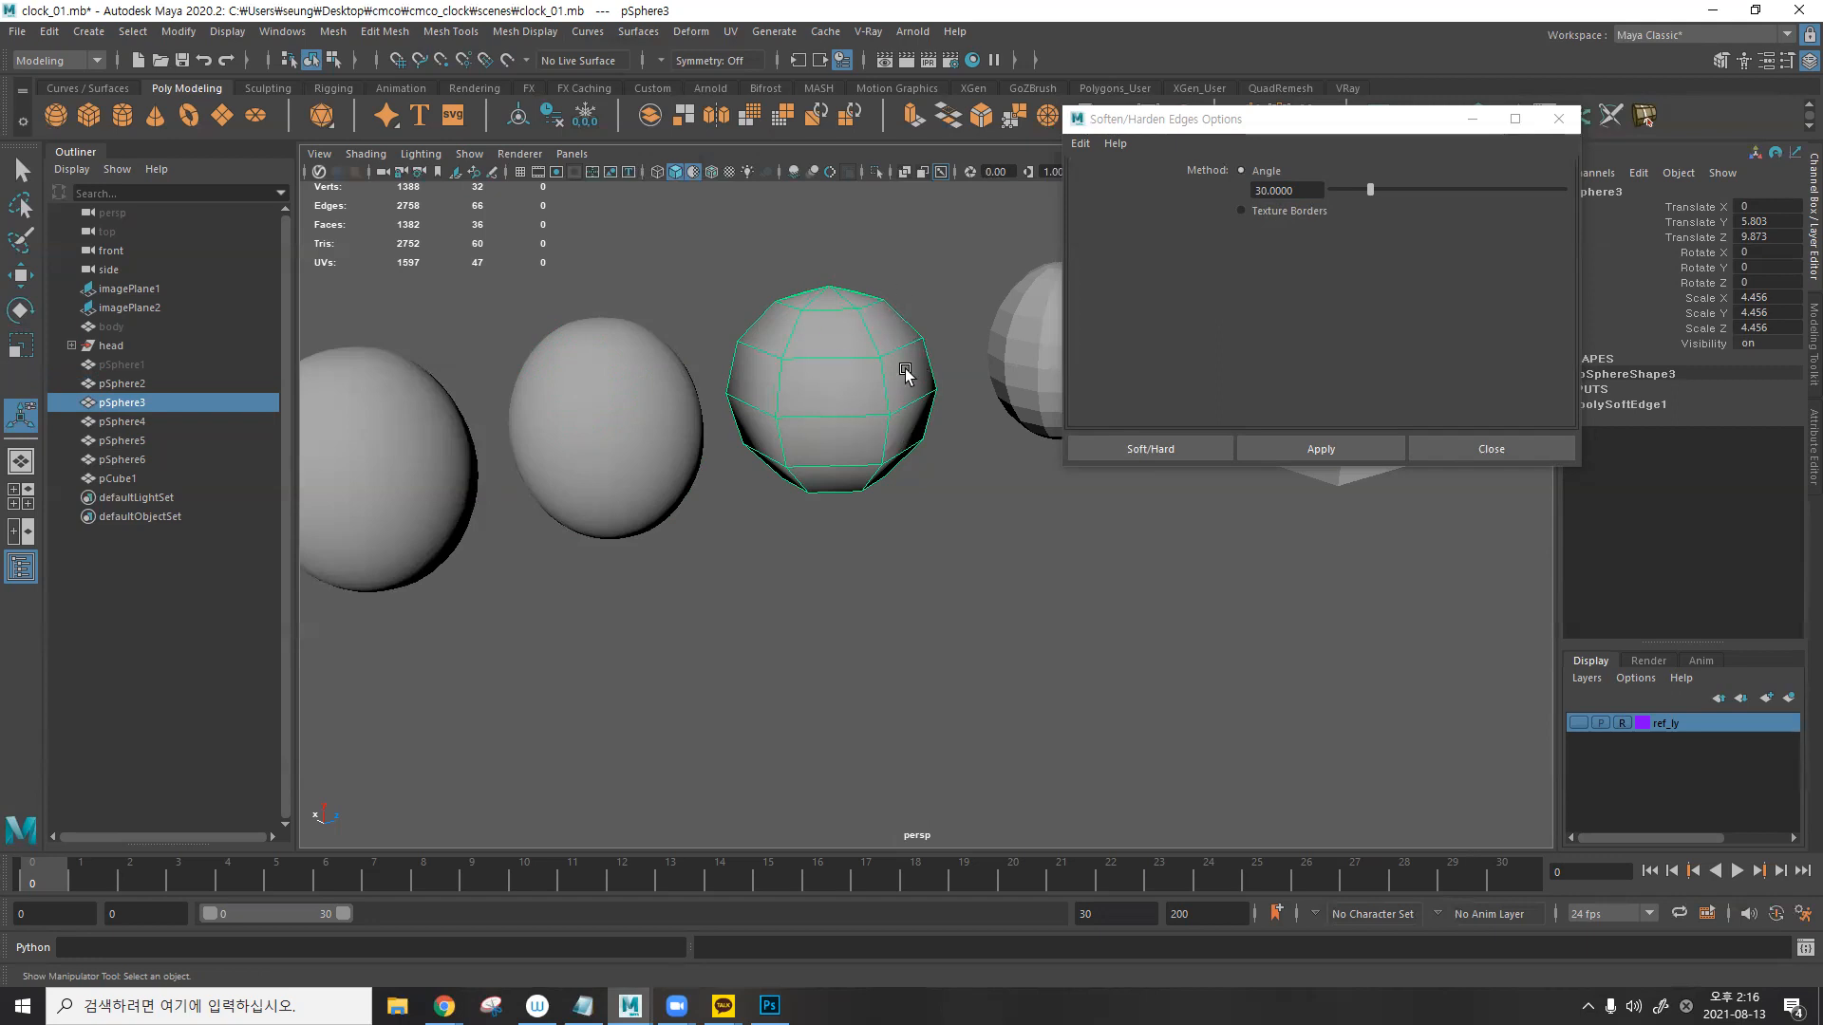
left_click(883, 228)
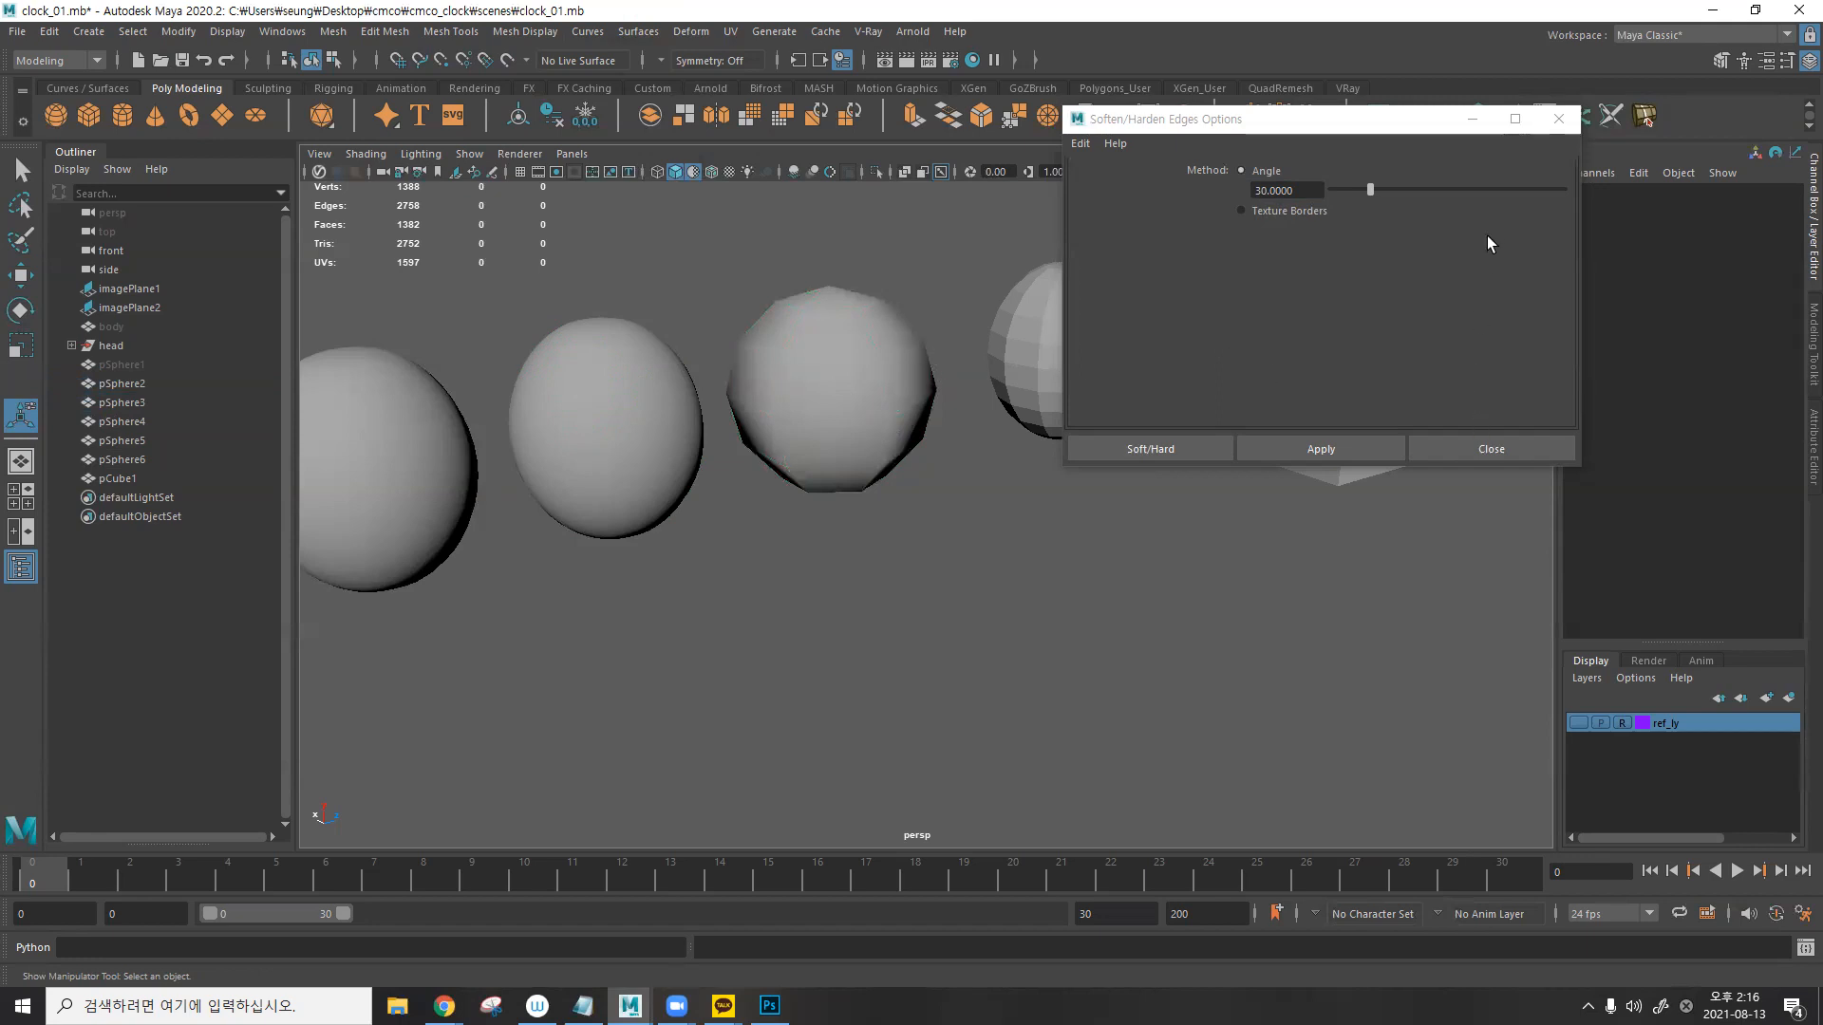
- Close the Soften/Harden Edges options and select all the visible spheres together with the stacked cube shape
left_click(1553, 127)
scroll(1151, 445, "down", 6)
left_click_drag(1196, 617, 630, 285)
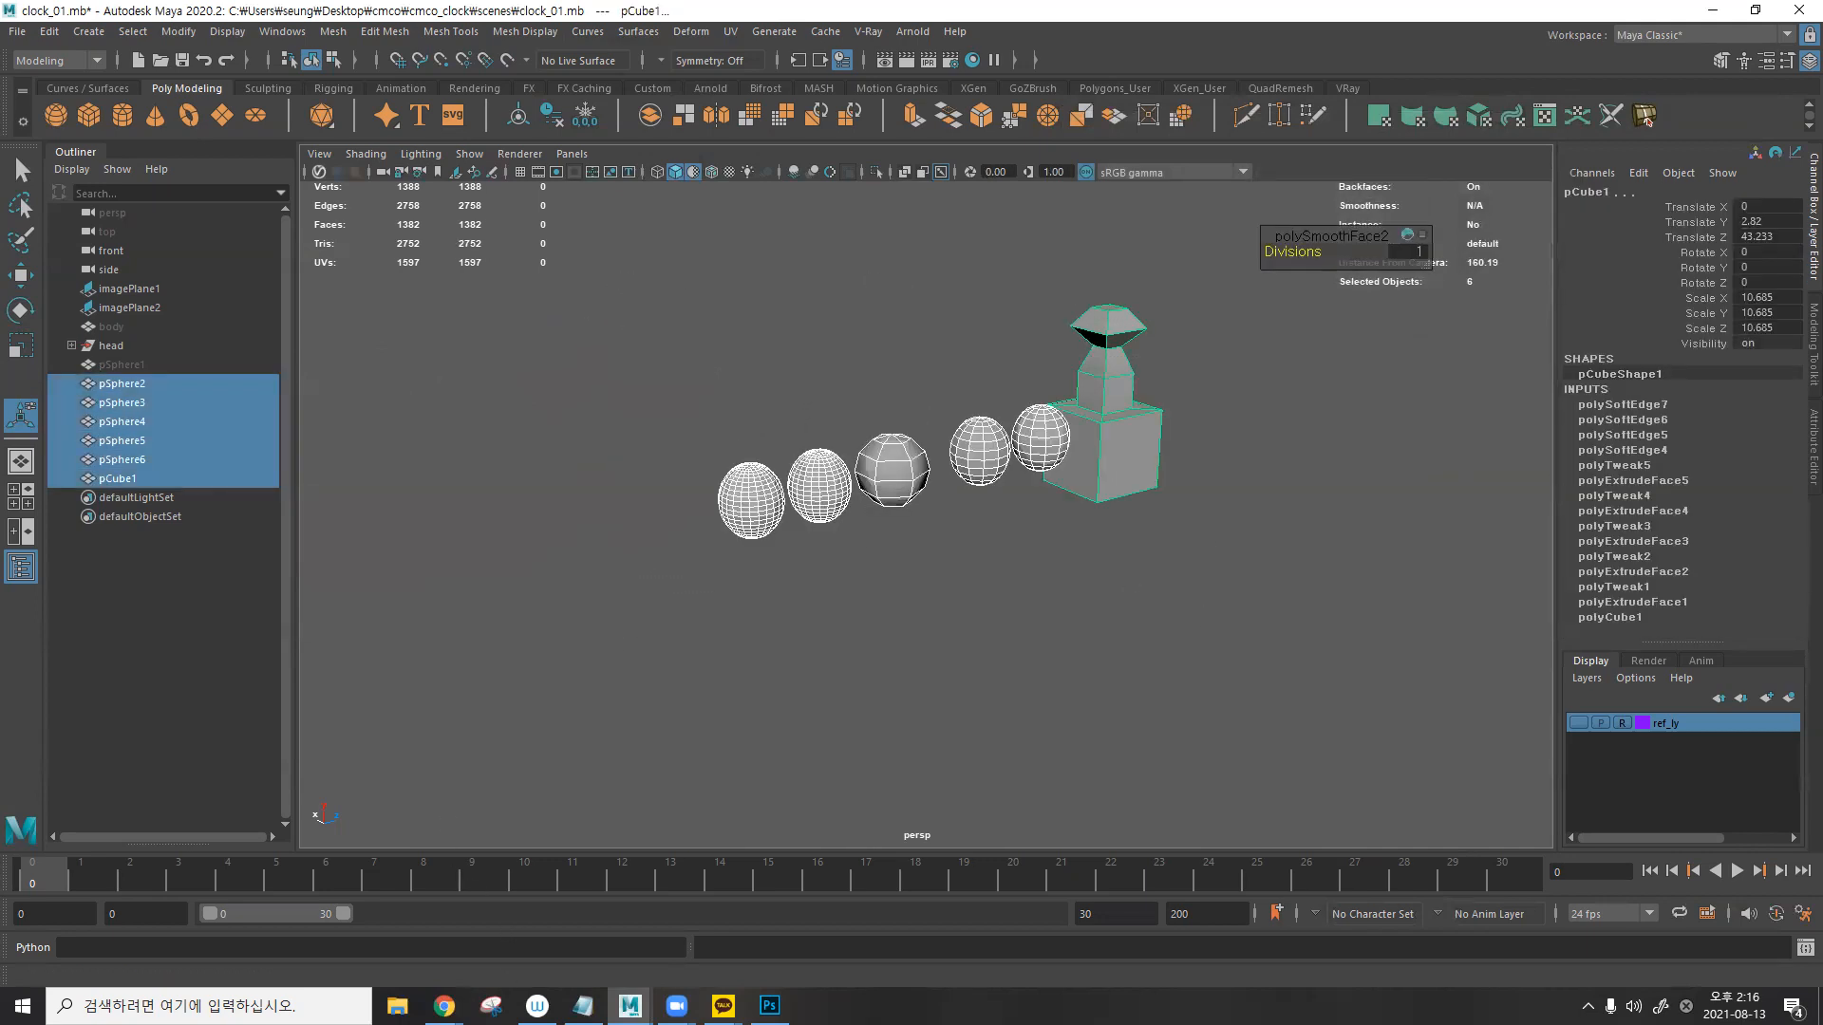
- Switch to Chrome, replace the open event page with a new tab and search Google for "노말 방향"
mouse_move(445, 1005)
left_click(551, 906)
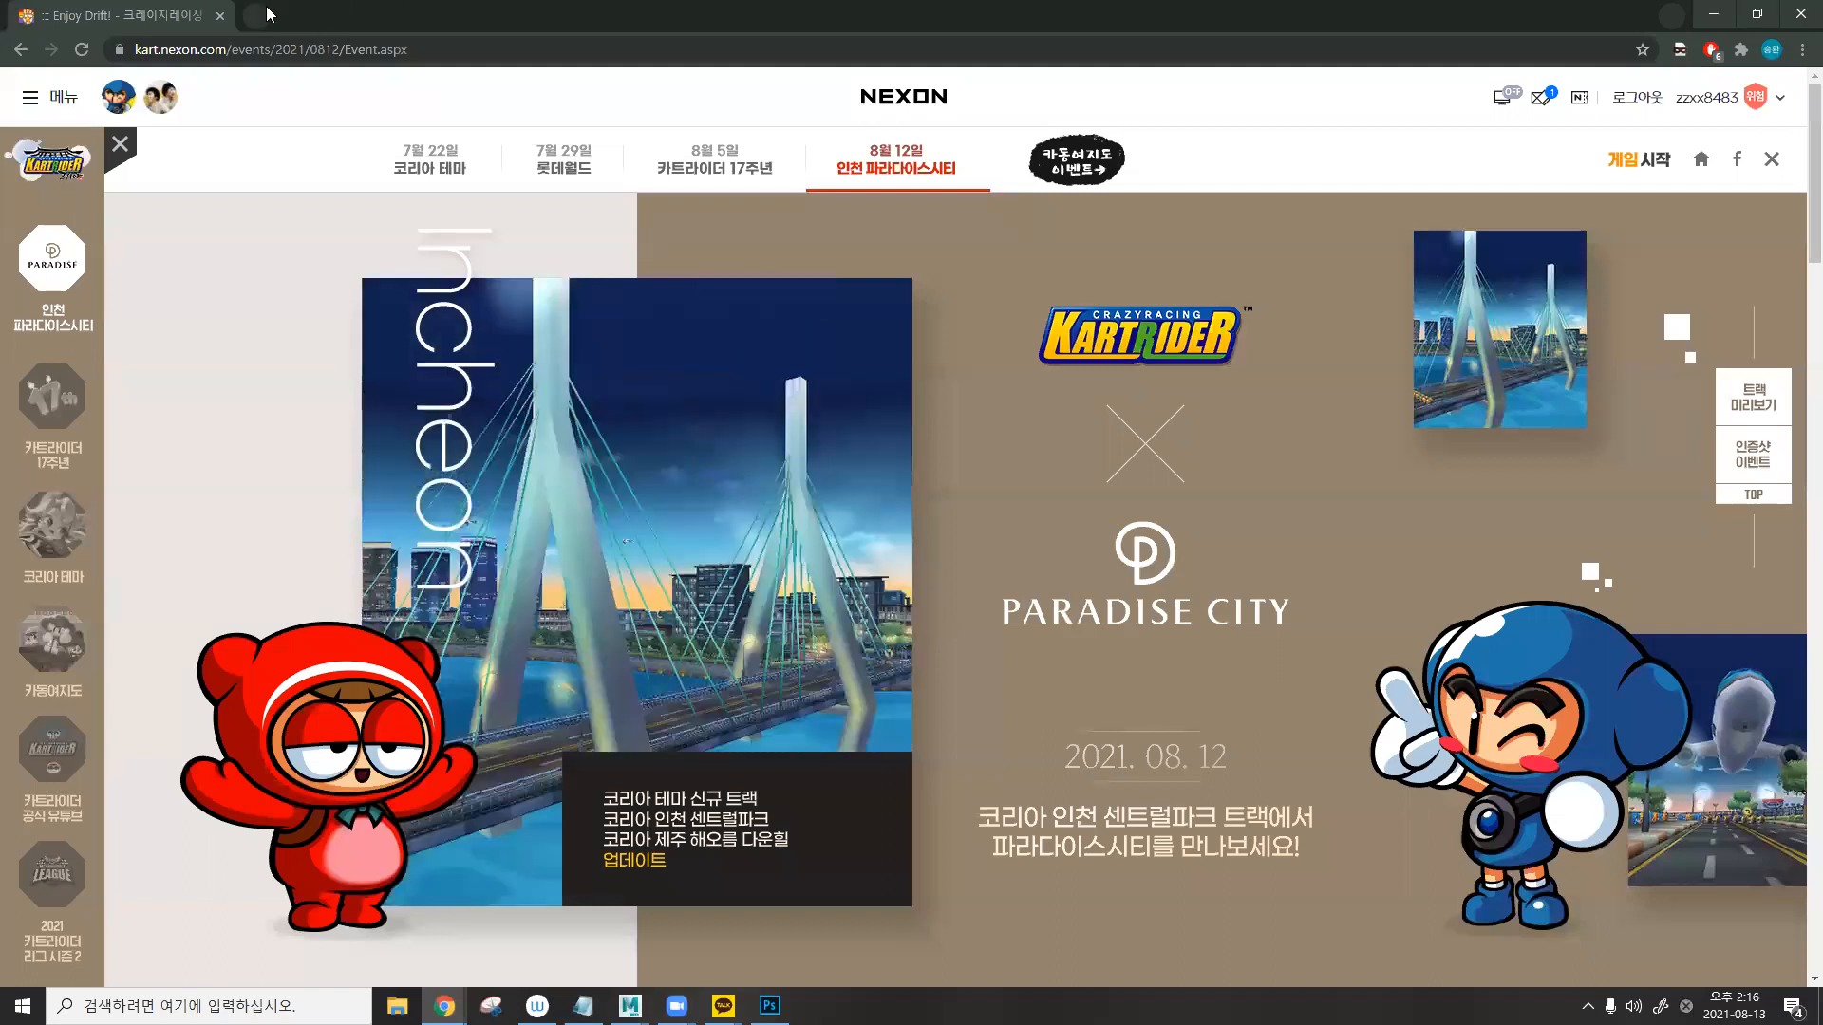
left_click(256, 15)
middle_click(177, 24)
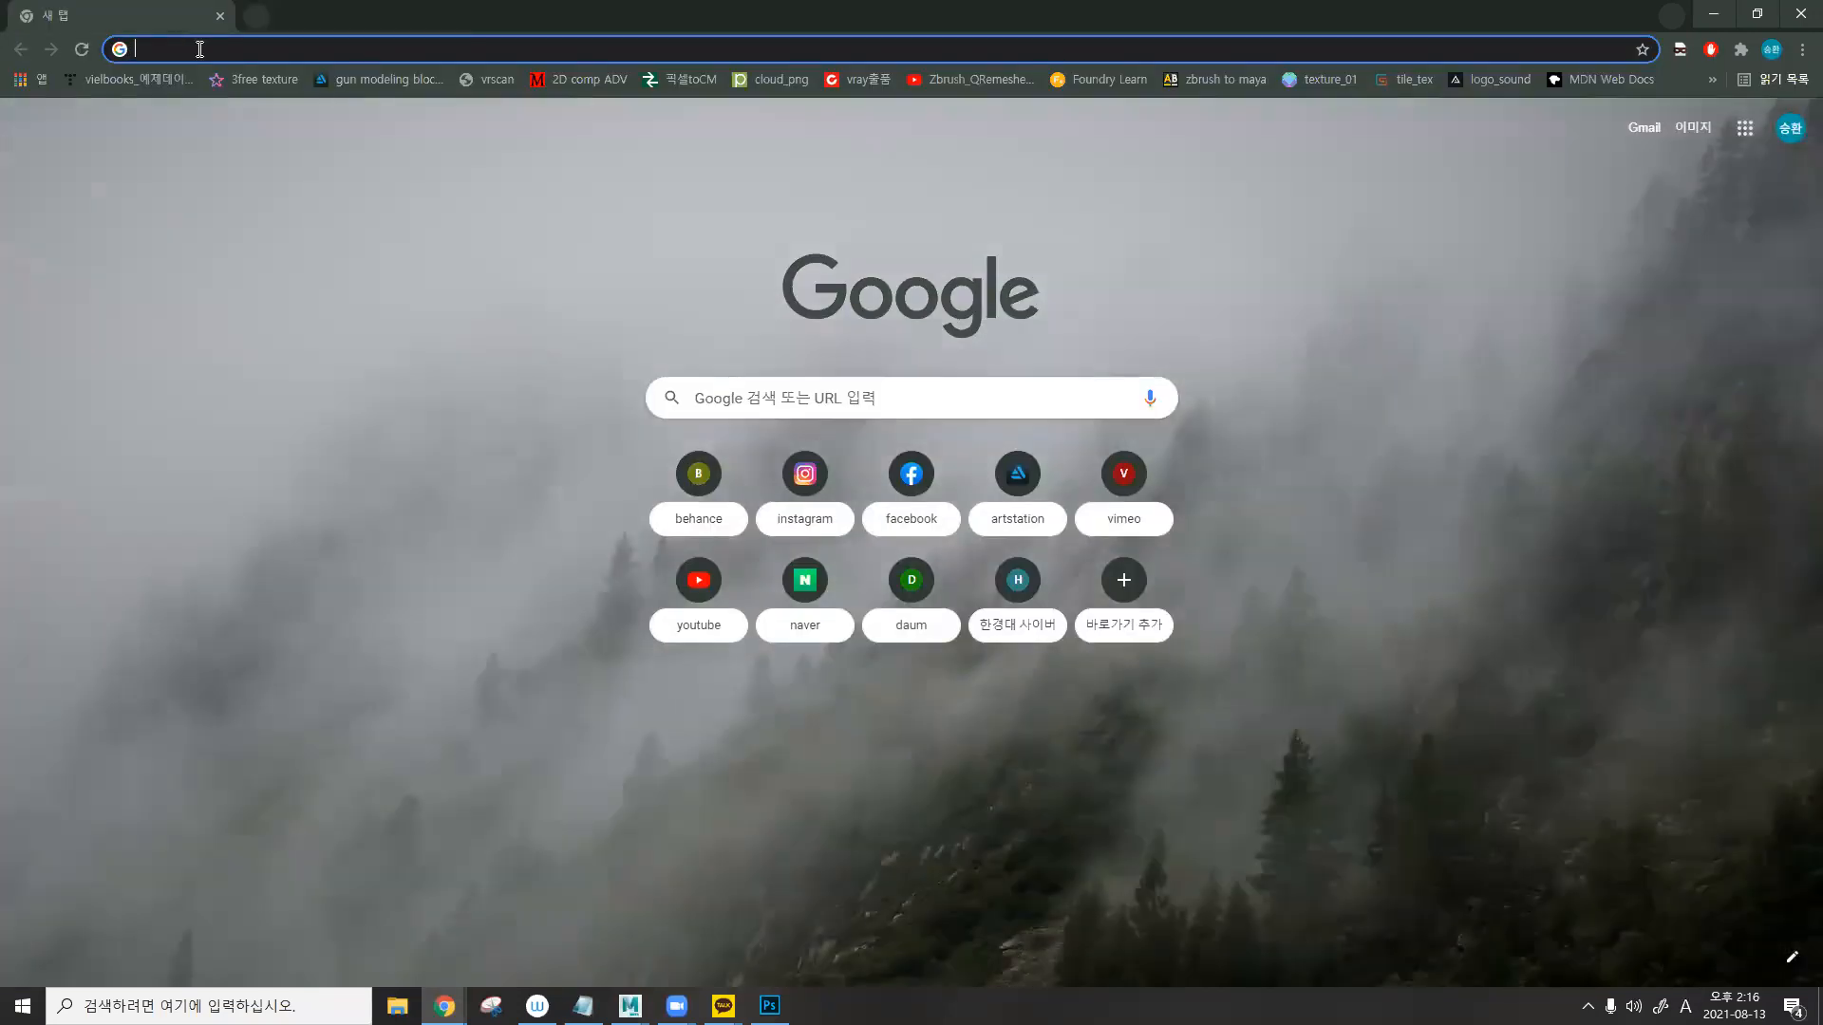
type("노마ㄹ 방향")
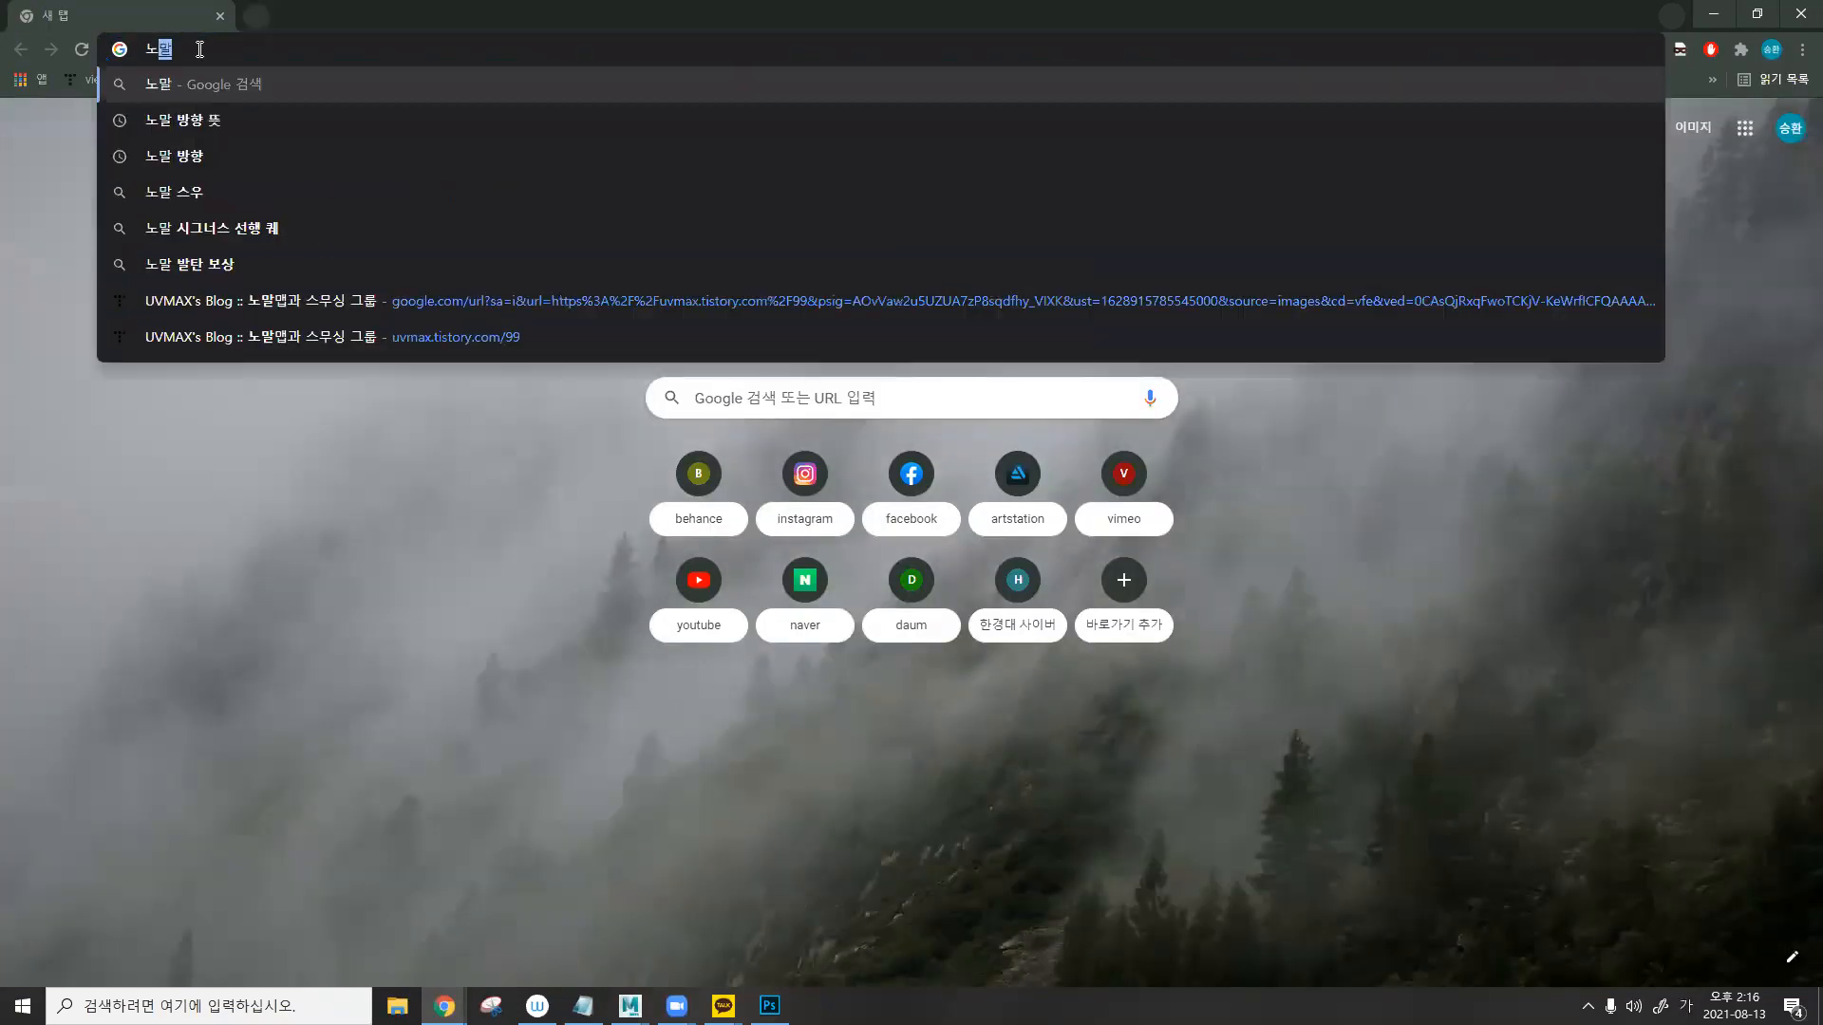
key("Return")
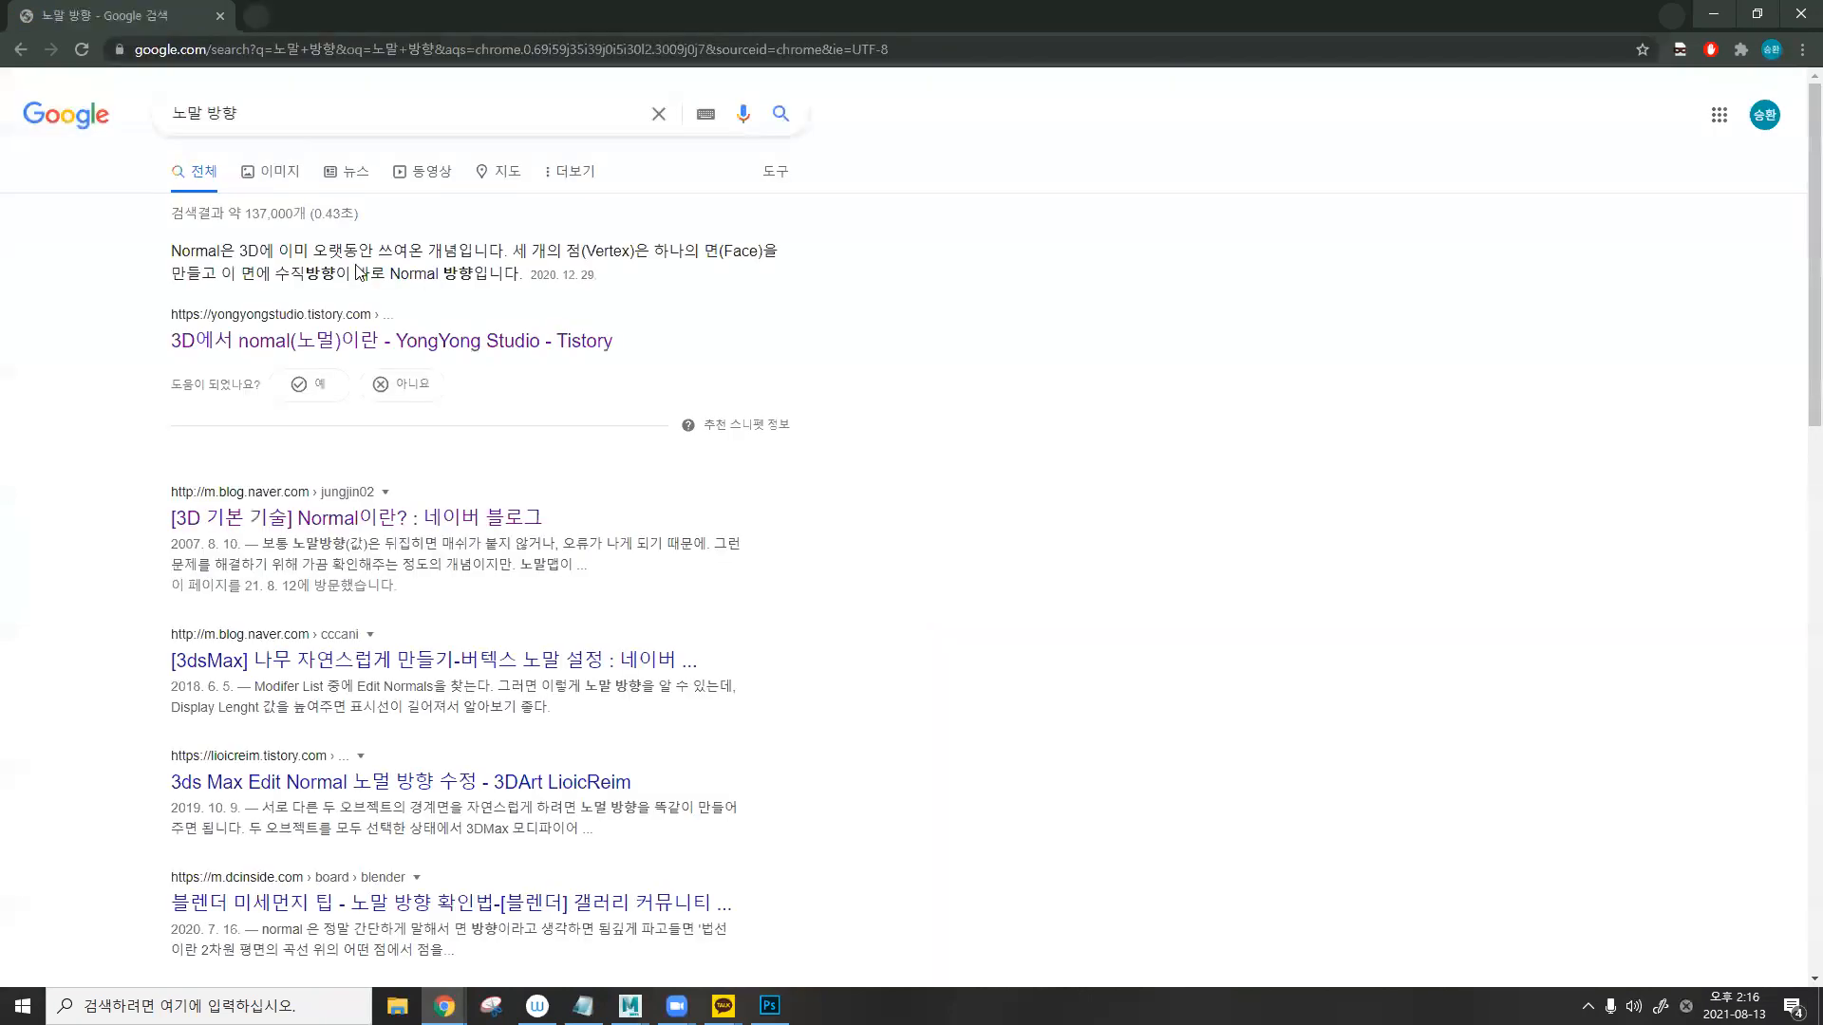
- Open the YongYong Studio article on 3D normals, look through its normal direction diagram and examples, and go back
left_click(363, 339)
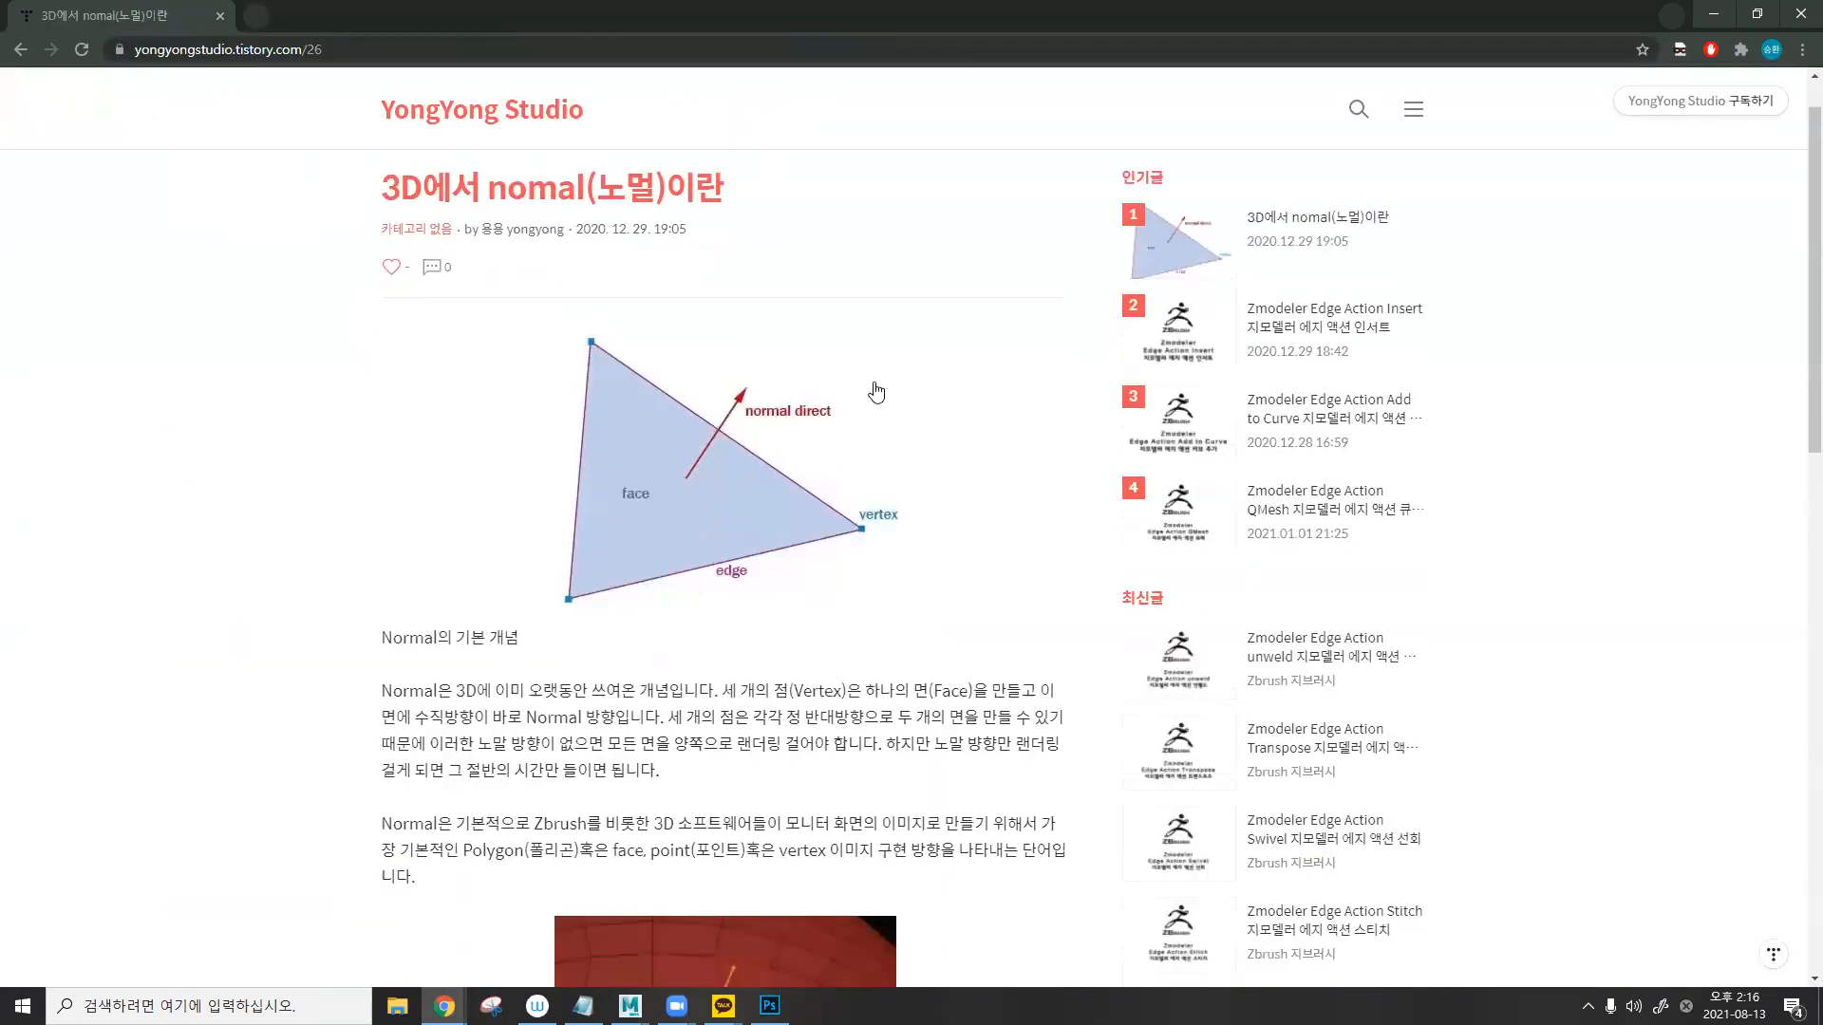
scroll(872, 392, "down", 8)
scroll(830, 349, "down", 7)
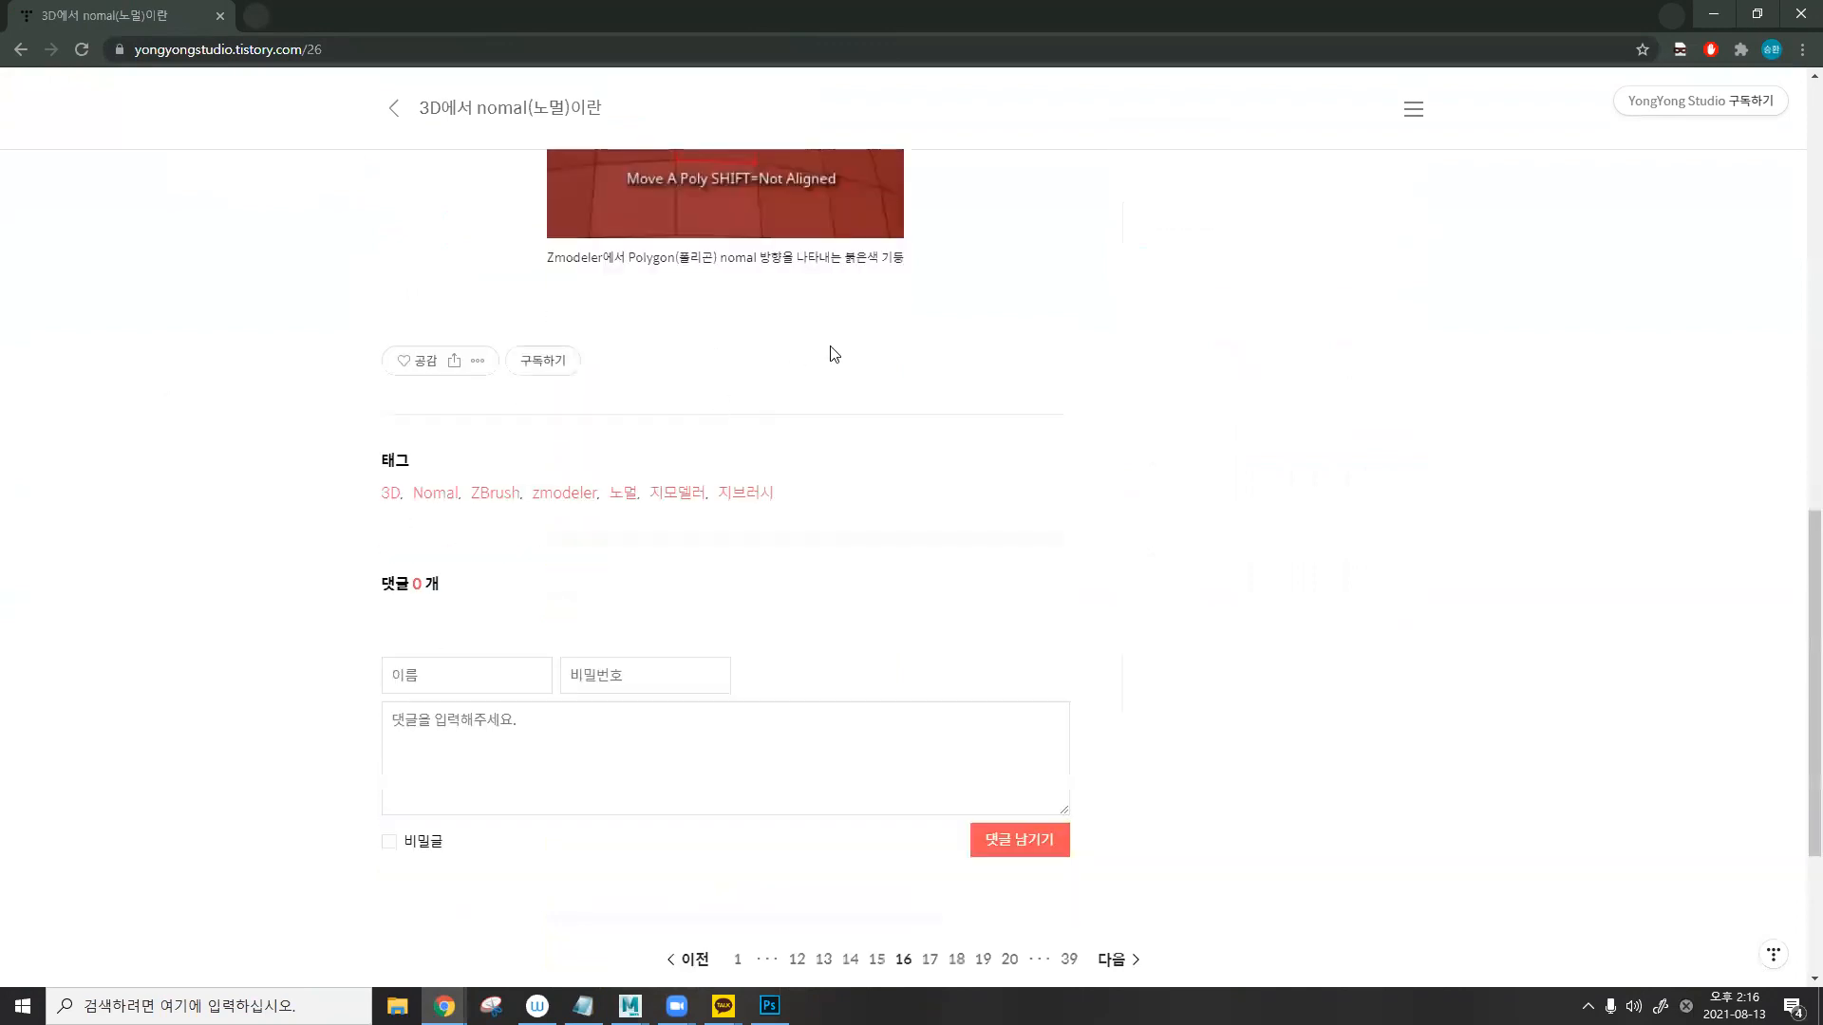
scroll(765, 345, "up", 4)
key("alt+Left")
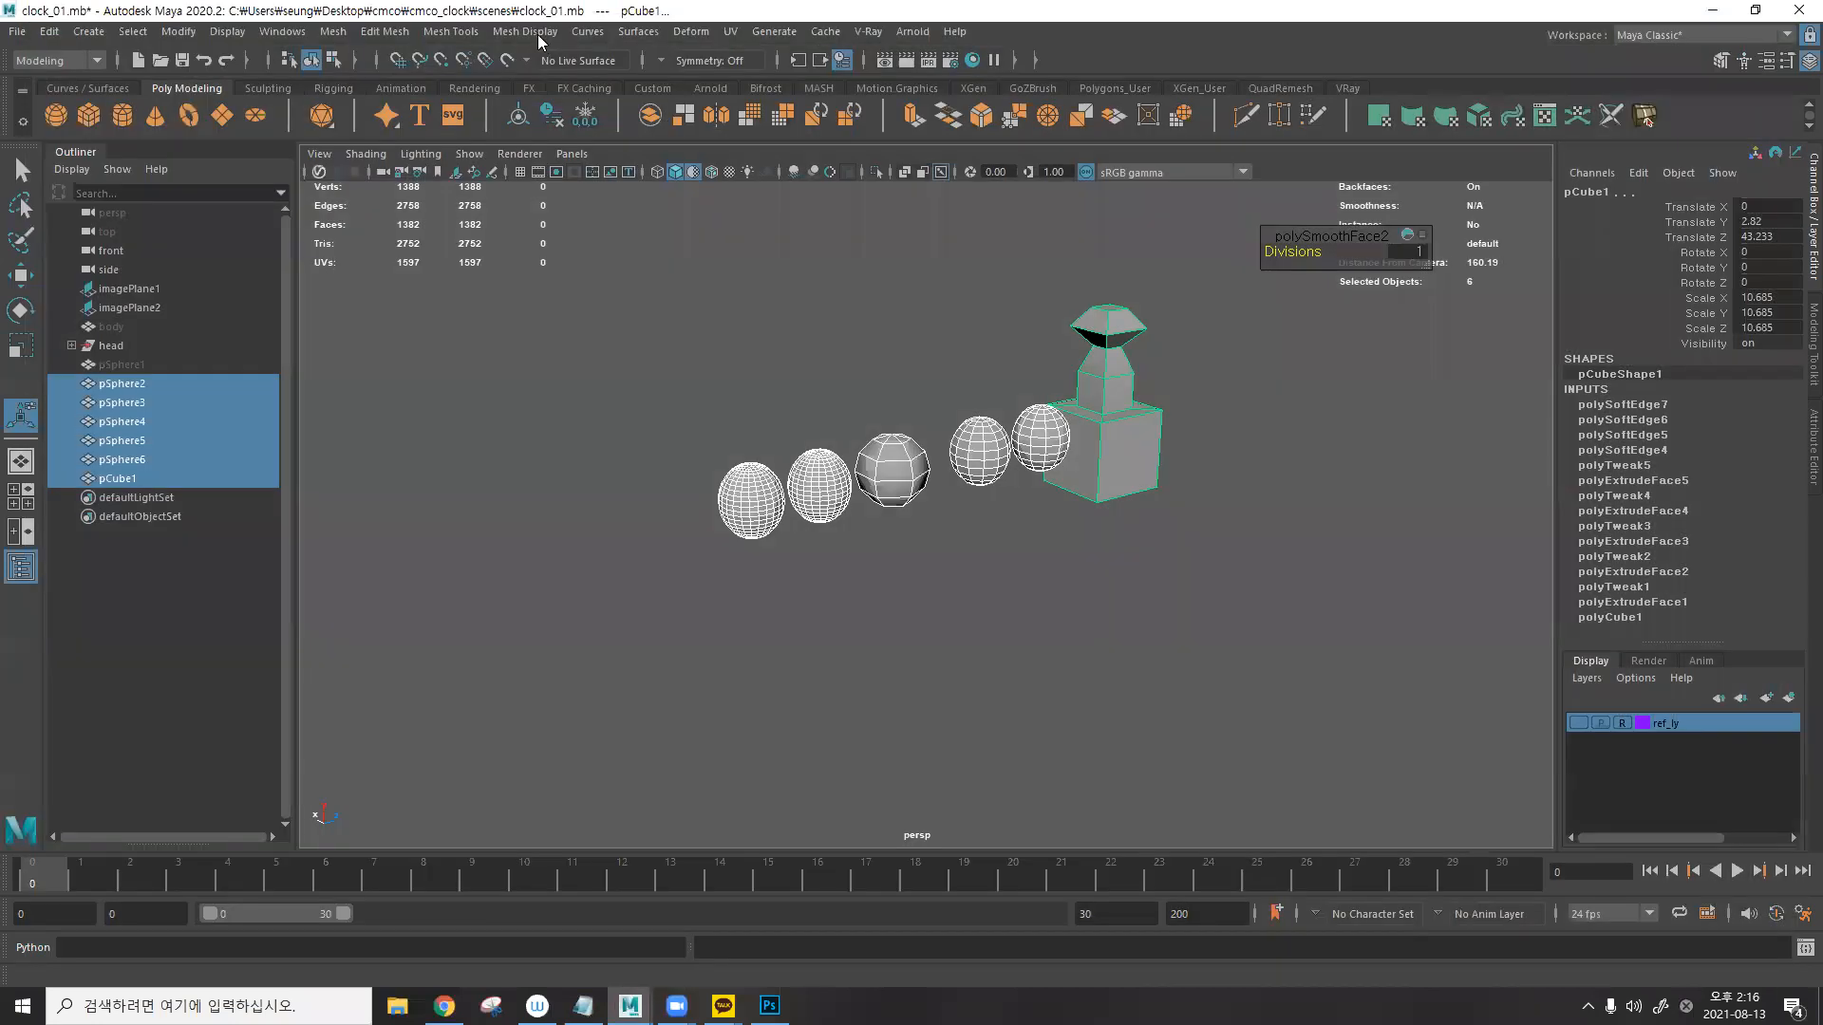
- Switch back to Maya, apply Soften/Harden Edges with an Angle of 30 to pSphere3 and deselect it
left_click(538, 36)
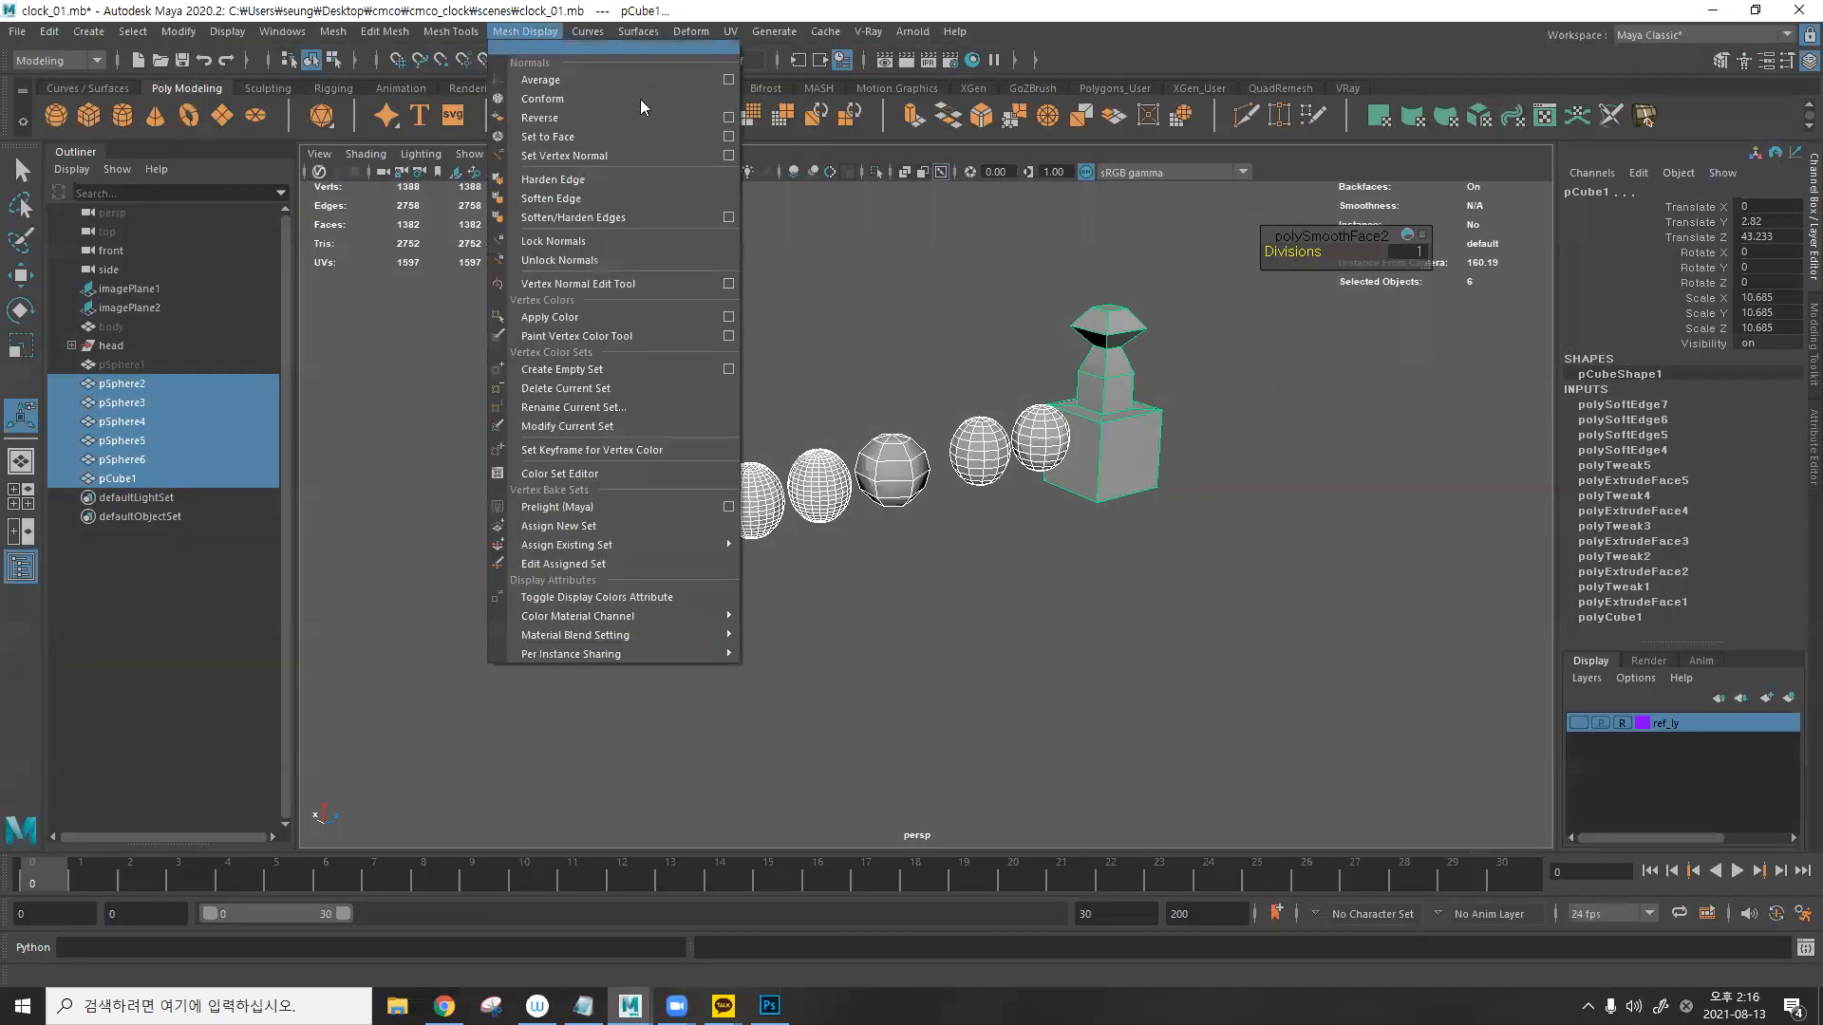
left_click(929, 395)
left_click(897, 465)
left_click(544, 32)
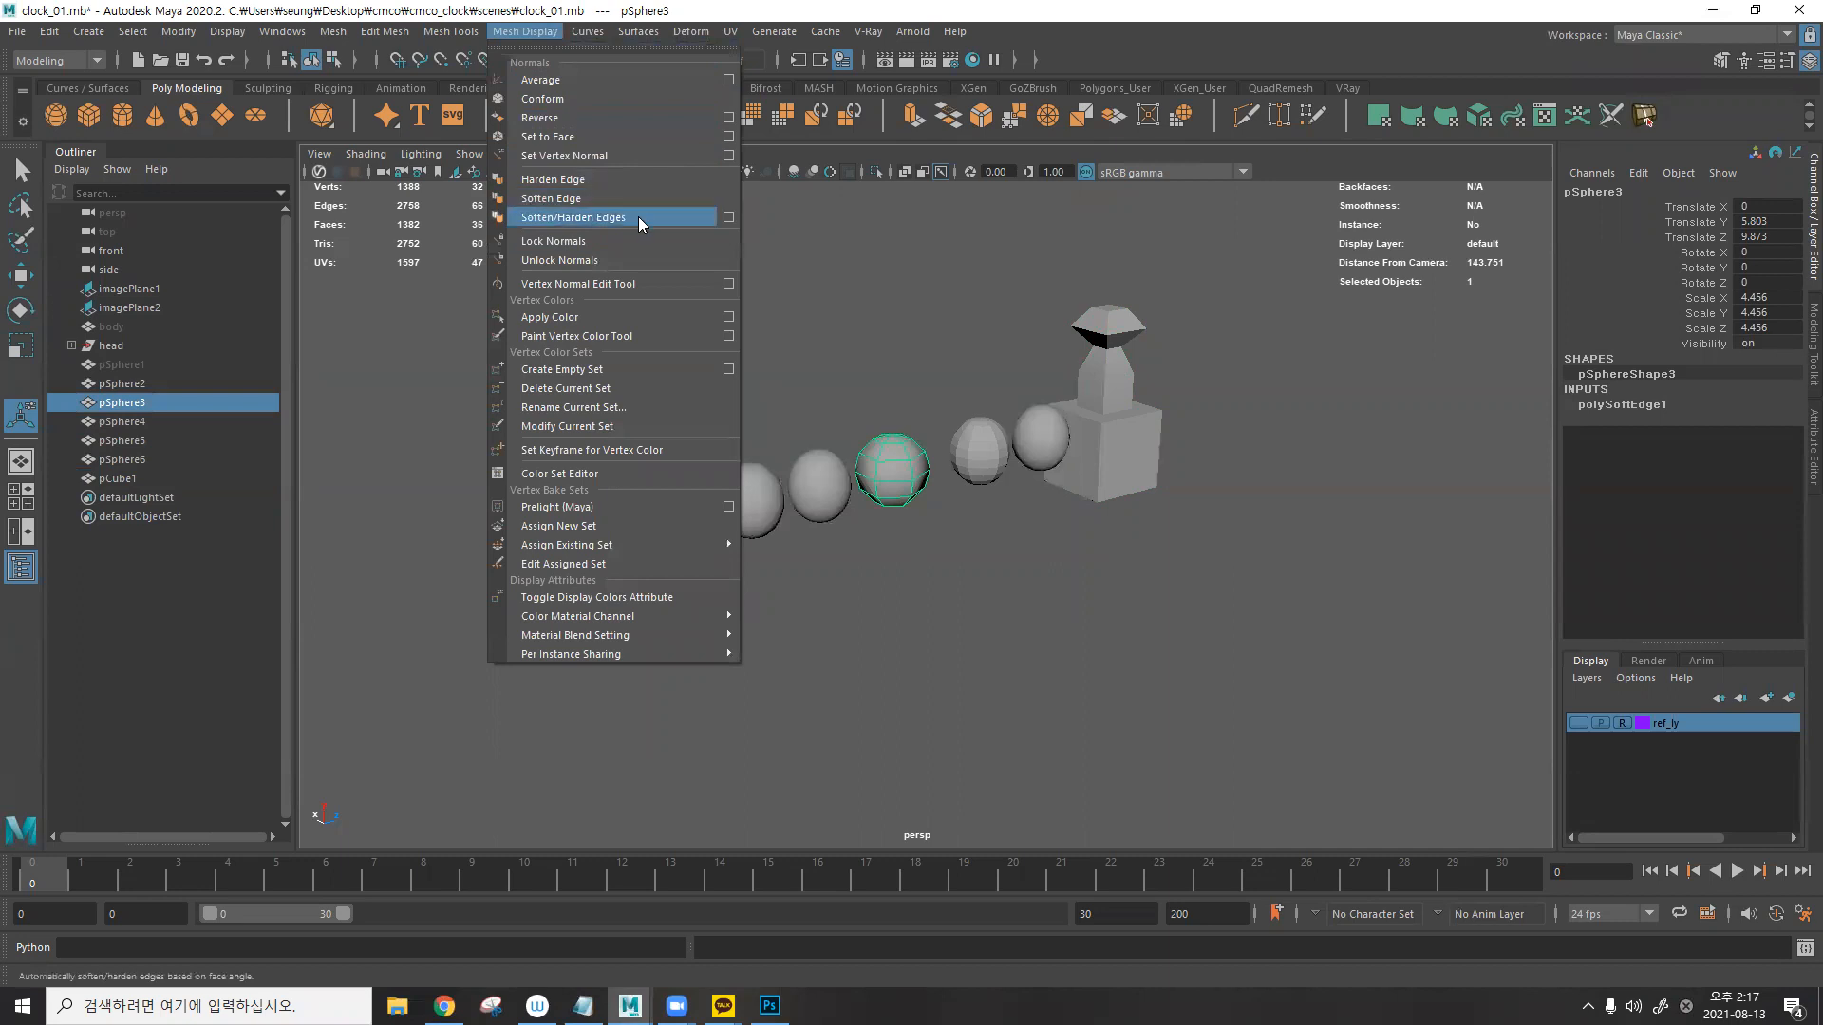
left_click(729, 218)
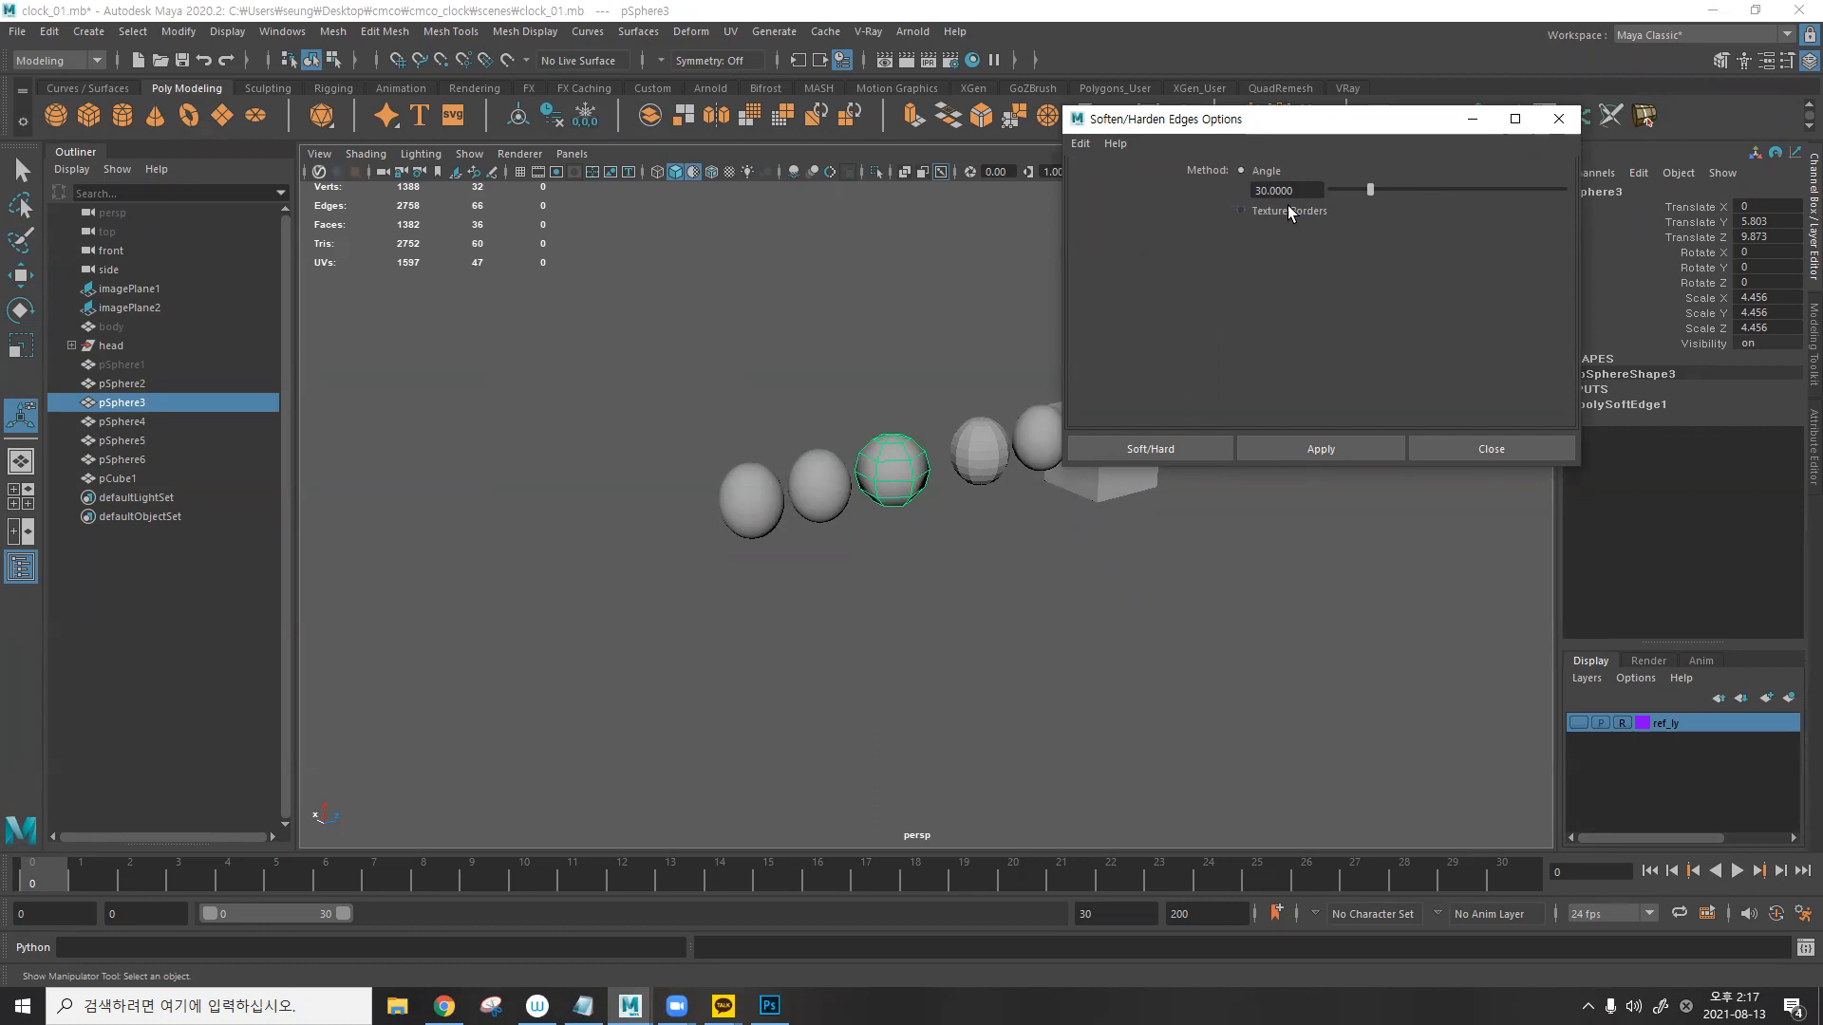
left_click(1310, 459)
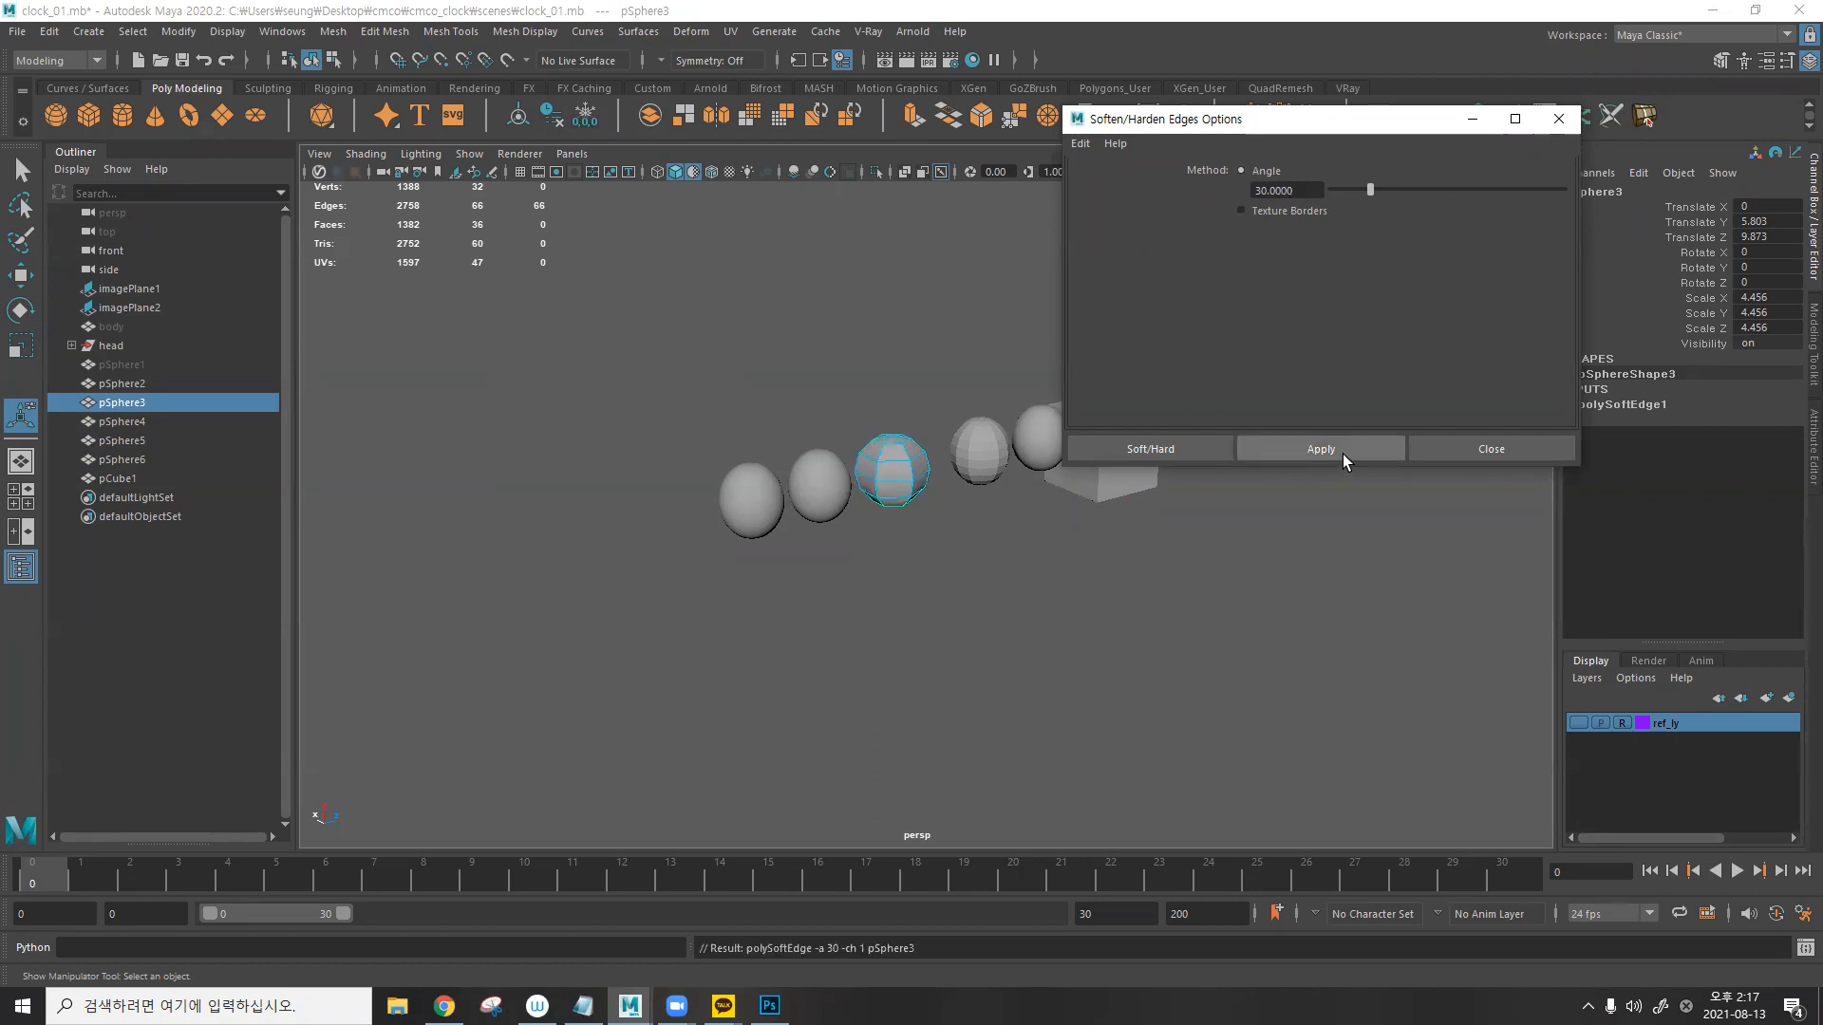
left_click(959, 582)
- Apply Soften/Harden Edges with an Angle of 90 to pSphere3, deselect it and close the options
scroll(920, 521, "up", 5)
left_click_drag(886, 459, 899, 504, "alt")
middle_click_drag(899, 504, 913, 555, "alt")
right_click_drag(914, 555, 1010, 484, "alt")
left_click_drag(836, 509, 842, 411, "alt")
left_click(841, 410)
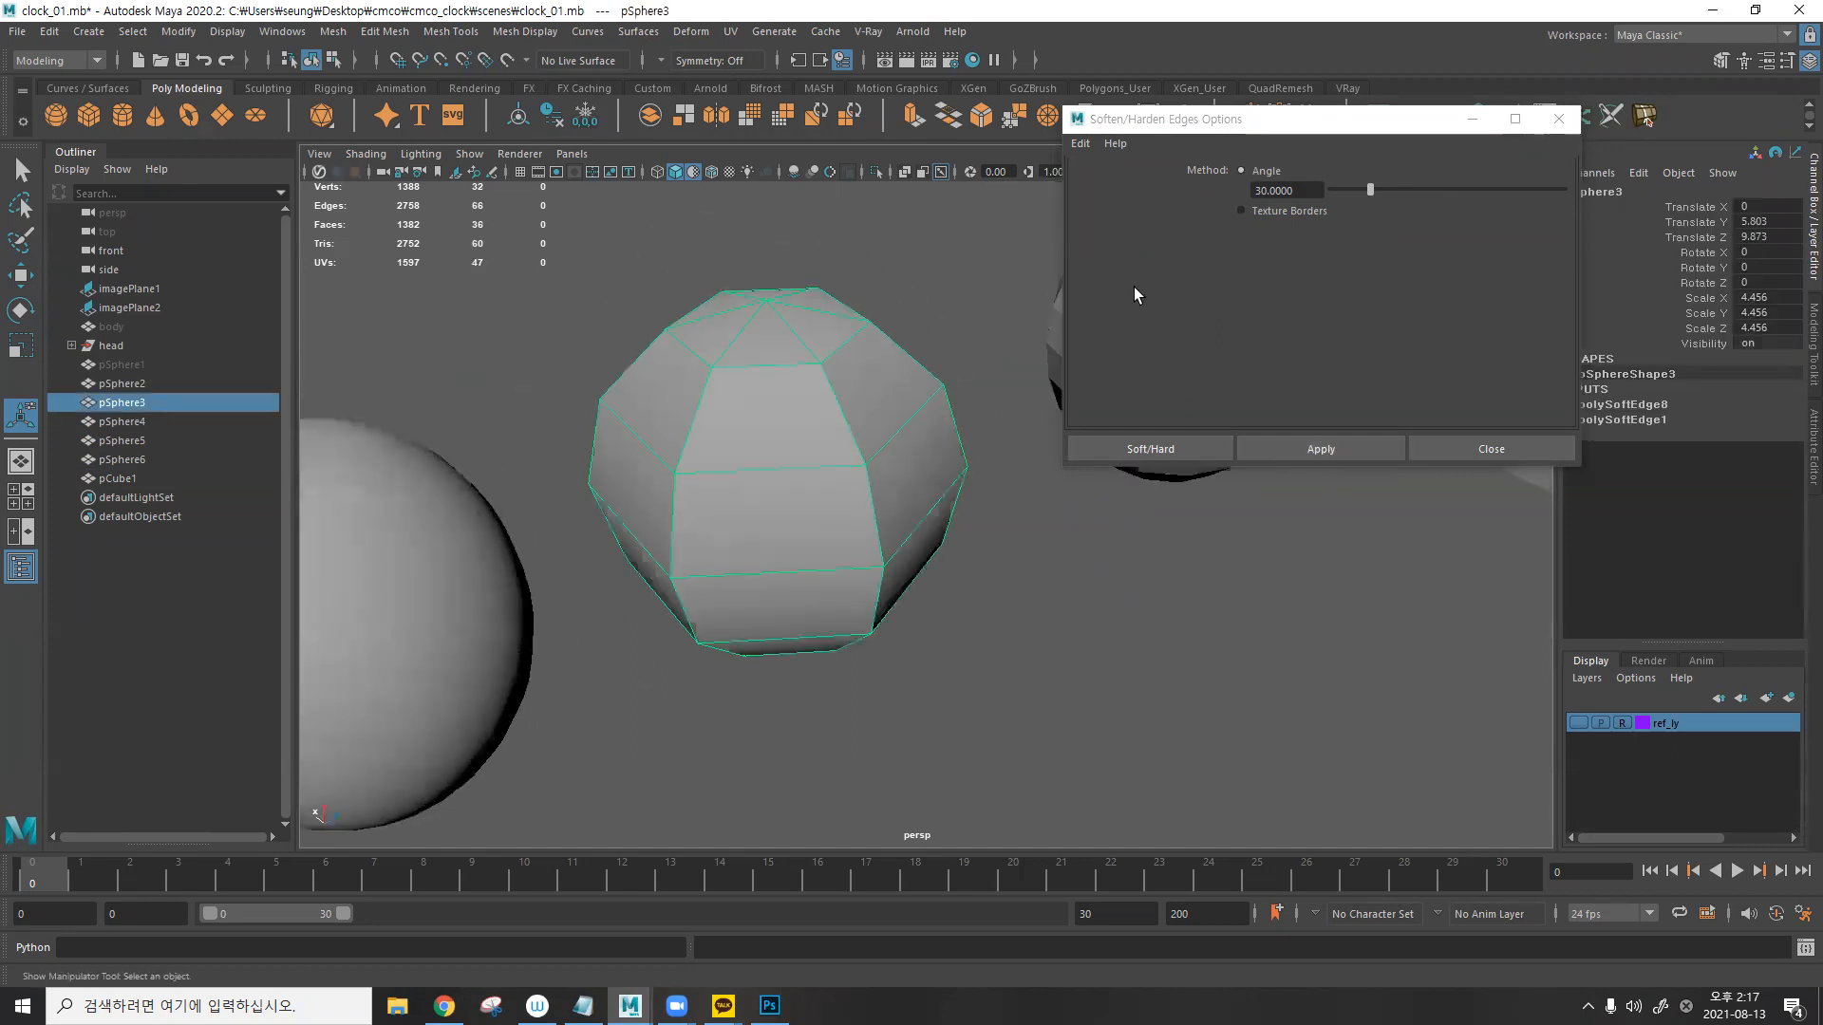
double_click(1317, 188)
type("90")
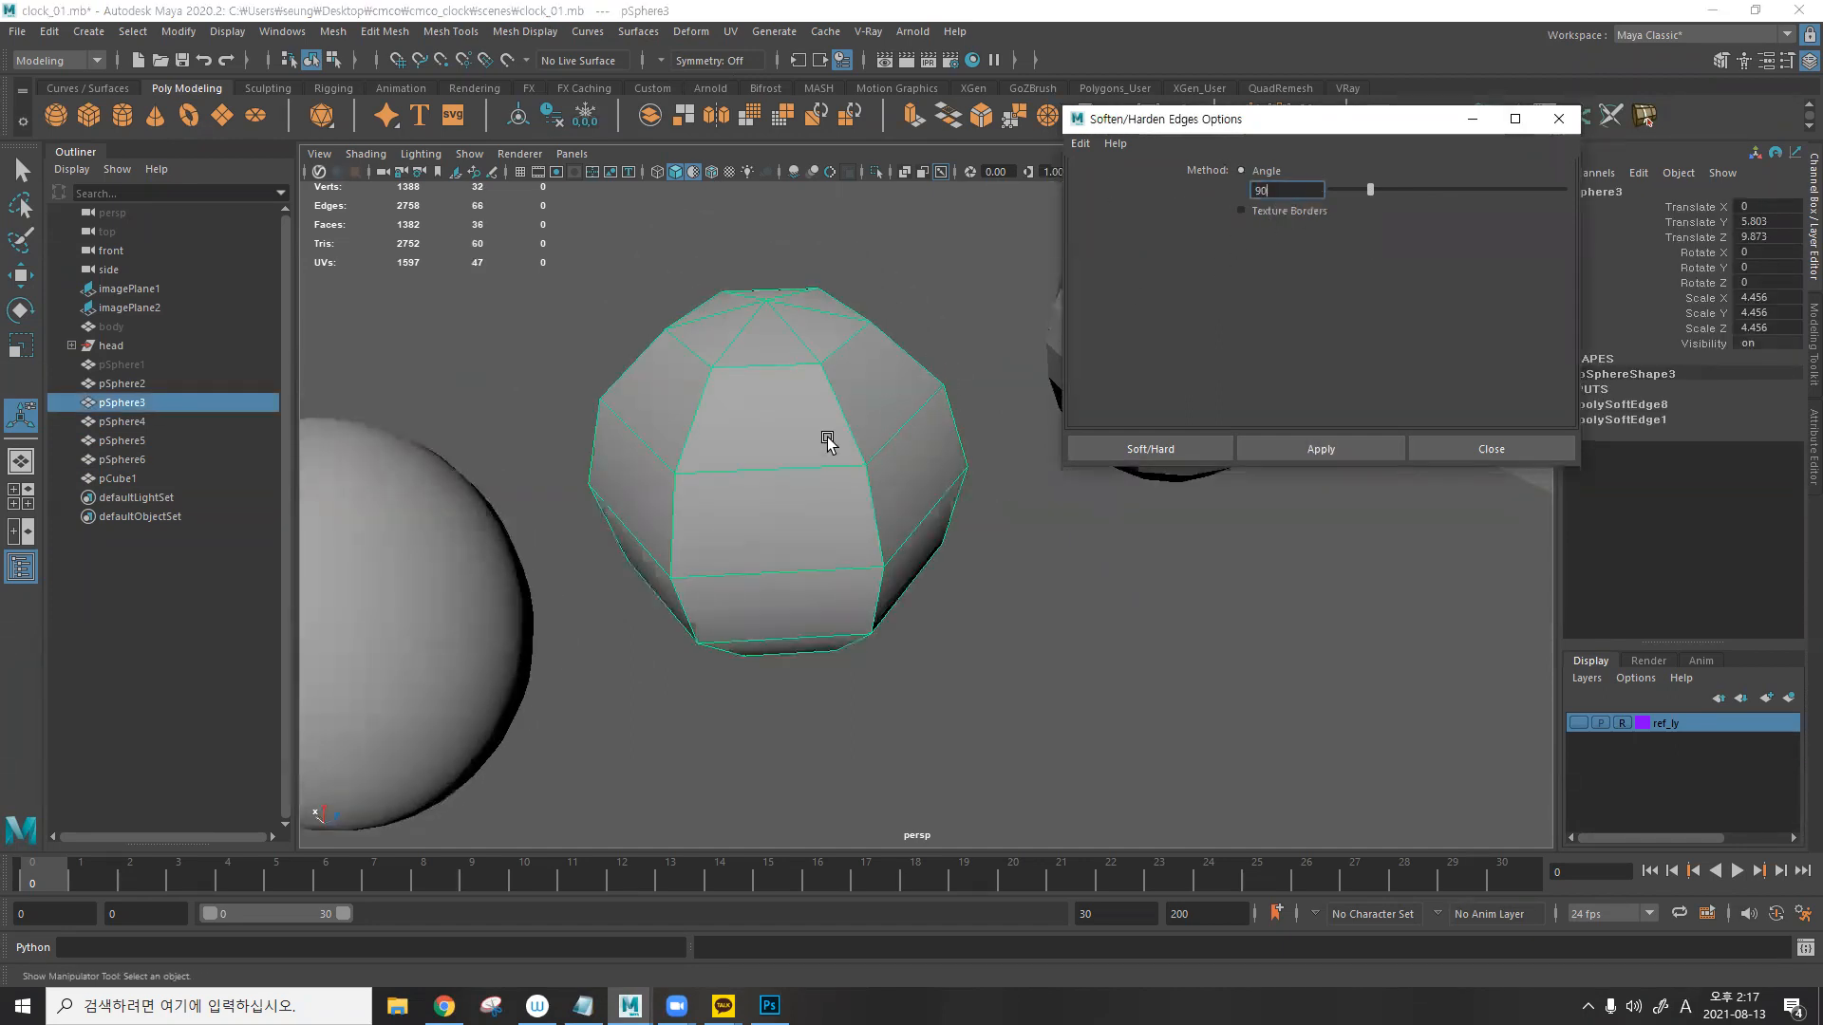
left_click(1319, 448)
left_click(1102, 566)
left_click_drag(1102, 566, 840, 456, "alt")
right_click_drag(774, 456, 802, 403, "alt")
left_click(1528, 450)
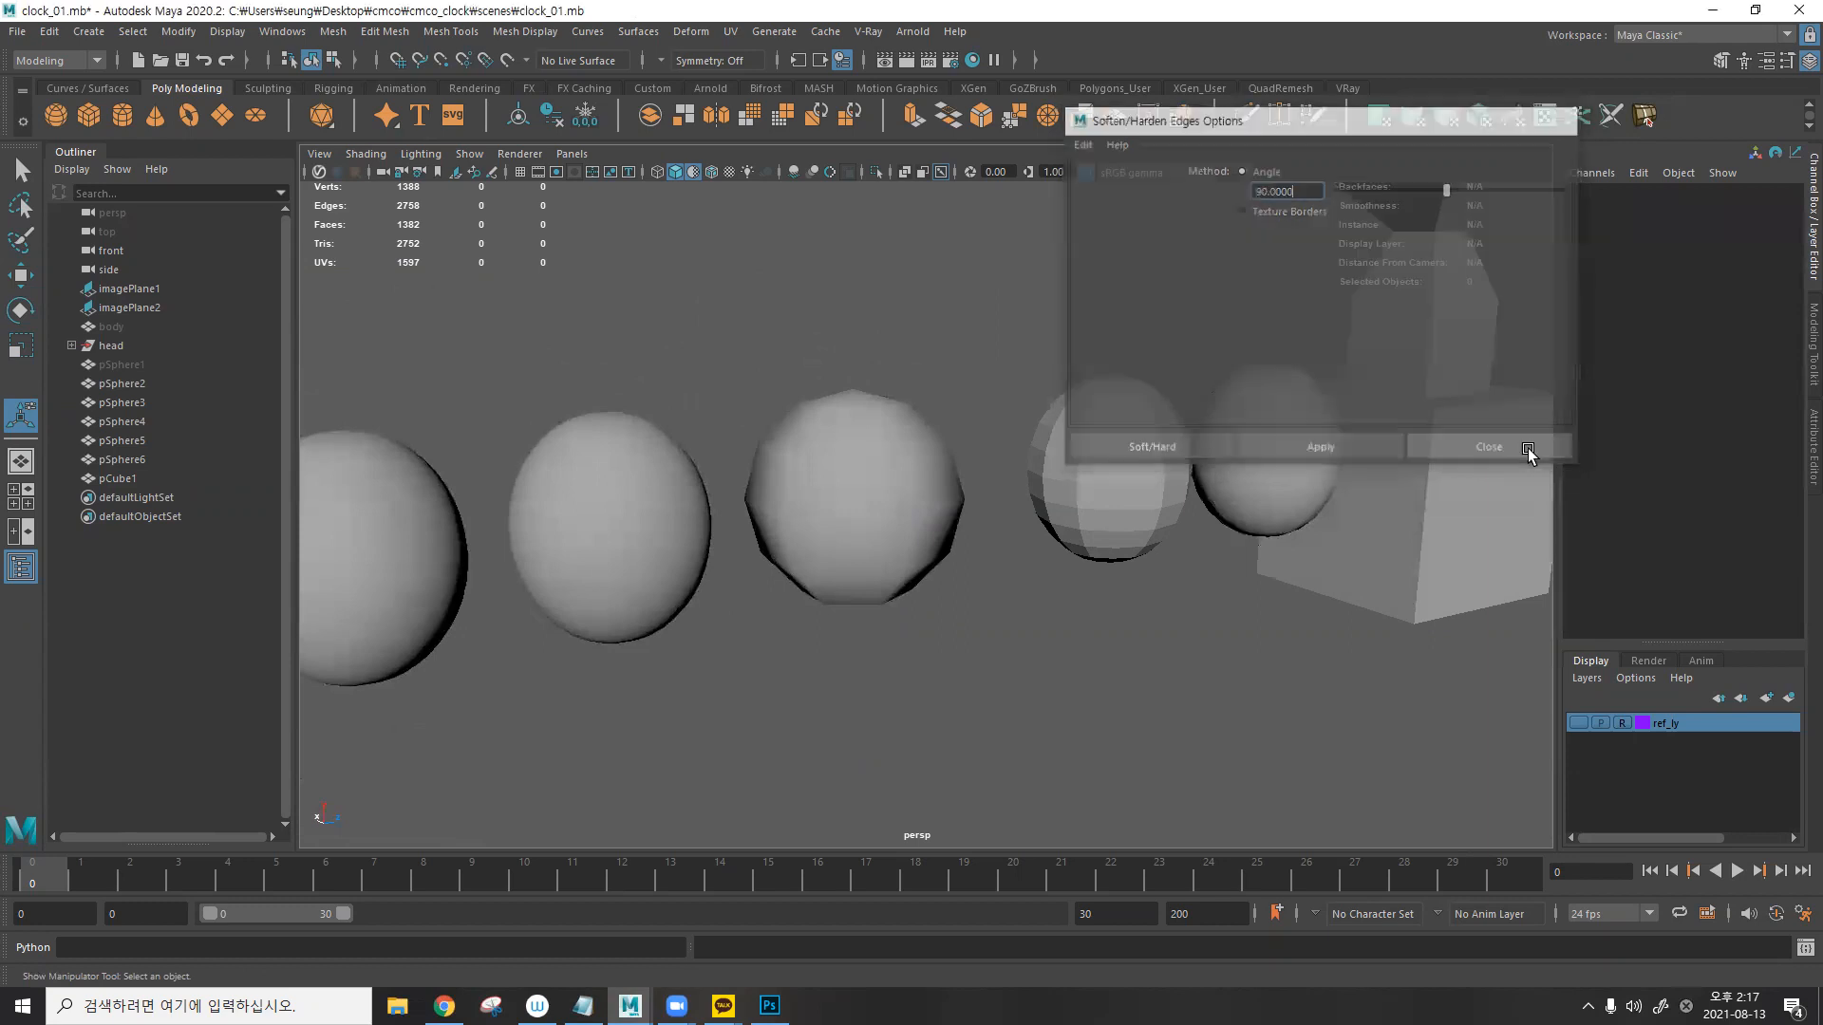
- Select all the visible spheres together with the stacked cube shape and delete them
scroll(1098, 568, "down", 3)
left_click_drag(1245, 632, 522, 290)
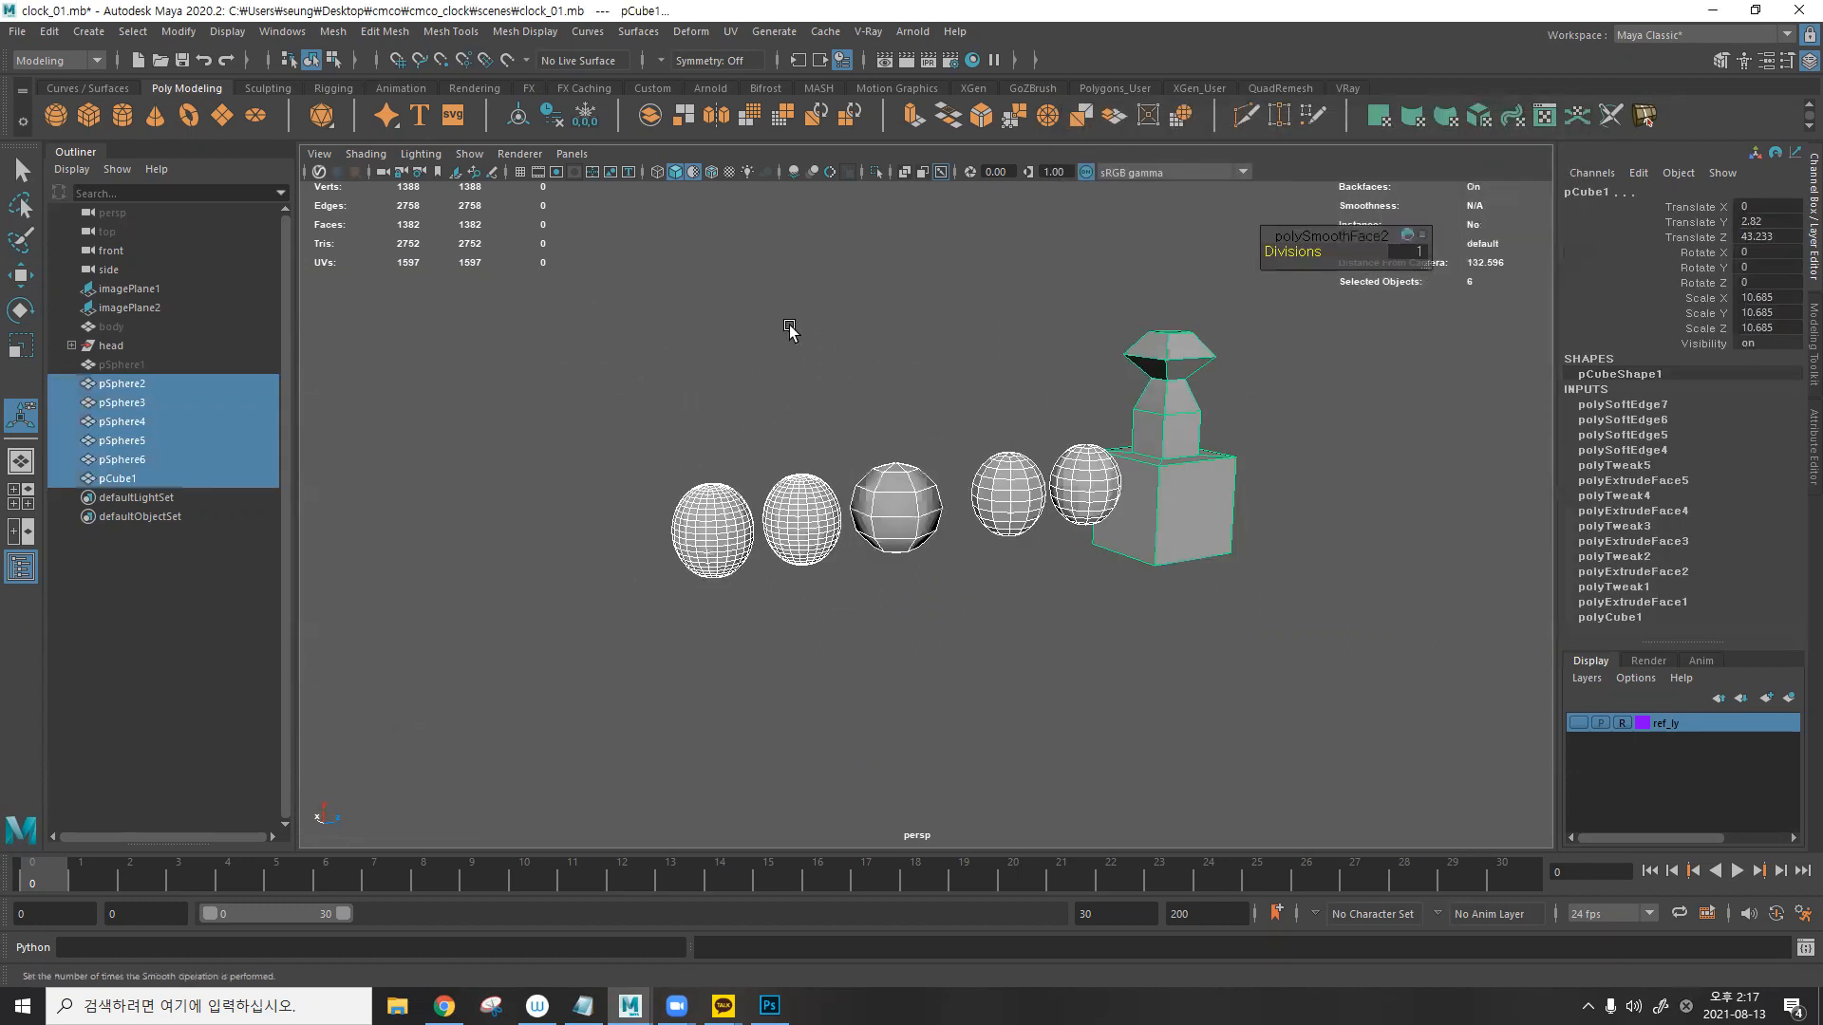
key("Delete")
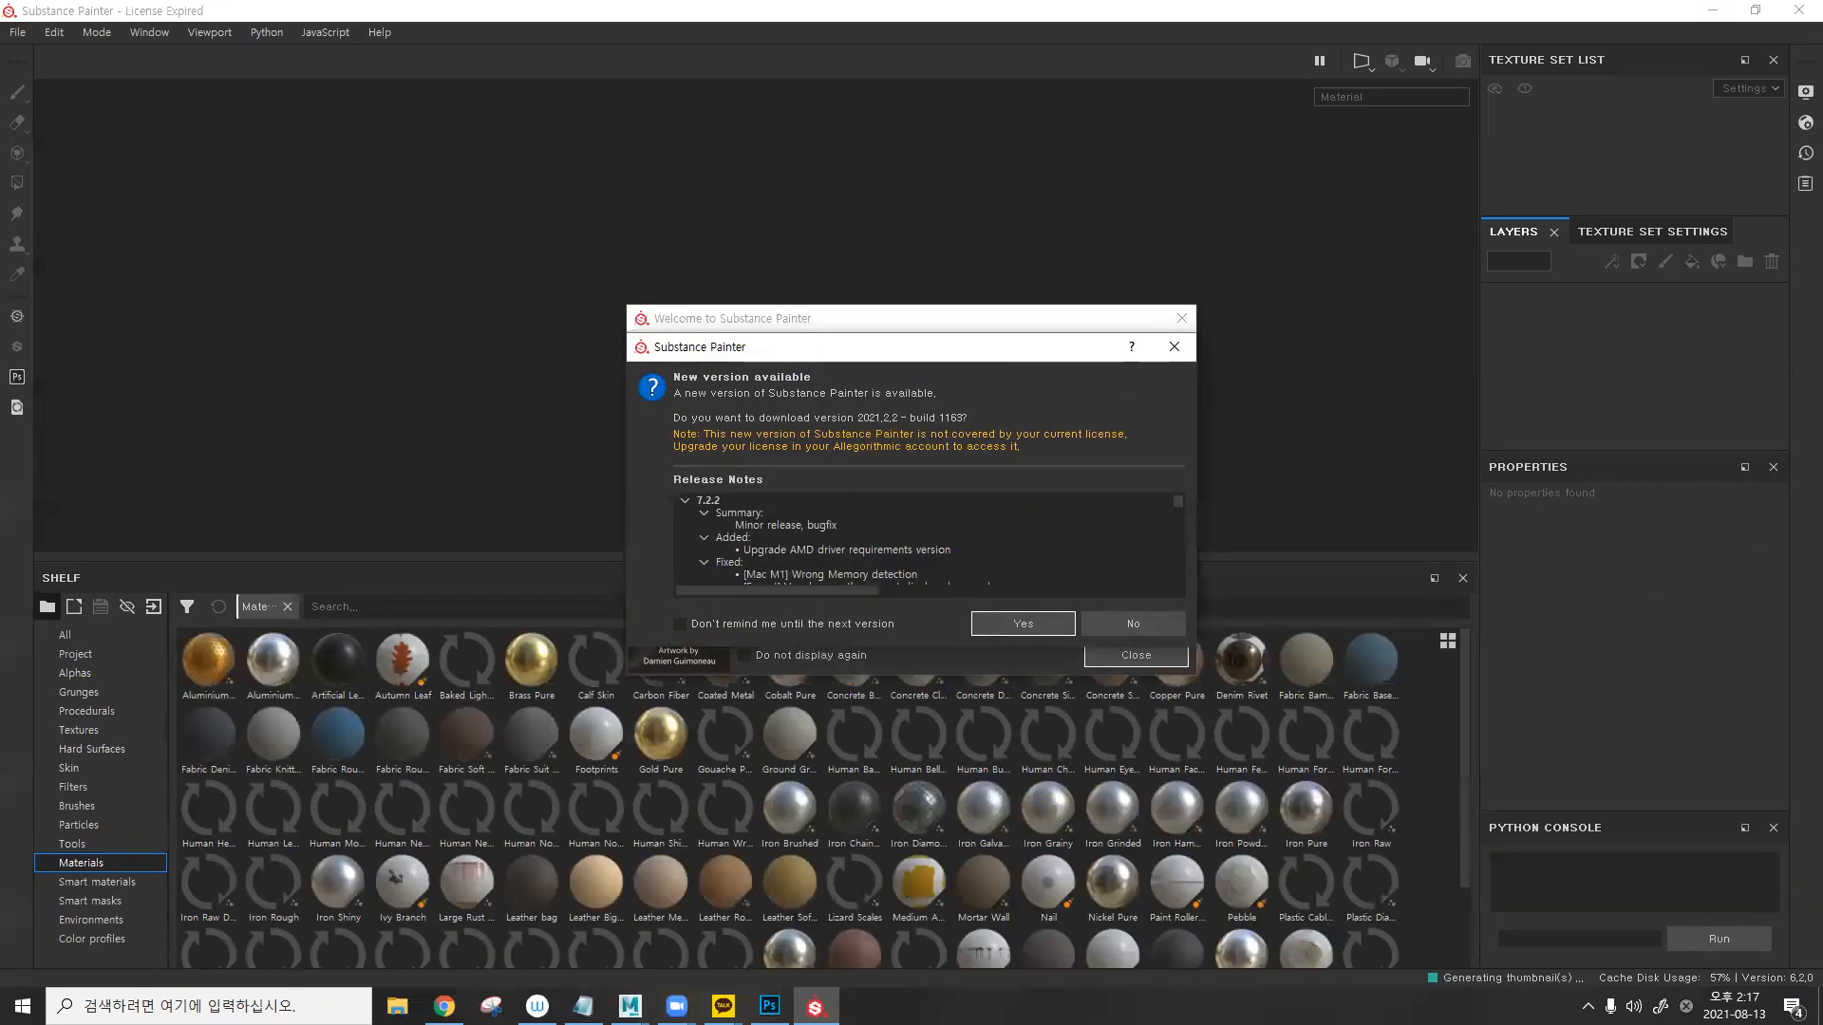
- Decline the new version download in Substance Painter, close its welcome window and switch back to Maya
left_click(1168, 619)
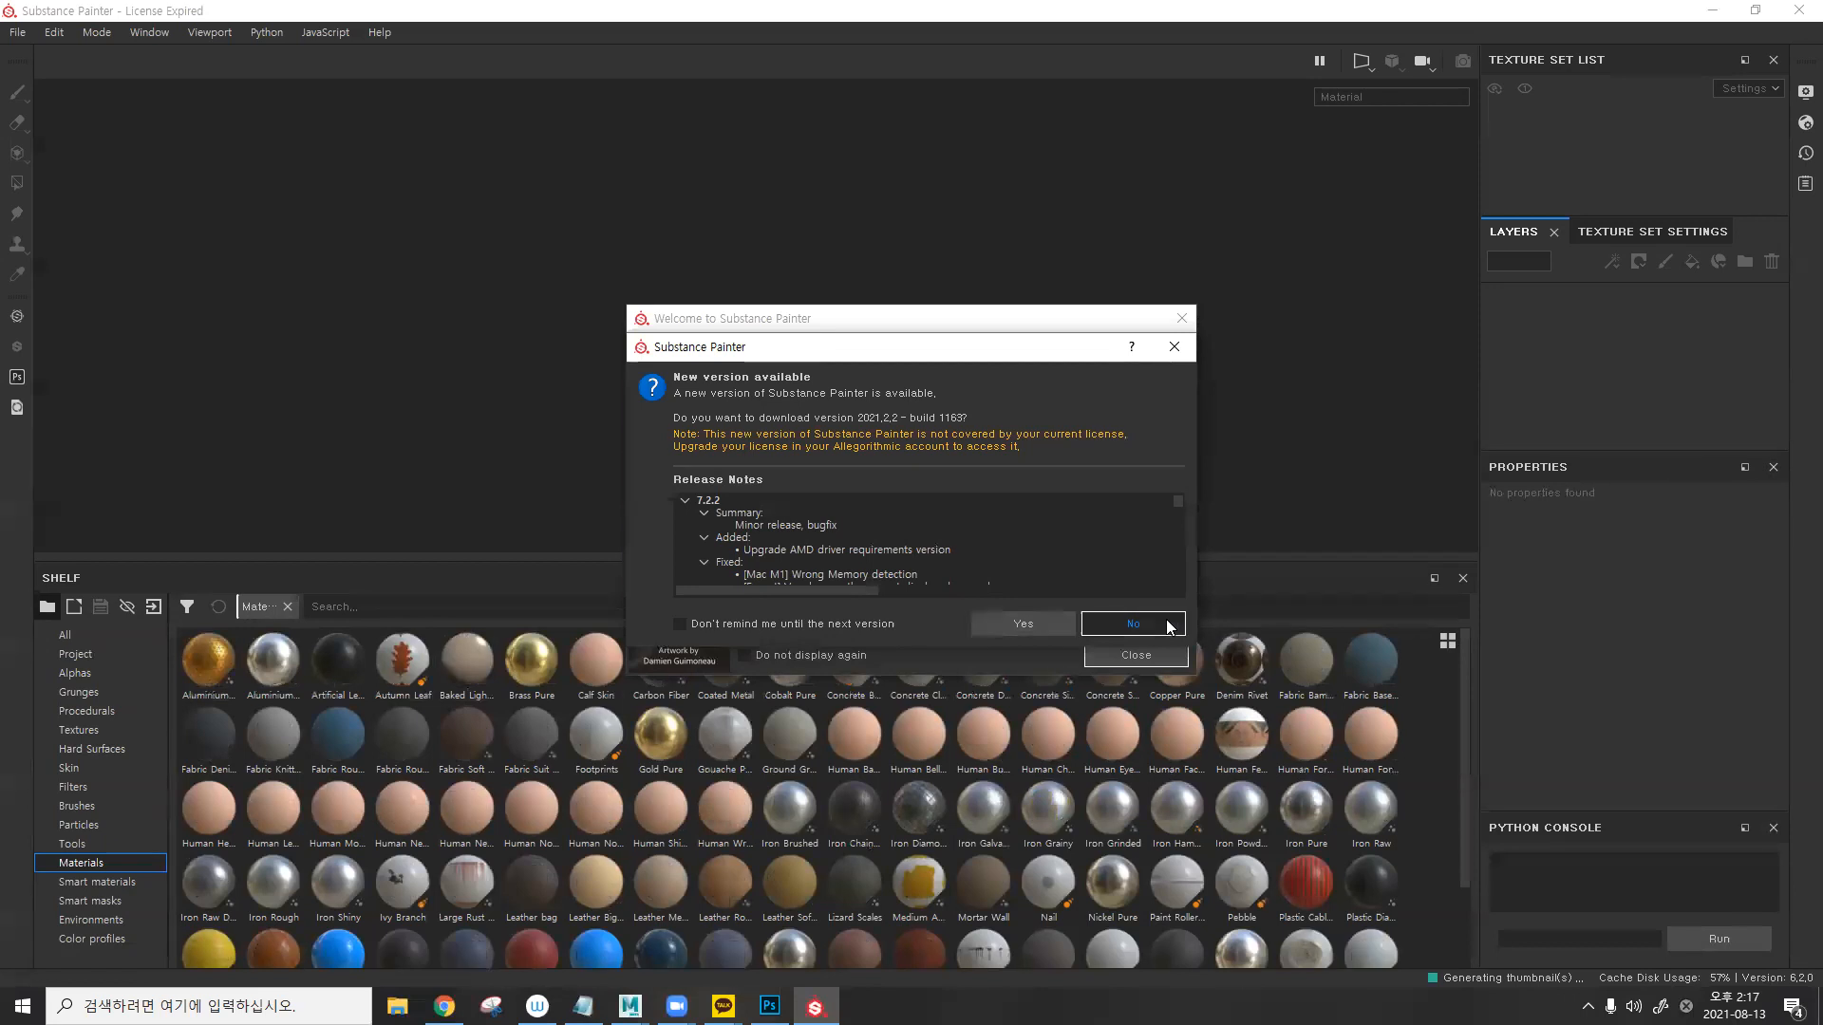
left_click(1175, 653)
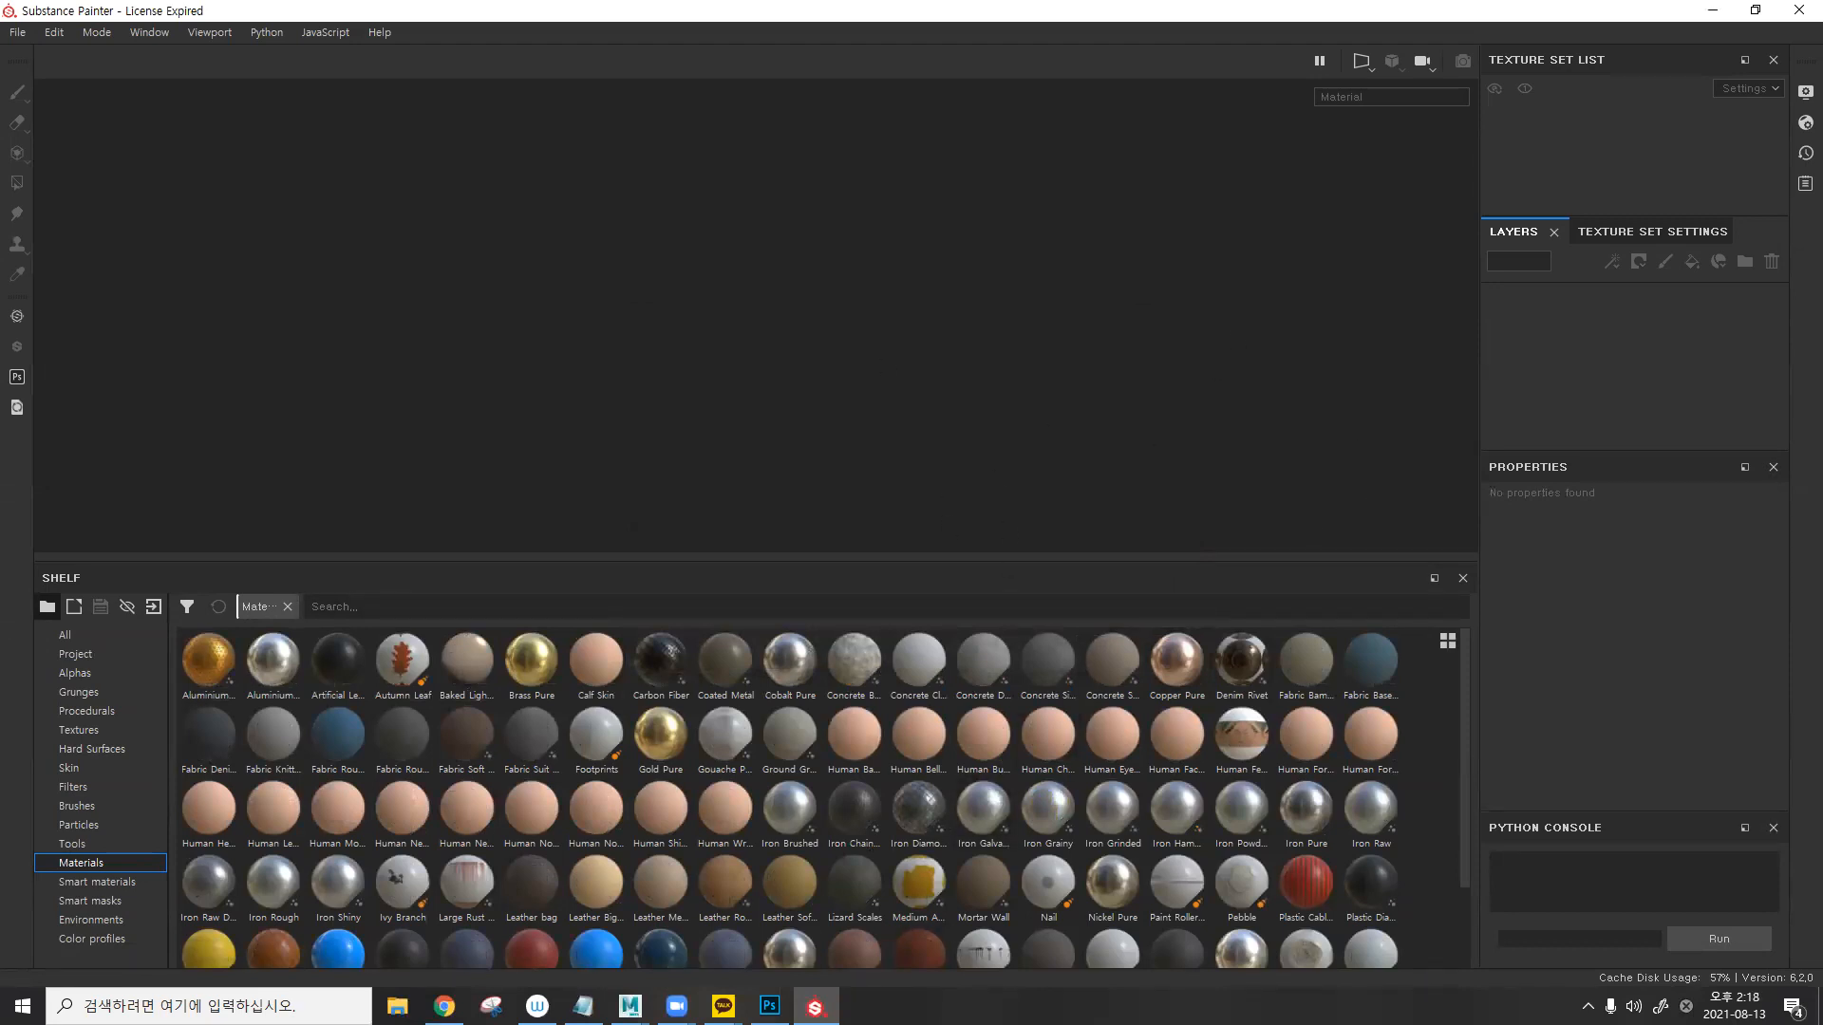
mouse_move(629, 1006)
left_click(699, 957)
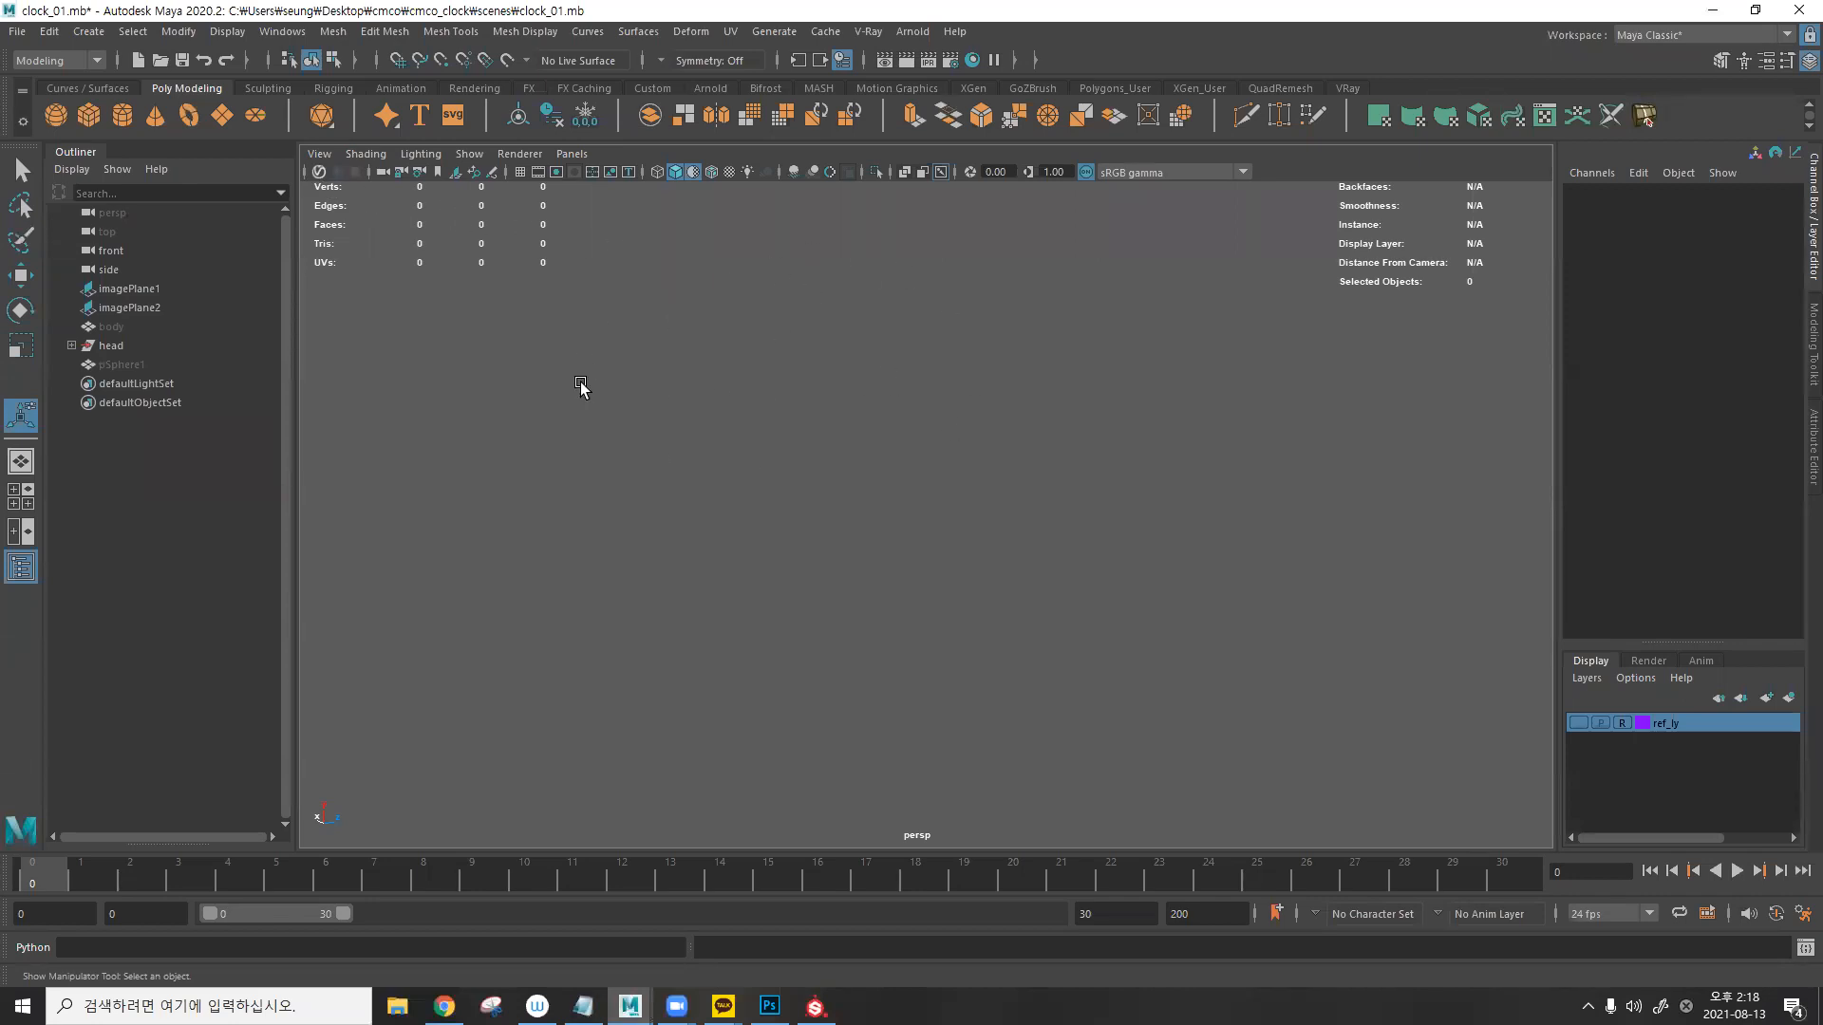
- Unhide the body mesh and isolate it in the perspective view
left_click(169, 359)
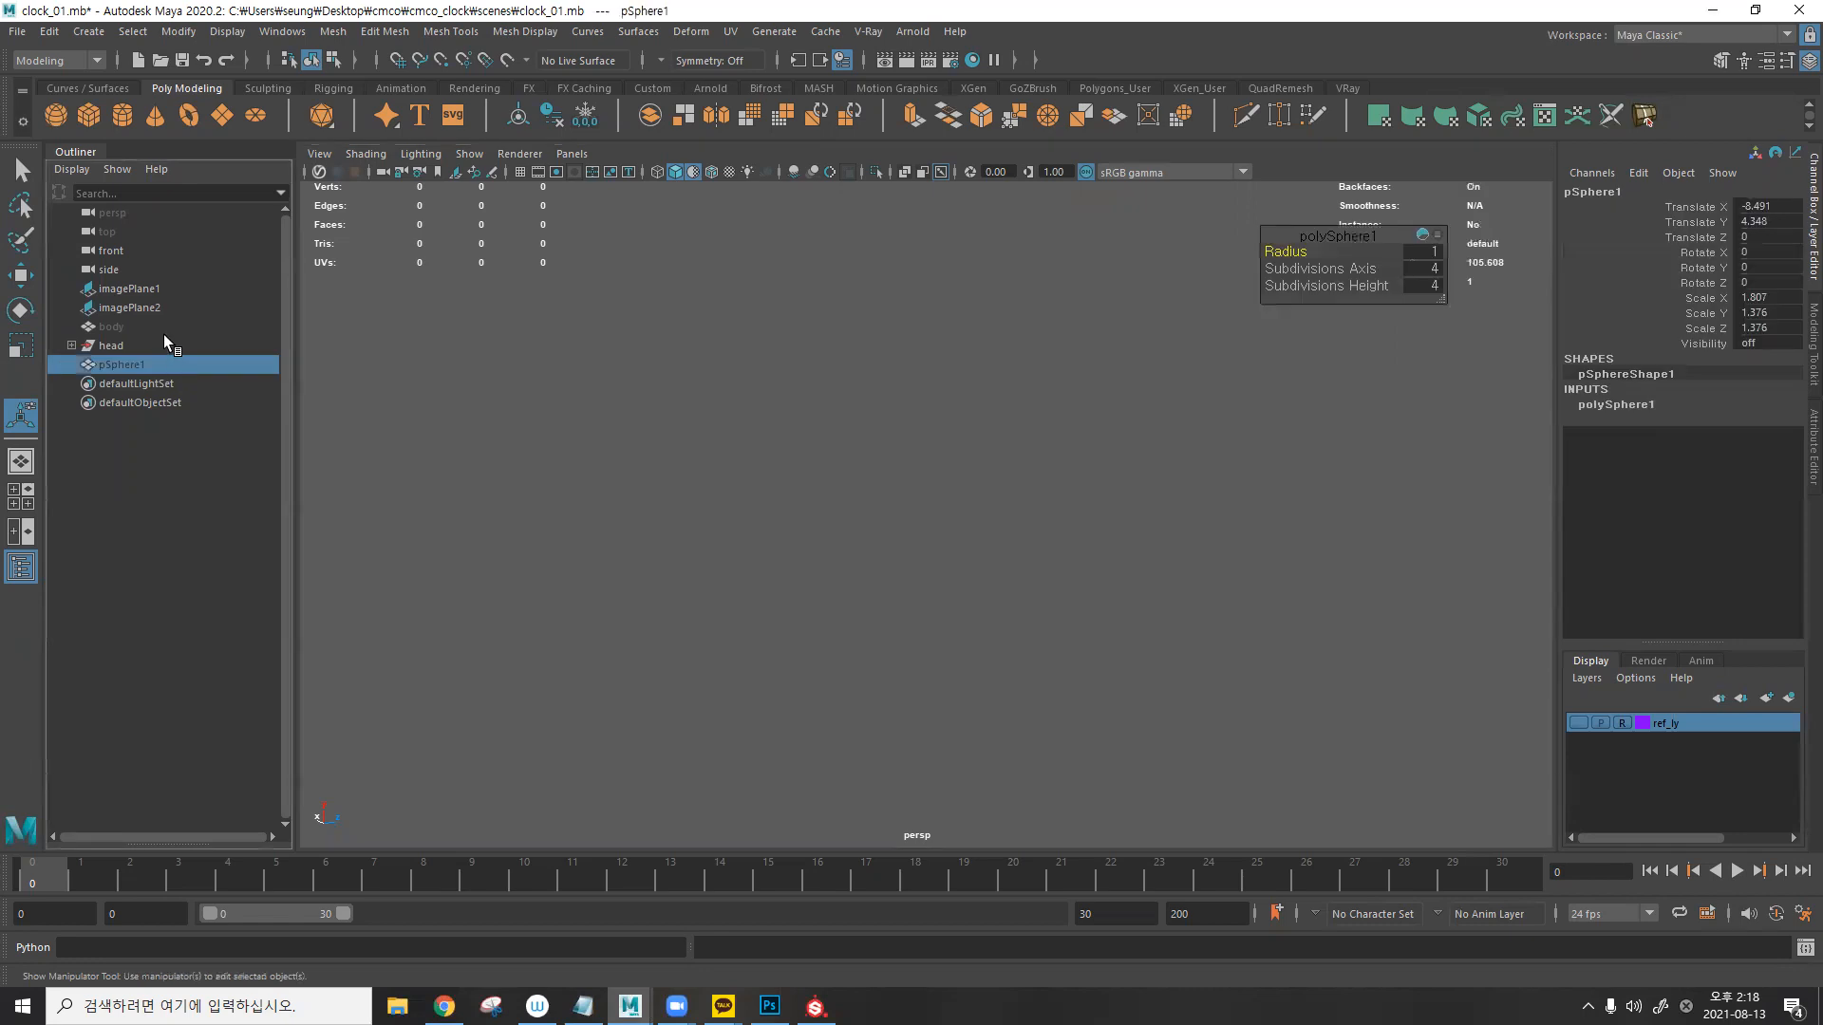
left_click(163, 333)
key("shift+h")
left_click_drag(708, 470, 865, 610)
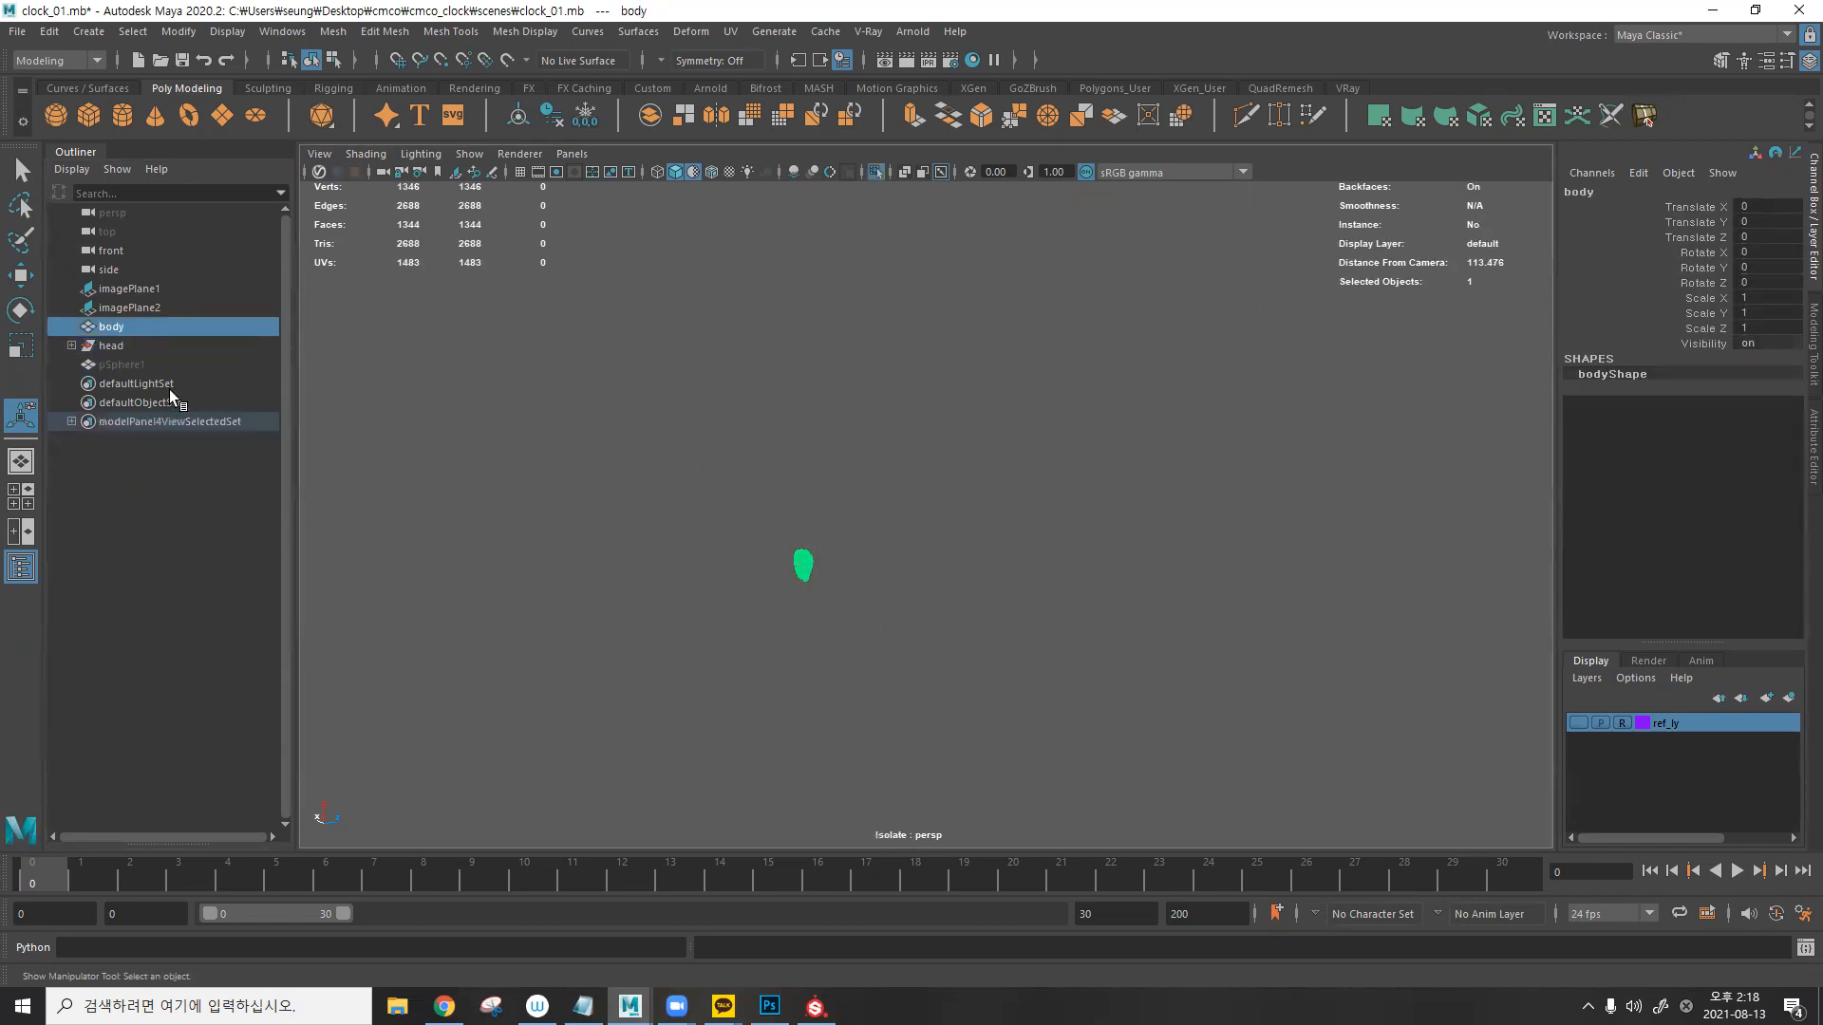
- Expand the head group, unhide all its parts together with pSphere1 and clear the selection
left_click(71, 346)
key("ctrl+1")
left_click(126, 359)
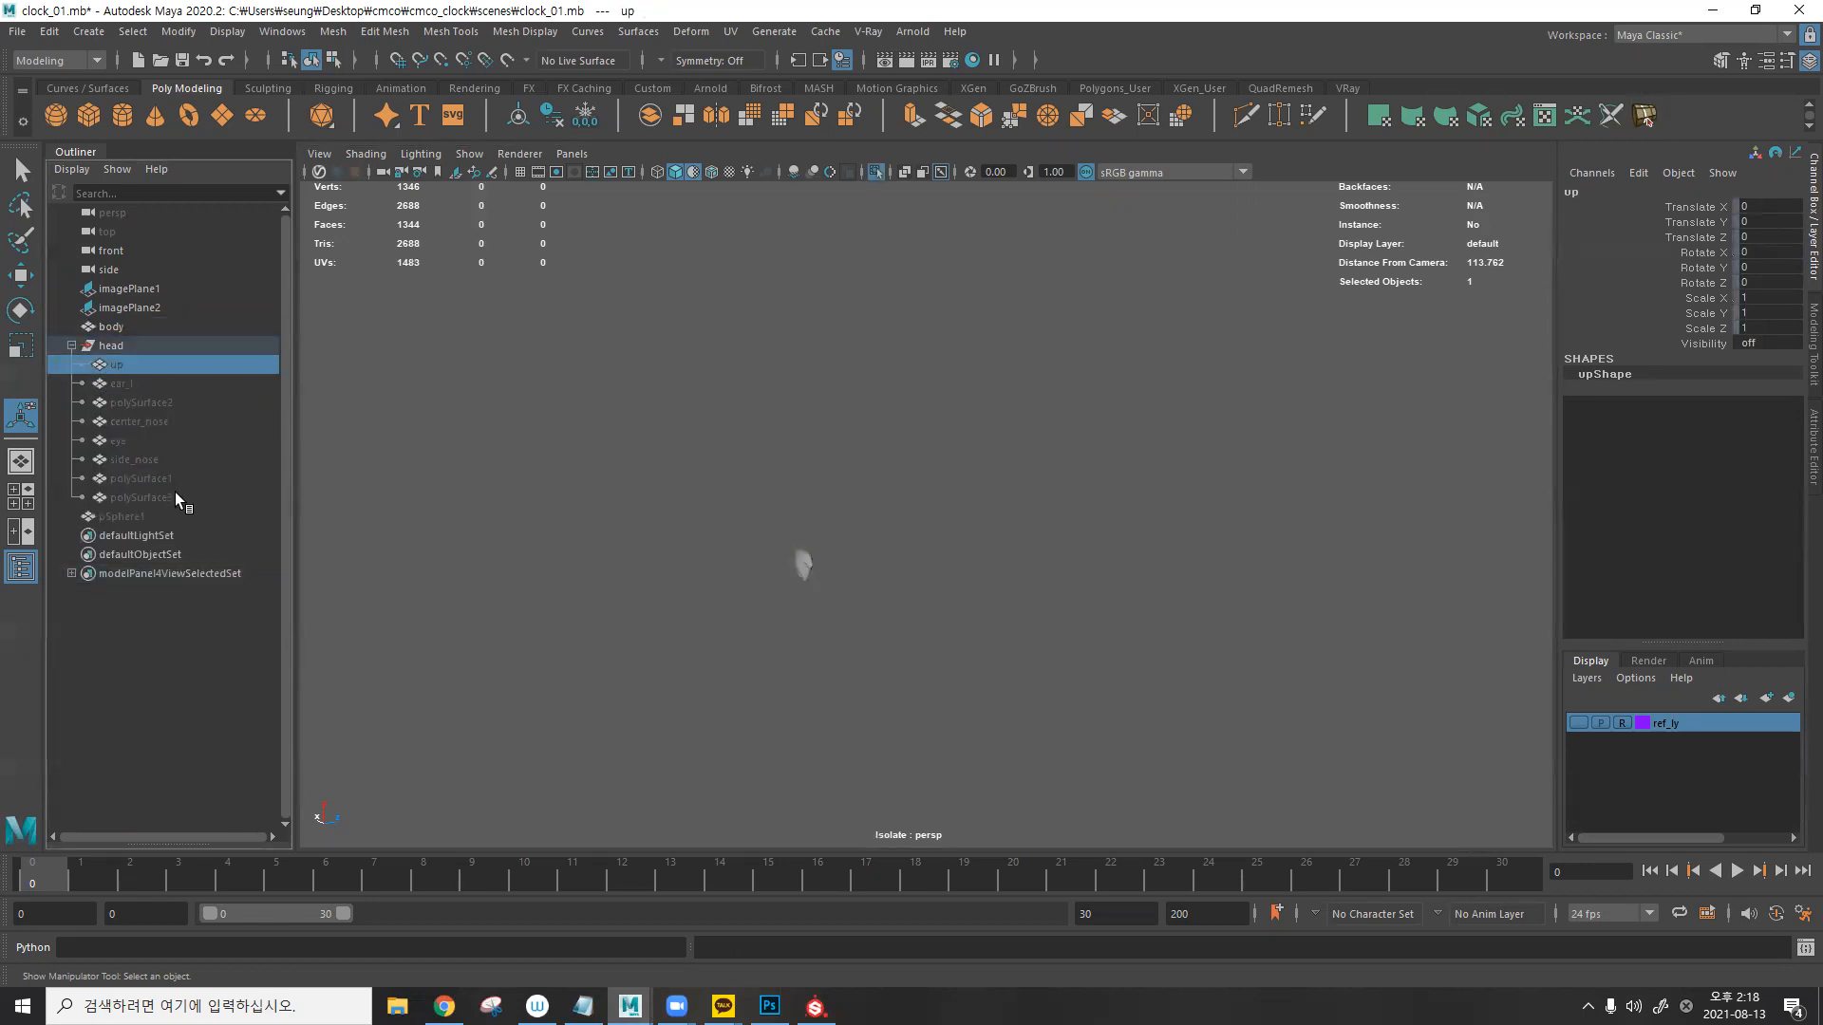
left_click(173, 493, "shift")
left_click(178, 514)
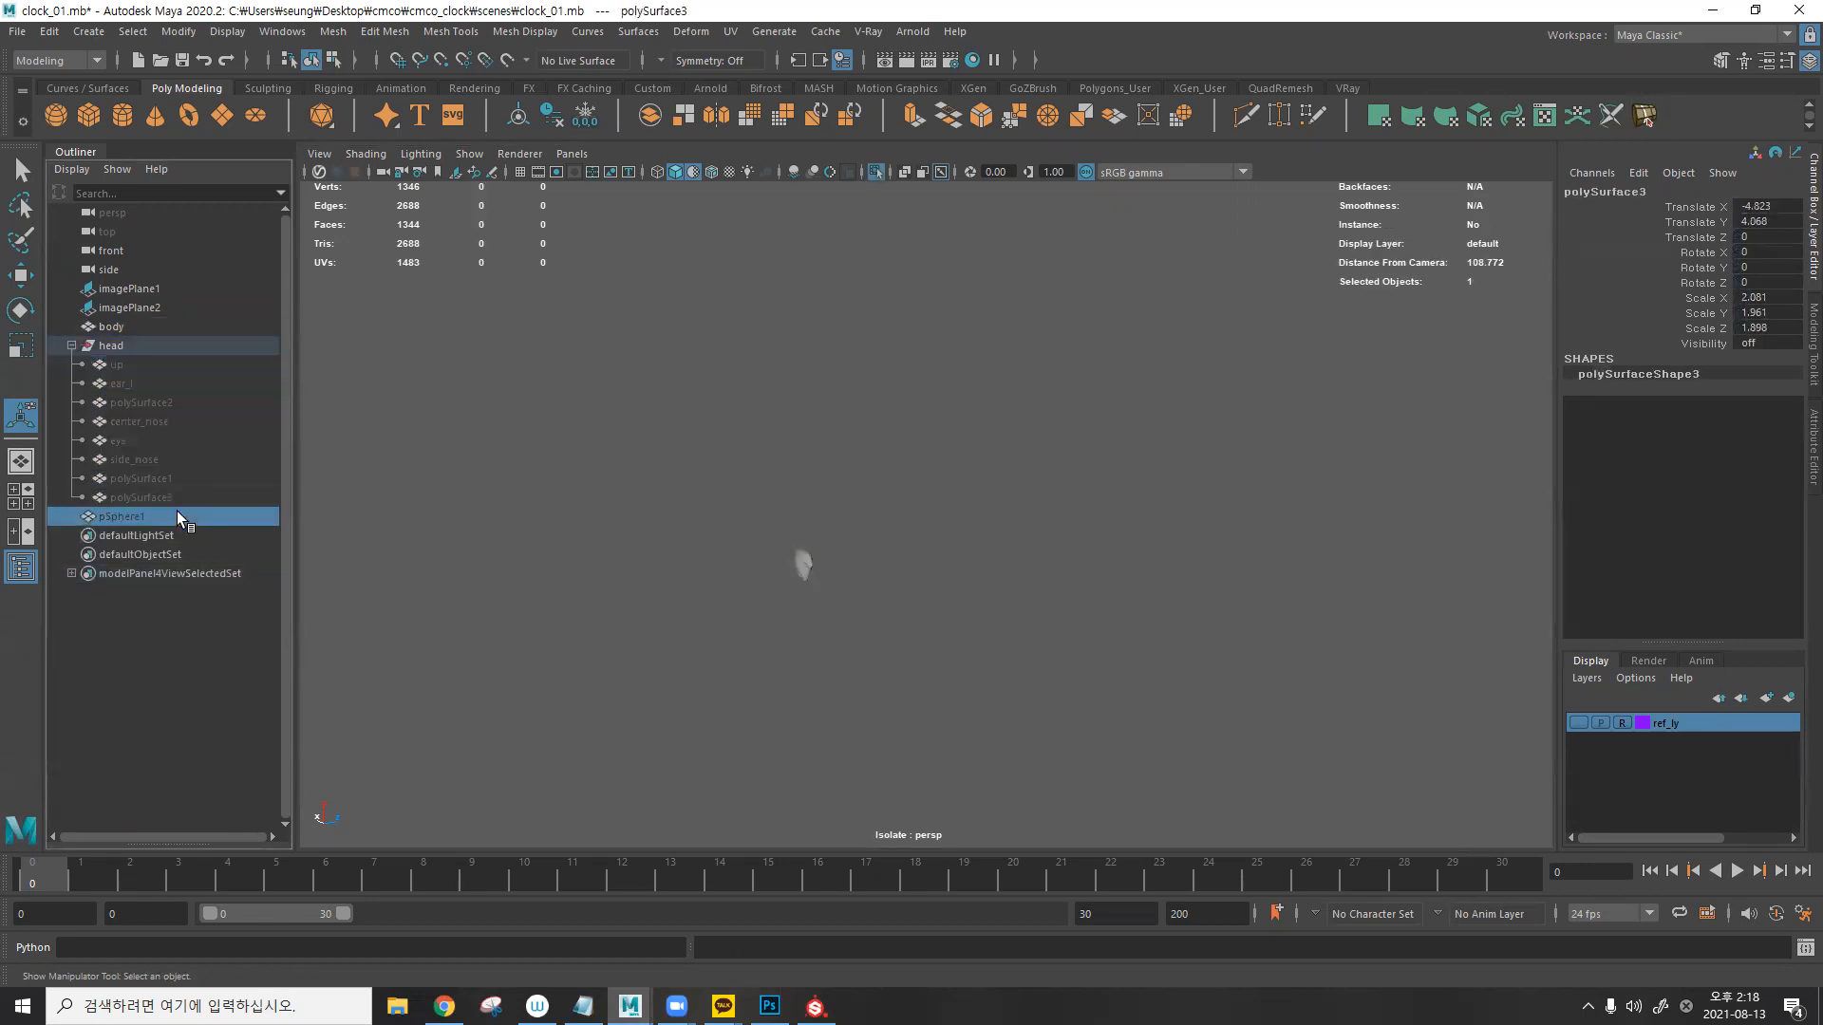
left_click(146, 369, "shift")
key("shift+h")
left_click(822, 492)
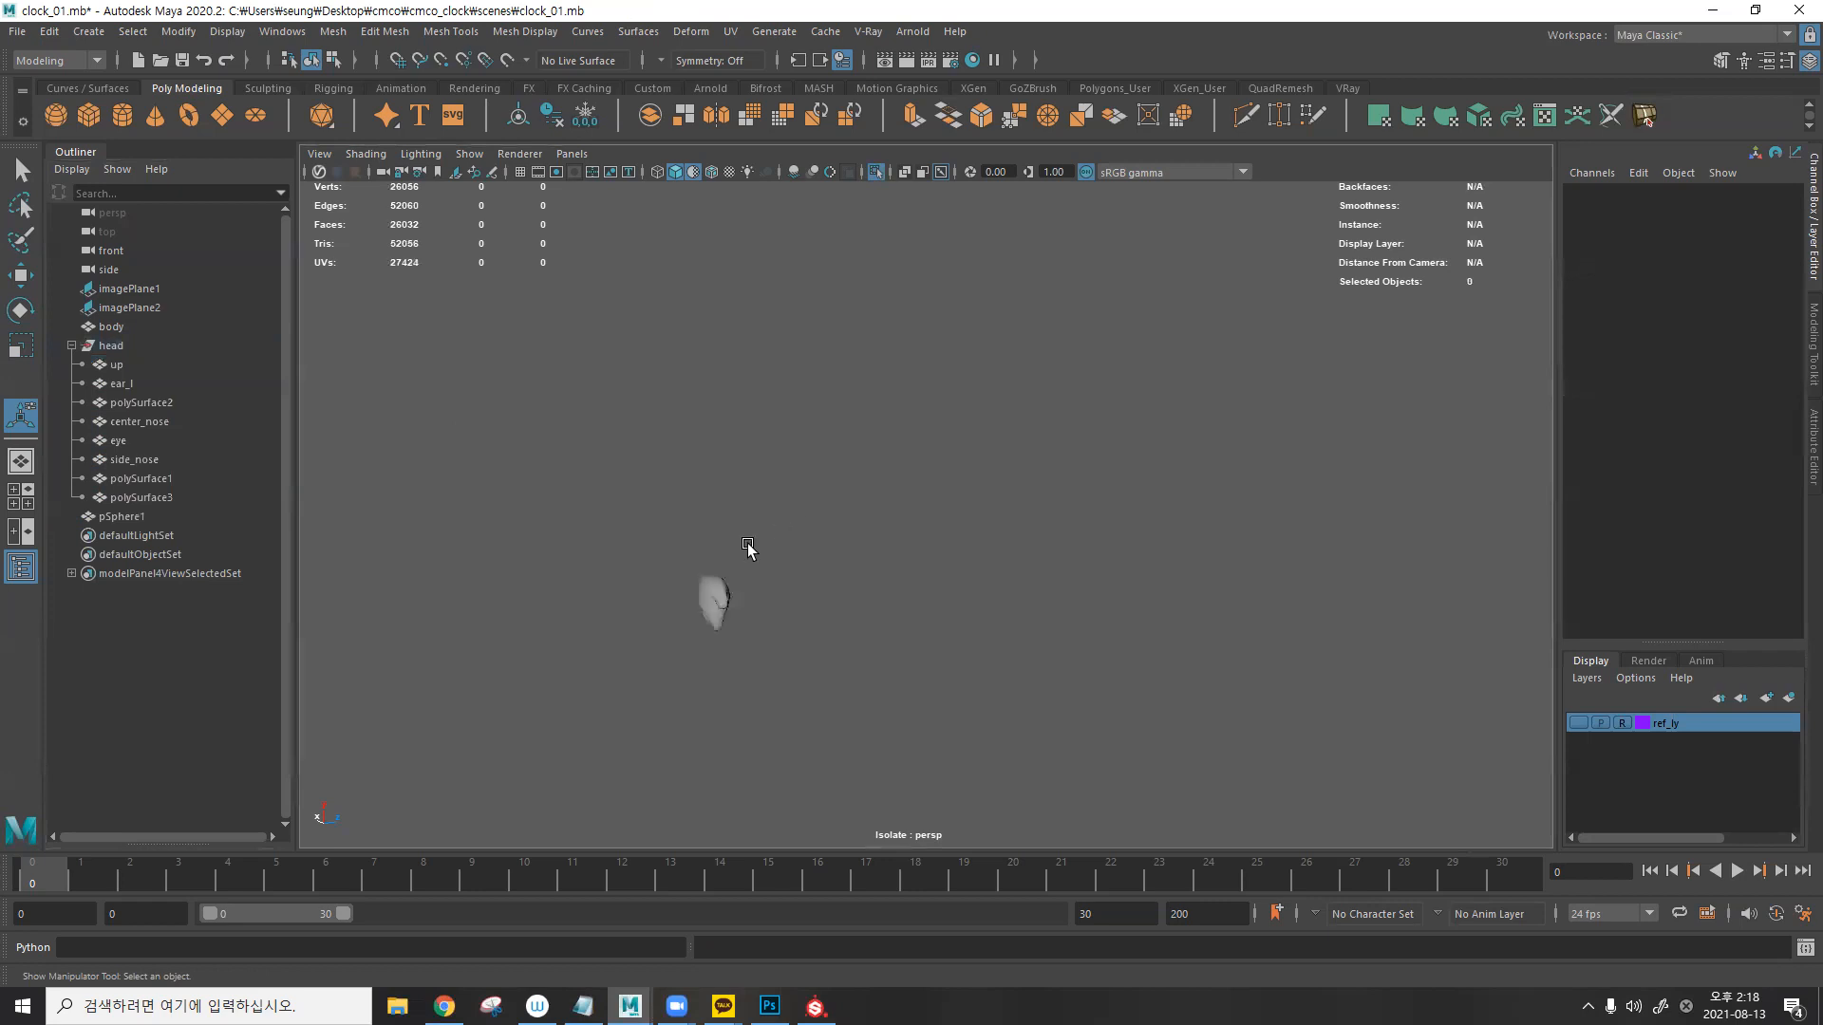
- Turn off viewport isolation to bring back the full bear character and deselect the body
left_click(95, 329)
key("ctrl+1")
left_click(675, 525)
left_click_drag(675, 525, 1100, 522, "alt")
right_click_drag(1099, 522, 1336, 552, "alt")
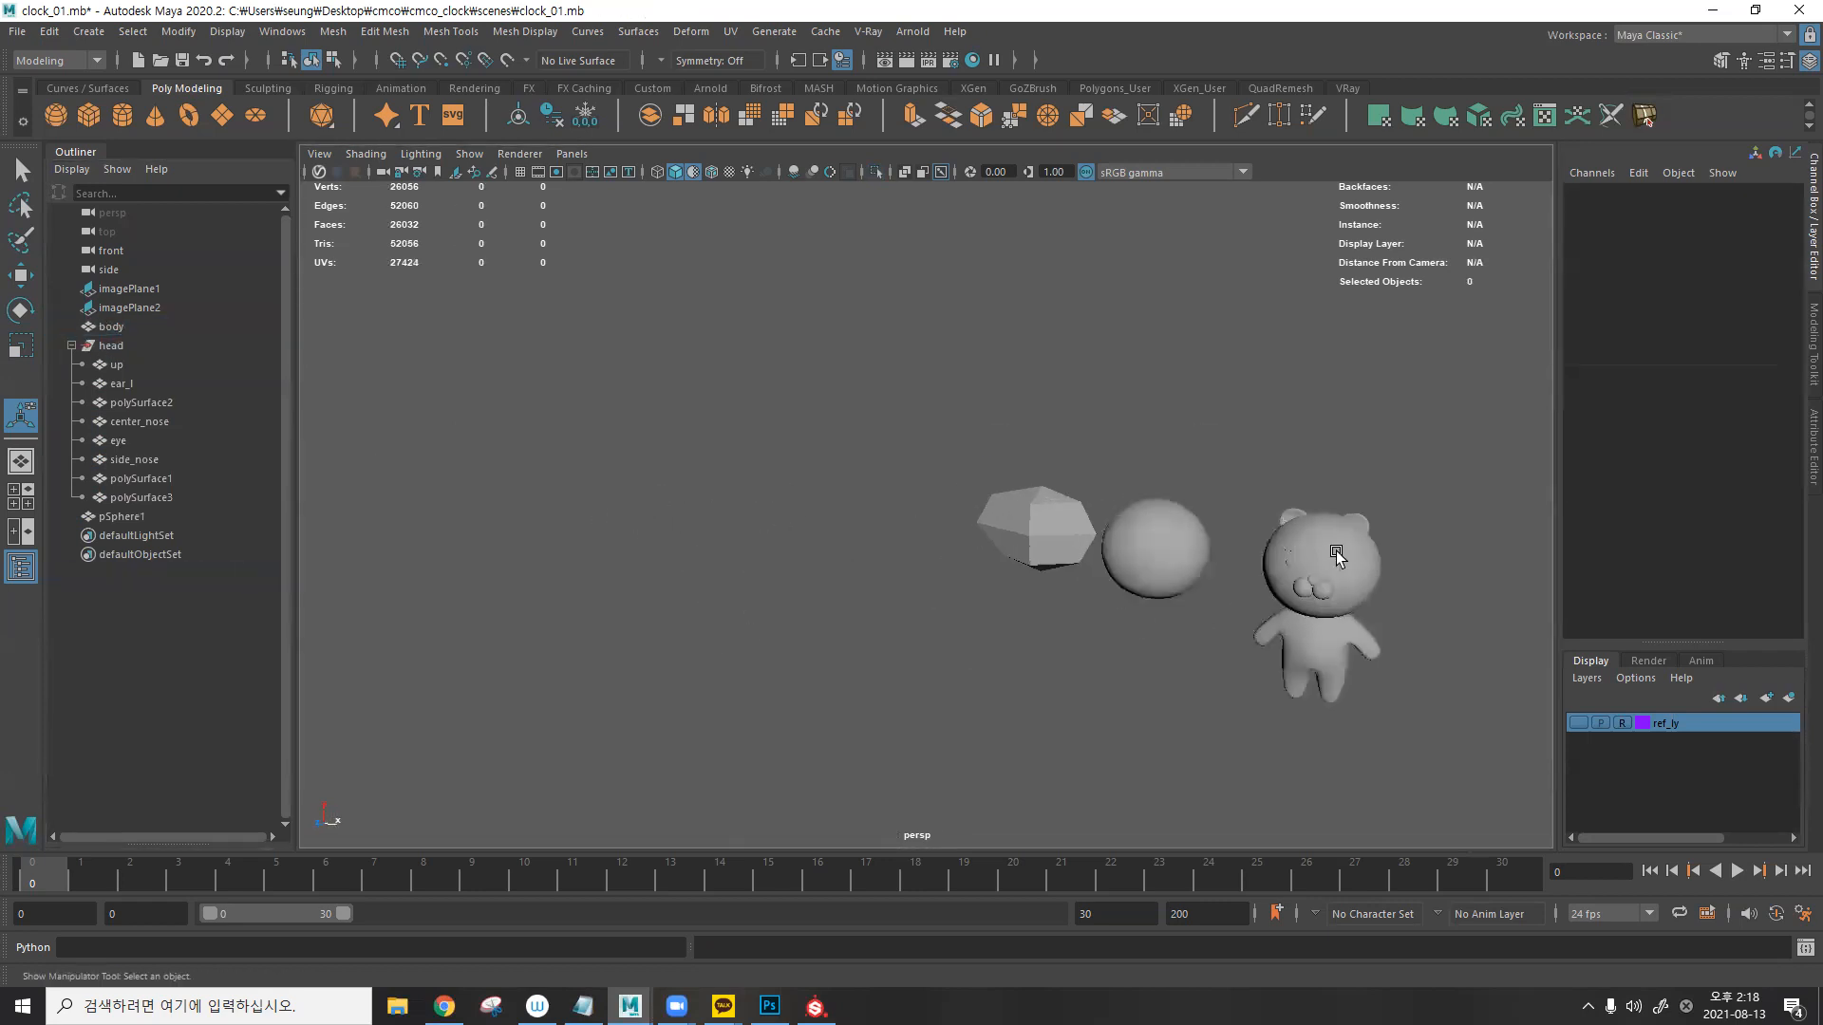
middle_click_drag(1108, 501, 765, 386, "alt")
right_click_drag(766, 387, 1278, 431, "alt")
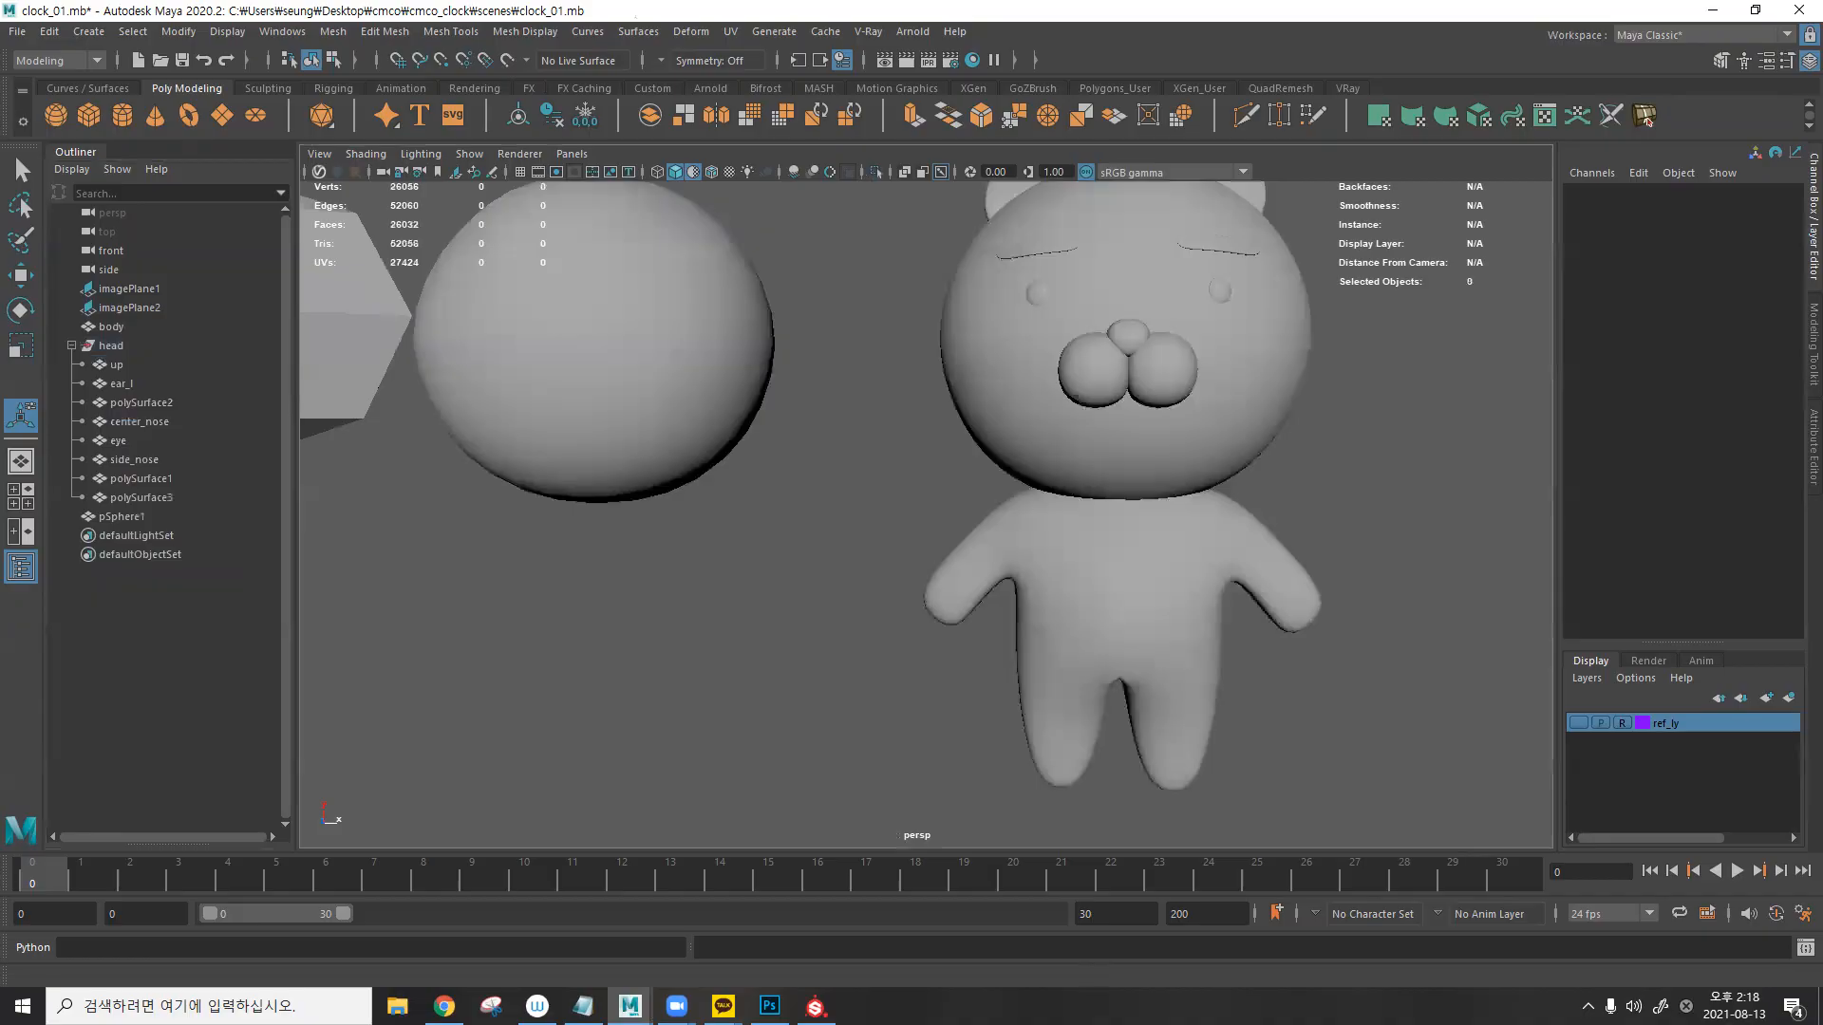
- Switch to Substance Painter and open the sample project MeetMat.spp
left_click(814, 1006)
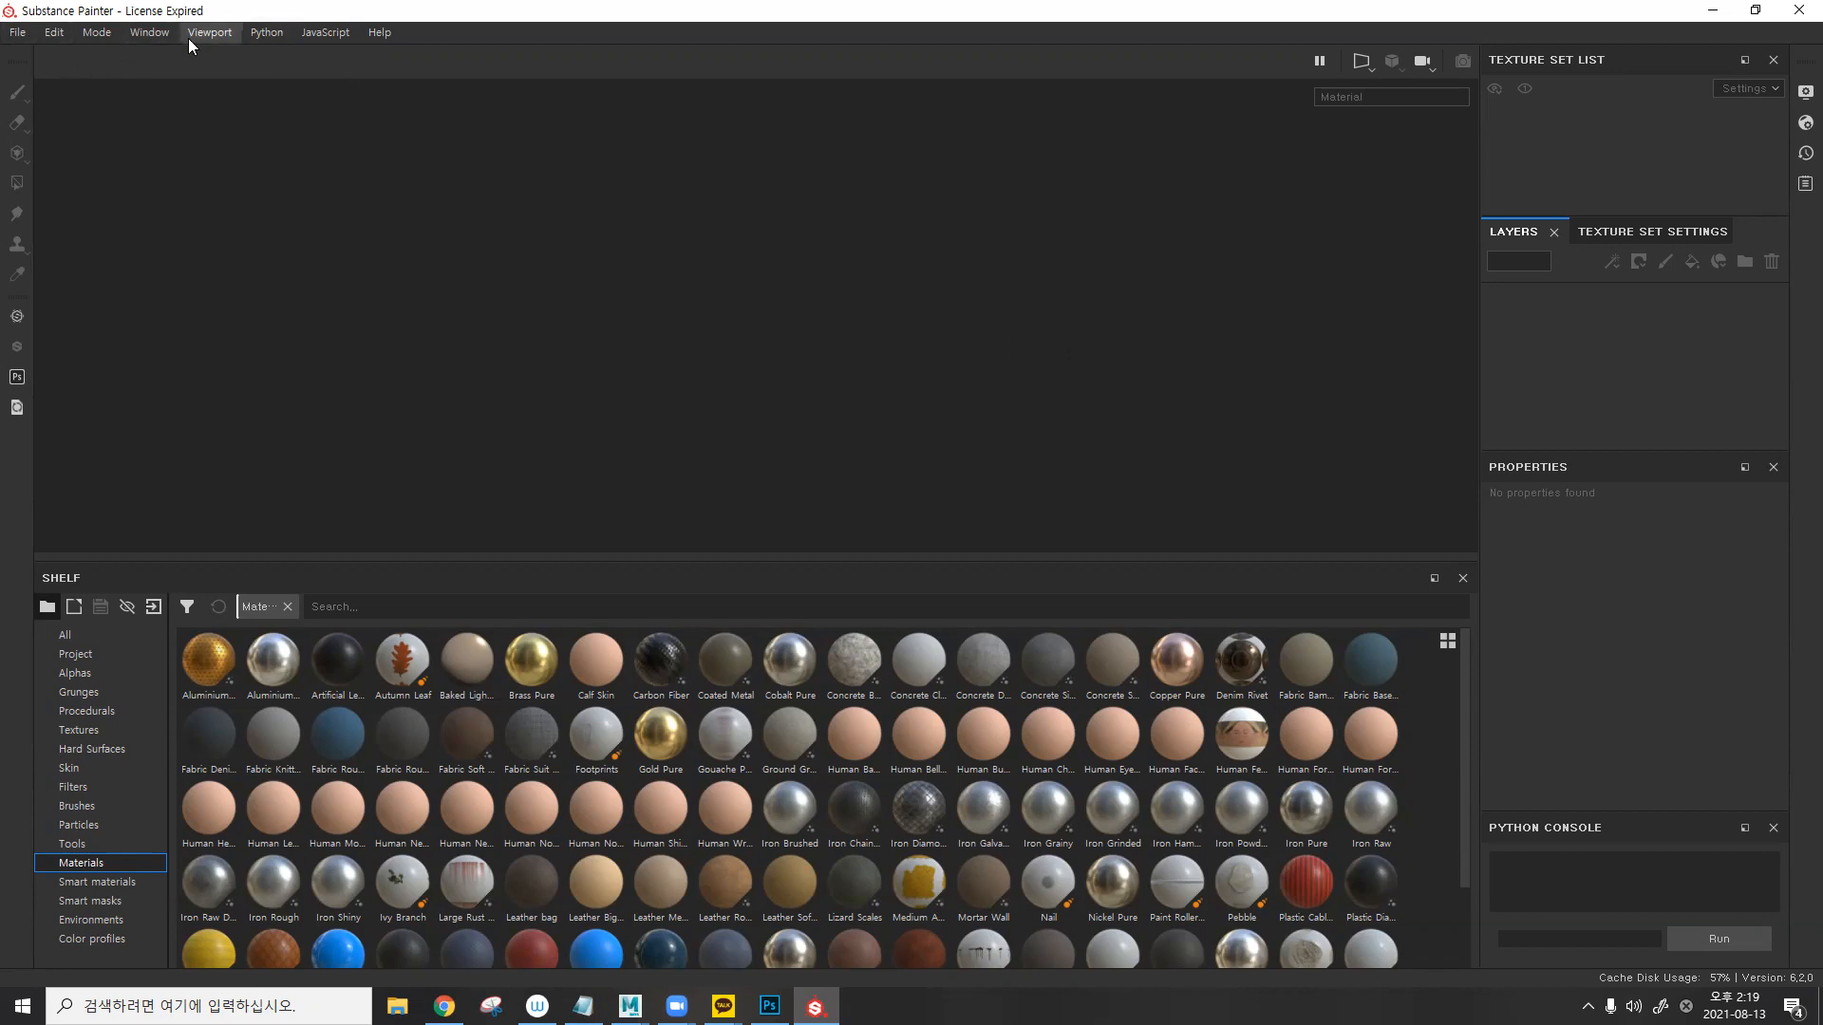
left_click(17, 33)
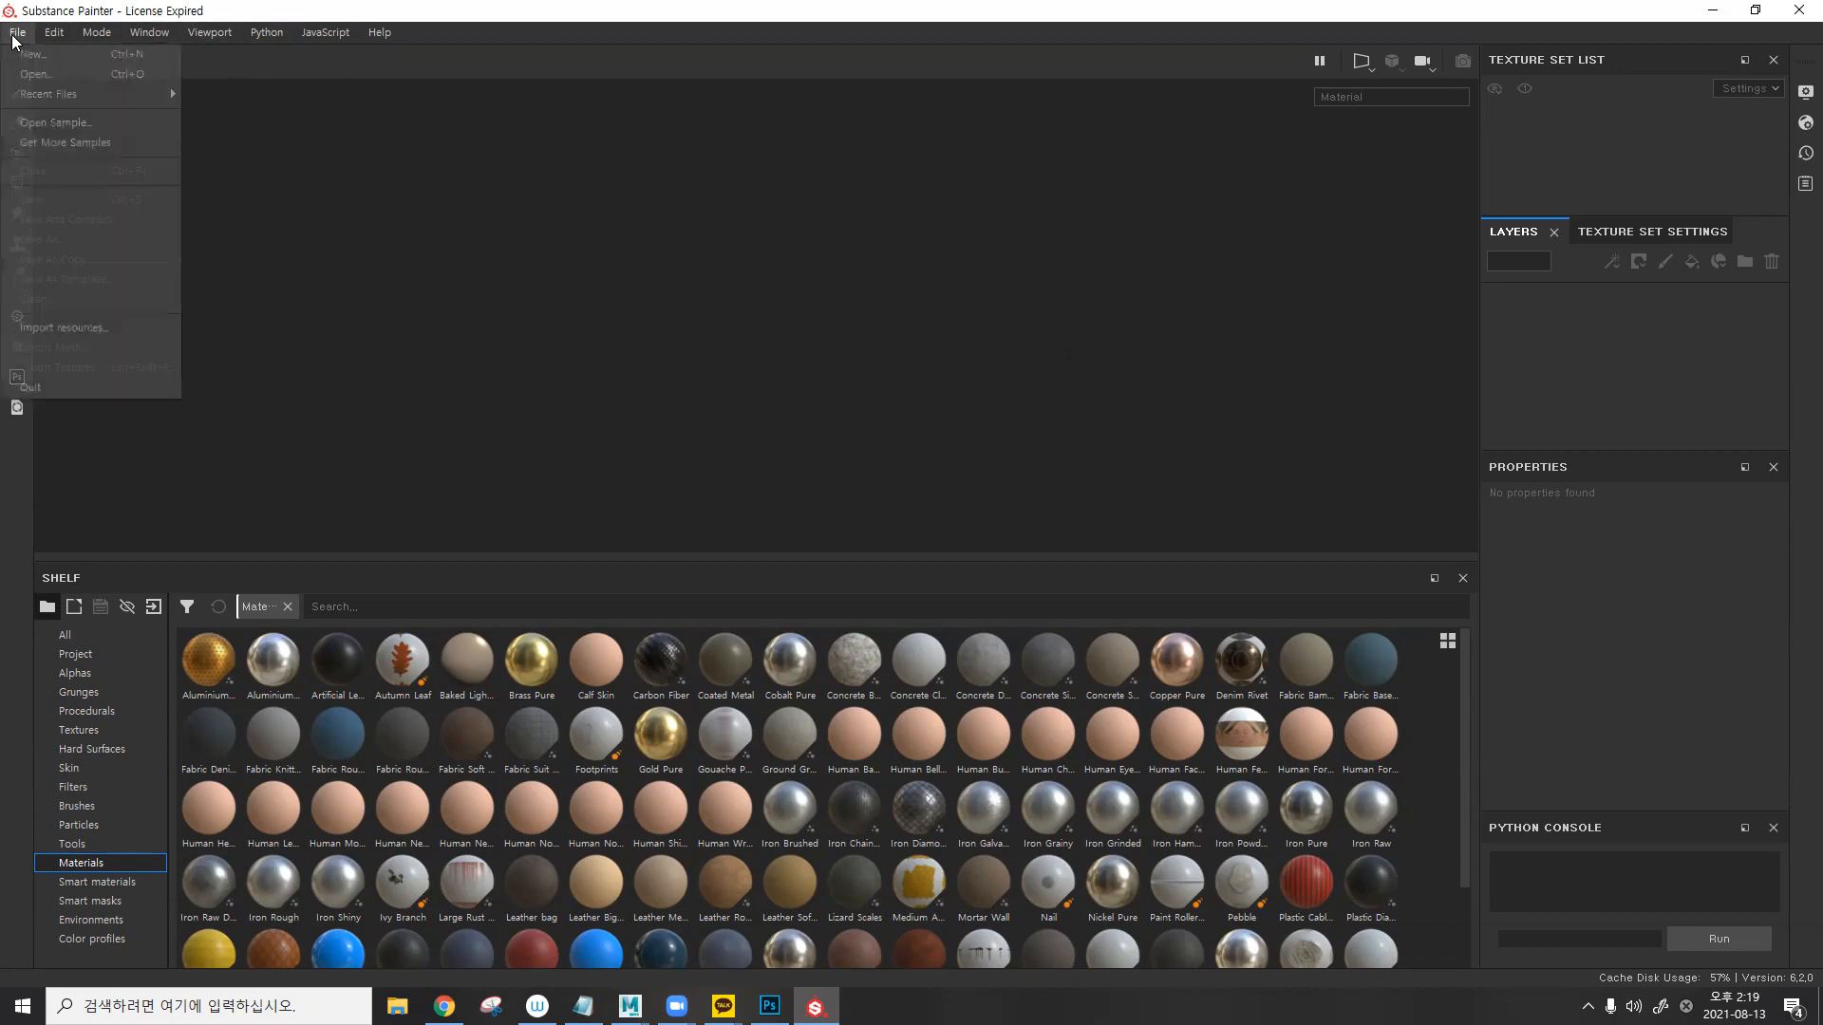
left_click(50, 123)
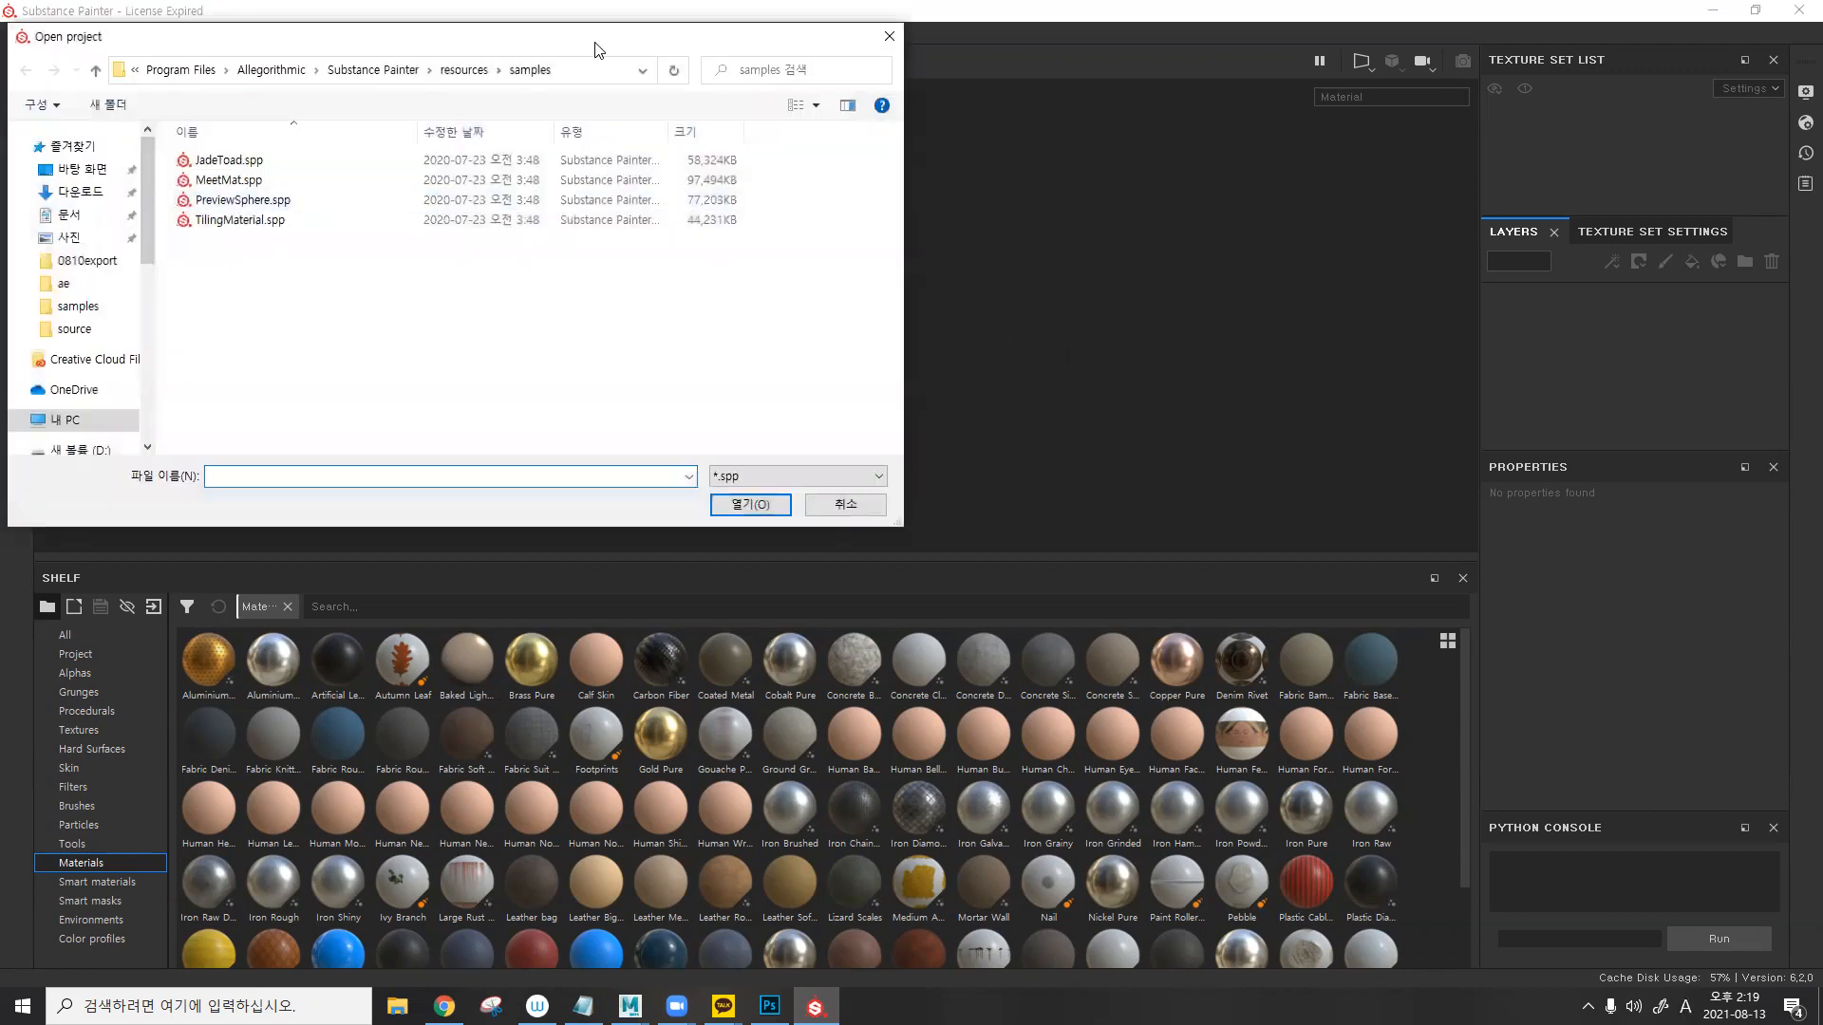
left_click_drag(596, 38, 1061, 74)
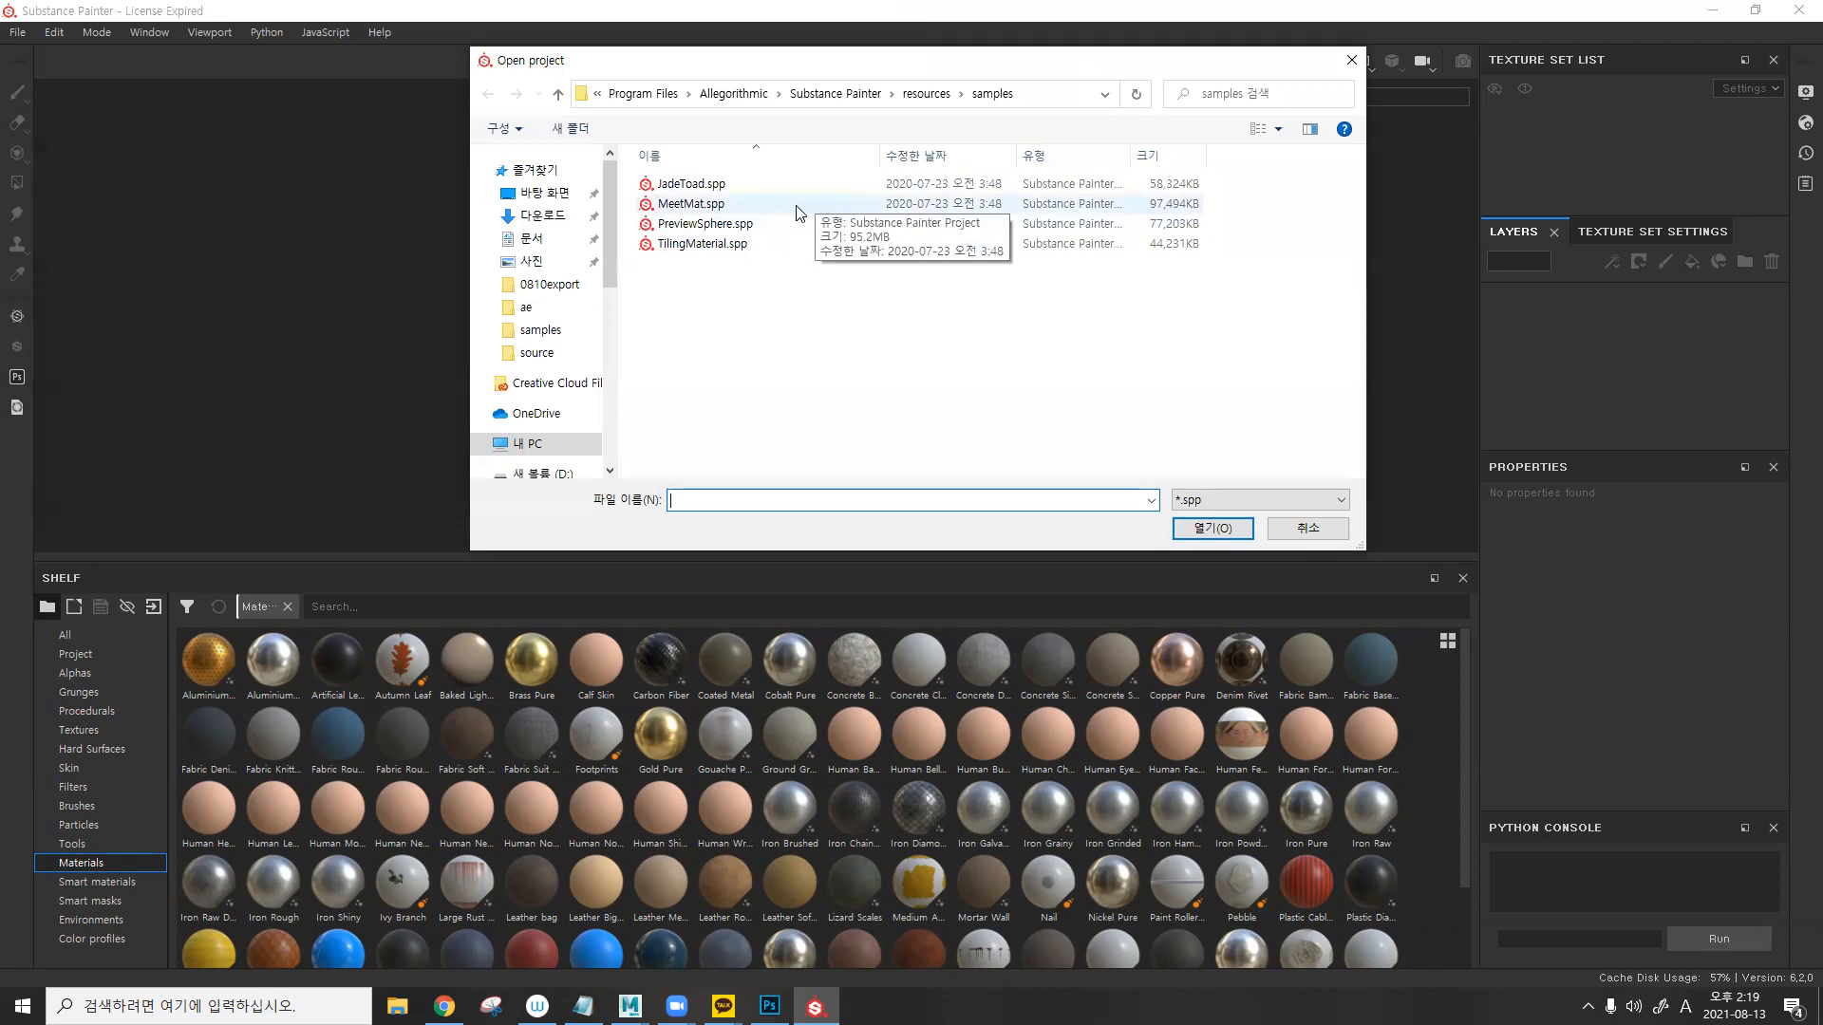
left_click(700, 204)
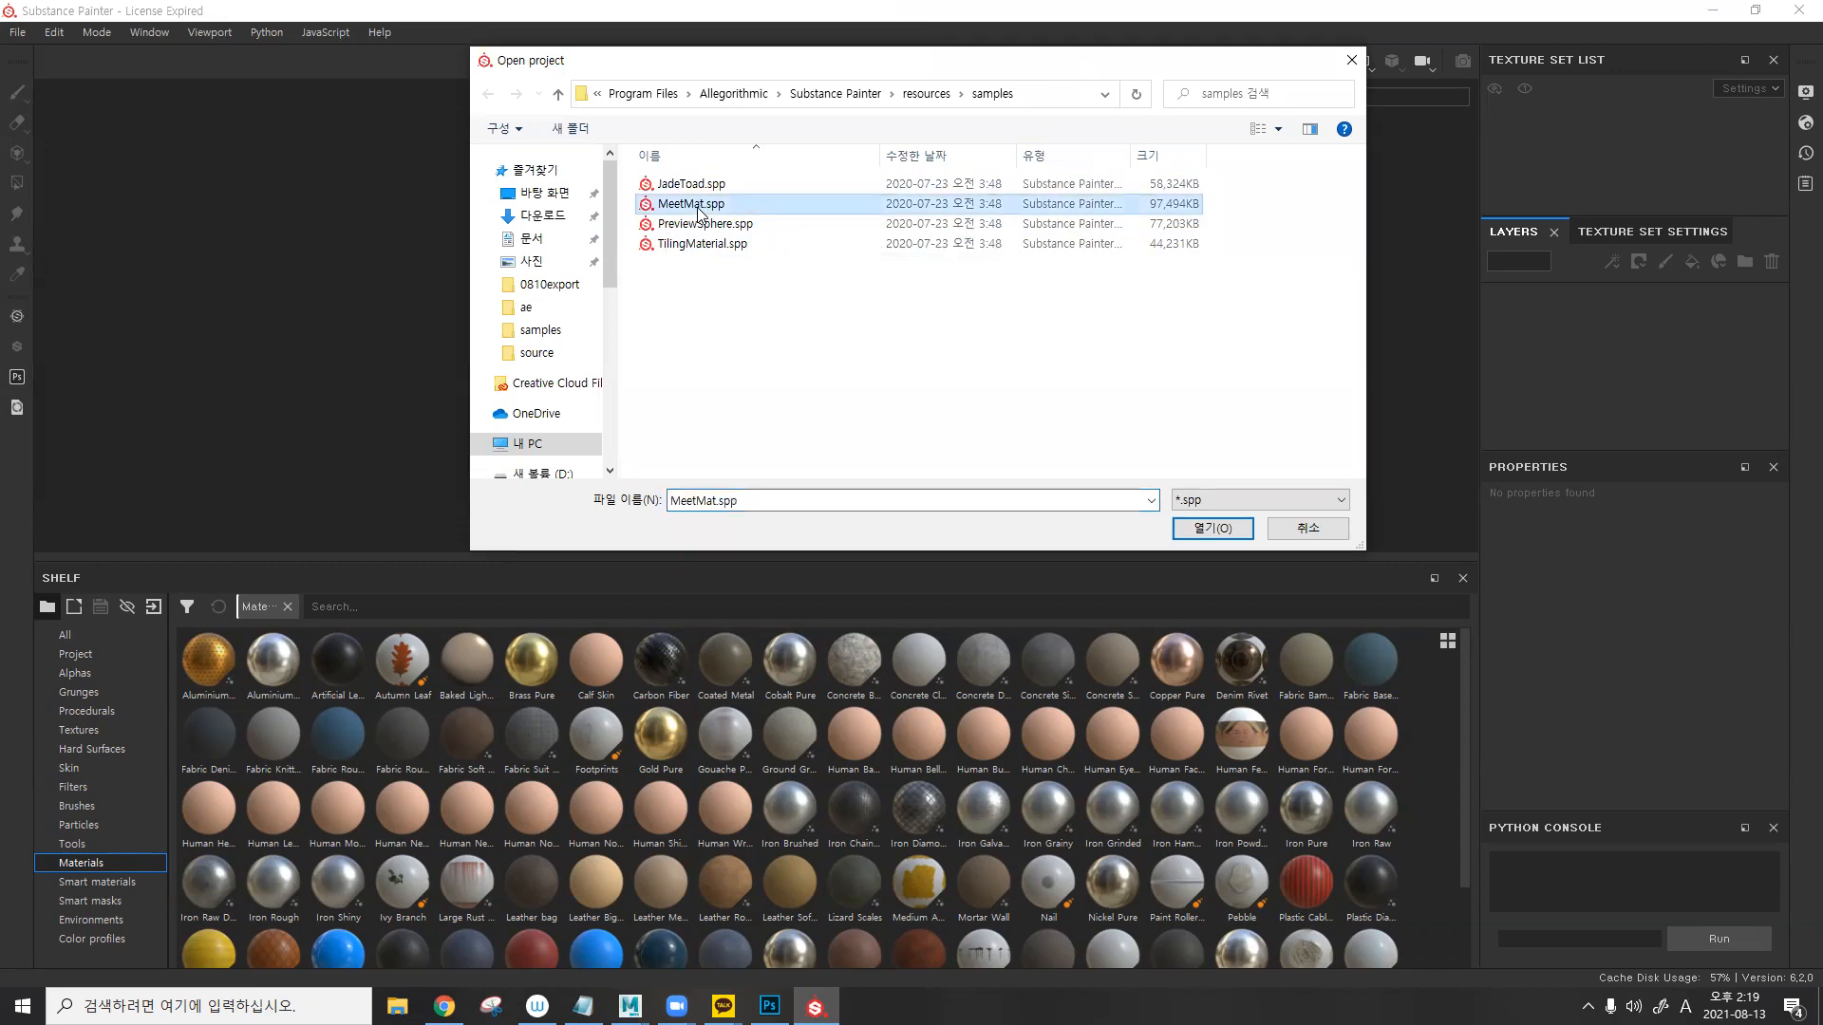
left_click(1204, 528)
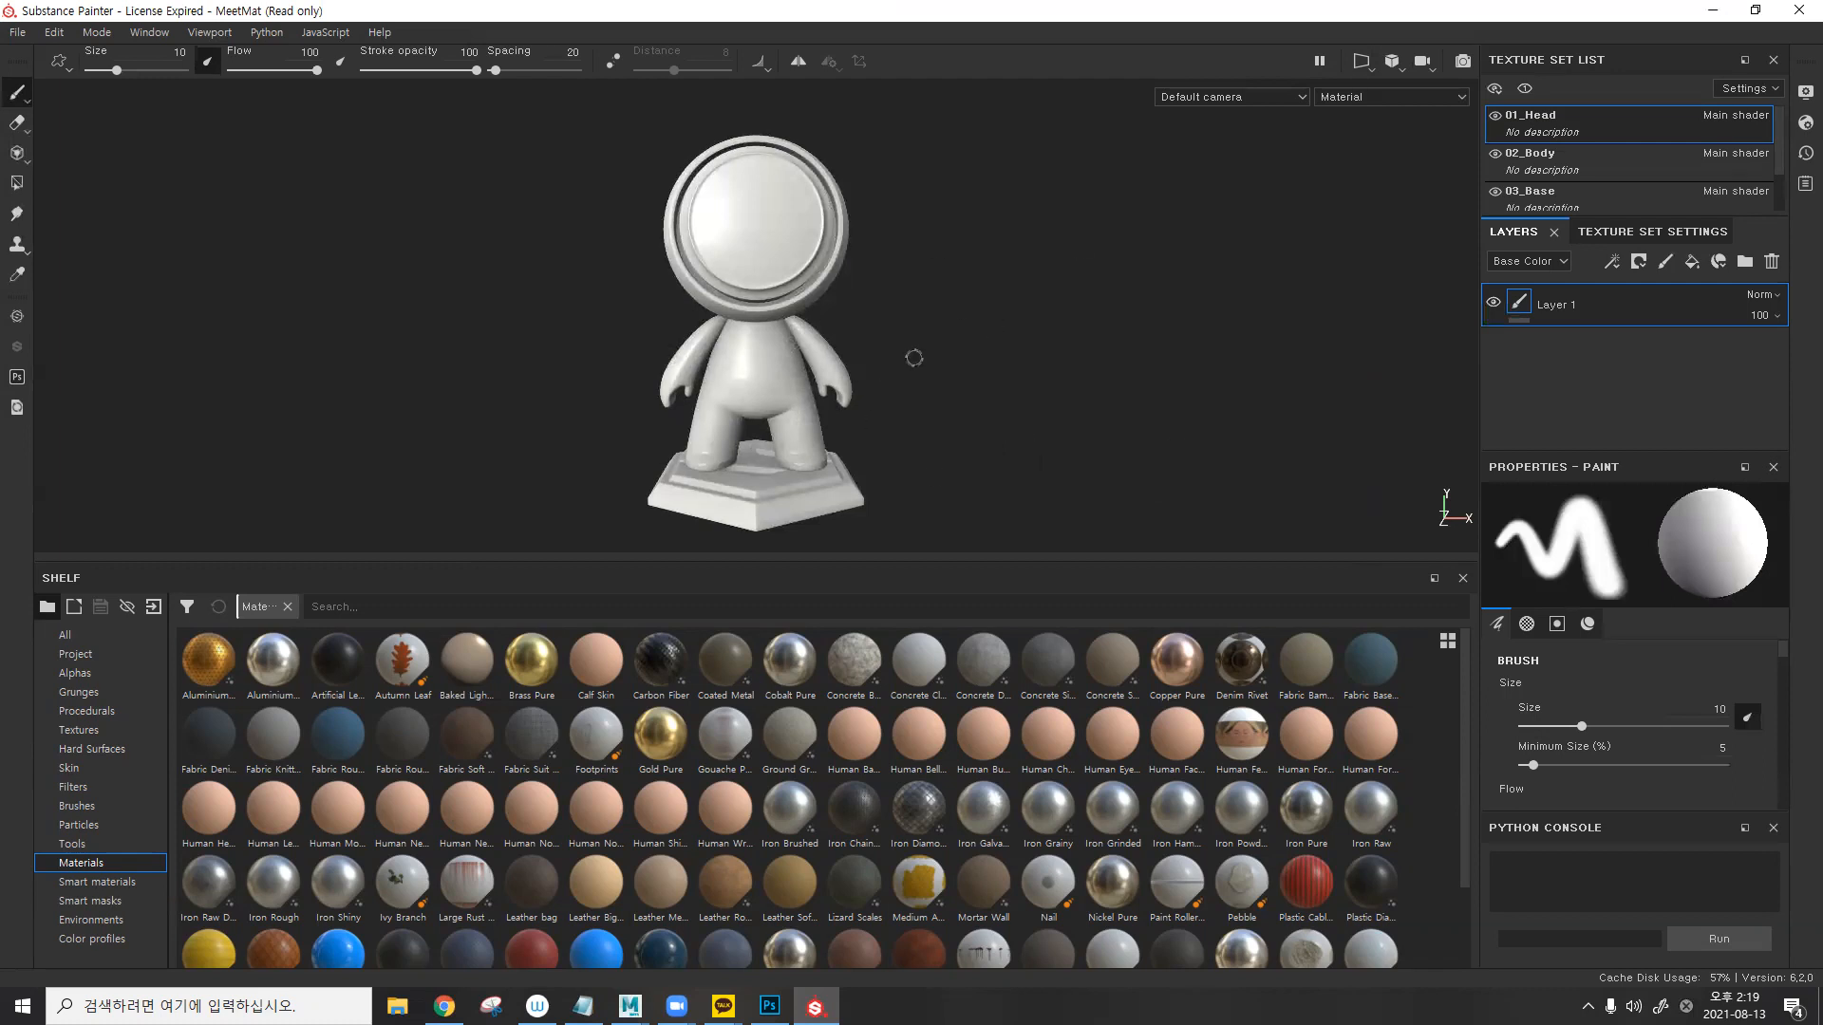
- Examine the MeetMat character's head, body and base from several angles
mouse_move(905, 300)
left_mouse_down("alt")
mouse_move(610, 317)
mouse_move(993, 297)
mouse_move(705, 328)
mouse_move(1011, 337)
mouse_move(624, 390)
mouse_move(917, 405)
mouse_move(649, 441)
left_mouse_up("alt")
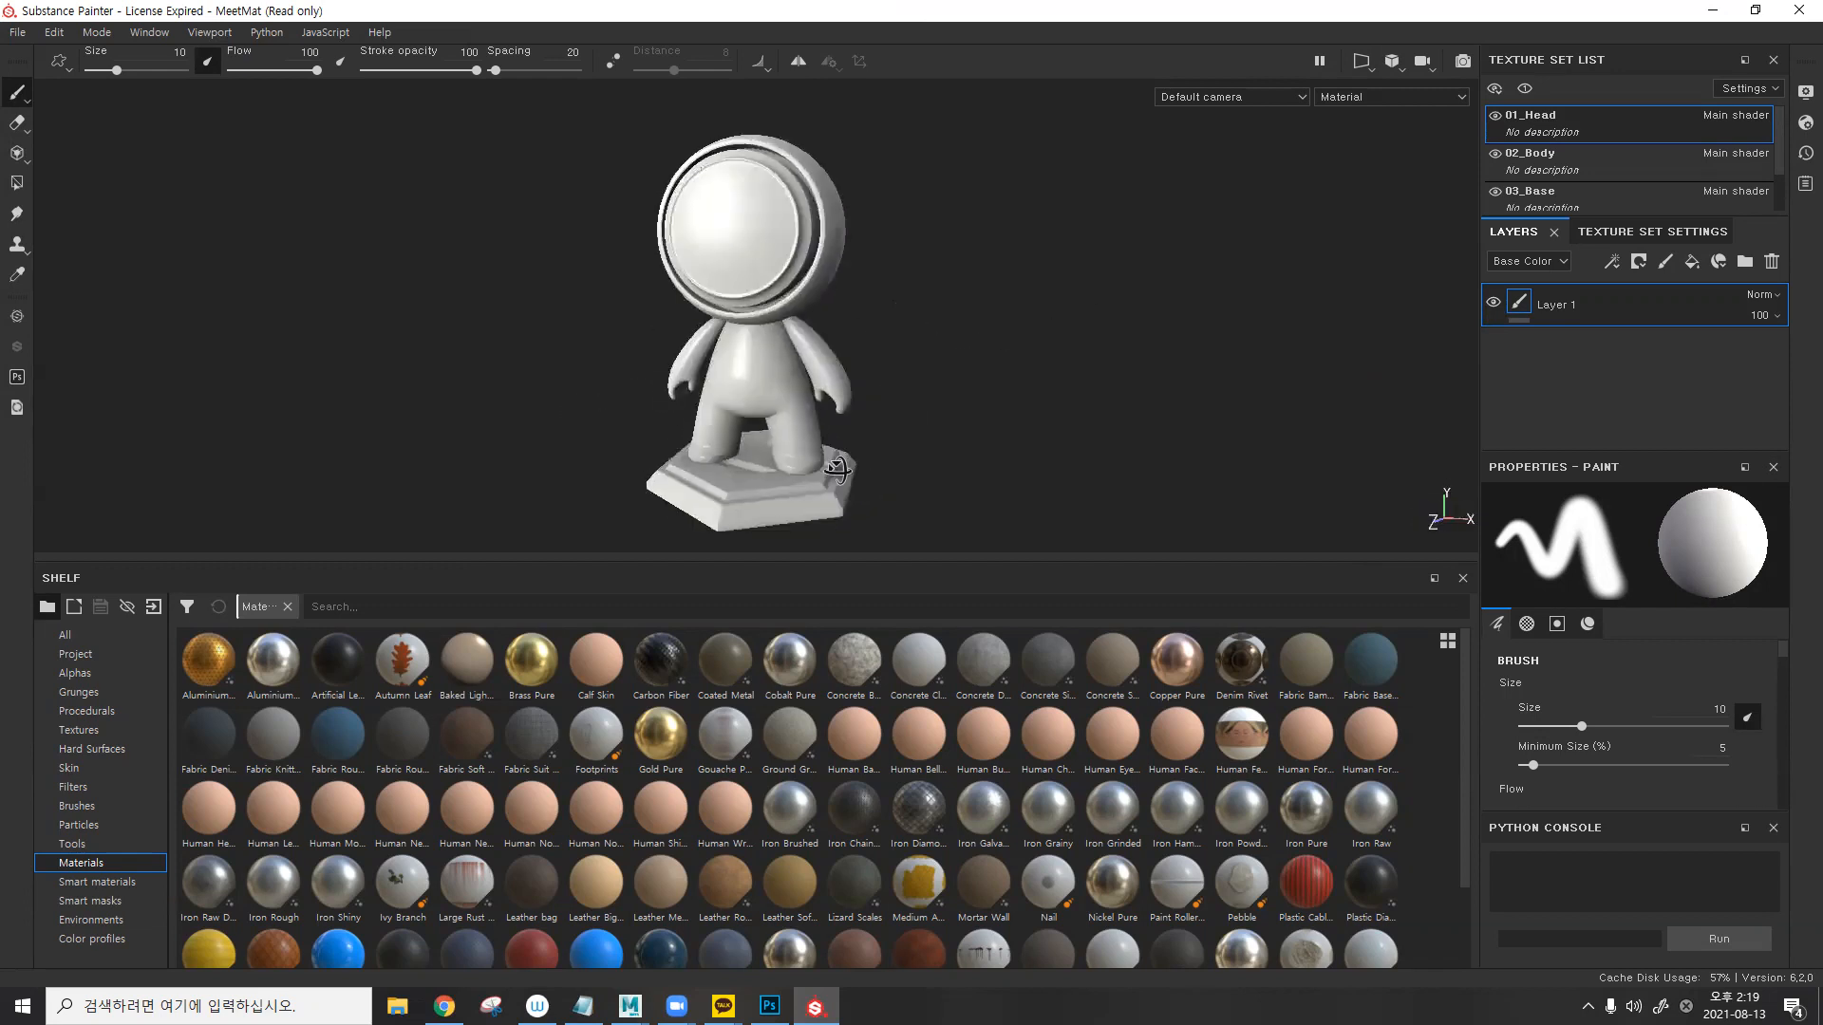
right_click_drag(660, 388, 968, 354, "alt")
left_click_drag(688, 373, 743, 385, "alt")
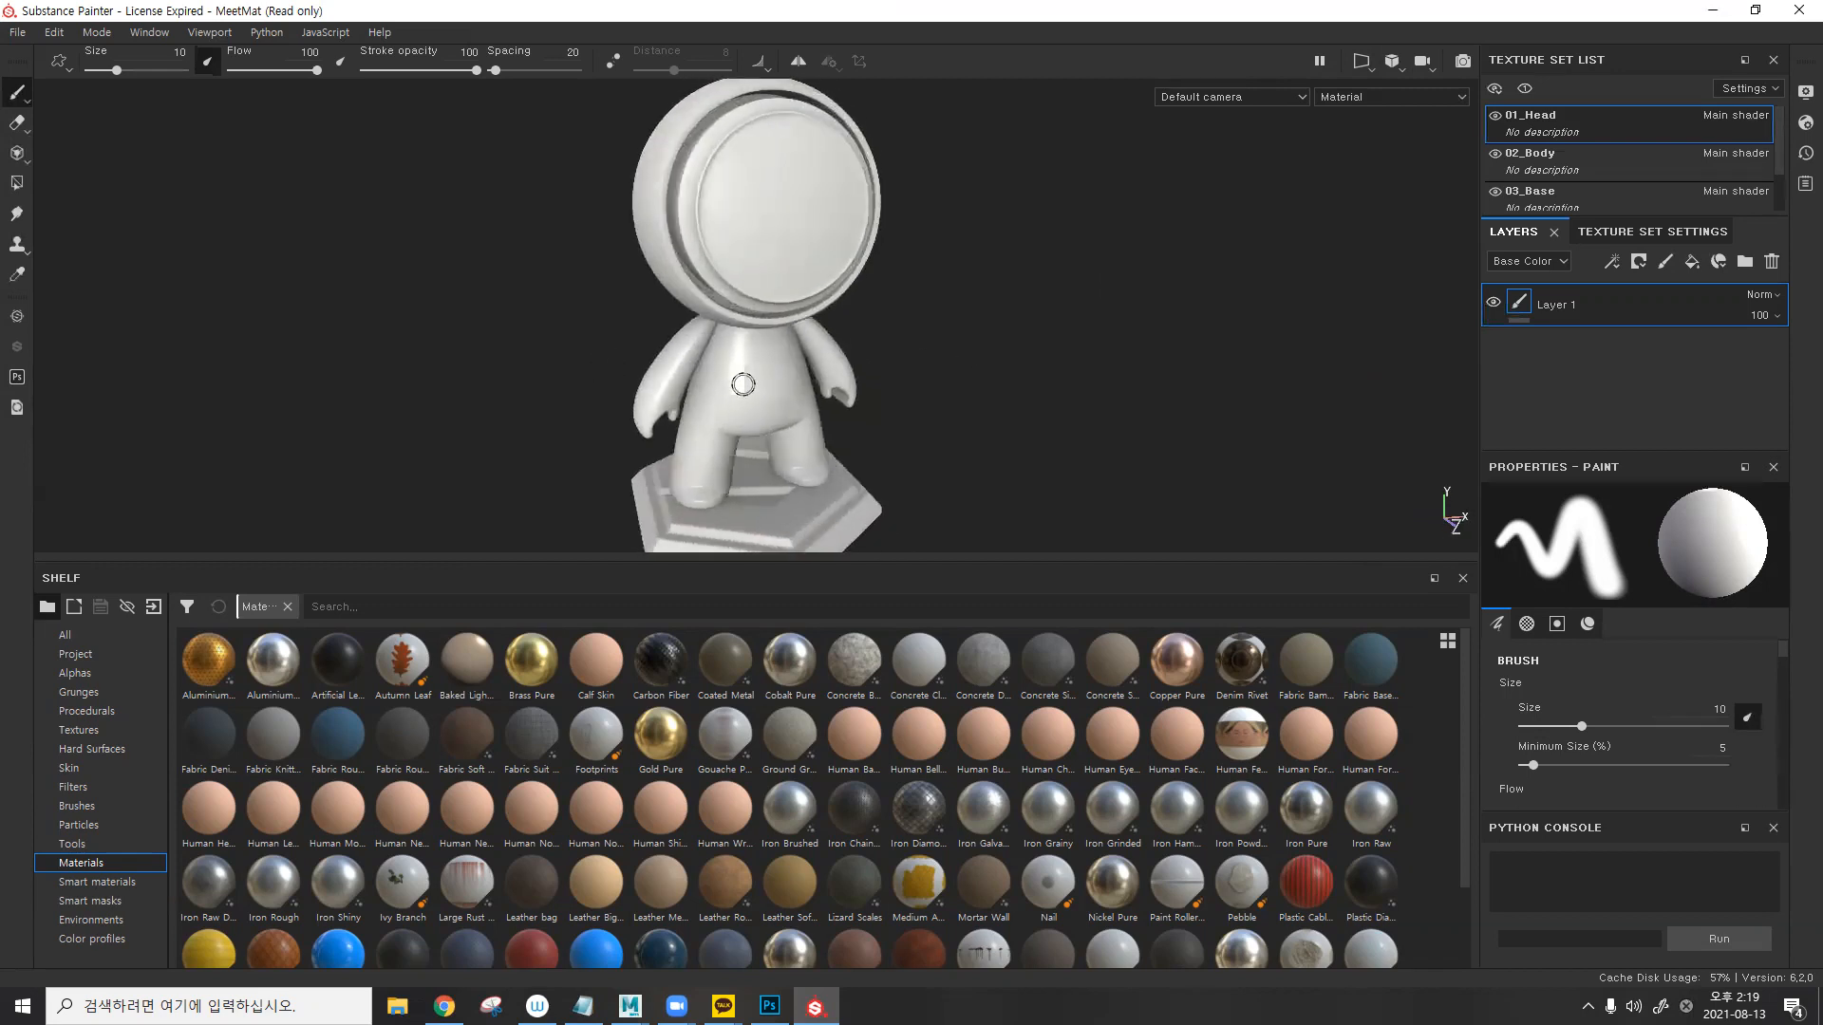
middle_click_drag(852, 316, 646, 374, "alt")
left_click_drag(647, 374, 598, 365, "alt")
right_click_drag(598, 365, 724, 374, "alt")
middle_click_drag(724, 374, 1072, 389, "alt")
left_click_drag(773, 403, 852, 396, "alt")
middle_click_drag(864, 389, 797, 422, "alt")
left_click_drag(798, 422, 871, 402, "alt")
middle_click_drag(871, 403, 803, 334, "alt")
left_click_drag(781, 378, 892, 377, "alt")
middle_click_drag(892, 377, 837, 401, "alt")
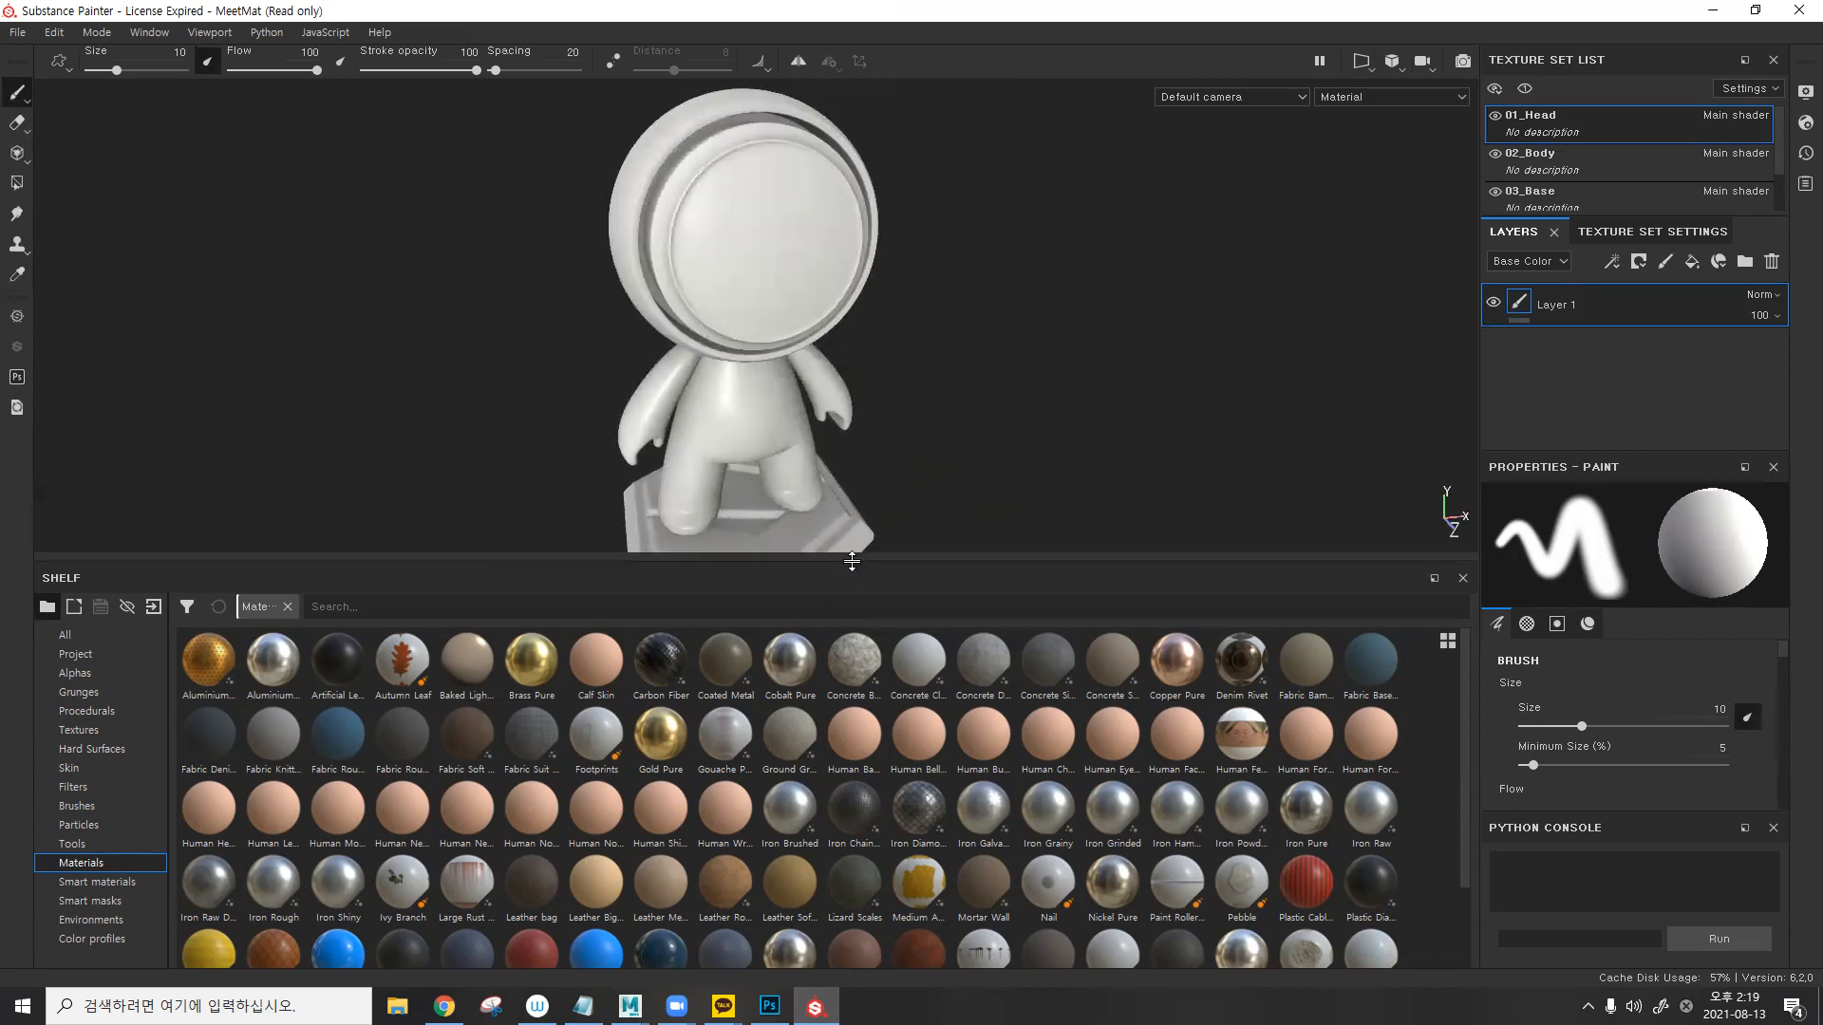
- Enlarge the 3D viewport by shrinking the shelf, and extend the texture set list to show all its entries
left_click_drag(852, 556, 851, 628)
left_click_drag(758, 342, 784, 306, "alt")
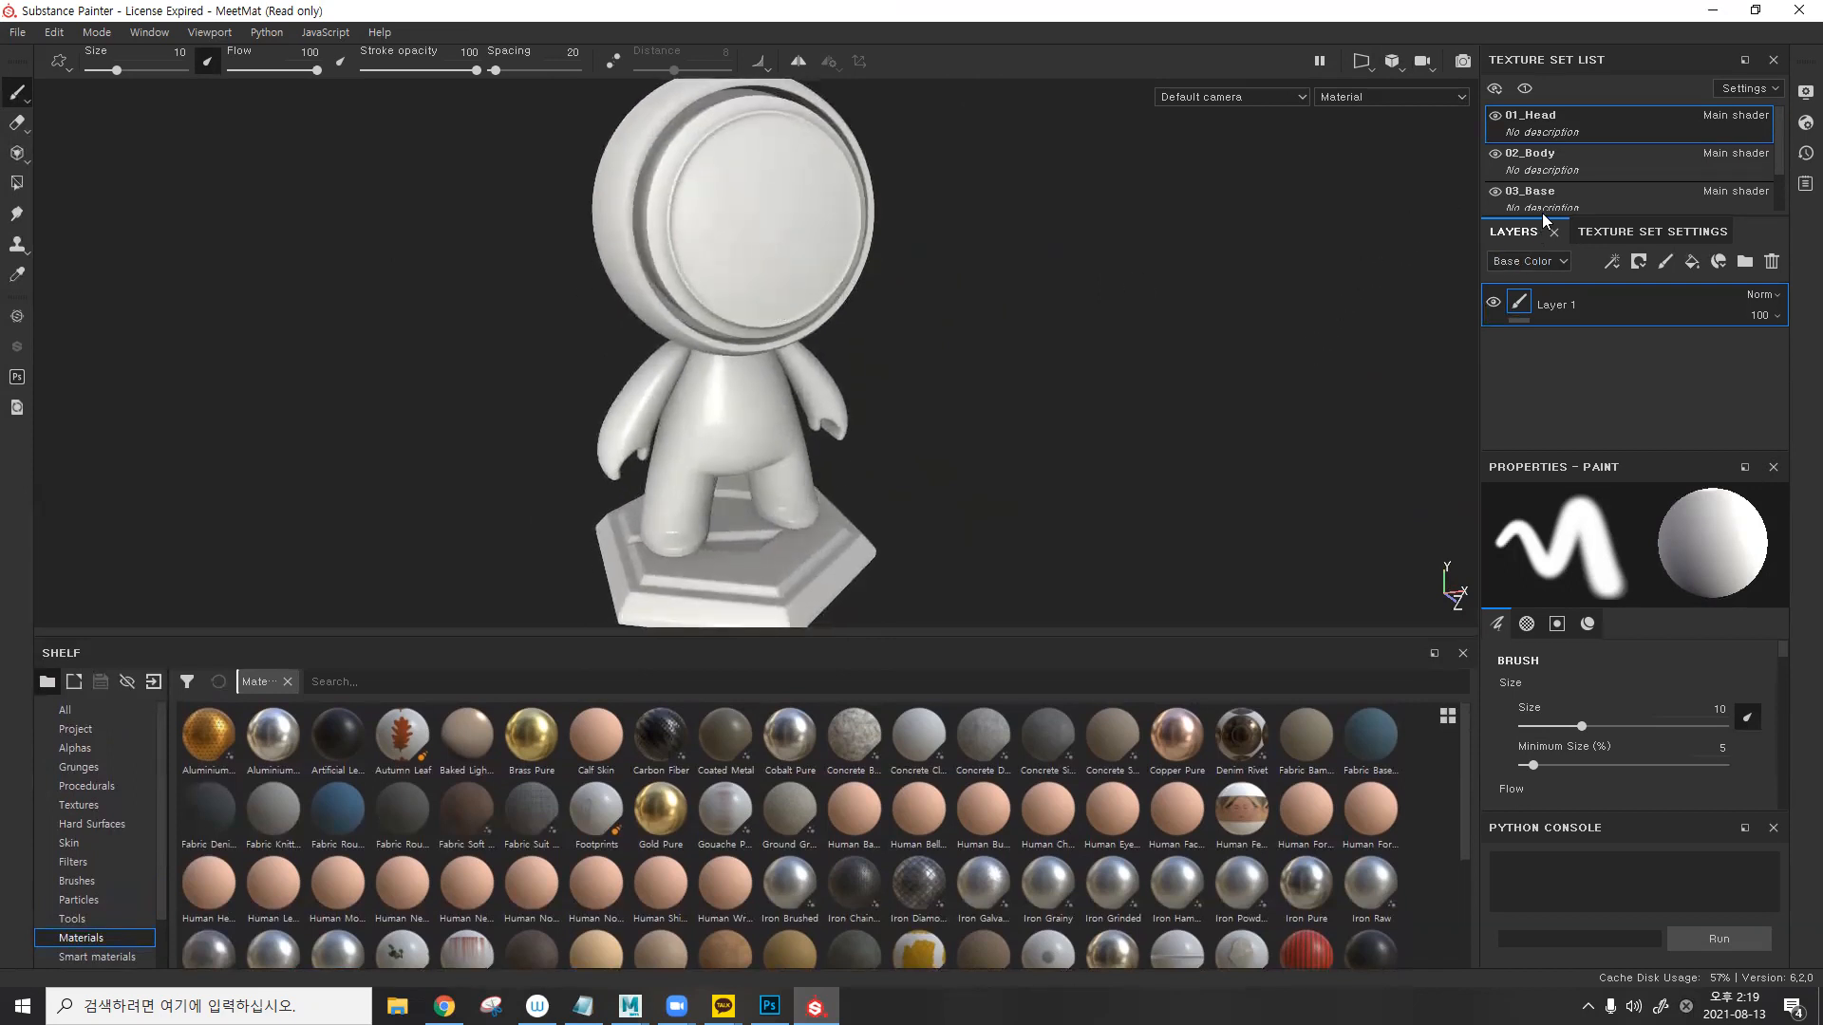
left_click_drag(1538, 220, 1534, 338)
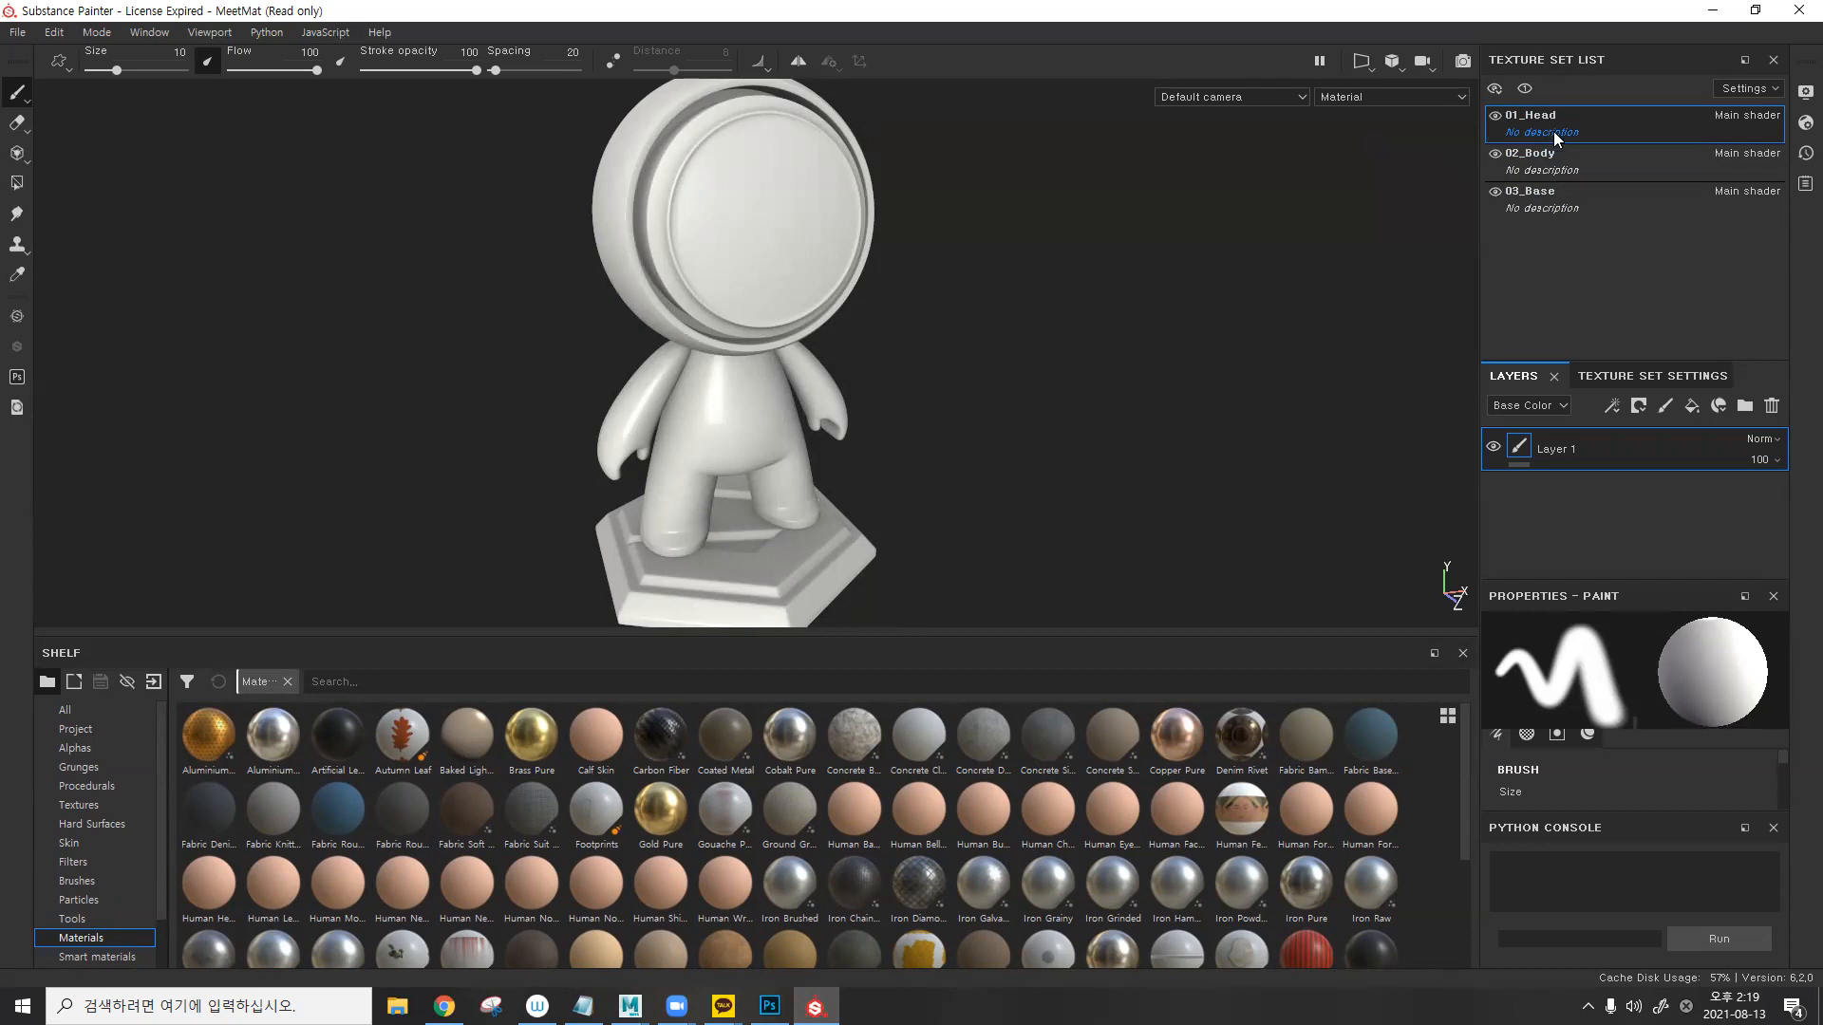
- Hide and show the texture sets 01_Head, 02_Body and 03_Base one by one to identify their parts
left_click(1495, 115)
left_click(1495, 116)
left_click(1495, 154)
left_click(1495, 153)
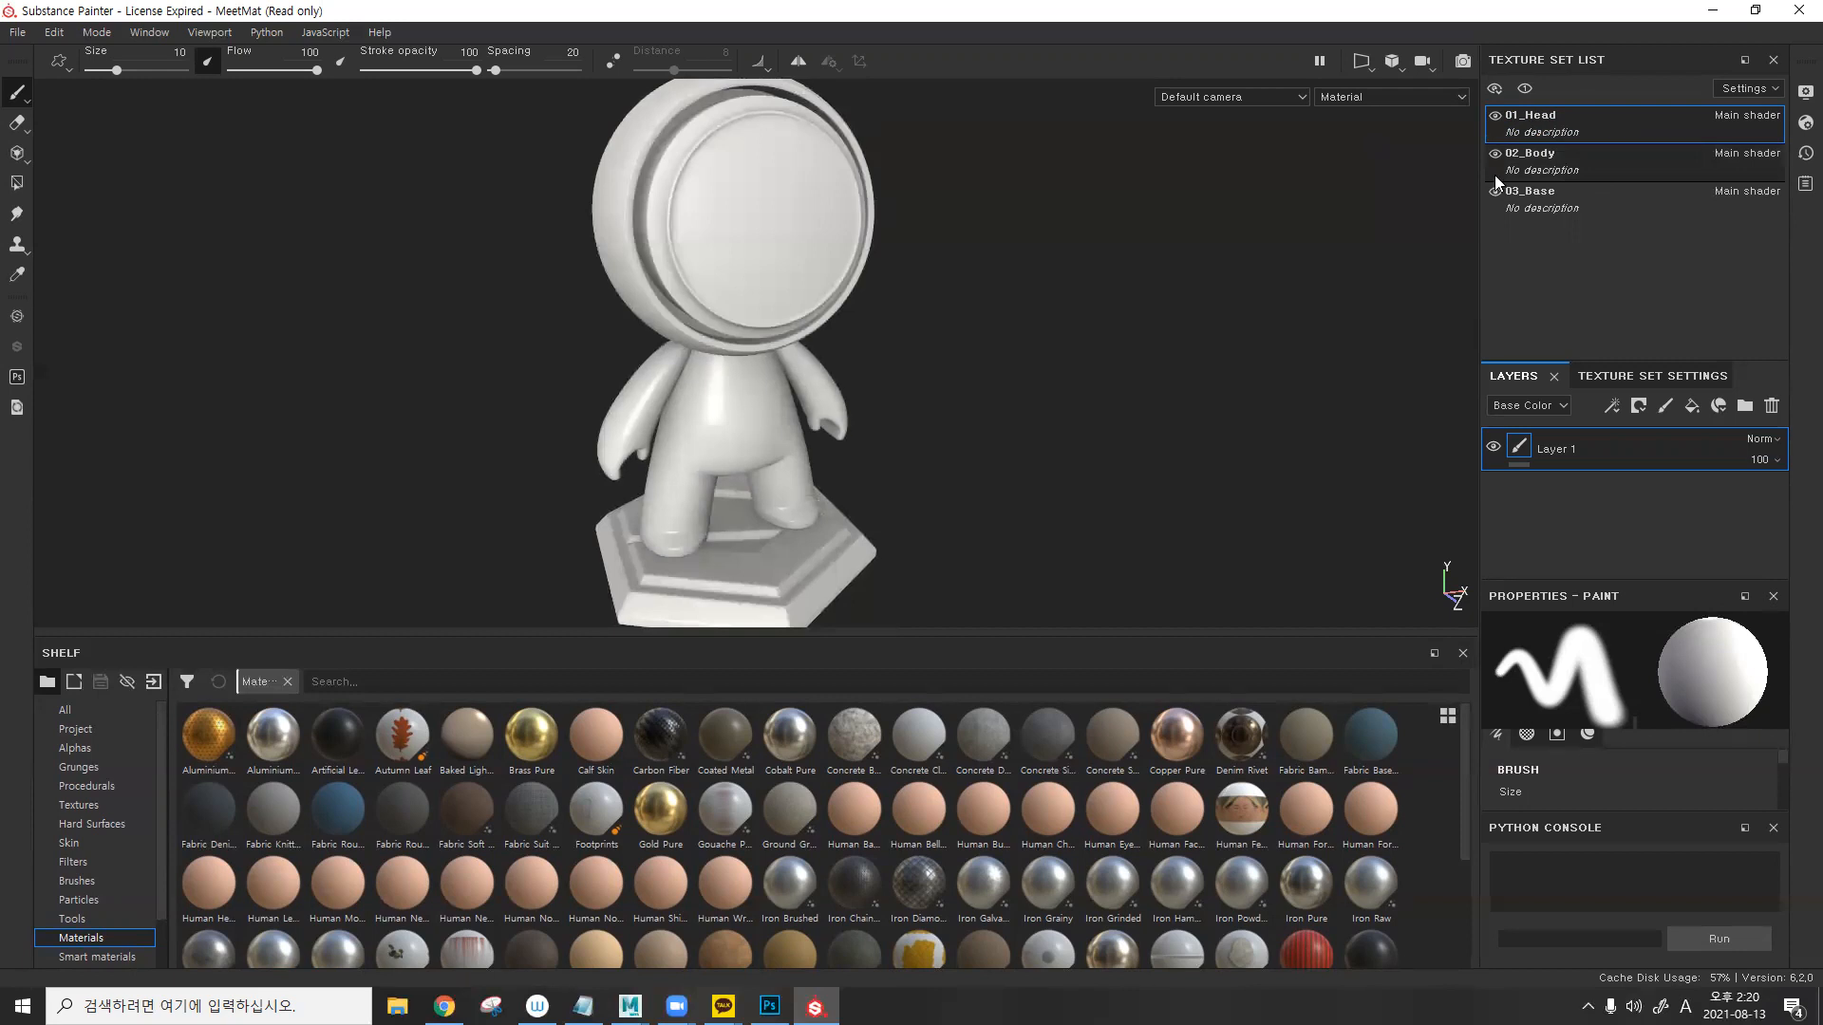
left_click(1495, 192)
left_click(1495, 192)
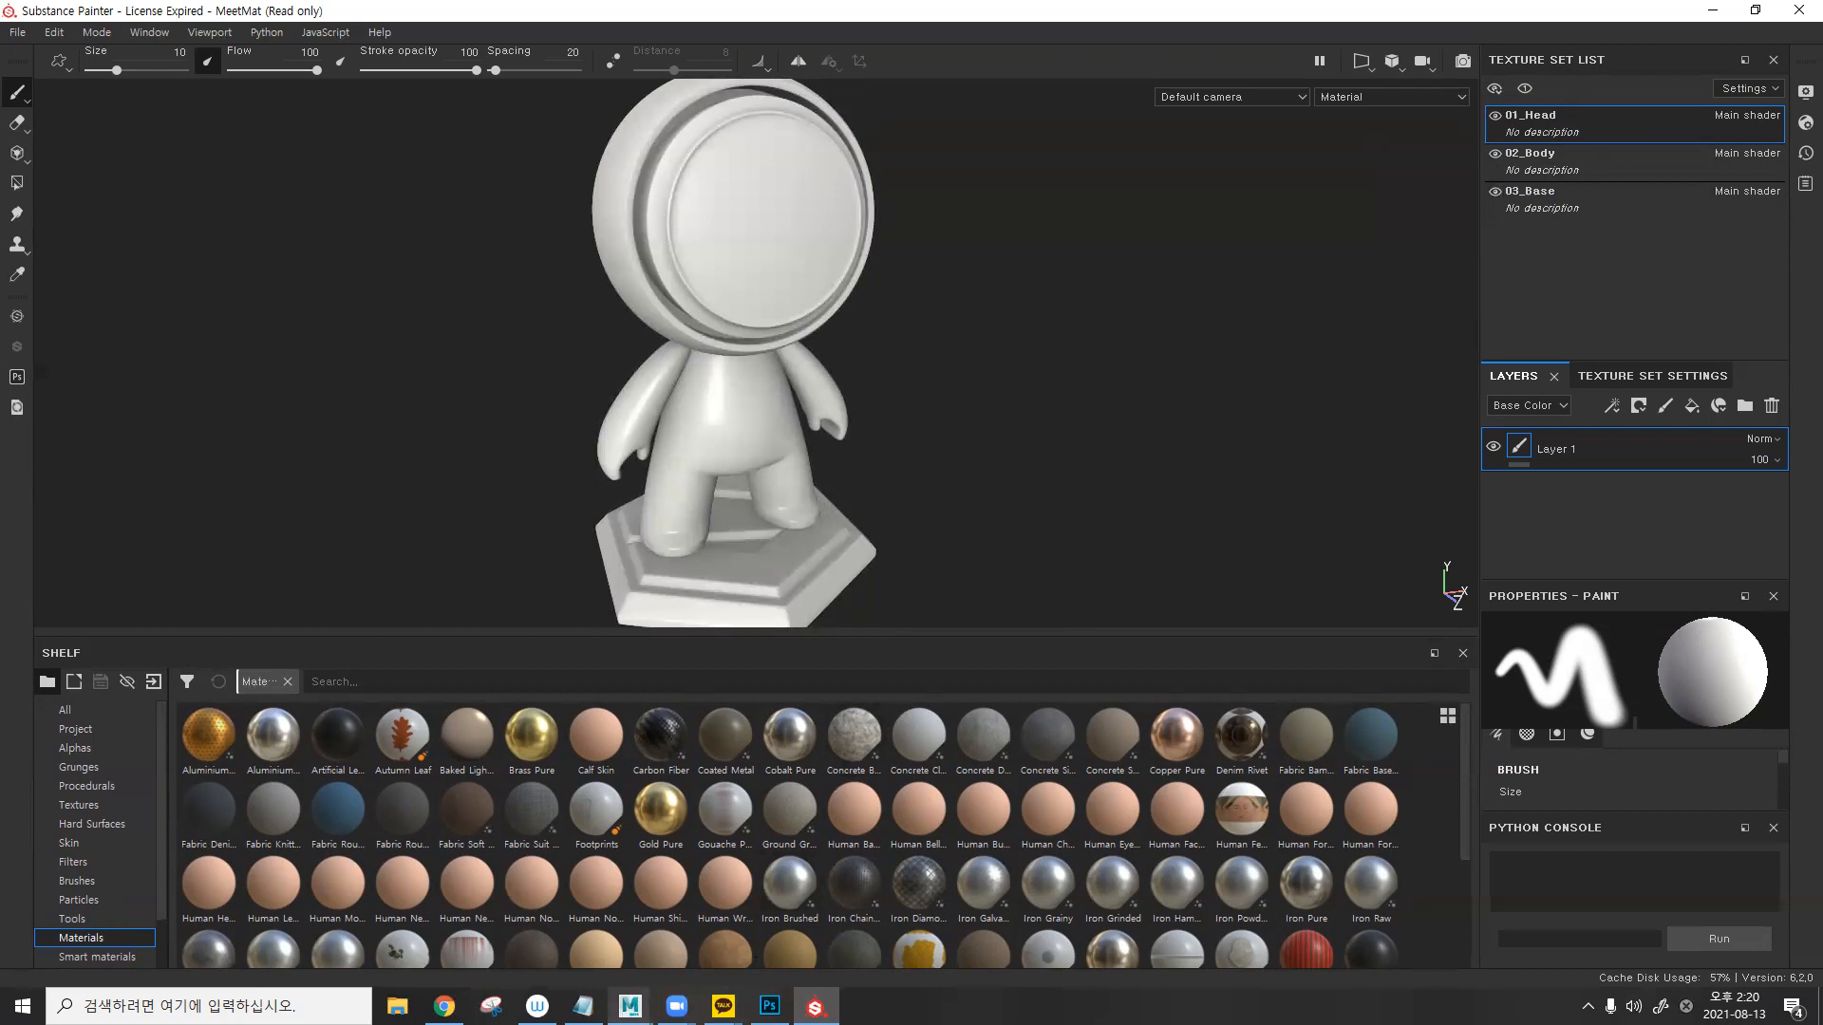
- Switch back to Maya, select the bear's body and head parts and assign a new V-Ray material to them
left_click(628, 1004)
left_click(735, 935)
middle_click_drag(1071, 442, 729, 536, "alt")
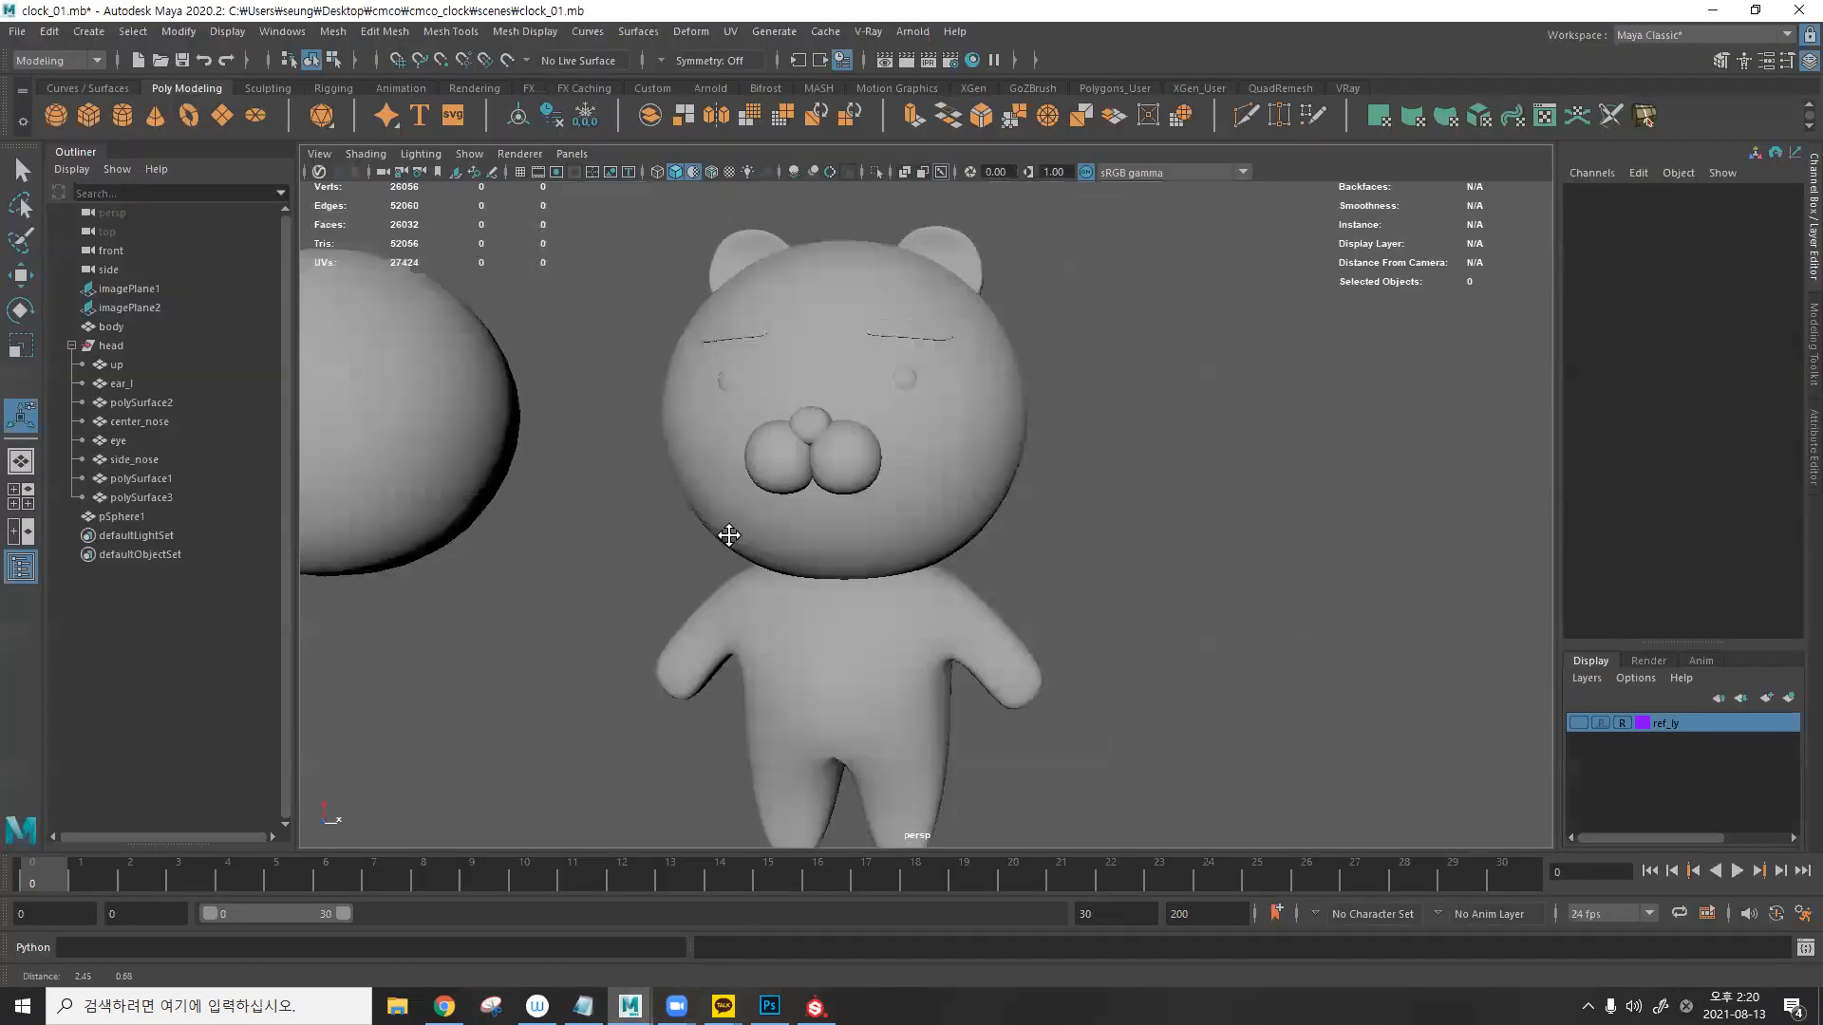
left_click_drag(729, 535, 757, 517, "alt")
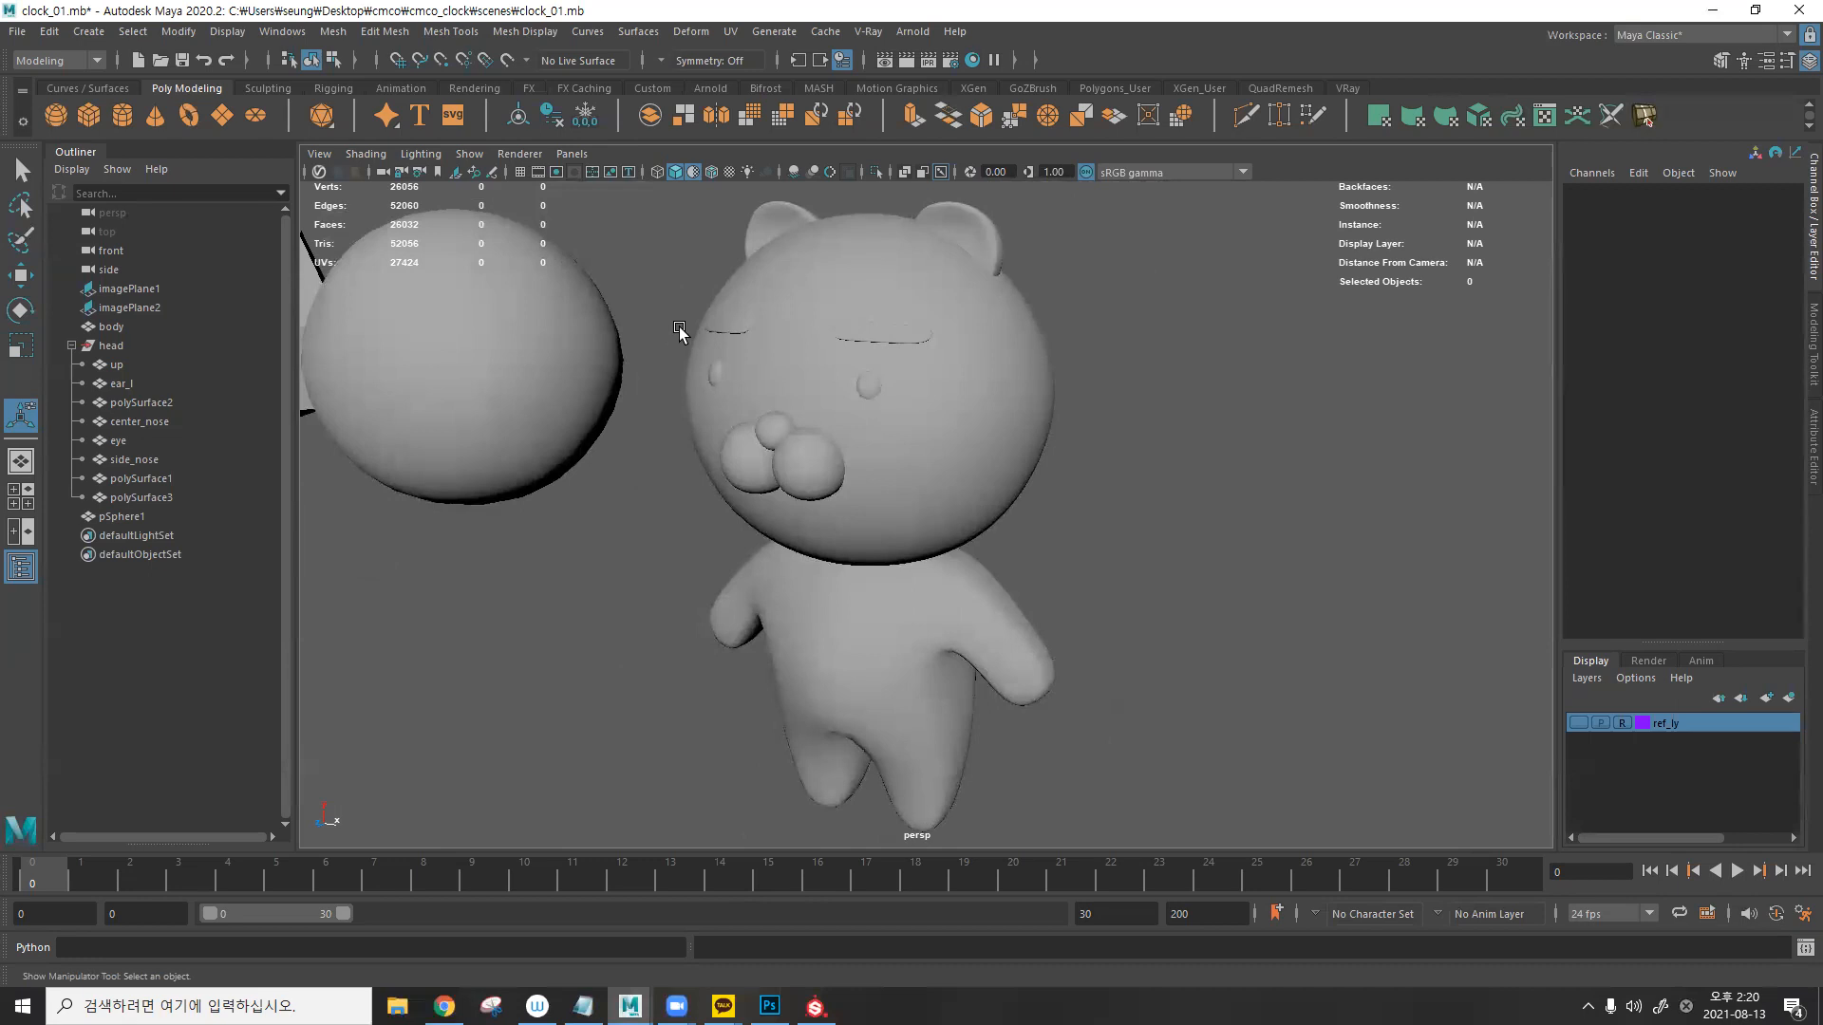
left_click(1018, 334)
left_click(1347, 87)
left_click(920, 119)
scroll(1136, 282, "down", 3)
left_click_drag(1115, 245, 737, 798)
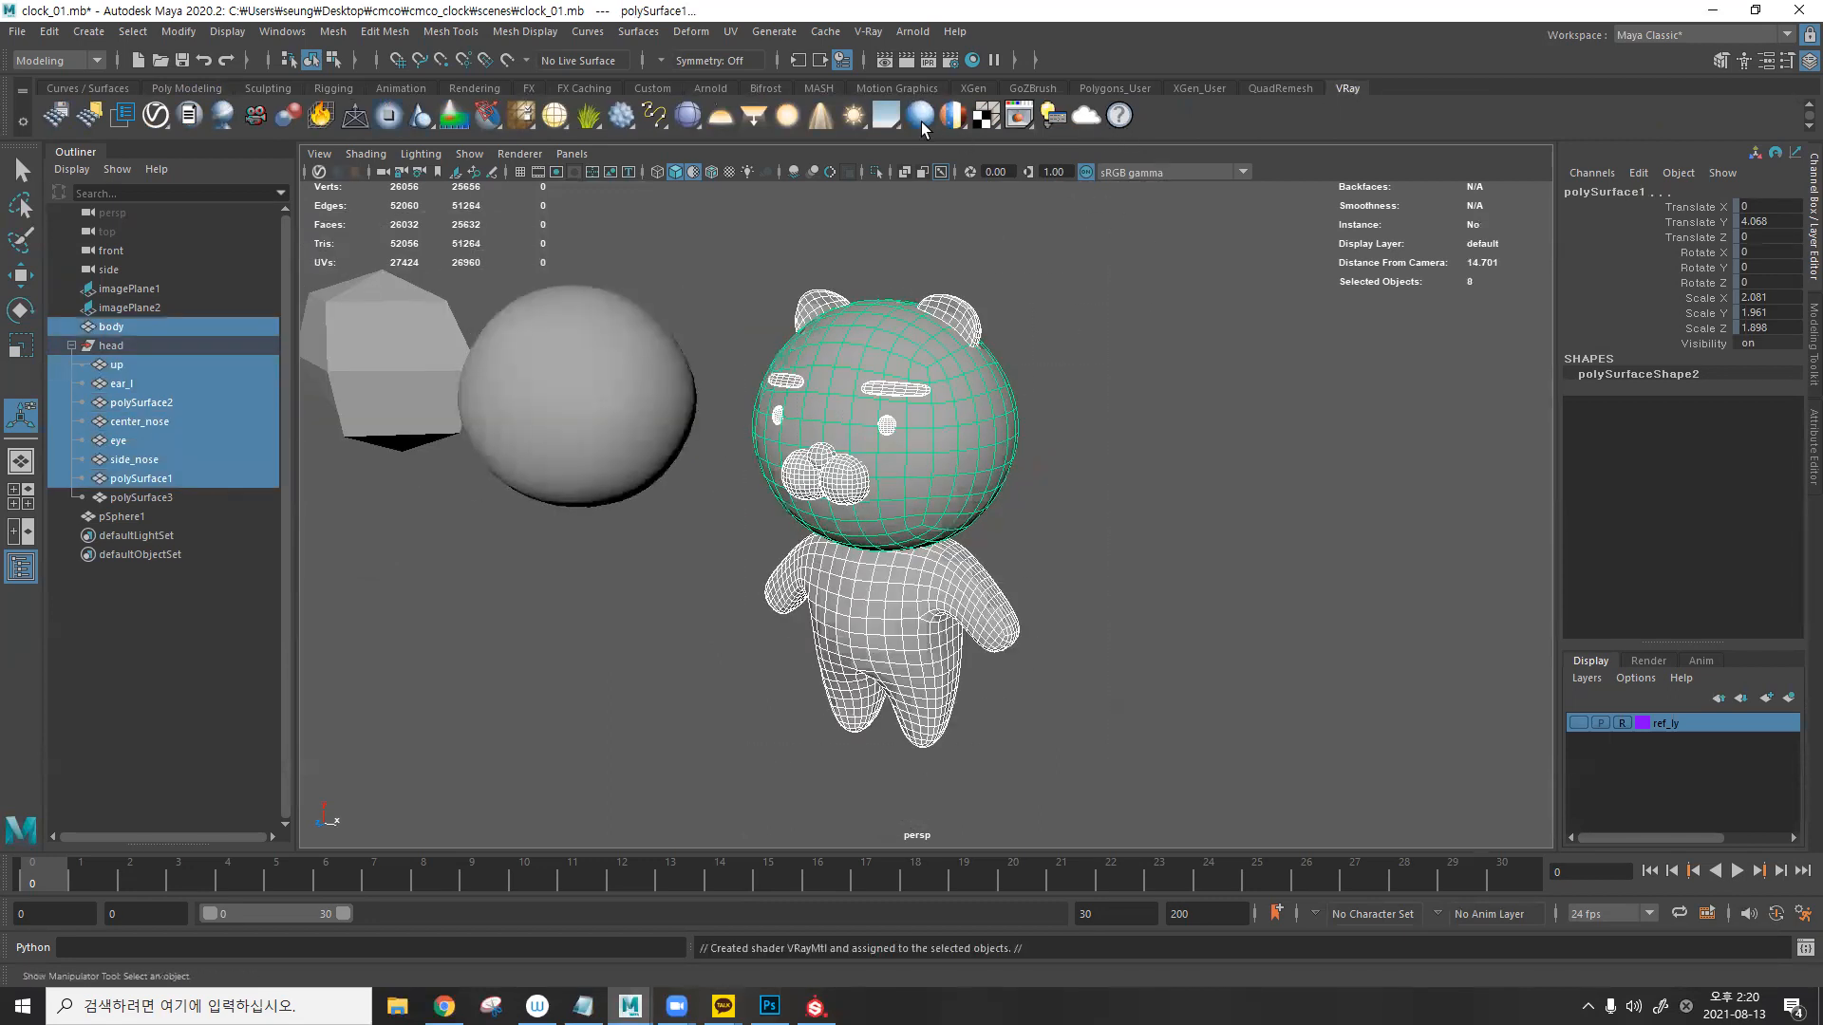
- Rename the V-Ray material on the bear's head as kakao, and select the body to show its material
left_click(1033, 382)
left_click(1009, 398)
right_click(987, 411)
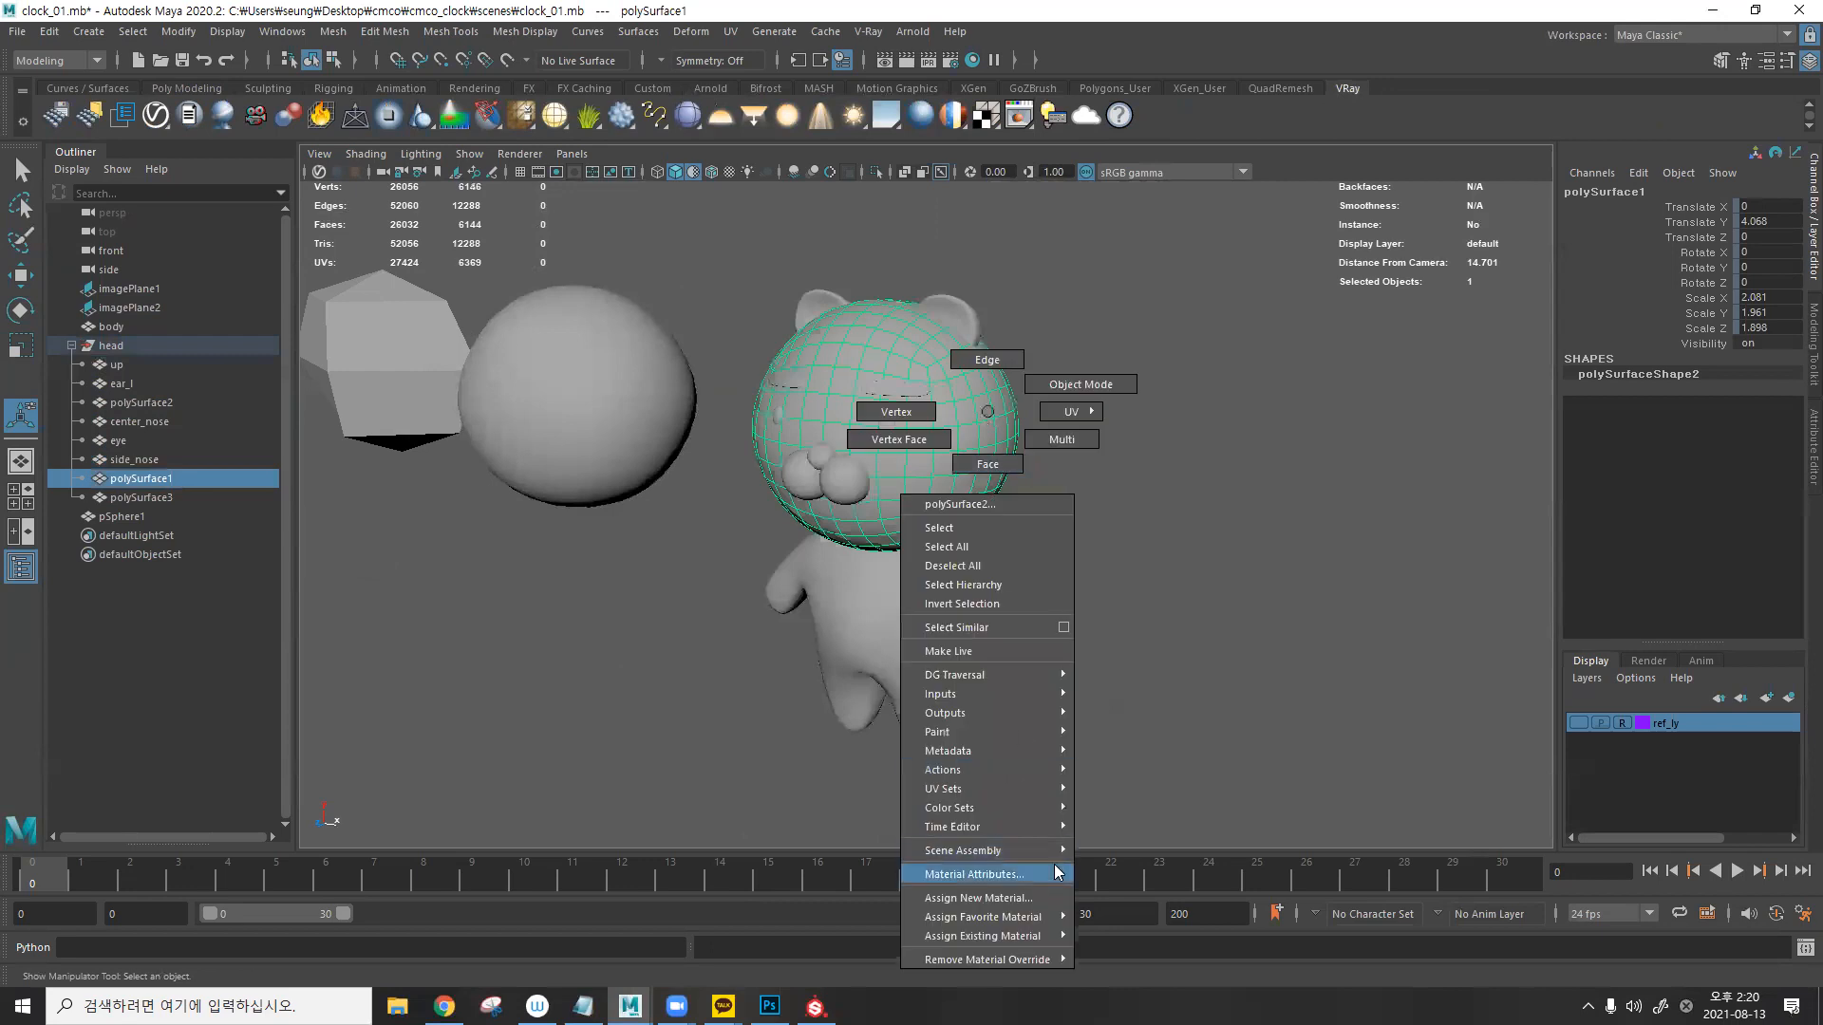
left_click(1050, 873)
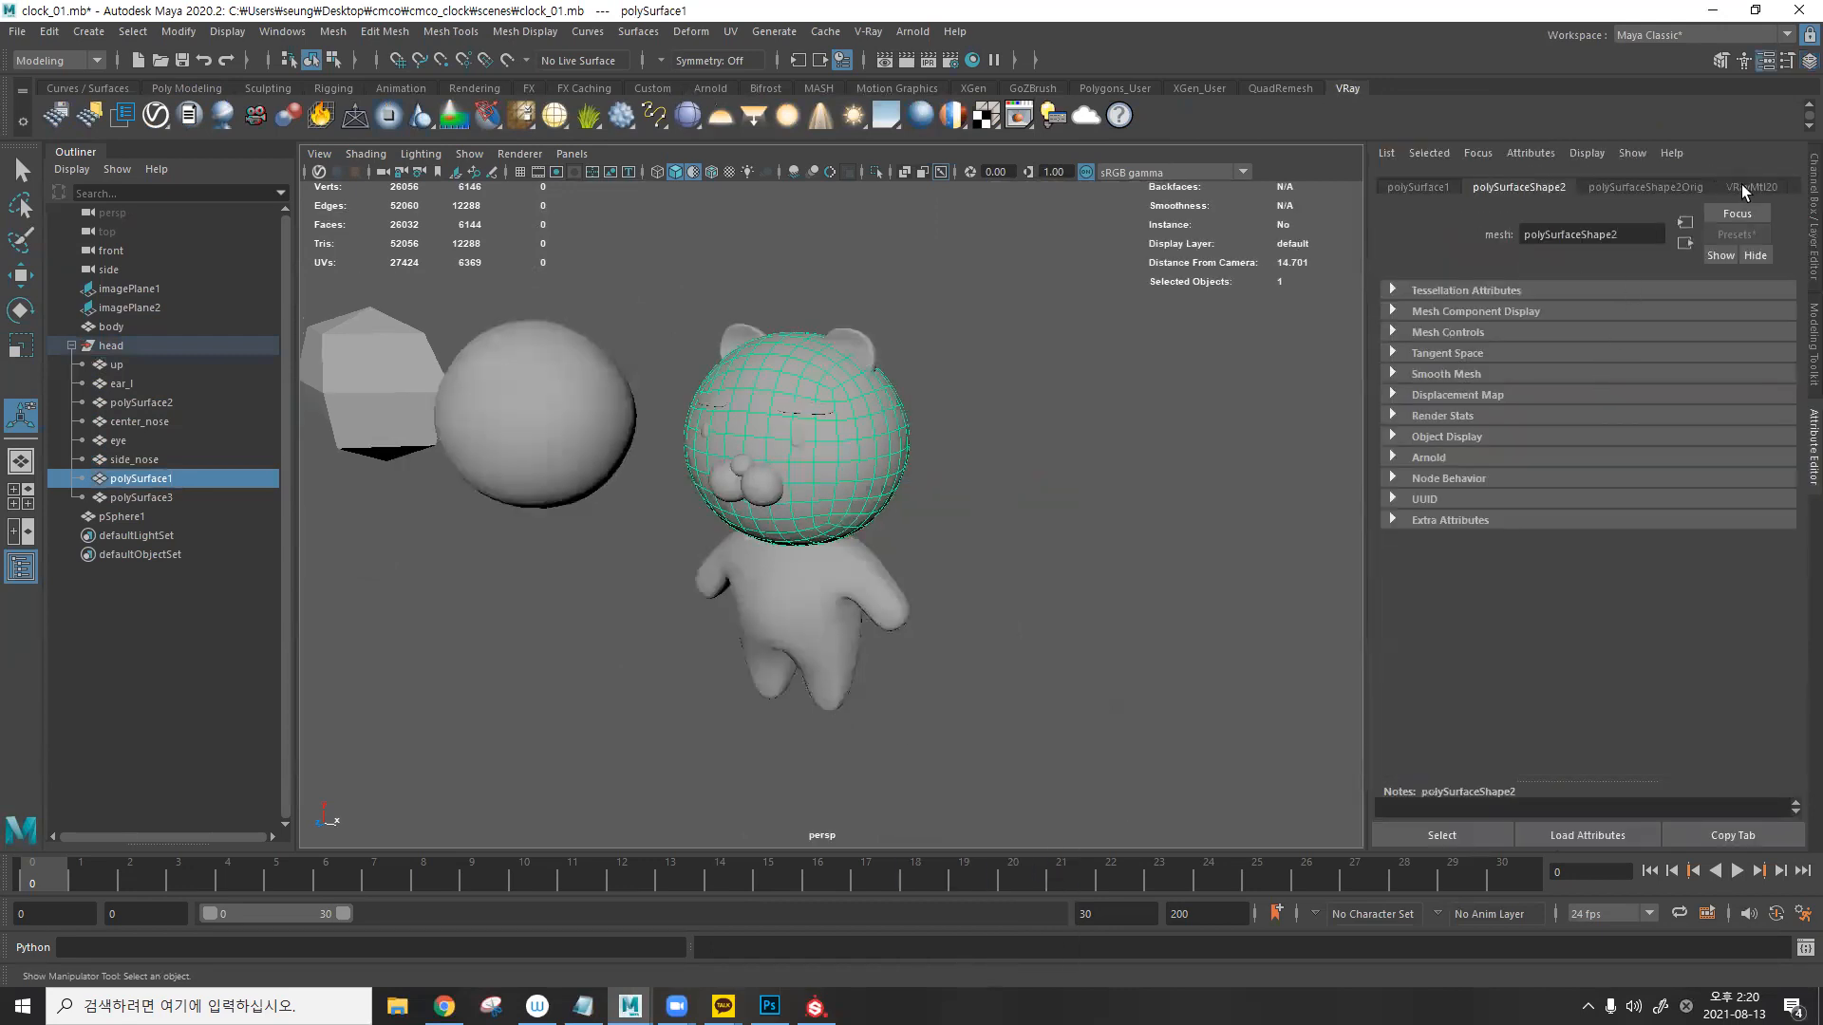
left_click(1749, 187)
left_click(1618, 234)
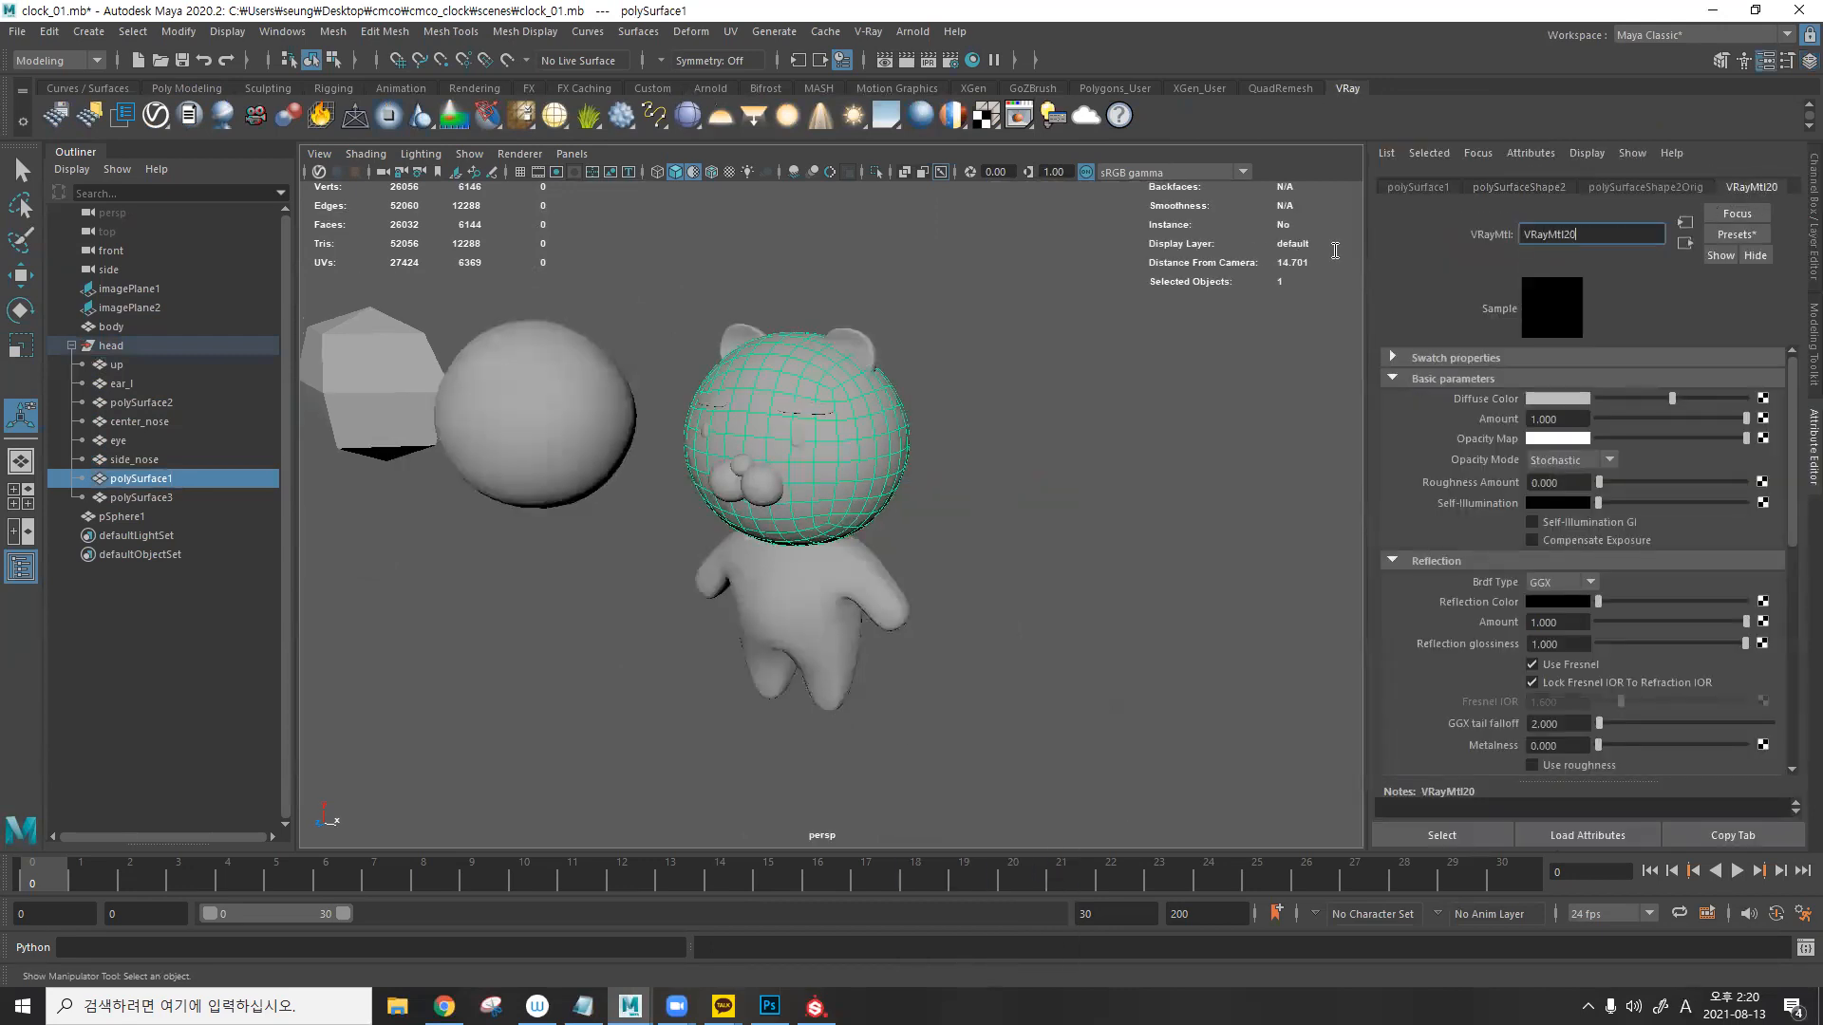
key("ctrl+a")
type("kakao")
key("Return")
left_click(872, 569)
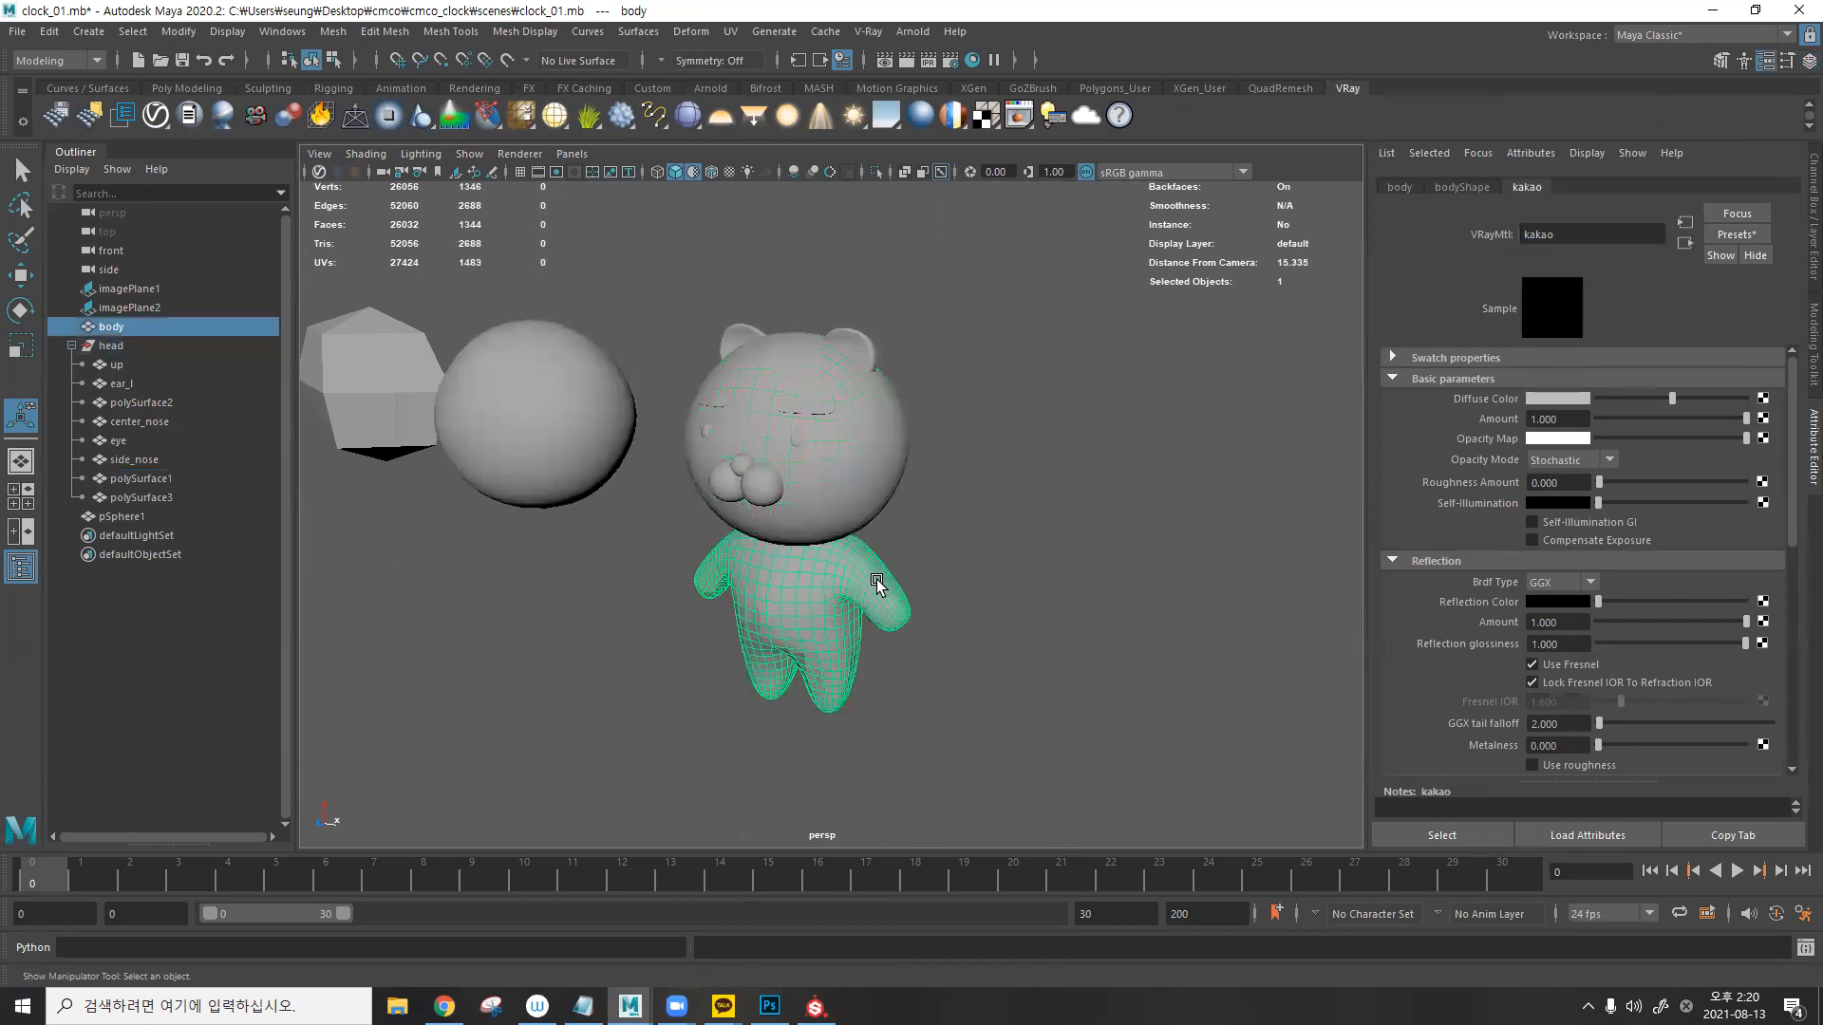
- Assign a new V-Ray material to the bear's side nose and rename it nose_s
left_click(756, 480)
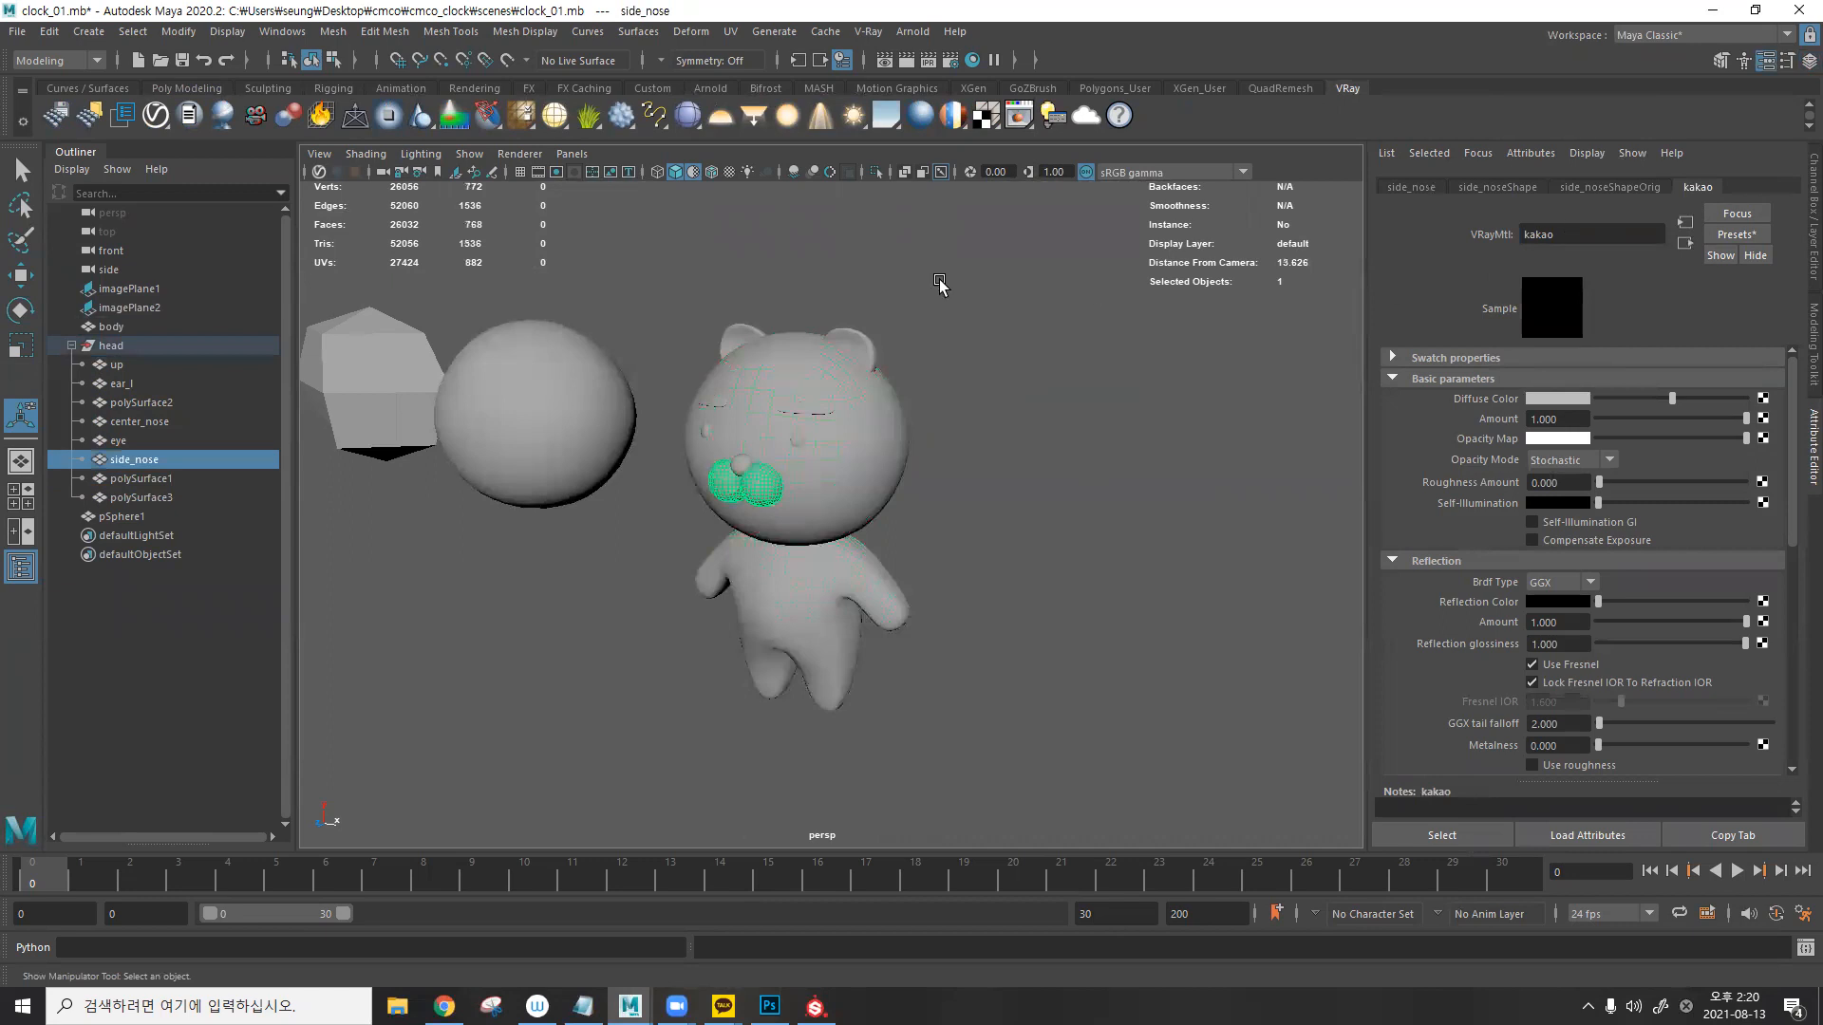
left_click(859, 347)
left_click(726, 510)
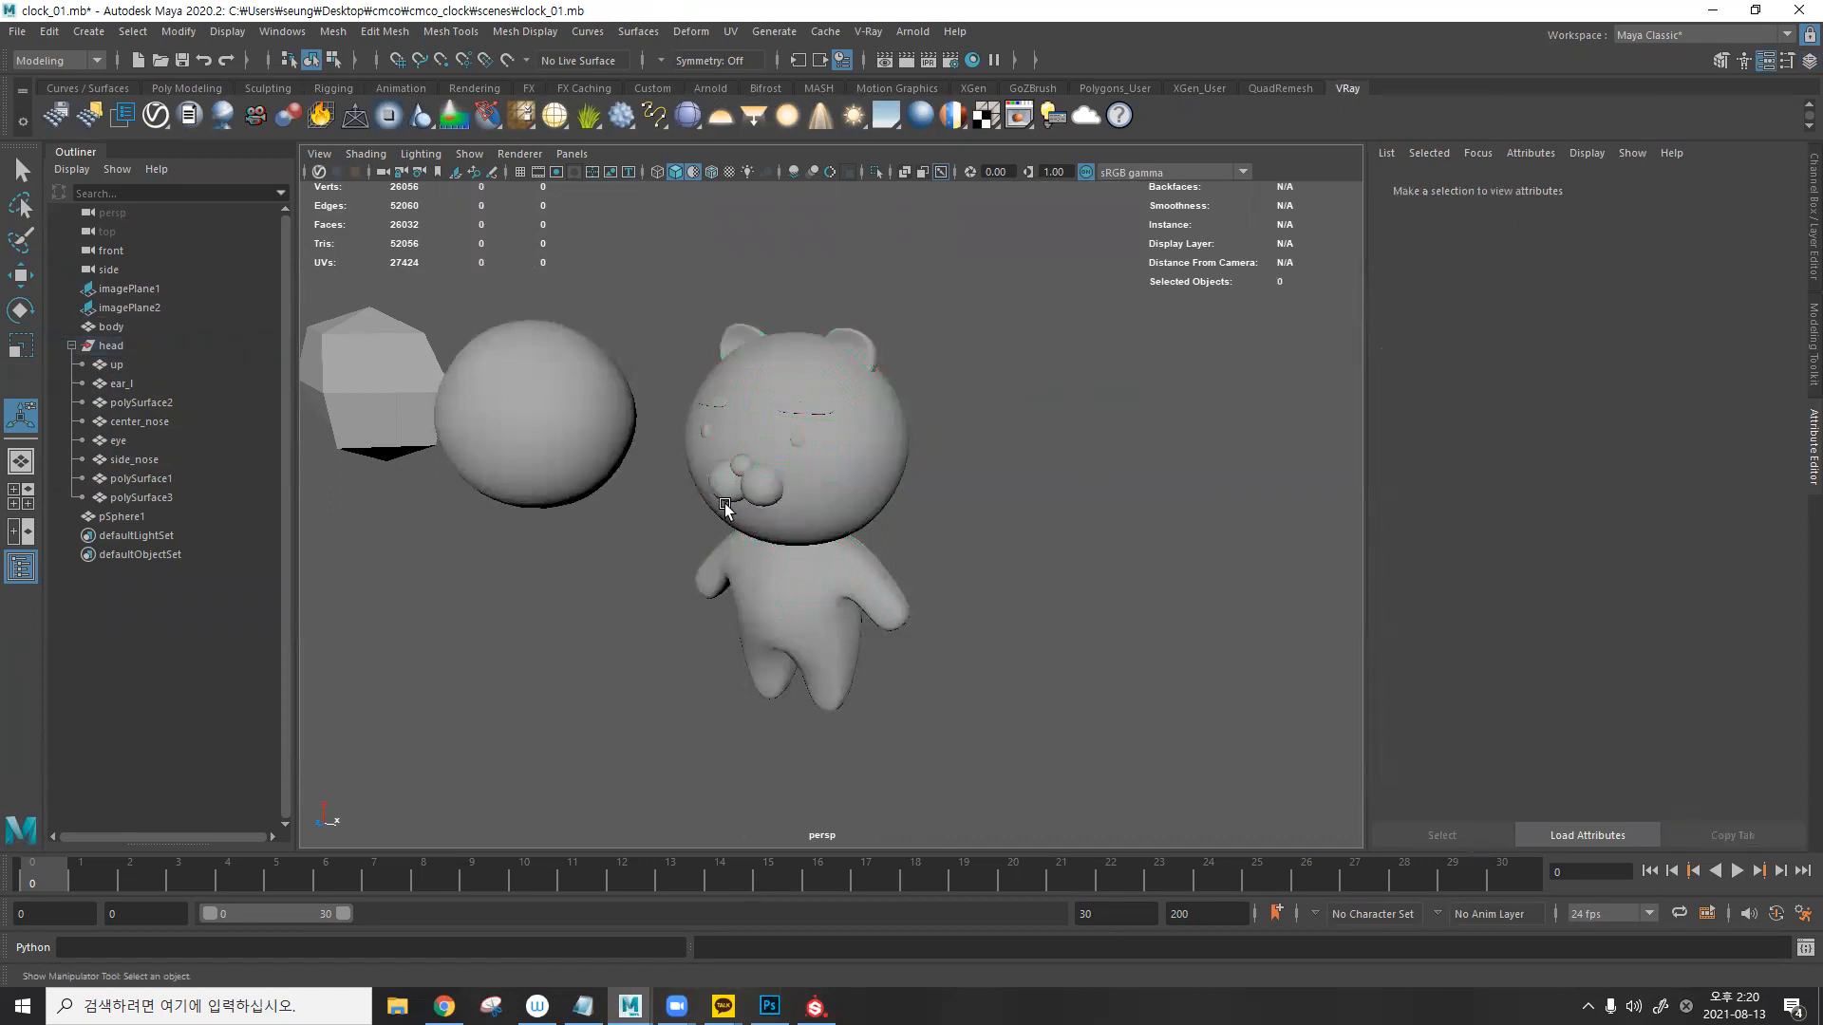
left_click(781, 475)
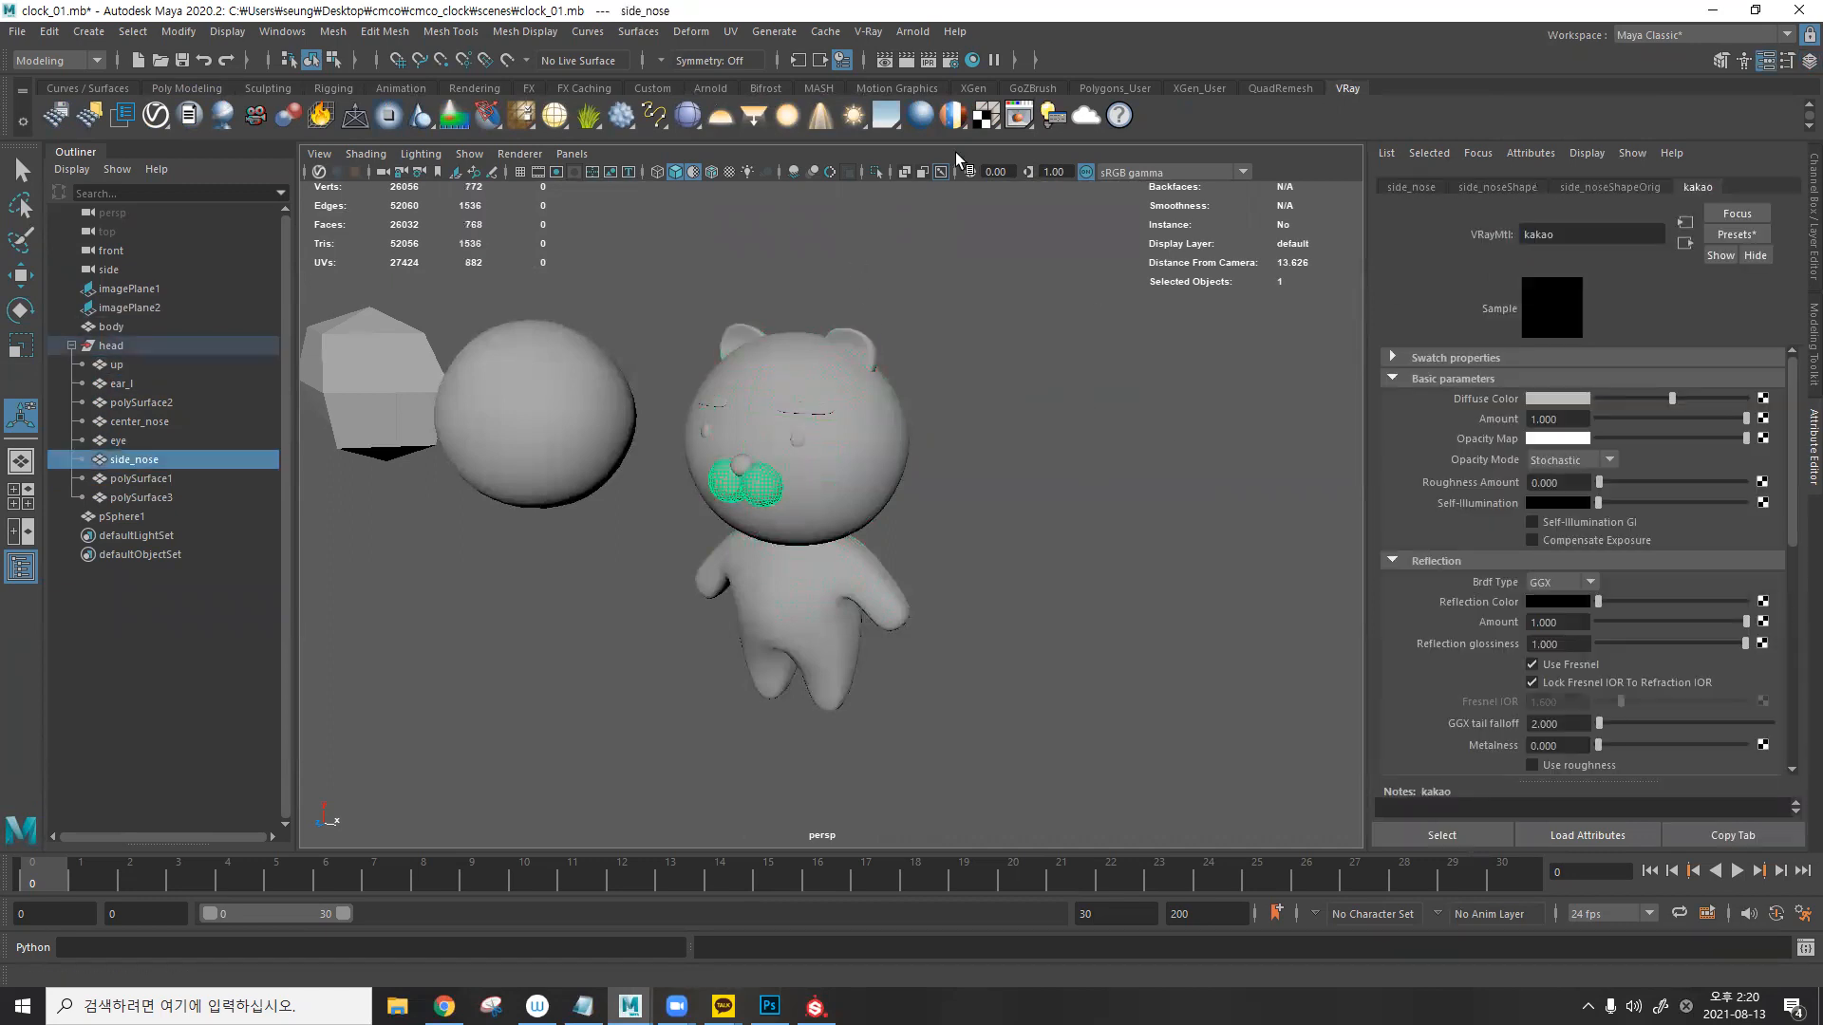
left_click(919, 118)
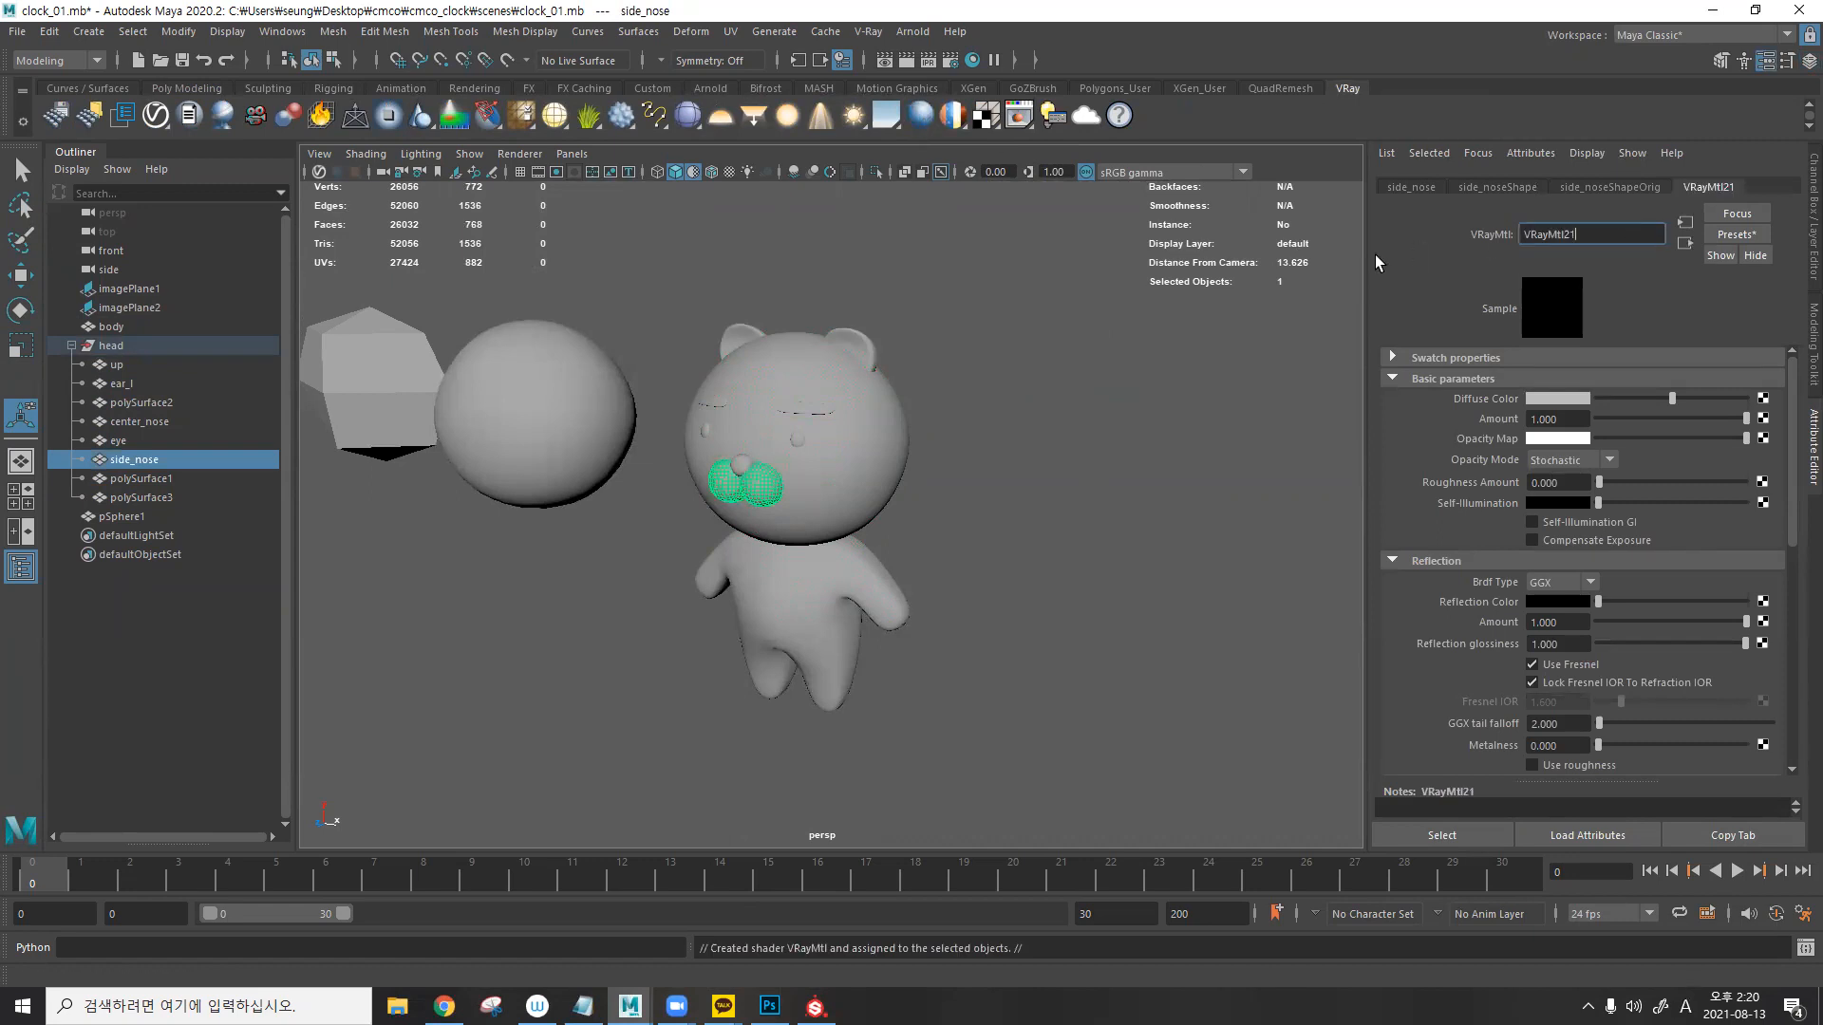
type("nose_s")
key("Return")
- Select the bear's head and side nose in turn to compare their assigned materials
left_click(1142, 429)
left_click(889, 454)
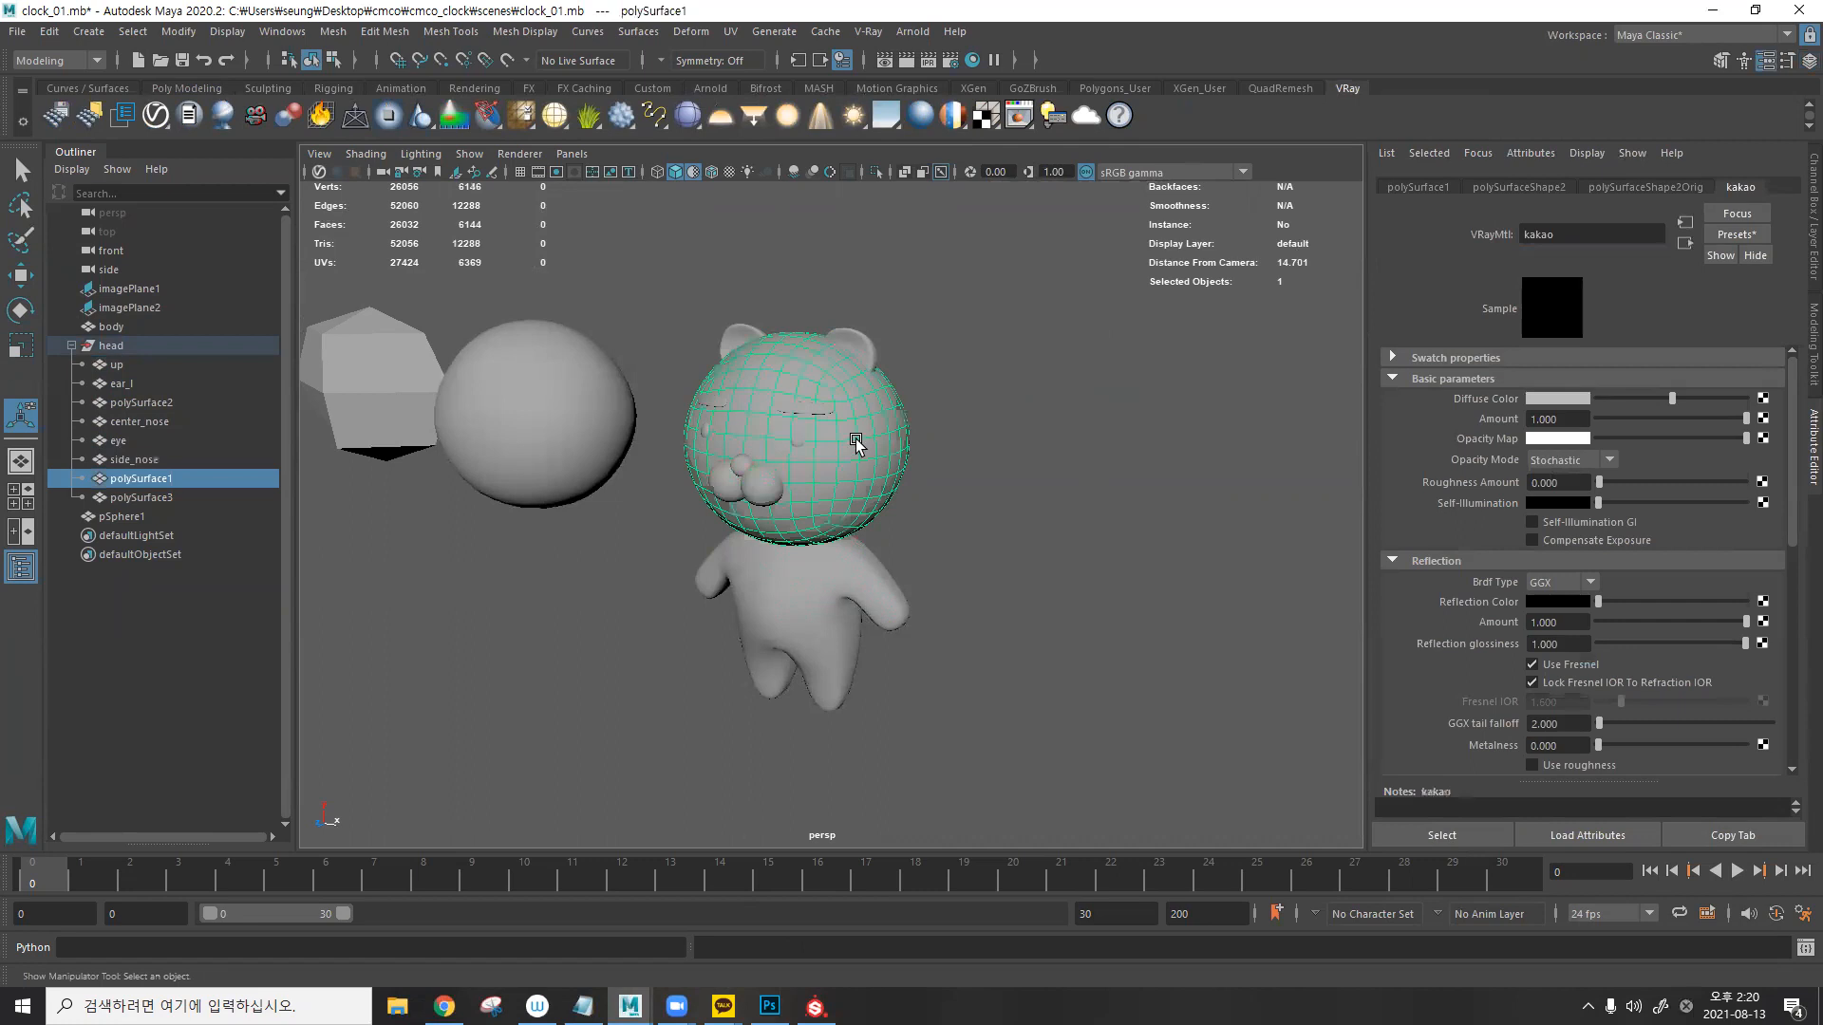
left_click(861, 349)
left_click(762, 482)
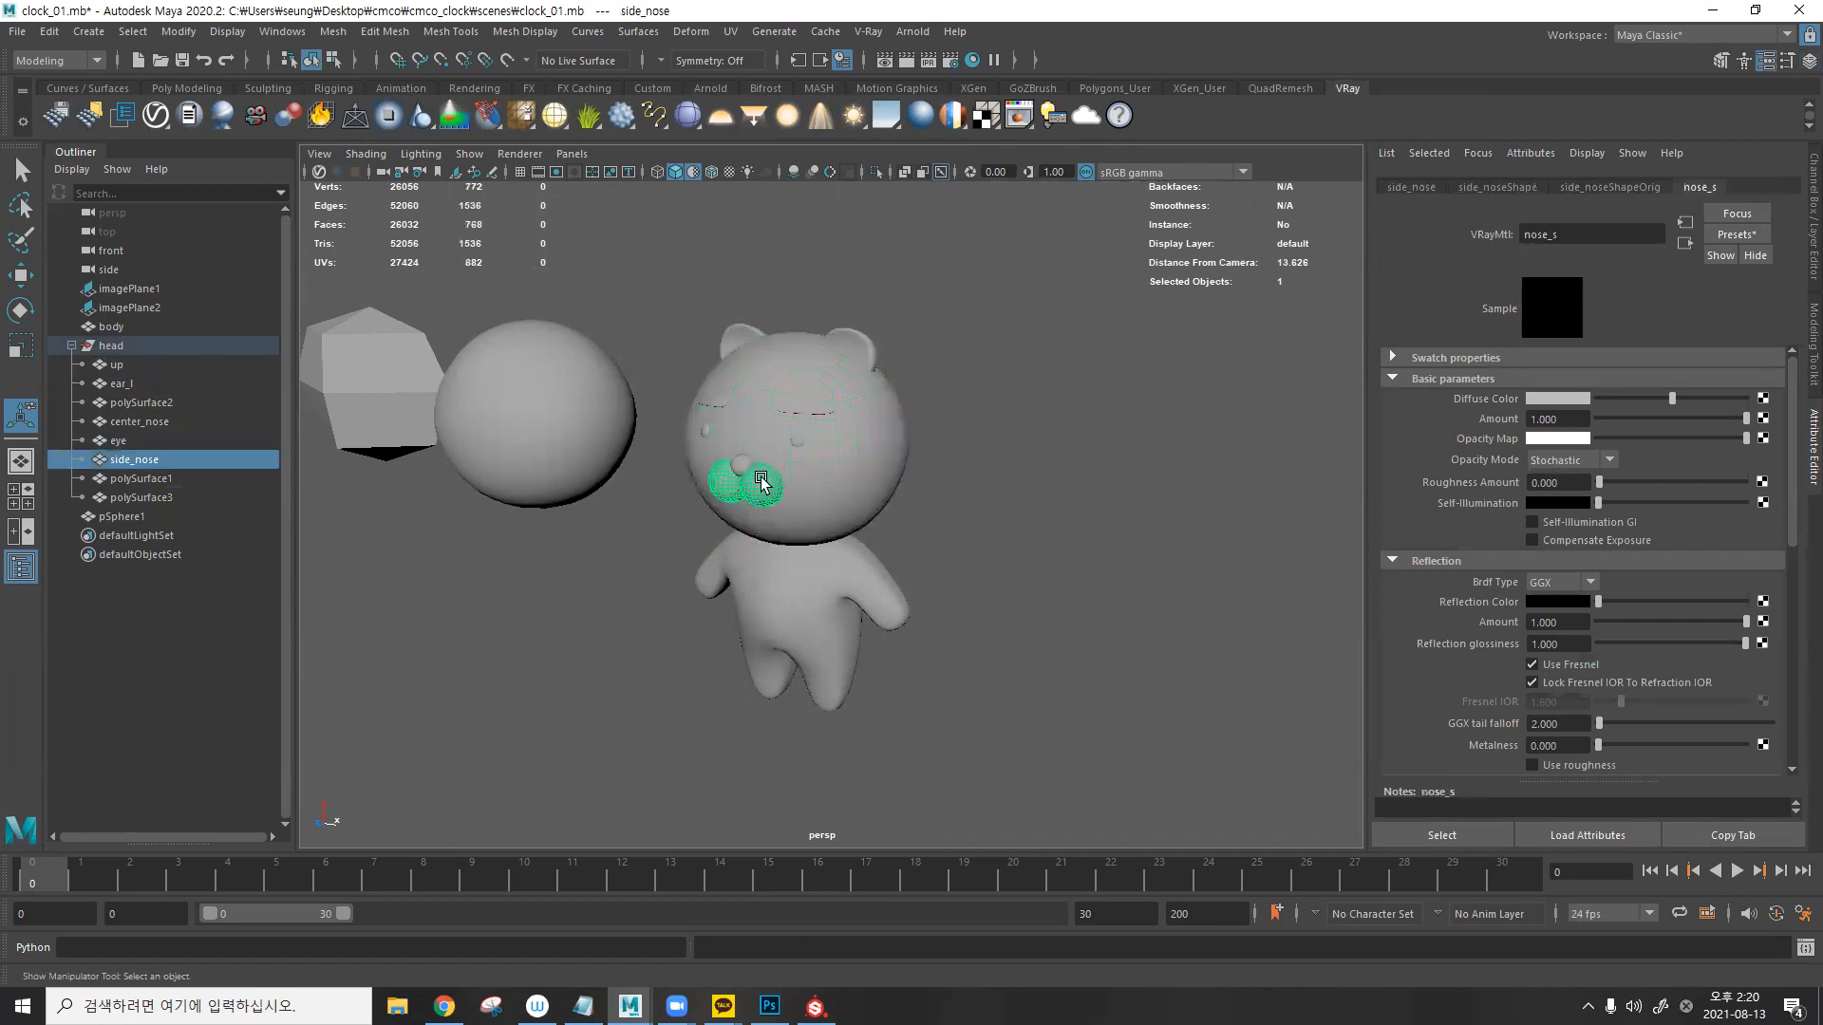
- Look at the MeetMat project in Substance Painter, return to Maya past Photoshop, and select the head and side nose to show their materials
left_click(815, 1007)
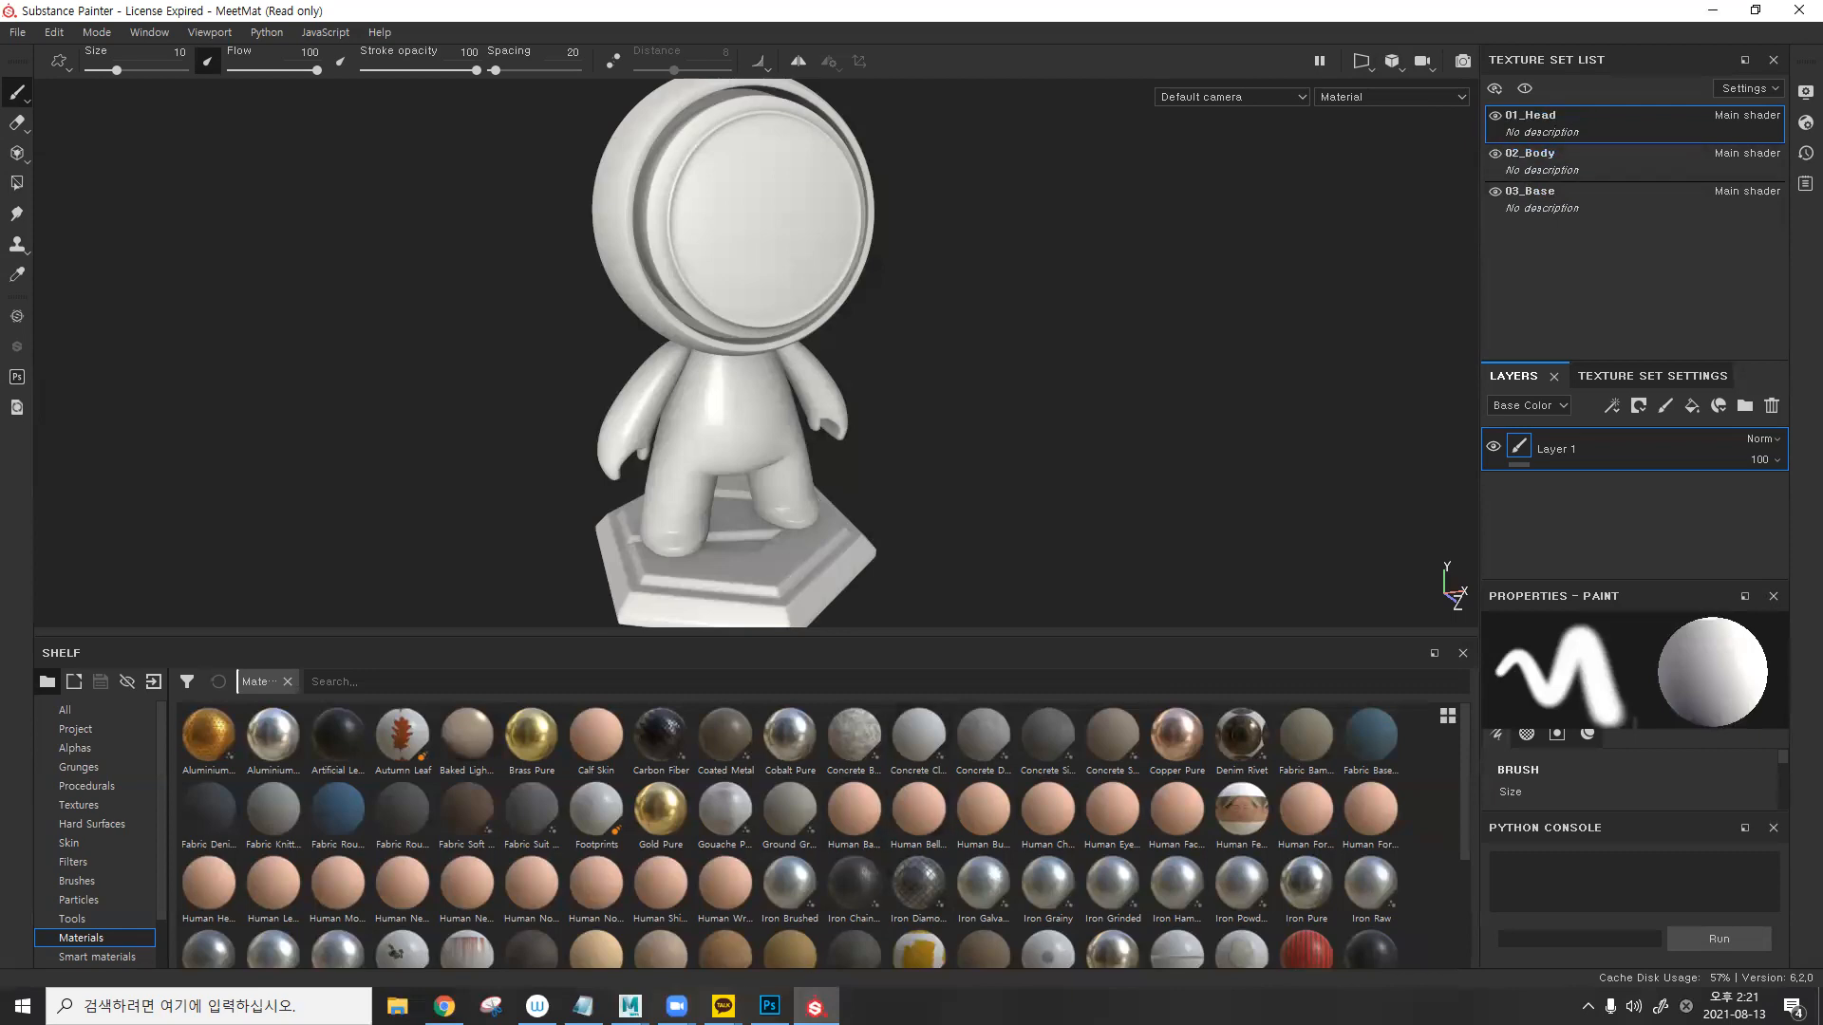
left_click(769, 1006)
mouse_move(629, 1006)
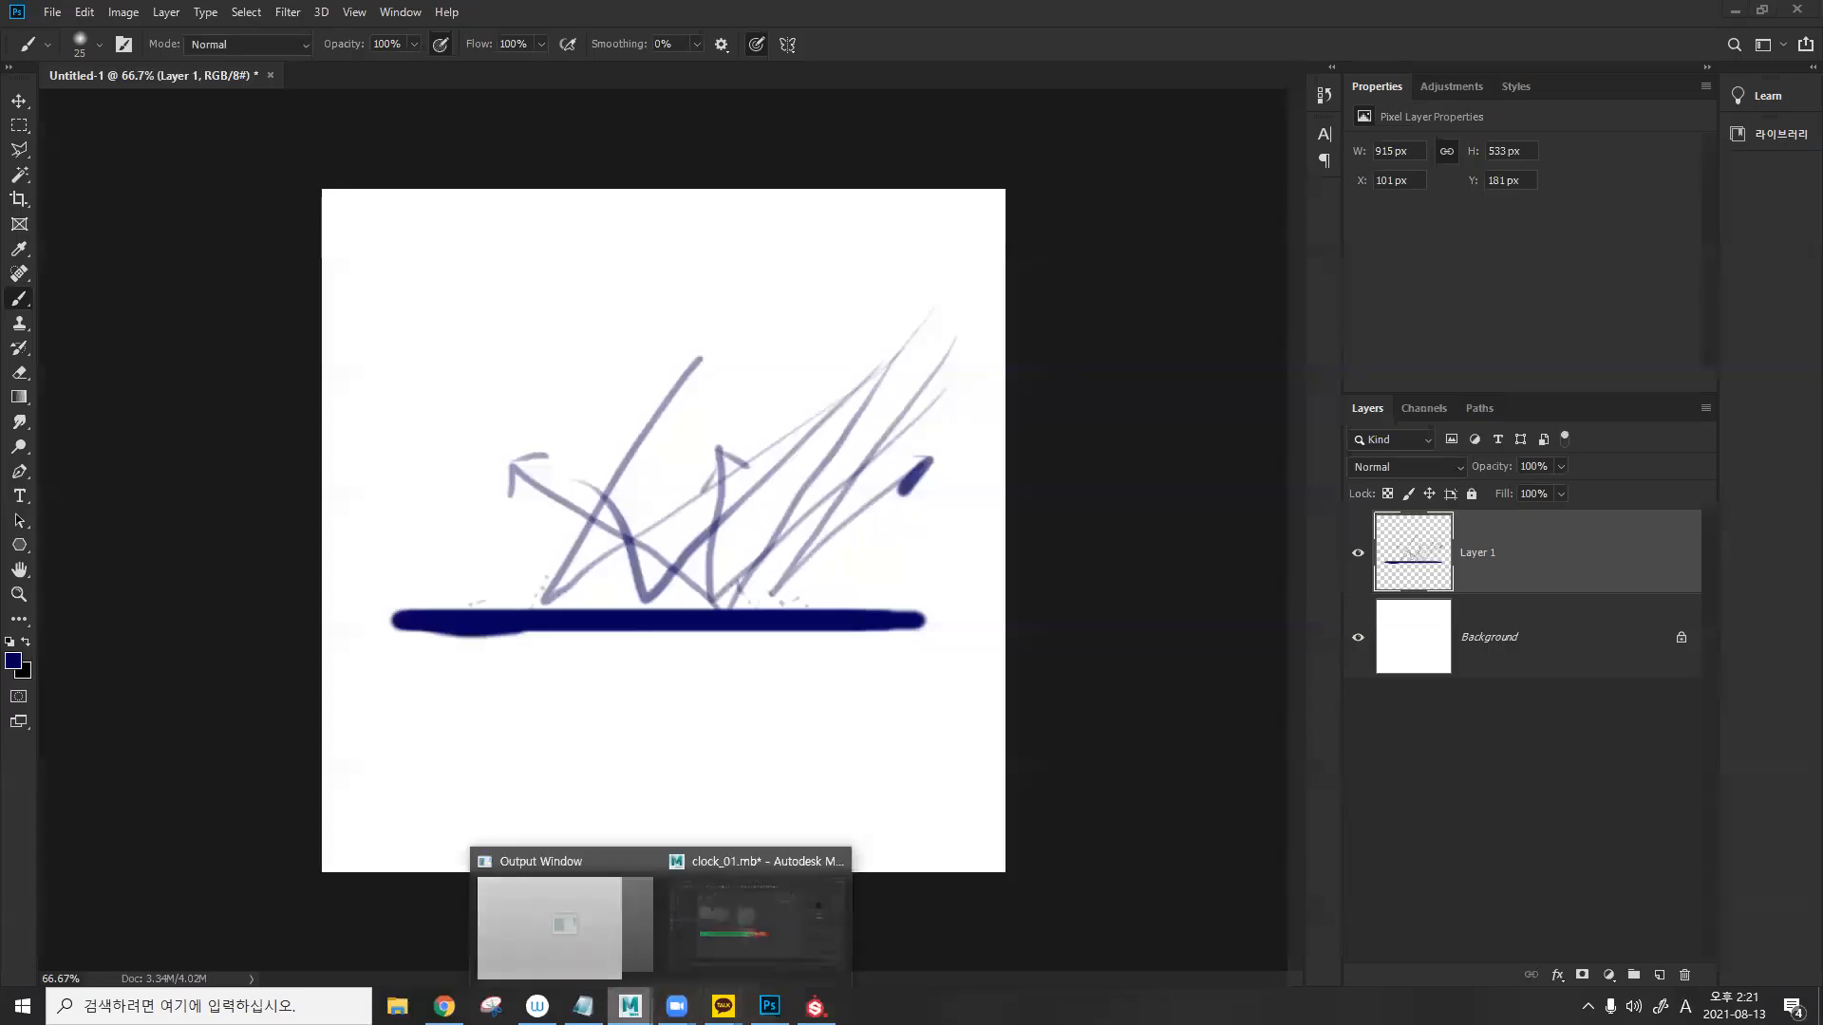
left_click(761, 913)
left_click(892, 432)
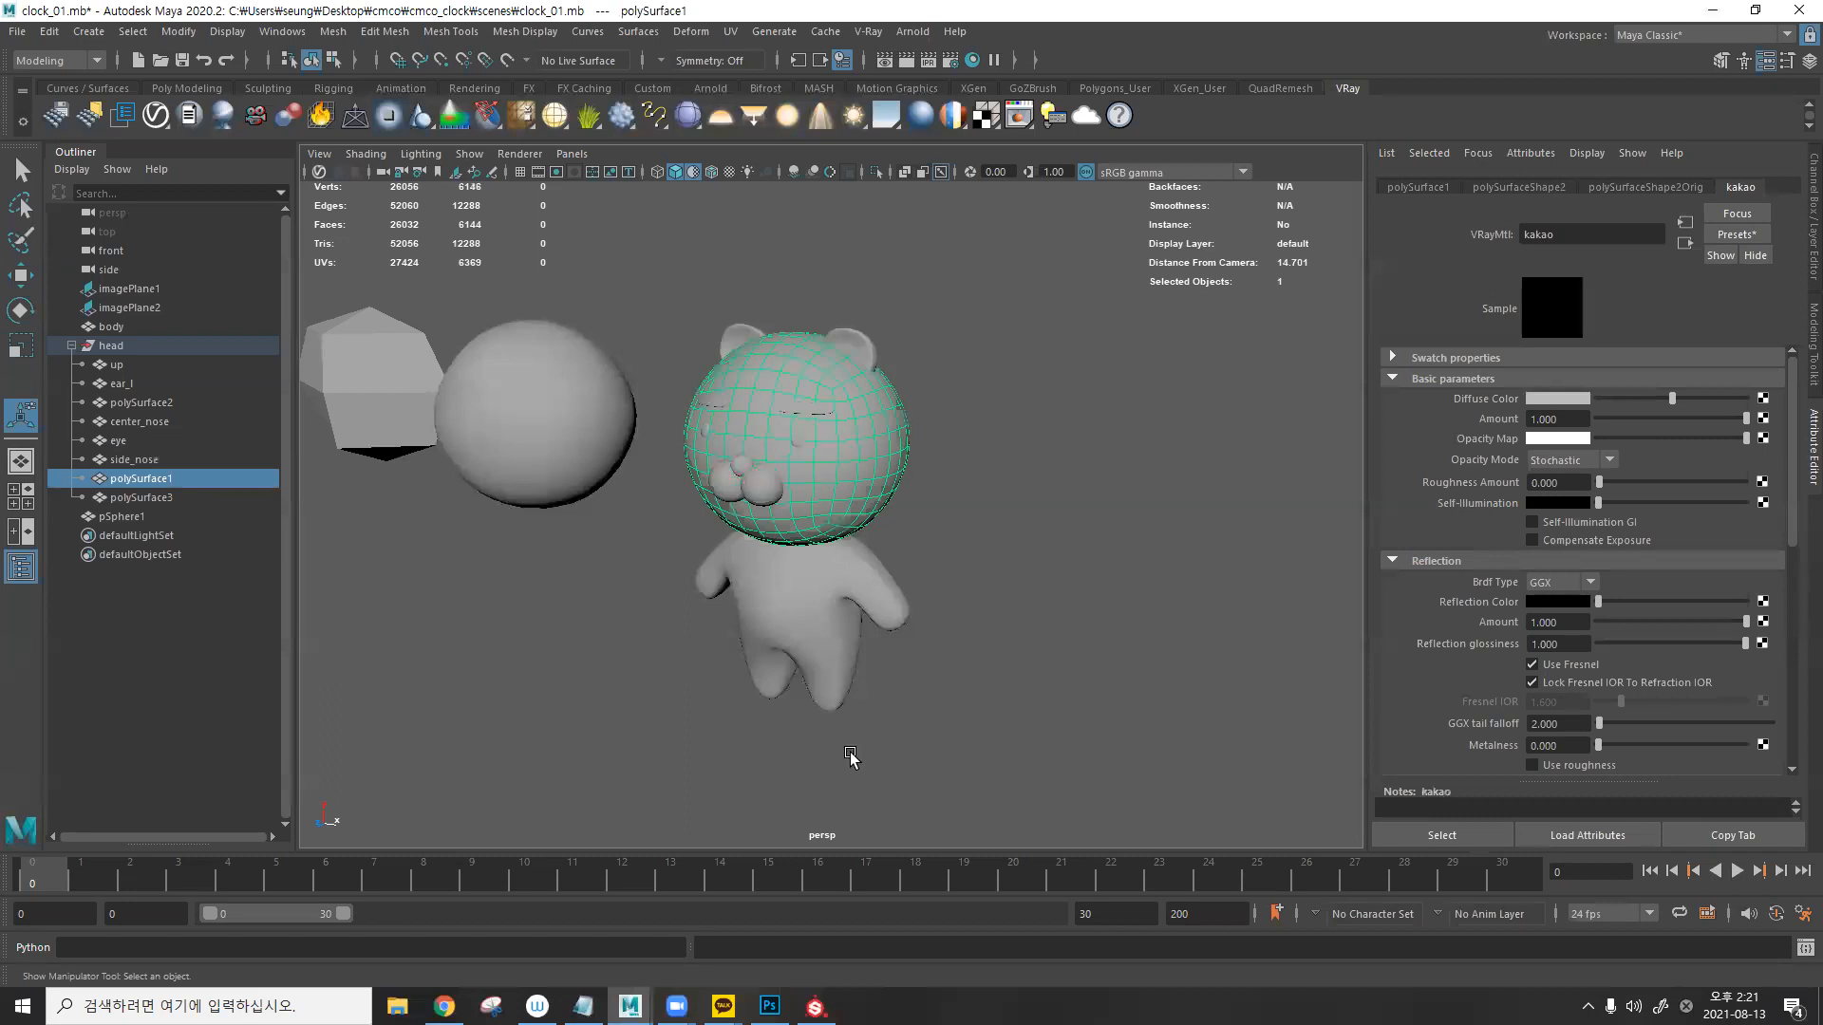
left_click(755, 494)
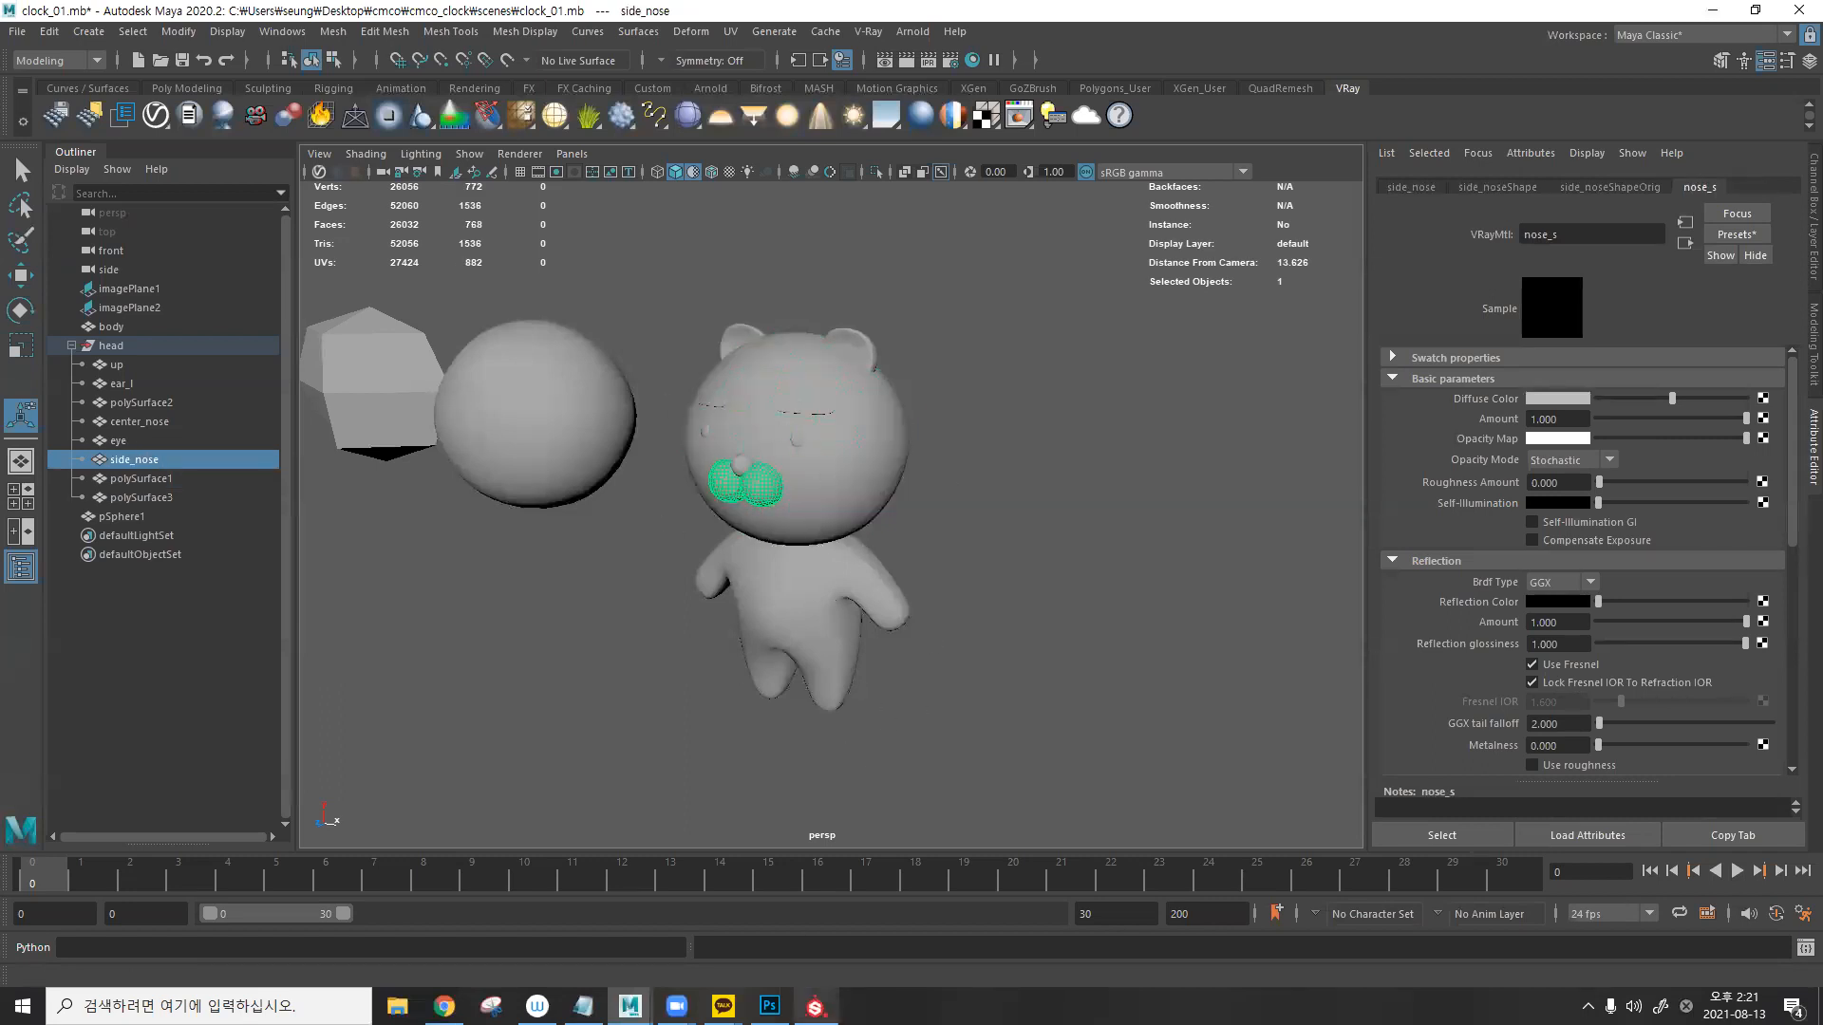
- Look at the texture set list in Substance Painter, and relate it to the side nose and head materials back in Maya
left_click(815, 1006)
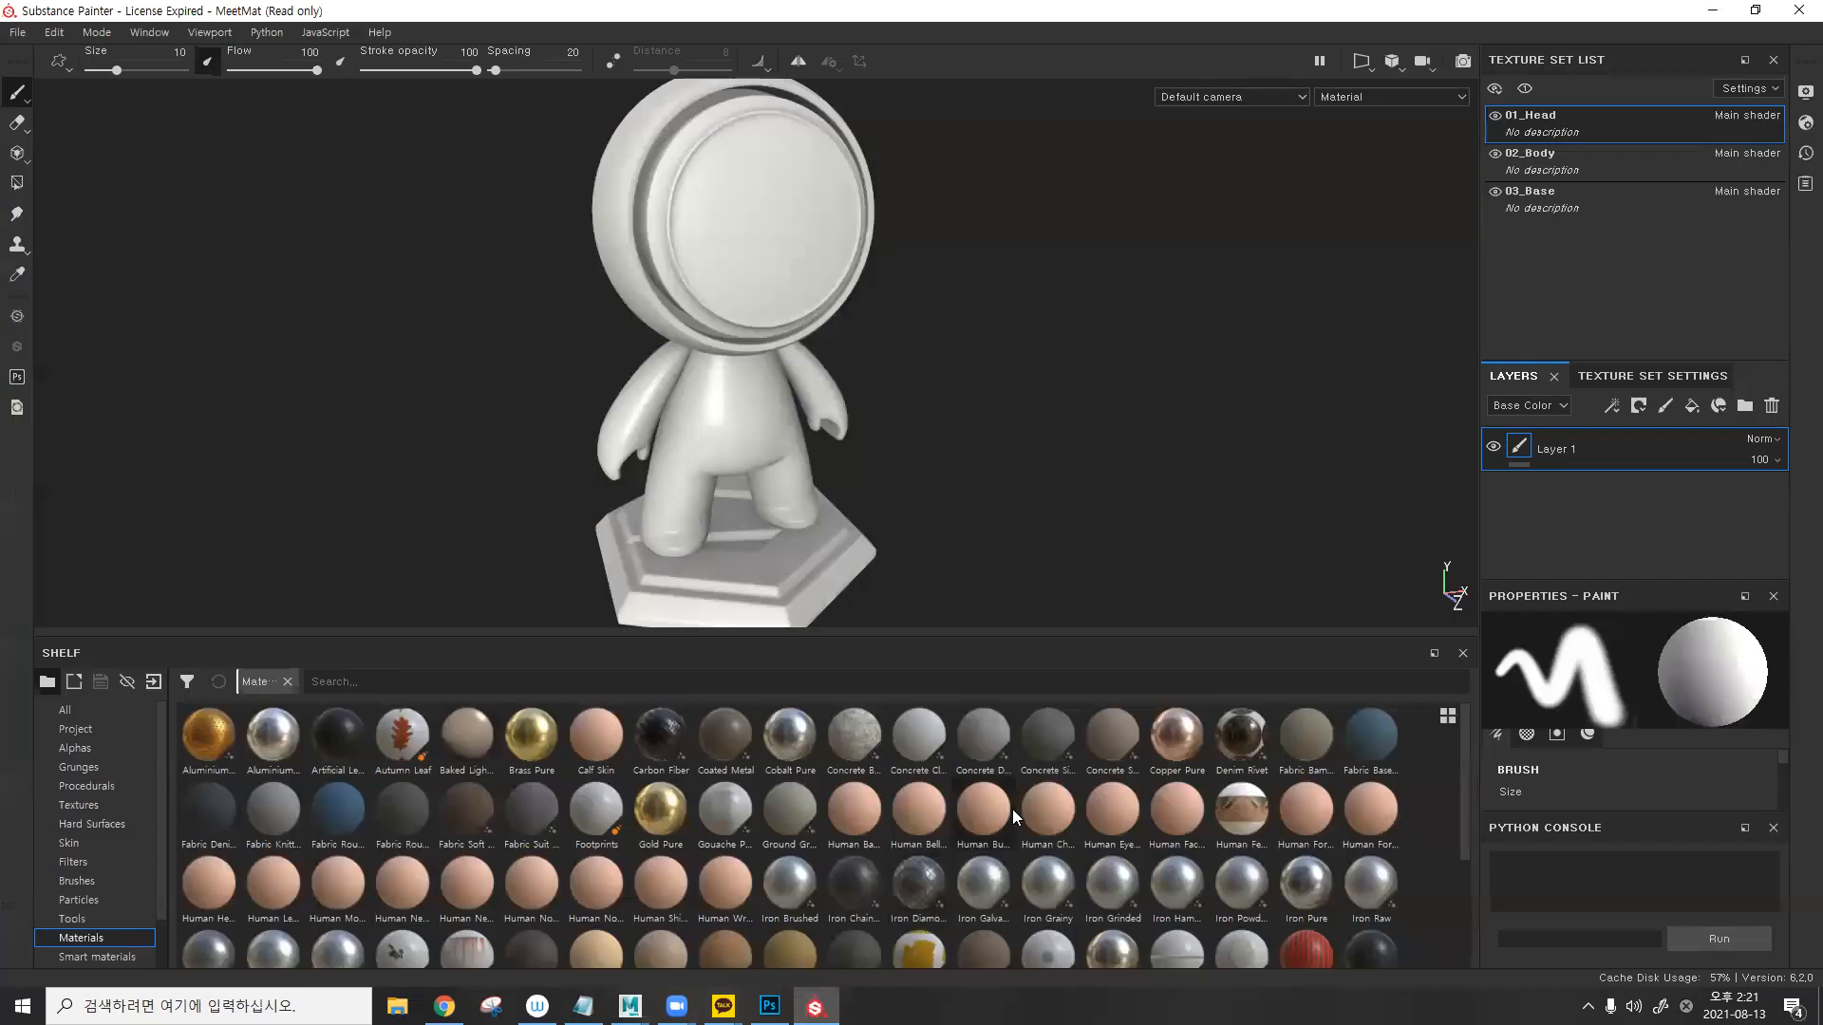
left_click(1494, 154)
mouse_move(630, 1006)
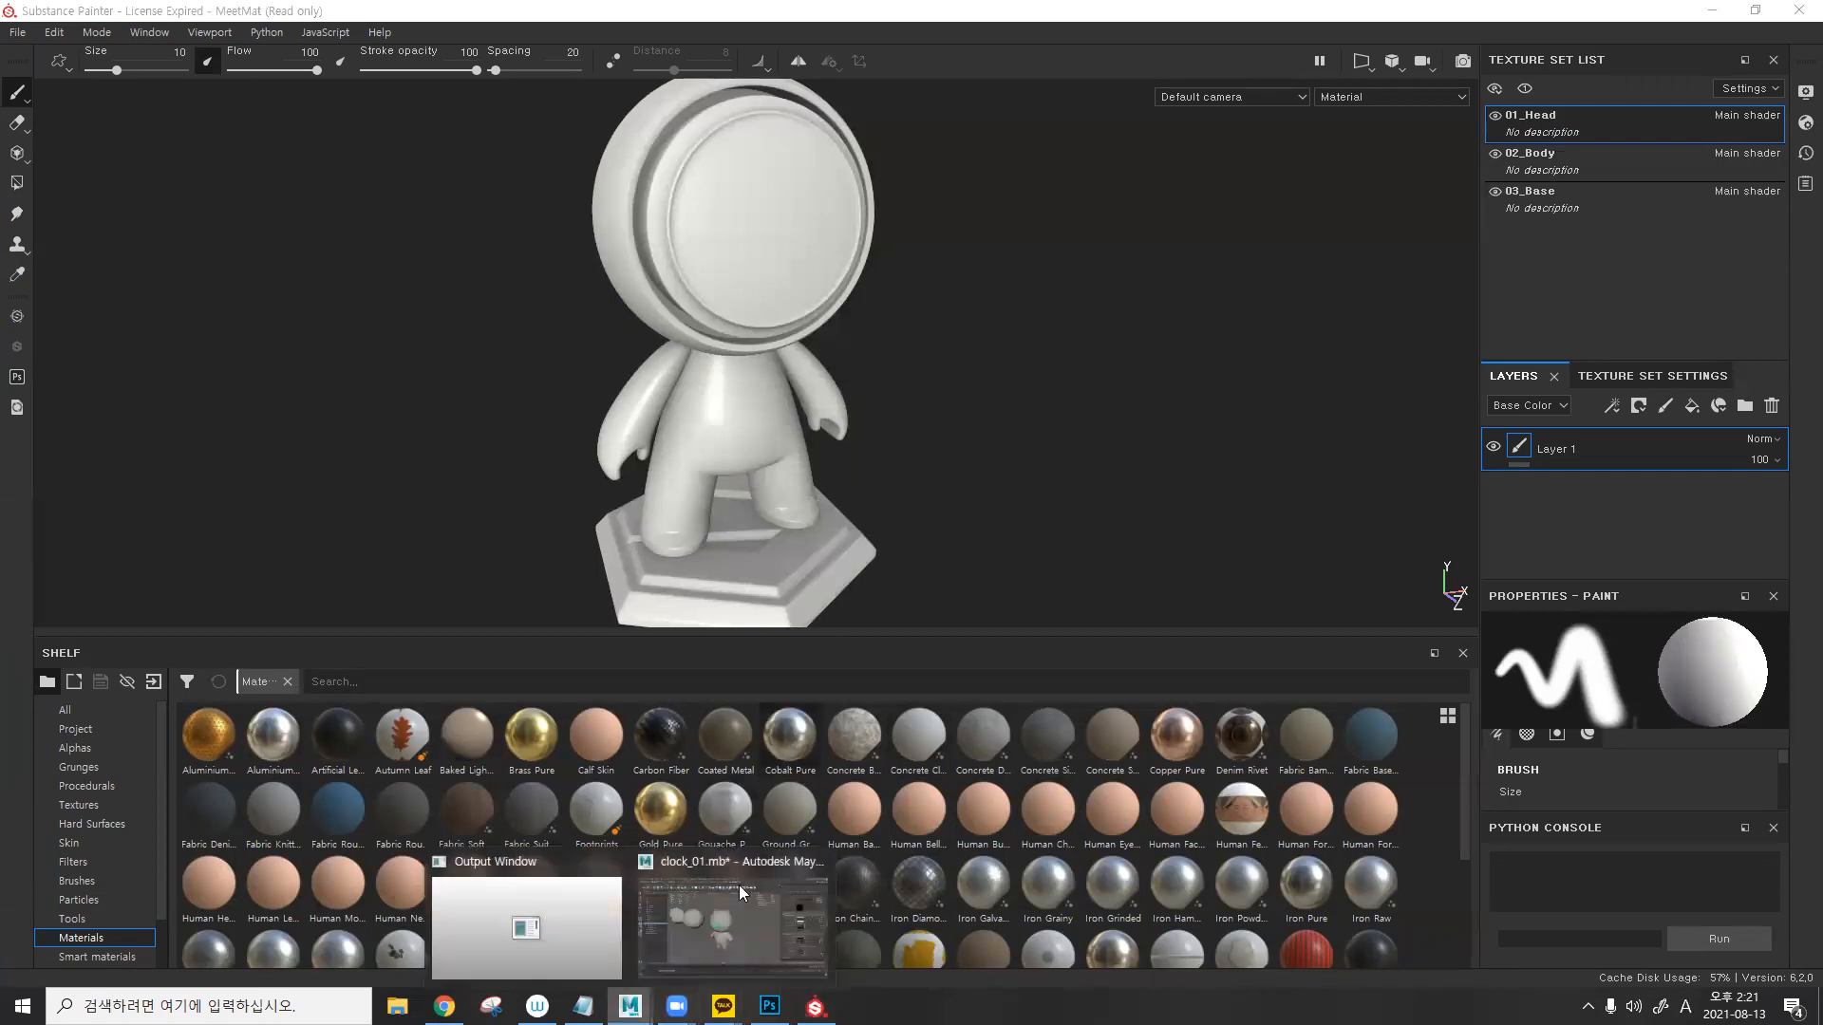
left_click(743, 893)
left_click(952, 411)
left_click(776, 490)
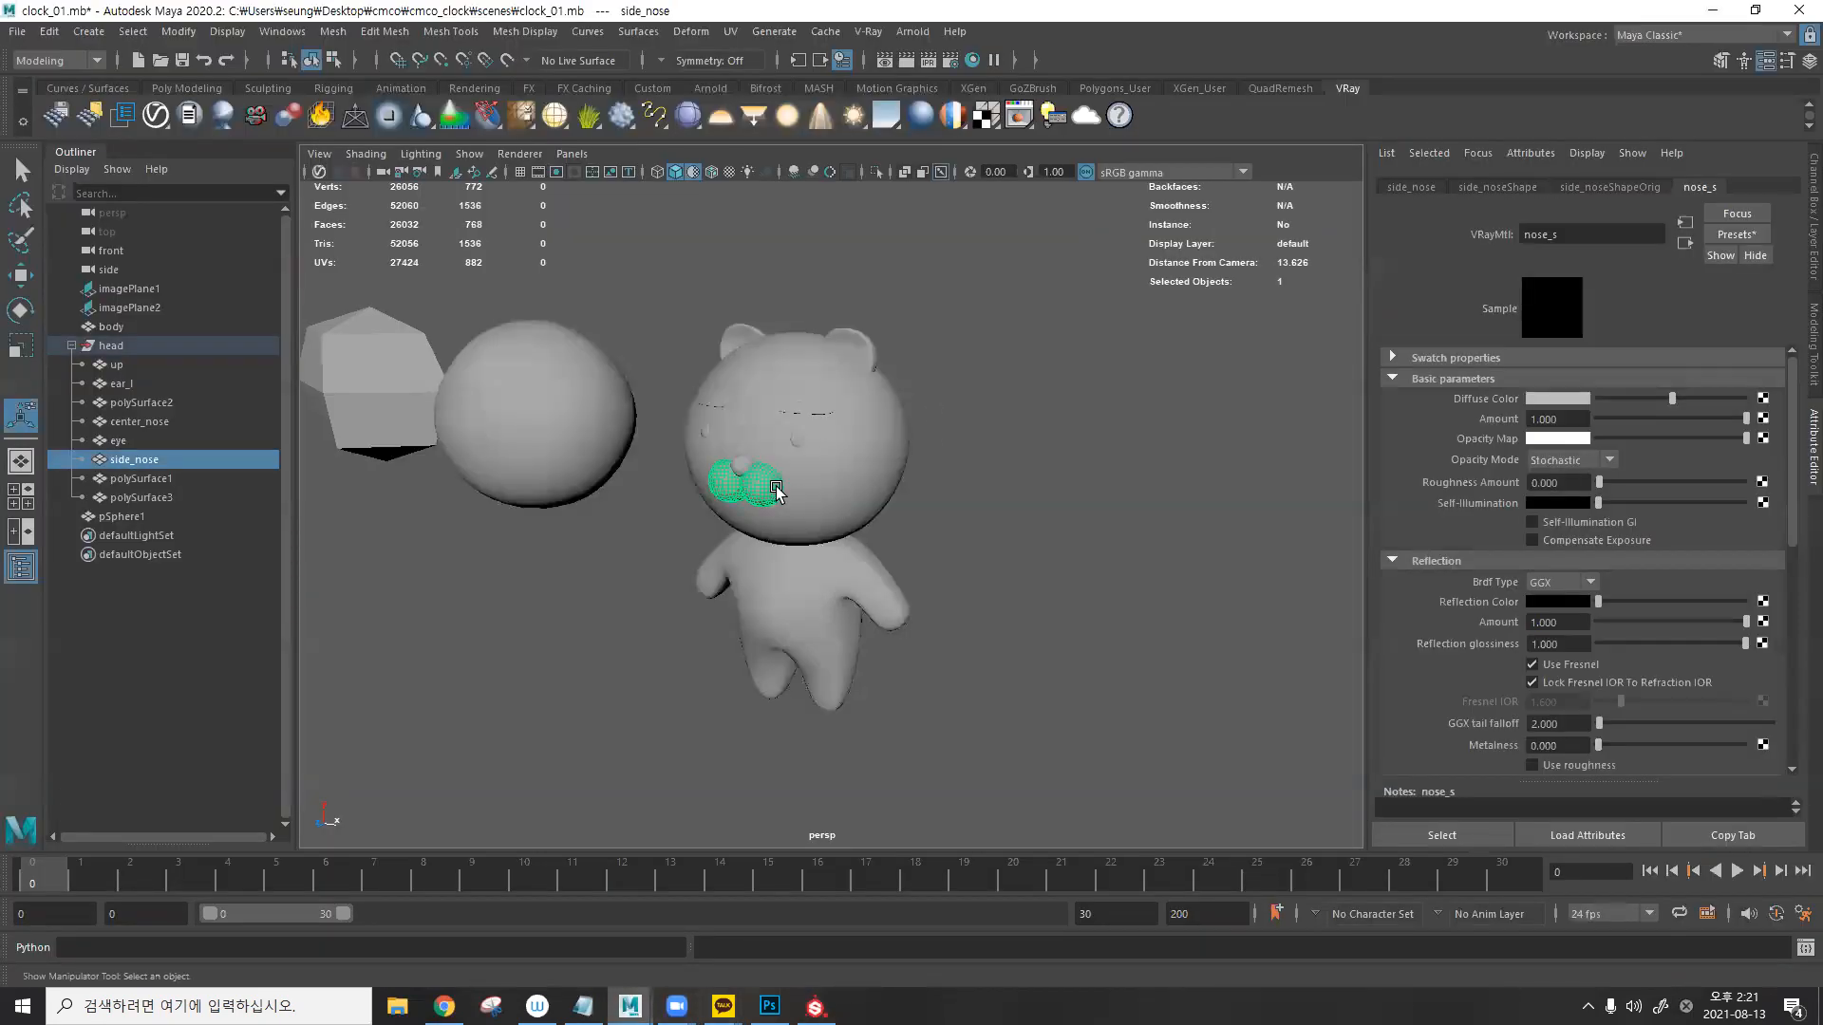
left_click(883, 460)
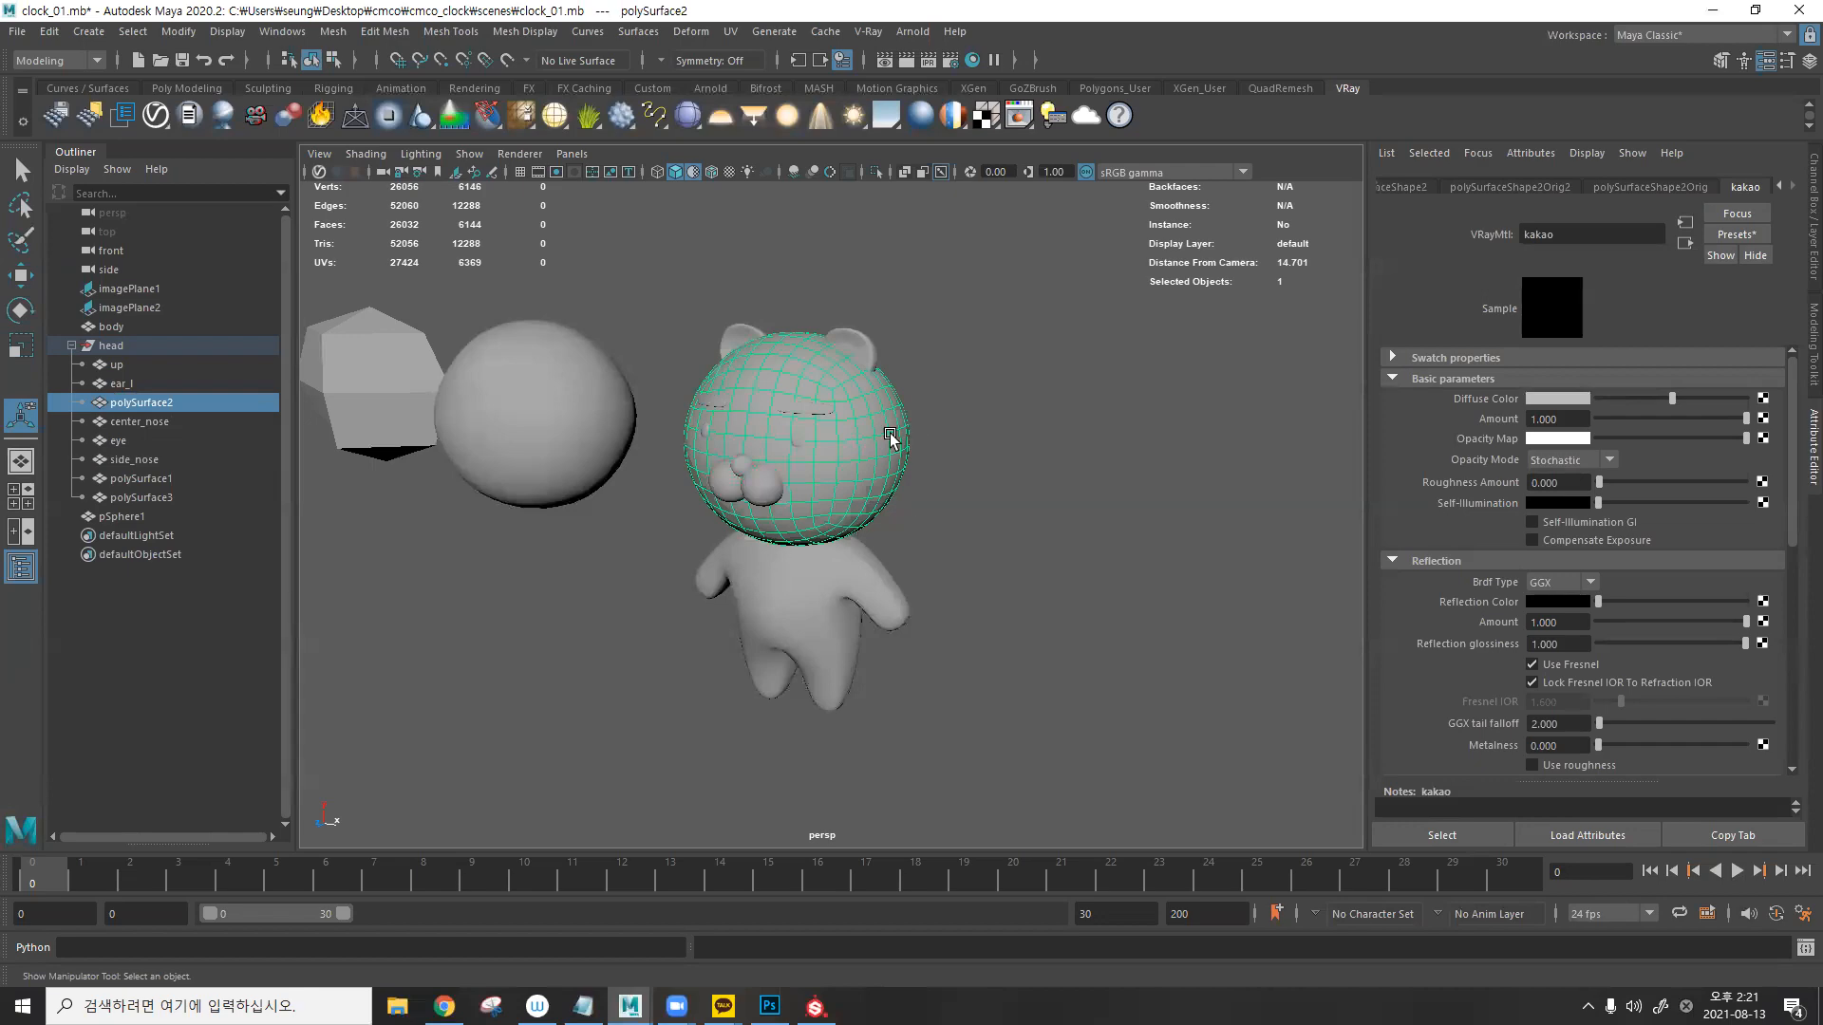
- Switch to Substance Painter, hide all three texture sets of the MeetMat model and show them again
left_click(816, 1006)
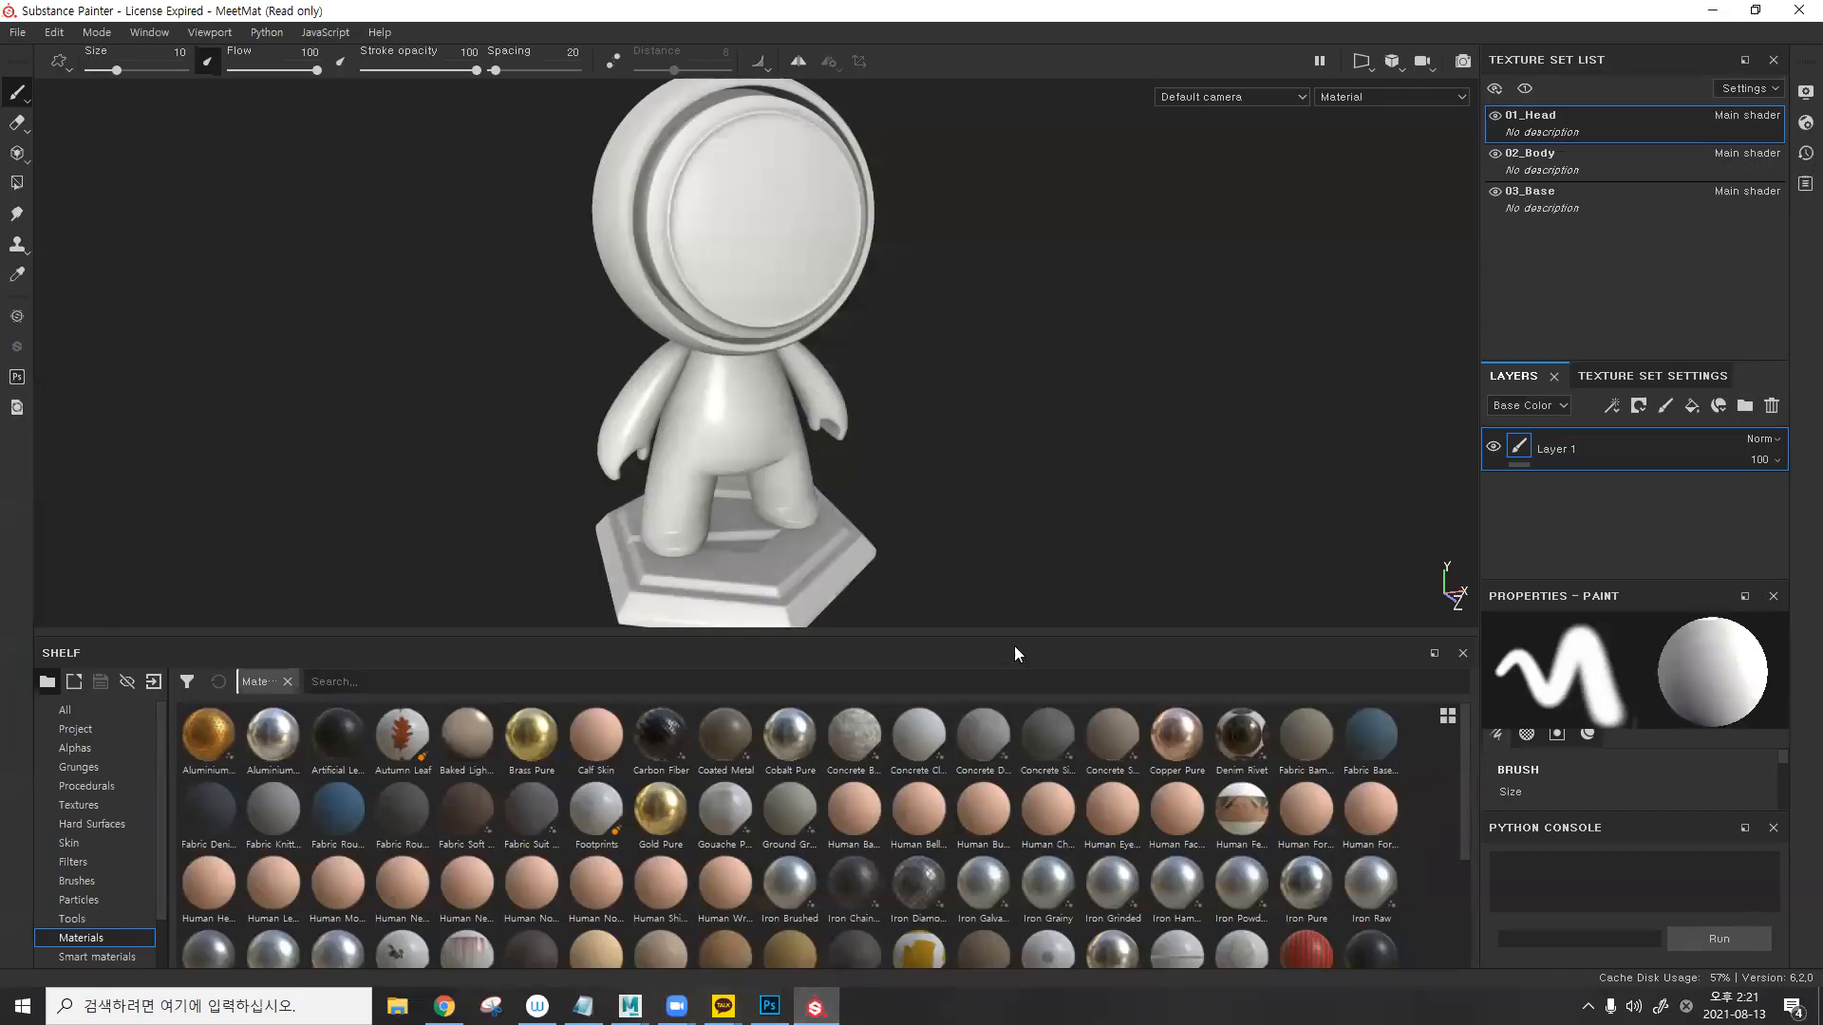
mouse_move(980, 329)
left_mouse_down("alt")
mouse_move(944, 281)
mouse_move(971, 356)
left_mouse_up("alt")
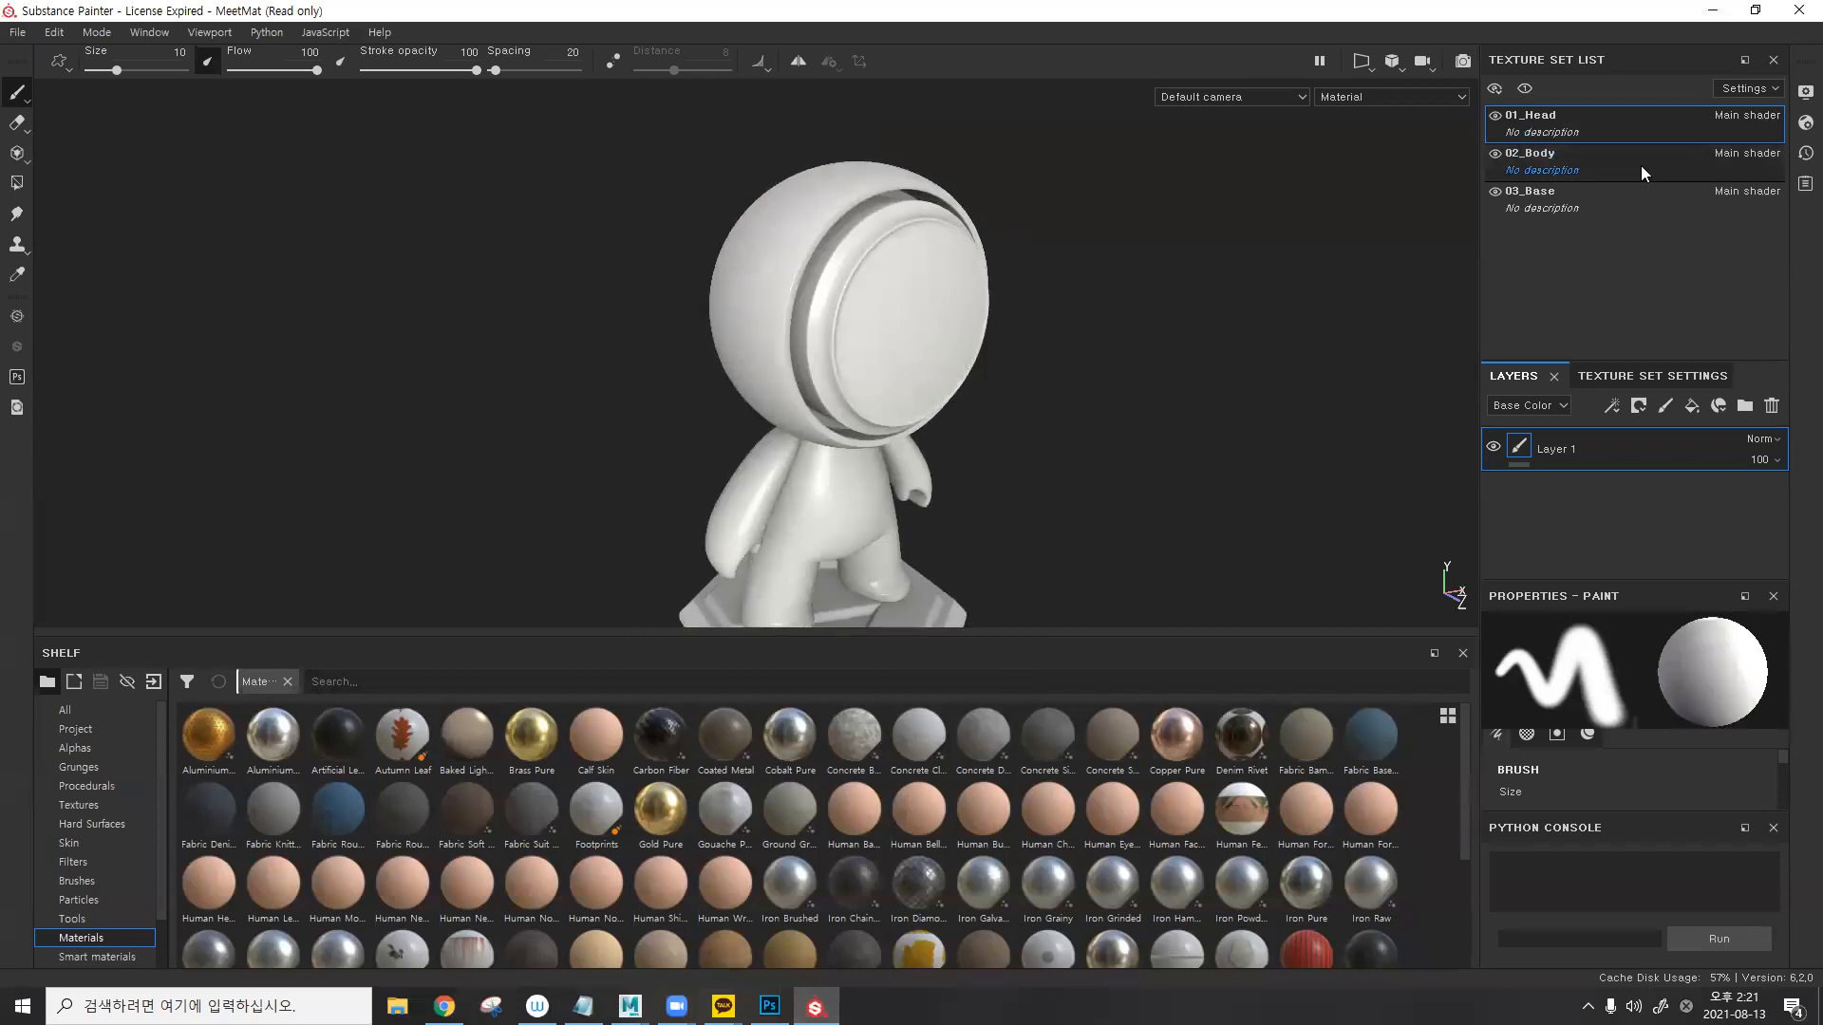
left_click(1495, 116)
left_click(1495, 153)
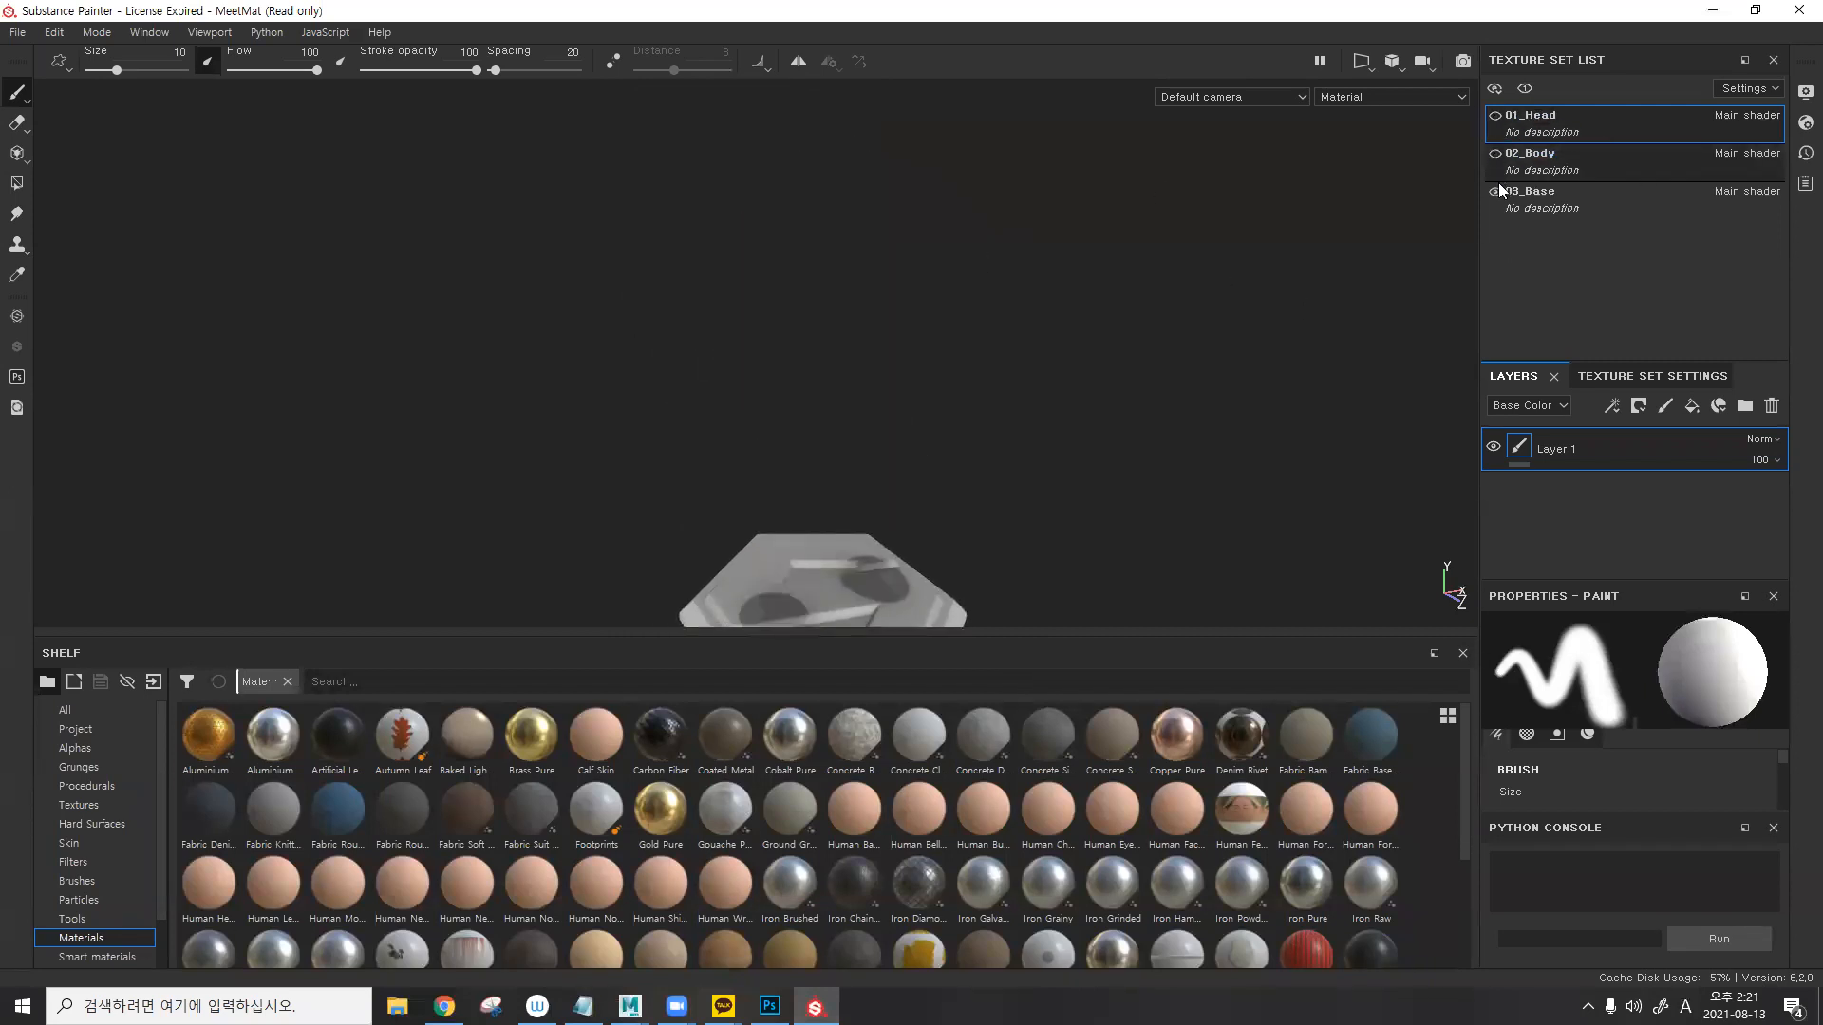
left_click(1496, 191)
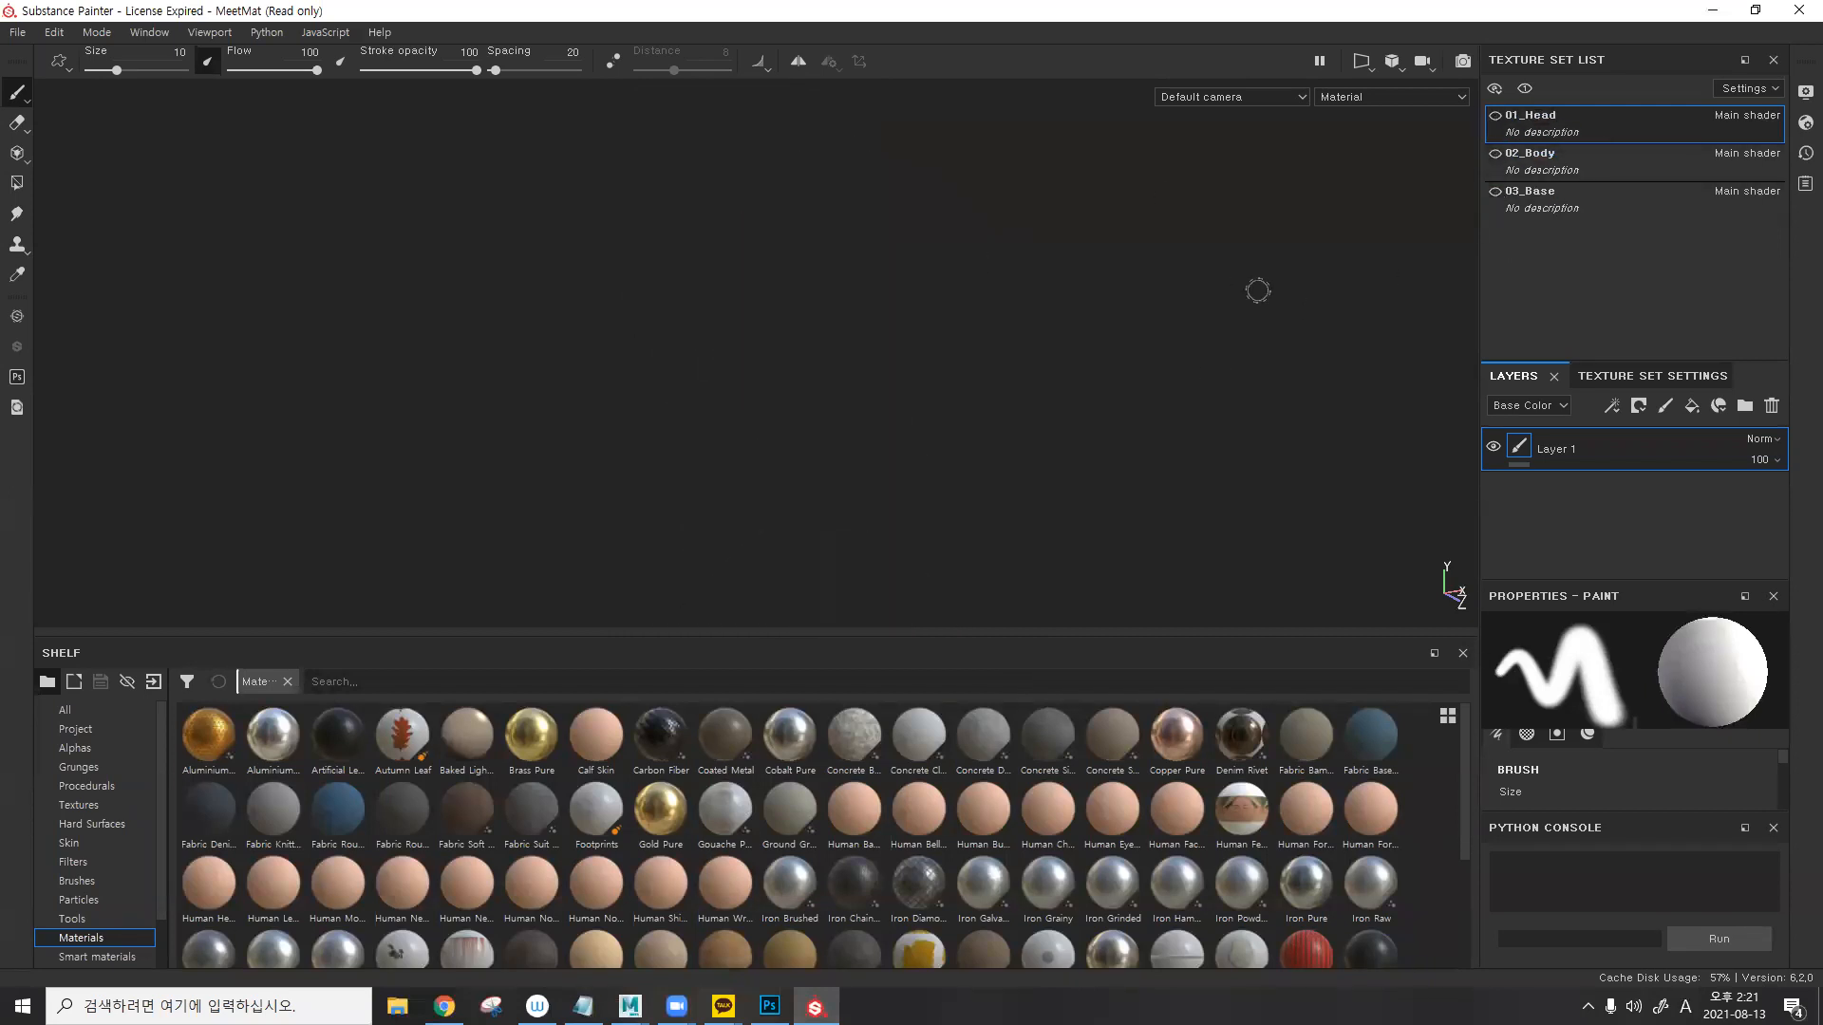
left_click(1496, 192)
left_click(1495, 154)
left_click(1495, 116)
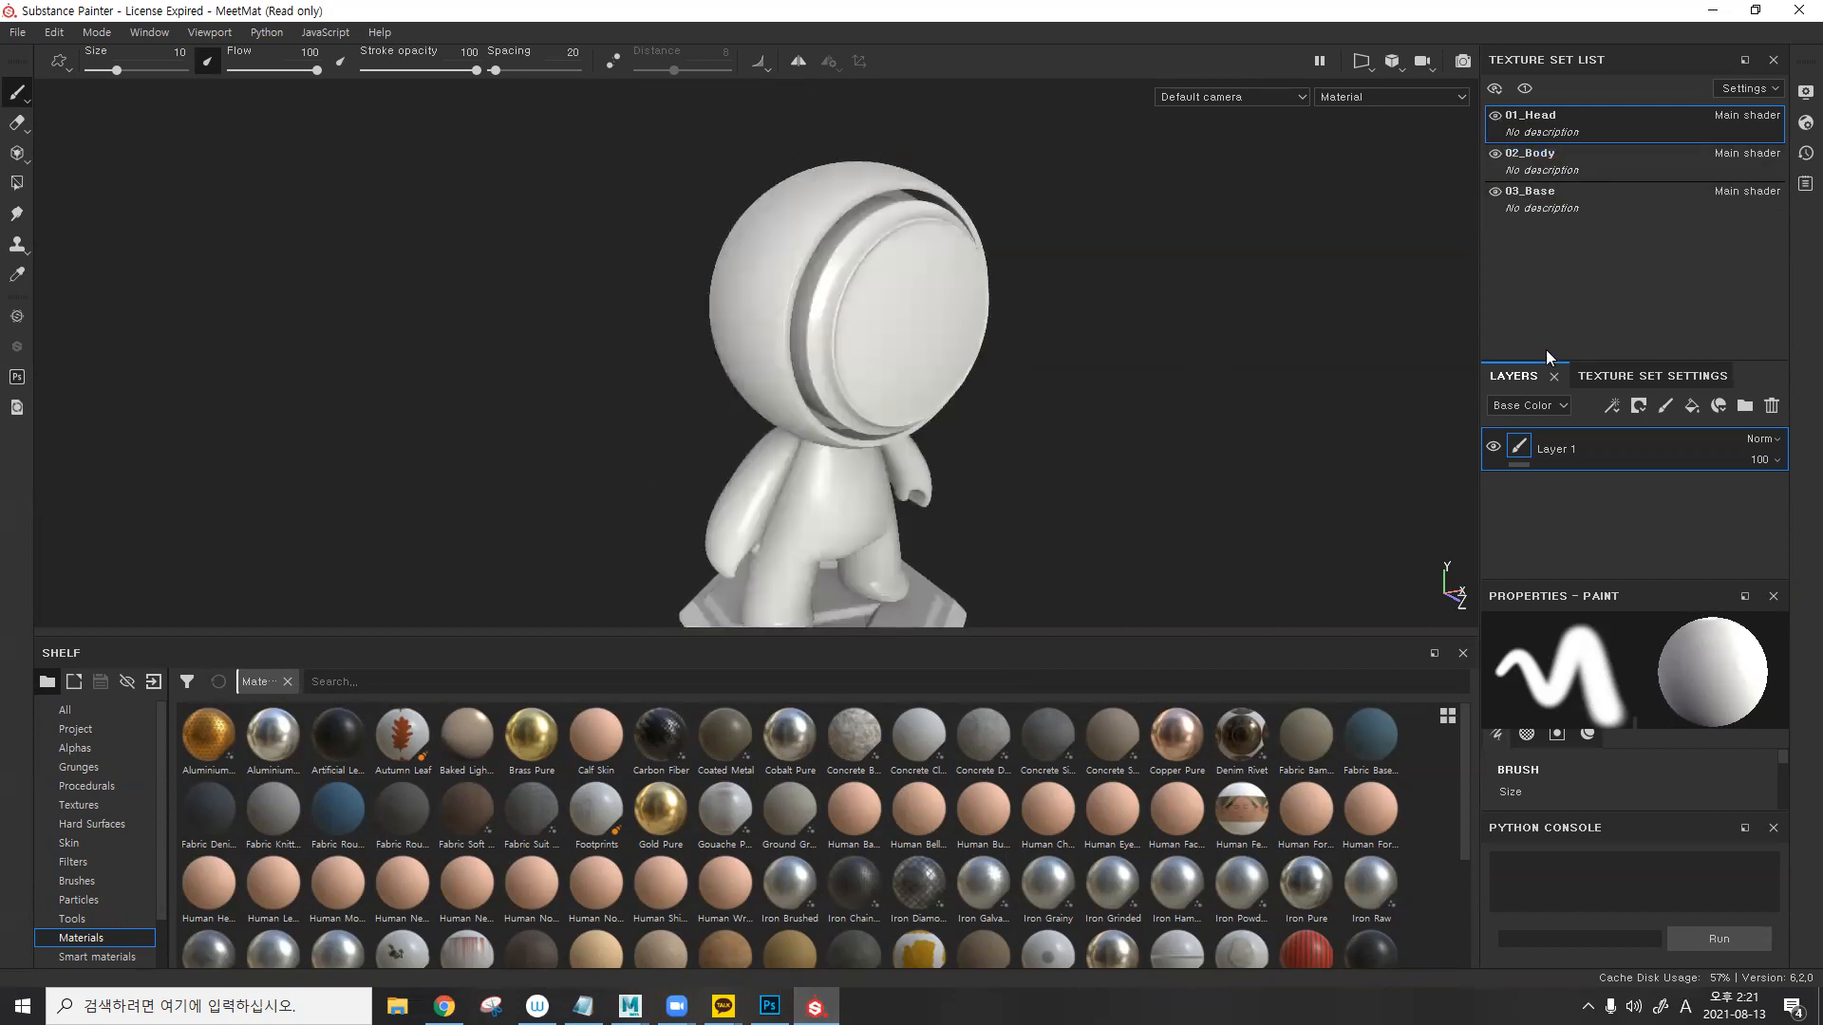
- Enlarge the layer area, review the channels and mesh maps in the 01_Head texture set settings, and return to the layers
left_click_drag(1551, 368, 1547, 252)
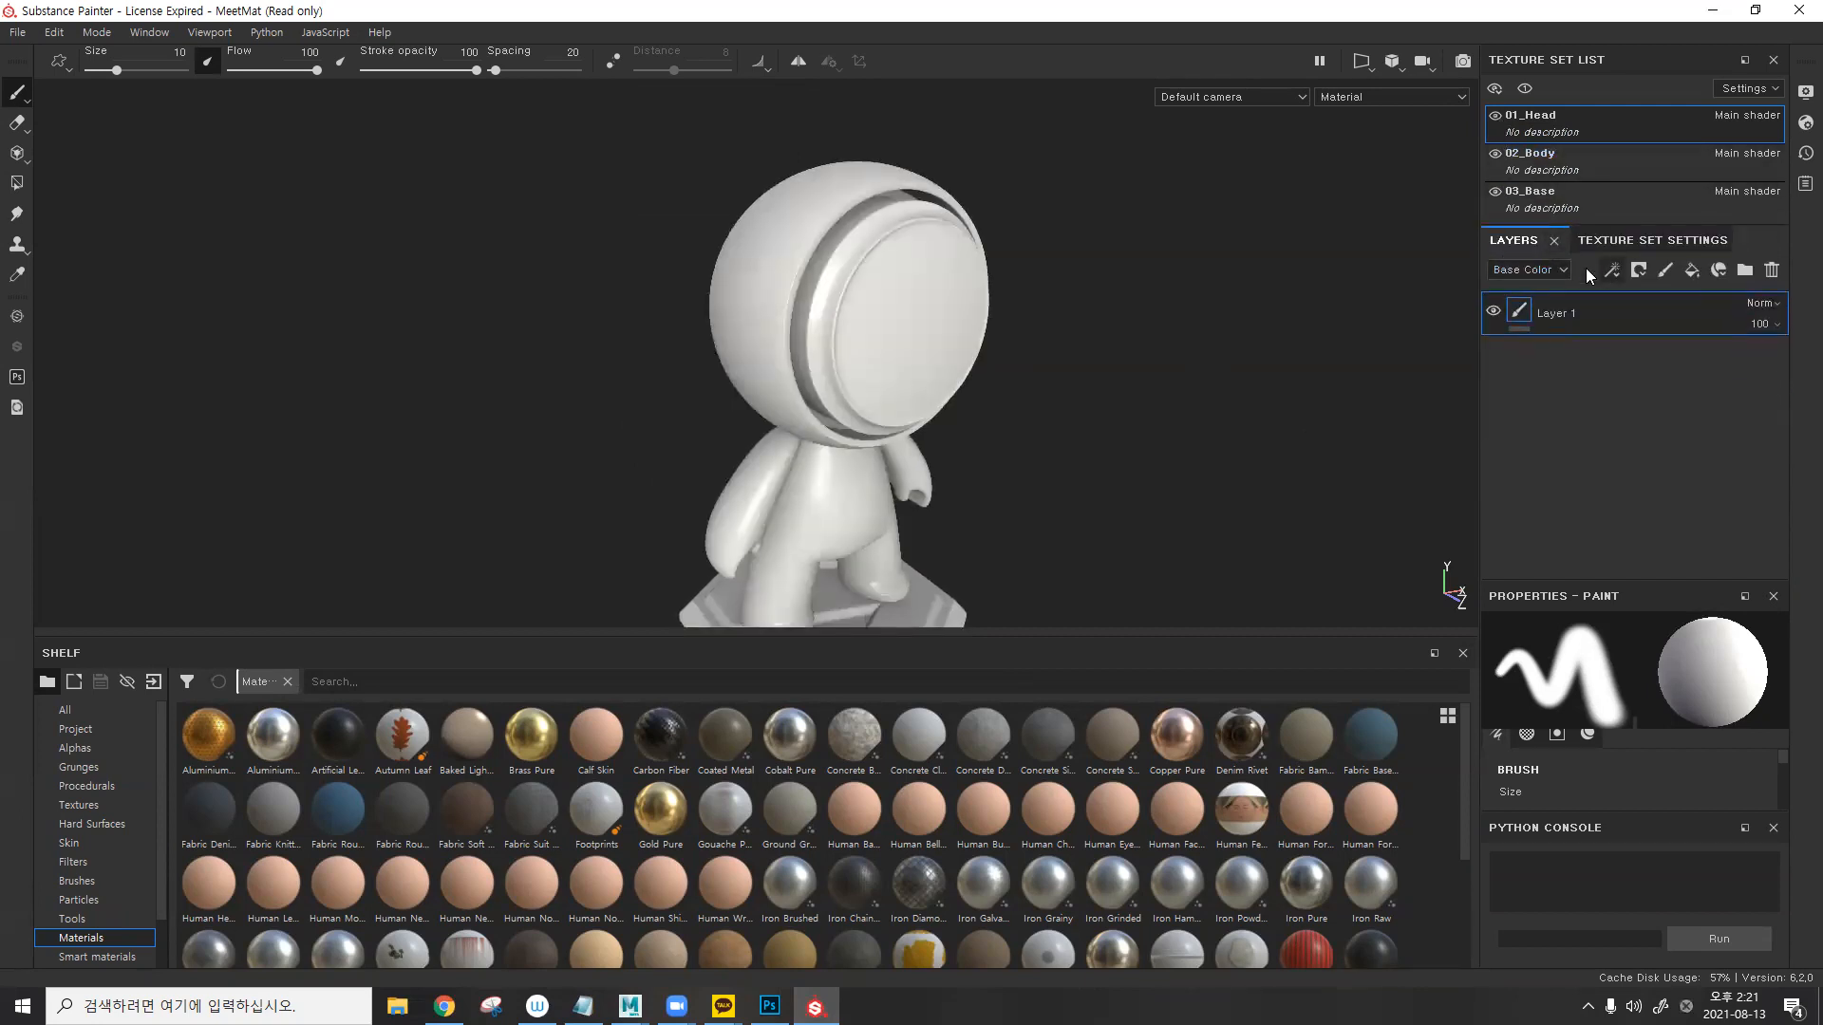
left_click(1589, 241)
scroll(1576, 418, "down", 6)
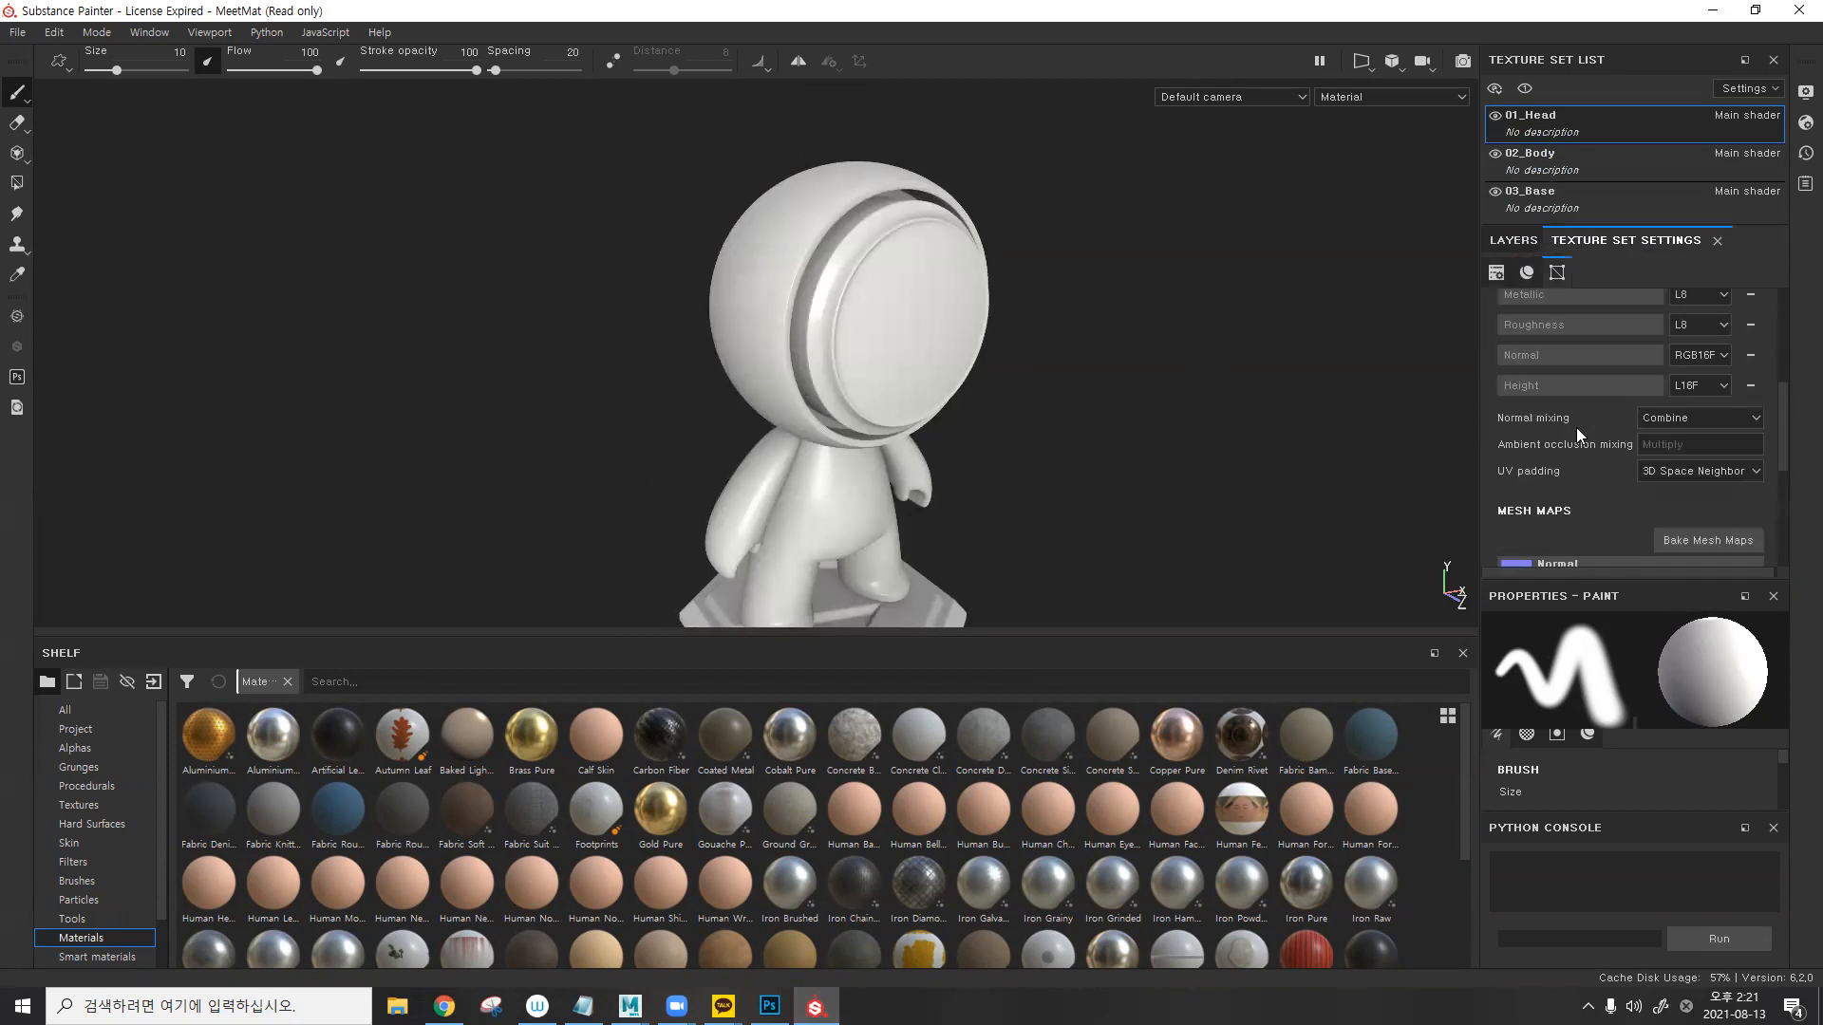
scroll(1586, 414, "up", 6)
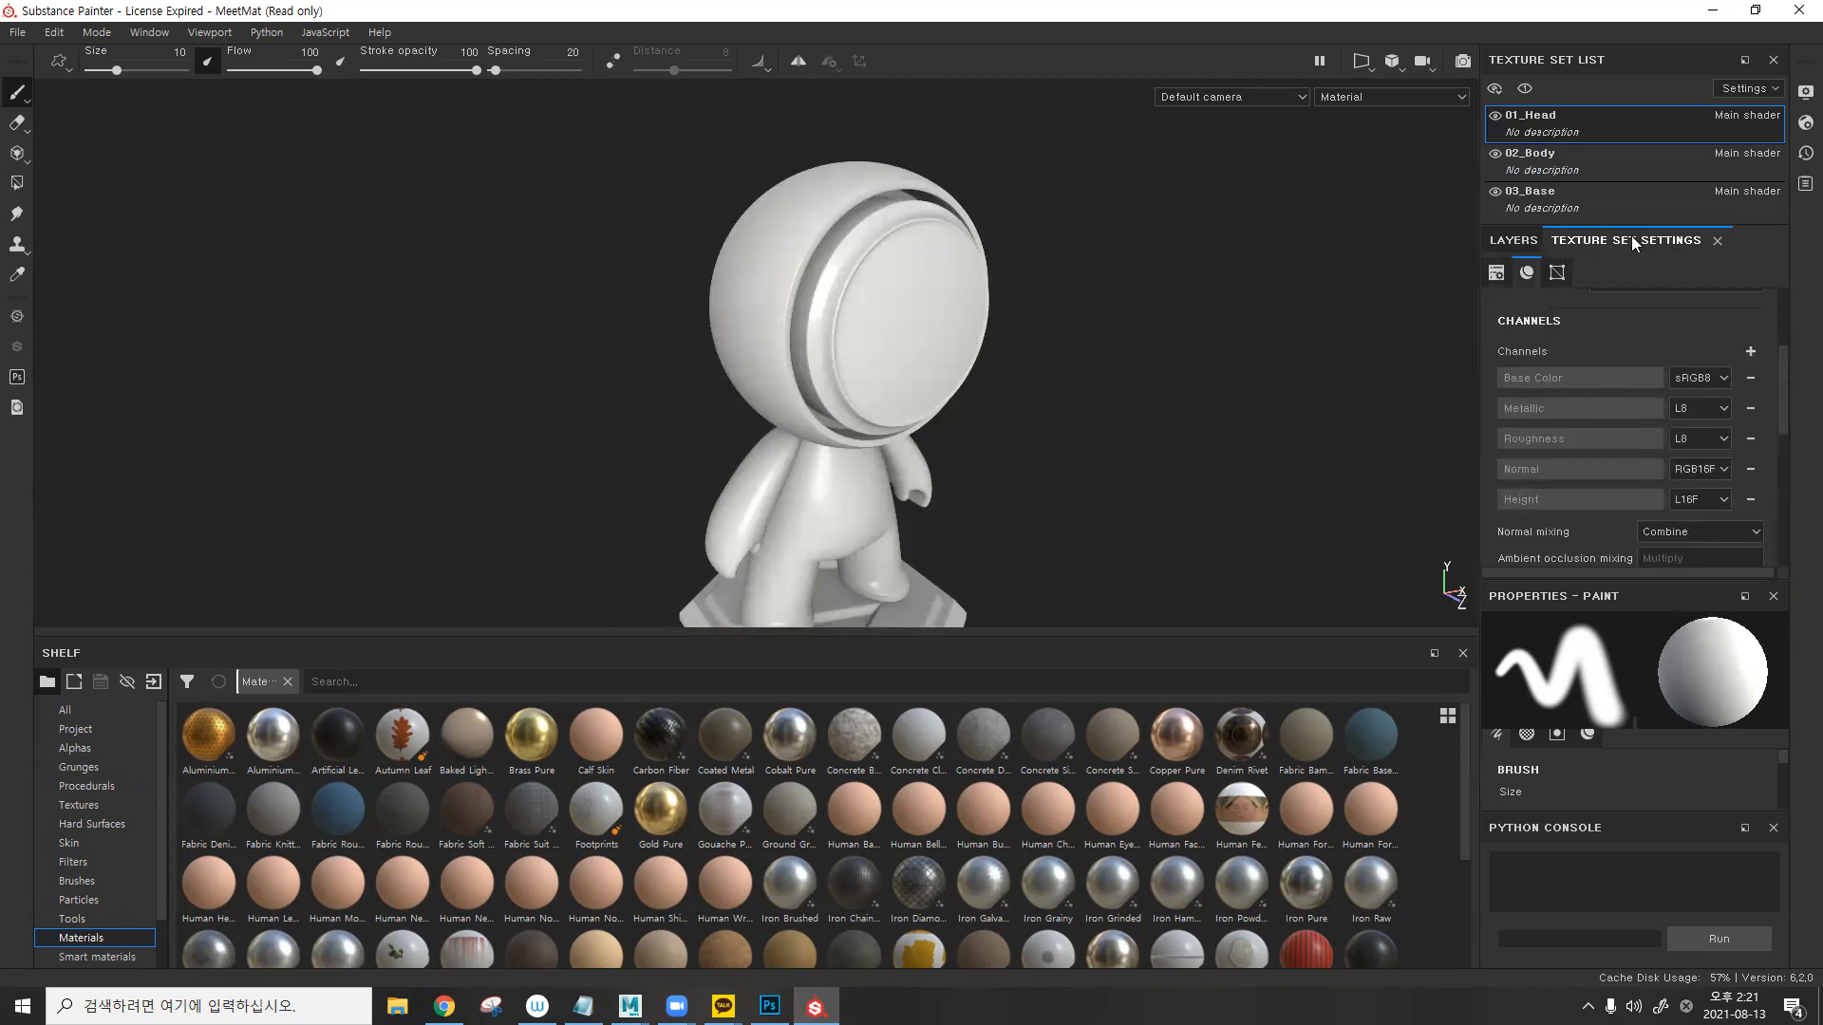
left_click(1509, 240)
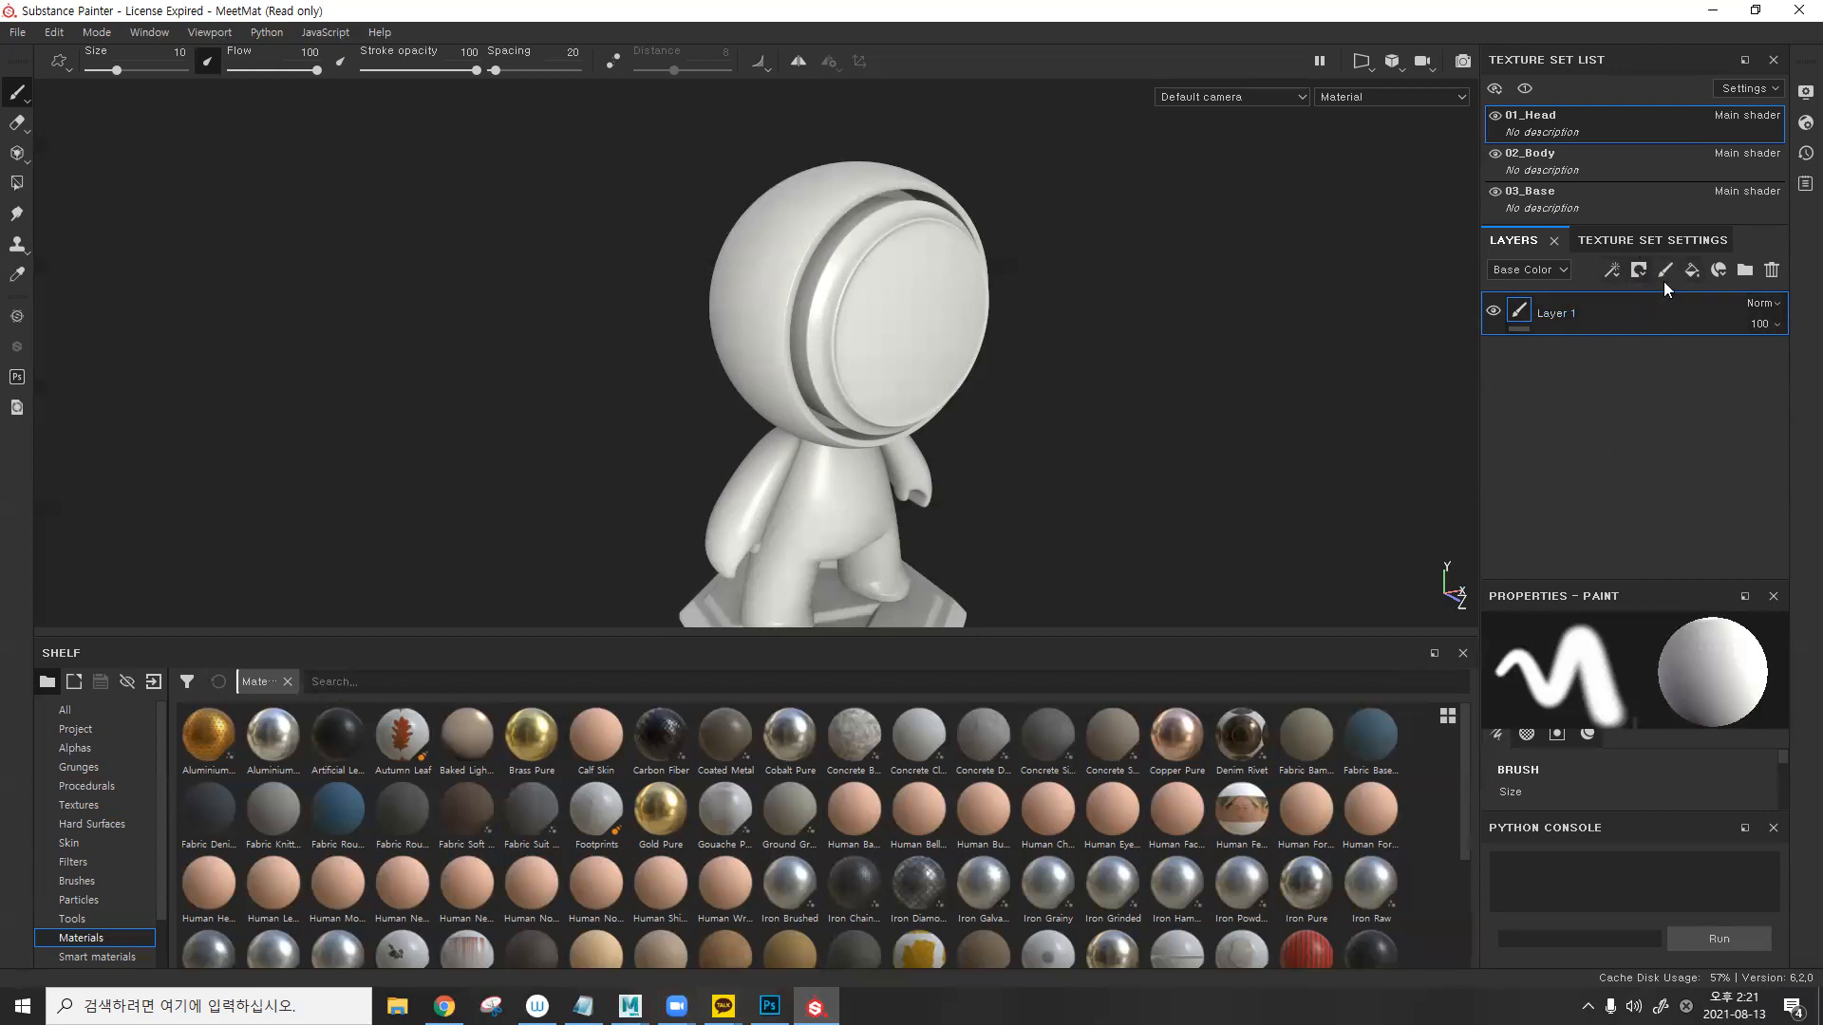
- Examine the brush, stencil and material properties of Layer 1, and resize the areas to show the full texture set list
mouse_move(1594, 579)
left_mouse_down()
mouse_move(1579, 428)
mouse_move(1553, 399)
left_mouse_up()
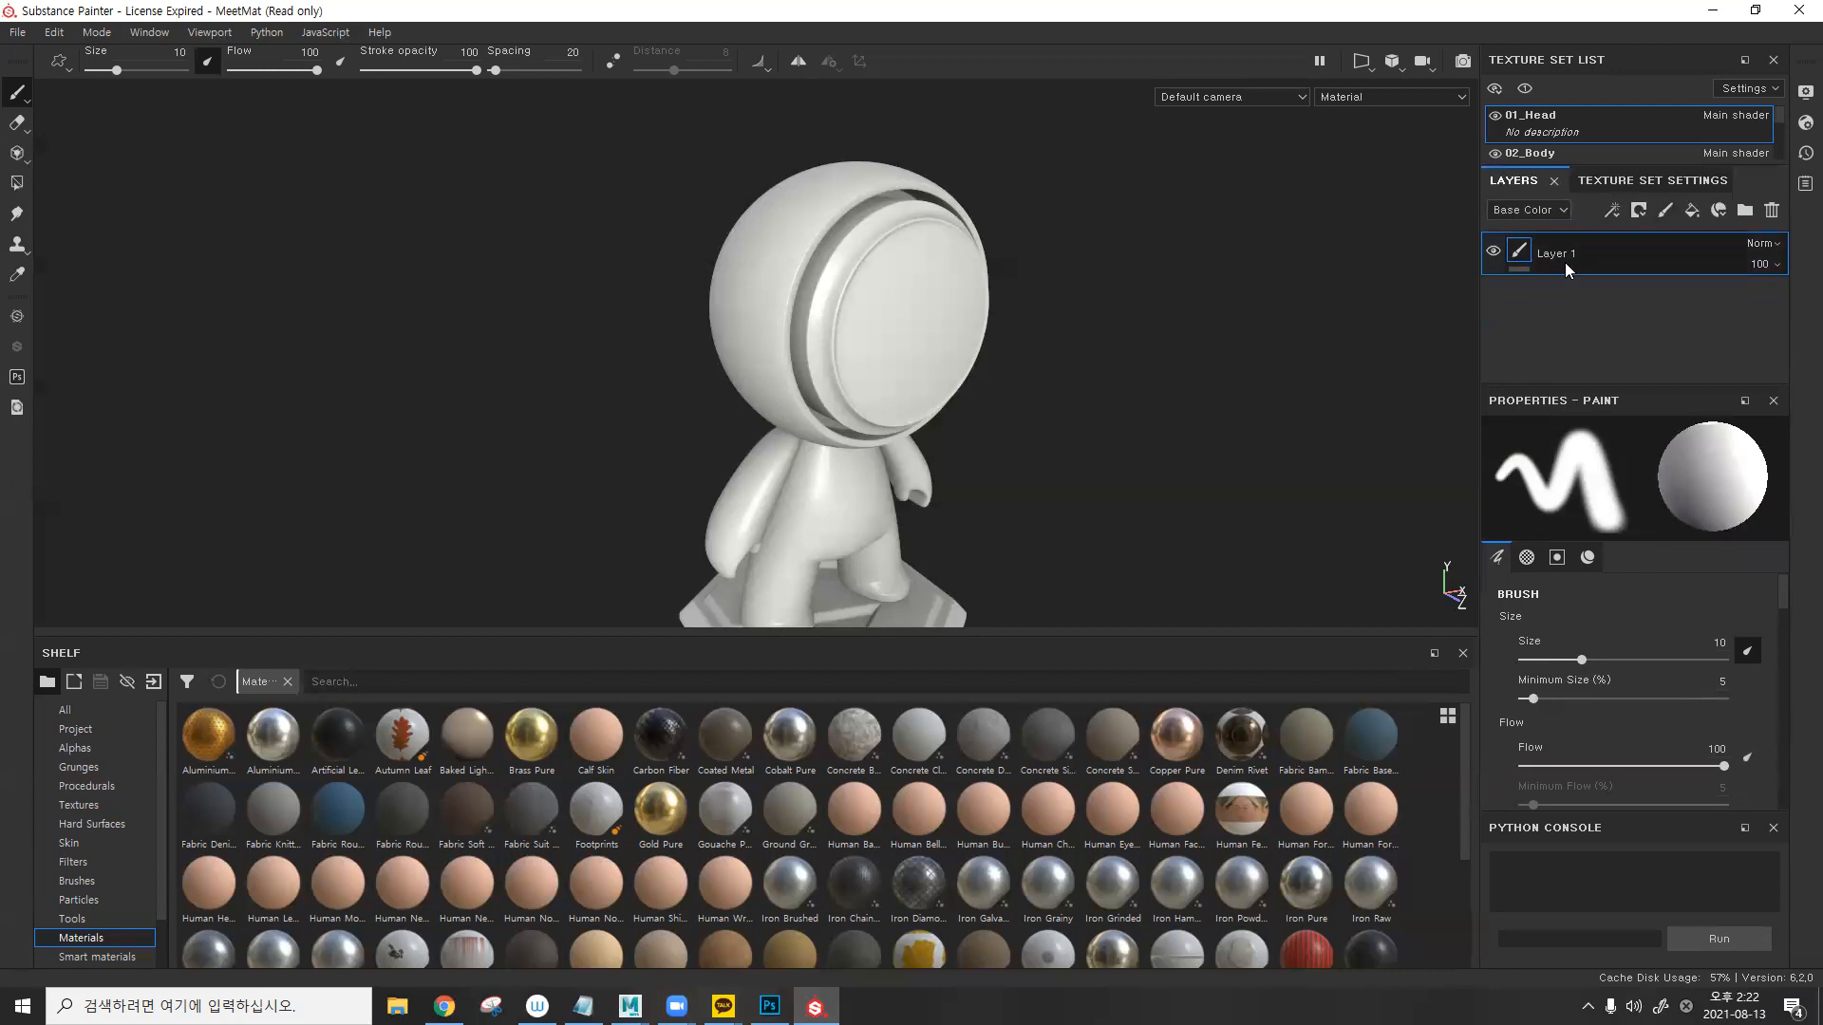
scroll(1629, 677, "down", 10)
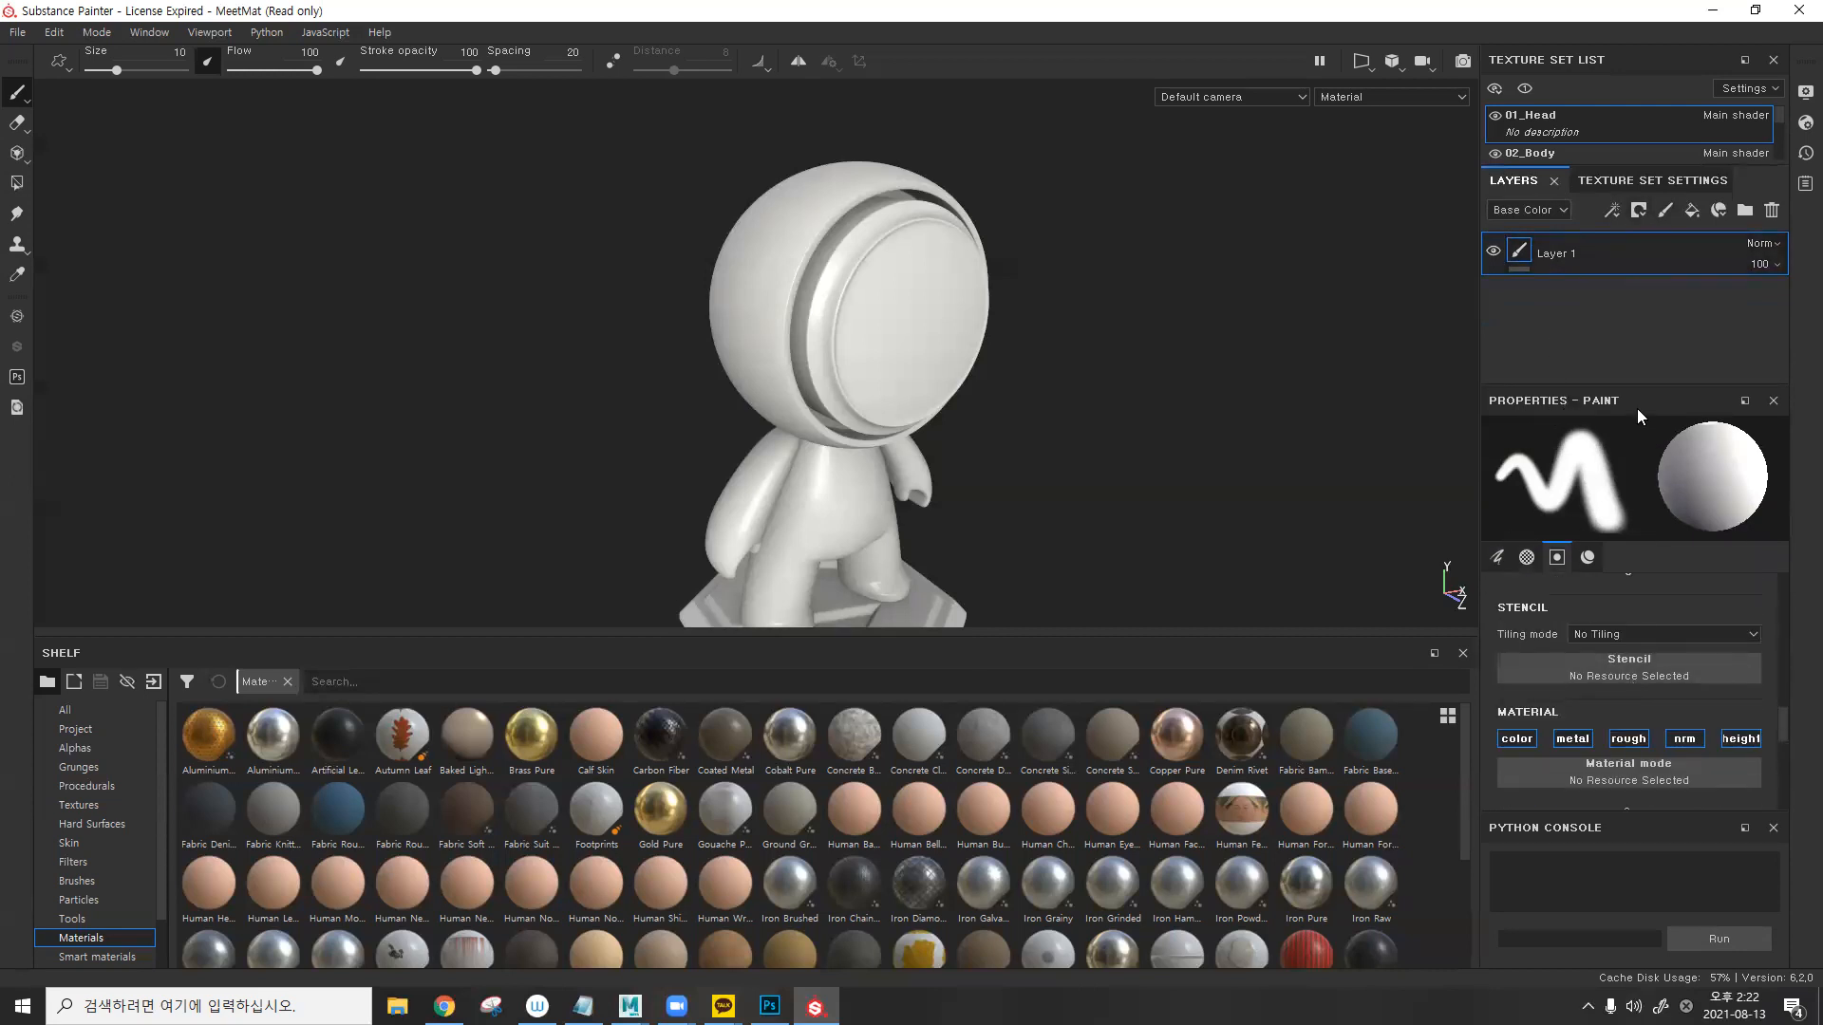
left_click_drag(1629, 384, 1629, 529)
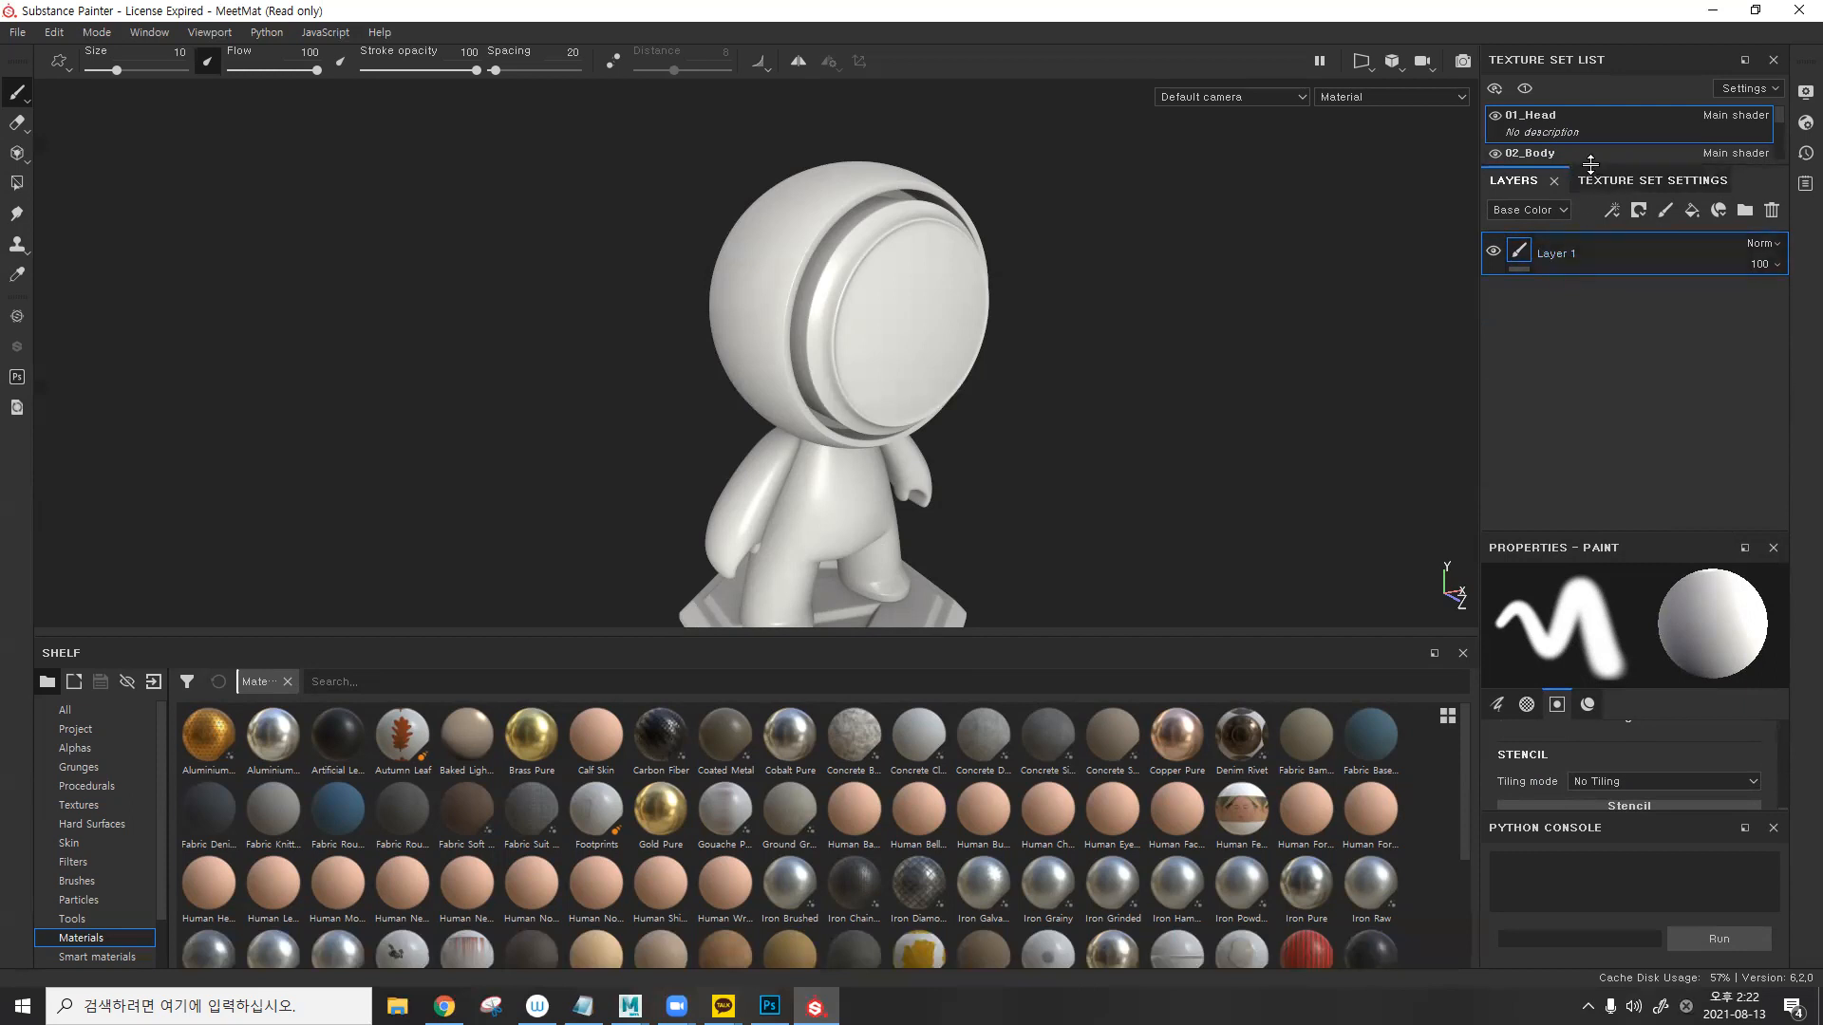
left_click_drag(1572, 170, 1575, 312)
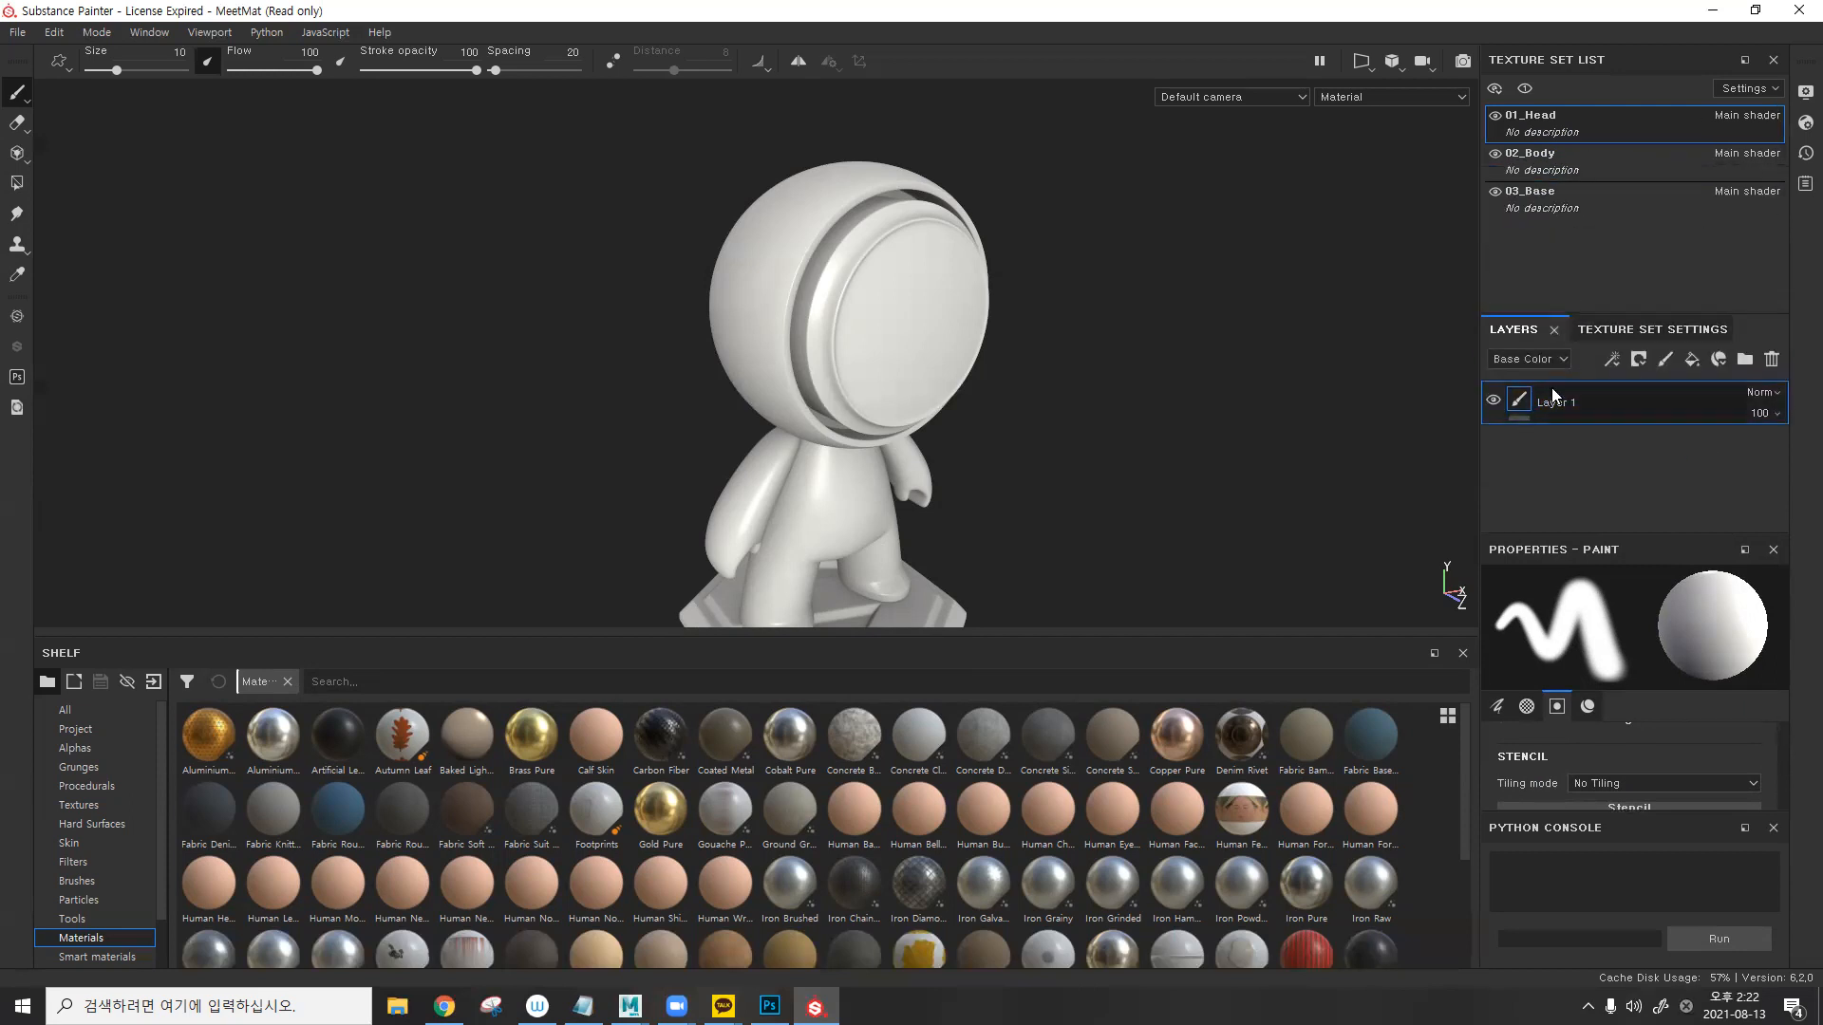
- Select the texture sets 02_Body, 03_Base and 01_Head in turn to view their separate layer stacks
left_click(1557, 171)
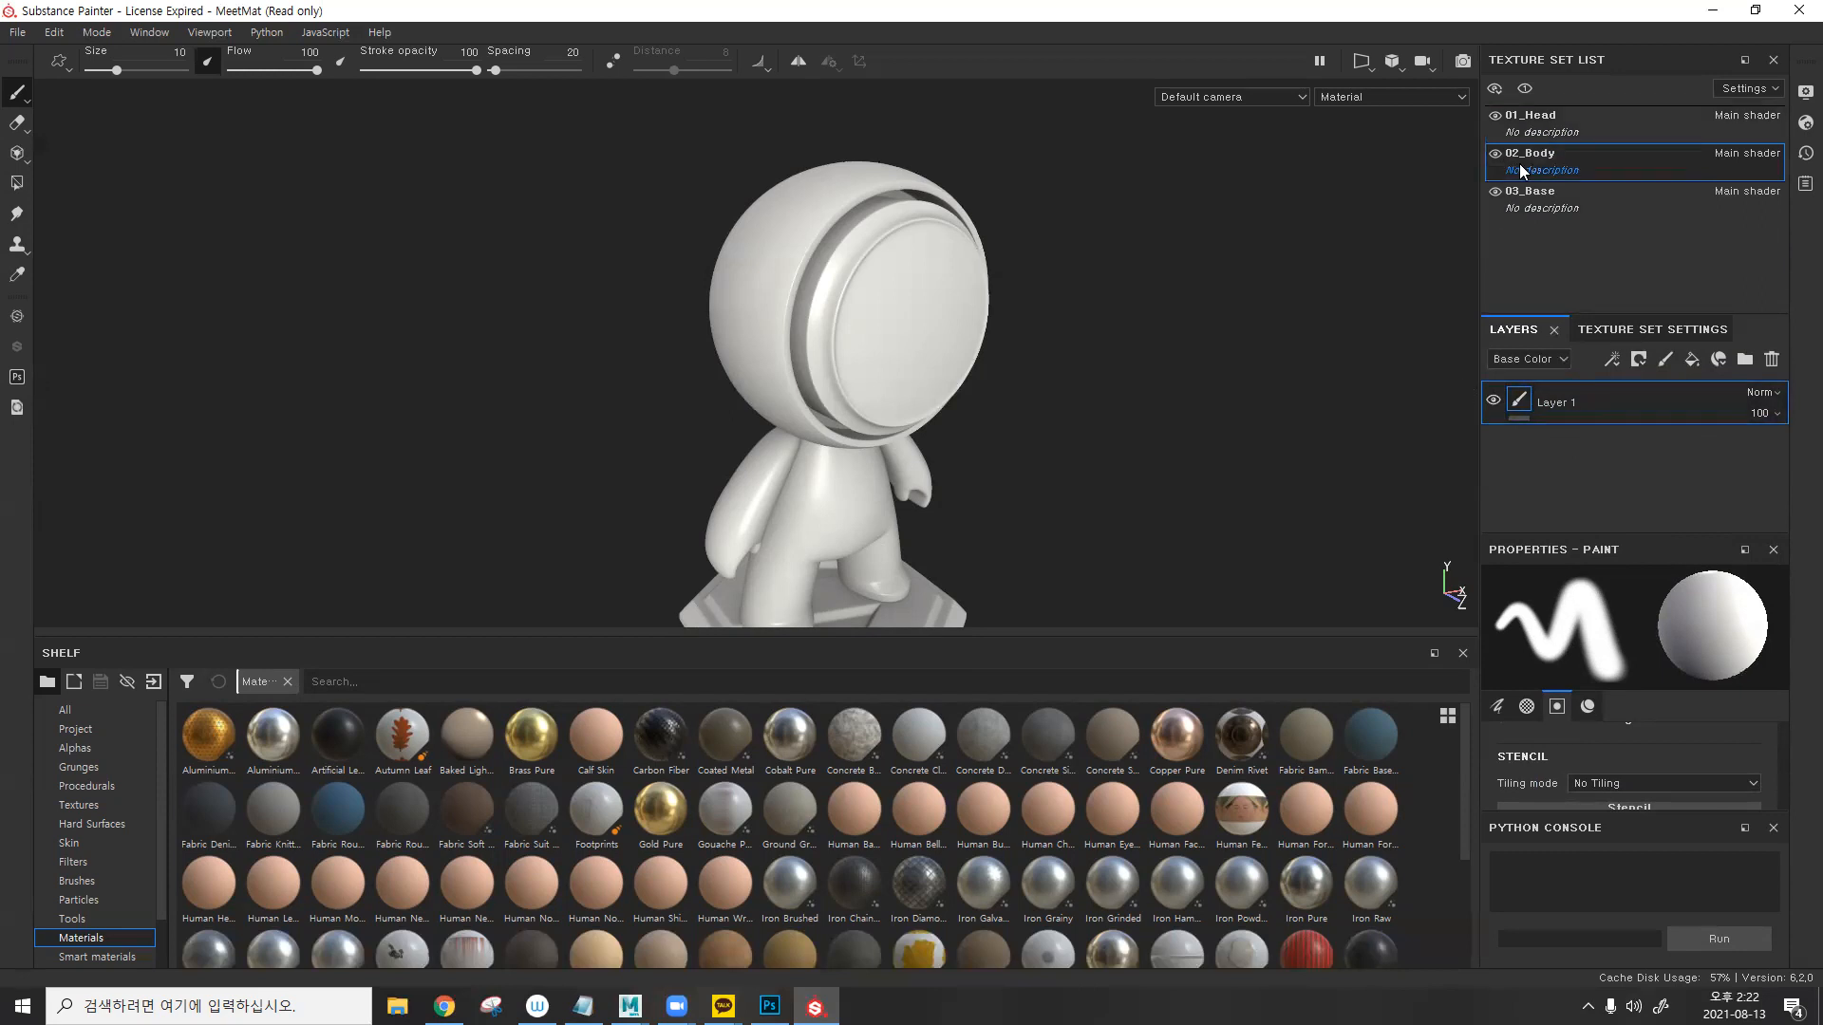
left_click(1563, 203)
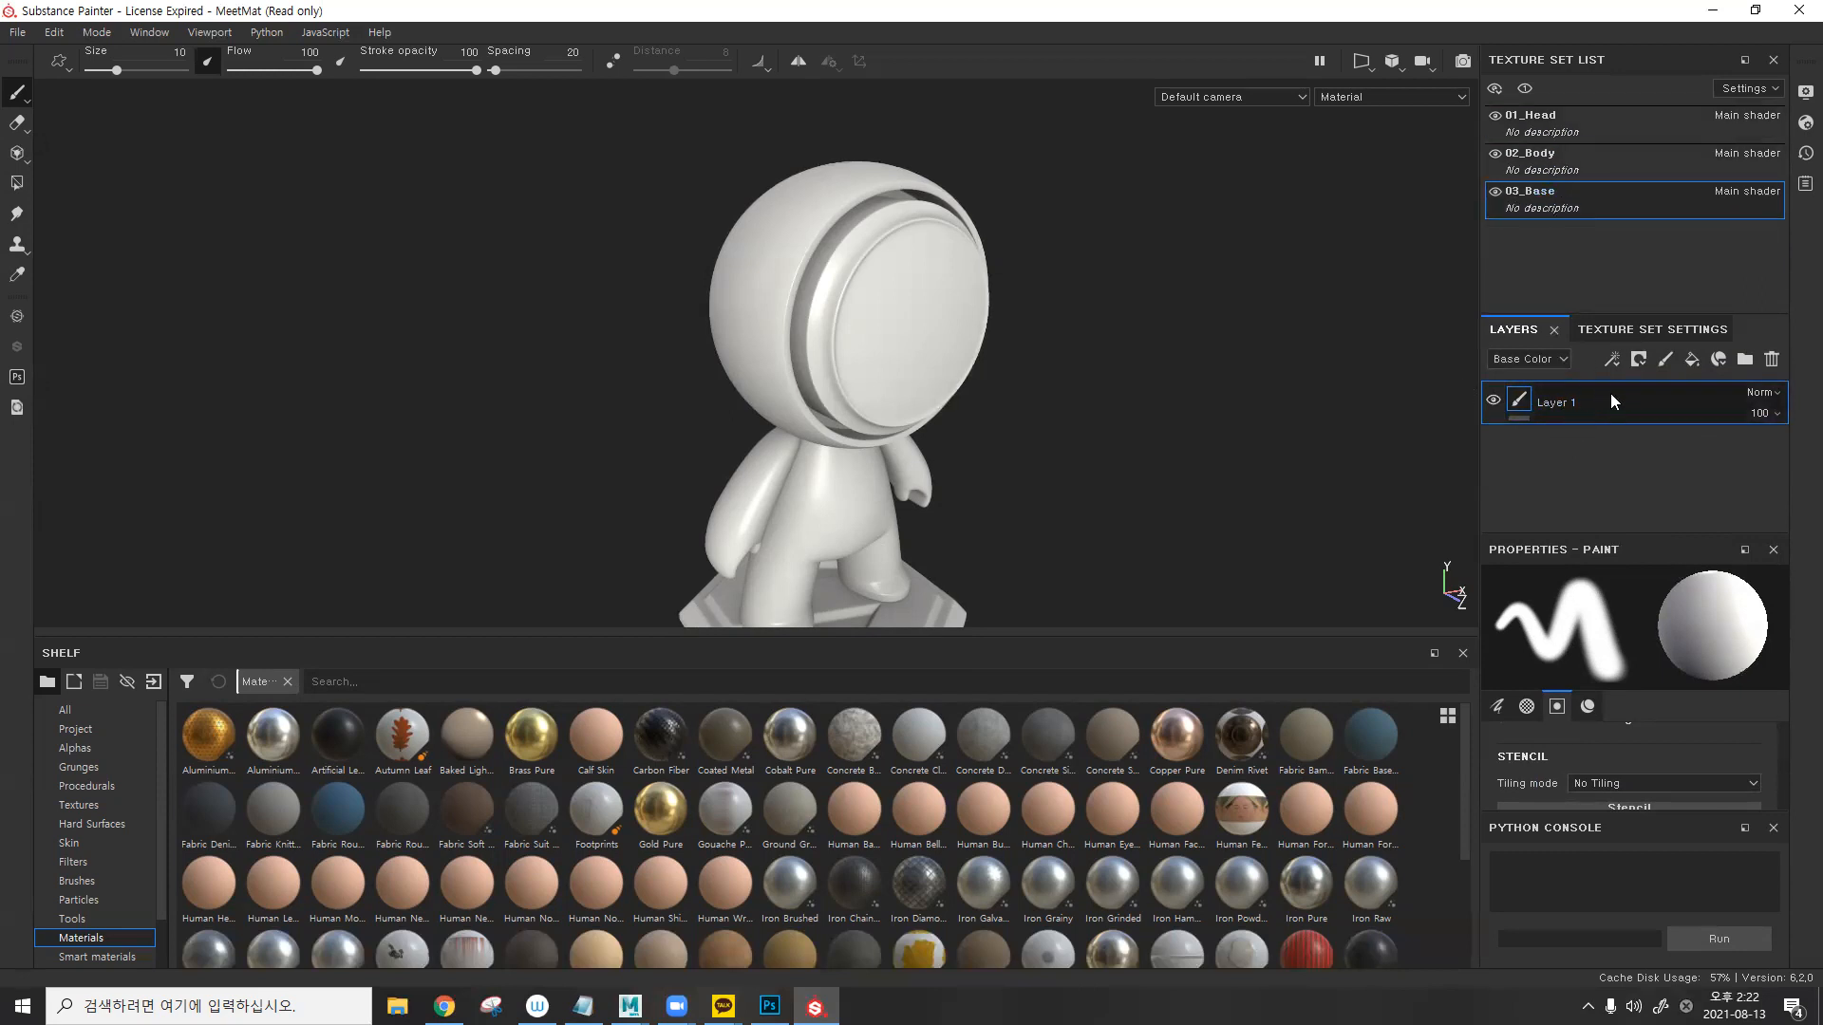
left_click(1570, 123)
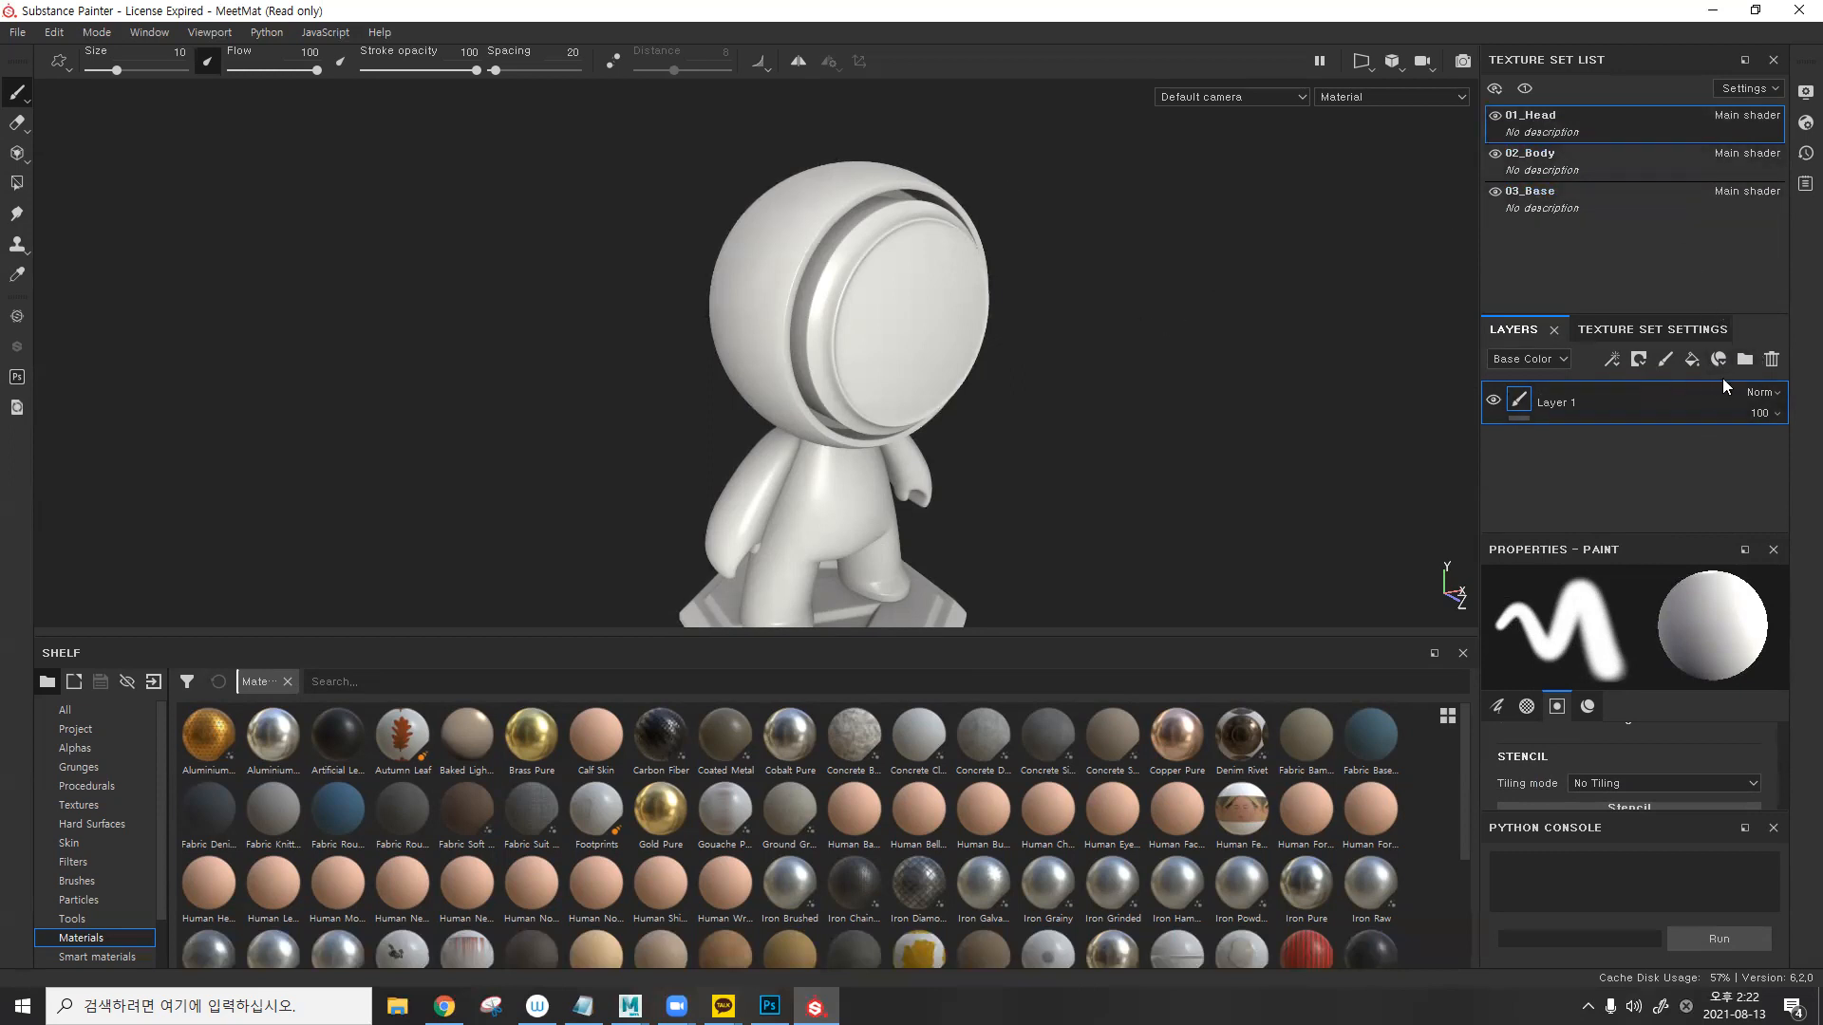
- Delete Layer 1 from each of the texture sets 01_Head, 02_Body and 03_Base
left_click(1763, 364)
left_click(1584, 167)
left_click(1765, 365)
left_click(1587, 203)
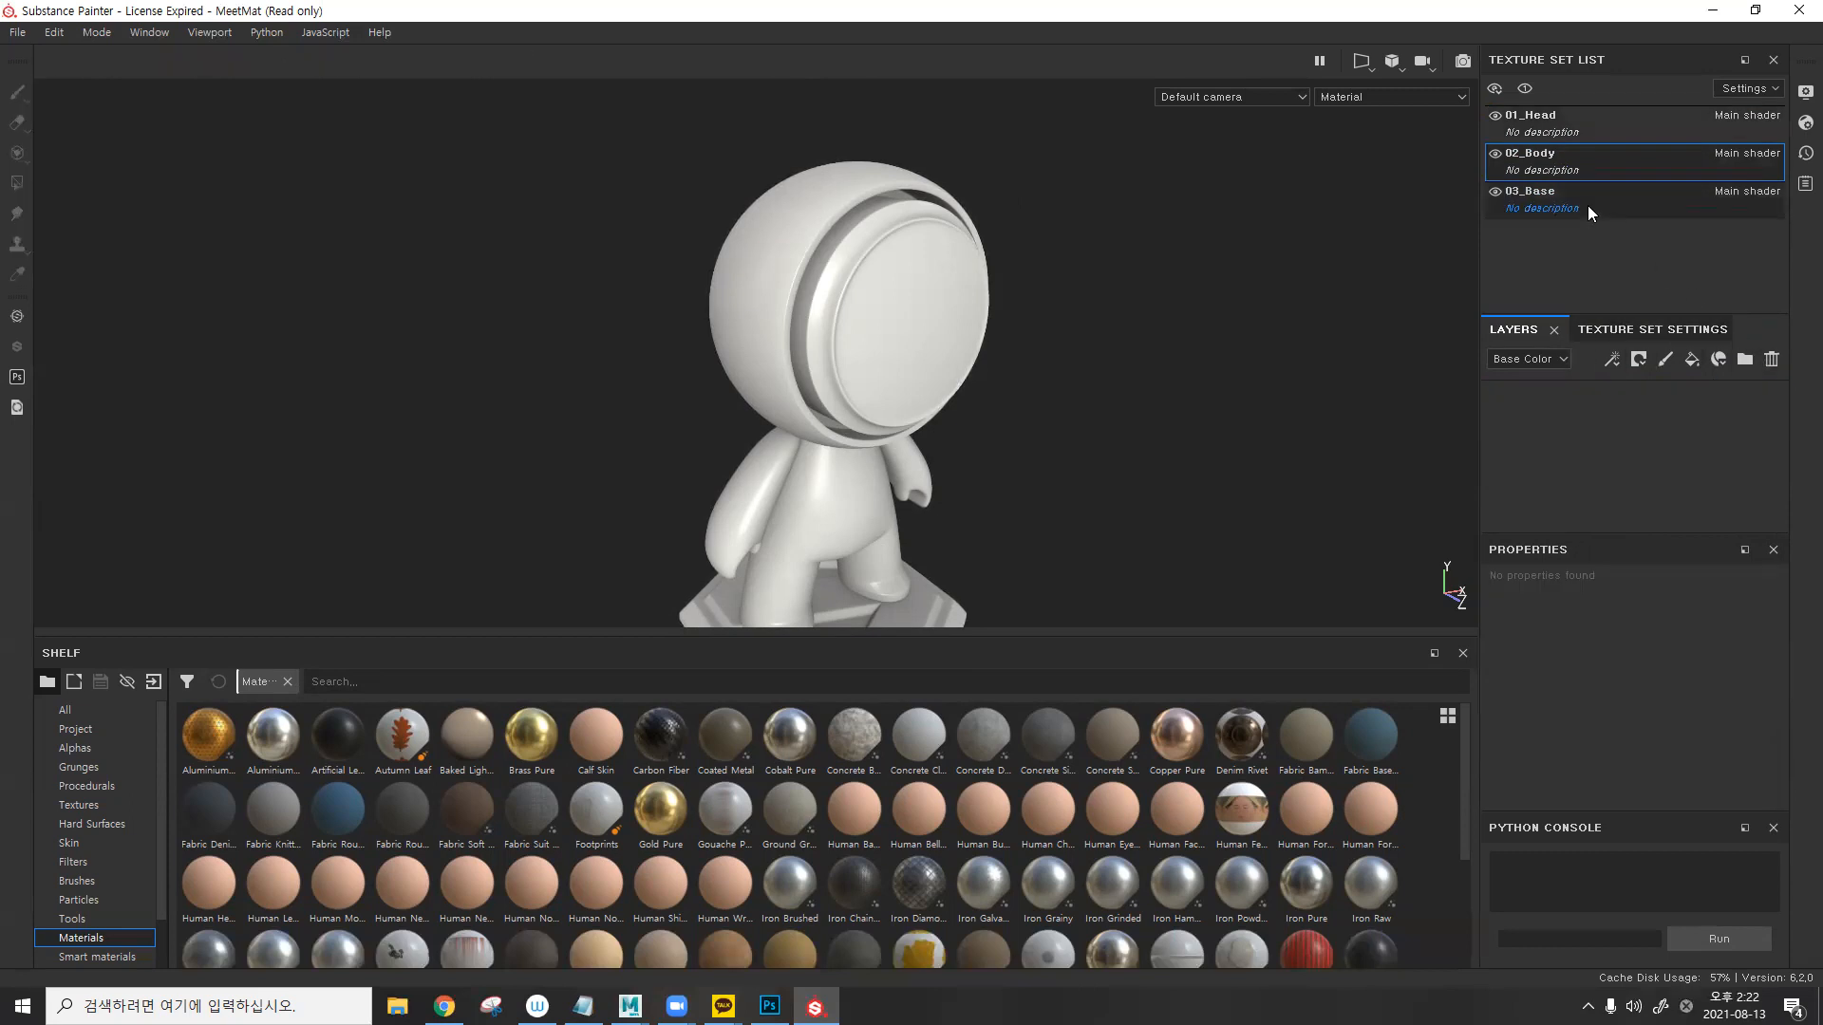
left_click(1765, 366)
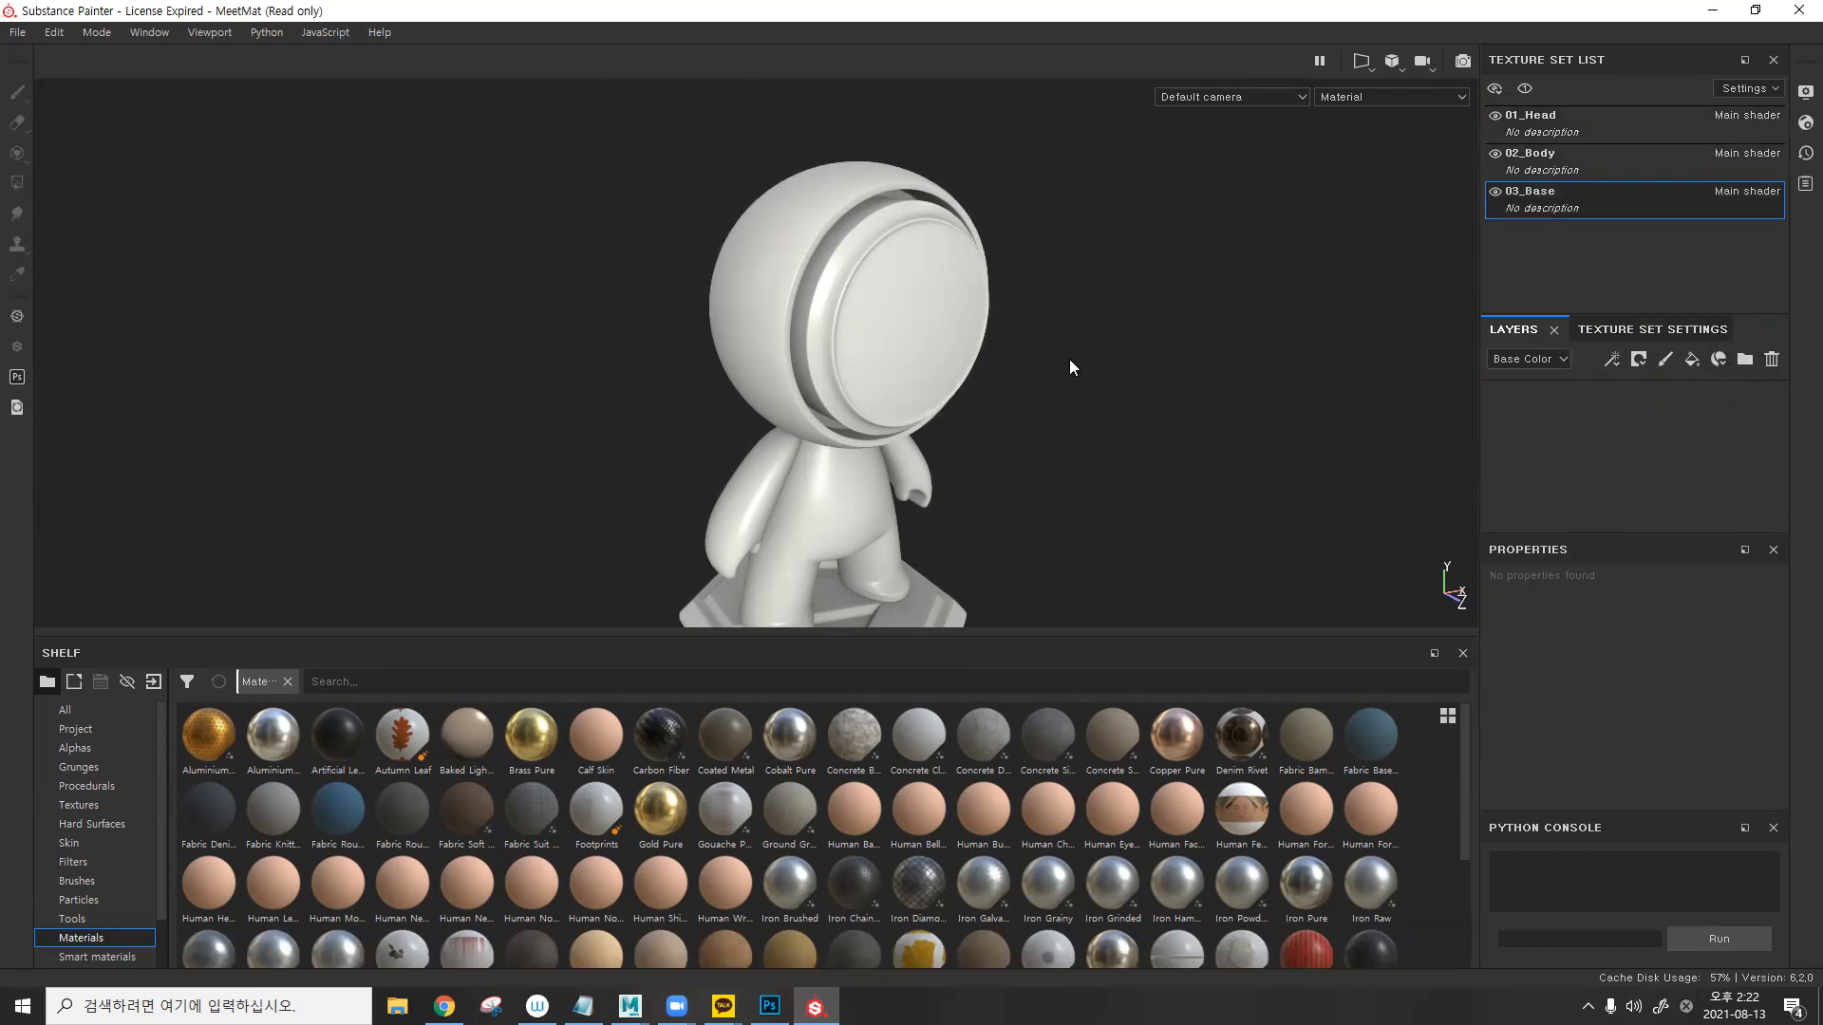
- Add a fill layer to the 01_Head texture set and enlarge the area showing its fill properties
left_click(1582, 128)
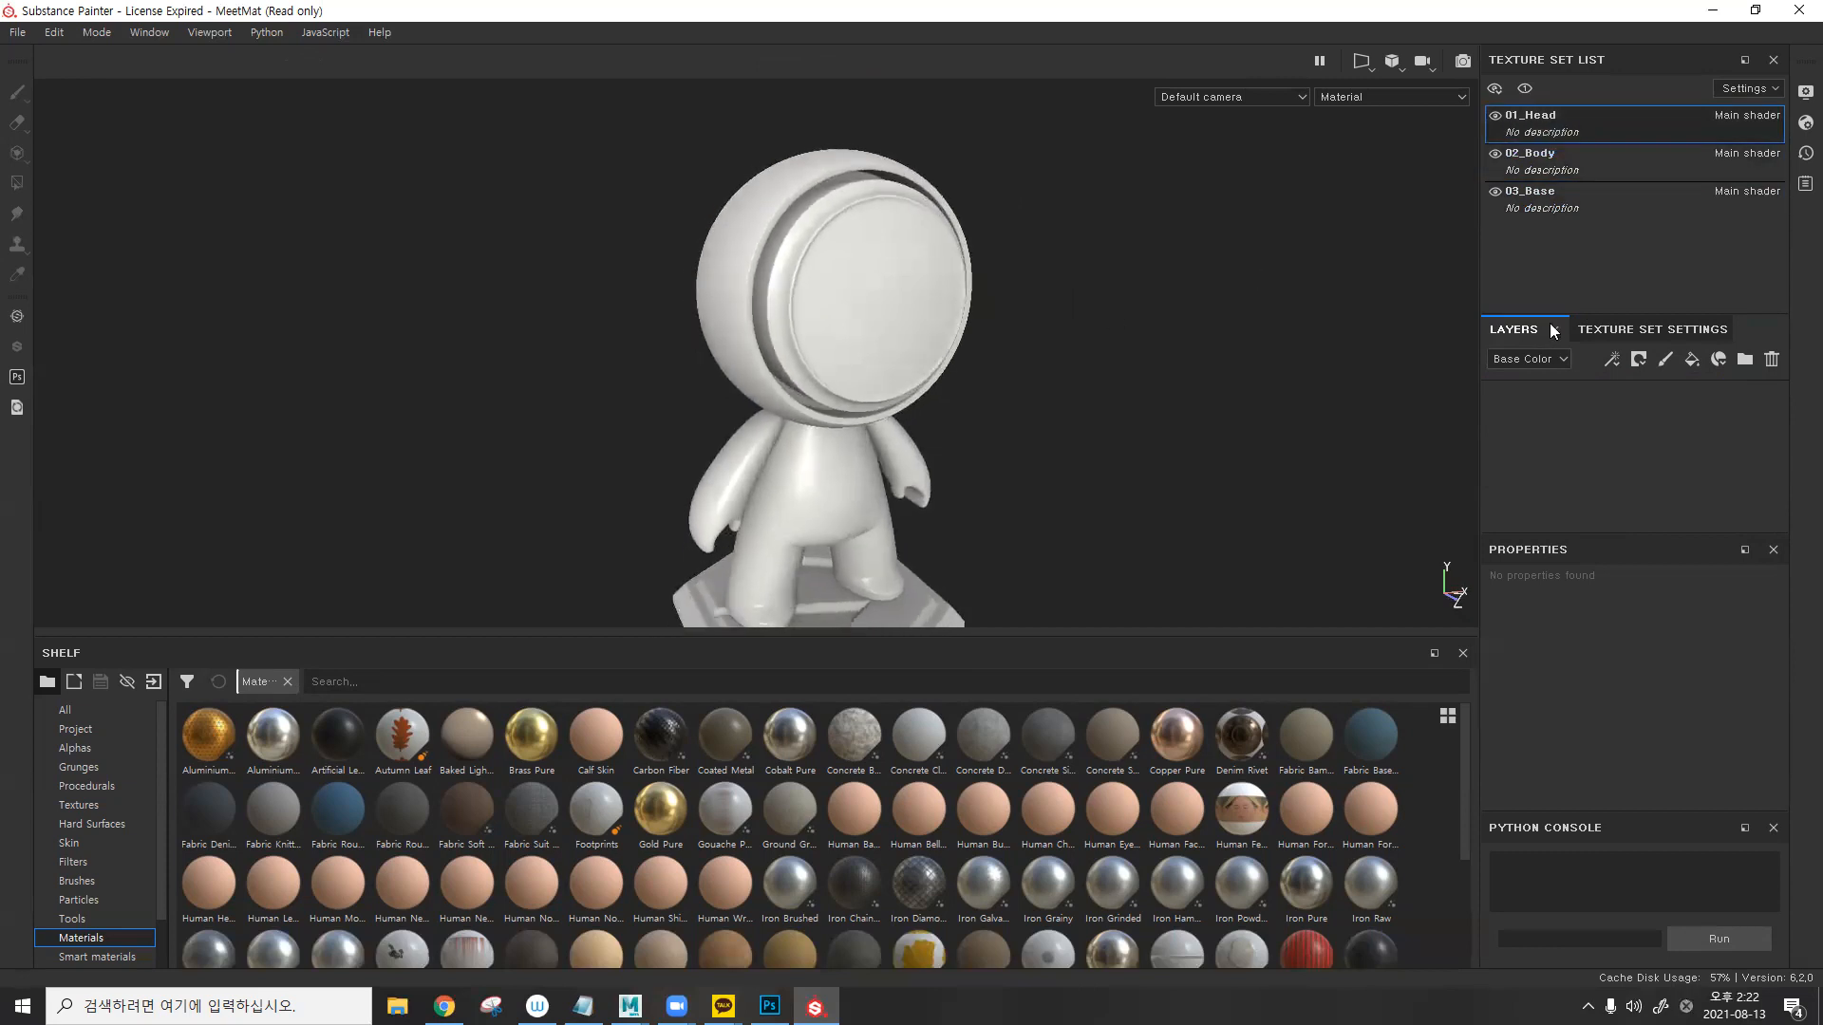
left_click(1690, 361)
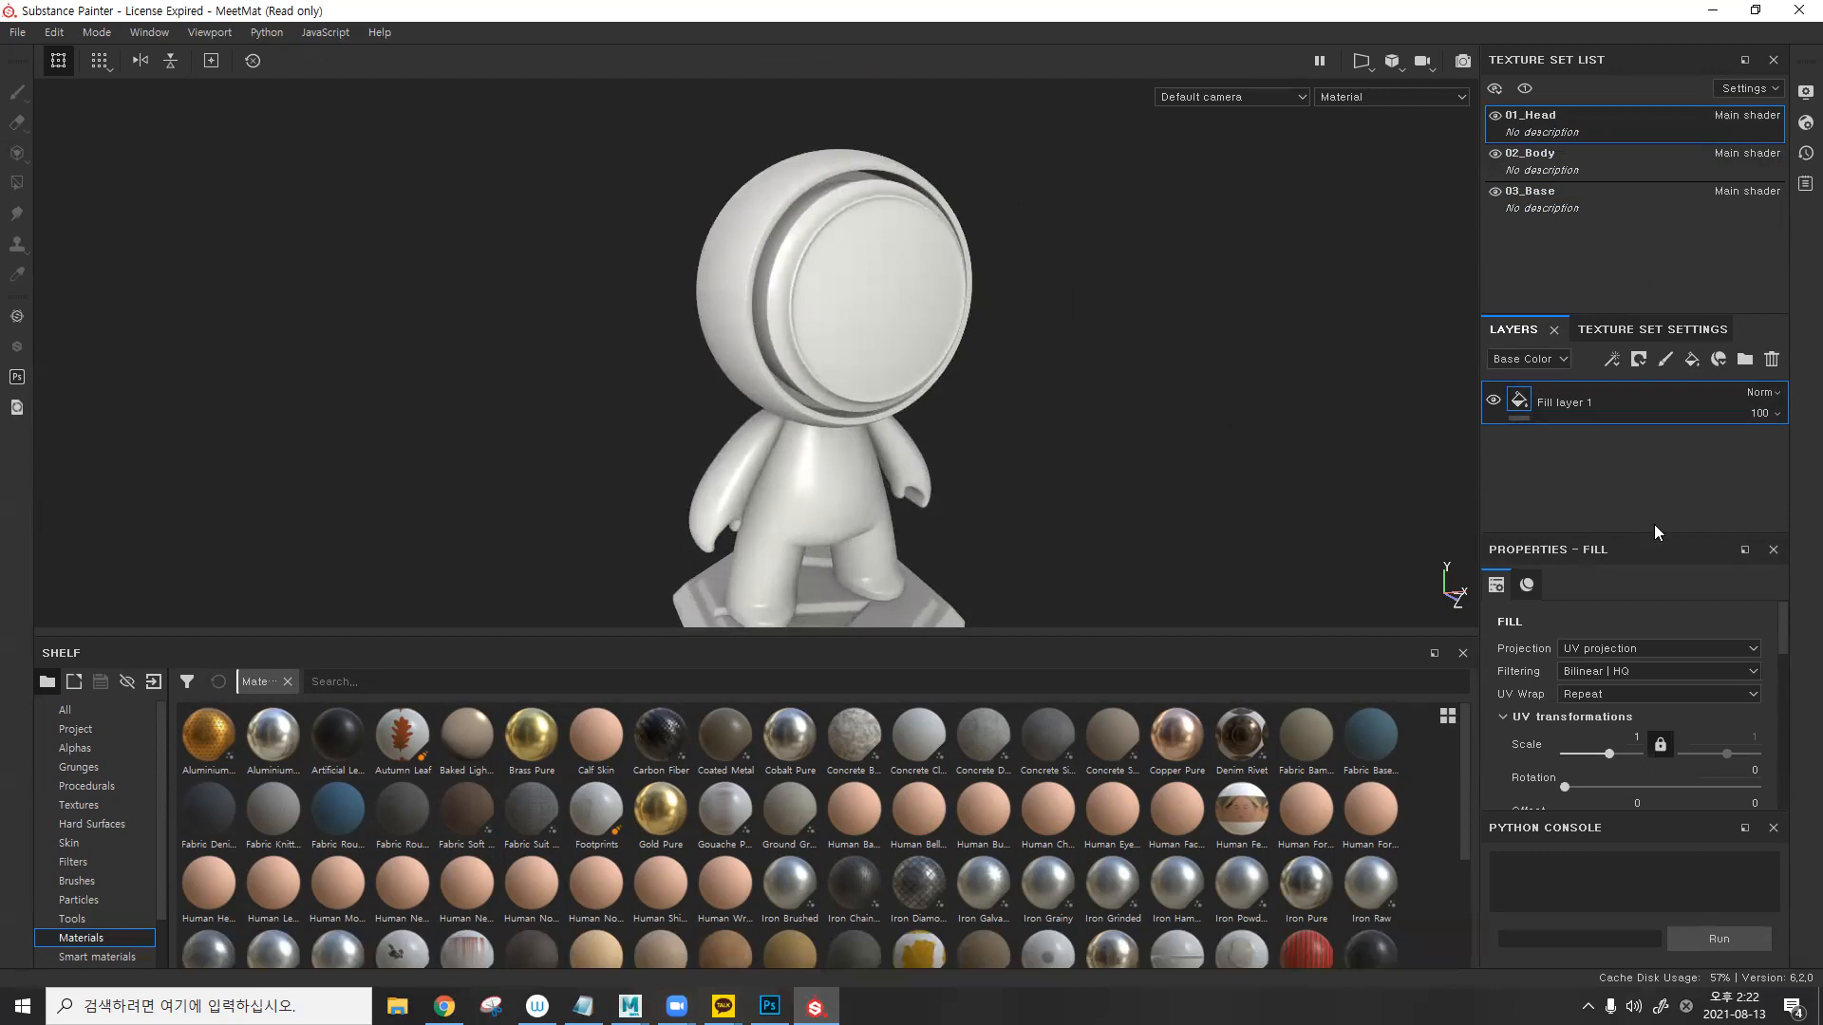
left_click_drag(1640, 535, 1602, 420)
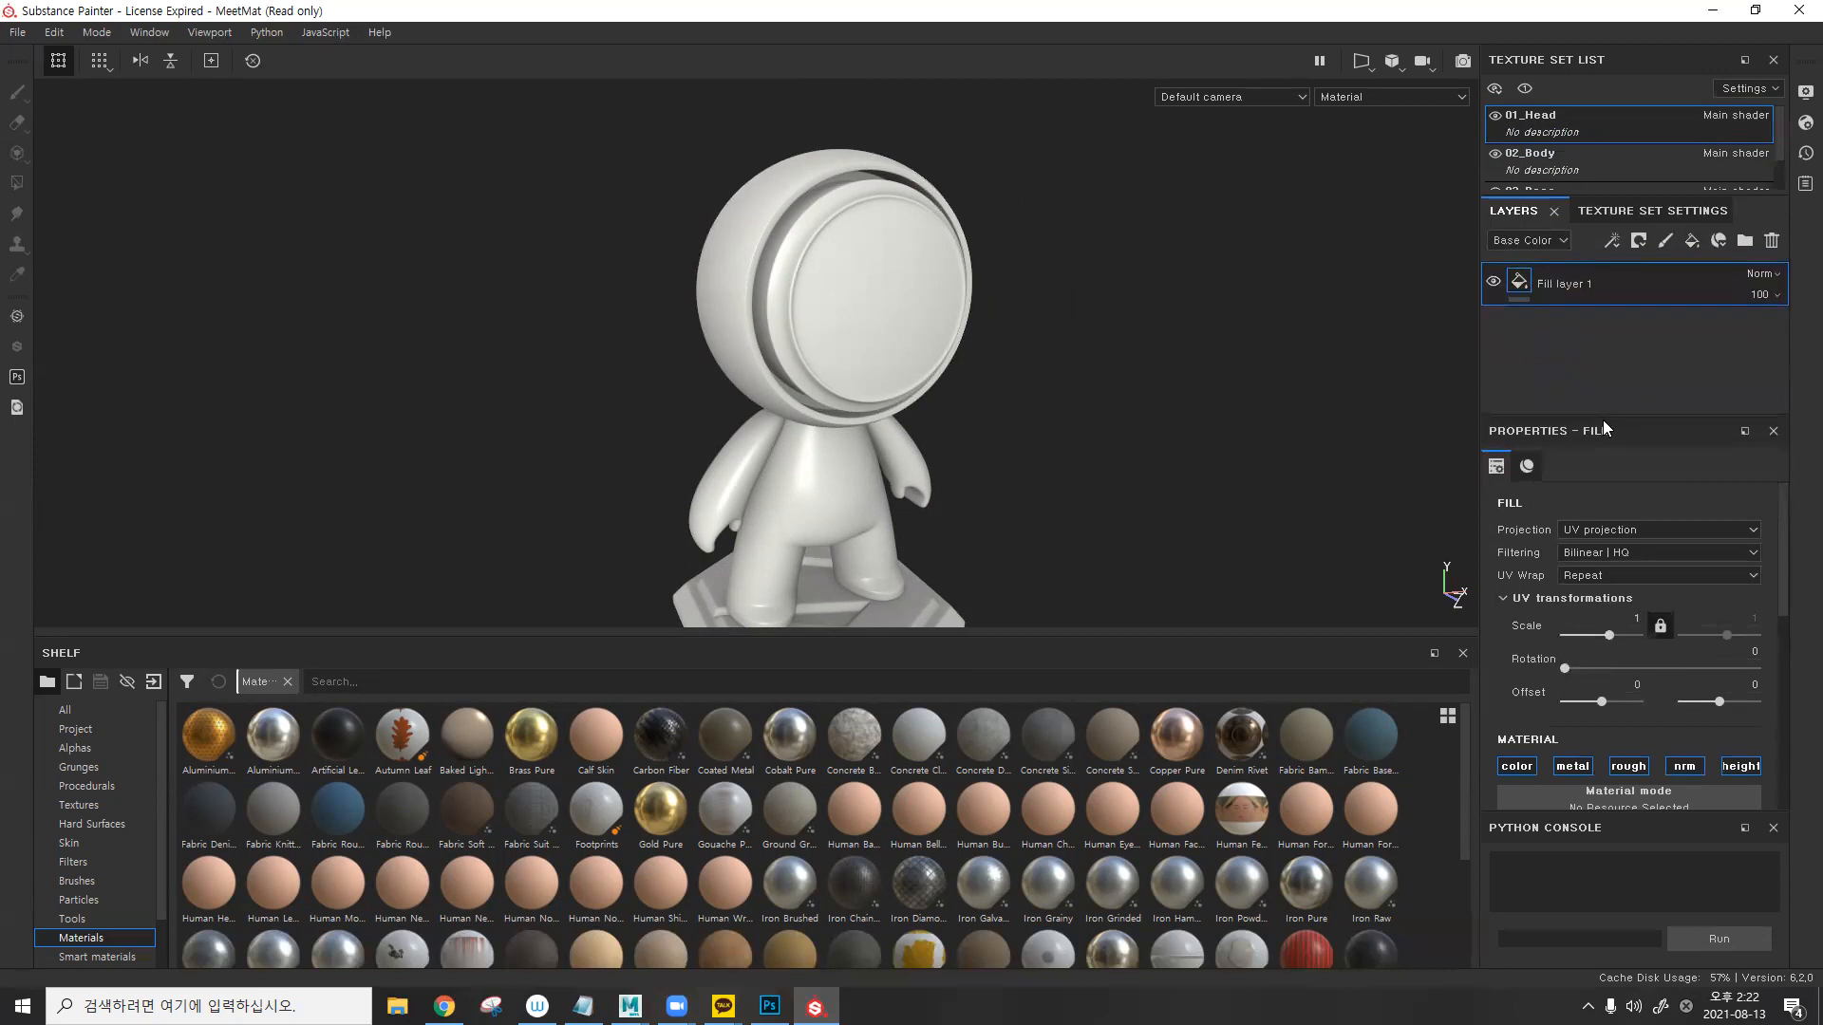
- Set the base color of Fill layer 1 on 01_Head to a blue of R 0.001, G 0.182, B 0.353
scroll(1631, 519, "down", 5)
scroll(1631, 520, "down", 1)
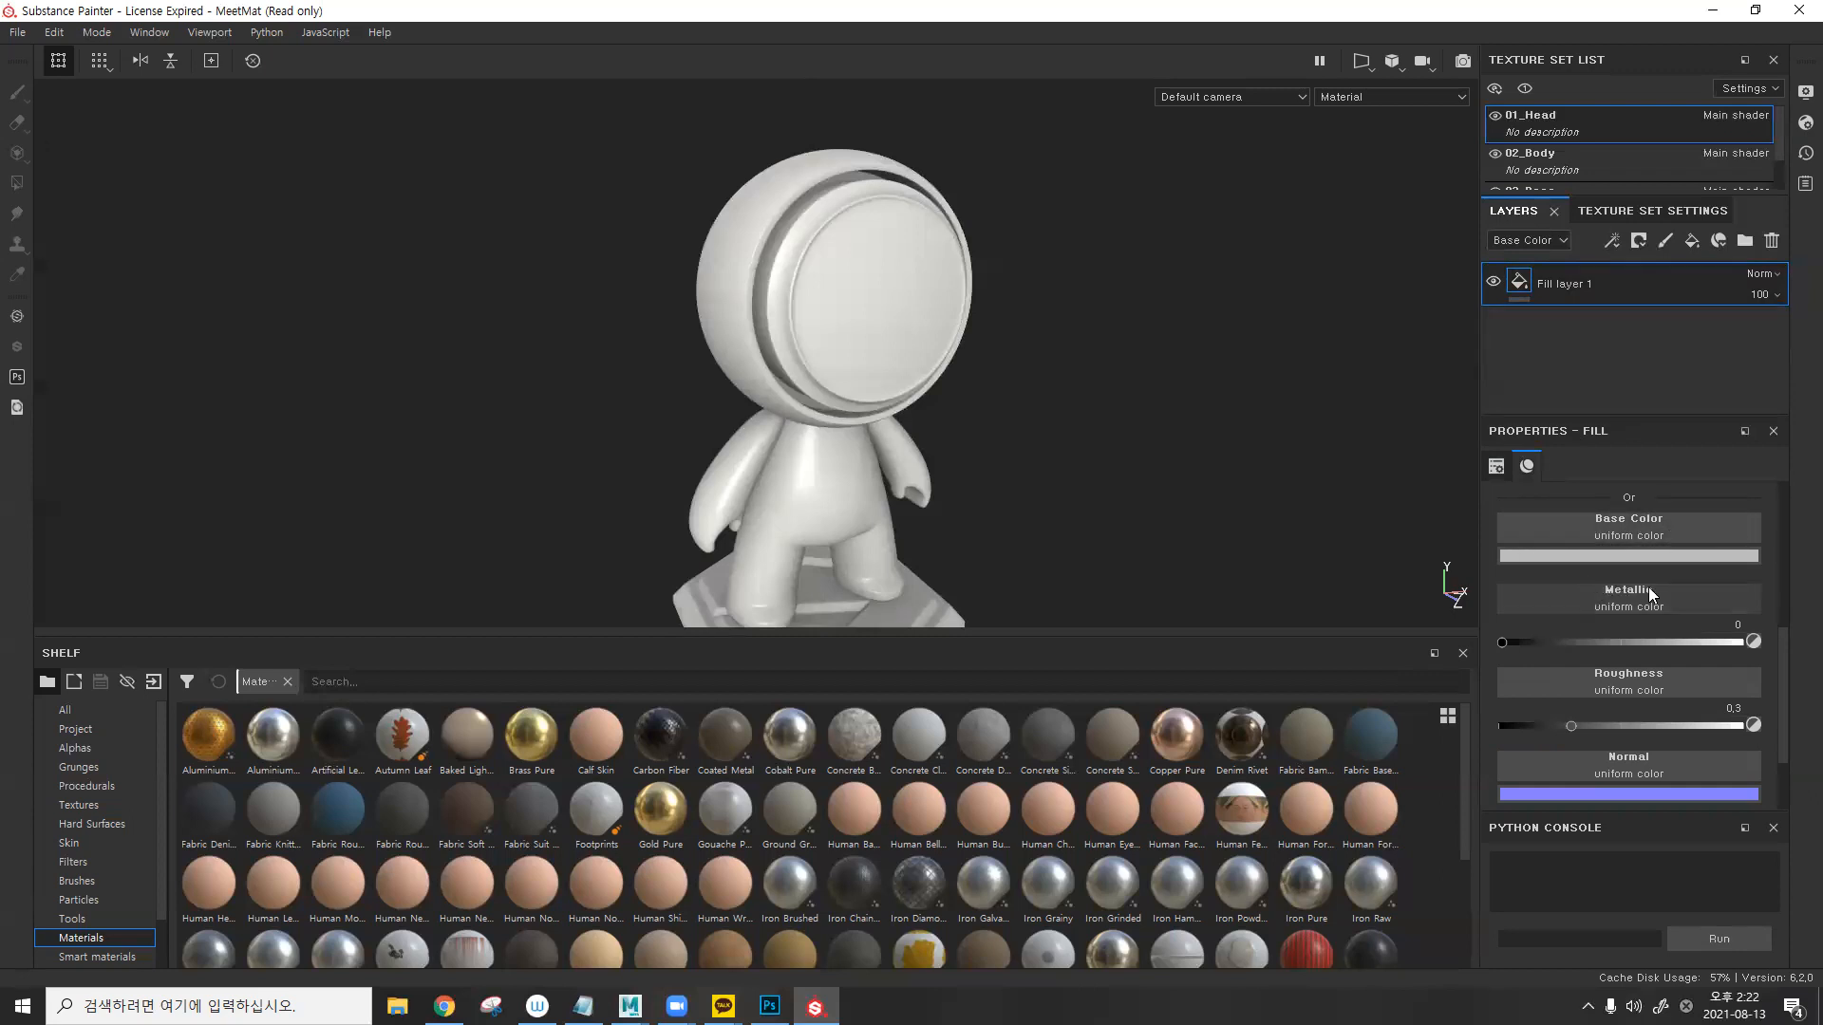
scroll(1696, 714, "down", 2)
scroll(1682, 706, "up", 4)
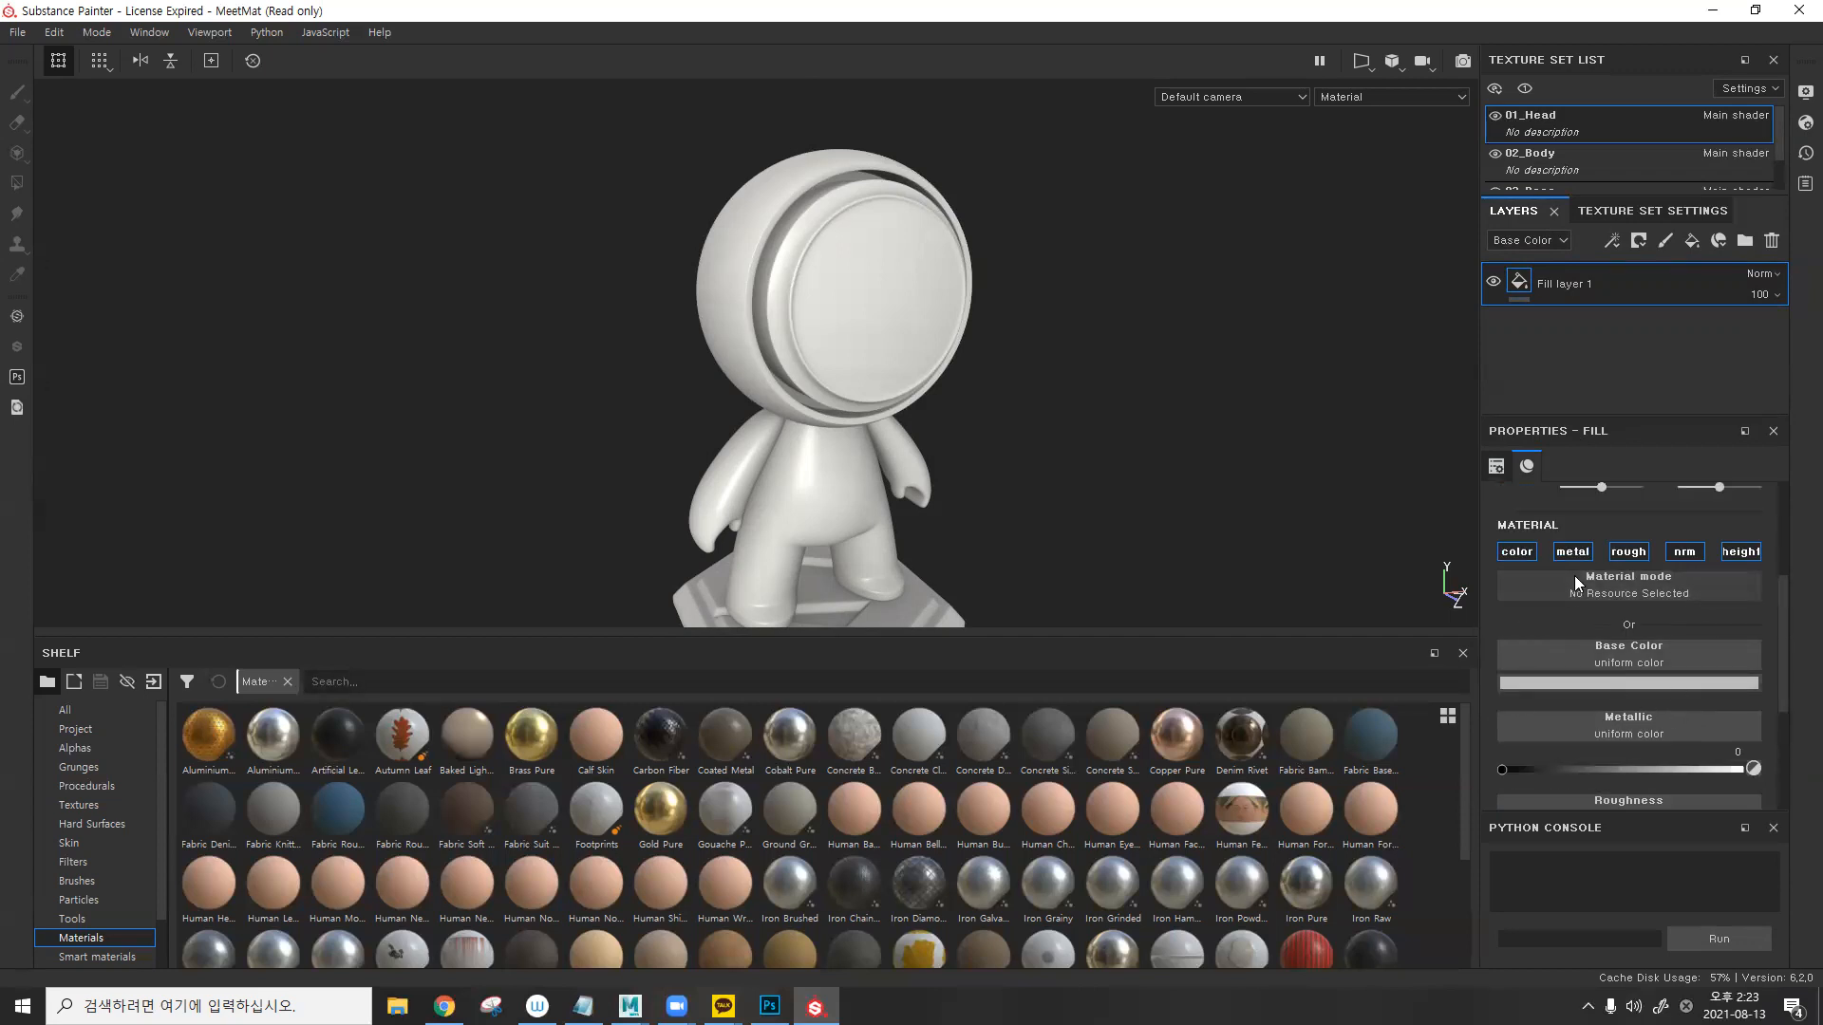
left_click(1625, 683)
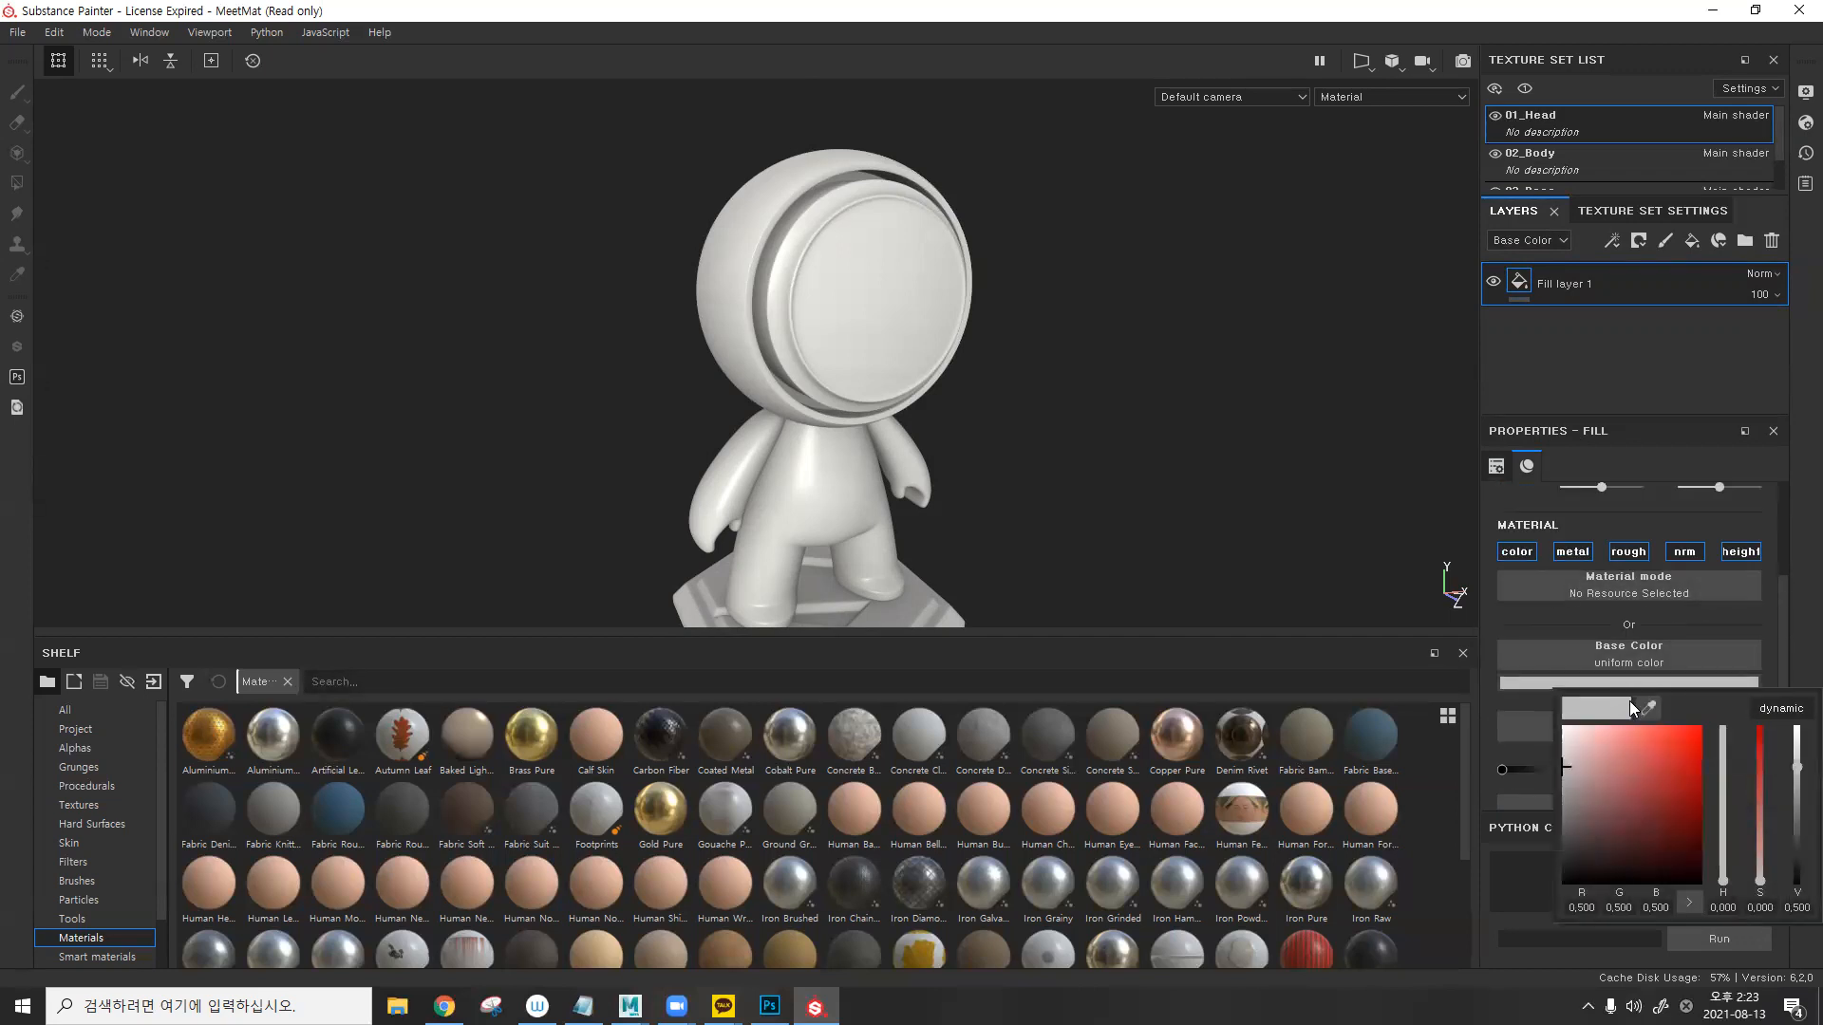
left_click(1656, 729)
left_click(1723, 774)
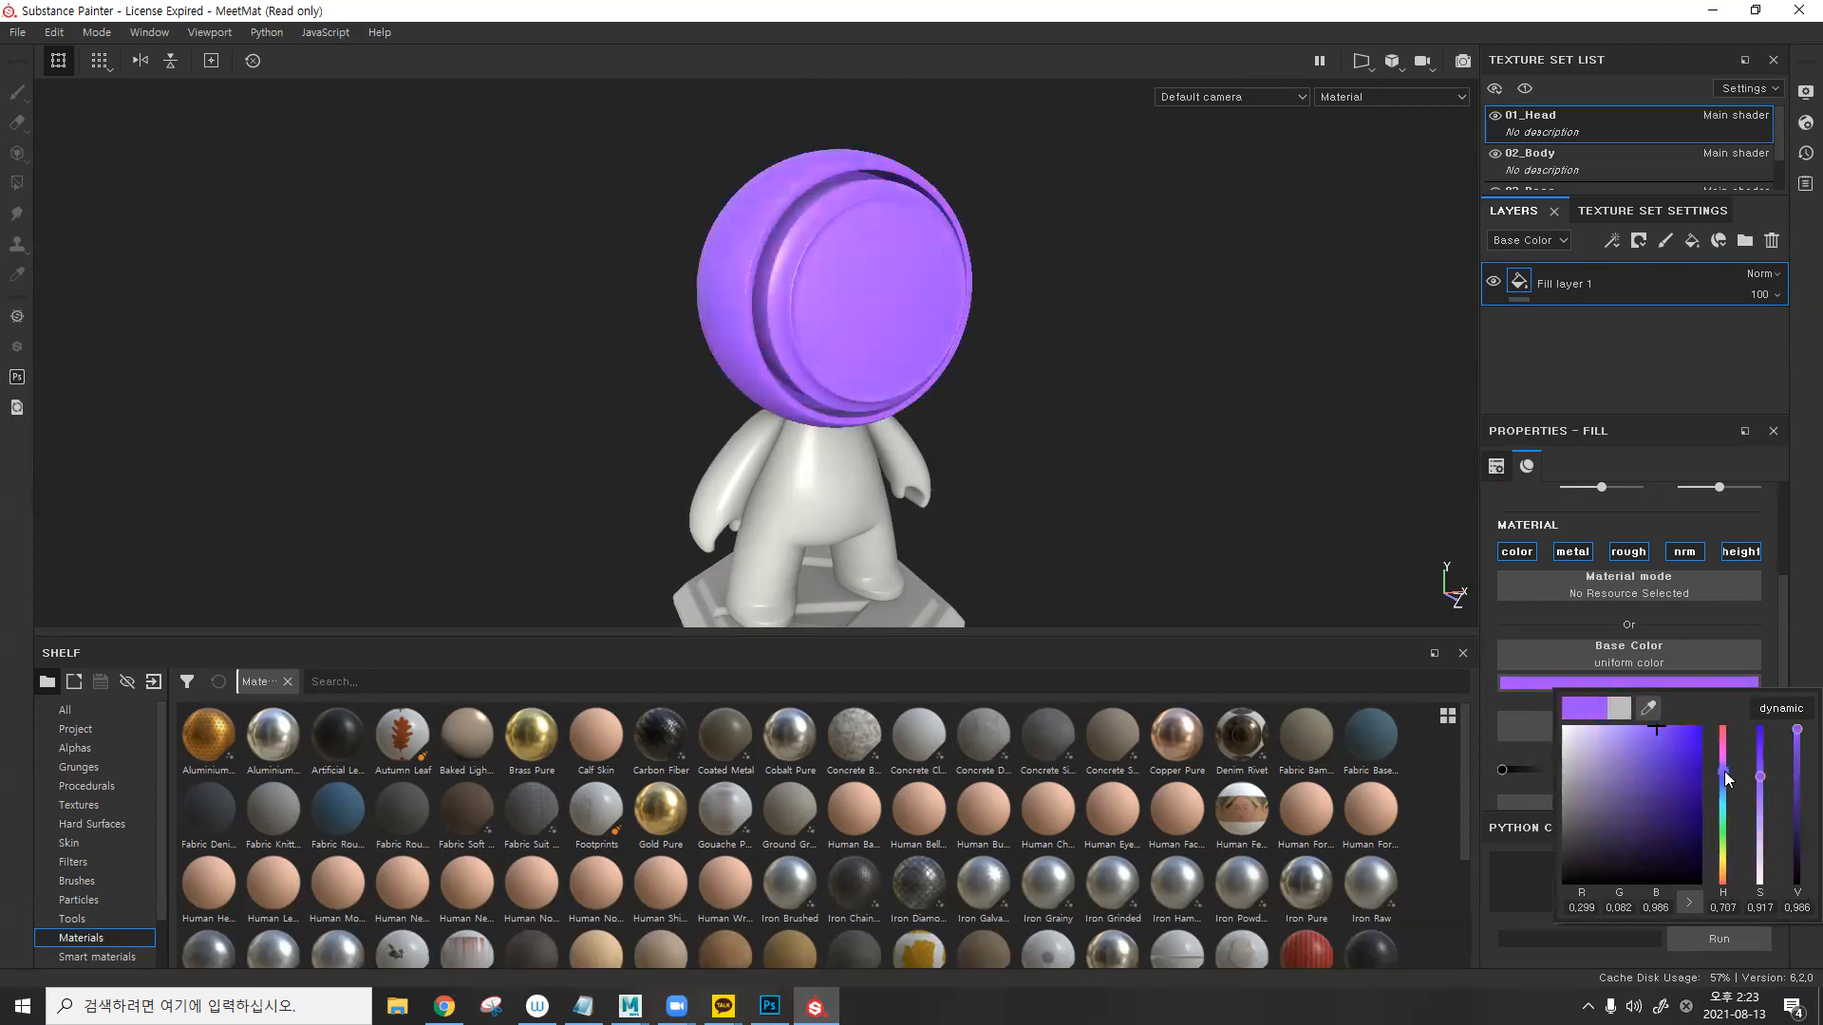
left_click(1629, 731)
left_click(1761, 814)
left_click(1661, 774)
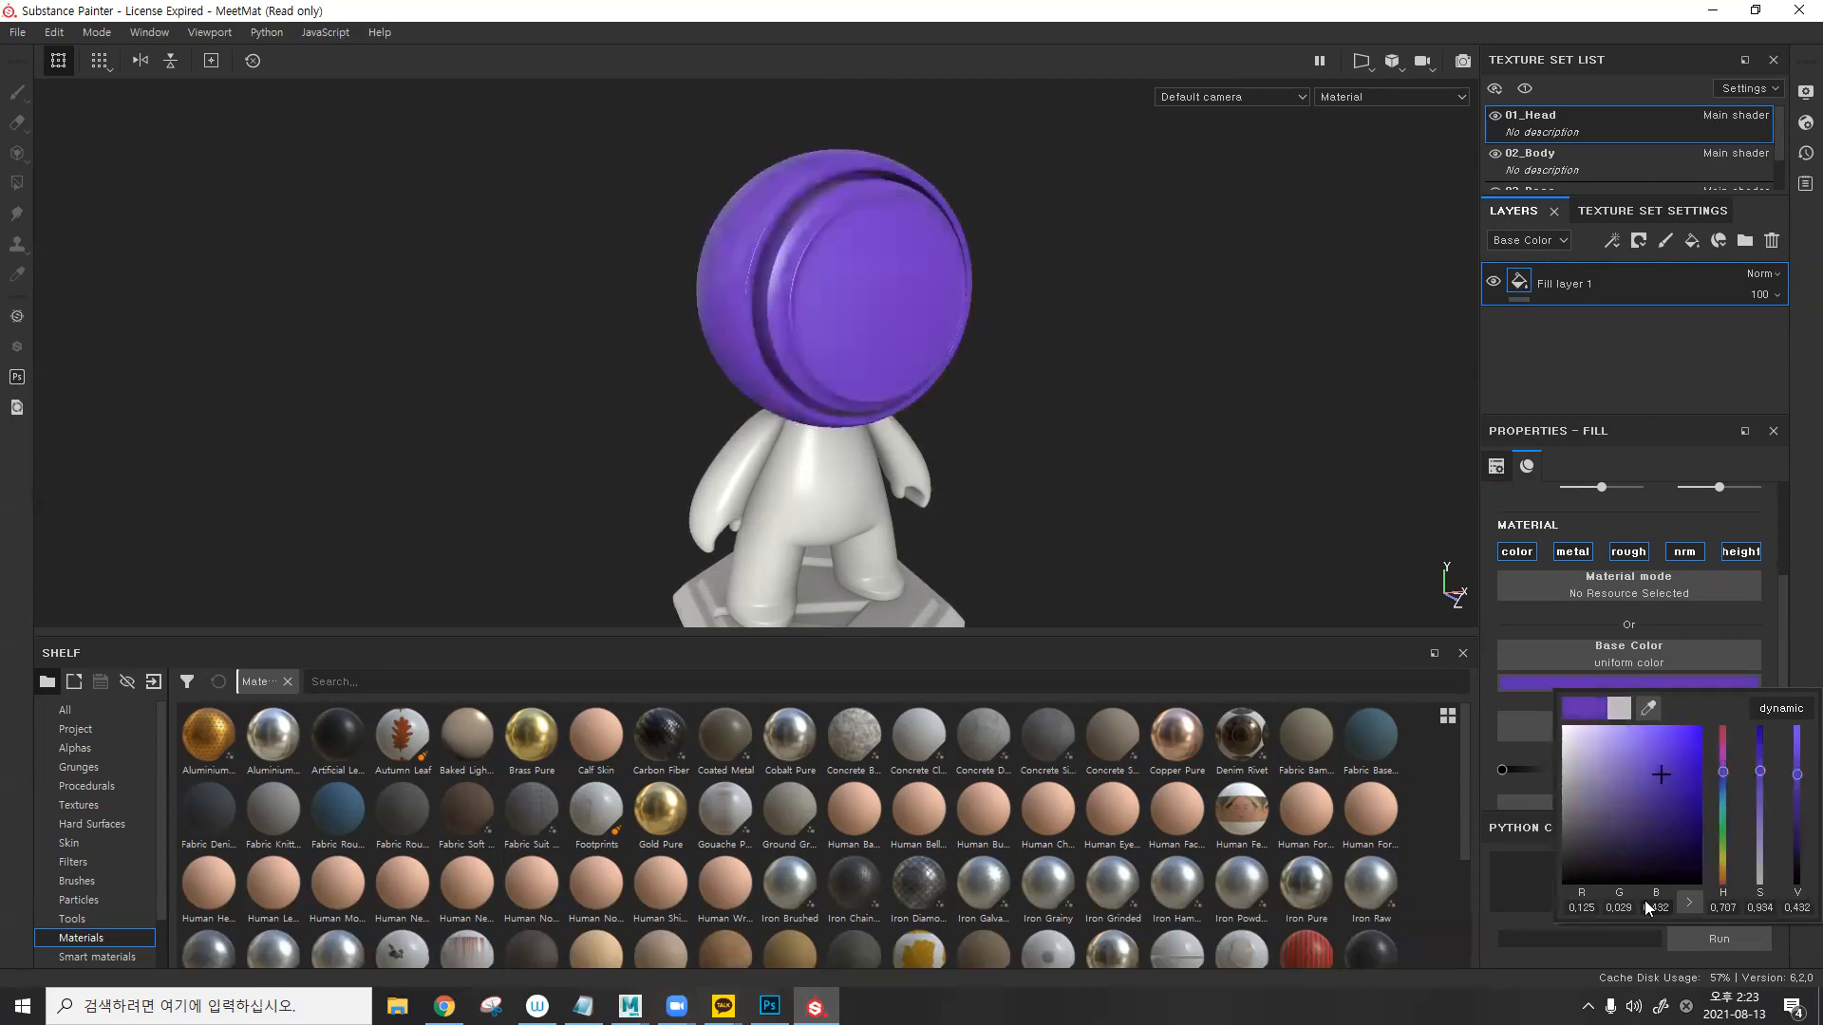
mouse_move(1720, 799)
left_mouse_down()
mouse_move(1724, 763)
mouse_move(1726, 799)
mouse_move(1761, 729)
mouse_move(1797, 784)
mouse_move(1722, 792)
left_mouse_up()
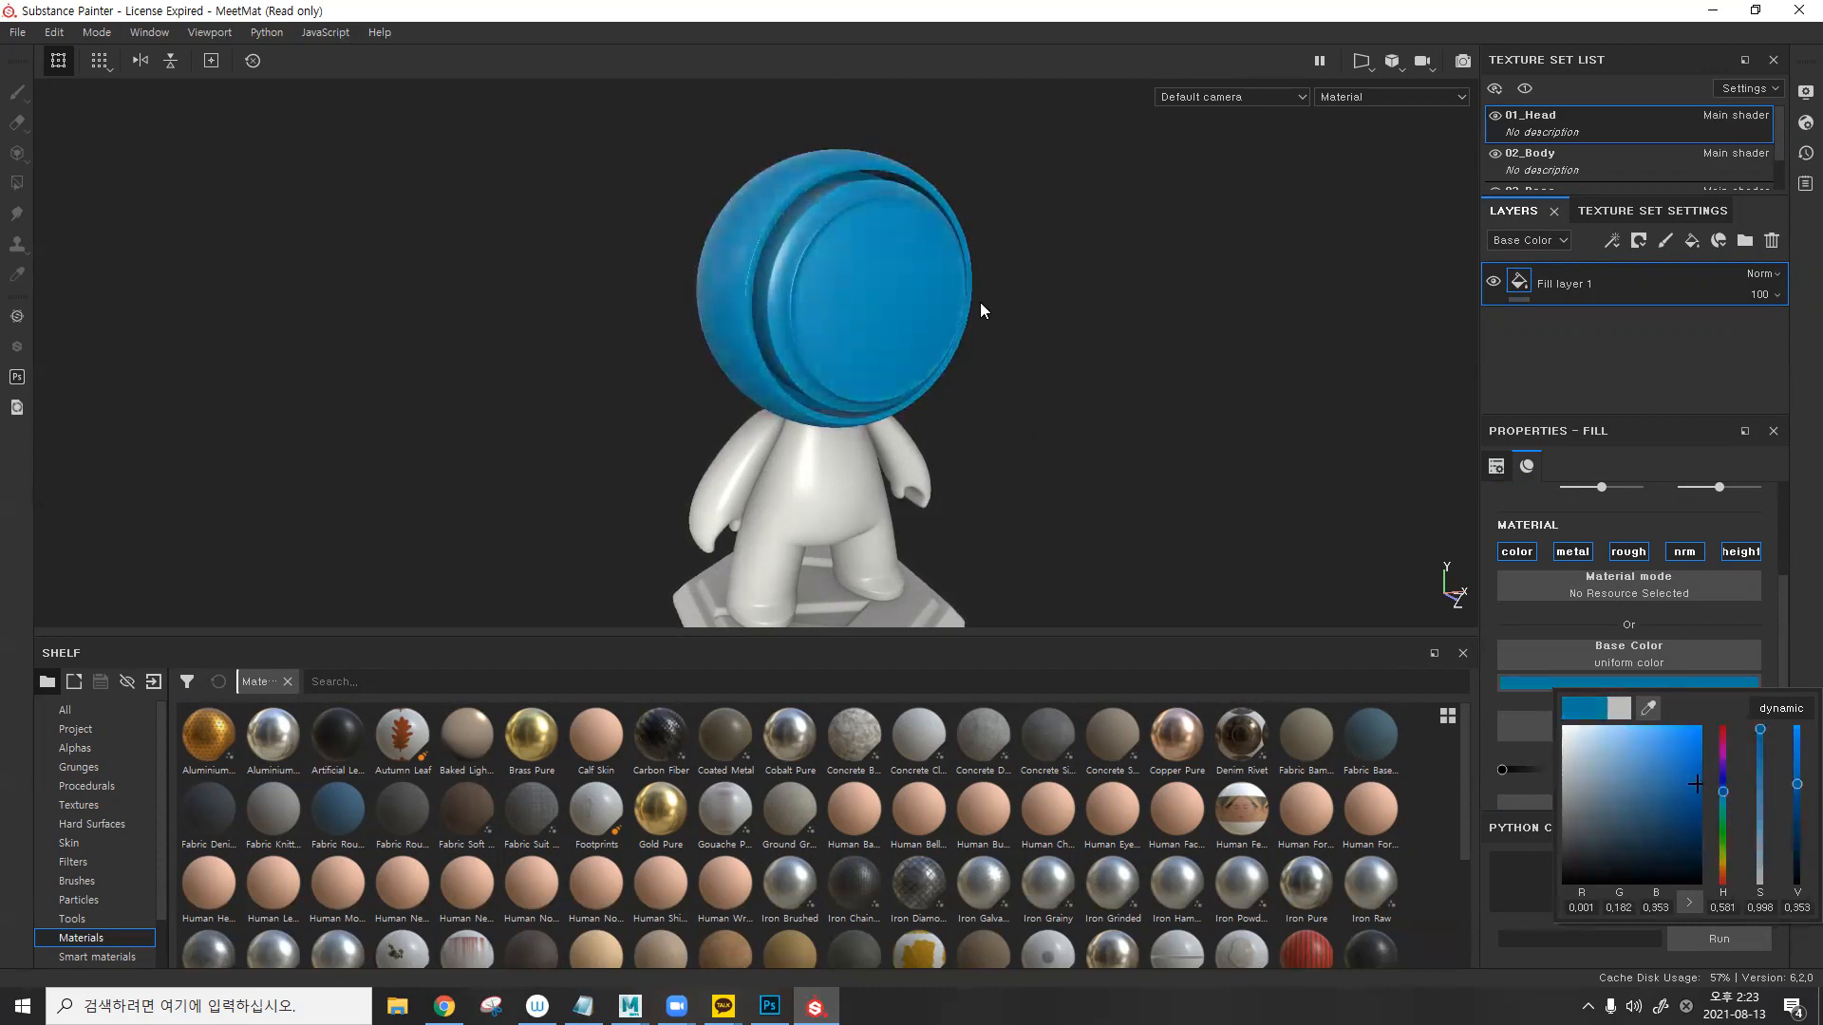
- Examine the blue head from several angles and under rotated environment lighting
mouse_move(964, 300)
left_mouse_down("alt")
mouse_move(903, 285)
mouse_move(990, 281)
mouse_move(970, 304)
left_mouse_up("alt")
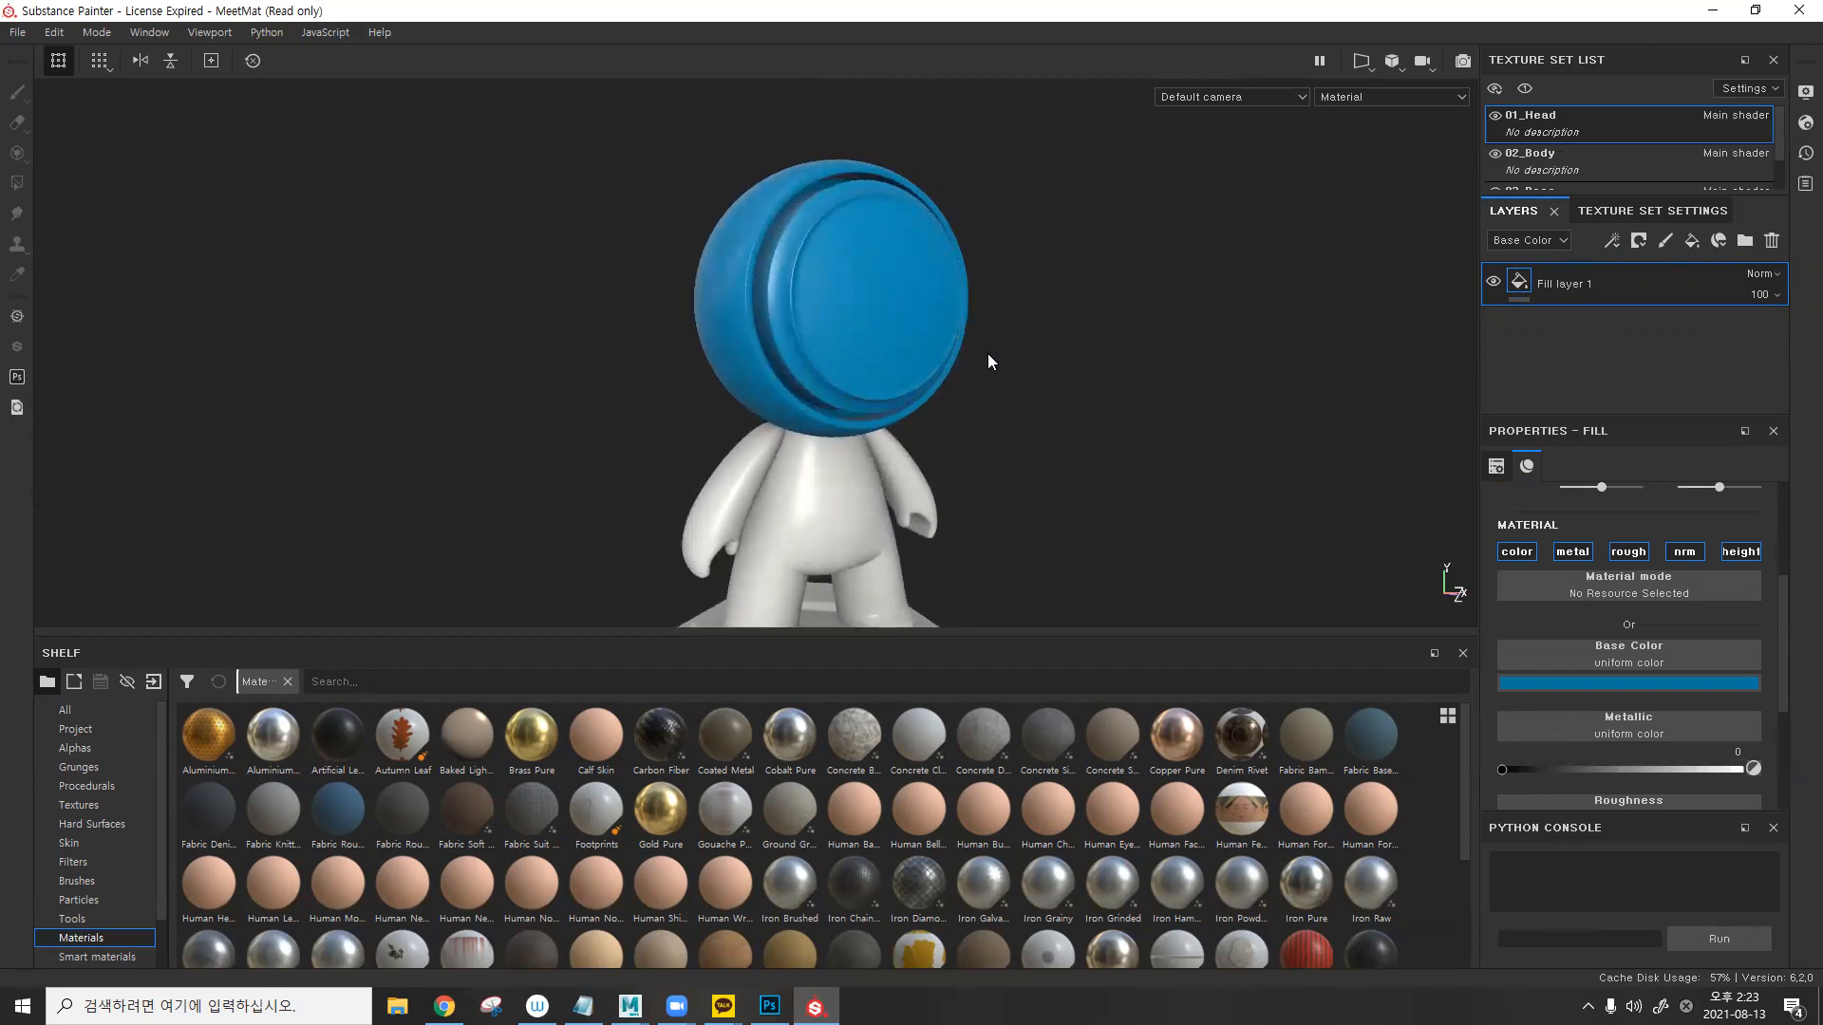
middle_click_drag(987, 360, 944, 303, "alt")
left_click_drag(964, 334, 1033, 342, "alt")
left_click_drag(926, 359, 993, 334, "alt")
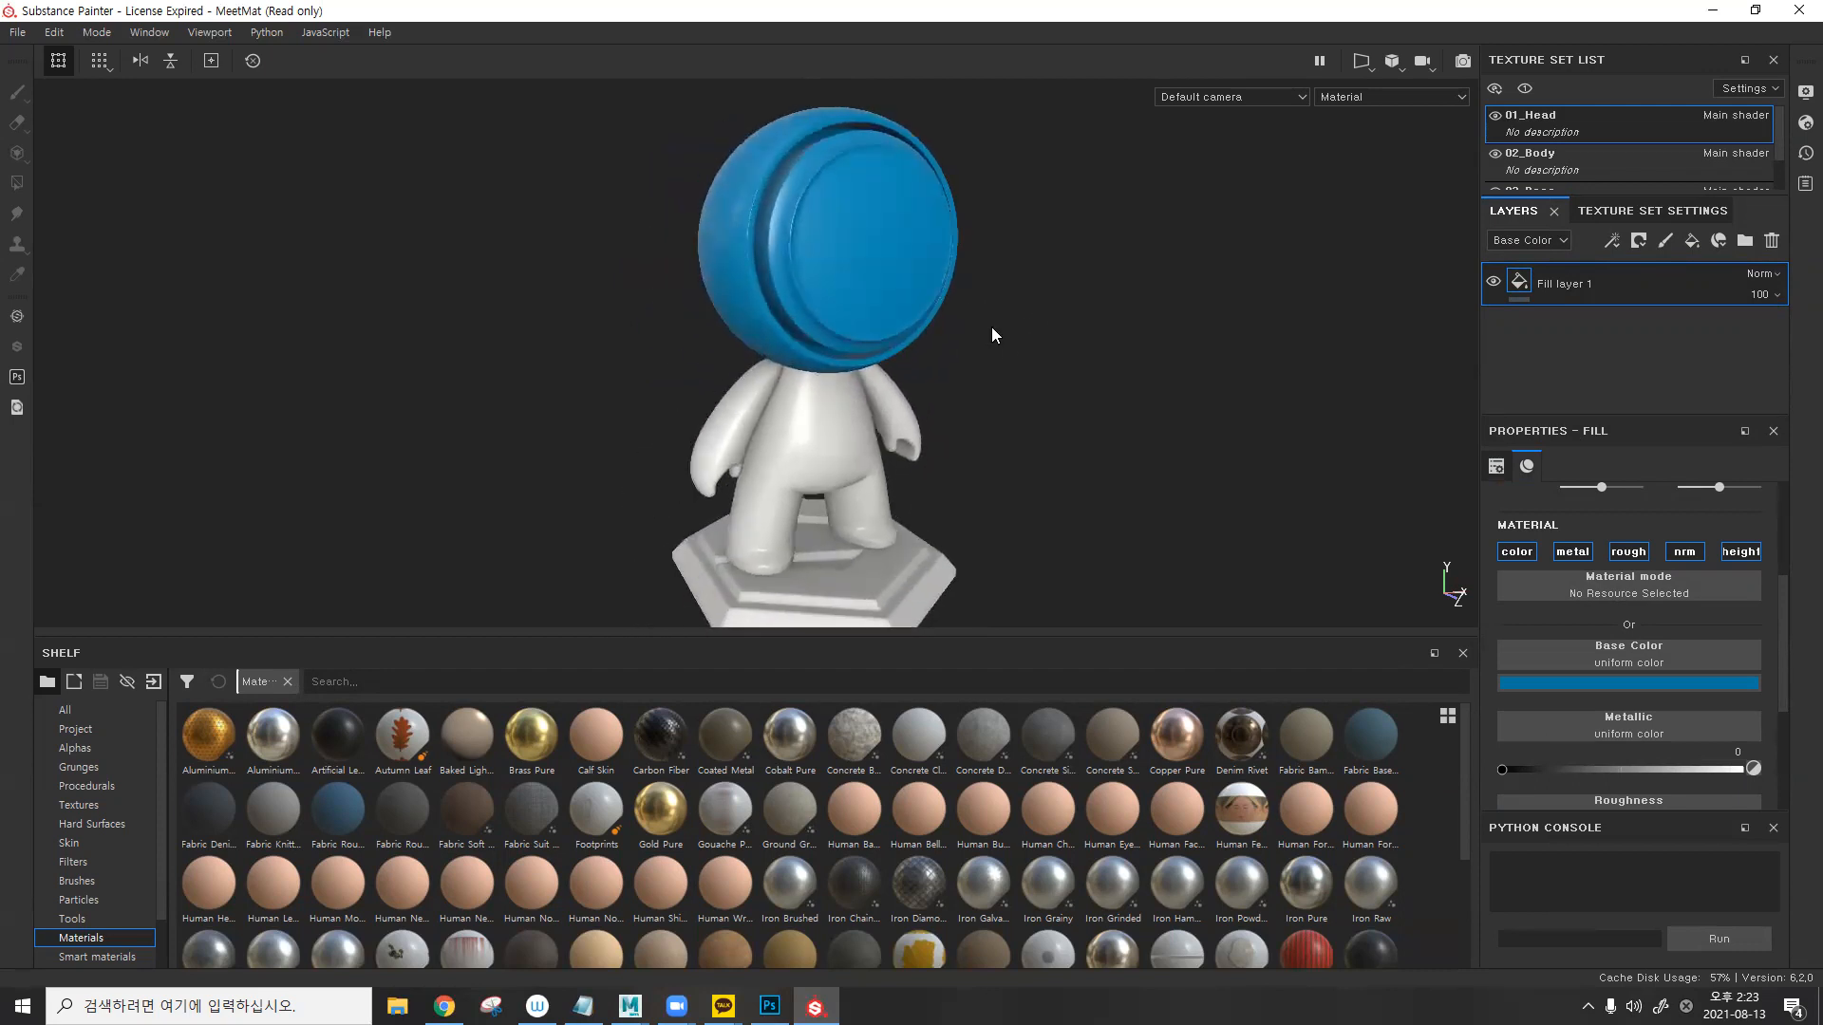
right_click_drag(991, 332, 1135, 340, "shift")
right_click_drag(1180, 340, 1099, 364, "shift")
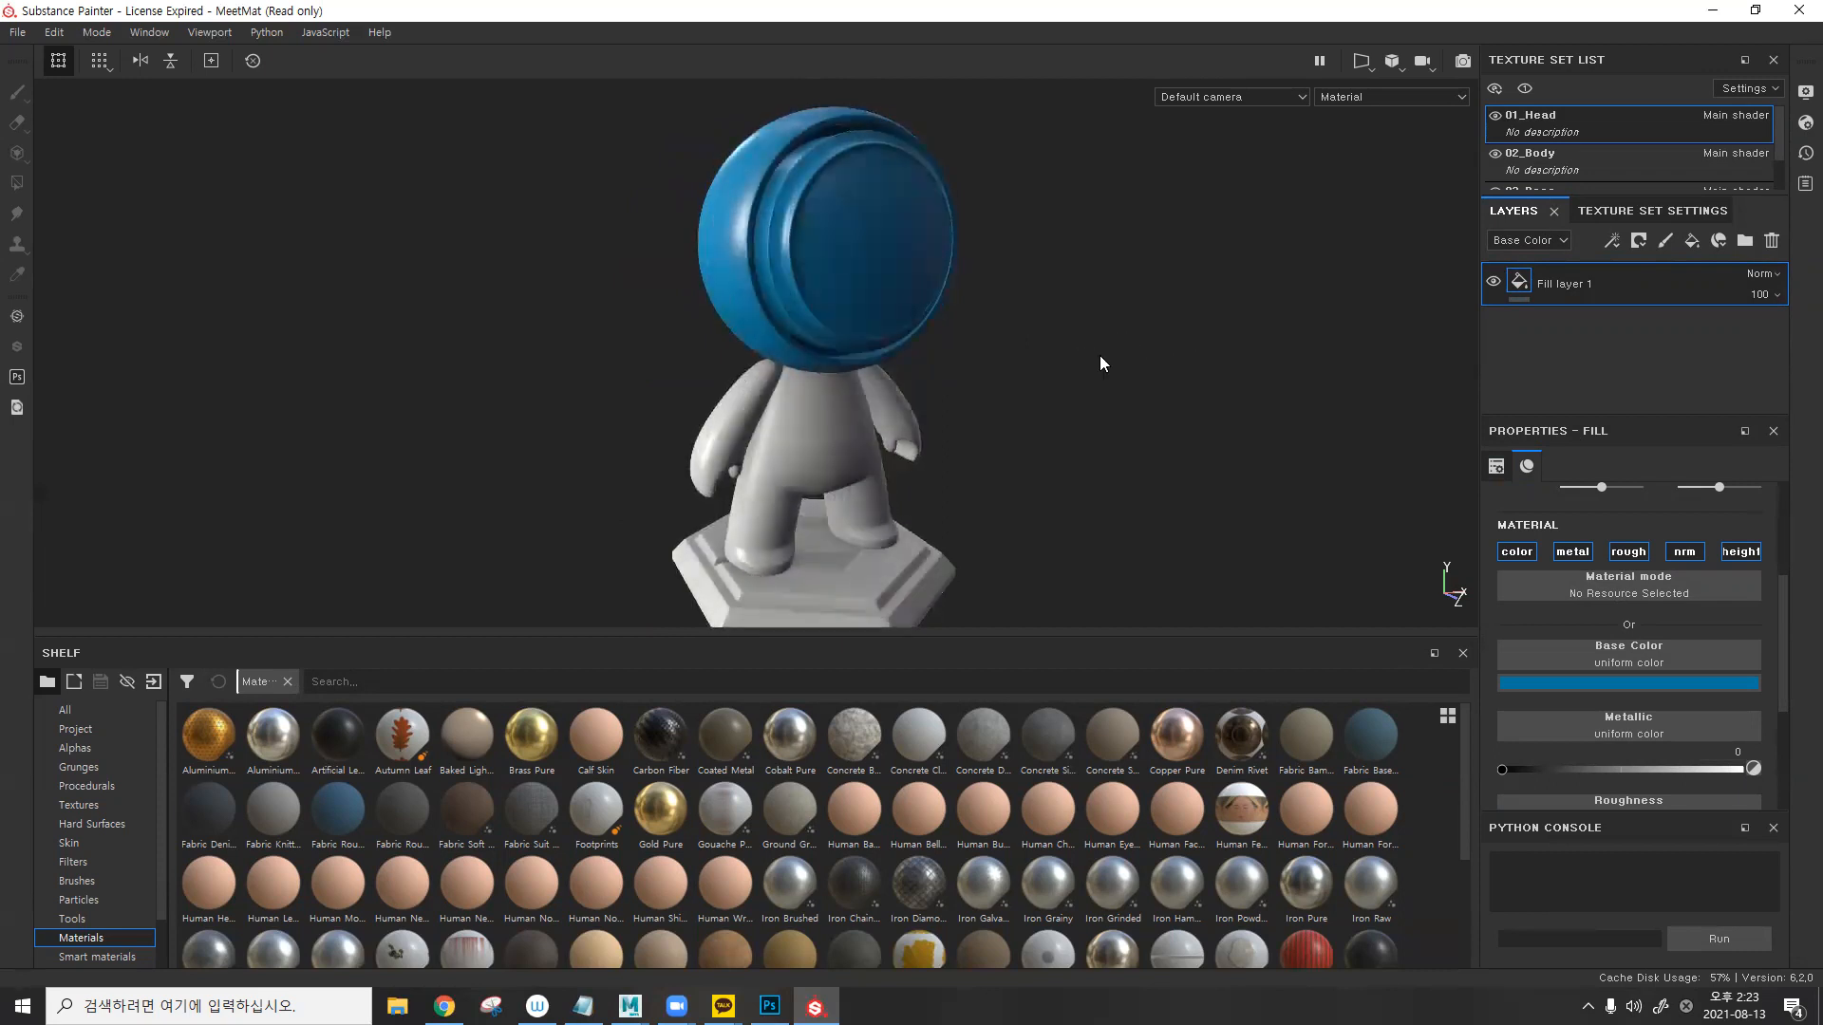
right_click_drag(710, 374, 955, 372, "shift")
left_click_drag(890, 364, 880, 363, "alt")
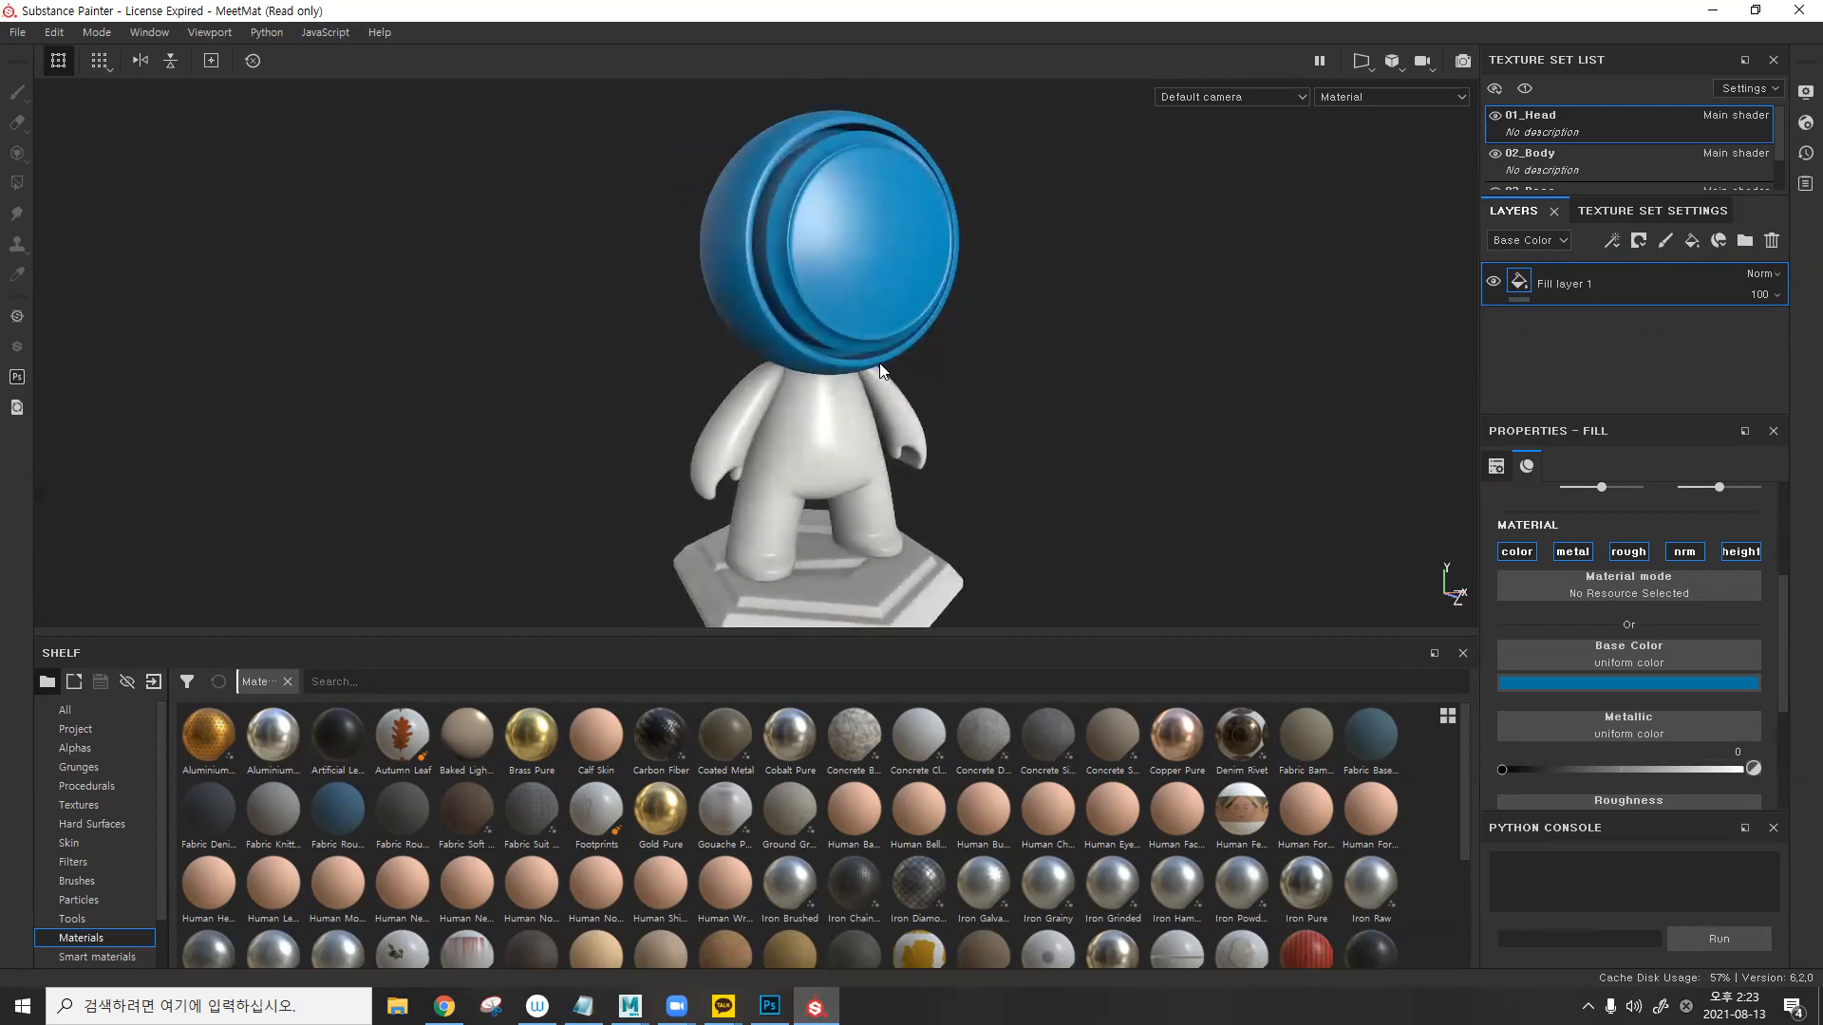
right_click_drag(880, 371, 1029, 342, "shift")
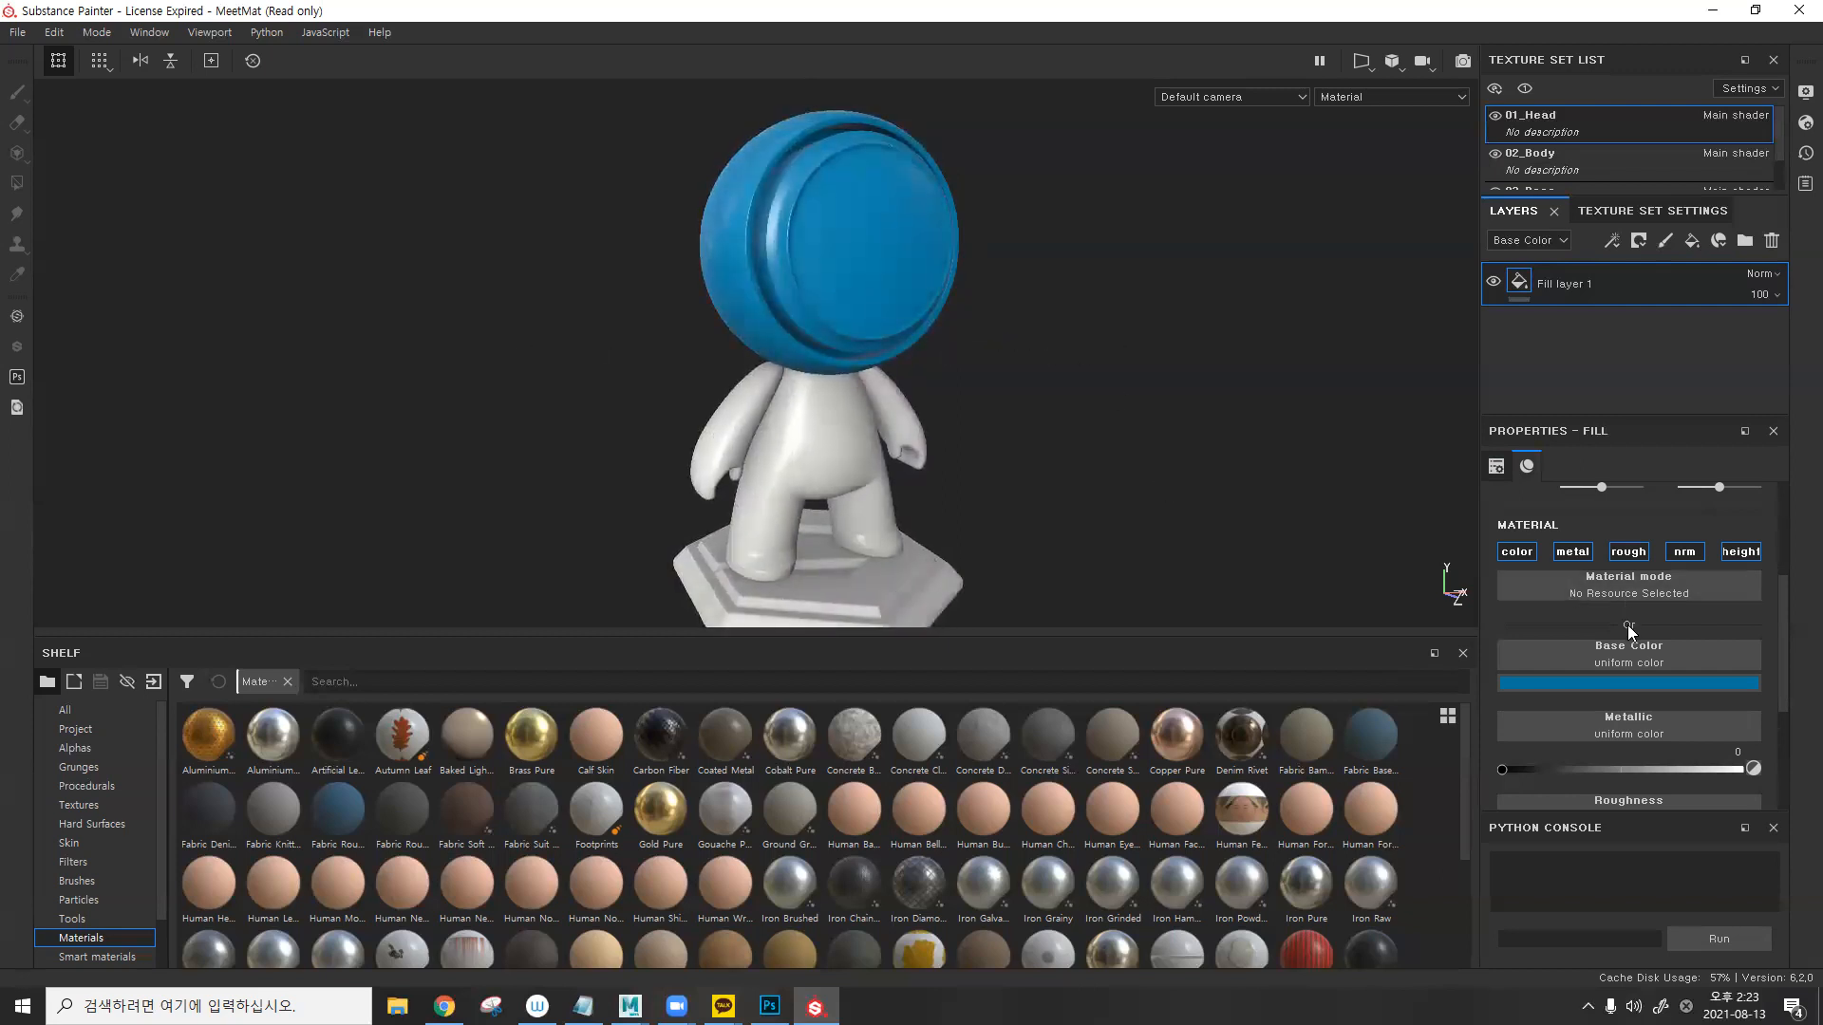
- Switch to Maya and enable Use roughness in the reflection settings of the kakao V-Ray material
scroll(1642, 627, "down", 1)
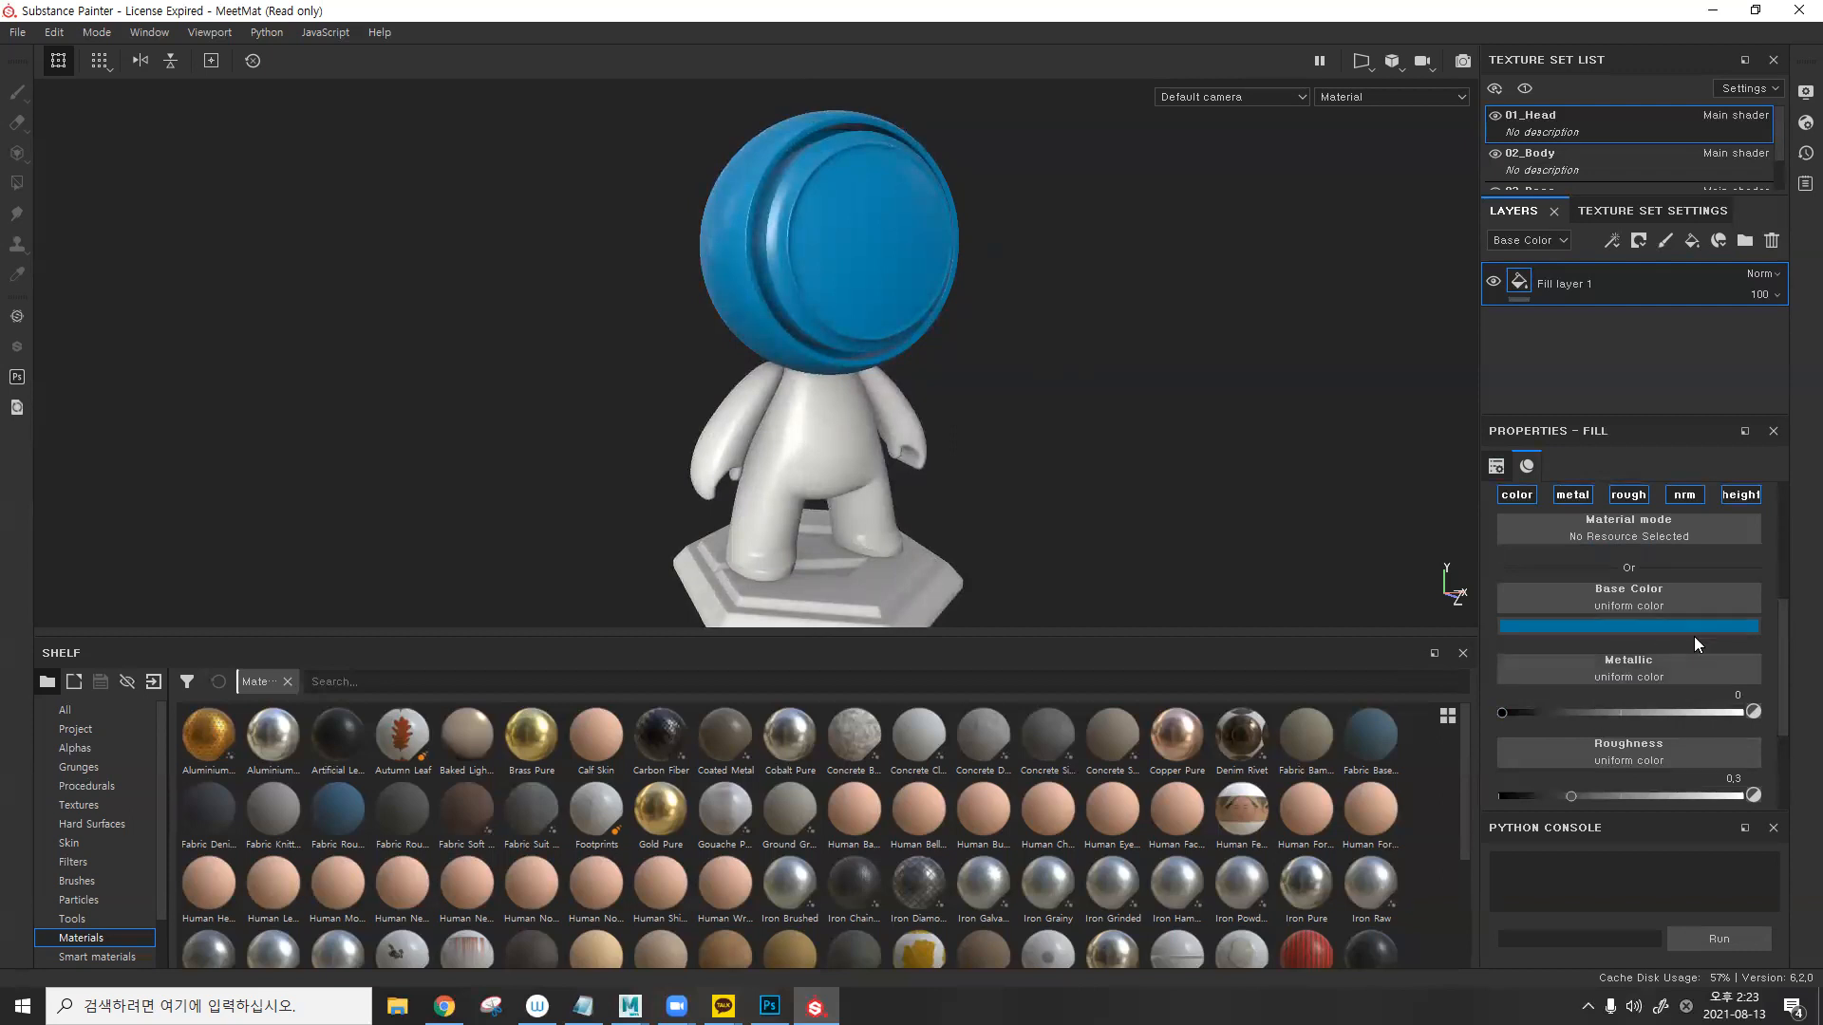
left_click(630, 1005)
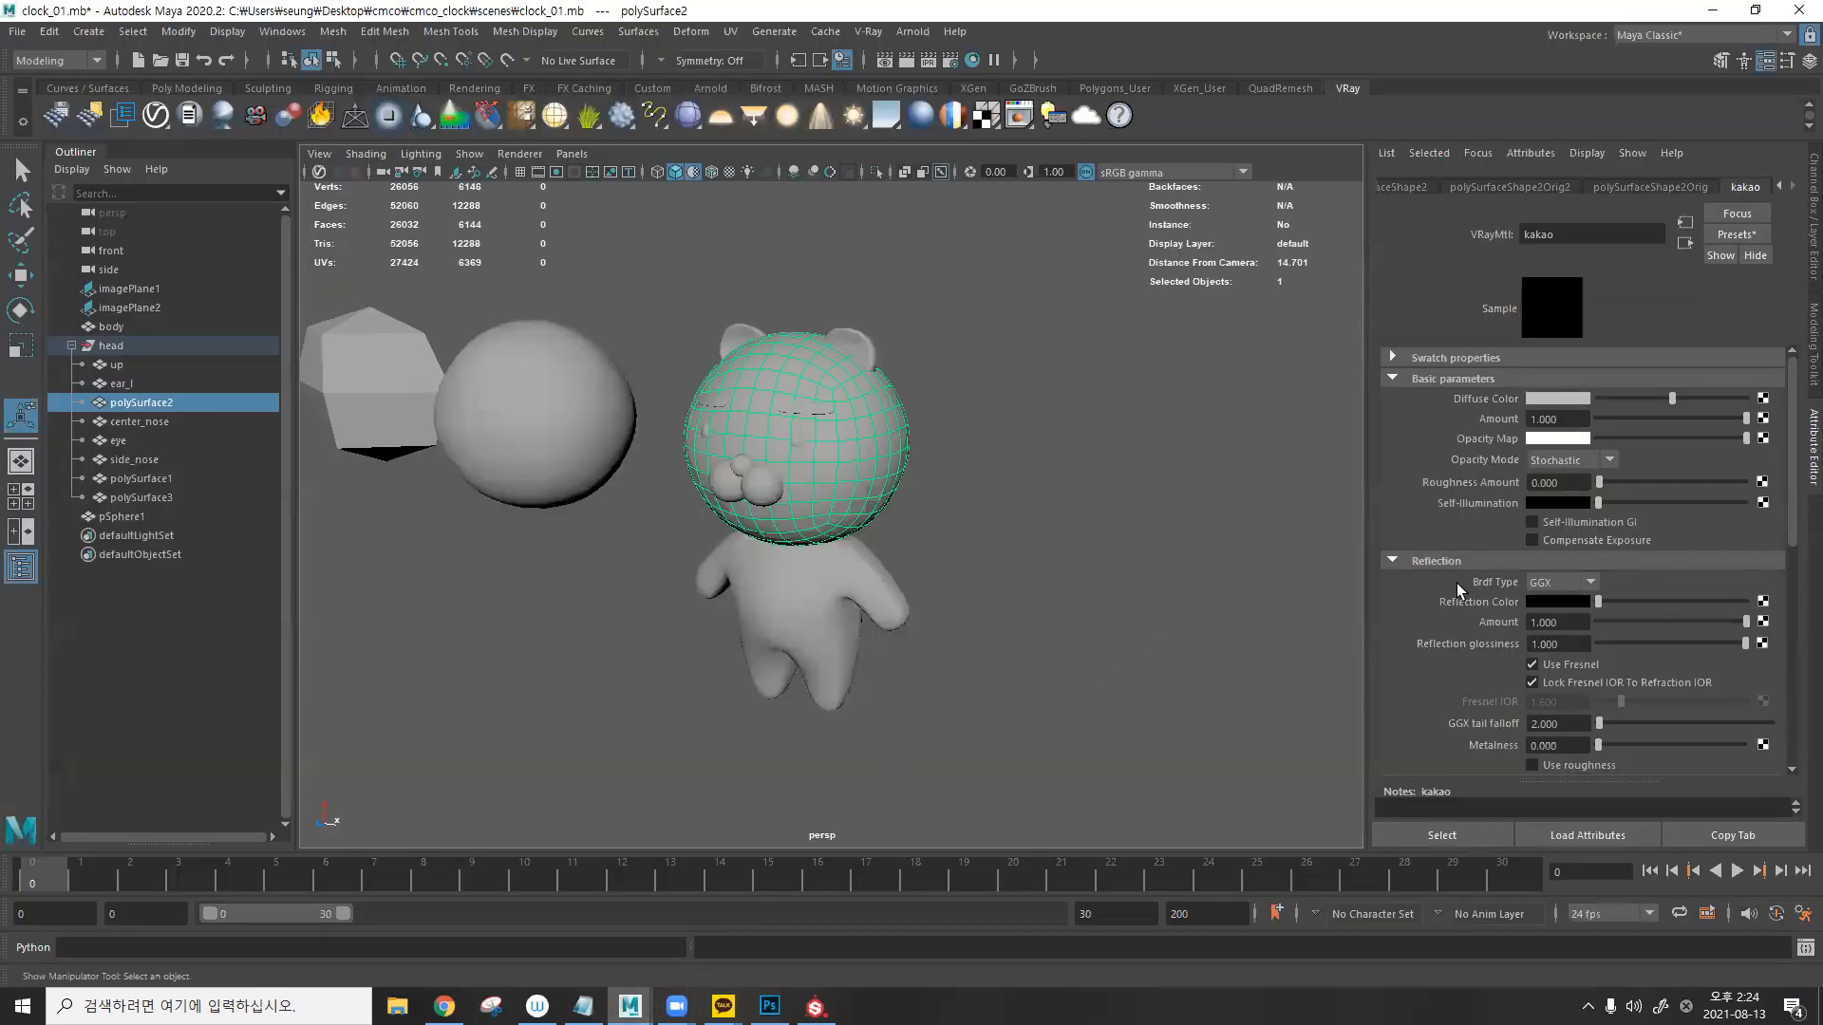
scroll(1491, 584, "down", 3)
left_click(1544, 595)
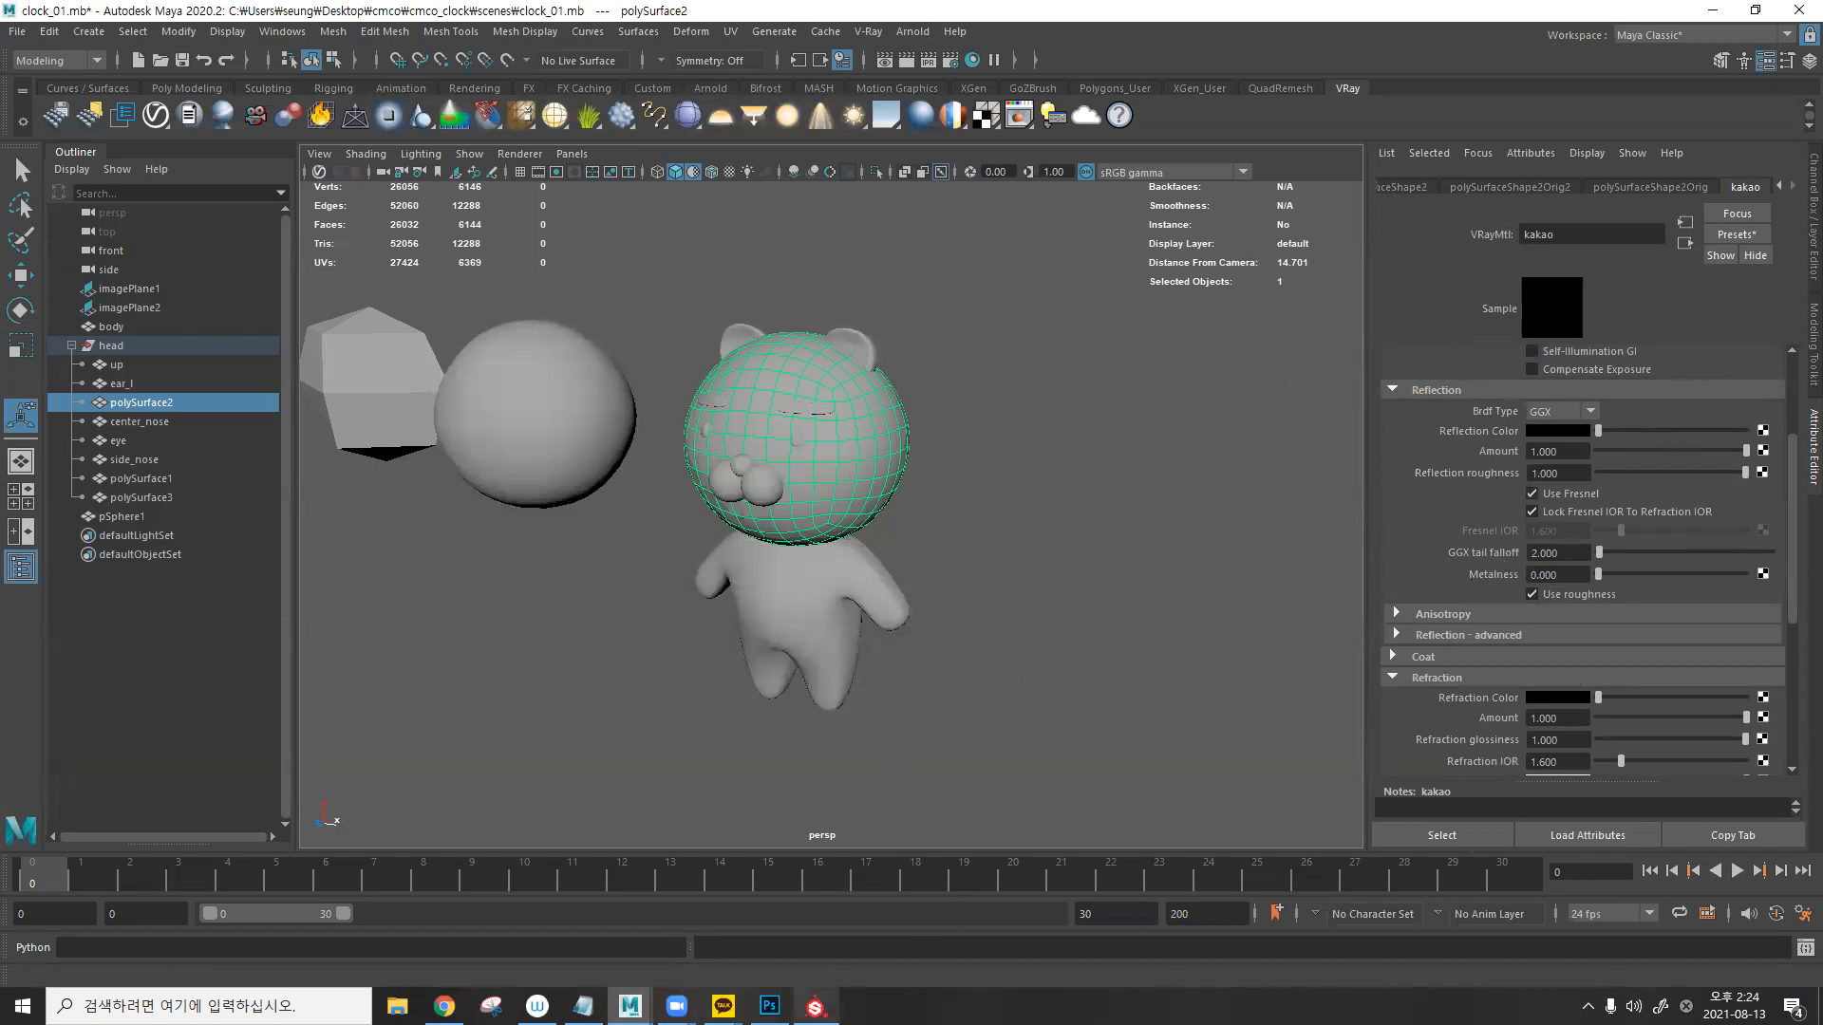
- Return to Substance Painter, set the fill layer's metallic value to 1, and rotate the environment lighting to check the metal look
left_click(815, 1005)
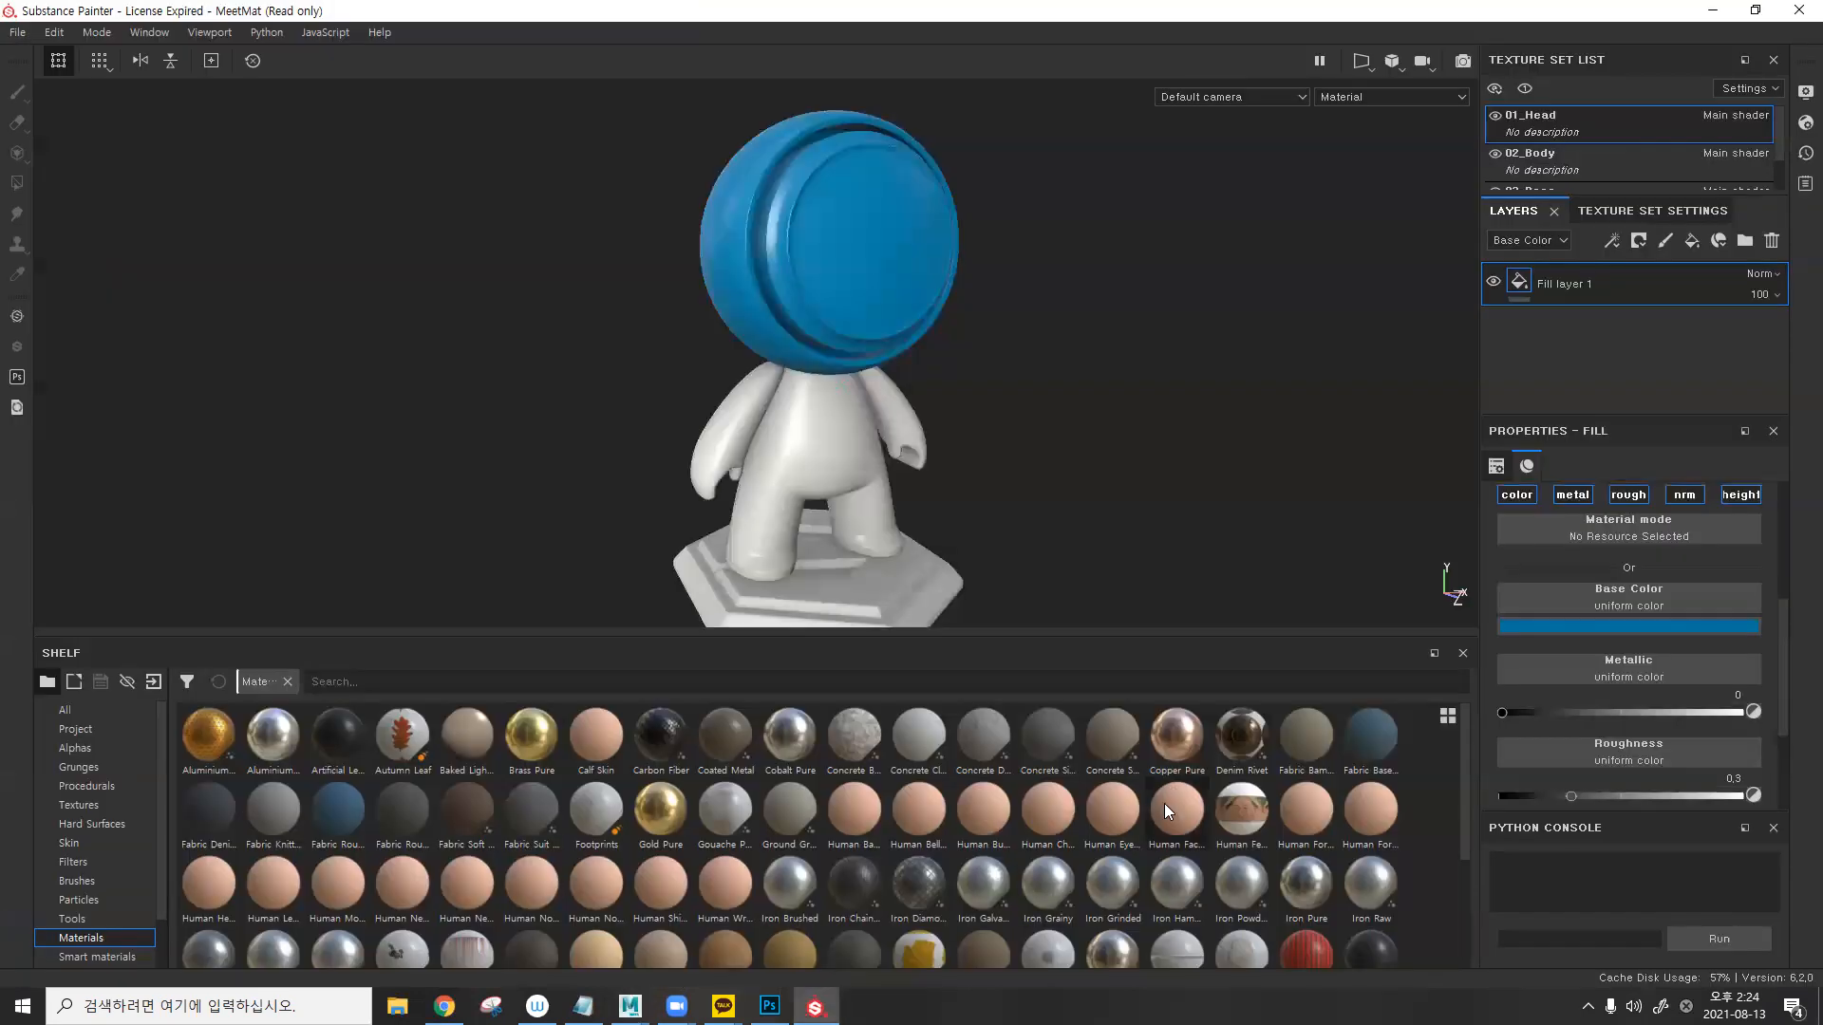
left_click(1510, 713)
left_click_drag(1524, 712, 1787, 719)
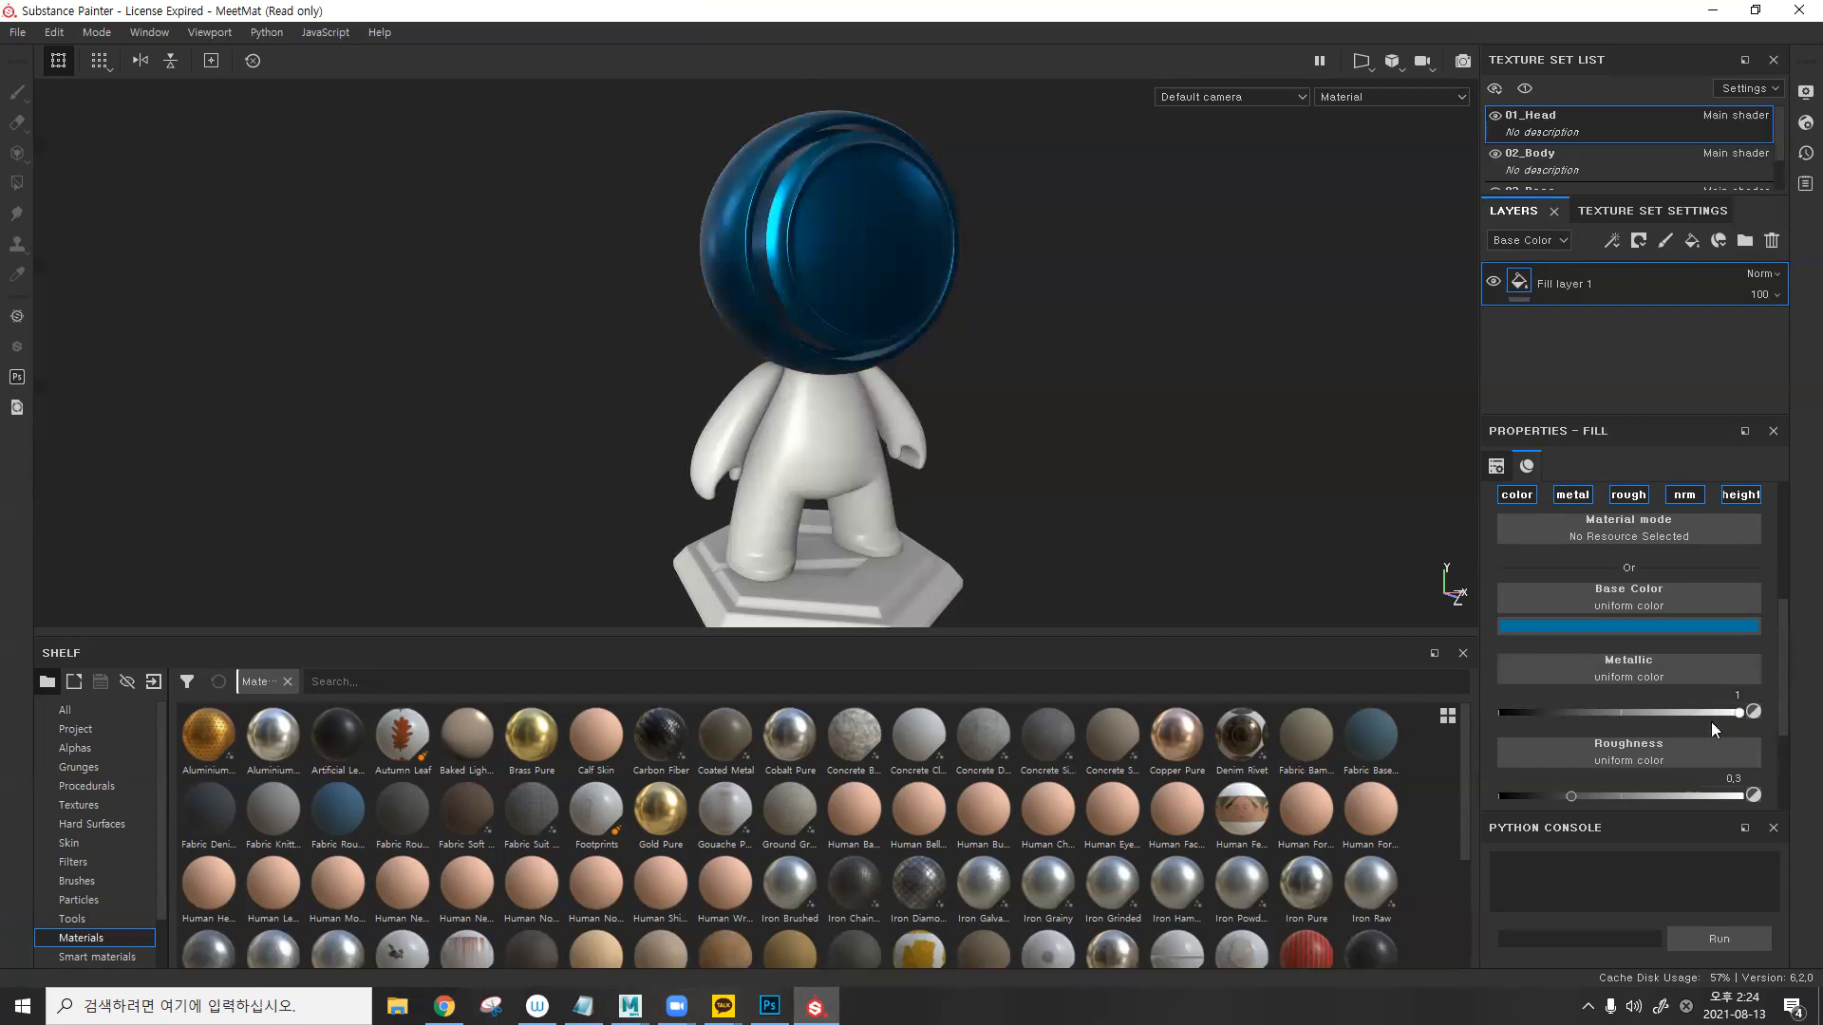
right_click_drag(1050, 349, 1262, 346, "shift")
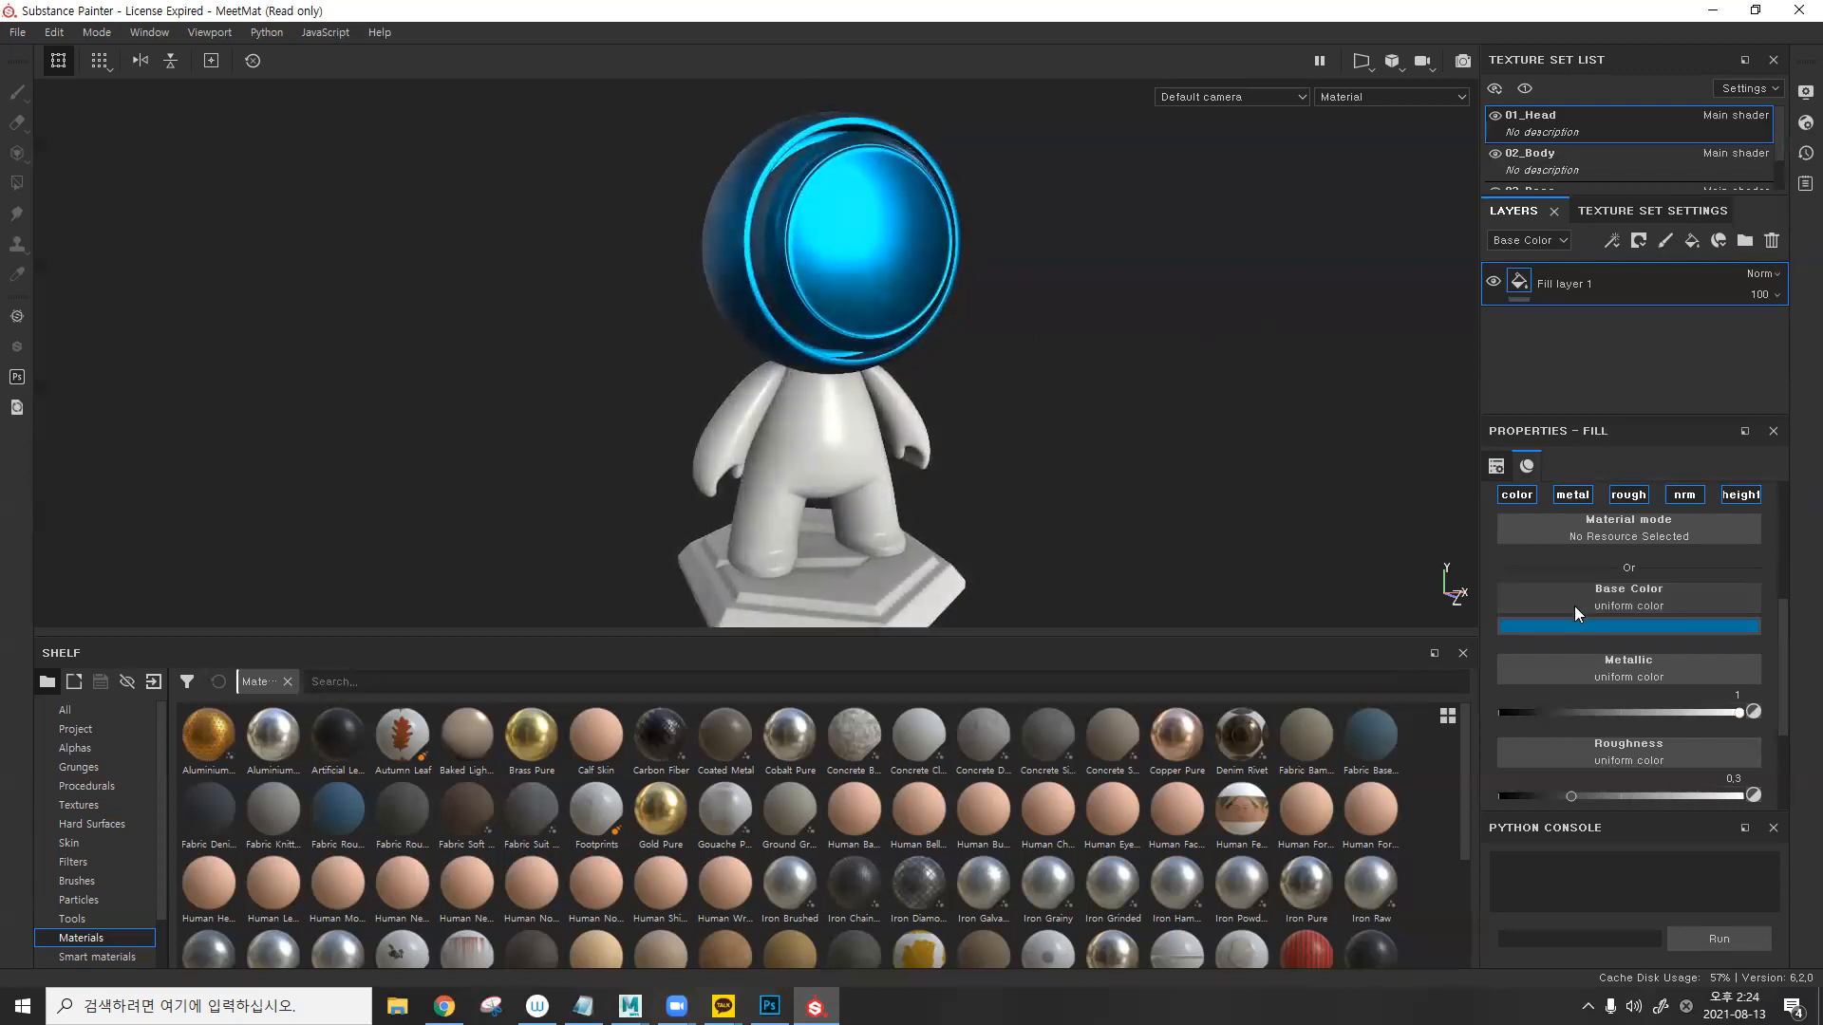
- Set the fill layer's roughness to 0 and inspect the mirror-like reflections on the head under rotated lighting
scroll(1574, 605, "down", 1)
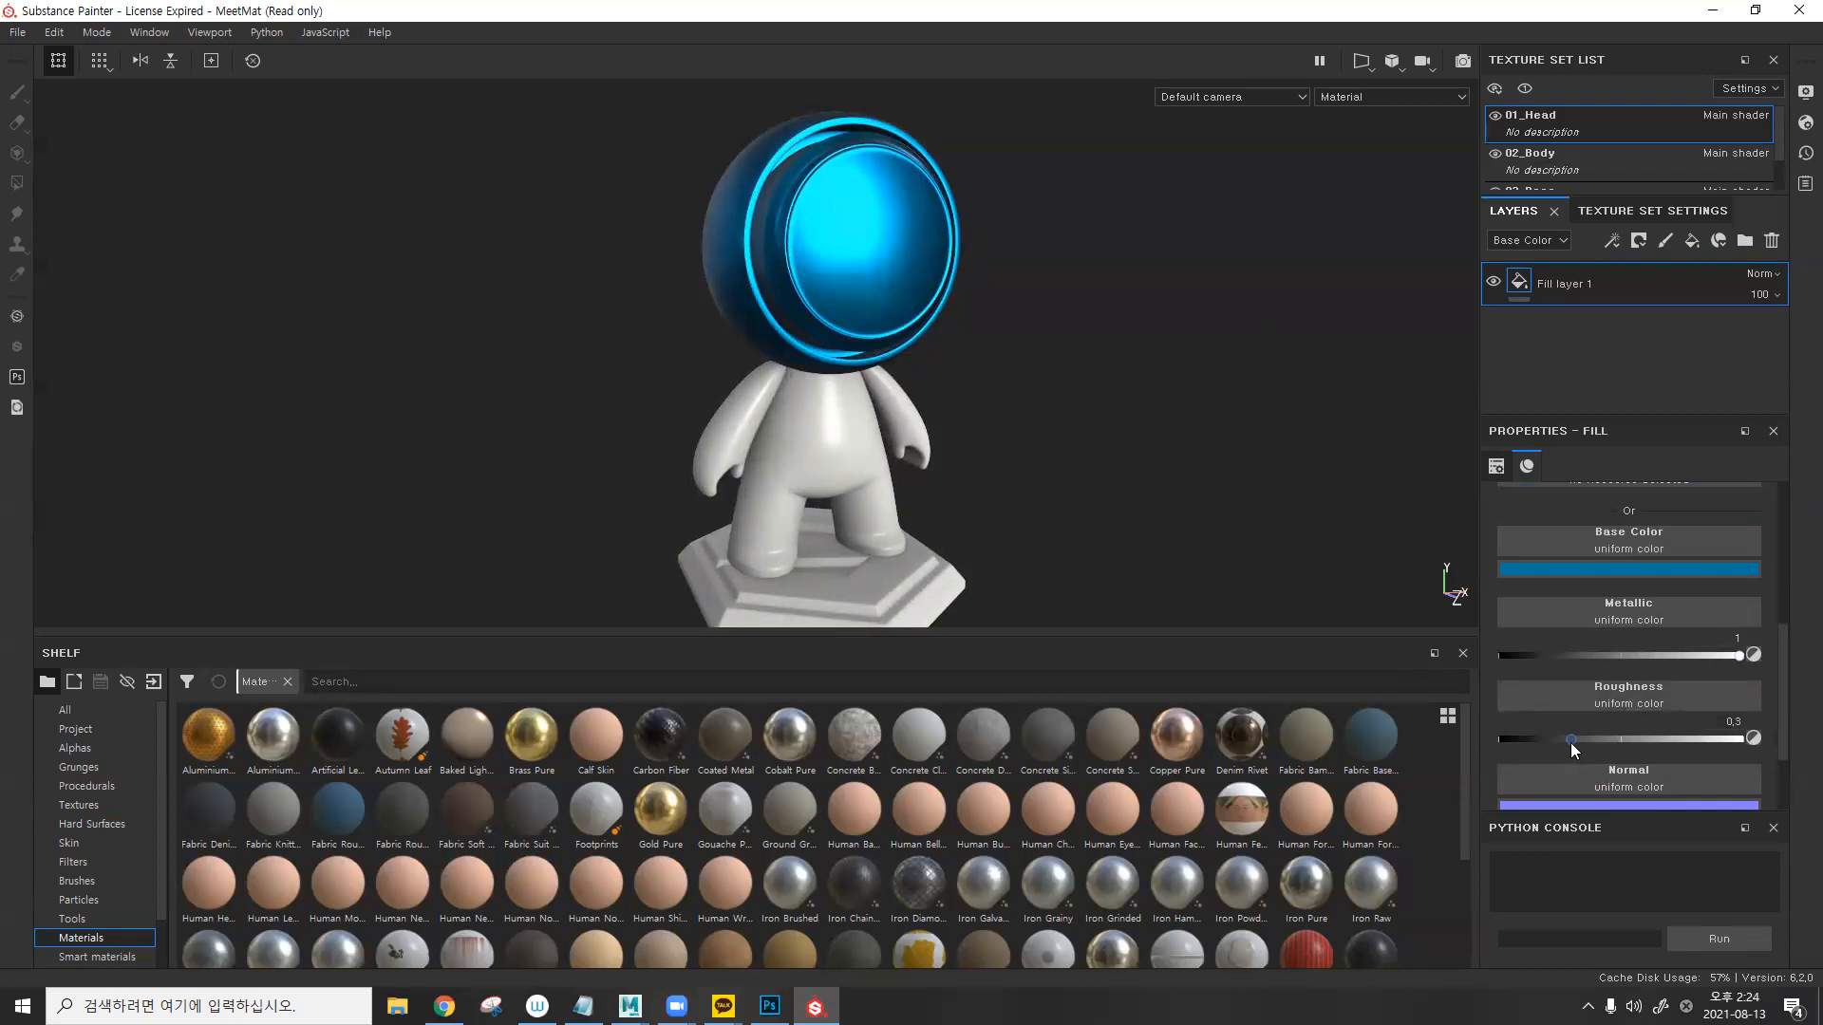
left_click_drag(1557, 746, 1499, 746)
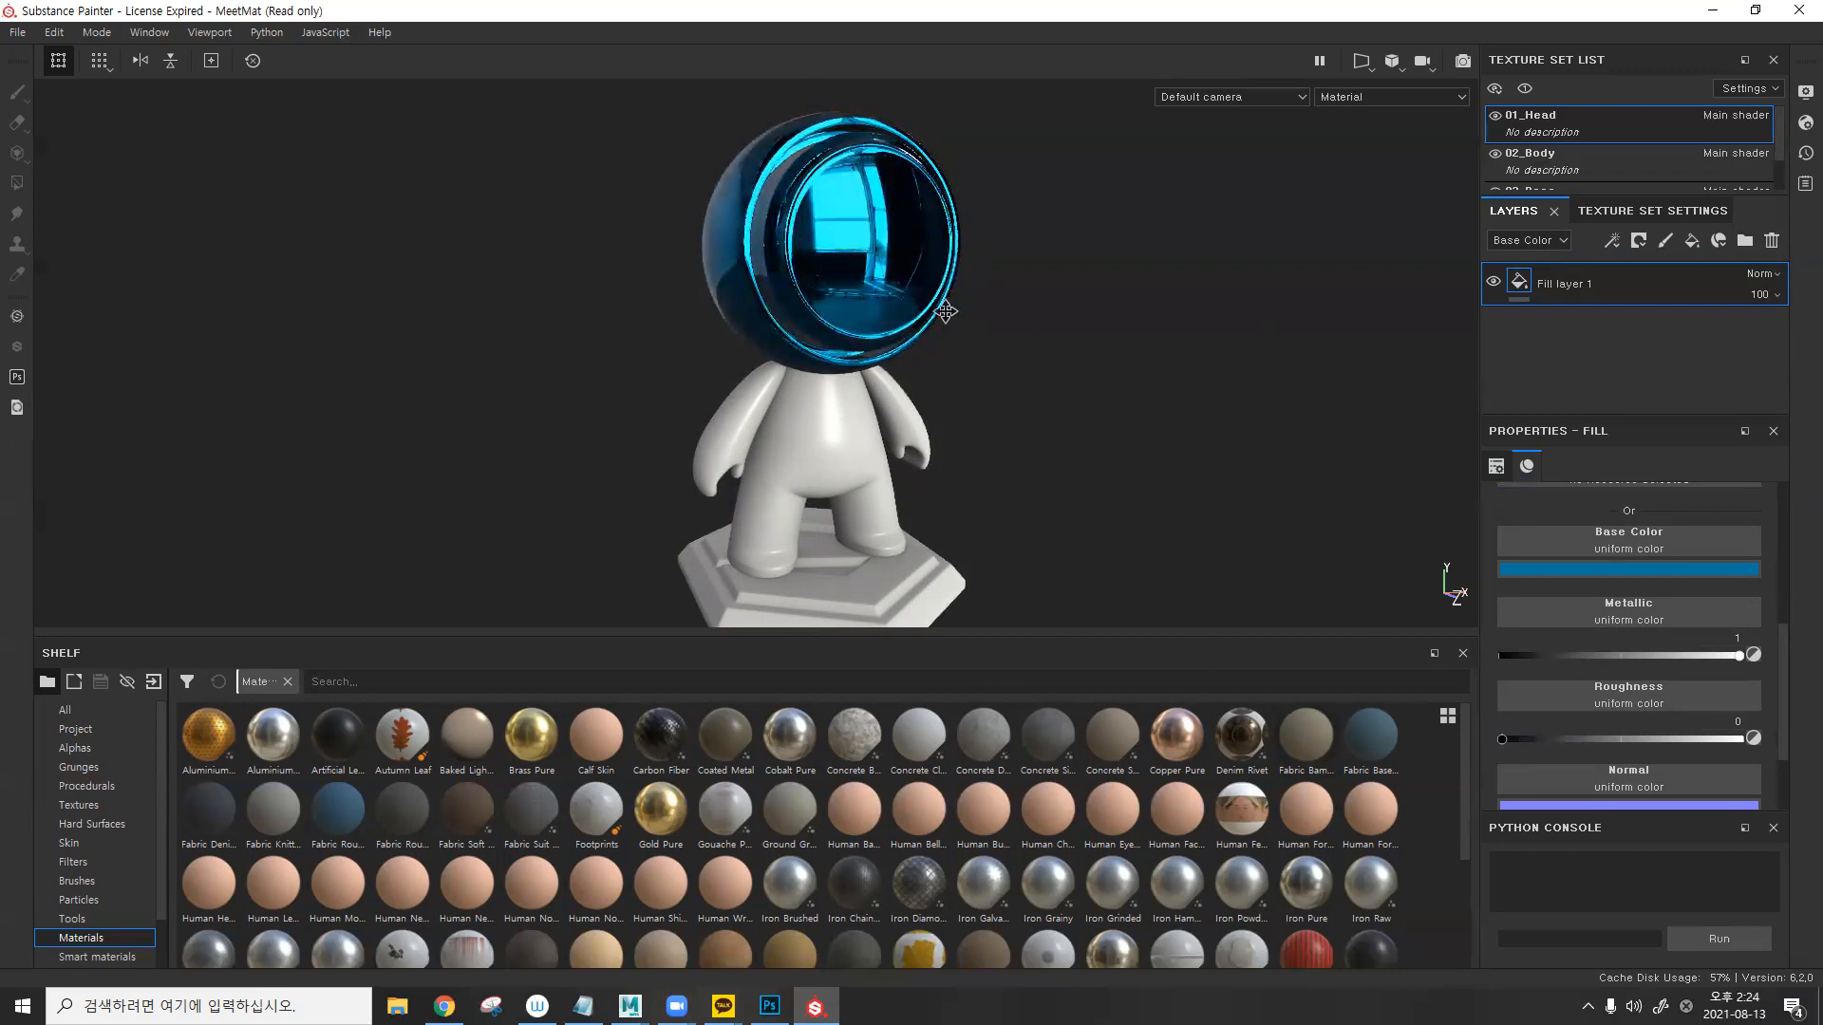
middle_click_drag(945, 311, 938, 433, "alt")
scroll(940, 433, "up", 3)
left_click_drag(952, 440, 1022, 463, "alt")
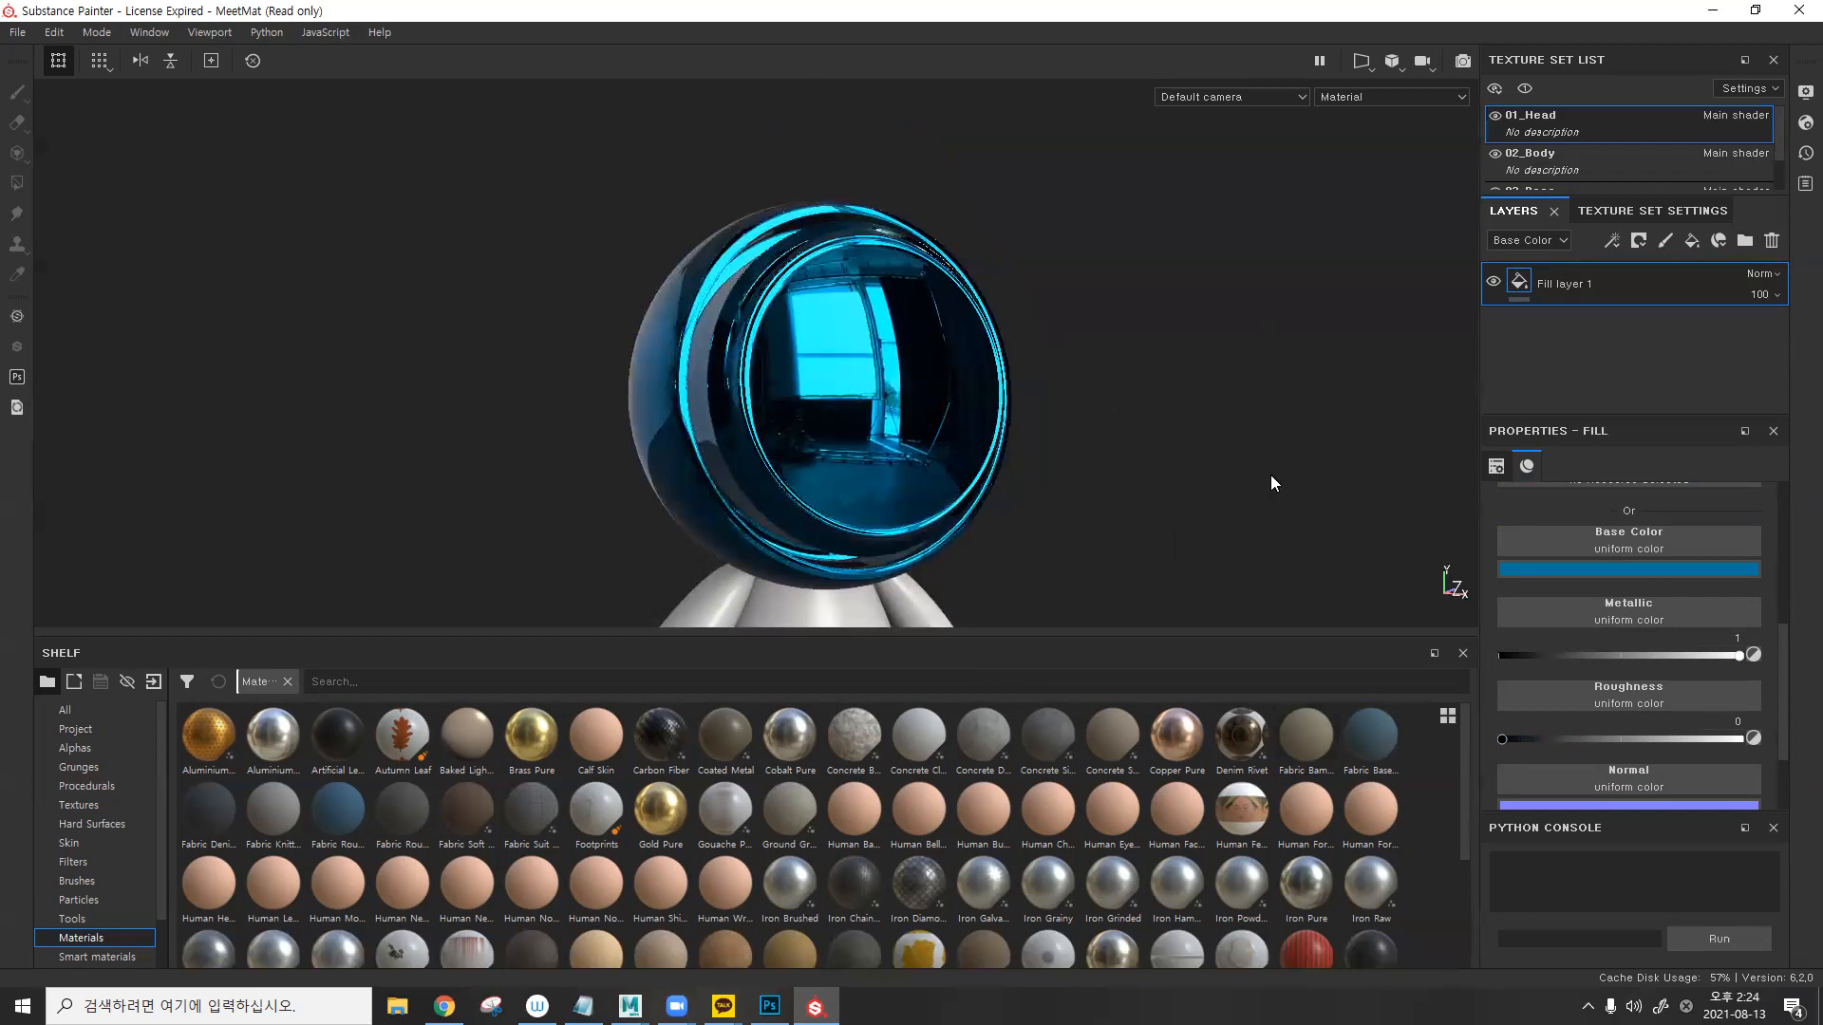
right_click_drag(1012, 431, 1135, 419, "shift")
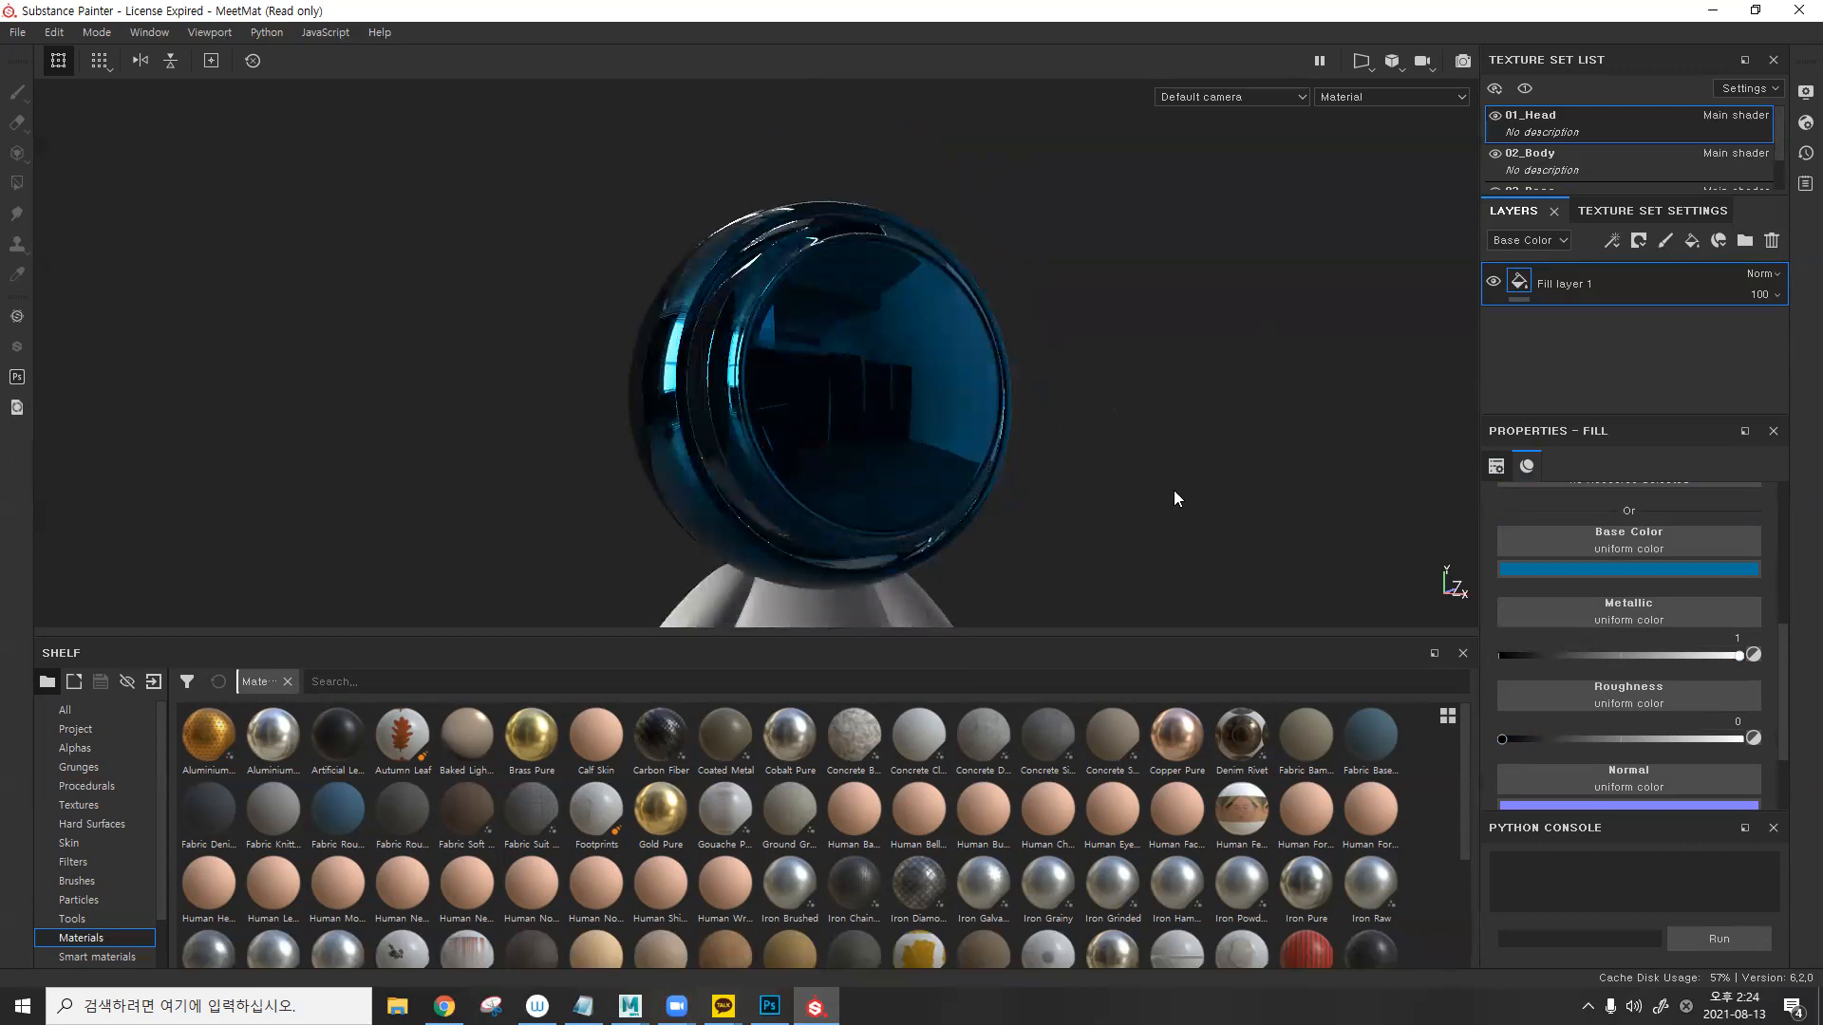
- Try the fill layer's roughness at 1, reduce it to about 0.09, and view the head from another angle
left_click_drag(1514, 739, 1765, 744)
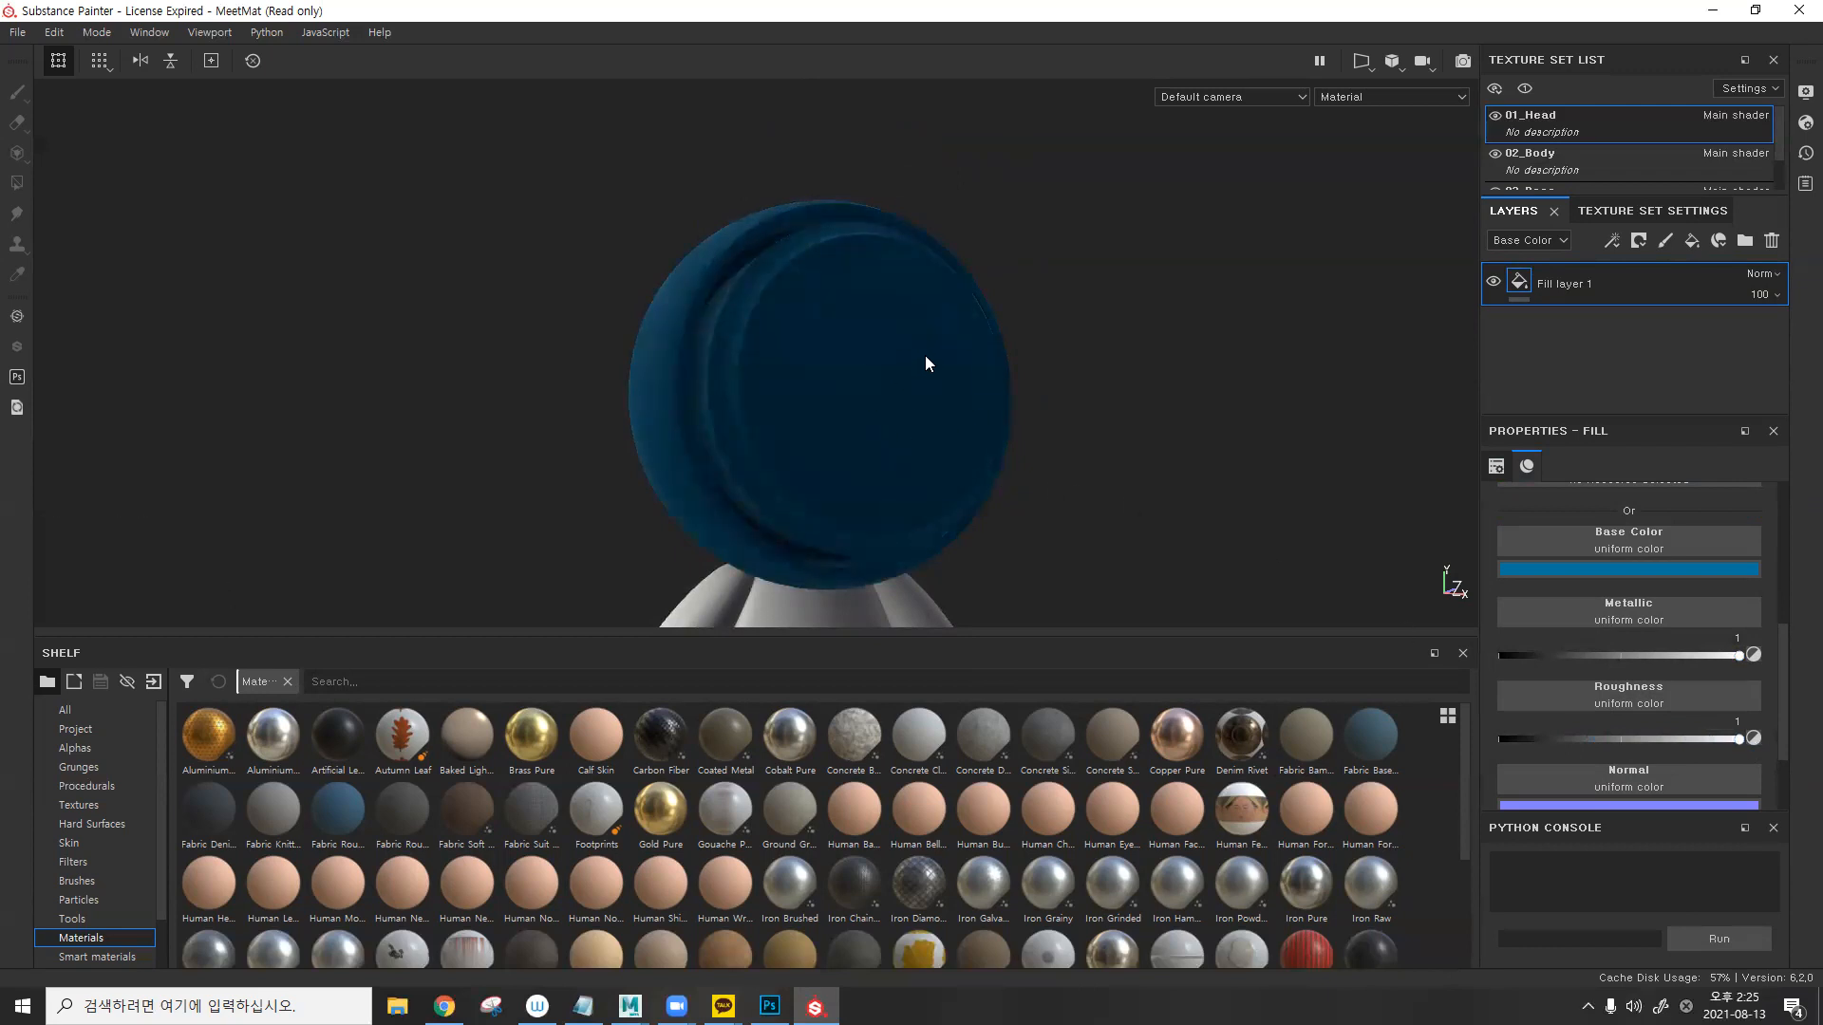
left_click_drag(1593, 742, 1520, 743)
left_click_drag(1006, 380, 1106, 375, "alt")
scroll(1564, 619, "down", 3)
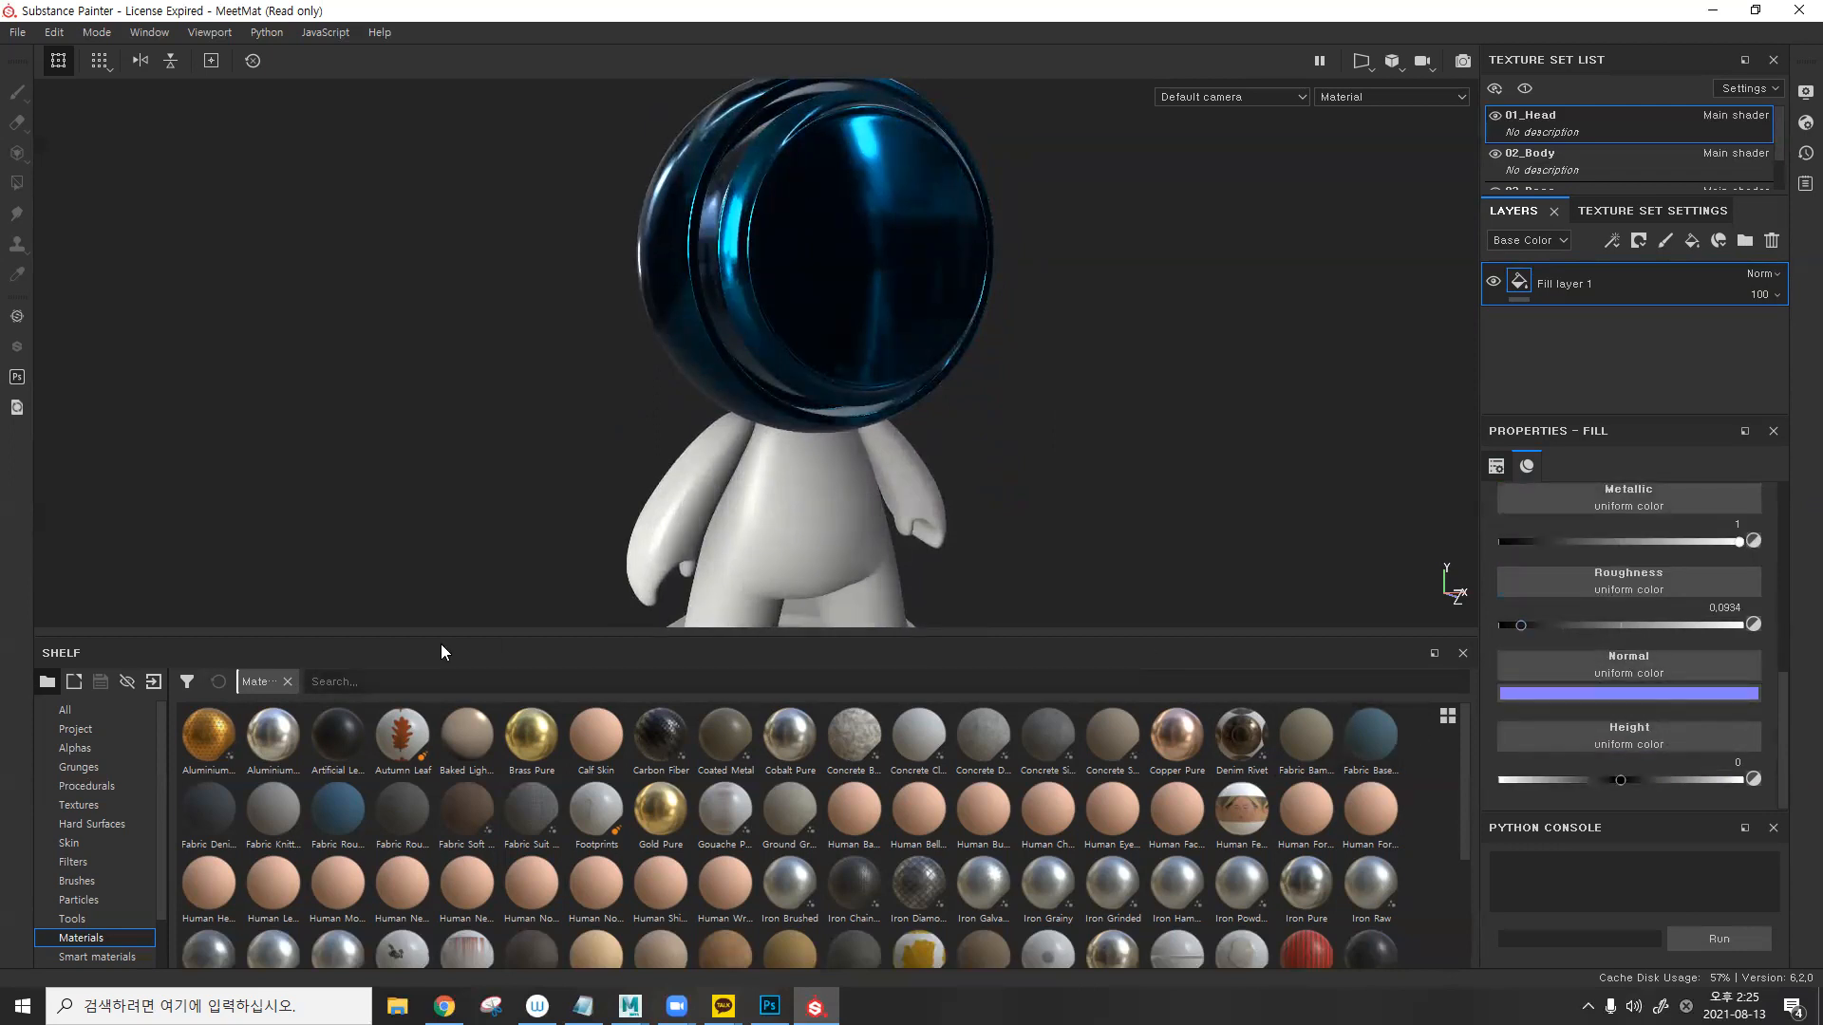
- Show the Procedurals category in the shelf and review the material channels in the fill layer's properties
left_click(93, 780)
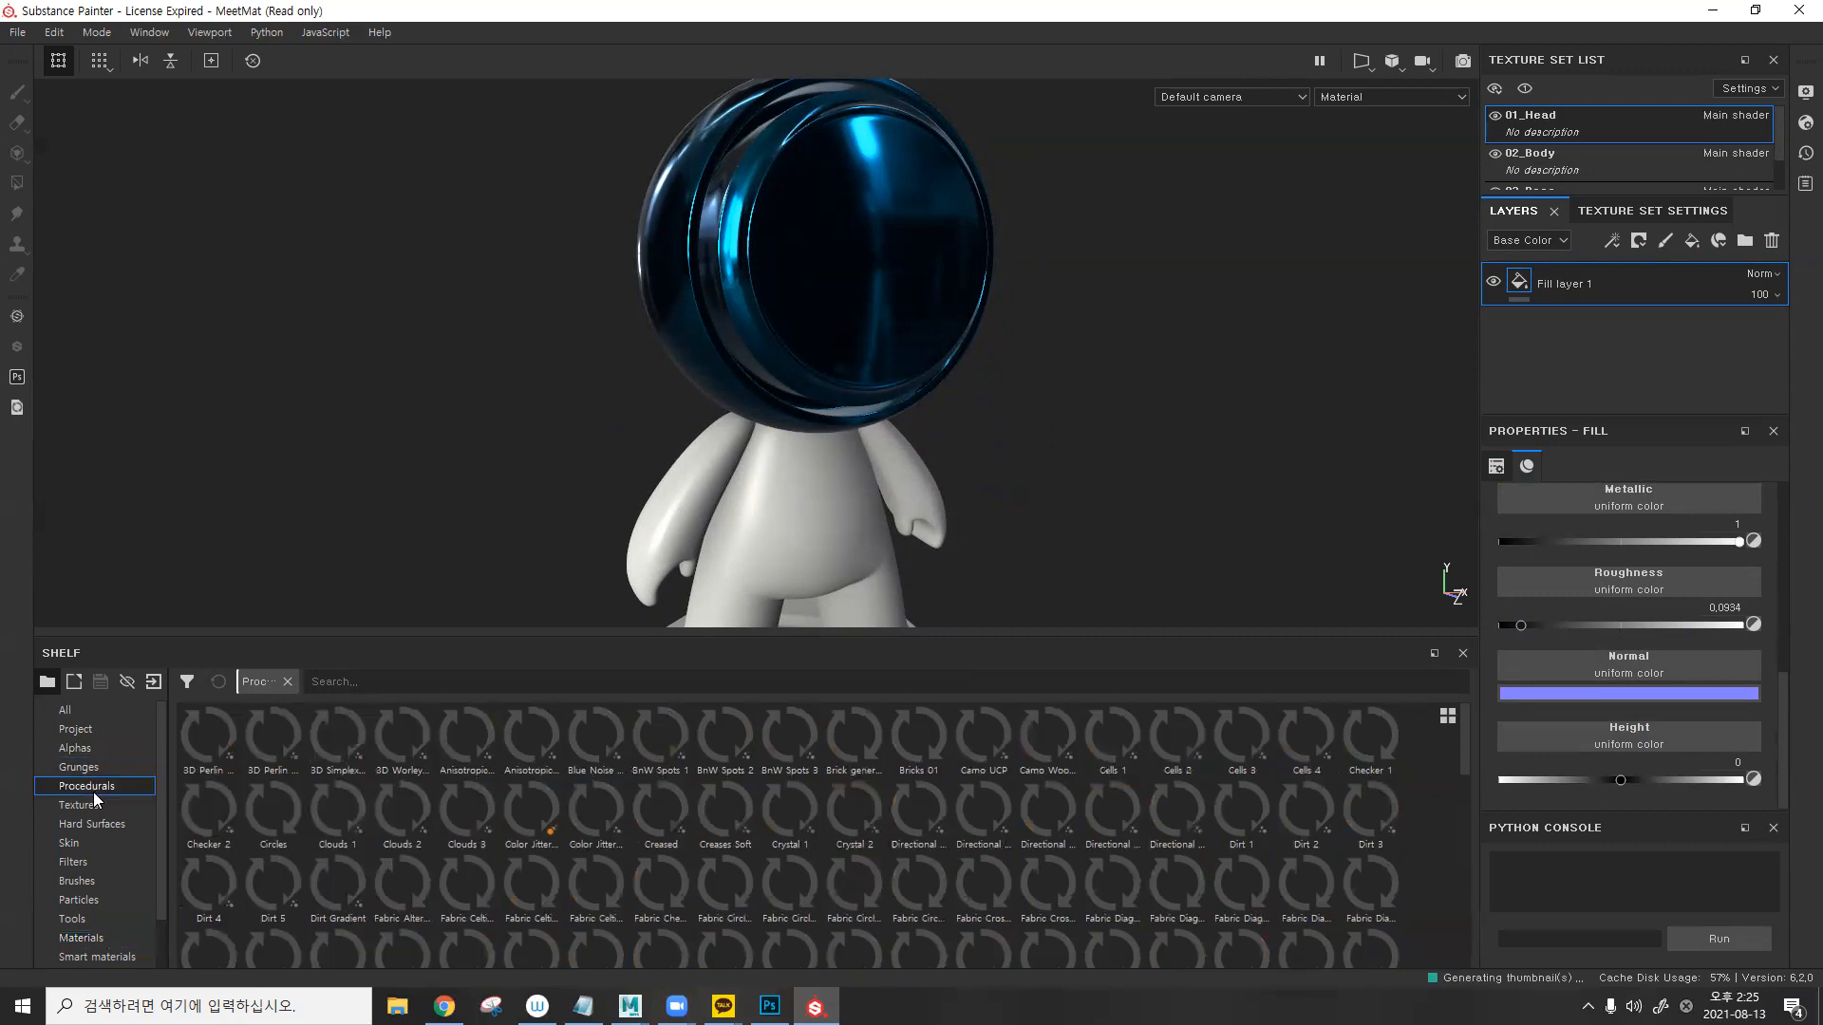
scroll(93, 792, "down", 1)
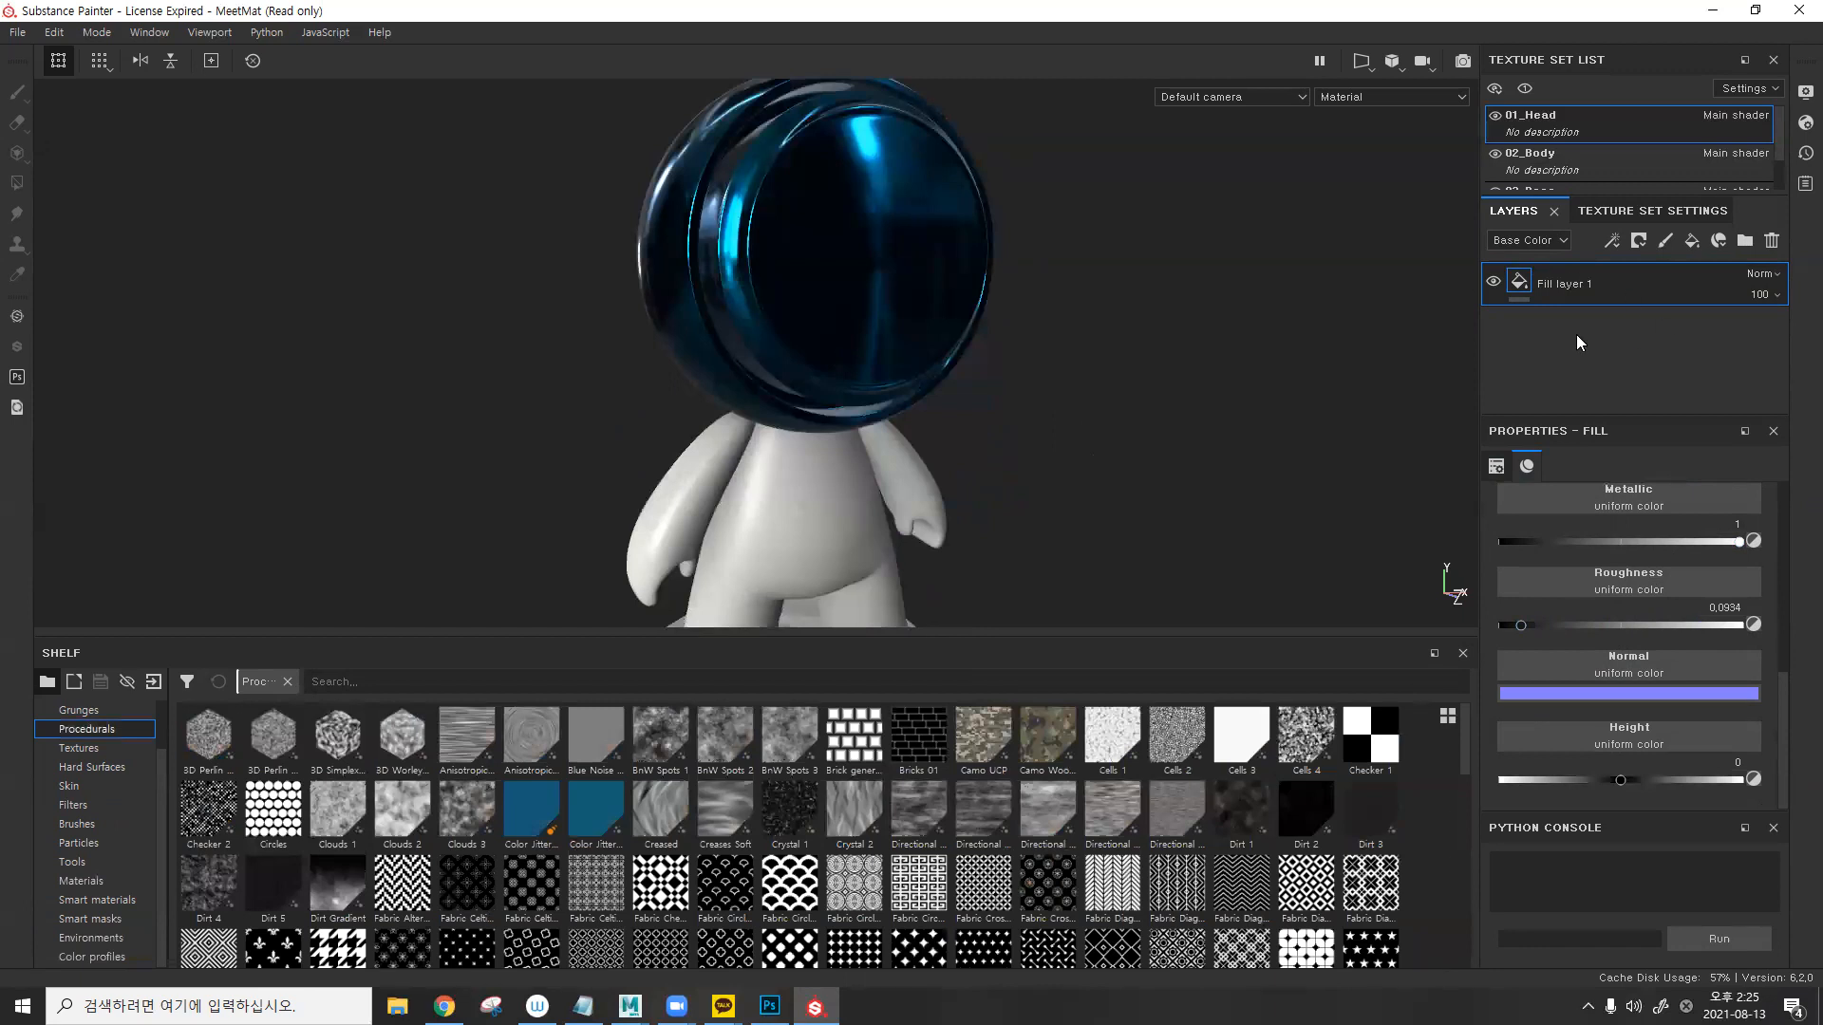
scroll(1618, 575, "up", 3)
scroll(1619, 580, "down", 2)
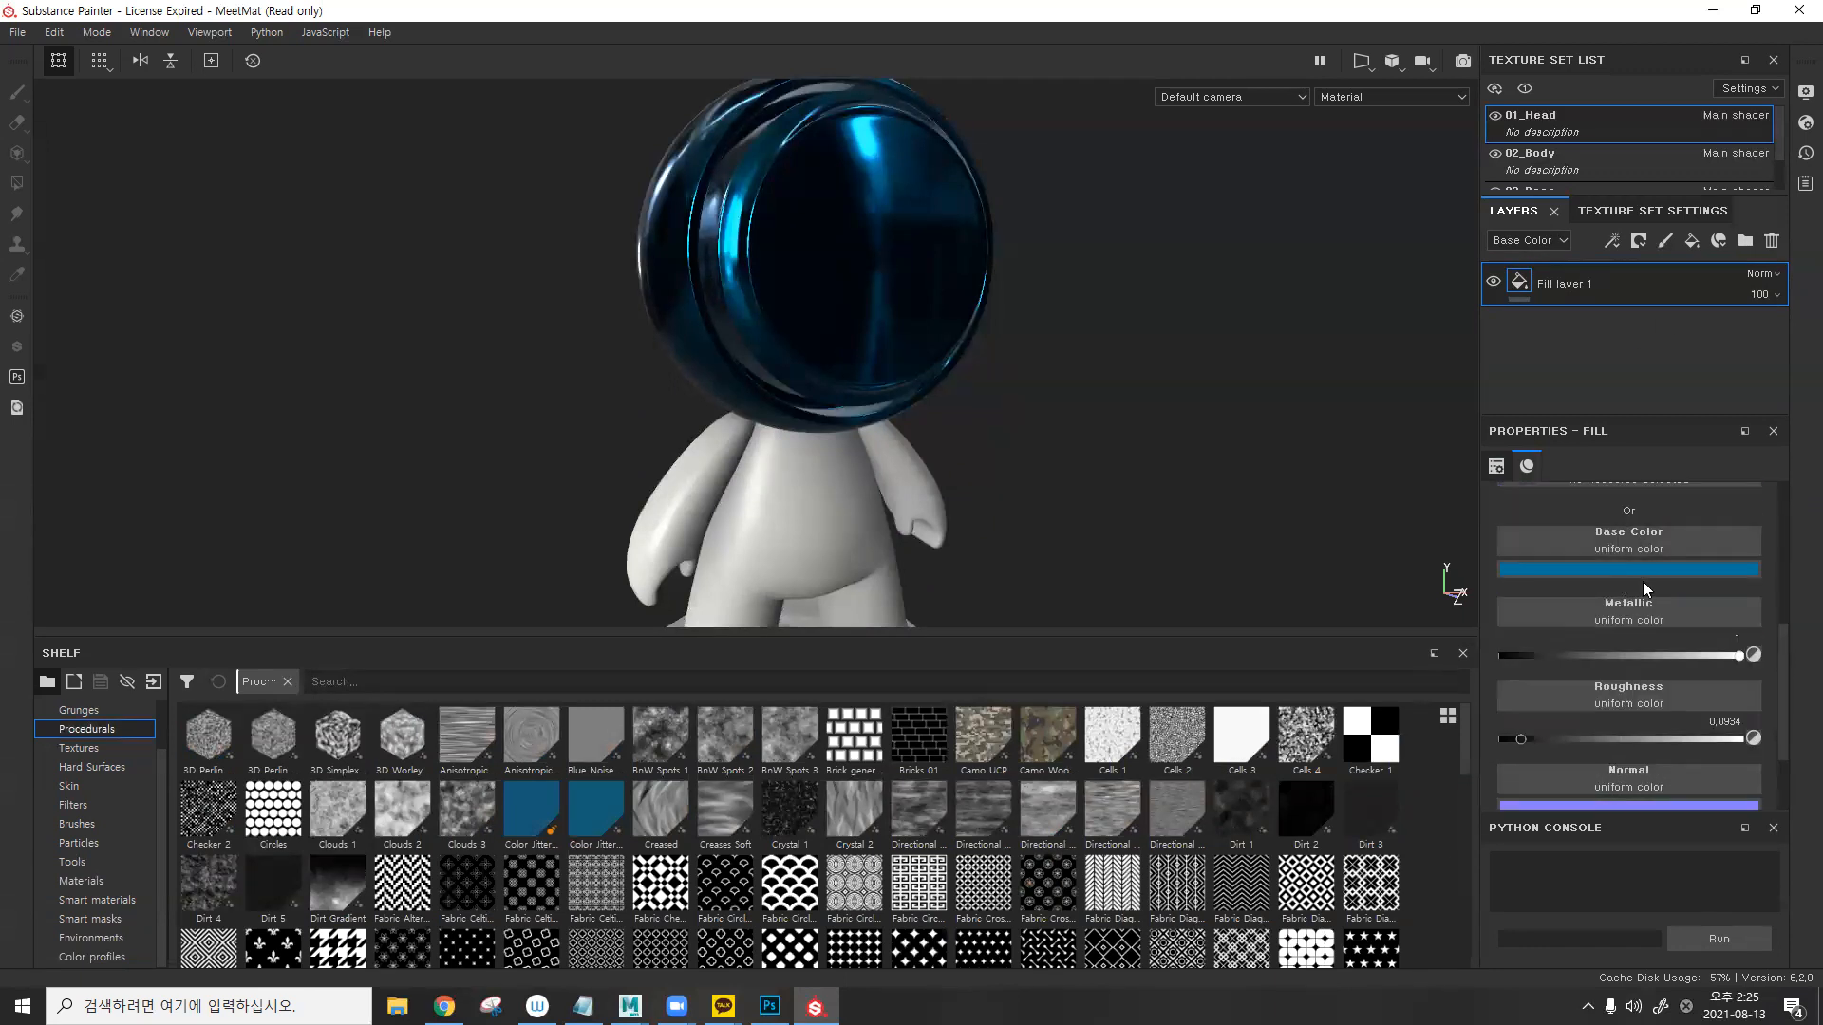
scroll(1629, 600, "down", 1)
scroll(1631, 631, "up", 4)
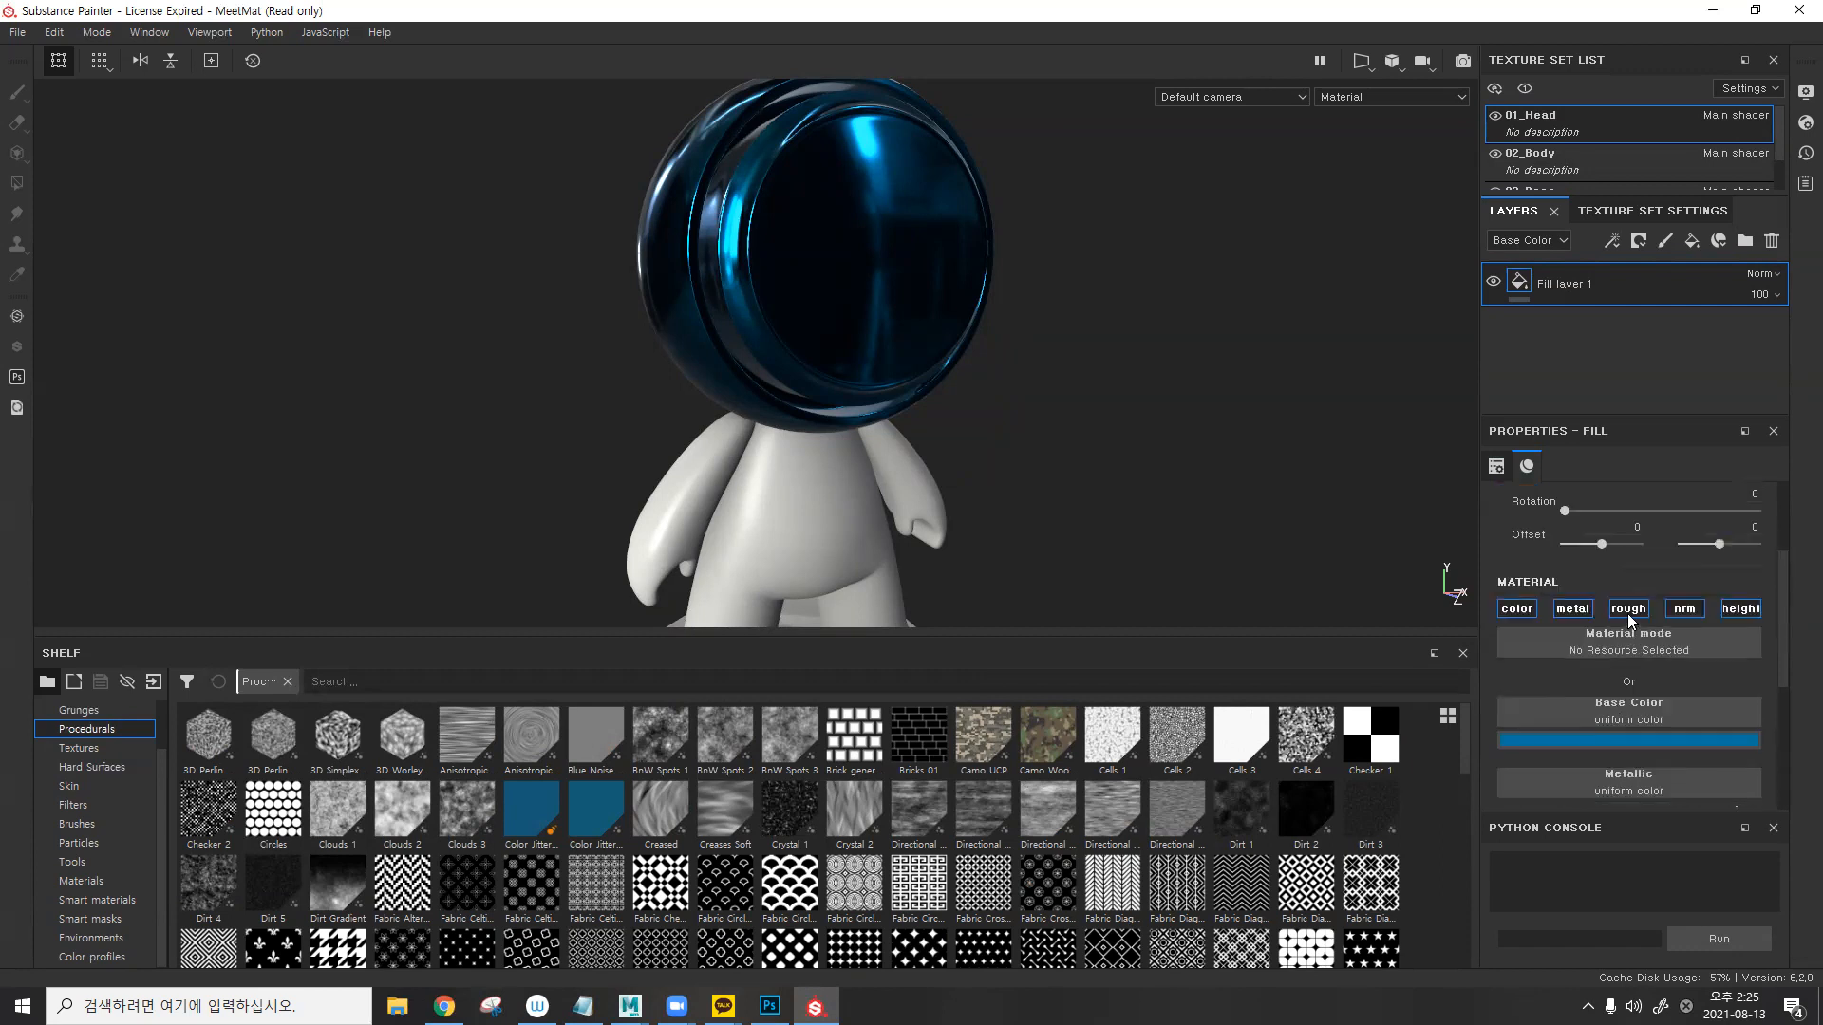
scroll(1623, 641, "down", 1)
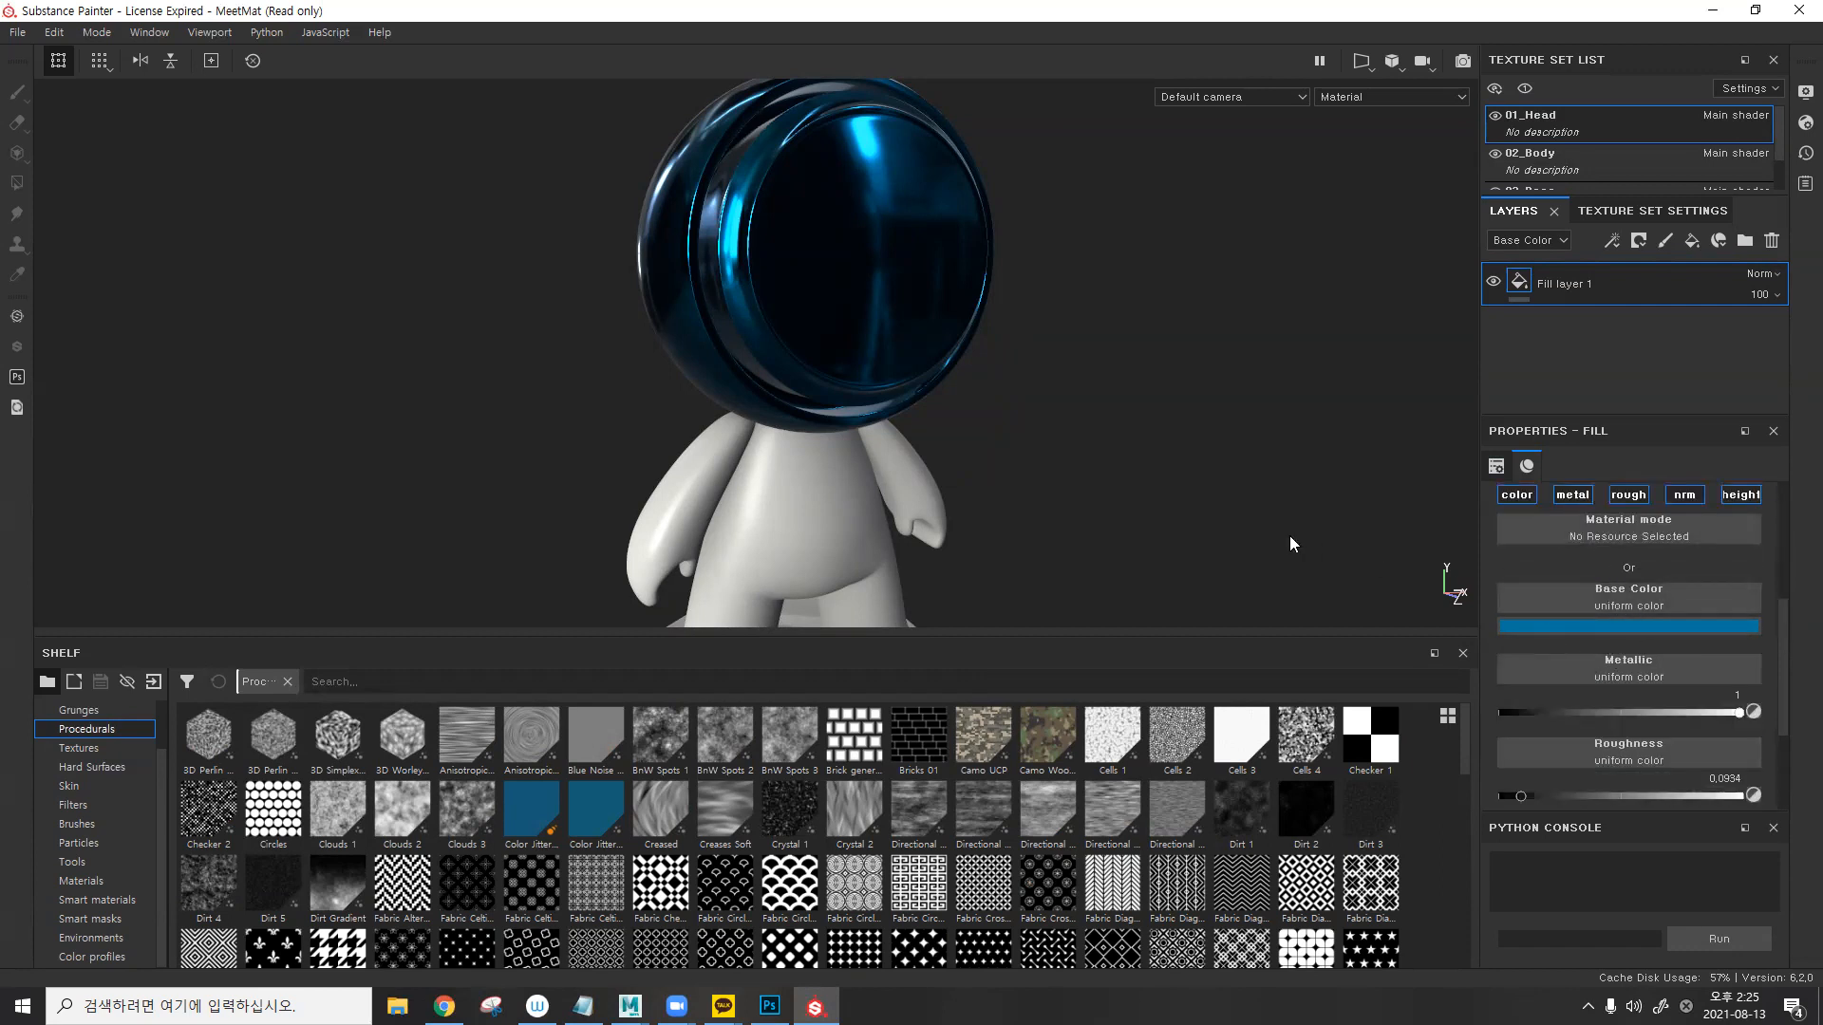
- Change the fill layer's base color to a lighter blue and set its roughness to about 0.144
left_click(1612, 628)
left_click(1626, 680)
left_click_drag(1602, 711, 1747, 716)
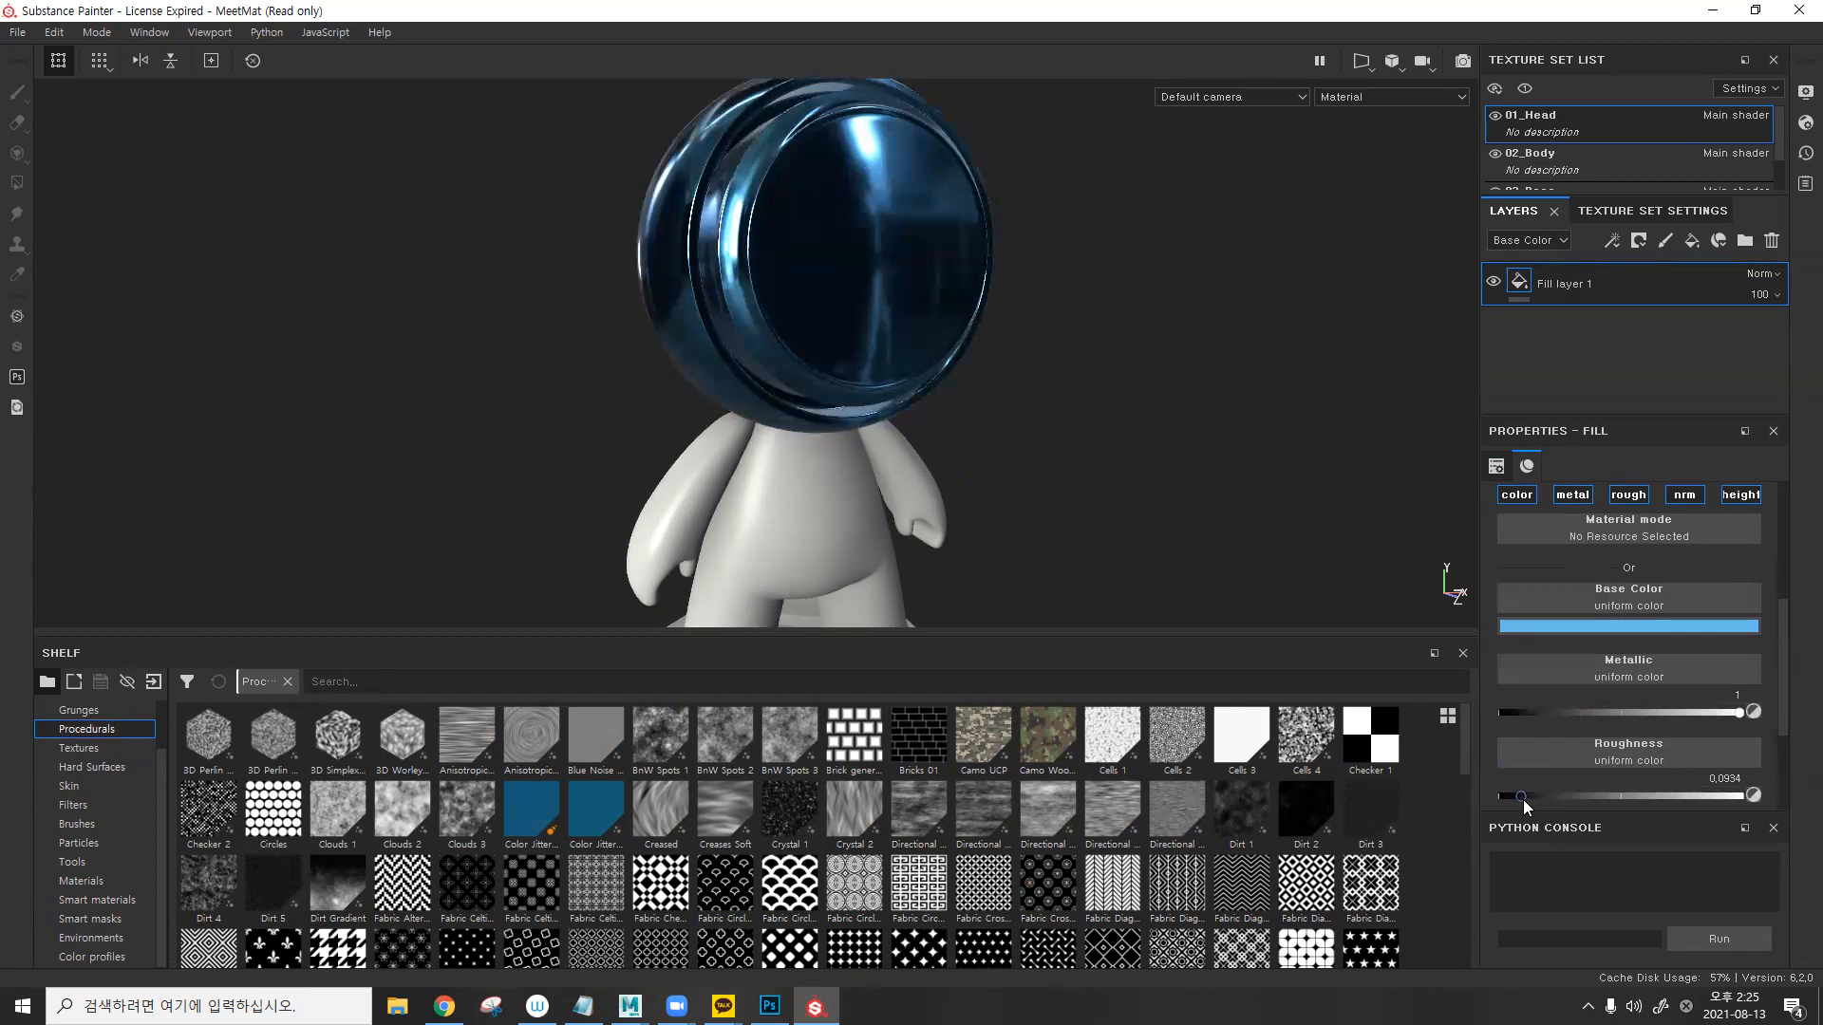
left_click_drag(1522, 796, 1533, 795)
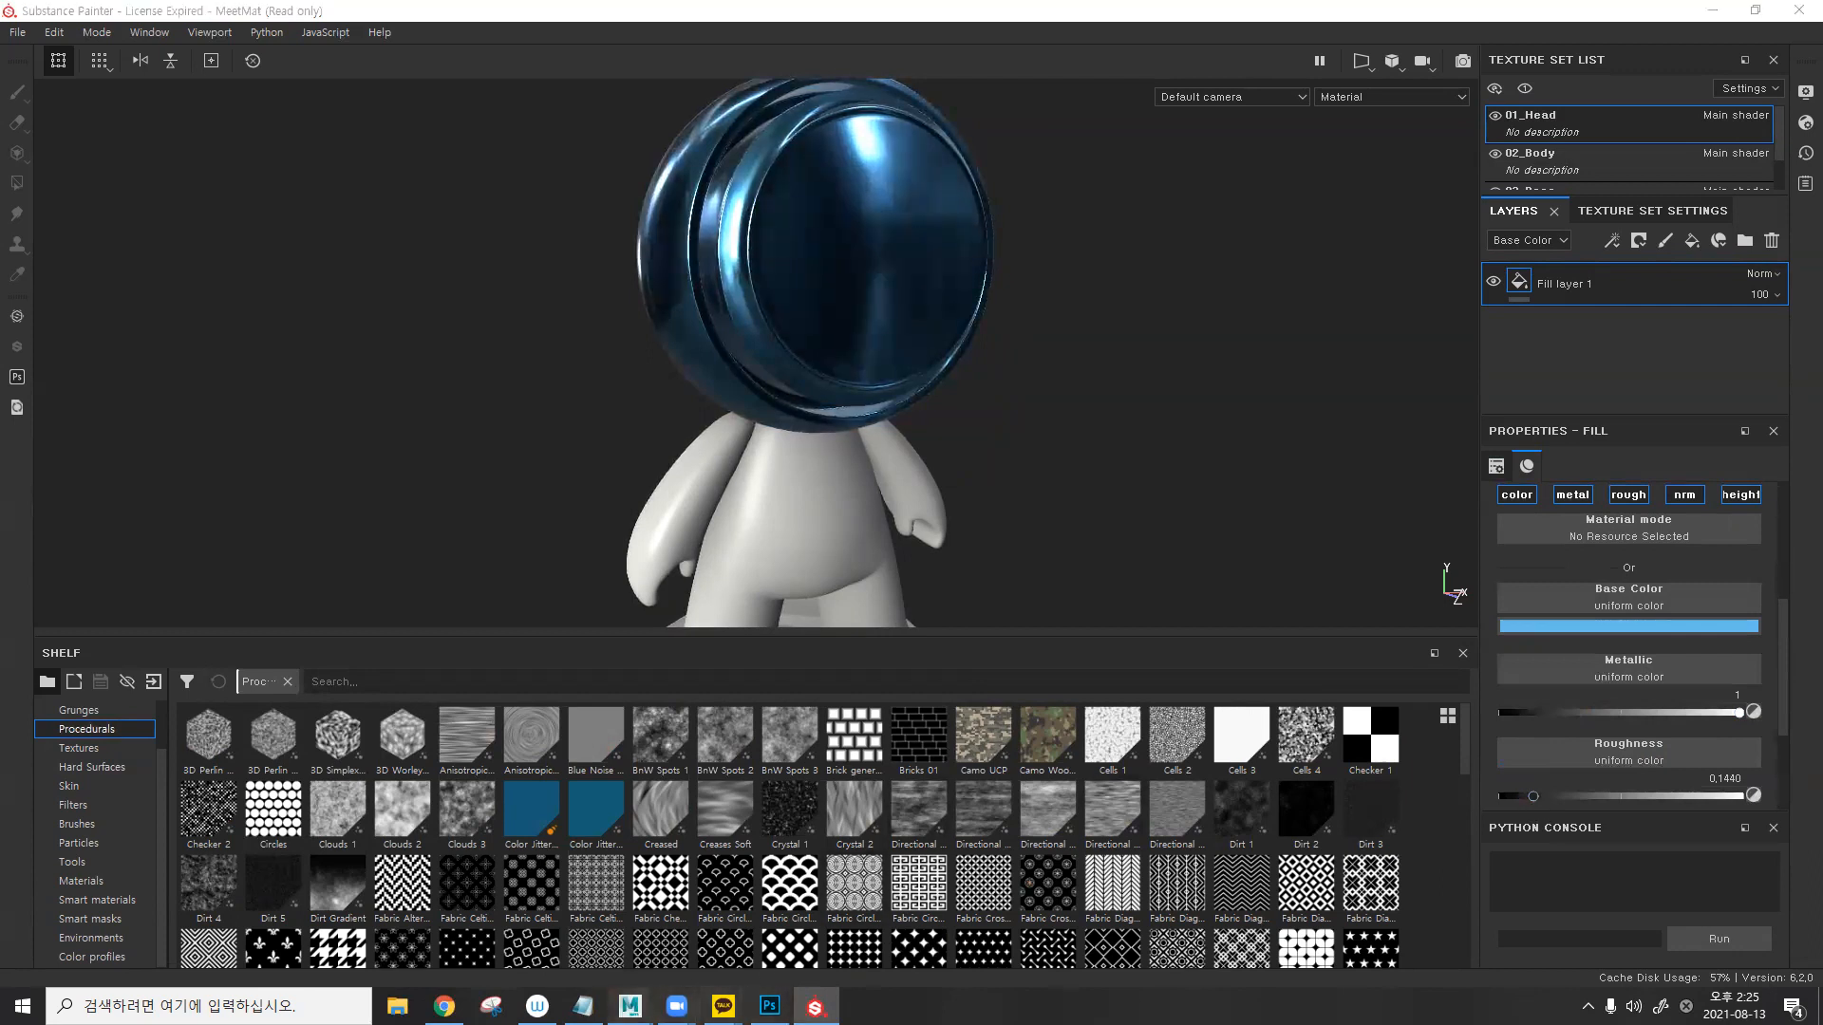
- Switch to Maya to compare the kakao material's reflection roughness and metalness settings, and return to Substance Painter
left_click(769, 938)
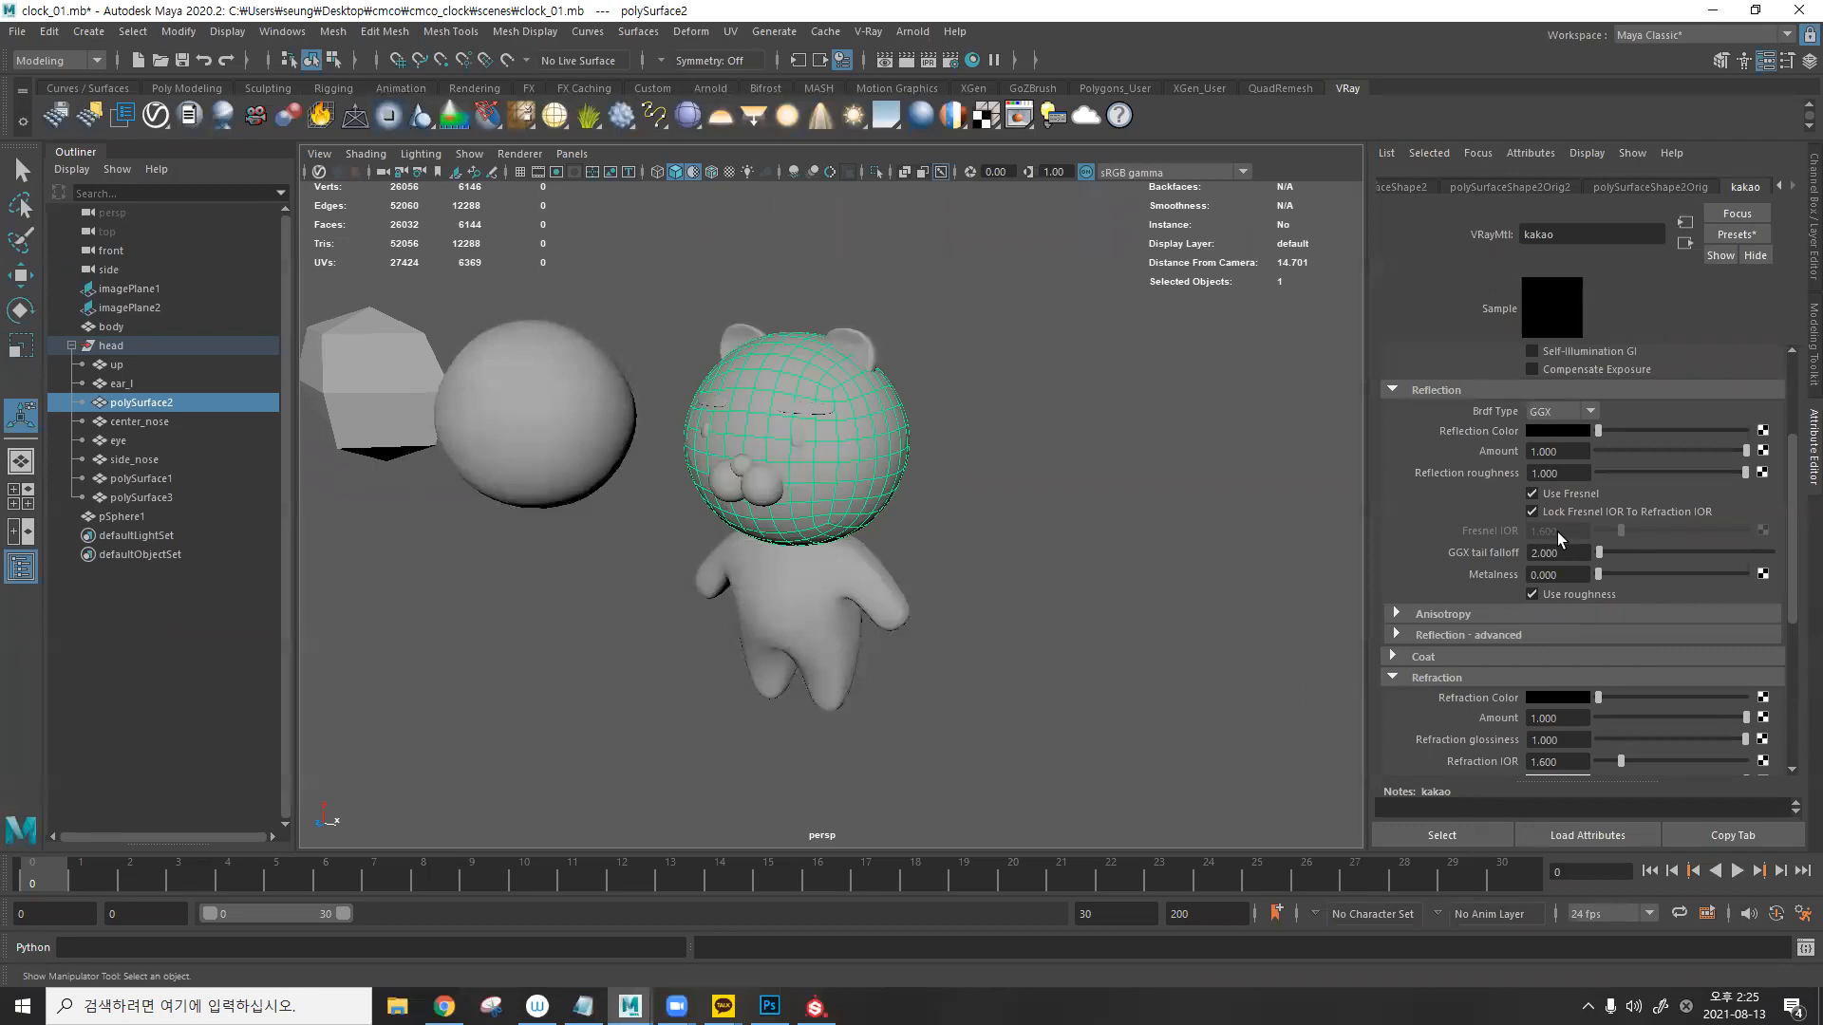
left_click(1713, 13)
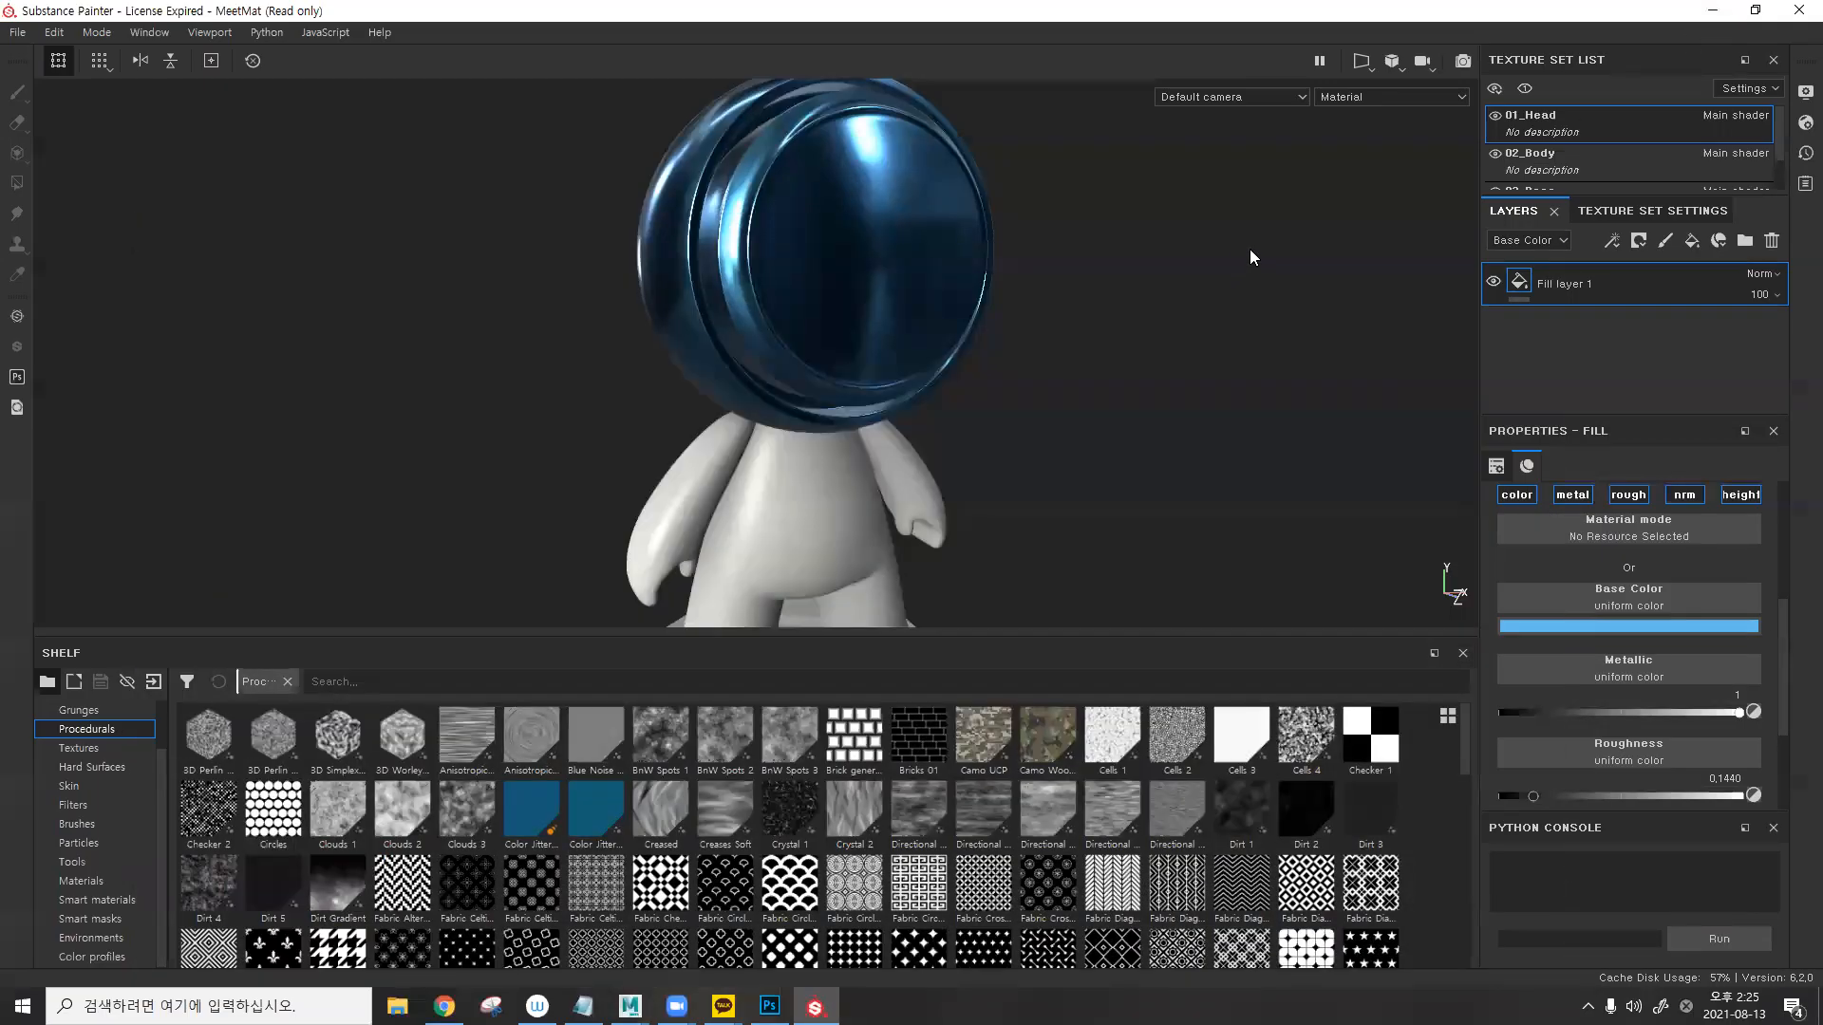
- Set the fill layer's base color to a saturated bright blue of R 0.004, G 0.517, B 1.000 and check the head
left_click(1637, 623)
left_click_drag(1645, 674, 1725, 661)
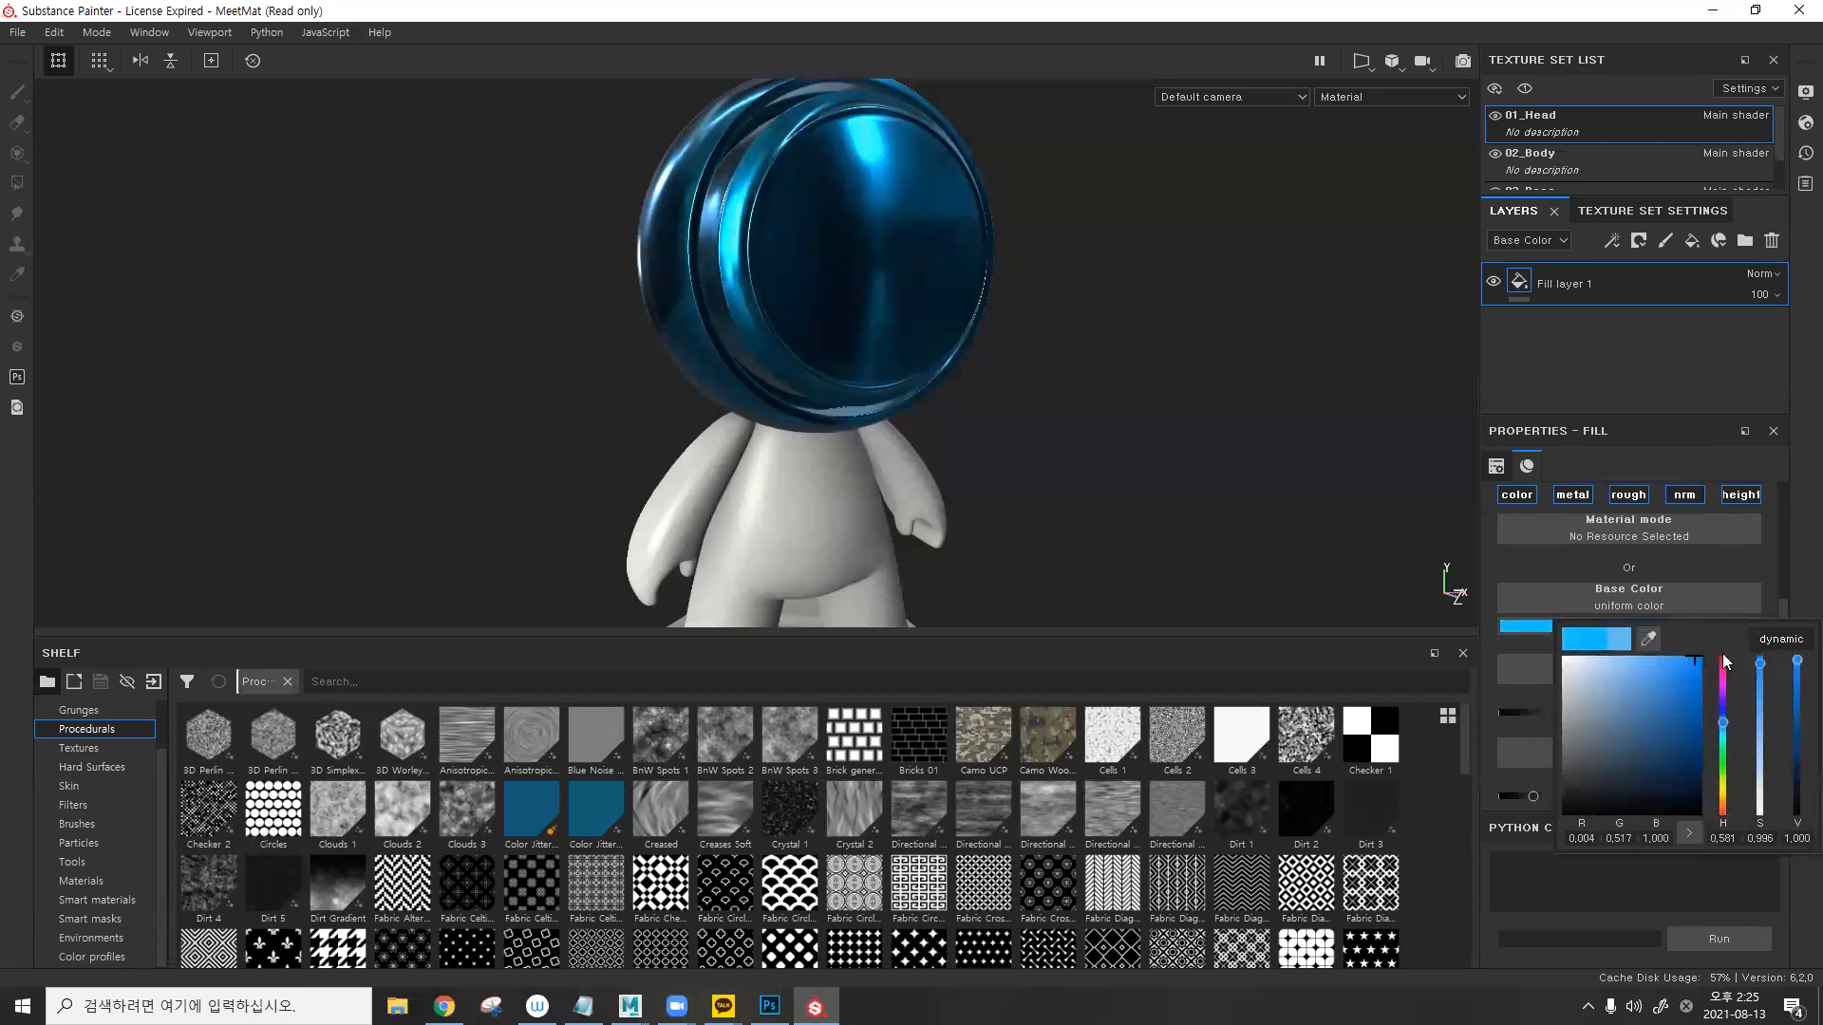
left_click(1557, 393)
left_click_drag(1106, 285, 1176, 390, "alt")
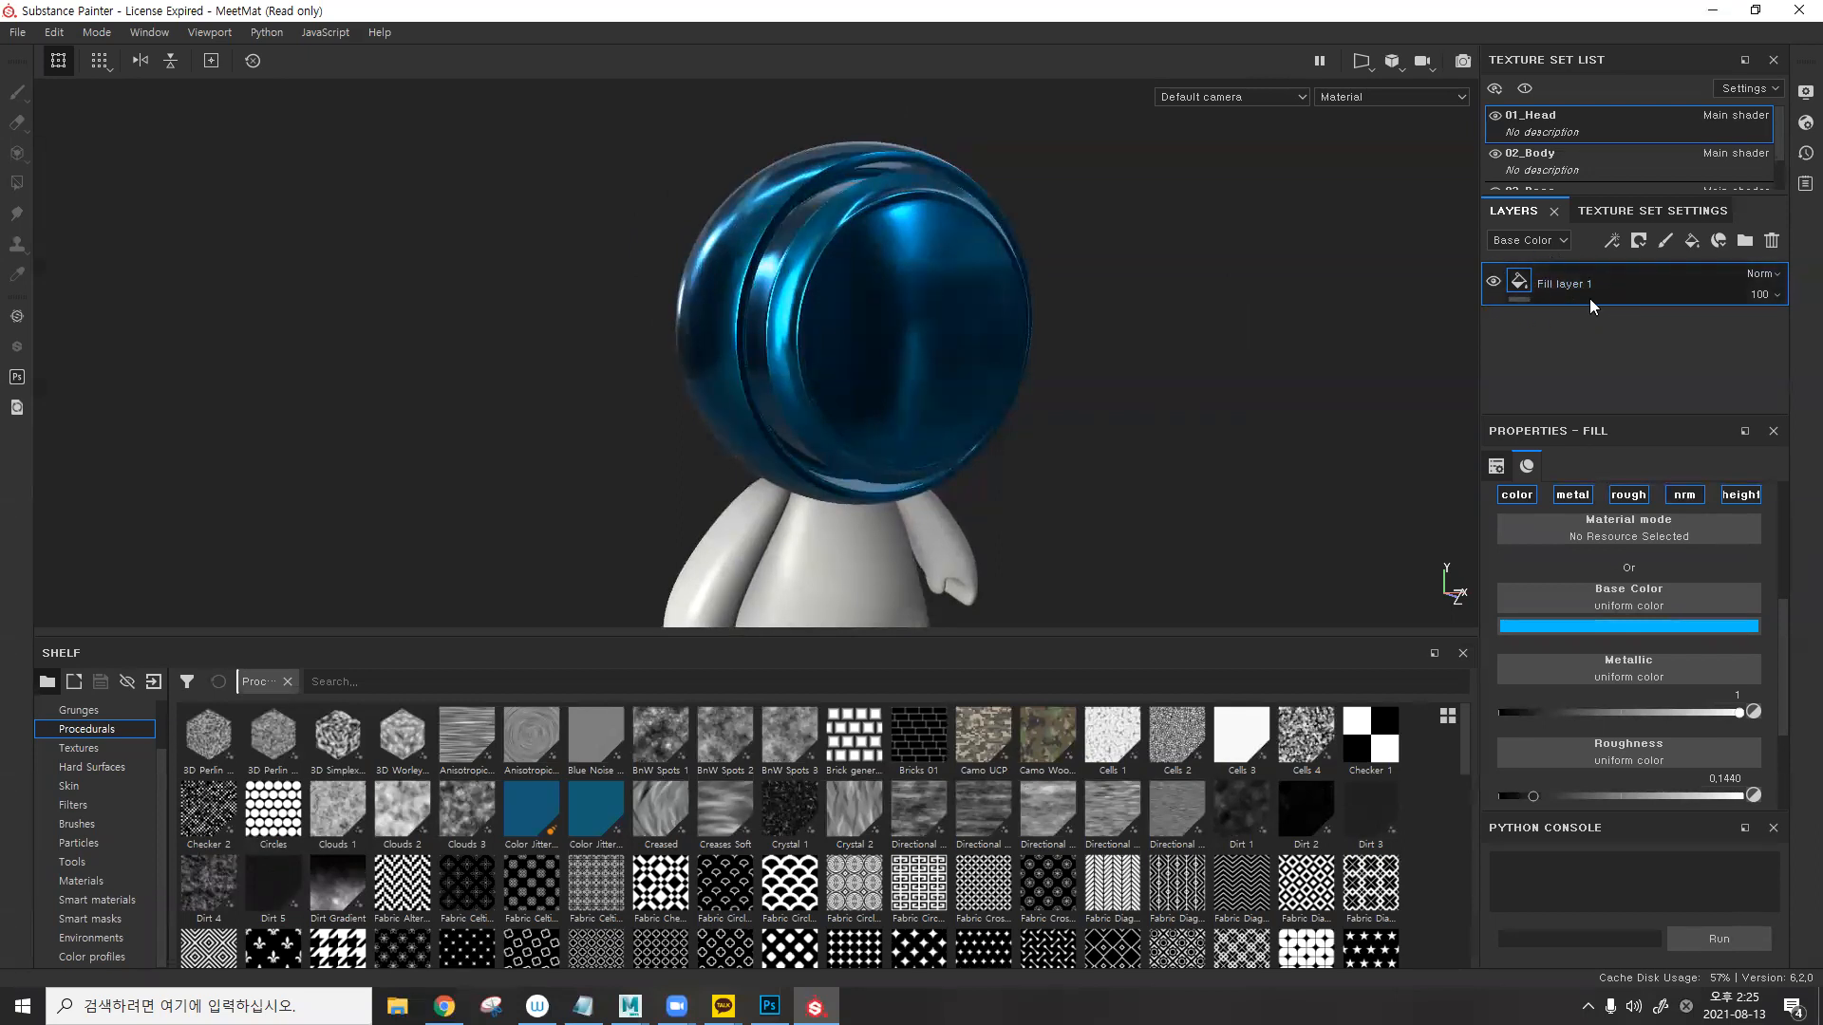
- Add a black mask to the fill layer and compare the layer's fill properties with the mask's paint properties
left_click(1637, 246)
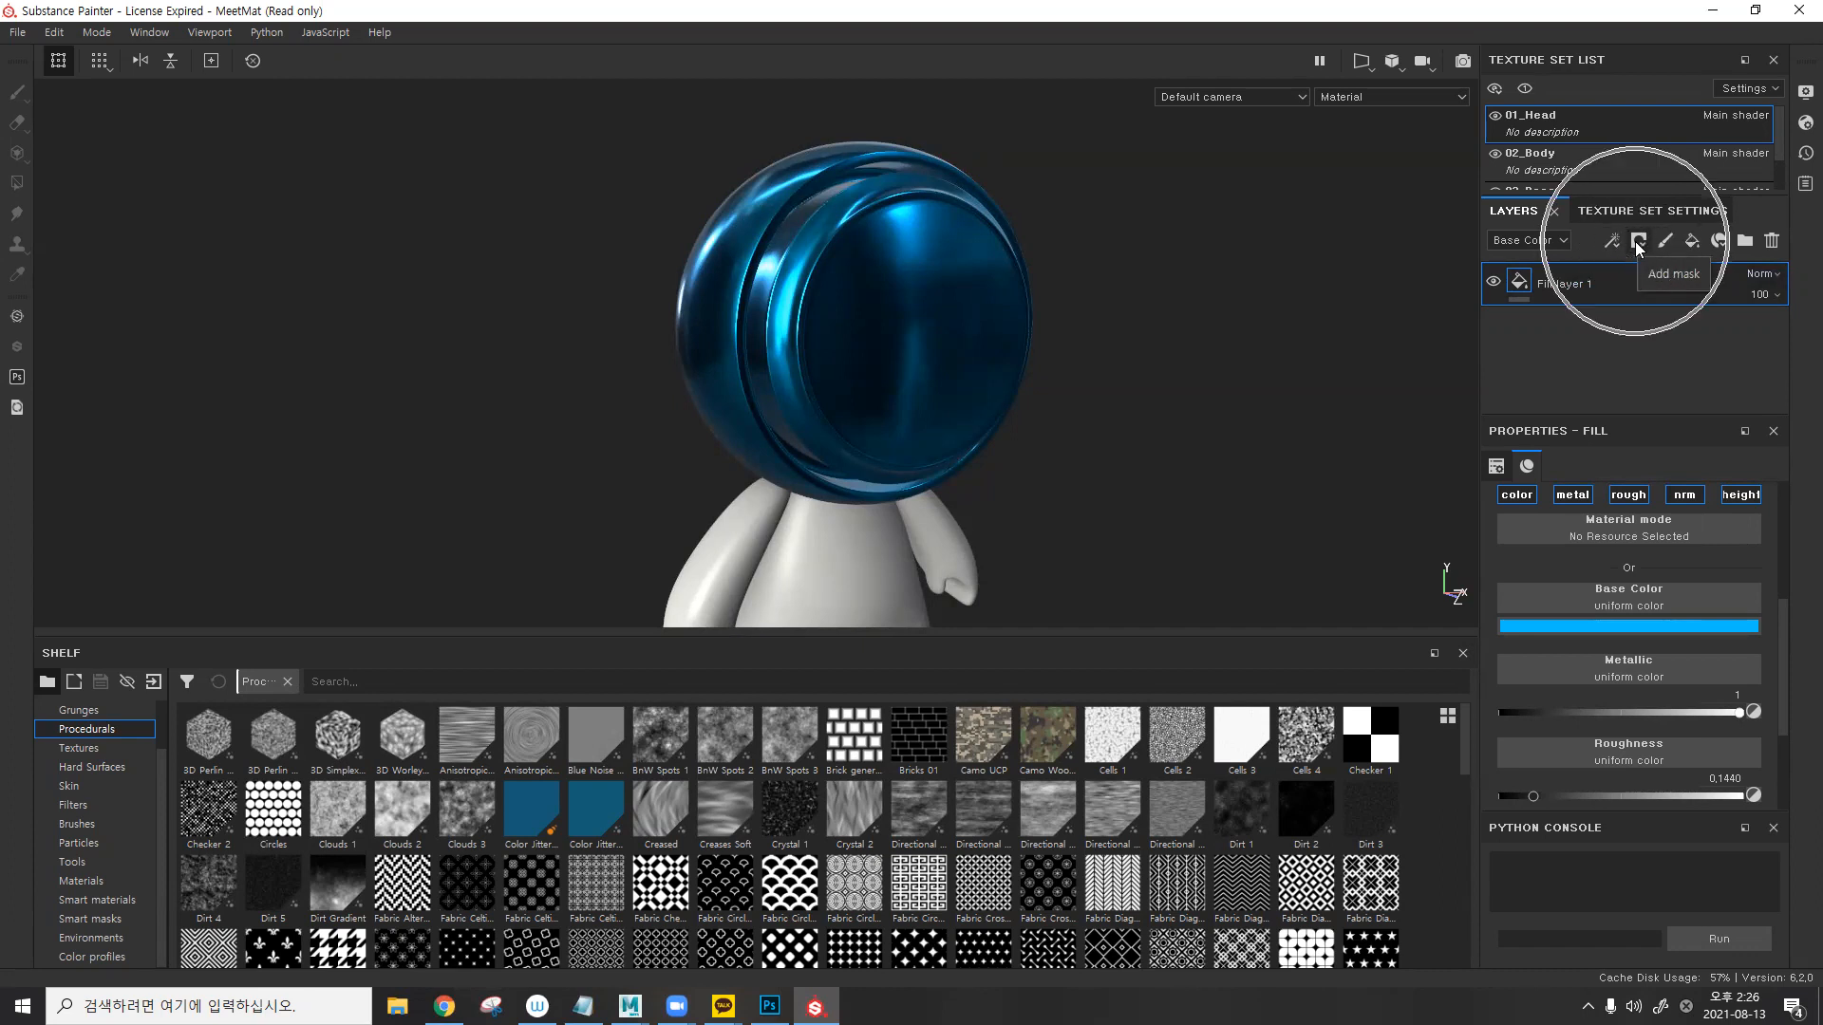
left_click(1637, 246)
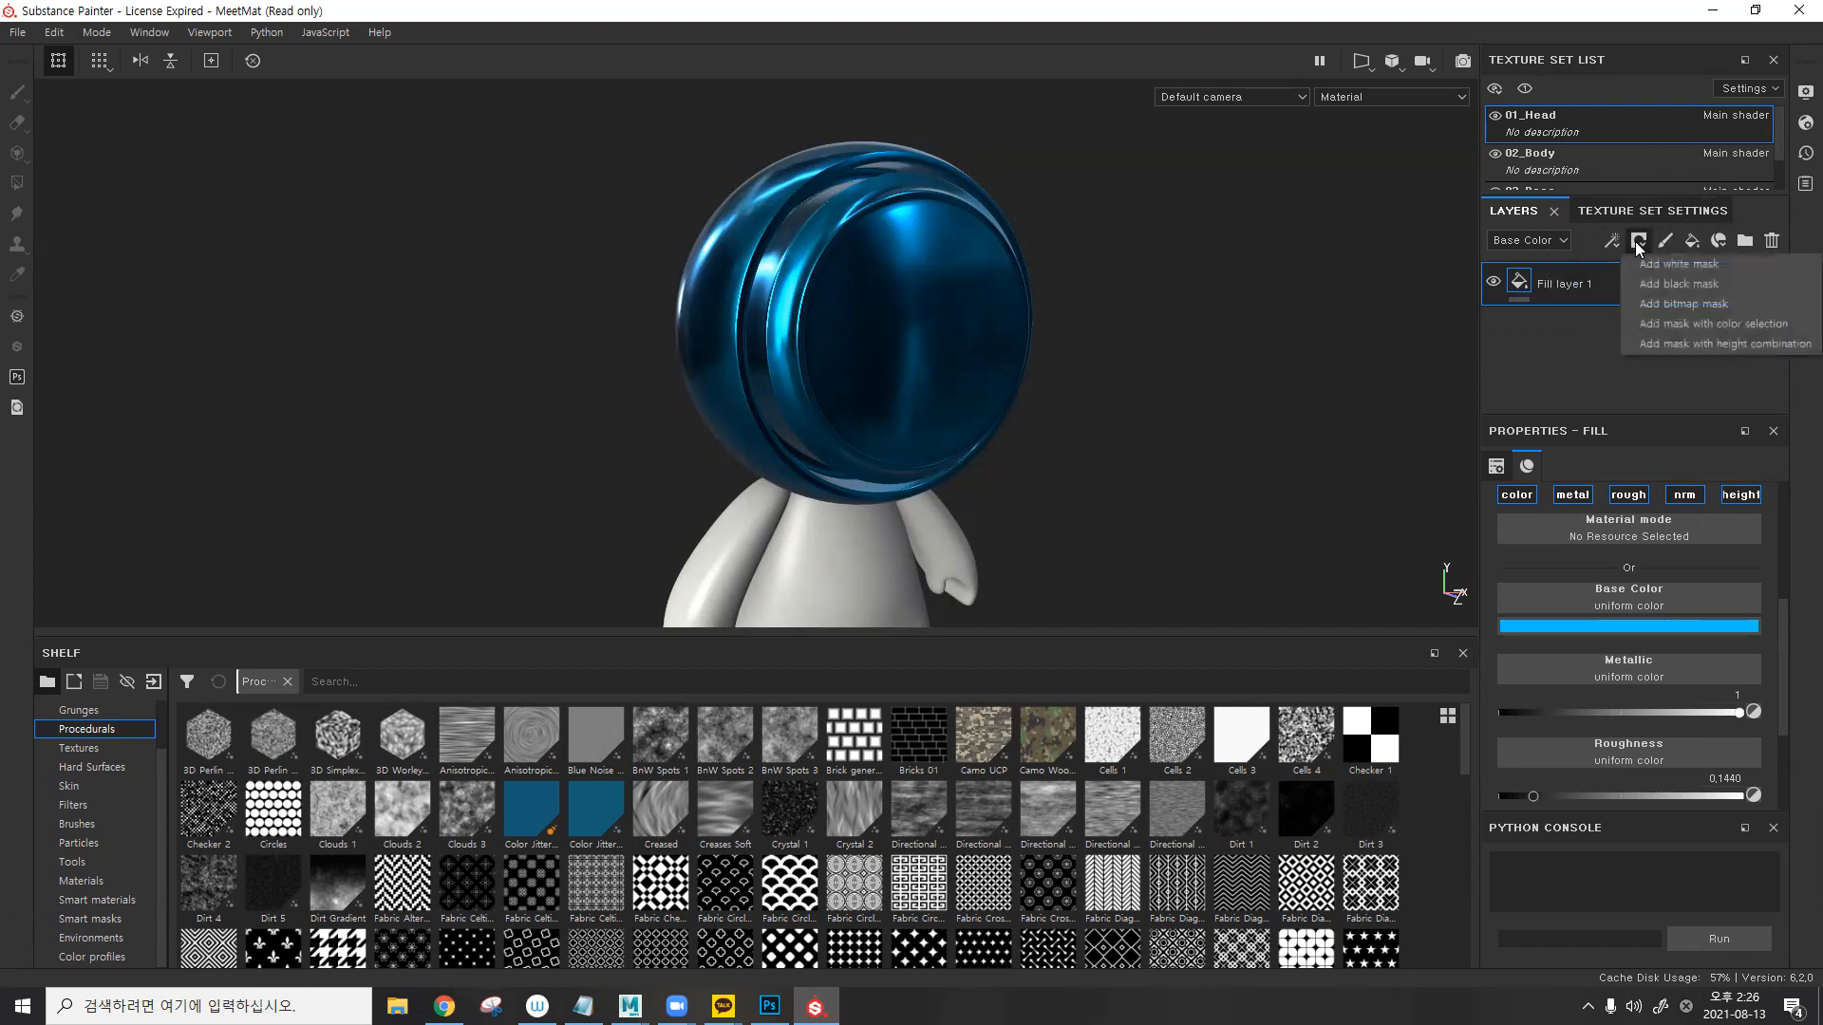
left_click(1671, 287)
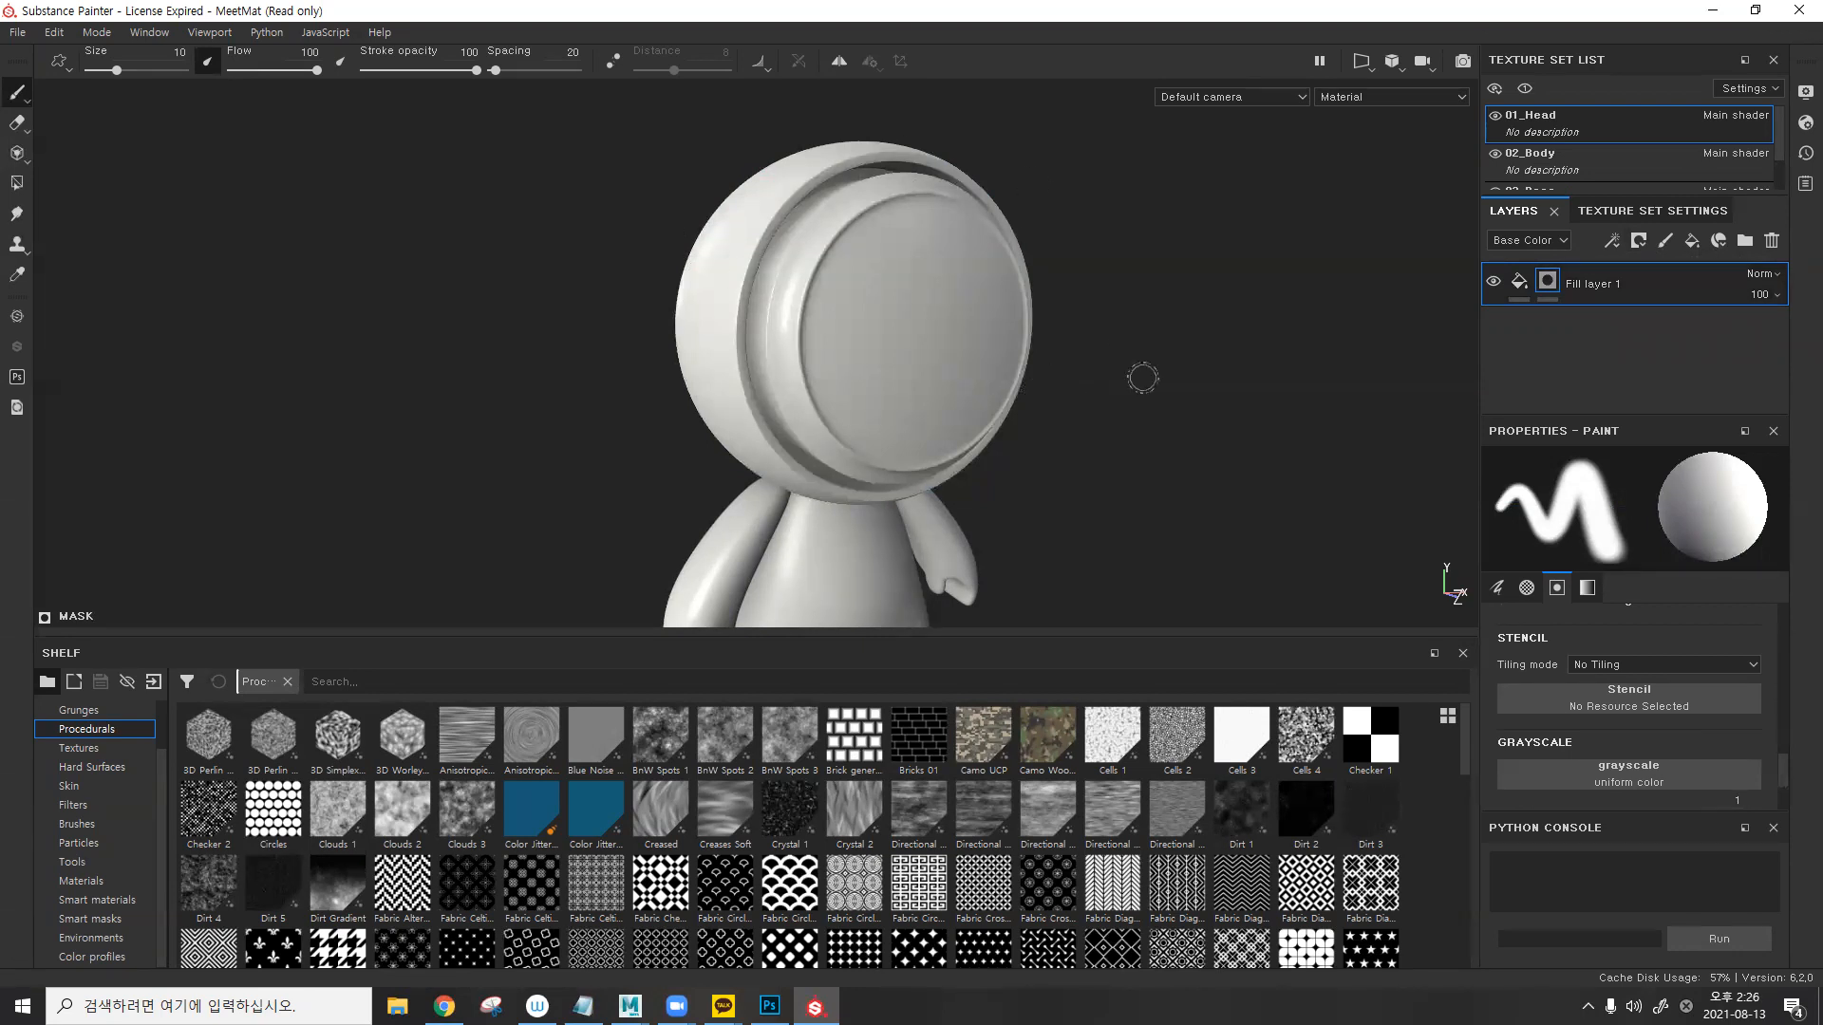
left_click(1519, 281)
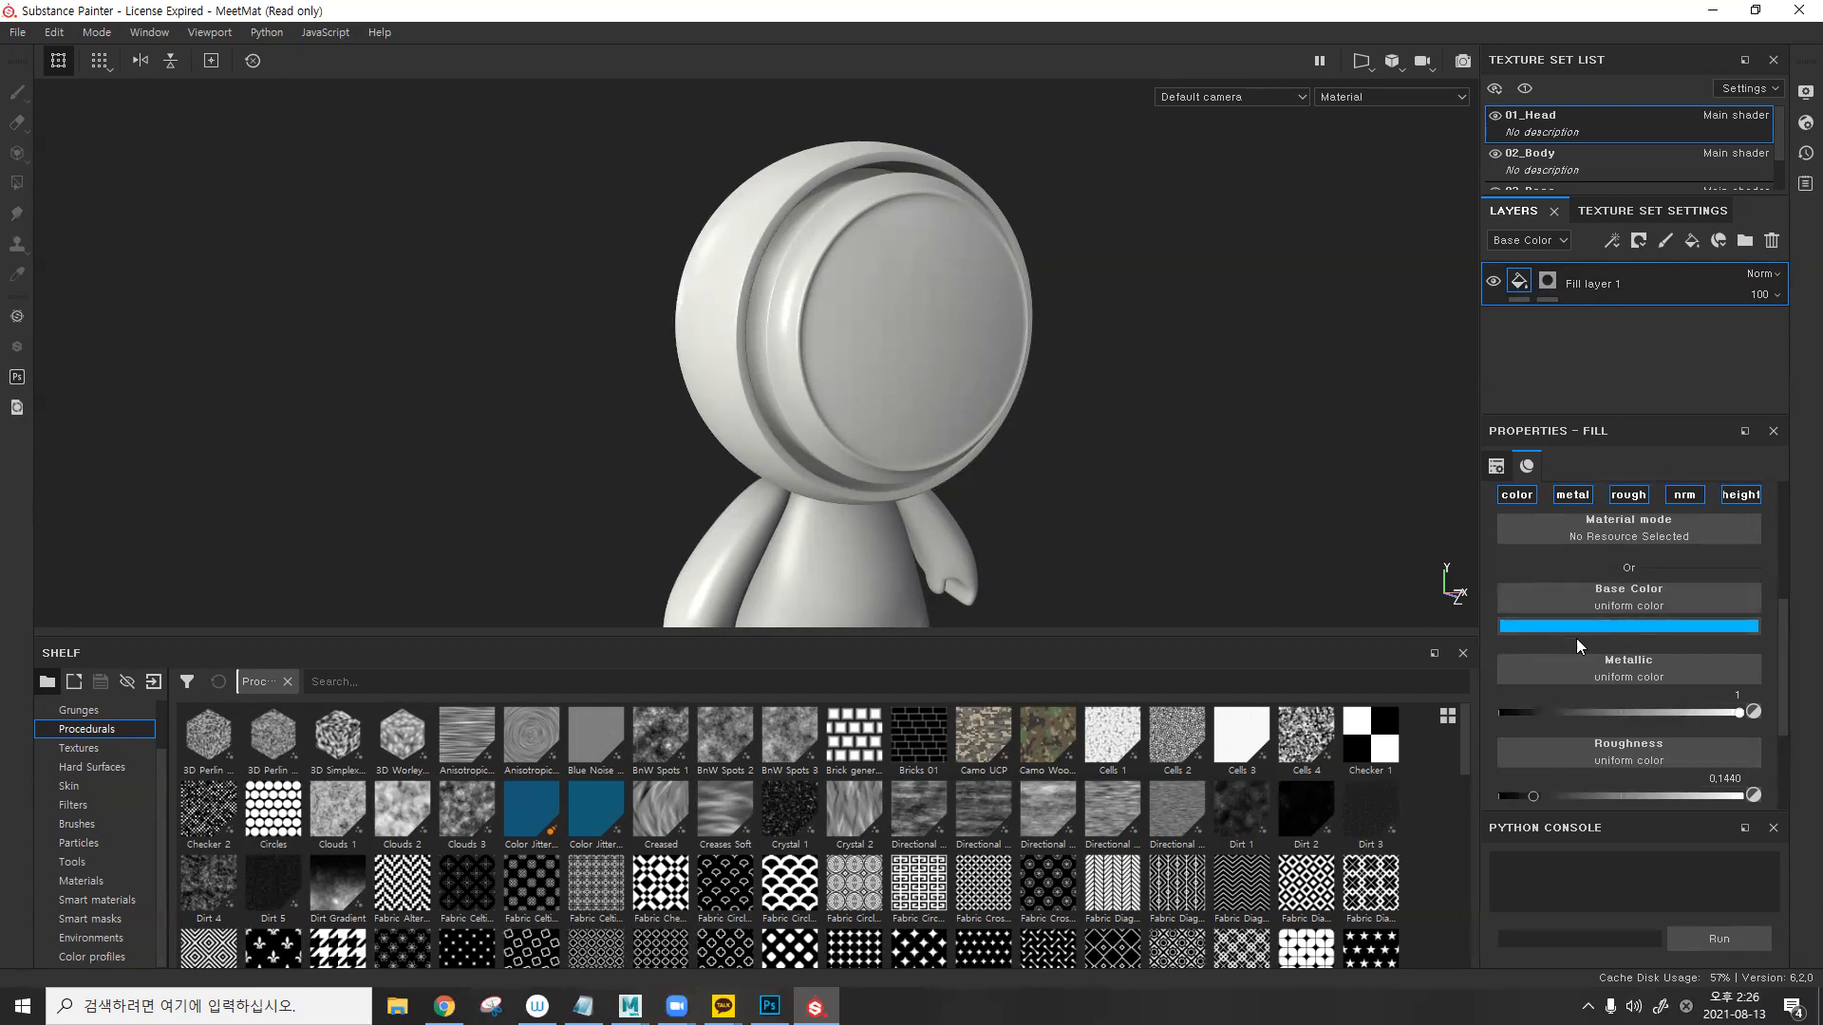
scroll(1658, 622, "down", 2)
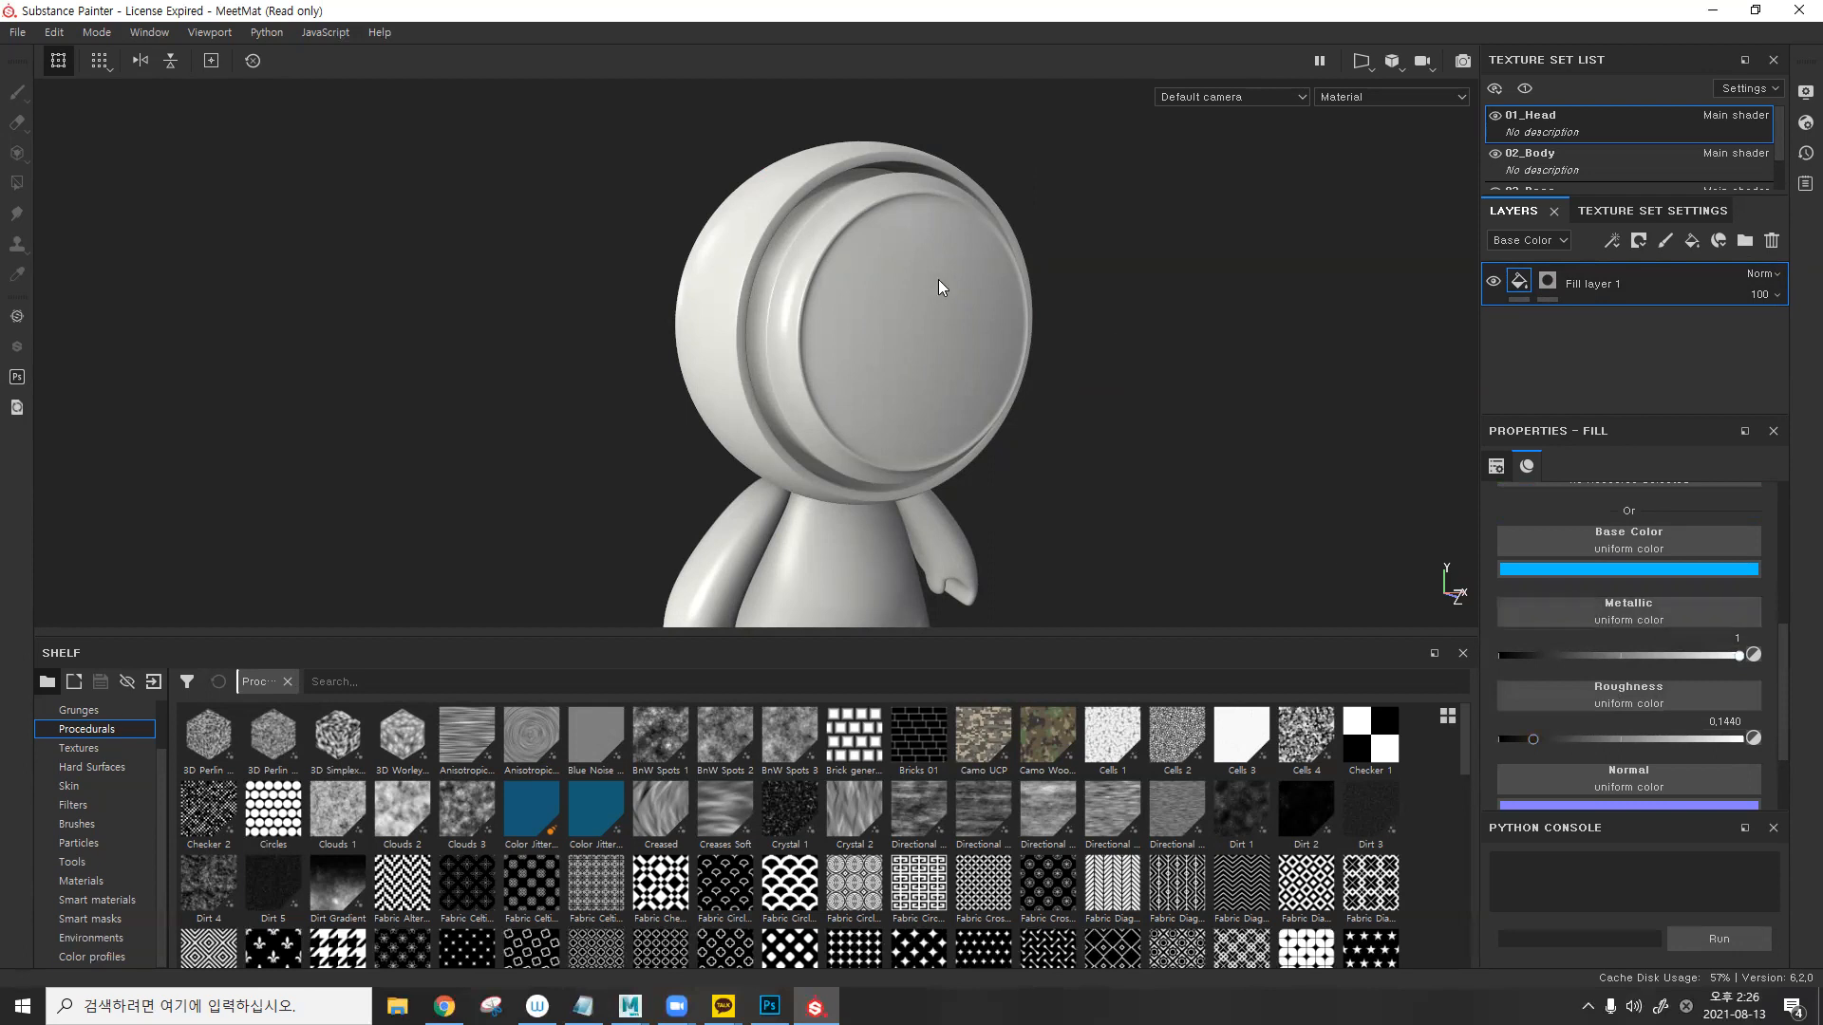
left_click(1547, 281)
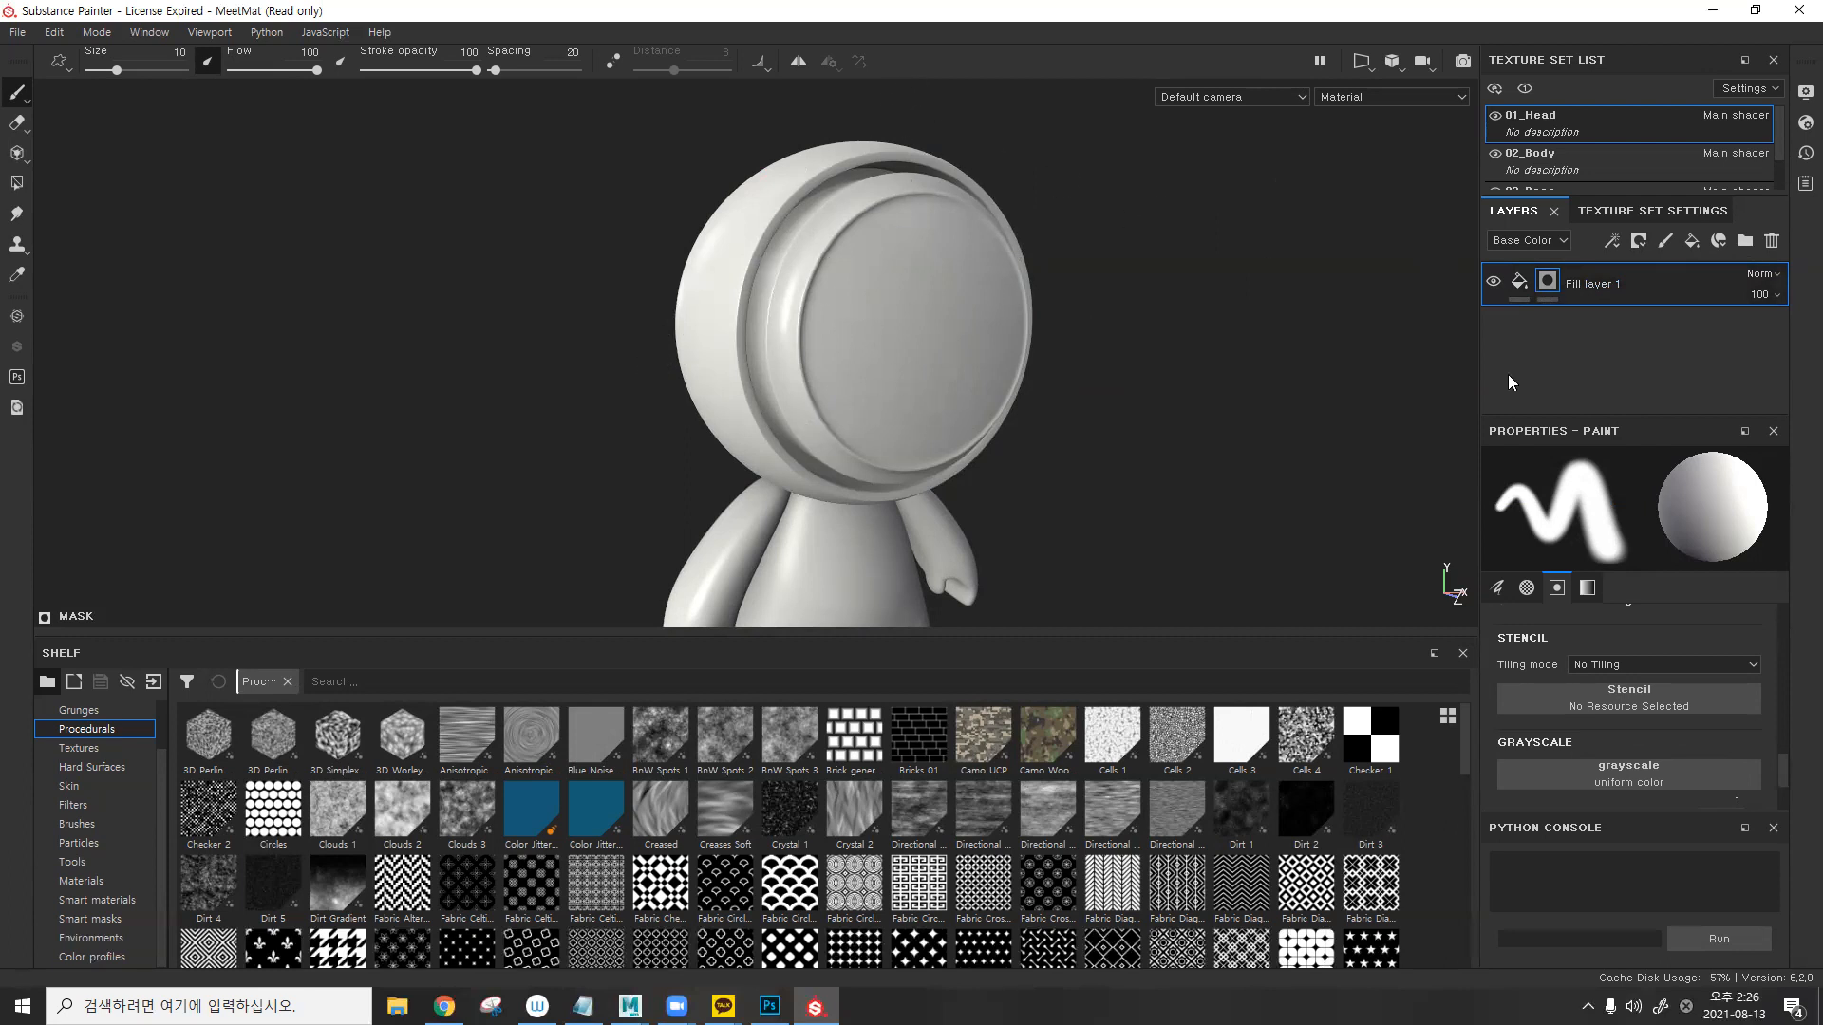
- Switch the fill layer's mask to white and return it to black to compare the two on the head
left_click(1638, 241)
left_click(1659, 266)
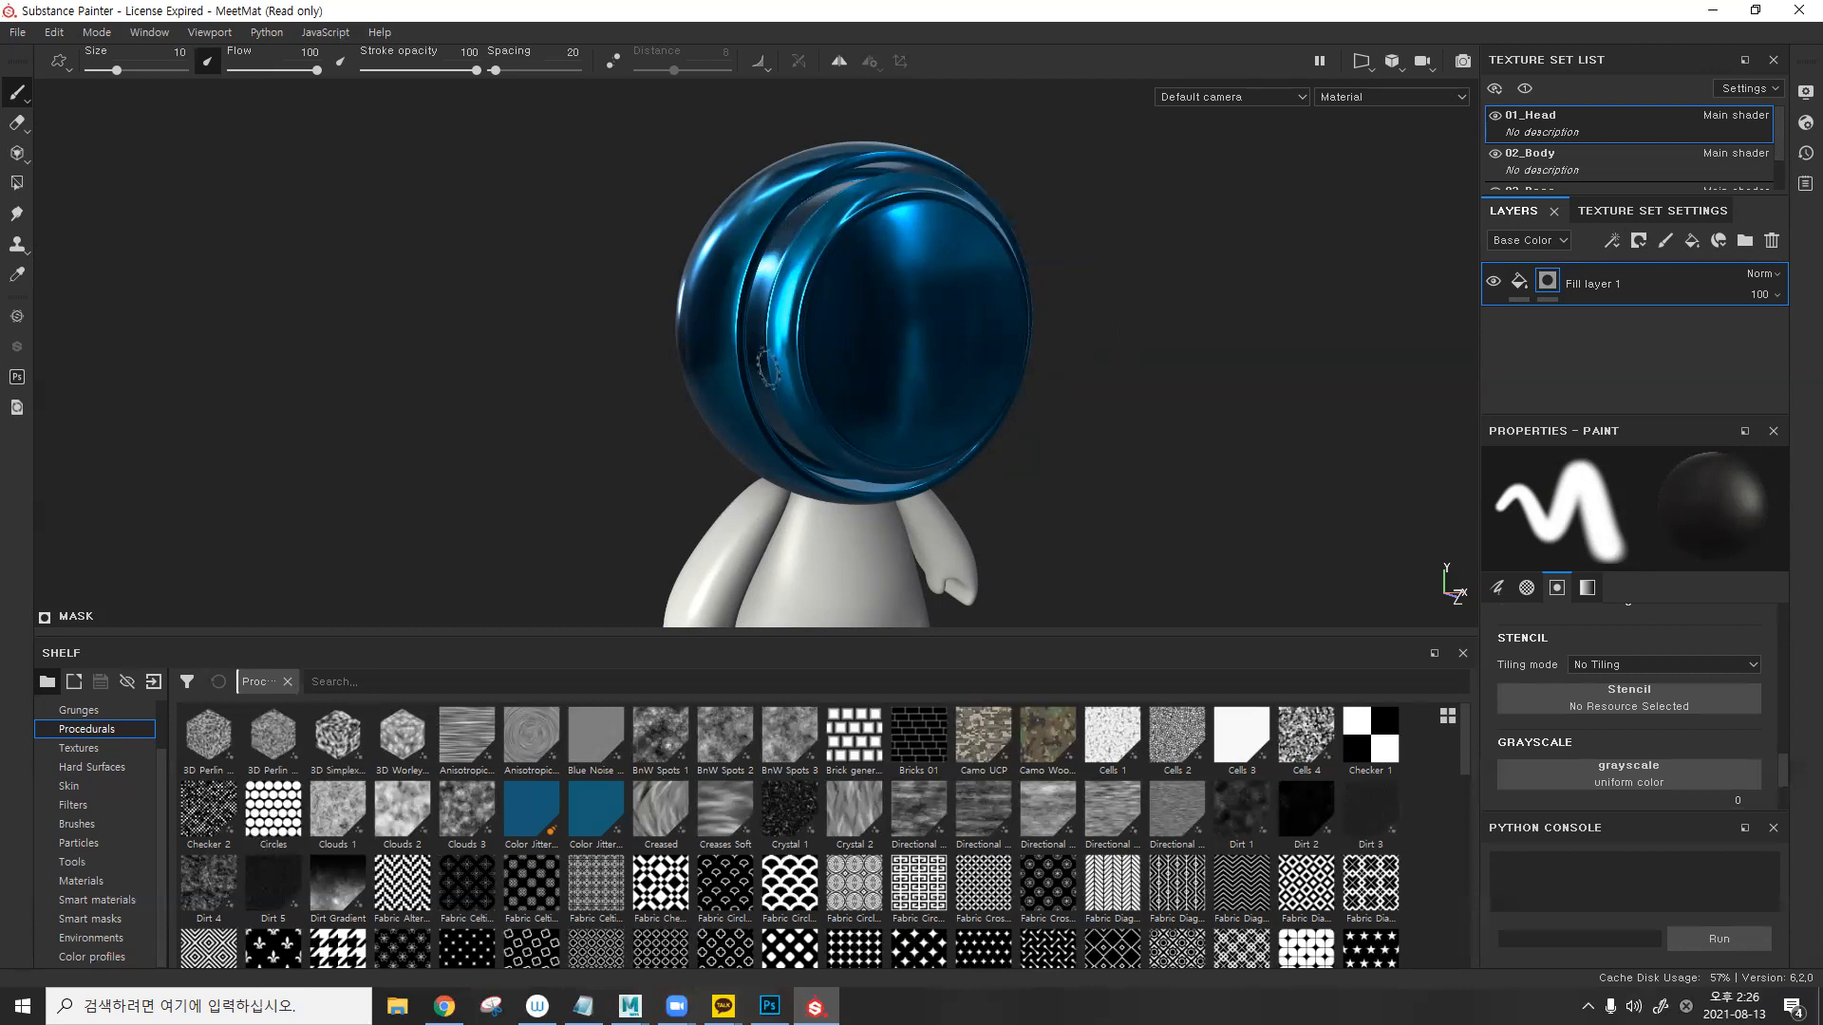
left_click(1638, 240)
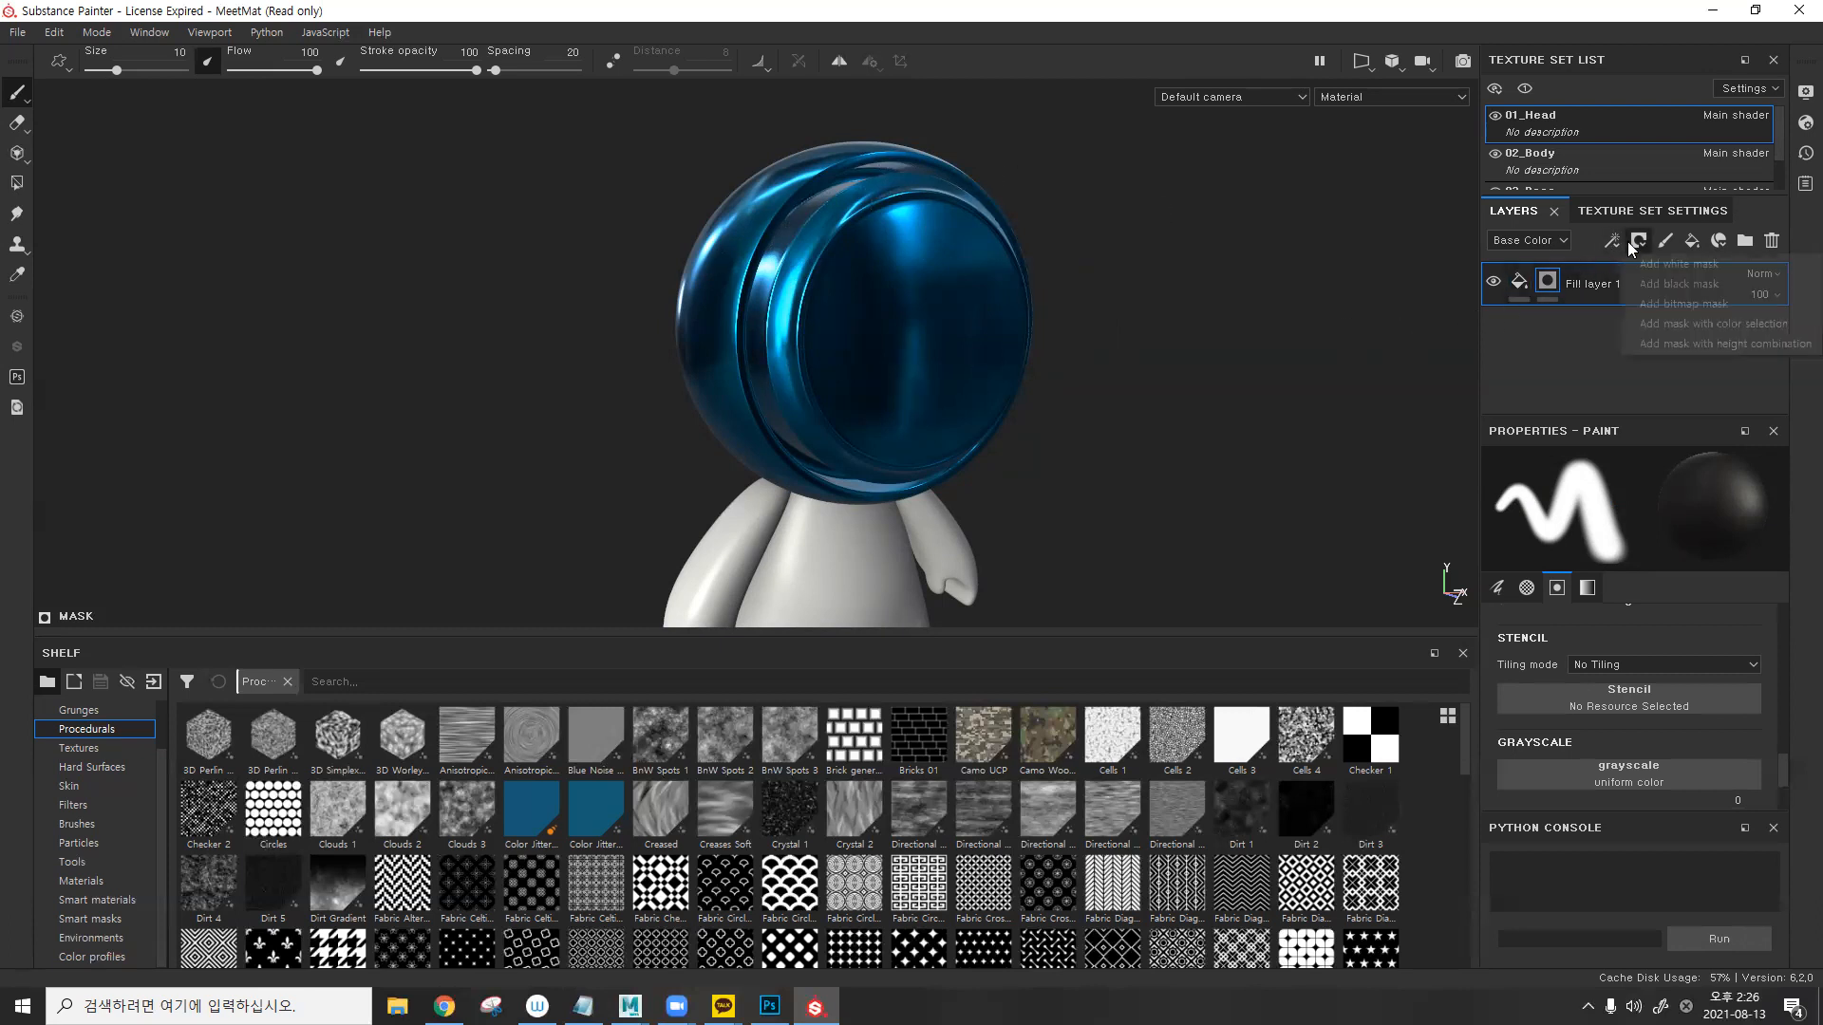
left_click(1677, 284)
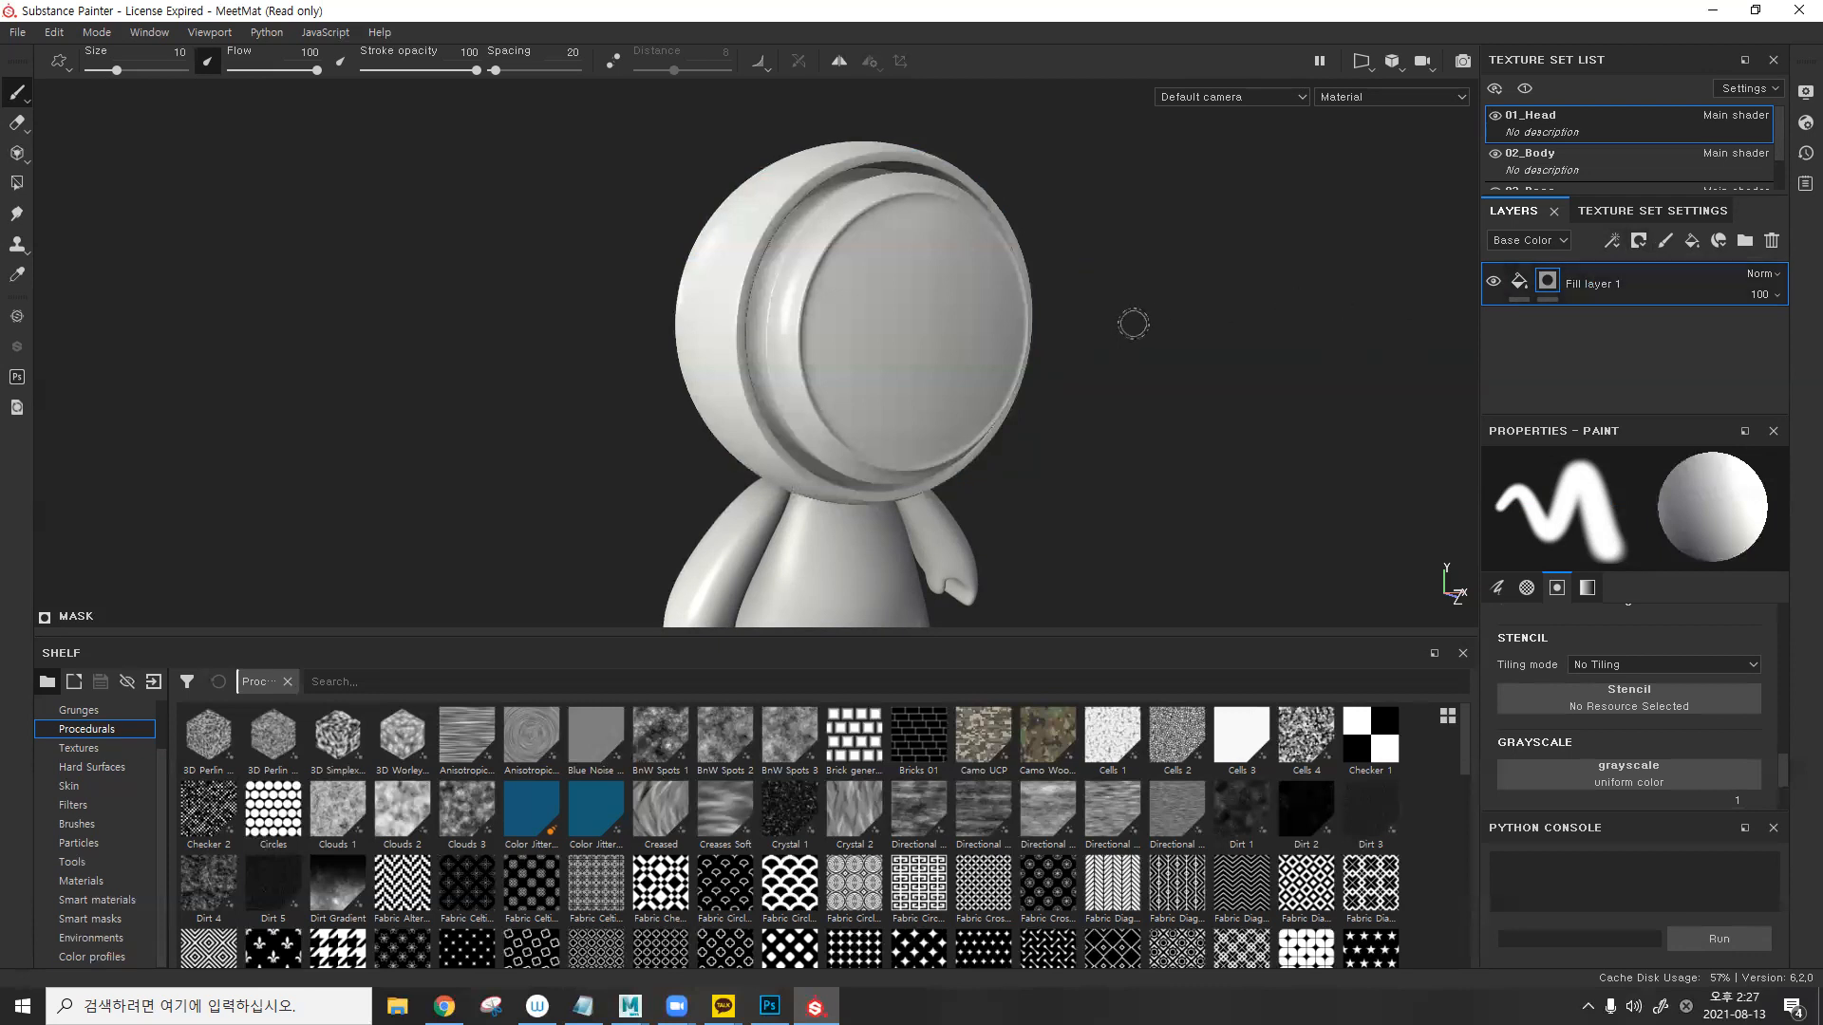
- Add a fill effect to the black mask and display the Grunges category in an enlarged shelf
mouse_move(1063, 321)
left_mouse_down("alt")
mouse_move(1112, 320)
mouse_move(1184, 248)
left_mouse_up("alt")
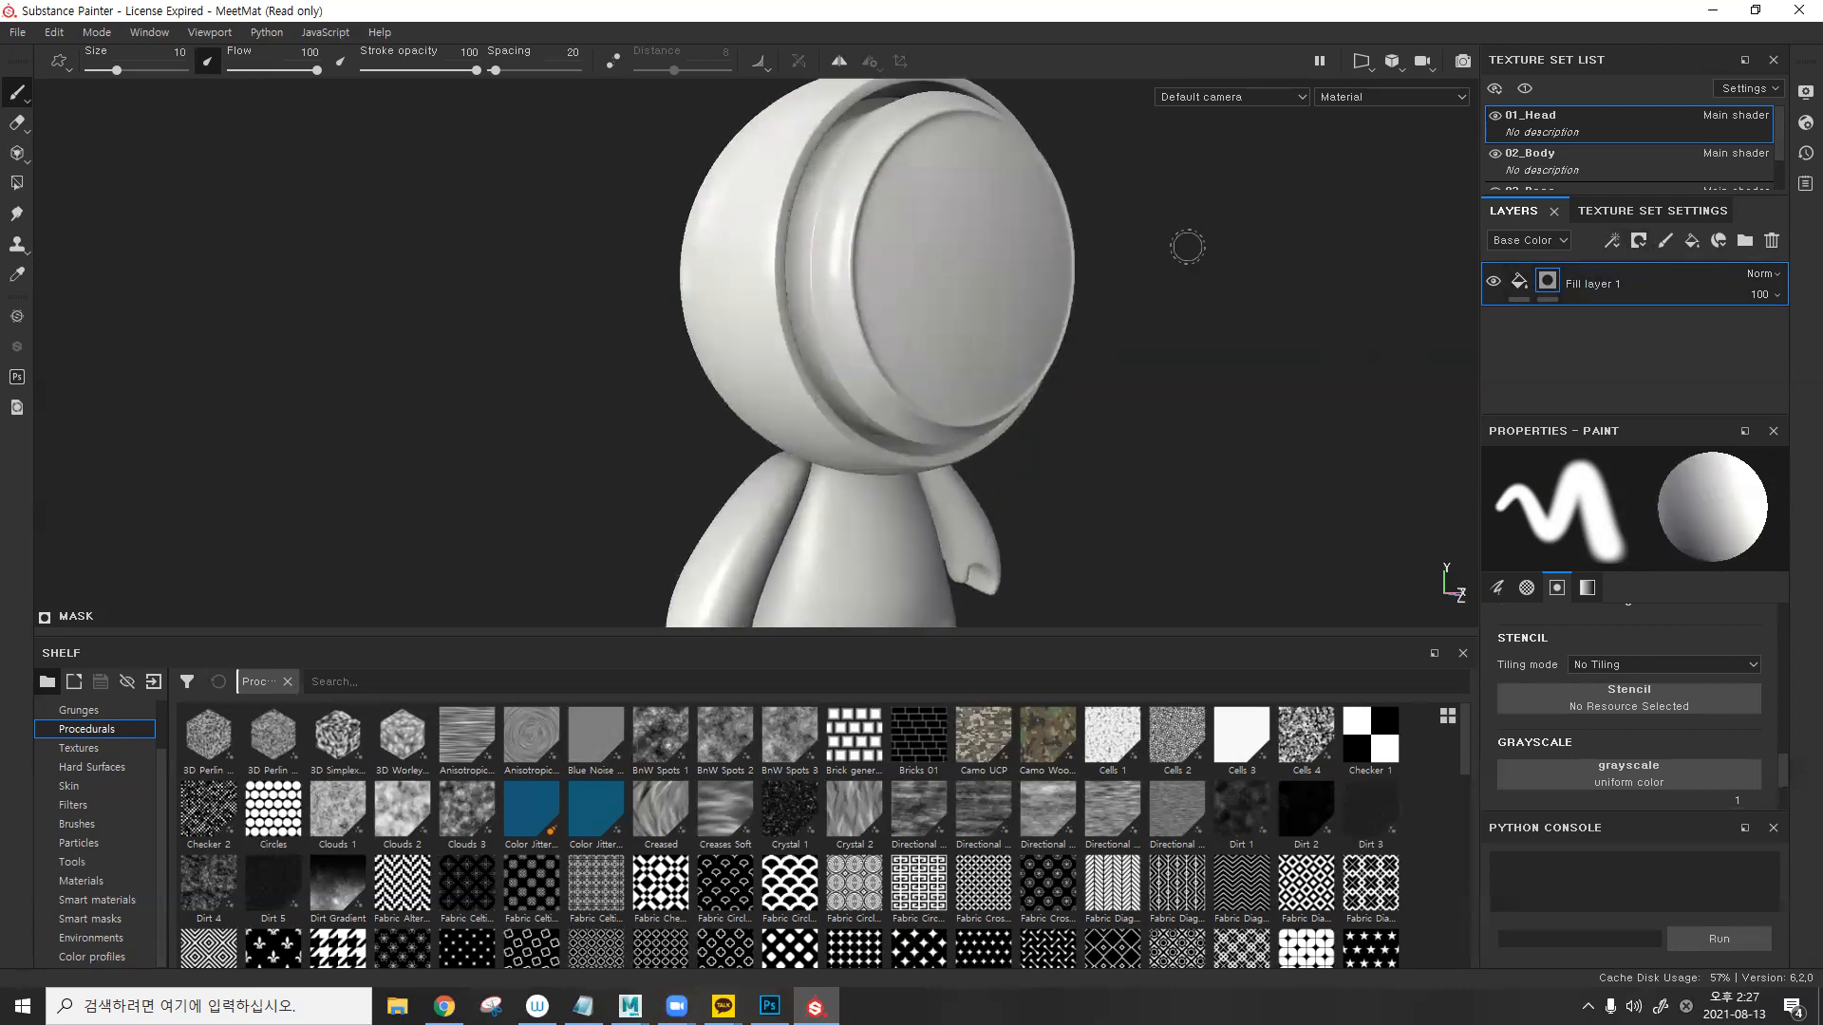
left_click(1612, 241)
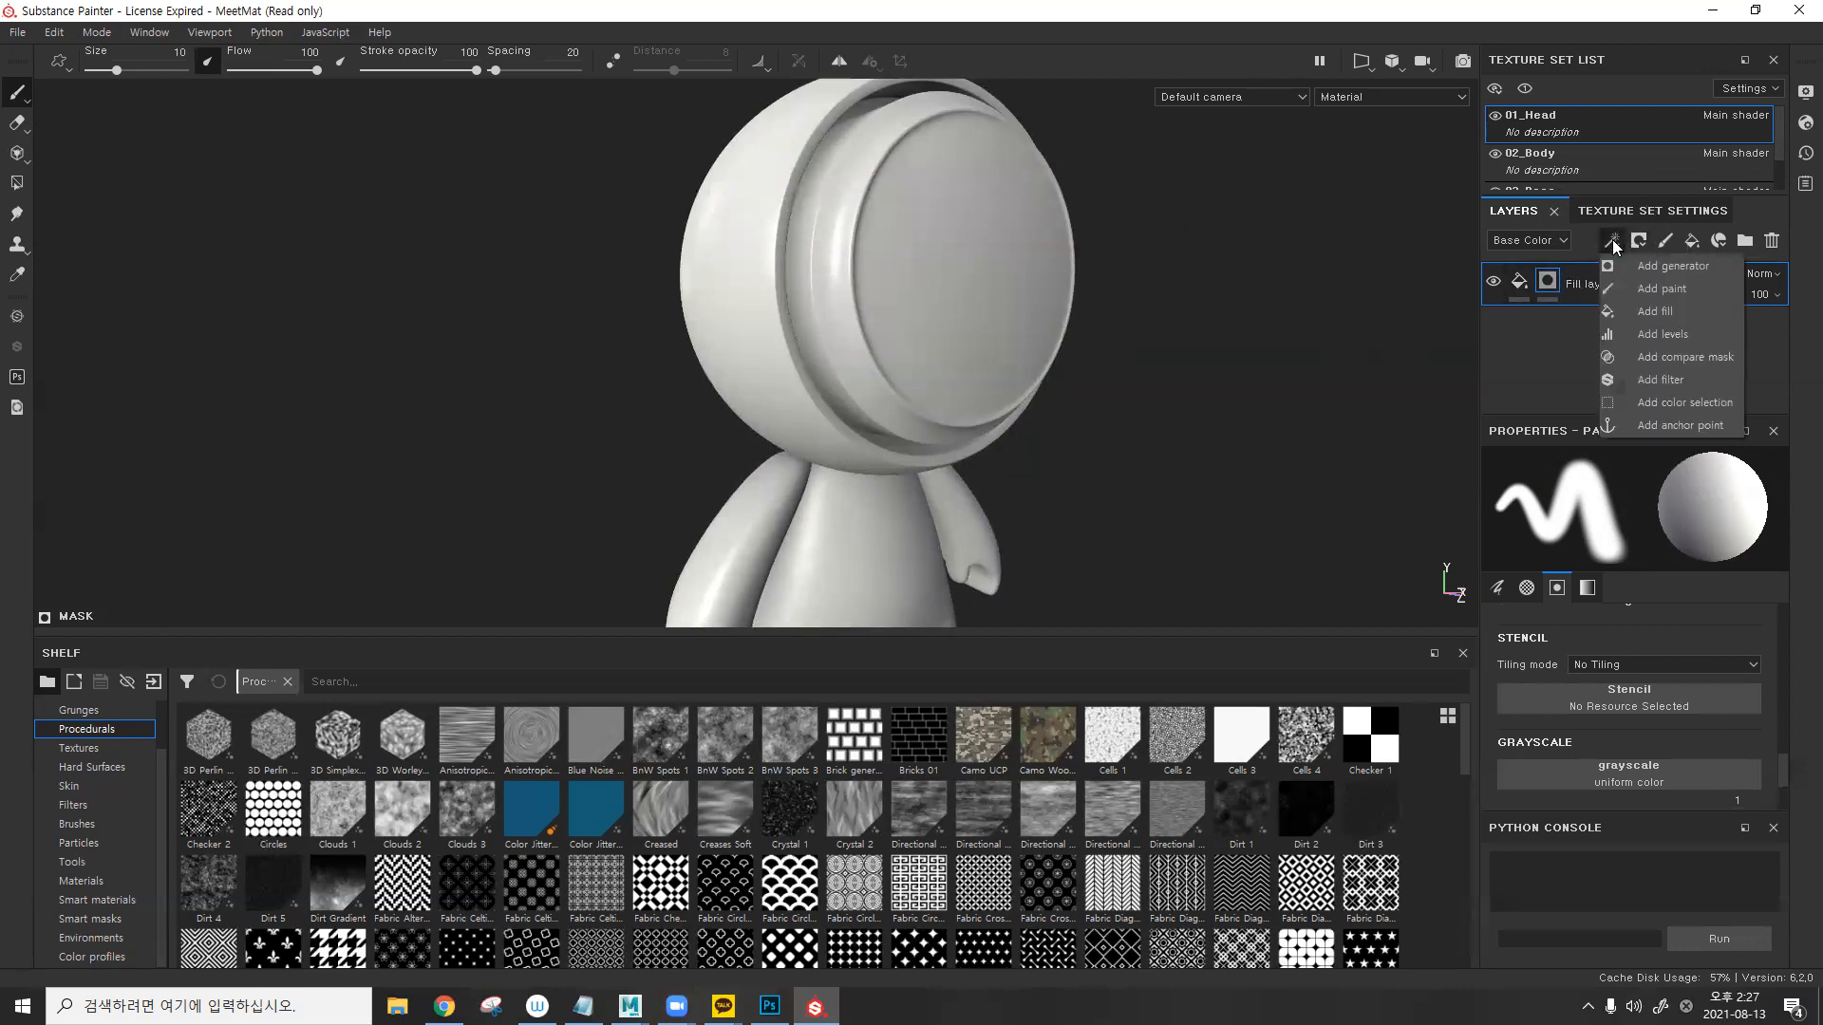
left_click(1667, 313)
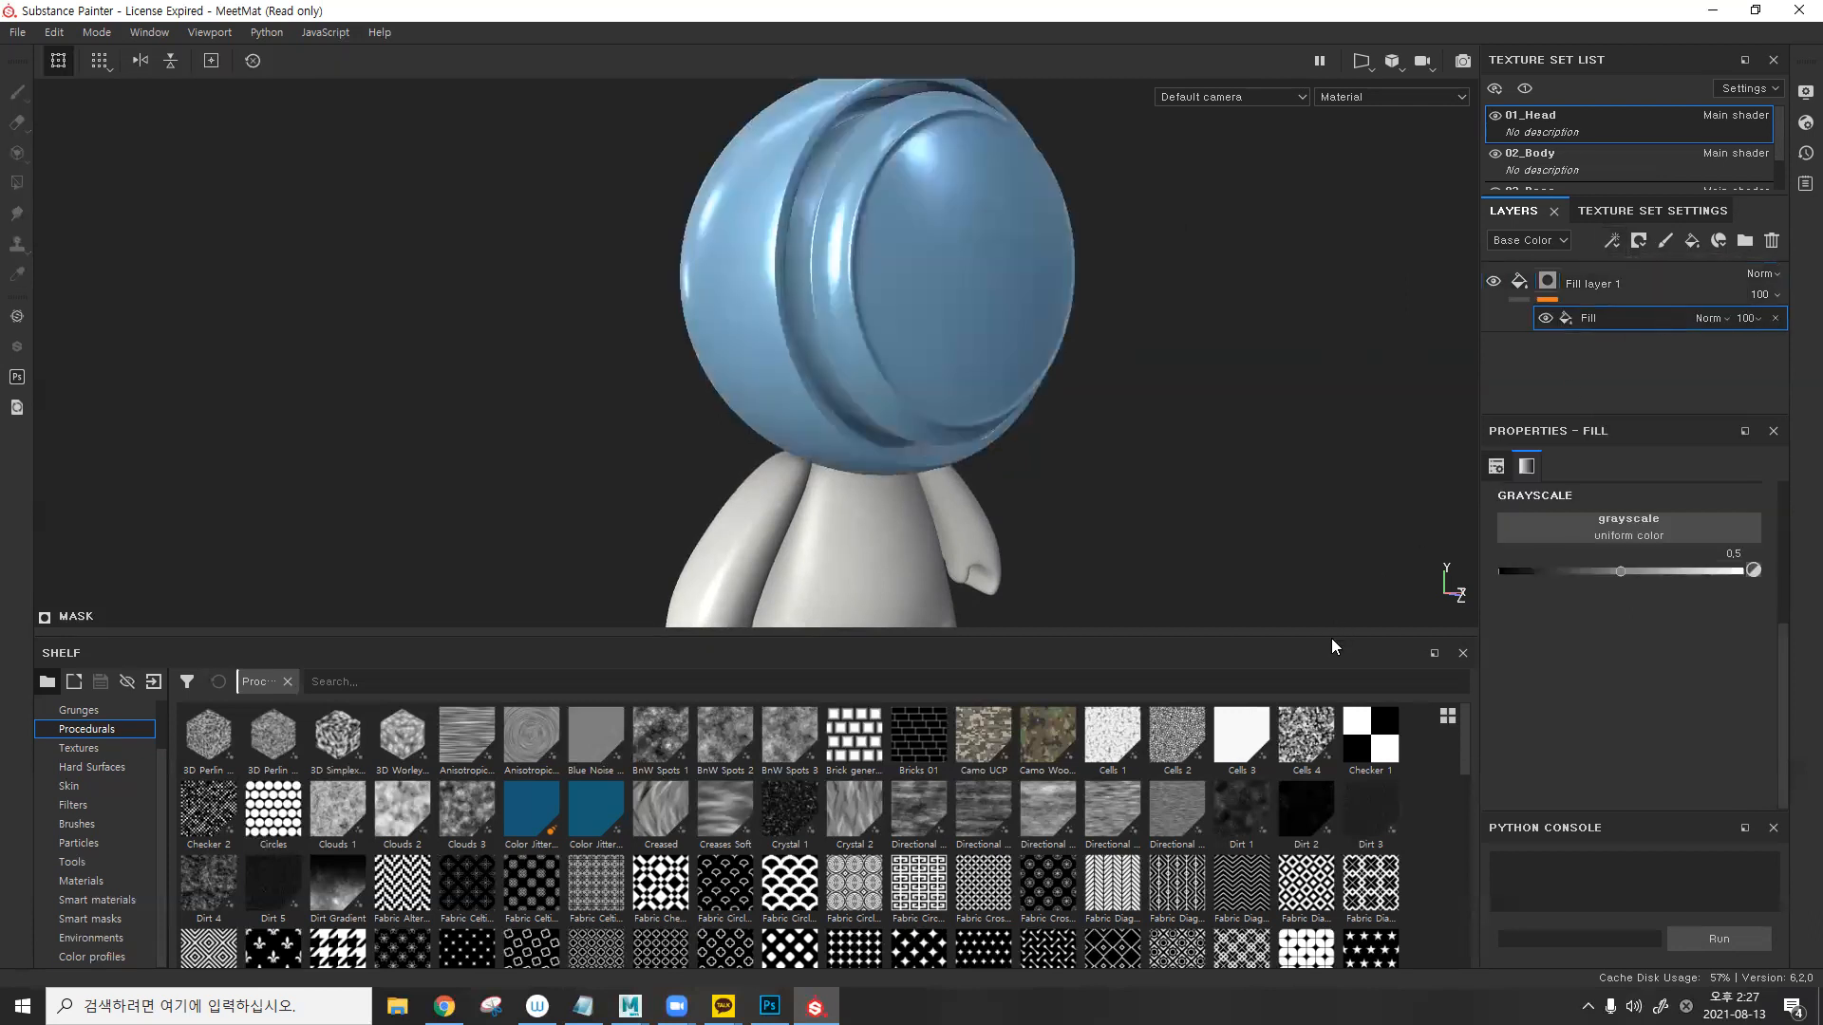
left_click_drag(1331, 636, 1329, 540)
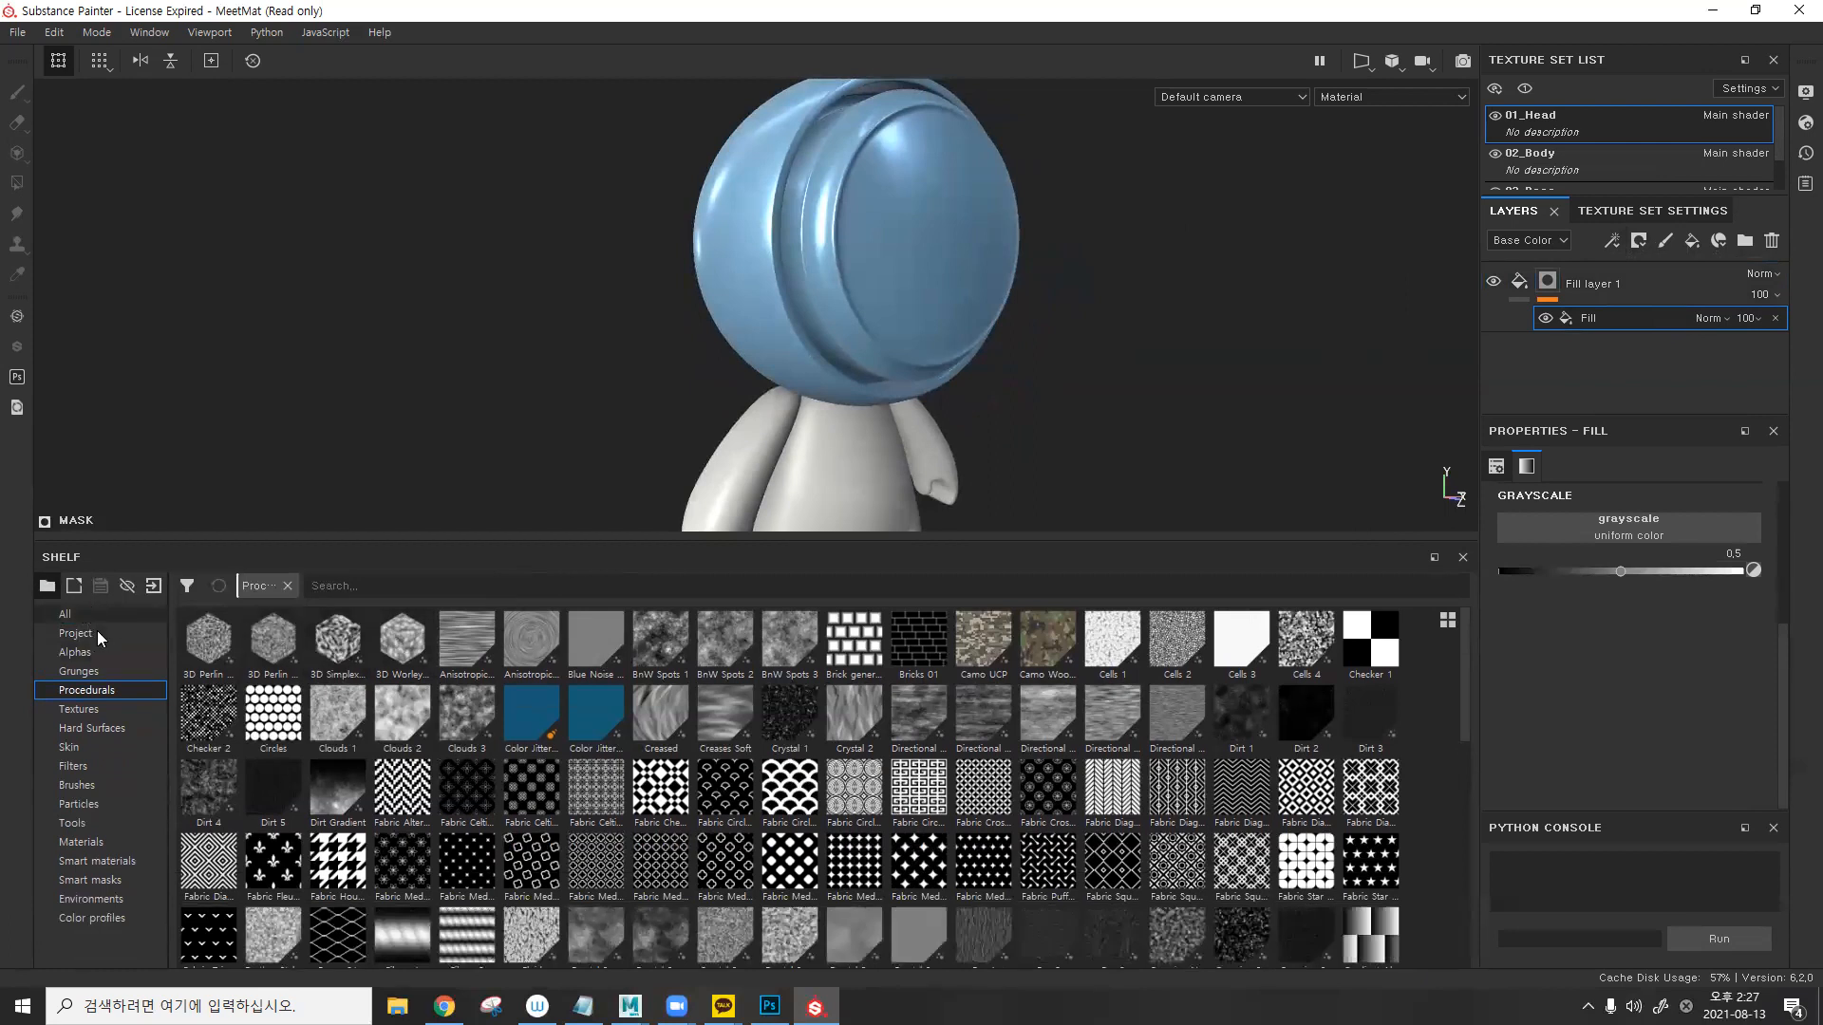
left_click(79, 671)
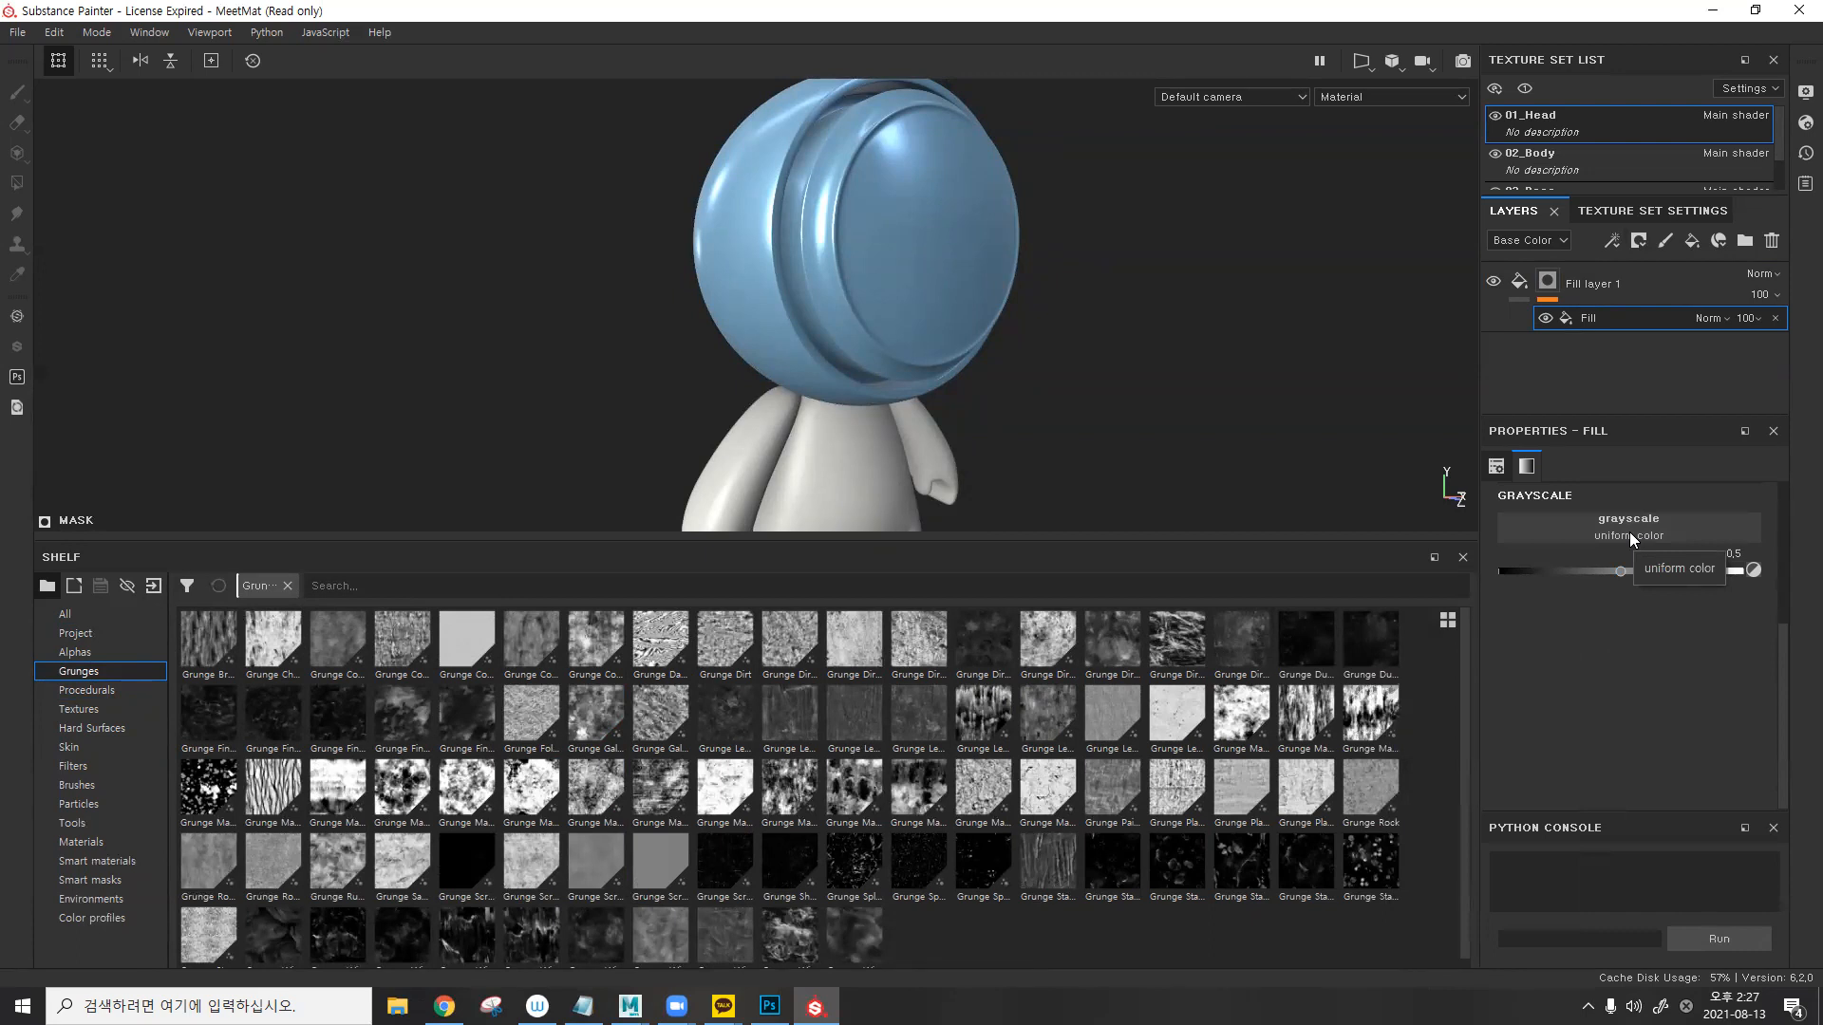
- Review the fill layer's material channels and the effects available for its mask, and reselect the mask's fill effect
left_click(1528, 282)
left_click(1529, 282)
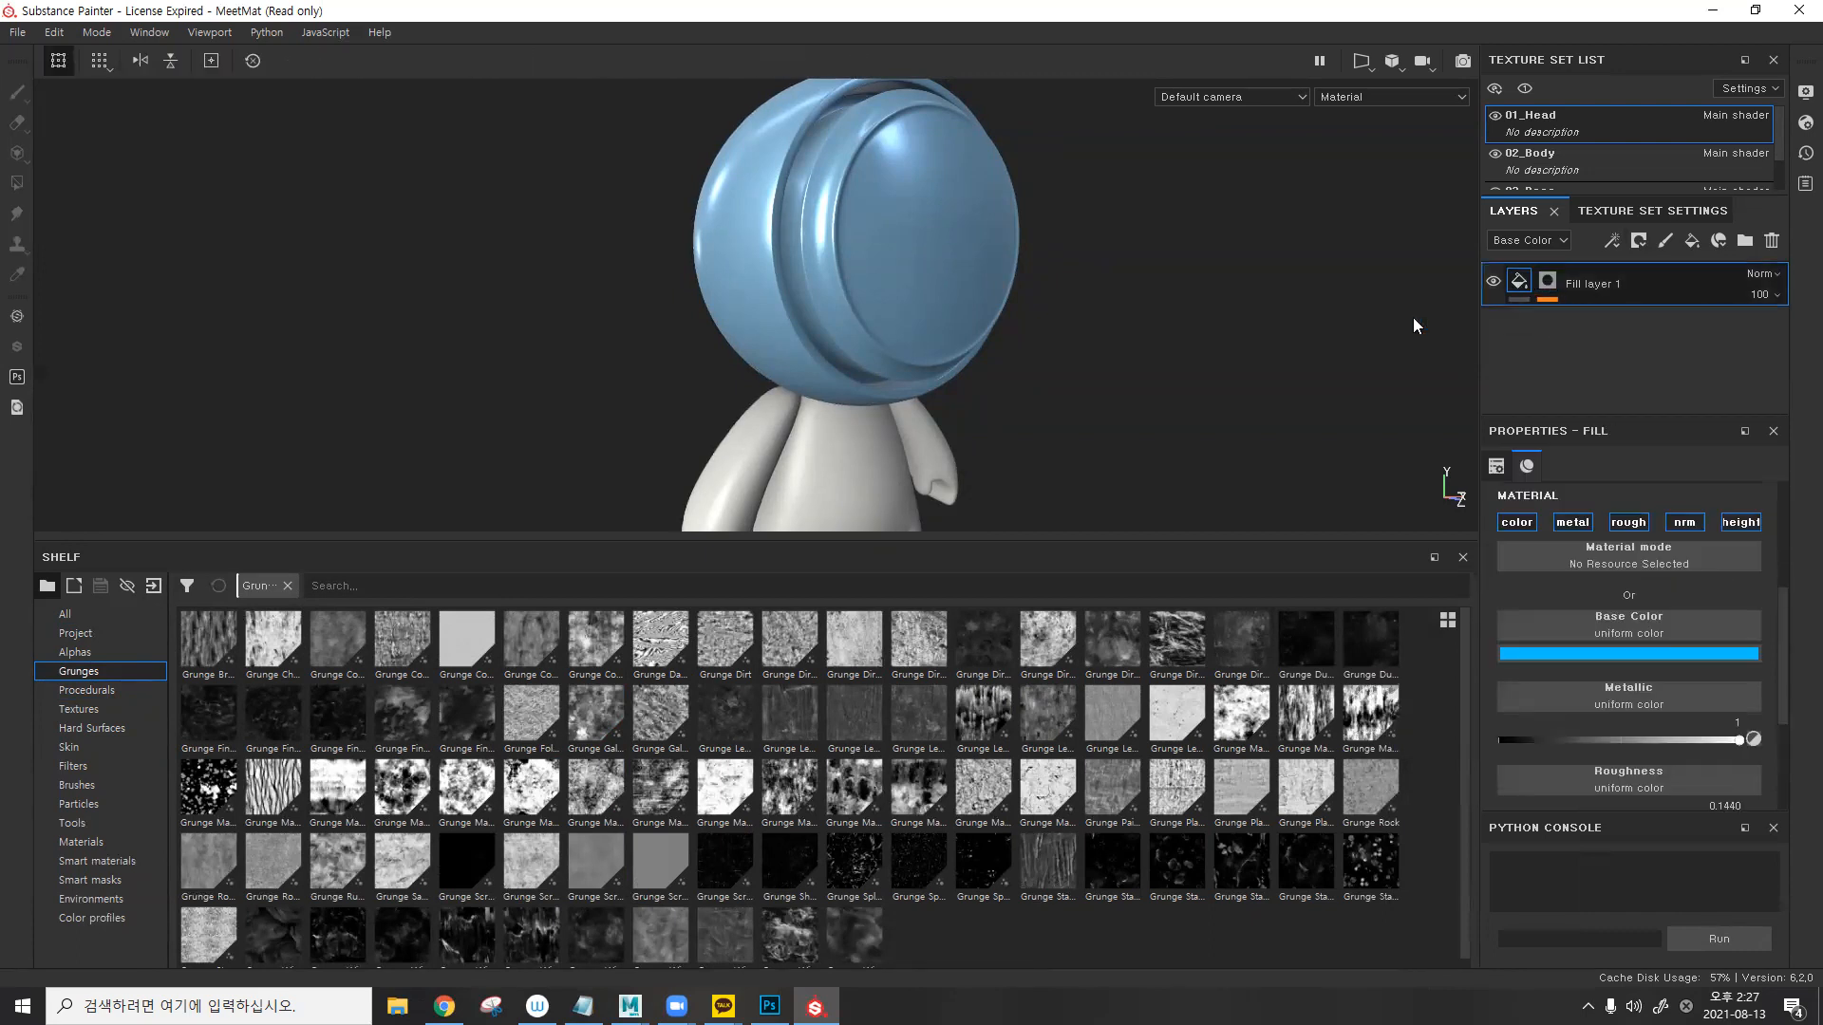
left_click(1548, 281)
left_click(1613, 242)
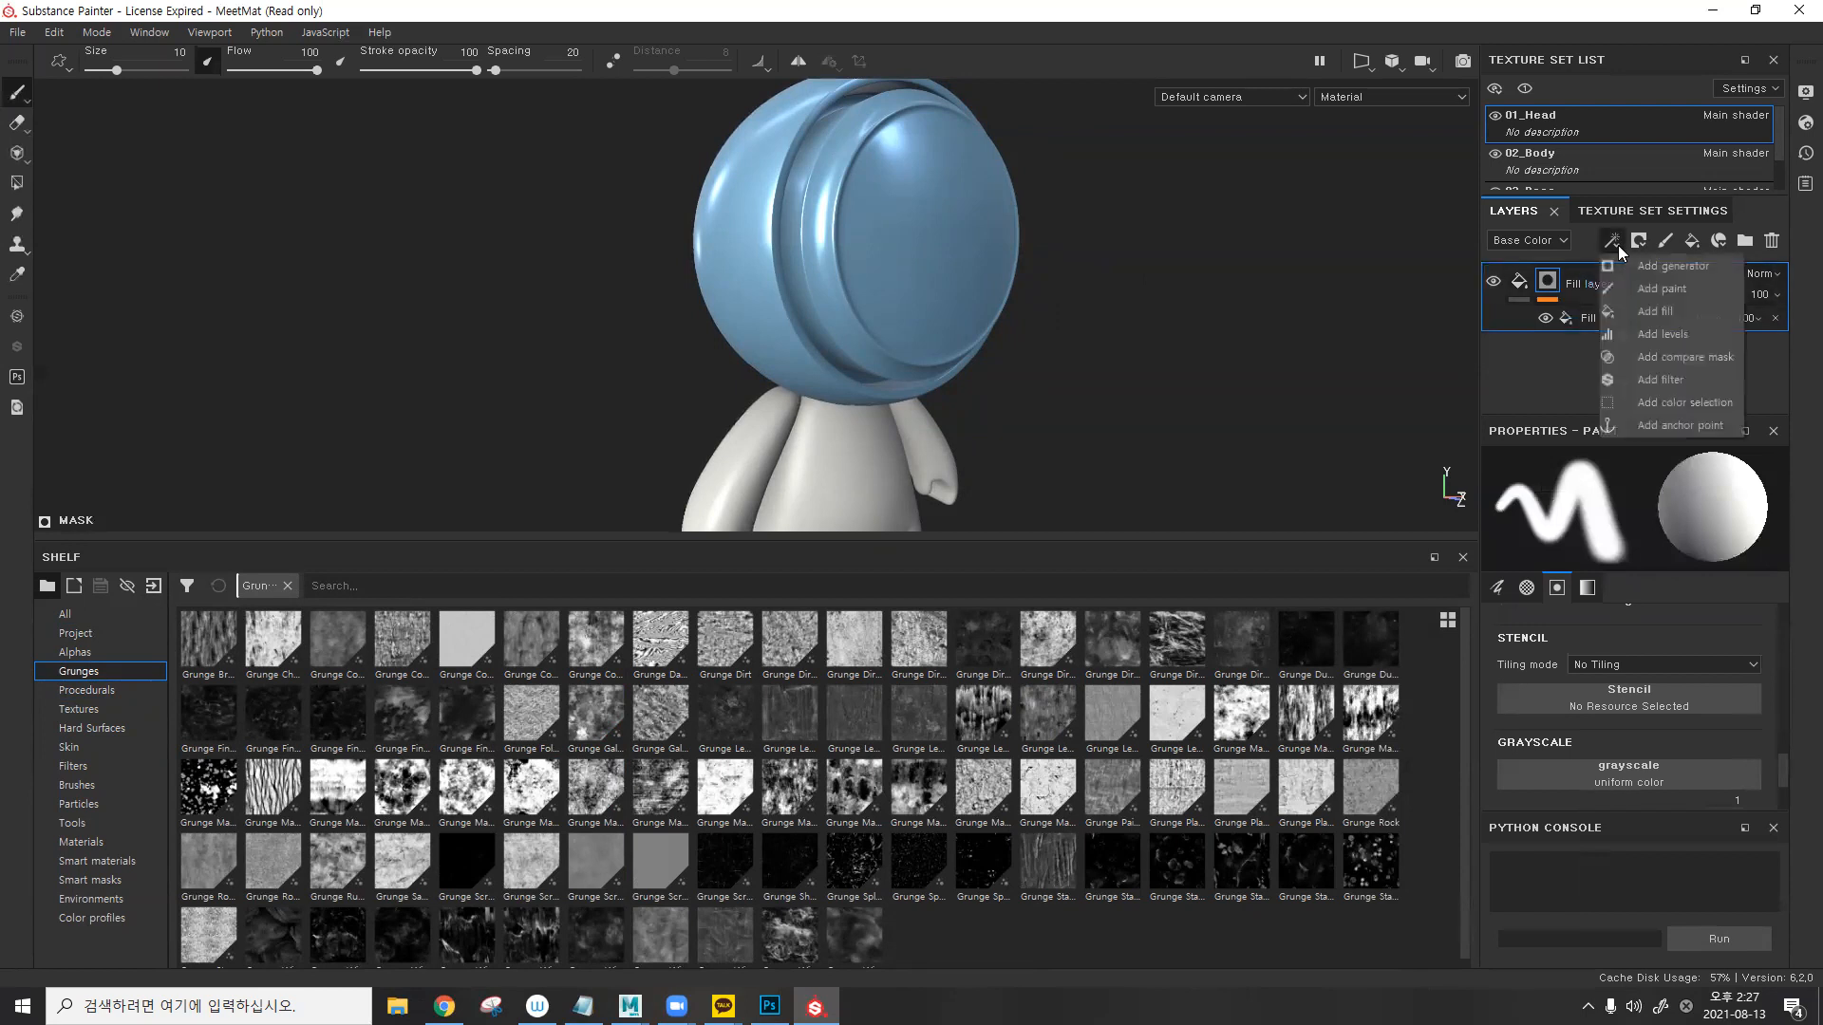
left_click(1553, 347)
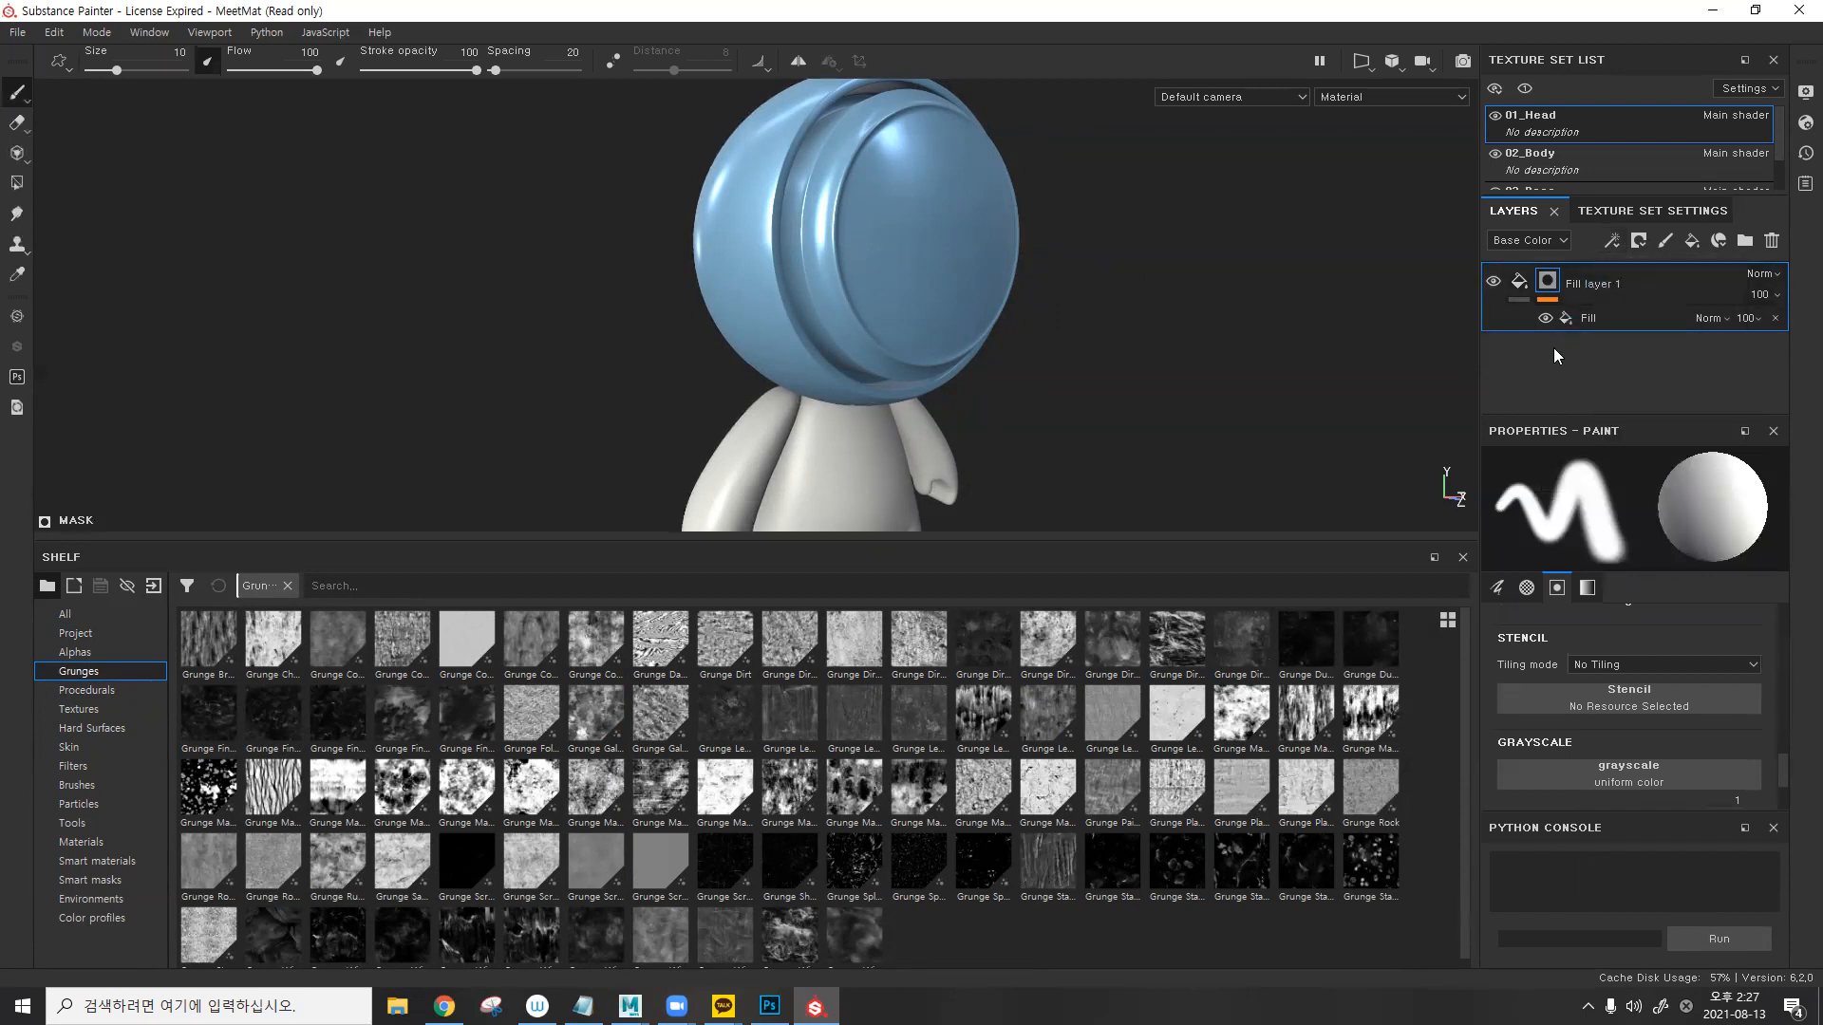
left_click(1591, 317)
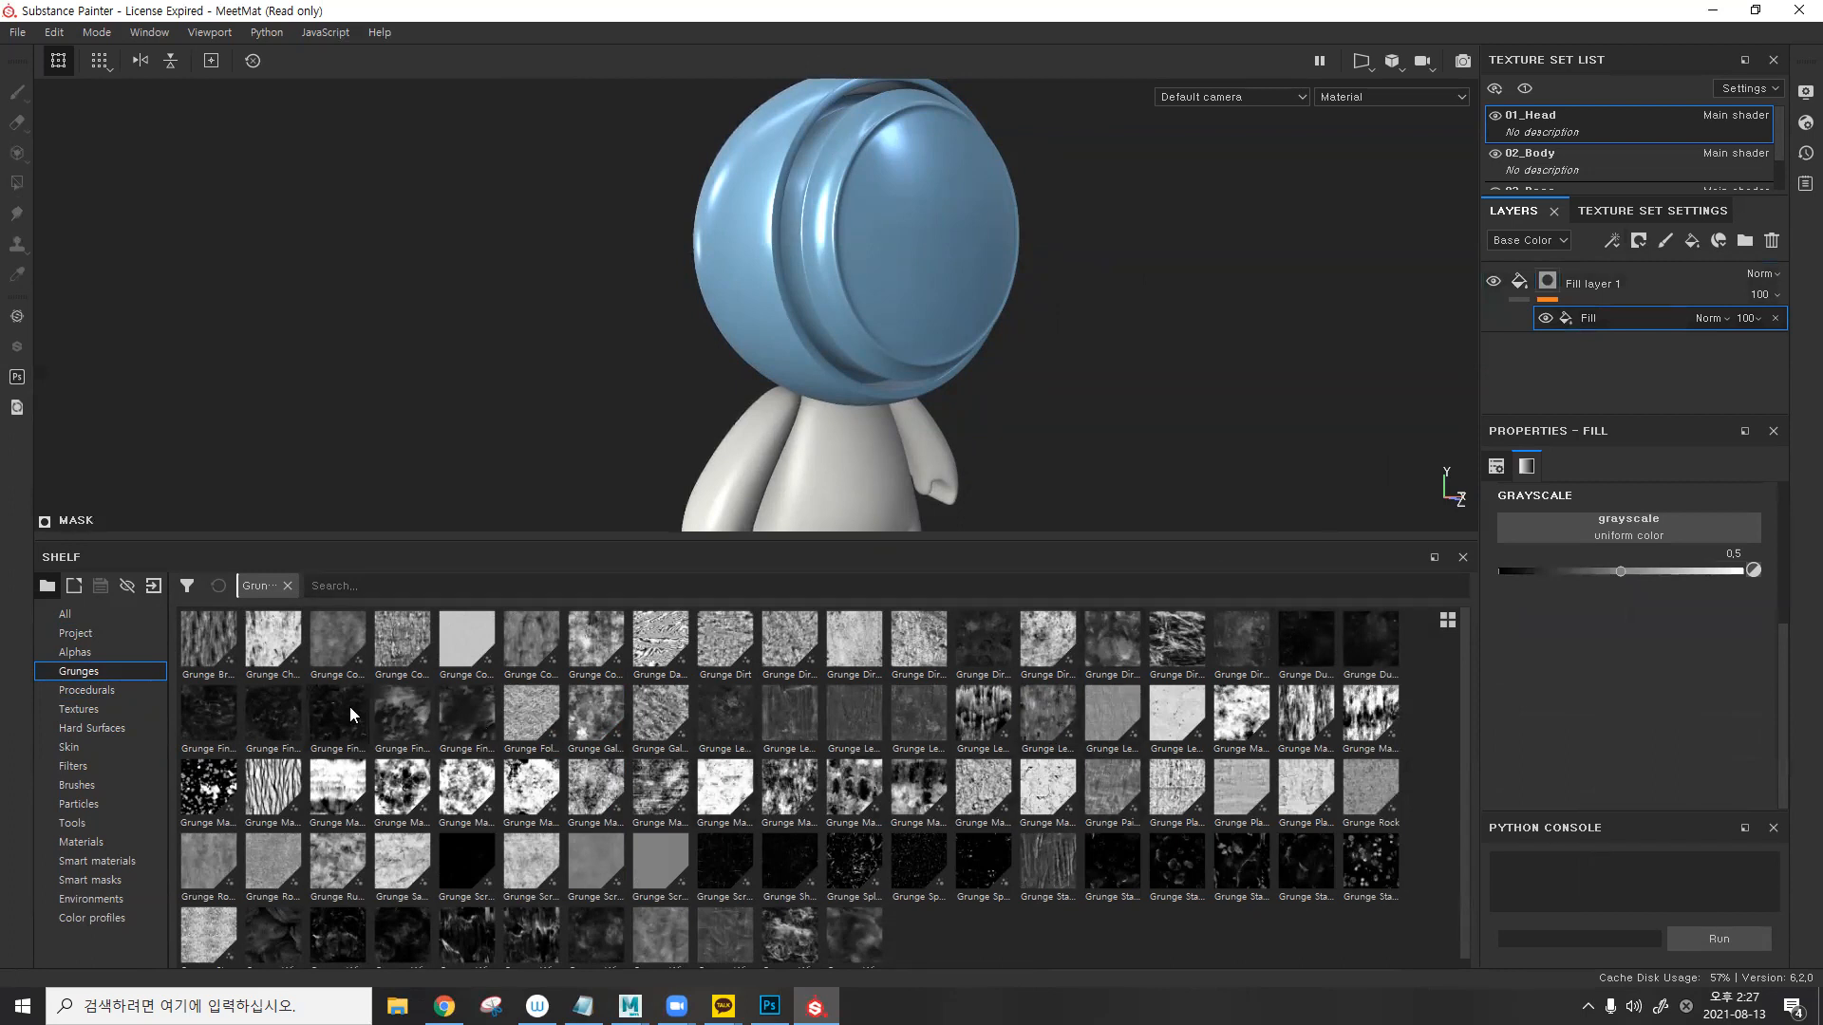
- Apply Grunge Dust Small to the mask fill's grayscale and inspect the head
mouse_move(358, 657)
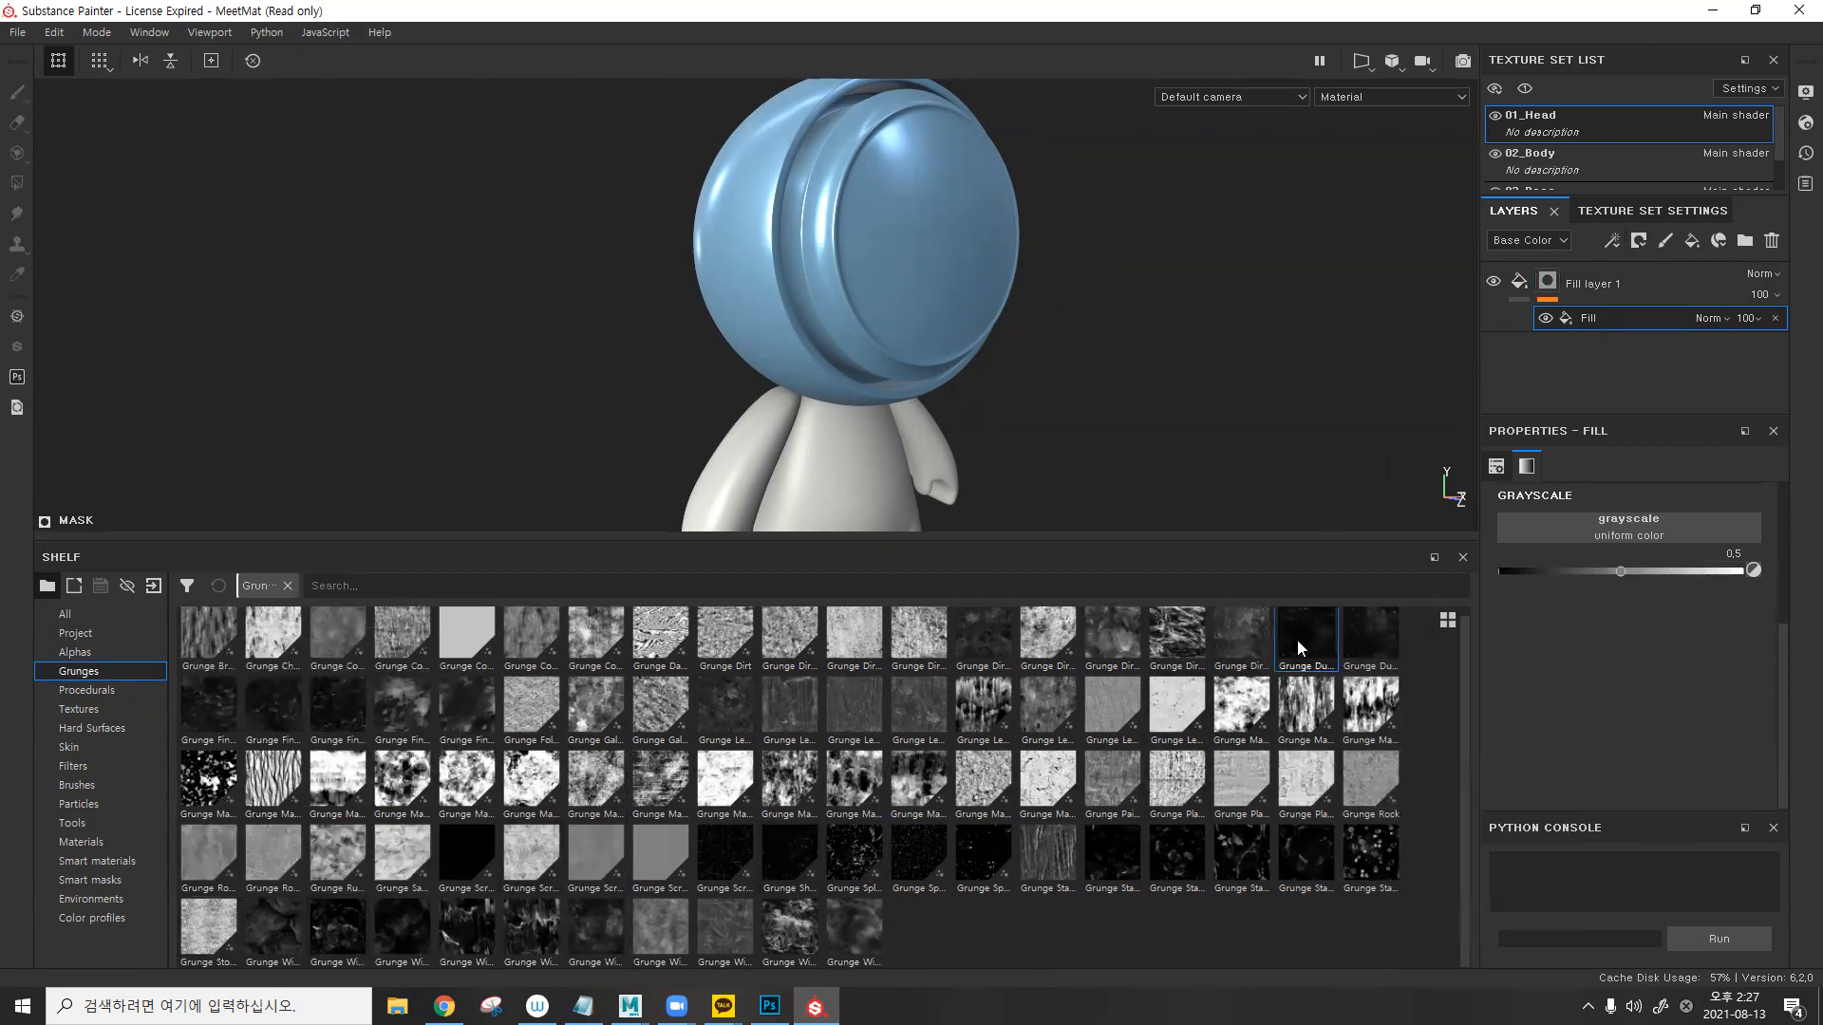
left_click(1299, 638)
mouse_move(1299, 649)
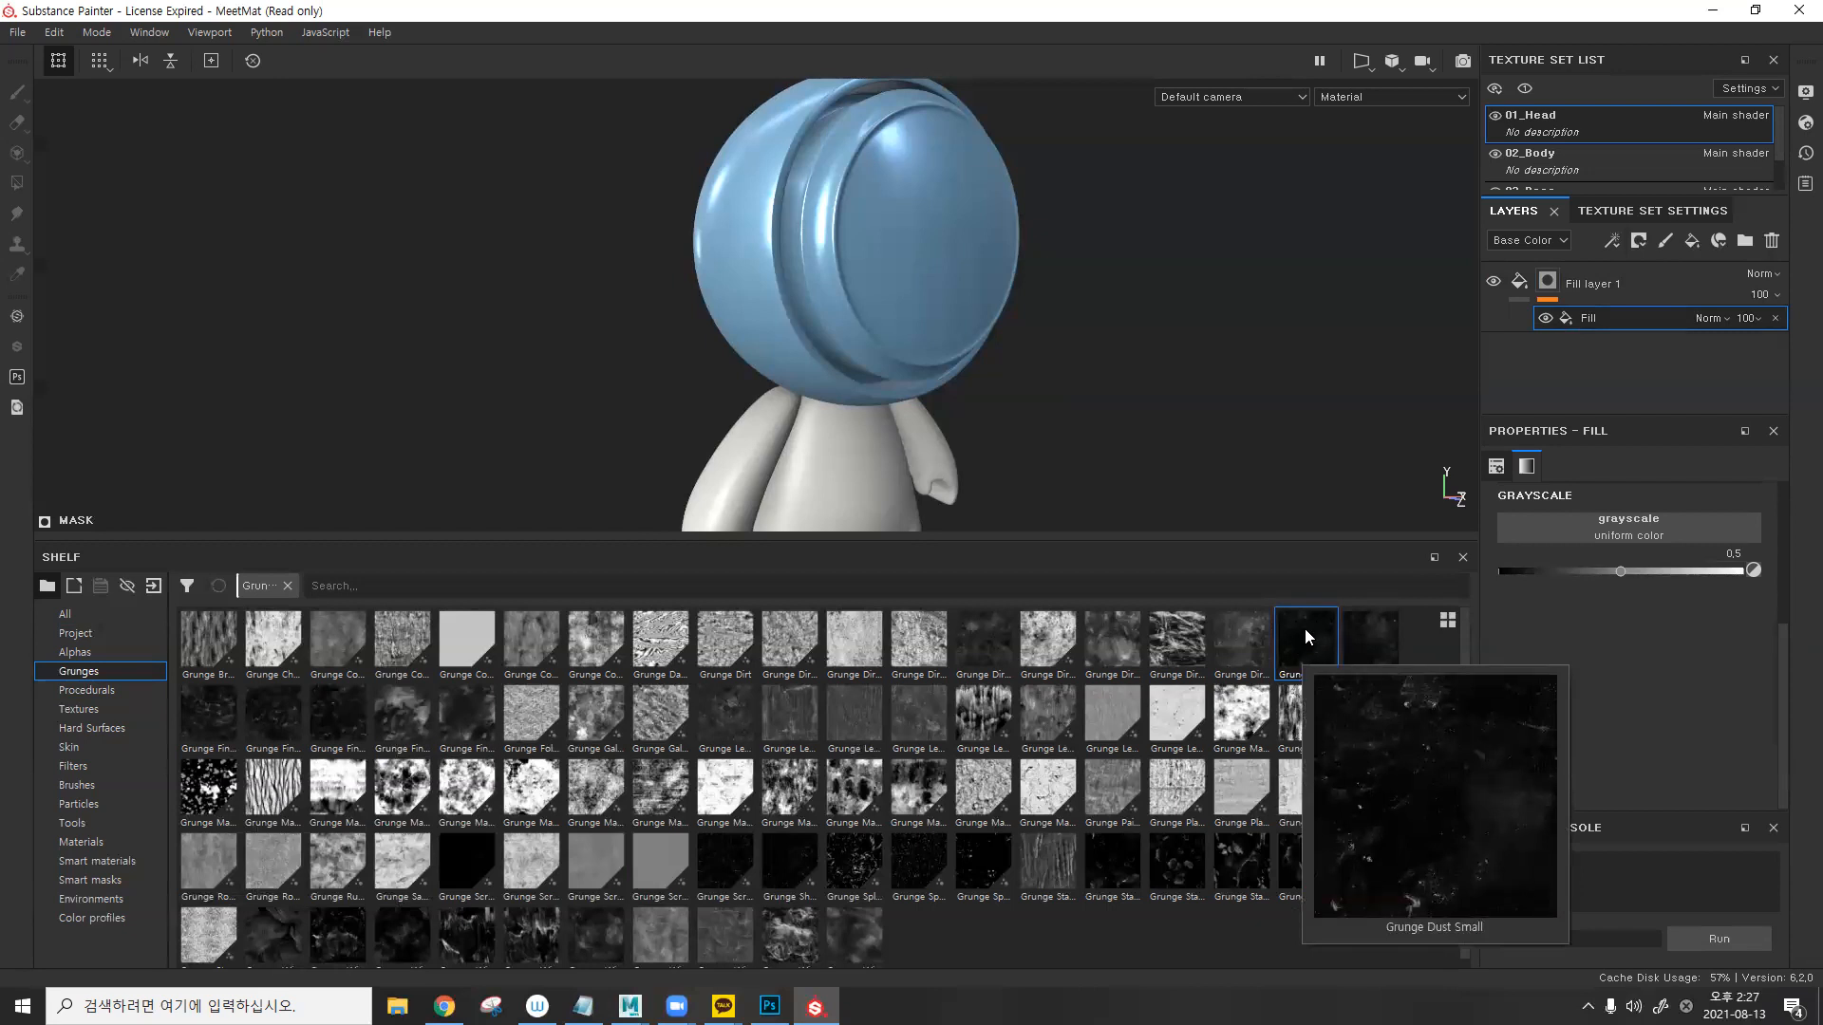
left_click_drag(1308, 638, 1540, 528)
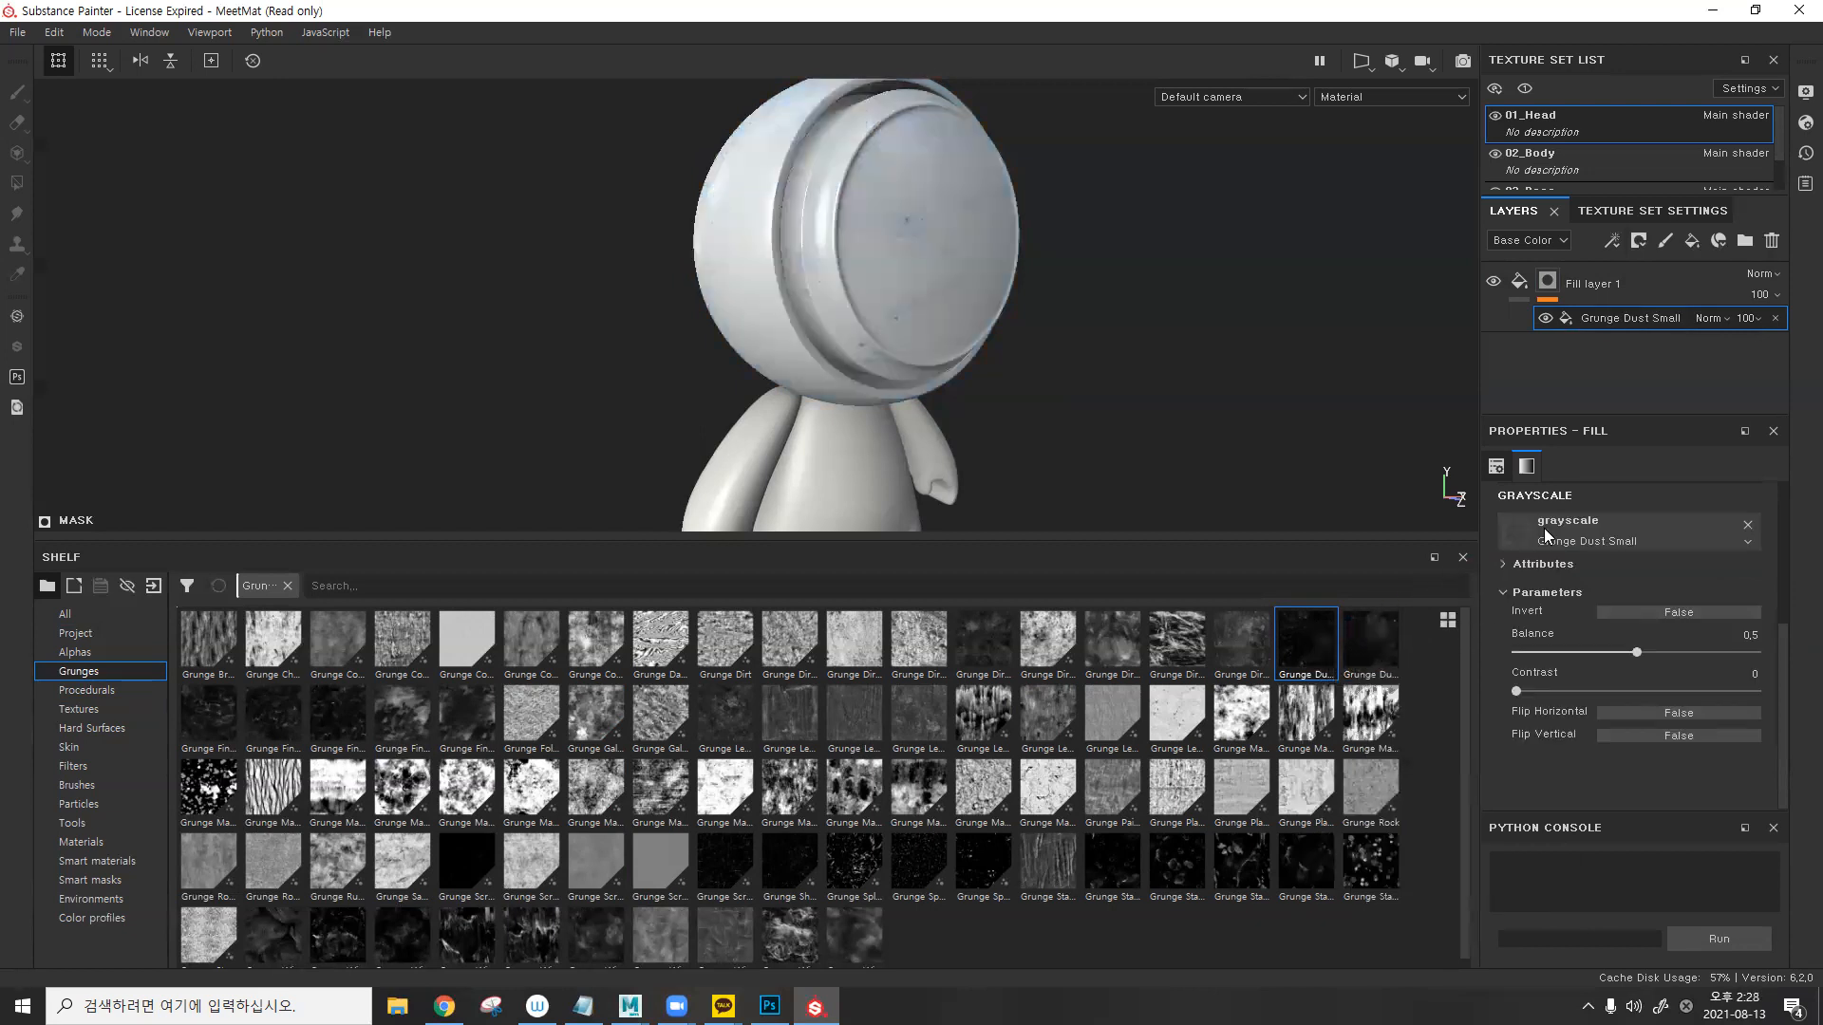
left_click_drag(1026, 334, 895, 395, "alt")
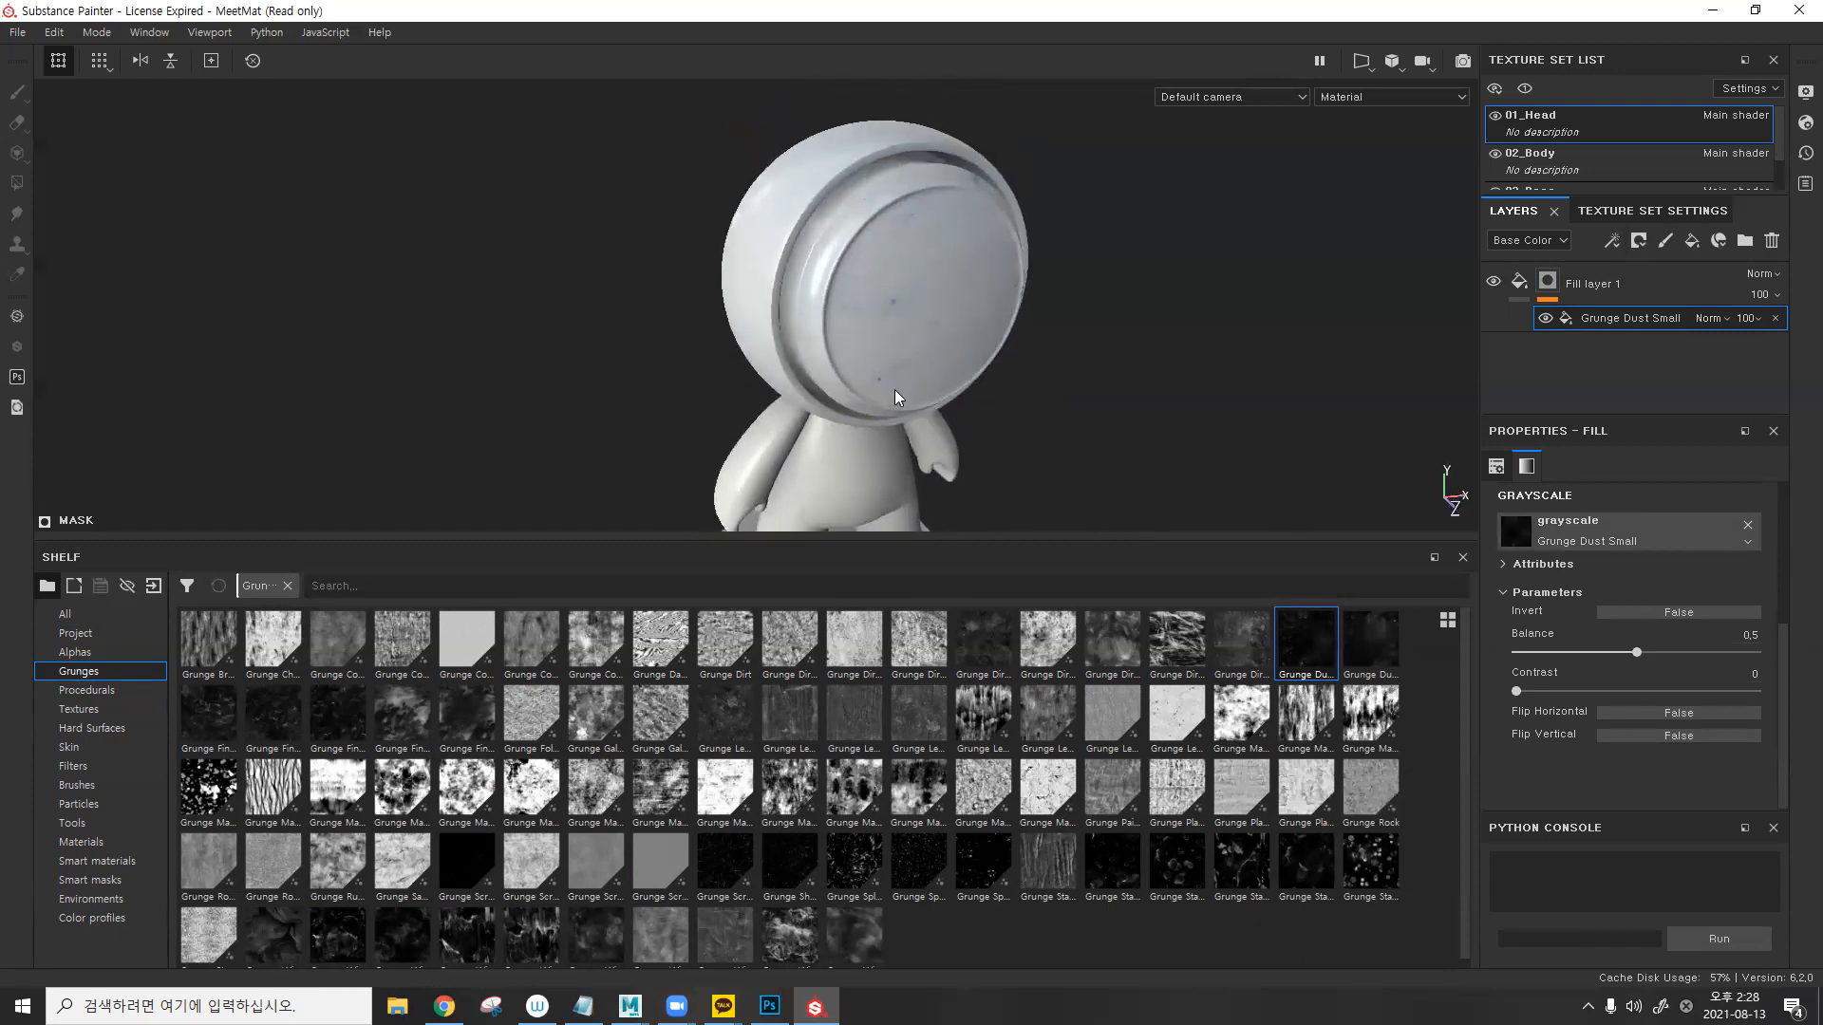
scroll(1057, 358, "up", 1)
left_click_drag(1042, 377, 1063, 348, "alt")
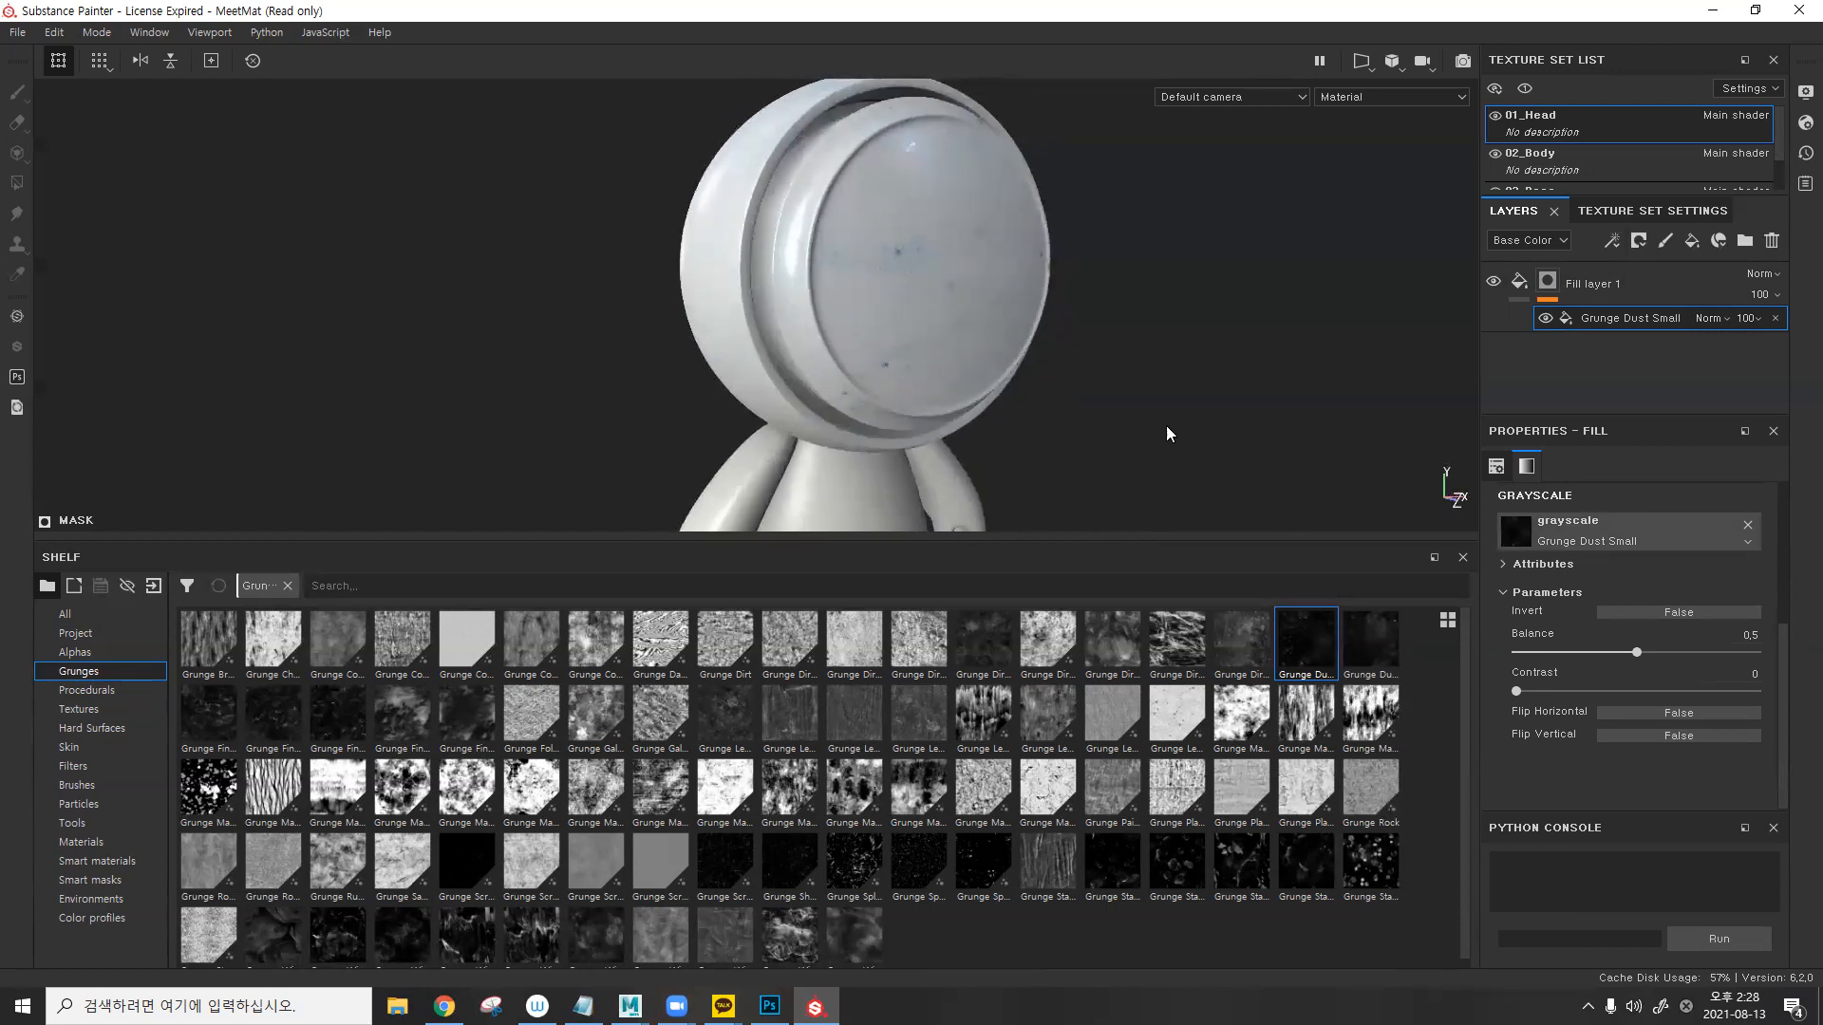
- Show the 3D and 2D views side by side to compare the Grunge Dust Small pattern on the head and its UV layout
mouse_move(1326, 656)
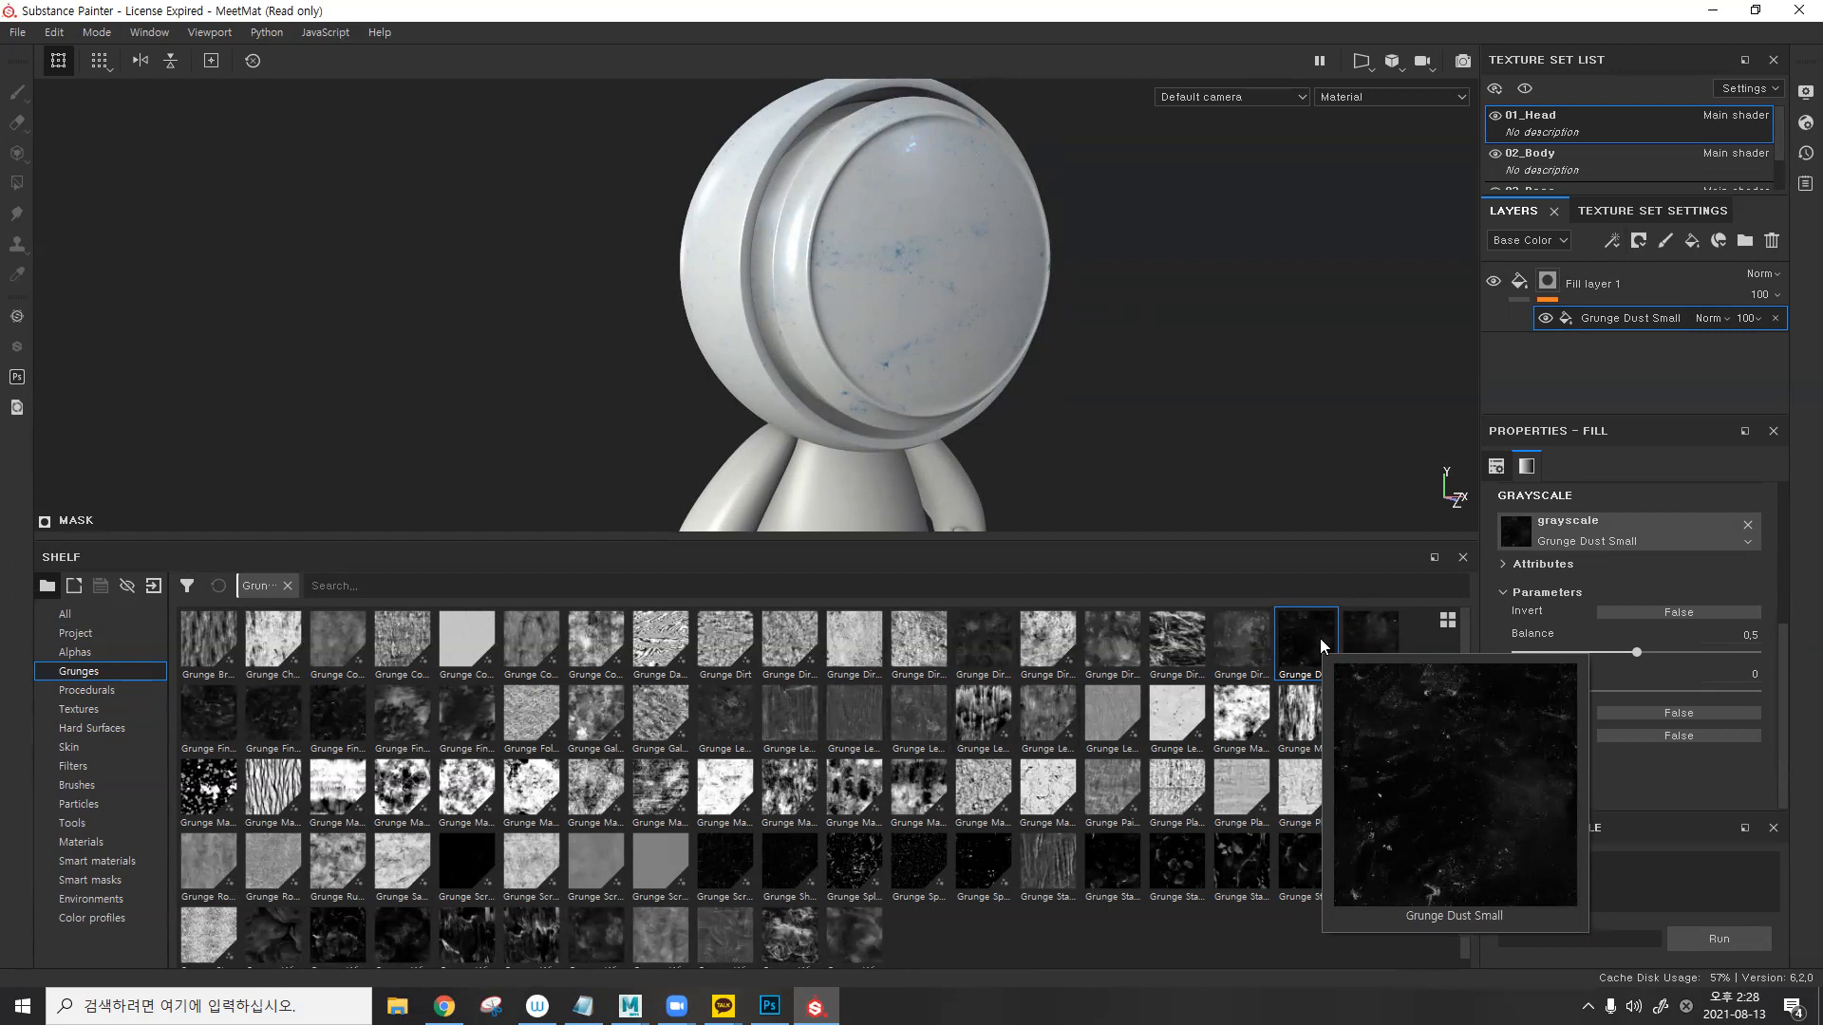
left_click(1360, 61)
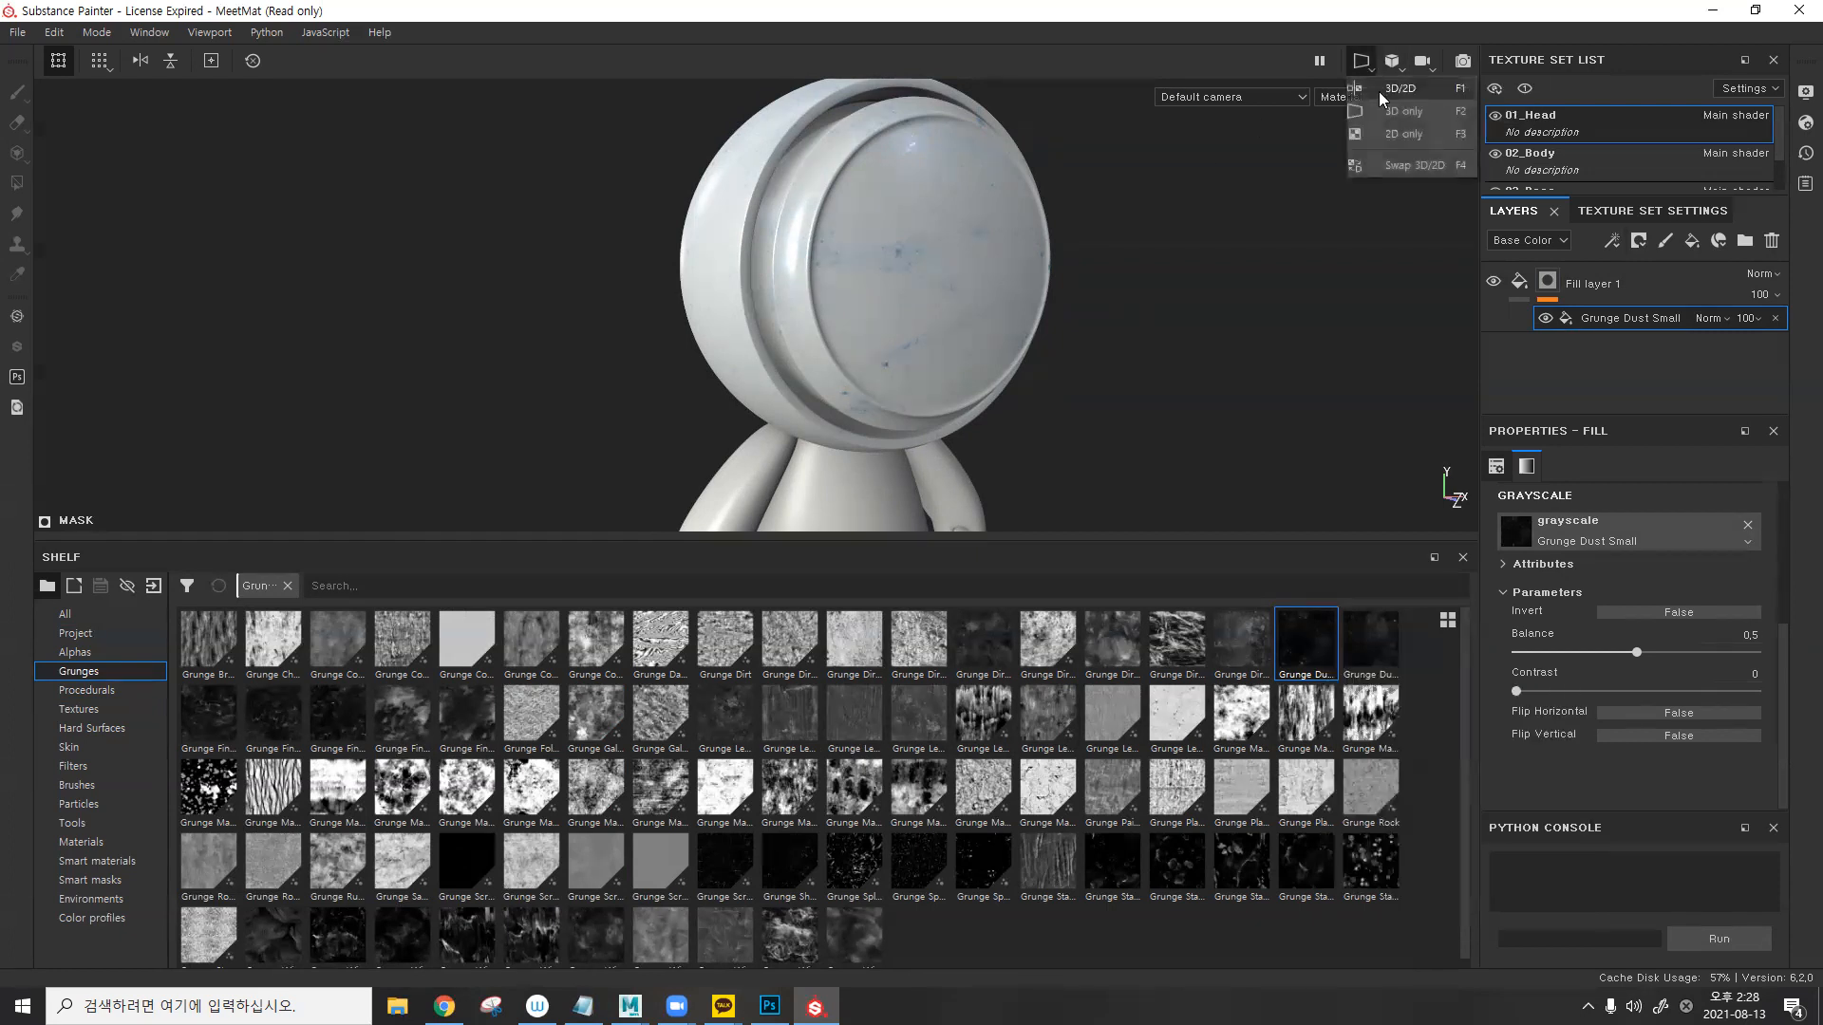
left_click(1388, 89)
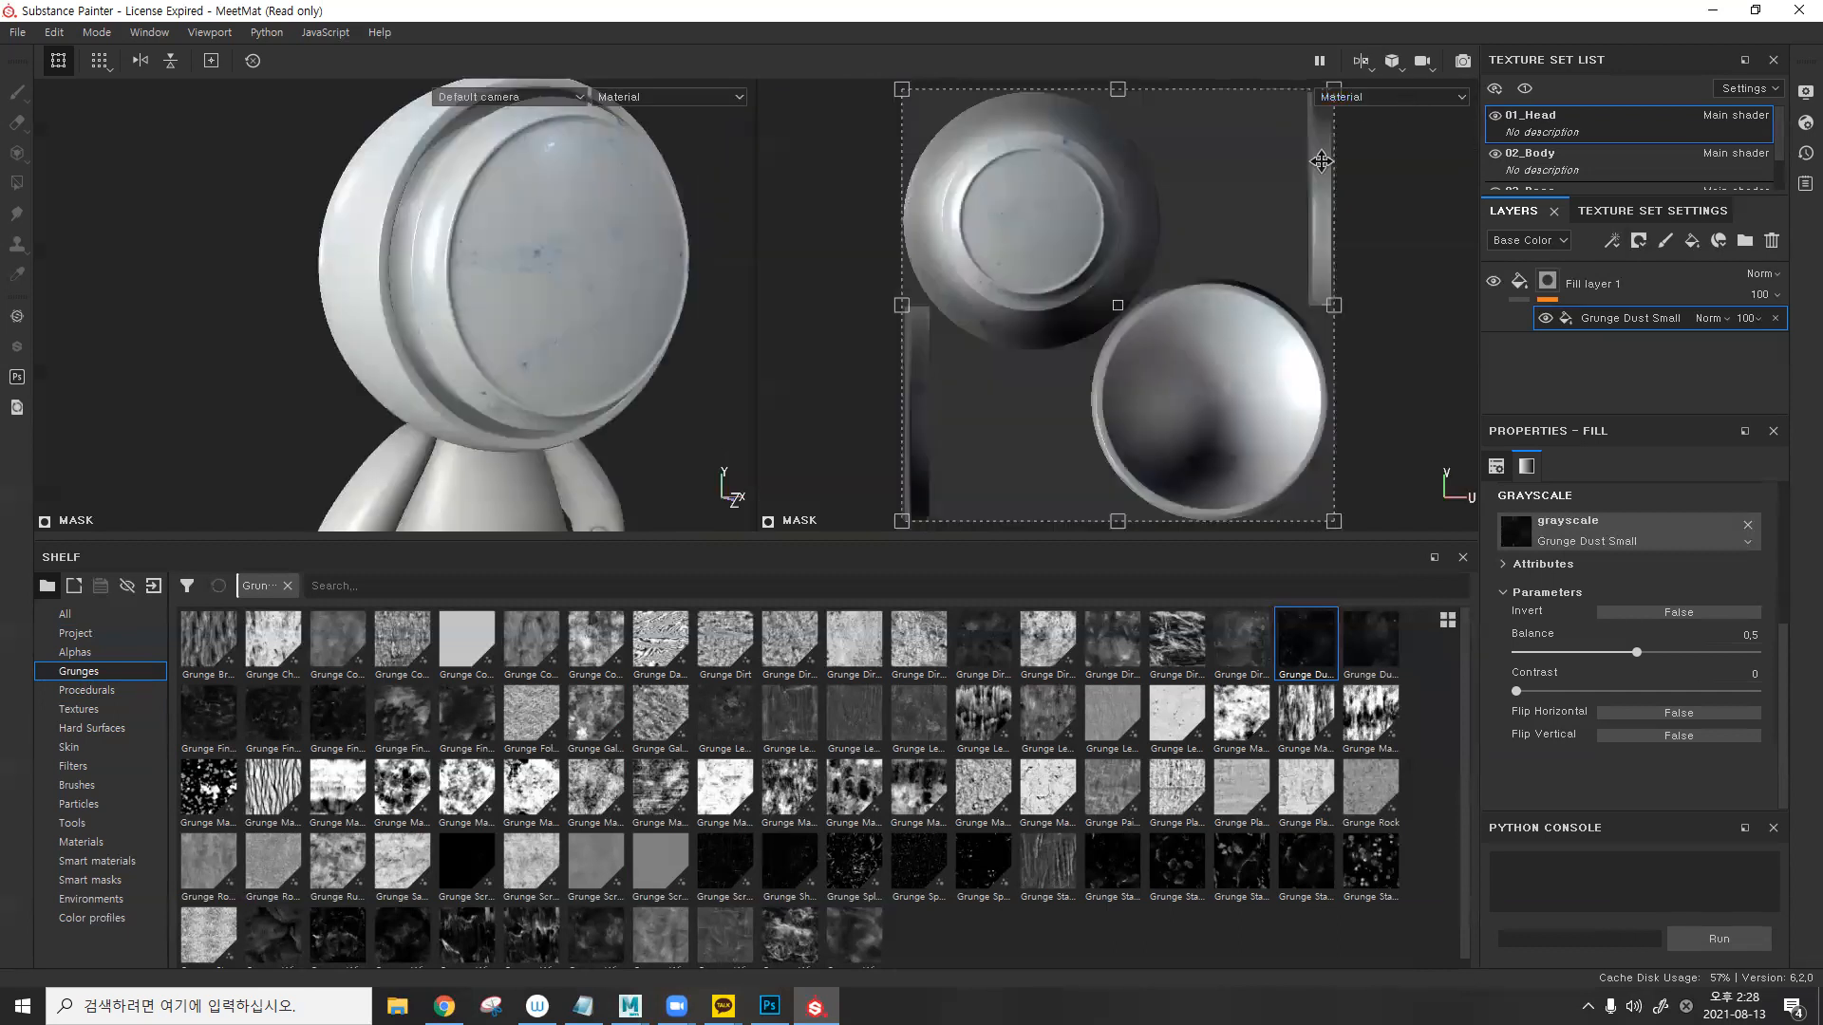
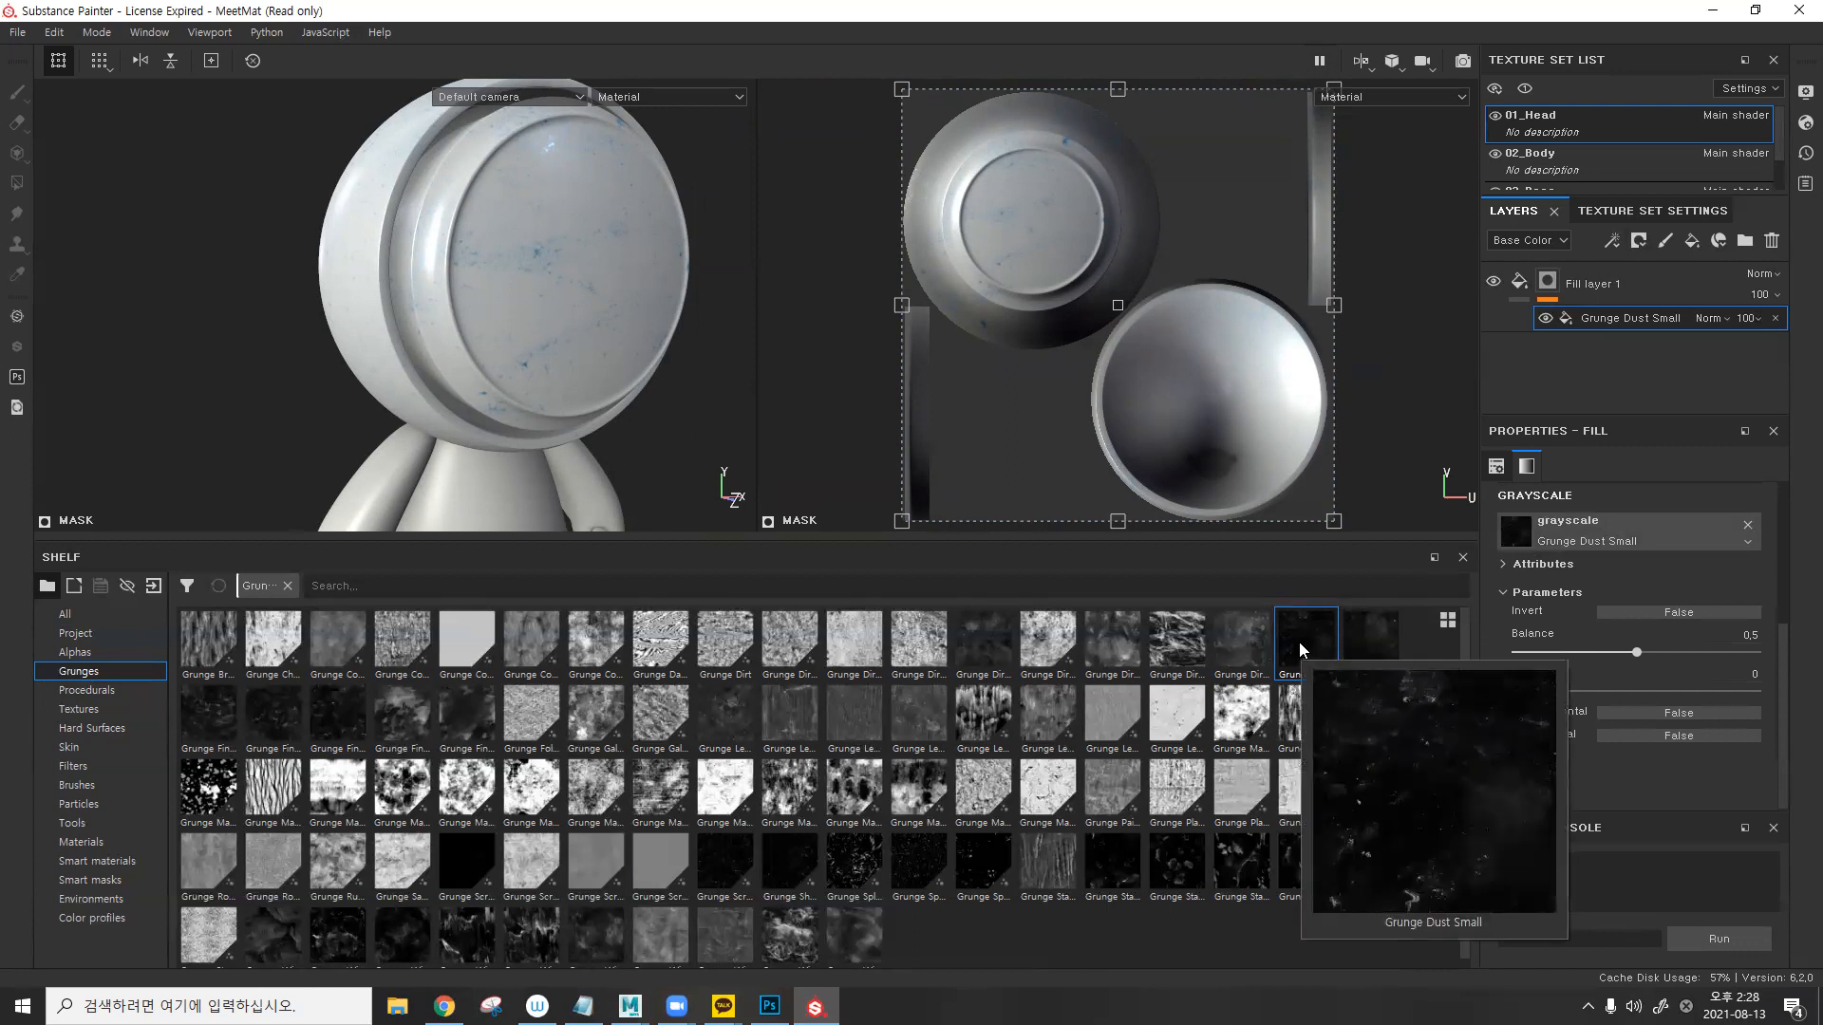
- Try Grunge Dirt Splats, followed by Grunge Dirt Scratched, as the mask fill's grayscale
mouse_move(1178, 644)
left_mouse_down()
mouse_move(1301, 627)
mouse_move(1555, 524)
left_mouse_up()
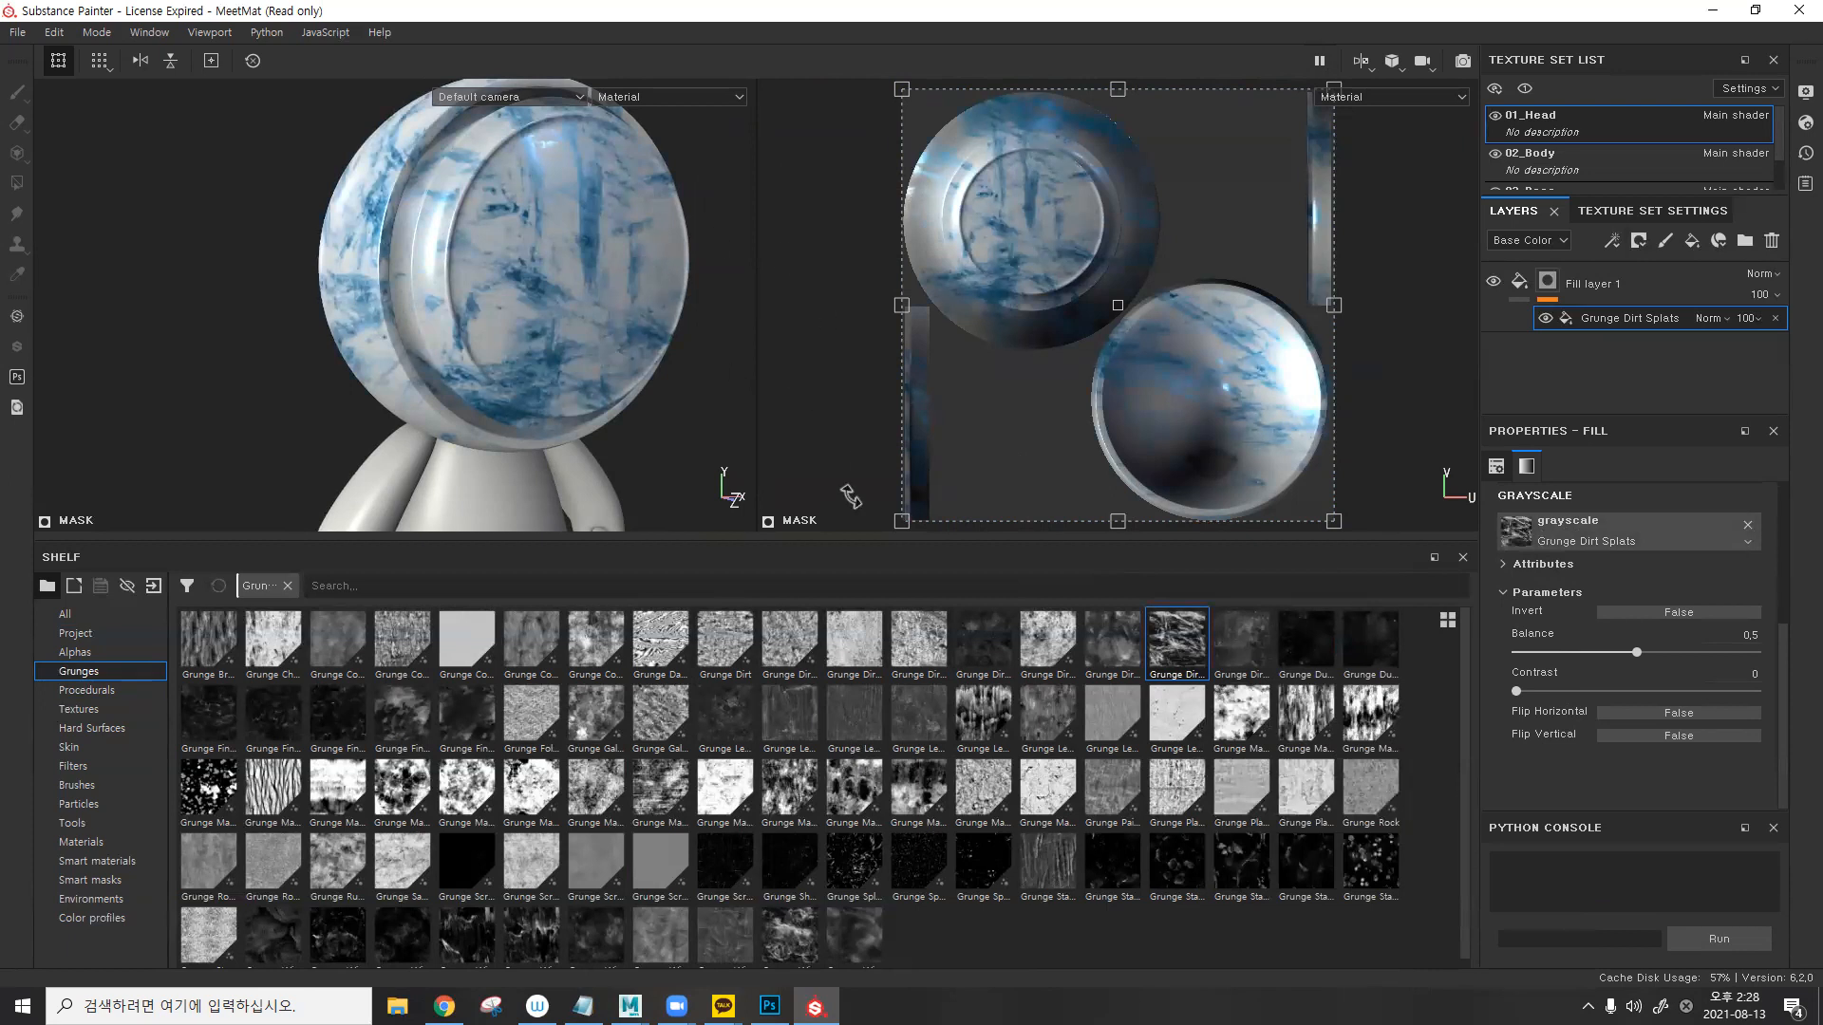
mouse_move(1041, 652)
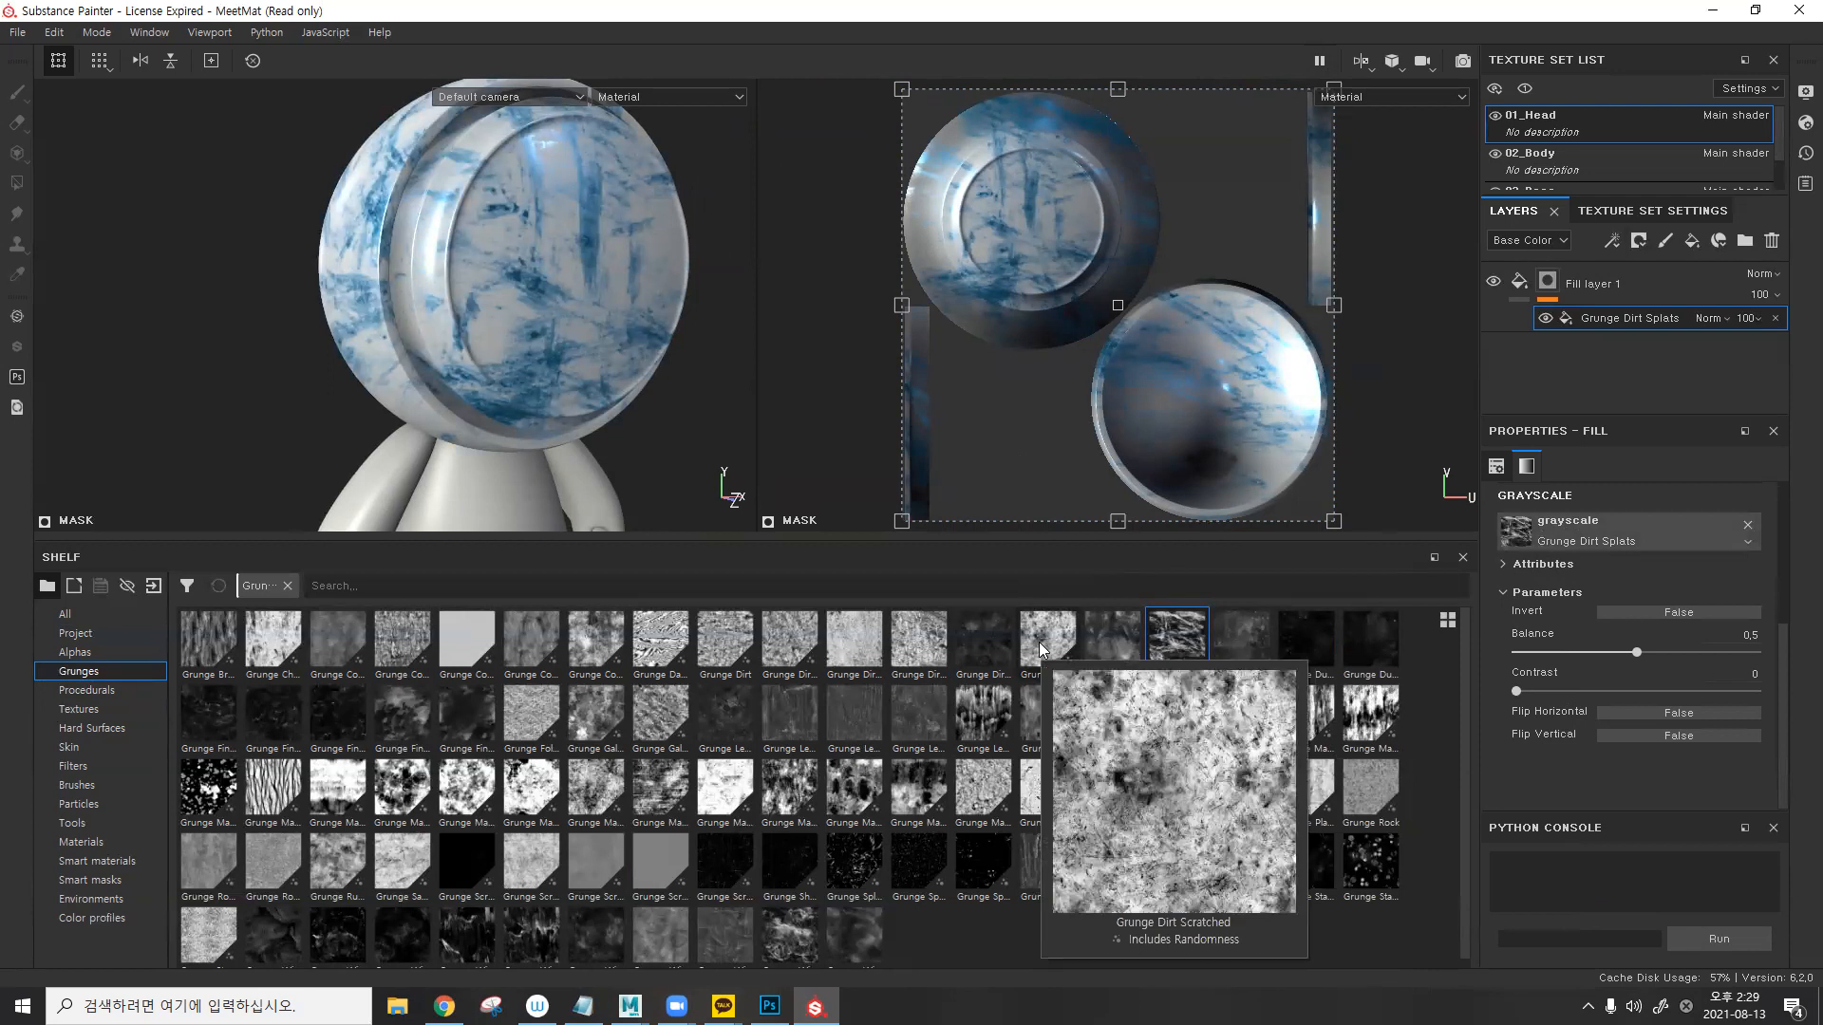
left_click_drag(1042, 651, 1538, 528)
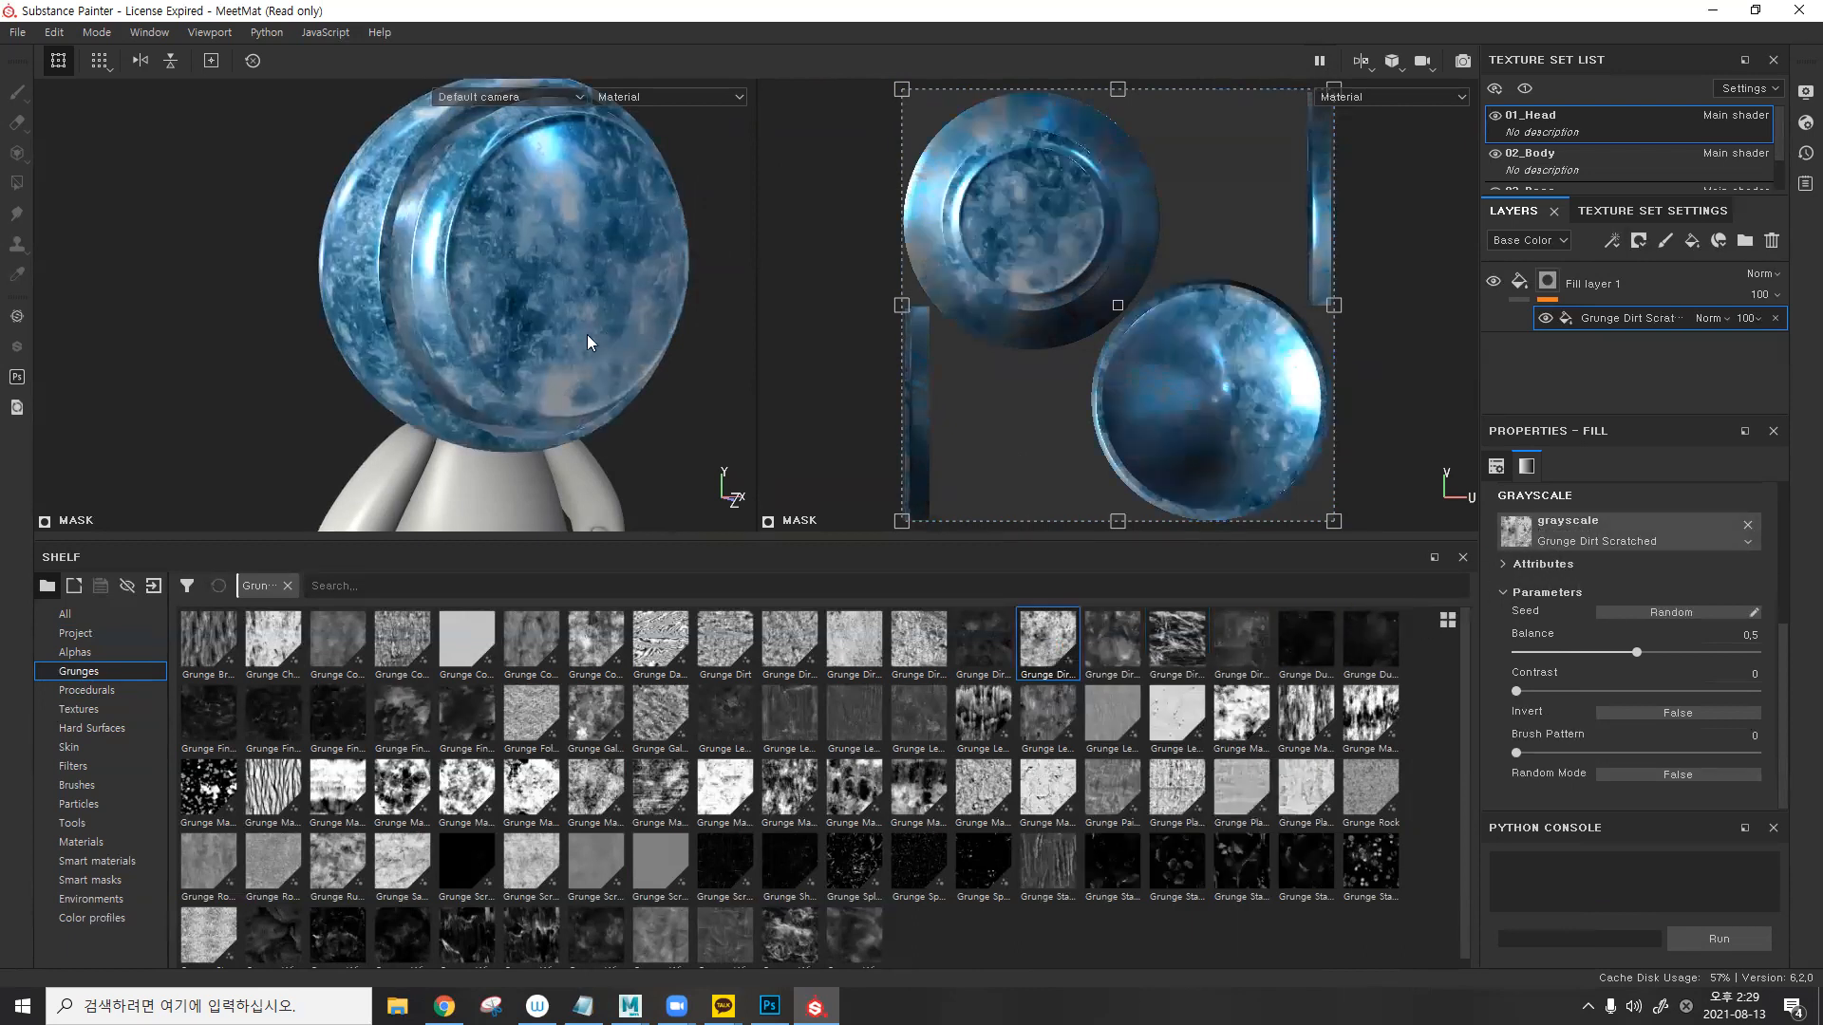
- Replace the mask fill's grayscale with Grunge Shavings and return to the 3D-only view
scroll(904, 697, "down", 1)
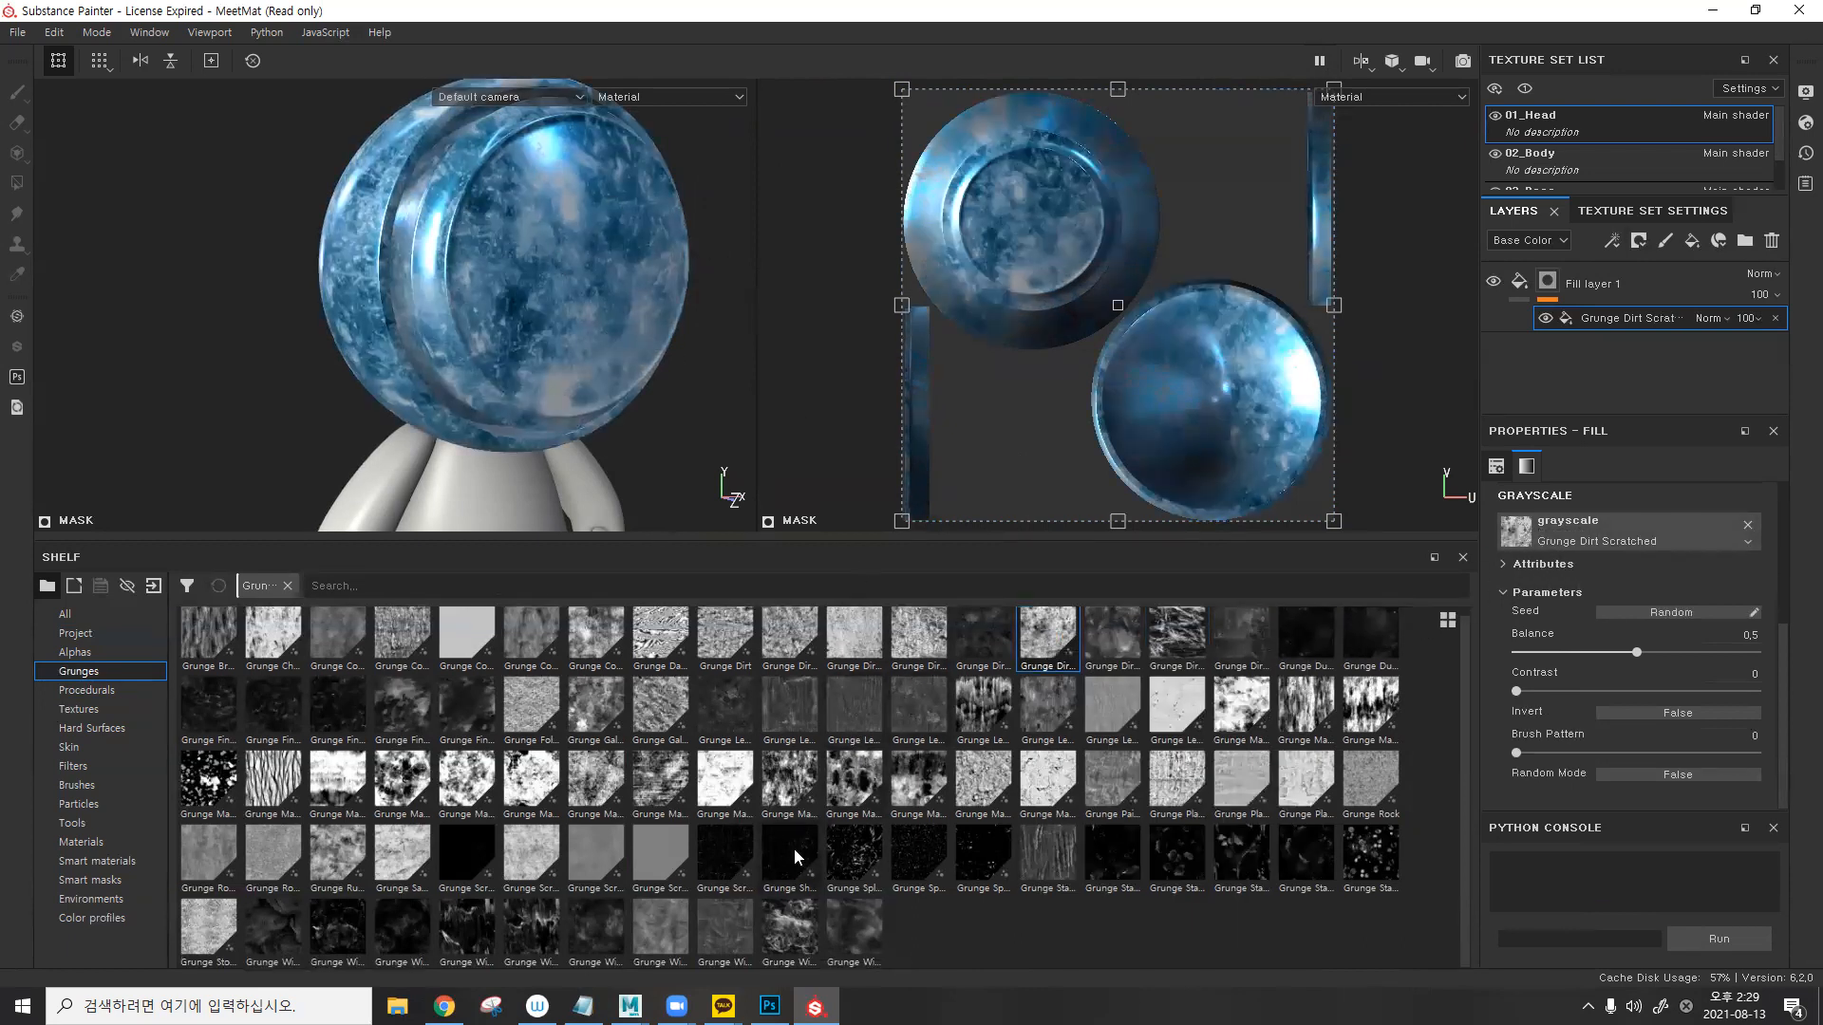
mouse_move(786, 851)
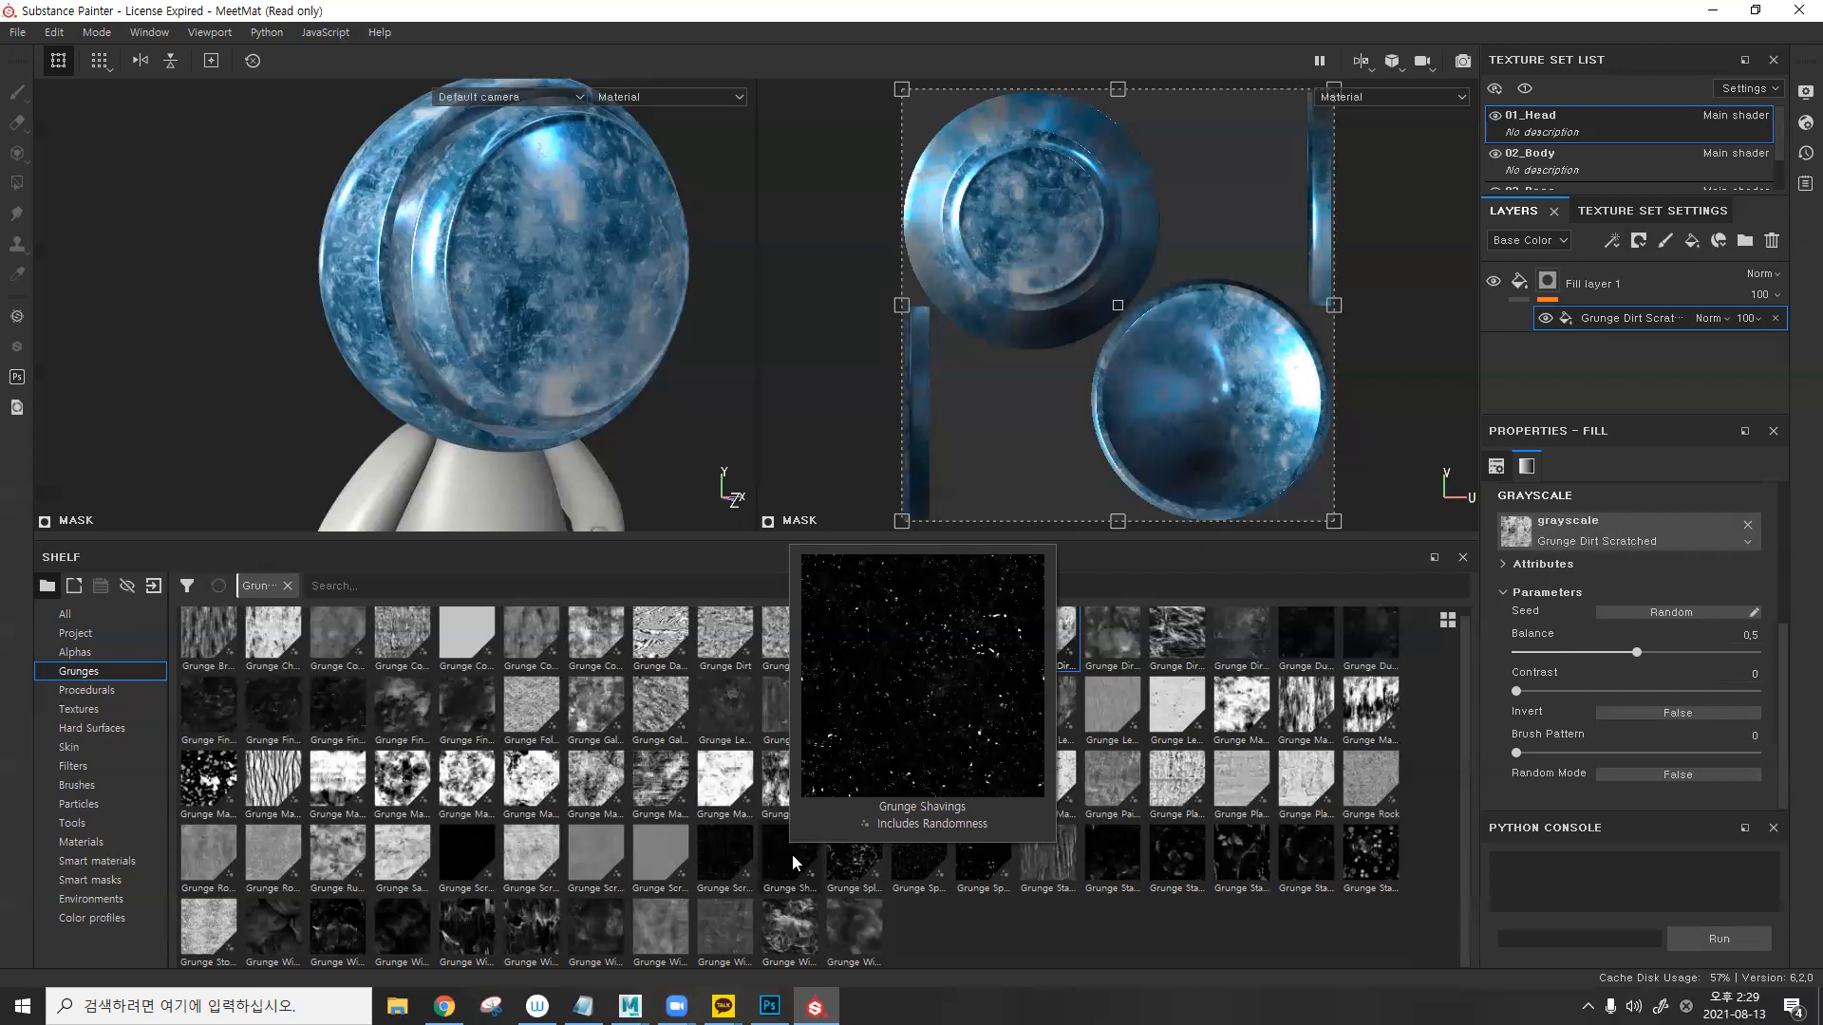
left_click_drag(792, 855, 1546, 527)
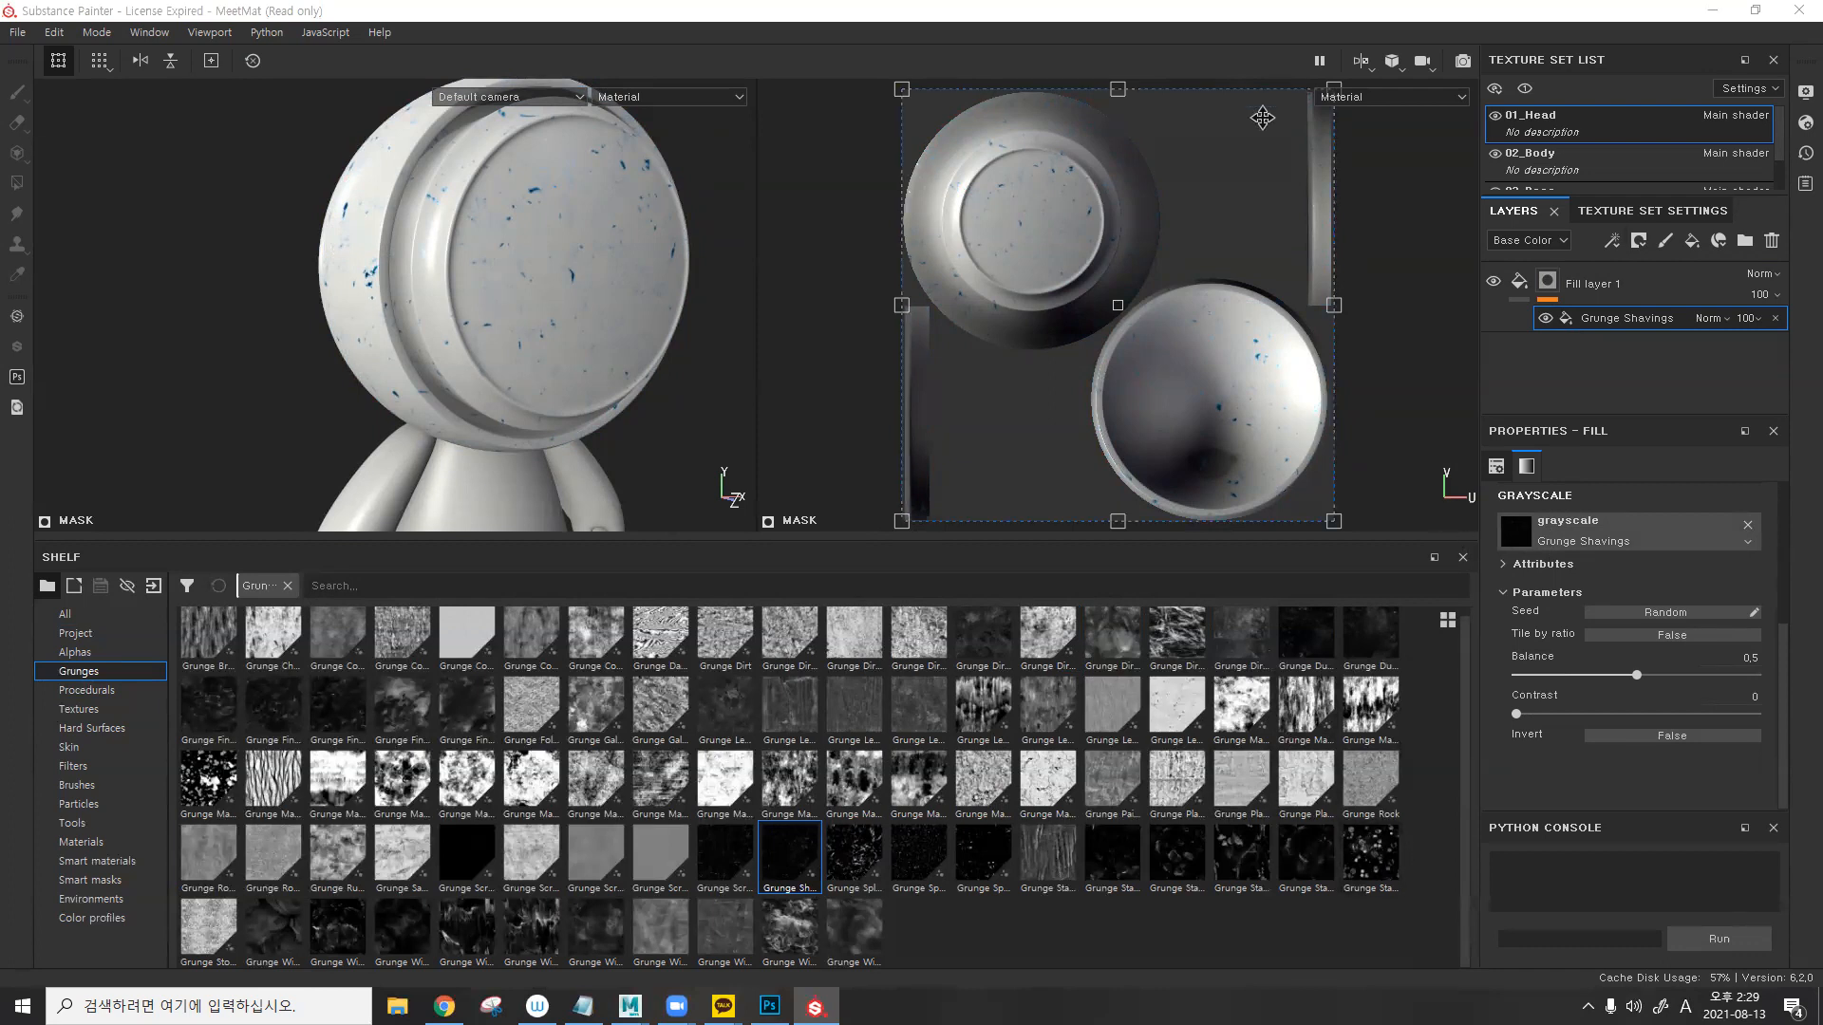
left_click(1367, 65)
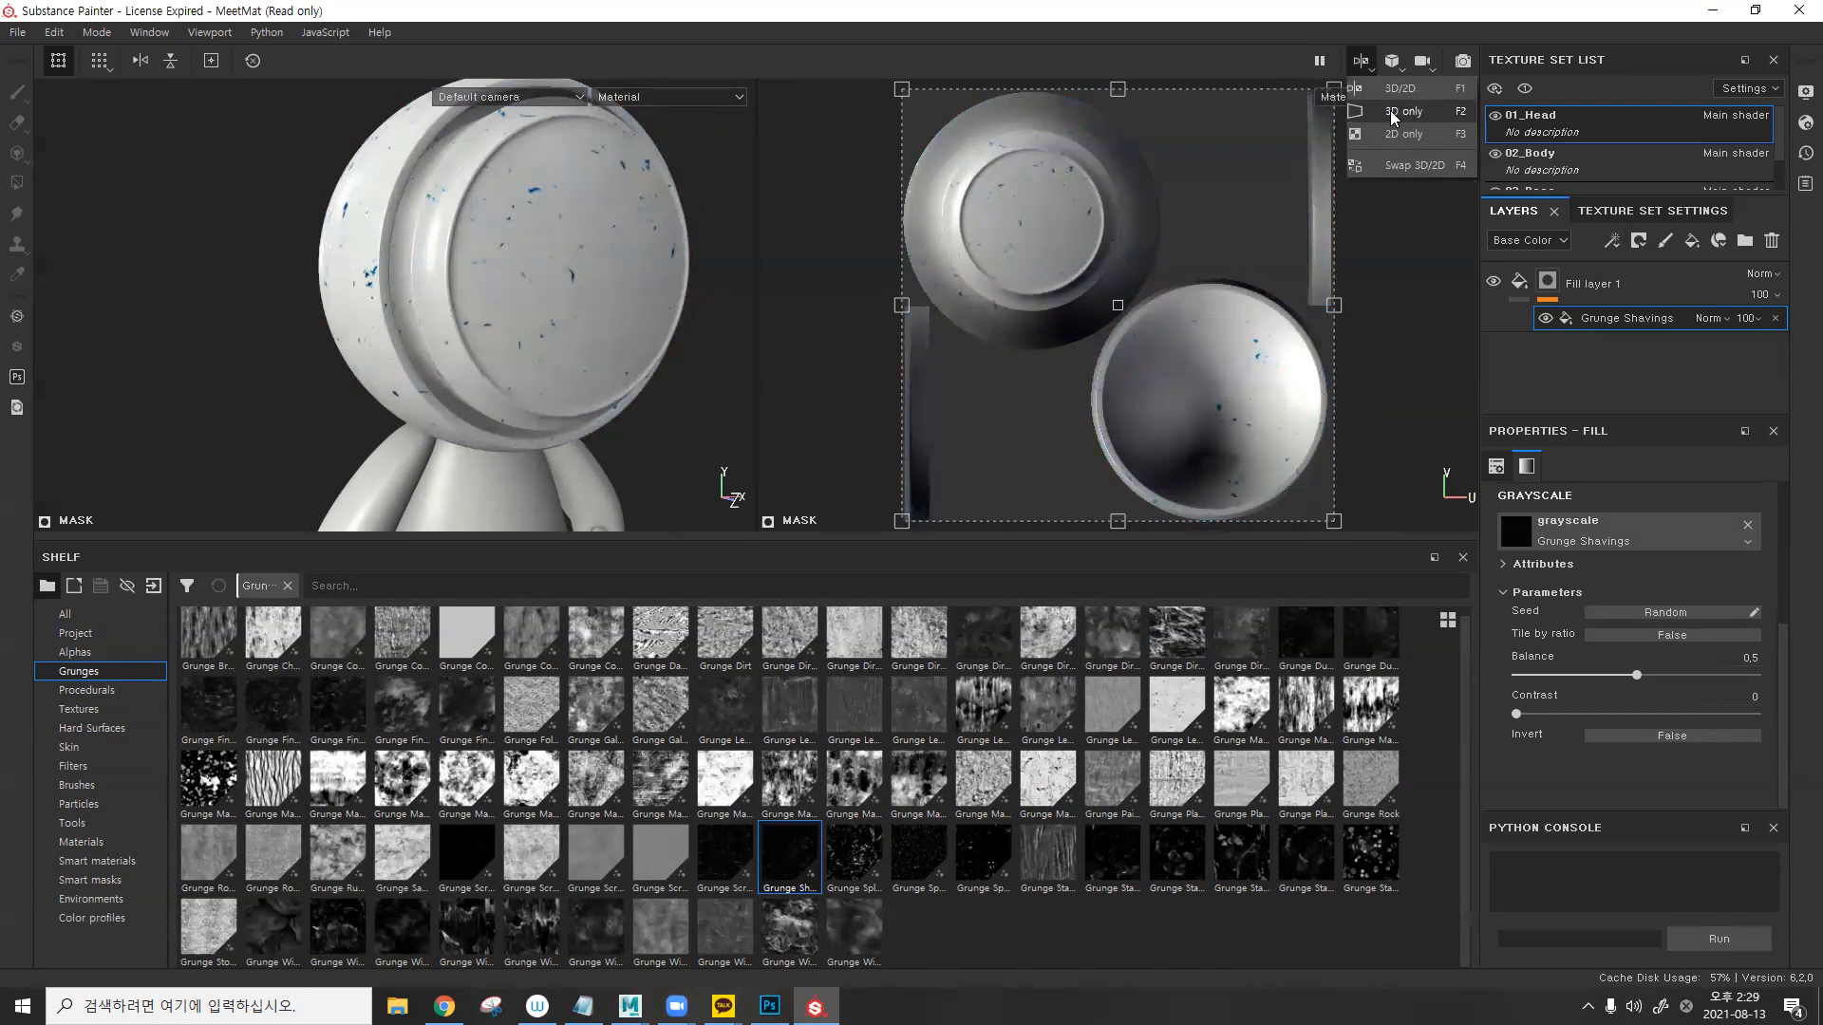
left_click(1396, 118)
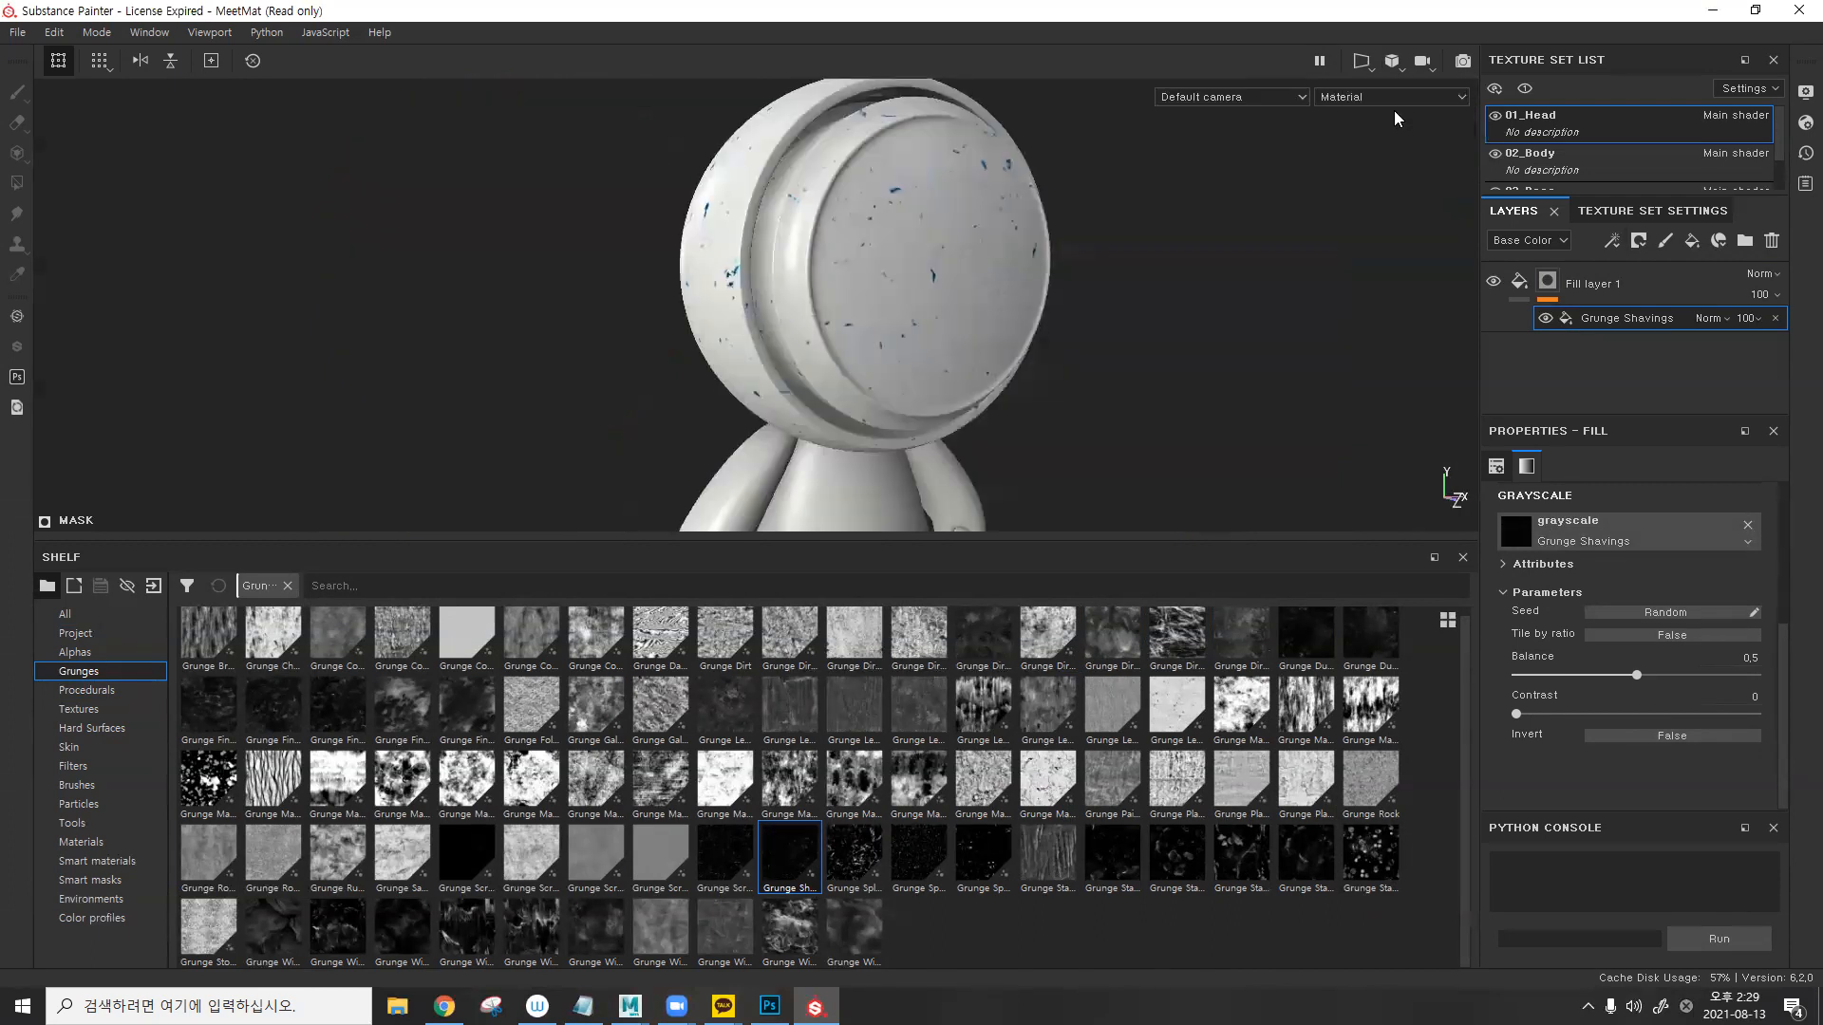
- Compare the Grunge Shavings pattern in the 2D-only and split 3D/2D views, and return to the 3D-only view
left_click(1365, 63)
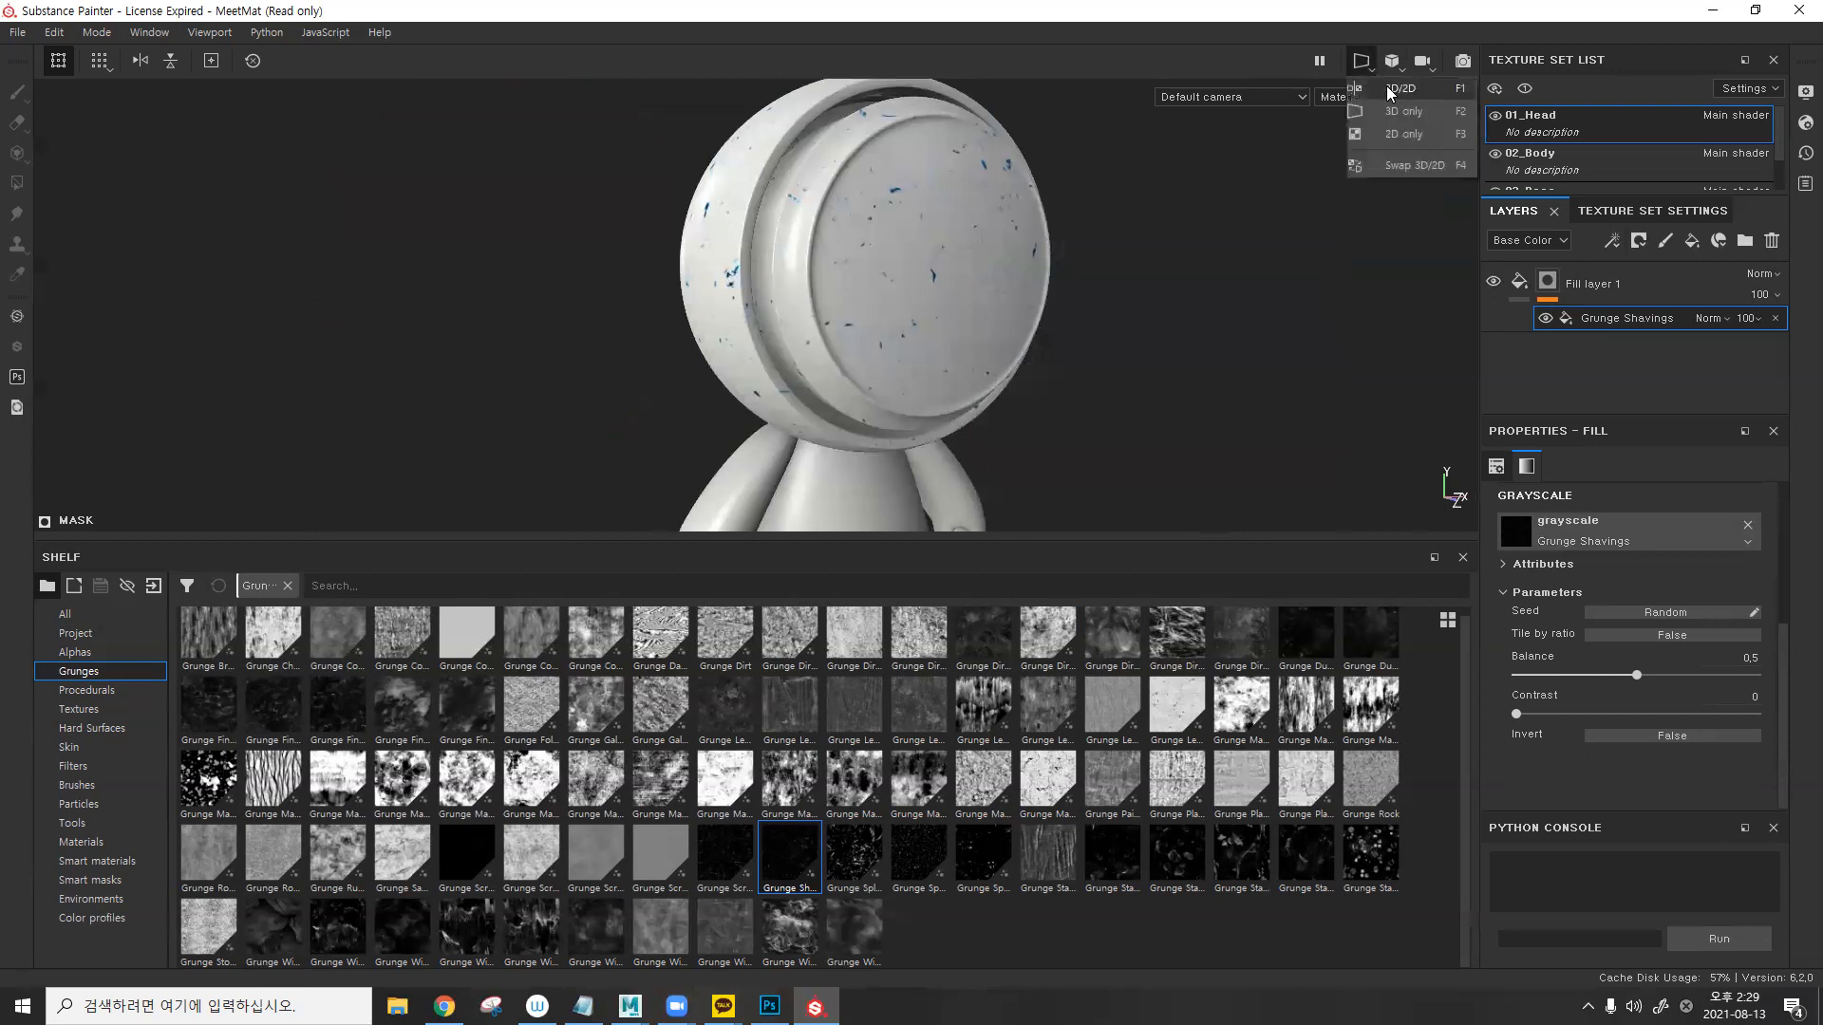
left_click(1403, 134)
left_click(1360, 61)
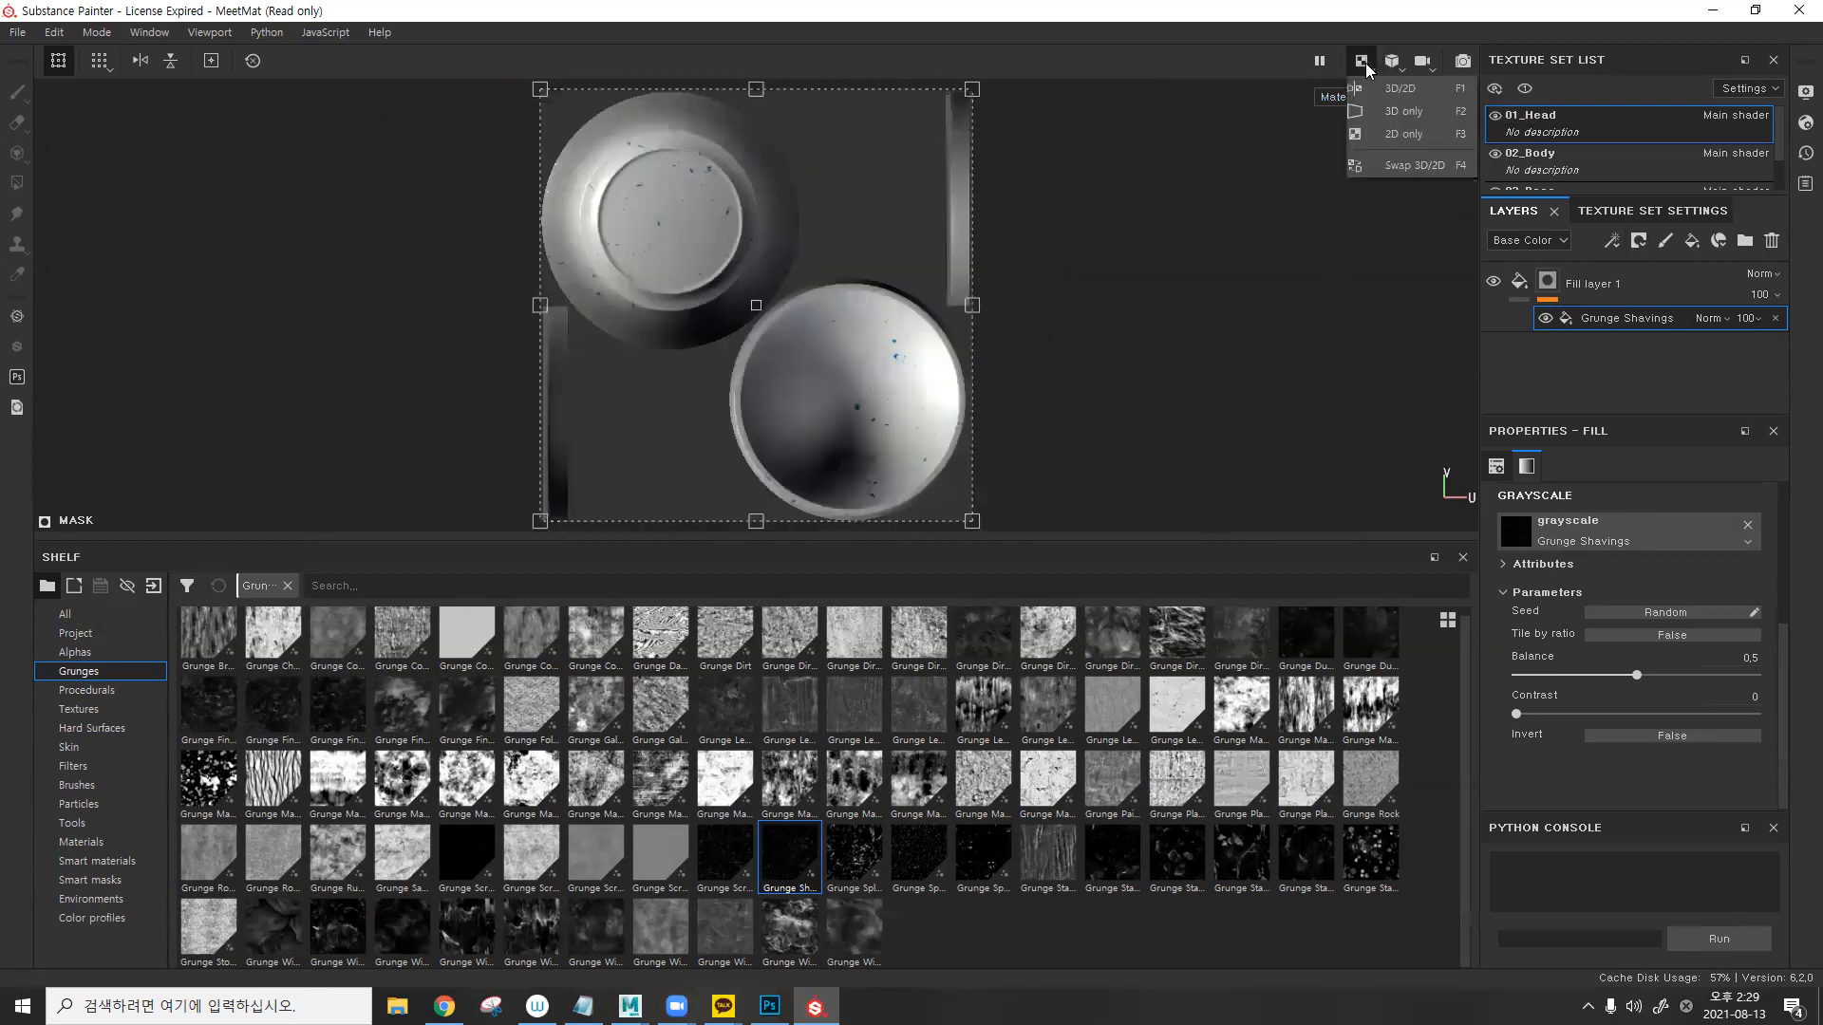
left_click(1395, 101)
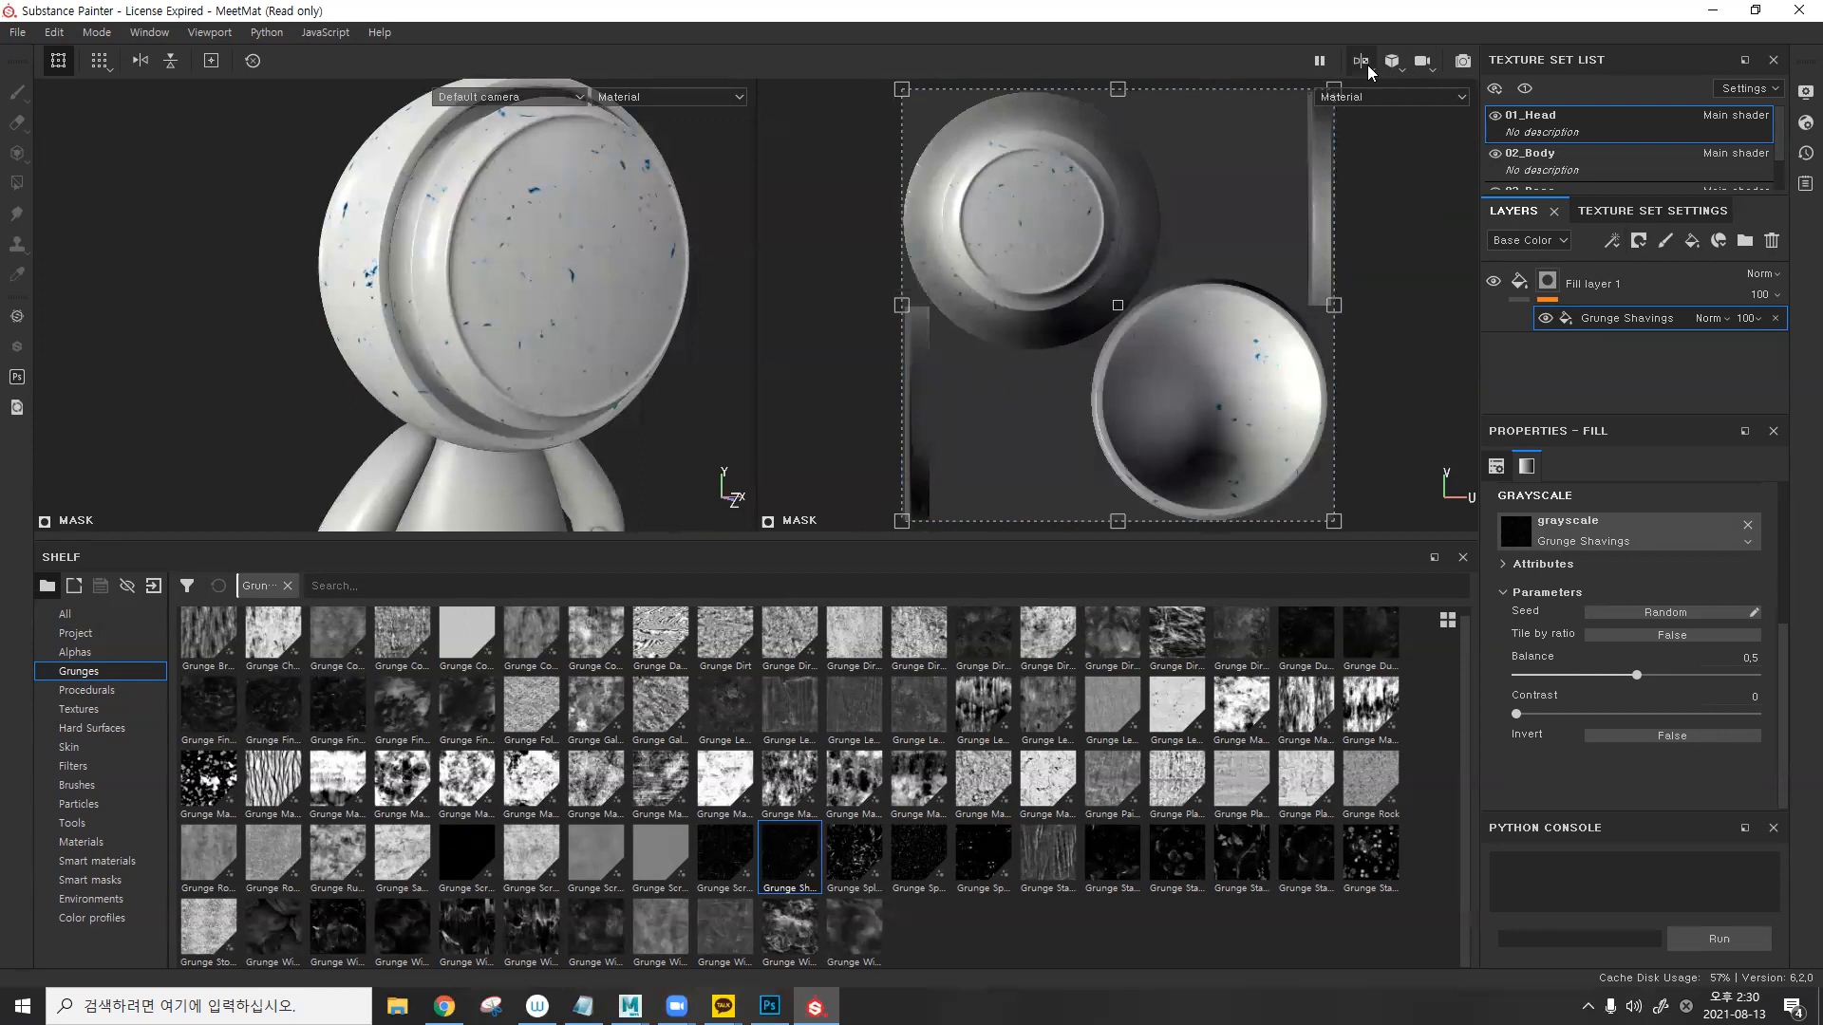
mouse_move(1358, 59)
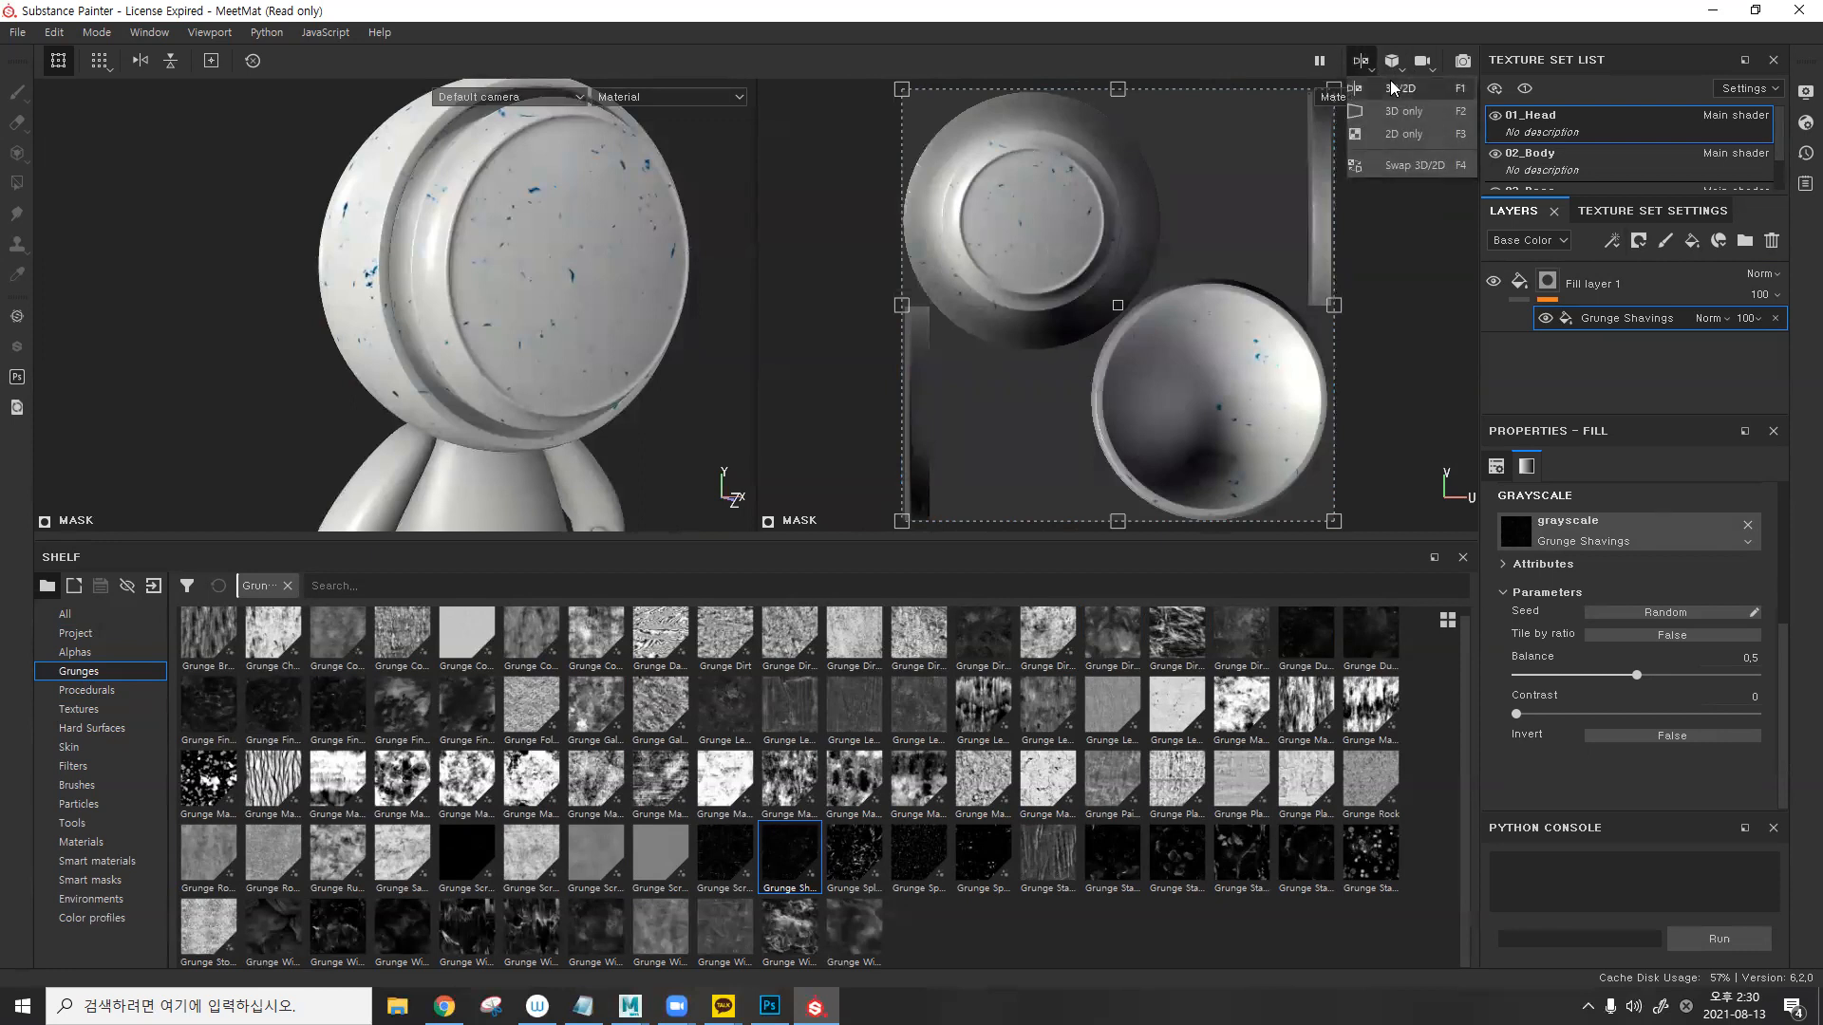
left_click(1404, 111)
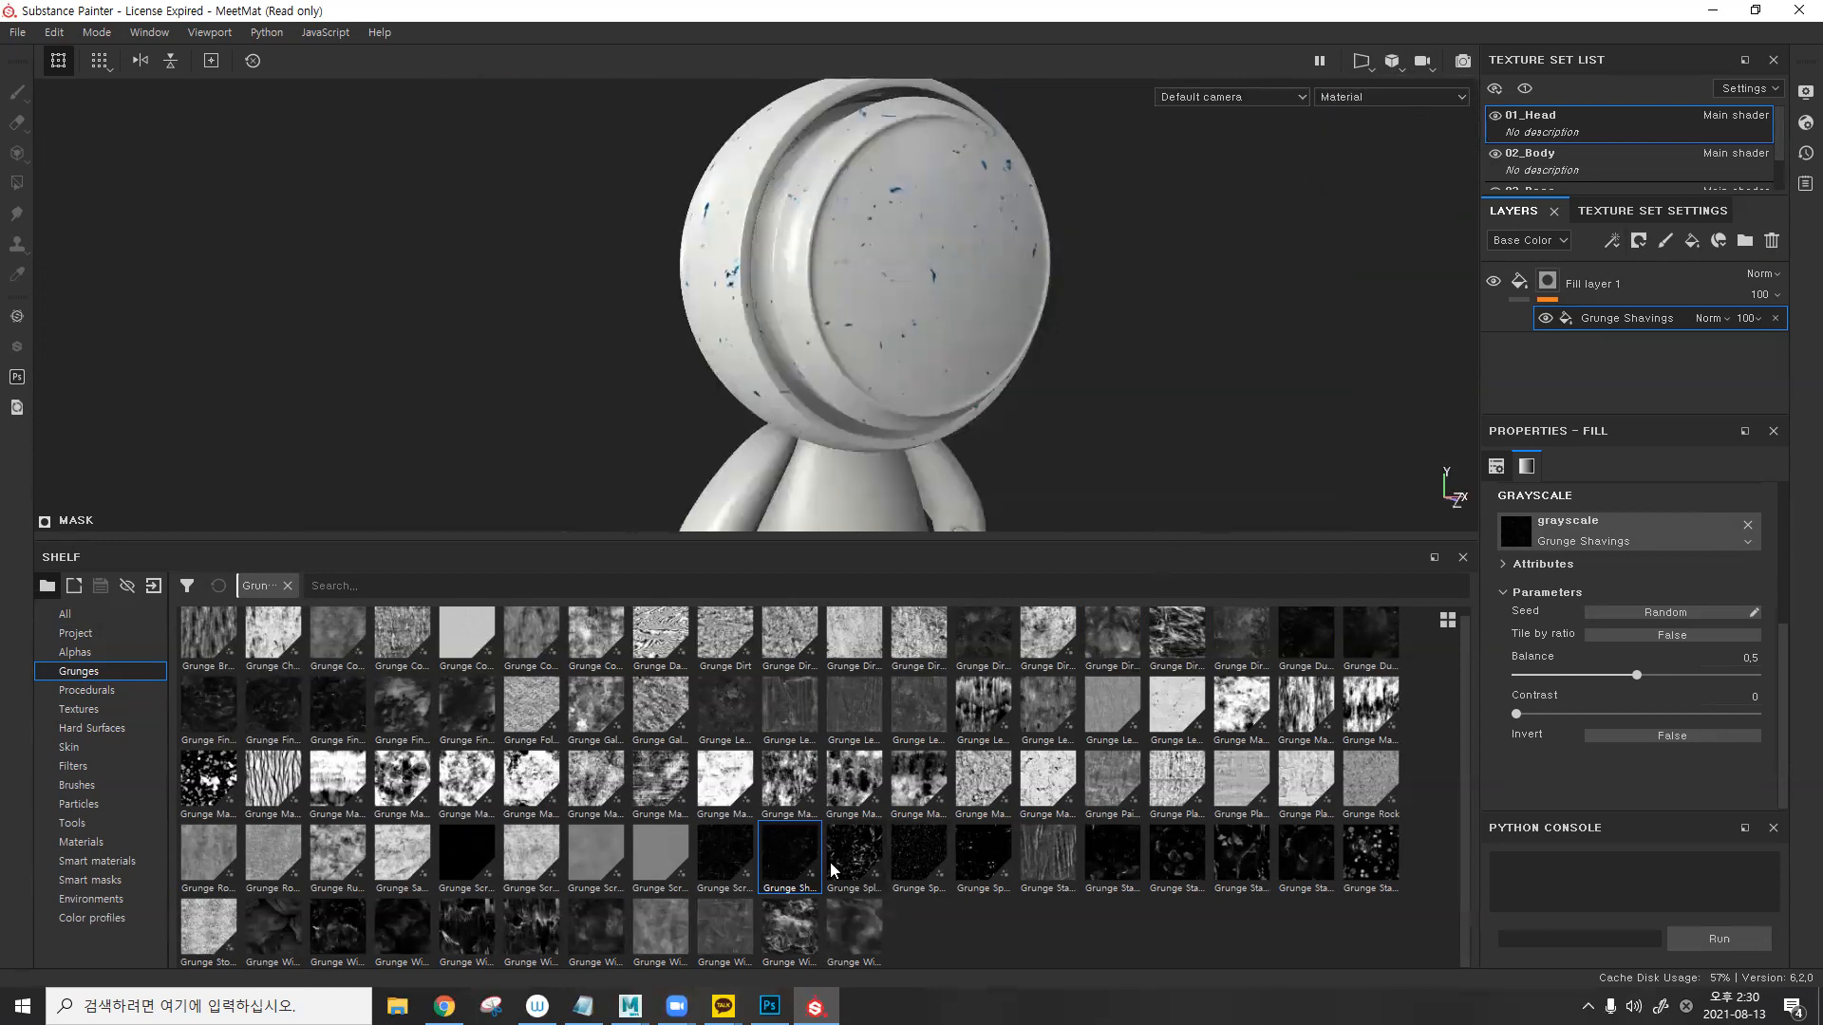
- Try Grunge Wipe Leaky as the mask fill's grayscale and inspect the head
mouse_move(734, 922)
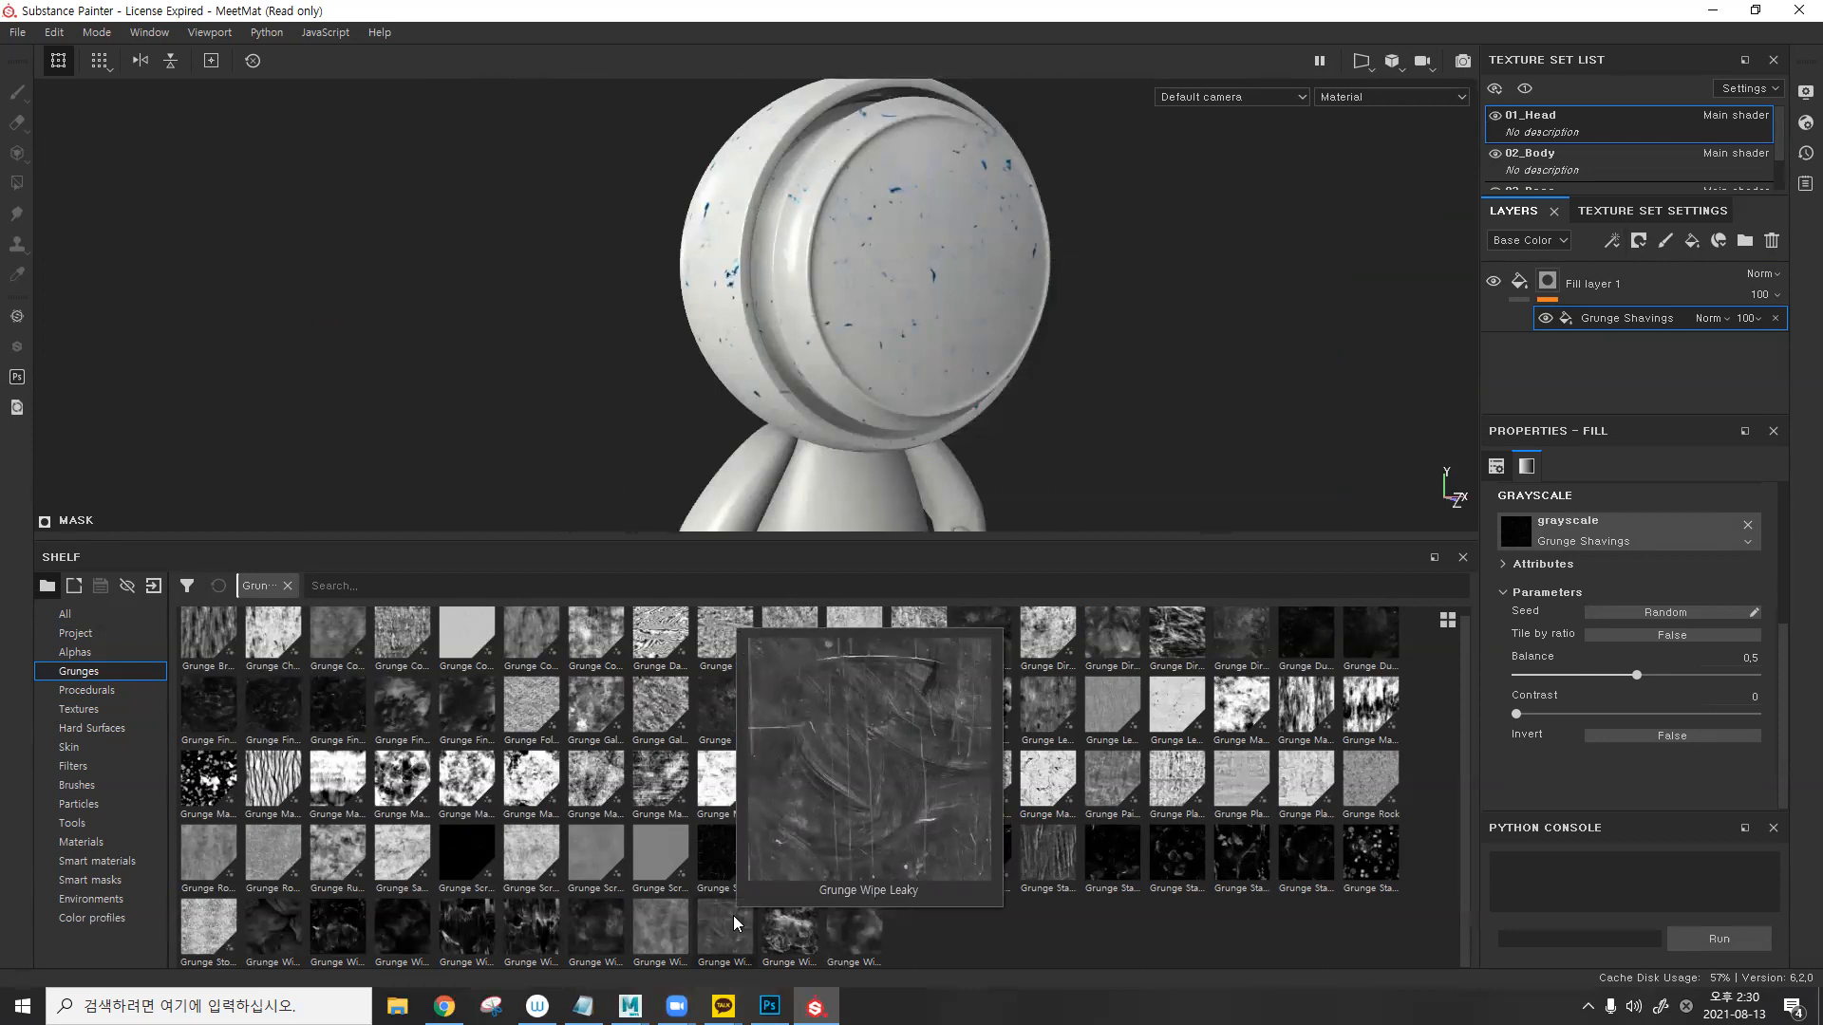
left_click_drag(734, 923, 1110, 845)
left_click_drag(1509, 579, 1558, 526)
left_click_drag(1019, 311, 967, 345, "alt")
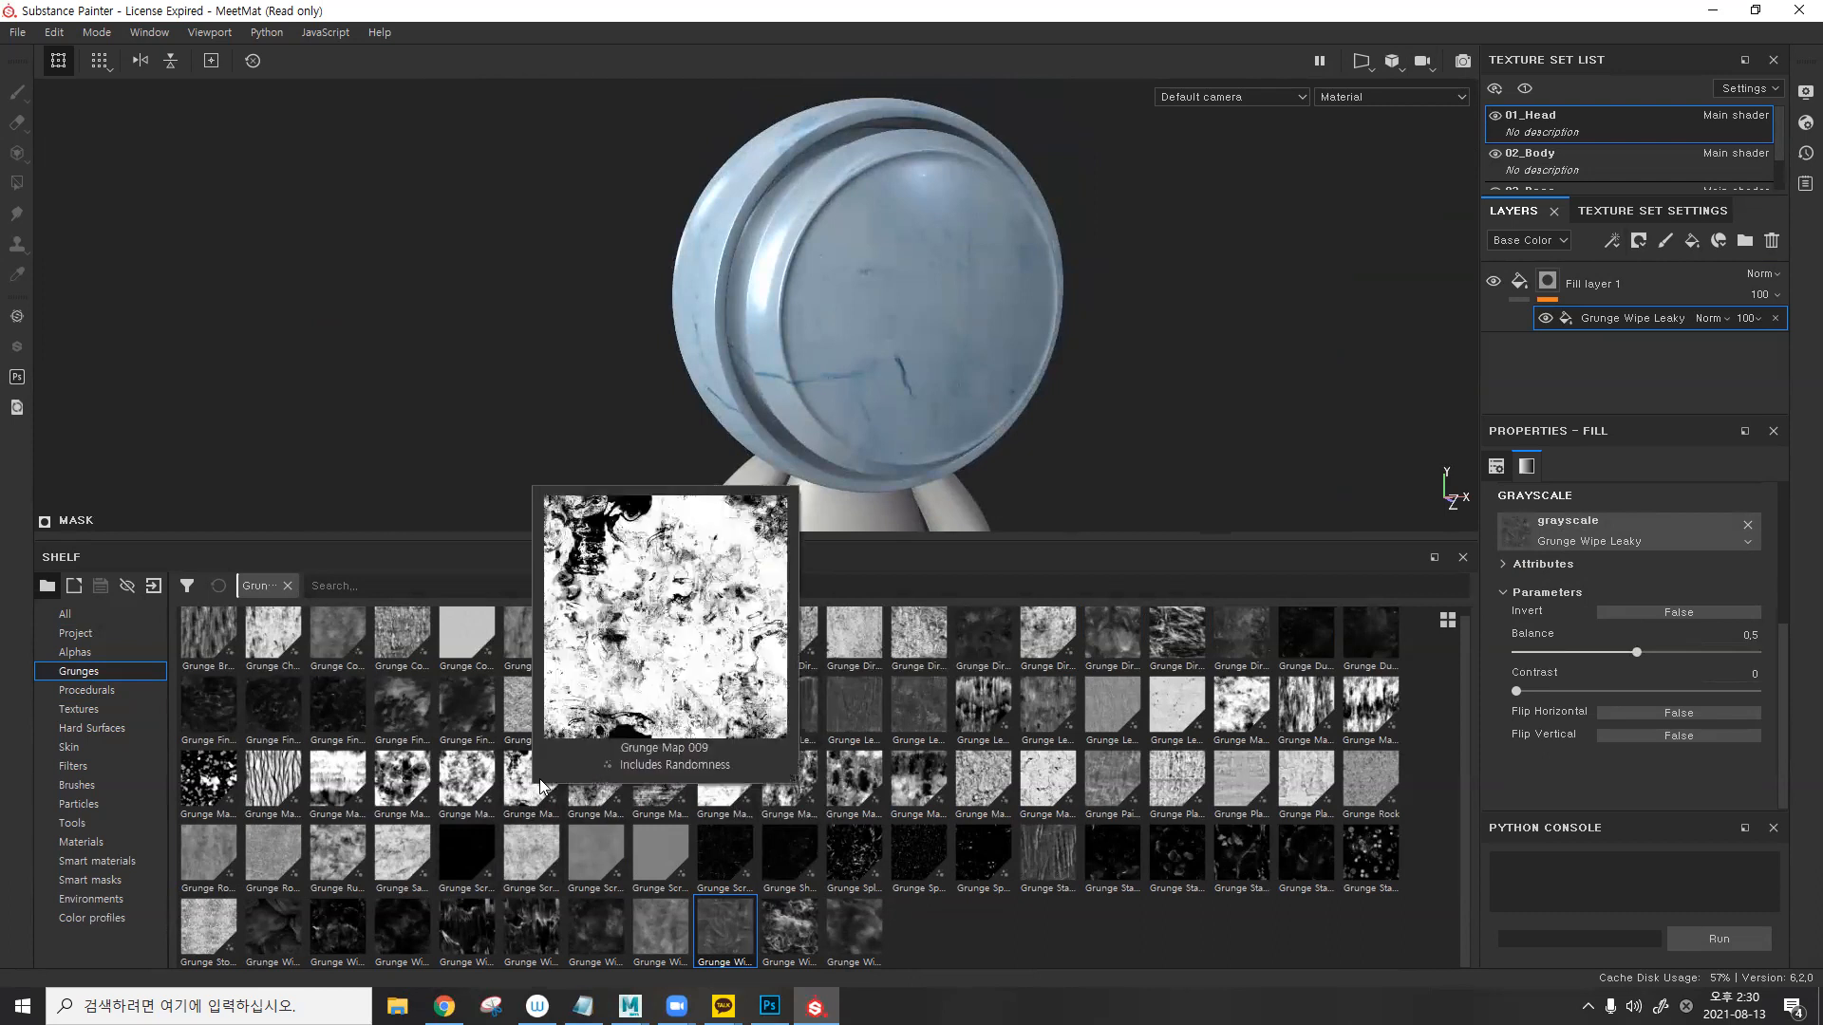
- Try Grunge Map 009 as the mask fill's grayscale and rotate the environment lighting to check the head's reflections
left_click_drag(531, 799, 1547, 525)
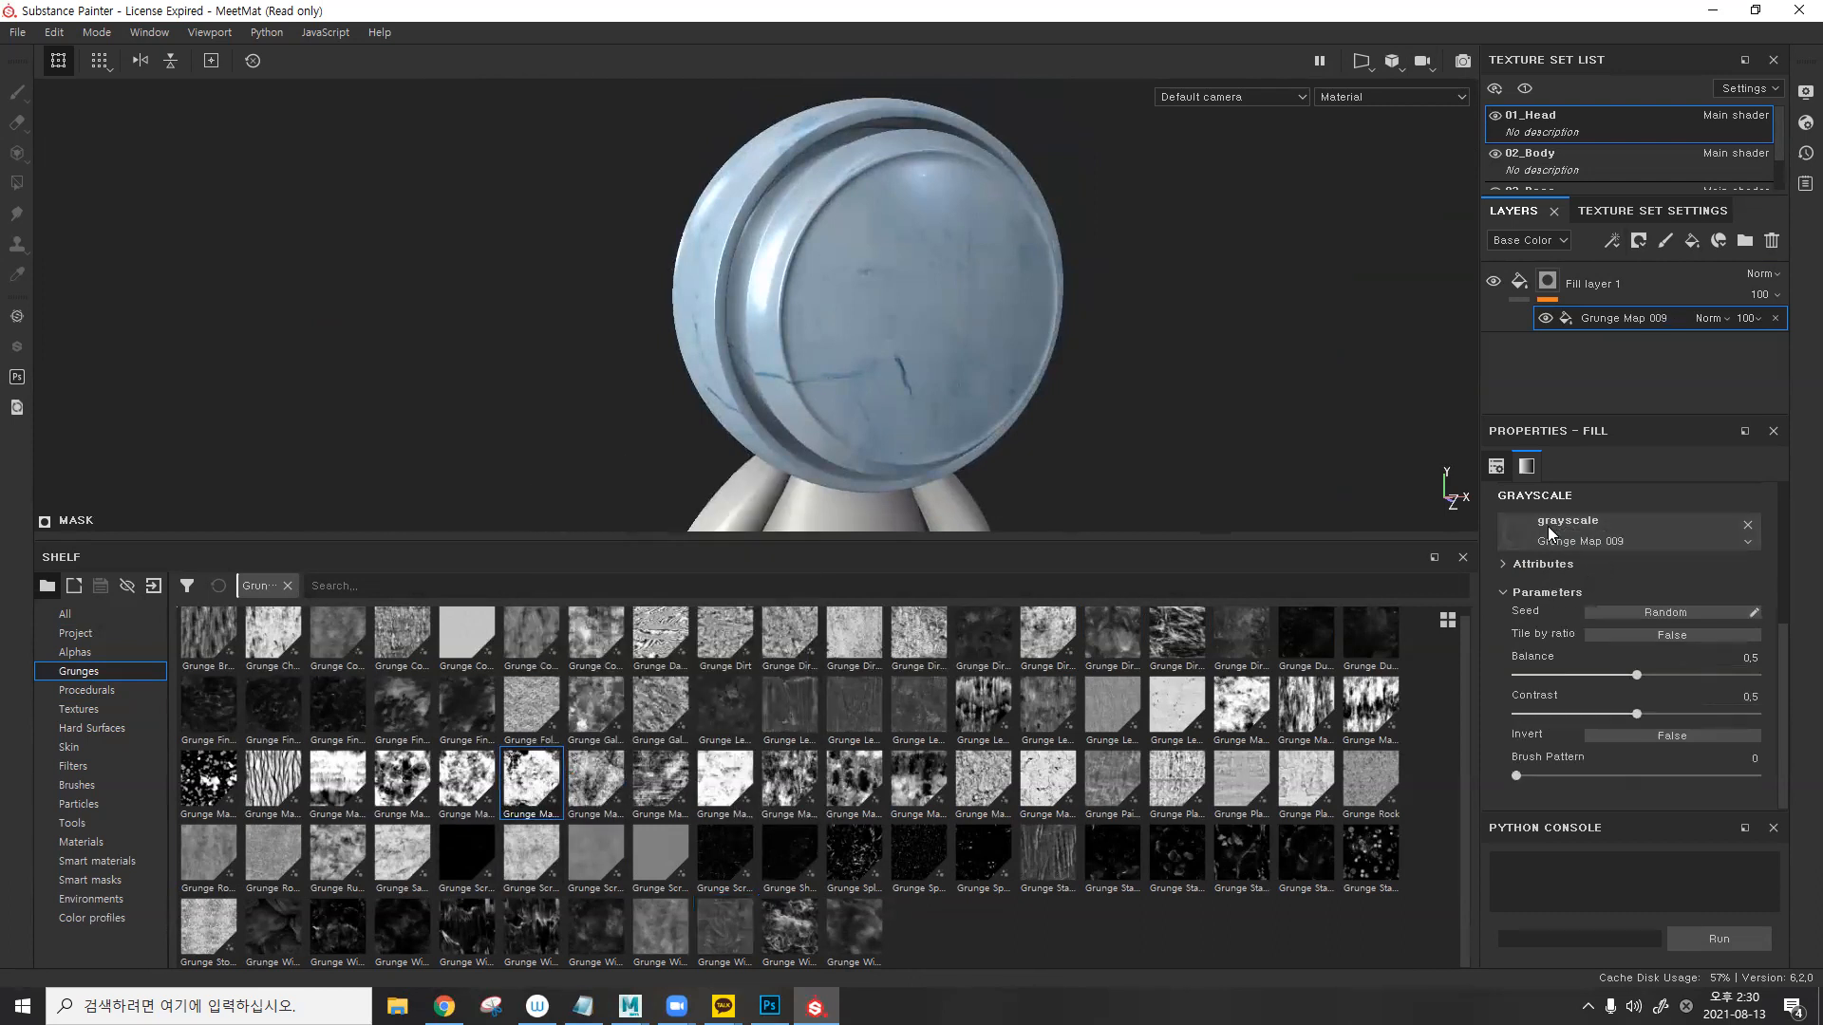
left_click_drag(924, 305, 921, 325, "alt")
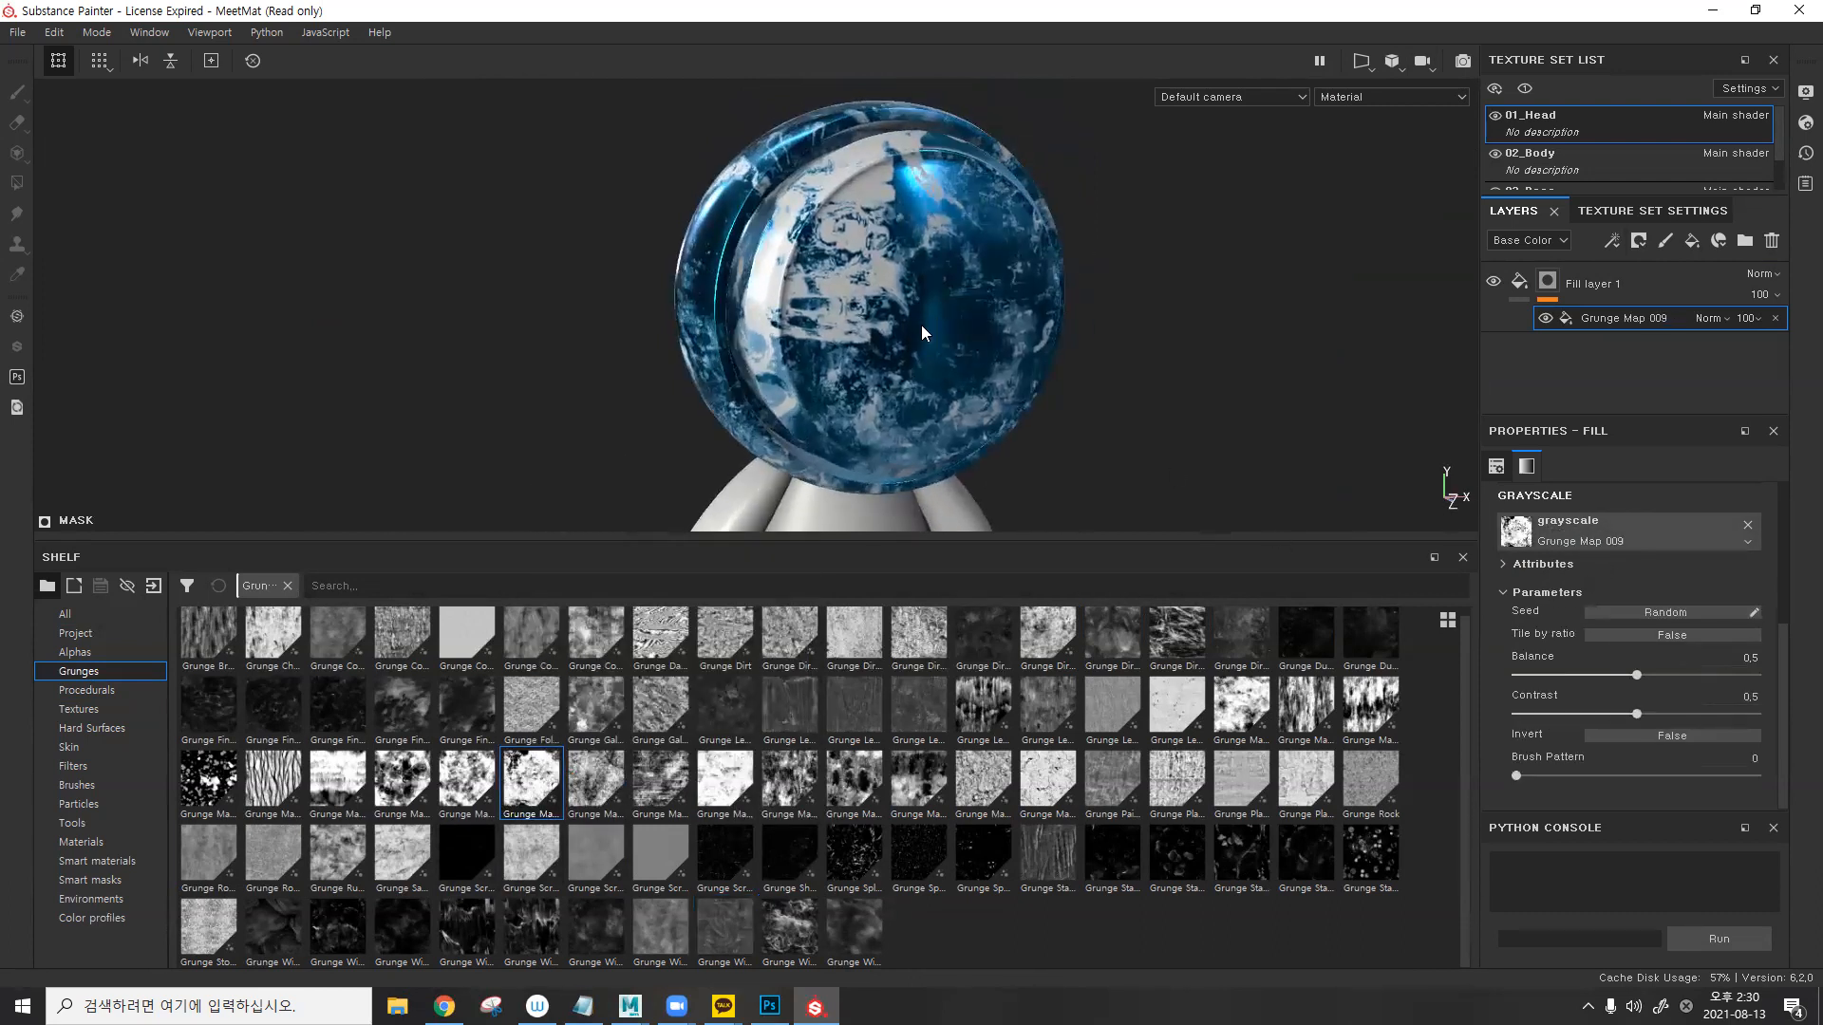
right_click_drag(936, 319, 1093, 328, "shift")
left_click_drag(1094, 328, 879, 331, "alt")
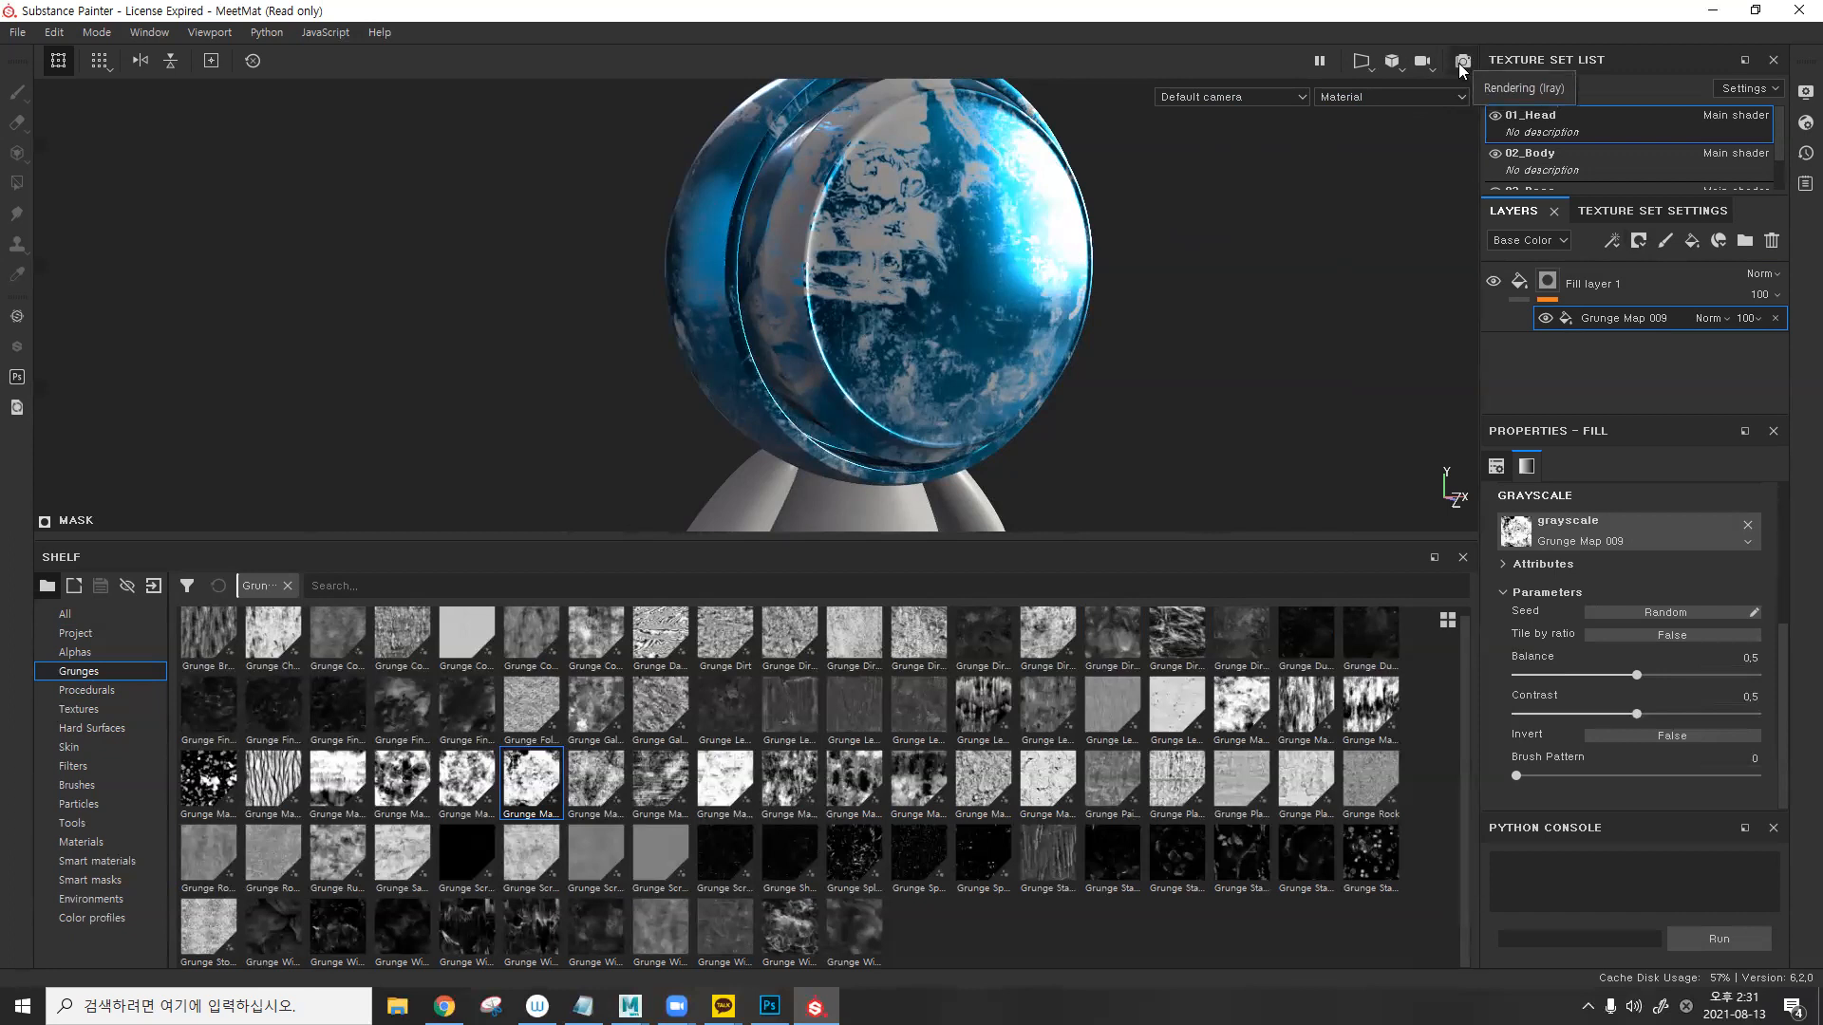
- Preview the grunge-masked head in an Iray render, return to the painting view and inspect it under rotated lighting
left_click(1463, 63)
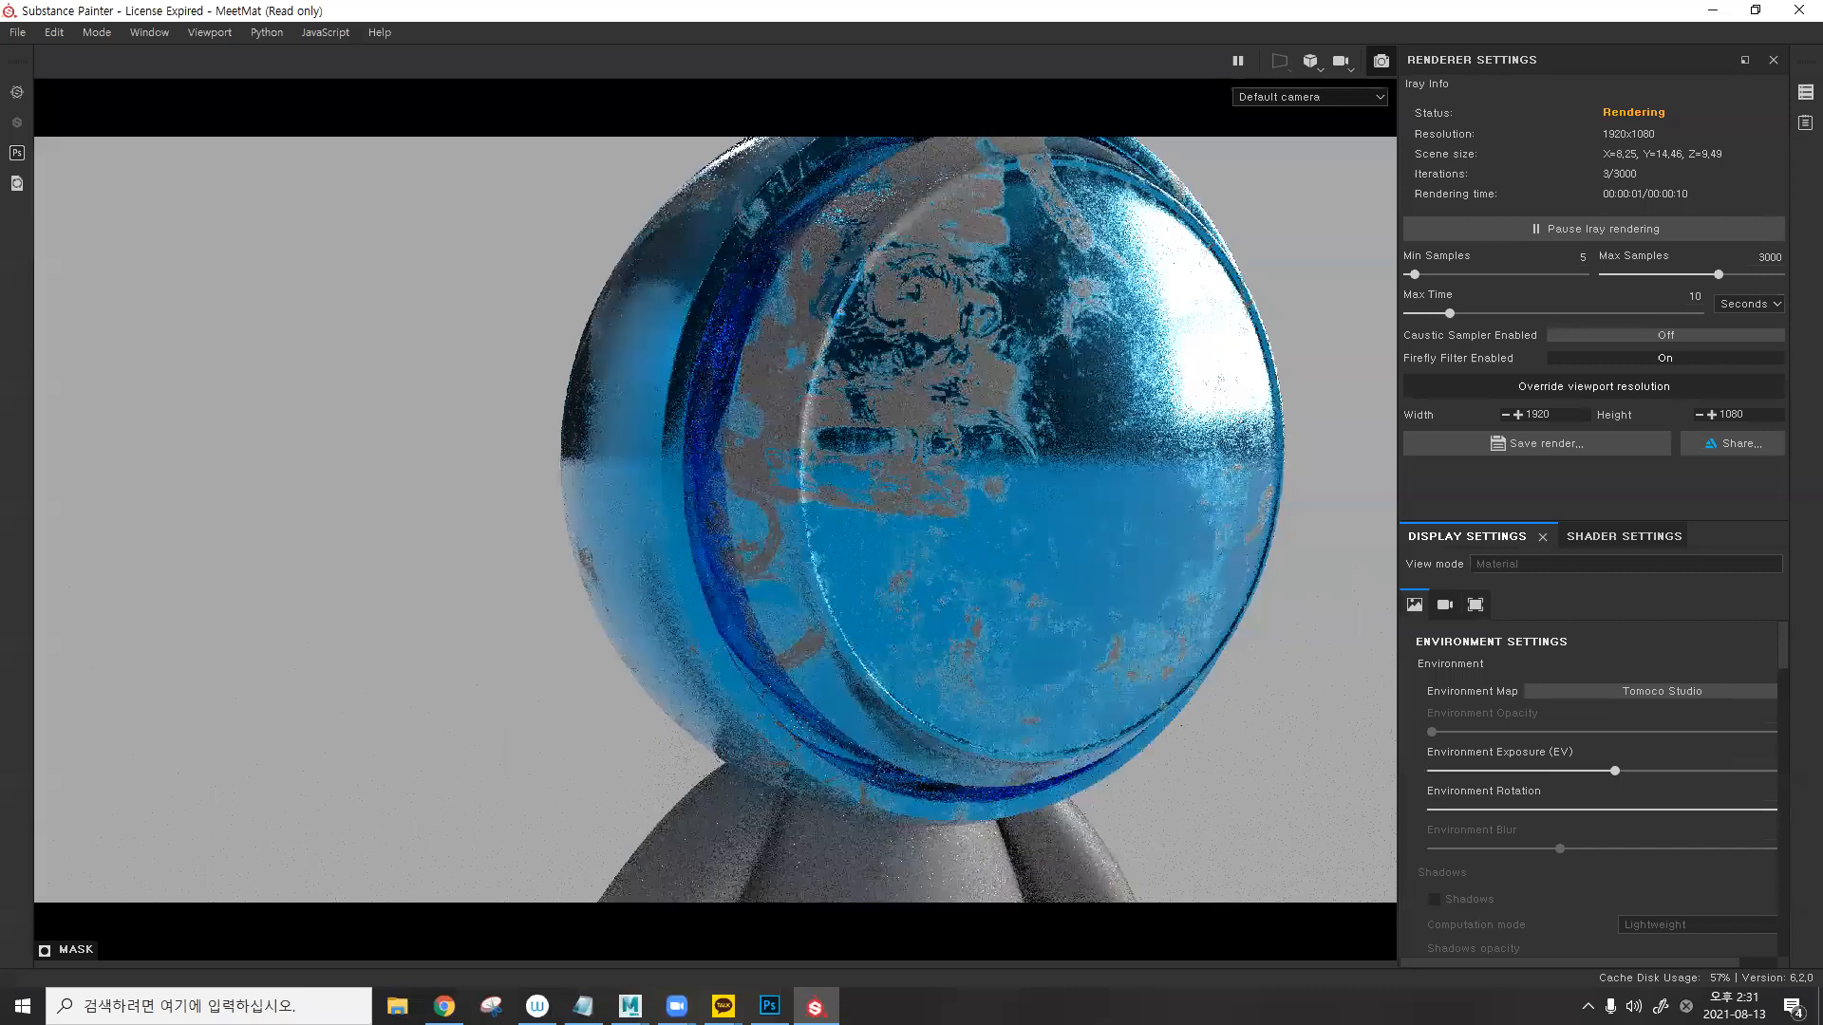
key("Hangul")
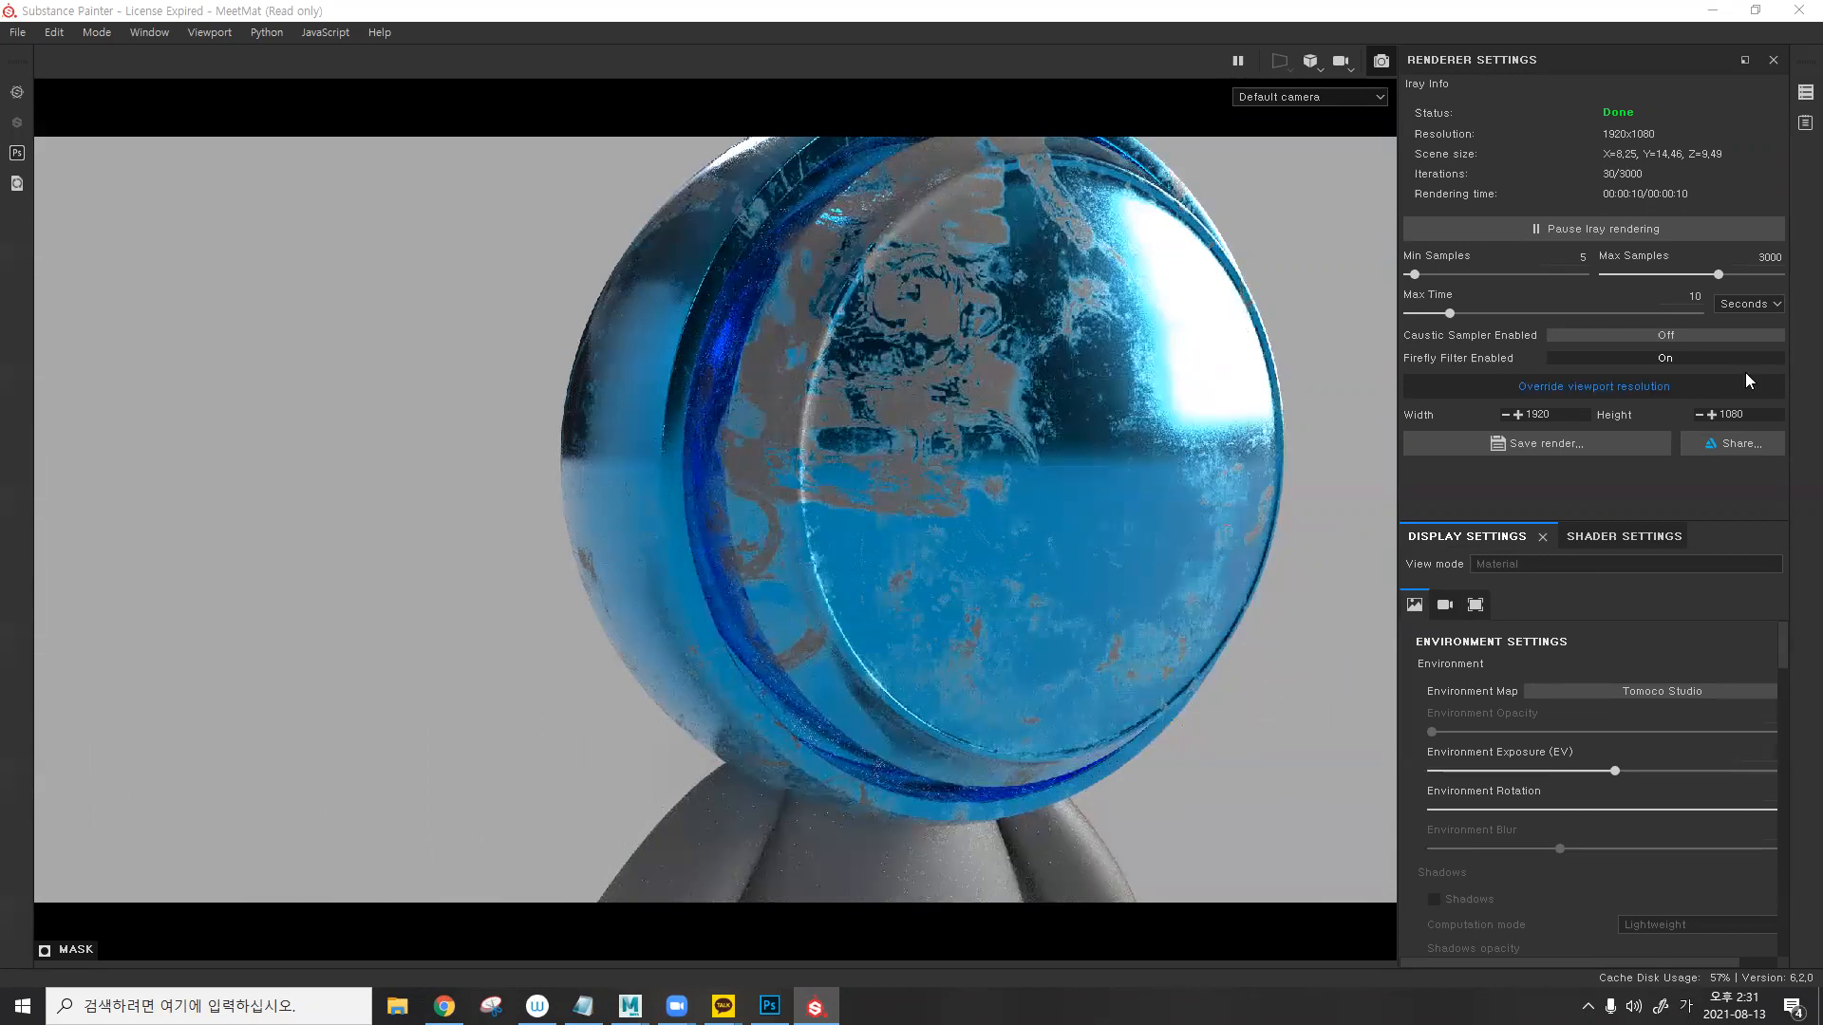
left_click(1382, 63)
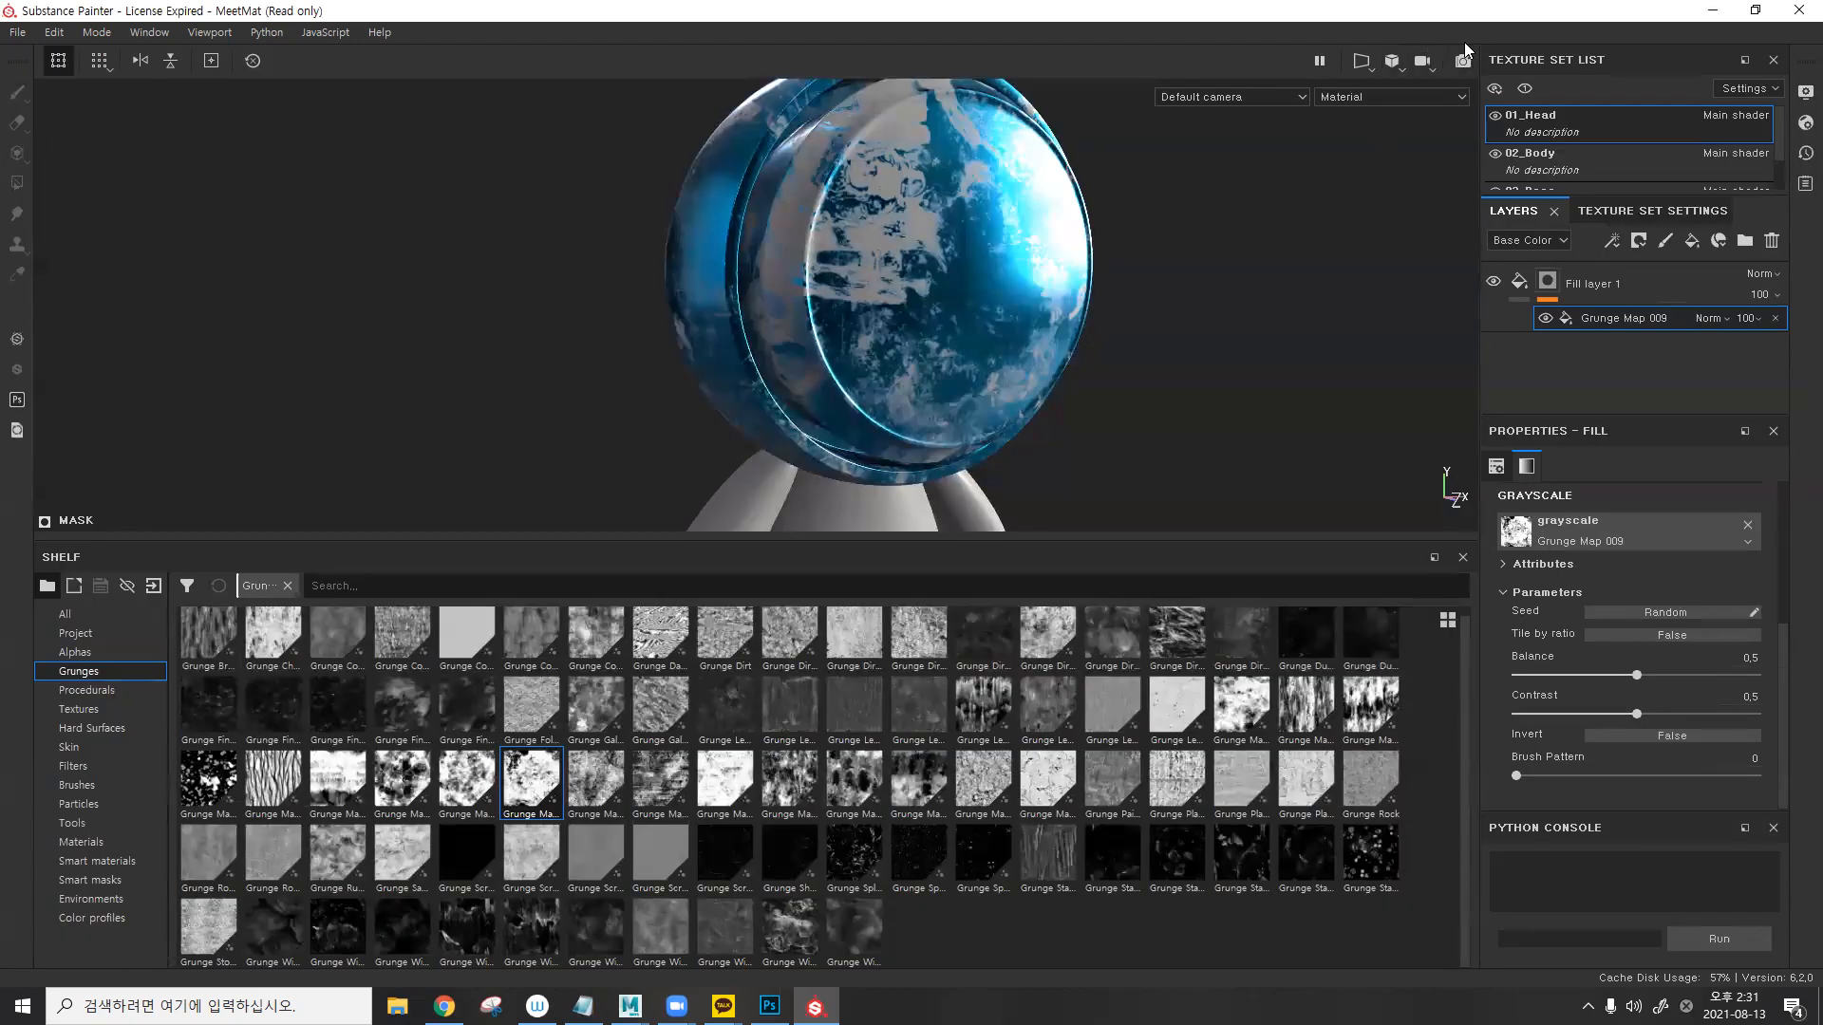
left_click_drag(1168, 275, 1009, 302, "alt")
right_click_drag(1008, 302, 1050, 302, "shift")
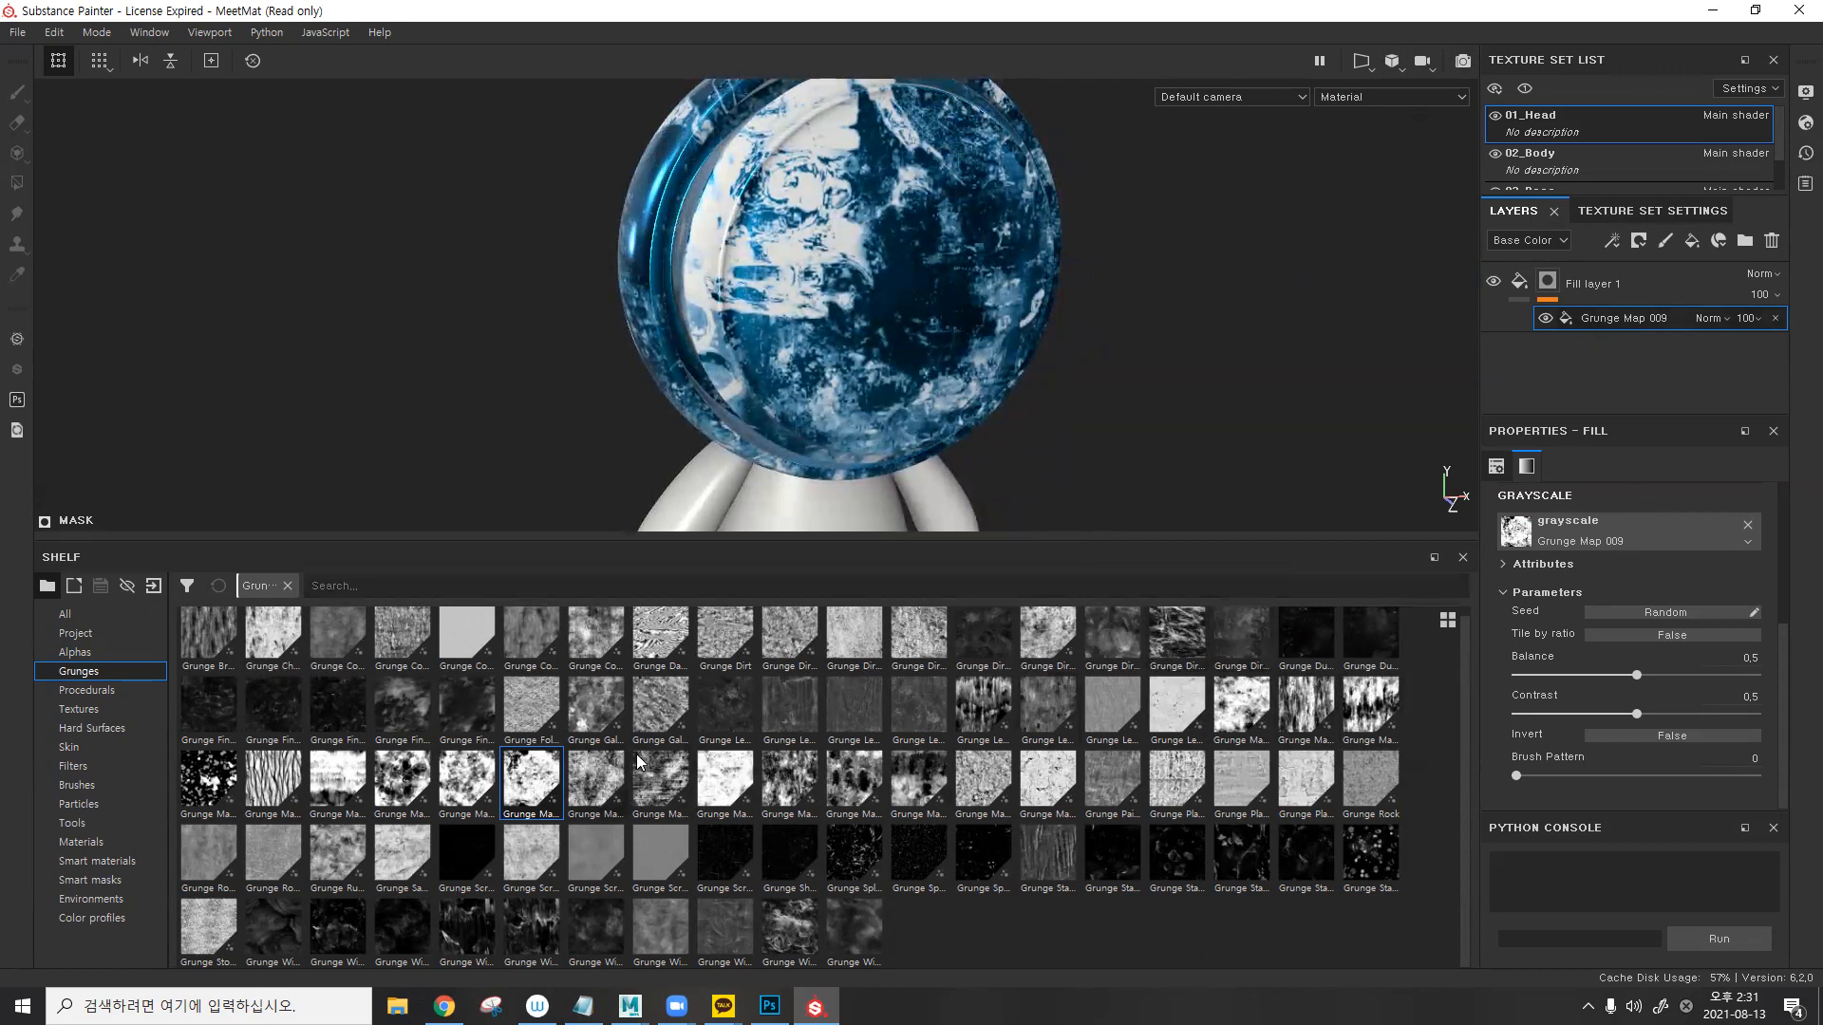
- Try Grunge Dirt Muddy, followed by Grunge Dust Small, as the mask fill's grayscale
mouse_move(980, 655)
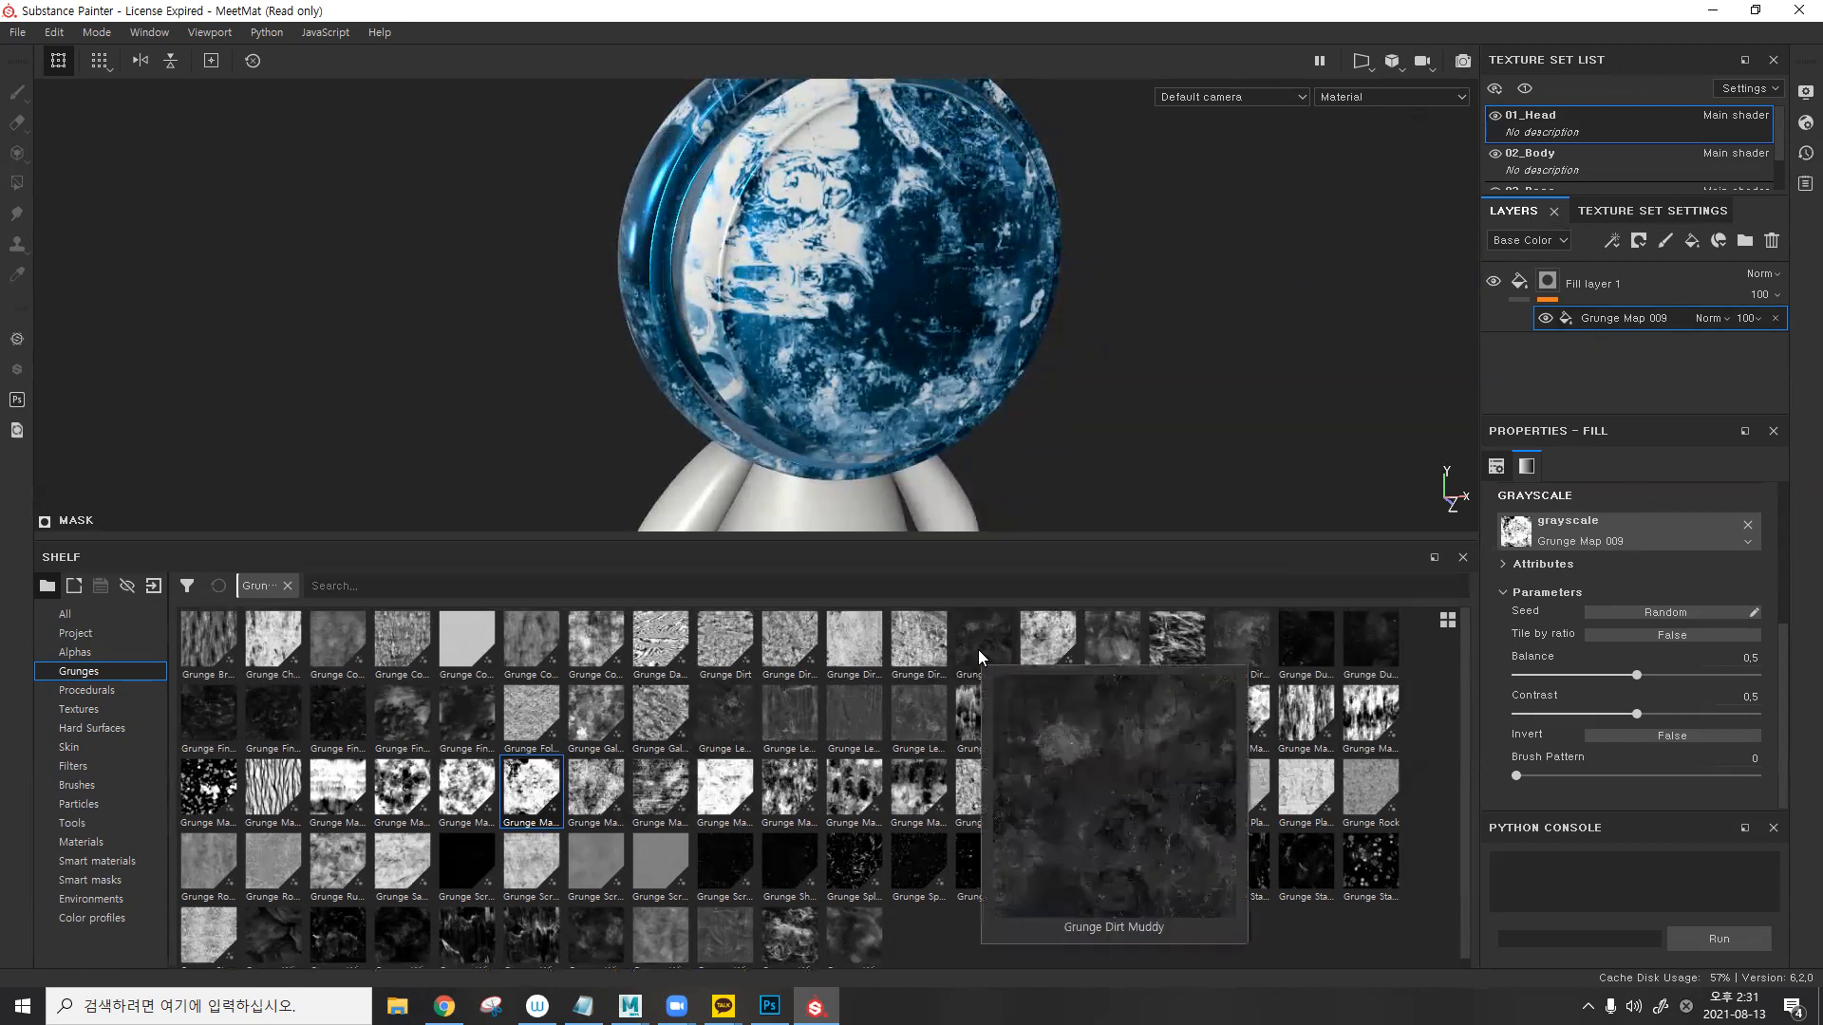
left_click_drag(978, 649, 1676, 527)
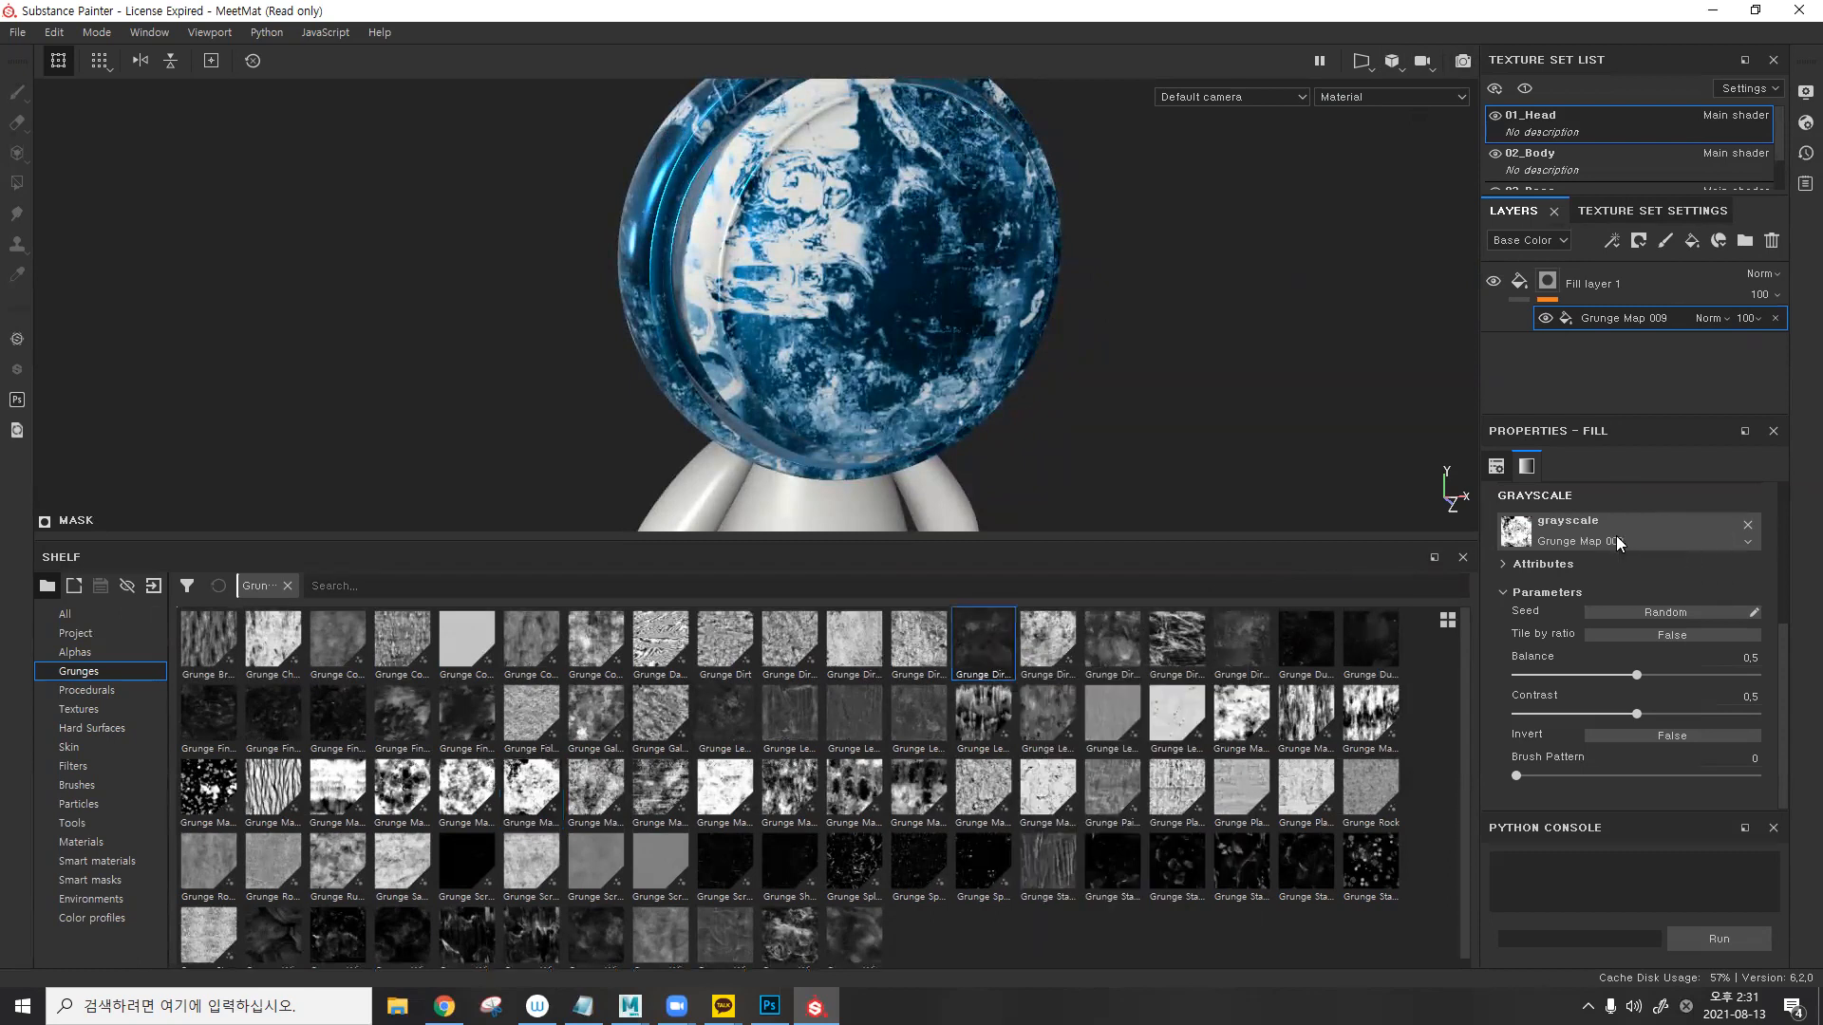
left_click_drag(1318, 638, 1604, 522)
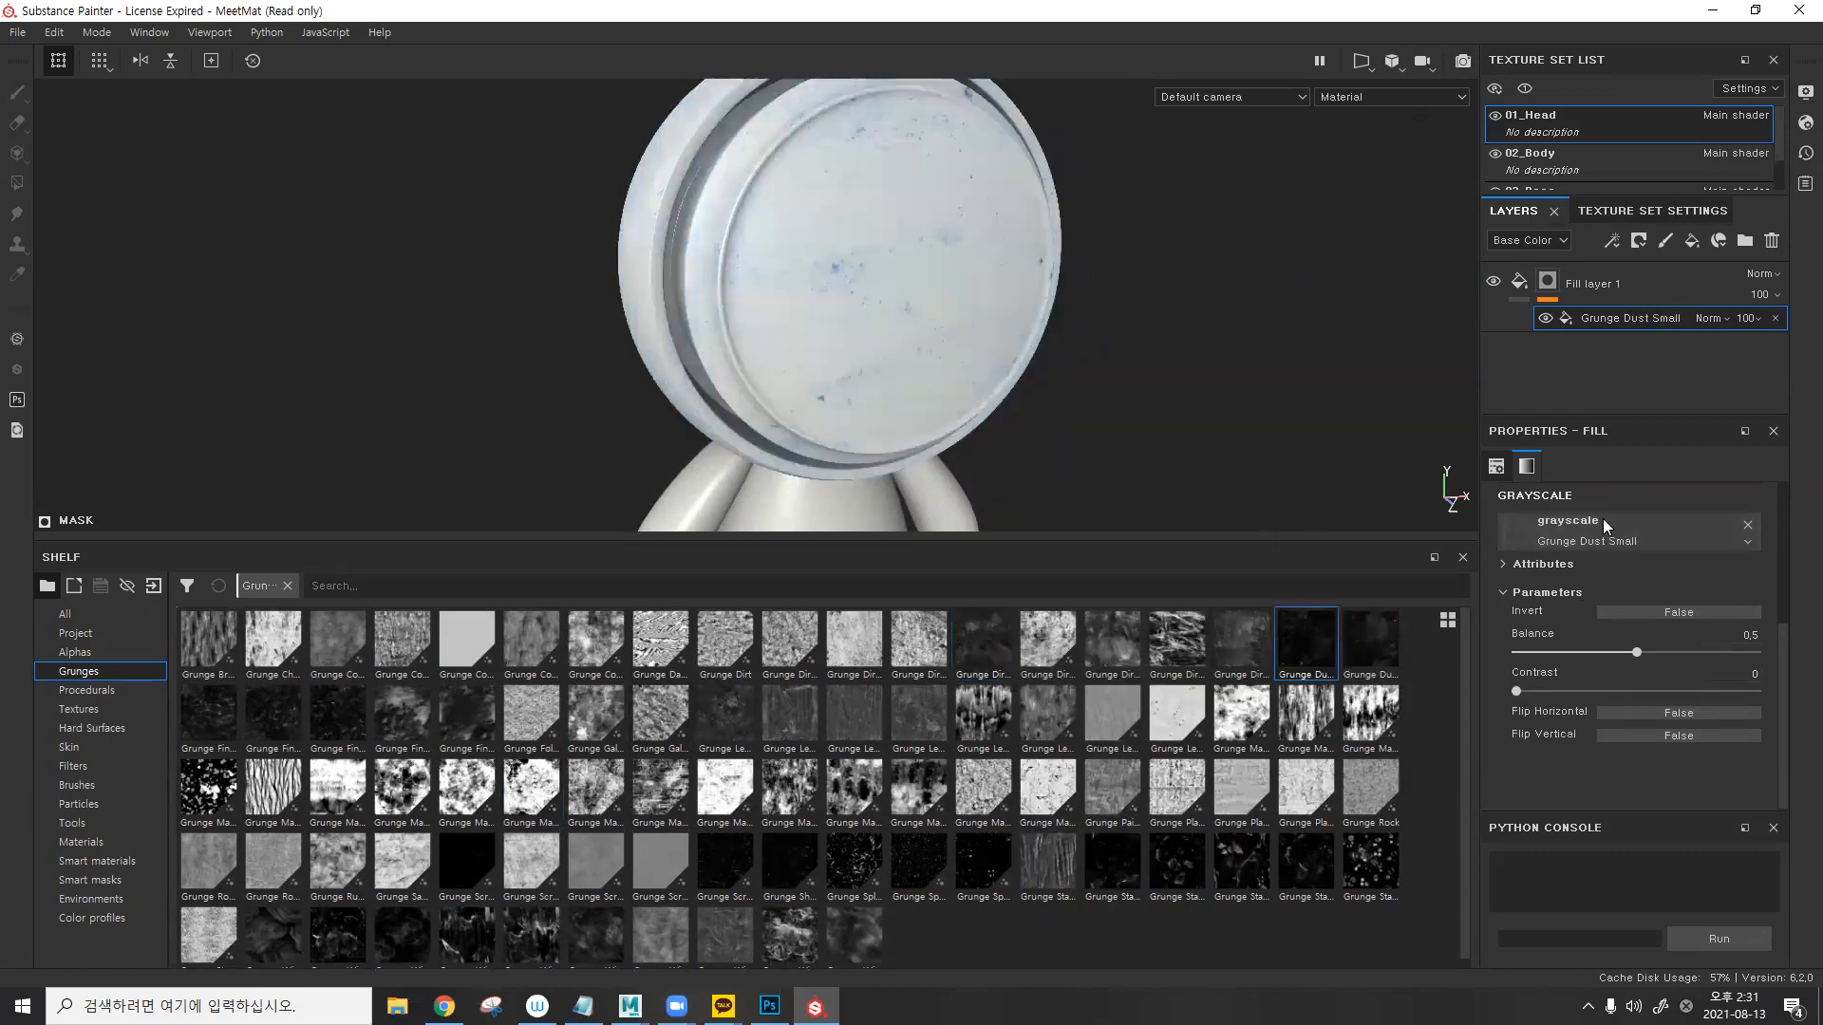
left_click_drag(903, 333, 960, 326, "alt")
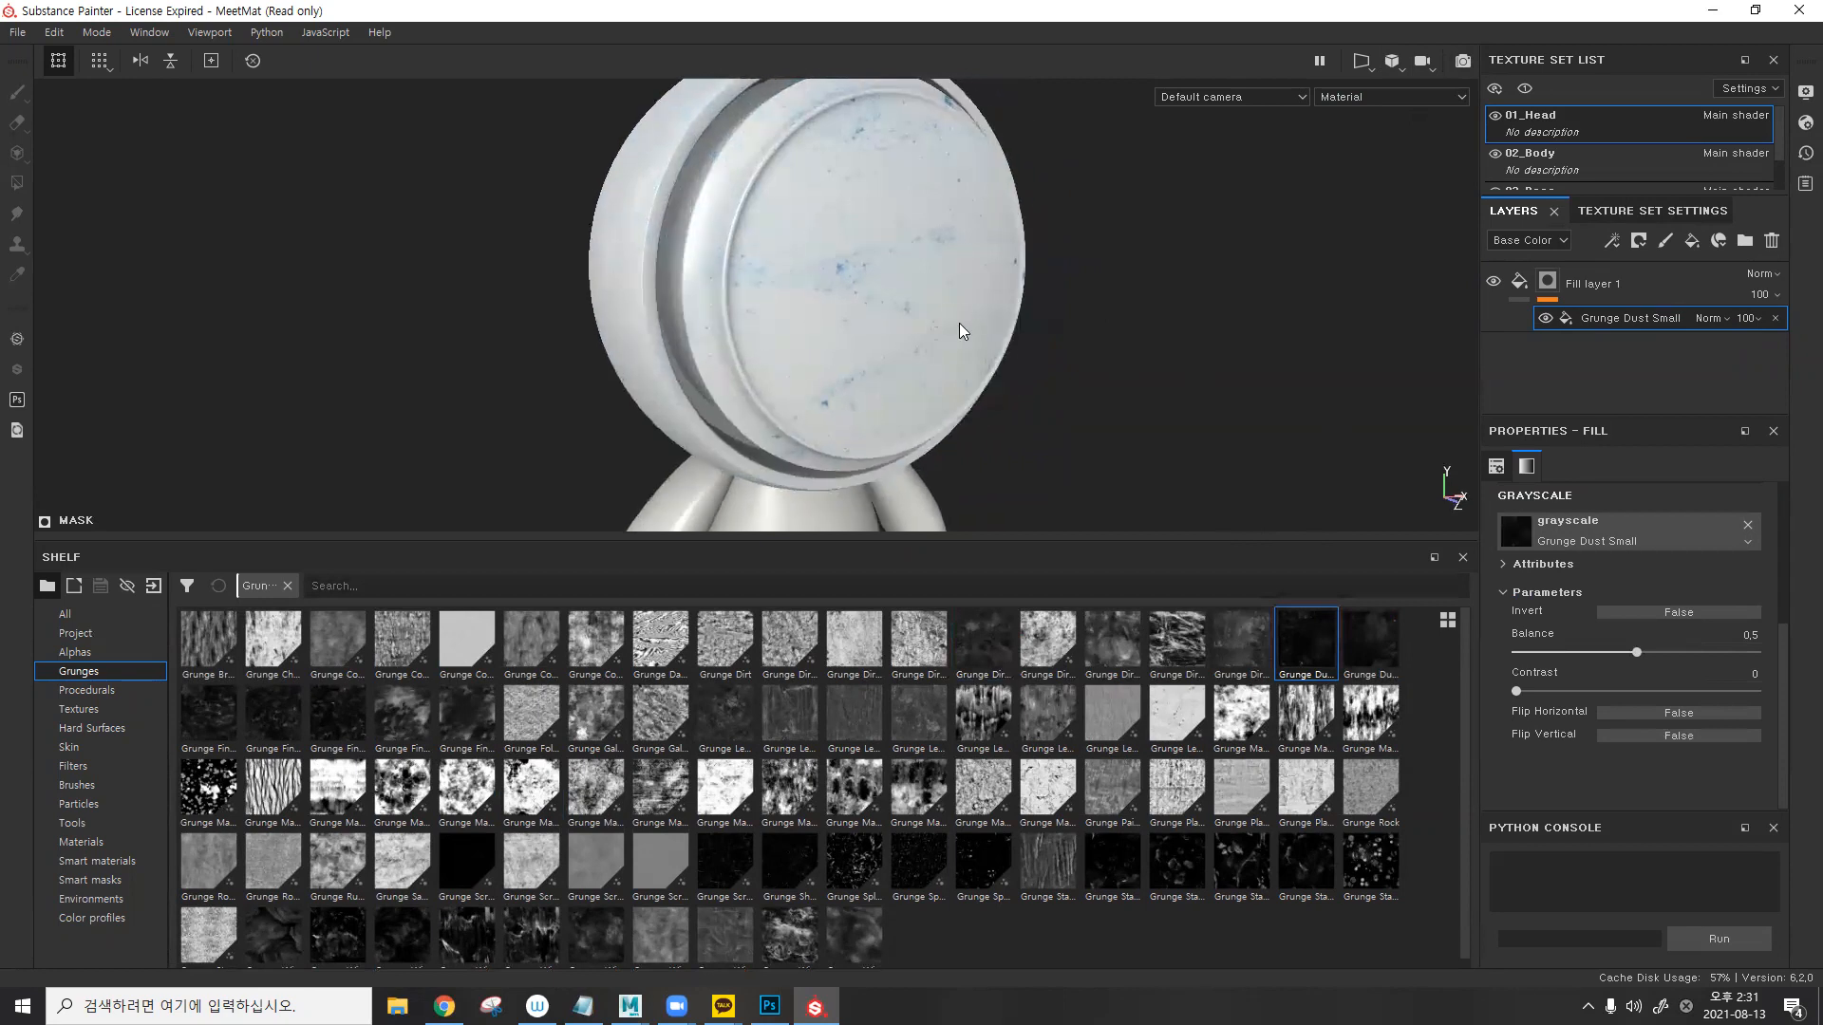
- Invert the Grunge Dust Small grayscale in the mask fill and inspect the head
mouse_move(1289, 633)
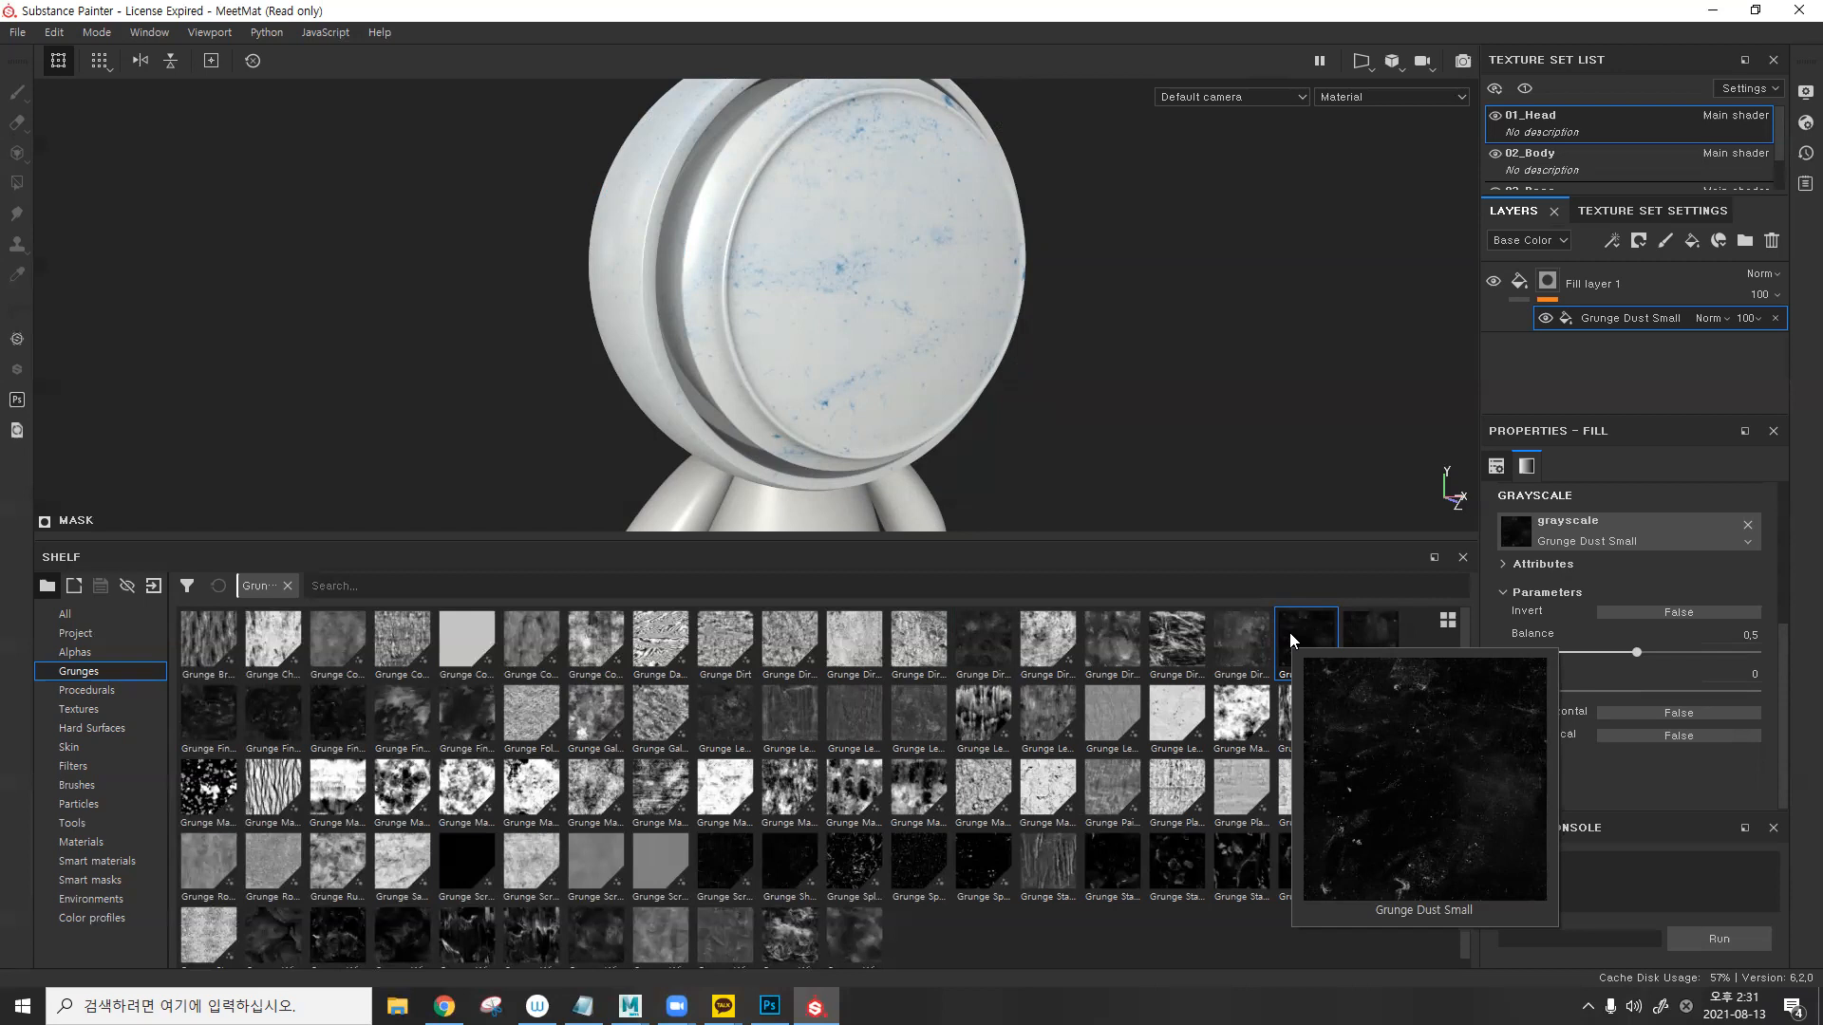
left_click(1519, 538)
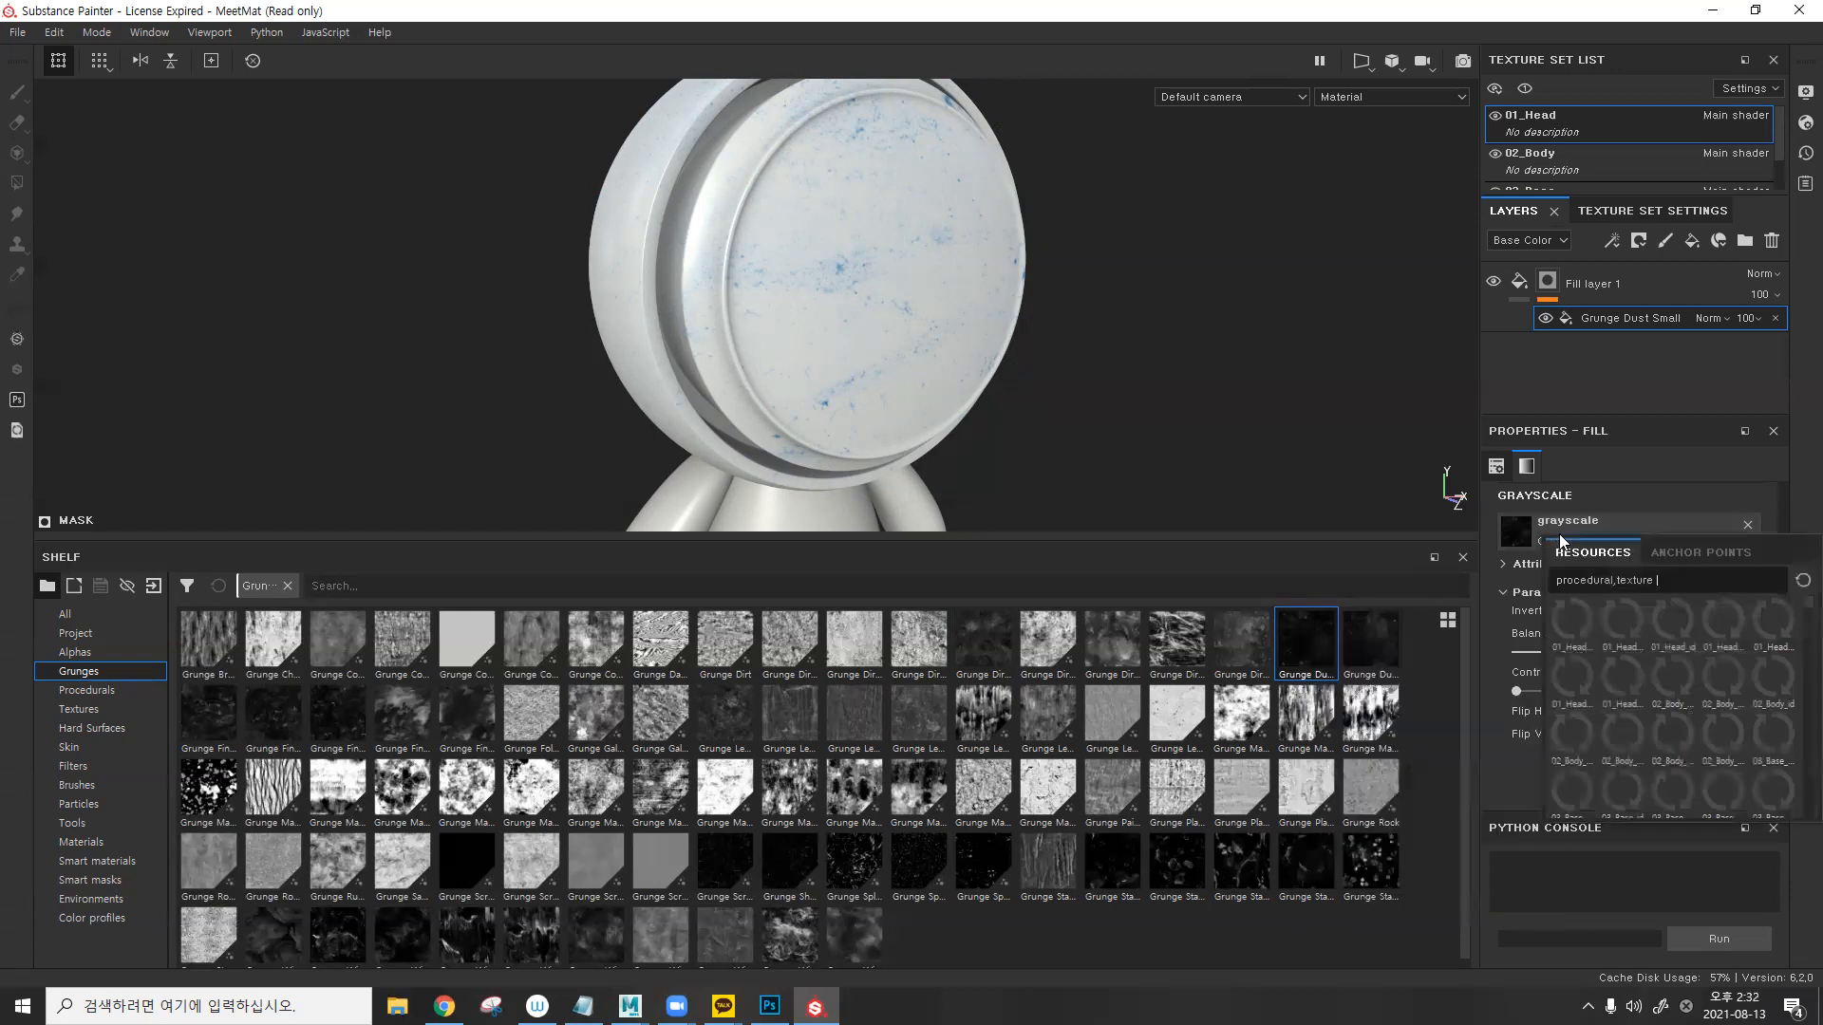
left_click(1569, 463)
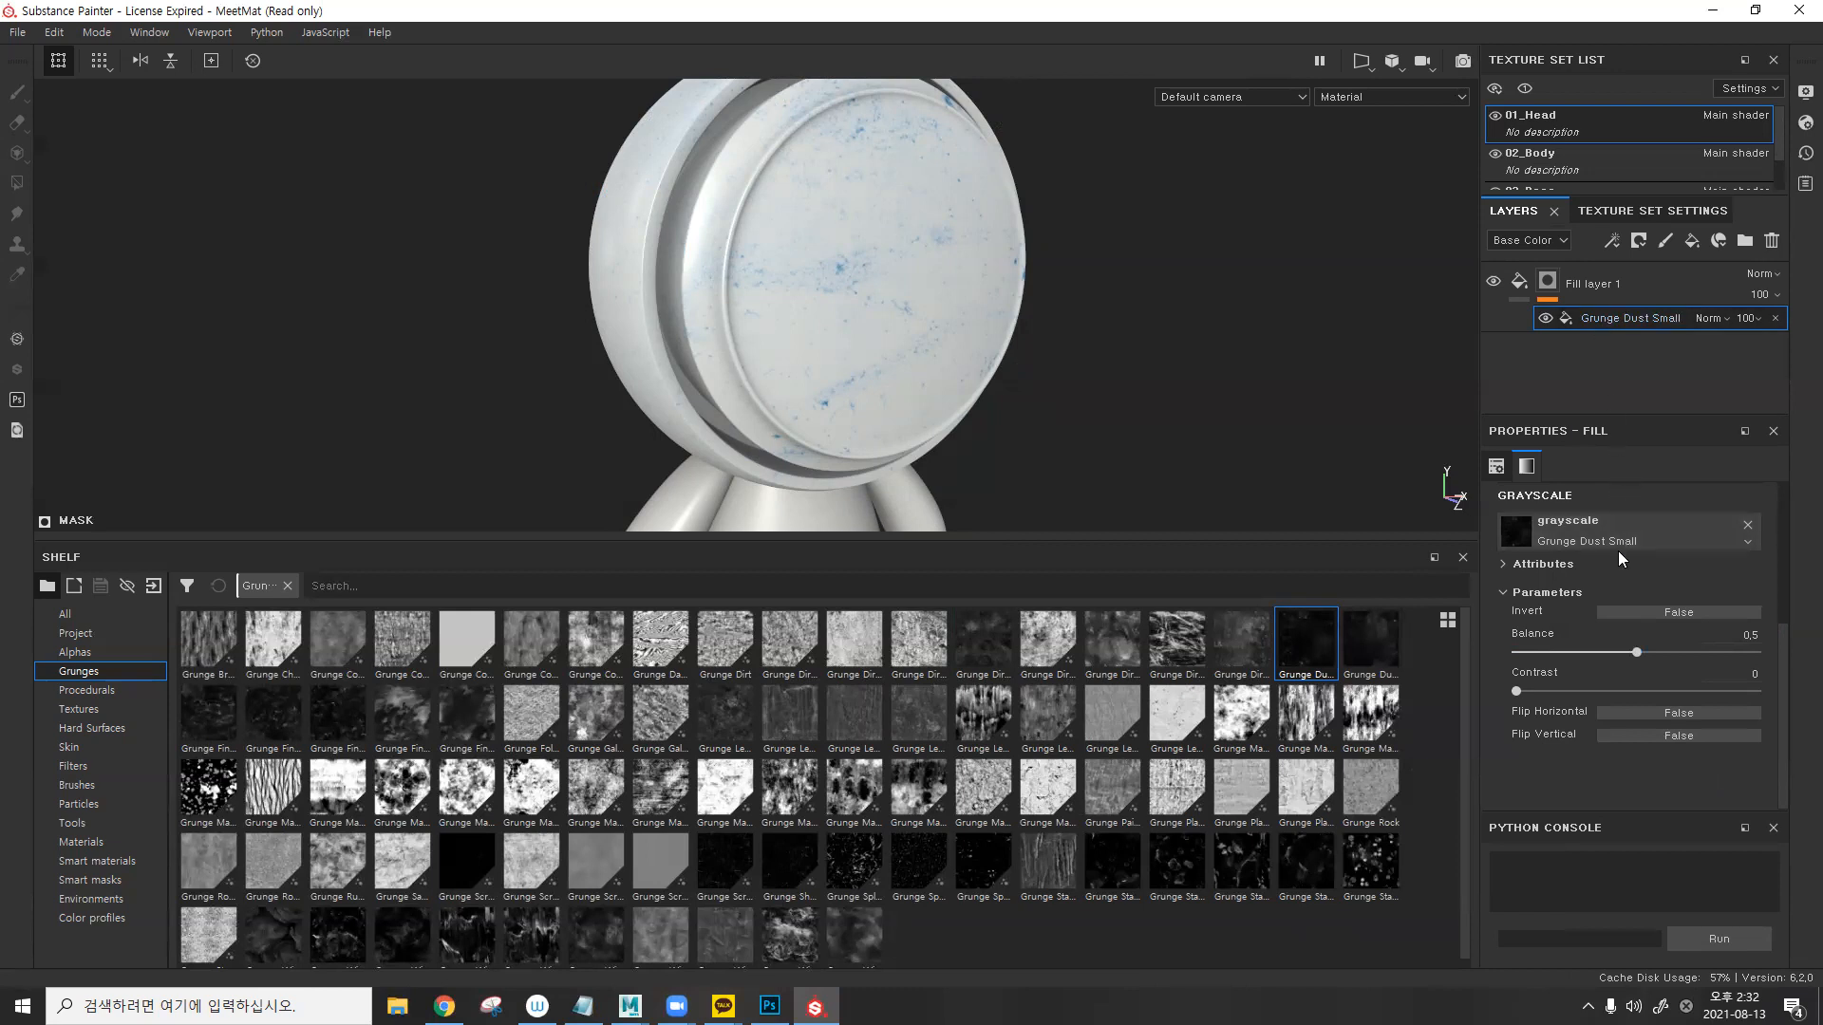
left_click(1669, 614)
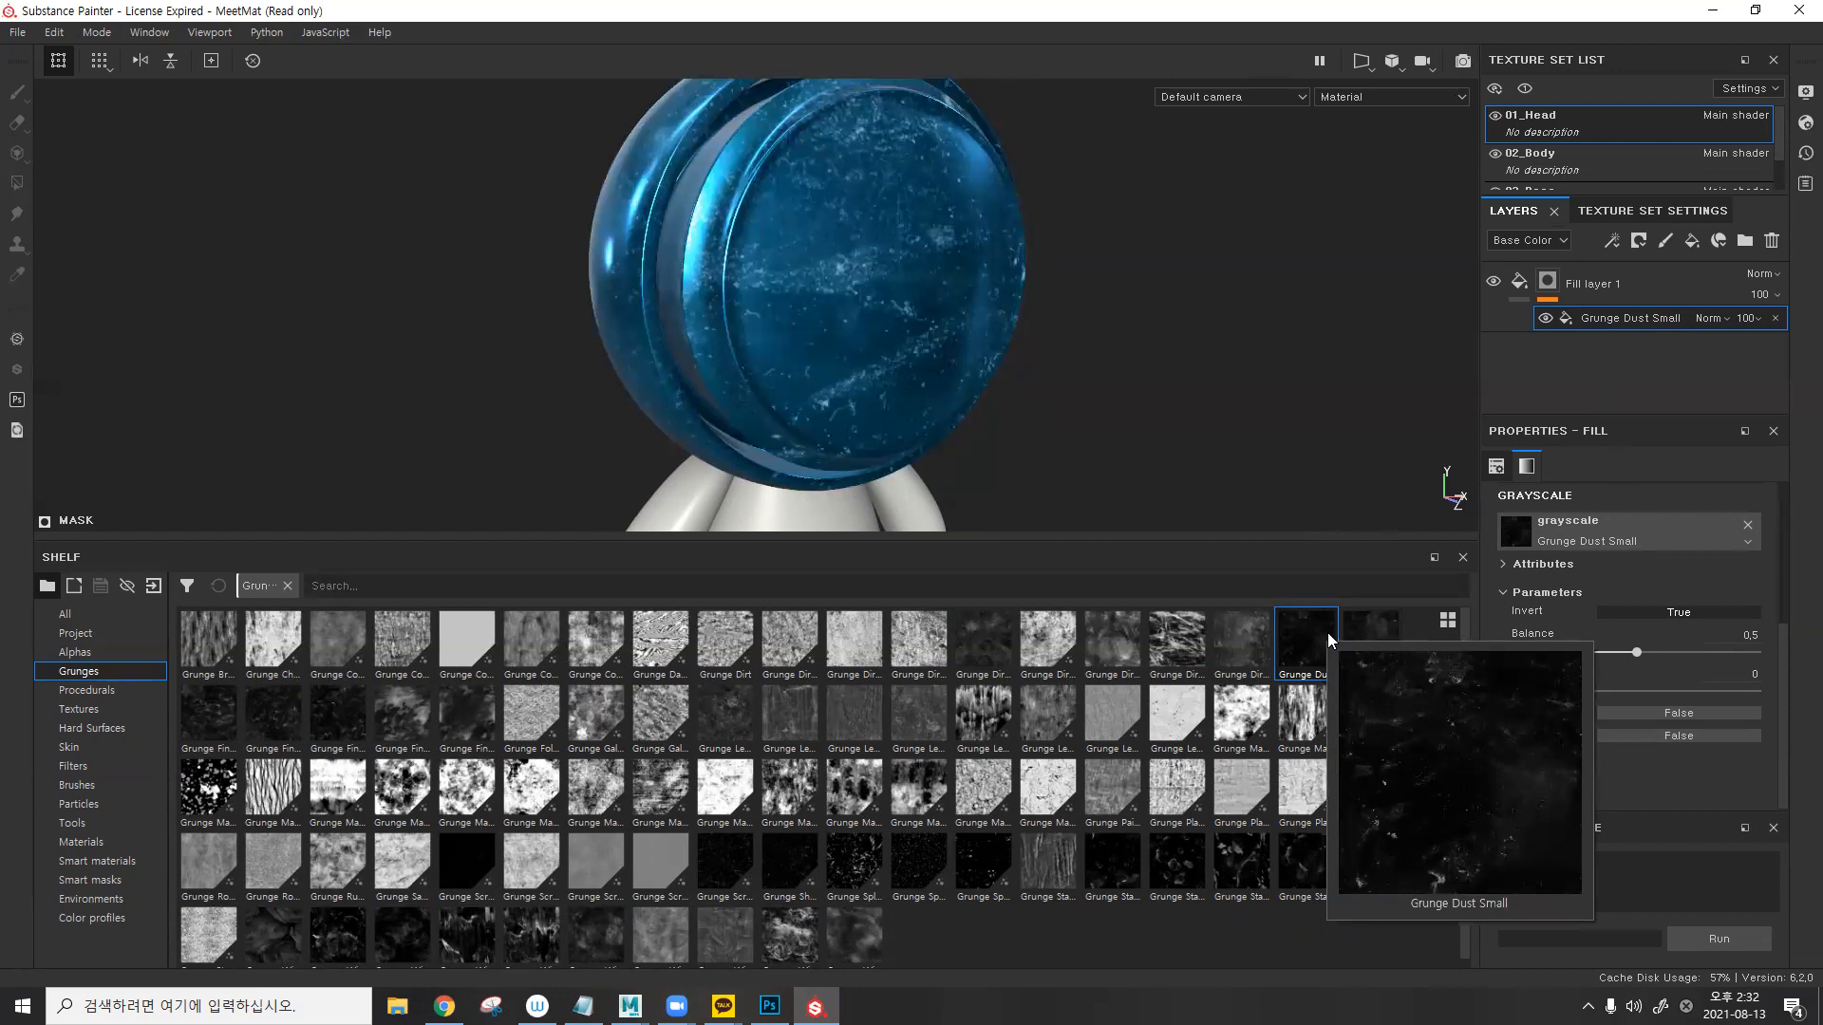
left_click_drag(948, 285, 904, 276, "alt")
- Try Grunge Dirt Splats as the mask fill's grayscale and toggle its Invert option to compare the results
left_click_drag(1176, 643, 1529, 529)
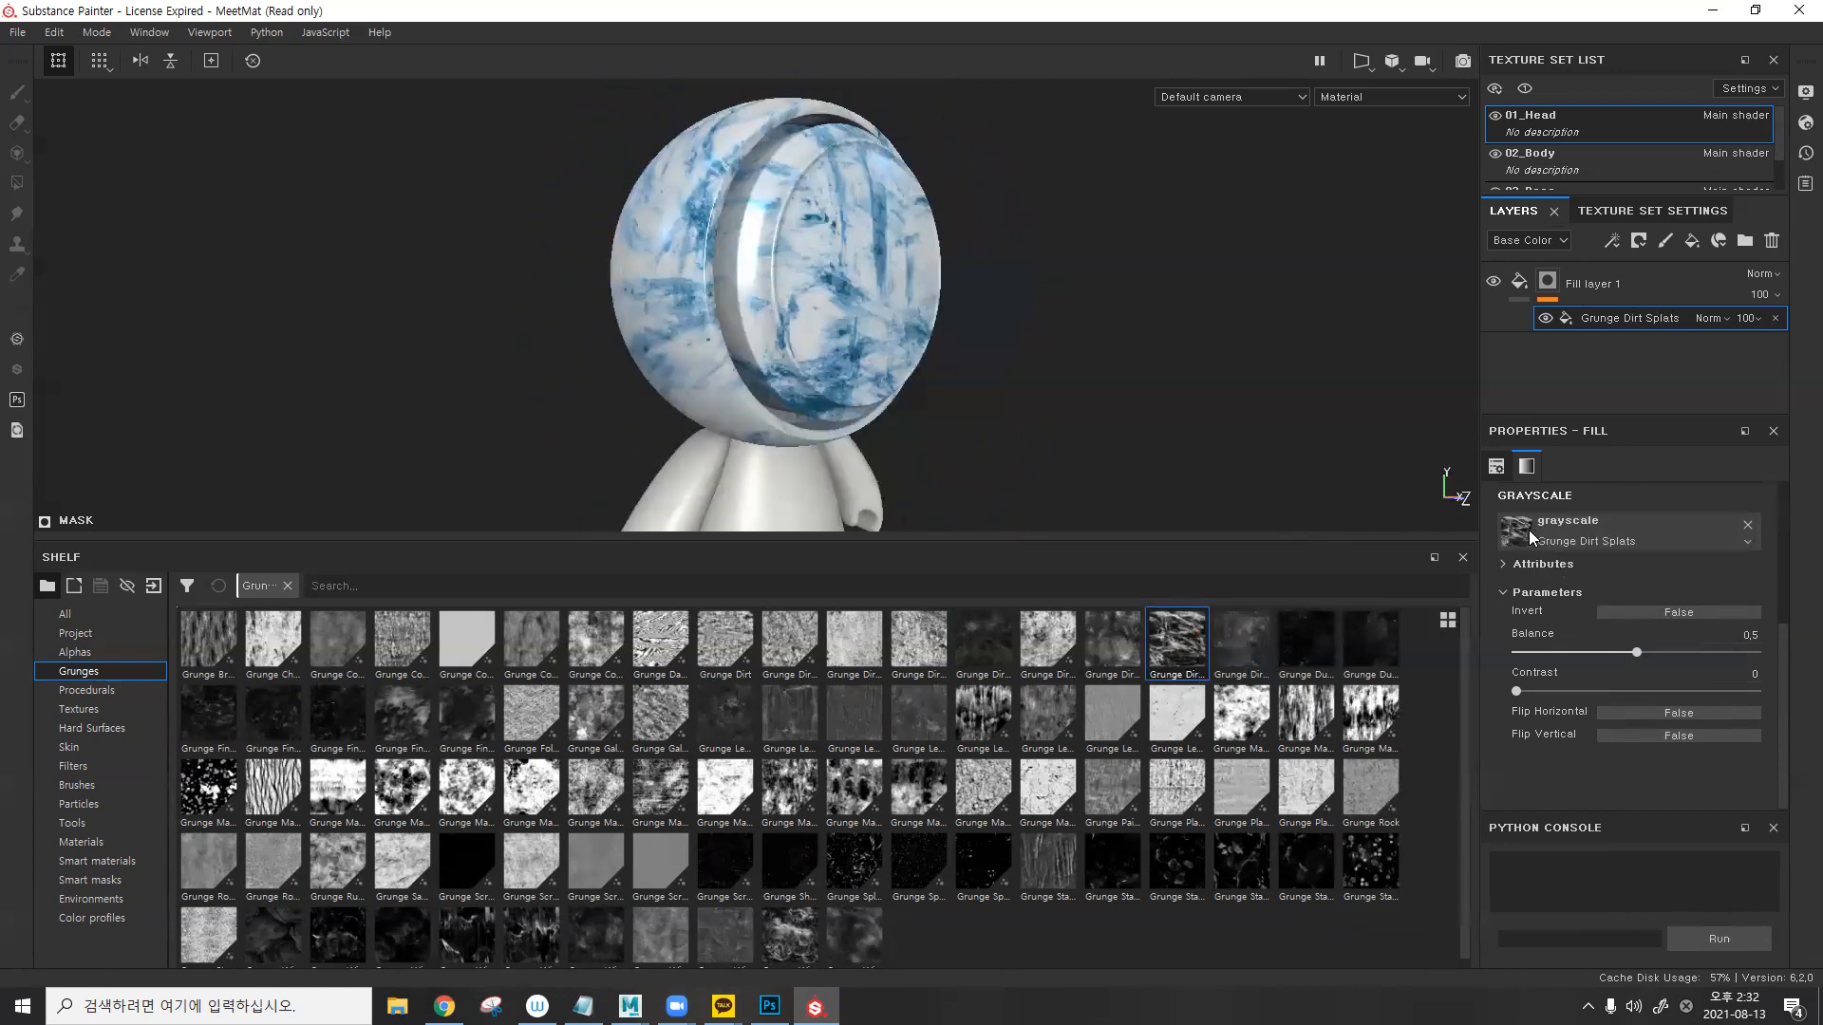
left_click(1648, 614)
left_click(1648, 615)
left_click(1648, 615)
- Apply Grunge Plaster Damaged to the mask fill's grayscale, randomize its seed, and toggle Invert on and back off
left_click_drag(1241, 790, 1574, 540)
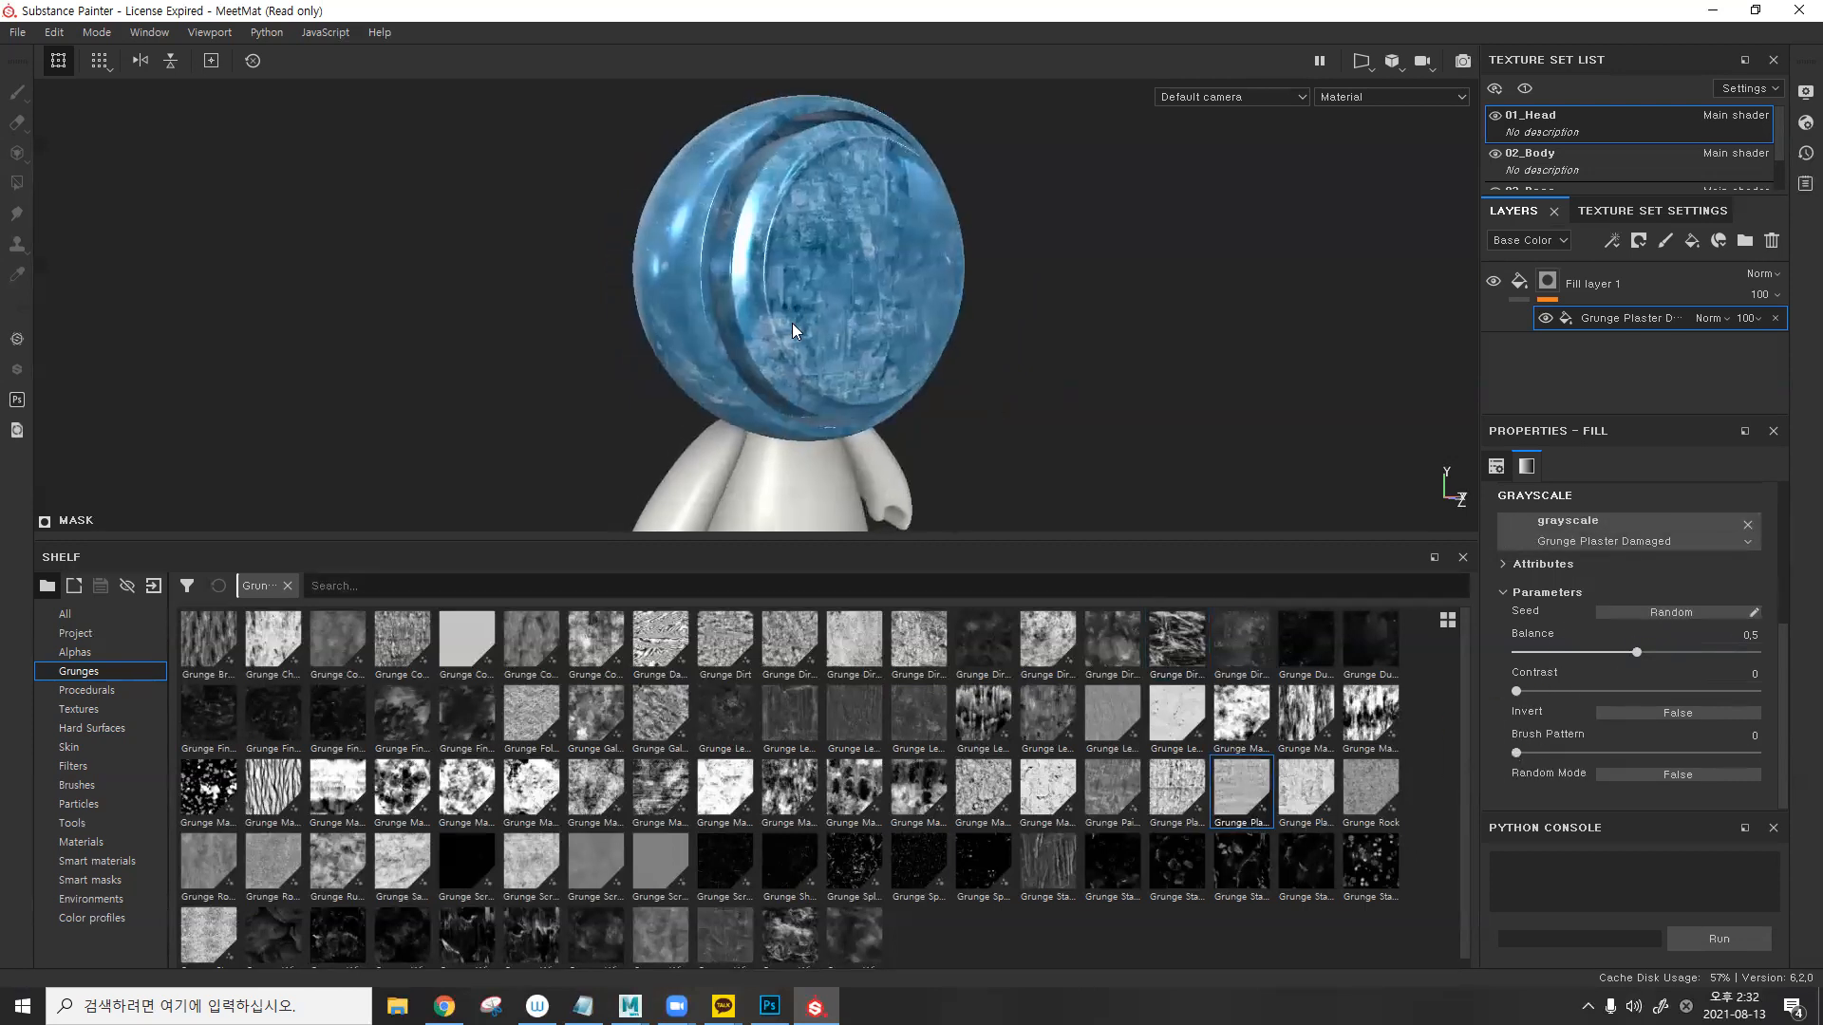
left_click(1668, 612)
left_click(1629, 713)
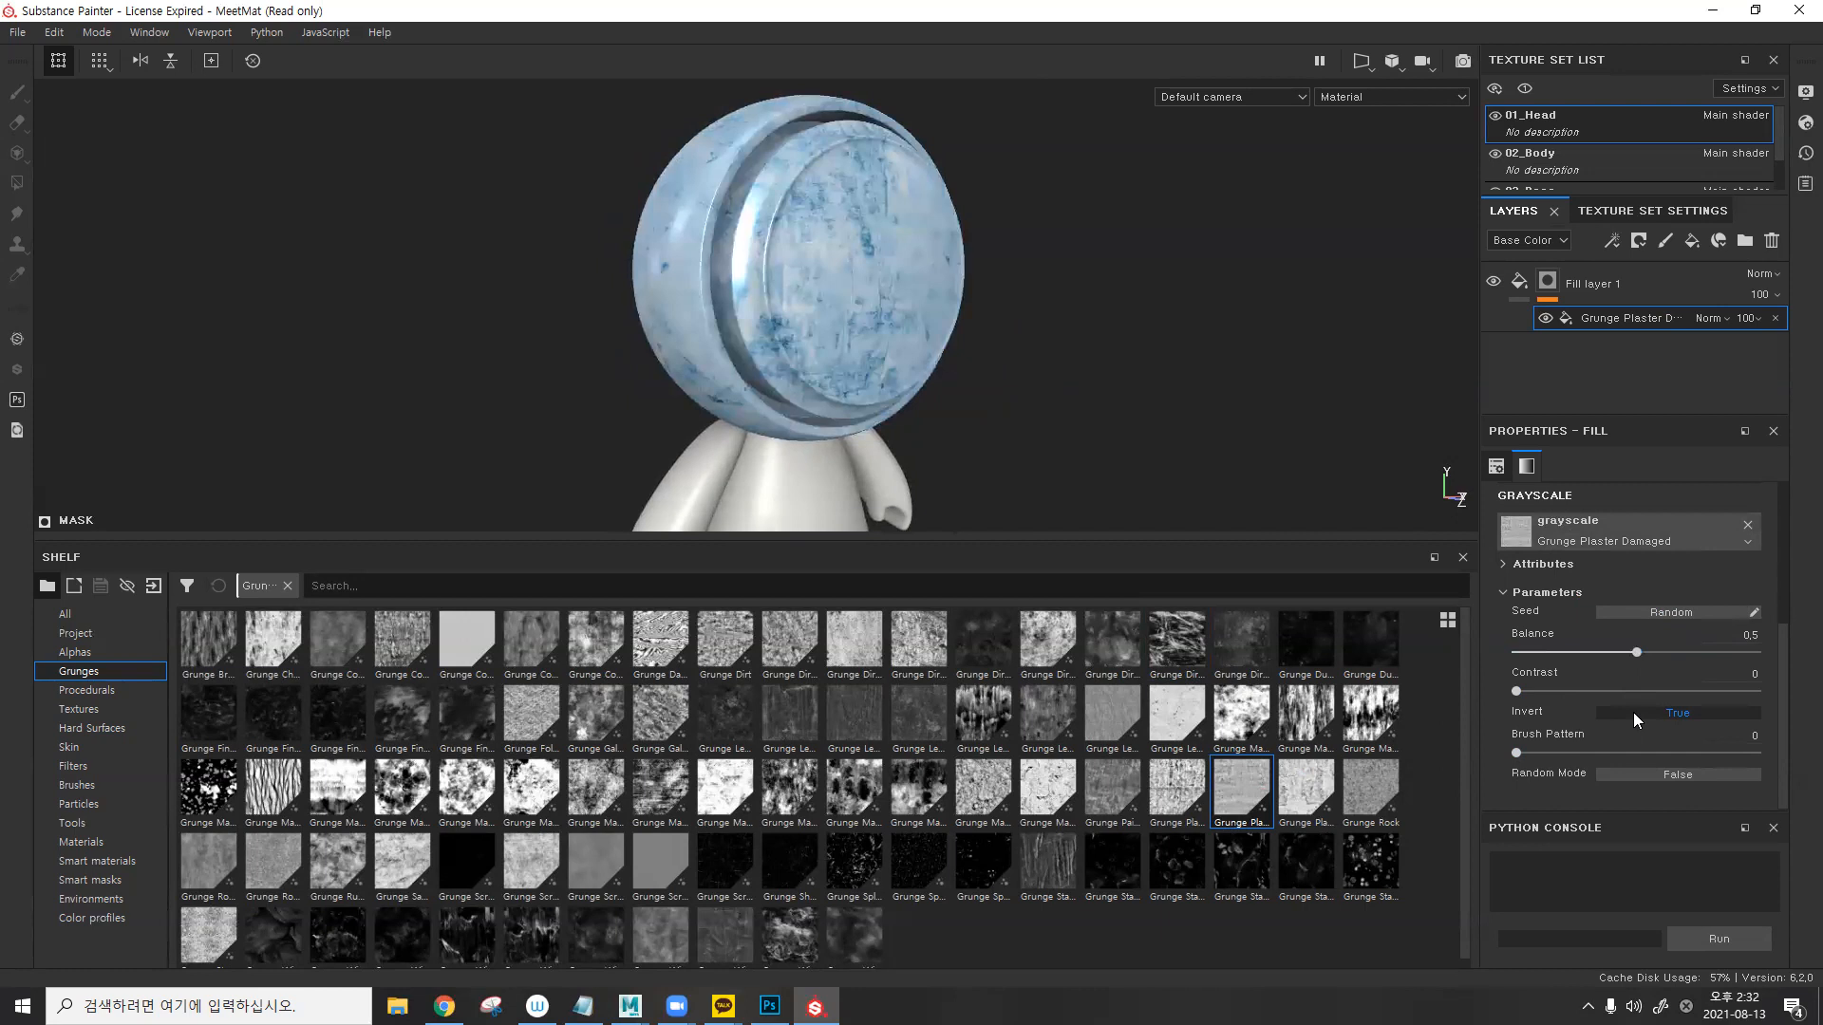
left_click(1633, 712)
left_click_drag(910, 283, 971, 281, "alt")
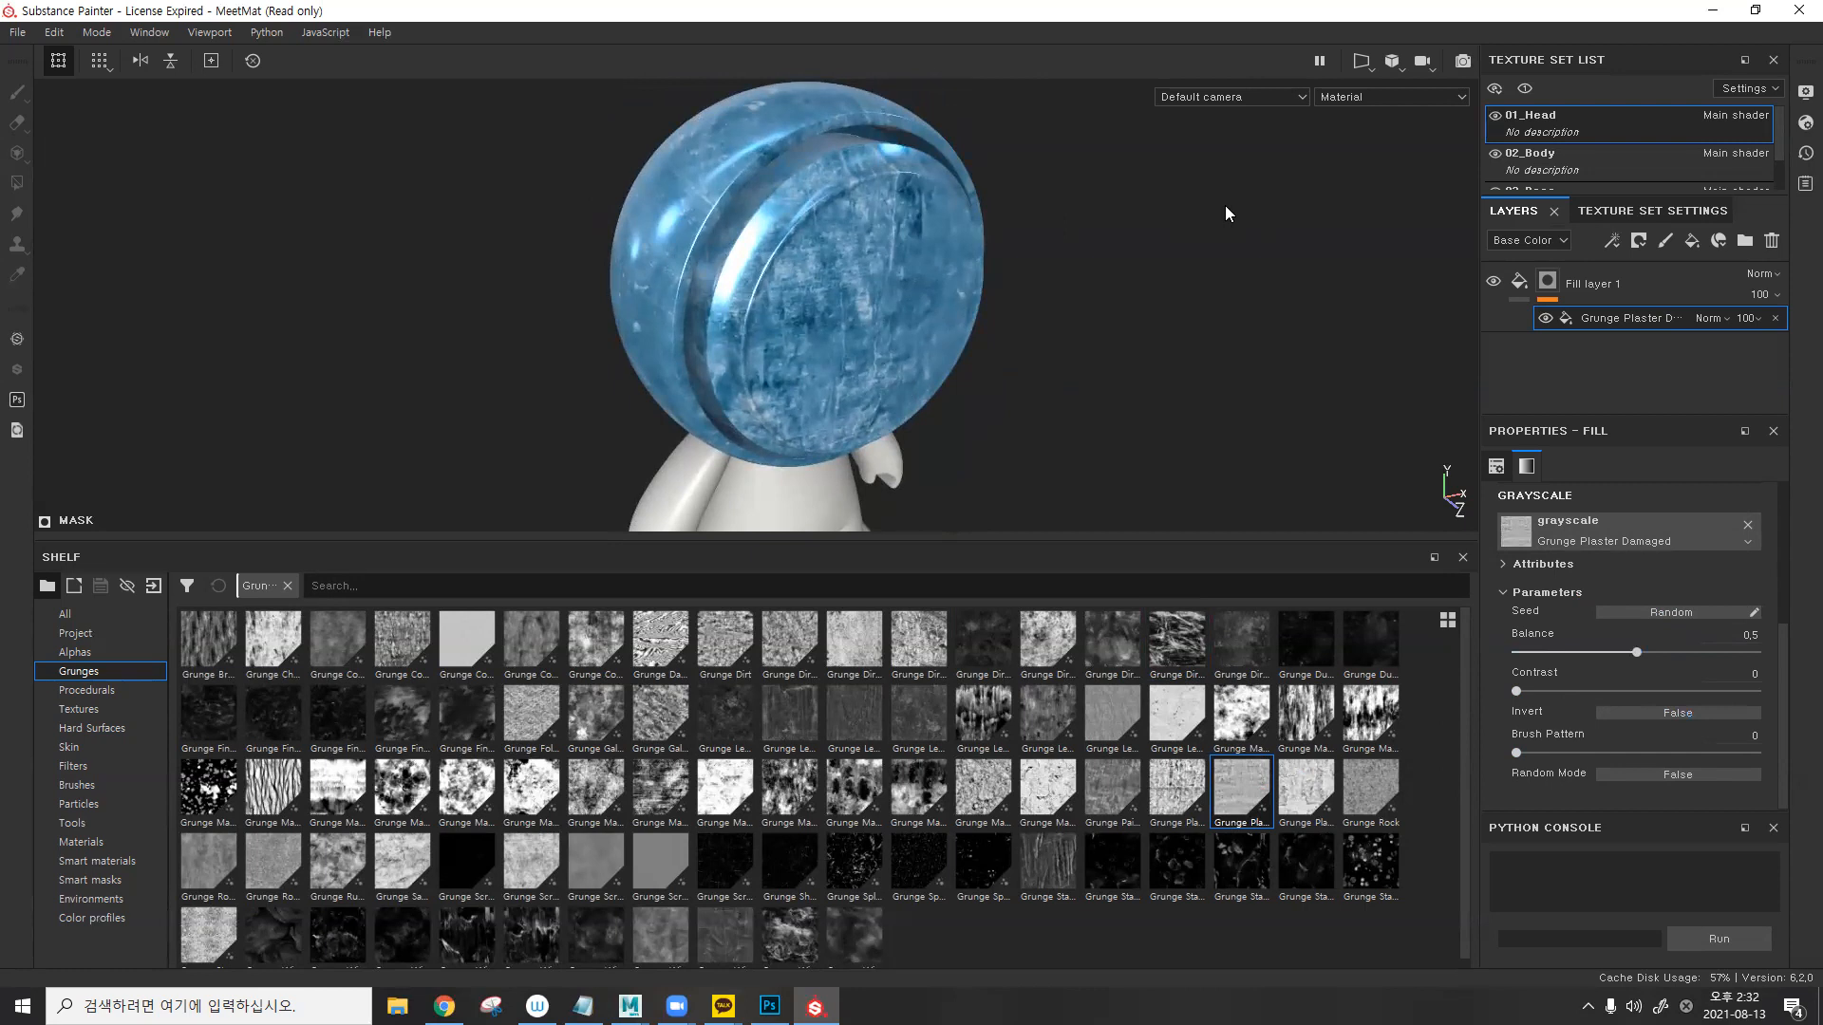
- Display only Fill layer 1's mask on the model and set its grunge fill's balance to 0.49 and contrast to 0.46
left_click(1548, 282, "alt")
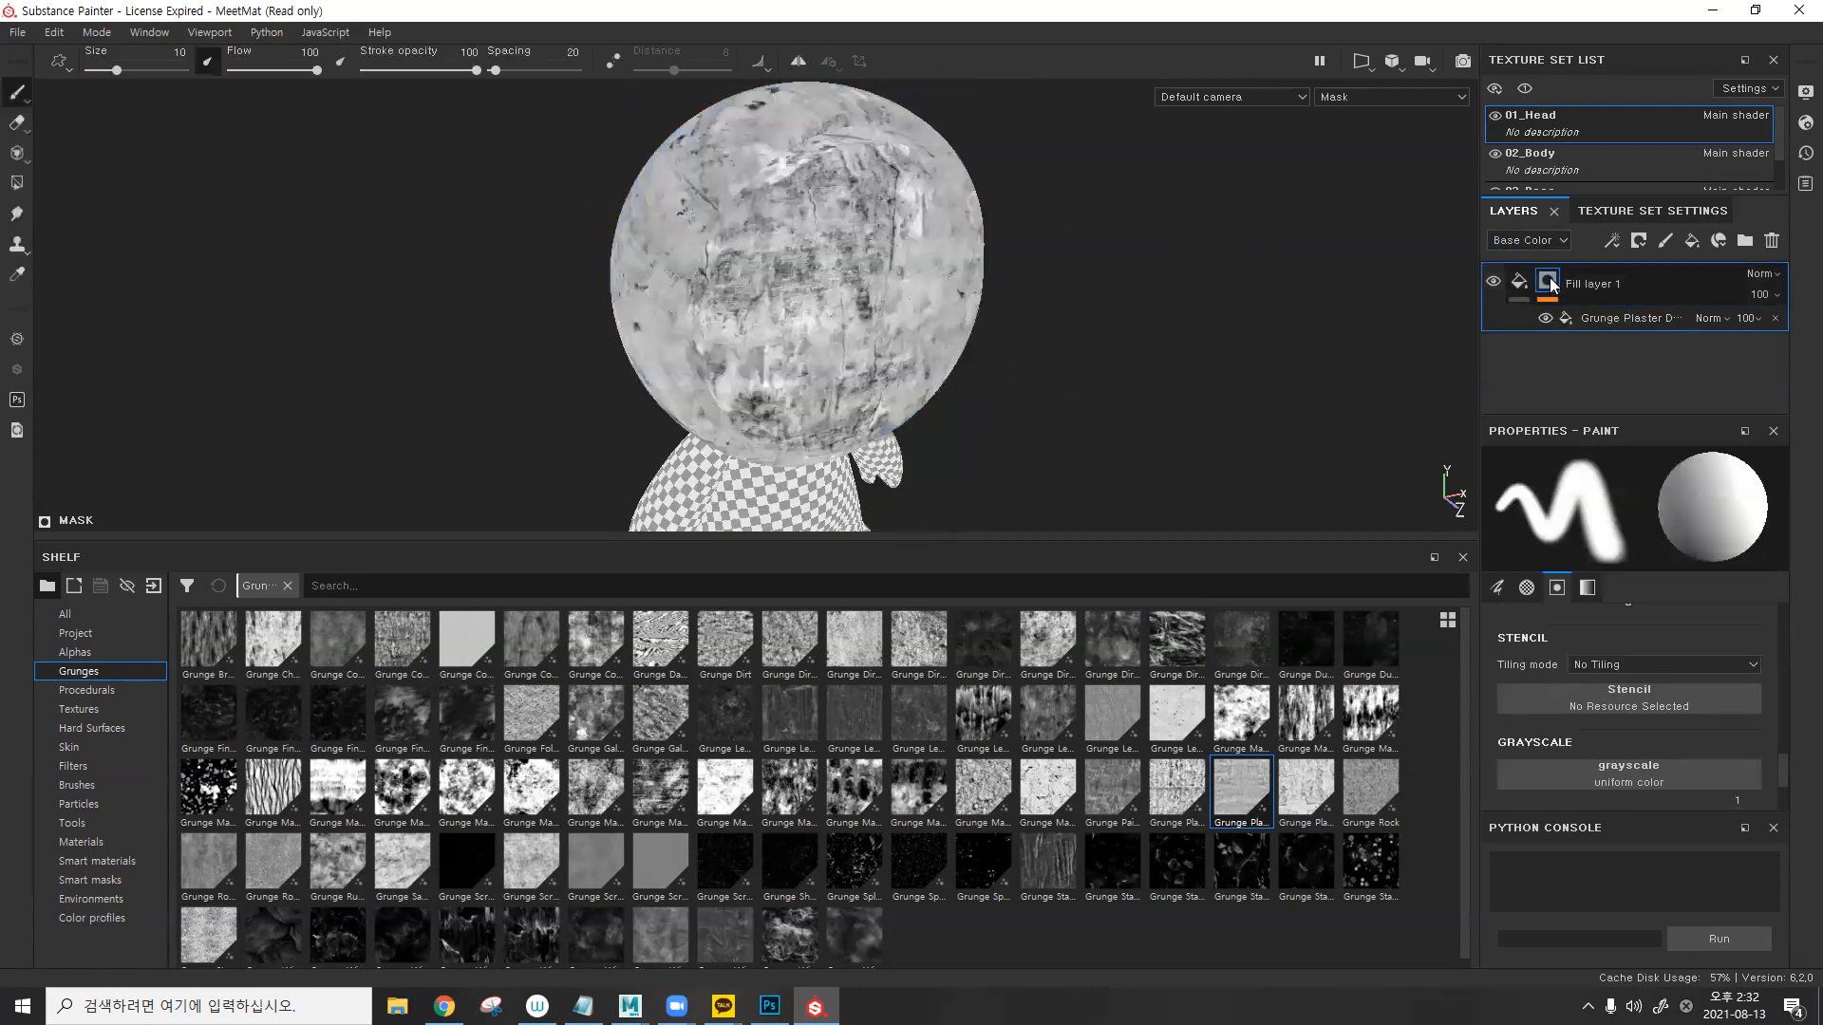
mouse_move(978, 326)
left_mouse_down("alt")
mouse_move(935, 299)
mouse_move(1006, 245)
mouse_move(1035, 291)
mouse_move(992, 305)
left_mouse_up("alt")
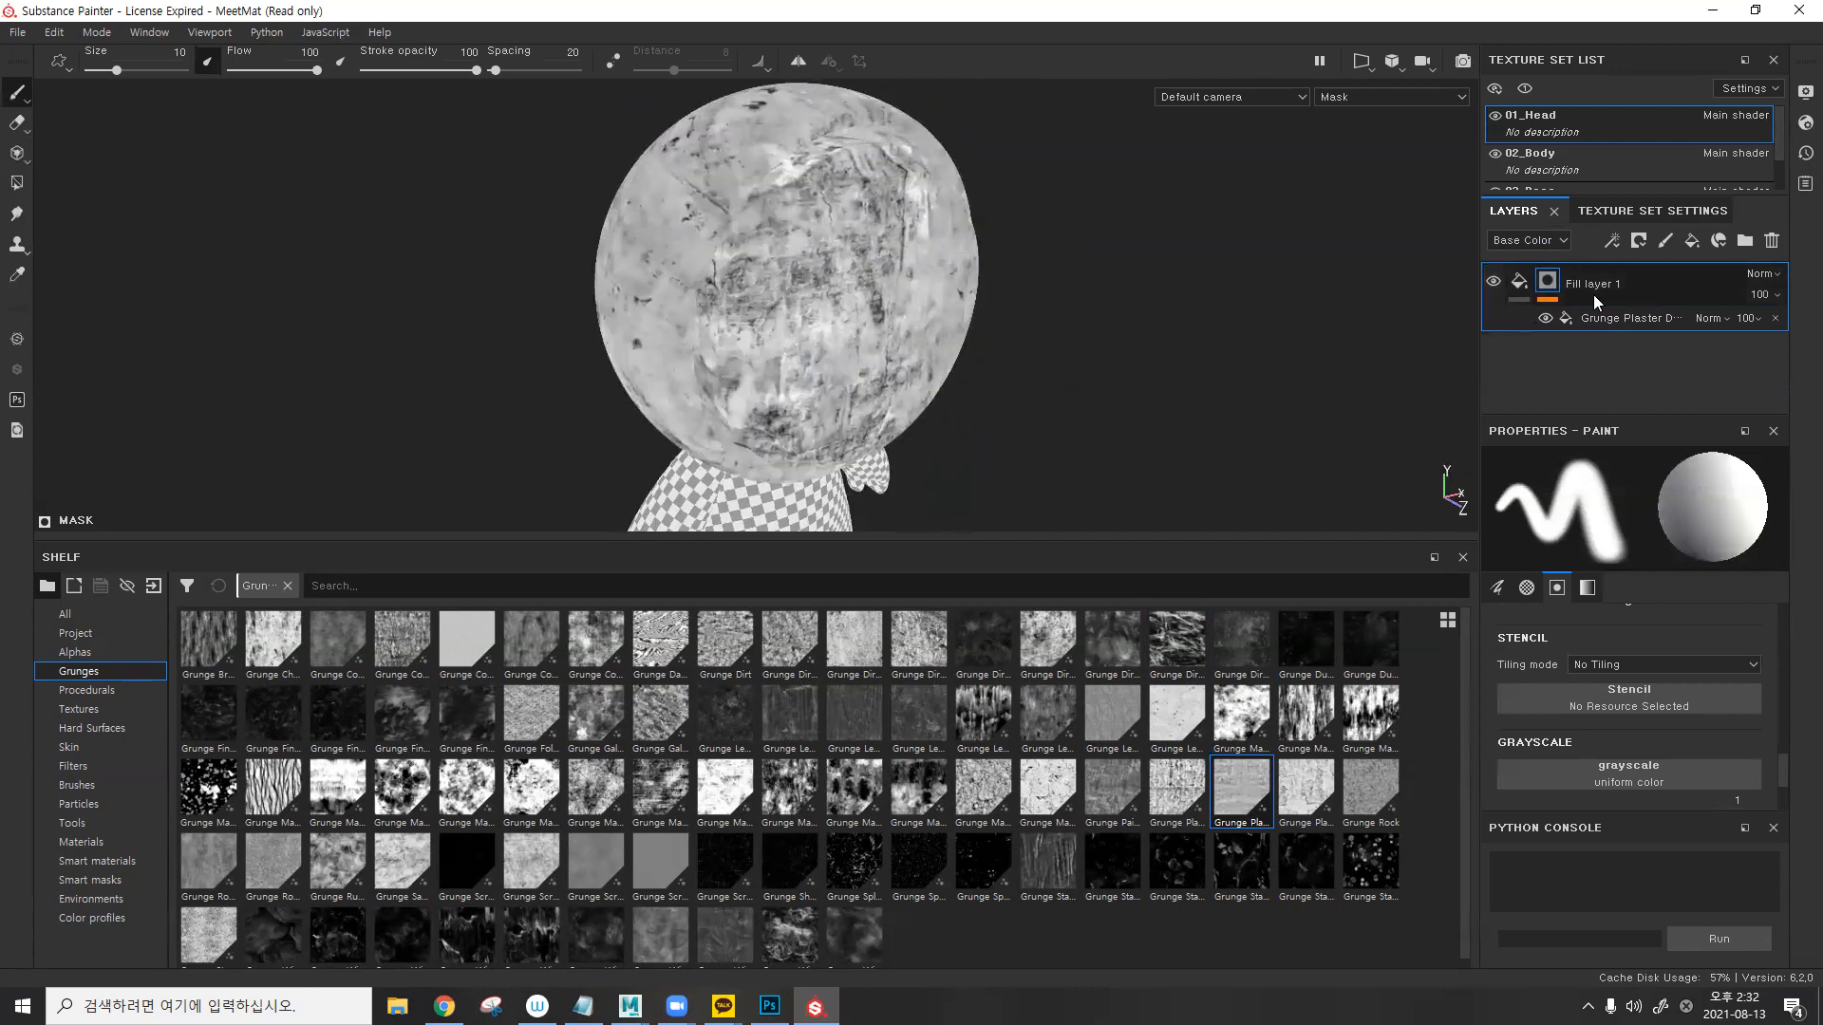
left_click(1616, 315)
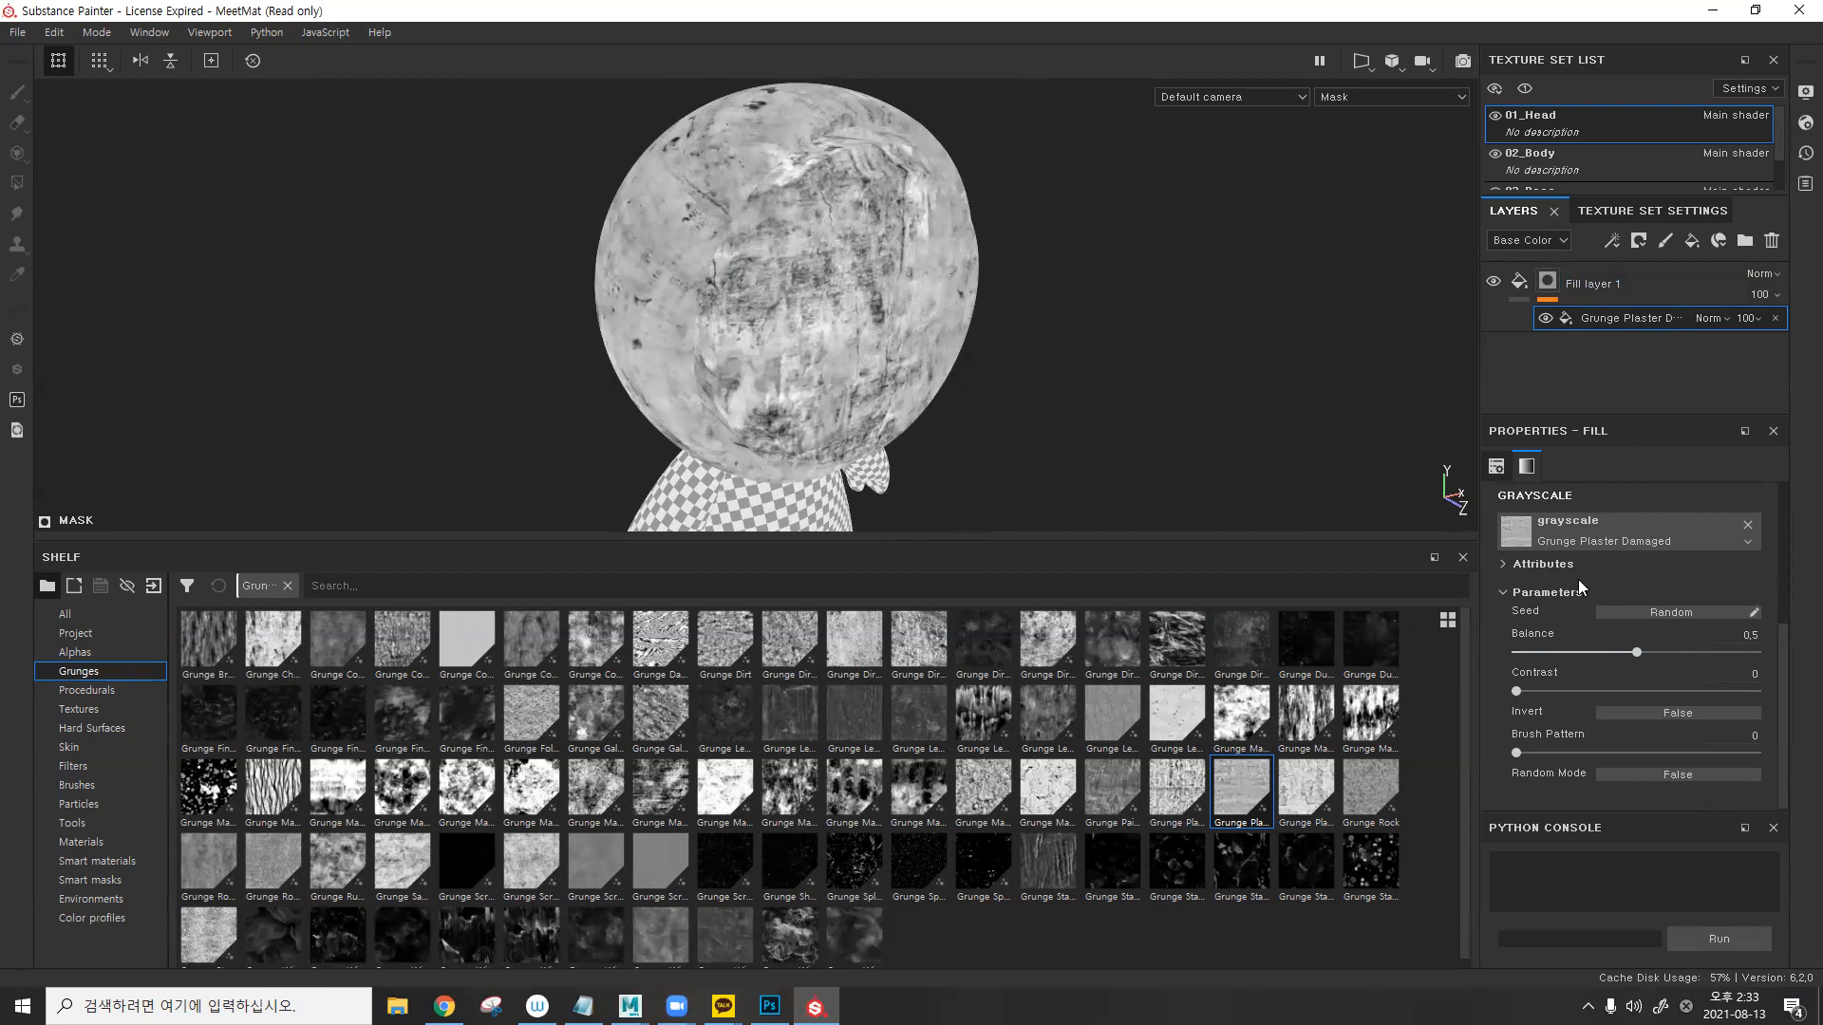
left_click_drag(1636, 652, 1691, 653)
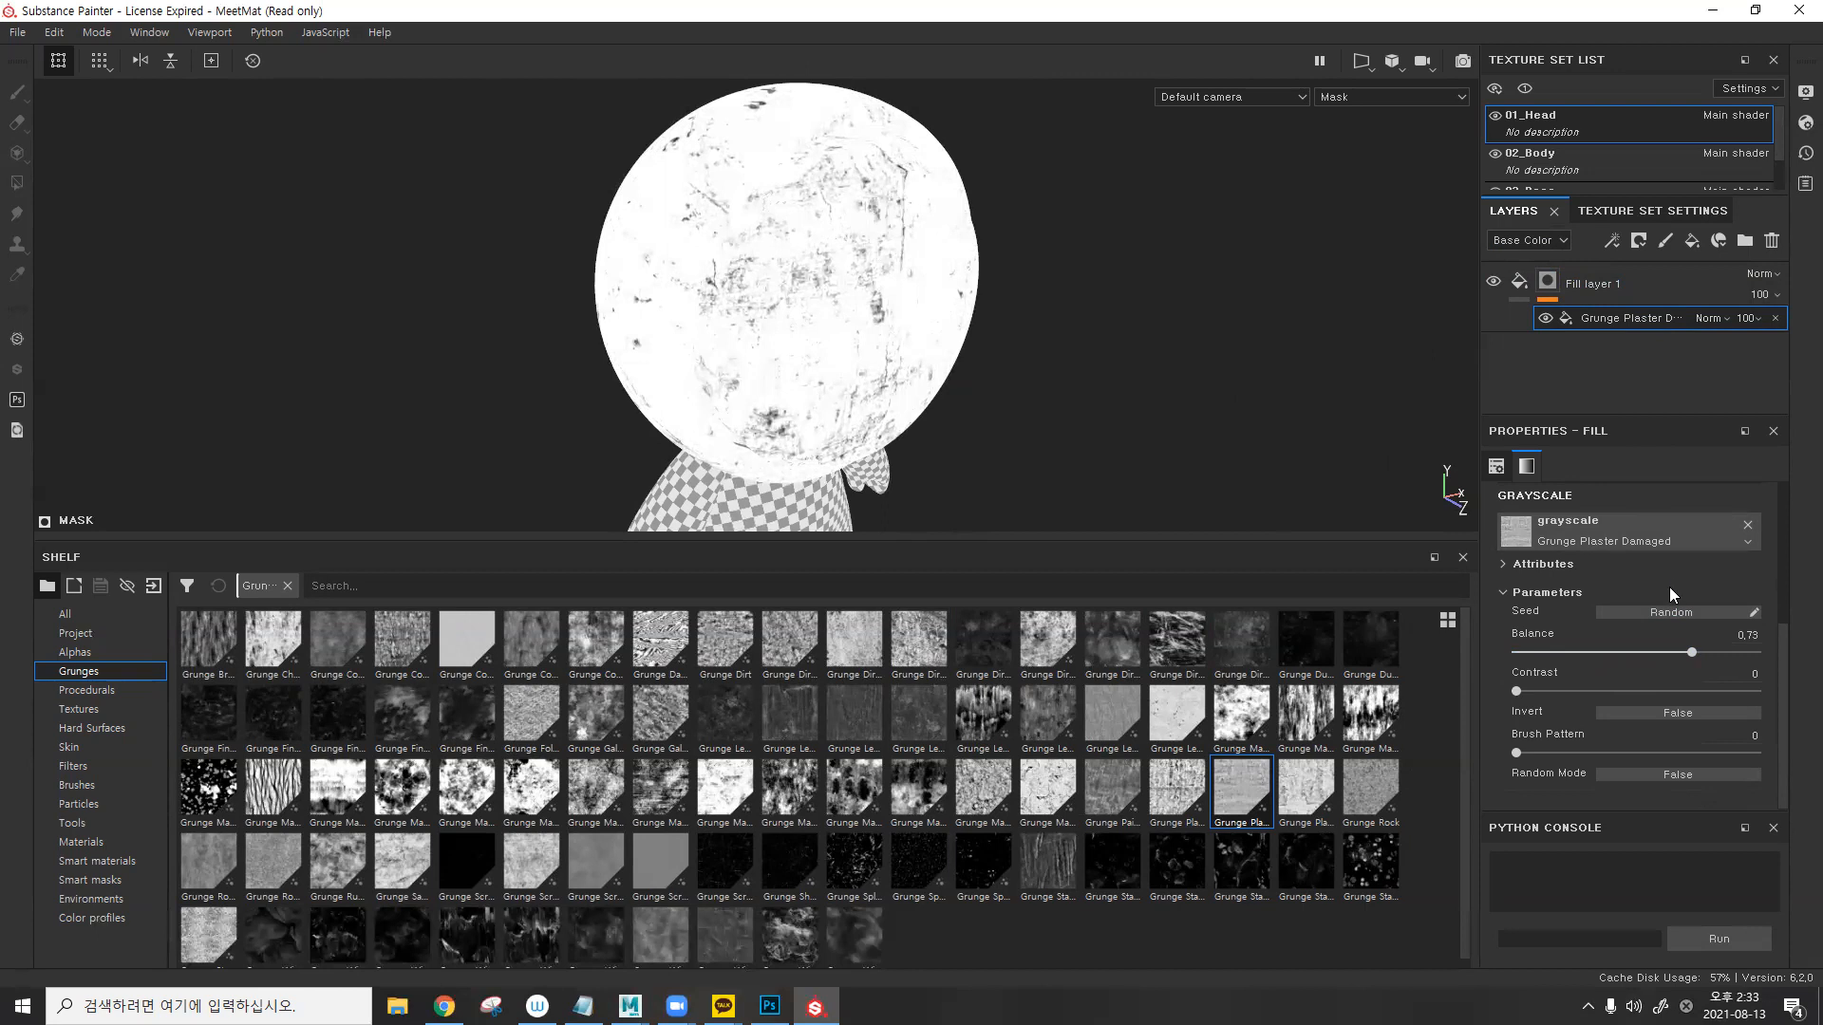
left_click_drag(1522, 692, 1616, 652)
left_click(1626, 693)
left_click_drag(1536, 749, 1513, 751)
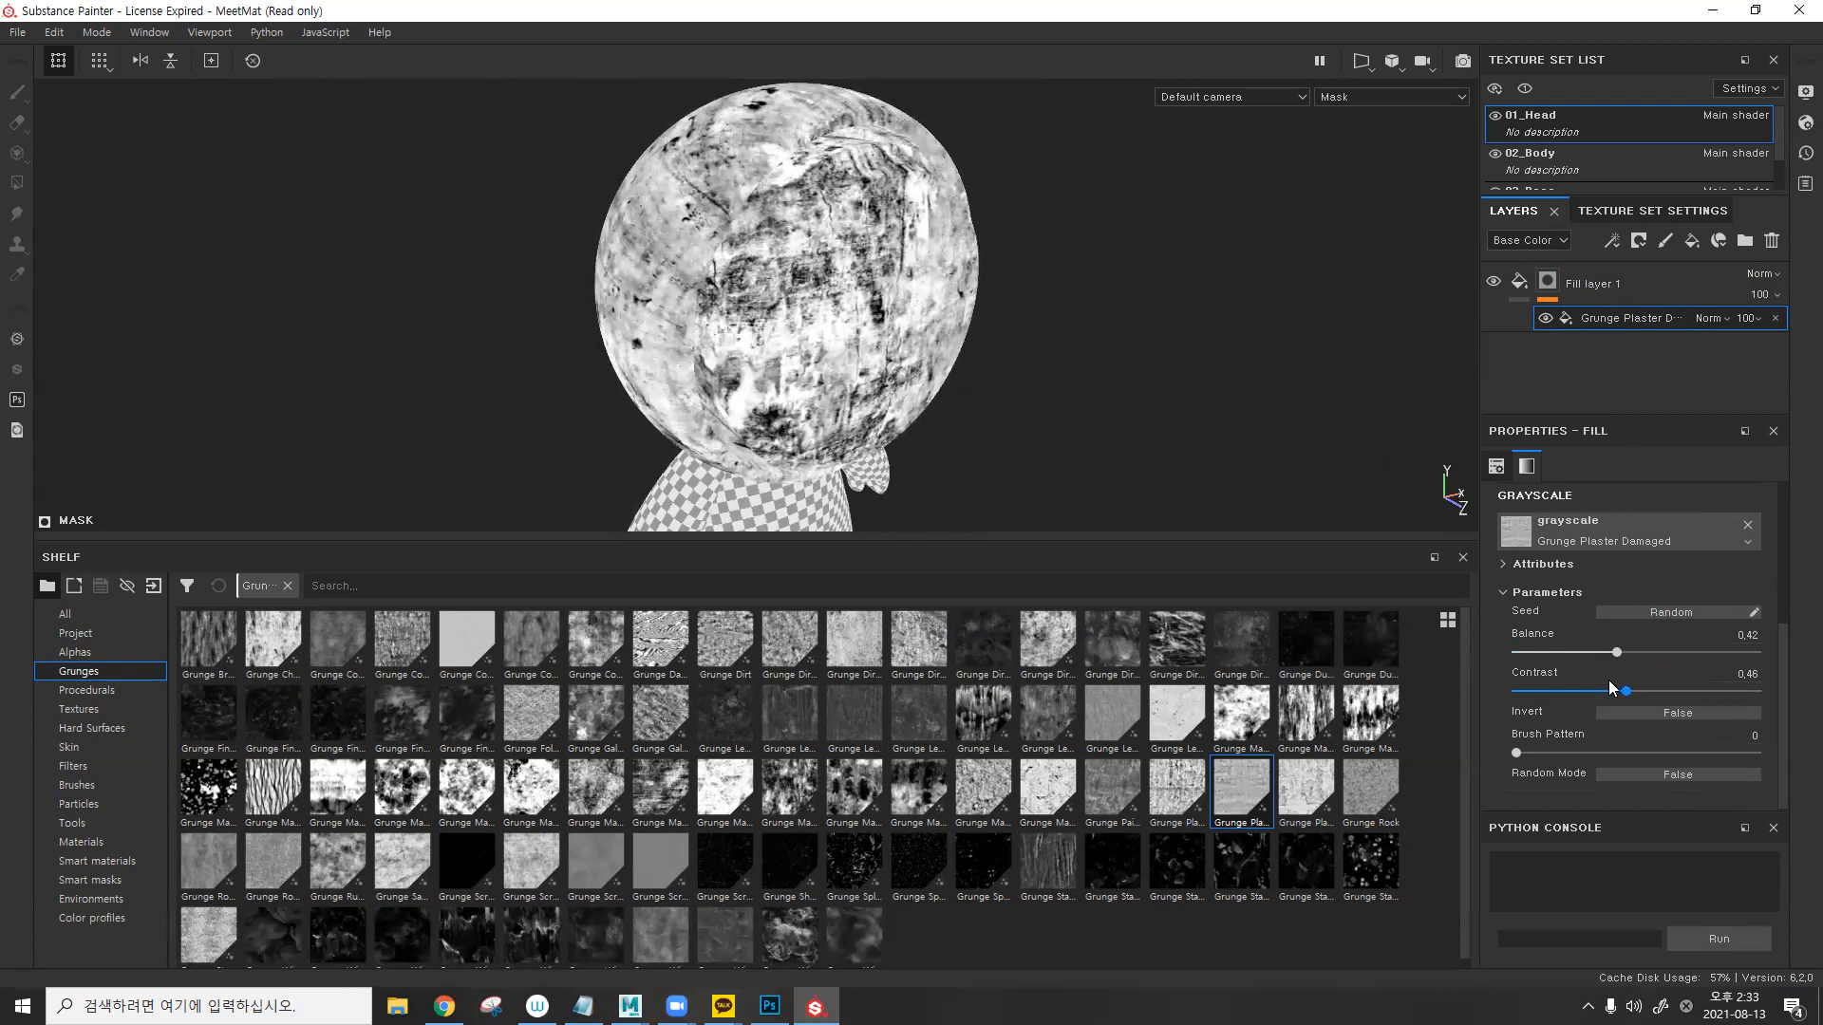
left_click_drag(1653, 652, 1634, 652)
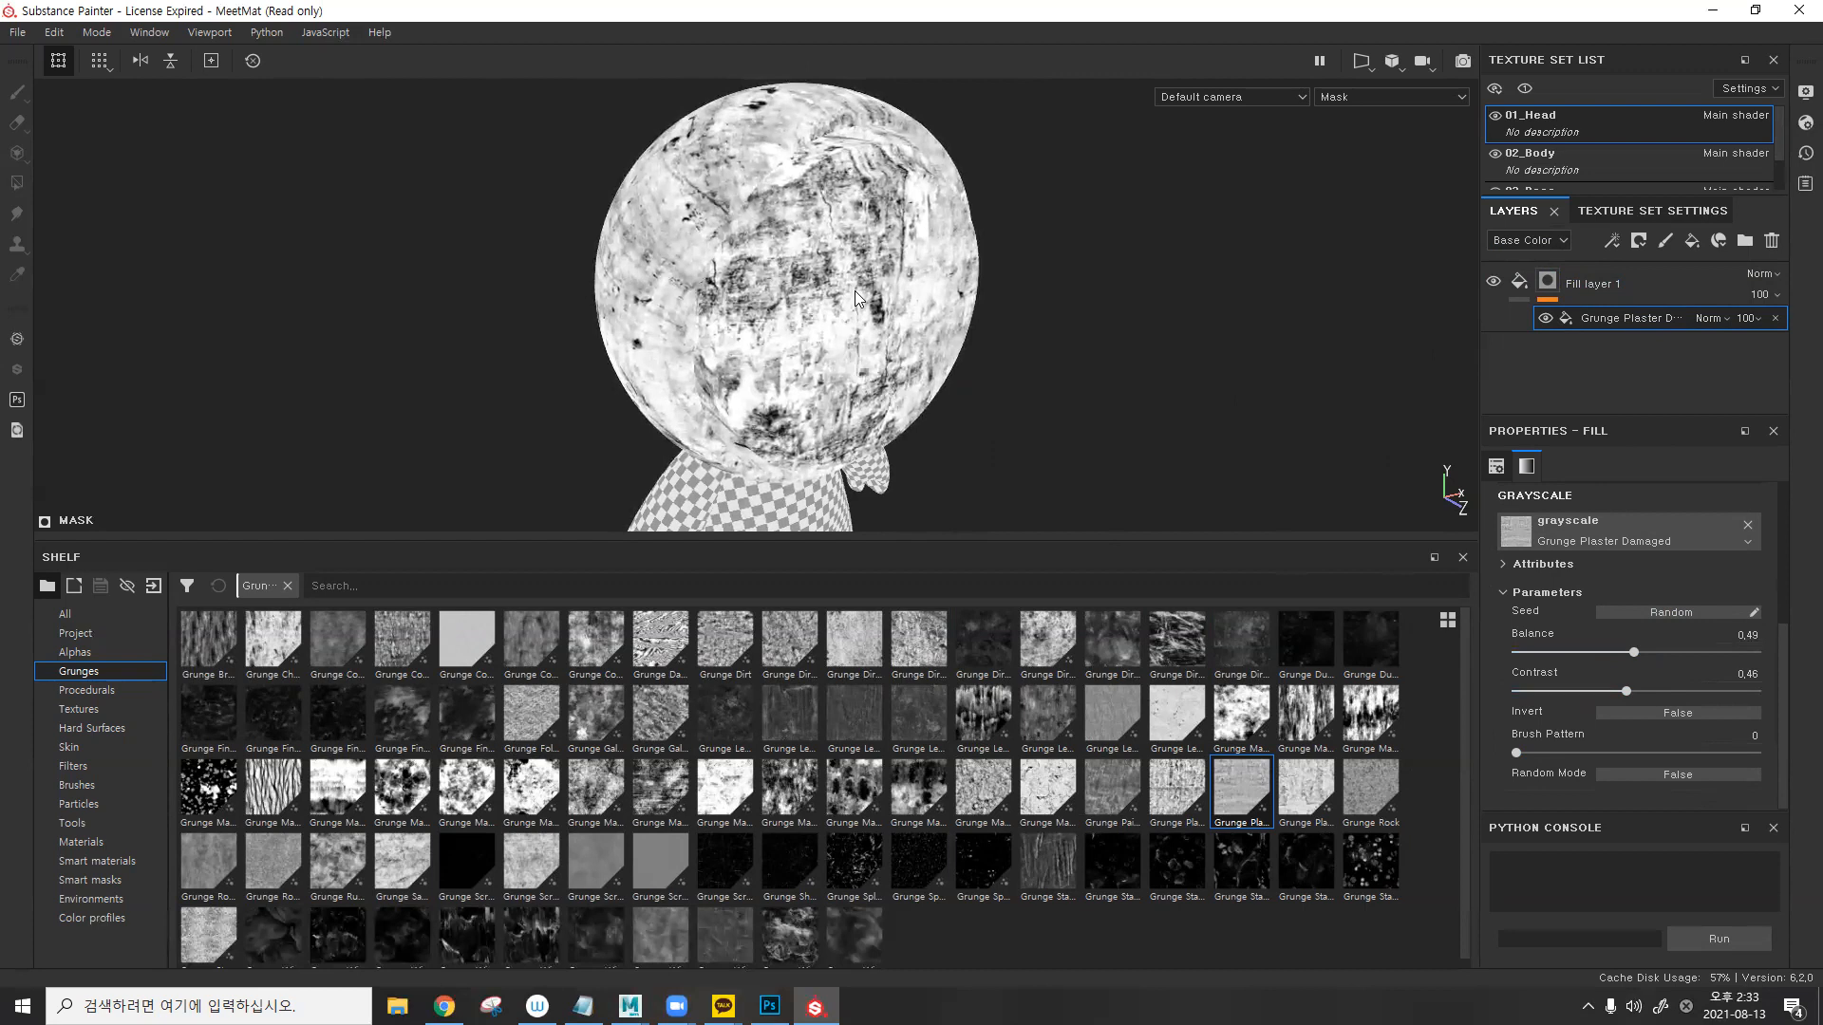
- Return to the material display and set the Grunge Plaster Damaged fill's balance to 0.28
key("m")
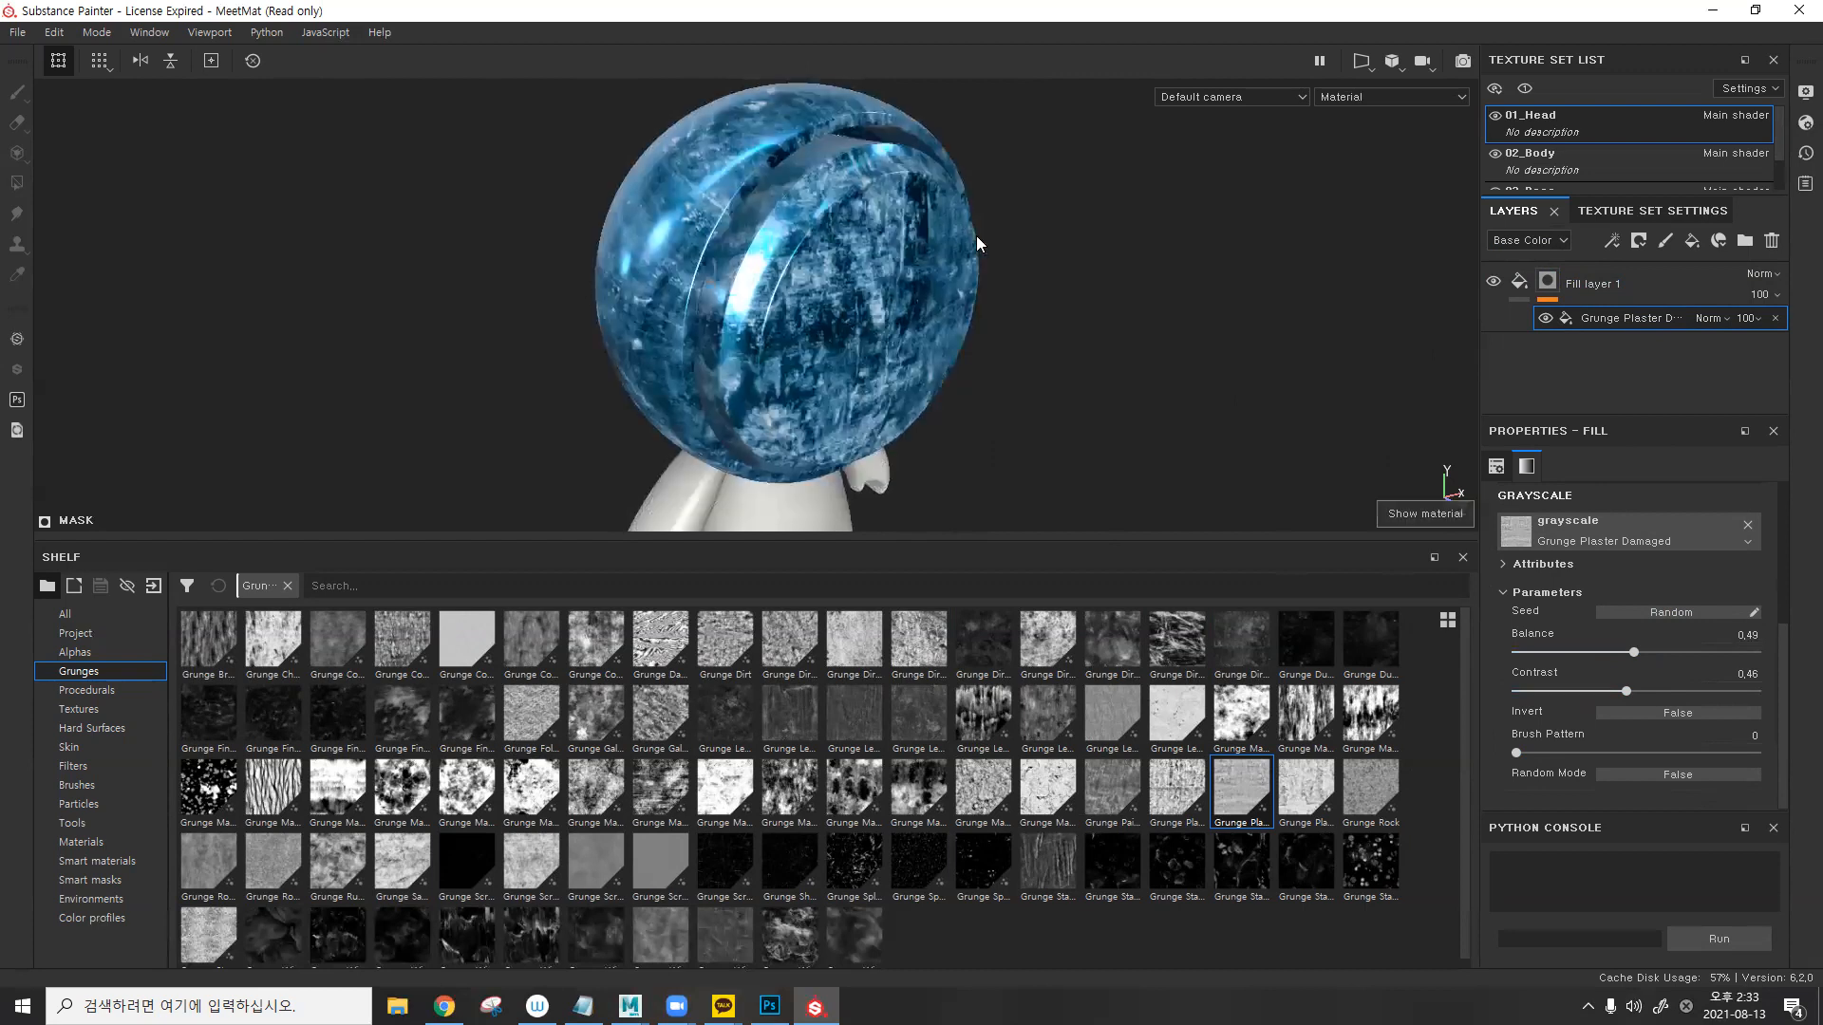
left_click_drag(970, 308, 954, 302, "alt")
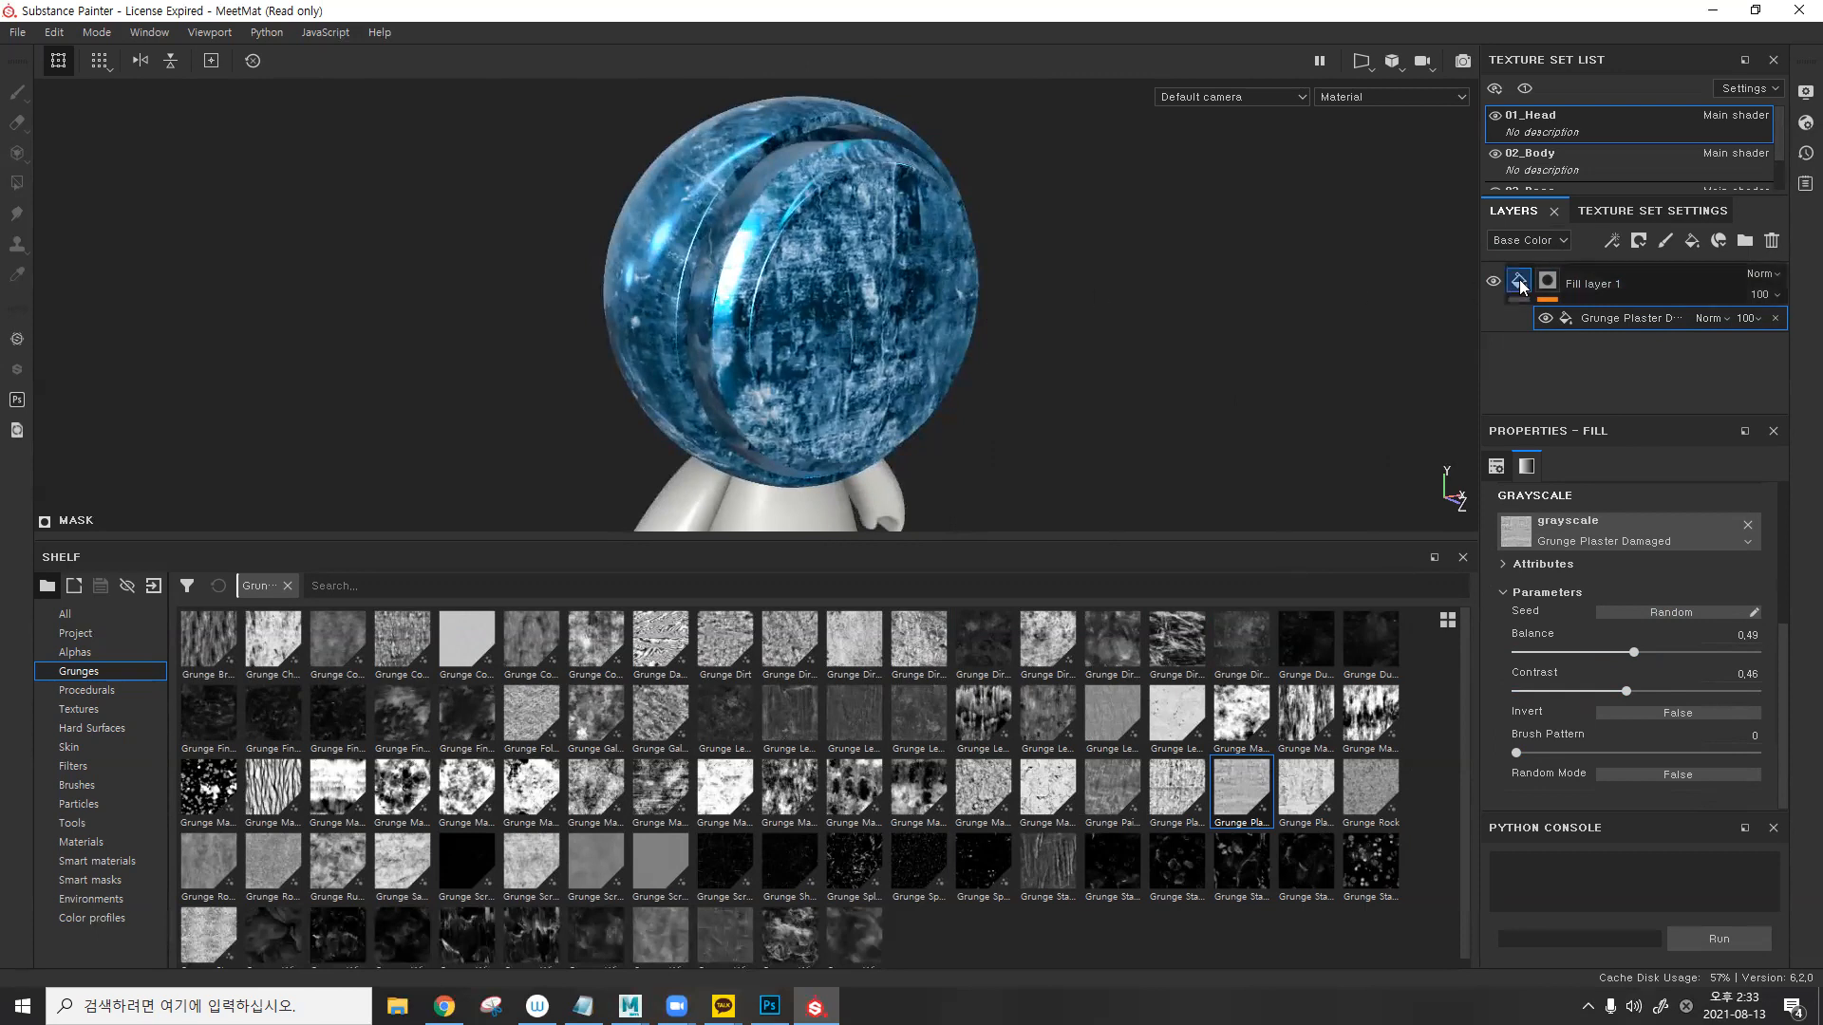
left_click_drag(1634, 652, 1582, 651)
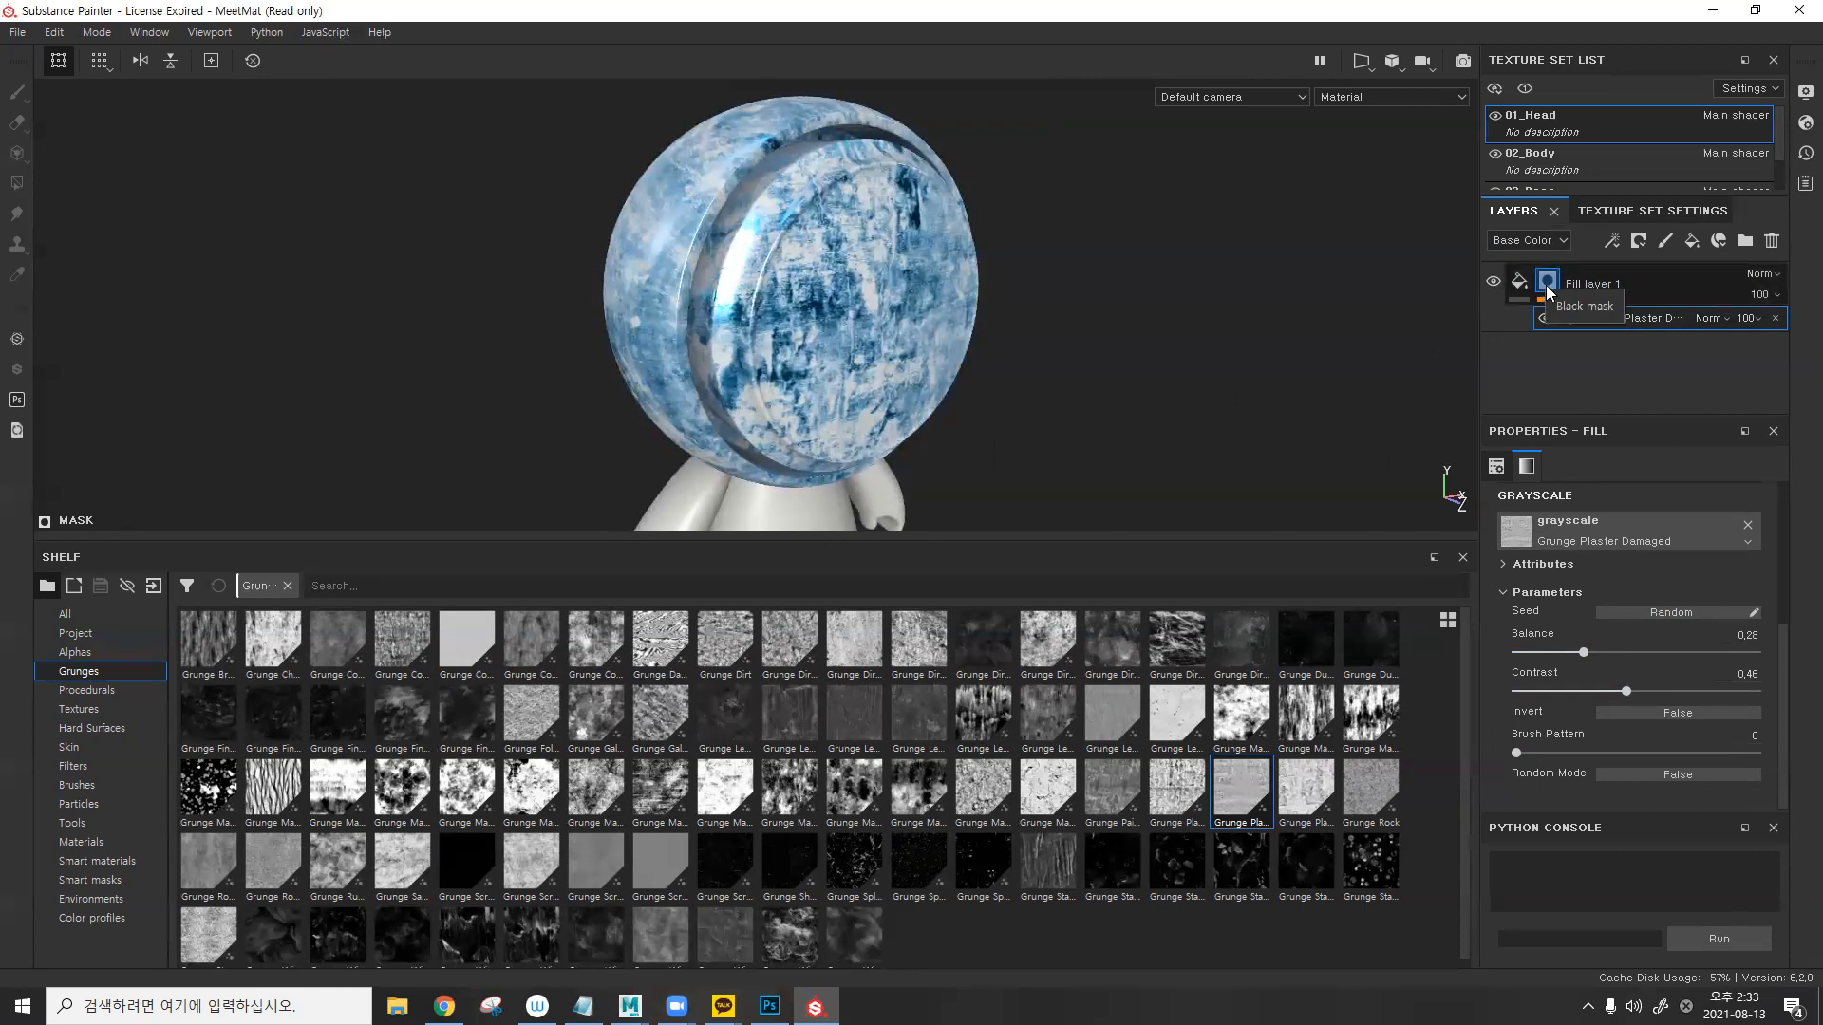
- Display only Fill layer 1's mask, set the Grunge Plaster Damaged fill's balance to 0.52, and return to the material display
left_click(1548, 287, "alt")
left_click(1604, 319)
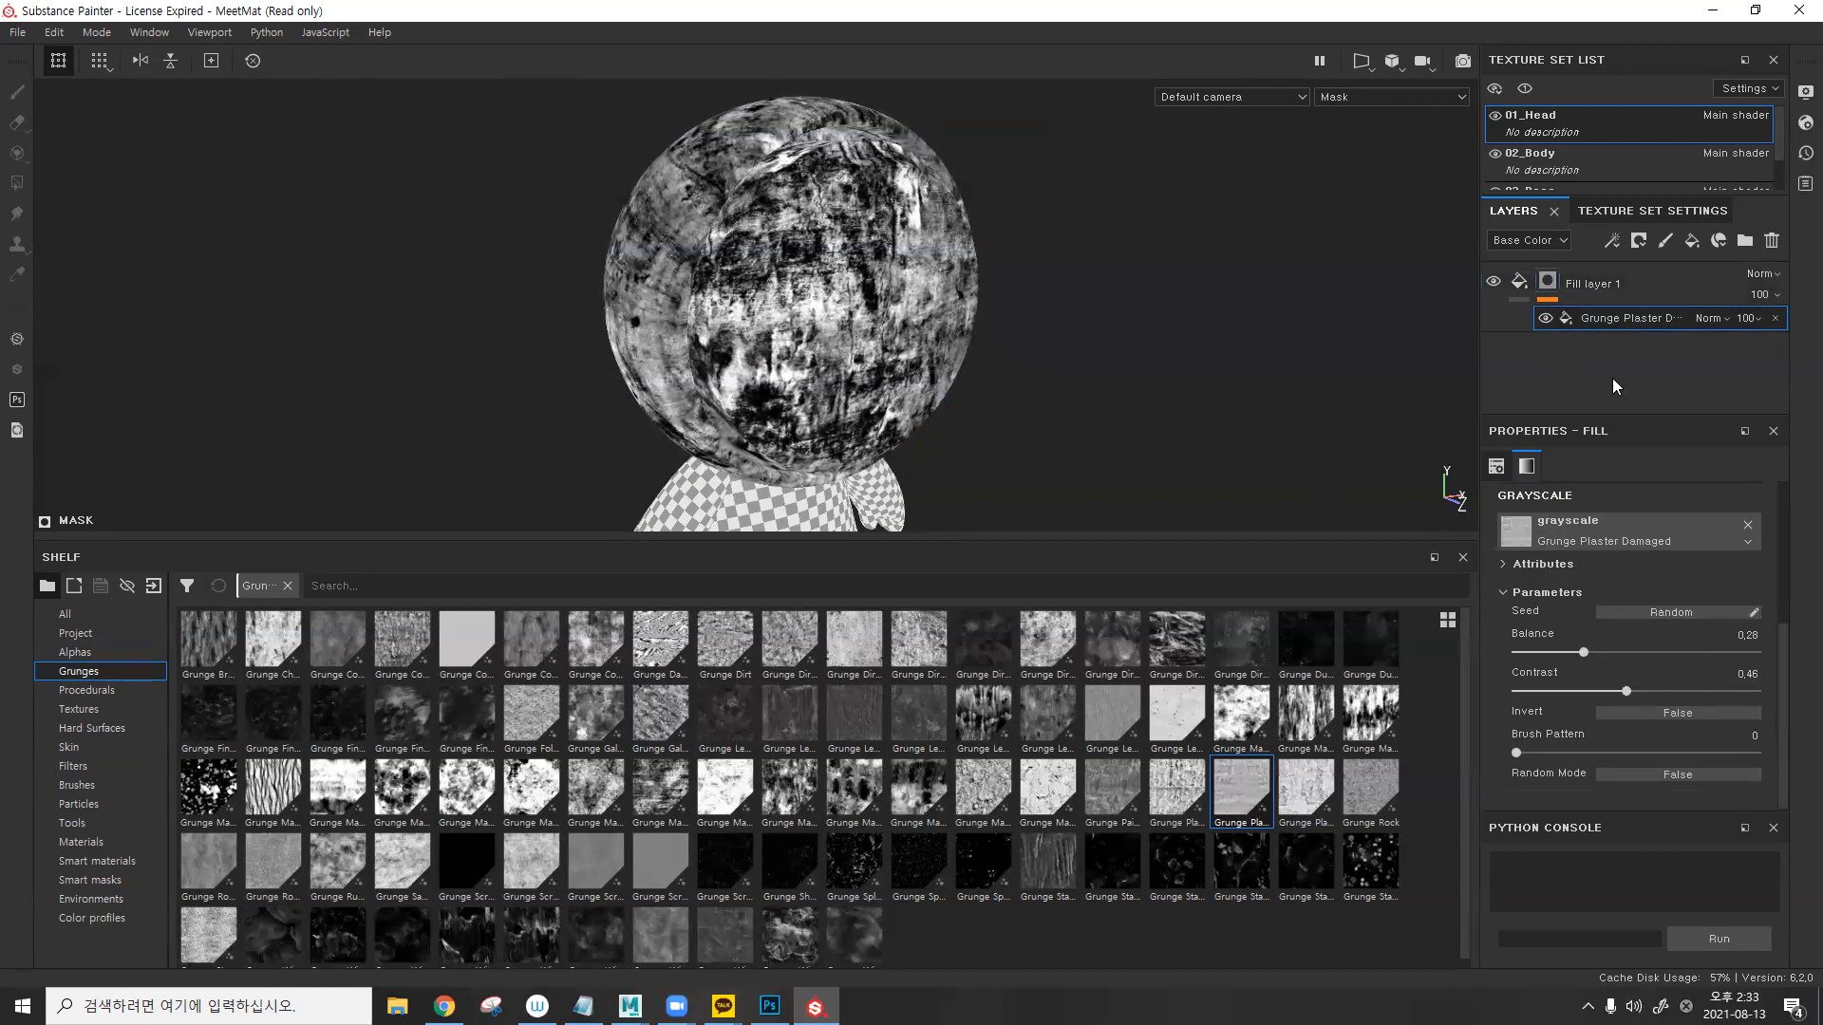
mouse_move(1606, 653)
left_mouse_down()
mouse_move(1667, 653)
mouse_move(1601, 654)
mouse_move(1639, 653)
left_mouse_up()
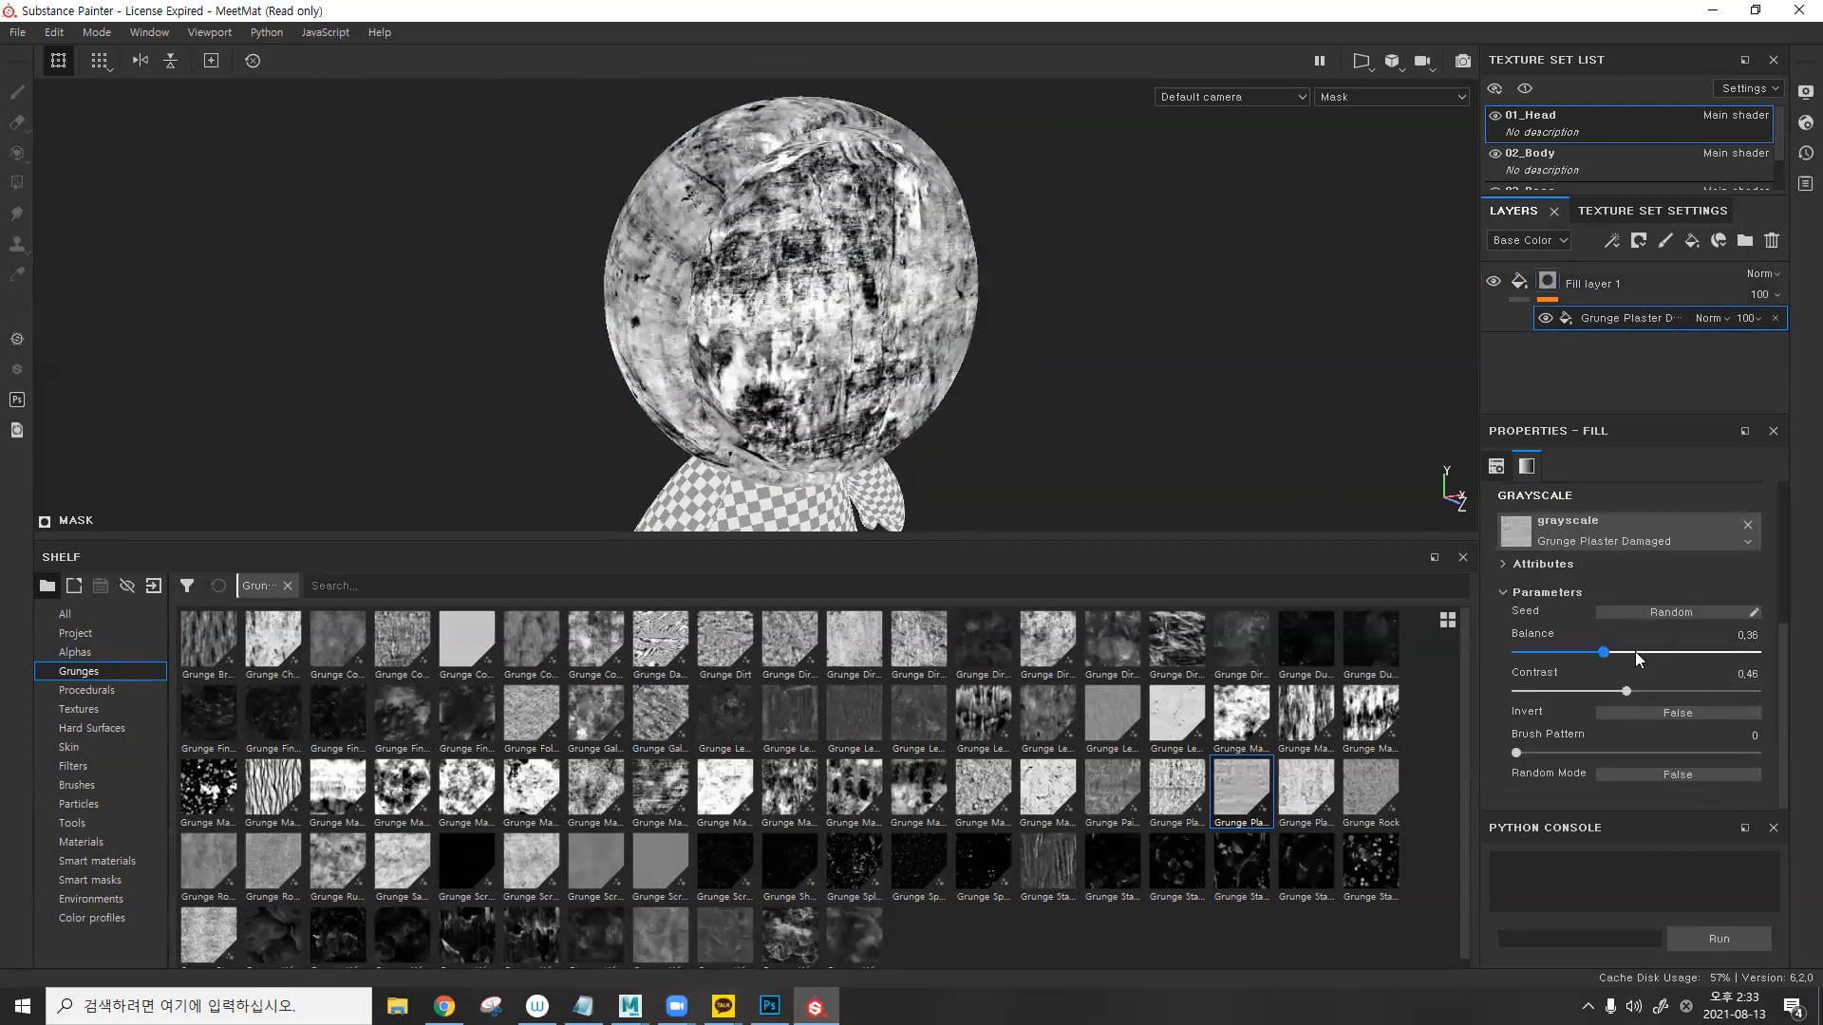
key("m")
mouse_move(915, 301)
left_mouse_down("alt")
mouse_move(894, 327)
mouse_move(914, 287)
mouse_move(893, 318)
left_mouse_up("alt")
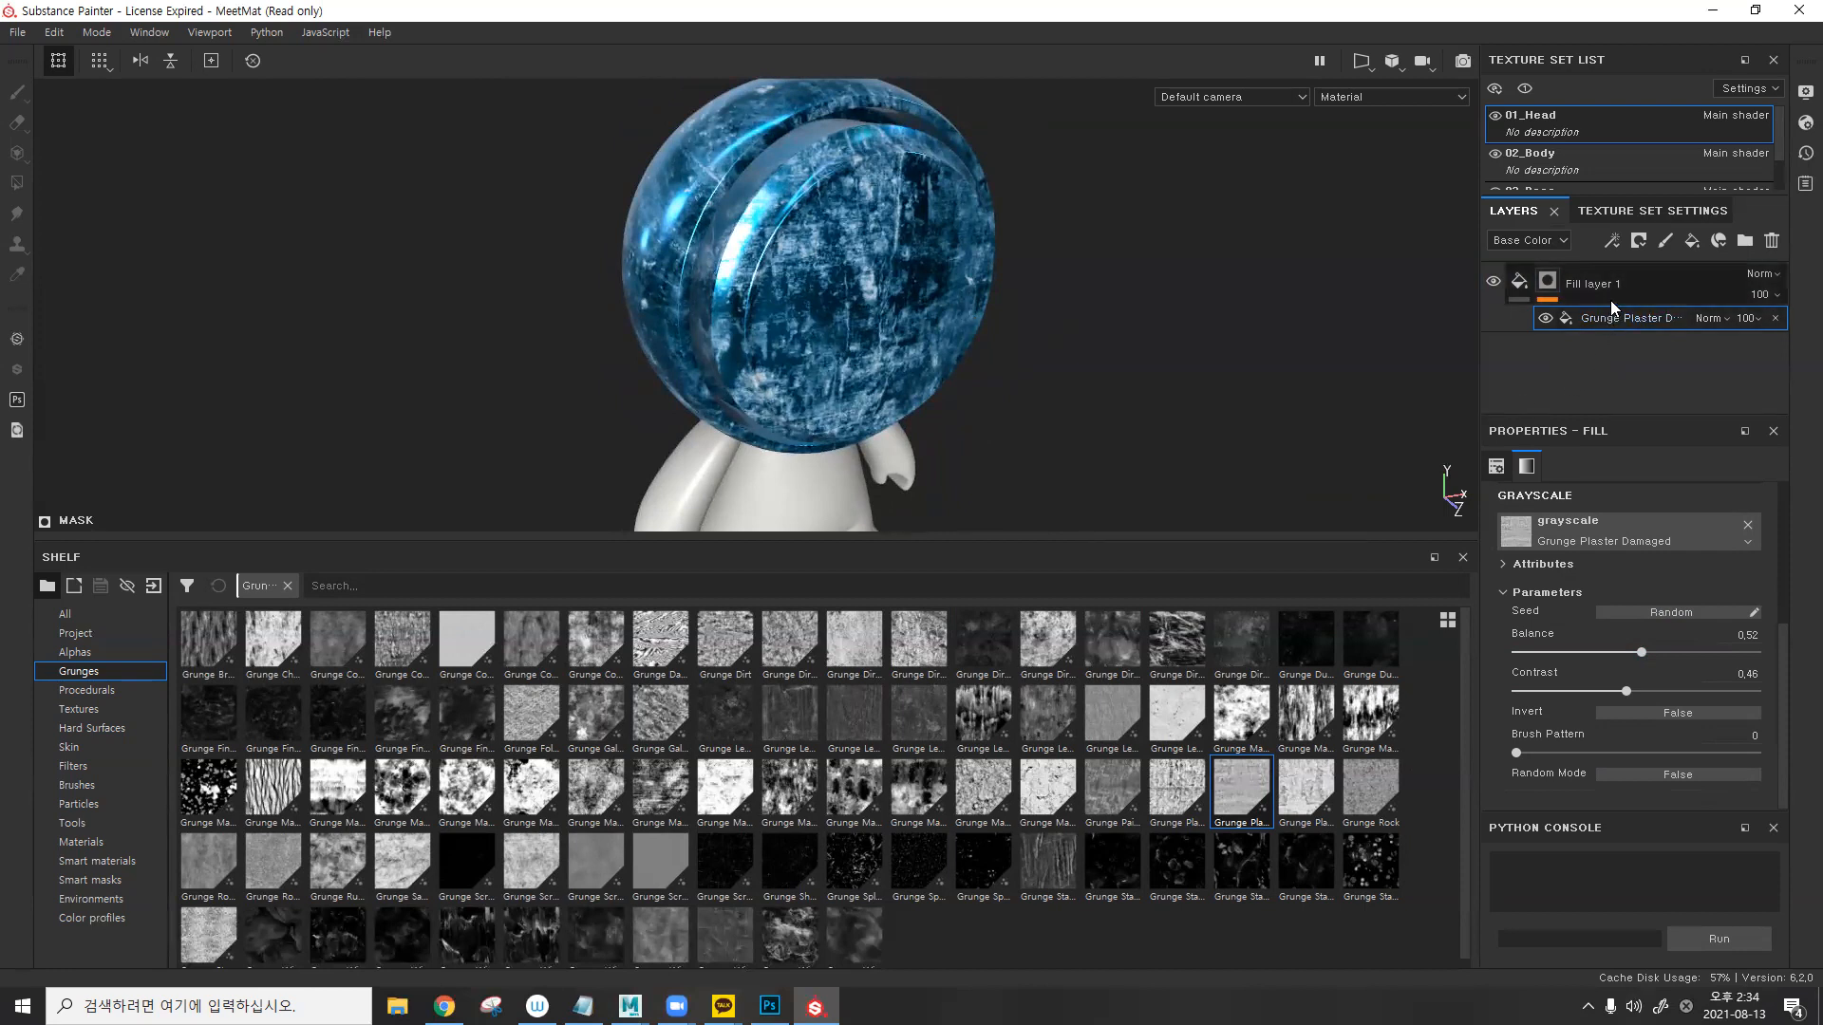
- Delete the Grunge Plaster Damaged fill from Fill layer 1's mask and add a new fill effect in its place
left_click(1721, 318)
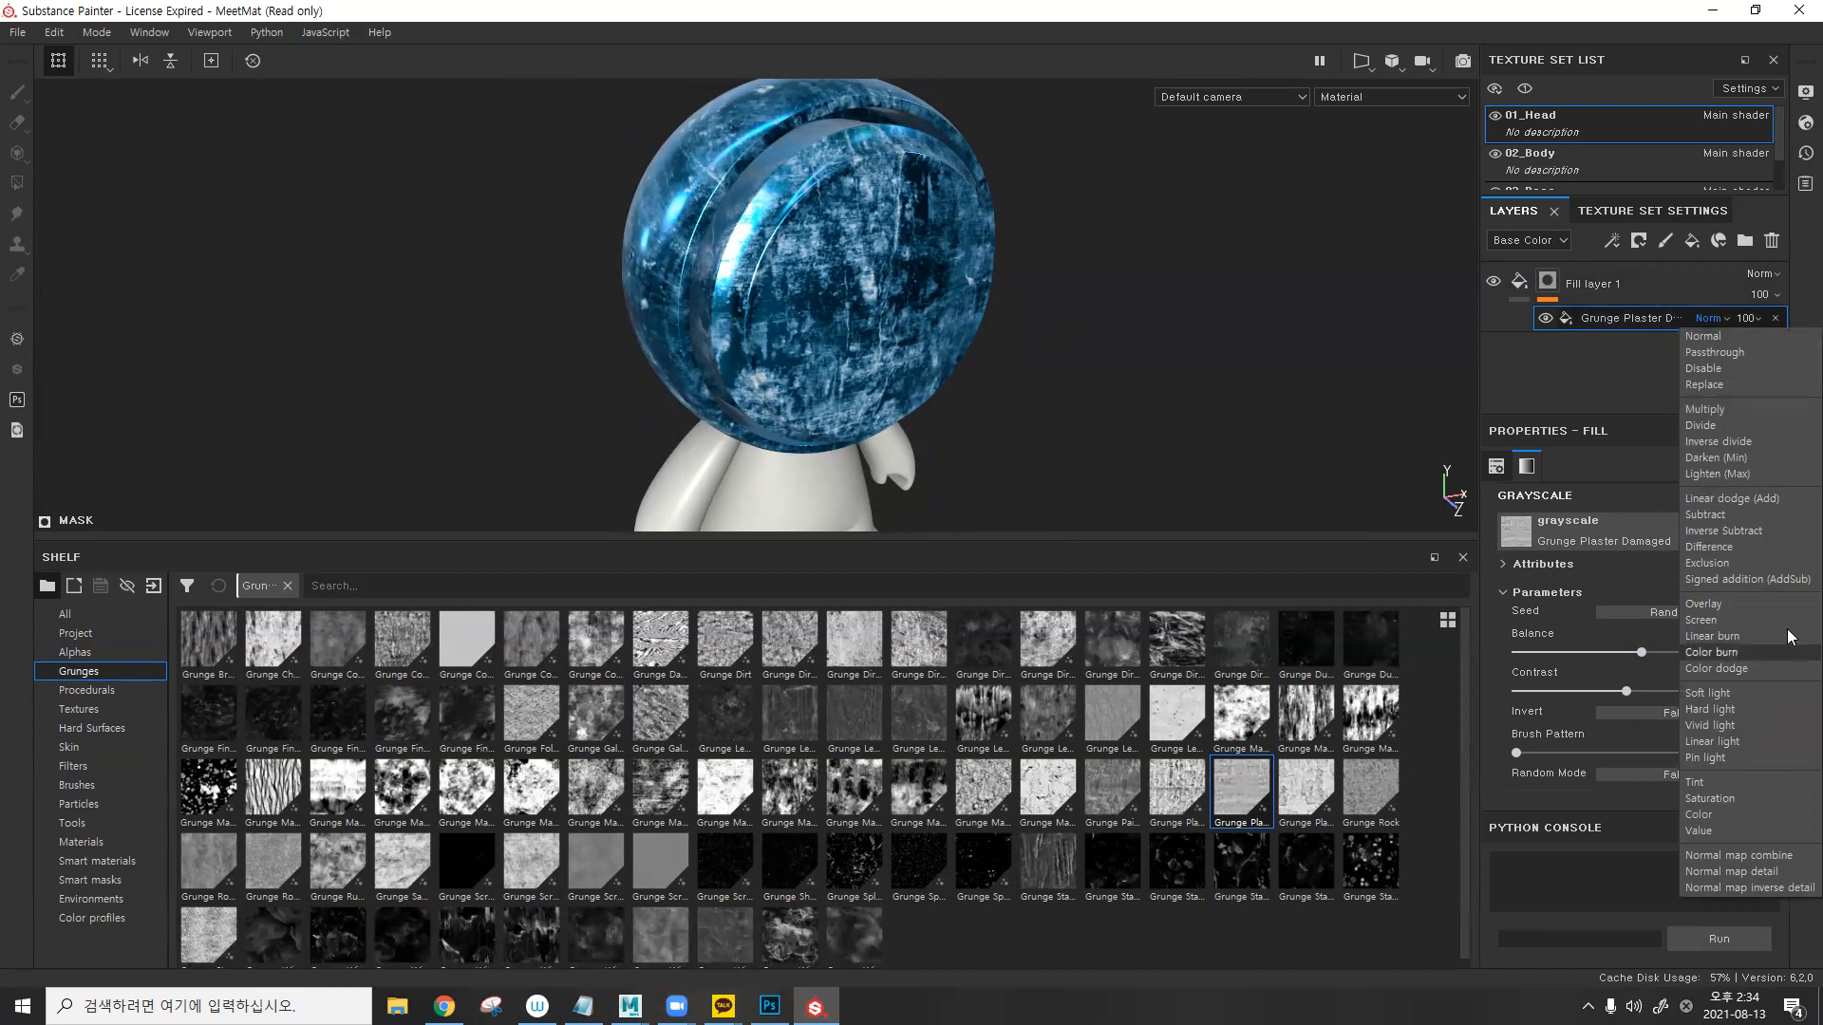
left_click(1595, 370)
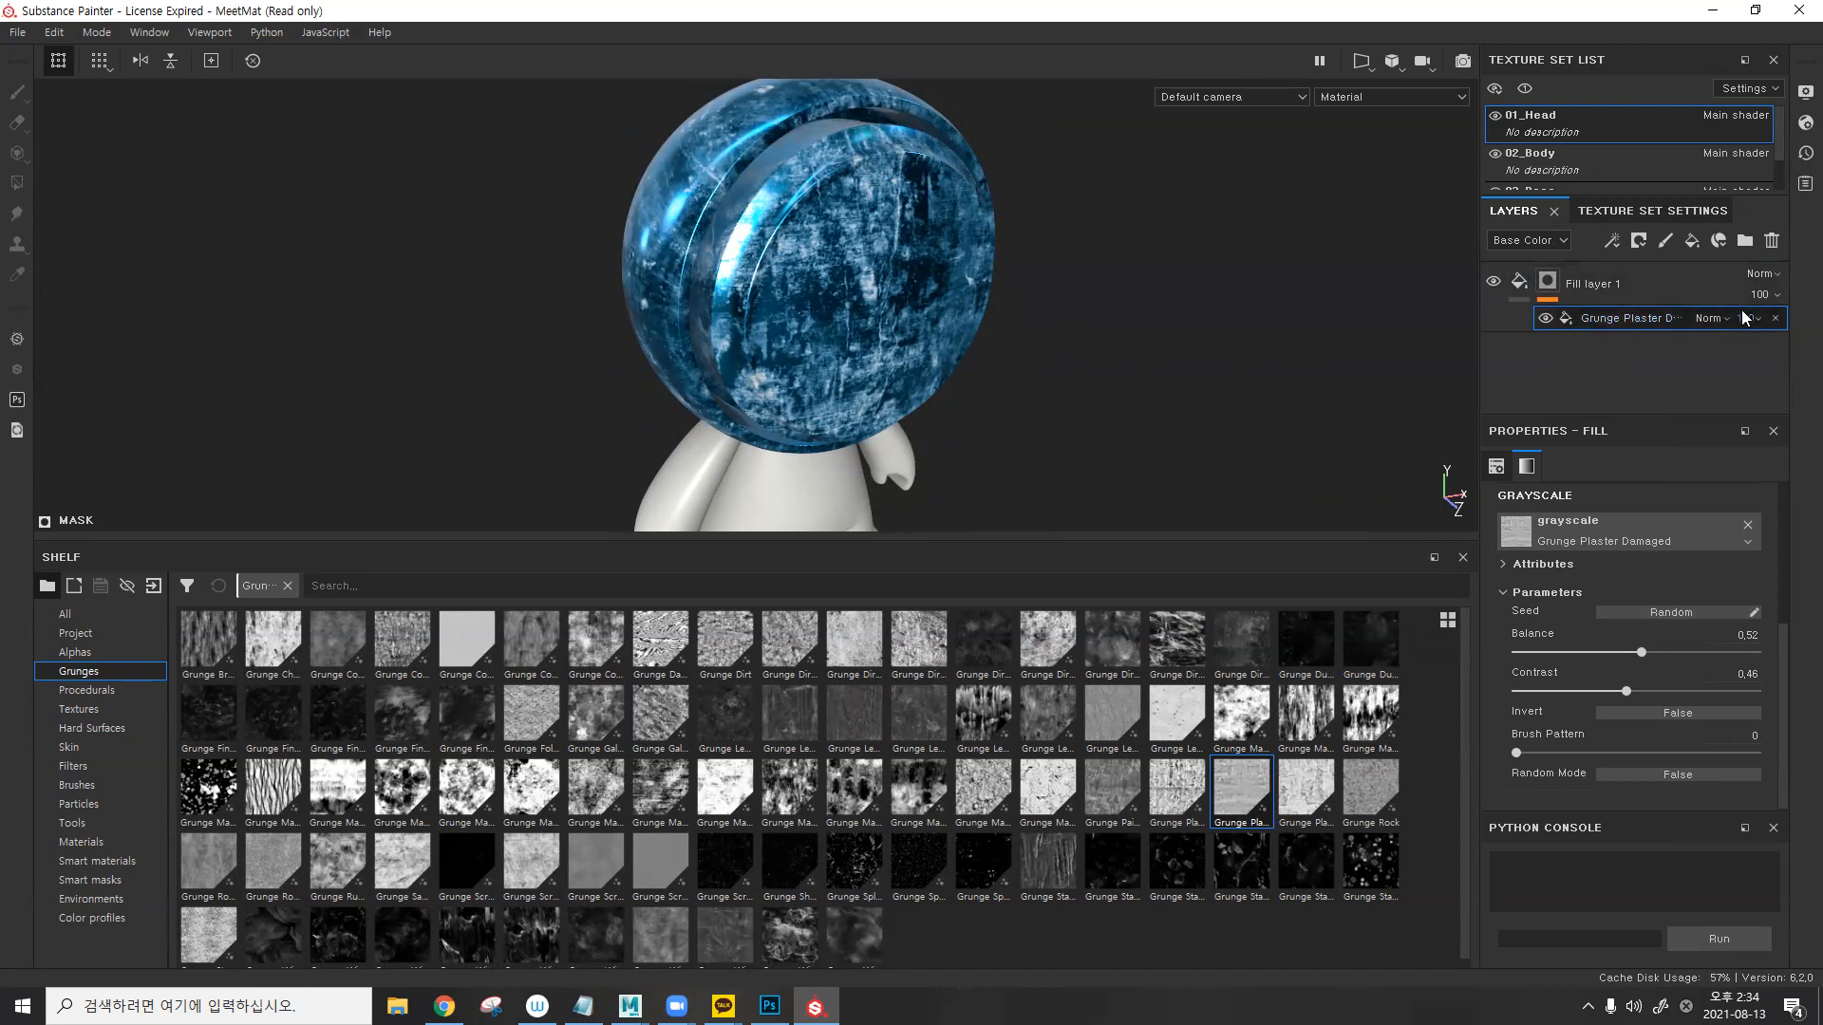
key("Delete")
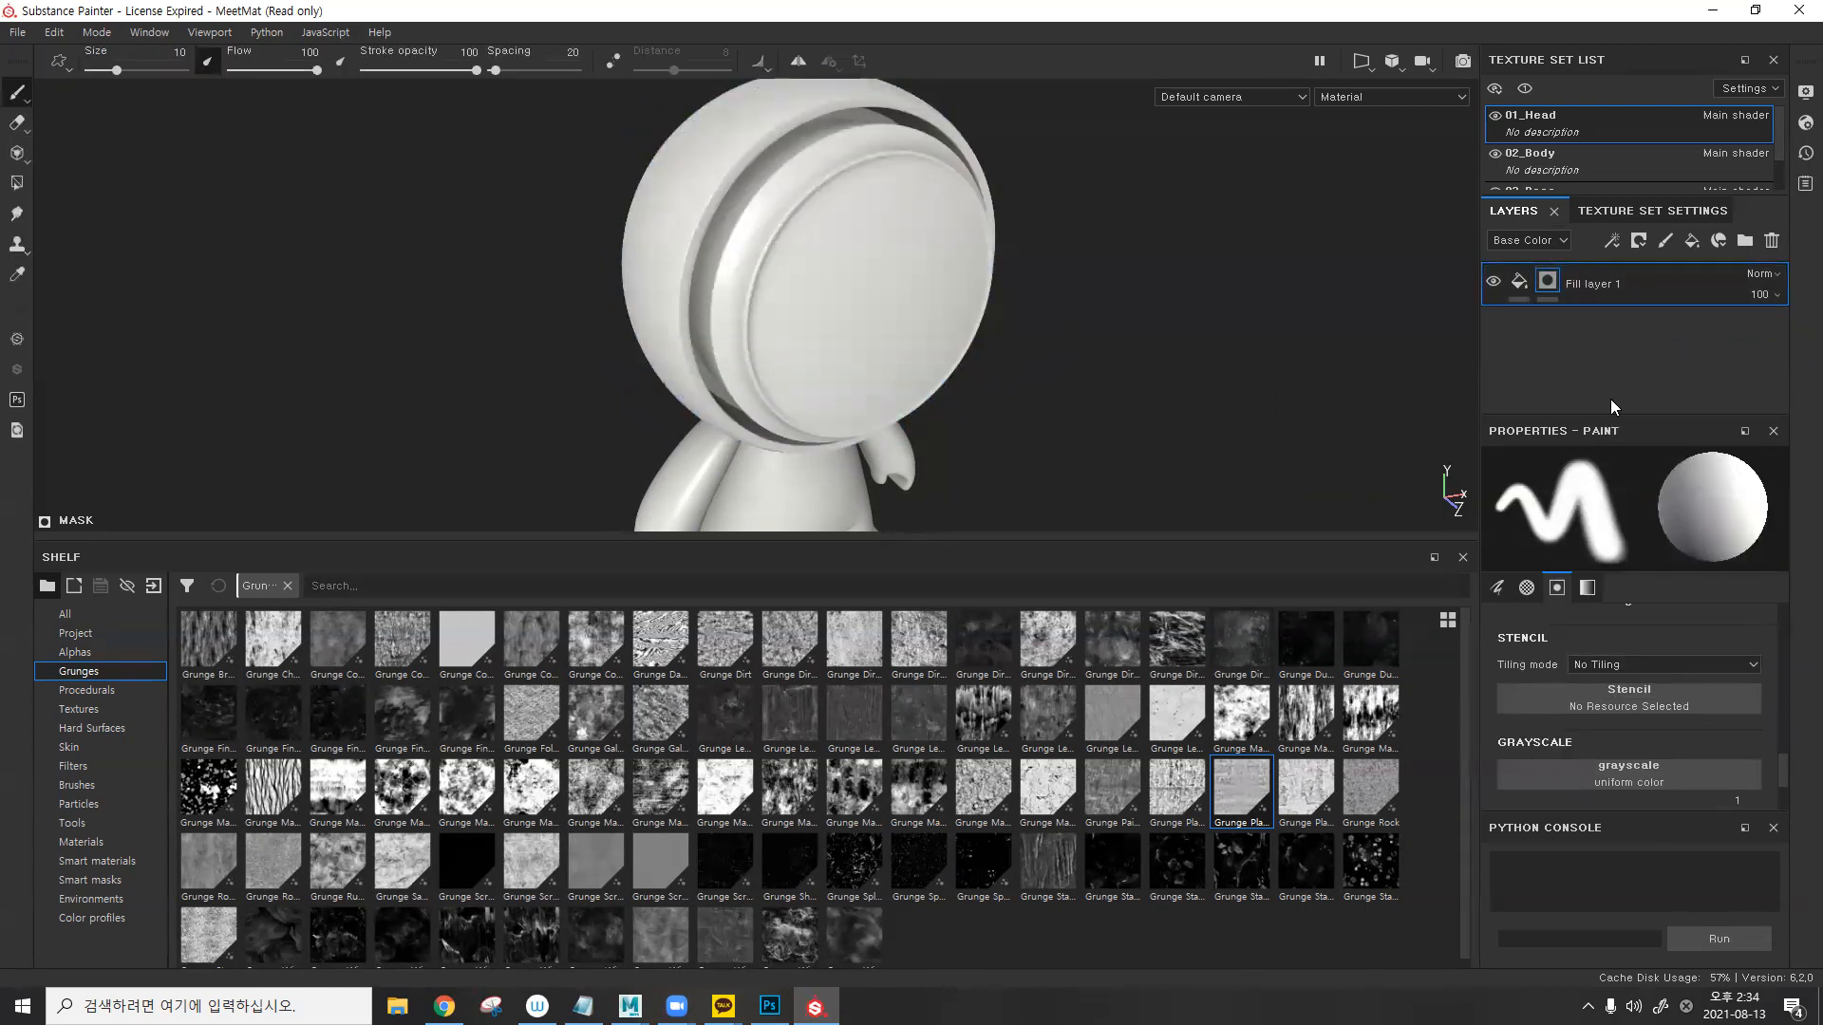
left_click(1611, 242)
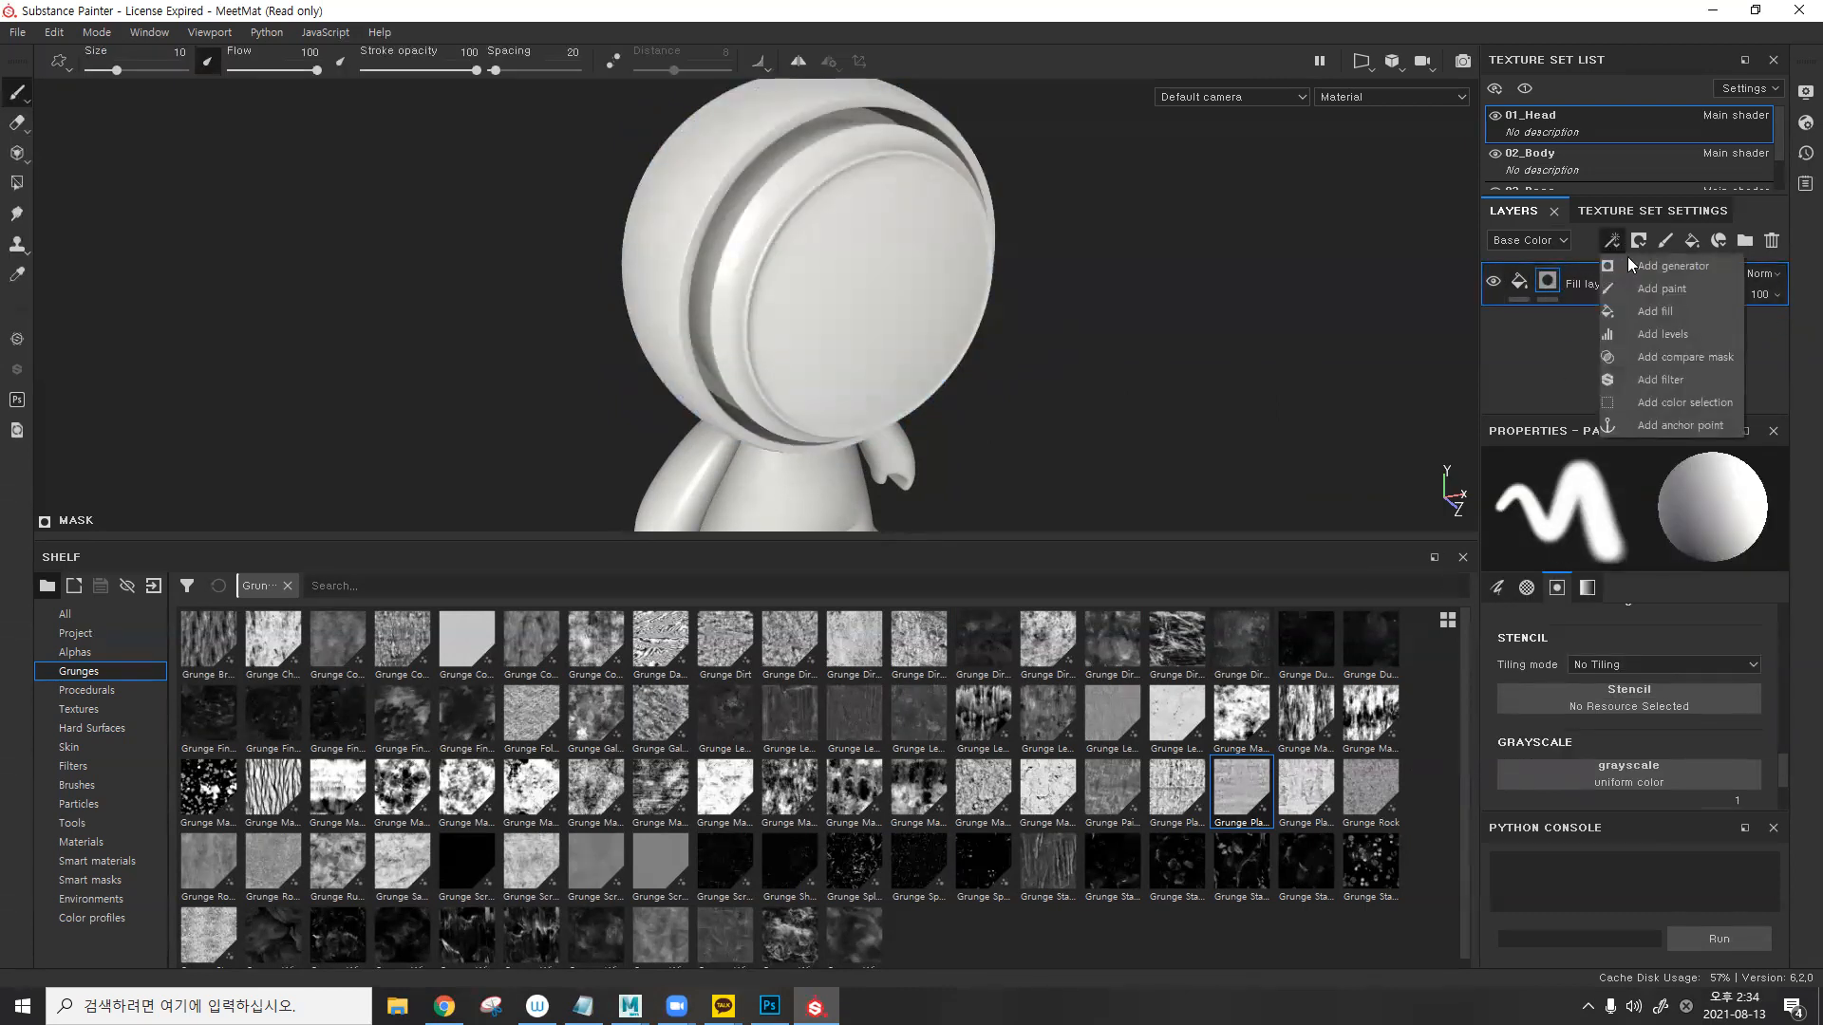
left_click(1655, 312)
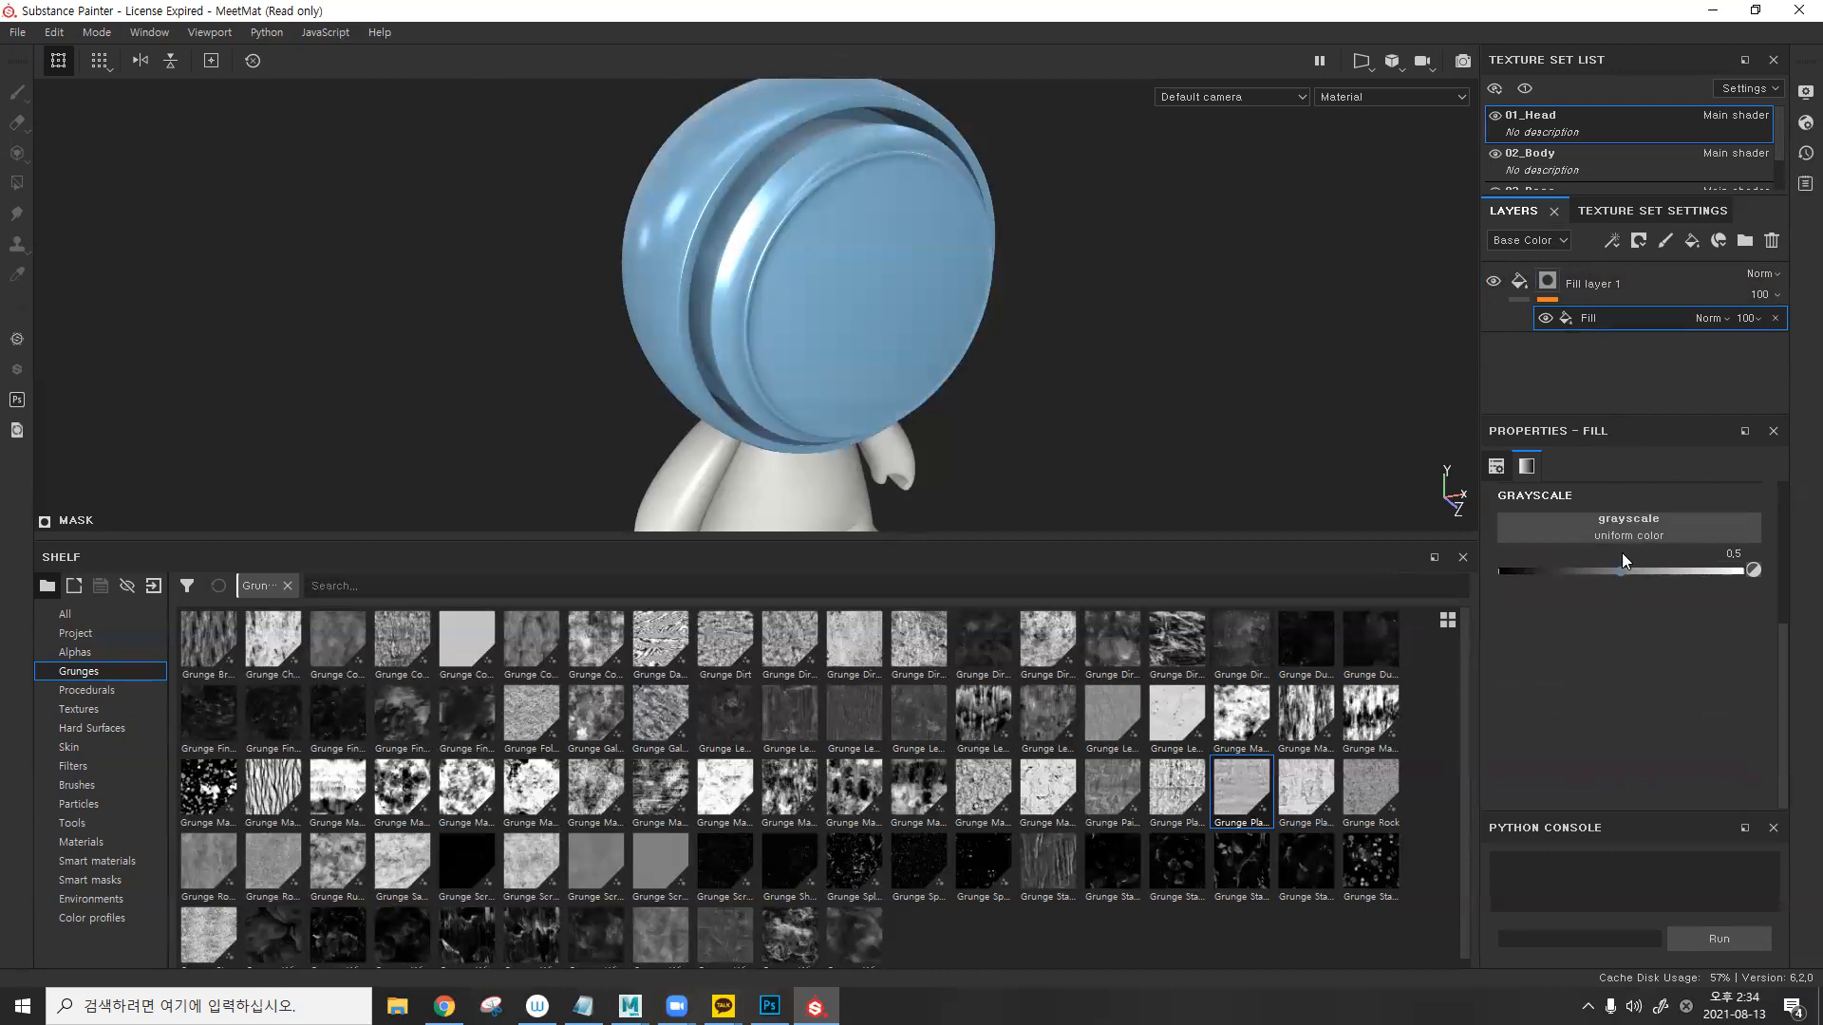
- Try uniform grayscale values of 1, 0, 0.5058 and 0.3035 on the mask fill to compare coverage
left_click_drag(1629, 572, 1758, 576)
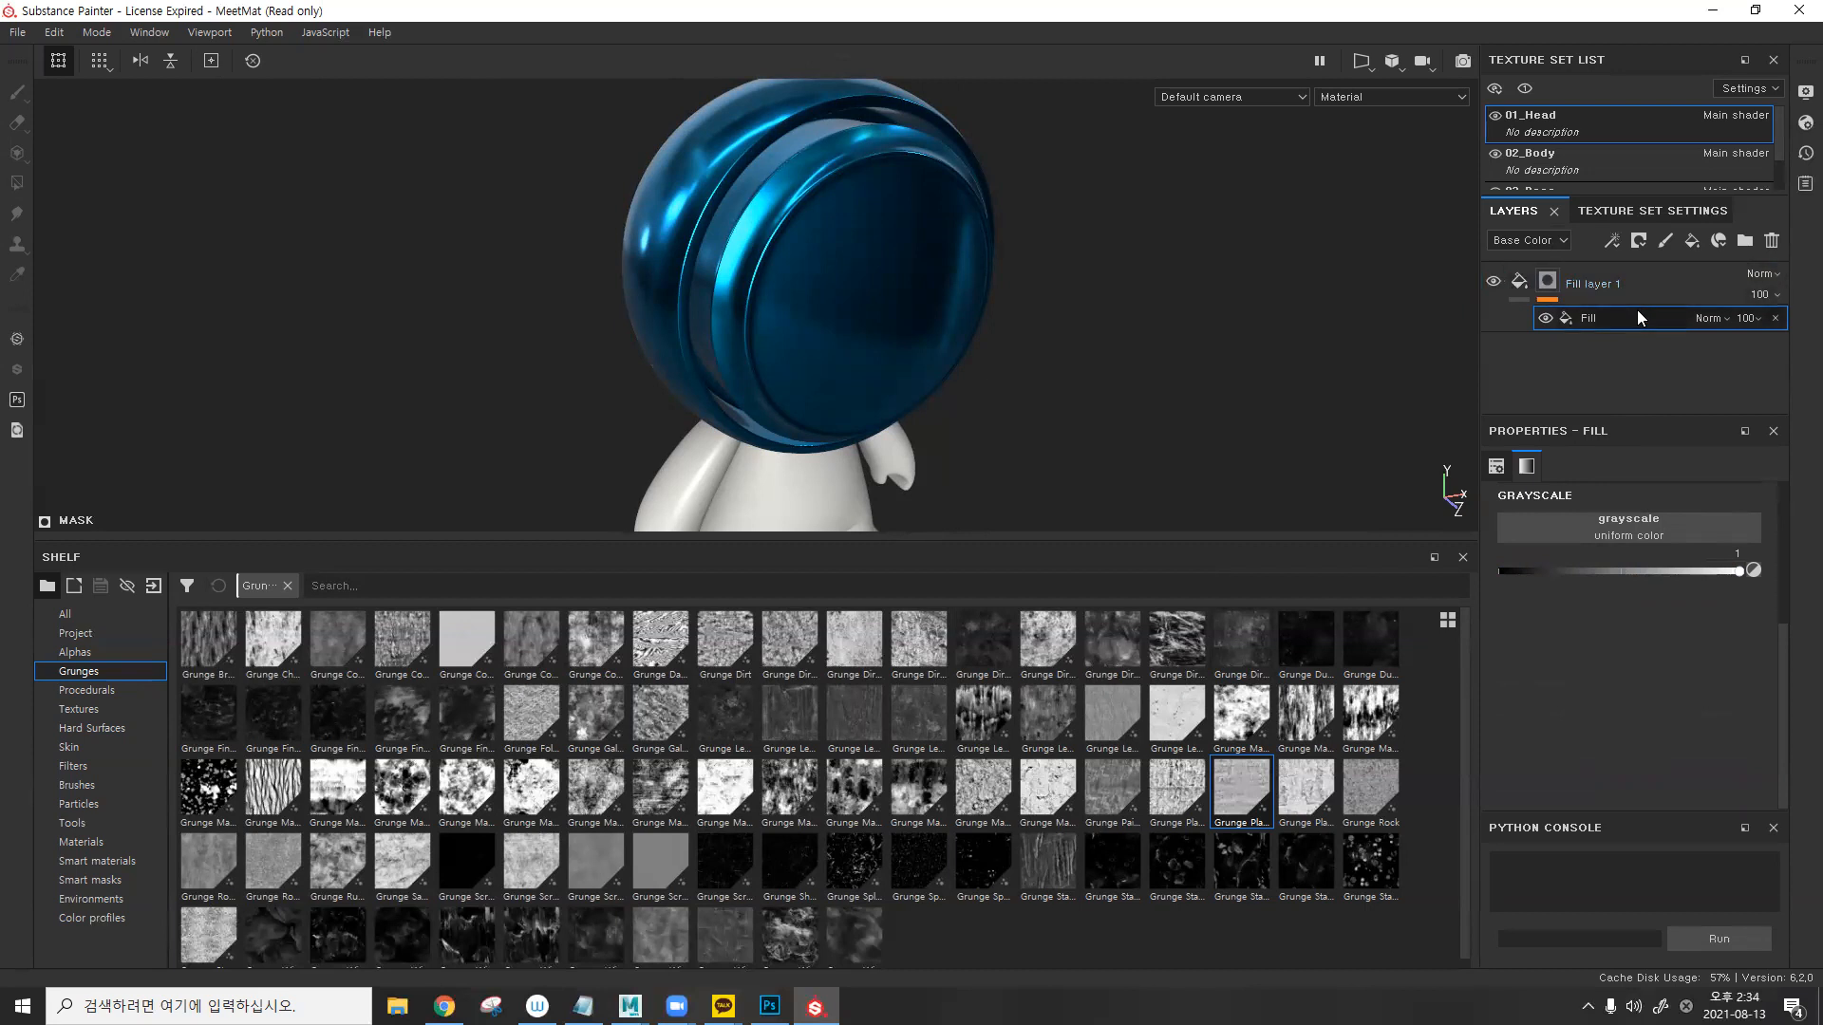
left_click_drag(1646, 572, 1051, 497)
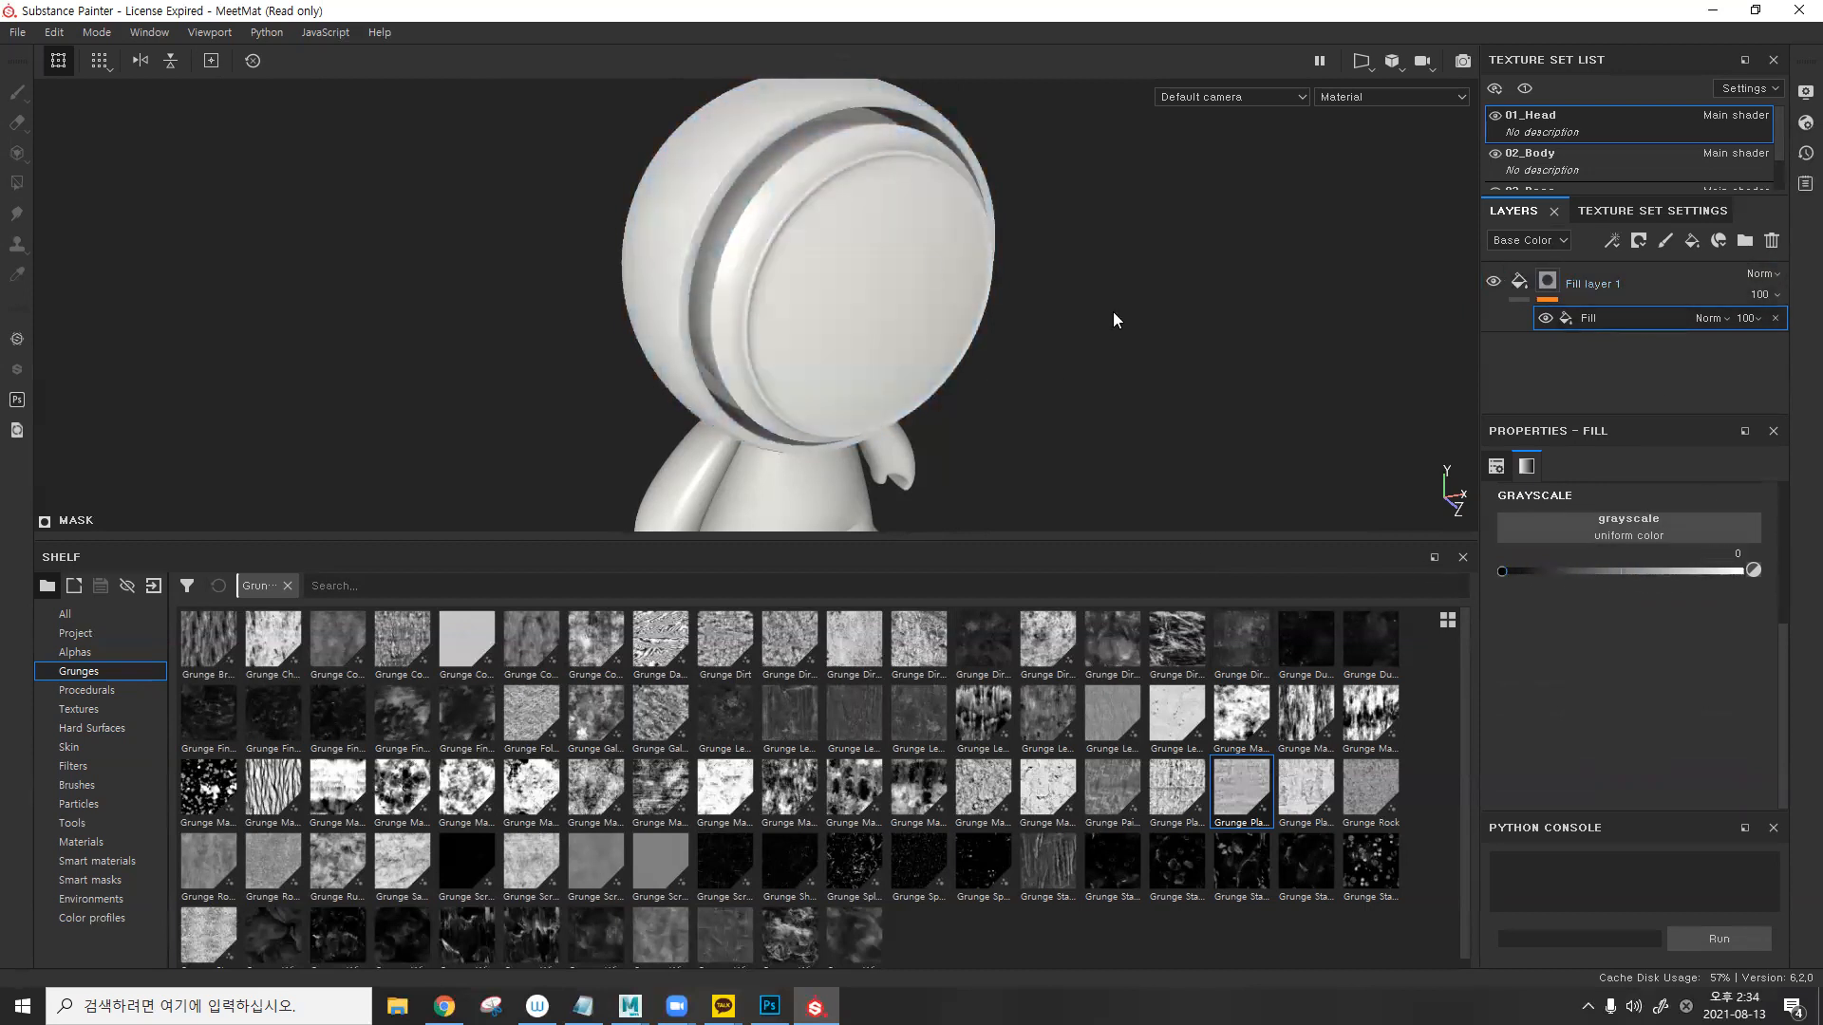
left_click(1623, 570)
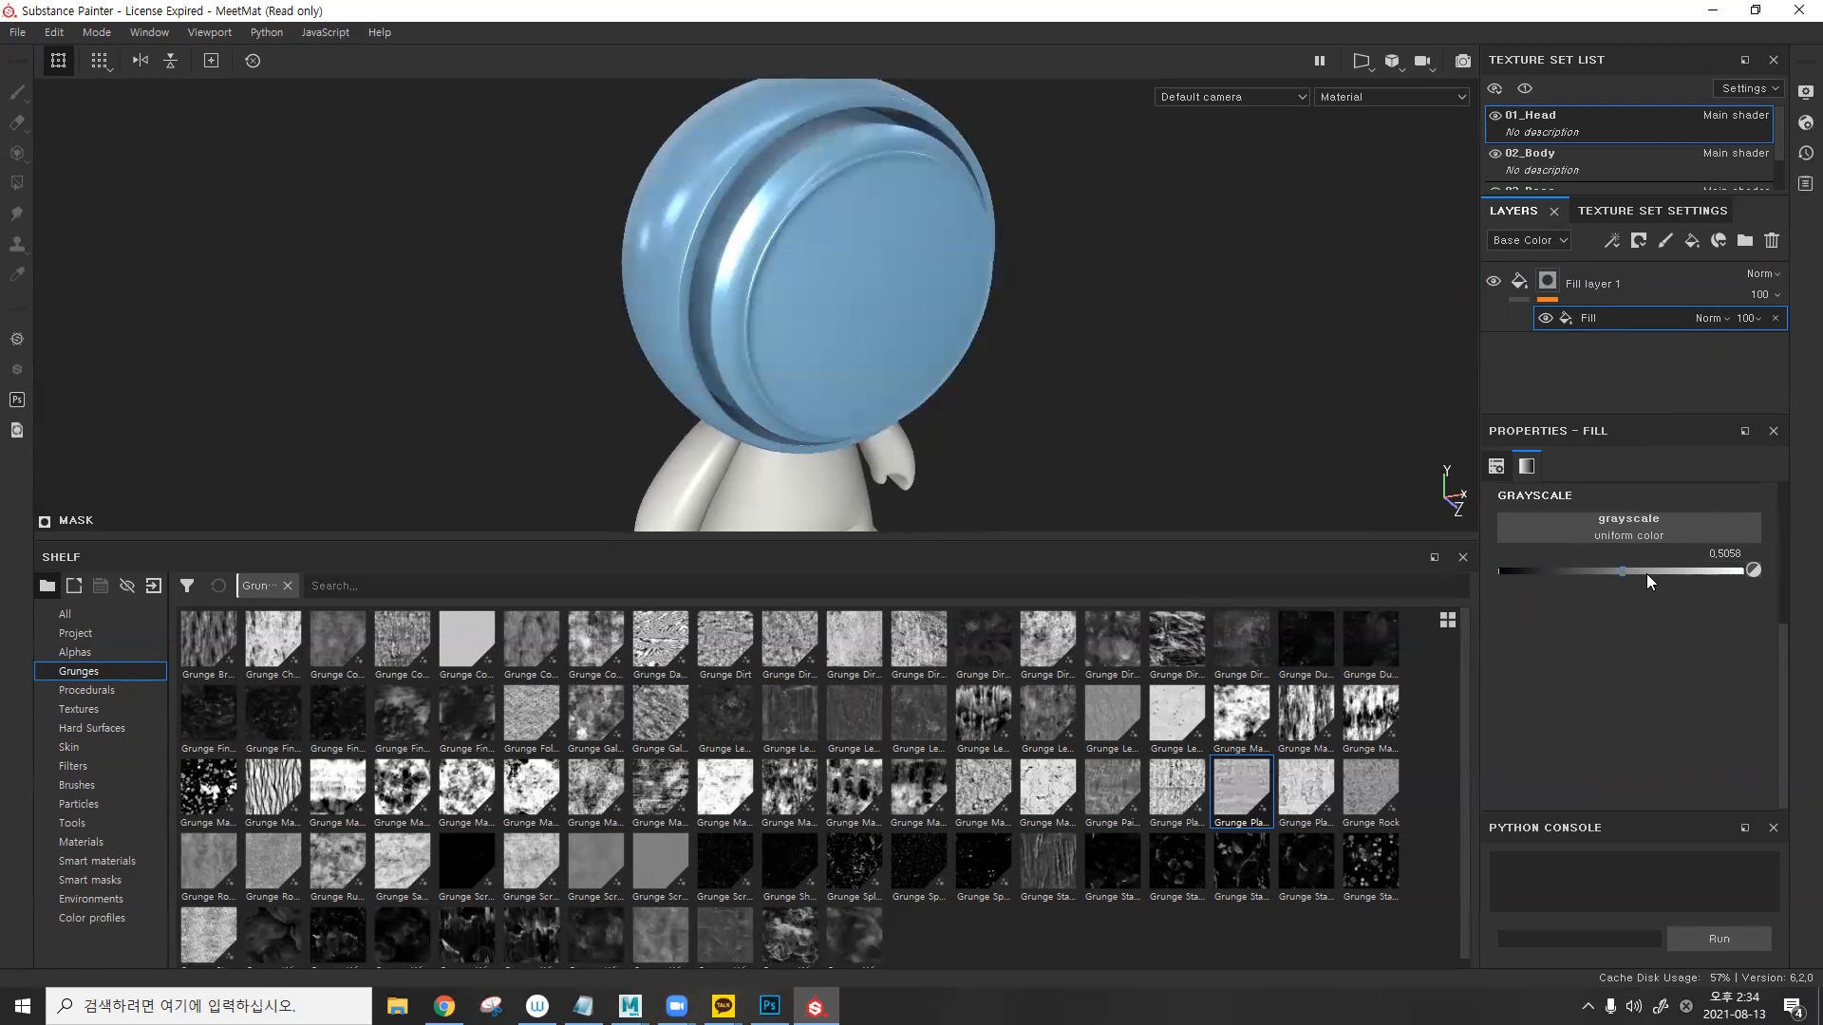
left_click(1571, 571)
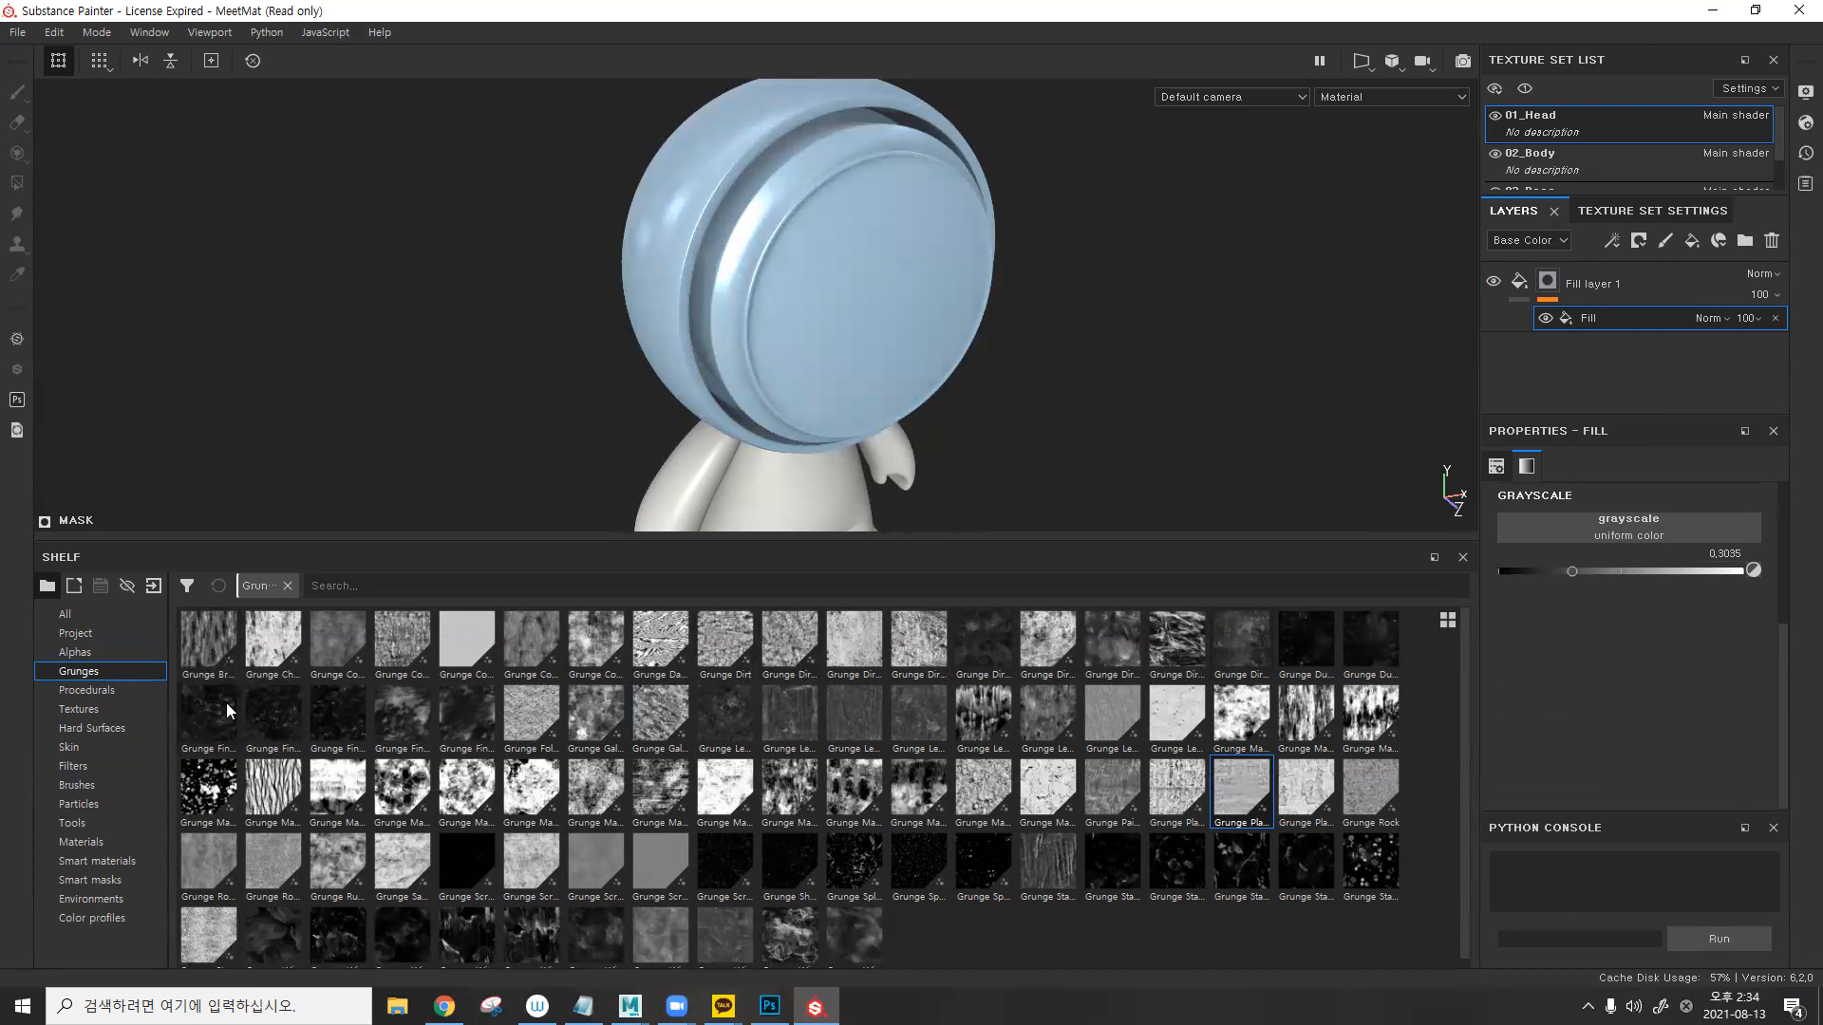
- Apply Grunge Map 005 to the mask fill's grayscale and set its UV scale to 4.03
left_click_drag(299, 784, 1517, 524)
left_click_drag(911, 338, 1202, 351, "alt")
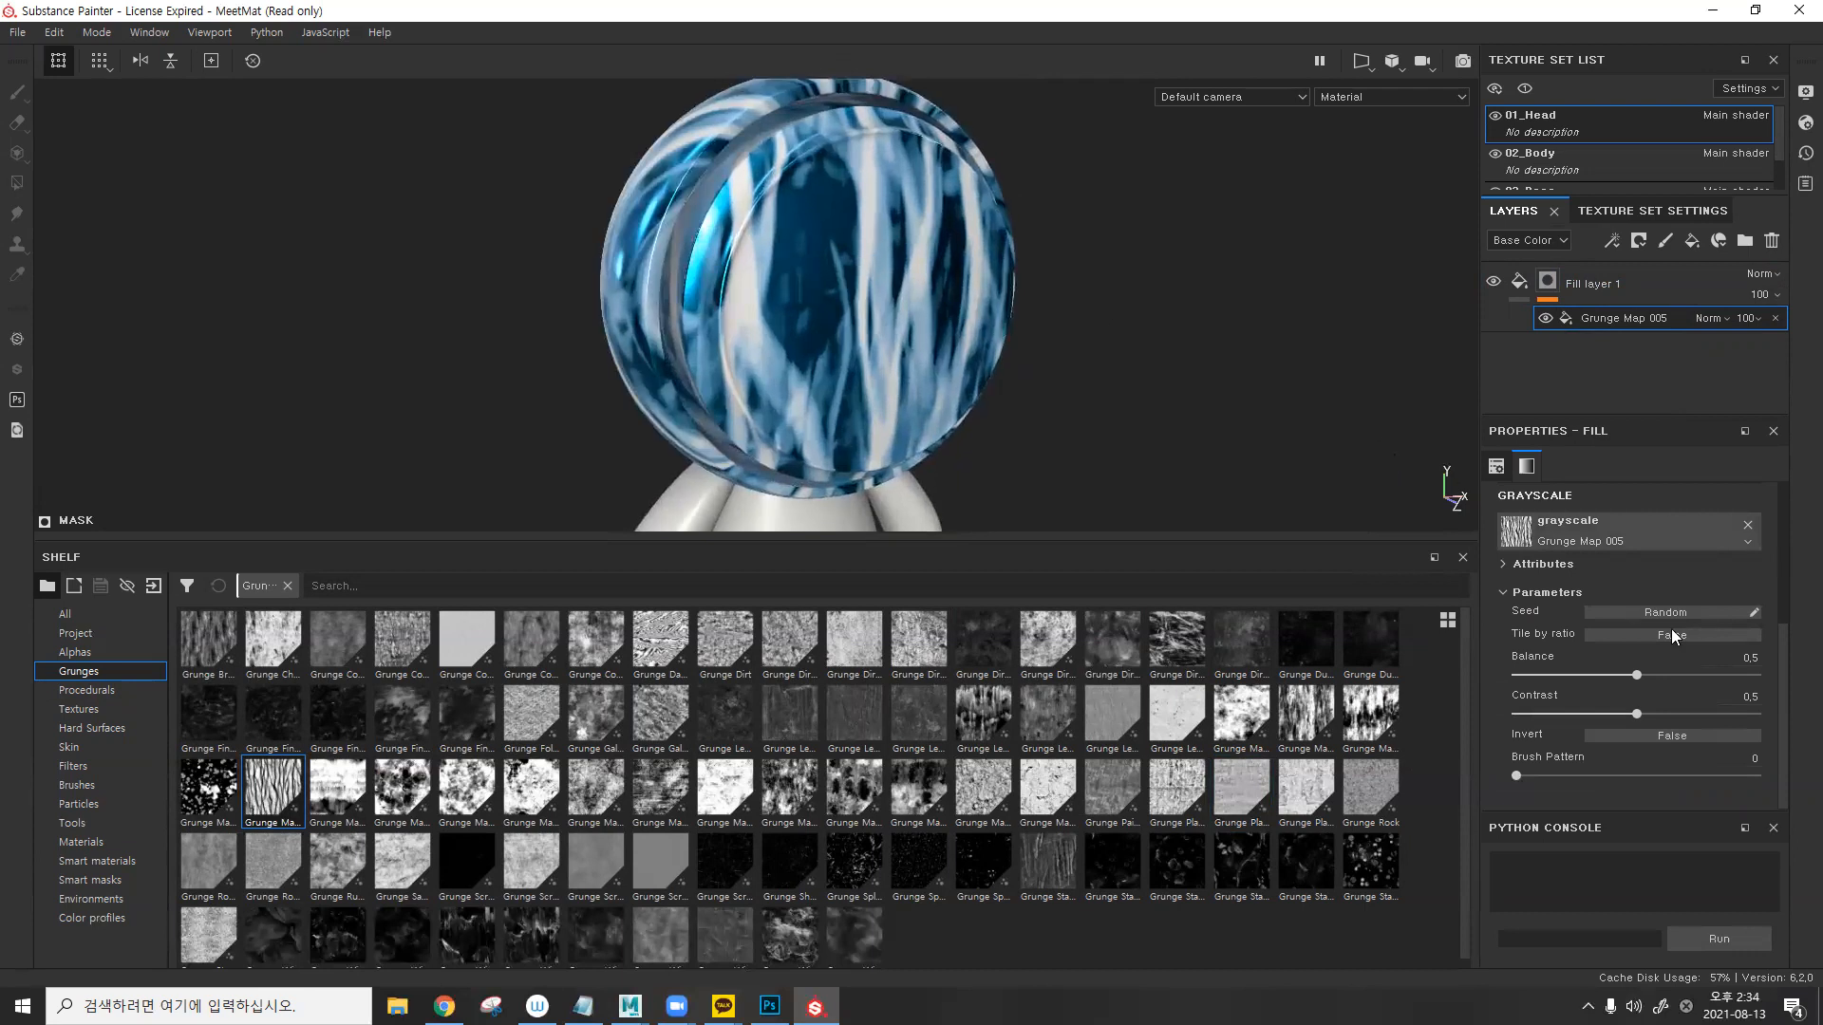
scroll(1671, 628, "up", 4)
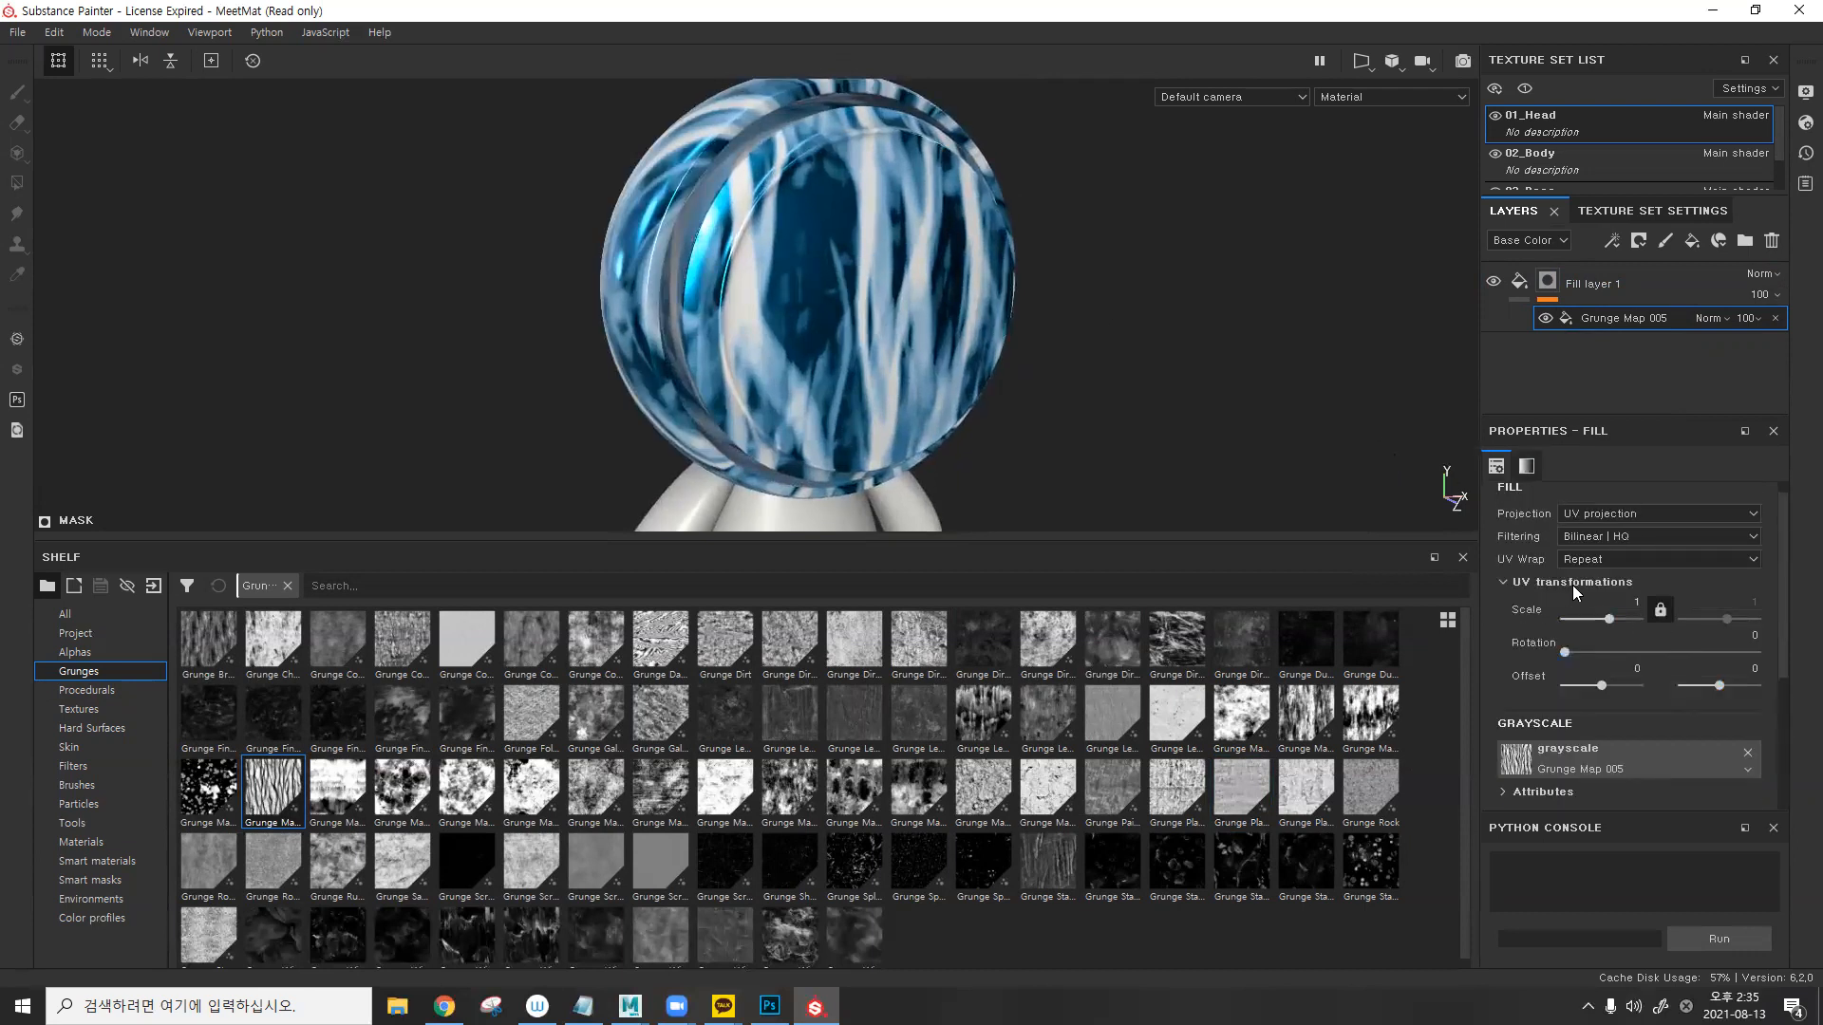
left_click_drag(1608, 617, 1612, 619)
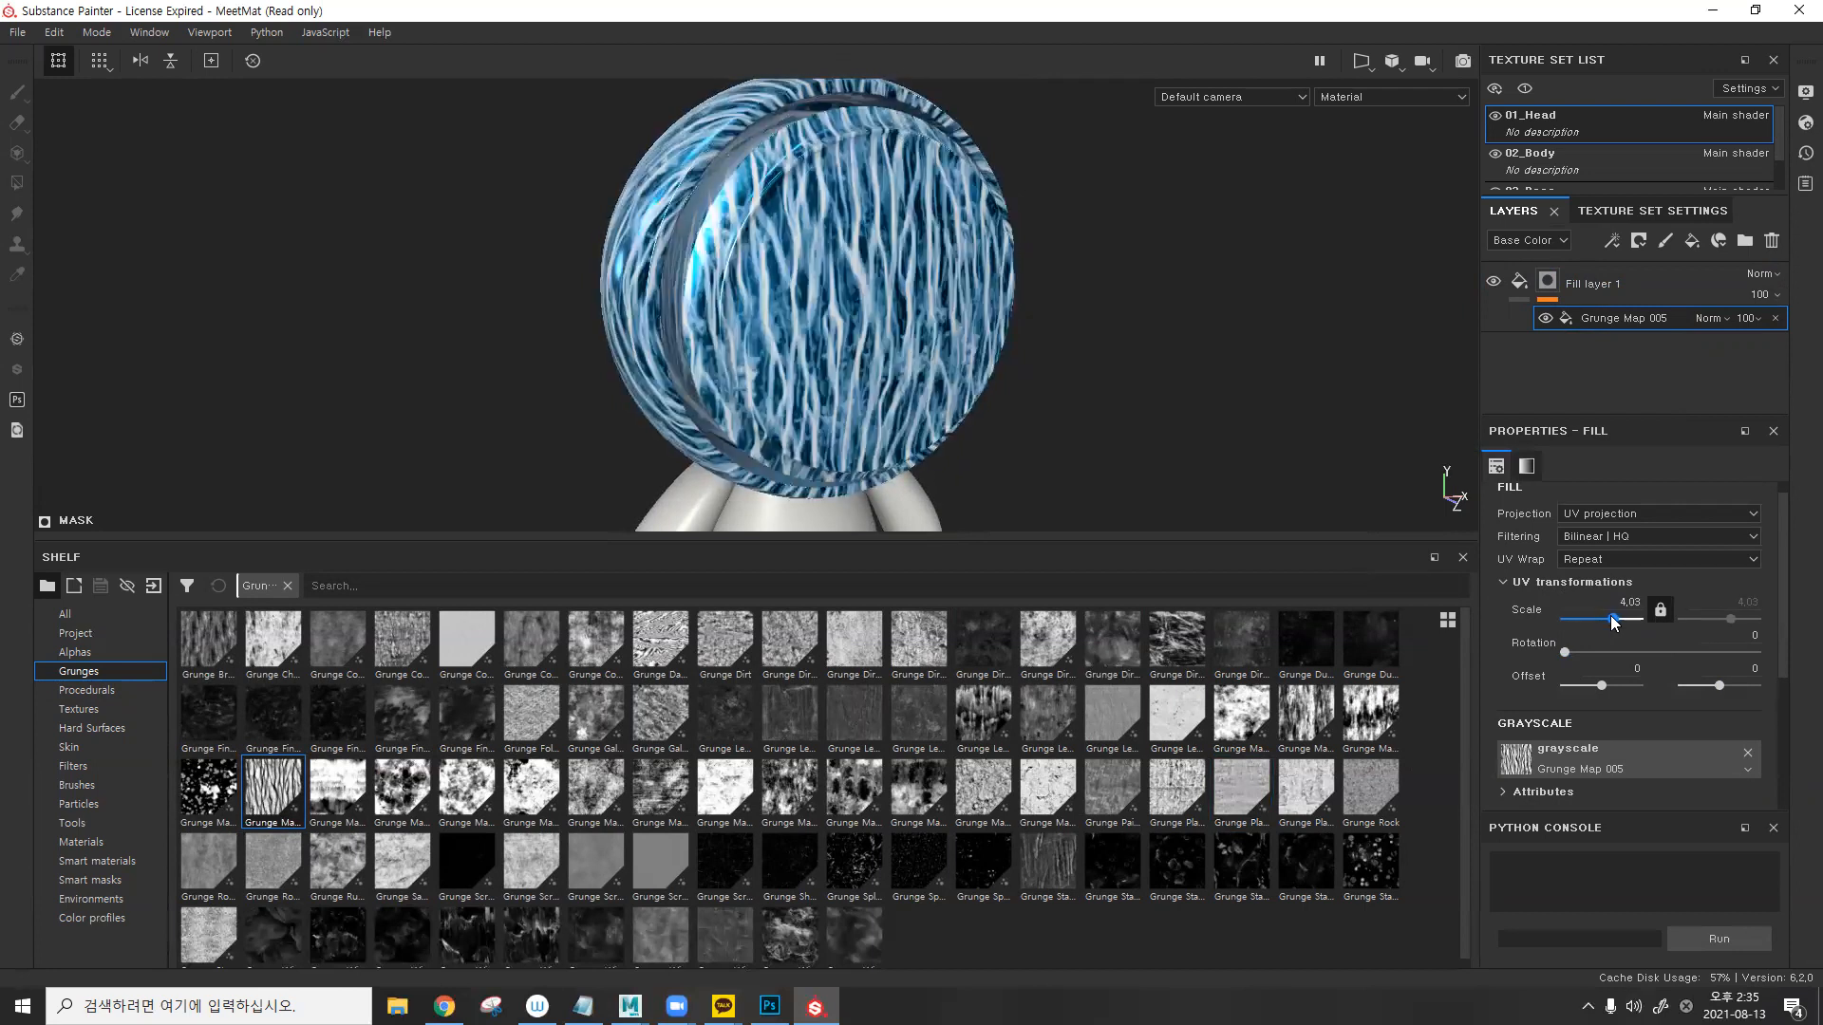
left_click_drag(1091, 345, 1175, 267, "alt")
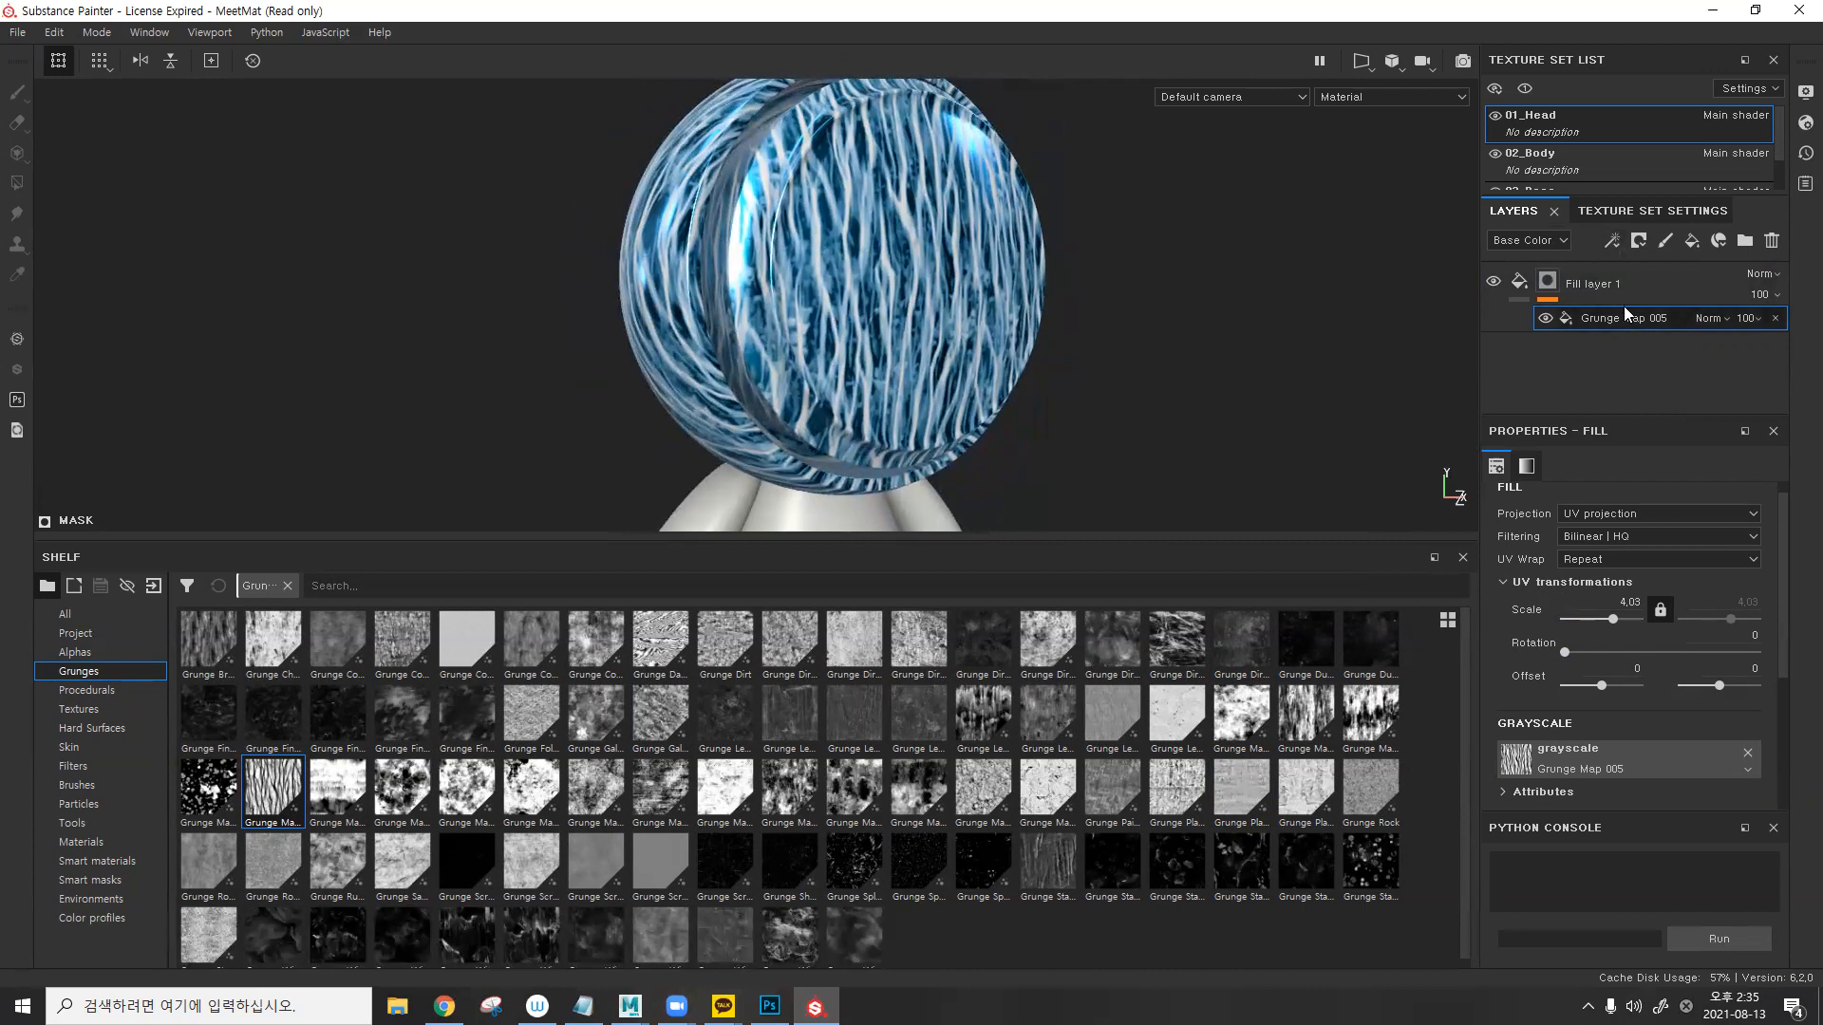
- Add a second fill above Grunge Map 005 in the mask and toggle its visibility off and on to compare
left_click(1614, 243)
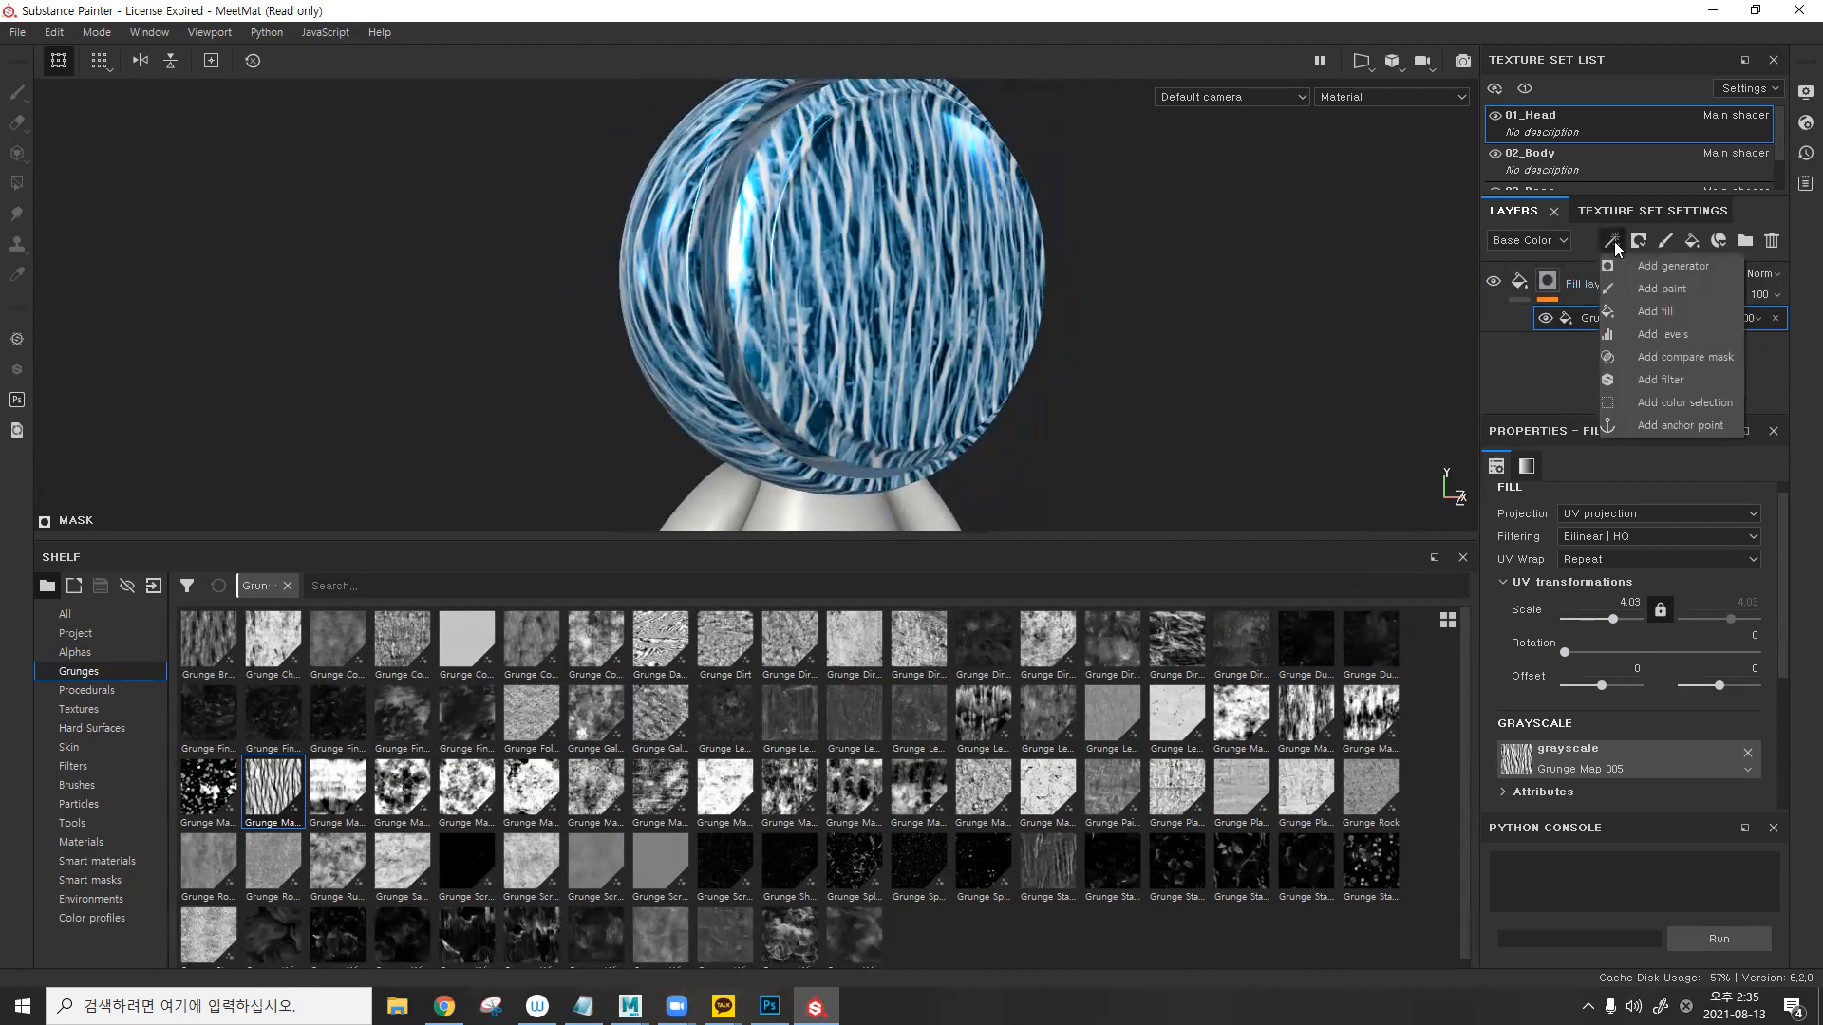
left_click(1633, 306)
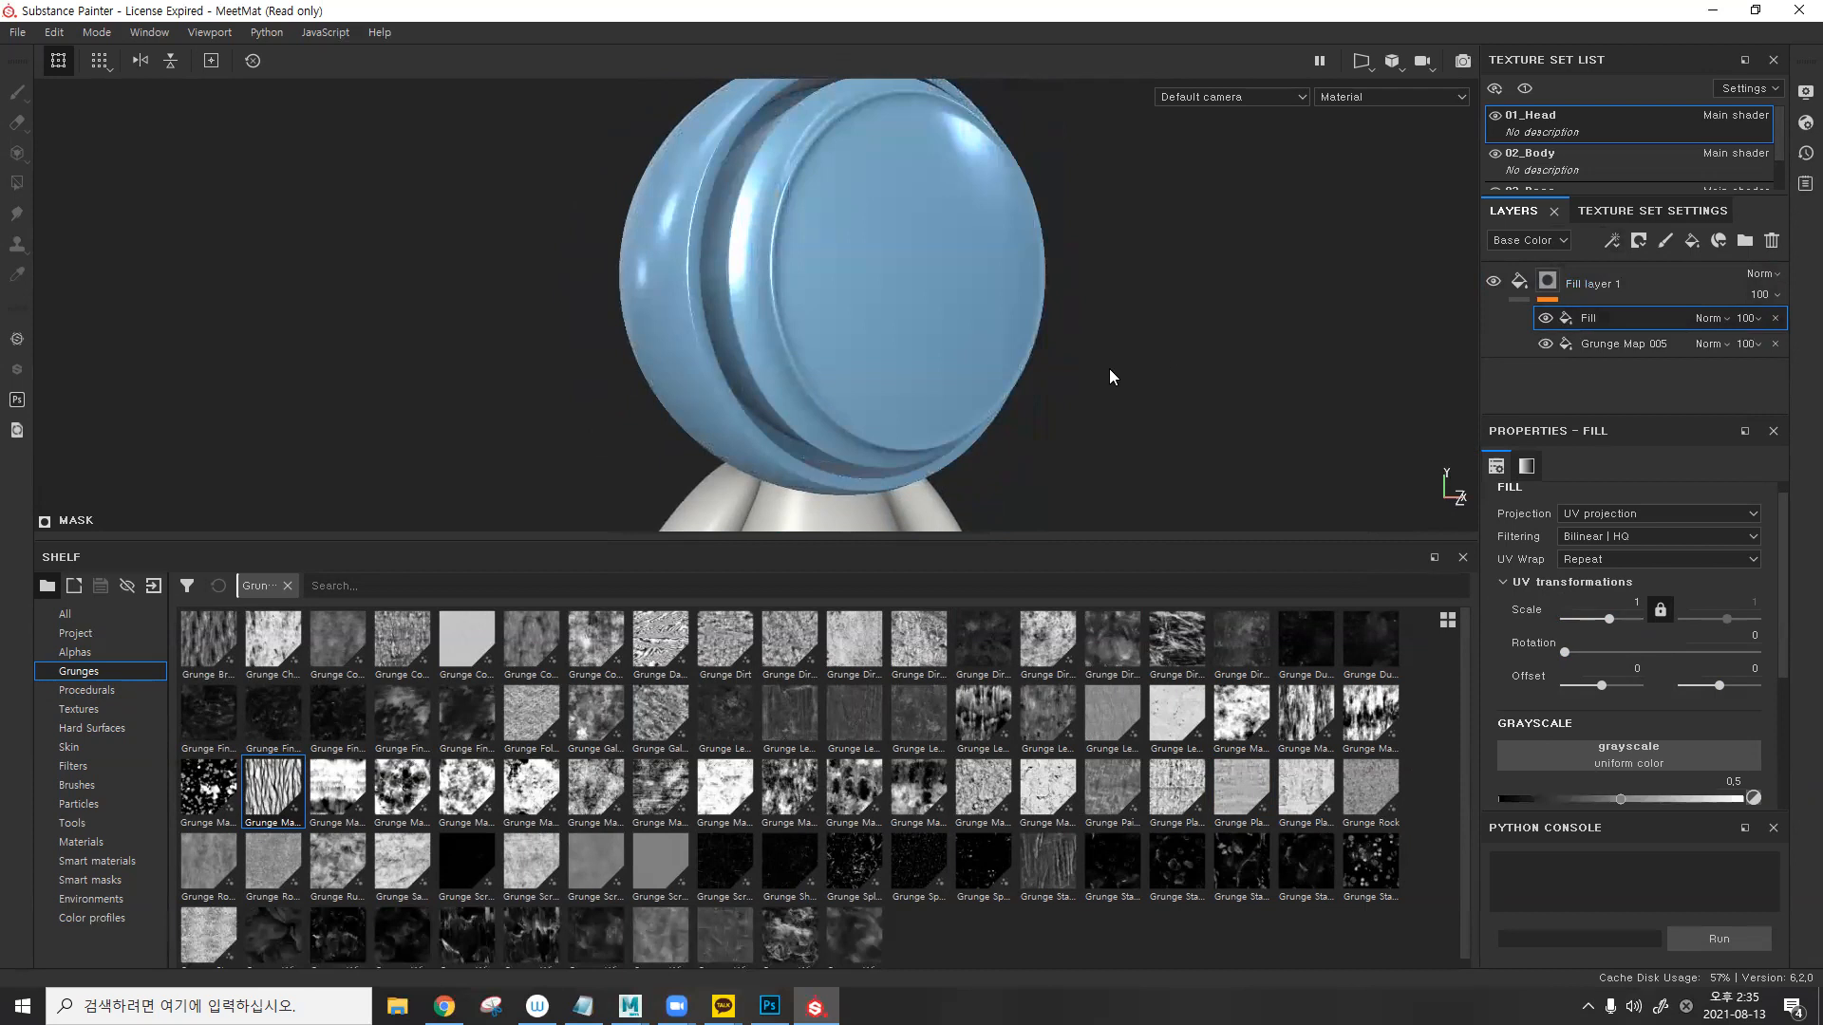
left_click_drag(975, 249, 949, 371, "alt")
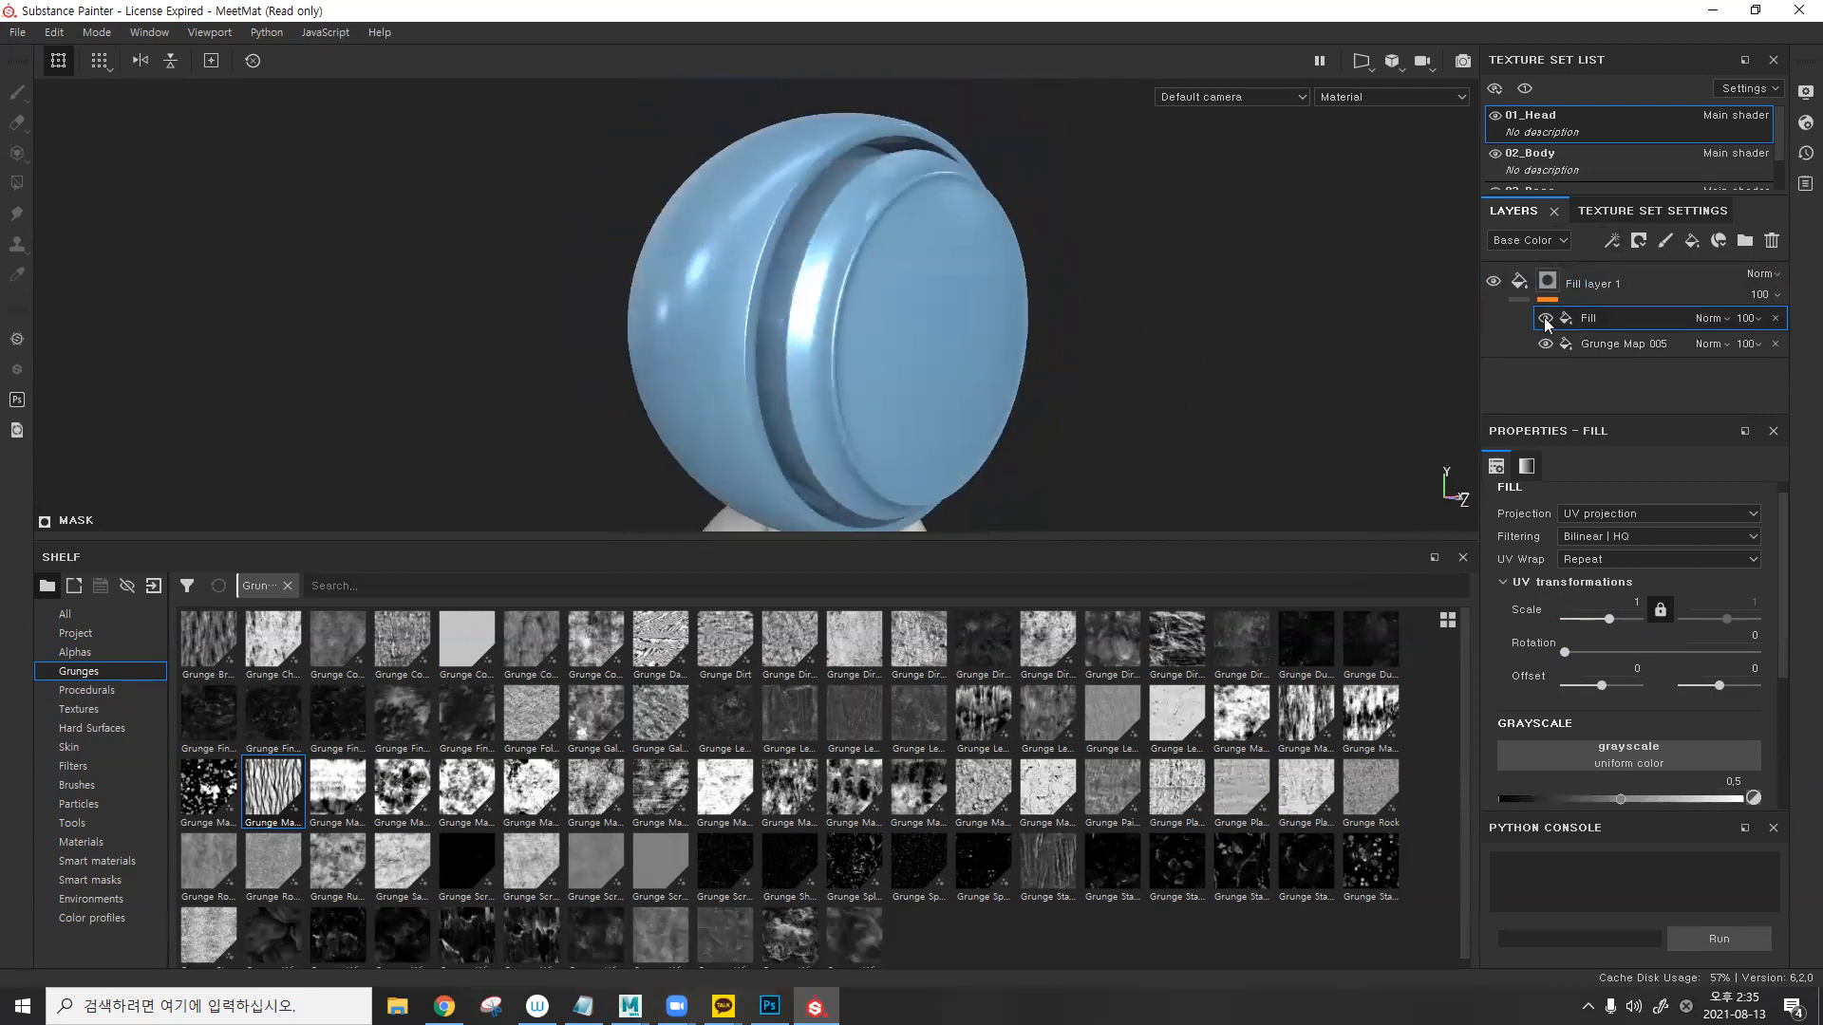
left_click(1545, 319)
left_click_drag(1440, 476, 1175, 341, "alt")
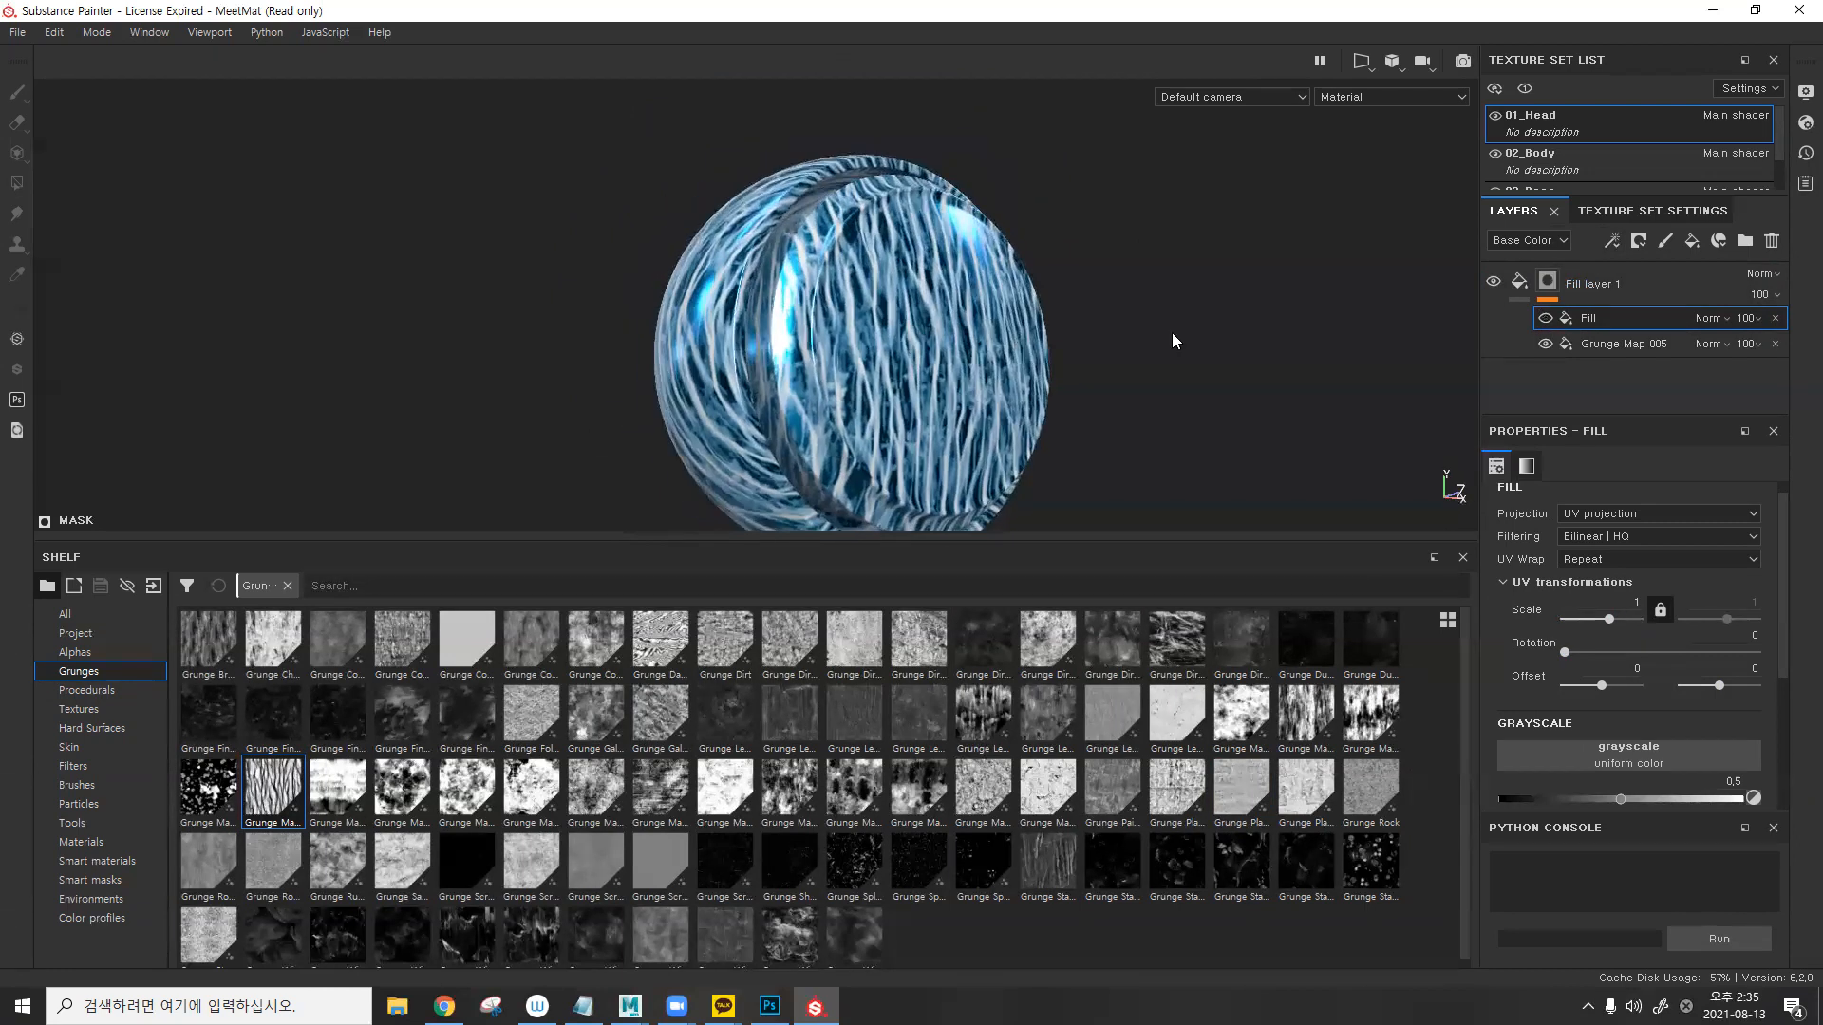
left_click(1546, 319)
left_click_drag(1274, 338, 1084, 376, "alt")
- Apply Grunge Map 001 to the upper mask fill's grayscale and set its balance to 0.27 and contrast to 0.75
scroll(1657, 532, "down", 3)
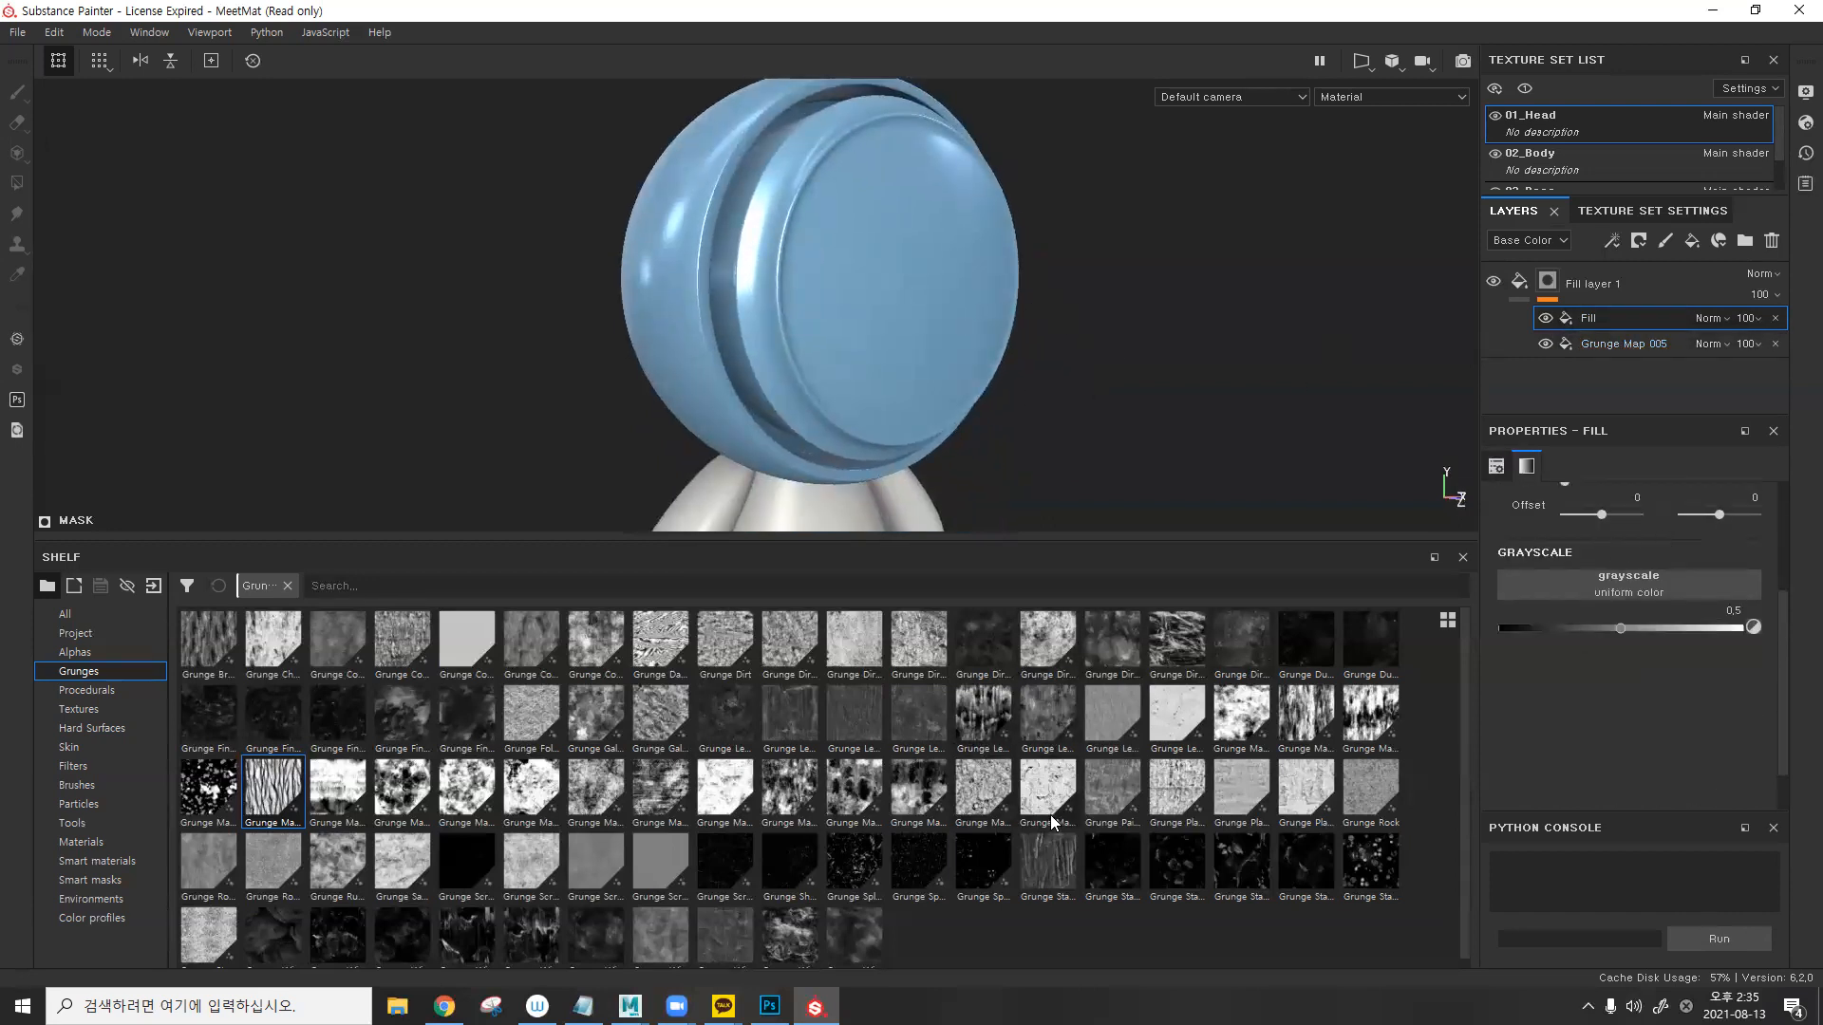
left_click_drag(1228, 721, 1555, 589)
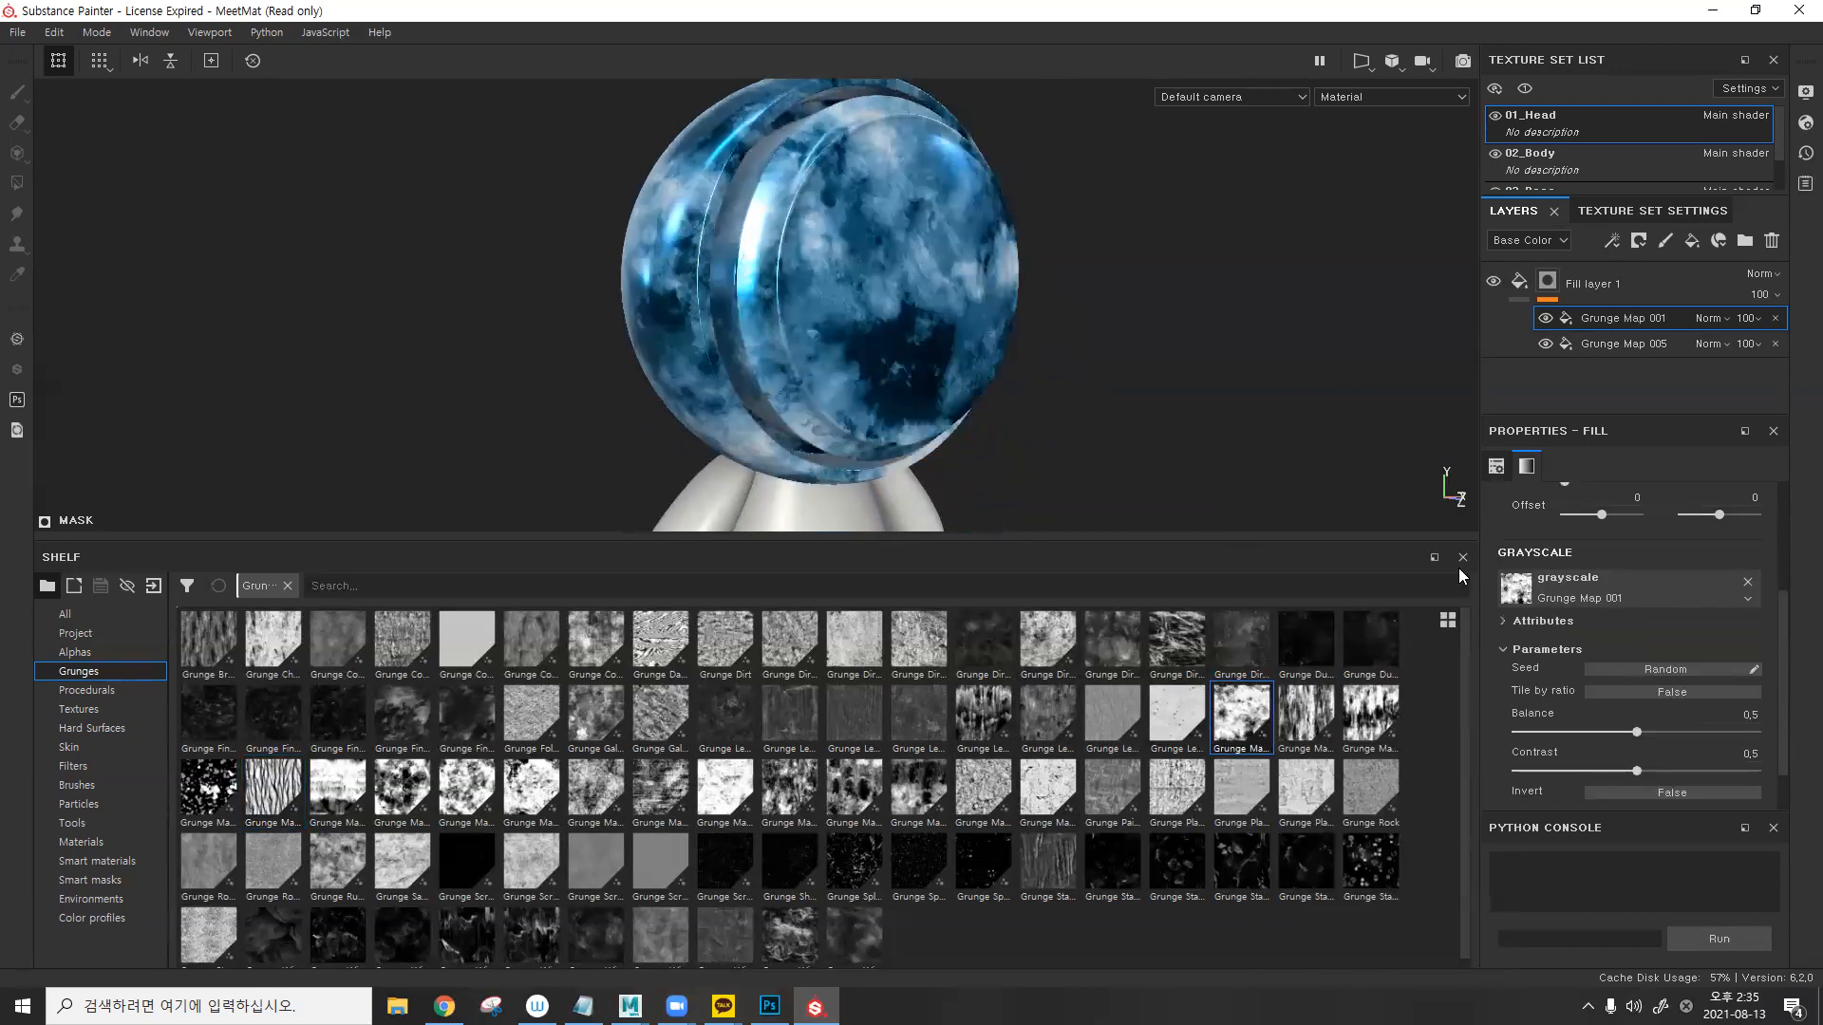
left_click_drag(1647, 774, 1624, 739)
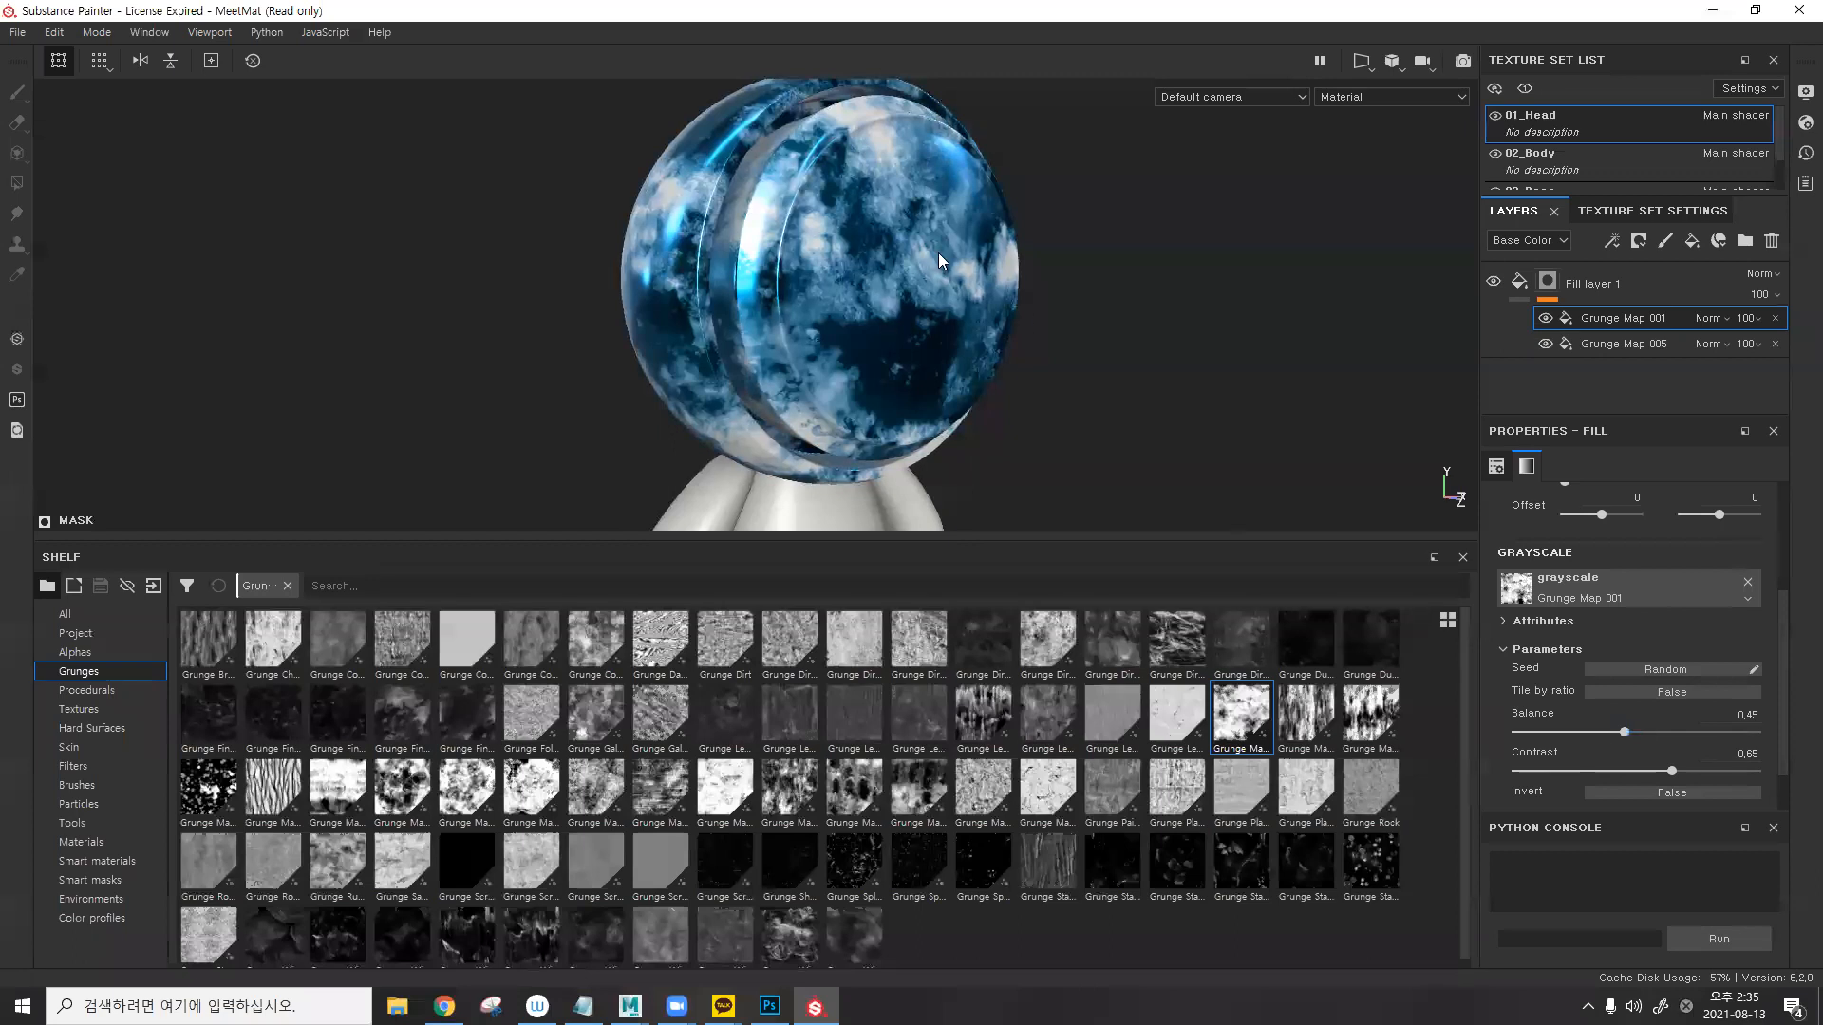
left_click_drag(1625, 736, 1598, 738)
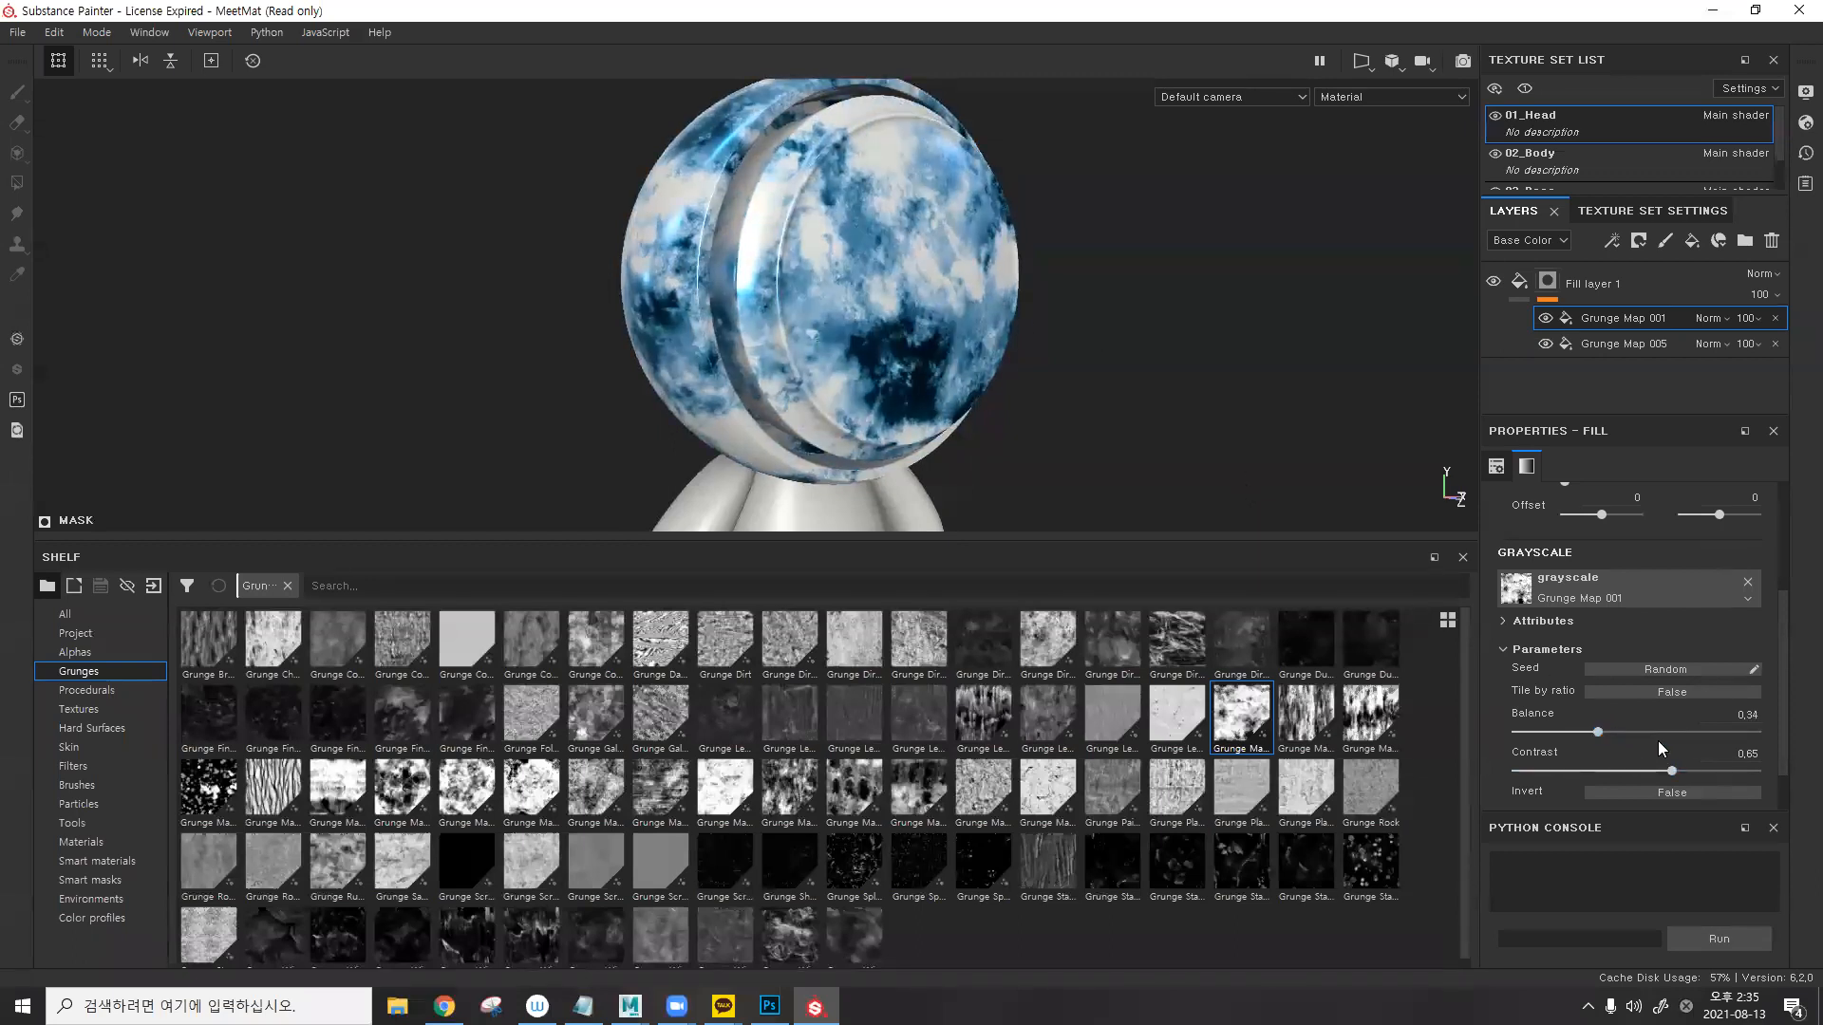
left_click_drag(1671, 771, 1697, 772)
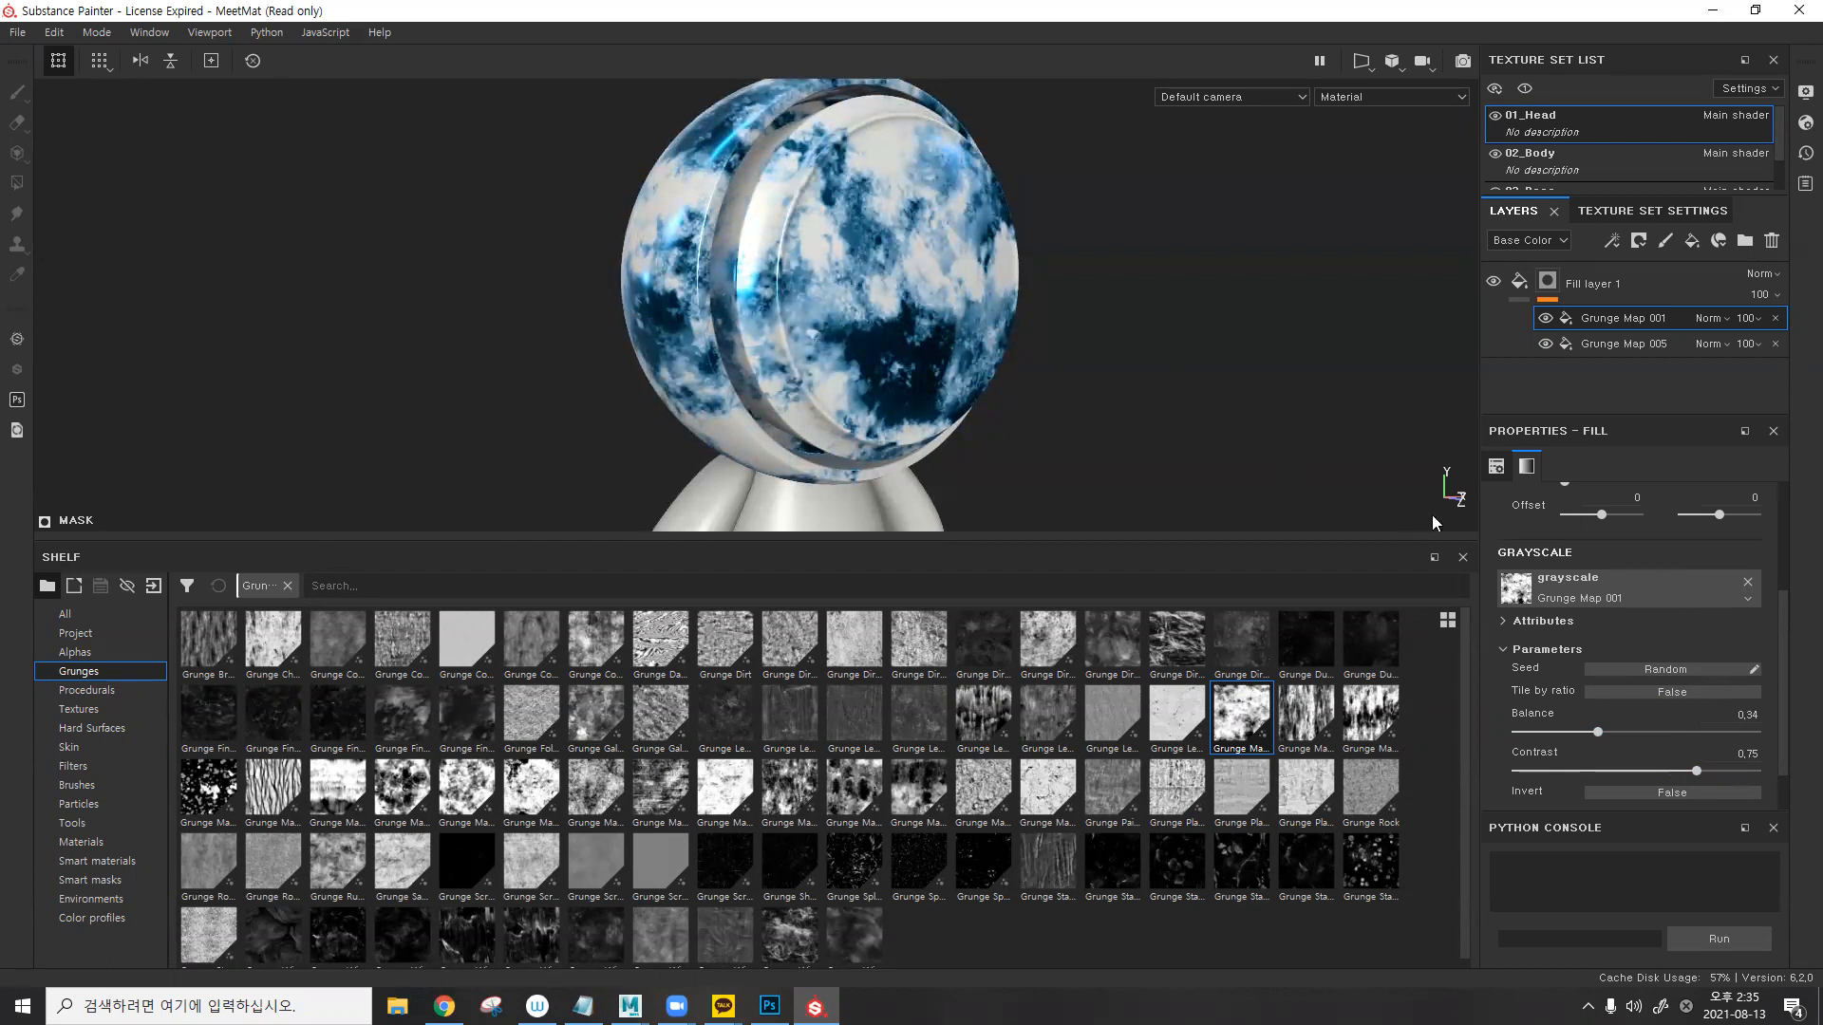
left_click_drag(1572, 733, 1580, 733)
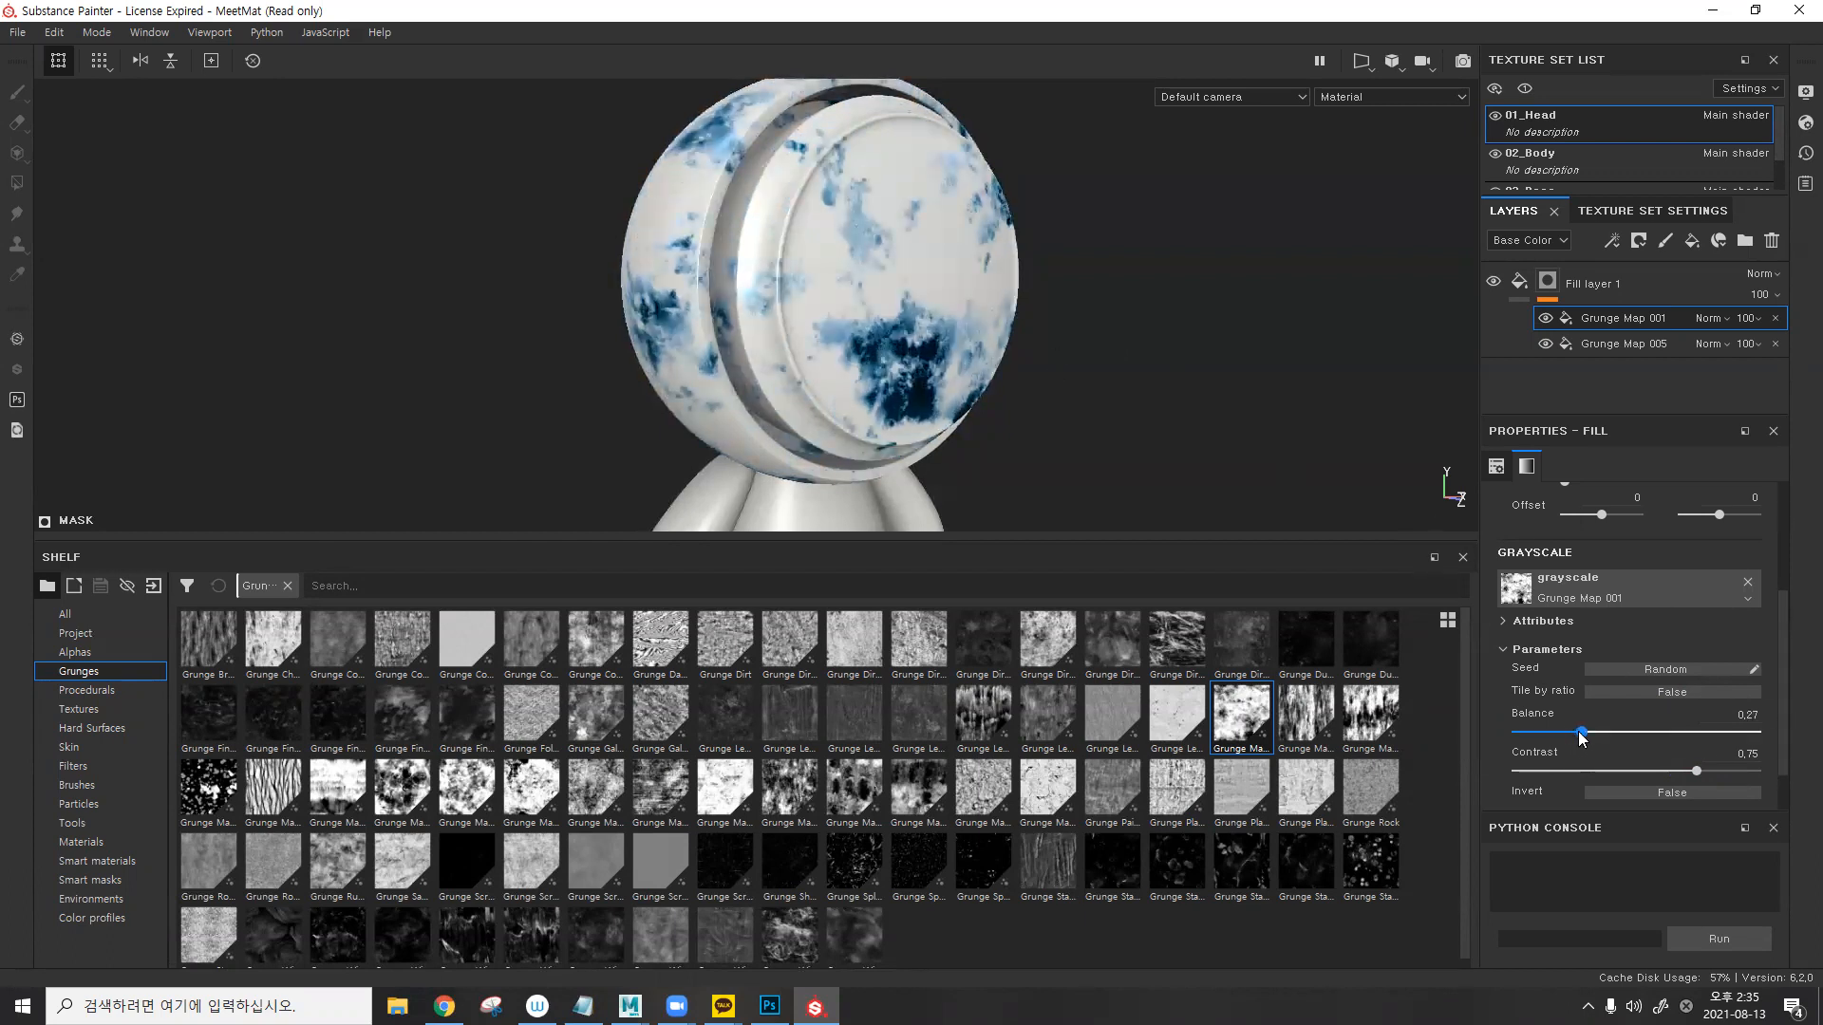
left_click_drag(1042, 347, 930, 366, "alt")
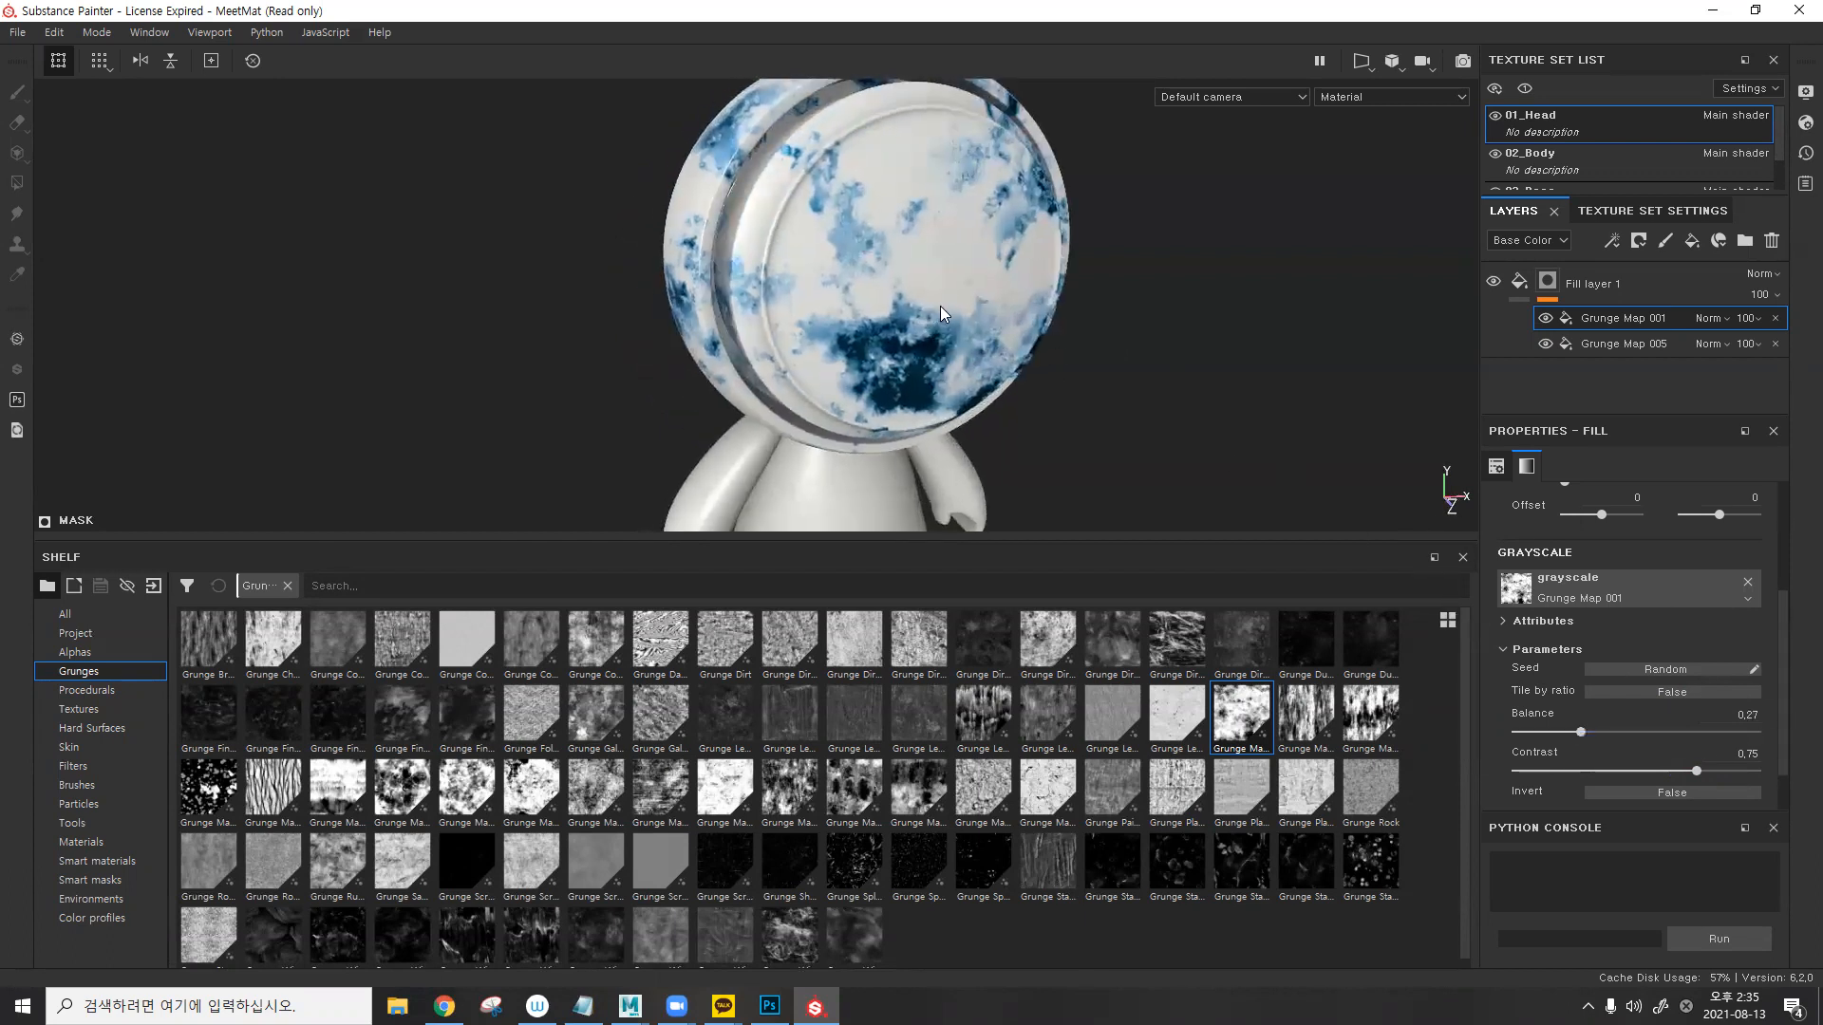
- Toggle Grunge Map 001's visibility off and on to compare, and set its blending mode to Multiply
left_click(1545, 319)
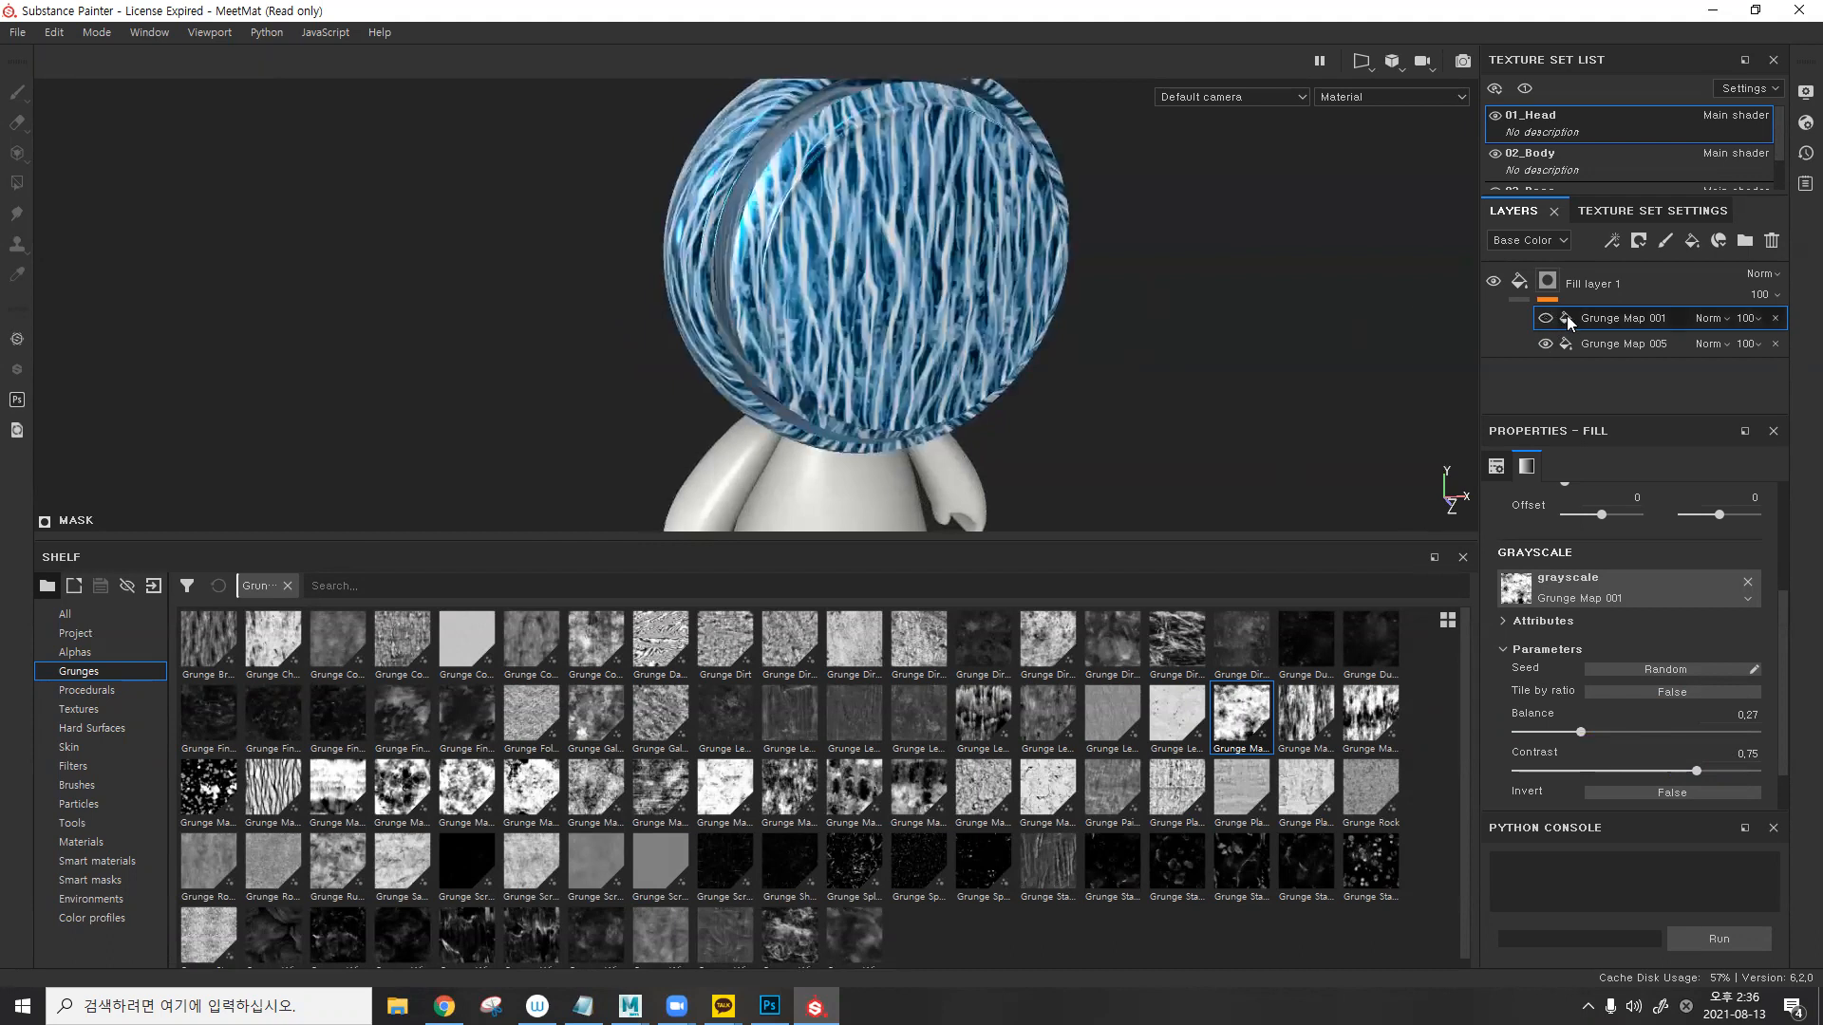
left_click(1545, 319)
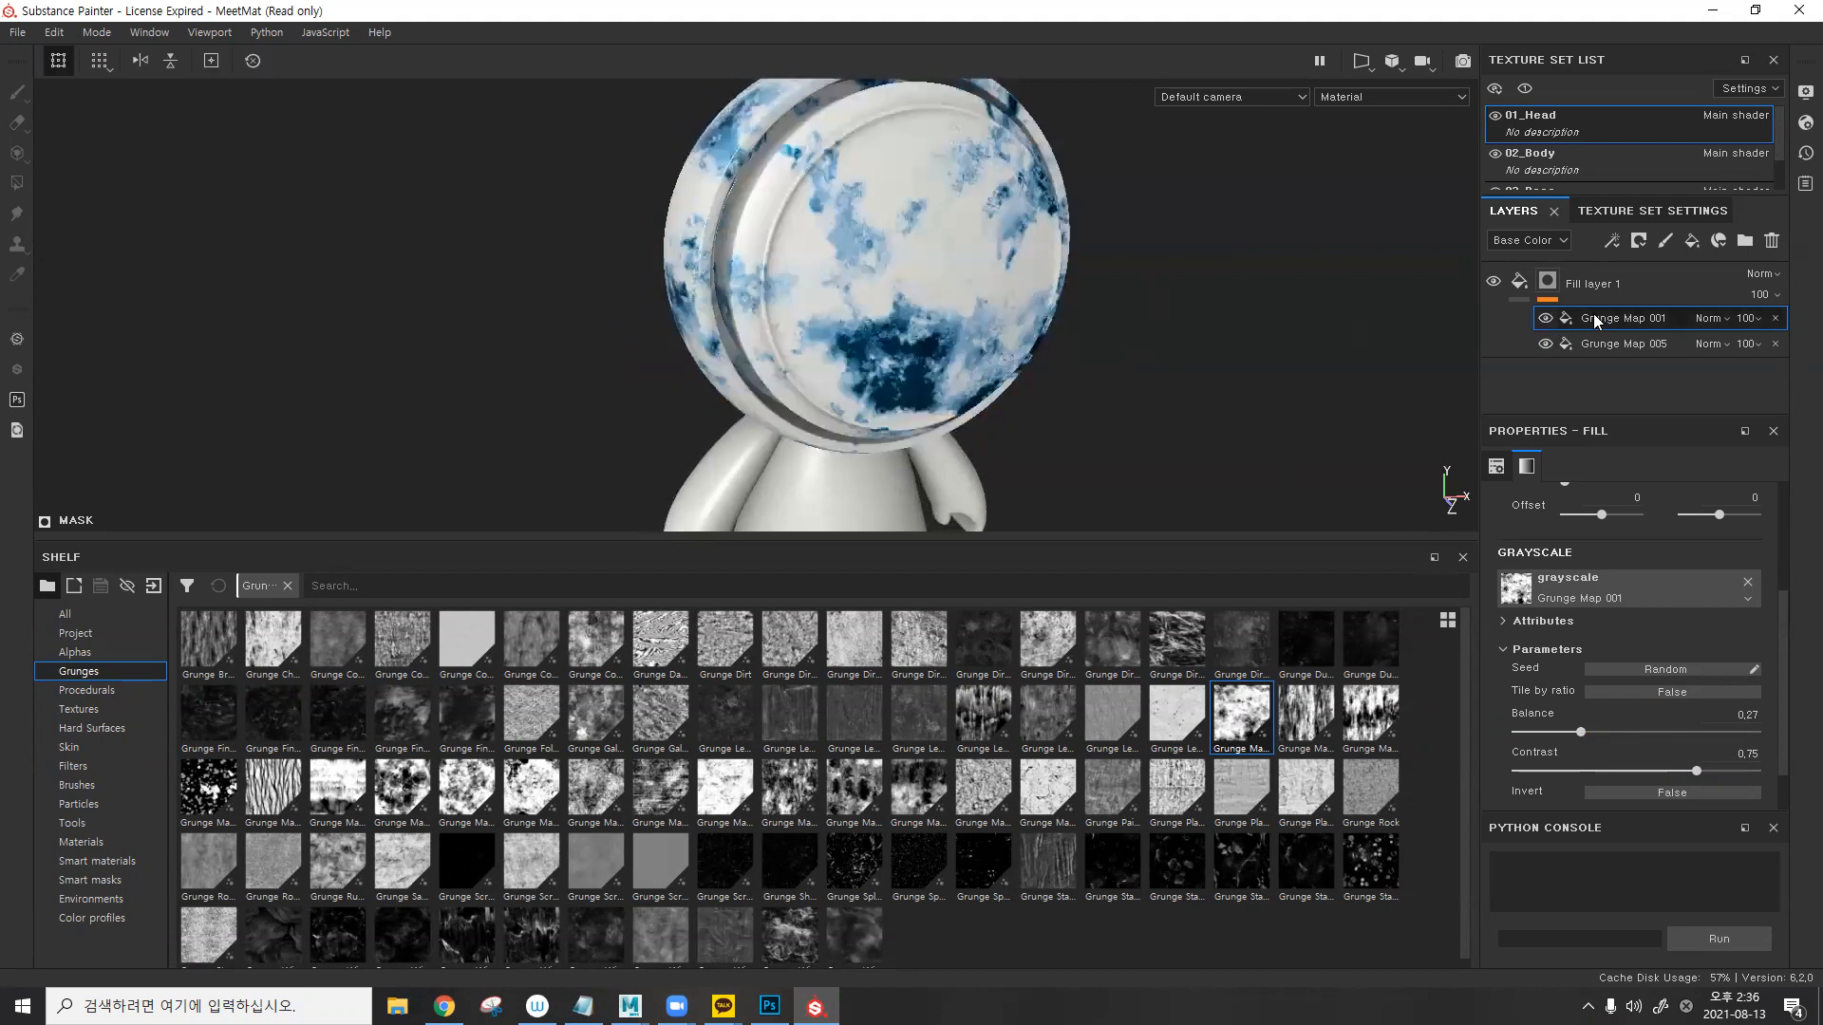
left_click(1706, 319)
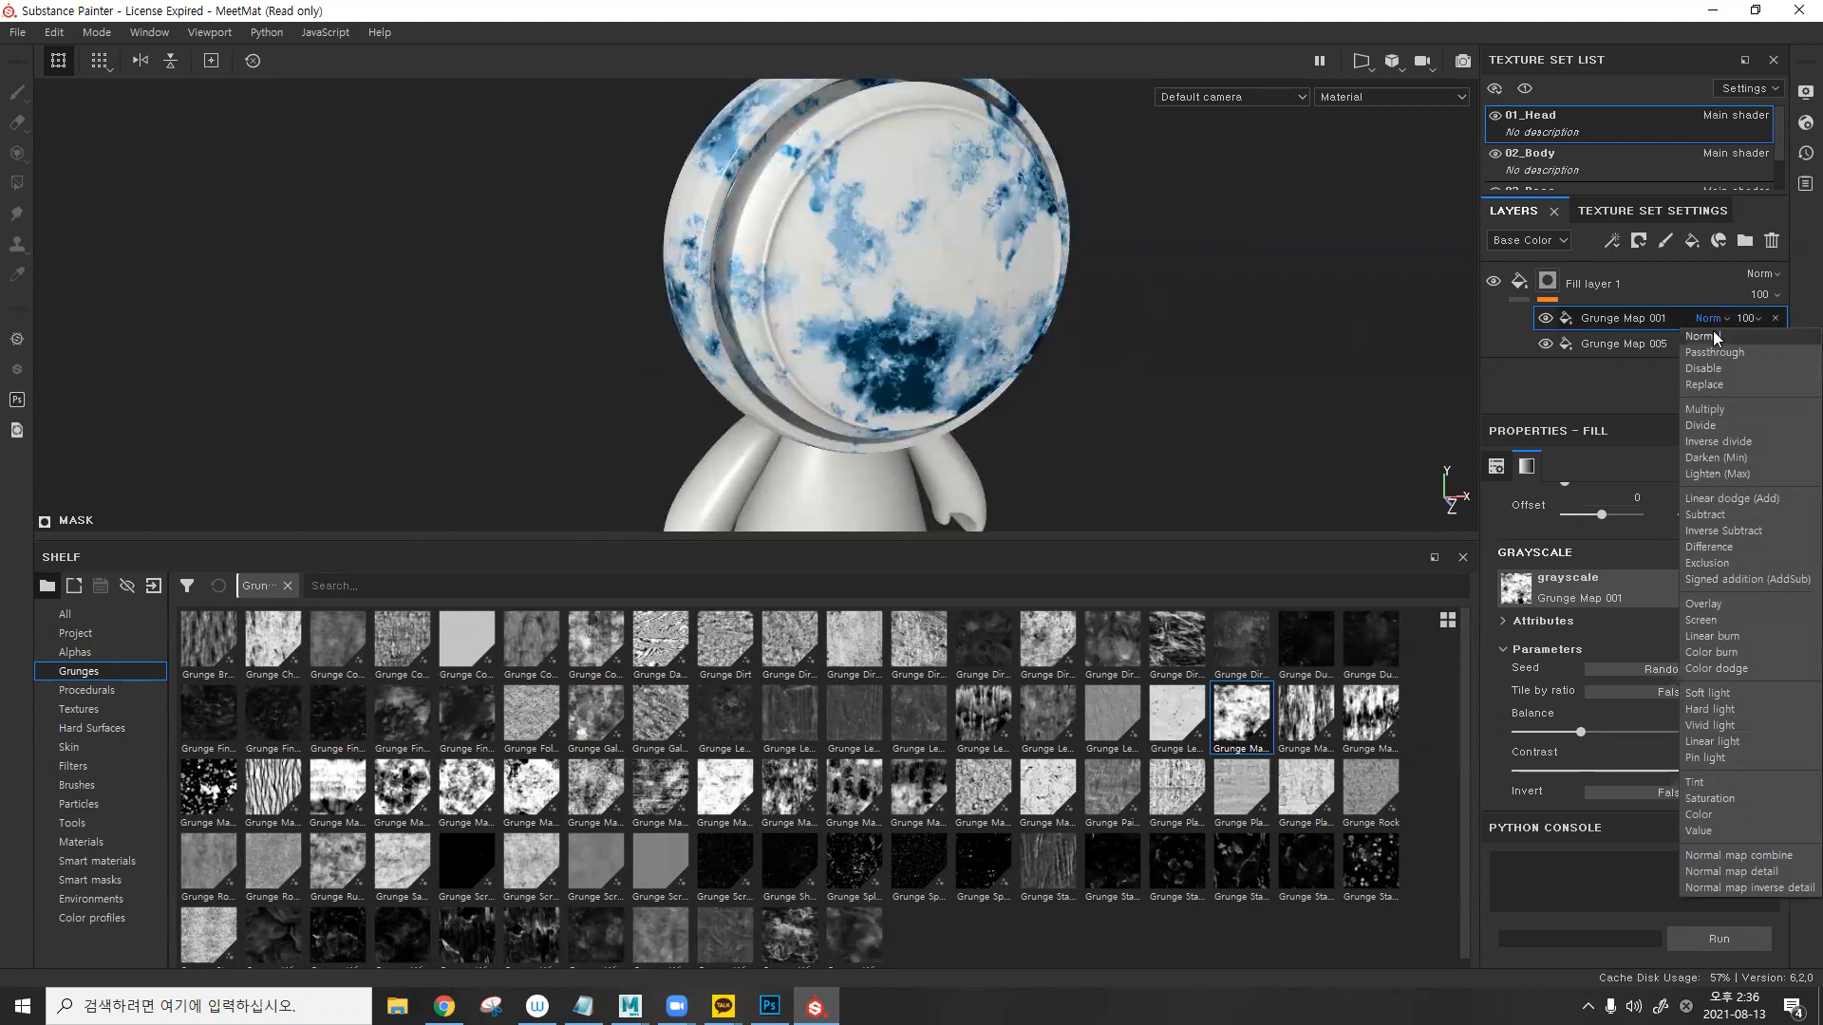
left_click(1636, 320)
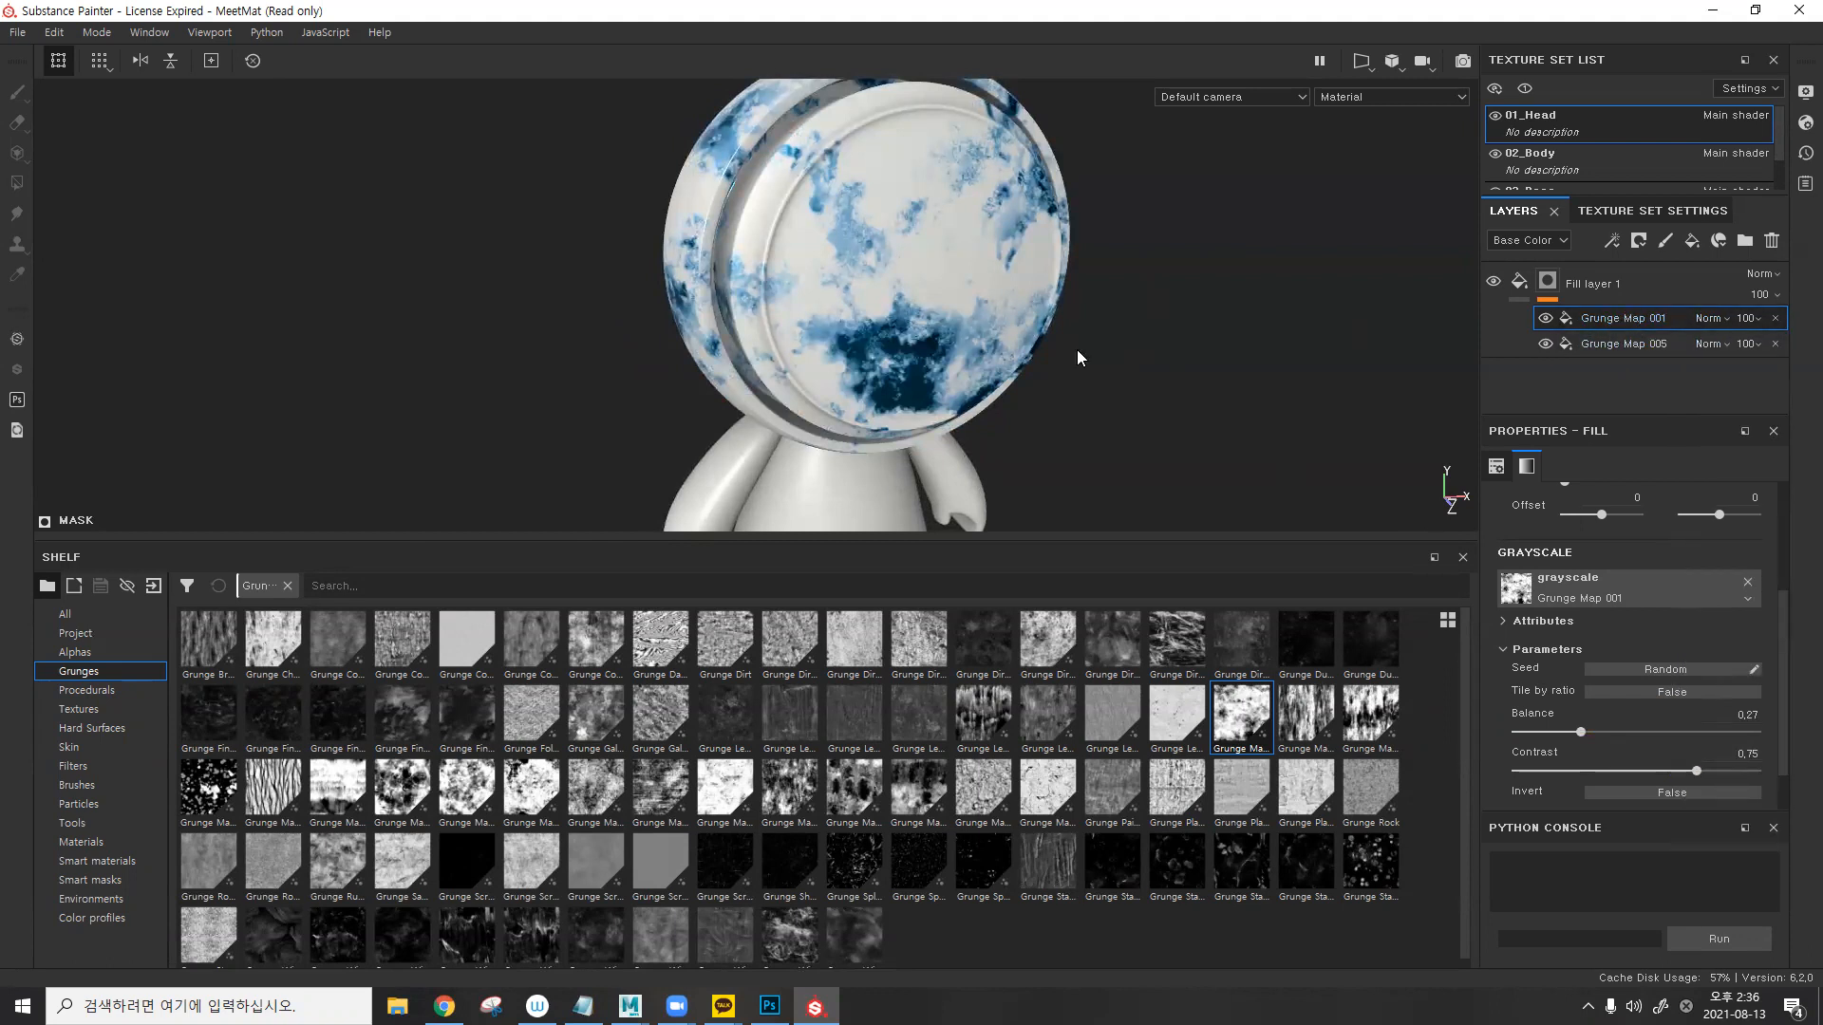
left_click(1715, 320)
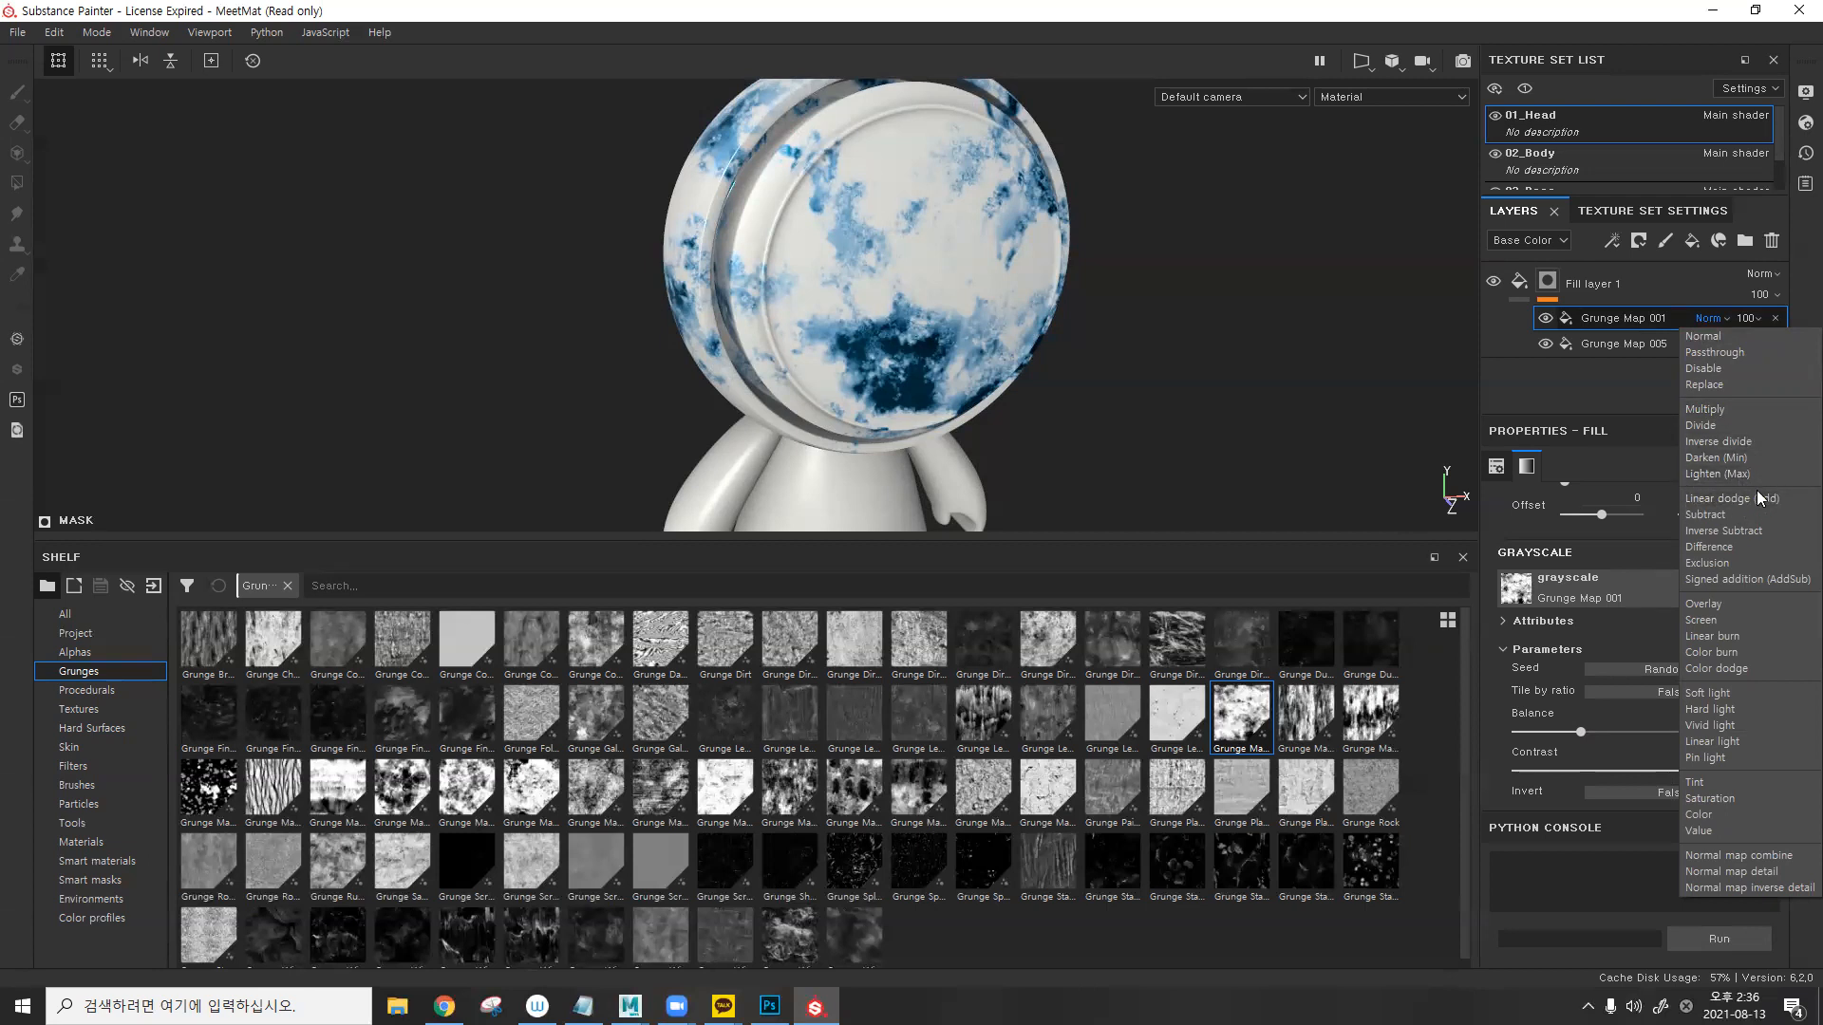
left_click(1726, 412)
left_click_drag(1078, 395, 1119, 374, "alt")
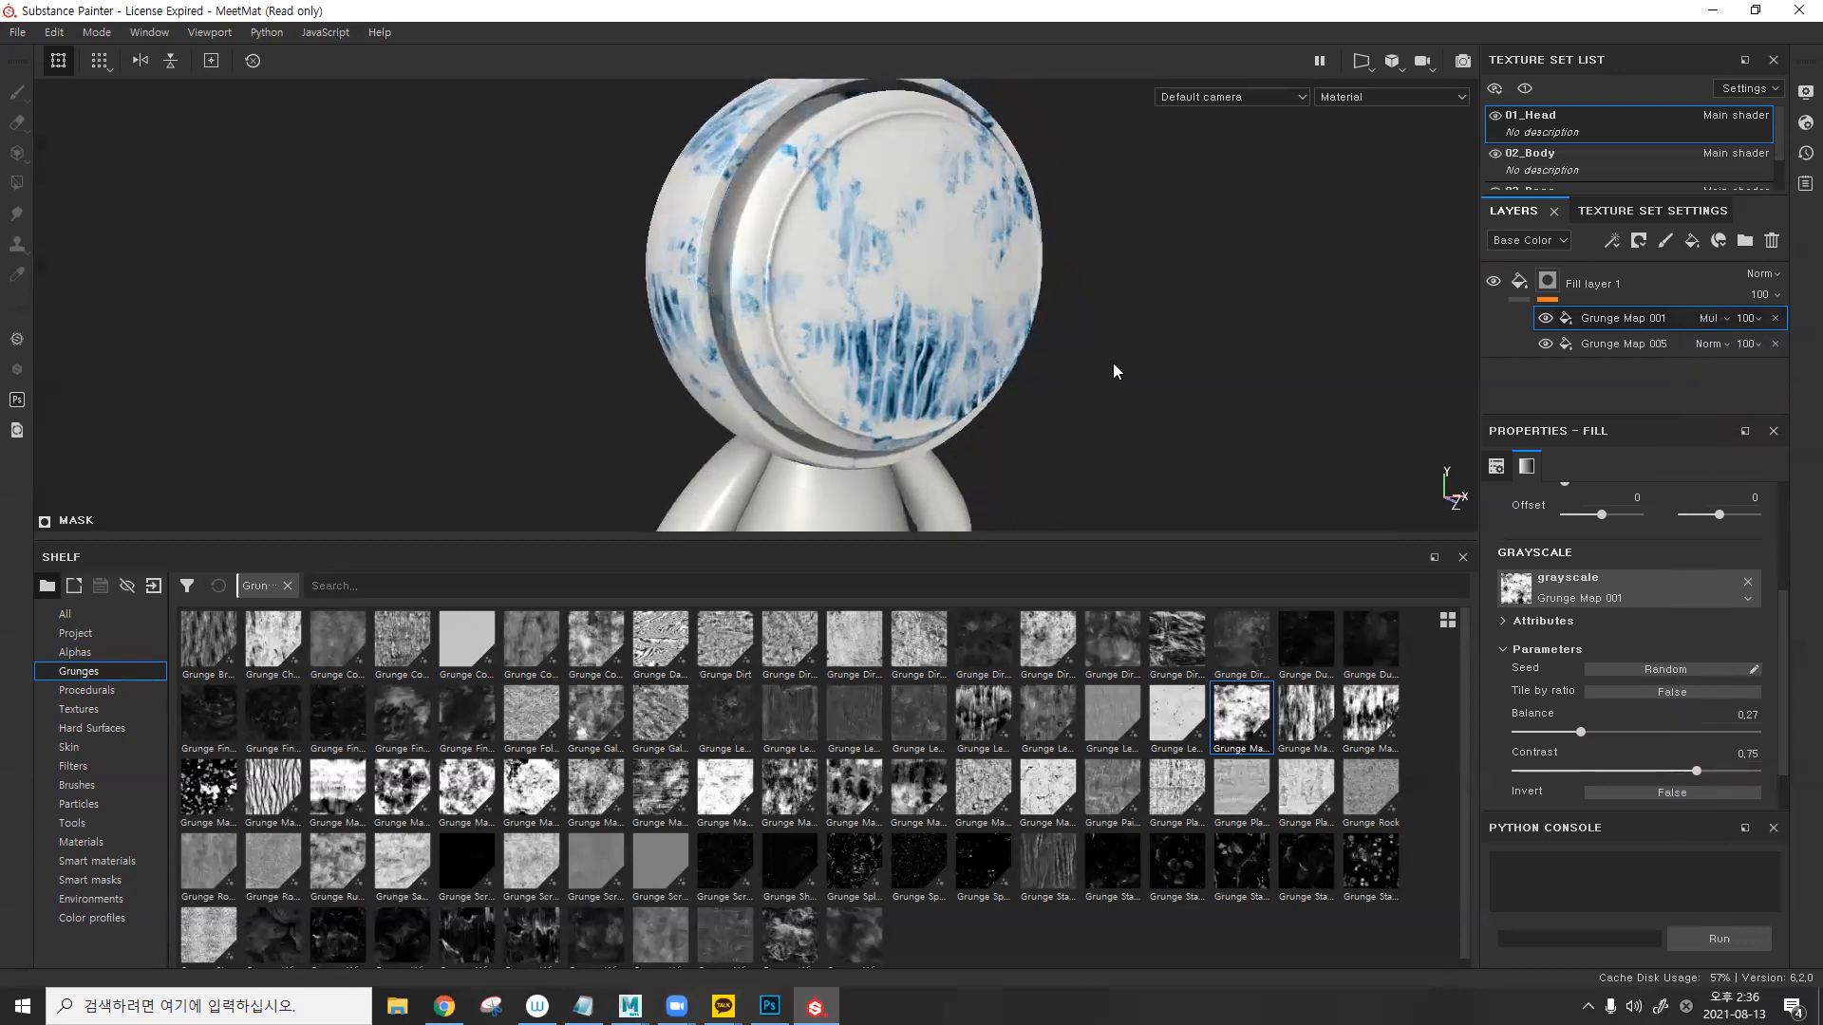
- Display Fill layer 1's mask in the viewport and set Grunge Map 001 to Normal blending with Grunge Map 005 hidden
left_click(1547, 280, "alt")
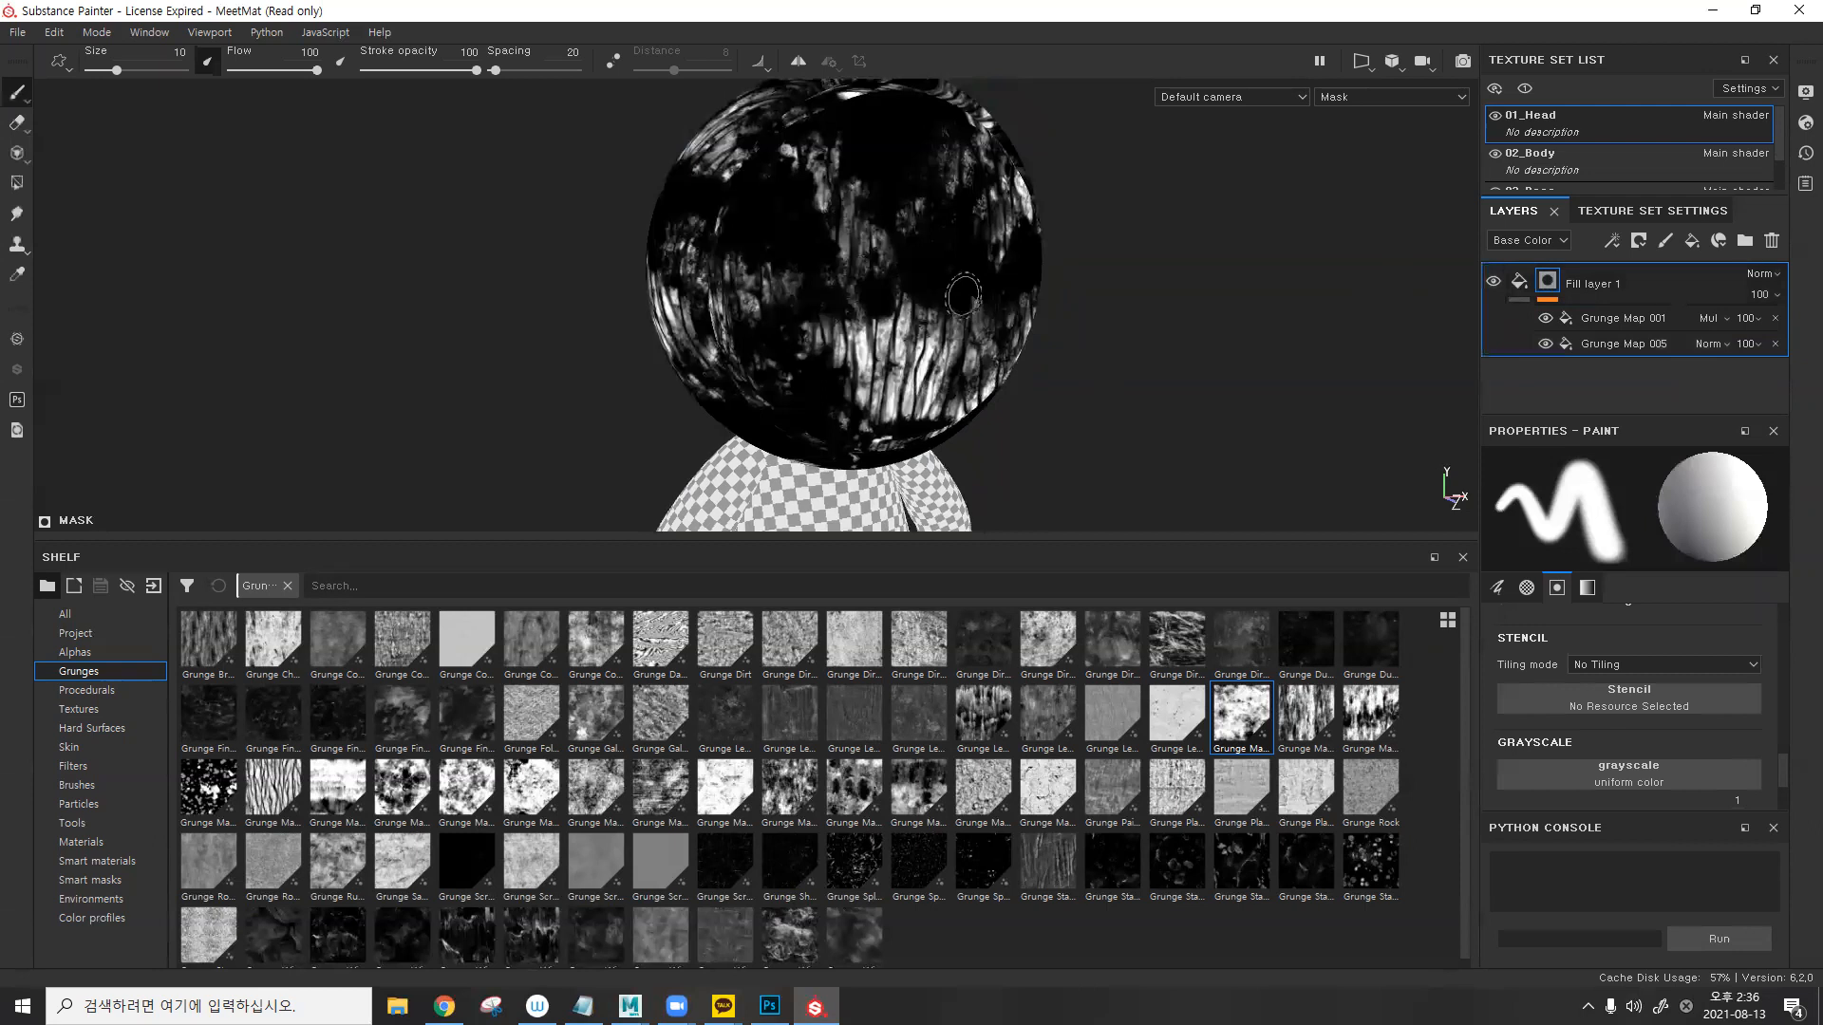
left_click(1548, 344)
left_click(1709, 318)
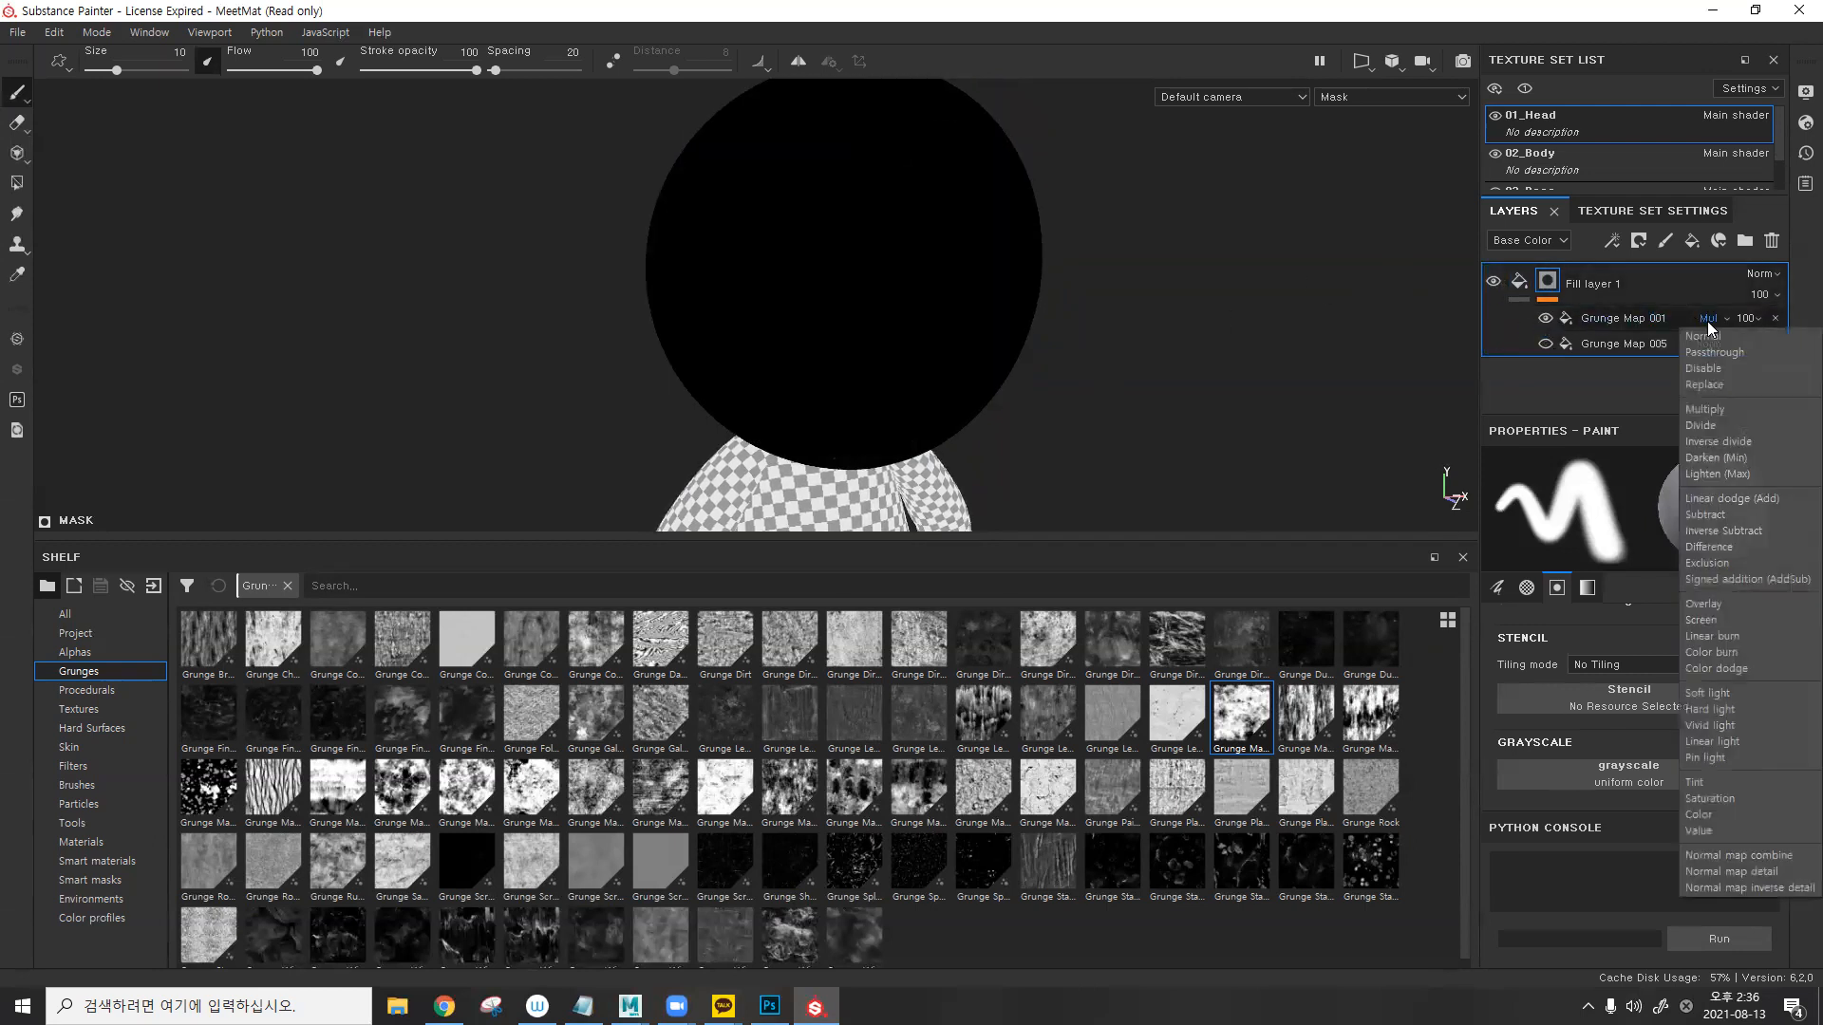
left_click(1709, 333)
- Toggle the two grunge fills' visibility in the mask view to compare Grunge Map 005 alone with Grunge Map 001 over it
left_click(1545, 318)
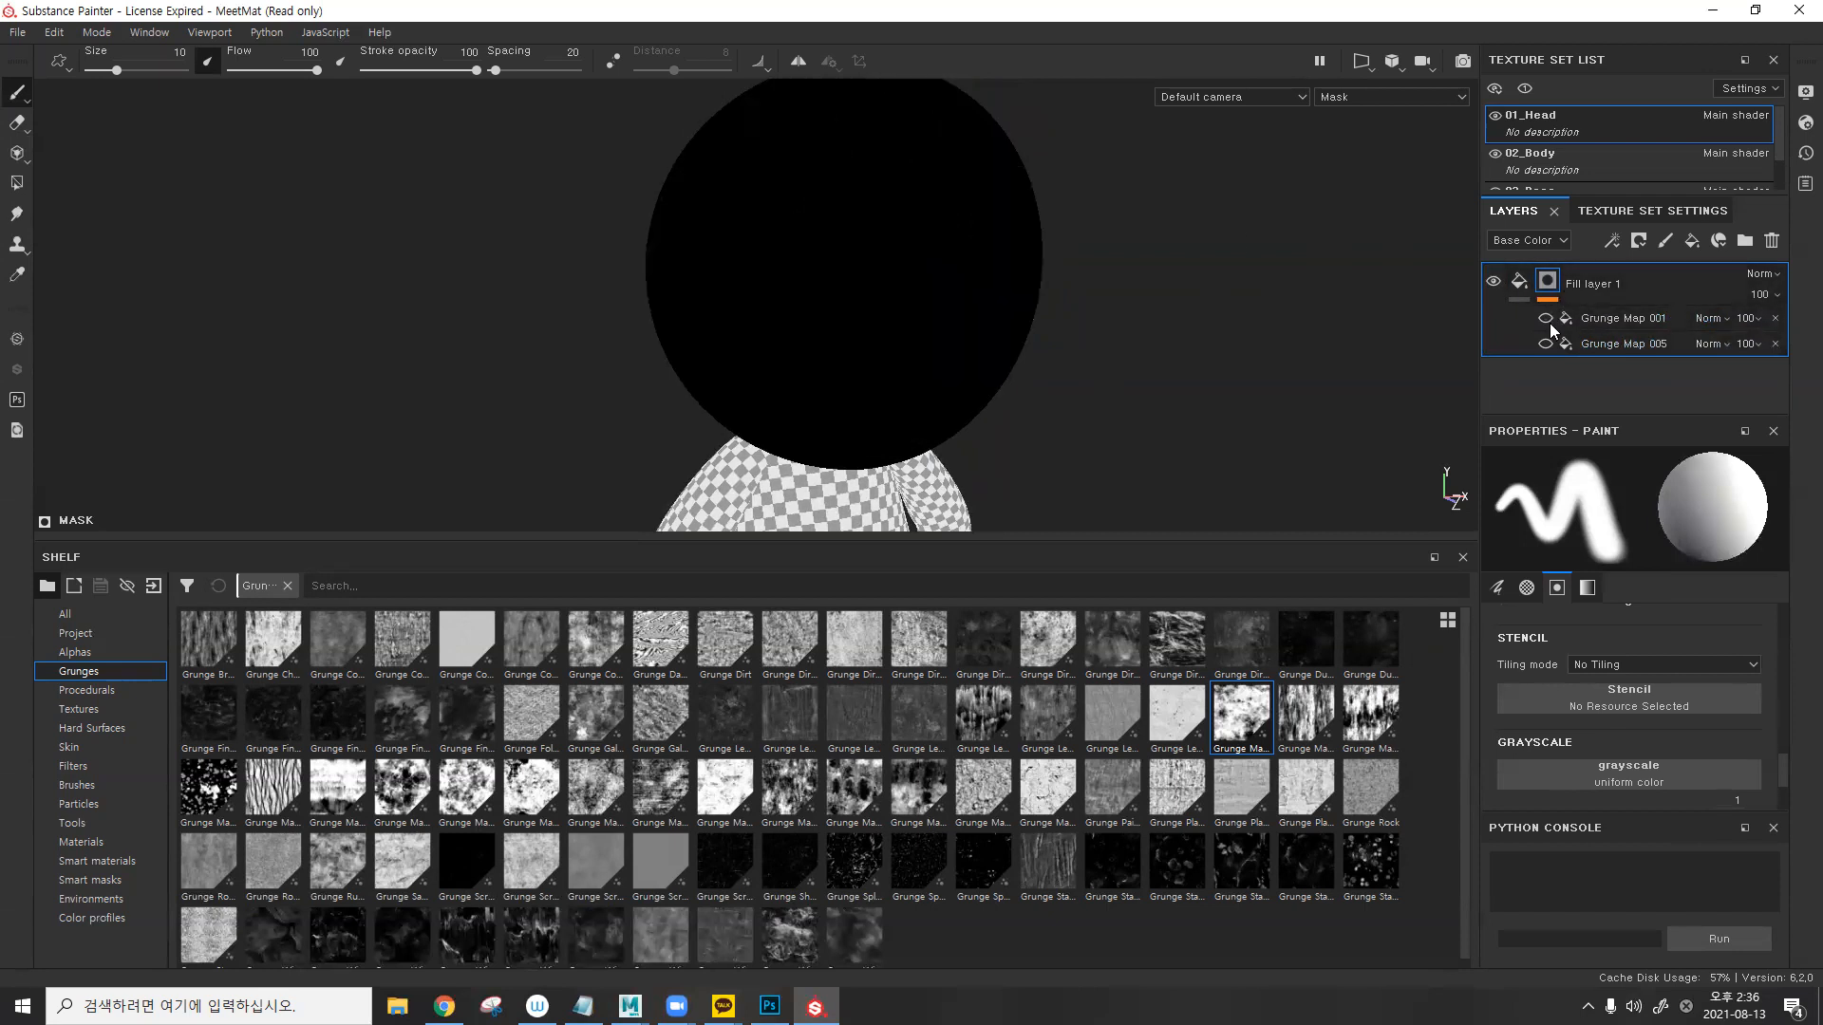
left_click(1546, 344)
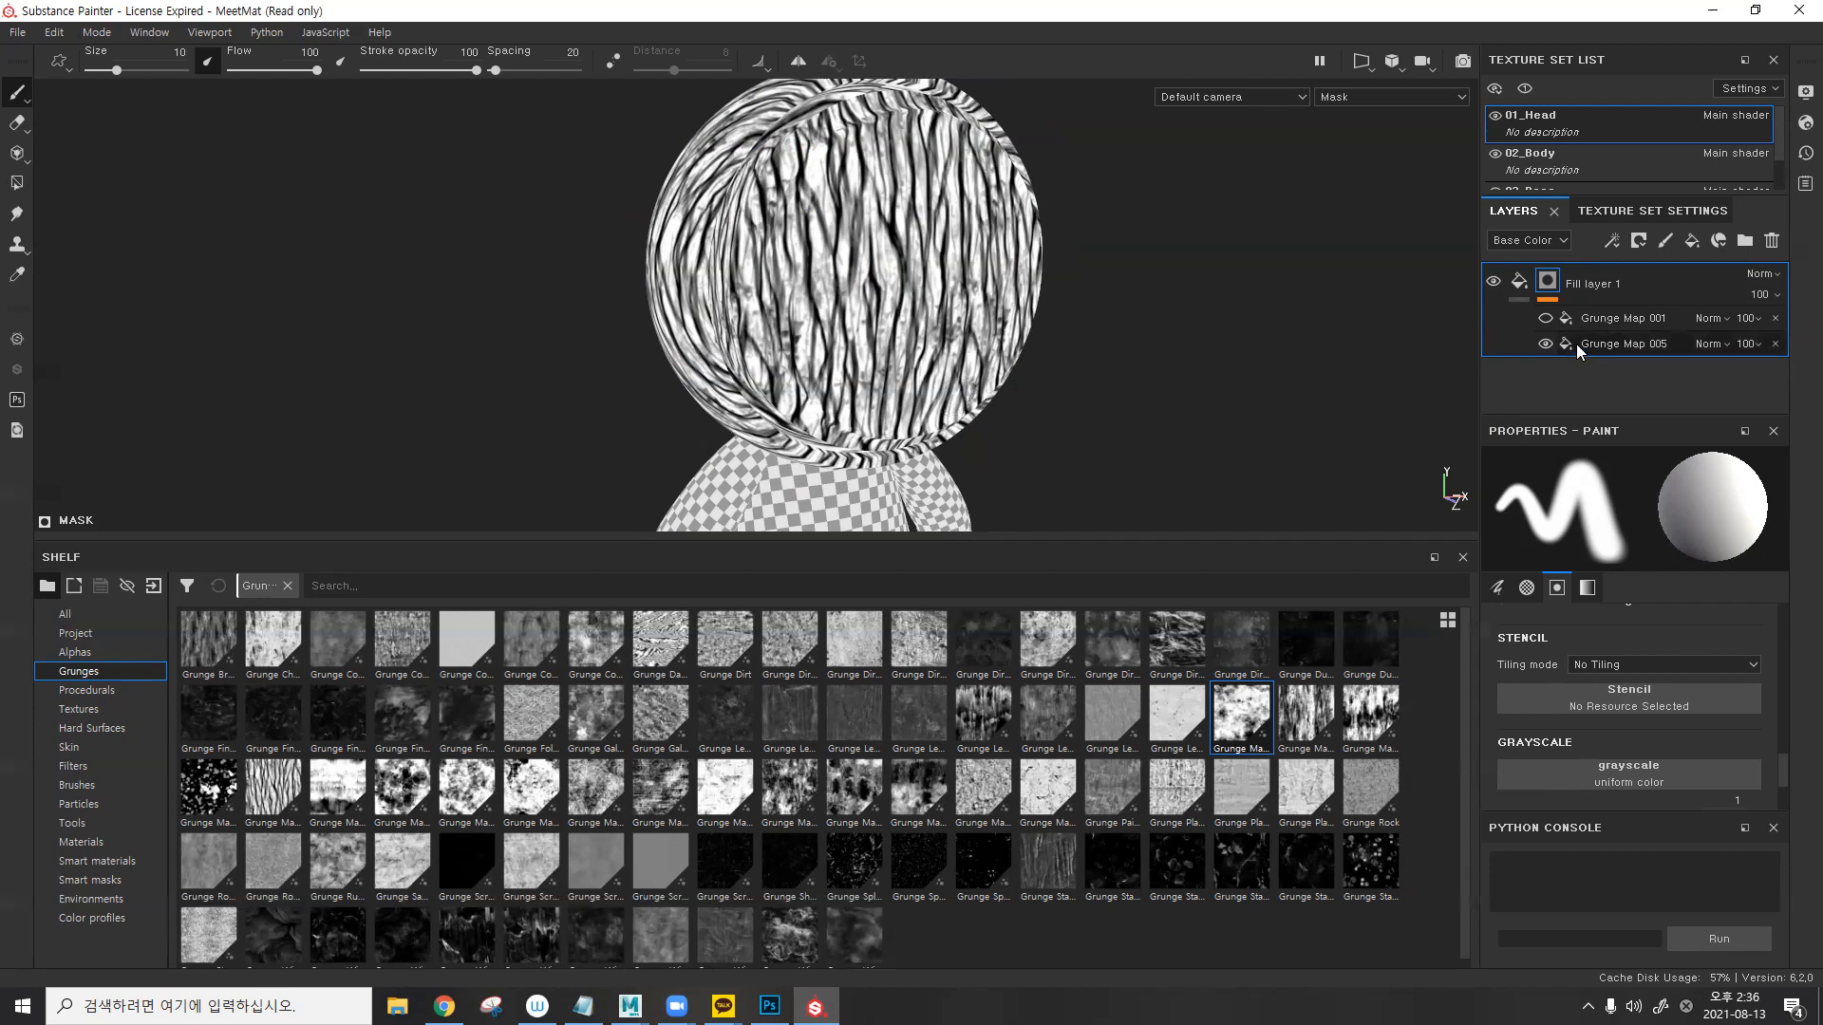
left_click(1545, 318)
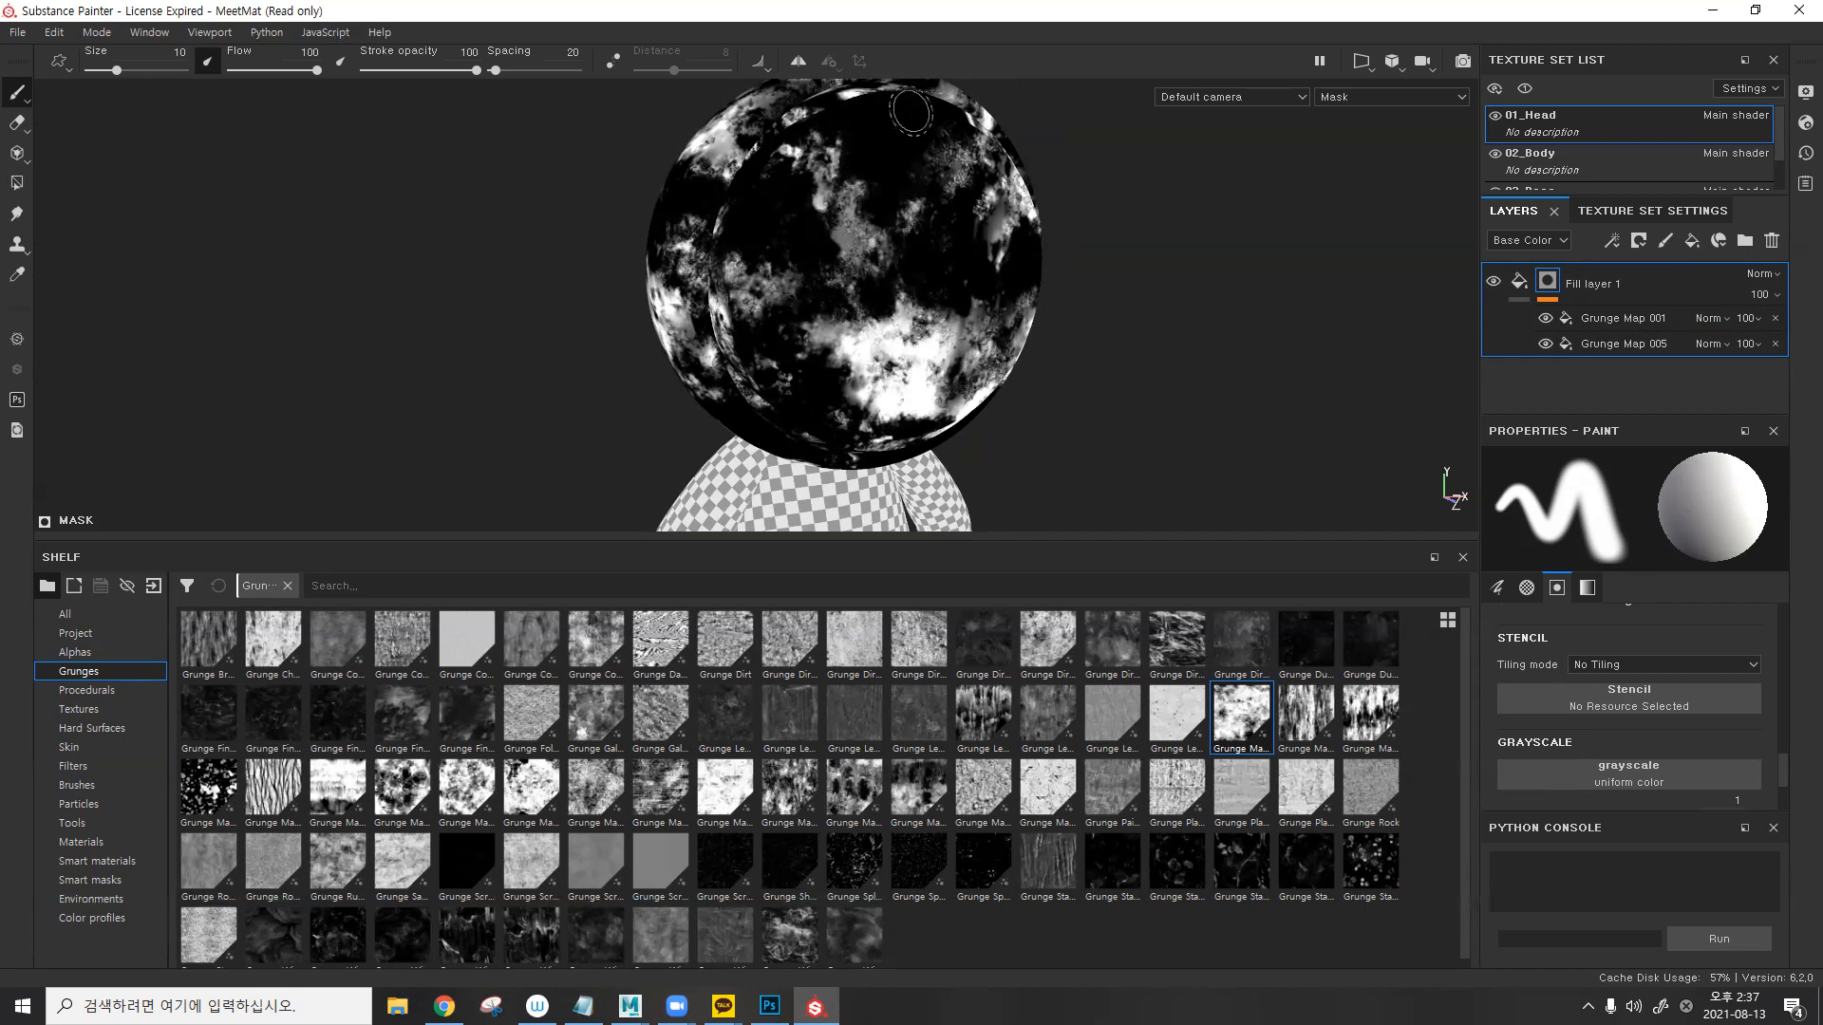
left_click(1547, 319)
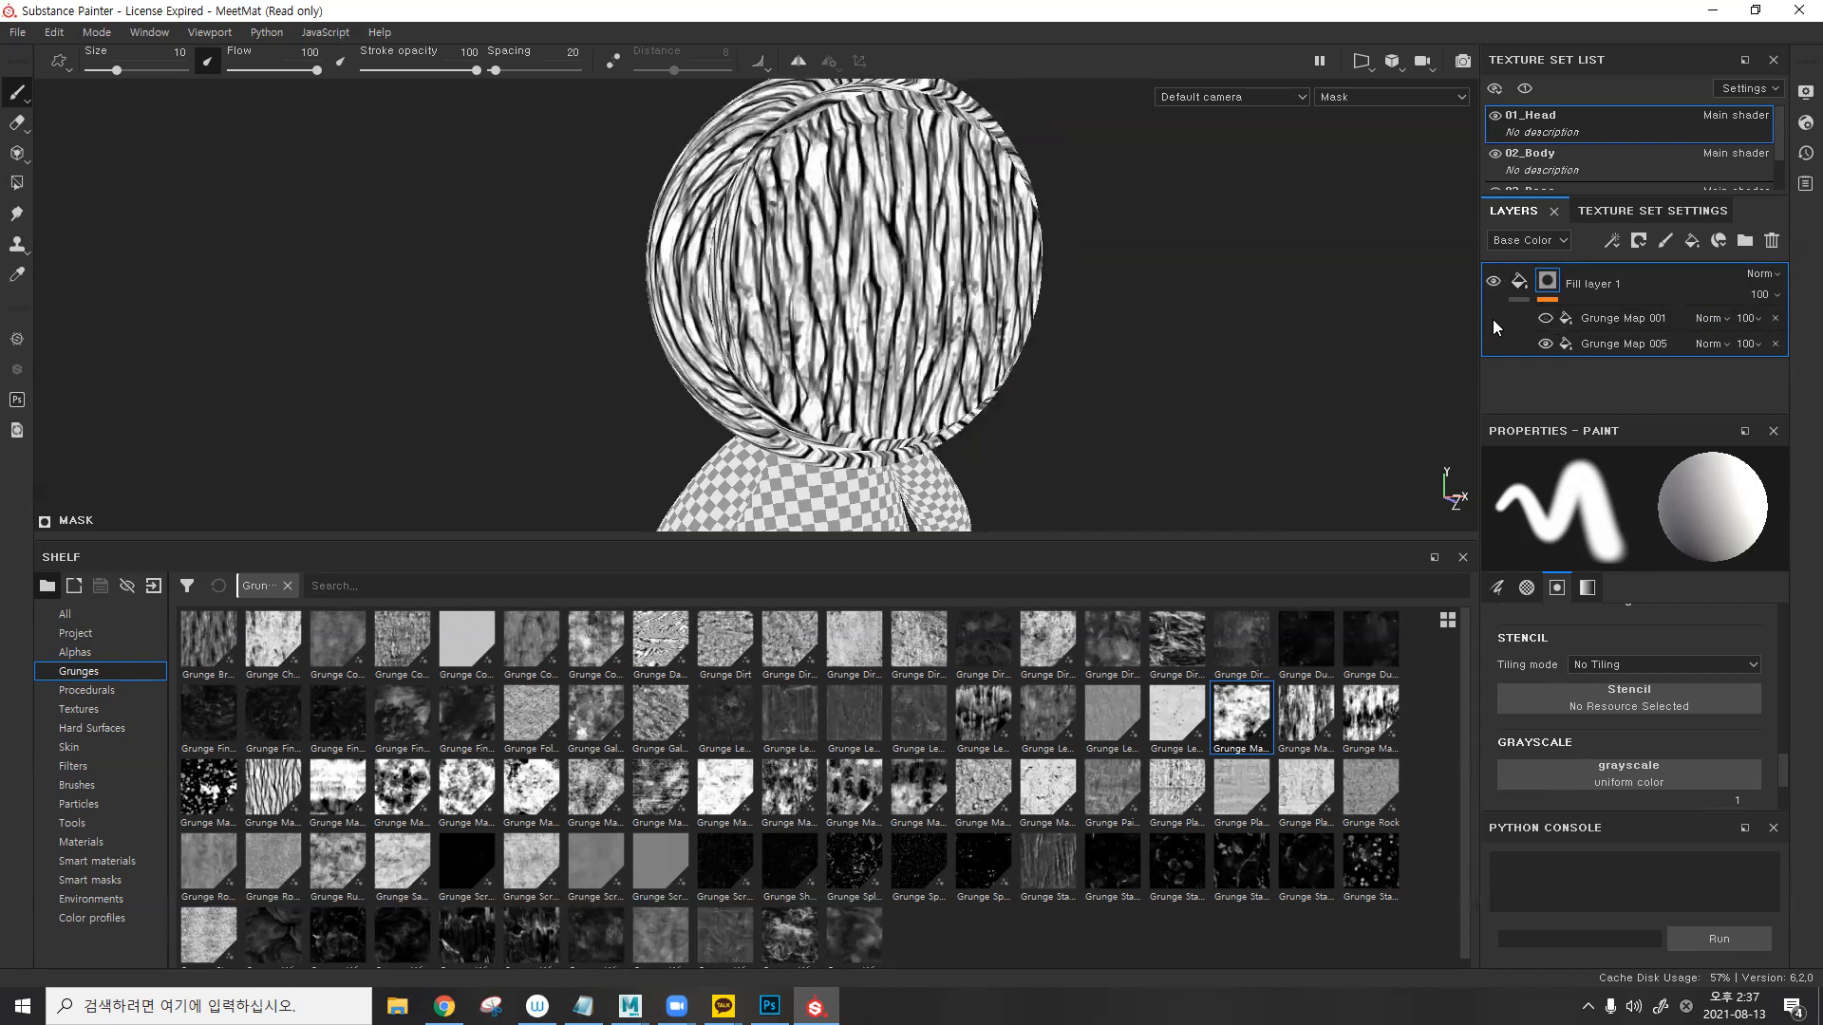
right_click_drag(818, 176, 902, 160, "alt")
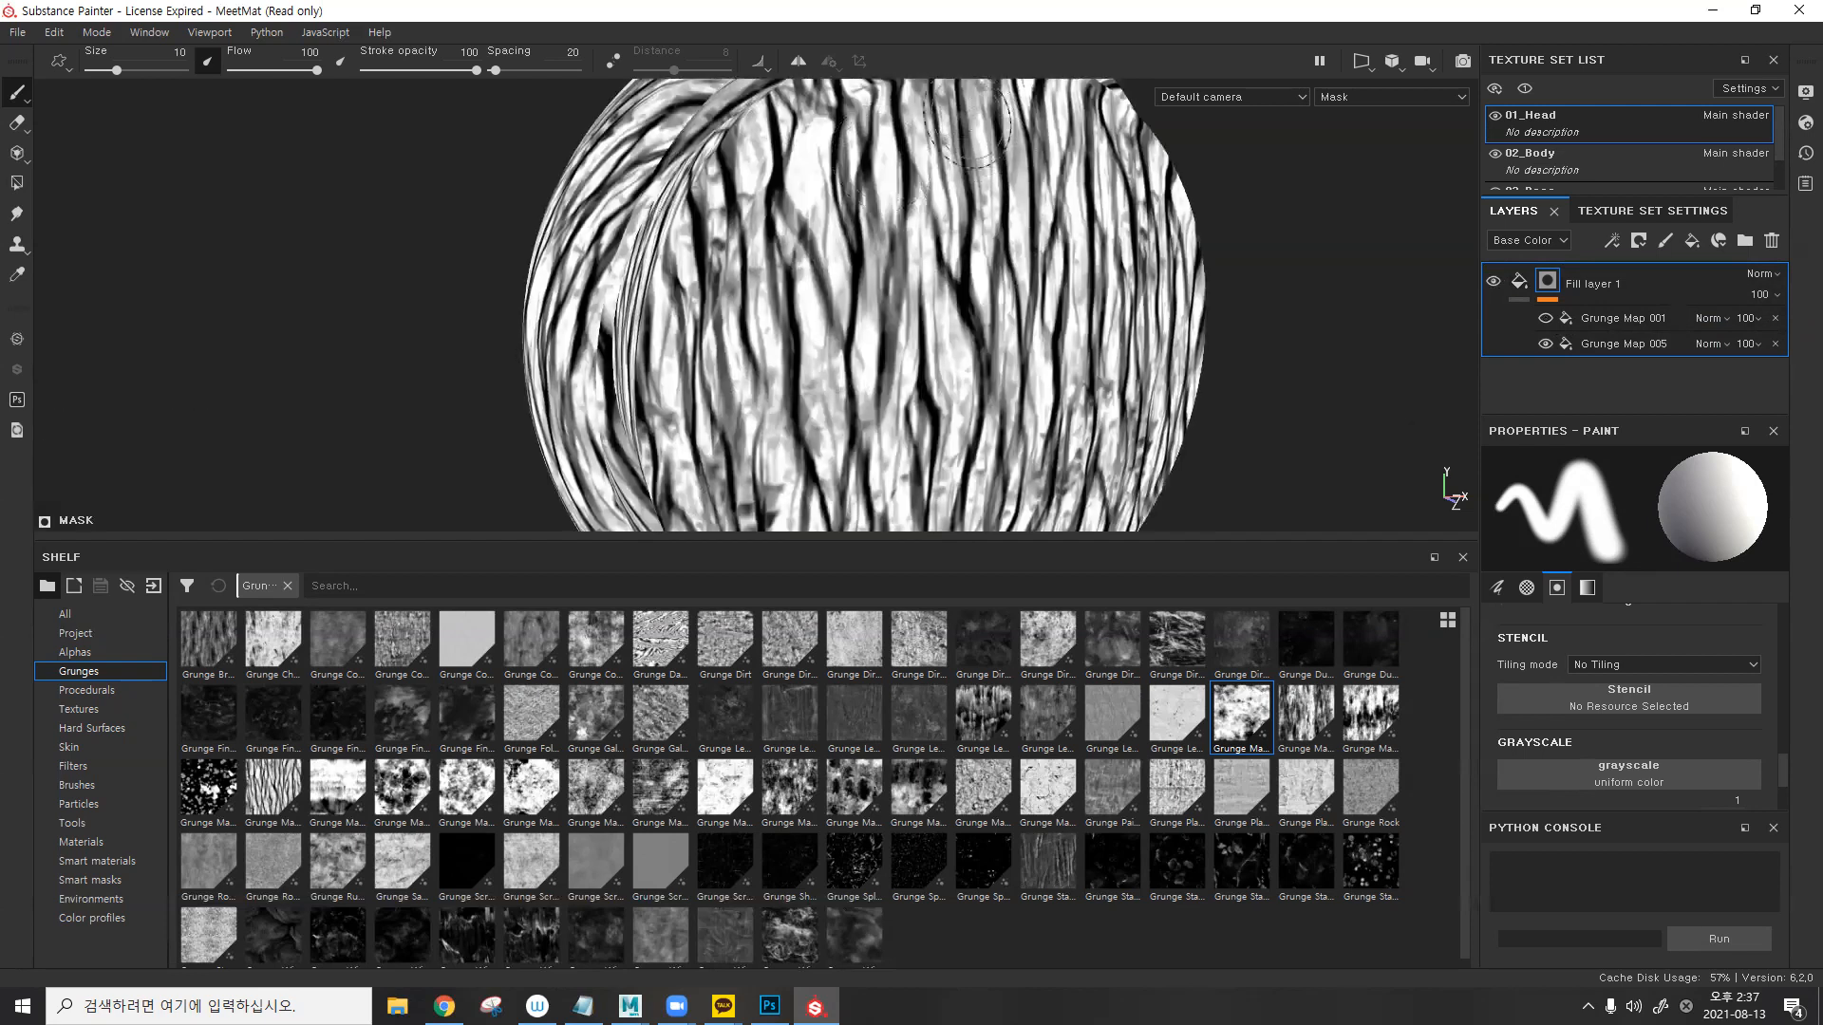
left_click(1546, 319)
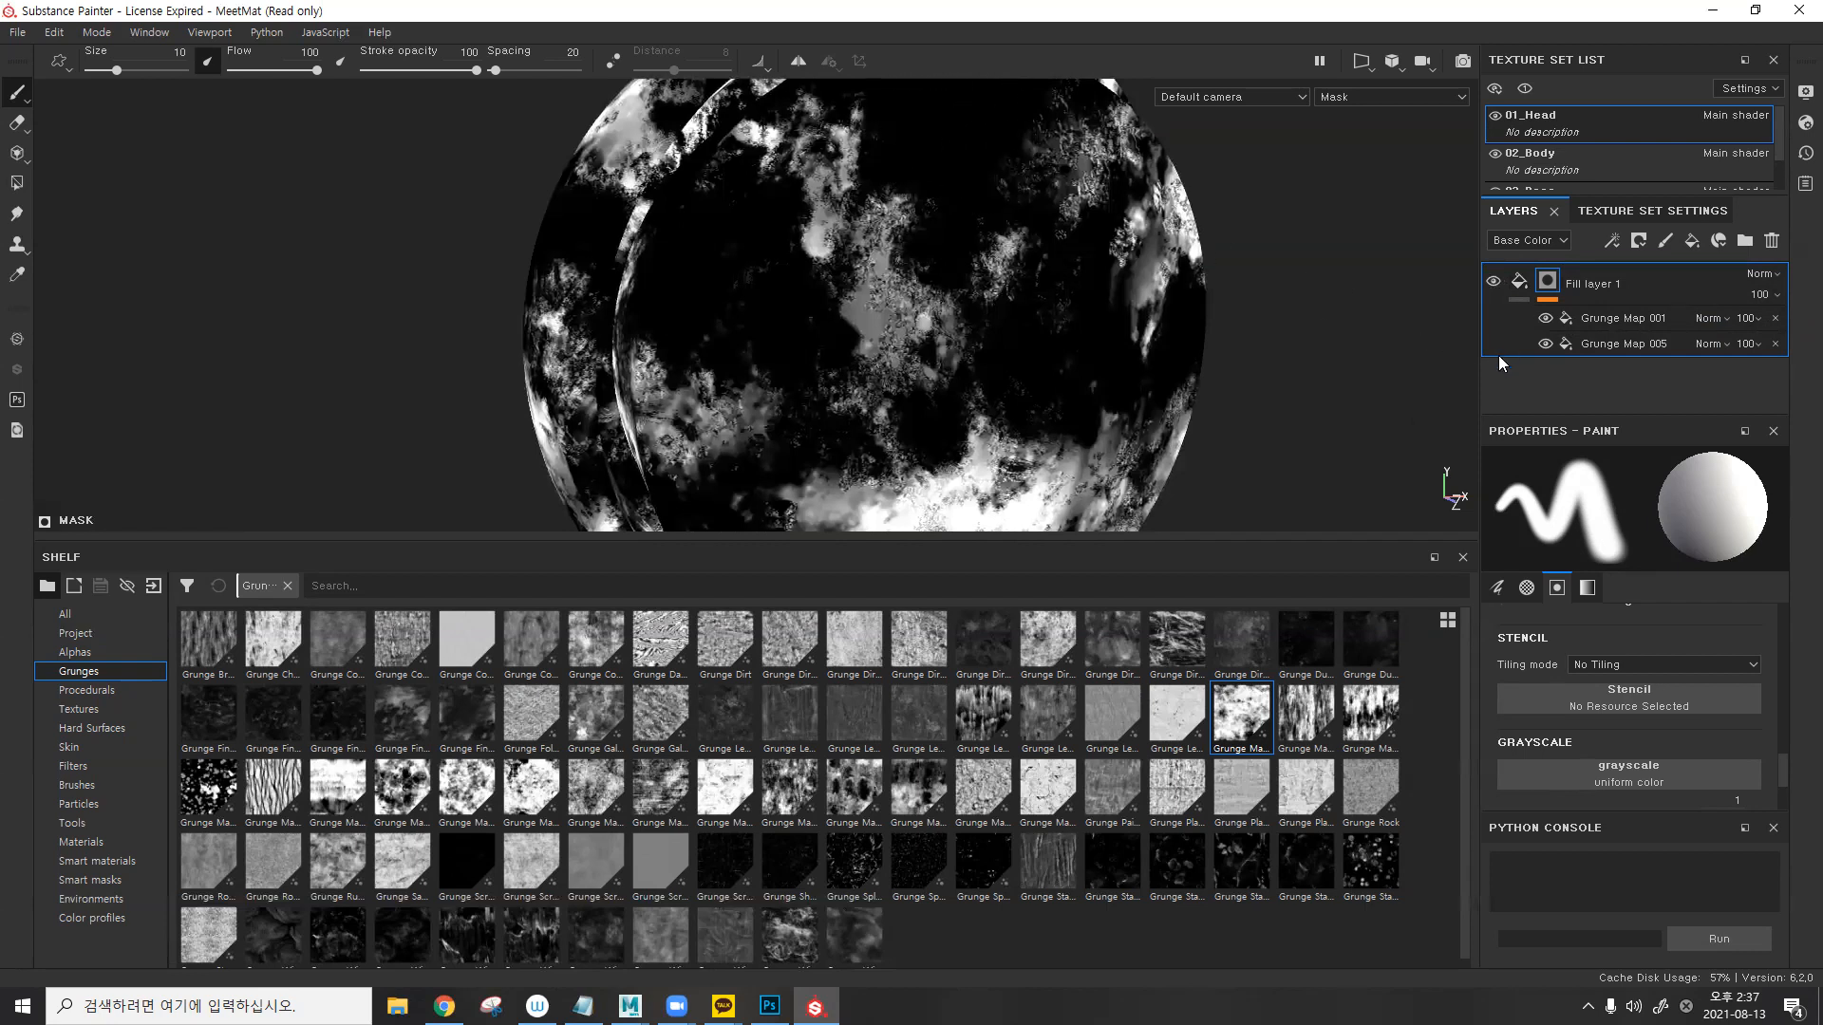
left_click(1545, 319)
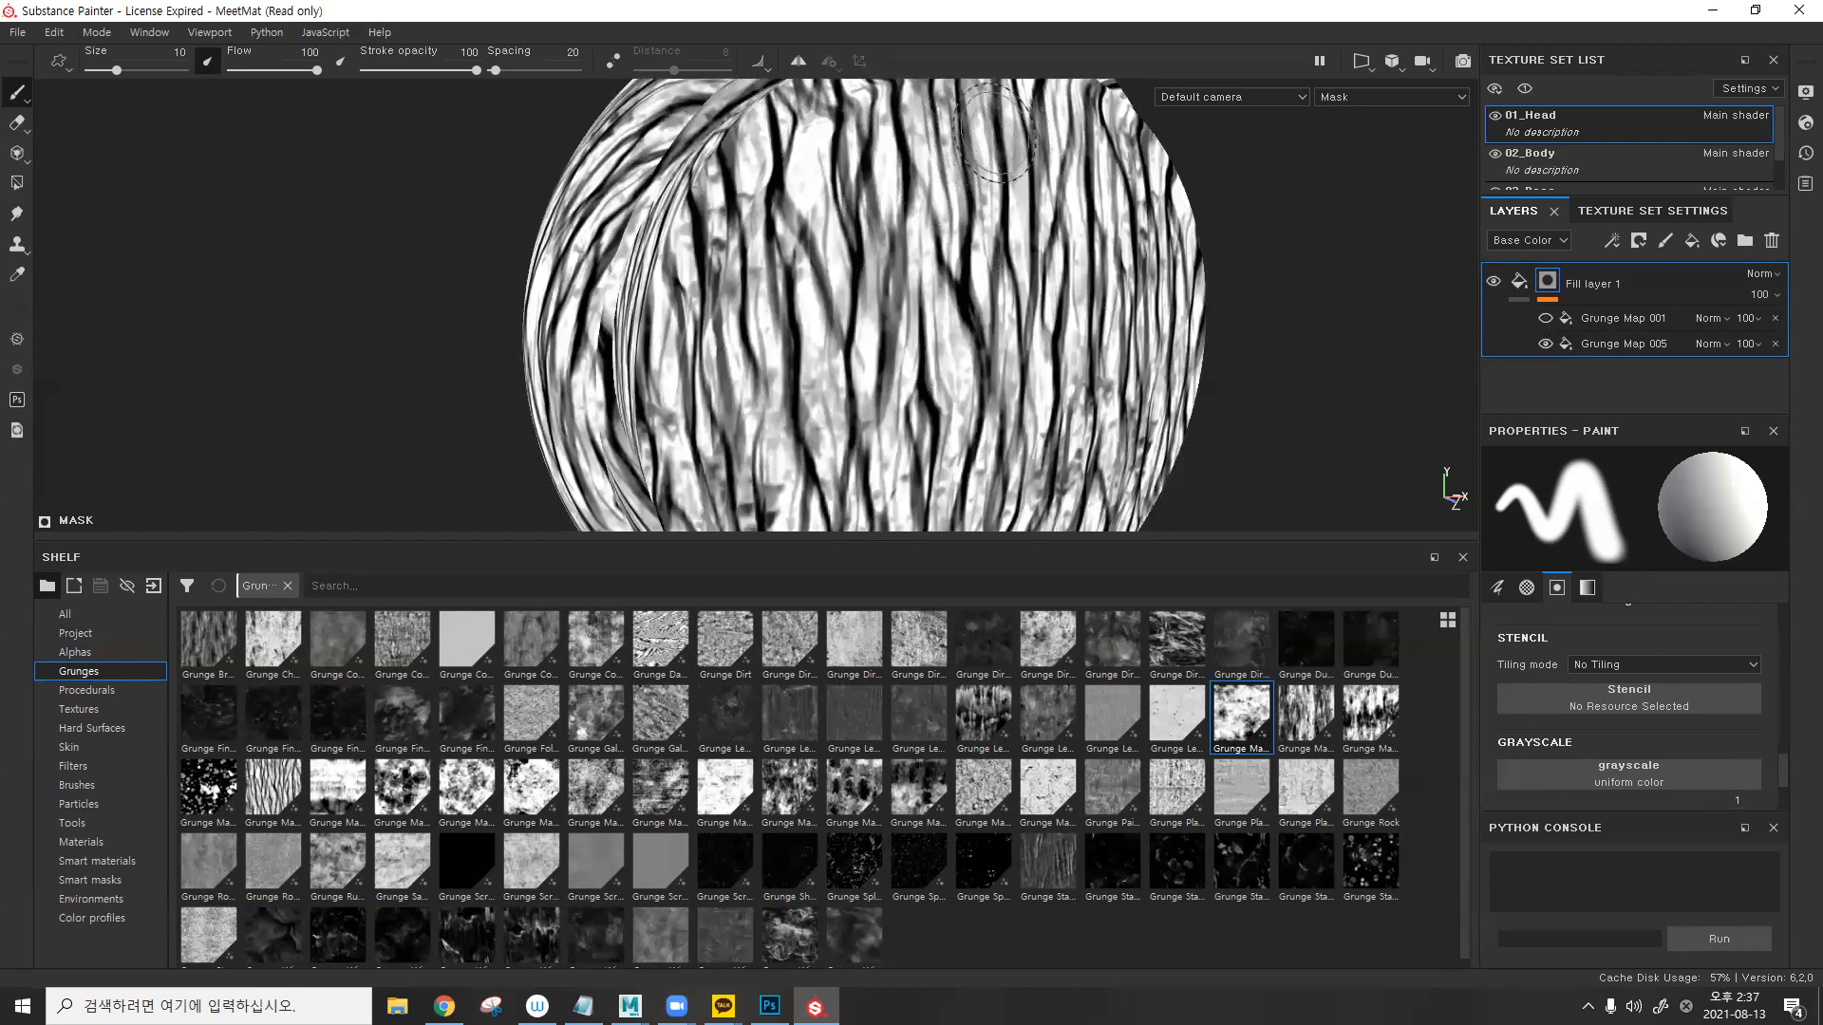
left_click(1546, 319)
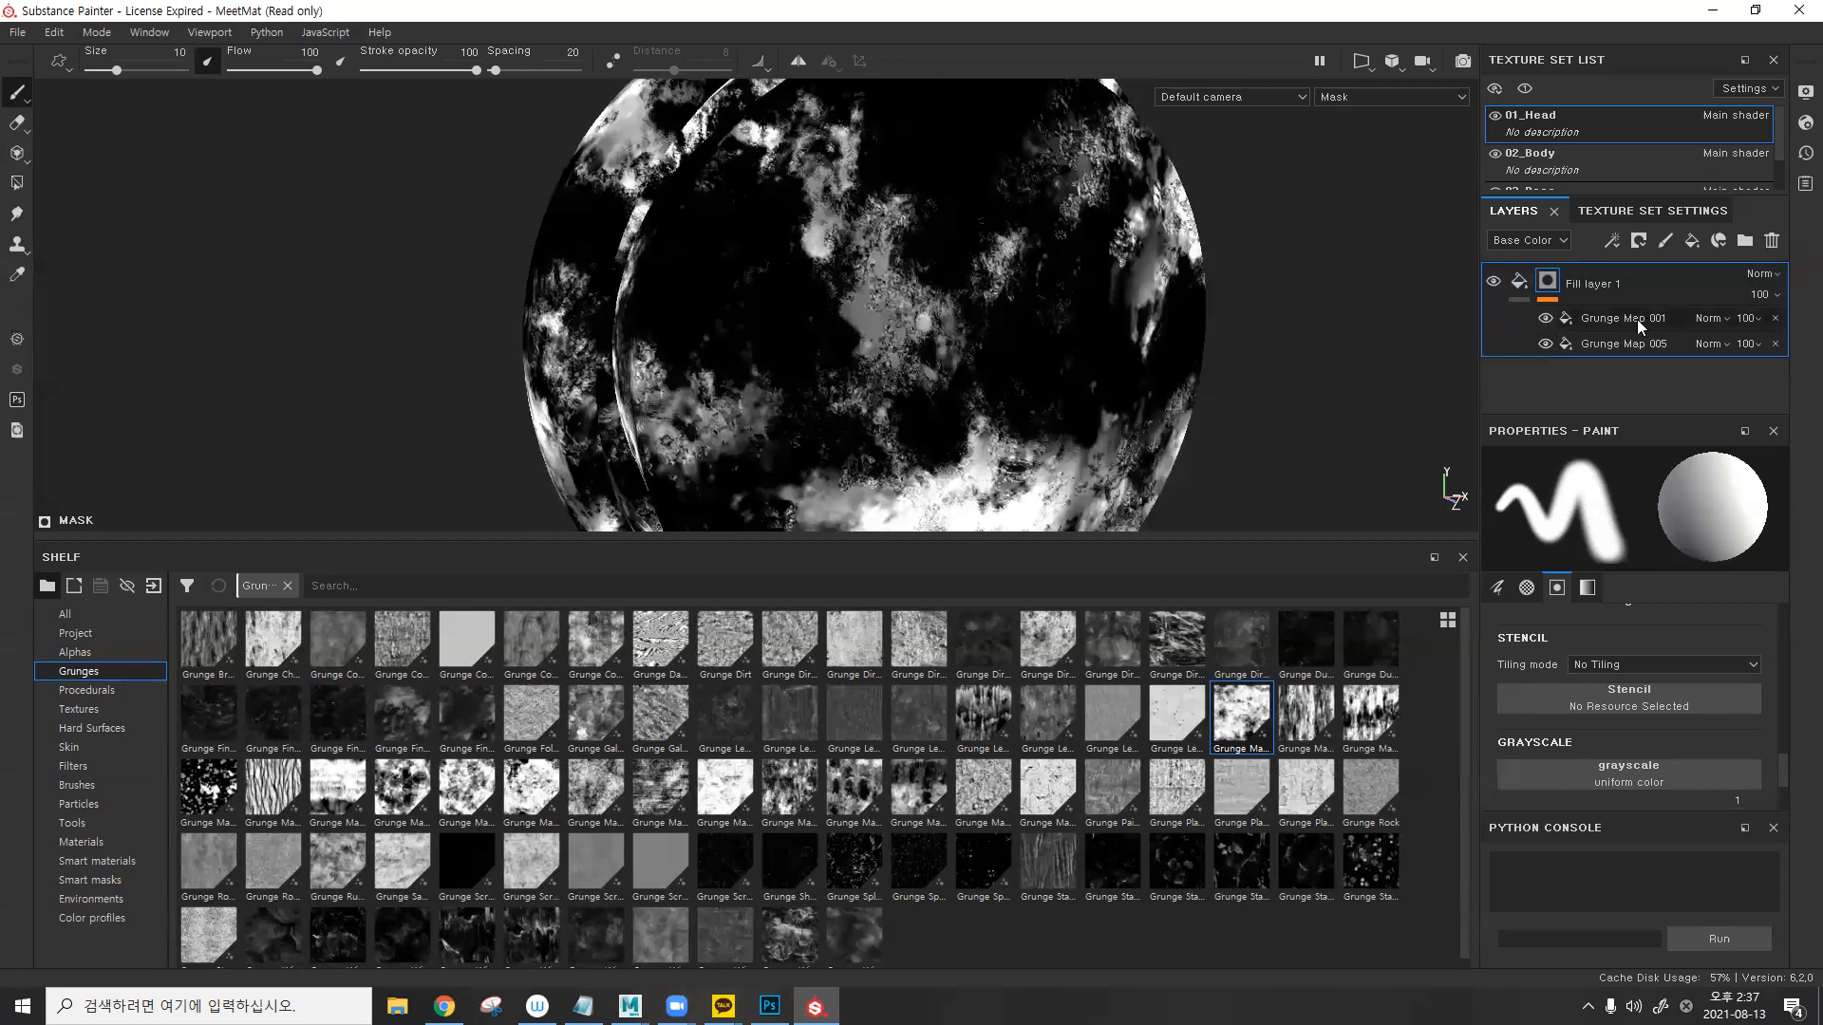
- Set Grunge Map 001's blending mode to Multiply over Grunge Map 005 while viewing the mask
left_click(1706, 318)
left_click(1709, 409)
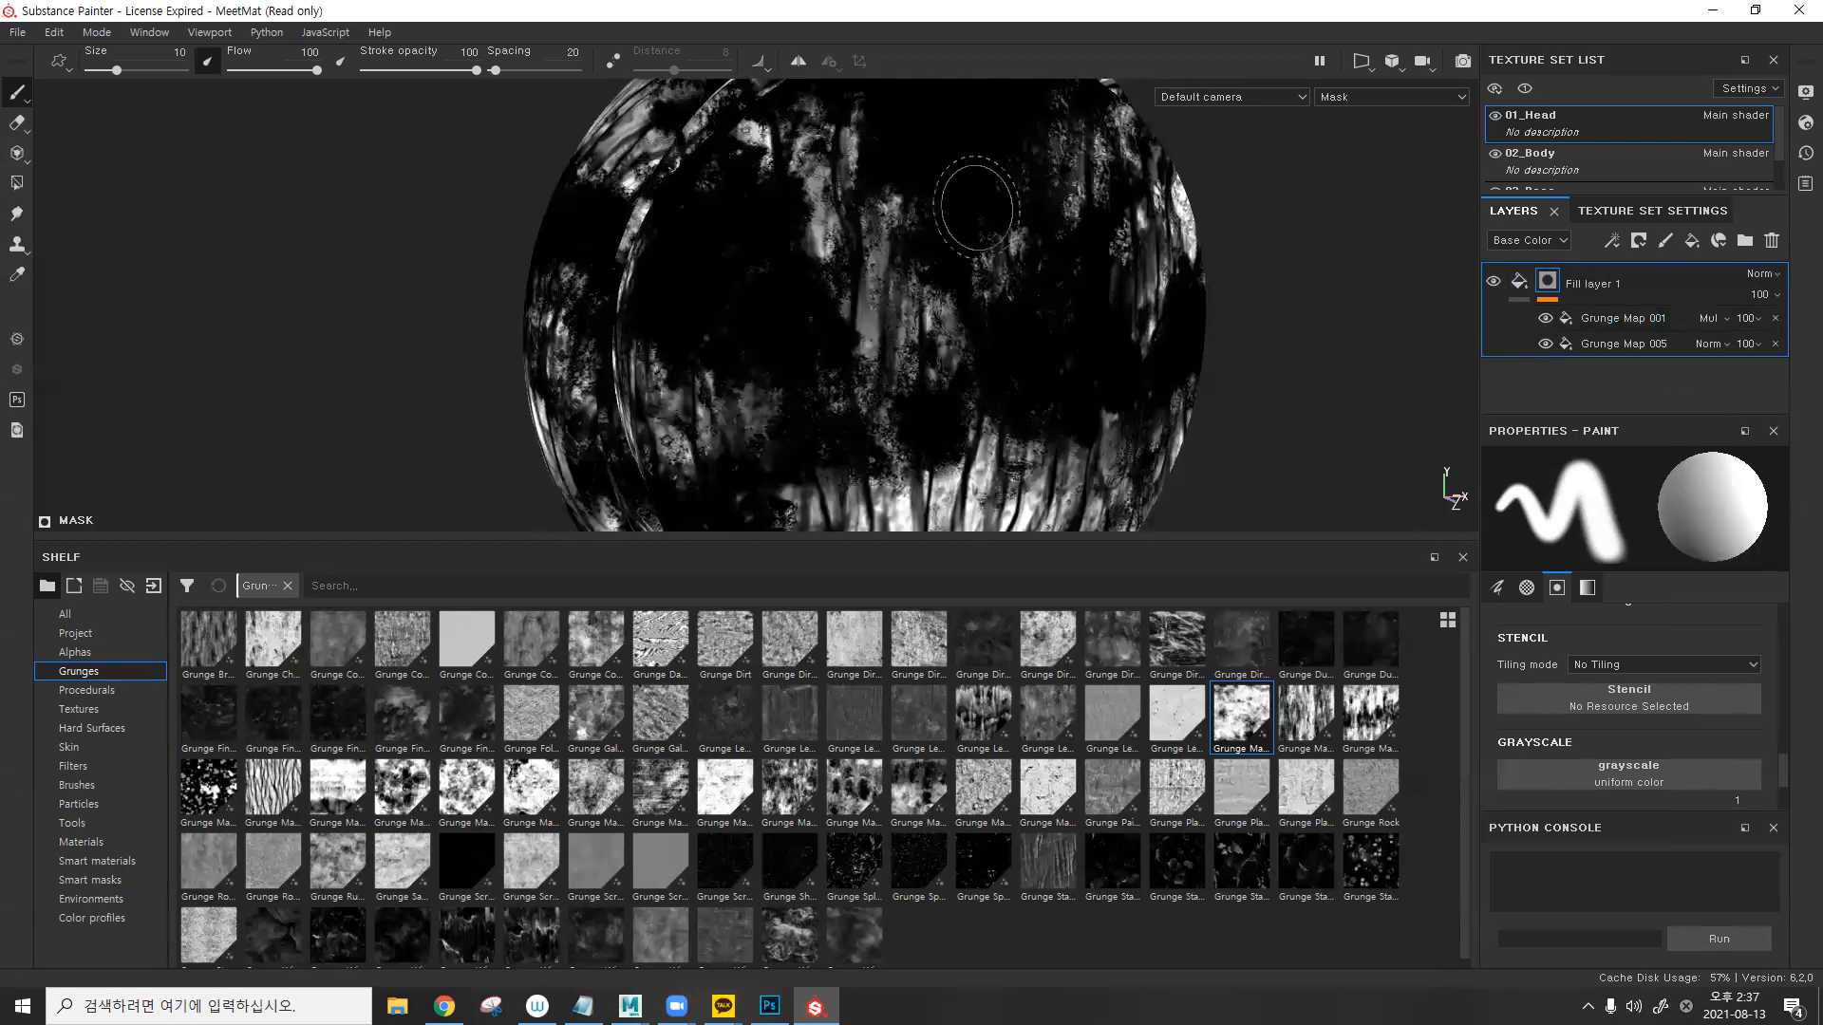
mouse_move(1037, 253)
left_mouse_down("alt")
mouse_move(1050, 244)
mouse_move(1046, 281)
left_mouse_up("alt")
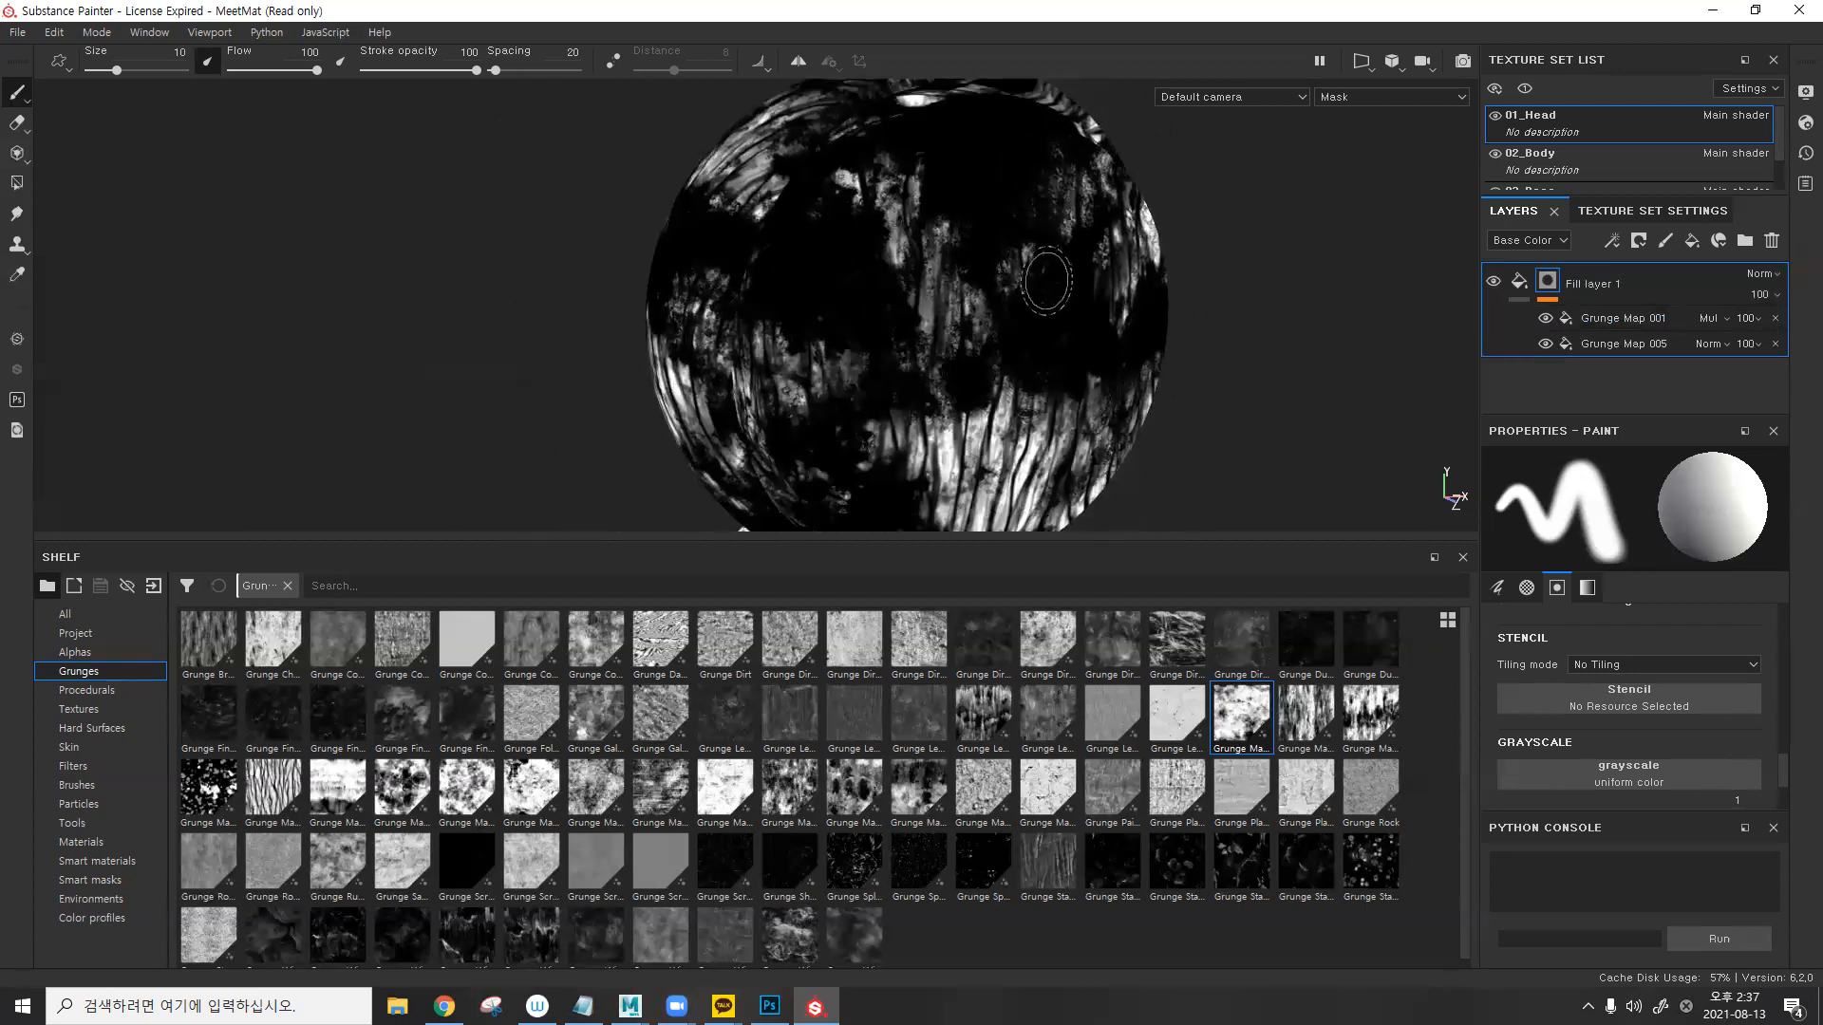
- Compare the multiplied grunge pattern on the head between the material view and the mask view, ending in the material view
key("m")
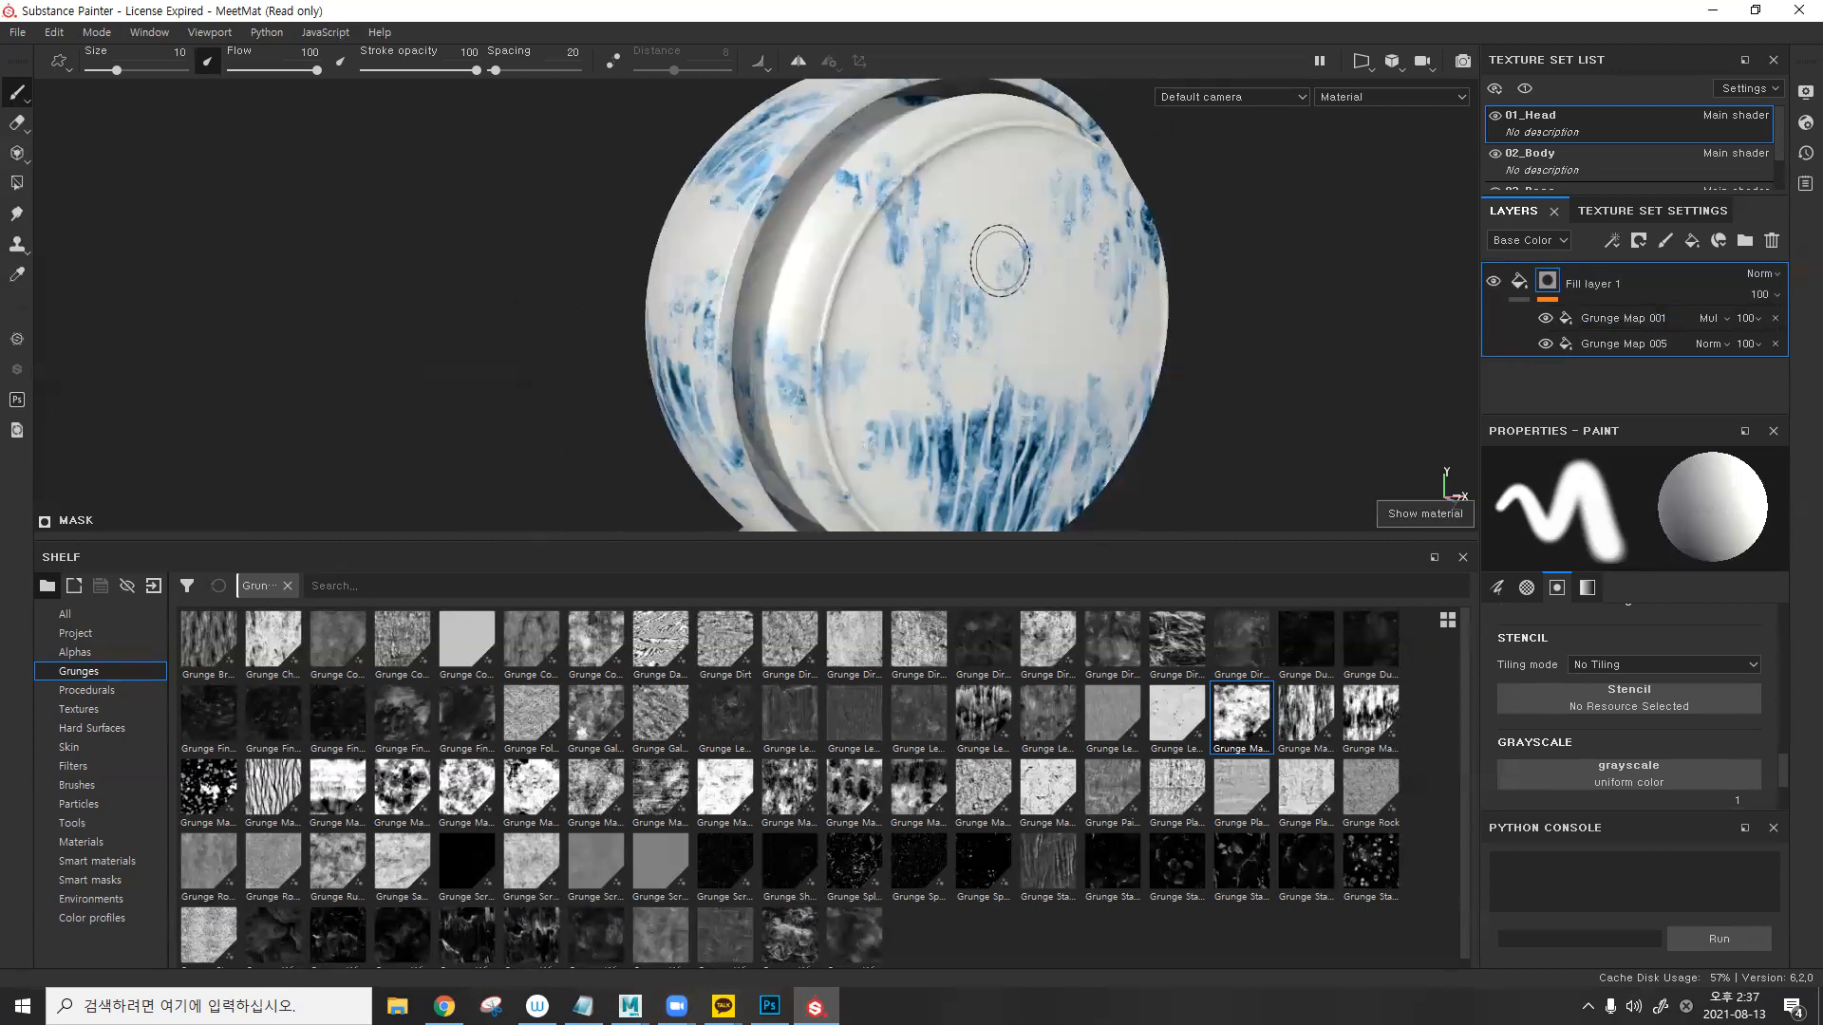
mouse_move(1078, 273)
left_mouse_down("alt")
mouse_move(1130, 222)
mouse_move(1047, 334)
left_mouse_up("alt")
key("m")
middle_click_drag(1091, 336, 1130, 231, "alt")
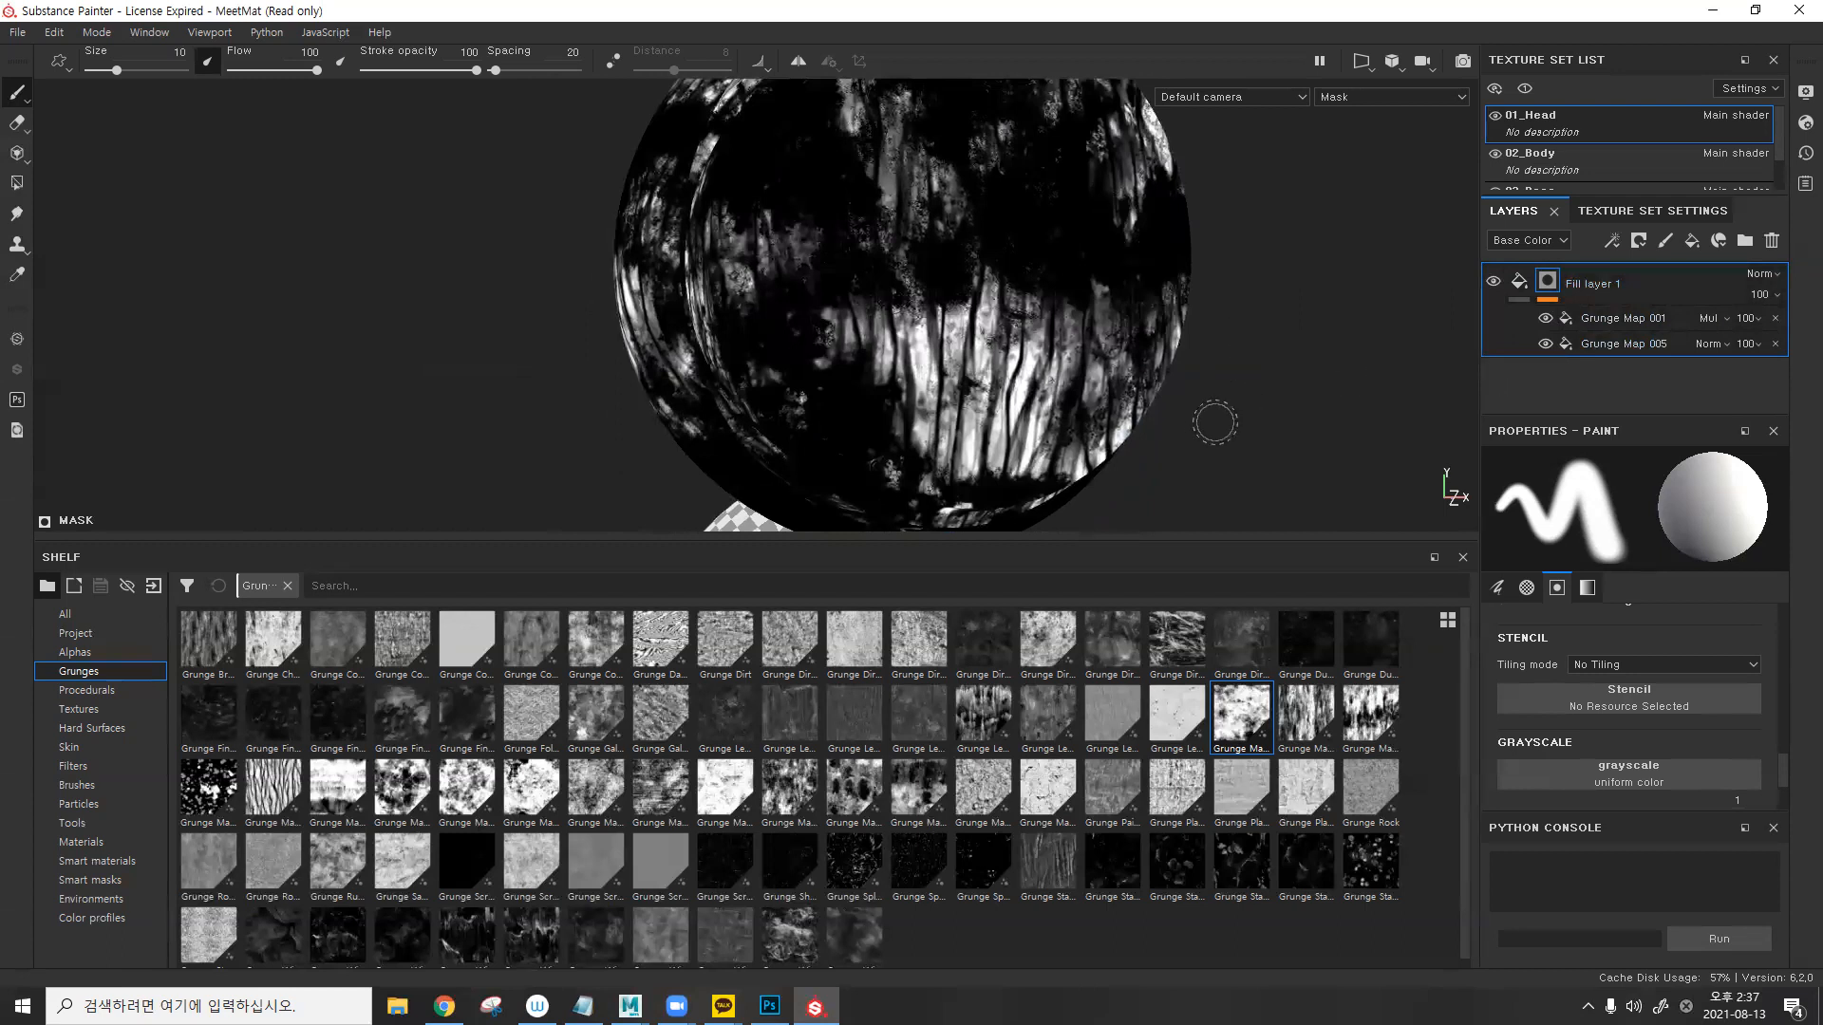
middle_click_drag(1109, 288, 1000, 219, "alt")
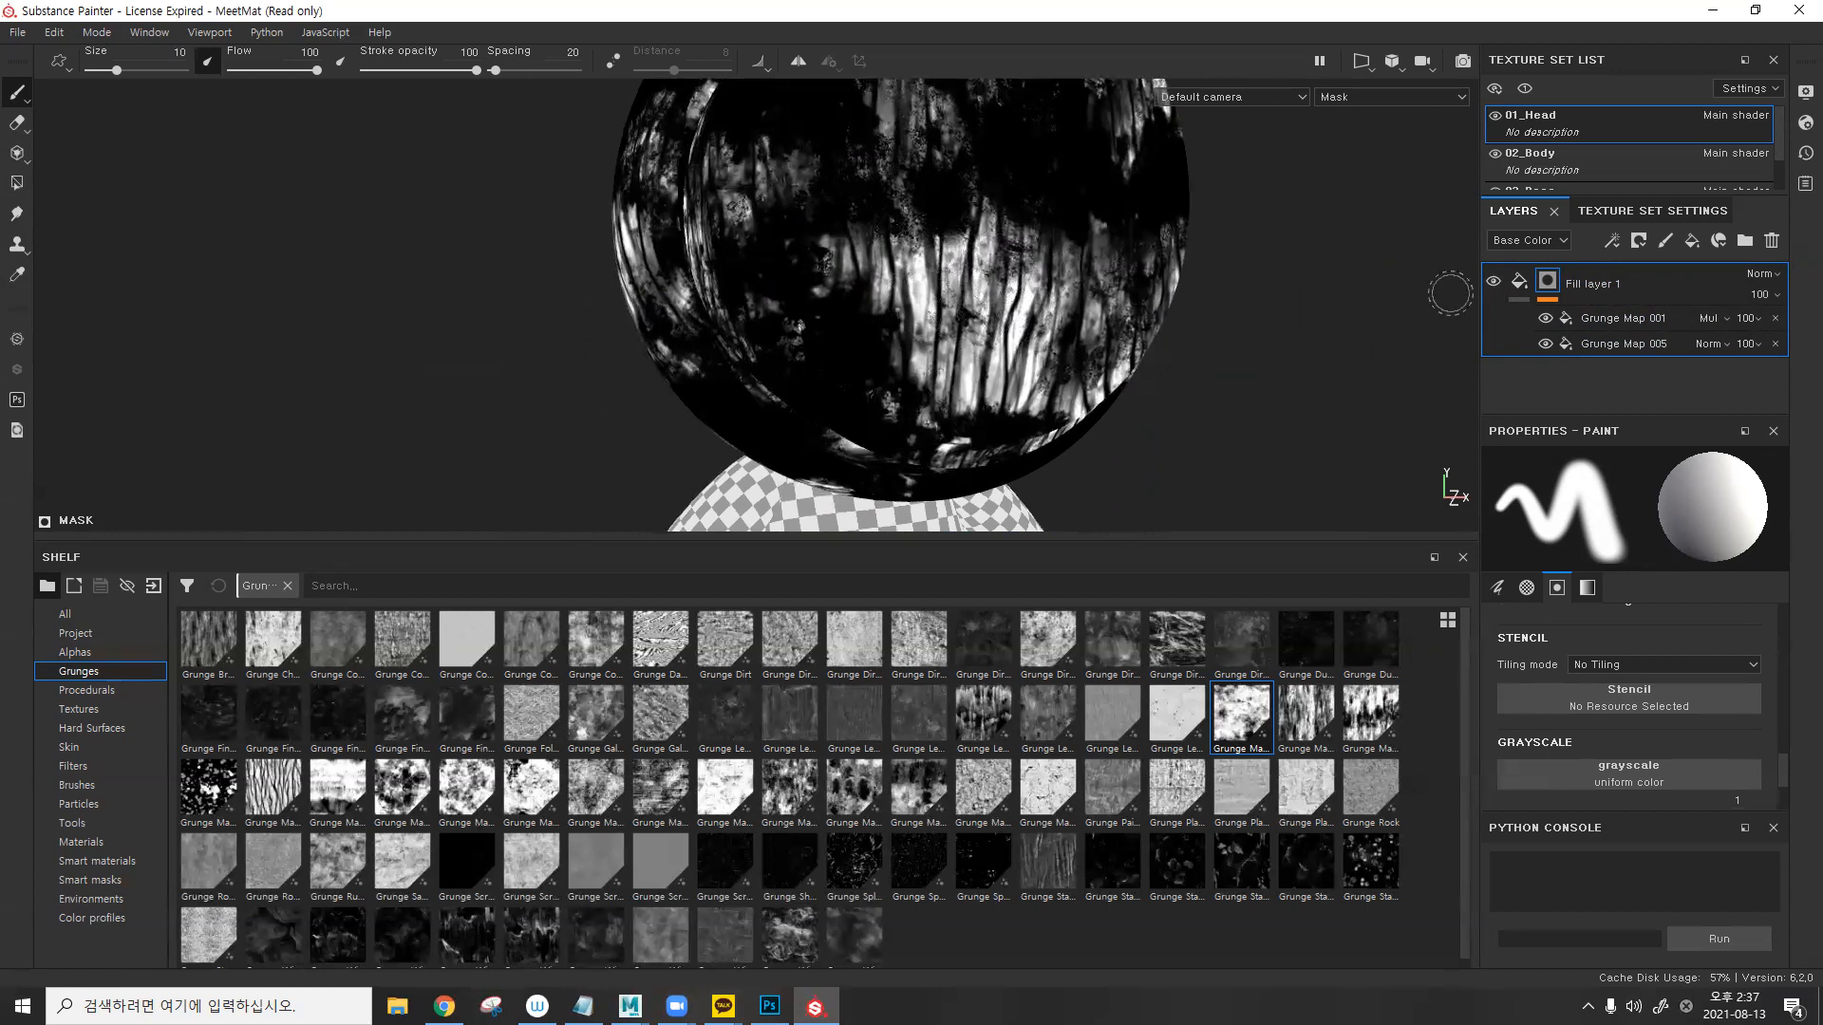
left_click_drag(985, 293, 997, 428, "alt")
key("m")
left_click_drag(1193, 297, 1164, 338, "alt")
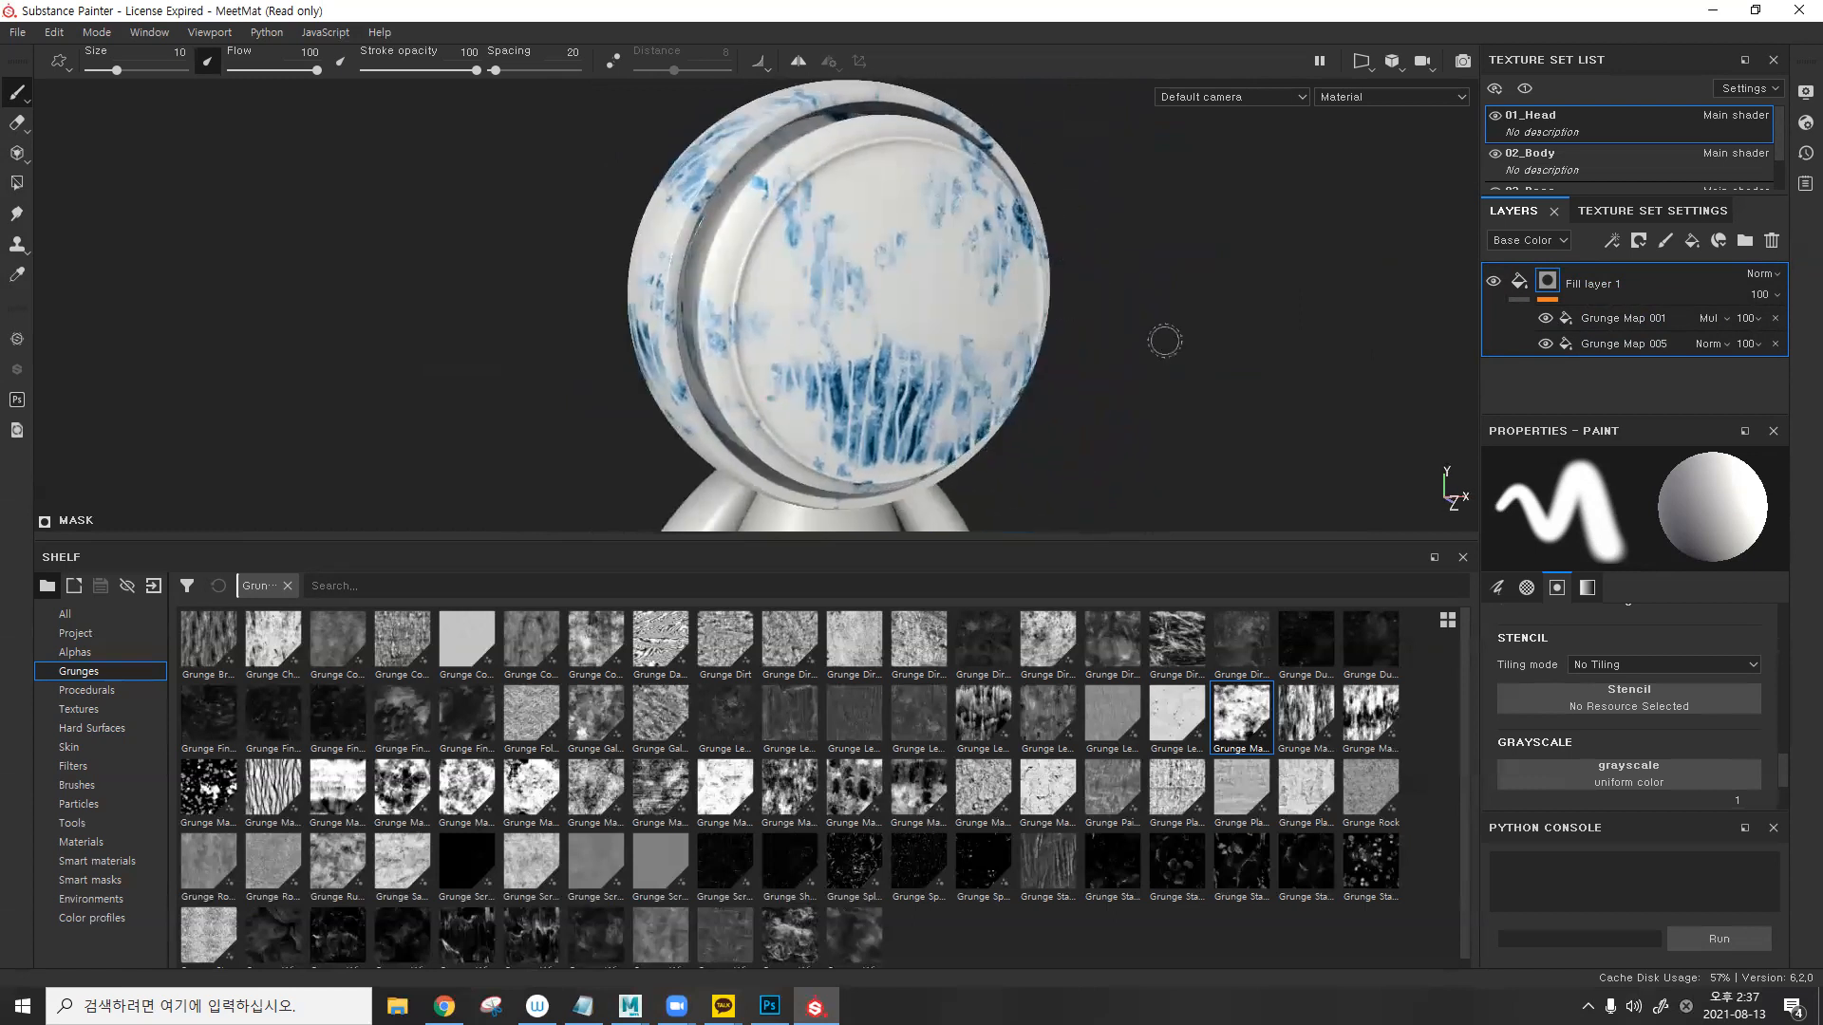
- Try the Linear dodge (Add) blending mode on Grunge Map 001
left_click(1708, 318)
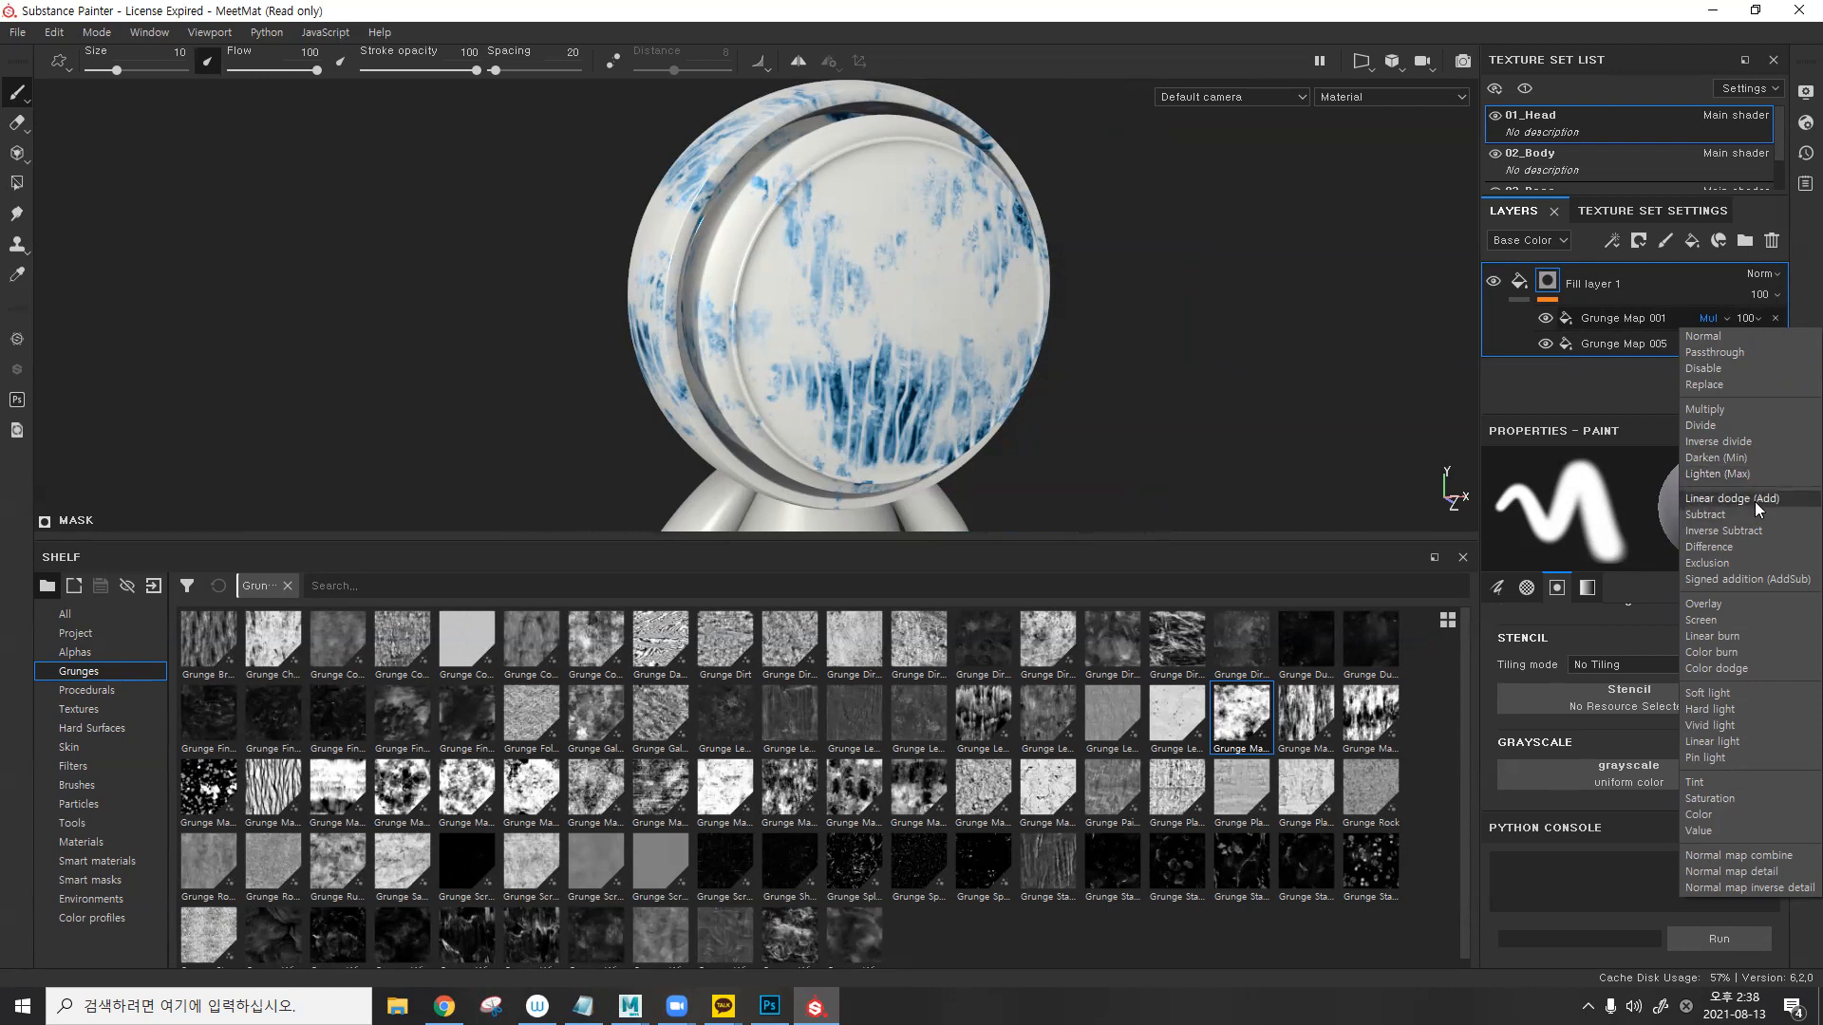
left_click(1743, 501)
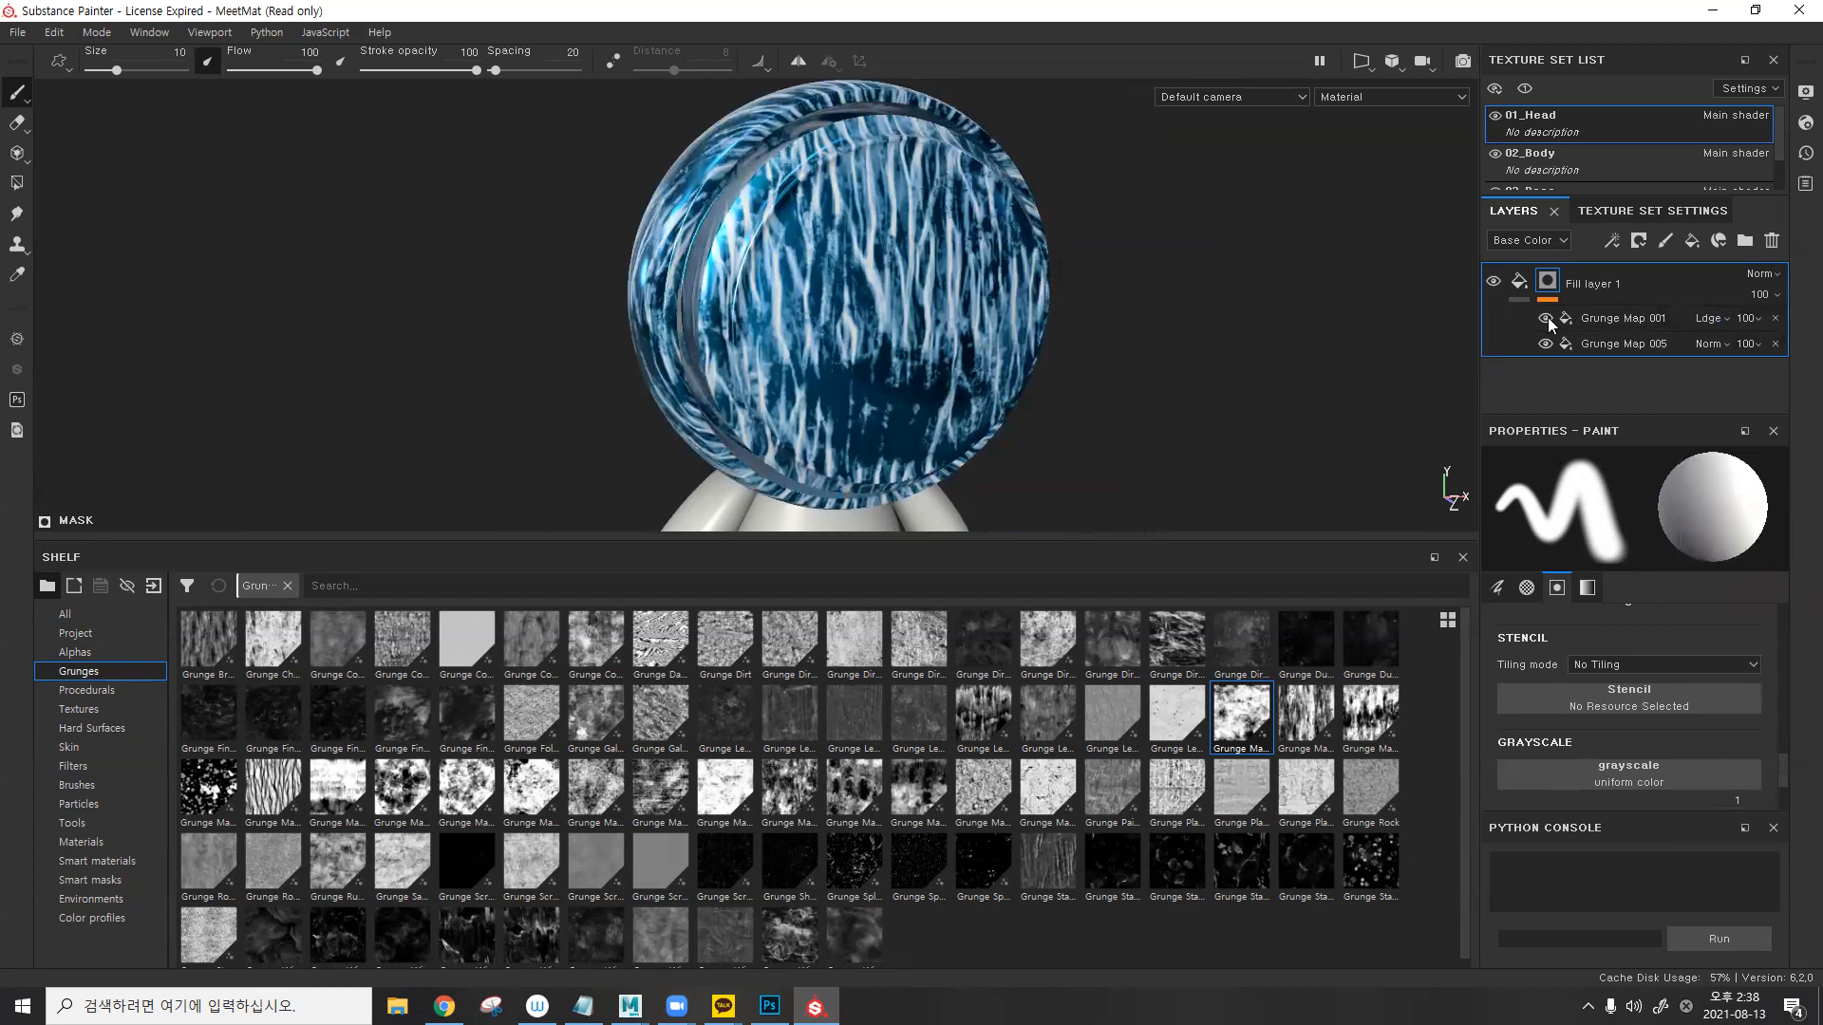
- Set Grunge Map 001's blending mode to Normal and hide it so only Grunge Map 005 drives the mask
left_click(1709, 318)
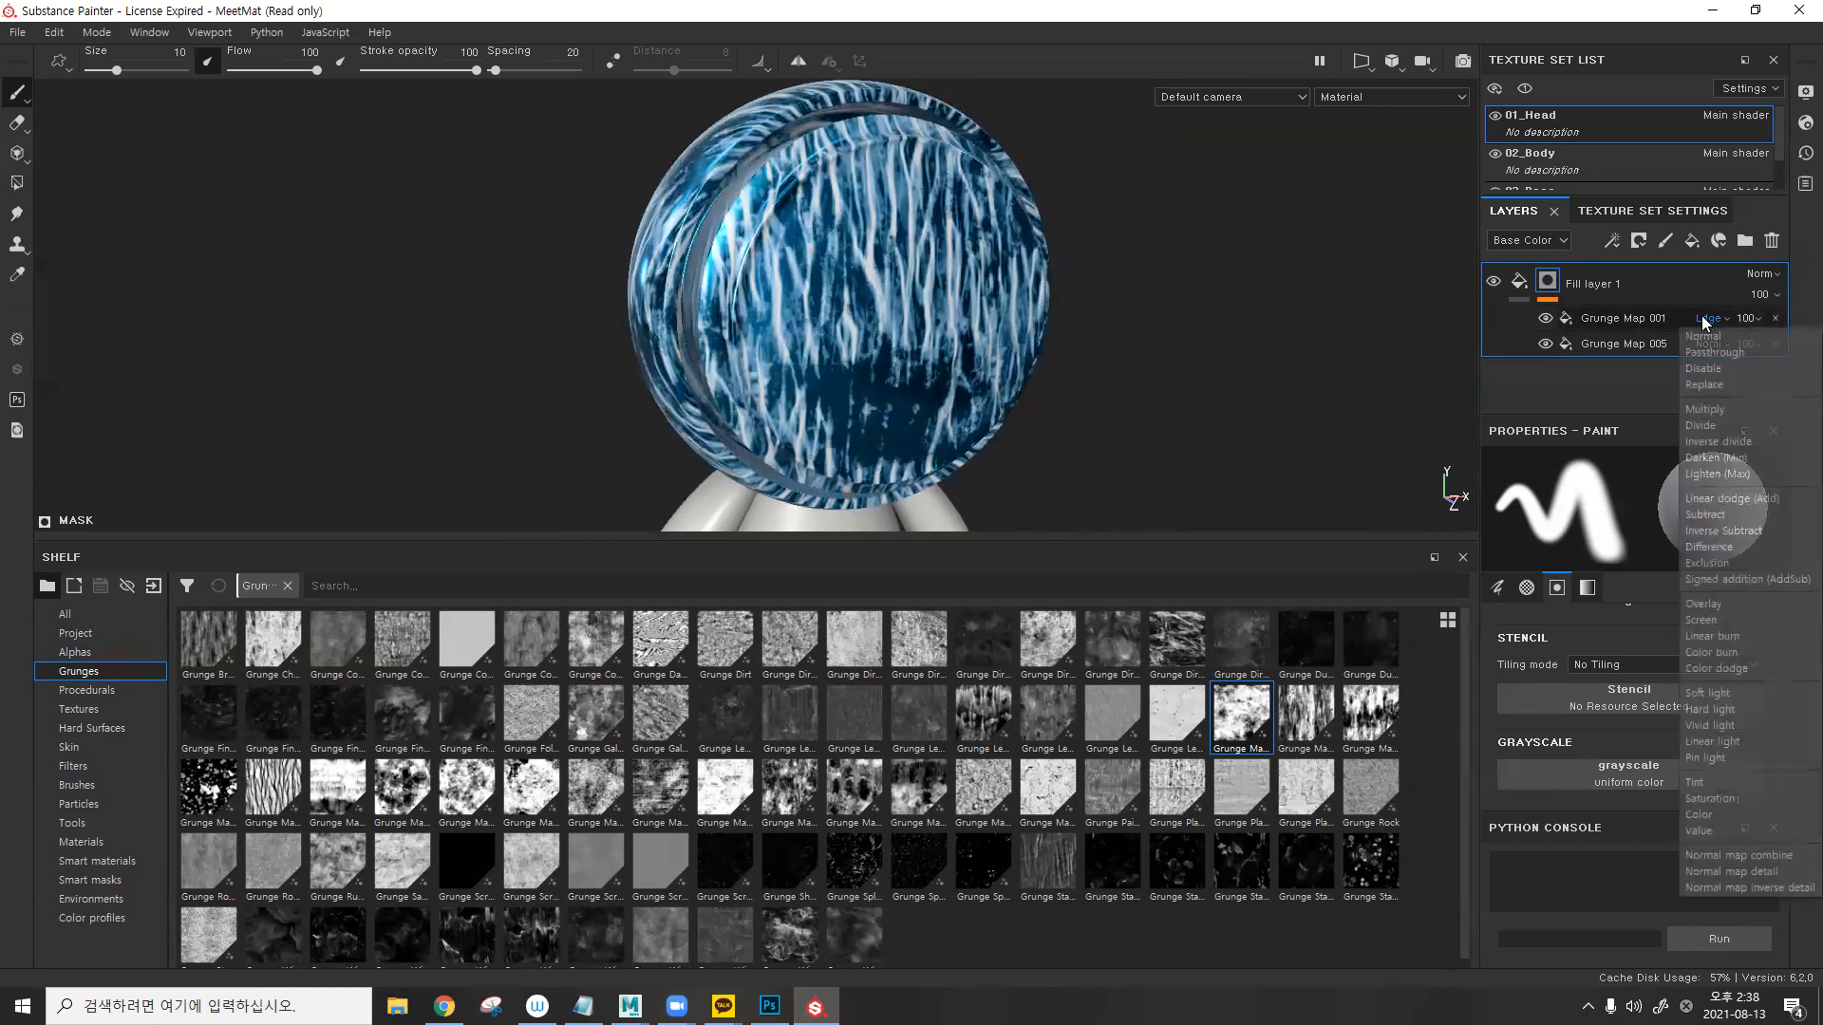
left_click(1718, 339)
left_click(1546, 318)
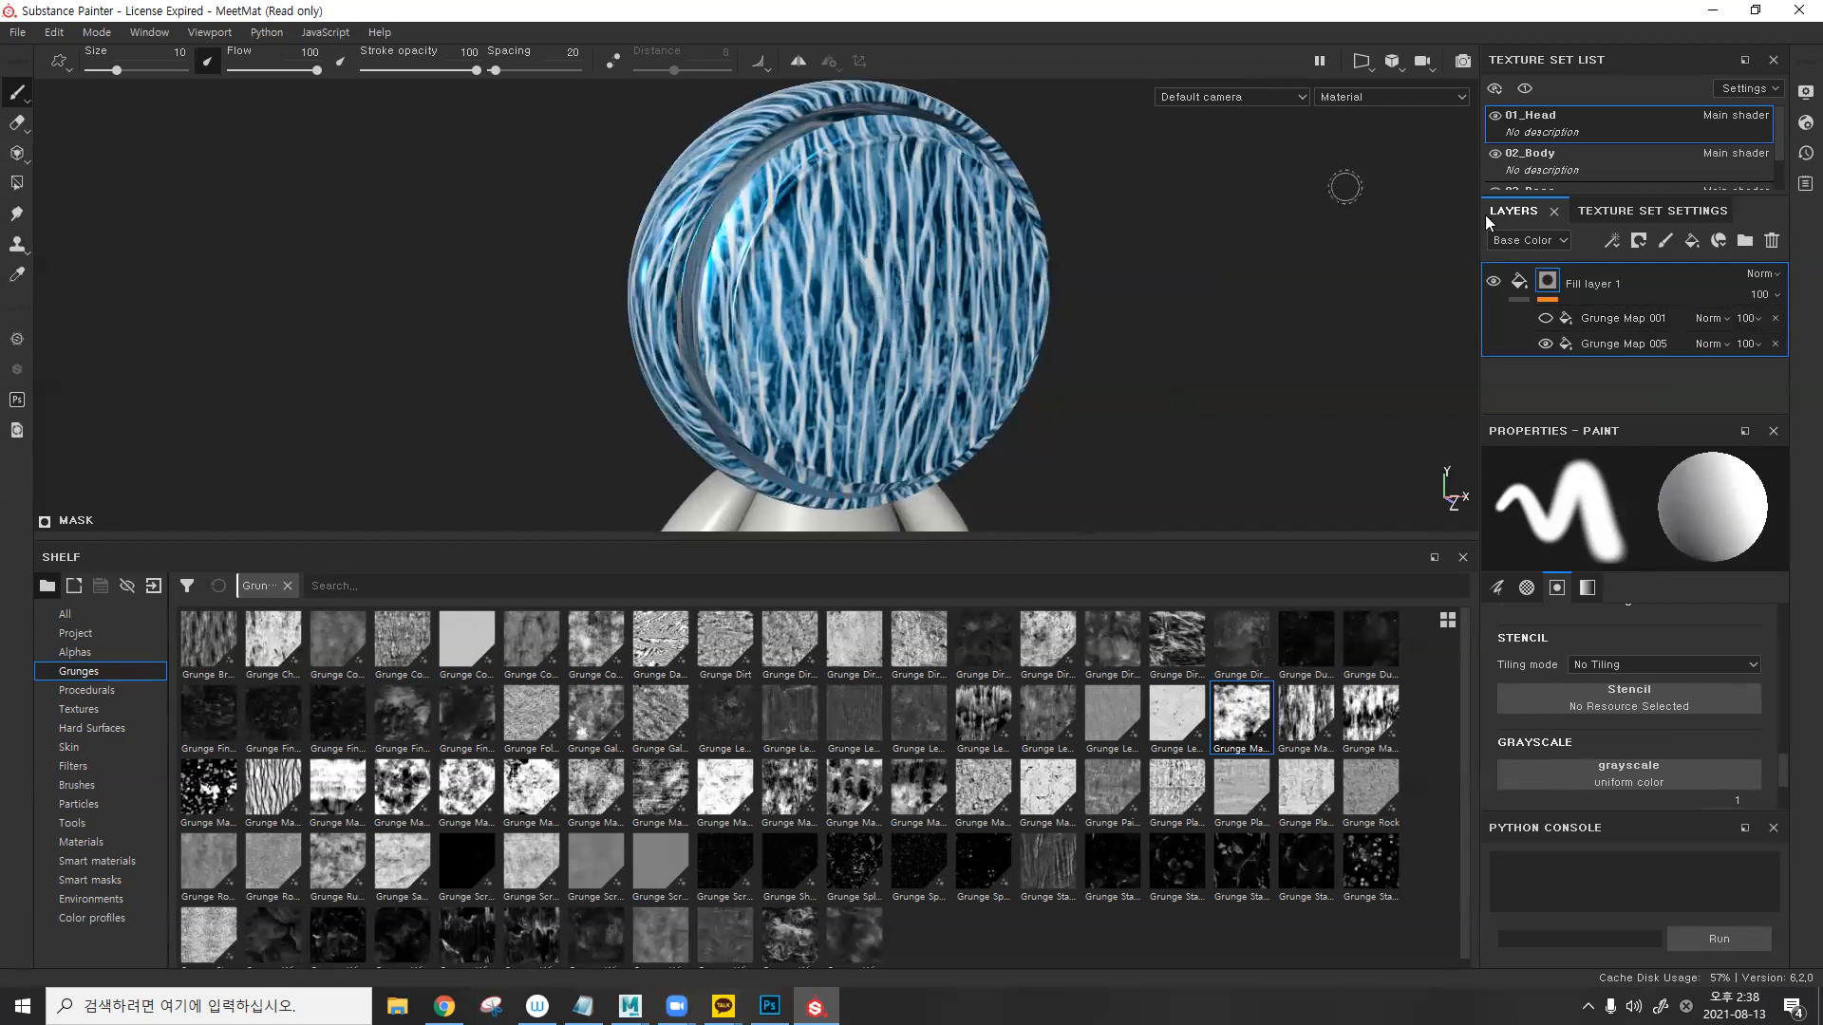
- Isolate the mask of Fill layer 1 in the viewport and toggle Grunge Map 001's visibility to compare, leaving it shown
left_click(1547, 281, "alt")
scroll(987, 299, "up", 3)
middle_click_drag(987, 299, 1053, 344, "alt")
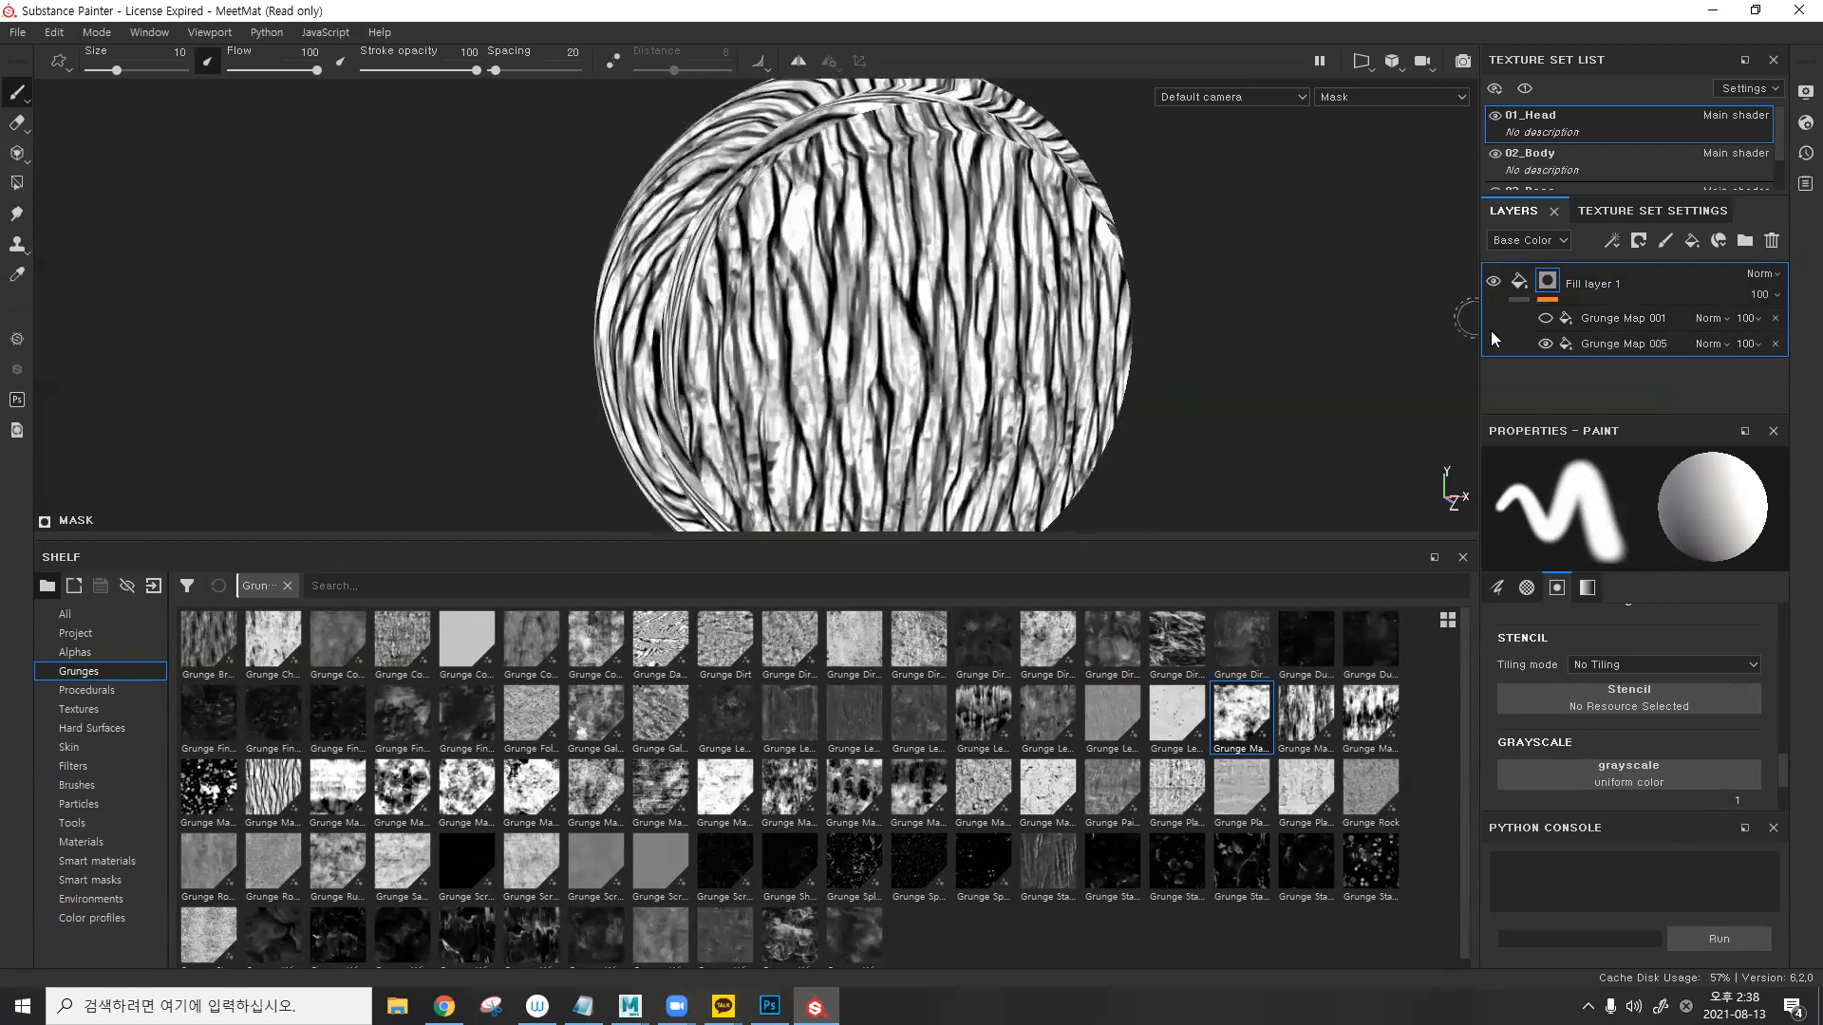
left_click(1546, 318)
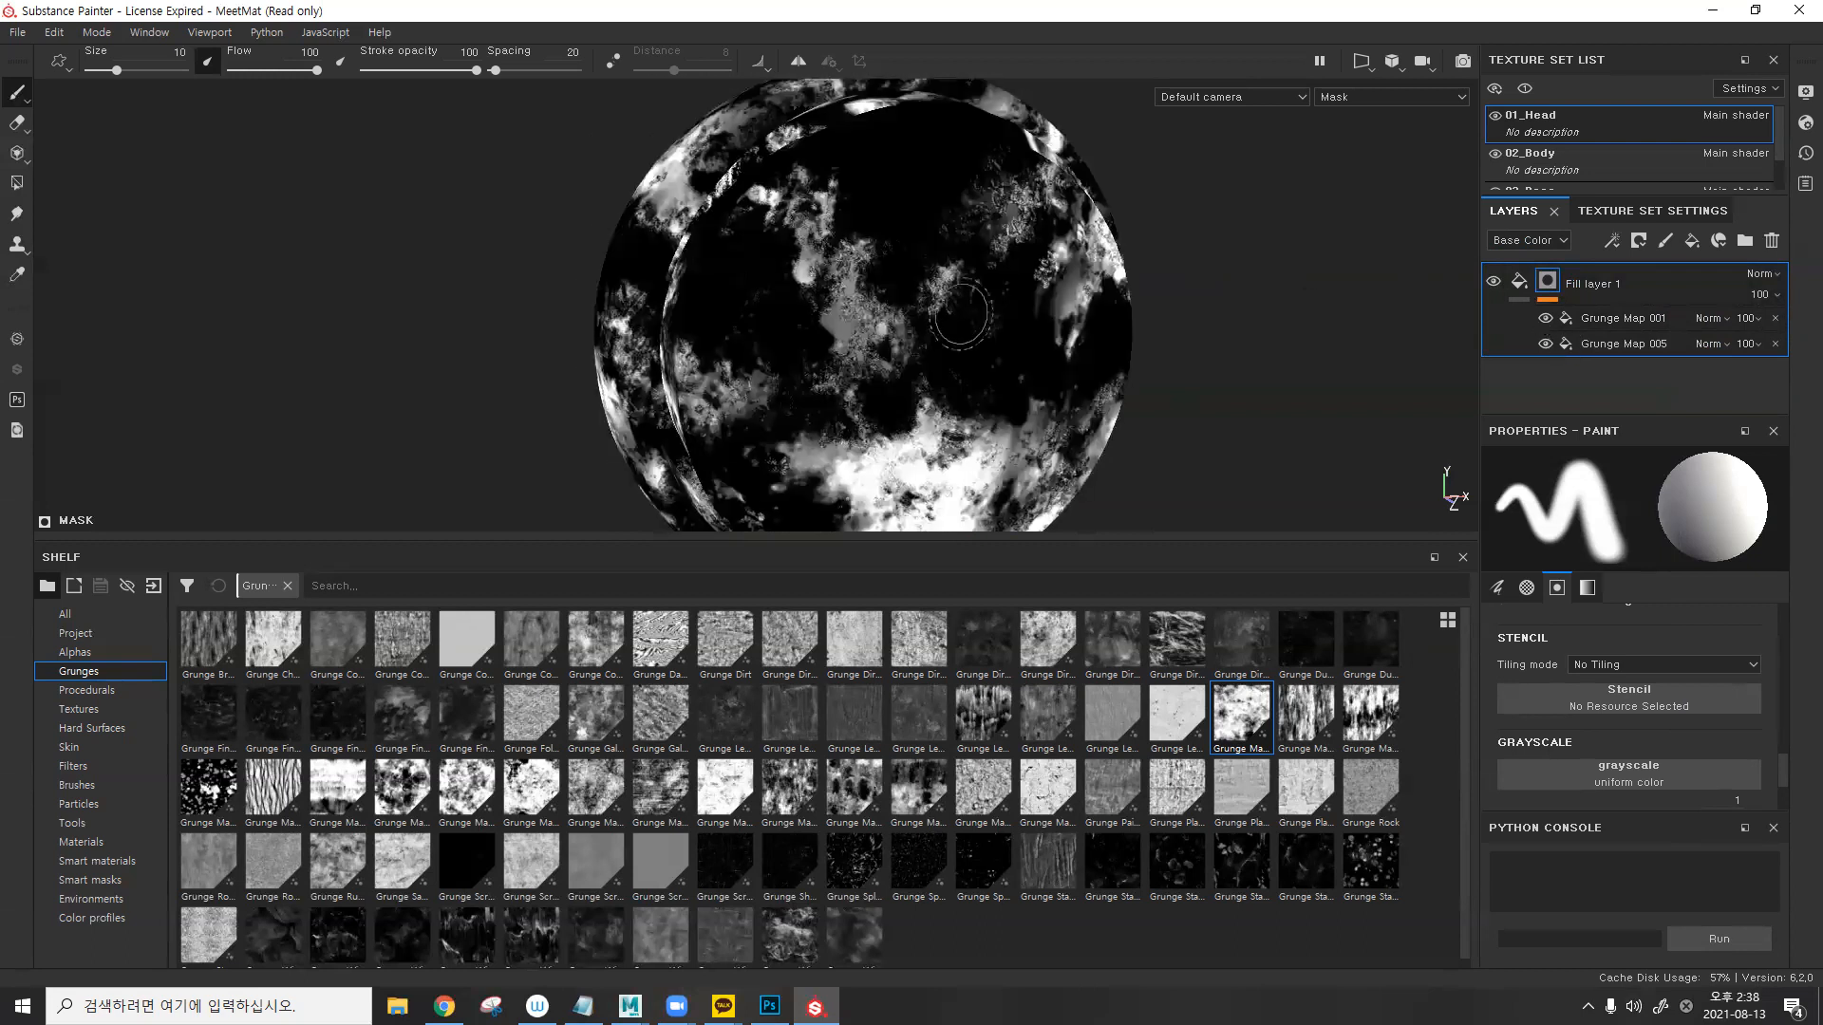
left_click_drag(900, 256, 910, 225, "alt")
middle_click_drag(909, 224, 903, 265, "alt")
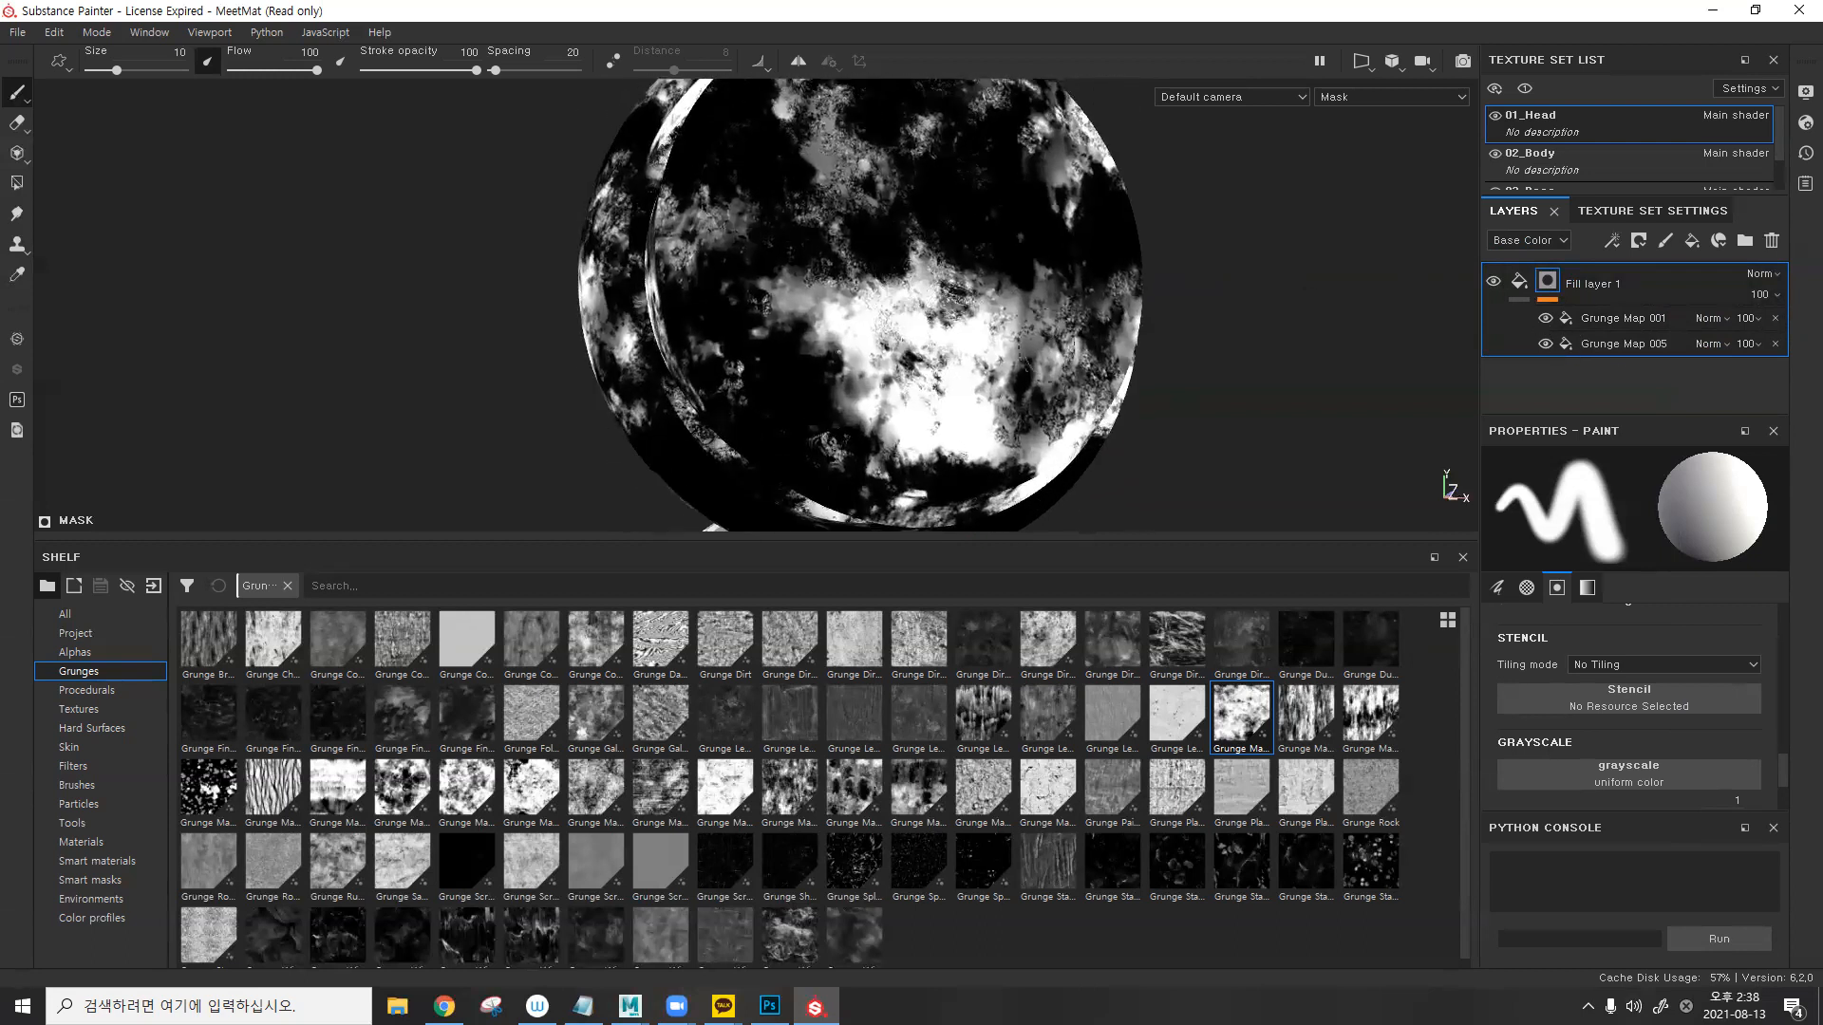
left_click(1545, 318)
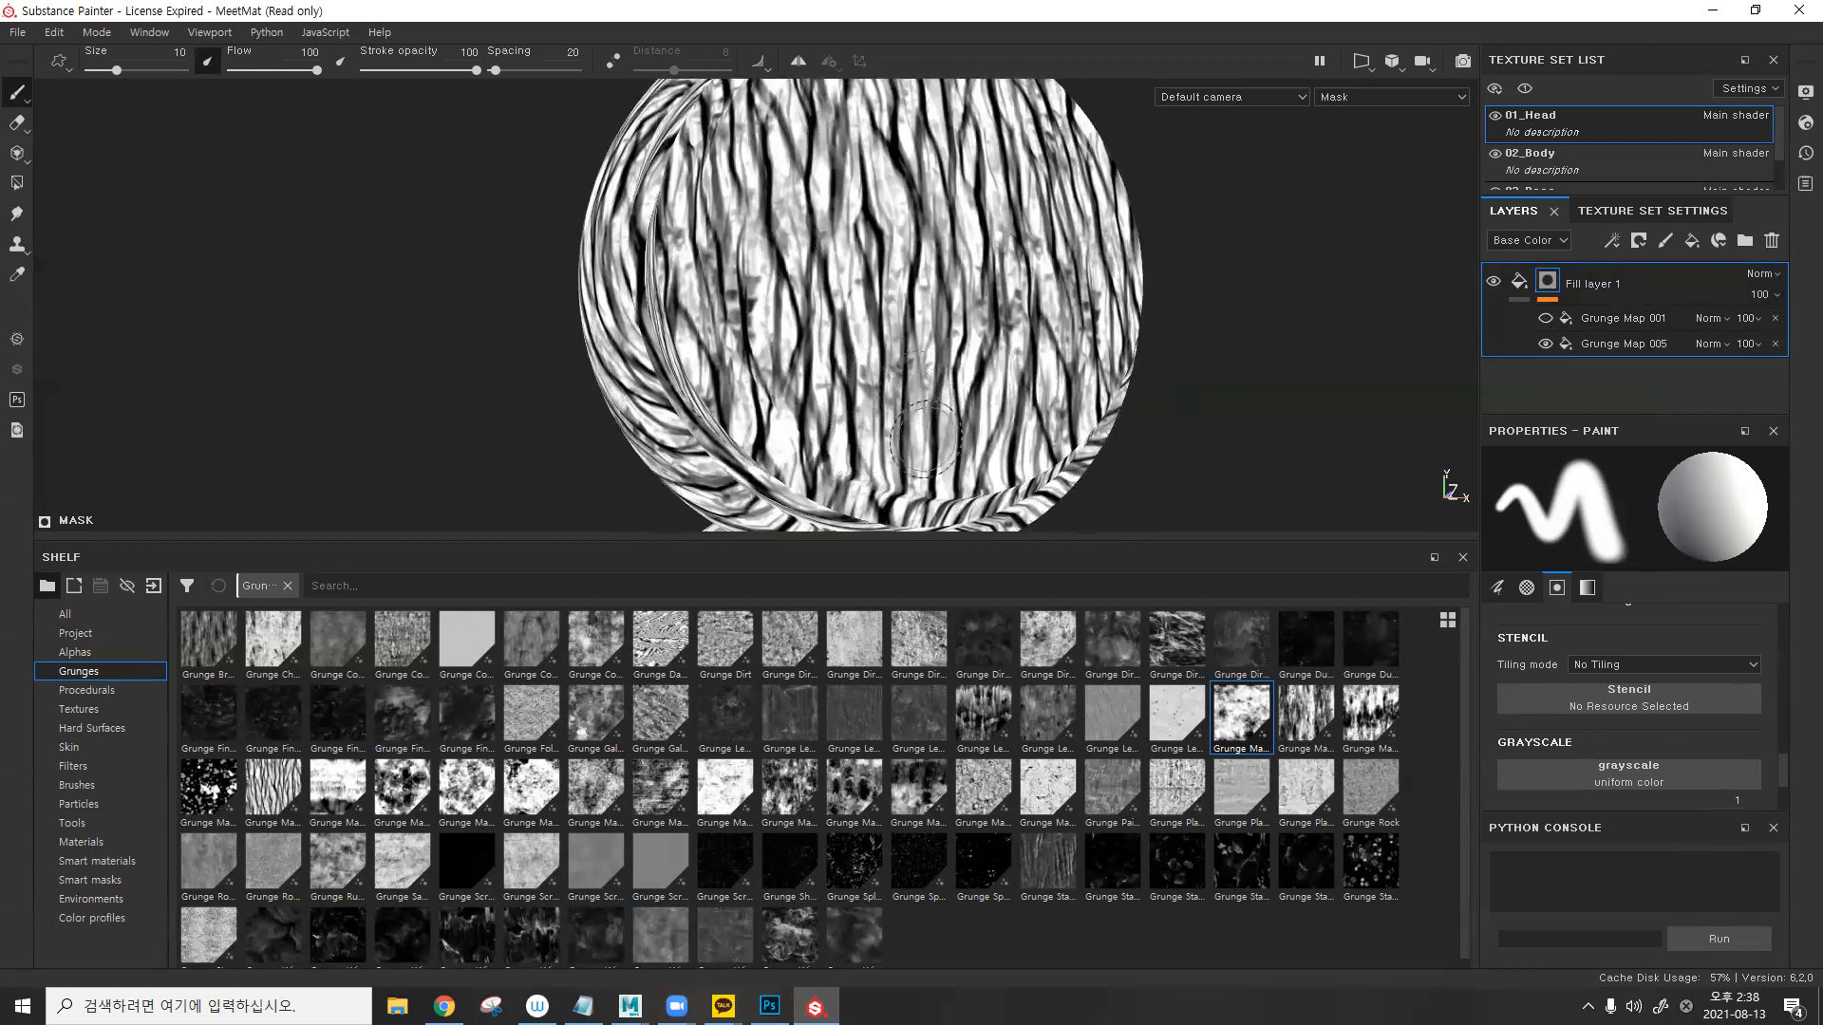
left_click(1546, 318)
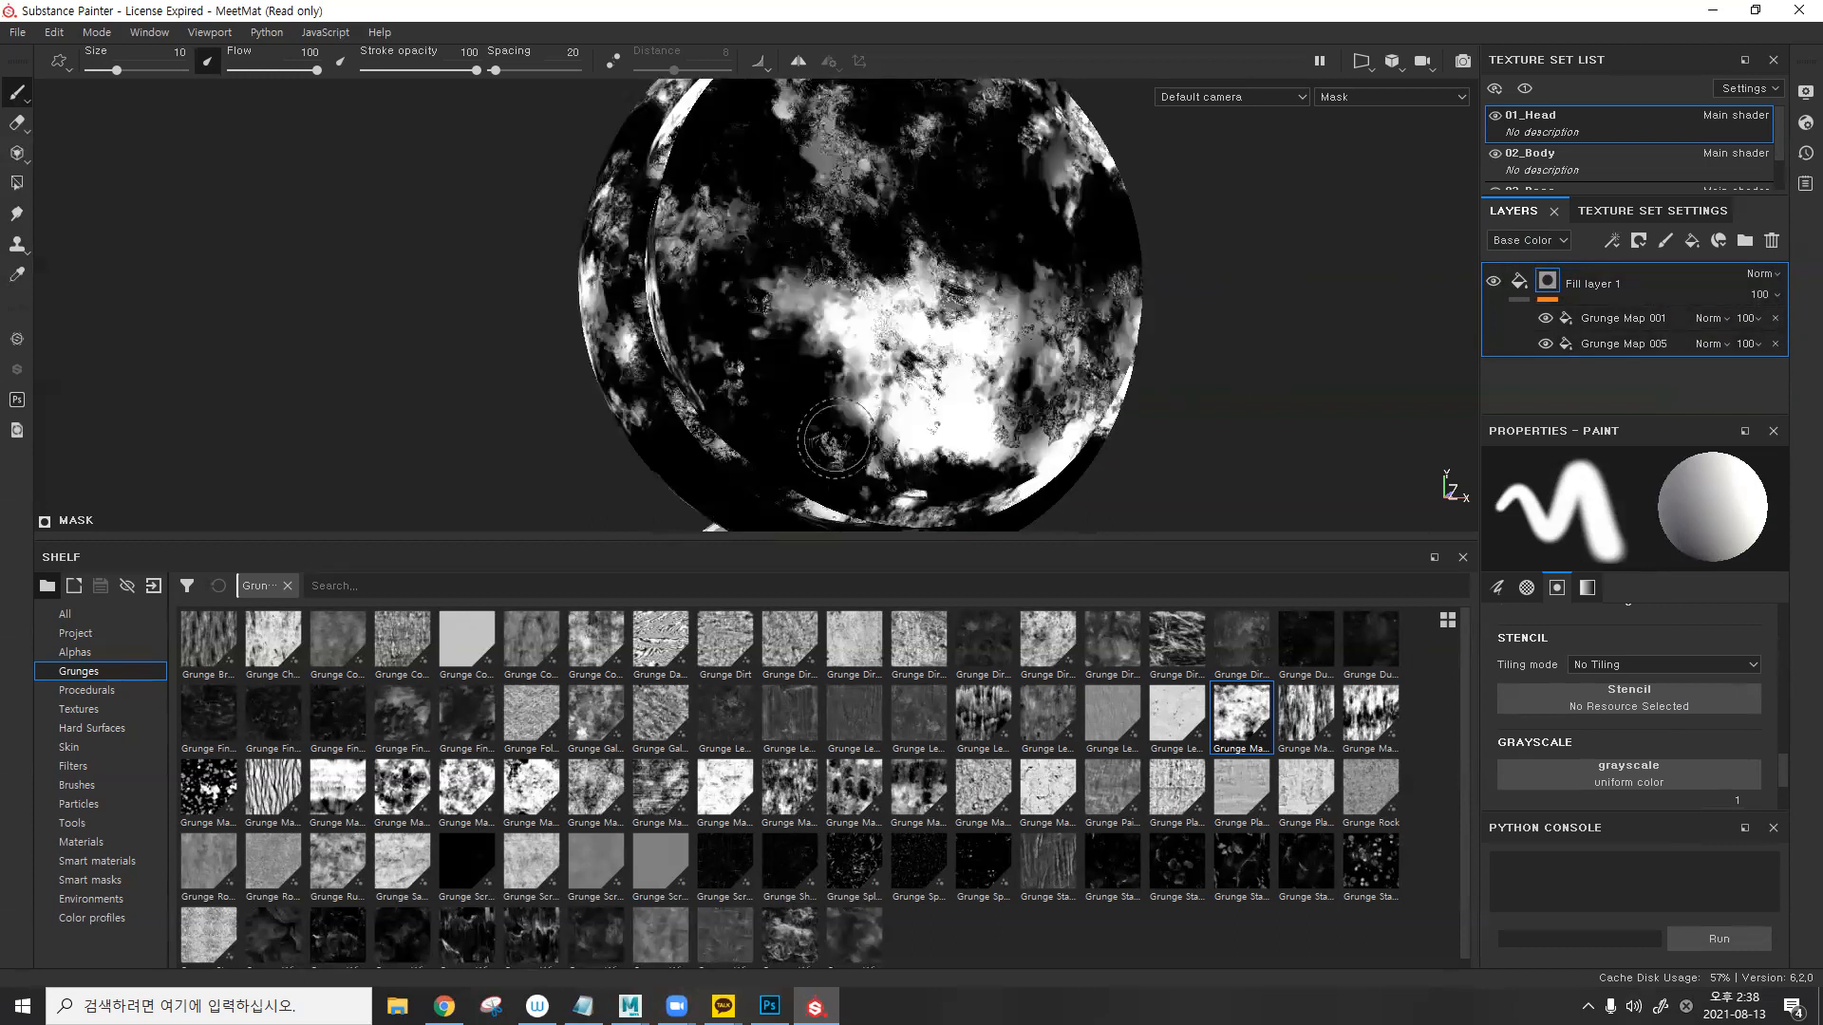
- Compare Linear dodge (Add) and Lighten (Max) as Grunge Map 001's blending mode, keeping Lighten (Max)
left_click(1716, 317)
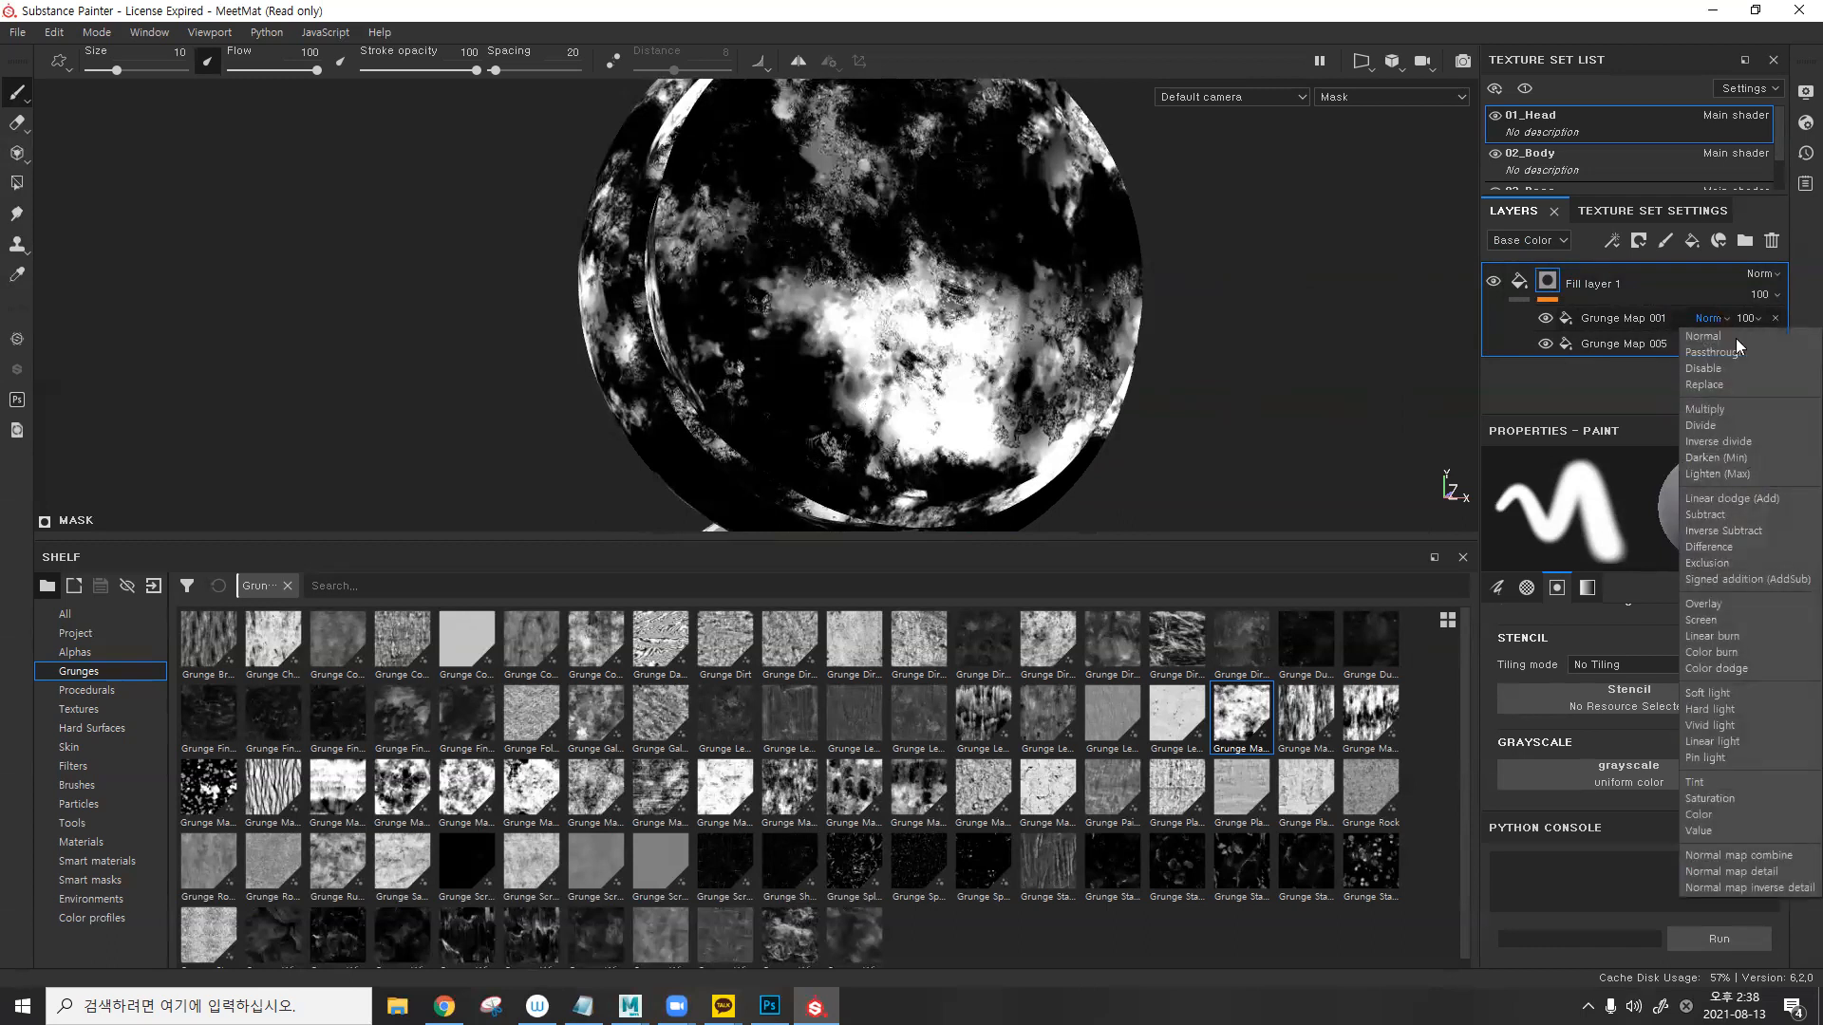
left_click(1762, 497)
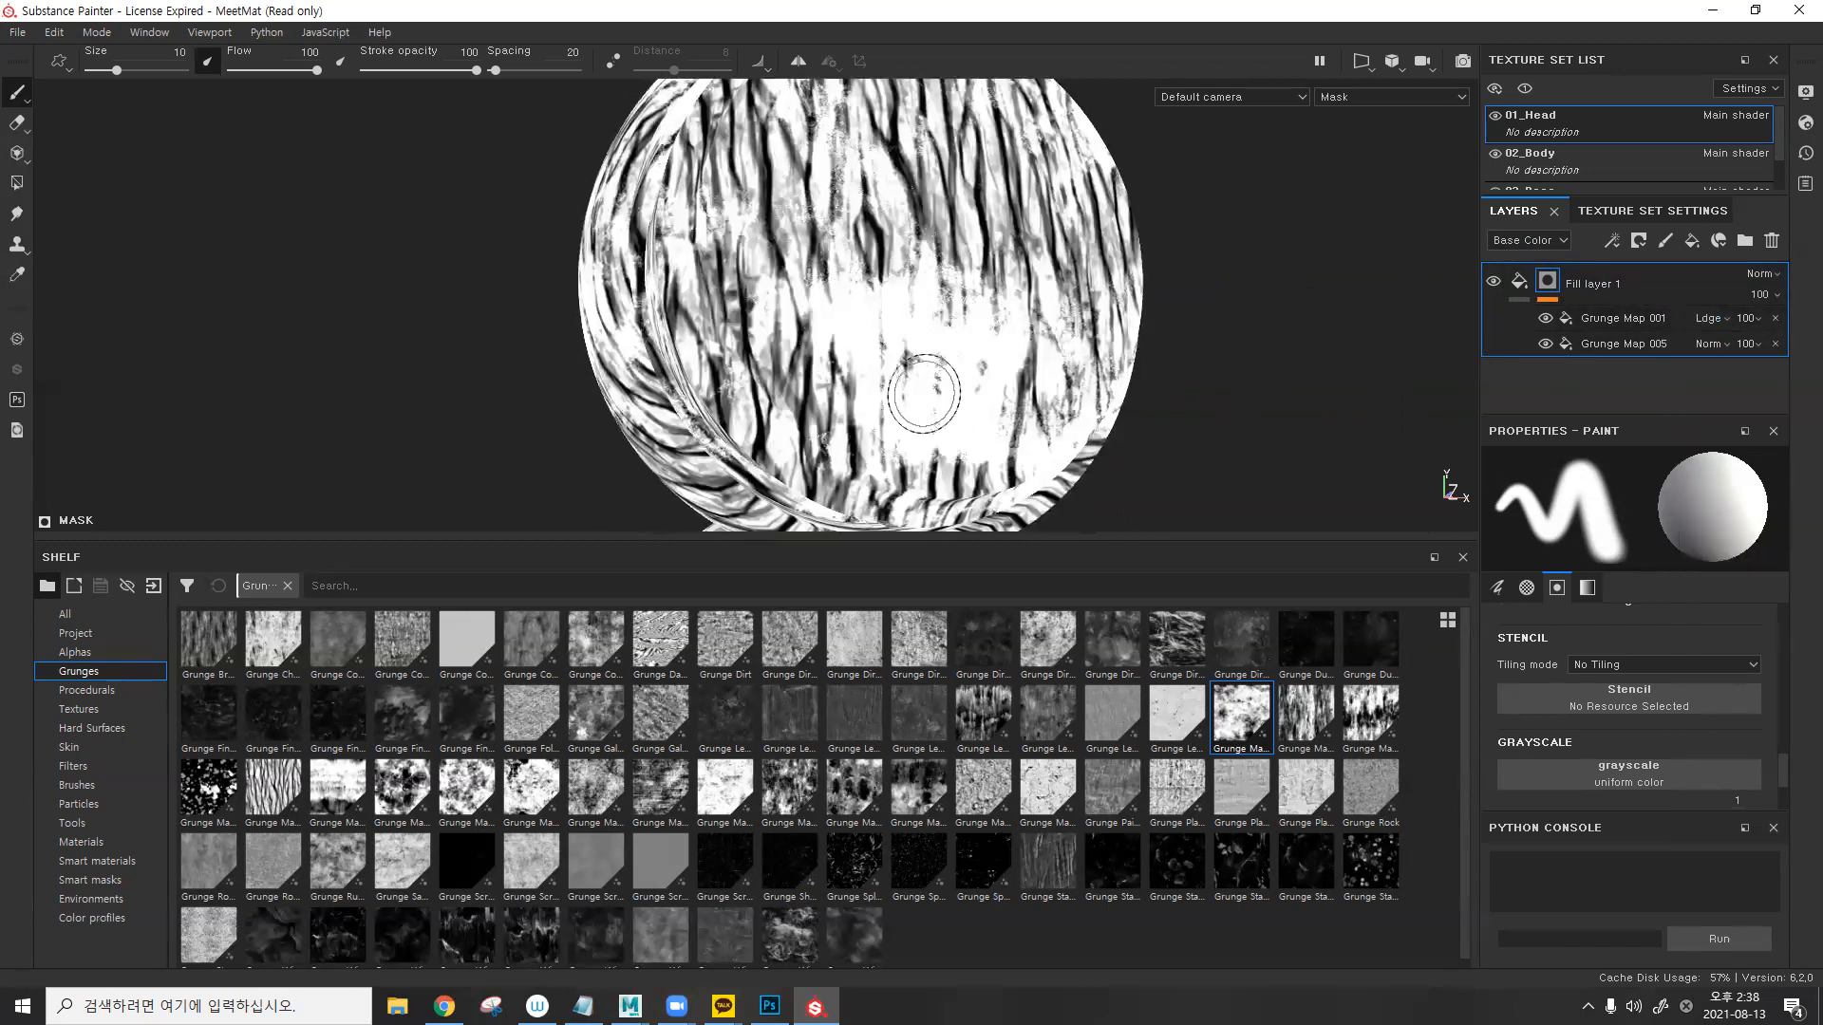
left_click(1716, 317)
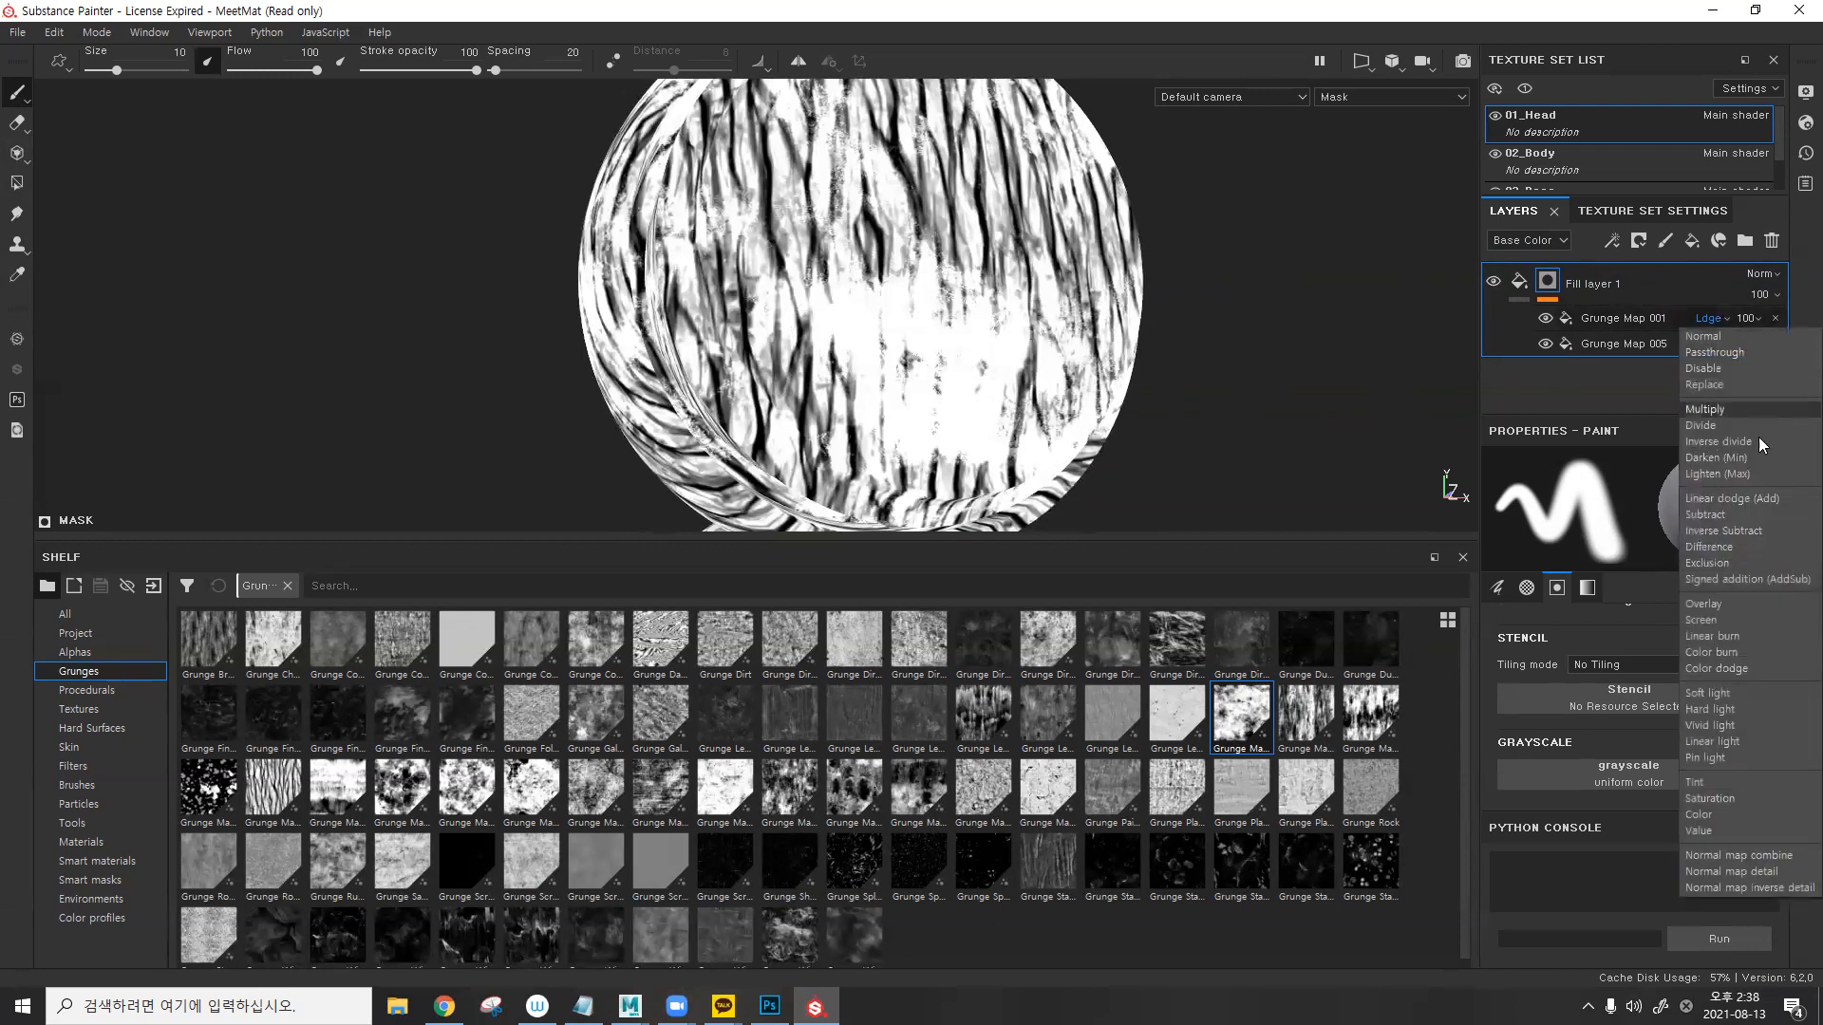
left_click(1762, 474)
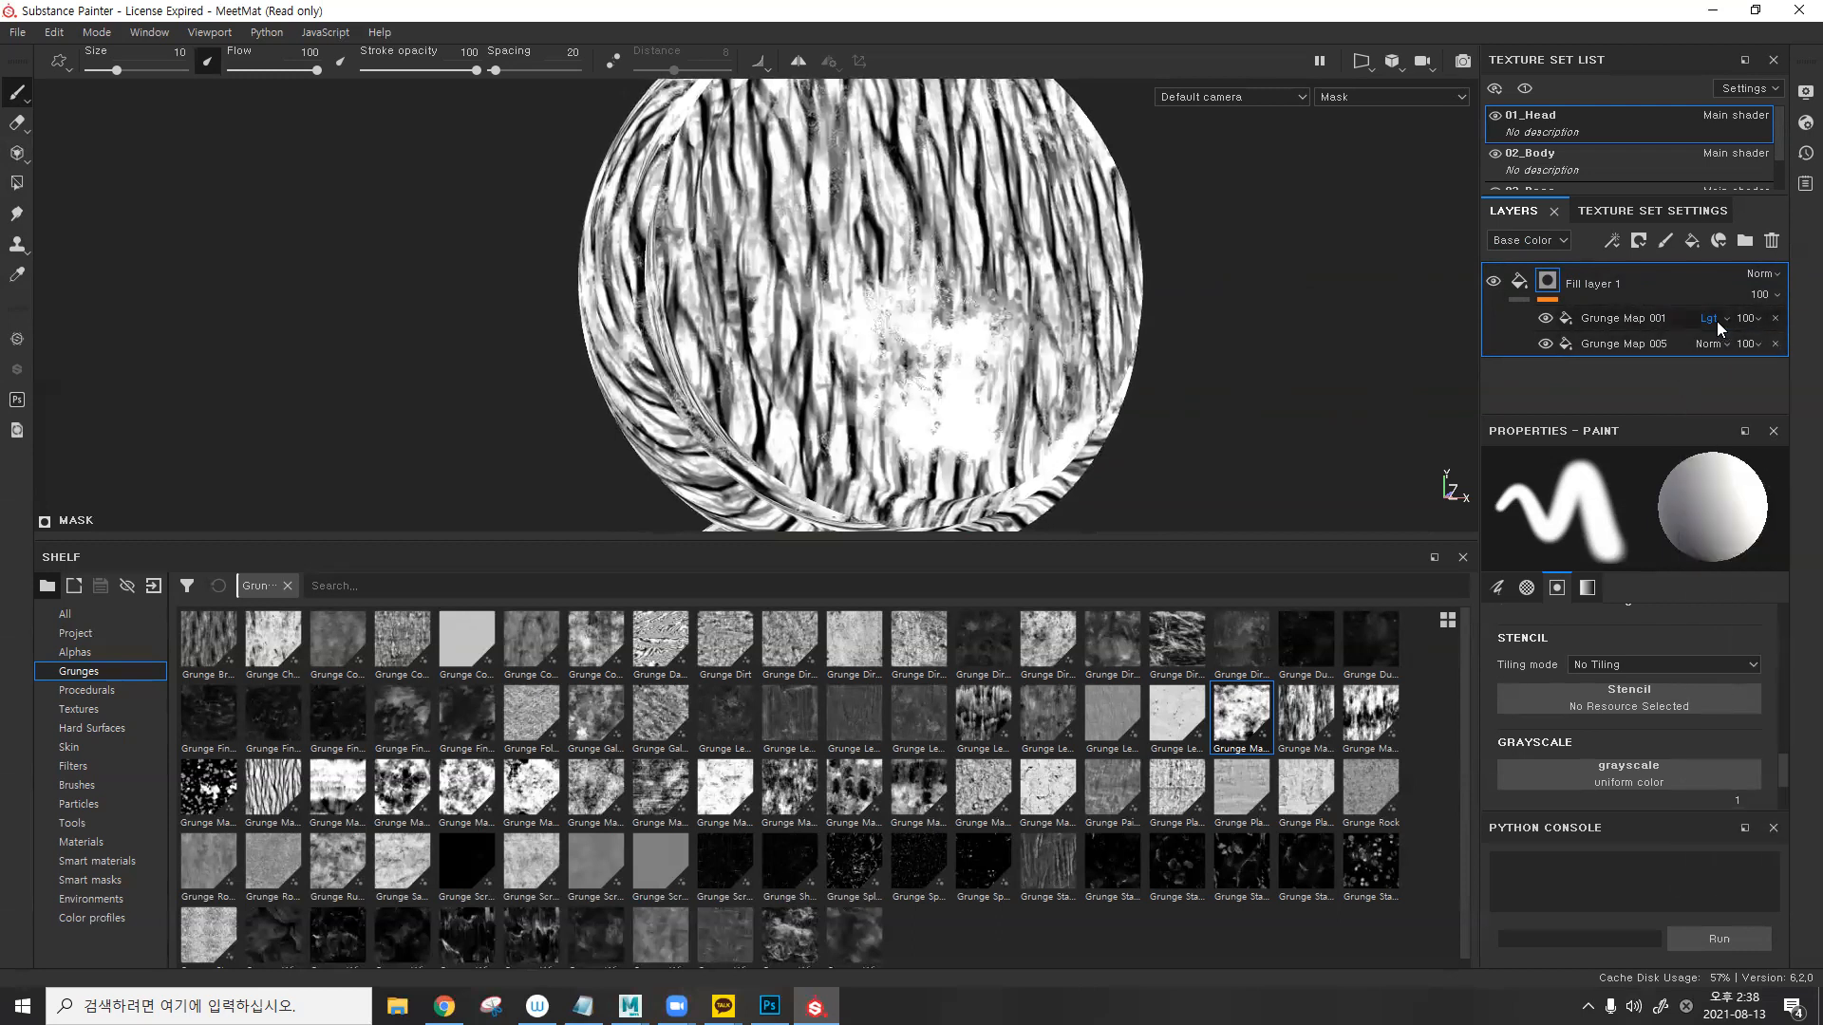
left_click(1716, 319)
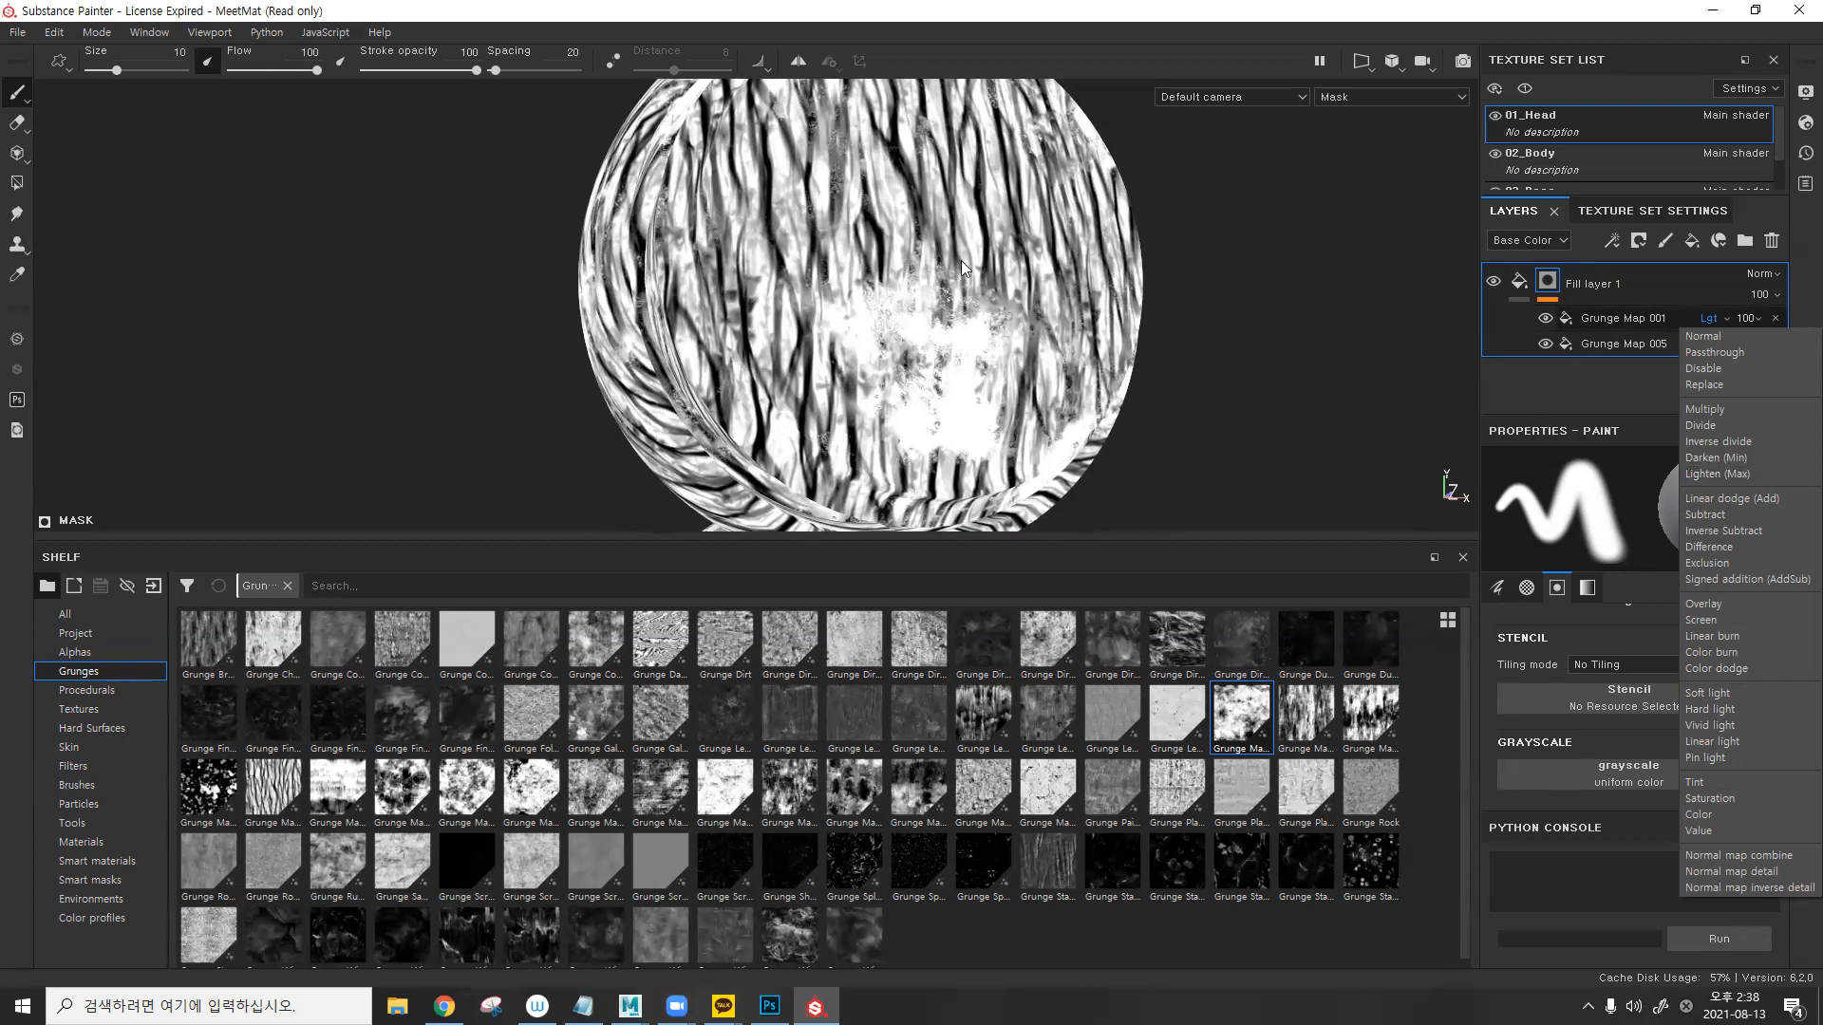
left_click(1764, 499)
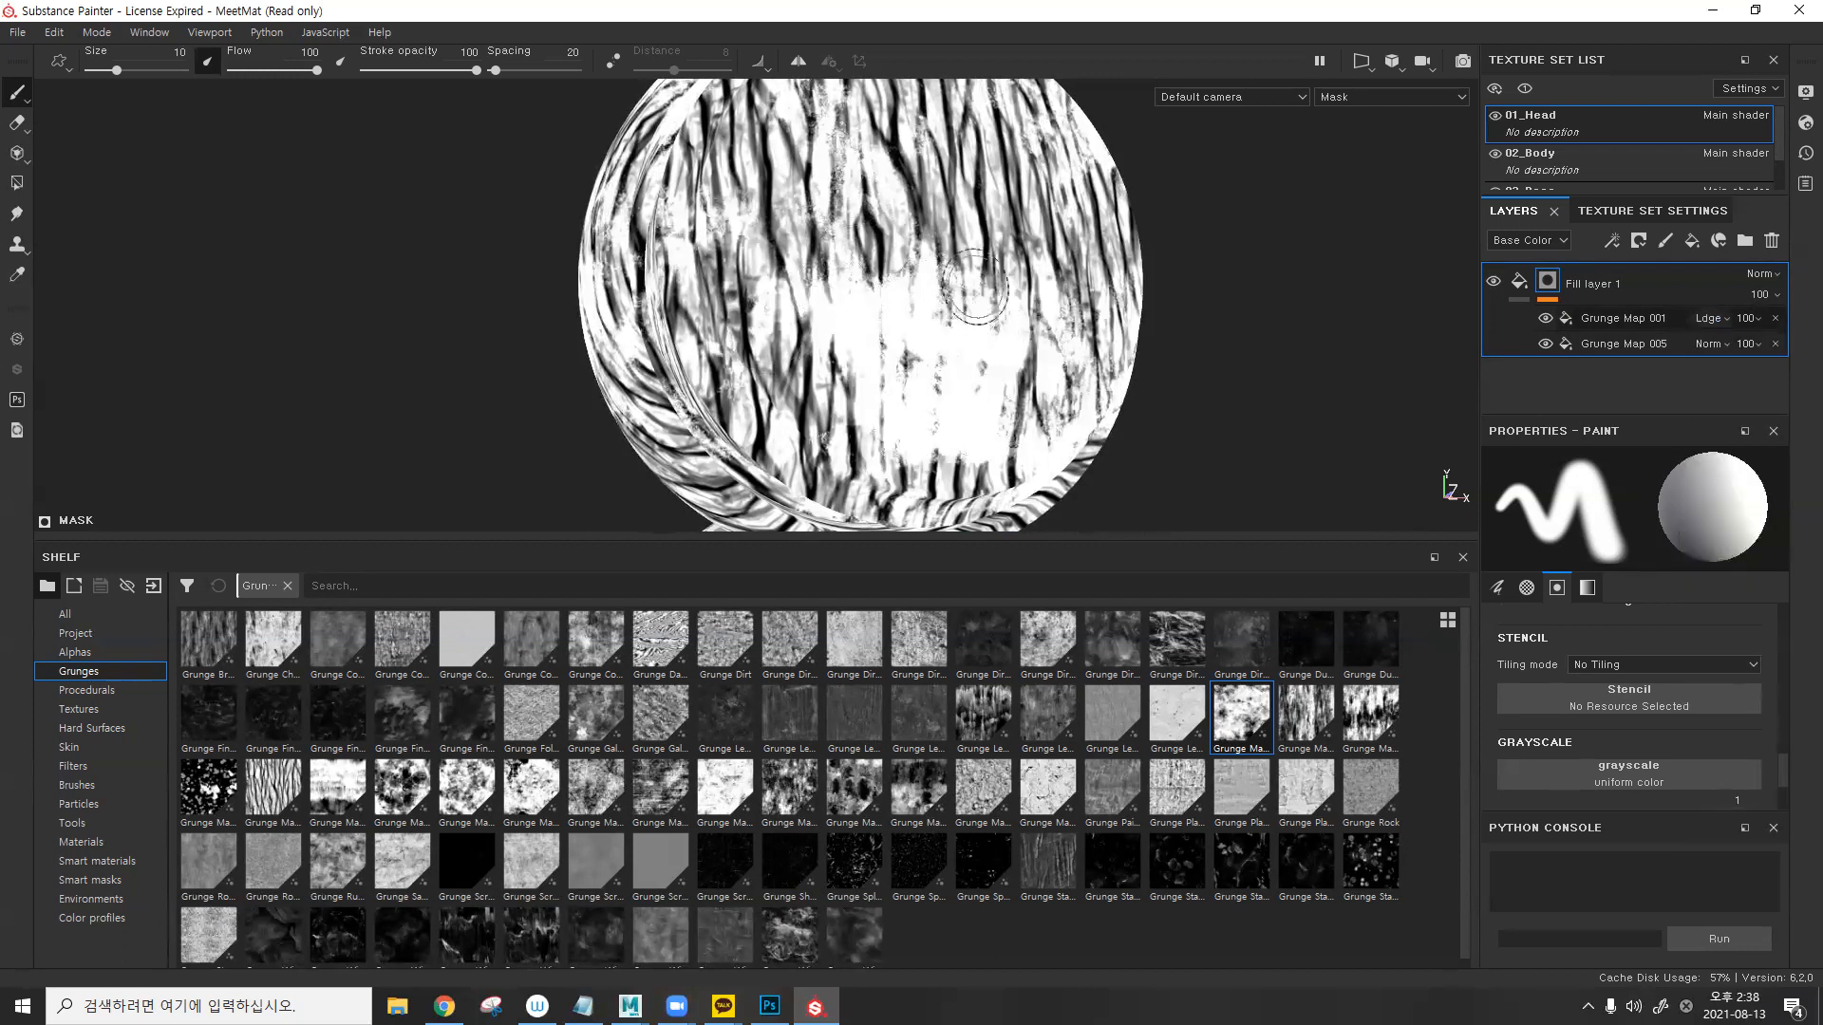
left_click(1708, 318)
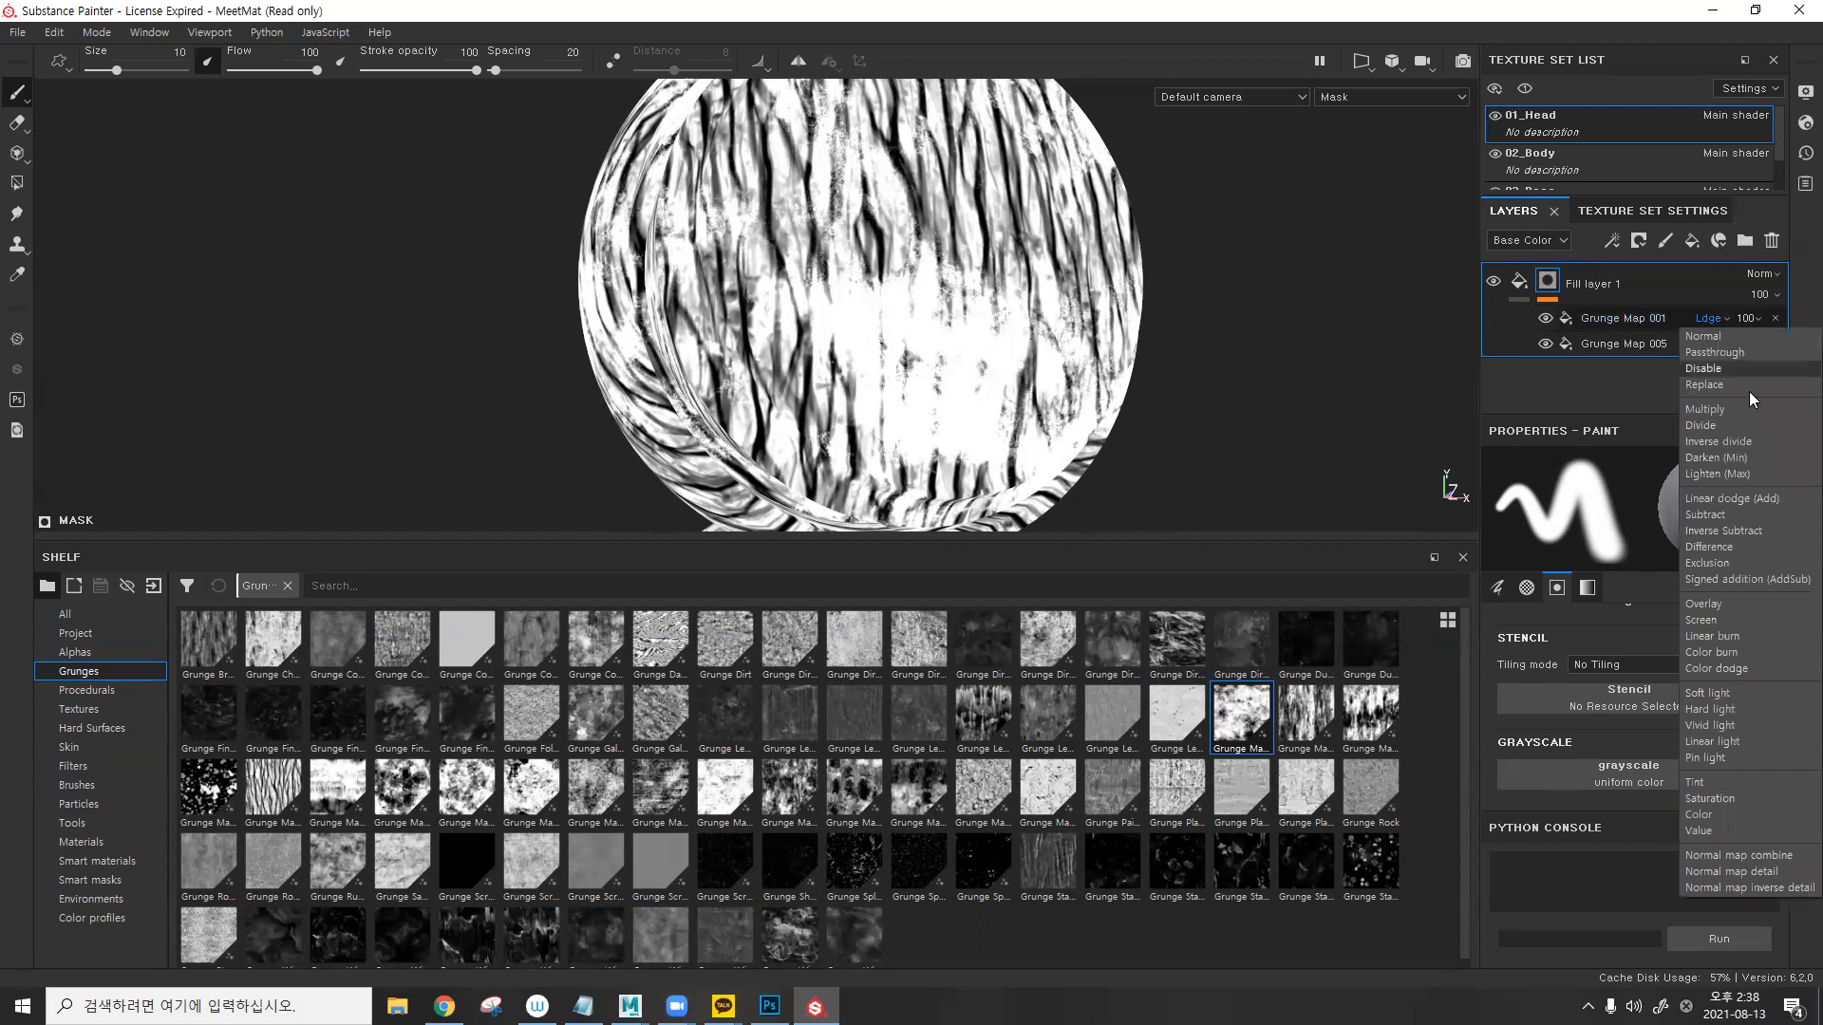
left_click(1773, 479)
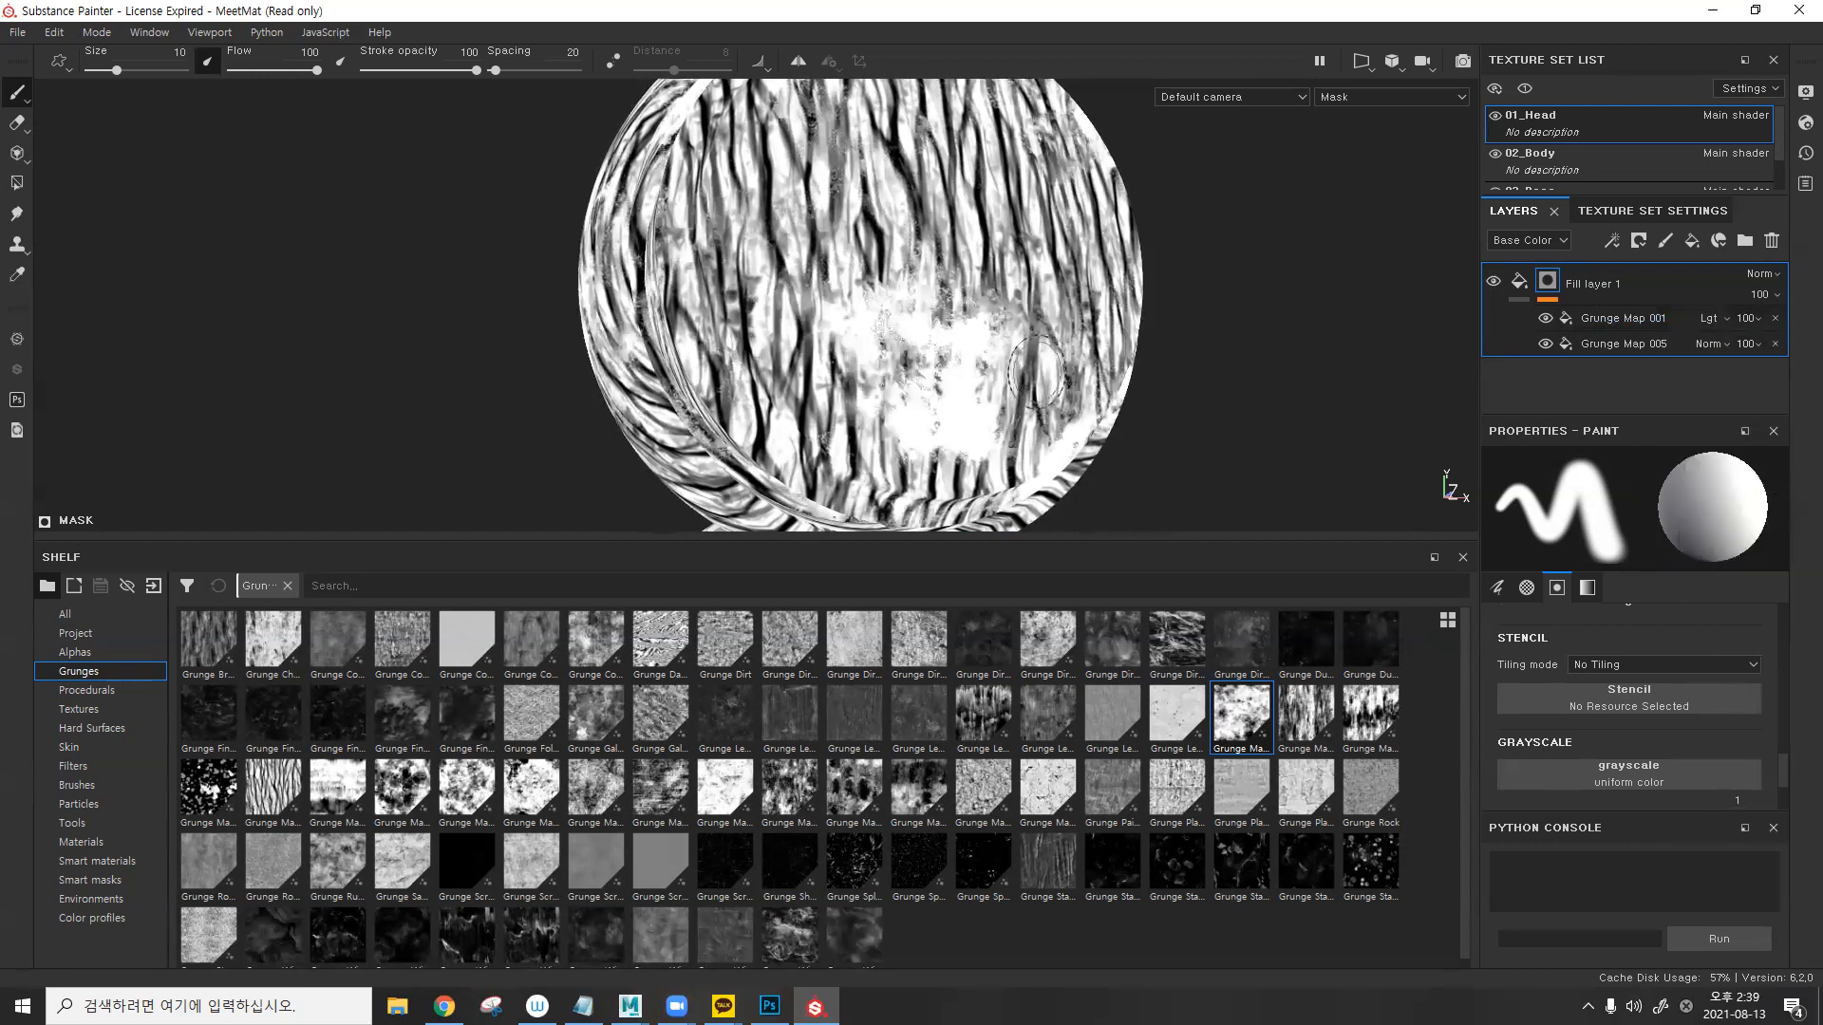
- Return to the material view and examine the combined grunge on the head and the fill's material channels
key("m")
left_click_drag(1041, 375, 993, 404, "alt")
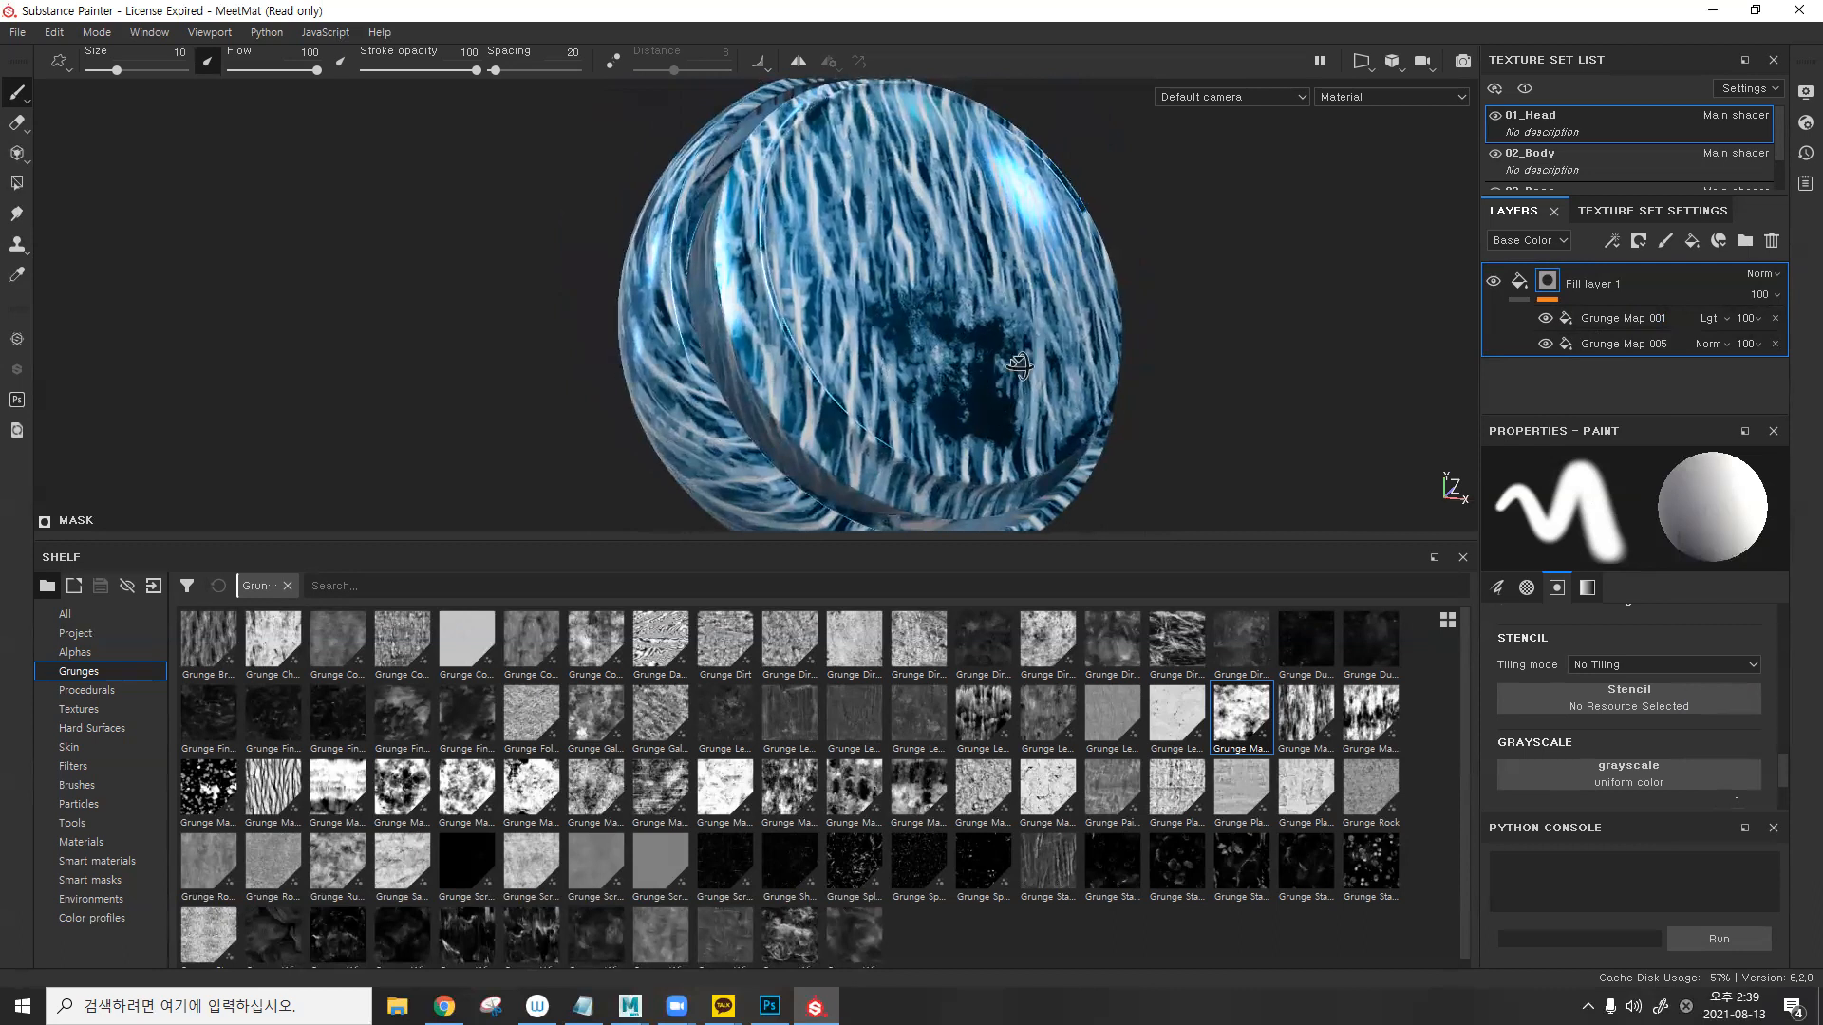
left_click_drag(935, 358, 916, 370, "alt")
left_click(1521, 281)
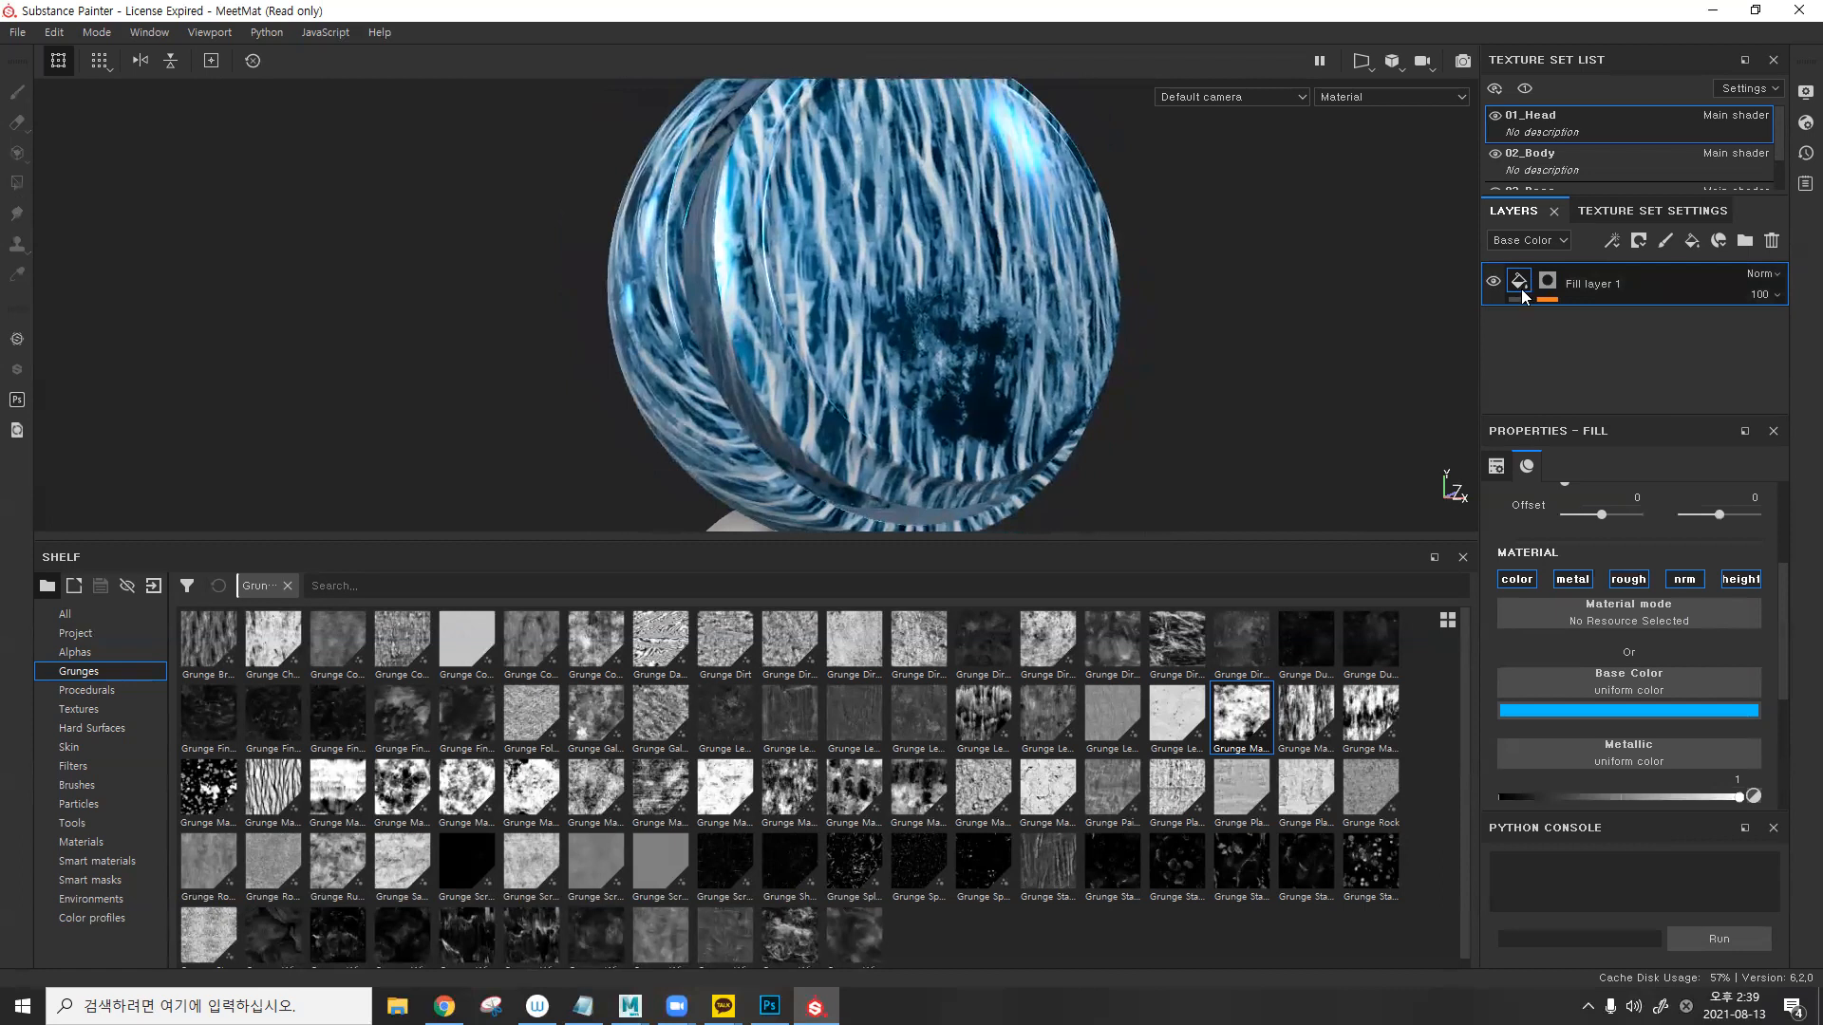
scroll(1616, 717, "down", 3)
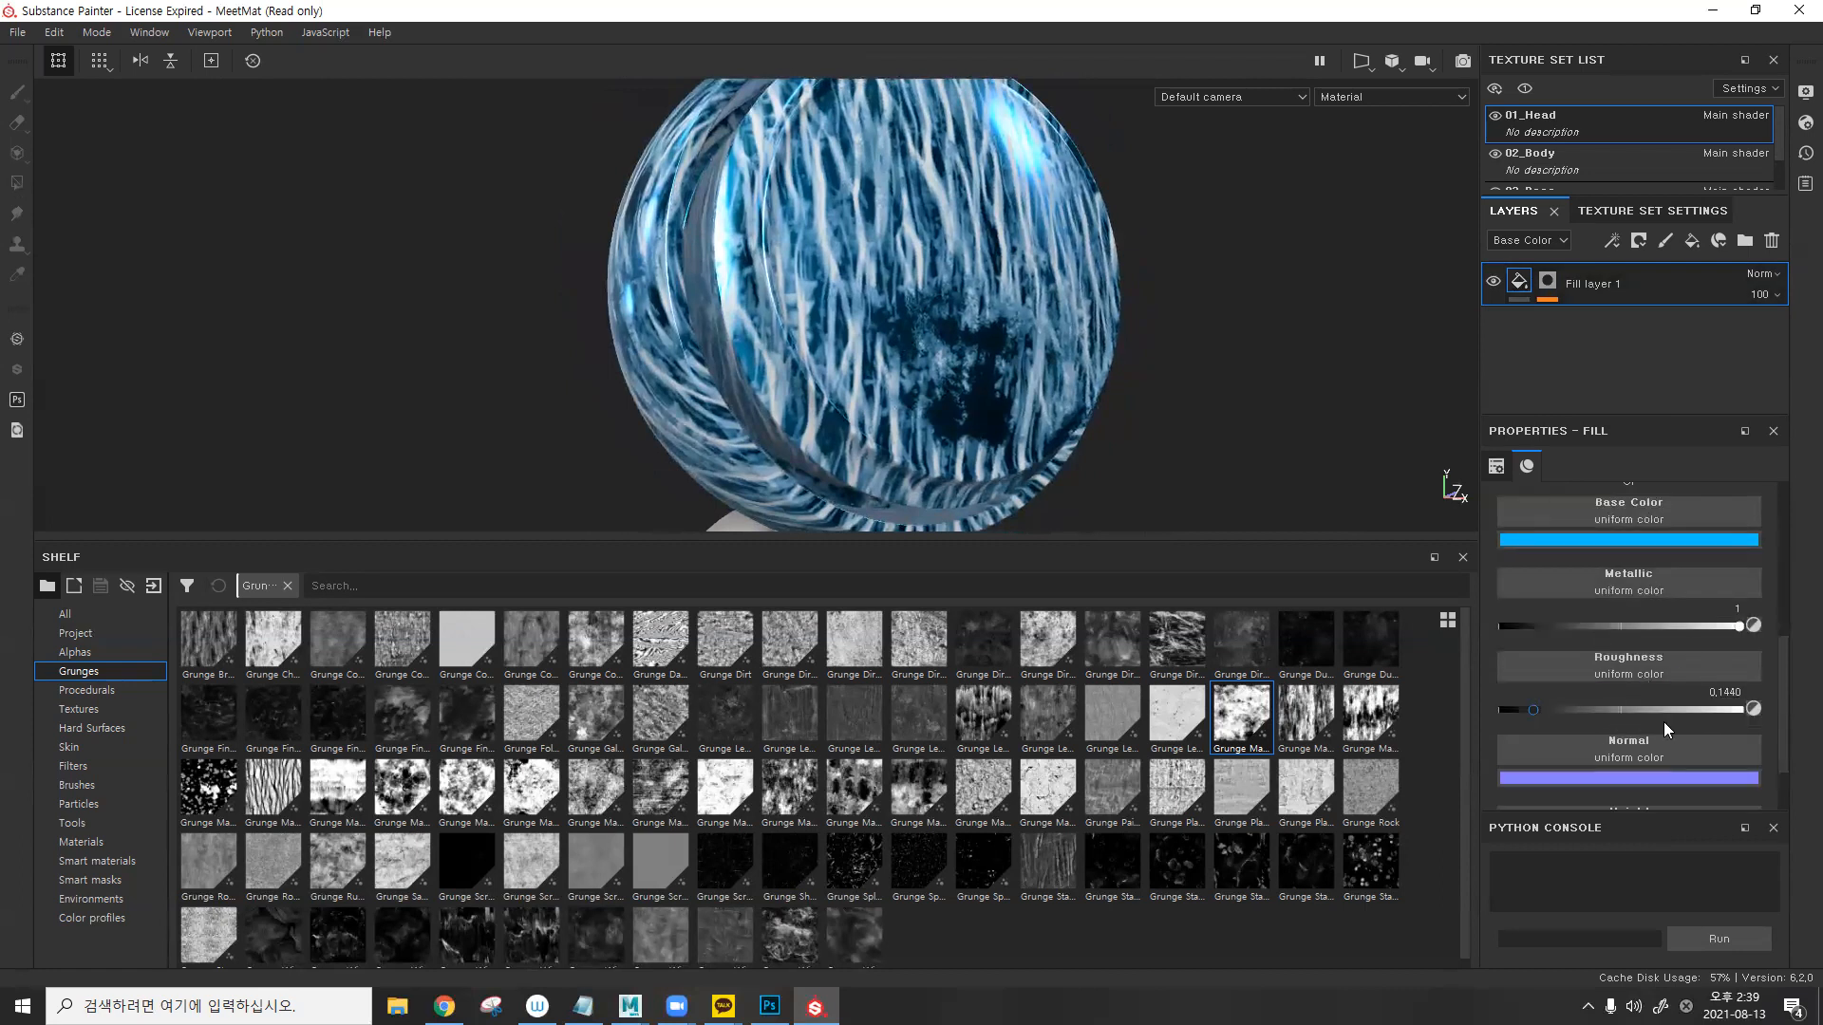
left_click_drag(980, 349, 1091, 290, "alt")
- Alternate between the mask and the fill content of Fill layer 1 to compare the grunge mask with the material
left_click(1548, 280)
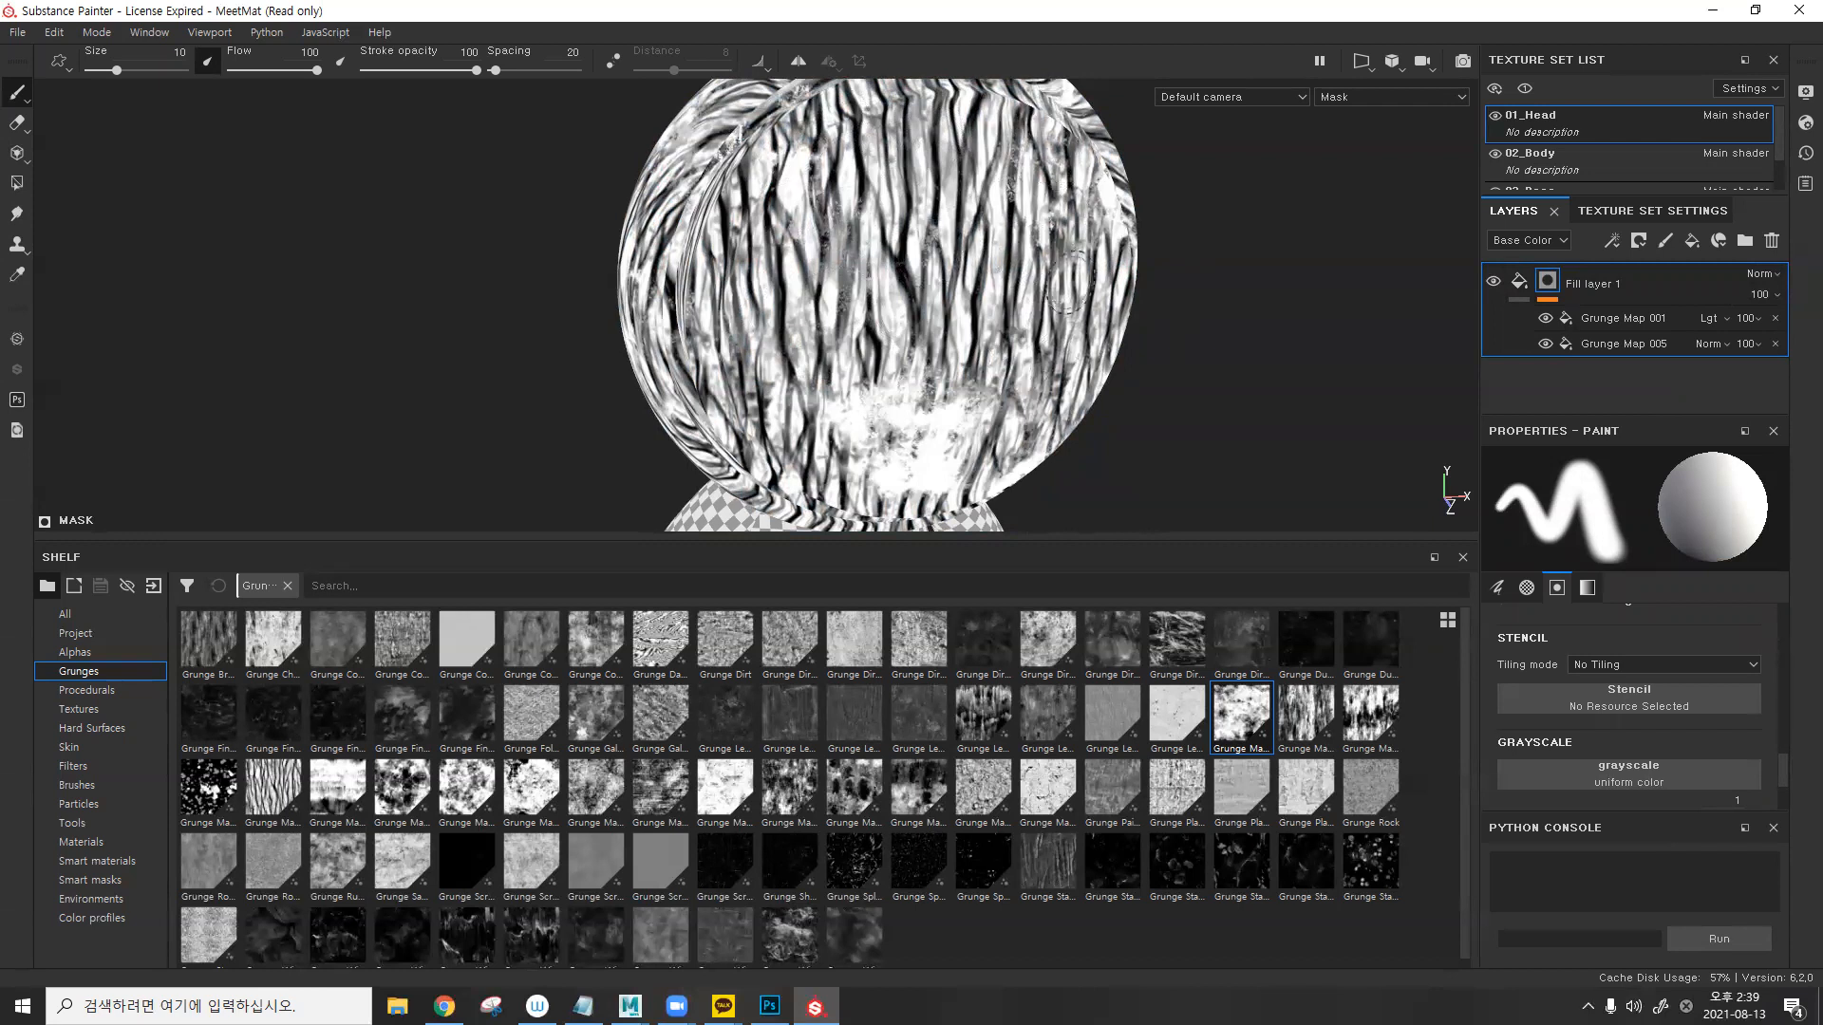
left_click_drag(1068, 327, 1074, 260, "alt")
left_click(1521, 281)
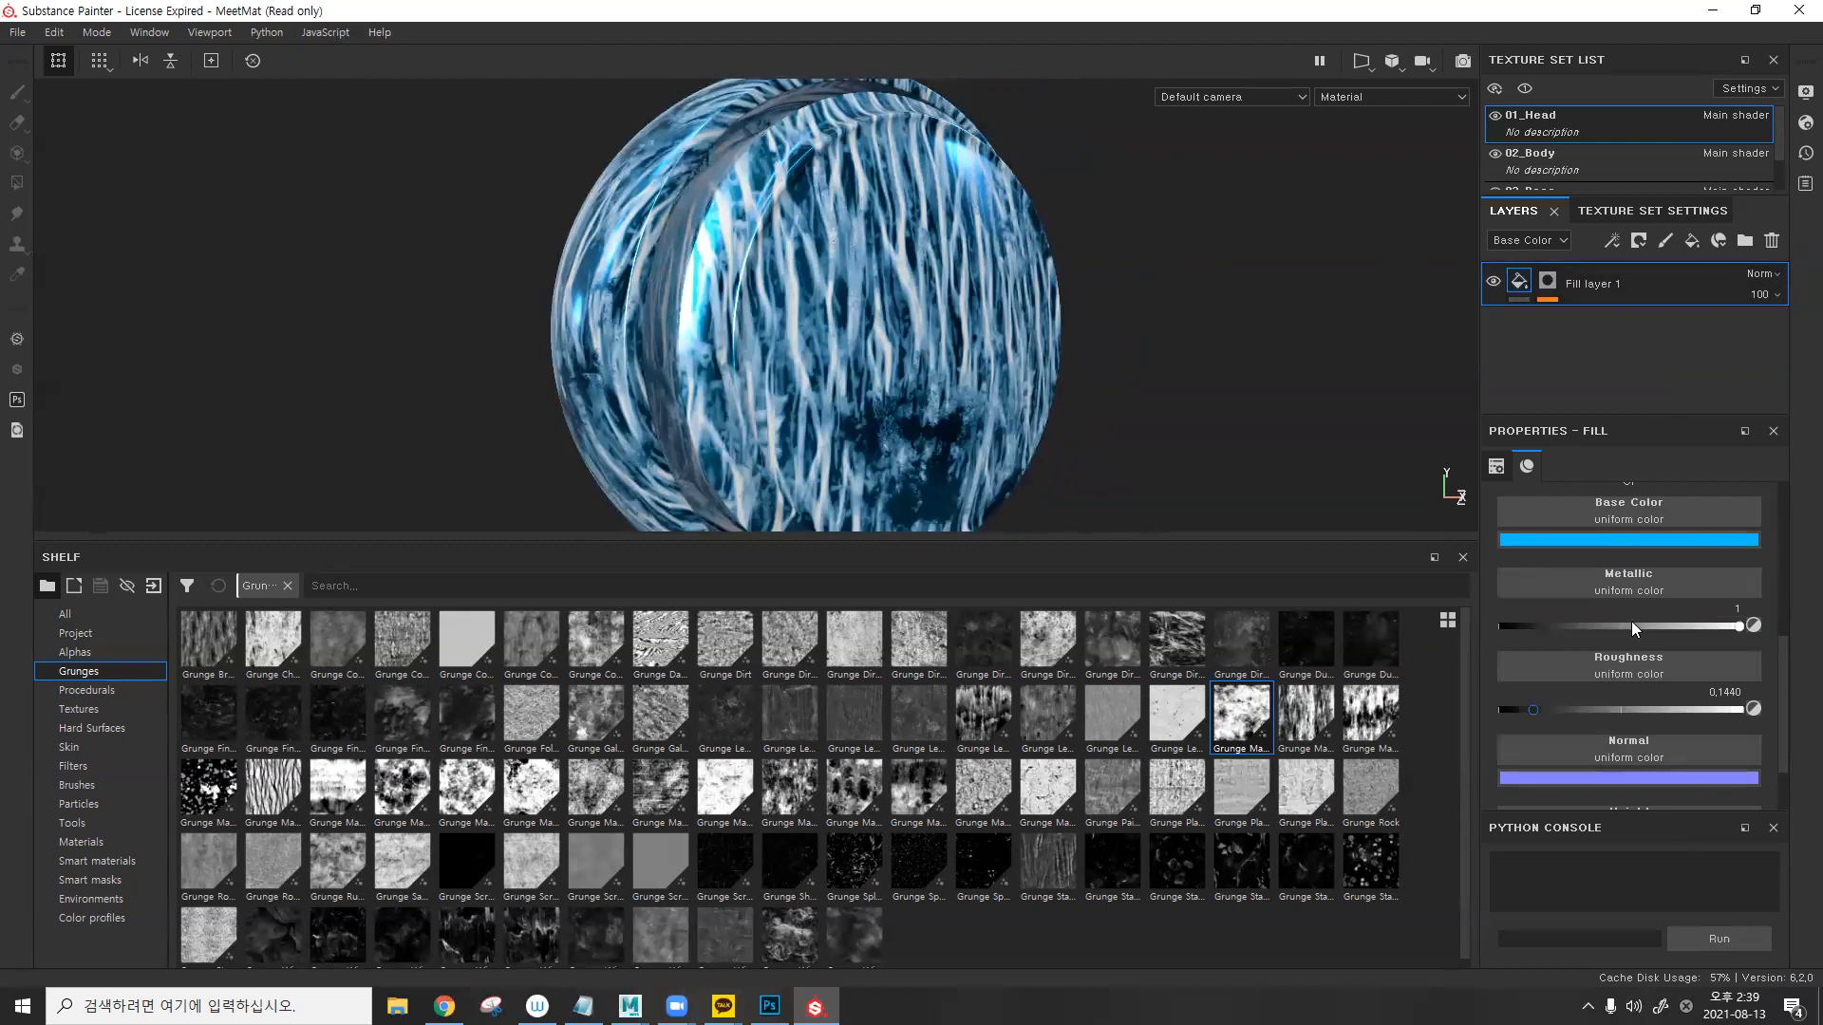
scroll(1672, 674, "down", 2)
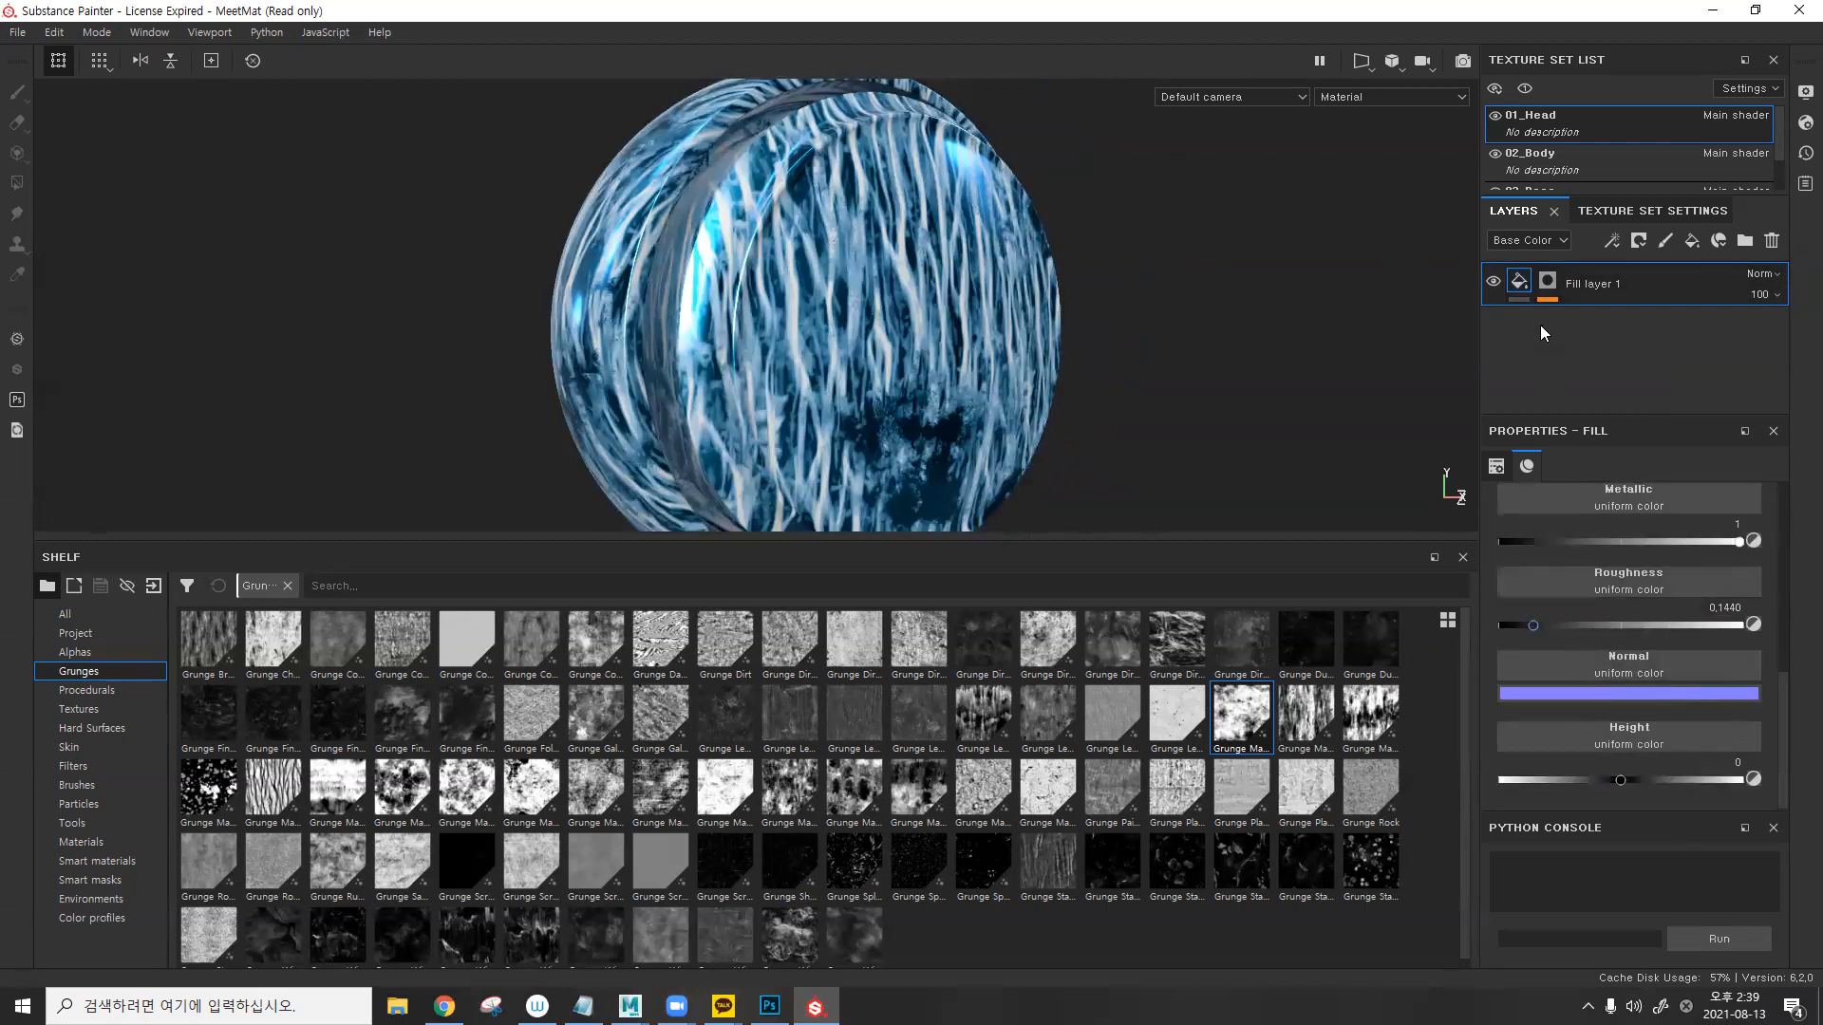
left_click(1548, 281)
mouse_move(916, 271)
left_mouse_down("alt")
mouse_move(935, 285)
mouse_move(843, 285)
left_mouse_up("alt")
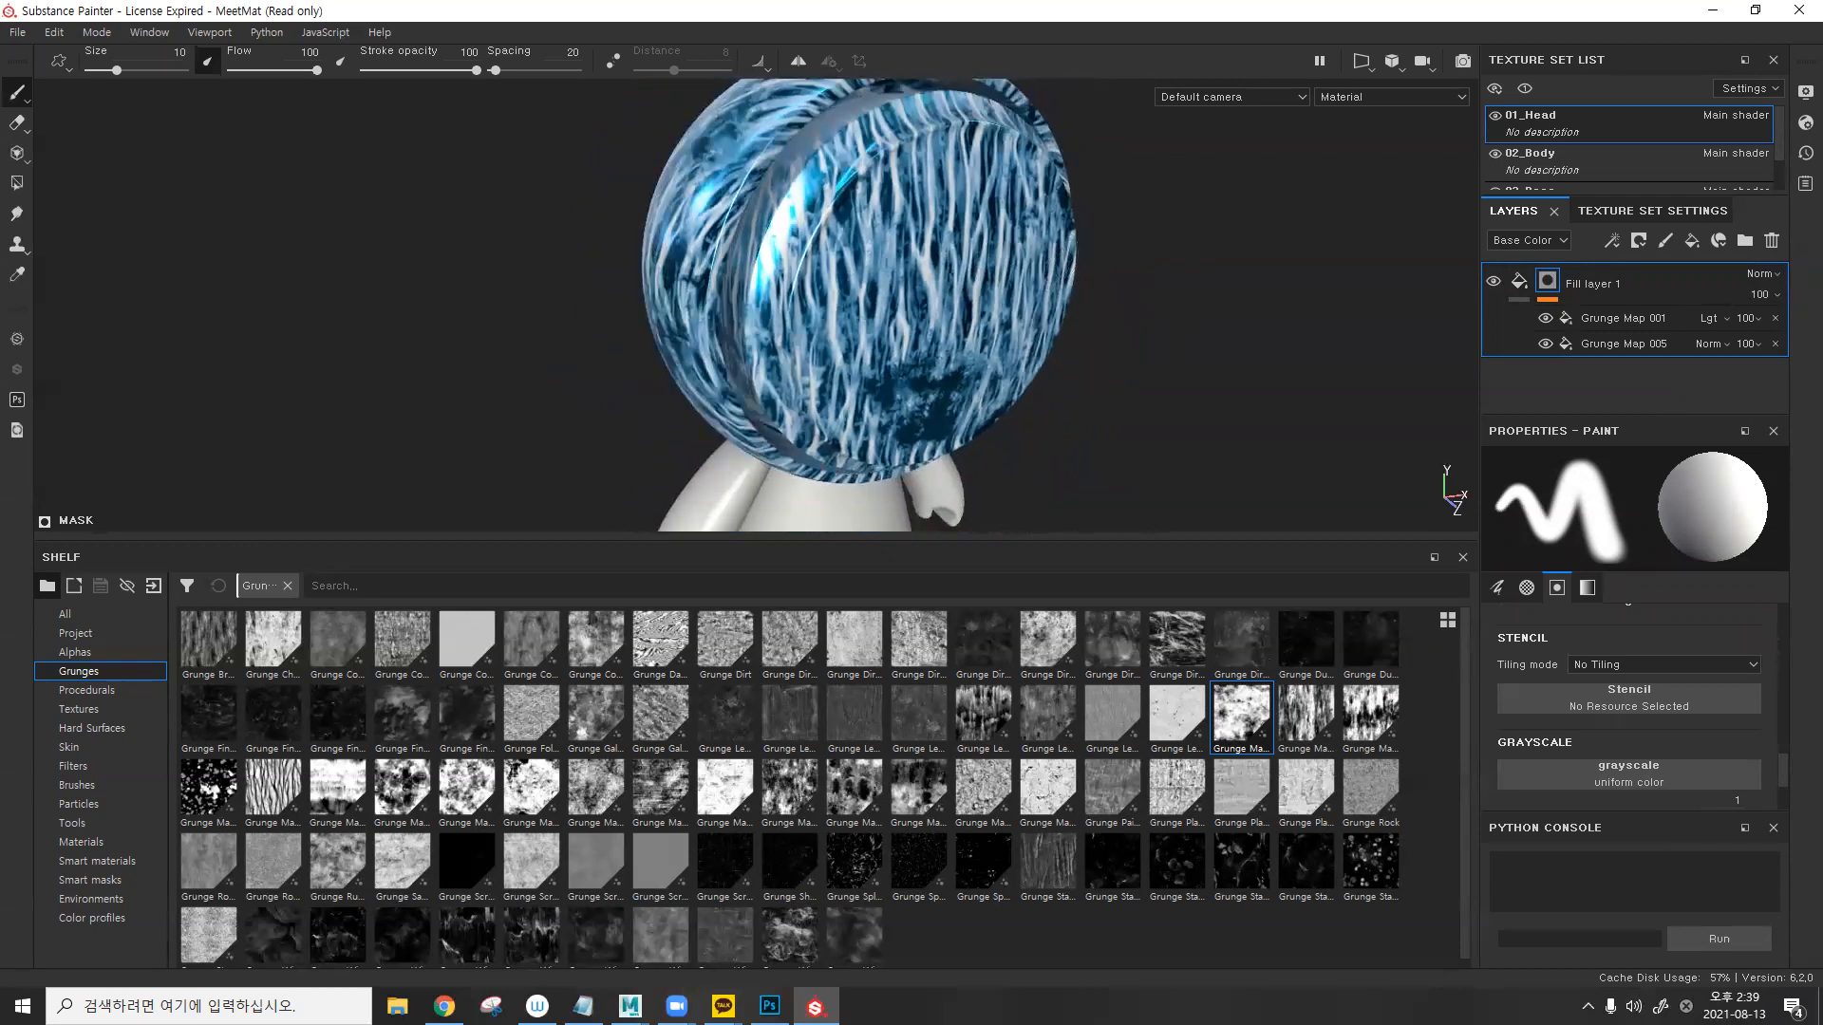
key("alt+Tab")
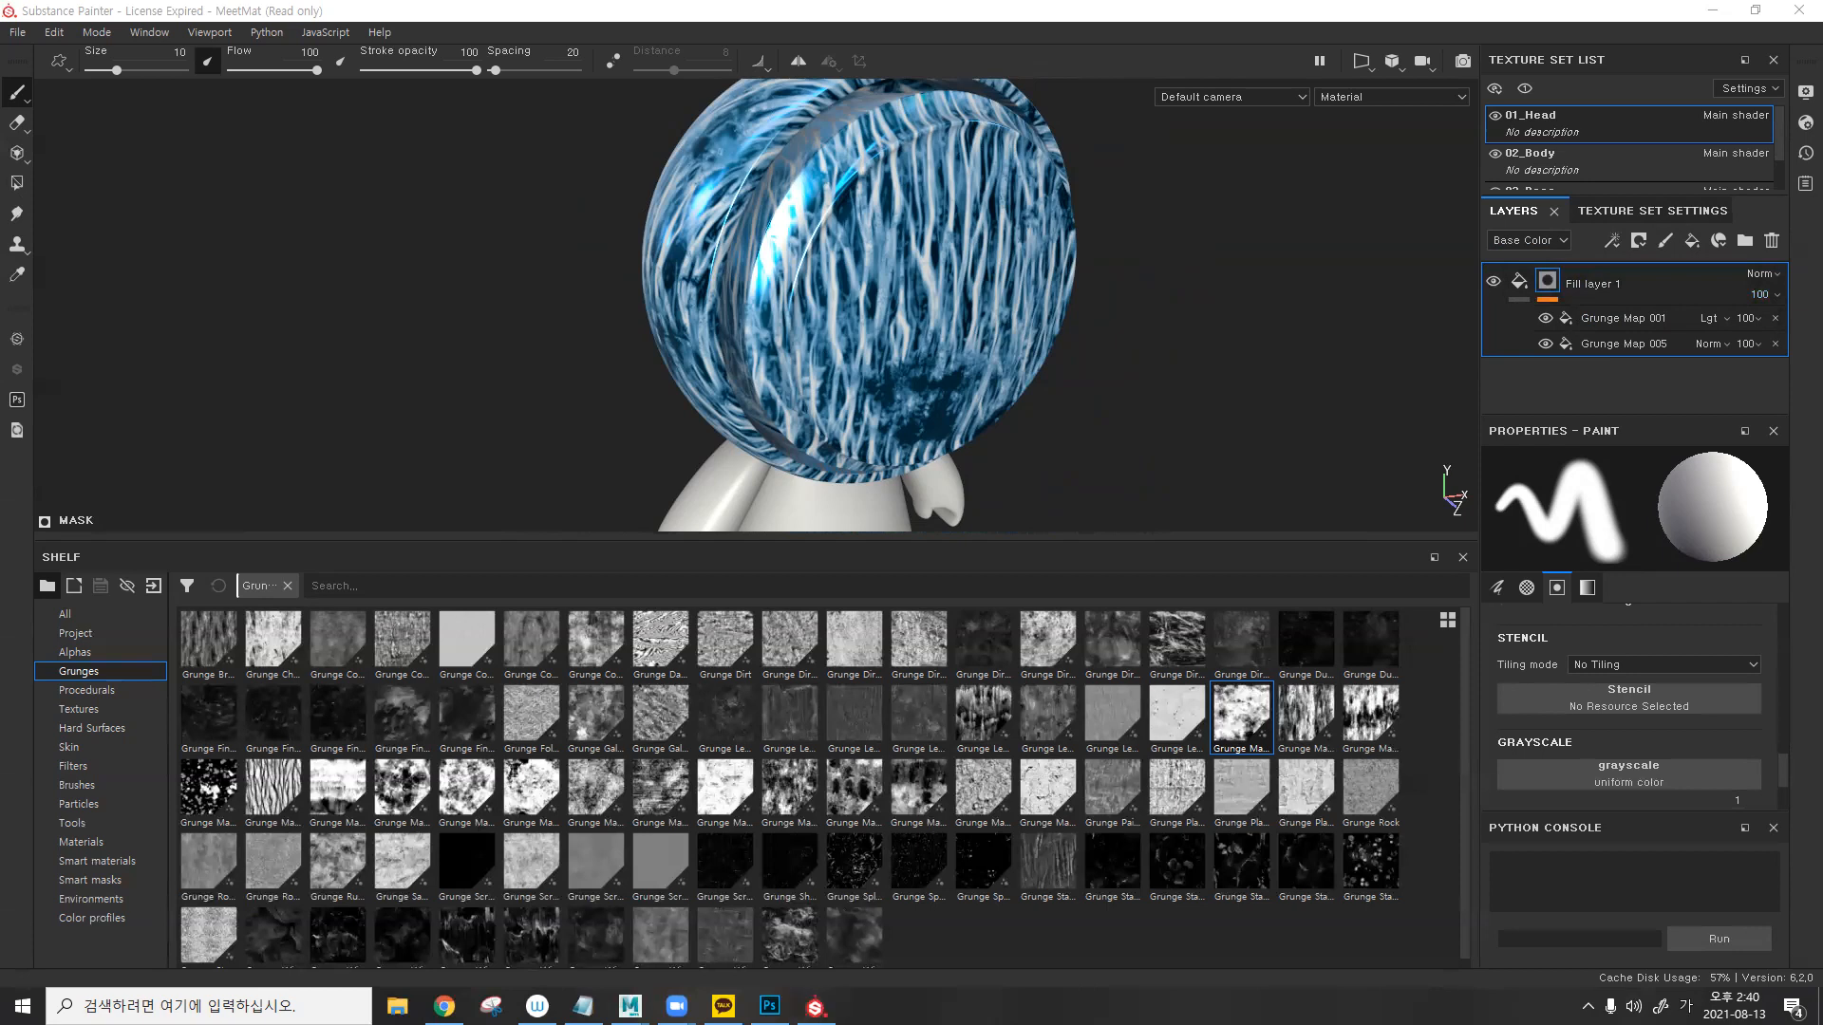
- Remove the Grunge Map 001 and Grunge Map 005 effects from the mask of Fill layer 1
left_click_drag(1082, 278, 1118, 253, "alt")
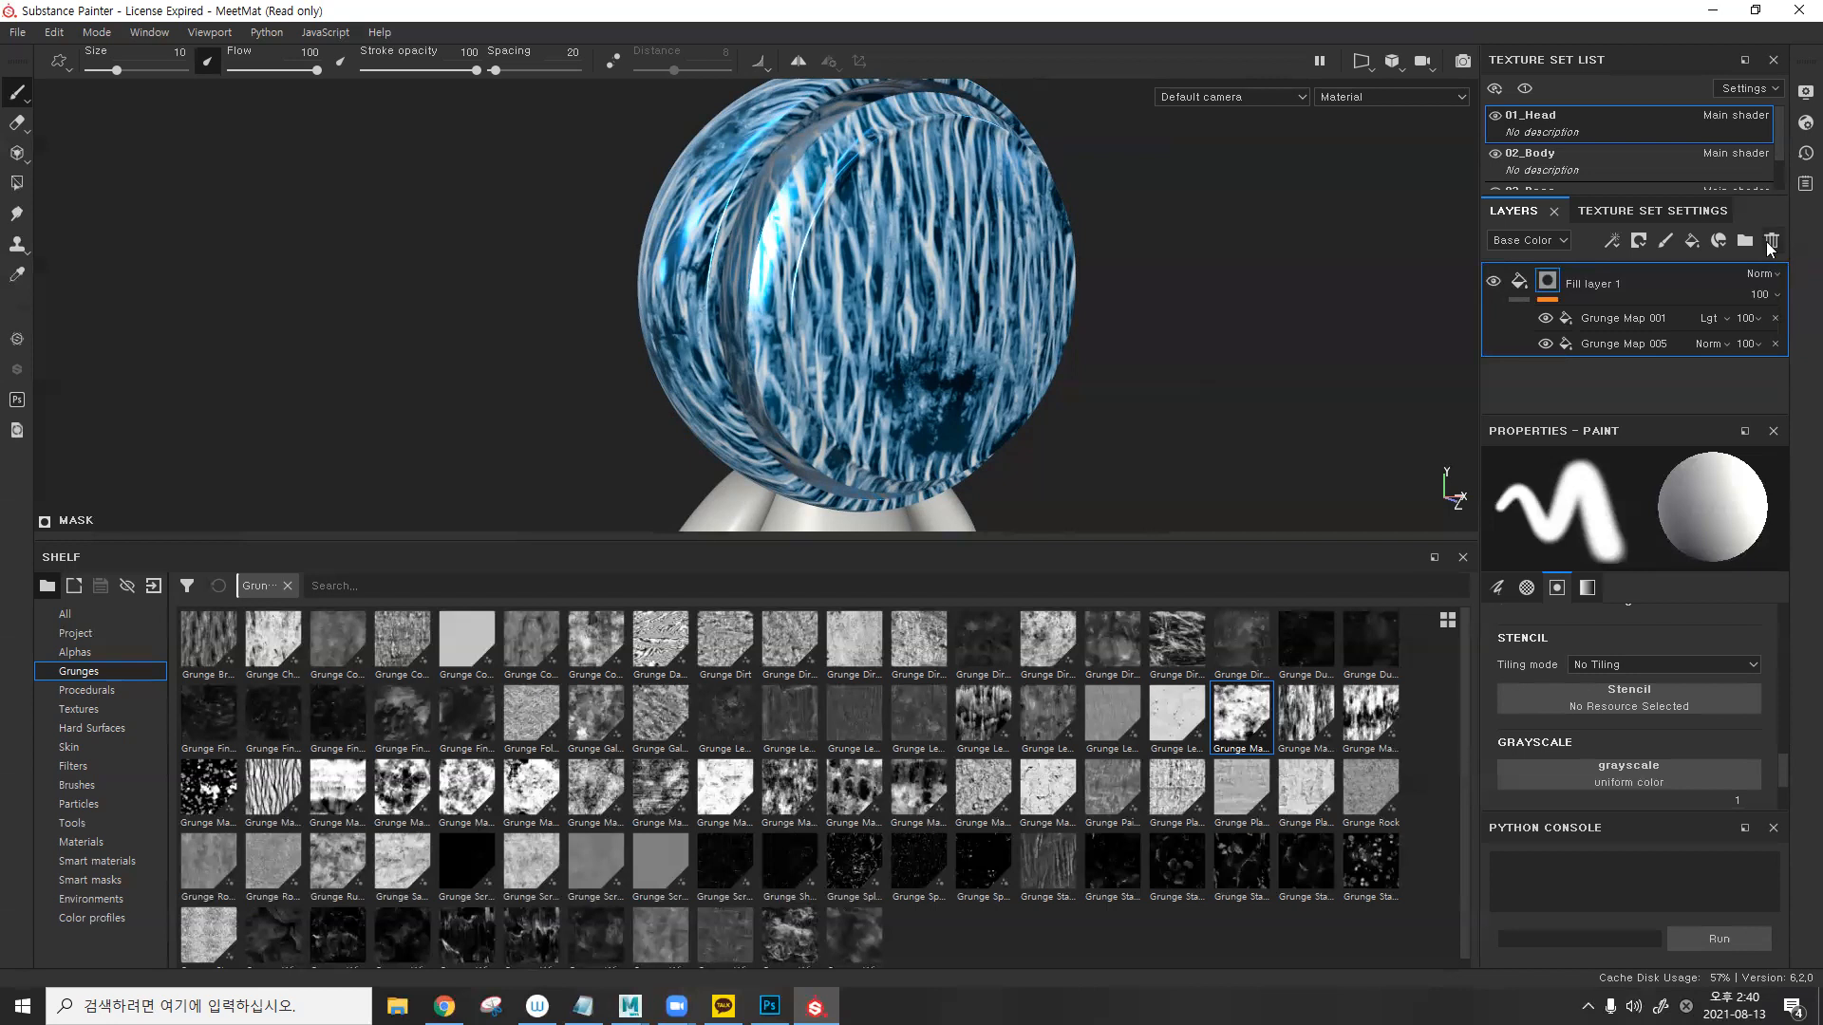
left_click(1774, 318)
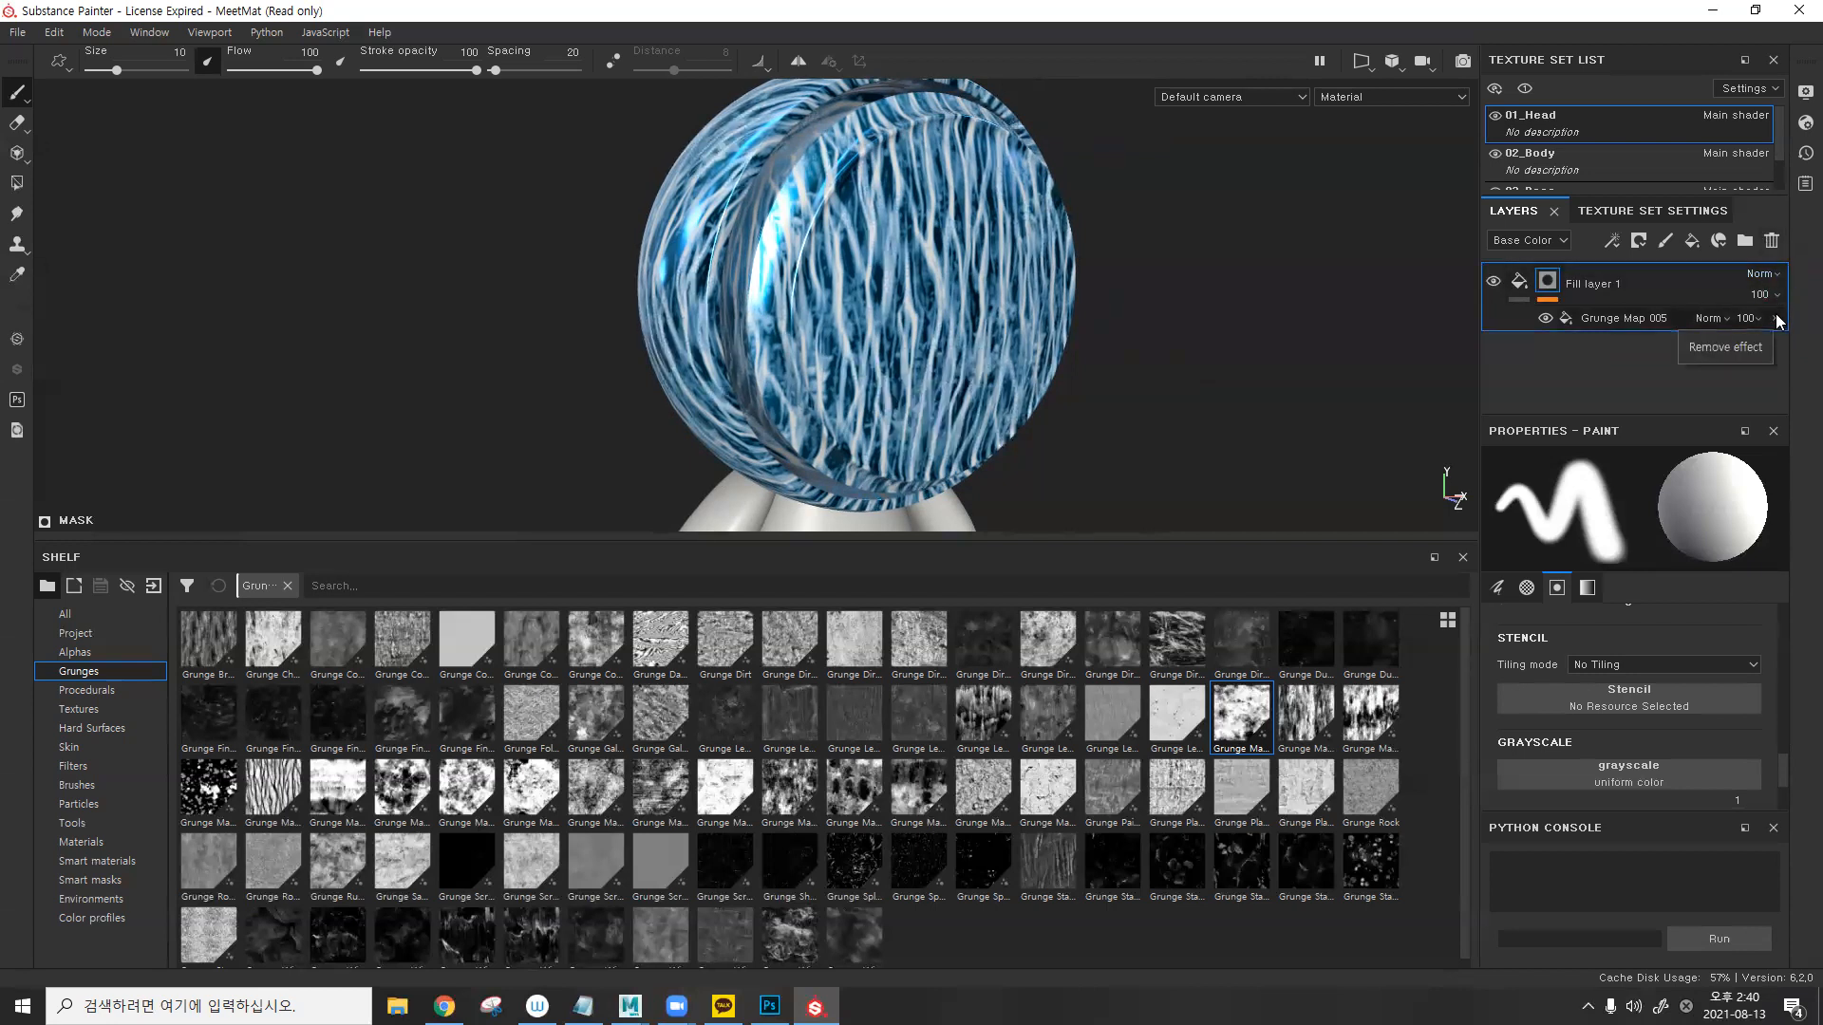
left_click(1774, 319)
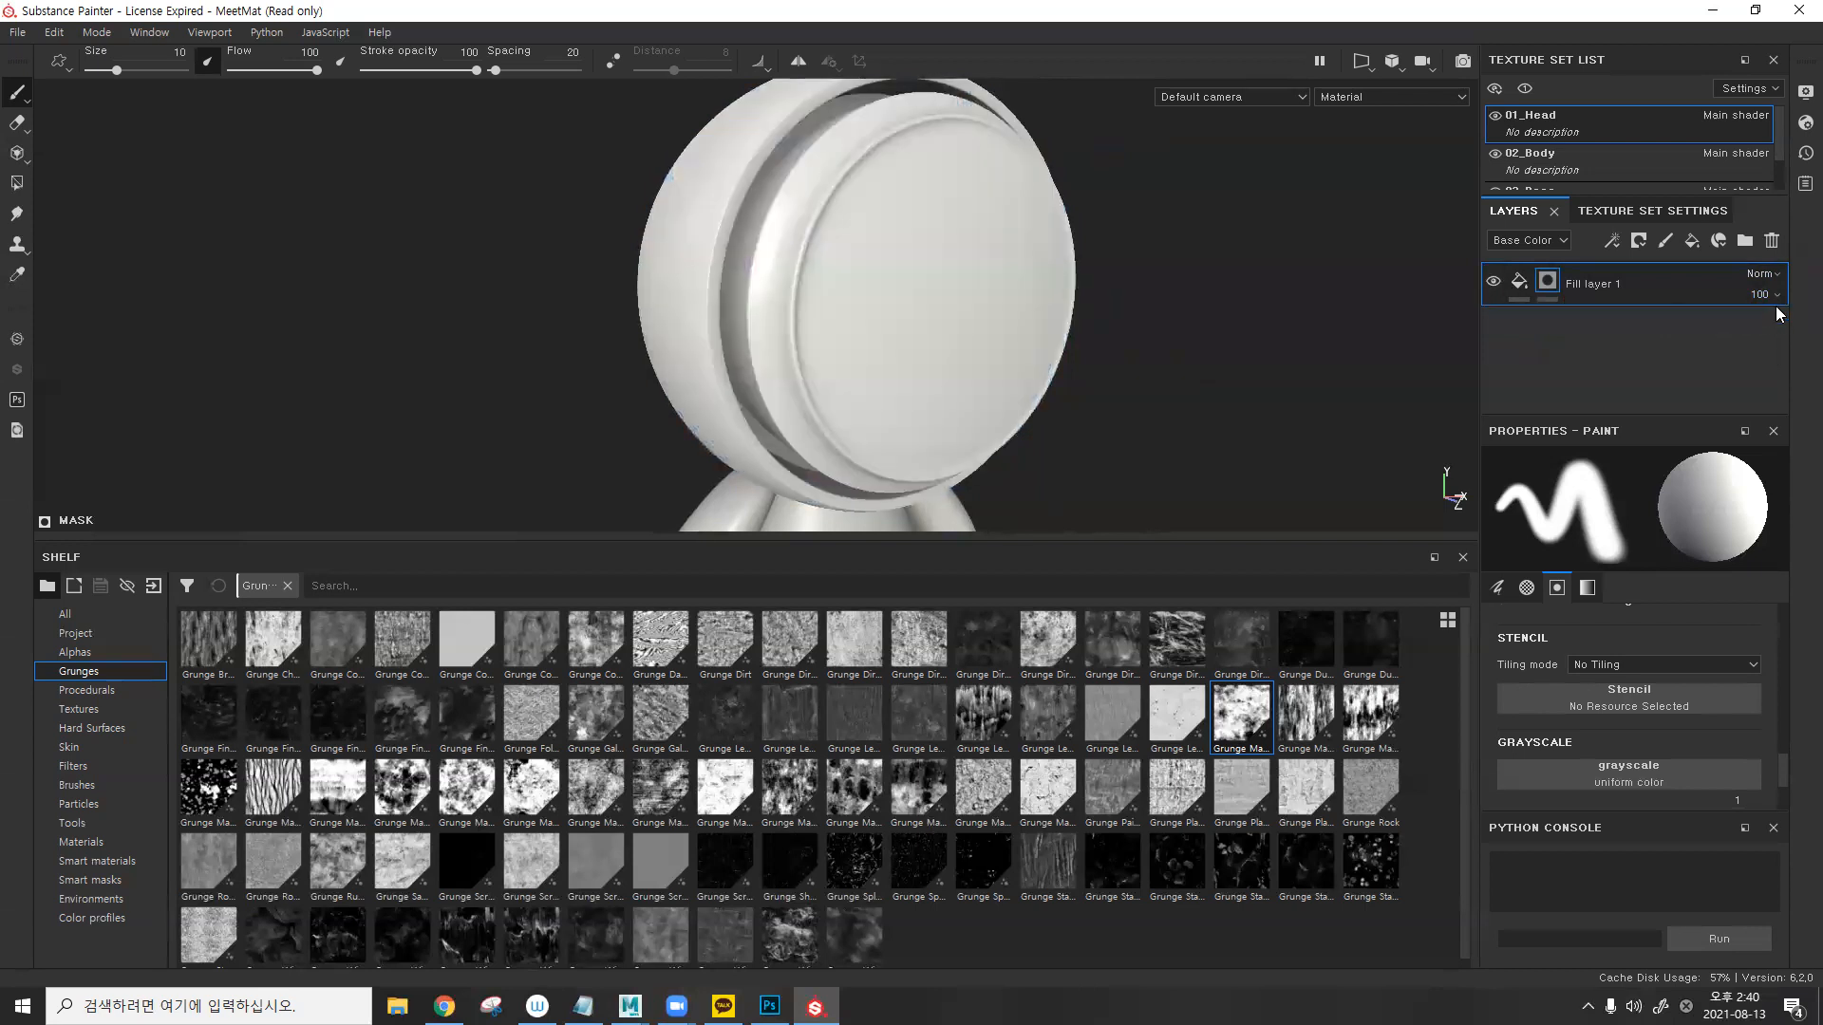
- Remove the mask from Fill layer 1 so the fill covers the whole head
right_click(1544, 283)
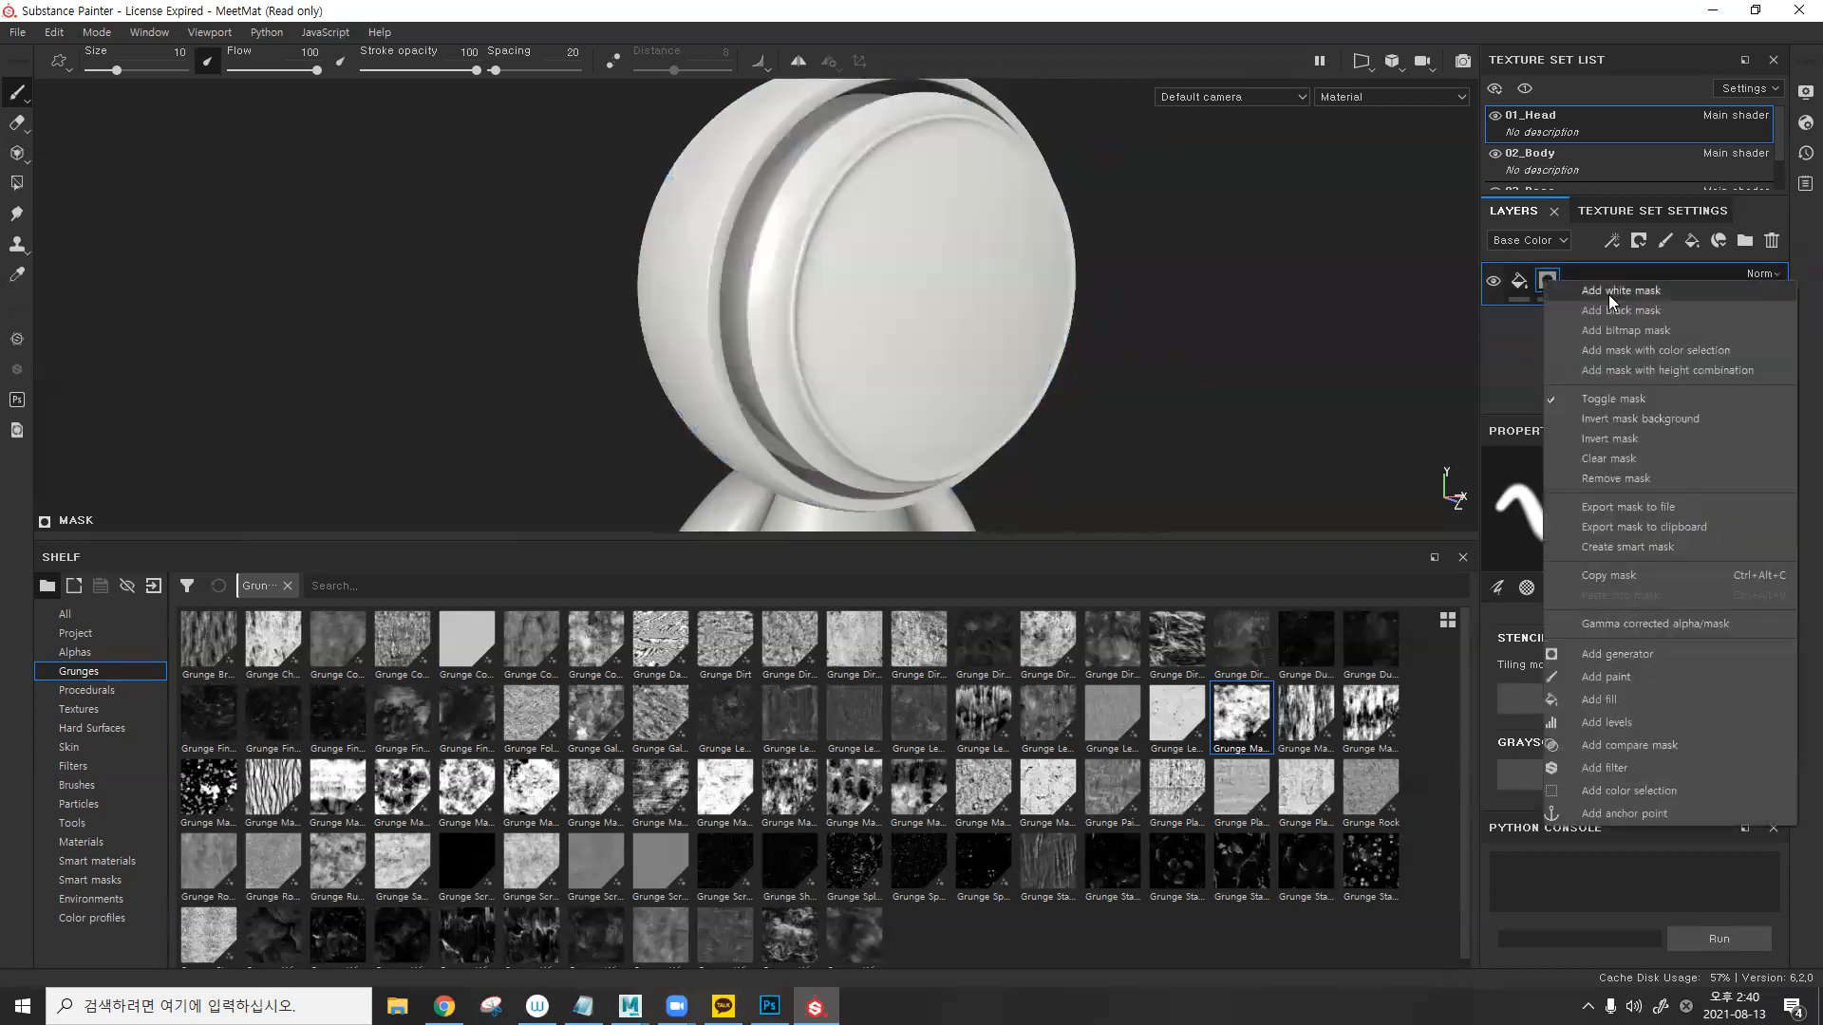
left_click(1579, 393)
right_click(1546, 283)
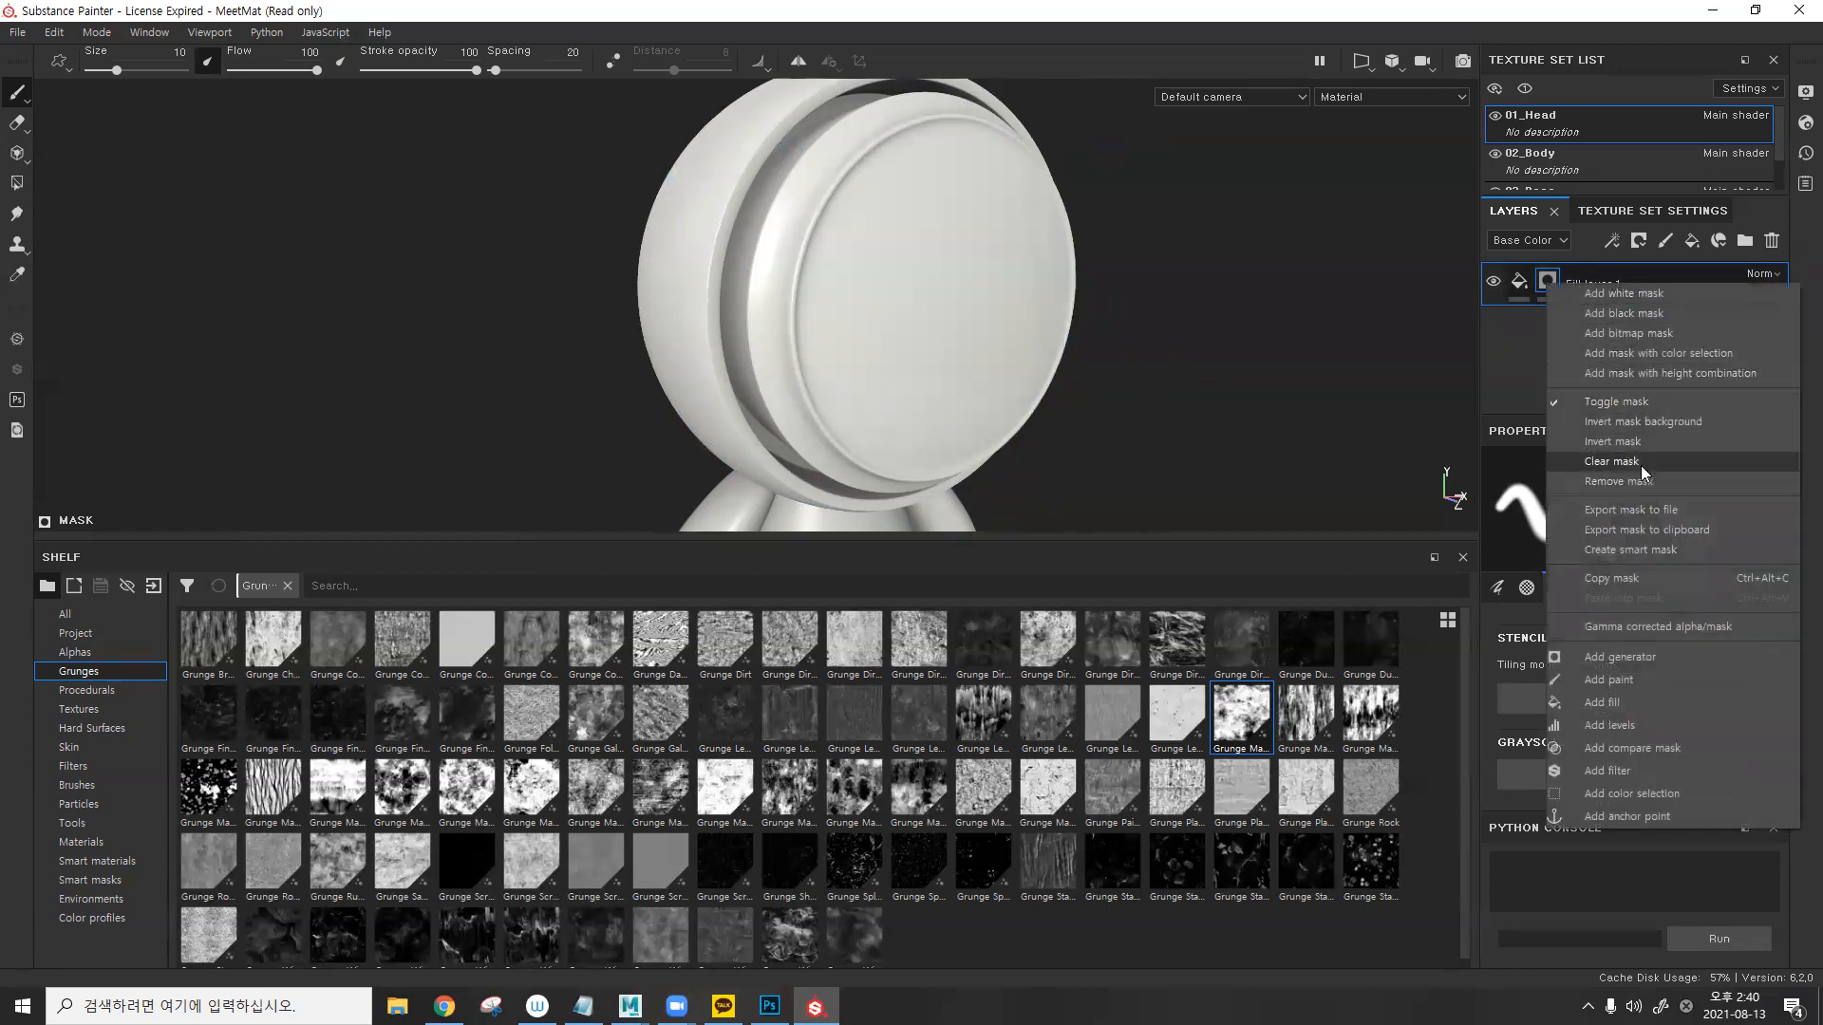
left_click(1639, 481)
left_click_drag(1139, 362, 1092, 323, "alt")
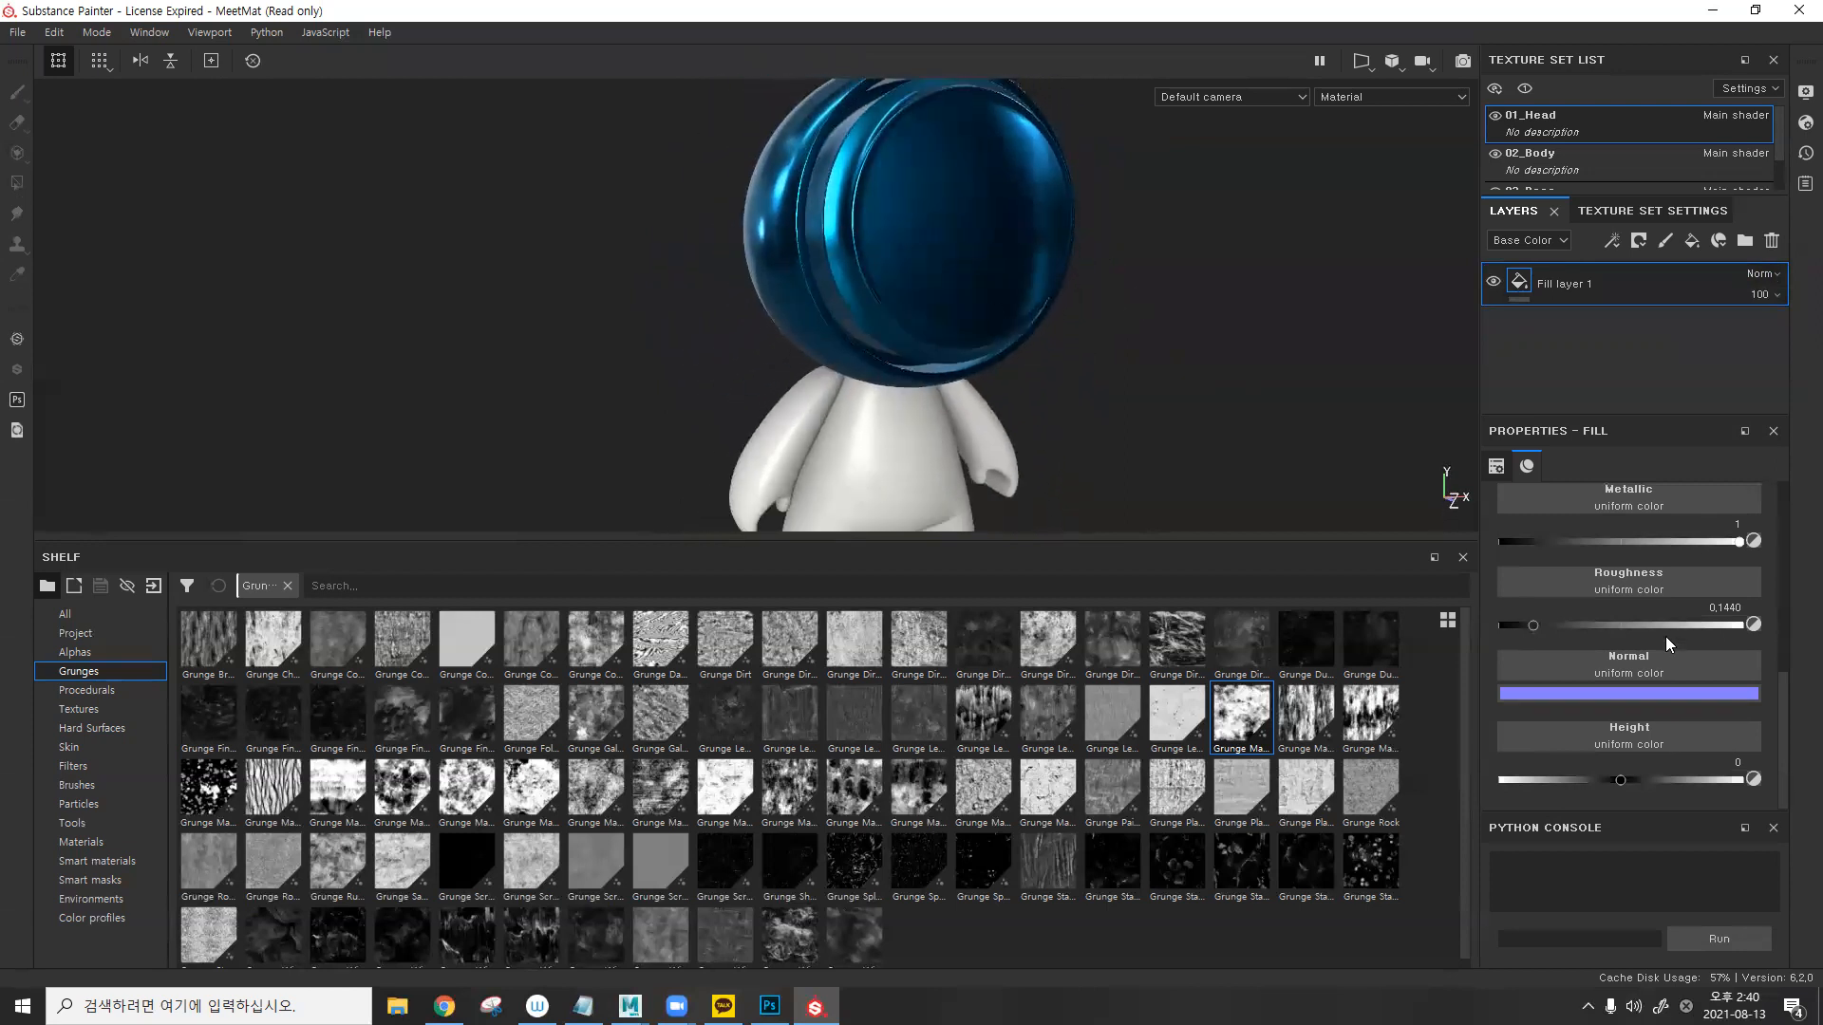
left_click(1654, 694)
left_click_drag(1728, 760, 1686, 725)
left_click_drag(1077, 394, 1270, 329, "alt")
left_click(1627, 694)
left_click(1534, 700)
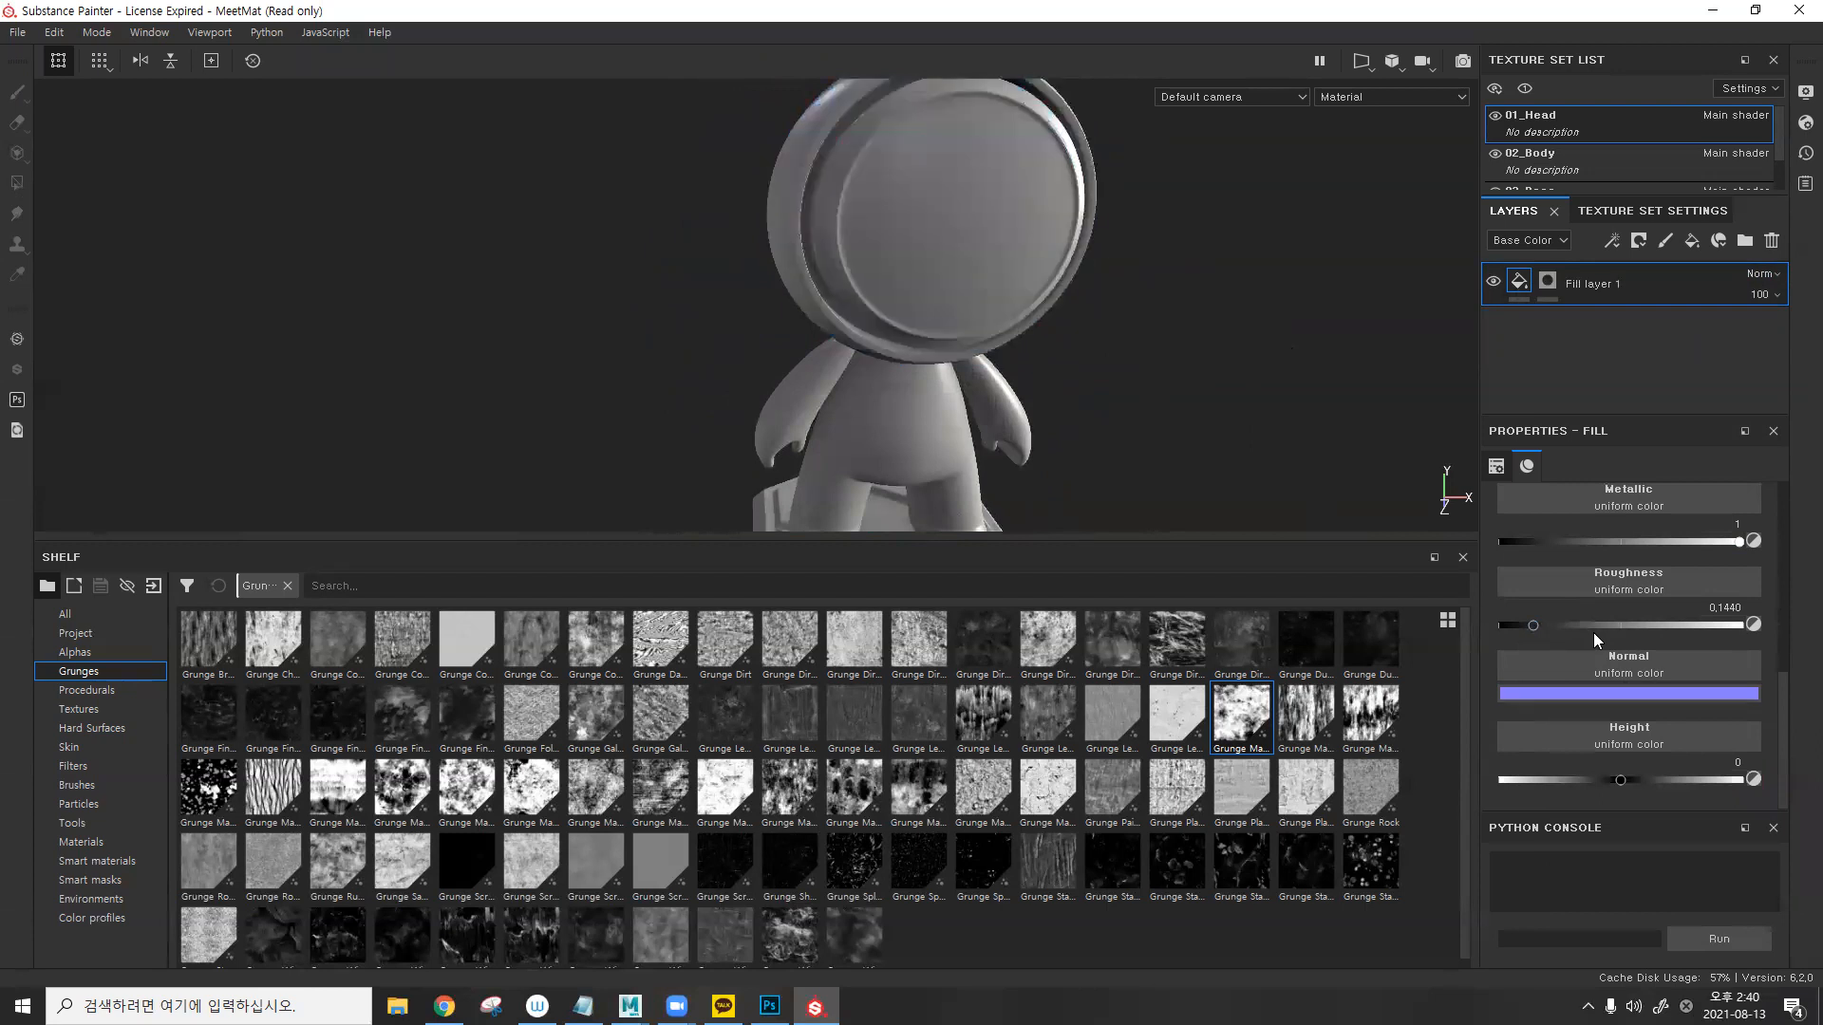
- Change the base color of Fill layer 1 from blue to a dark pink
scroll(1593, 633, "up", 3)
left_click(1647, 686)
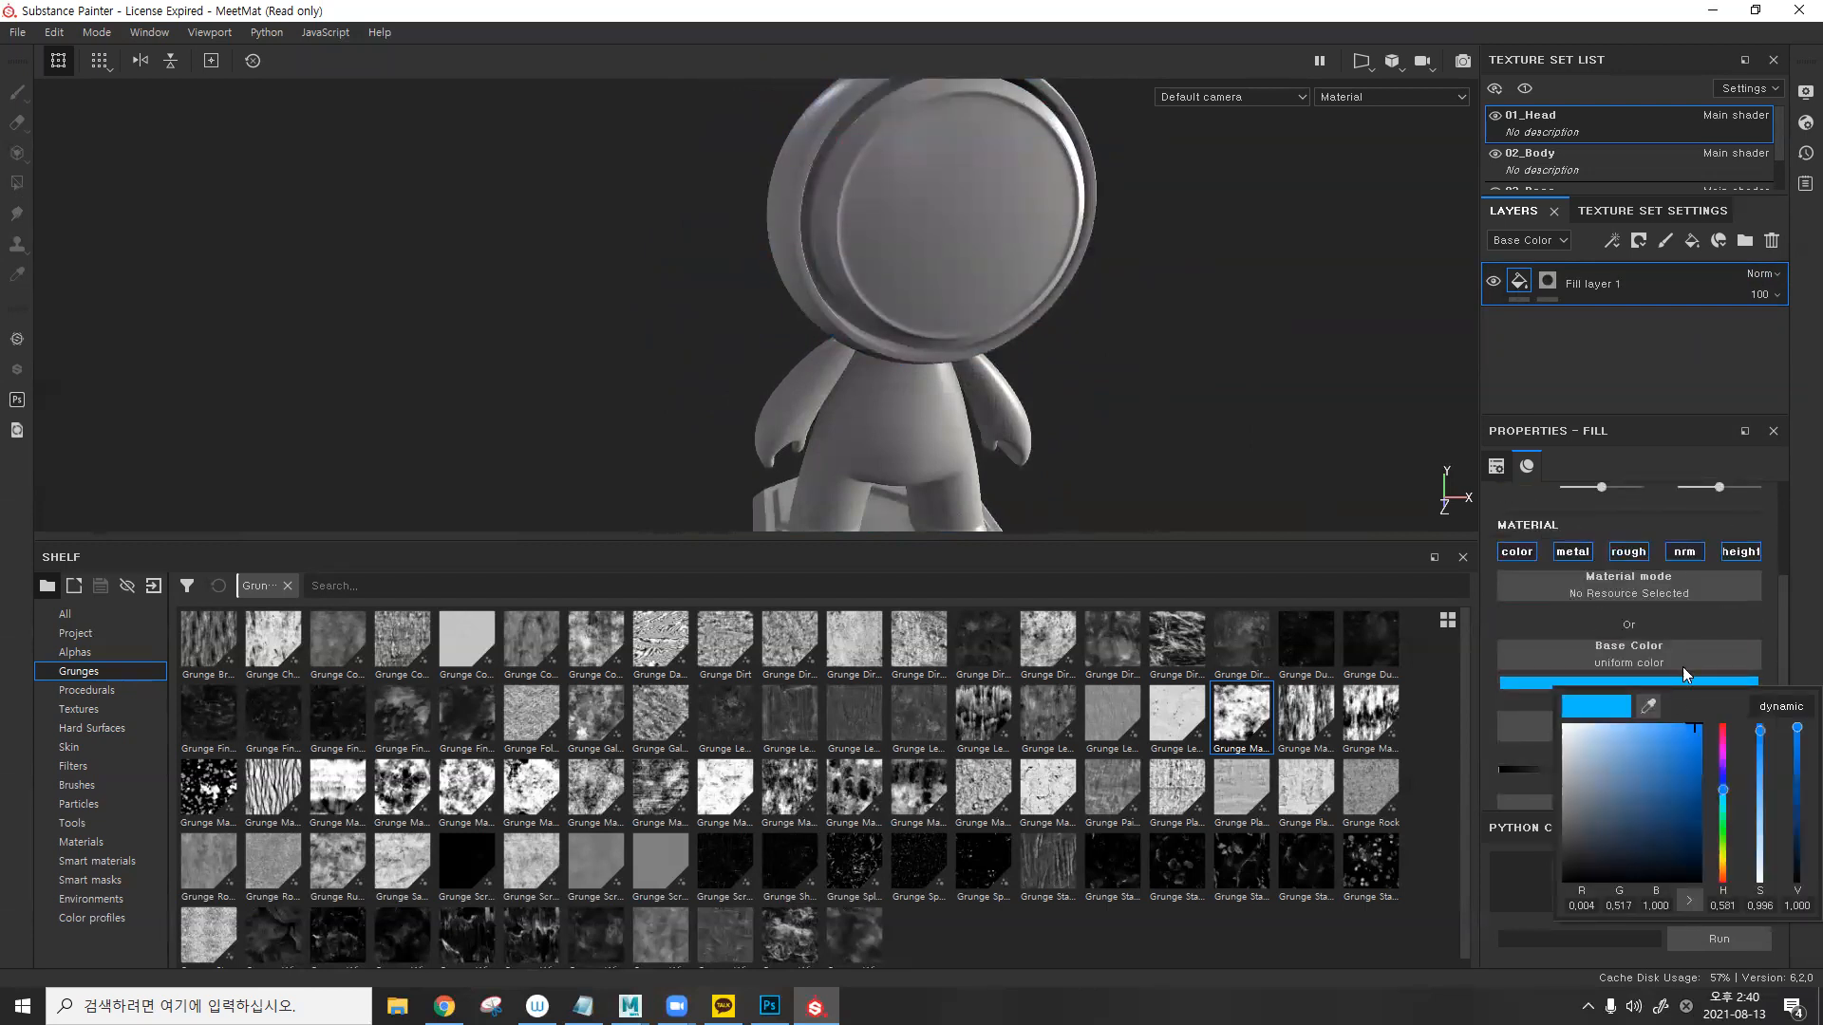
left_click_drag(1722, 763, 1722, 735)
left_click(1697, 730)
left_click_drag(1234, 447, 1239, 404, "alt")
left_click(1549, 281)
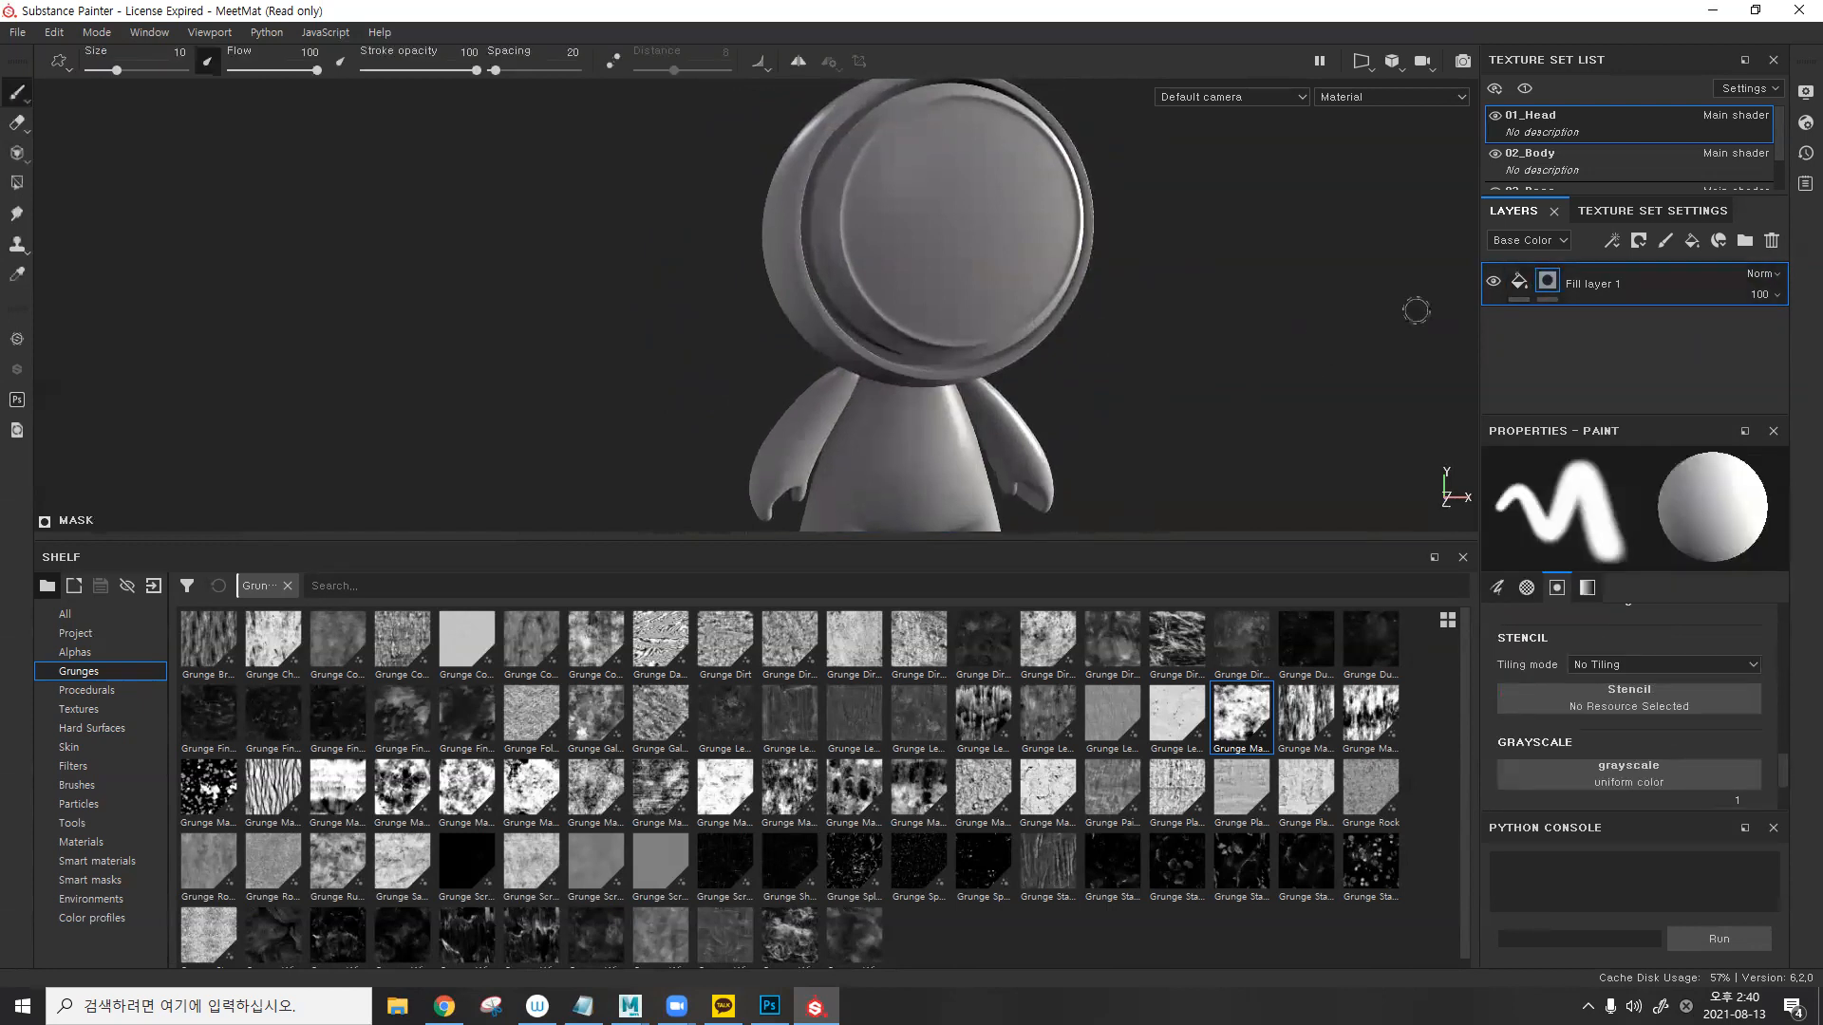
left_click(1523, 280)
left_click(1659, 684)
left_click(1650, 741)
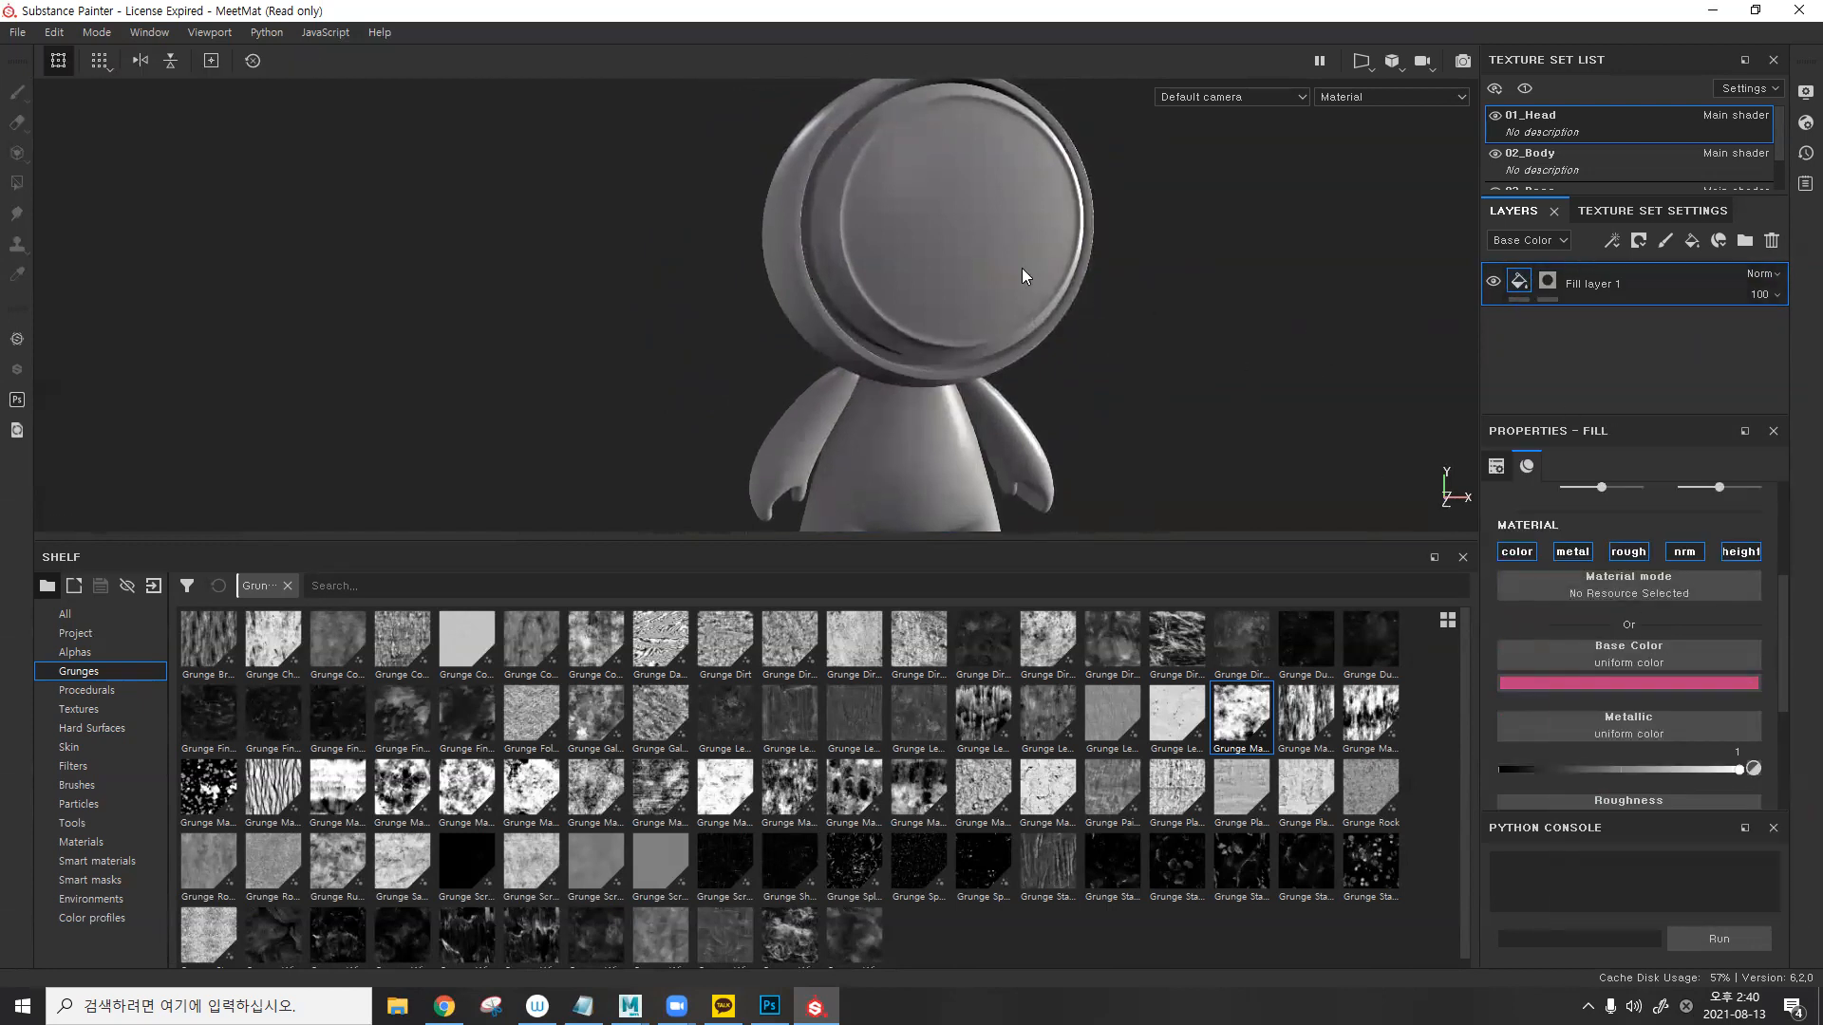
- Delete the empty mask of Fill layer 1
left_click(1549, 281)
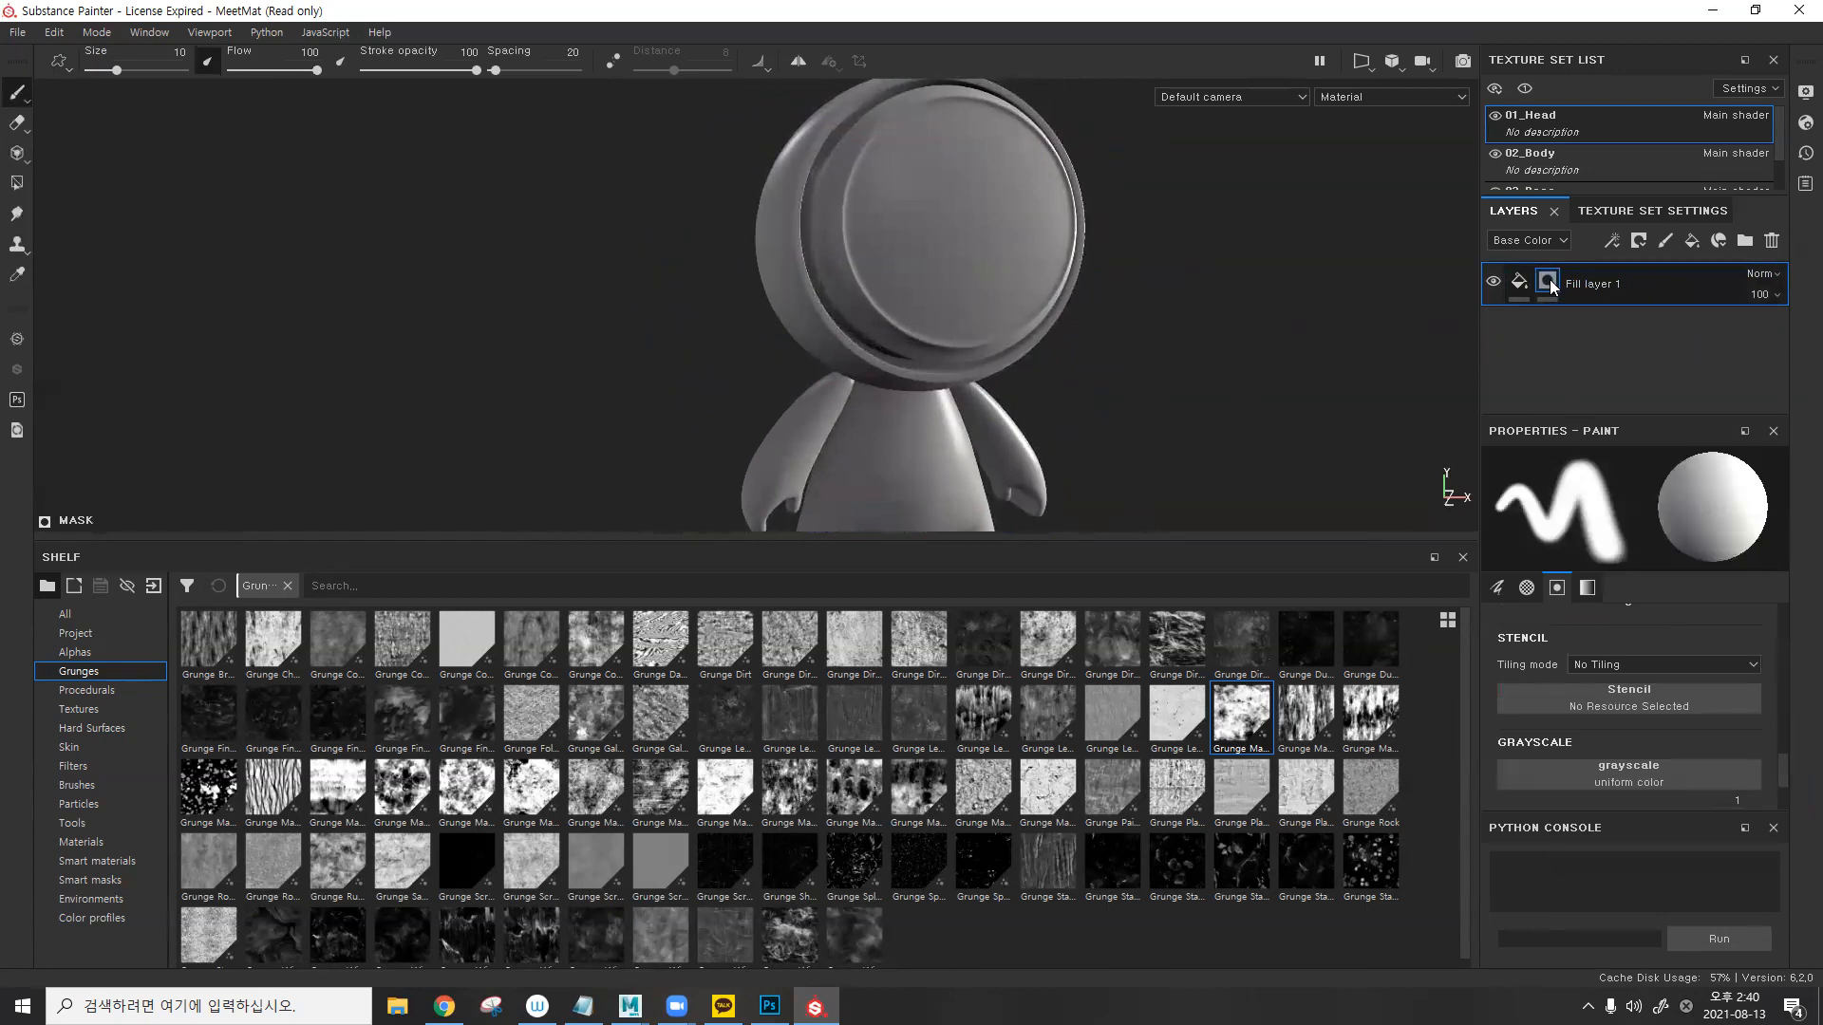
right_click(1550, 283)
left_click(1649, 476)
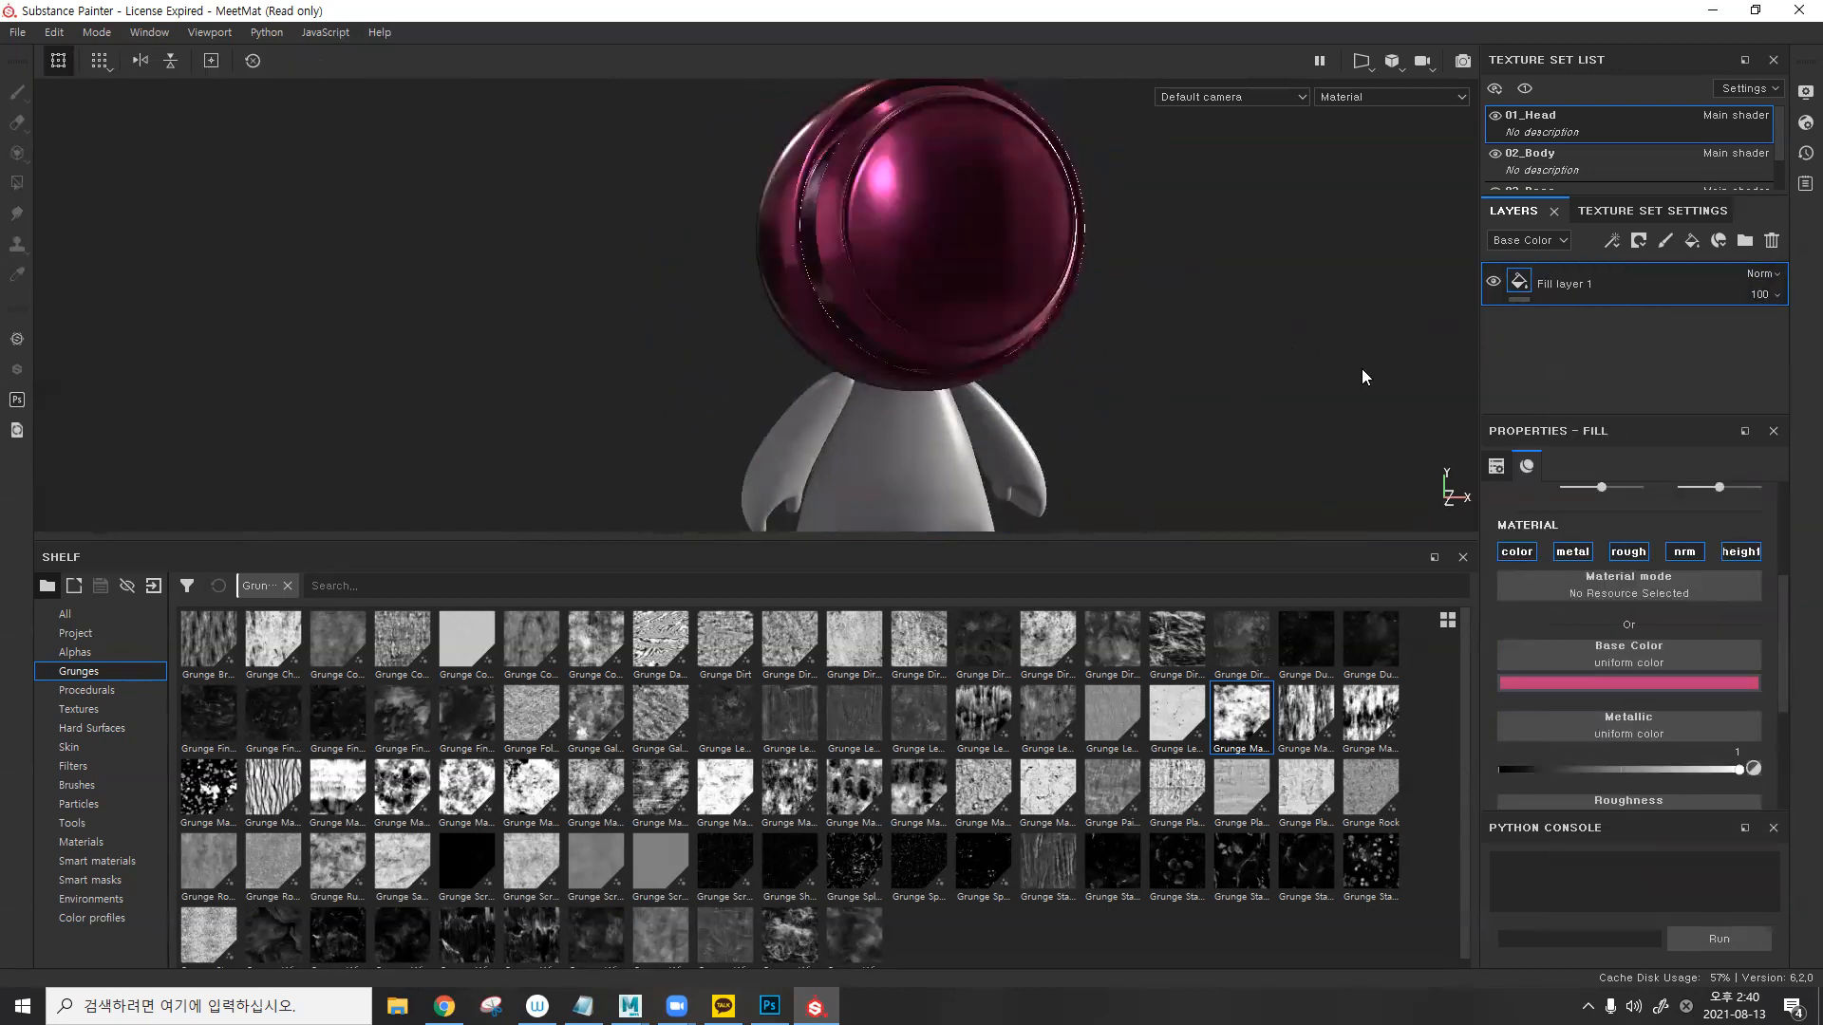
- Rotate the environment lighting around the head and brighten the base color to pink with RGB 1.000, 0.073, 0.406
left_click_drag(1065, 294, 1080, 323, "alt")
right_click_drag(1030, 302, 1180, 303, "shift")
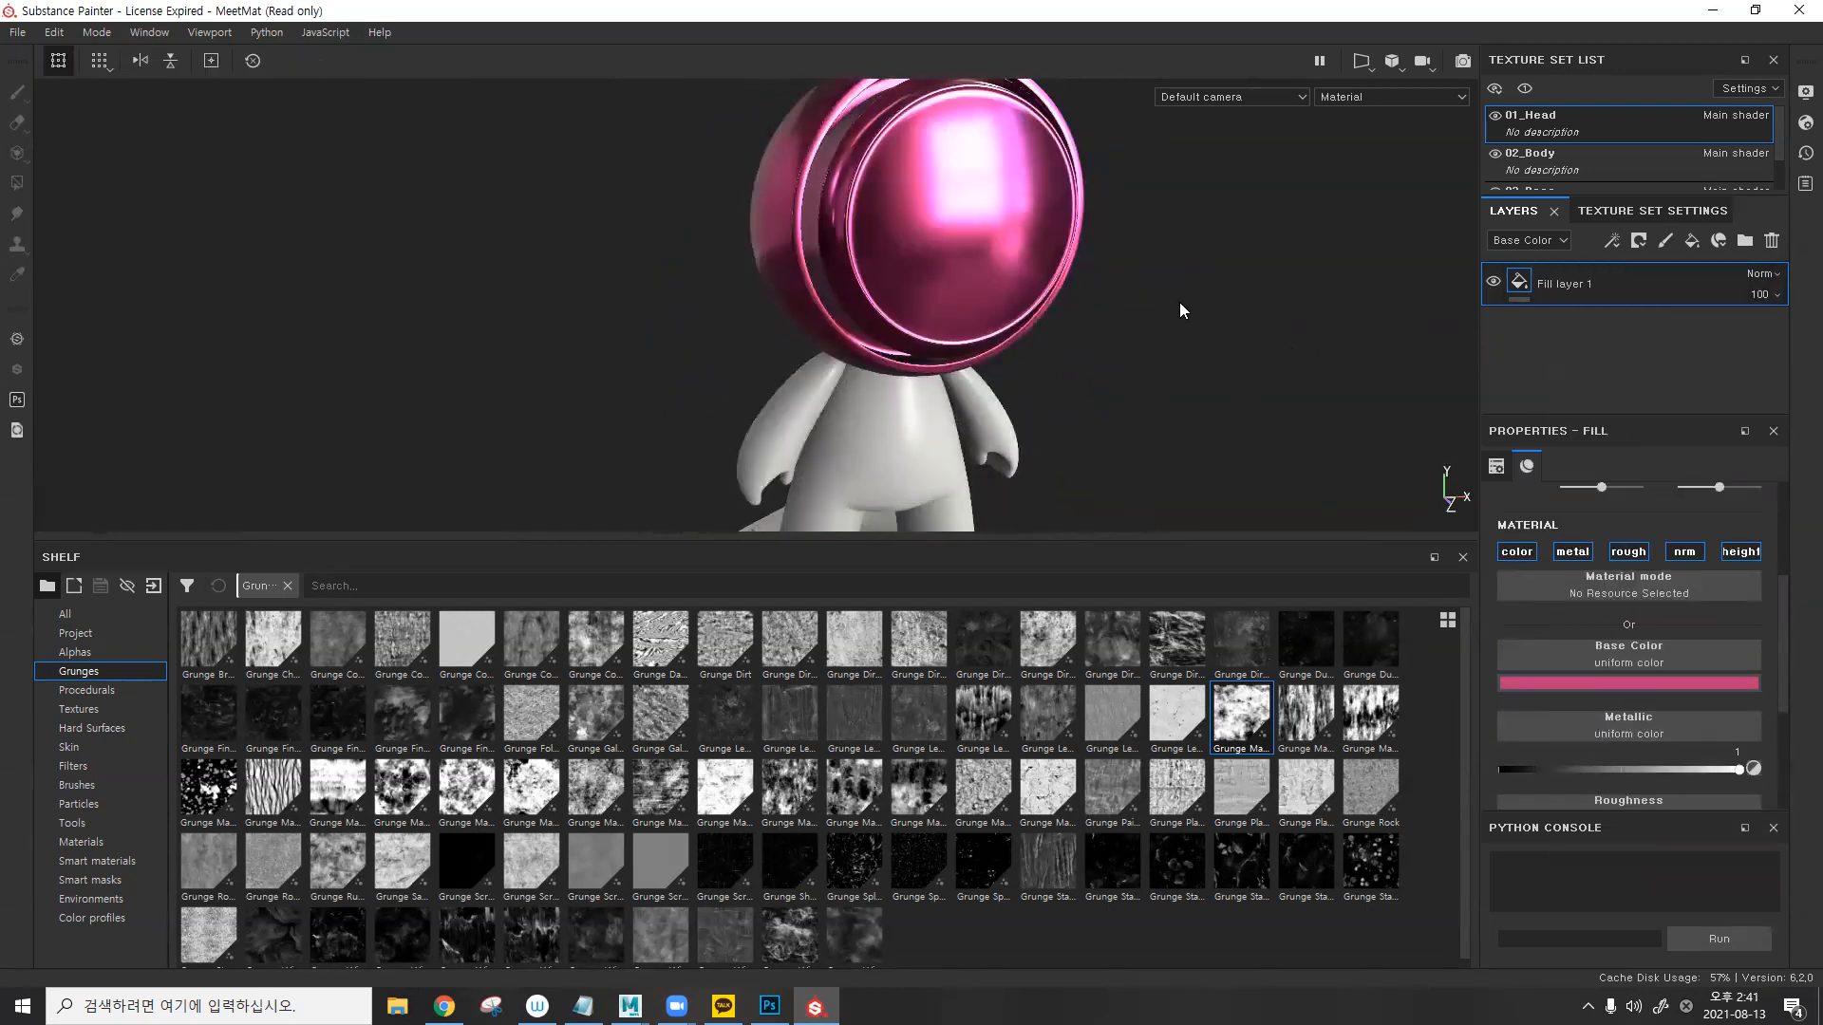
left_click_drag(1180, 311, 1117, 281, "alt")
mouse_move(1005, 293)
right_mouse_down("shift")
mouse_move(1044, 291)
mouse_move(1023, 291)
right_mouse_up("shift")
left_click(1676, 686)
mouse_move(1667, 727)
left_mouse_down()
mouse_move(1638, 729)
mouse_move(1659, 725)
left_mouse_up()
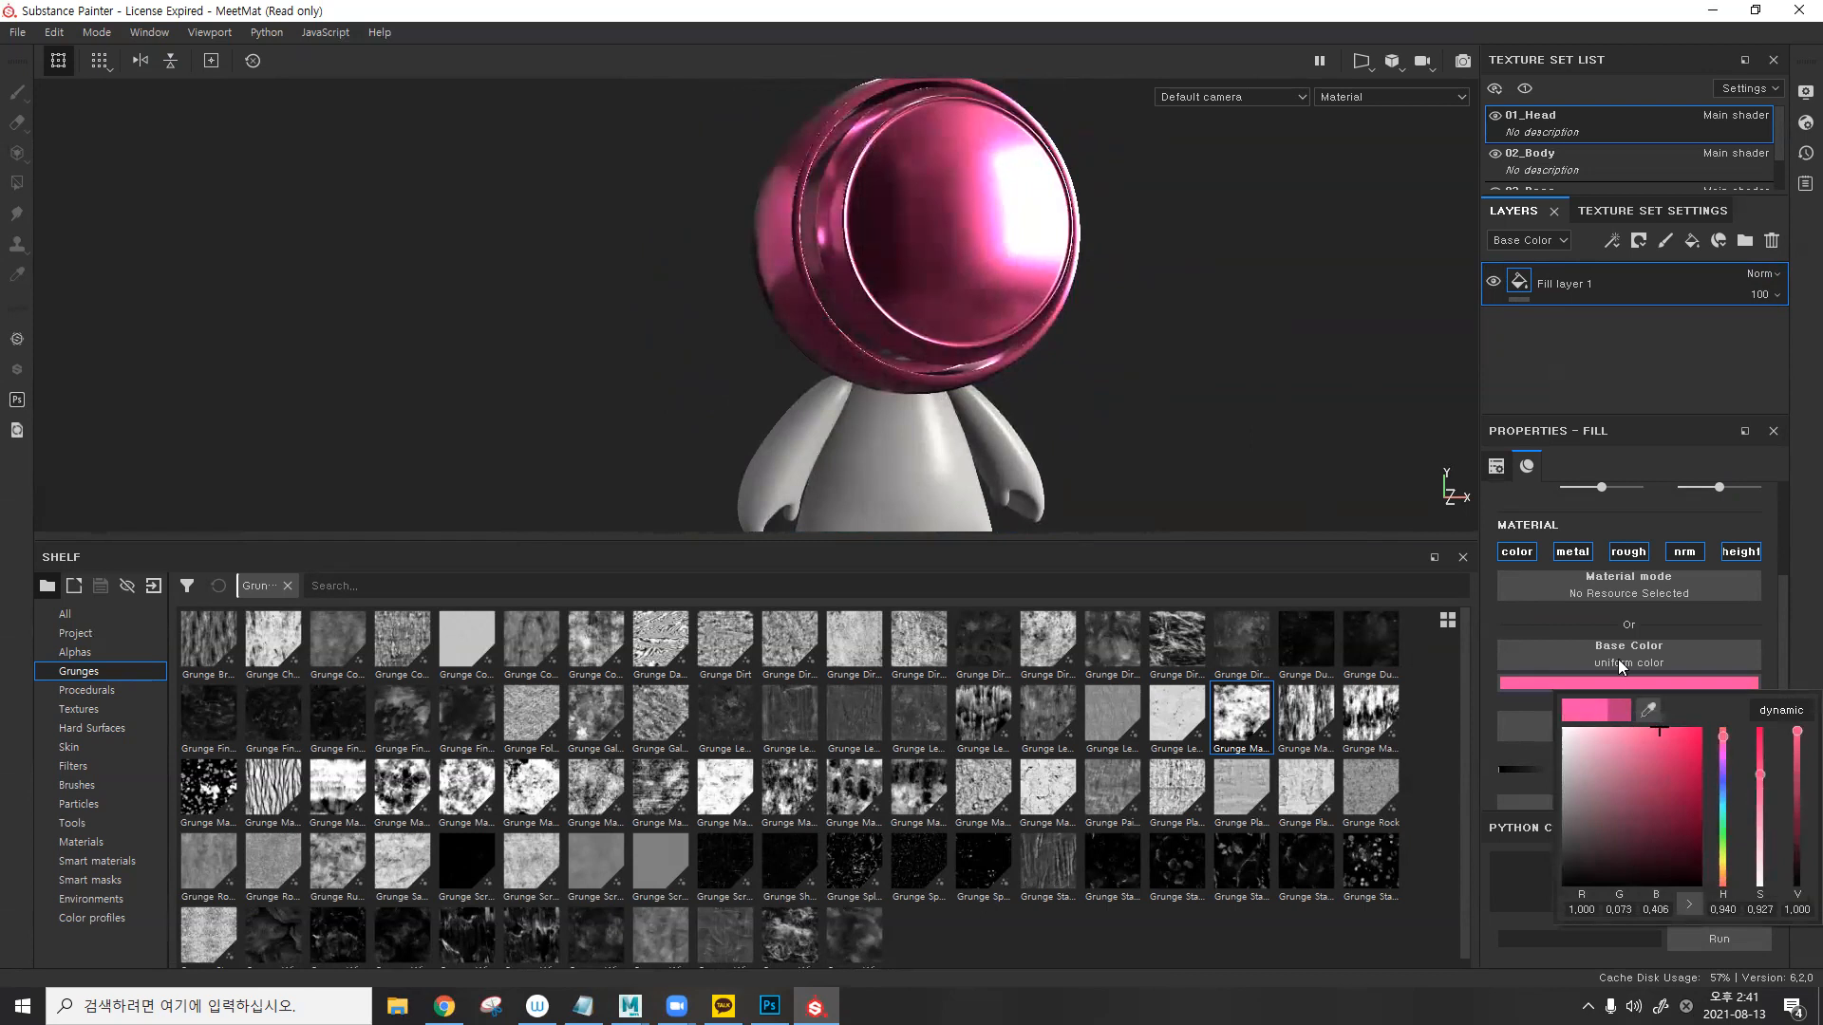
- Set the metallic value of Fill layer 1 to 0 and its roughness to 0.0467 for a glossy pink surface
left_click(1612, 630)
scroll(1612, 630, "down", 2)
left_click(1614, 655)
left_click_drag(1610, 653, 1418, 650)
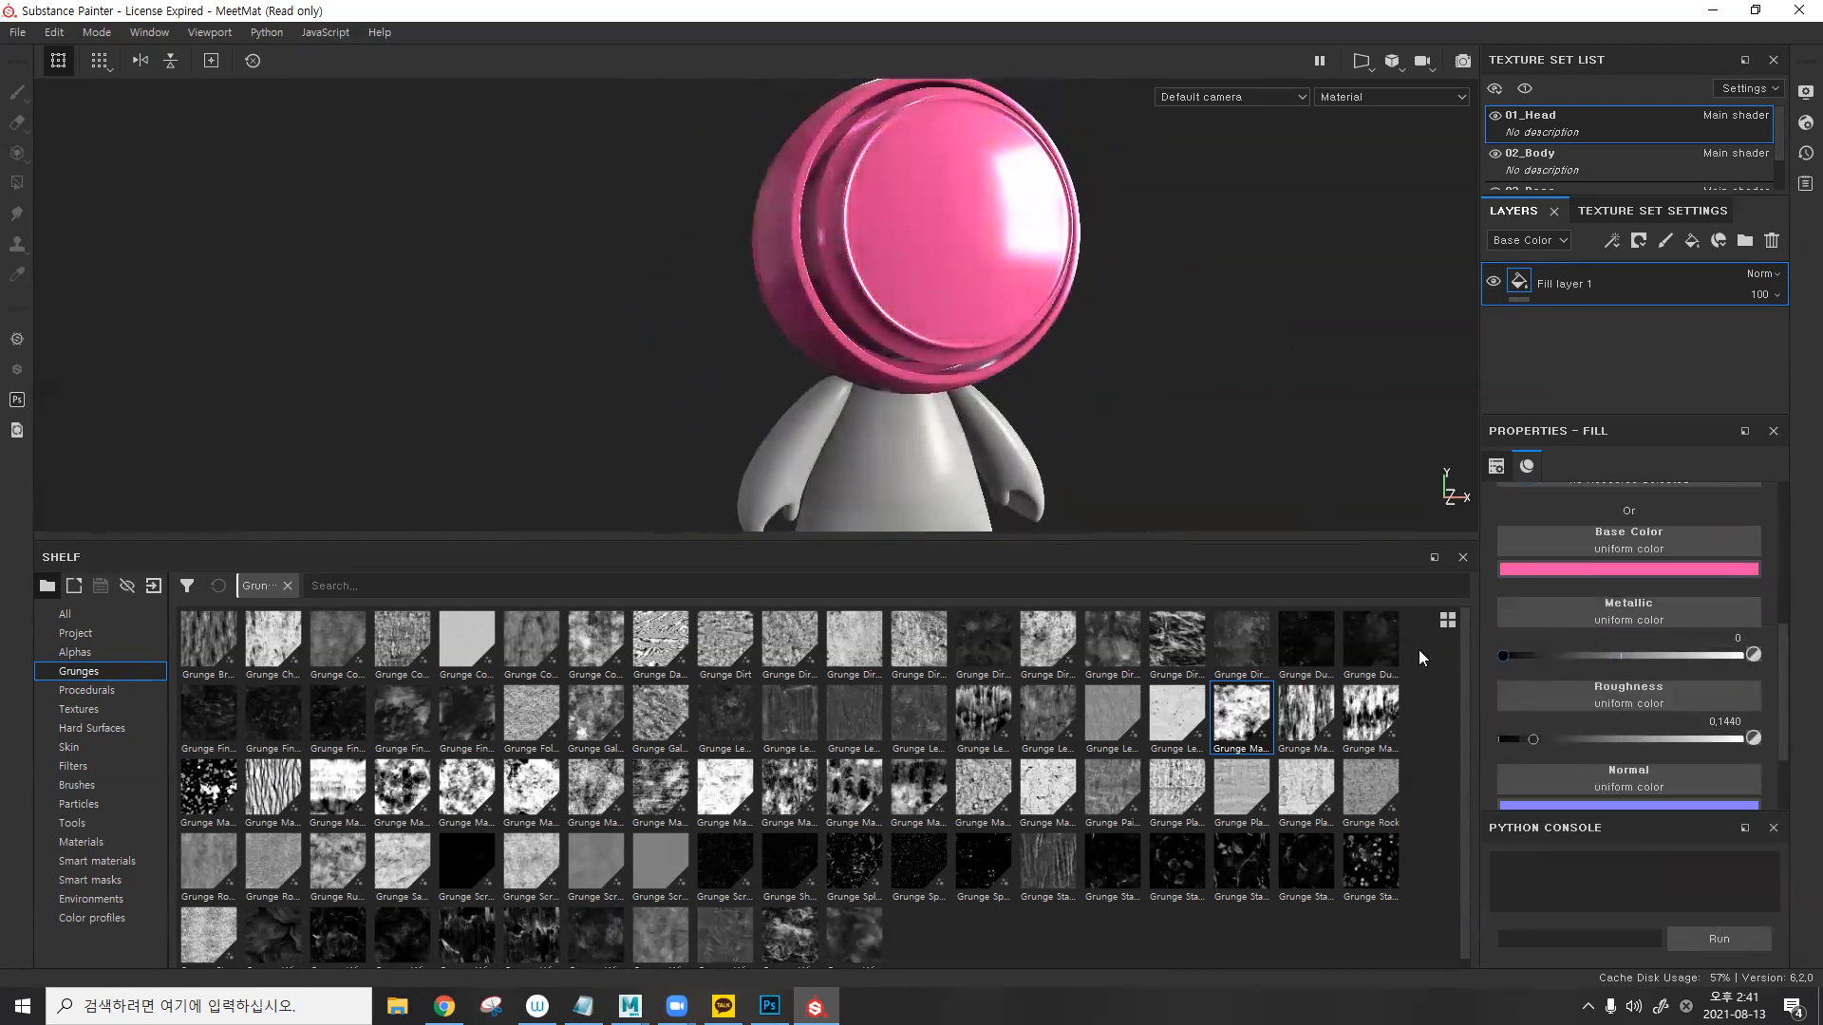
left_click_drag(1209, 326, 1180, 339, "alt")
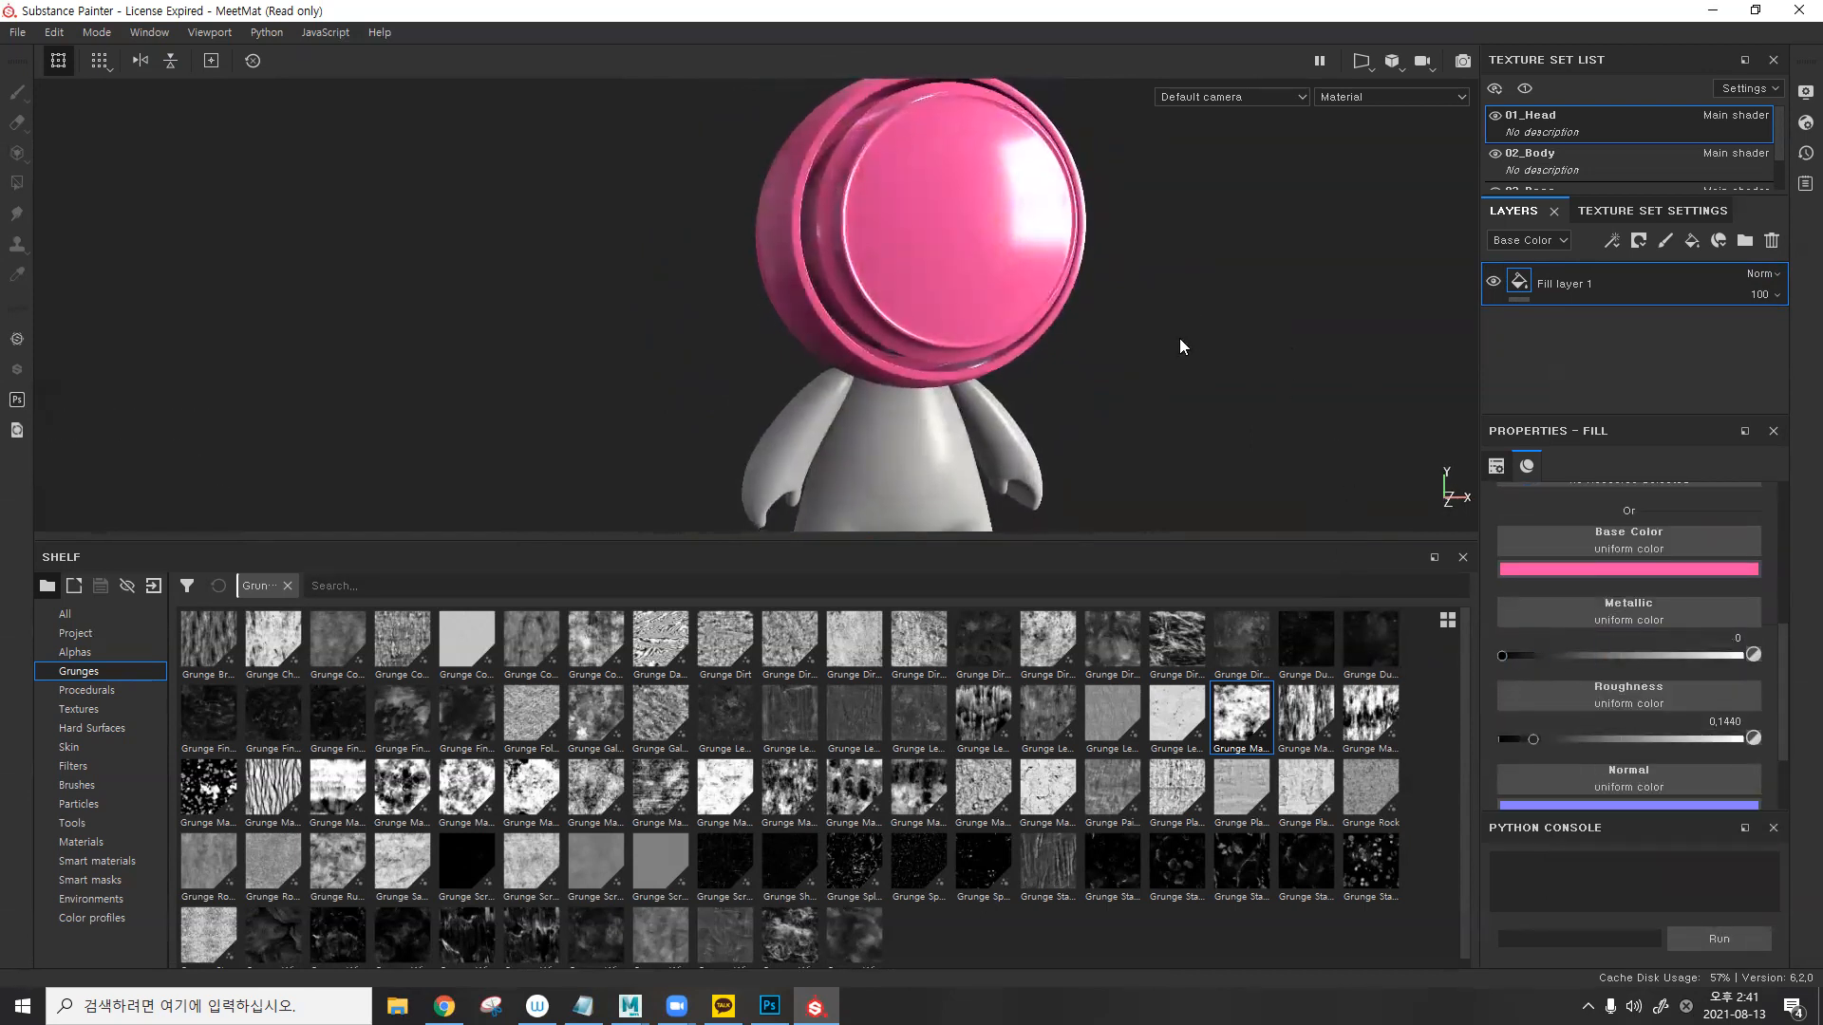
left_click_drag(1533, 739, 1508, 744)
left_click_drag(1111, 171, 1113, 302, "alt")
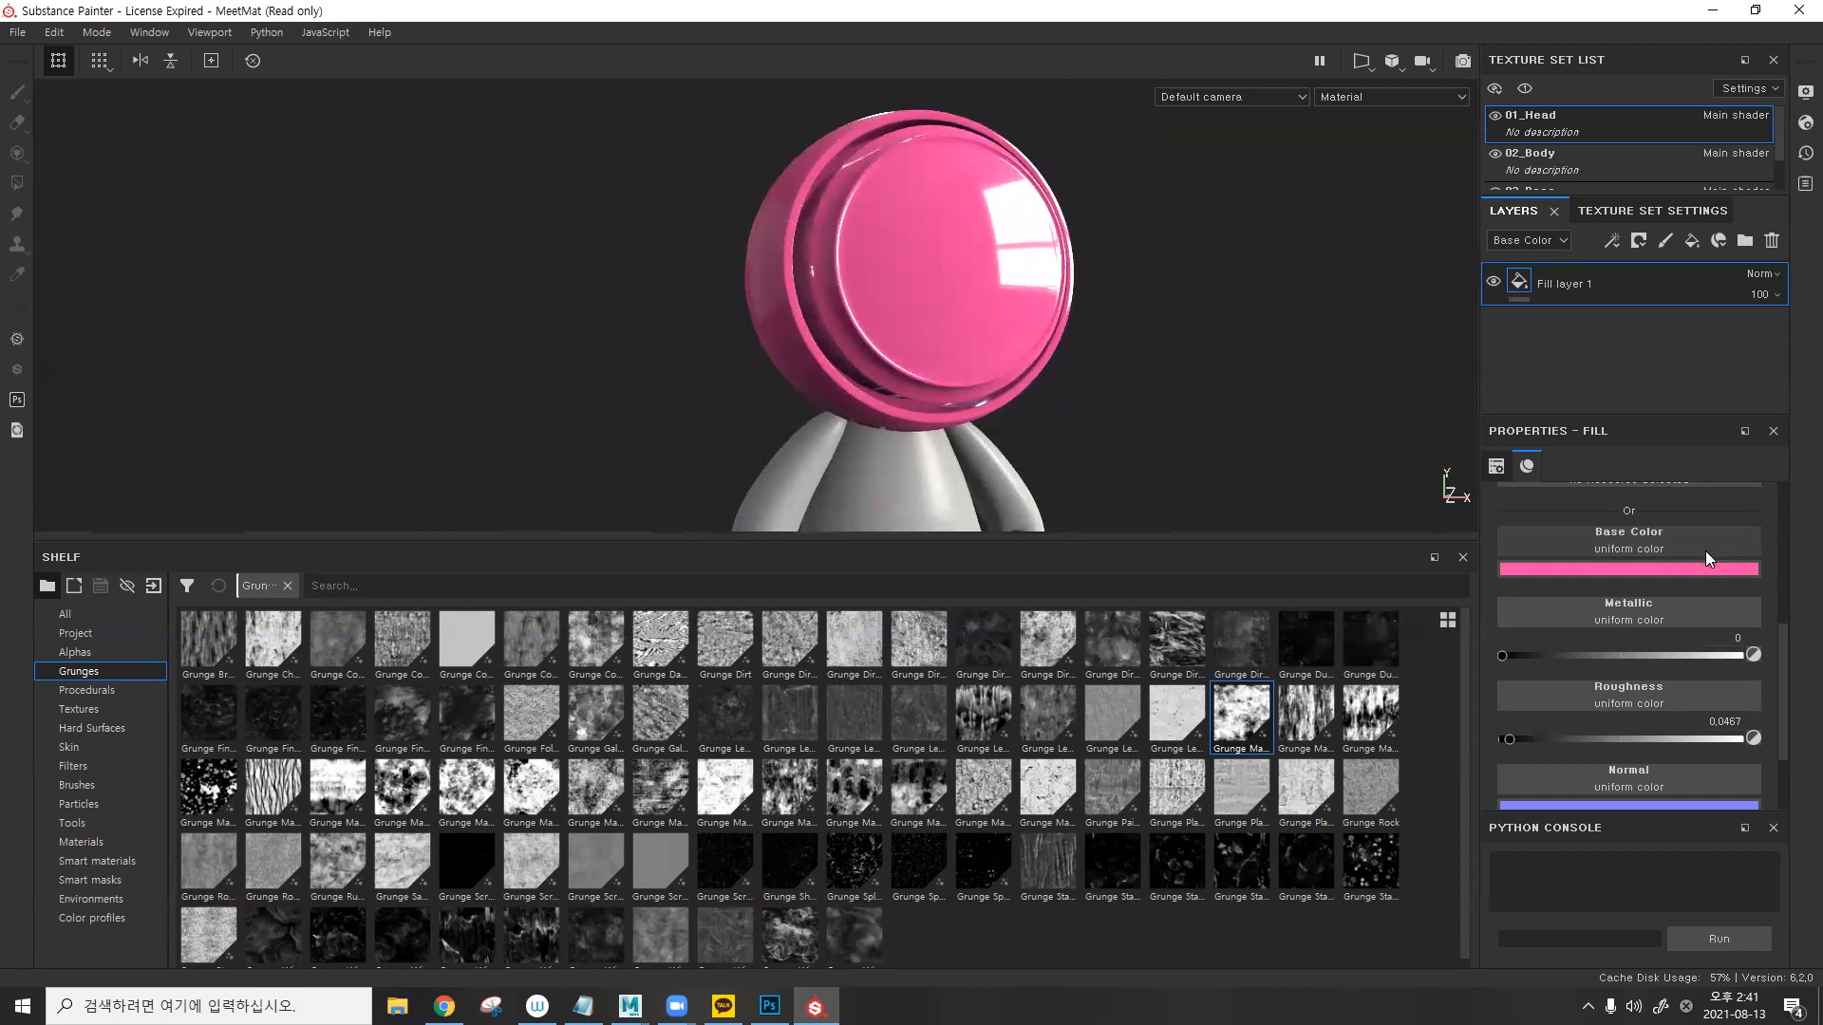
left_click_drag(1194, 389, 1131, 349, "alt")
- Compare the fill's base color settings with the diffuse color of the kakao VRay material in Maya
scroll(1621, 693, "up", 1)
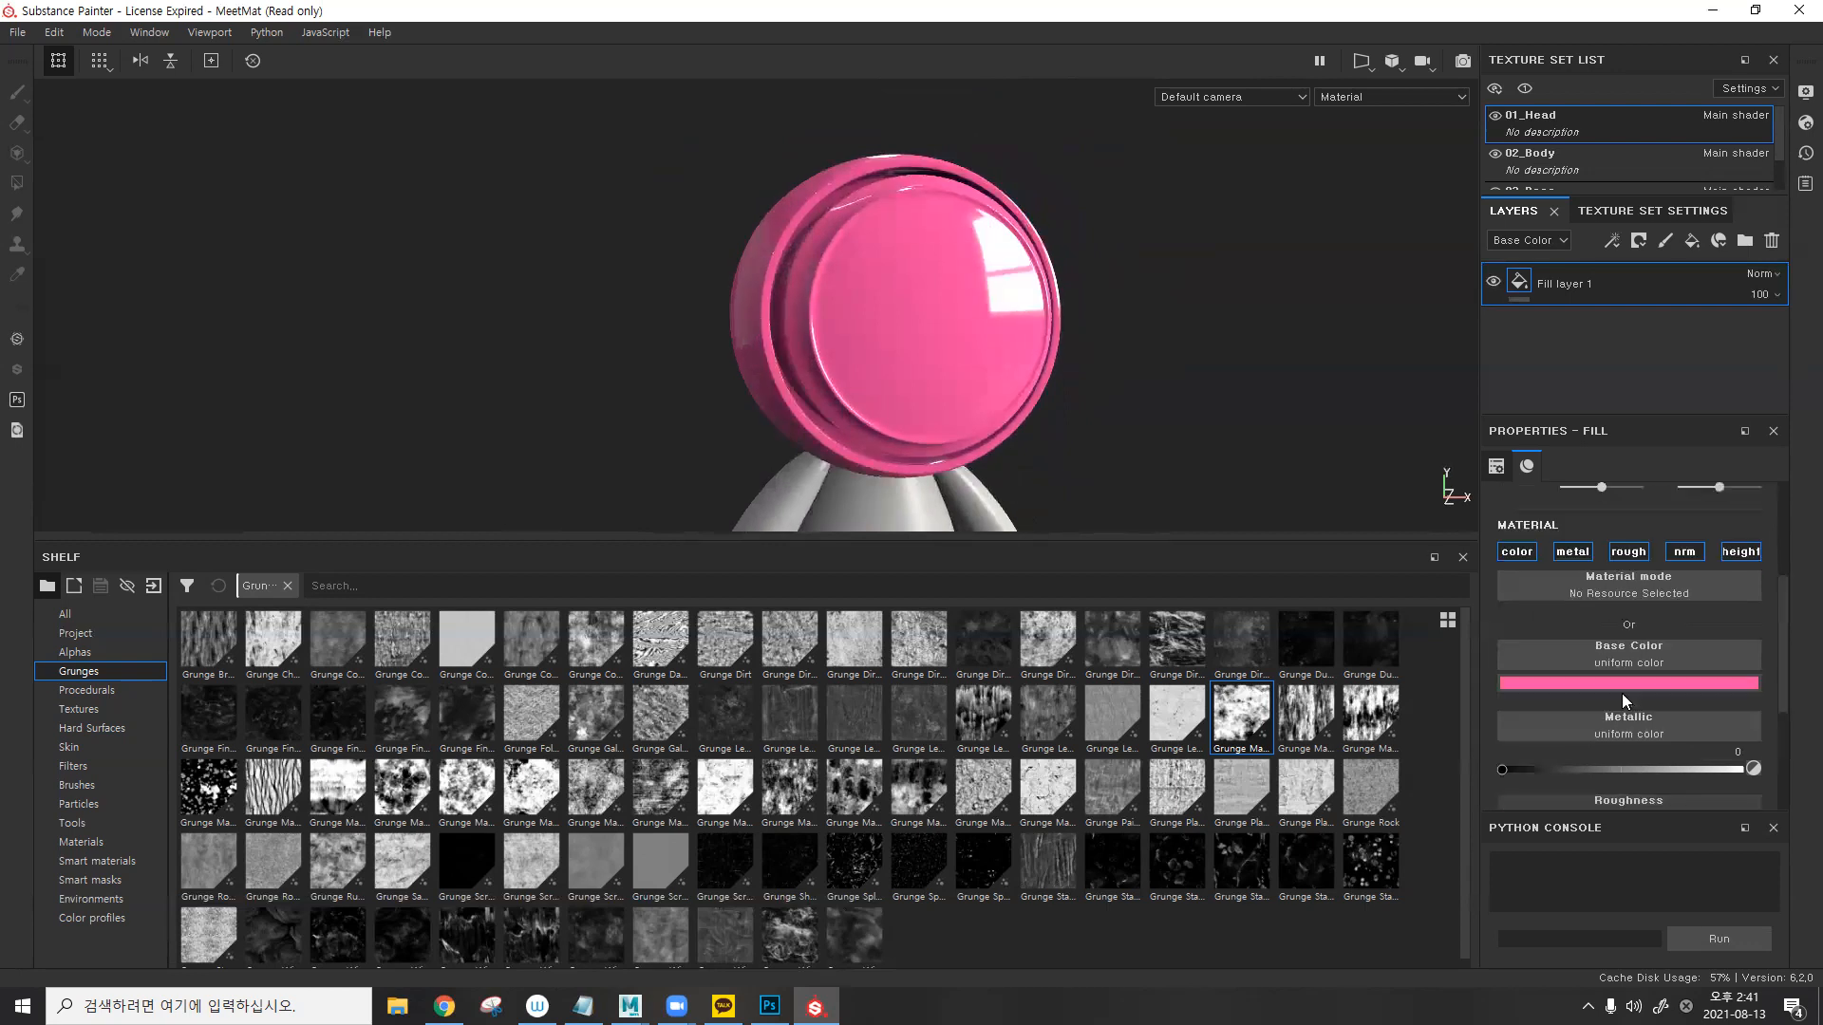
left_click(1627, 683)
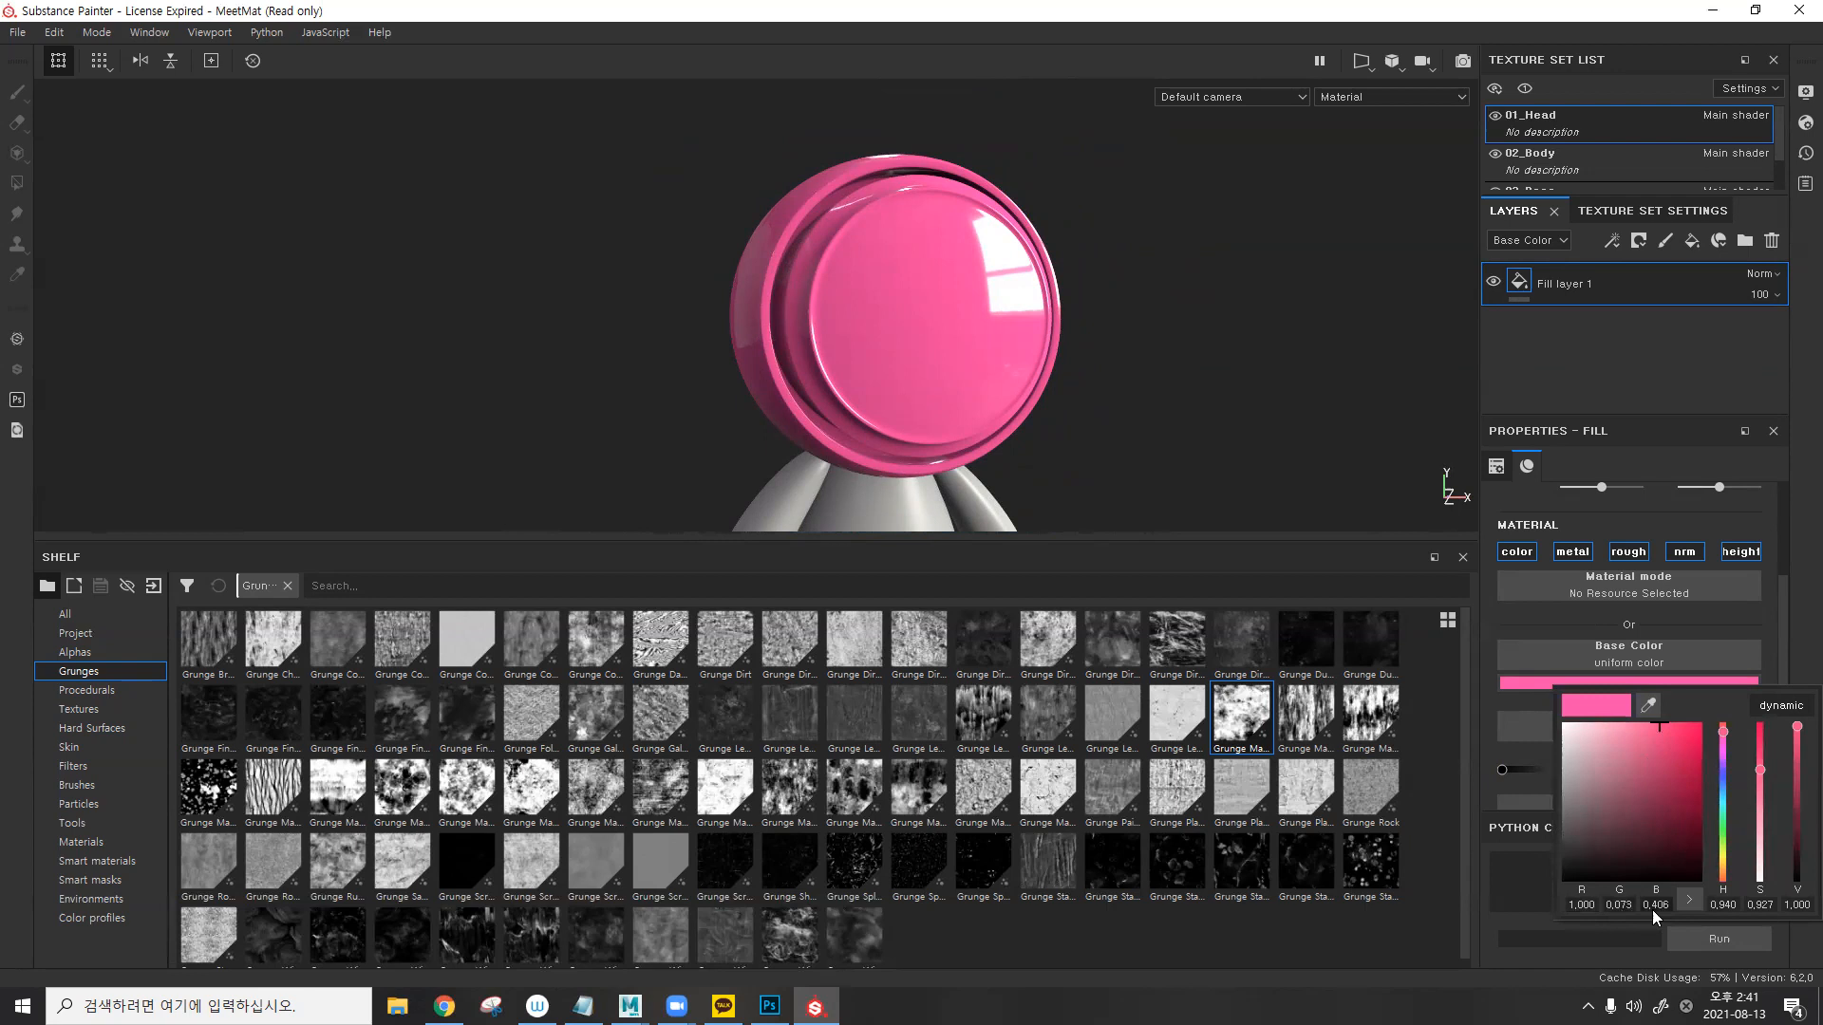
left_click(630, 1005)
left_click(712, 948)
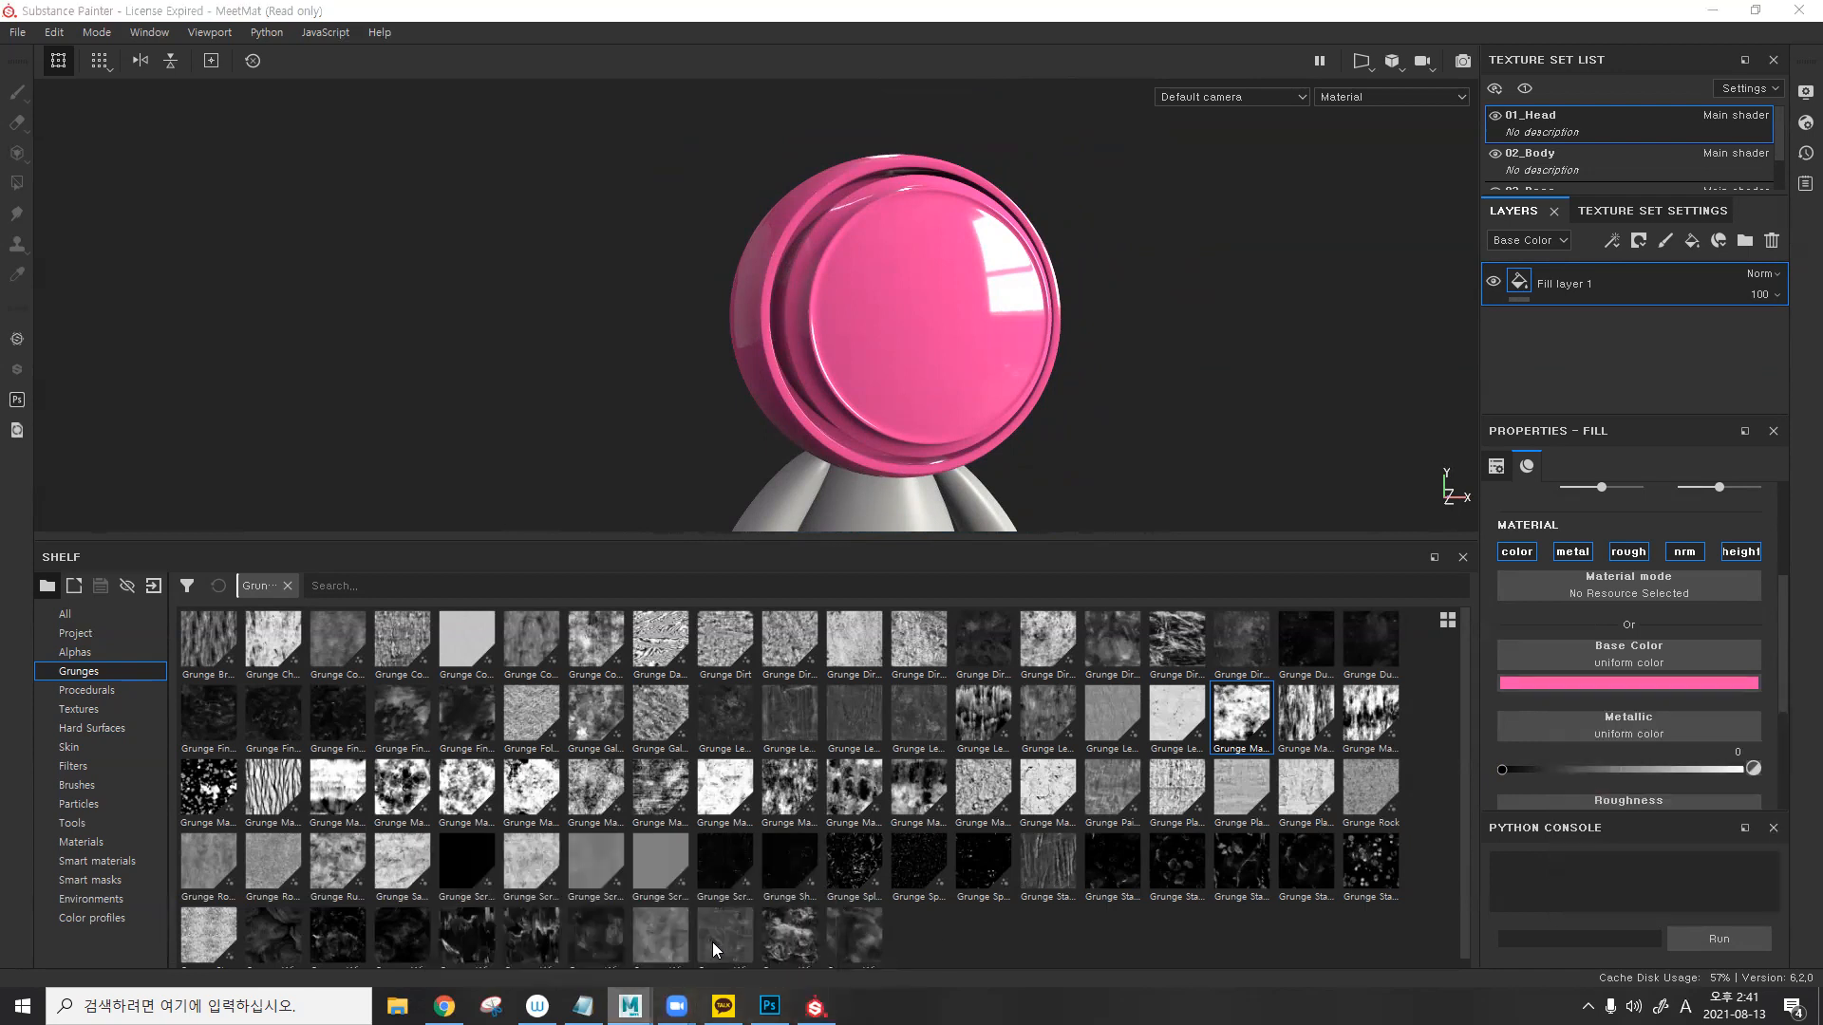
scroll(1528, 427, "up", 3)
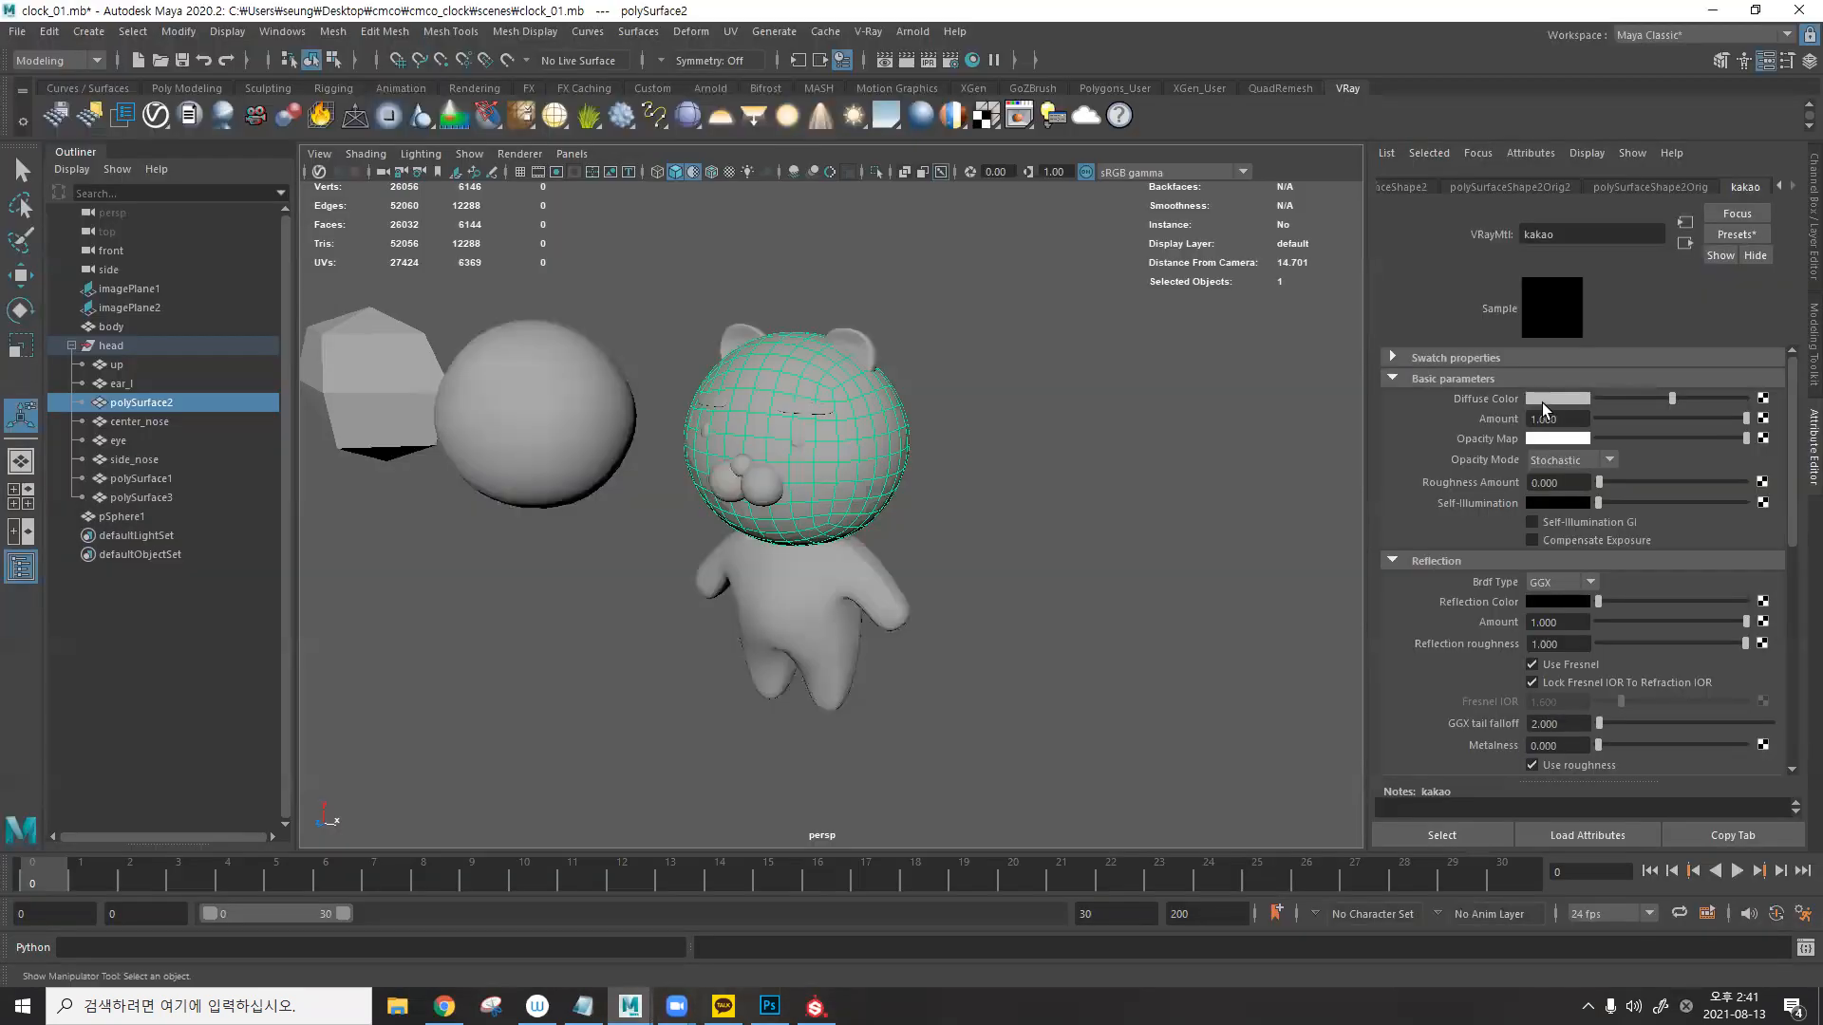
left_click(1541, 402)
left_click(815, 1005)
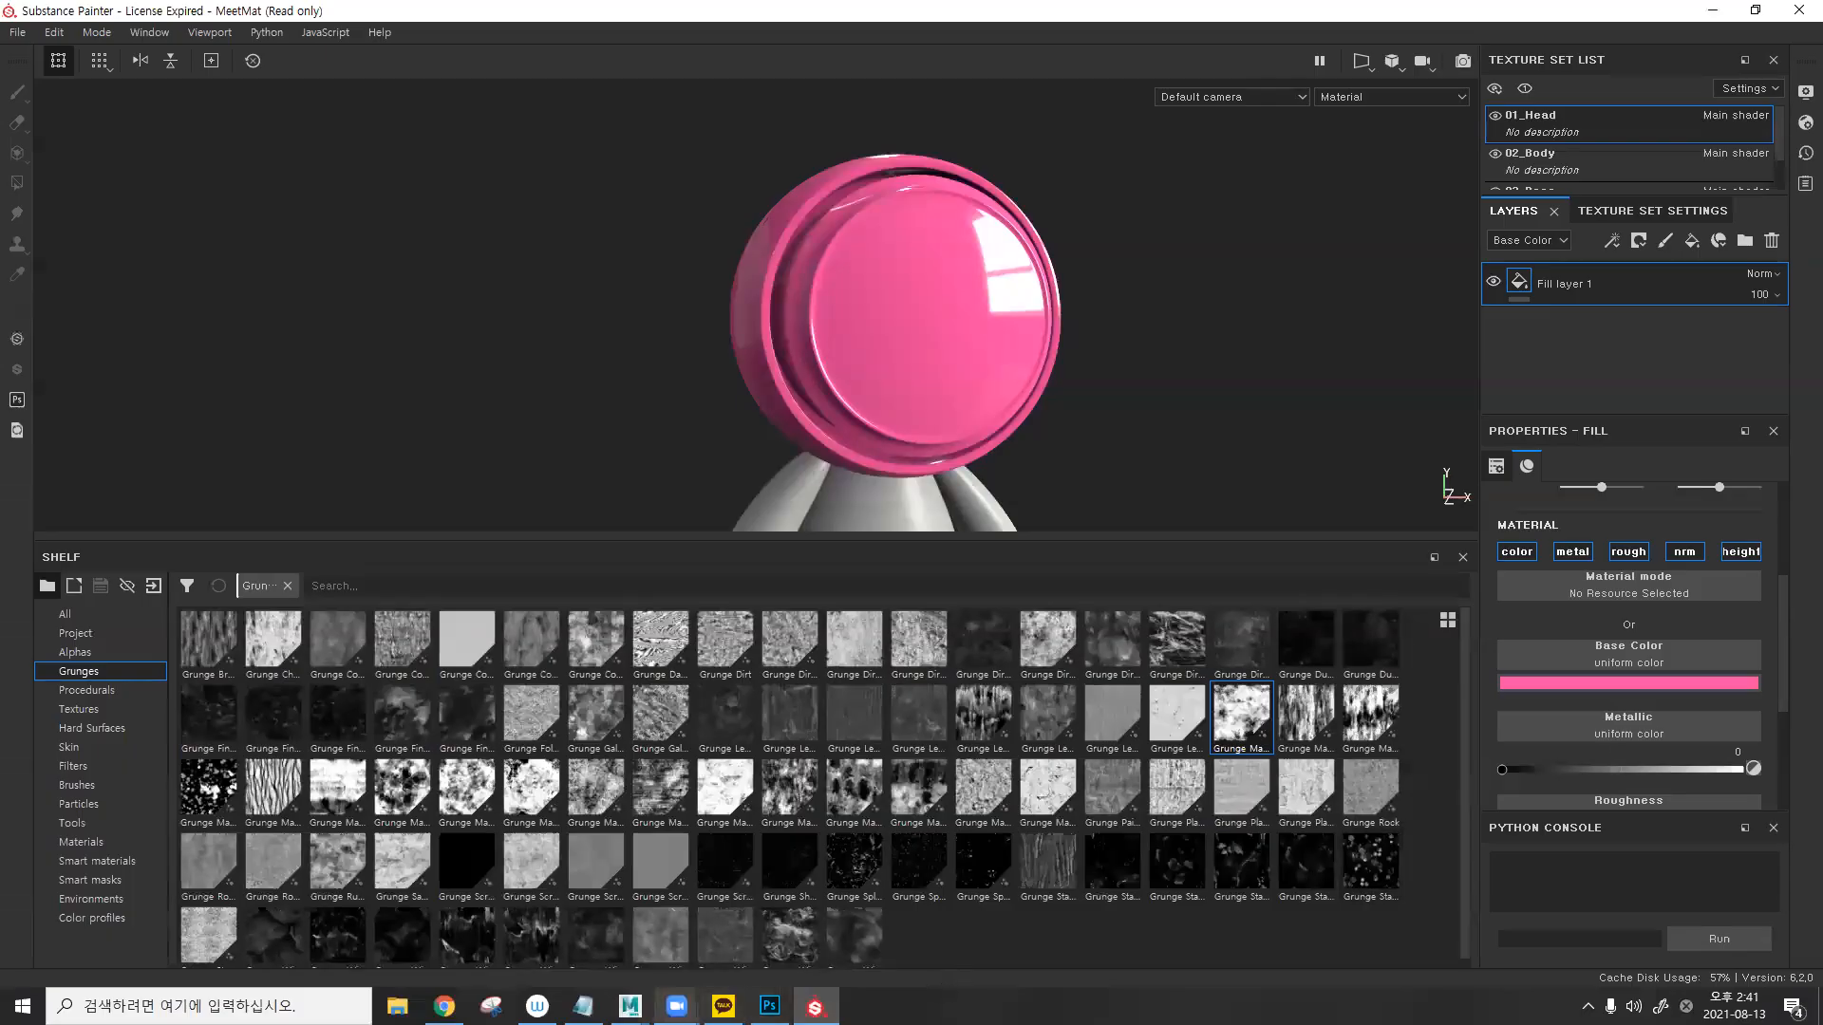
left_click(630, 1005)
left_click(750, 914)
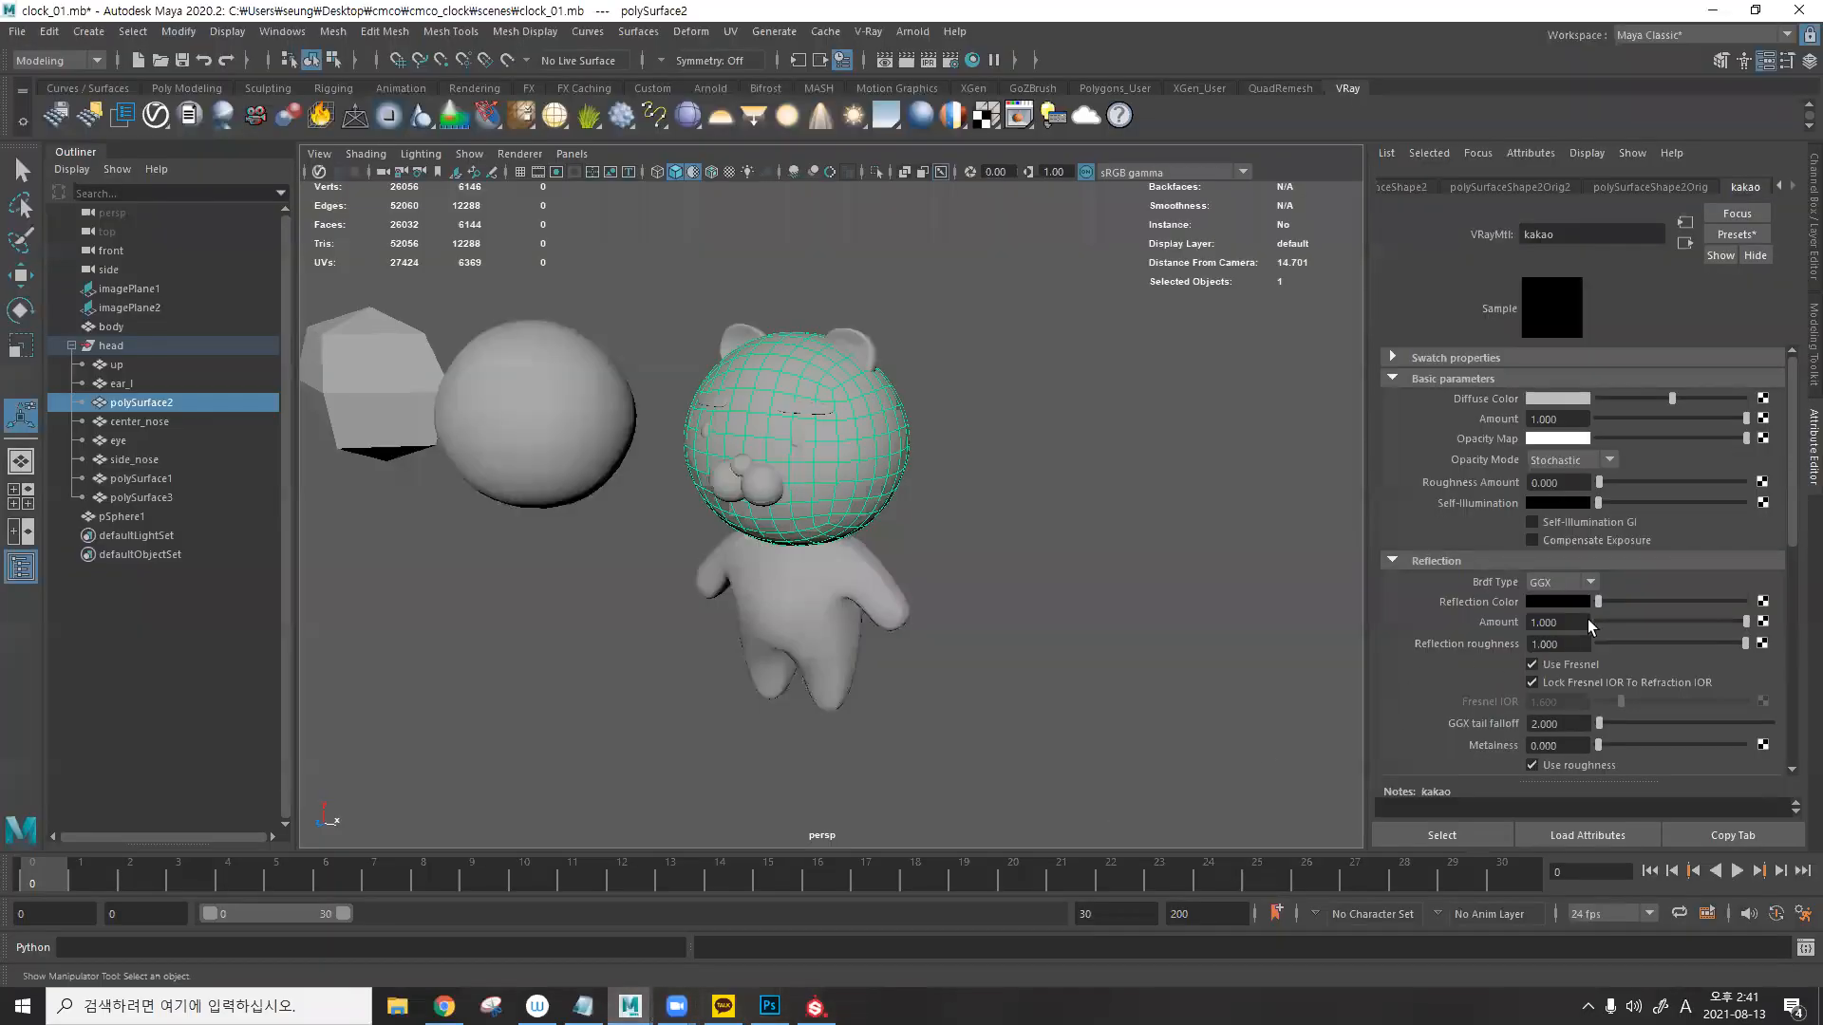
scroll(1587, 619, "down", 3)
key("alt+Tab")
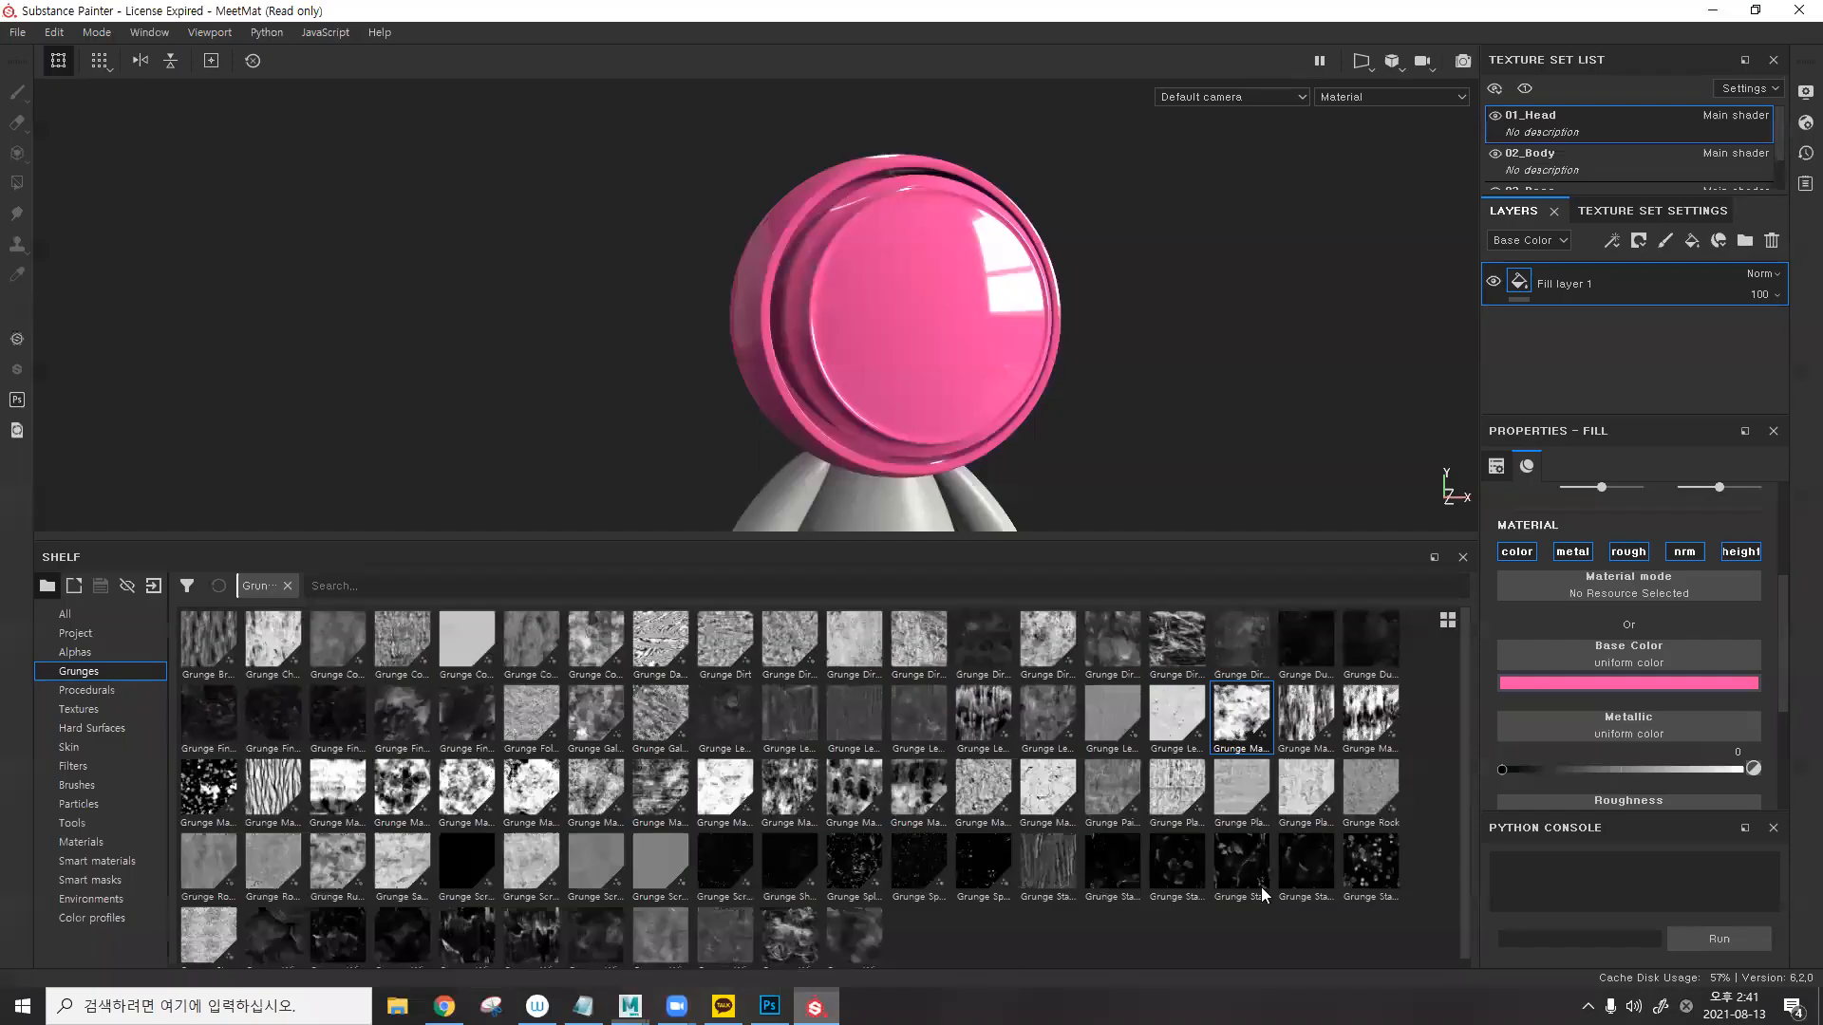
- Compare the fill's metallic and roughness settings with the reflection parameters of the kakao VRay material in Maya
scroll(1747, 690, "down", 2)
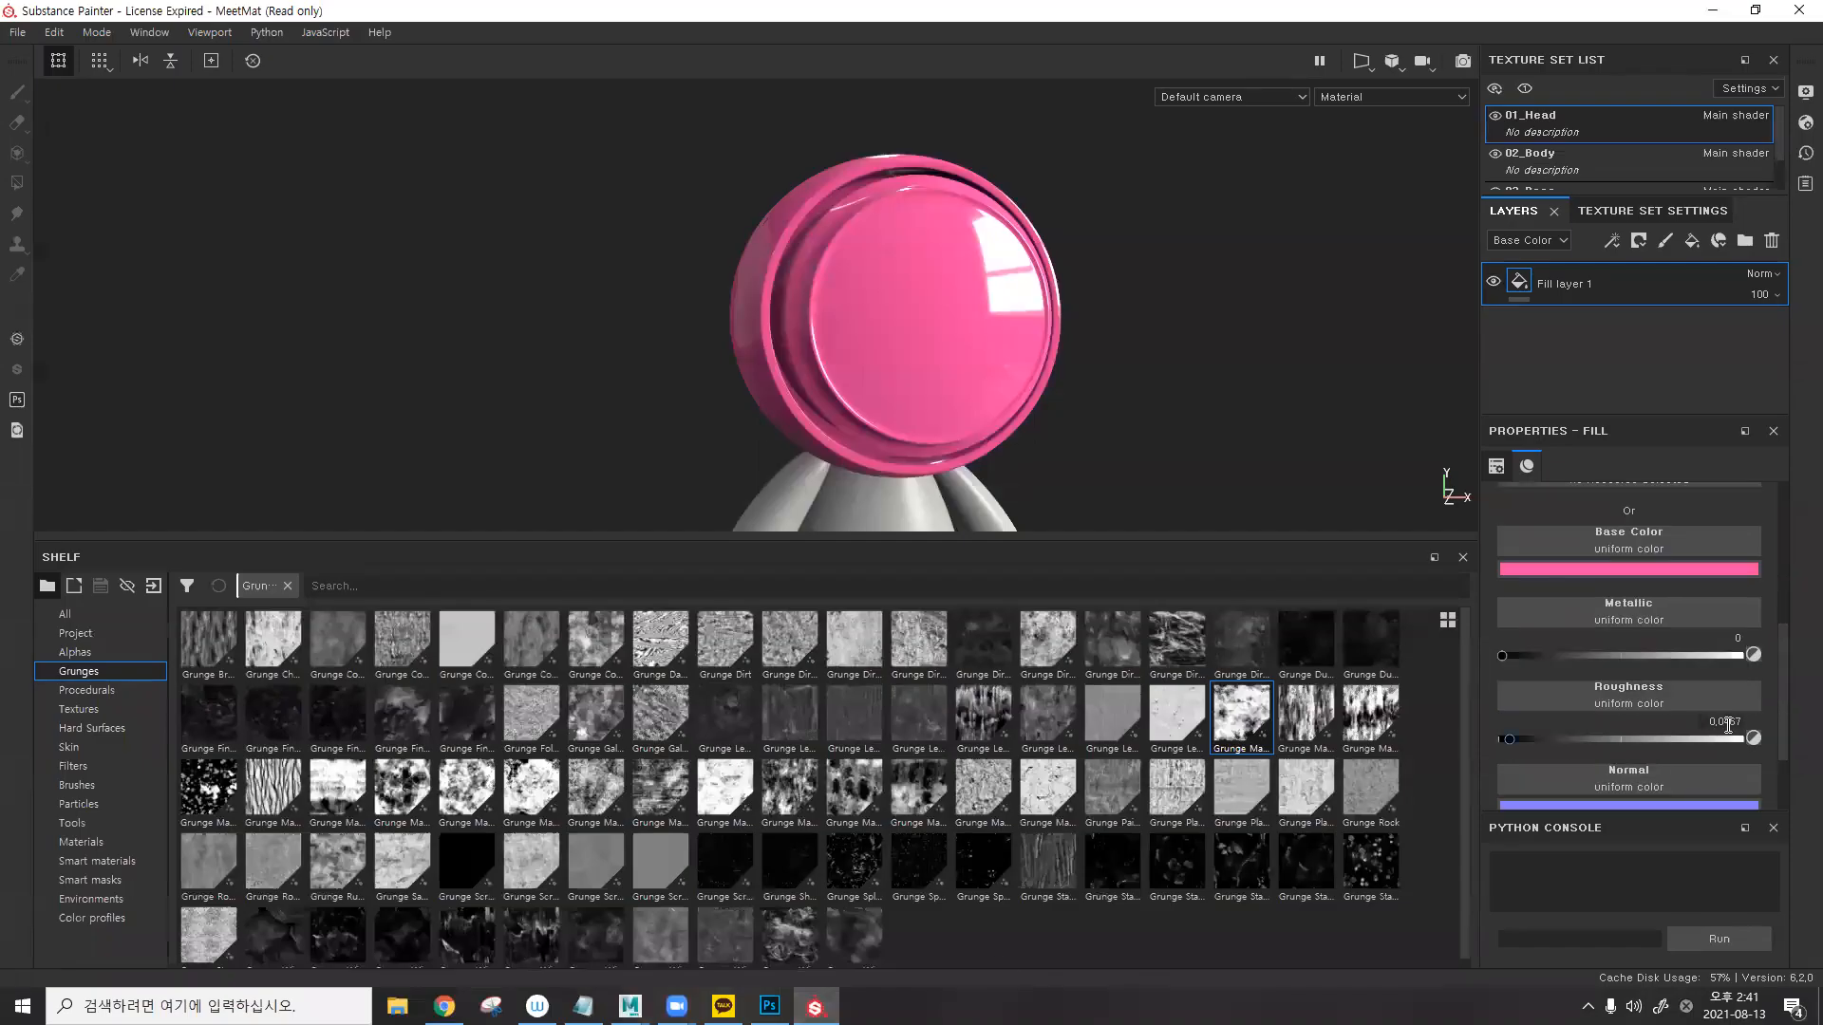
left_click(629, 1005)
left_click(733, 913)
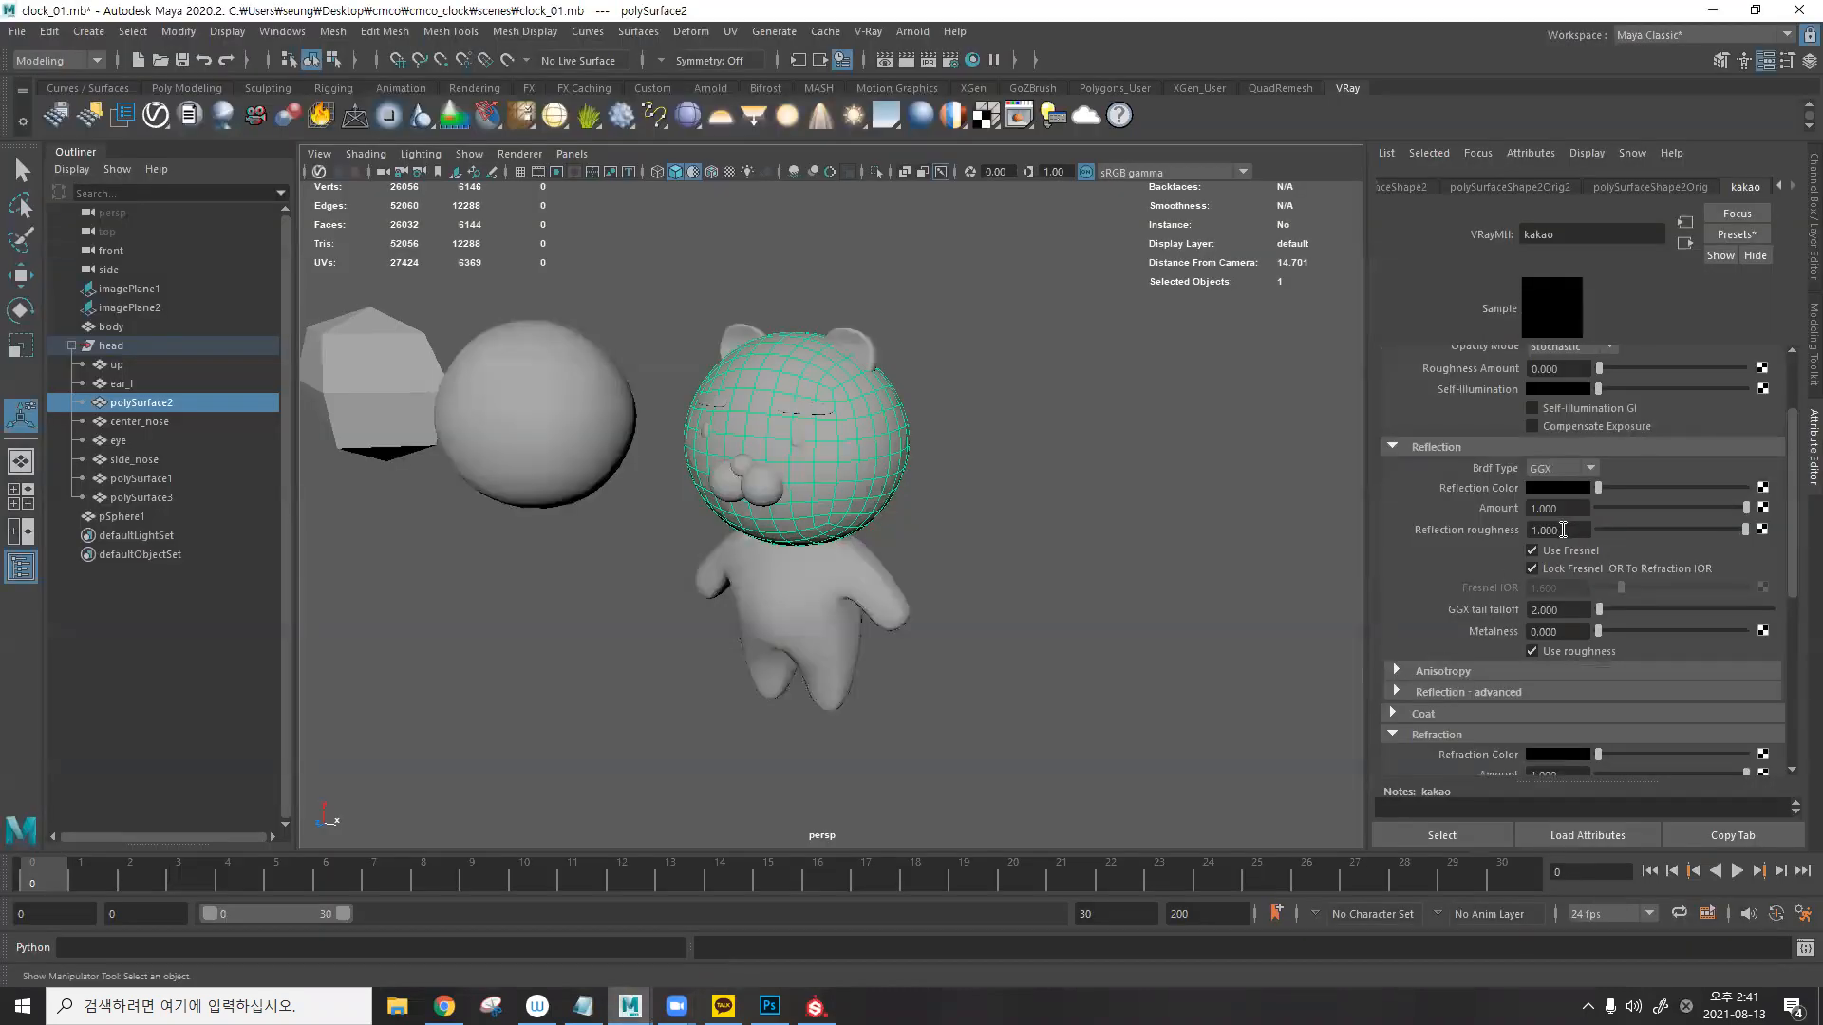
left_click(815, 1007)
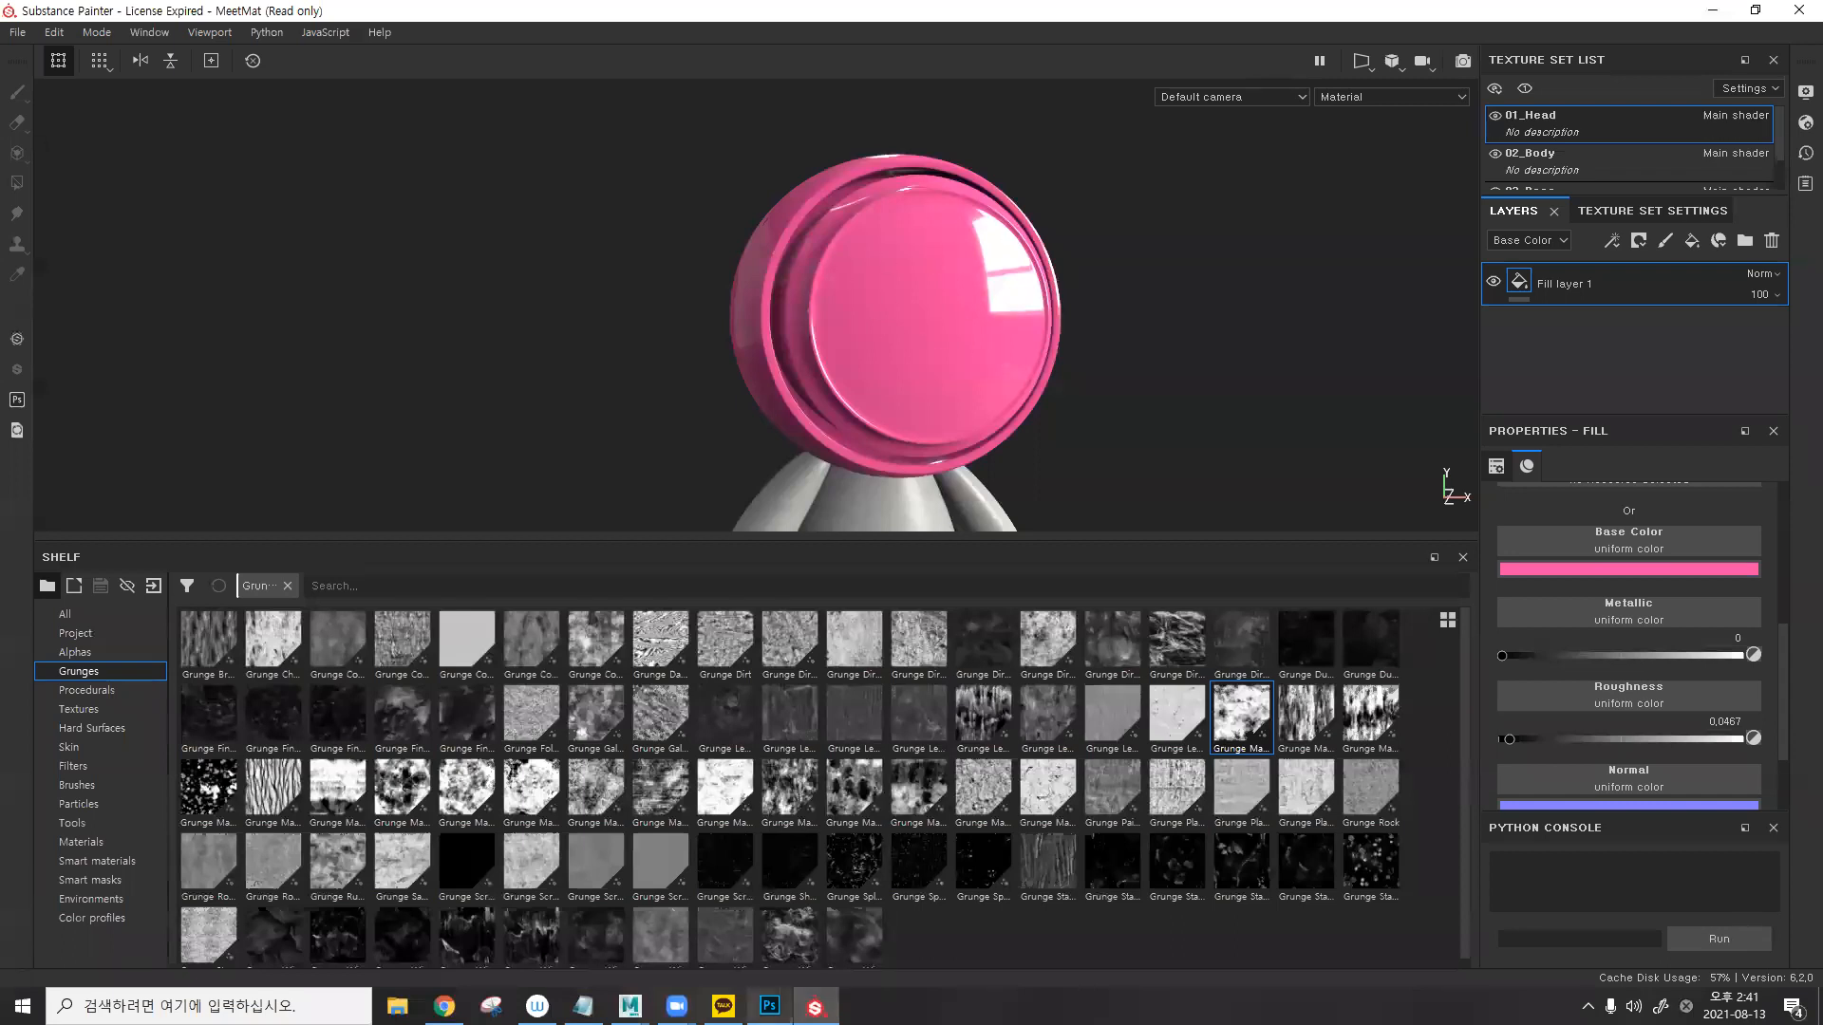
left_click(583, 1006)
left_click(629, 1006)
left_click(712, 943)
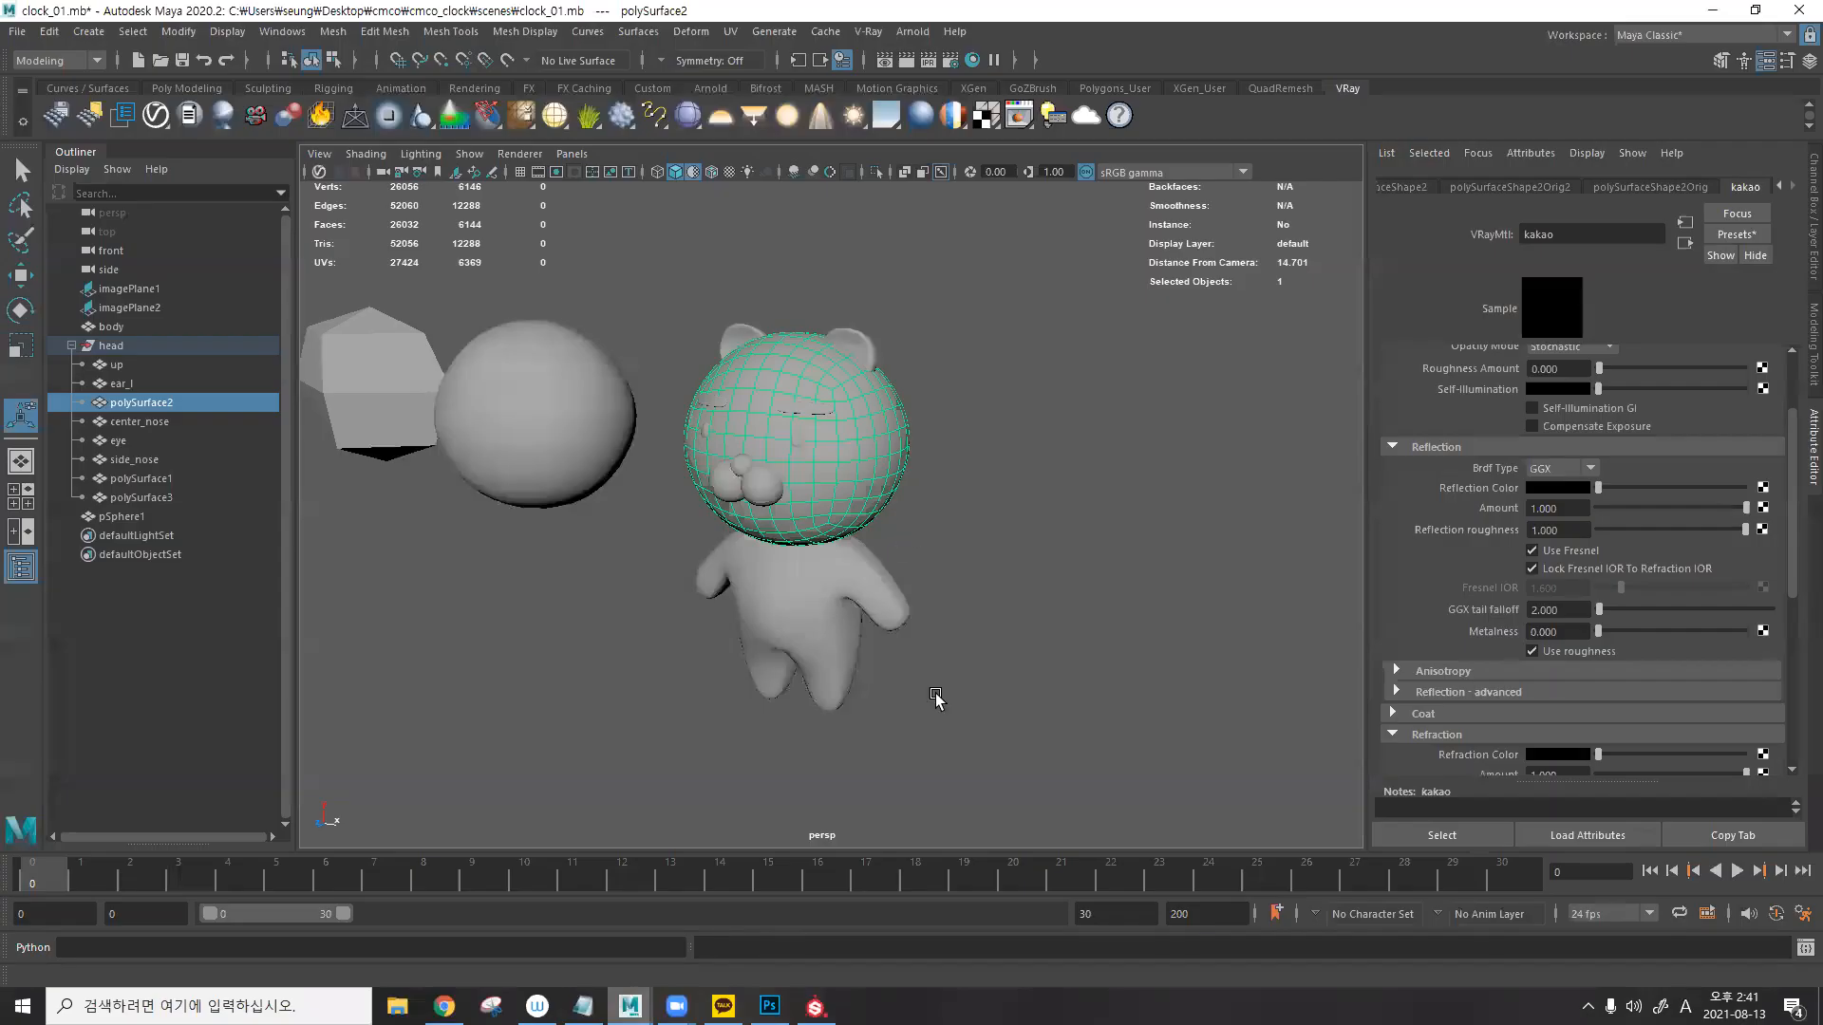
left_click(815, 1006)
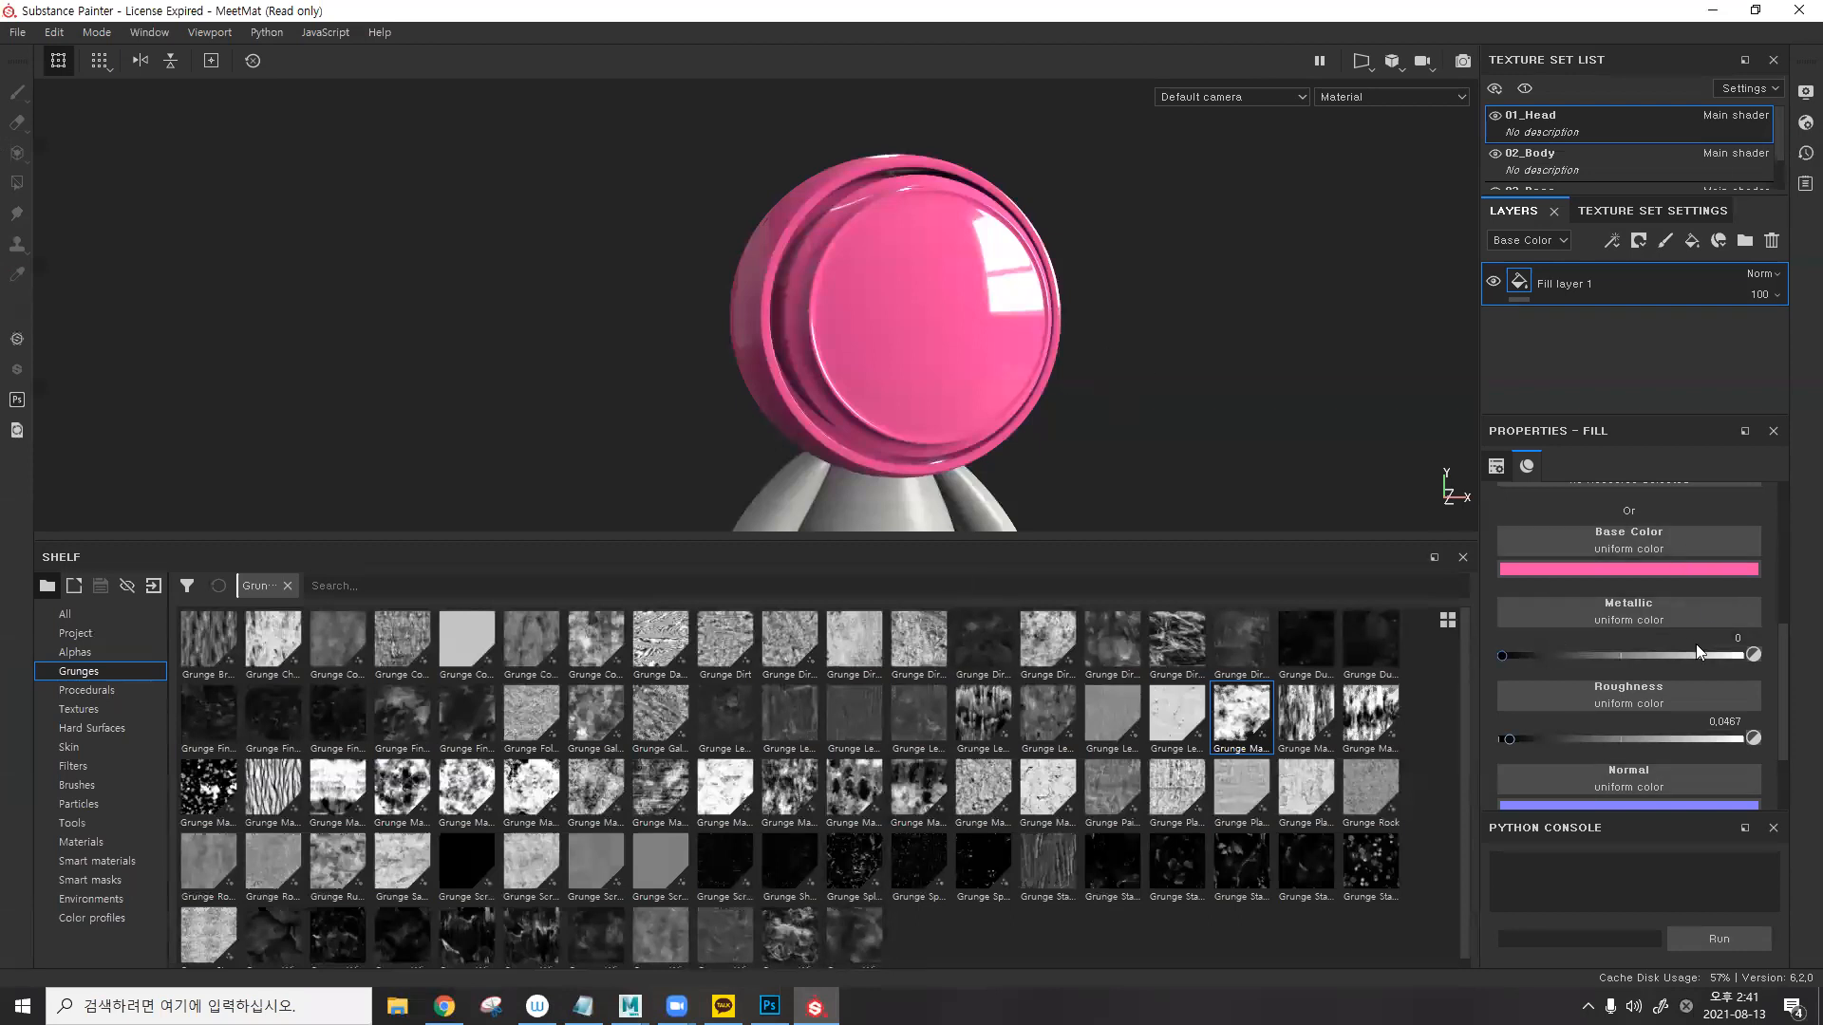
left_click(629, 1006)
left_click(712, 943)
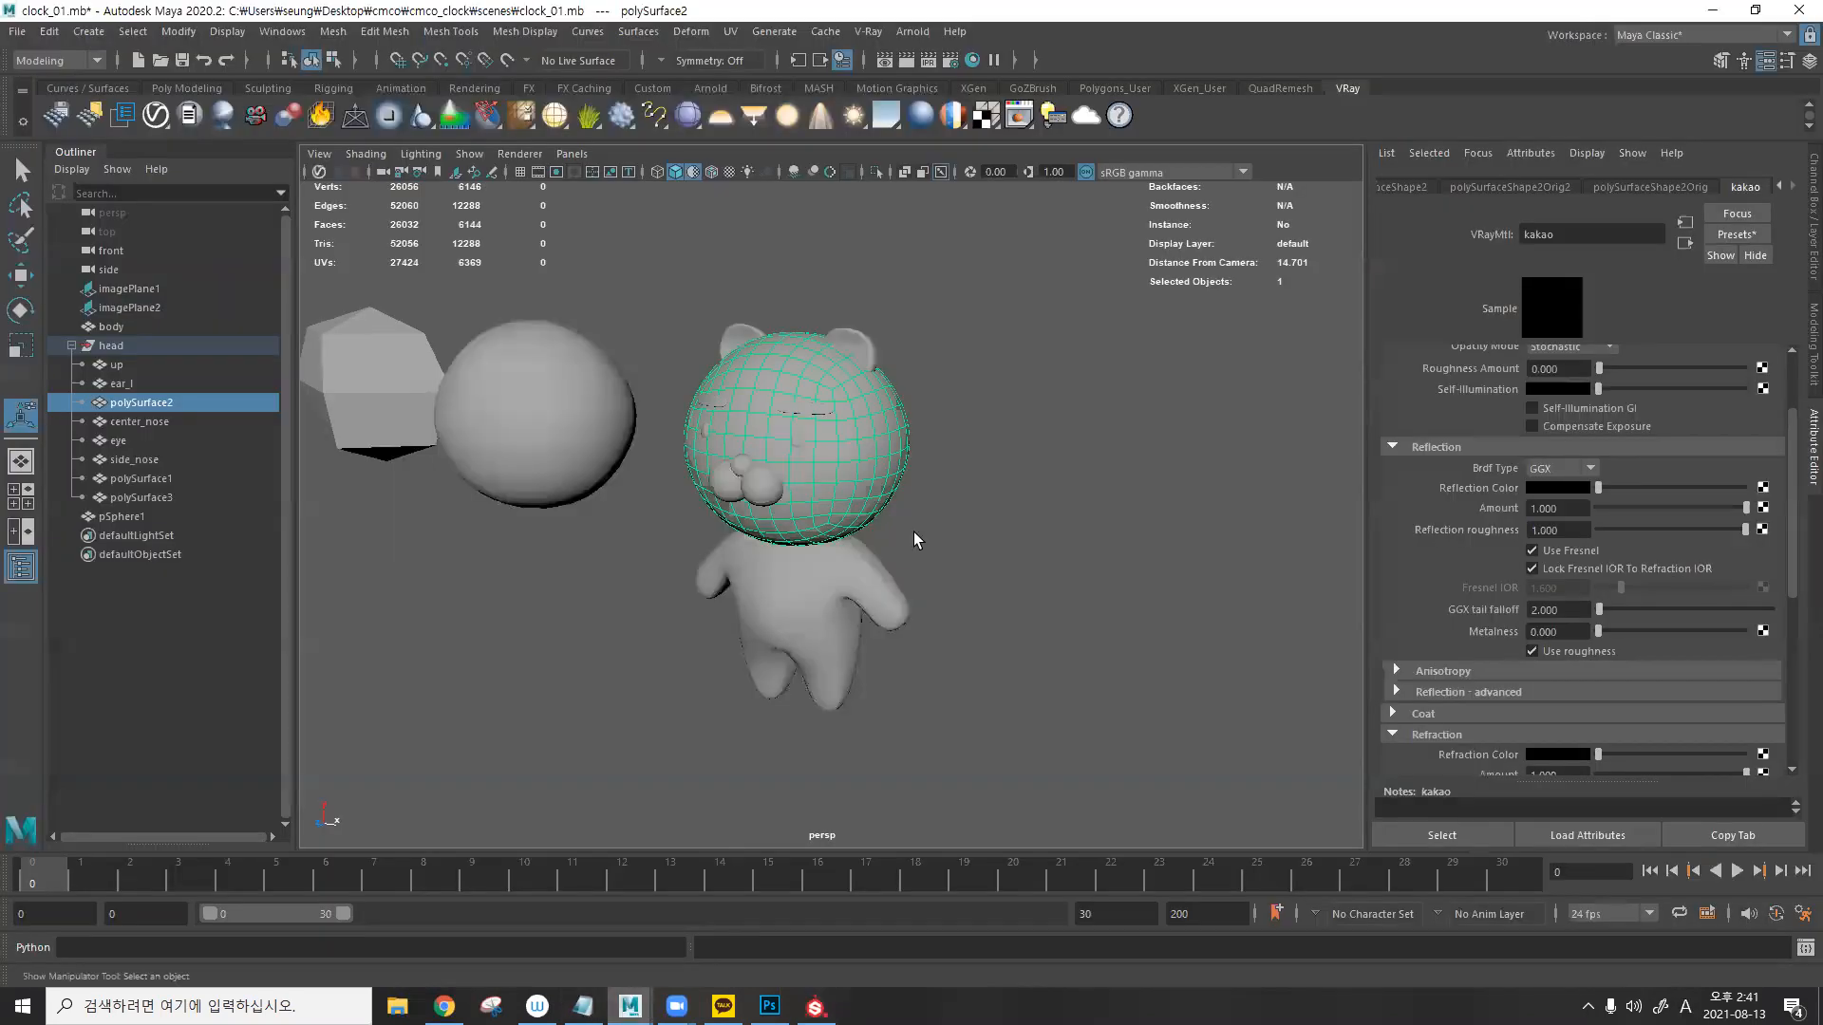
key("alt+Tab")
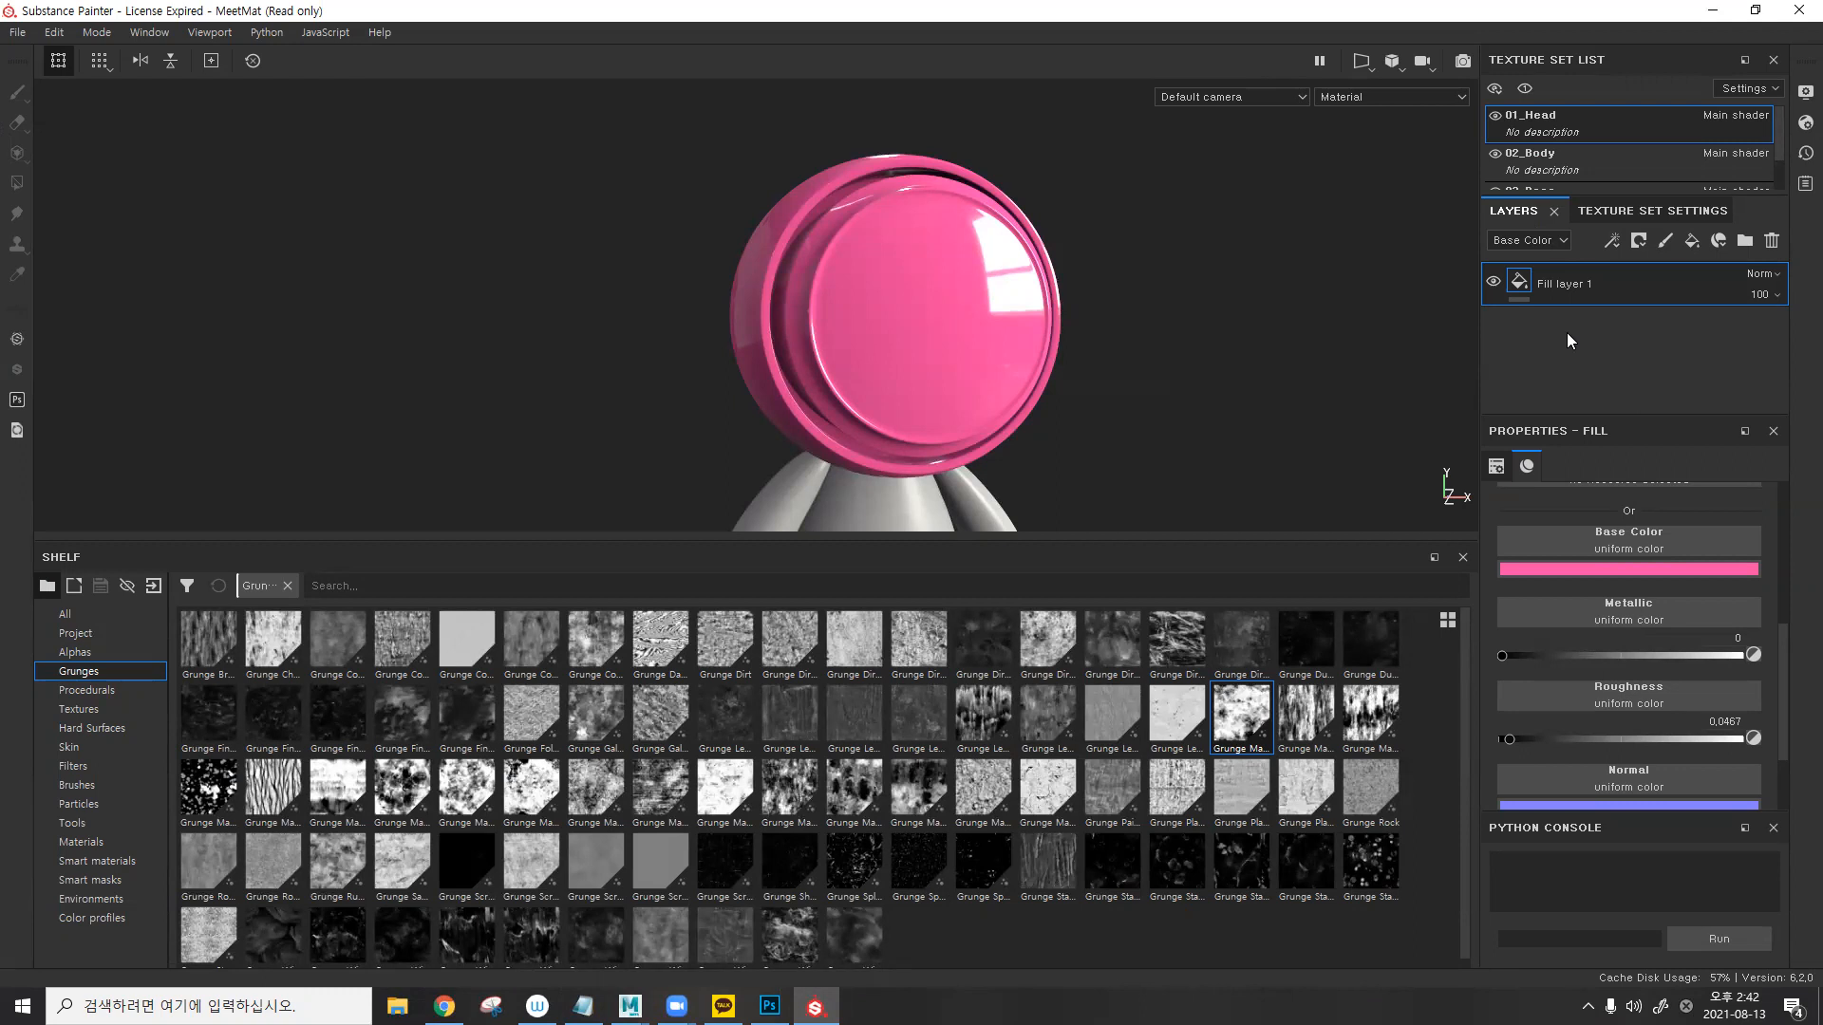
- Add a white mask to Fill layer 1 and load Grunge Stains Leaky as the mask paint's grayscale
left_click_drag(1256, 331, 1342, 312, "alt")
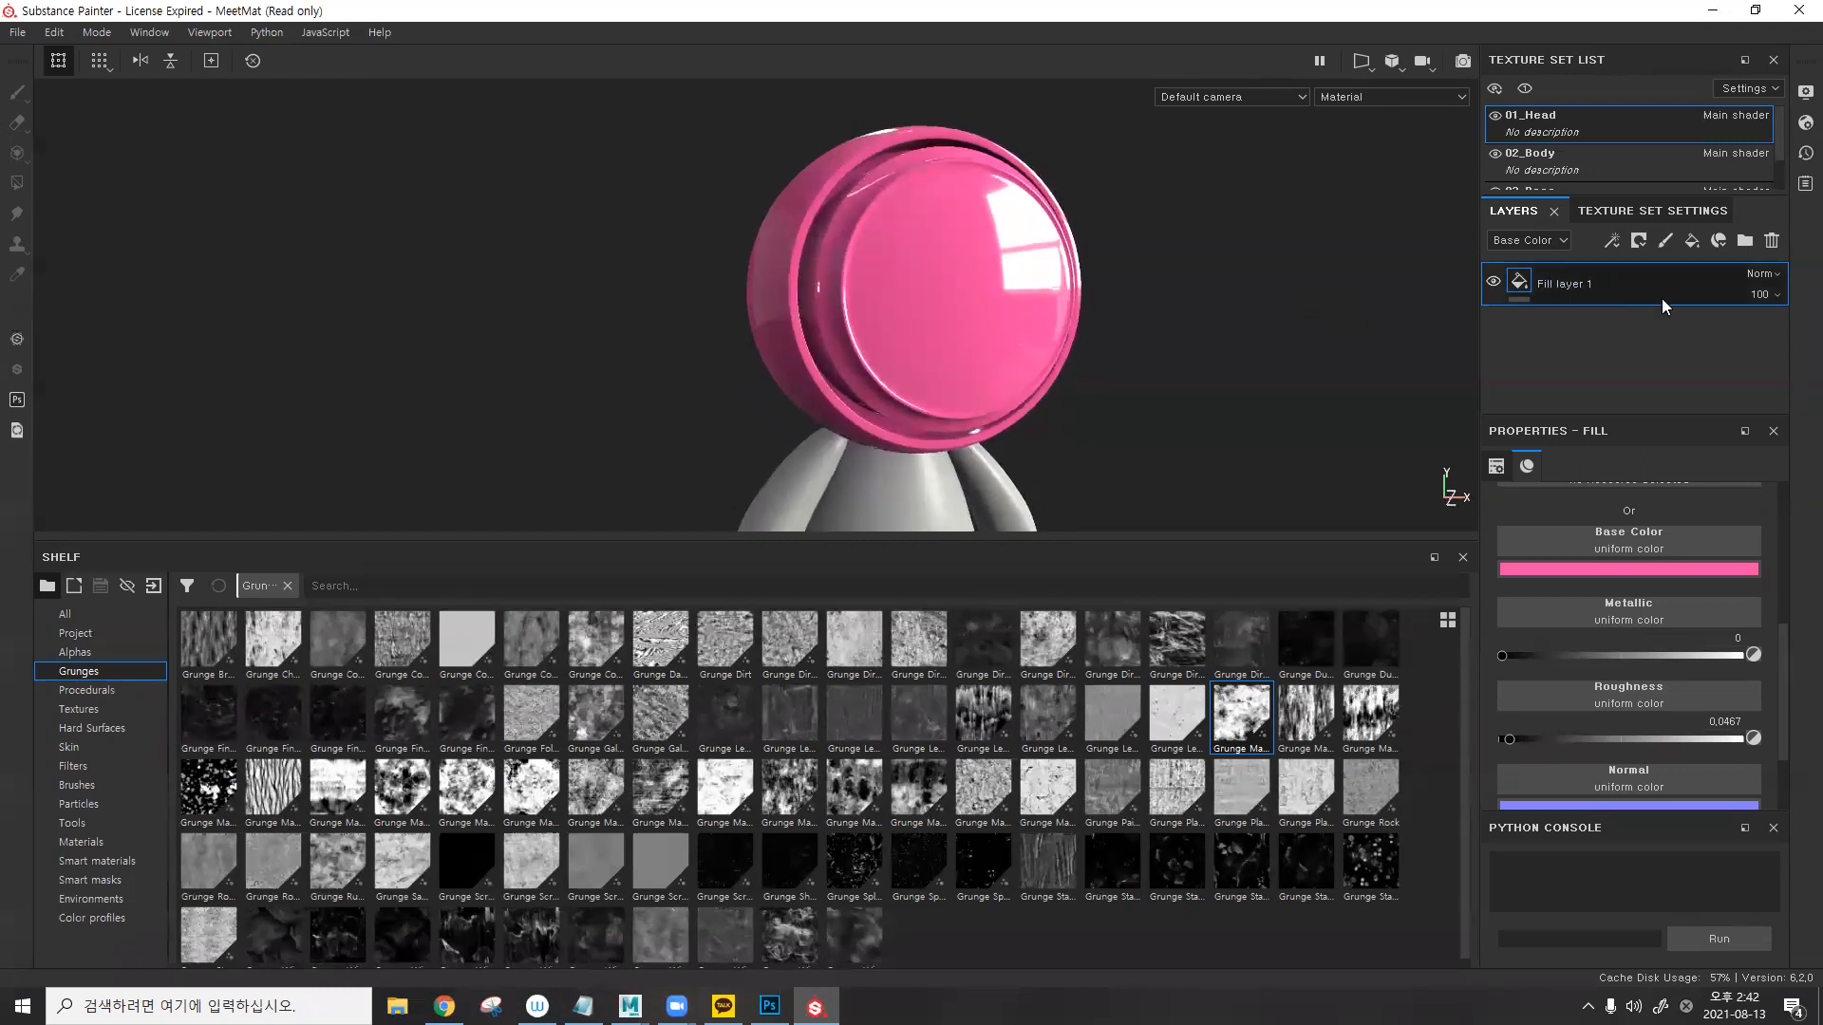
left_click_drag(1148, 268, 1172, 342, "alt")
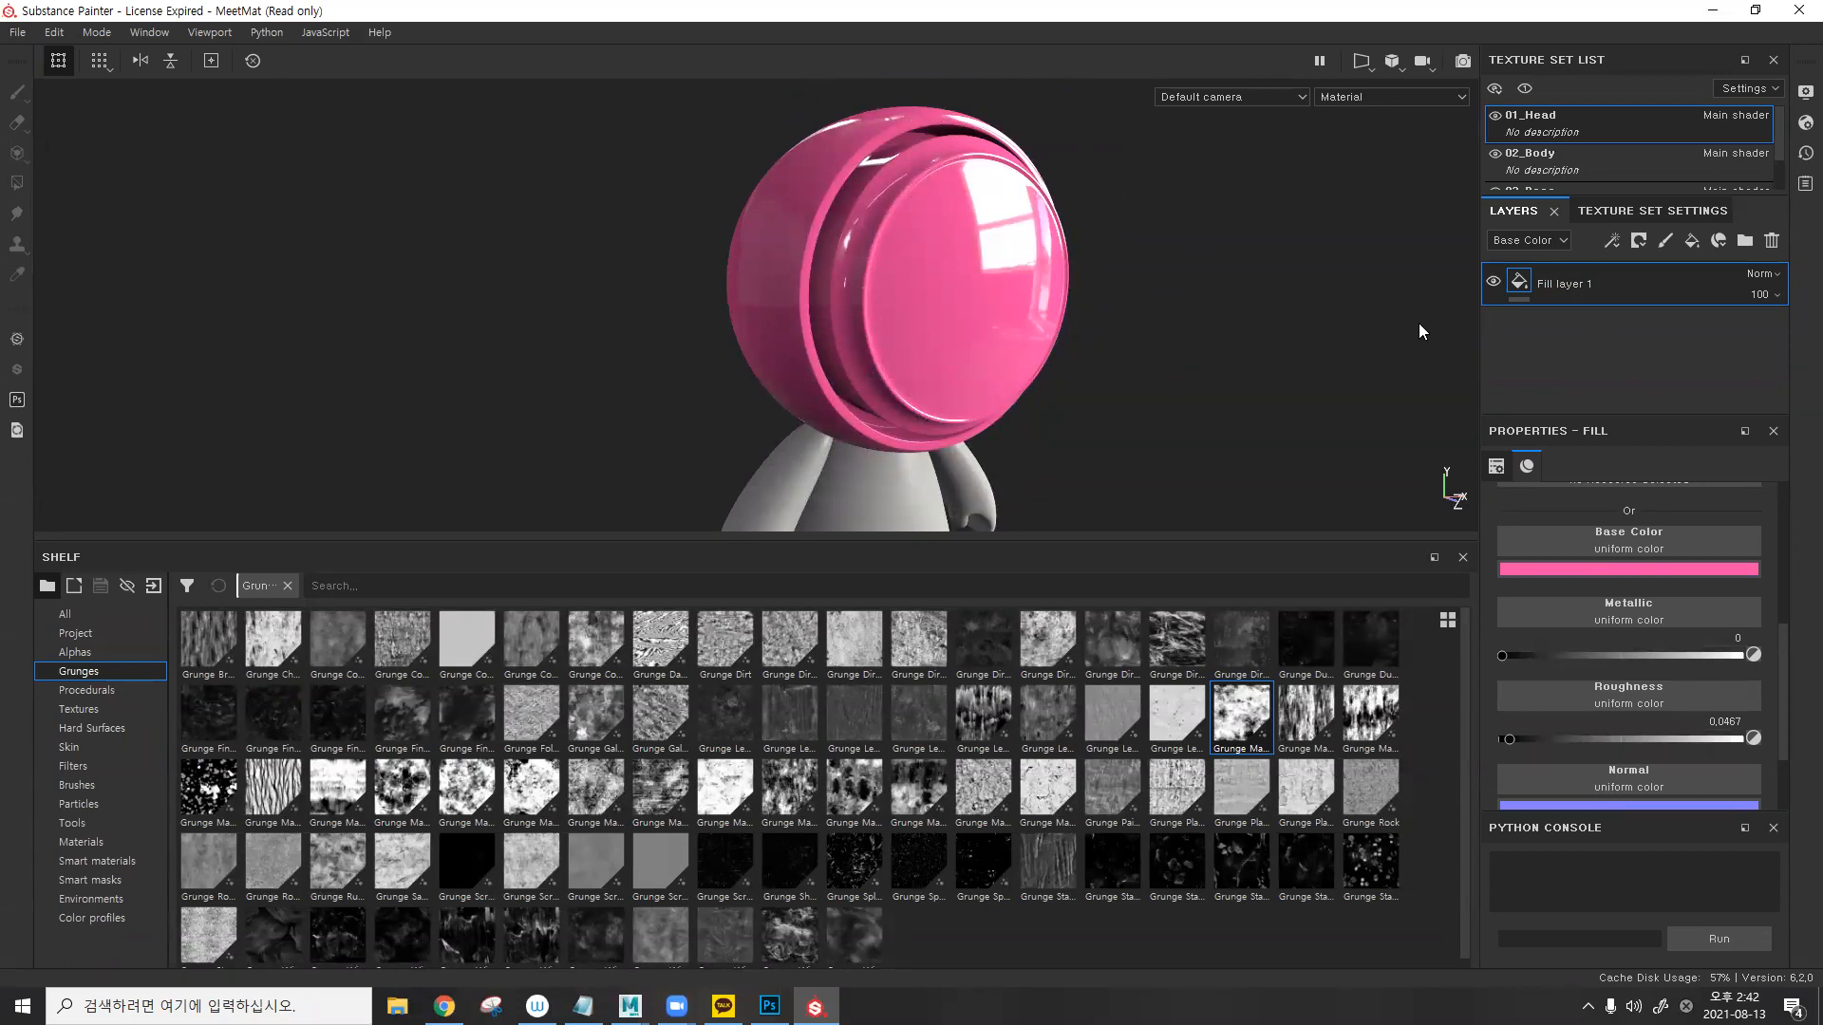
left_click(1639, 242)
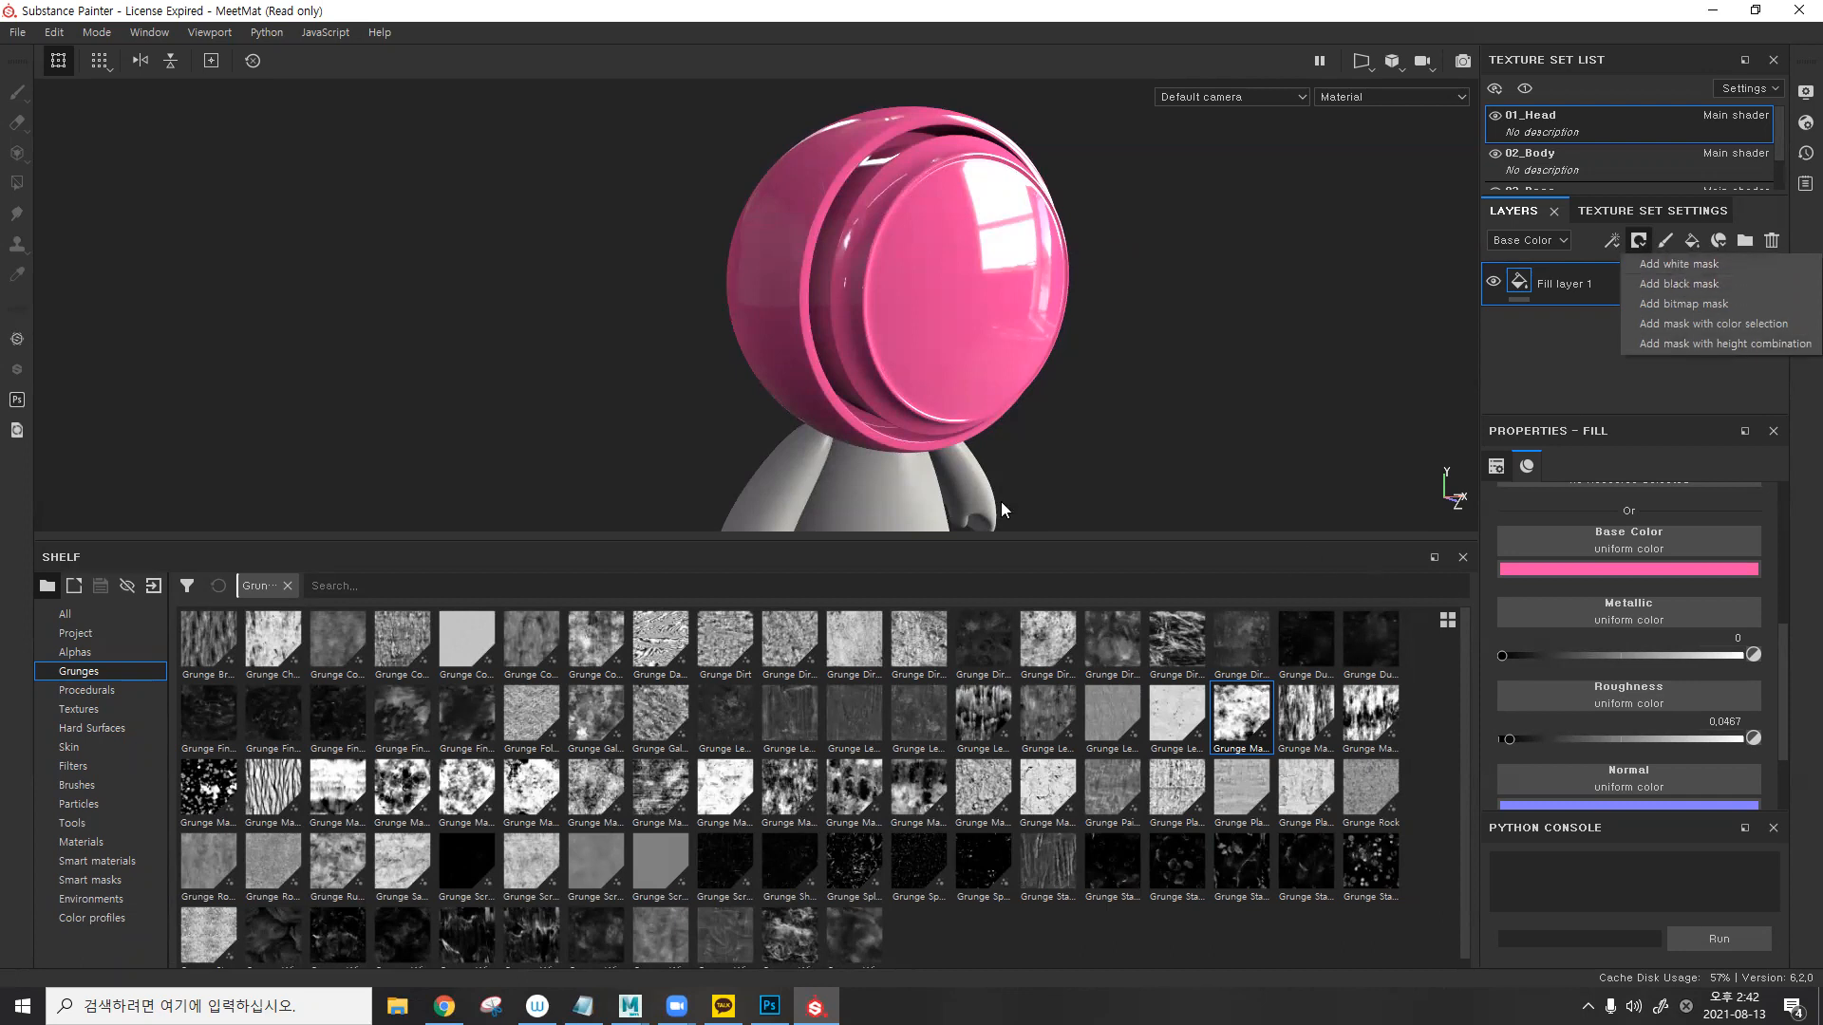
left_click(1663, 264)
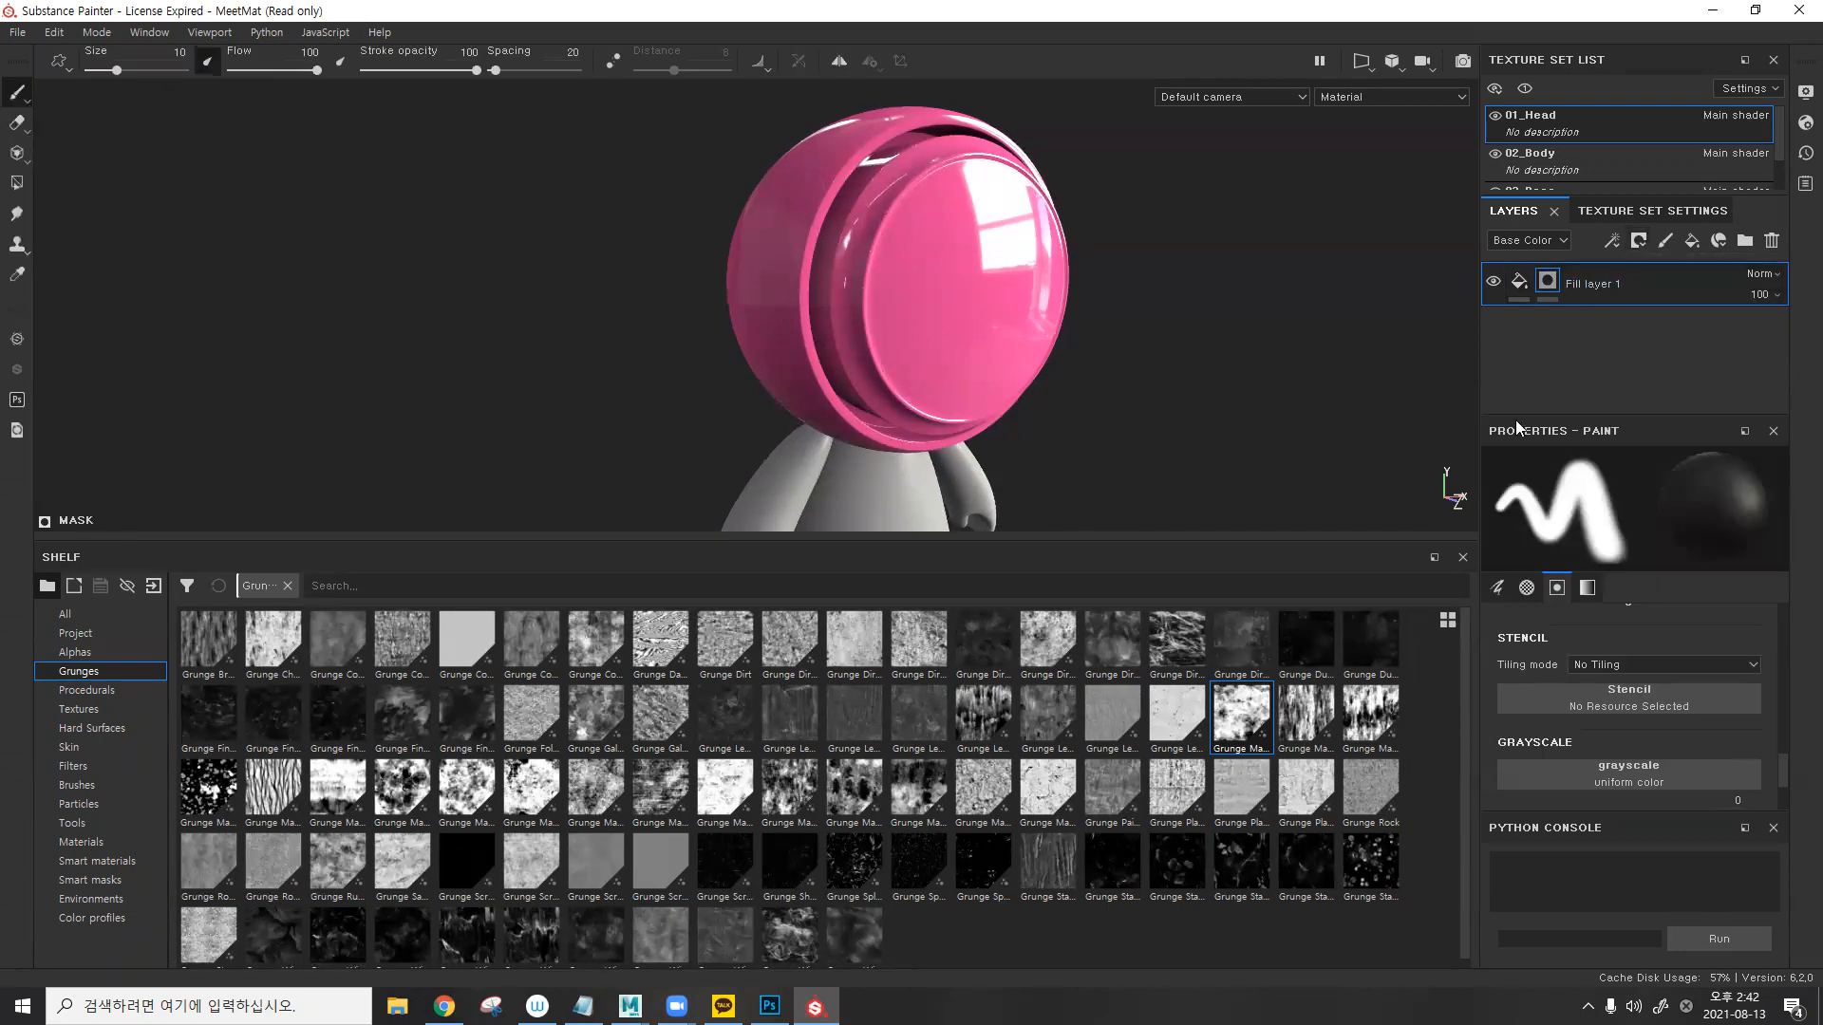
scroll(1648, 738, "down", 2)
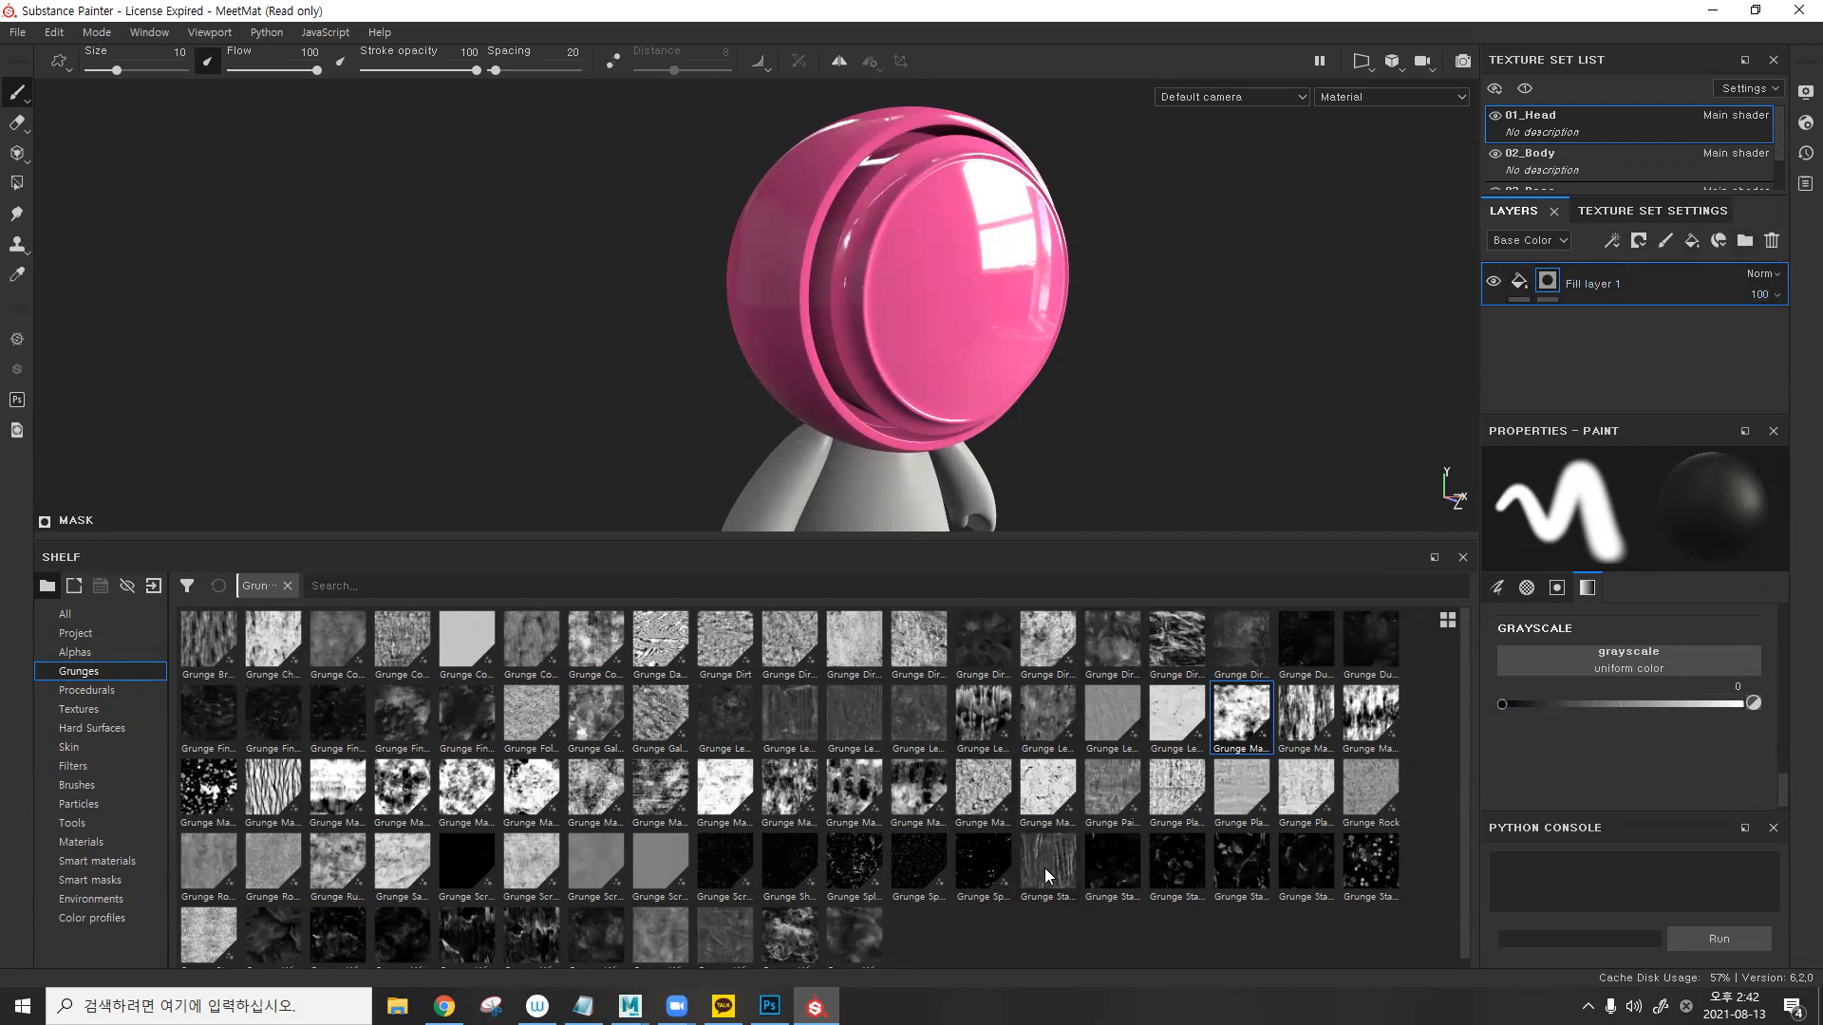
mouse_move(1258, 860)
left_mouse_down()
mouse_move(1547, 744)
mouse_move(1571, 691)
mouse_move(1288, 854)
mouse_move(1237, 861)
left_mouse_up()
mouse_move(1230, 862)
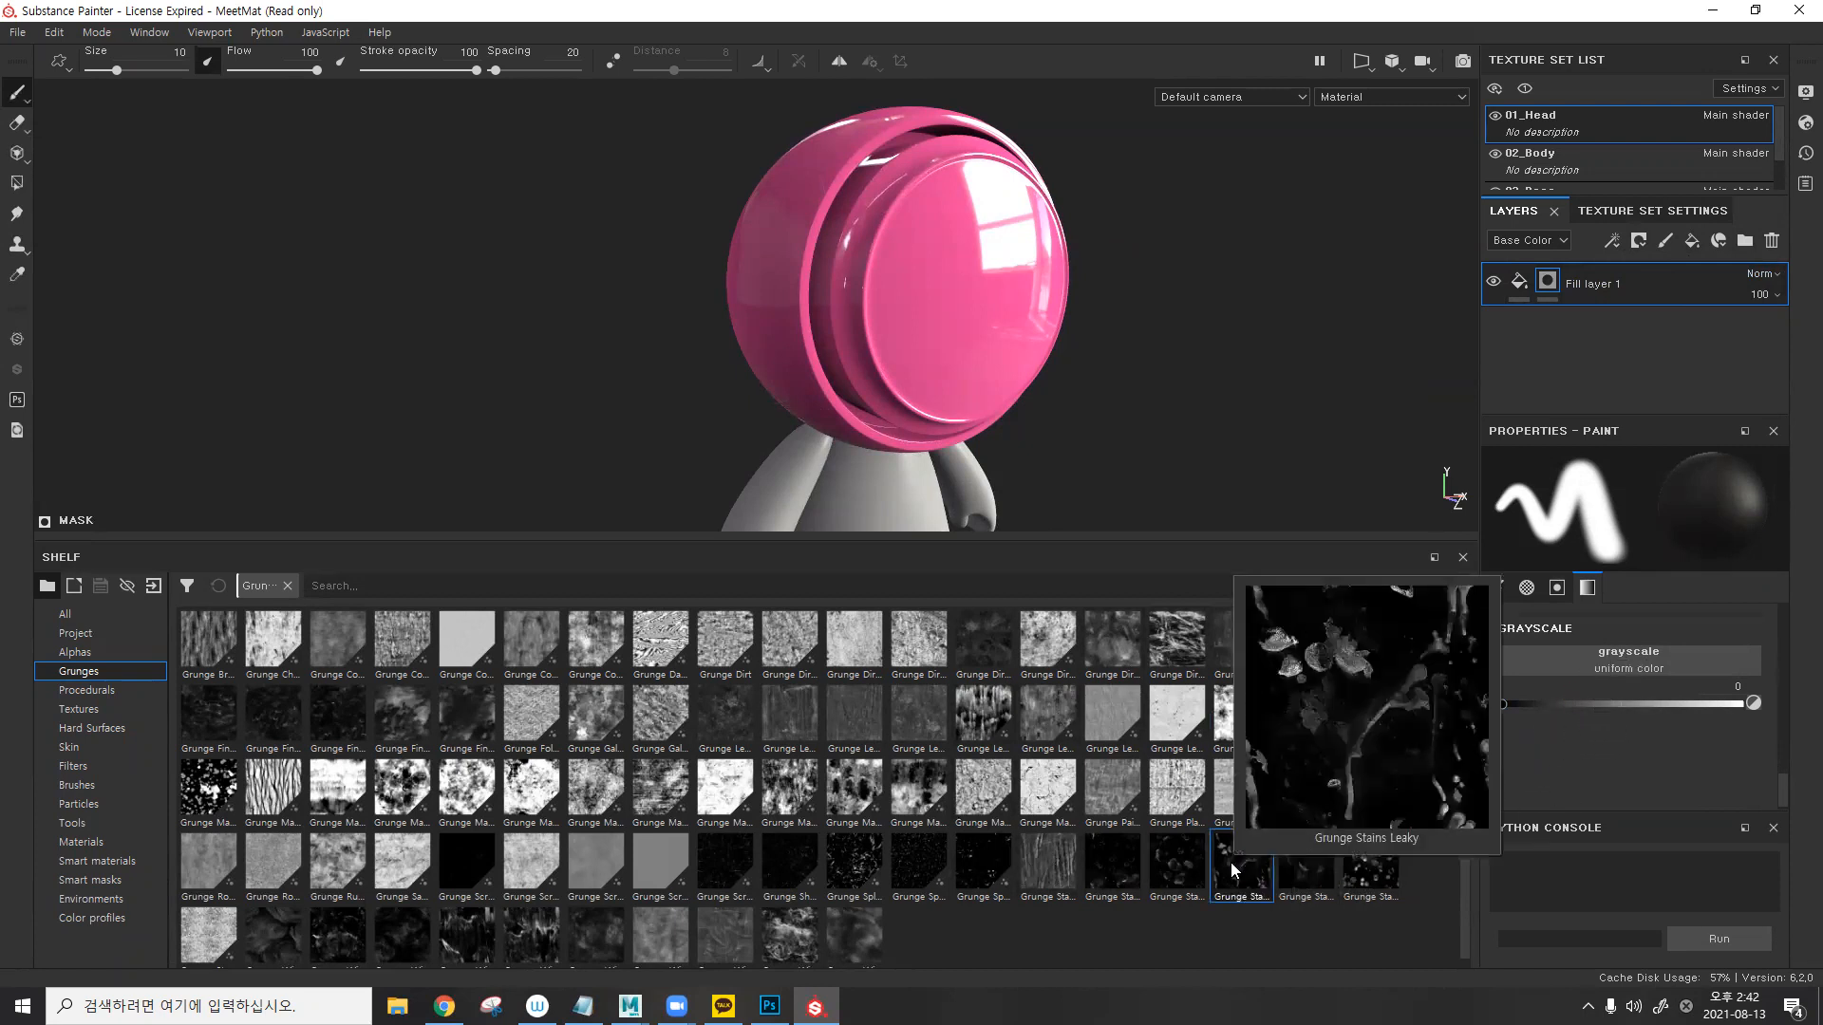
left_click_drag(1231, 862, 1589, 665)
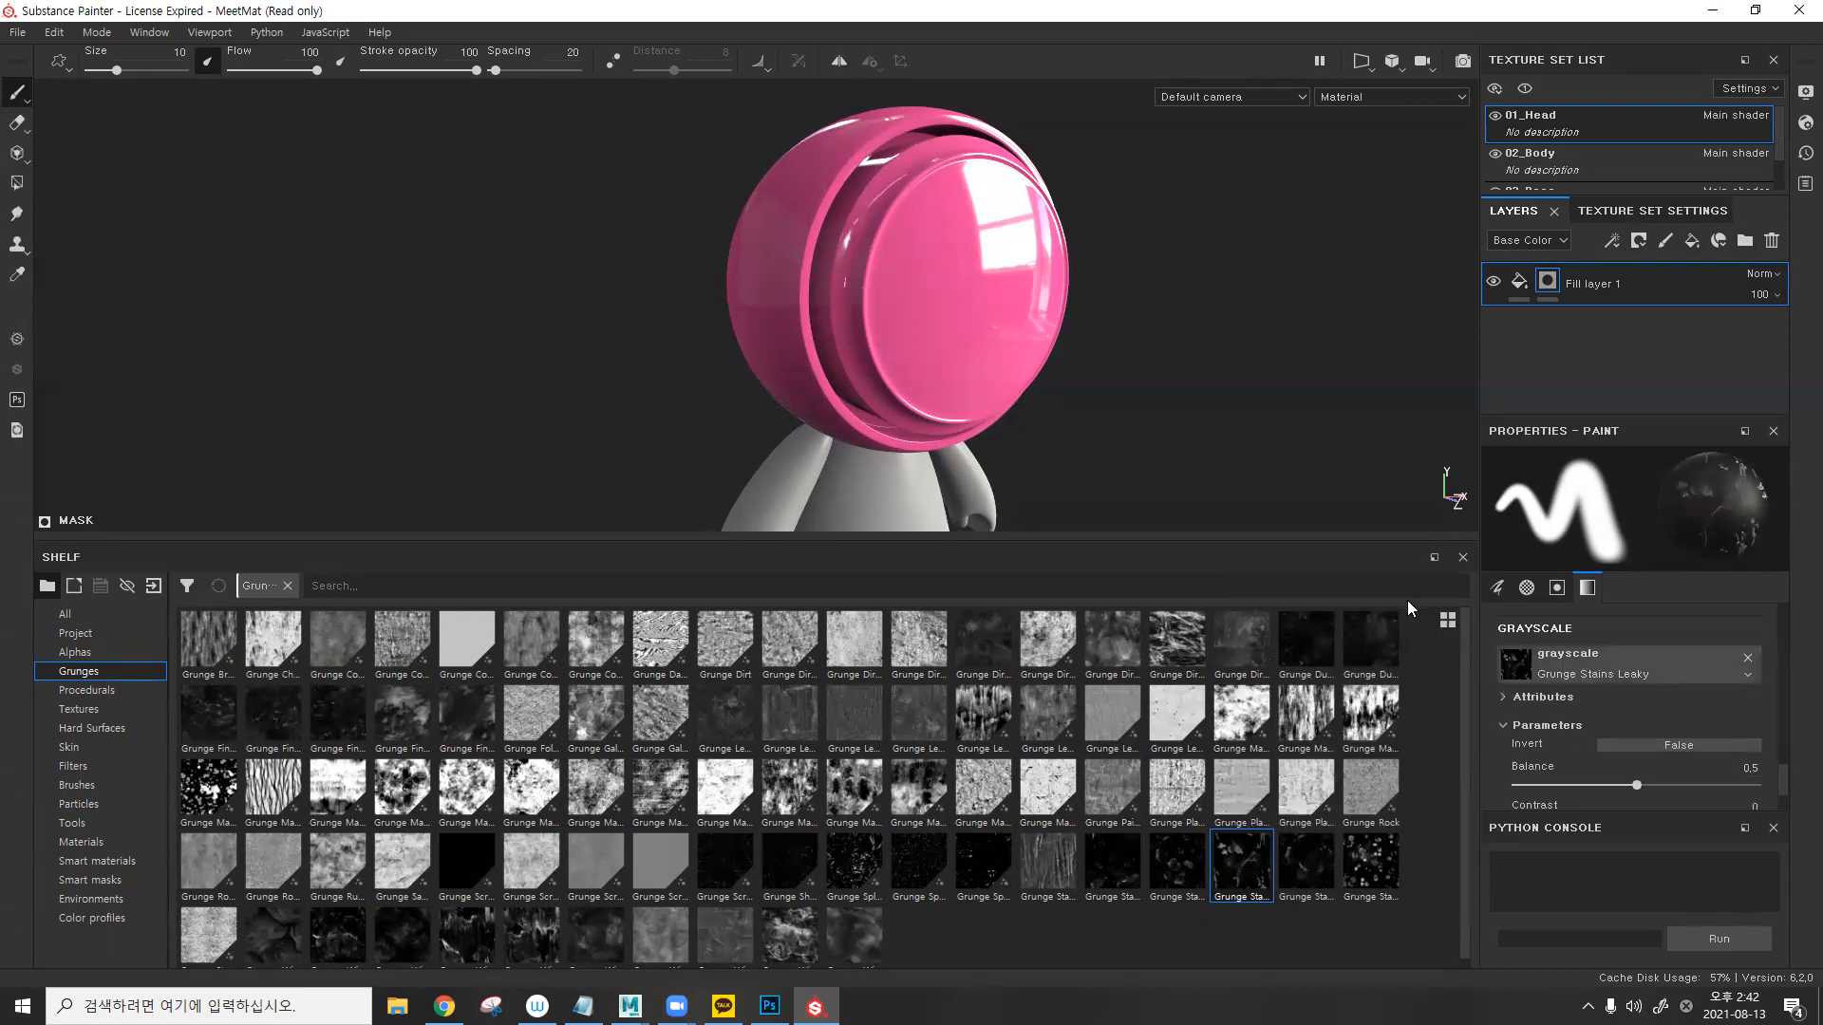
- Set the balance of the Grunge Stains Leaky grayscale to 0.39 and inspect the head up close
left_click_drag(1132, 385, 1069, 435, "alt")
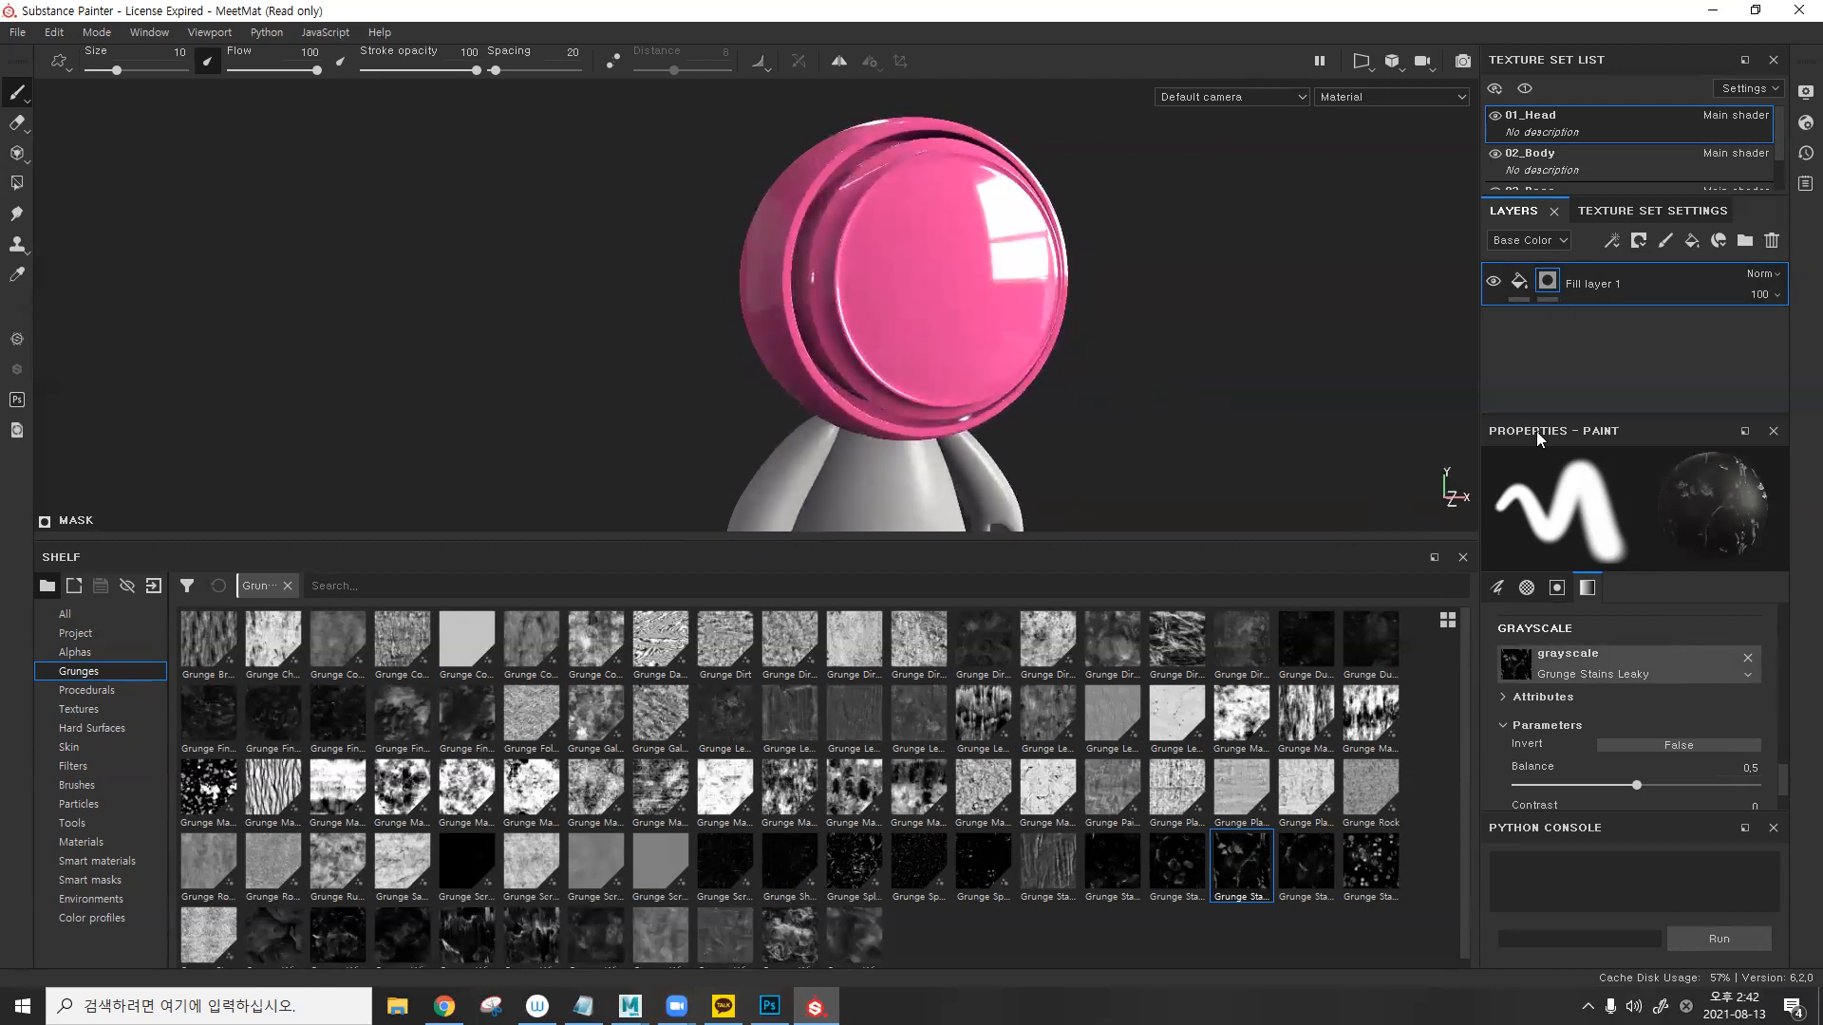
left_click_drag(1634, 790, 1610, 786)
left_click_drag(926, 306, 977, 318, "alt")
right_click_drag(977, 317, 1017, 319, "alt")
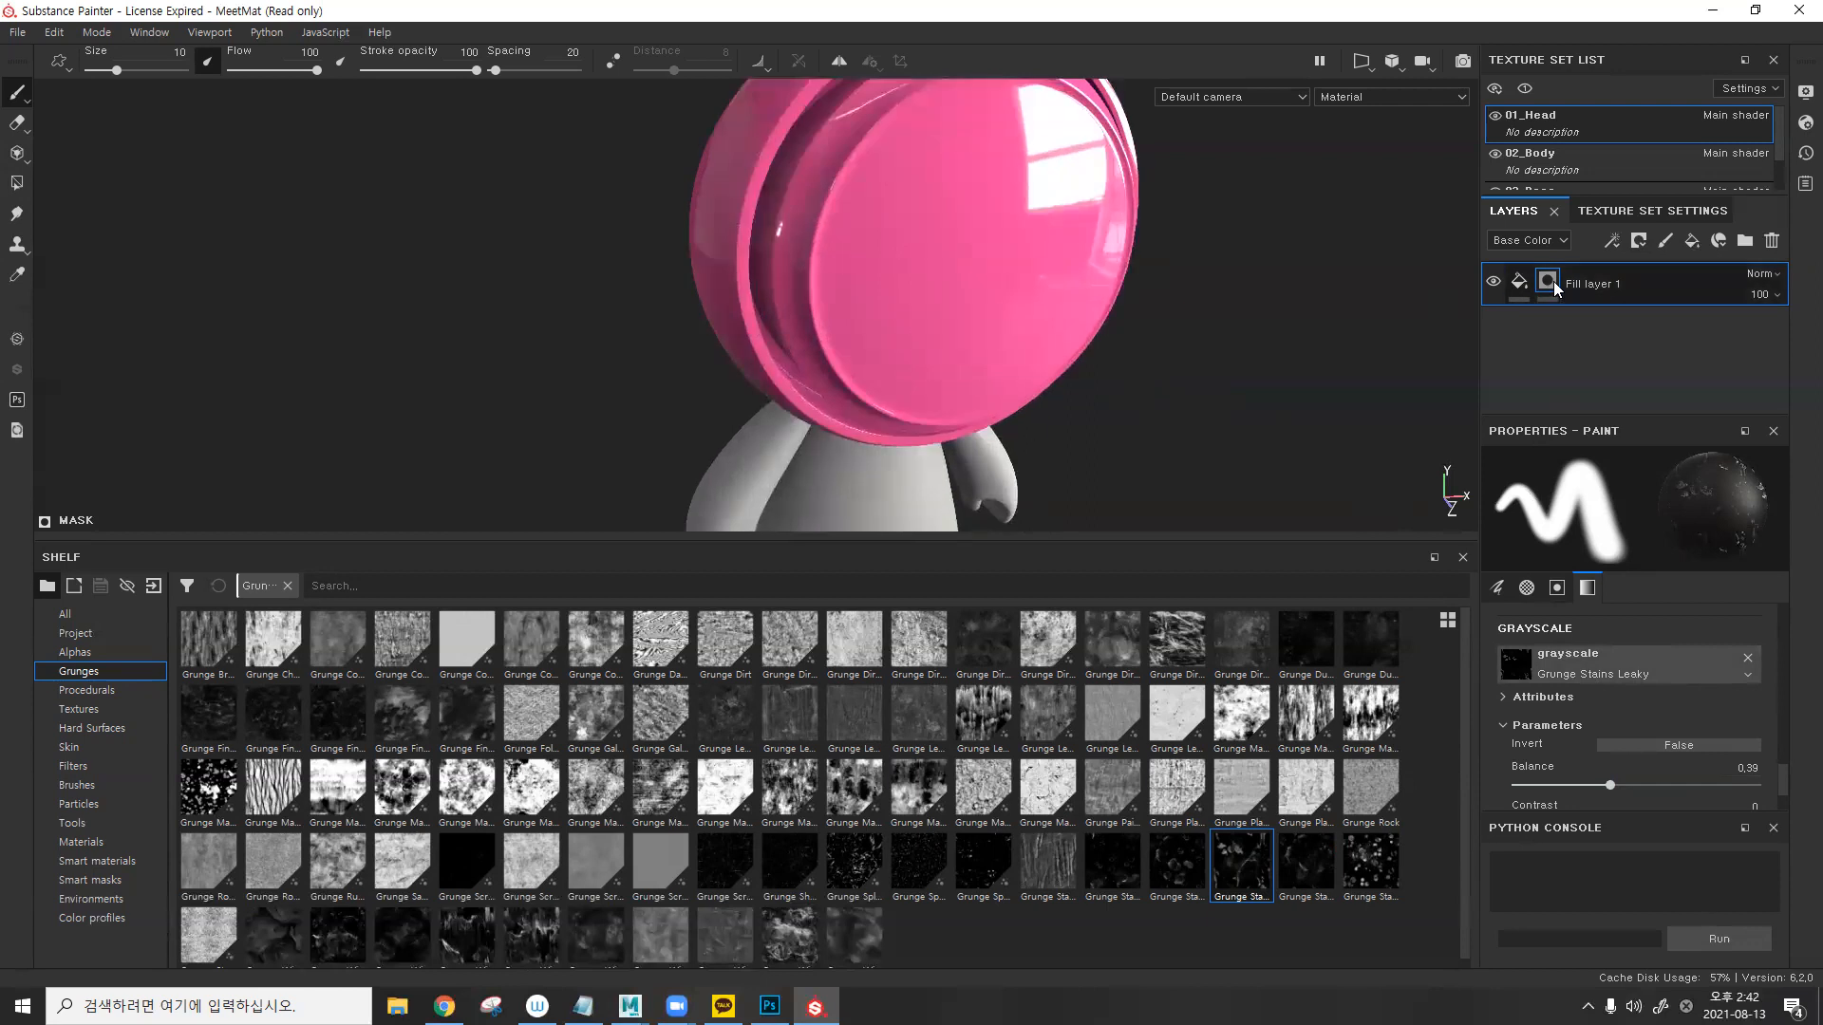
- Try a black mask on Fill layer 1 and remove the mask again
right_click(1547, 294)
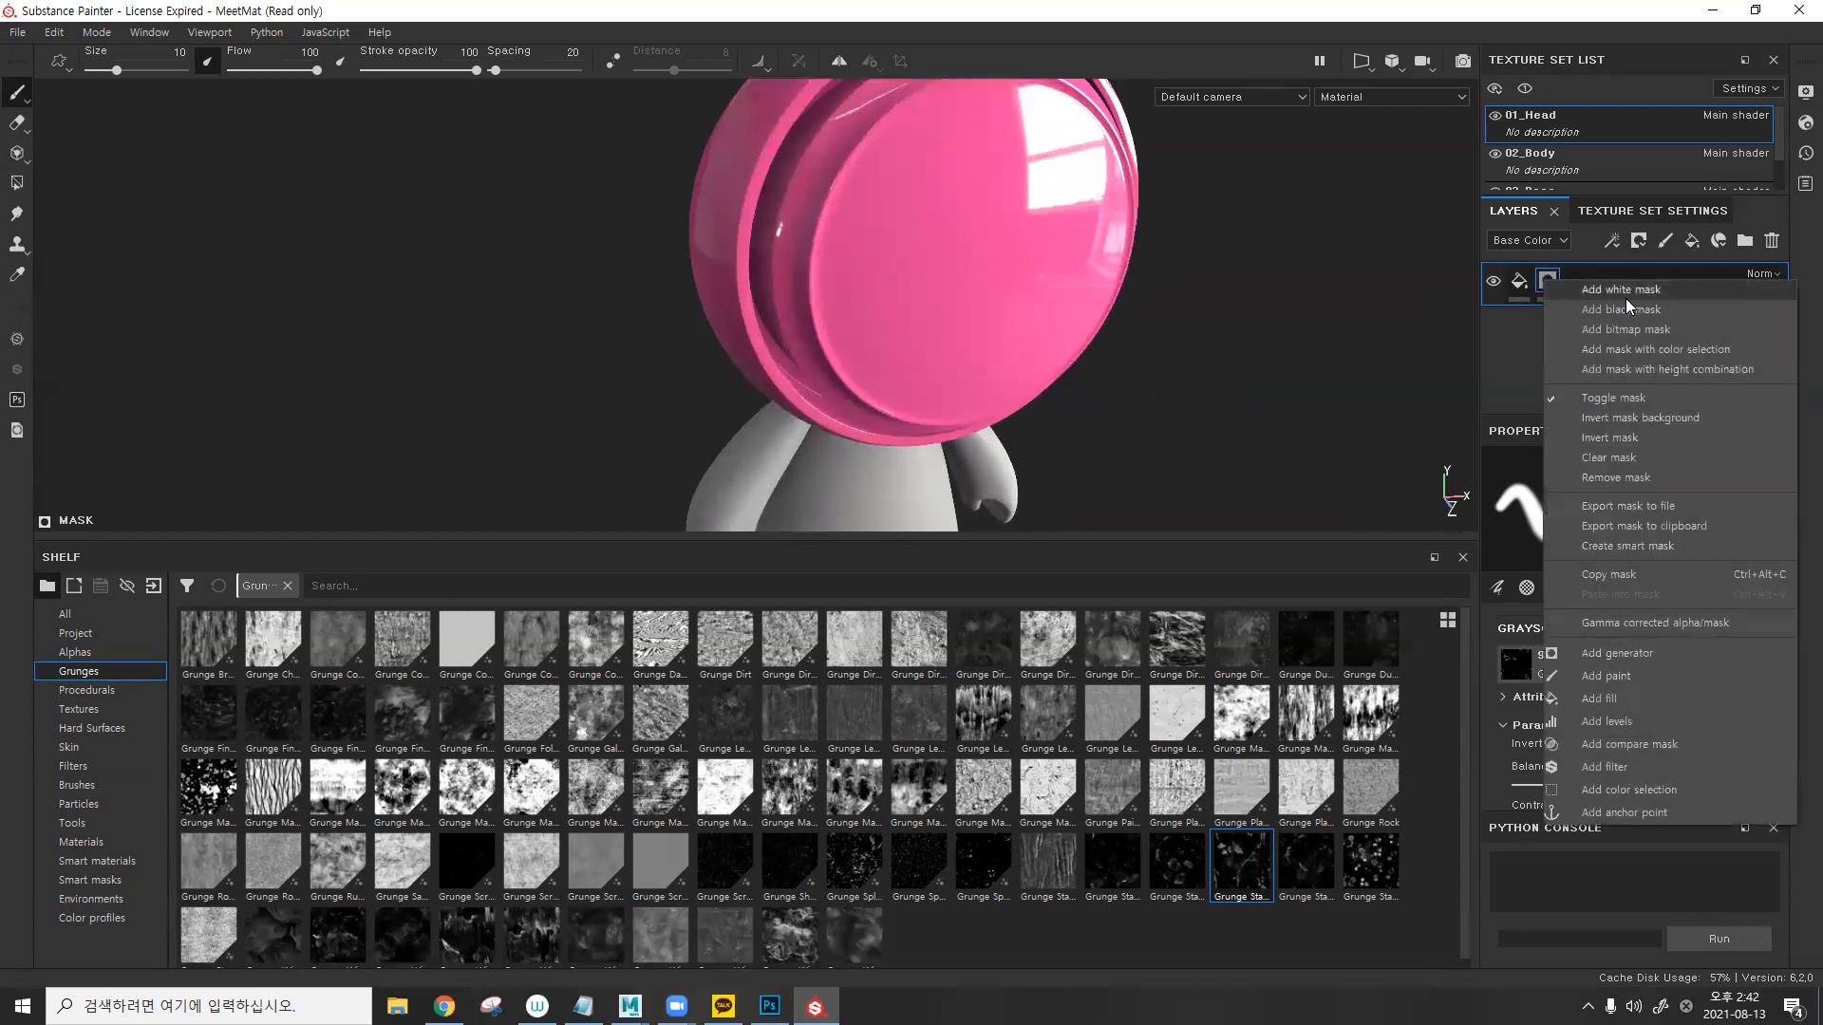
left_click(1572, 293)
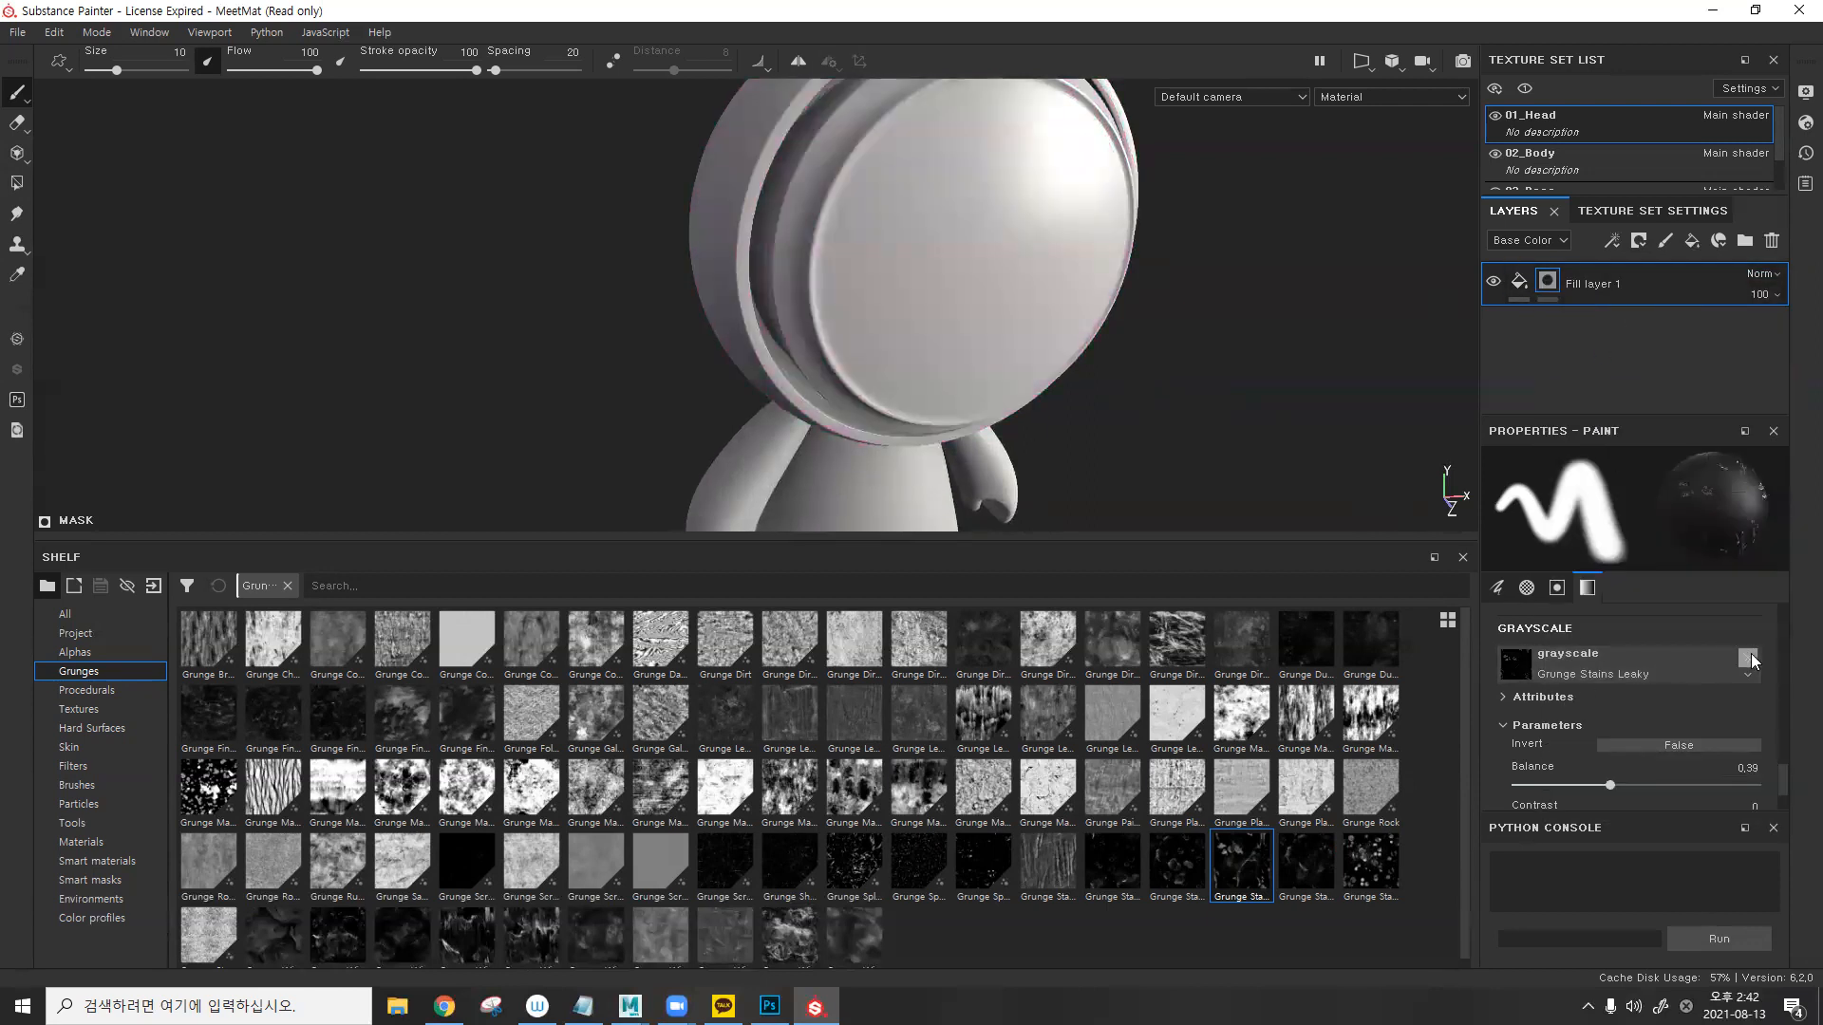
right_click(1548, 281)
left_click(1625, 480)
- Add a new white mask to Fill layer 1 and load Grunge Plaster Painted as the mask paint's grayscale
left_click(1638, 240)
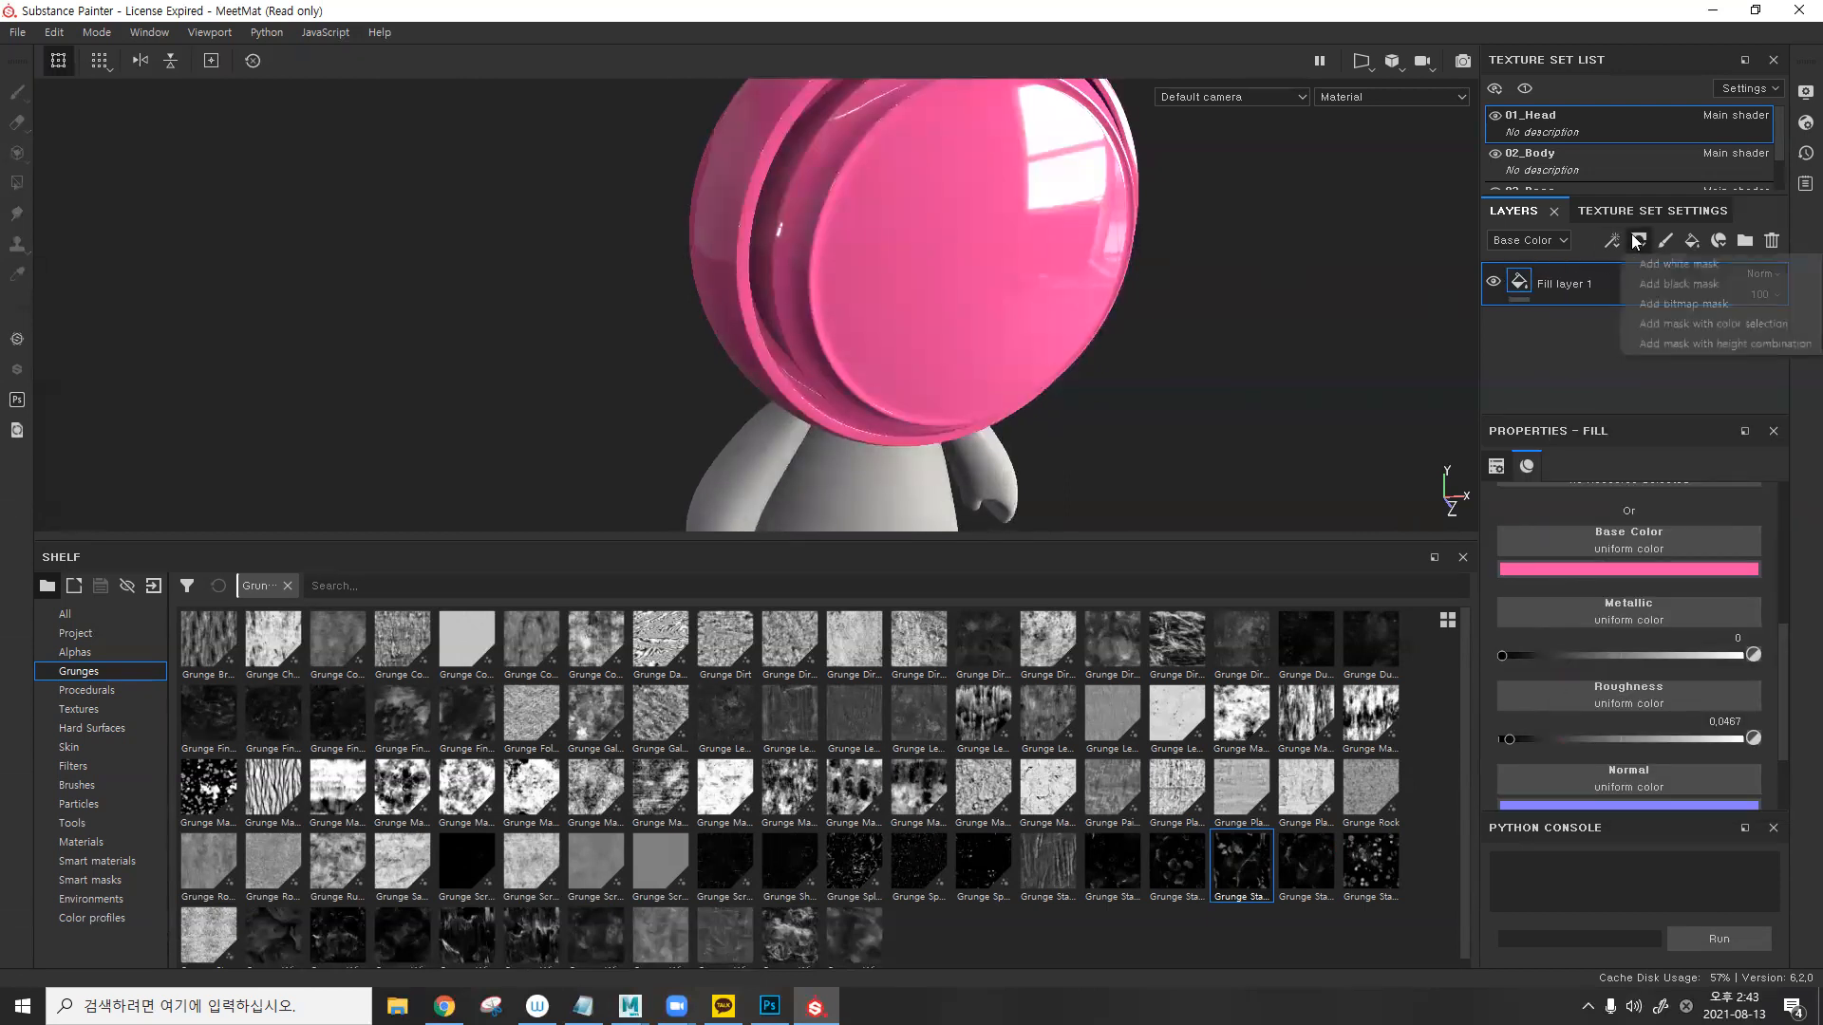
left_click(1652, 260)
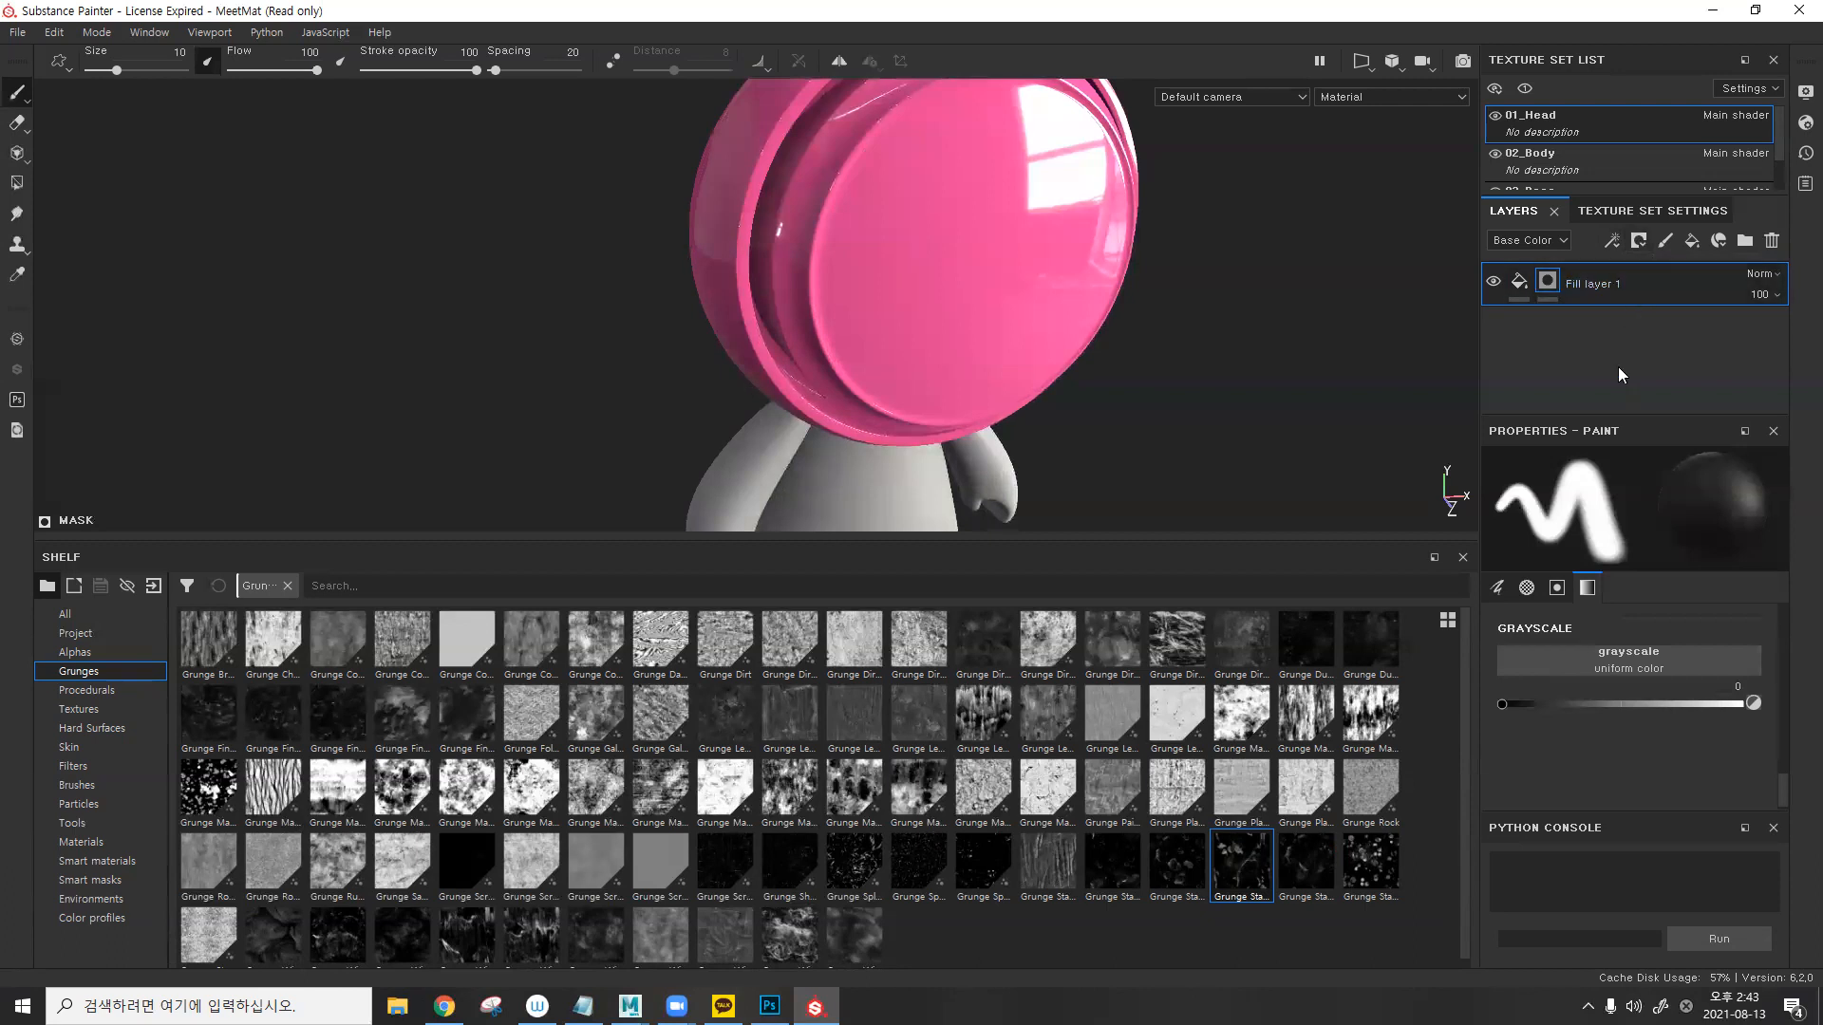
mouse_move(1305, 788)
left_mouse_down()
mouse_move(1465, 732)
mouse_move(1593, 653)
left_mouse_up()
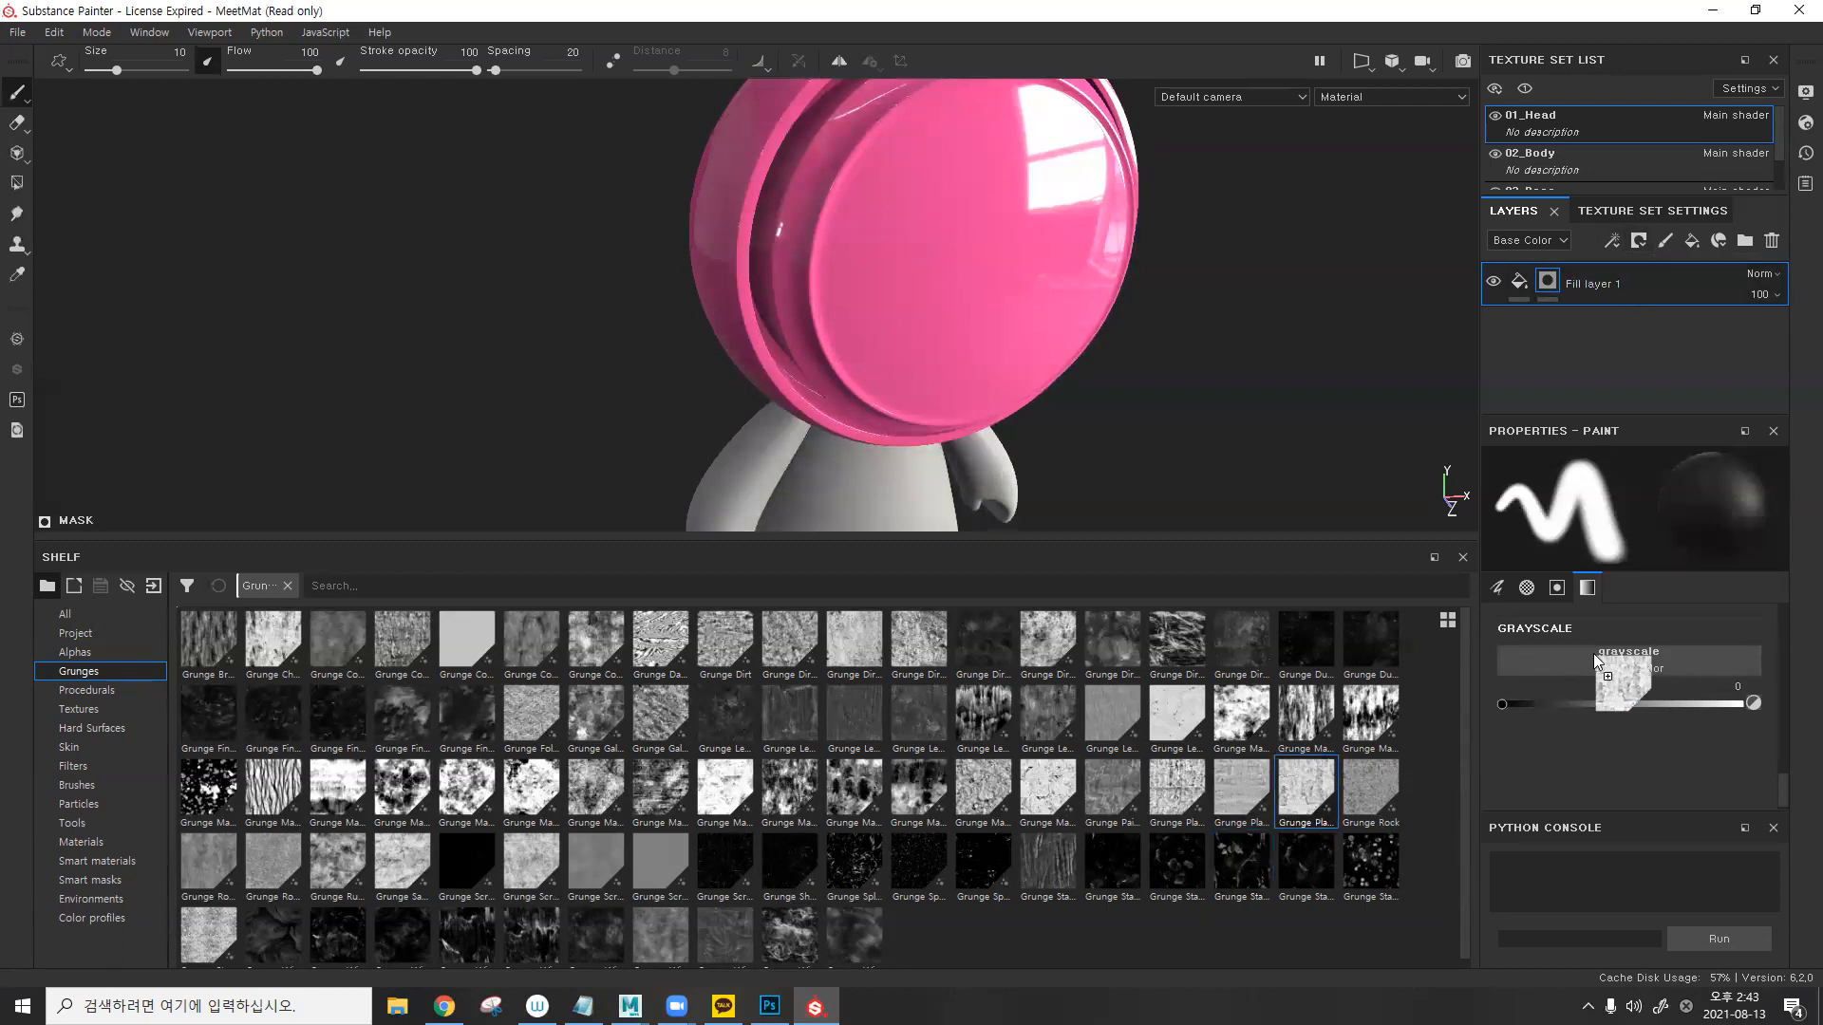
mouse_move(1125, 341)
left_mouse_down("alt")
mouse_move(1165, 304)
mouse_move(1070, 333)
mouse_move(1120, 332)
mouse_move(1092, 364)
mouse_move(1173, 410)
left_mouse_up("alt")
left_click_drag(980, 304, 968, 276, "alt")
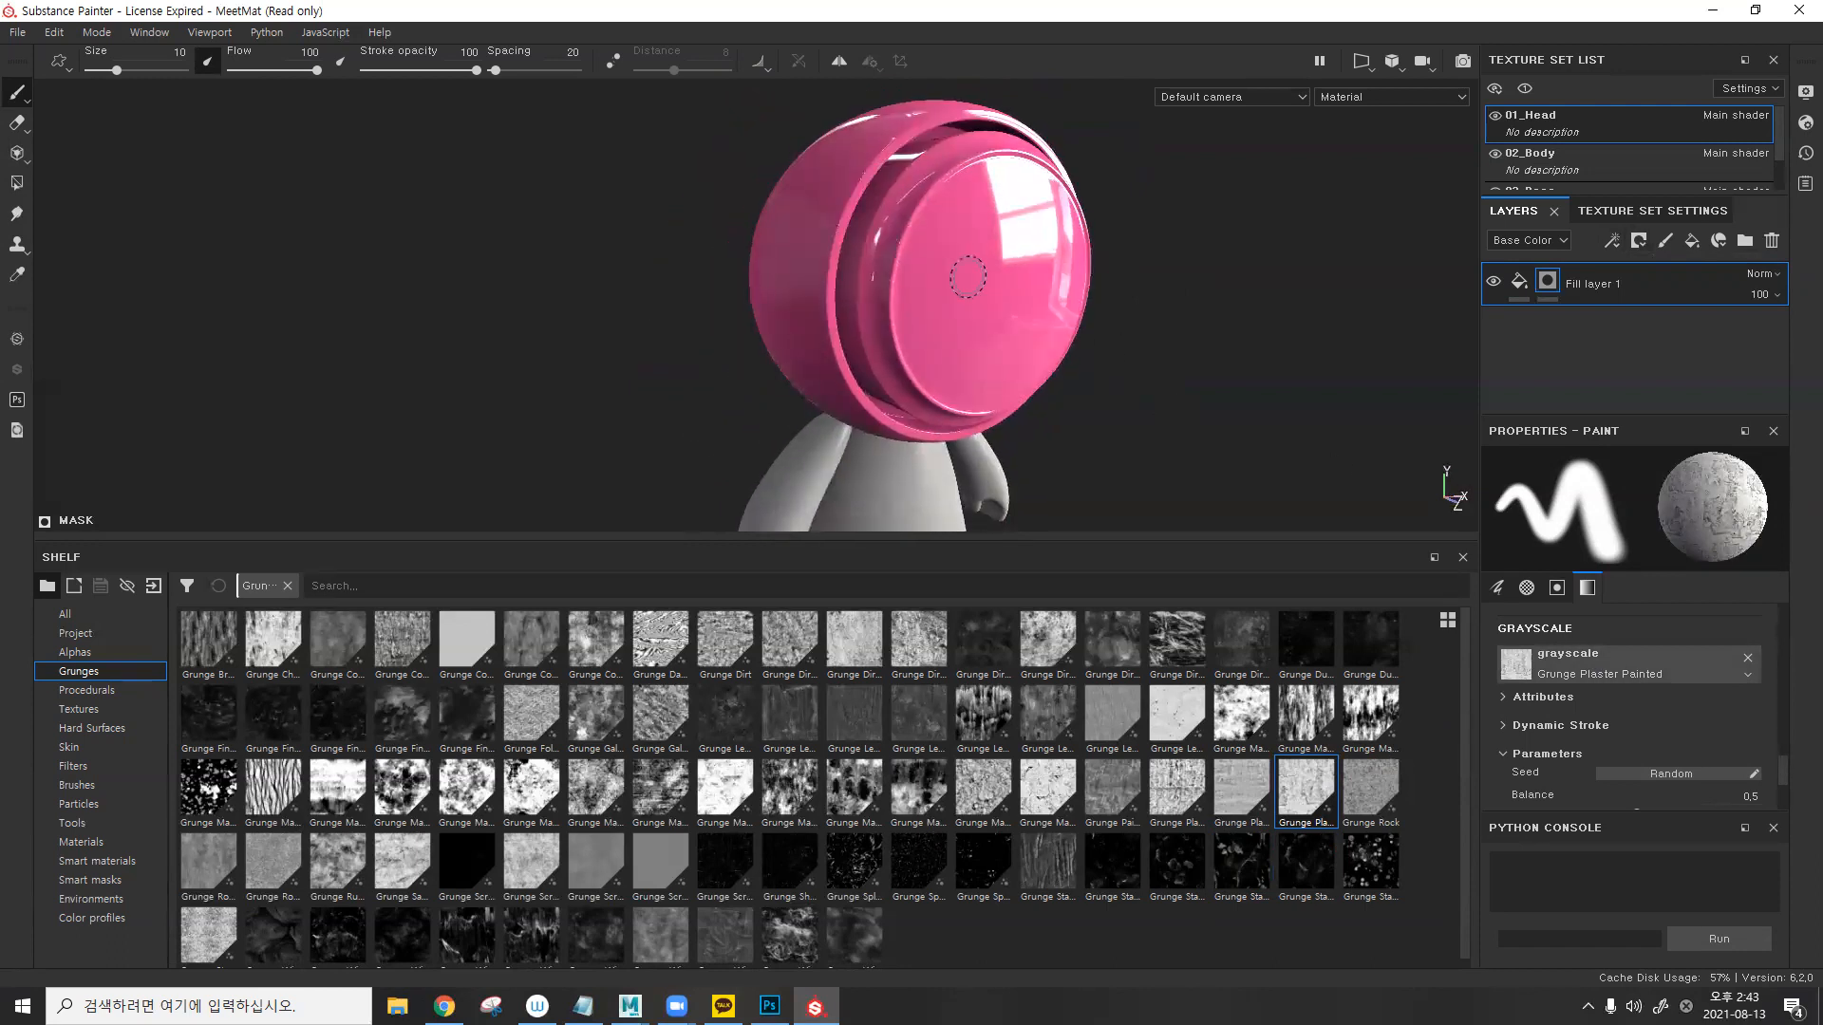
- Delete the pink Fill layer 1 with its mask and add a fresh fill layer to the head
left_click(1528, 281)
scroll(1651, 664, "down", 2)
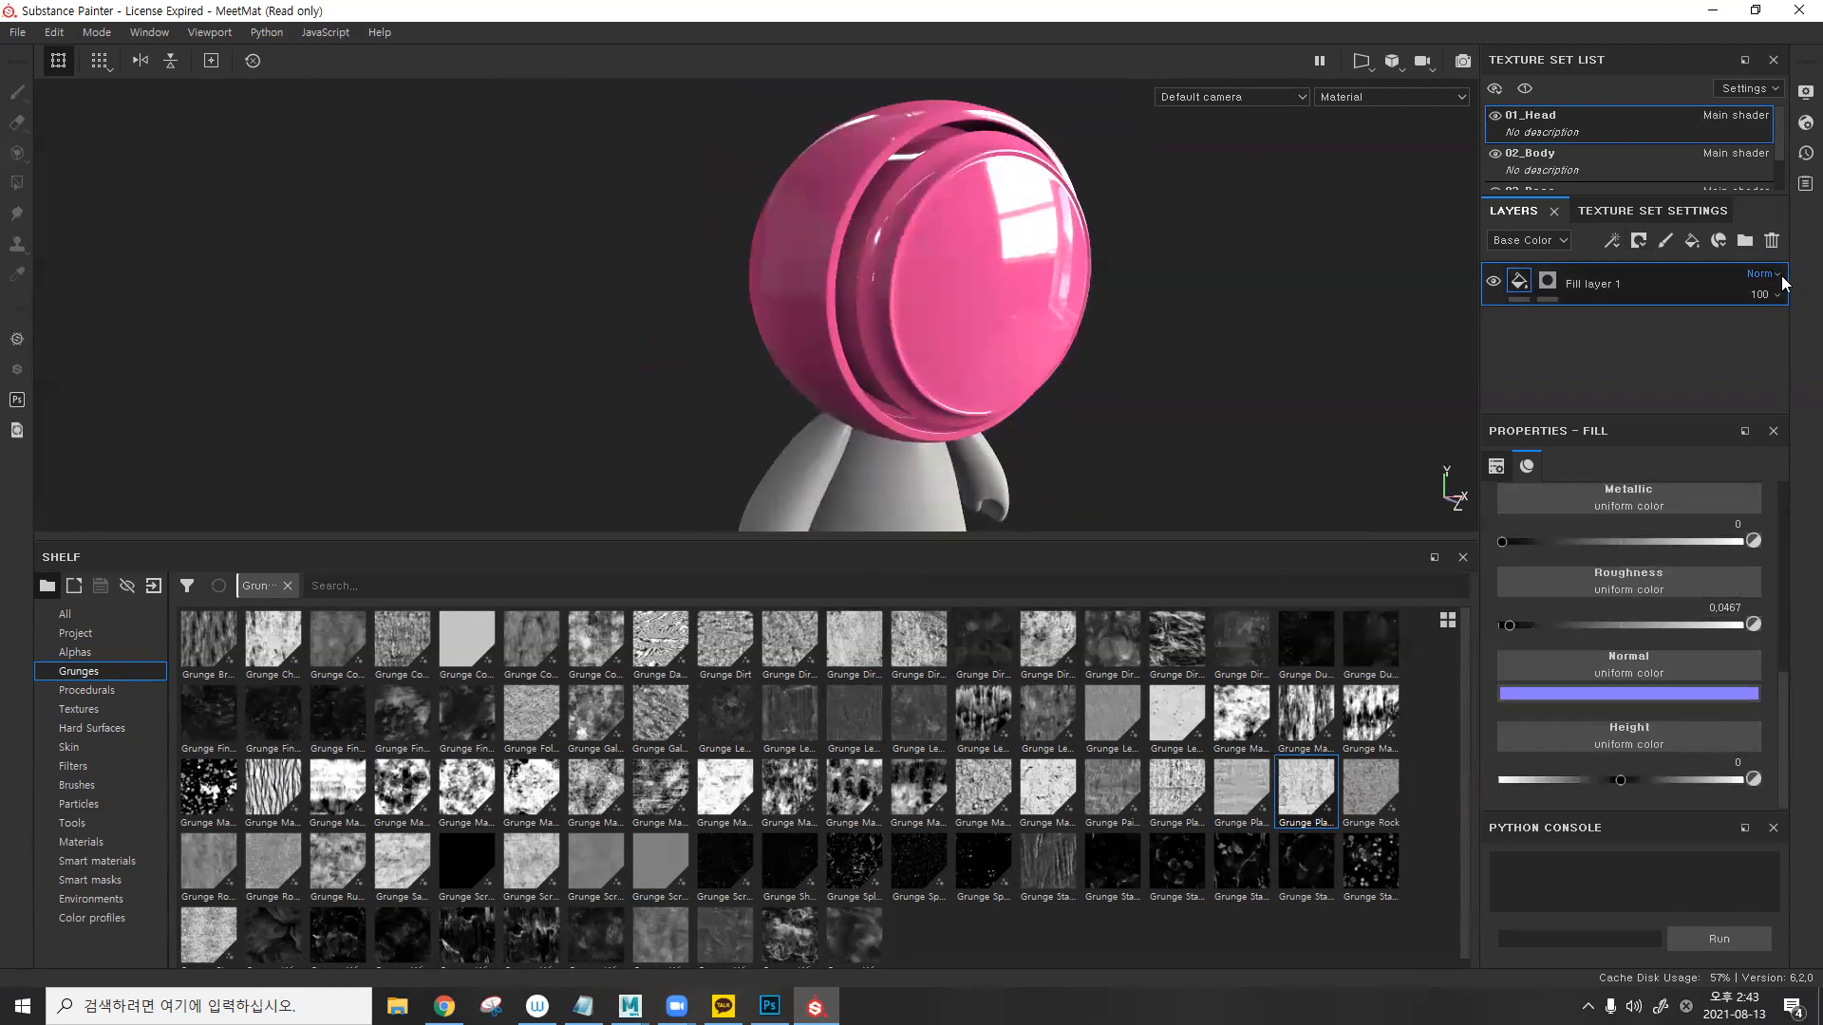
left_click(1772, 240)
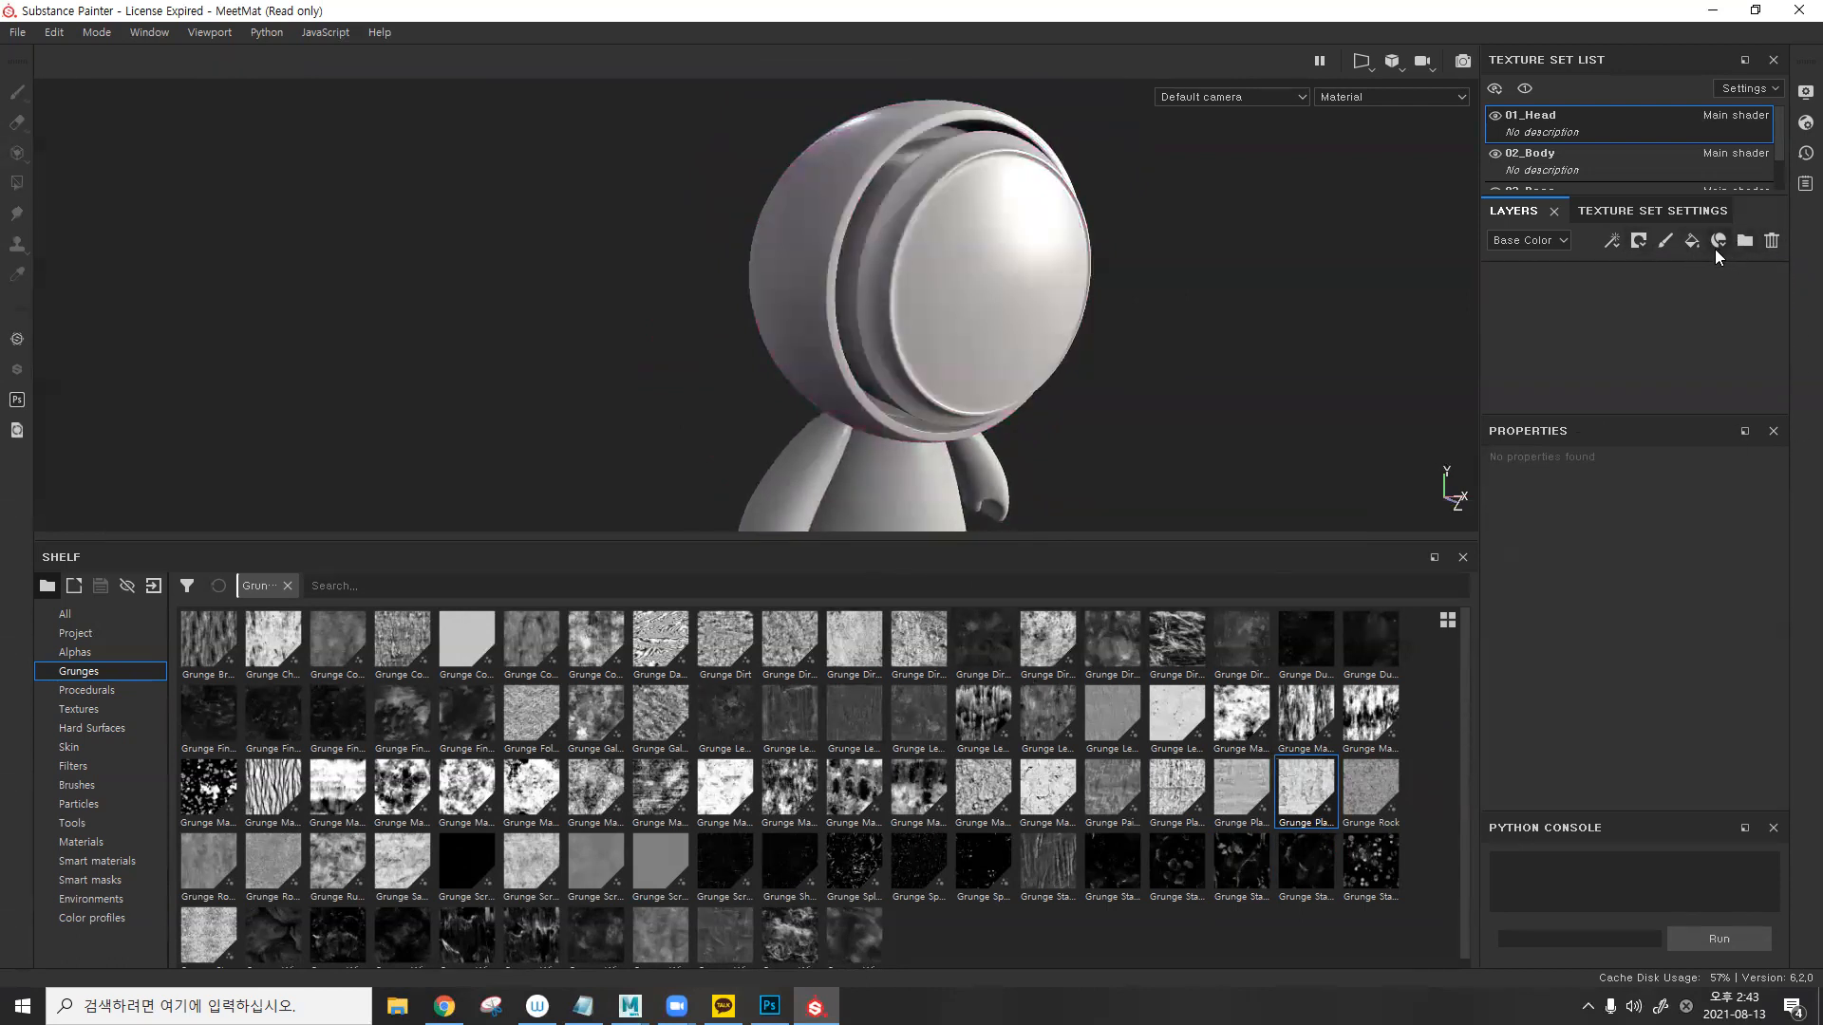
left_click(1716, 245)
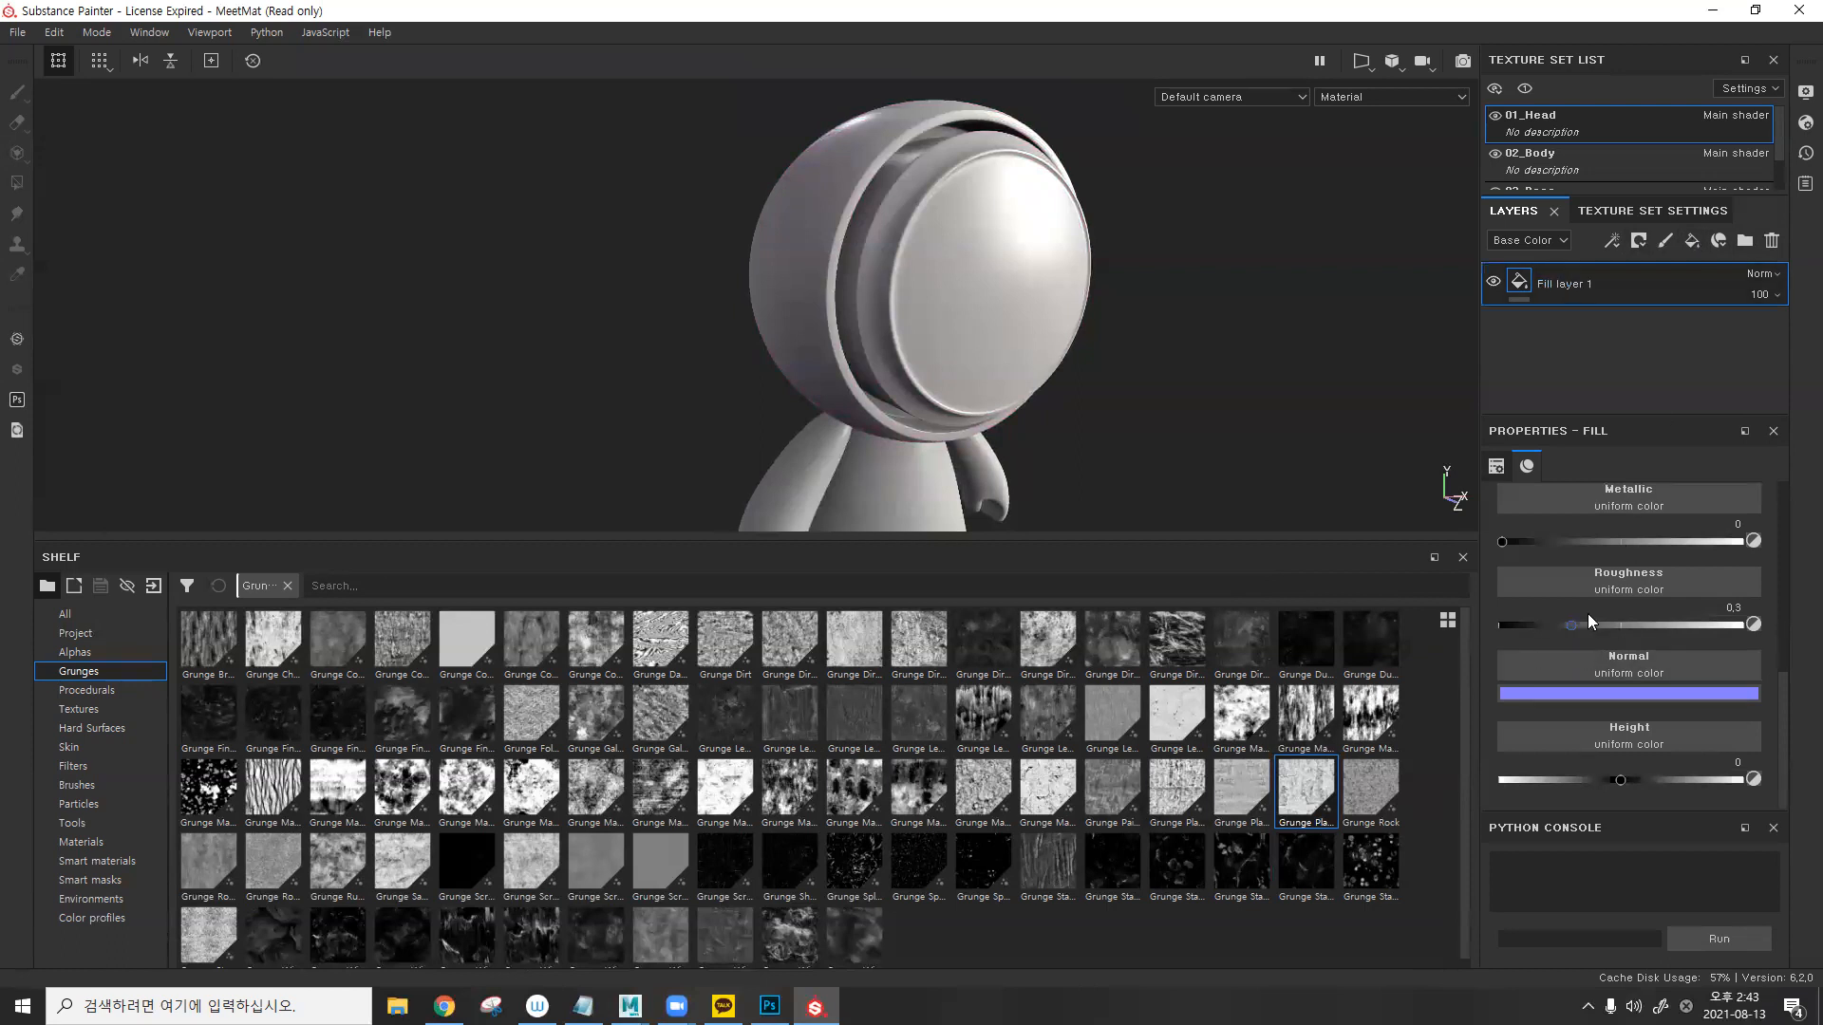
- Set the fill layer's base color to pink, metallic to 1 and roughness to 0.2179
scroll(1590, 621, "up", 3)
left_click(1619, 628)
left_click(1627, 624)
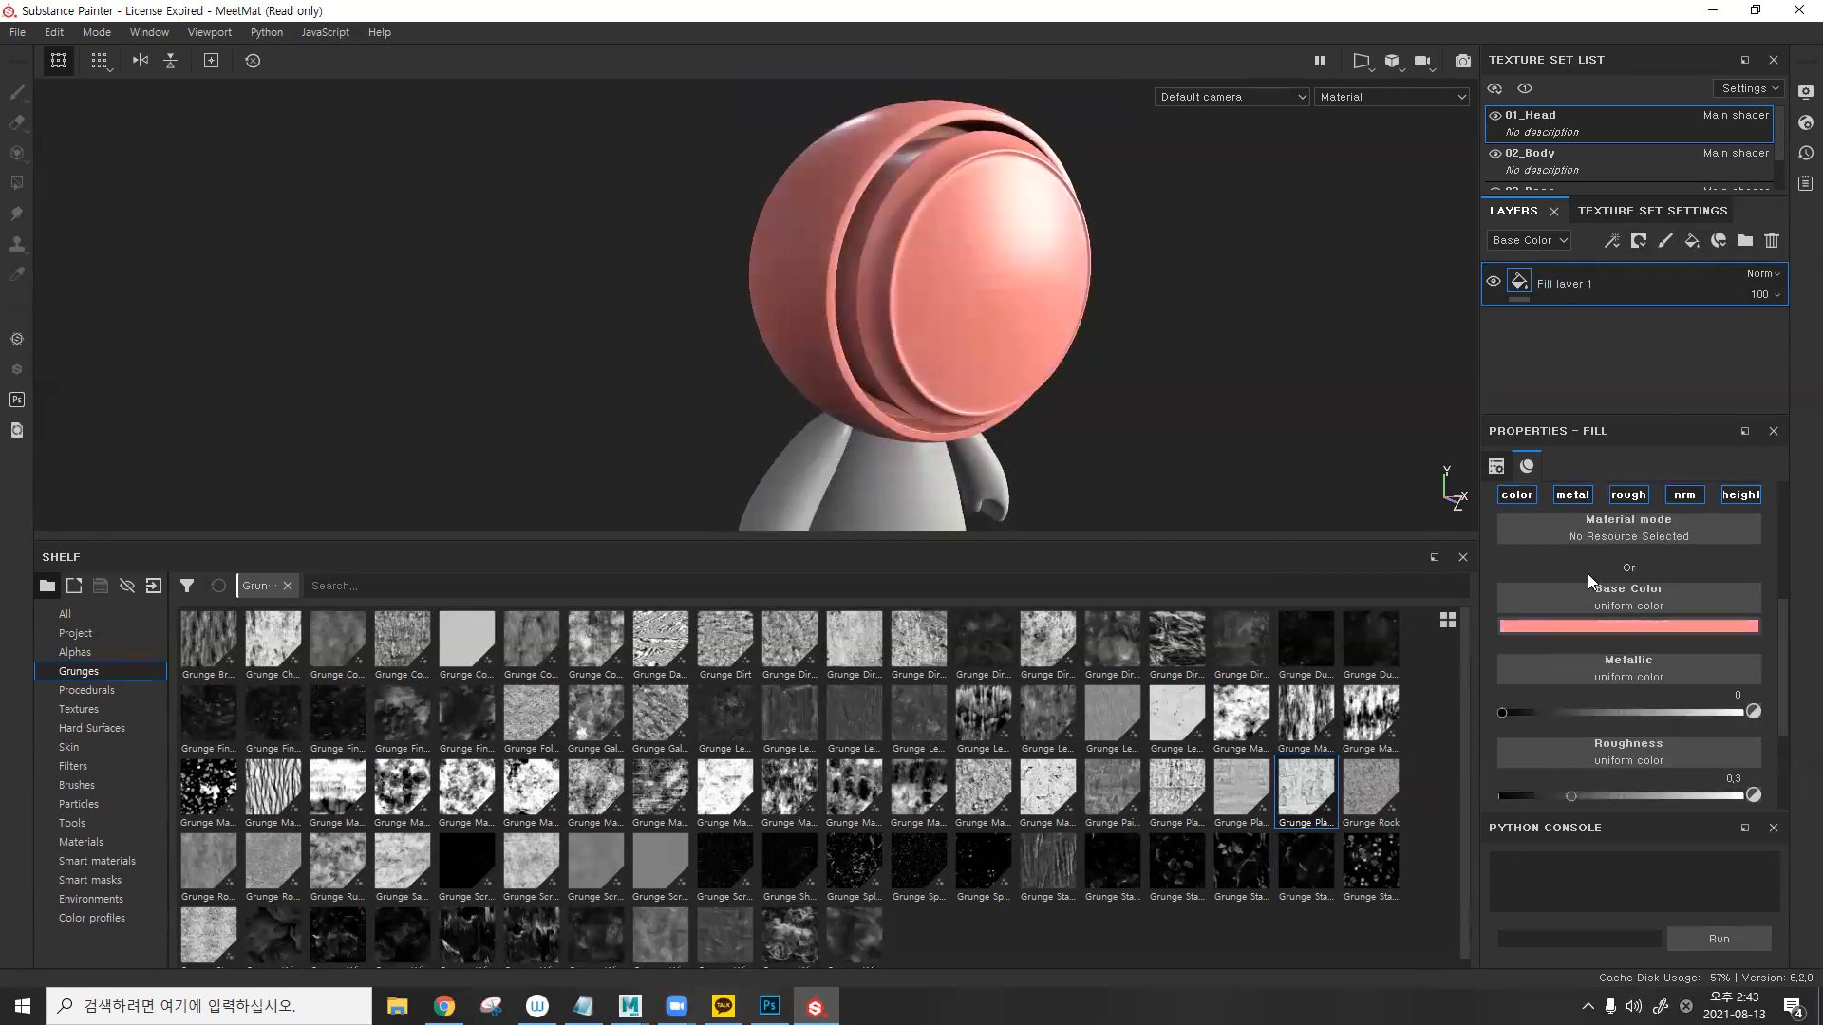
left_click_drag(1625, 711, 1742, 712)
left_click_drag(1618, 795, 1550, 795)
- Add a black mask to Fill layer 1 and load a plaster grunge as the mask paint's grayscale
left_click(1639, 240)
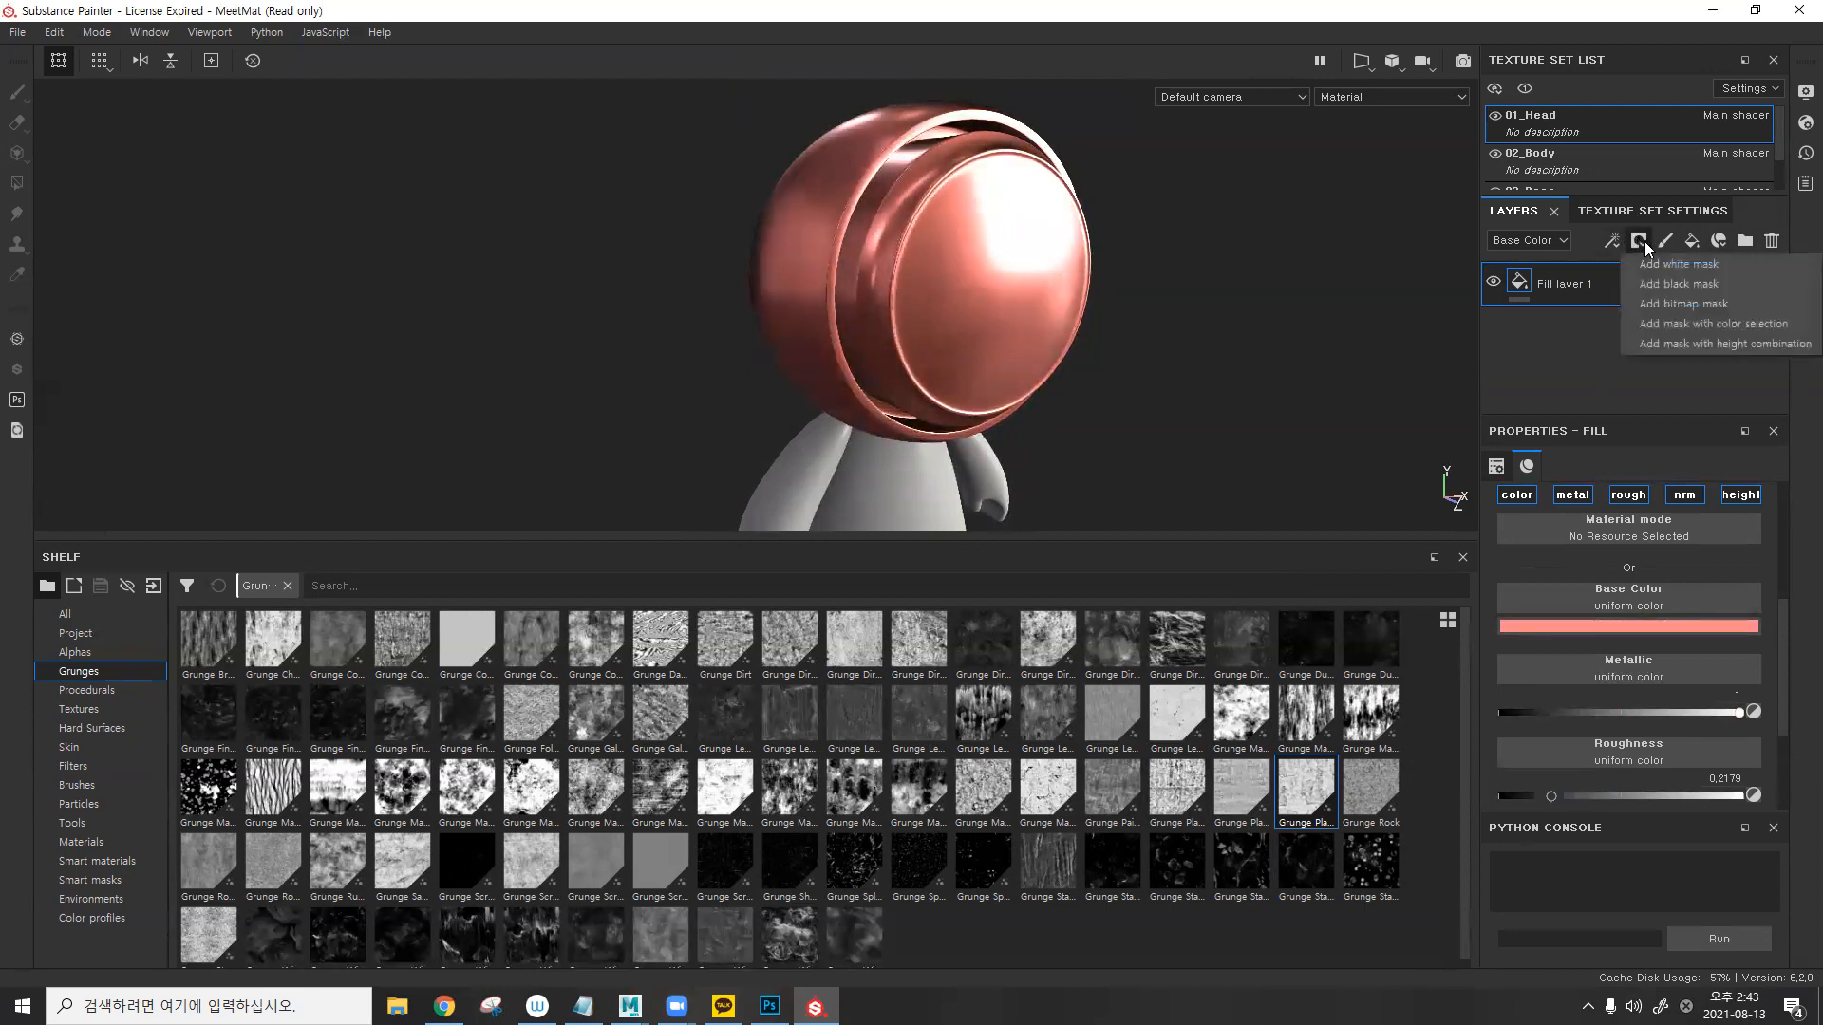
left_click(1684, 283)
left_click_drag(1177, 788, 1562, 668)
scroll(1598, 676, "down", 3)
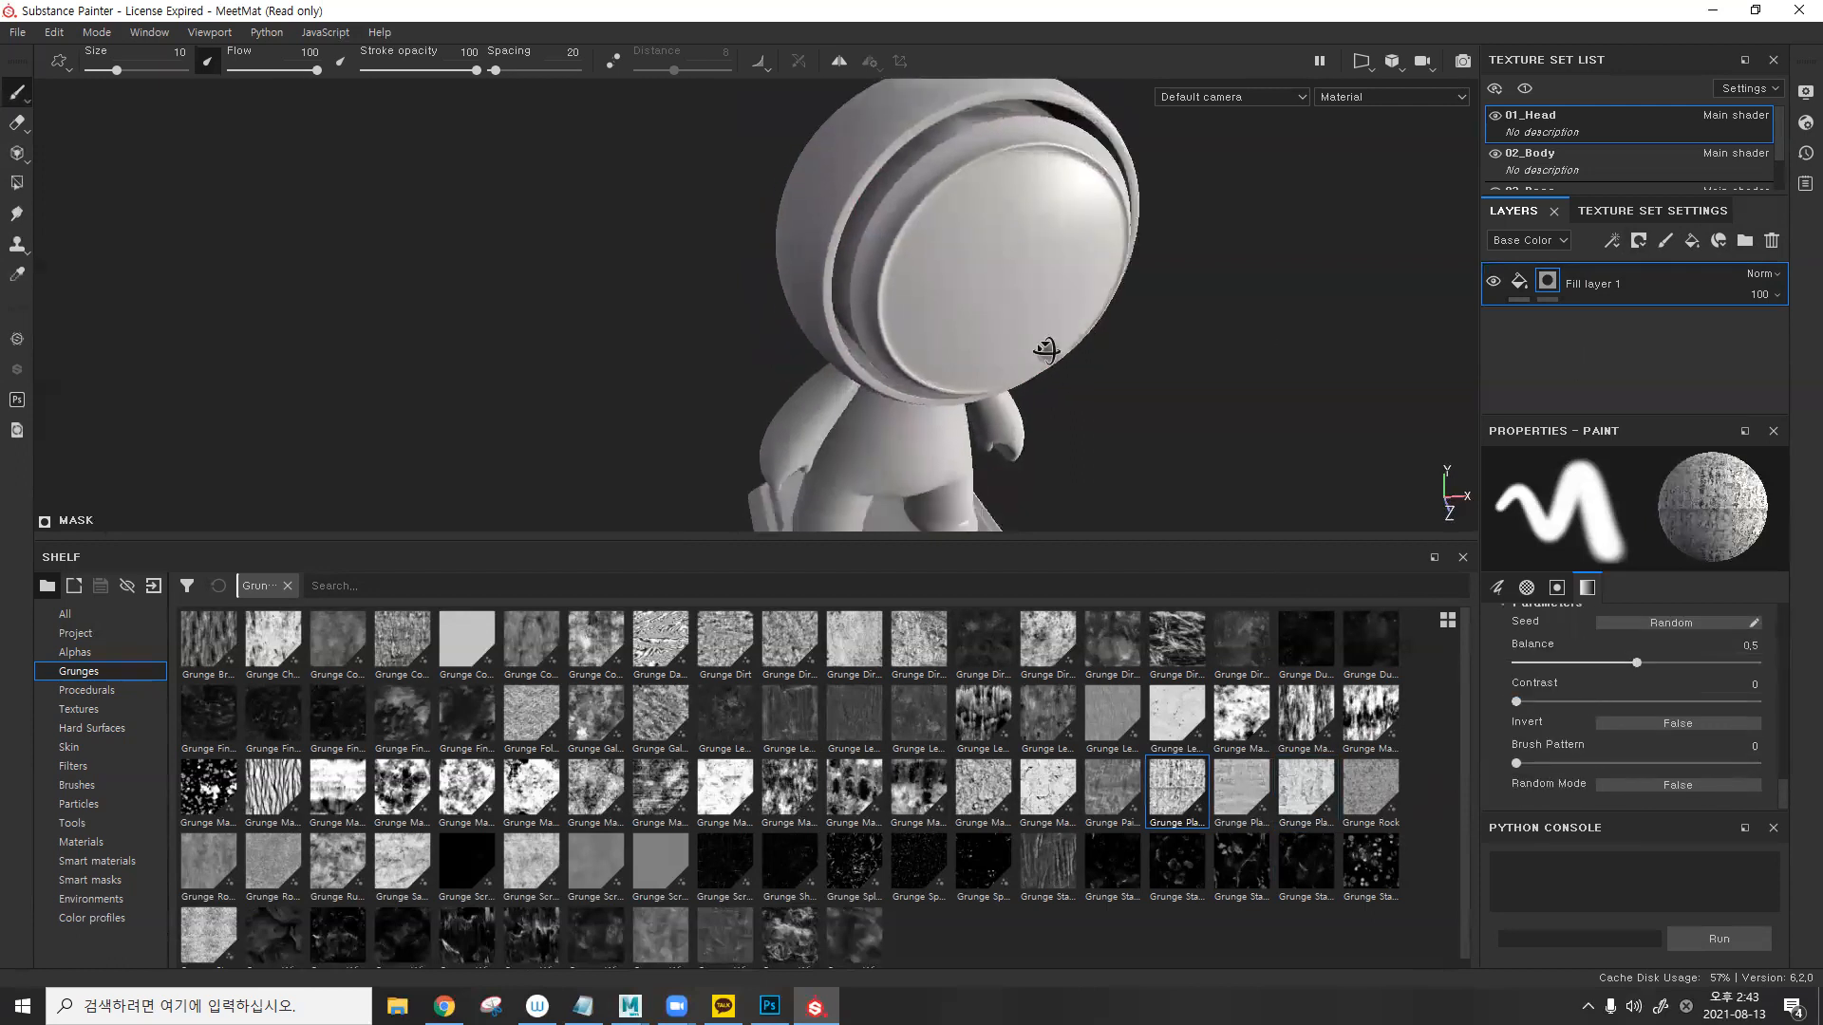
- Toggle the 01_Head texture set's visibility and check how the masked head looks in the material view from another angle
left_click(1495, 115)
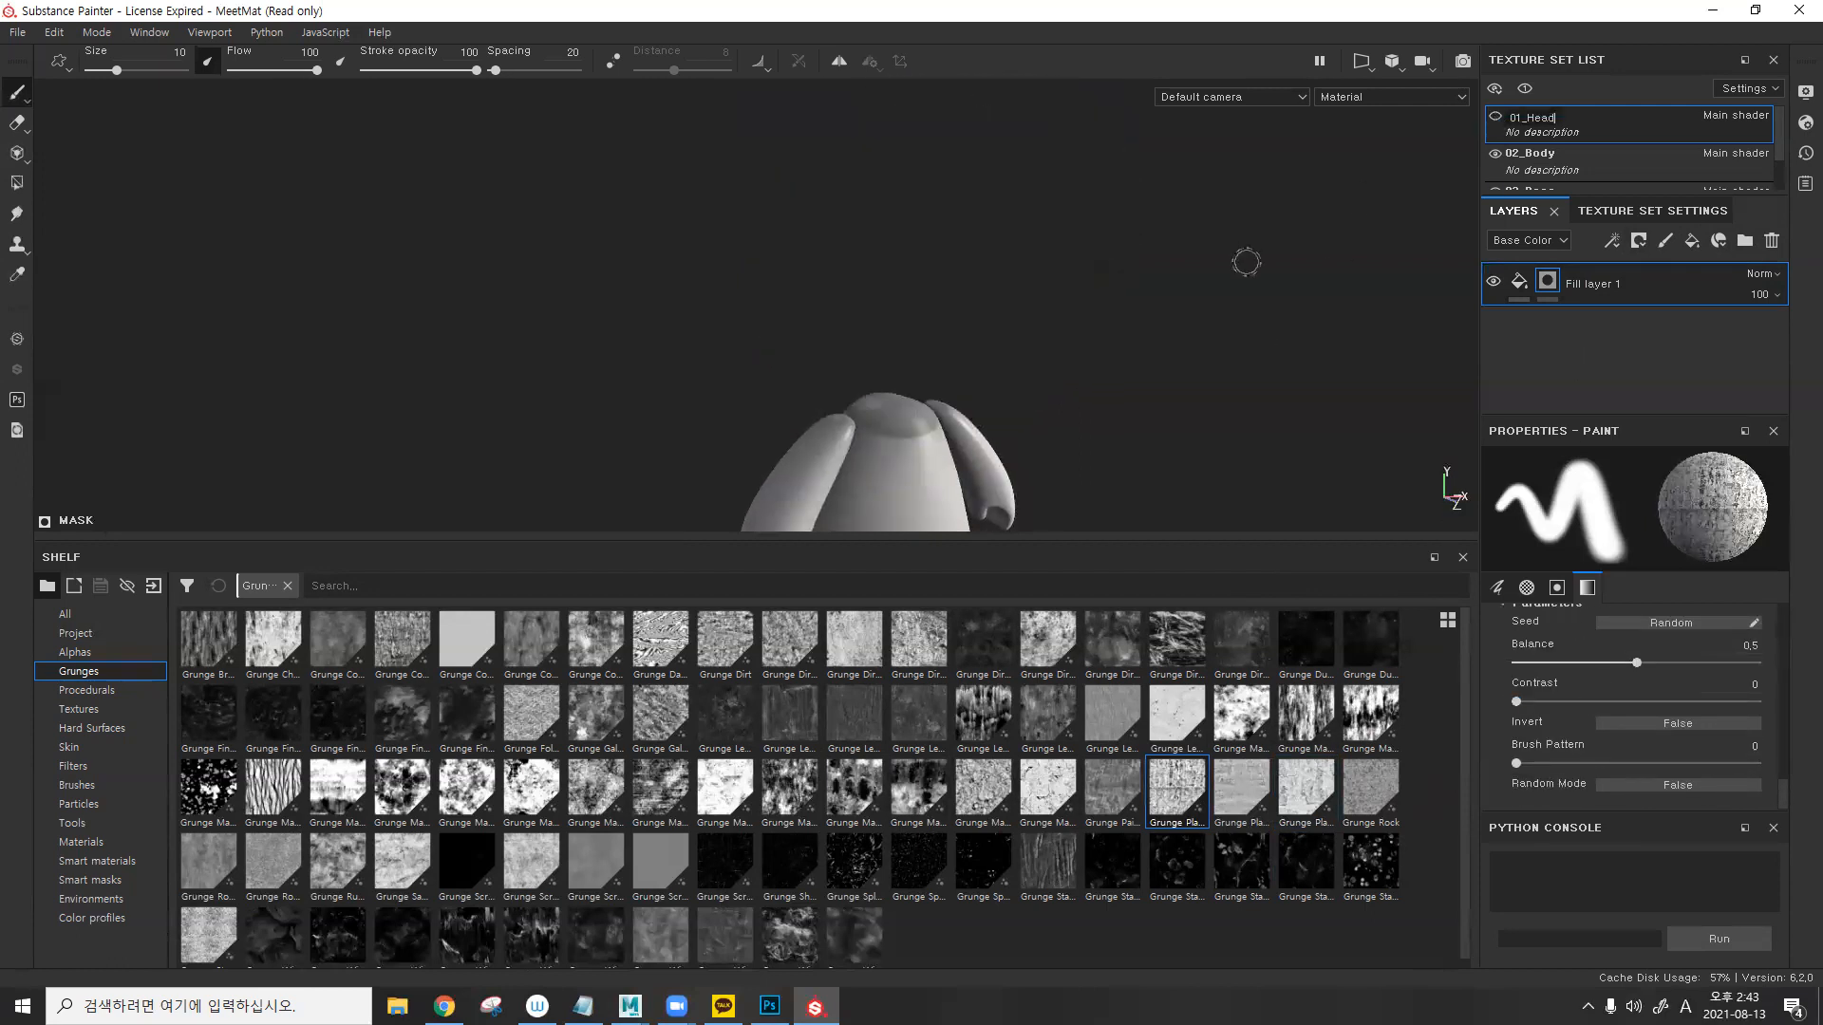
left_click(1495, 116)
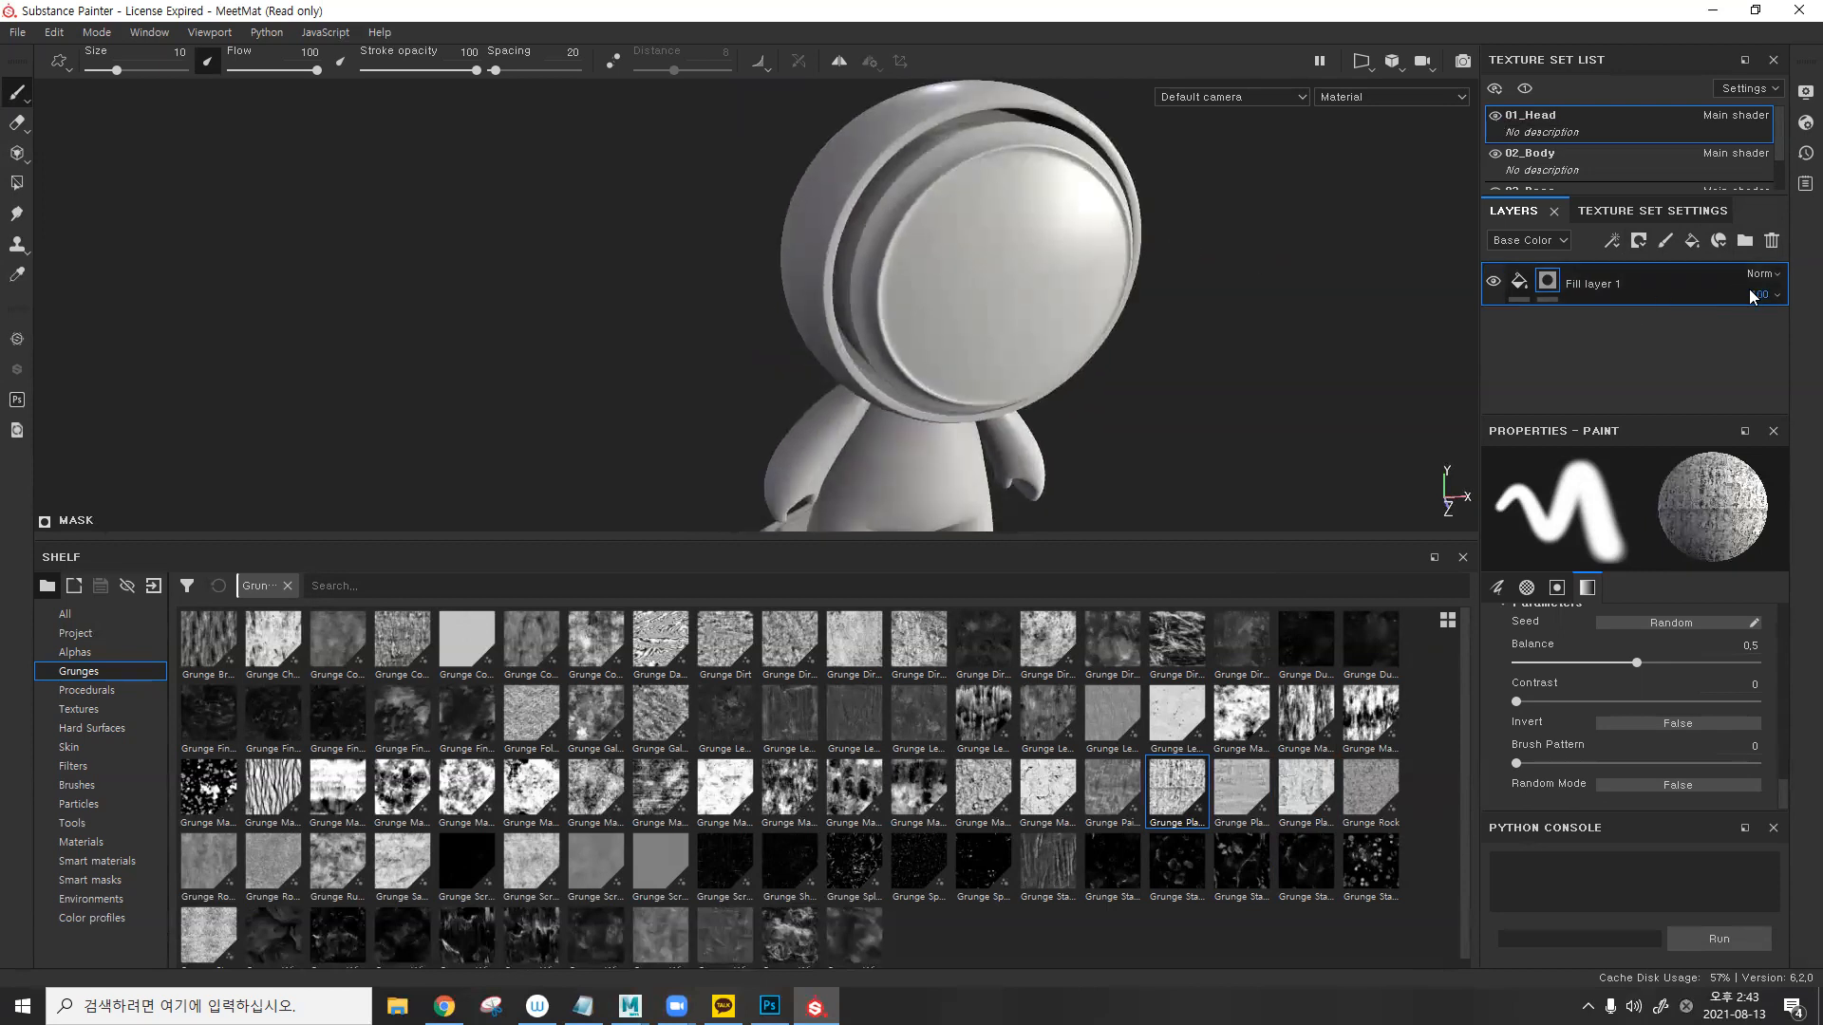
left_click(1548, 248)
left_click_drag(1178, 384, 1201, 368, "alt")
key("m")
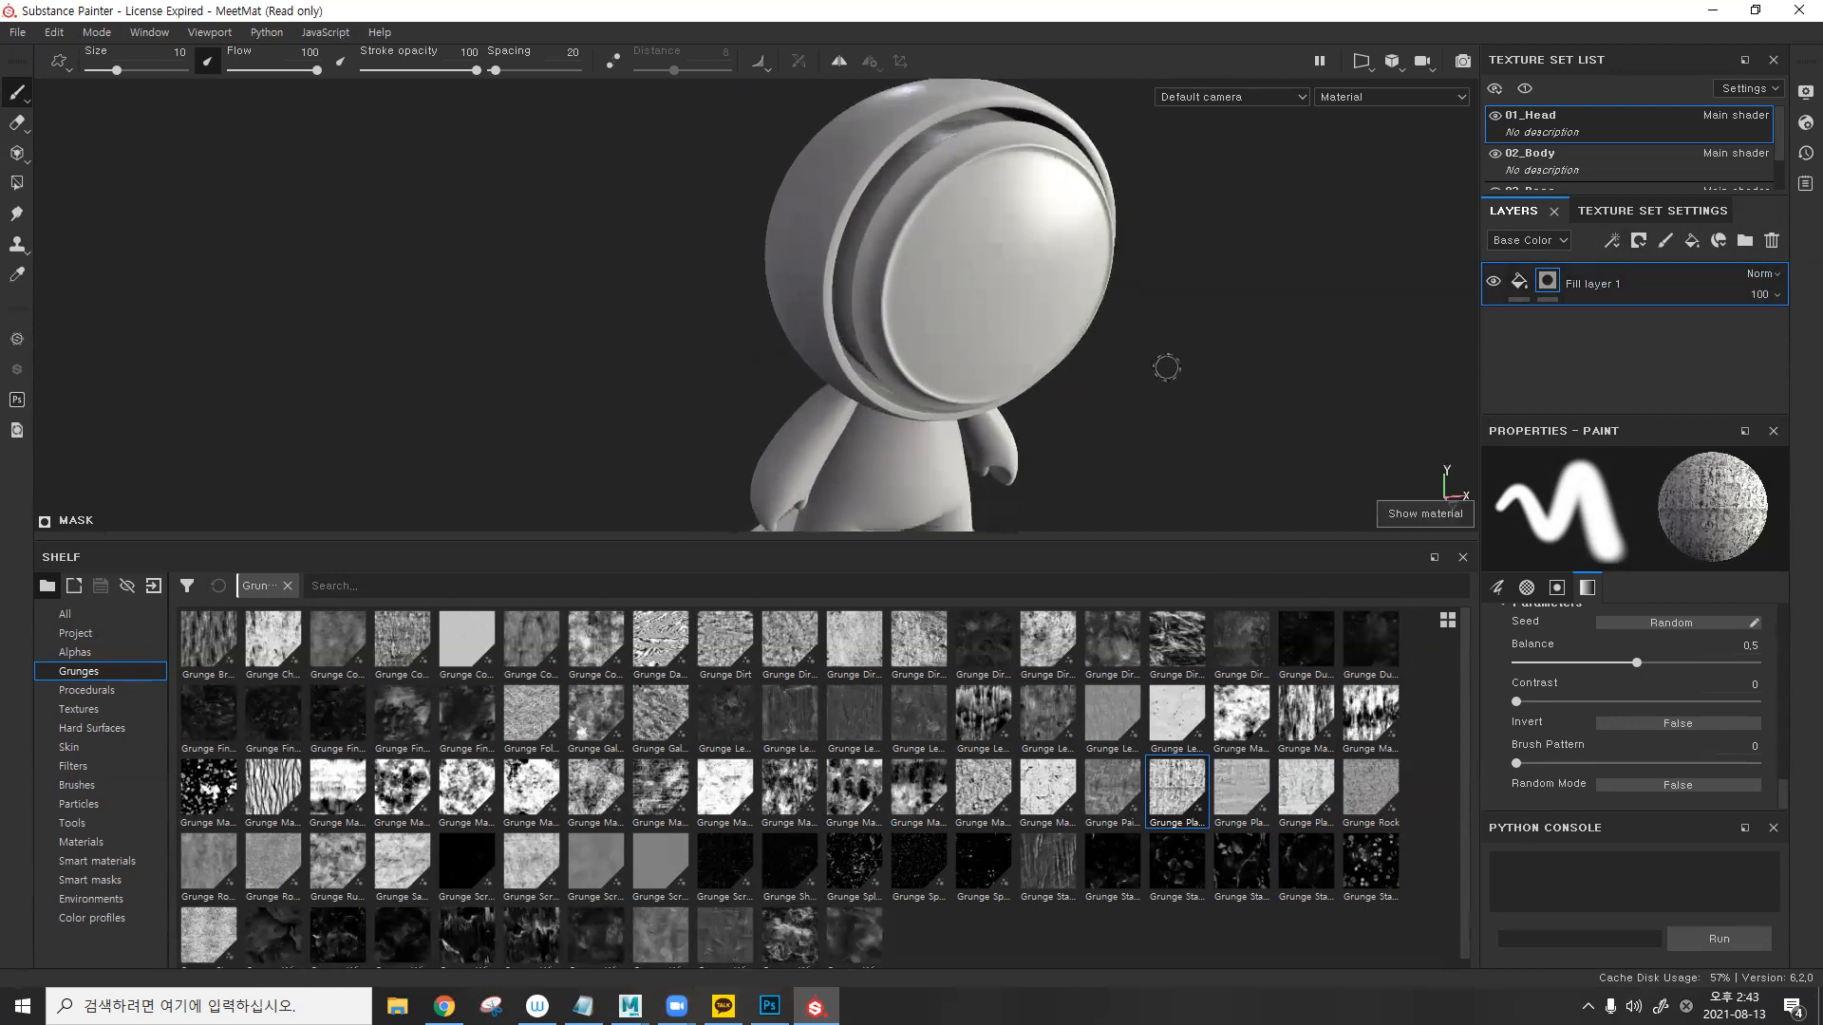
left_click(1328, 99)
left_click(1332, 102)
mouse_move(1149, 228)
left_mouse_down("alt")
mouse_move(1153, 207)
mouse_move(1143, 253)
mouse_move(1228, 244)
mouse_move(1204, 239)
left_mouse_up("alt")
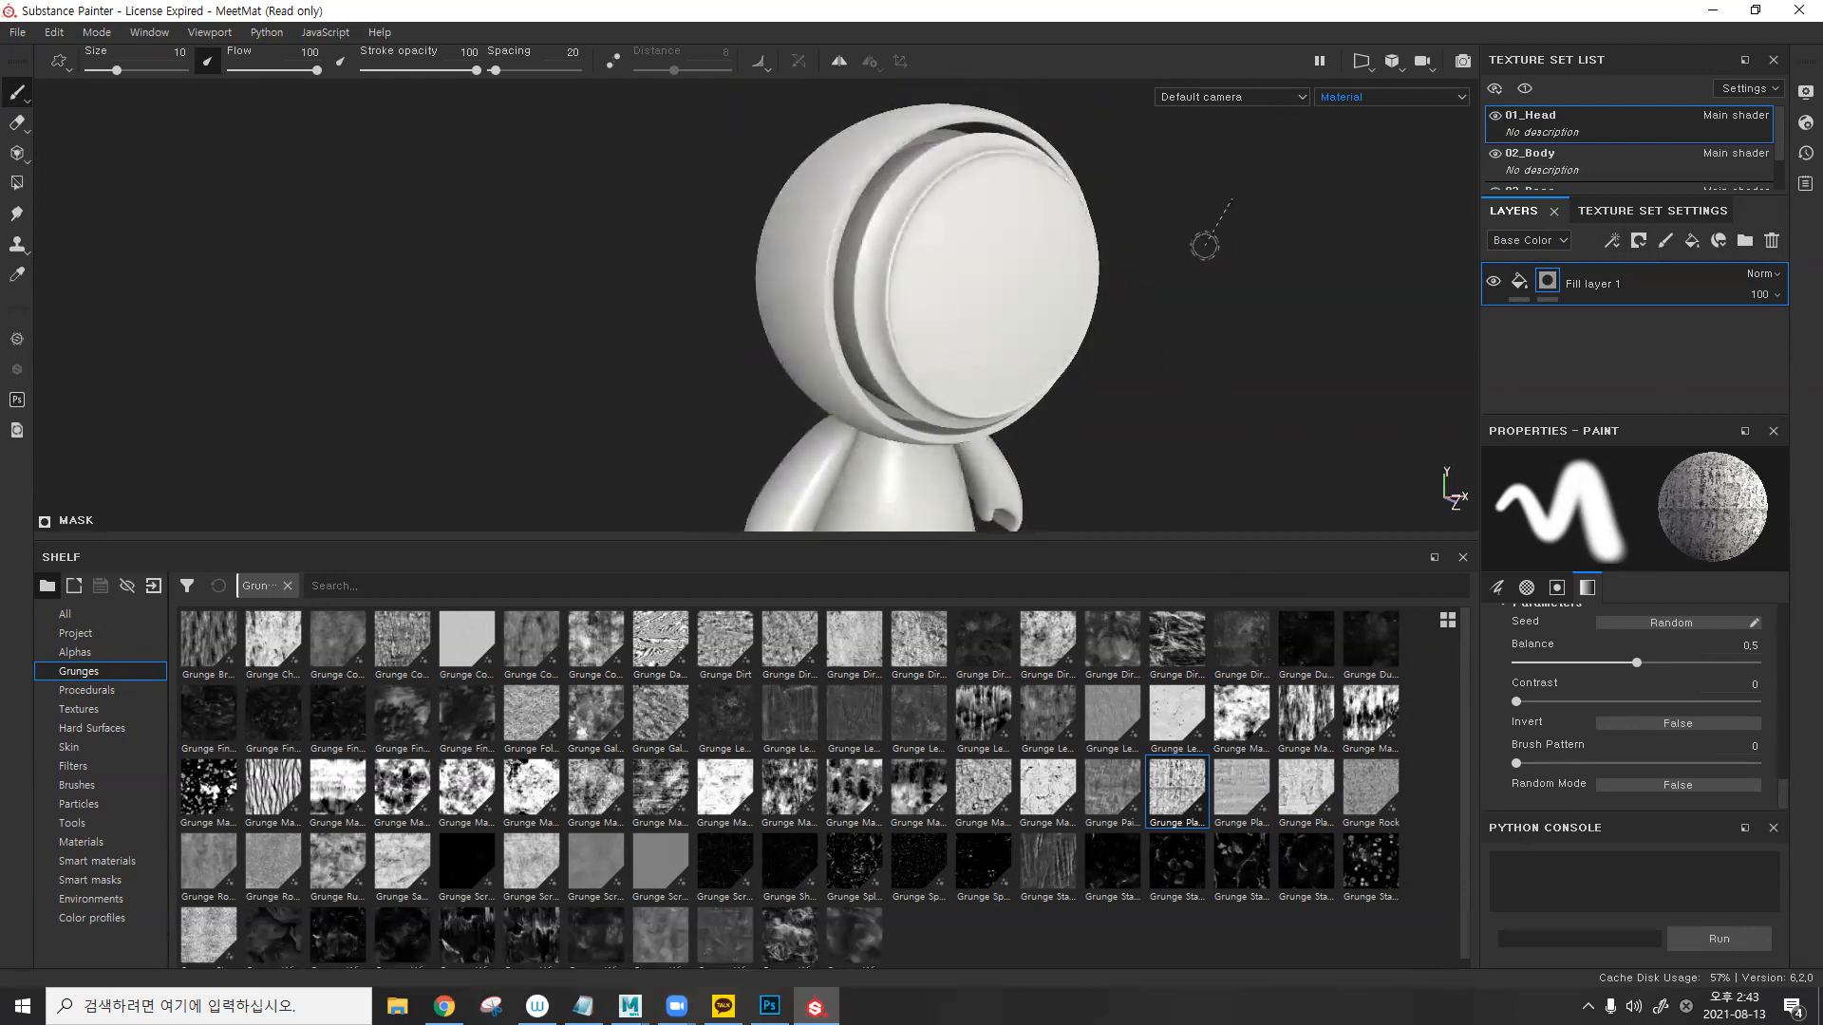
- Close and restart Substance Painter, declining the download of the new version
left_click(1797, 11)
left_click(882, 533)
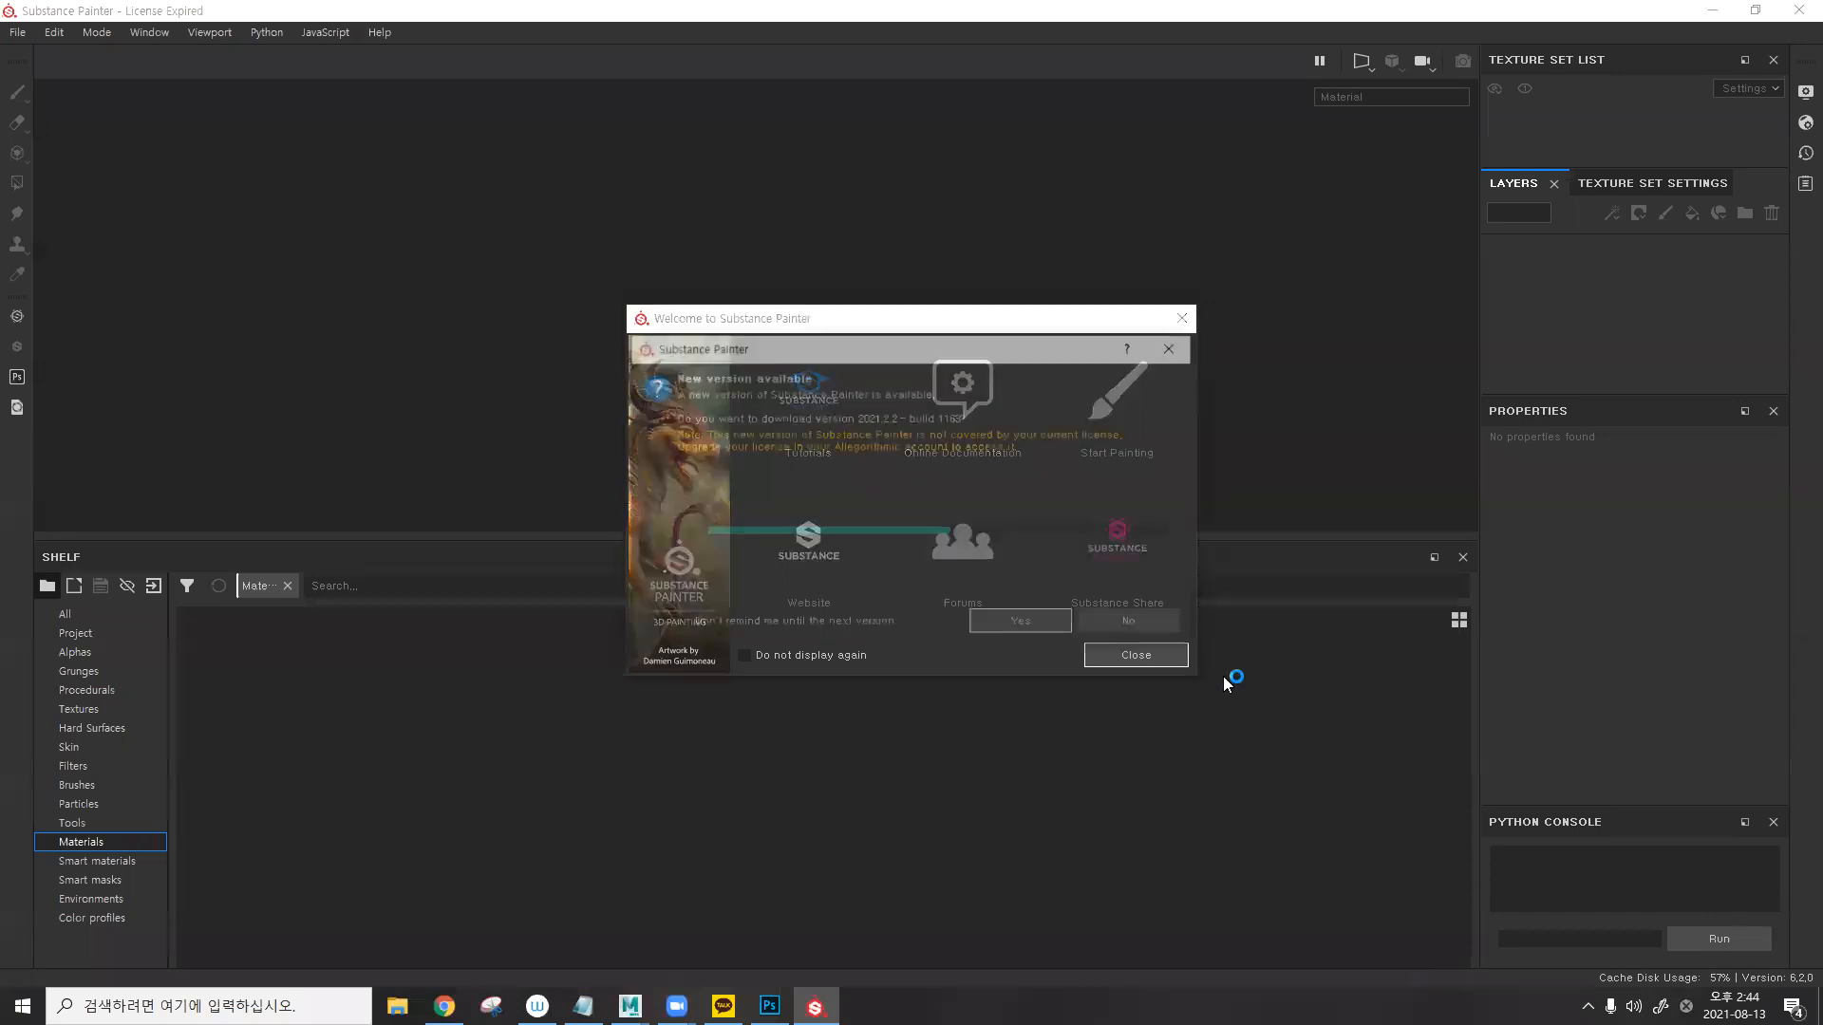
left_click(1133, 626)
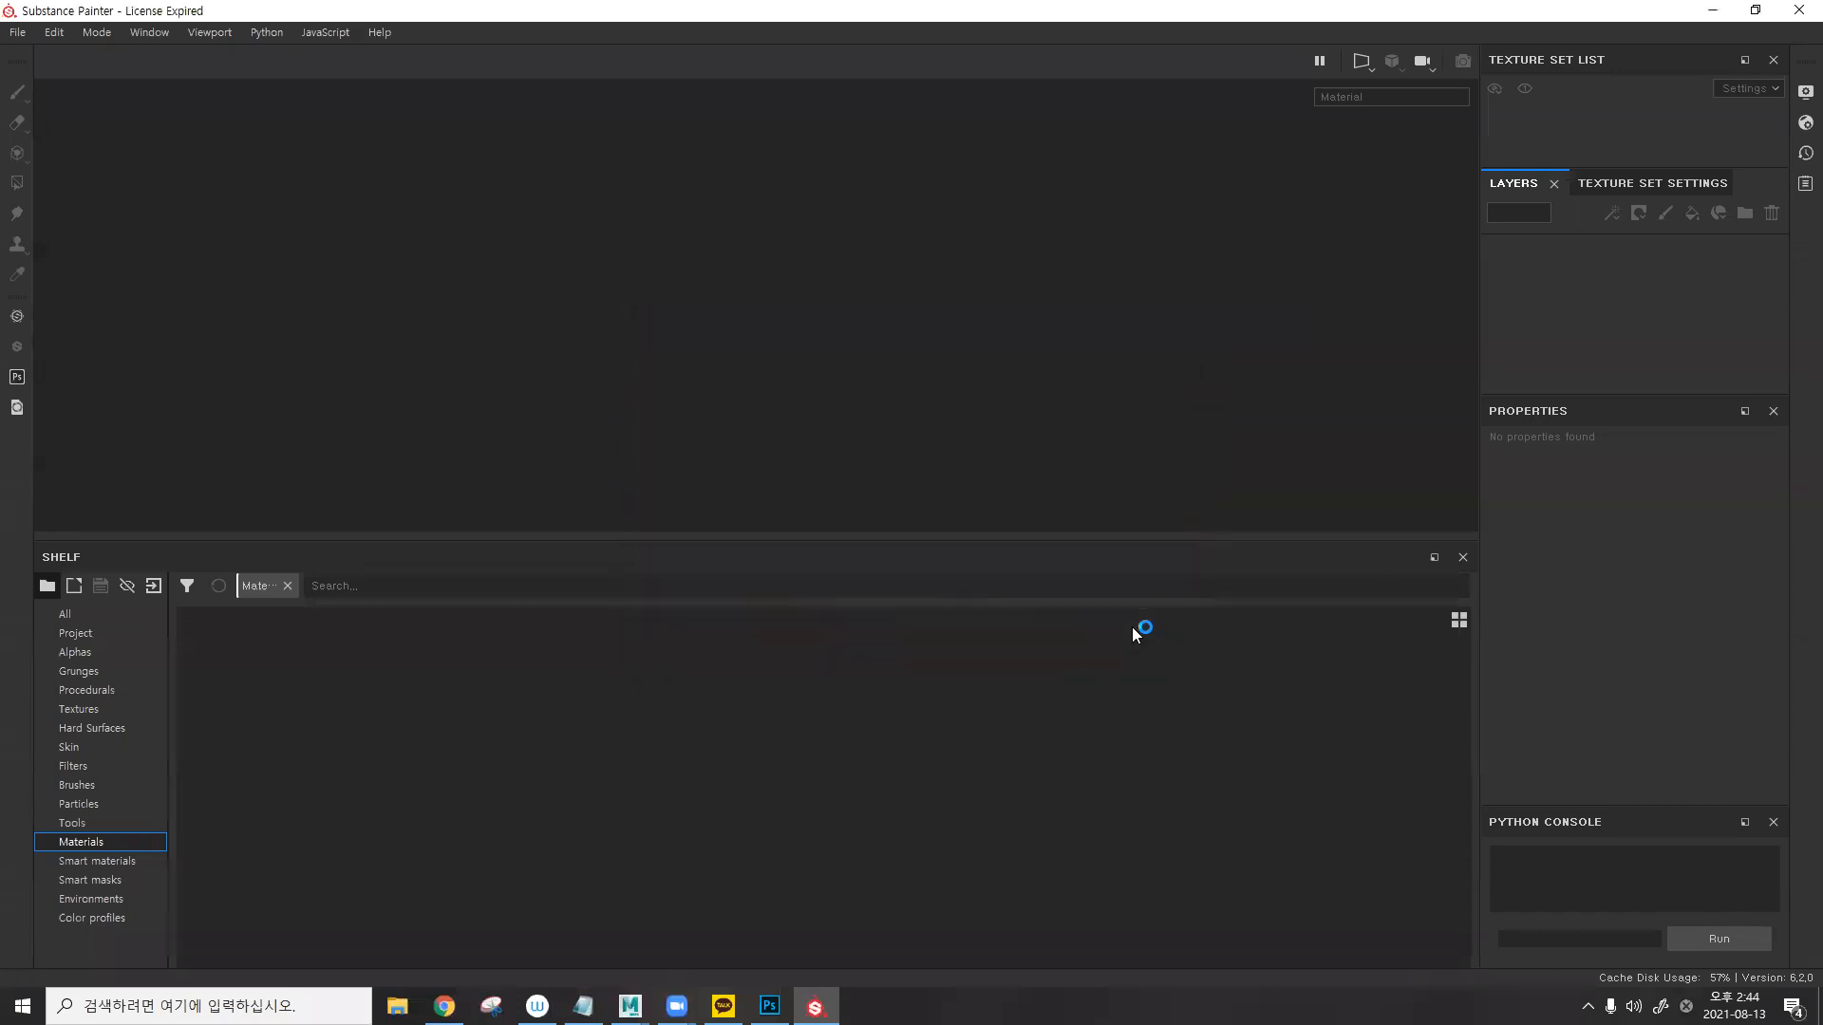
- Open the MeetMat.spp sample project
left_click(17, 32)
left_click(55, 123)
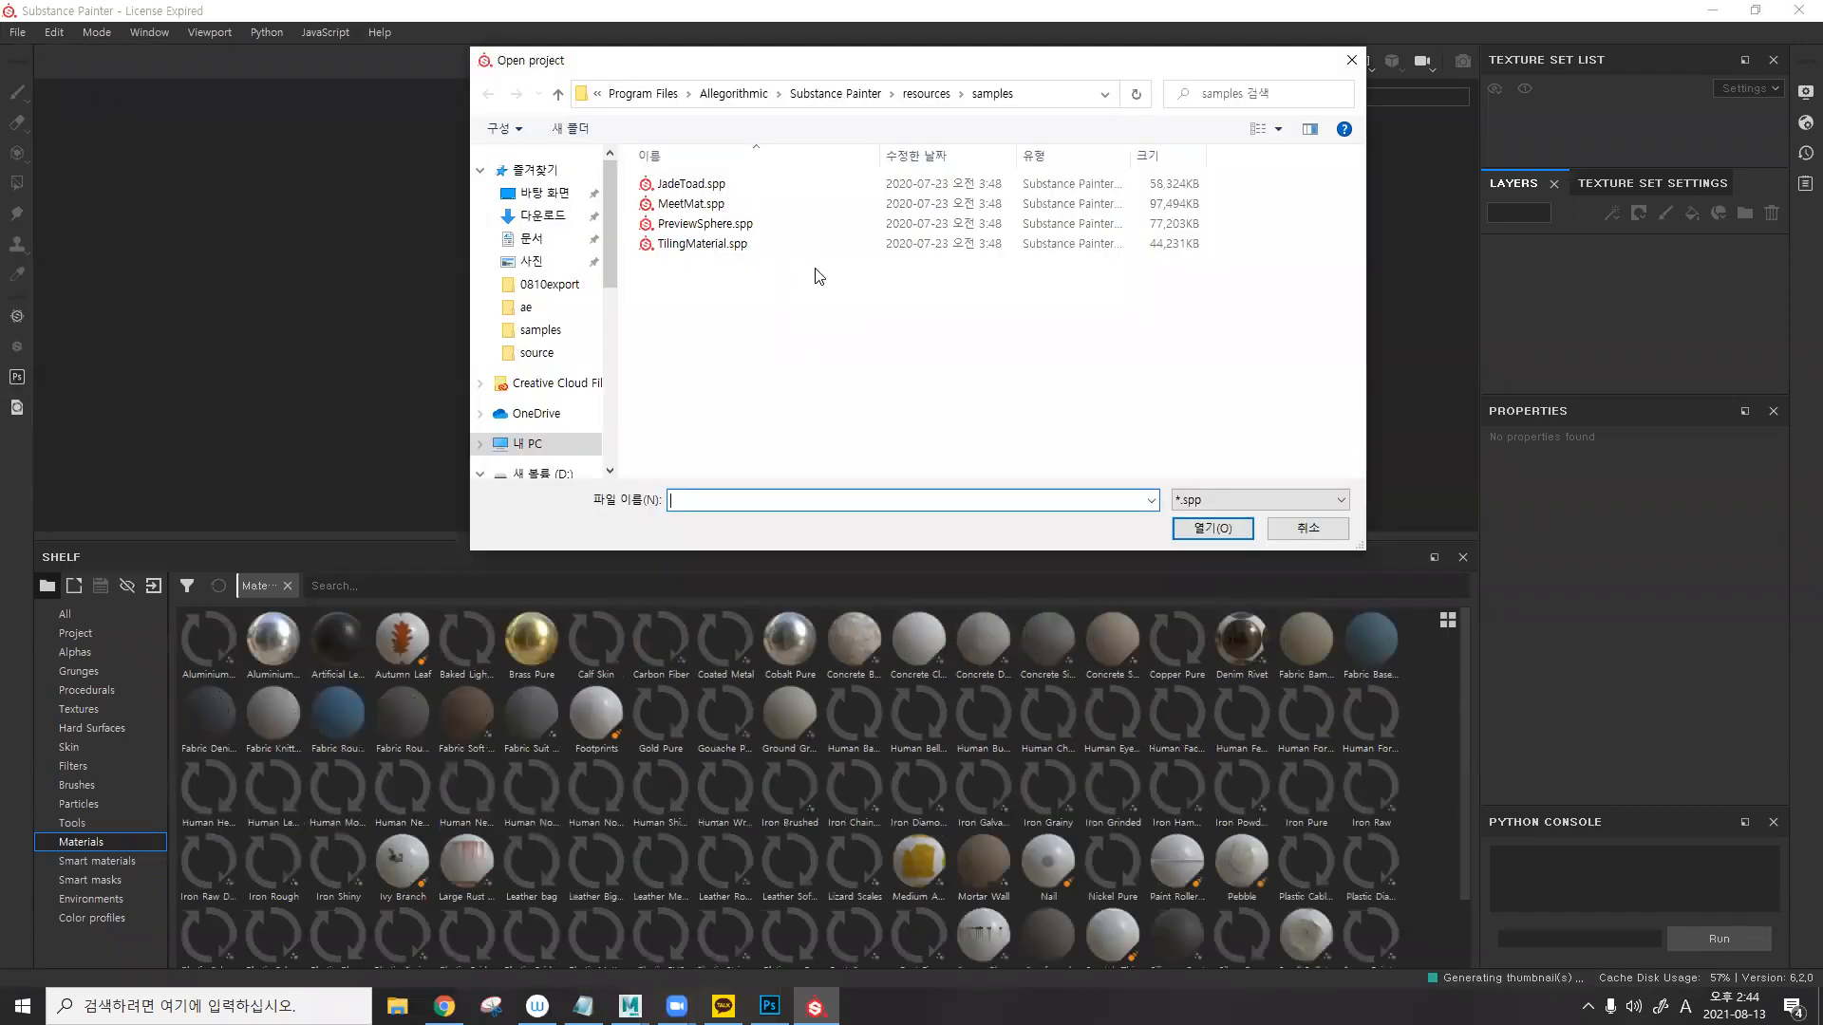
left_click(750, 204)
left_click(1212, 528)
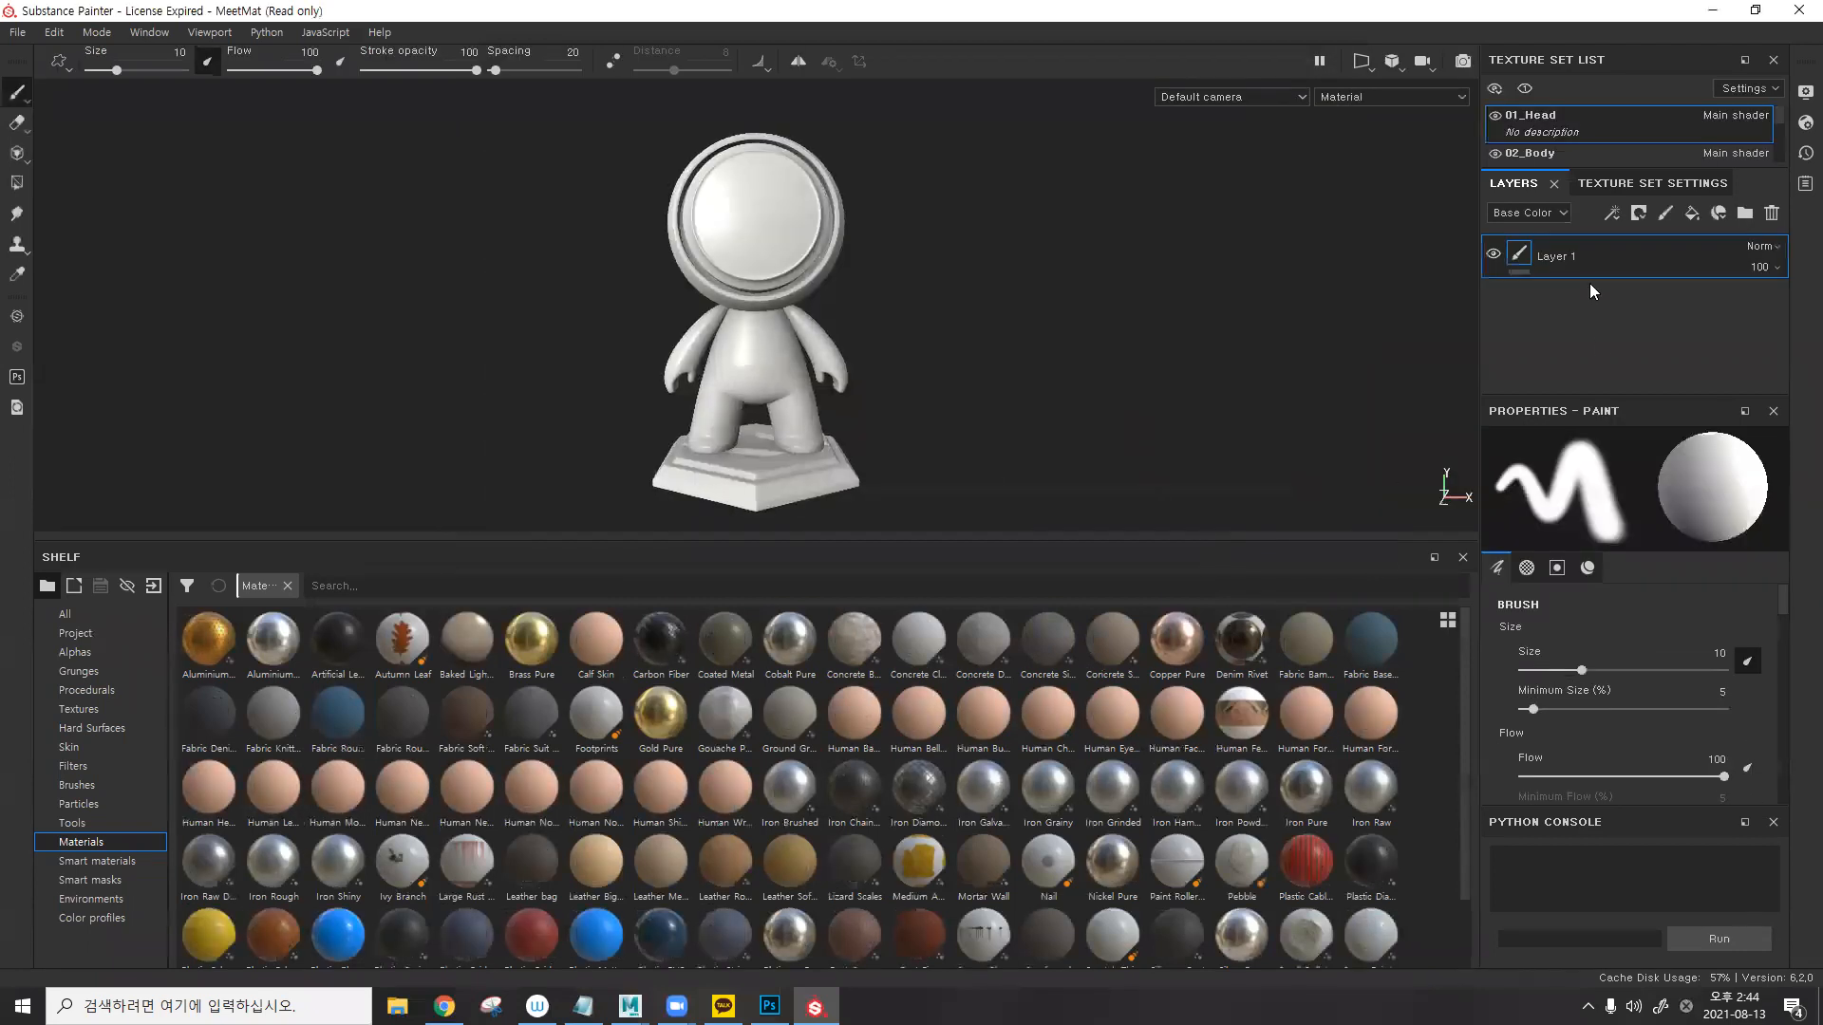
- Replace the head's Layer 1 with a fill layer that has a red base color and a roughness of 0.1089
left_click(1772, 213)
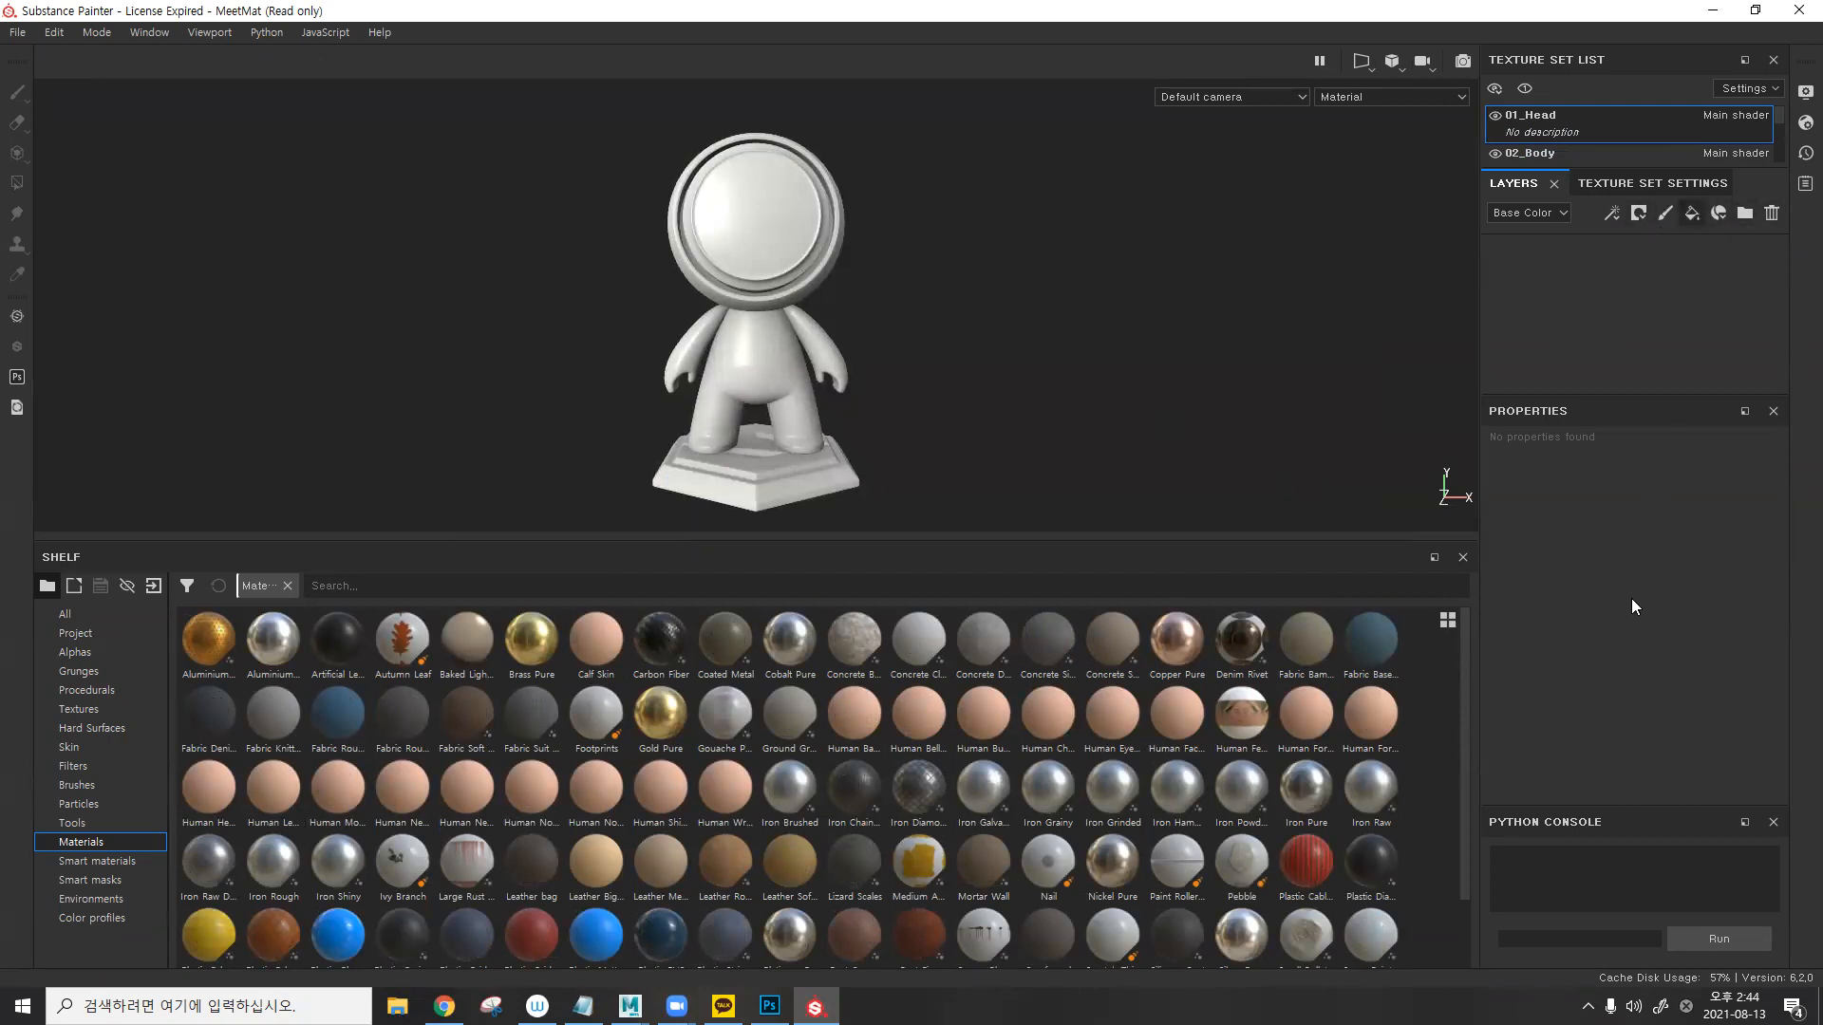
scroll(1621, 627, "down", 5)
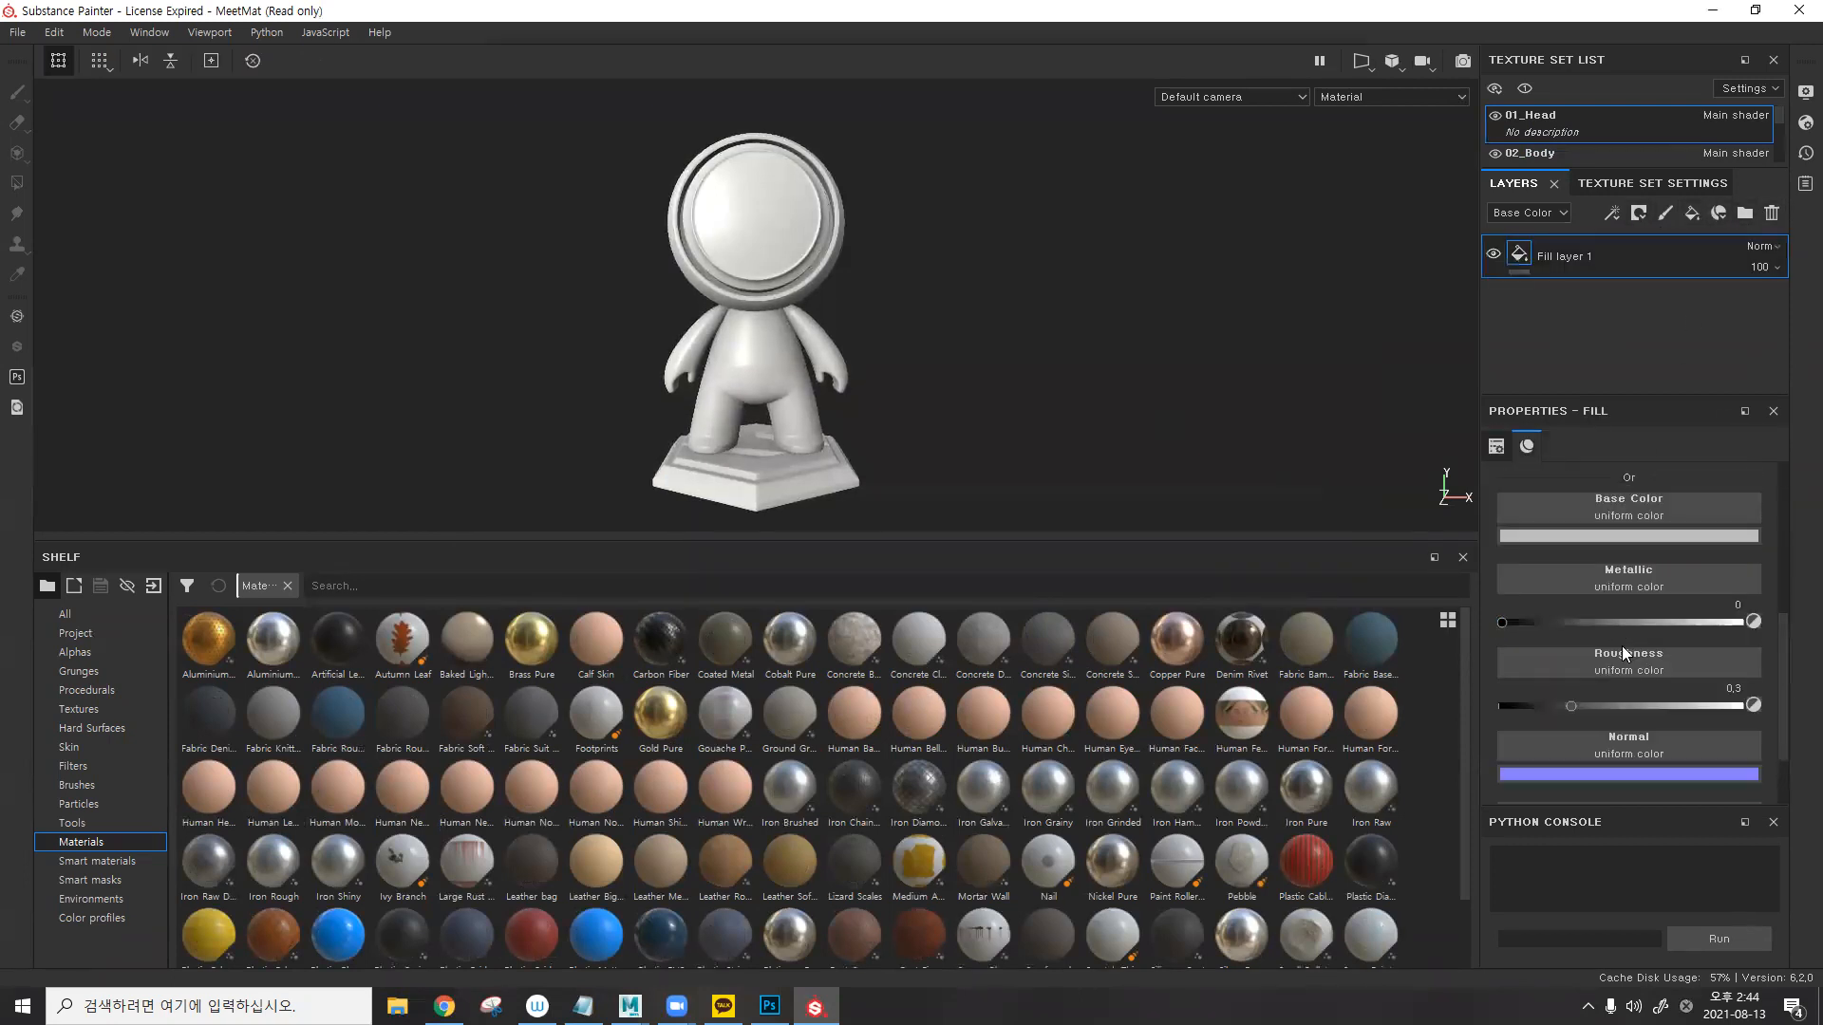
left_click(1625, 538)
left_click(1646, 595)
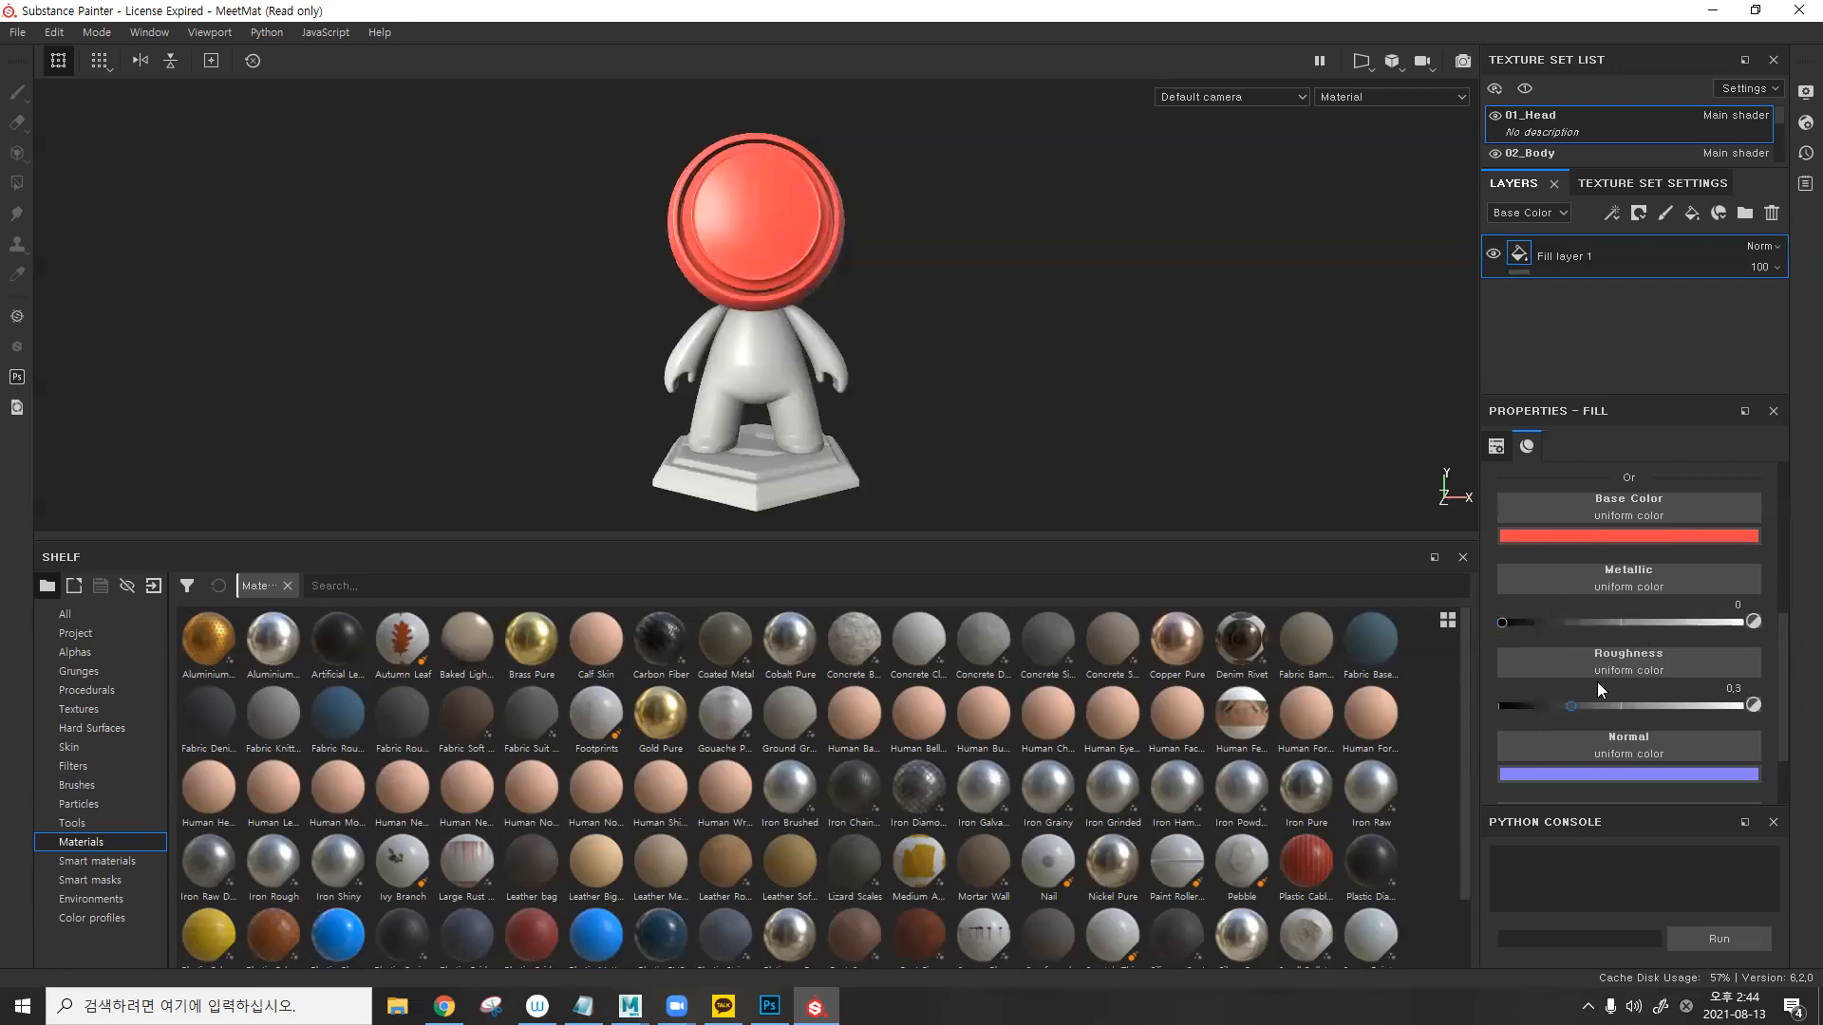
left_click_drag(1572, 704, 1524, 704)
- Add a black mask to Fill layer 1 and add a fill effect to the mask
left_click(1640, 214)
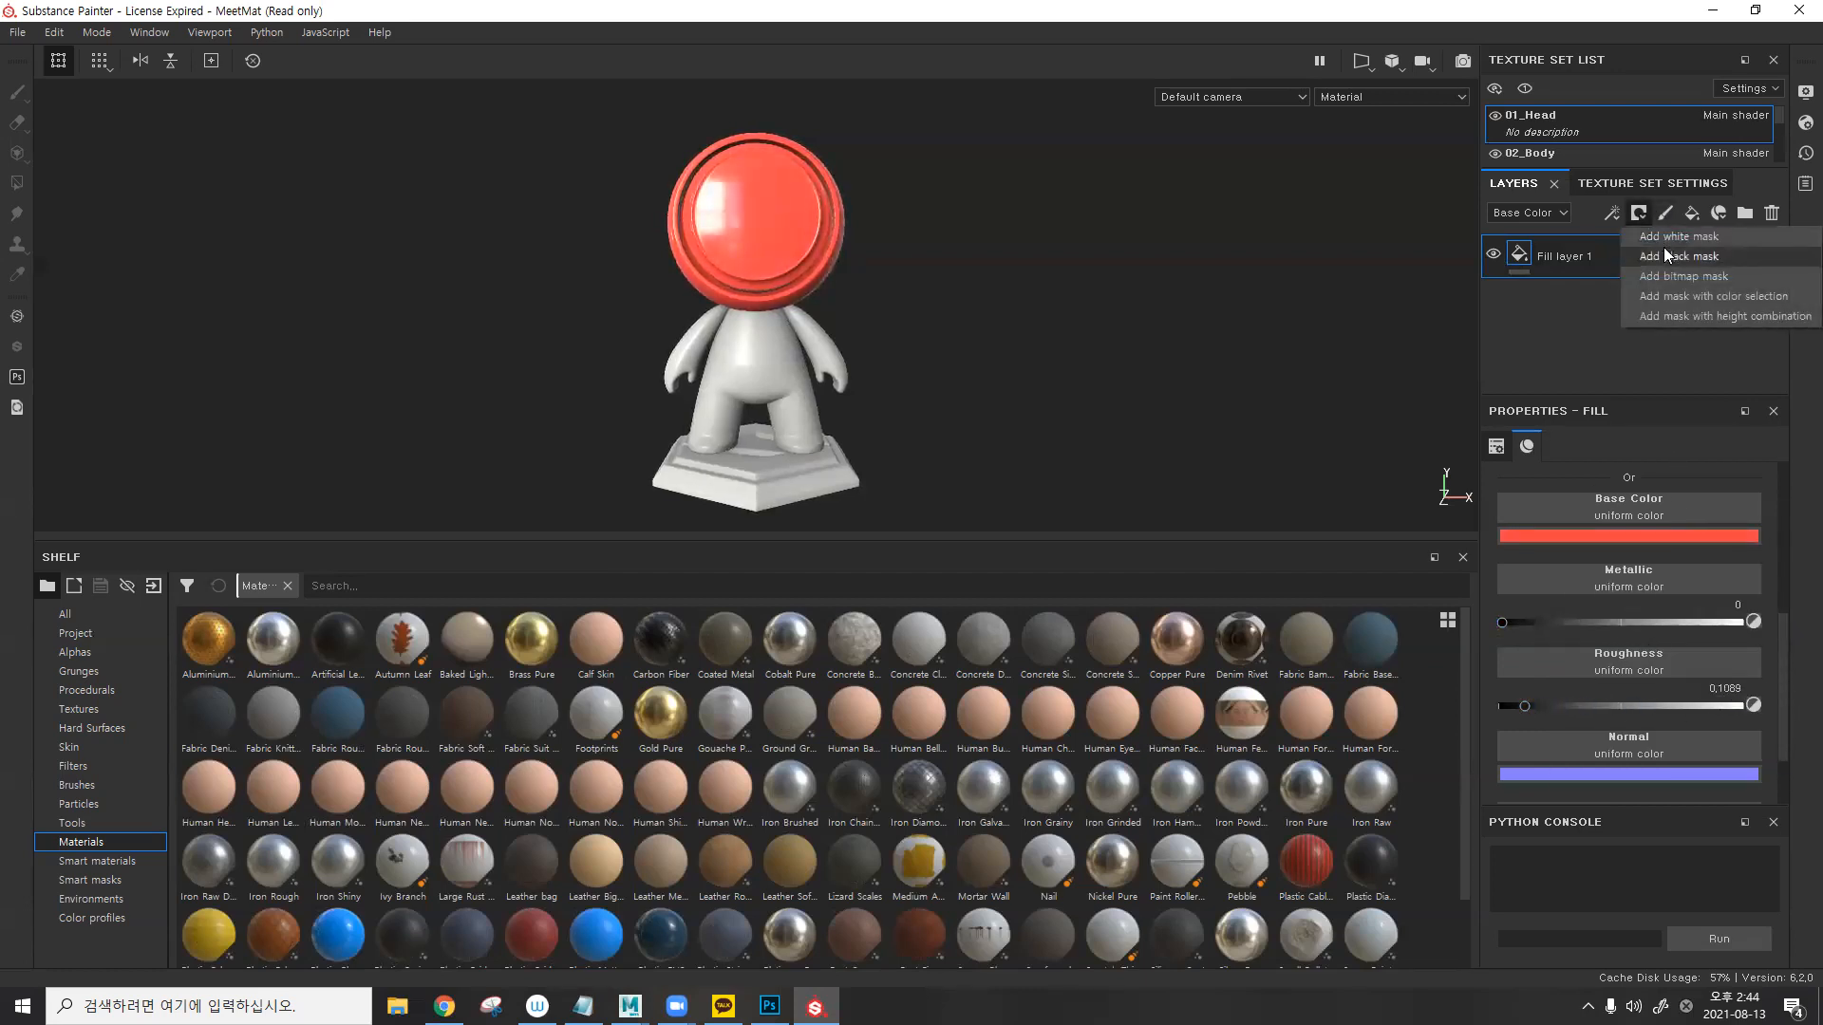
left_click(1663, 253)
scroll(1593, 605, "down", 6)
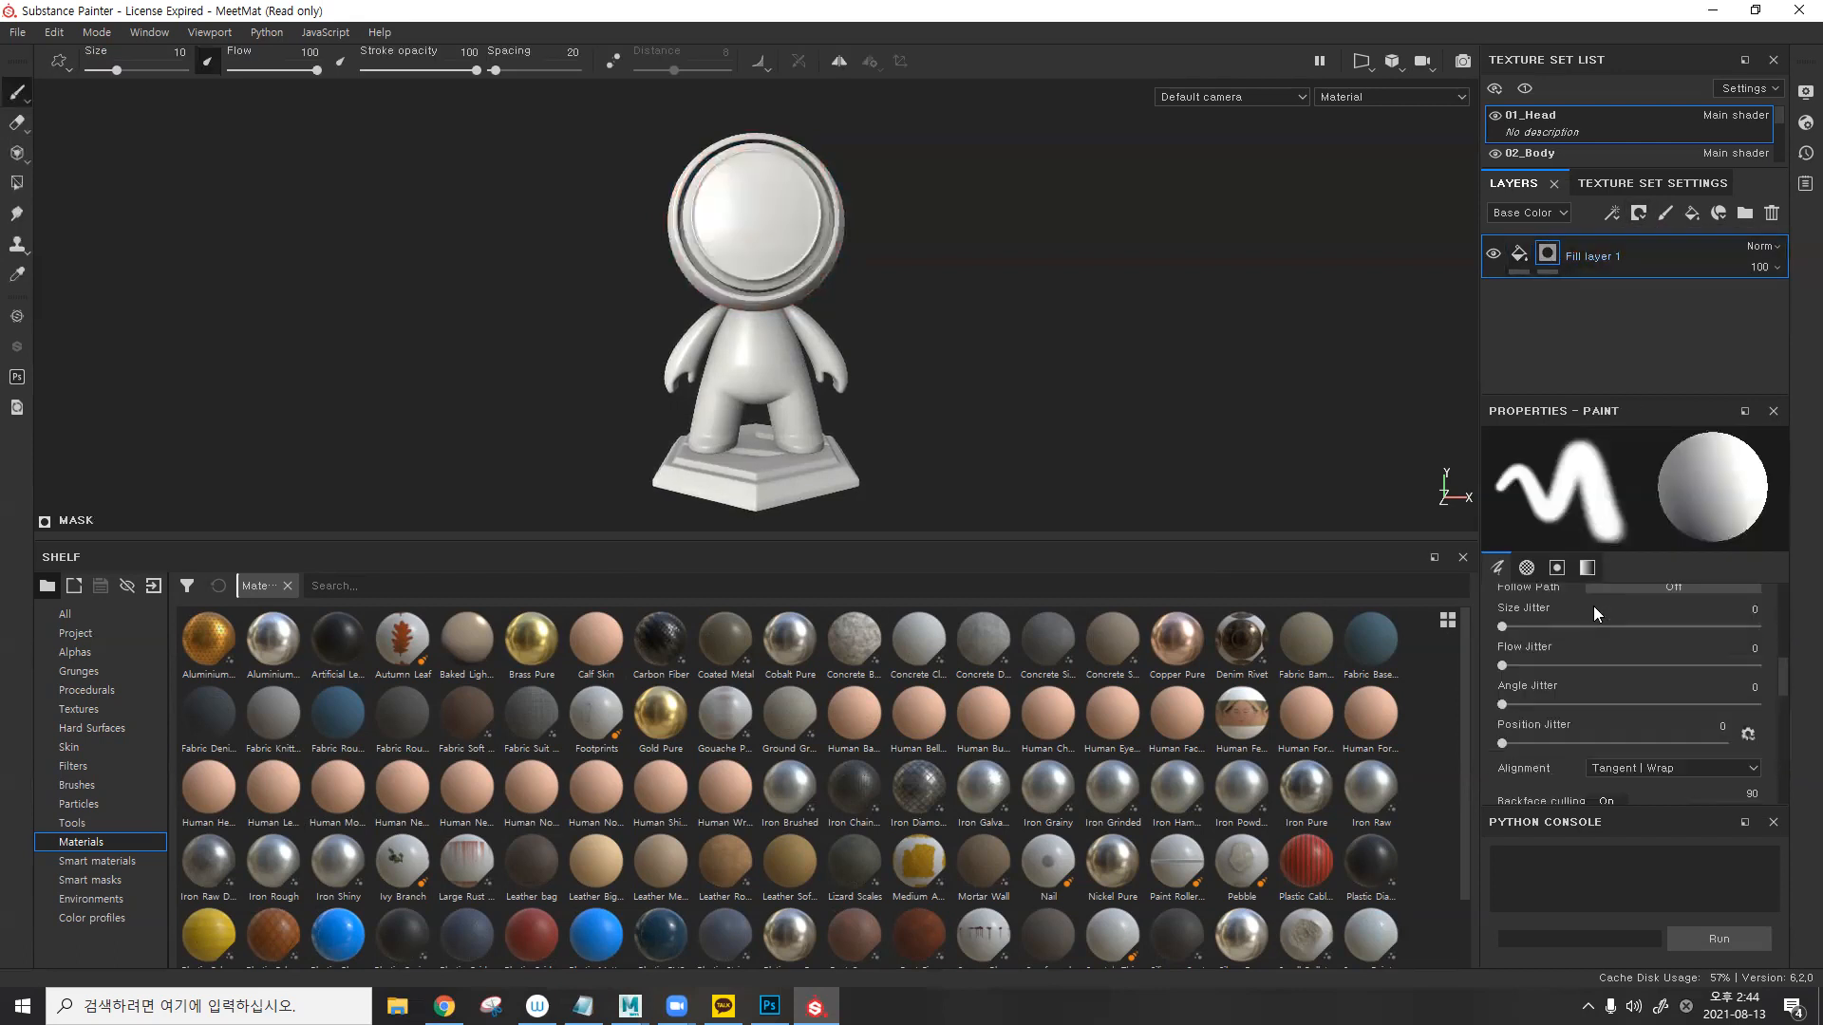
scroll(1589, 647, "up", 4)
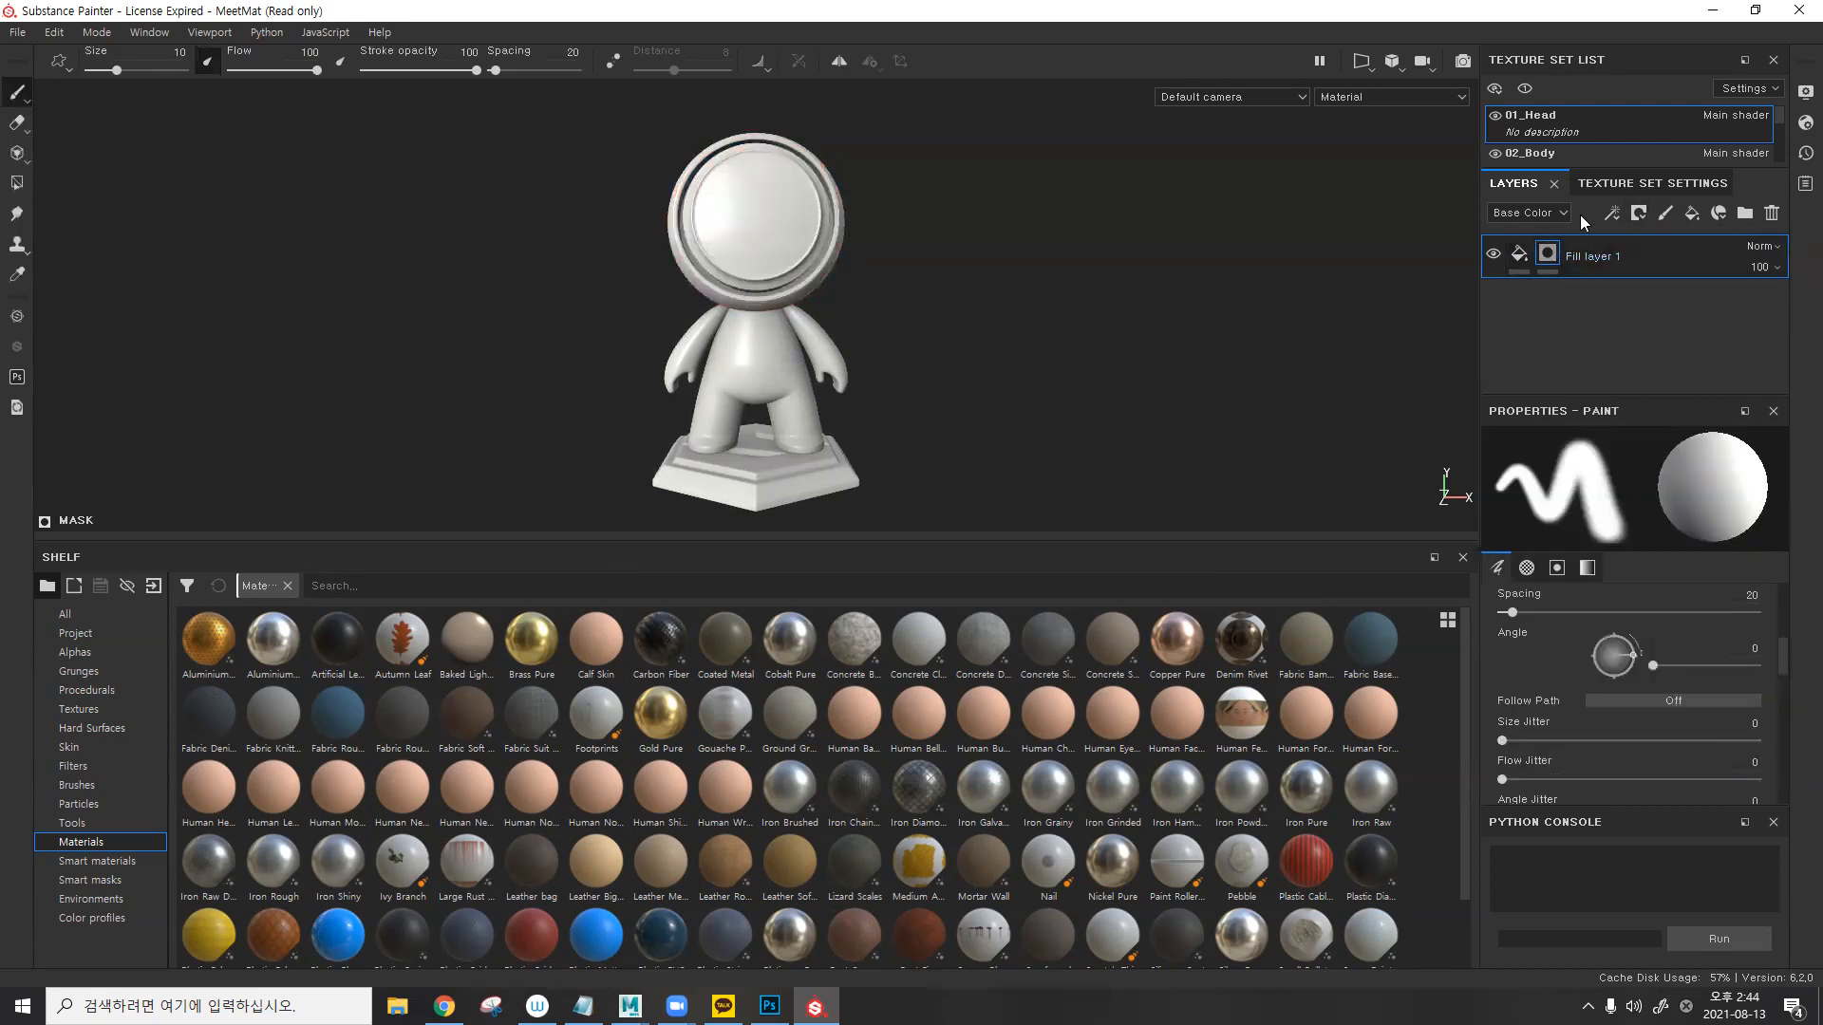
left_click(1606, 211)
left_click(1681, 283)
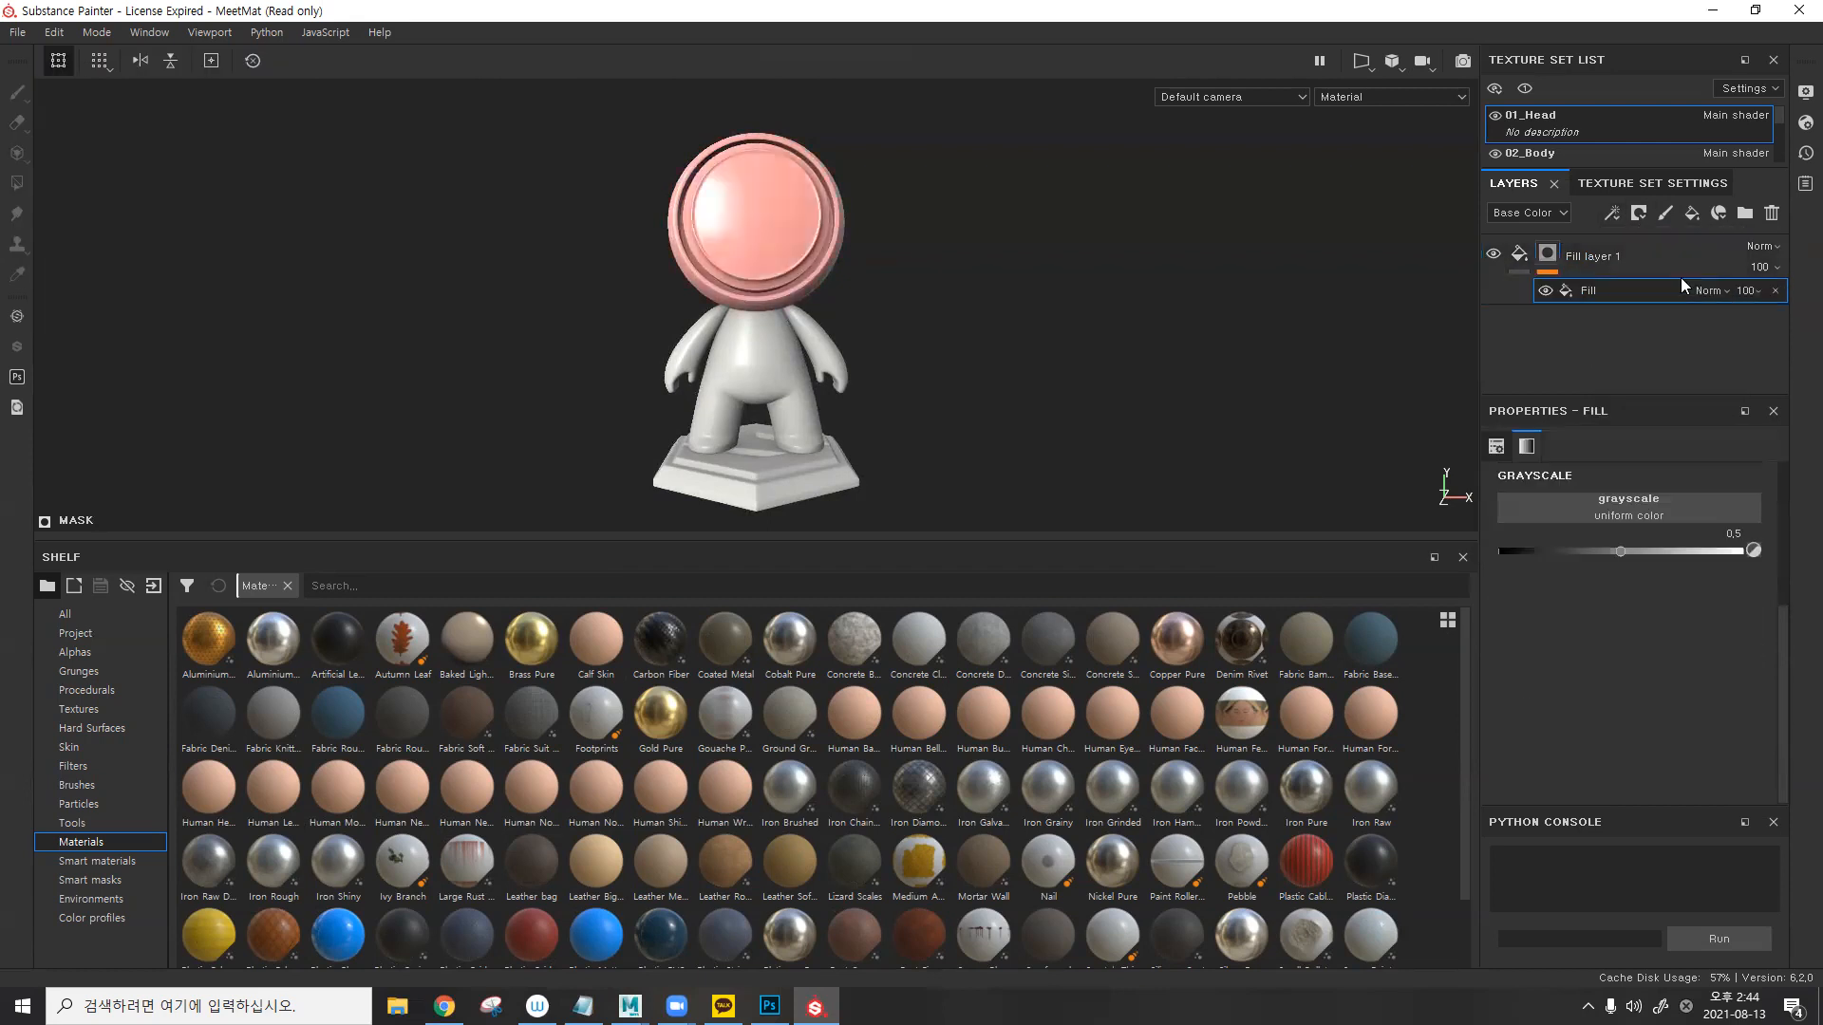
- Load Grunge Stains Large Hollow as the mask fill's grayscale and inspect the head up close
left_click(142, 672)
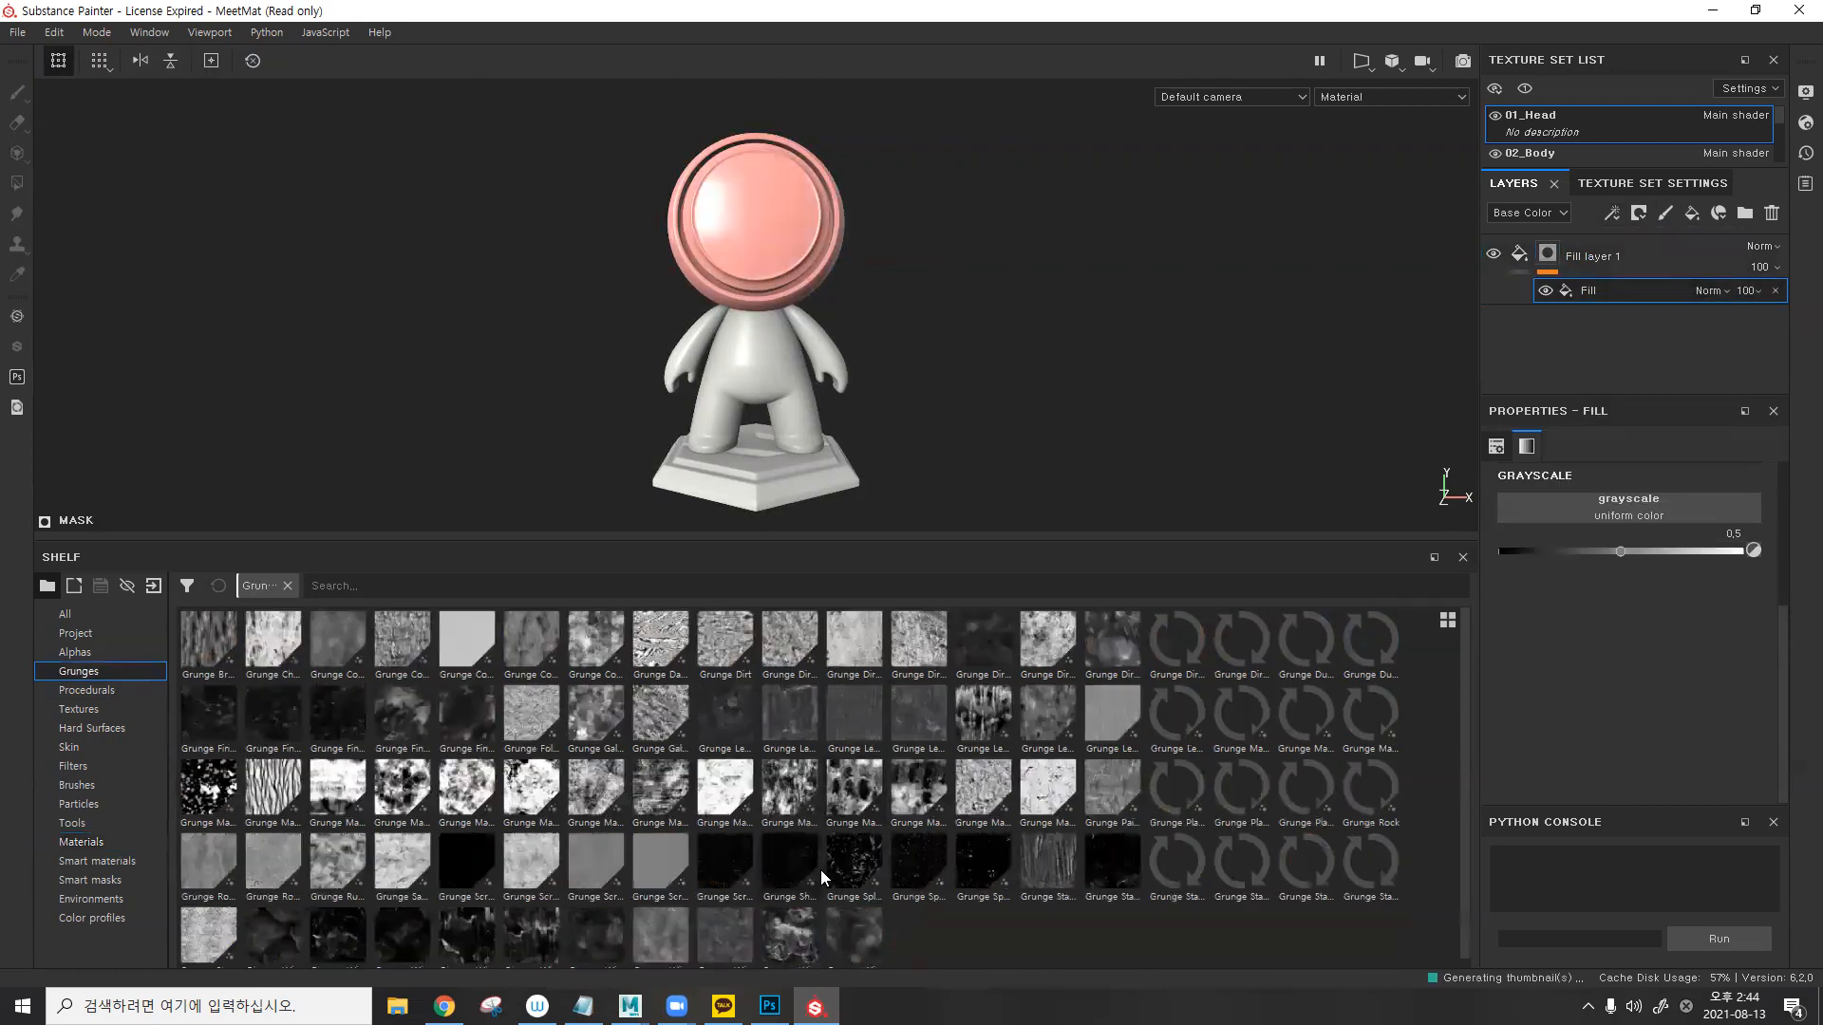
left_click(1620, 216)
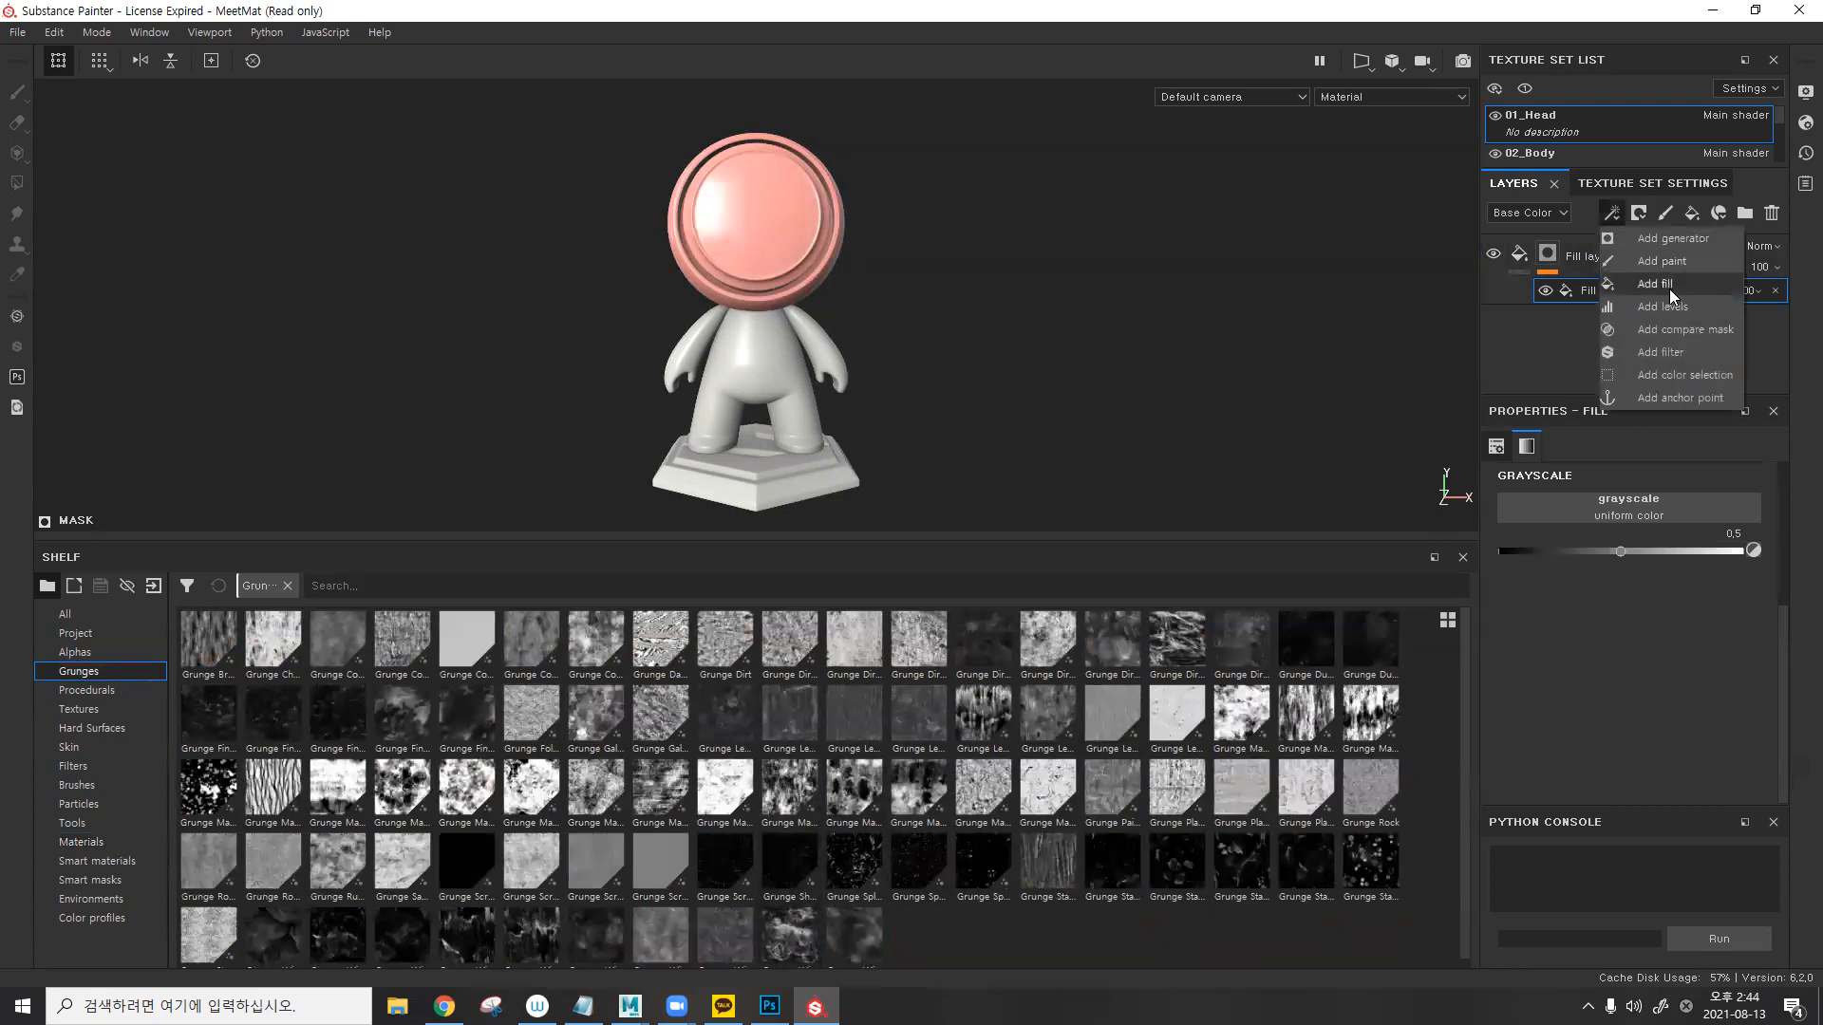
left_click(1249, 855)
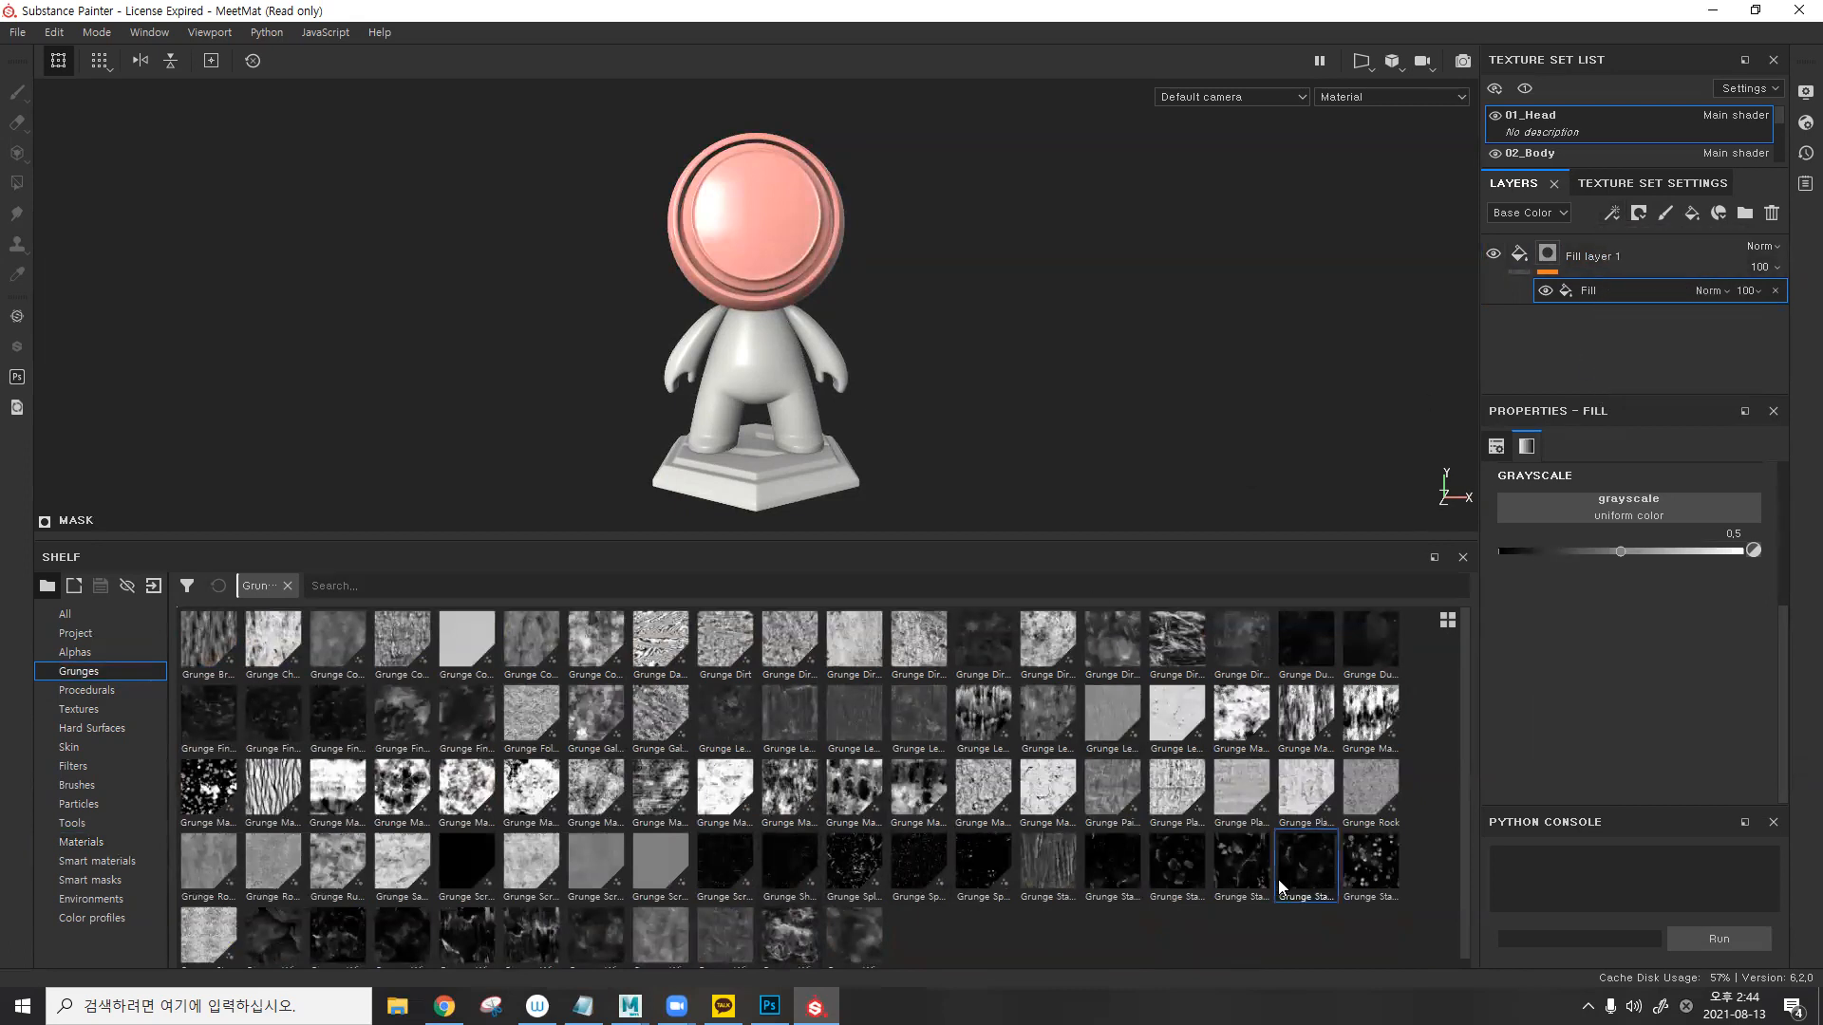
left_click_drag(1176, 863, 1596, 504)
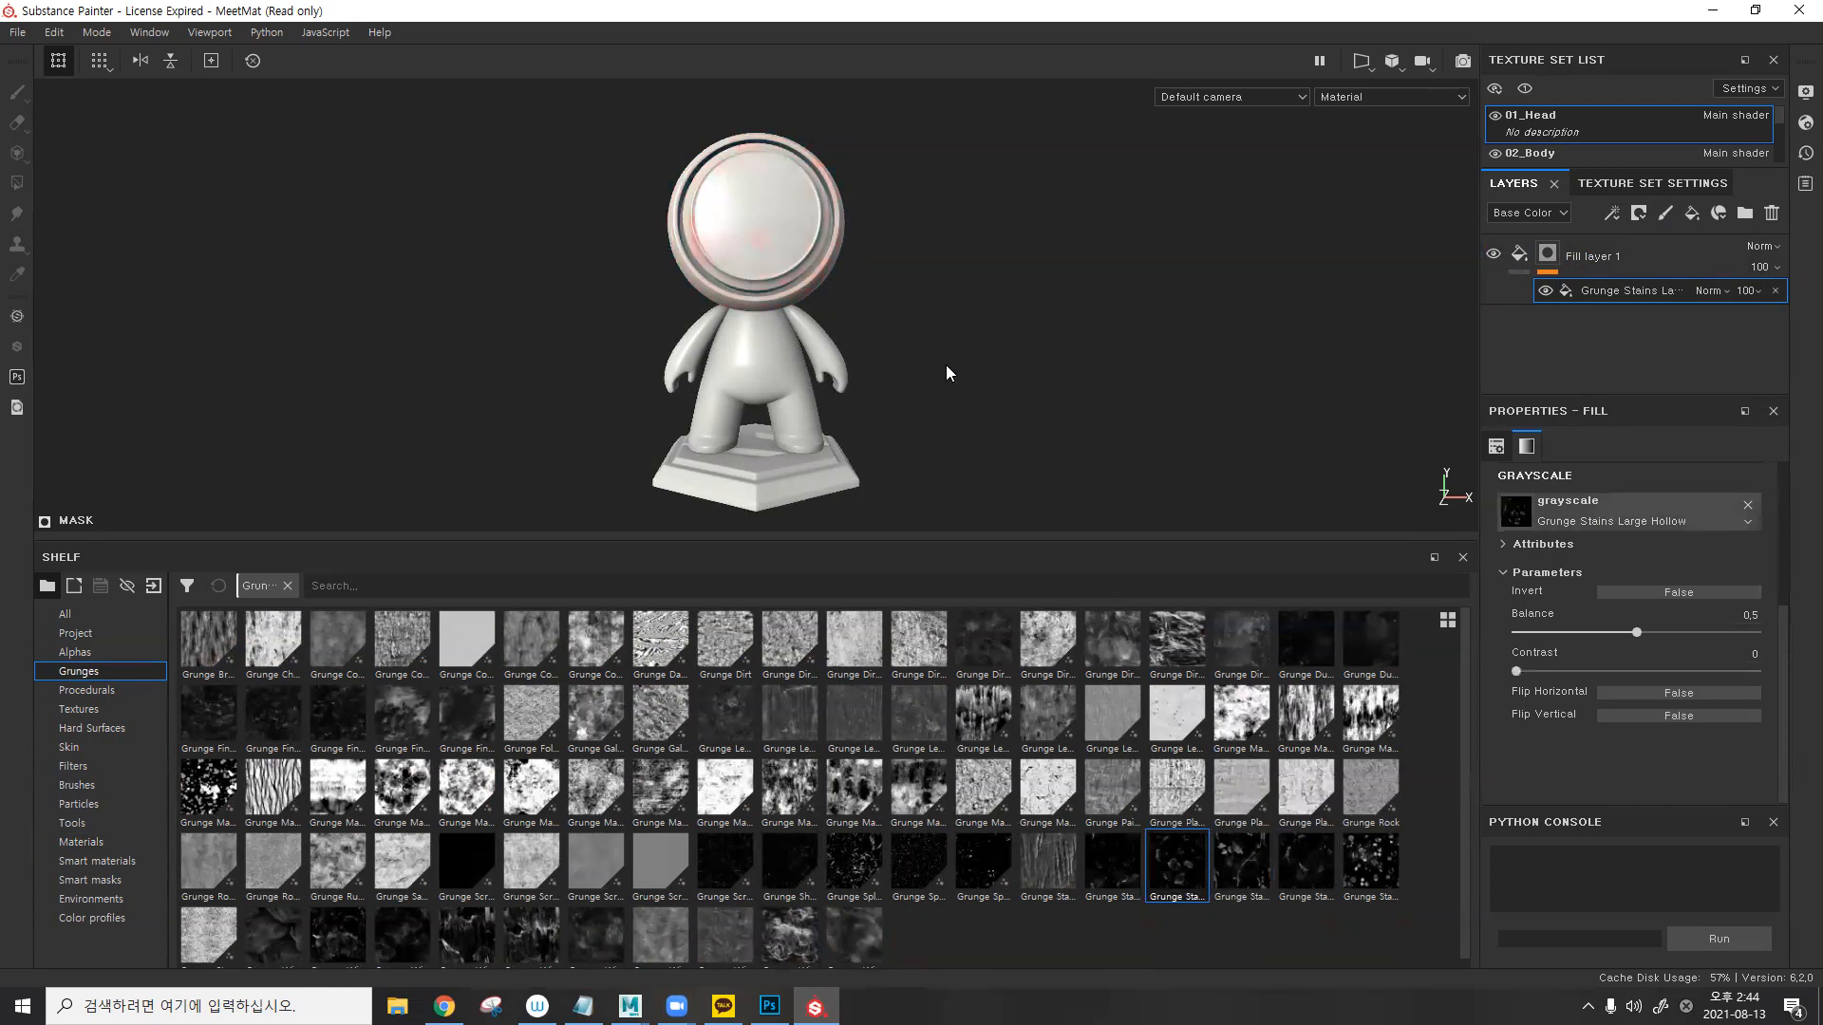
left_click_drag(945, 368, 1012, 380, "alt")
scroll(837, 254, "up", 3)
middle_click_drag(850, 262, 901, 387, "alt")
- Undo the mask's grunge fill, try Grunge Stains Large Hollow as the mask paint's grayscale, and undo the black mask
key("ctrl+z")
key("ctrl+z")
scroll(1646, 693, "down", 10)
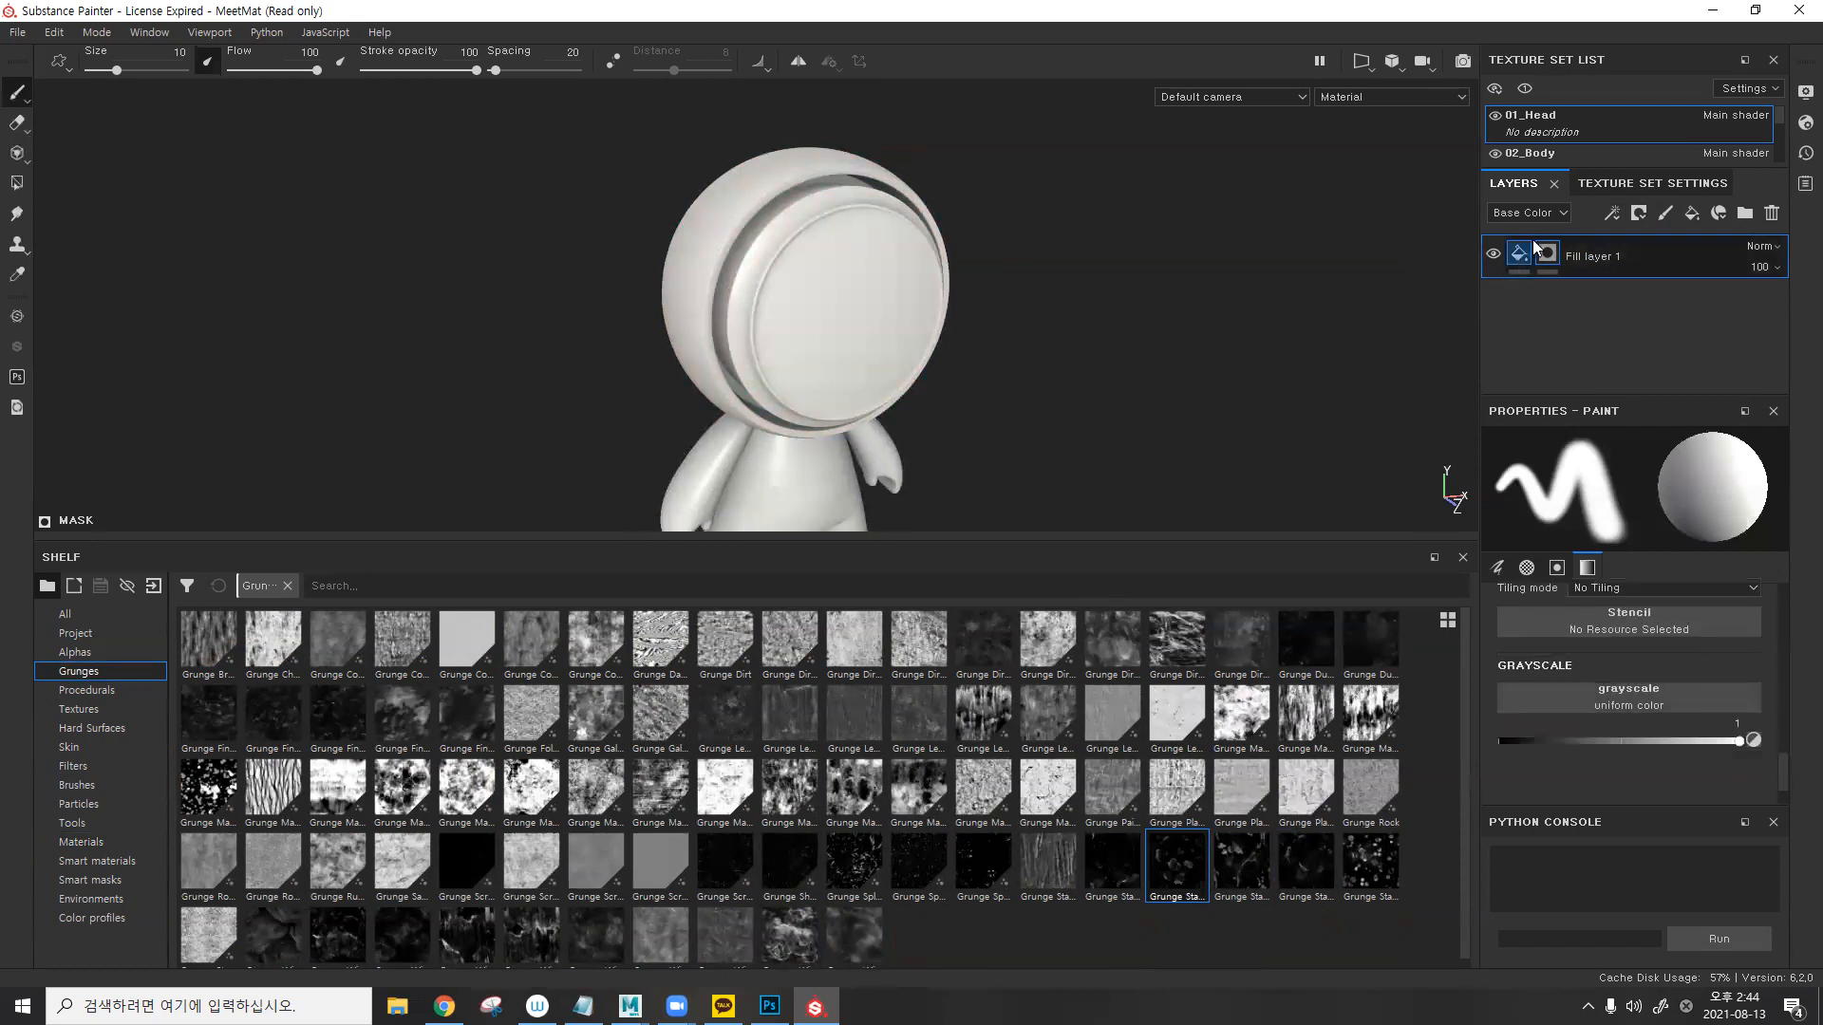
left_click_drag(1191, 848, 1575, 692)
left_click_drag(970, 362, 899, 330, "alt")
key("ctrl+z")
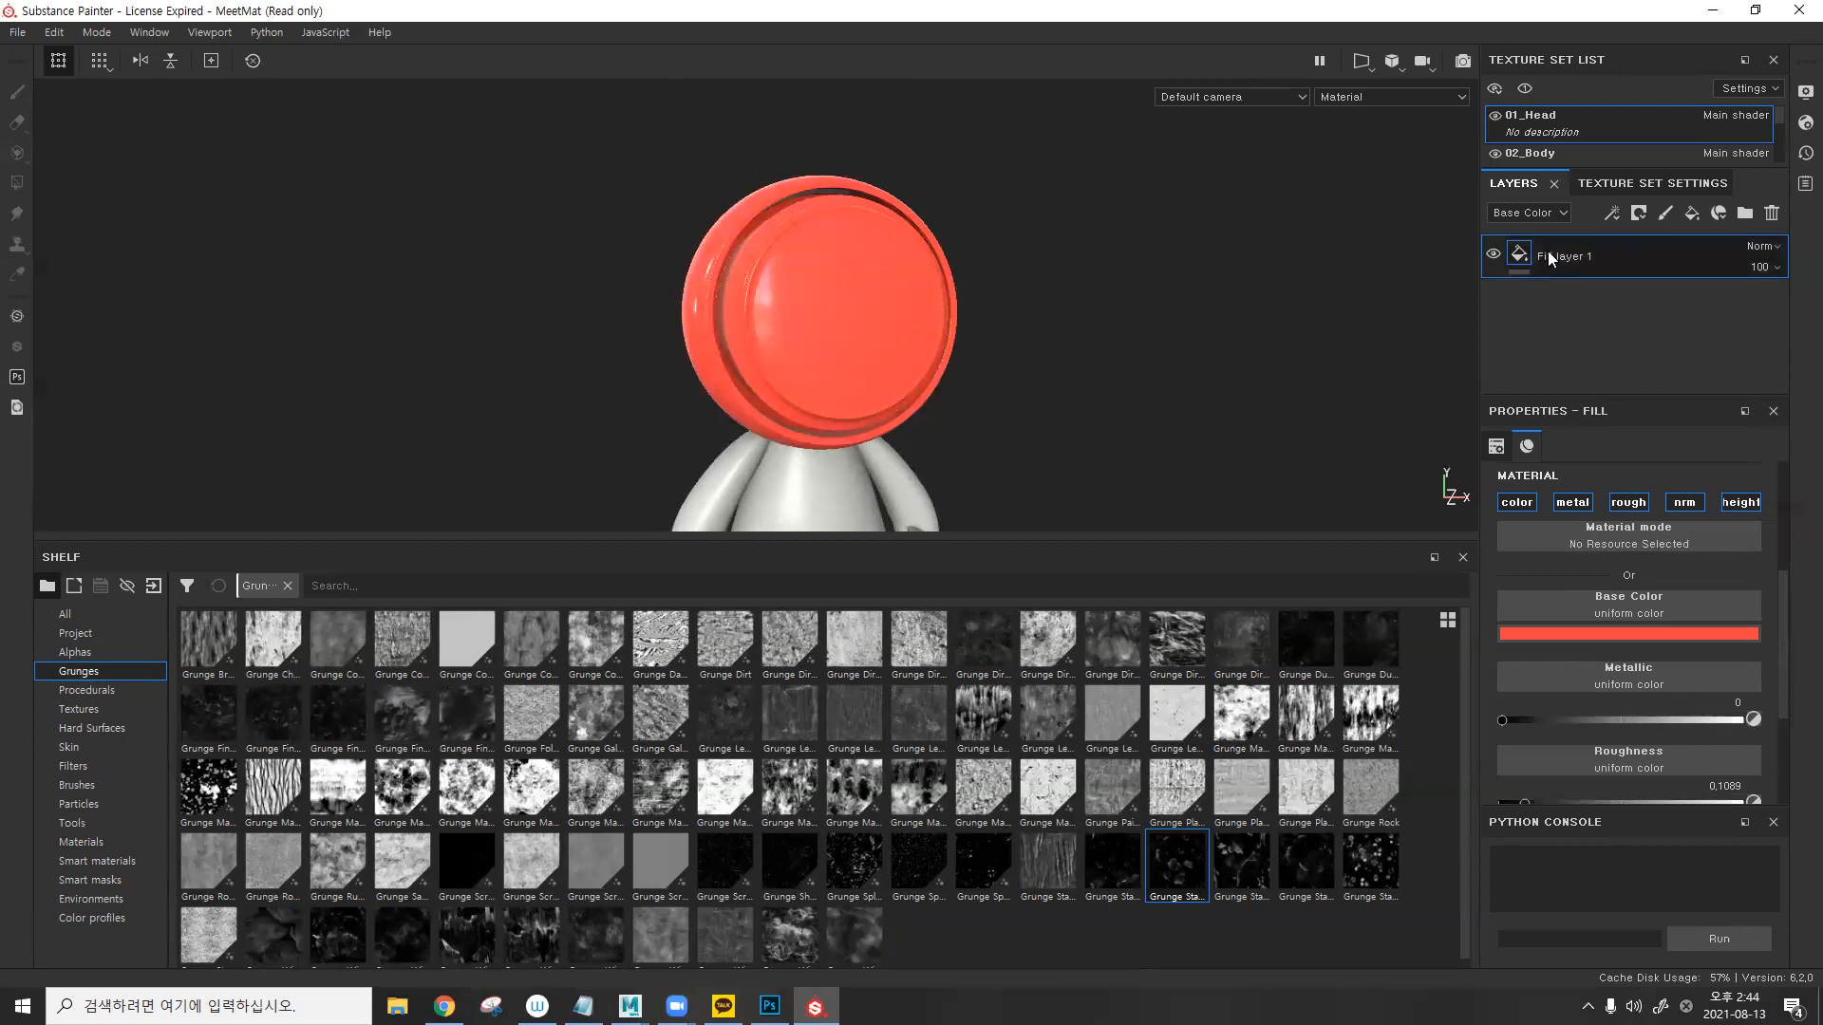
- Try a black mask with a fill effect on Fill layer 1 and remove both again
left_click(1639, 213)
left_click(1662, 255)
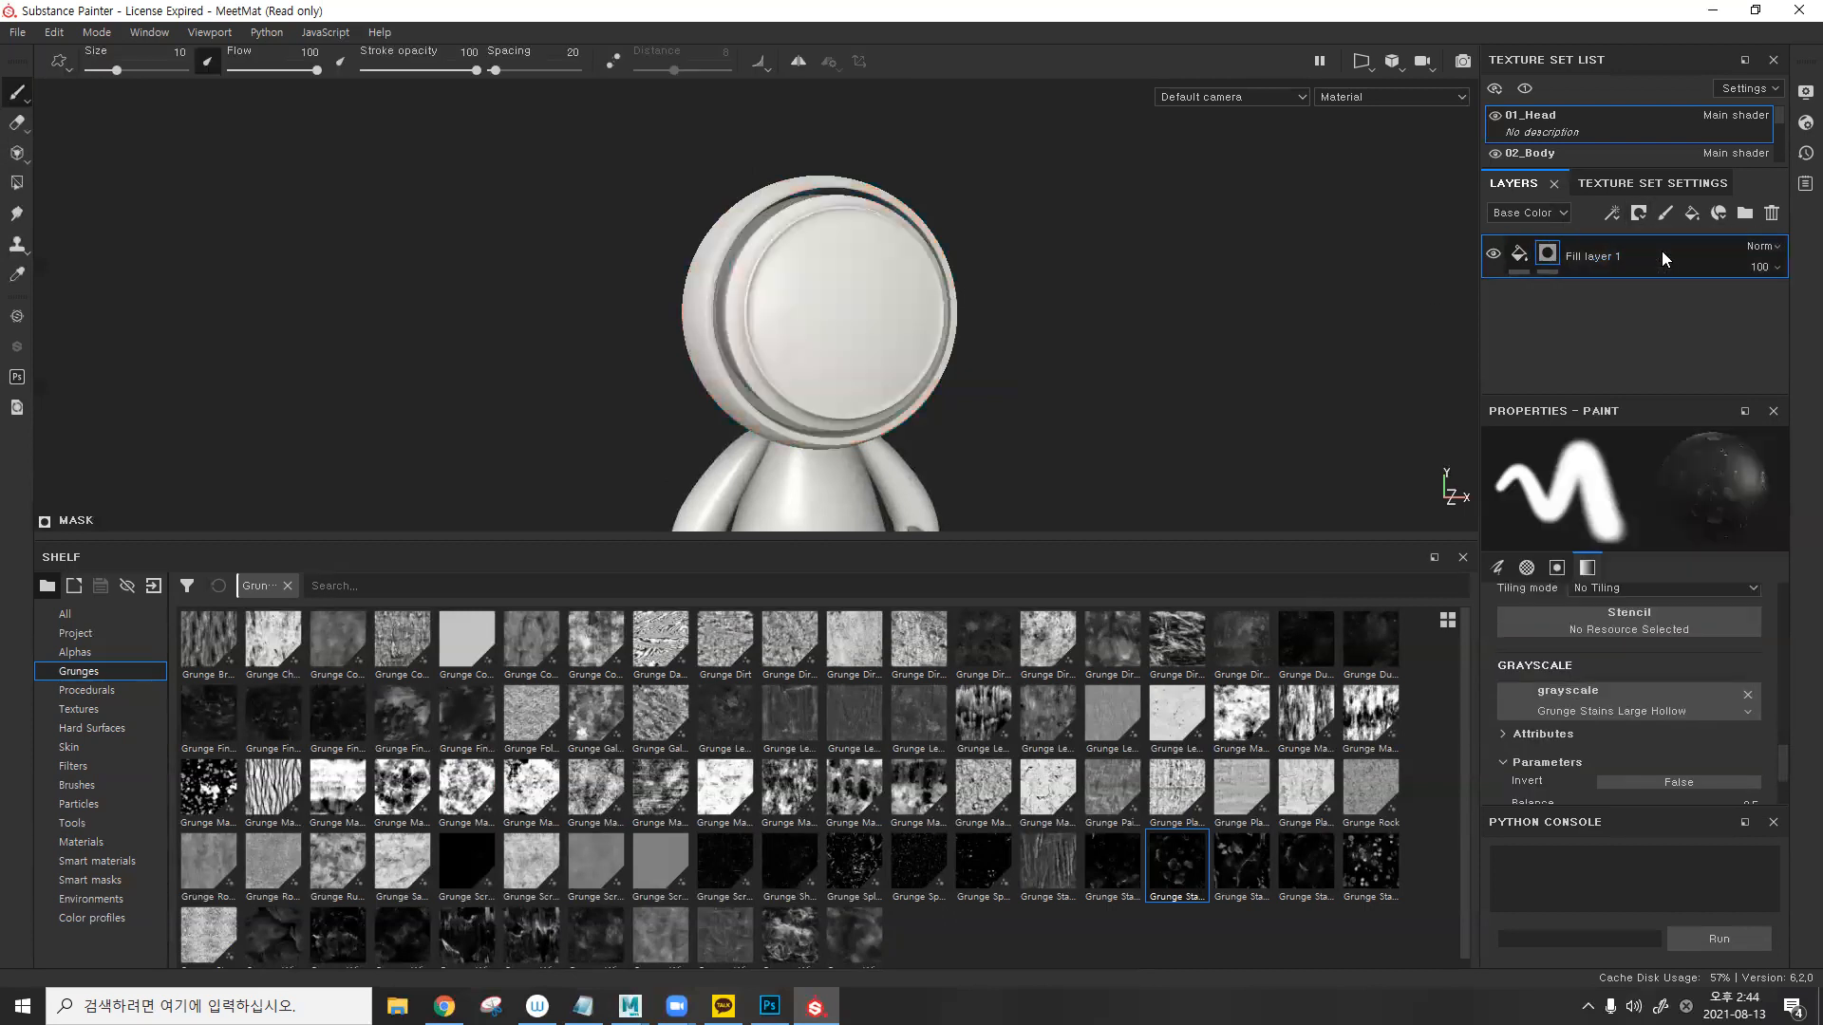
left_click(1613, 213)
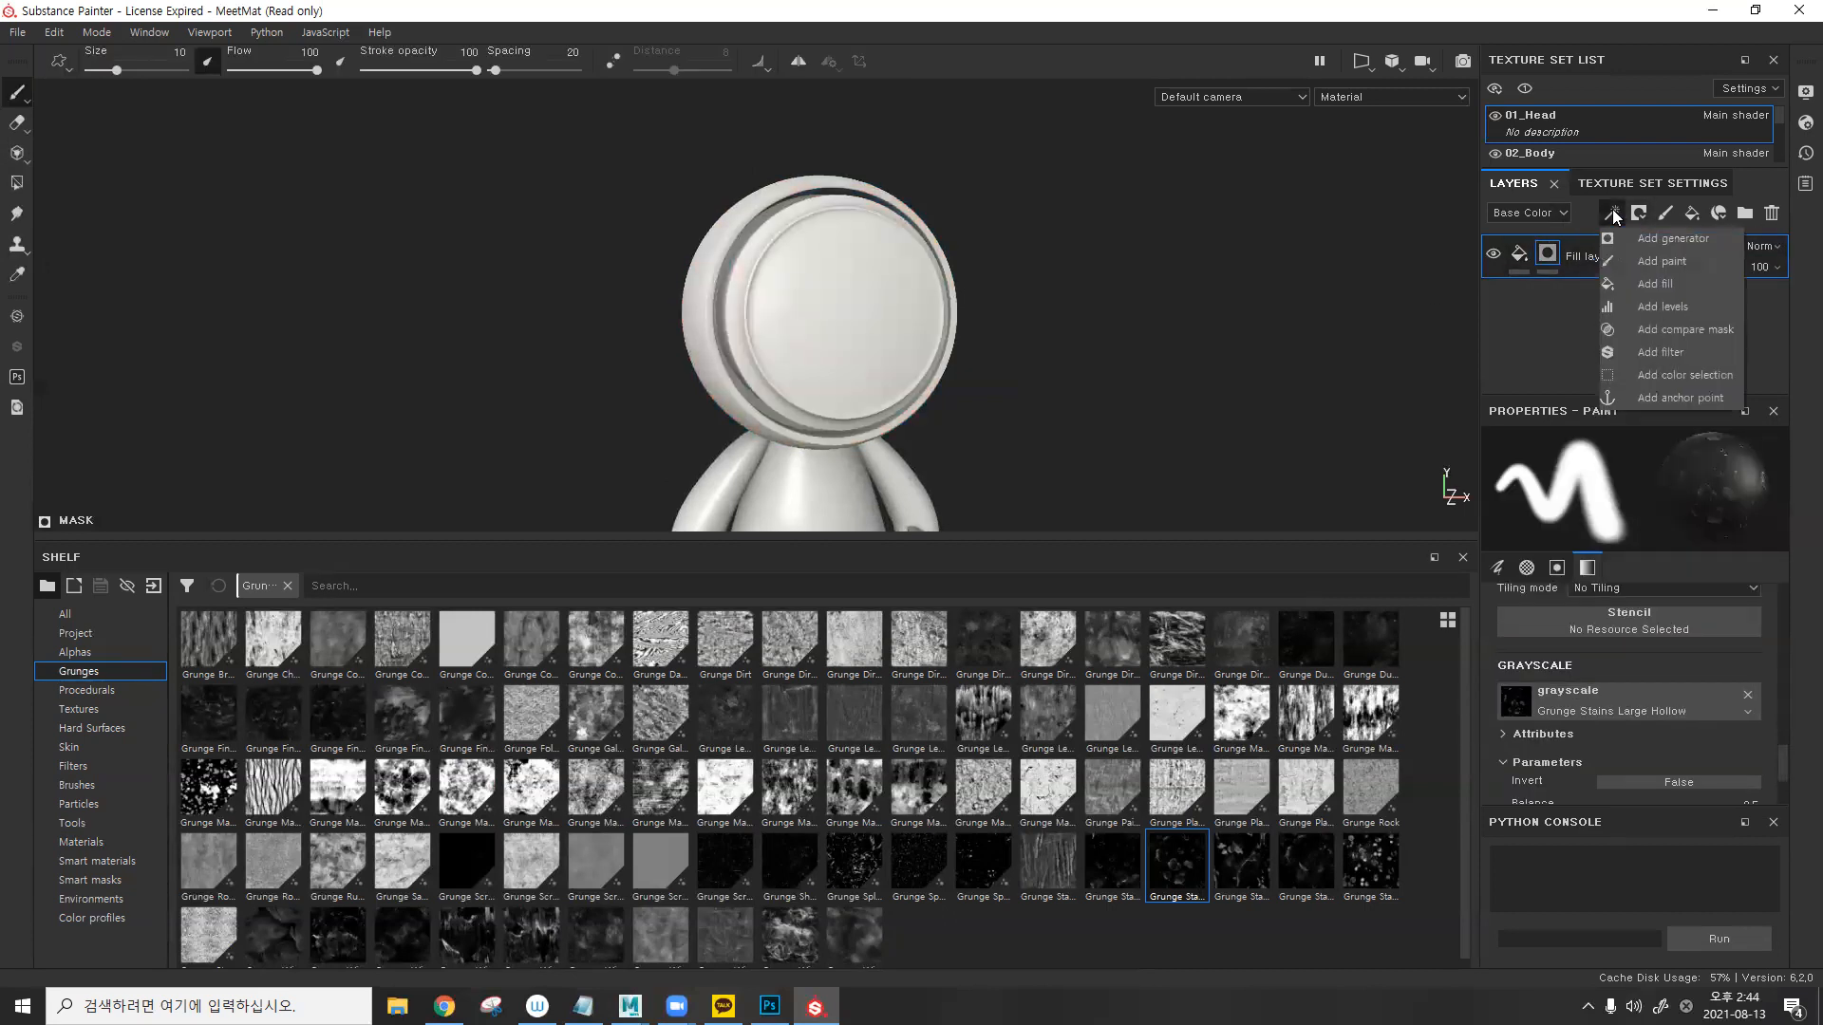
left_click(1650, 282)
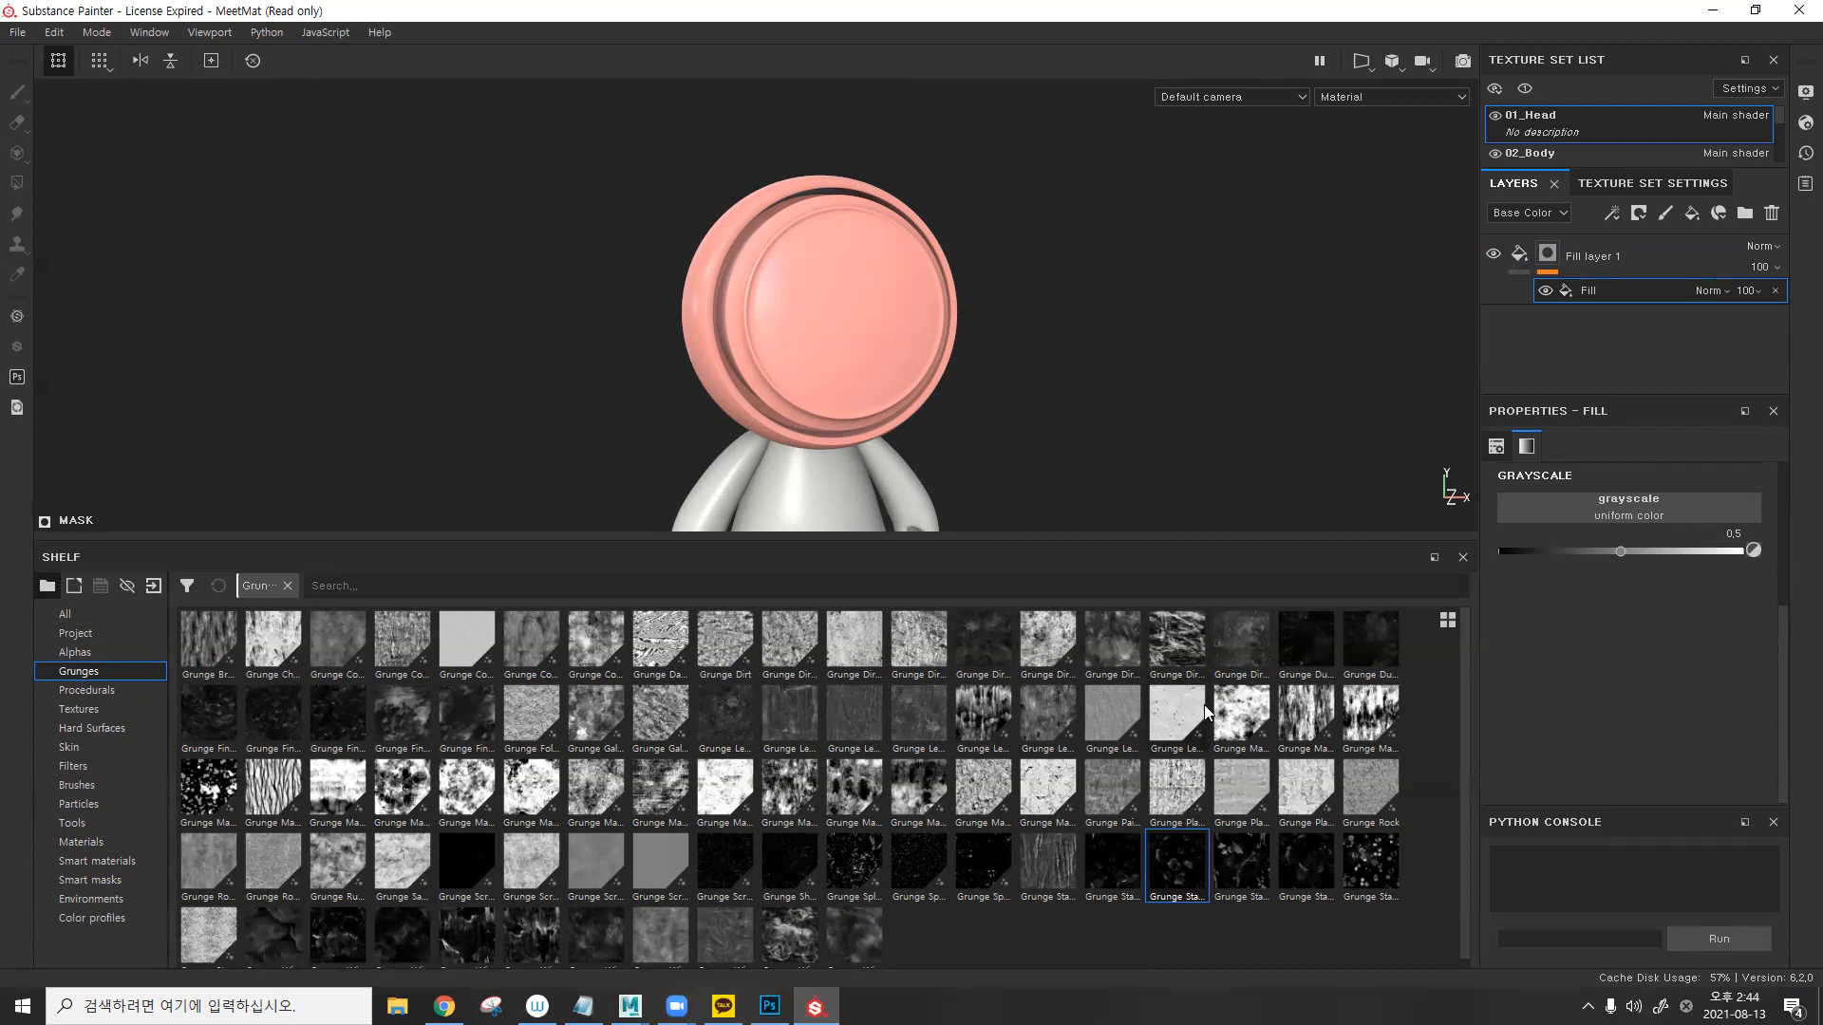
left_click(1774, 290)
right_click(1547, 252)
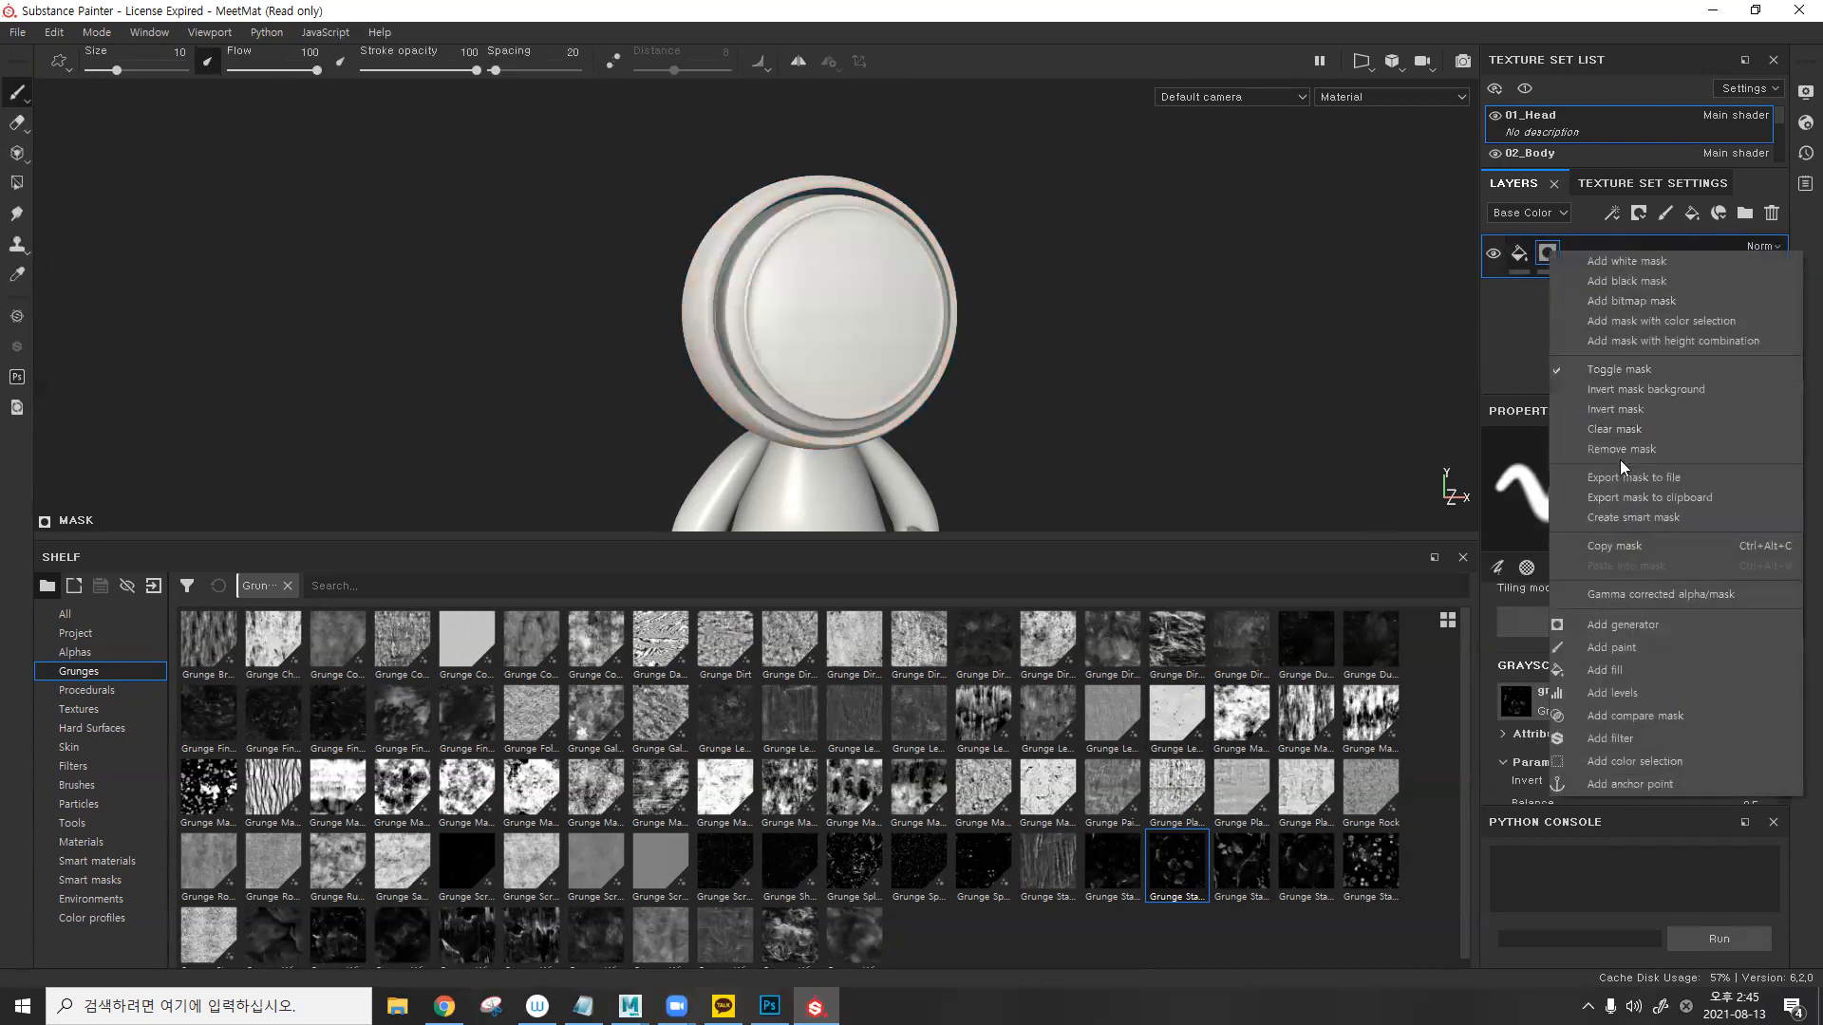
left_click(1619, 450)
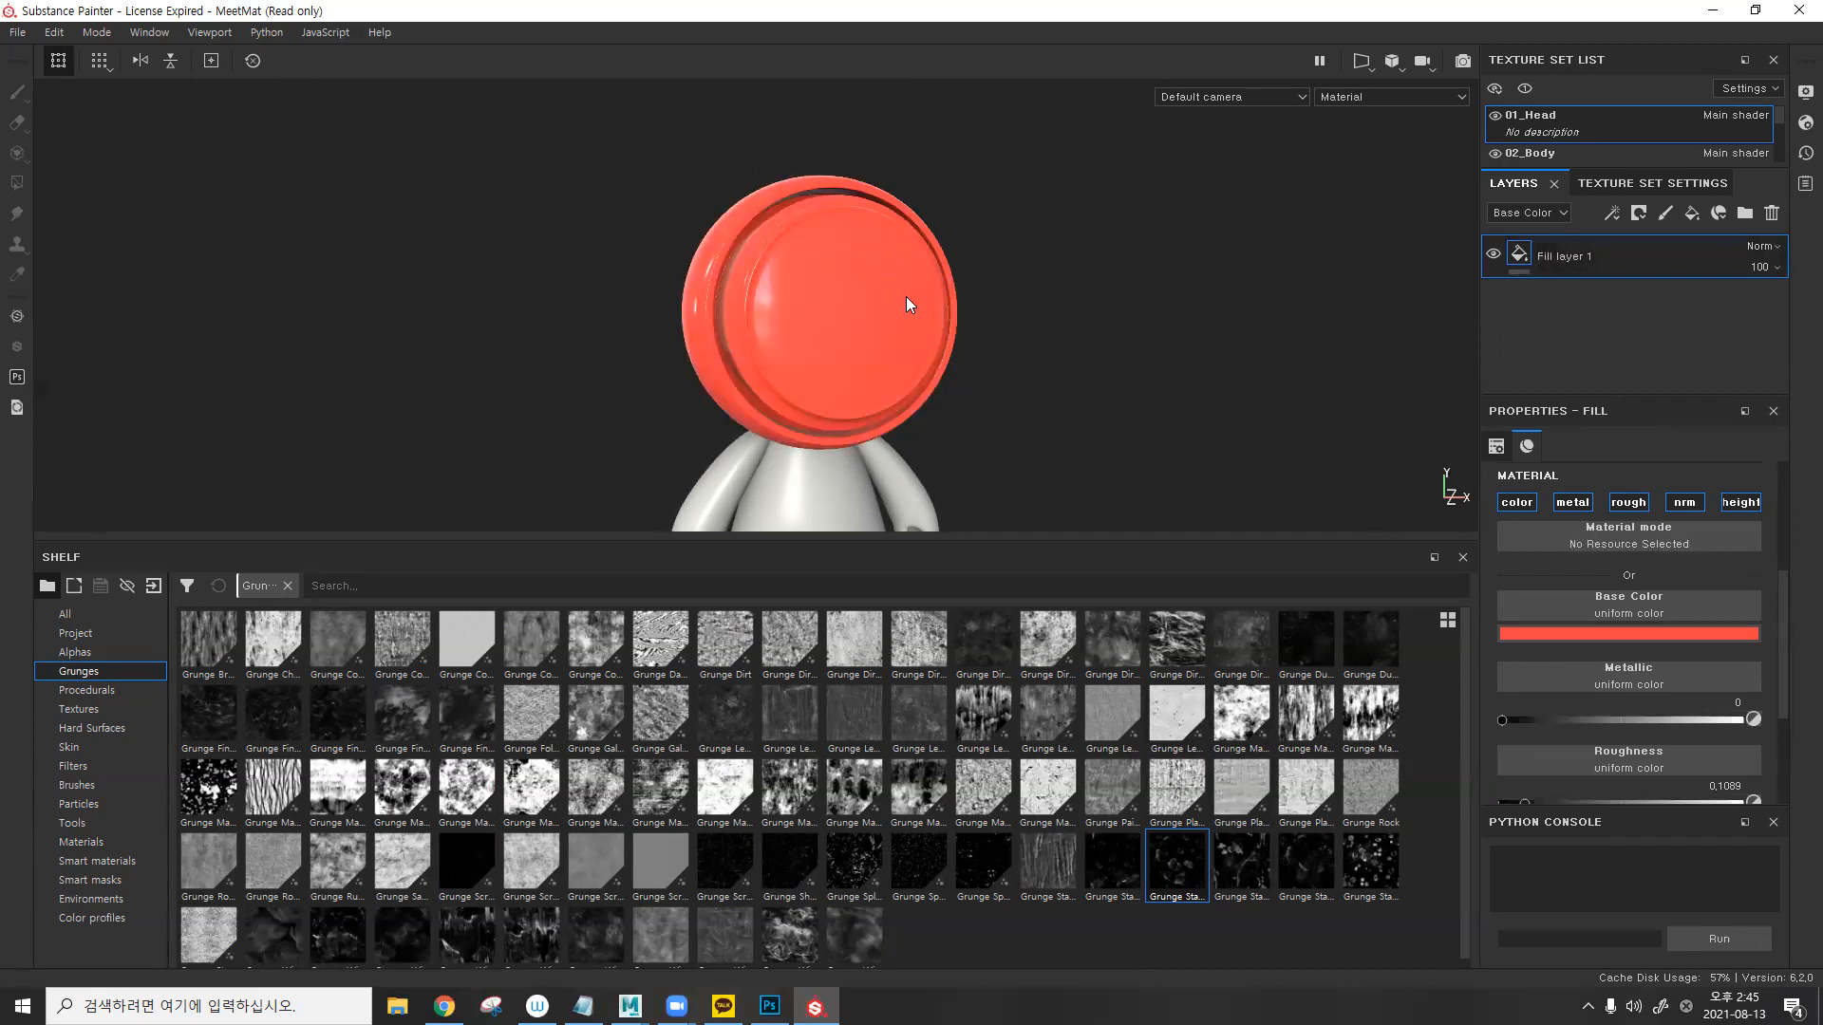
- Add a black mask with a fill effect to Fill layer 1 and load Grunge Stains Large Hollow as its grayscale
left_click(1648, 215)
left_click(1667, 256)
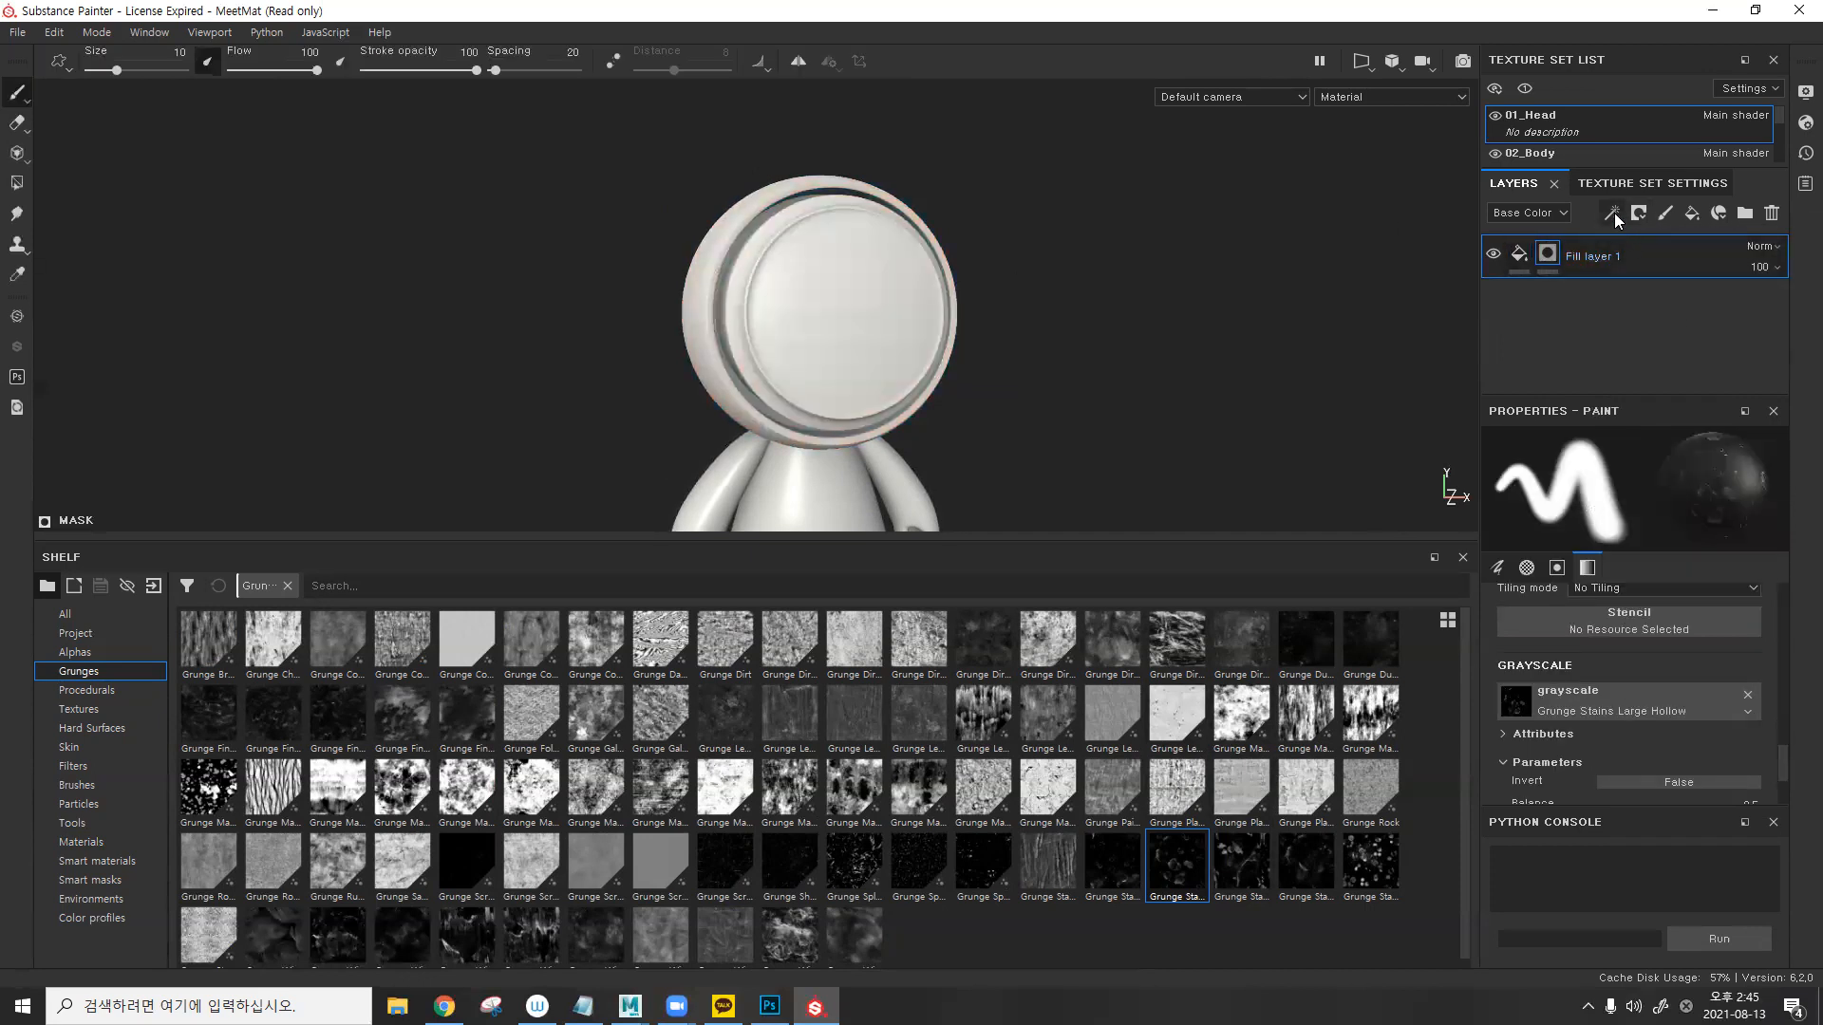
left_click(1613, 213)
left_click(1646, 283)
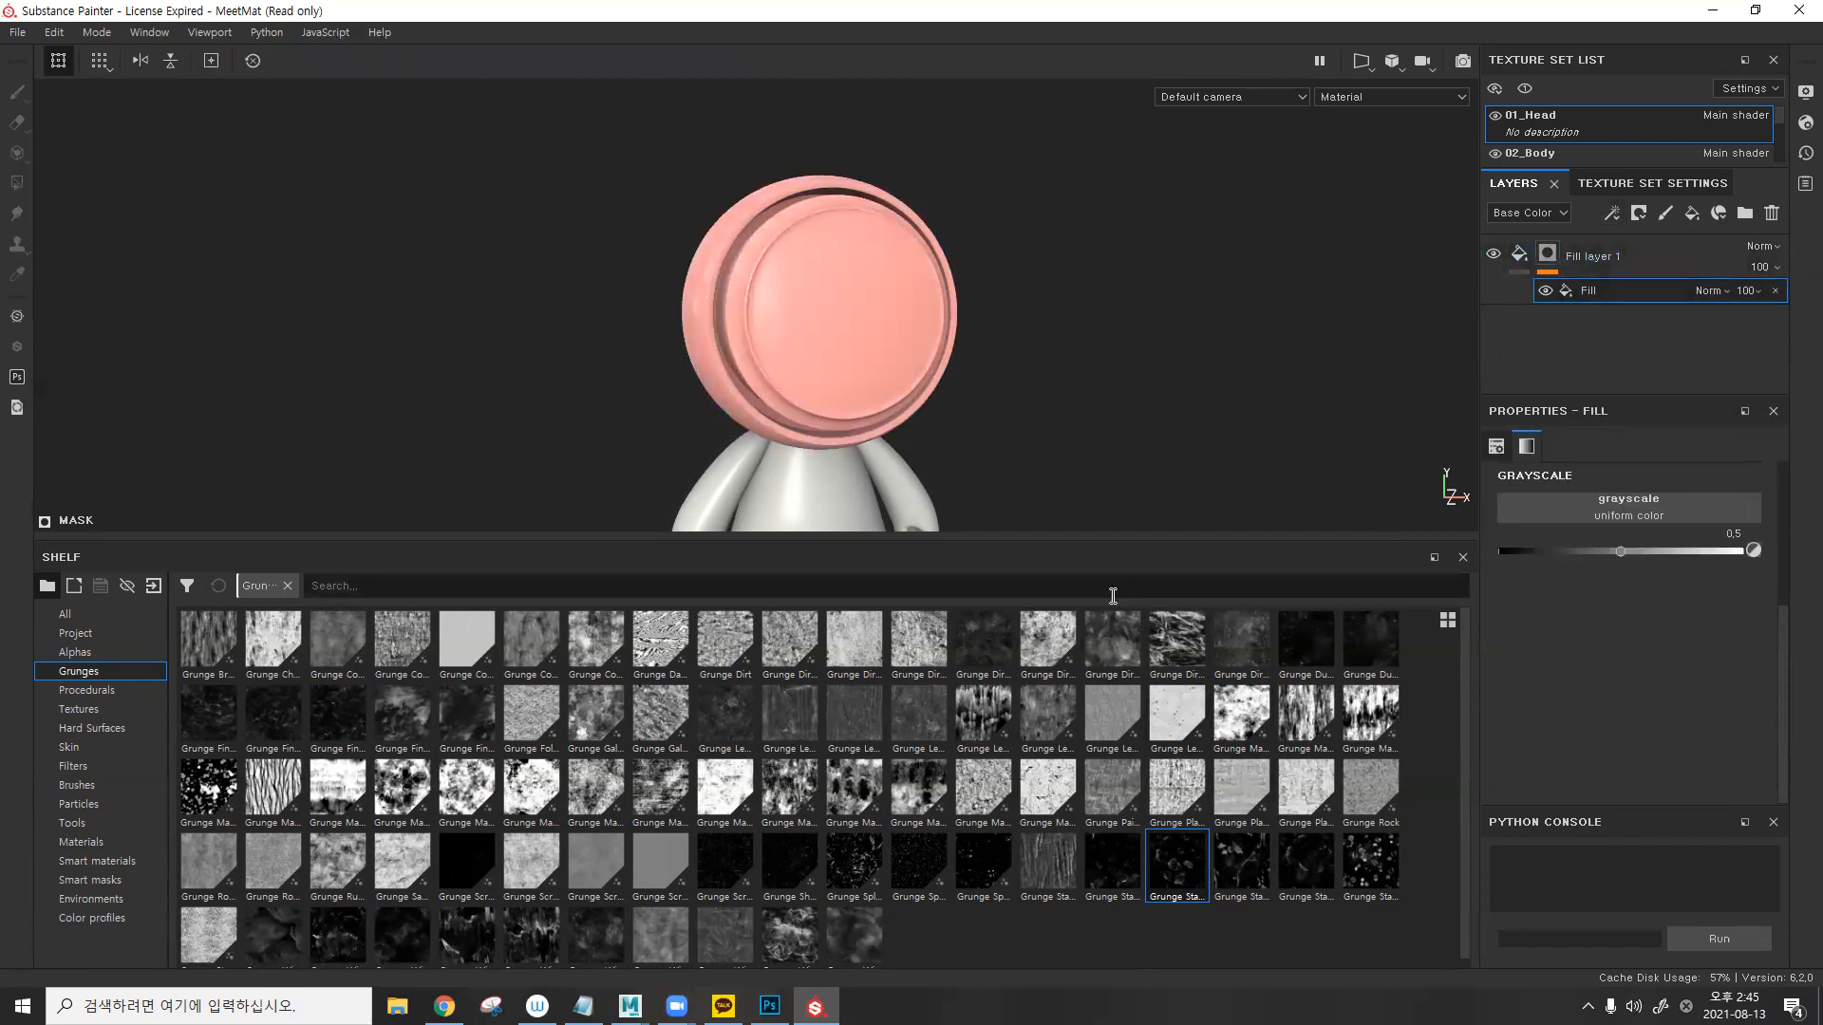
left_click_drag(1177, 859, 1589, 501)
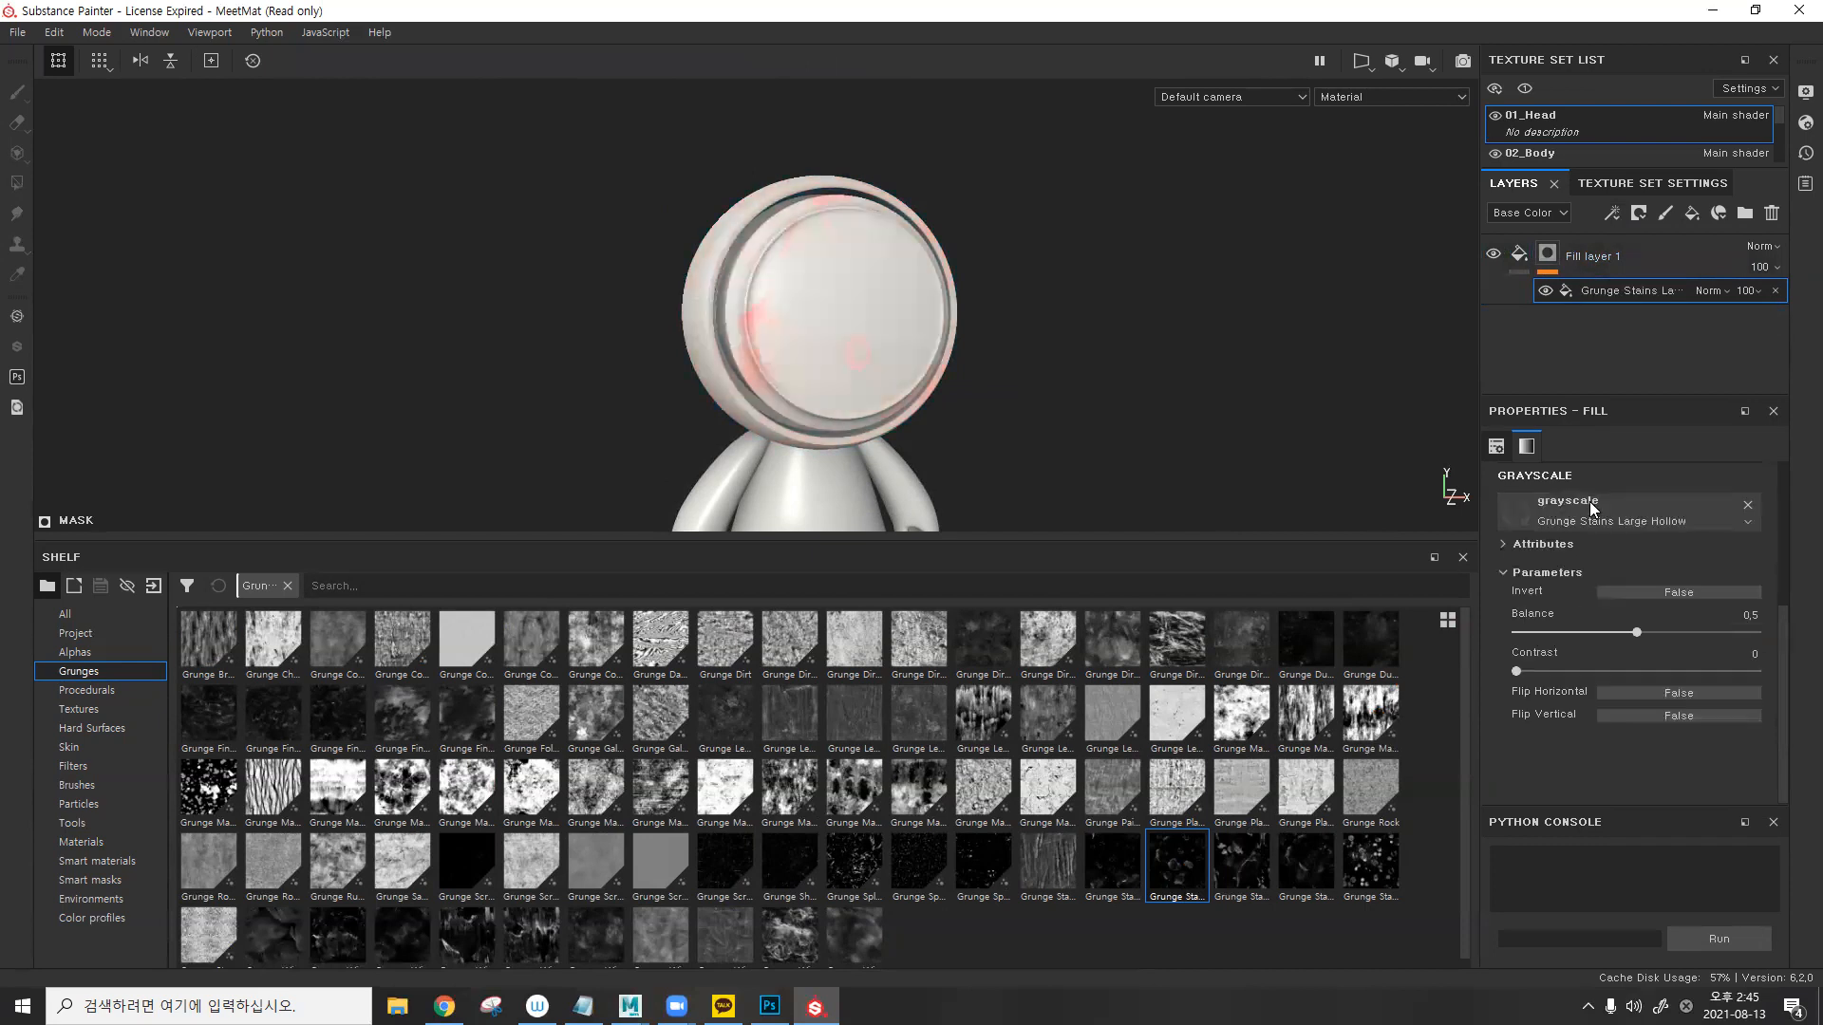
- Set Invert to True for the mask's Grunge Stains Large Hollow grayscale and inspect the head up close
left_click_drag(828, 342, 814, 374, "alt")
right_click_drag(1148, 297, 1029, 311, "alt")
middle_click_drag(1029, 310, 1000, 325, "alt")
left_click_drag(1000, 326, 1038, 334, "alt")
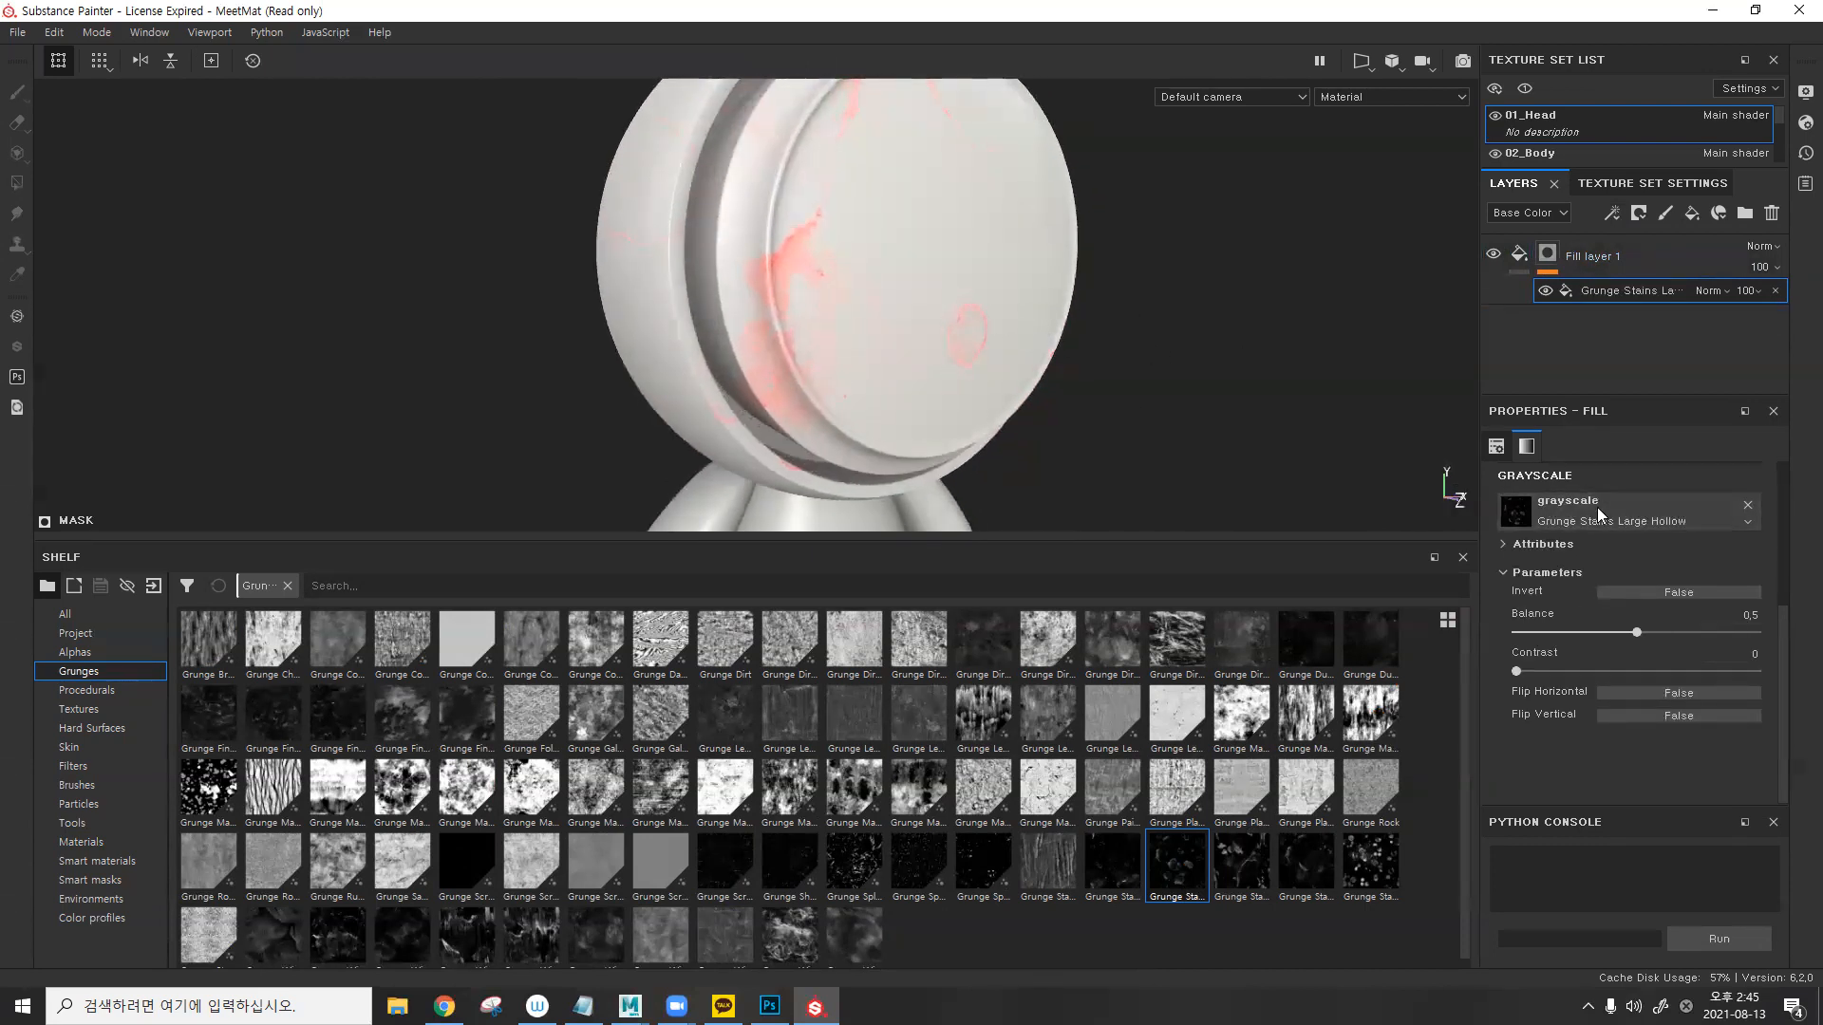
left_click(1624, 591)
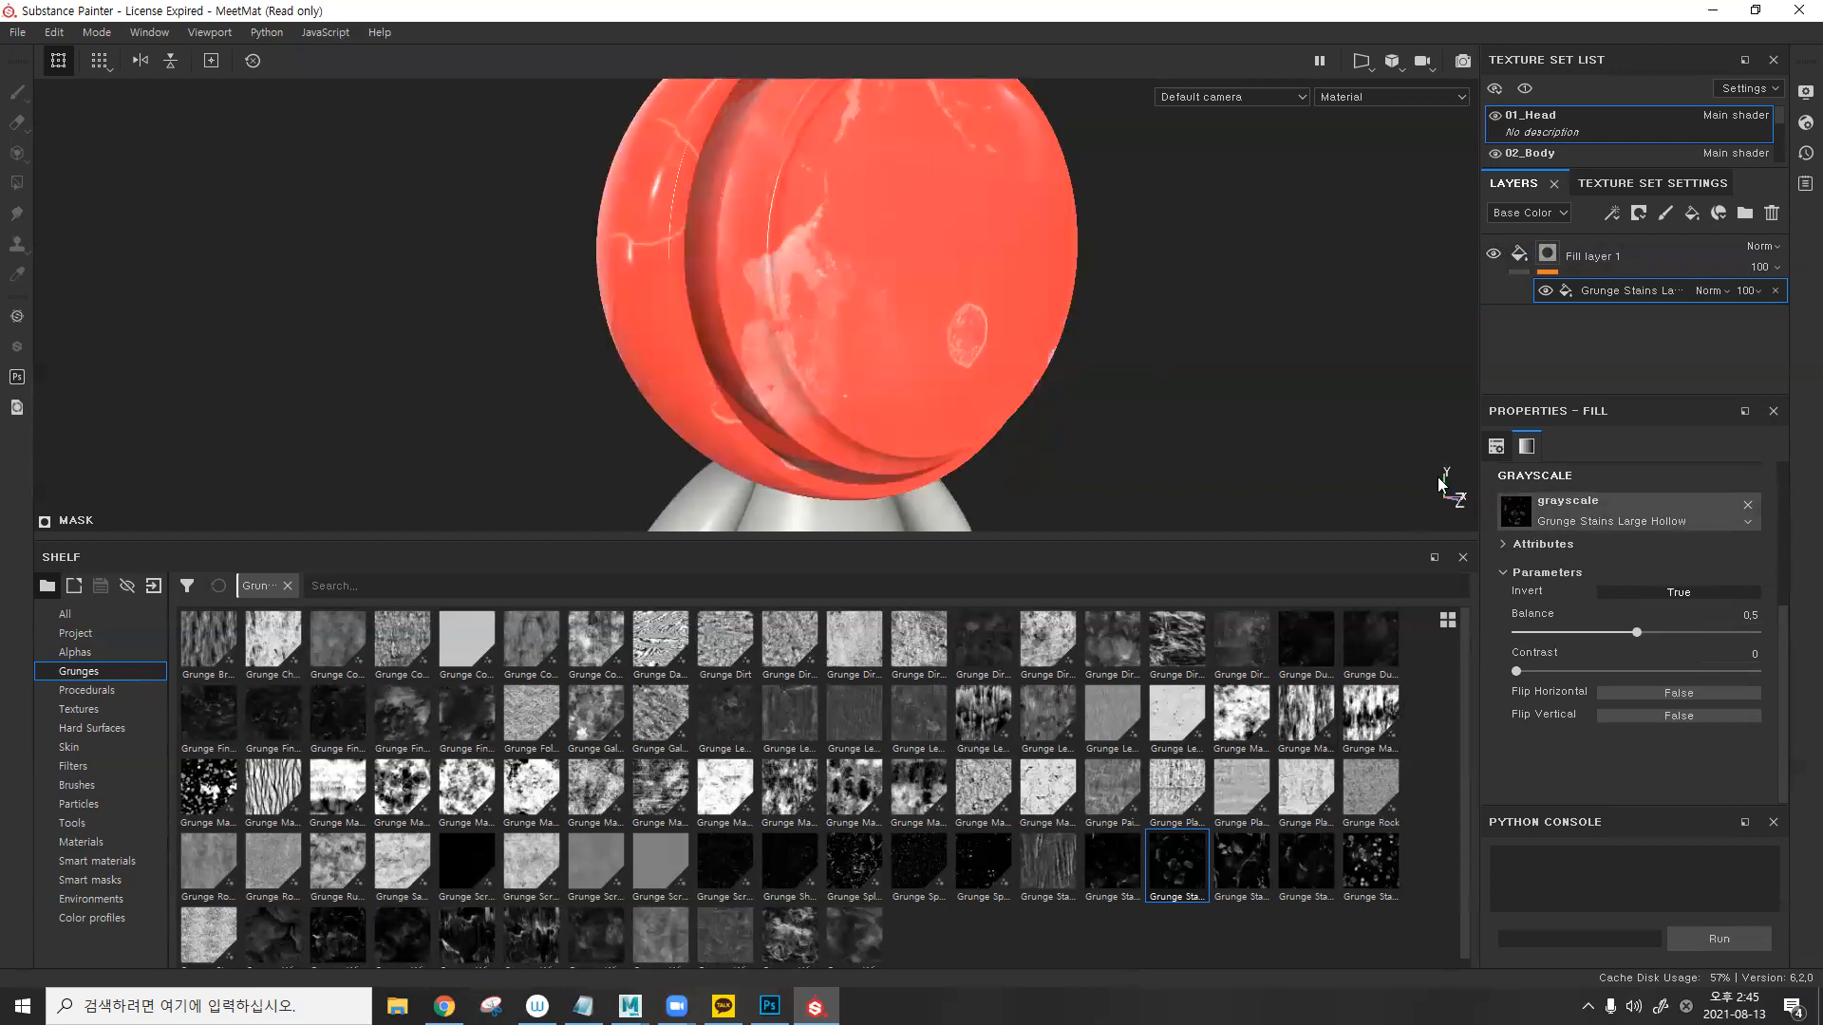
left_click_drag(1135, 378, 940, 321, "alt")
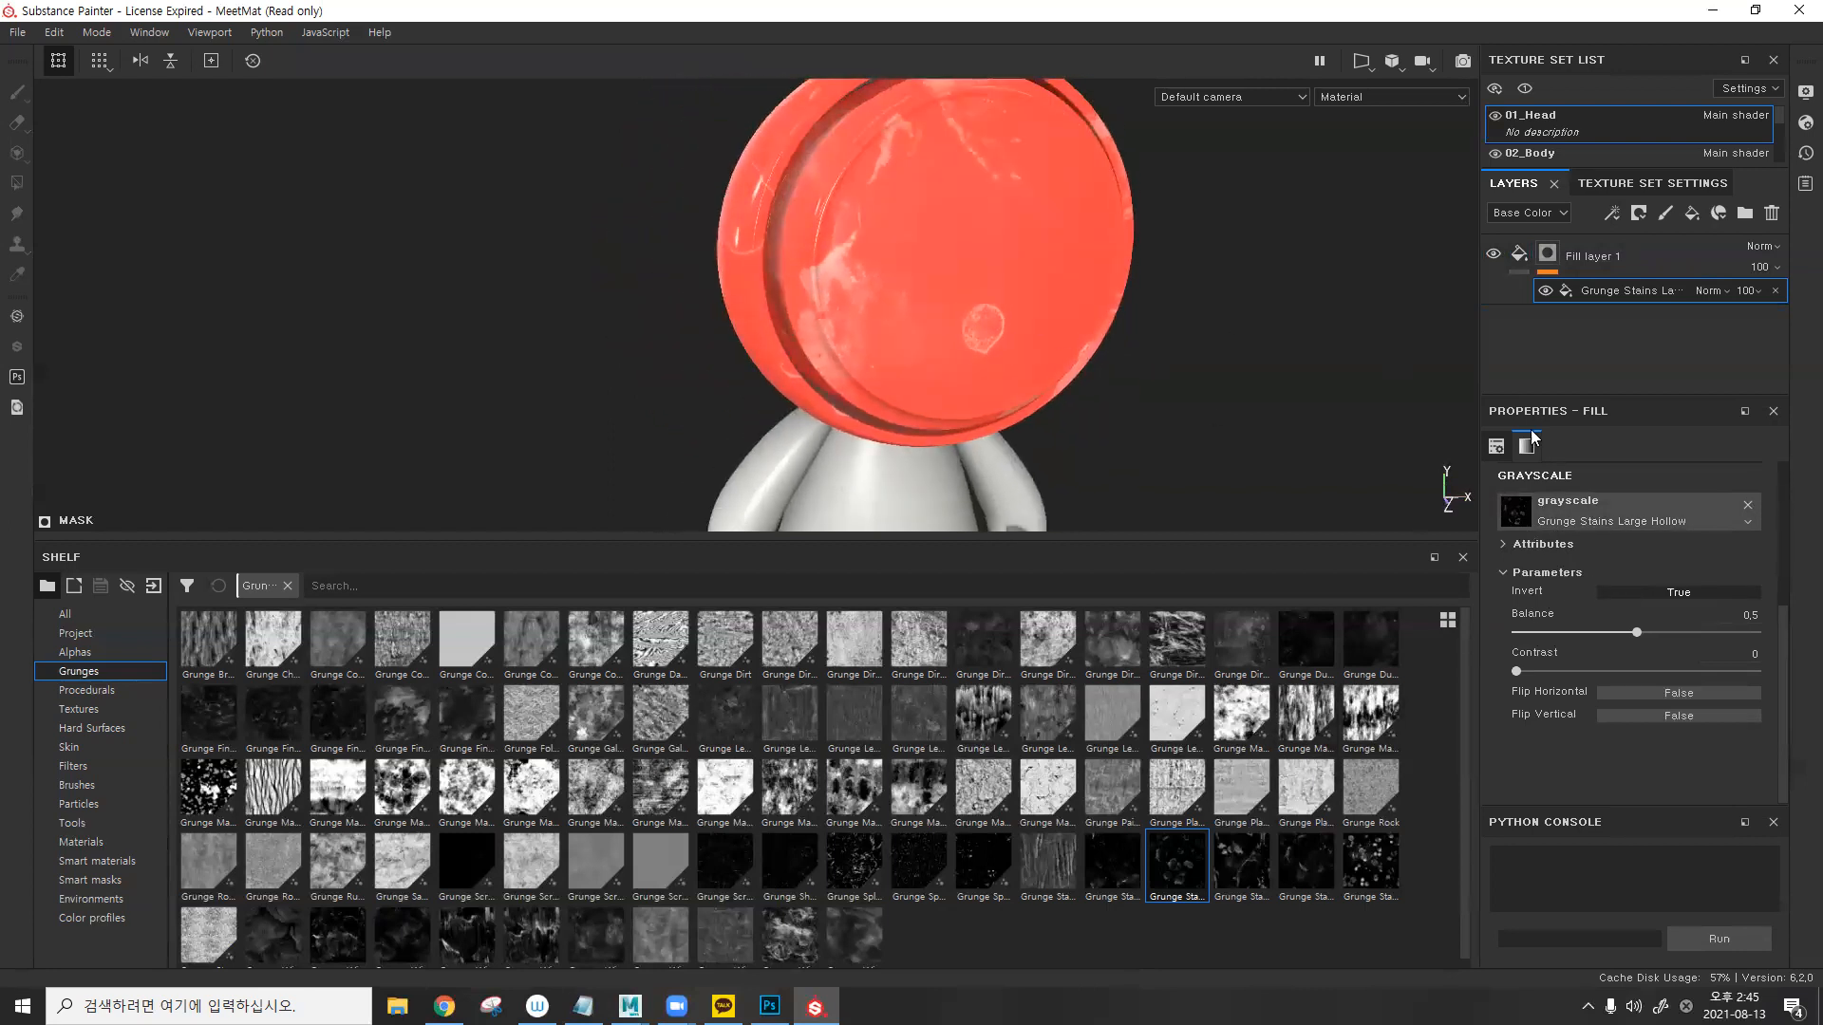
- Compare the mask's Grunge Stains Large Hollow fill with Invert switched off and back on
mouse_move(1189, 871)
left_click(1519, 252)
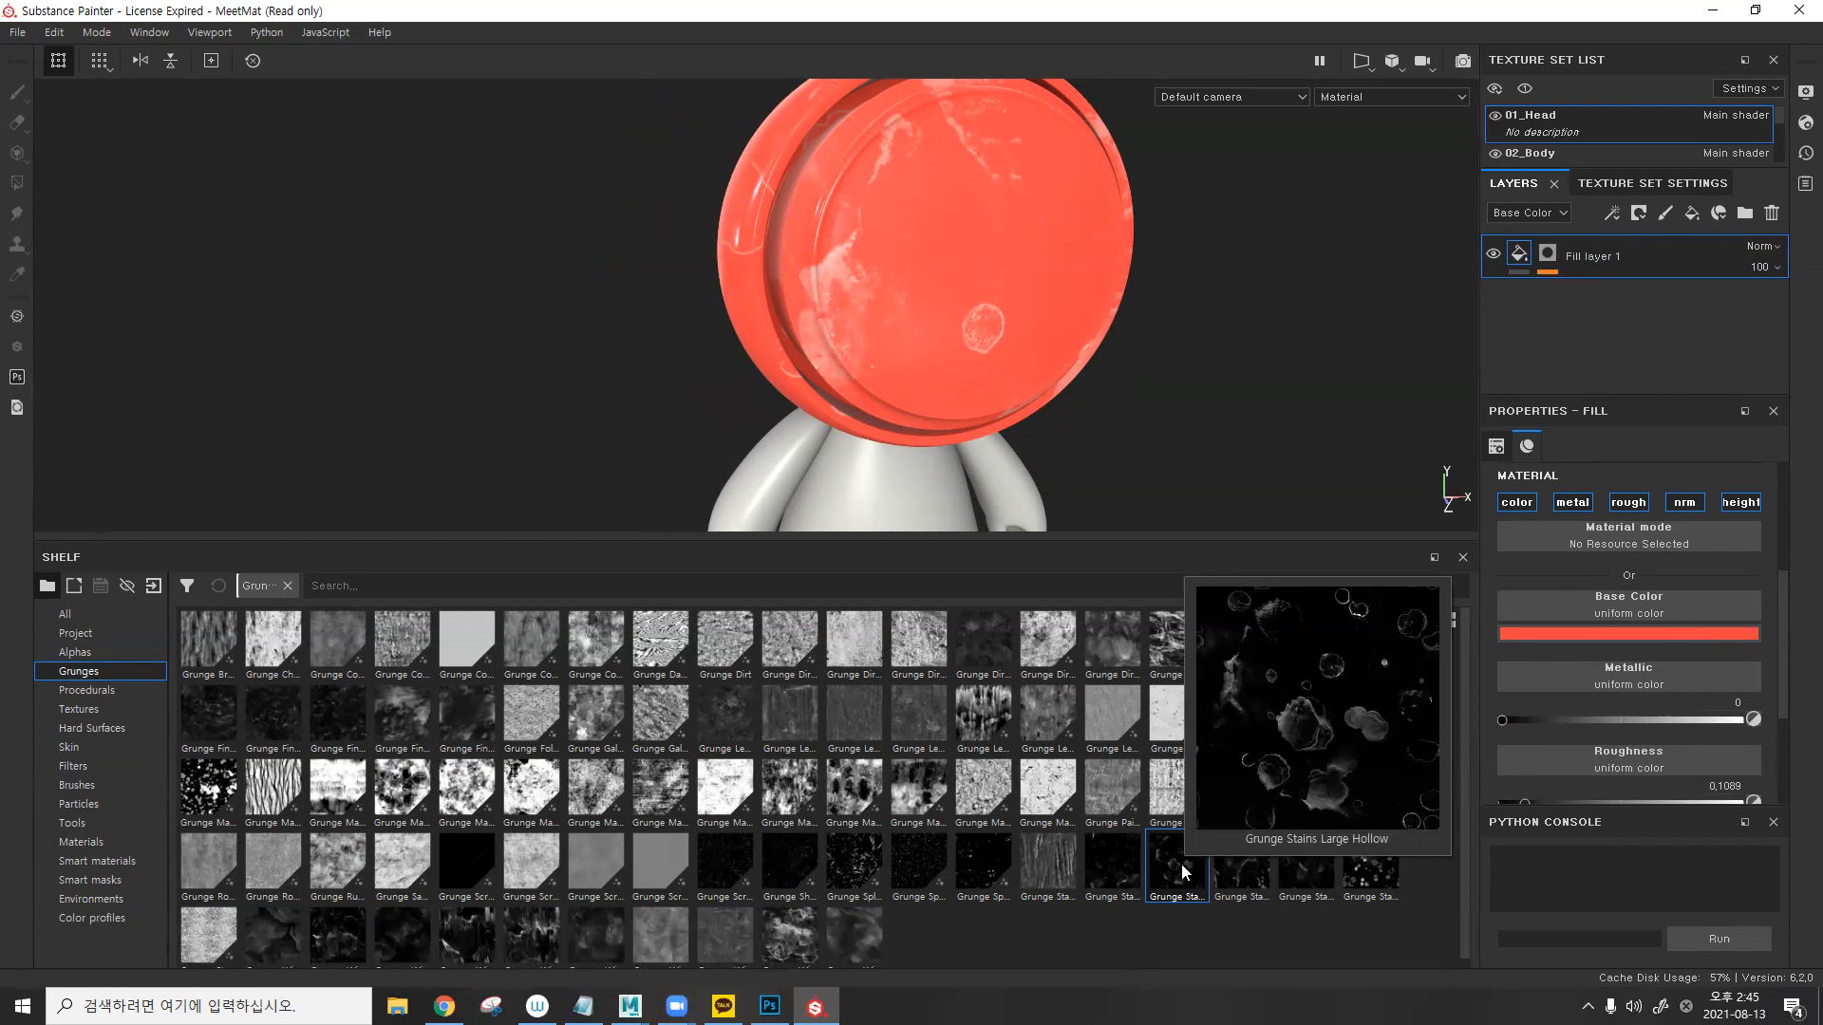
left_click_drag(1181, 864, 1601, 273)
left_click(1579, 291)
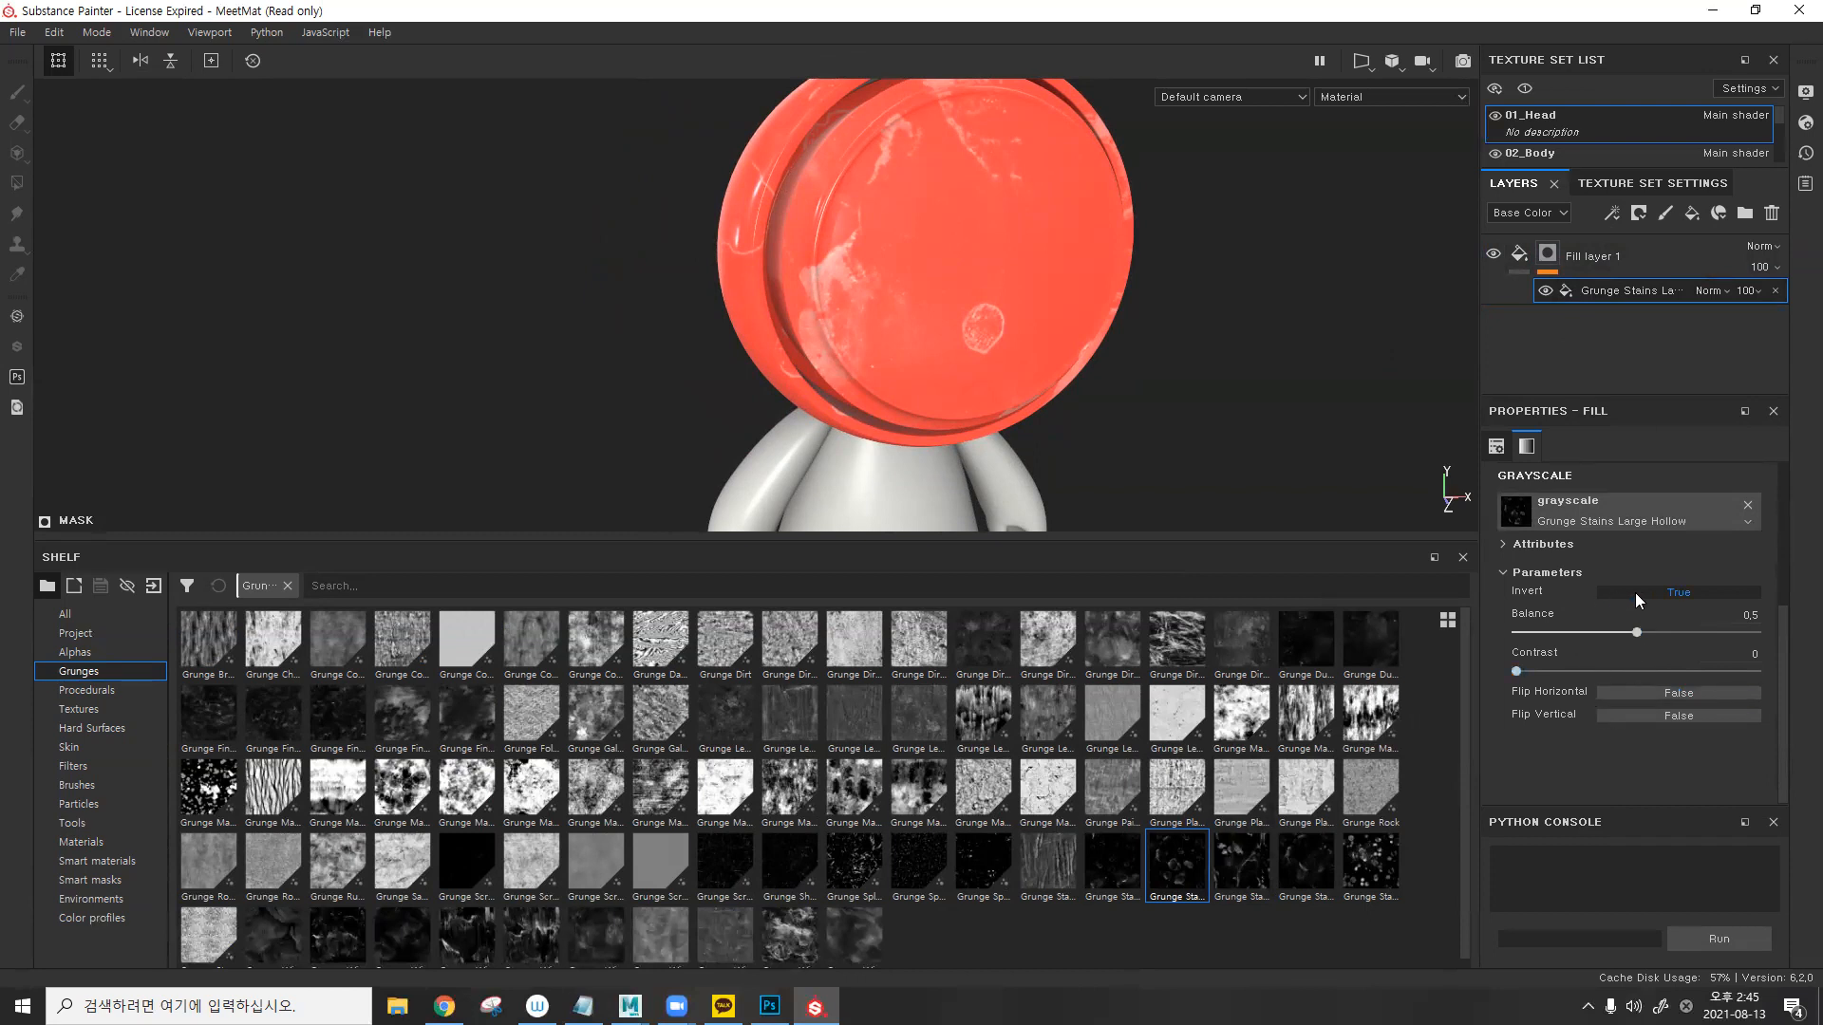
left_click(1677, 593)
left_click(1676, 594)
mouse_move(1177, 881)
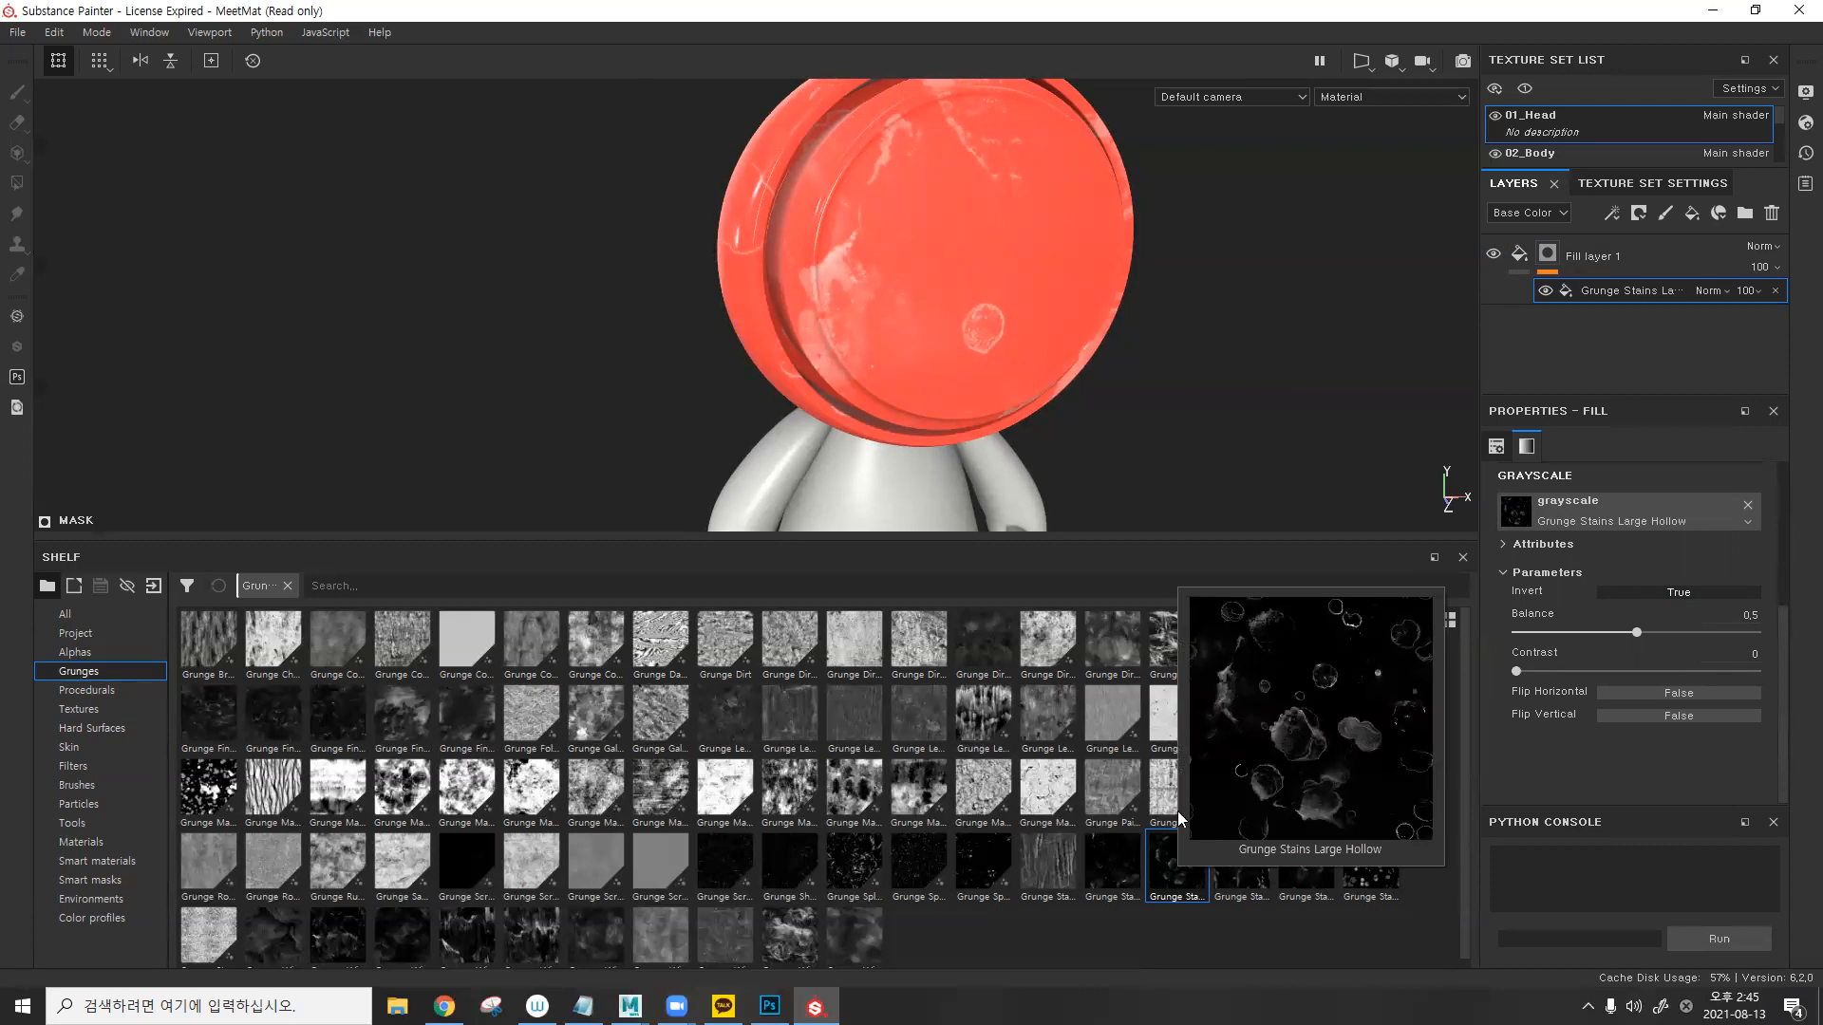
- Add a second fill effect to Fill layer 1's mask and load Grunge Map 003 as its grayscale
left_click_drag(1143, 488, 1171, 406, "alt")
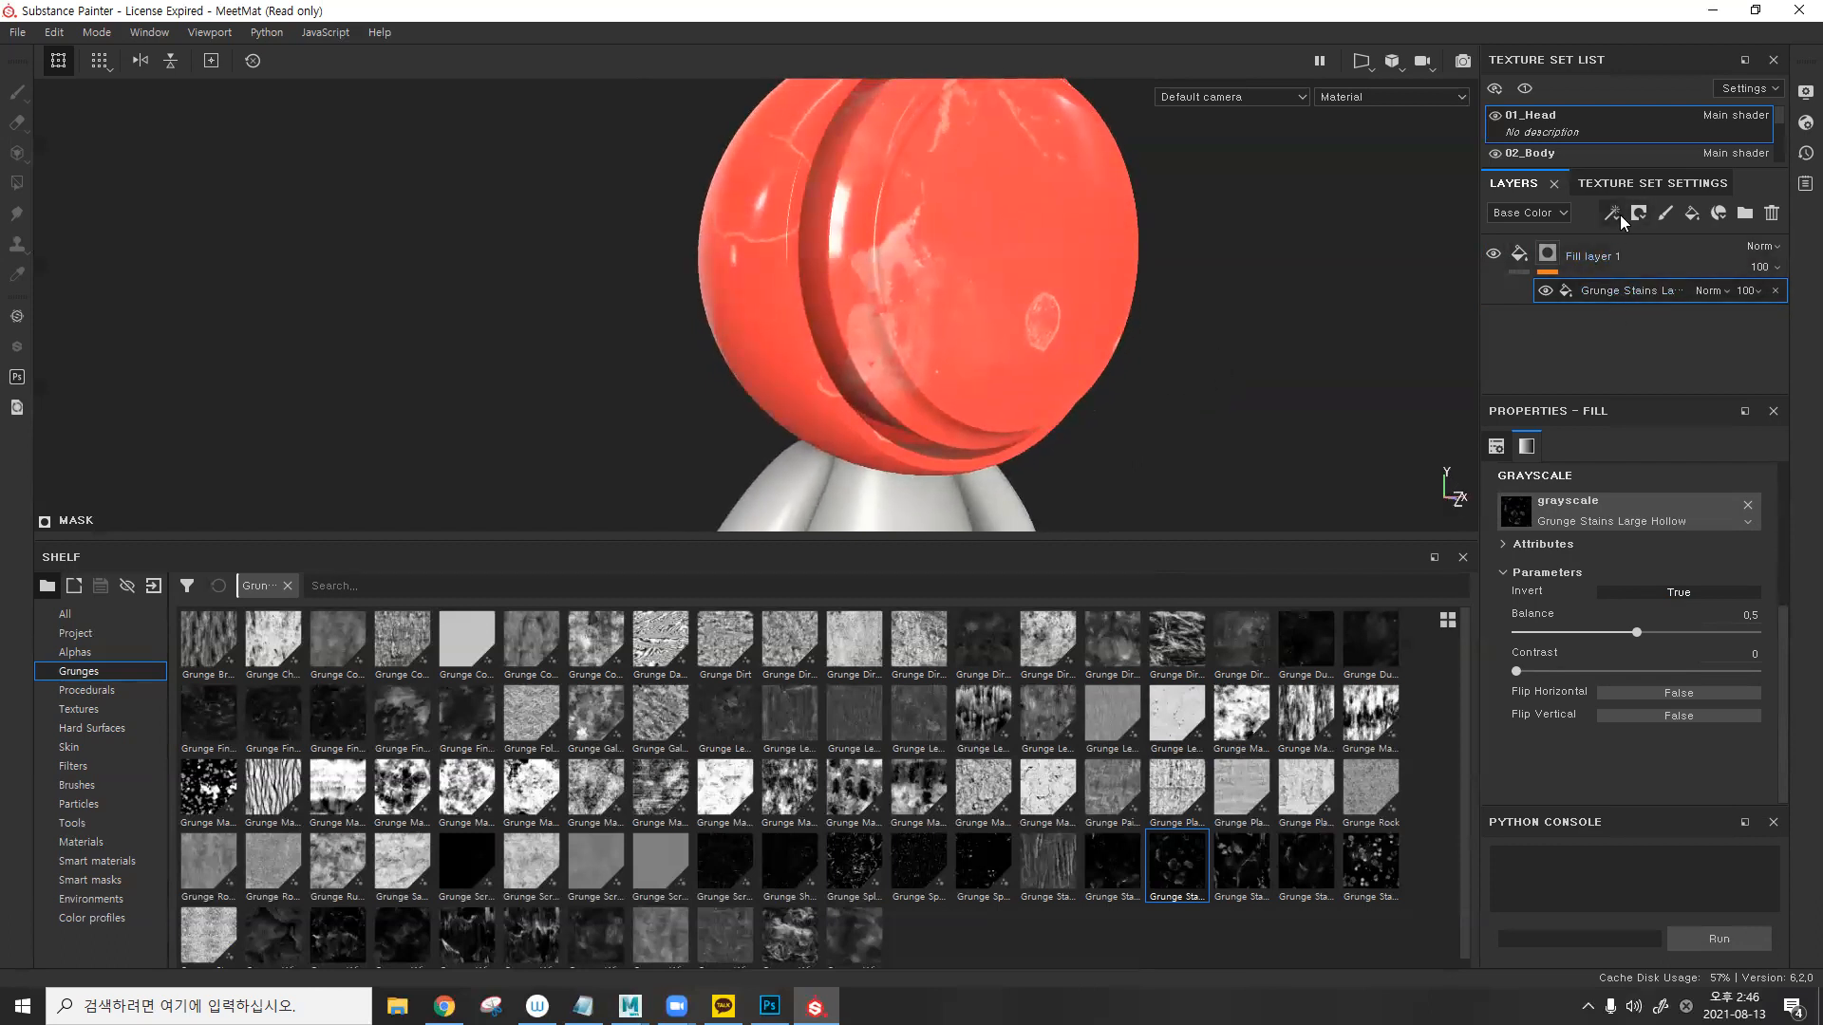
left_click(1619, 215)
left_click(1644, 277)
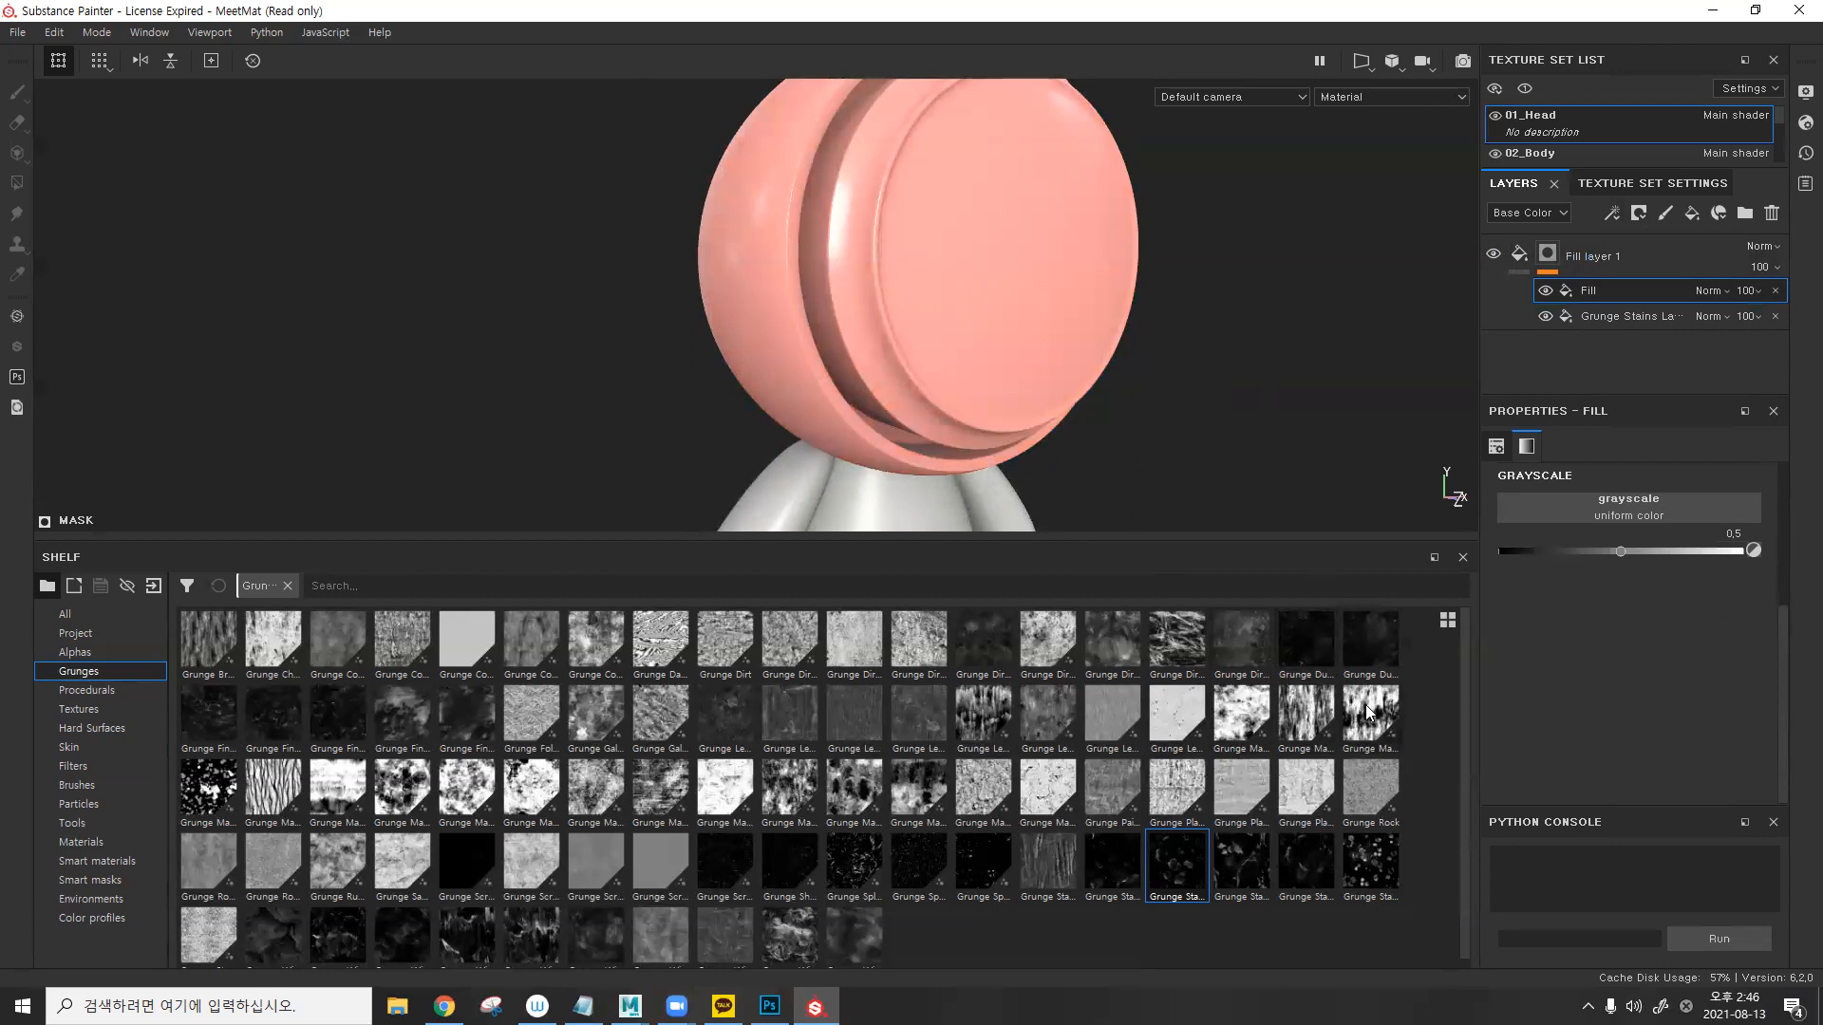
mouse_move(1368, 712)
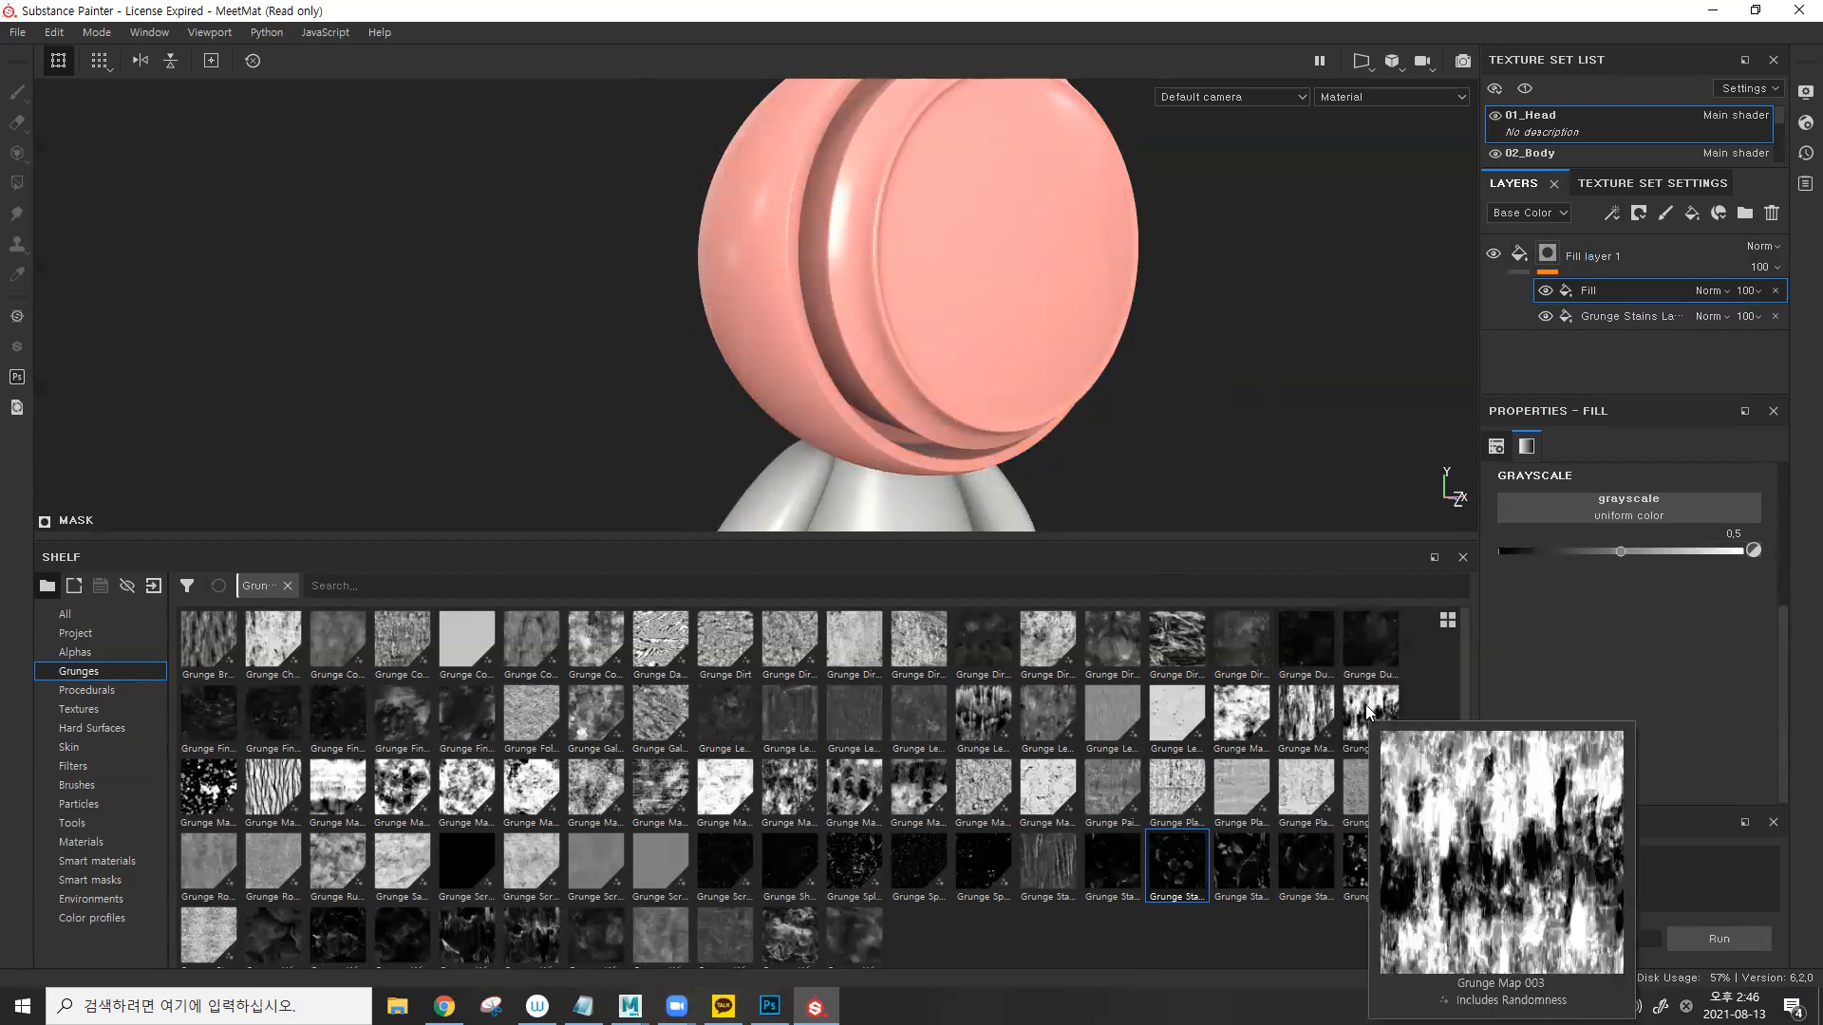
left_click_drag(1370, 712, 1595, 507)
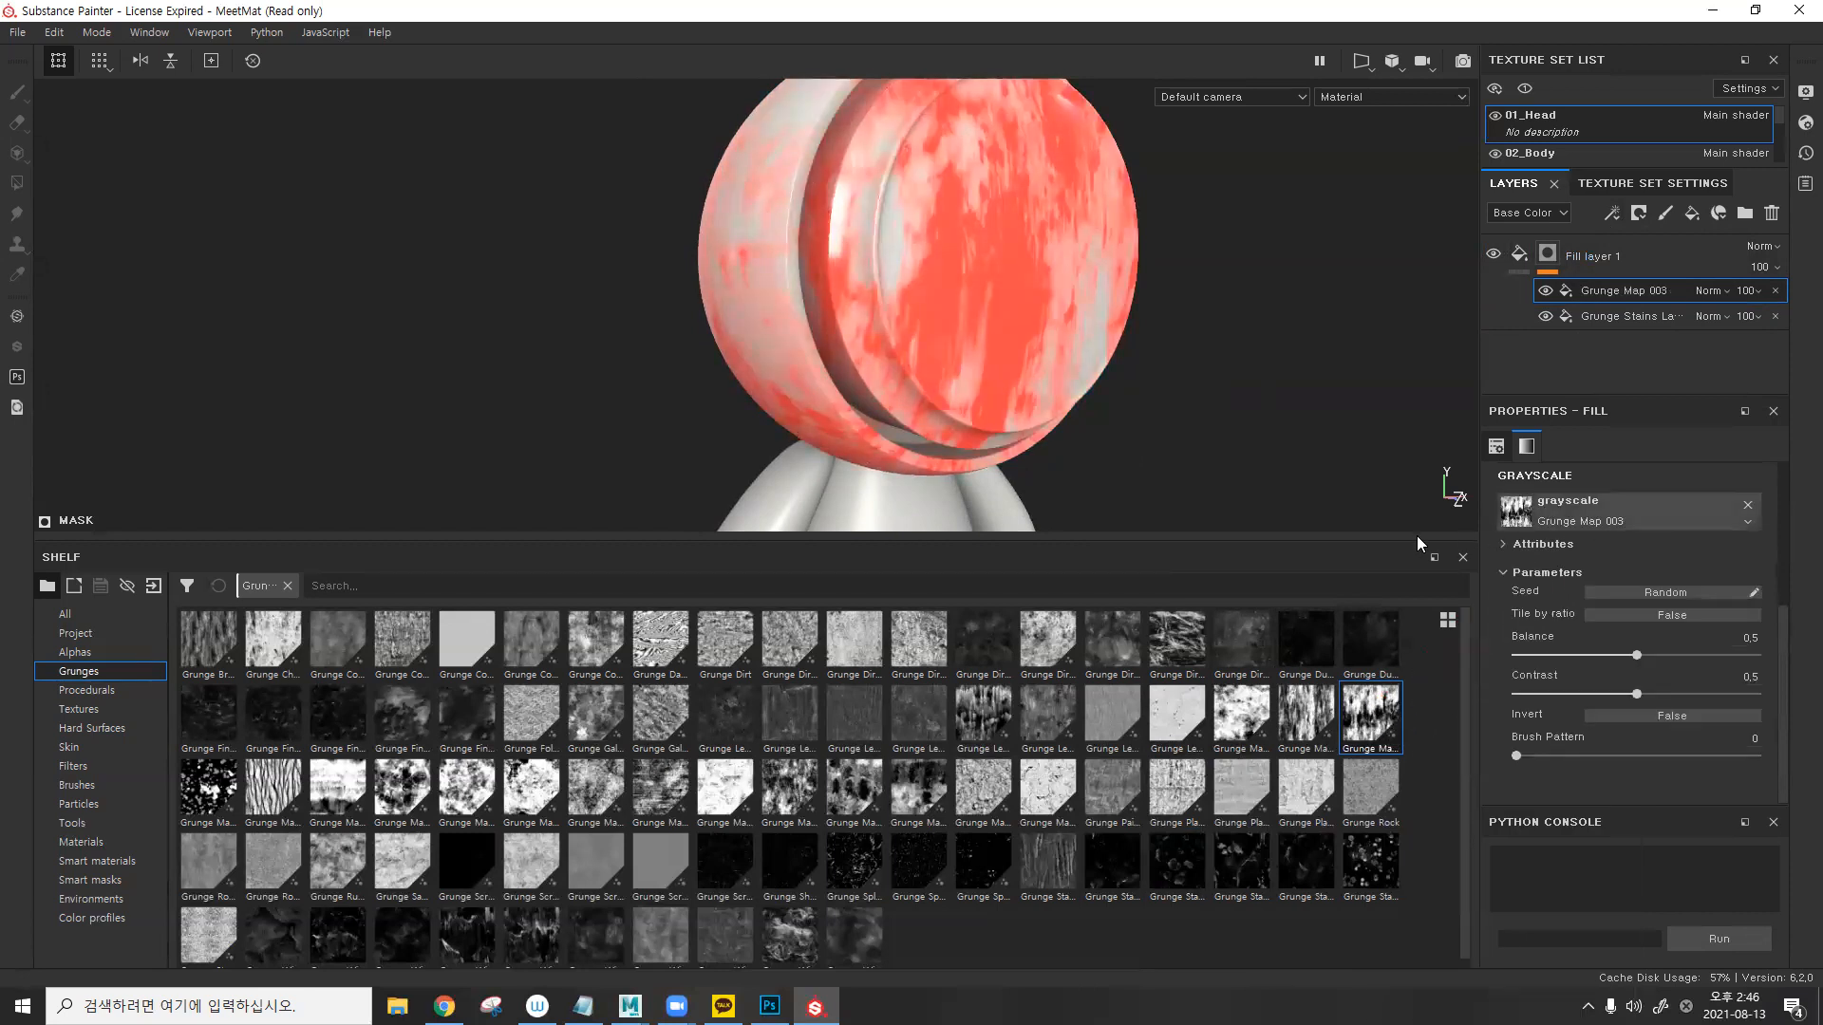
left_click_drag(1131, 382, 983, 368, "alt")
middle_click_drag(987, 368, 978, 394, "alt")
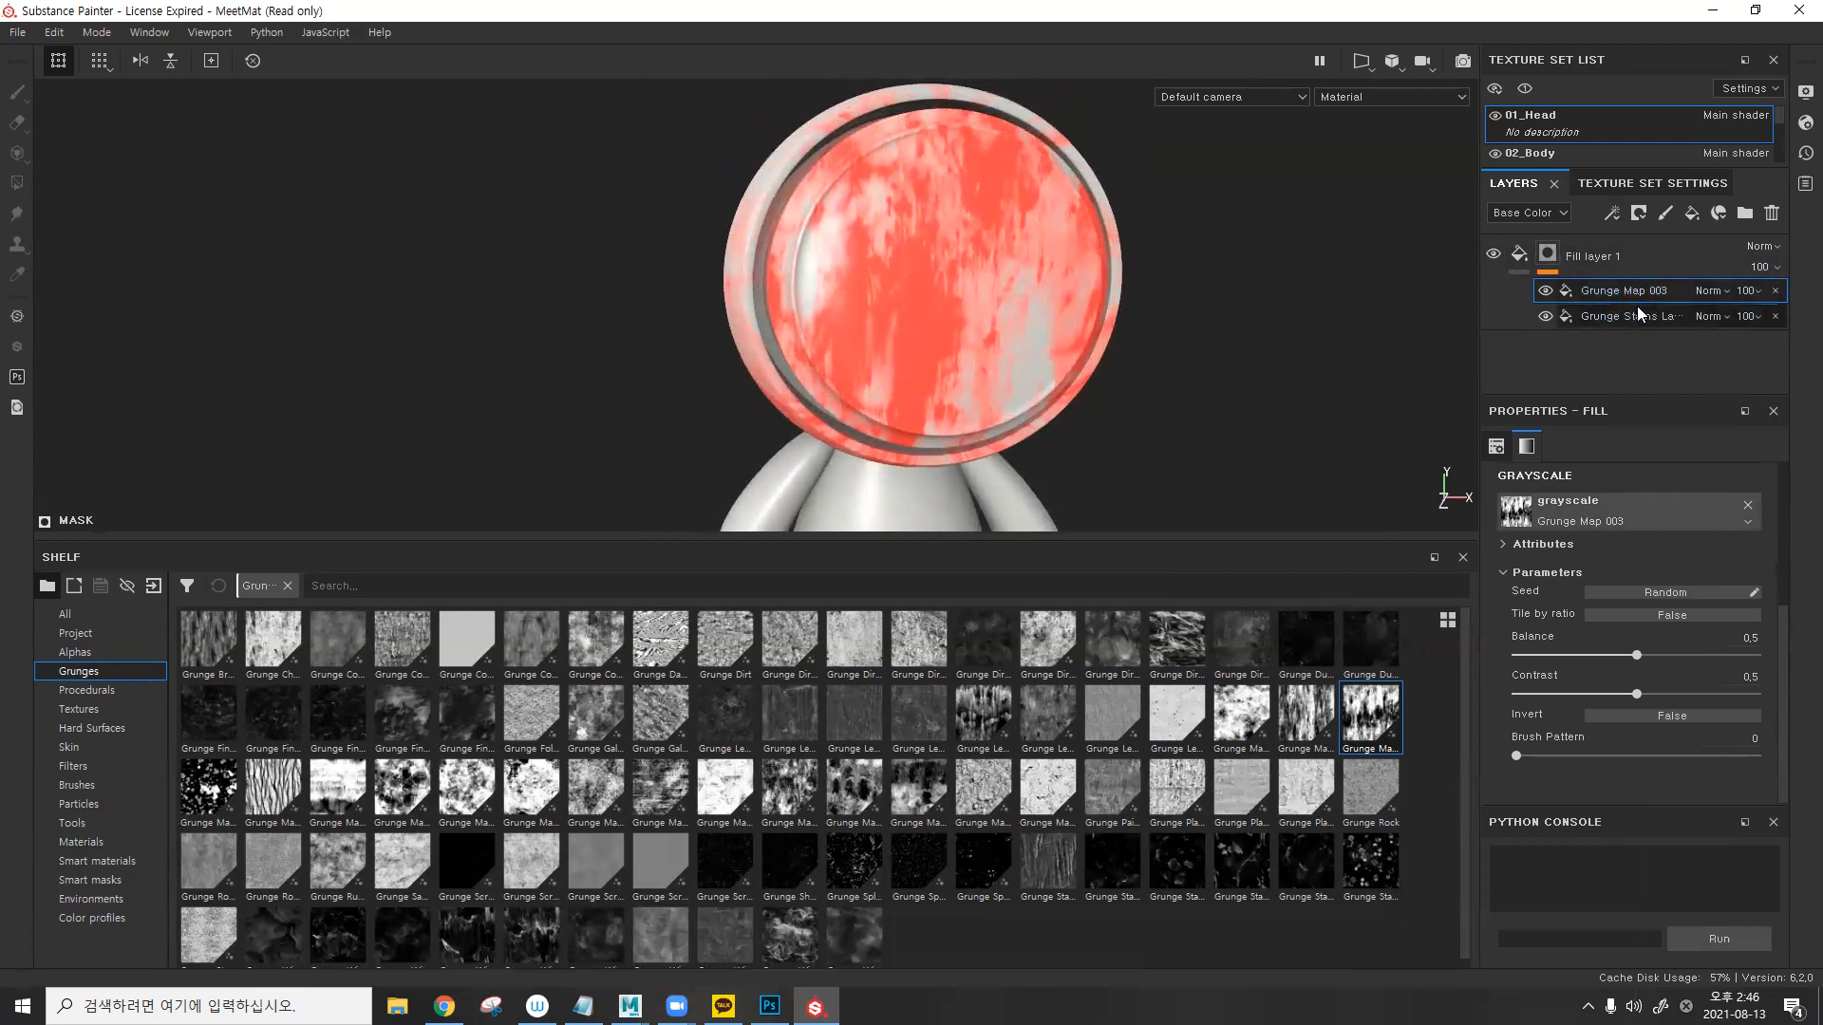
- Try the Lighten (Max) blend mode on the Grunge Map 003 mask fill and set it to Multiply
left_click(1707, 288)
left_click(1706, 289)
left_click(1707, 289)
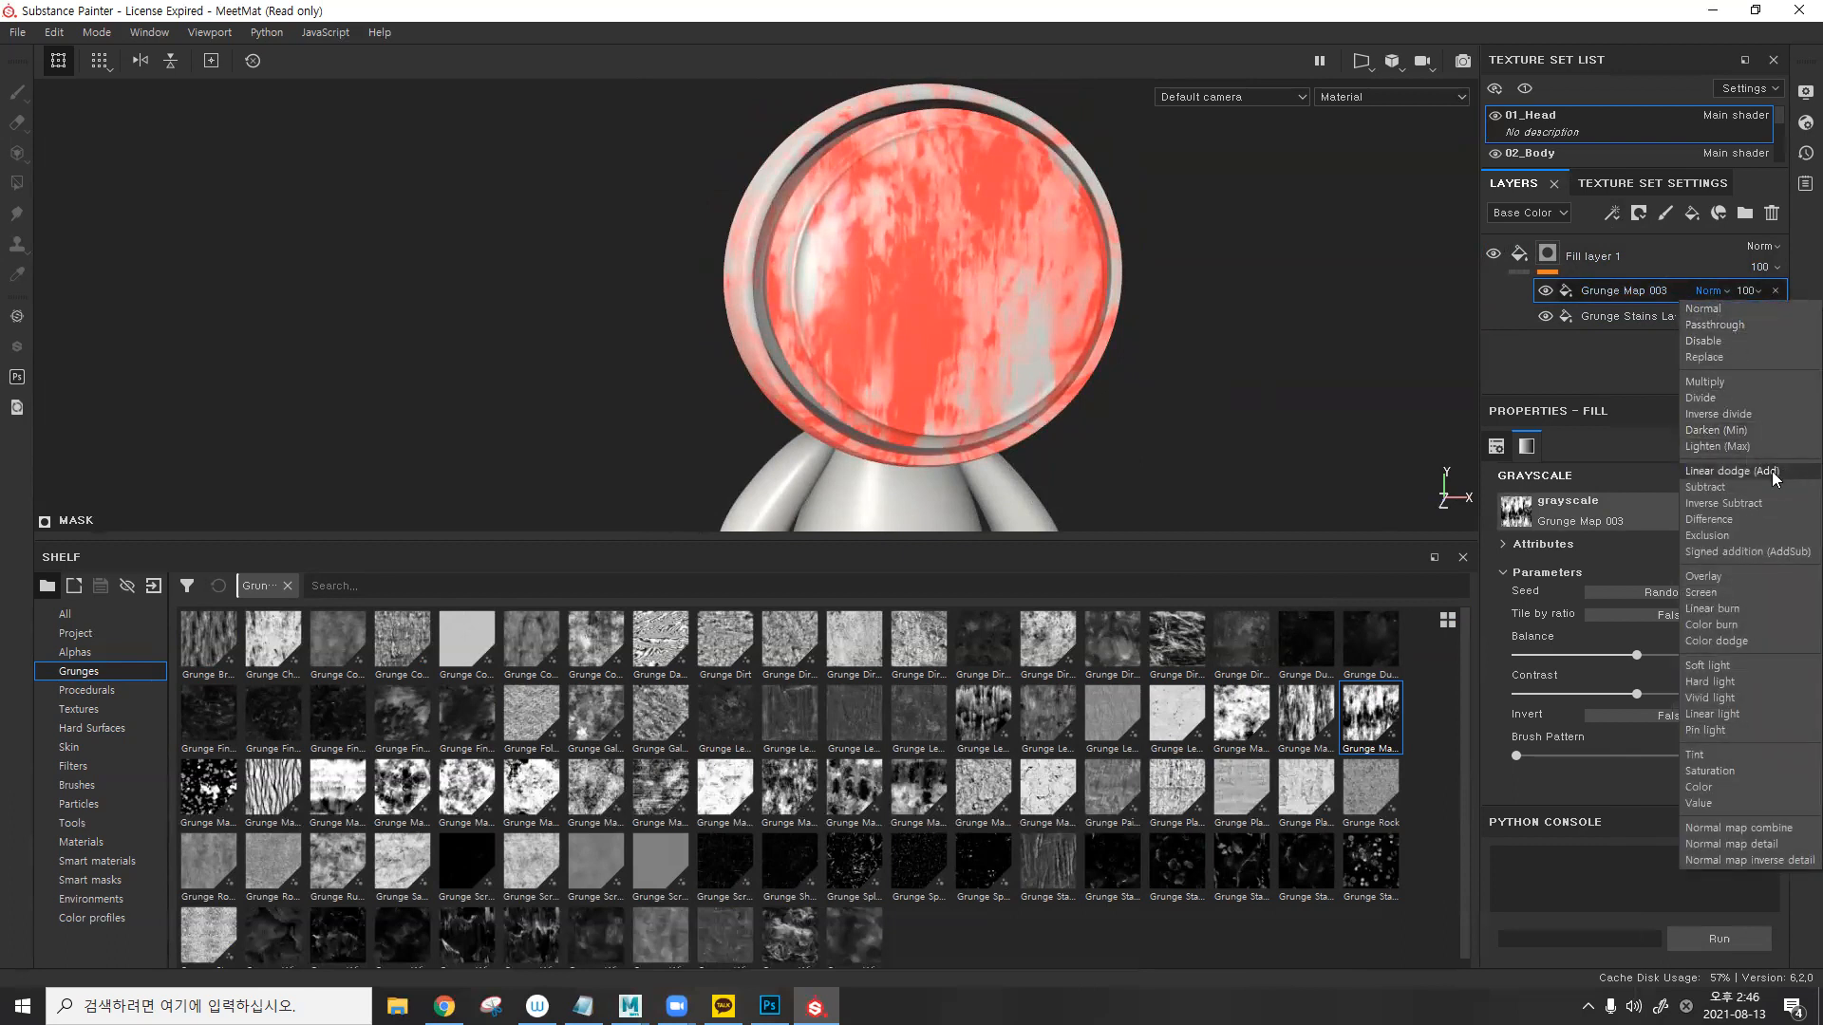
left_click(1551, 363)
left_click(1752, 291)
mouse_move(1799, 324)
left_mouse_down()
mouse_move(1735, 328)
mouse_move(1809, 329)
left_mouse_up()
left_click(1710, 290)
left_click(1750, 446)
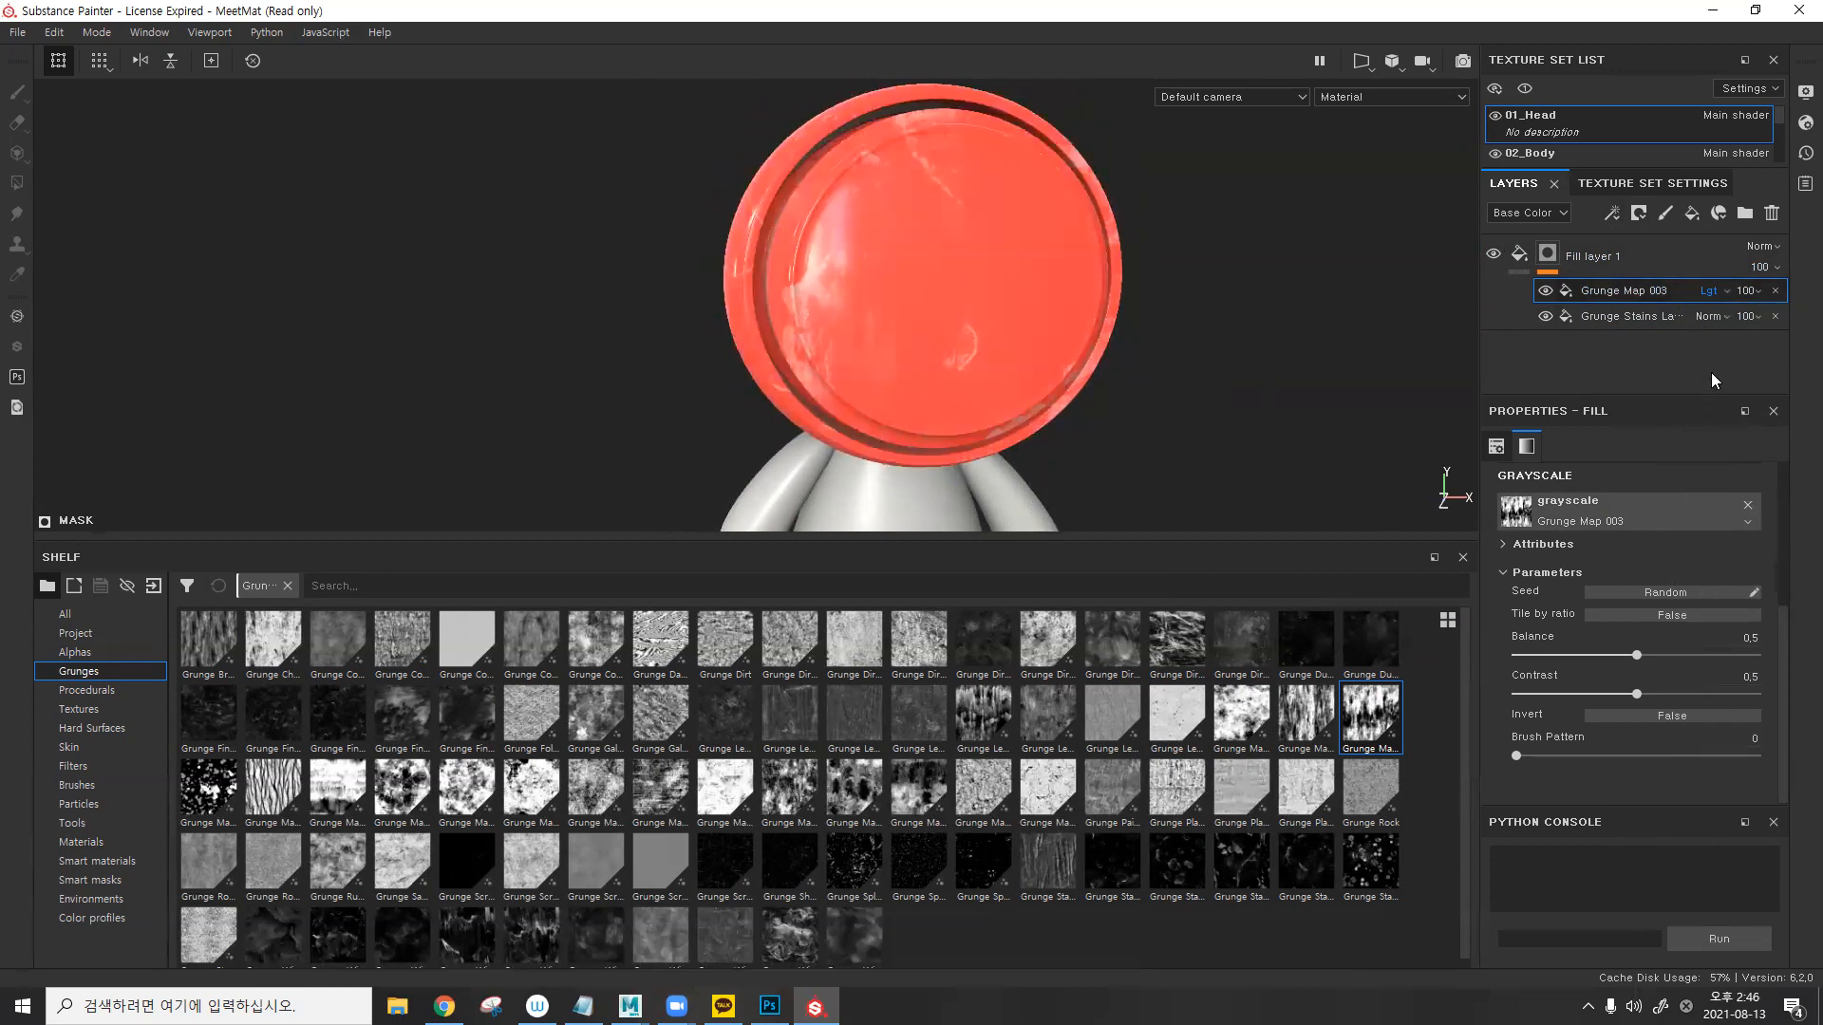
left_click(1730, 470)
left_click(1714, 296)
left_click(1726, 381)
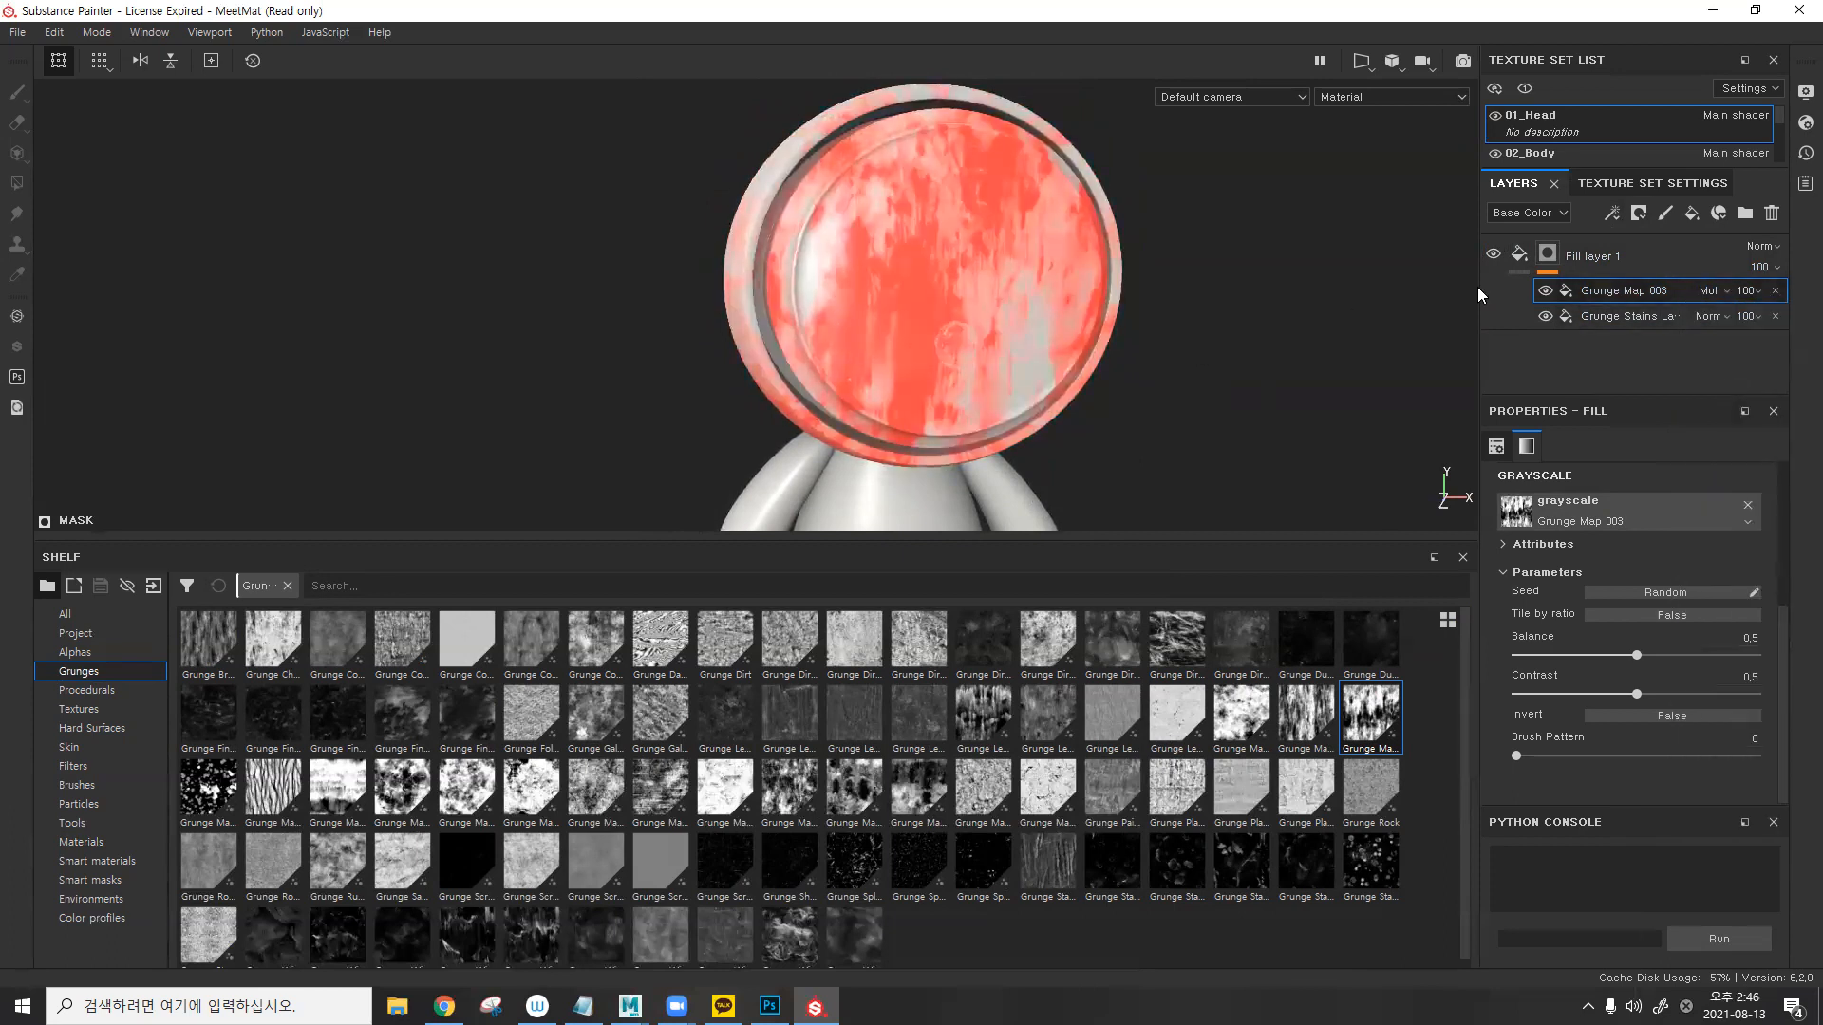
mouse_move(1119, 354)
left_mouse_down("alt")
mouse_move(1099, 309)
mouse_move(1180, 314)
mouse_move(930, 356)
mouse_move(1139, 290)
left_mouse_up("alt")
left_click(1612, 213)
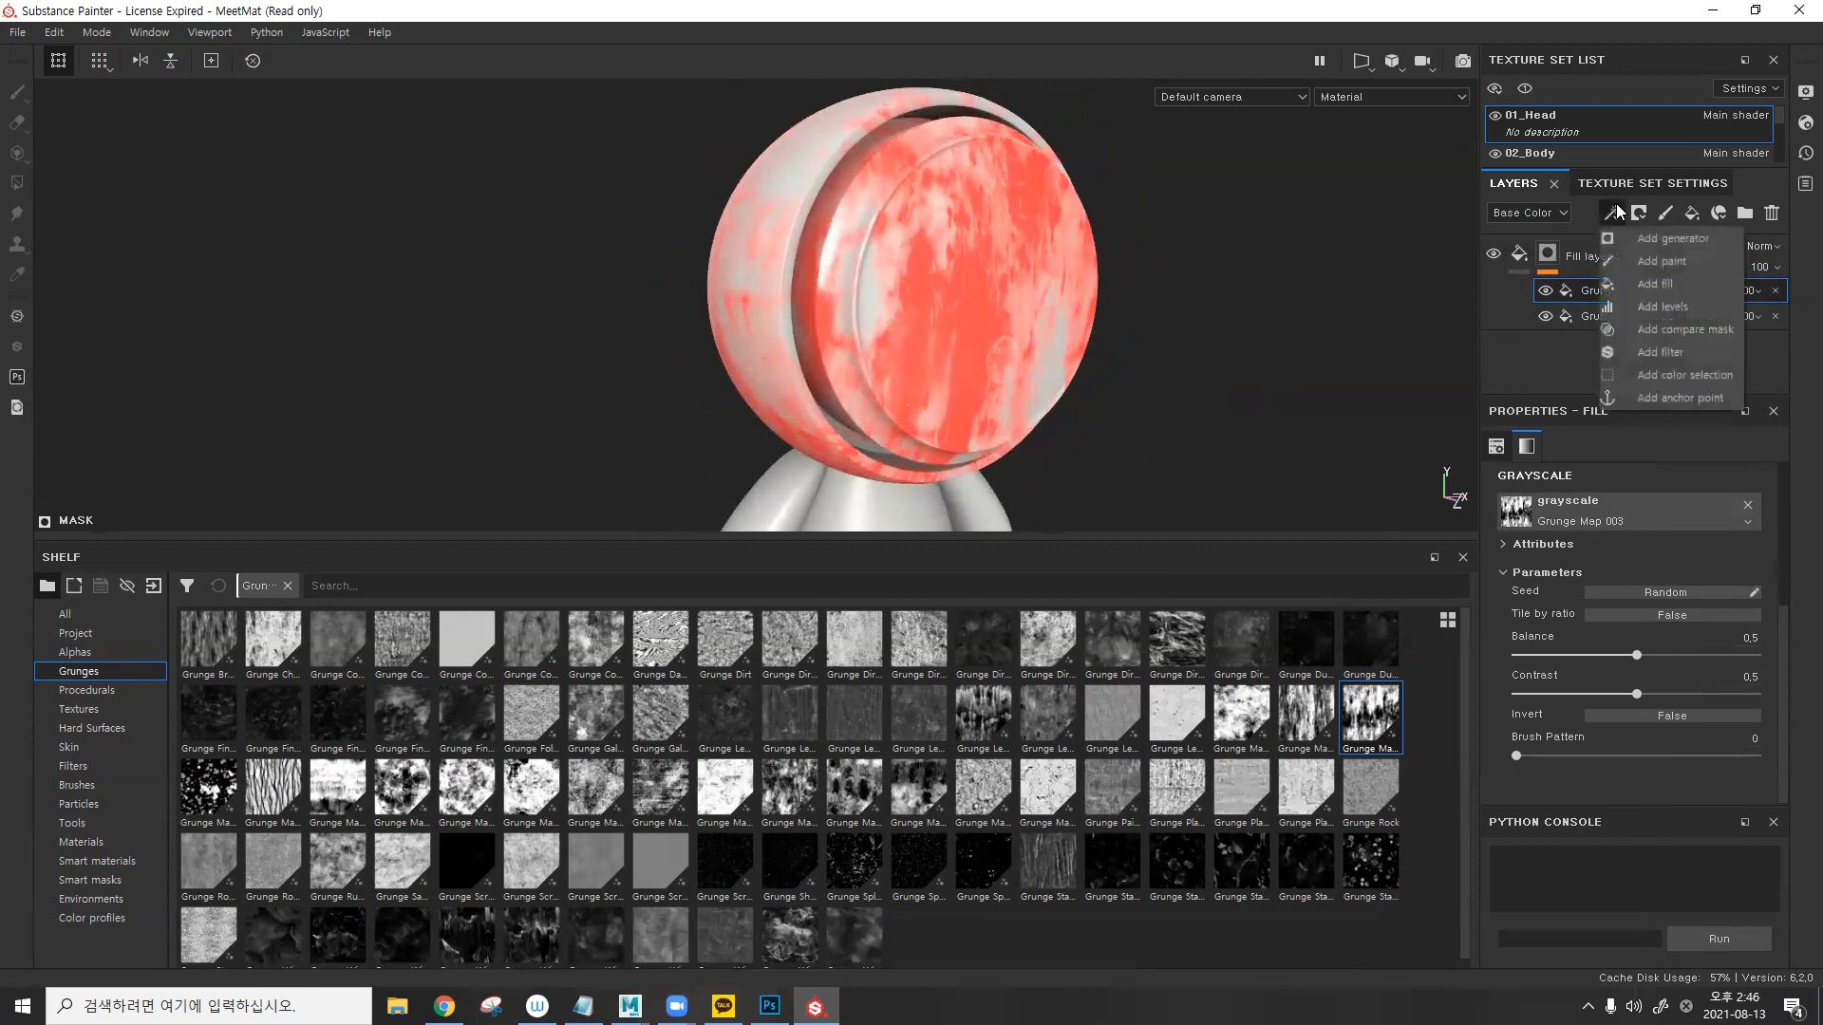
left_click(1684, 240)
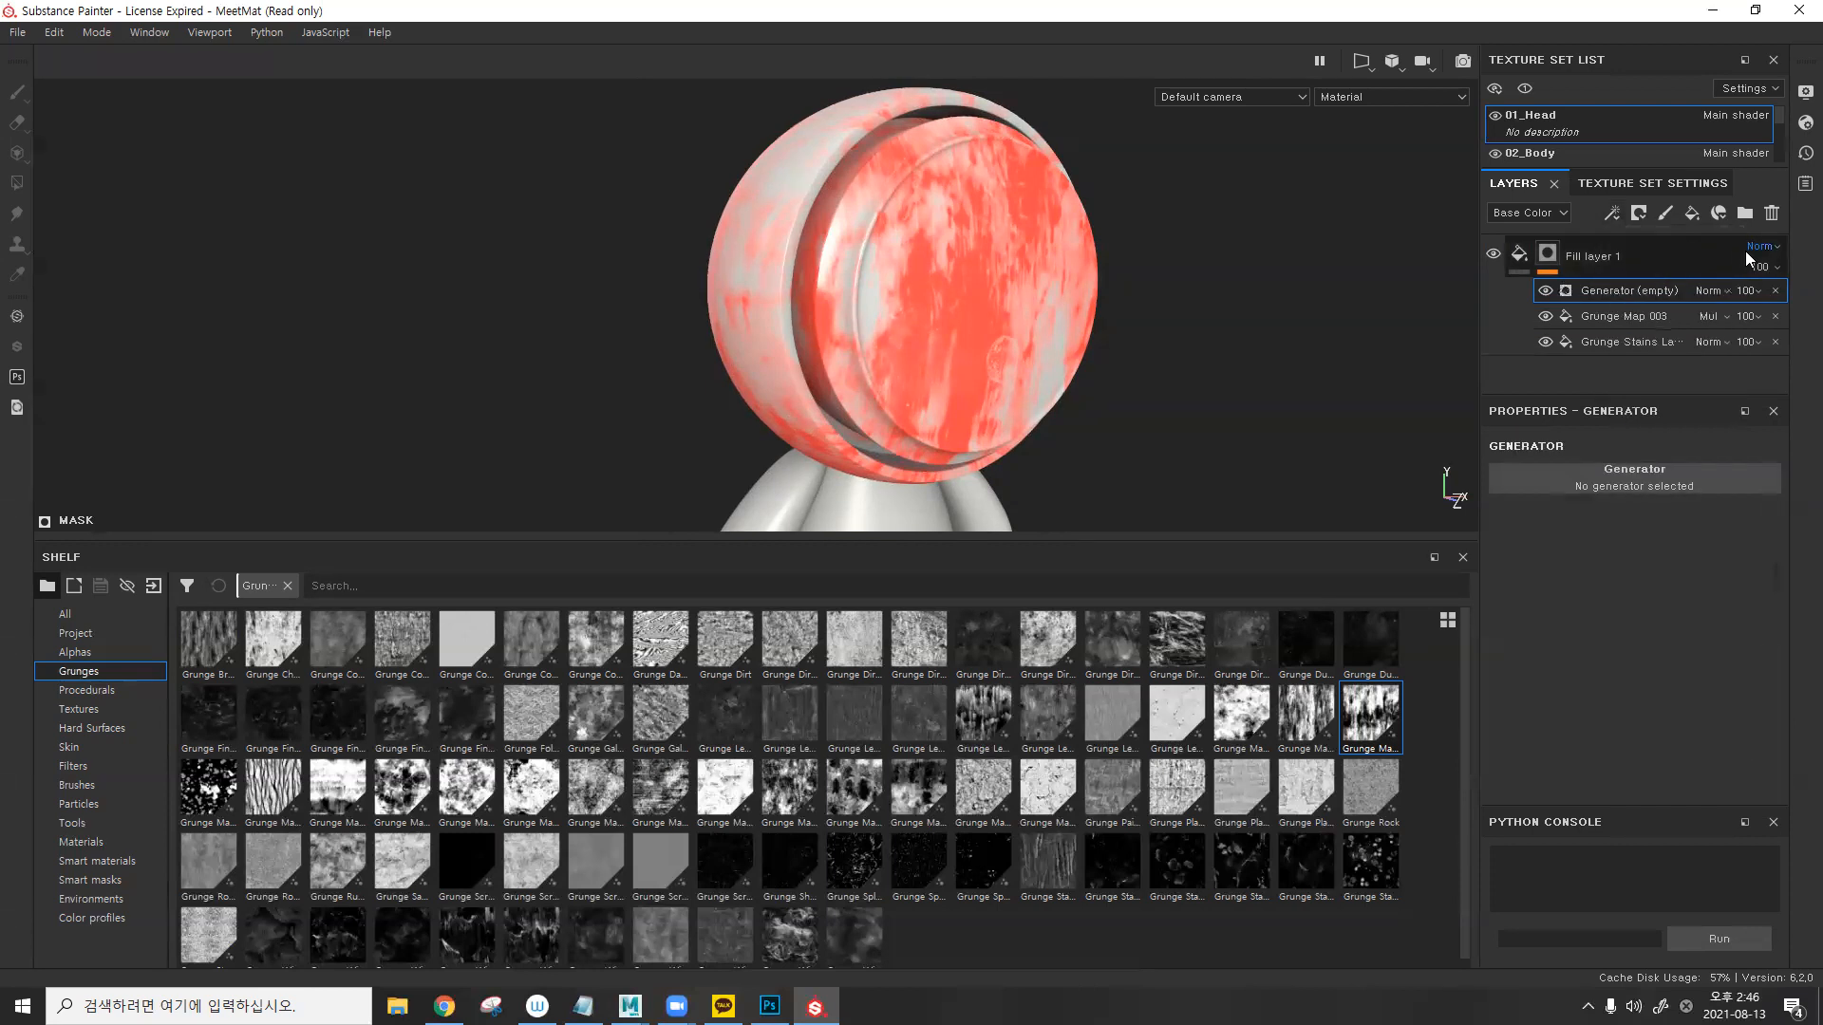
key("Delete")
- Add a generator effect above Grunge Map 003 in the mask and assign Metal Edge Wear to it
left_click(1611, 213)
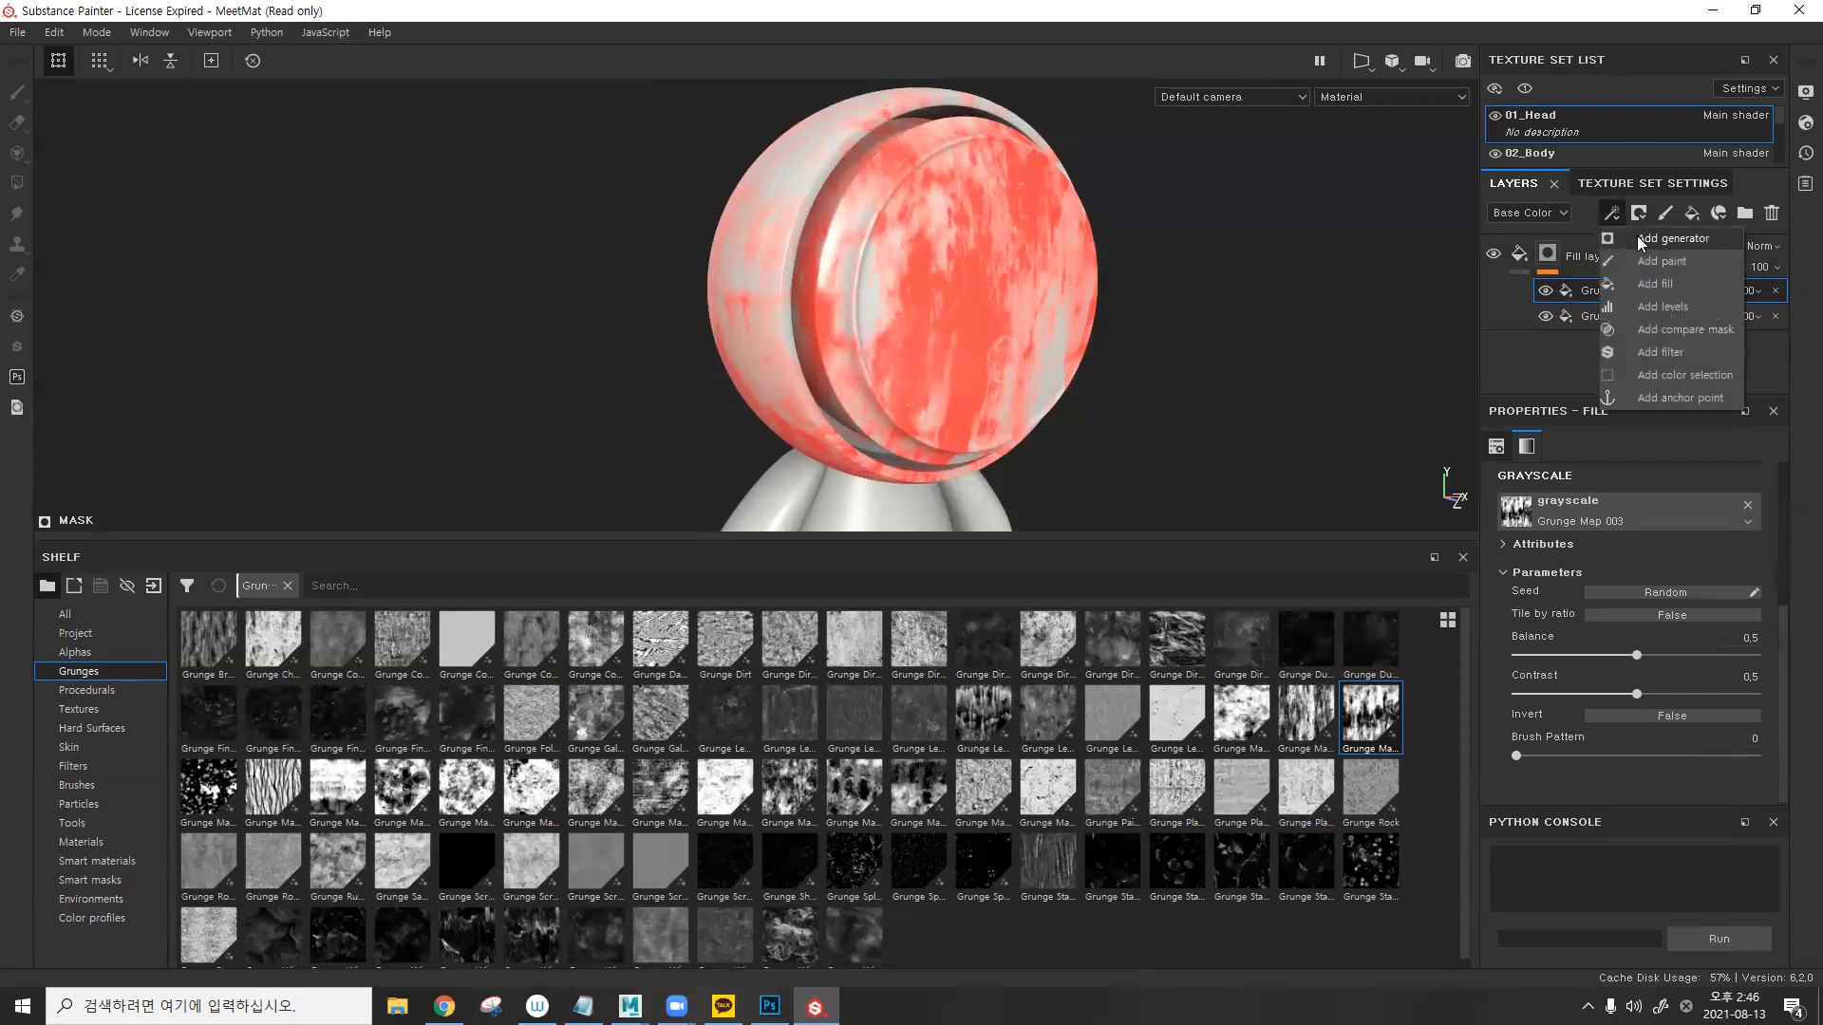
left_click(1637, 241)
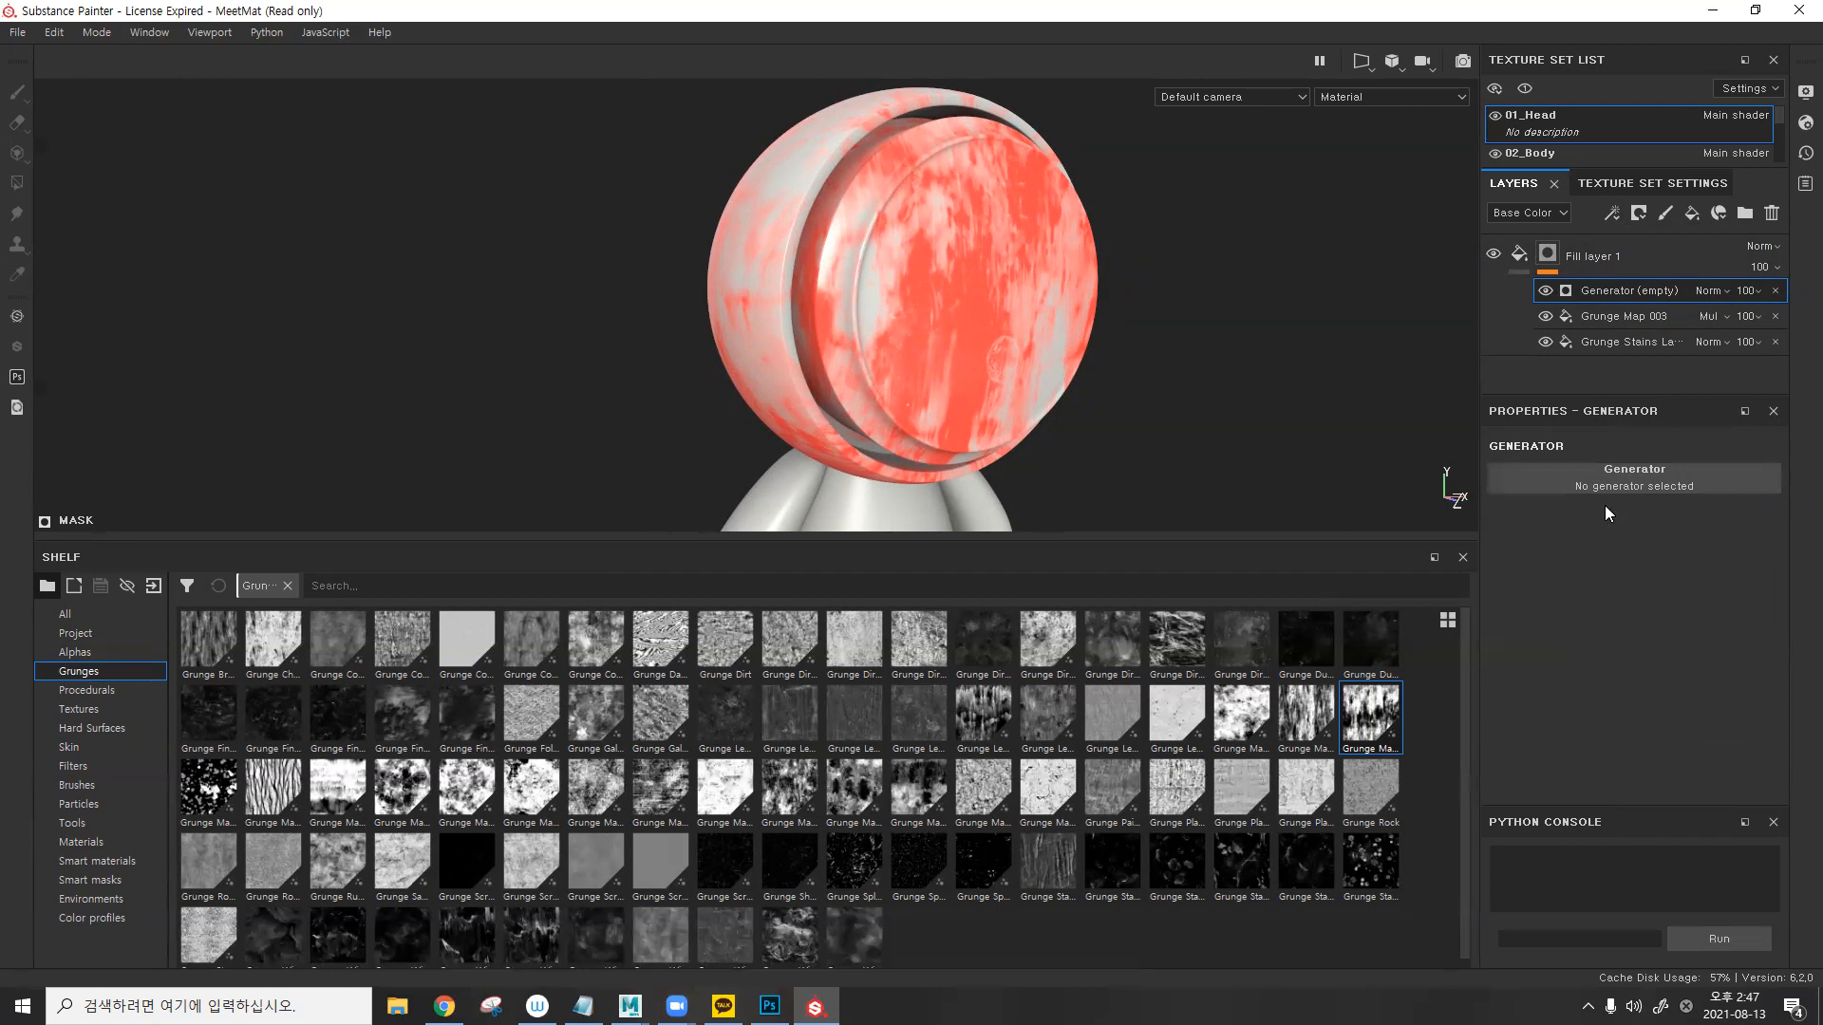
left_click(1638, 484)
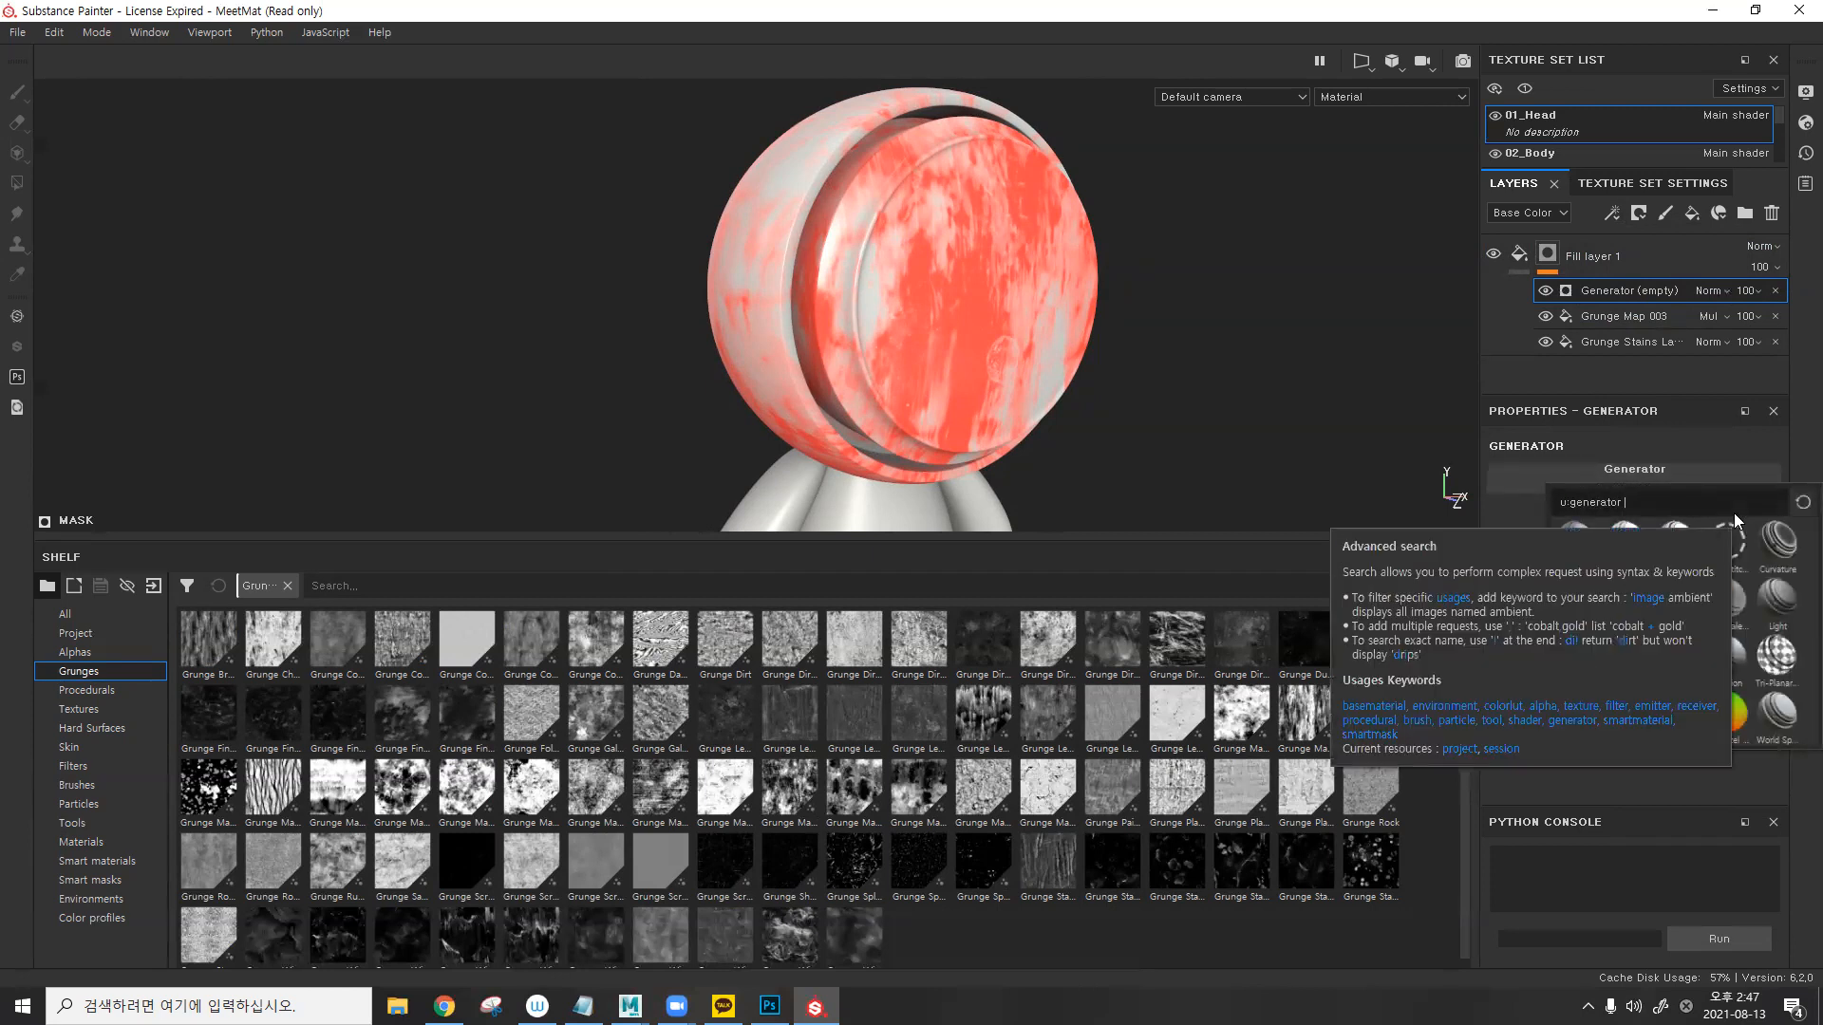
left_click(1682, 429)
left_click(1654, 488)
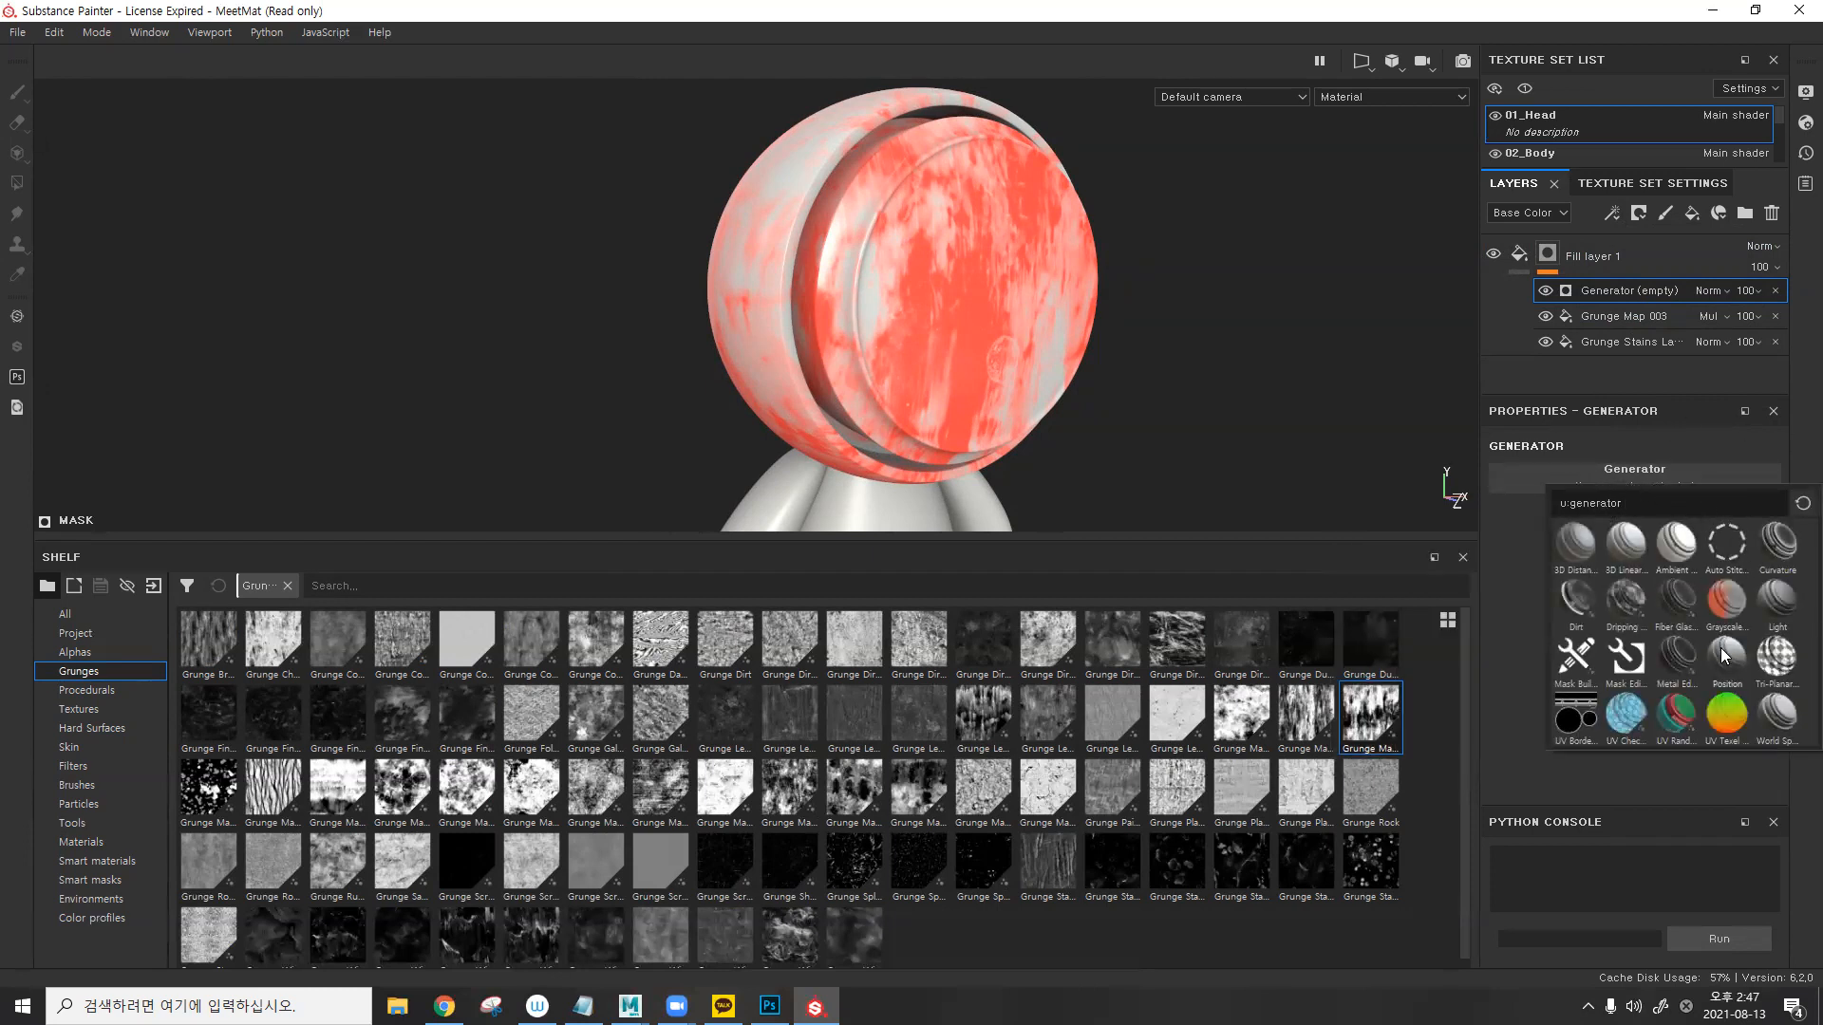
type("edge")
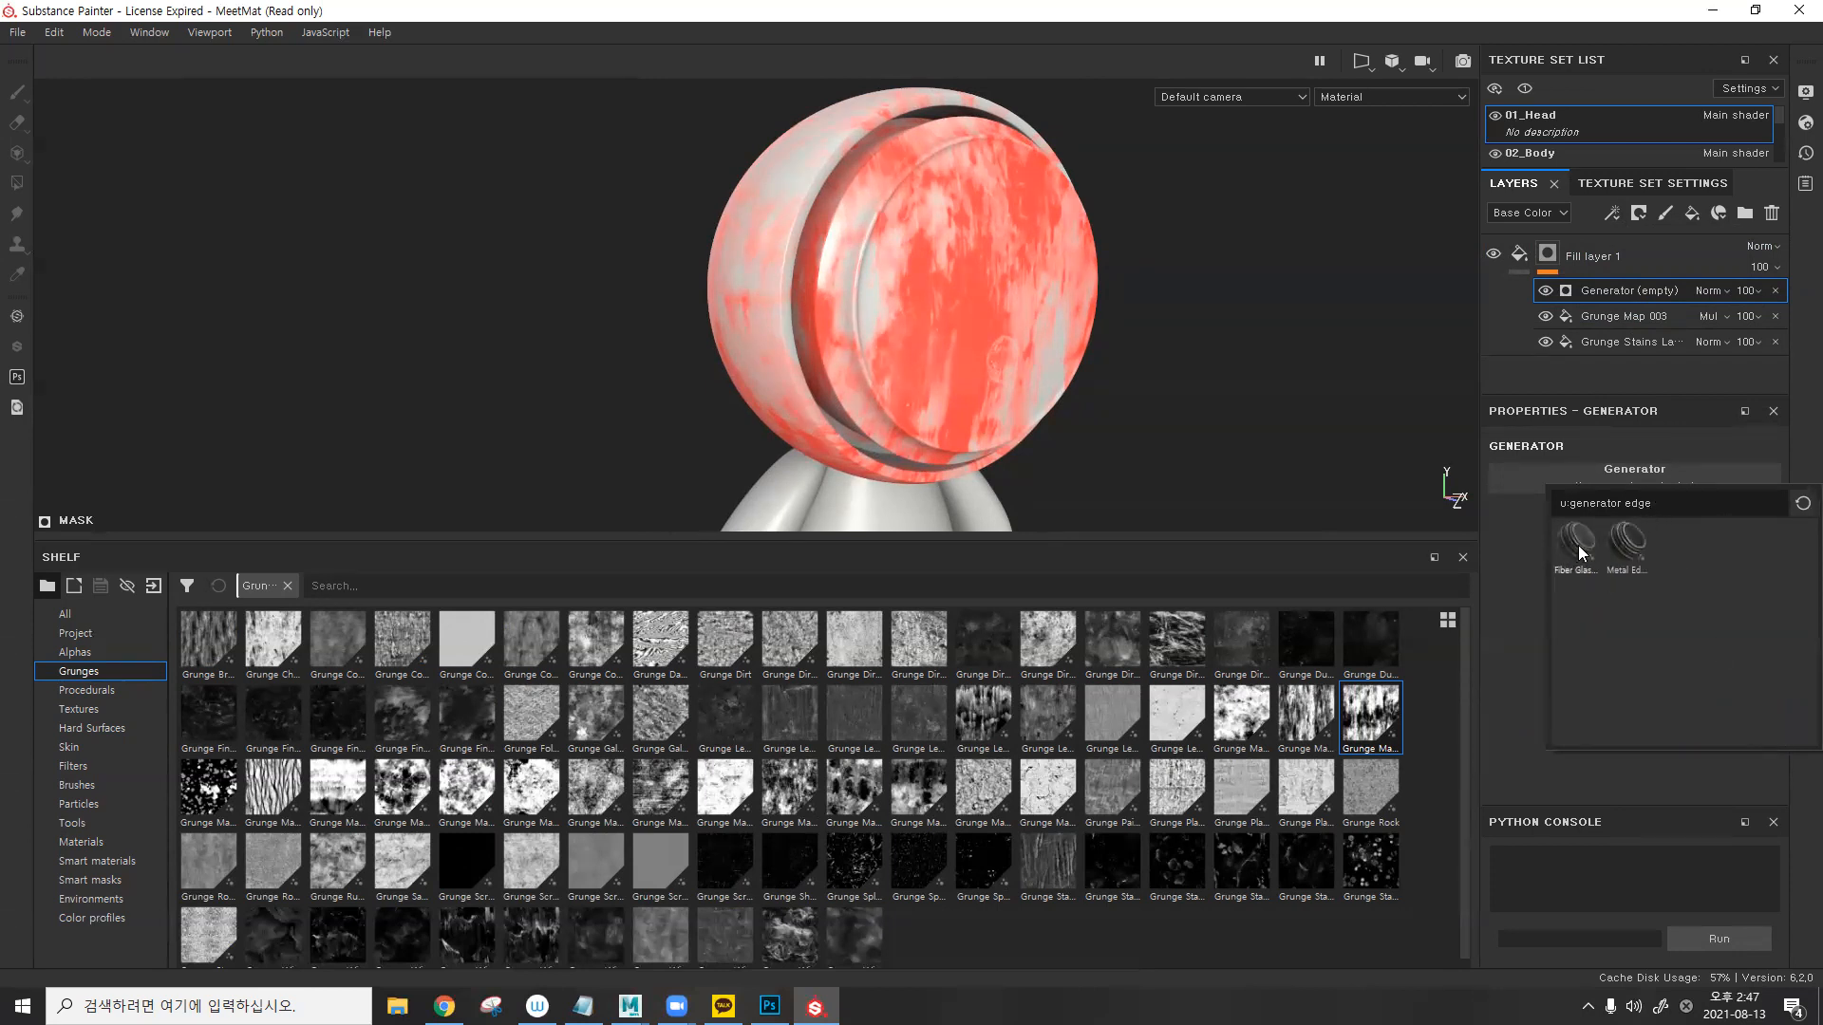
mouse_move(1629, 551)
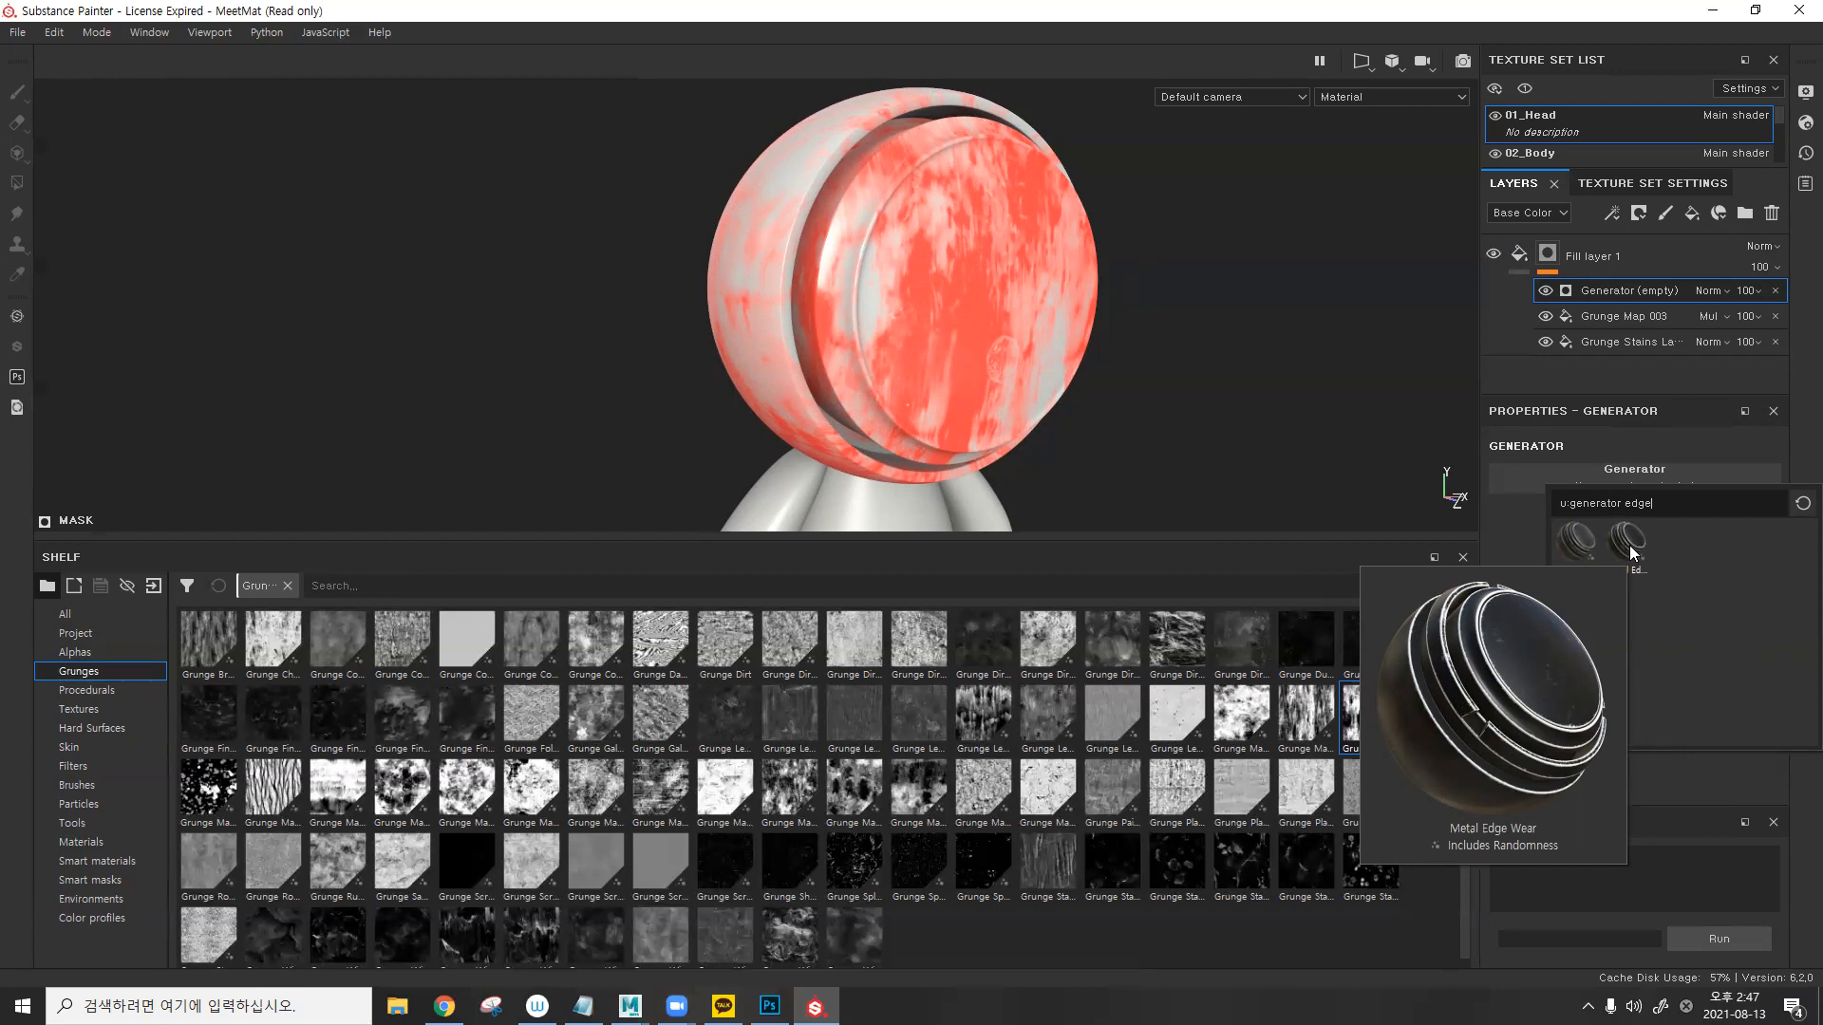
left_click(1629, 545)
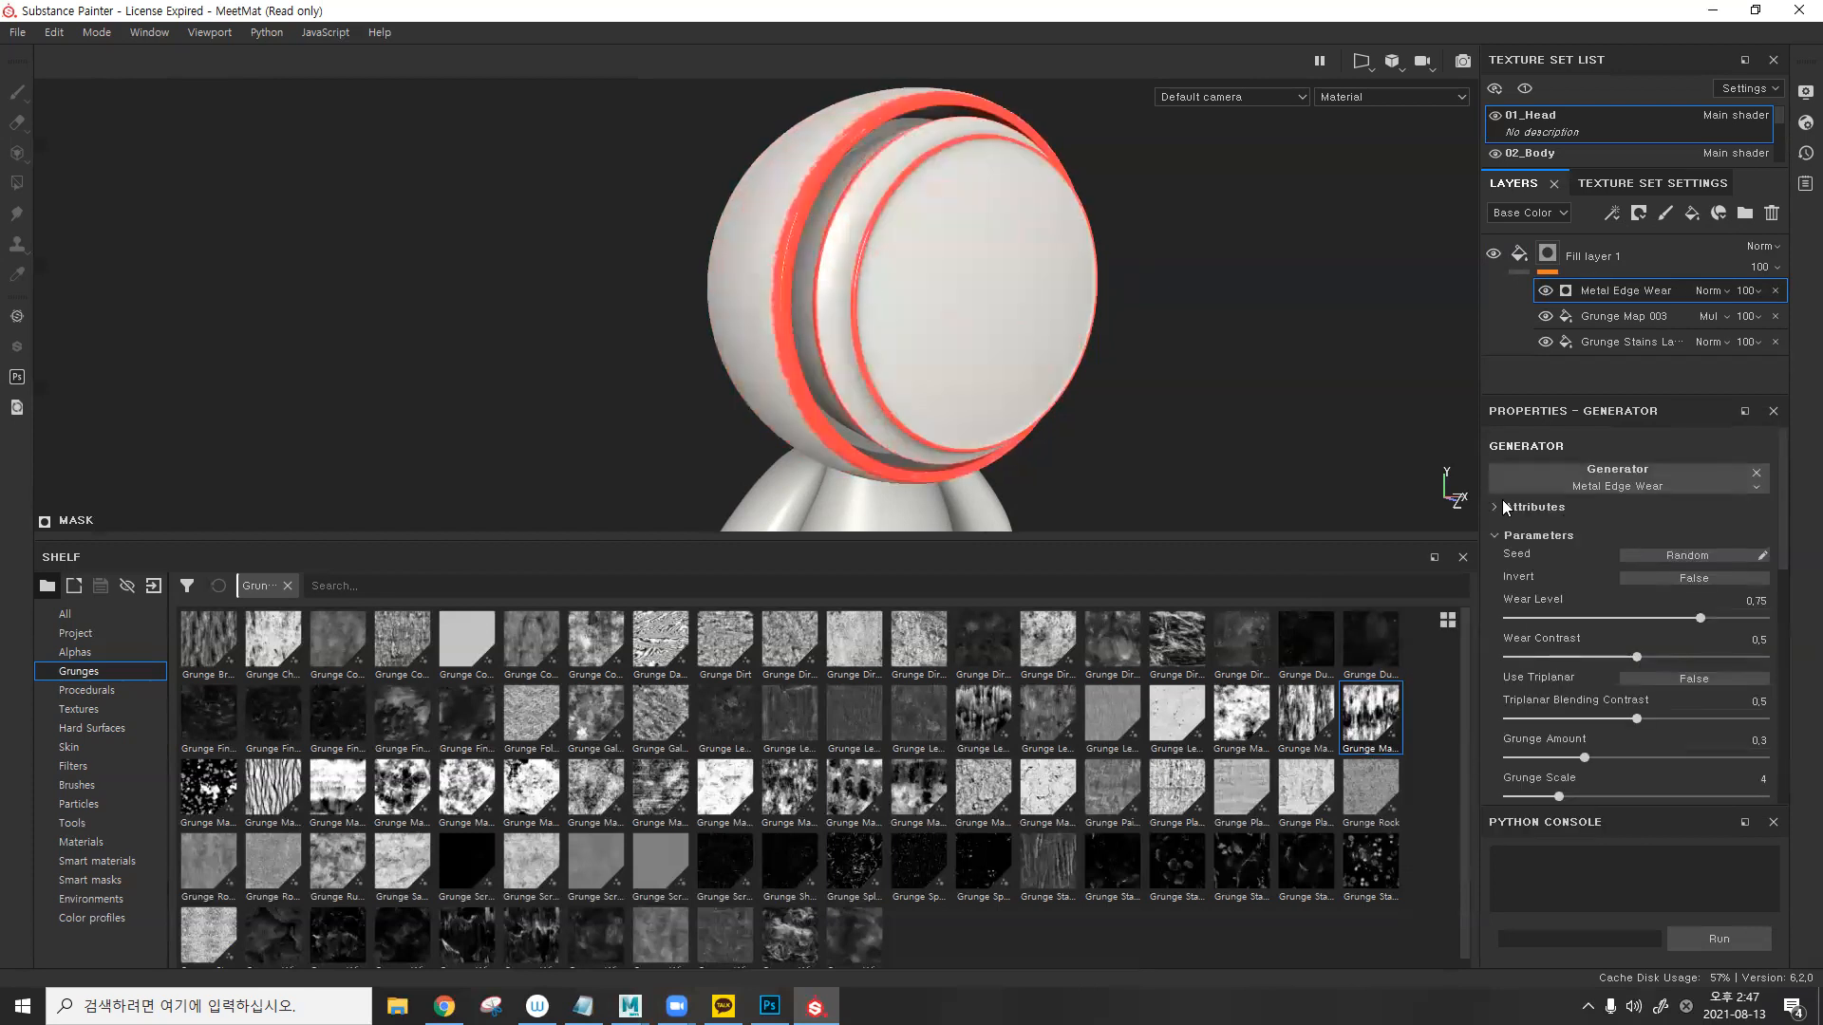
- Display the mask and set Metal Edge Wear's Wear Level to 0.65, Wear Contrast 0.33, Grunge Amount 0.48 and Grunge Scale 5
left_click_drag(1044, 335, 1433, 488, "alt")
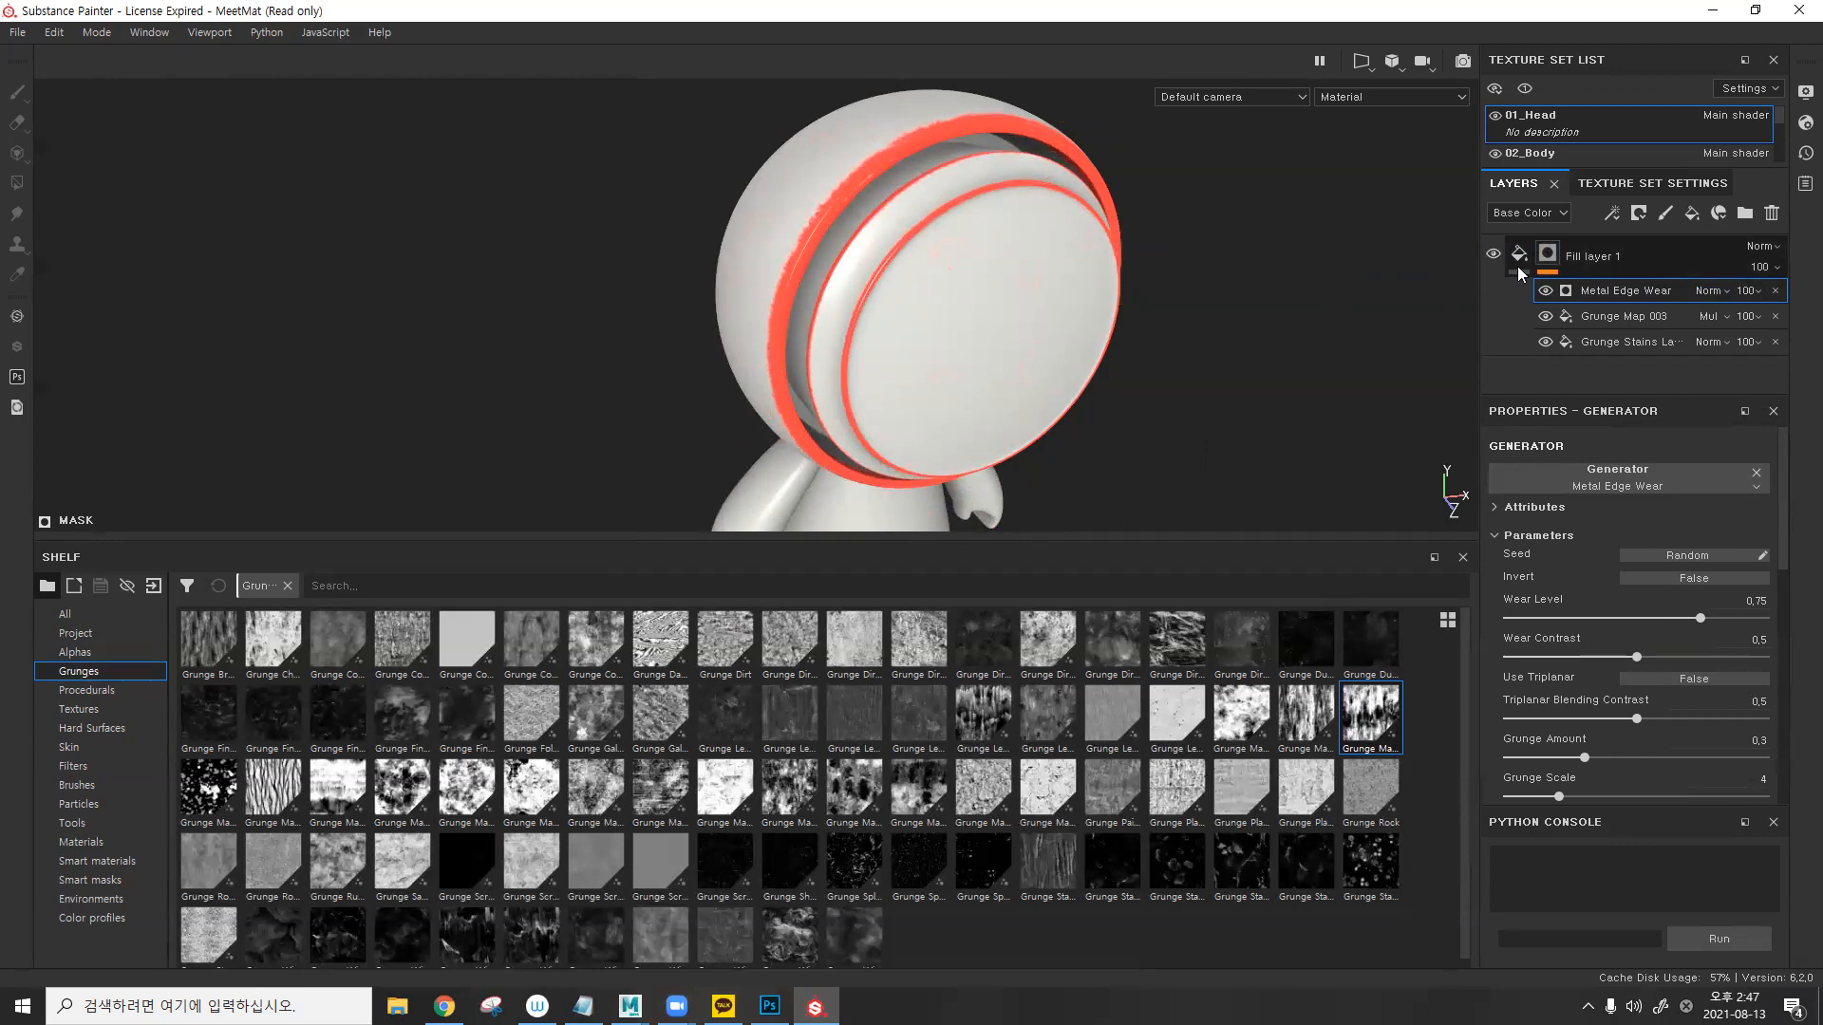
left_click(1547, 254, "alt")
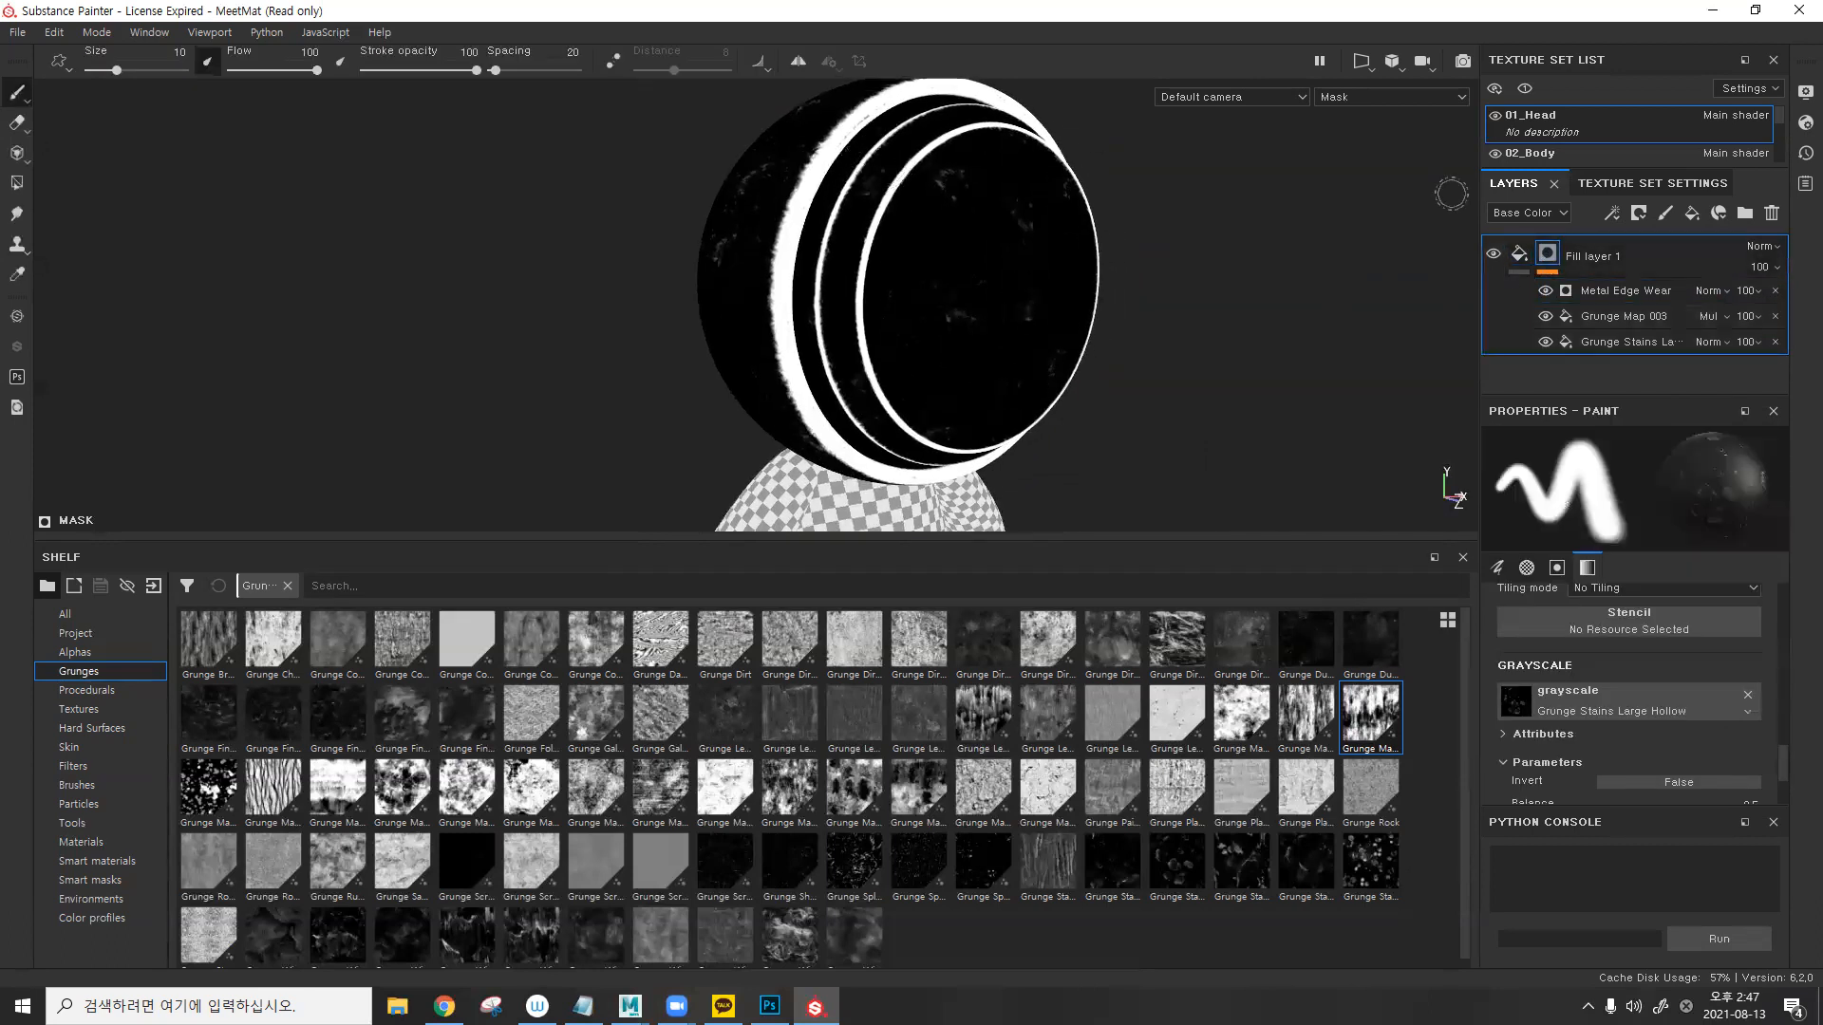
left_click(1608, 292)
left_click_drag(1683, 621, 1591, 655)
left_click_drag(1584, 757, 1629, 757)
scroll(1629, 750, "down", 2)
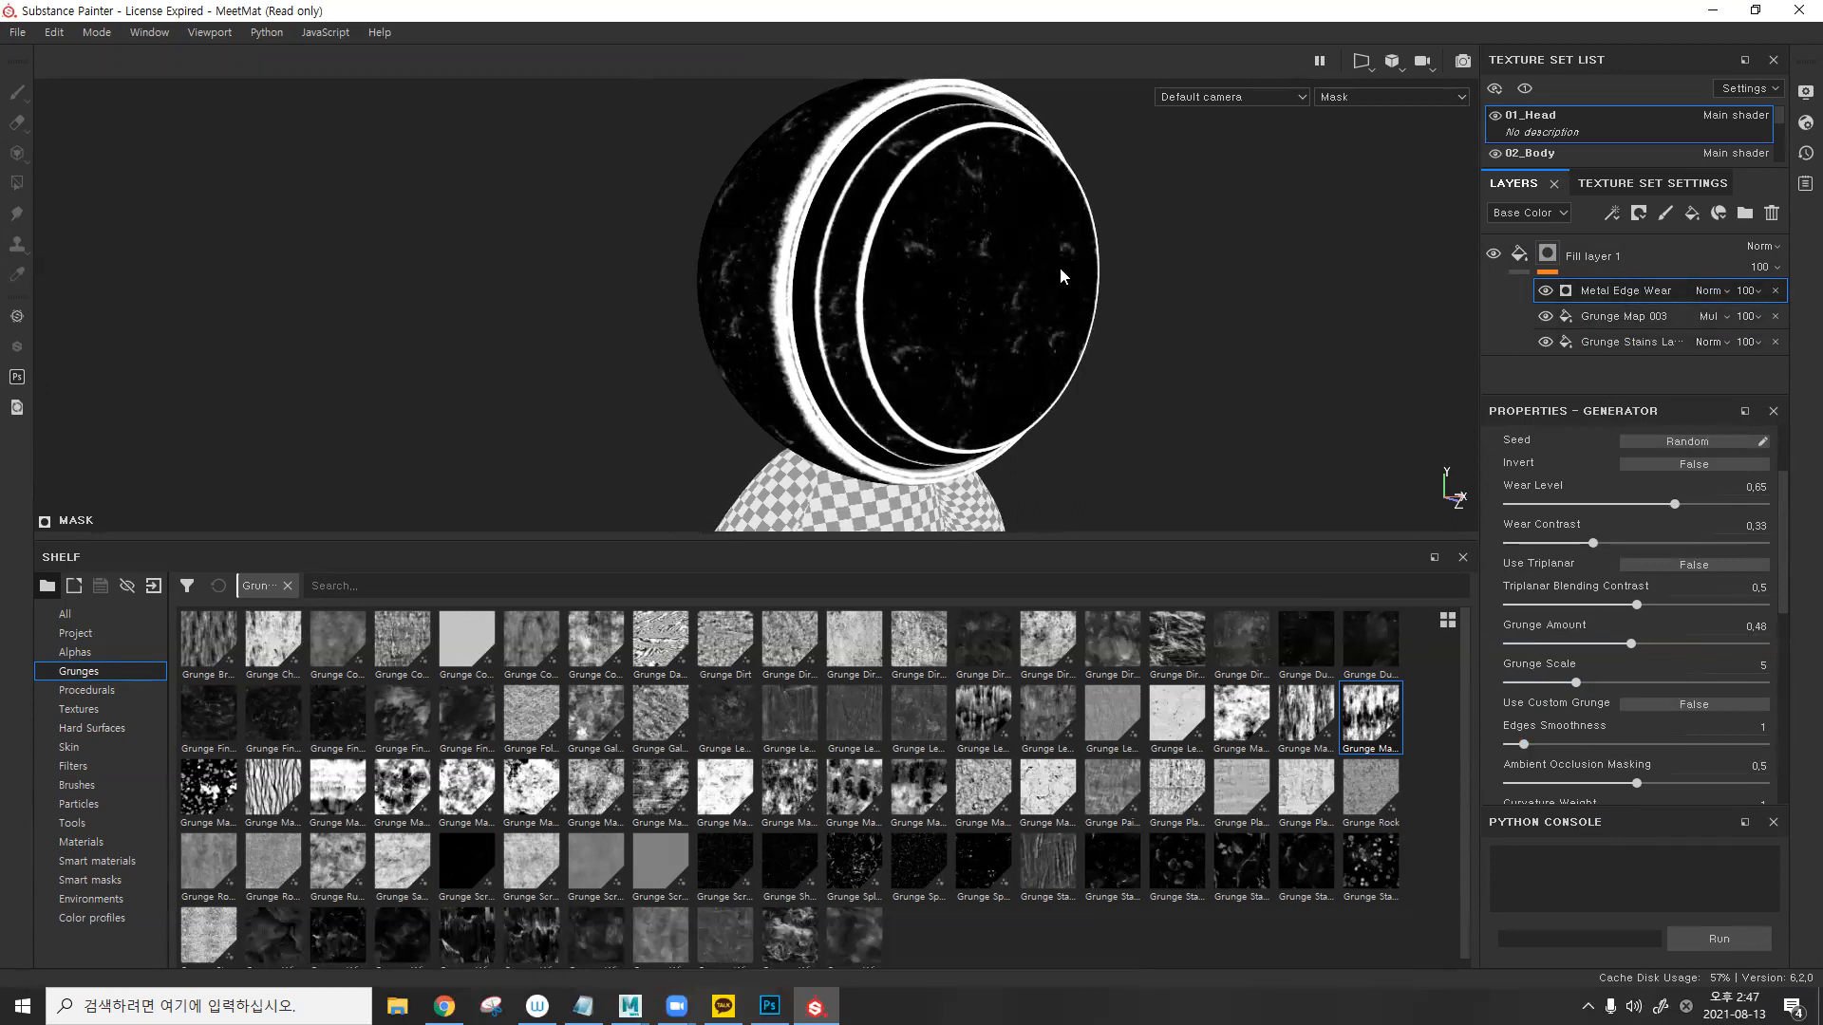
- Compare the head's material with Metal Edge Wear hidden and shown, and set the generator's blend mode to Linear dodge (Add)
key("m")
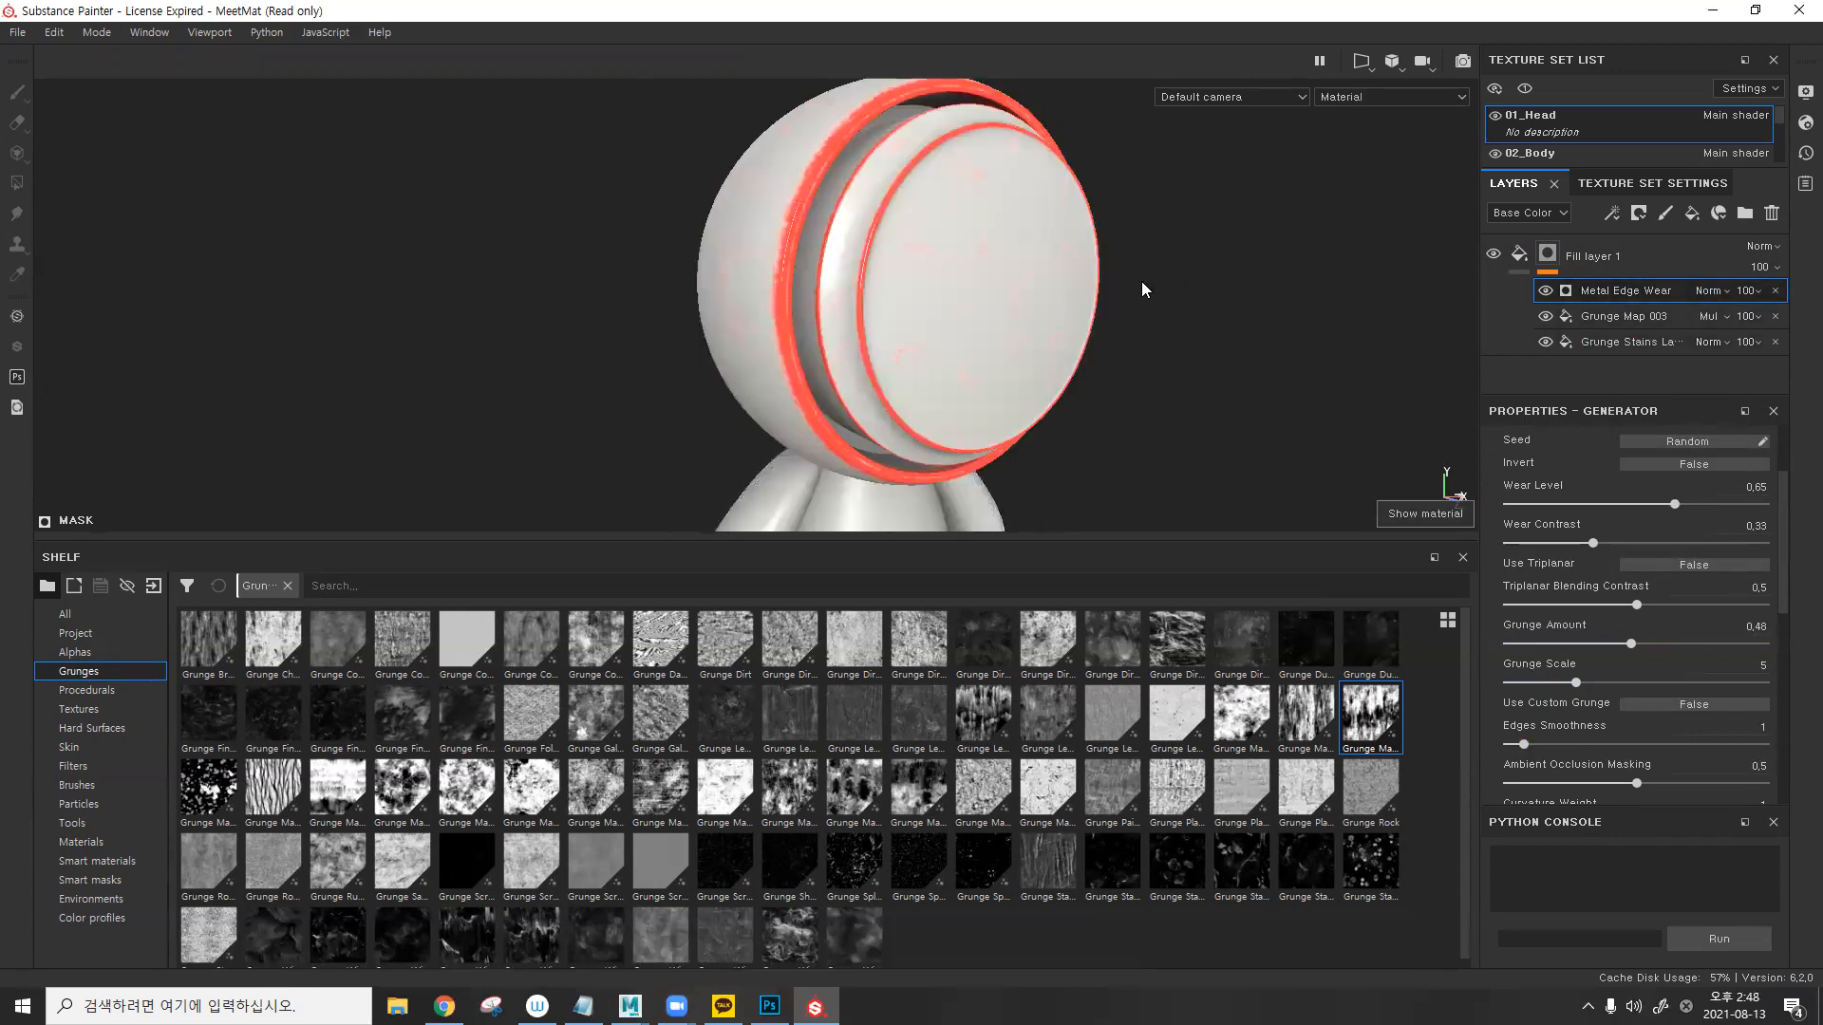
left_click_drag(1042, 277, 1025, 326, "alt")
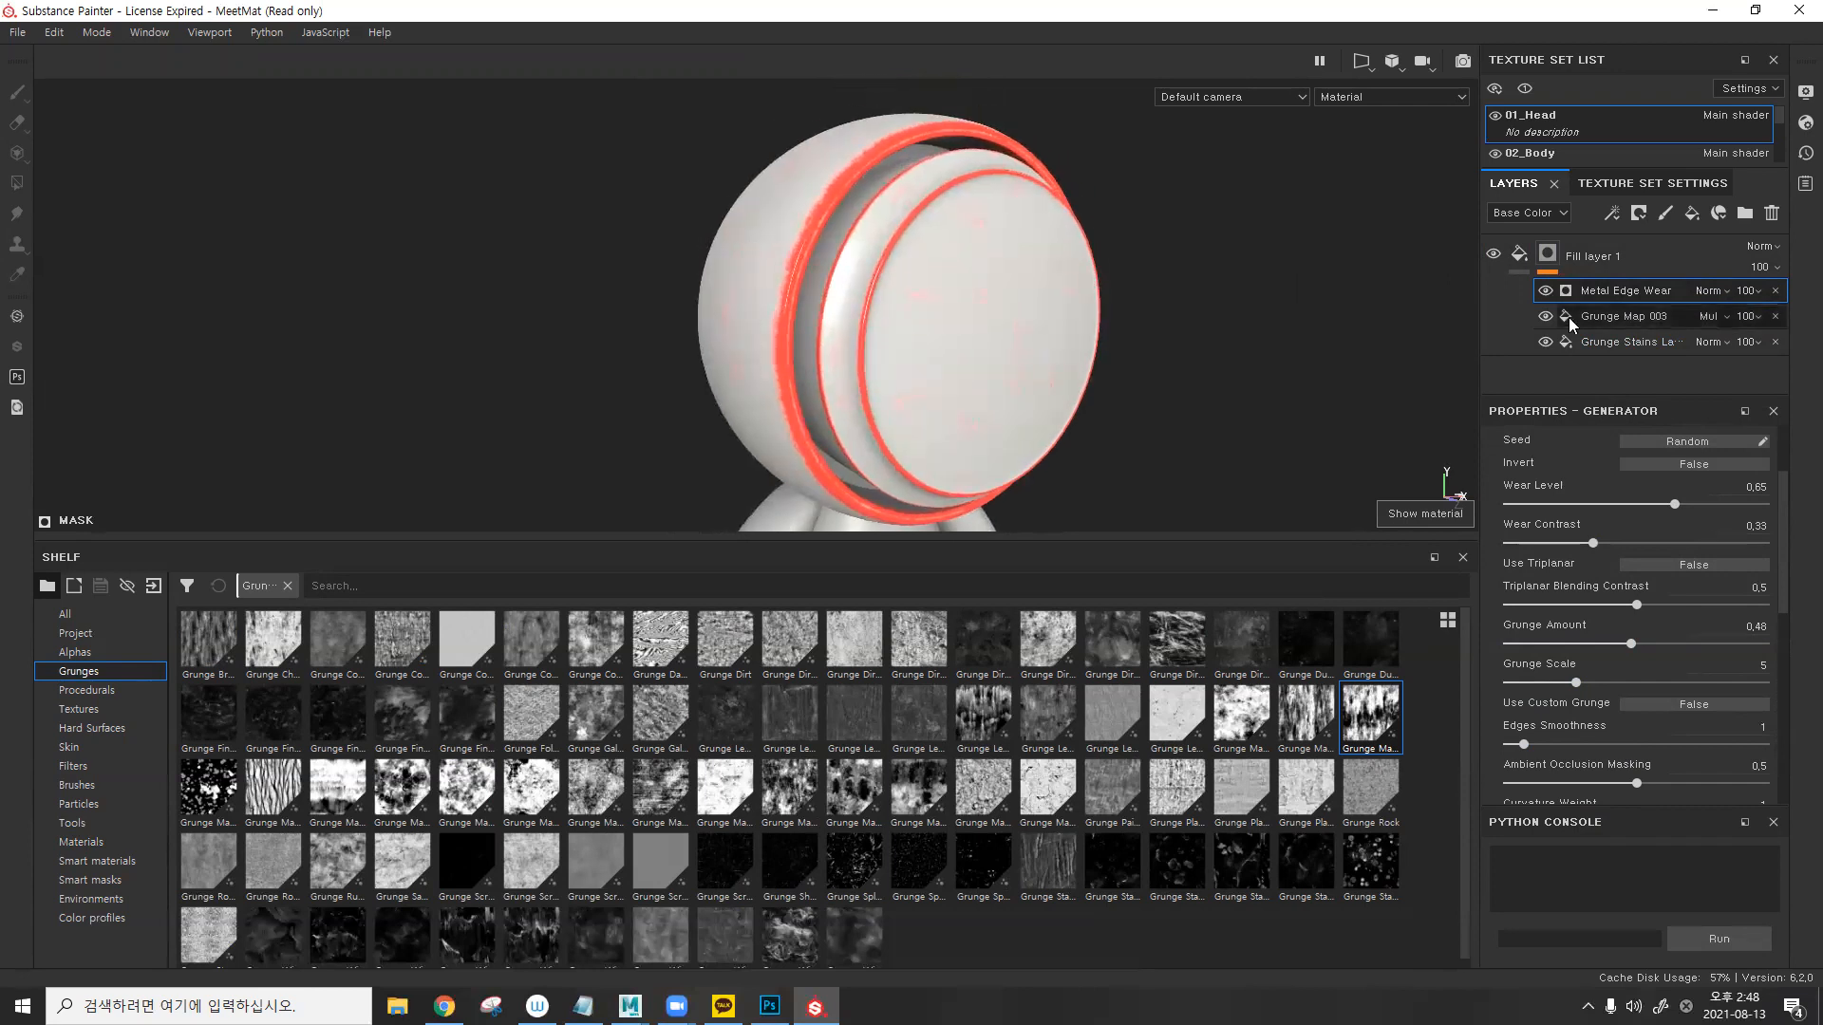
left_click(1545, 295)
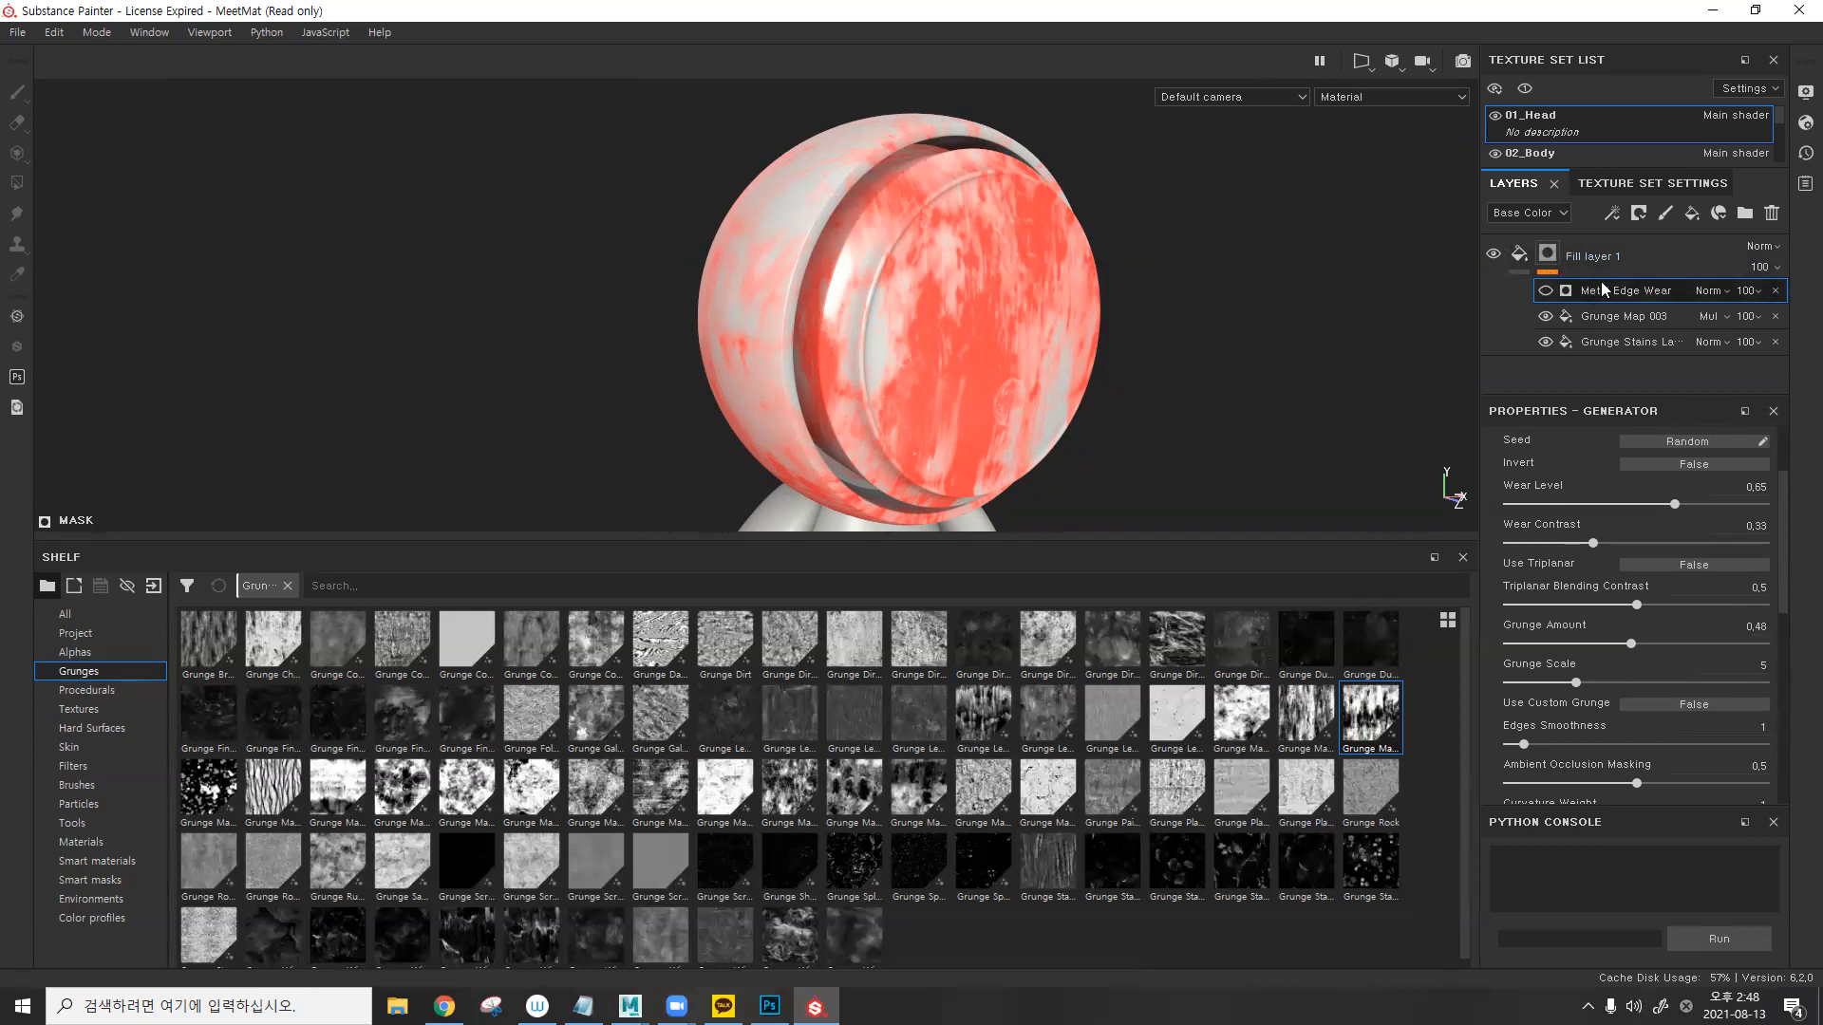
left_click(1547, 289)
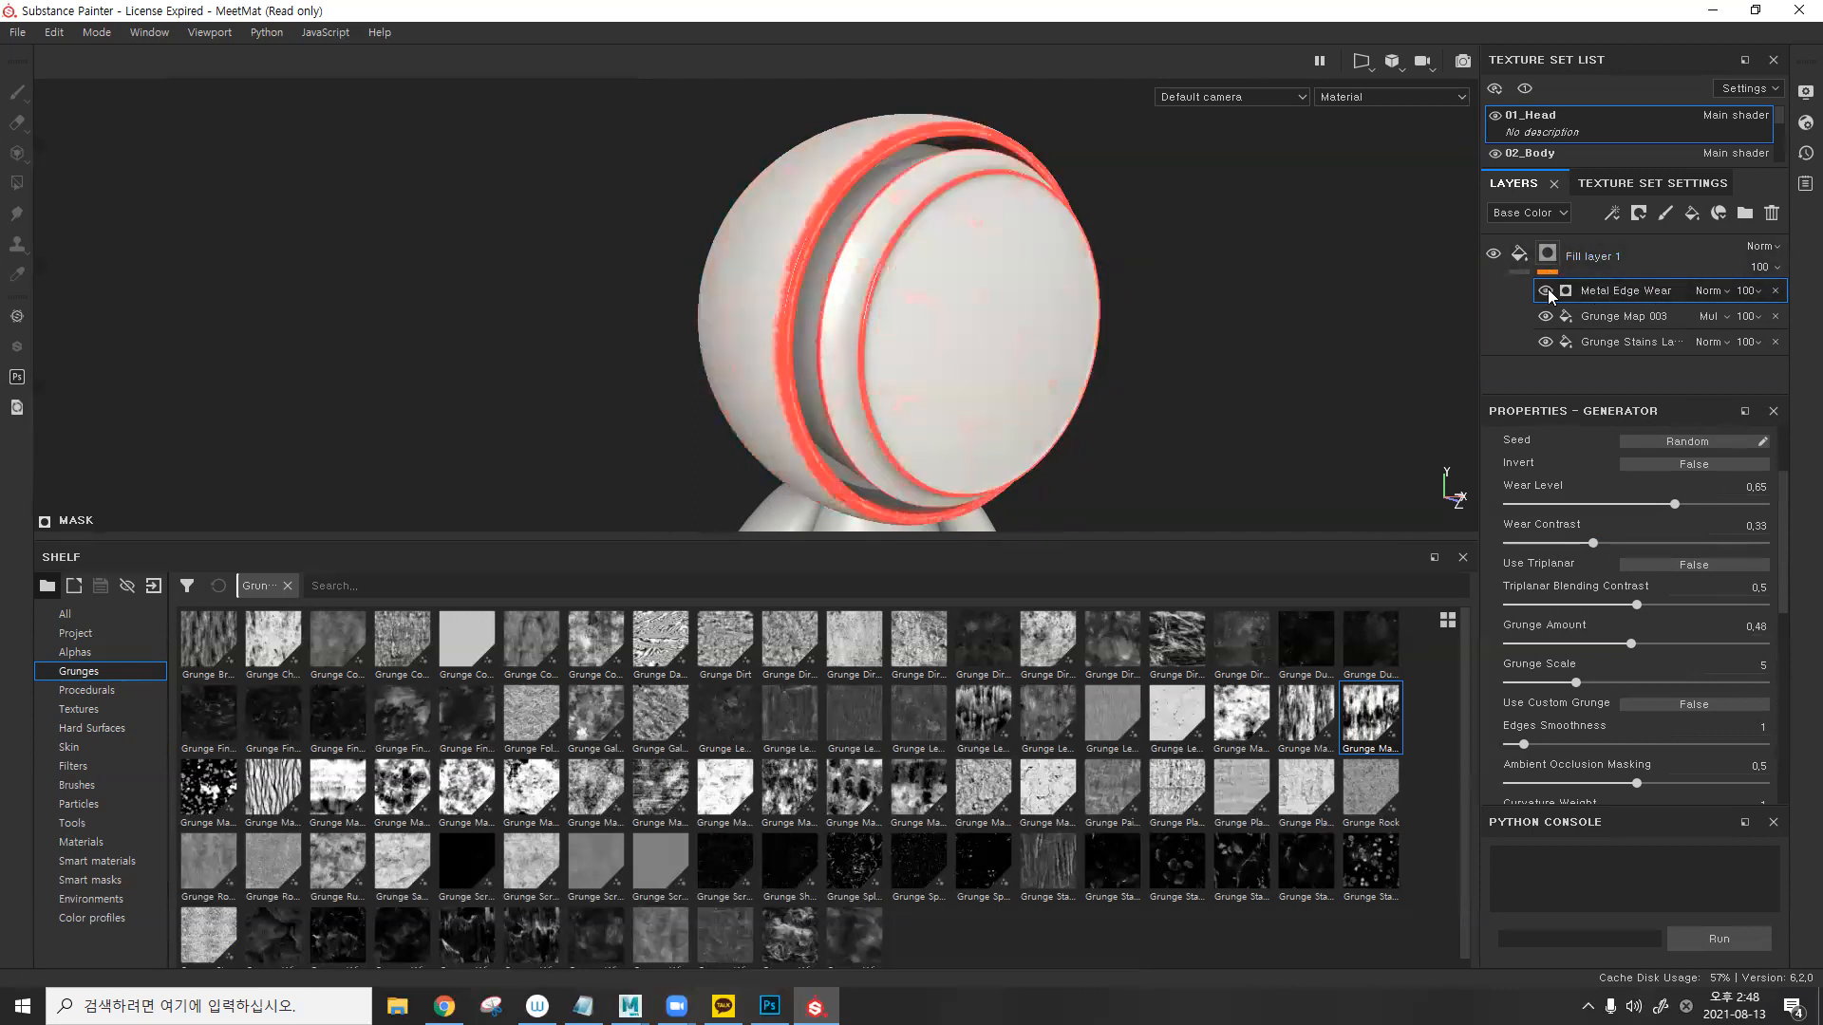
left_click(1706, 292)
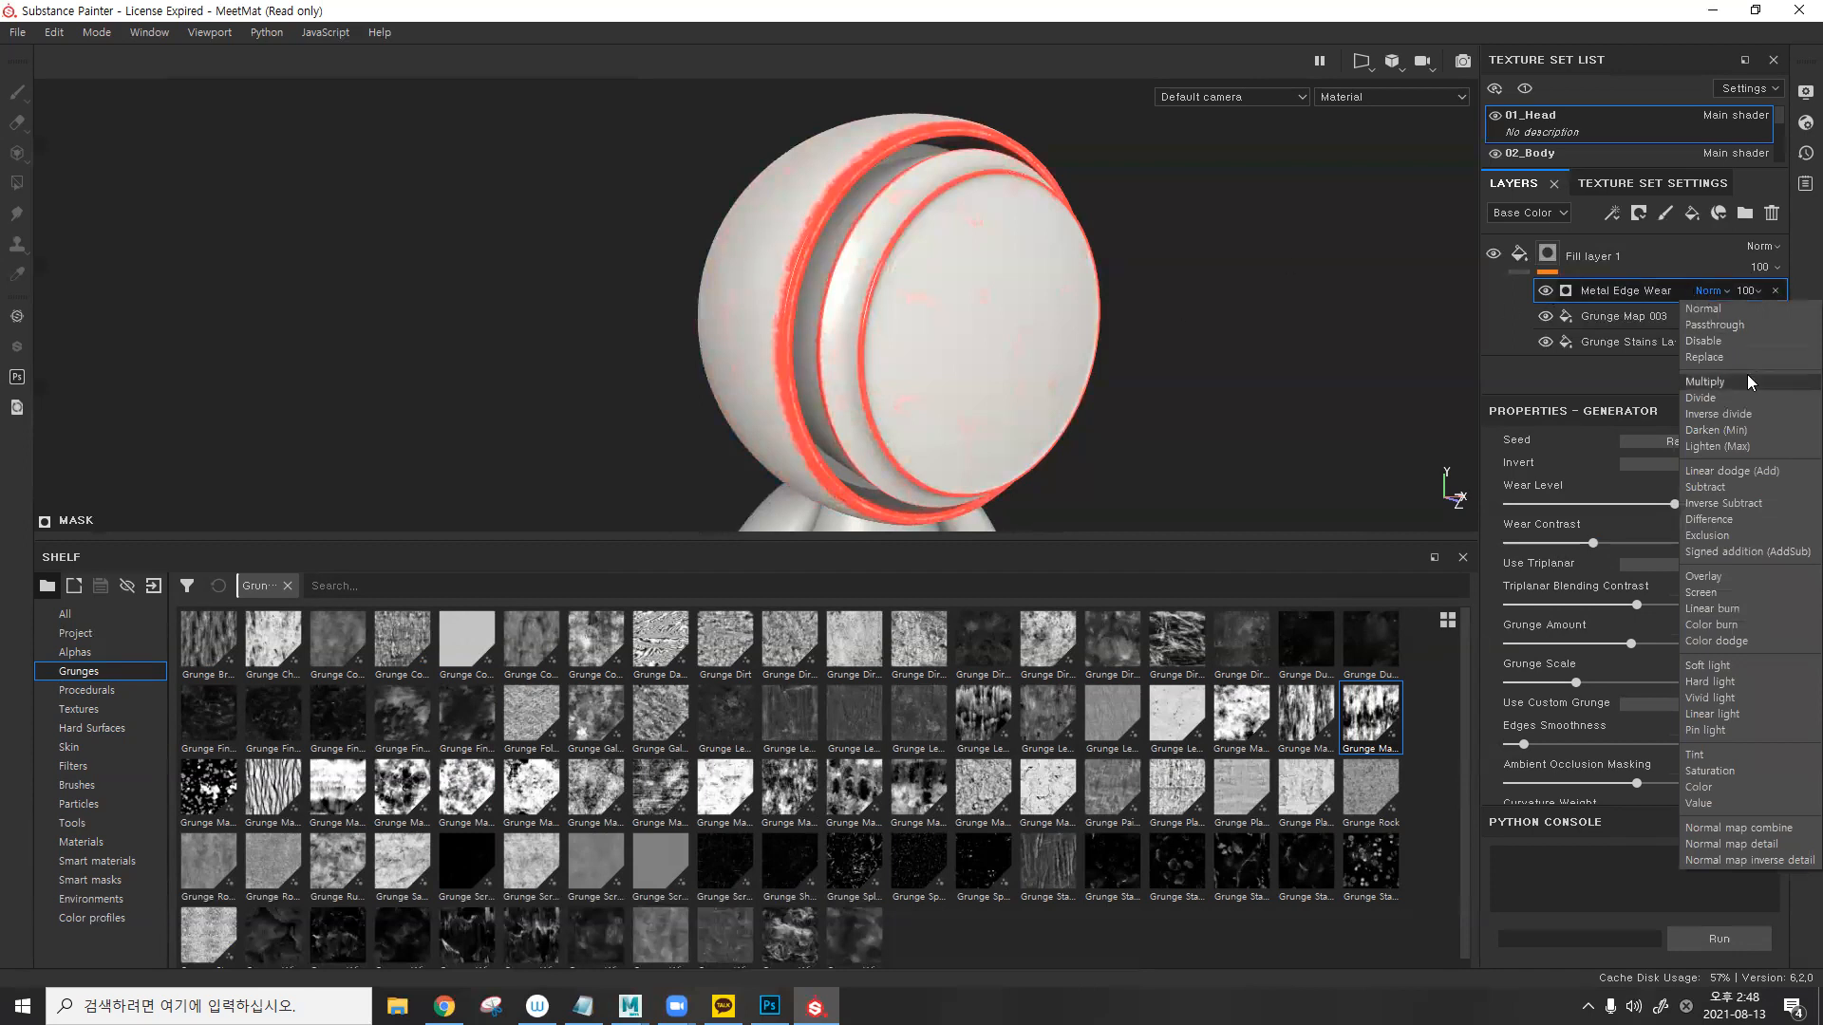
left_click(1758, 469)
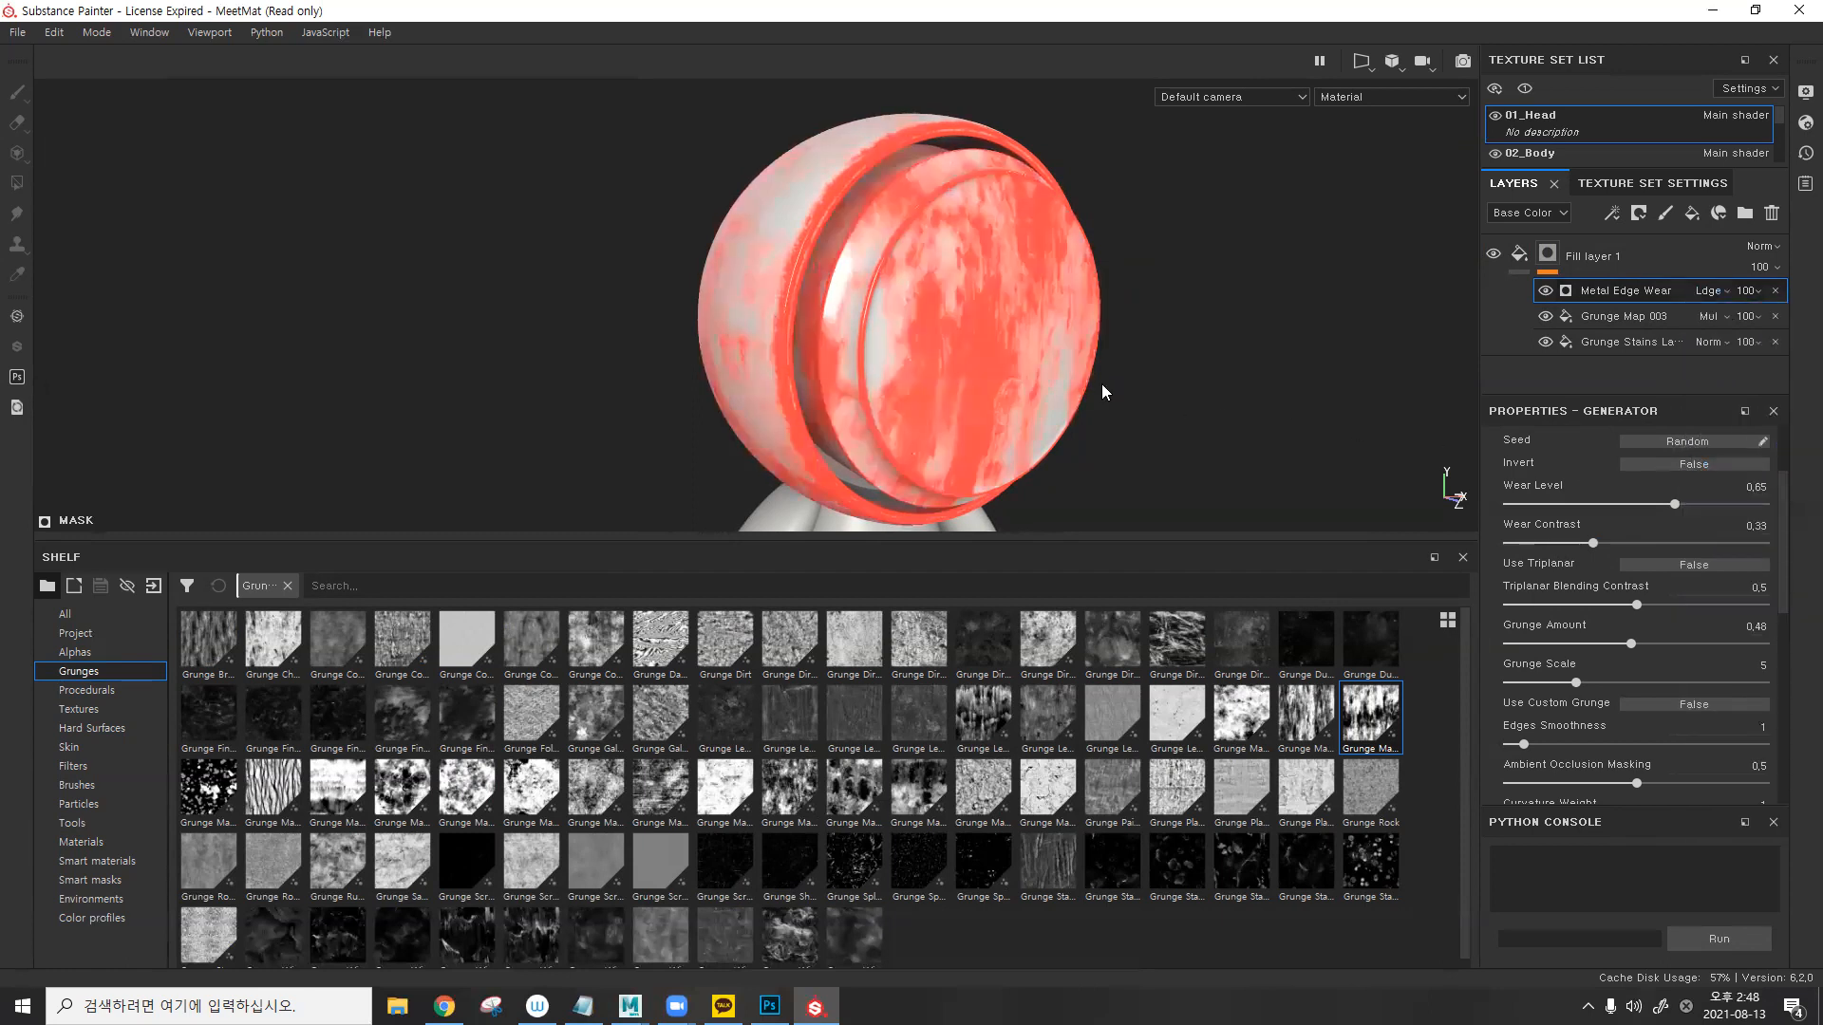
left_click_drag(1026, 335, 1123, 264, "alt")
scroll(930, 323, "up", 1)
- Examine the combined black-and-white mask around the head and return to the material display
left_click(1530, 261)
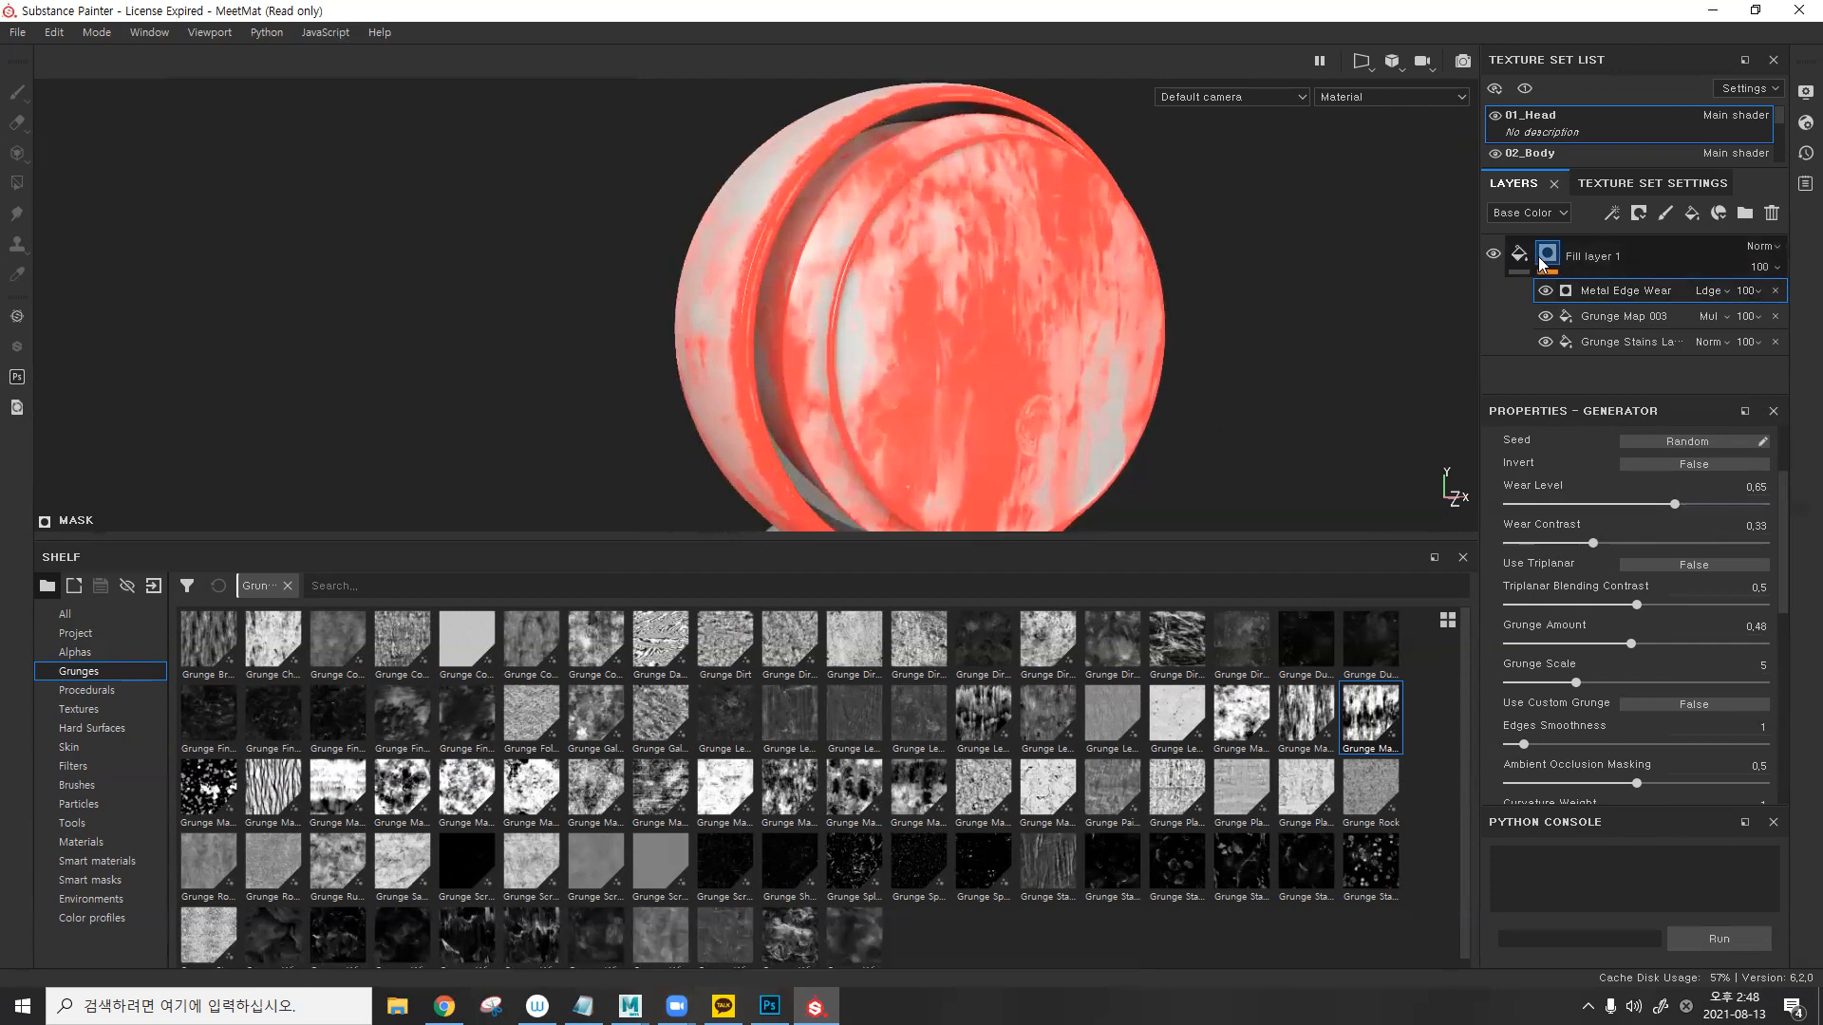
left_click(1548, 252)
mouse_move(976, 265)
left_mouse_down("alt")
mouse_move(1088, 290)
mouse_move(1377, 272)
left_mouse_up("alt")
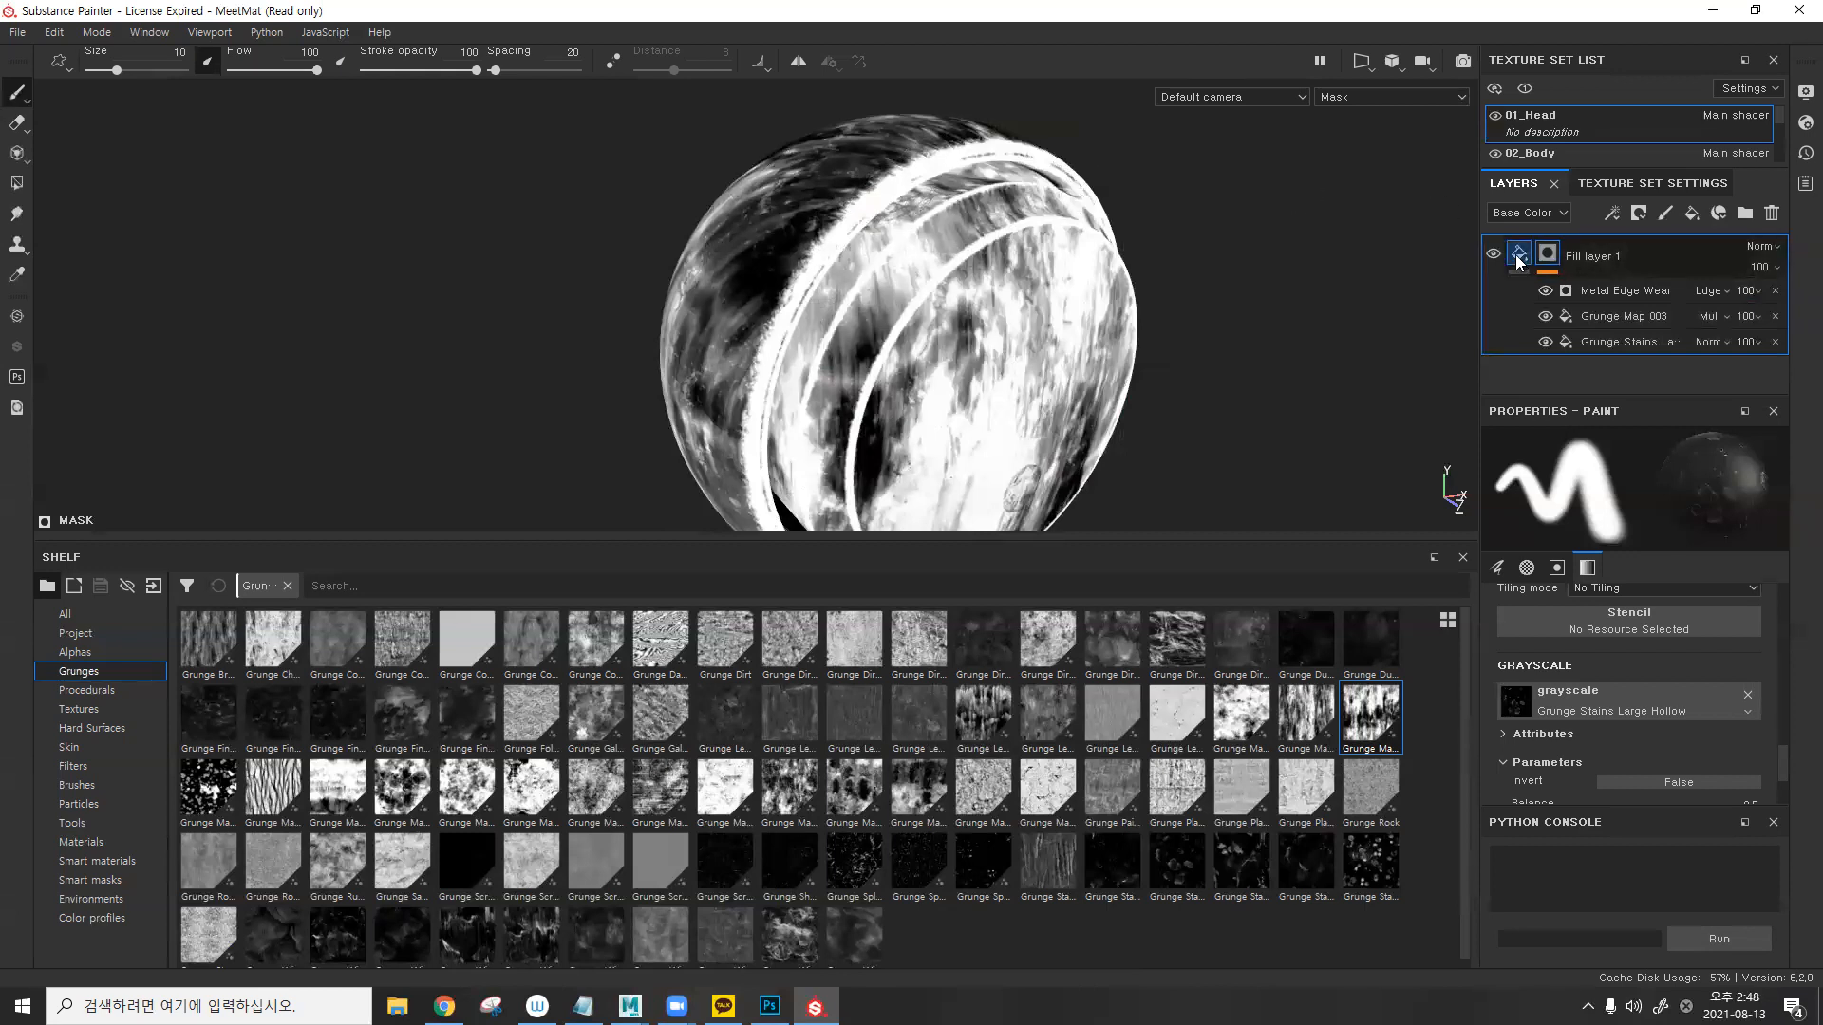
key("m")
mouse_move(1120, 351)
left_mouse_down("alt")
mouse_move(1091, 285)
mouse_move(1192, 264)
mouse_move(1017, 293)
mouse_move(1051, 249)
left_mouse_up("alt")
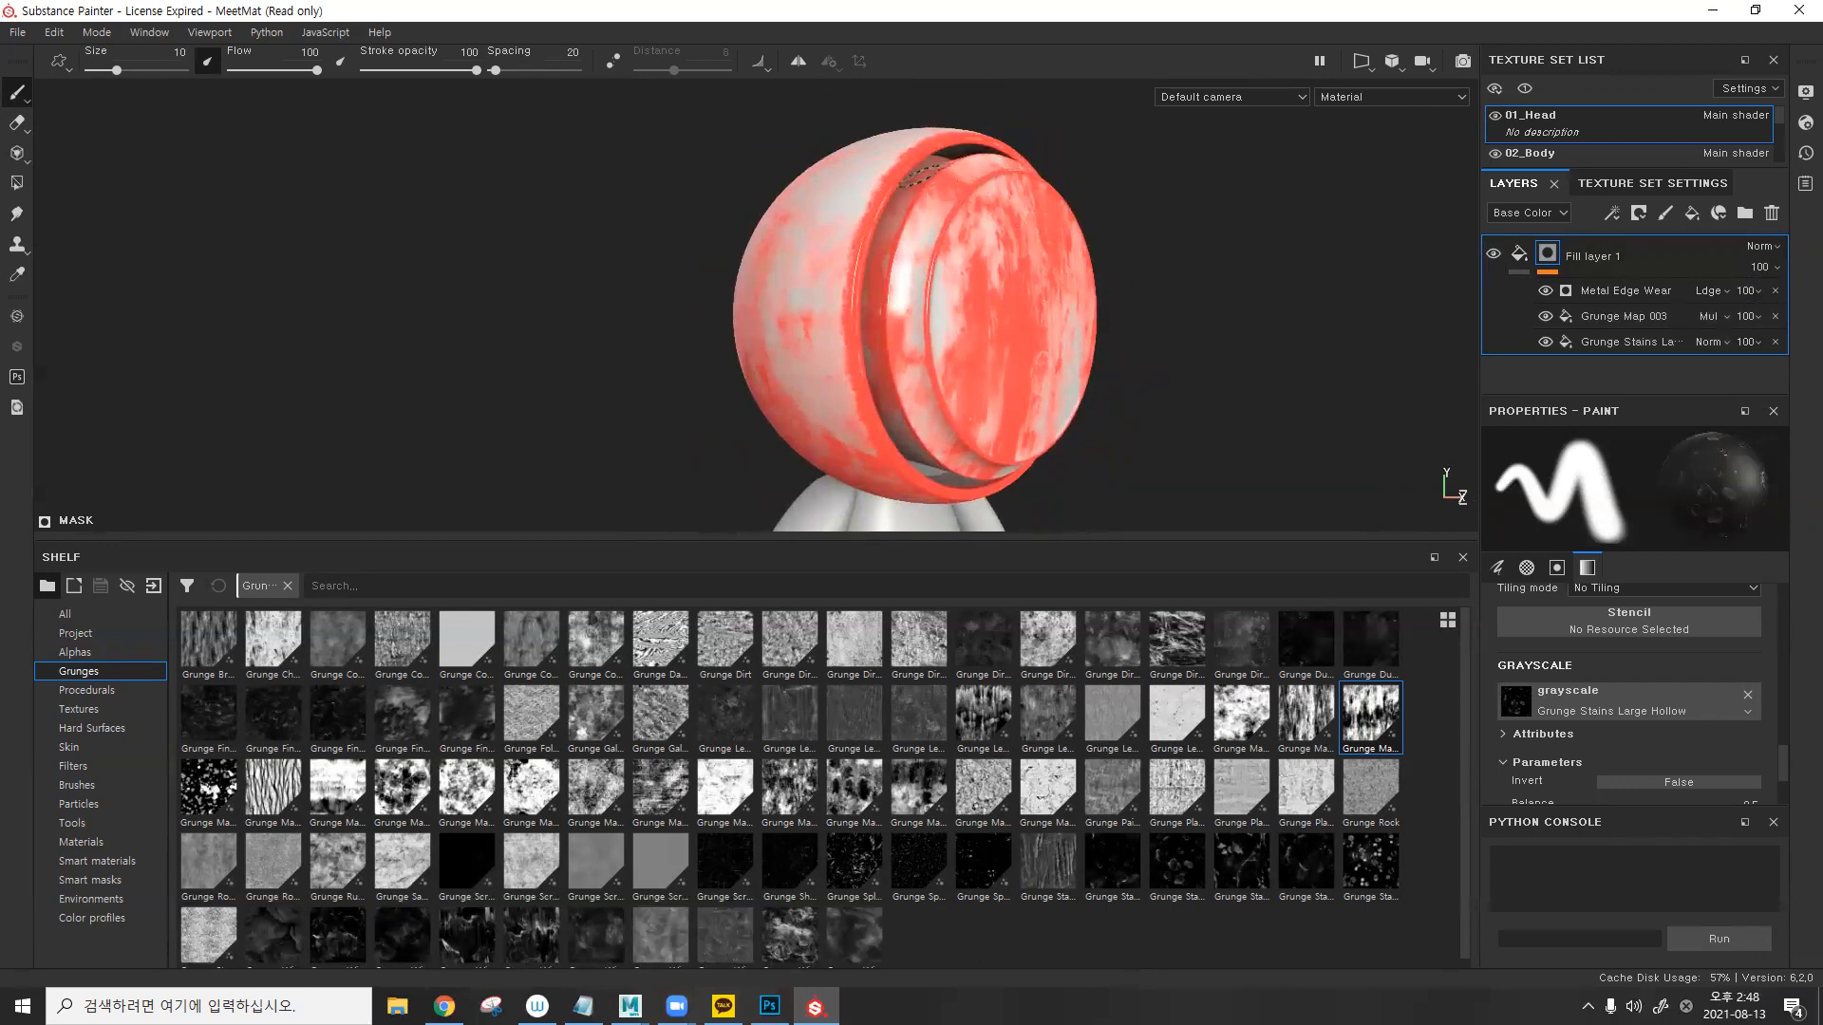
- Add a paint effect at the top of Fill layer 1's mask effects
mouse_move(892, 163)
left_mouse_down("alt")
mouse_move(964, 171)
mouse_move(975, 212)
mouse_move(959, 218)
mouse_move(1215, 198)
mouse_move(1098, 277)
mouse_move(1039, 267)
mouse_move(969, 306)
mouse_move(949, 282)
mouse_move(1002, 271)
left_mouse_up("alt")
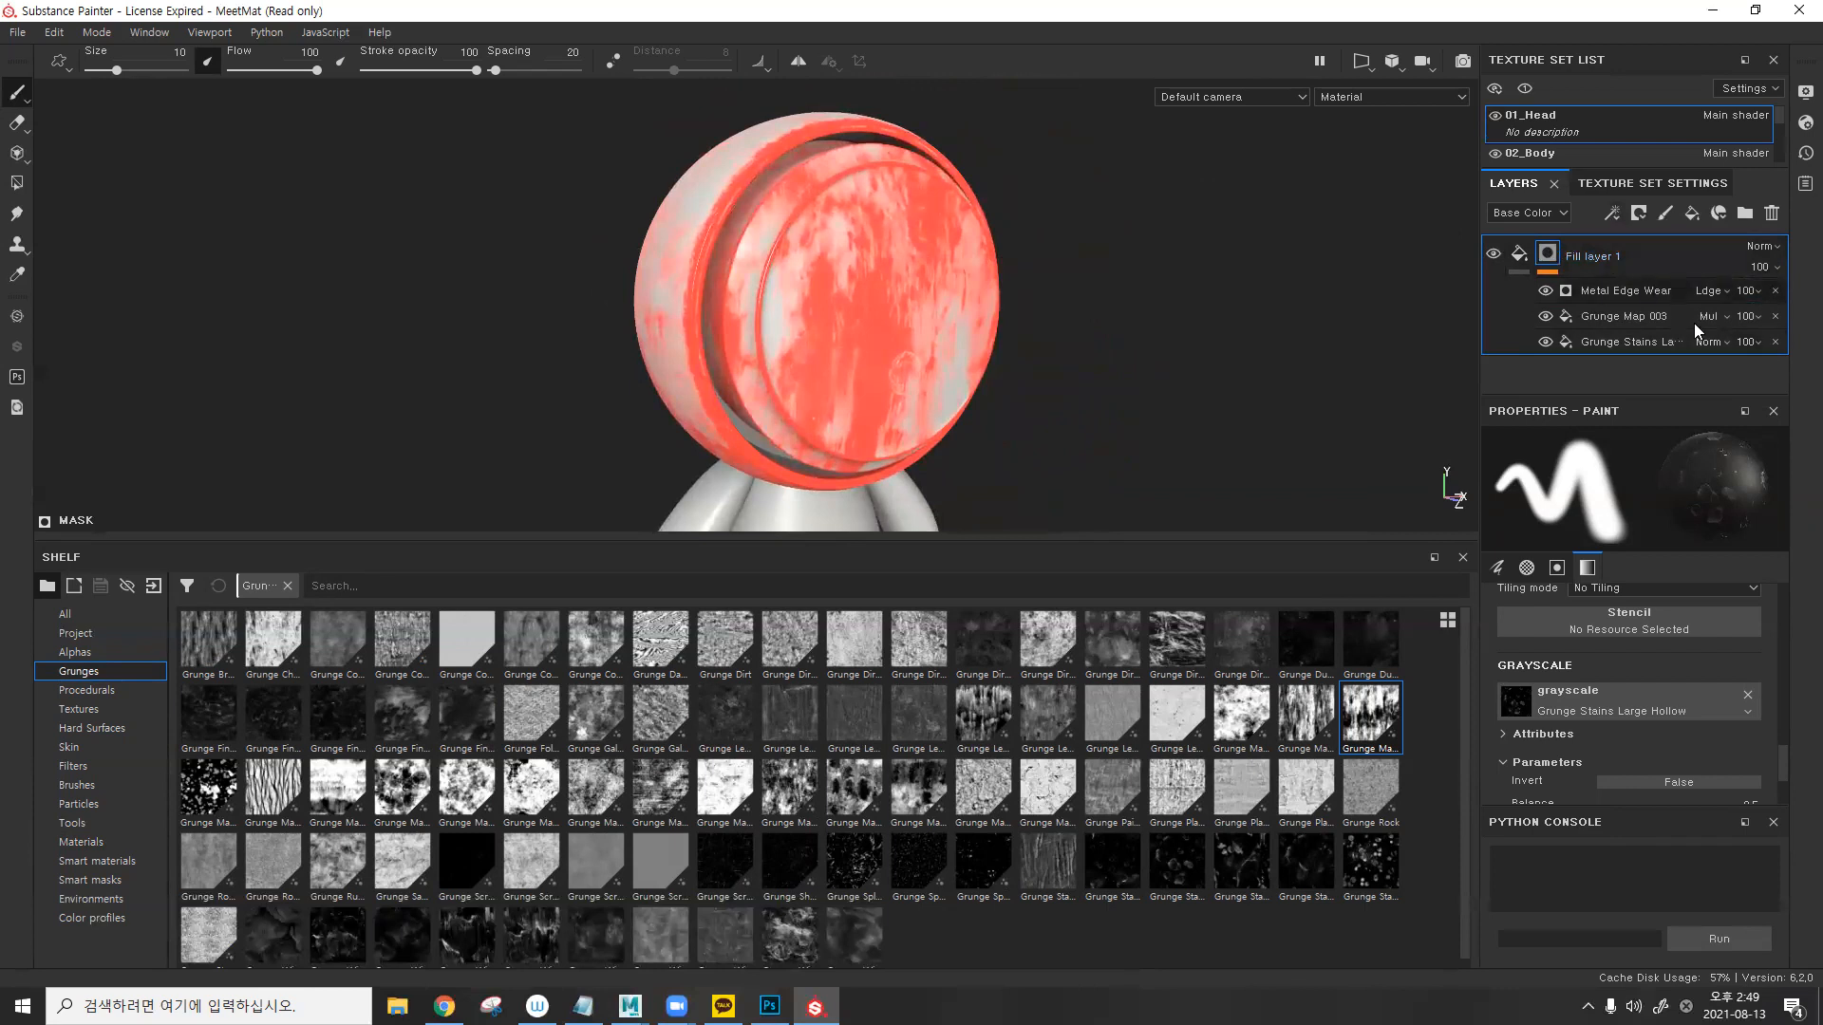
left_click(1612, 214)
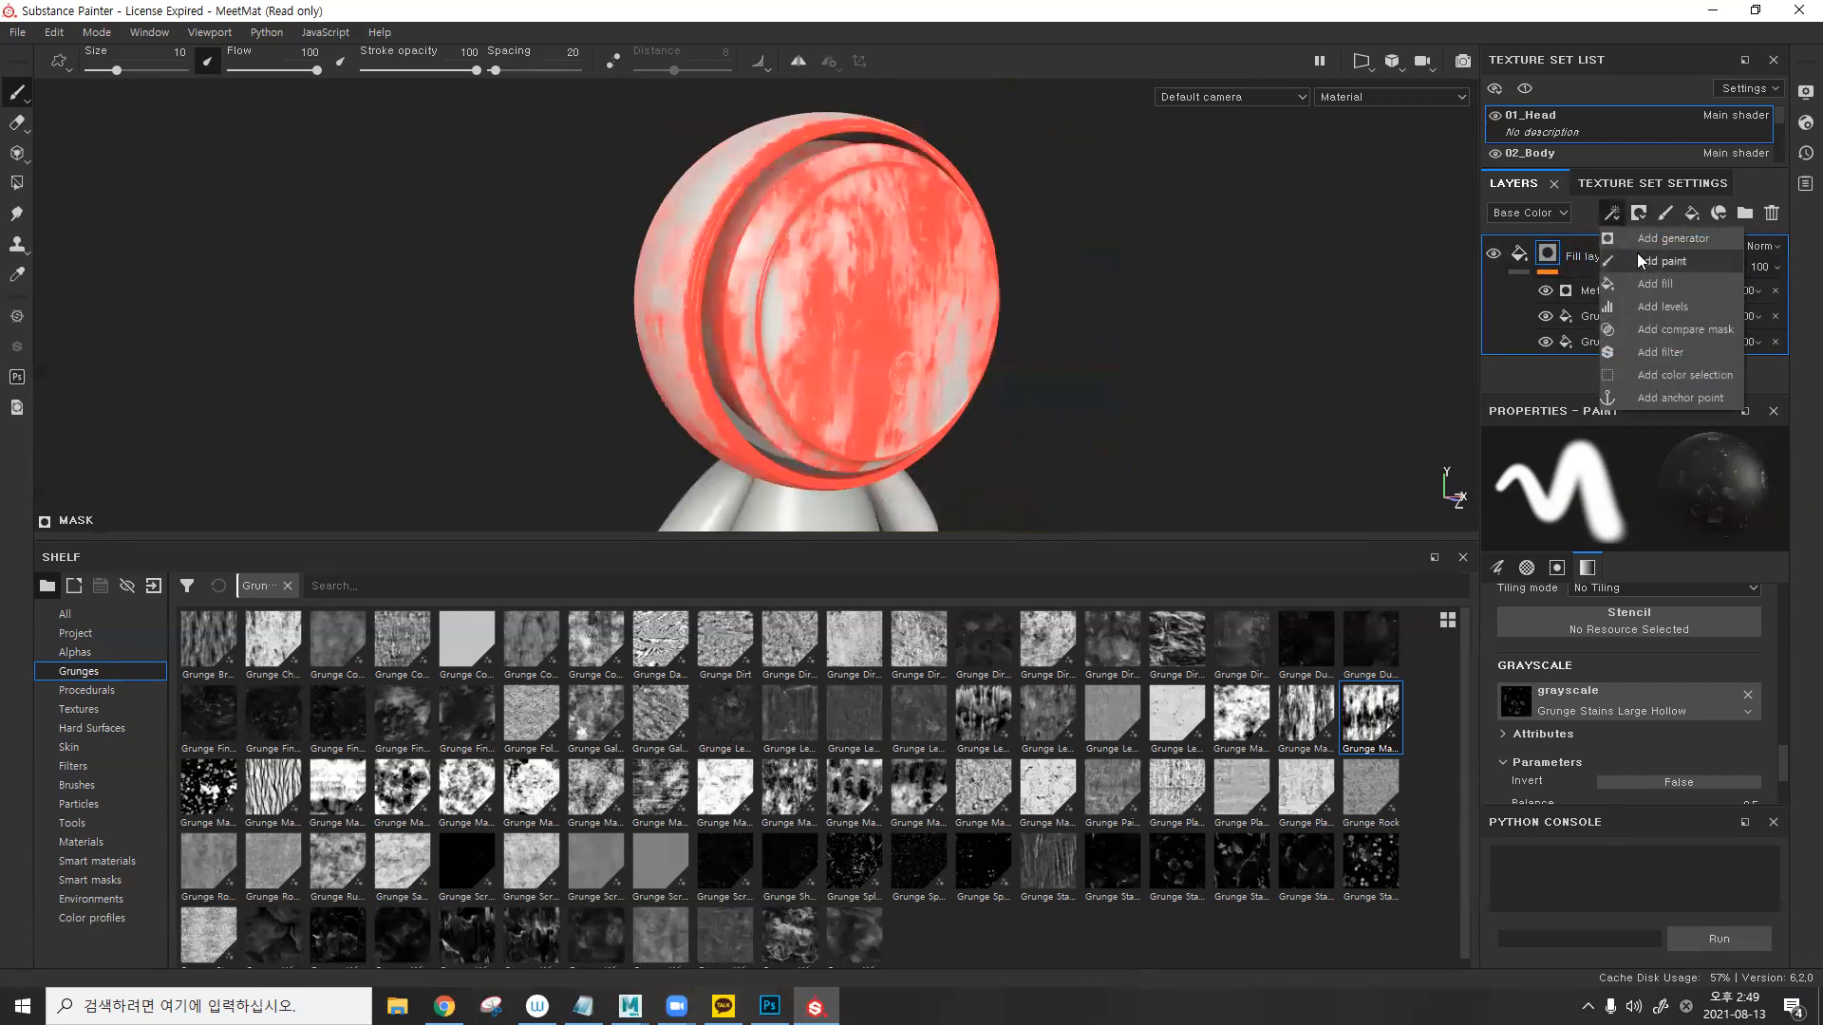
left_click(1645, 264)
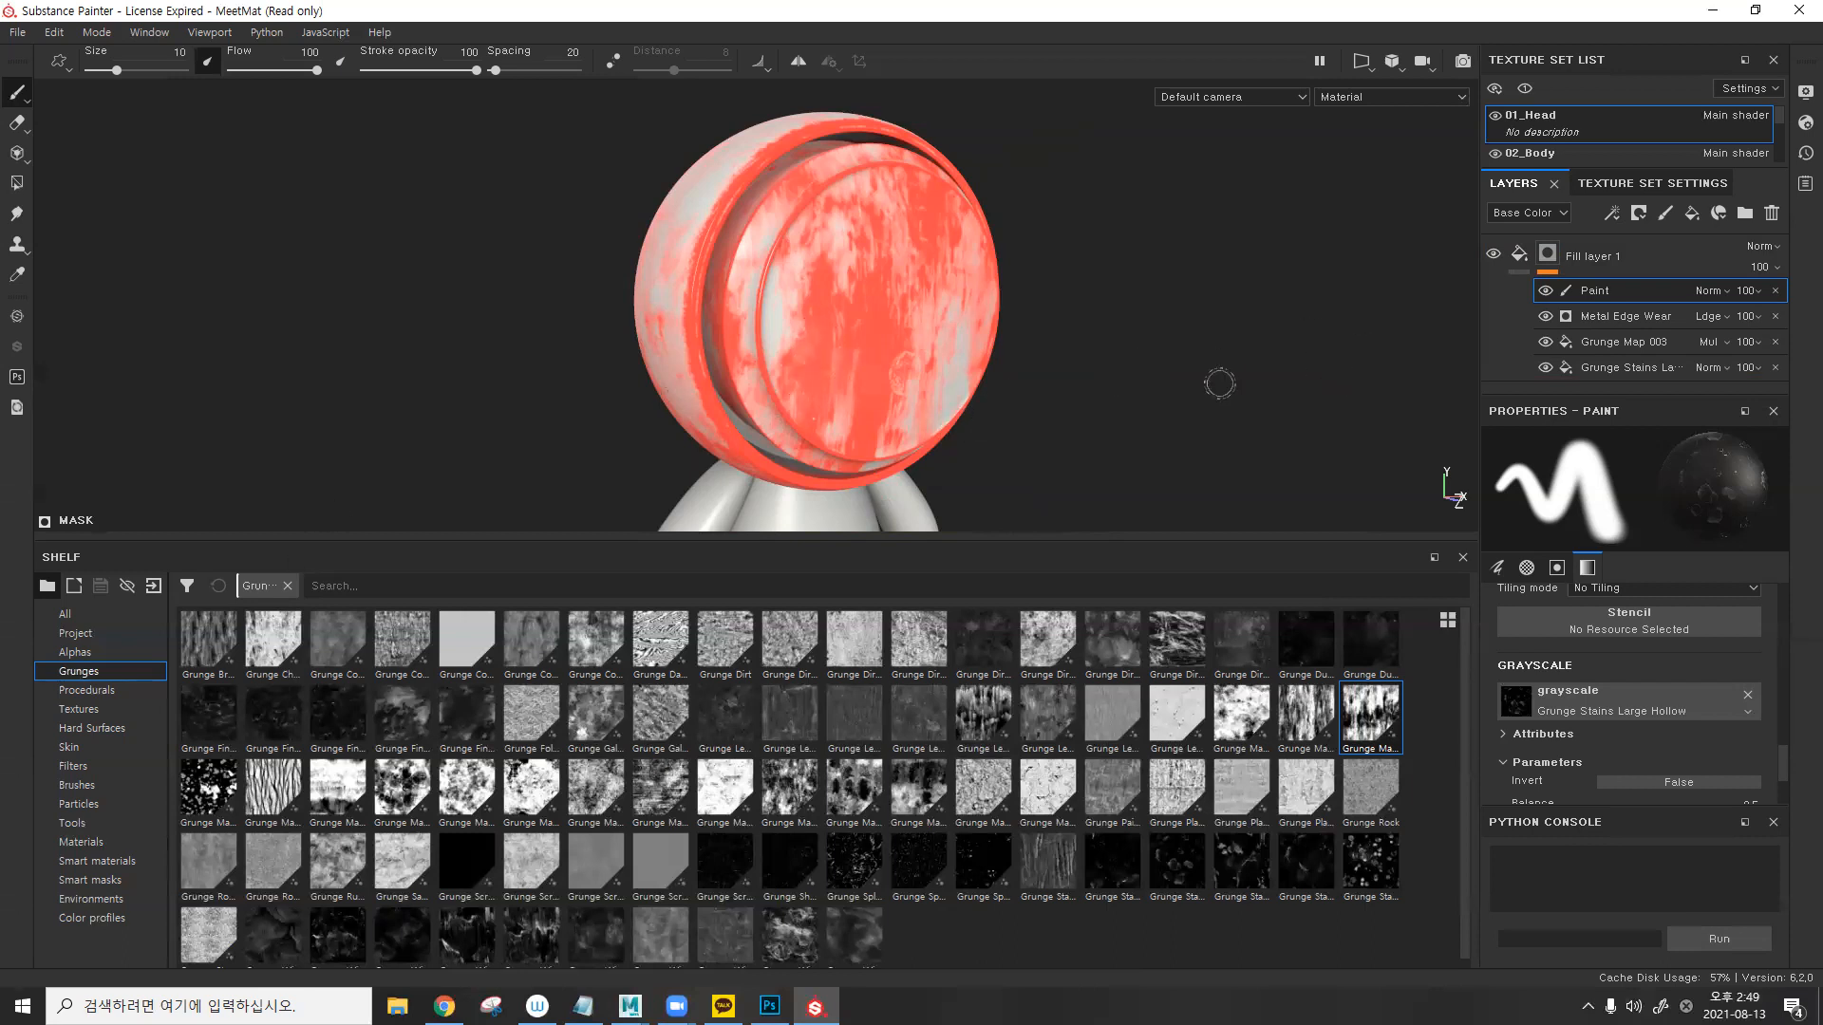
- Review the Paint, Metal Edge Wear and grunge effects in Fill layer 1's mask, ending on the Paint effect
left_click(1611, 213)
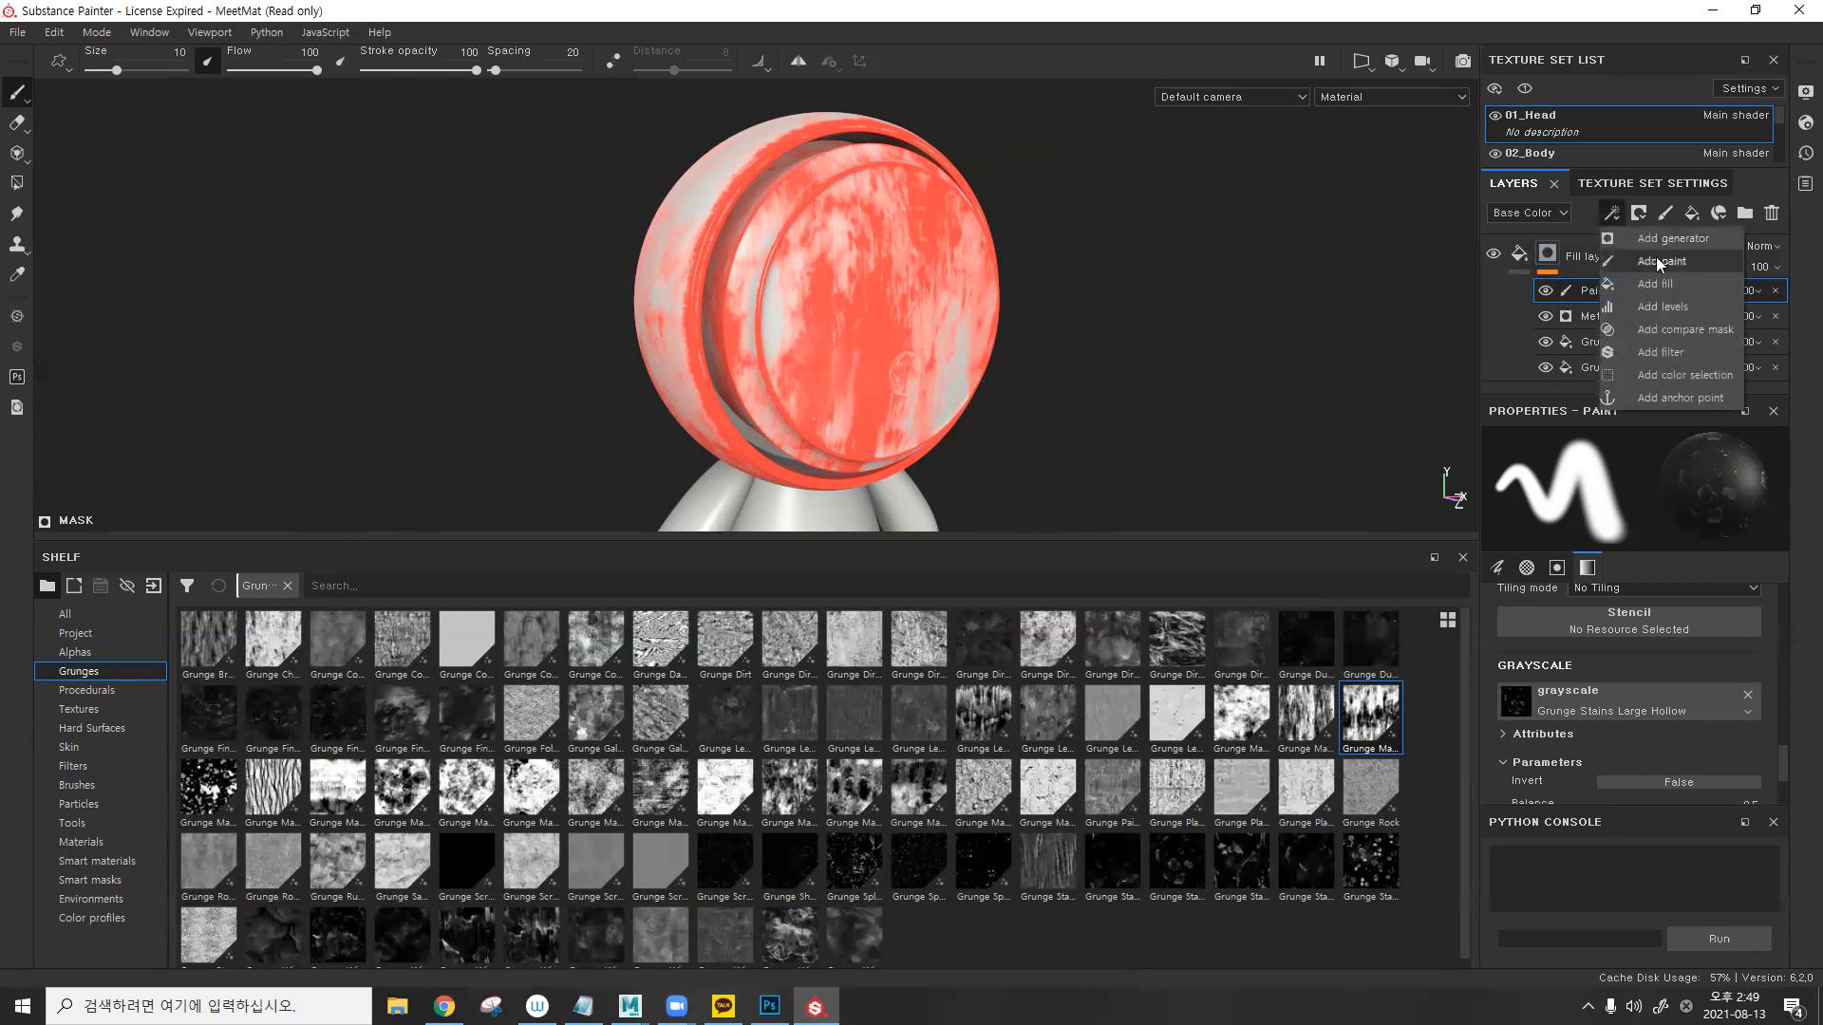
left_click(1571, 283)
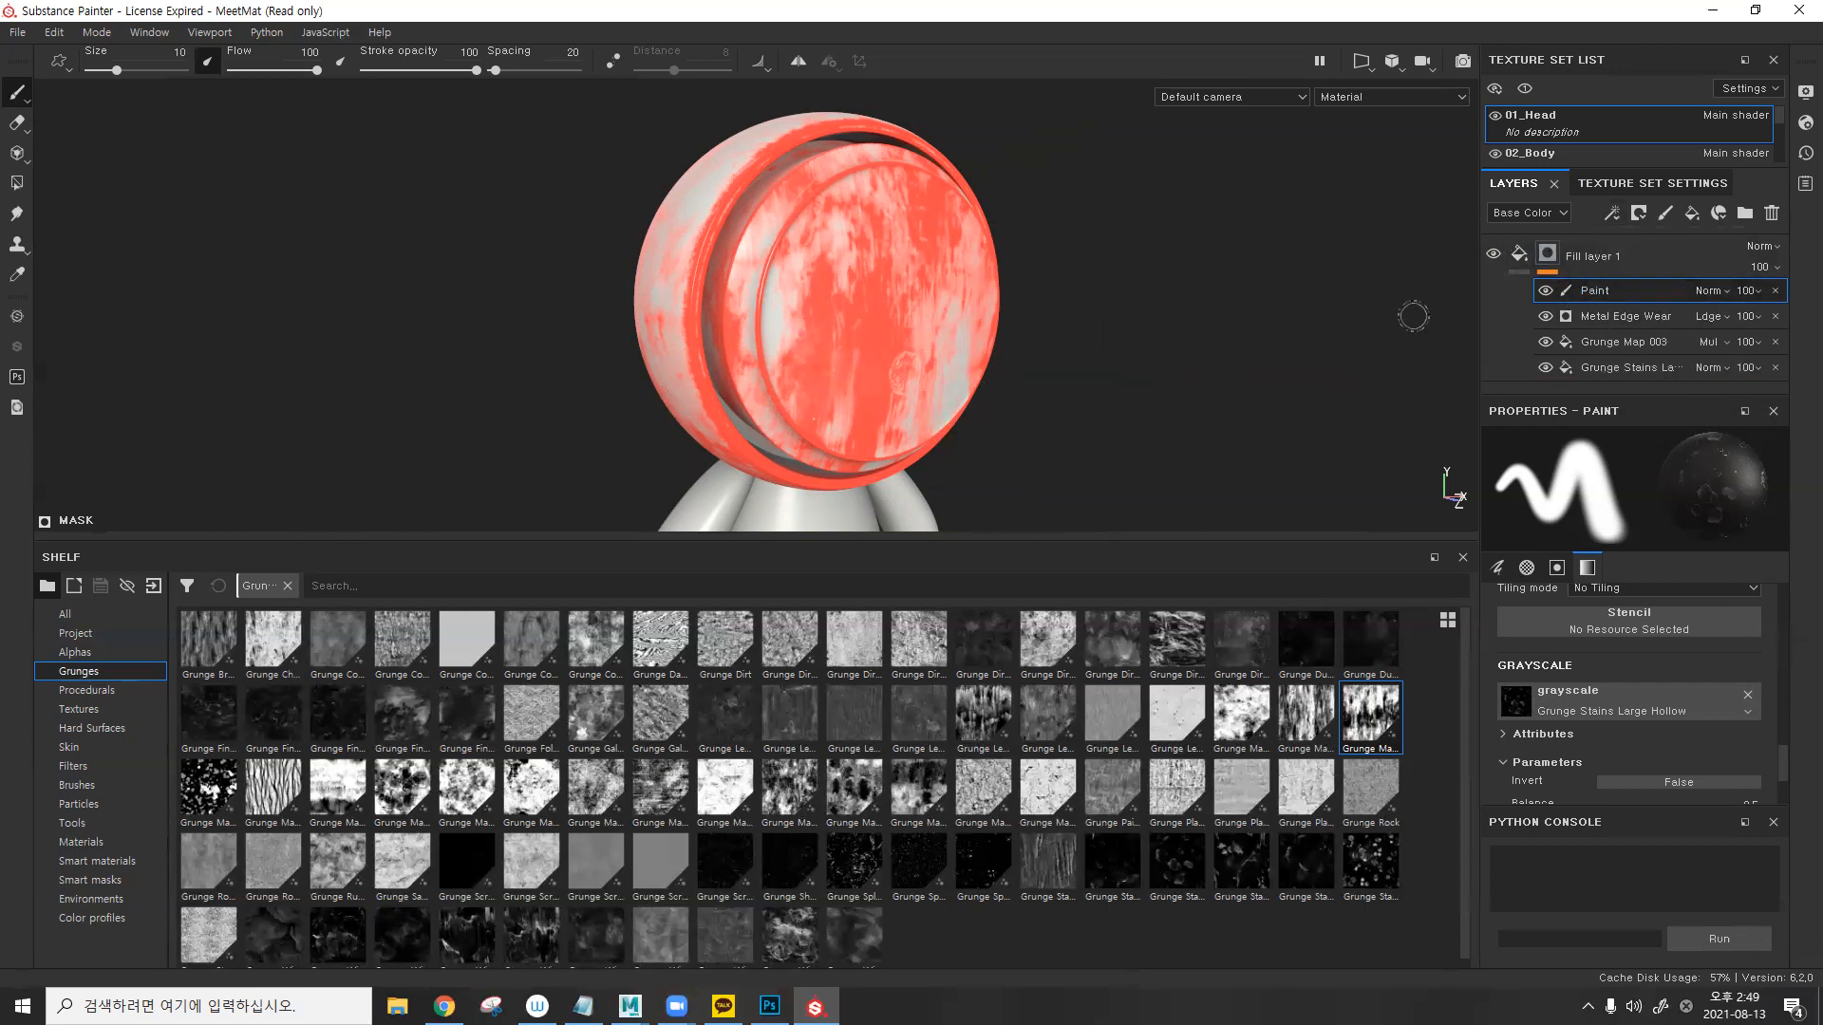
left_click_drag(752, 354, 786, 353, "alt")
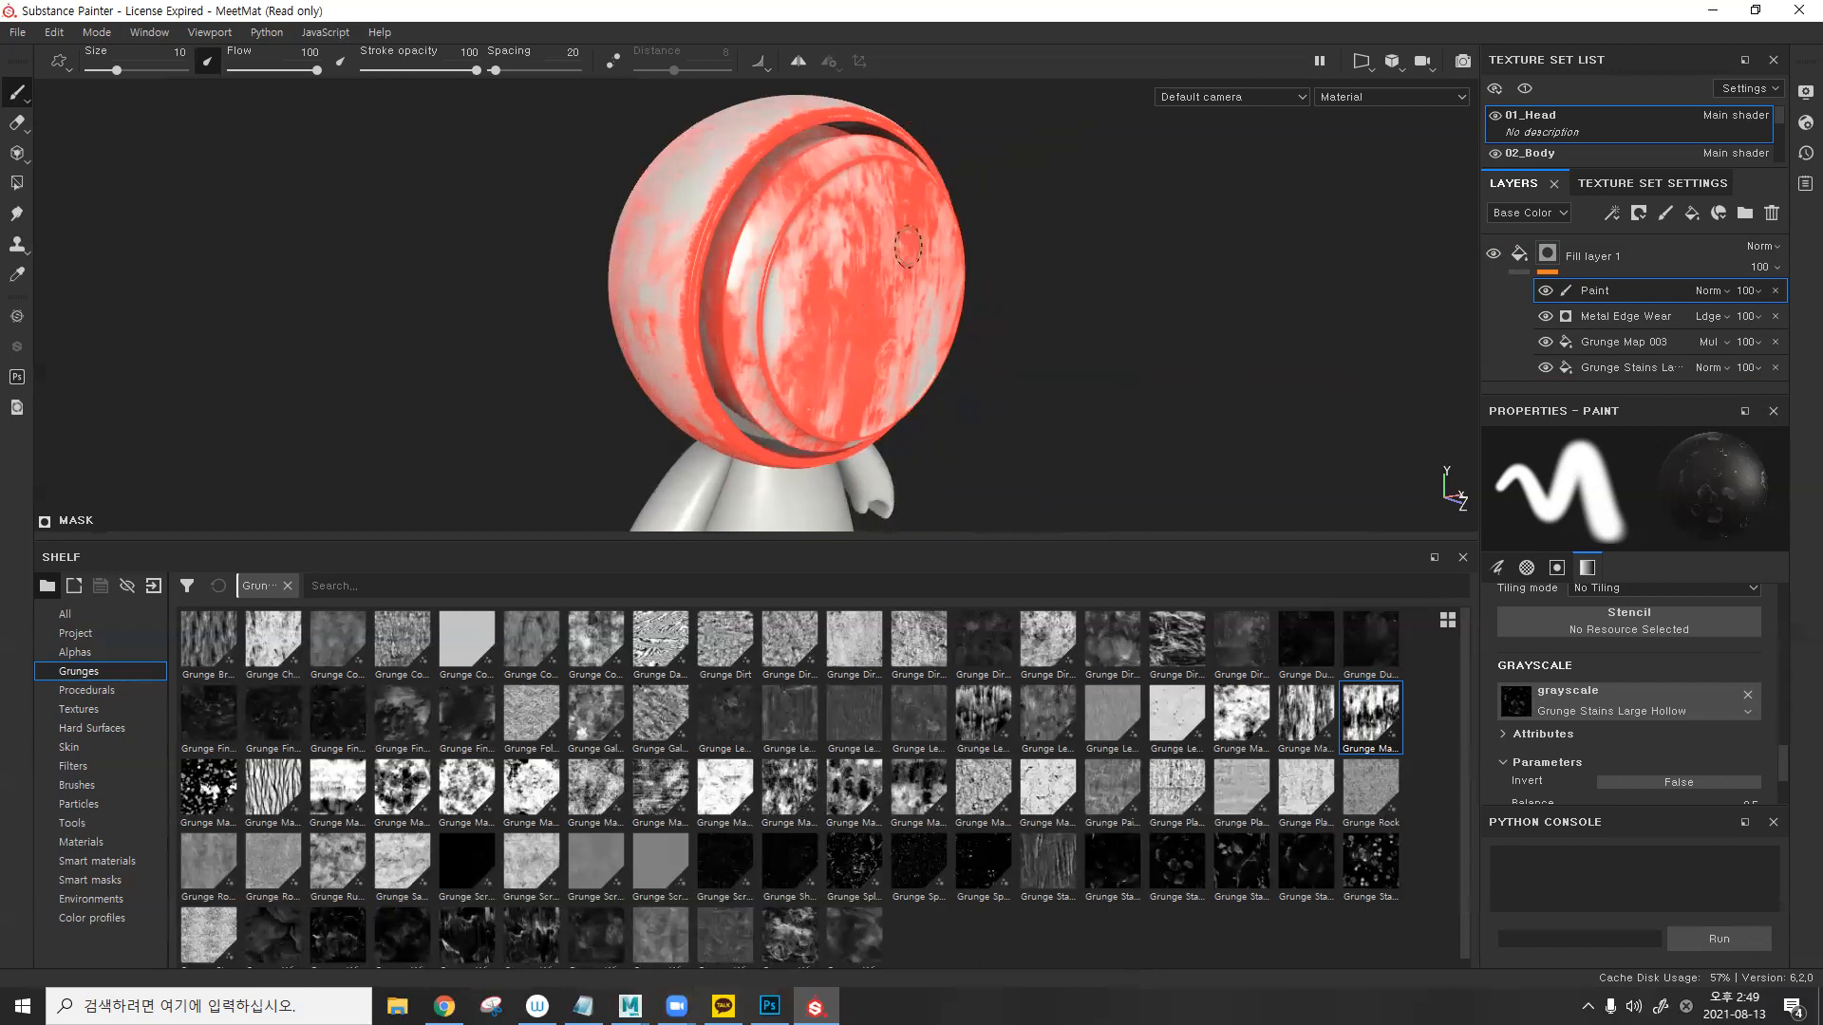
left_click(1625, 319)
left_click(1619, 362)
left_click(1618, 342)
left_click(1614, 313)
left_click(1608, 295)
left_click_drag(872, 236, 1147, 244, "alt")
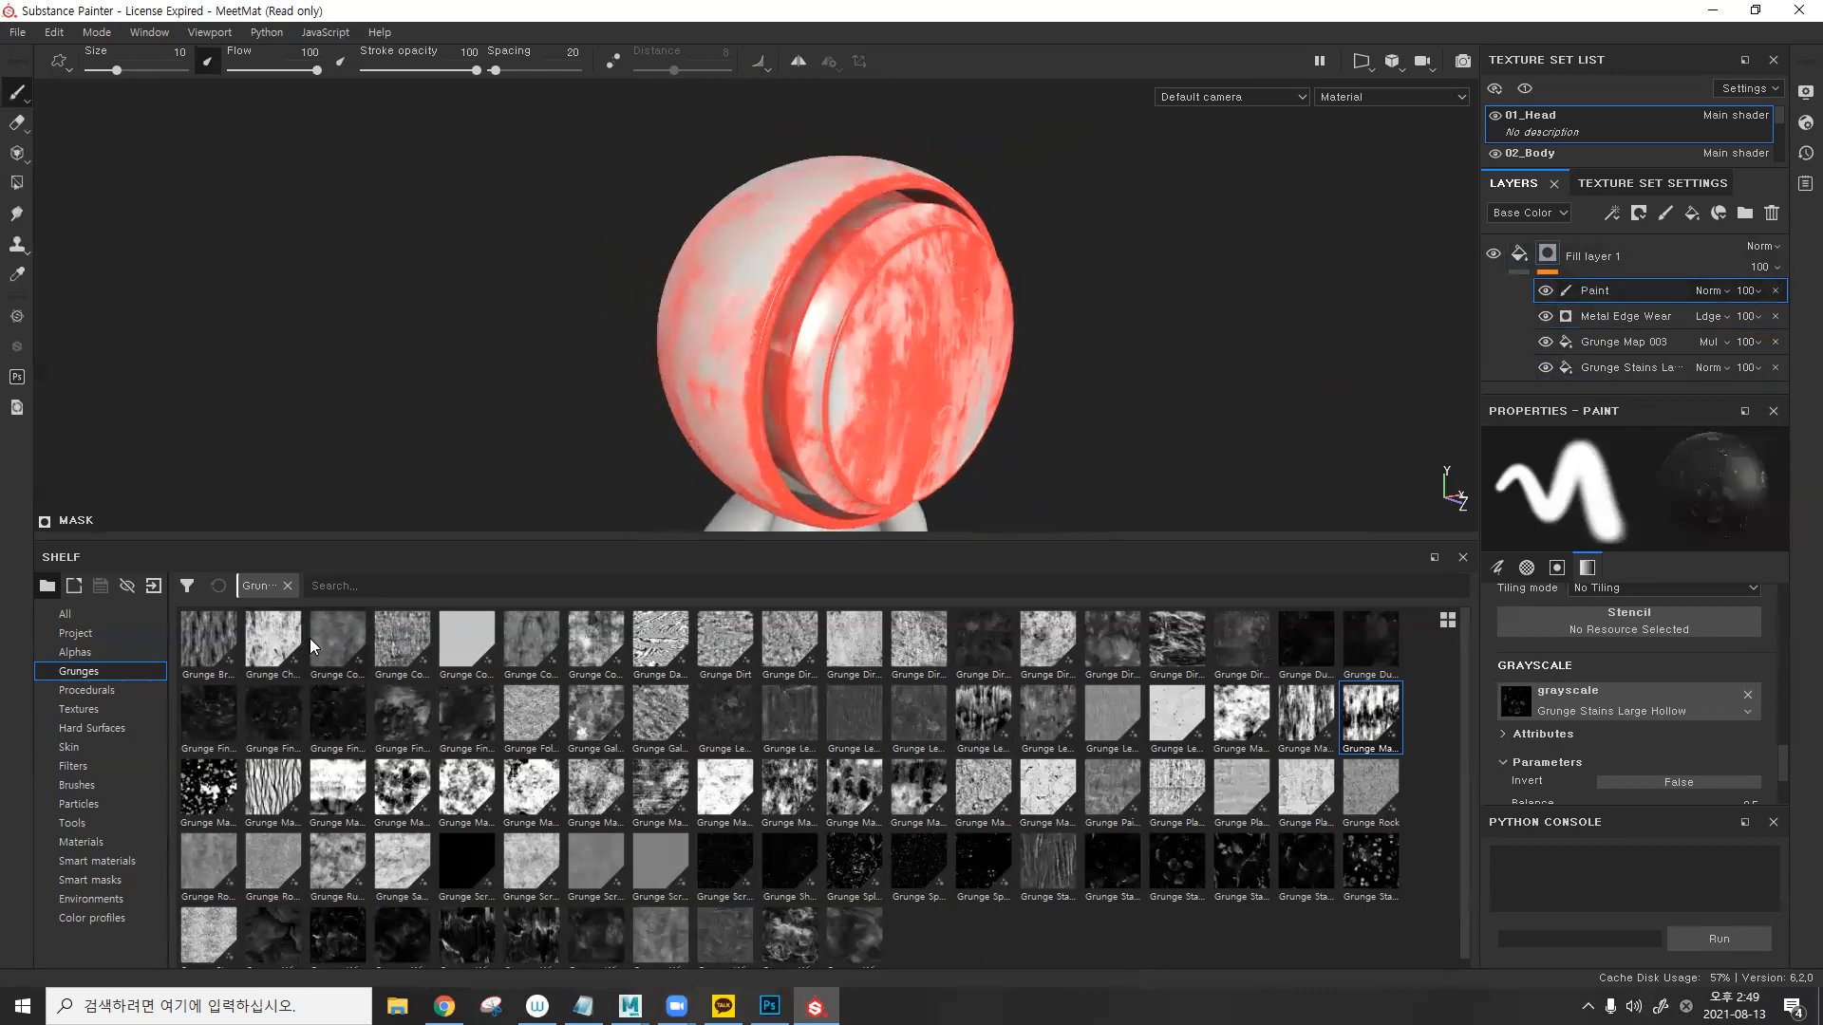
- Load the Dark Hatcher preset from the brush library
left_click(116, 651)
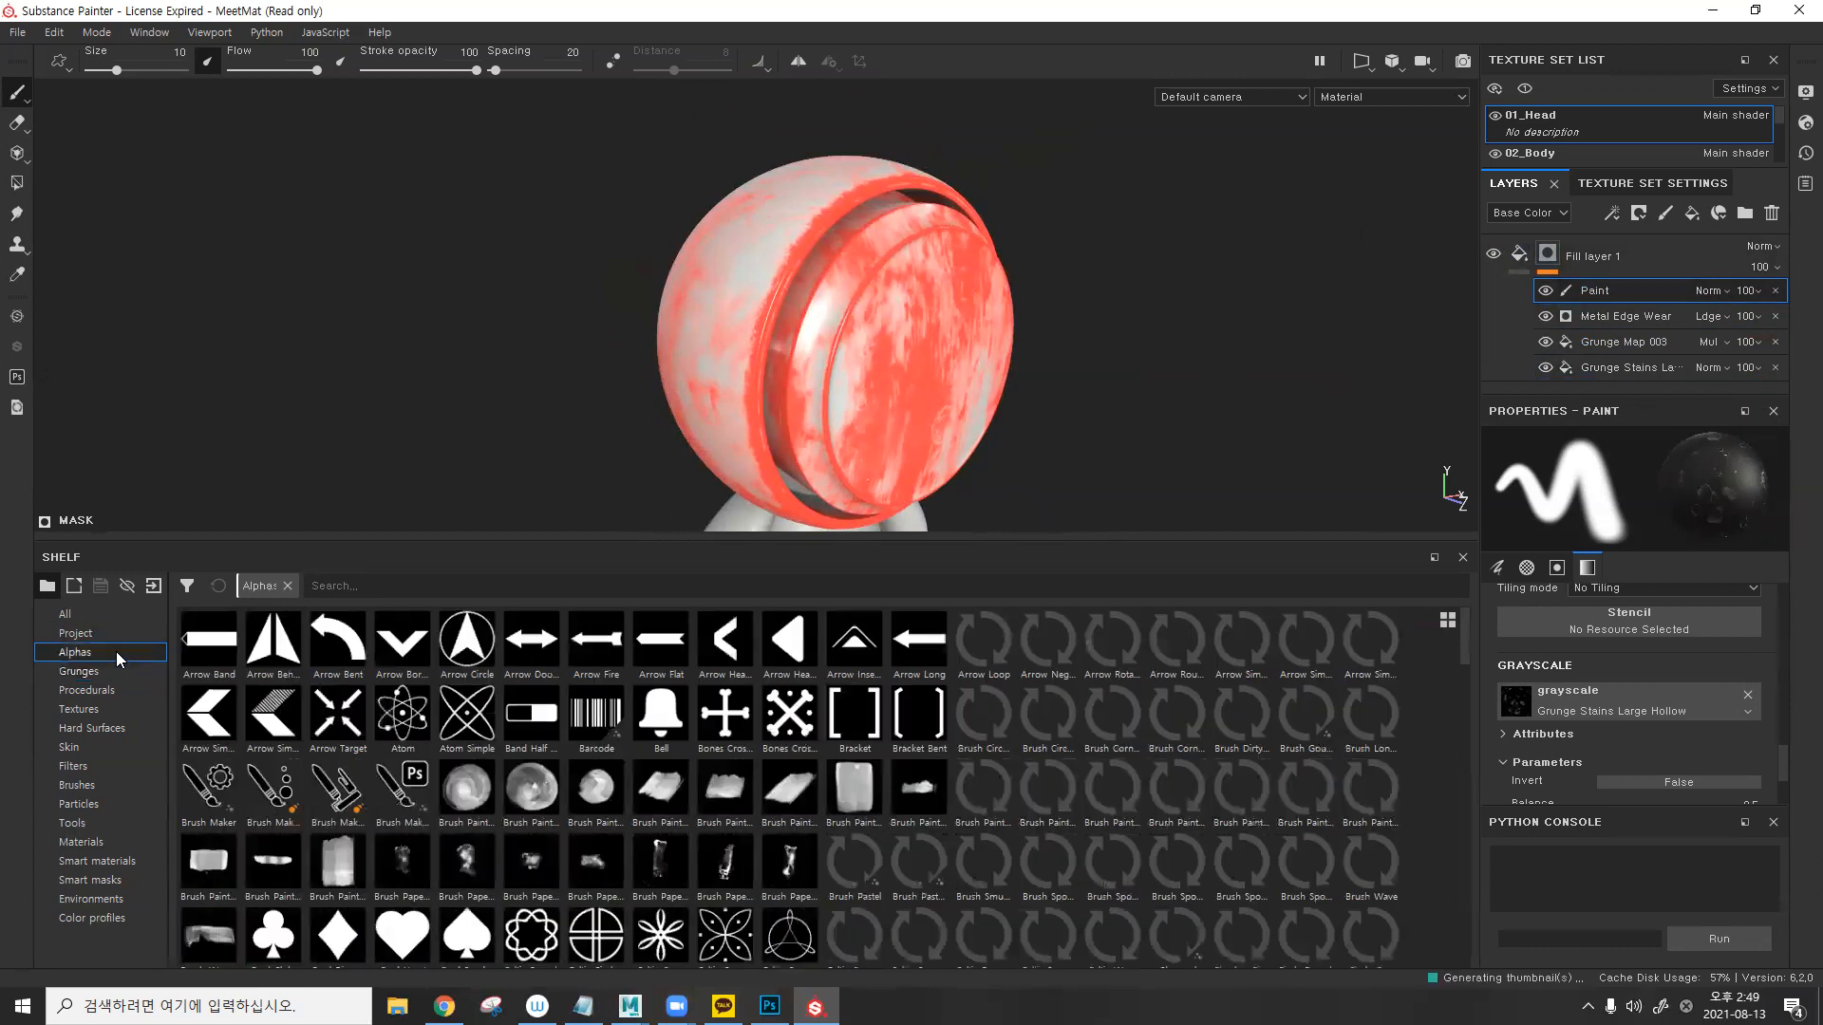
left_click(96, 781)
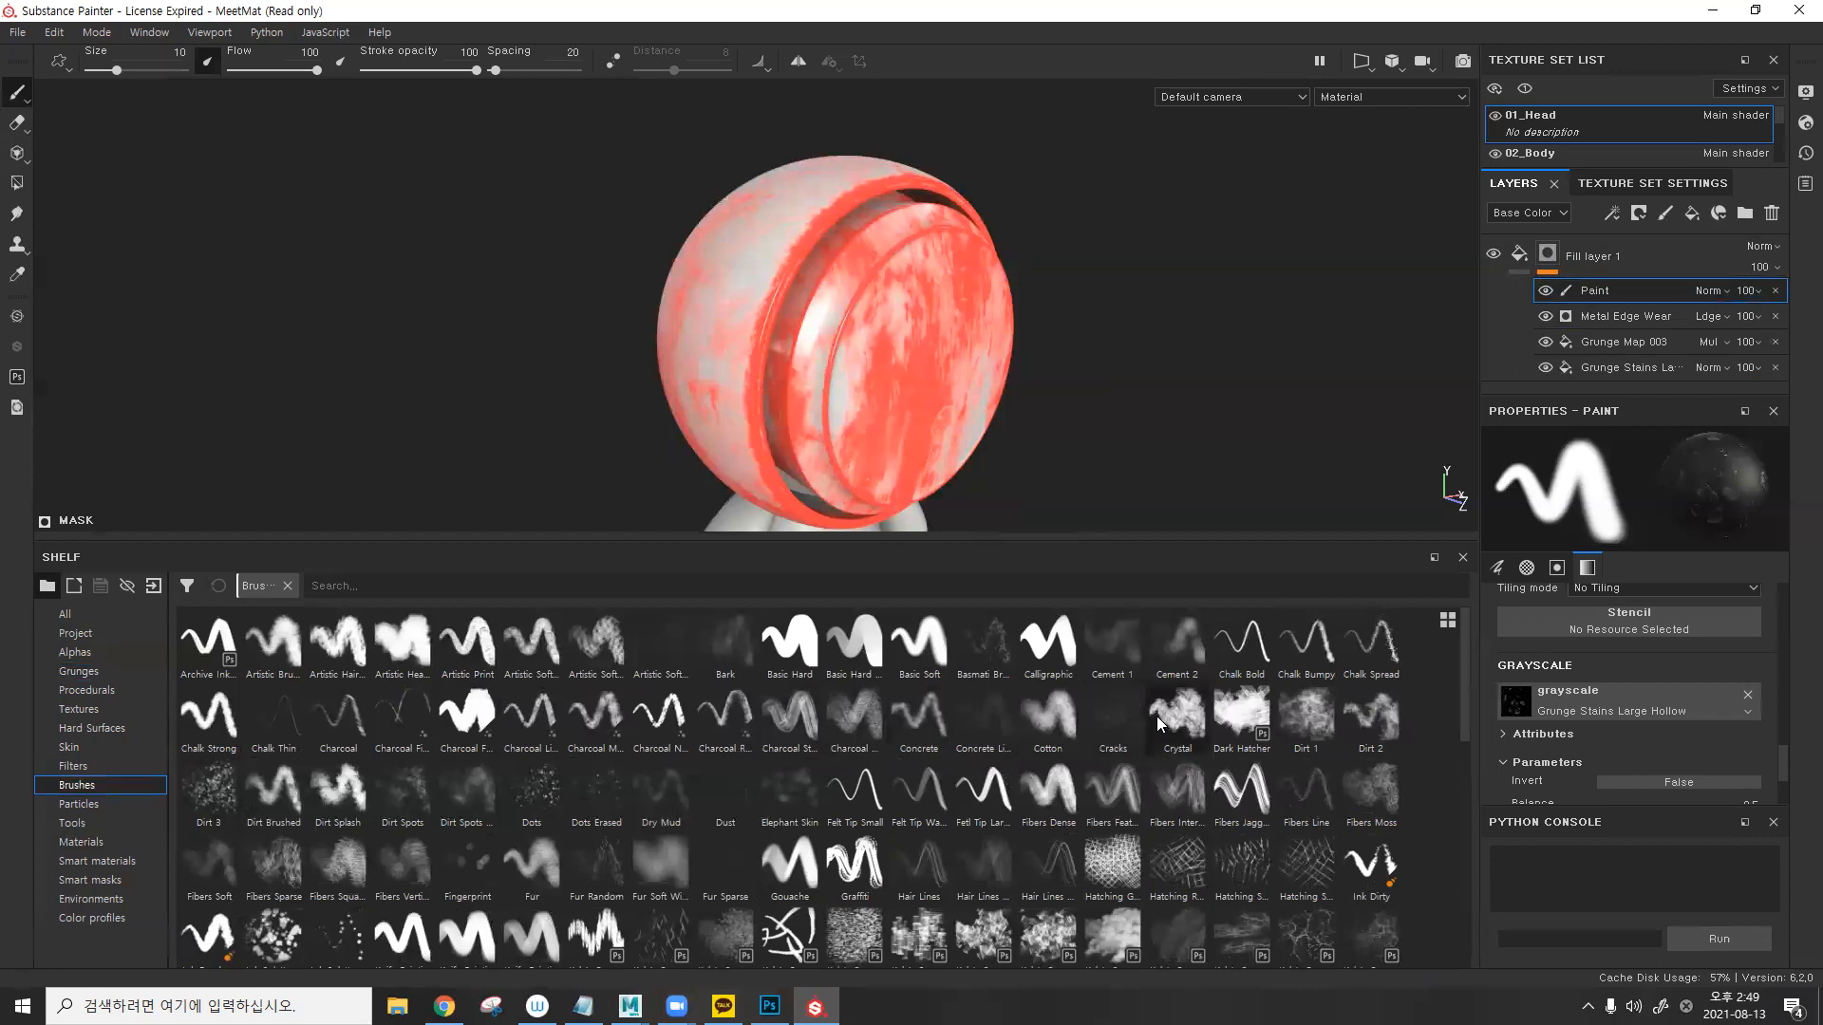
left_click(1160, 714)
left_click(1241, 719)
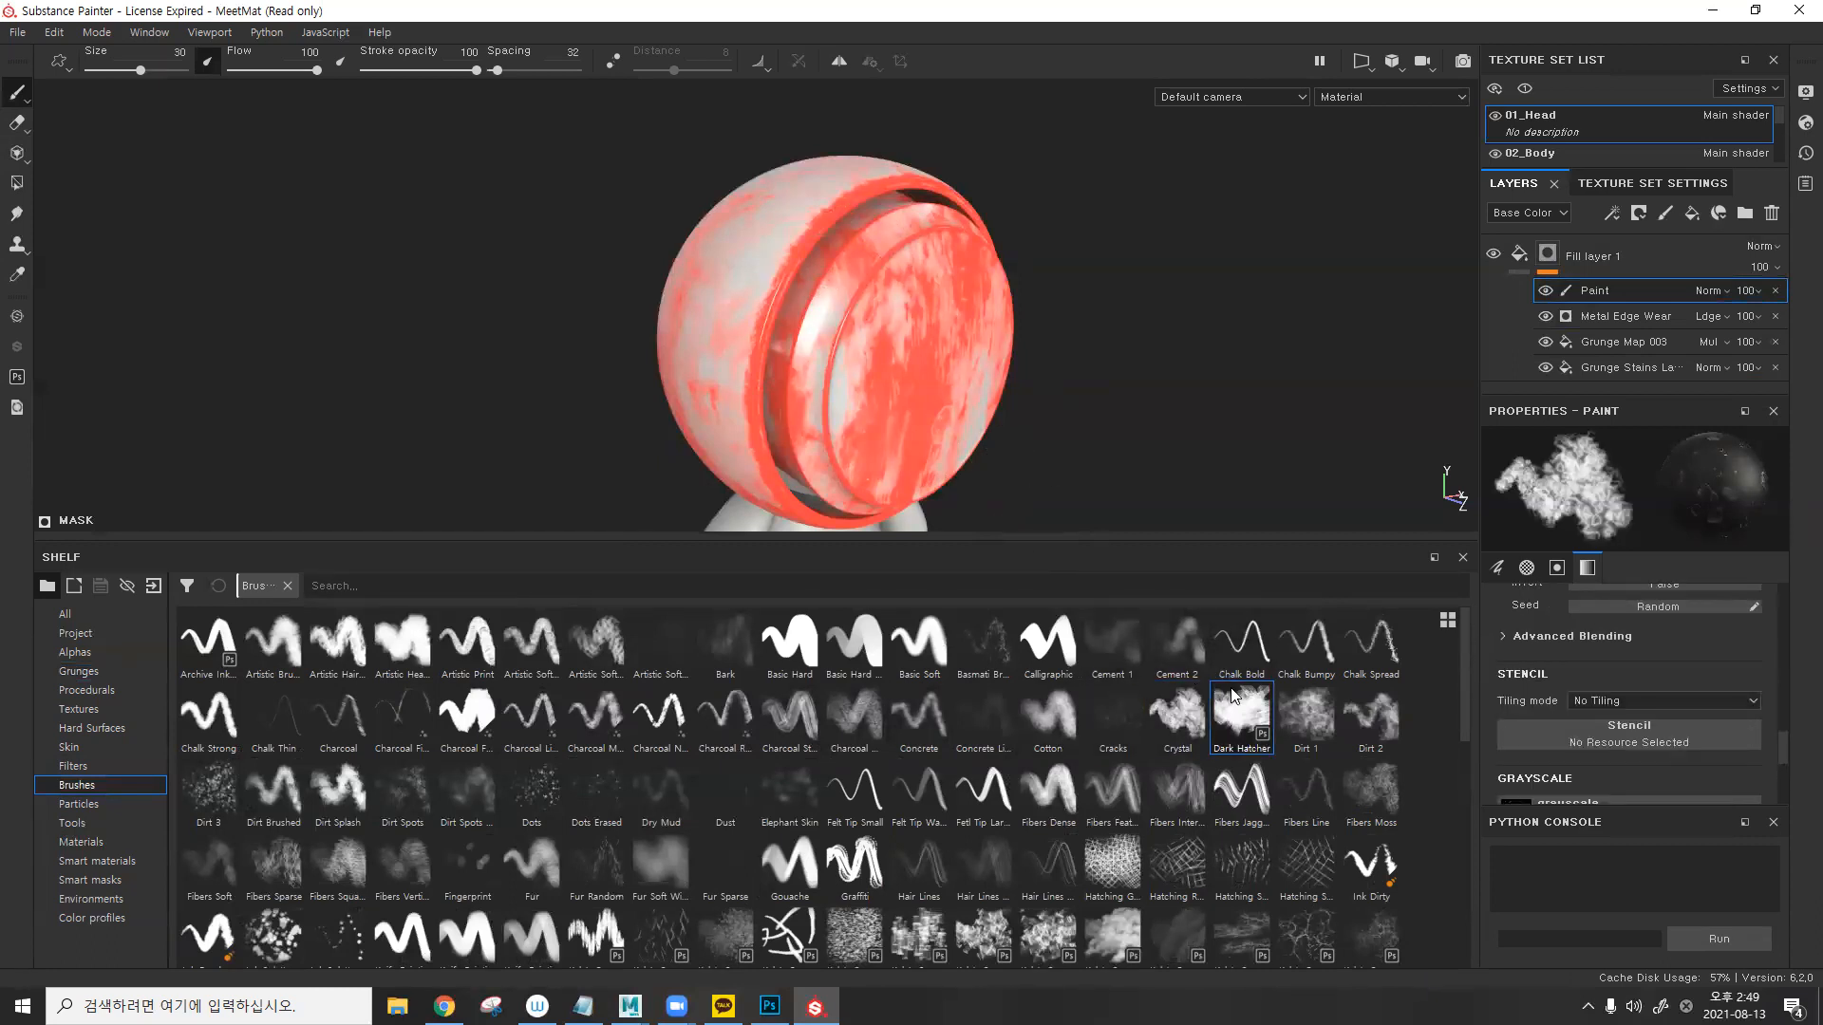
- Preview the Dark Hatcher brush over the head at several sizes and set its size to 16.57
key("bracketleft")
key("bracketleft")
key("bracketleft")
key("bracketleft")
key("bracketleft")
key("bracketleft")
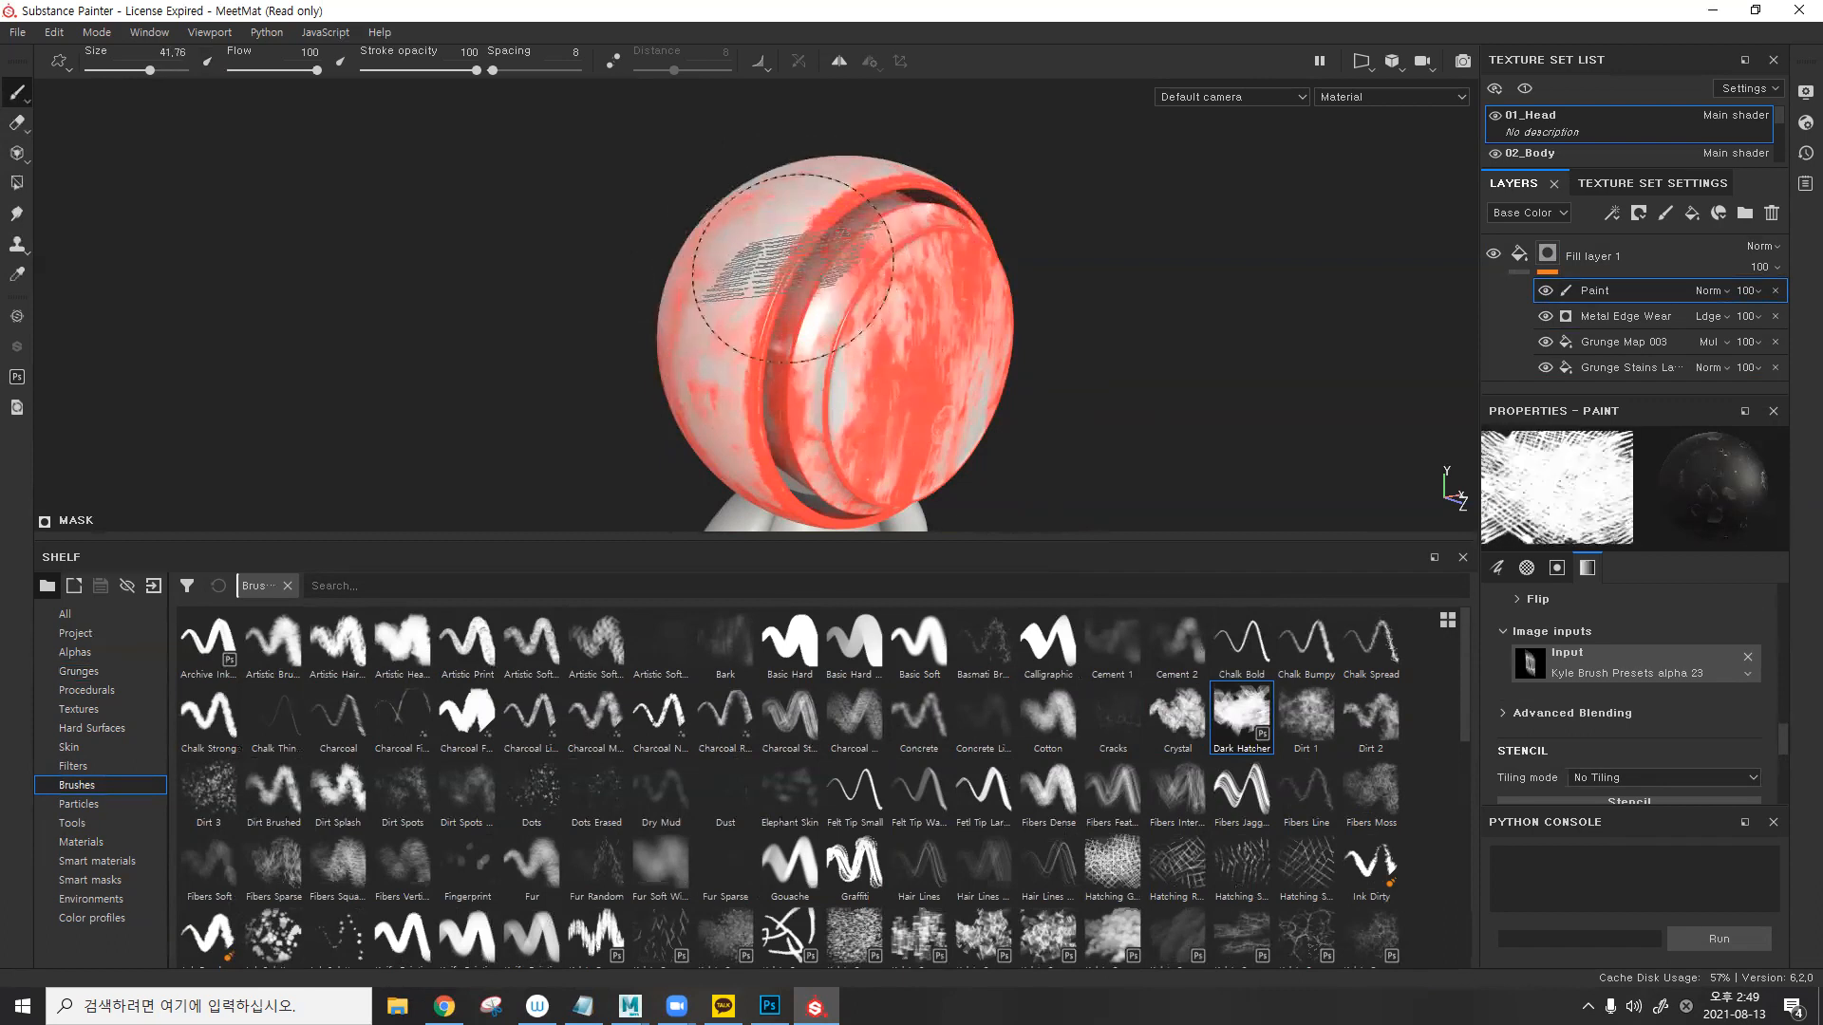
key("bracketright")
key("bracketright")
key("bracketright")
key("bracketright")
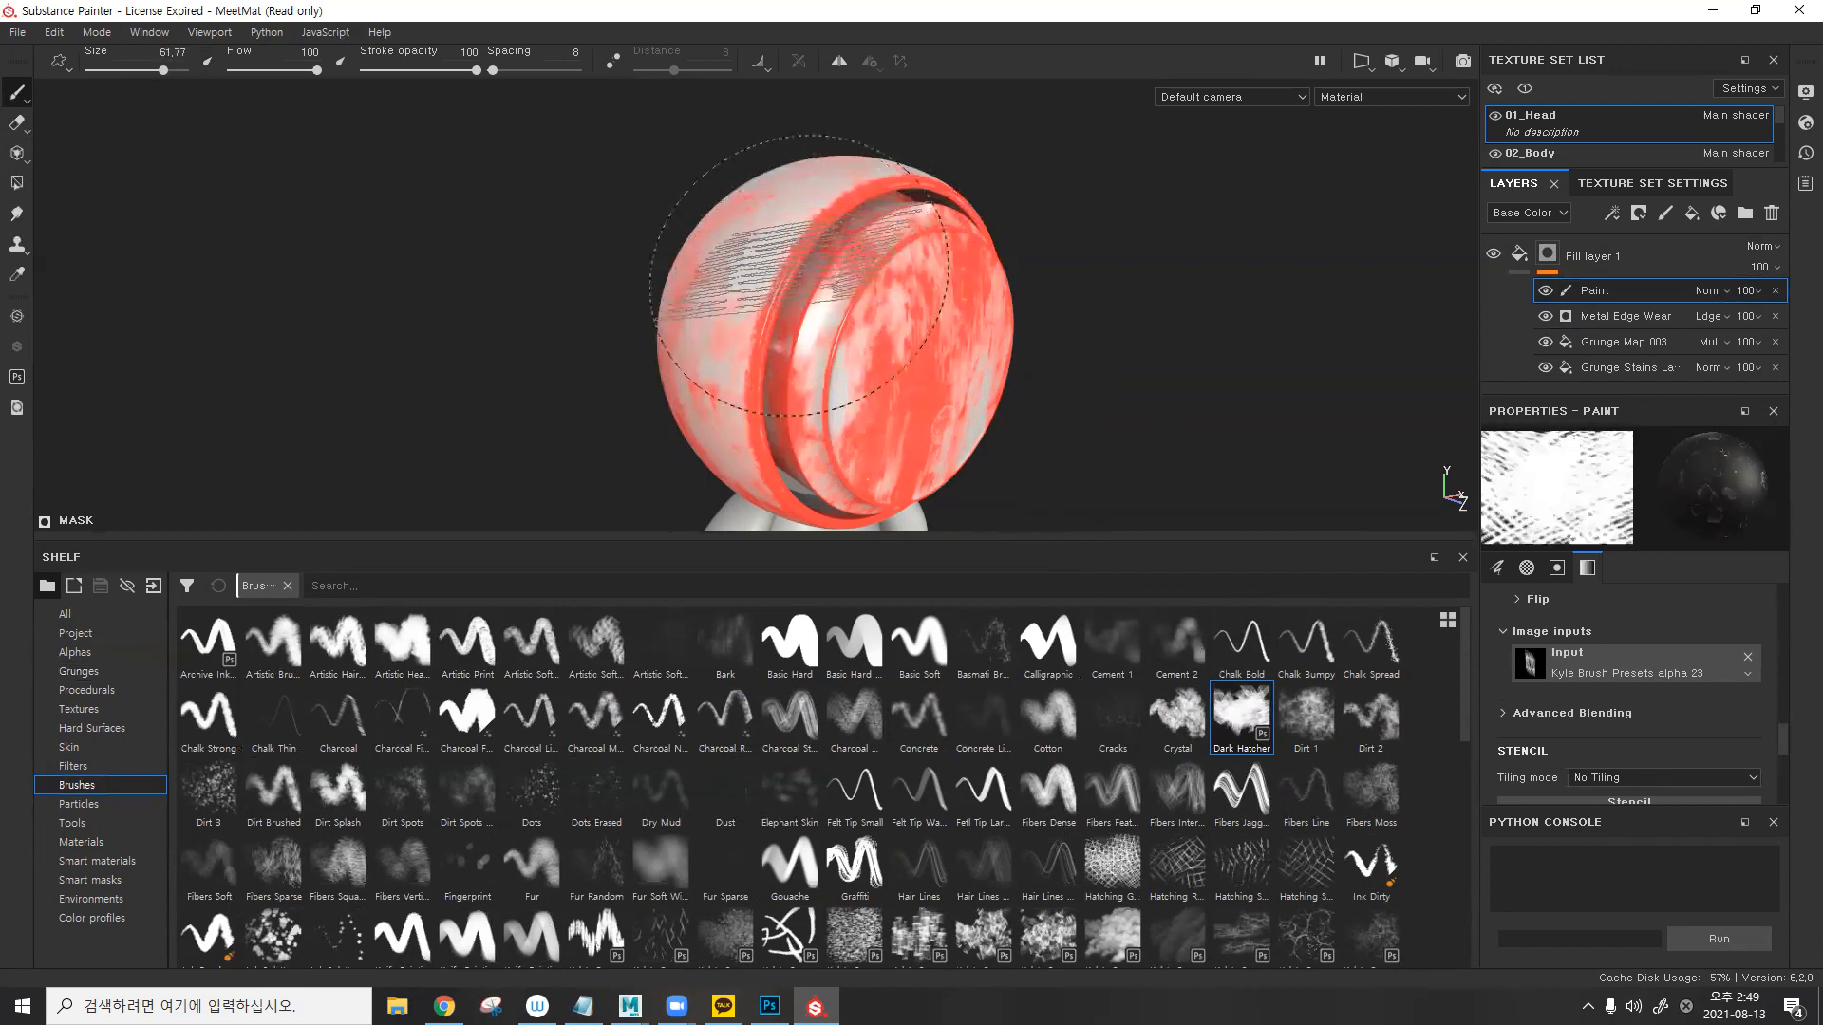
key("bracketleft")
key("bracketleft")
key("bracketleft")
key("bracketleft")
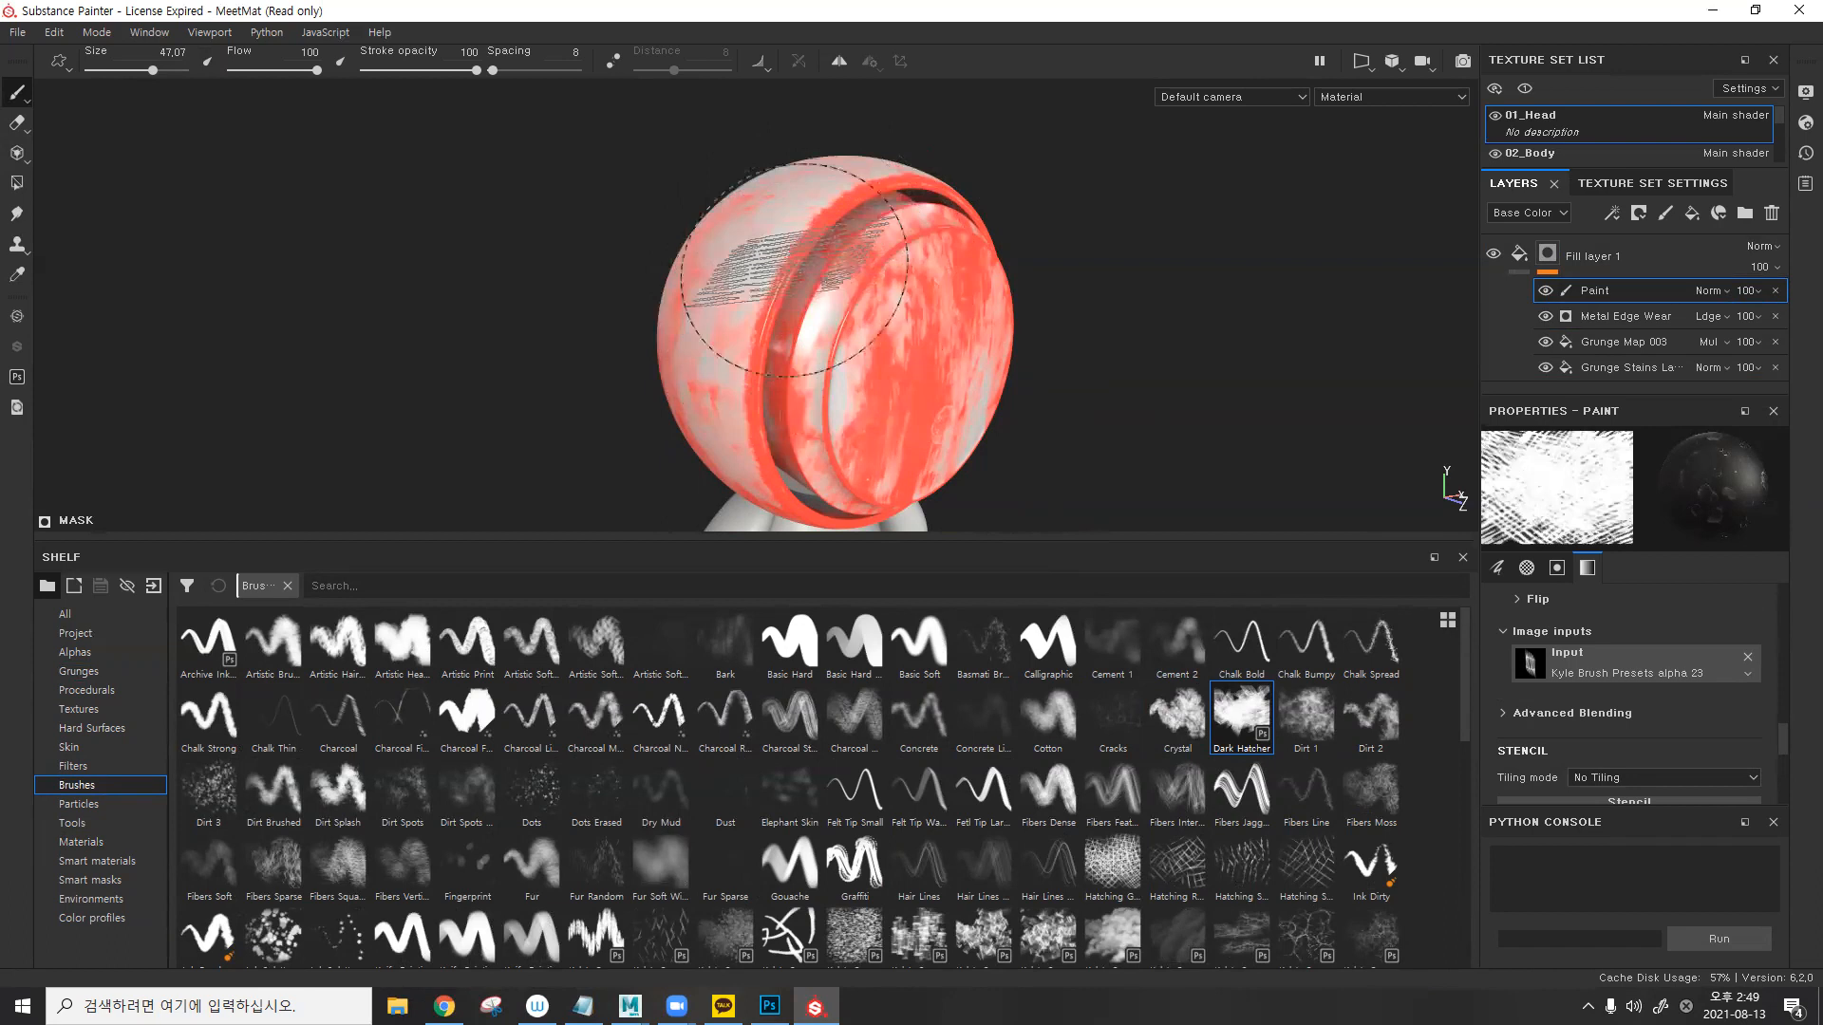
key("bracketright")
key("bracketright")
key("bracketright")
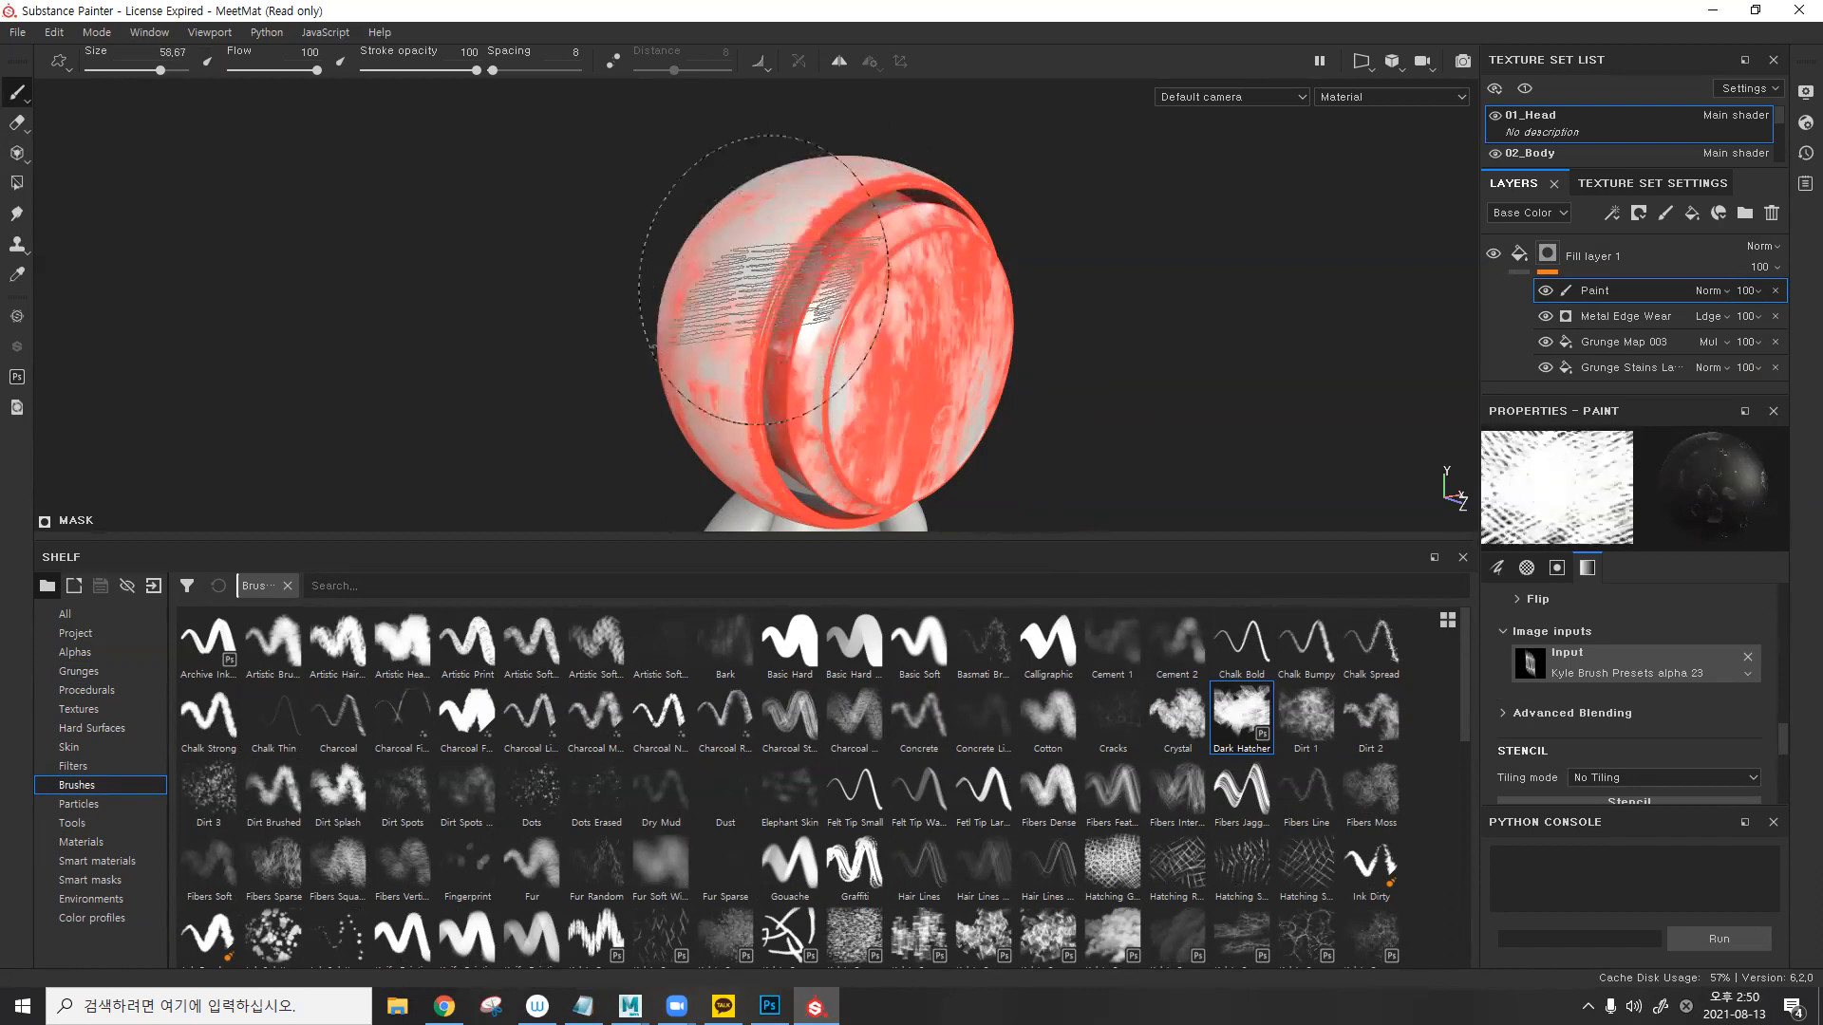
left_click_drag(161, 70, 126, 70)
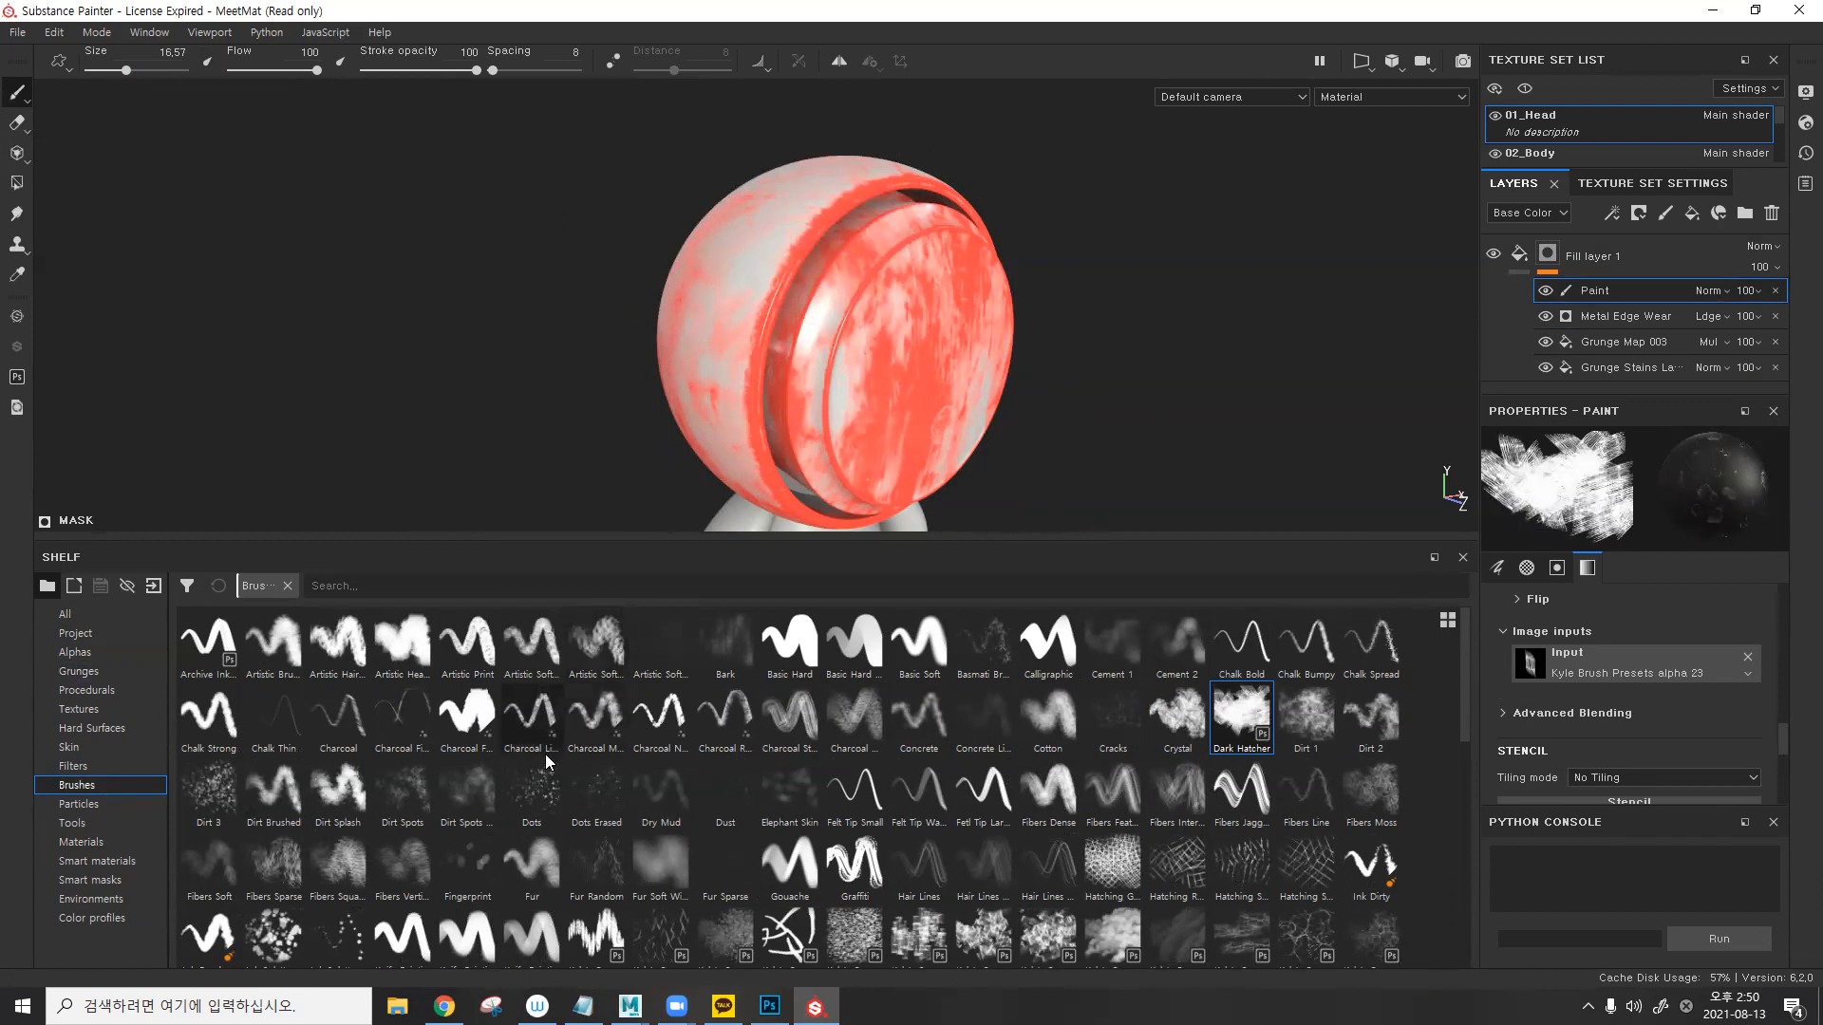
- Try the Kyle's brush preset that uses alpha 68 on the head's rim, and switch to the one using alpha 64
scroll(597, 847, "down", 3)
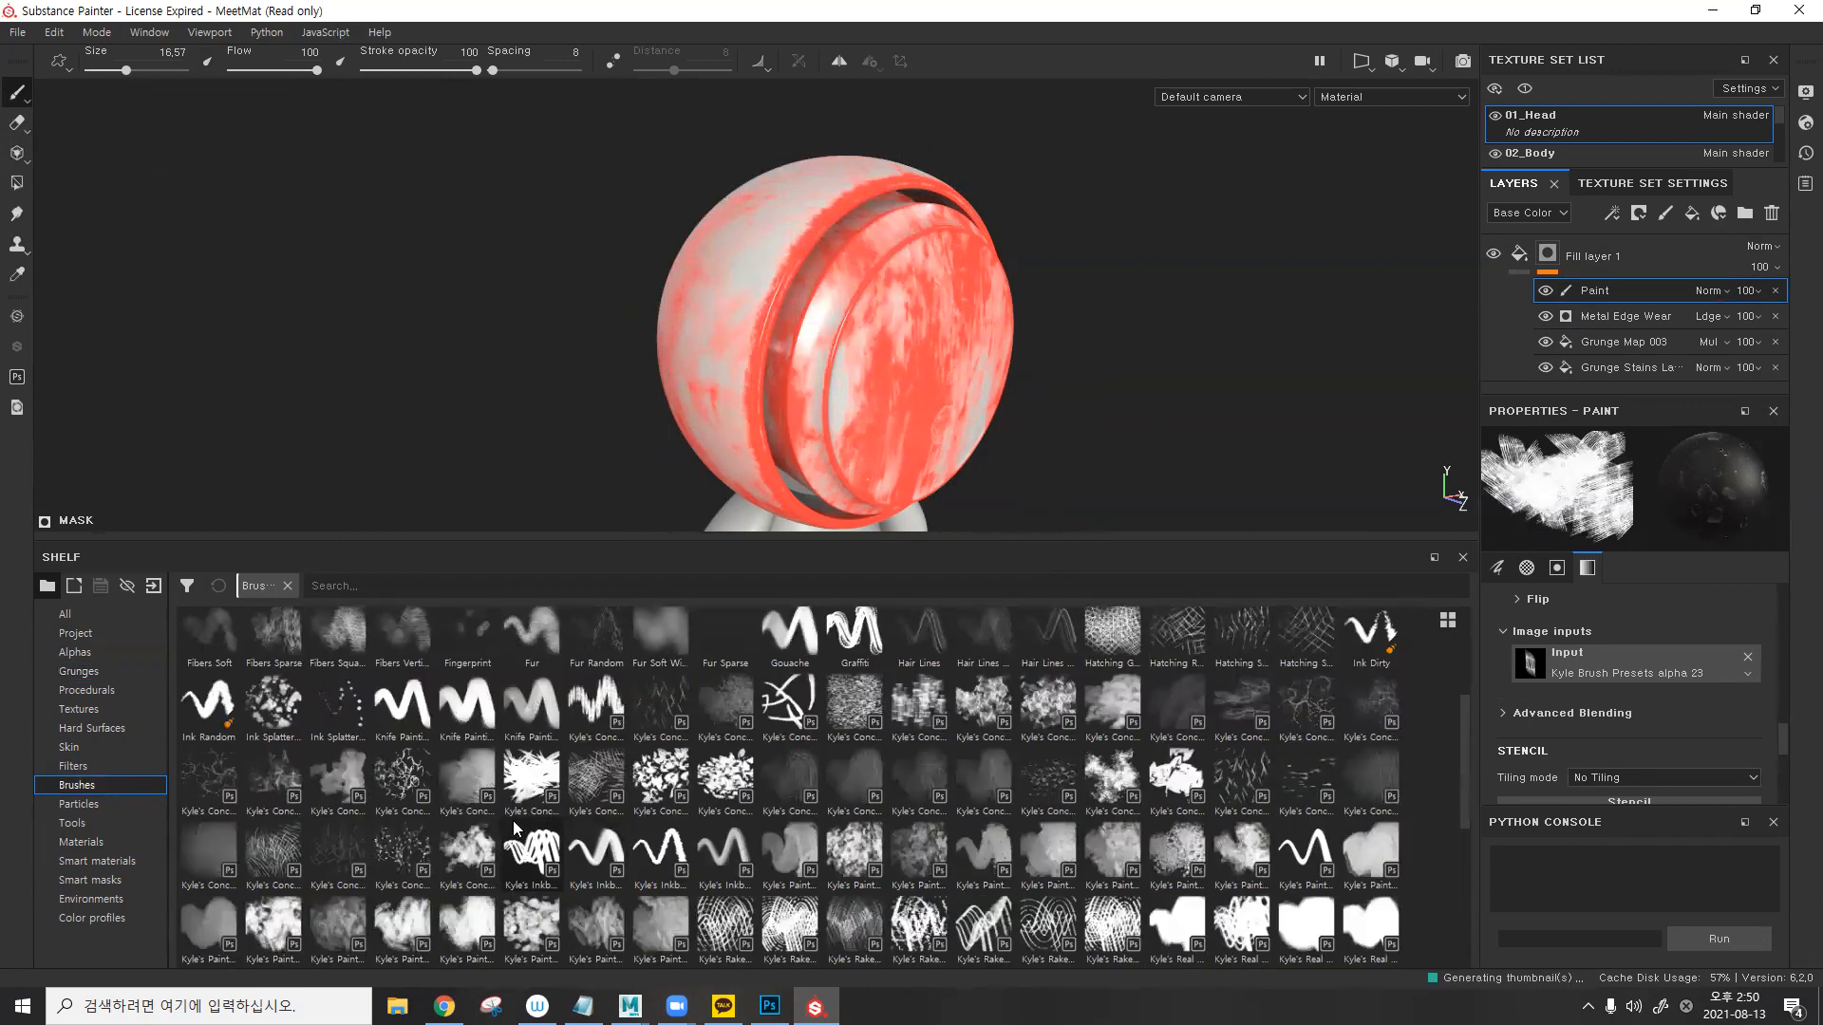
left_click(531, 777)
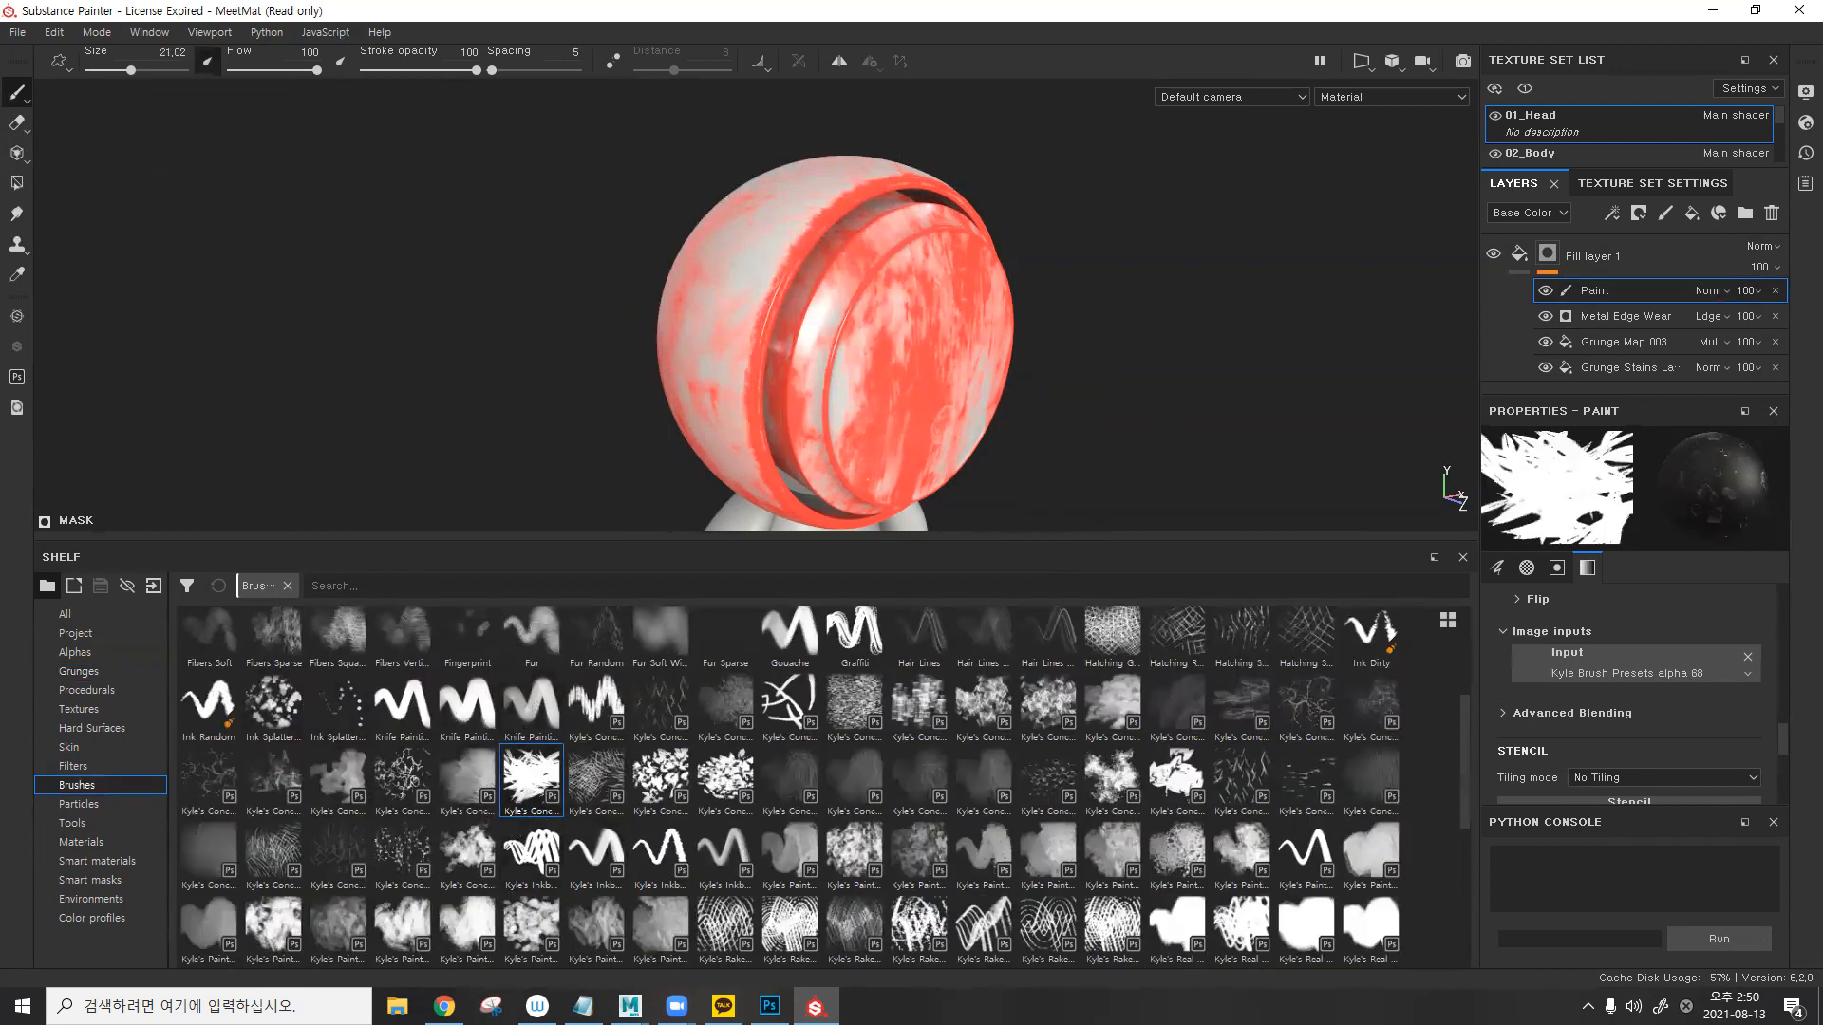
scroll(783, 271, "up", 5)
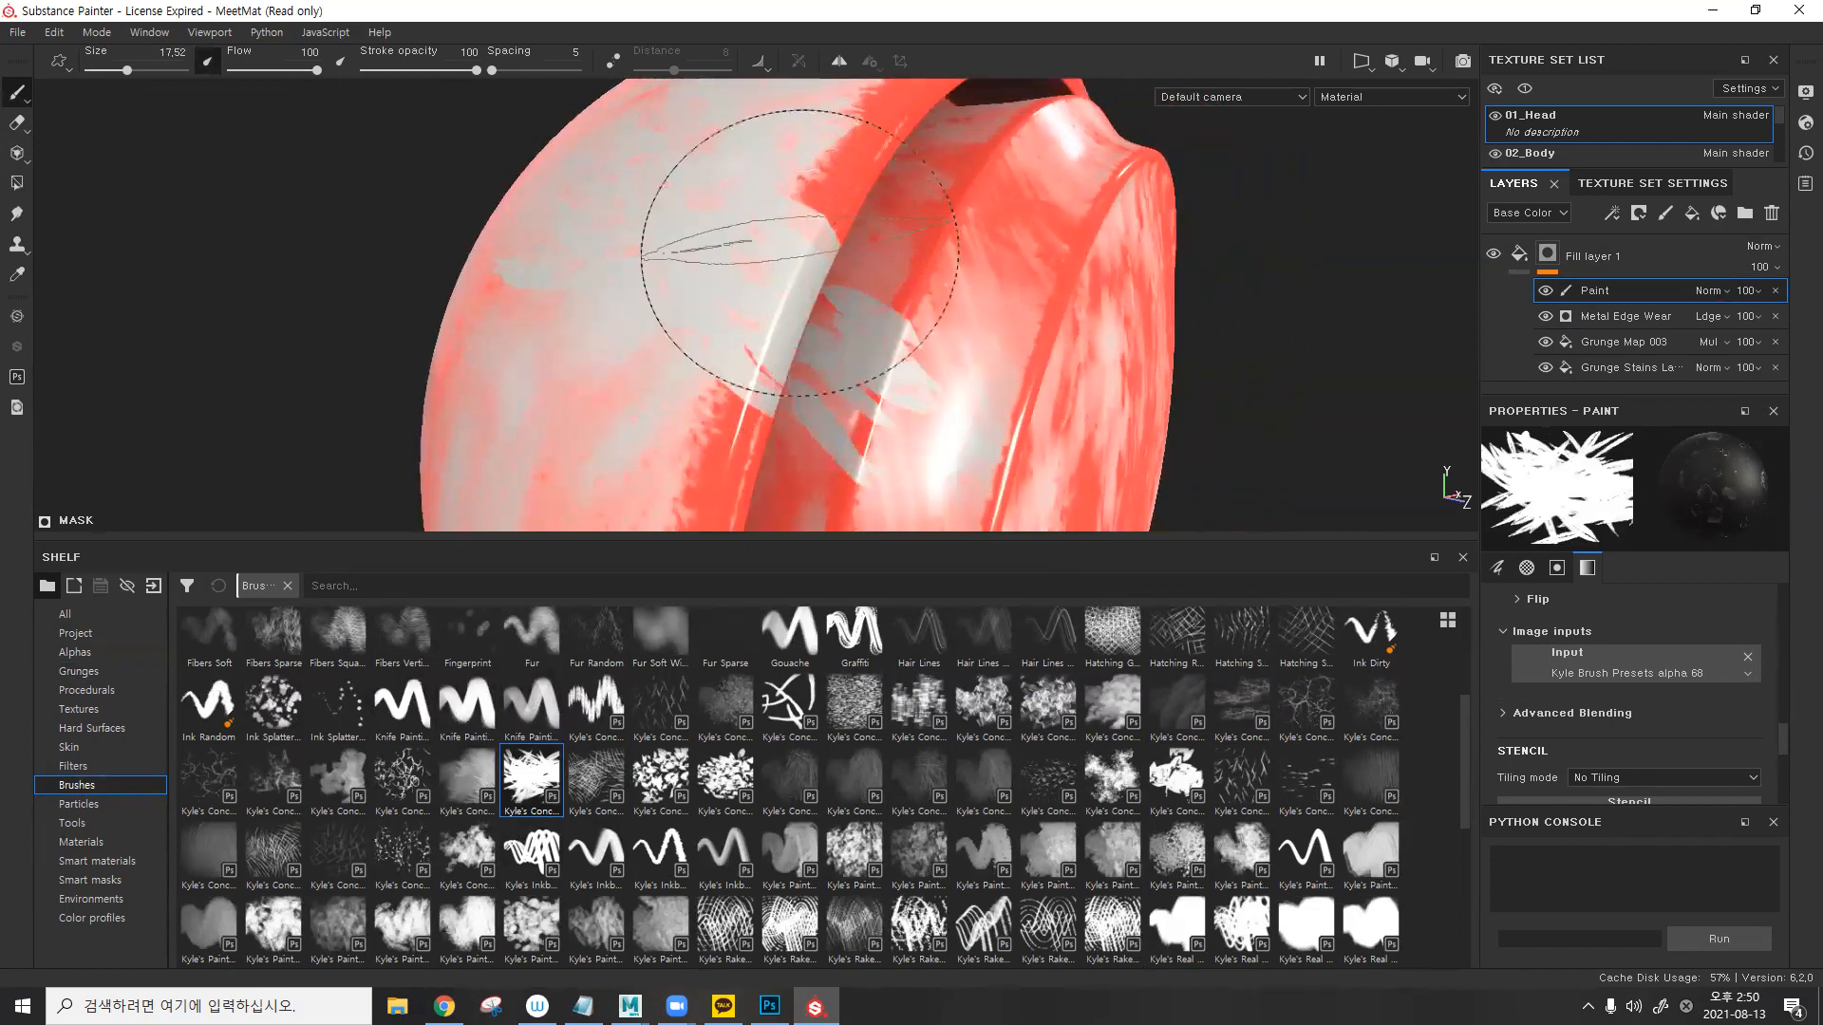
left_click_drag(919, 296, 850, 289, "alt")
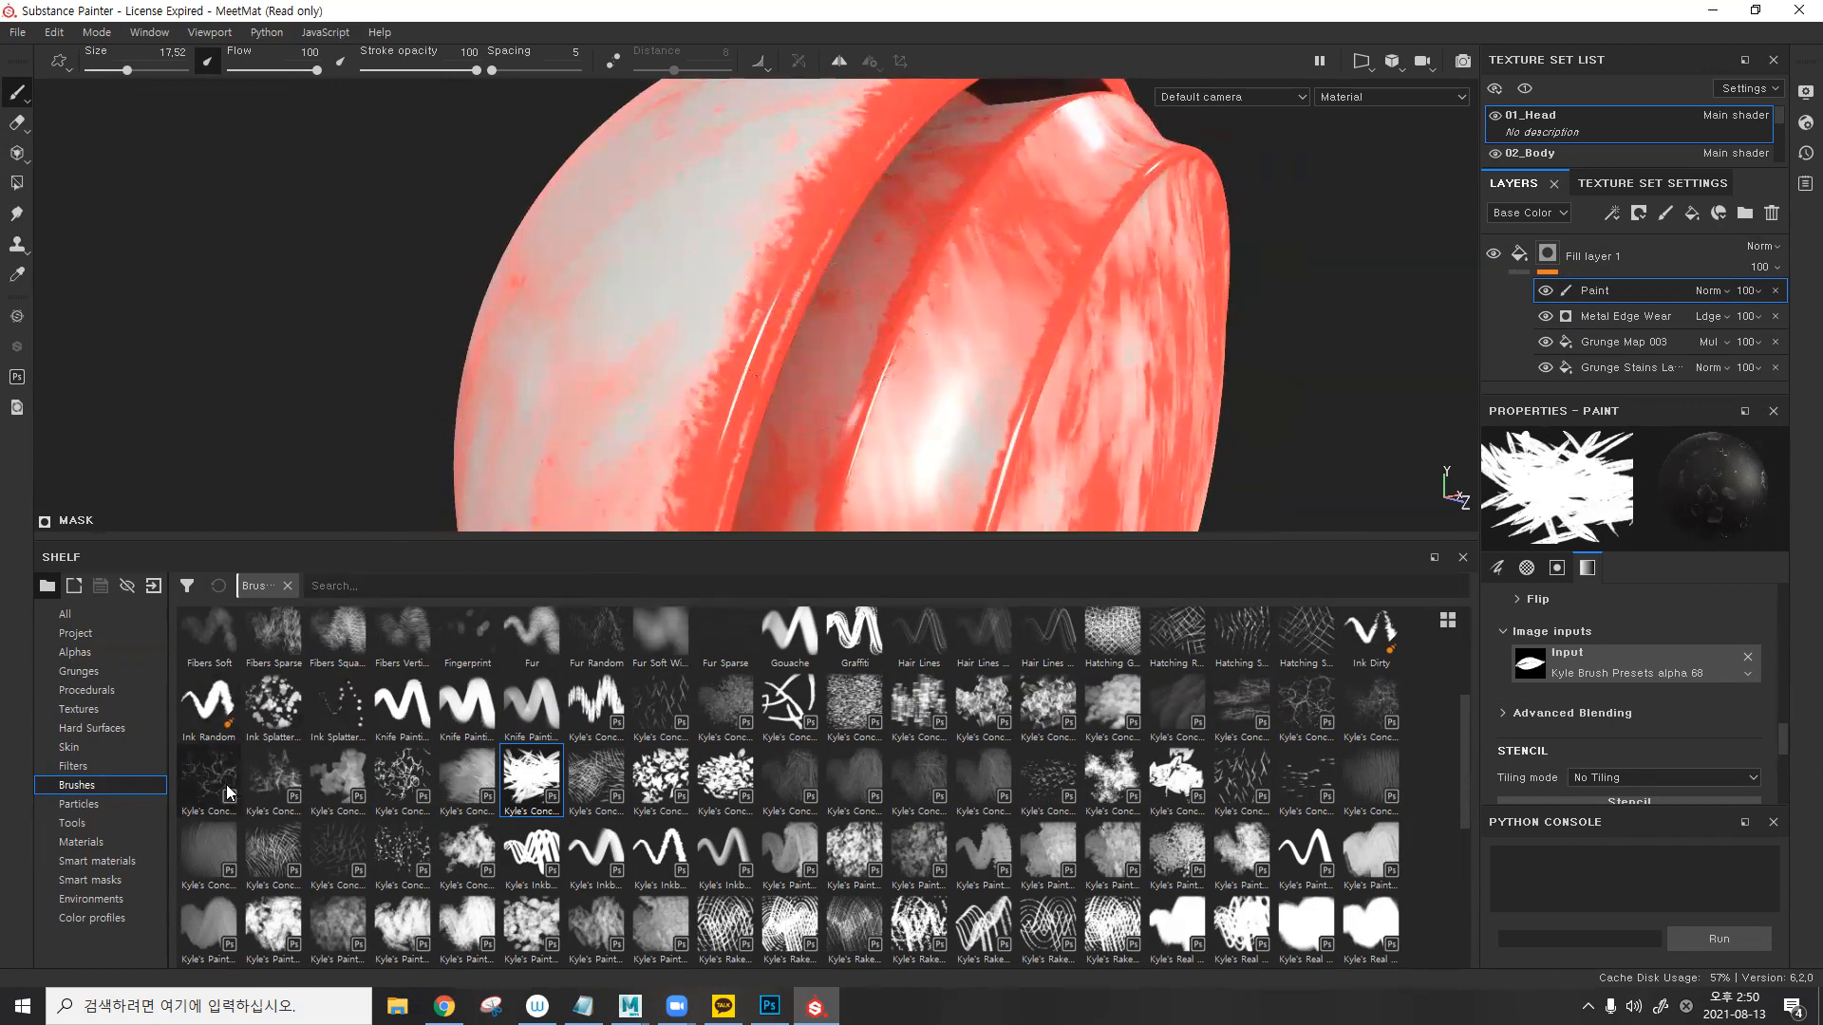
left_click(466, 780)
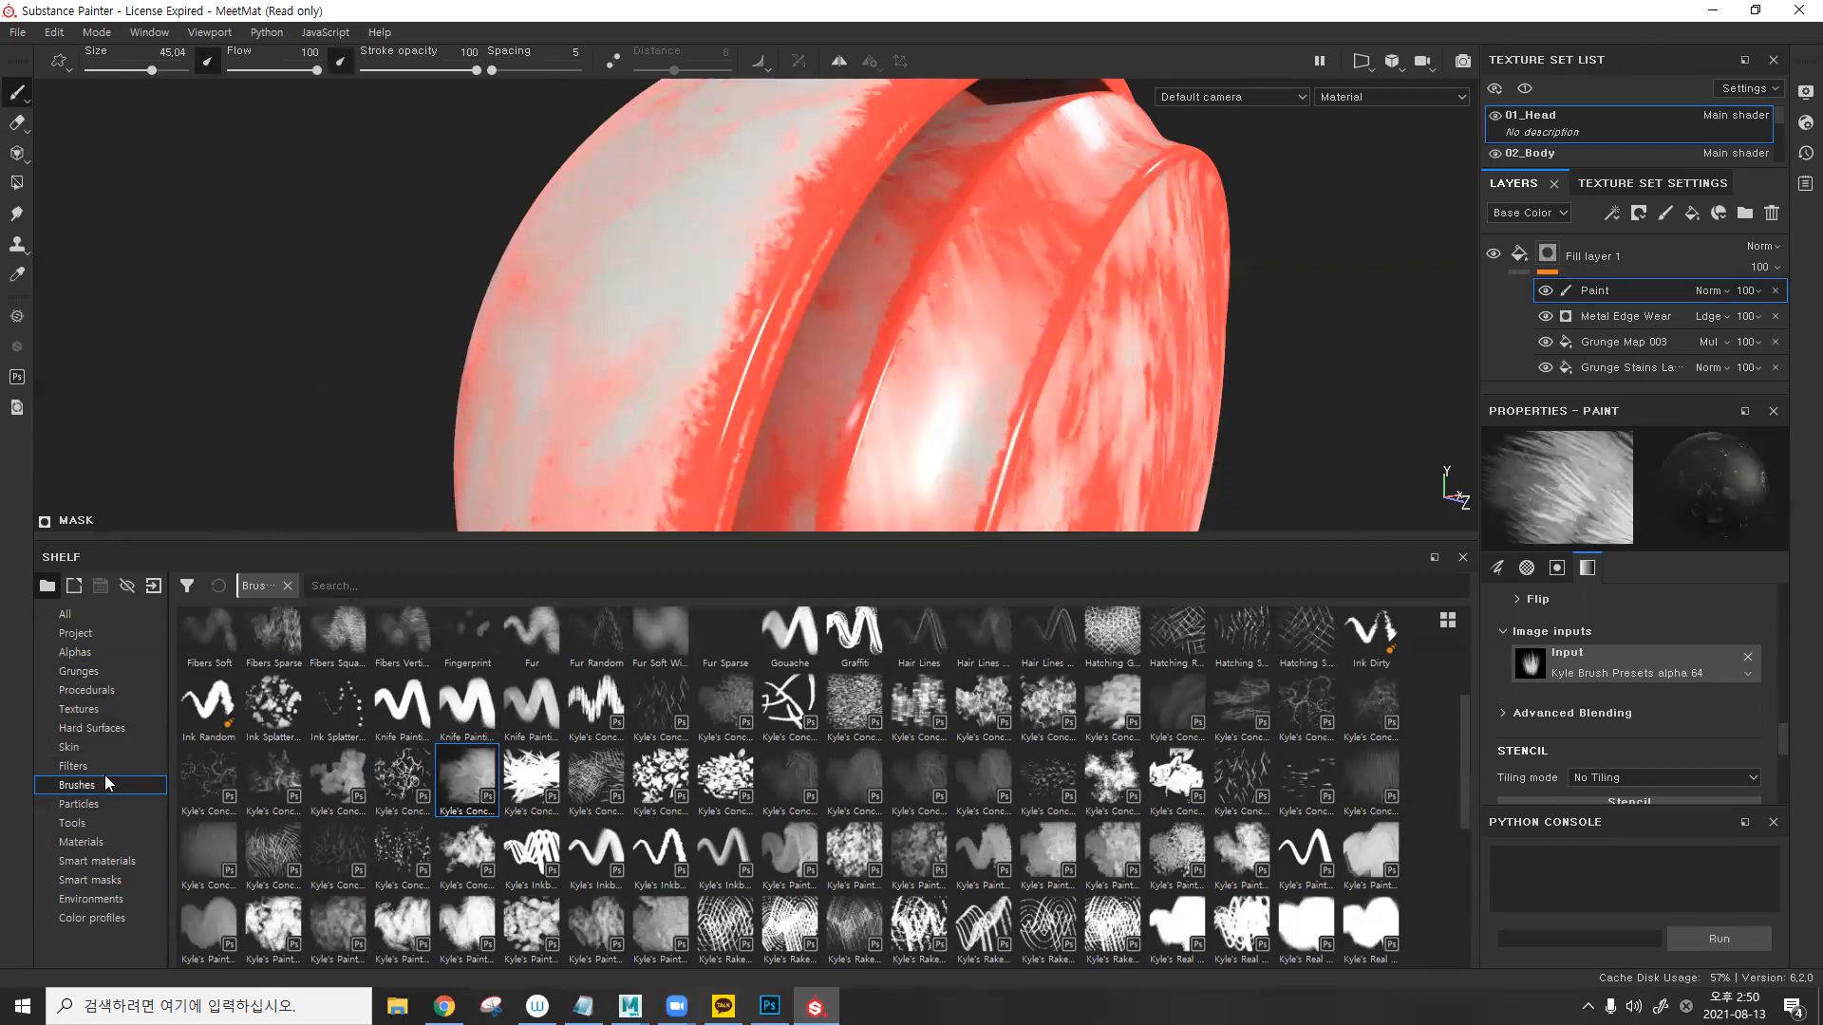
- Look through the alphas and brushes, try the Calligraphic brush on the head and undo the last action
left_click(116, 653)
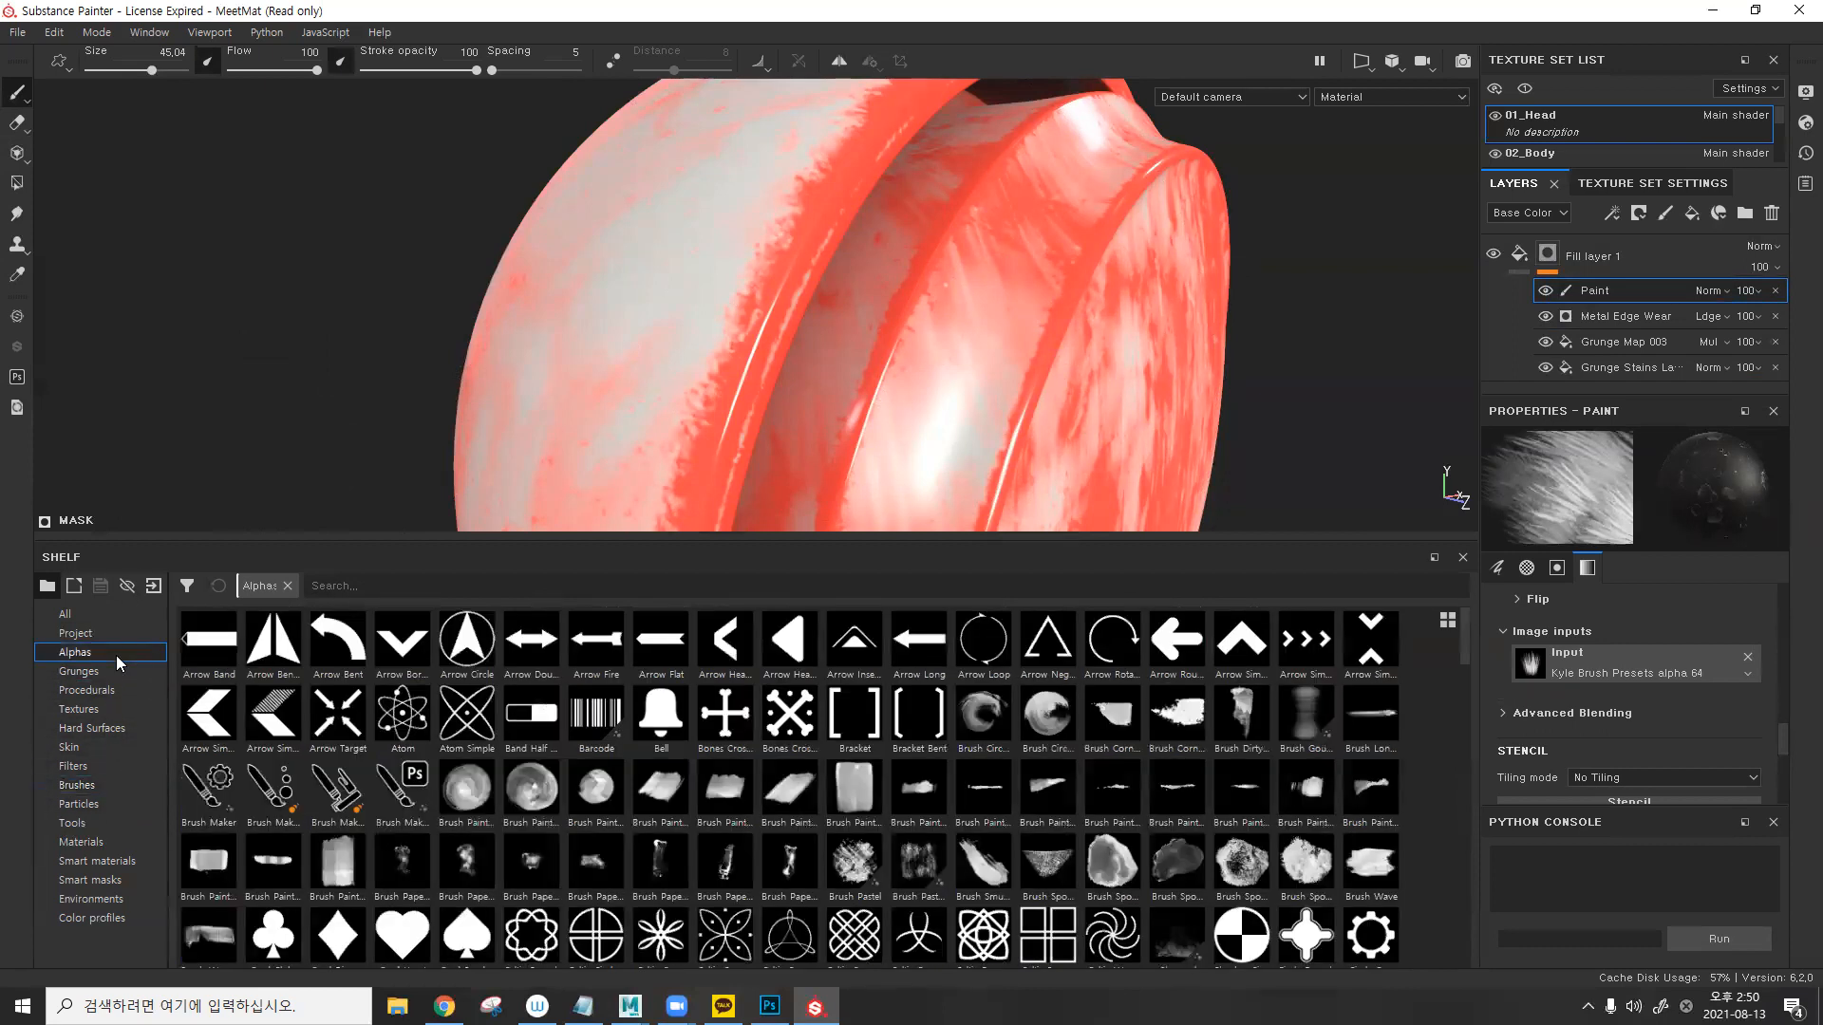
left_click(103, 782)
scroll(1044, 333, "up", 2)
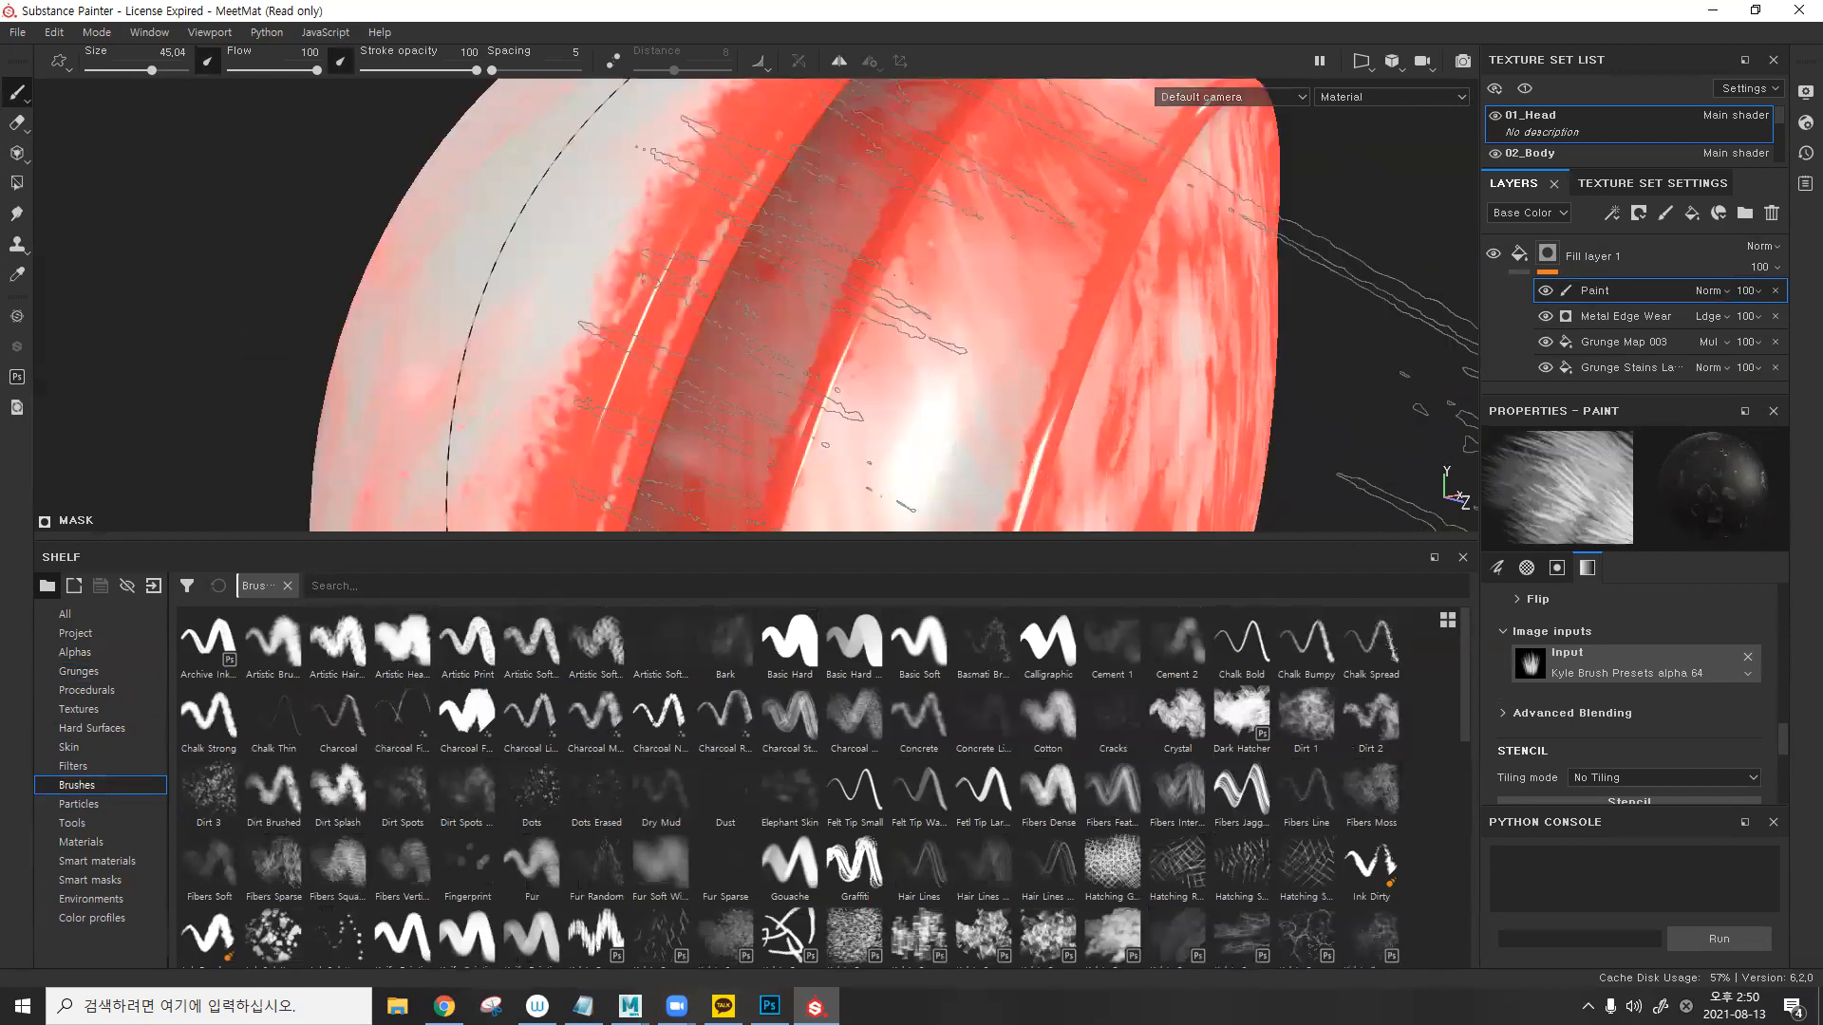
scroll(940, 475, "down", 5)
scroll(1669, 706, "down", 3)
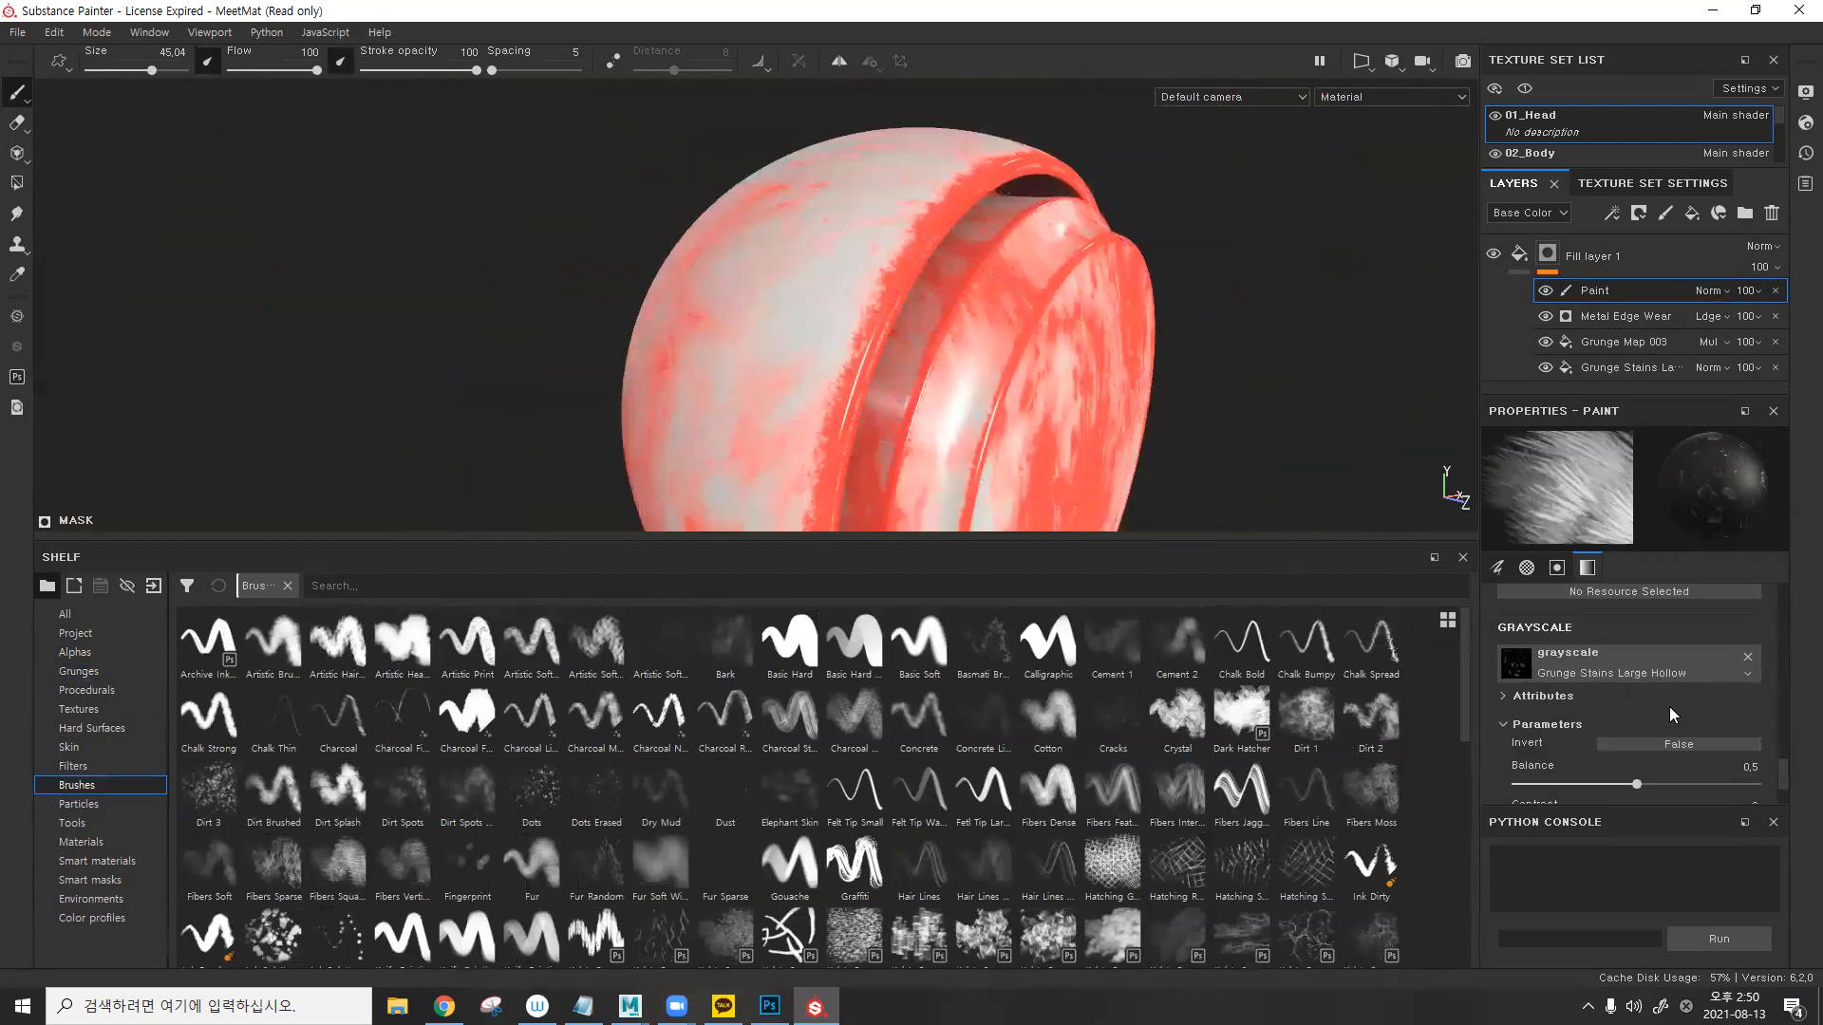
scroll(1669, 706, "down", 1)
scroll(867, 439, "down", 1)
left_click(1048, 717)
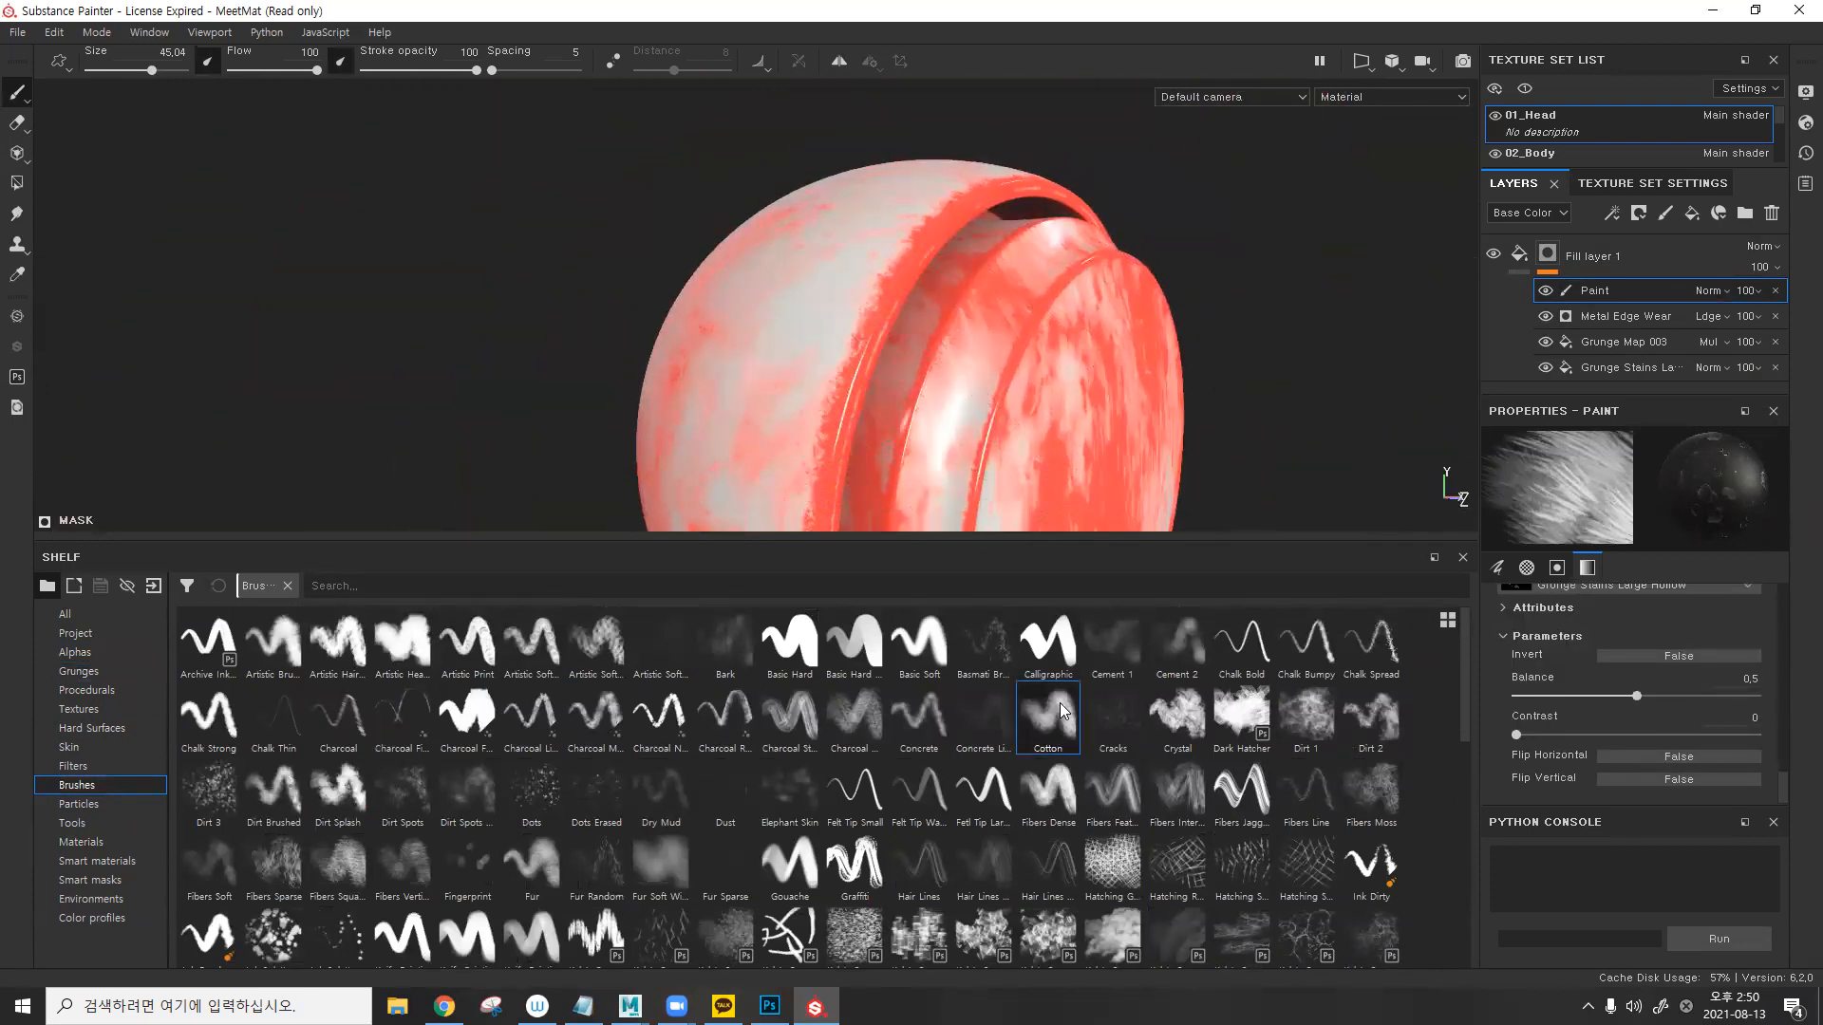
left_click(1049, 655)
mouse_move(1125, 401)
left_mouse_down("alt")
mouse_move(1092, 394)
mouse_move(968, 247)
mouse_move(960, 285)
mouse_move(976, 266)
left_mouse_up("alt")
key("ctrl+z")
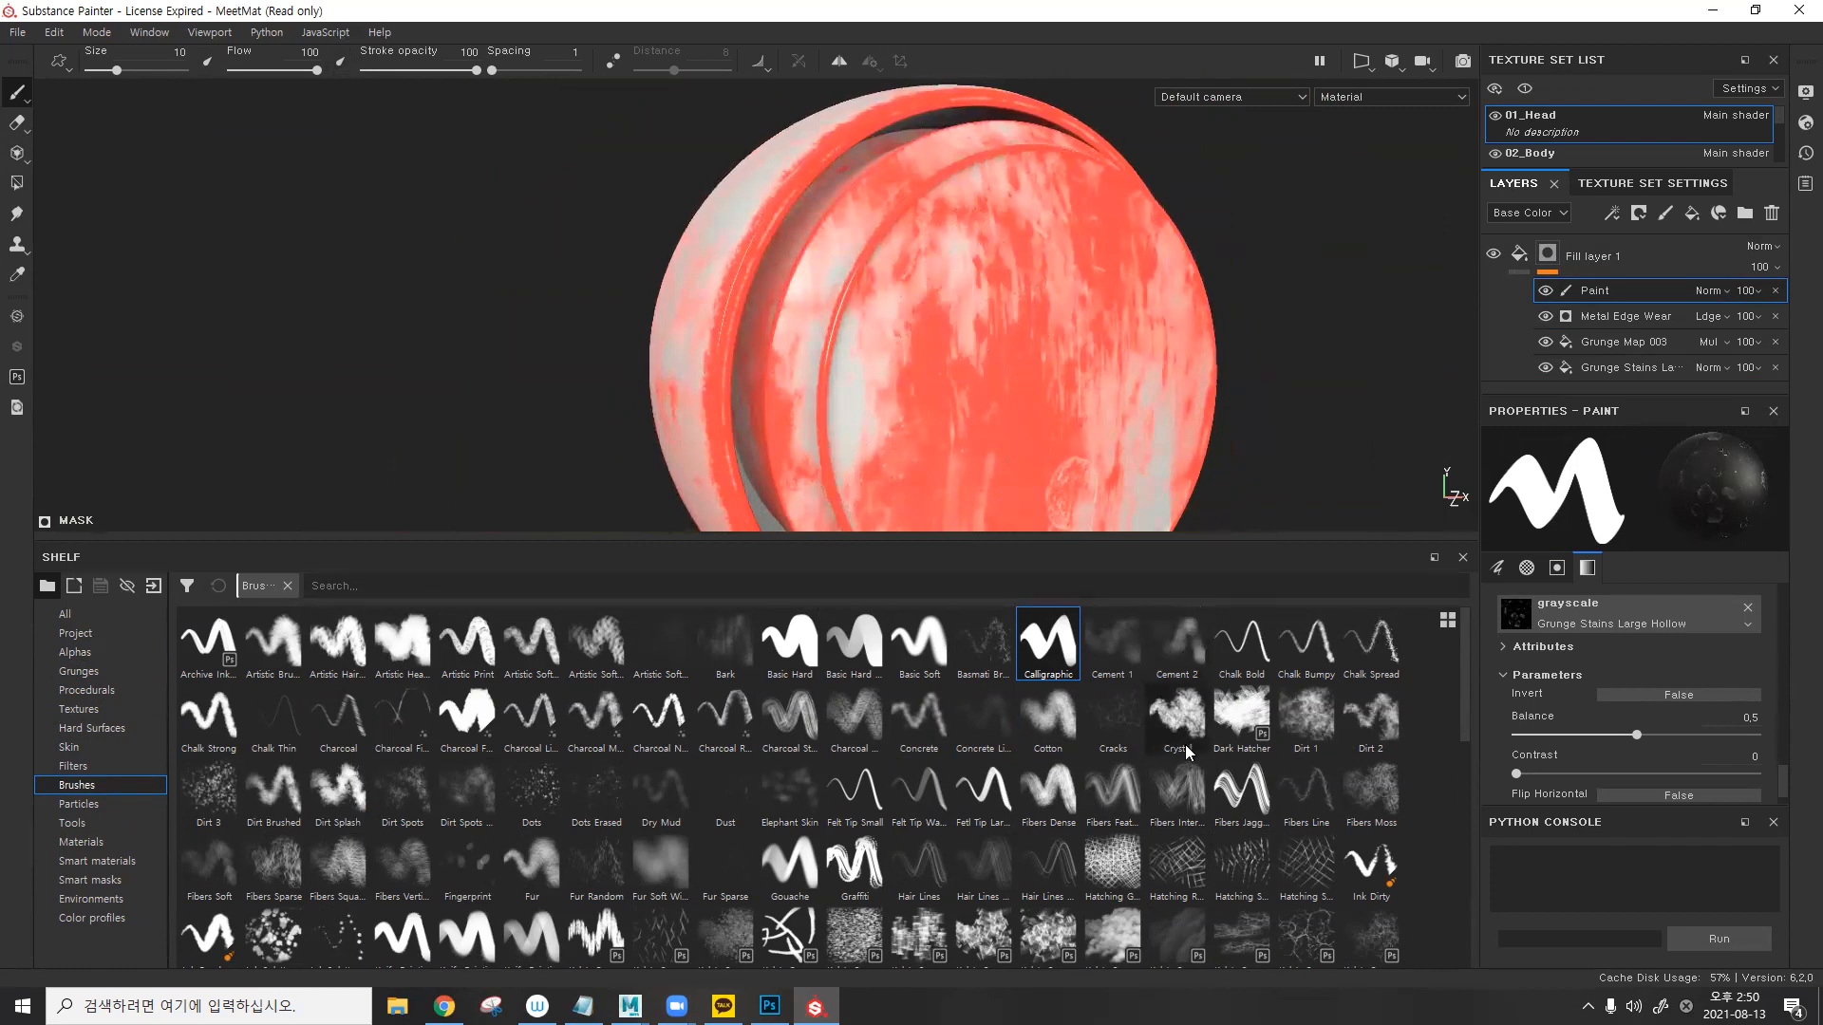
- Paint fine fibre strokes on the lower and upper parts of the head's front disc with the Fibers Interlaced brush
left_click(1177, 789)
mouse_move(906, 408)
left_mouse_down("alt")
mouse_move(908, 331)
mouse_move(837, 358)
left_mouse_up("alt")
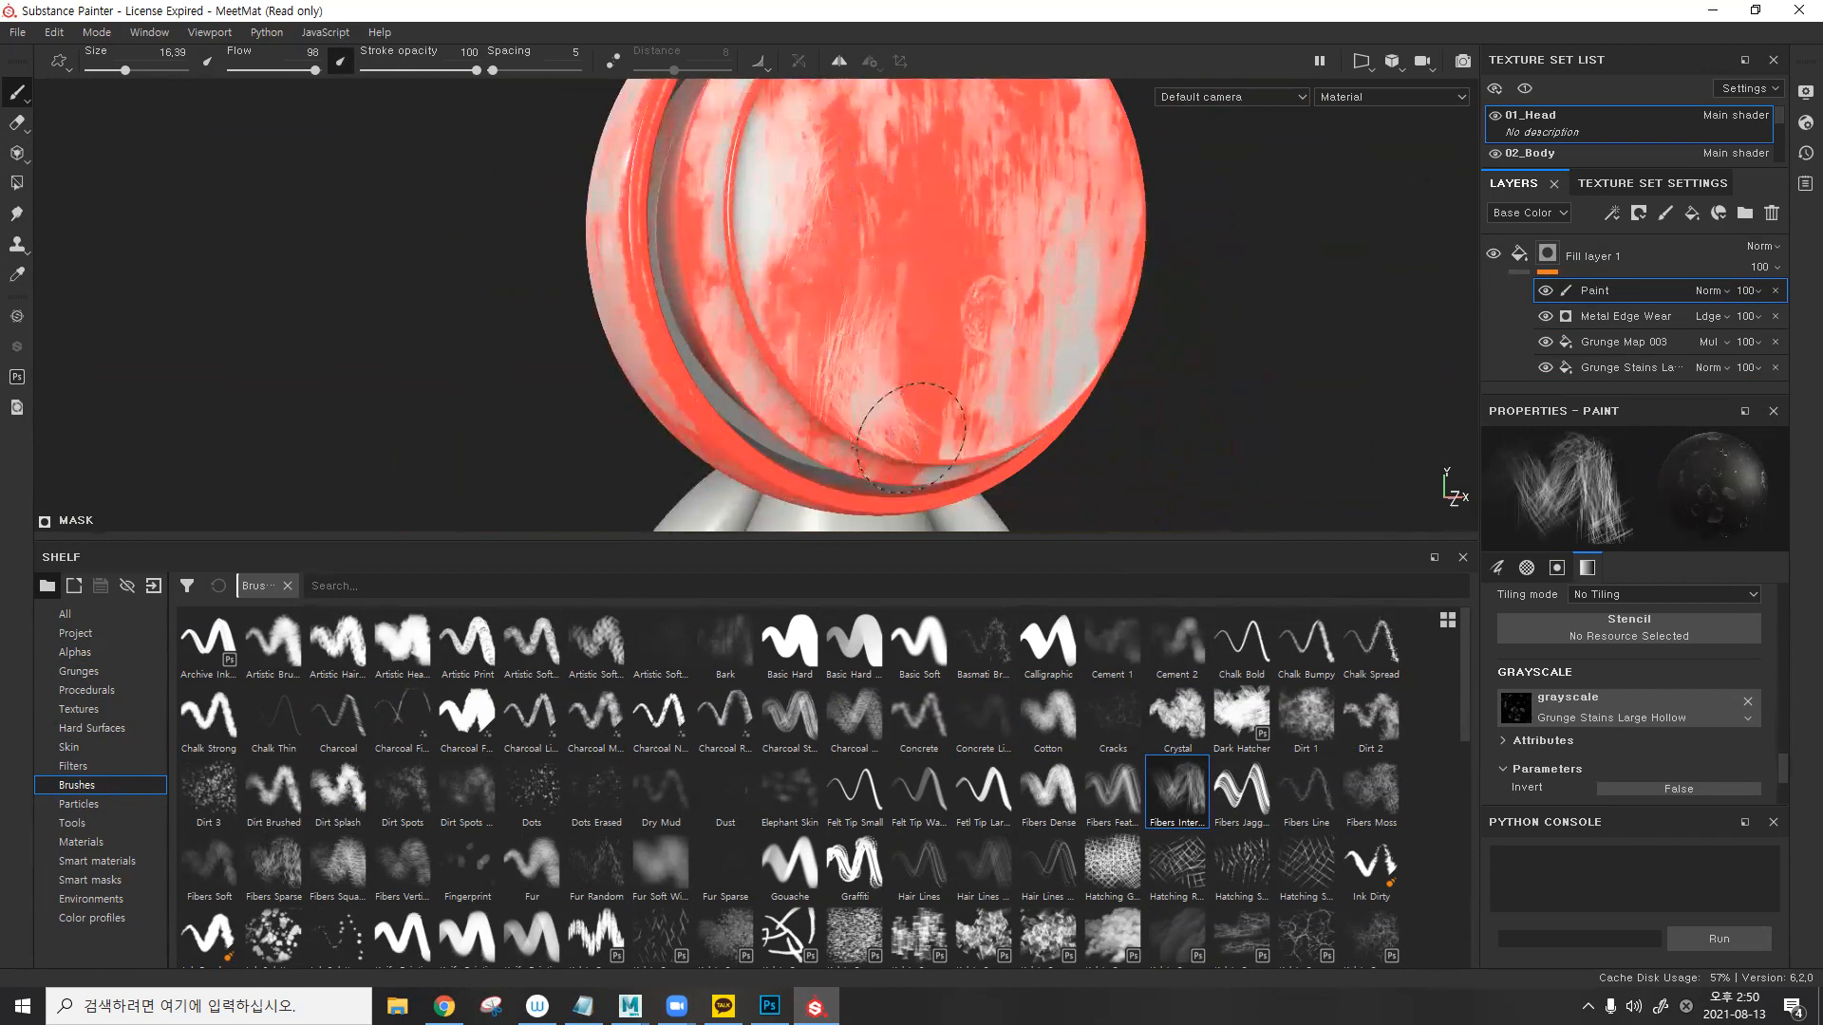
left_click_drag(756, 333, 863, 273, "alt")
middle_click_drag(864, 273, 791, 399, "alt")
mouse_move(835, 152)
left_mouse_down()
mouse_move(883, 128)
mouse_move(988, 138)
mouse_move(1050, 203)
left_mouse_up()
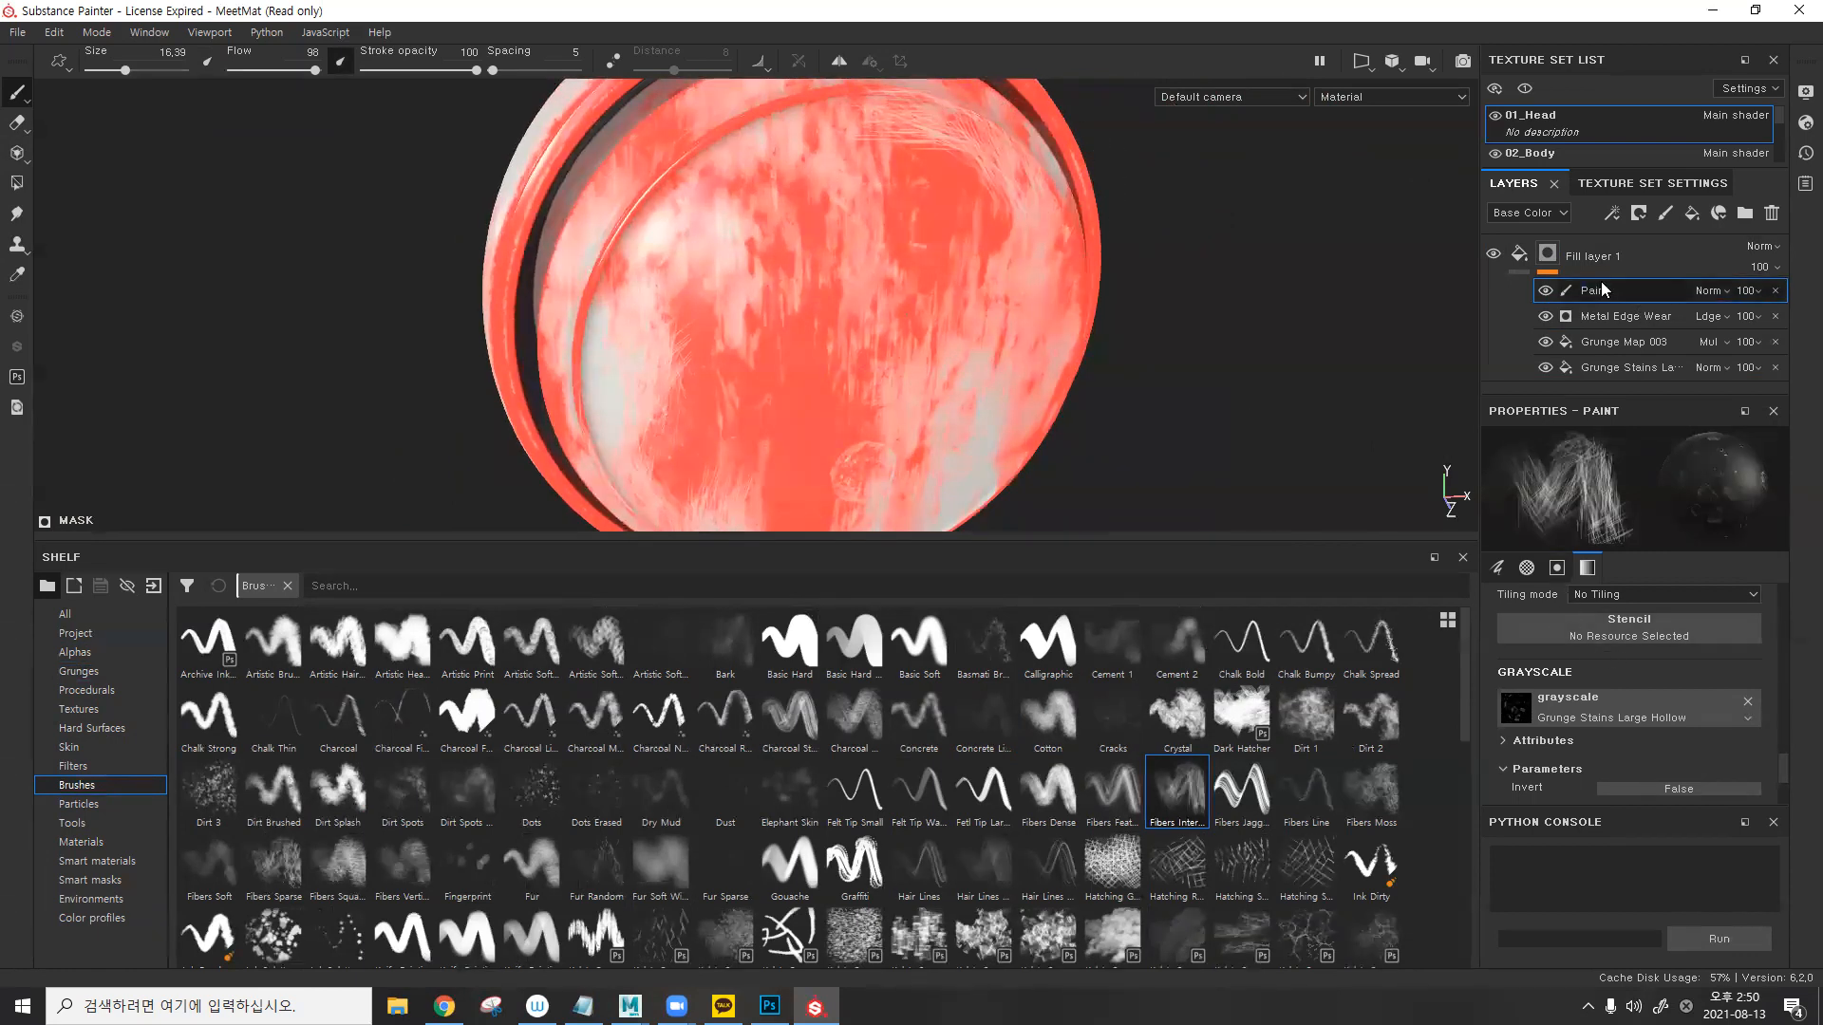
- Load the Sponge brush preset and try it on the upper part of the head's front disc
left_click(851, 715)
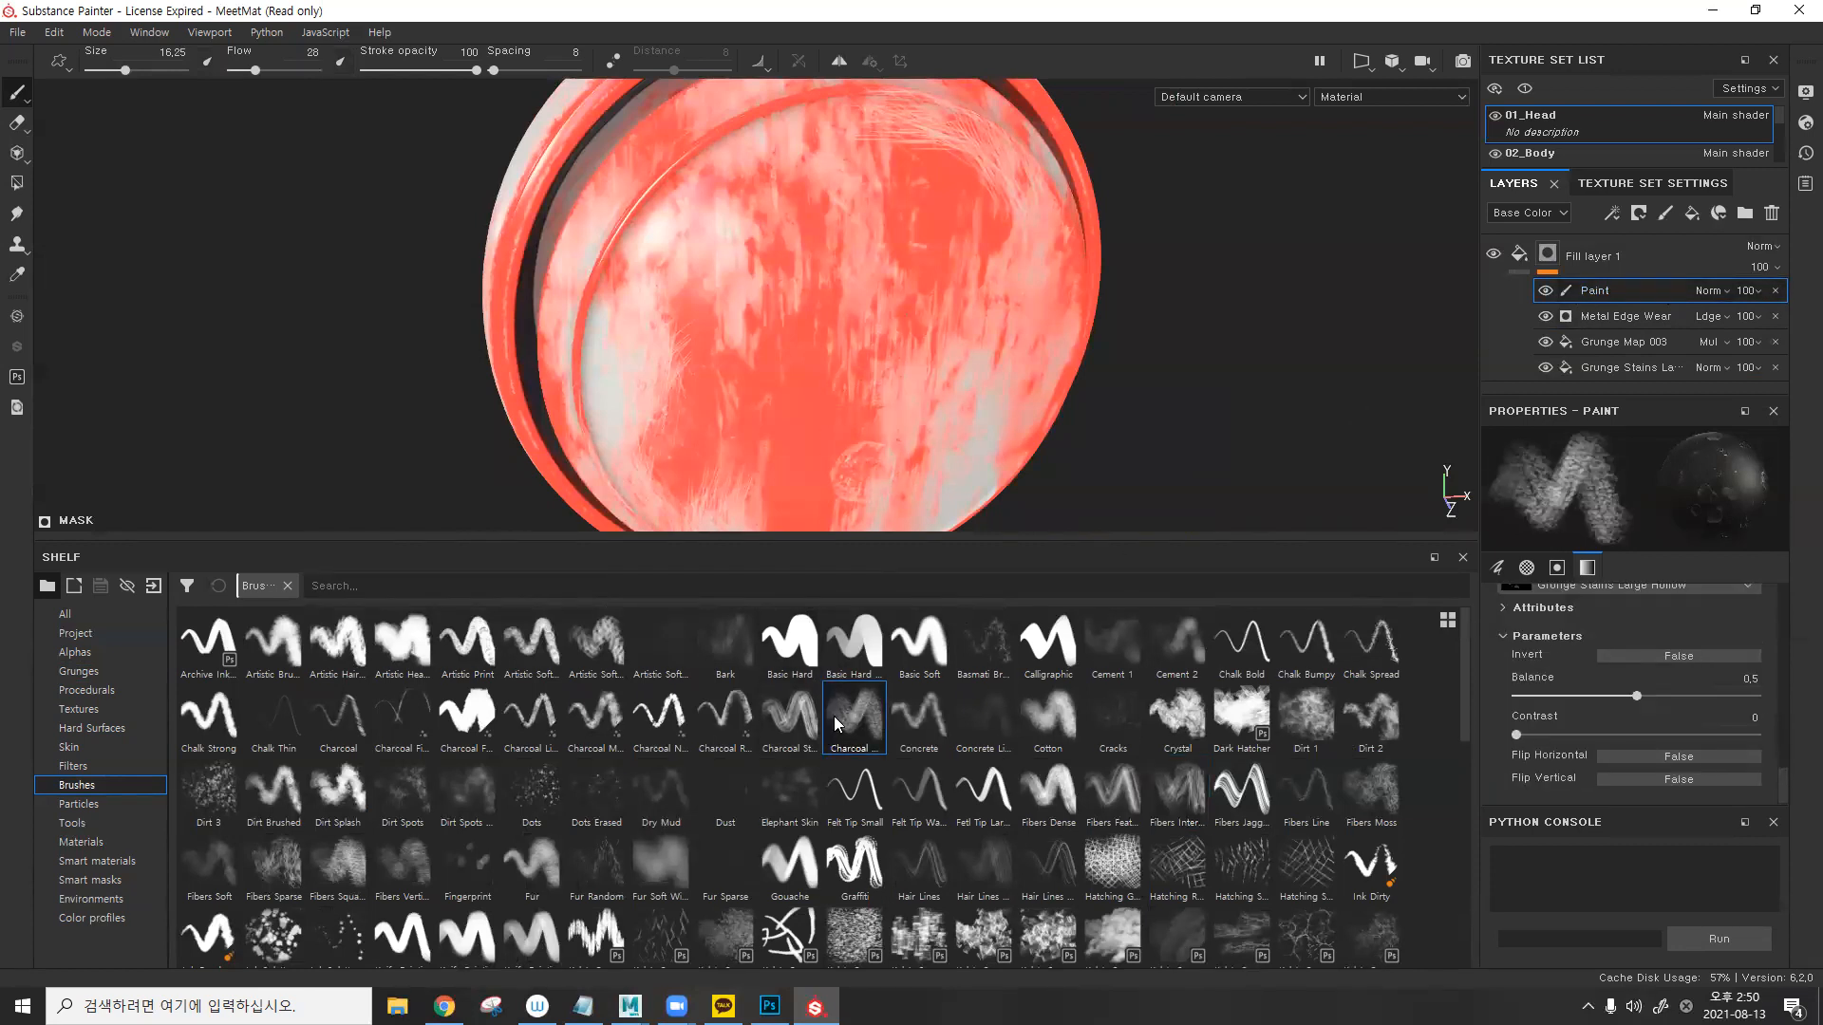
scroll(836, 723, "down", 10)
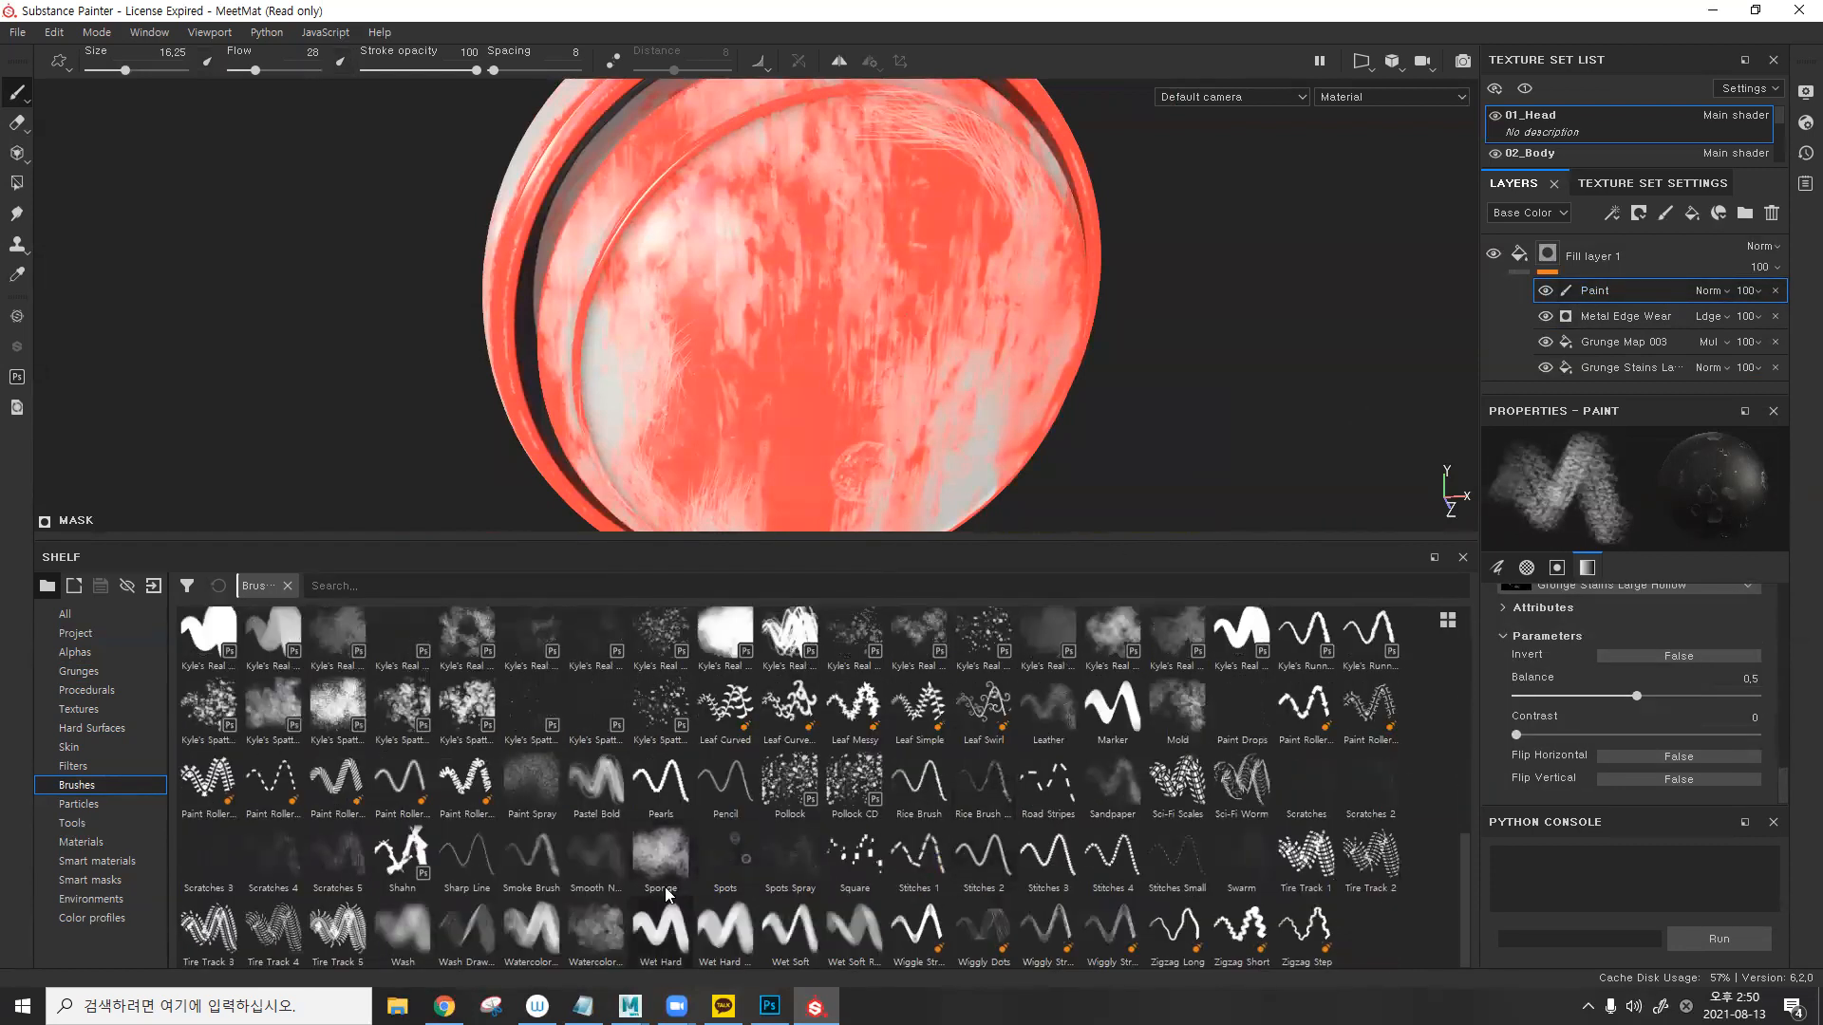
left_click(665, 890)
left_click_drag(774, 313, 859, 256, "alt")
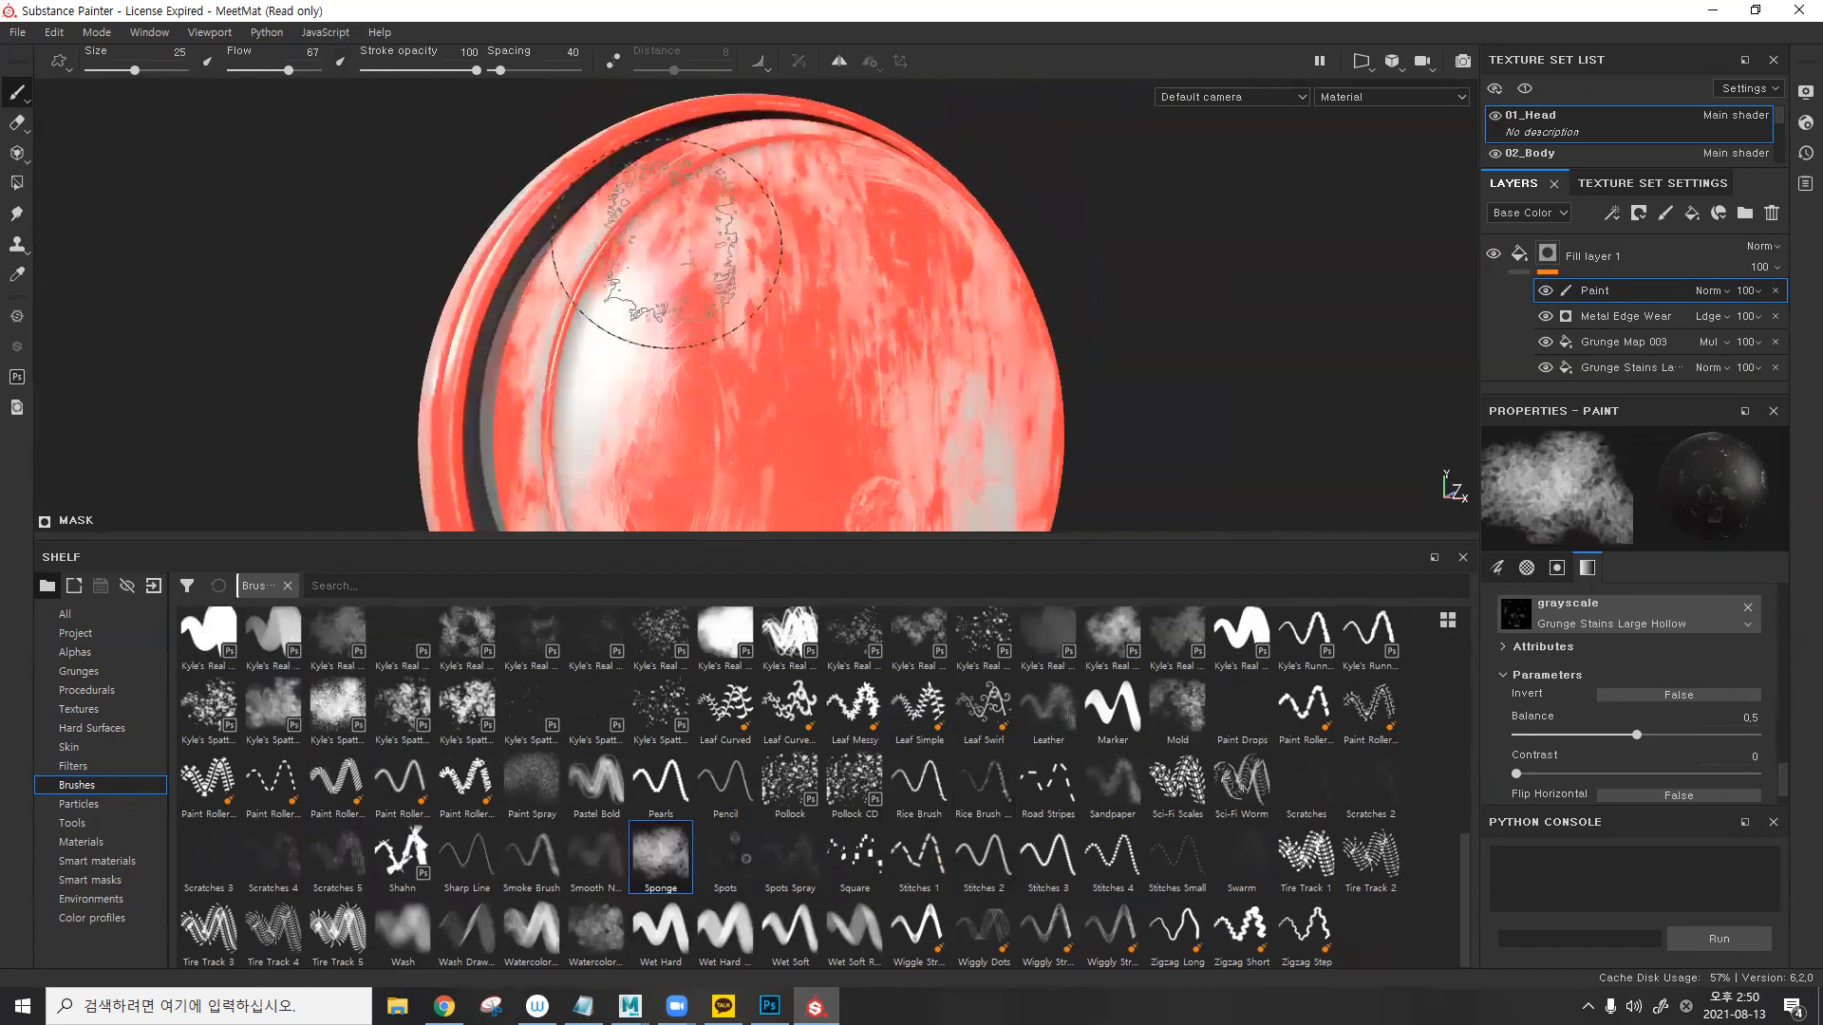
mouse_move(722, 271)
left_mouse_down("alt")
mouse_move(745, 276)
mouse_move(702, 314)
left_mouse_up("alt")
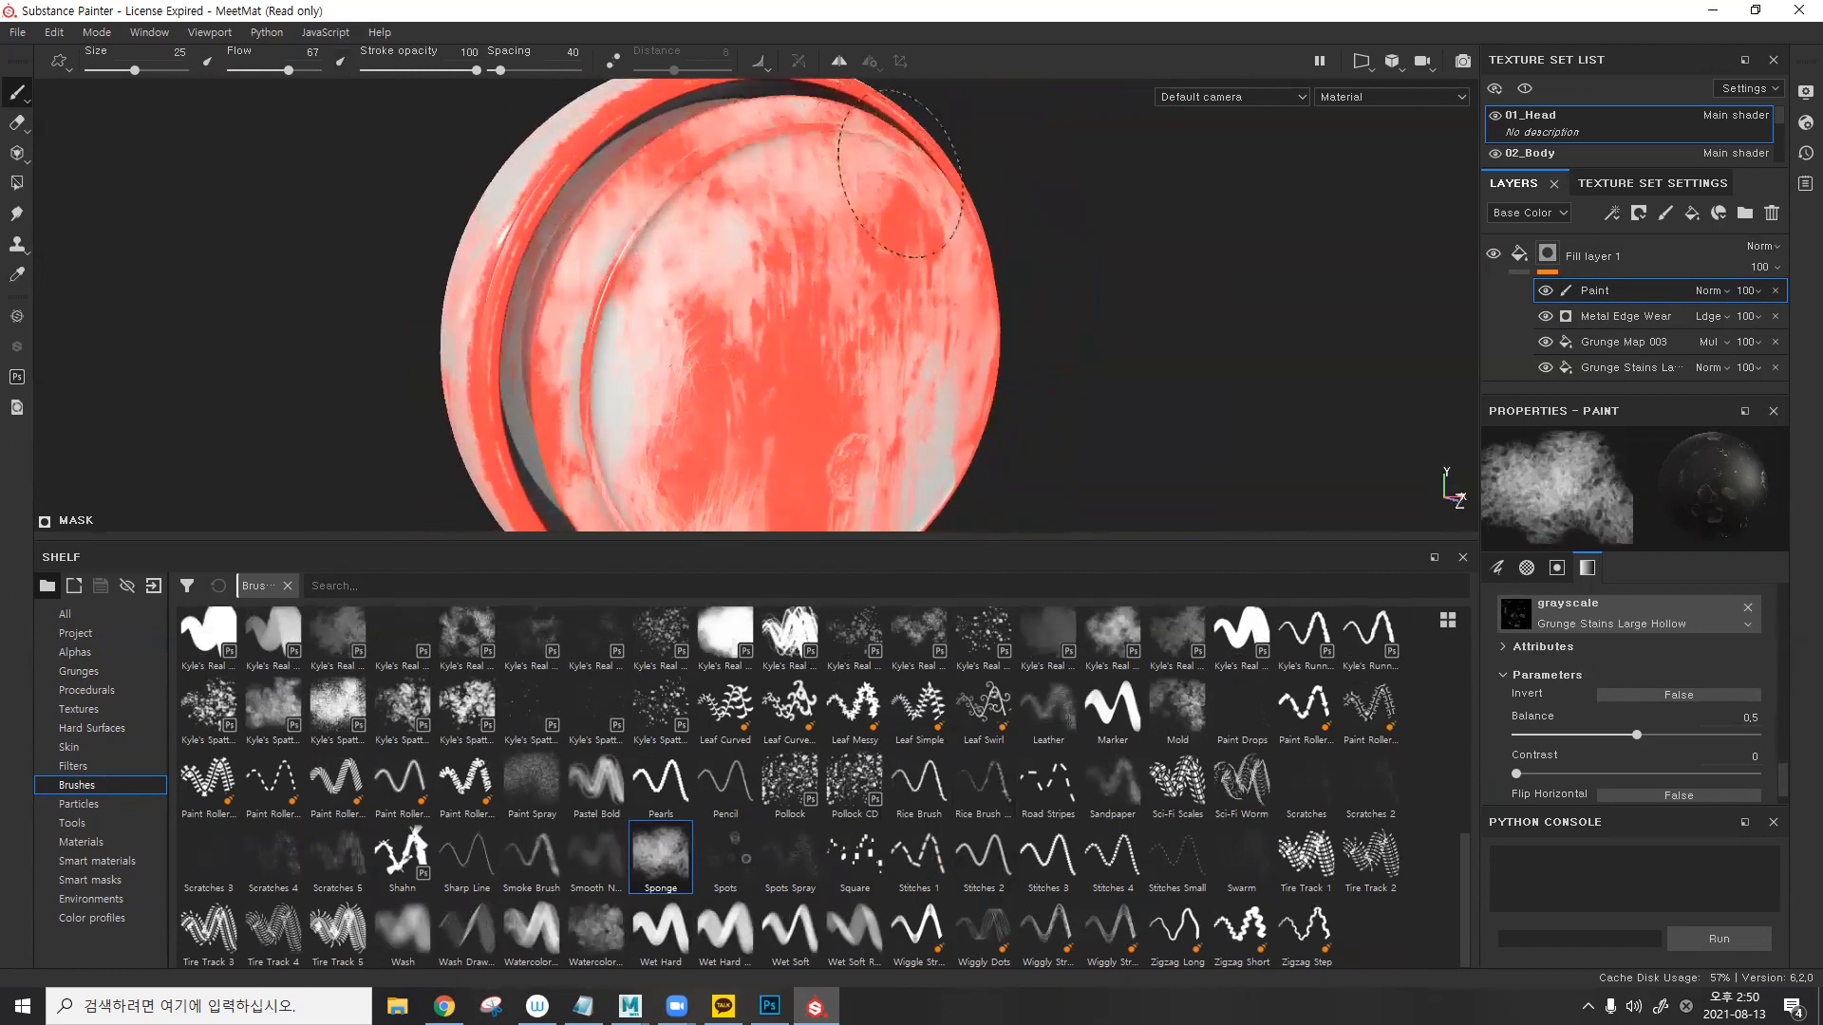
left_click_drag(1030, 266, 921, 285, "alt")
- Add a second paint effect at the top of Fill layer 1's mask effects
left_click(1618, 213)
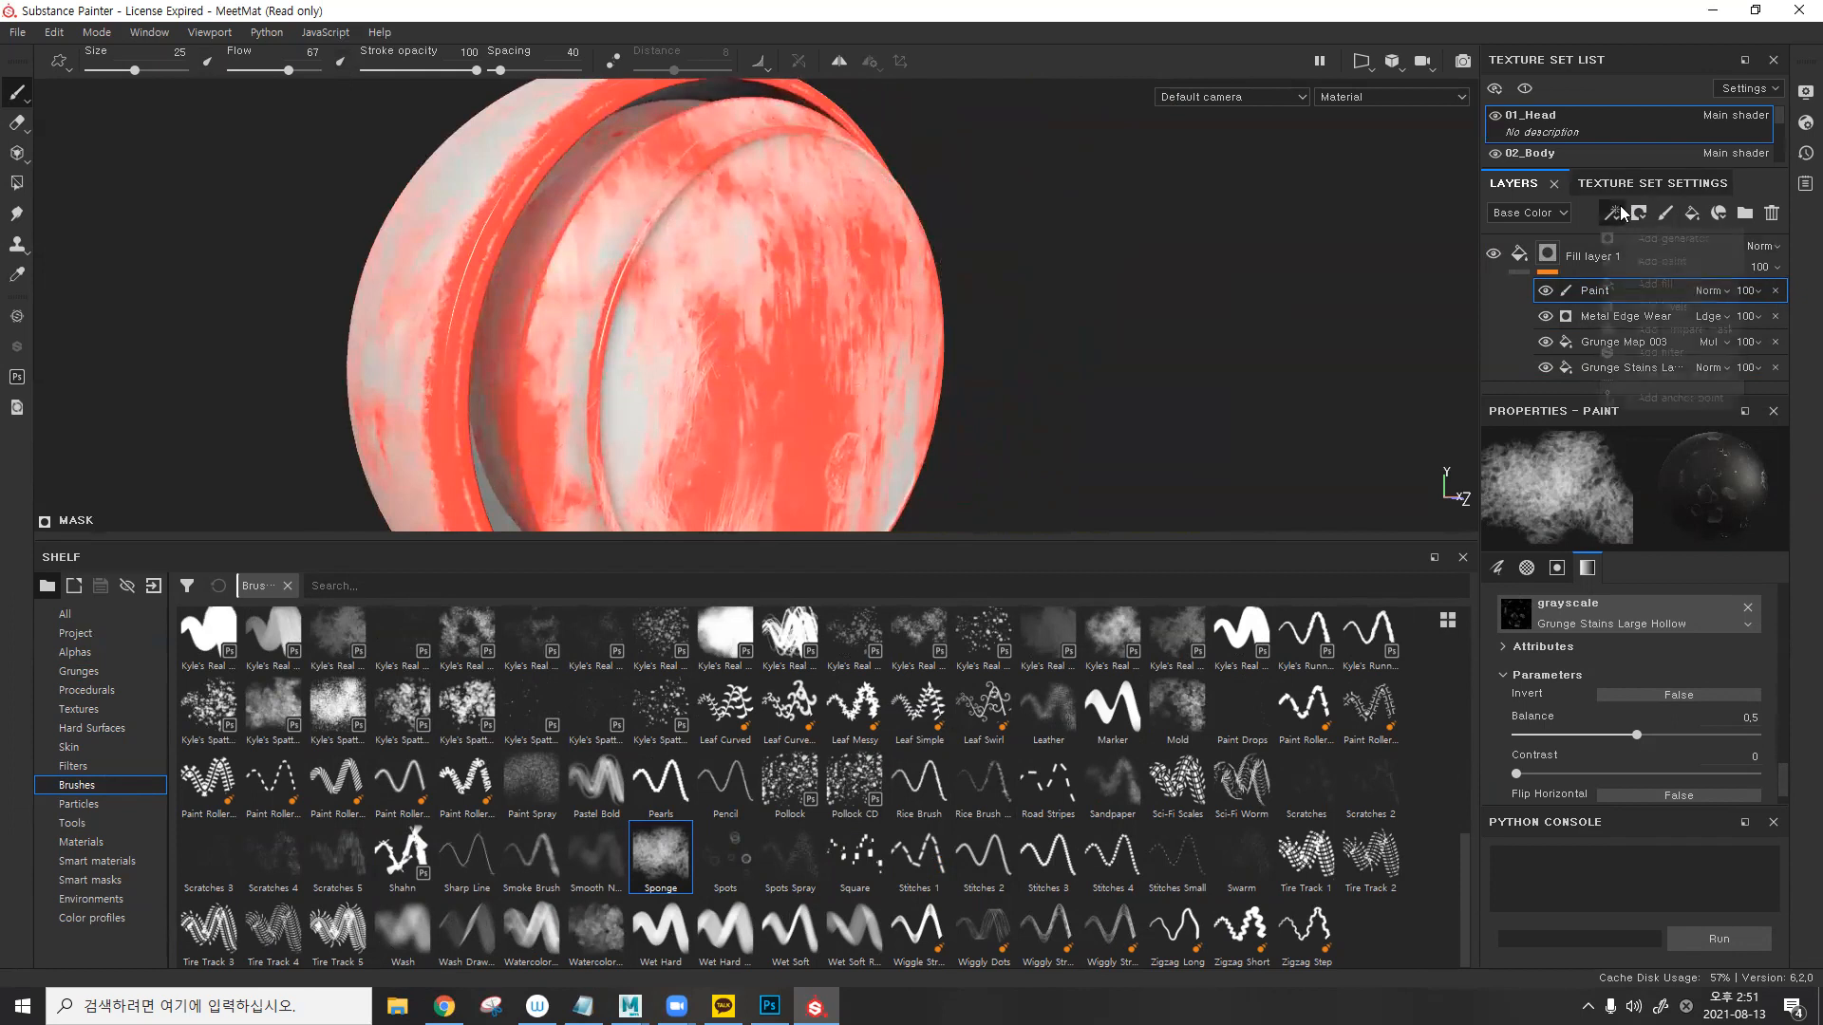
left_click(1656, 284)
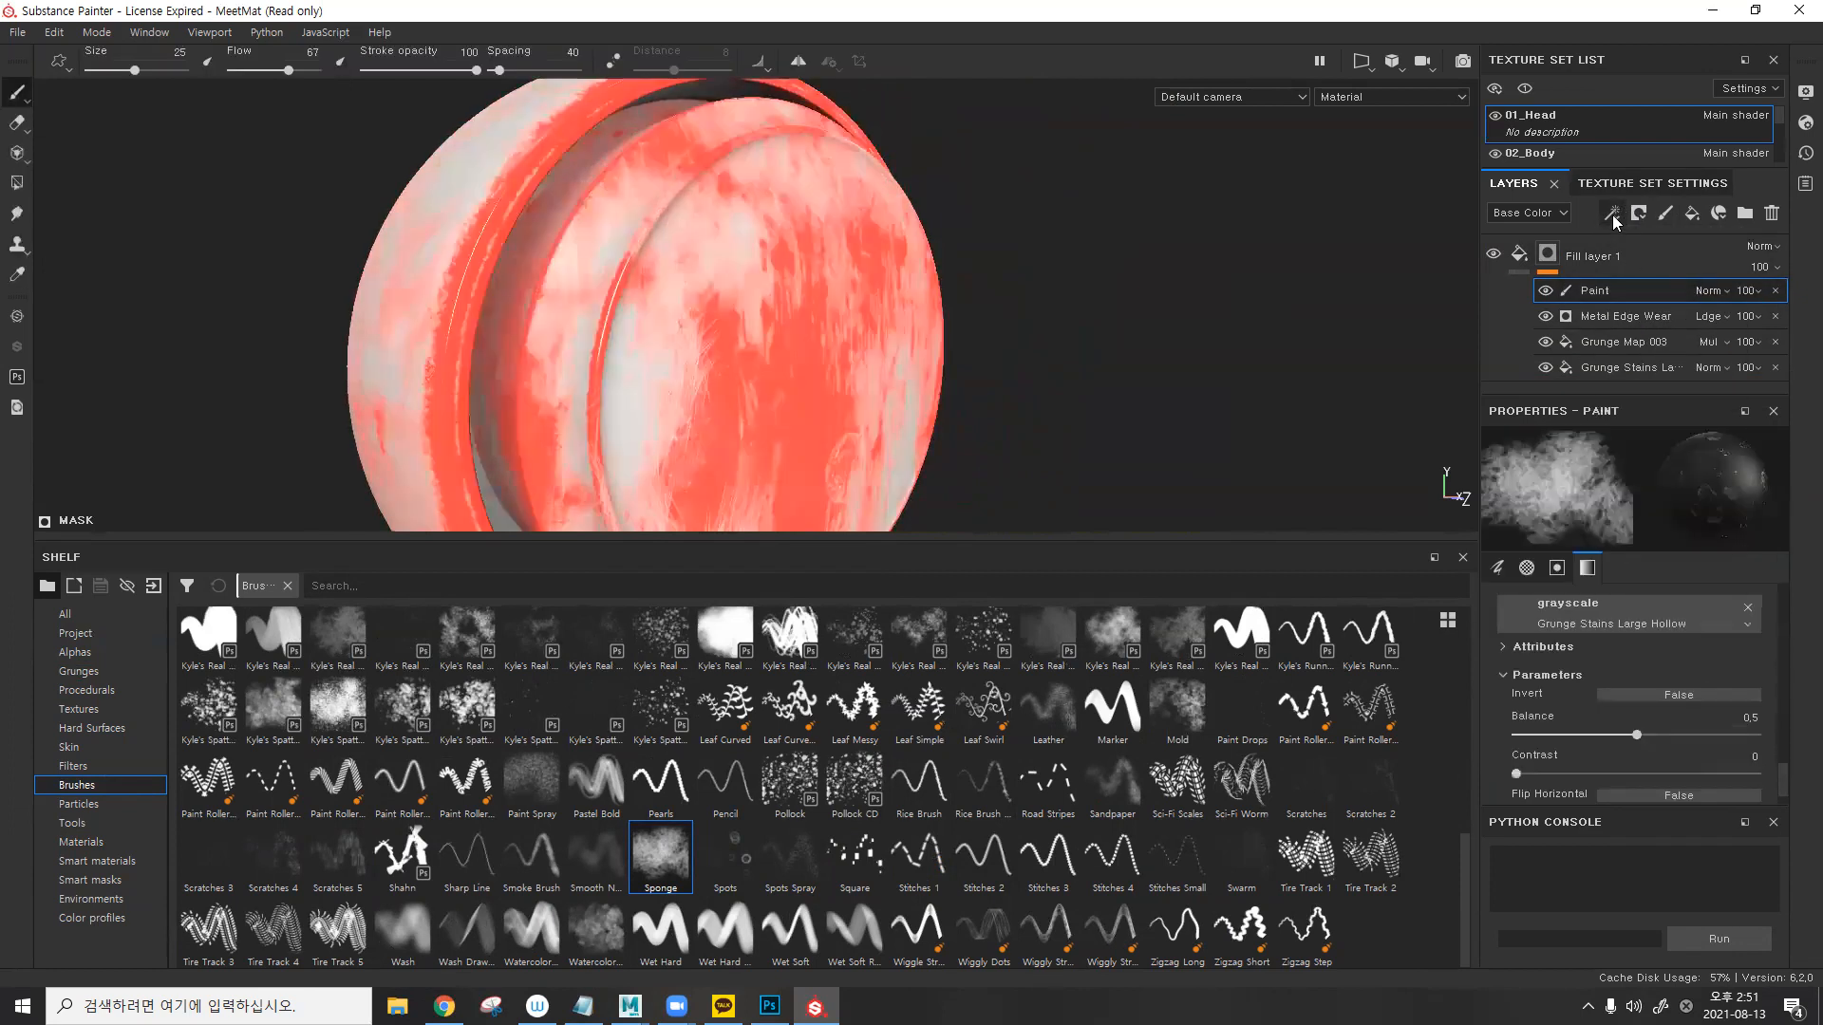
left_click(1612, 213)
left_click(1657, 259)
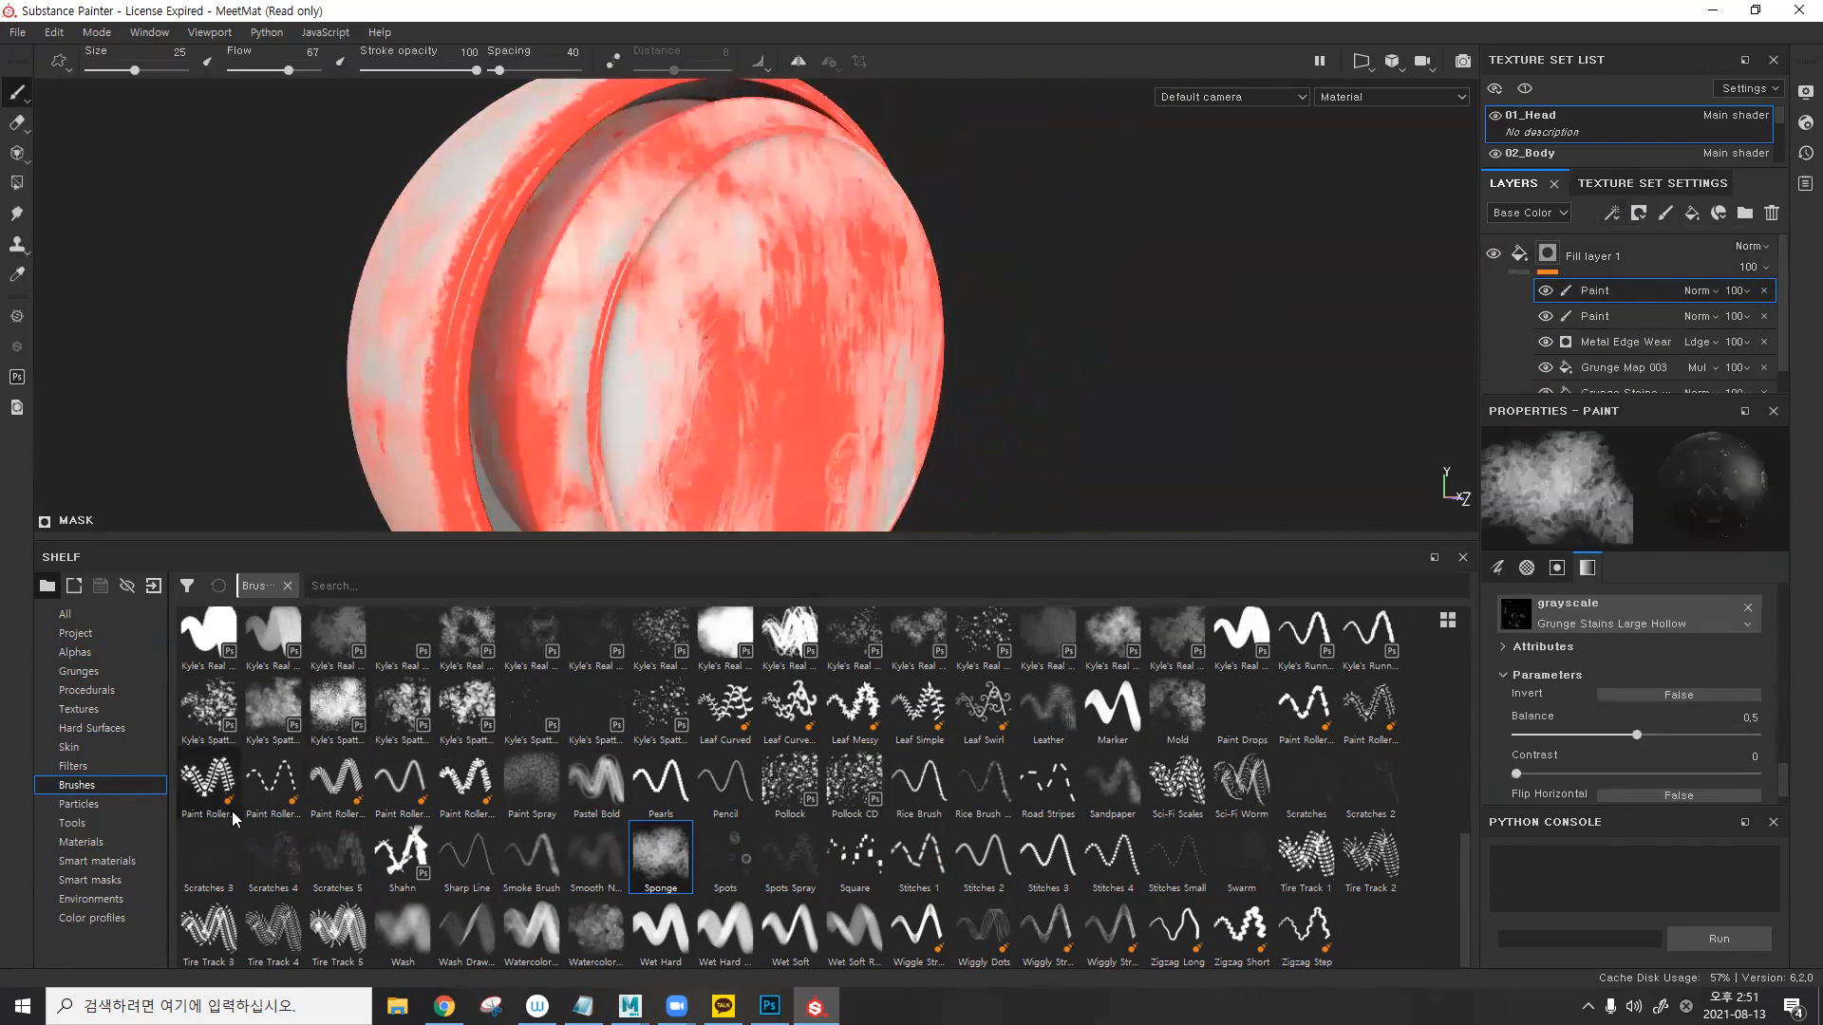
- Paint crack lines across the head's front disc and rim with the Fracture particle brush
left_click(105, 806)
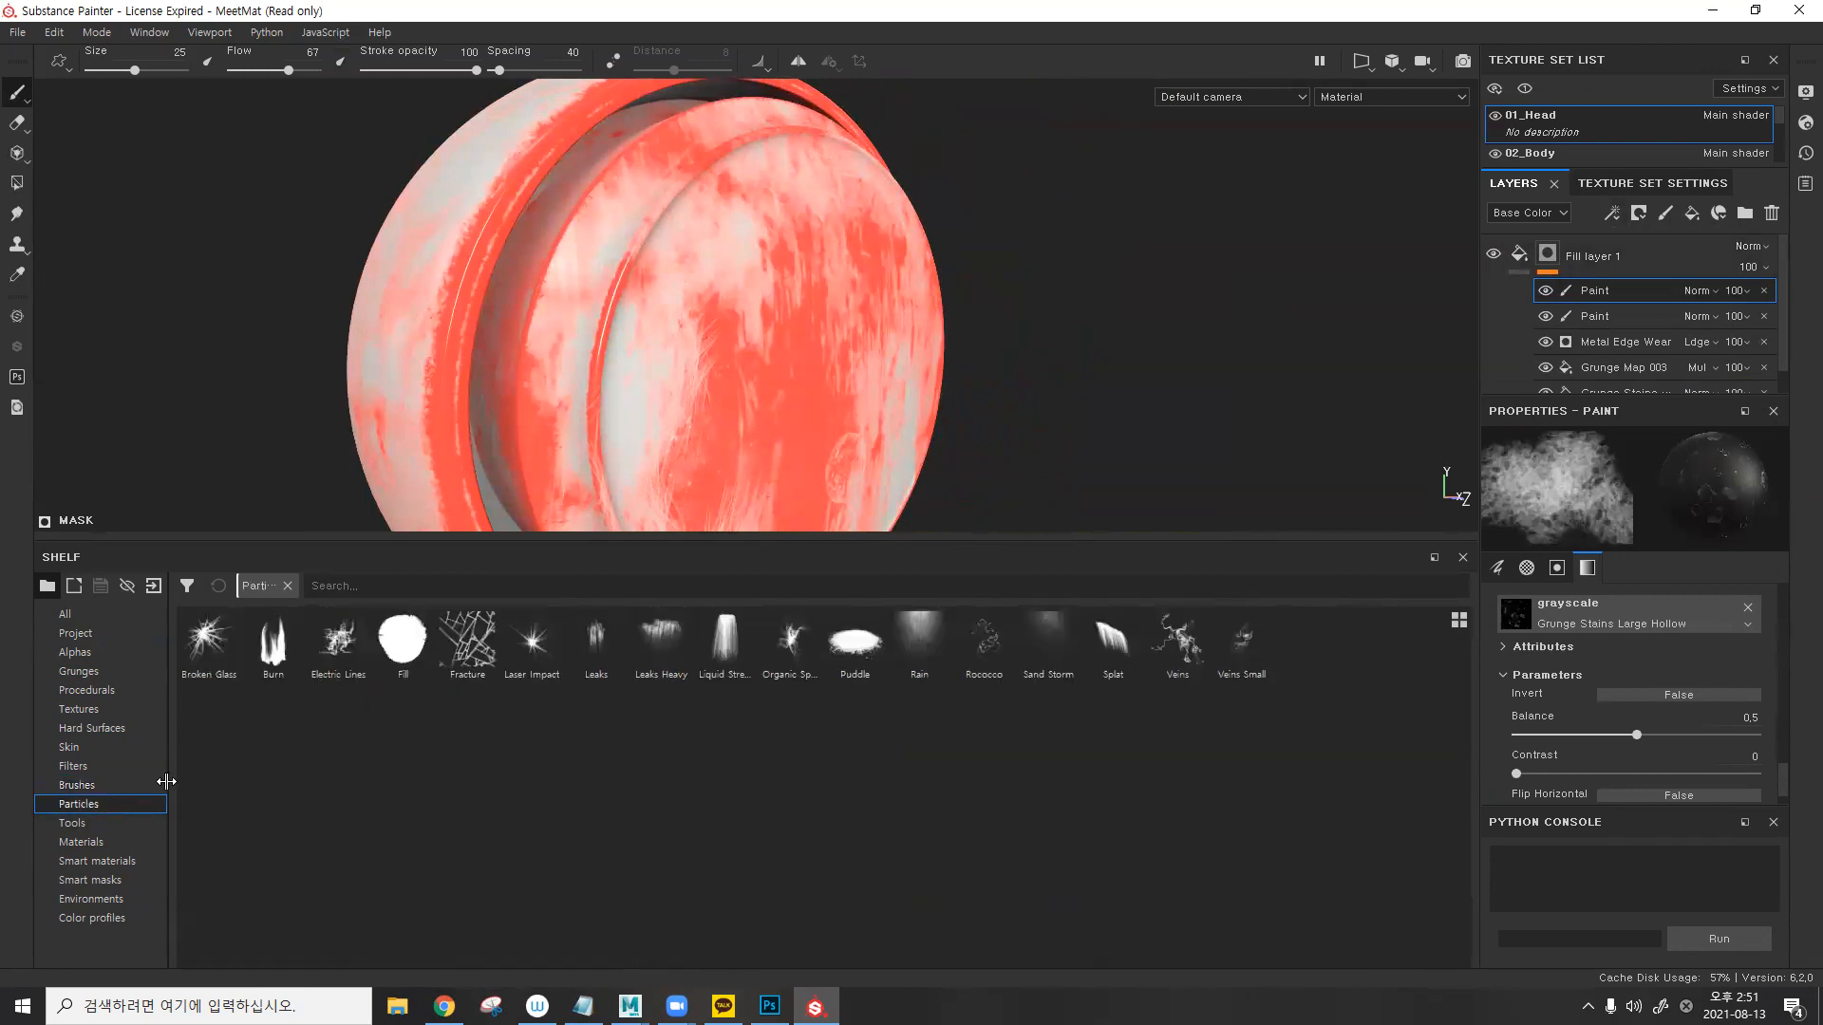
left_click(471, 636)
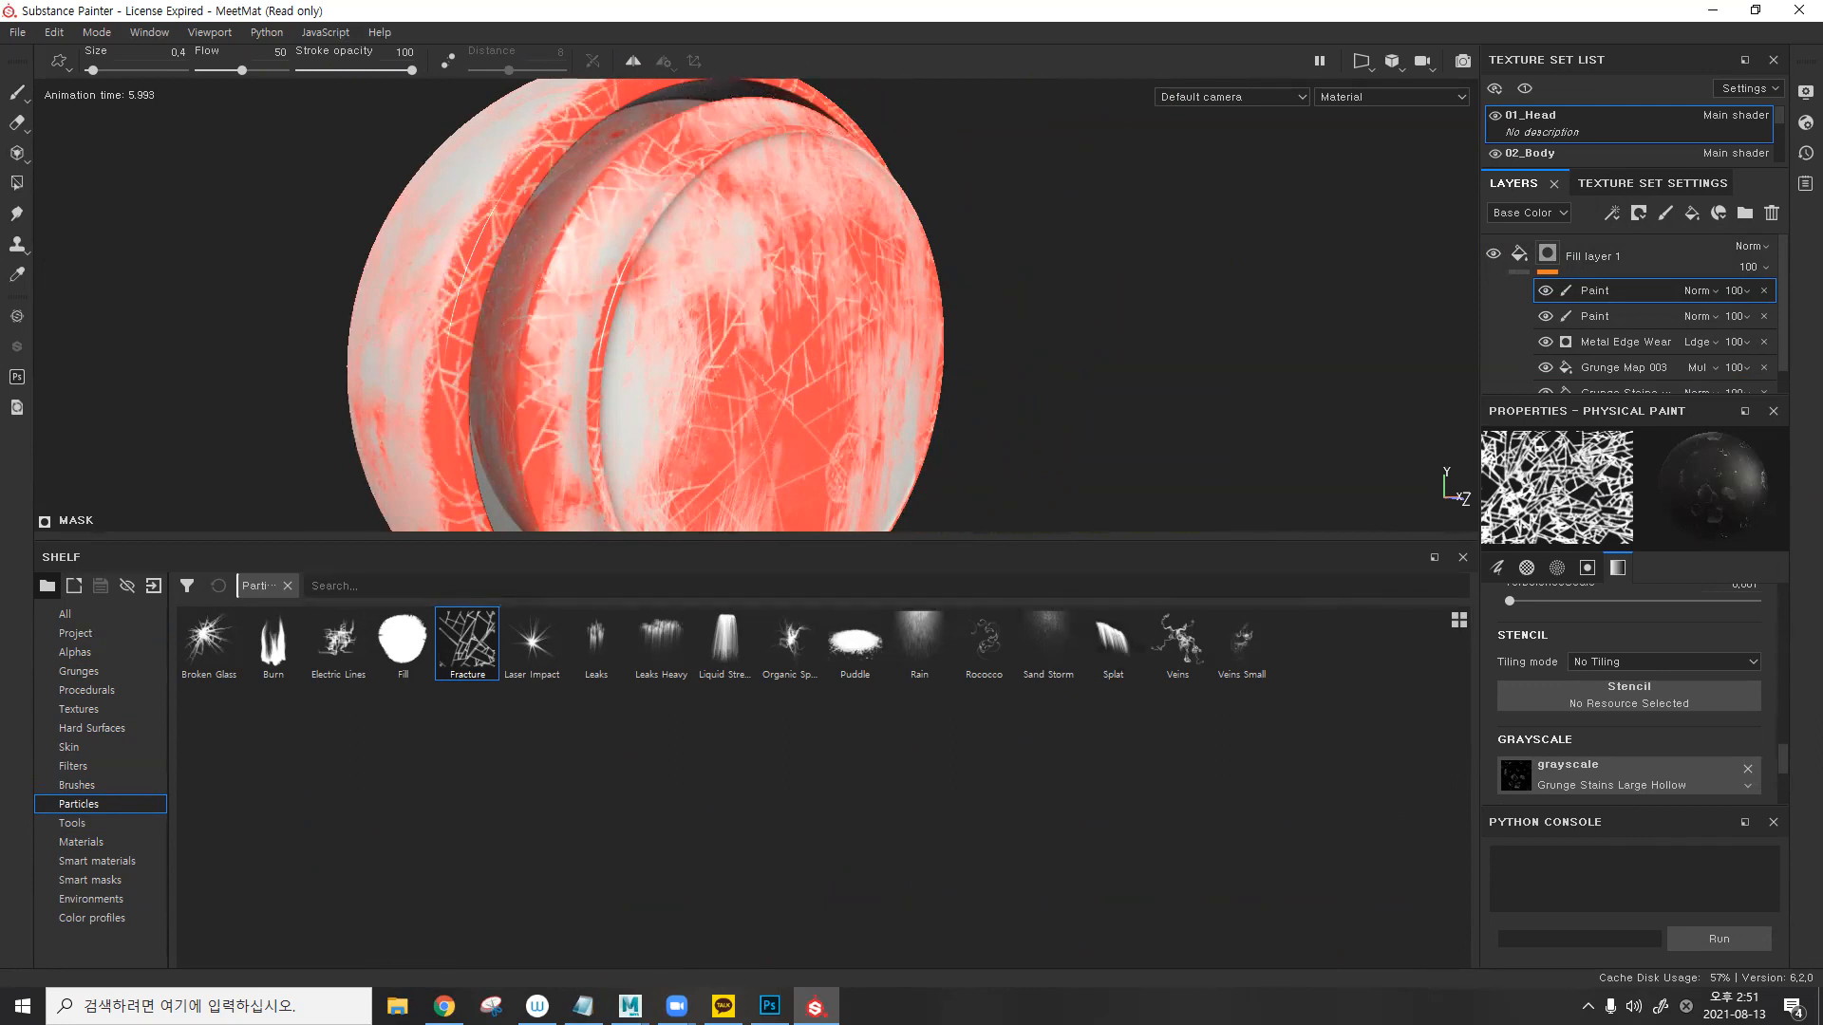
- Paint winding veins on the head's front disc with the Veins particle brush and inspect the head's side
left_click(1184, 660)
middle_click_drag(716, 277, 783, 209, "alt")
left_click_drag(782, 209, 688, 272, "alt")
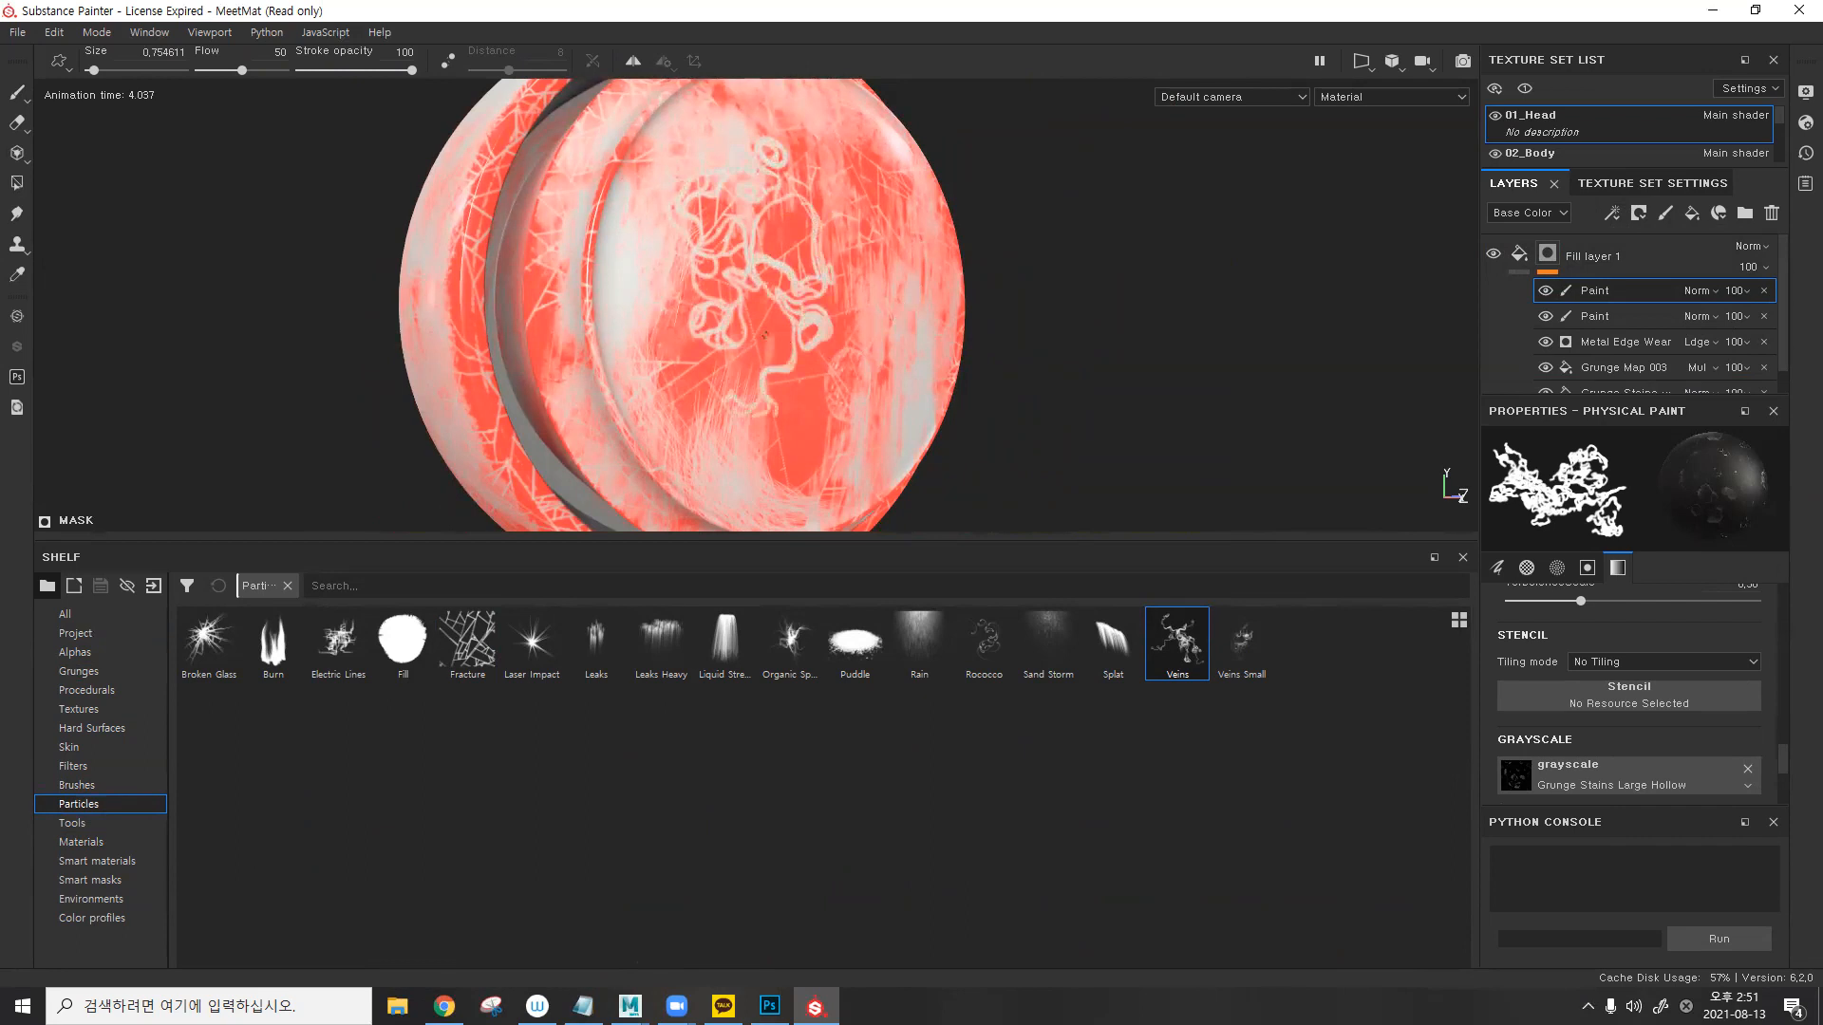
right_click_drag(764, 334, 493, 407, "alt")
left_click_drag(610, 333, 731, 333, "alt")
middle_click_drag(551, 342, 854, 309, "alt")
left_click_drag(855, 309, 902, 311, "alt")
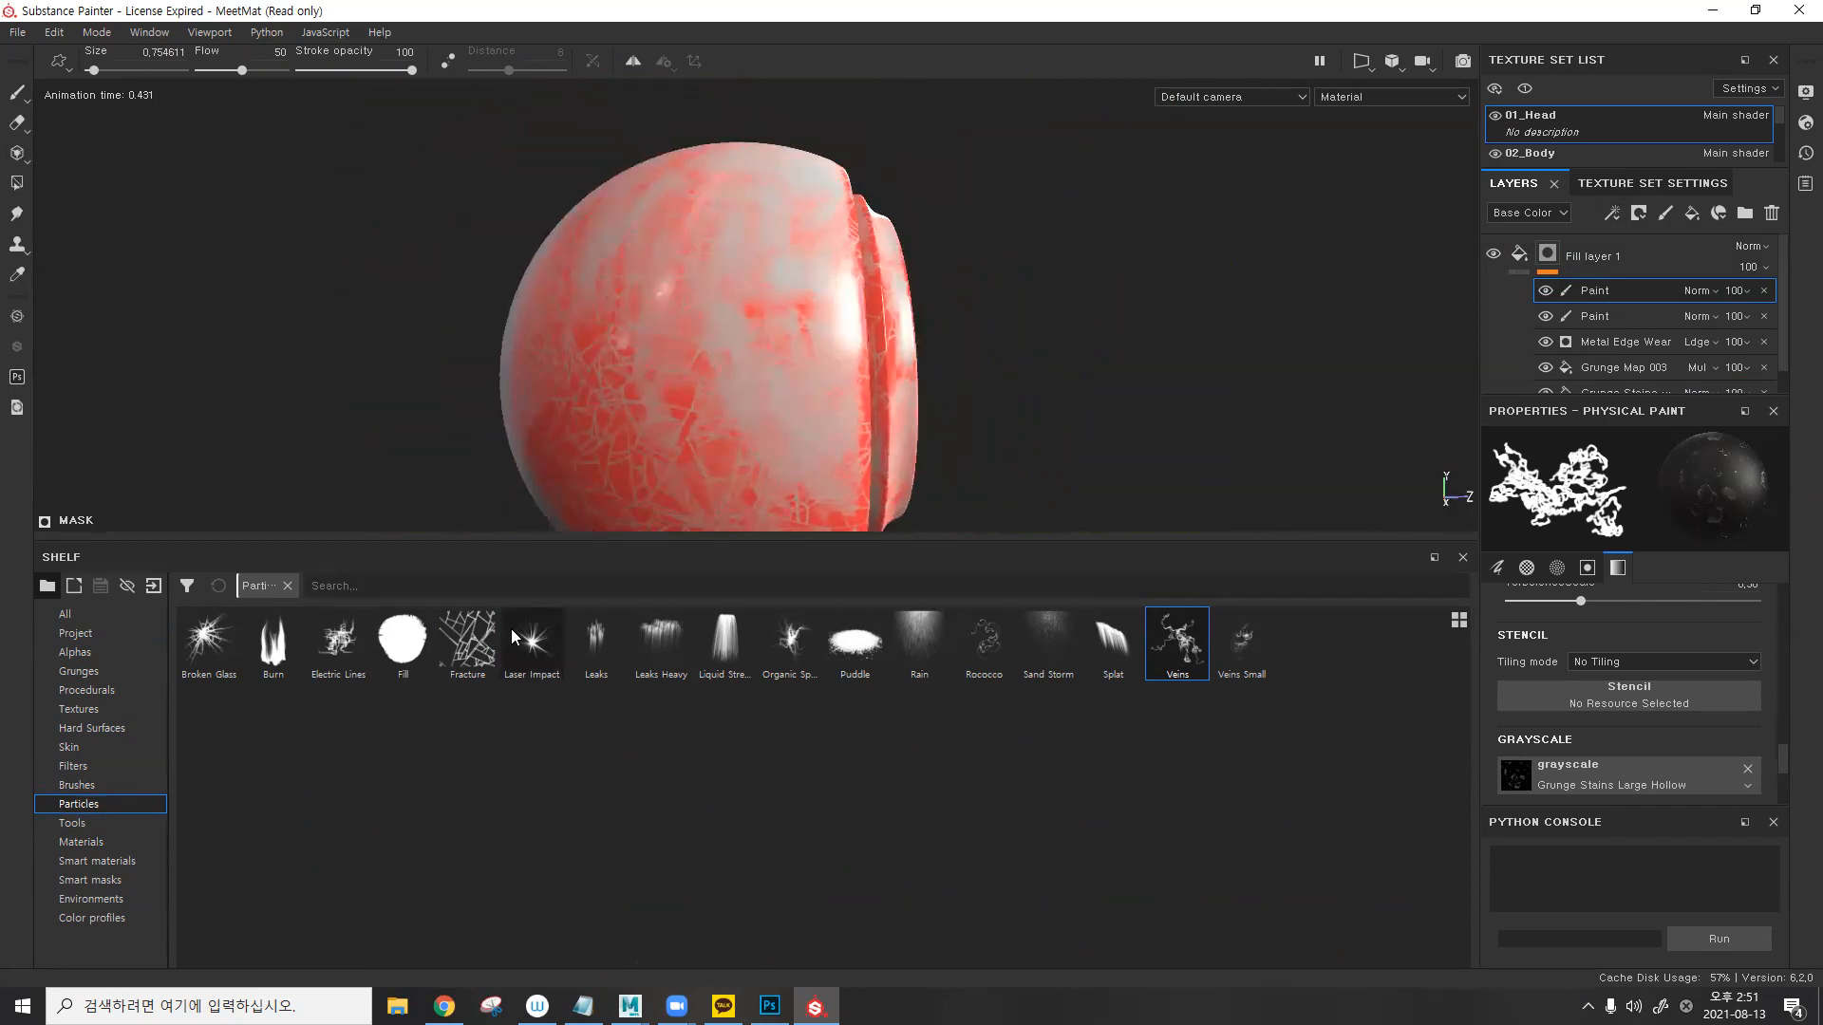
- Try the Broken Glass particle brush on the head and inspect the front disc under rotated lighting
left_click(208, 639)
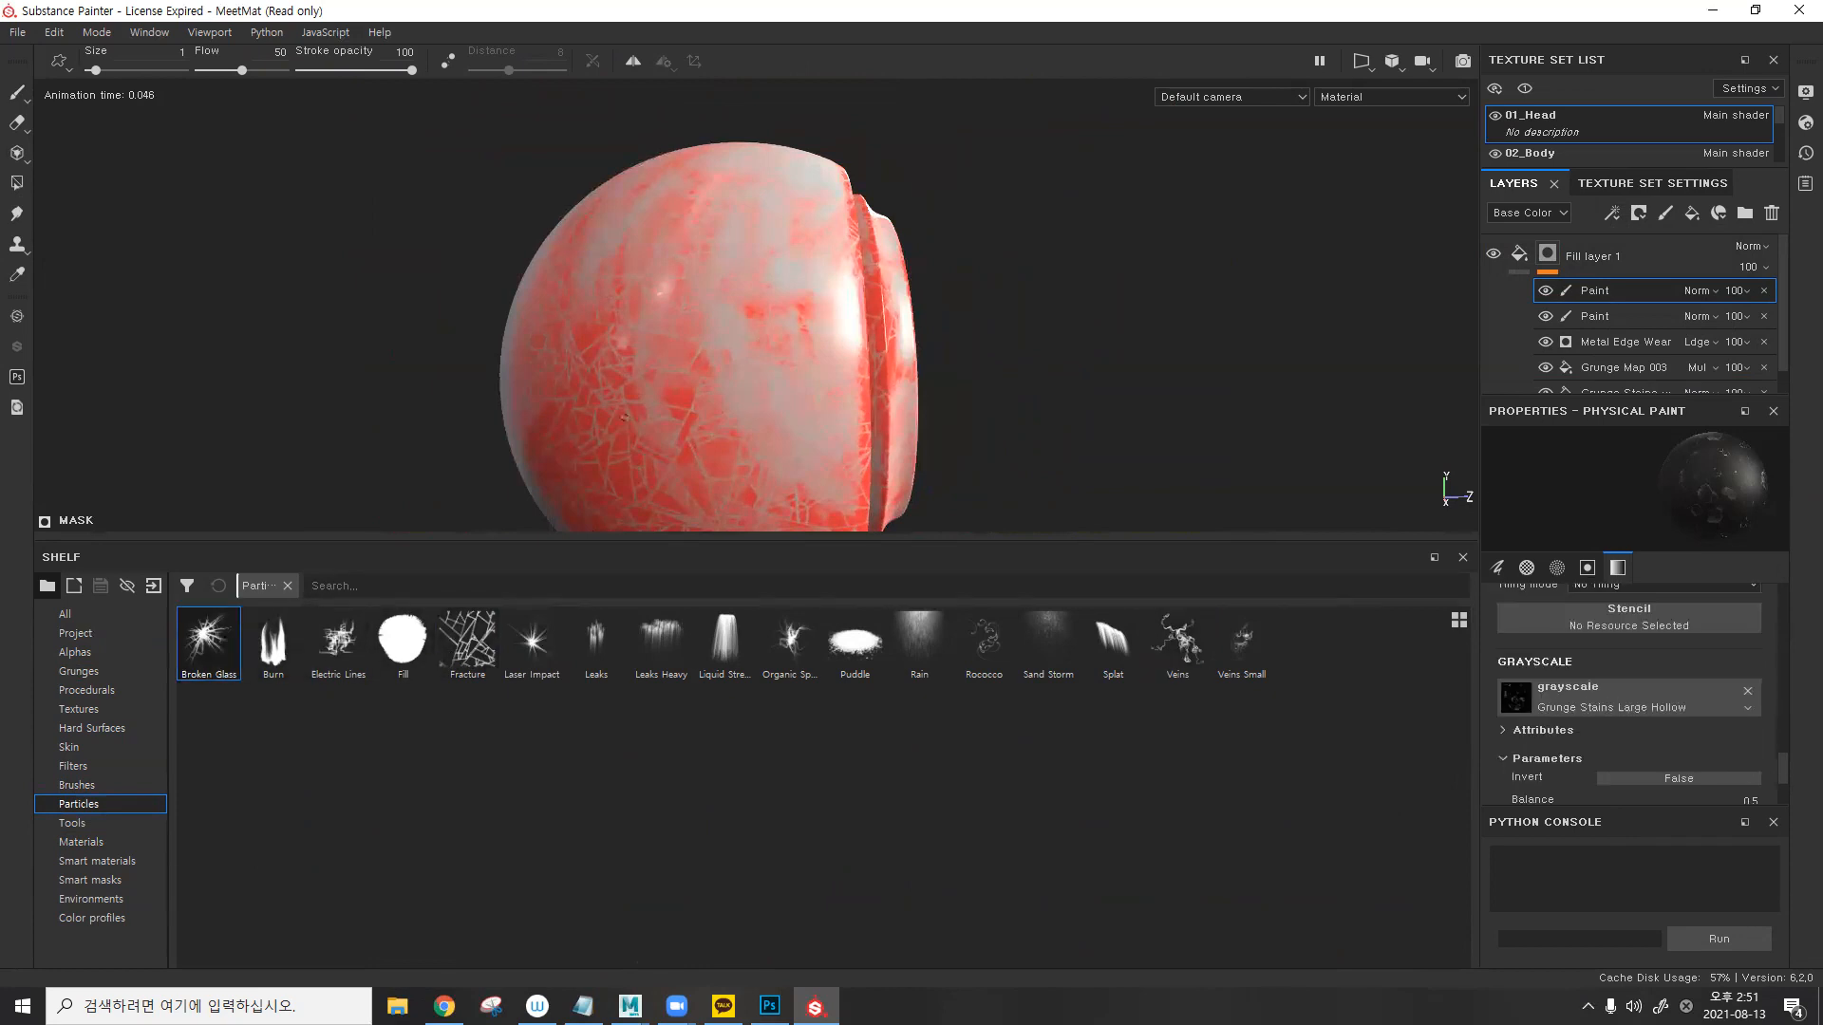
left_click_drag(634, 457, 391, 419, "alt")
scroll(724, 428, "up", 2)
left_click(708, 379)
left_click_drag(902, 266, 623, 329, "alt")
middle_click_drag(859, 311, 701, 254, "alt")
left_click_drag(700, 254, 632, 266, "alt")
right_click_drag(778, 279, 1260, 280, "shift")
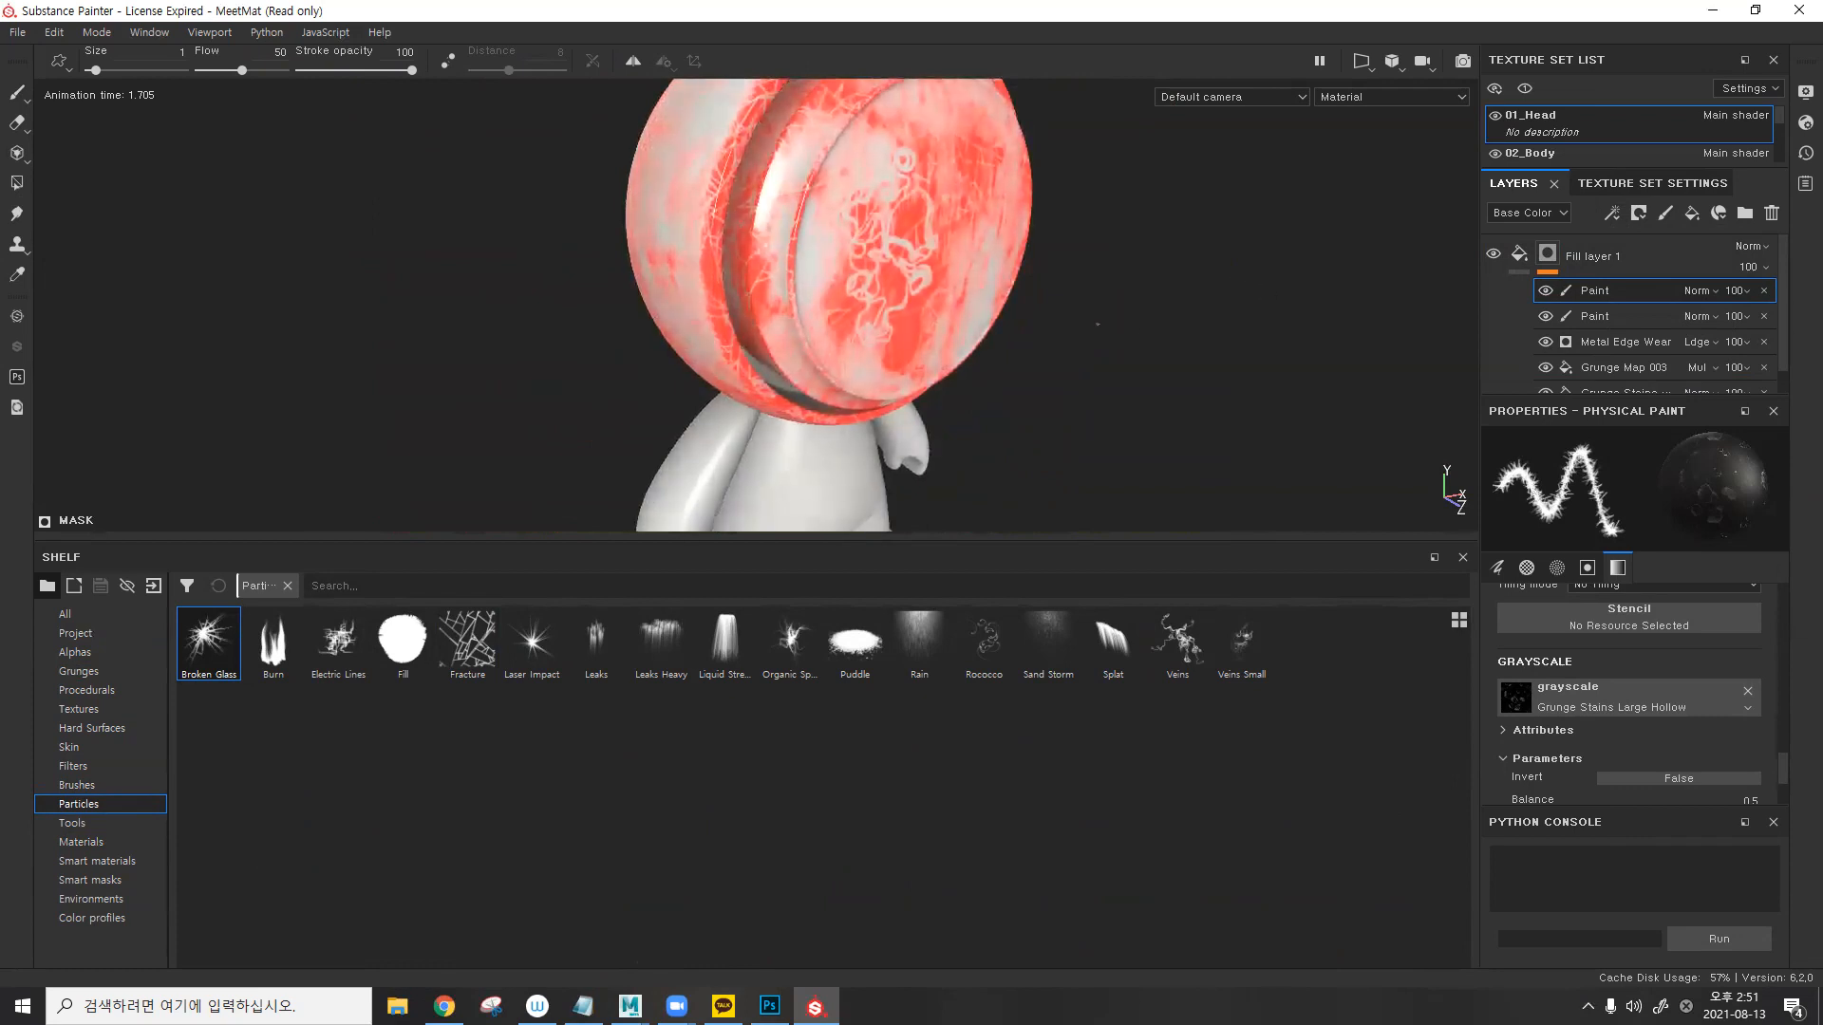
left_click_drag(1097, 324, 1013, 283, "alt")
middle_click_drag(1059, 365, 1038, 338, "alt")
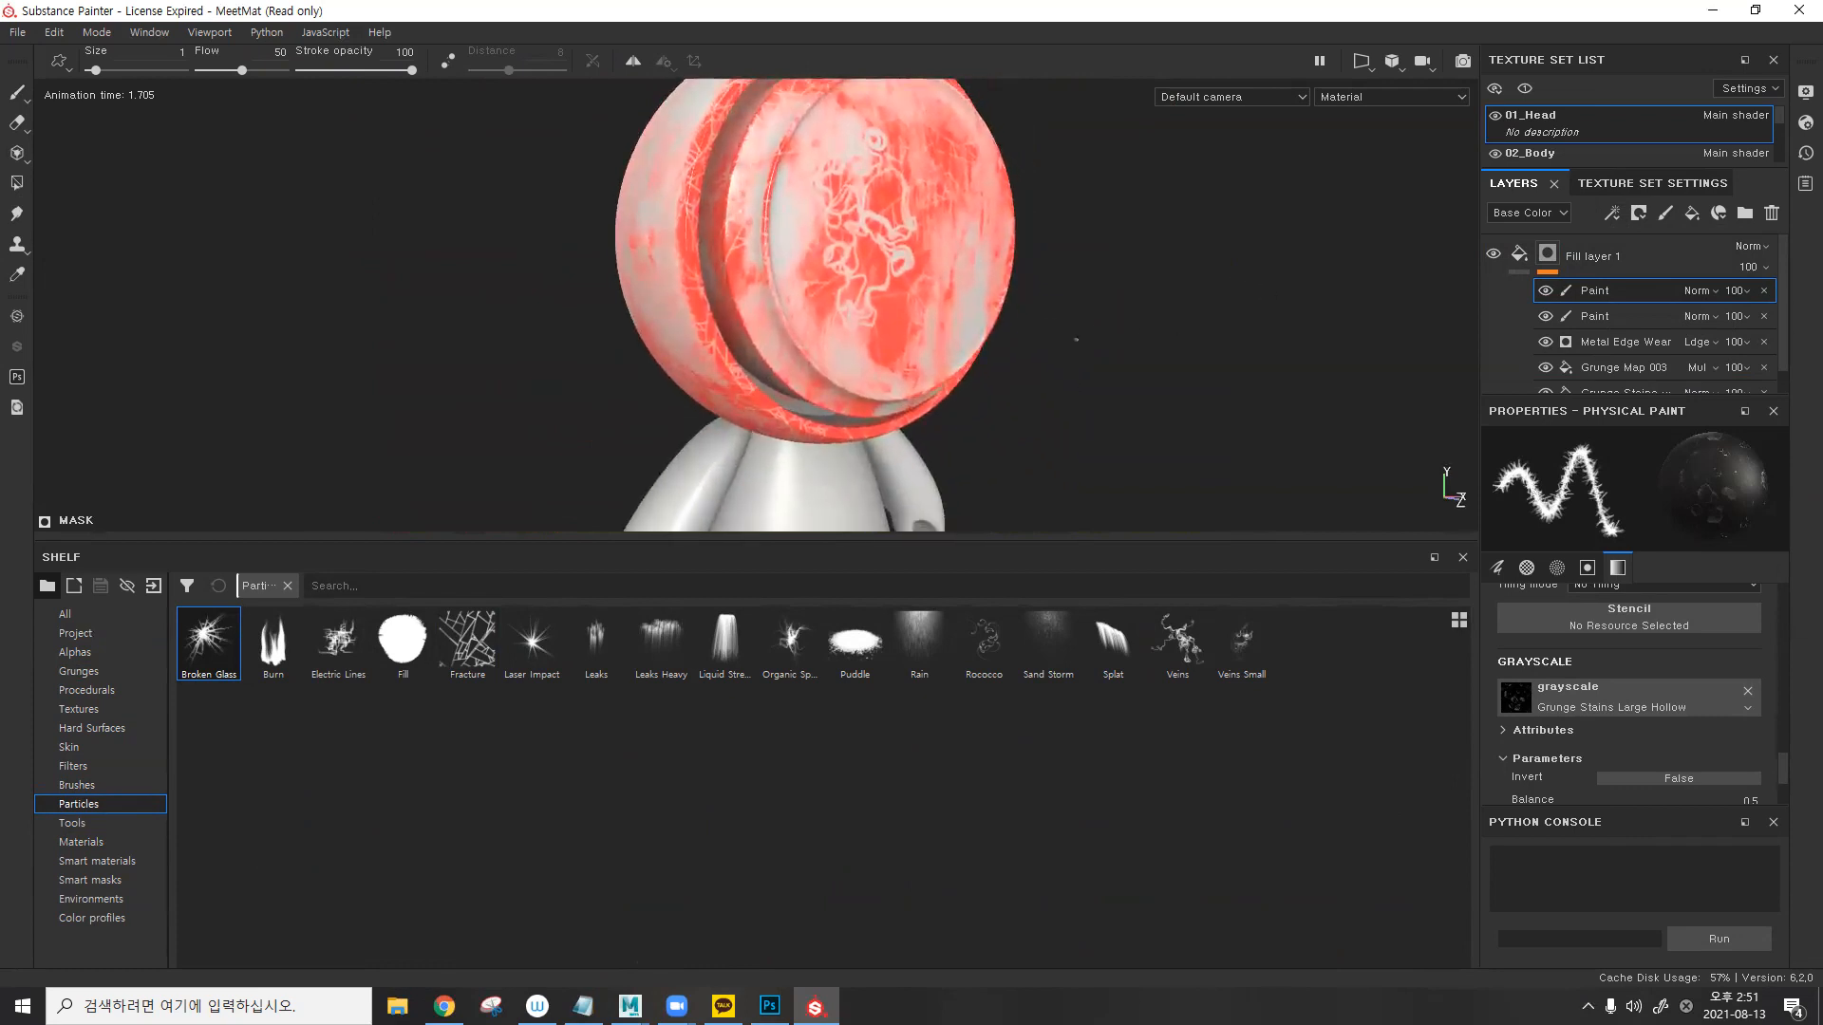
- Inspect Fill layer 1's mask by itself, cycle through individual channels and mesh maps, and return to the Material view
left_click(1547, 252, "alt")
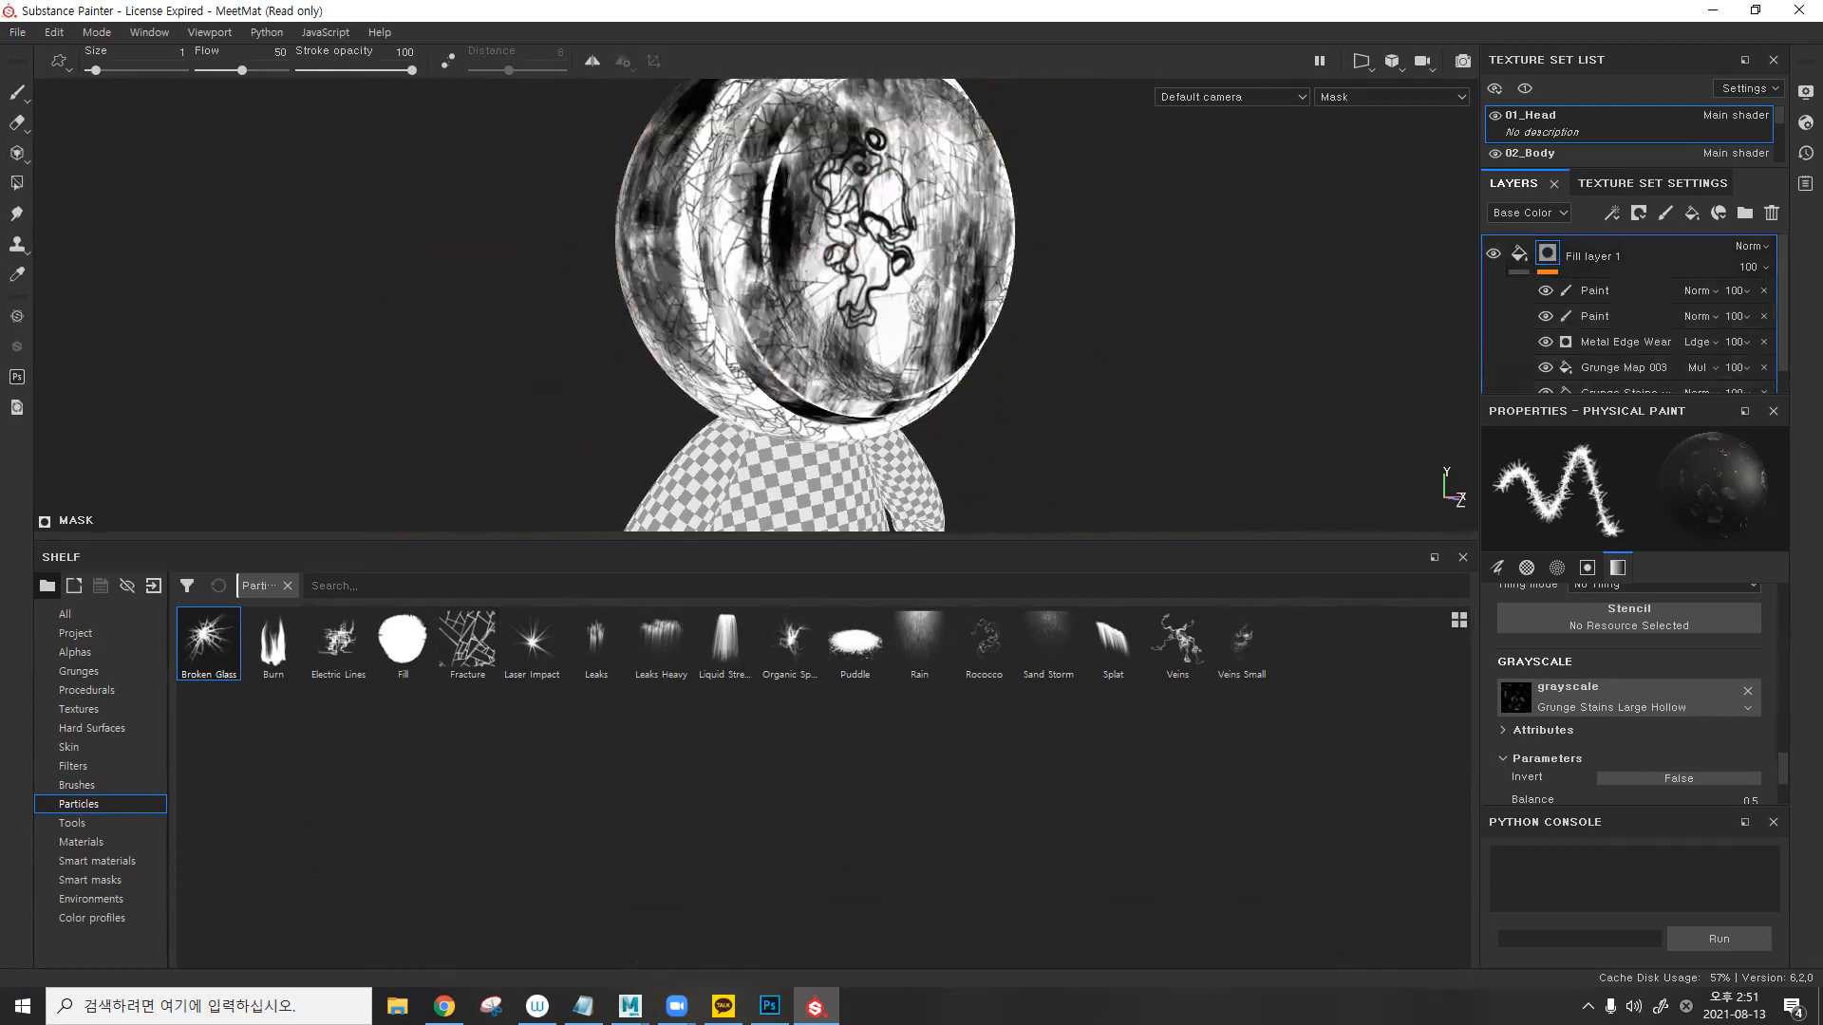
left_click_drag(938, 312, 923, 399, "alt")
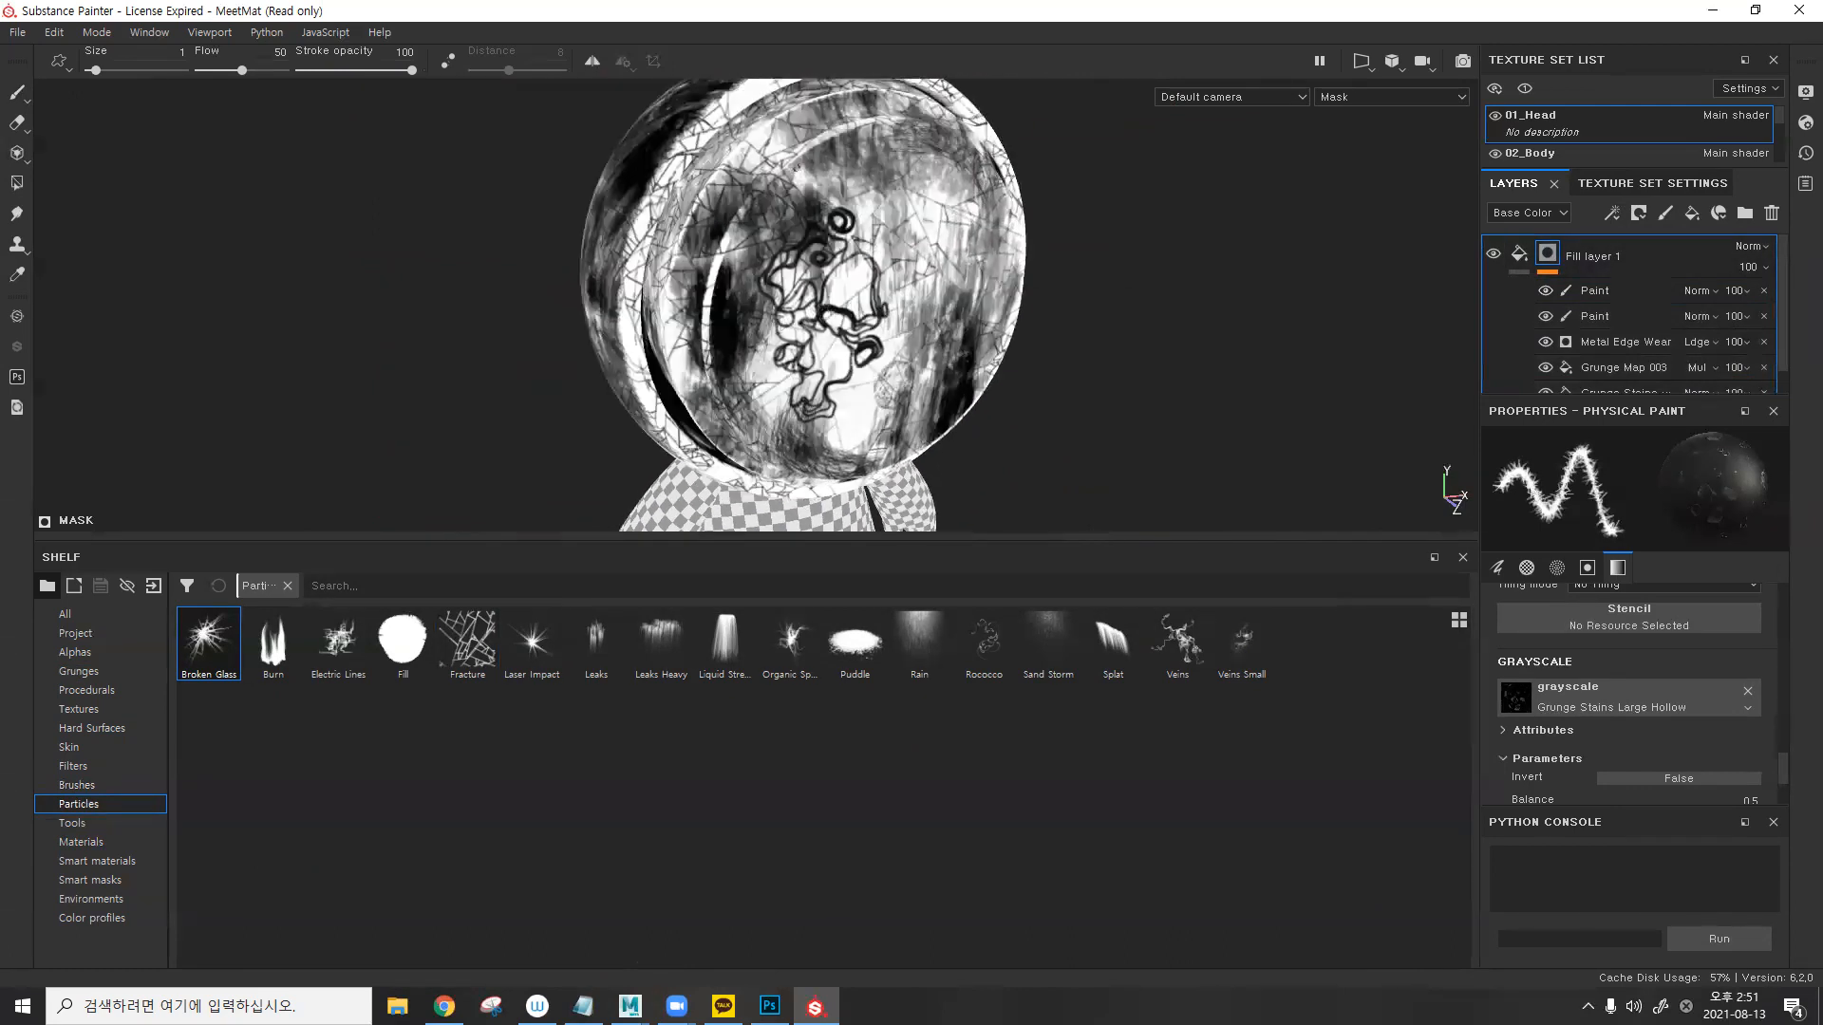
key("c")
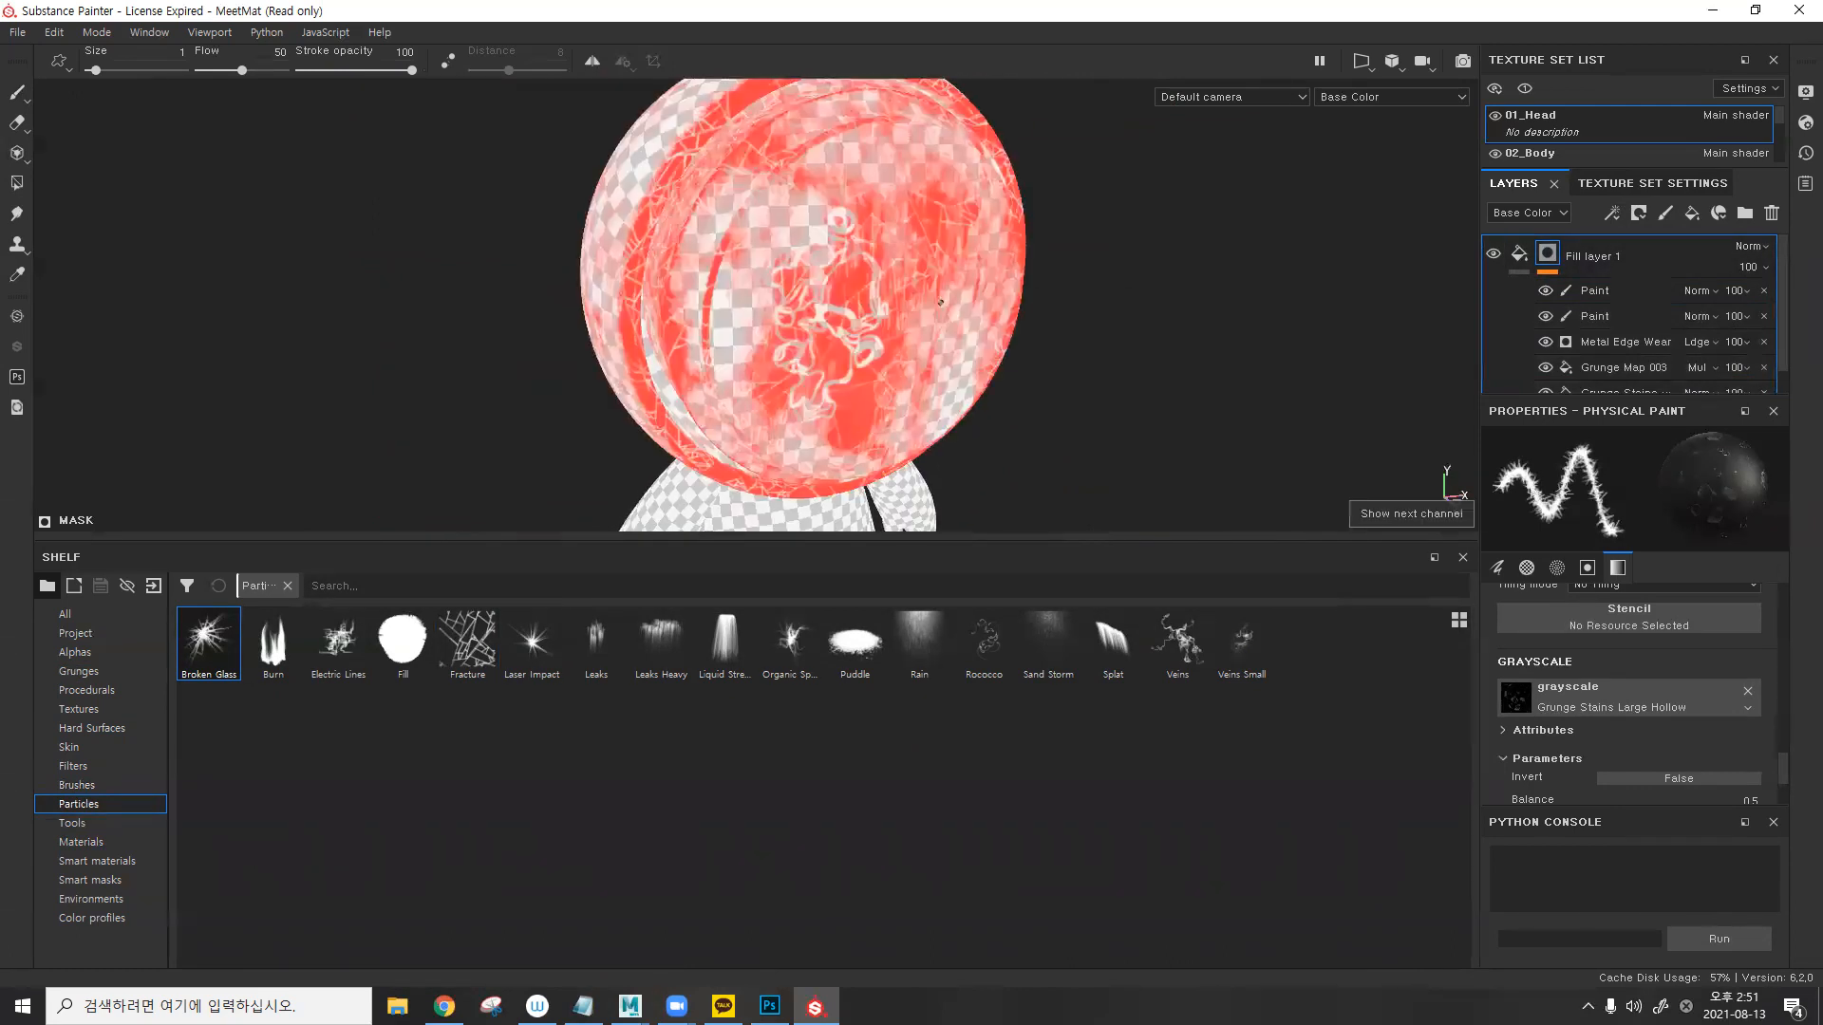
key("c")
key("c")
key("c")
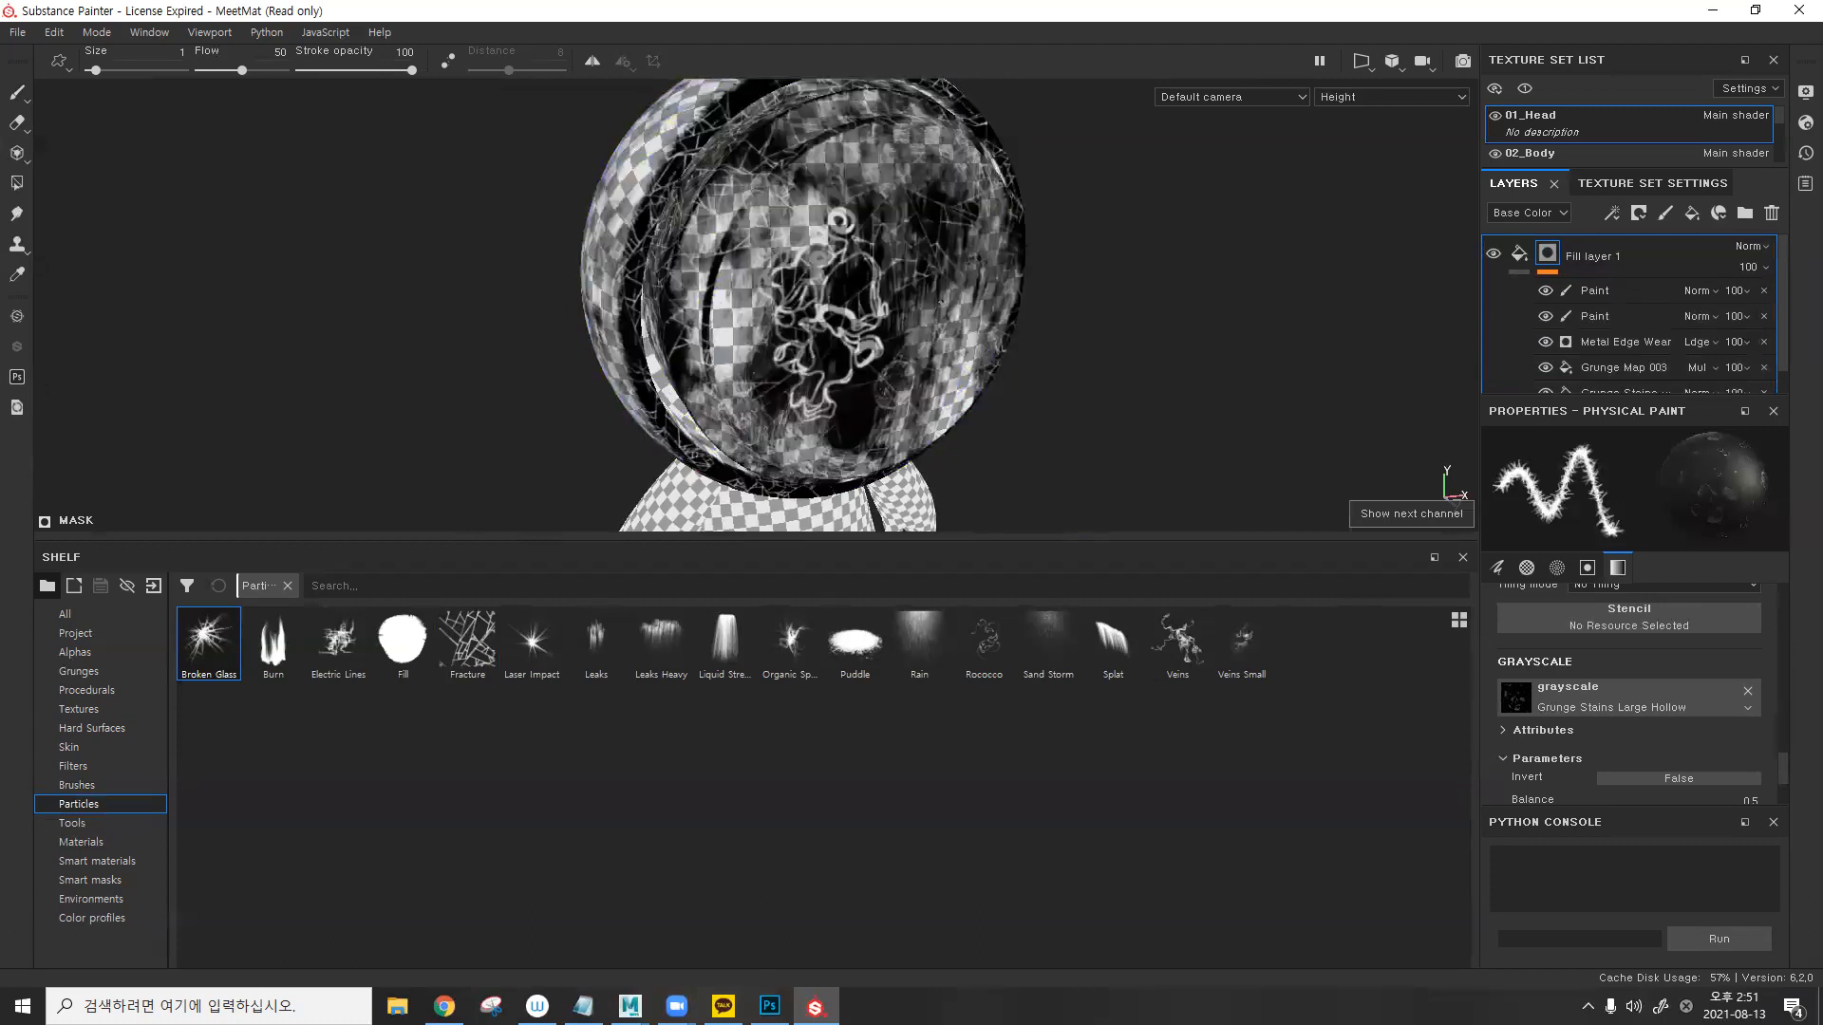
key("b")
key("b")
key("b")
key("m")
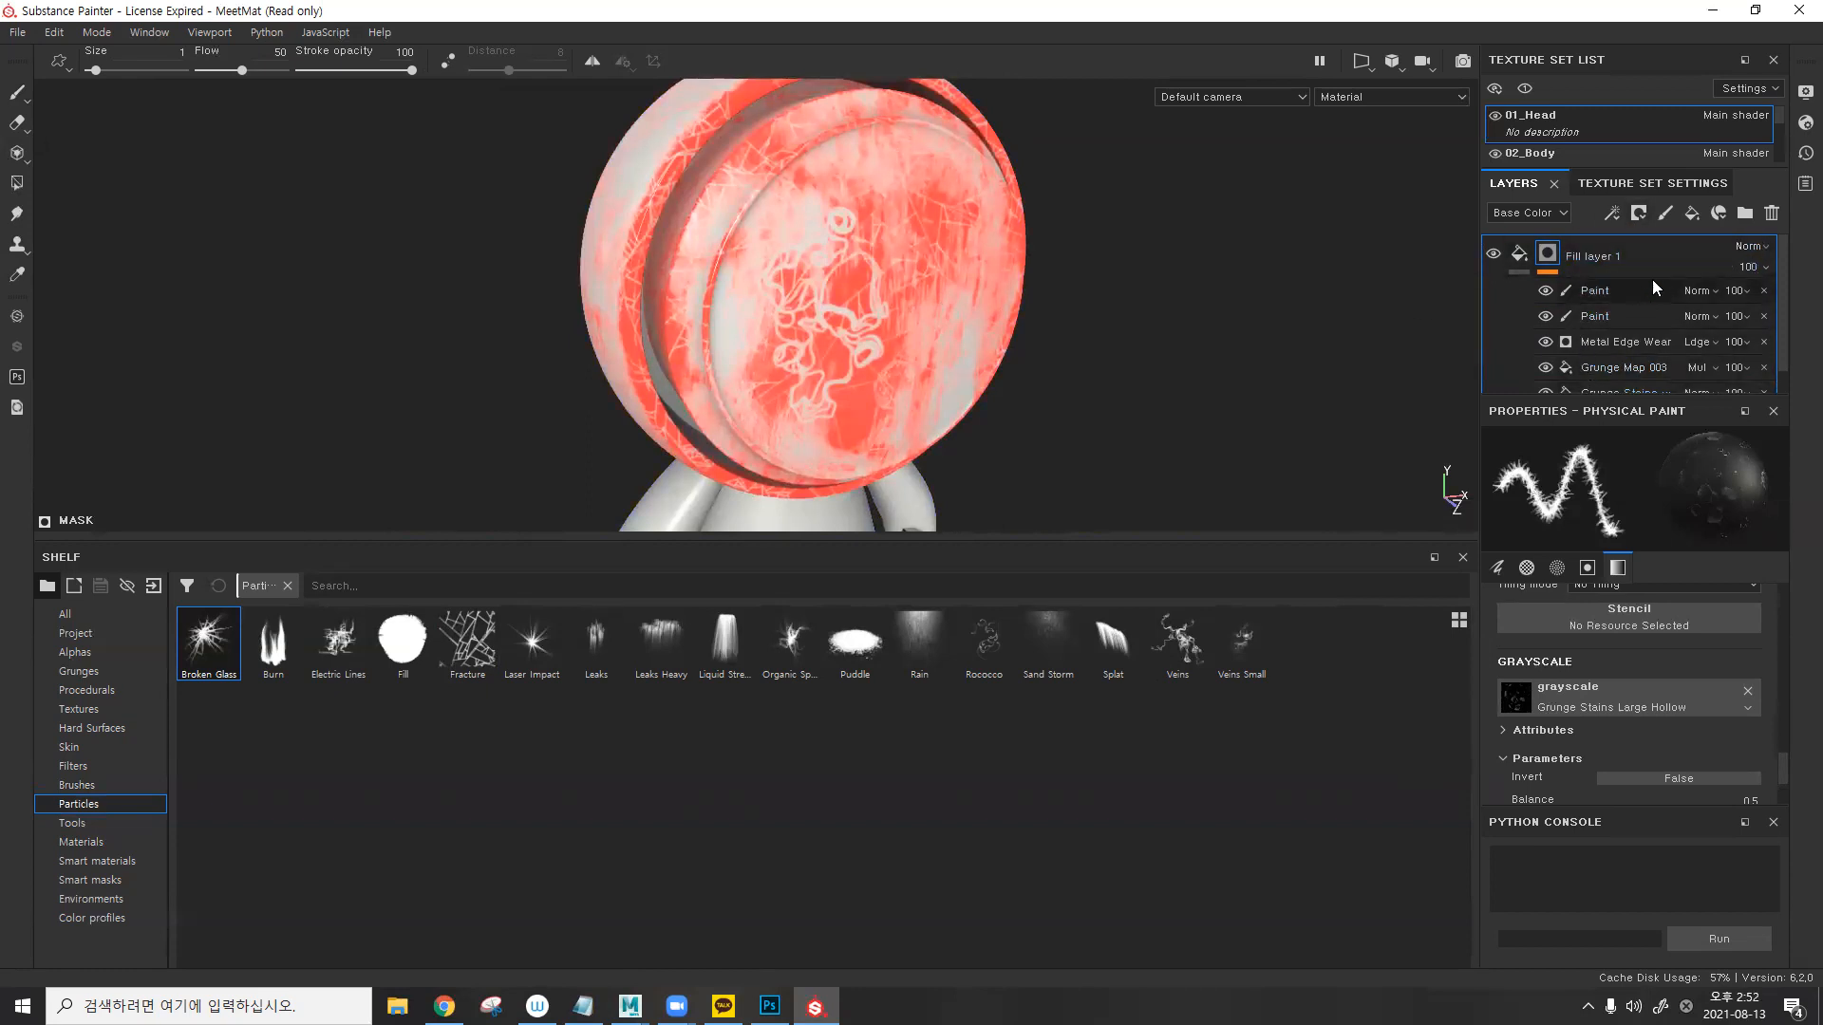
- Delete Fill layer 1 from the head and open the sample project JadeToad.spp
key("Delete")
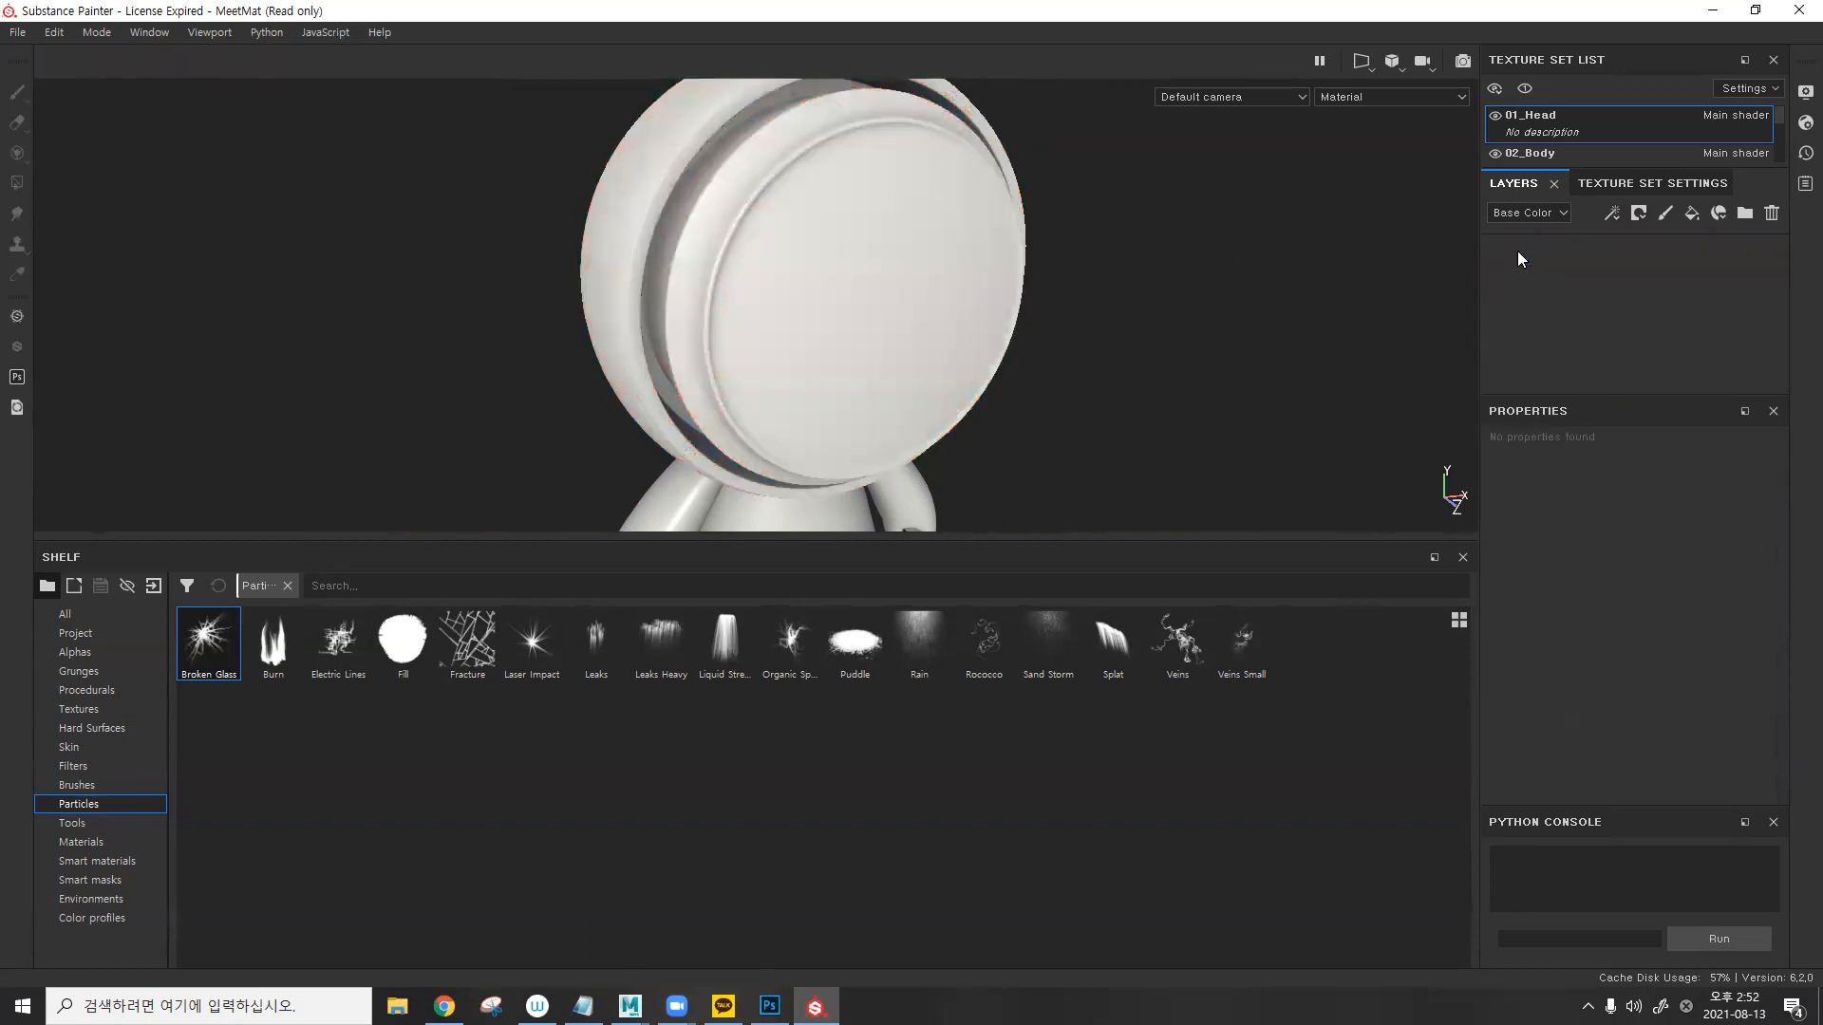
left_click(19, 32)
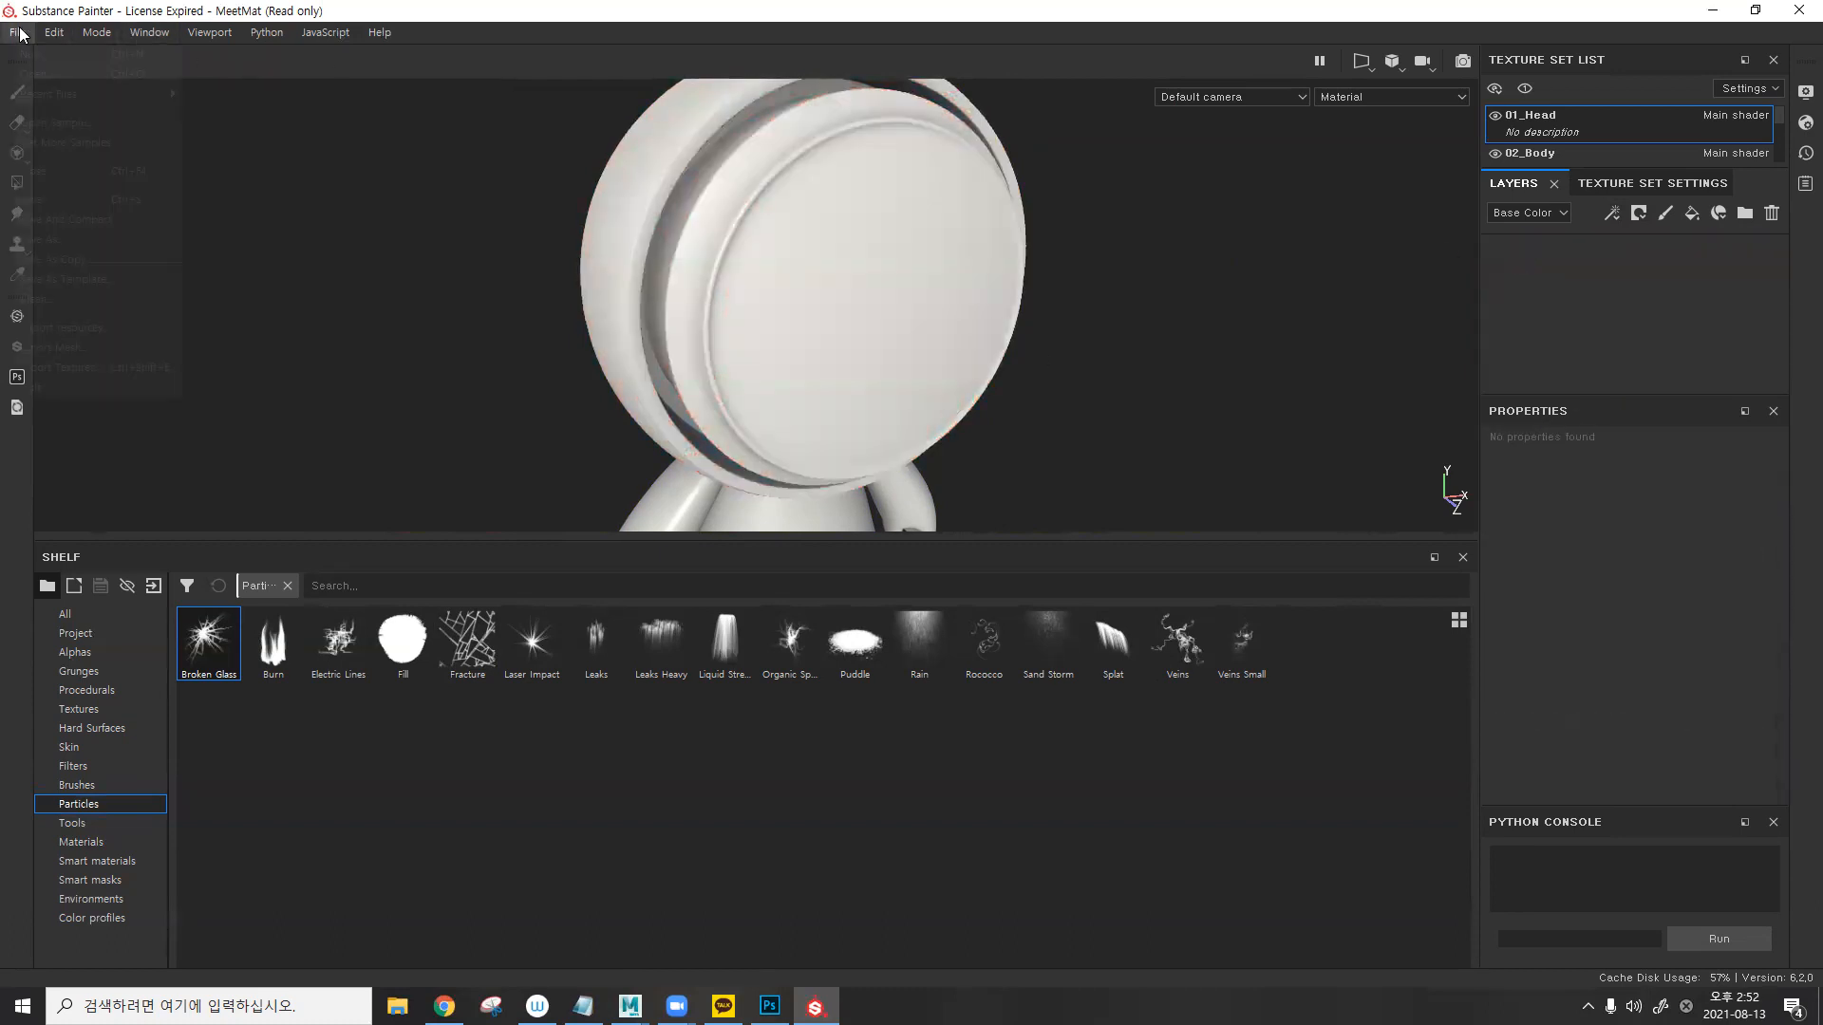
left_click(68, 121)
left_click(855, 528)
left_click(722, 187)
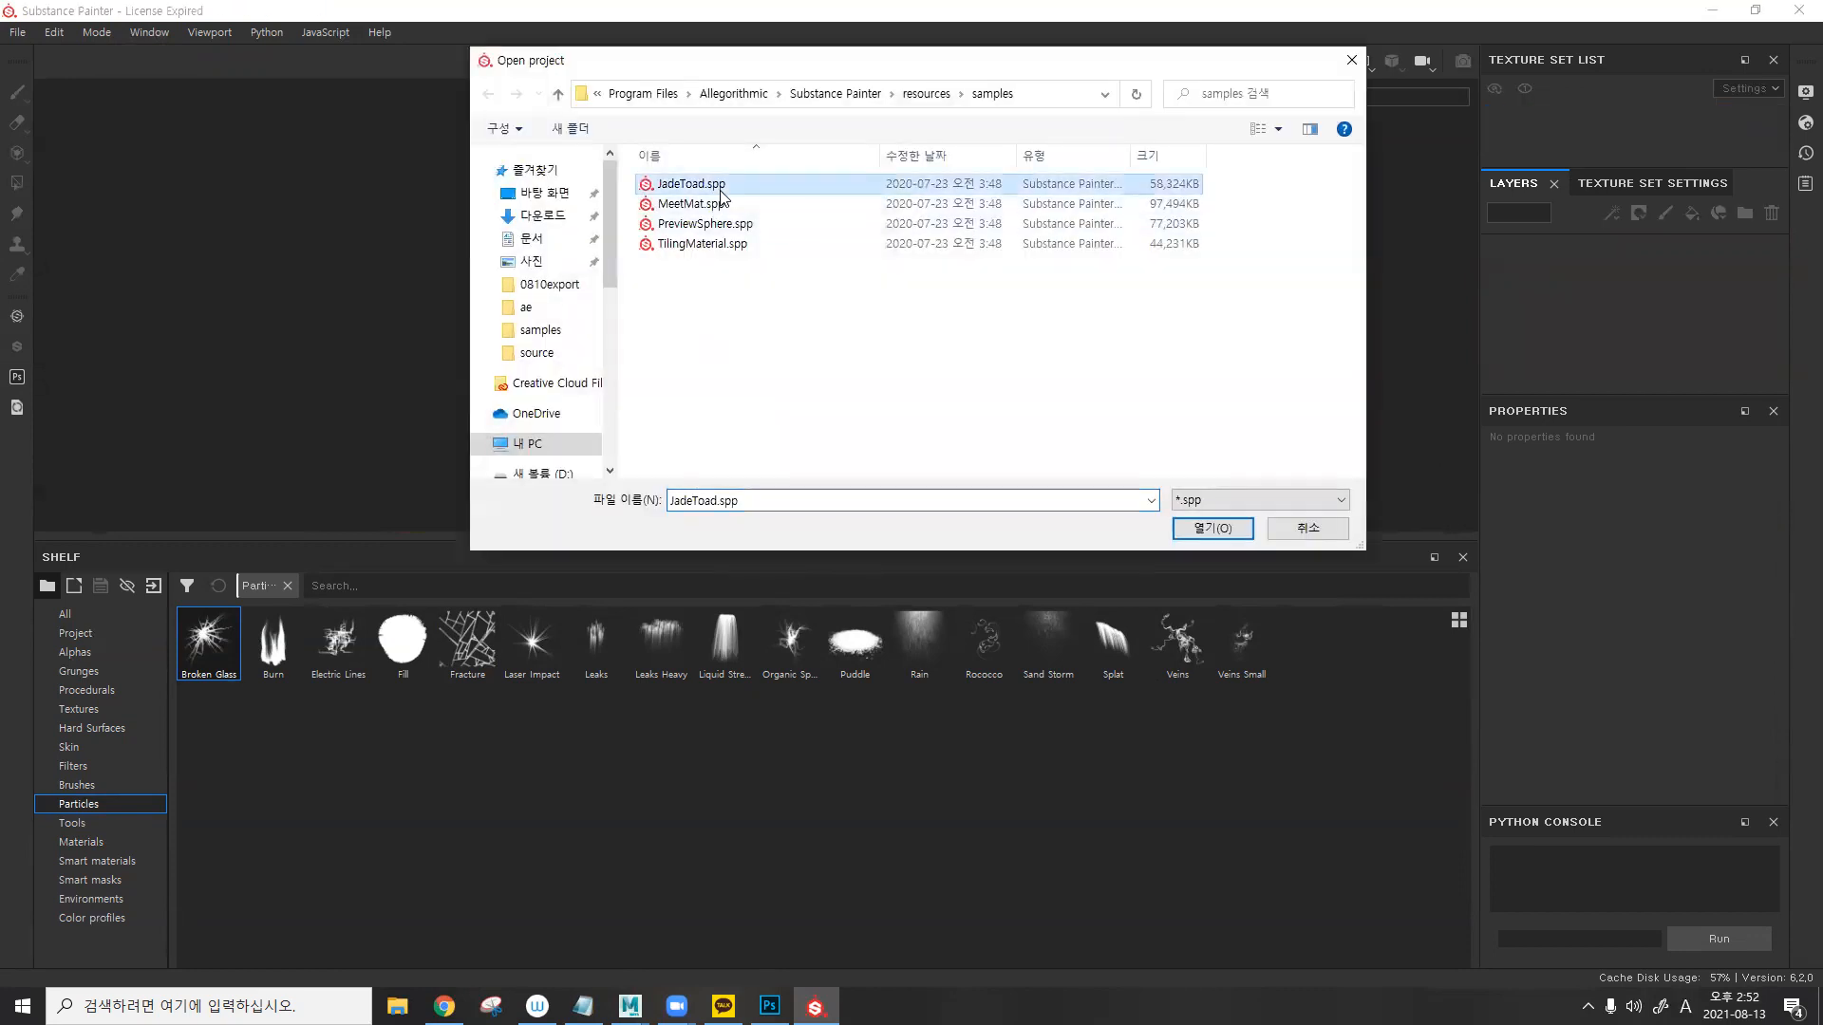
left_click(1212, 529)
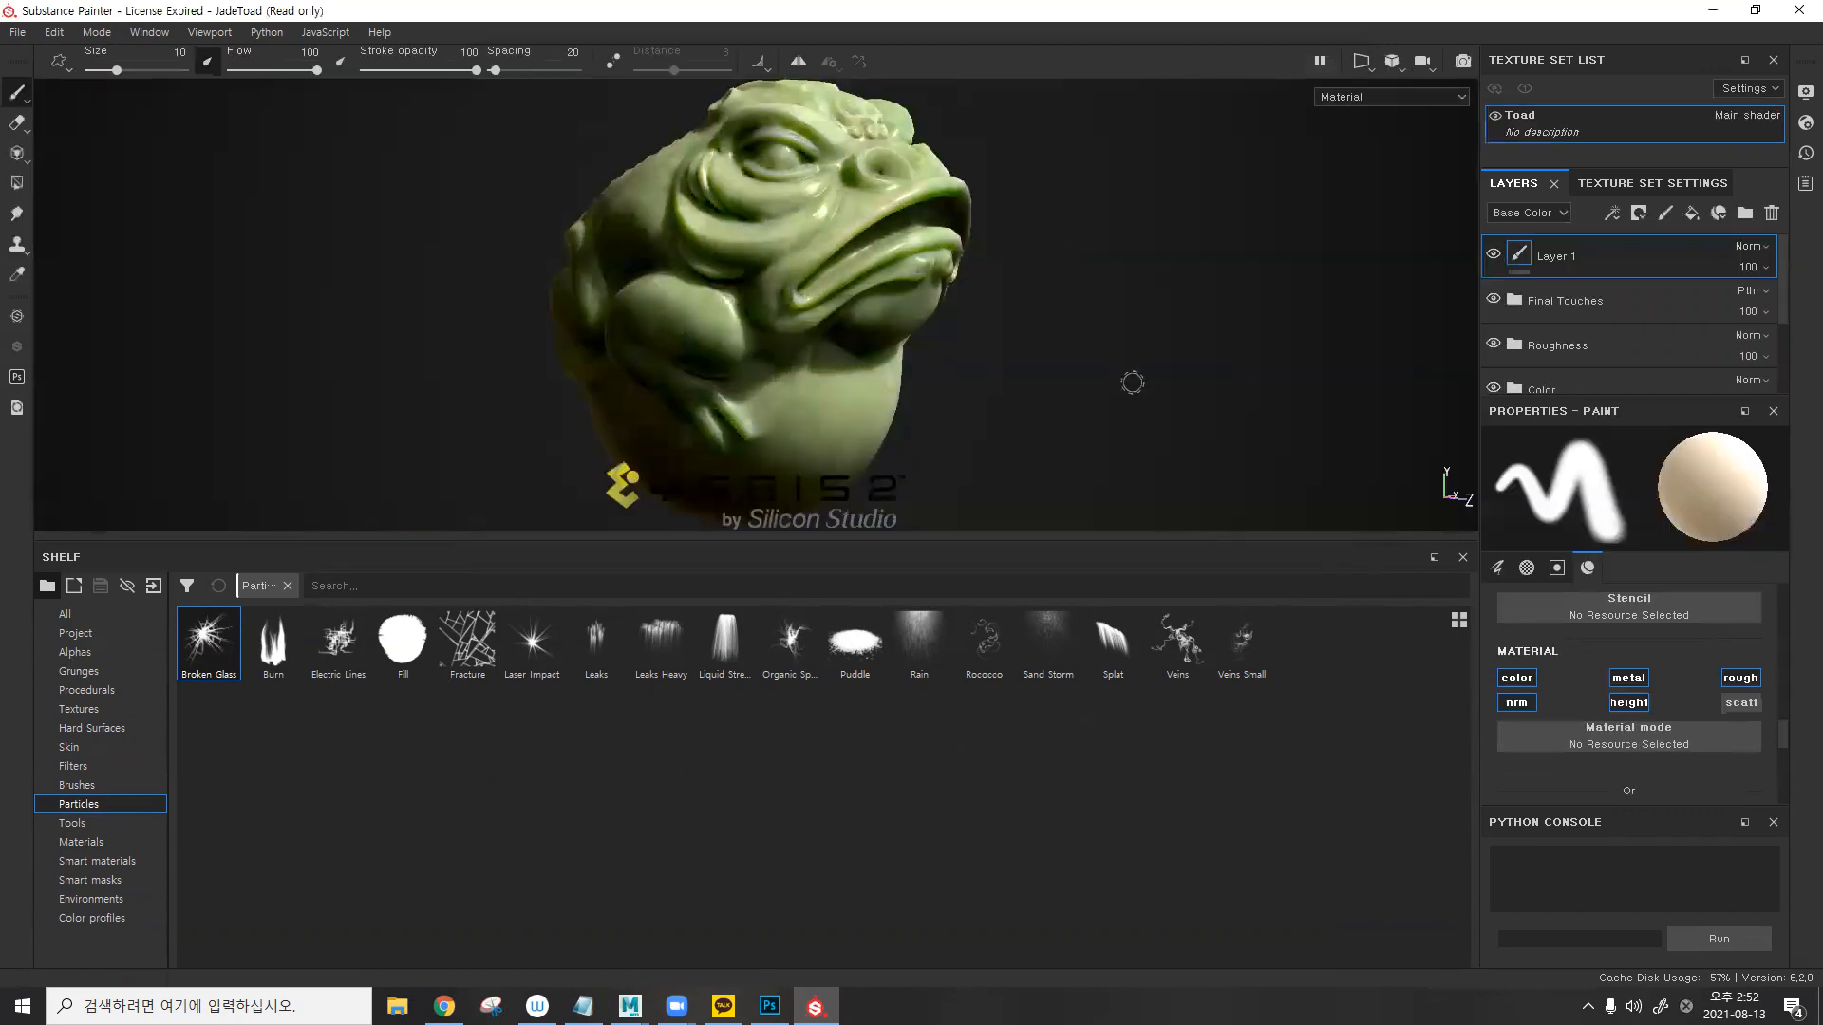
- Orbit the toad slightly and rotate the environment lighting to examine its shading
mouse_move(873, 363)
left_mouse_down("alt")
mouse_move(936, 374)
mouse_move(944, 345)
mouse_move(1121, 328)
mouse_move(969, 256)
mouse_move(940, 285)
mouse_move(903, 284)
mouse_move(897, 373)
left_mouse_up("alt")
right_click_drag(900, 371, 916, 348, "shift")
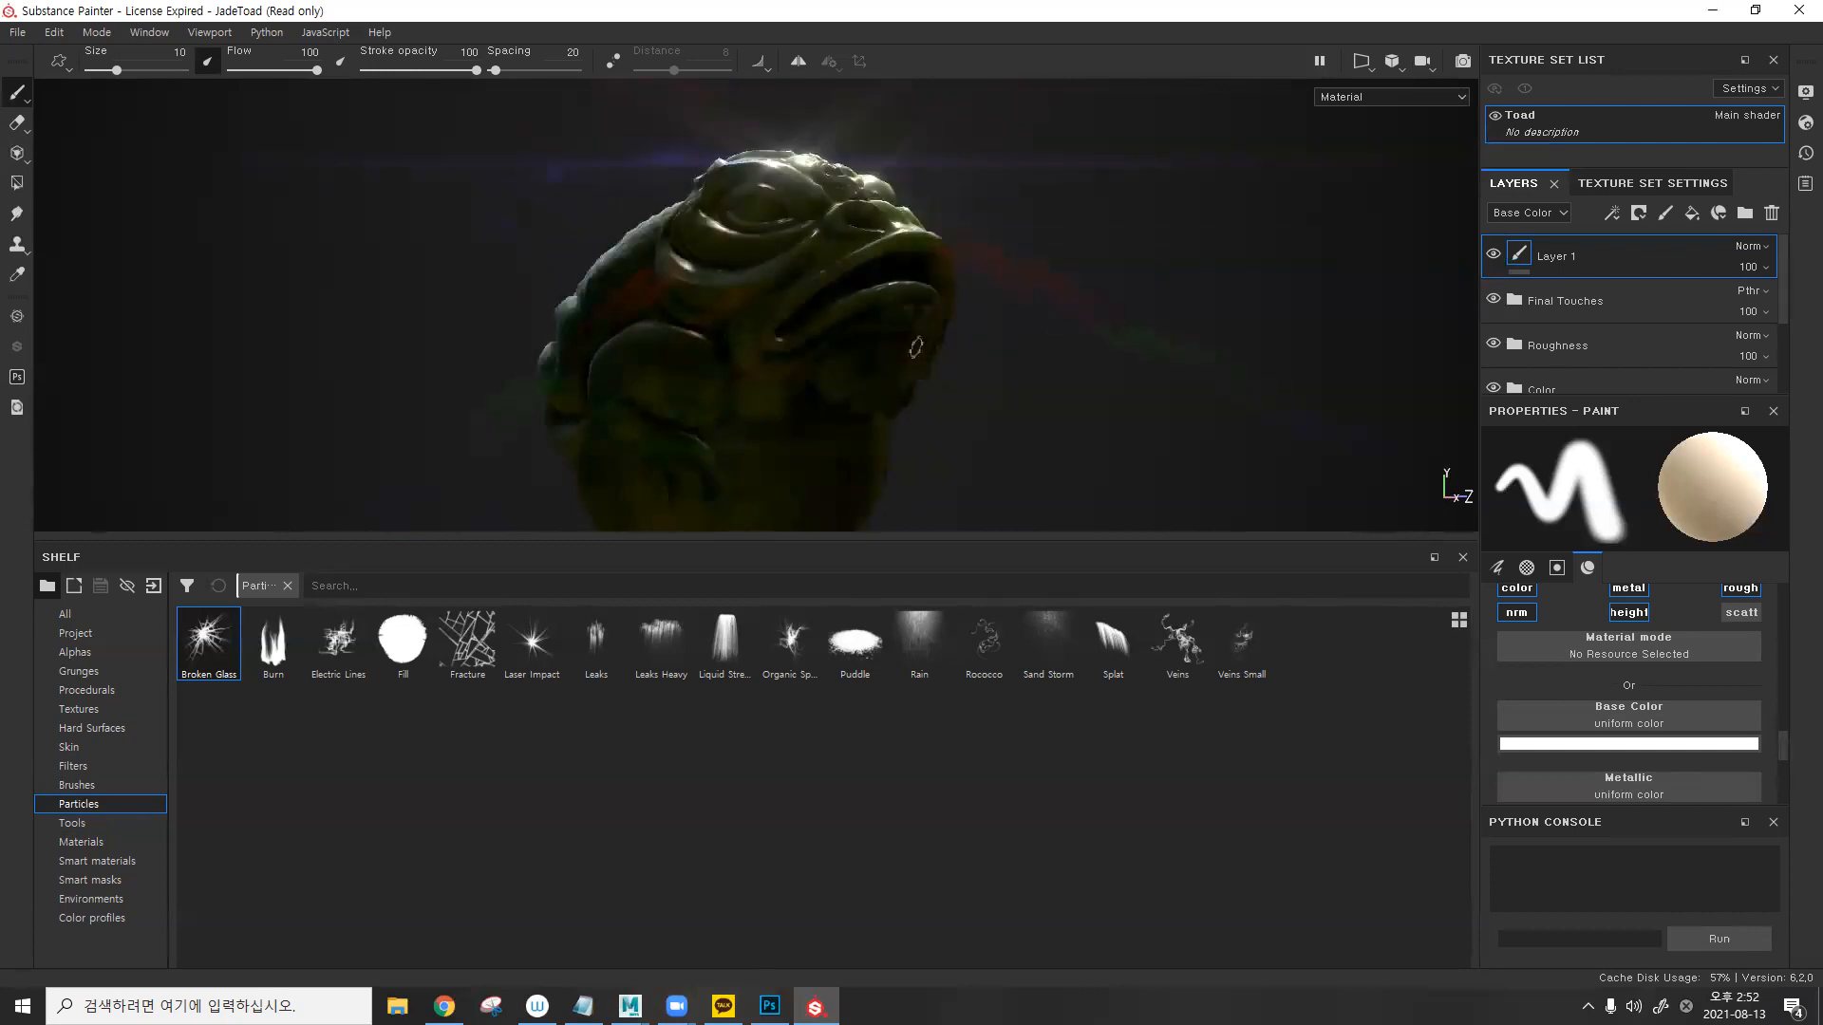
right_click_drag(870, 219, 866, 228, "shift")
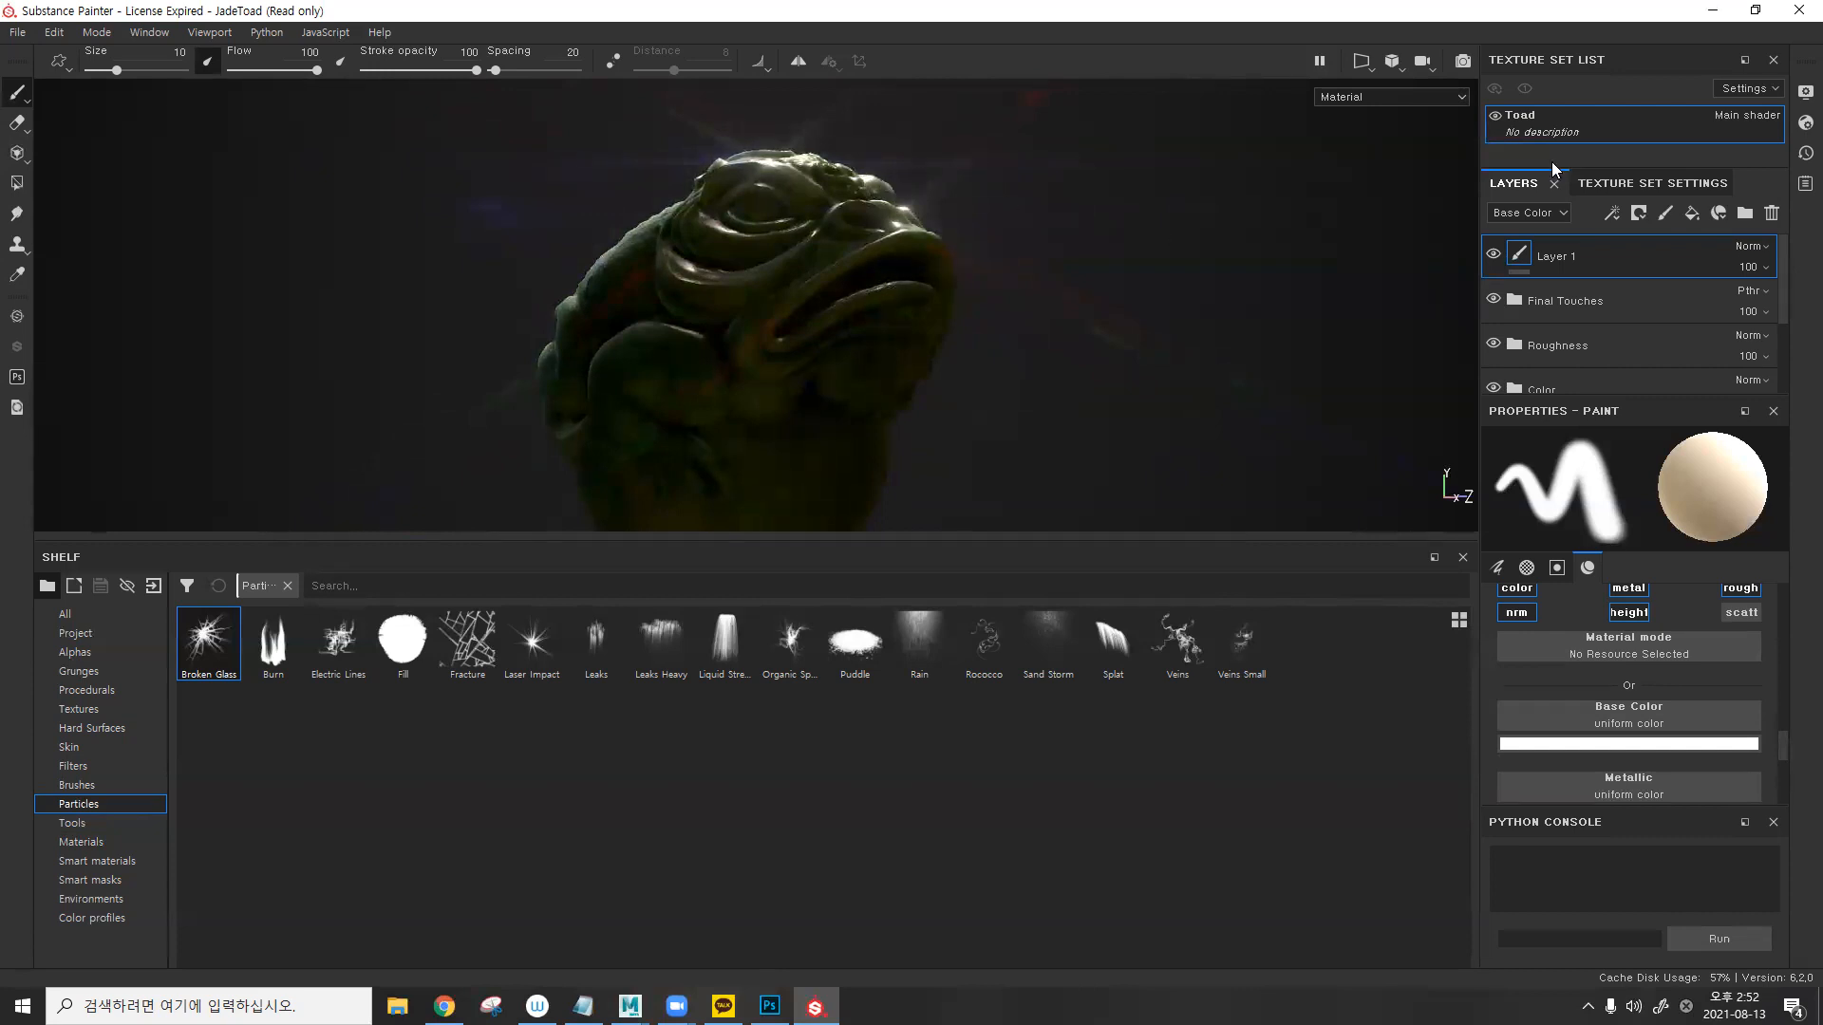
- Deactivate the post effects in the display settings and rotate the environment lighting to illuminate the toad's face
left_click(1804, 92)
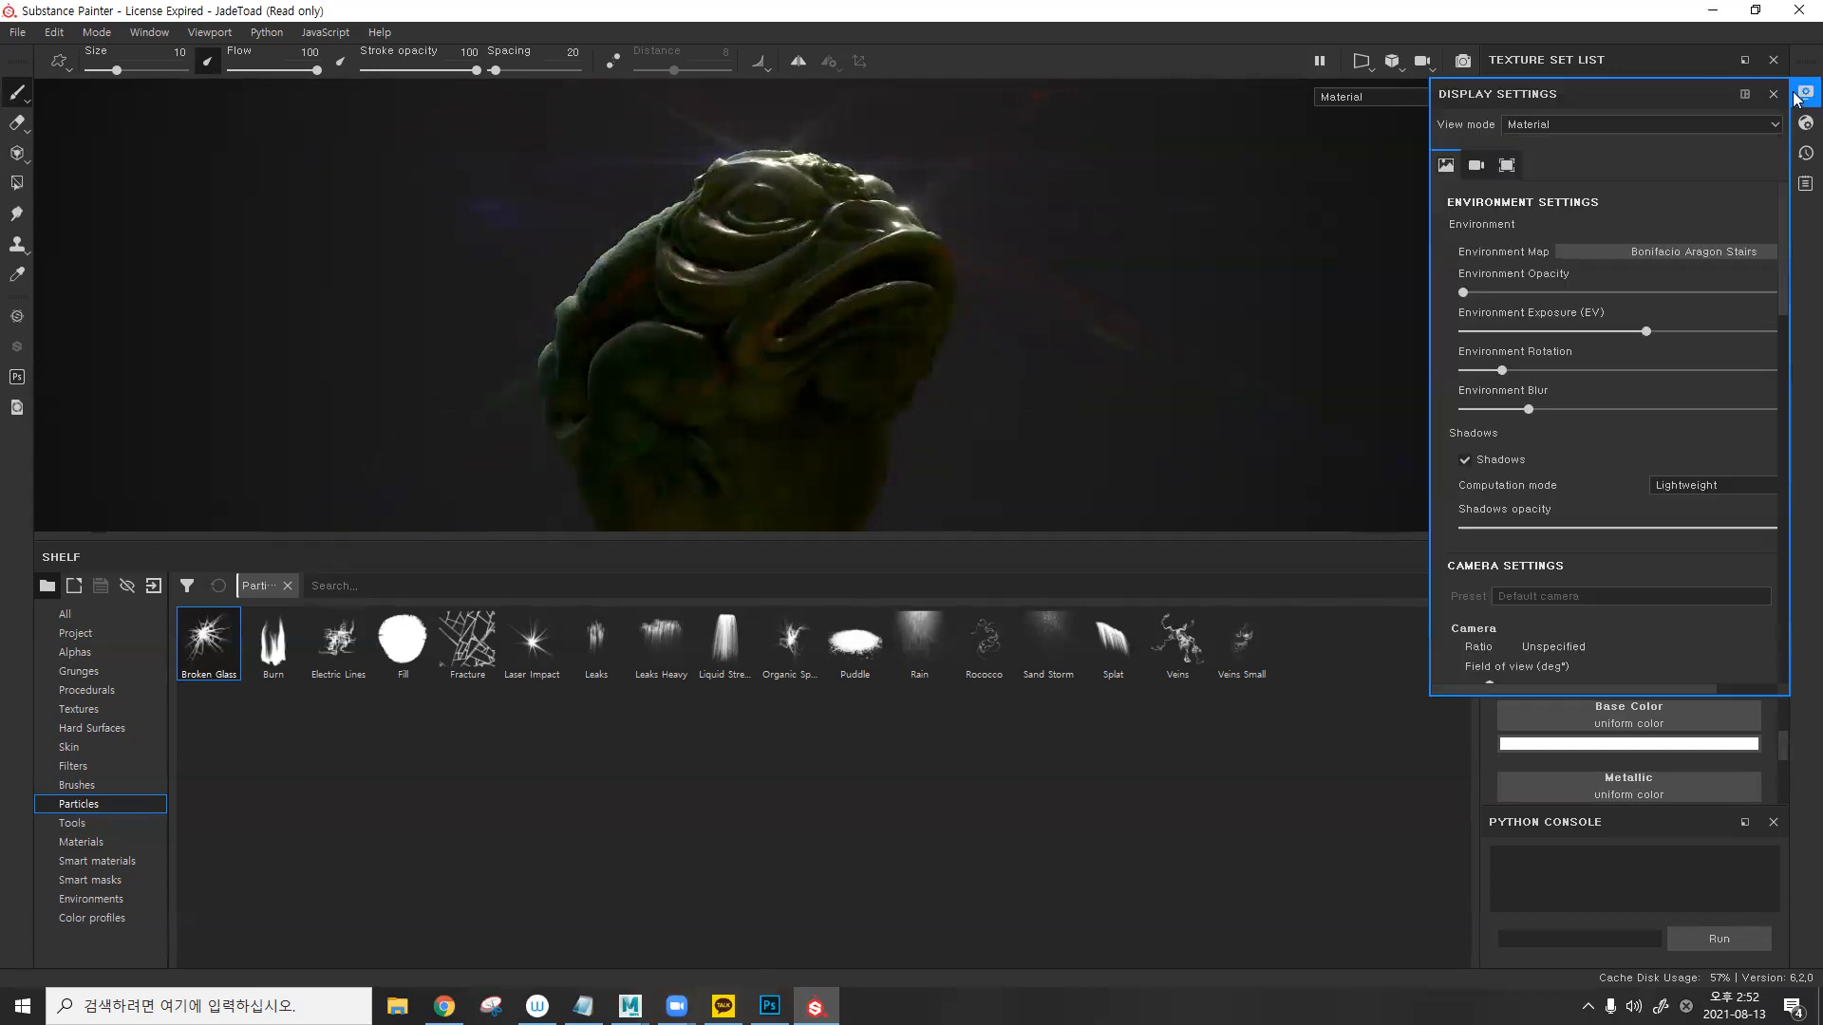
scroll(1625, 280, "down", 8)
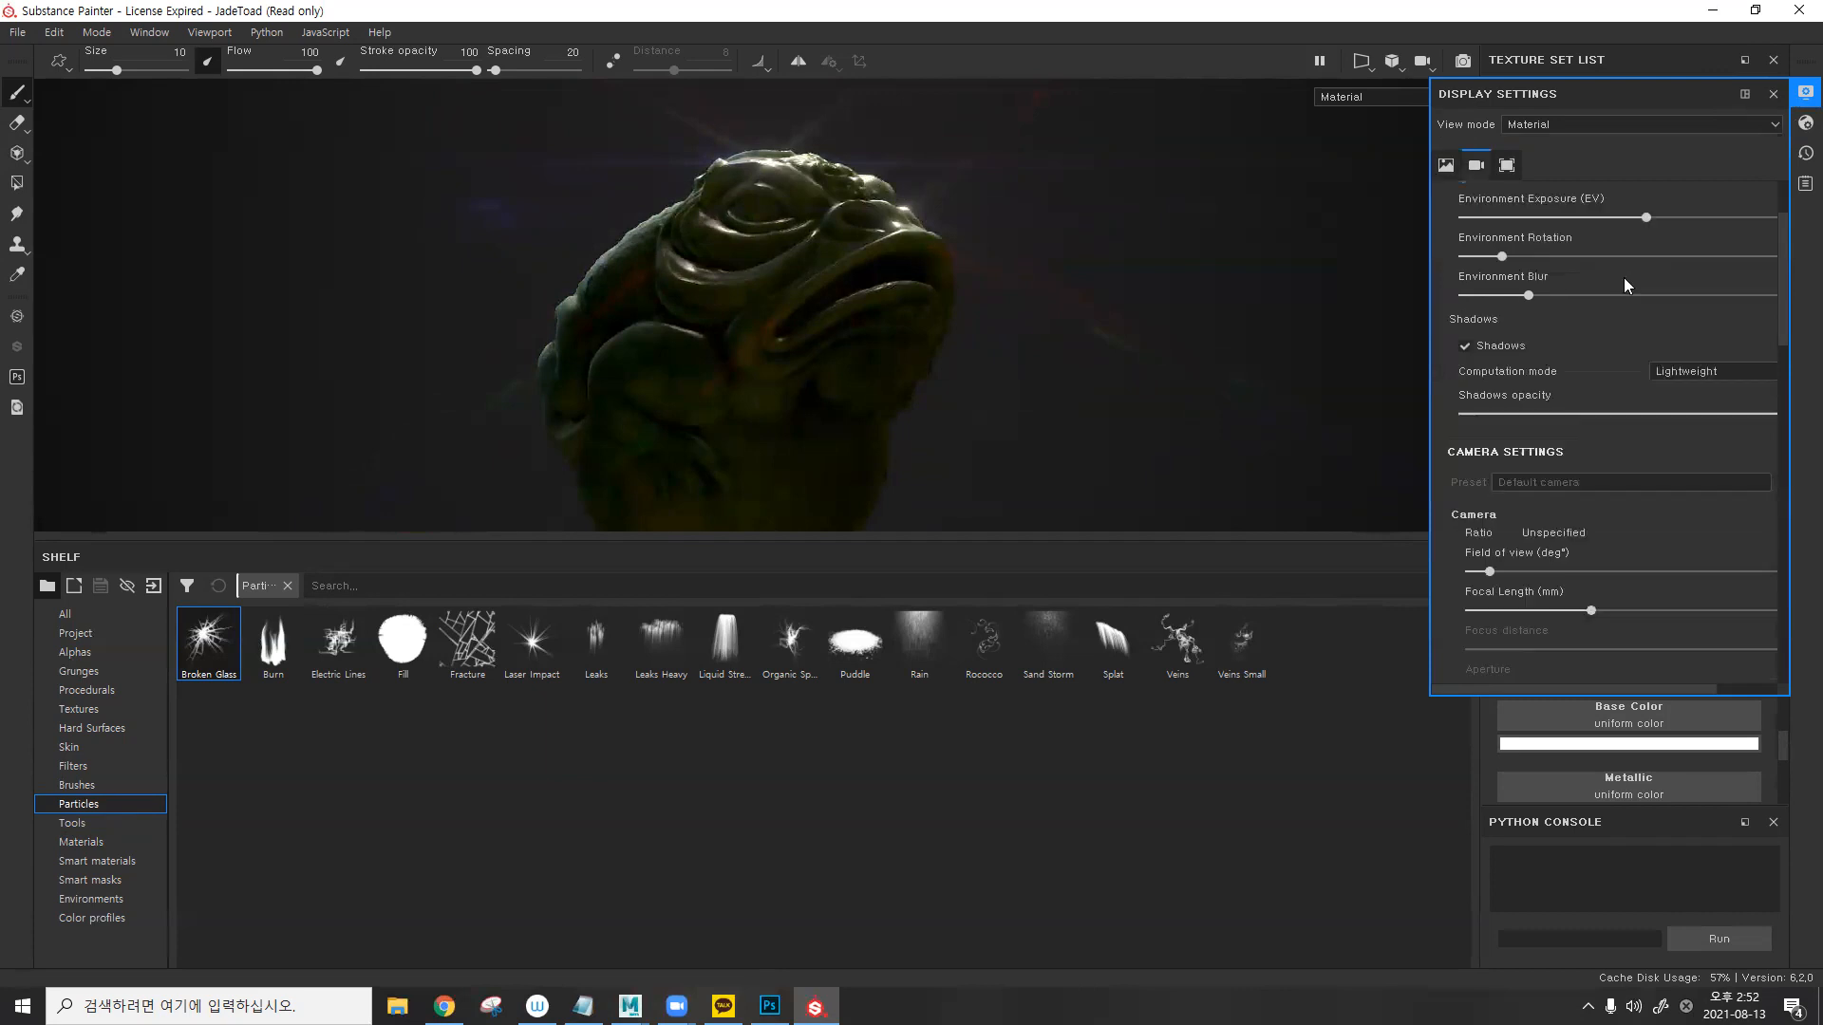
scroll(1626, 285, "down", 1)
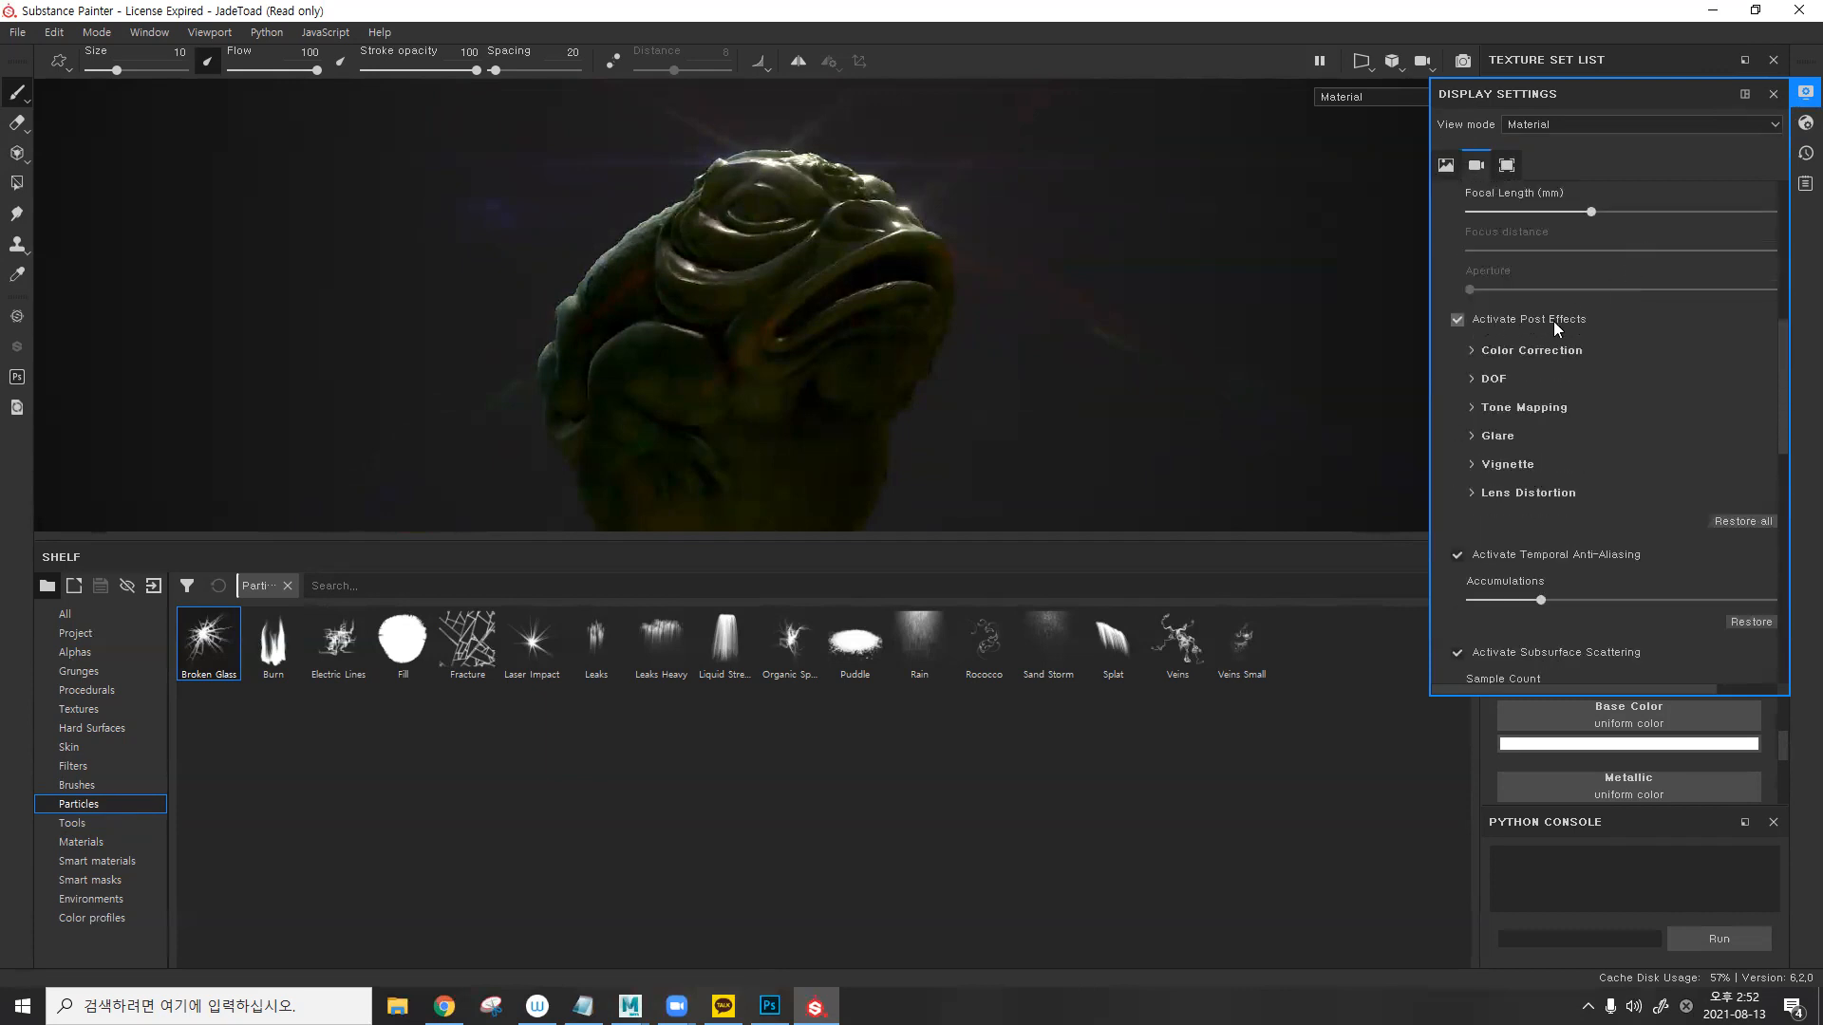
left_click(1453, 323)
right_click_drag(1004, 276, 1092, 272, "shift")
left_click(1800, 95)
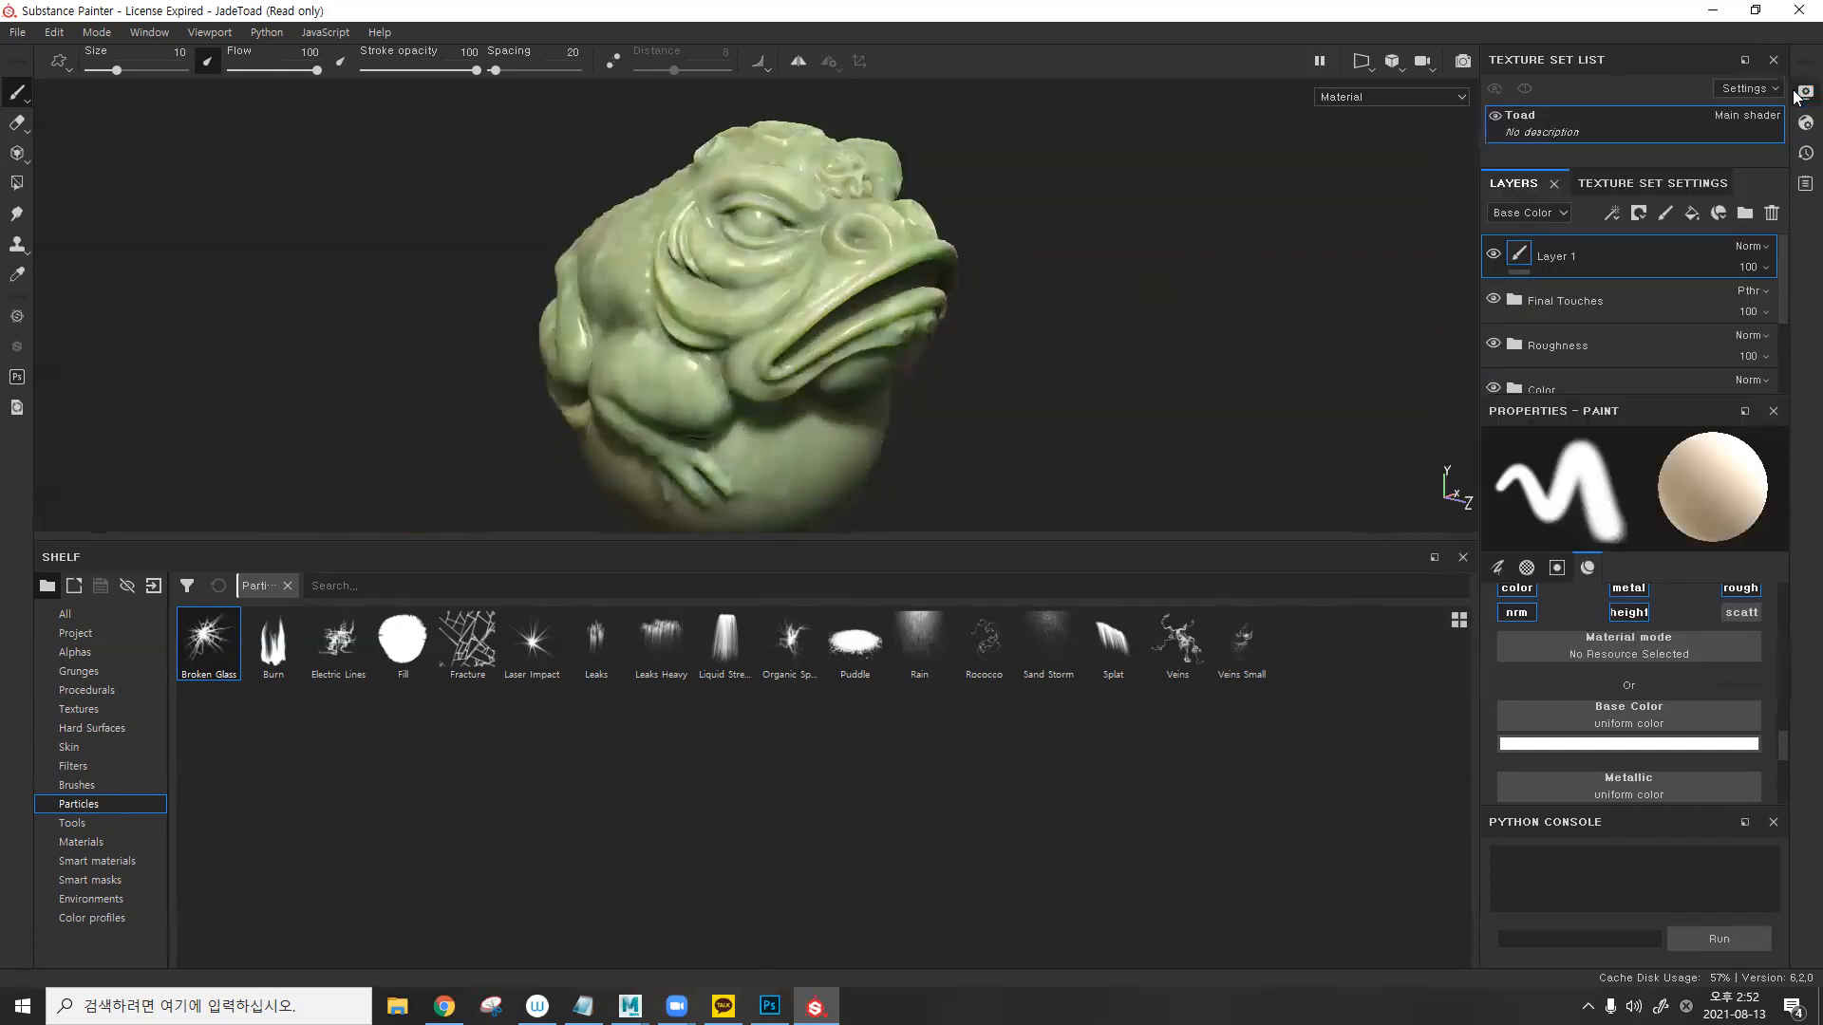
- Review the environment and camera display settings and examine the toad from several angles
left_click(1804, 123)
left_click(1802, 95)
scroll(1686, 196, "down", 5)
scroll(1667, 224, "up", 8)
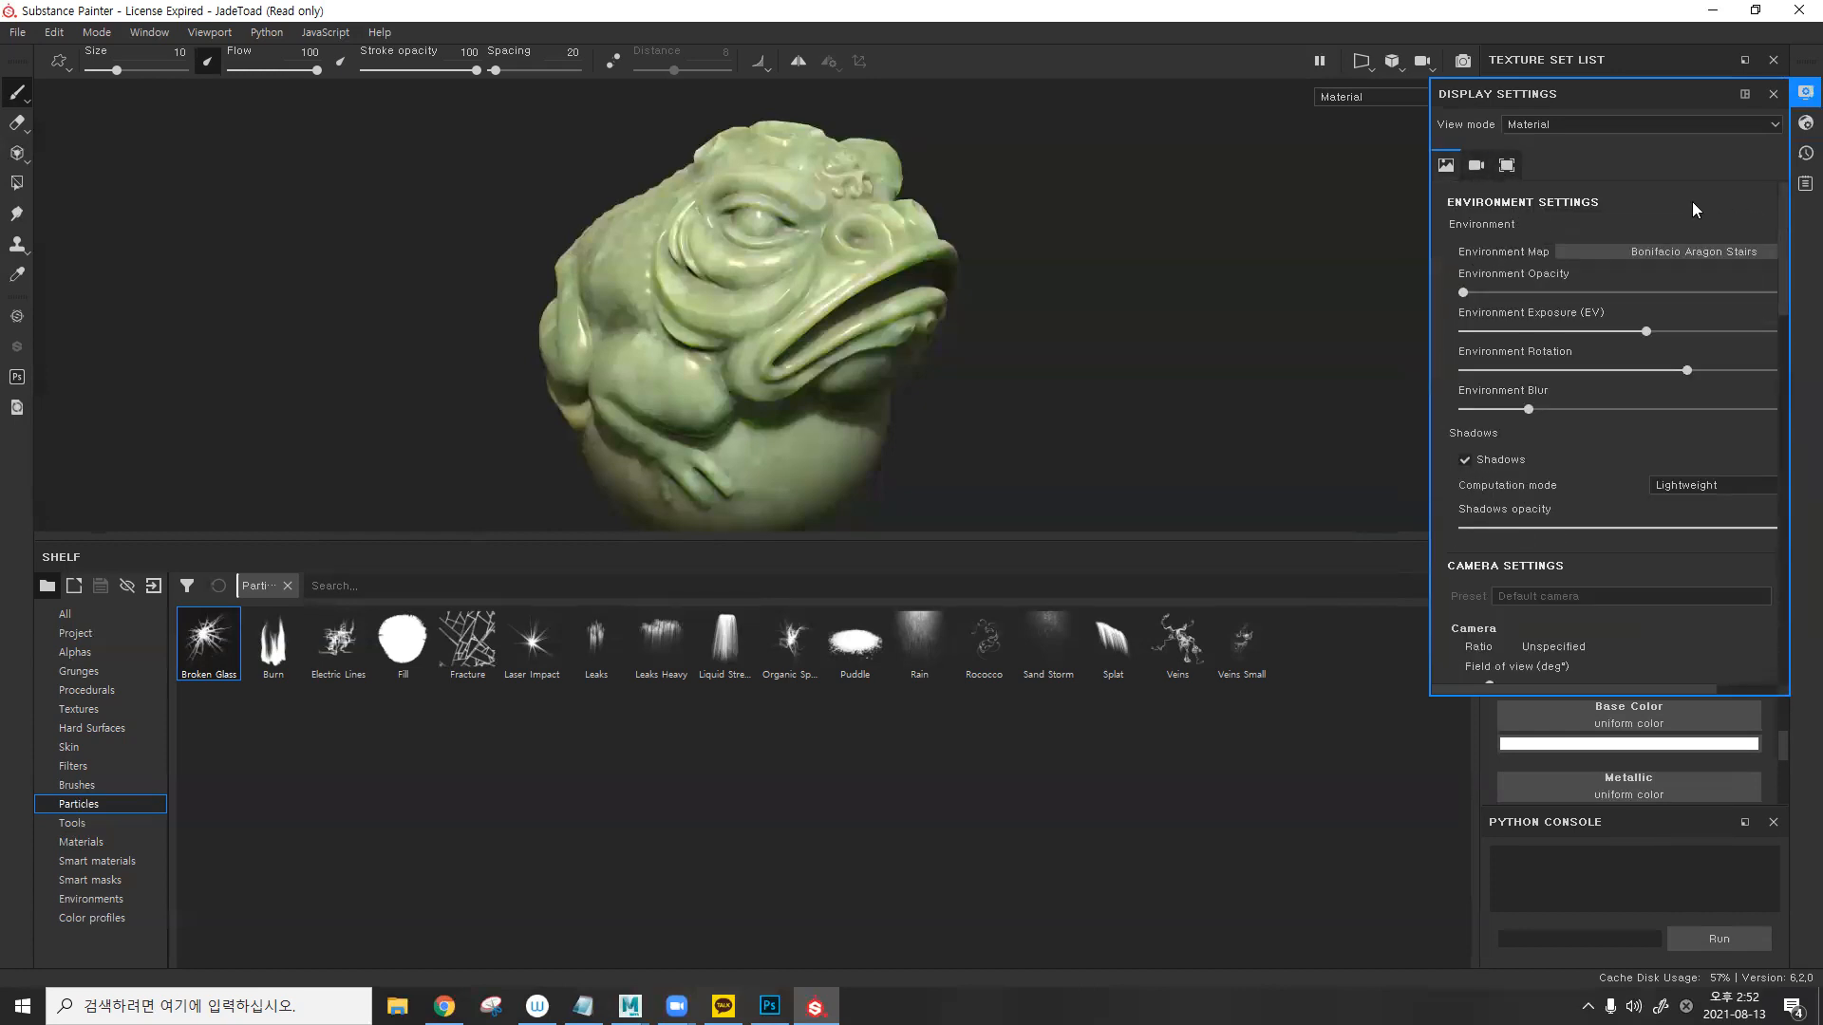
left_click(1802, 92)
left_click_drag(933, 281, 1006, 266, "alt")
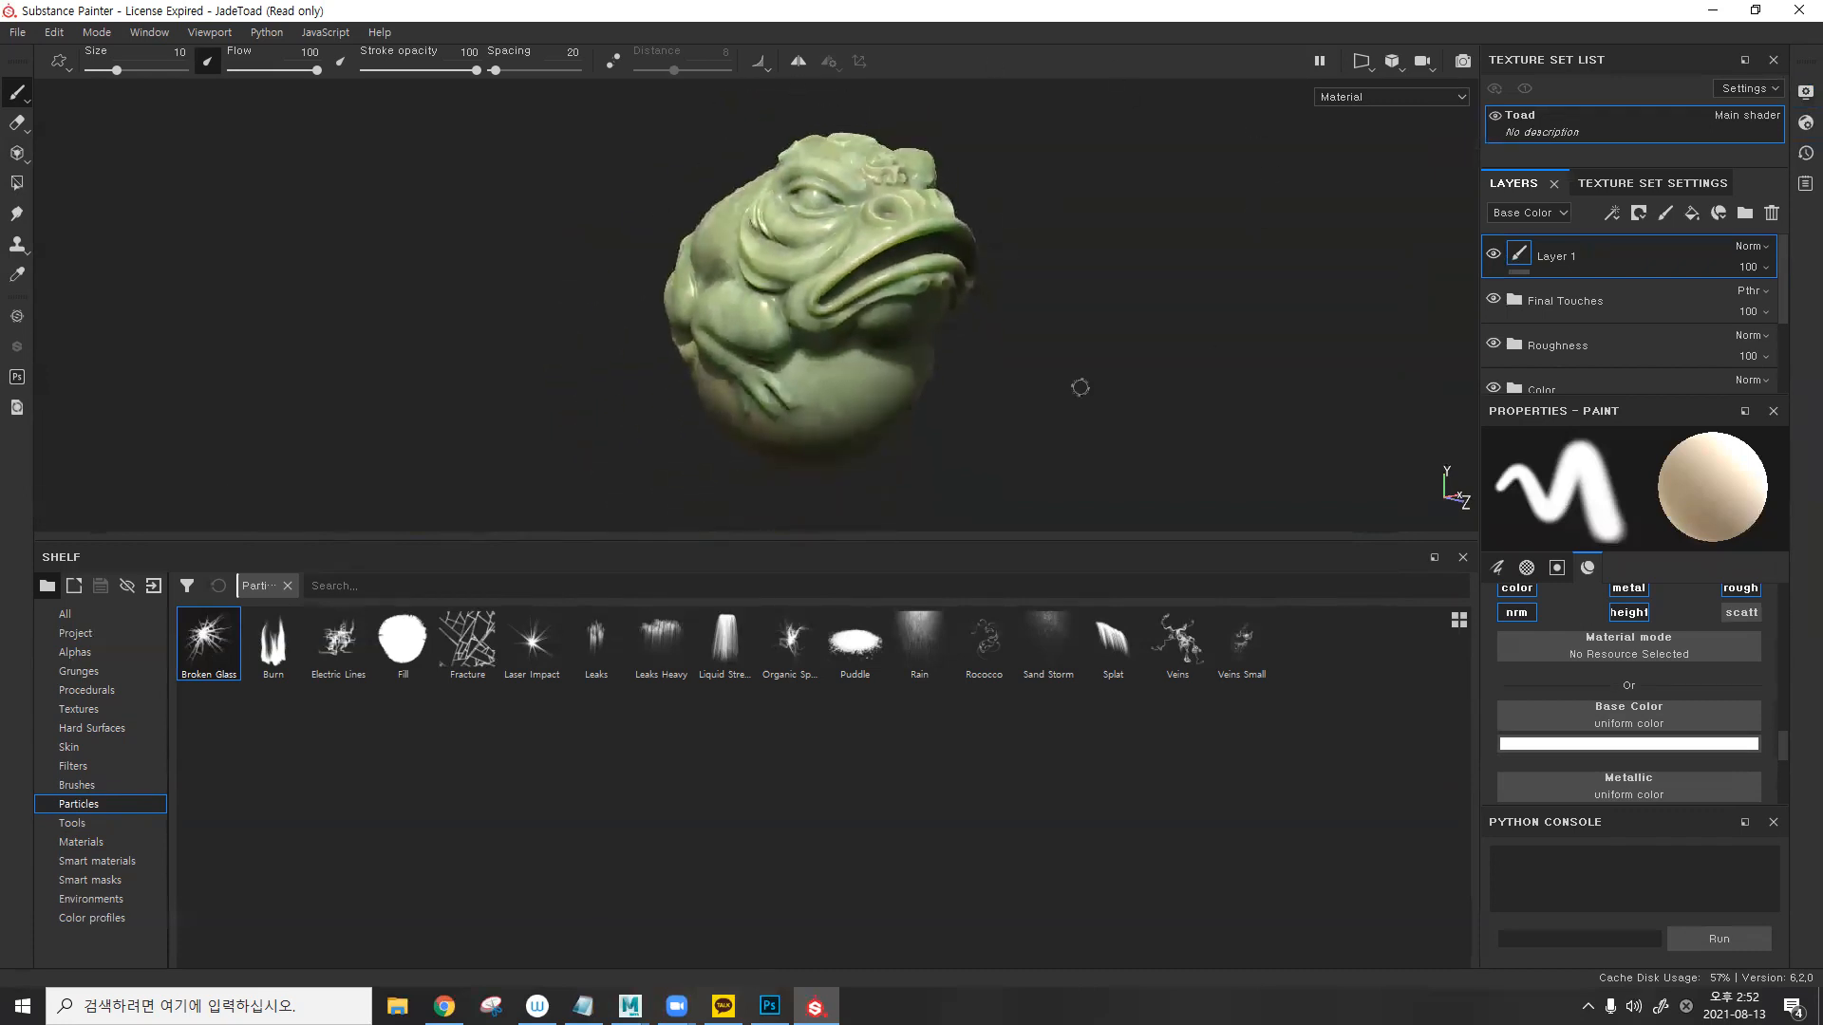
left_click_drag(1117, 362, 1168, 265, "alt")
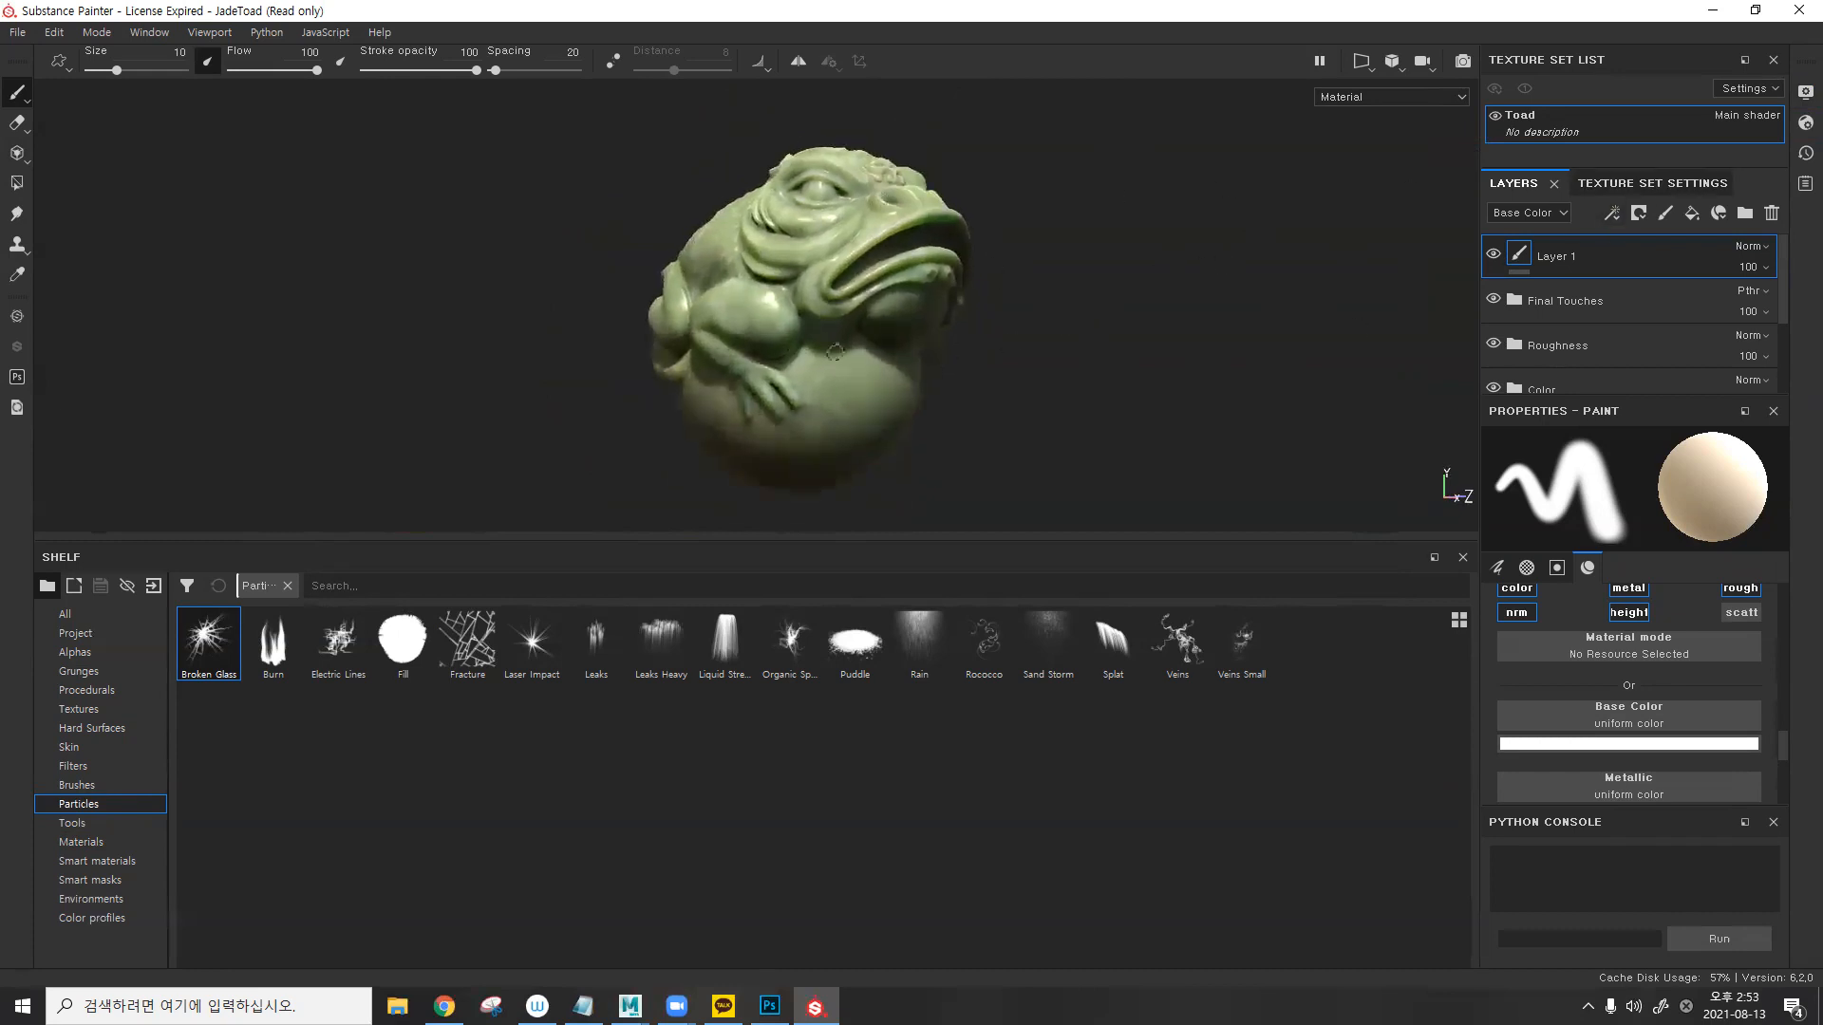
left_click_drag(1082, 291, 925, 310, "alt")
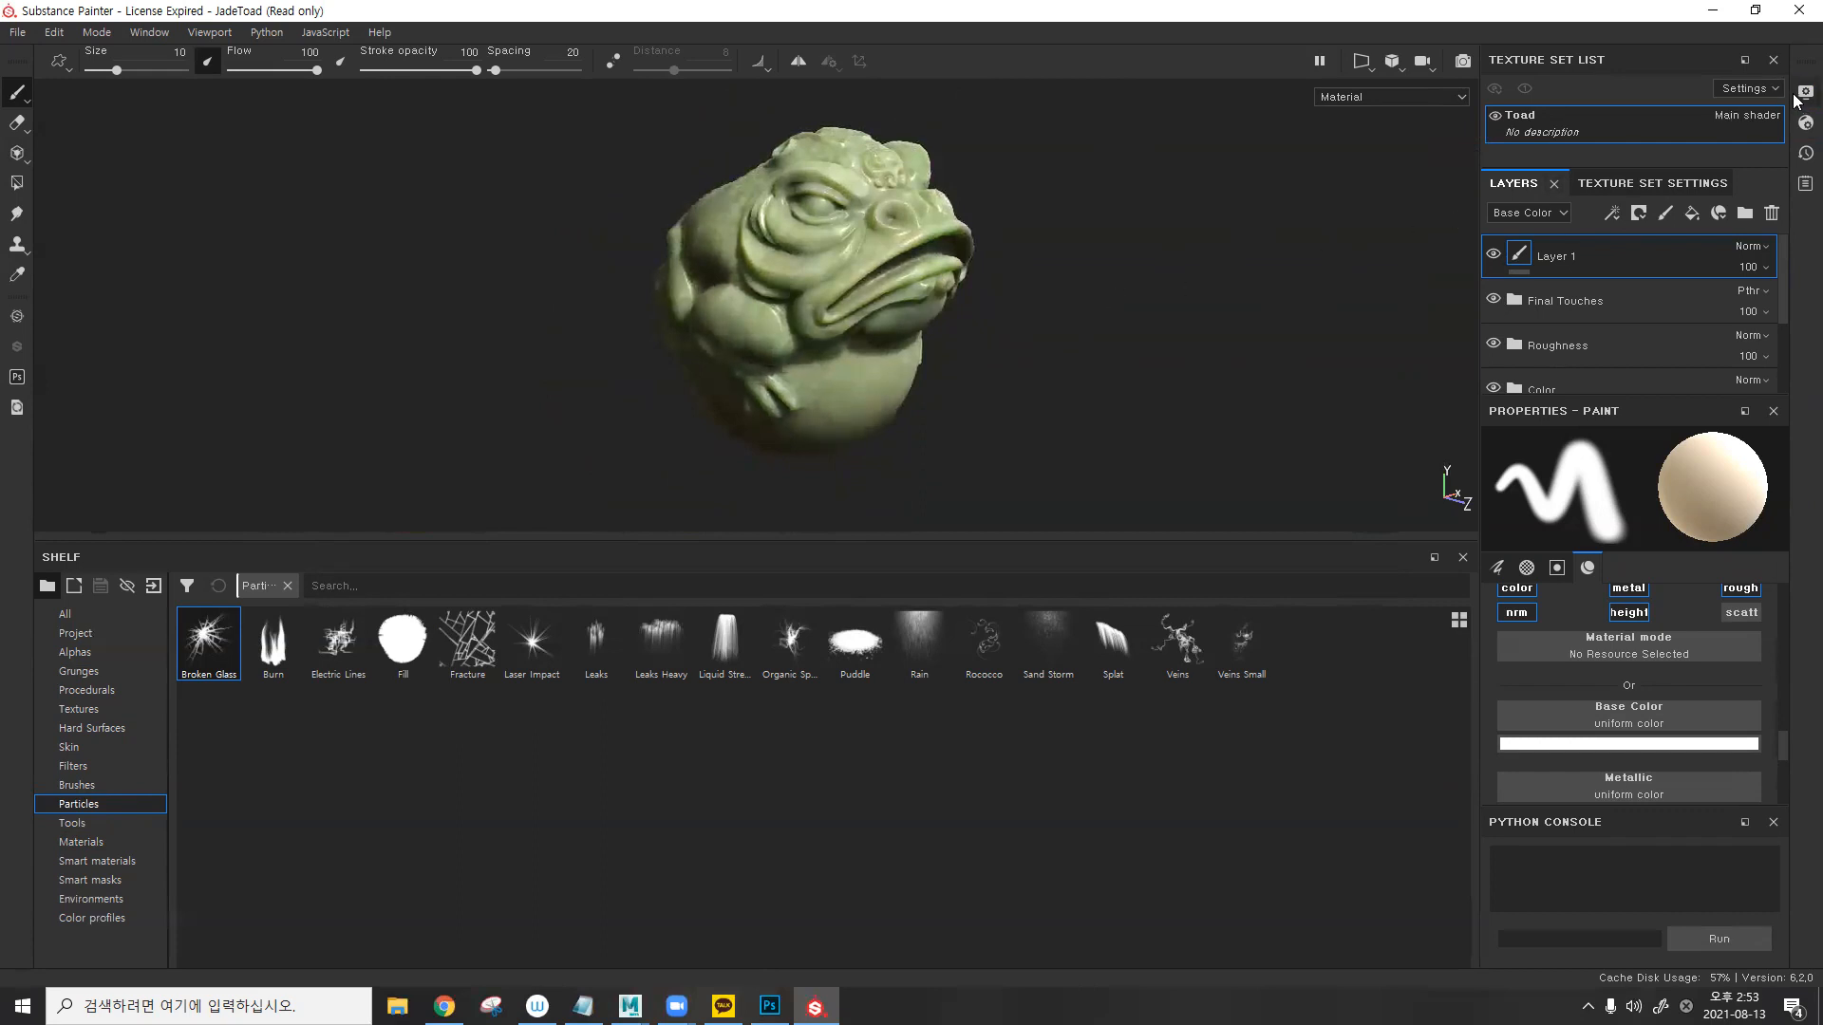
- Set the environment map to Soft 1Front 2Backs and rotate the lighting around the toad
left_click(1803, 92)
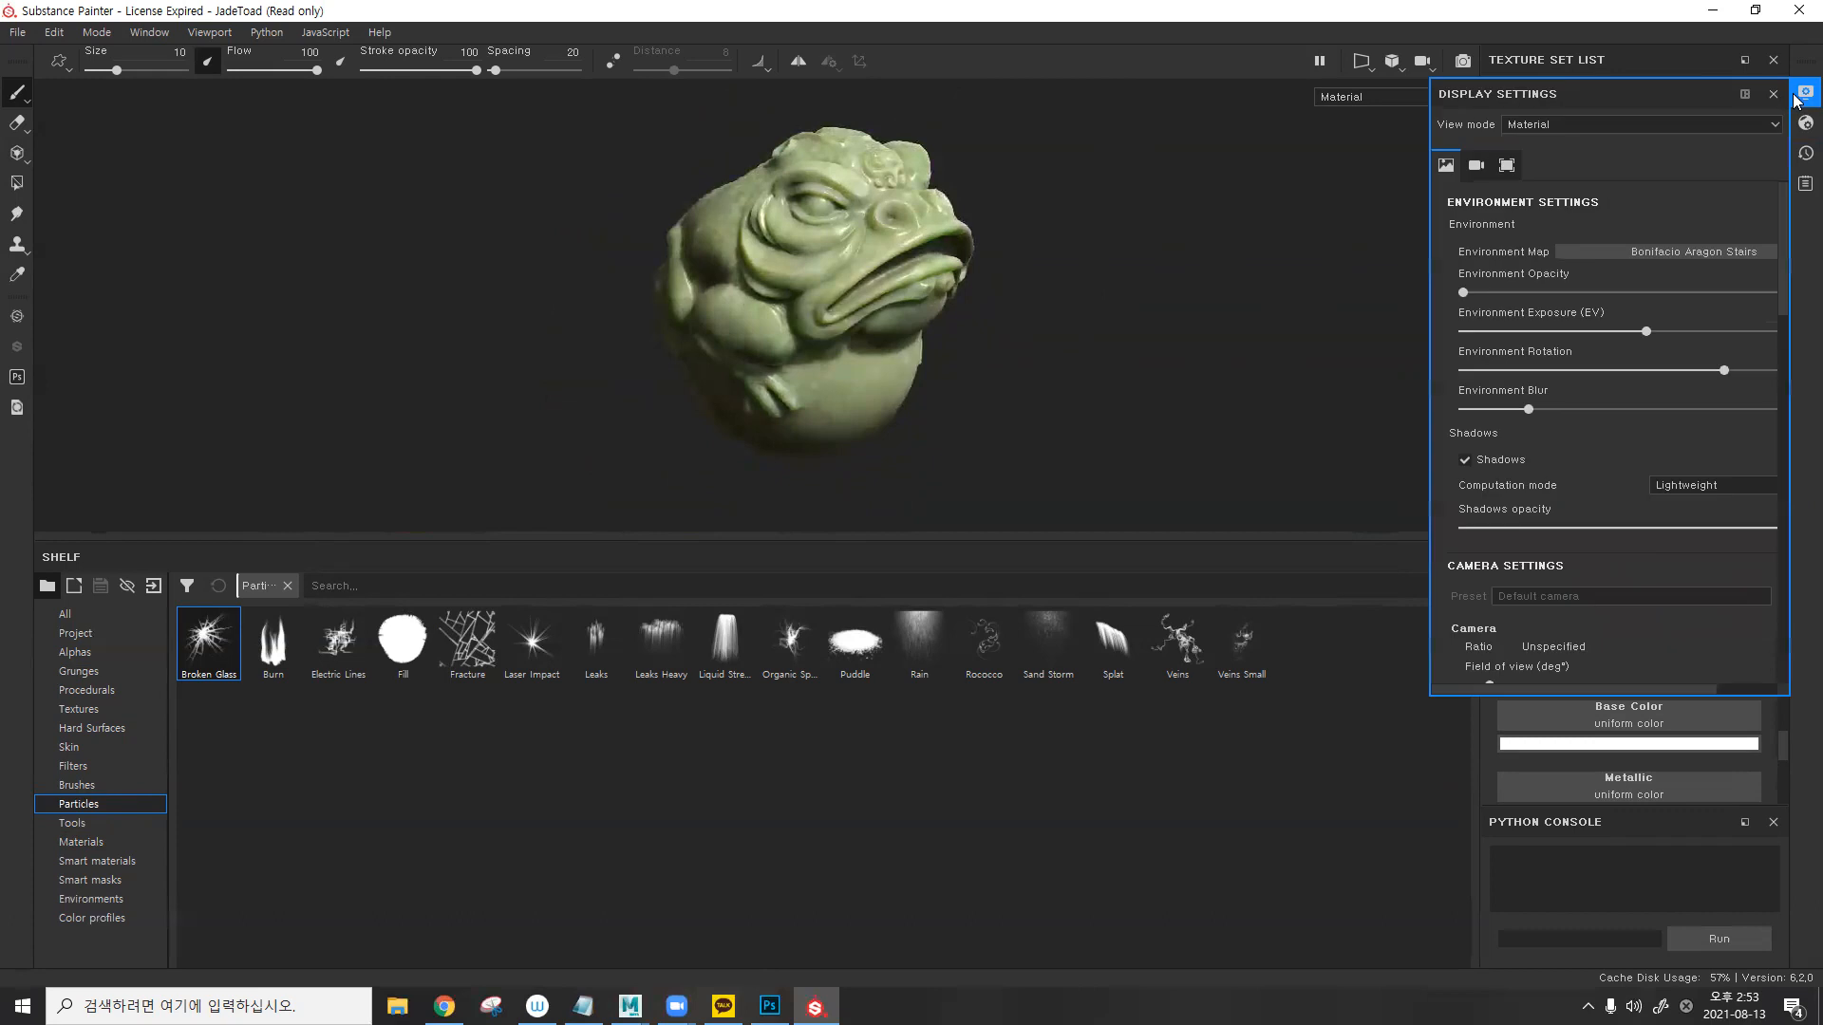
left_click(1648, 252)
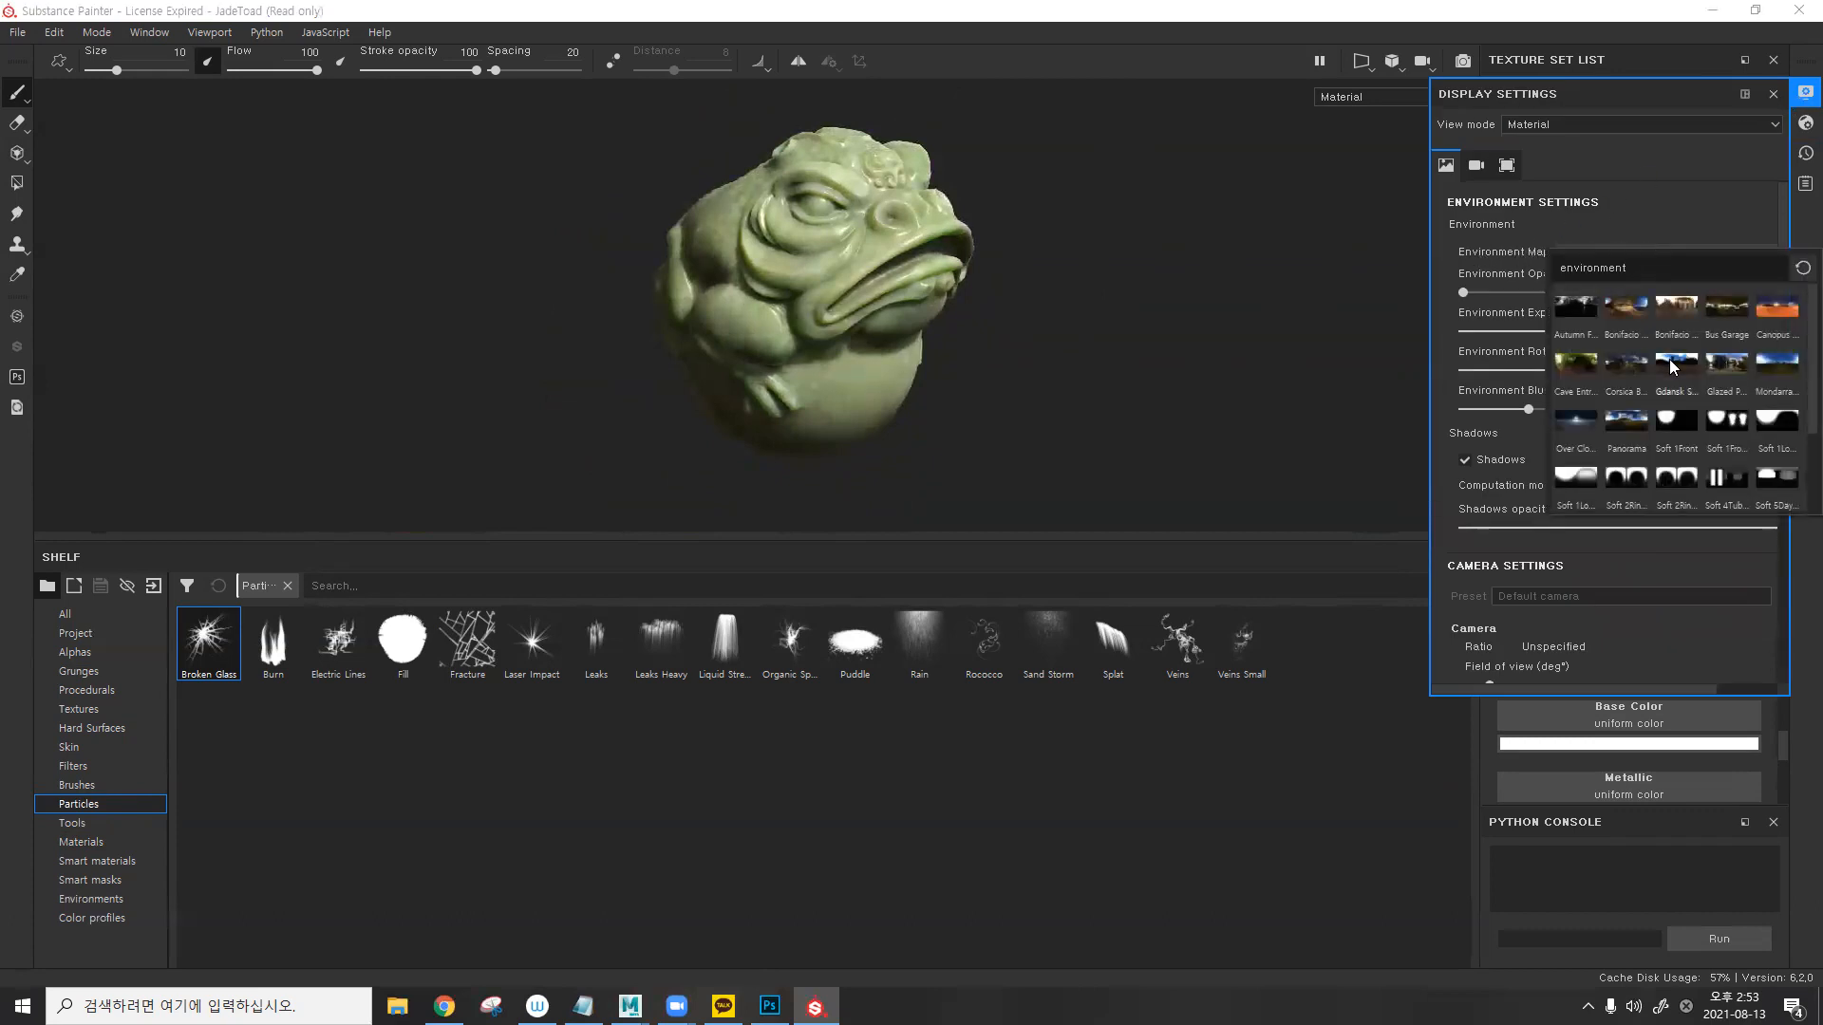
mouse_move(1669, 358)
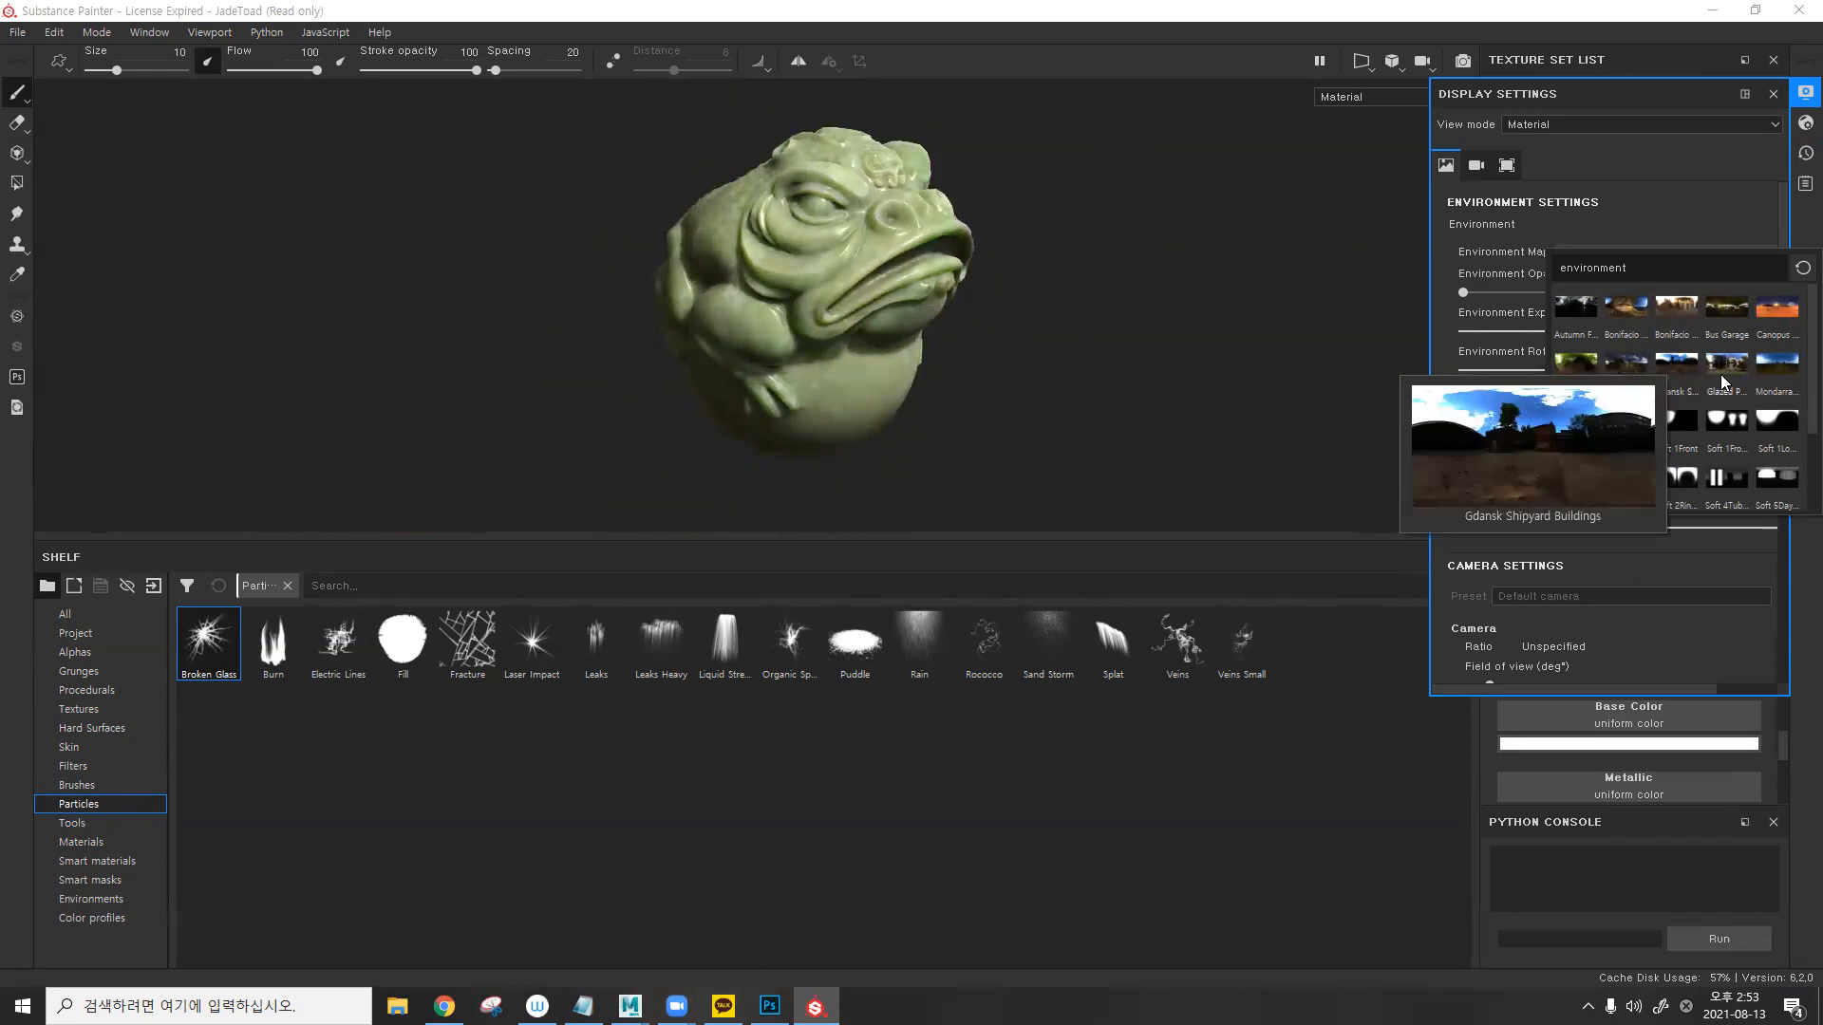
mouse_move(1733, 423)
key("Escape")
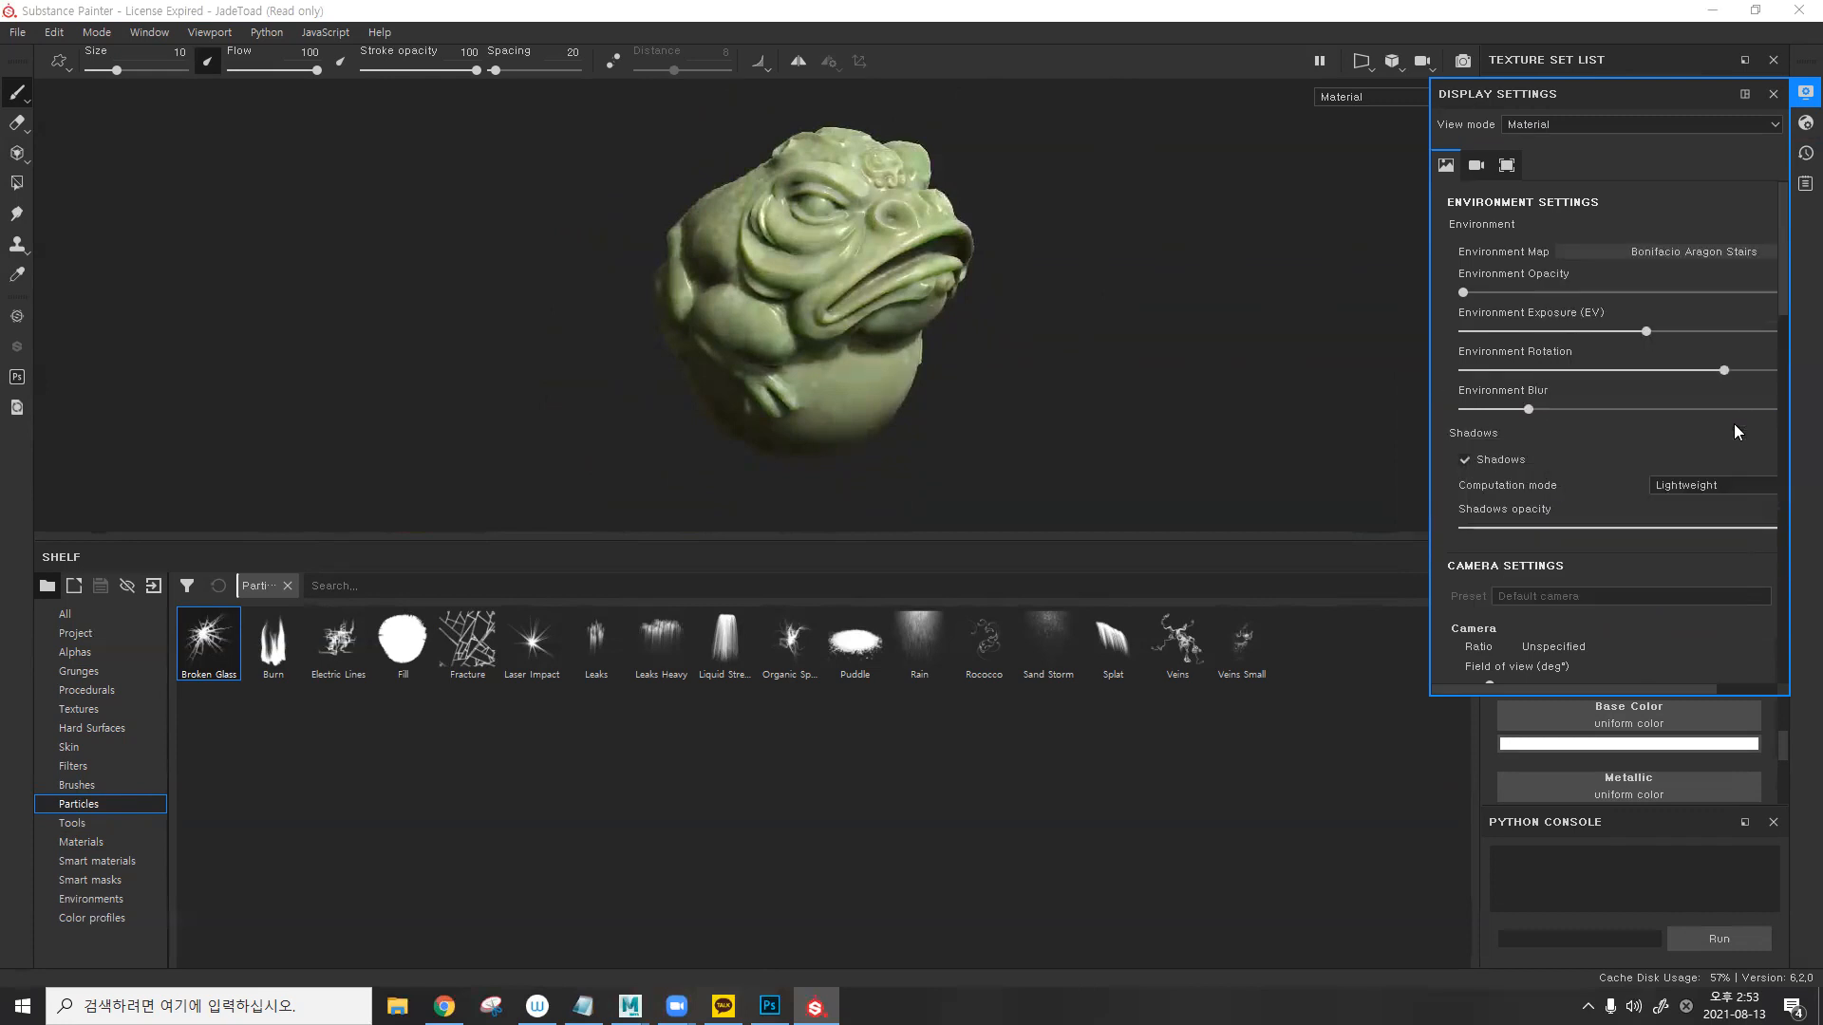
right_click_drag(989, 280, 1106, 276, "shift")
- Switch the environment map to Autumn Forest and check the toad from a lower angle under rotated lighting
left_click(1699, 126)
left_click(1700, 126)
left_click(1704, 252)
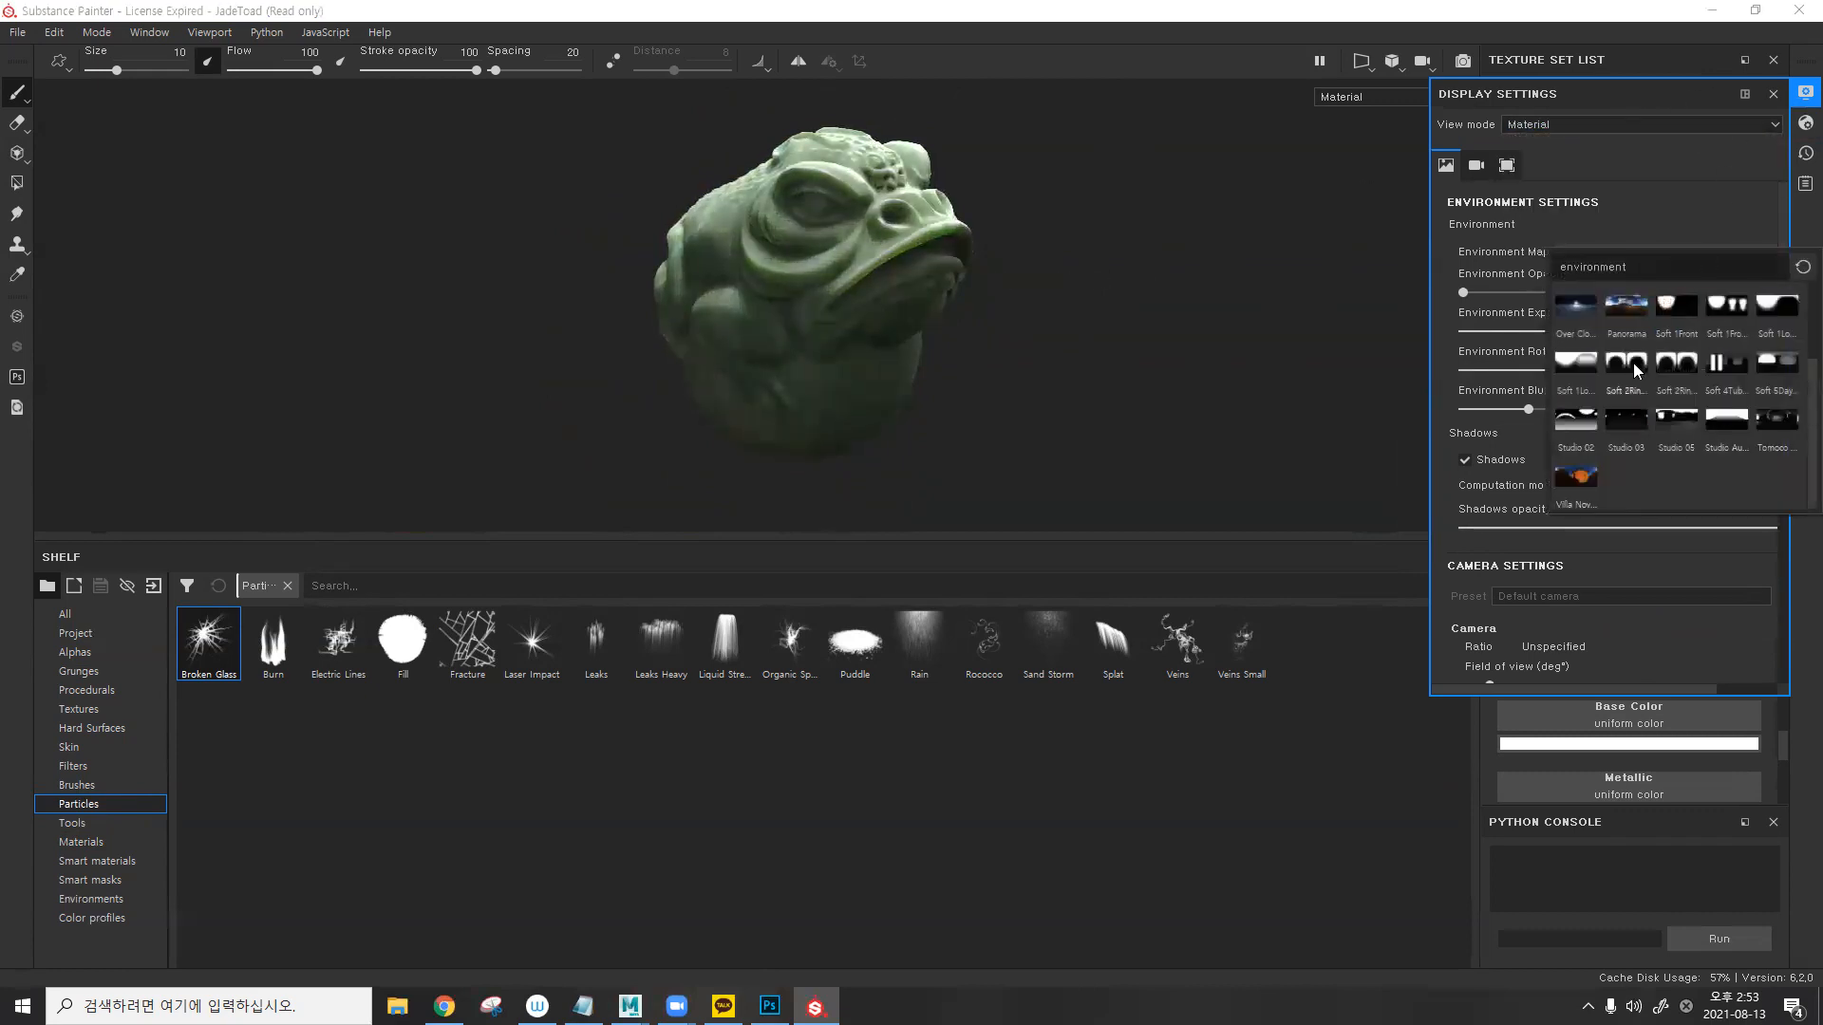
scroll(1633, 363, "up", 2)
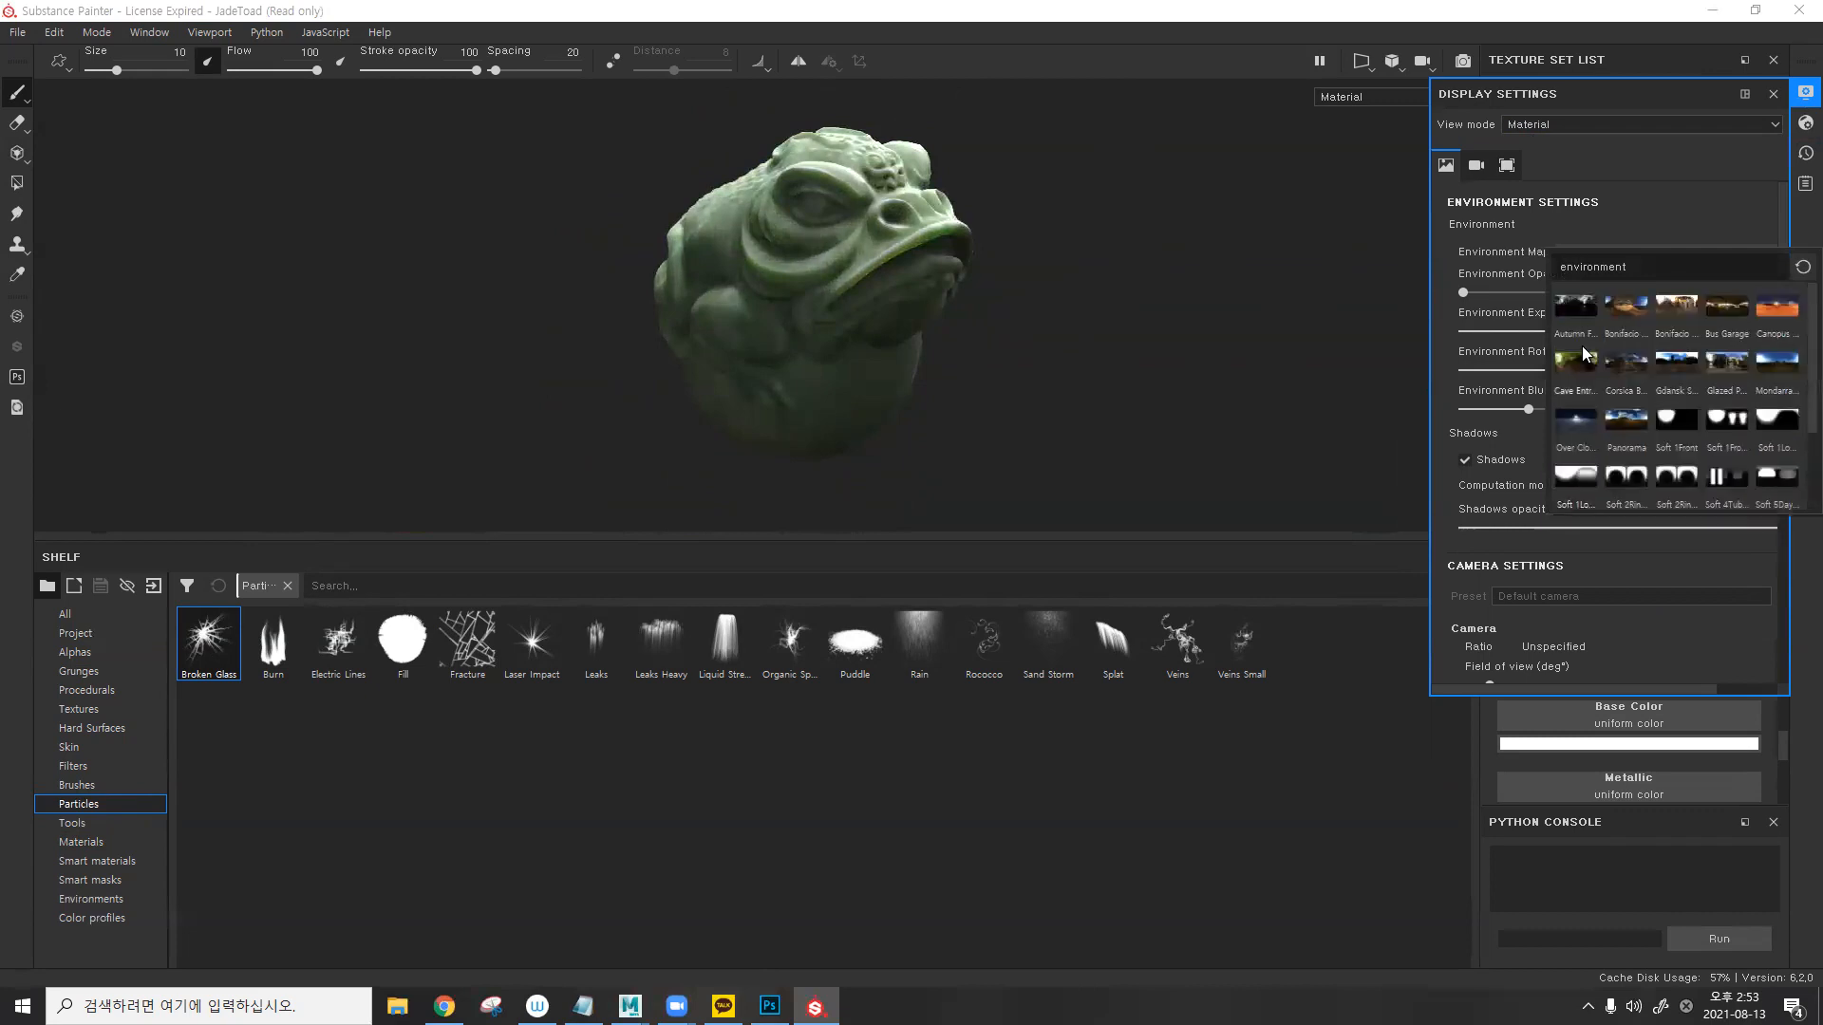
left_click(1577, 313)
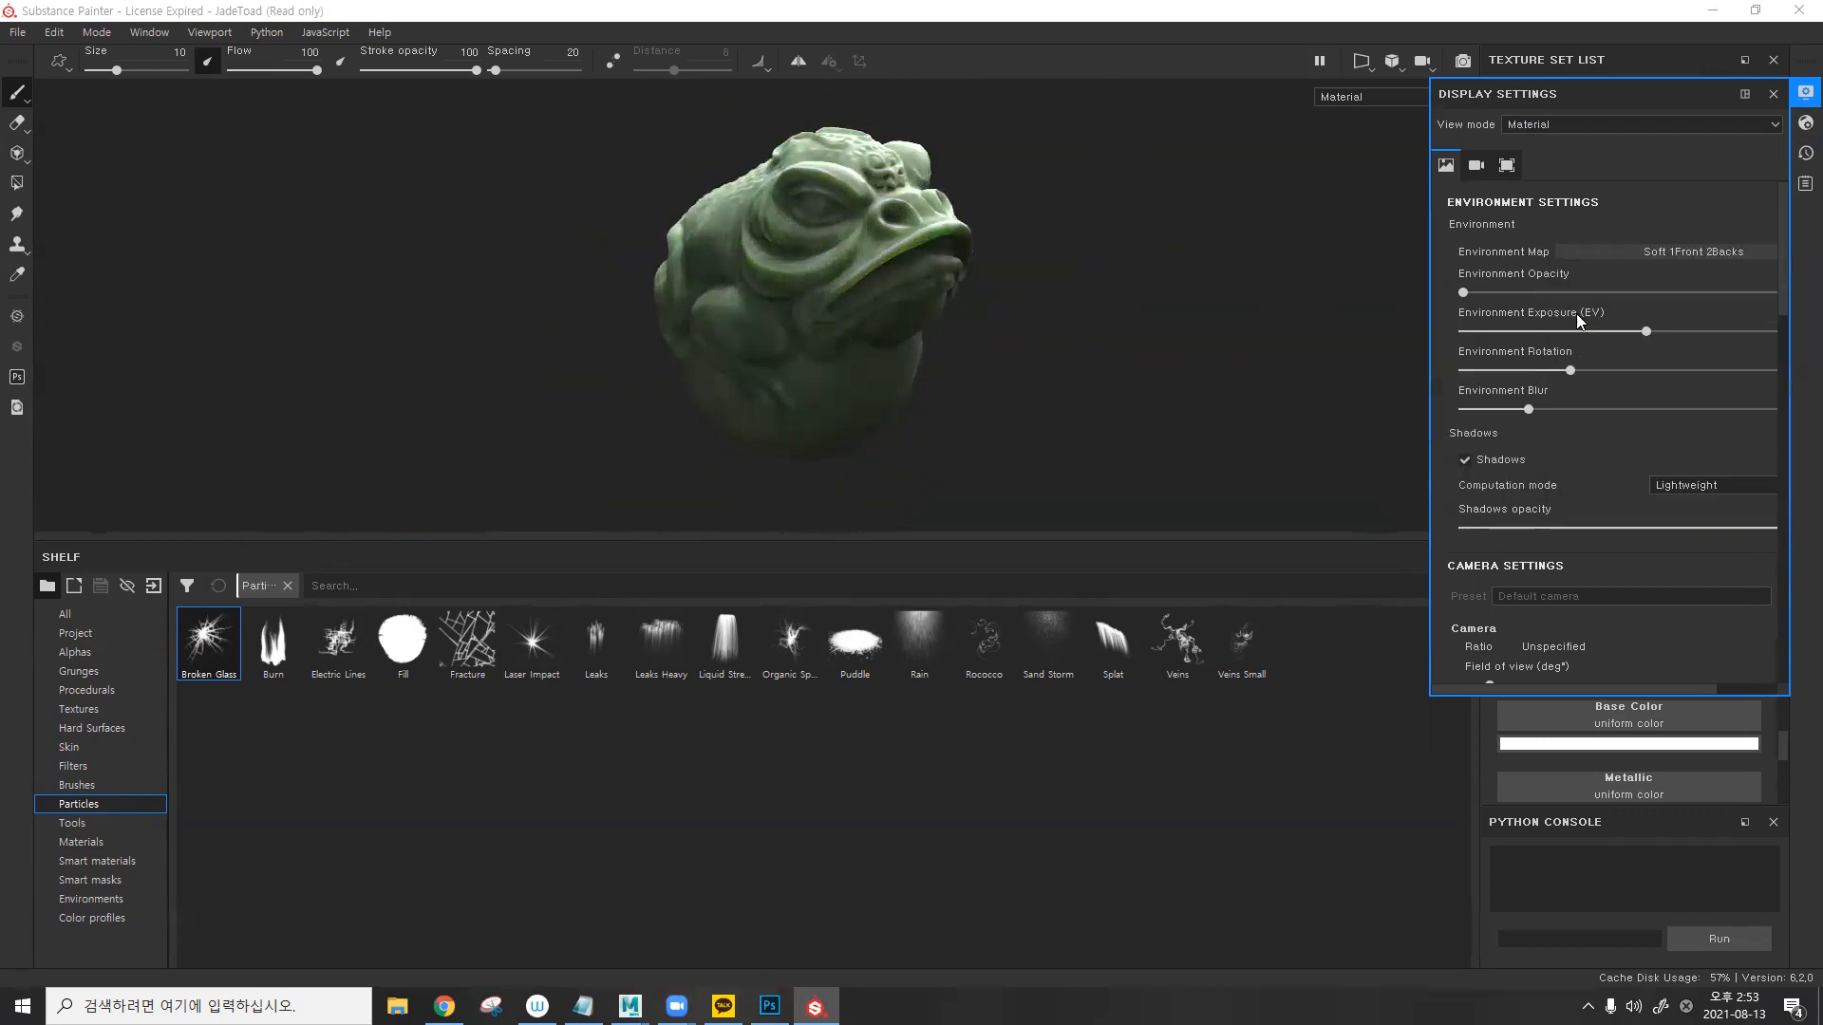
left_click_drag(1022, 257, 993, 213, "alt")
right_click_drag(958, 248, 1239, 229, "shift")
- Change the environment map to Canopus Ground and rotate its lighting across the toad
left_click(1647, 251)
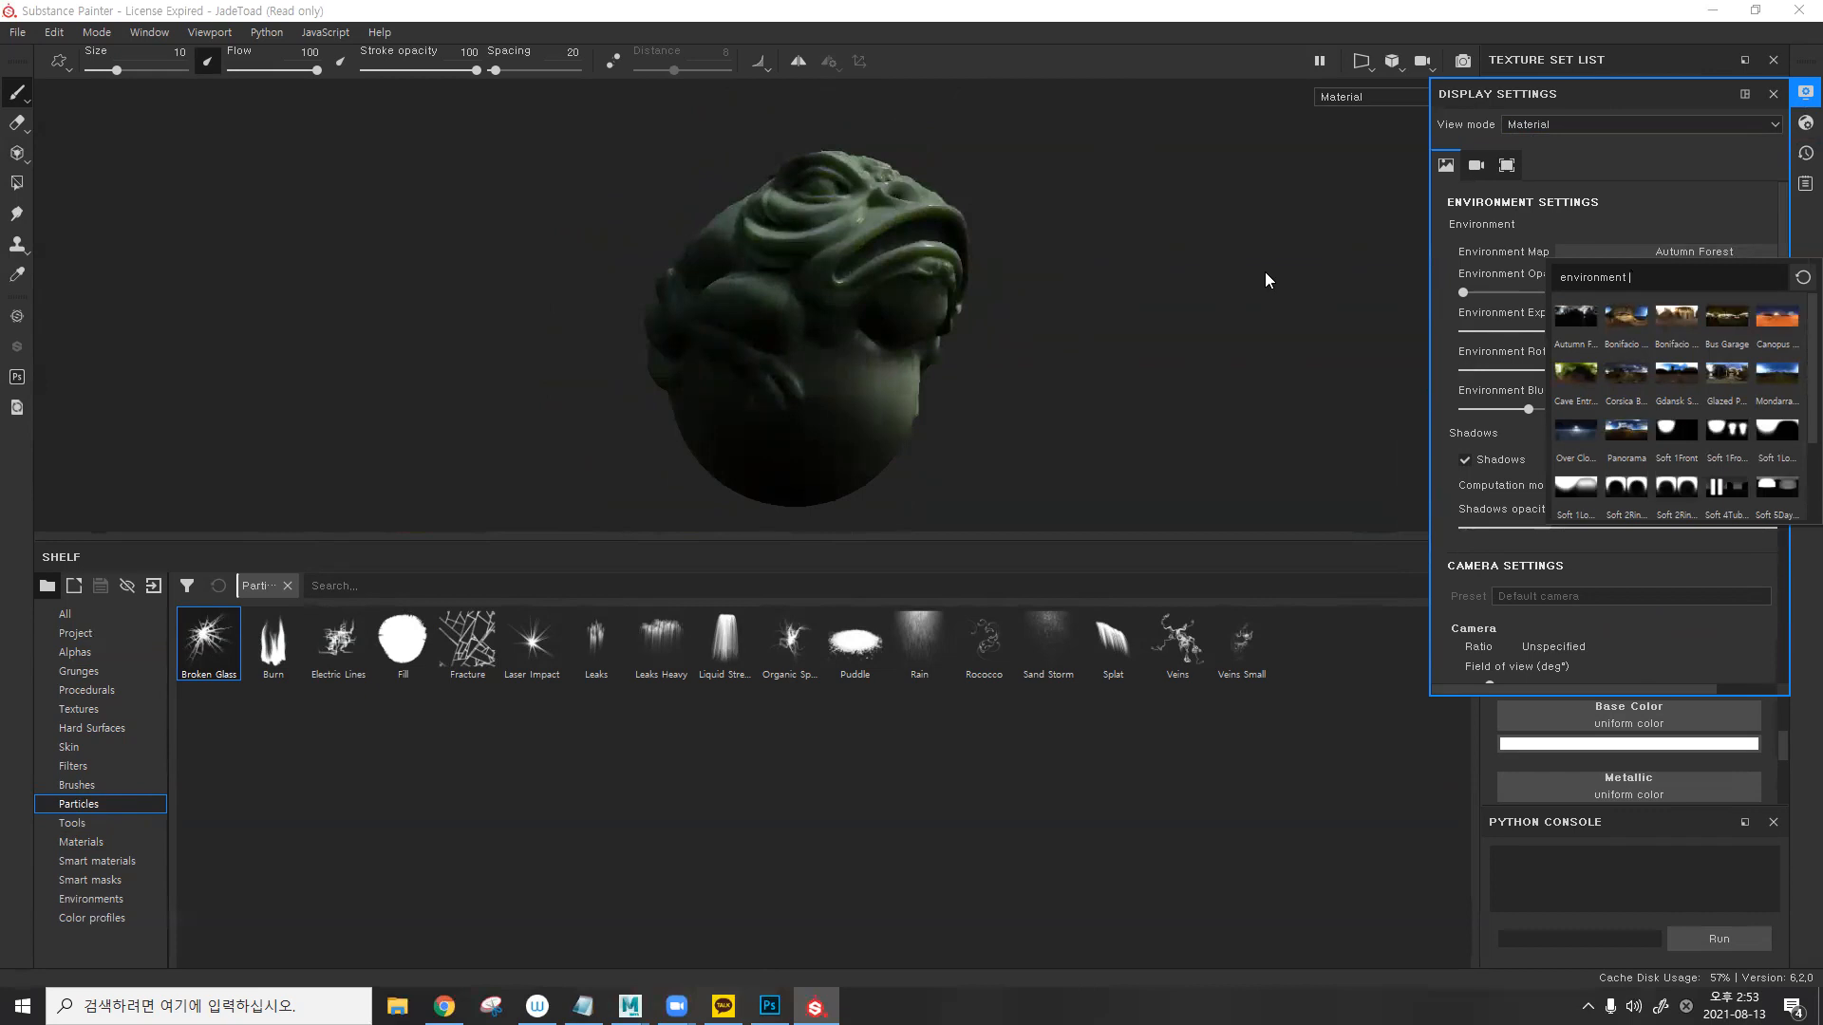
mouse_move(1760, 323)
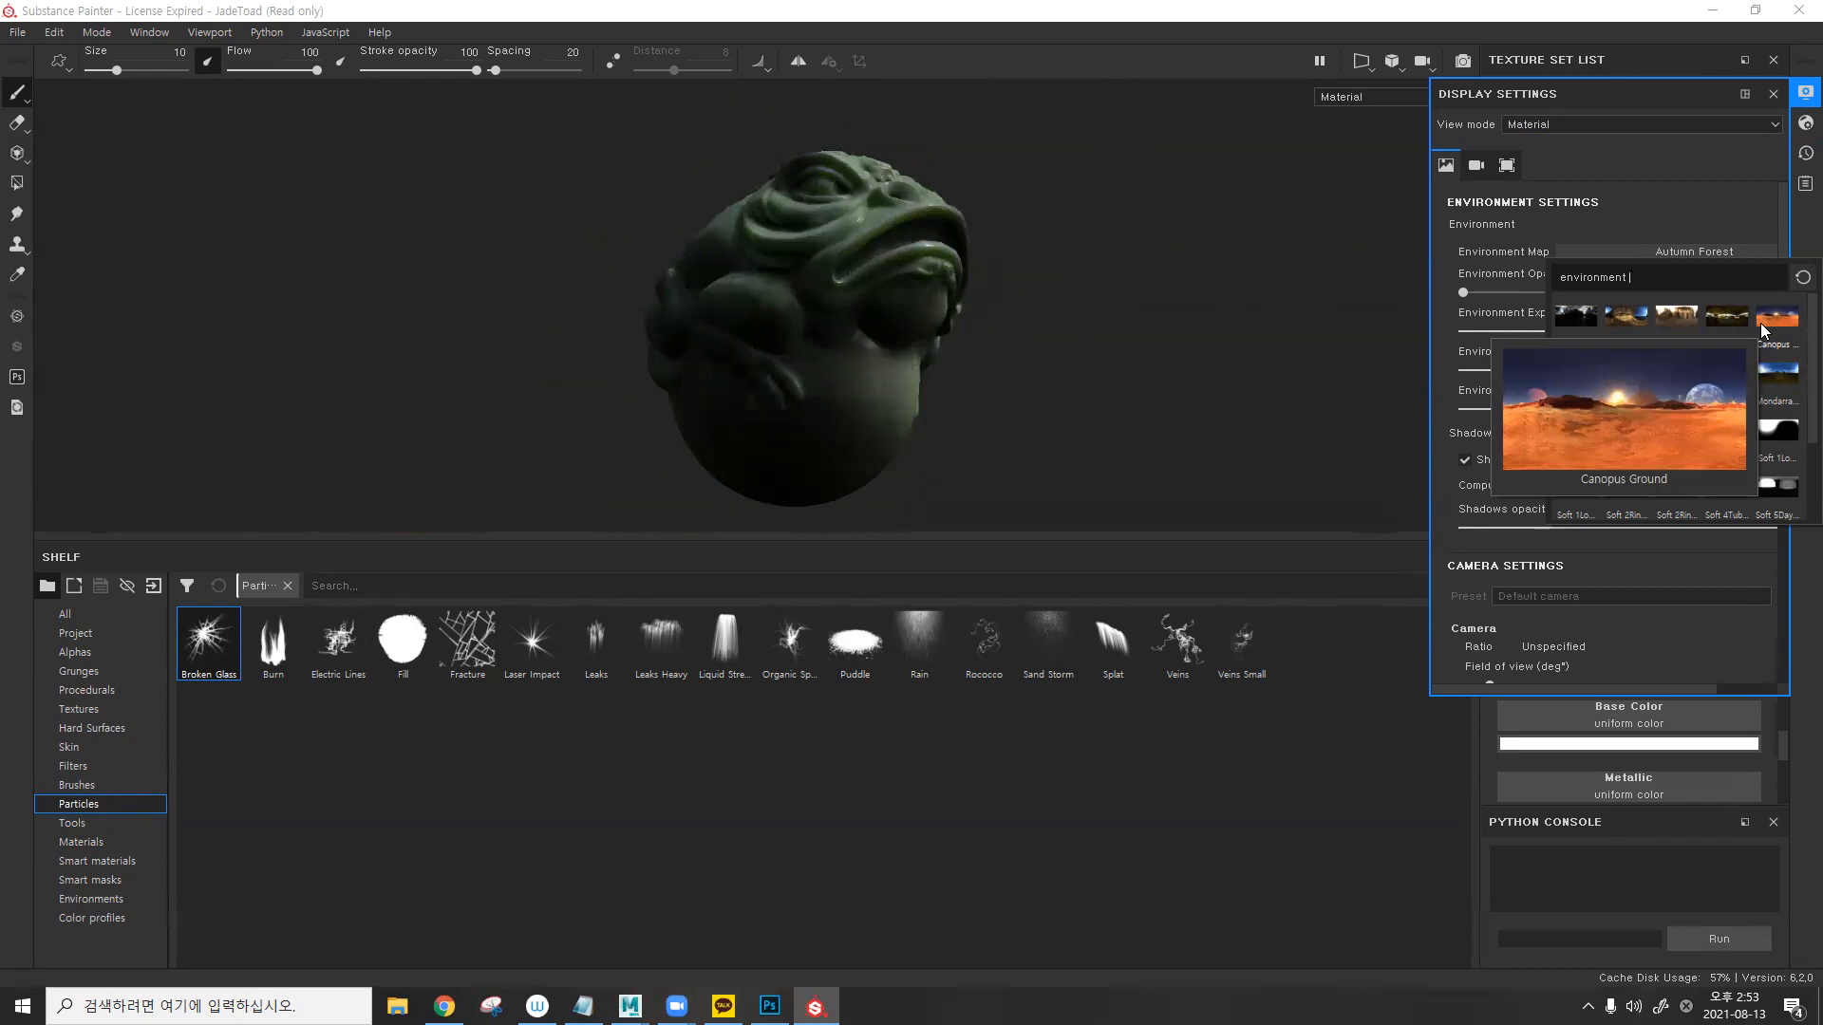
left_click(1760, 322)
right_click_drag(1034, 369, 1109, 340, "shift")
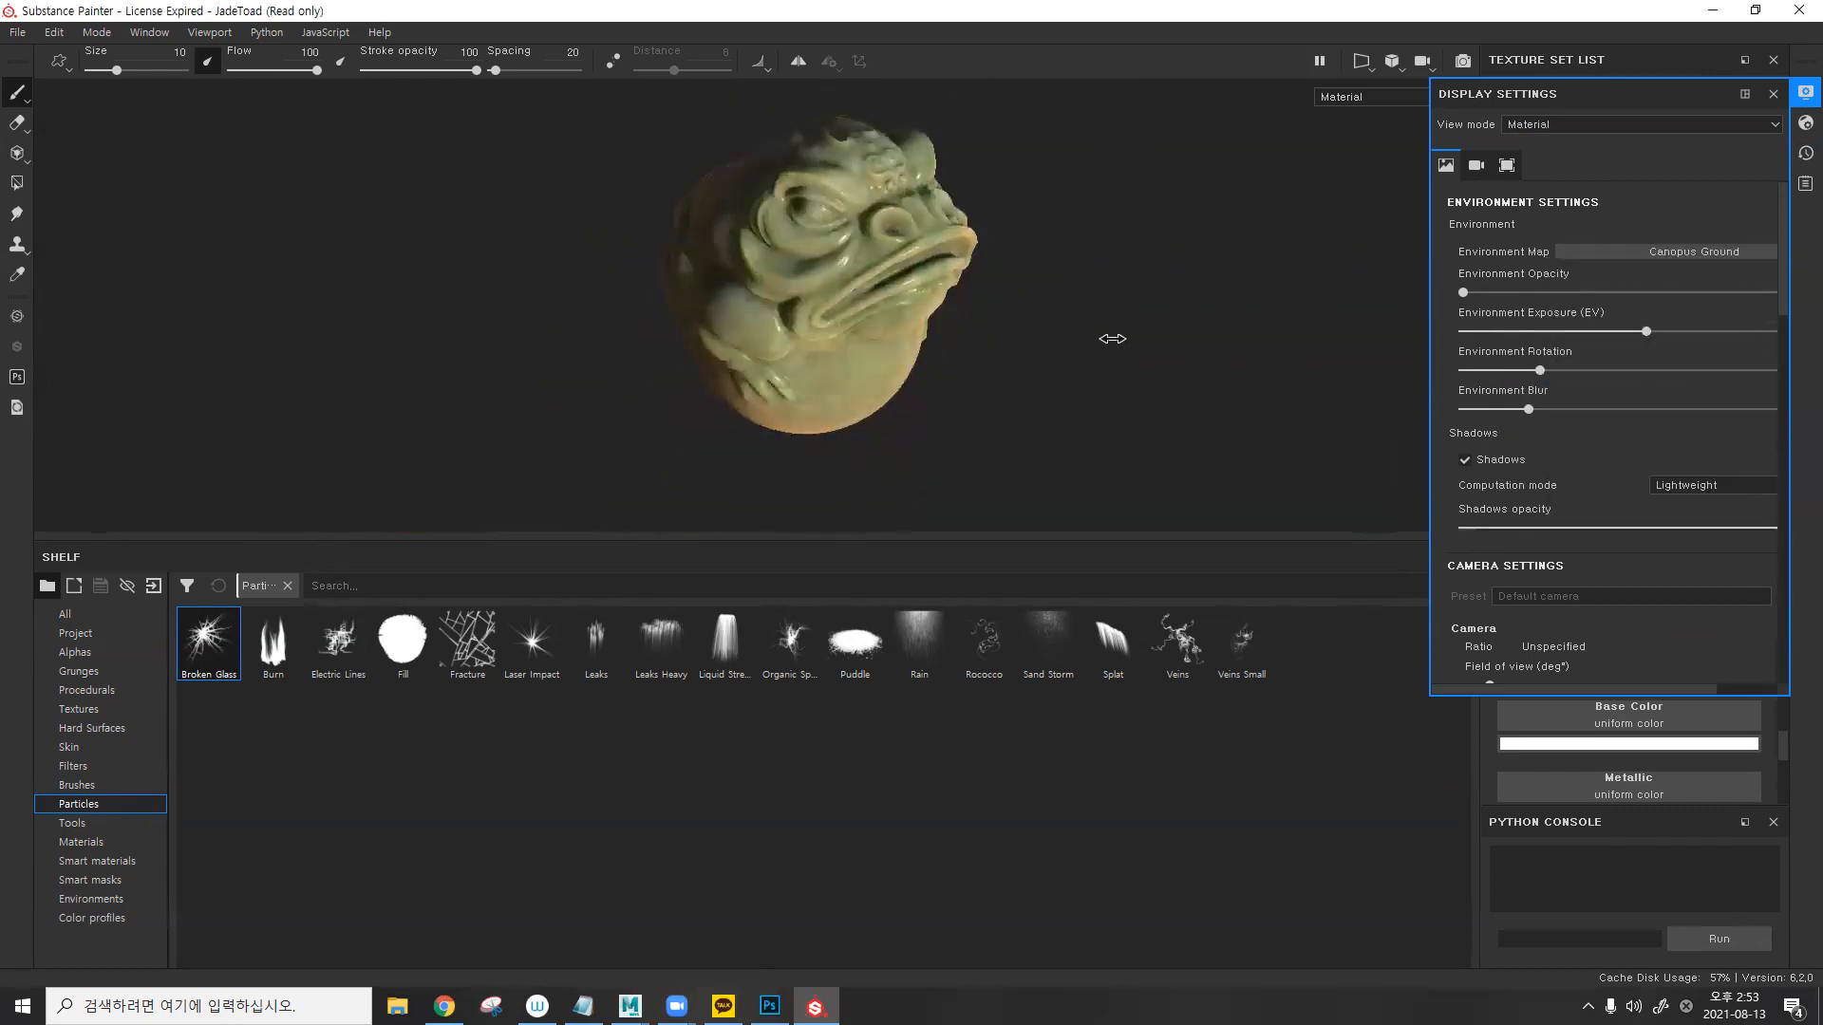
- Try the Over Clouds and Soft 4TubeBank 2BlackFlags environment maps and rotate the lighting around the toad
left_click(1658, 251)
key("Escape")
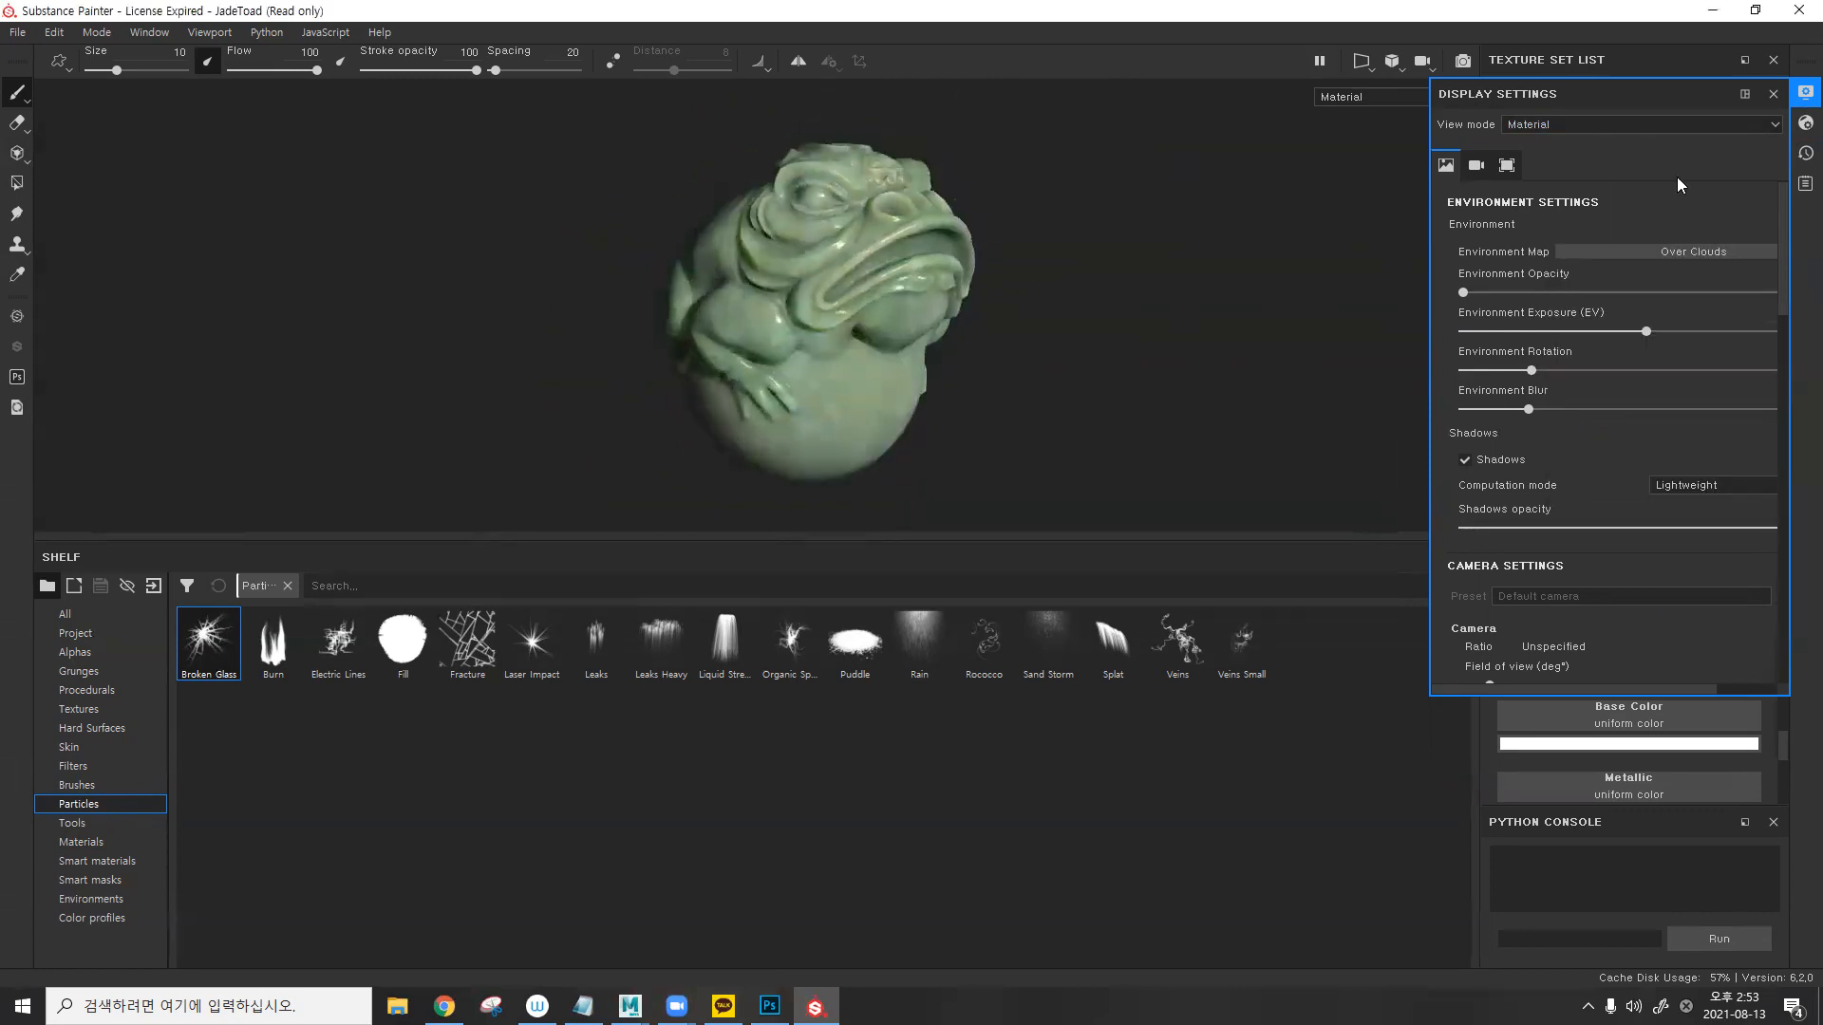
left_click(1701, 249)
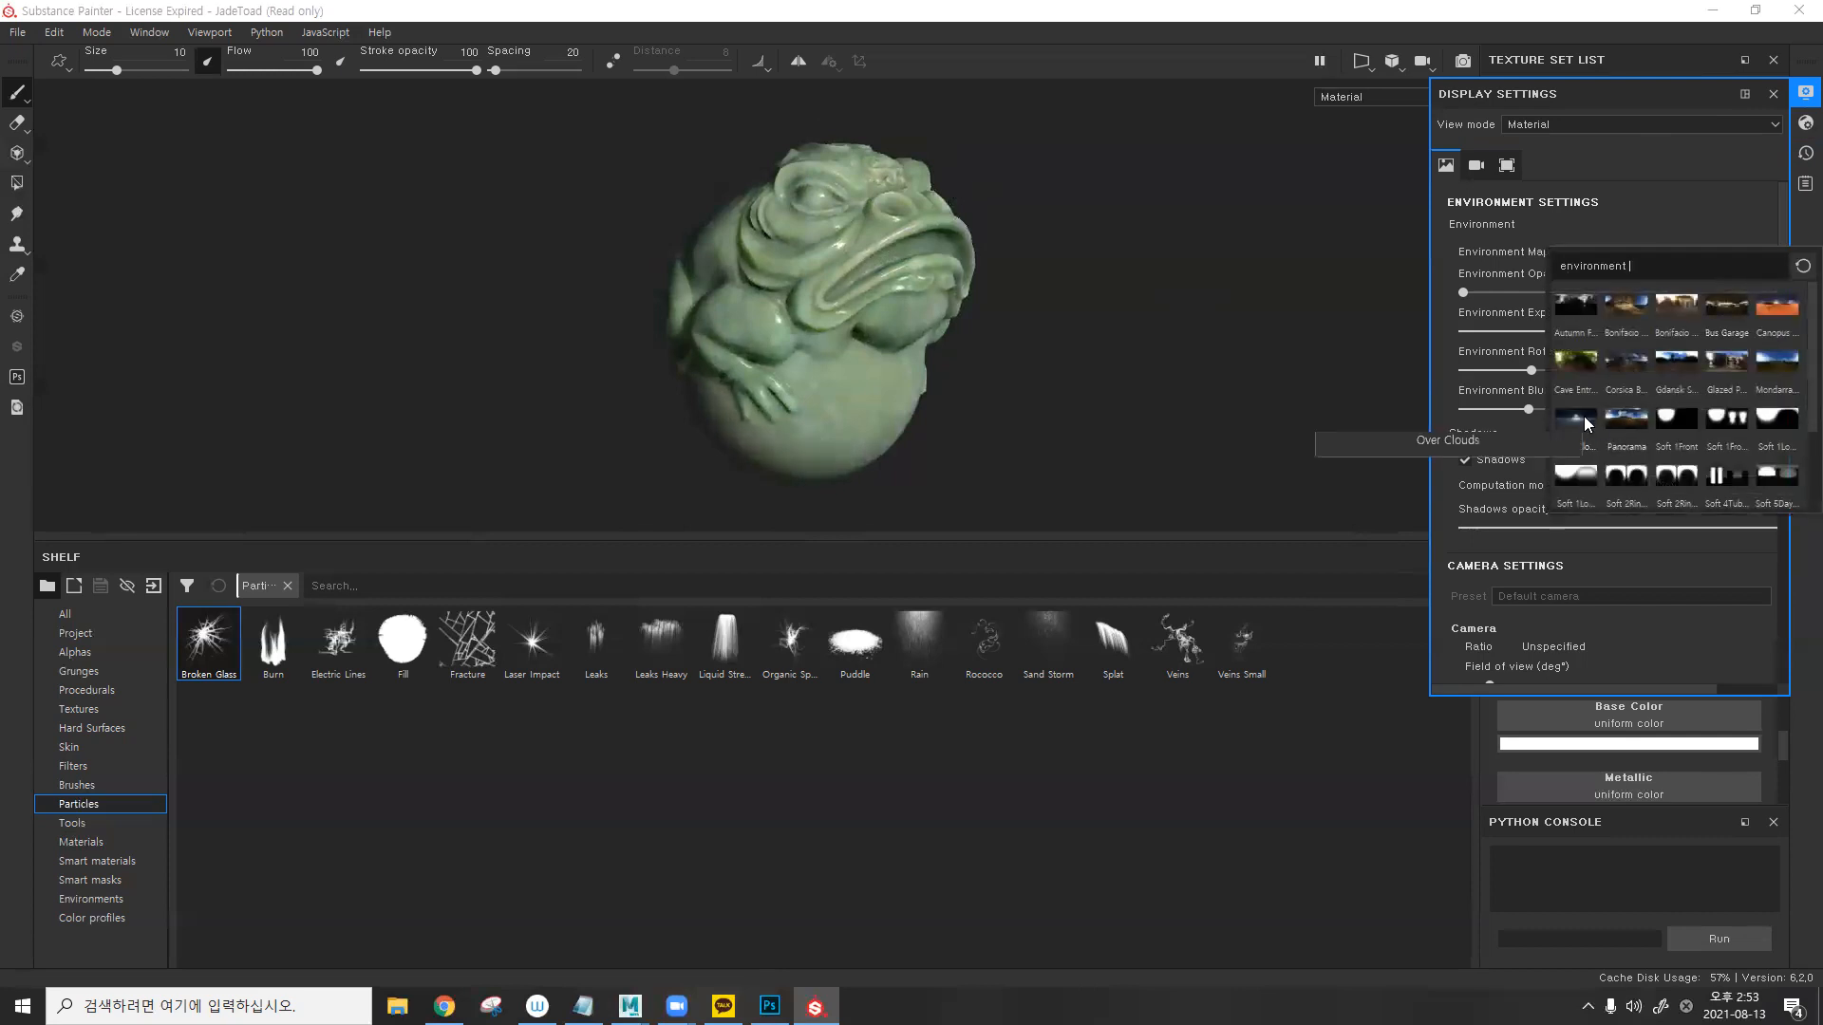
mouse_move(1631, 412)
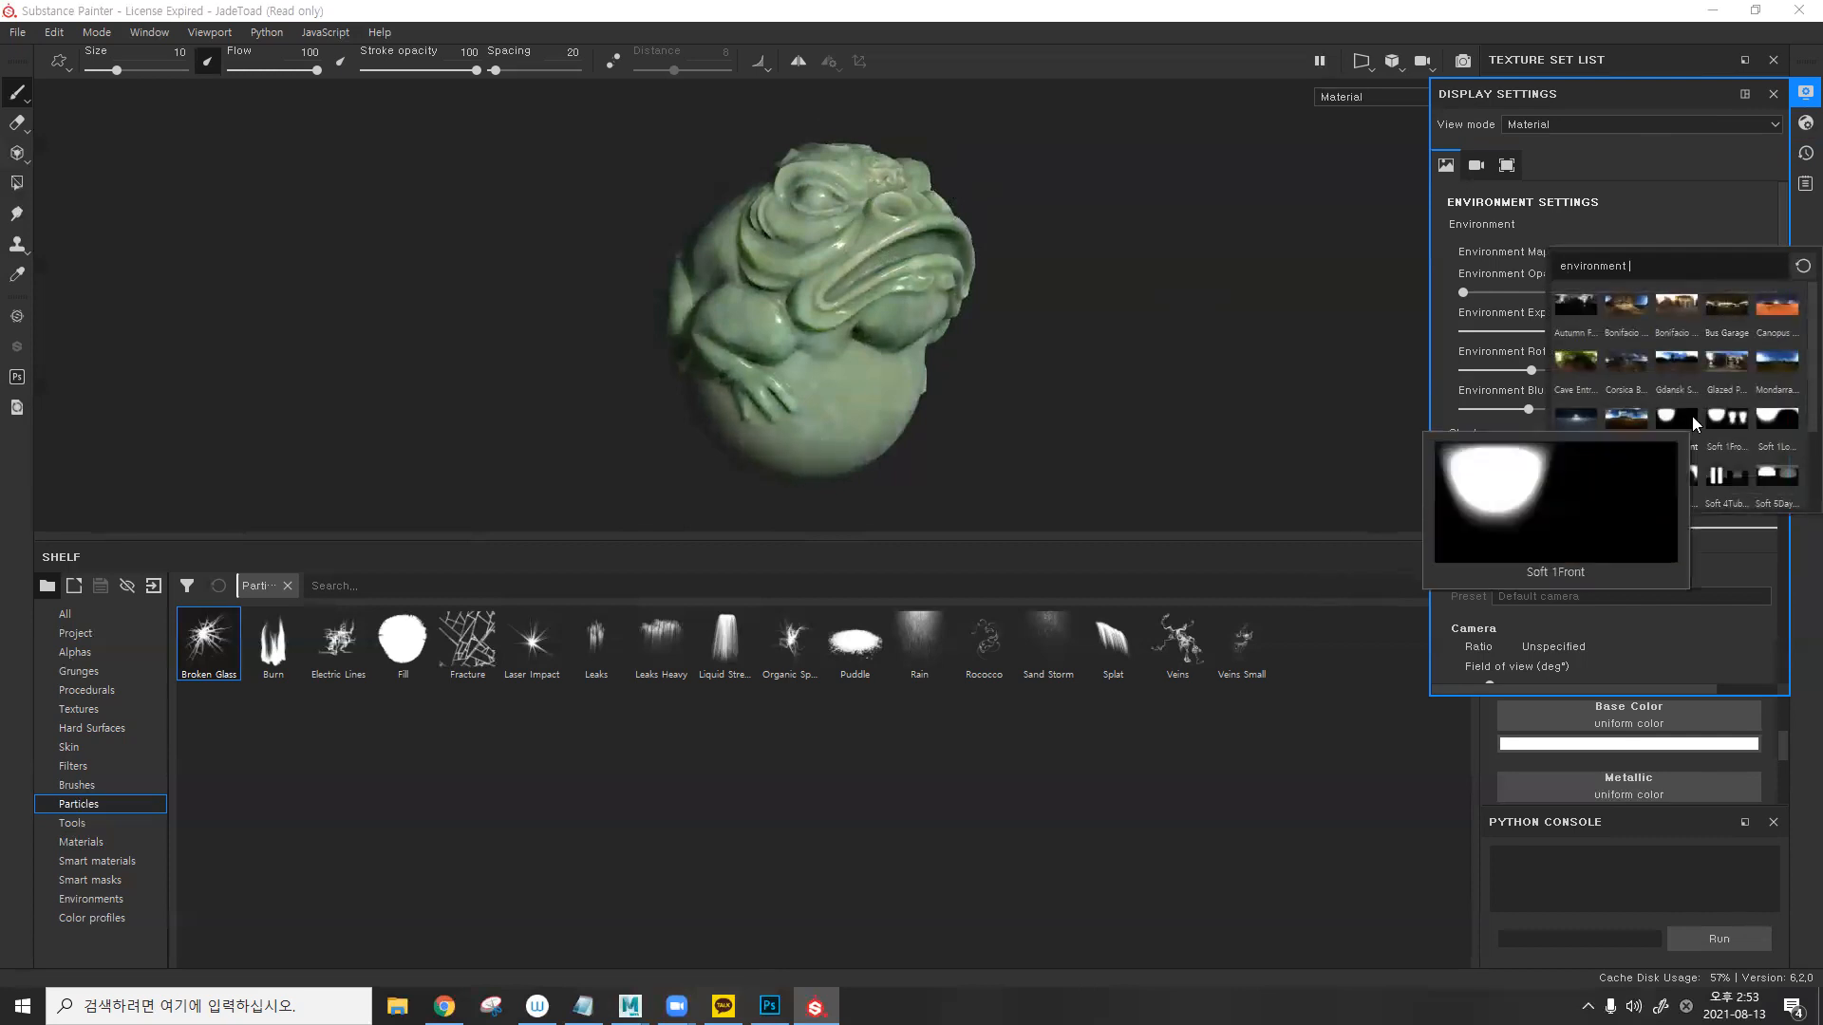
left_click(1730, 487)
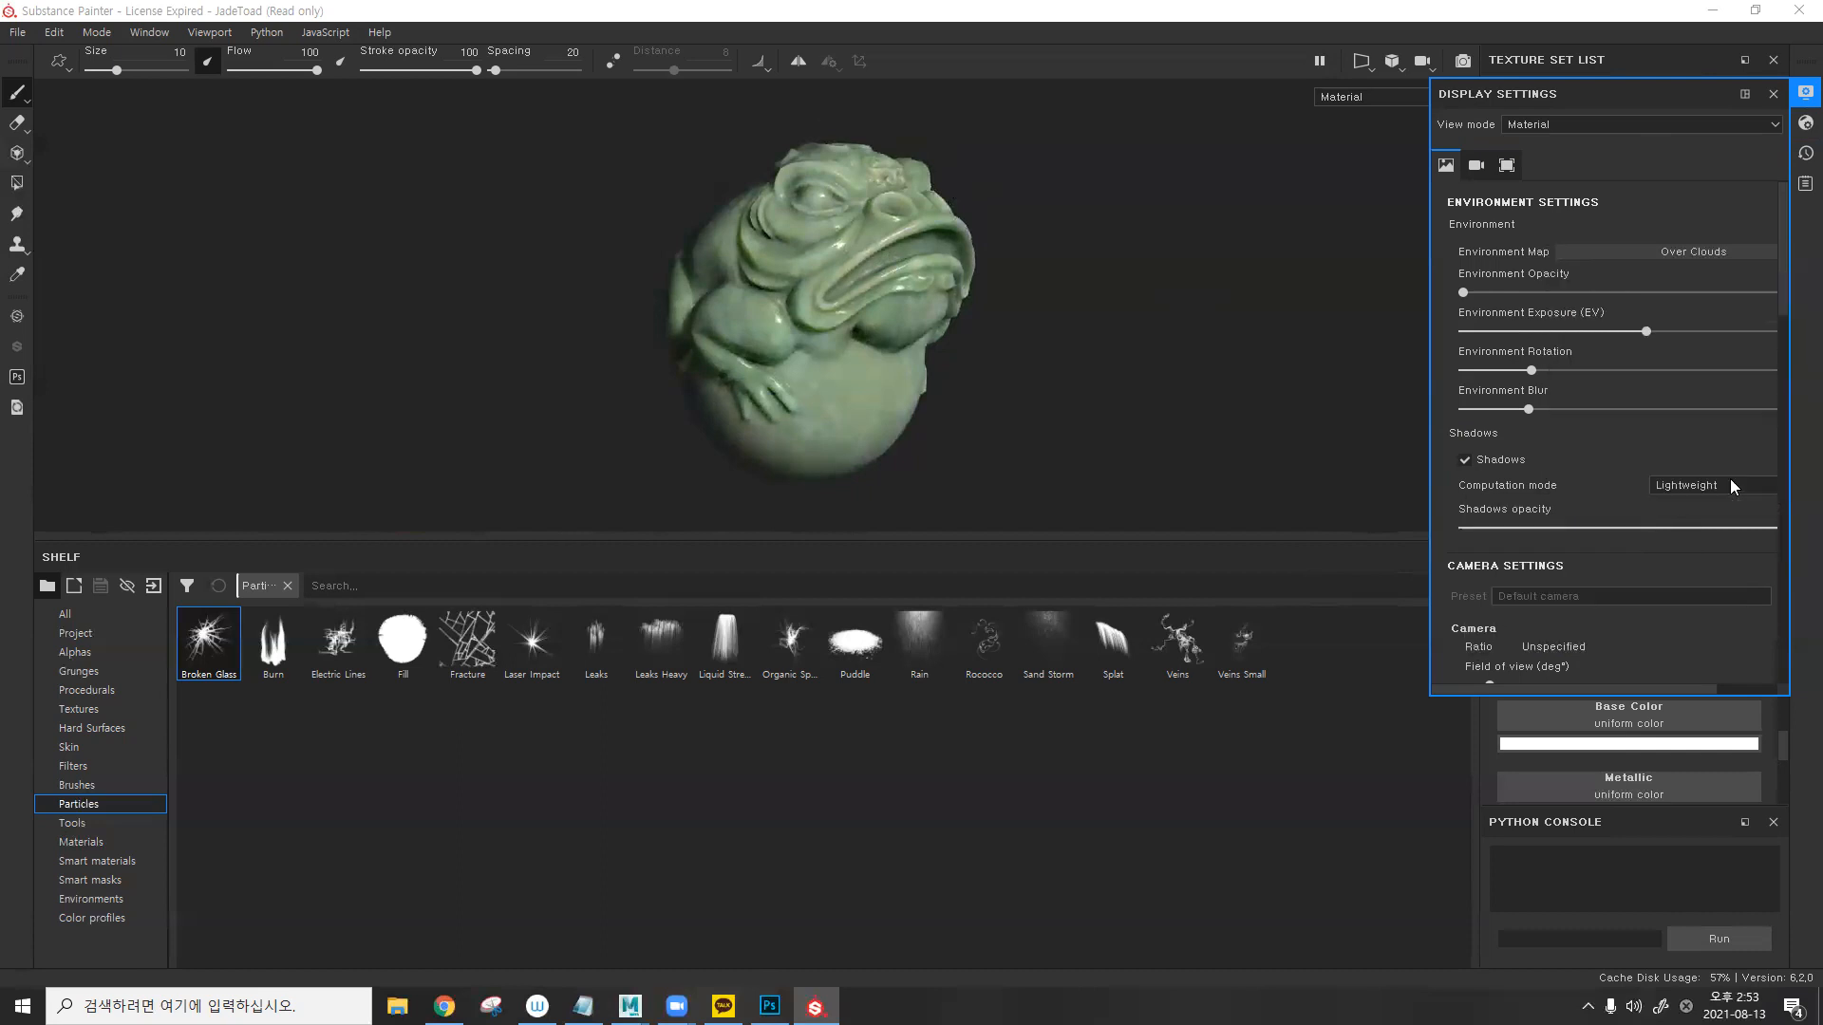
right_click_drag(1025, 293, 1107, 260, "shift")
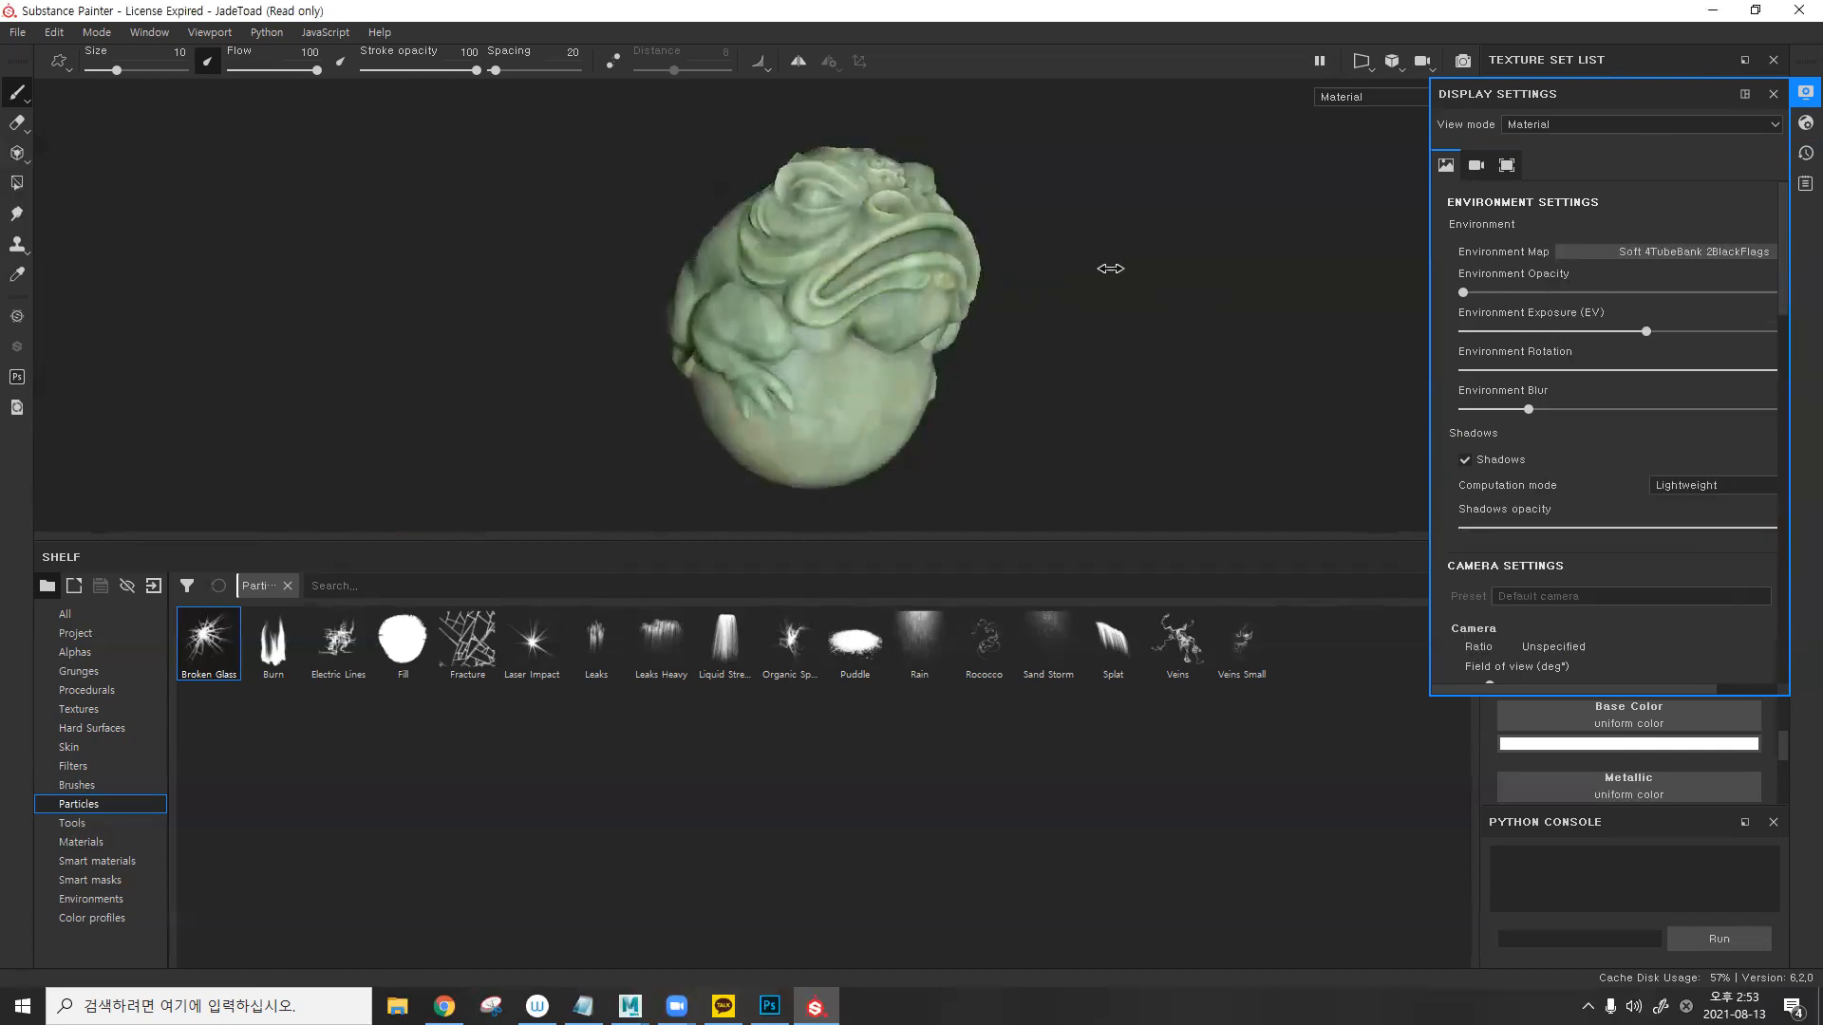
- Set the environment map to Tomoco Studio, rotate its lighting across the toad, and close the display settings
left_click(1668, 252)
scroll(1652, 315, "down", 2)
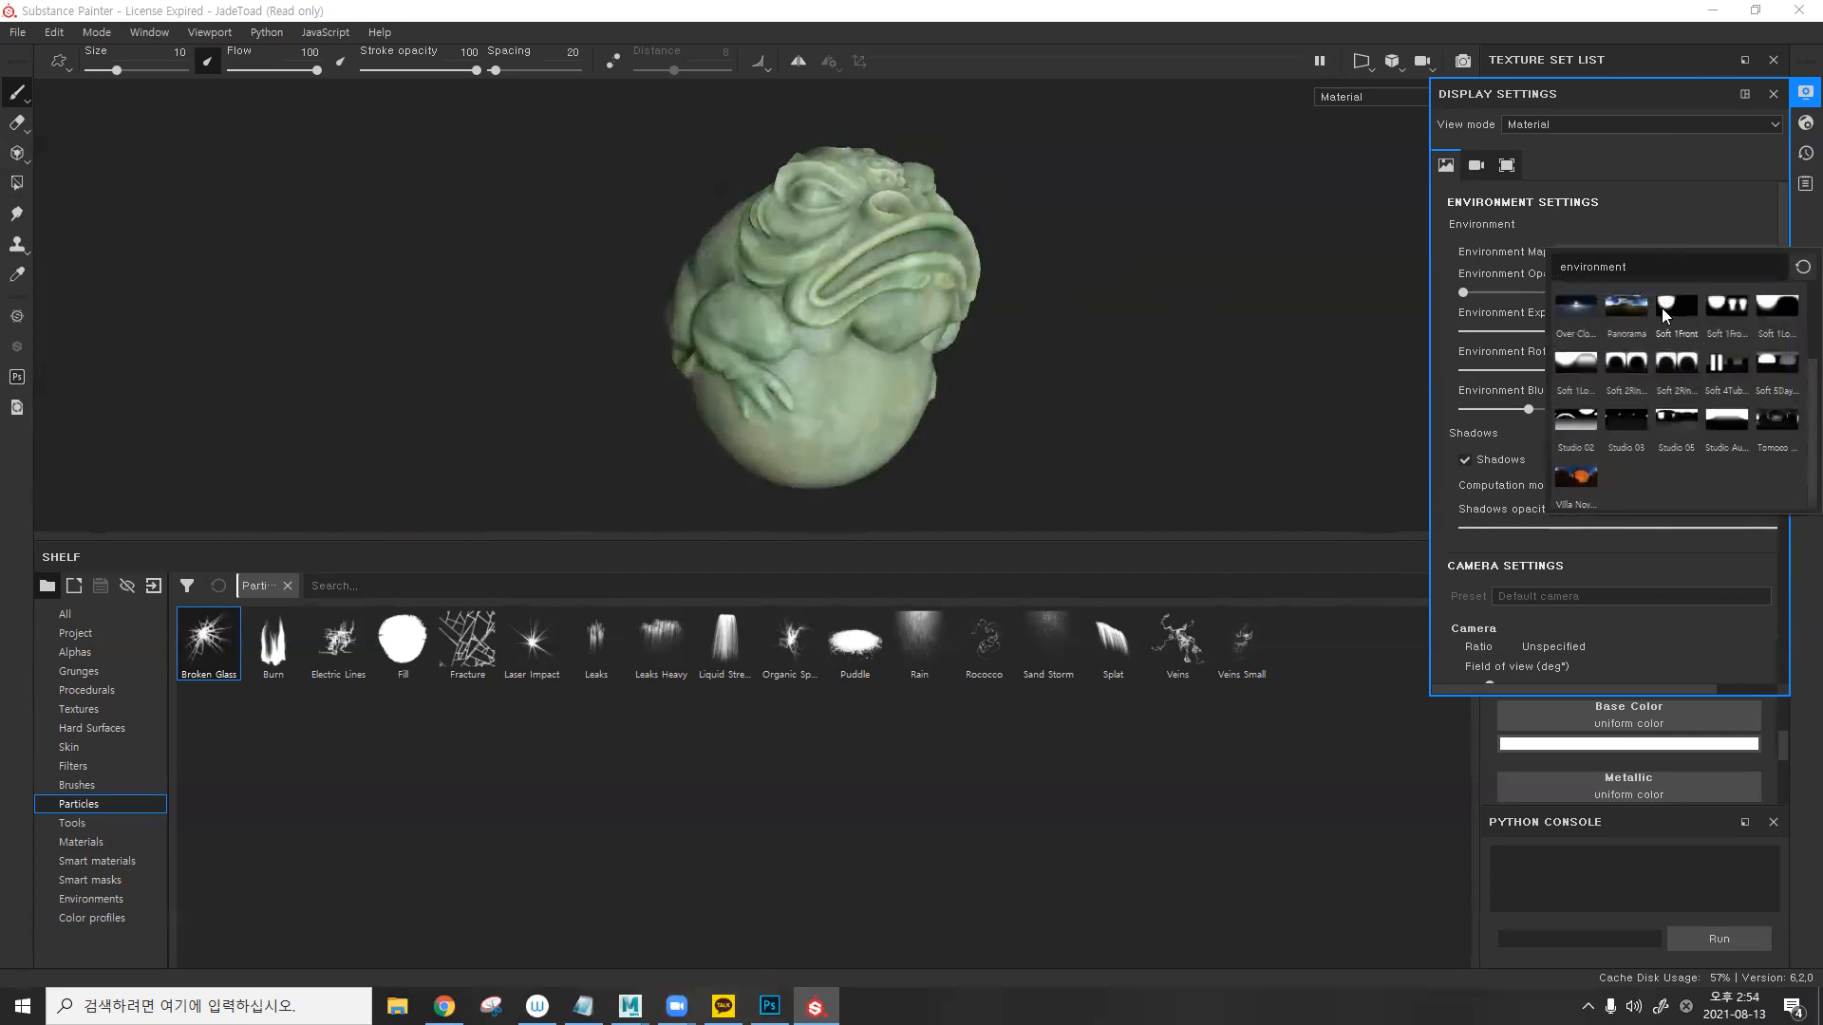
left_click(1777, 432)
right_click_drag(1126, 296, 1217, 296, "shift")
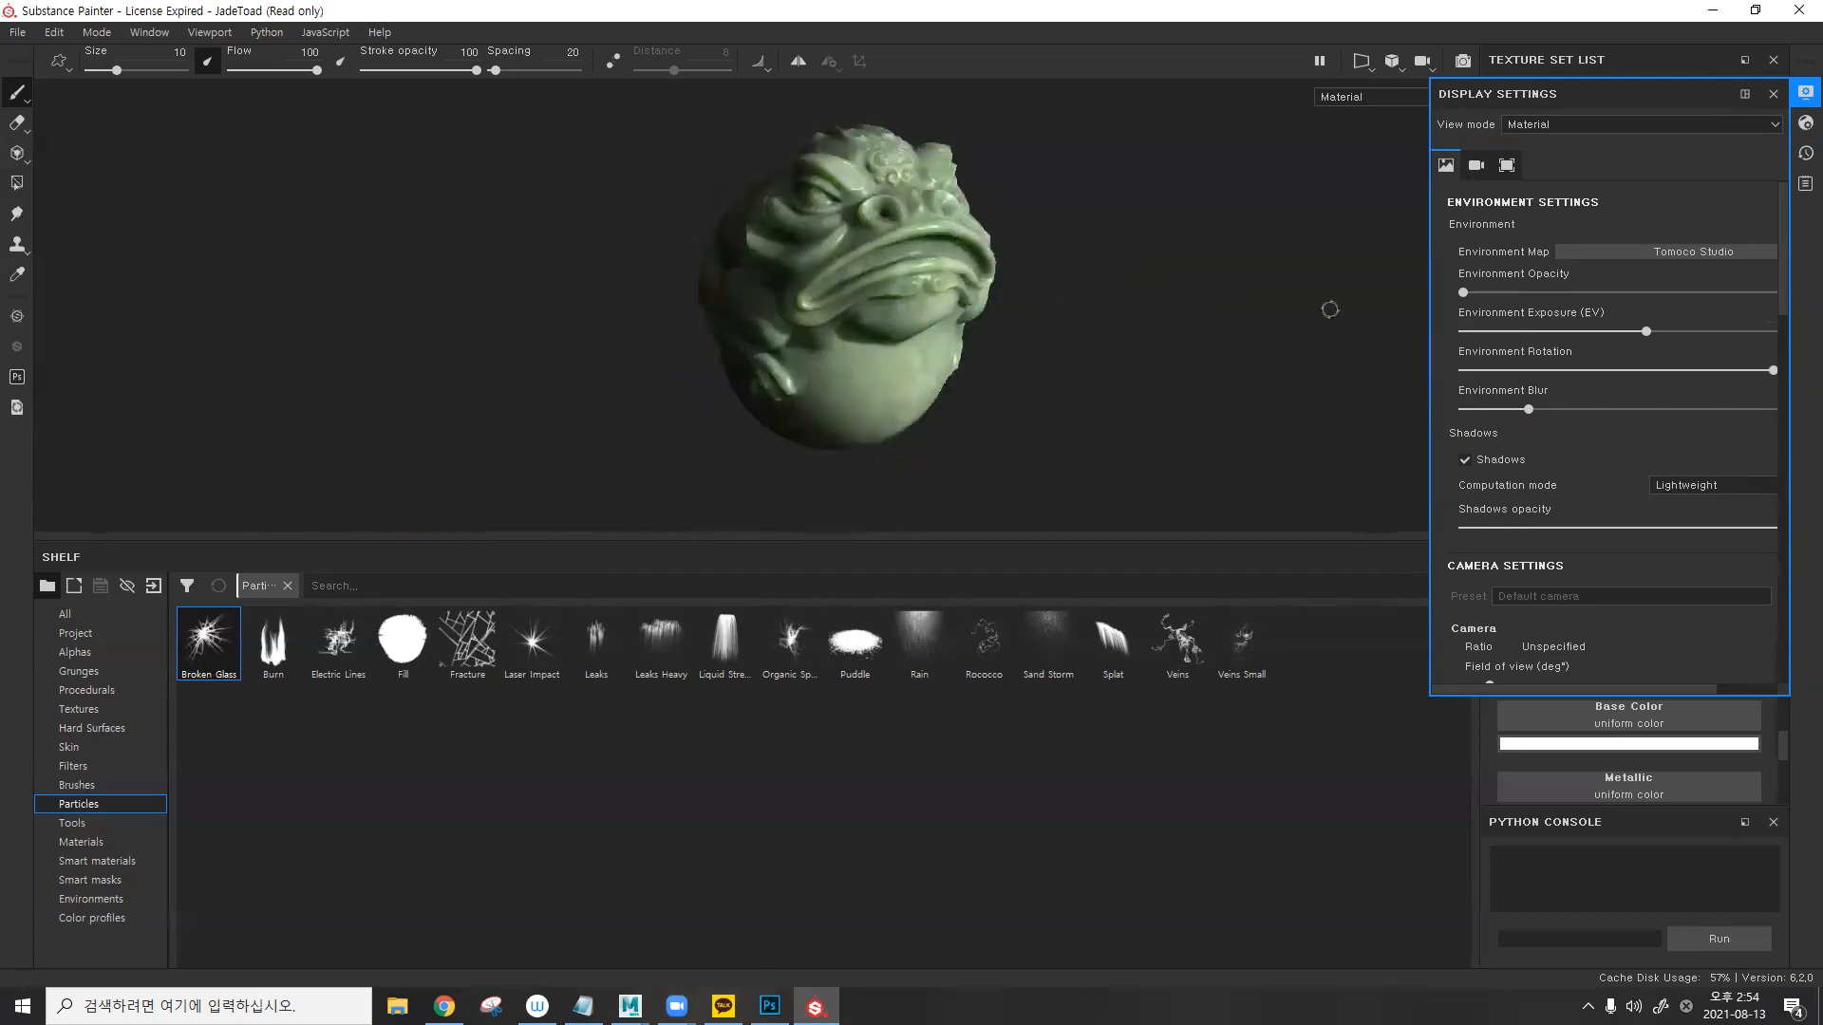
left_click(1772, 94)
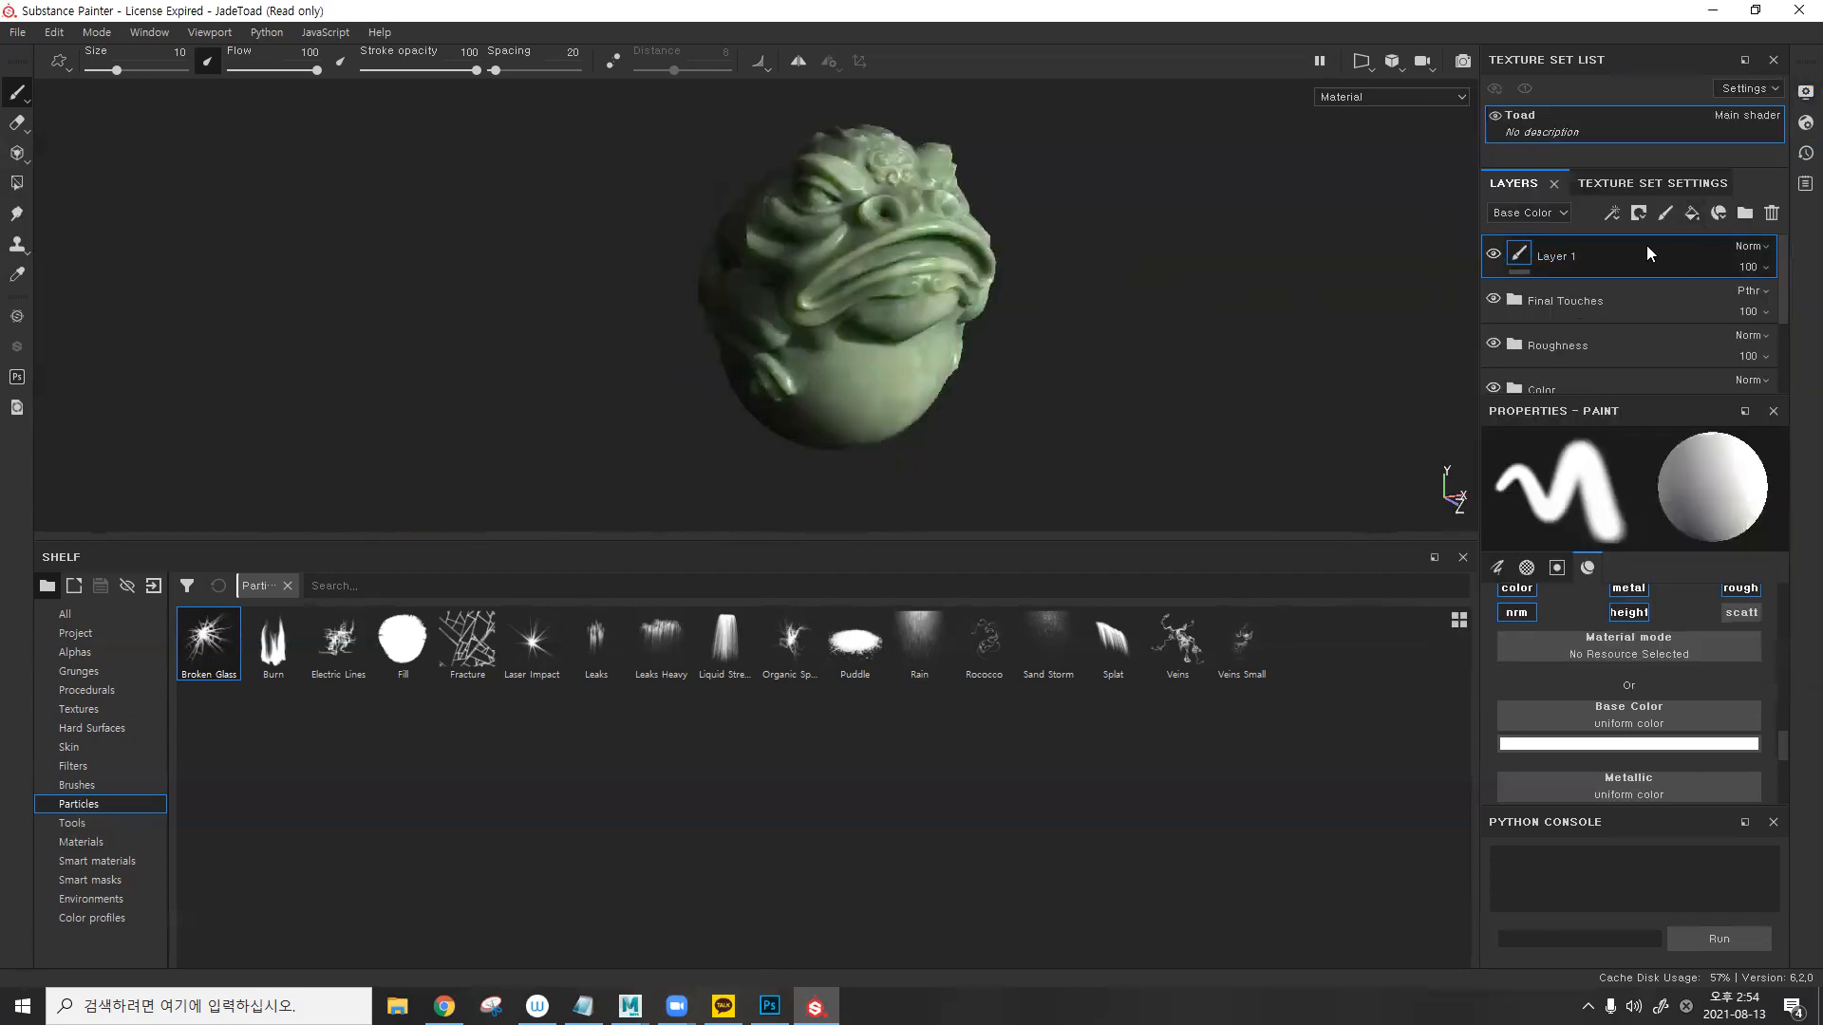
- Delete every layer and folder from the toad's layer stack, from Layer 1 down to Base
scroll(1572, 303, "down", 3)
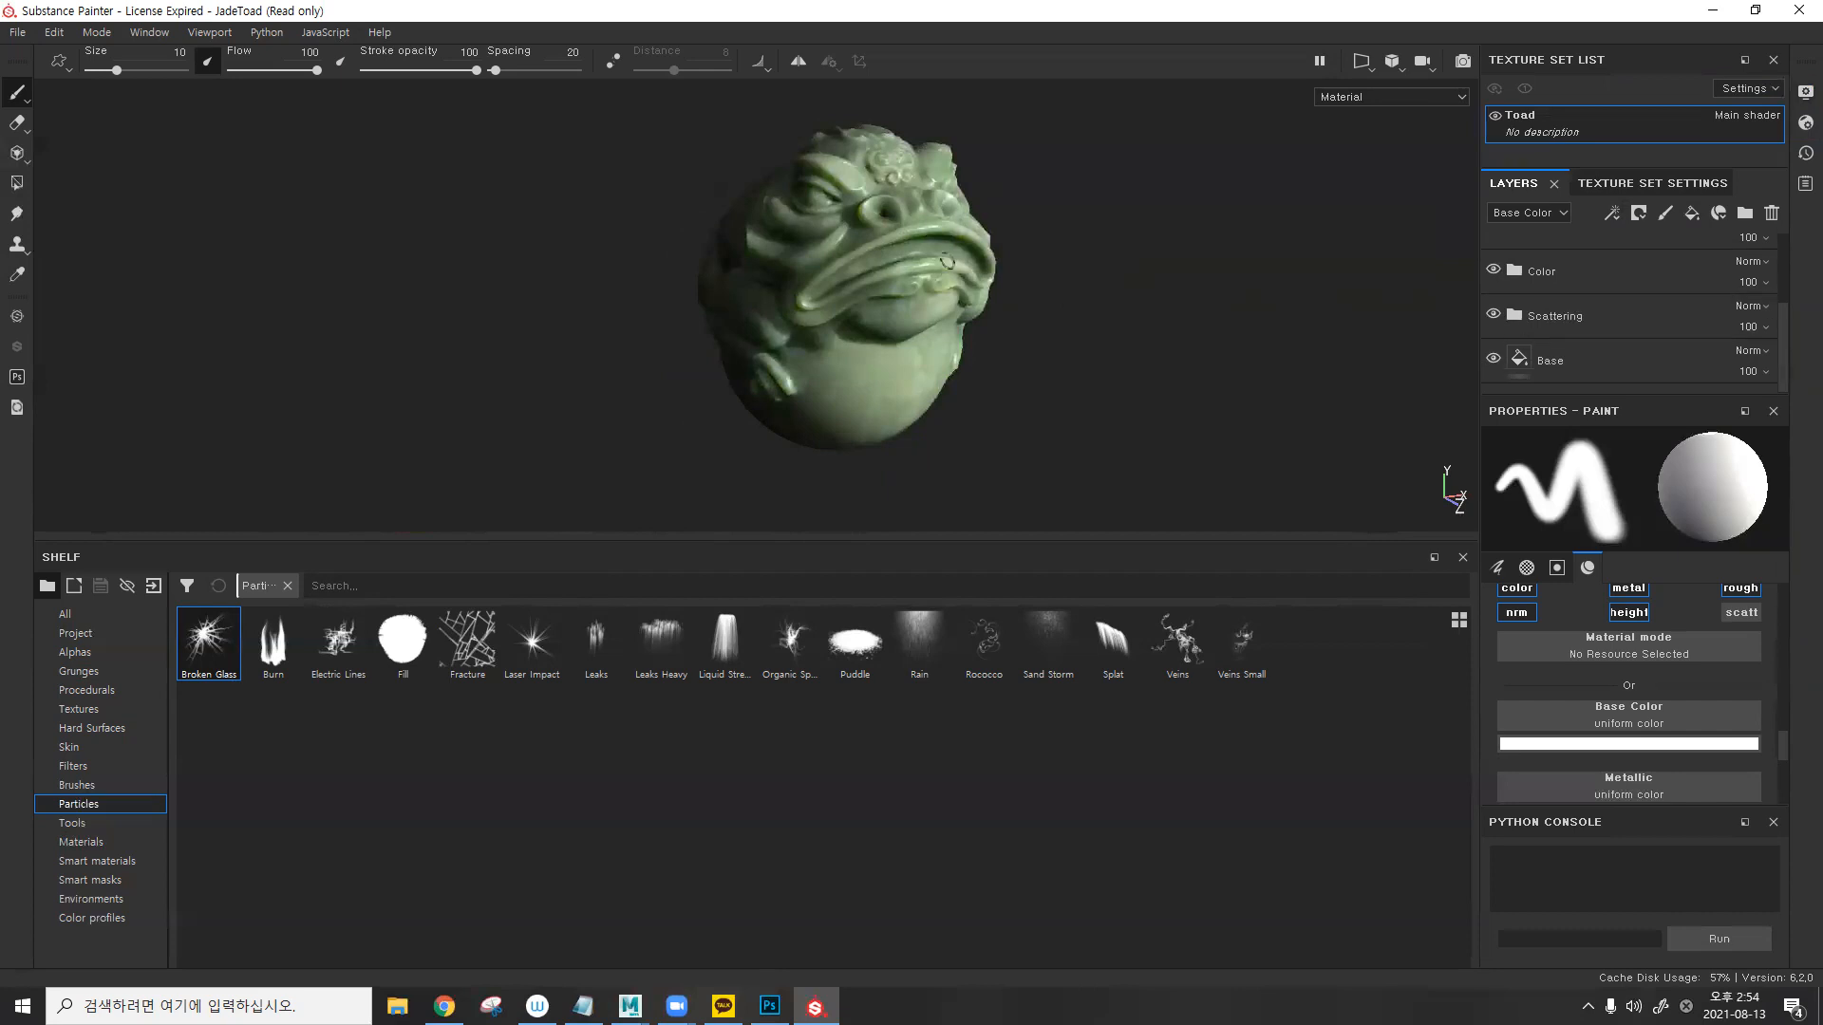
left_click_drag(947, 262, 1006, 220, "alt")
scroll(1007, 220, "up", 2)
scroll(1639, 288, "up", 3)
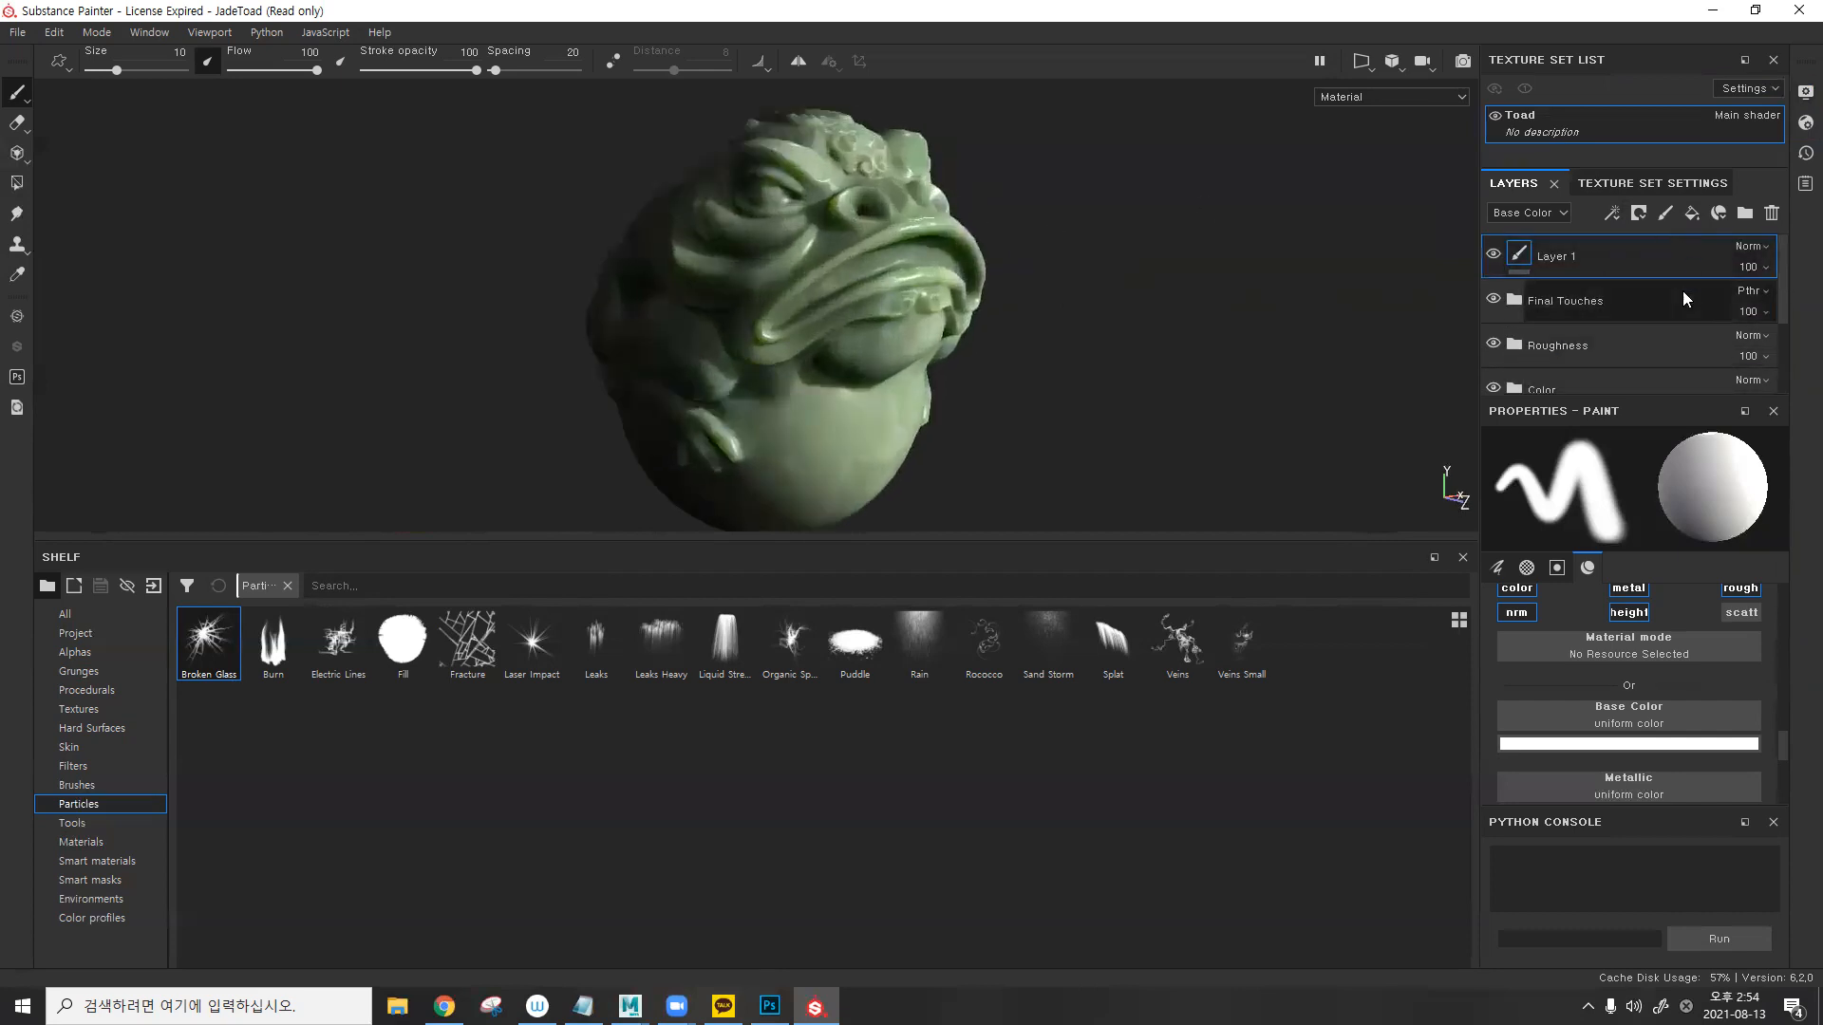
scroll(1606, 279, "down", 3)
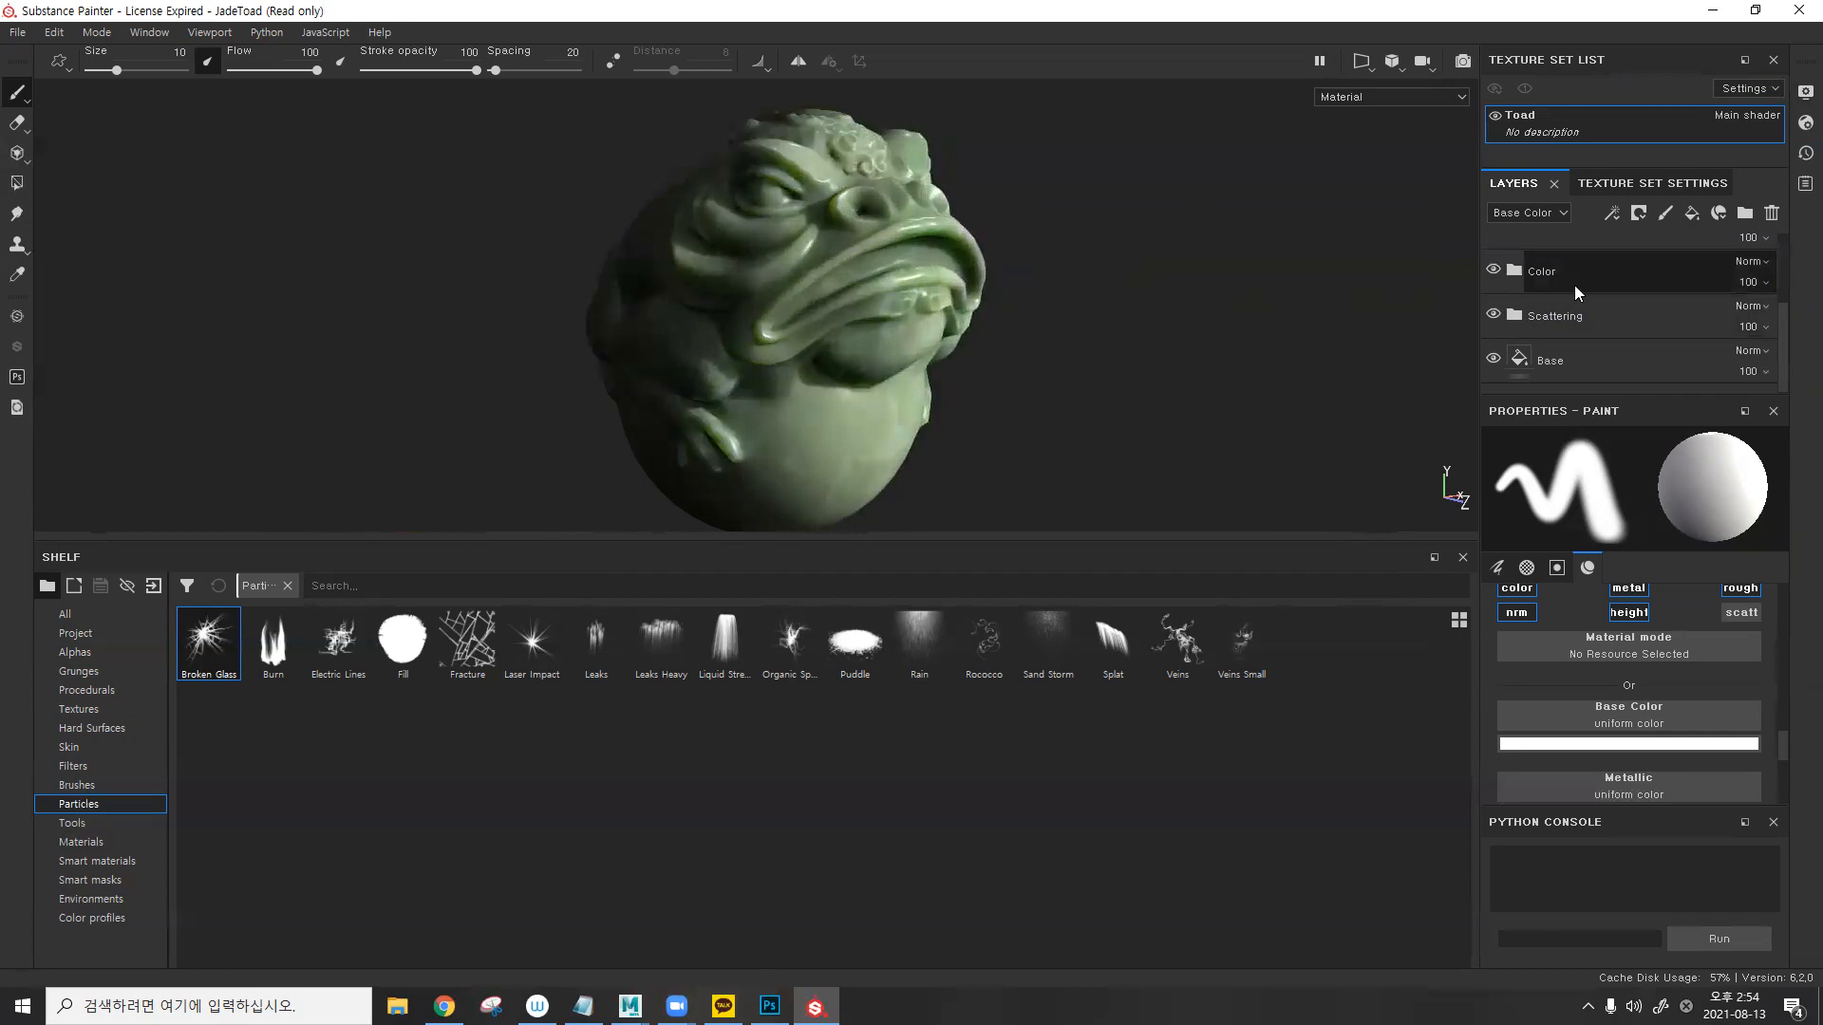
left_click(1595, 359)
left_click(1661, 285, "shift")
left_click(1769, 215)
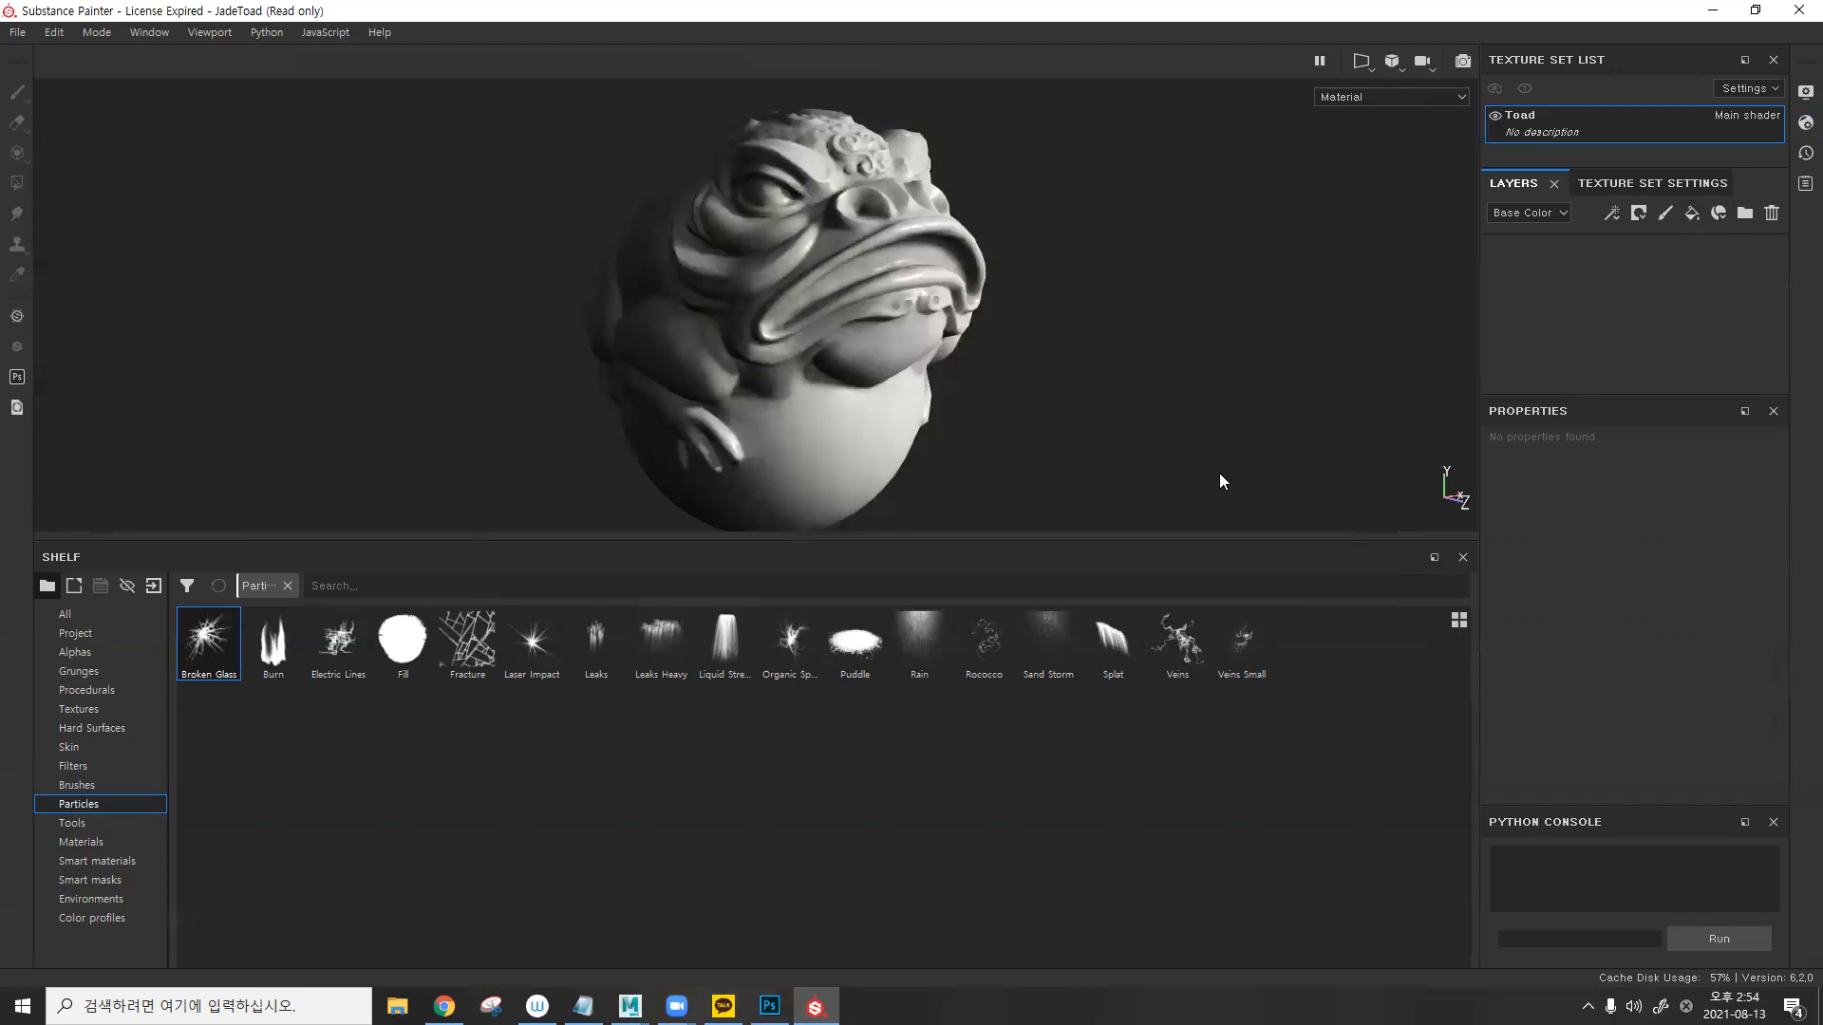
- Switch to Chrome and search Google Images for 금속레퍼런스
left_click(443, 1006)
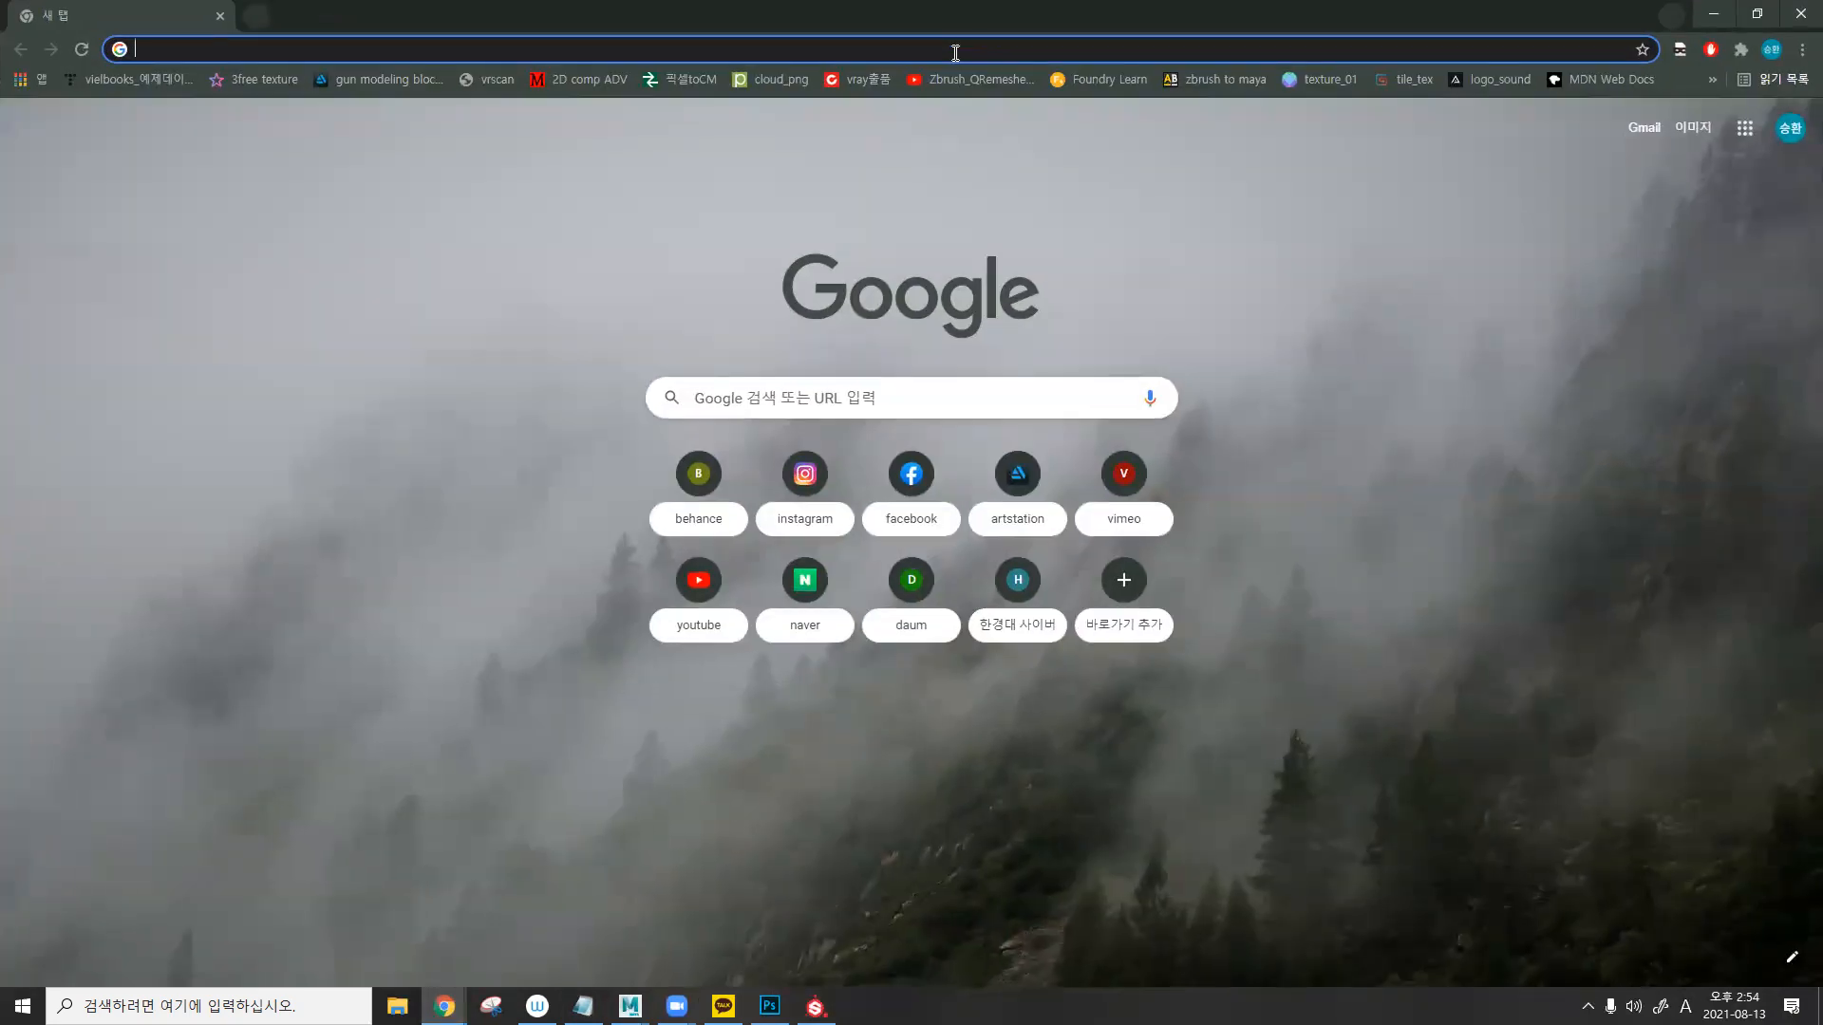
type("금속레퍼런스")
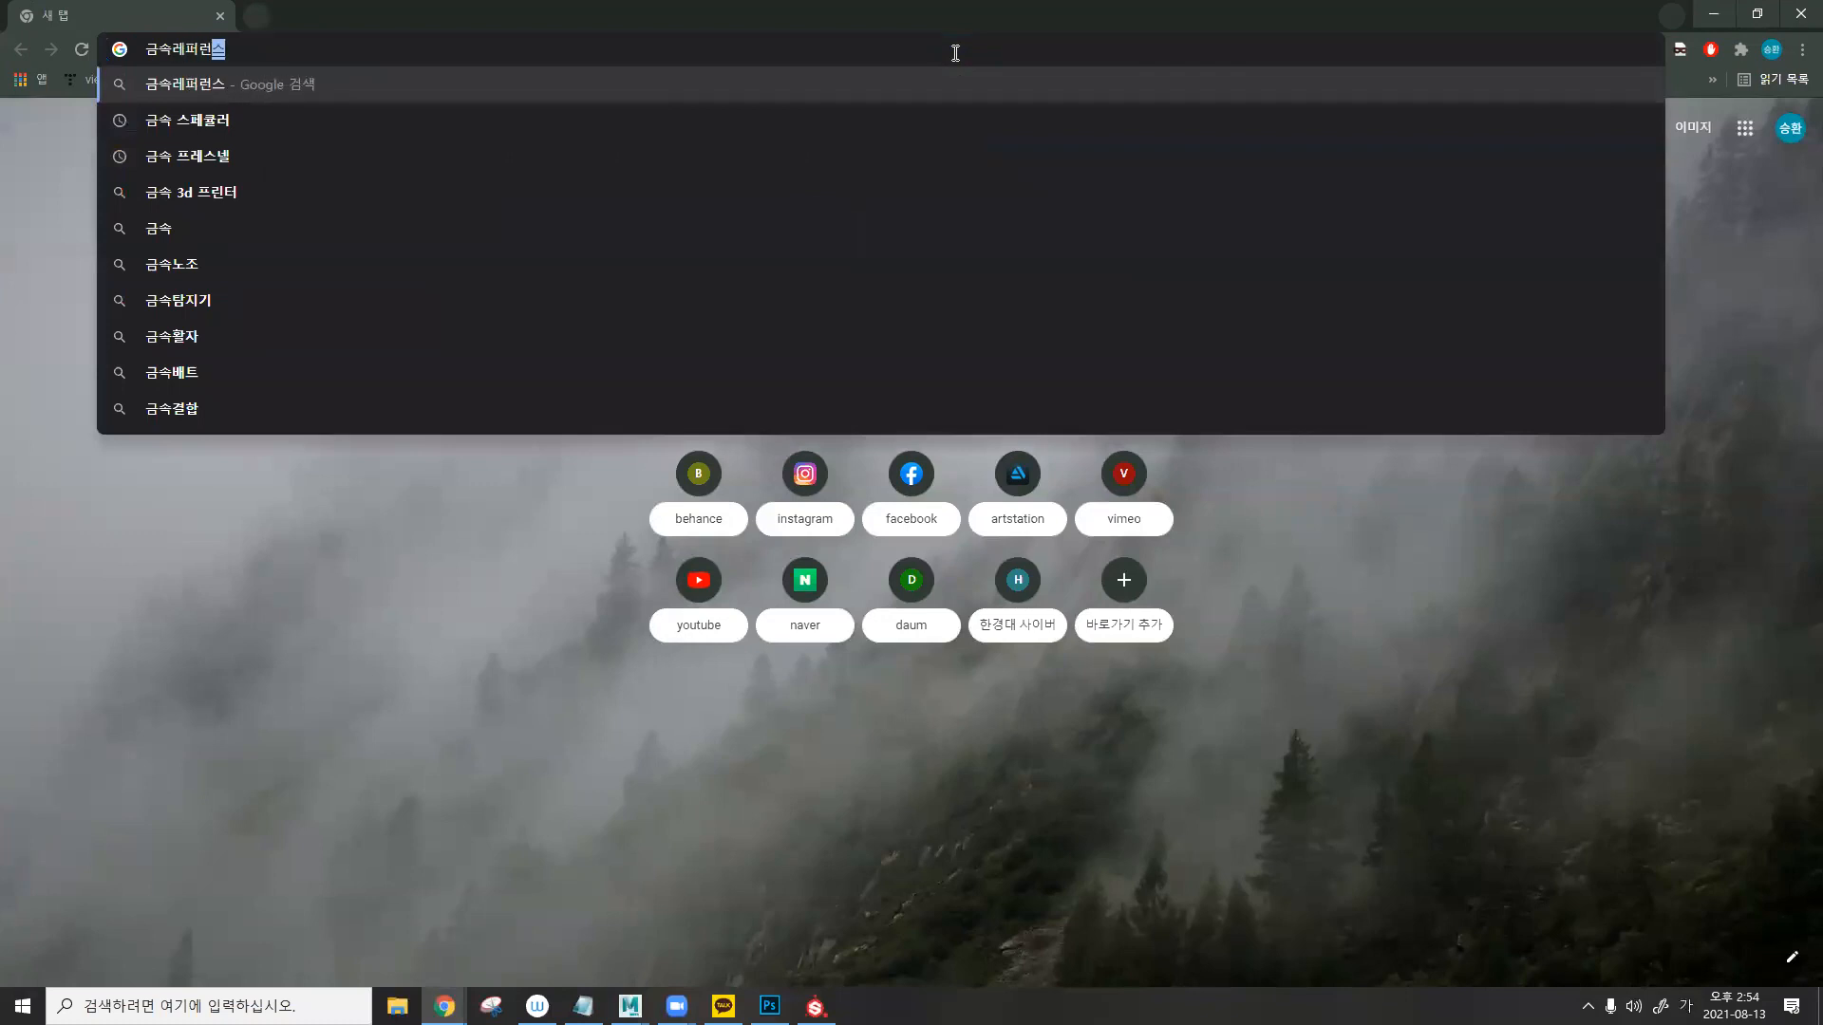
key("Return")
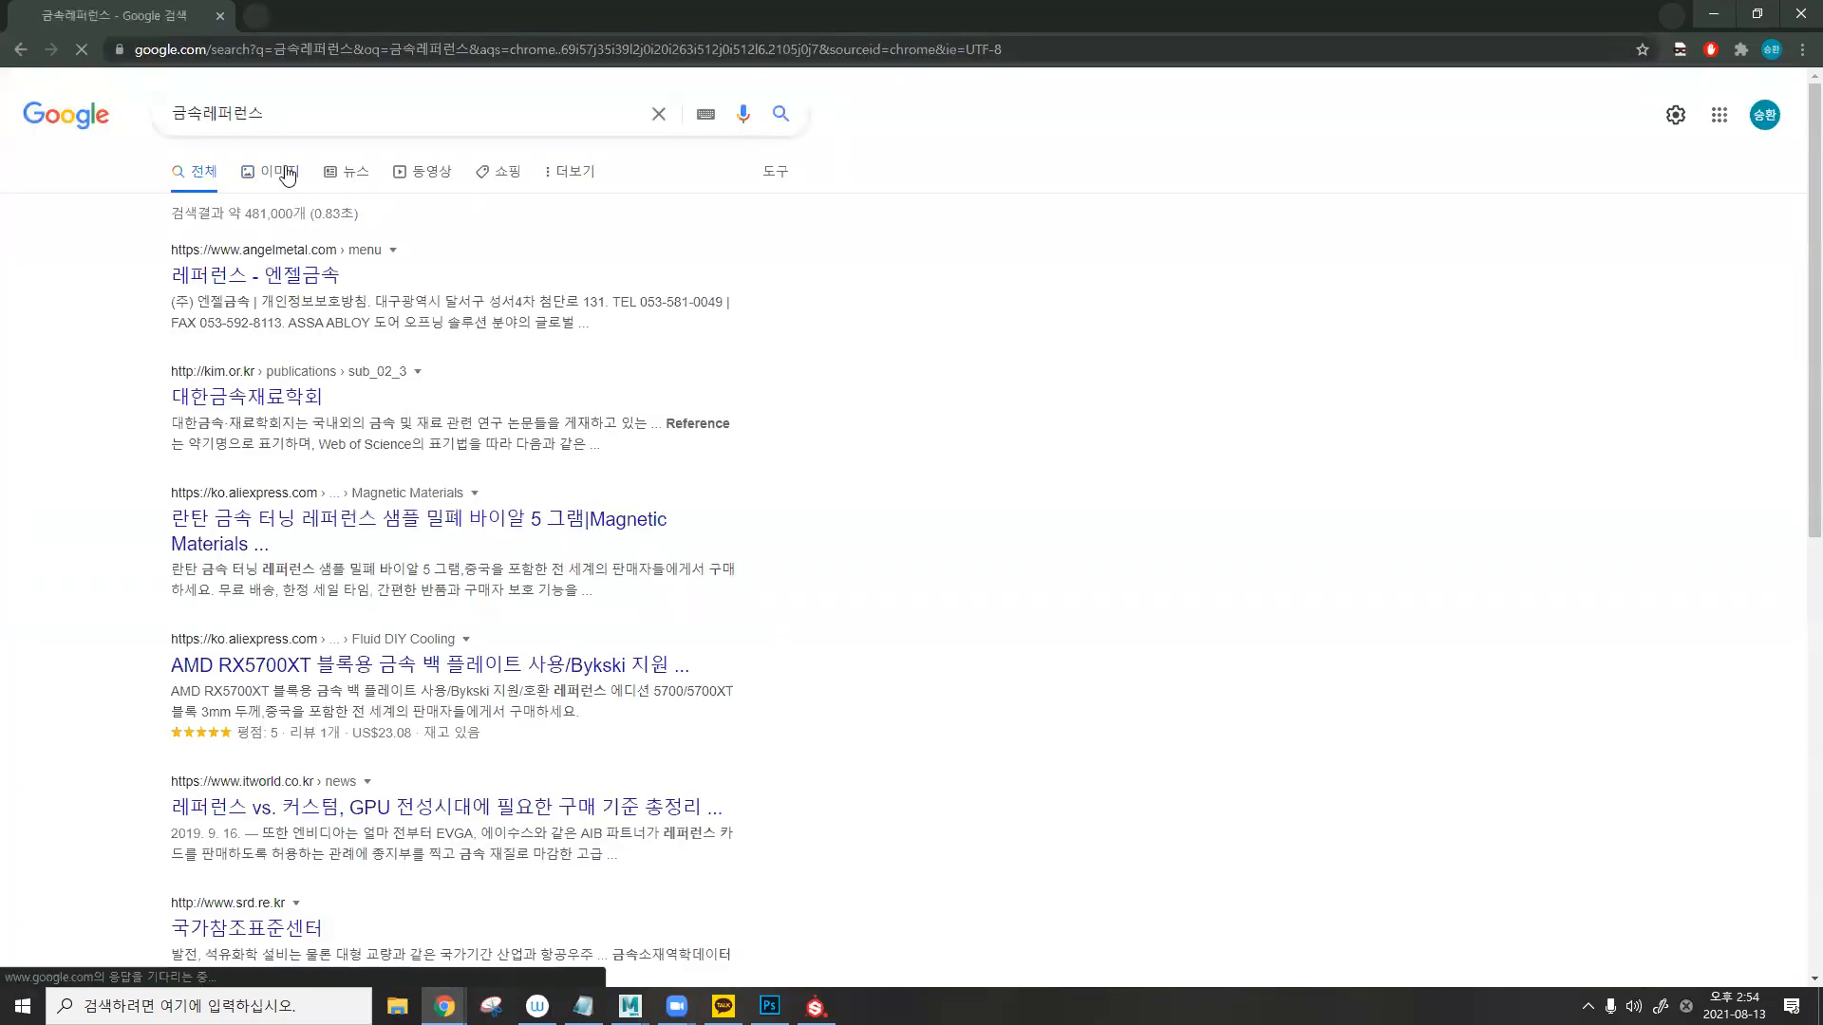
left_click(287, 176)
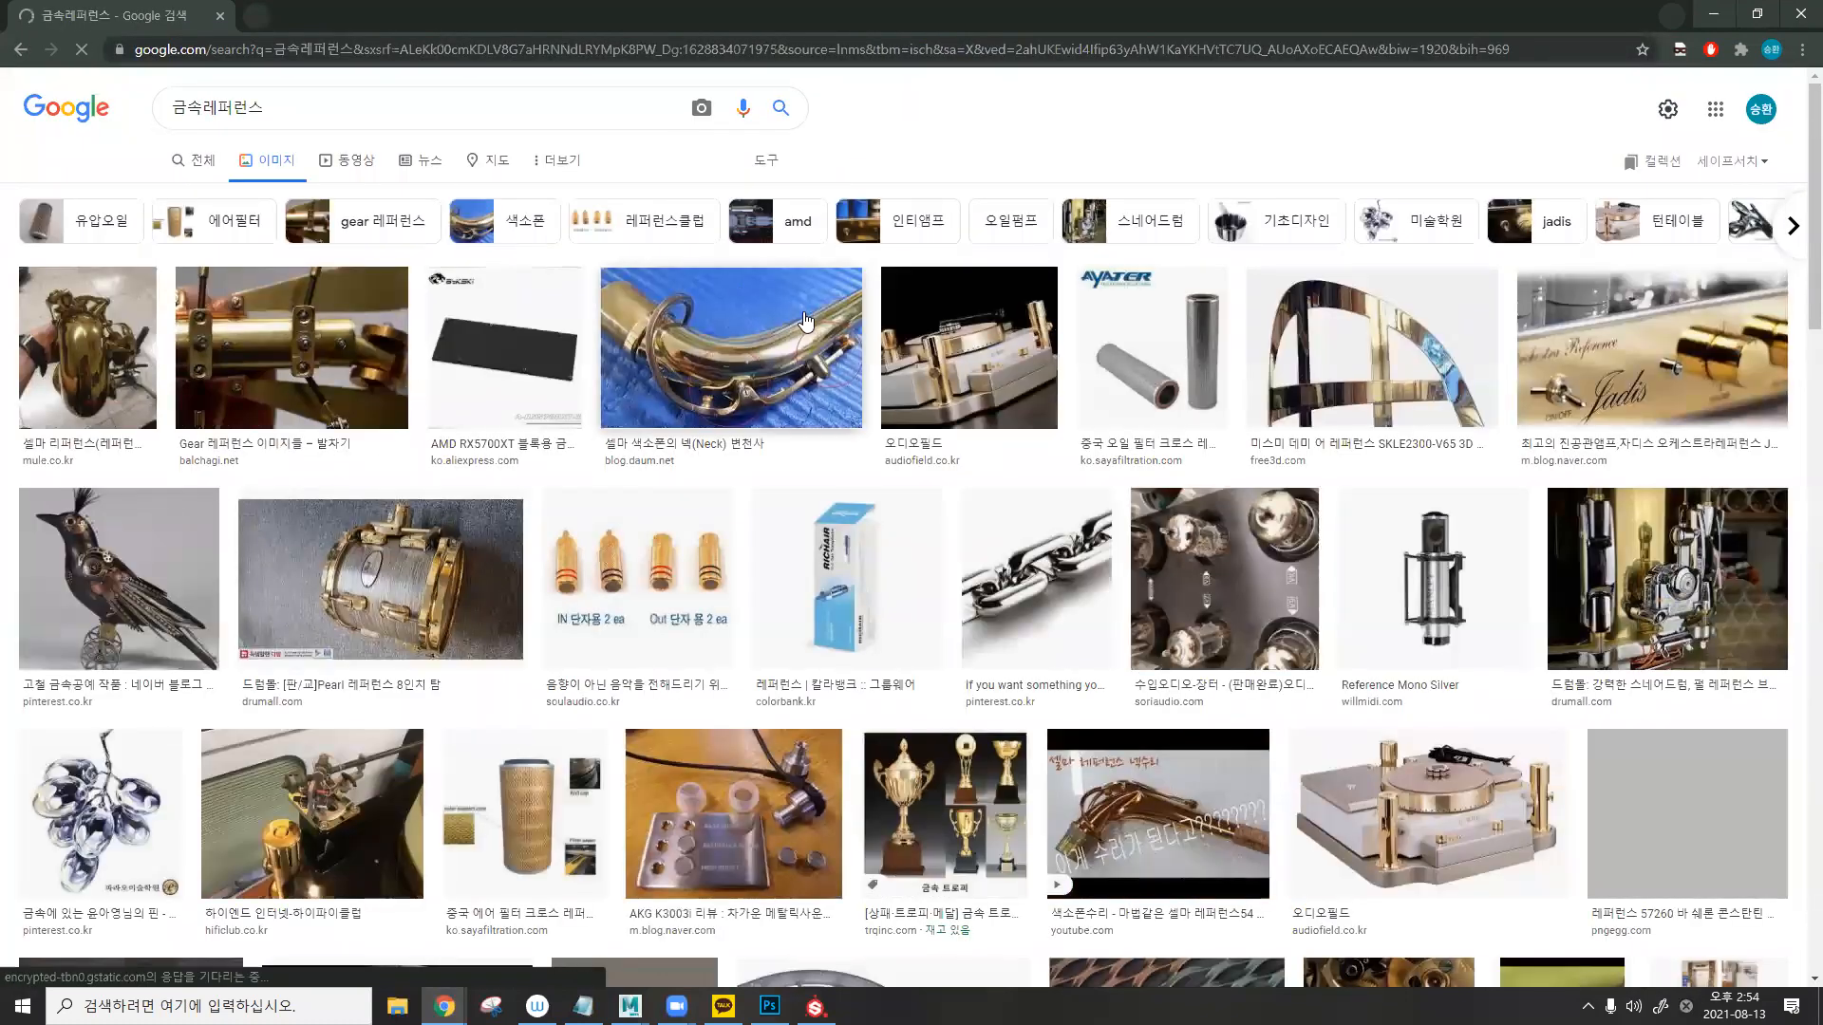
- Browse the metal reference images, examine the enlarged clockwork gear picture, and return to Substance Painter
scroll(397, 457, "down", 2)
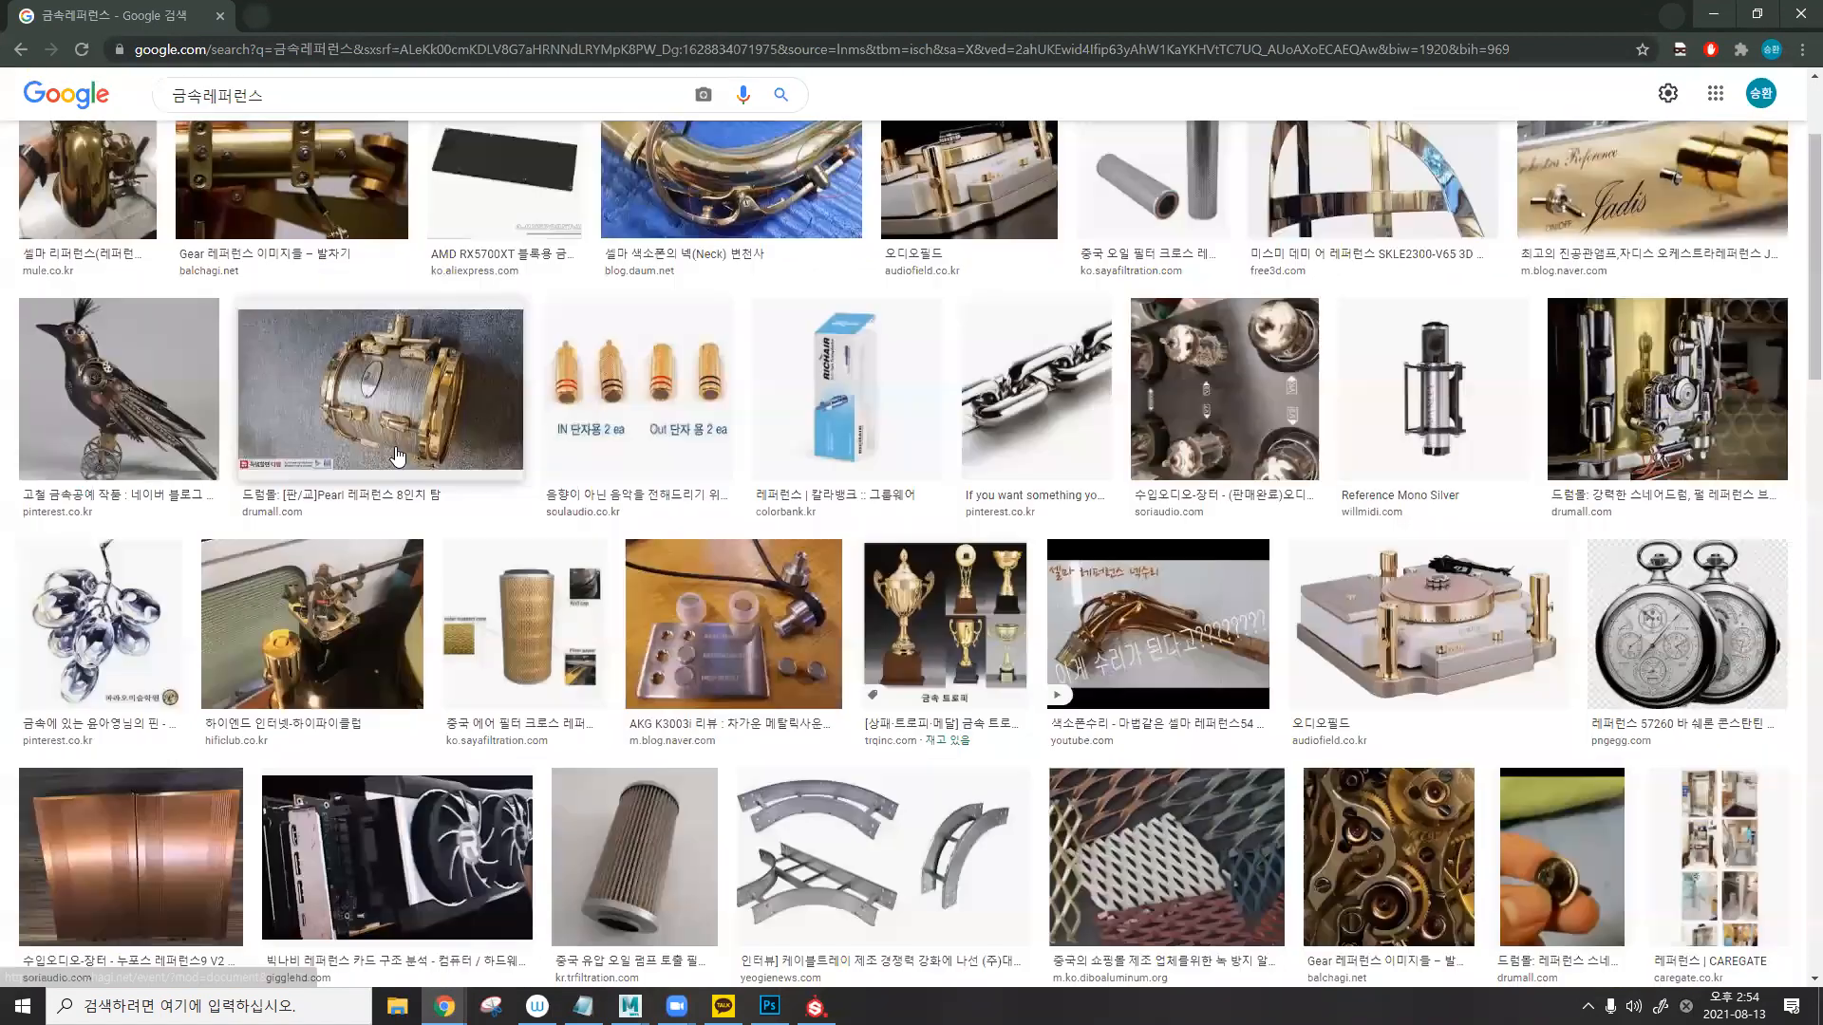
scroll(715, 472, "down", 2)
scroll(720, 472, "down", 3)
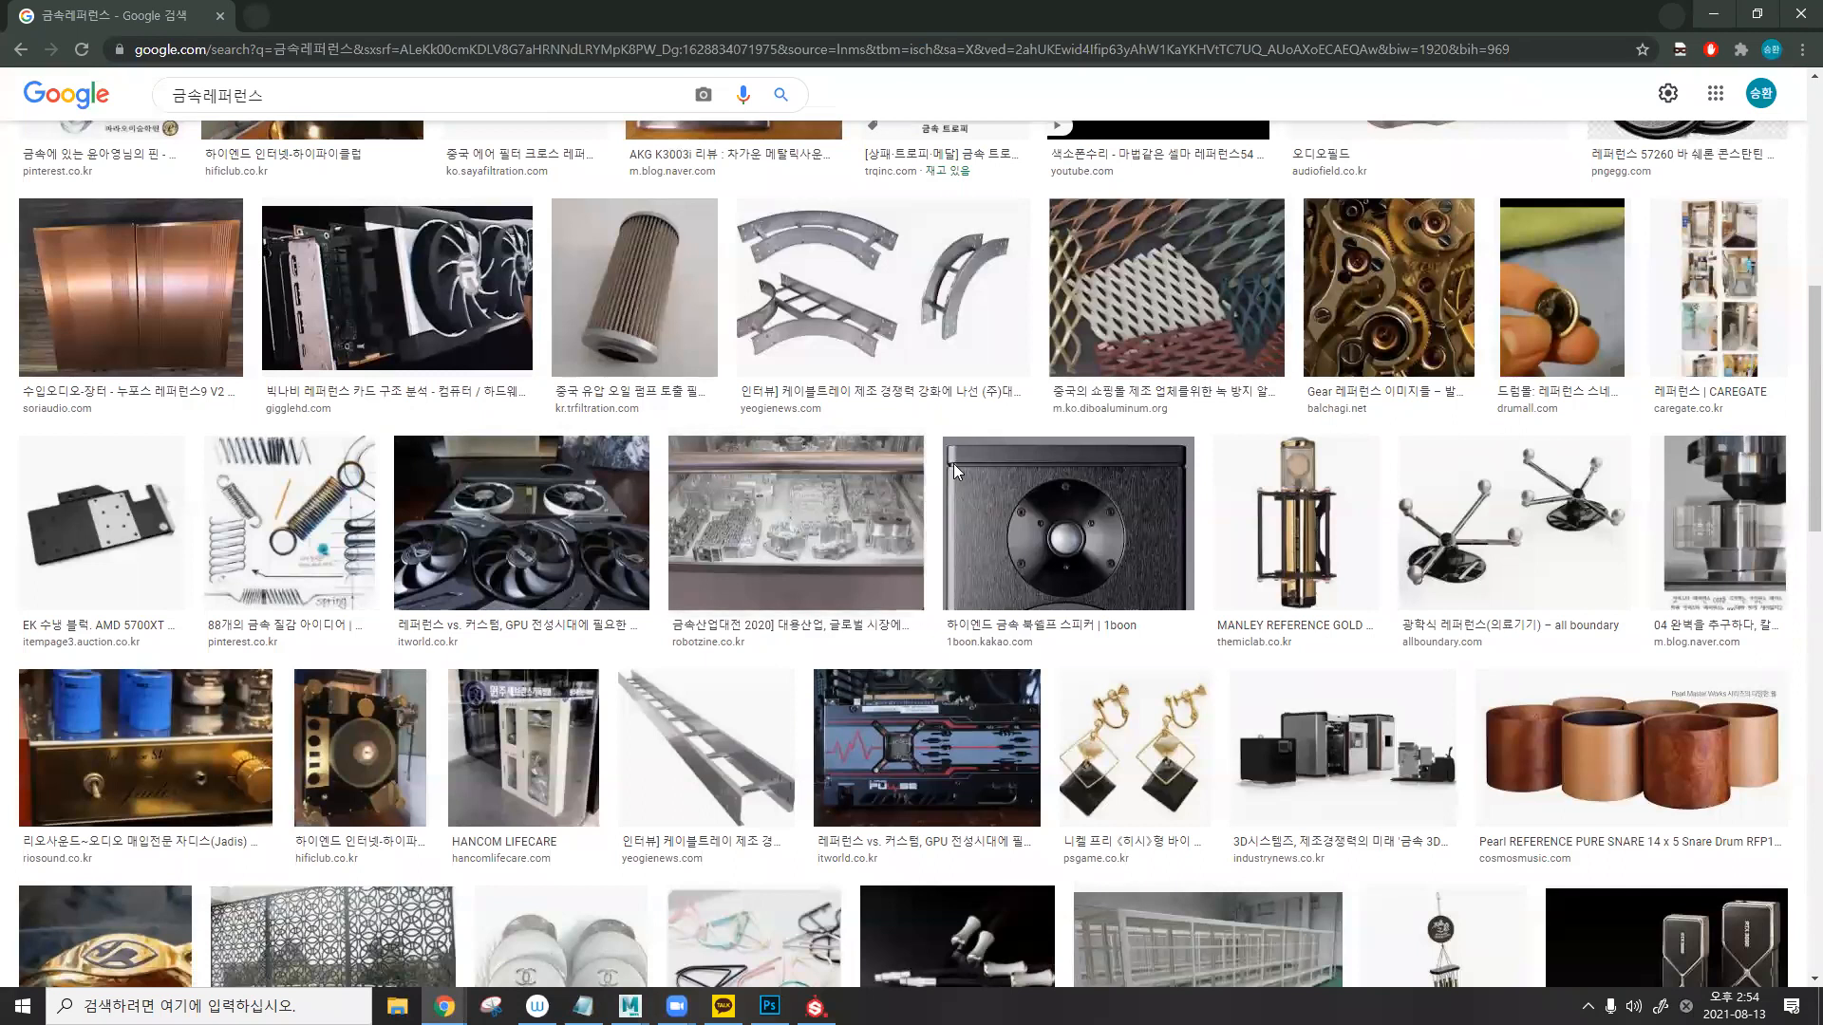
left_click(1348, 304)
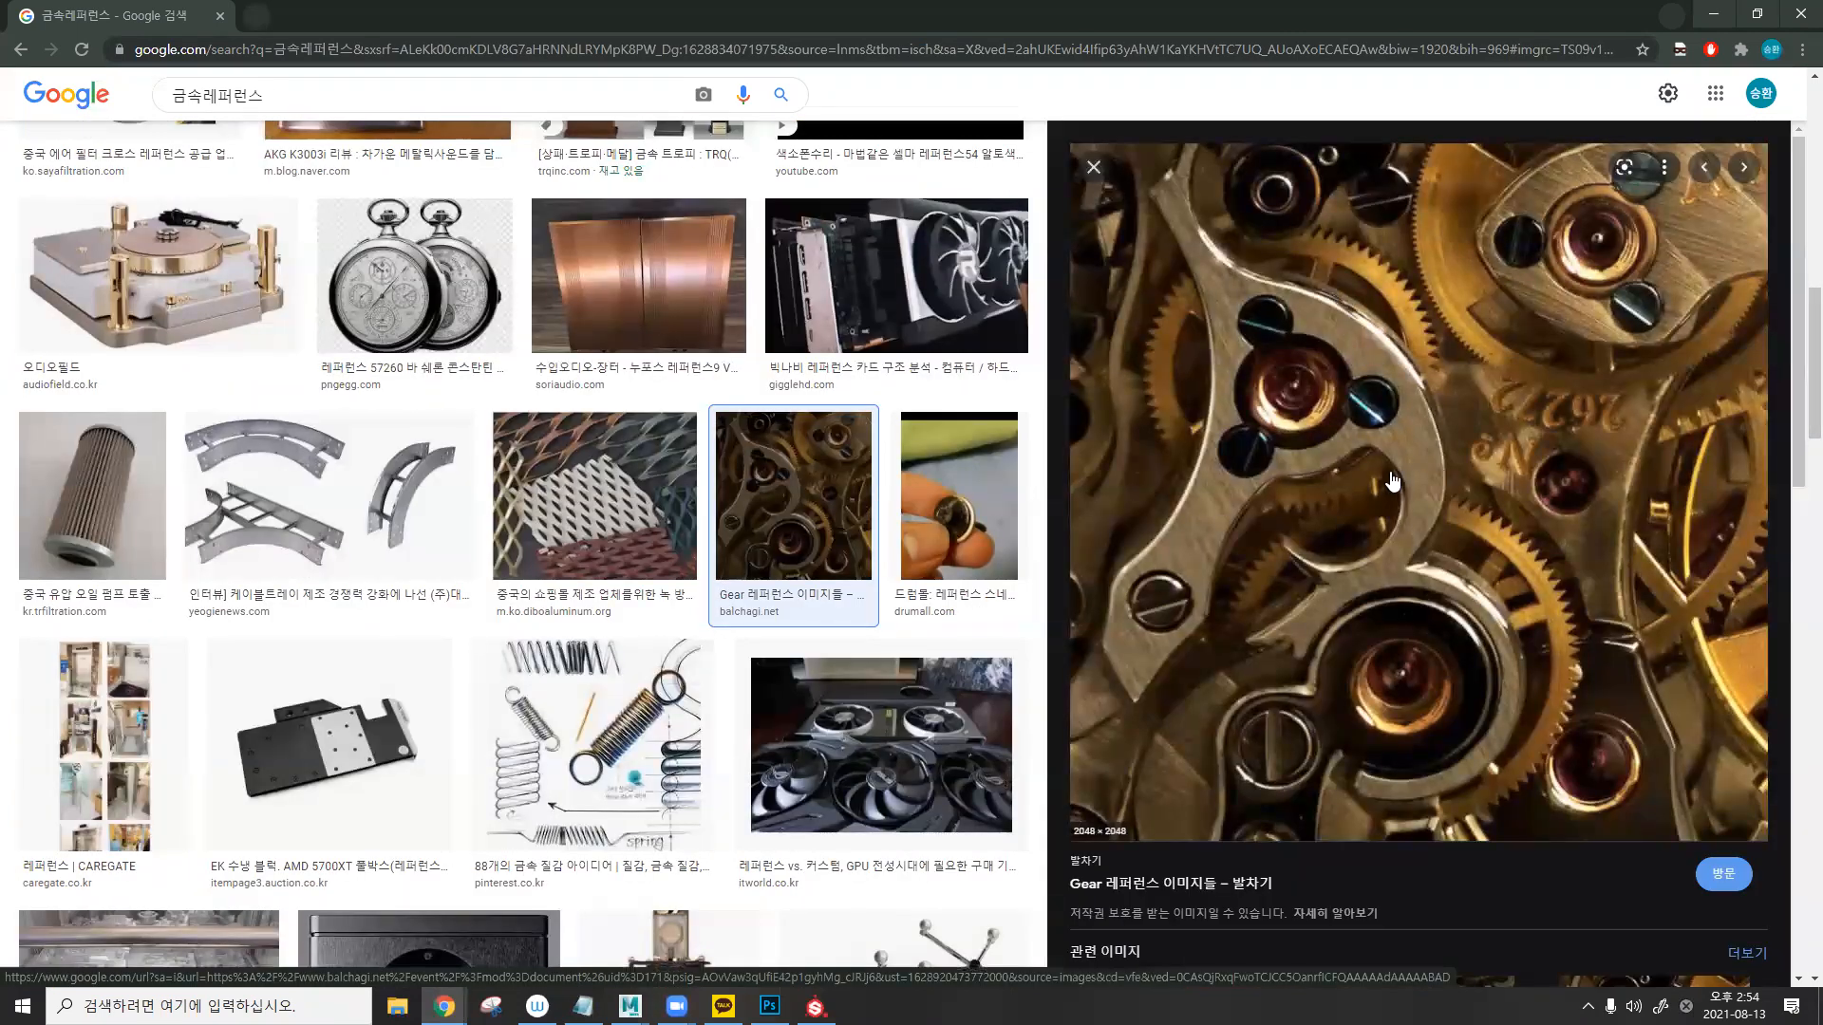
left_click(1711, 12)
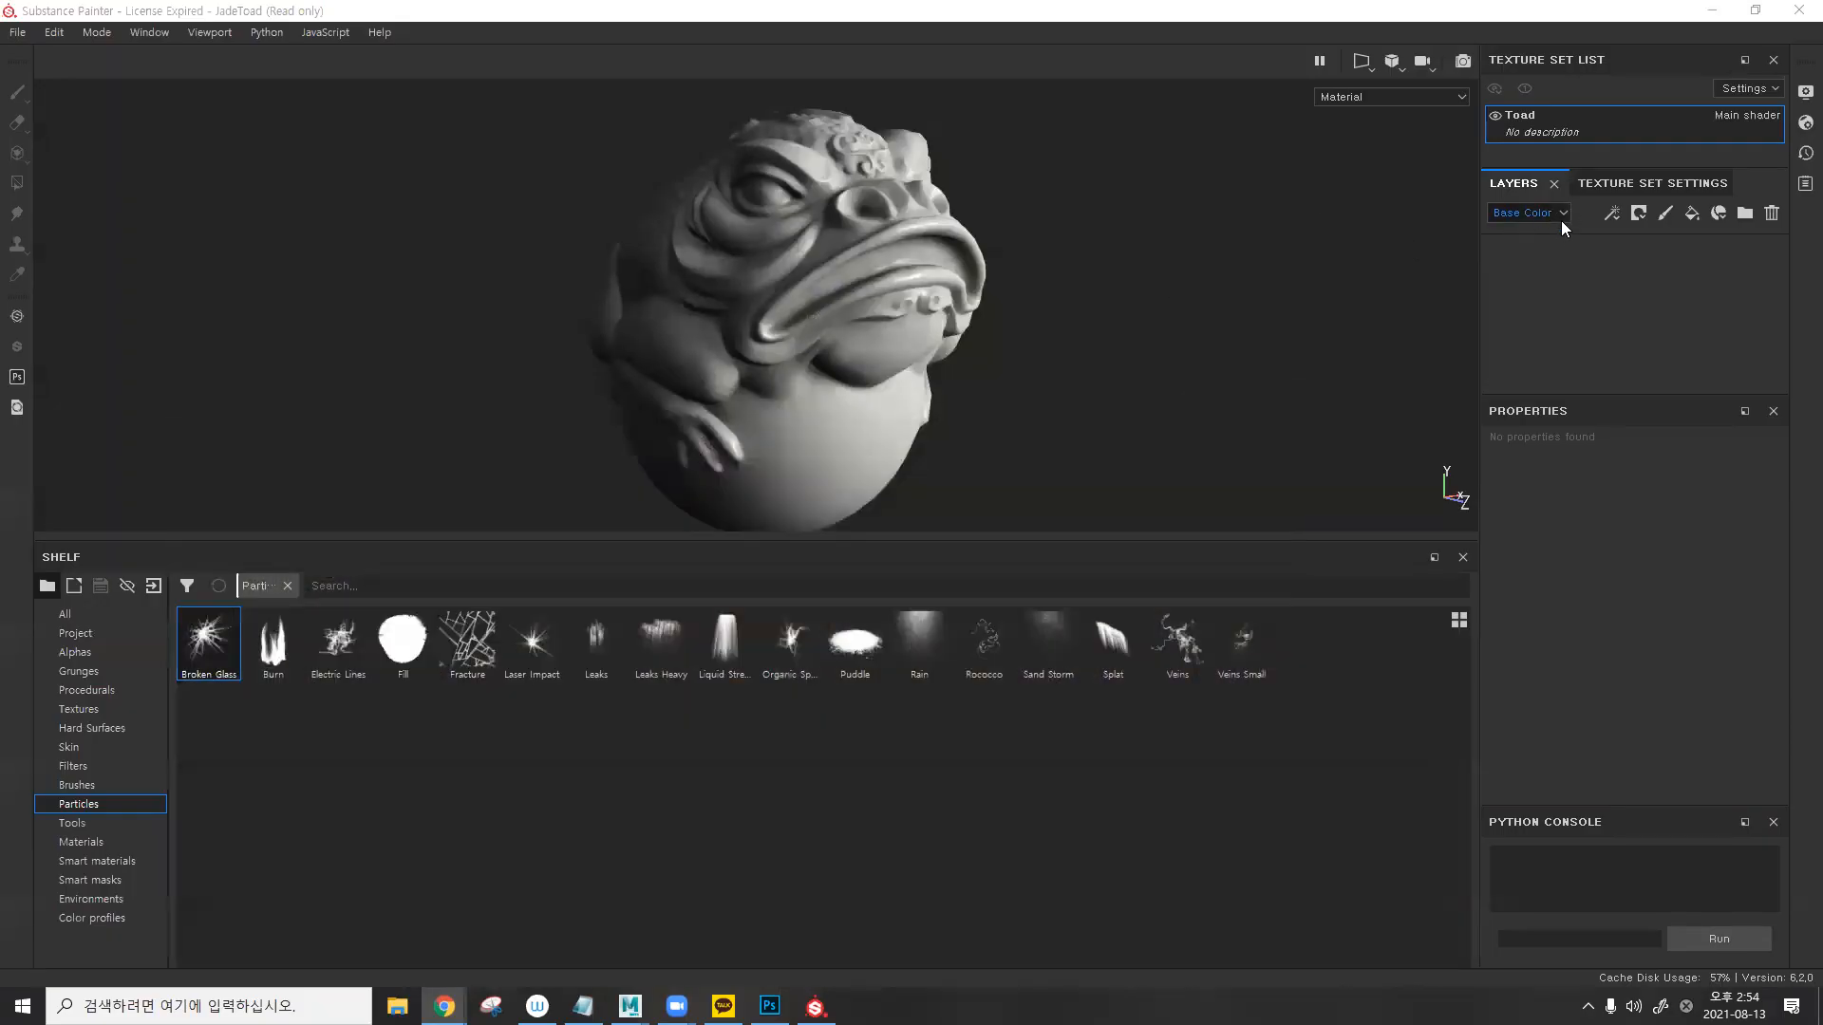
- Show all shelf resources and add a fill layer with a dark olive green base color, HSV 0.234, 0.541, 0.271
left_click(110, 617)
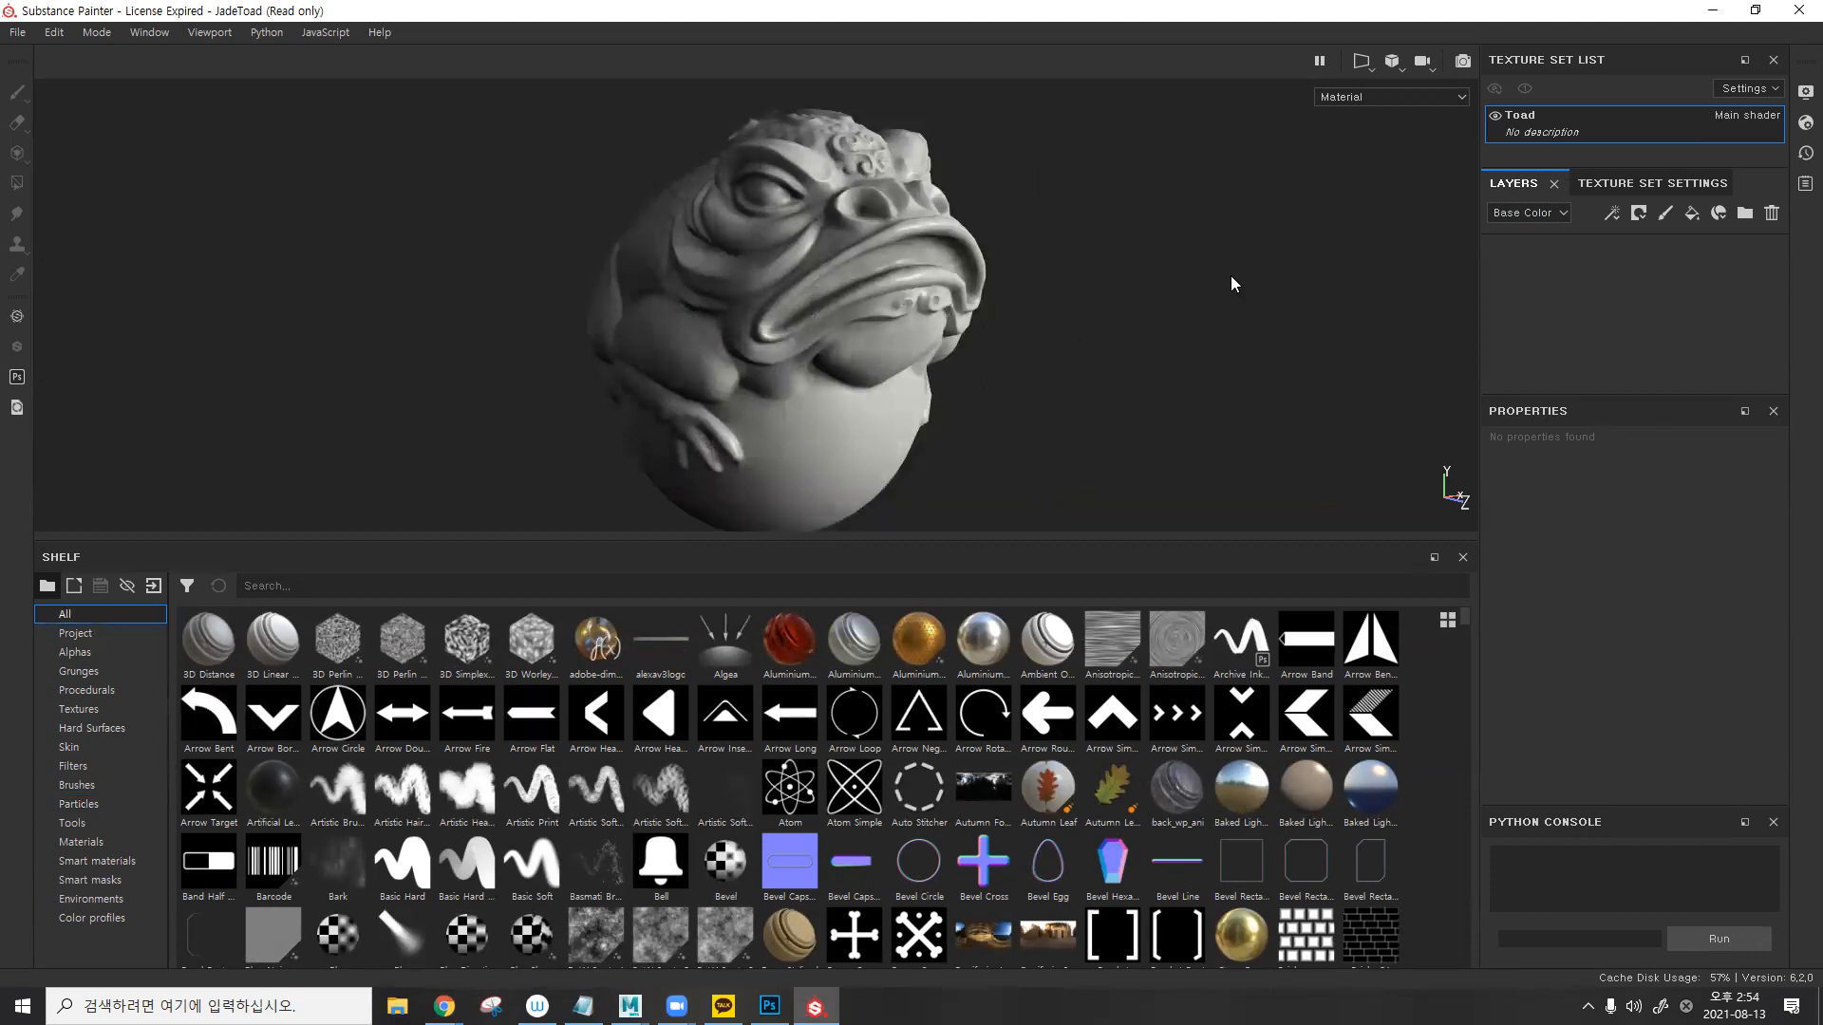
left_click(1693, 215)
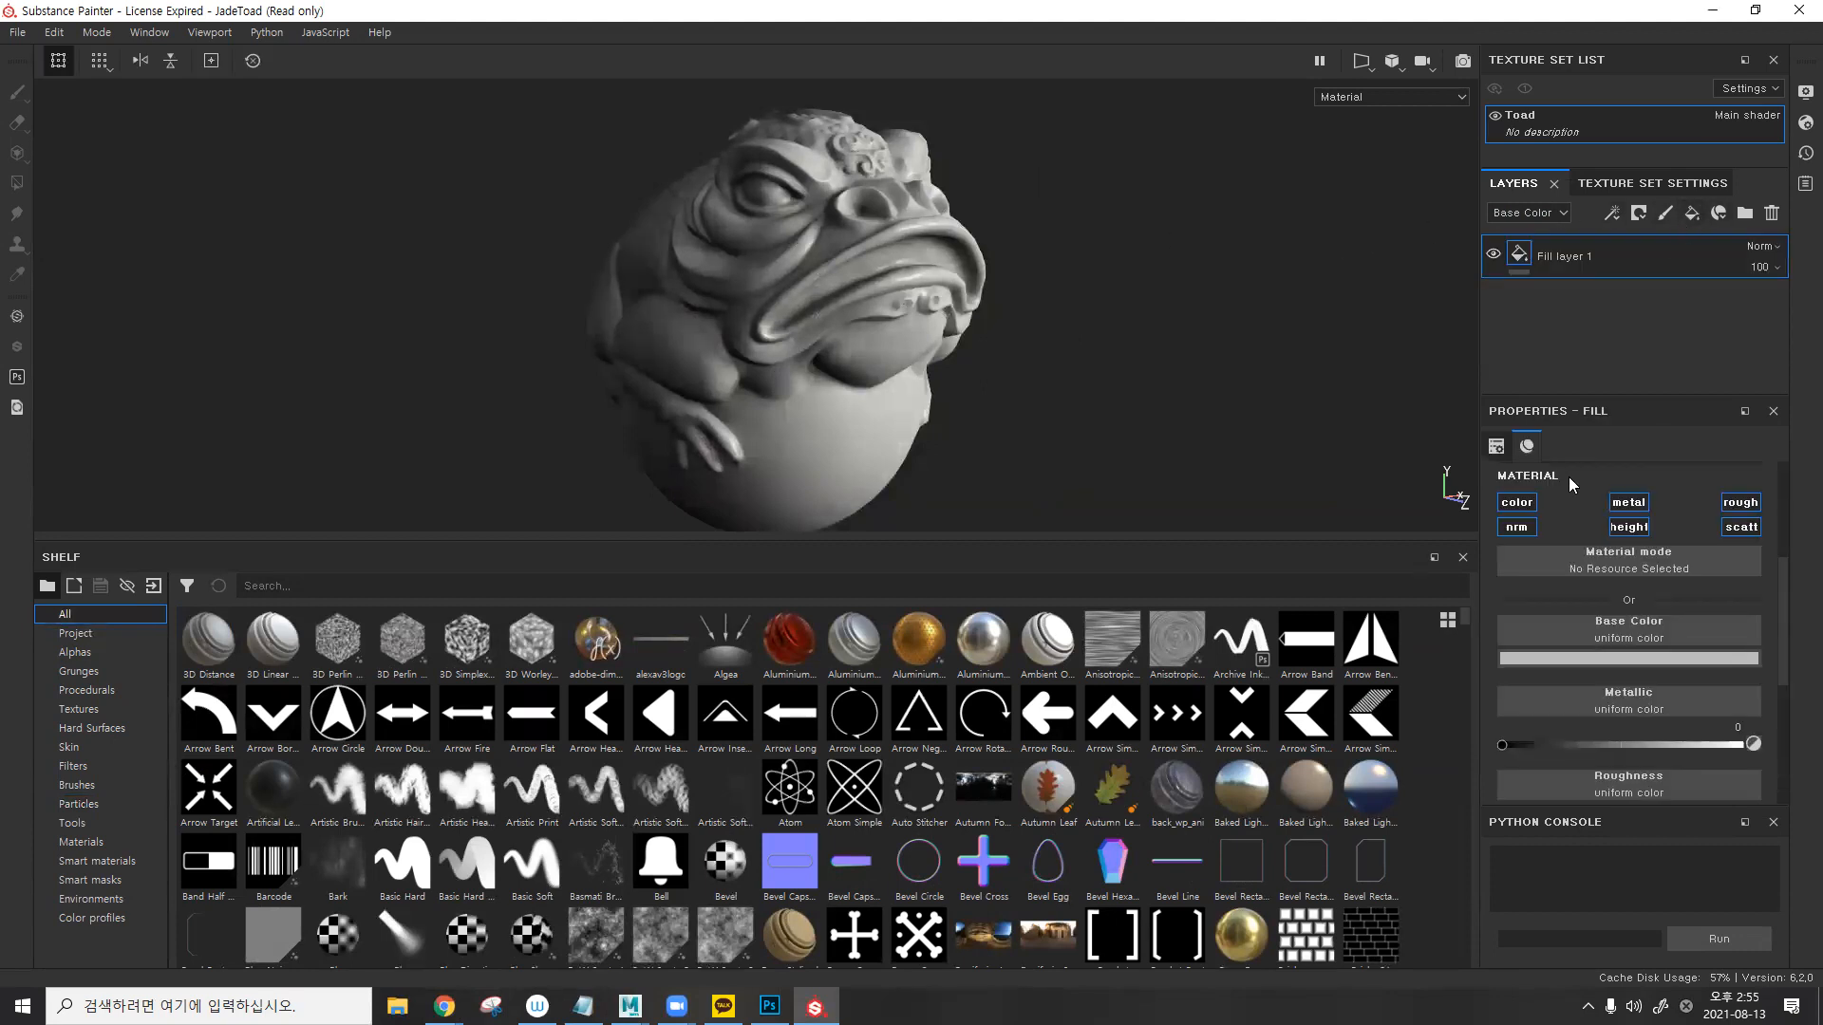
scroll(1613, 560, "down", 1)
left_click(1647, 602)
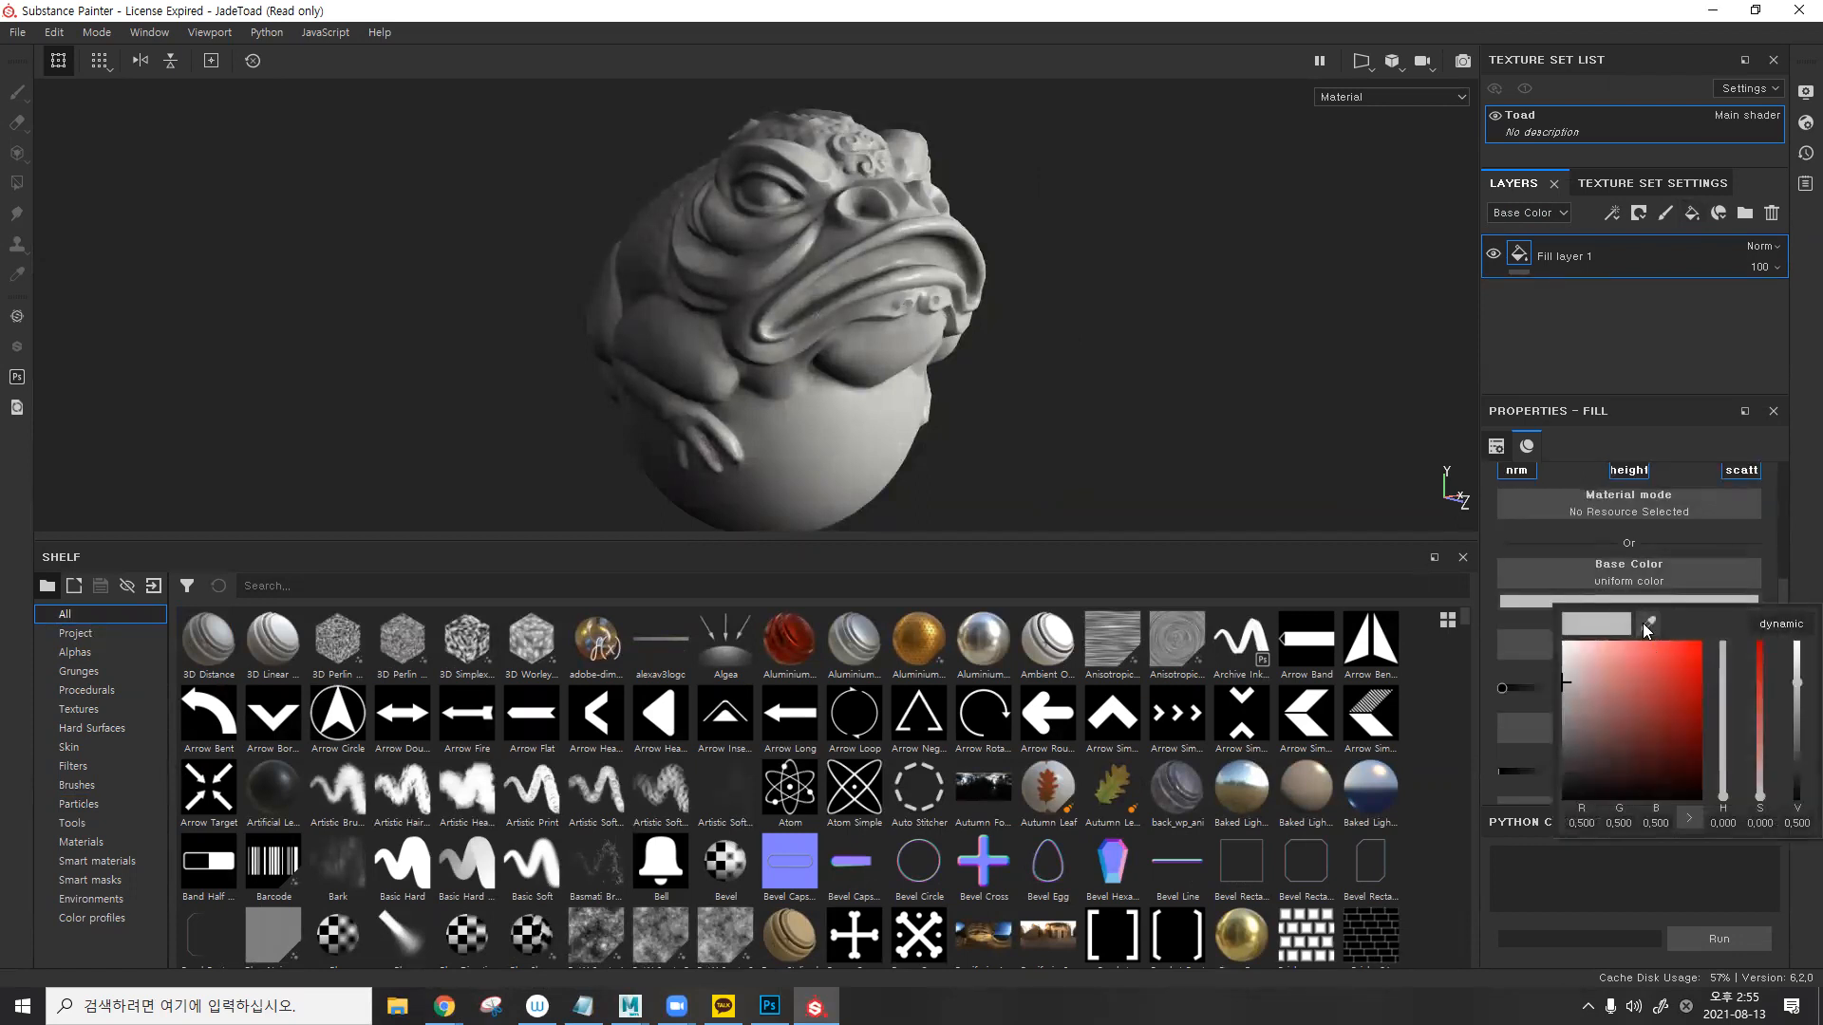
mouse_move(1724, 729)
left_mouse_down()
mouse_move(1726, 654)
mouse_move(1724, 764)
left_mouse_up()
left_click(1643, 664)
left_click_drag(1640, 653, 1618, 616)
left_click(1762, 756)
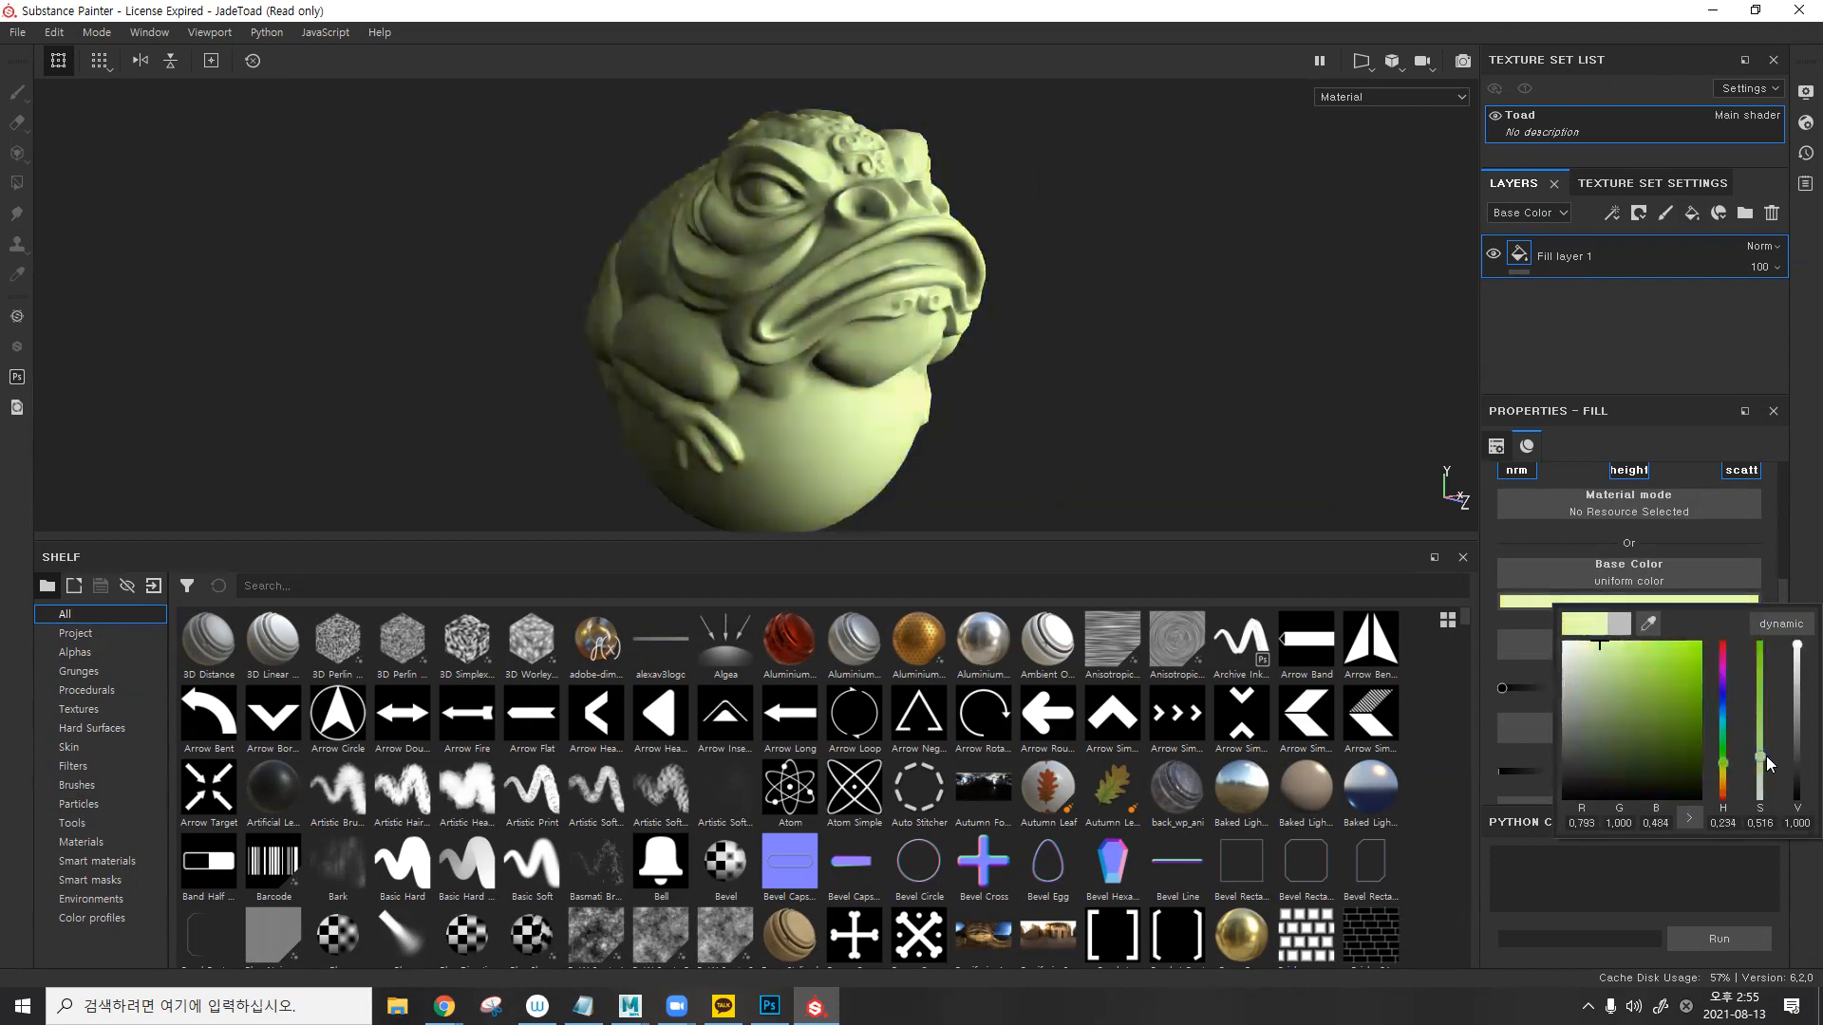
left_click(1794, 713)
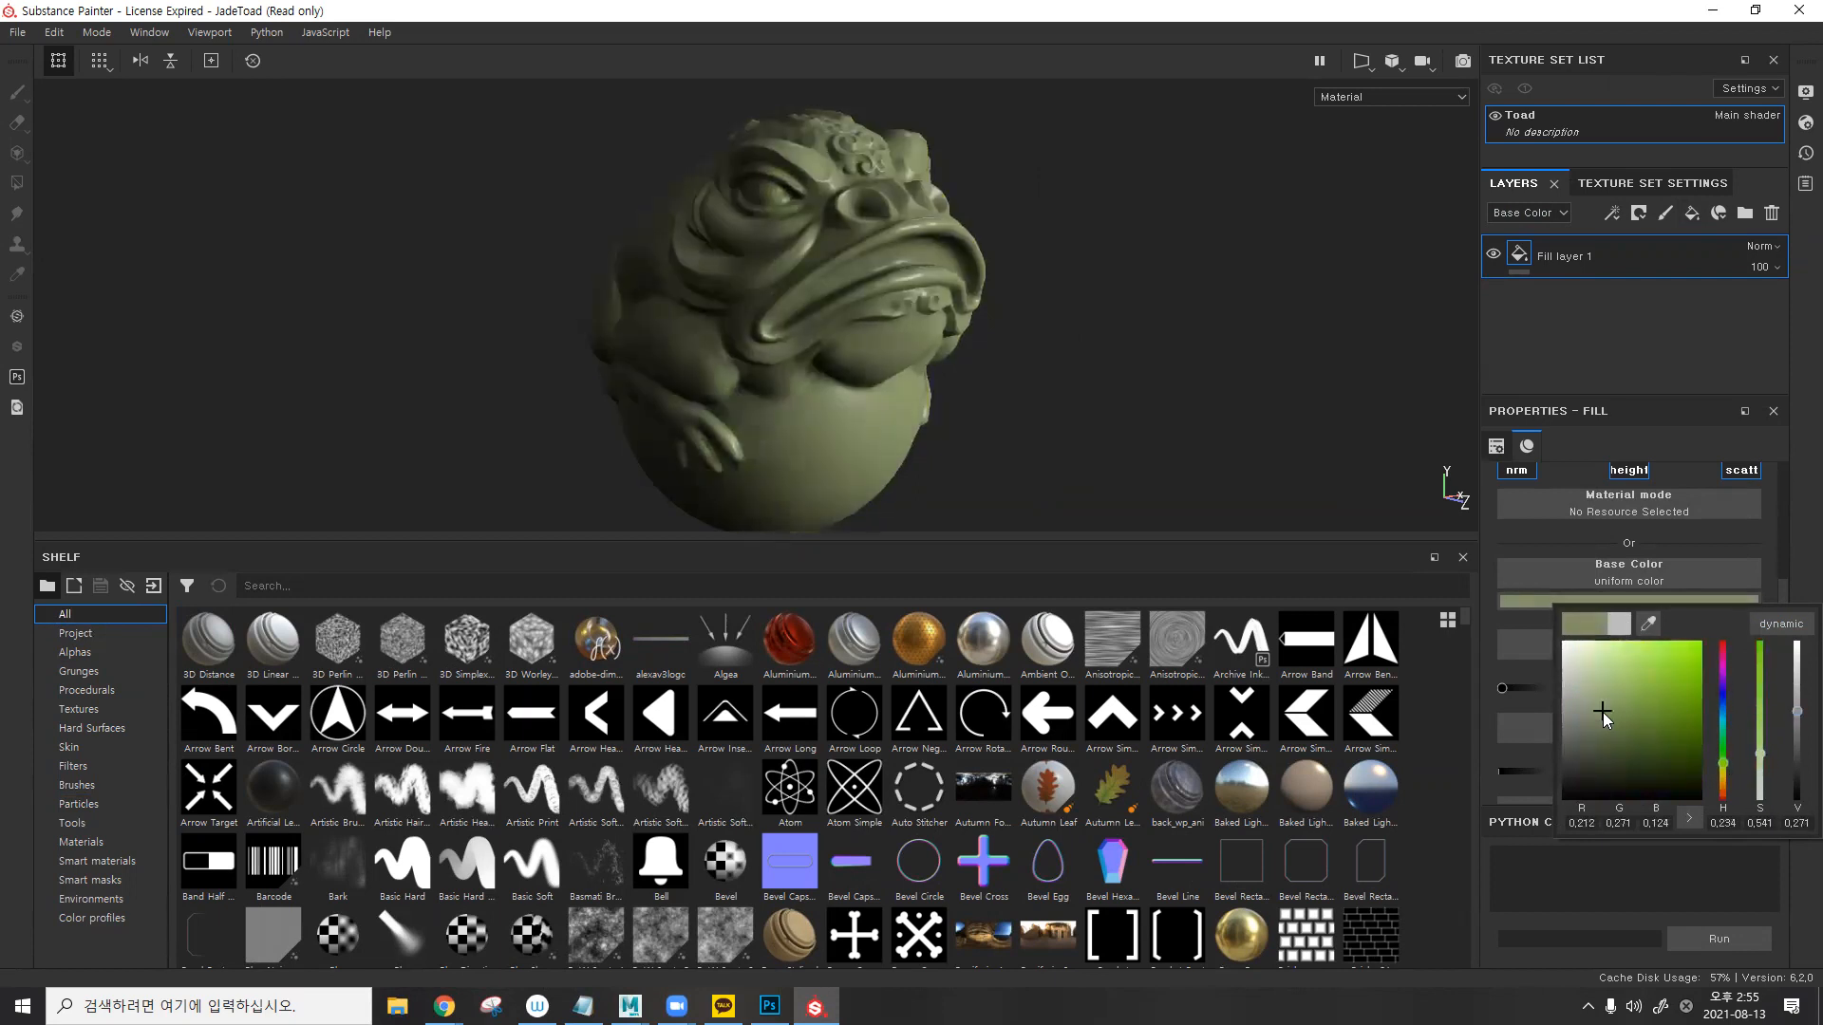
left_click(1598, 545)
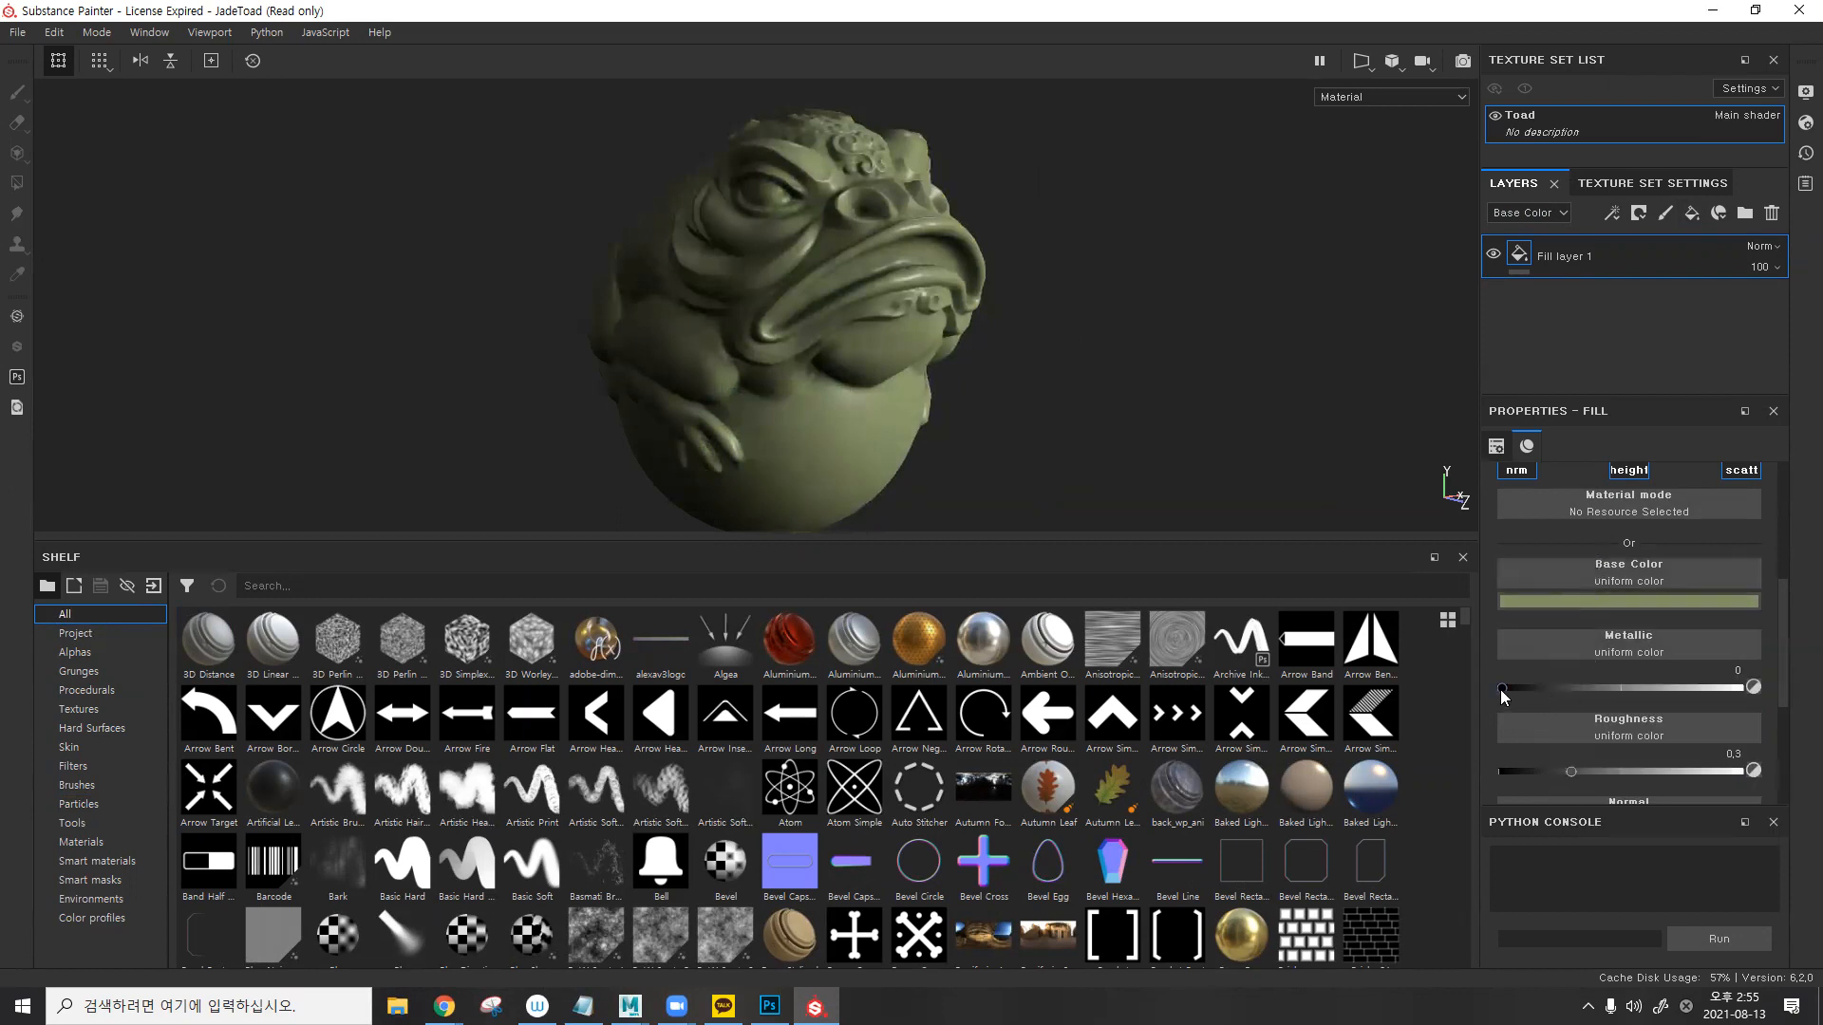
- Set the fill layer's metallic to 1 and its base color to bright yellow-green, HSV 0.234, 0.783, 0.973
left_click_drag(1506, 687, 1796, 670)
left_click(1593, 604)
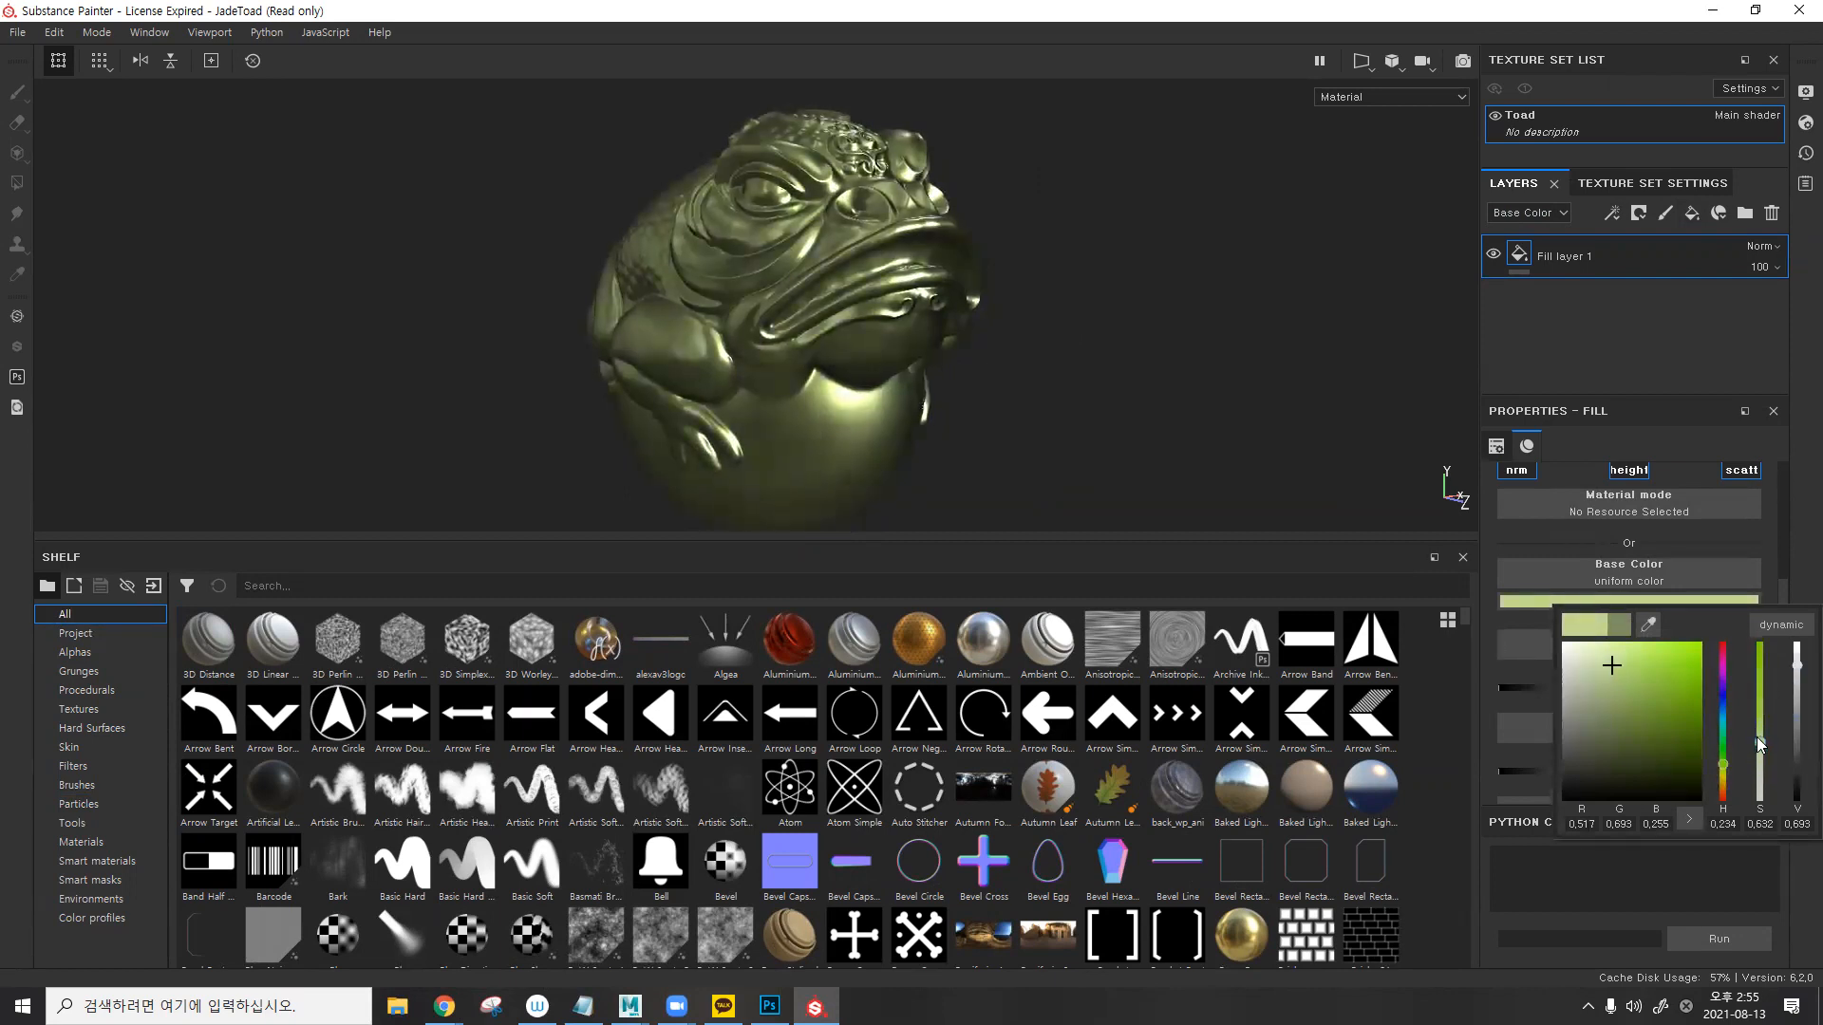
left_click_drag(1614, 668, 1633, 650)
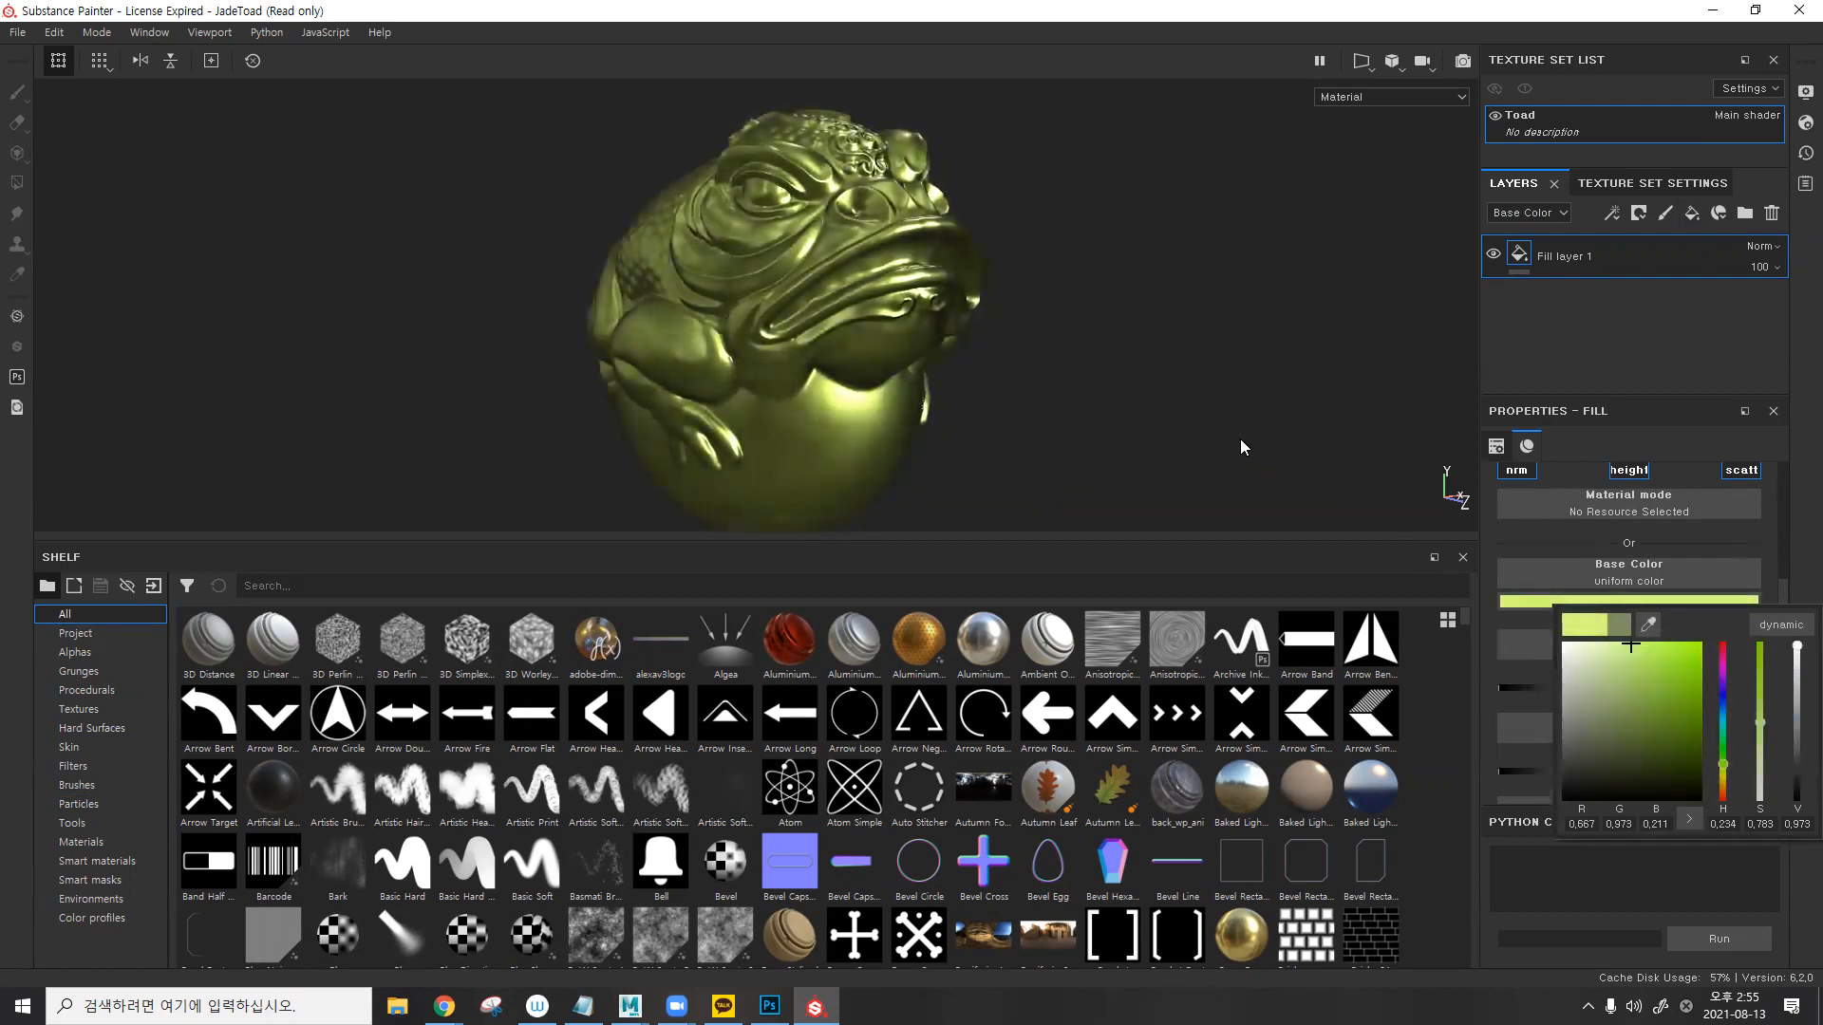
left_click_drag(1185, 399, 1007, 337, "alt")
left_click_drag(829, 240, 932, 237, "alt")
middle_click_drag(932, 236, 963, 205, "alt")
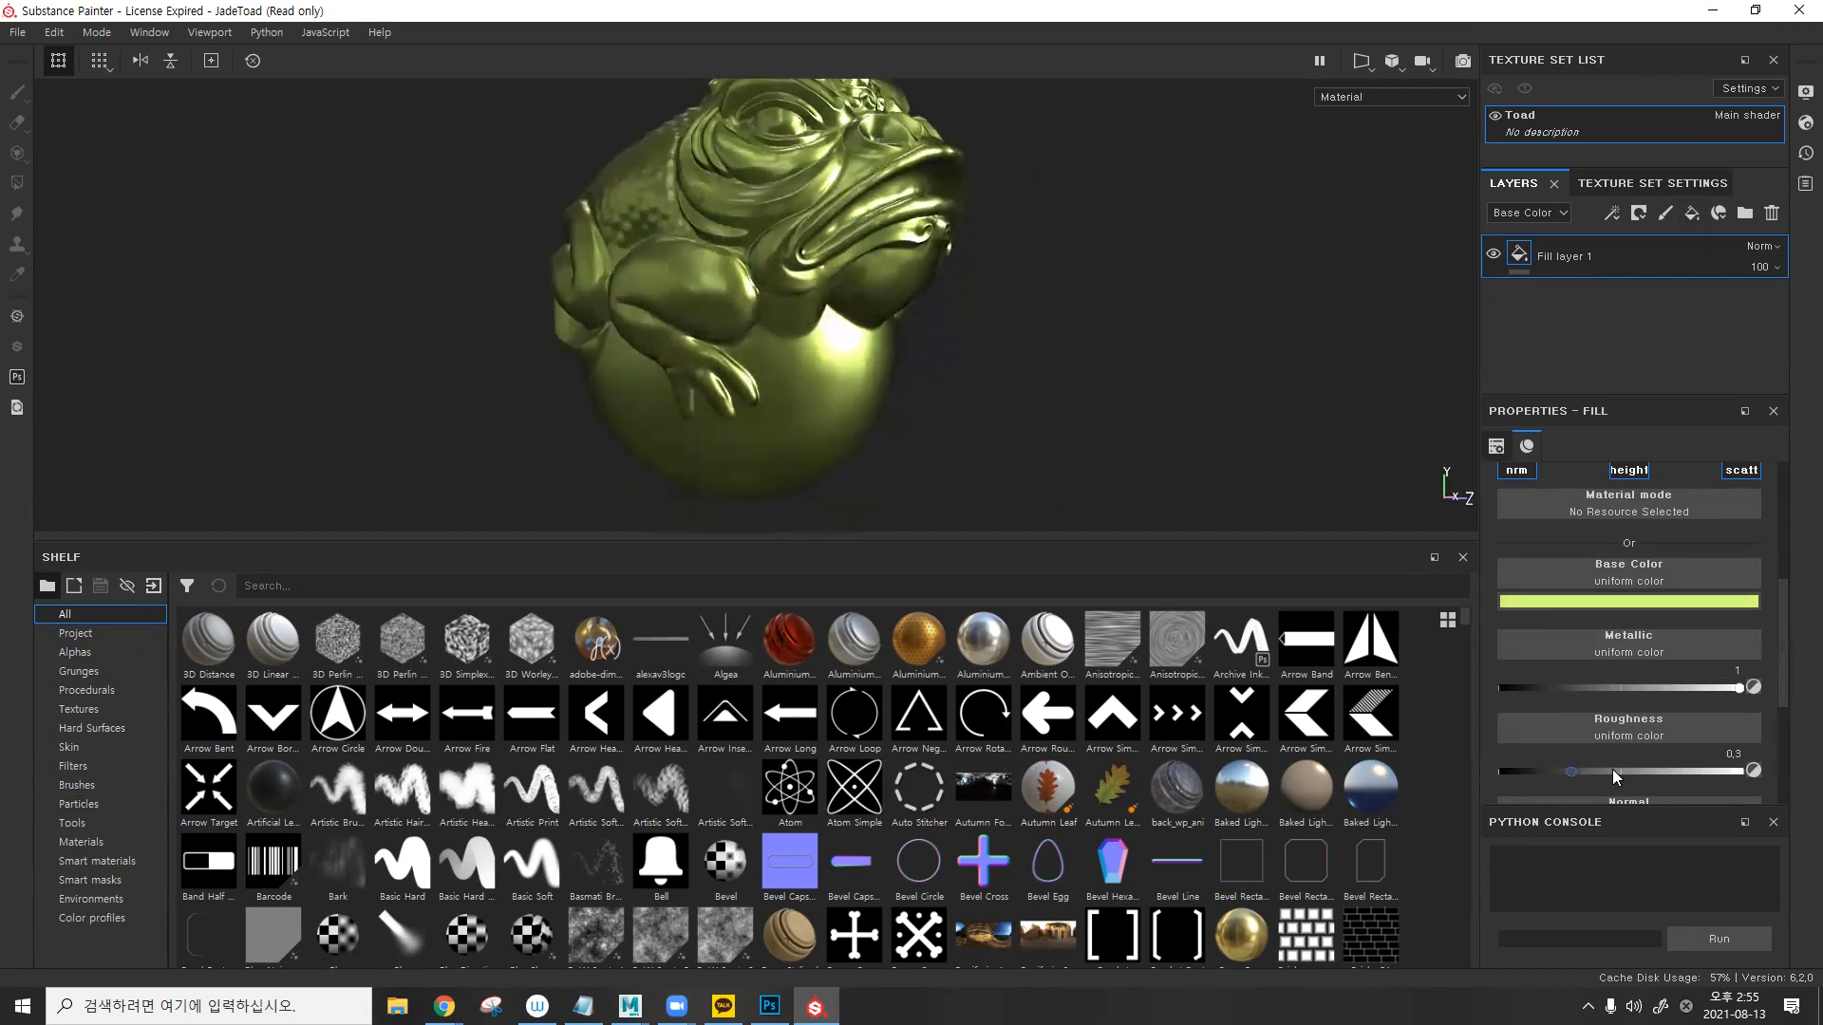
- Set the fill layer's roughness to about 0.393 and check the metallic surface from another angle
left_click(1621, 771)
left_click_drag(1635, 767, 1600, 772)
left_click_drag(1061, 344, 1038, 291, "alt")
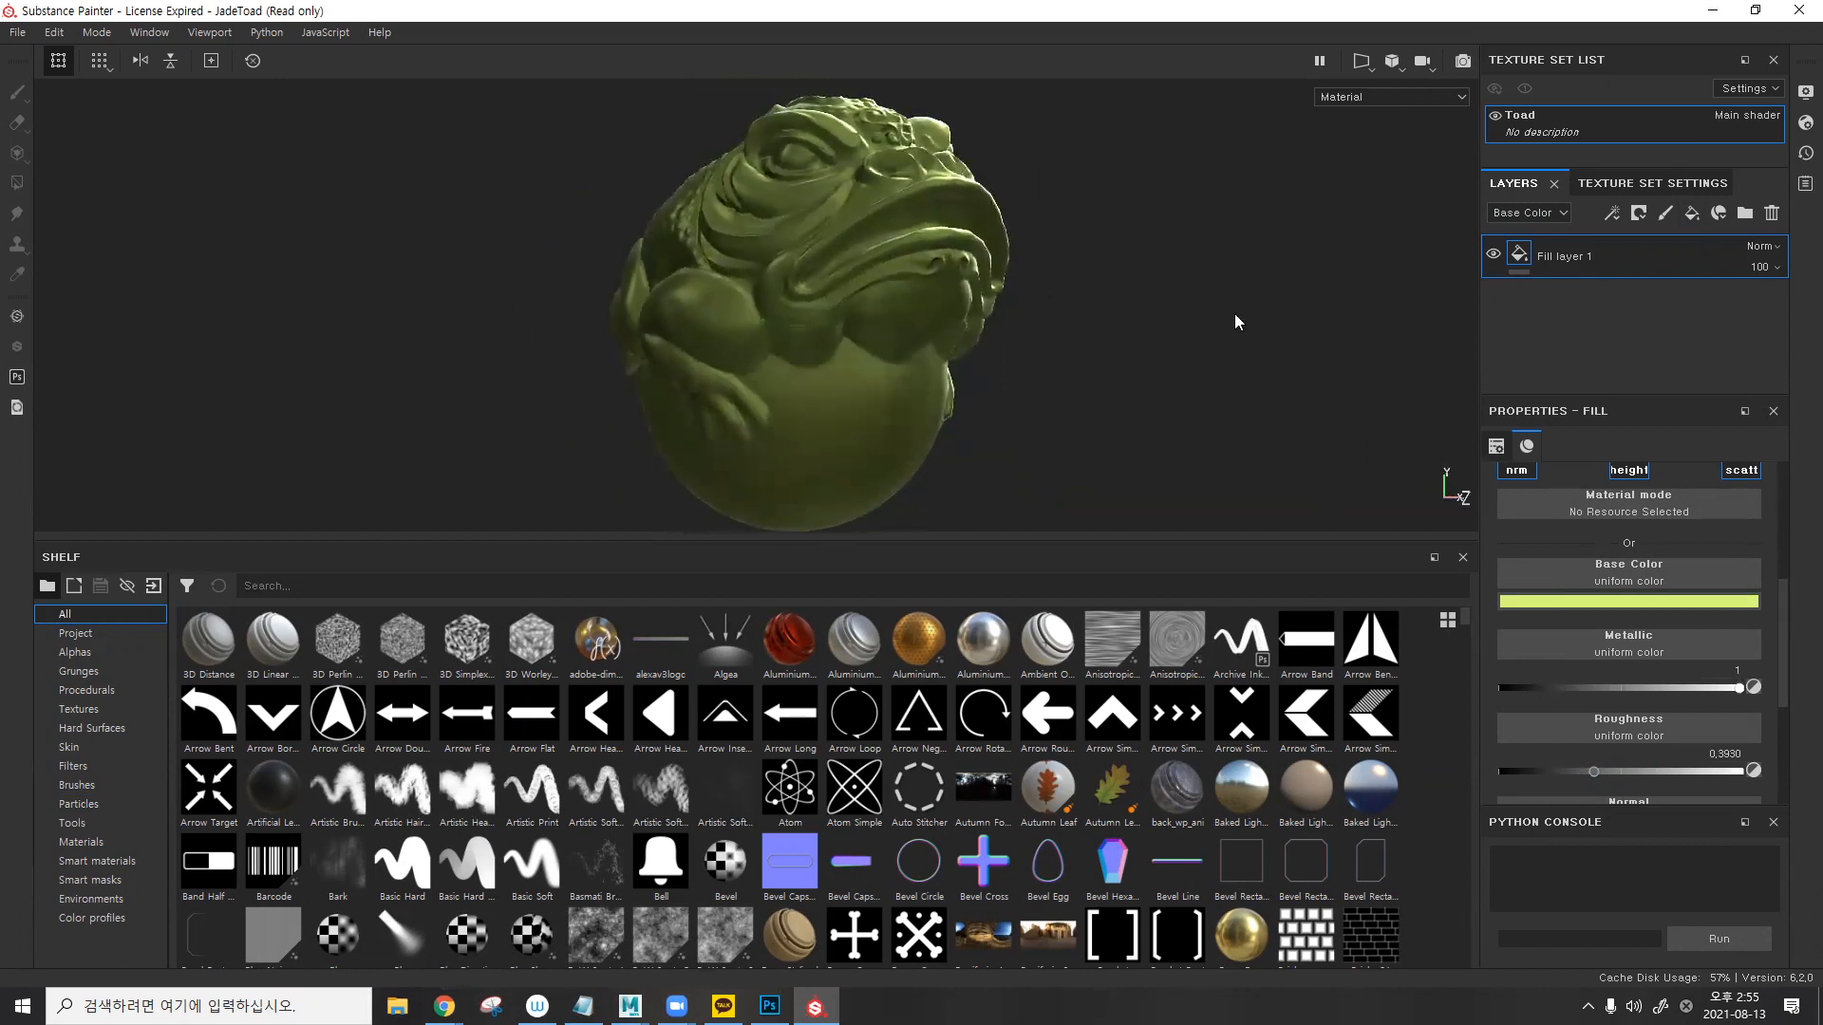
- Rename the fill layer as base_01
double_click(1583, 257)
type("bas")
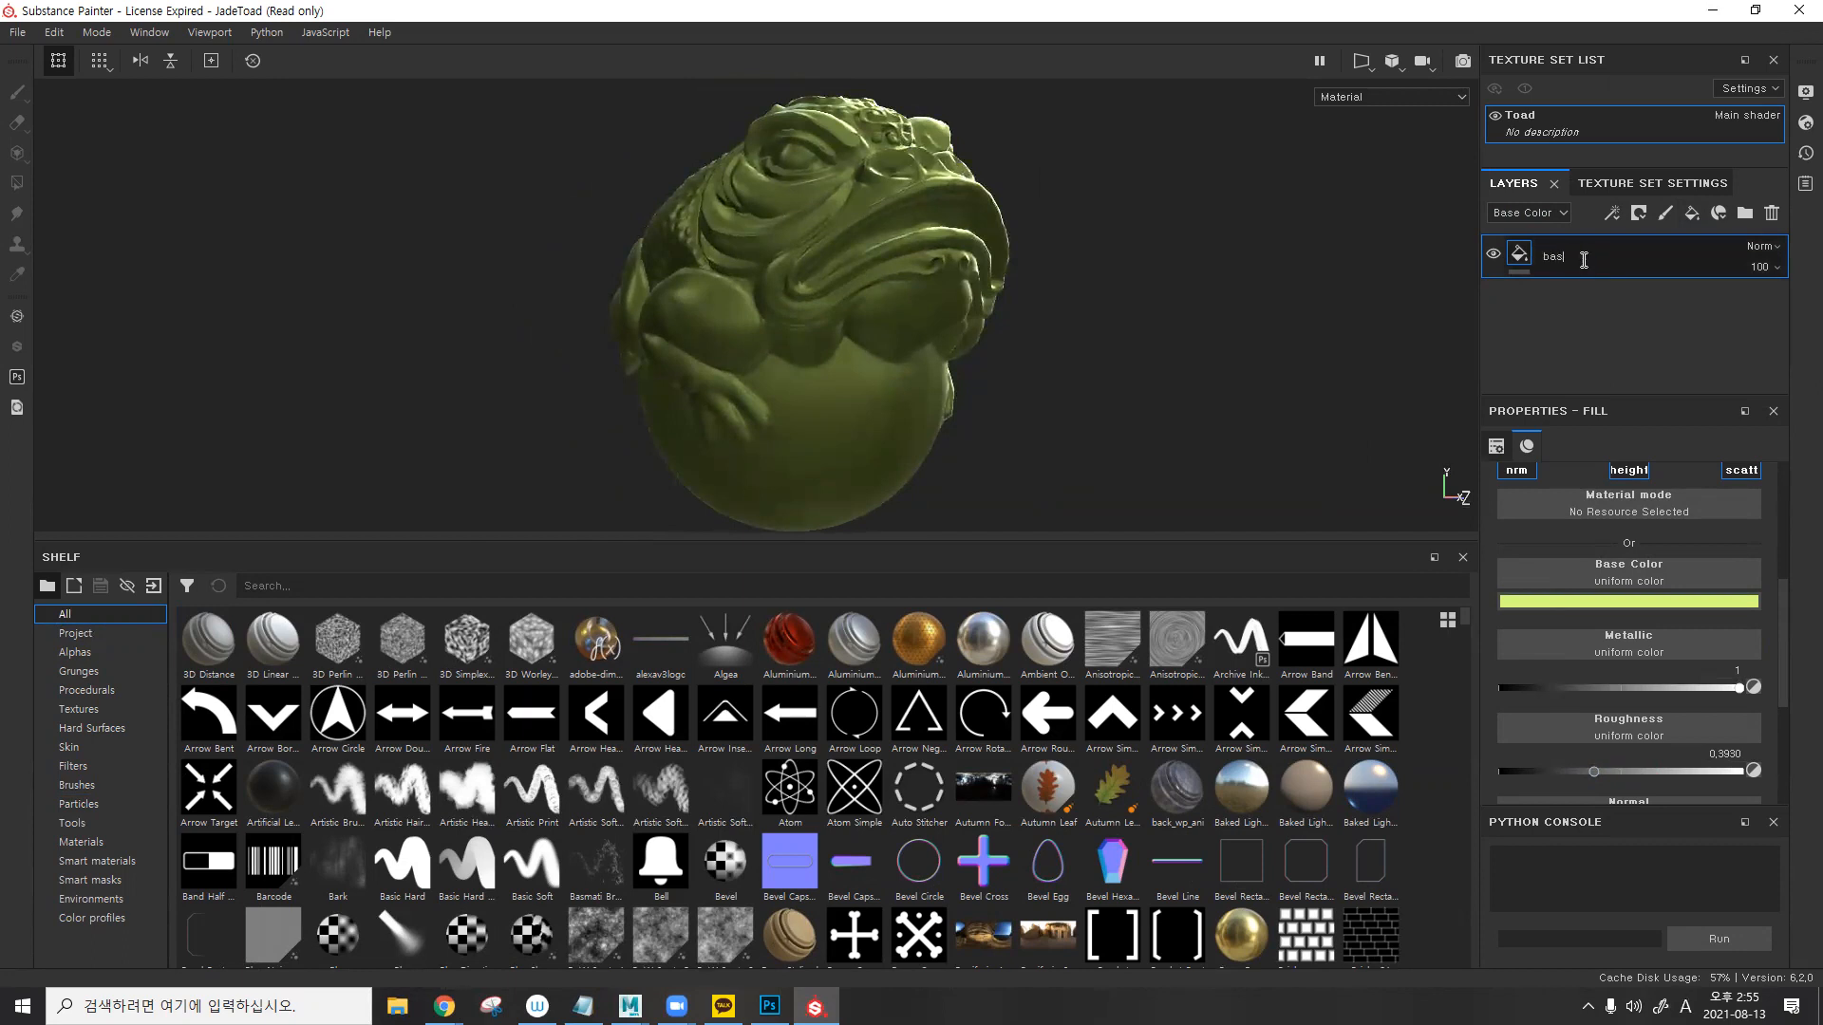
type("e_01")
key("Return")
- Duplicate the base_01 fill layer and rename the upper copy as base_02
key("ctrl+d")
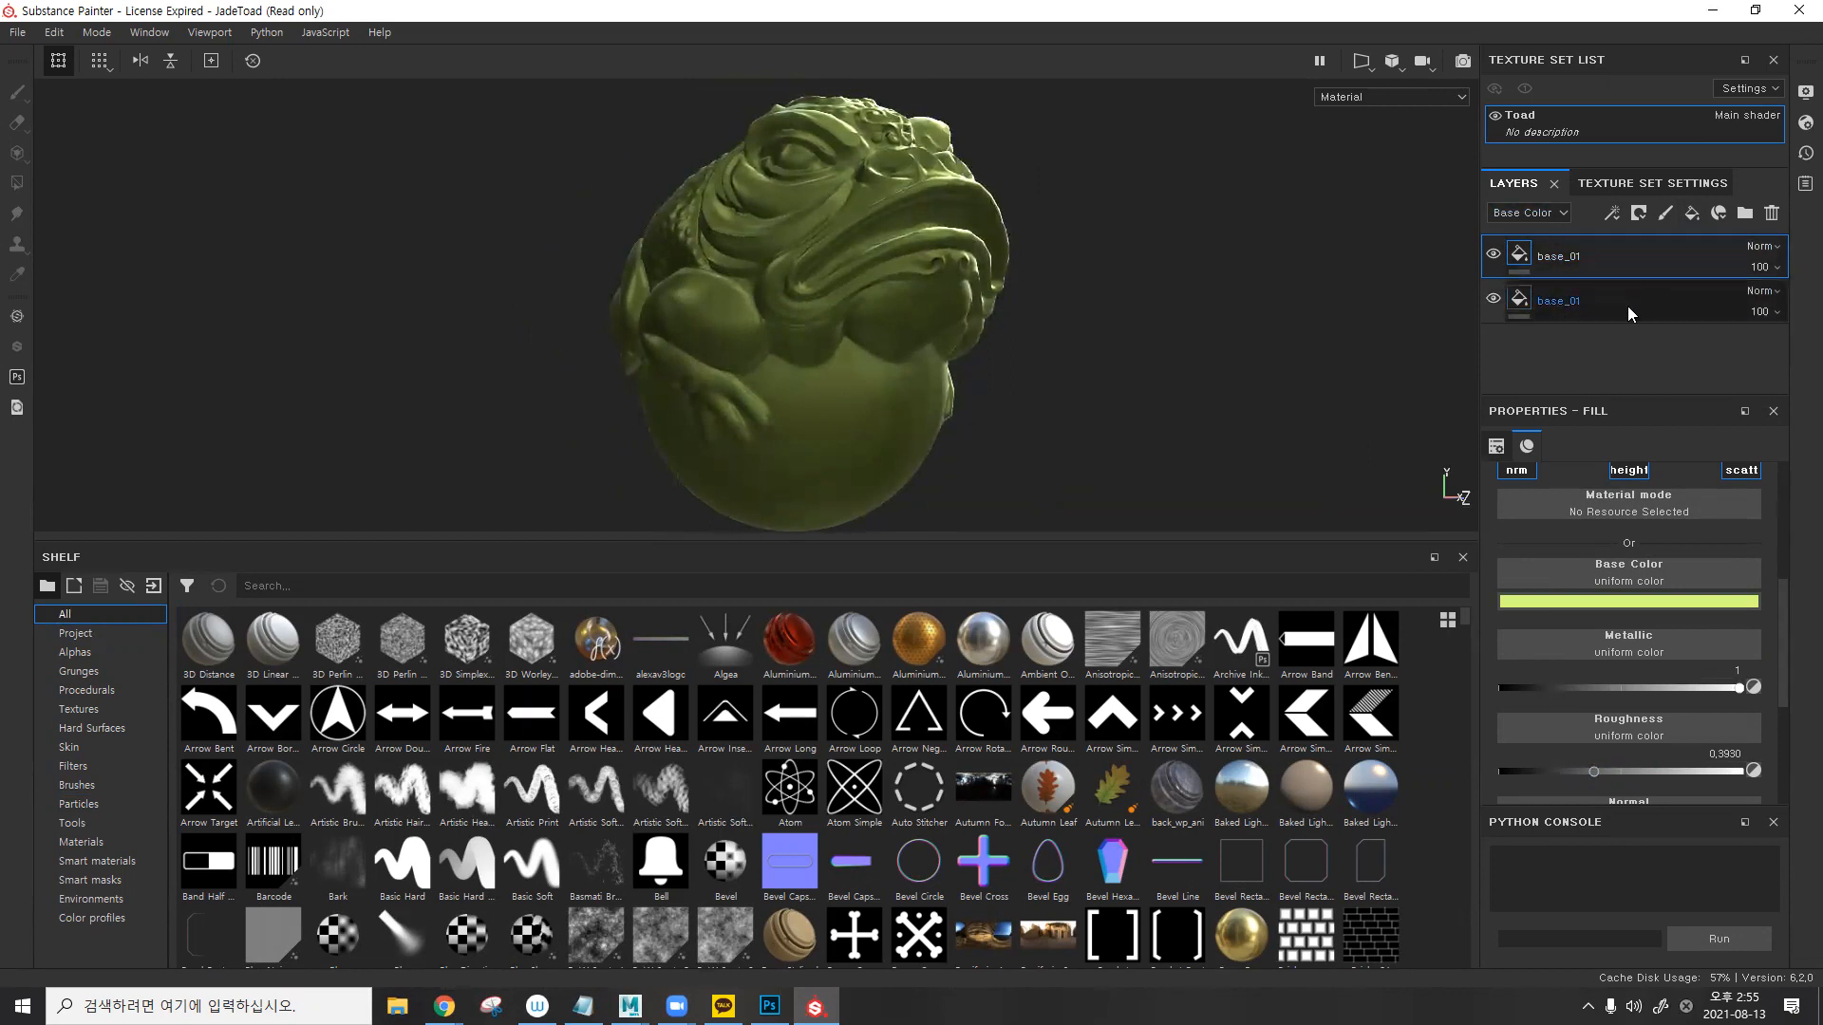
double_click(1583, 258)
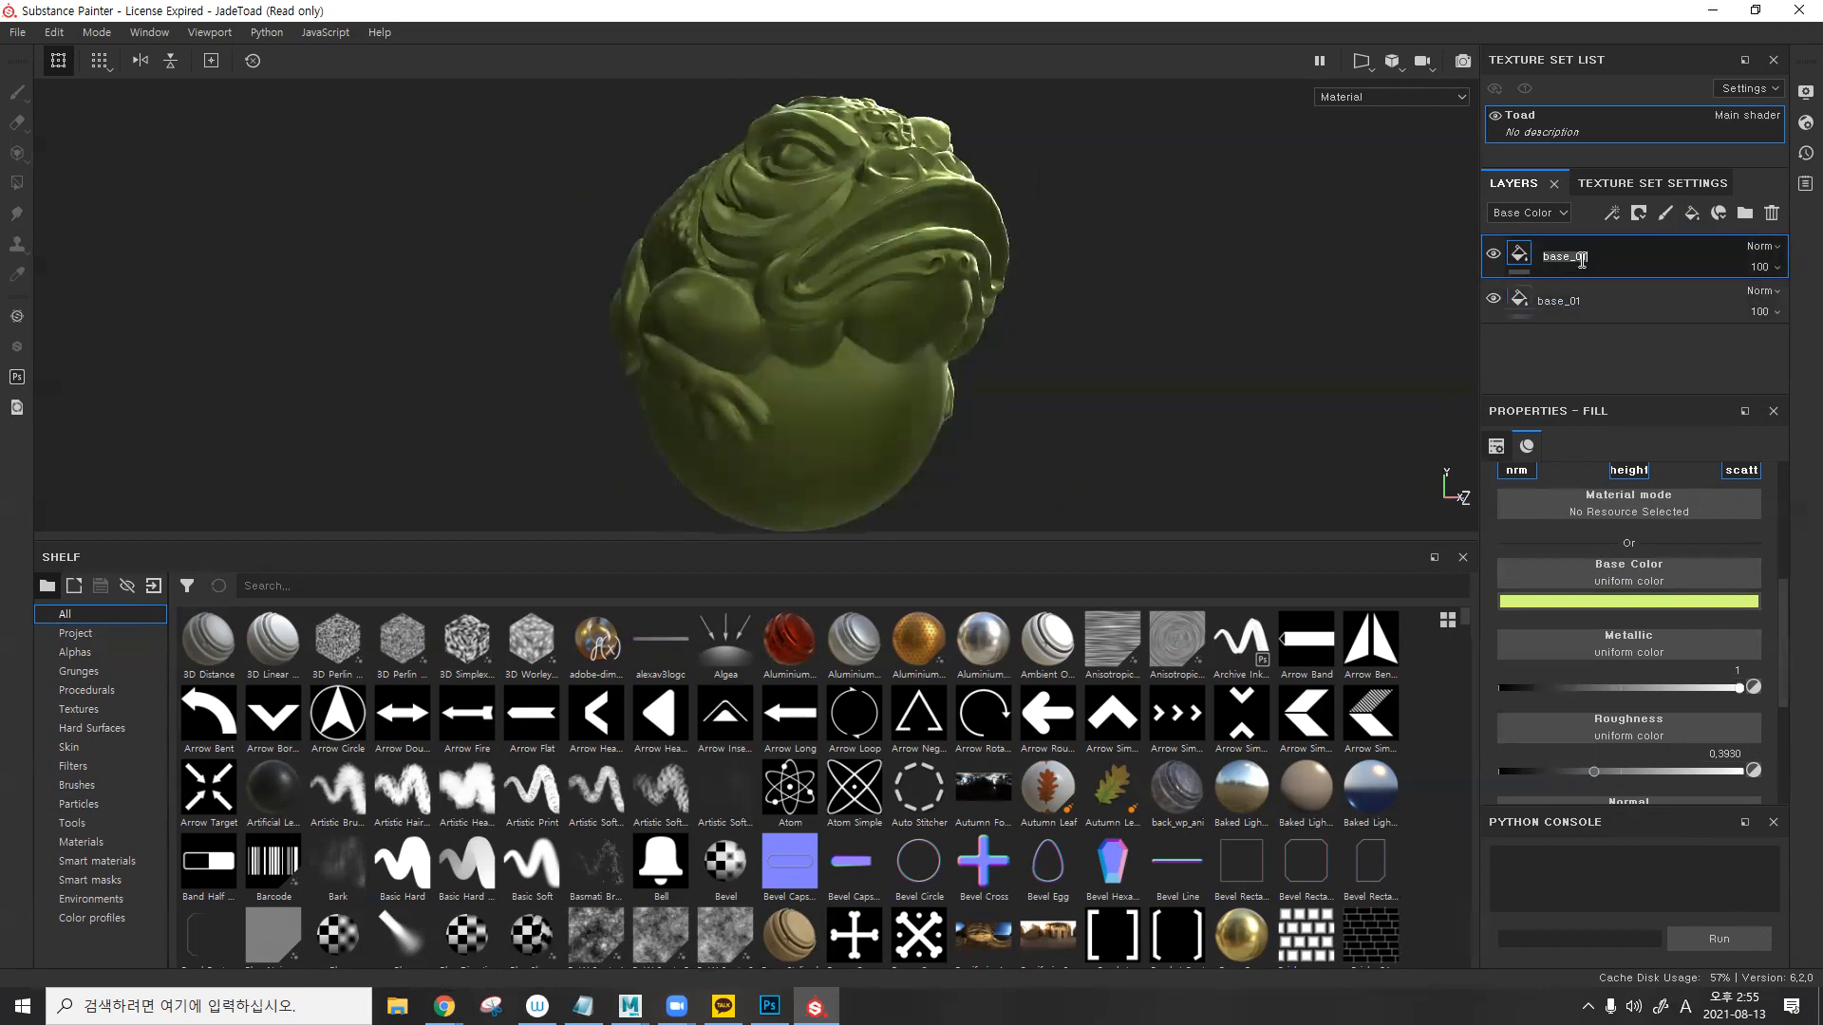
left_click(1593, 256)
type("2")
key("Return")
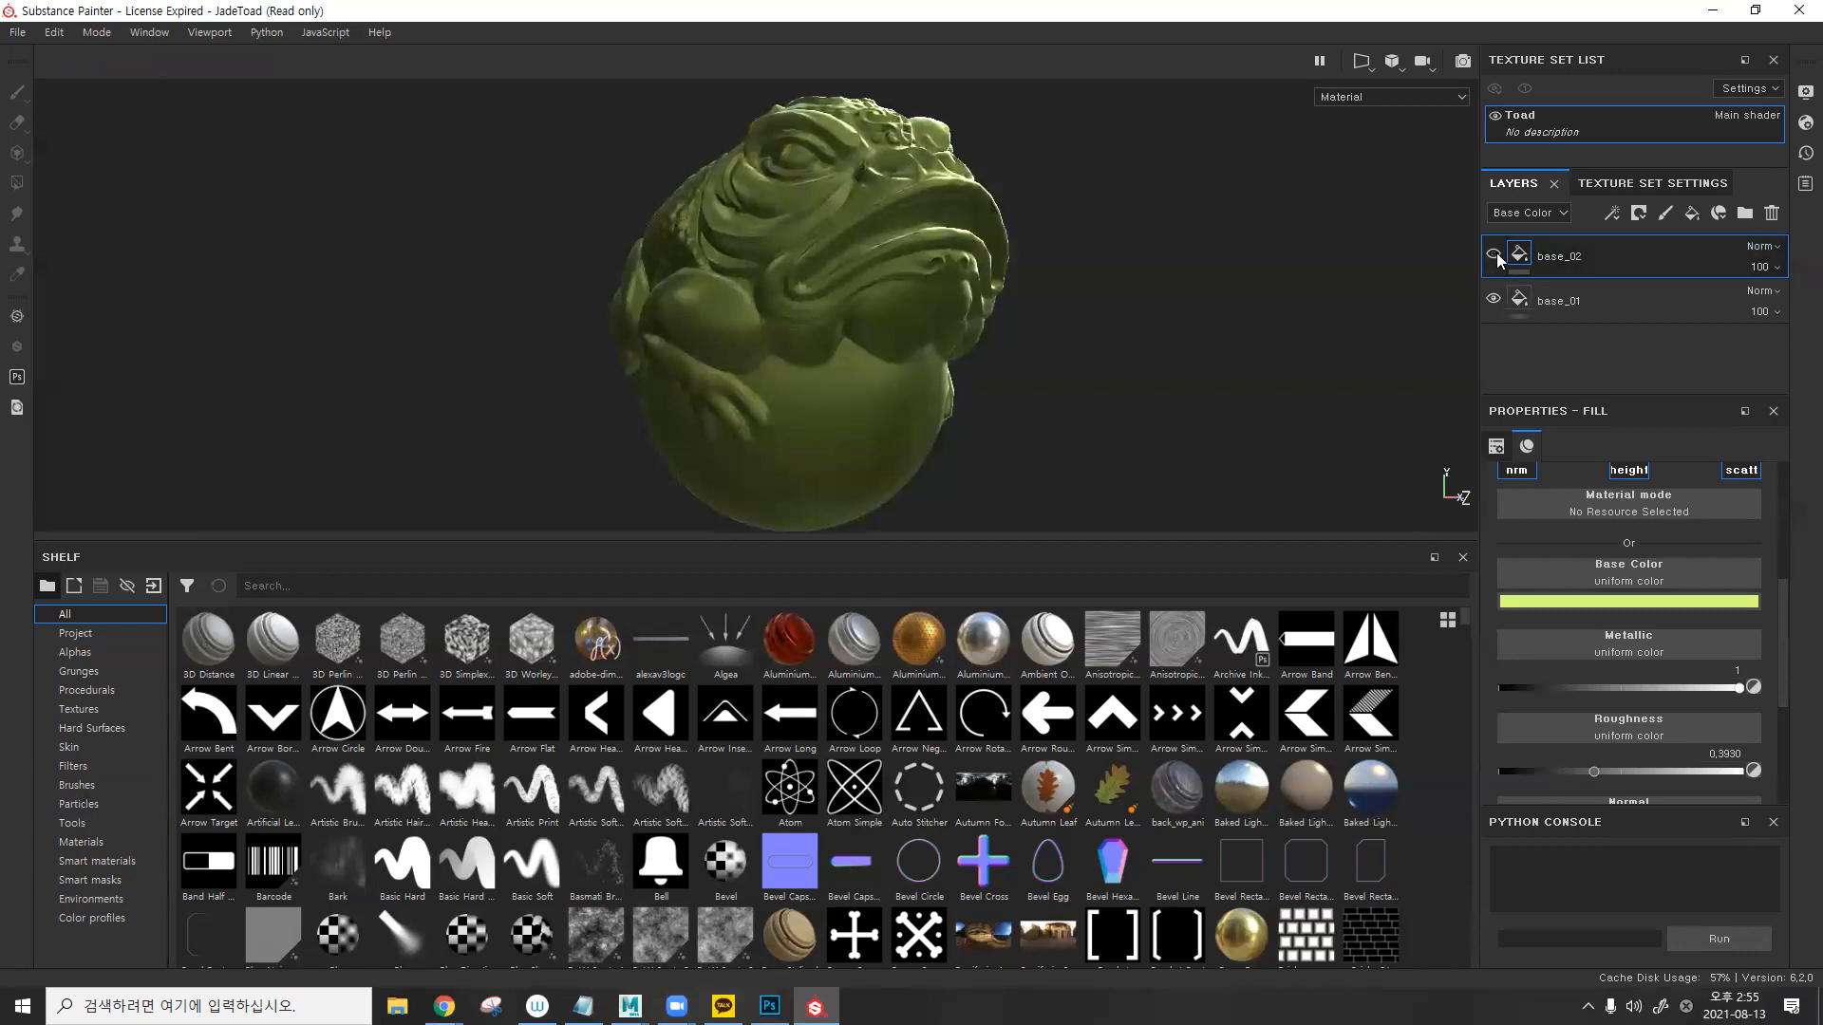
left_click_drag(956, 230, 987, 277, "alt")
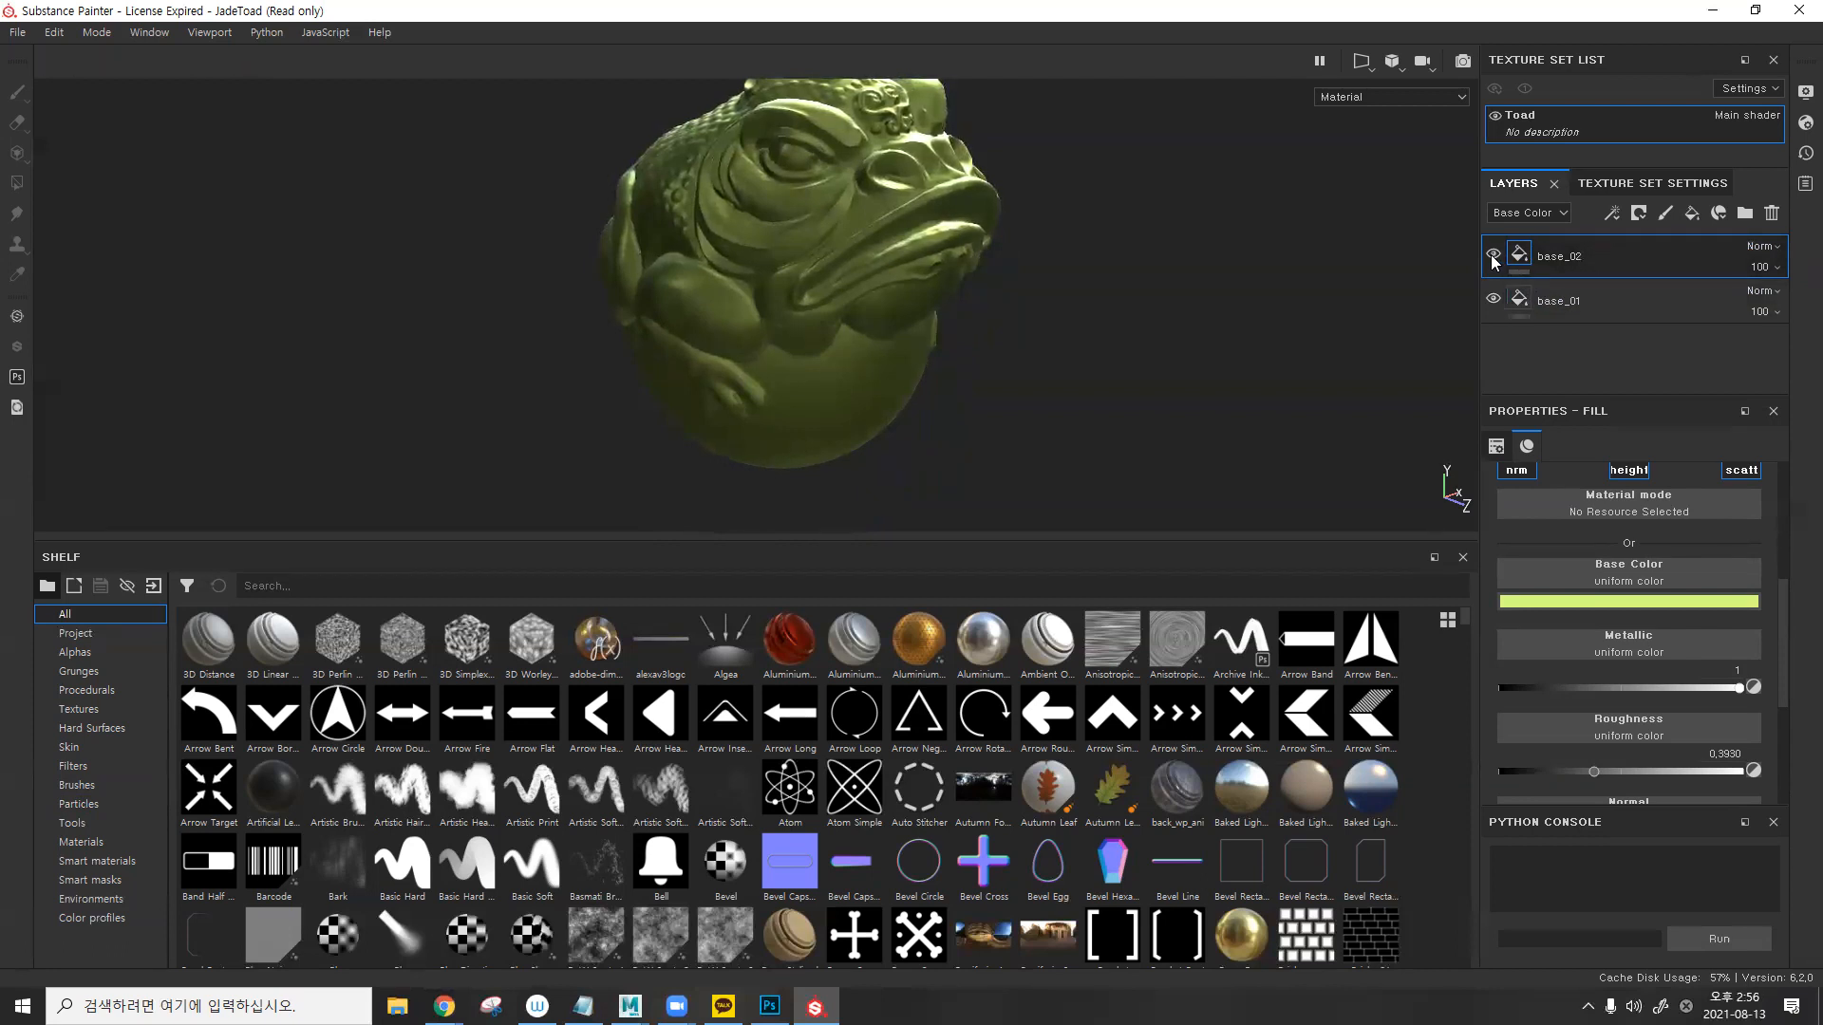
- Set base_02's base color to a very pale yellow-green and its roughness to about 0.276
left_click(1604, 602)
left_click_drag(1640, 653, 1587, 638)
left_click(1577, 543)
left_click(1626, 602)
left_click(1610, 542)
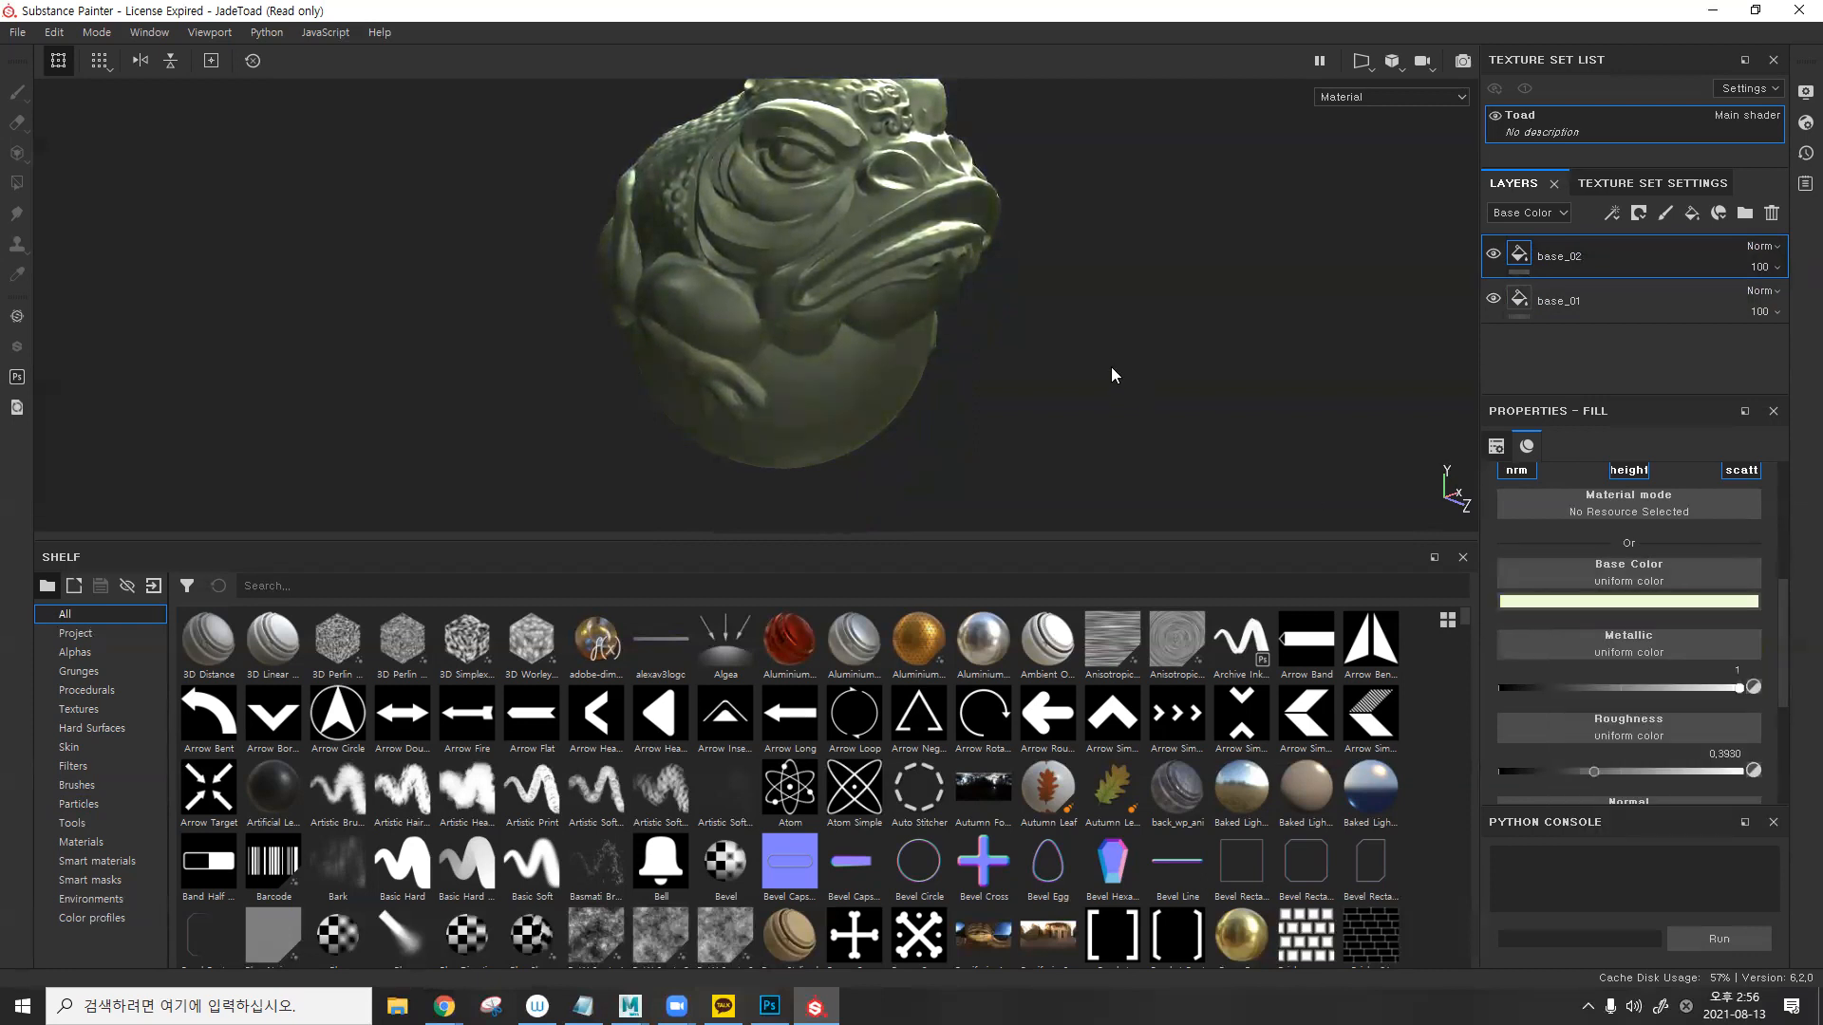
left_click_drag(1111, 369, 1101, 335, "alt")
left_click_drag(1595, 775, 1565, 772)
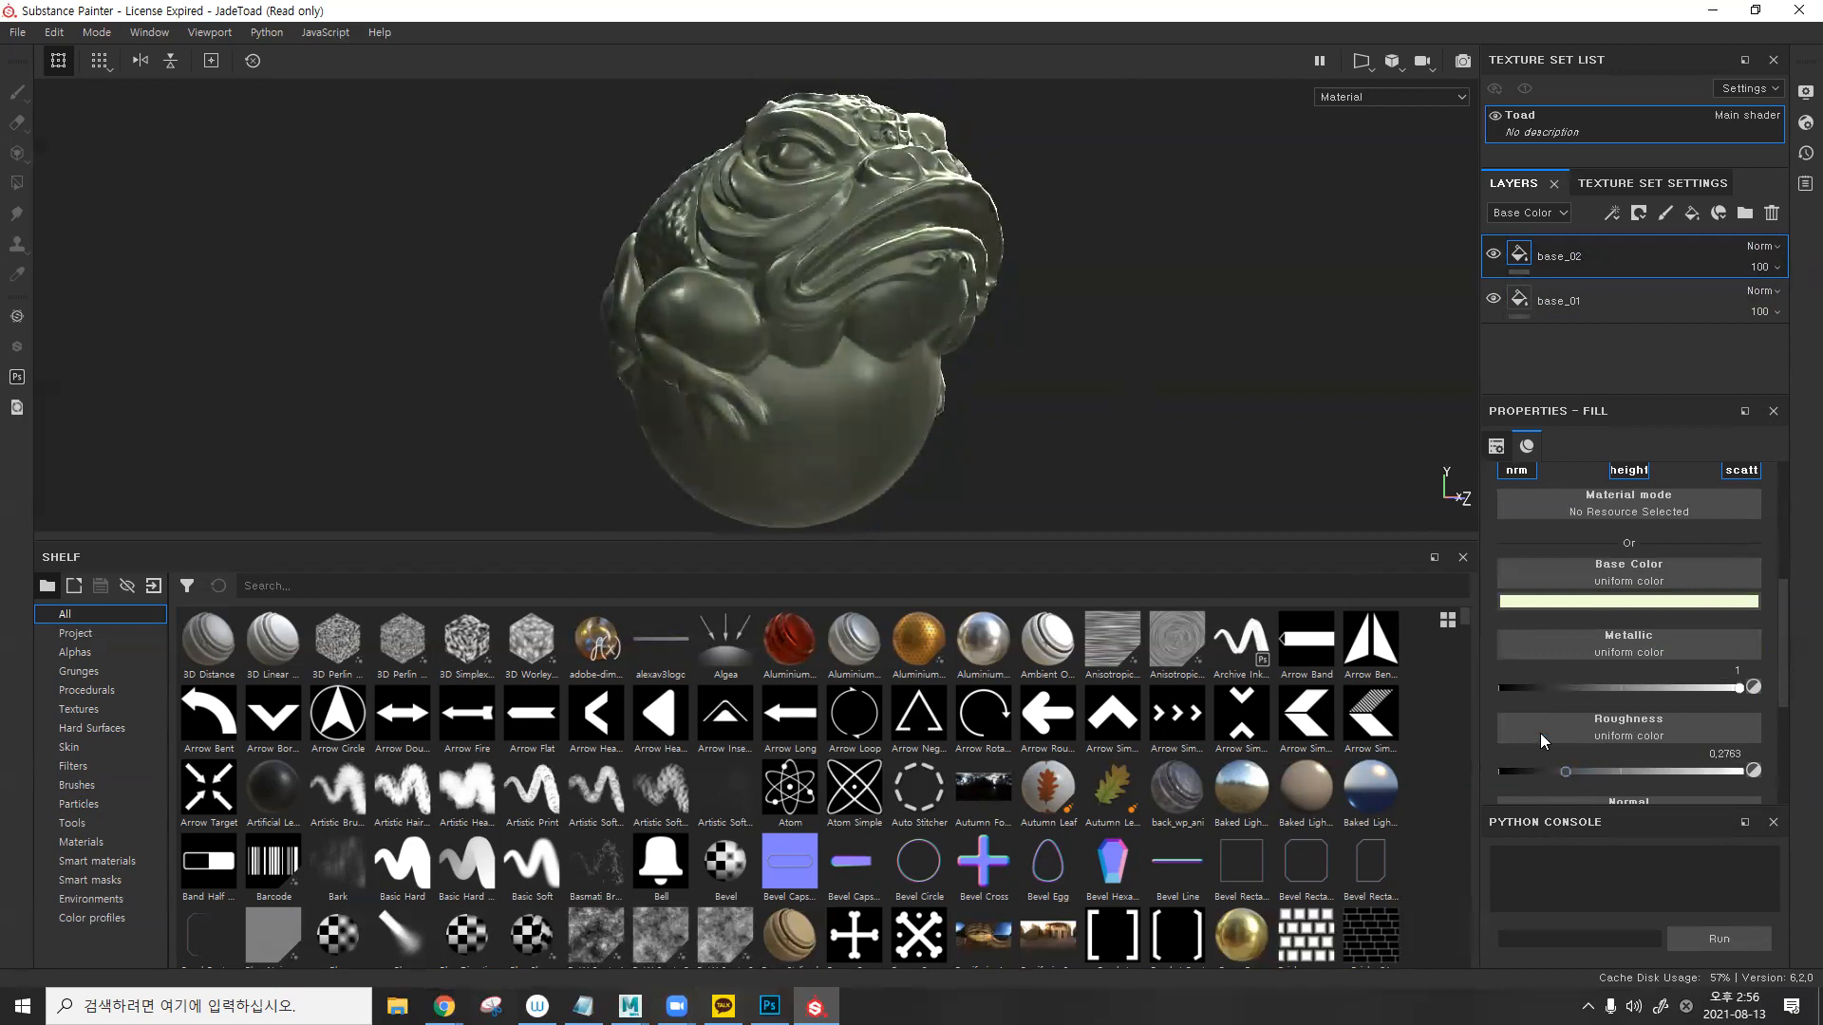
- Compare the toad with base_02 hidden and shown, checking both metals from several angles
left_click(1494, 253)
left_click_drag(936, 313, 1193, 343, "alt")
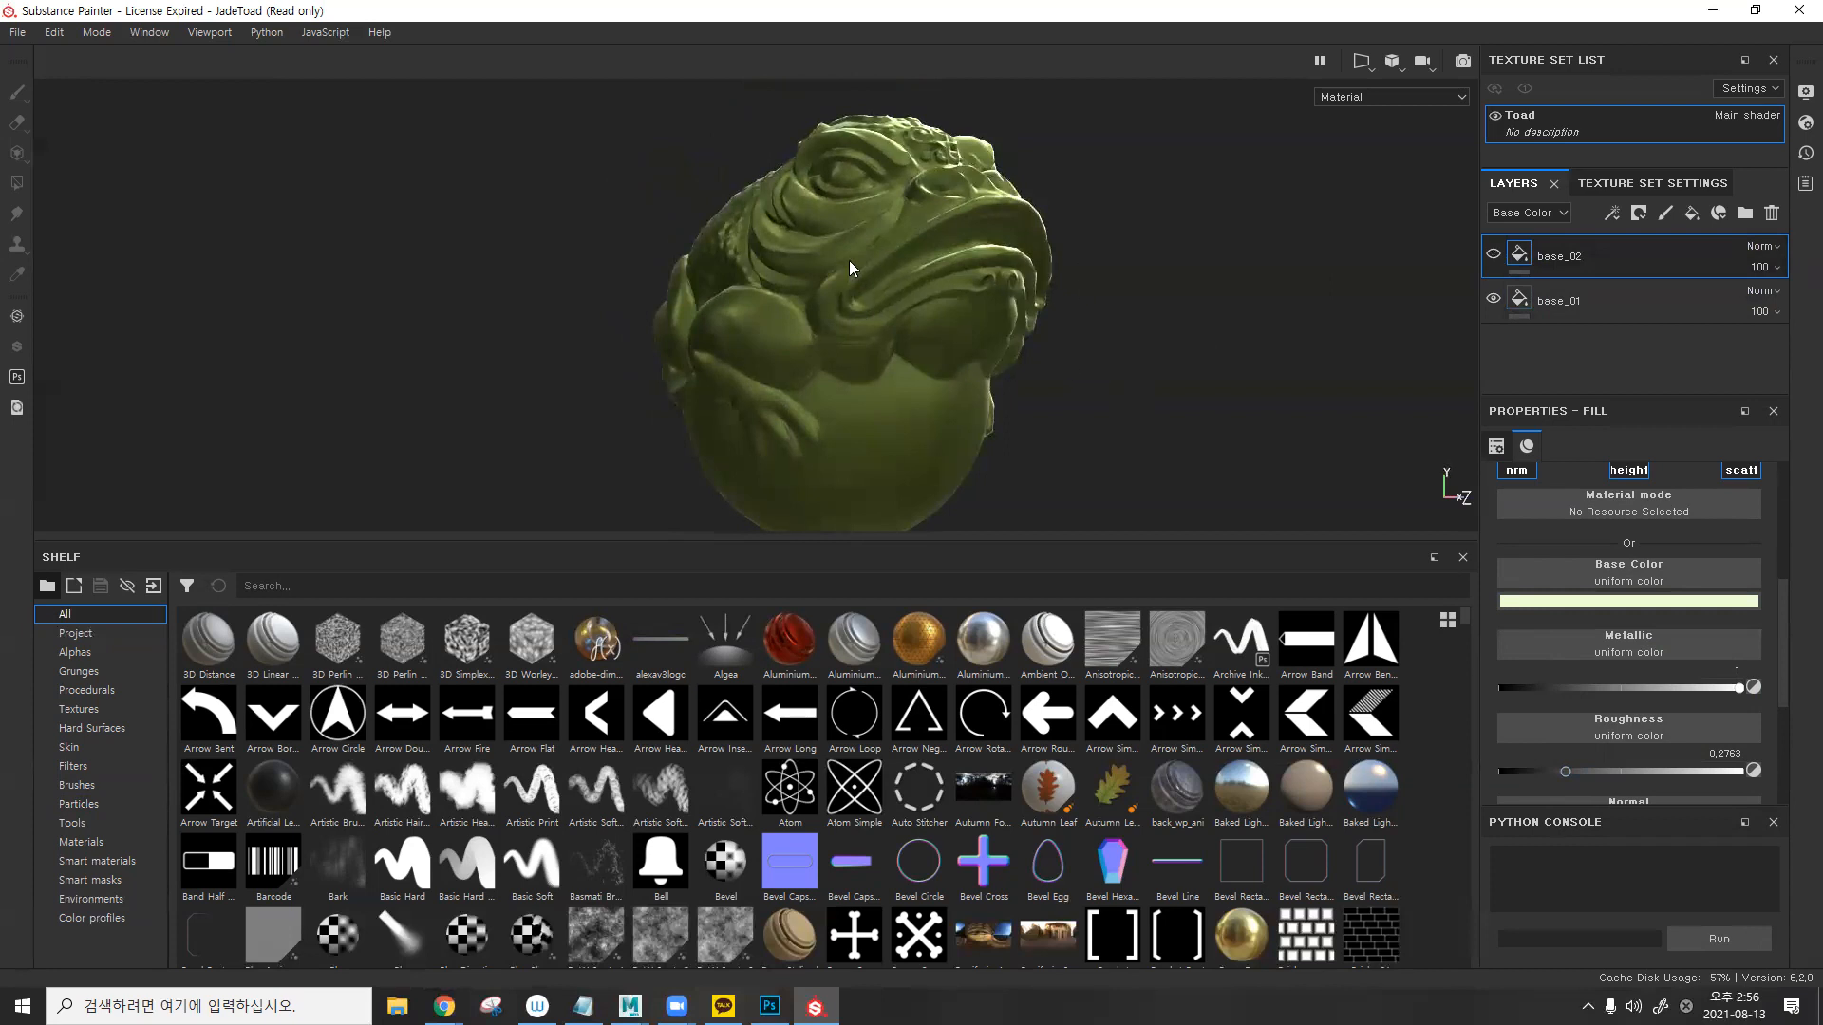
left_click(1493, 253)
left_click_drag(1396, 346, 875, 399, "alt")
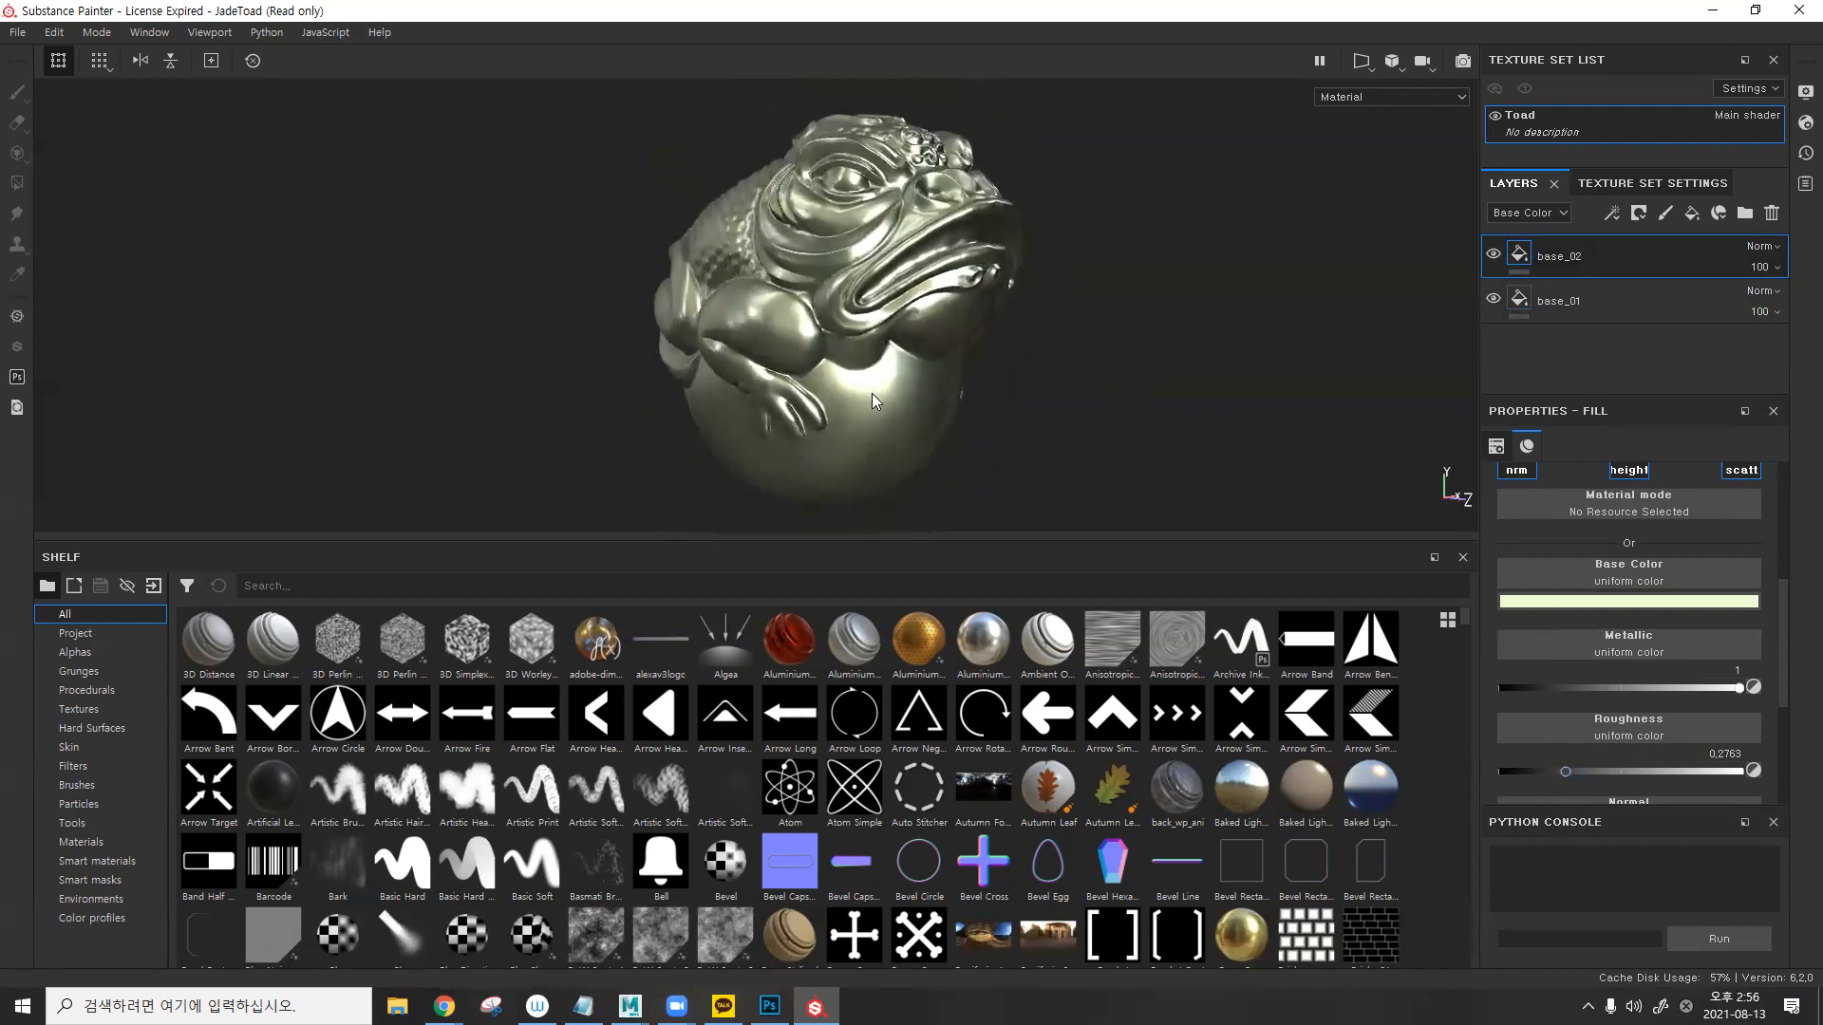
- Add a black mask to base_02 and add a fill effect to that mask
left_click(1643, 216)
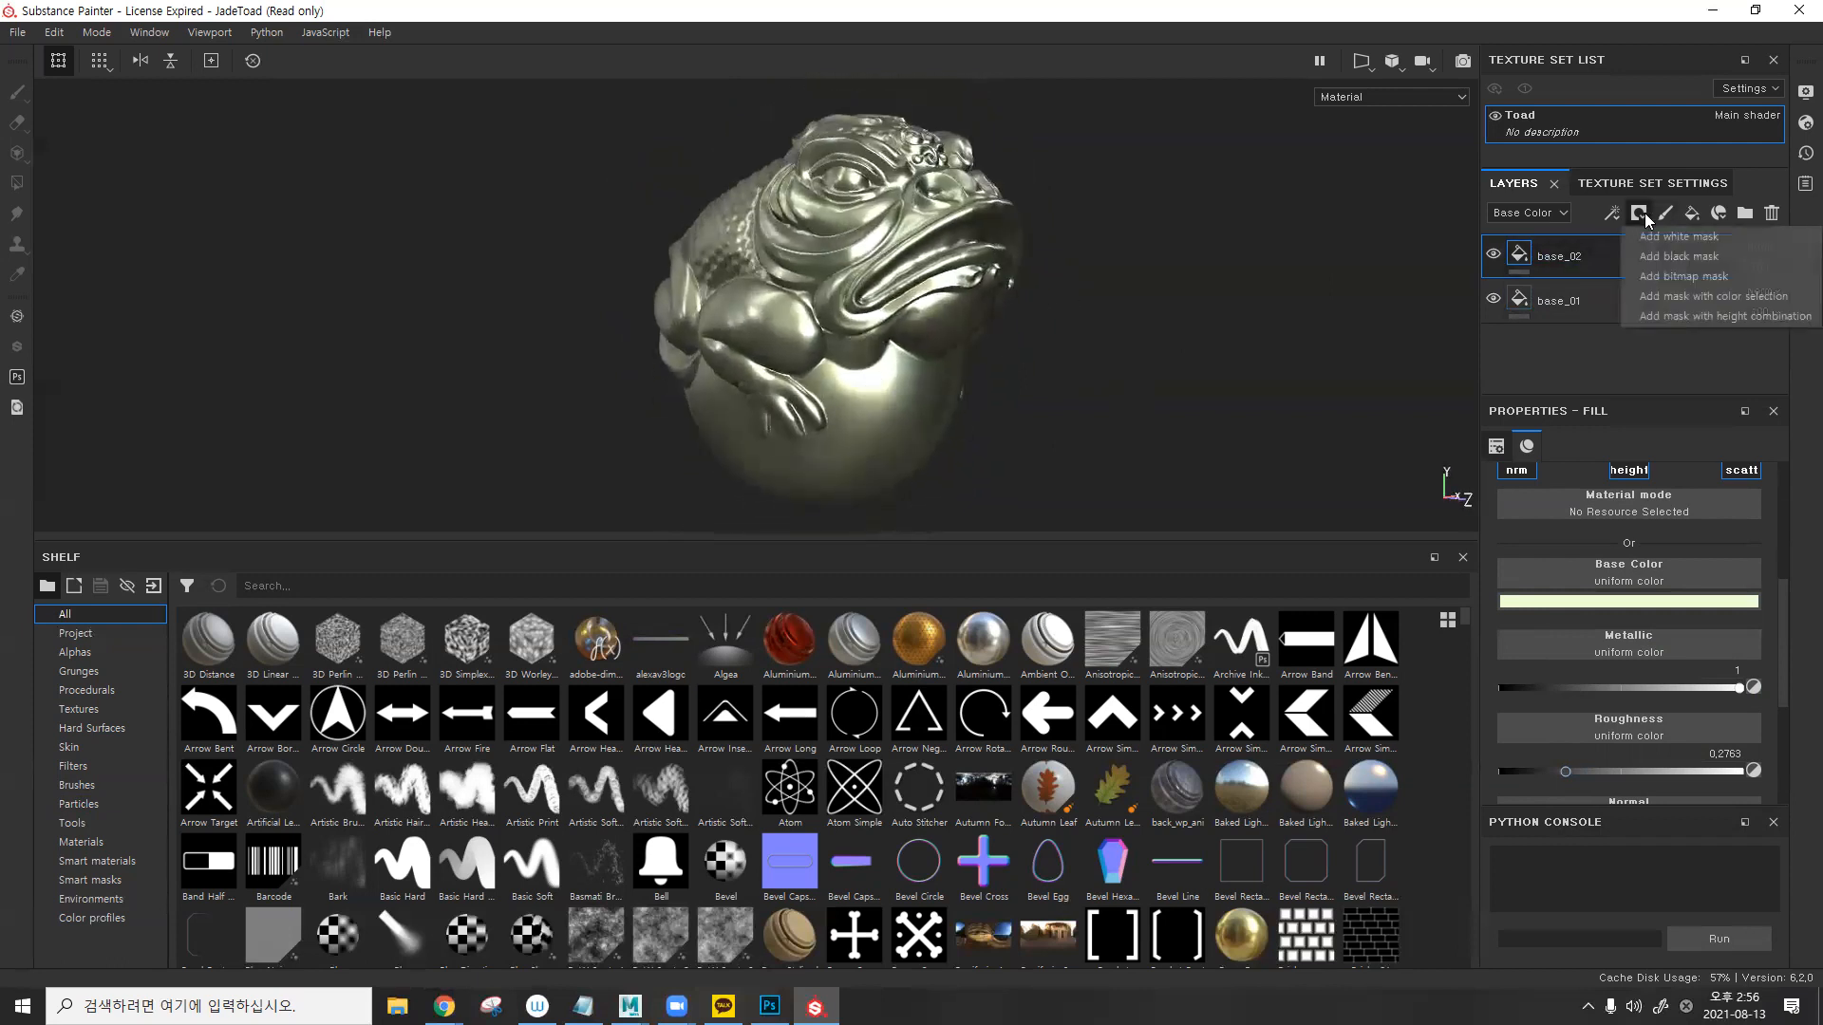
left_click(1674, 255)
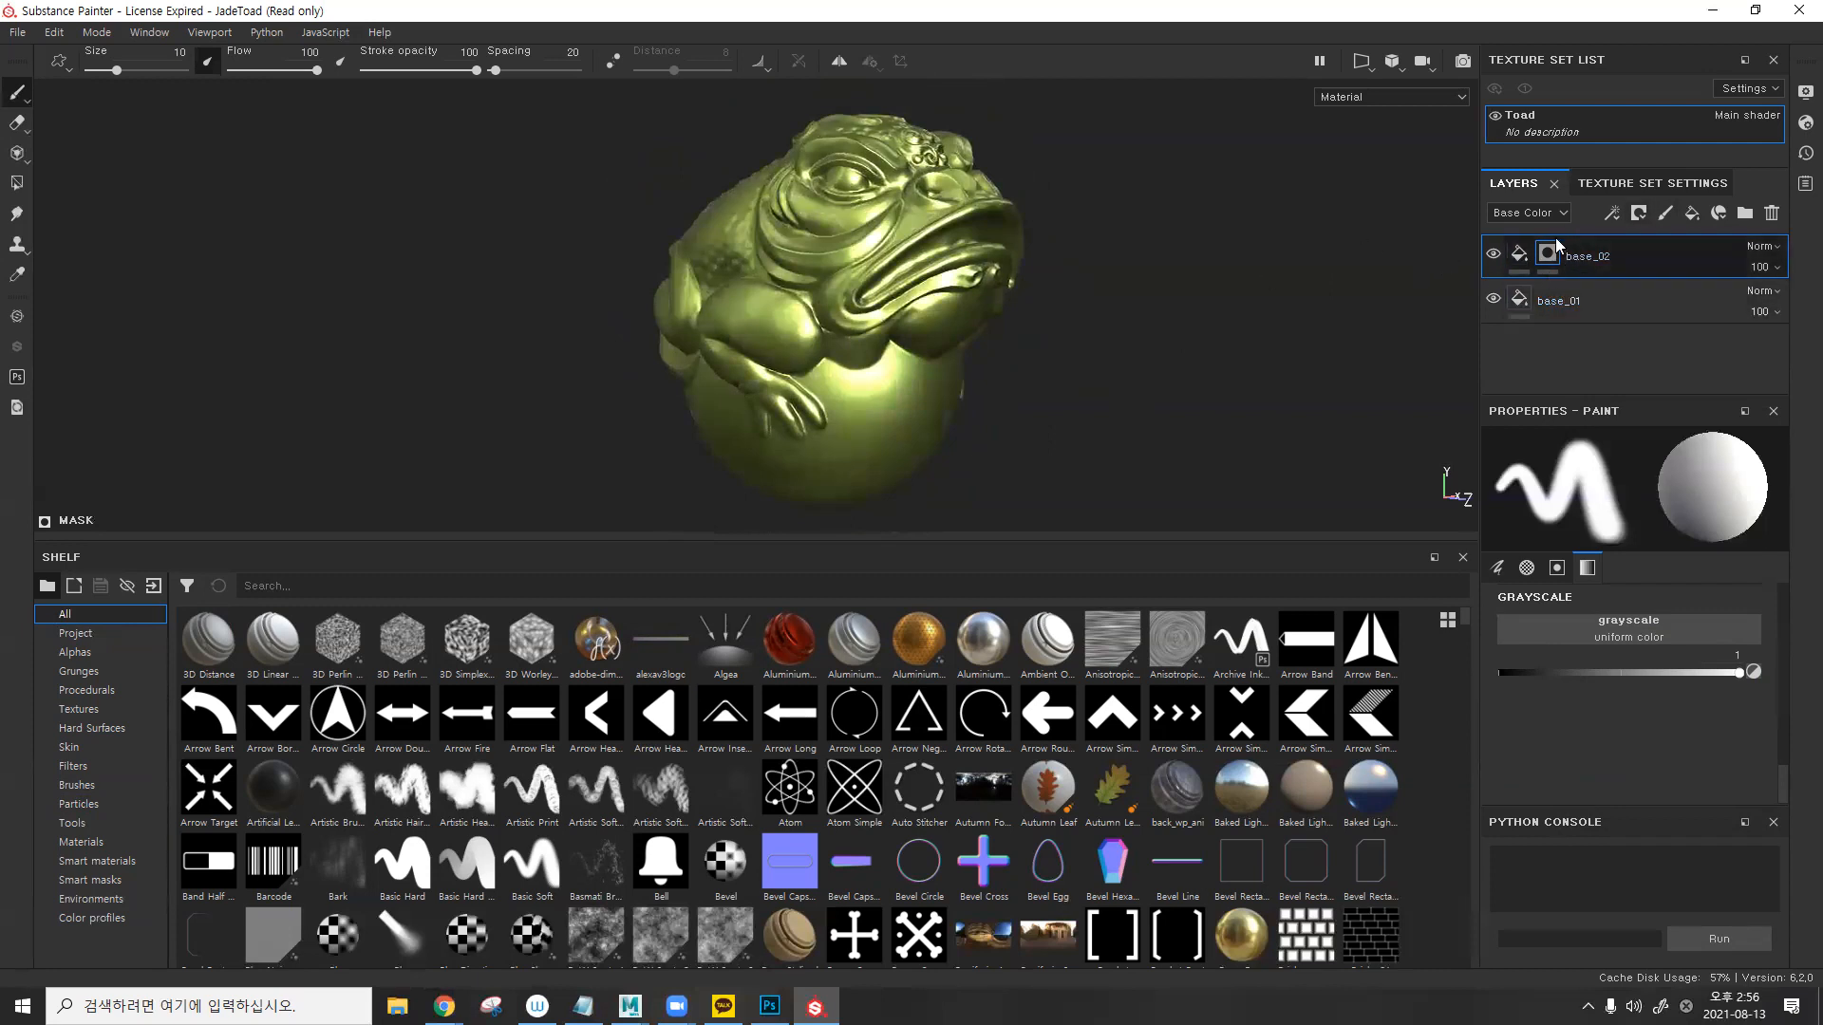
left_click(1506, 259)
left_click(1612, 214)
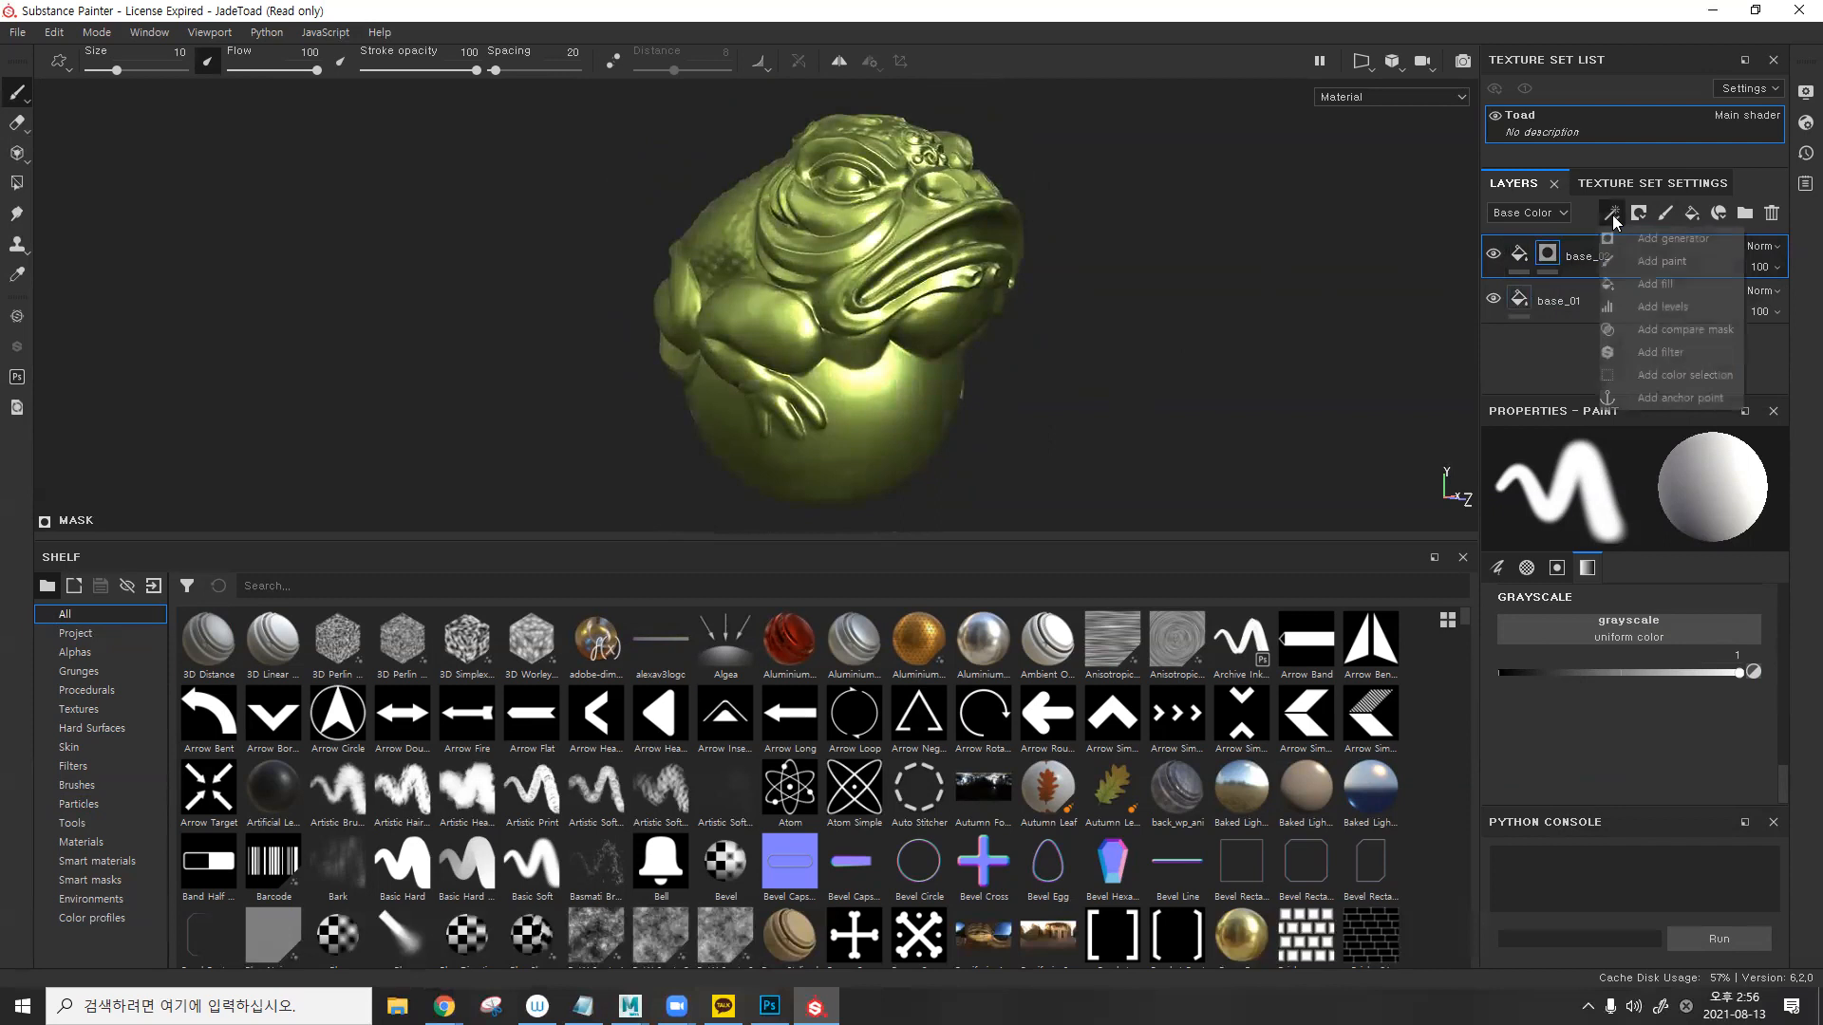
left_click(1649, 284)
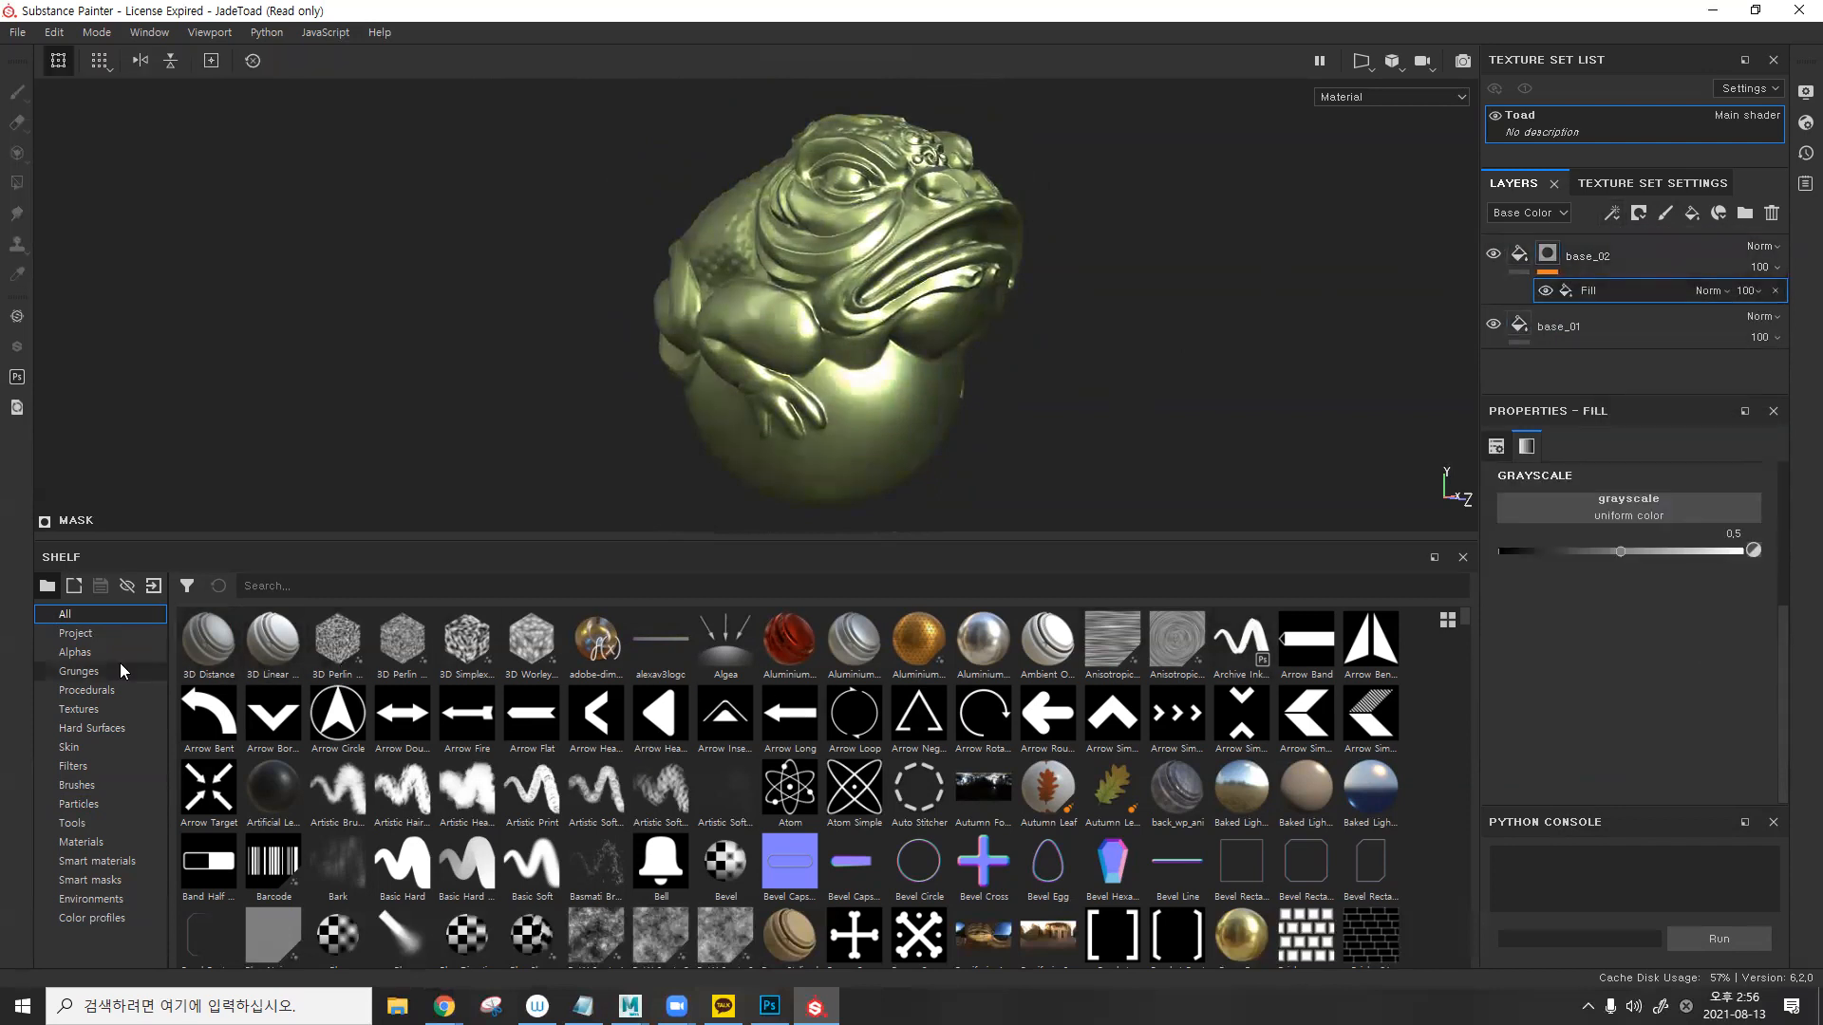
- Use Grunge Map 015 as the grayscale source of base_02's mask fill
left_click(80, 671)
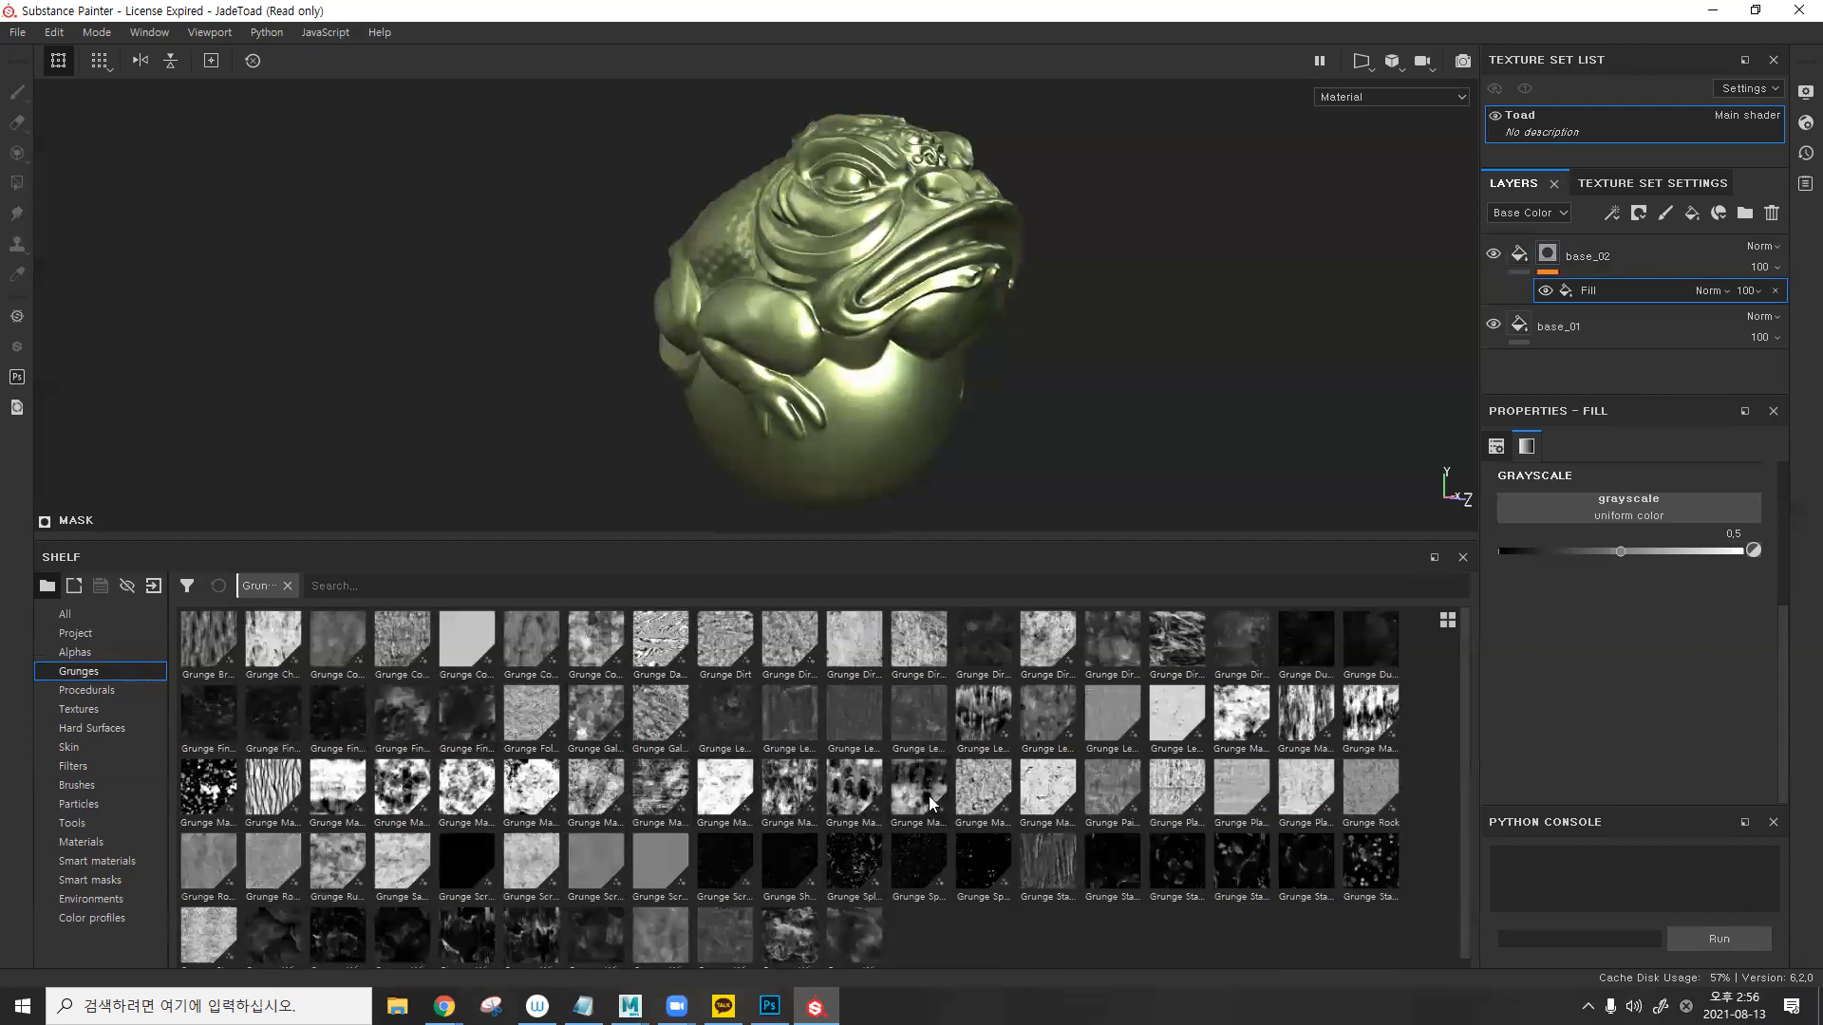
mouse_move(930, 804)
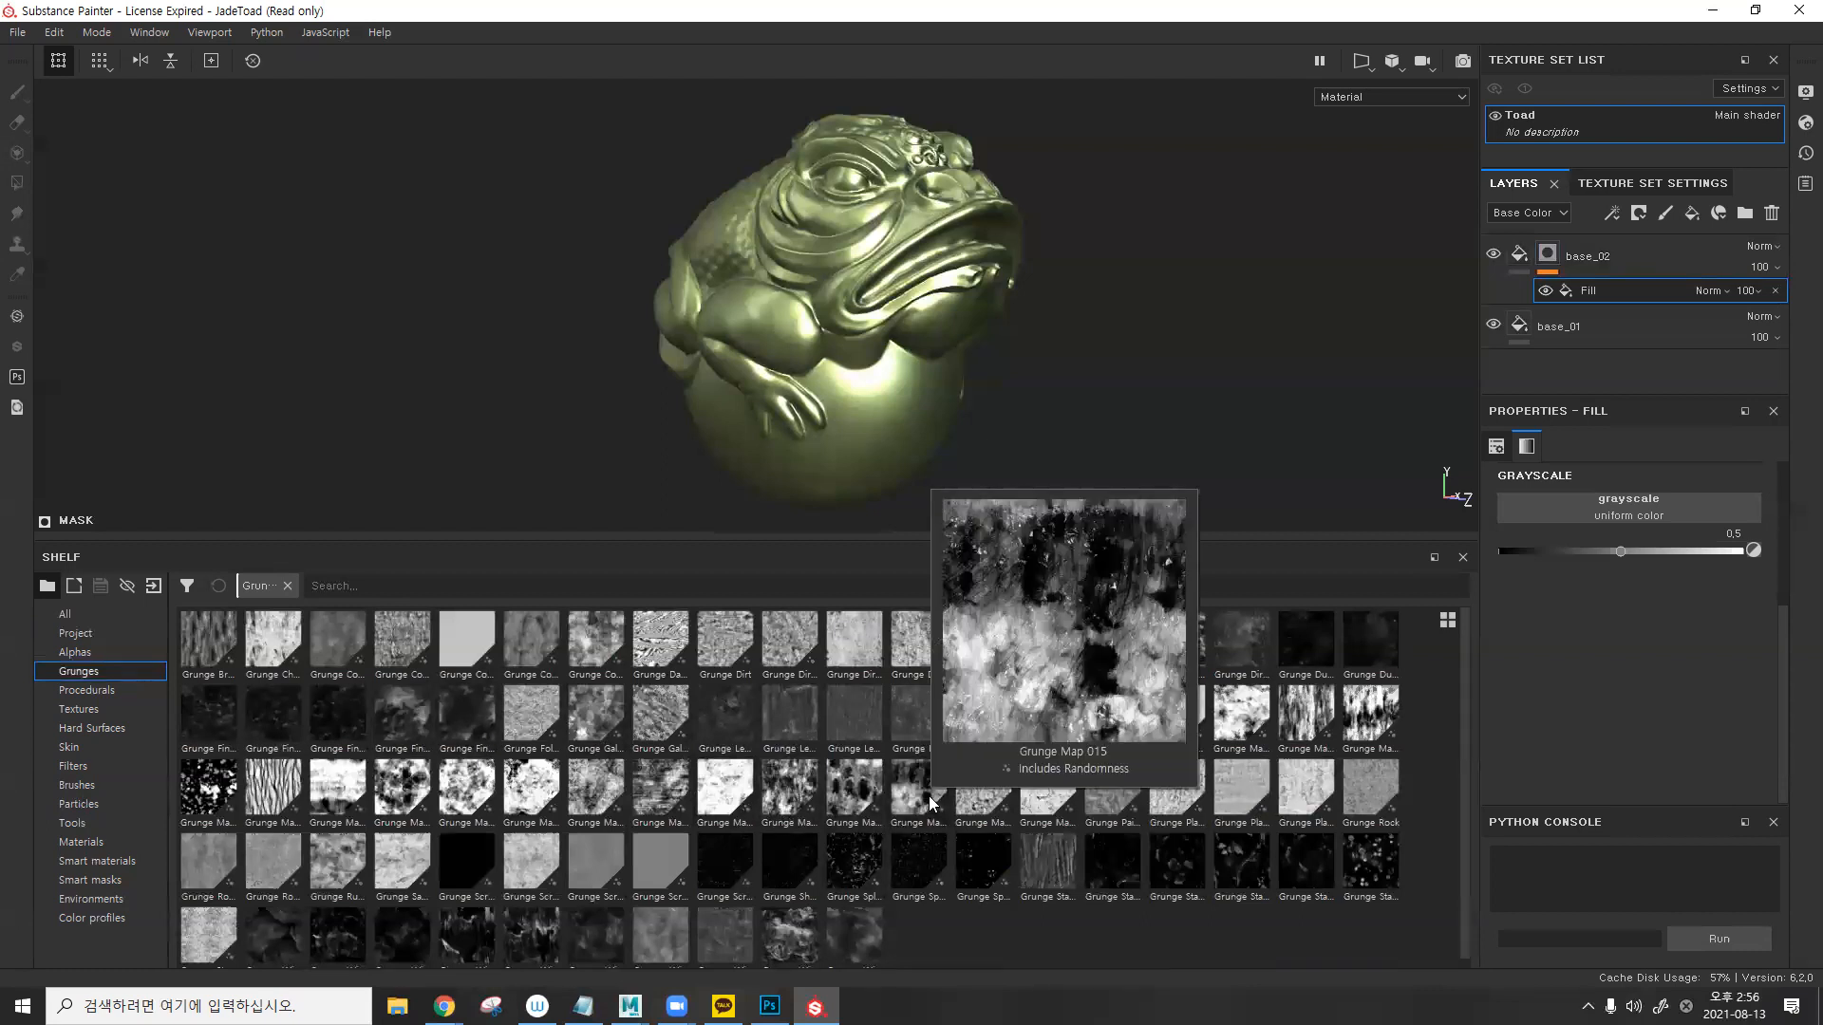
left_click_drag(930, 804, 1565, 501)
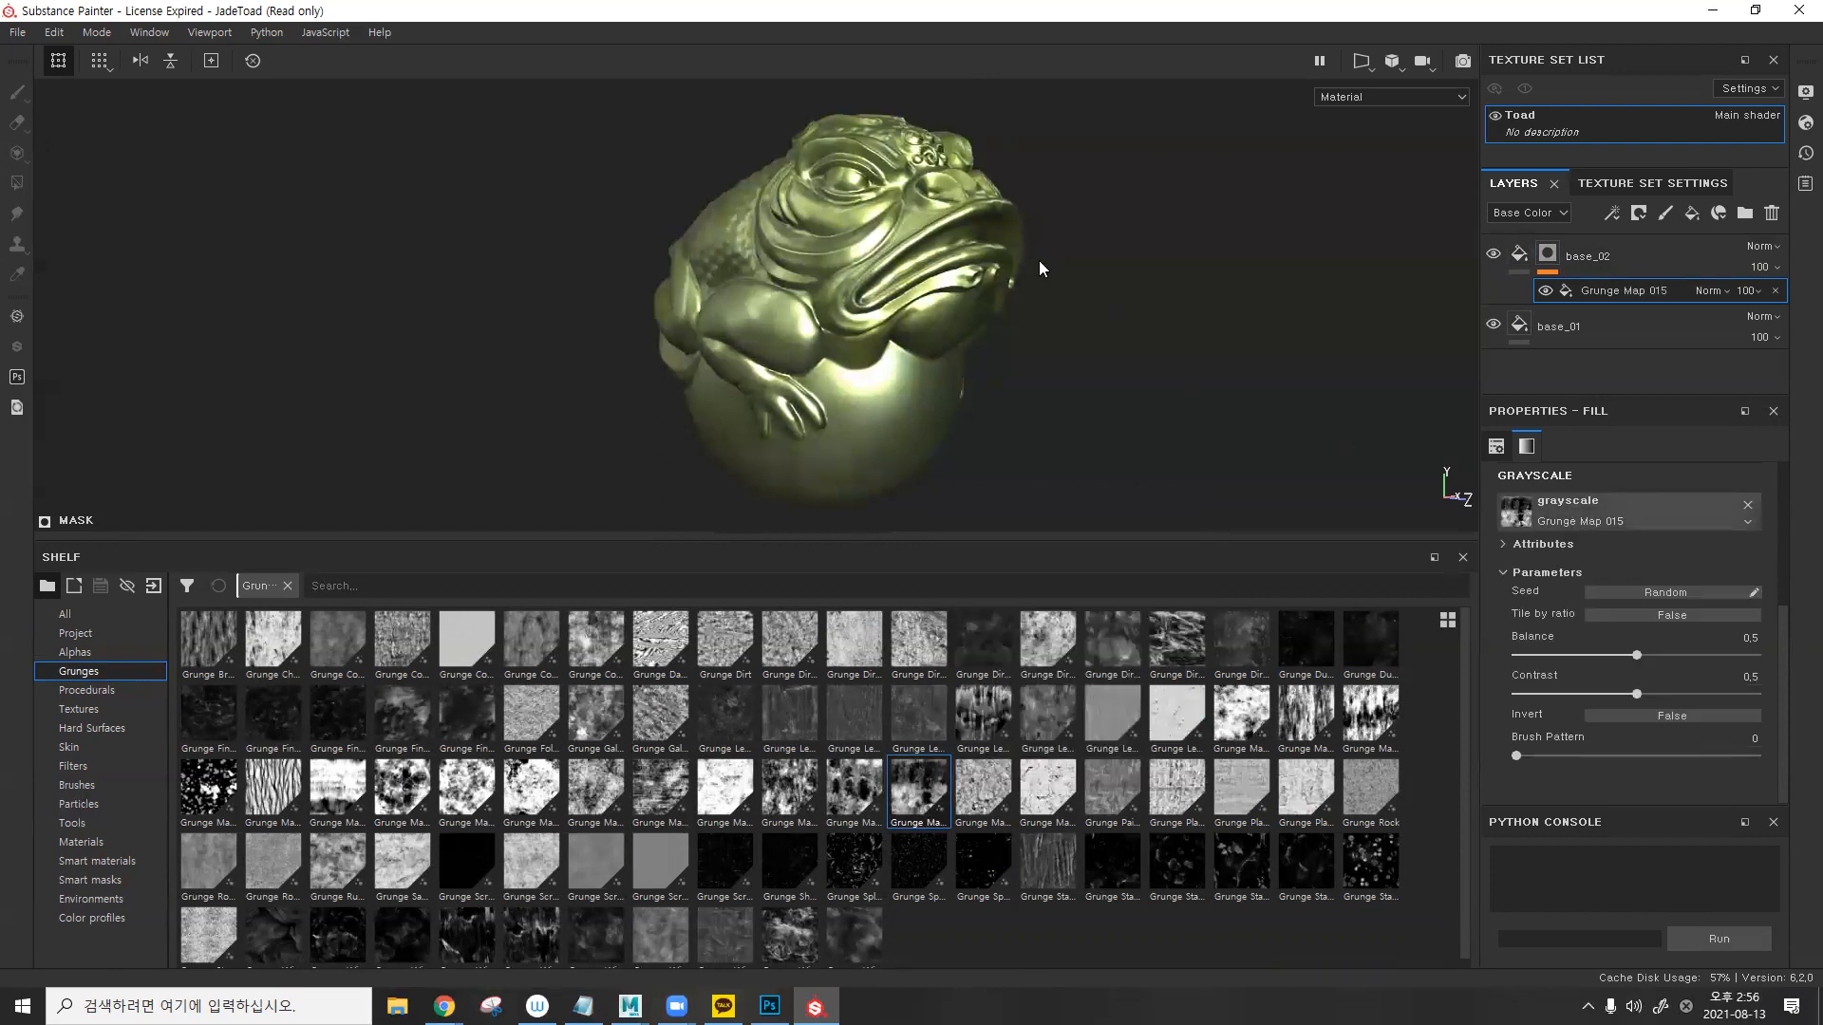
- Display base_02's mask on its own and examine the grunge pattern around the toad
left_click_drag(1022, 246, 977, 271, "alt")
right_click_drag(1119, 316, 1180, 313, "alt")
left_click_drag(1180, 313, 1217, 264, "alt")
middle_click_drag(1249, 366, 1249, 285, "alt")
left_click(1544, 262, "alt")
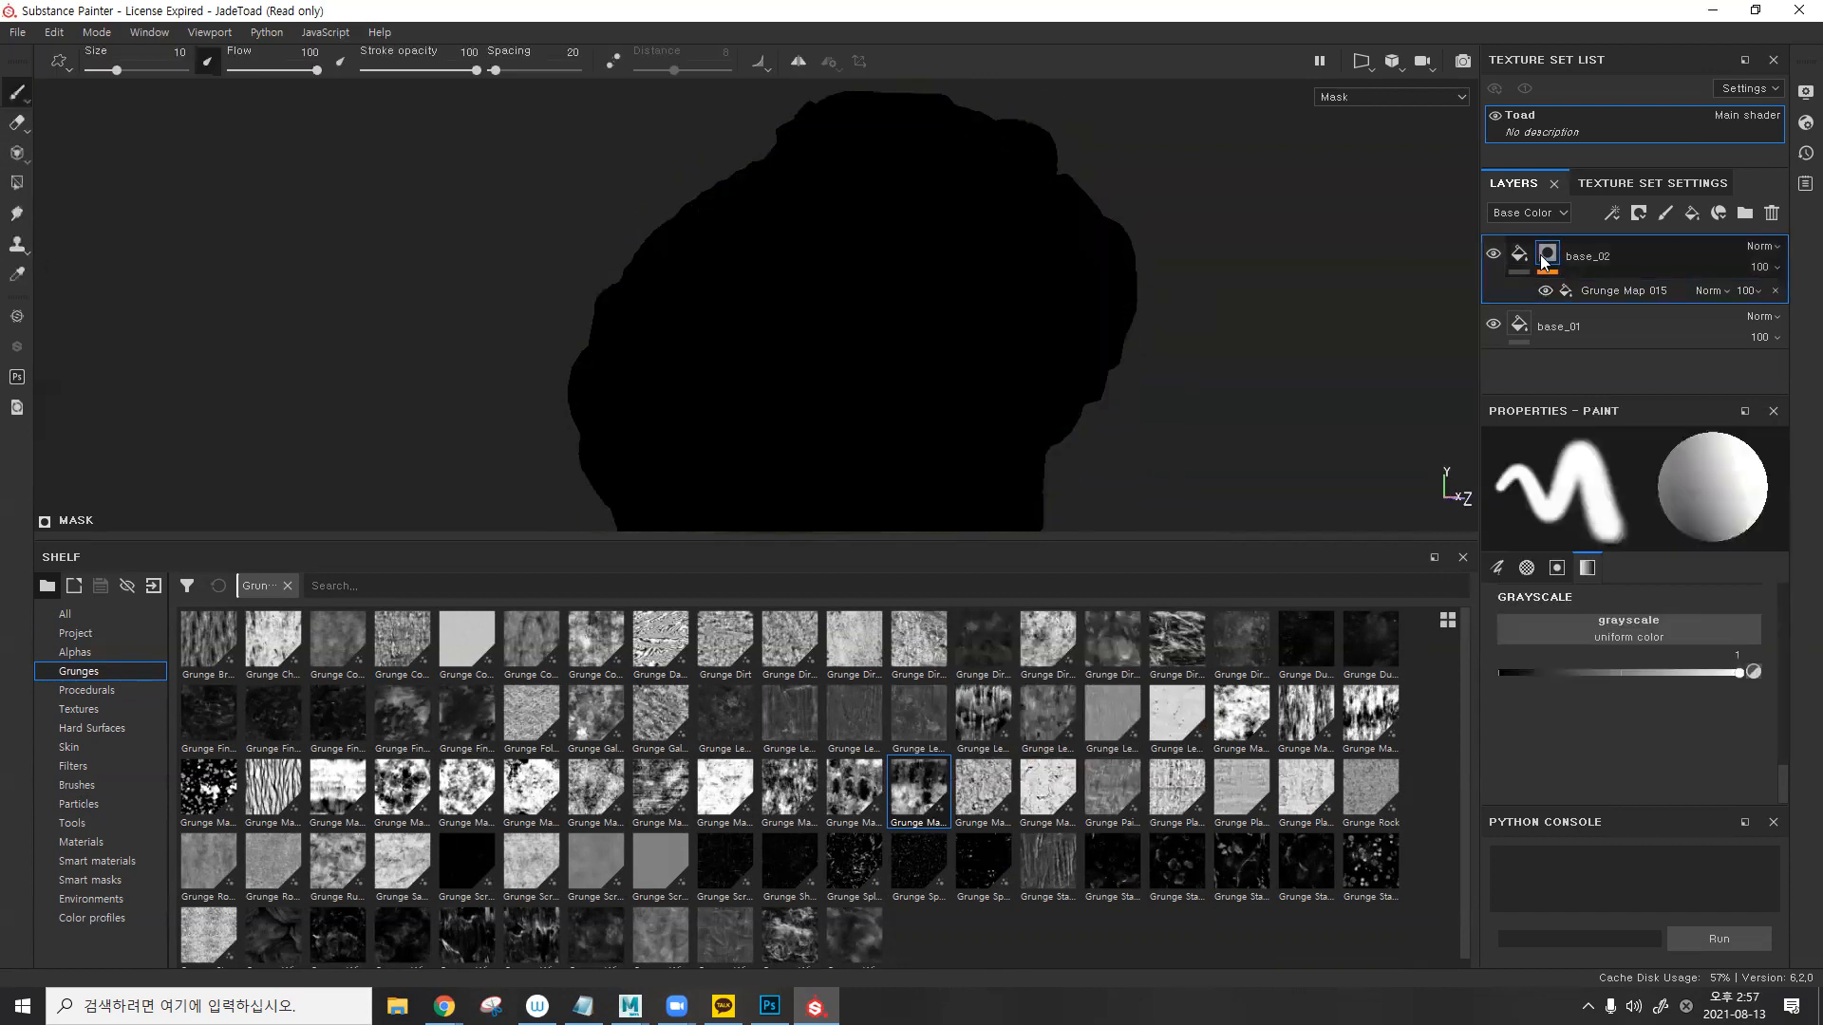
mouse_move(1002, 325)
left_mouse_down("alt")
mouse_move(1009, 382)
mouse_move(1221, 277)
left_mouse_up("alt")
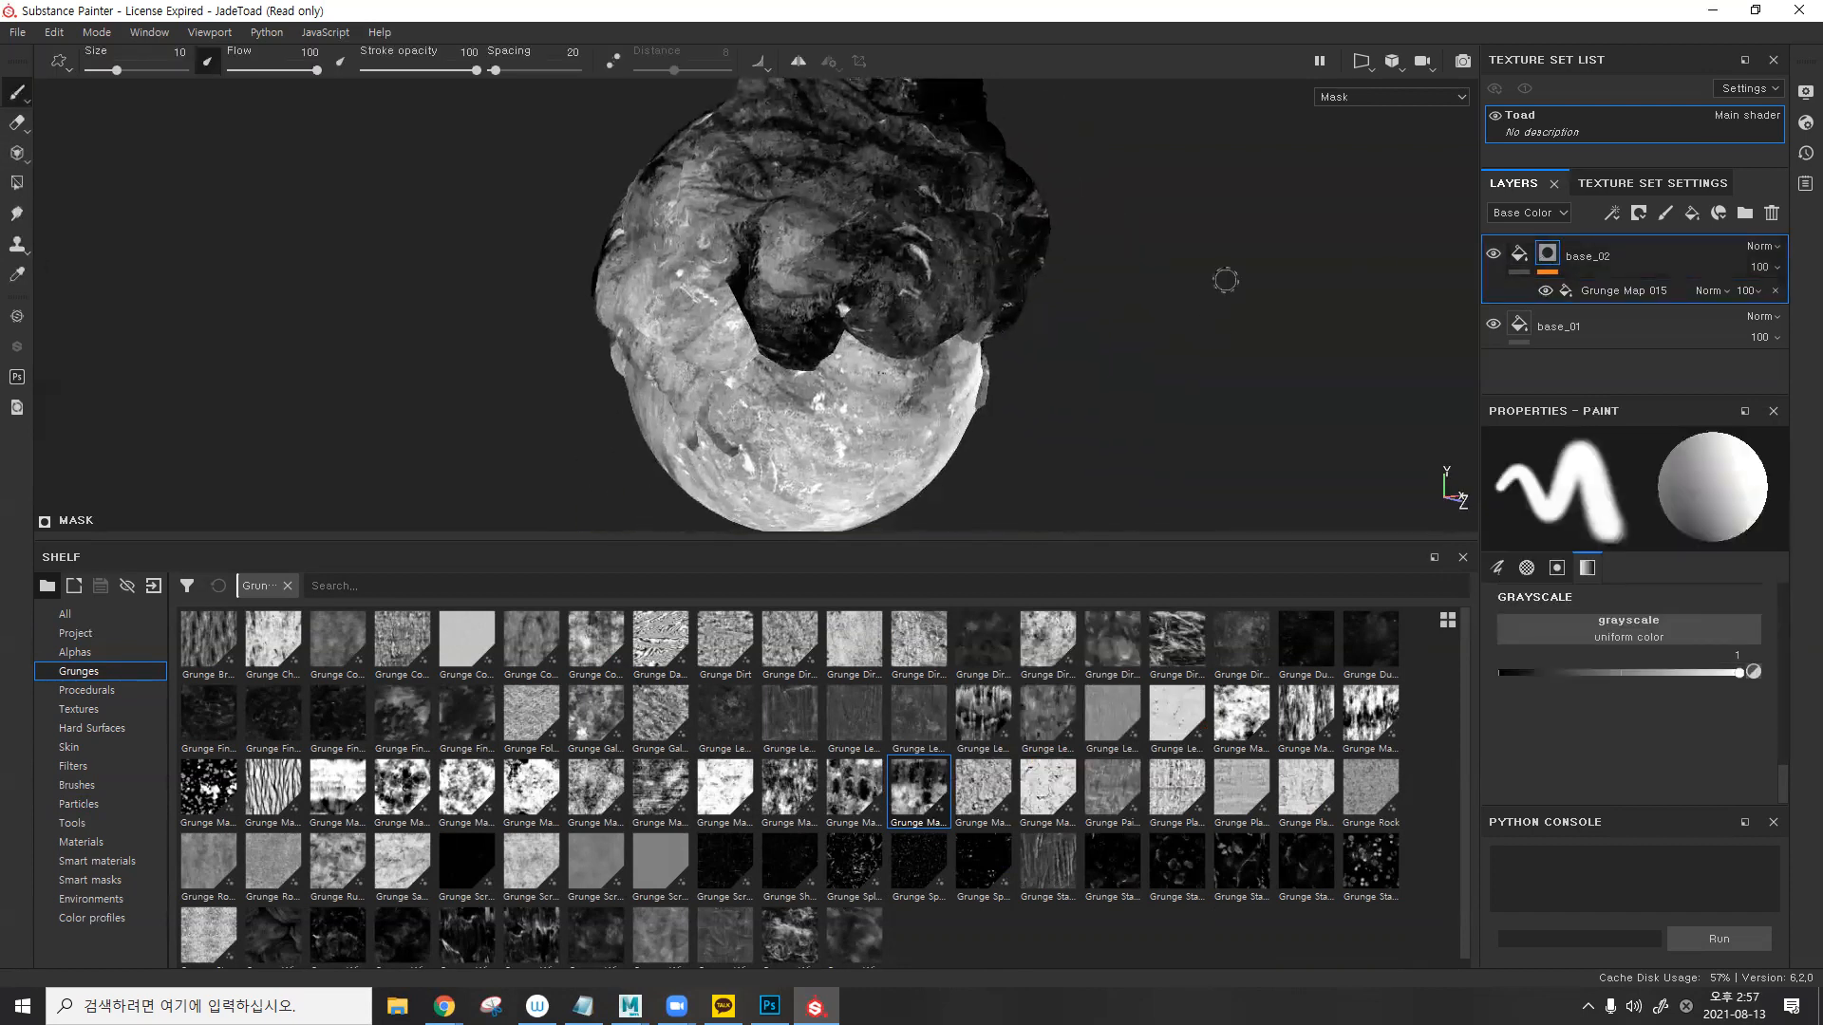
left_click_drag(914, 311, 892, 342, "alt")
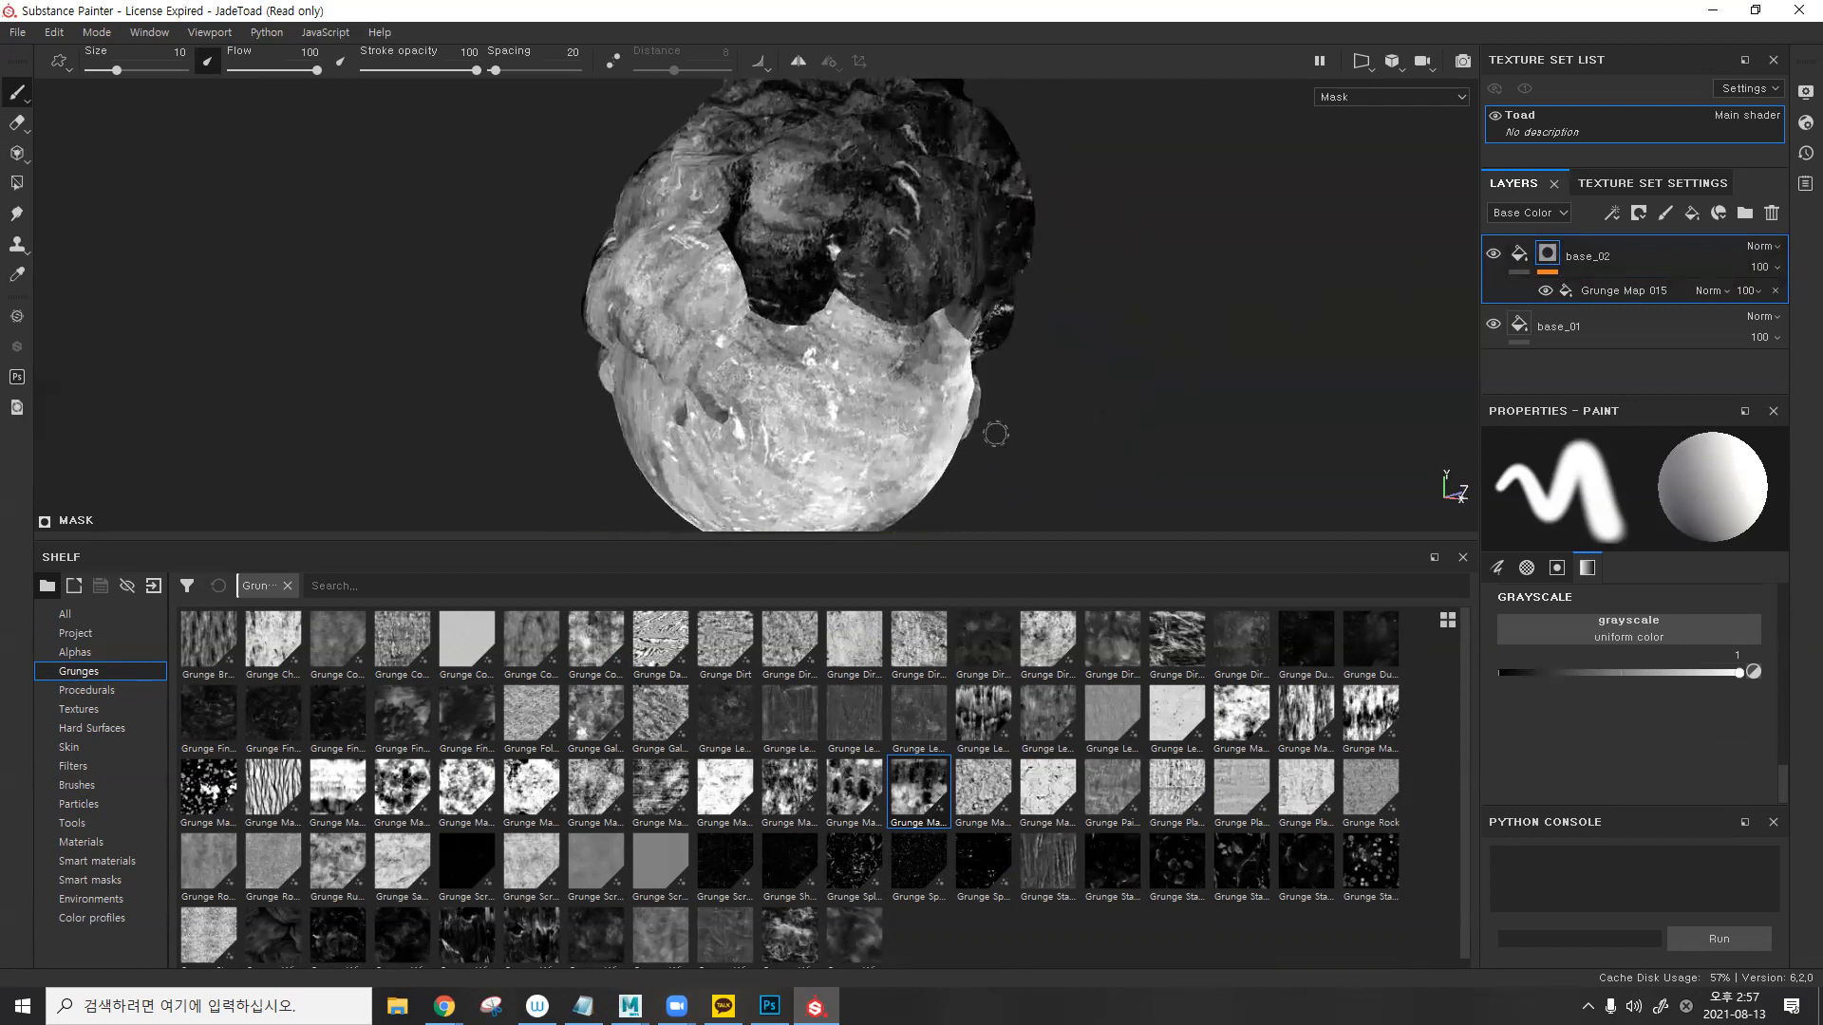
left_click_drag(752, 472, 961, 210, "alt")
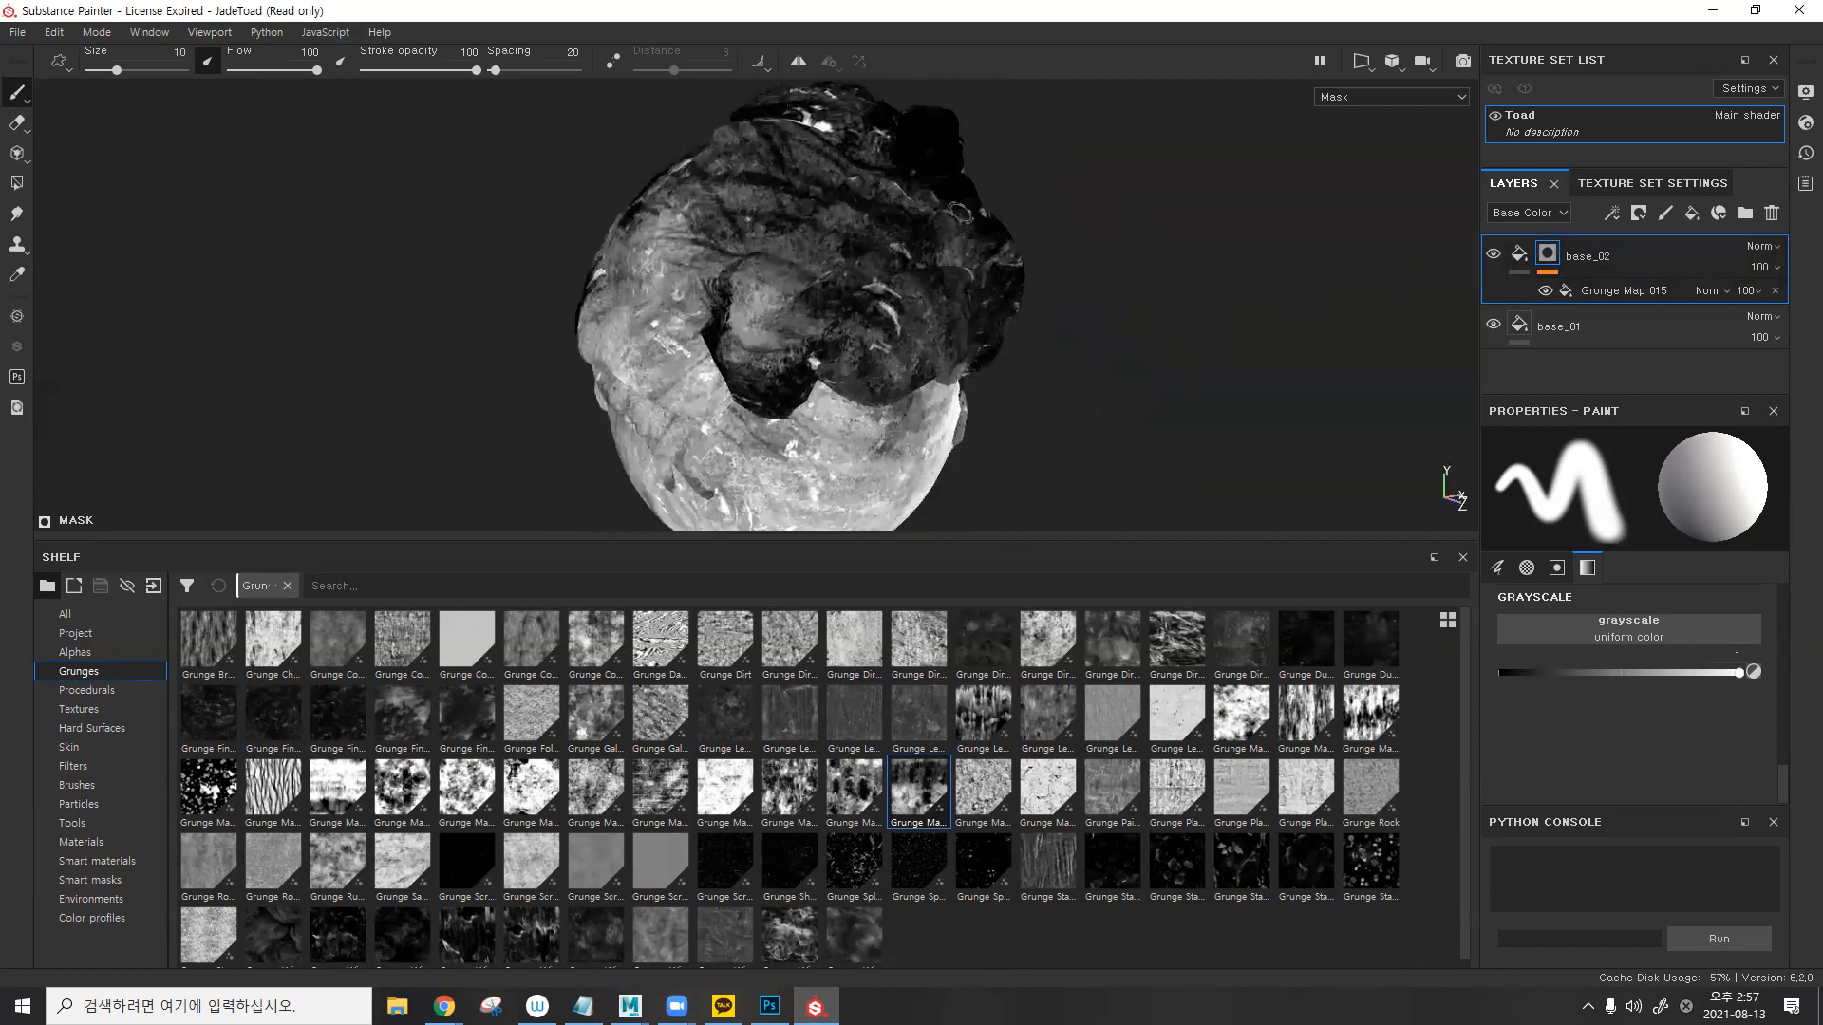
left_click_drag(975, 314, 803, 368, "alt")
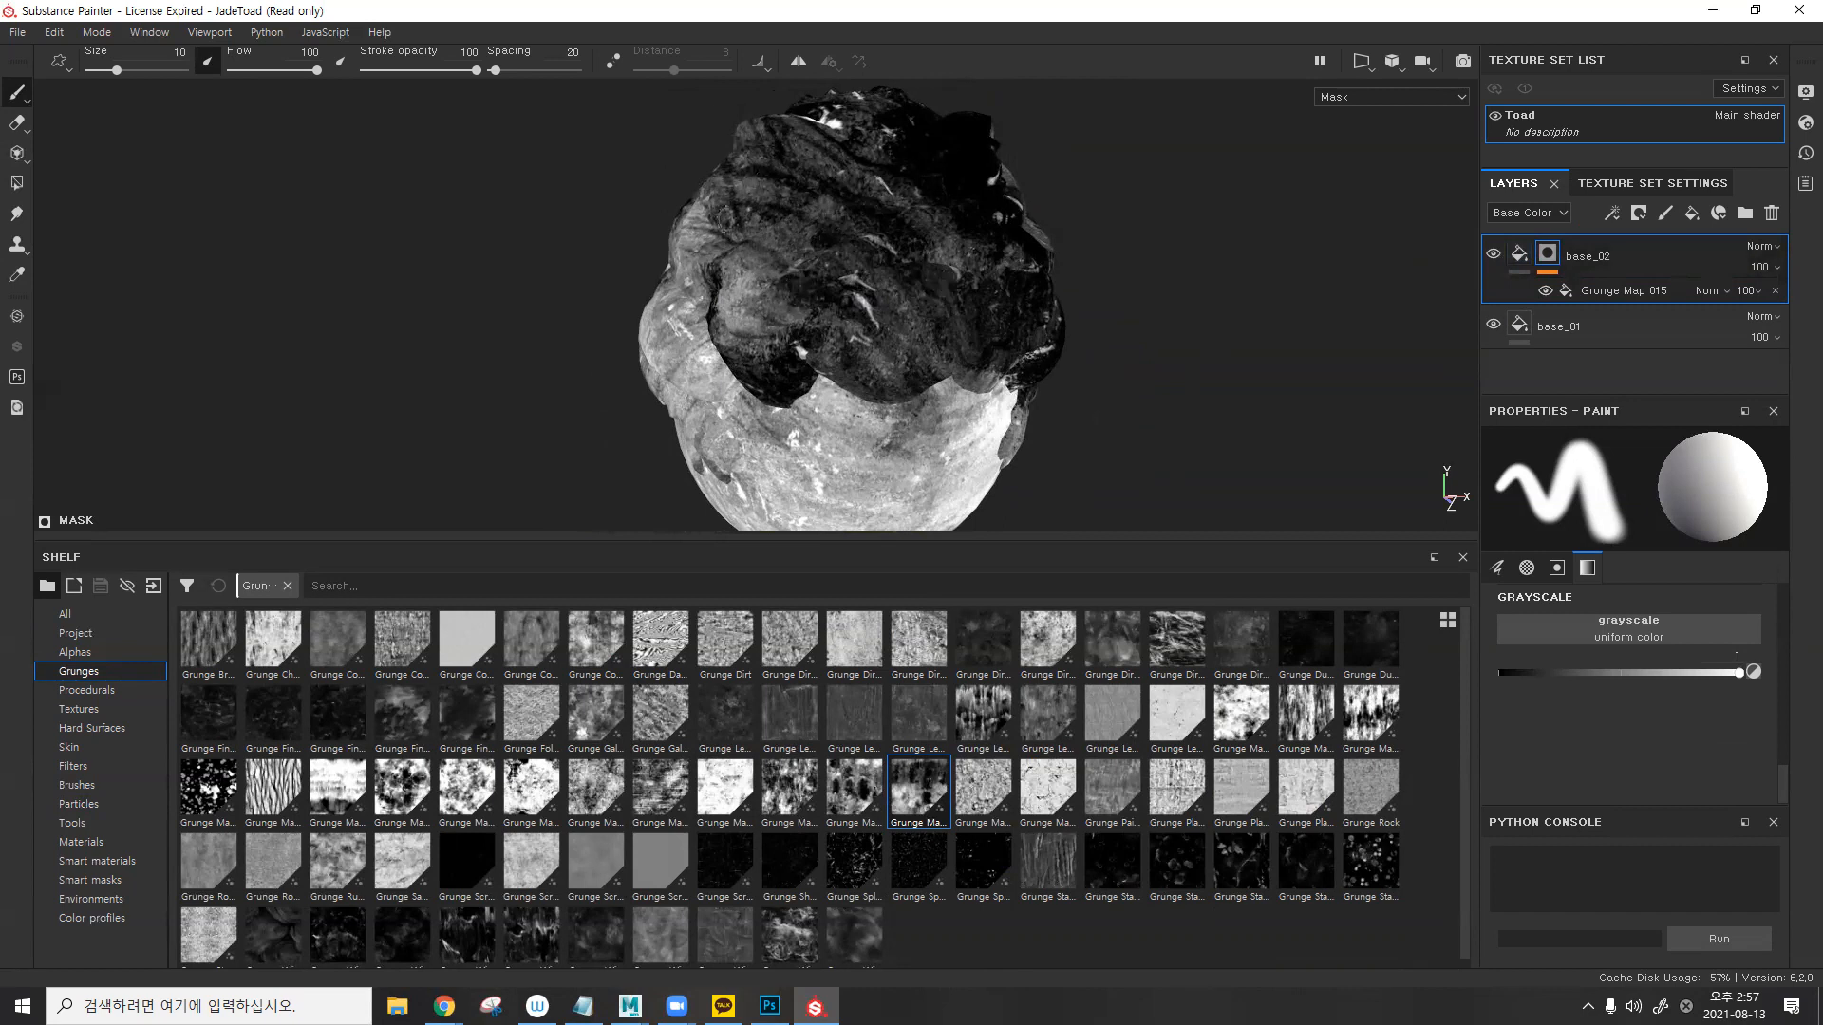
left_click_drag(876, 386, 966, 290, "alt")
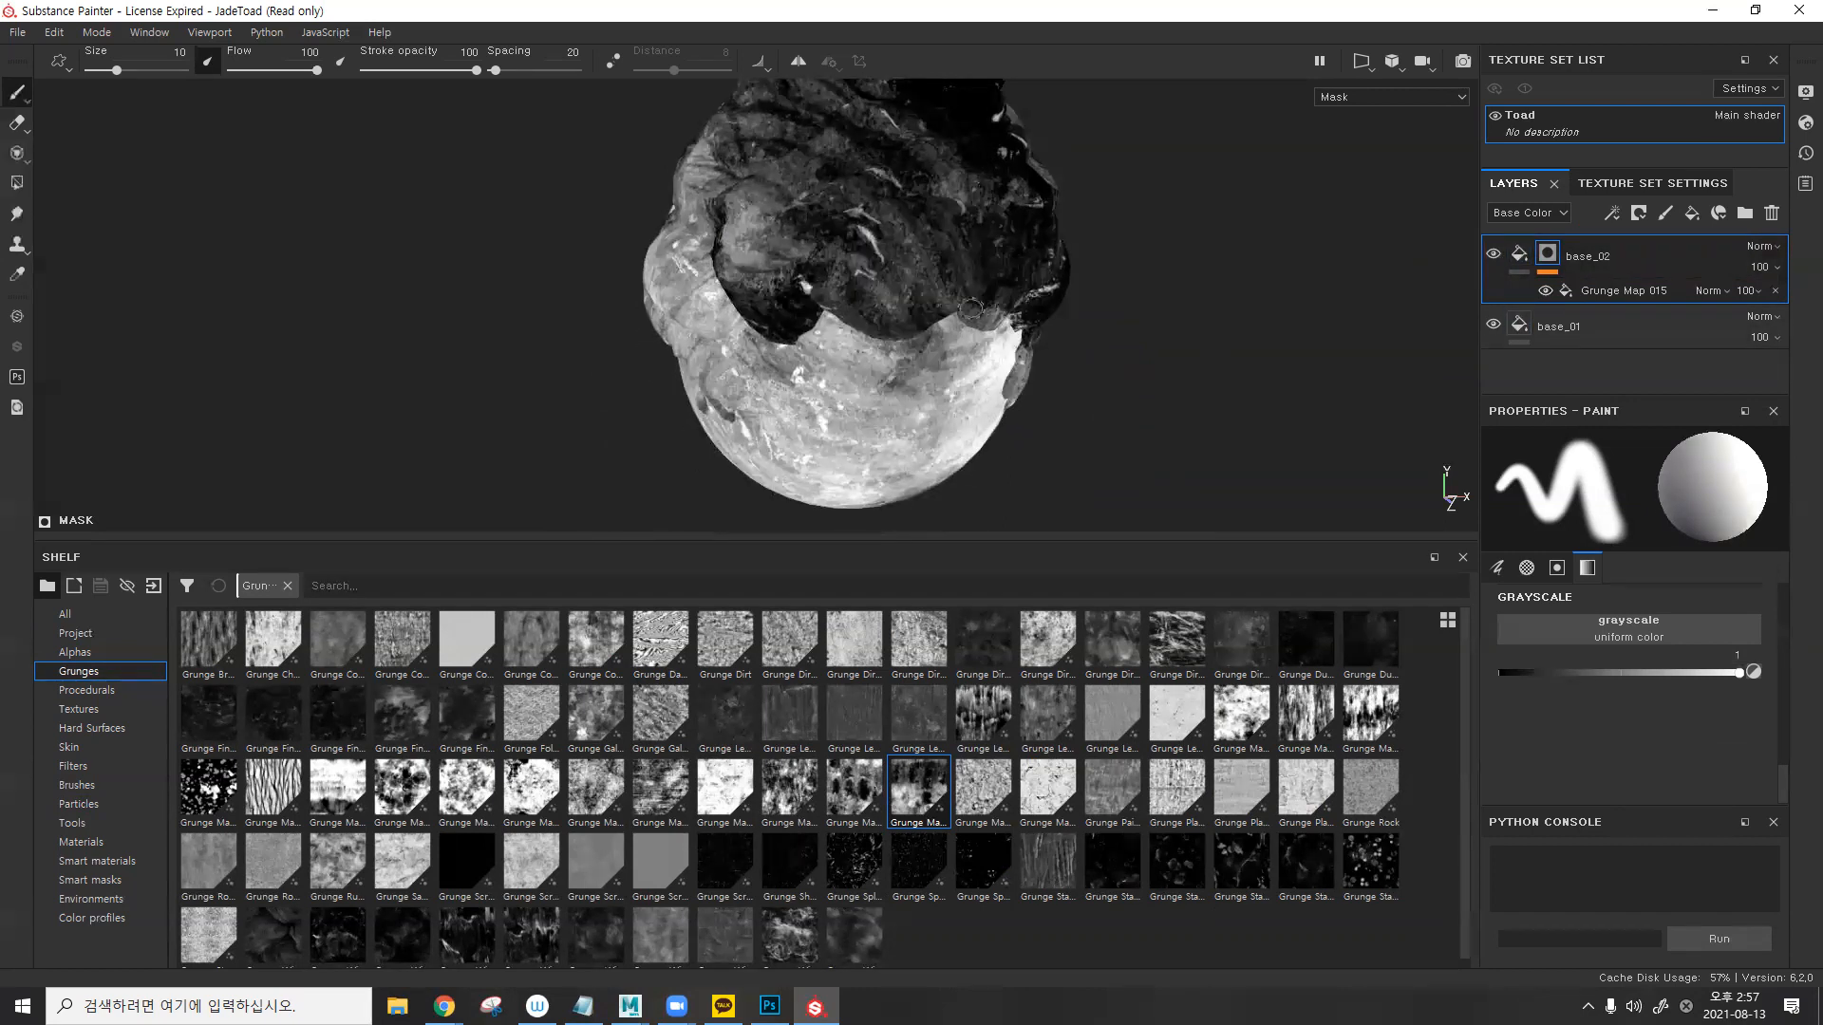
- Return to the material view and examine how the two metal colors blend on the toad under different lighting
key("m")
mouse_move(969, 317)
left_mouse_down("alt")
mouse_move(1053, 355)
mouse_move(973, 275)
left_mouse_up("alt")
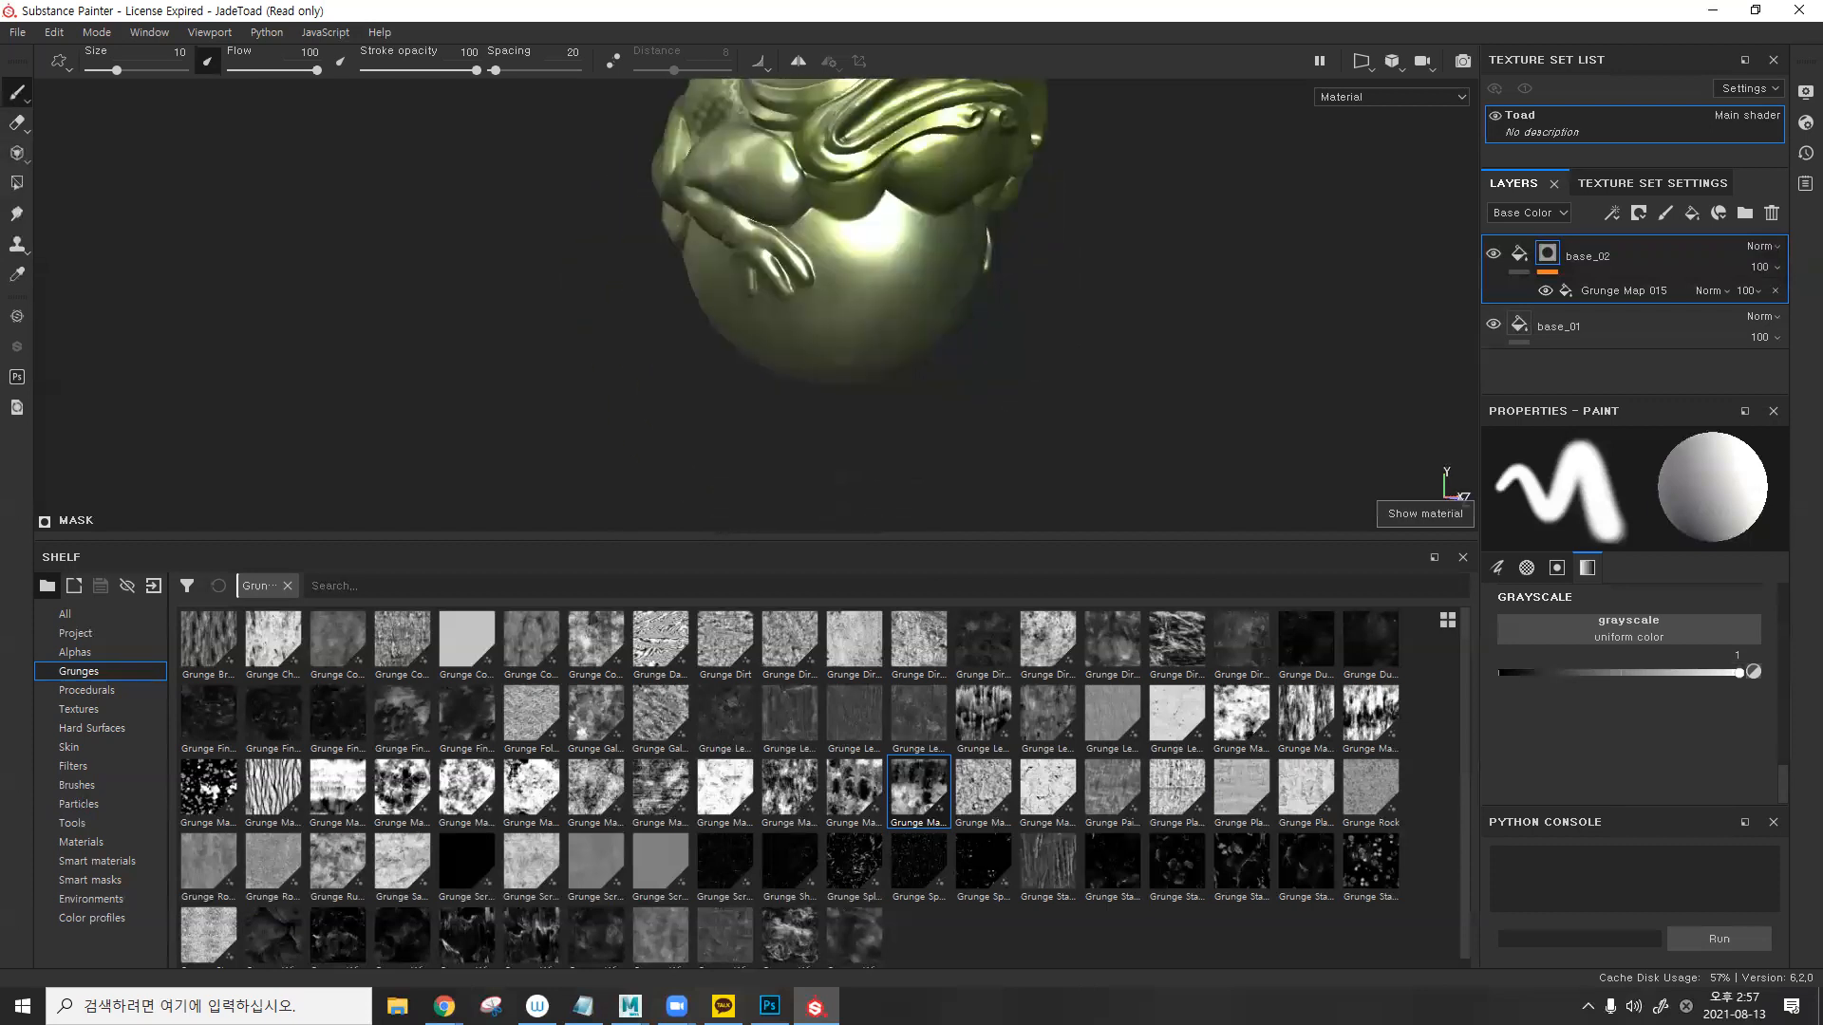
left_click_drag(784, 254, 1237, 228, "alt")
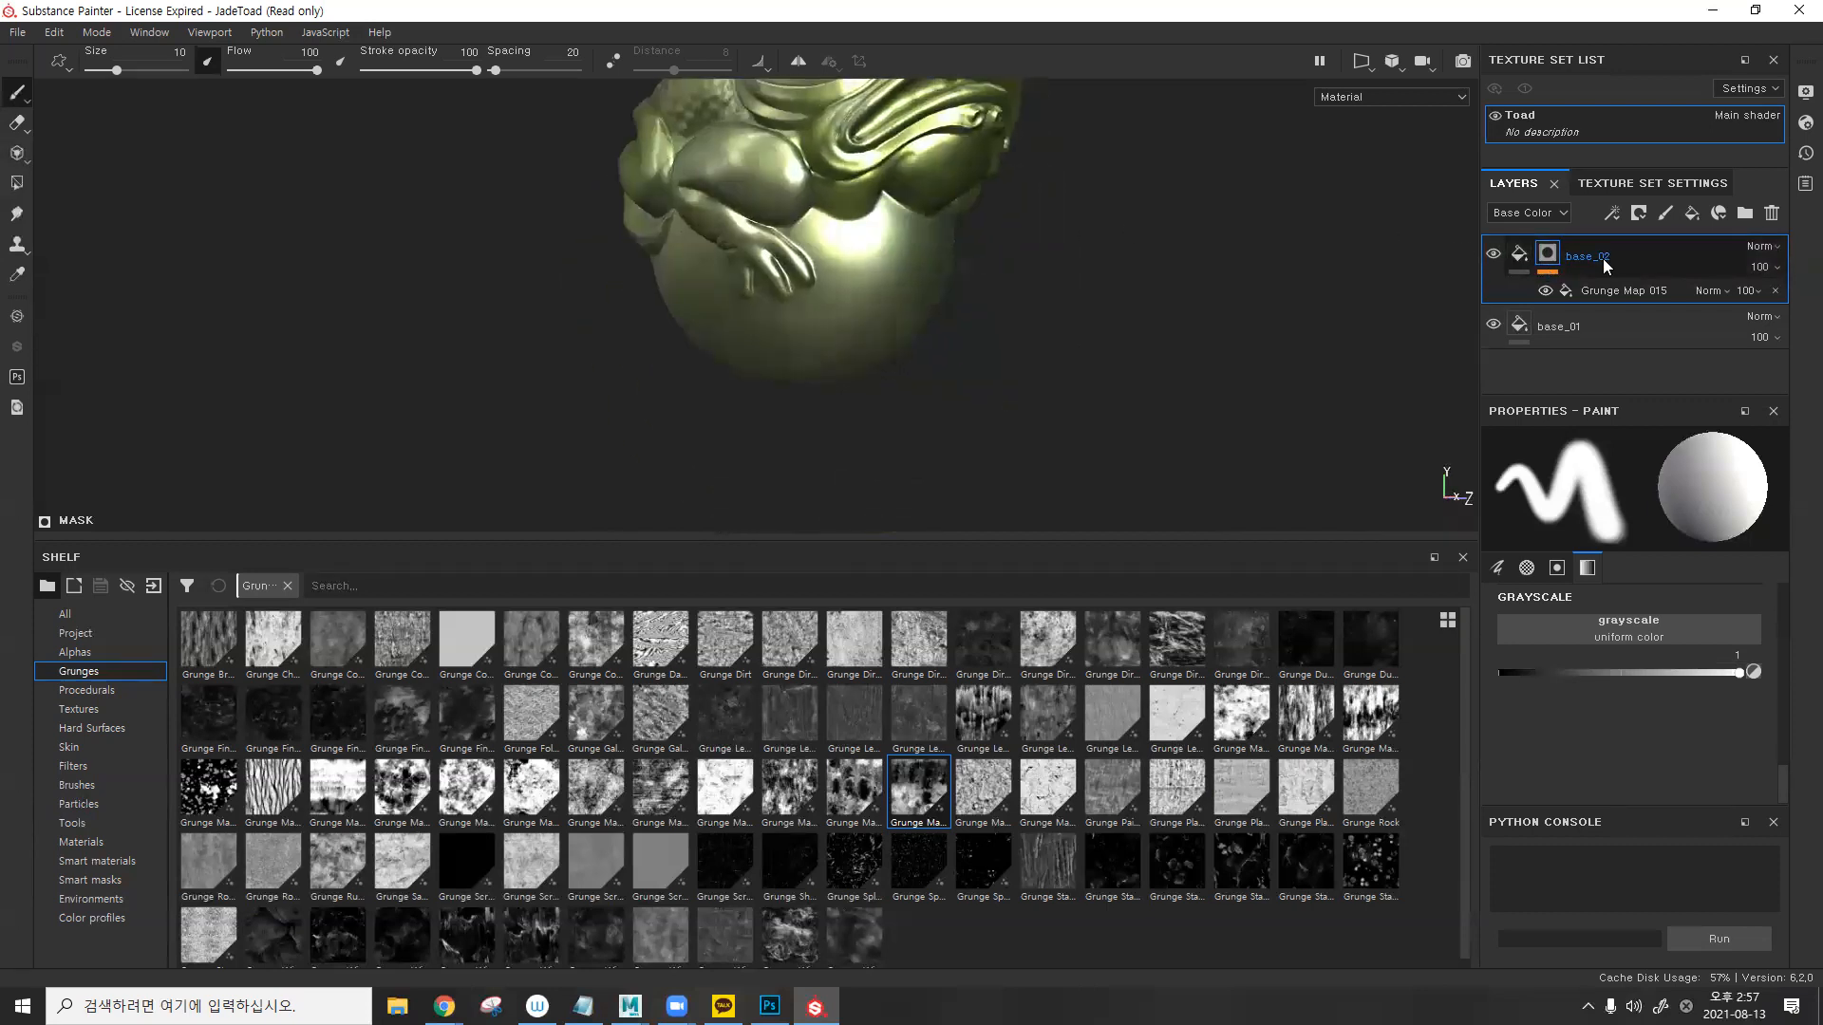
left_click_drag(863, 350, 1264, 285, "alt")
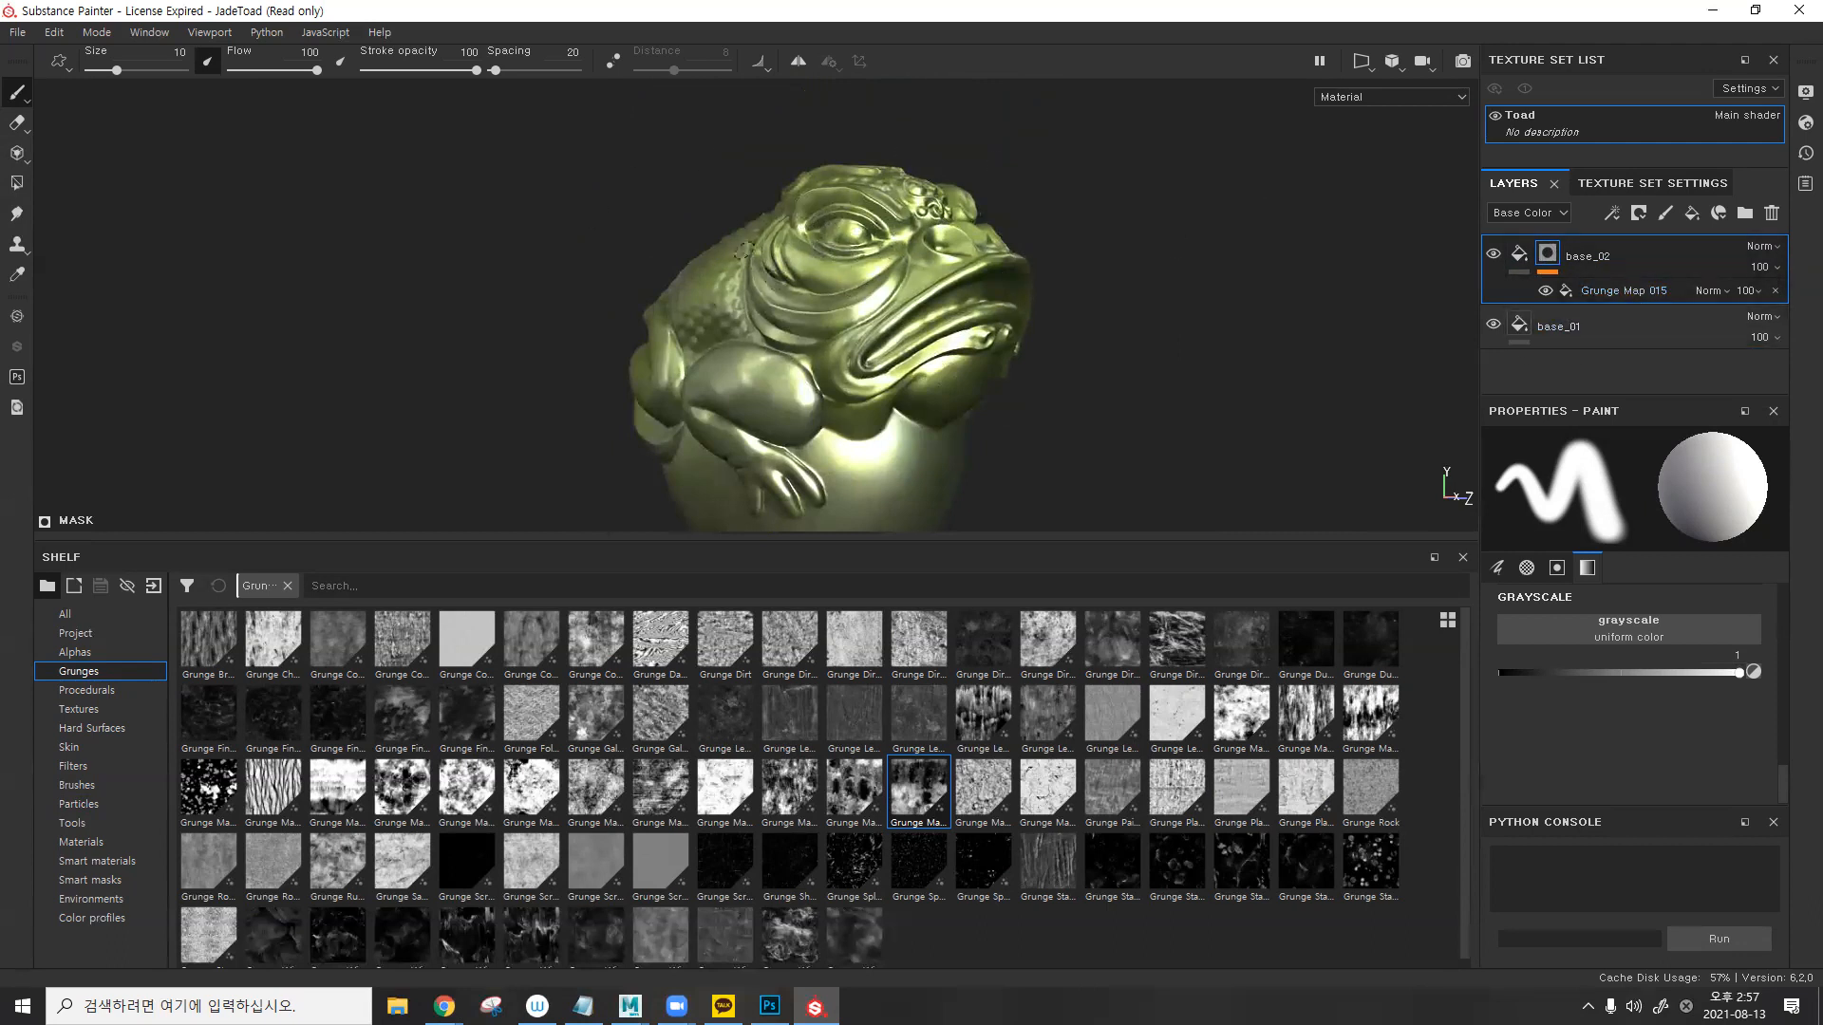
left_click_drag(1010, 255, 904, 299, "alt")
mouse_move(903, 299)
right_mouse_down("shift")
mouse_move(987, 299)
mouse_move(883, 297)
right_mouse_up("shift")
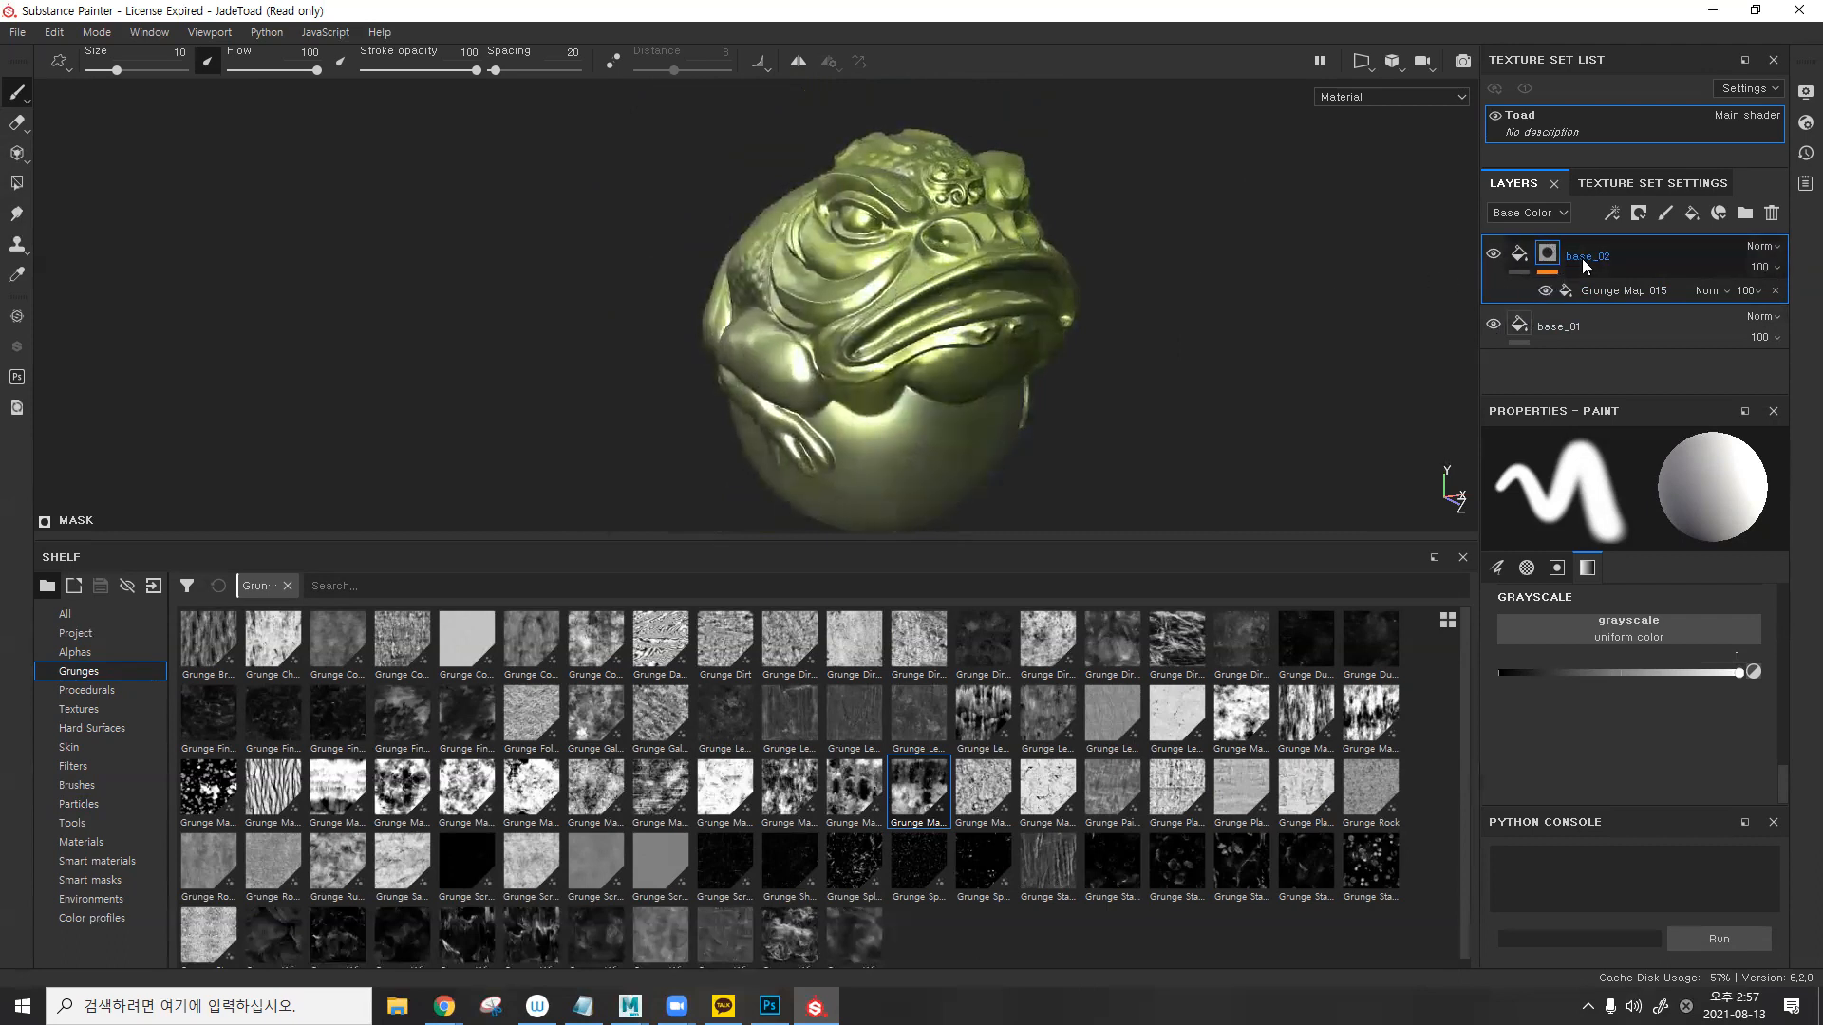
- Add a paint effect above the grunge fill in base_02's mask and choose a dense, solid charcoal brush
left_click(1614, 213)
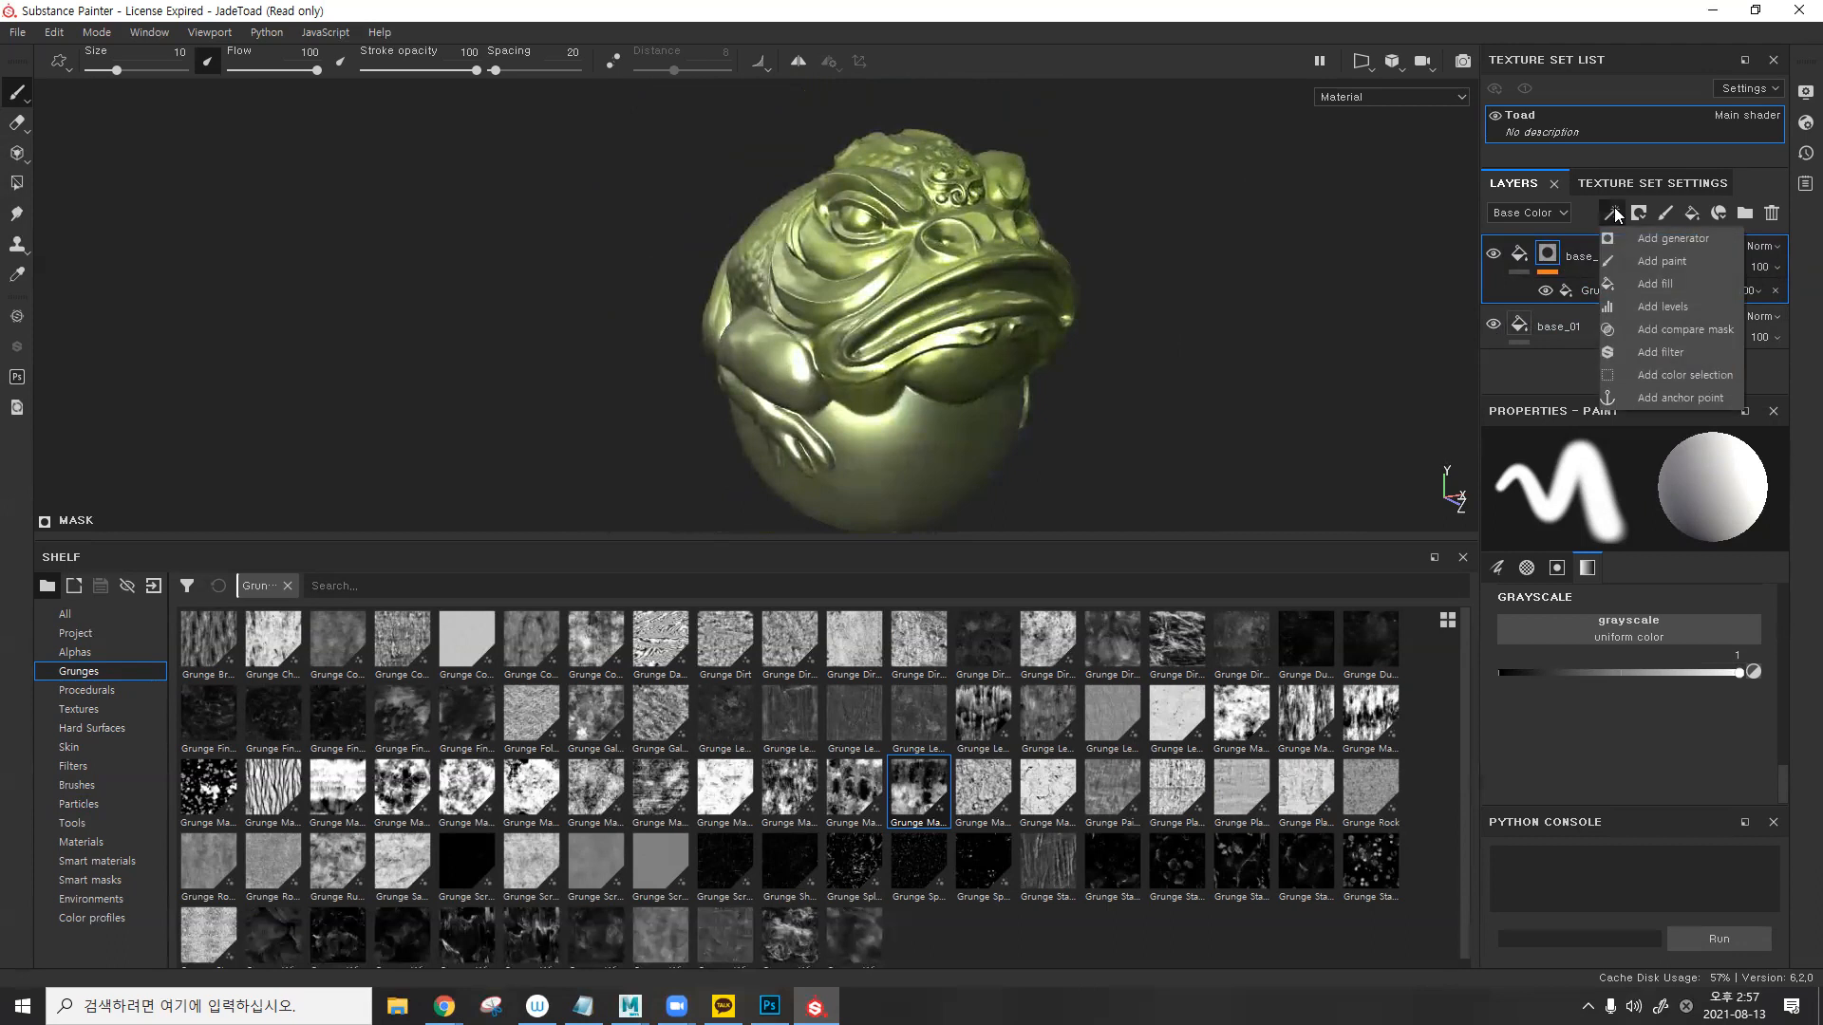
left_click(1637, 261)
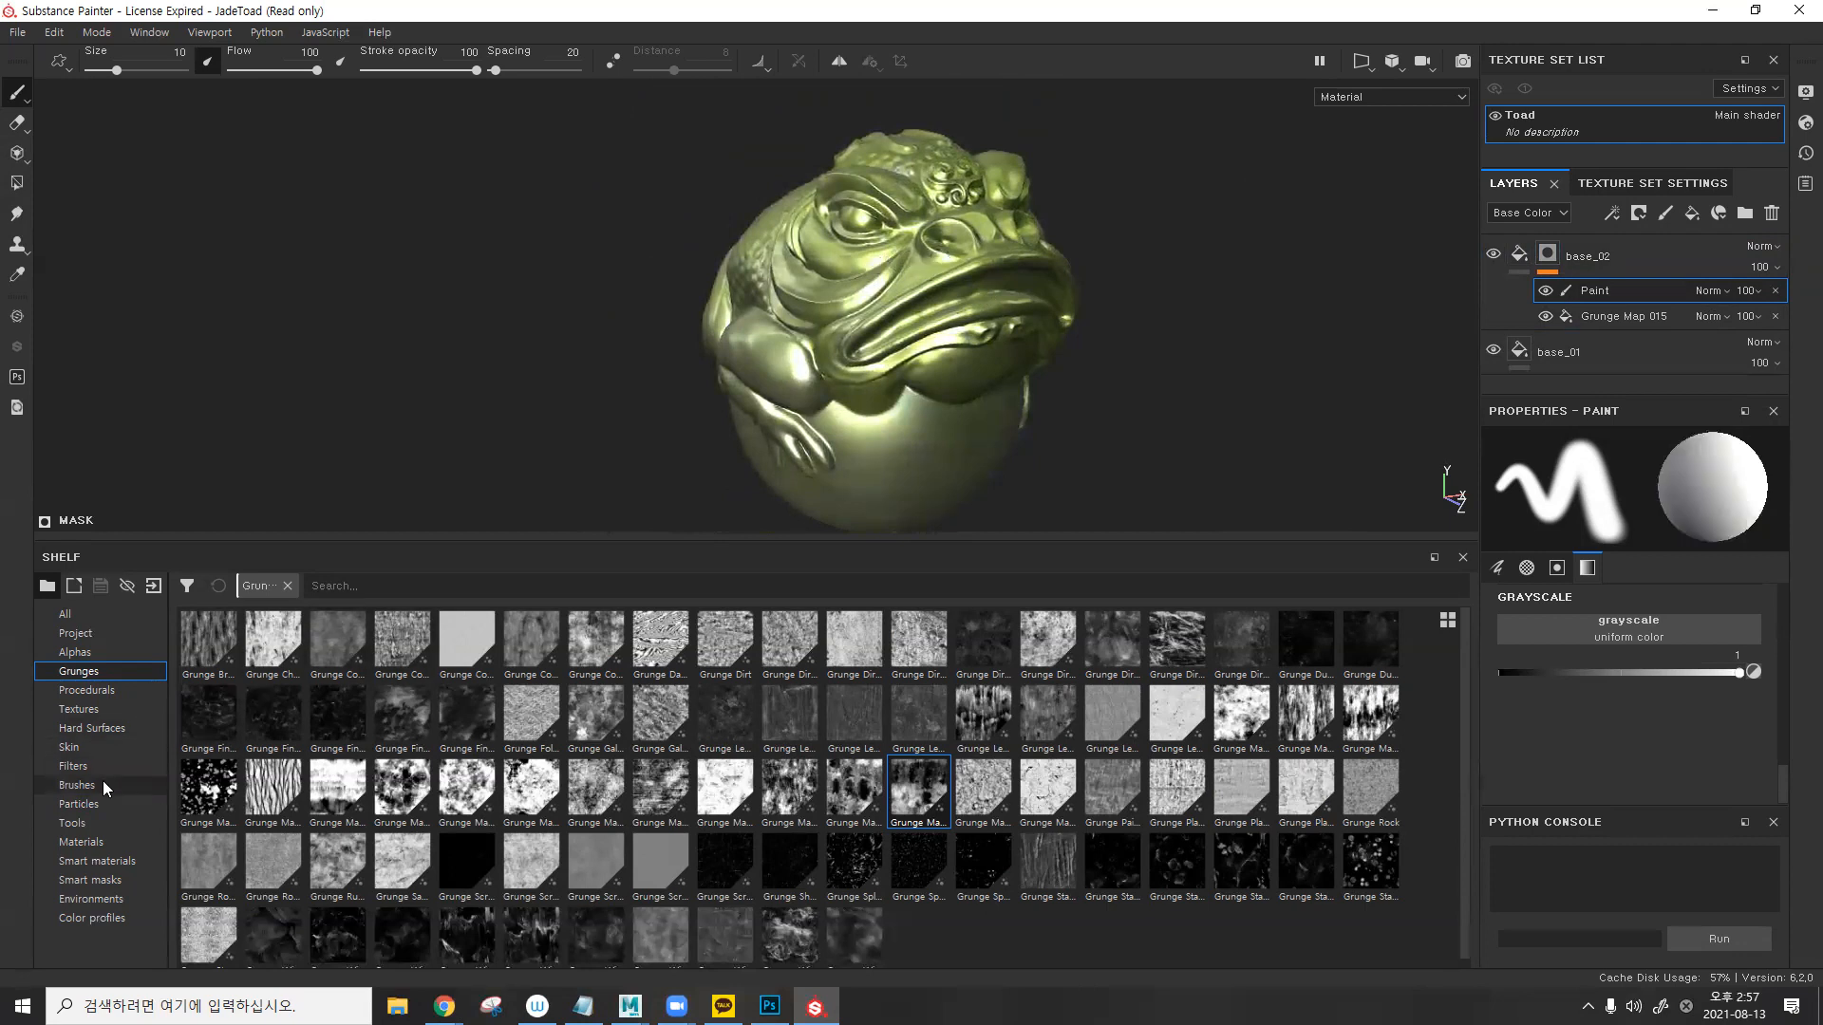
left_click(78, 785)
left_click(784, 712)
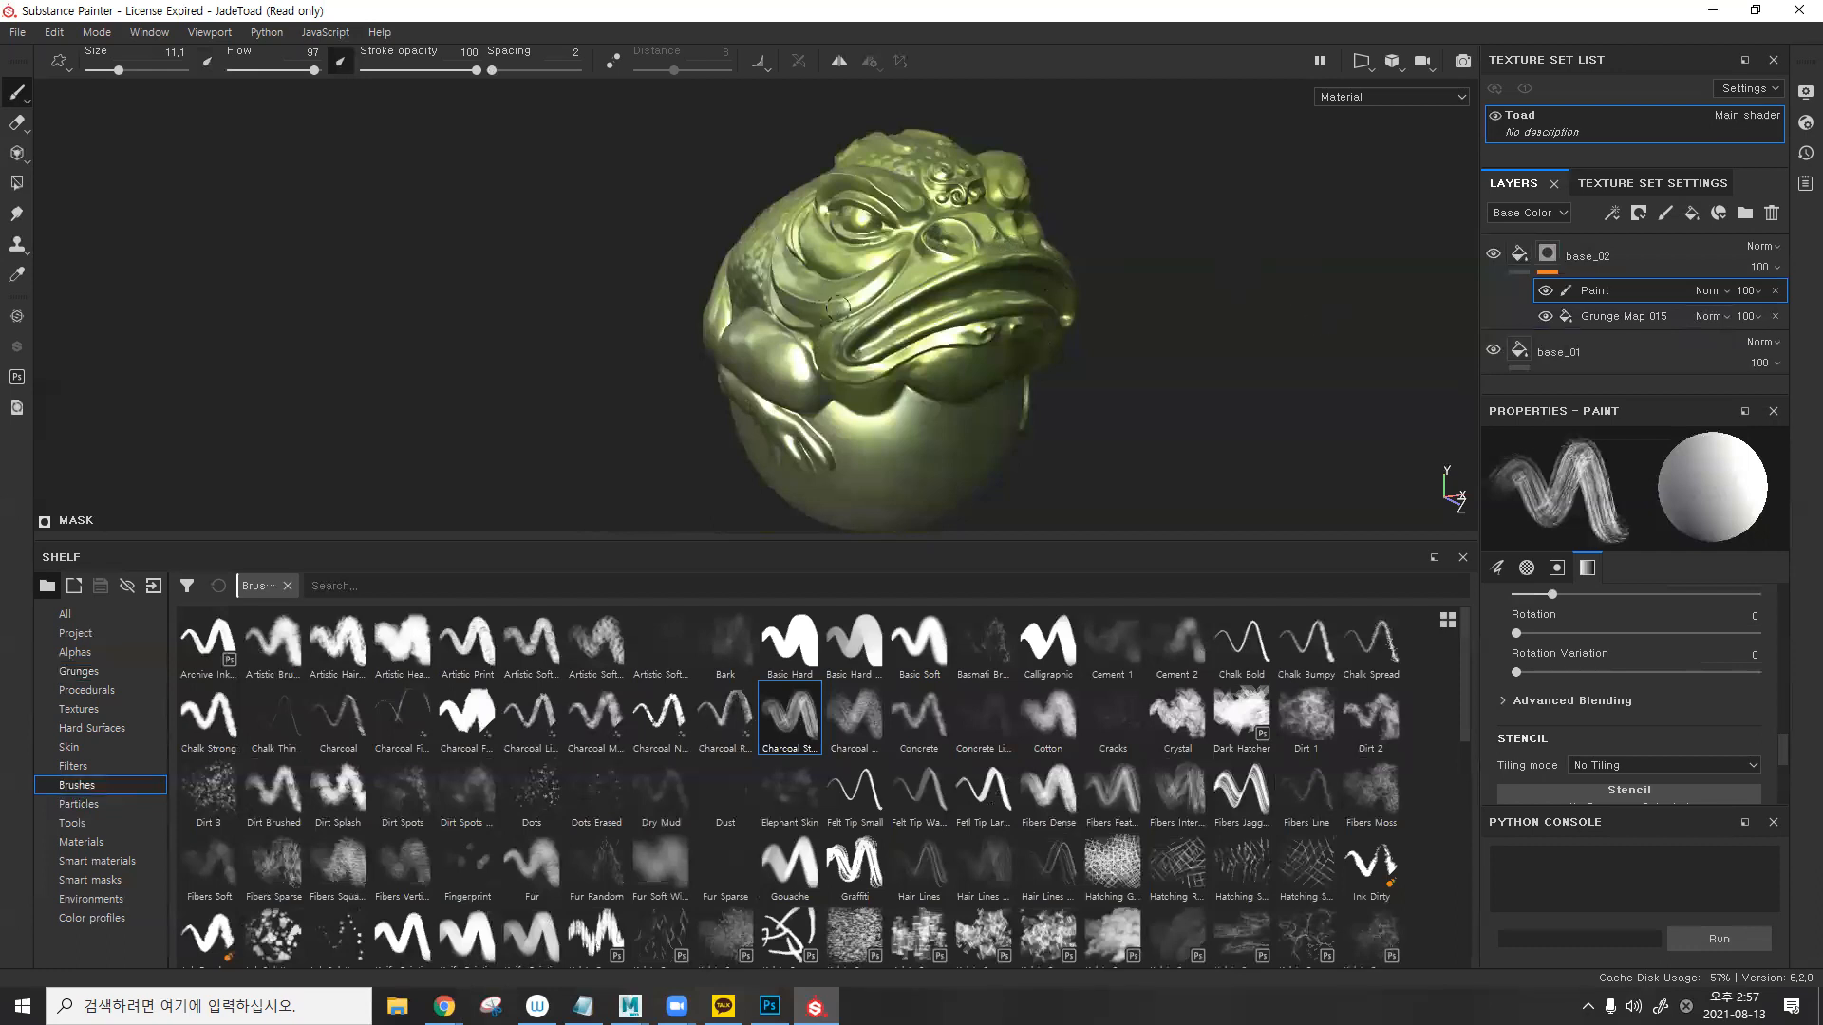
left_click(1609, 214)
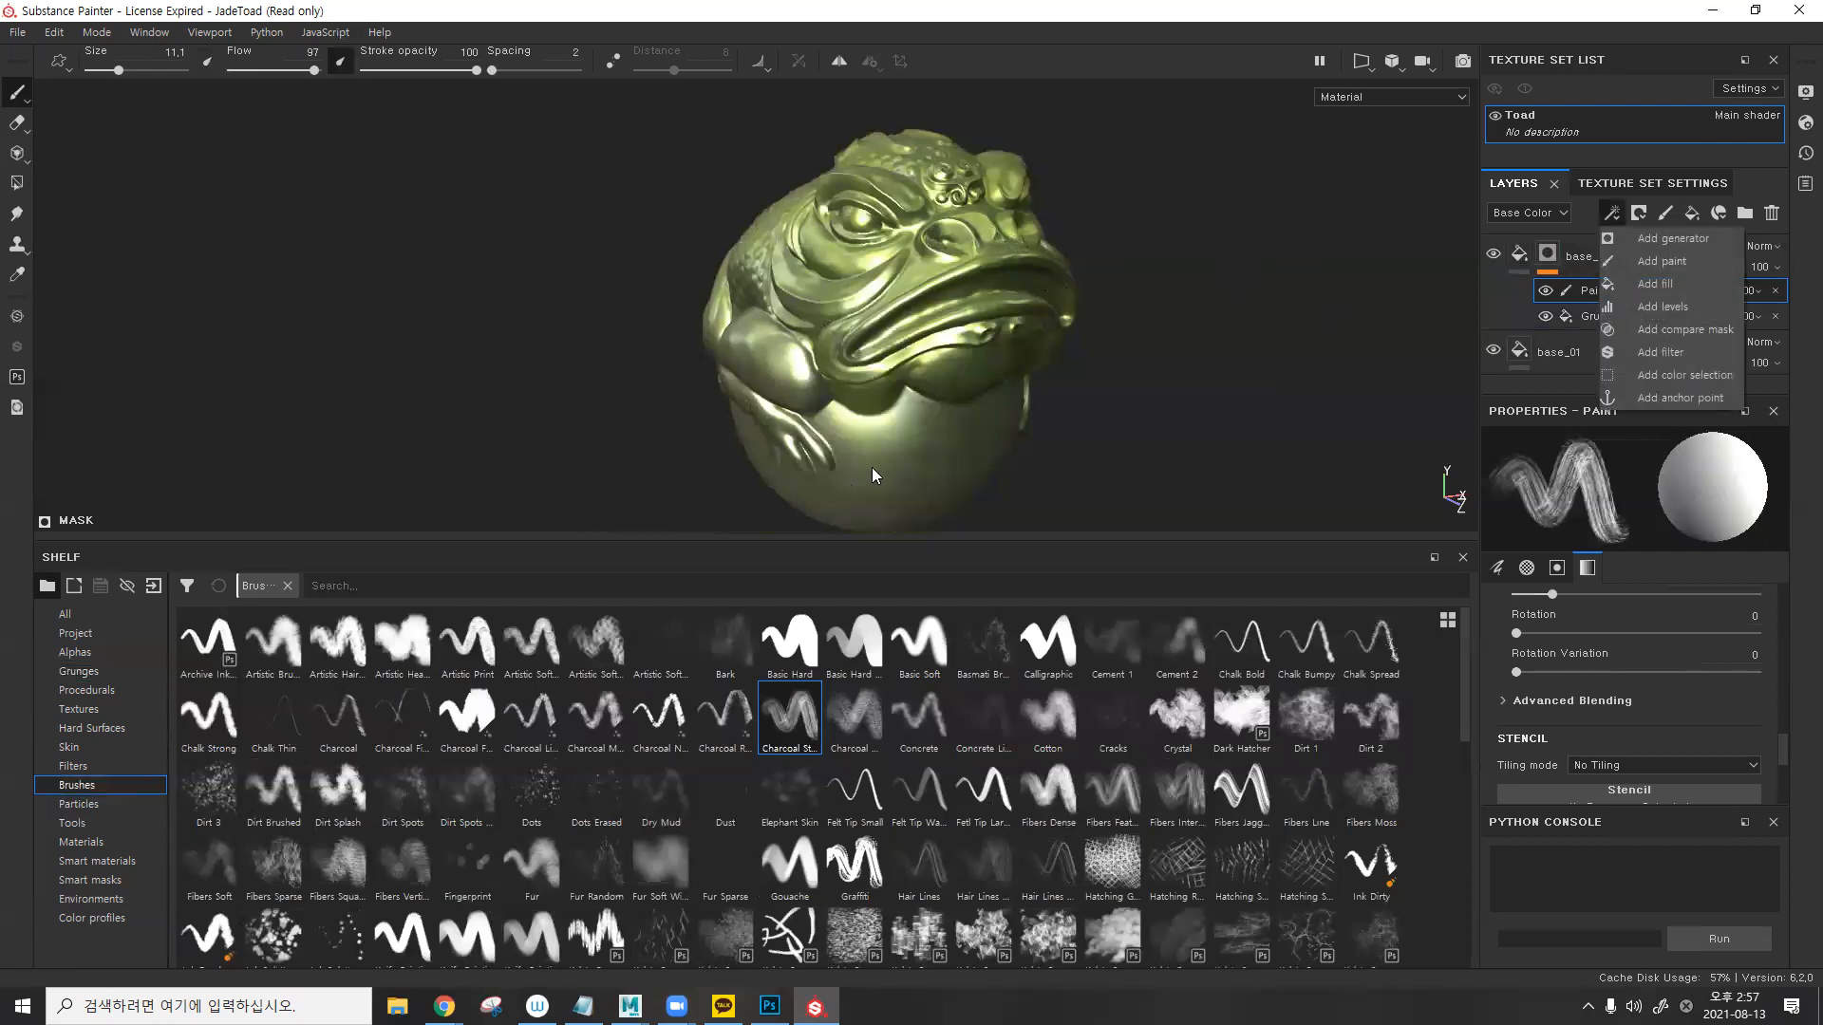
left_click(467, 712)
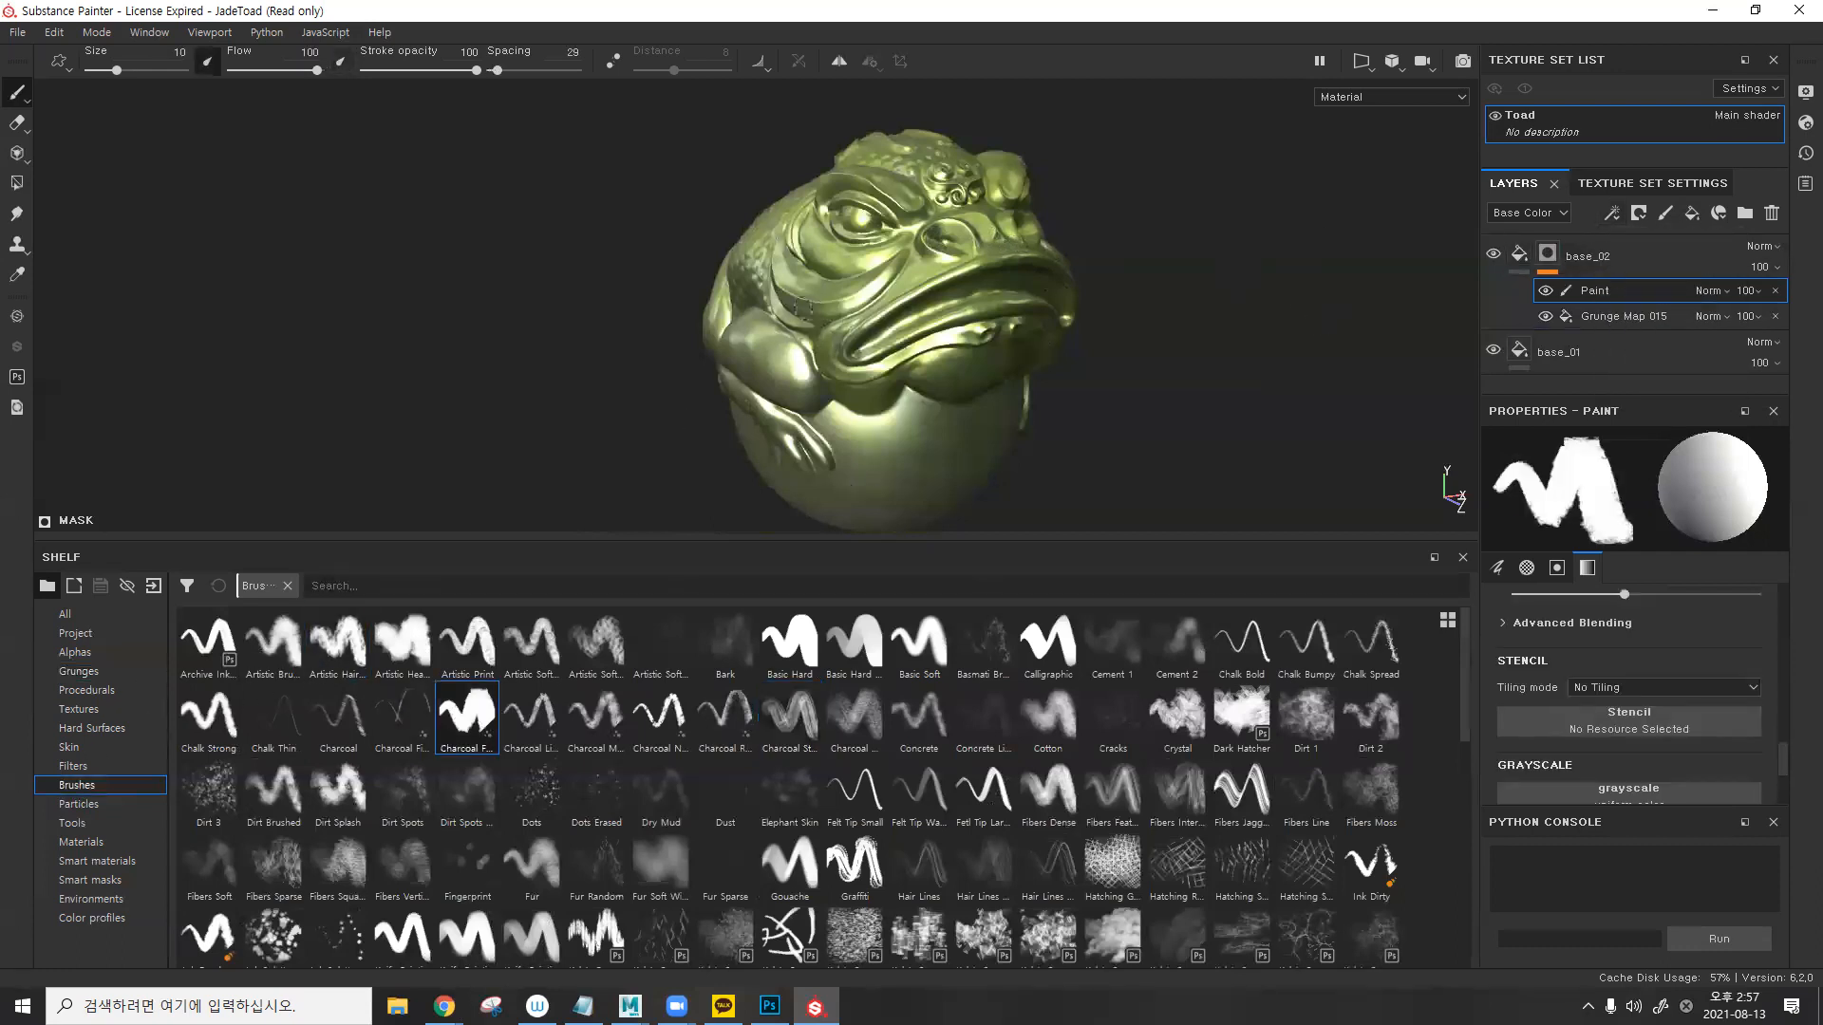
- Enlarge the charcoal brush to size 42.98 and look through its alpha parameters
key("bracketright")
key("bracketright")
key("bracketright")
key("bracketright")
key("bracketright")
key("bracketright")
key("bracketright")
key("bracketright")
key("bracketright")
key("bracketright")
key("bracketright")
key("bracketright")
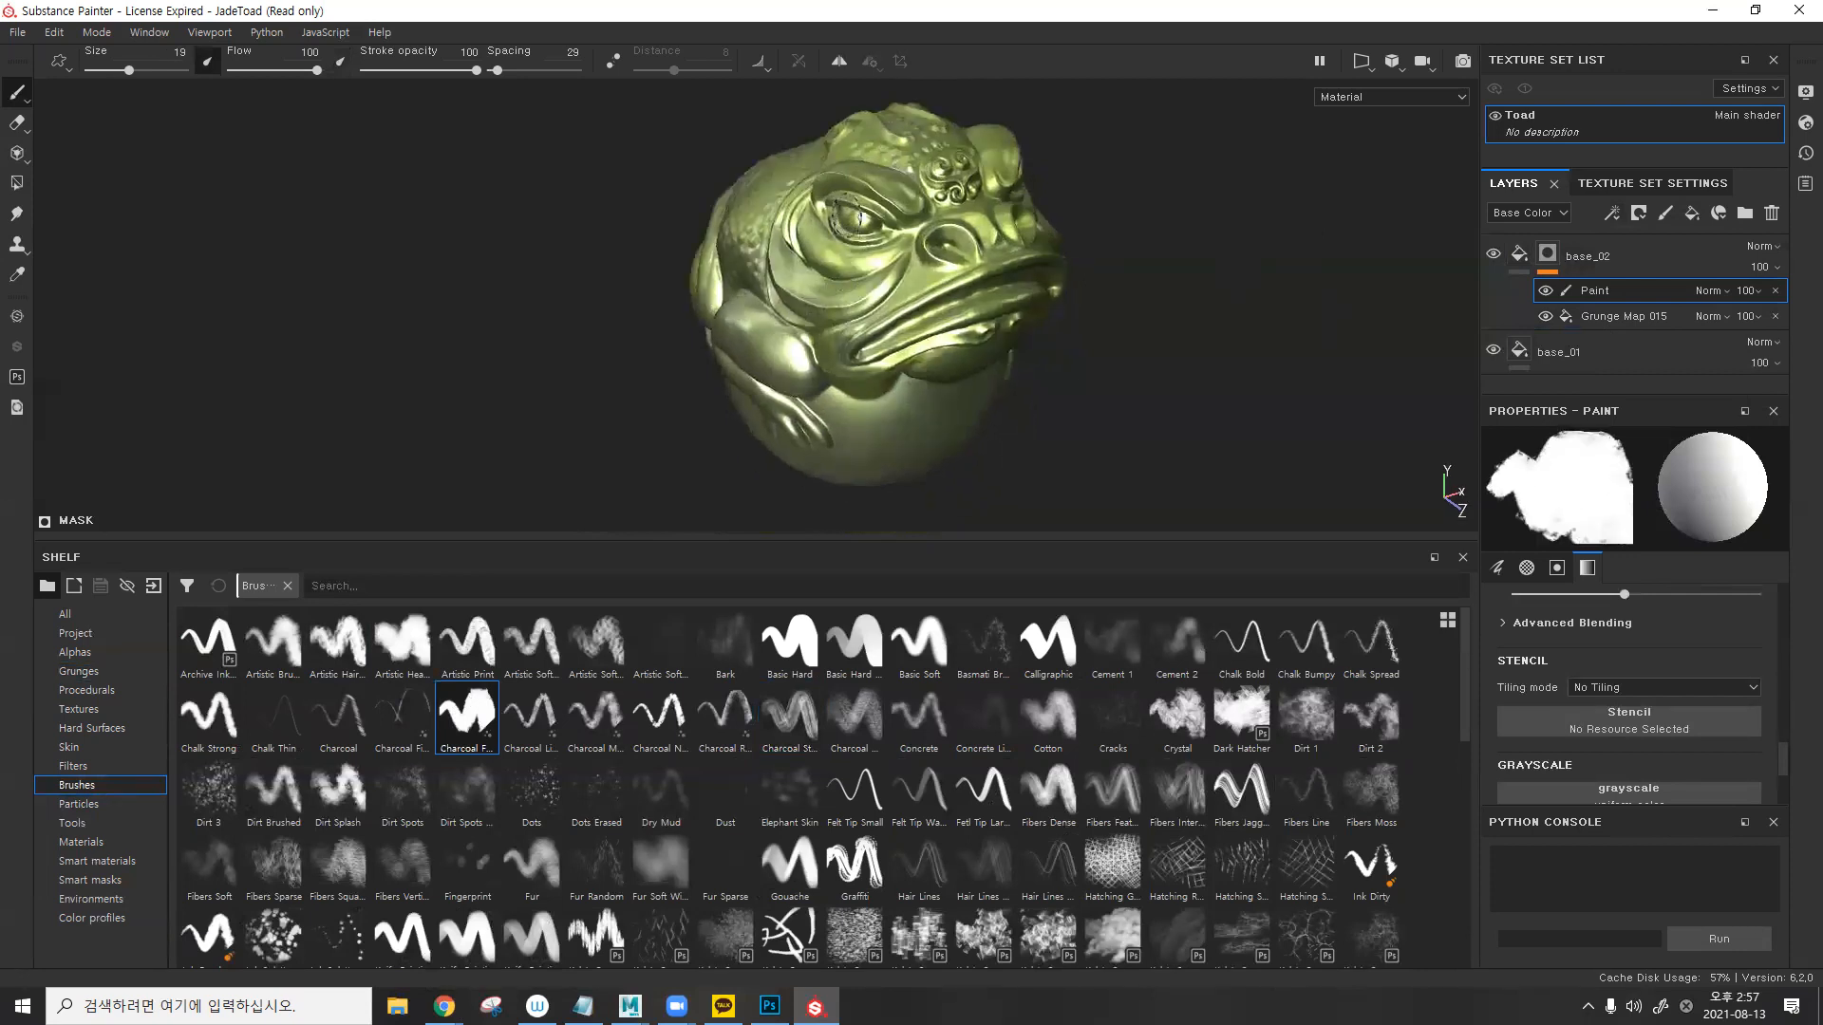
key("bracketright")
key("bracketright")
key("bracketright")
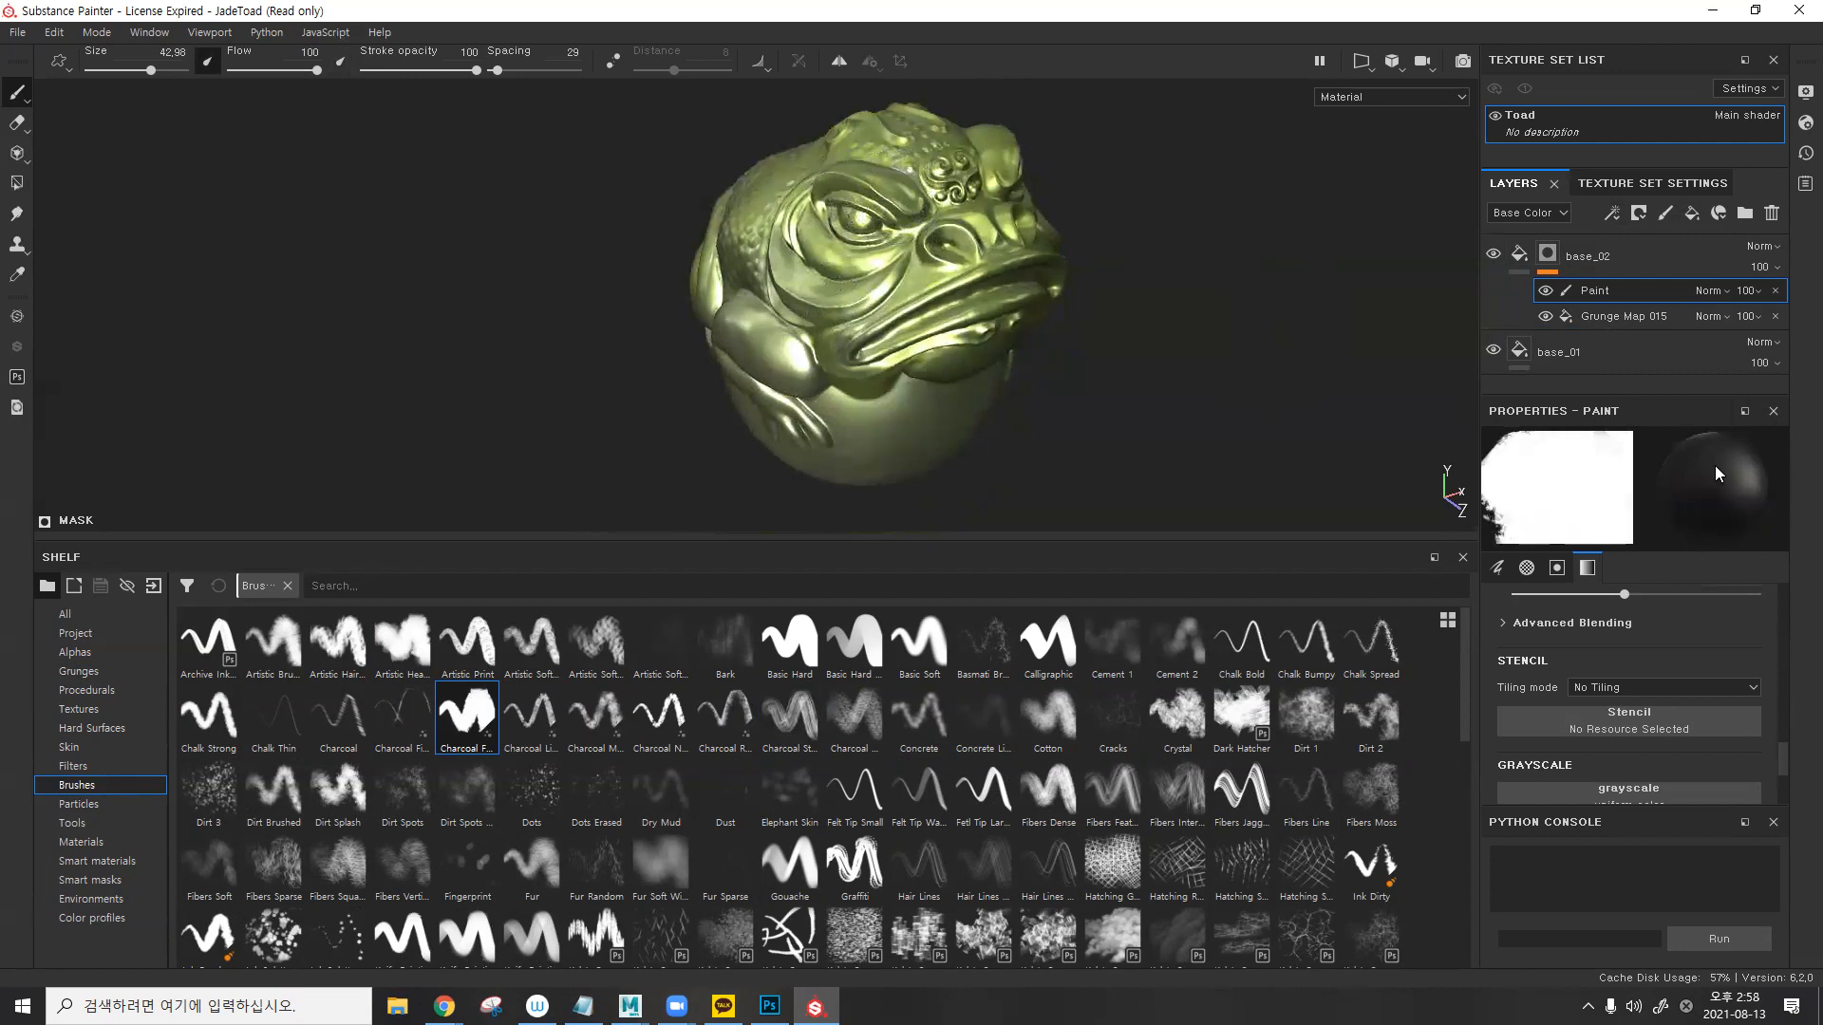
scroll(1623, 646, "up", 3)
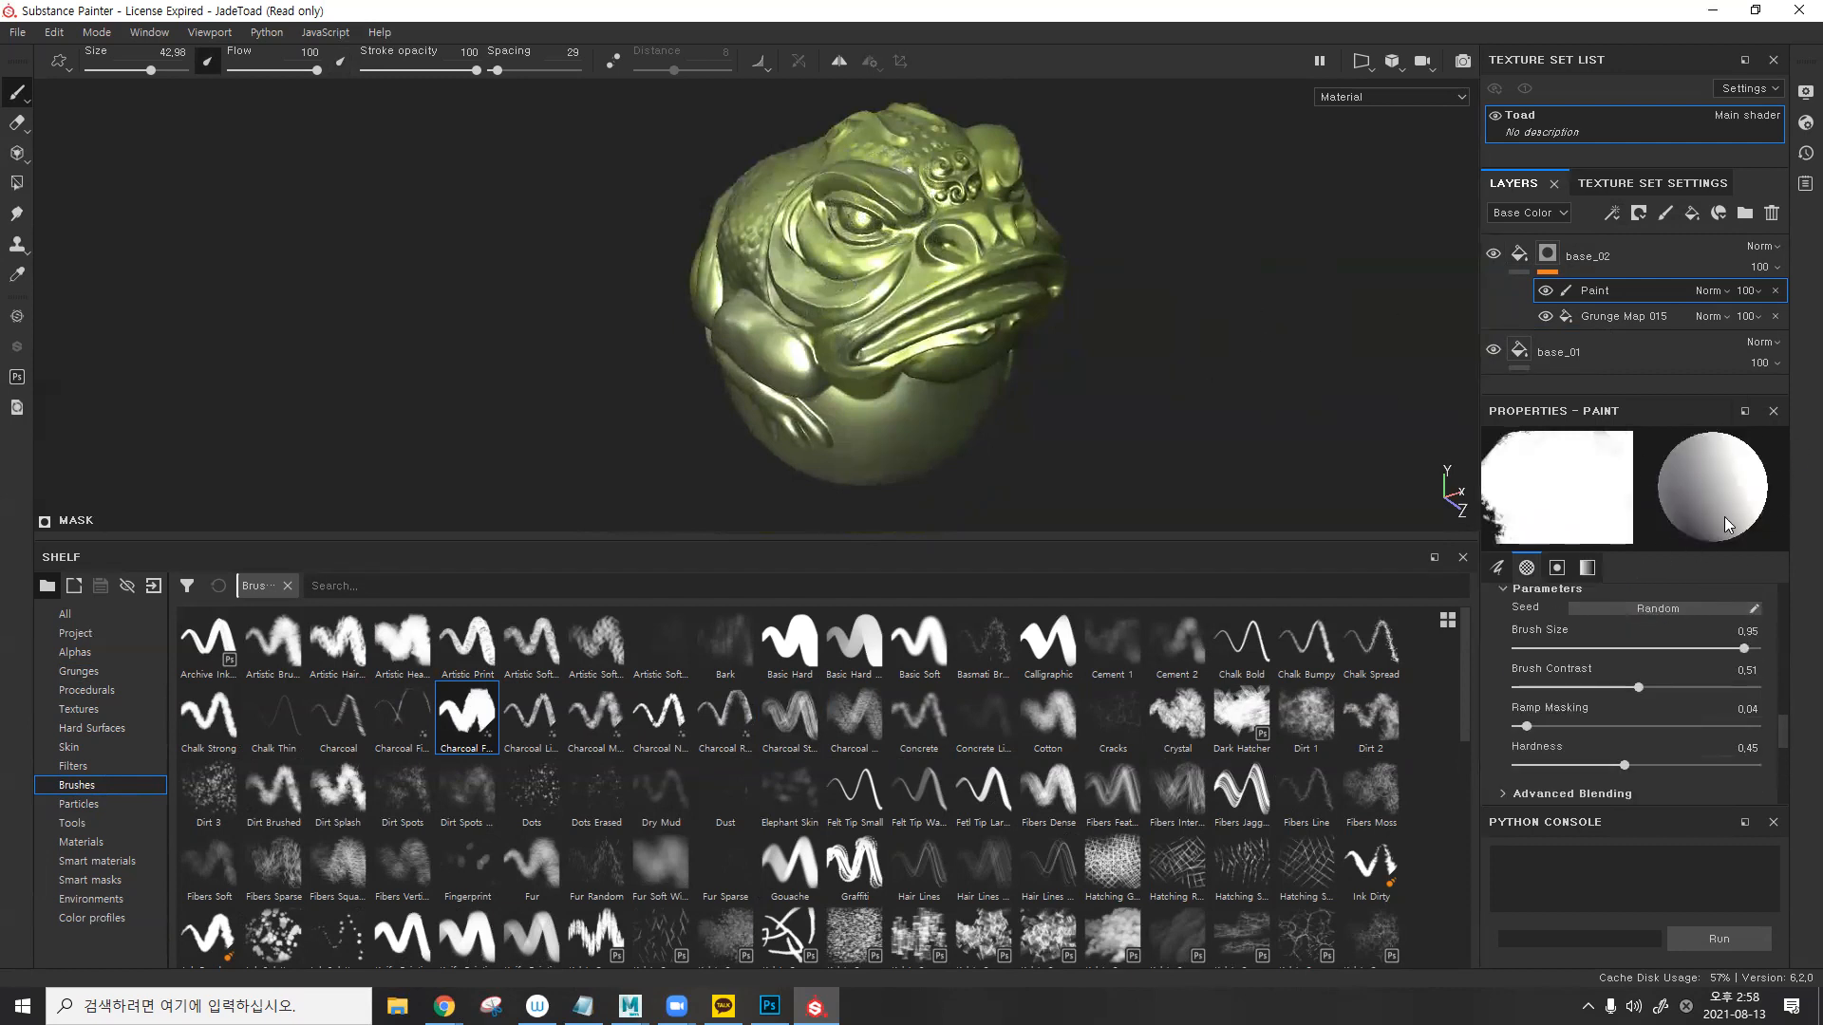
- Try painting the mask over the toad's forehead with the charcoal brush, and undo the strokes
middle_click_drag(902, 141, 912, 217, "alt")
mouse_move(911, 217)
left_mouse_down("alt")
mouse_move(925, 257)
mouse_move(890, 222)
mouse_move(954, 299)
mouse_move(892, 373)
left_mouse_up("alt")
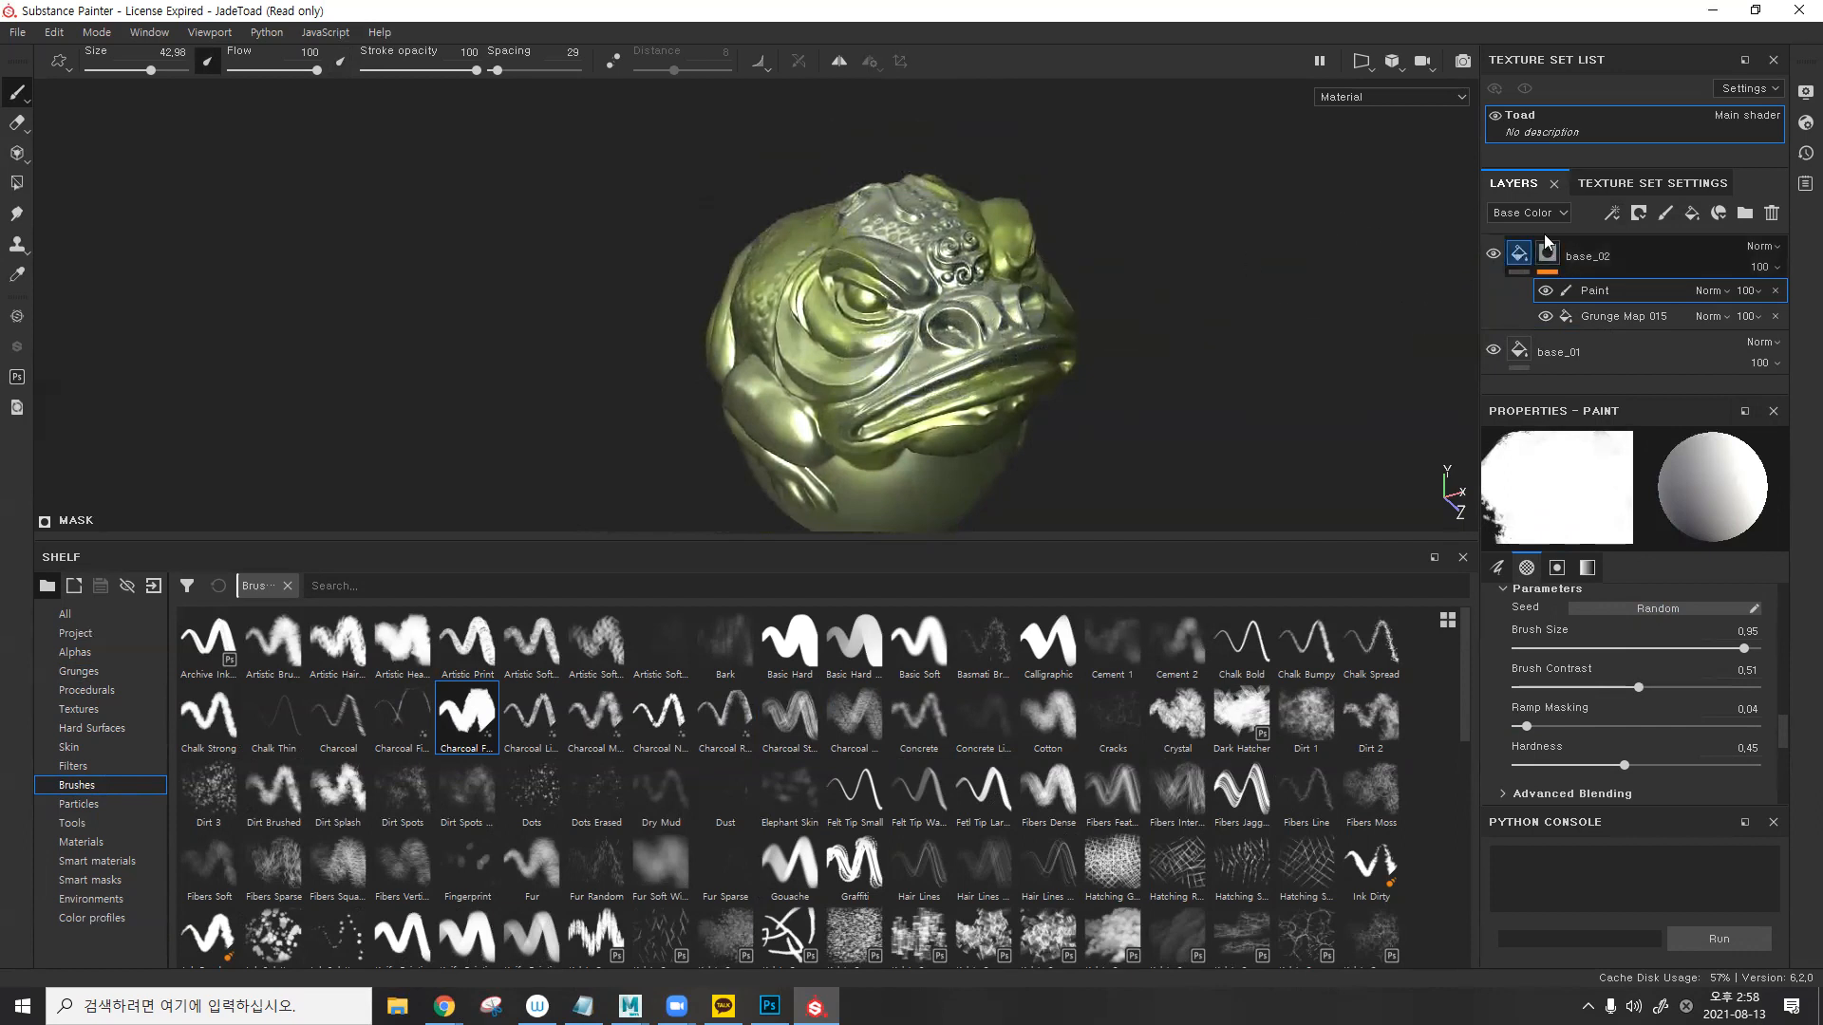
left_click_drag(891, 337, 902, 300, "alt")
key("ctrl+z")
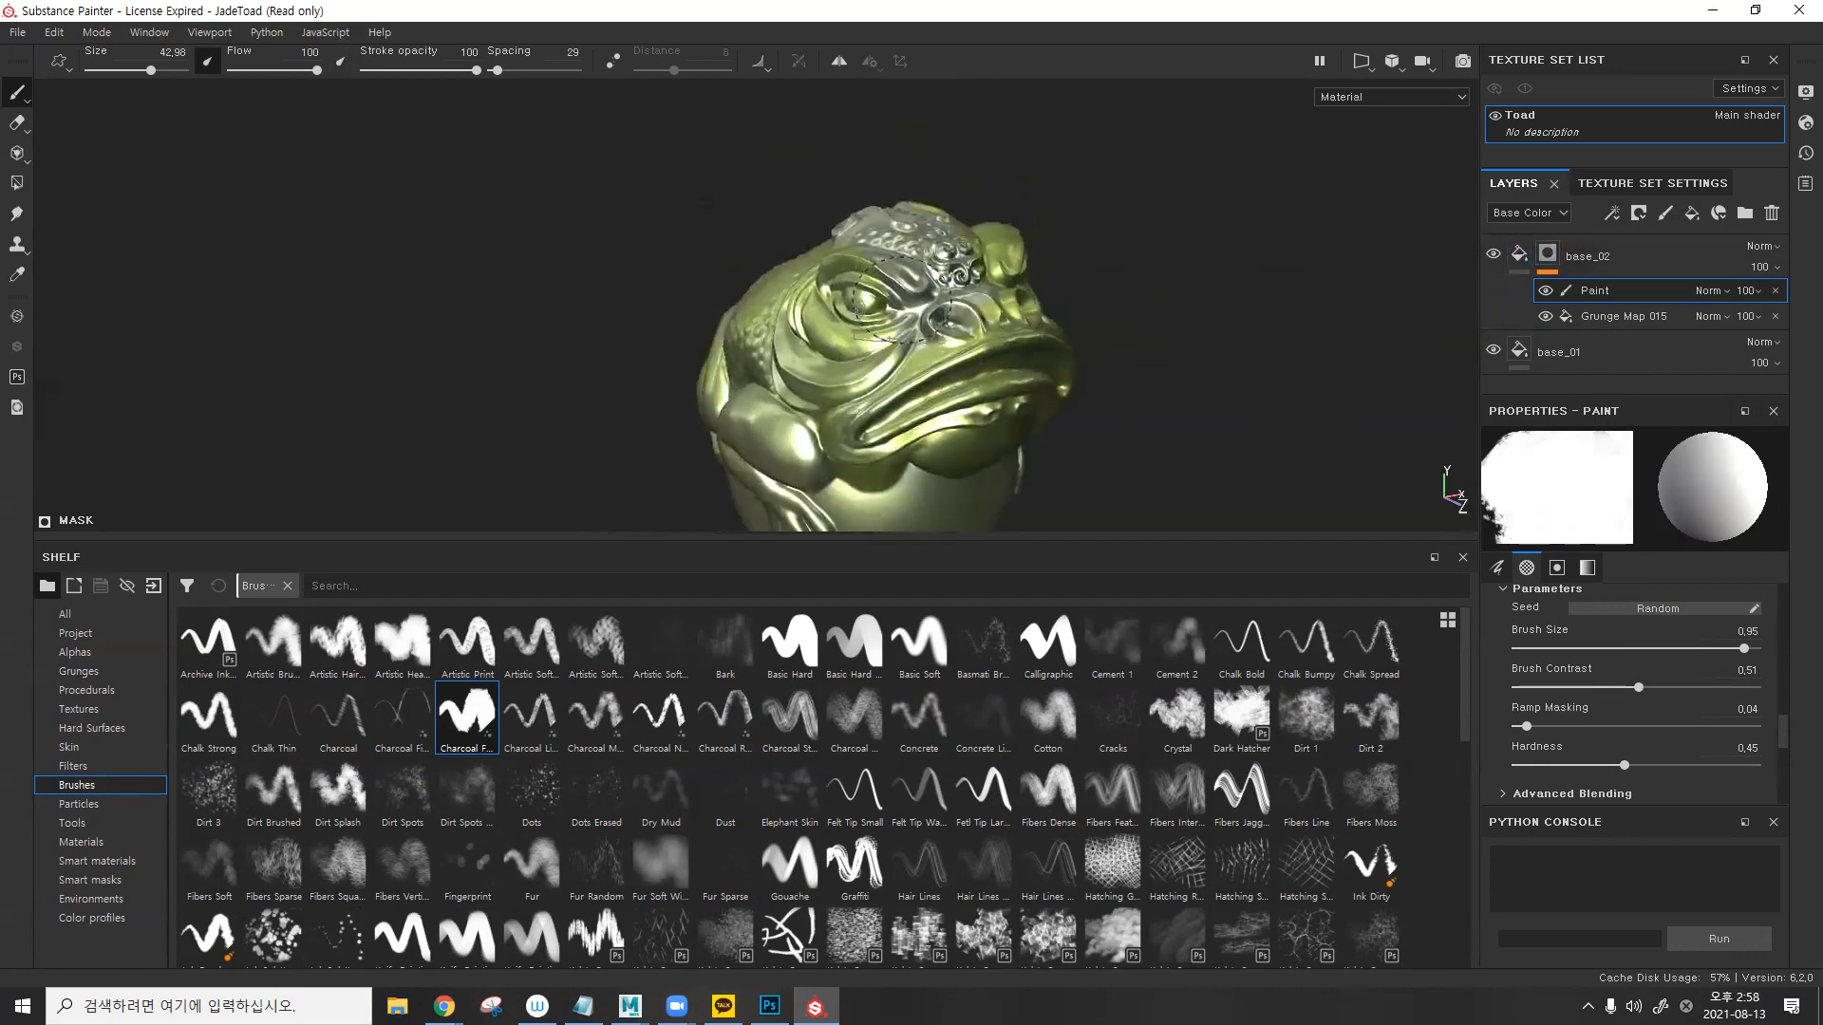
- Try one of Kyle's Rake brushes on the top of the toad's head
middle_click_drag(888, 380, 888, 299, "alt")
scroll(796, 755, "down", 5)
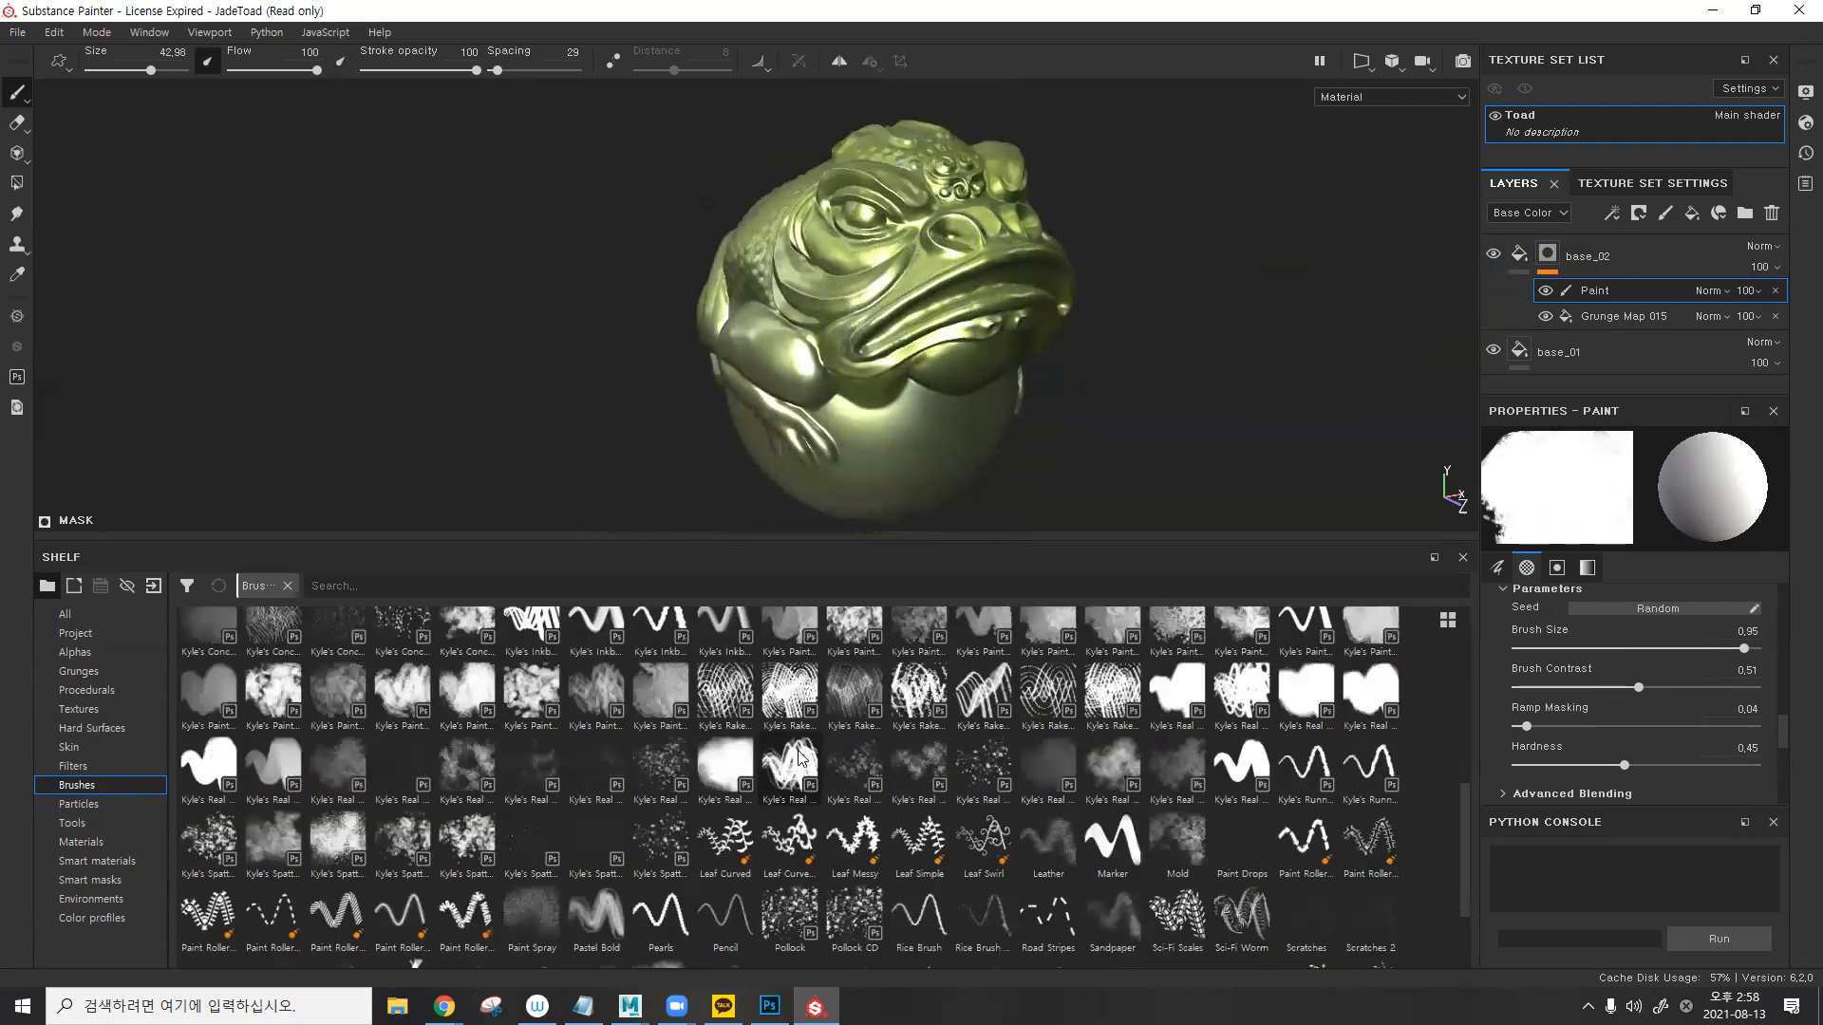
left_click(983, 693)
mouse_move(907, 409)
left_mouse_down("alt")
mouse_move(907, 332)
mouse_move(918, 351)
left_mouse_up("alt")
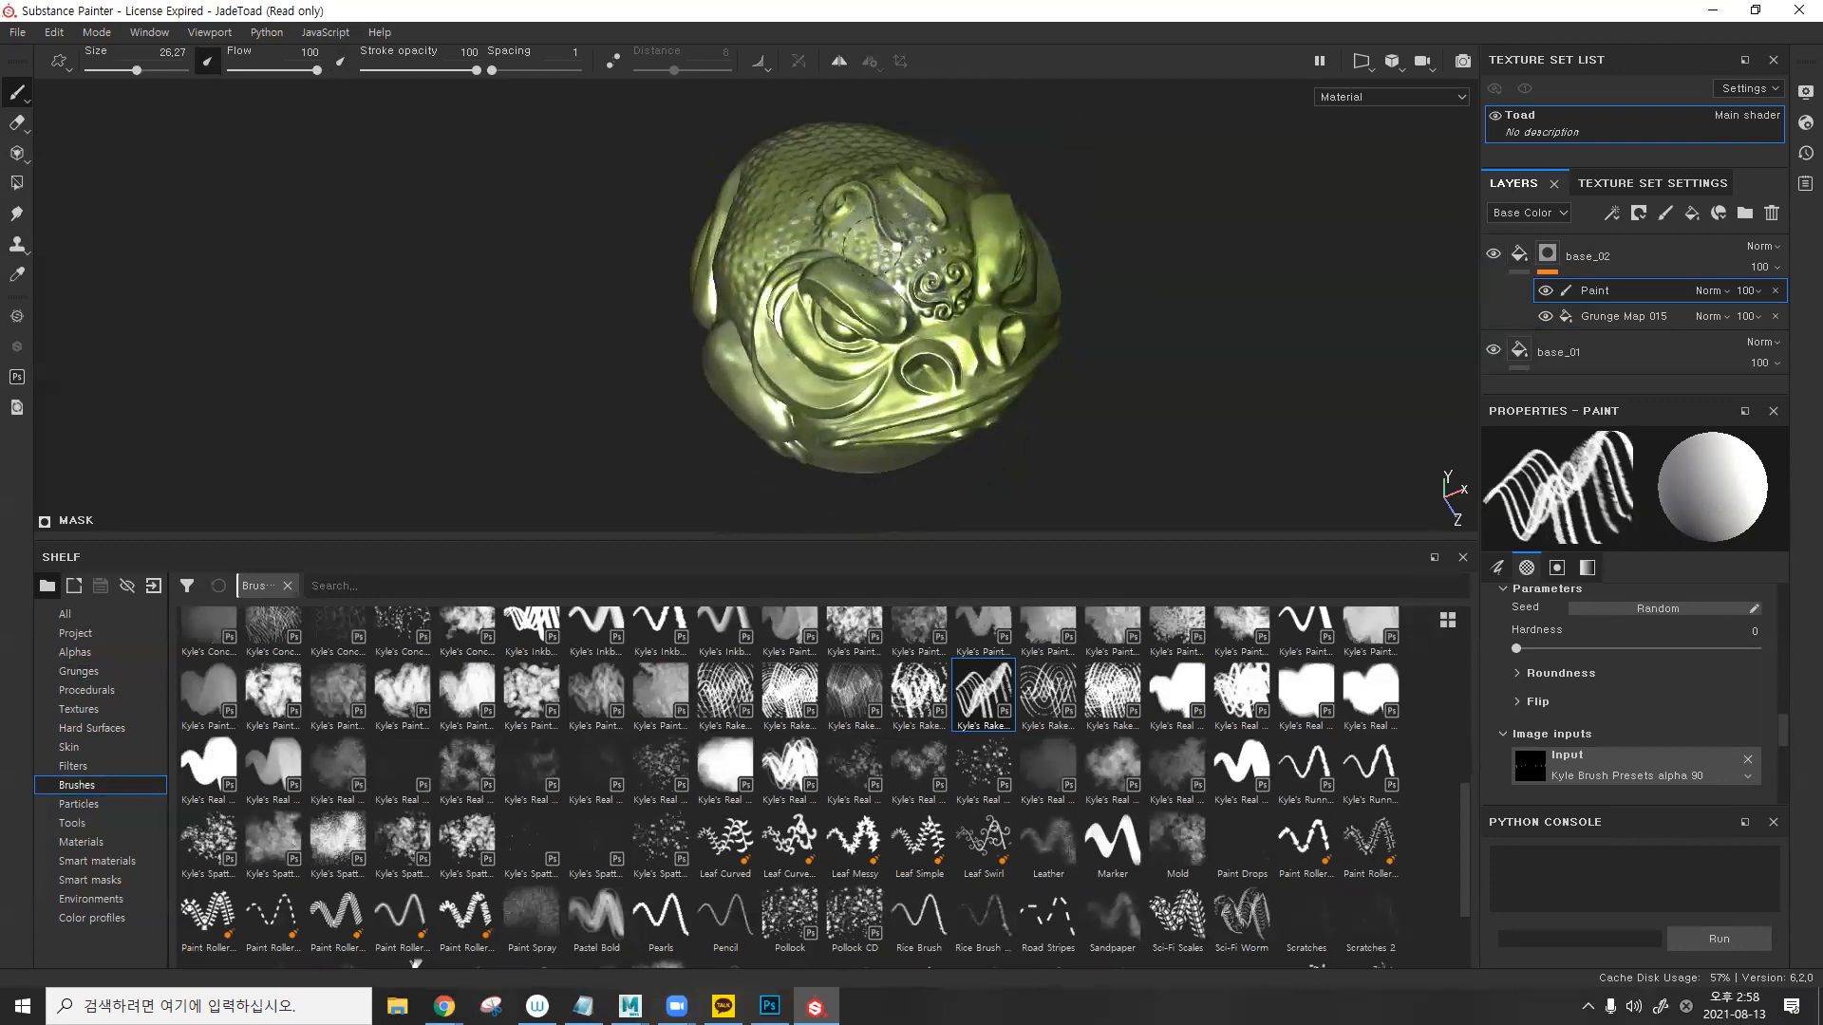
left_click_drag(858, 239, 781, 513, "alt")
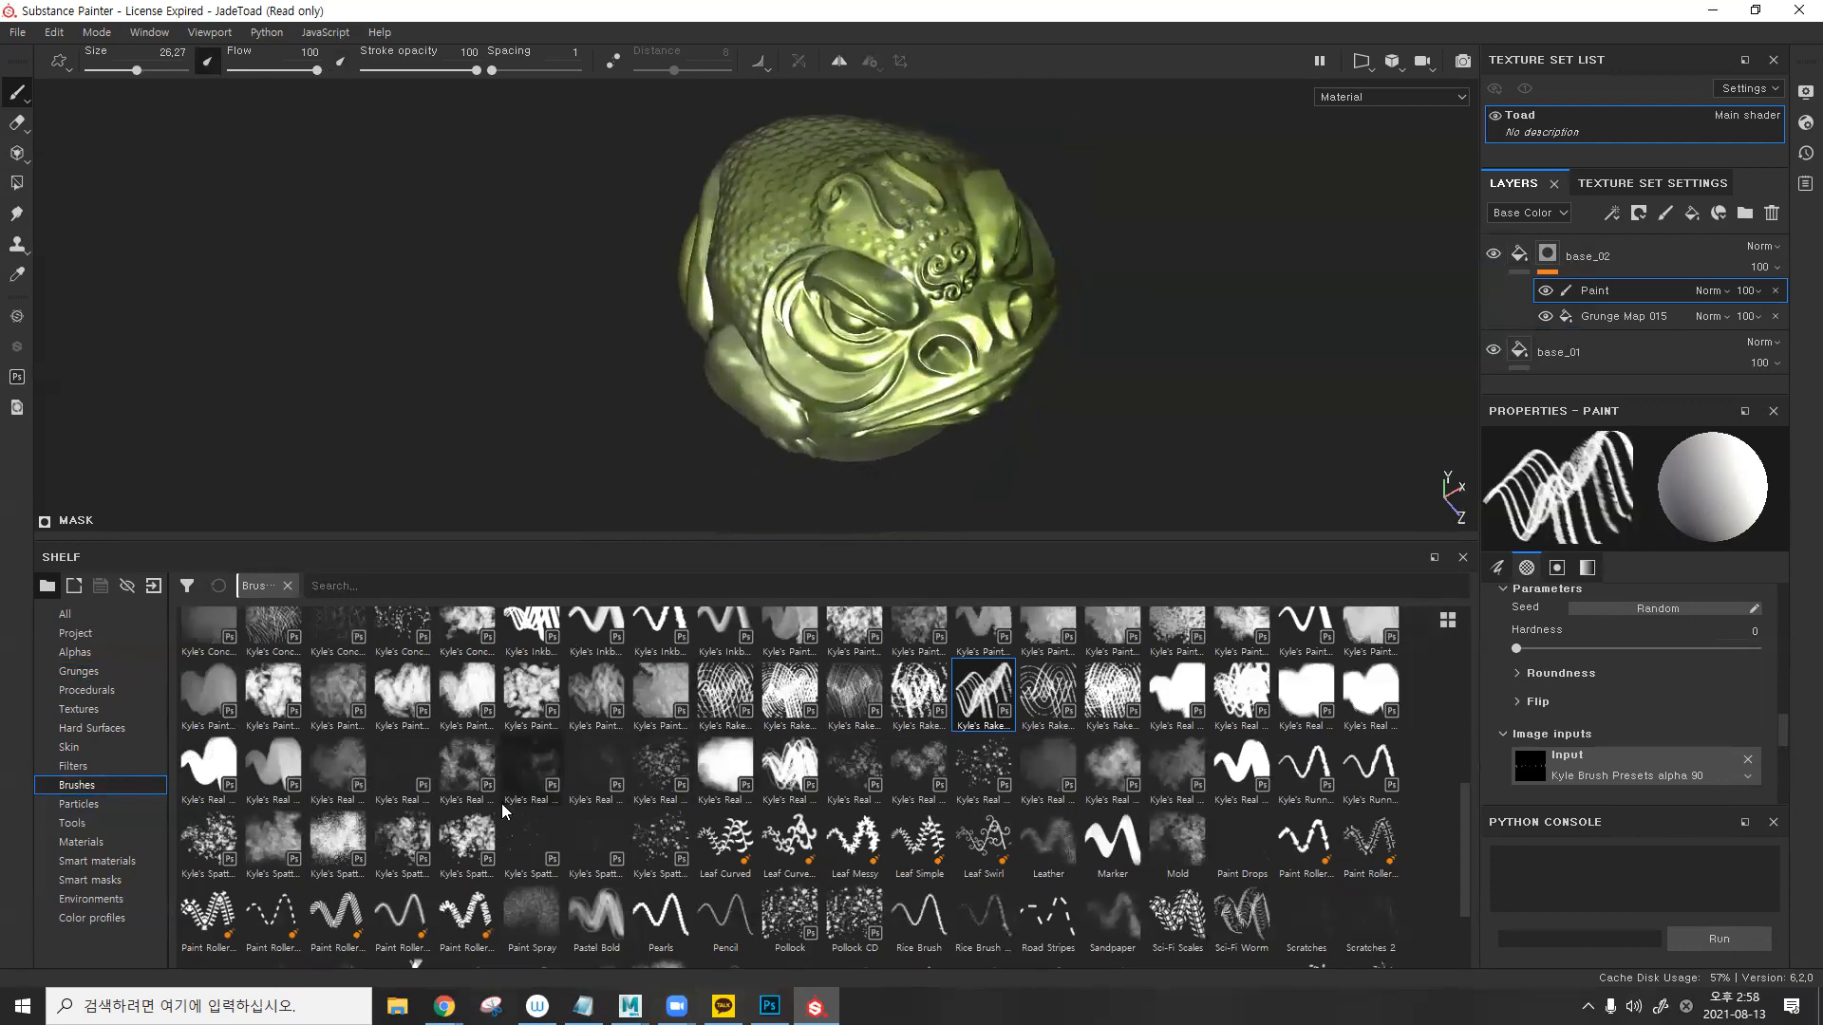
- Choose a cloudy textured brush of size 25 and examine the toad's scaly back under rotated lighting
scroll(698, 816, "down", 2)
left_click(678, 860)
mouse_move(838, 488)
left_mouse_down("alt")
mouse_move(1041, 305)
mouse_move(957, 404)
mouse_move(938, 258)
mouse_move(1042, 247)
mouse_move(1078, 266)
mouse_move(726, 397)
mouse_move(899, 330)
left_mouse_up("alt")
right_click_drag(899, 329, 807, 330, "shift")
left_click_drag(759, 294, 786, 328, "alt")
- Try the Rain particle brush on the toad's scaly back, painting into the base_02 mask
left_click(95, 804)
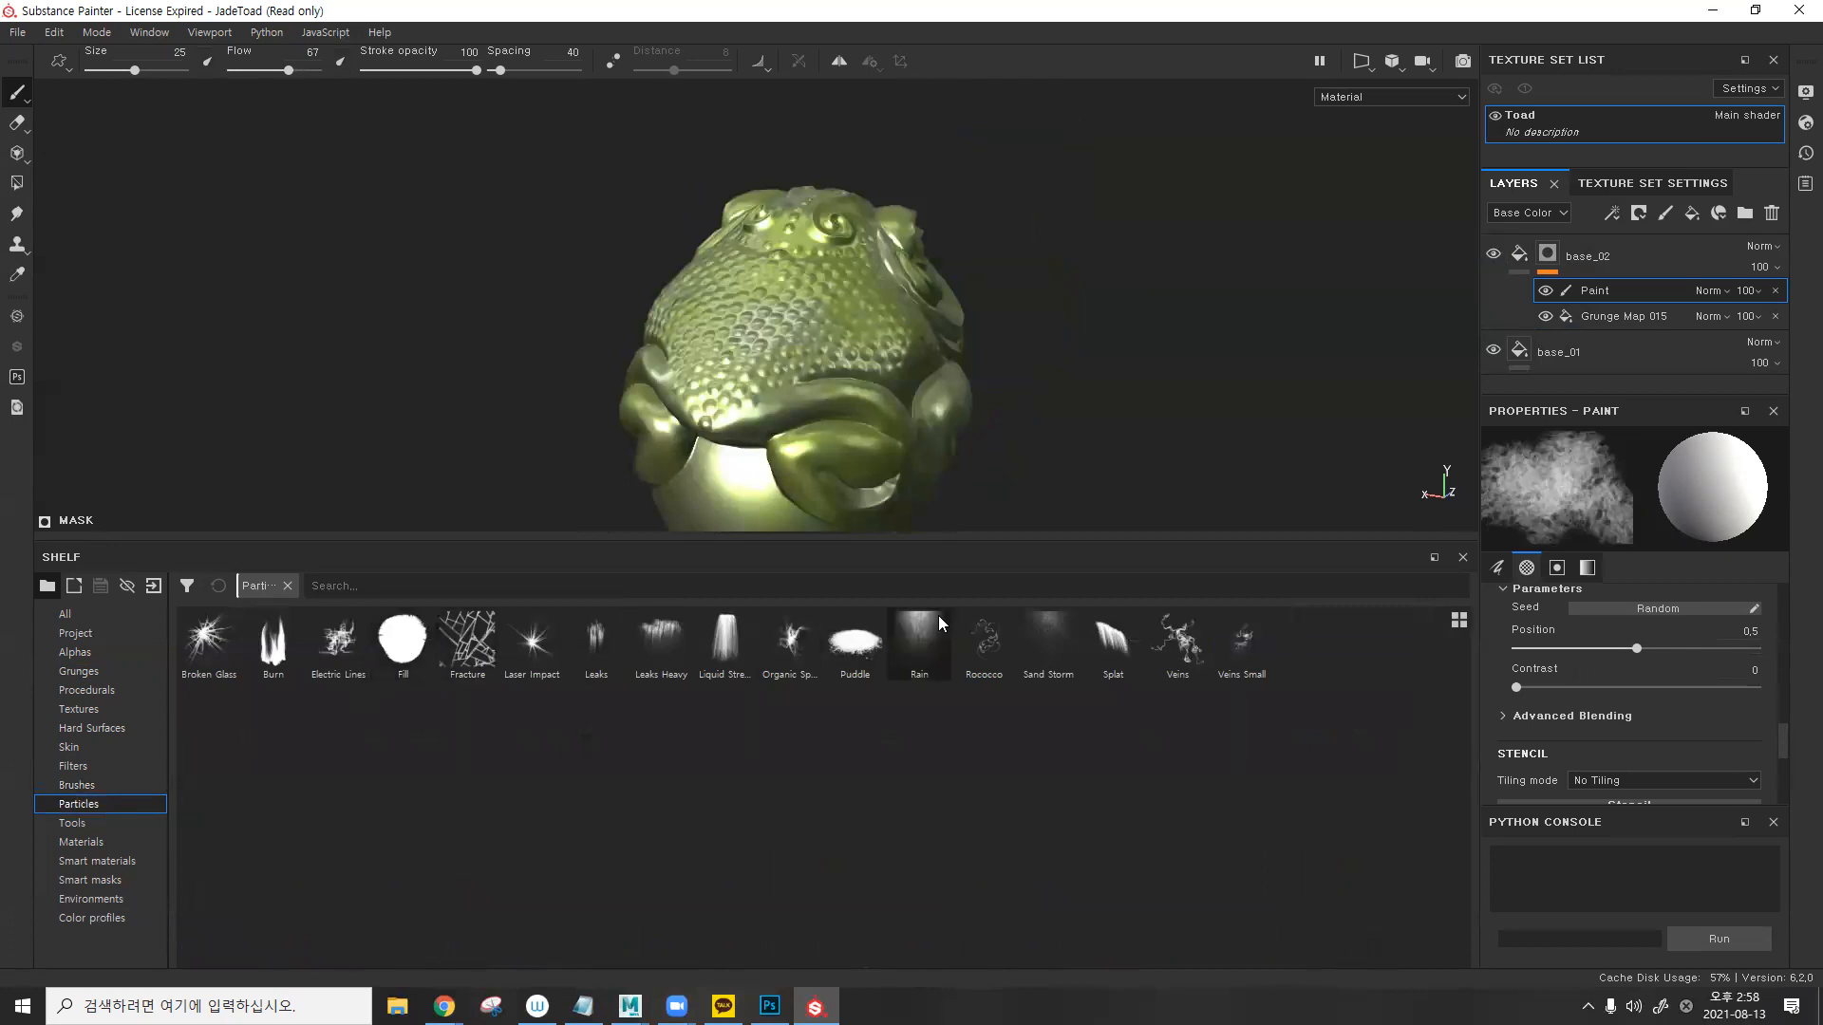
left_click(919, 644)
left_click_drag(799, 310, 841, 296, "alt")
right_click_drag(841, 296, 905, 290, "alt")
left_click(906, 291)
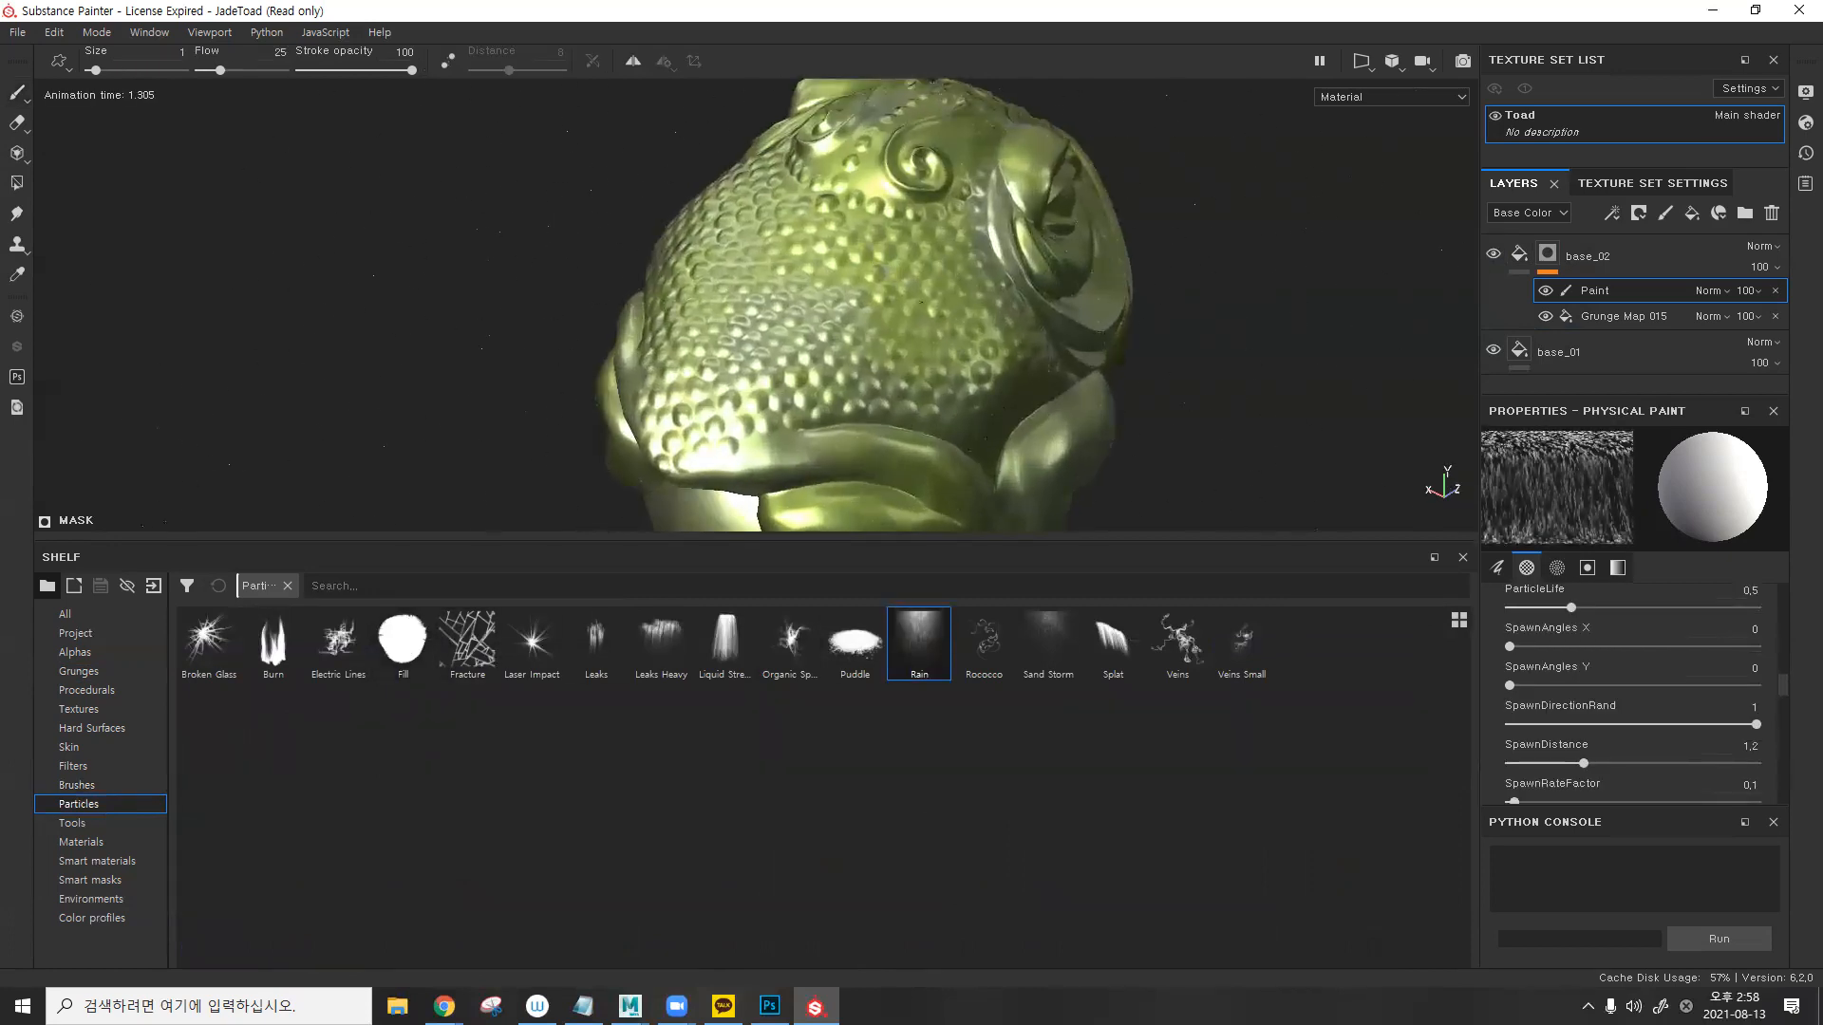
left_click_drag(905, 316, 935, 319, "alt")
right_click_drag(936, 319, 993, 351, "alt")
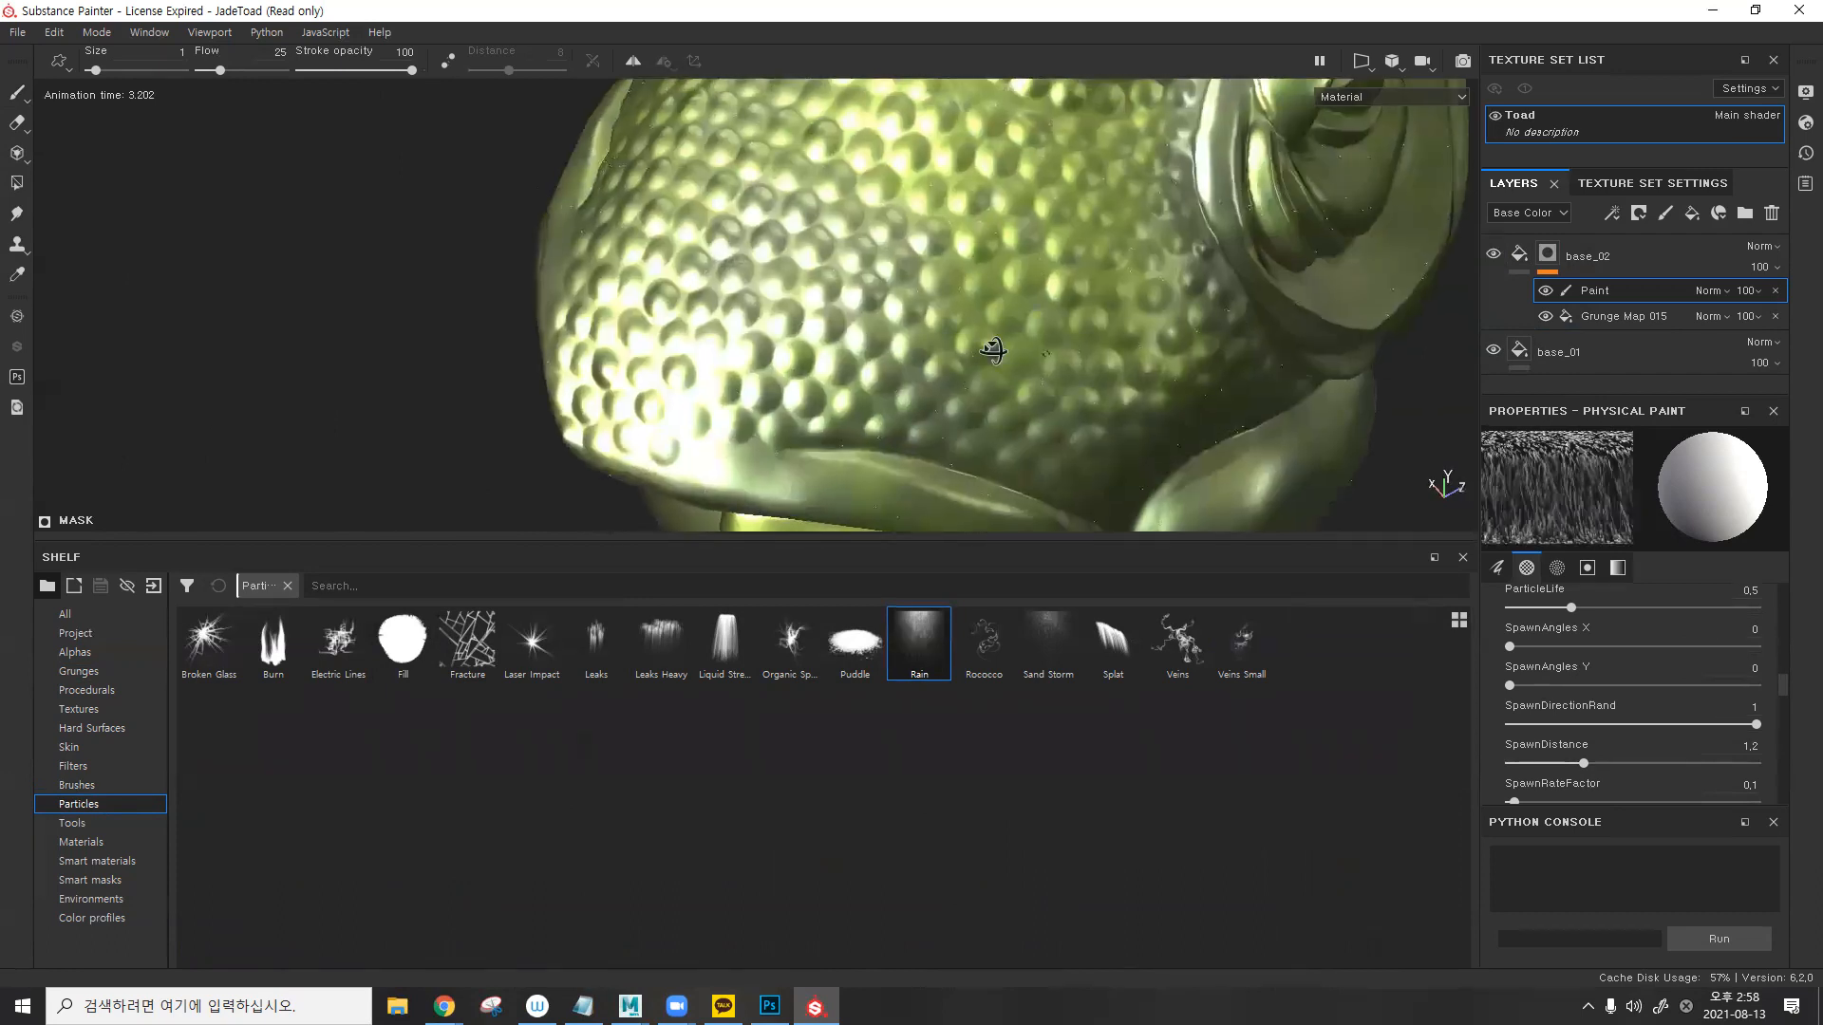
left_click_drag(993, 350, 1007, 307, "alt")
- Try the Splat particle brush on the toad's scaly back and check the marks under rotated lighting
left_click(1112, 640)
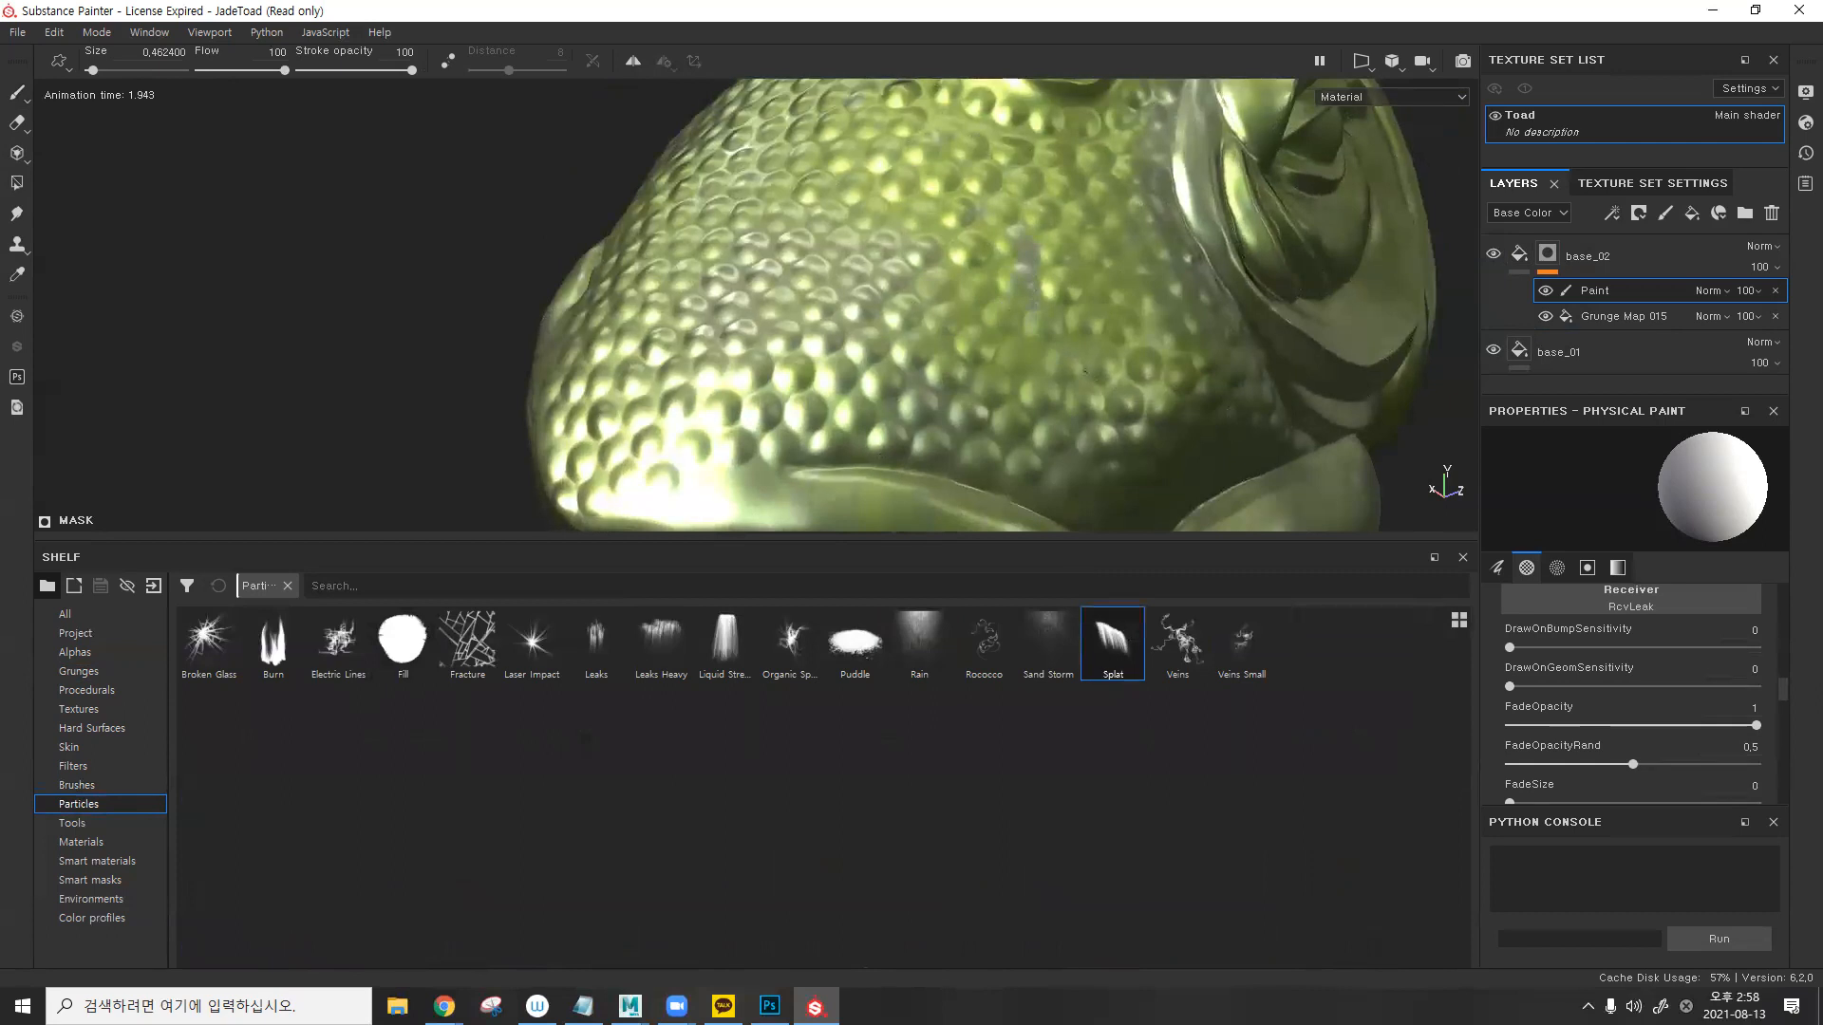
left_click_drag(1085, 371, 940, 325, "alt")
middle_click_drag(940, 326, 879, 301, "alt")
mouse_move(879, 301)
right_mouse_down("shift")
mouse_move(942, 278)
mouse_move(951, 220)
right_mouse_up("shift")
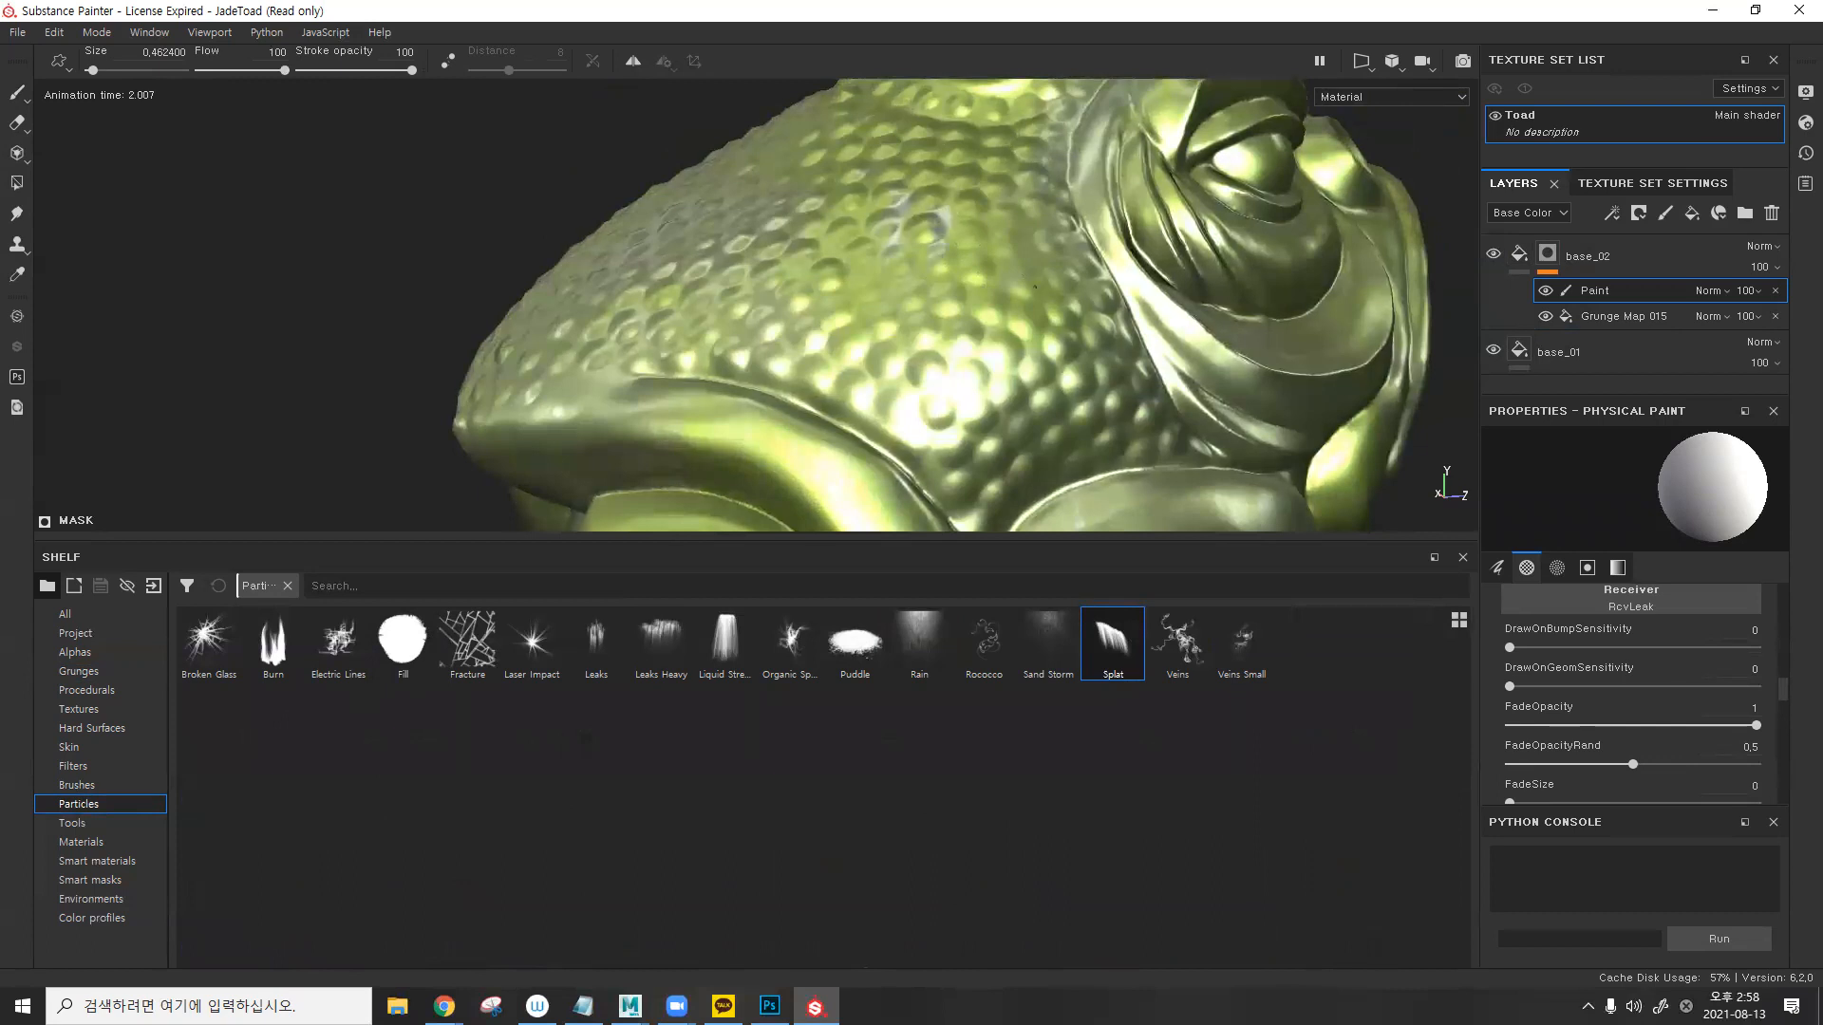
- Try the Veins particle brush on the scaly back and look through its physics parameters
left_click(1178, 641)
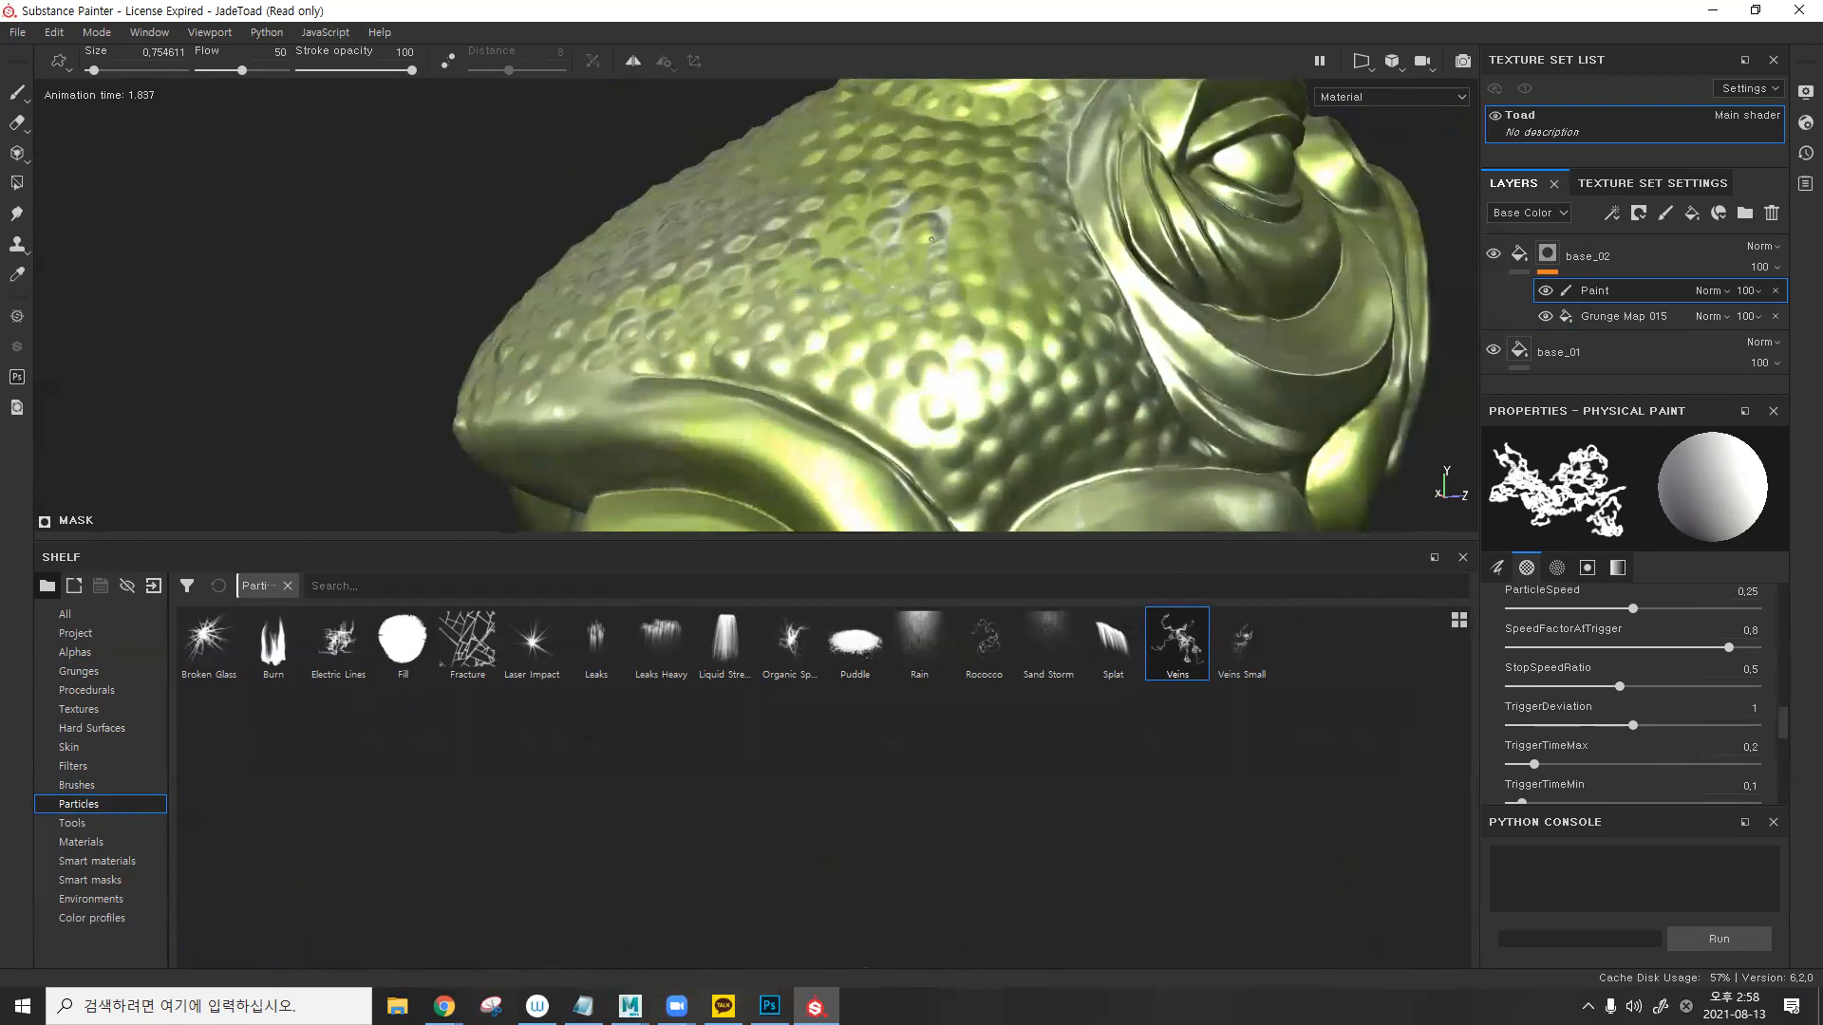
scroll(1610, 608, "up", 3)
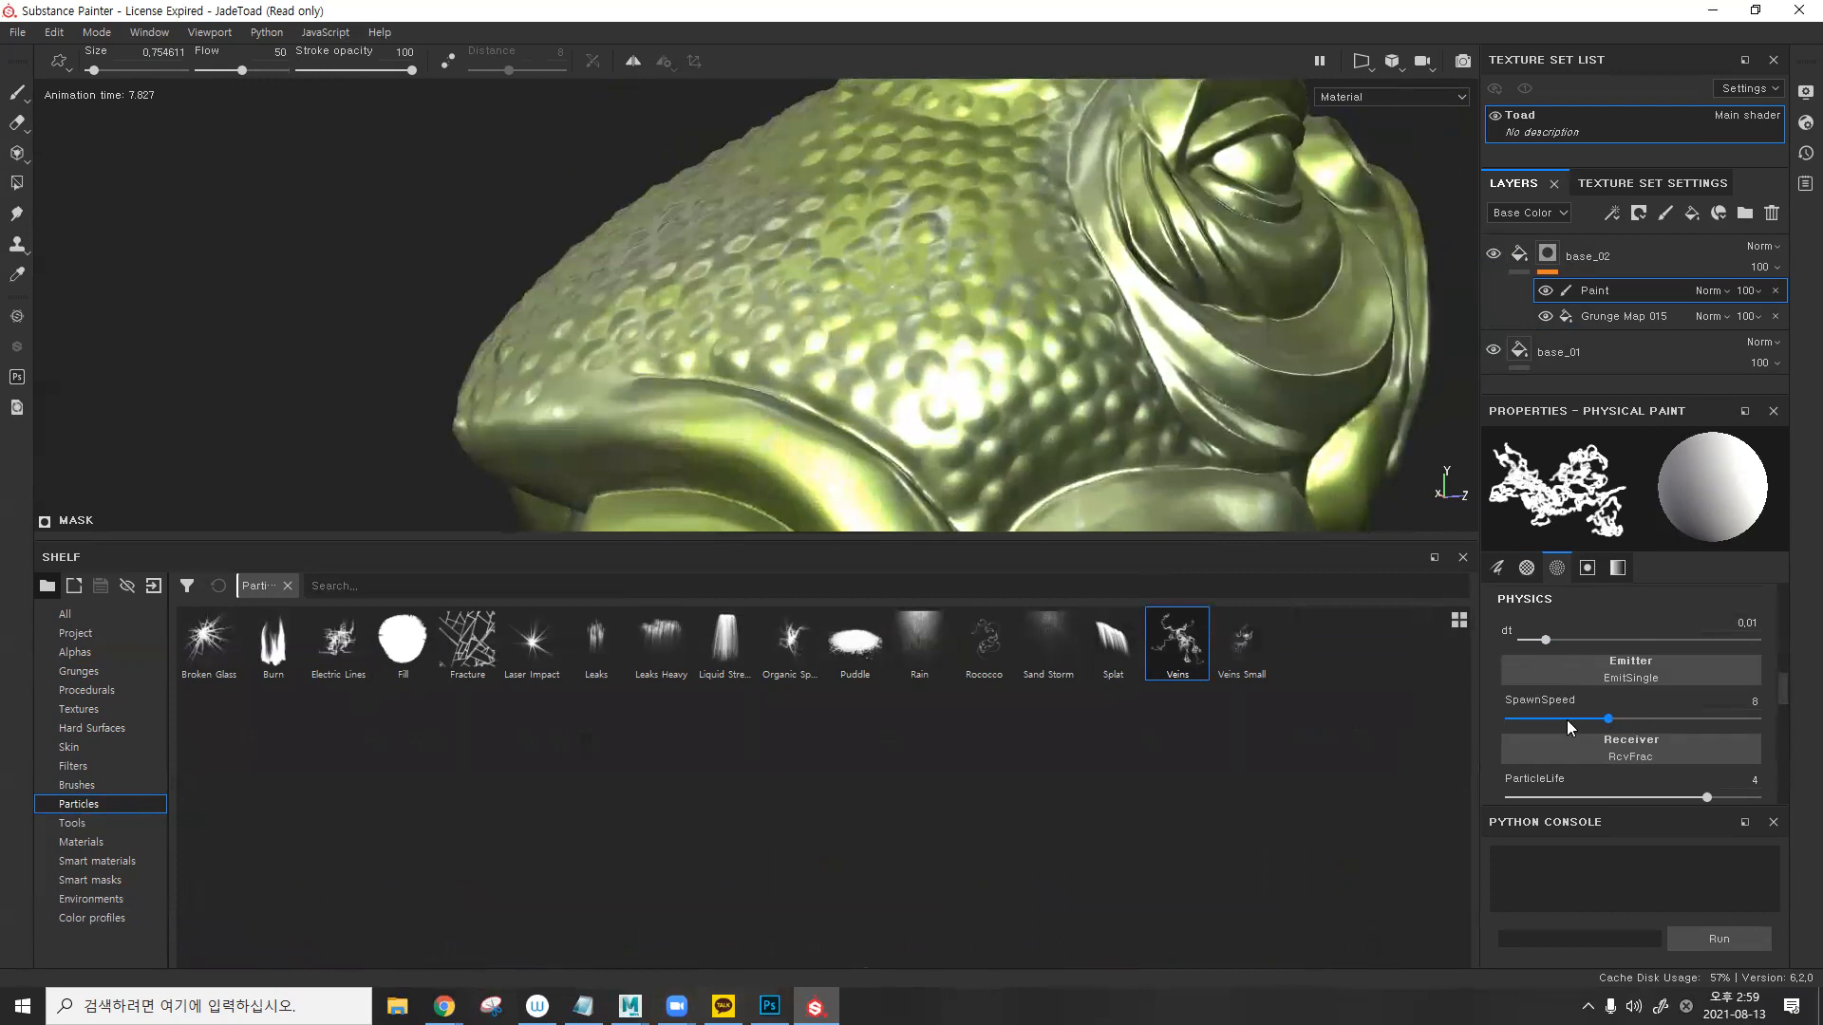
scroll(1621, 722, "down", 3)
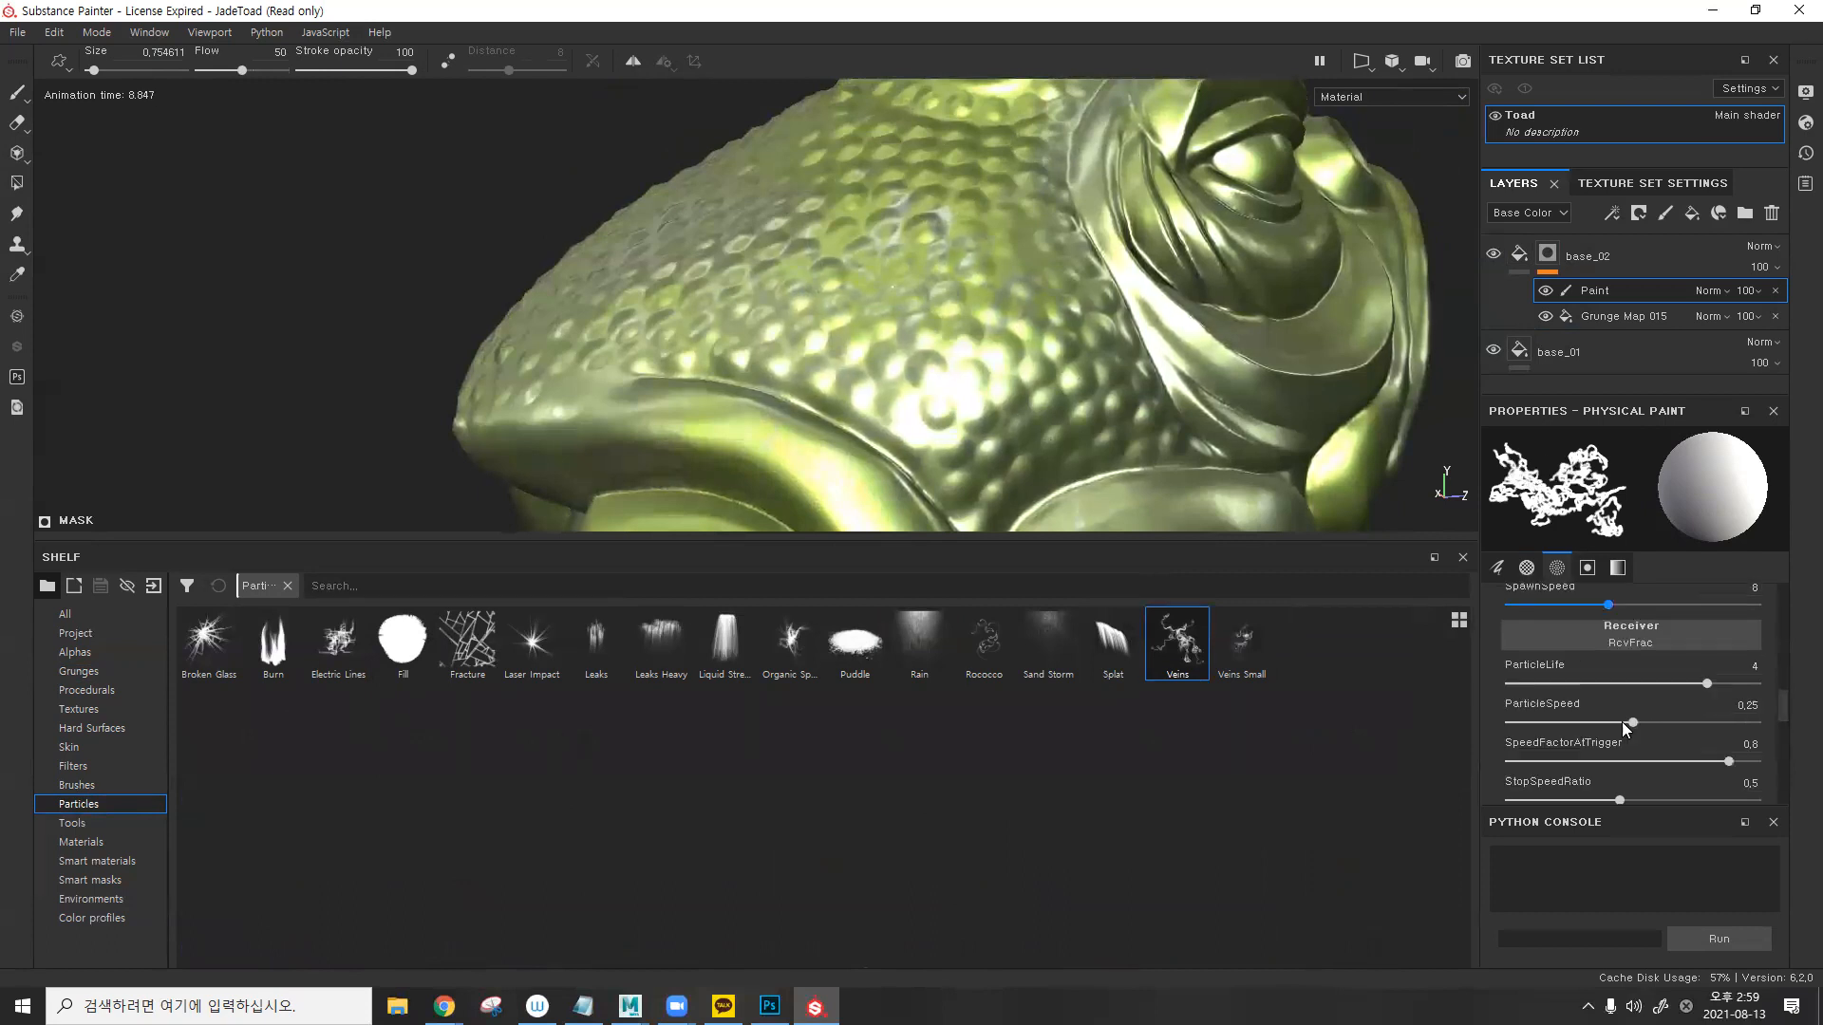
- Try the Burn particle brush on the toad's rear and hind leg
left_click(273, 644)
left_click_drag(865, 348, 949, 394, "alt")
middle_click_drag(805, 427, 853, 527, "alt")
left_click(894, 279)
left_click_drag(920, 372, 982, 367, "alt")
left_click(983, 367)
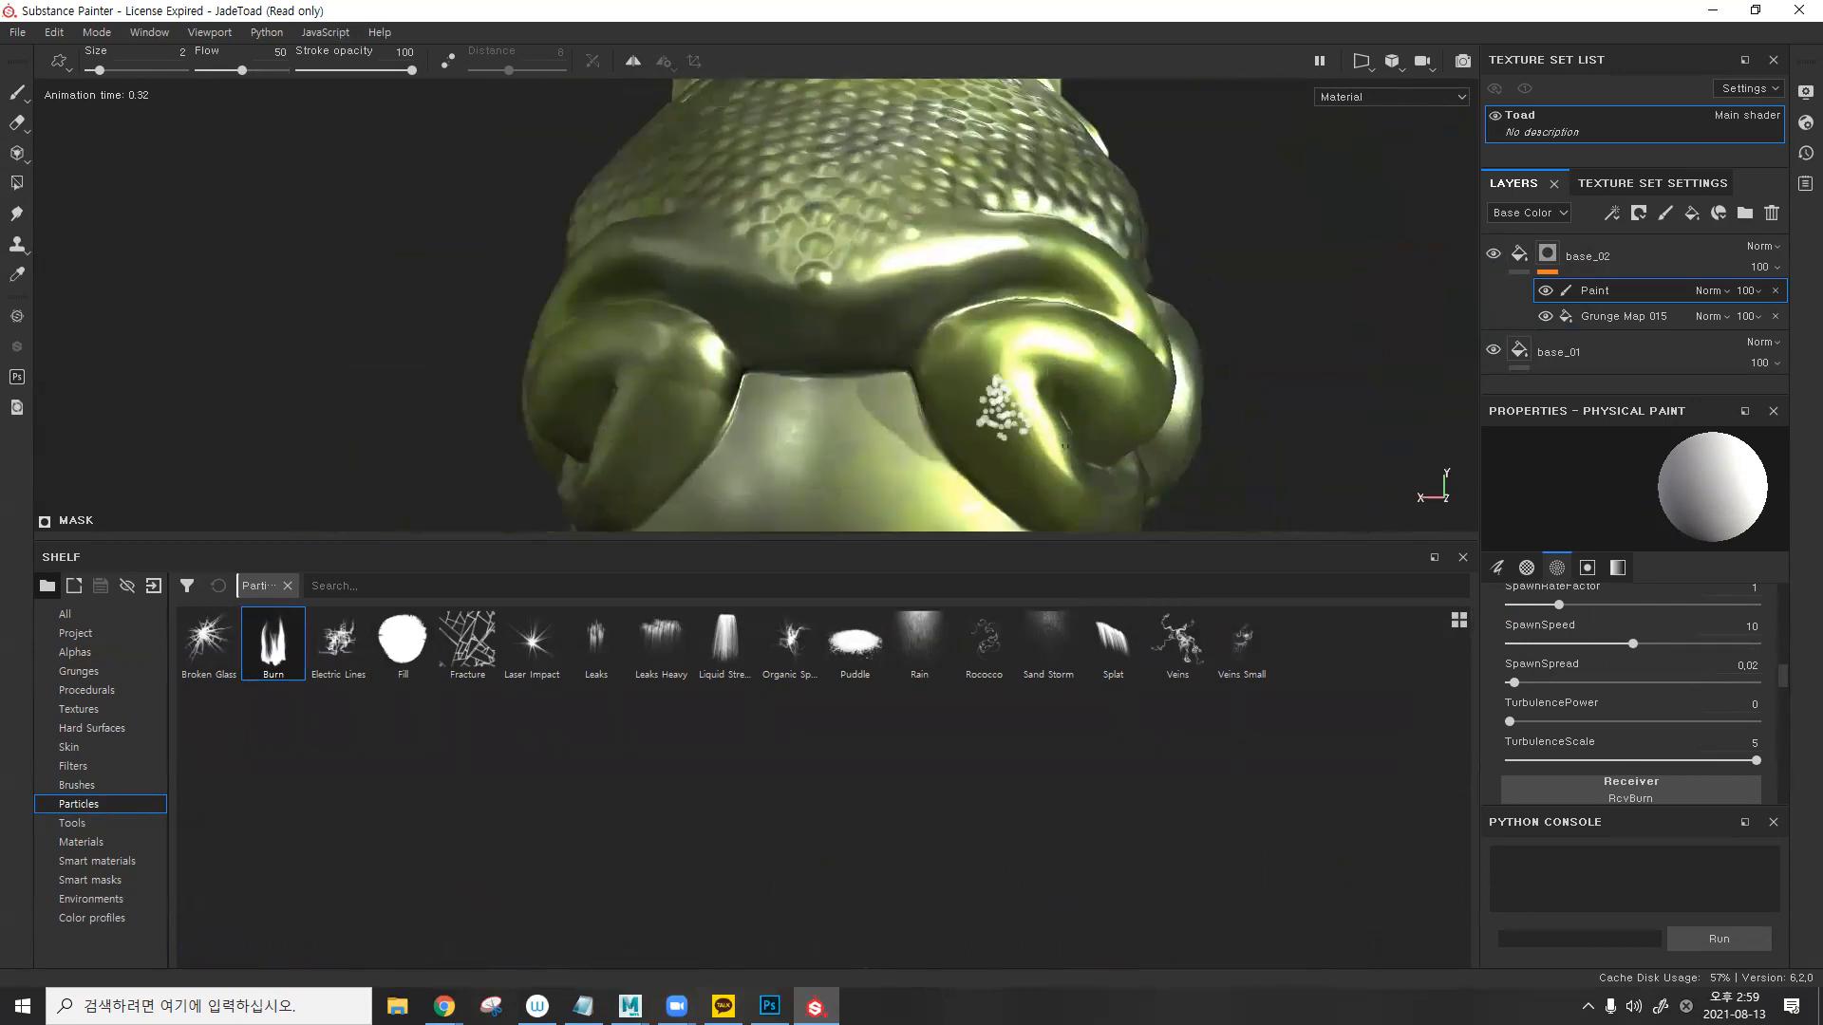
middle_click_drag(974, 363, 890, 274, "alt")
- Try the Veins Small particle brush and inspect the toad from rear to front under rotated lighting
left_click(1225, 636)
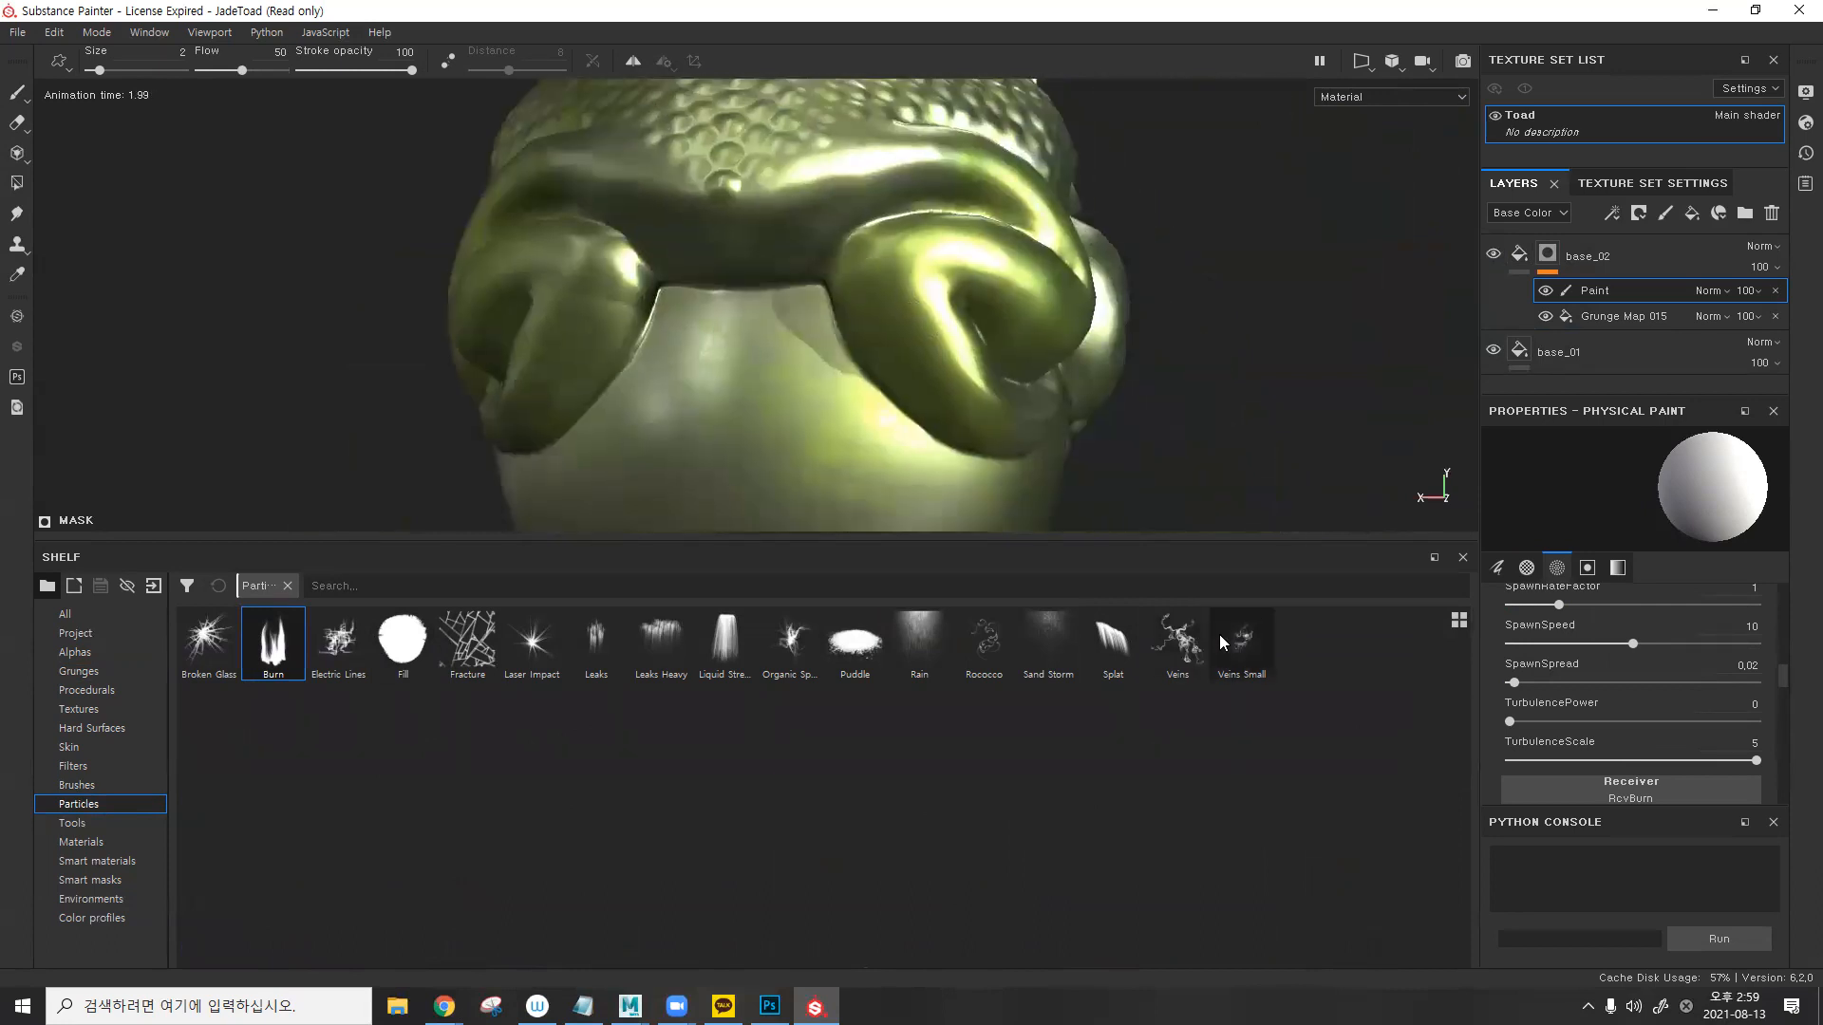
left_click_drag(945, 399, 984, 383, "alt")
right_click_drag(984, 383, 1038, 390, "shift")
left_click_drag(1037, 390, 919, 413, "alt")
right_click_drag(917, 413, 541, 375, "alt")
middle_click_drag(541, 375, 911, 411, "alt")
left_click_drag(911, 410, 1144, 398, "alt")
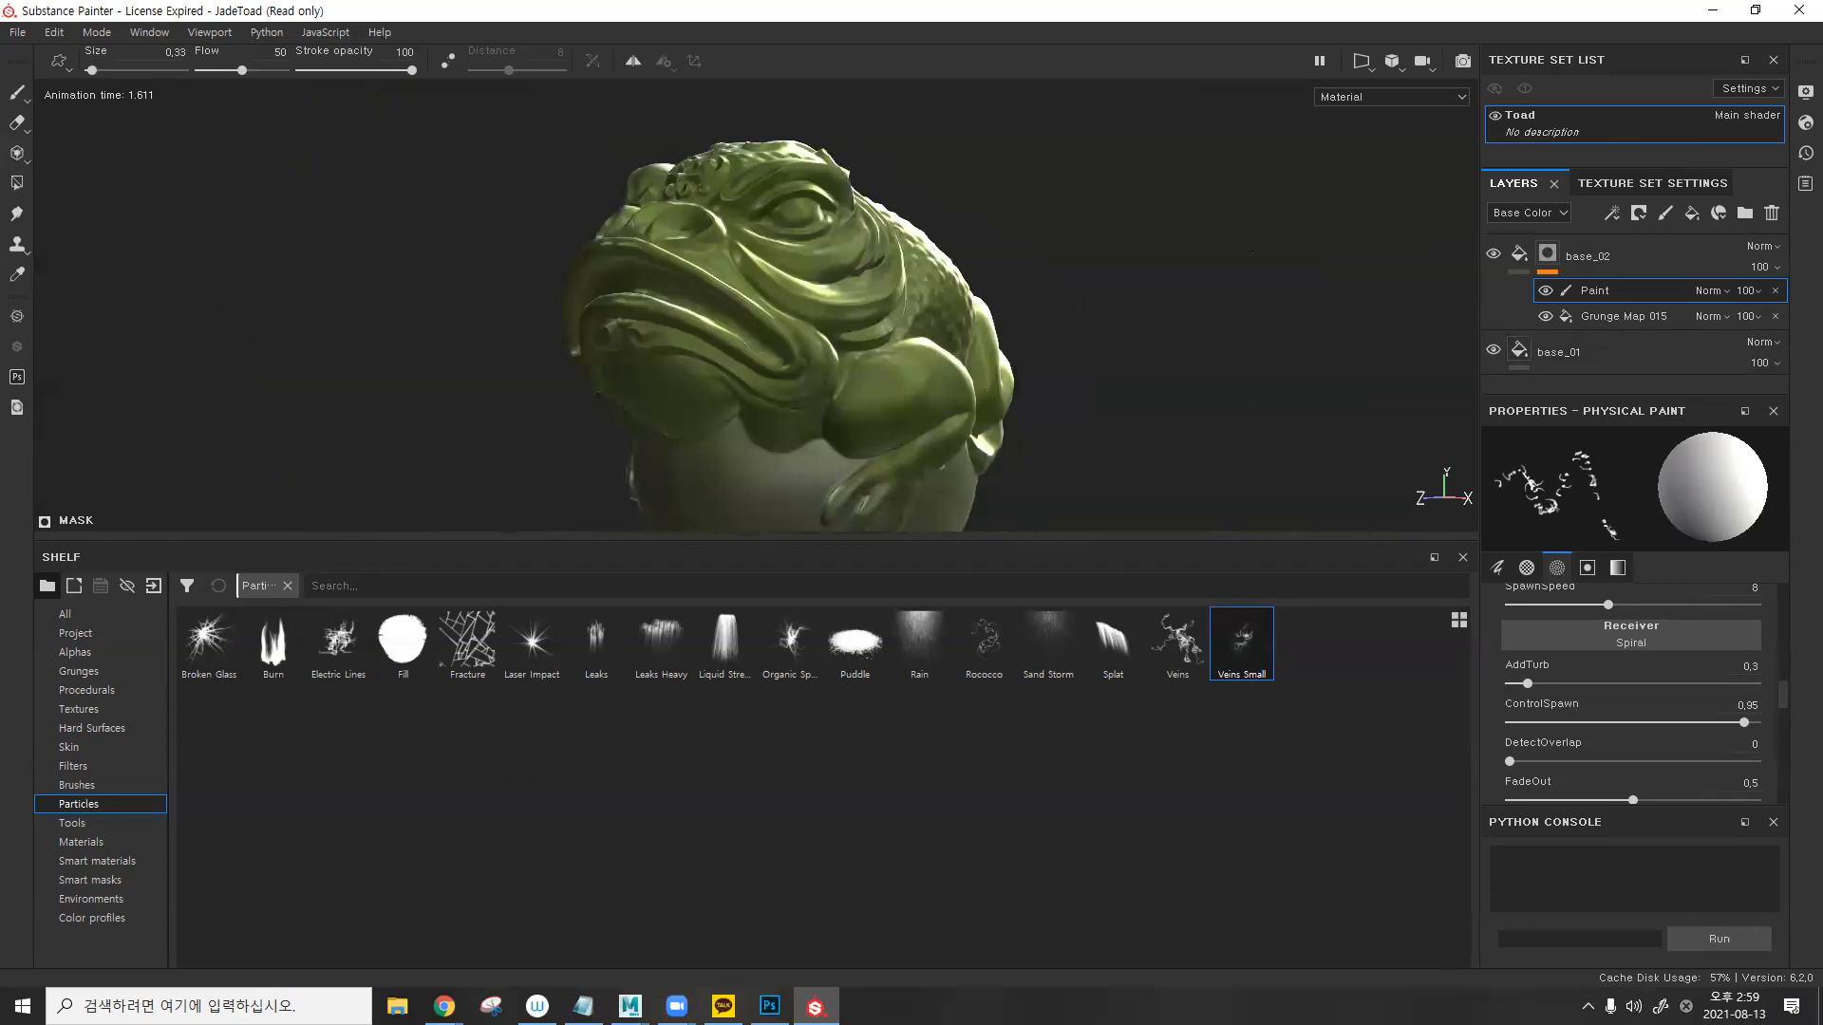
right_click_drag(1034, 177, 969, 192, "shift")
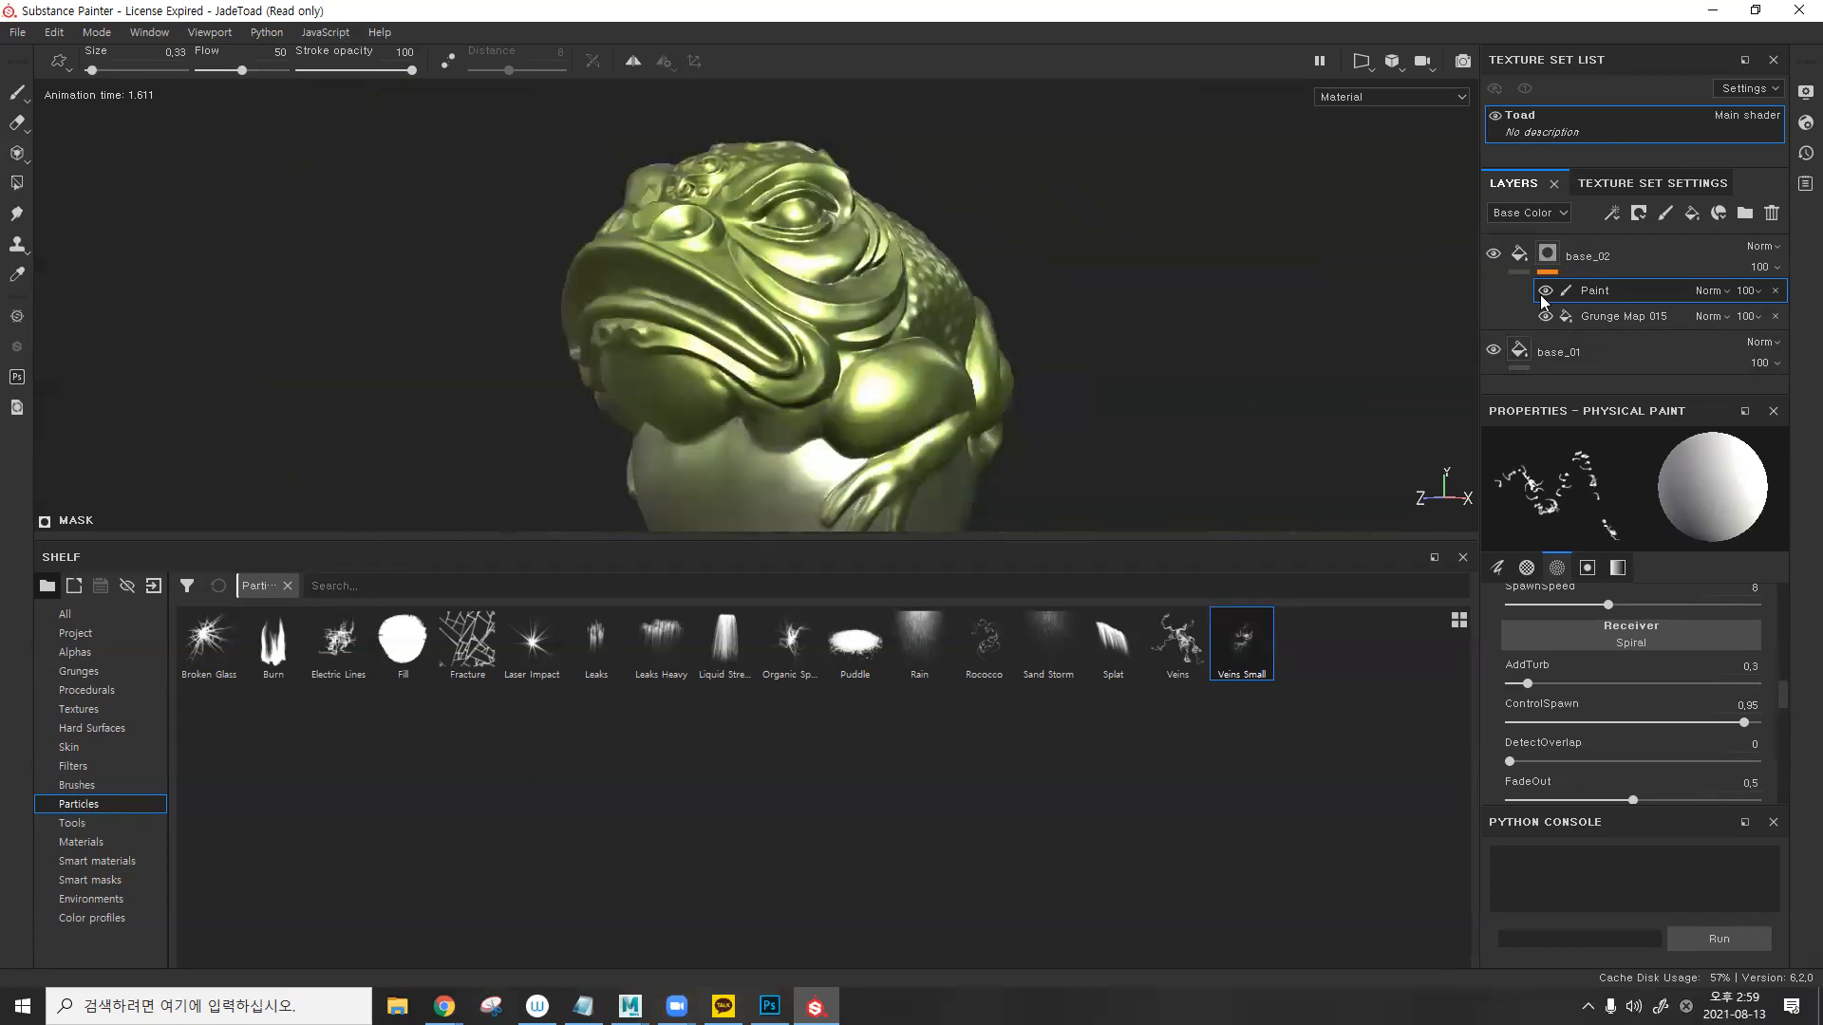
- Collapse the mask effects of base_02 and add a new fill layer above it
left_click(1535, 259)
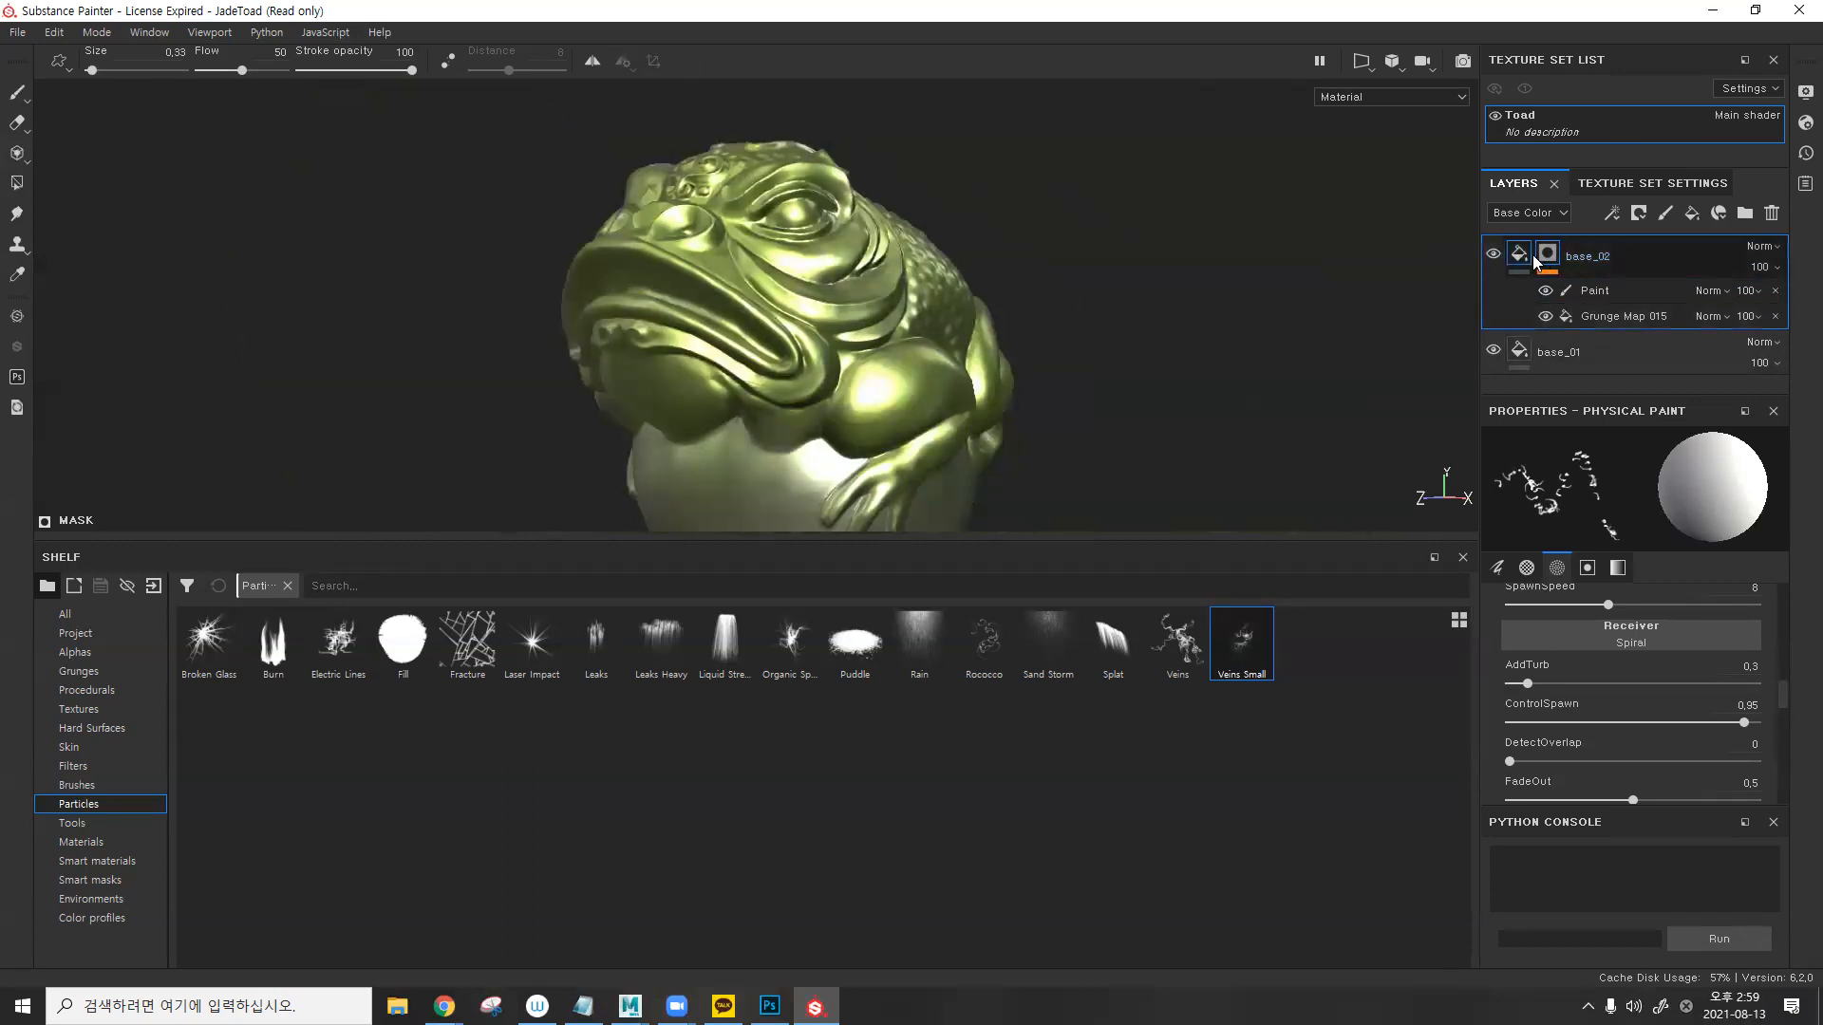
left_click(1530, 254)
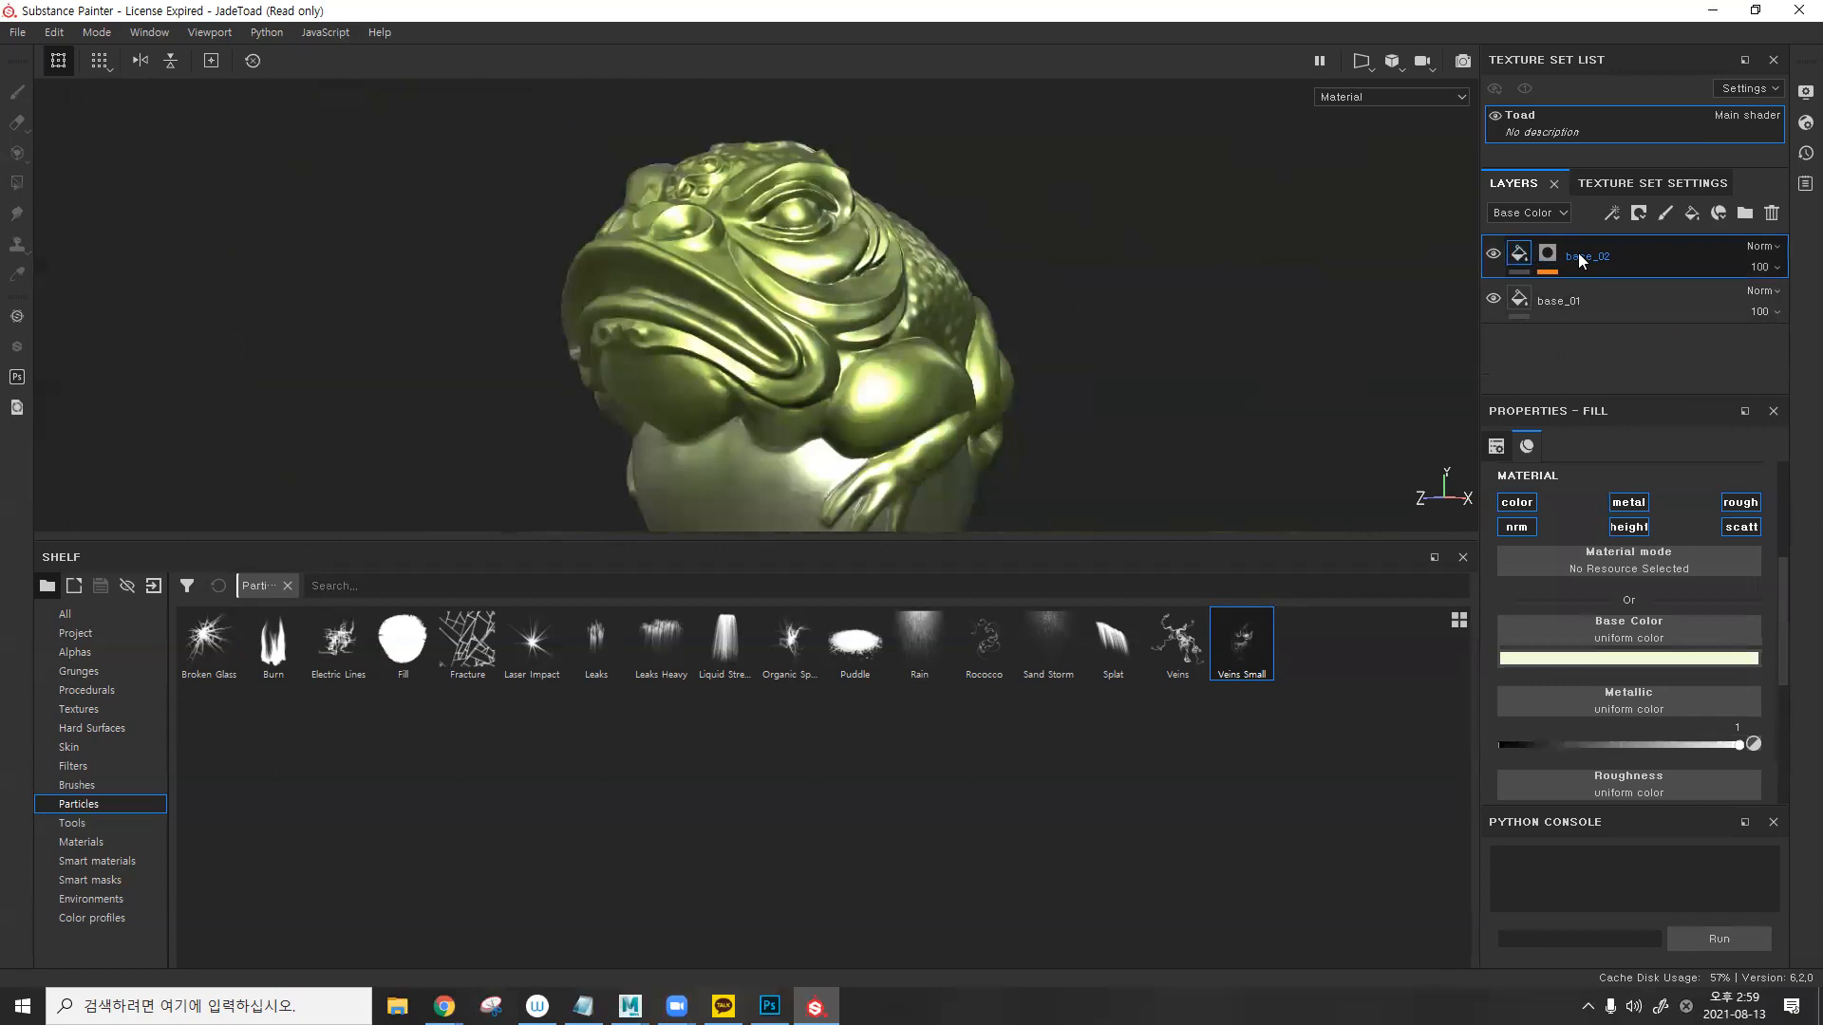
left_click(1692, 214)
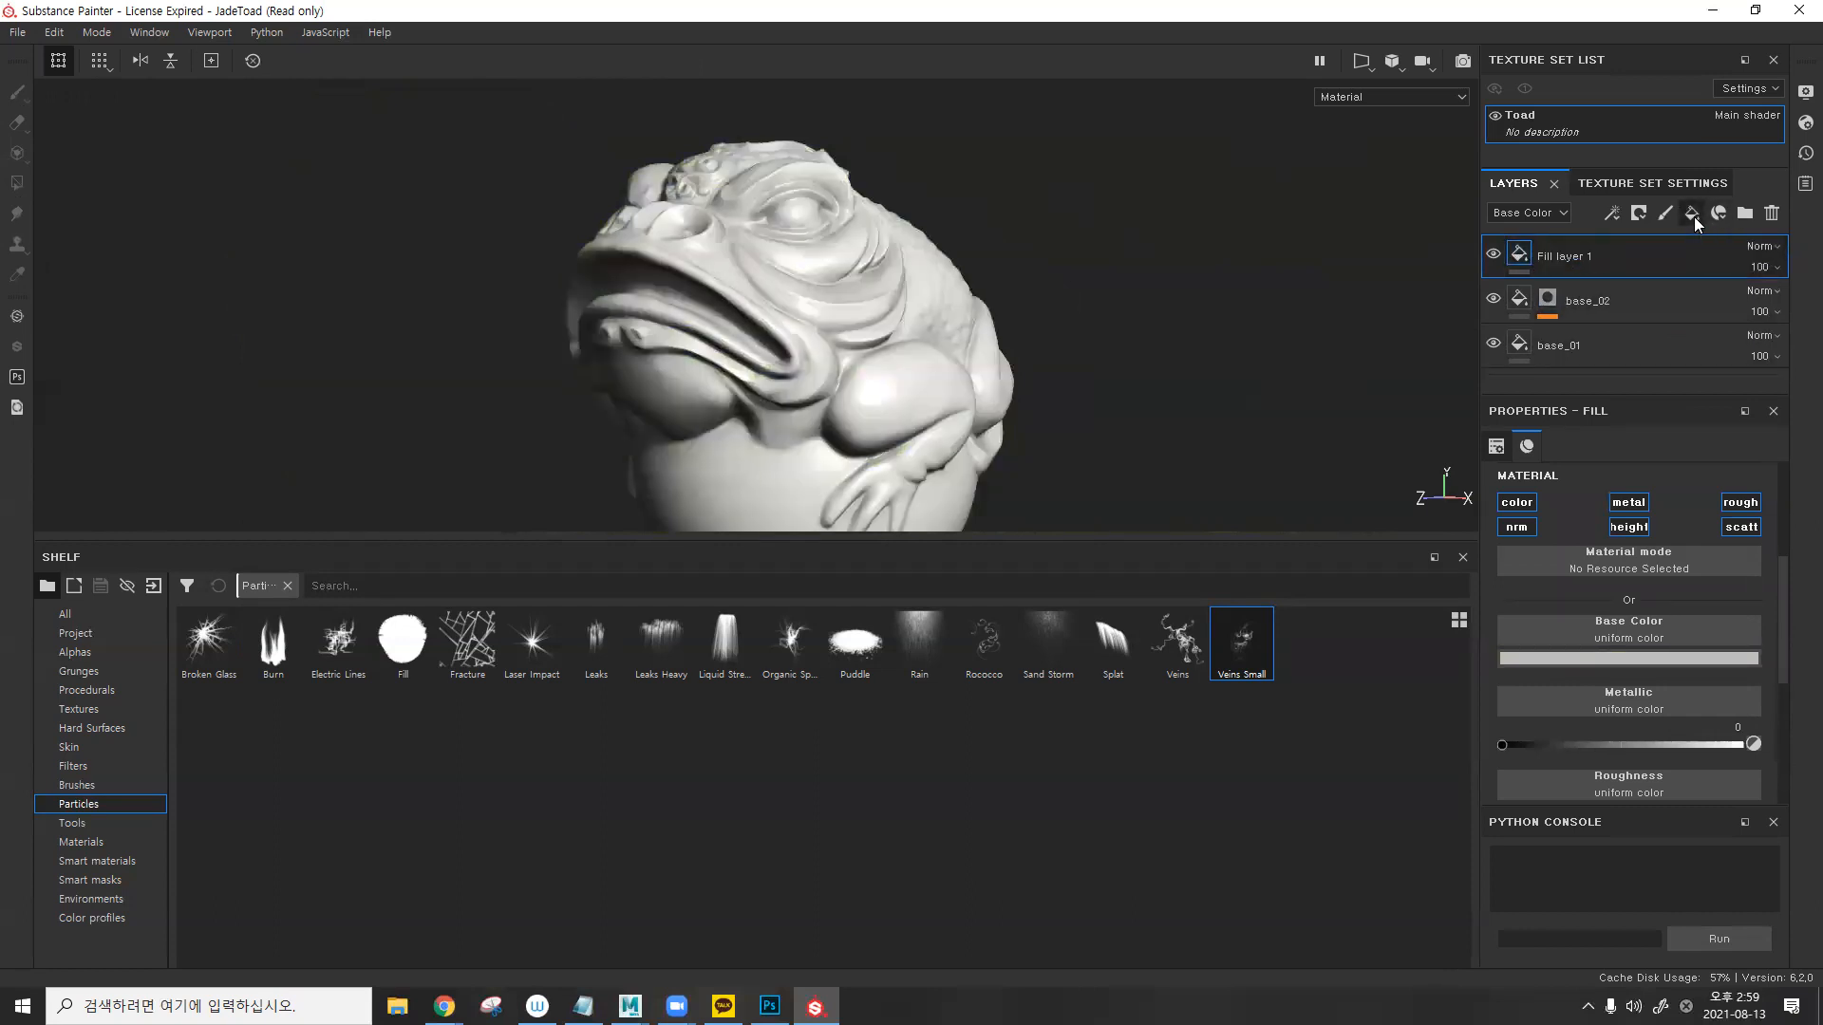
- Examine the toad's UV layout in the 2D-only view, return to 3D only, and inspect the ball under the toad
left_click(1367, 63)
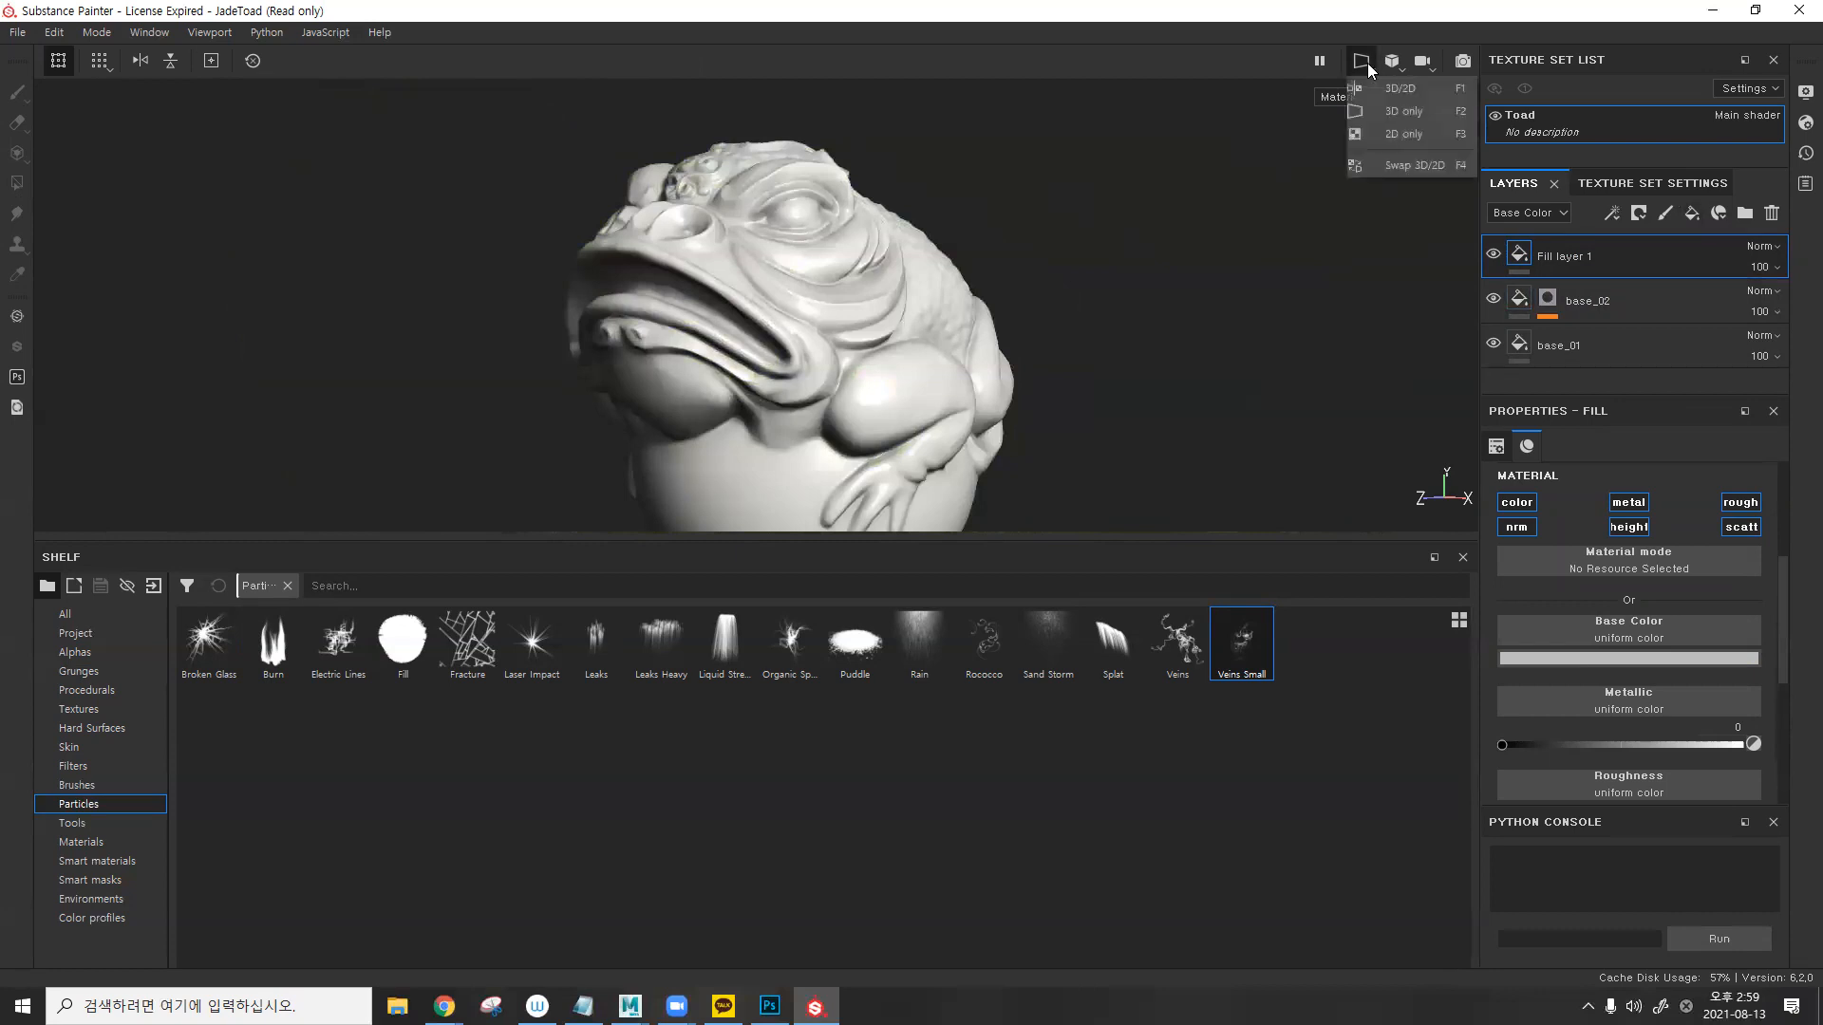
left_click(1403, 134)
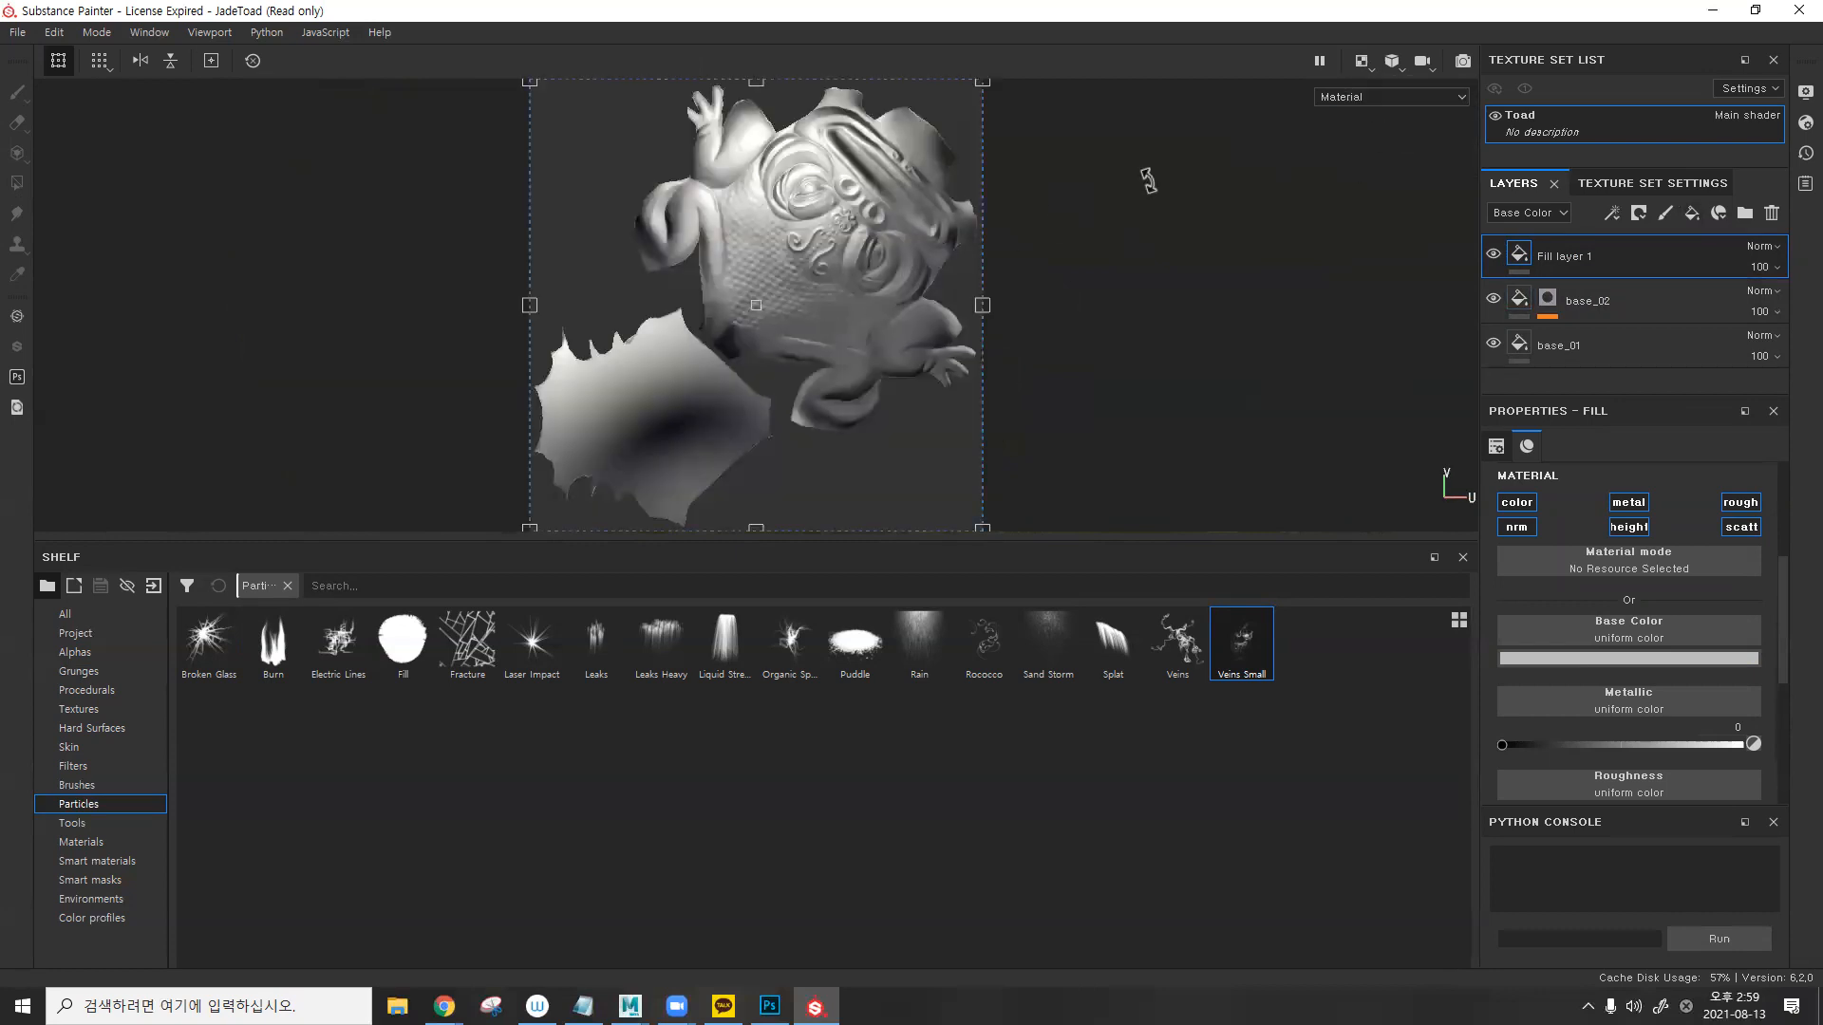
left_click(1364, 63)
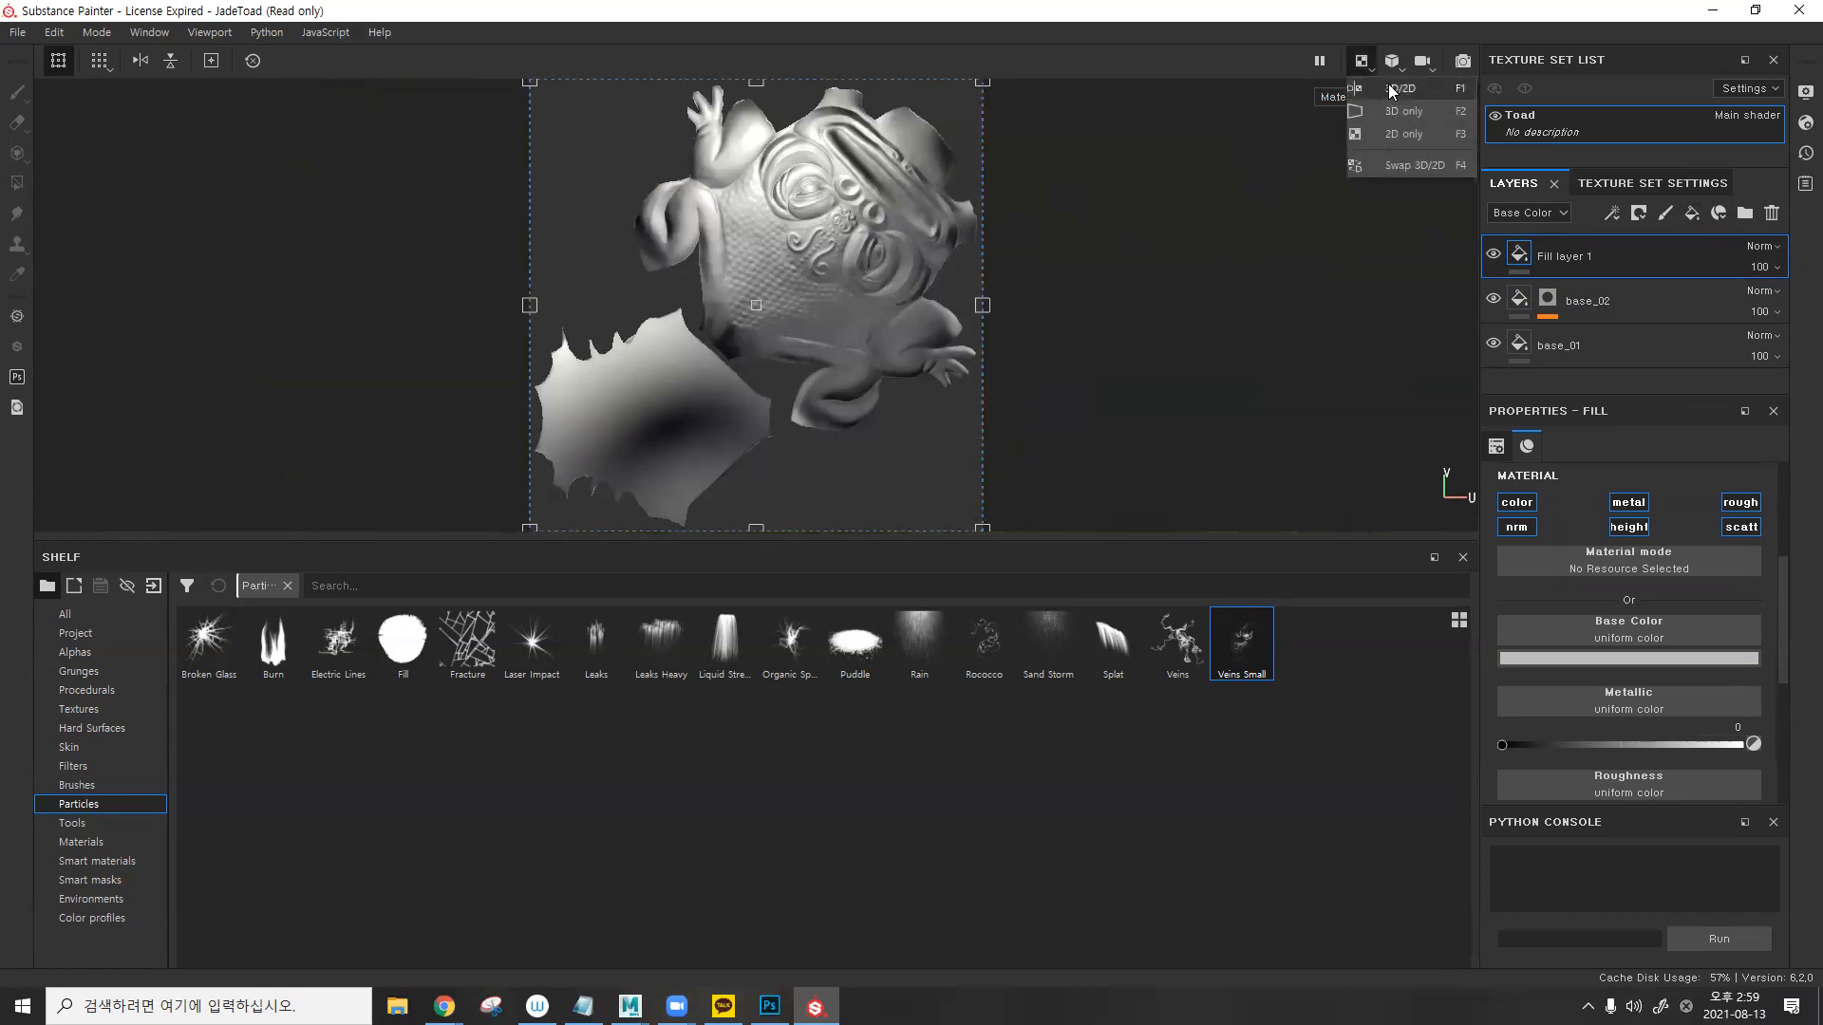
left_click(1403, 112)
left_click_drag(1057, 277, 1146, 356, "alt")
middle_click_drag(1097, 244, 1108, 411, "alt")
left_click_drag(928, 350, 837, 414, "alt")
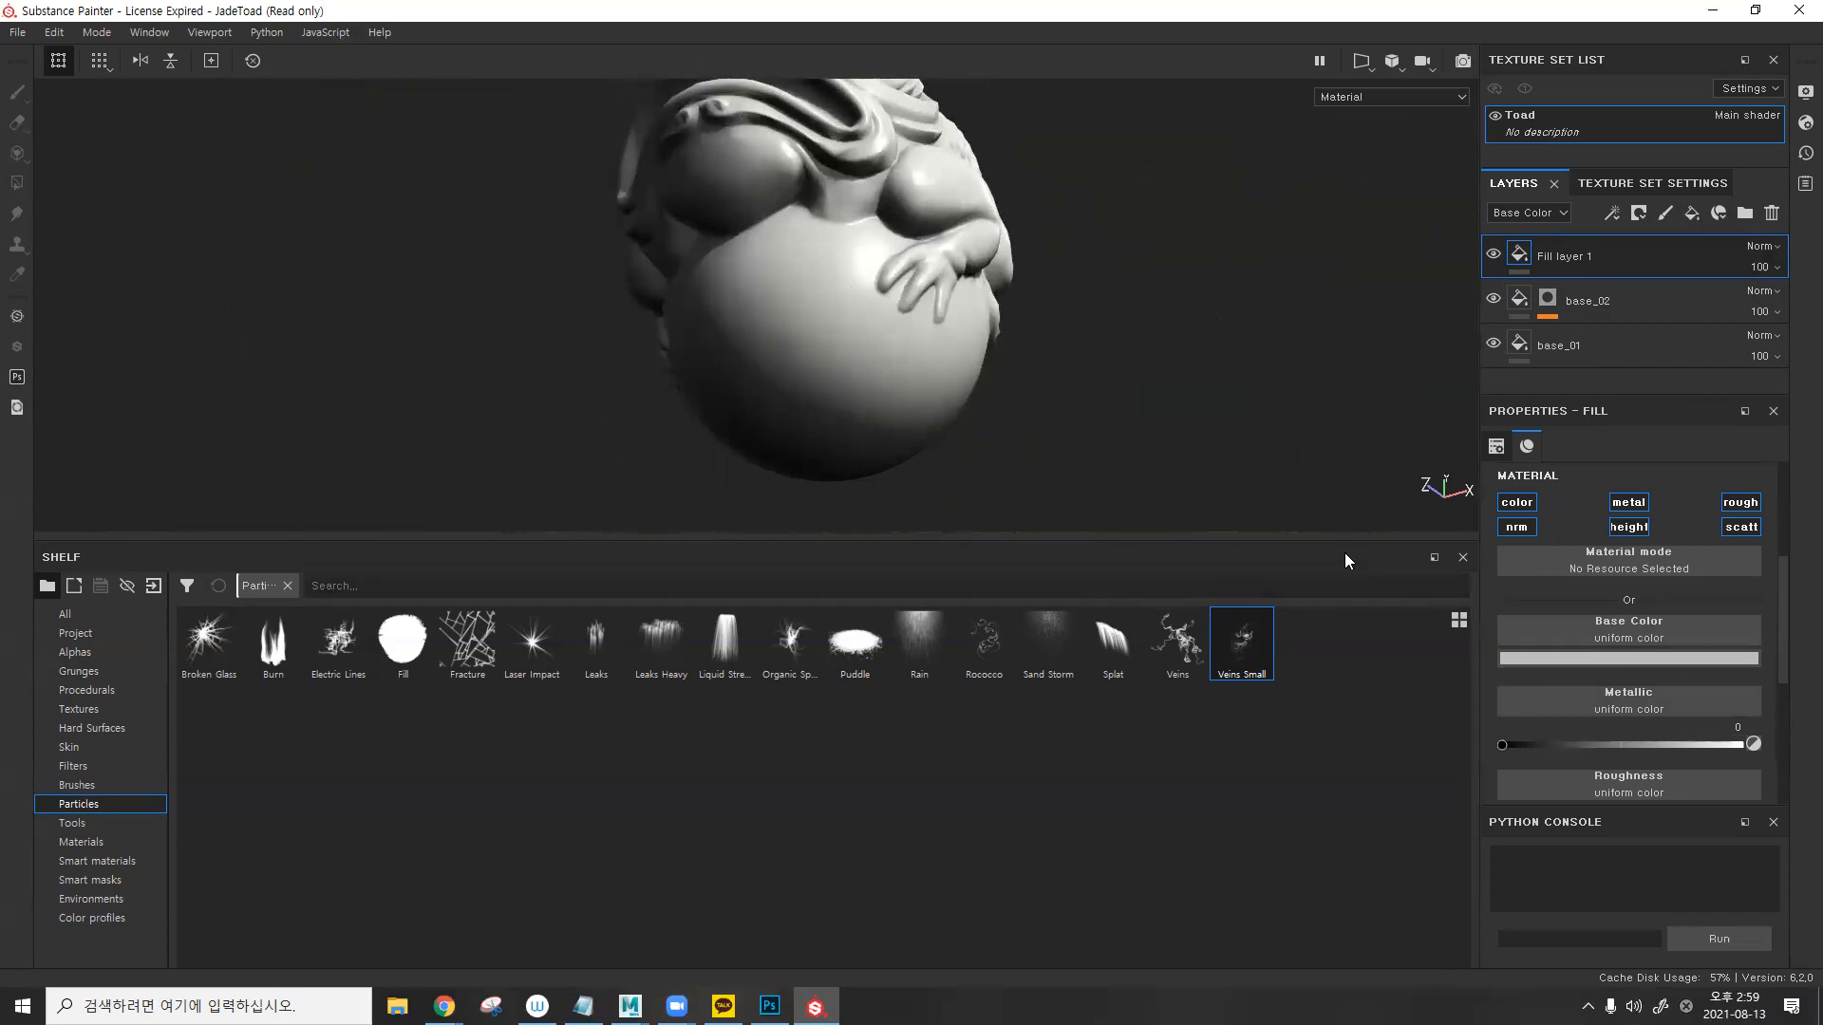
- Delete the new fill layer above base_02
left_click(1578, 659)
left_click(1772, 213)
left_click_drag(1128, 284, 1225, 378, "alt")
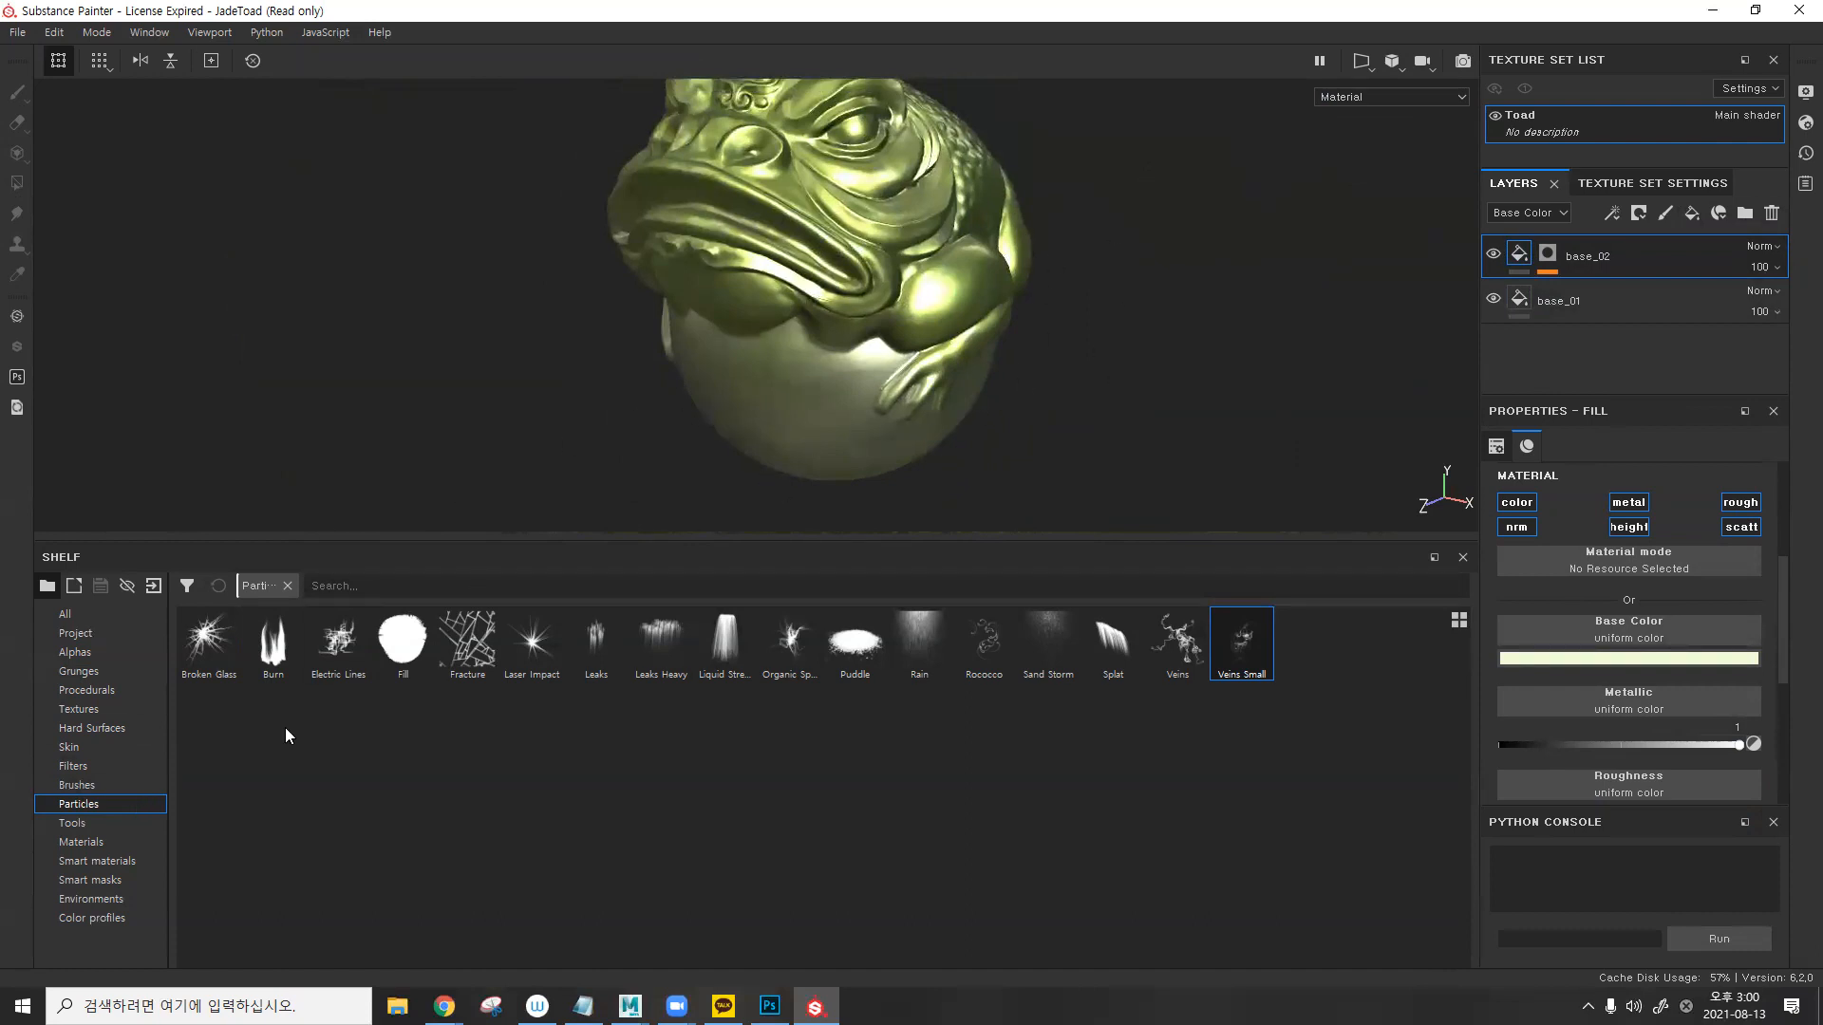
- Look through the shelf's resource categories, comparing the Materials library with the Smart materials library
left_click(113, 862)
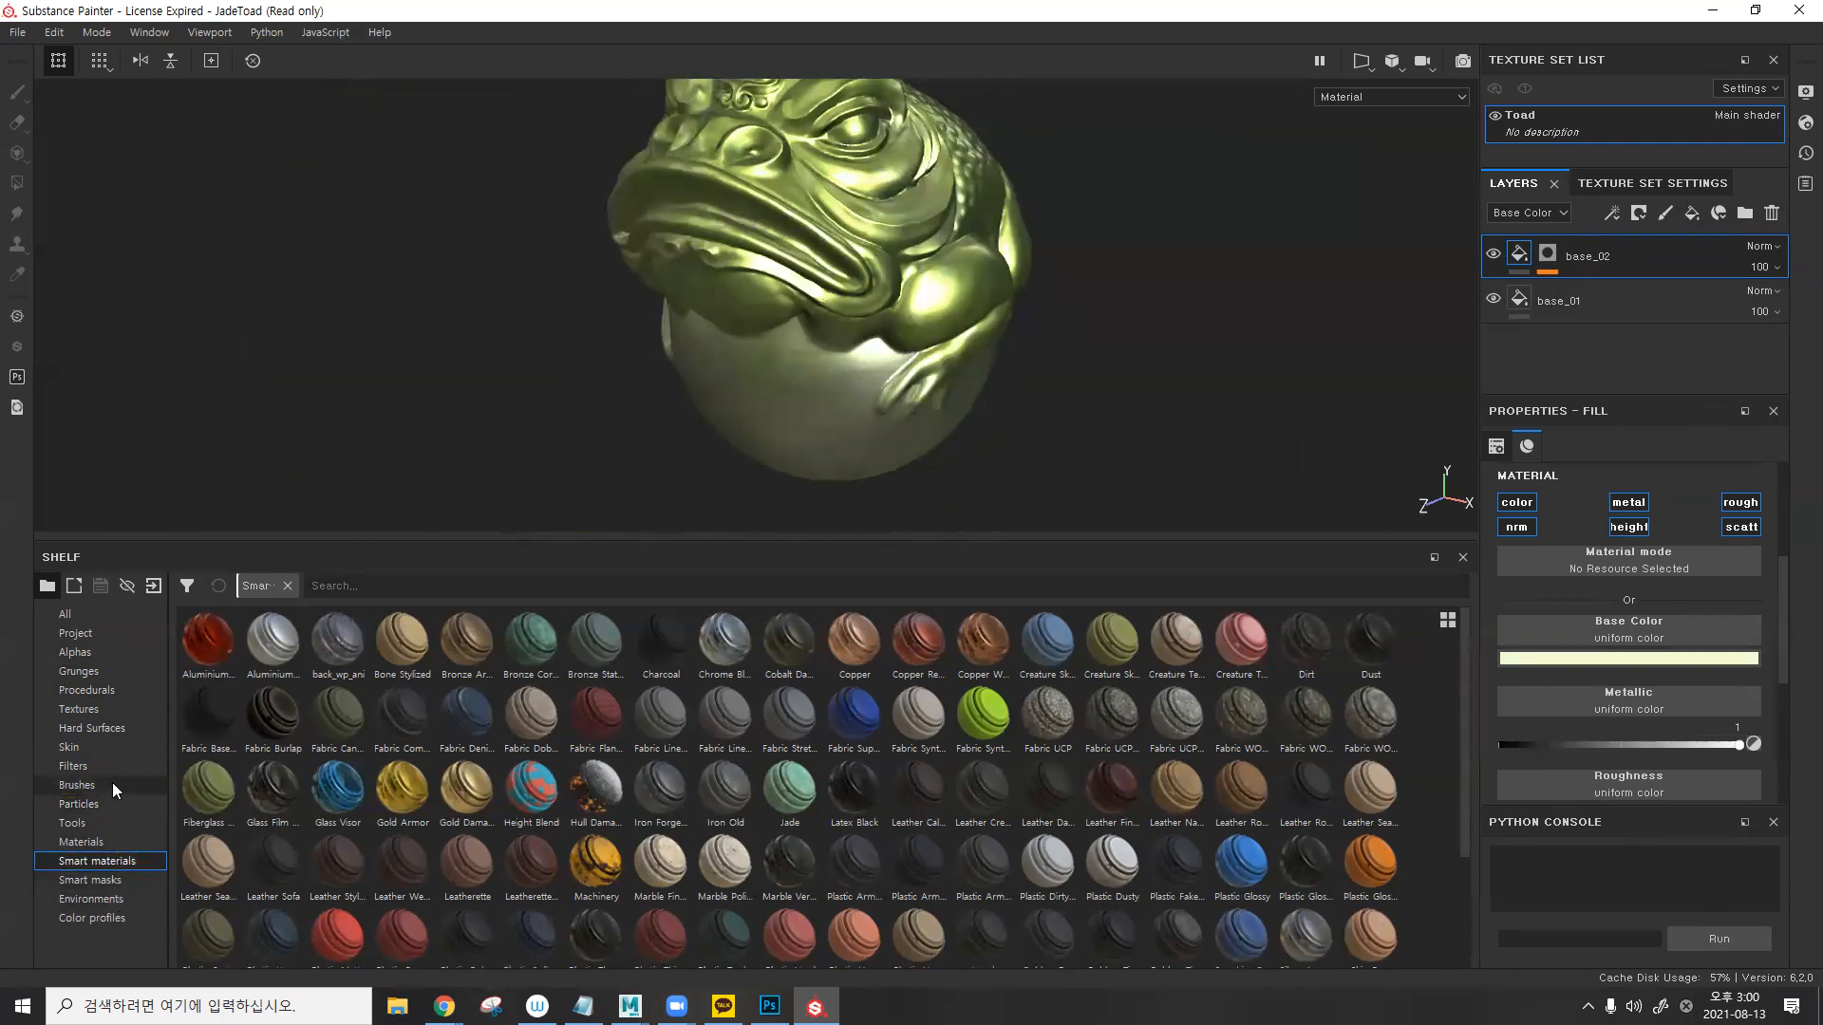
left_click(115, 712)
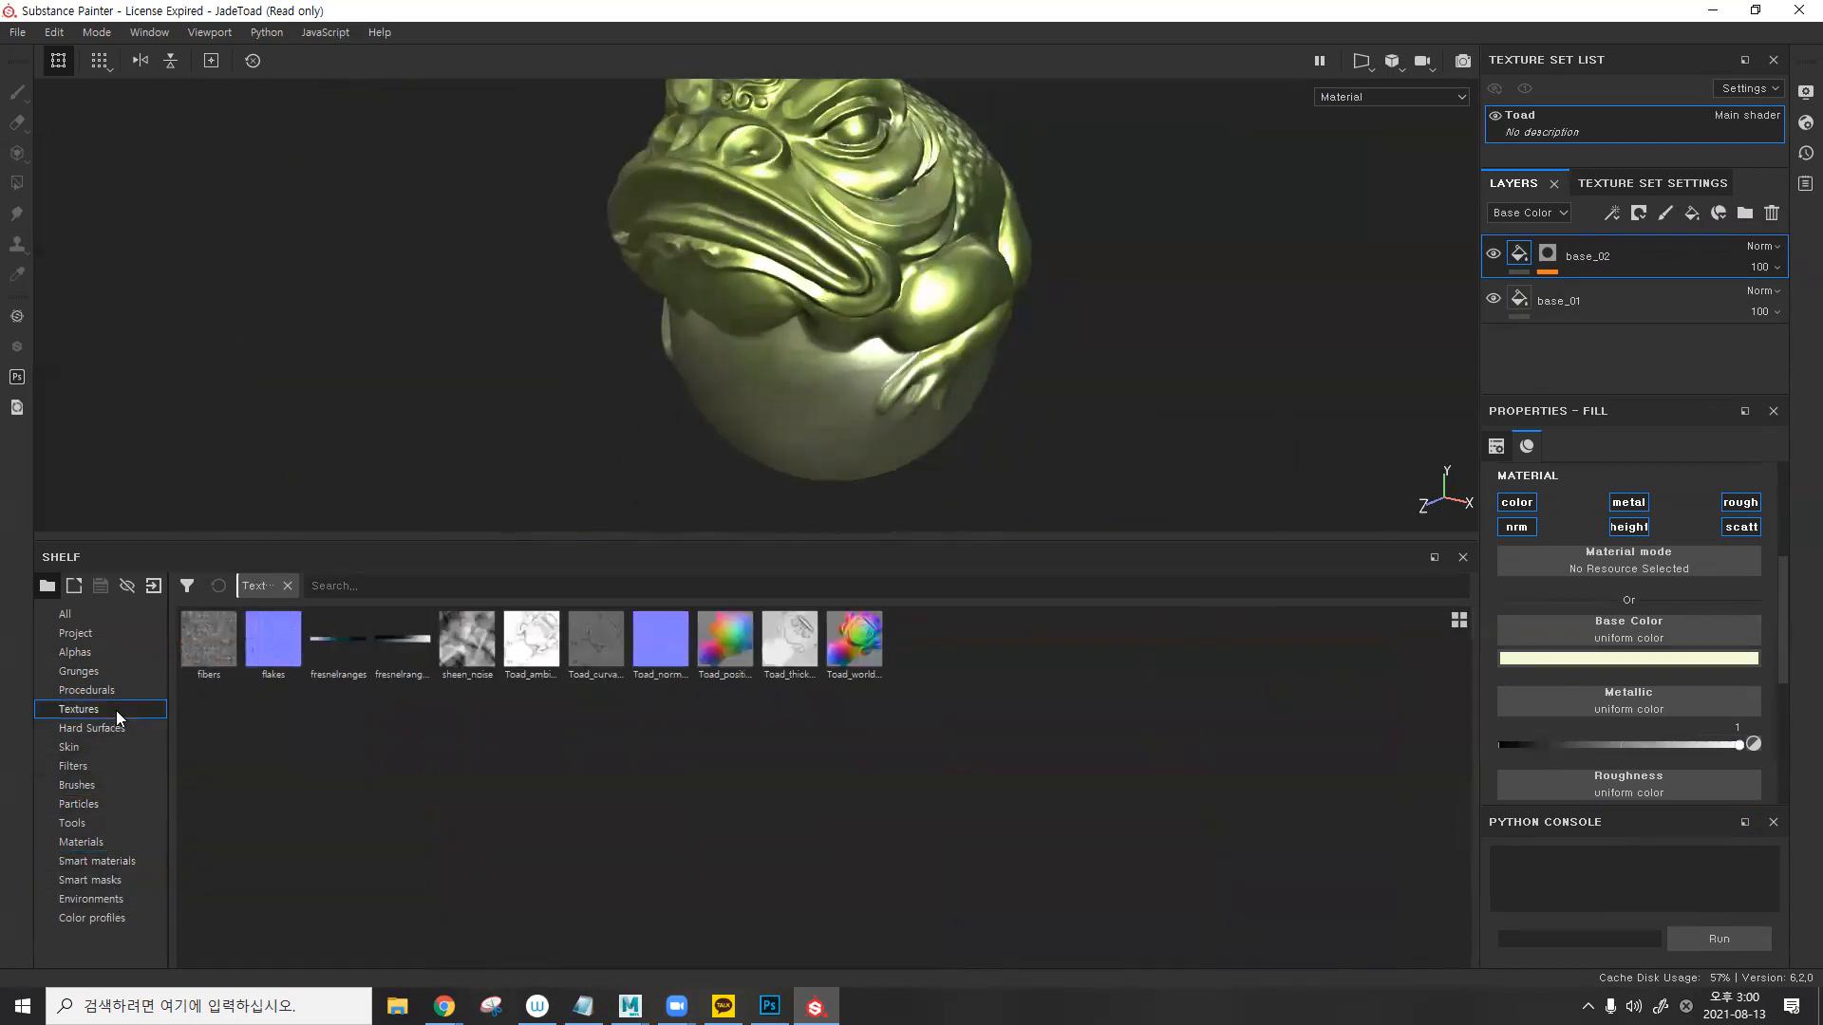
left_click(117, 690)
left_click(107, 747)
left_click(104, 764)
left_click(100, 785)
left_click(99, 803)
left_click(105, 822)
left_click(107, 842)
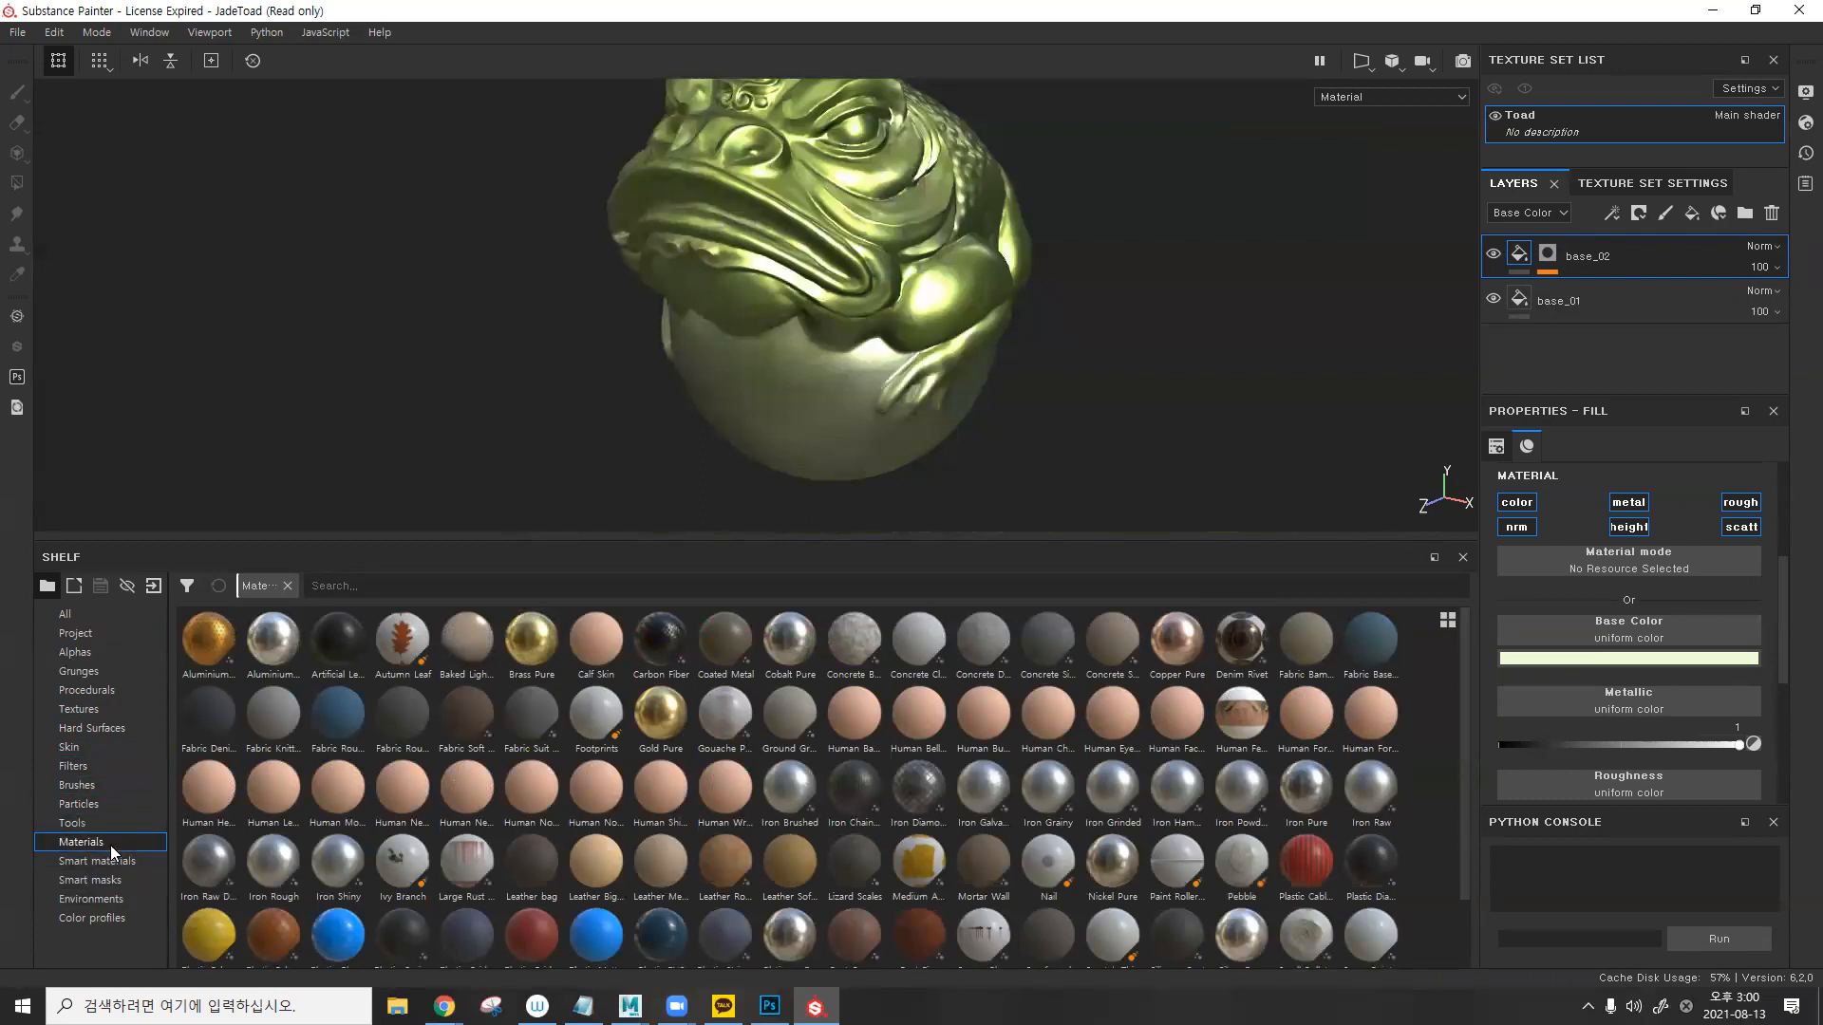
left_click(86, 858)
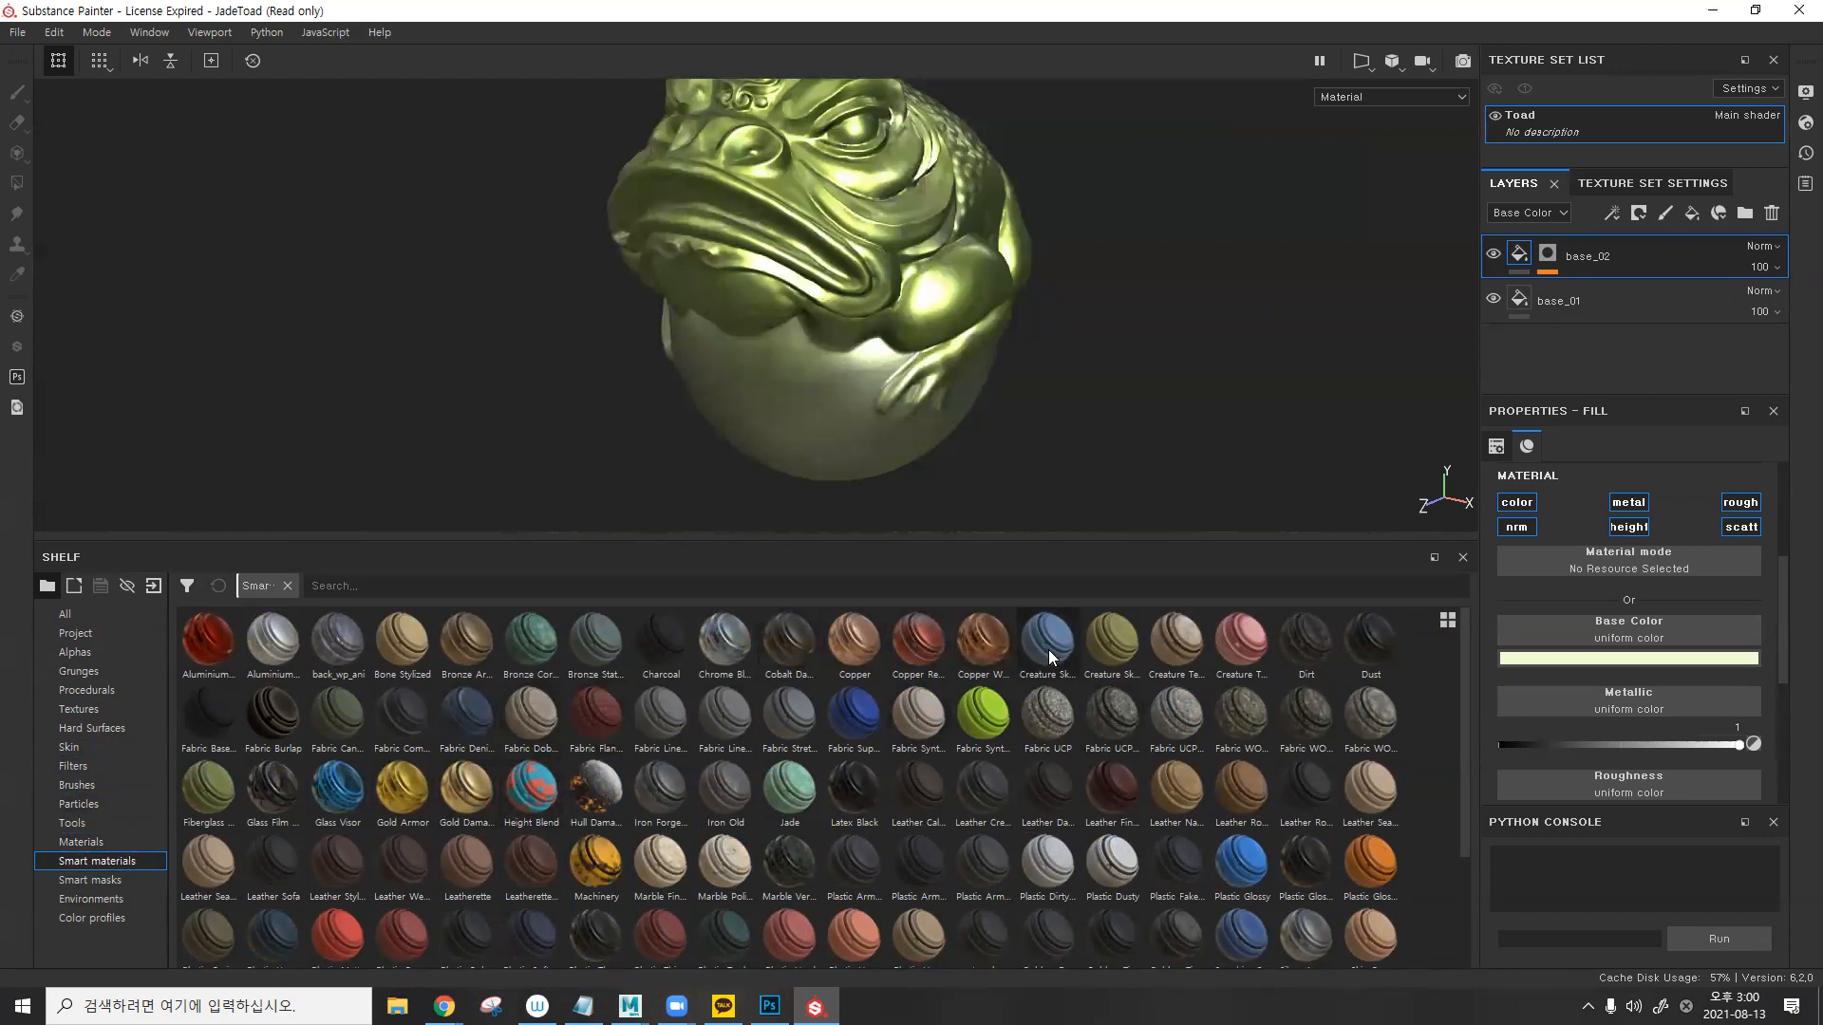
left_click(82, 842)
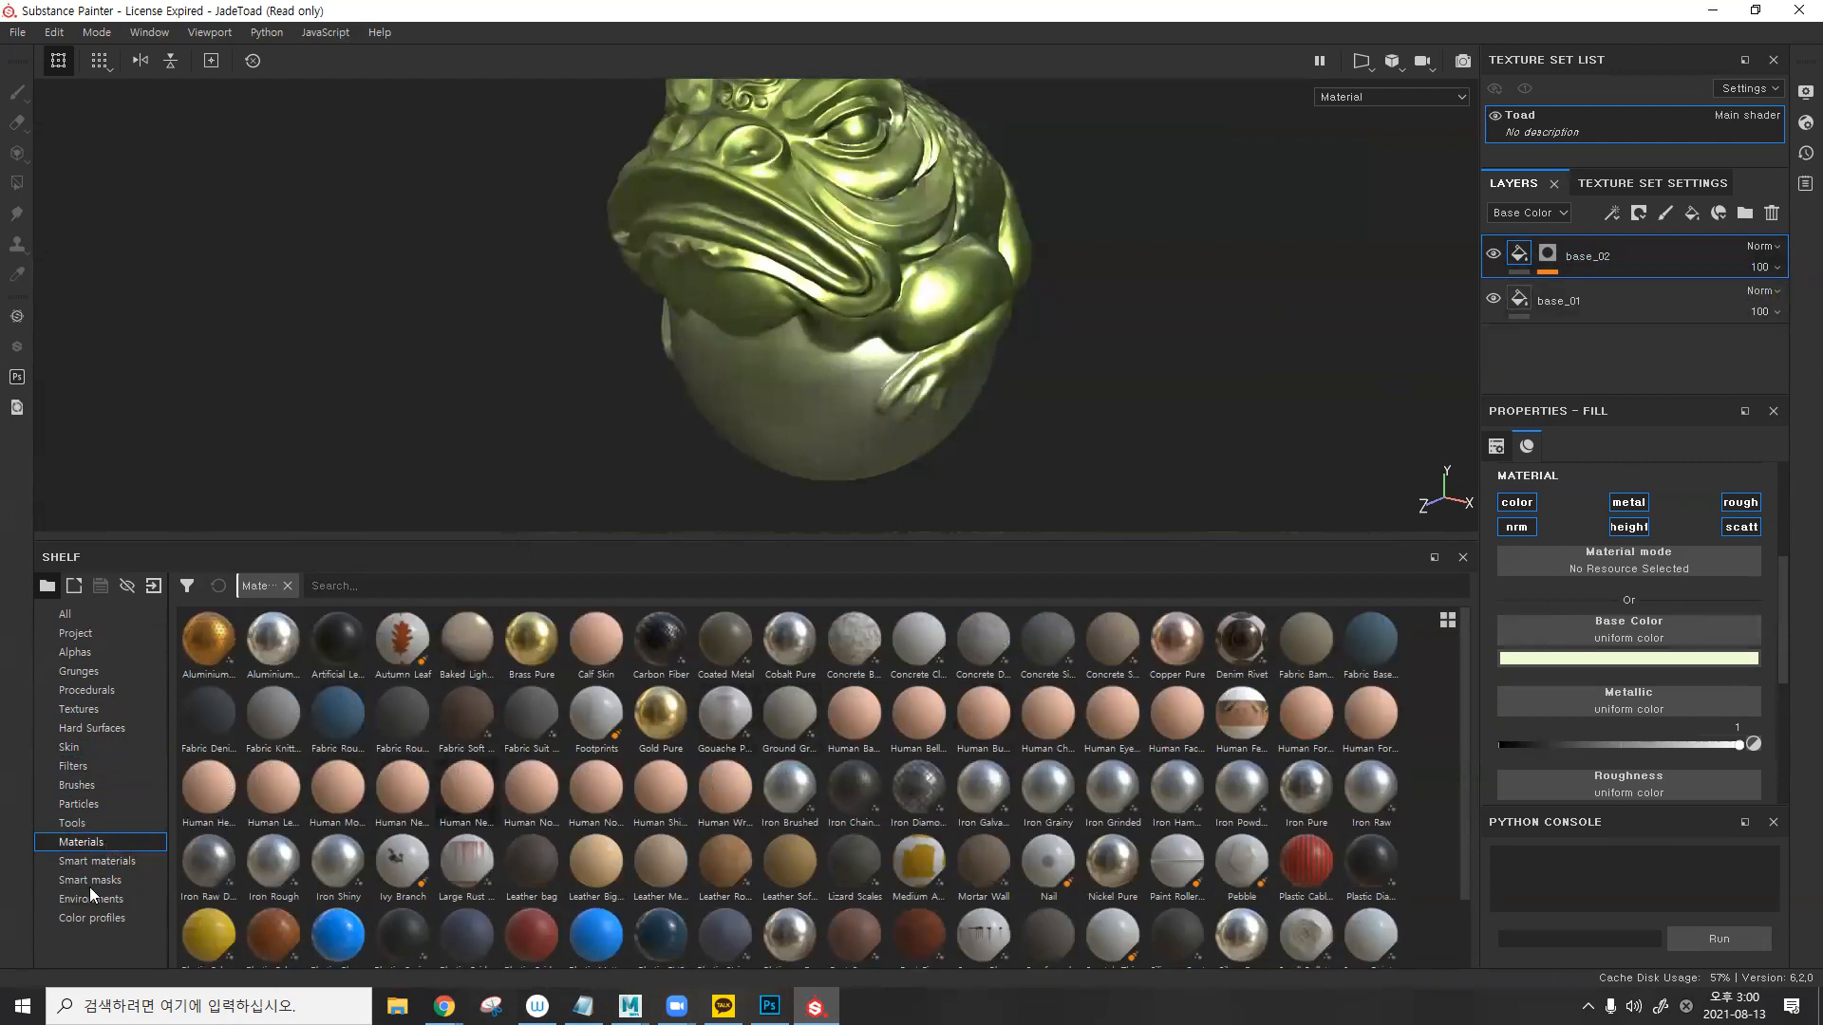
left_click(83, 861)
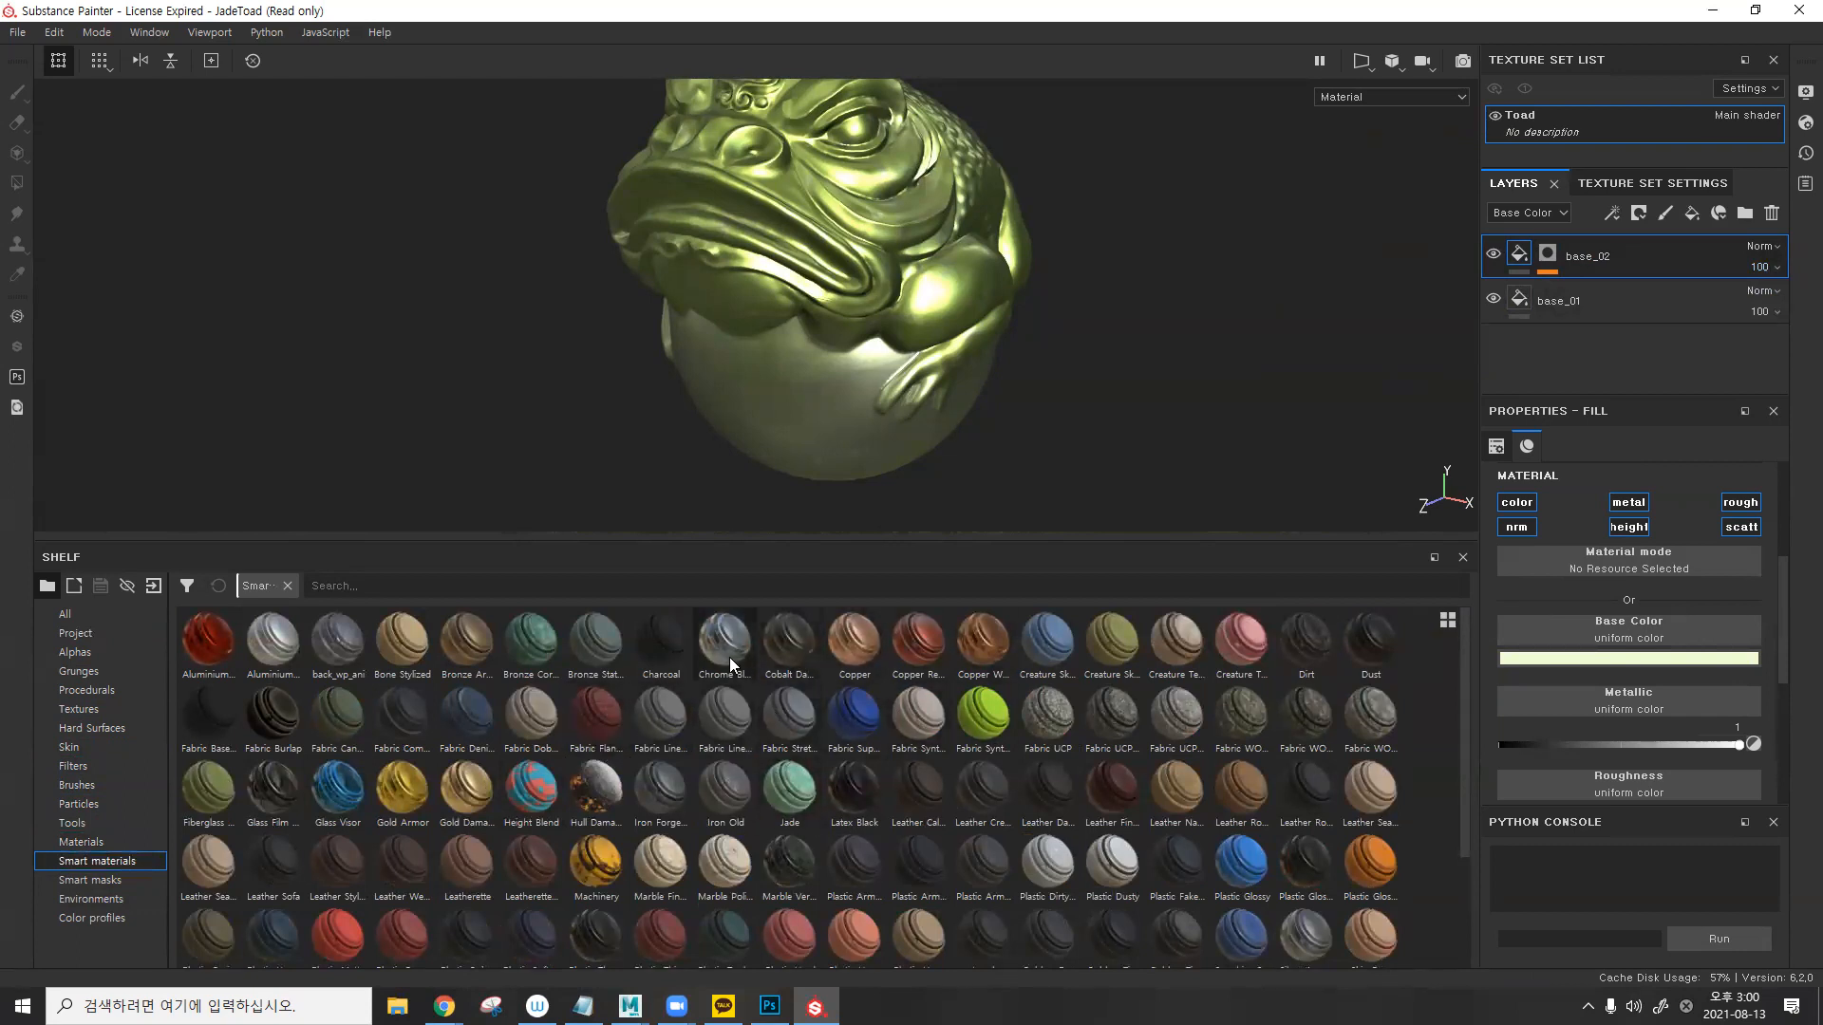
- Preview several smart materials and add Wood Walnut to the layer stack above base_02
mouse_move(729, 657)
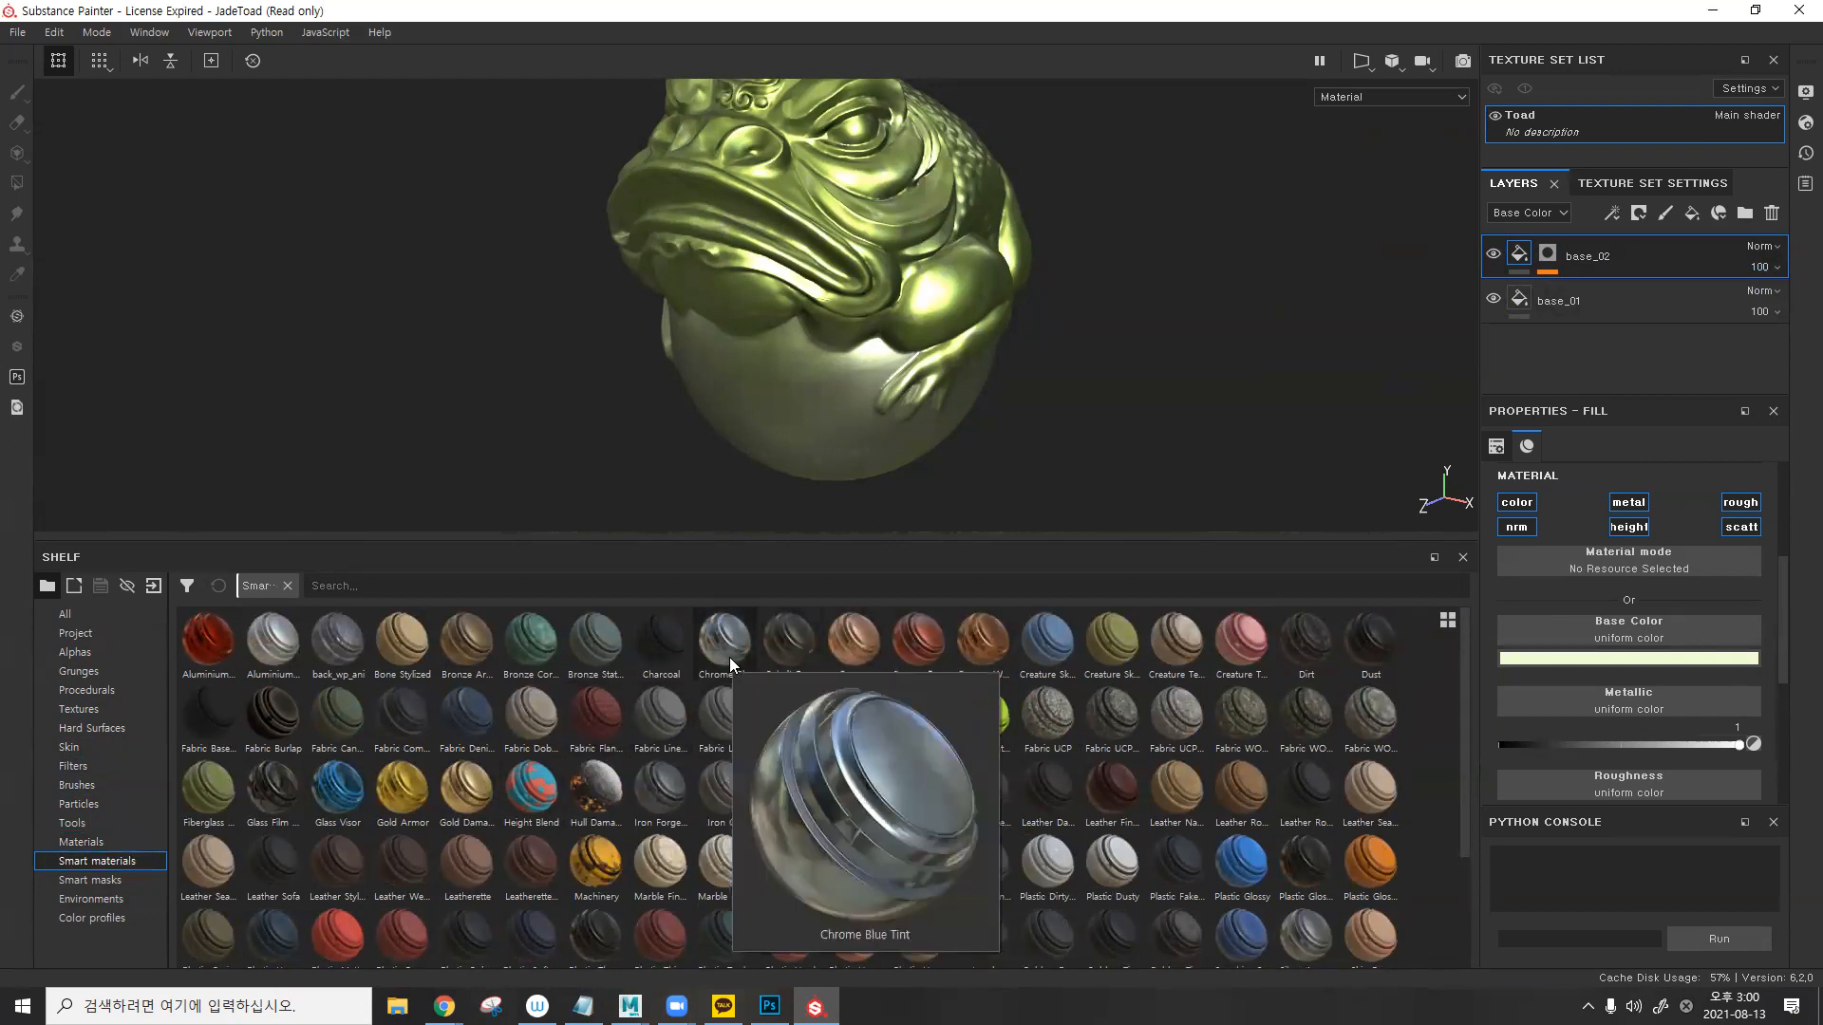
left_click_drag(862, 276, 977, 396, "alt")
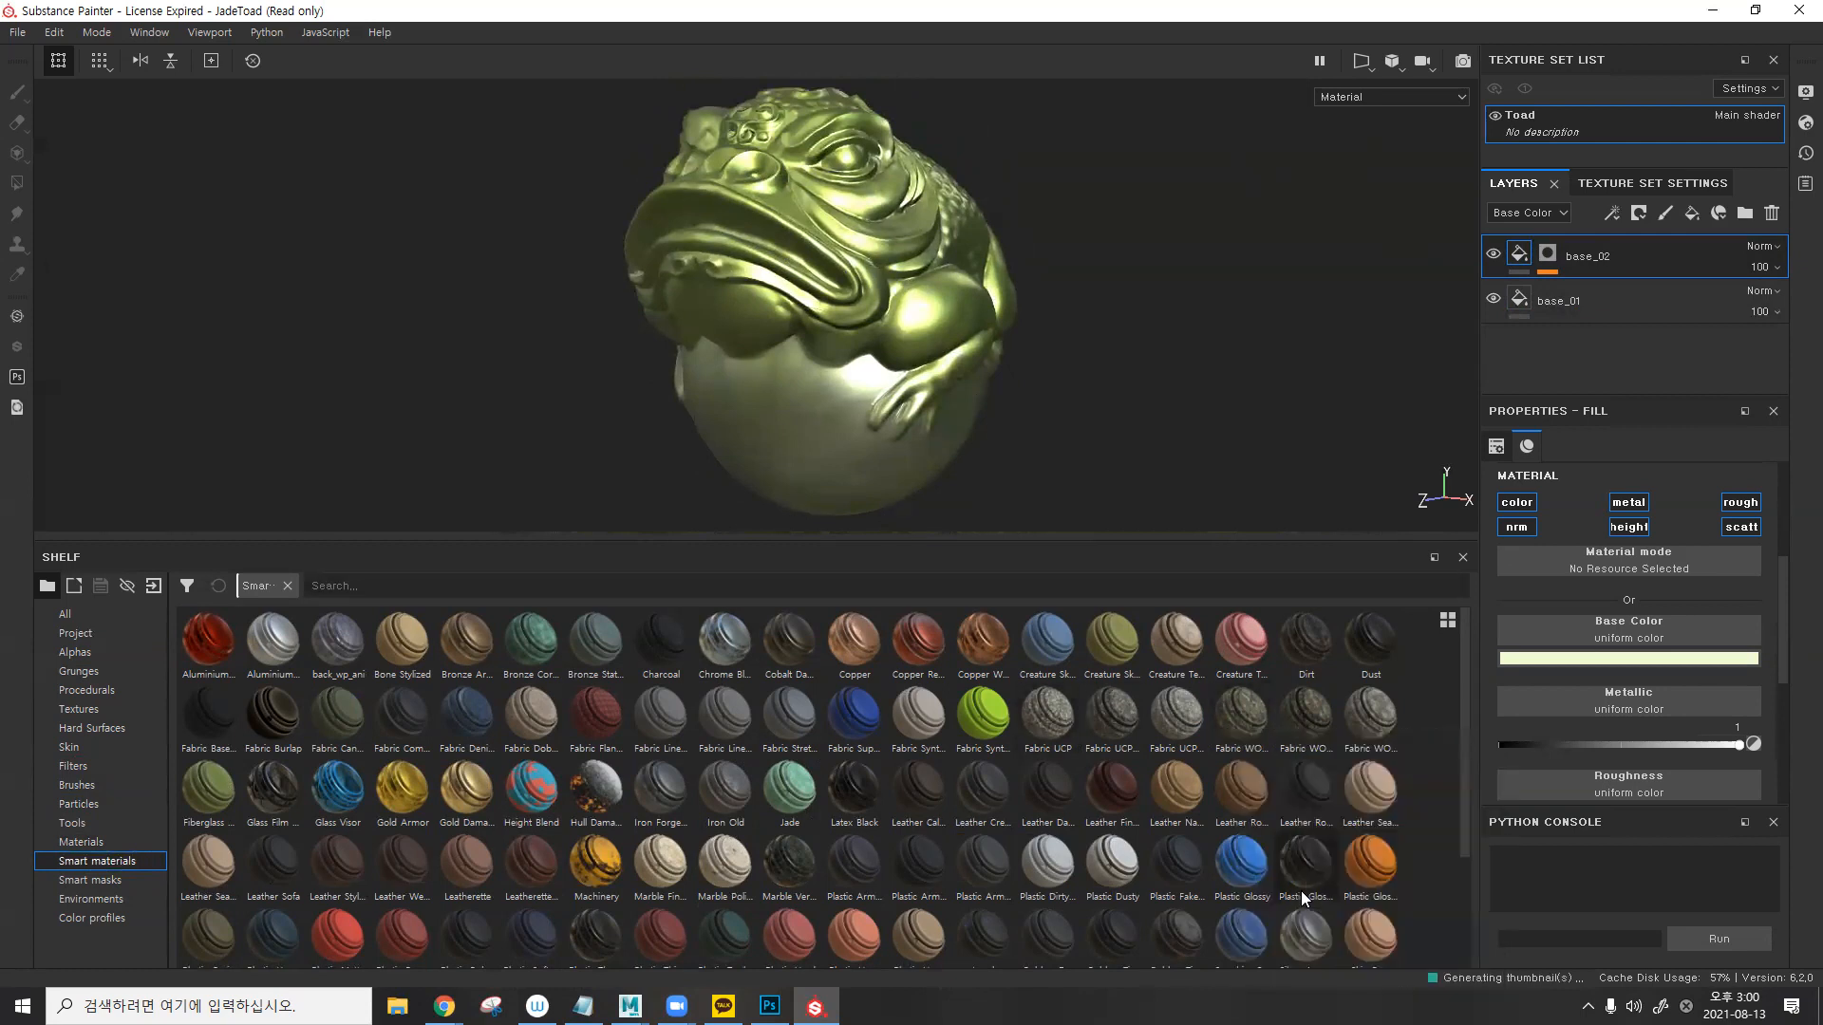
scroll(1301, 890, "down", 3)
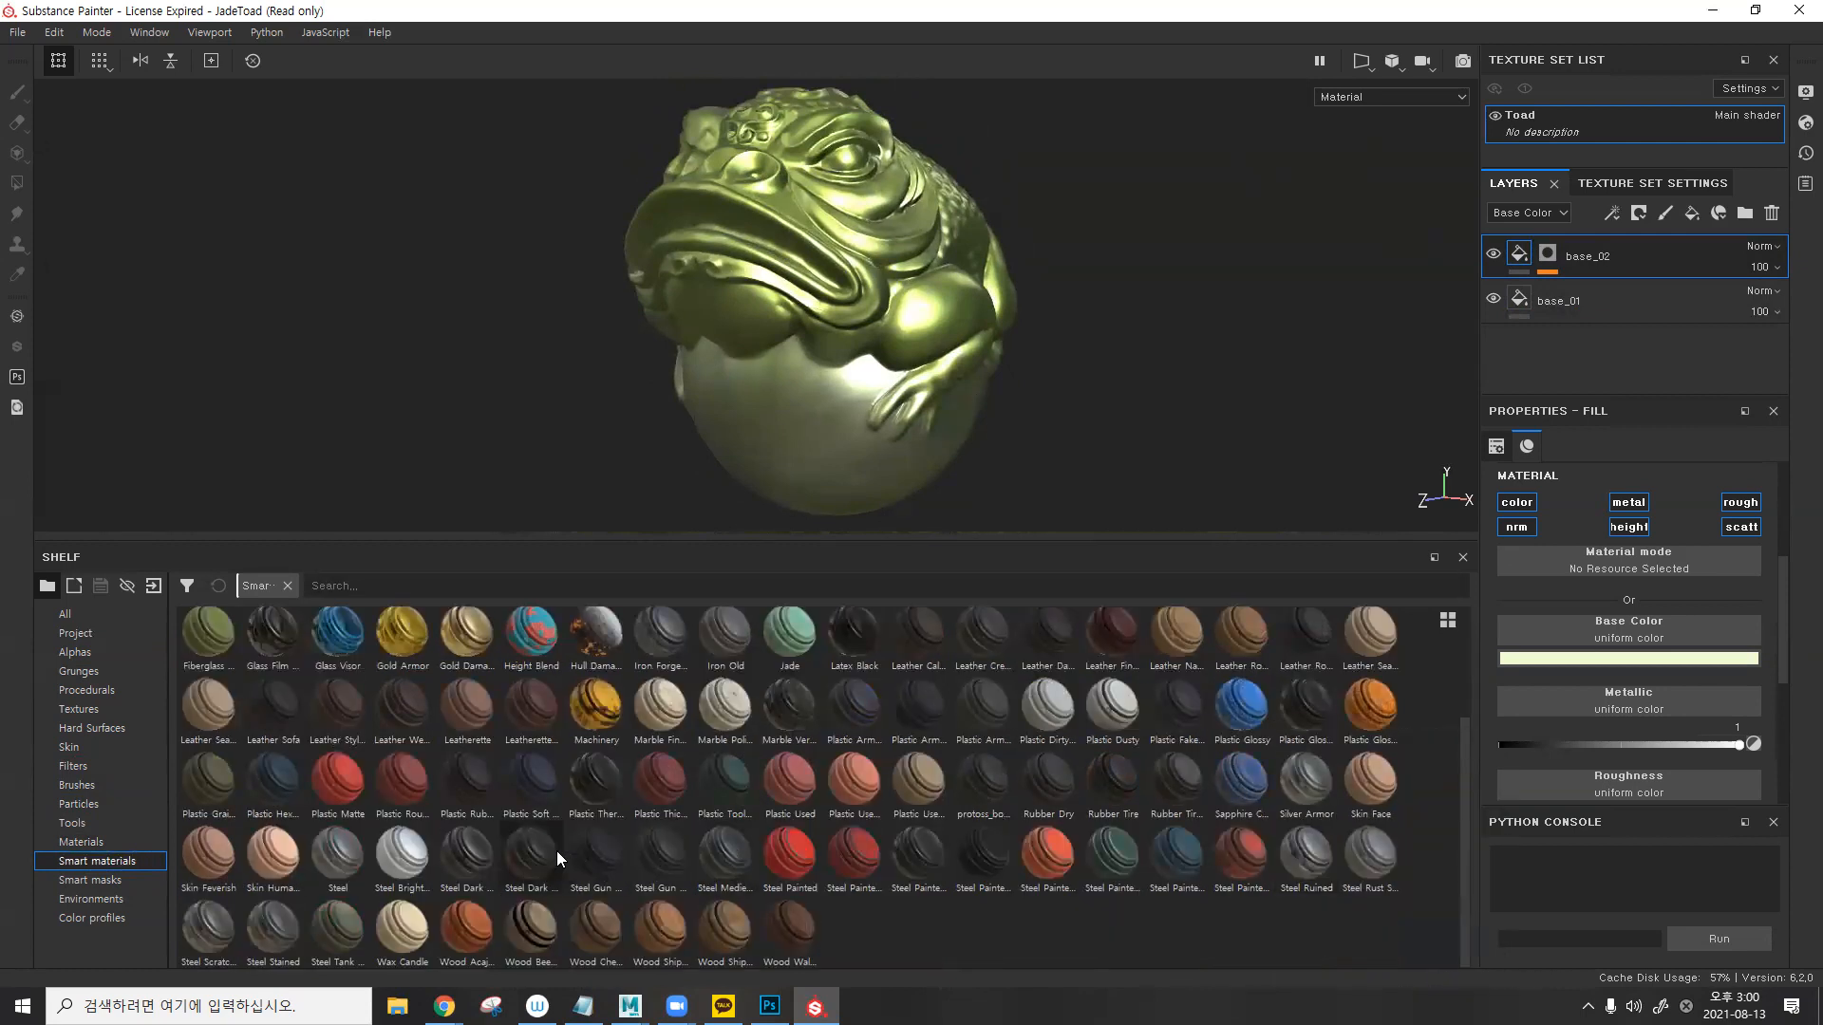
mouse_move(557, 851)
mouse_move(786, 936)
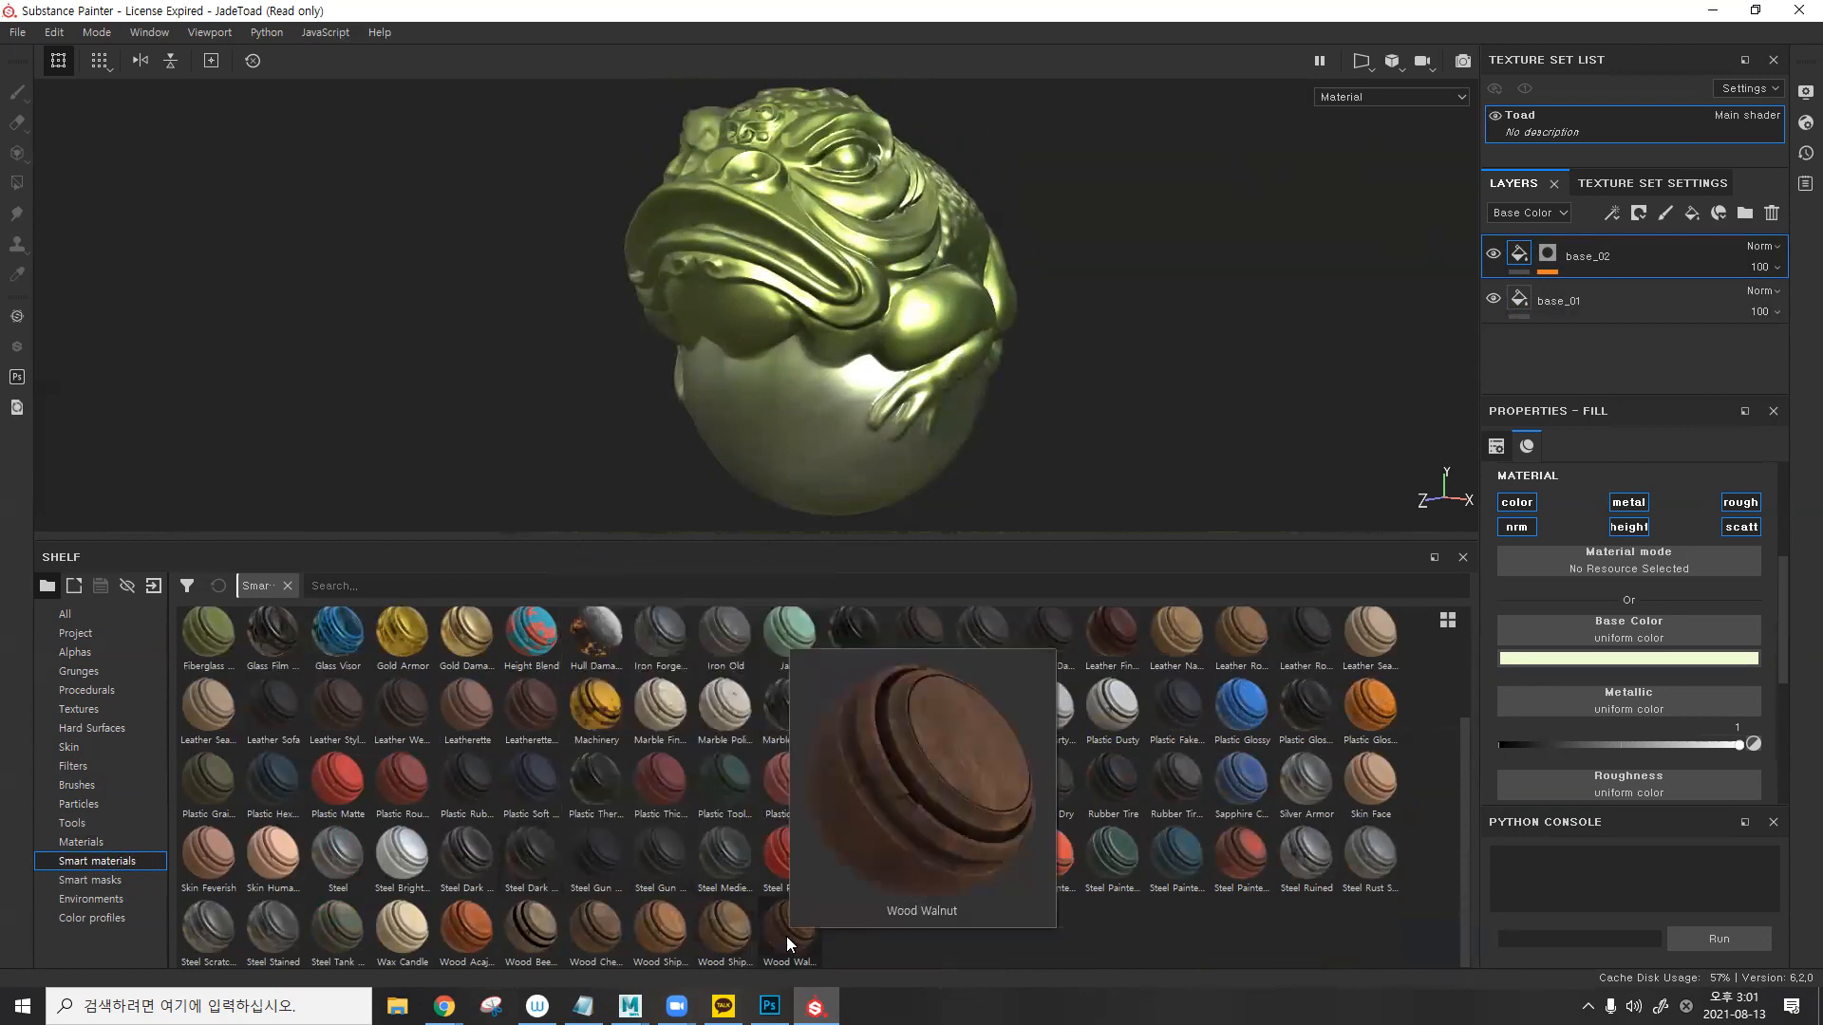
left_click_drag(786, 932, 1523, 237)
left_click_drag(794, 384, 645, 326, "alt")
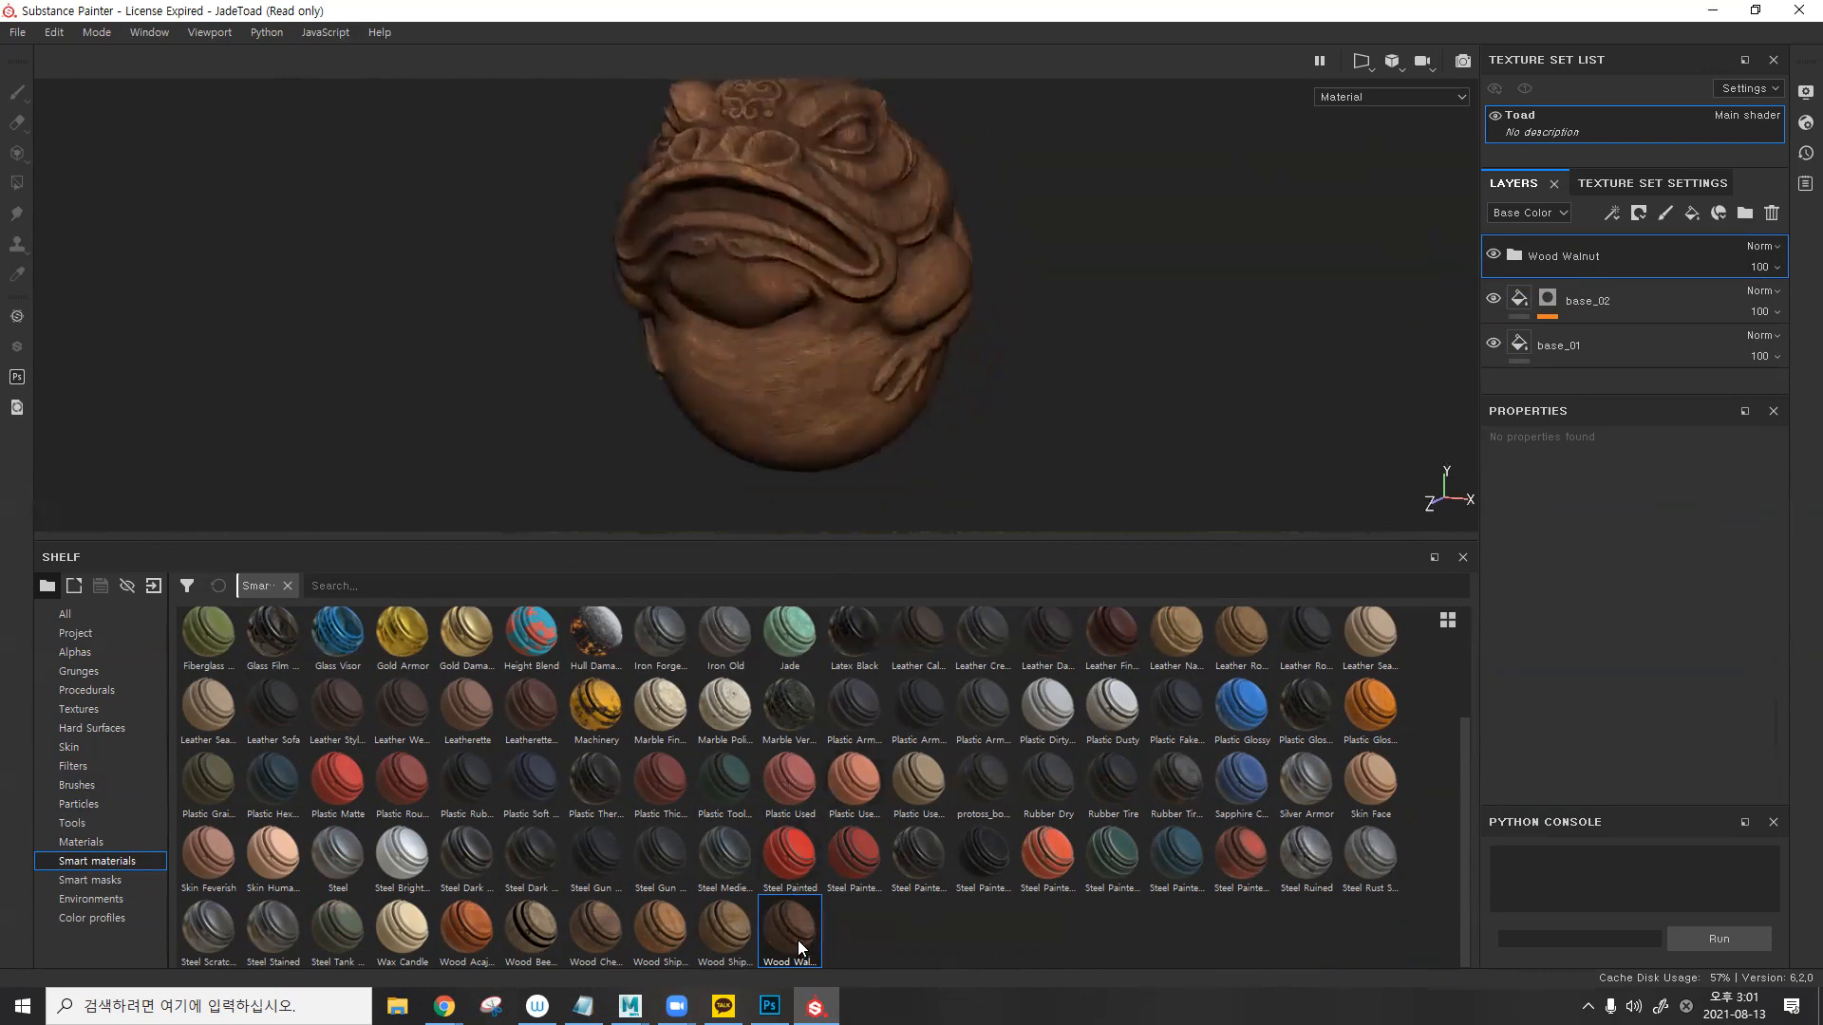
- Inspect the wood finish on the toad from several angles and expand the Wood Walnut folder to see its layers
mouse_move(798, 940)
left_click_drag(805, 285, 776, 385, "alt")
left_click_drag(887, 289, 1086, 266, "alt")
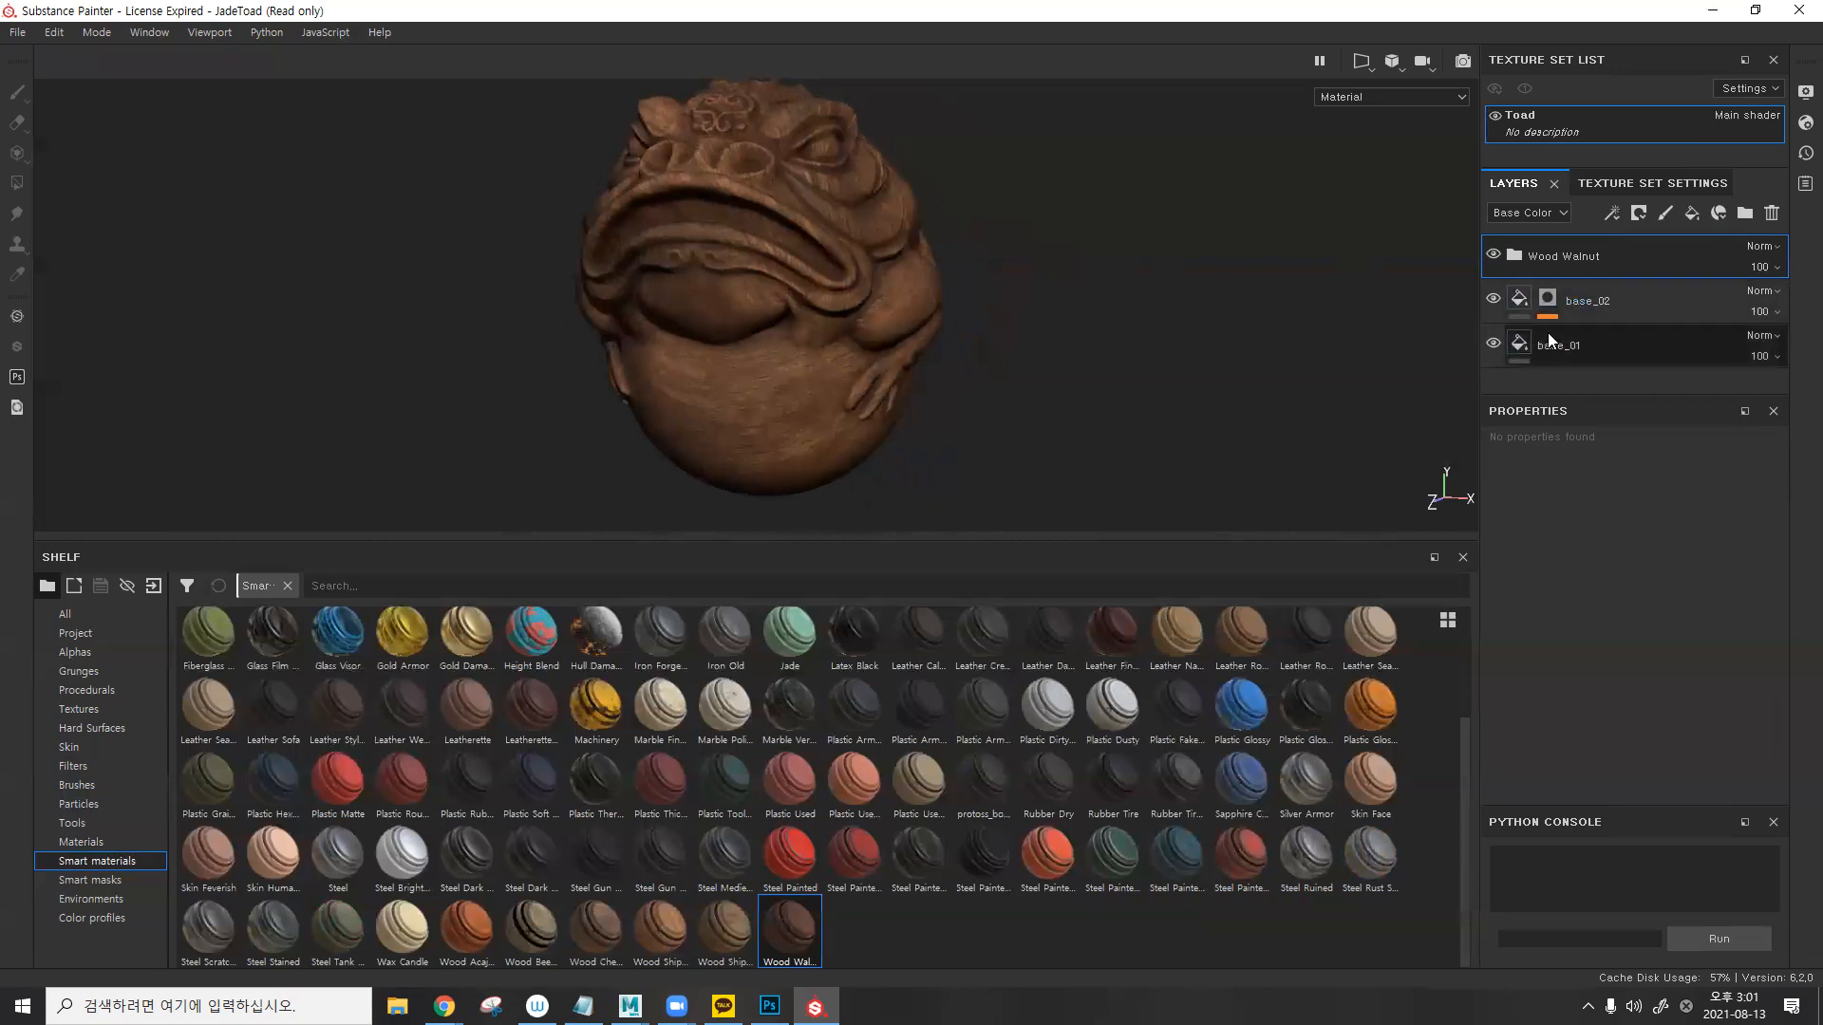
left_click_drag(881, 378, 779, 391, "alt")
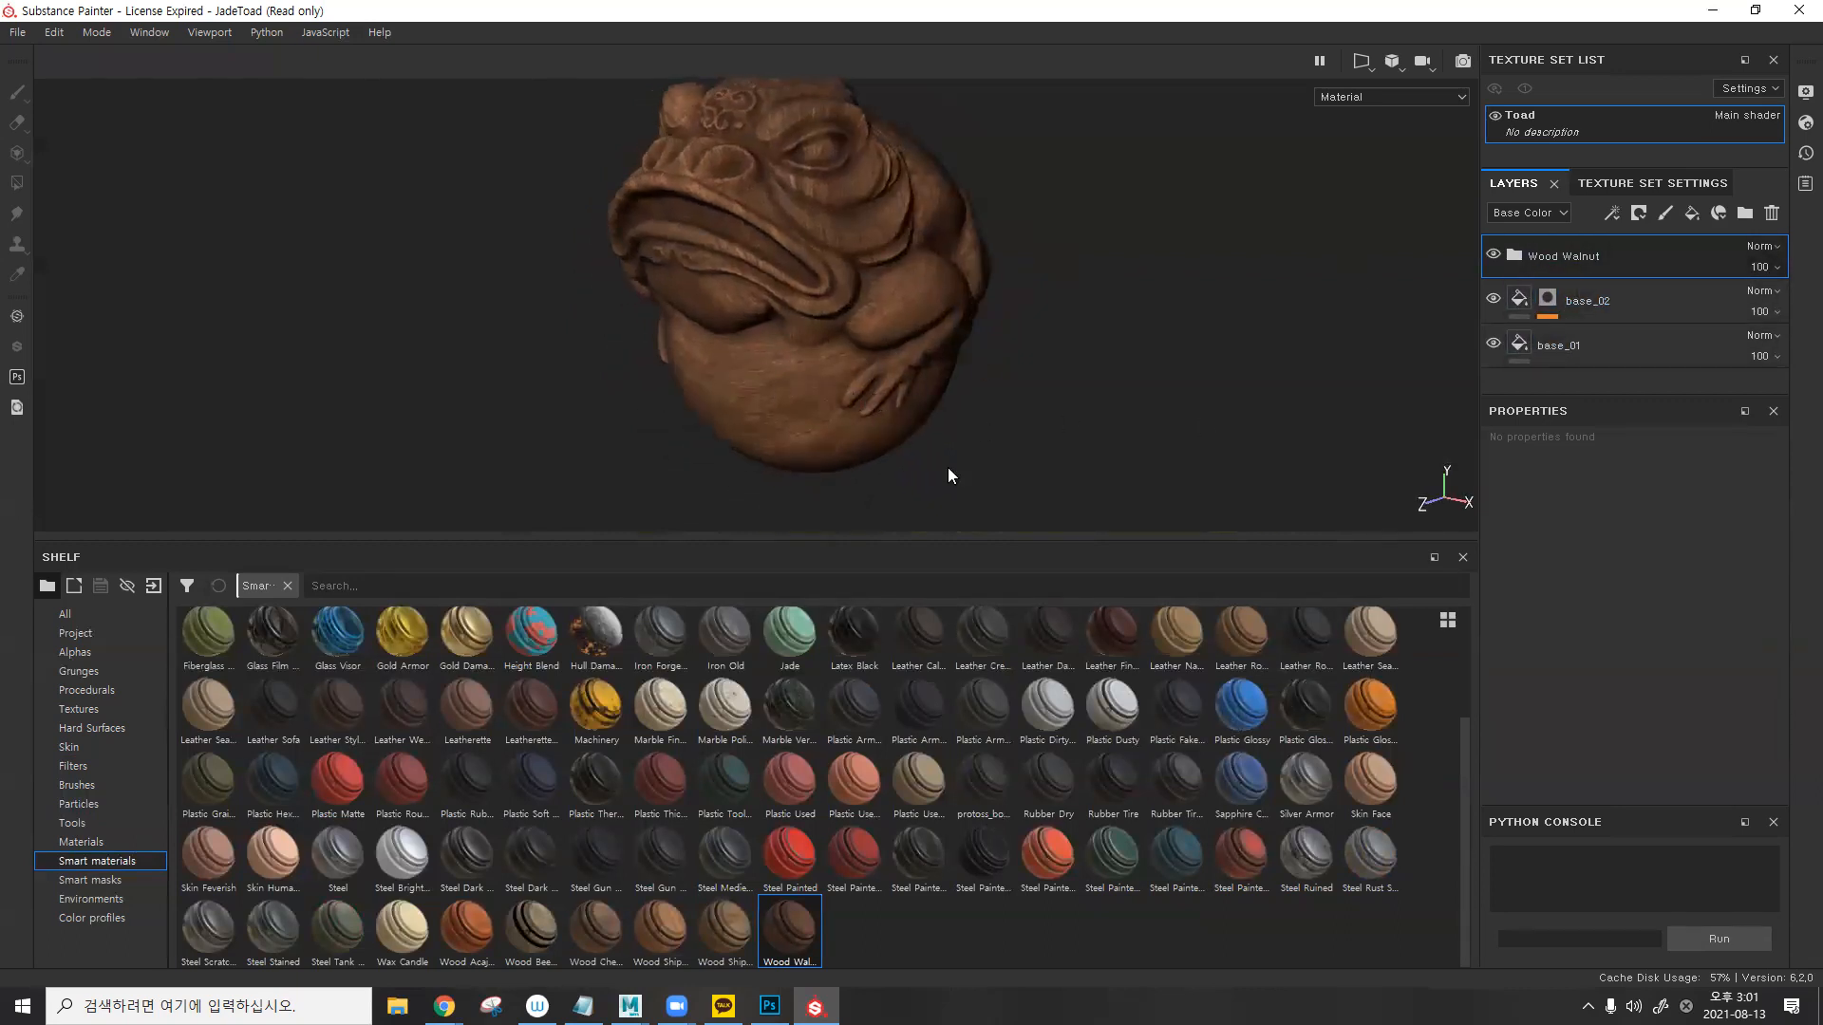
left_click_drag(779, 379, 1124, 314, "alt")
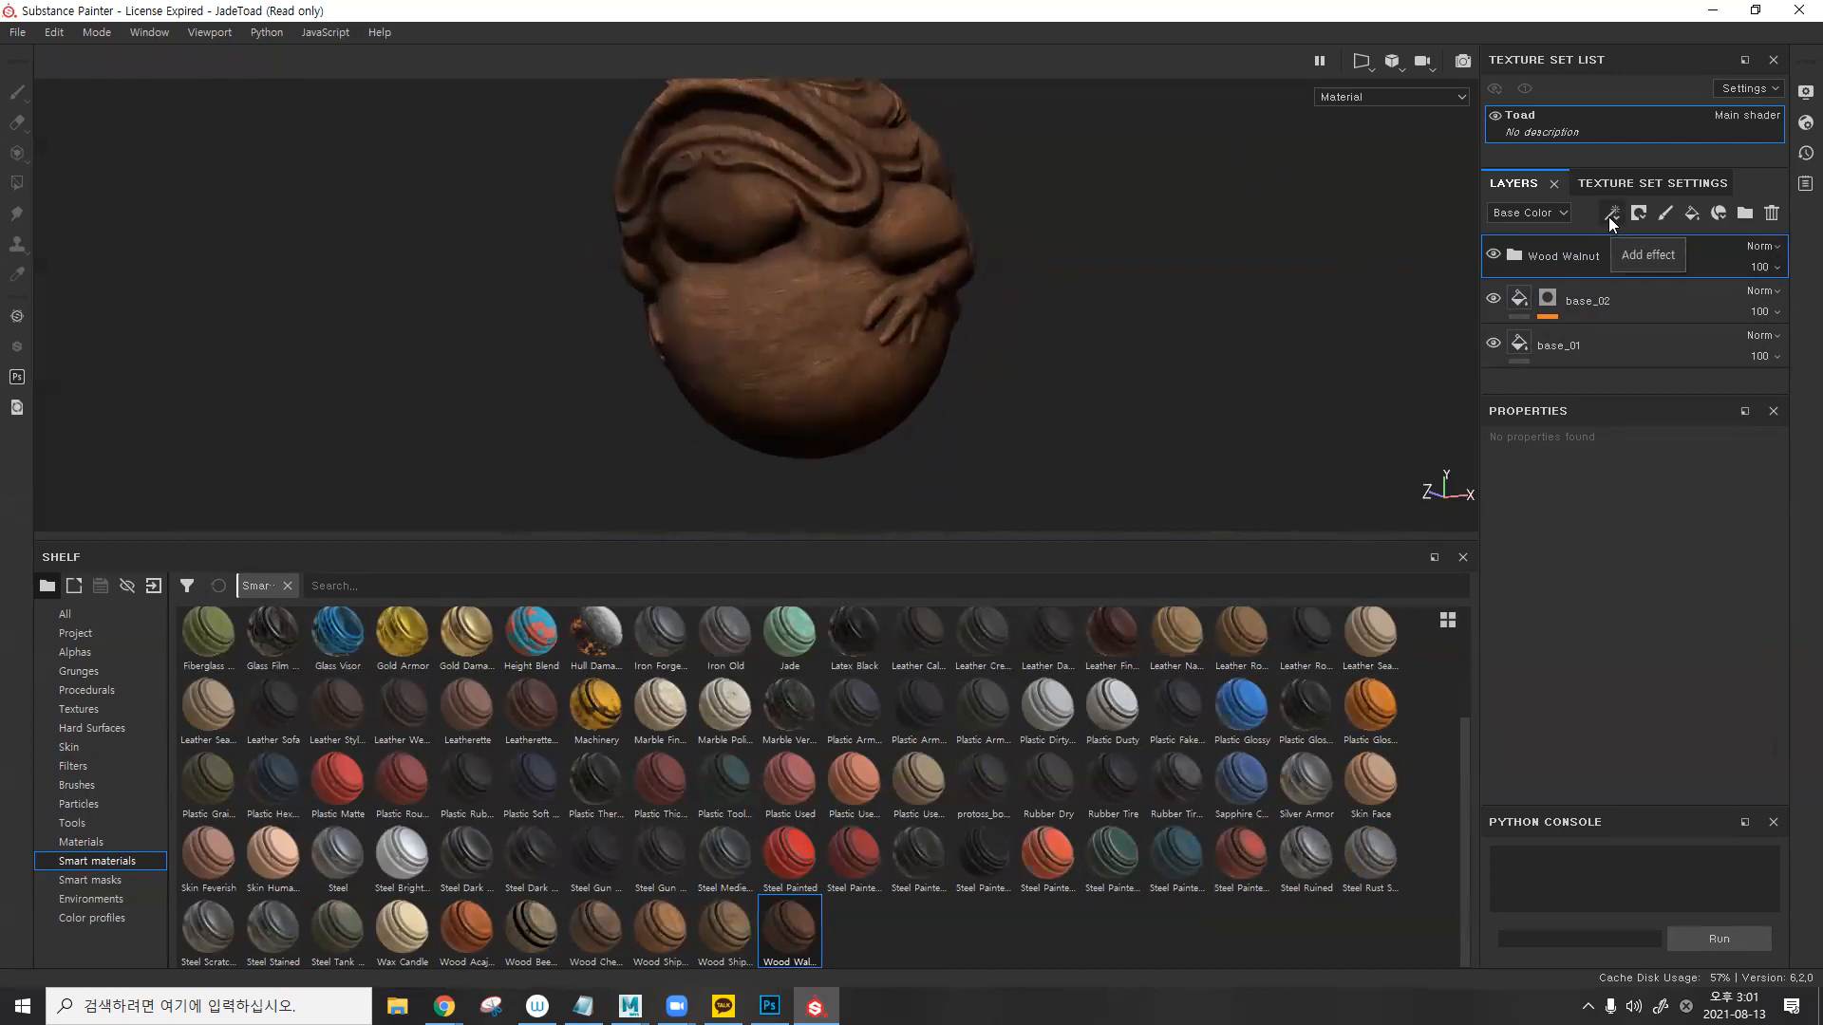
left_click(1512, 257)
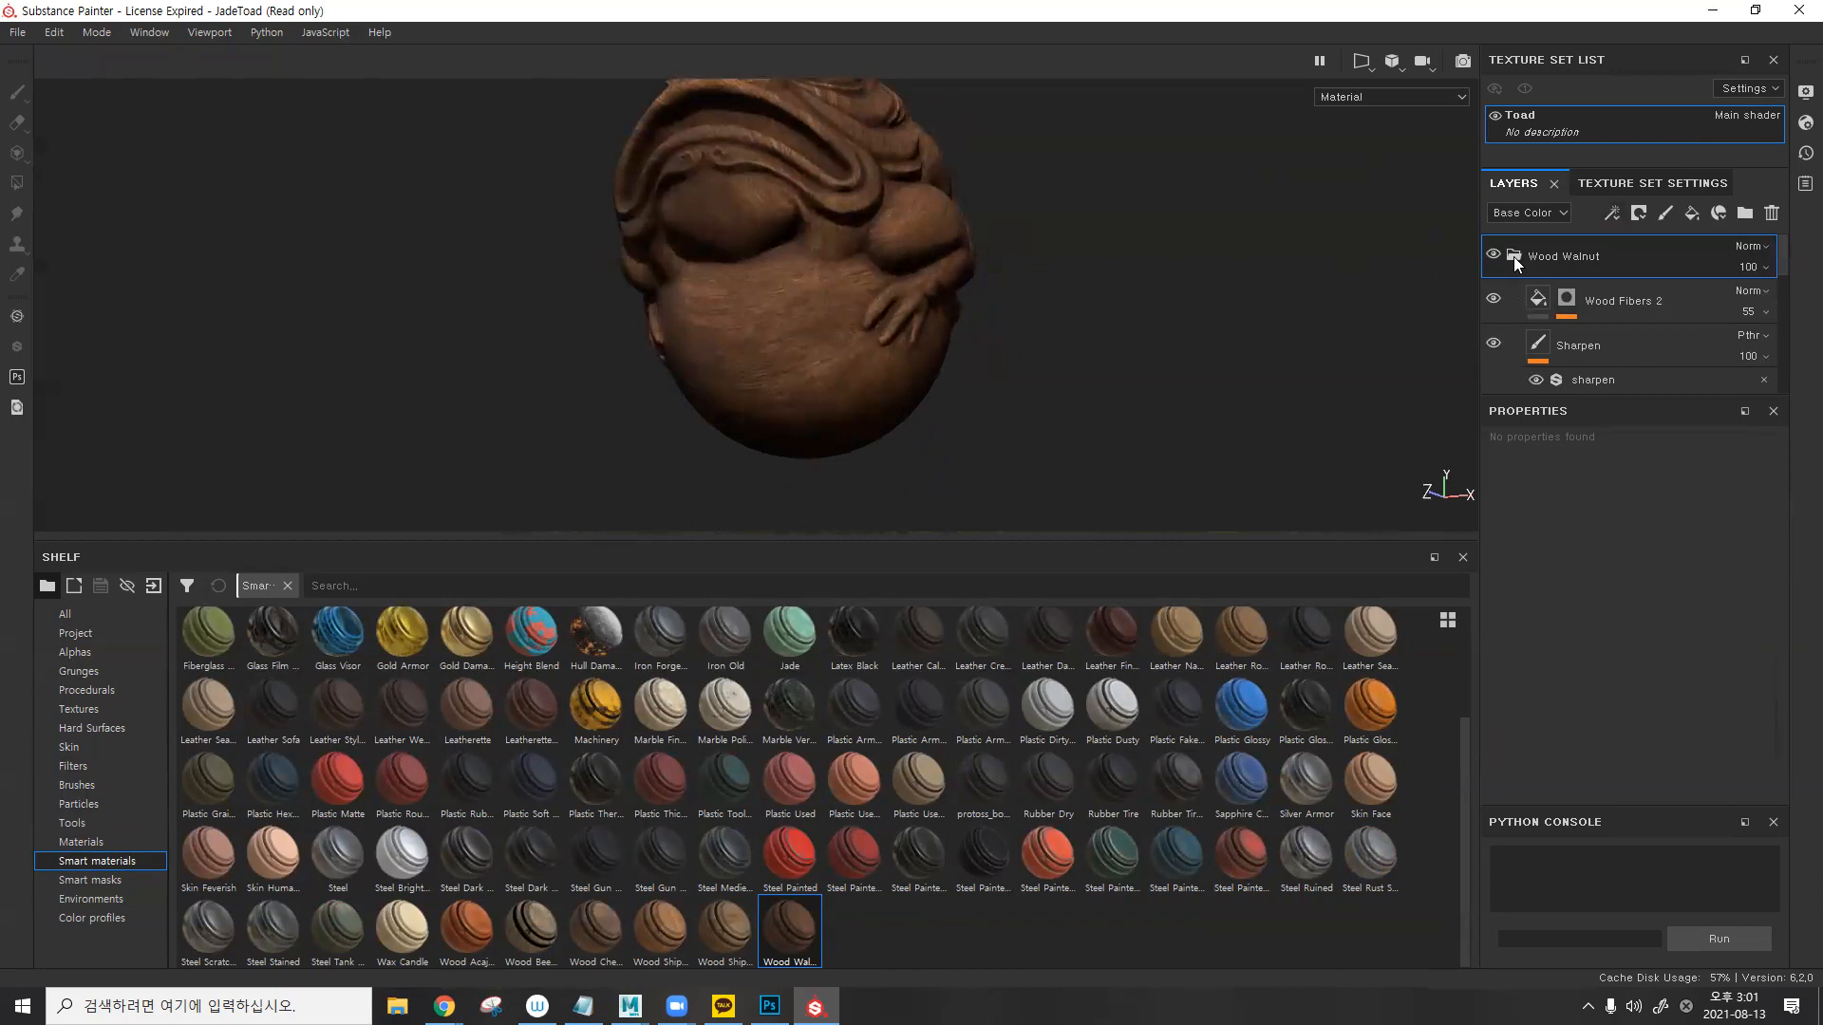
- Hide the layers inside the Wood Walnut folder one after another, from Wood Fibers 2 down to Base
left_click(1572, 299)
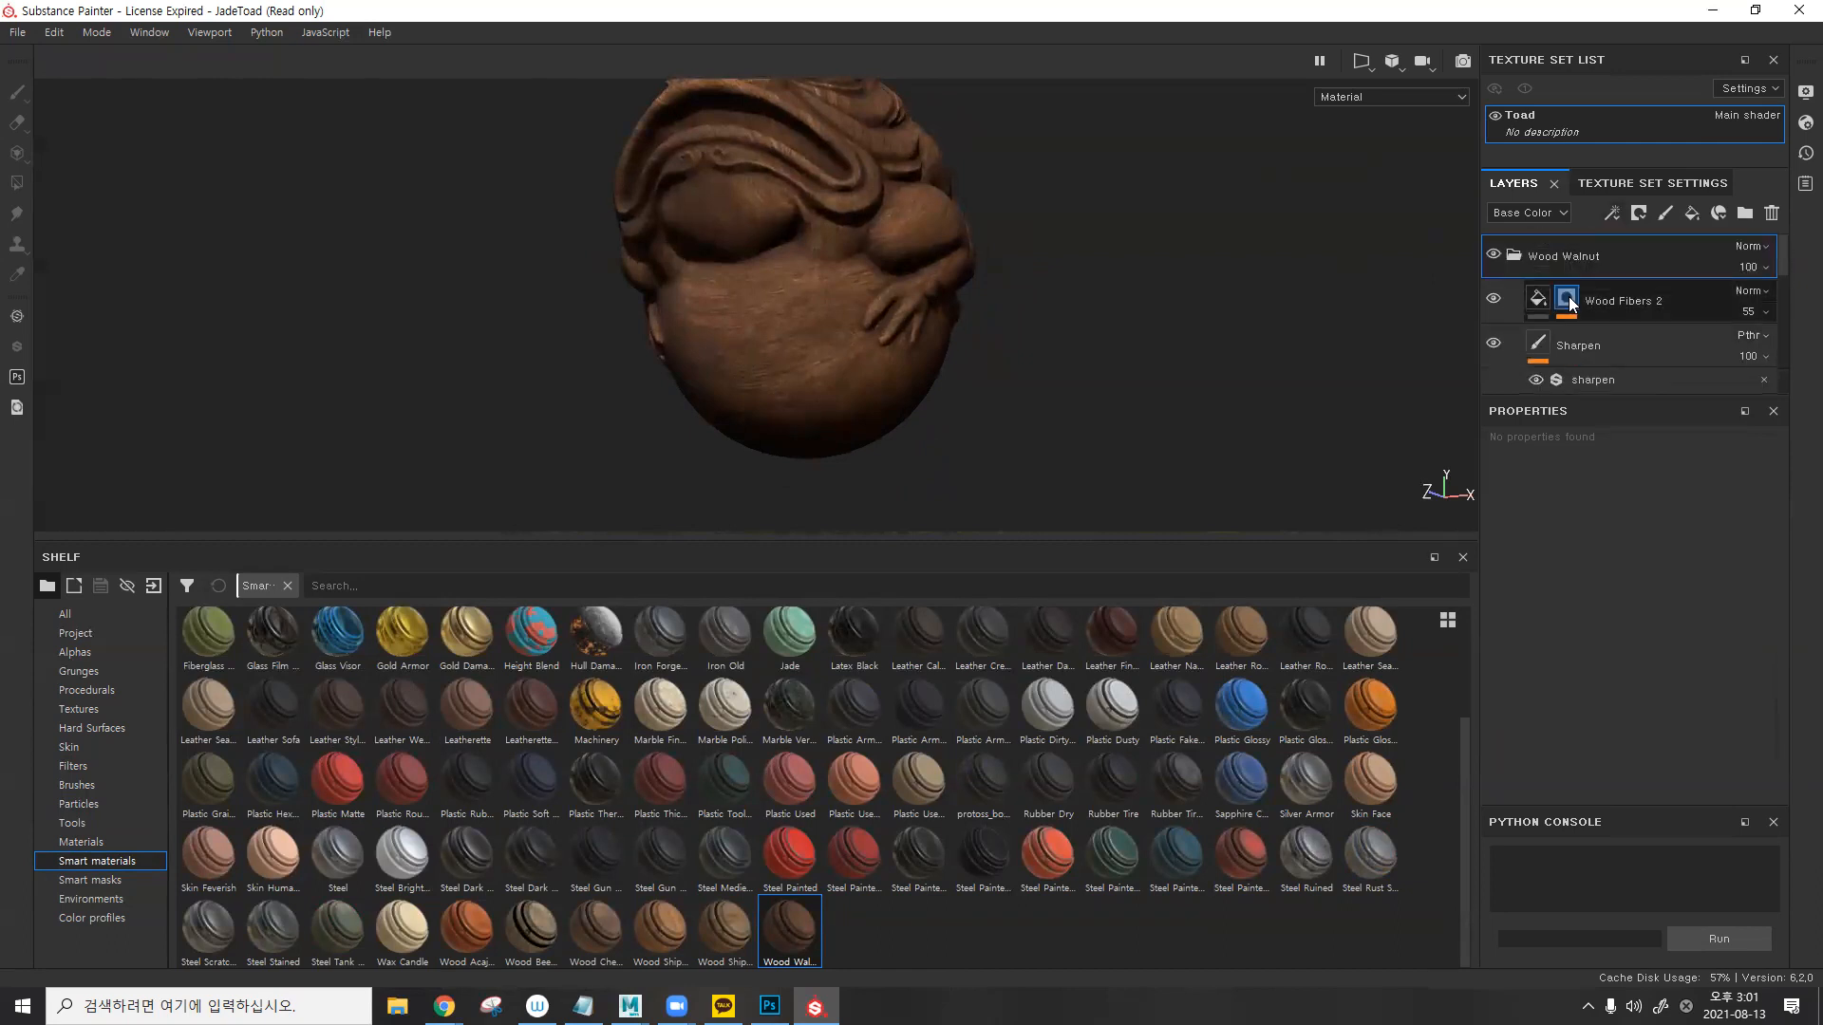
scroll(1502, 306, "down", 1)
scroll(1496, 294, "down", 1)
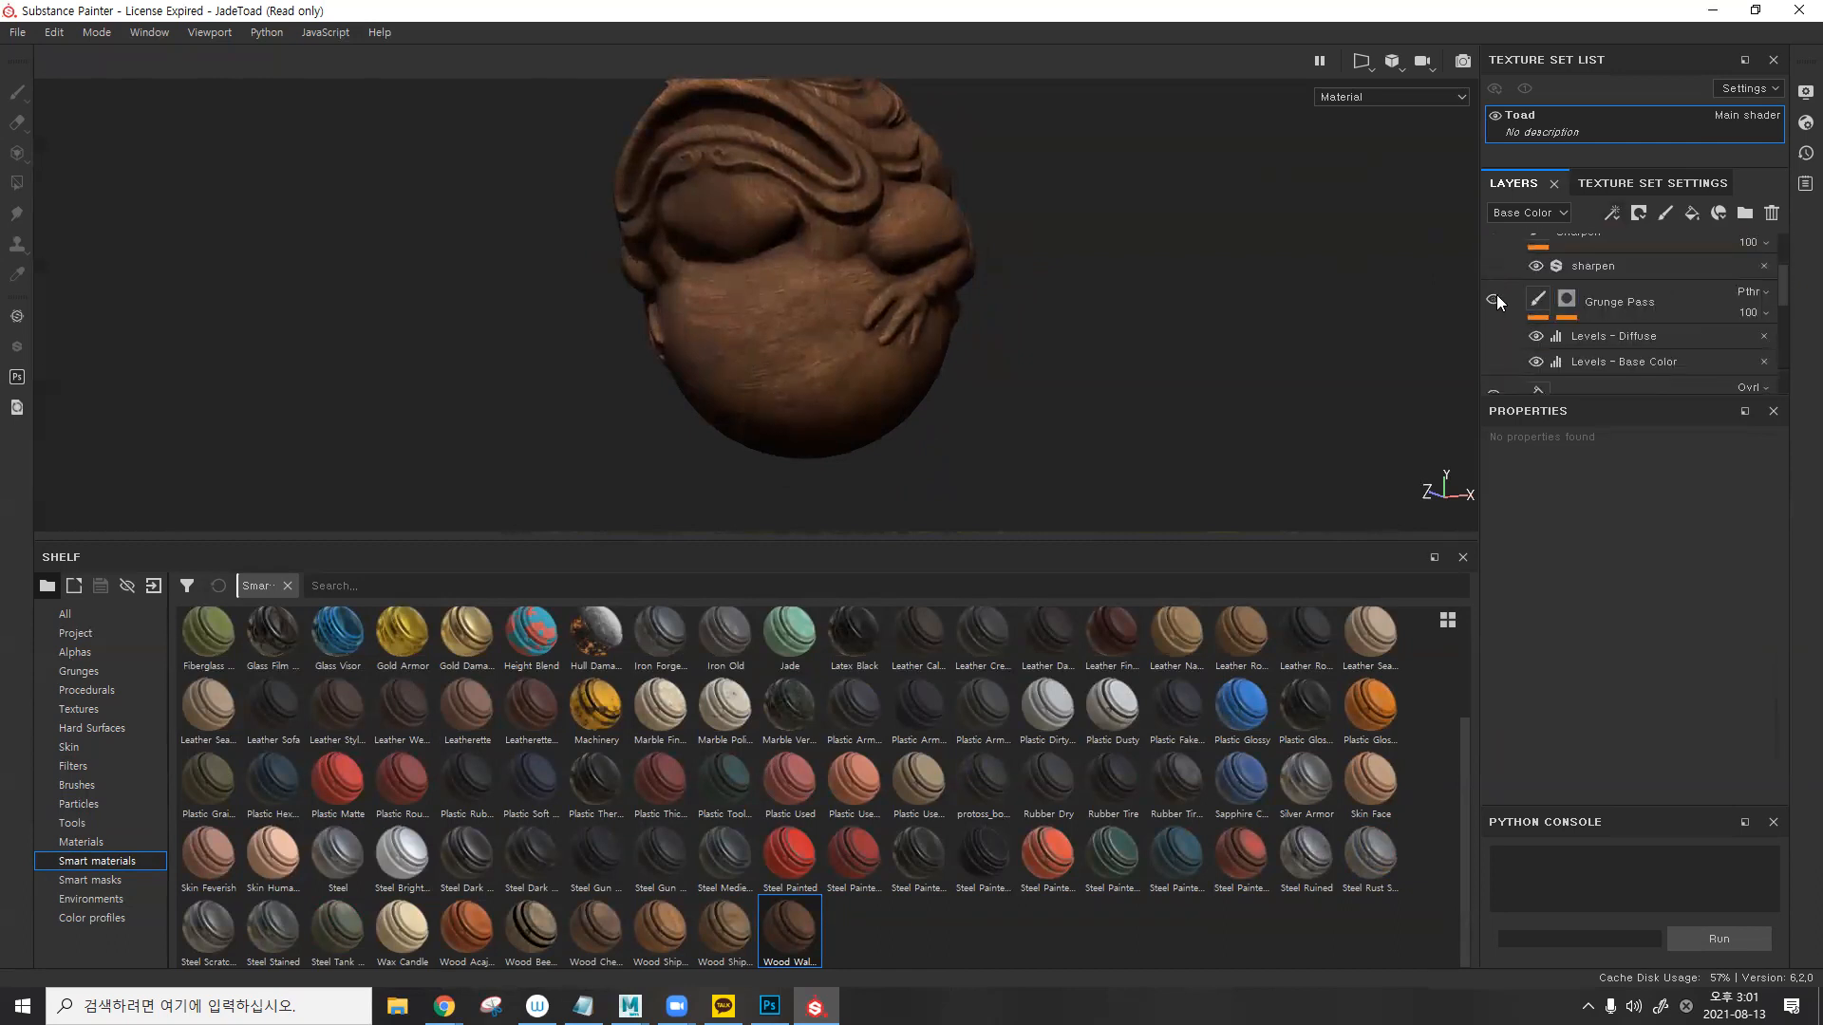
left_click(1496, 294)
scroll(1496, 300, "down", 1)
left_click(1498, 336)
scroll(1498, 332, "down", 1)
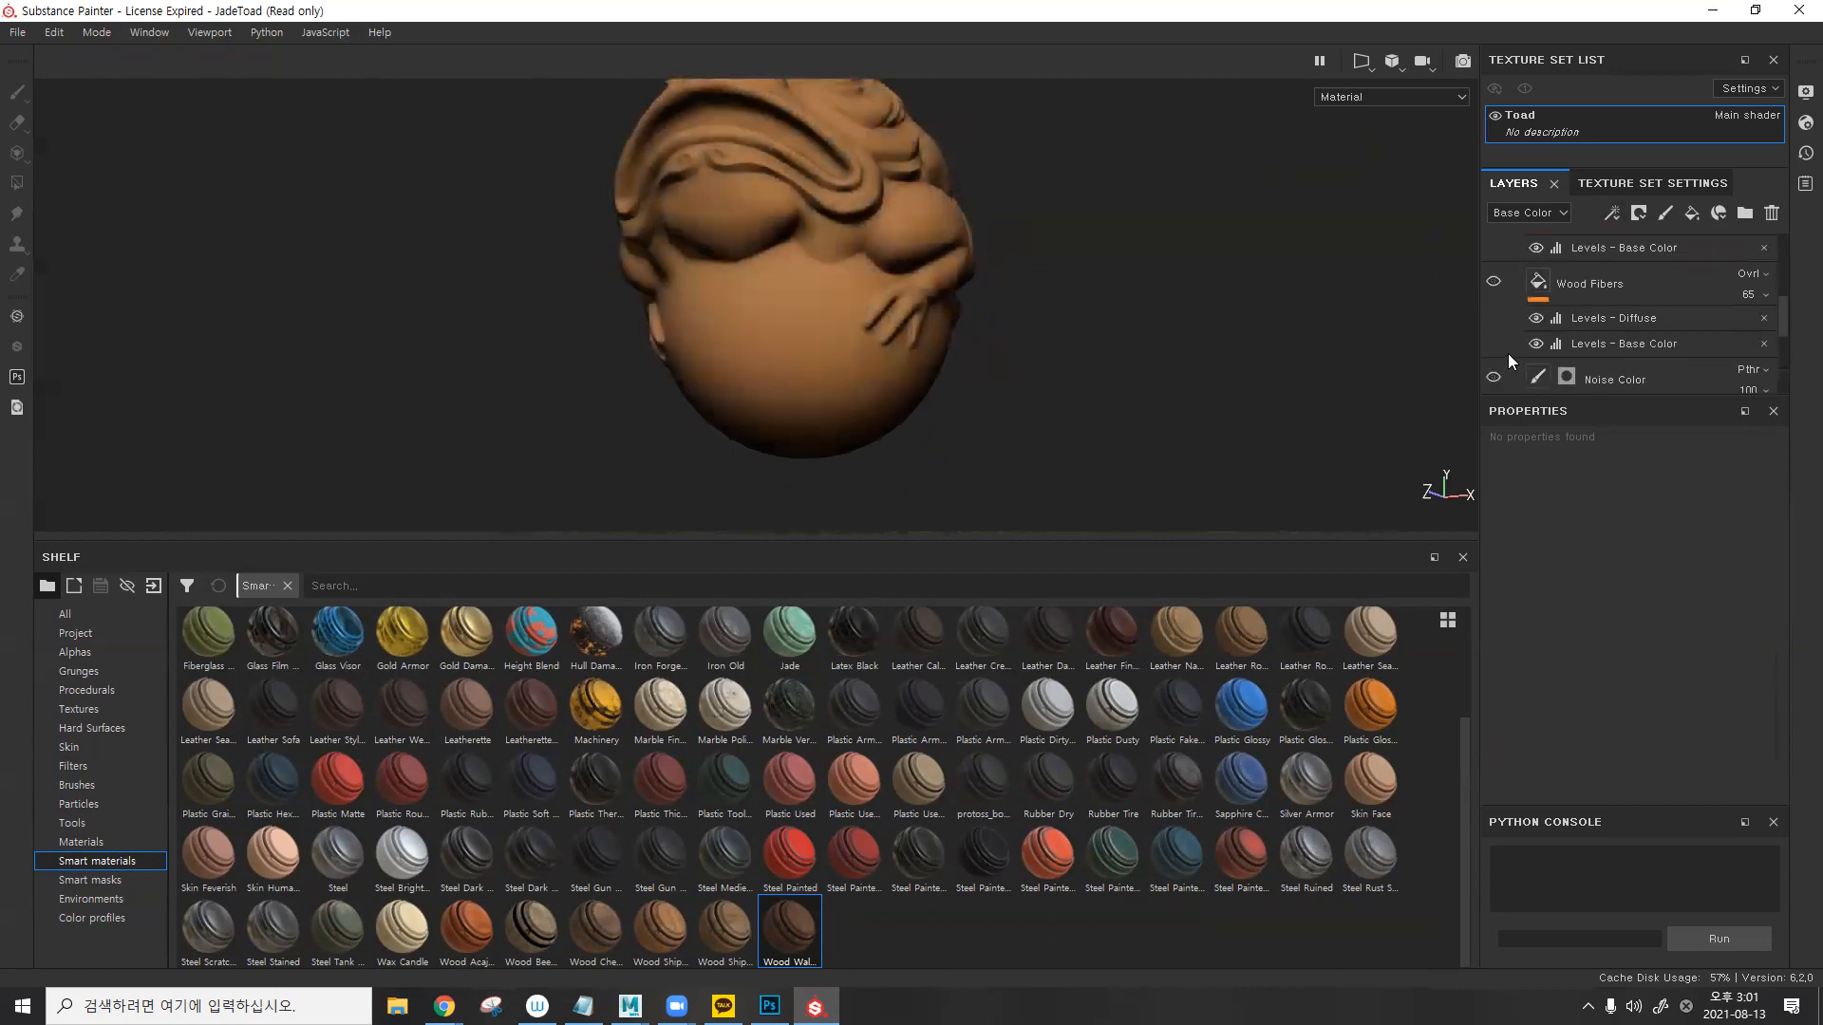
scroll(1507, 353, "down", 2)
left_click(1495, 304)
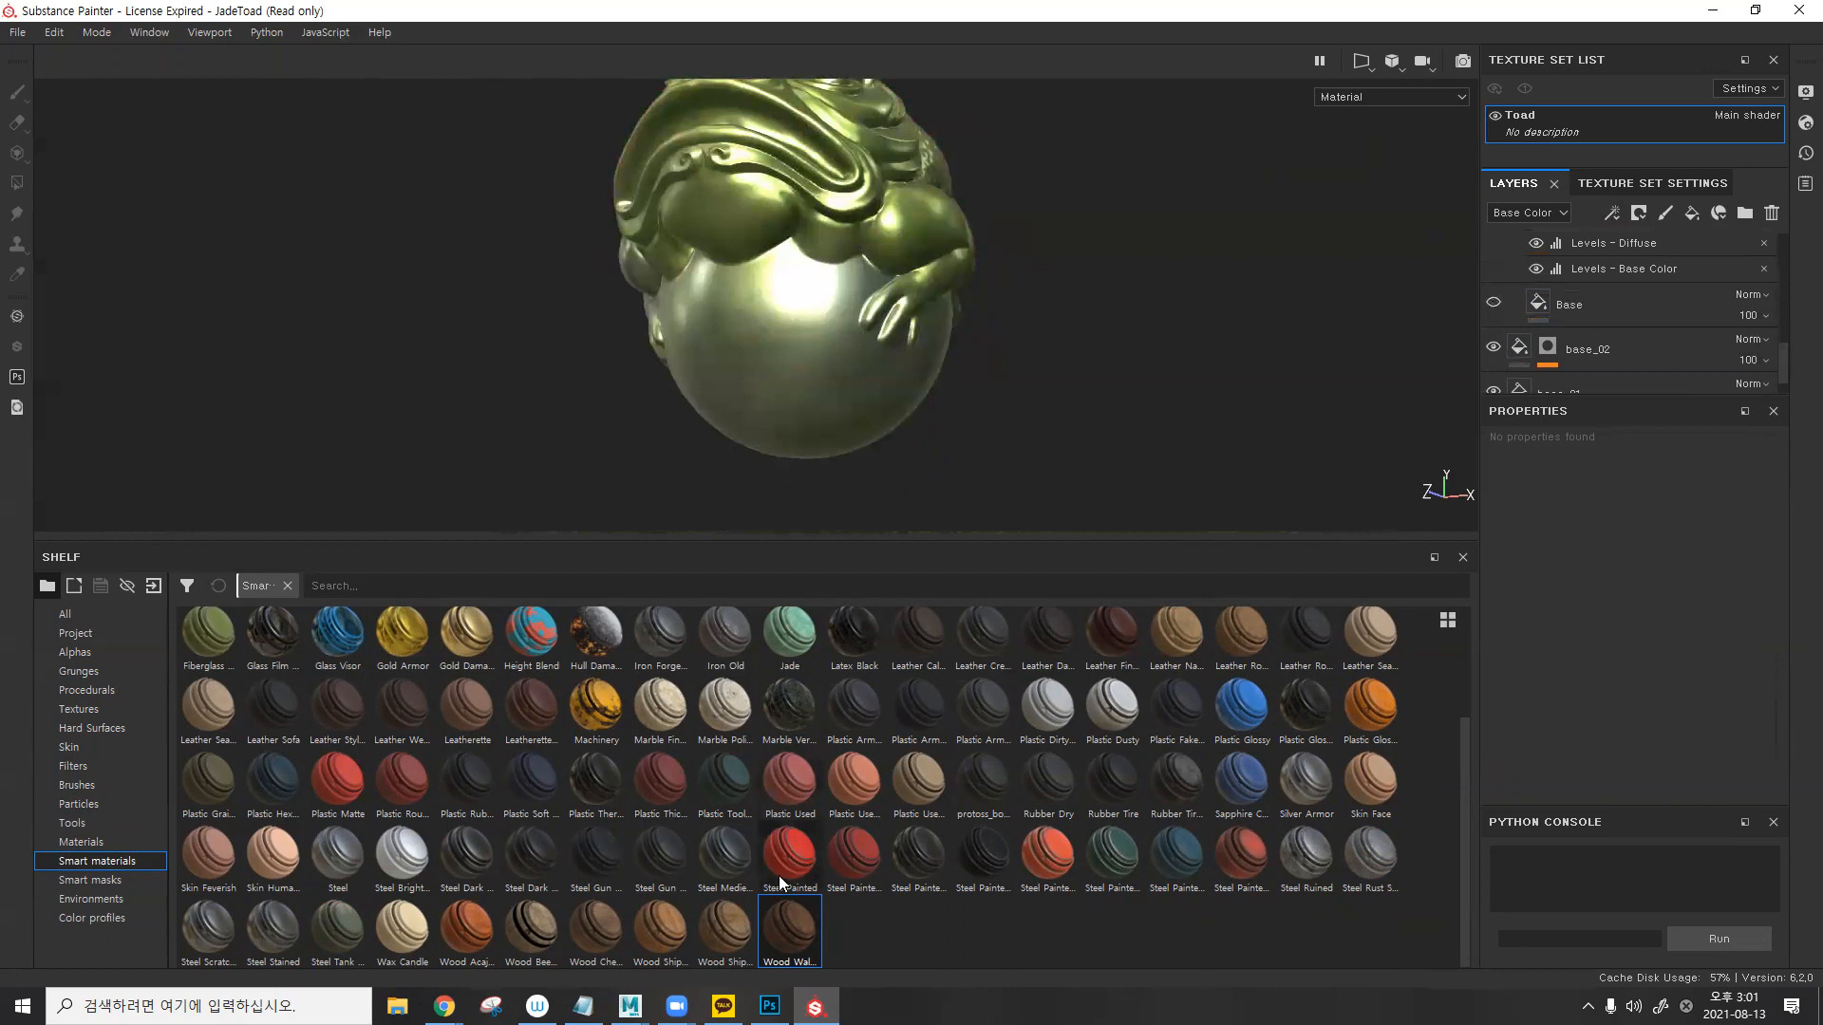
scroll(904, 384, "down", 1)
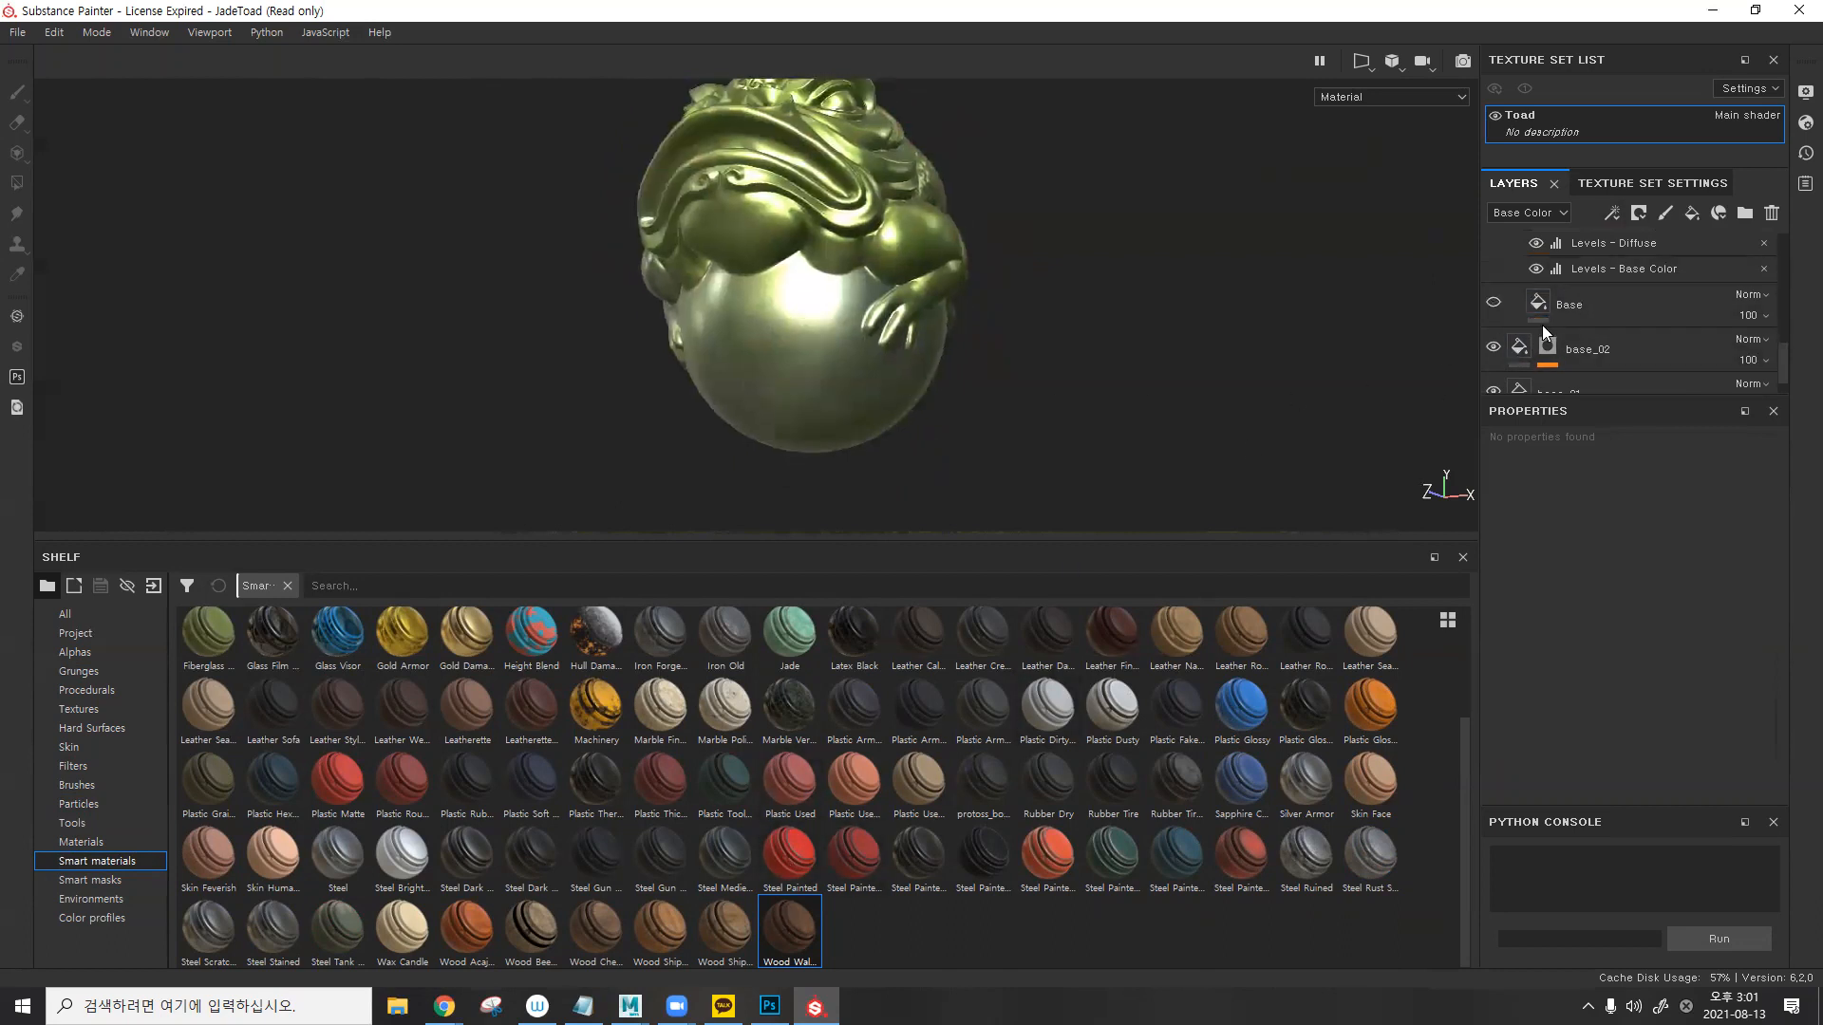
scroll(1541, 325, "up", 1)
scroll(1585, 333, "down", 1)
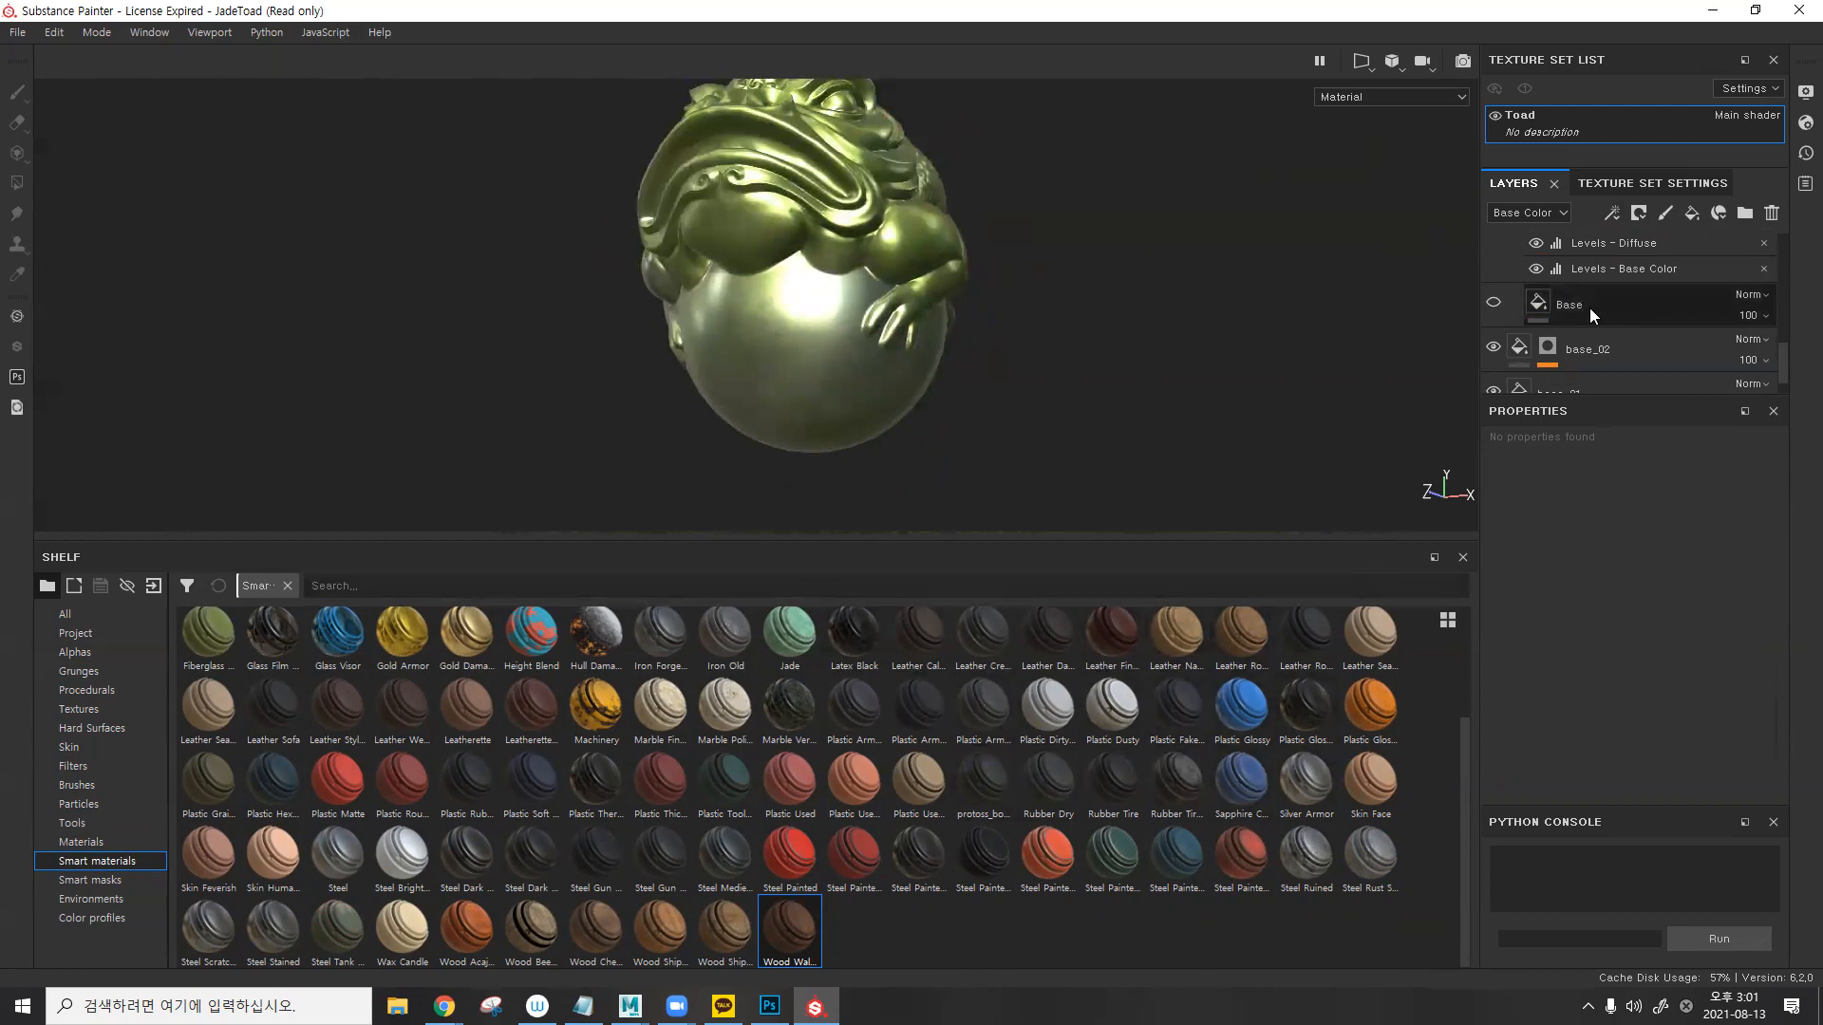
- Show the Wood Walnut layers again one at a time, from Base up through Noise Color, Wood Fibers, Grunge Pass, Sharpen and Wood Fibers 2
left_click(1493, 304)
scroll(1574, 323, "up", 1)
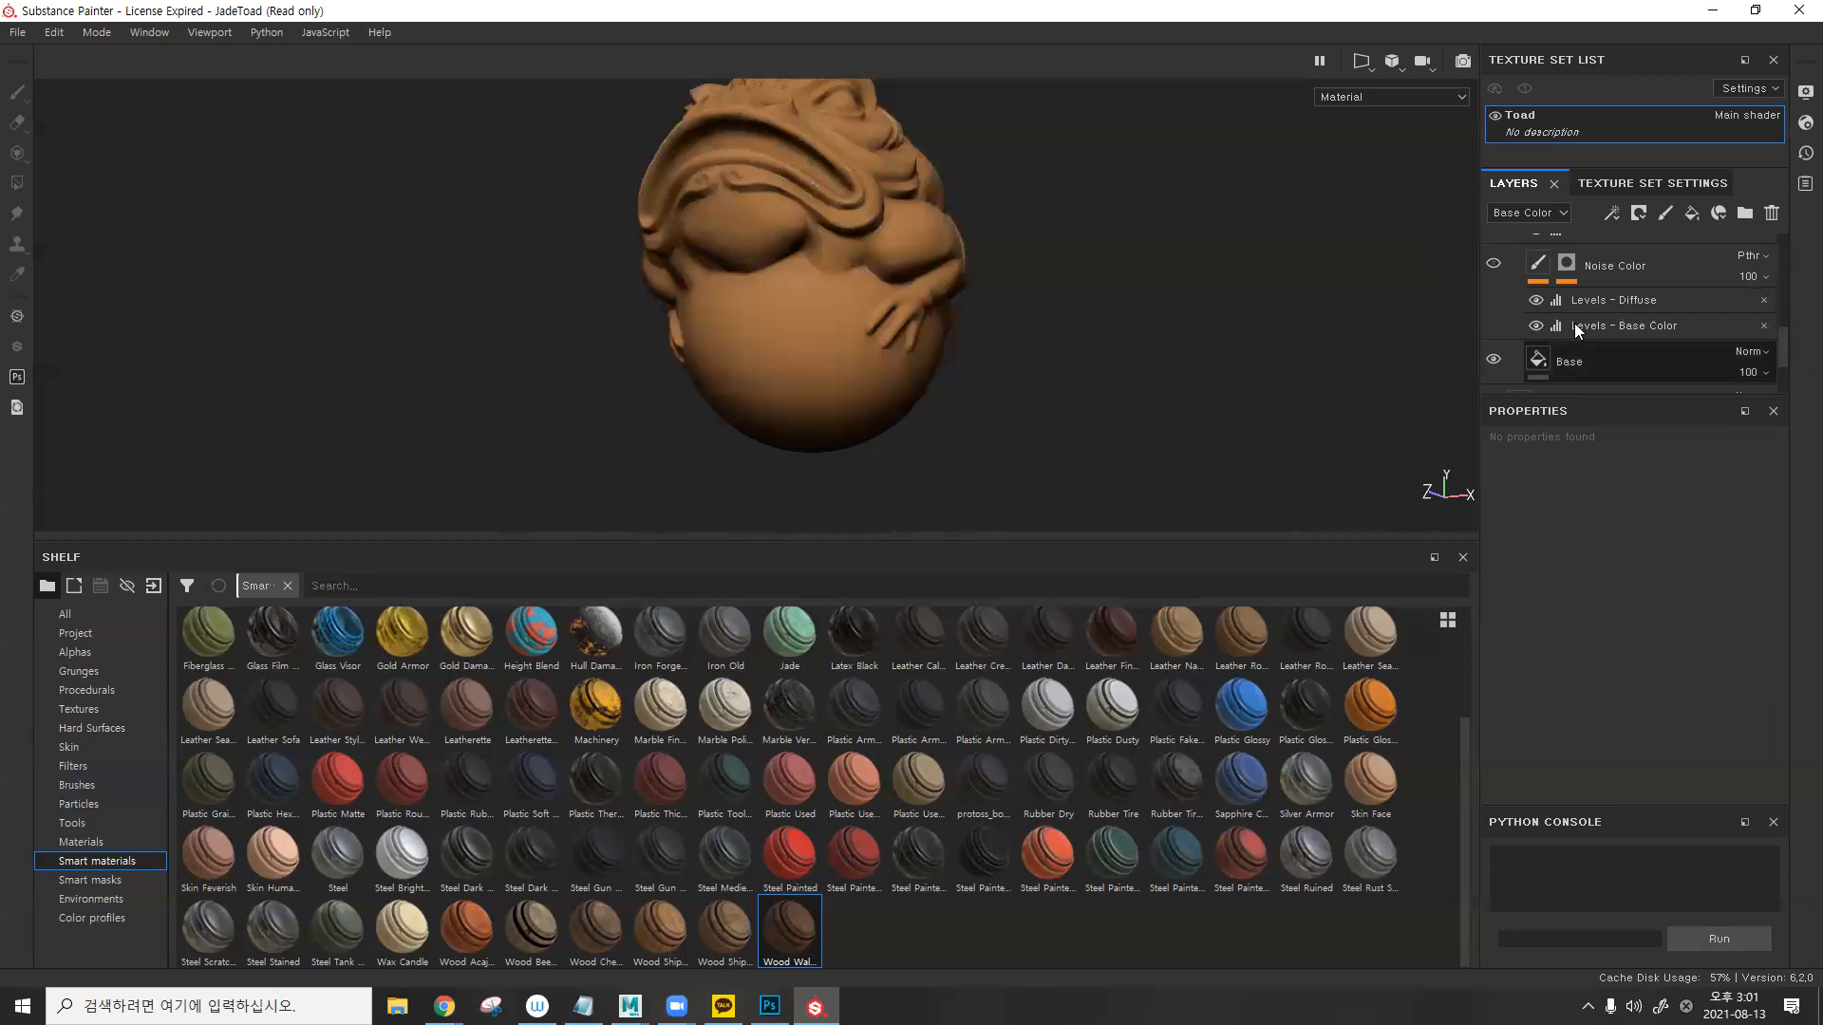
left_click(1489, 262)
scroll(919, 326, "down", 1)
scroll(1595, 274, "up", 2)
scroll(1595, 278, "up", 2)
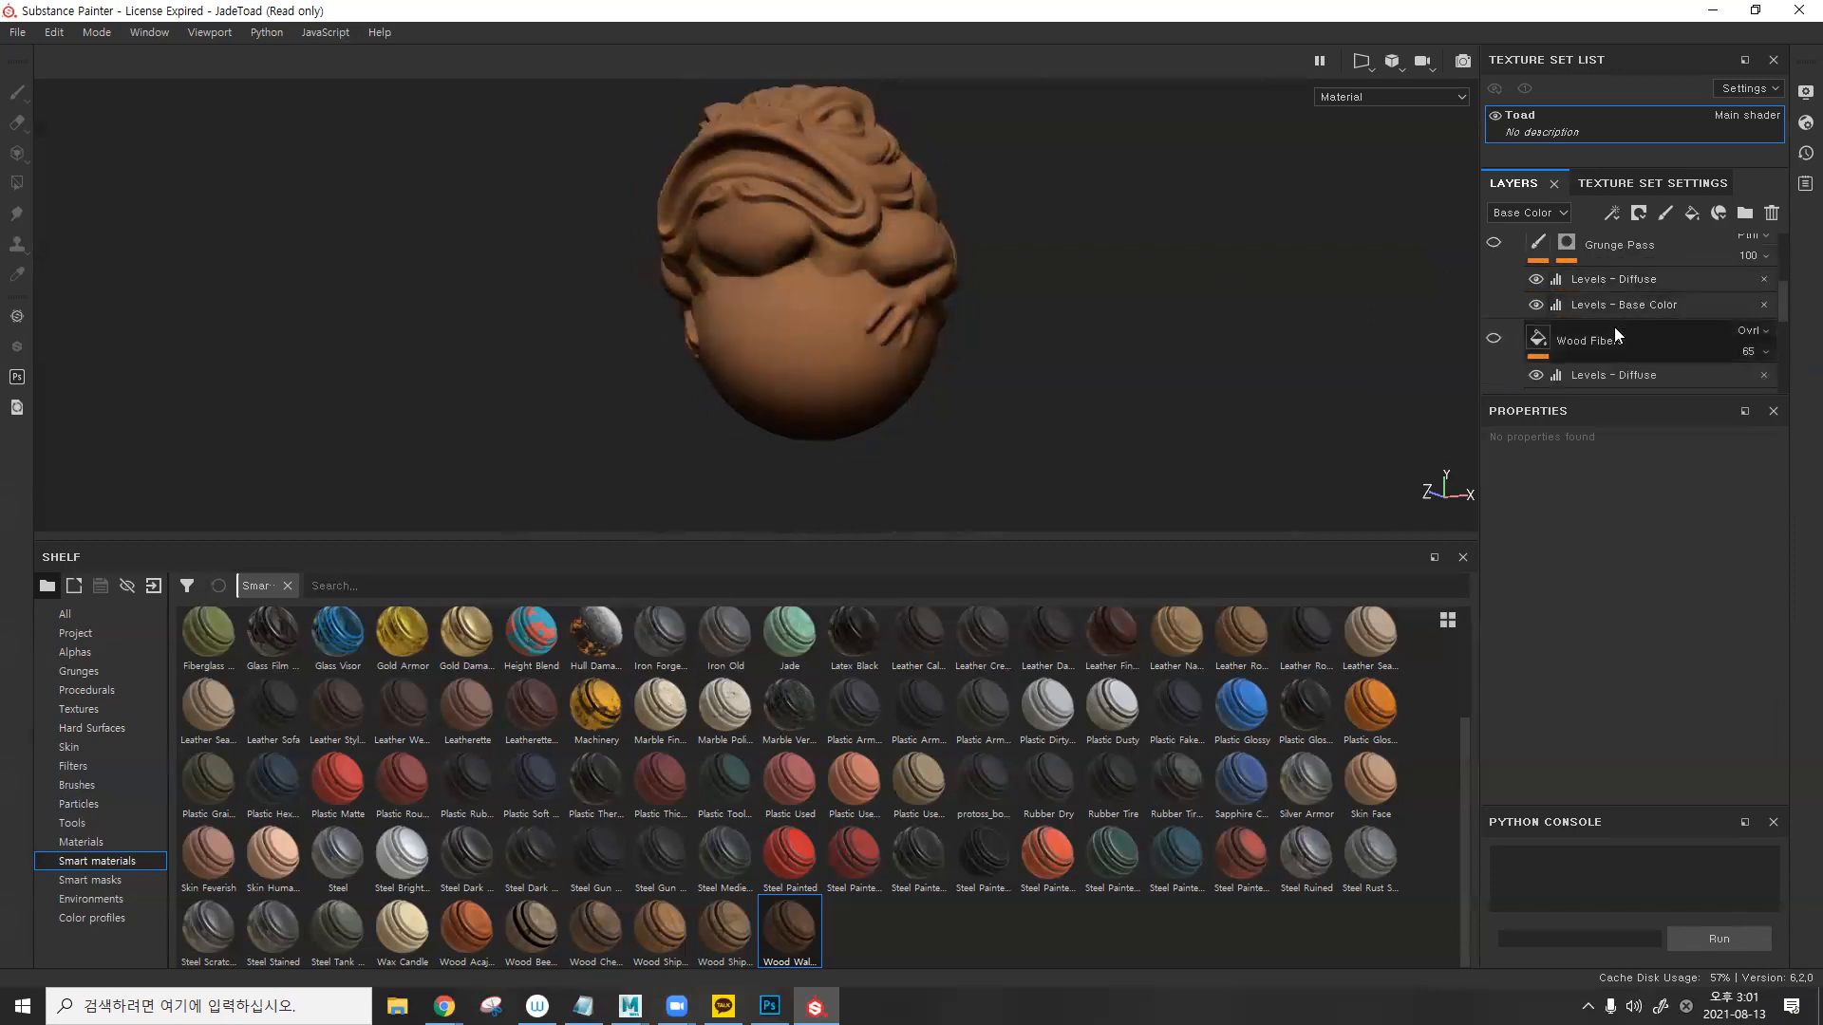
left_click(1493, 339)
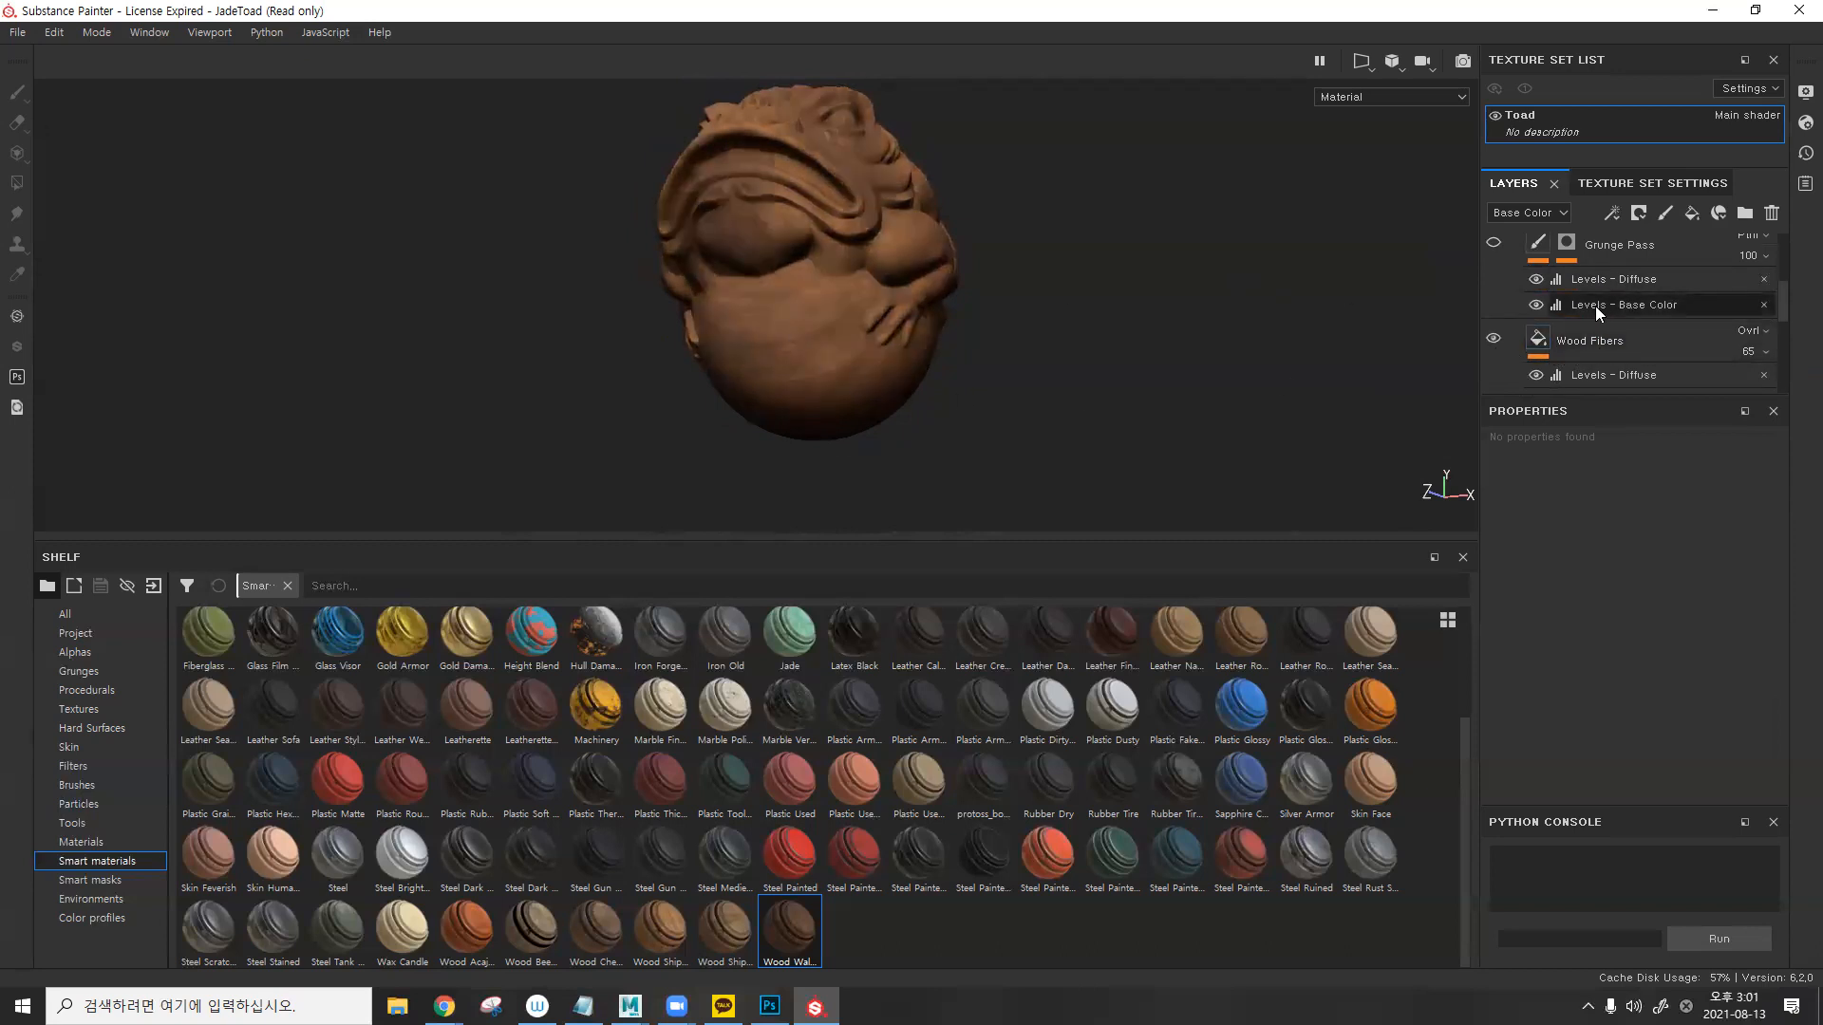
scroll(1594, 305, "up", 2)
left_click(1493, 300)
scroll(1493, 302, "up", 1)
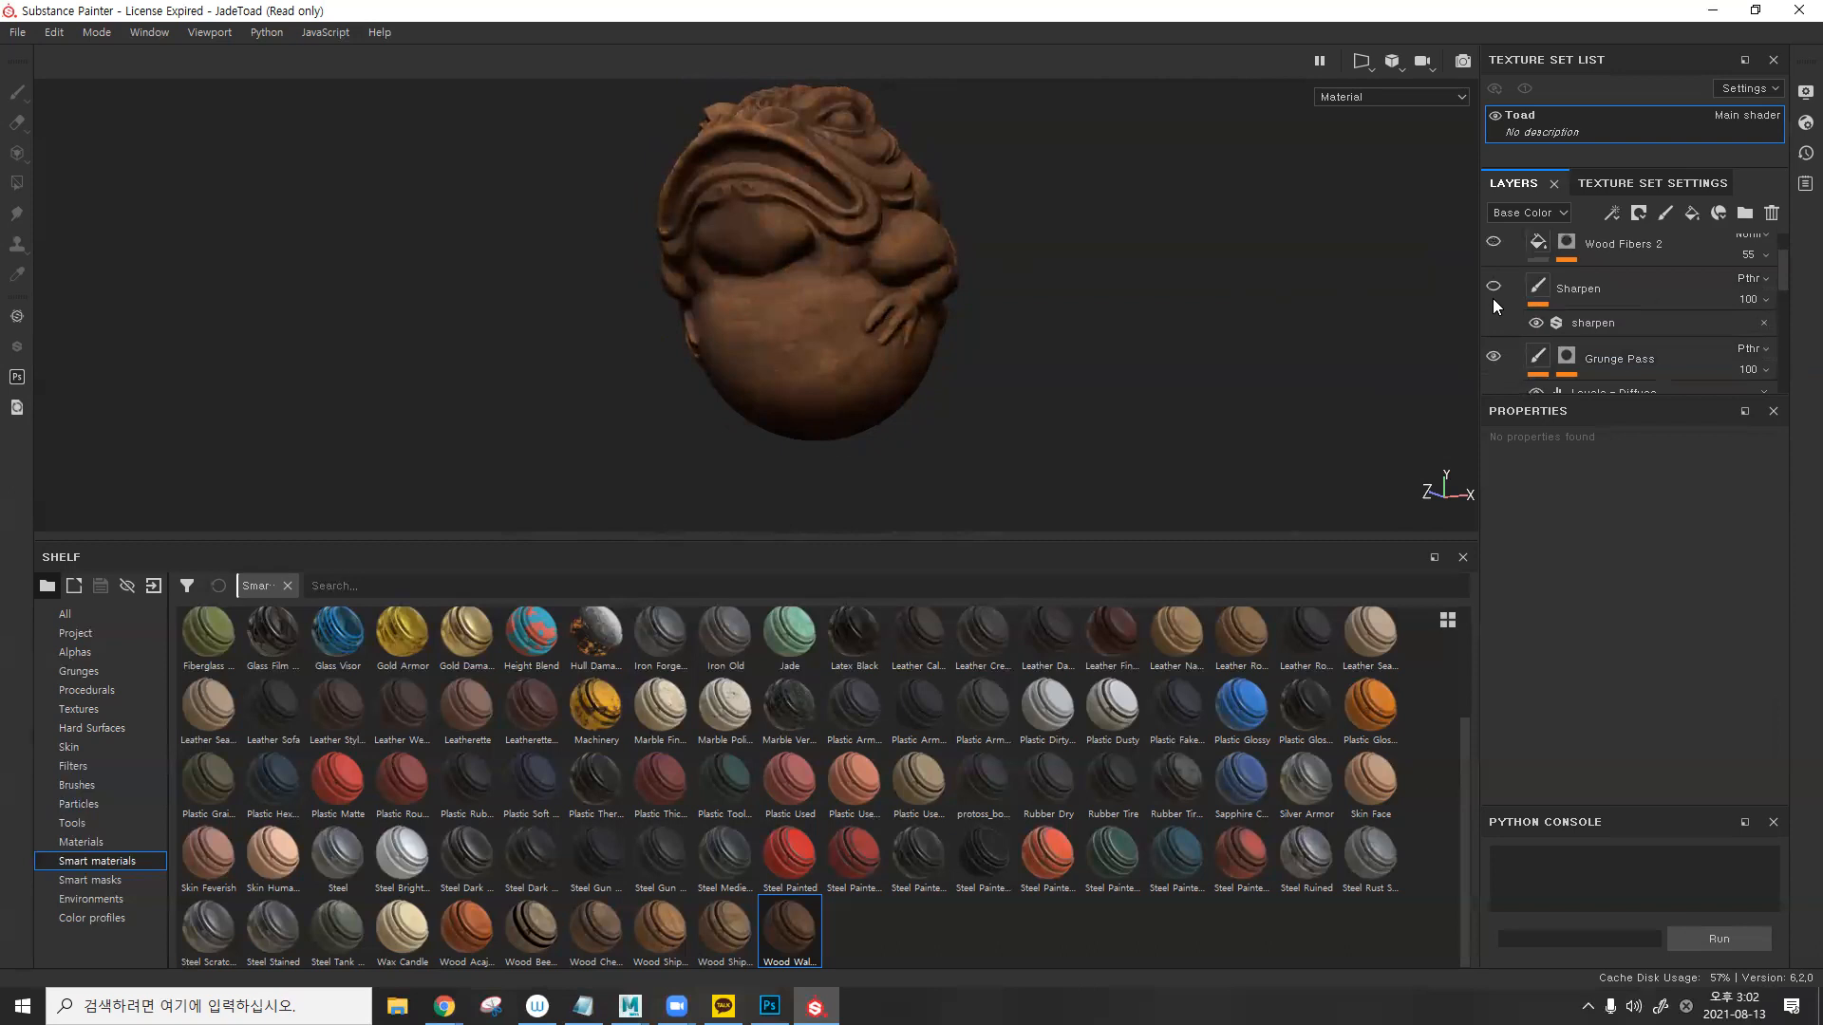
scroll(1493, 300, "up", 1)
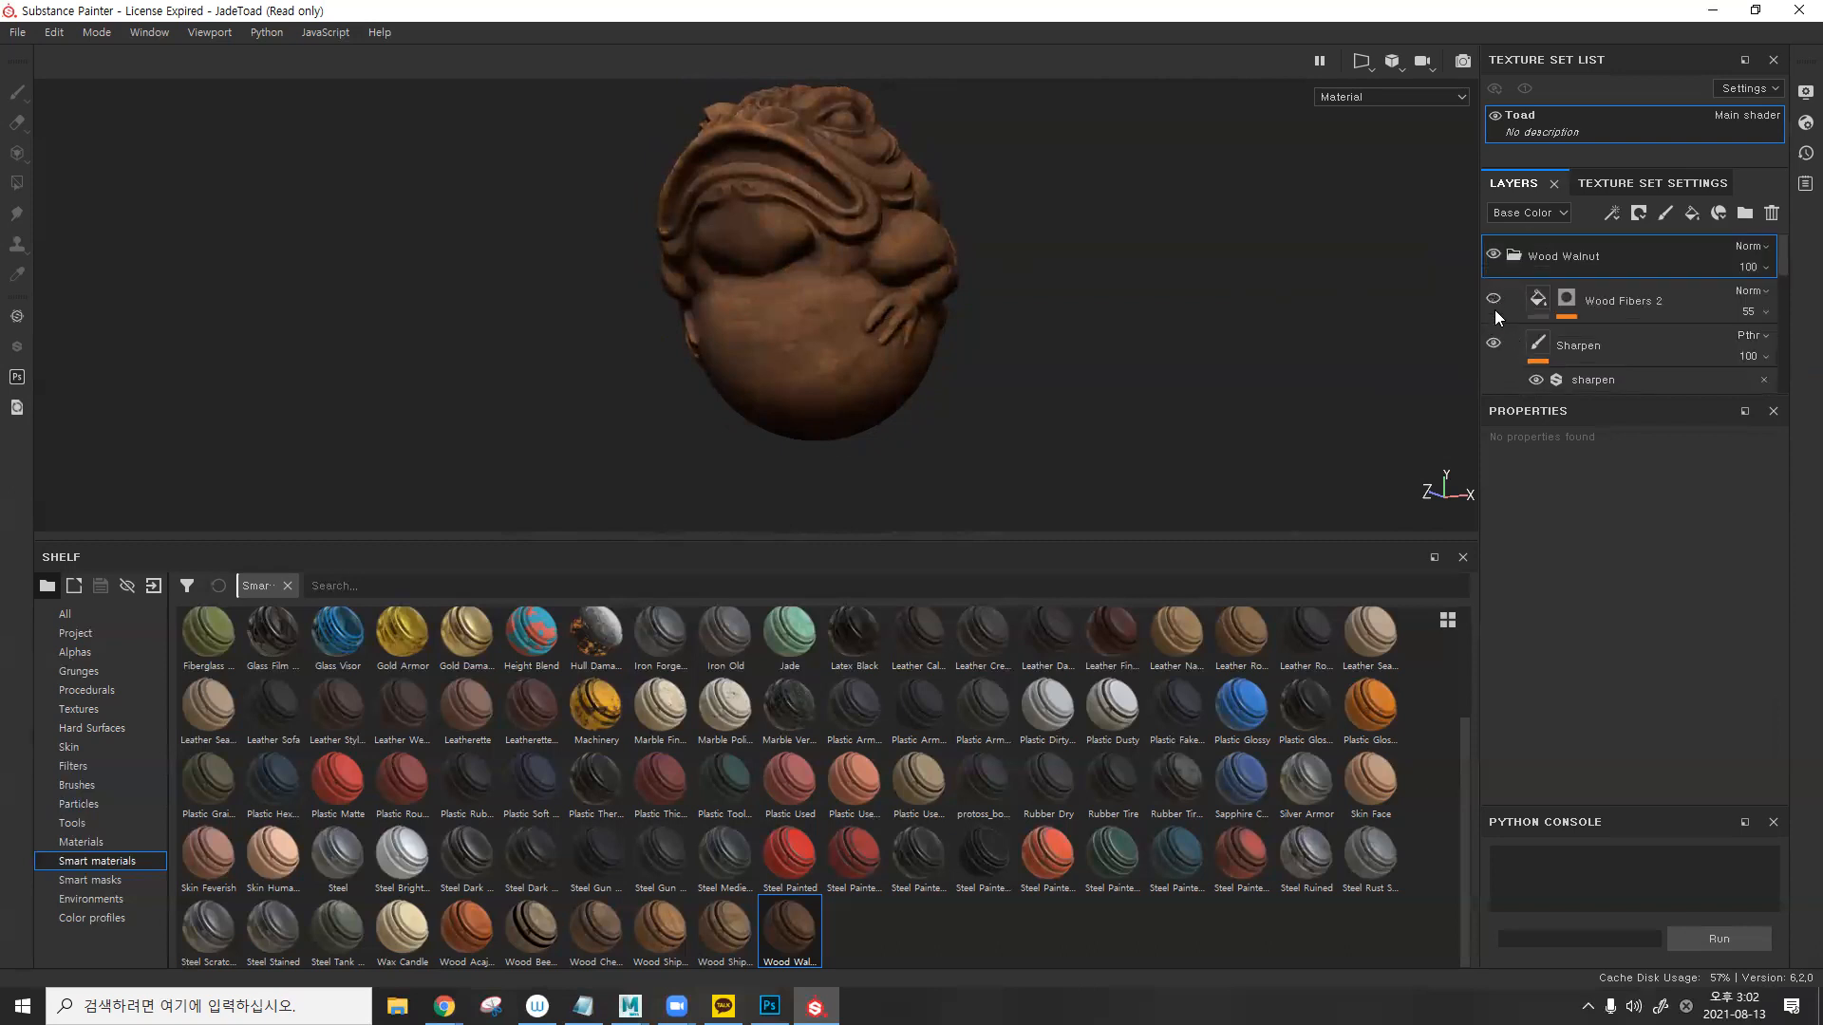
- Collapse the Wood Walnut folder and view the wood finish on the toad's face
left_click_drag(921, 288, 893, 304, "alt")
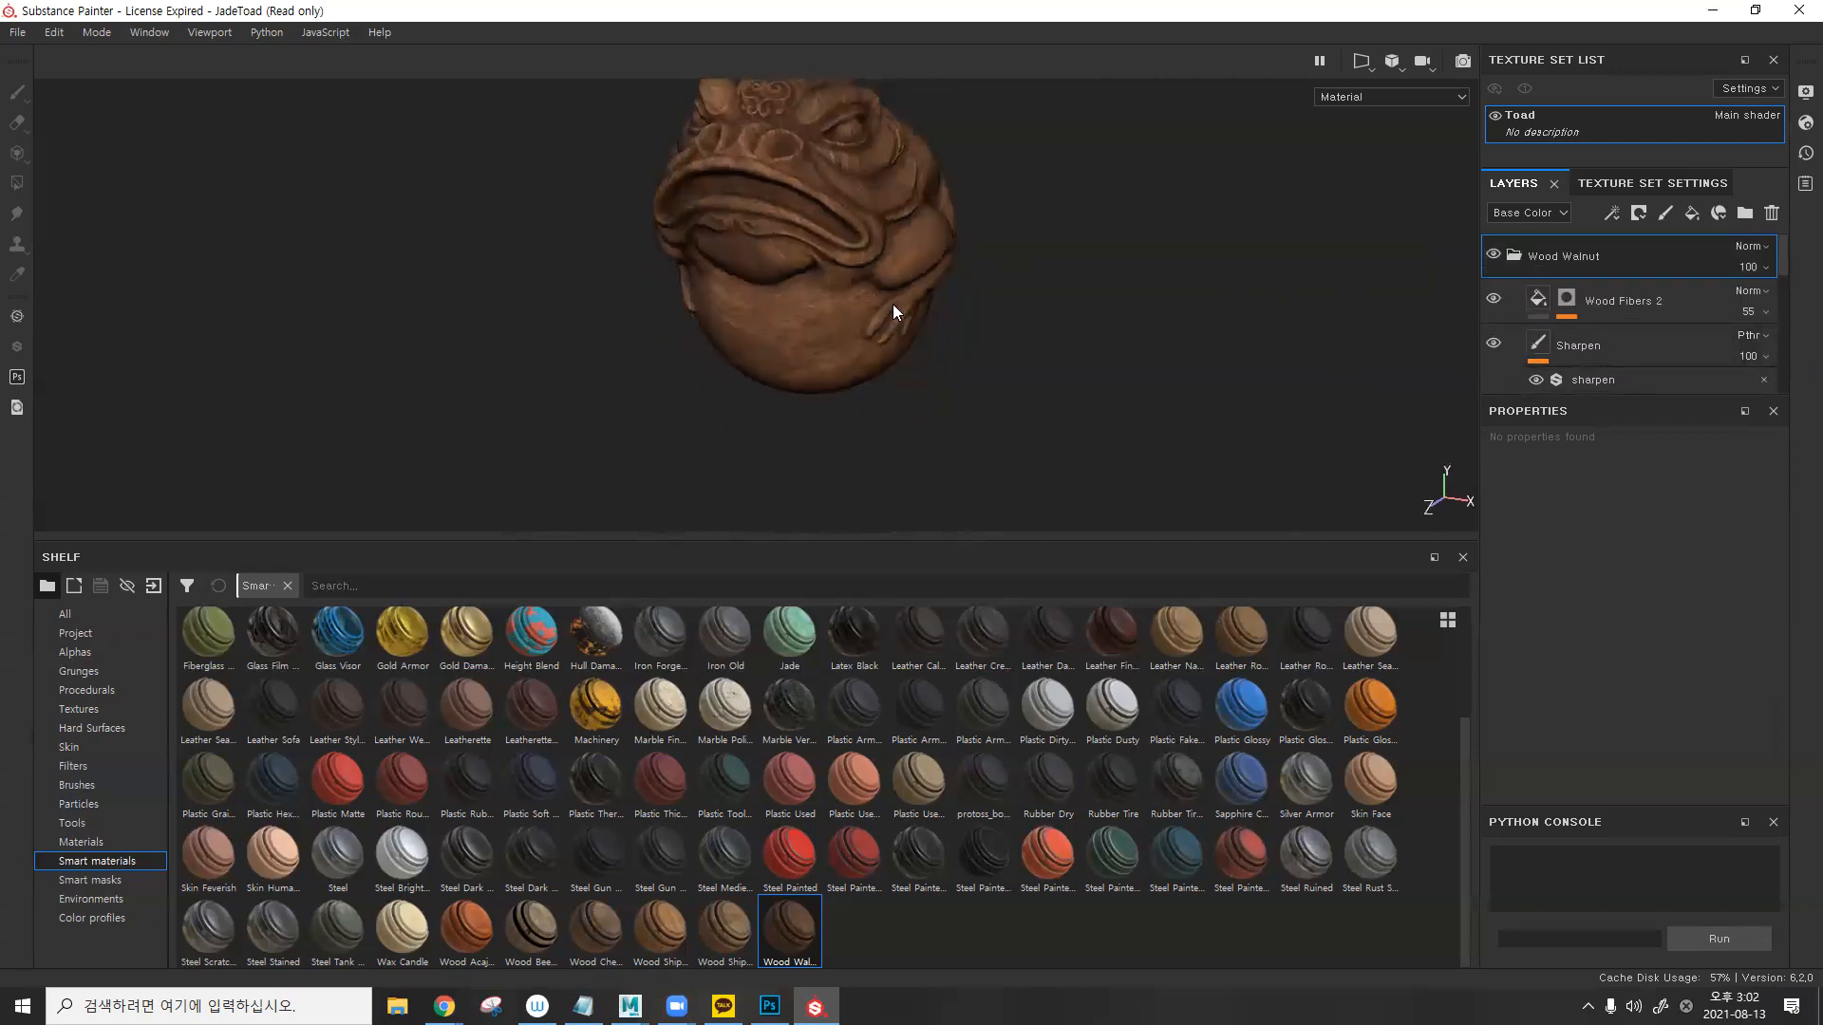
middle_click_drag(893, 304, 898, 375, "alt")
left_click(1513, 257)
left_click_drag(901, 285, 870, 262, "alt")
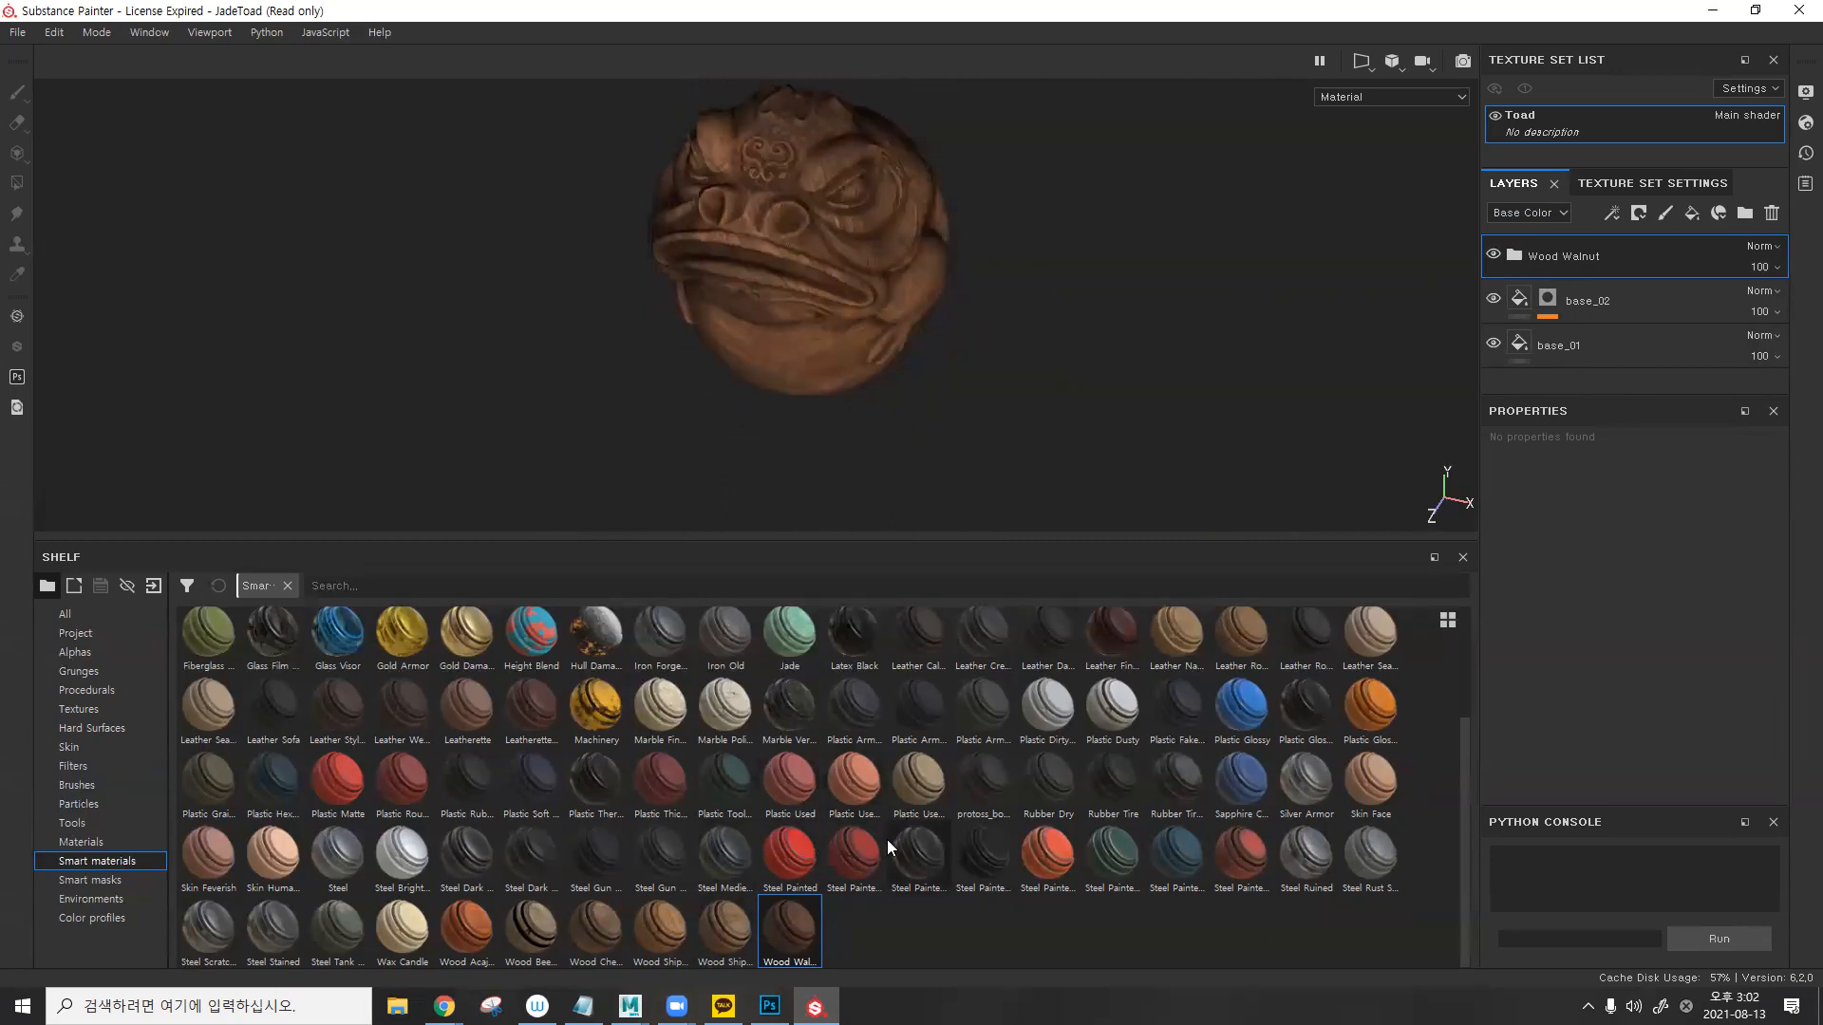
- Add the Iron Rough material from the Materials library above the Wood Walnut folder
left_click(142, 840)
left_click_drag(271, 860, 1512, 242)
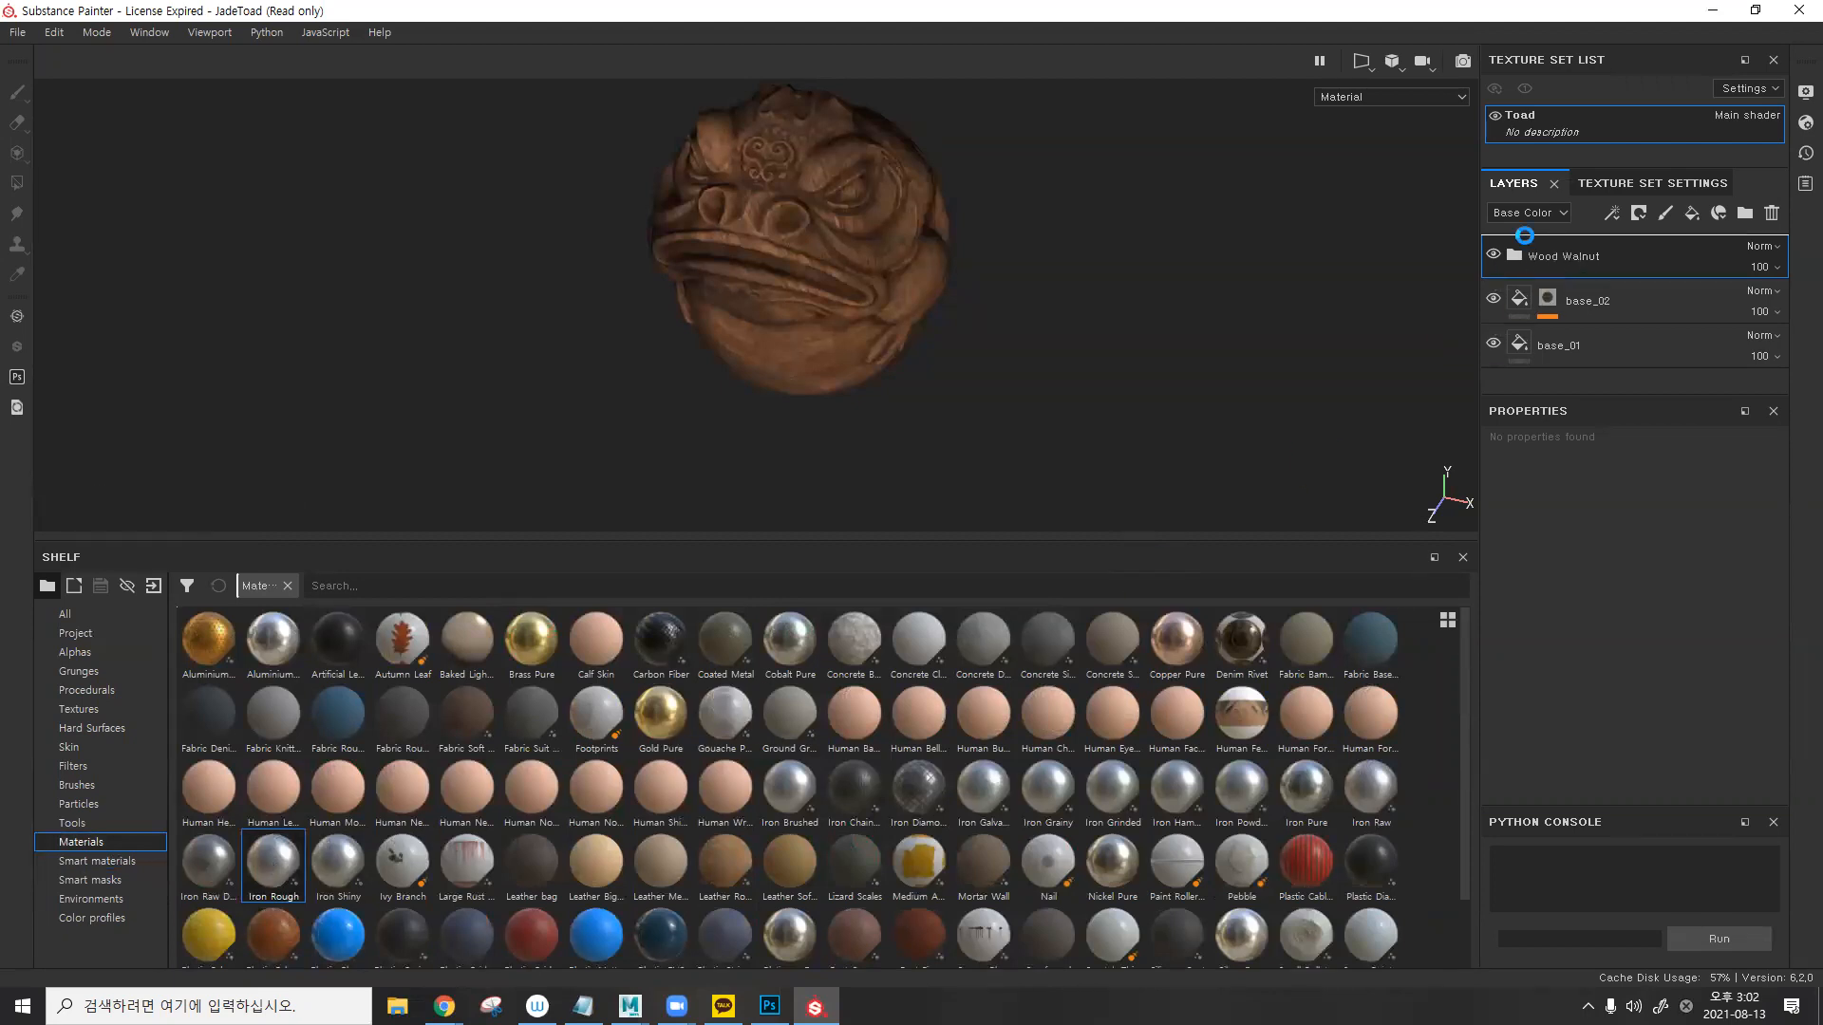
left_click_drag(1067, 286, 1460, 359, "alt")
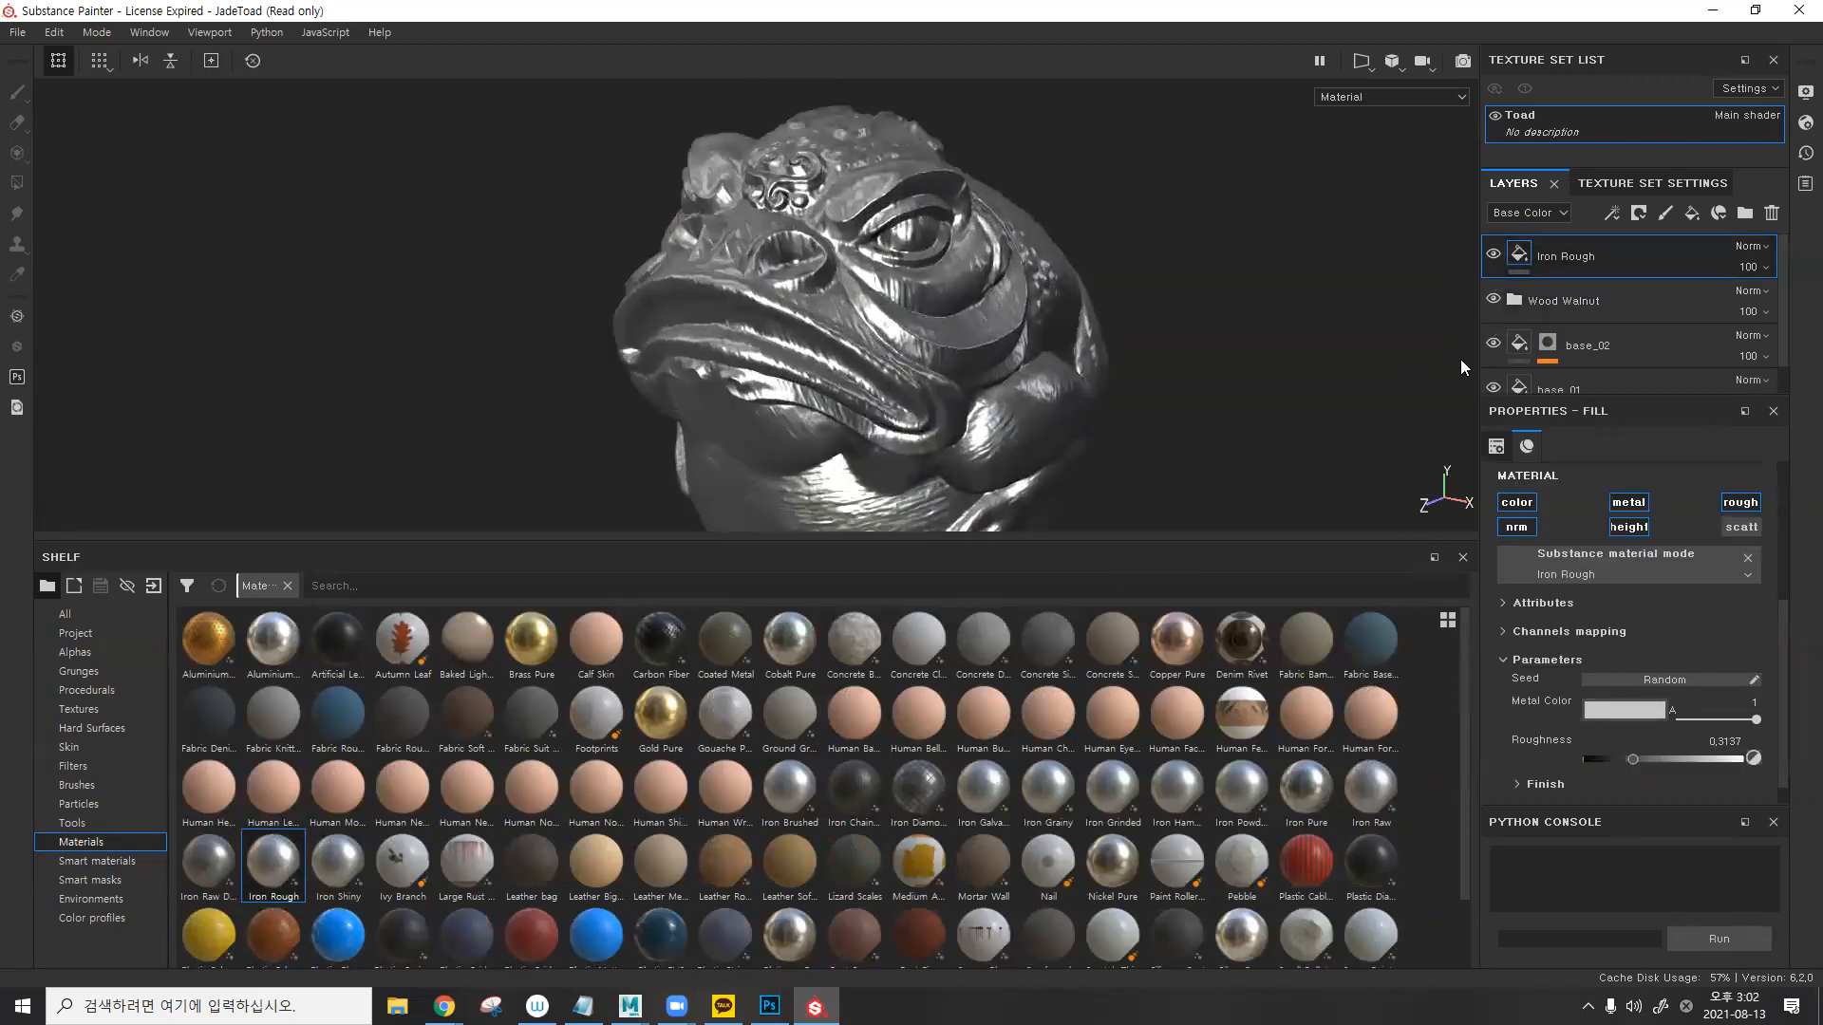
- Compare the single Iron Rough layer with the contents of the Wood Walnut folder, and delete the Iron Rough layer
left_click(1513, 300)
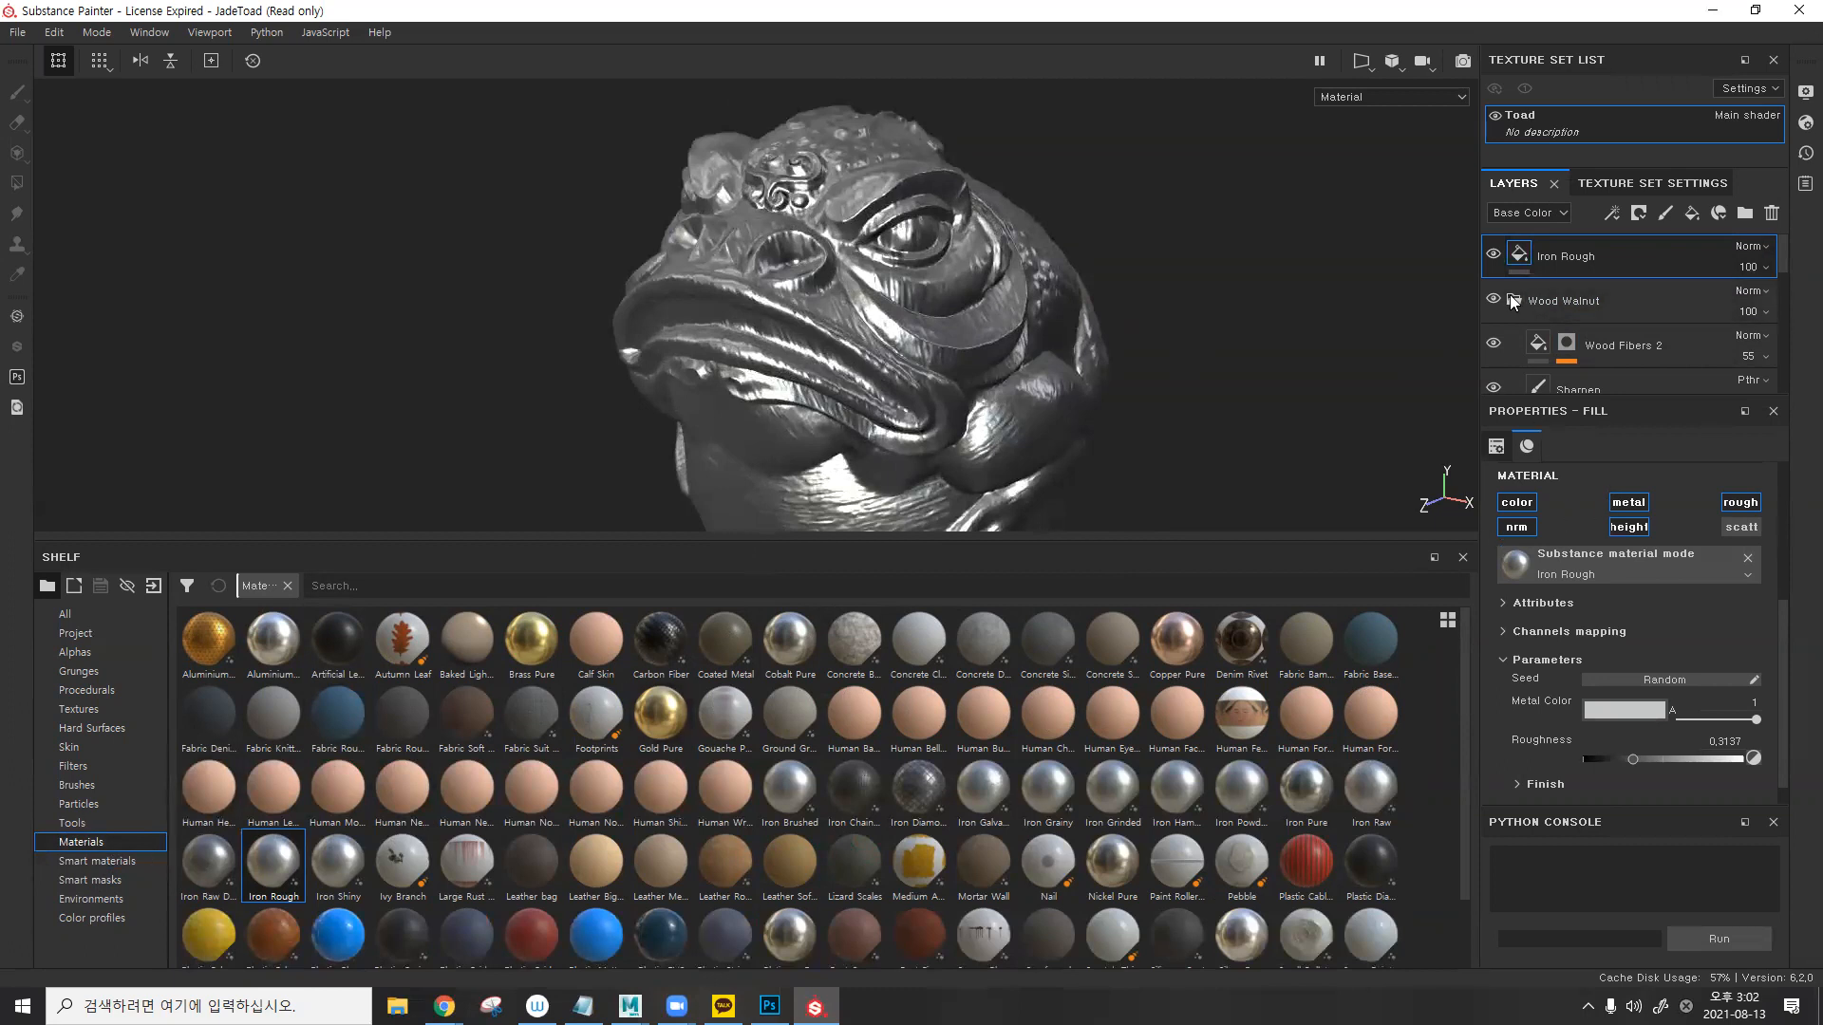
scroll(1575, 321, "down", 5)
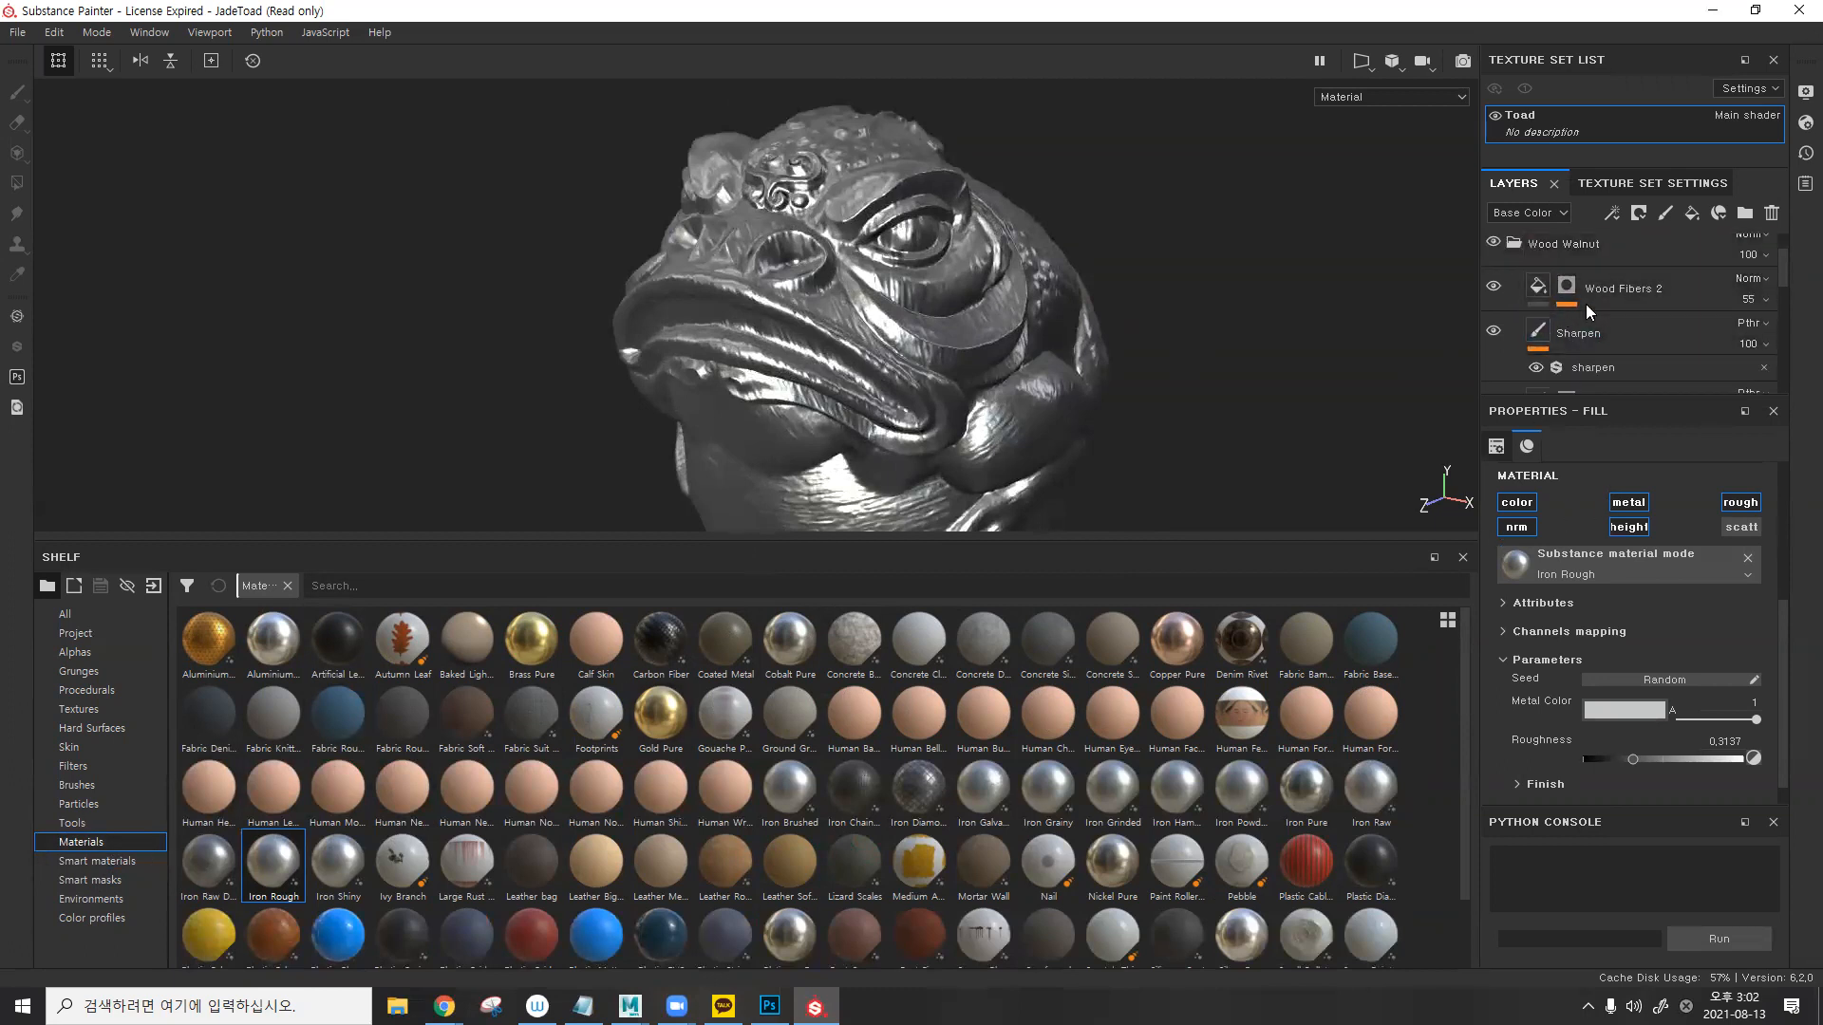
scroll(1602, 321, "up", 5)
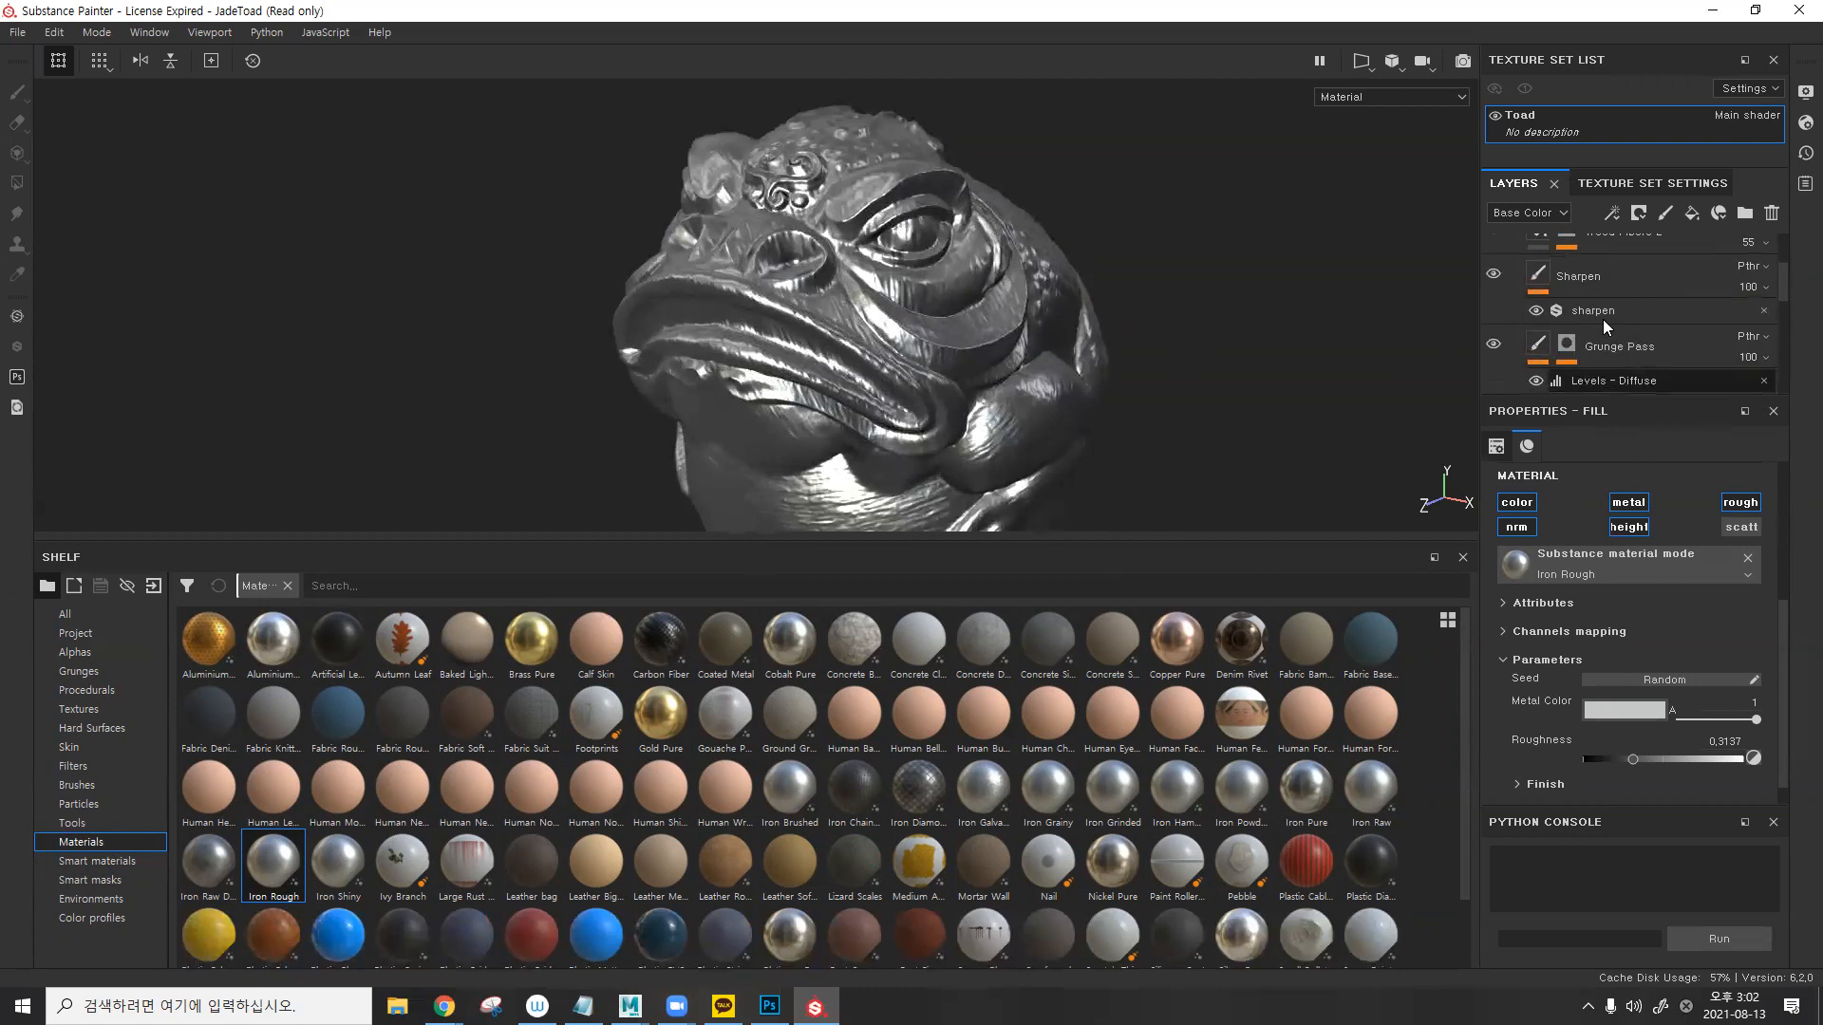
left_click(1510, 300)
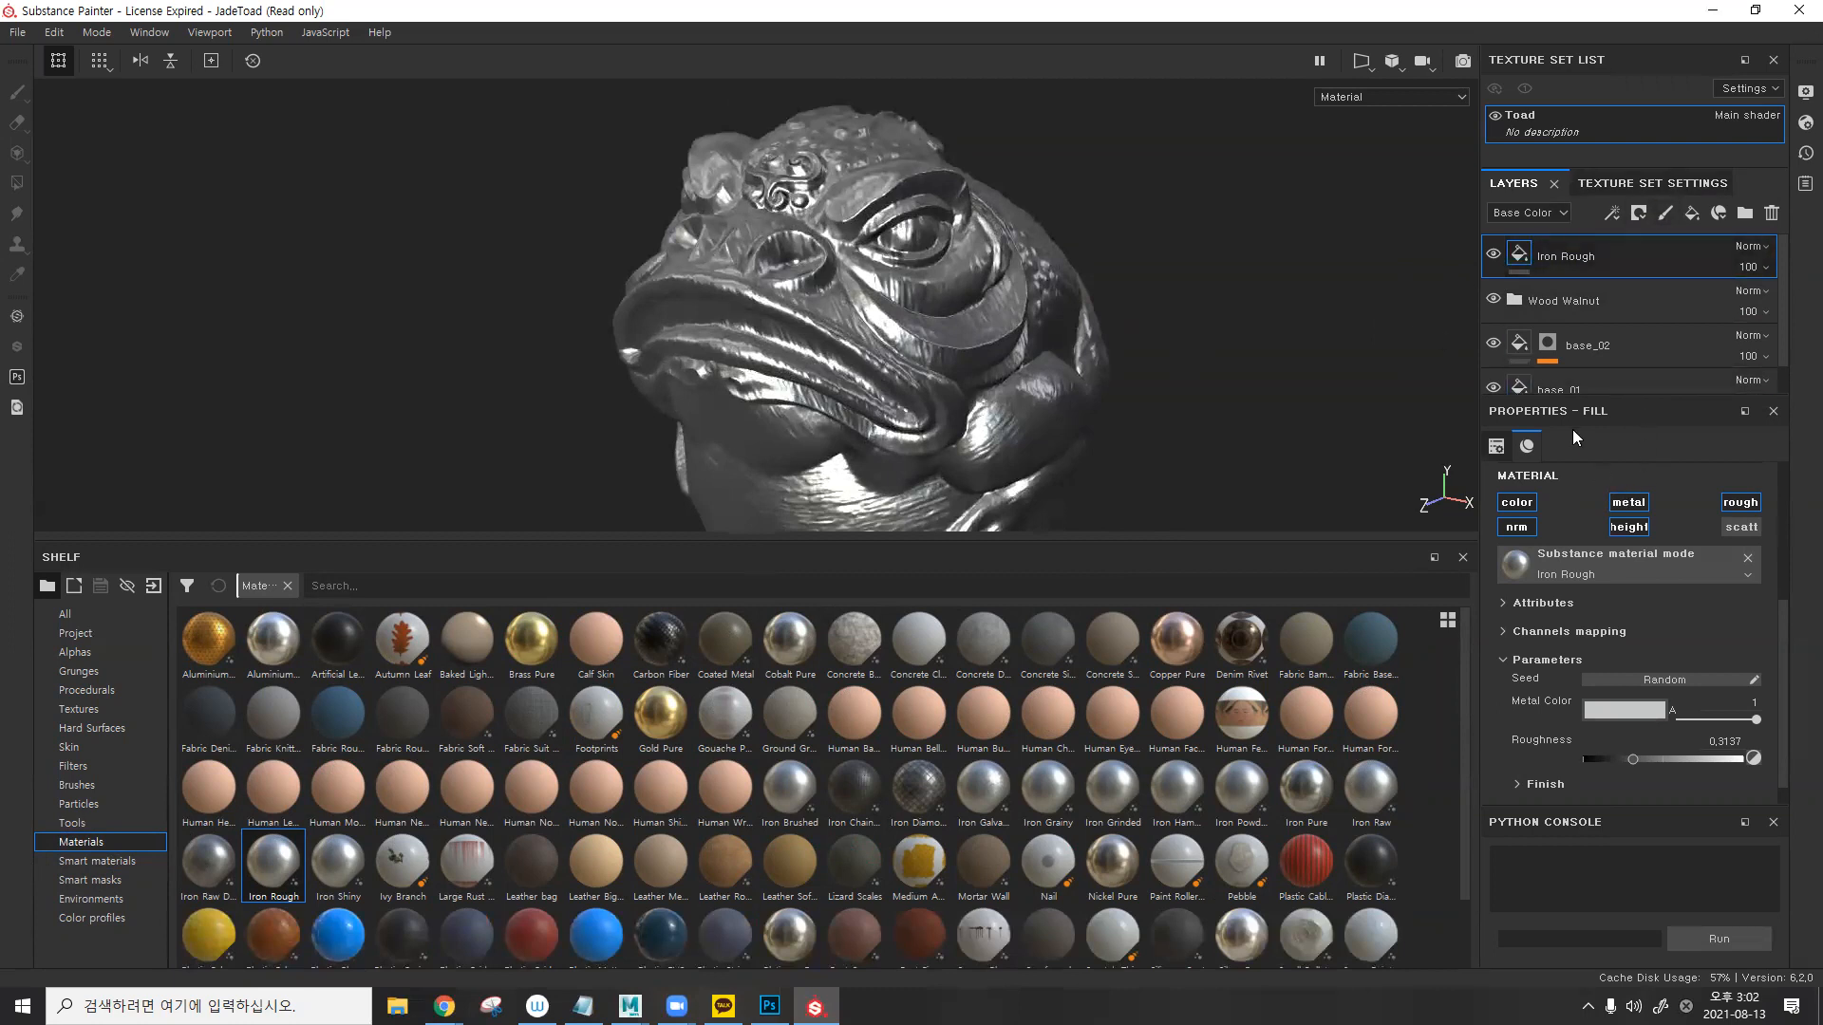
key("Delete")
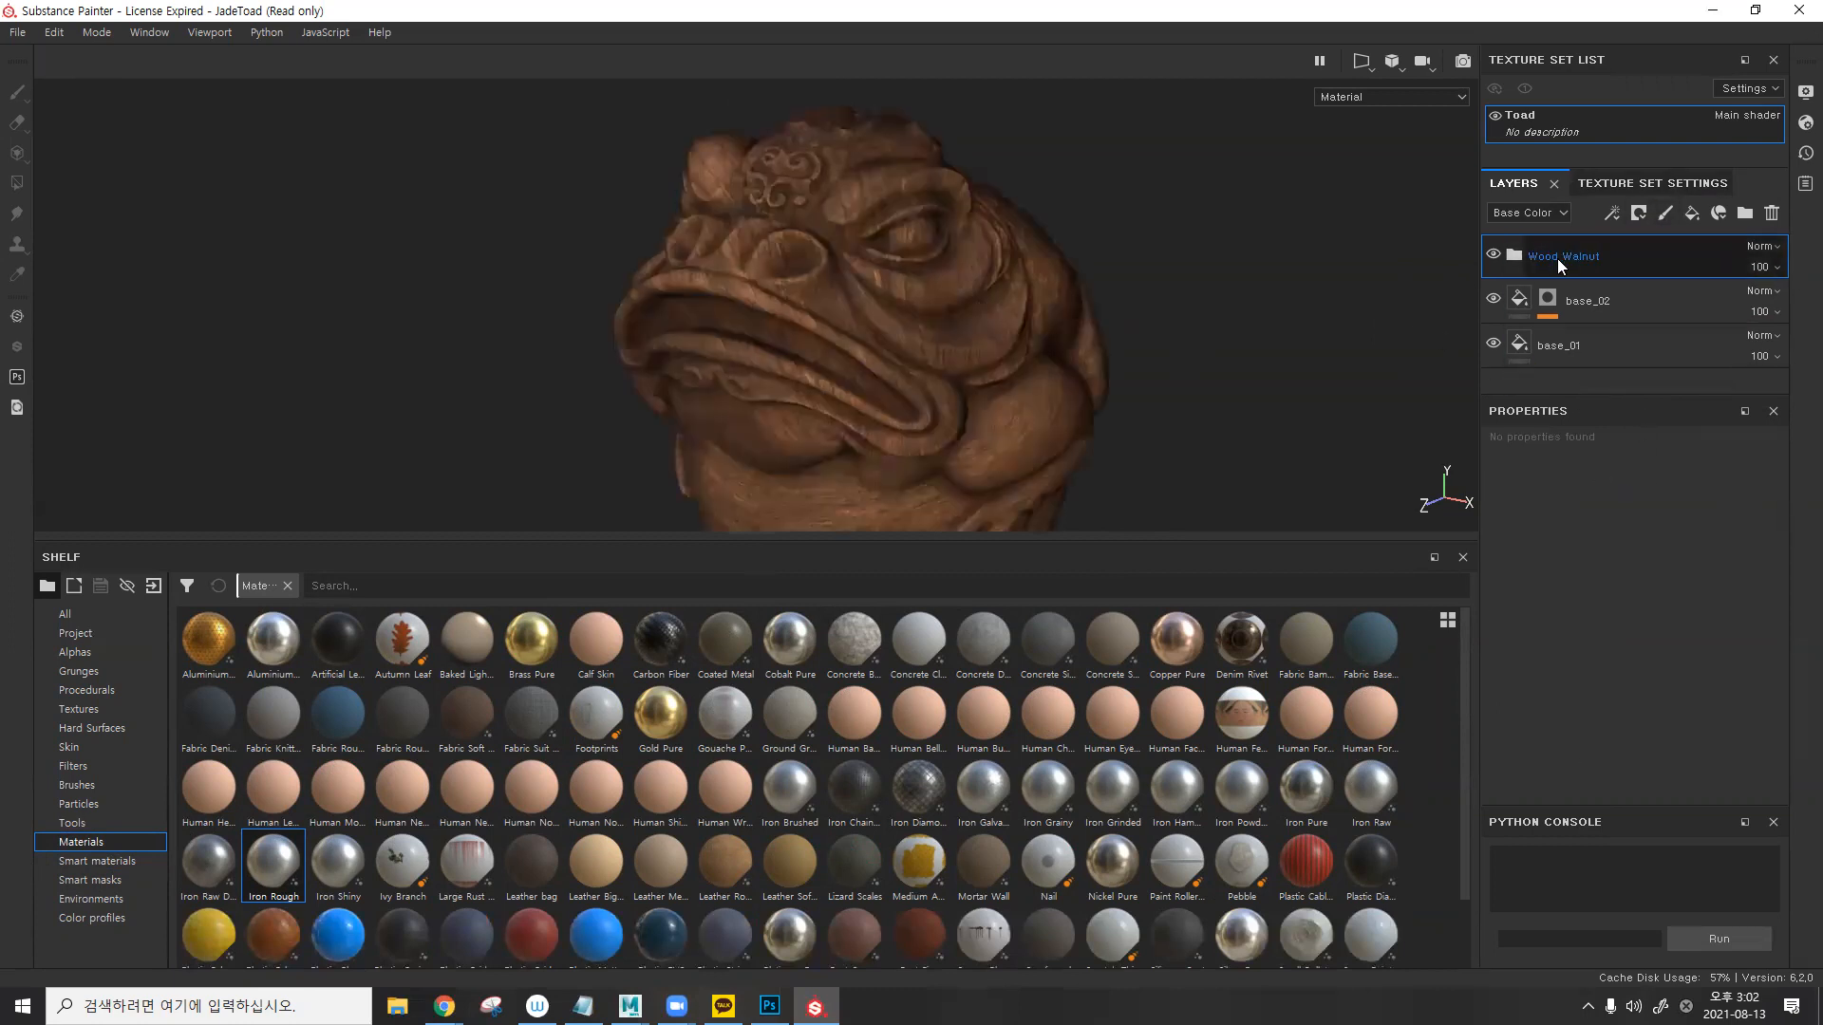
- Add a black mask to the Wood Walnut folder and put a paint effect on that mask
left_click(1638, 215)
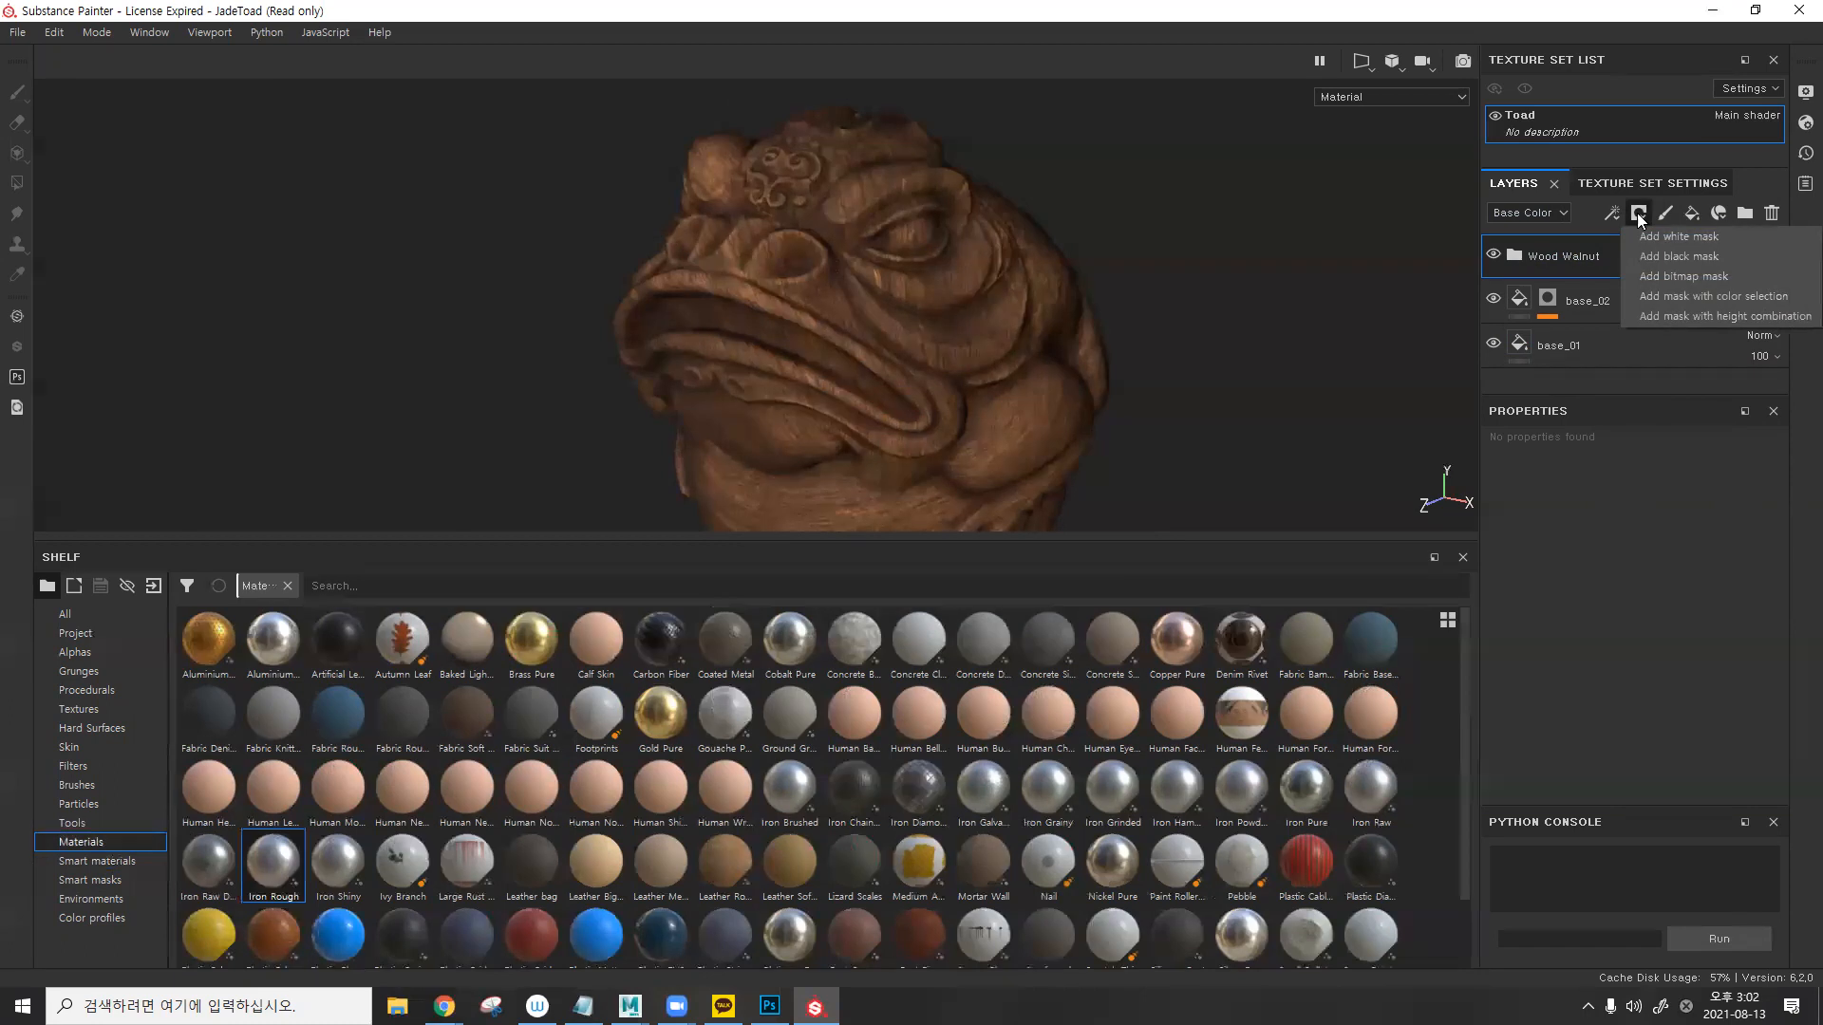
left_click(1665, 258)
left_click_drag(836, 375, 880, 304, "alt")
right_click_drag(880, 304, 880, 328, "alt")
middle_click_drag(880, 328, 922, 268, "alt")
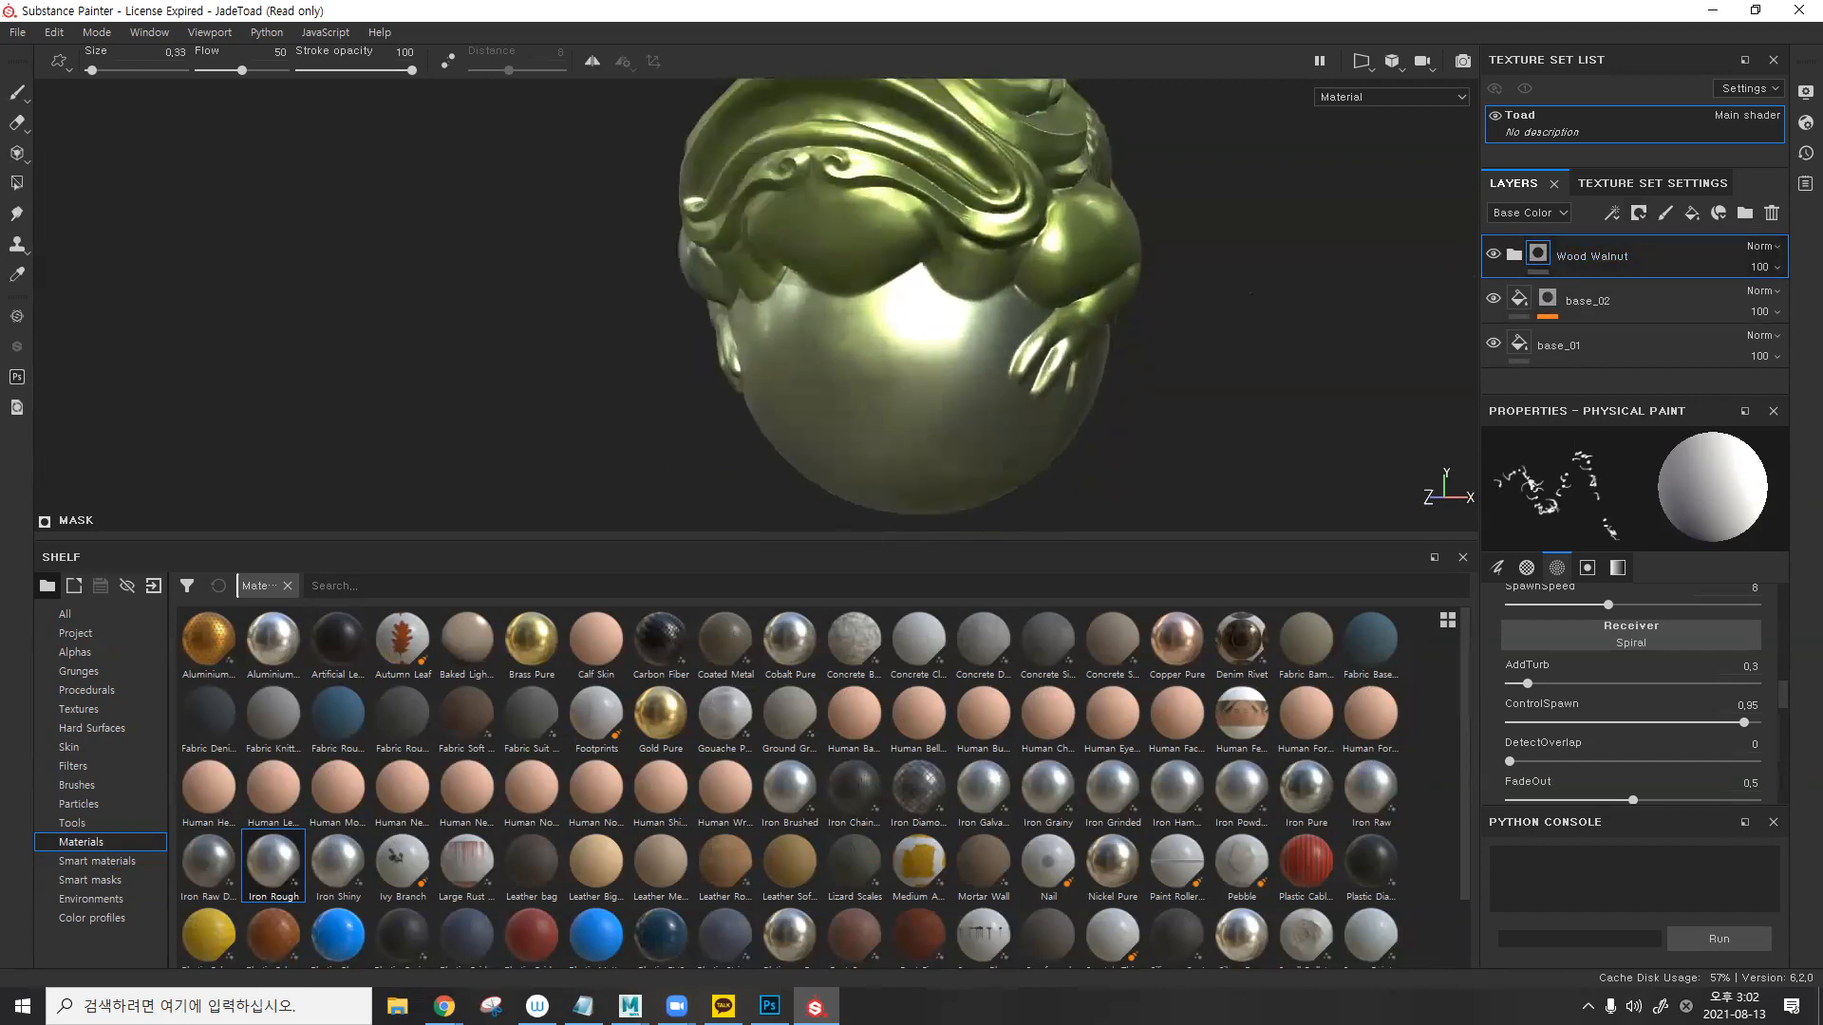
left_click(1614, 211)
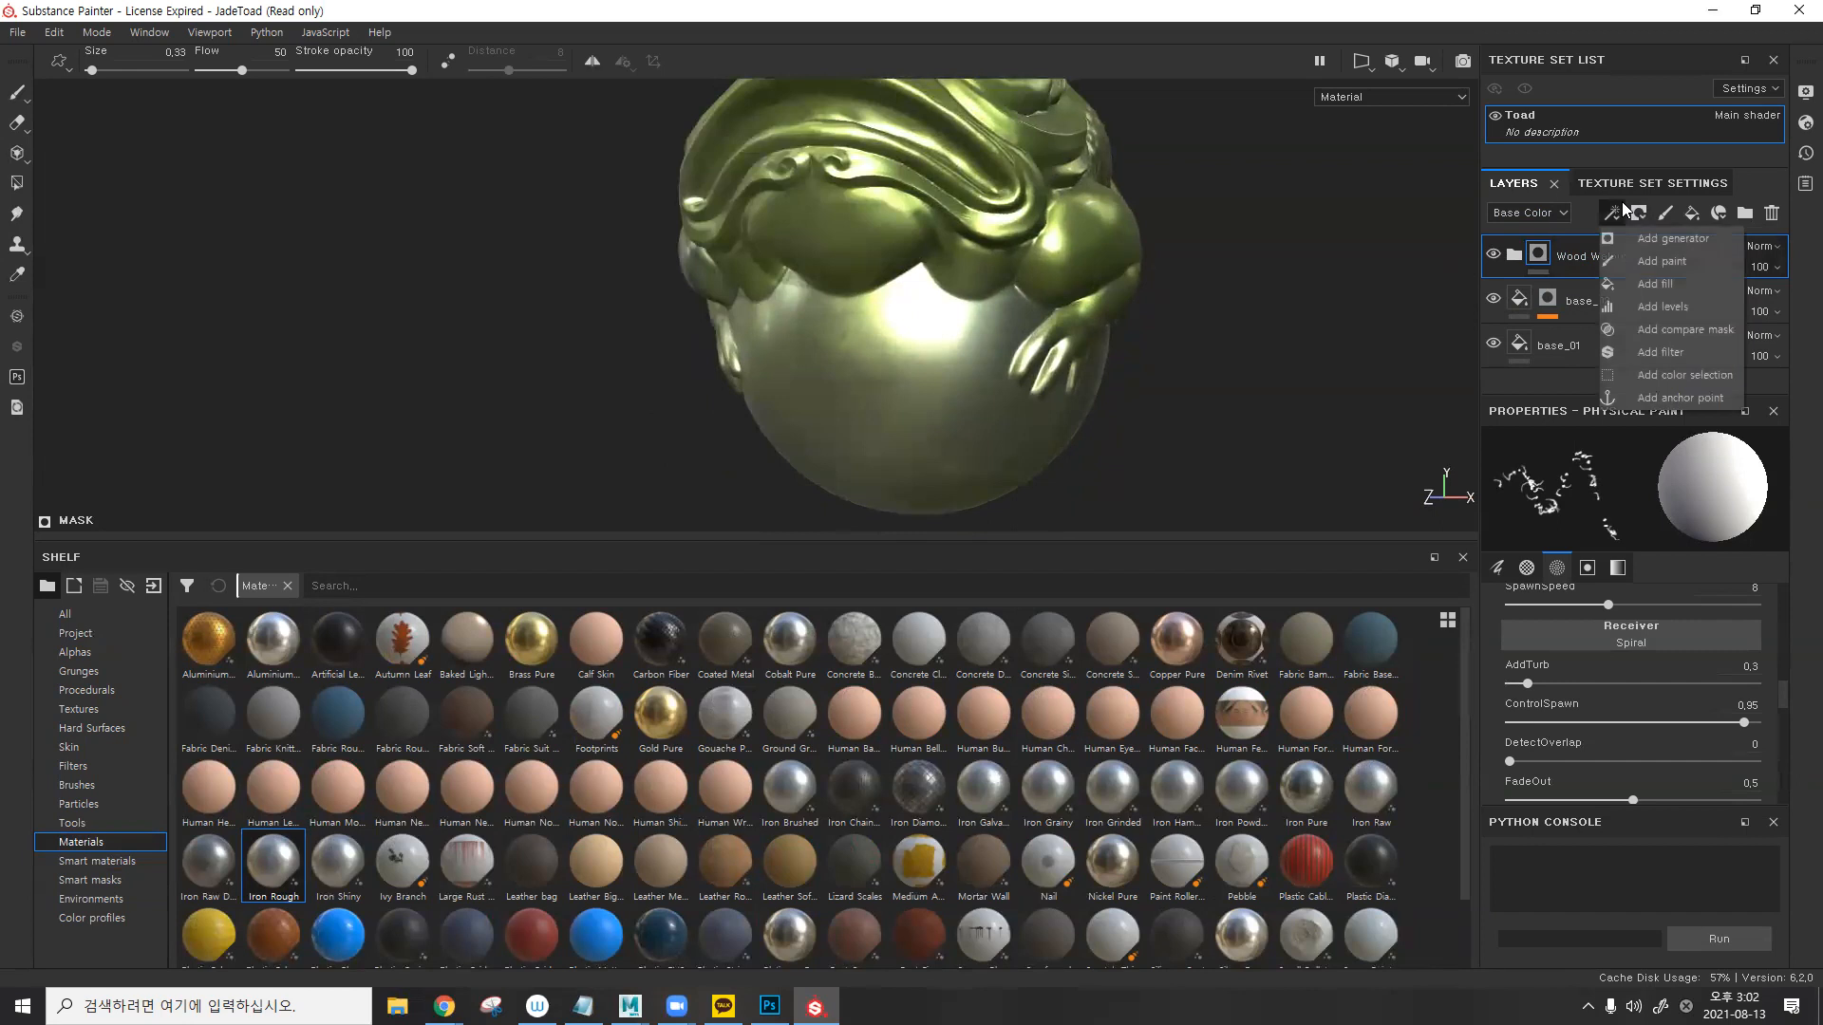
left_click(1674, 265)
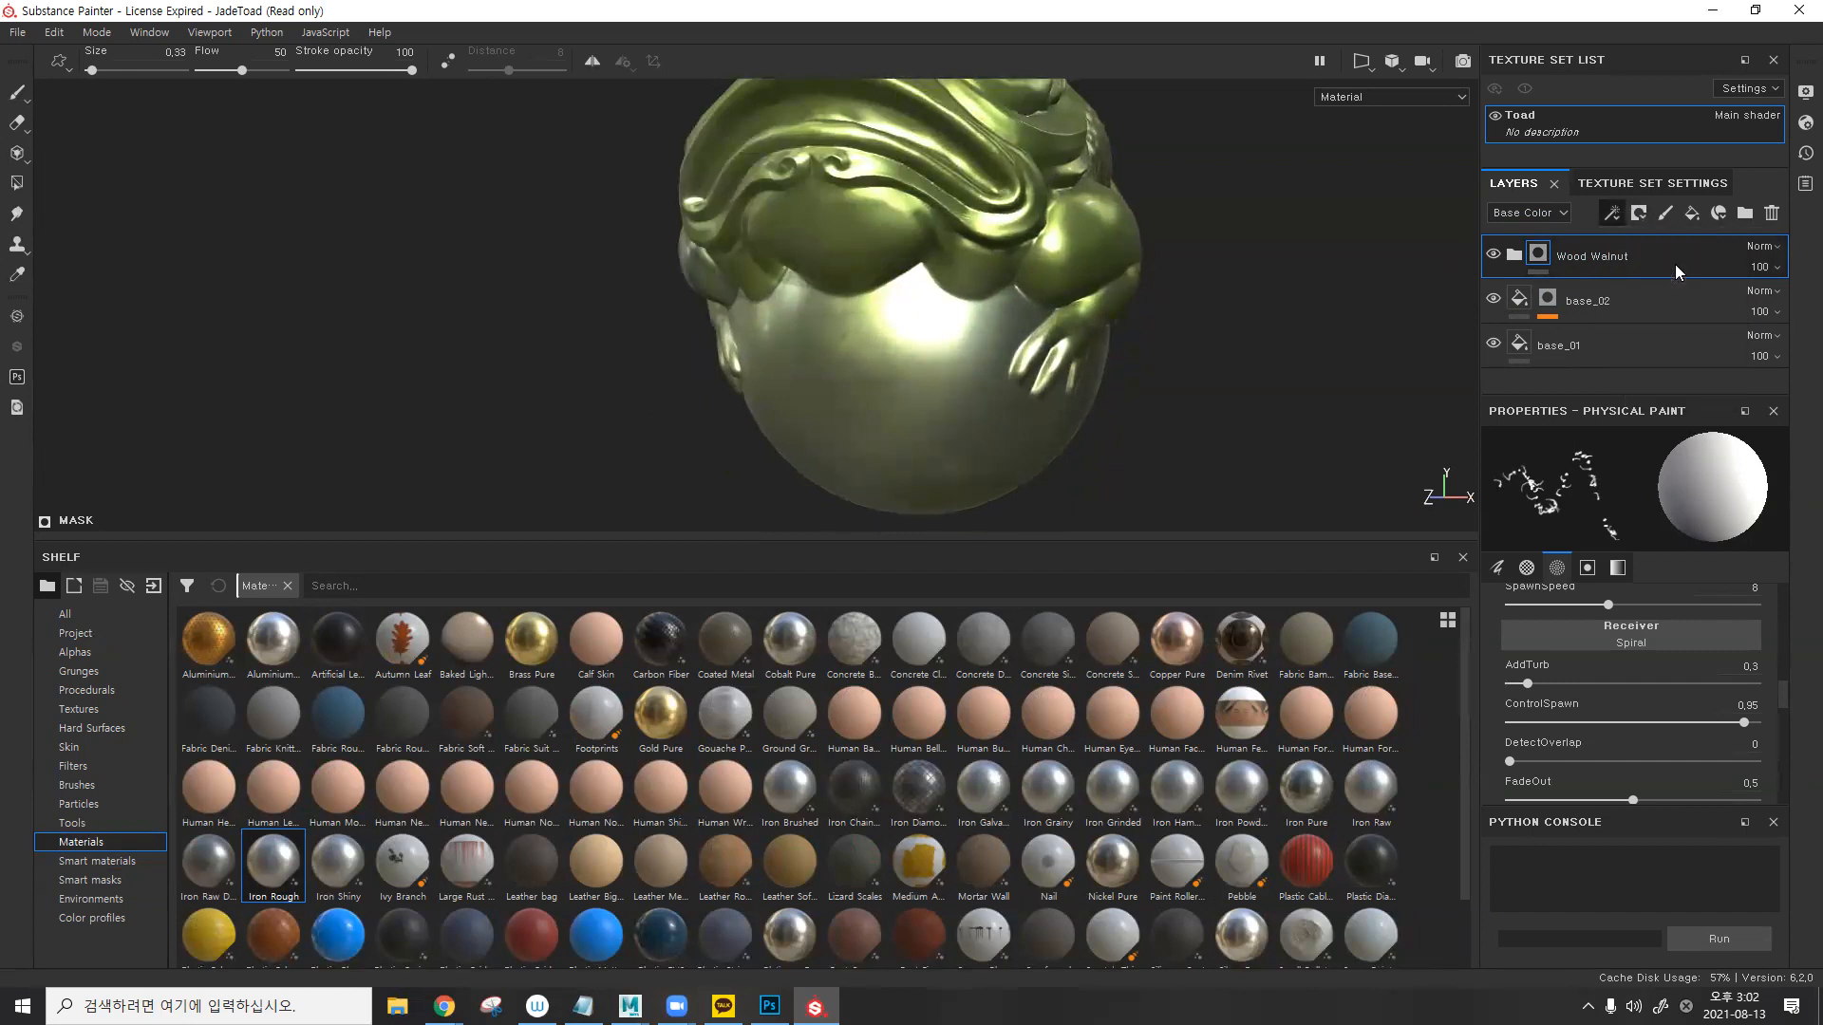
middle_click_drag(952, 365, 979, 291, "alt")
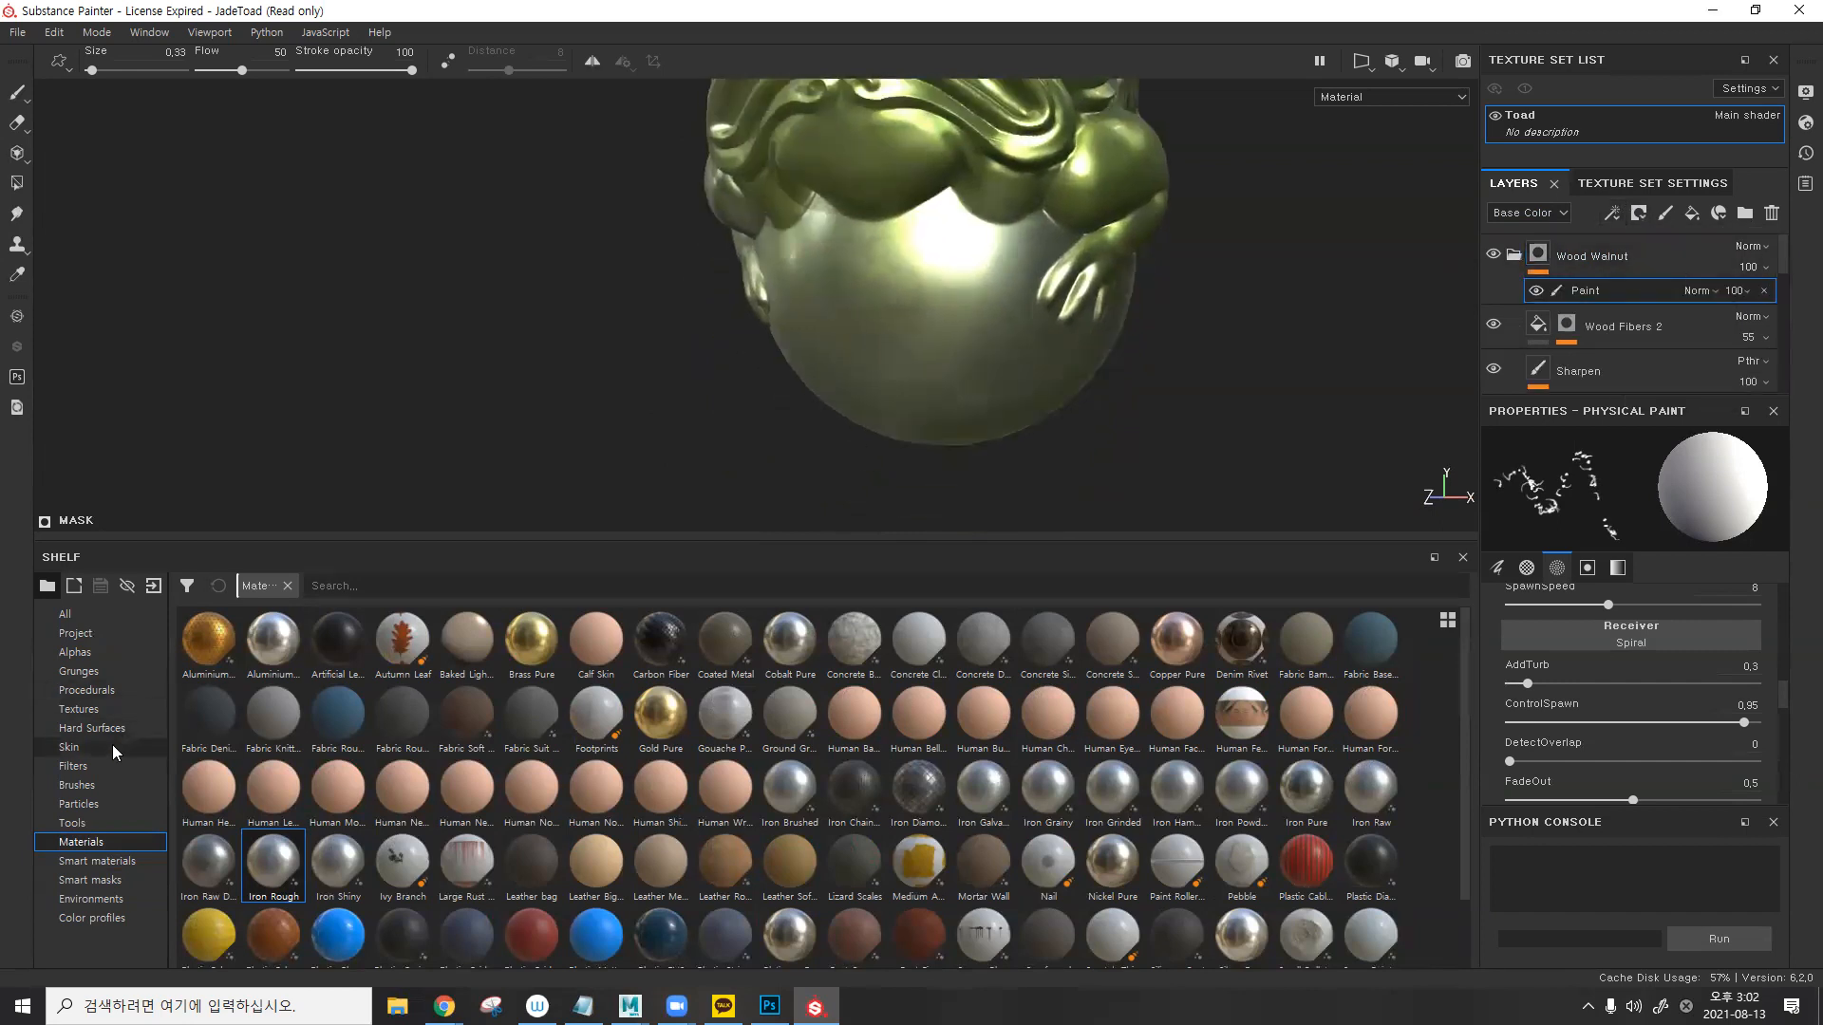
- Choose the watercolor brush with the Watercolor 01 alpha, enlarge it to about 53, and paint a wood patch on the front of the ball
left_click(106, 786)
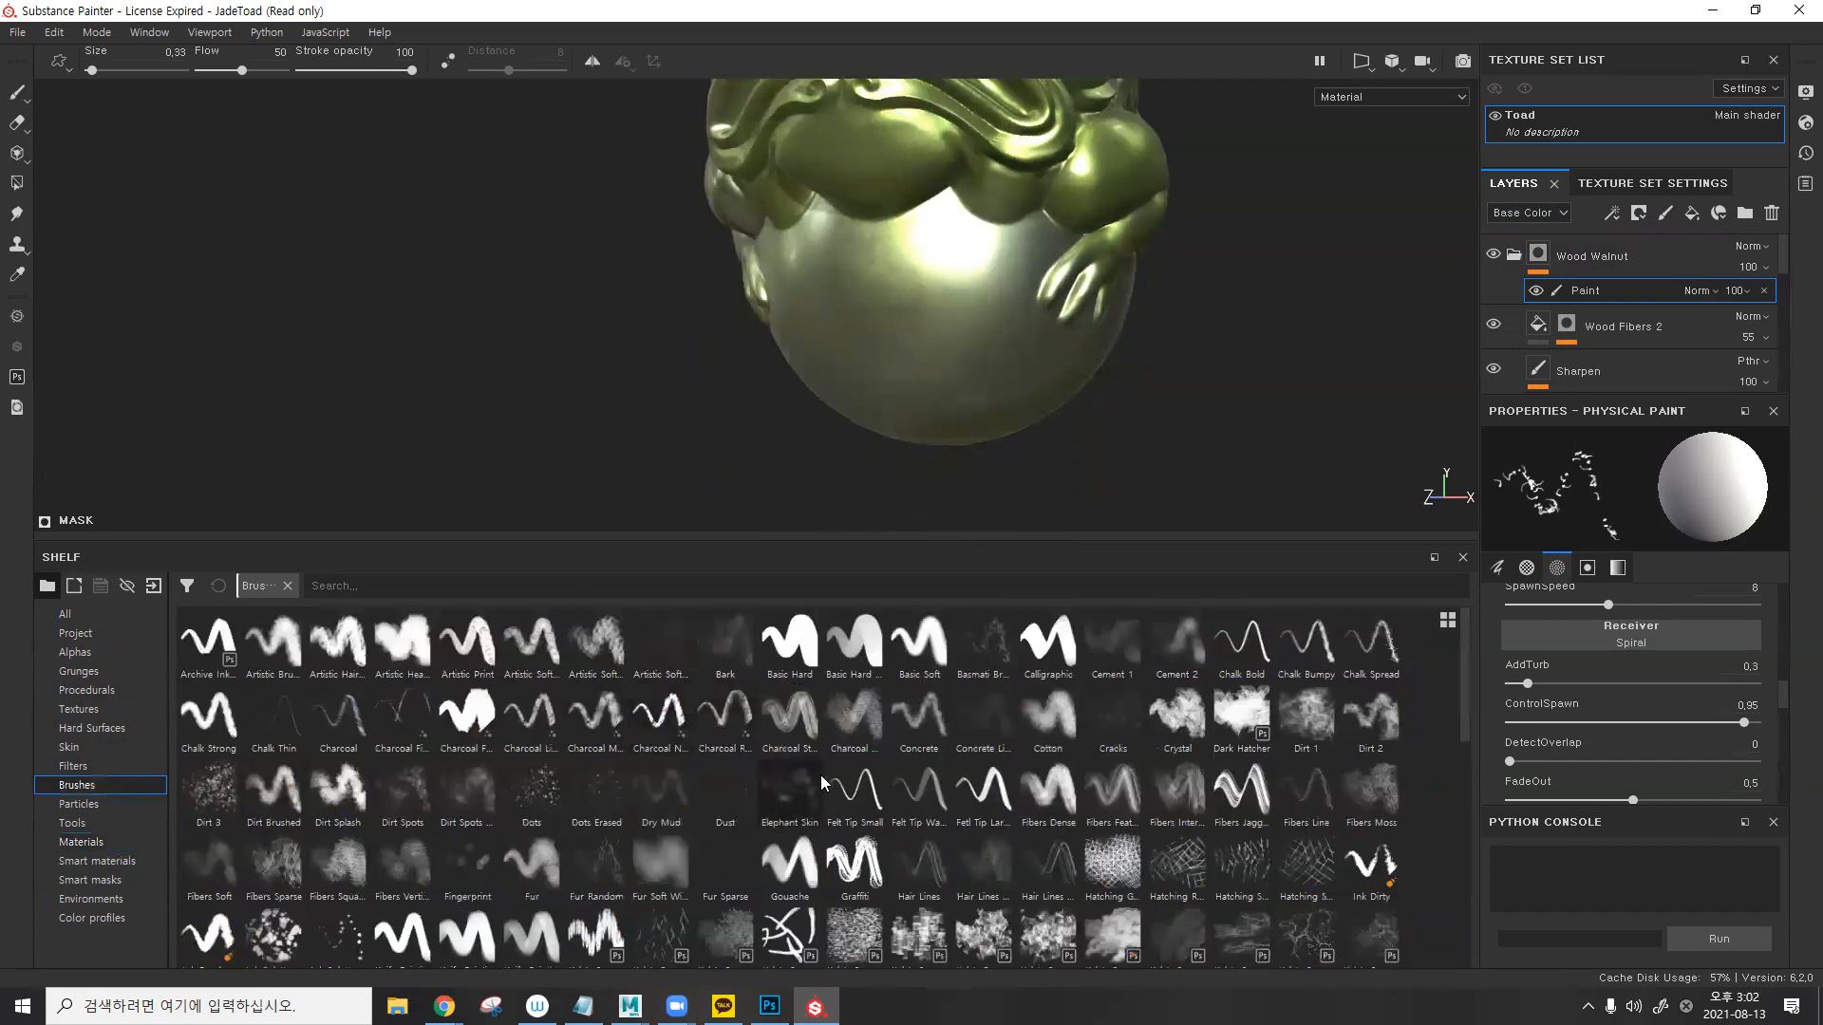
left_click(595, 931)
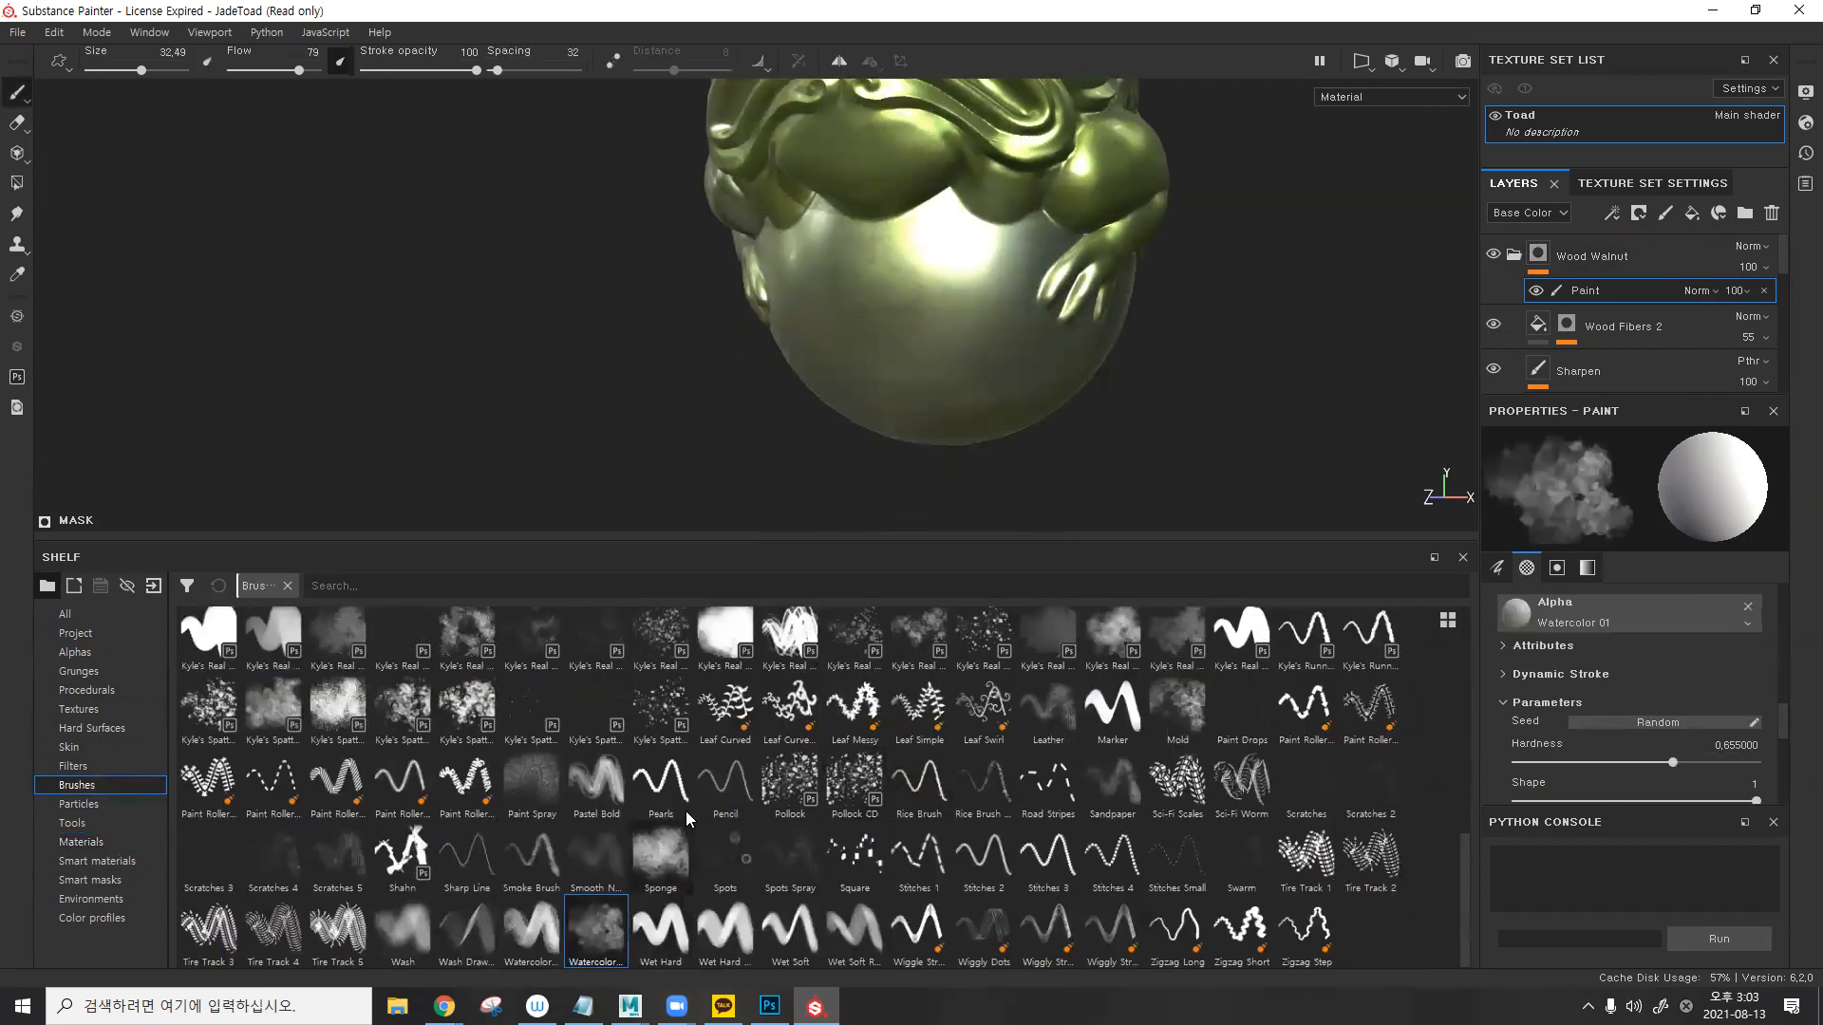
left_click_drag(942, 374, 950, 335, "alt")
right_click_drag(951, 335, 984, 335, "ctrl")
mouse_move(950, 334)
left_mouse_down()
mouse_move(935, 375)
mouse_move(911, 366)
mouse_move(945, 342)
mouse_move(971, 351)
mouse_move(943, 325)
mouse_move(854, 346)
mouse_move(915, 326)
mouse_move(832, 290)
mouse_move(954, 275)
left_mouse_up()
right_click_drag(954, 275, 1139, 275, "shift")
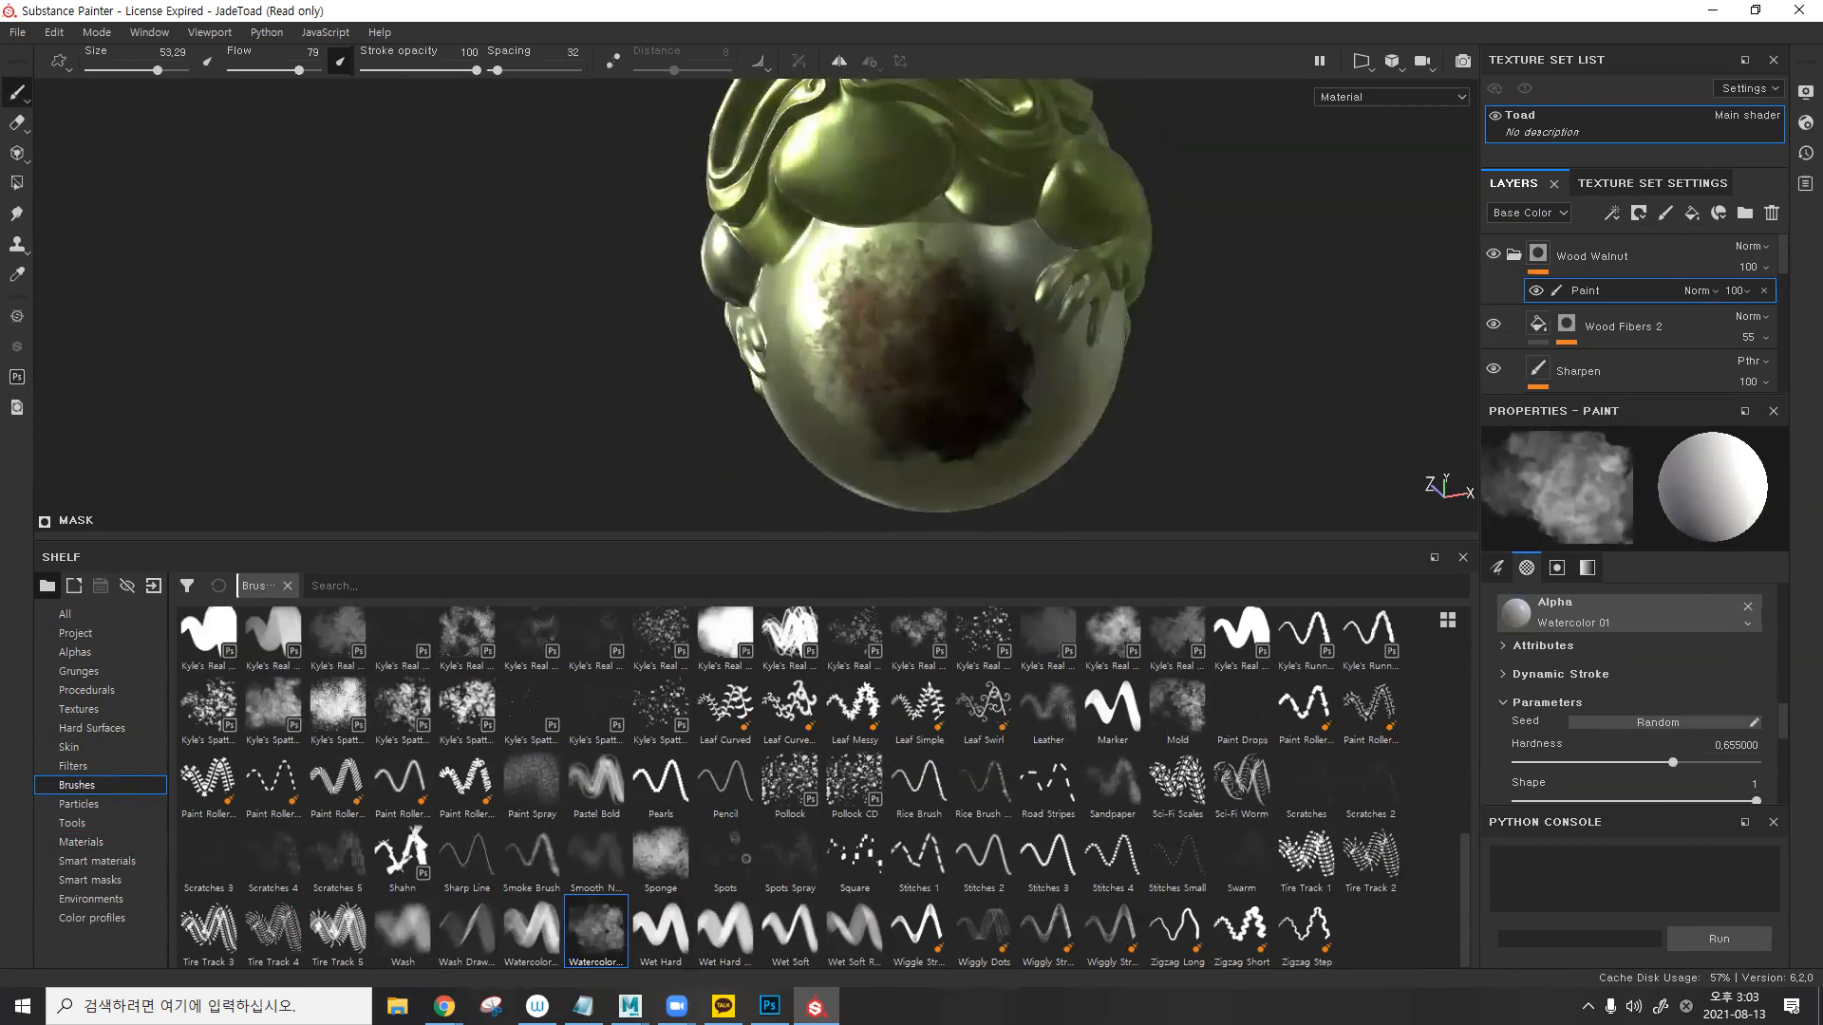
- Paint further wood patches across the ball's surface in the Wood Walnut mask
left_click_drag(983, 253, 862, 334, "alt")
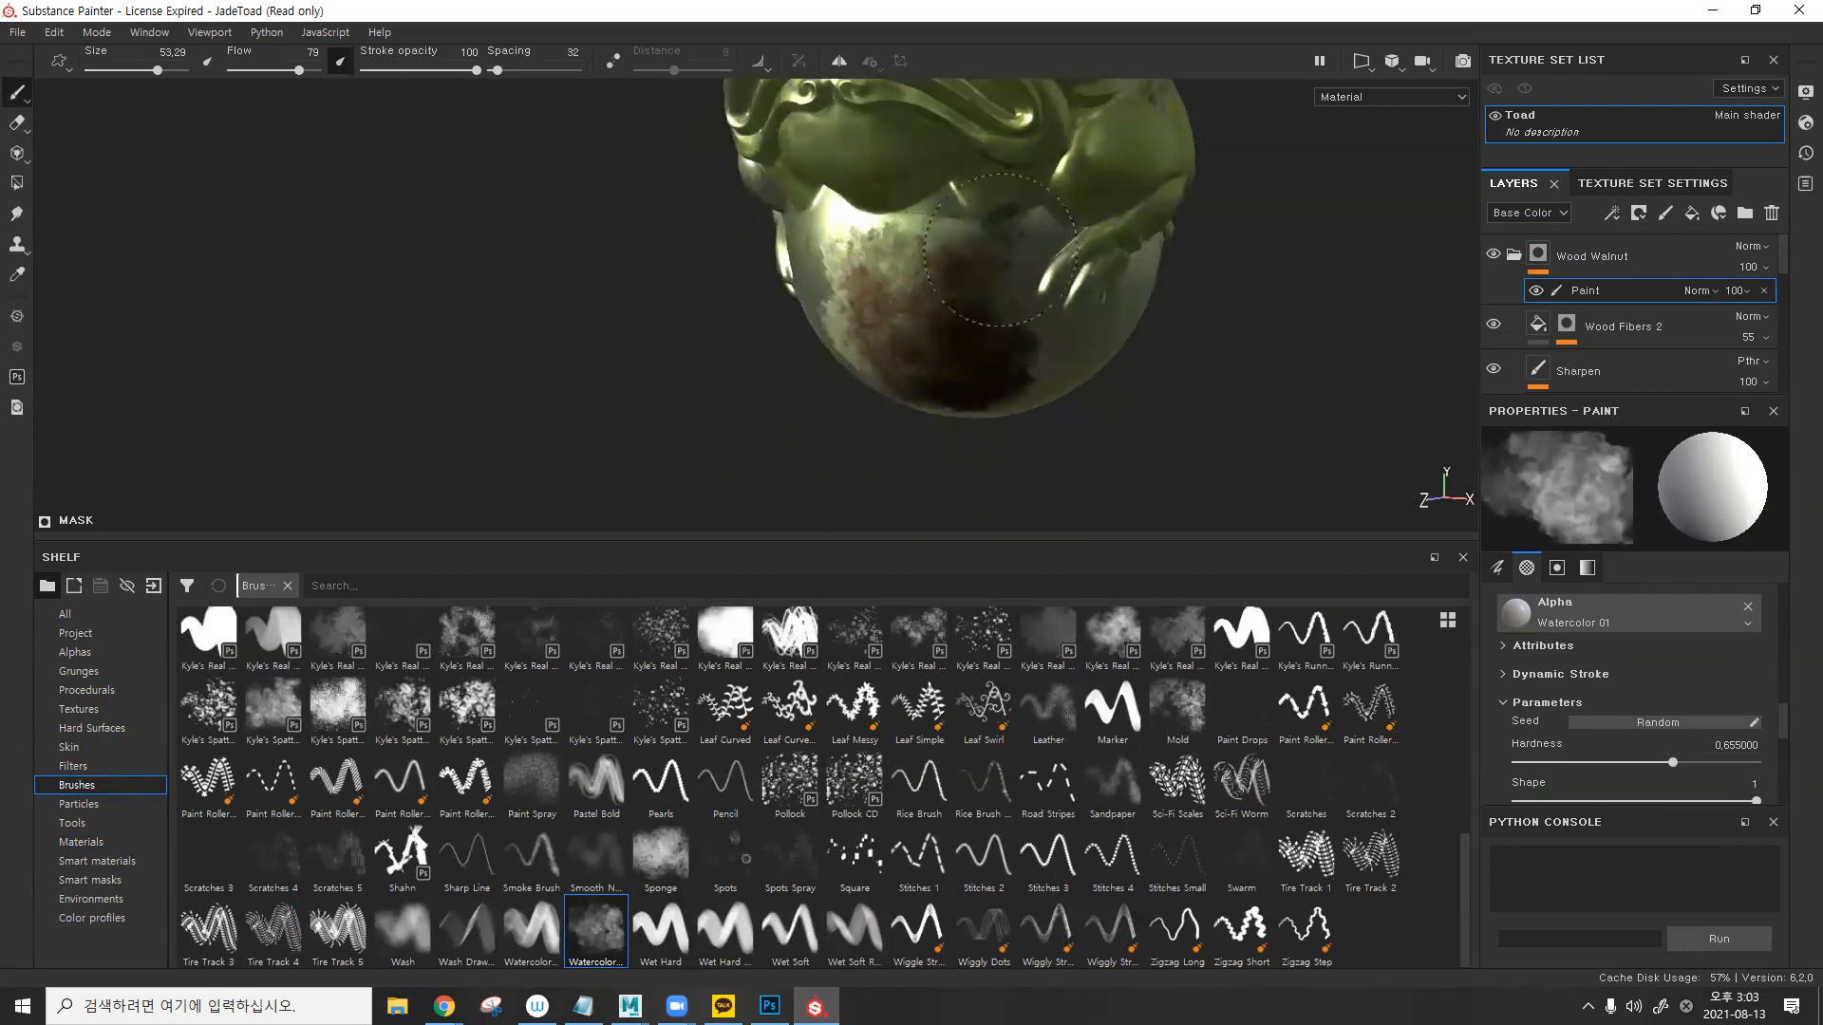
left_click_drag(999, 250, 871, 269, "alt")
left_click_drag(1047, 299, 914, 317, "alt")
middle_click_drag(913, 316, 655, 285, "alt")
left_click_drag(932, 252, 1008, 301, "alt")
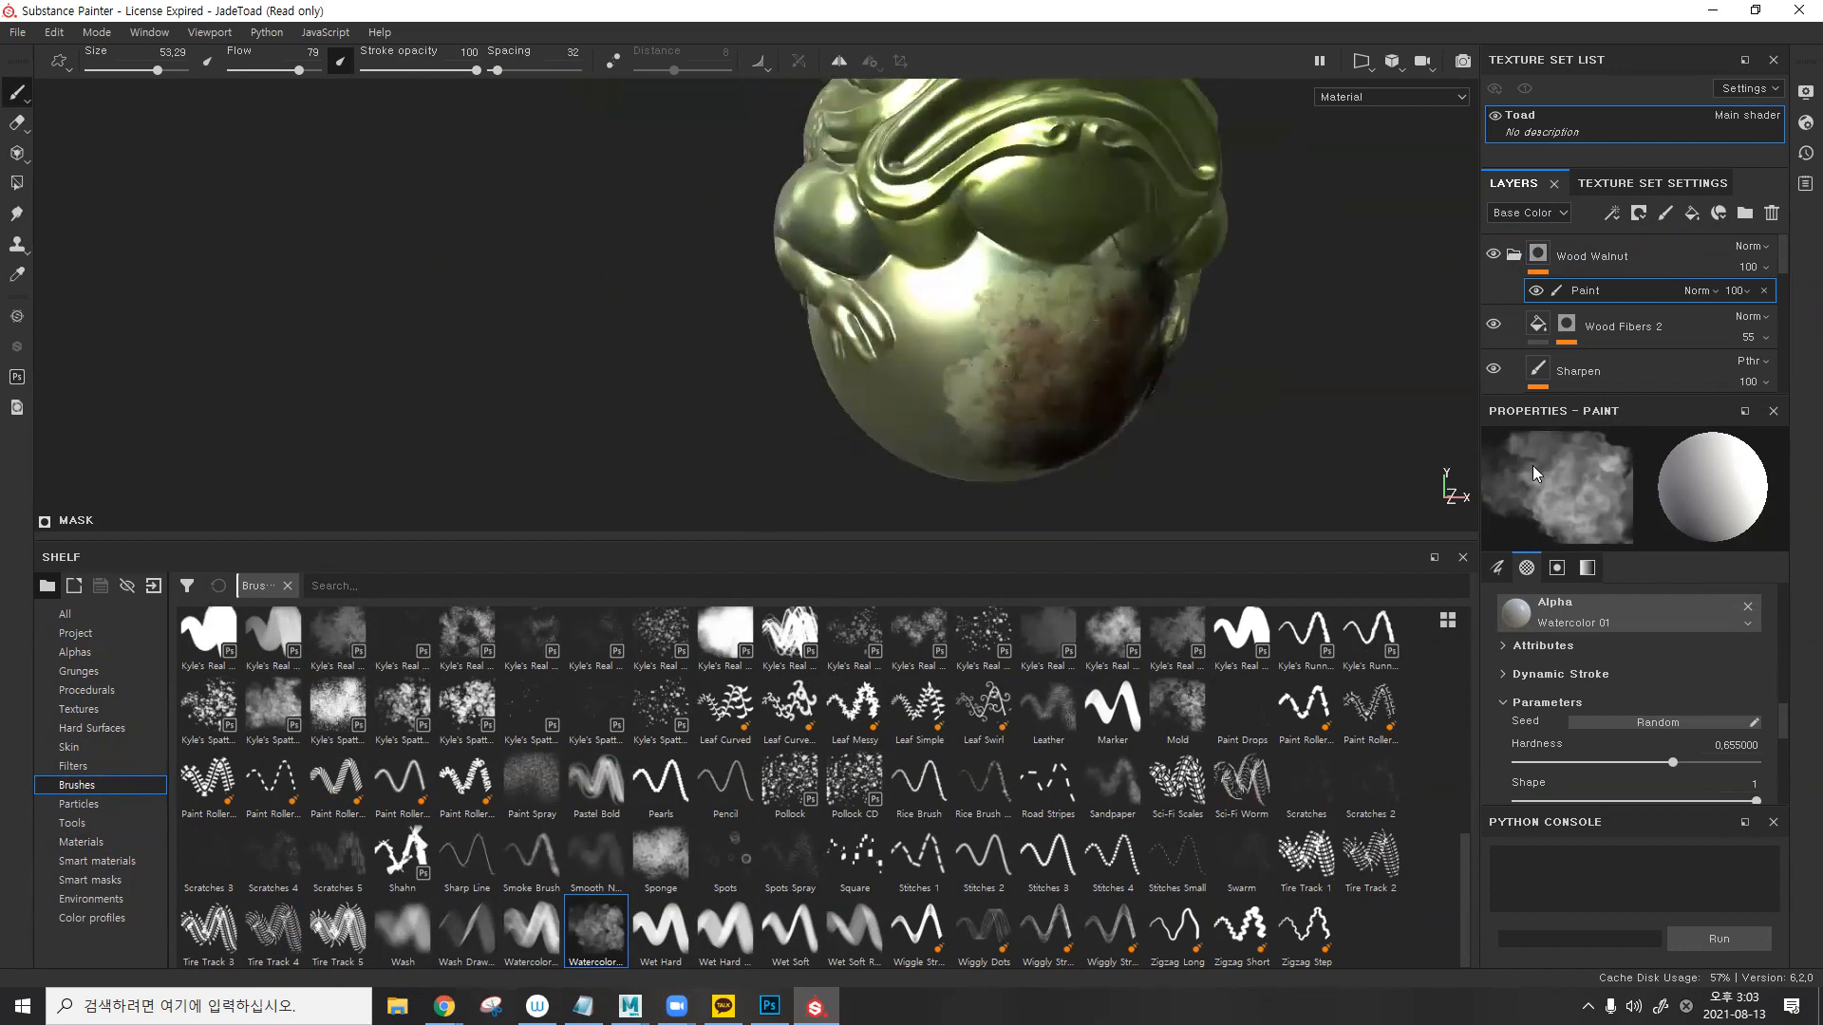
mouse_move(997, 276)
left_mouse_down()
mouse_move(912, 285)
mouse_move(997, 290)
mouse_move(906, 342)
mouse_move(999, 327)
mouse_move(888, 313)
mouse_move(854, 353)
mouse_move(906, 372)
mouse_move(919, 421)
mouse_move(959, 336)
mouse_move(1120, 242)
left_mouse_up()
- Remove the mask from the Wood Walnut folder to compare the full wood coverage, and undo the removal
left_click(1515, 256)
left_click(1539, 255)
right_click(1541, 259)
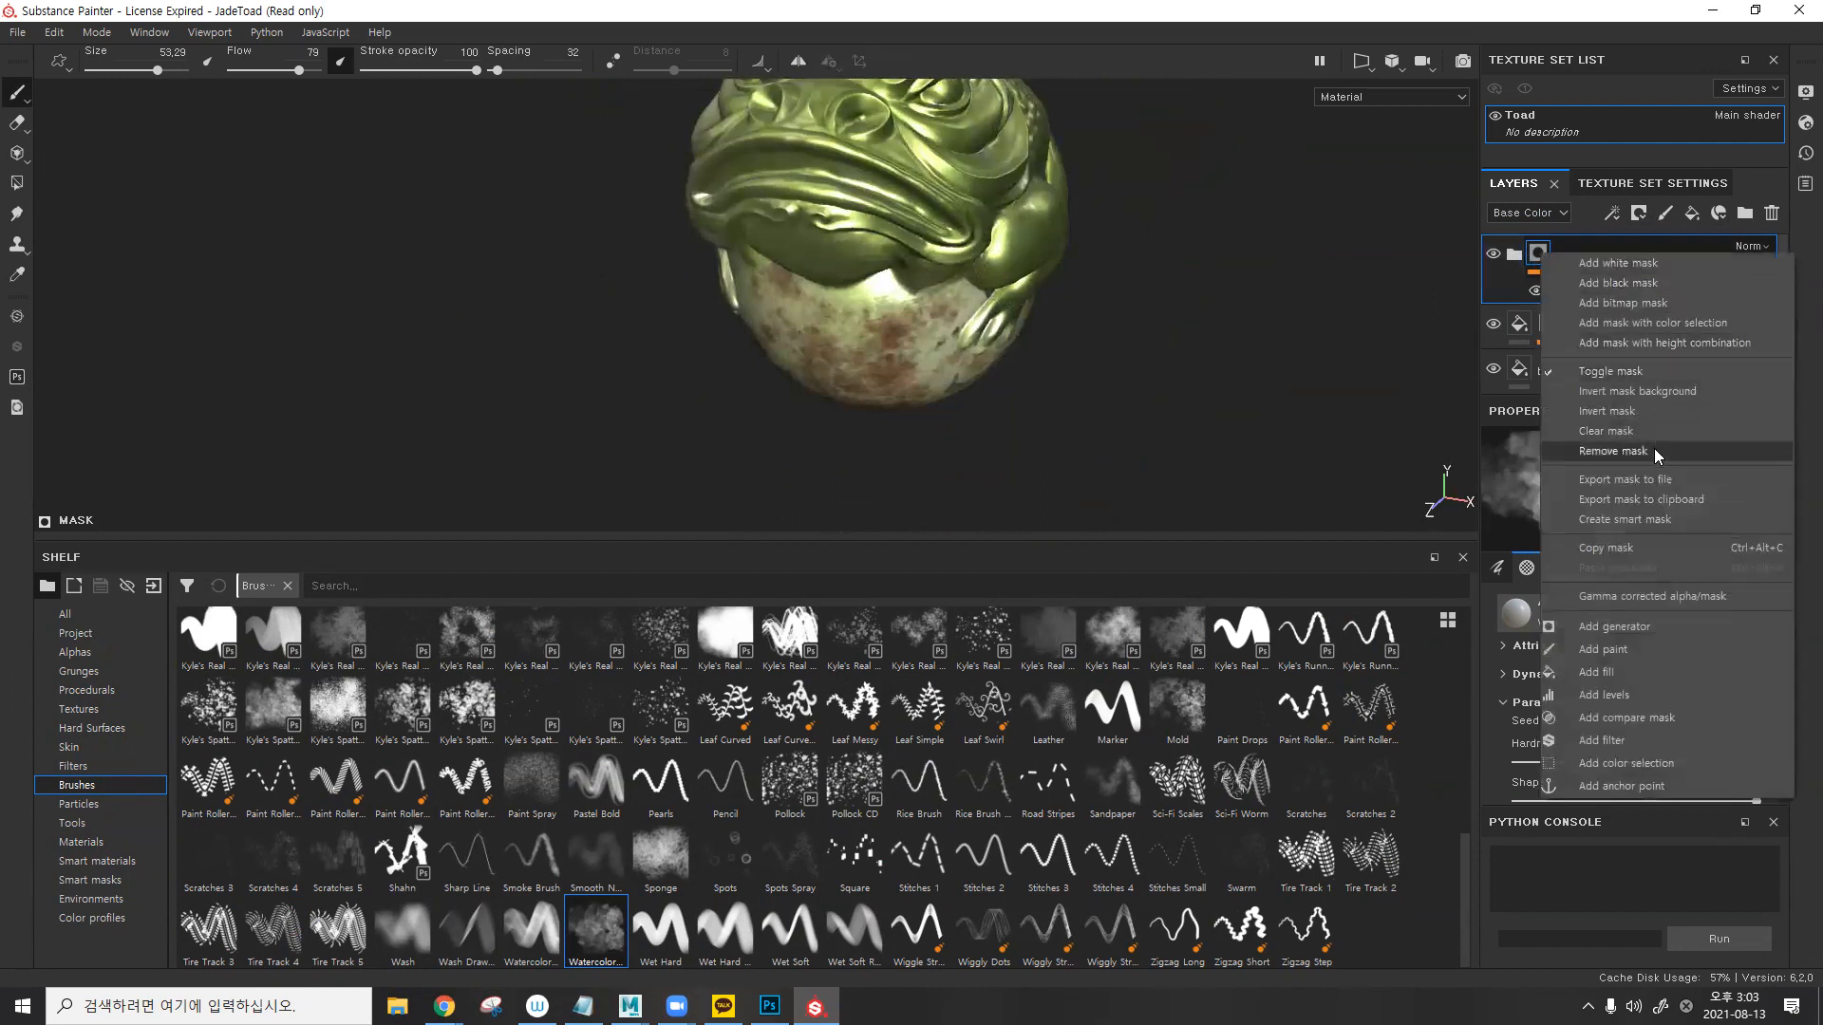
left_click(1614, 447)
left_click_drag(1064, 285, 1066, 330, "alt")
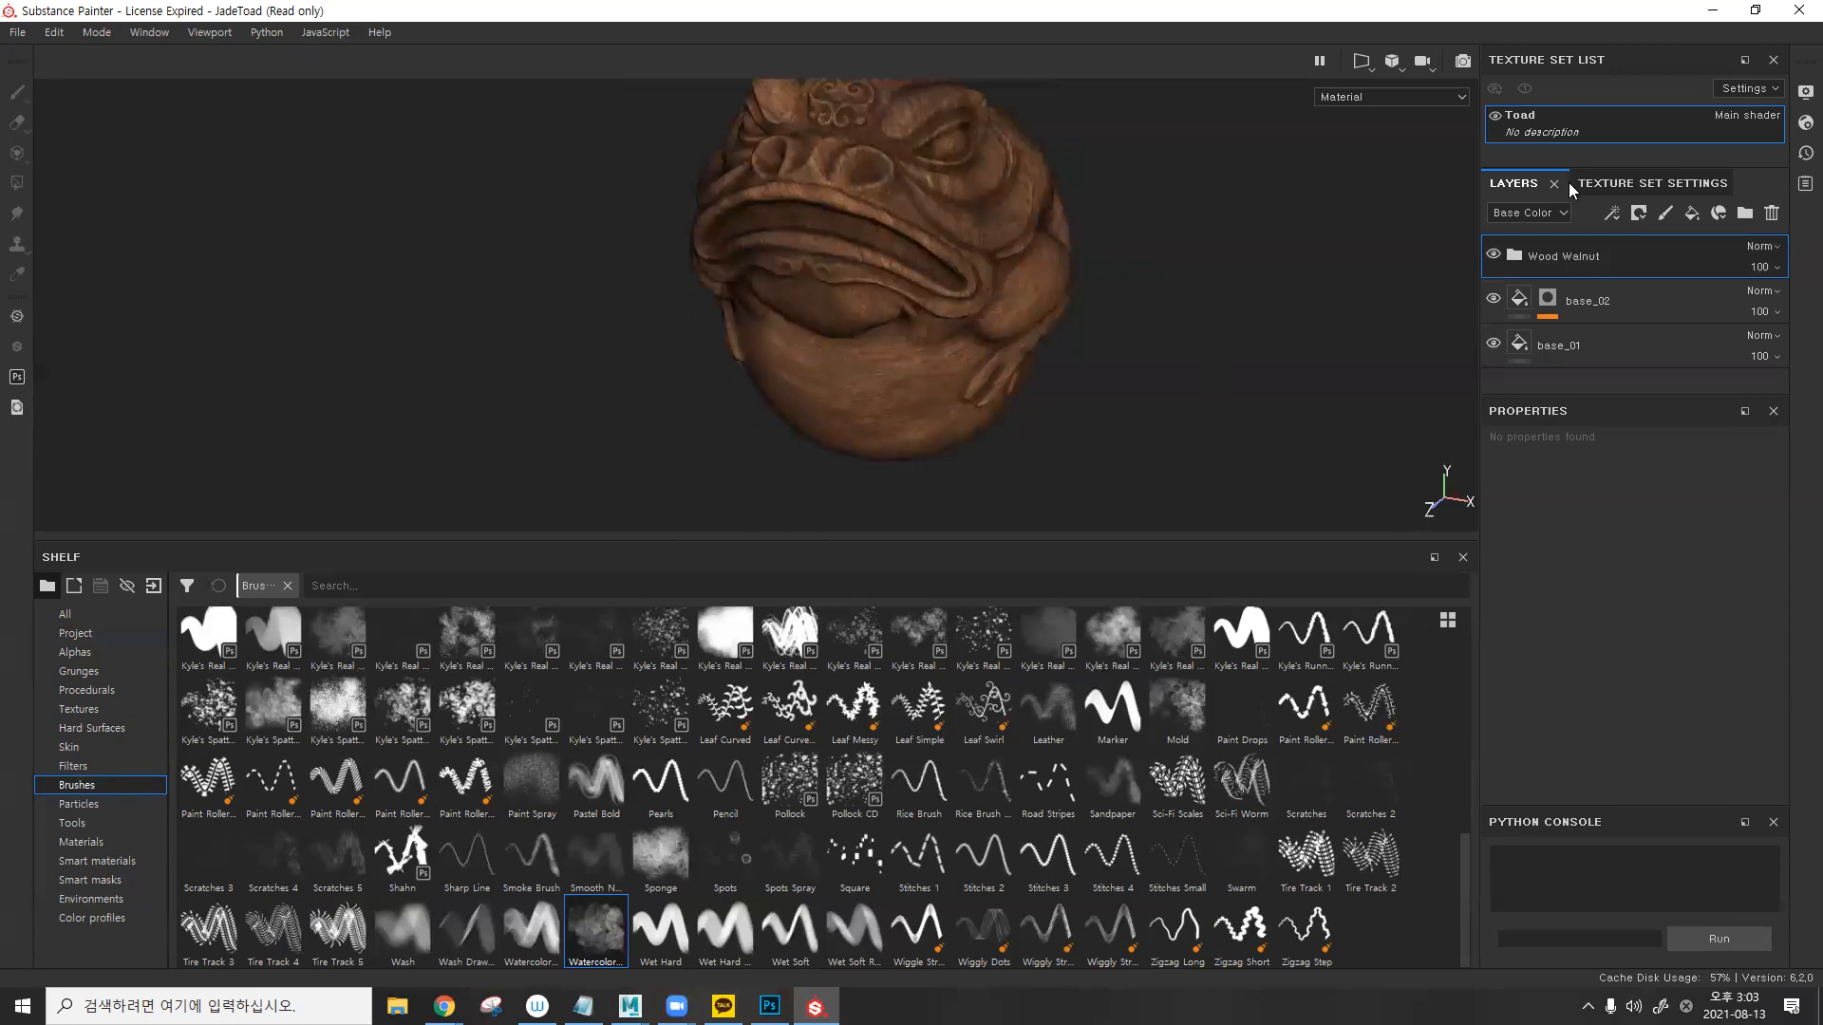
left_click(1611, 212)
left_click(897, 247)
key("ctrl+z")
left_click_drag(908, 395, 960, 374, "alt")
middle_click_drag(961, 374, 1015, 292, "alt")
- Select the Wood Walnut mask's paint effect, brush more wood texture over the ball, and check the painted area beside the toad's hand
left_click(1538, 254)
left_click(1599, 292)
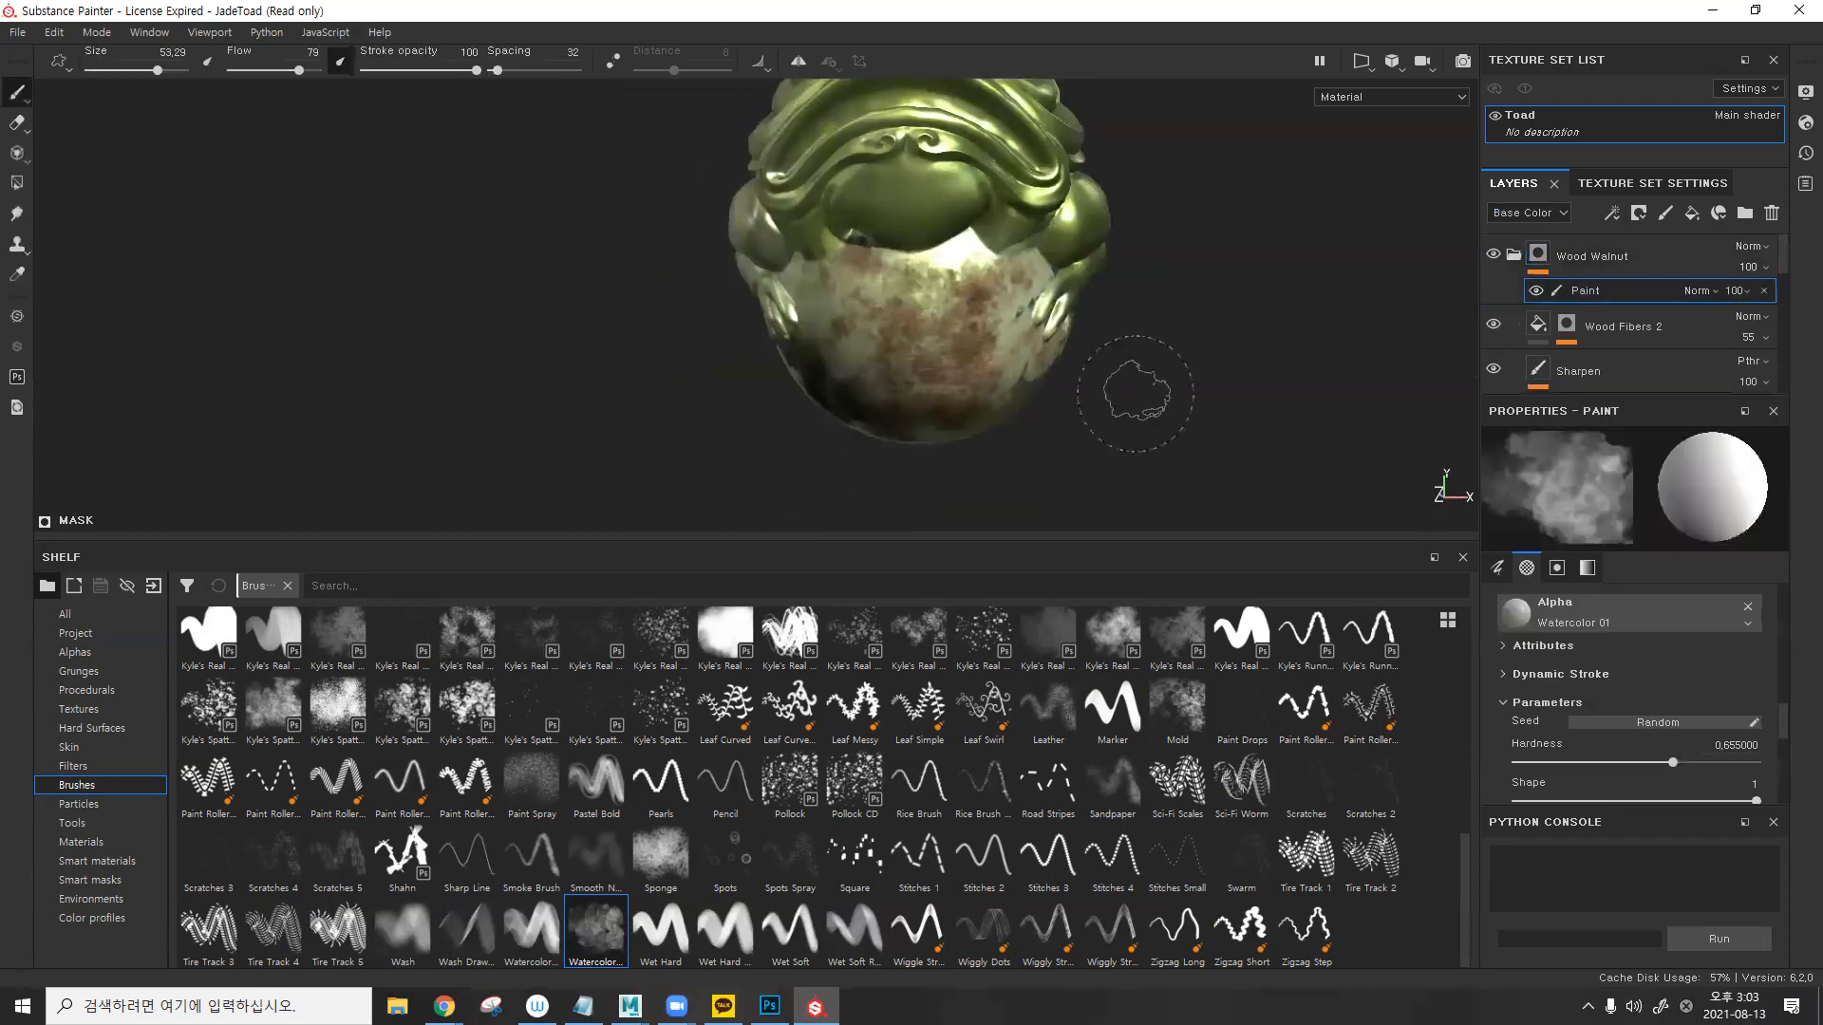
mouse_move(968, 337)
left_mouse_down()
mouse_move(1012, 323)
mouse_move(961, 343)
mouse_move(817, 308)
mouse_move(849, 304)
left_mouse_up()
mouse_move(797, 365)
left_mouse_down("alt")
mouse_move(833, 366)
mouse_move(834, 406)
left_mouse_up("alt")
middle_click_drag(934, 323, 949, 270, "alt")
left_click_drag(921, 309, 976, 305, "alt")
mouse_move(807, 334)
middle_mouse_down("alt")
mouse_move(830, 354)
mouse_move(805, 387)
middle_mouse_up("alt")
right_click_drag(669, 317, 1225, 285, "alt")
middle_click_drag(1044, 289, 1047, 325, "alt")
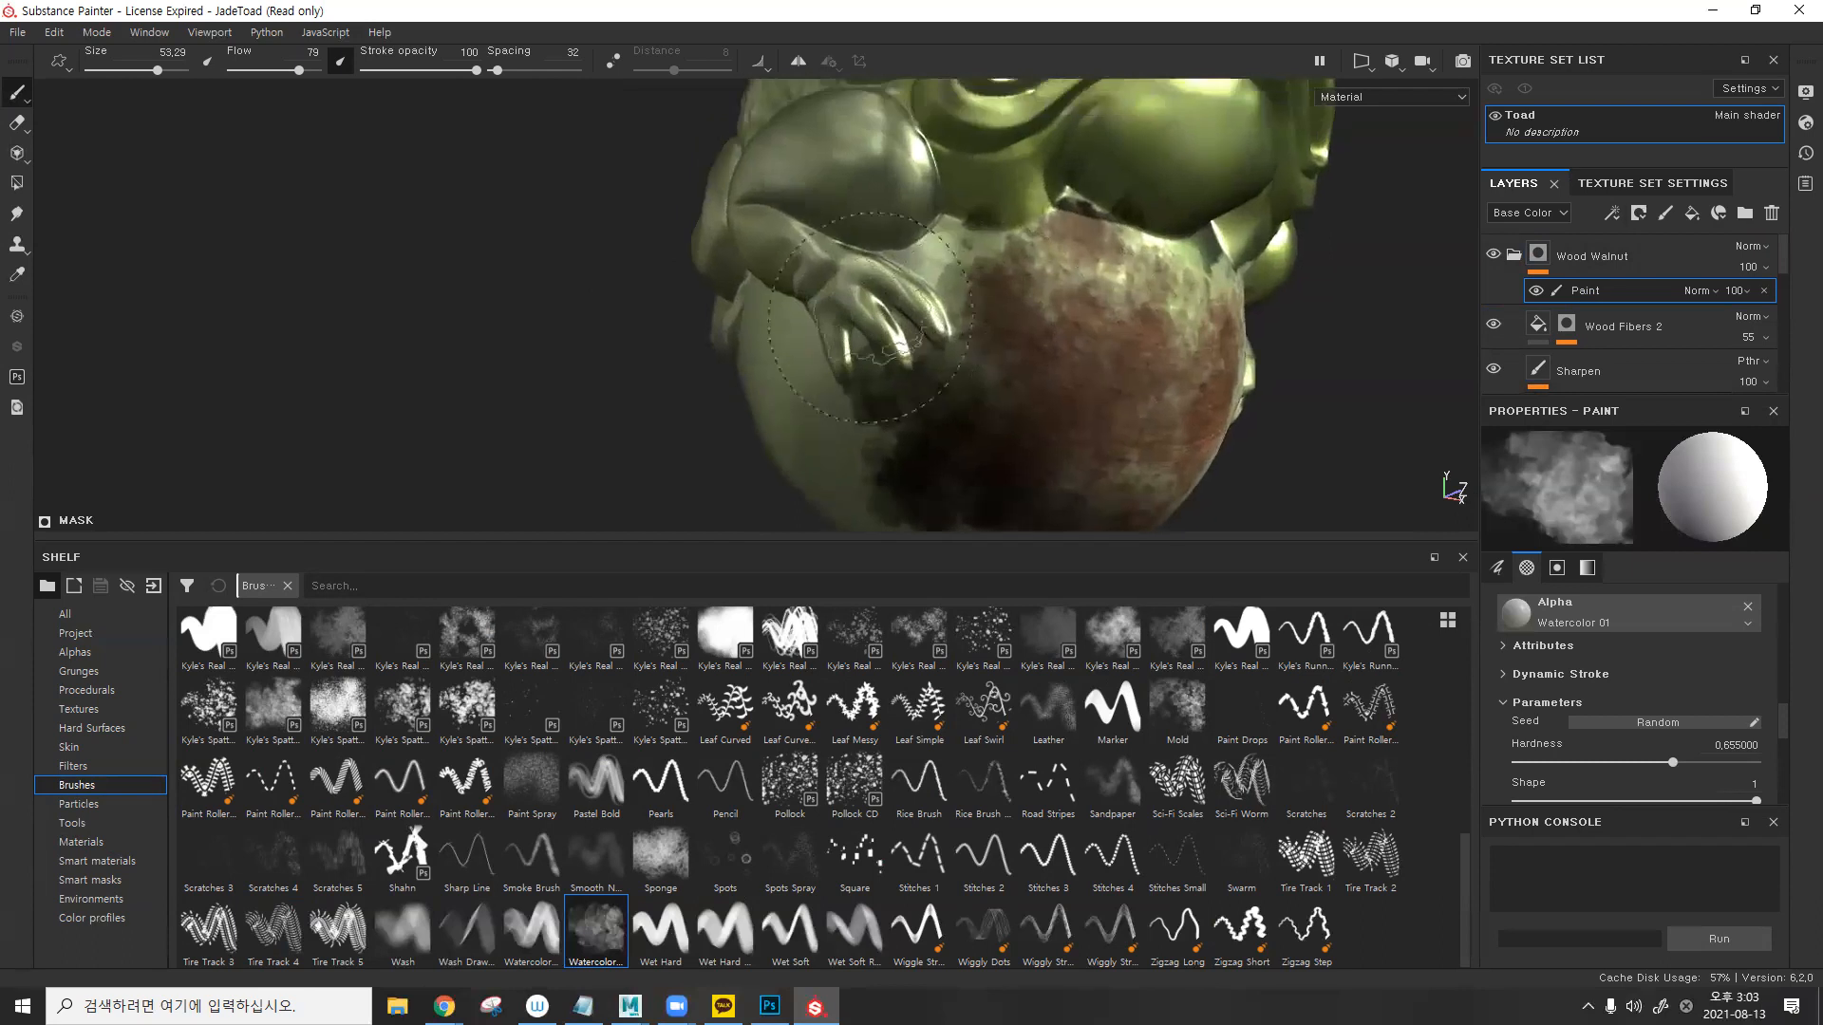
right_click_drag(1047, 326, 1129, 304, "alt")
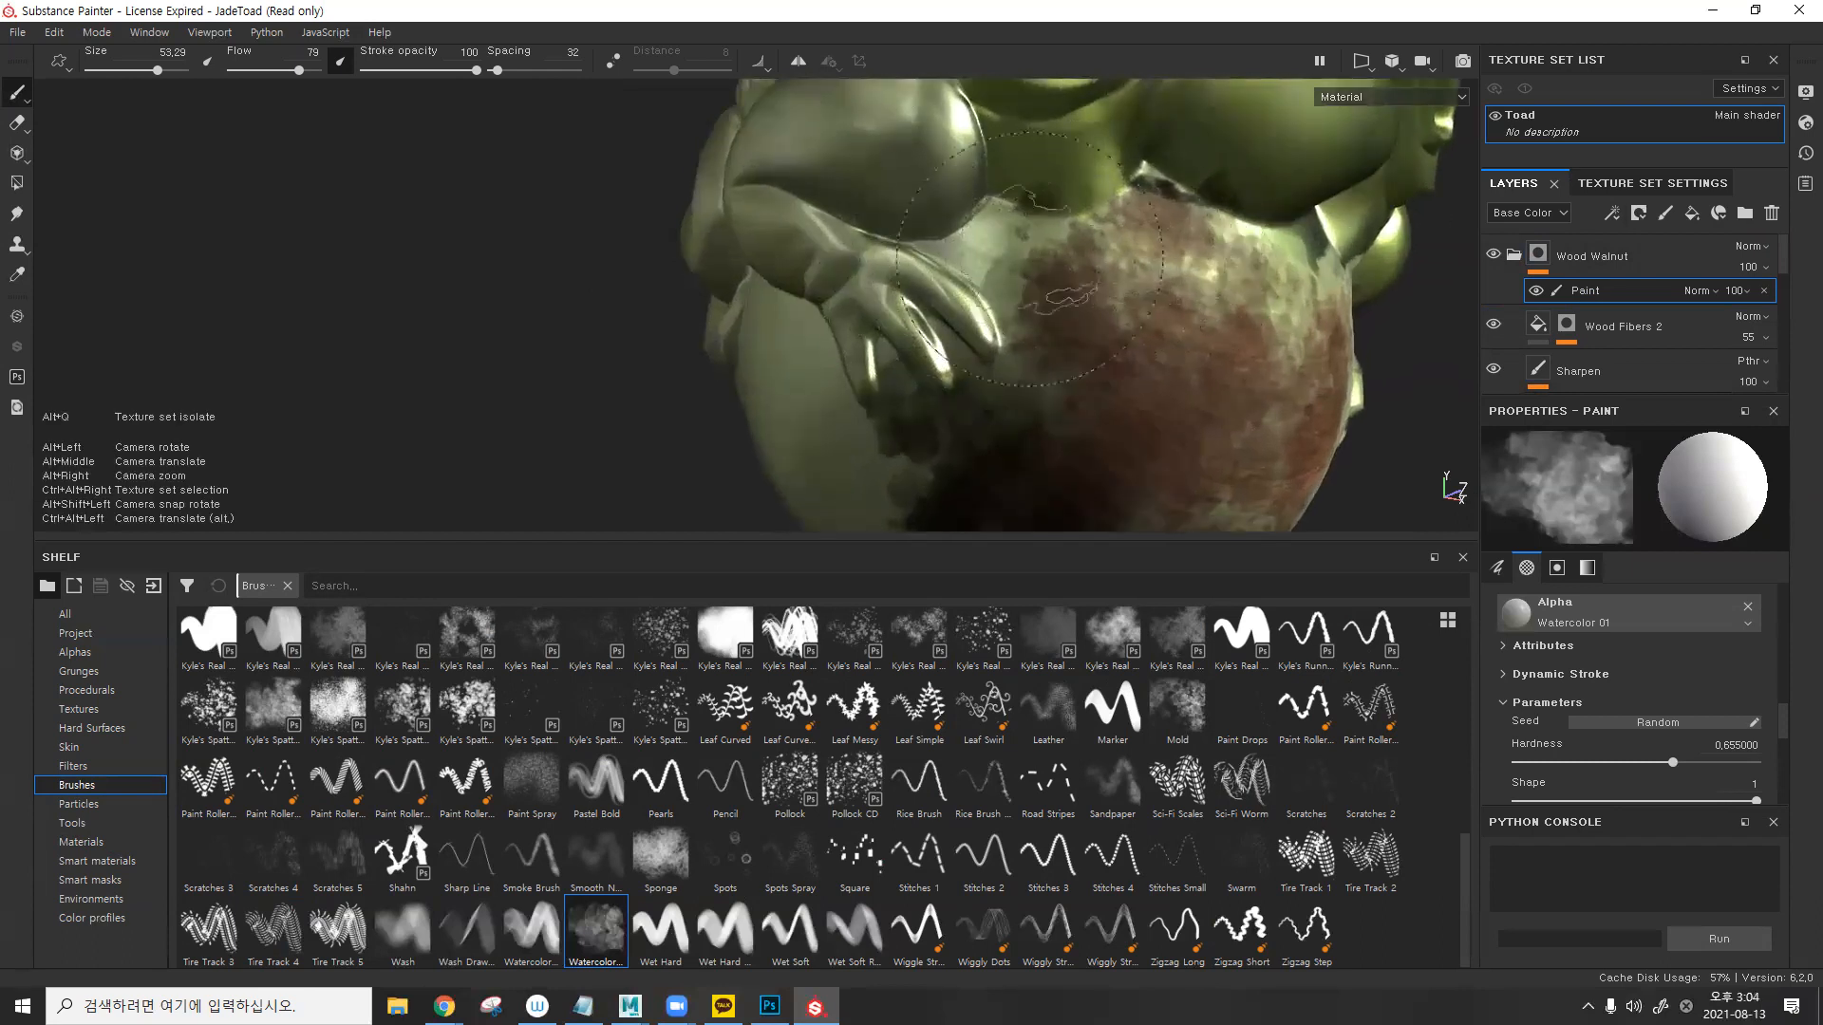
- Examine the painted wood patches on the ball and around the toad's hand from several angles and distances
left_click_drag(949, 268, 957, 316, "alt")
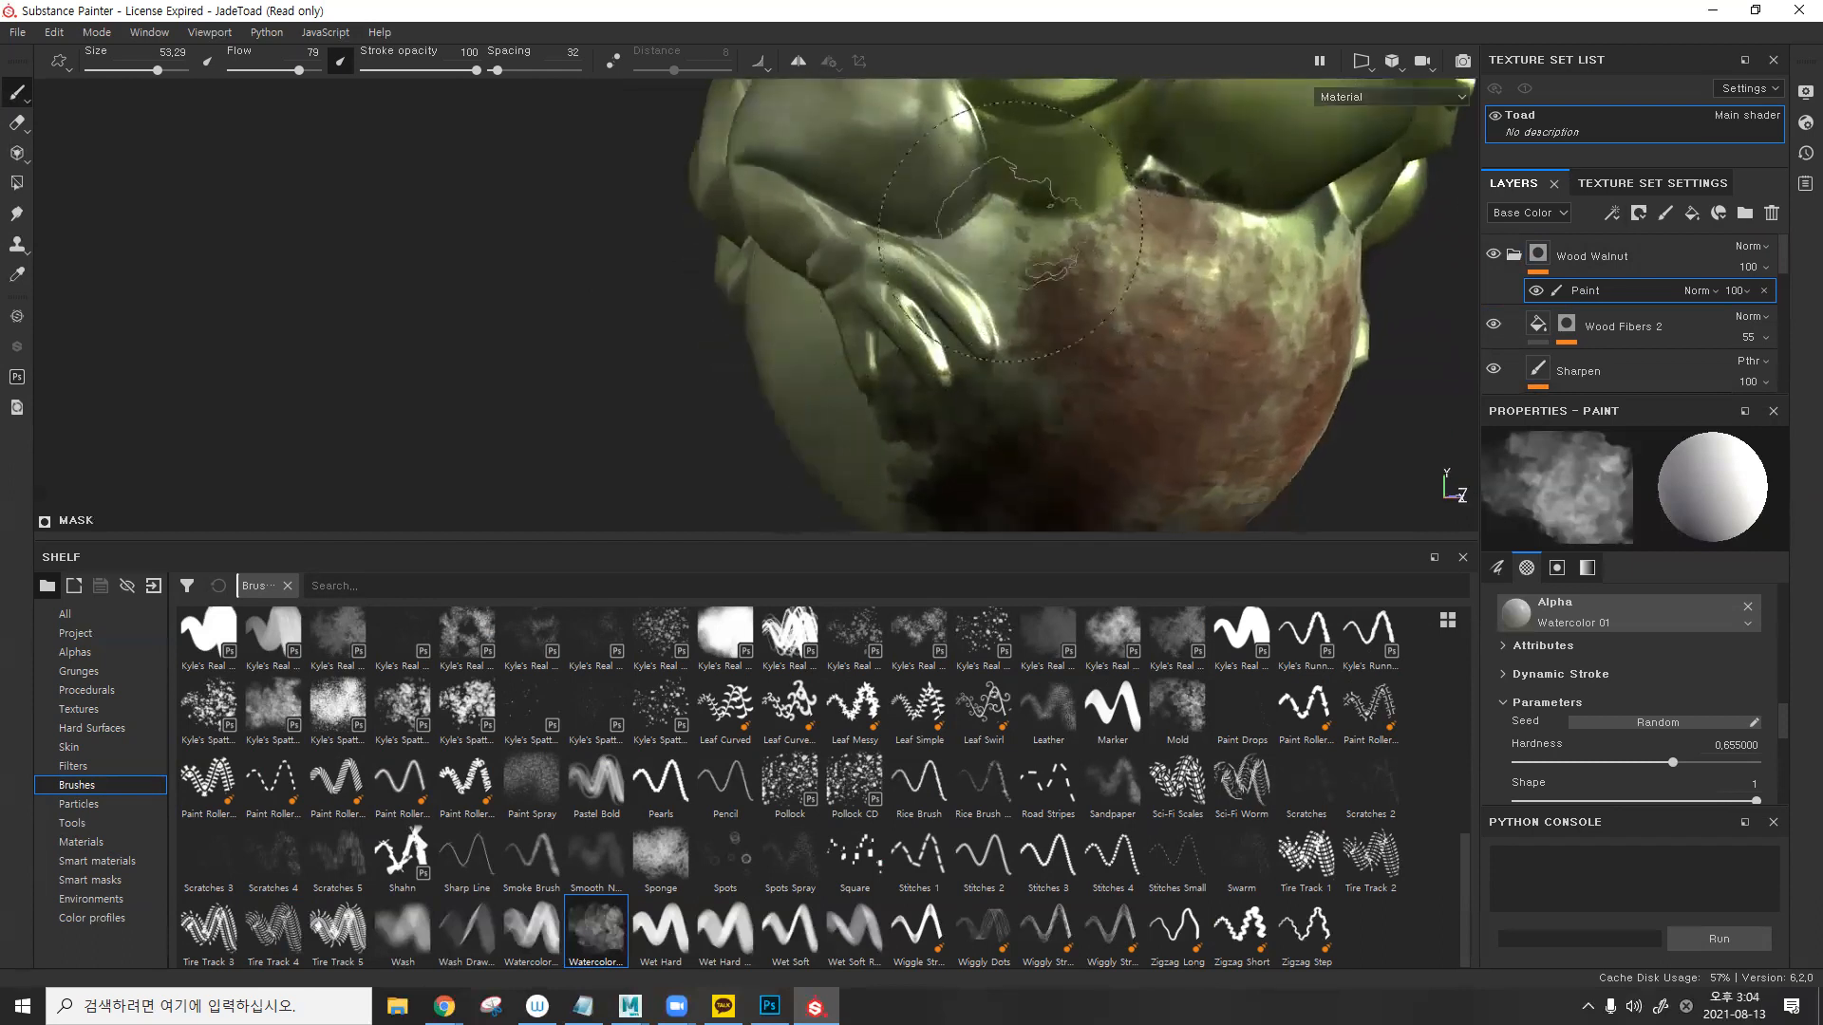
mouse_move(1201, 315)
left_mouse_down("alt")
mouse_move(1005, 237)
mouse_move(1092, 114)
left_mouse_up("alt")
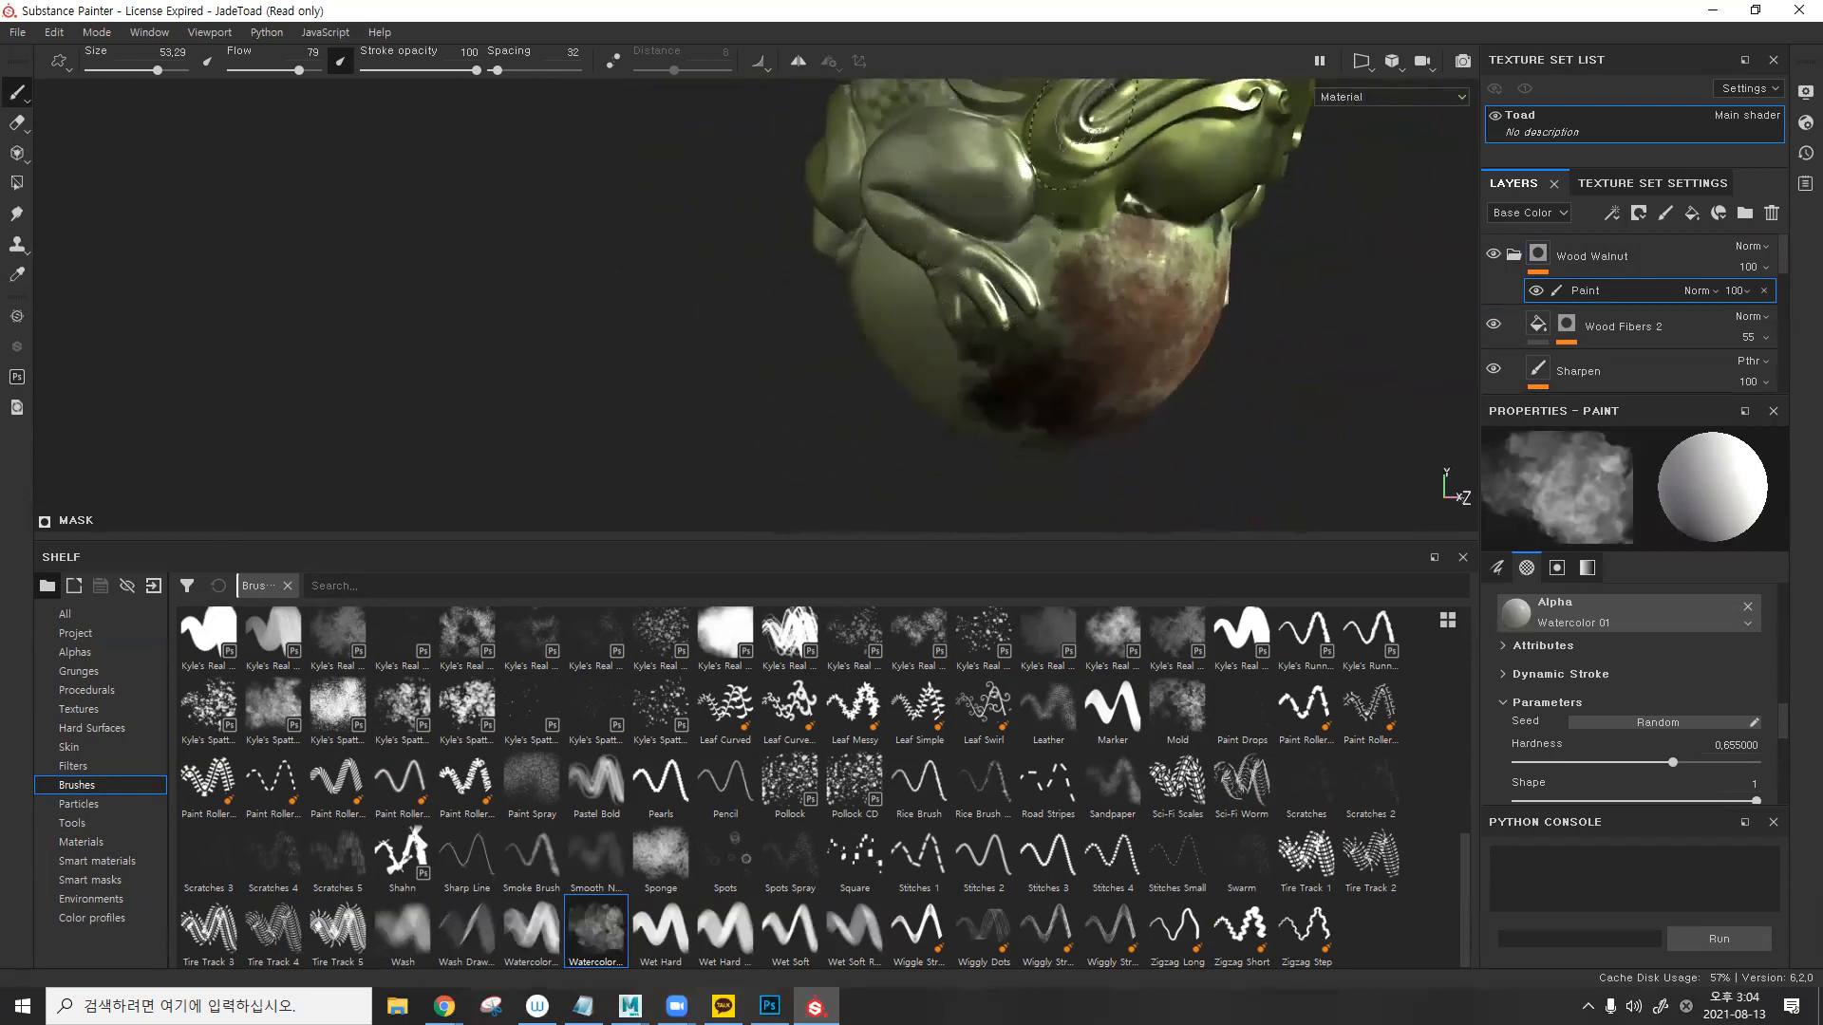
left_click_drag(1117, 183, 1135, 147, "alt")
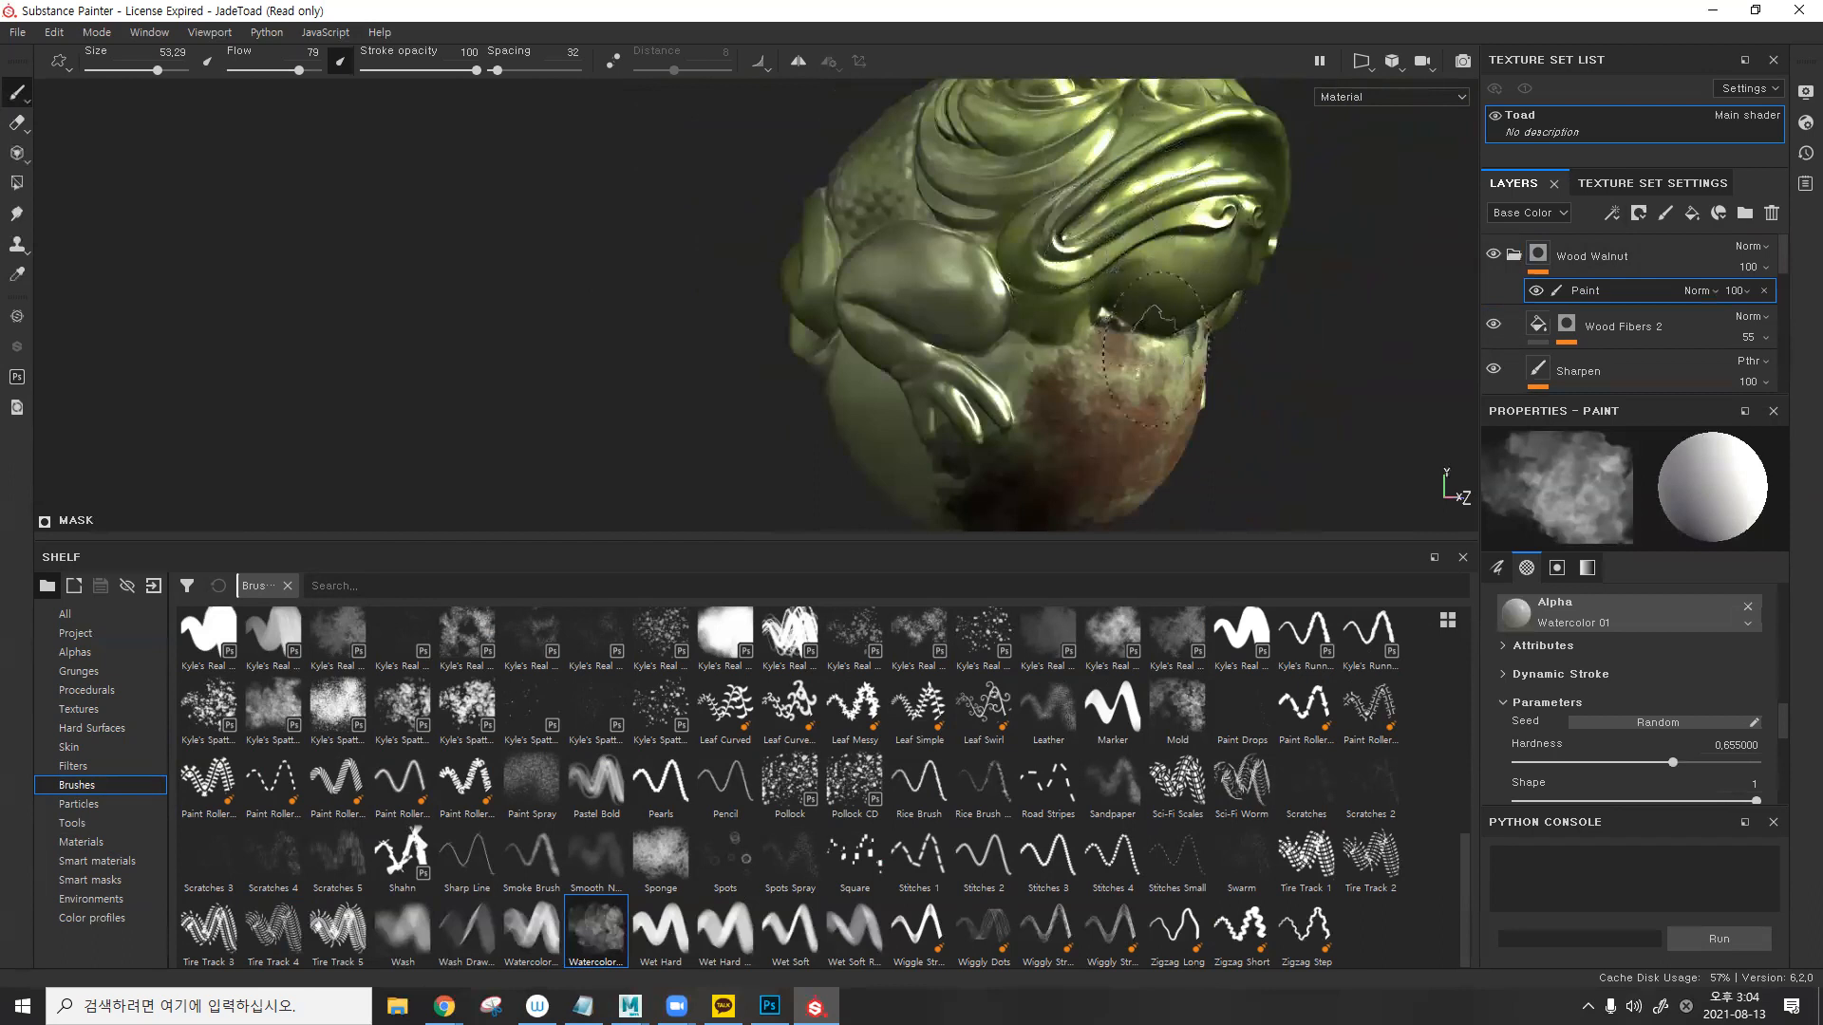
left_click_drag(1154, 346, 883, 270, "alt")
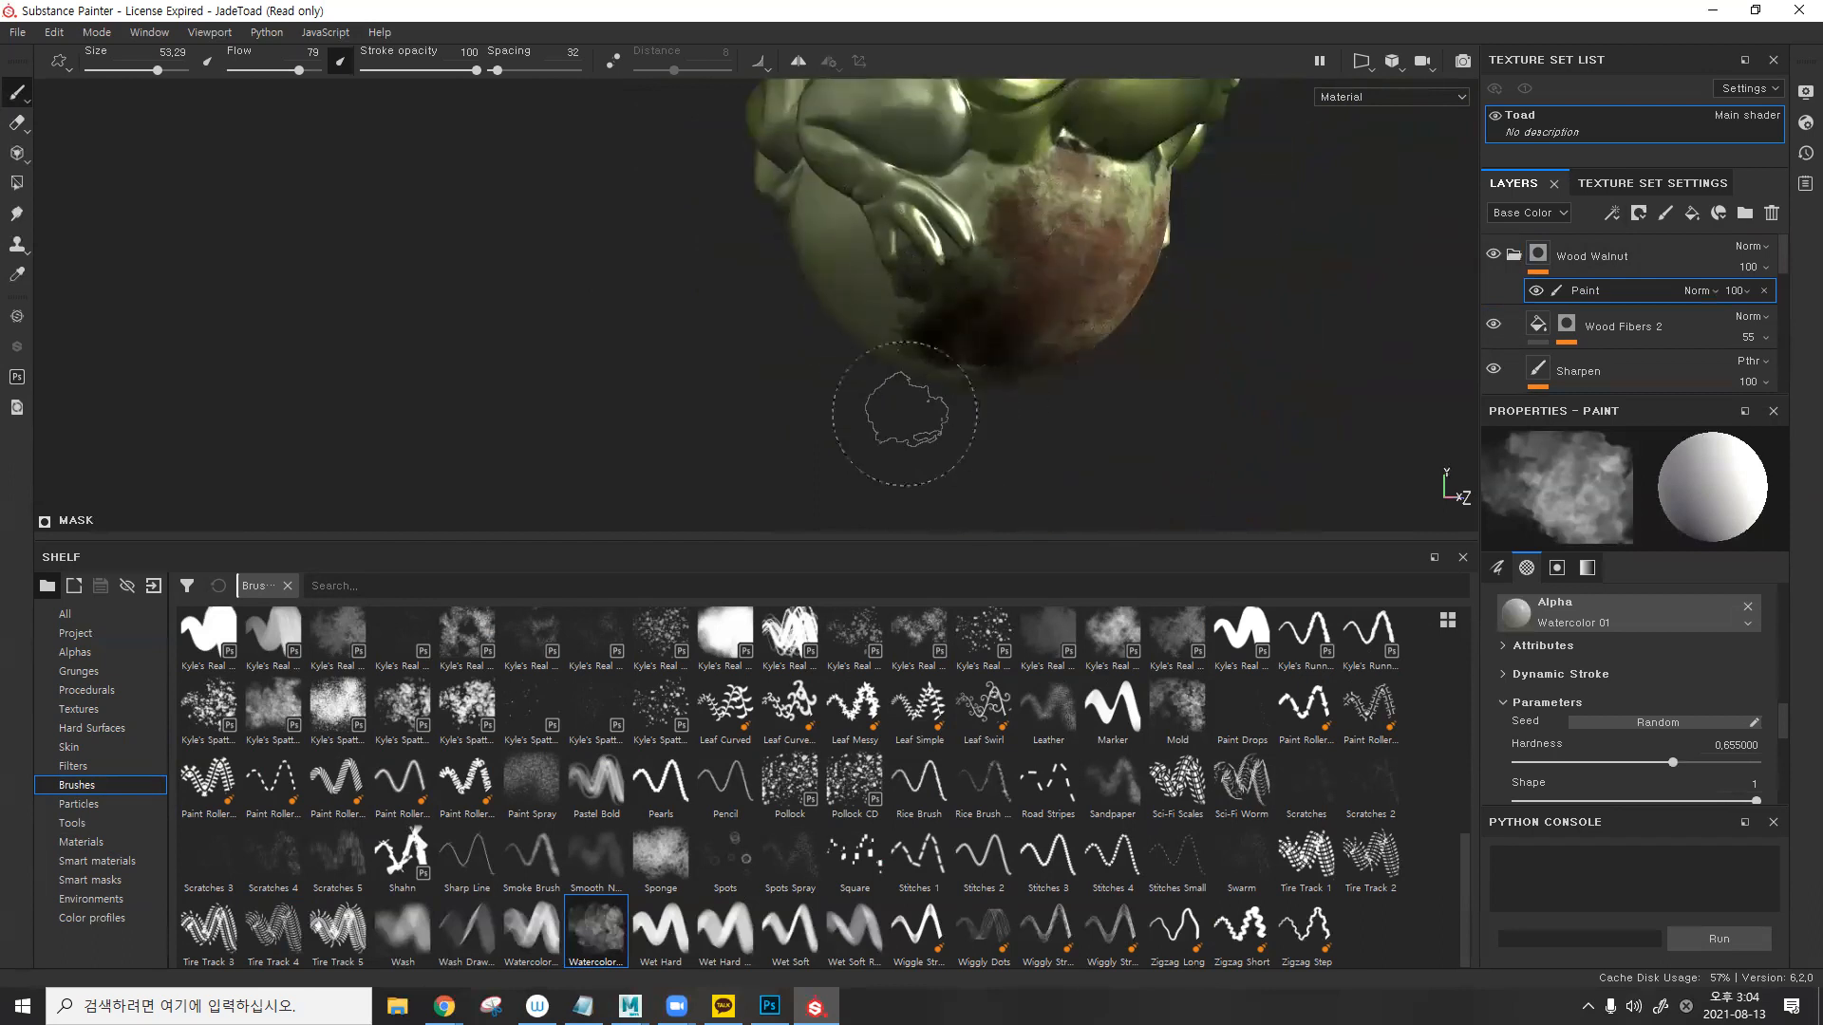
middle_click_drag(905, 414, 887, 520, "alt")
mouse_move(887, 520)
right_mouse_down("alt")
mouse_move(1156, 297)
mouse_move(1047, 291)
mouse_move(1083, 249)
right_mouse_up("alt")
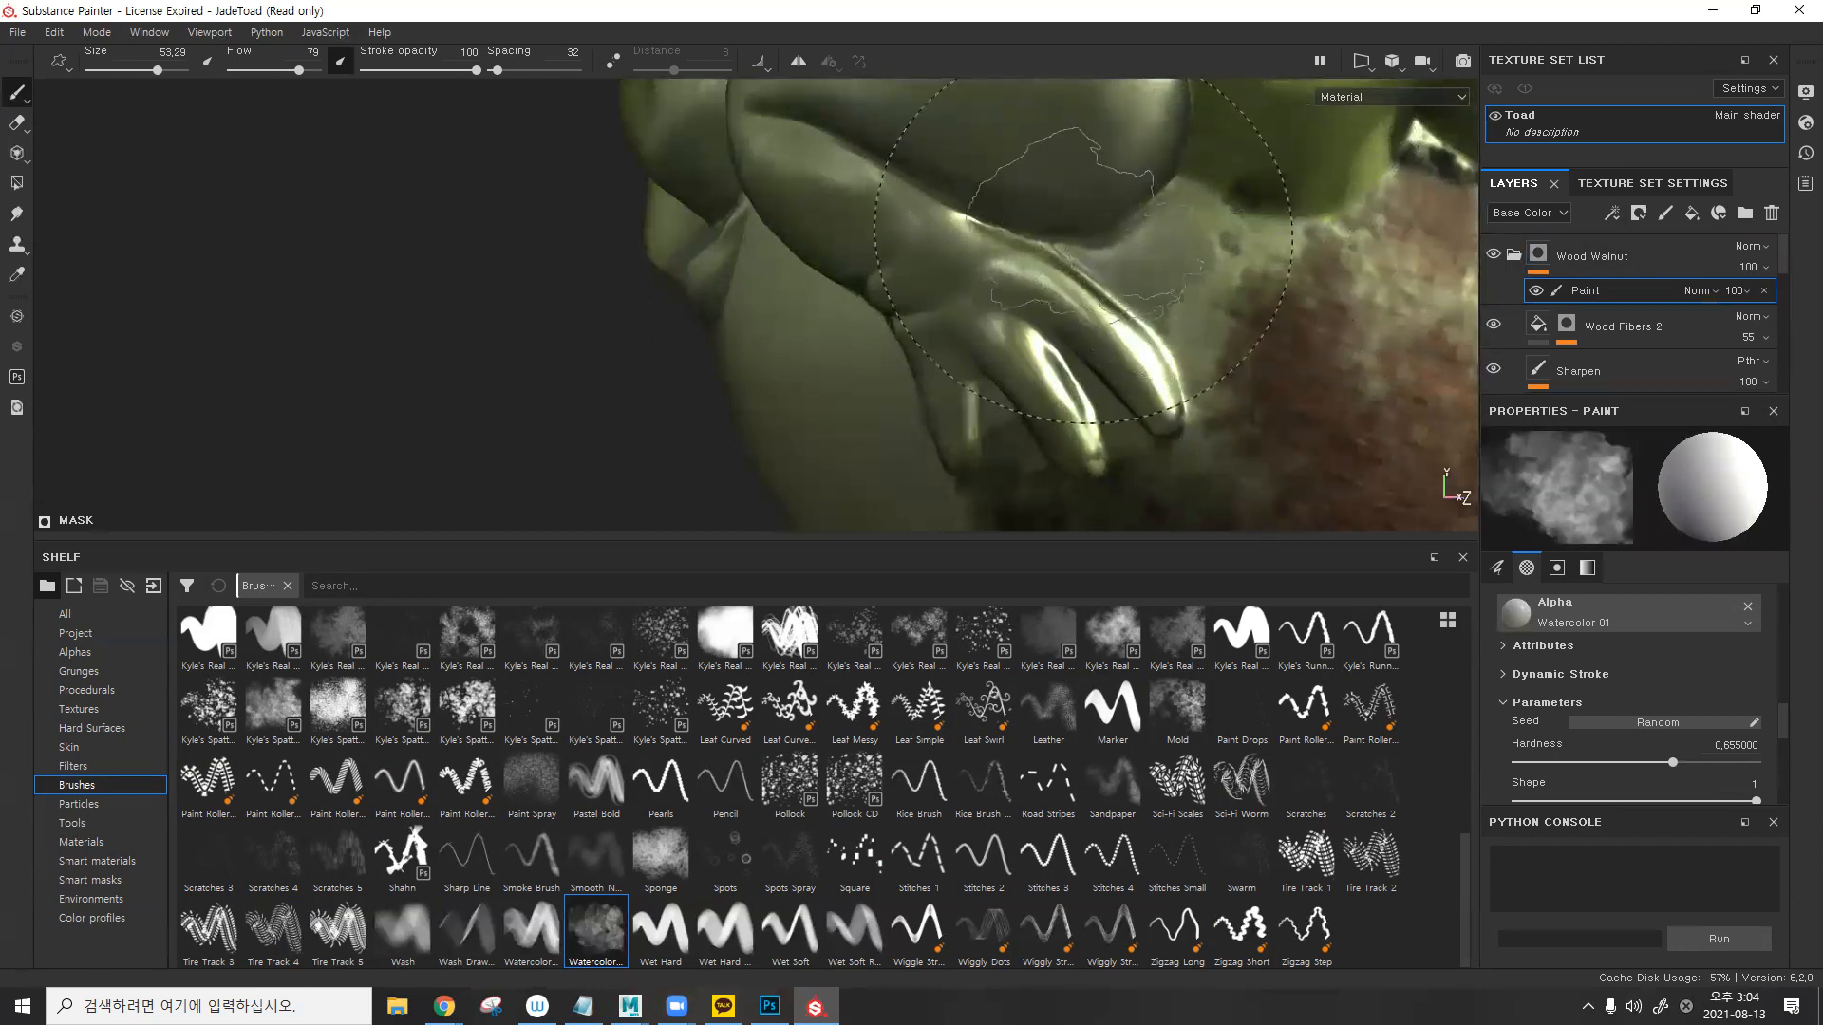
right_click_drag(1083, 249, 913, 266, "alt")
left_click_drag(913, 266, 875, 237, "alt")
middle_click_drag(876, 237, 859, 166, "alt")
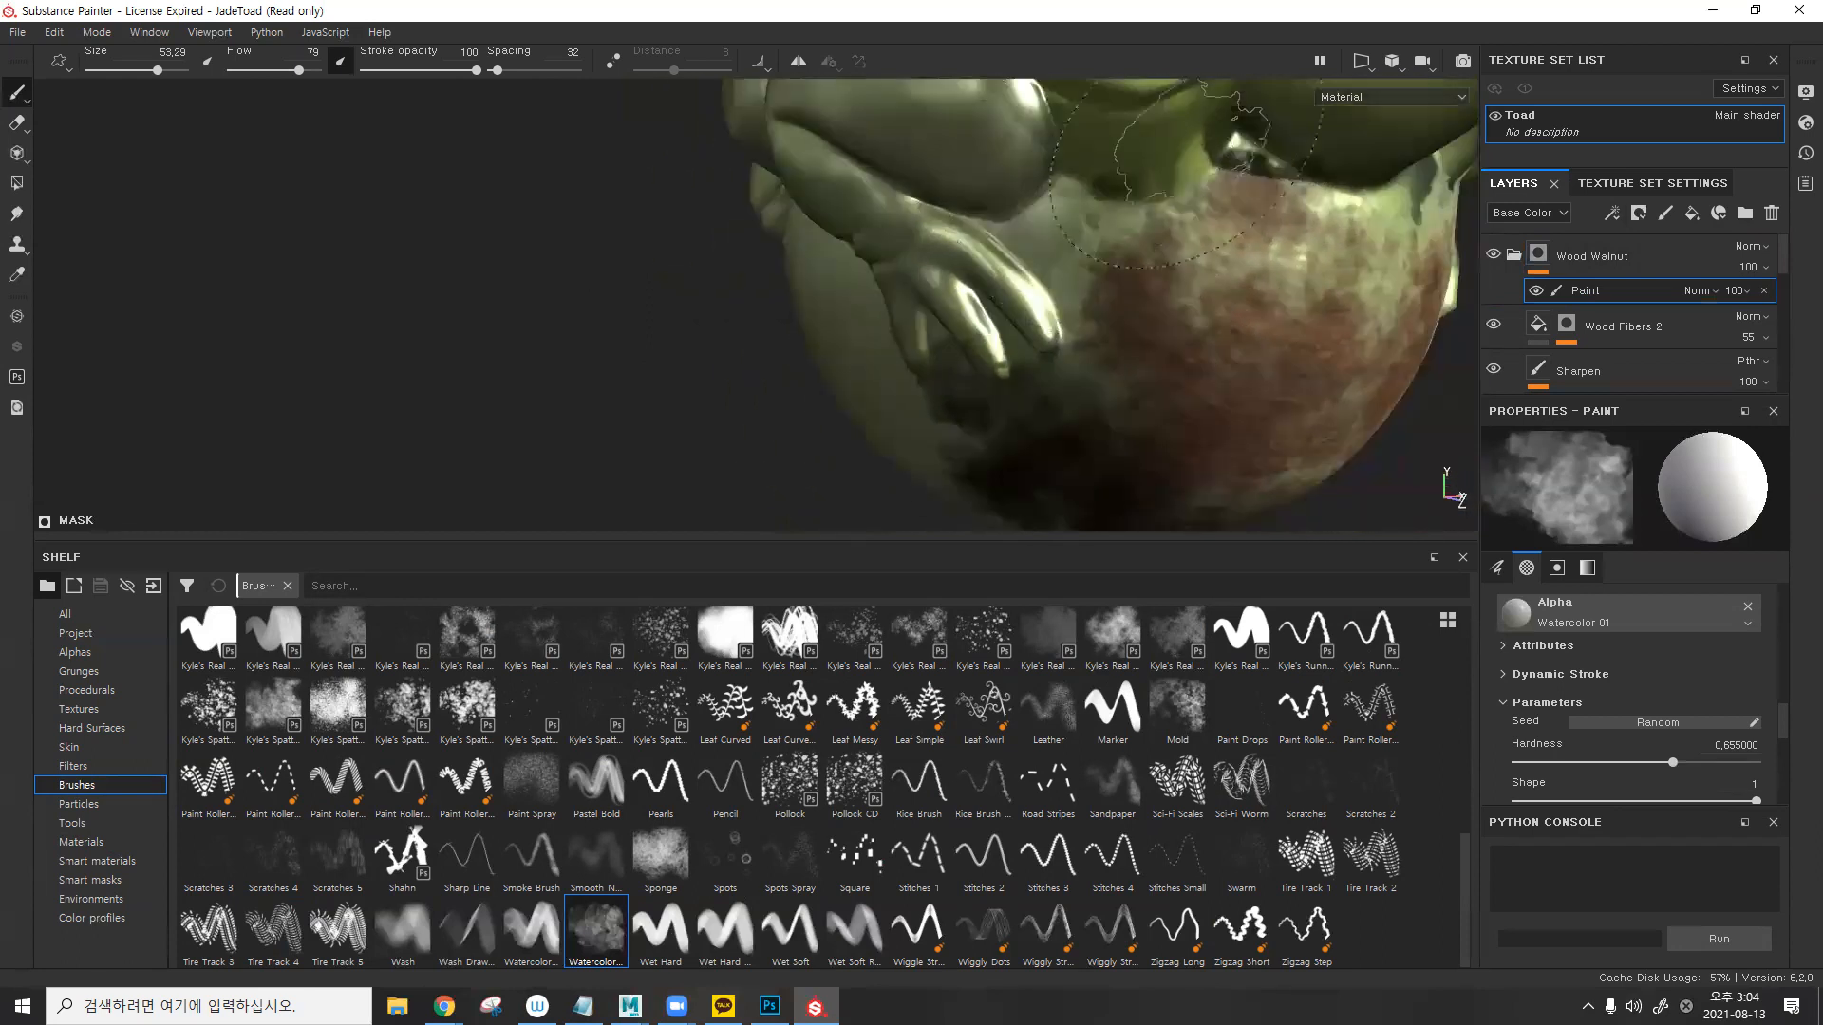
- Paint a wood patch in the middle of the ball's UV island in the 2D-only view, and return to the 3D-only view
left_click(1364, 67)
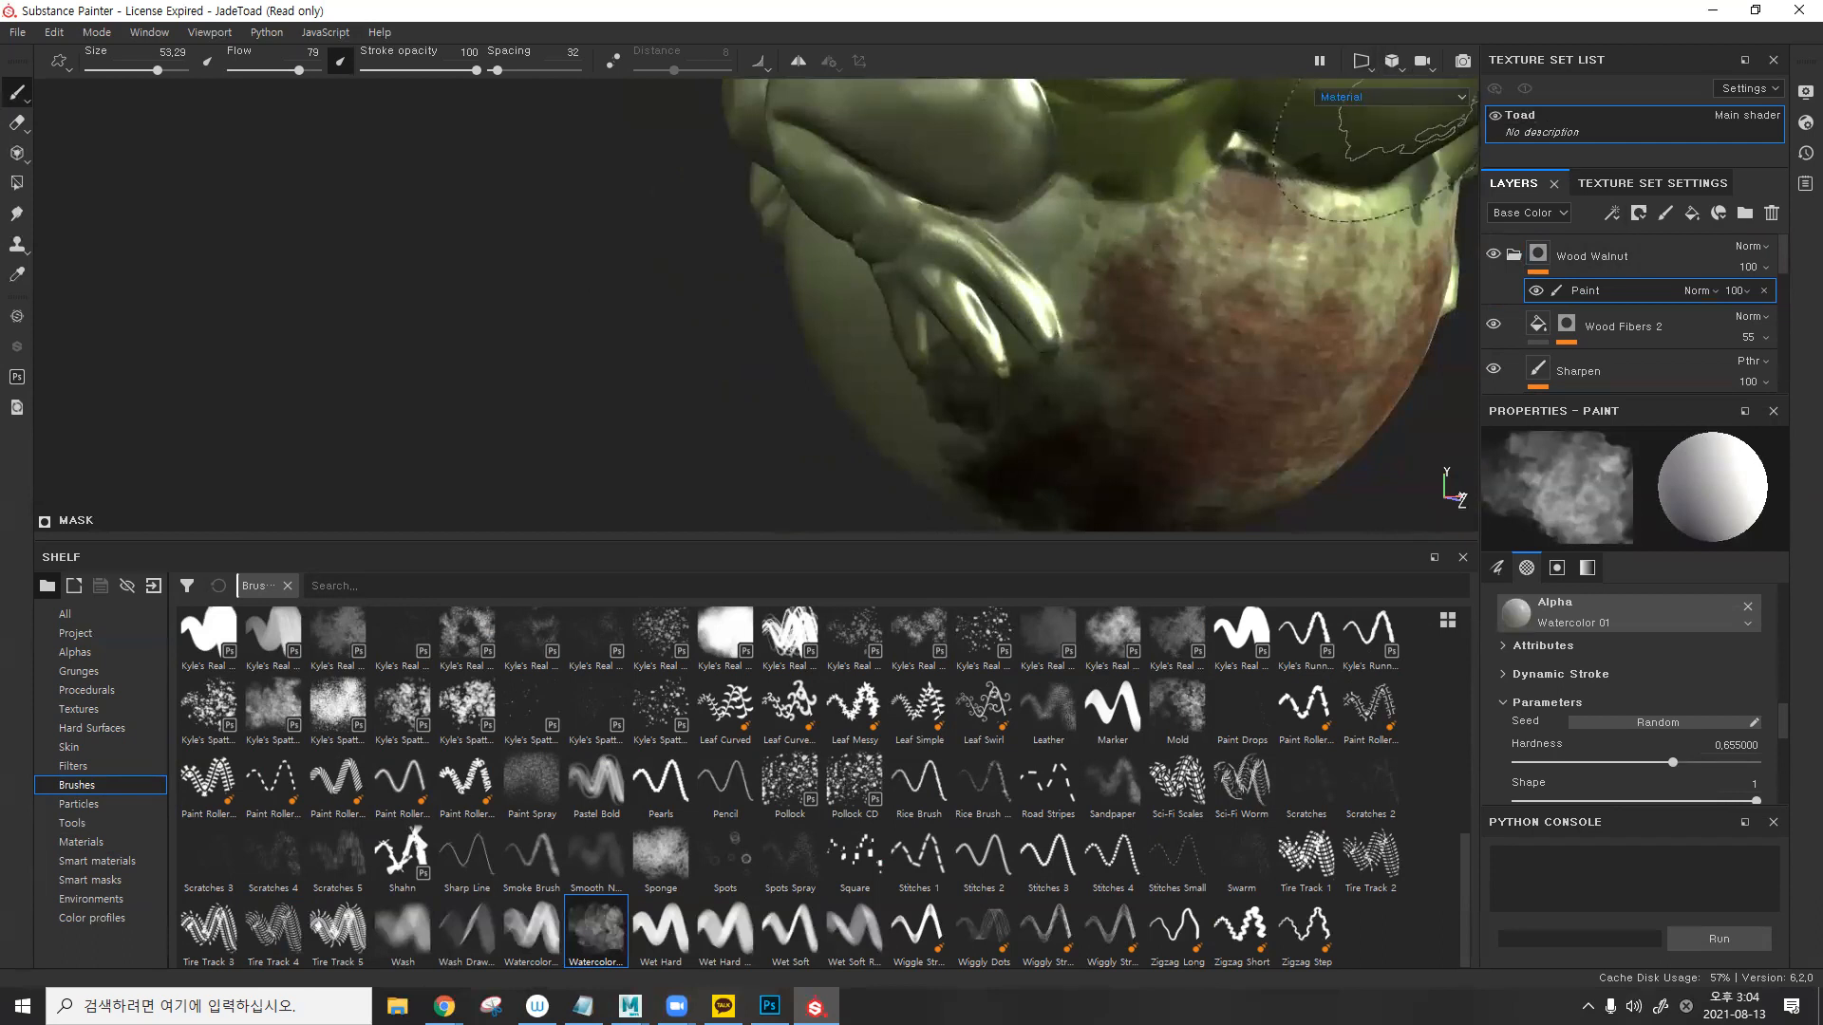
left_click(1400, 89)
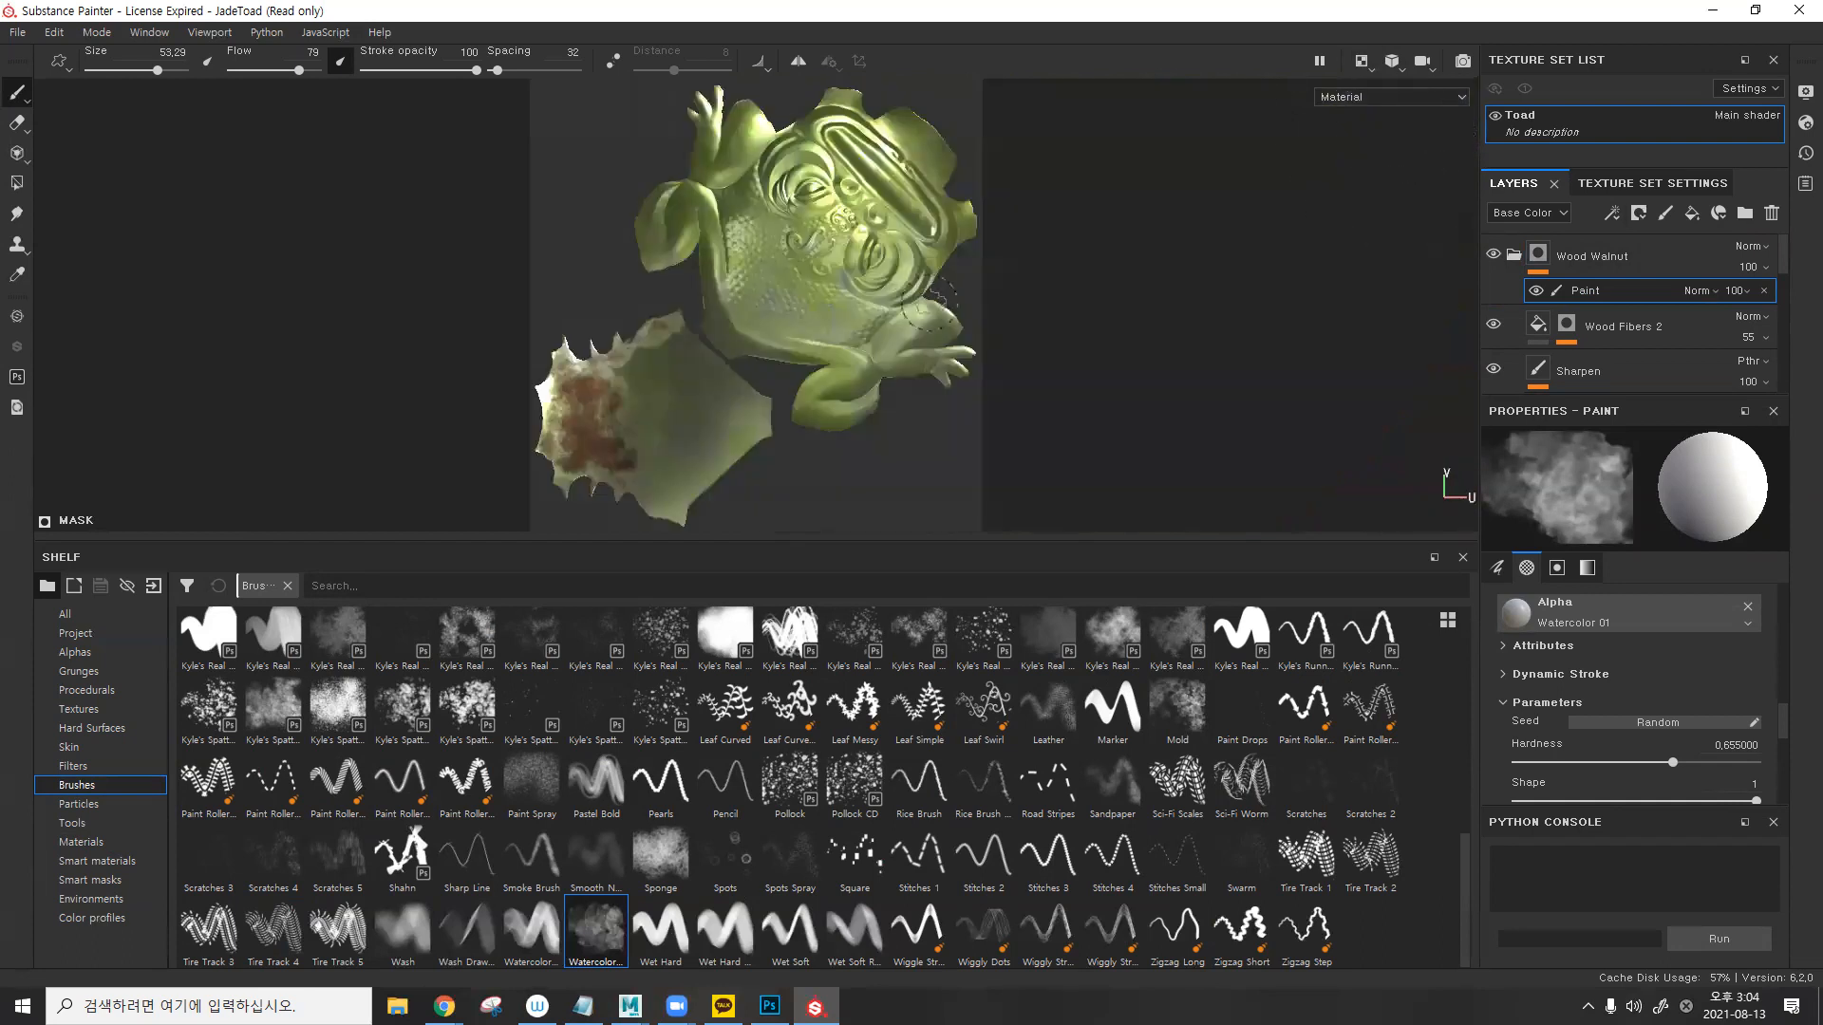
left_click_drag(661, 419, 674, 377)
left_click(1364, 62)
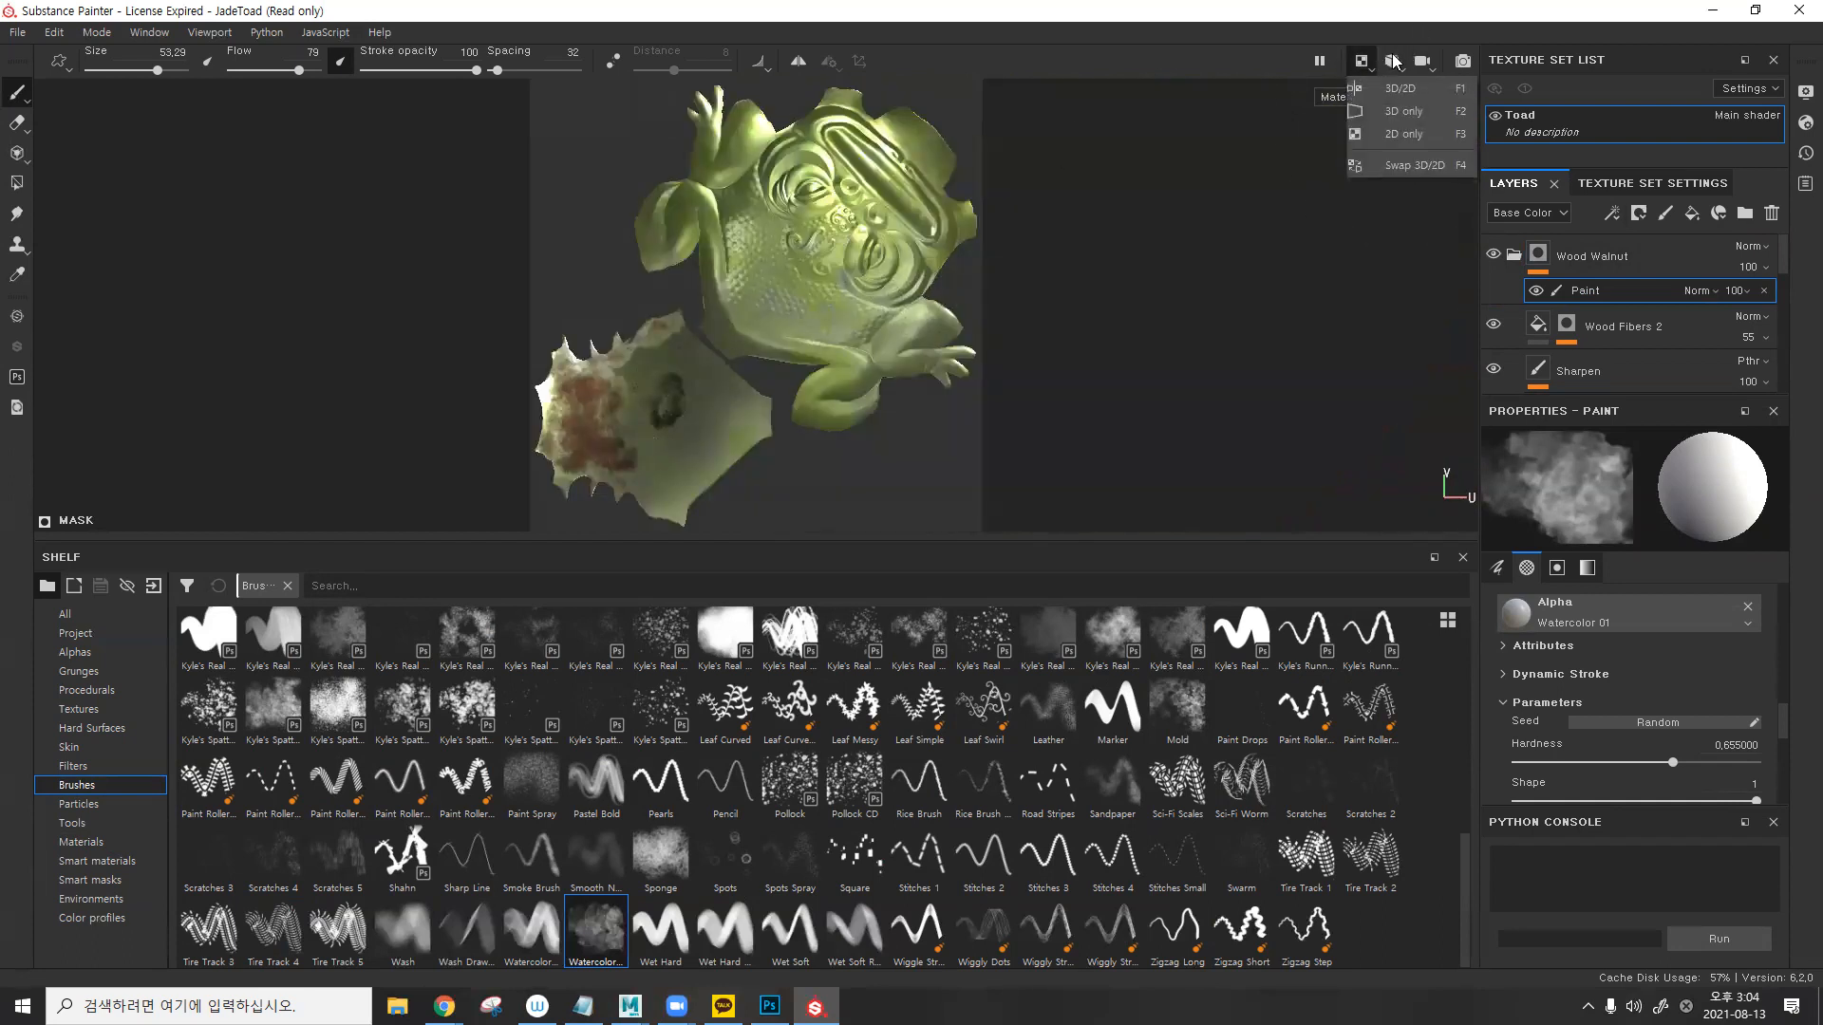
left_click(1403, 111)
left_click_drag(1006, 260, 958, 260, "alt")
right_click_drag(959, 259, 855, 259, "alt")
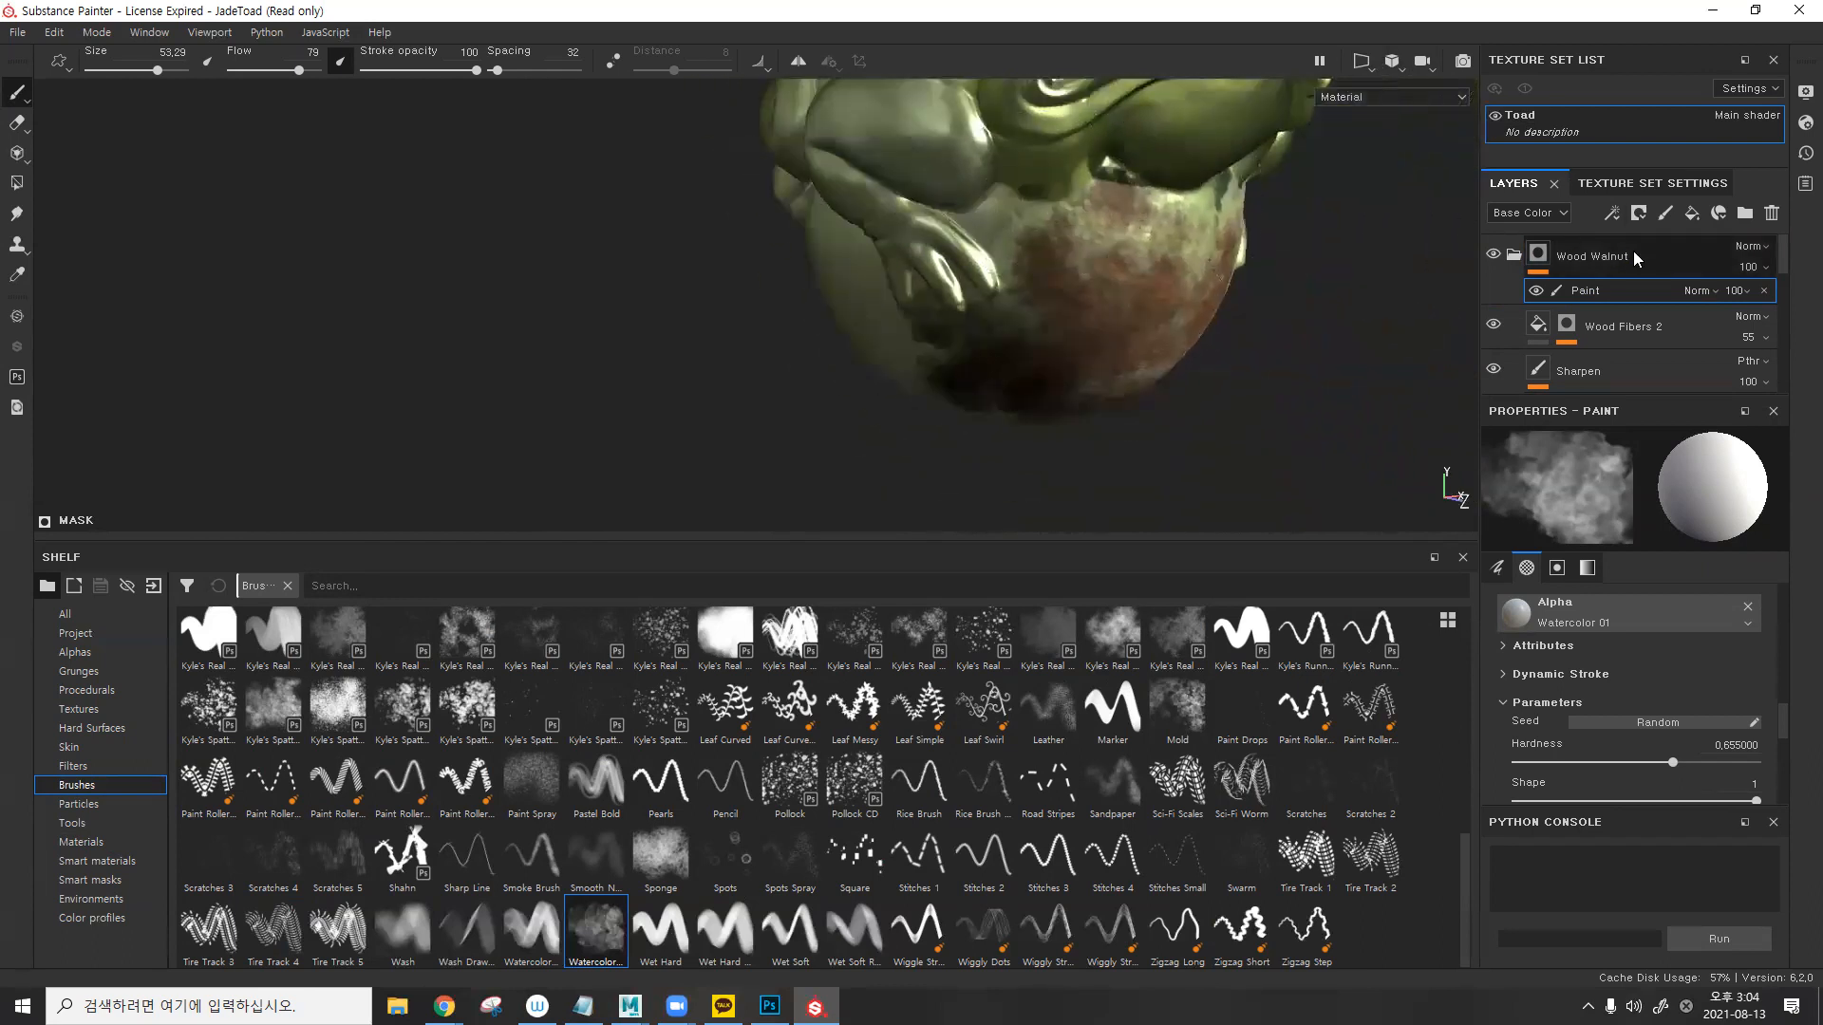
- Delete the Paint effect from the Wood Walnut folder's mask and check the cleared ball in the 2D and 3D views
left_click(1764, 291)
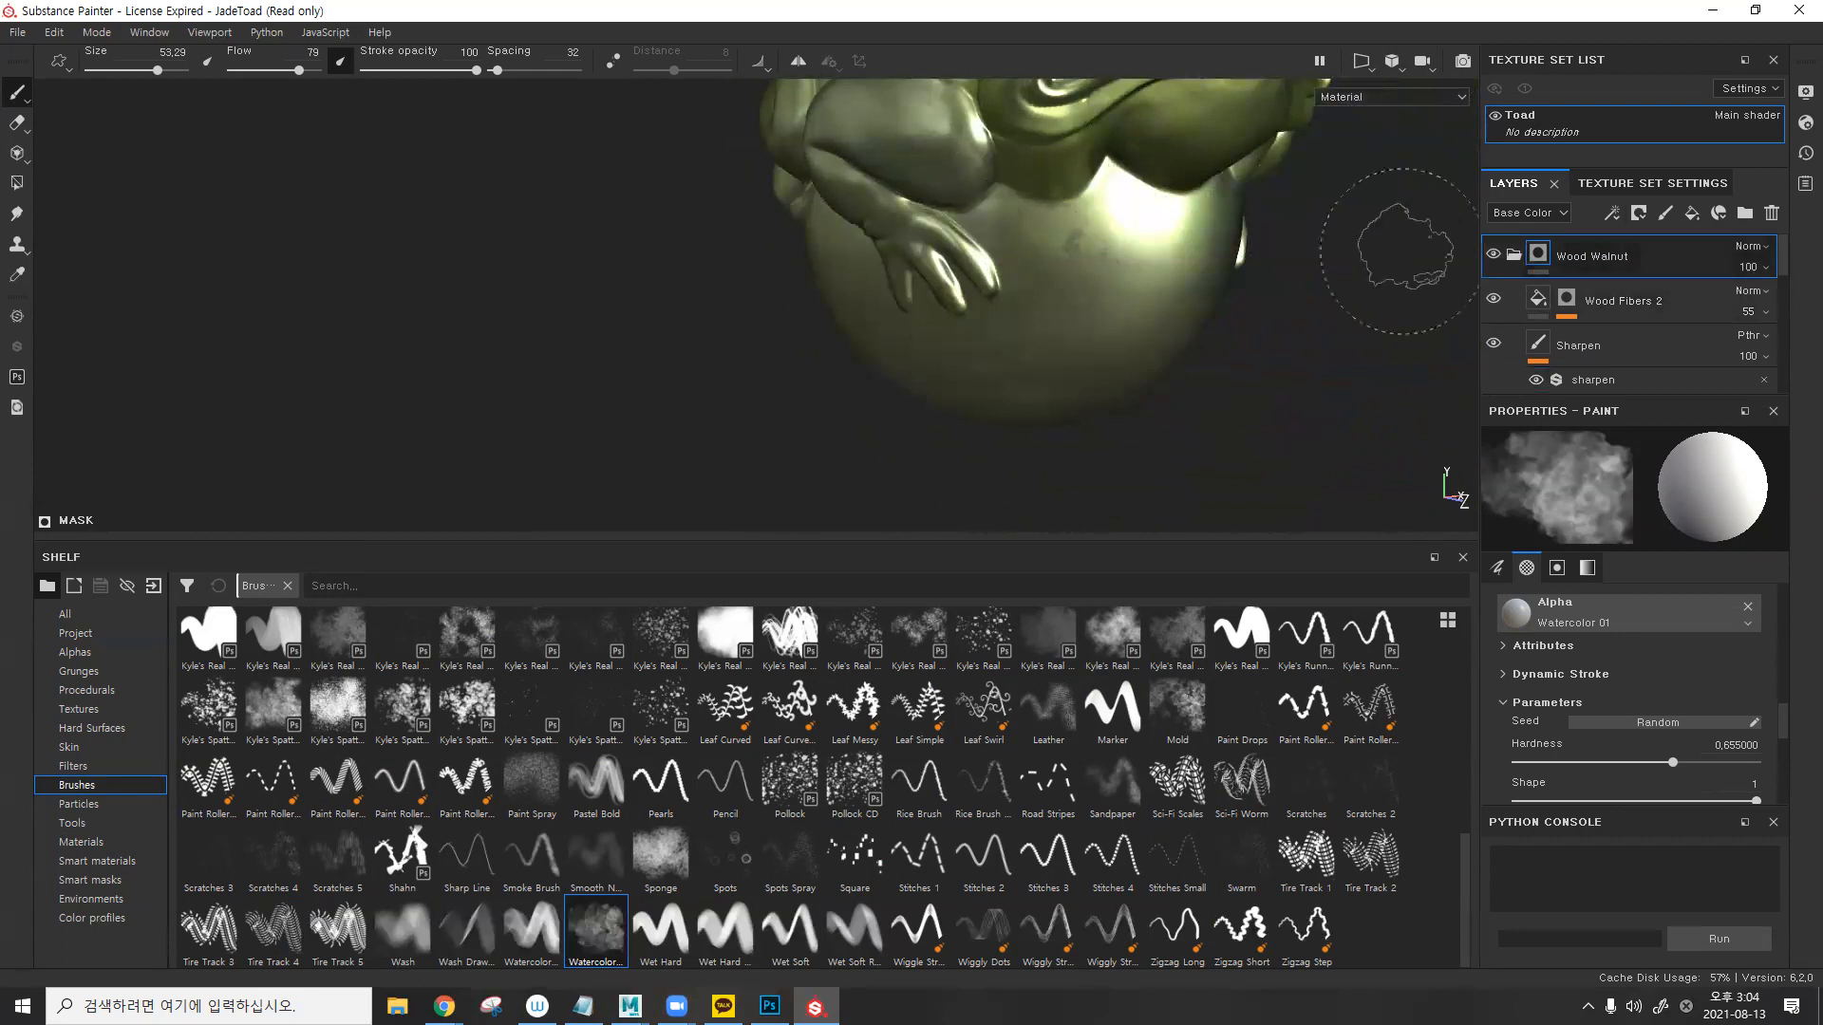
key("F1")
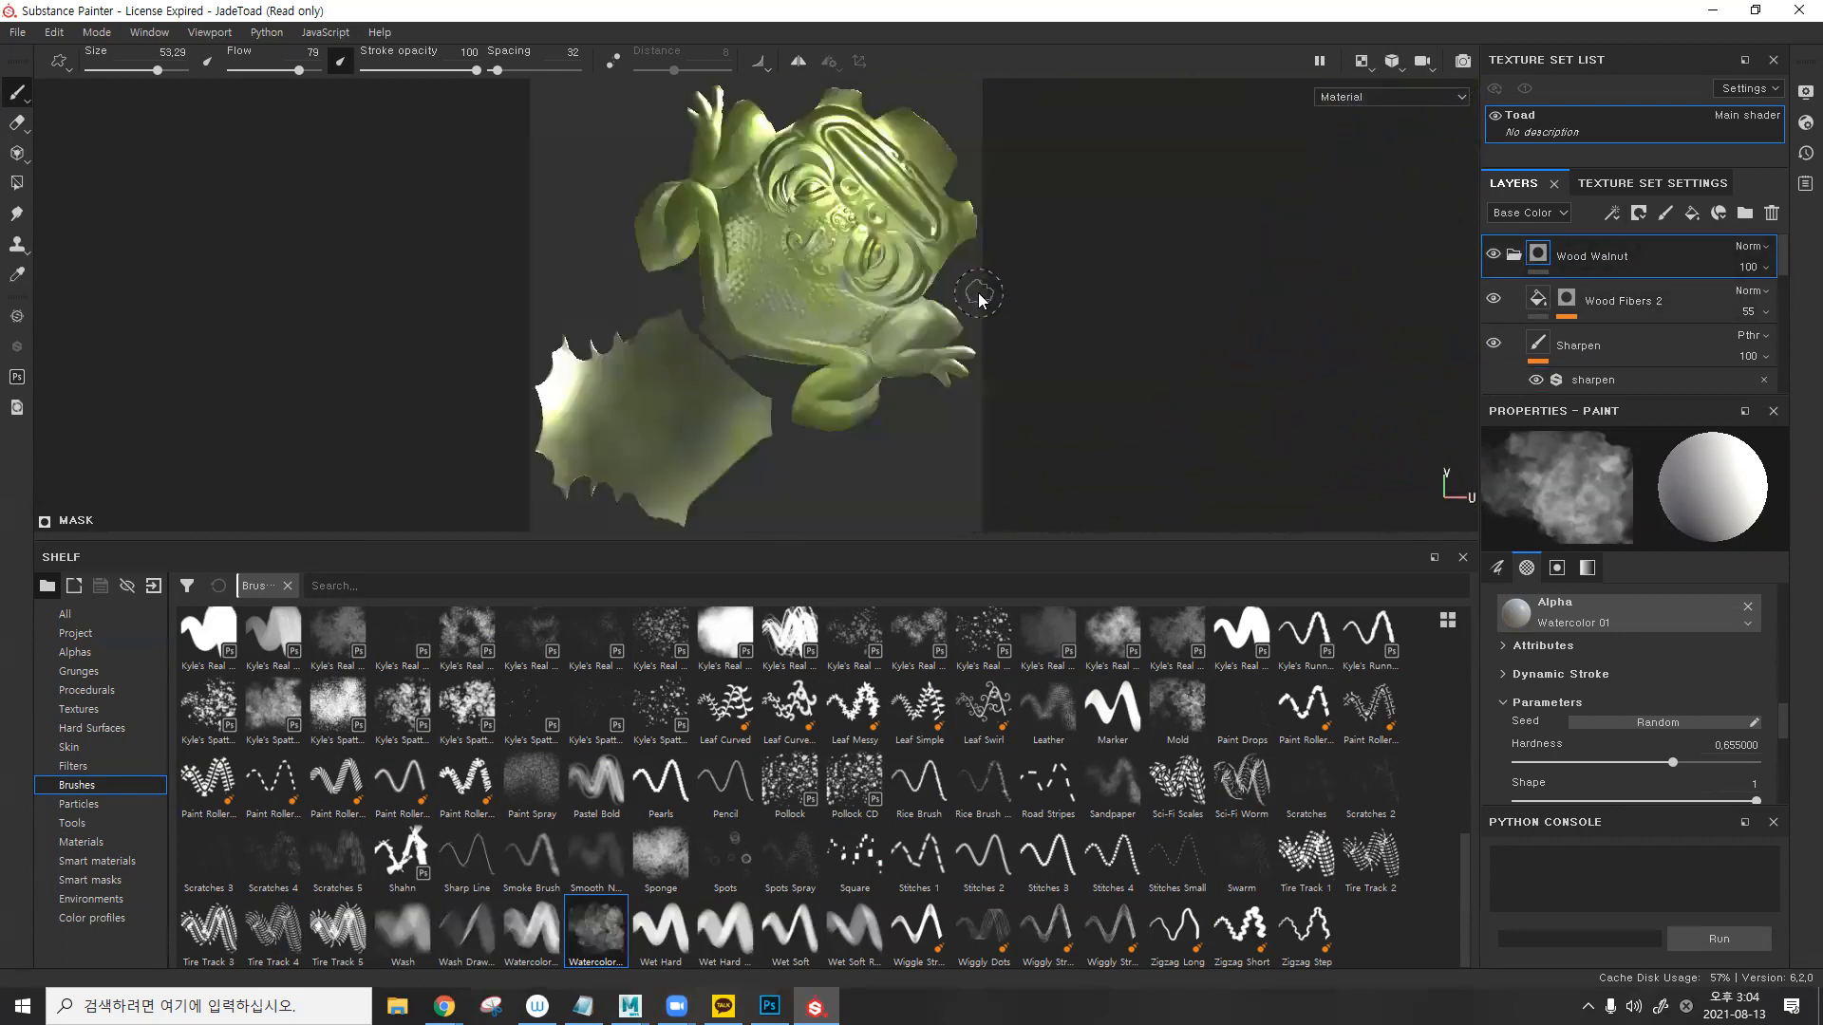
key("F2")
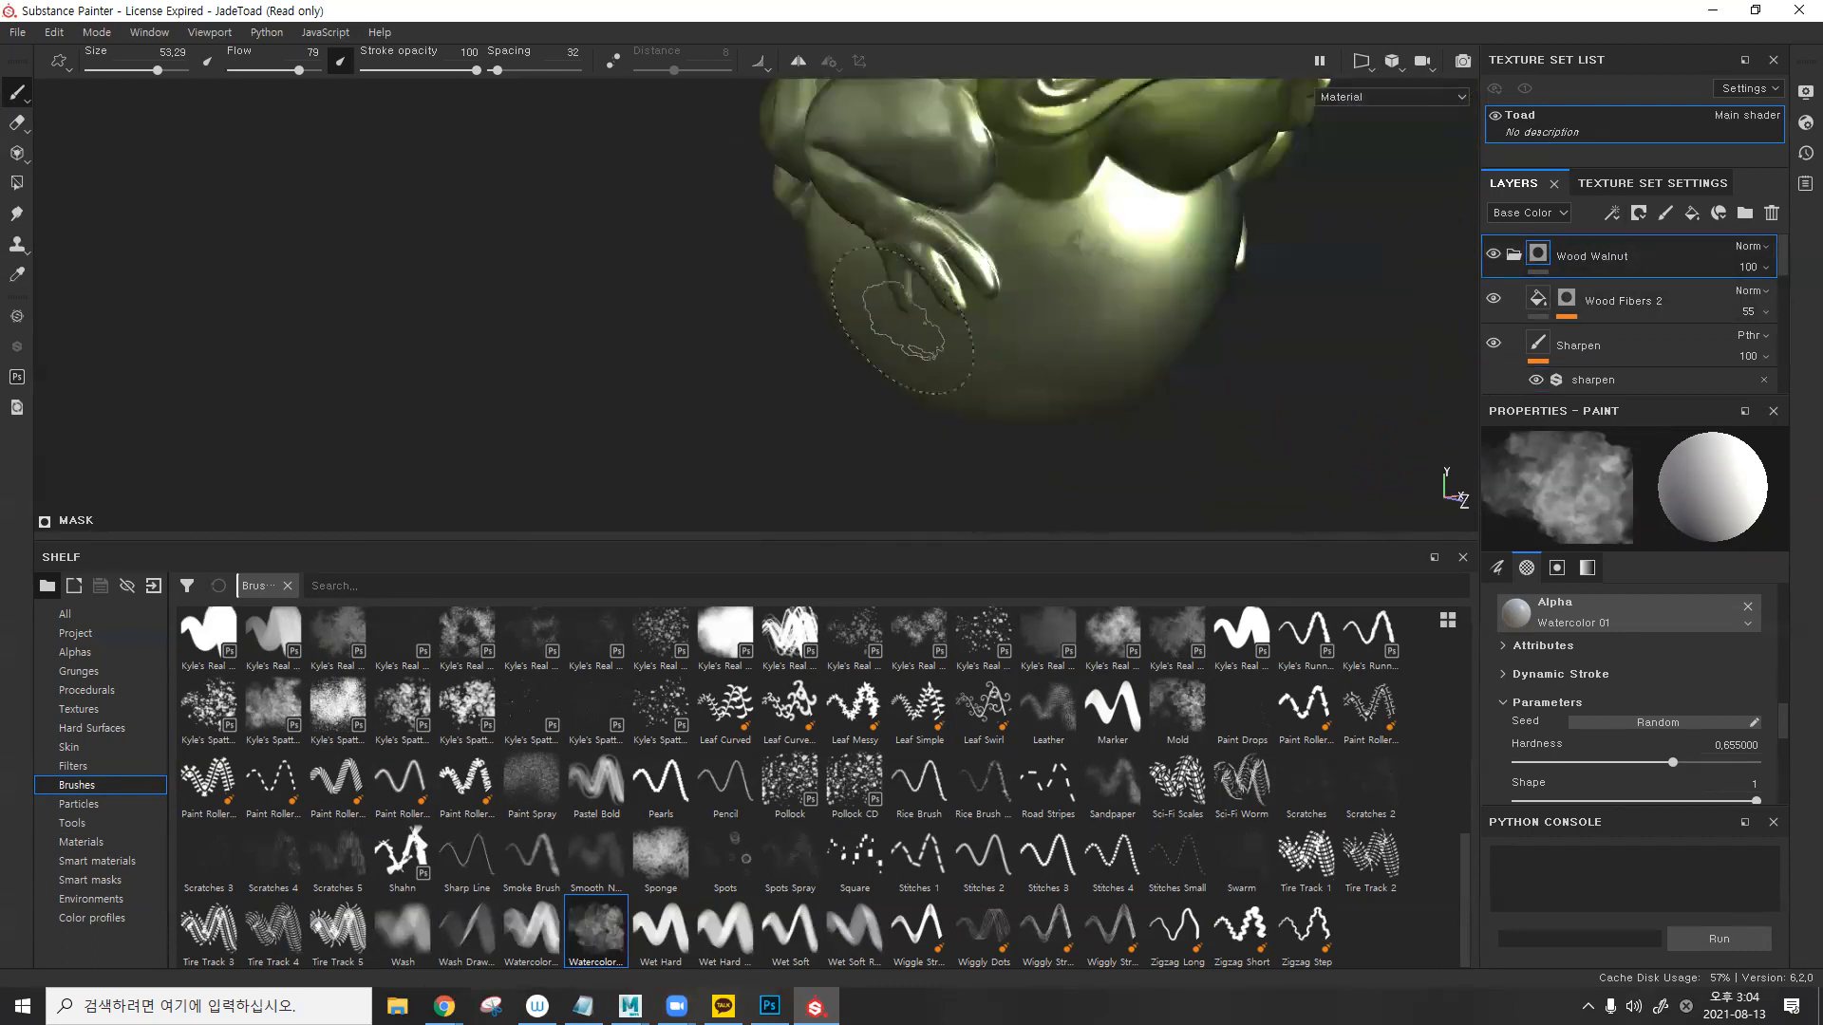
- Activate Polygon Fill for the Wood Walnut mask, try the other fill modes, and set the triangle fill mode
key("4")
middle_click_drag(1025, 266, 910, 349, "alt")
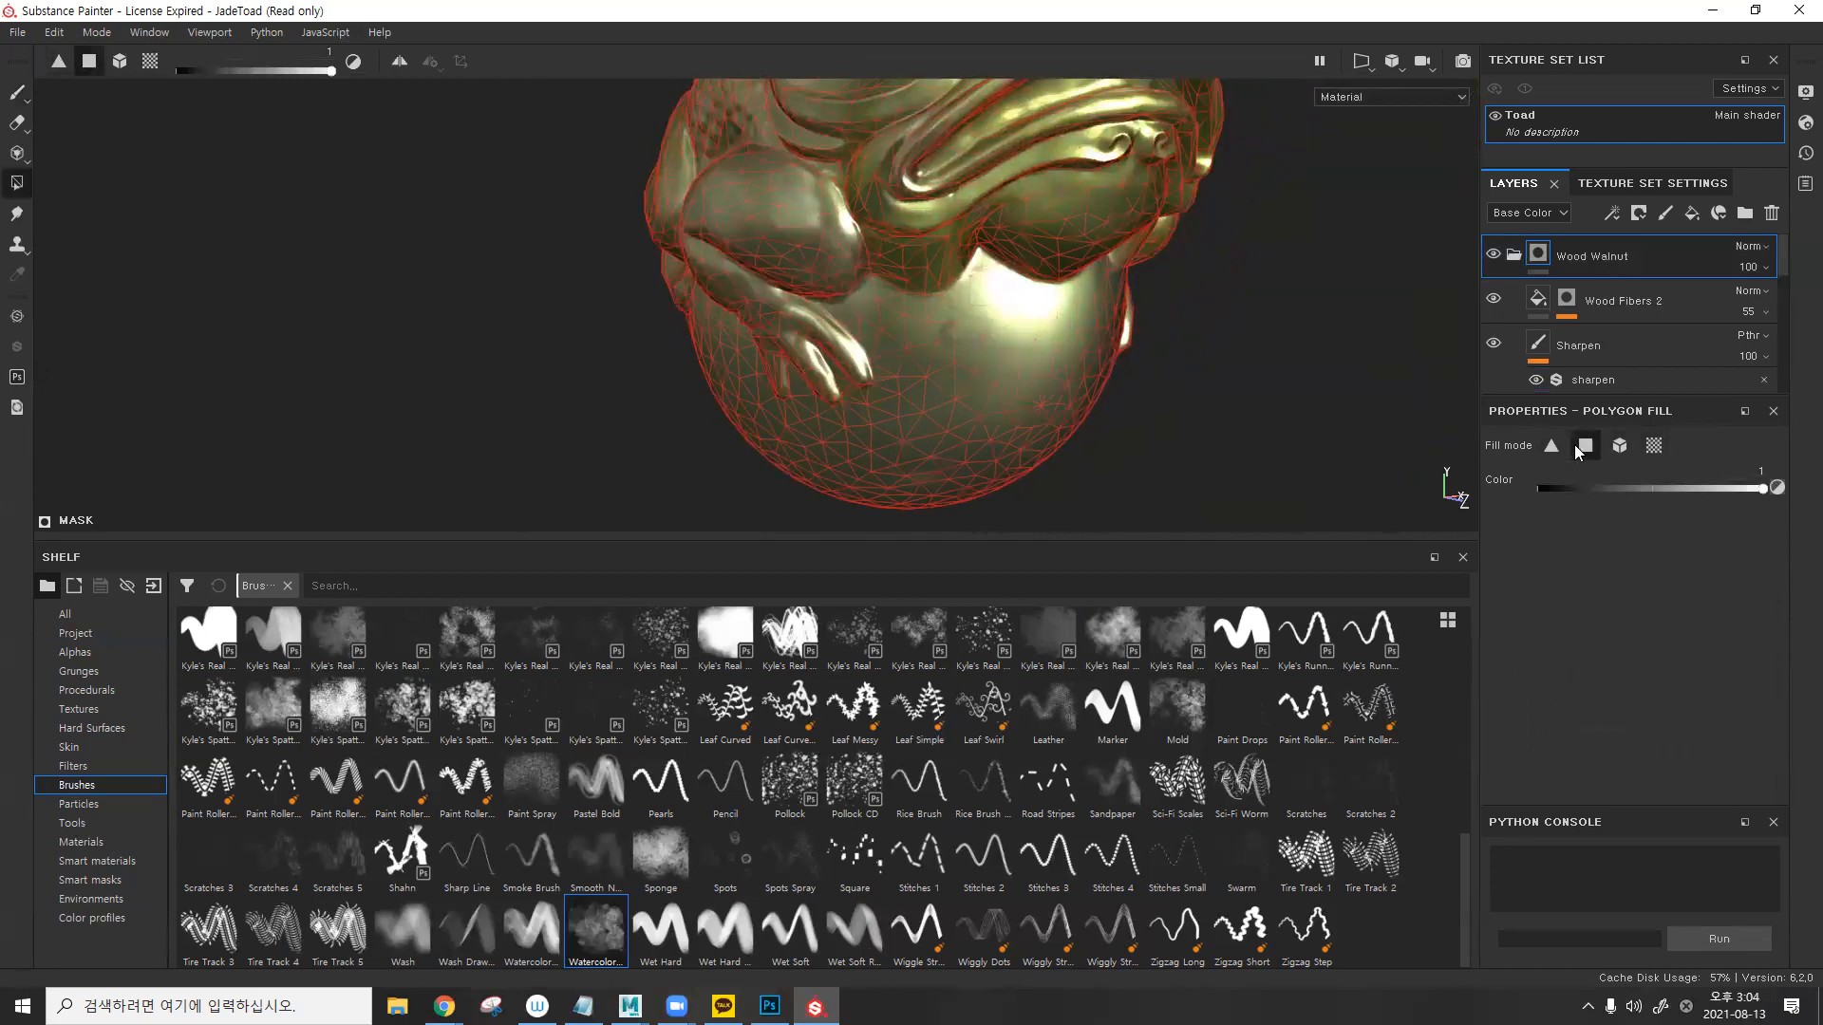
left_click(1617, 449)
left_click(1656, 445)
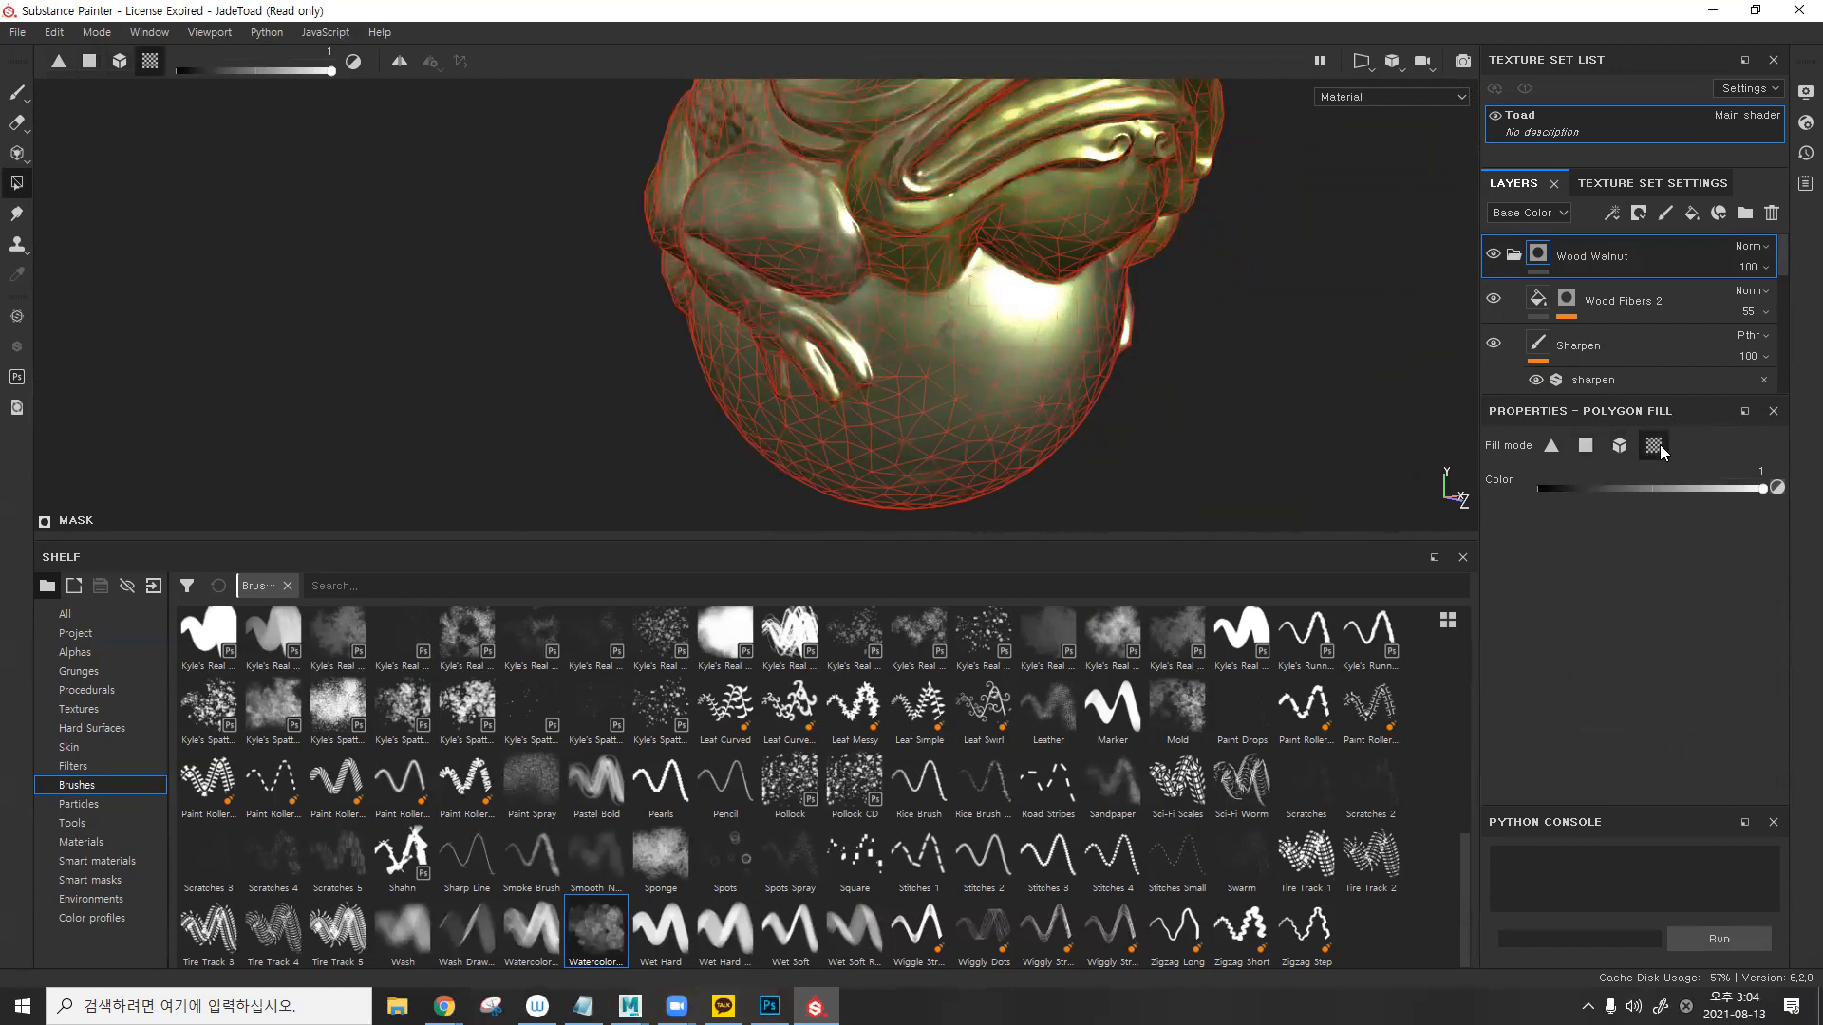
left_click(1551, 449)
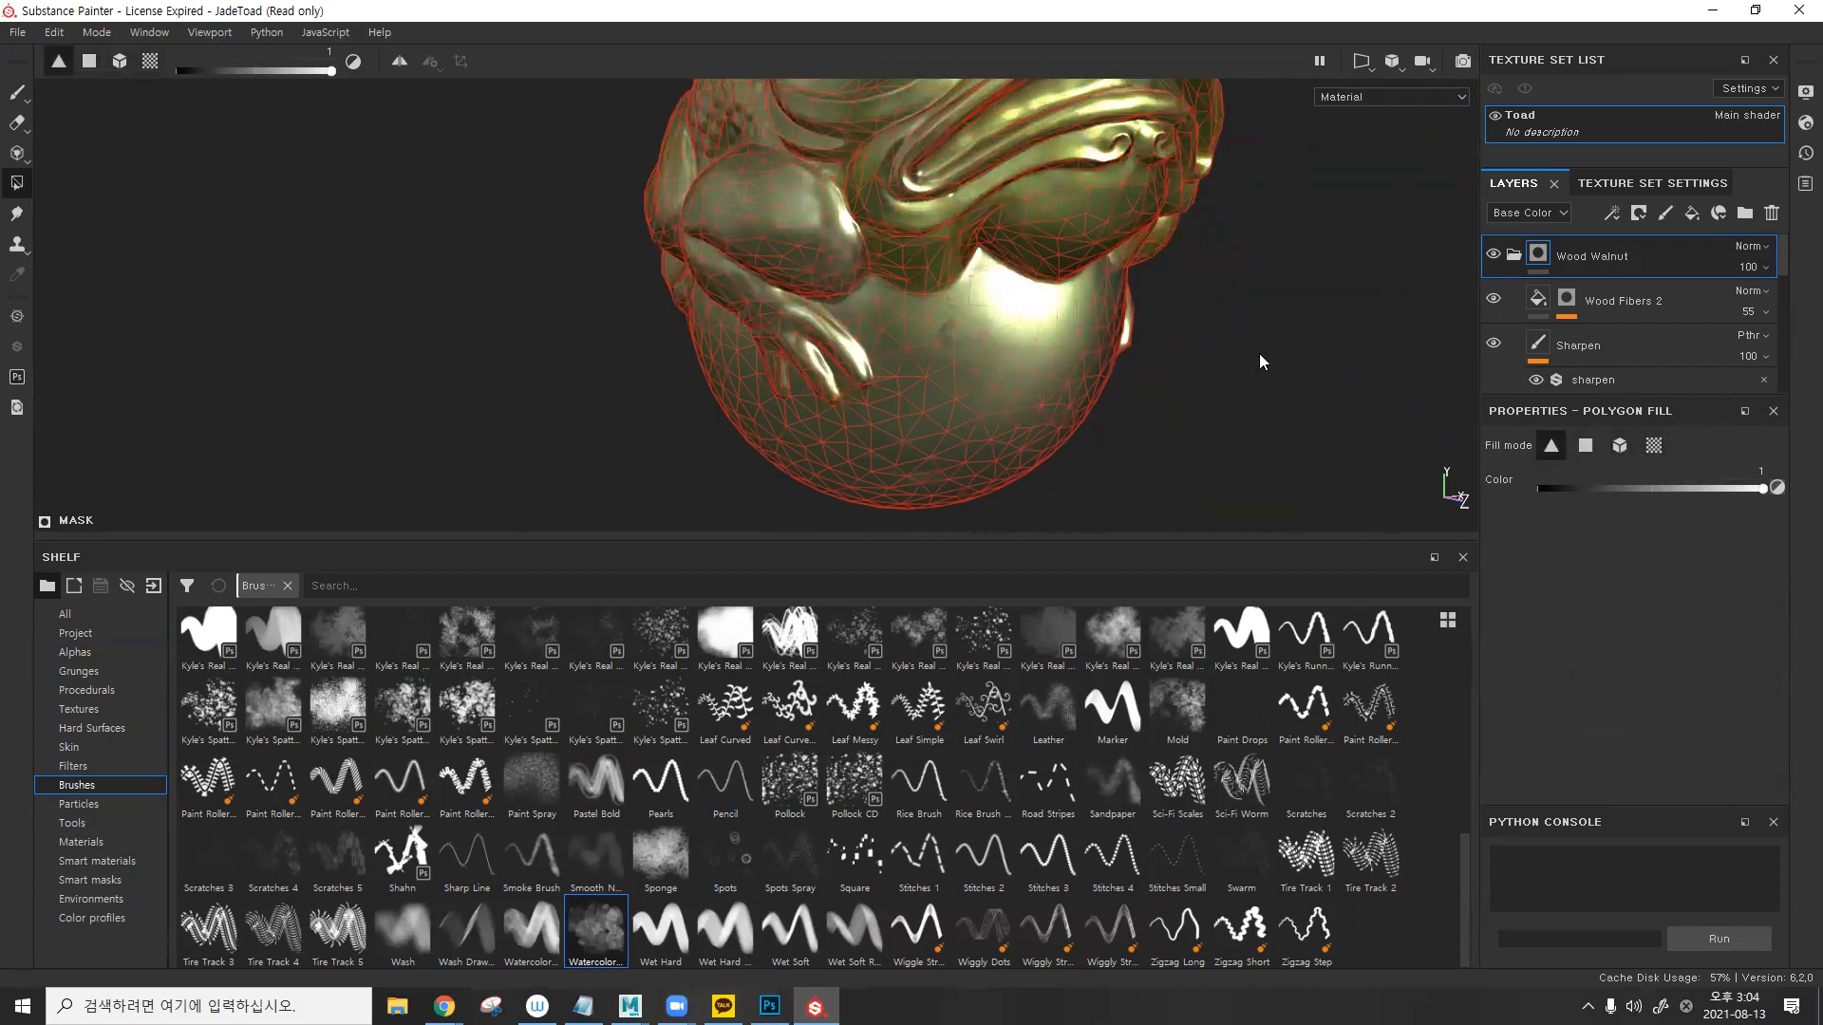
- Open the list of effects that can be added to the Wood Walnut folder's mask
left_click(1612, 215)
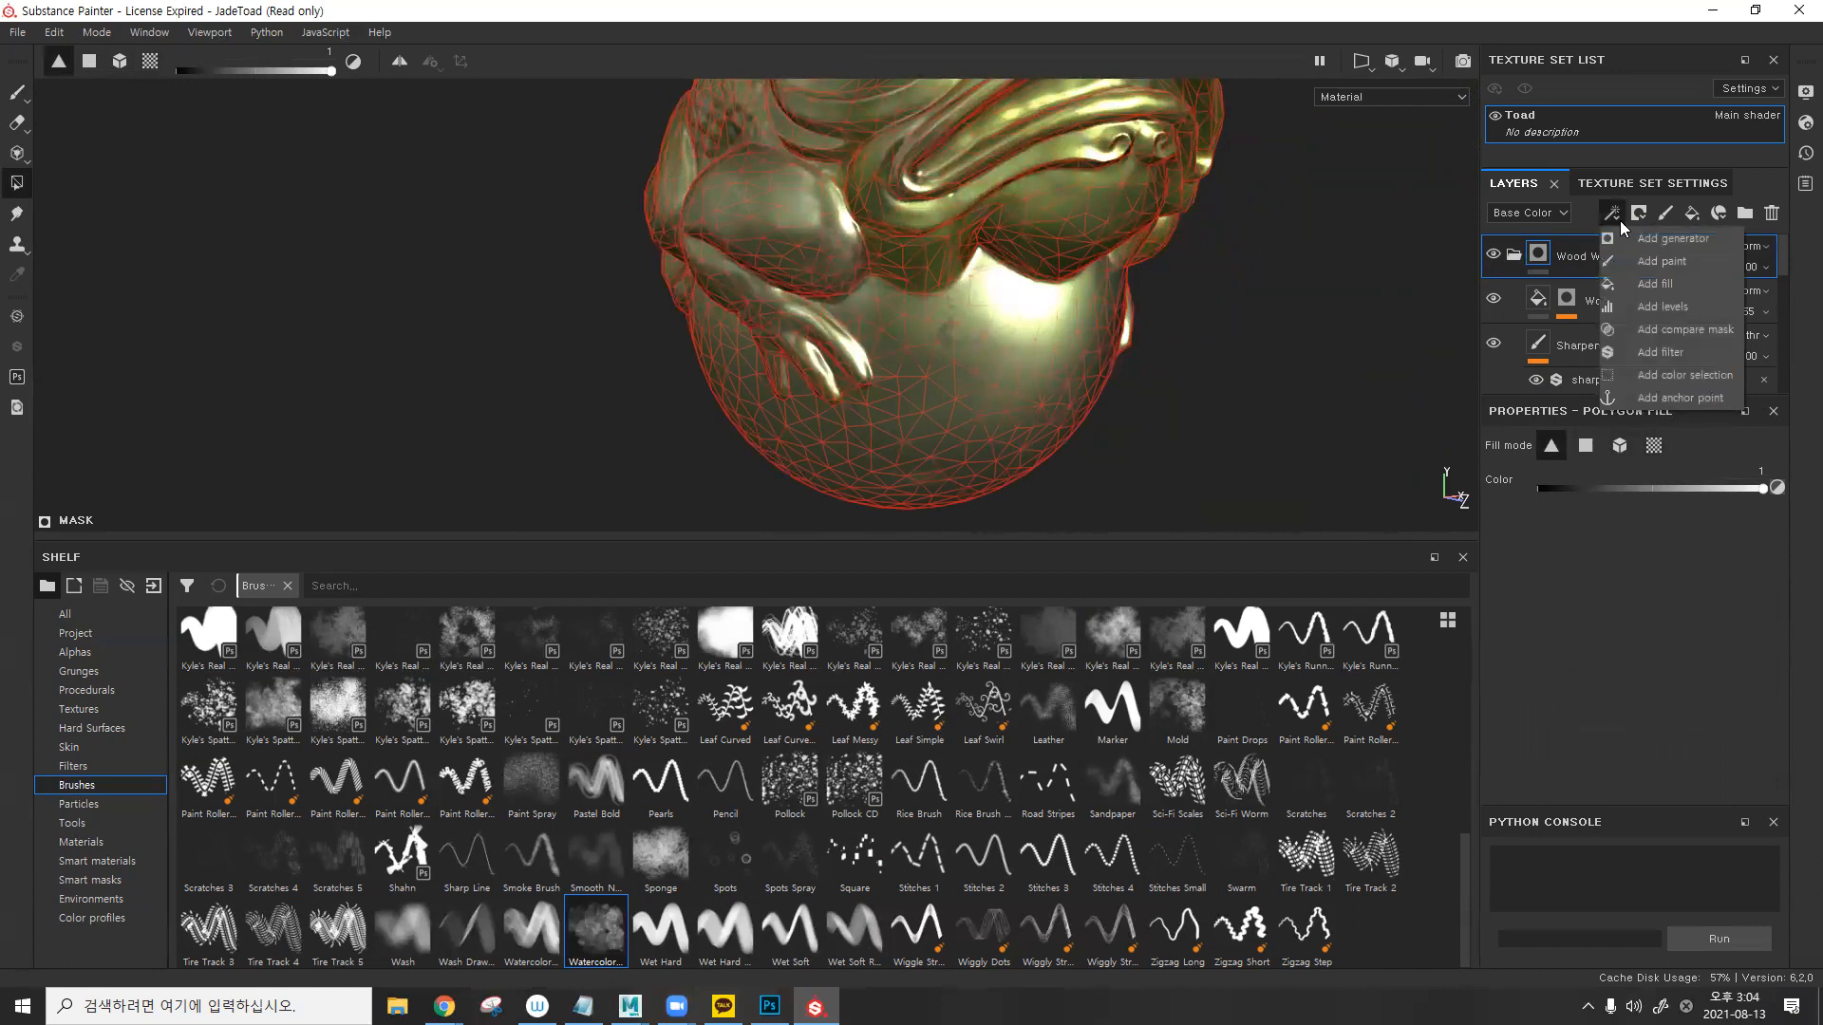
- Add a paint effect to the Wood Walnut folder's mask and fill several individual triangles on the front of the ball
left_click(1650, 265)
scroll(1002, 344, "up", 5)
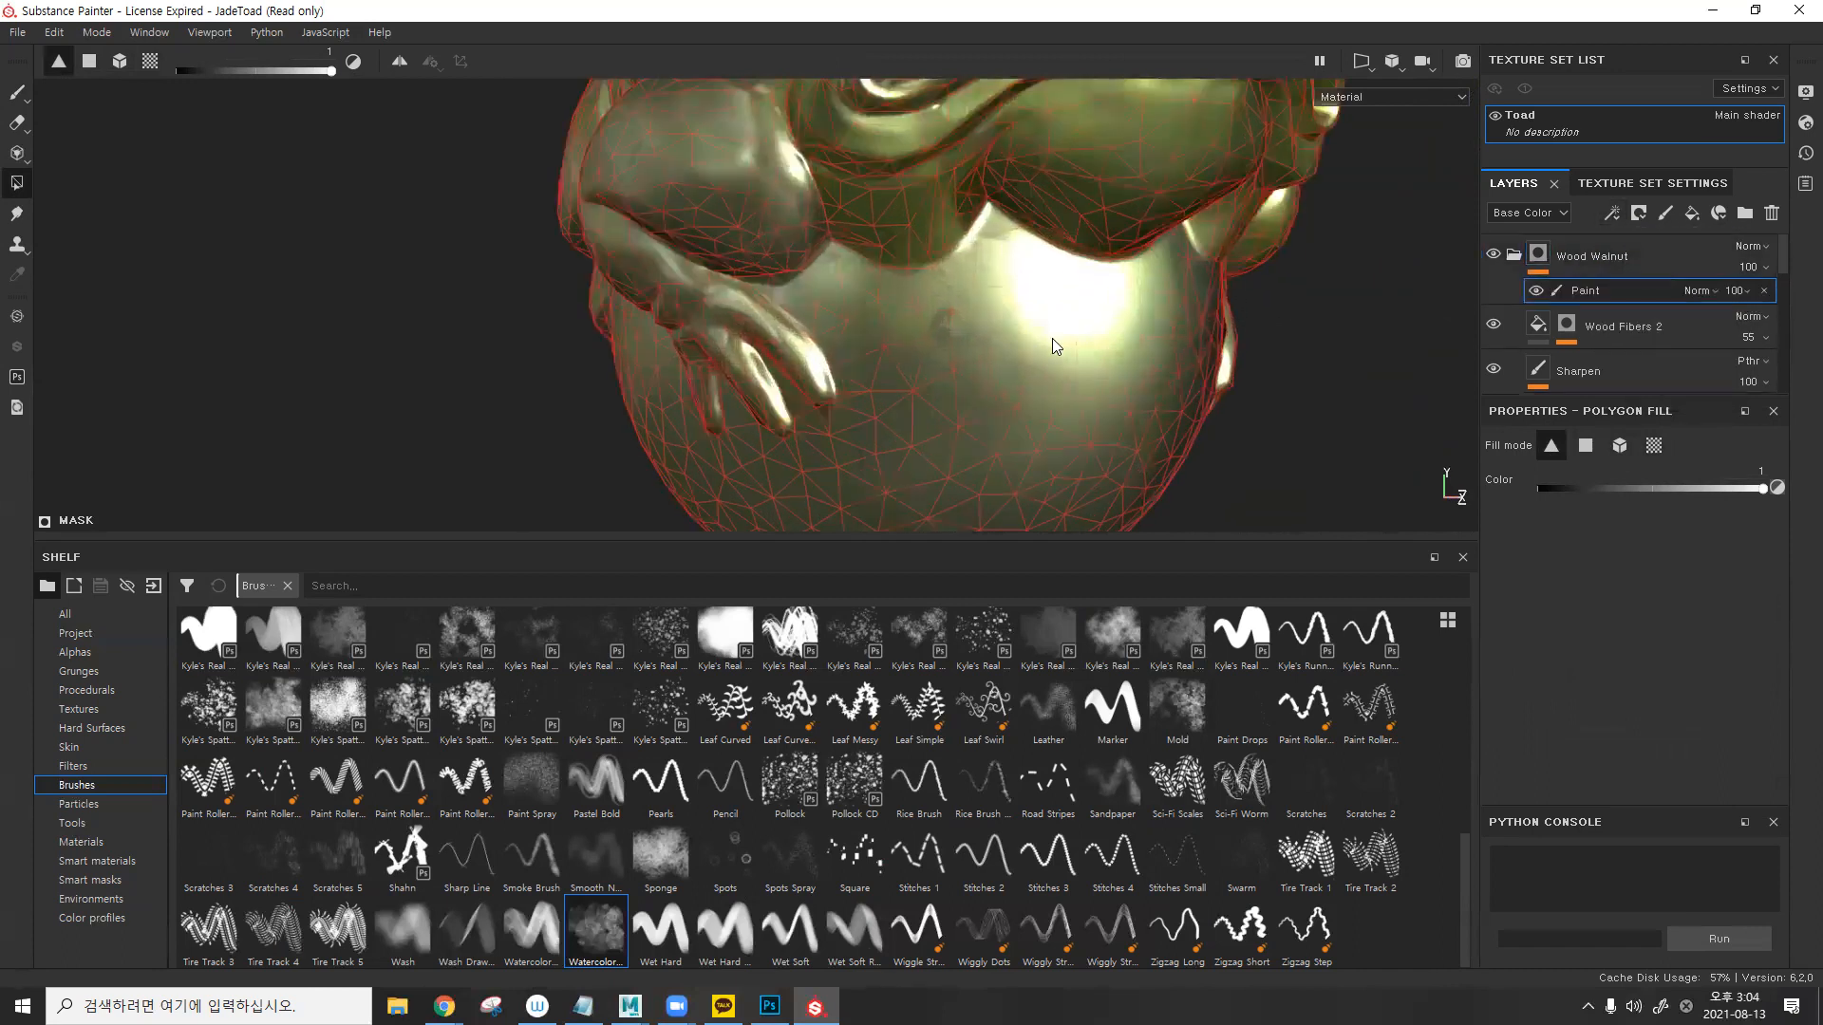
left_click(1023, 372)
left_click(980, 361)
- Fill further patches on the front of the ball using the triangle and quad polygon fill modes
left_click(1585, 445)
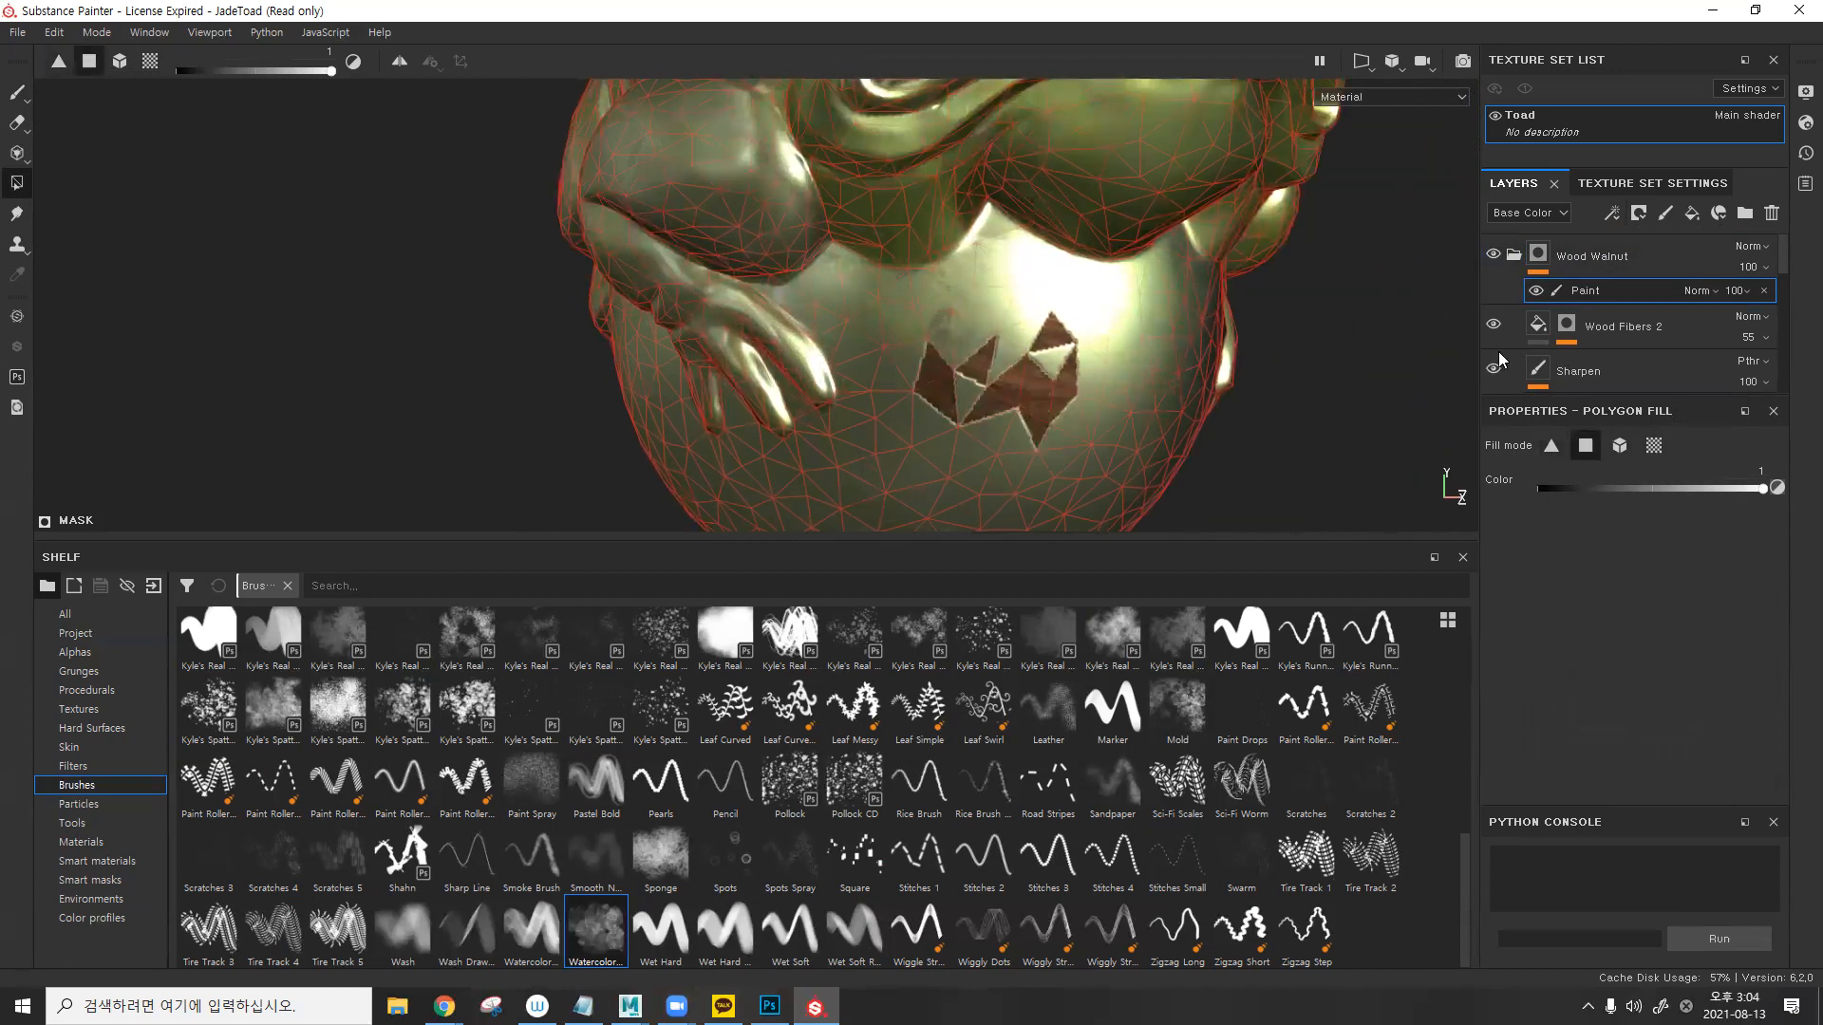
left_click(1627, 446)
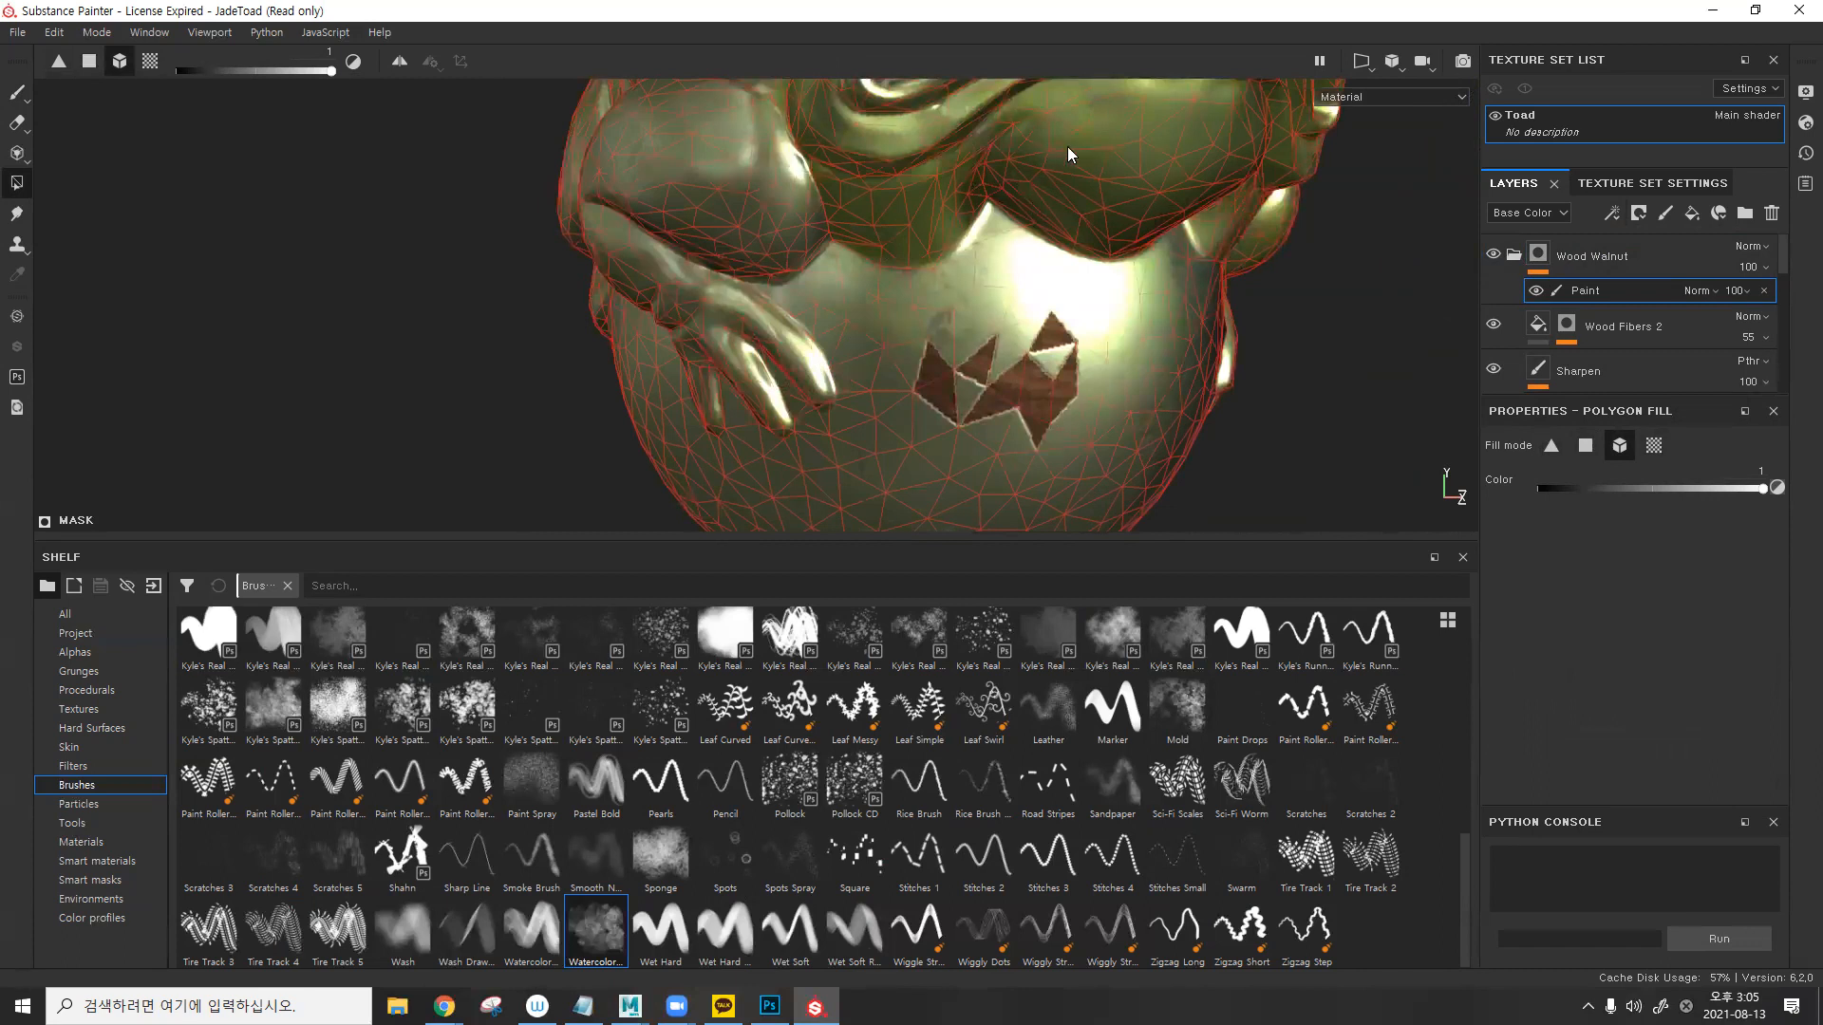
left_click(1548, 444)
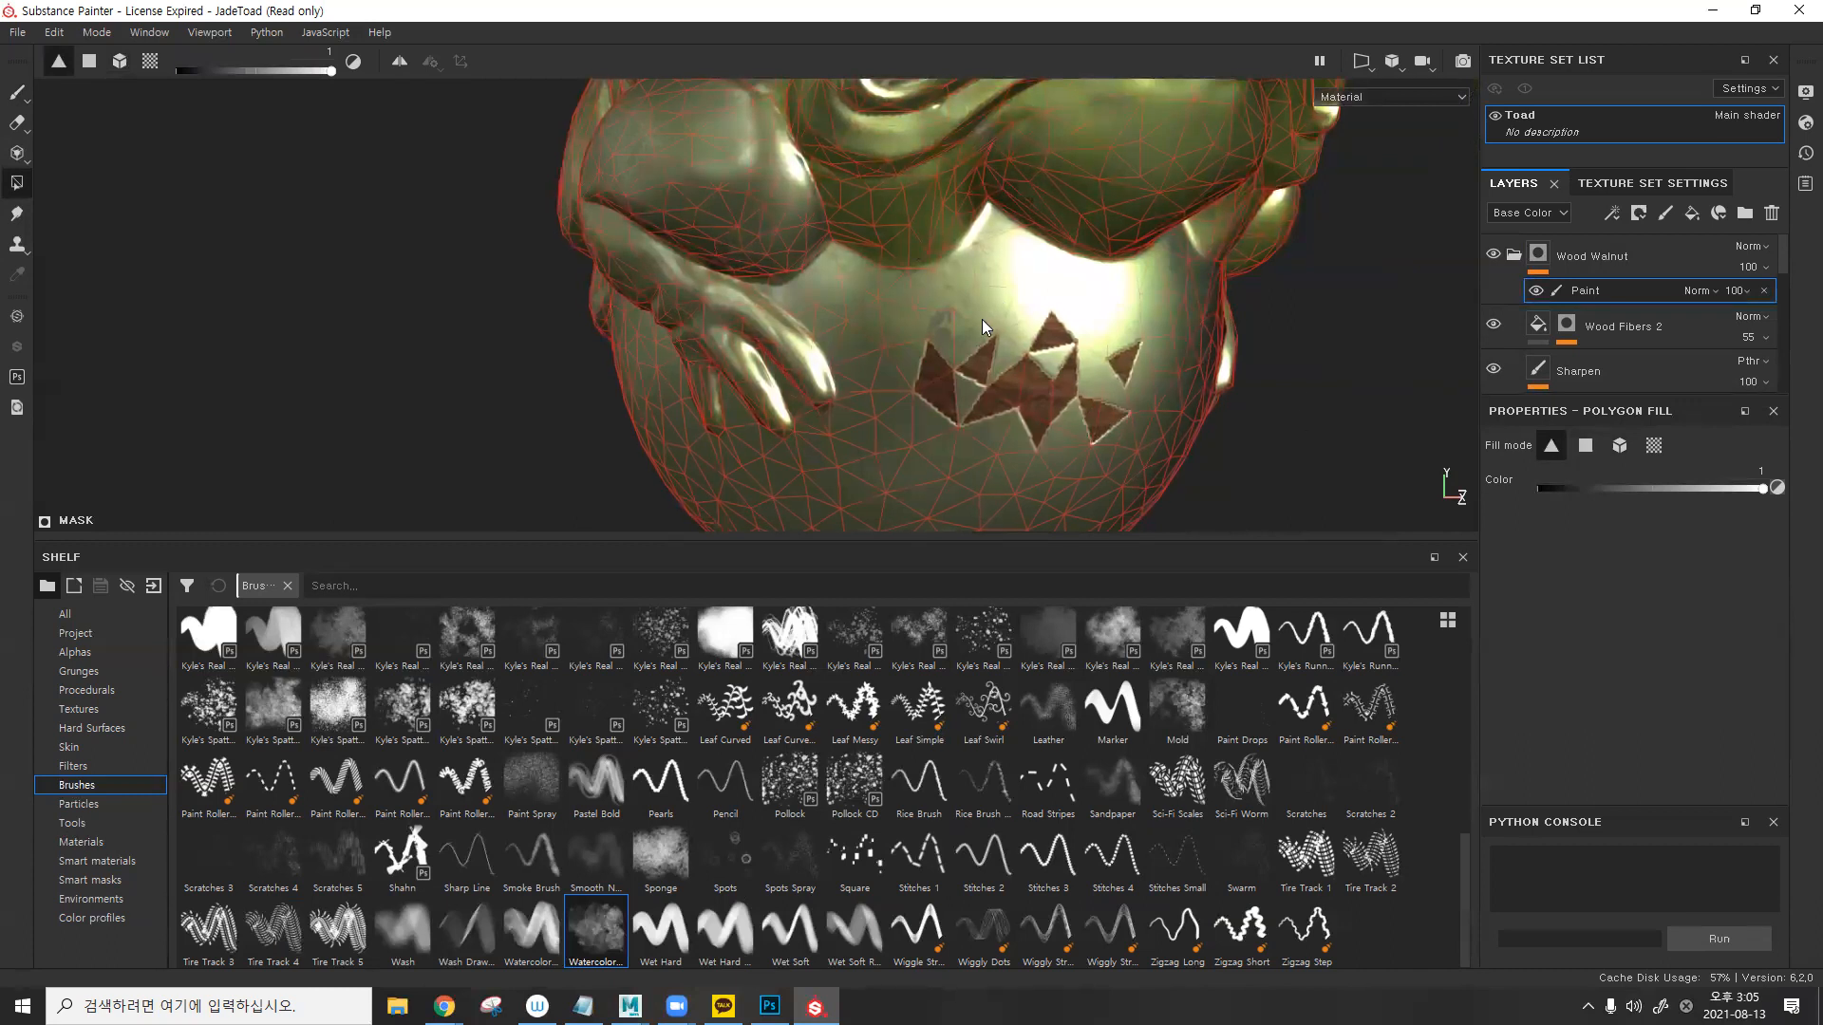
left_click(1580, 445)
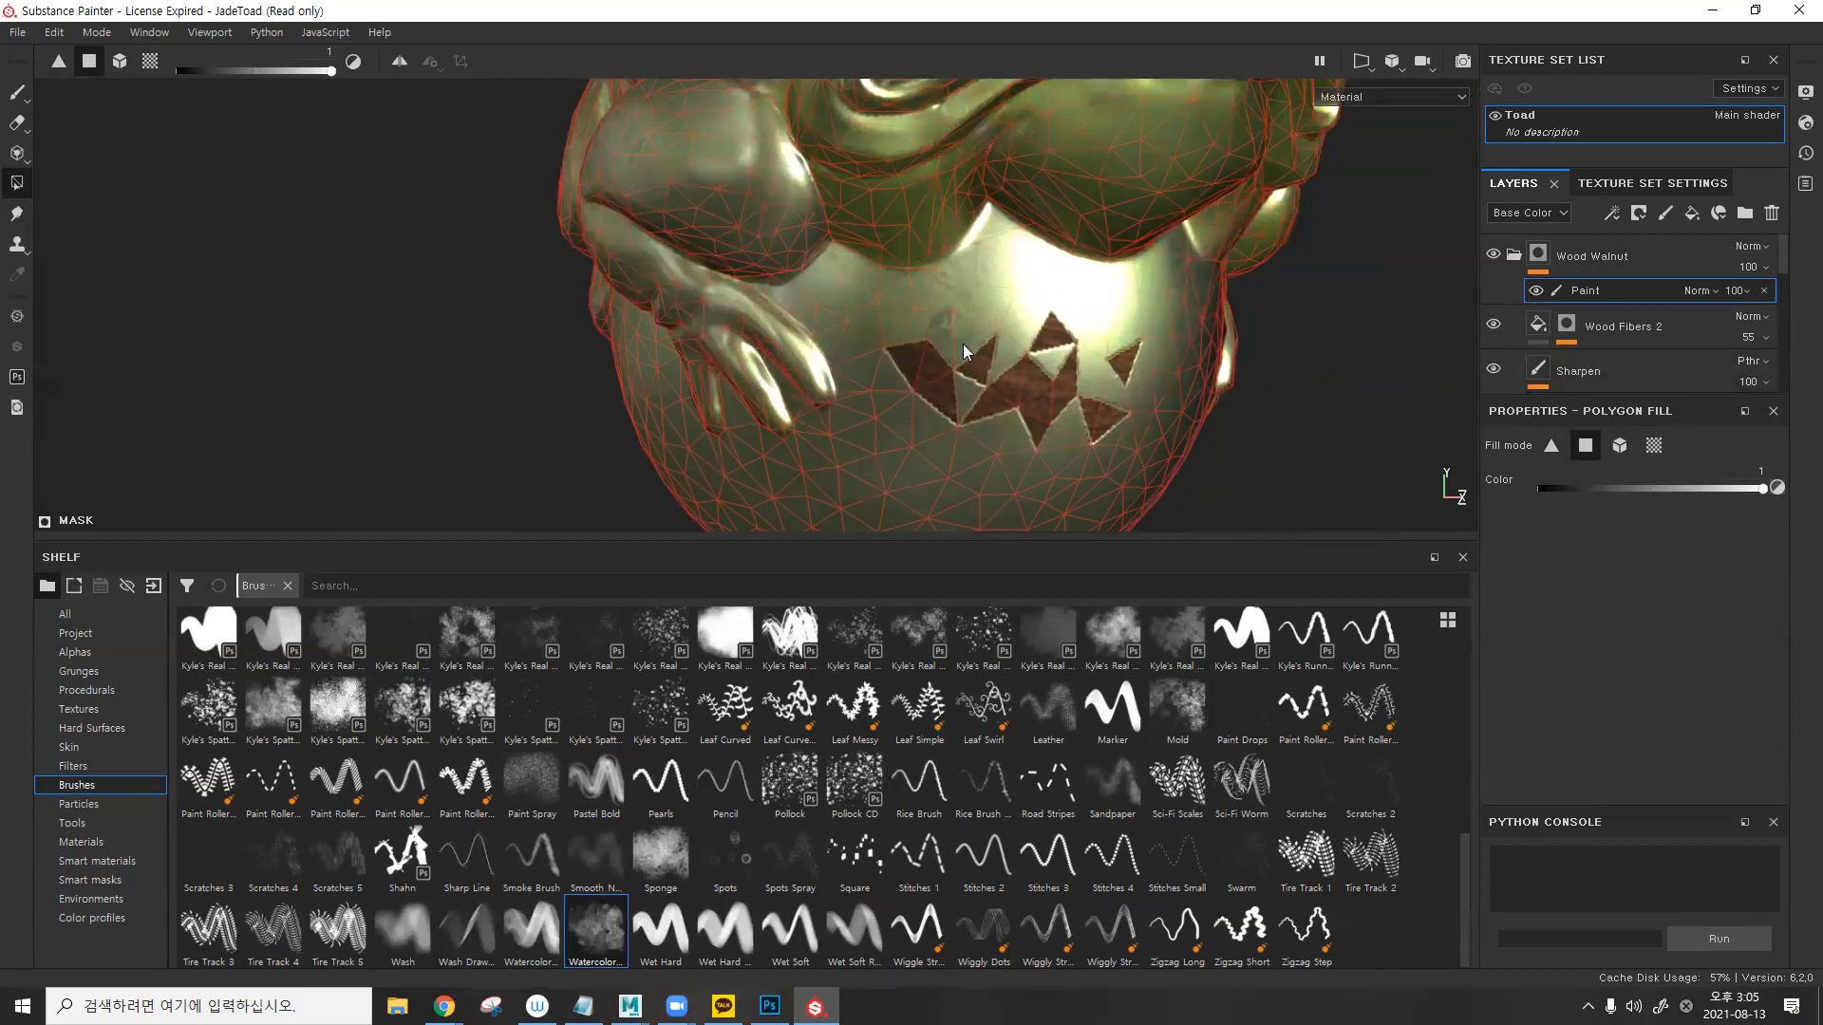
left_click(1618, 452)
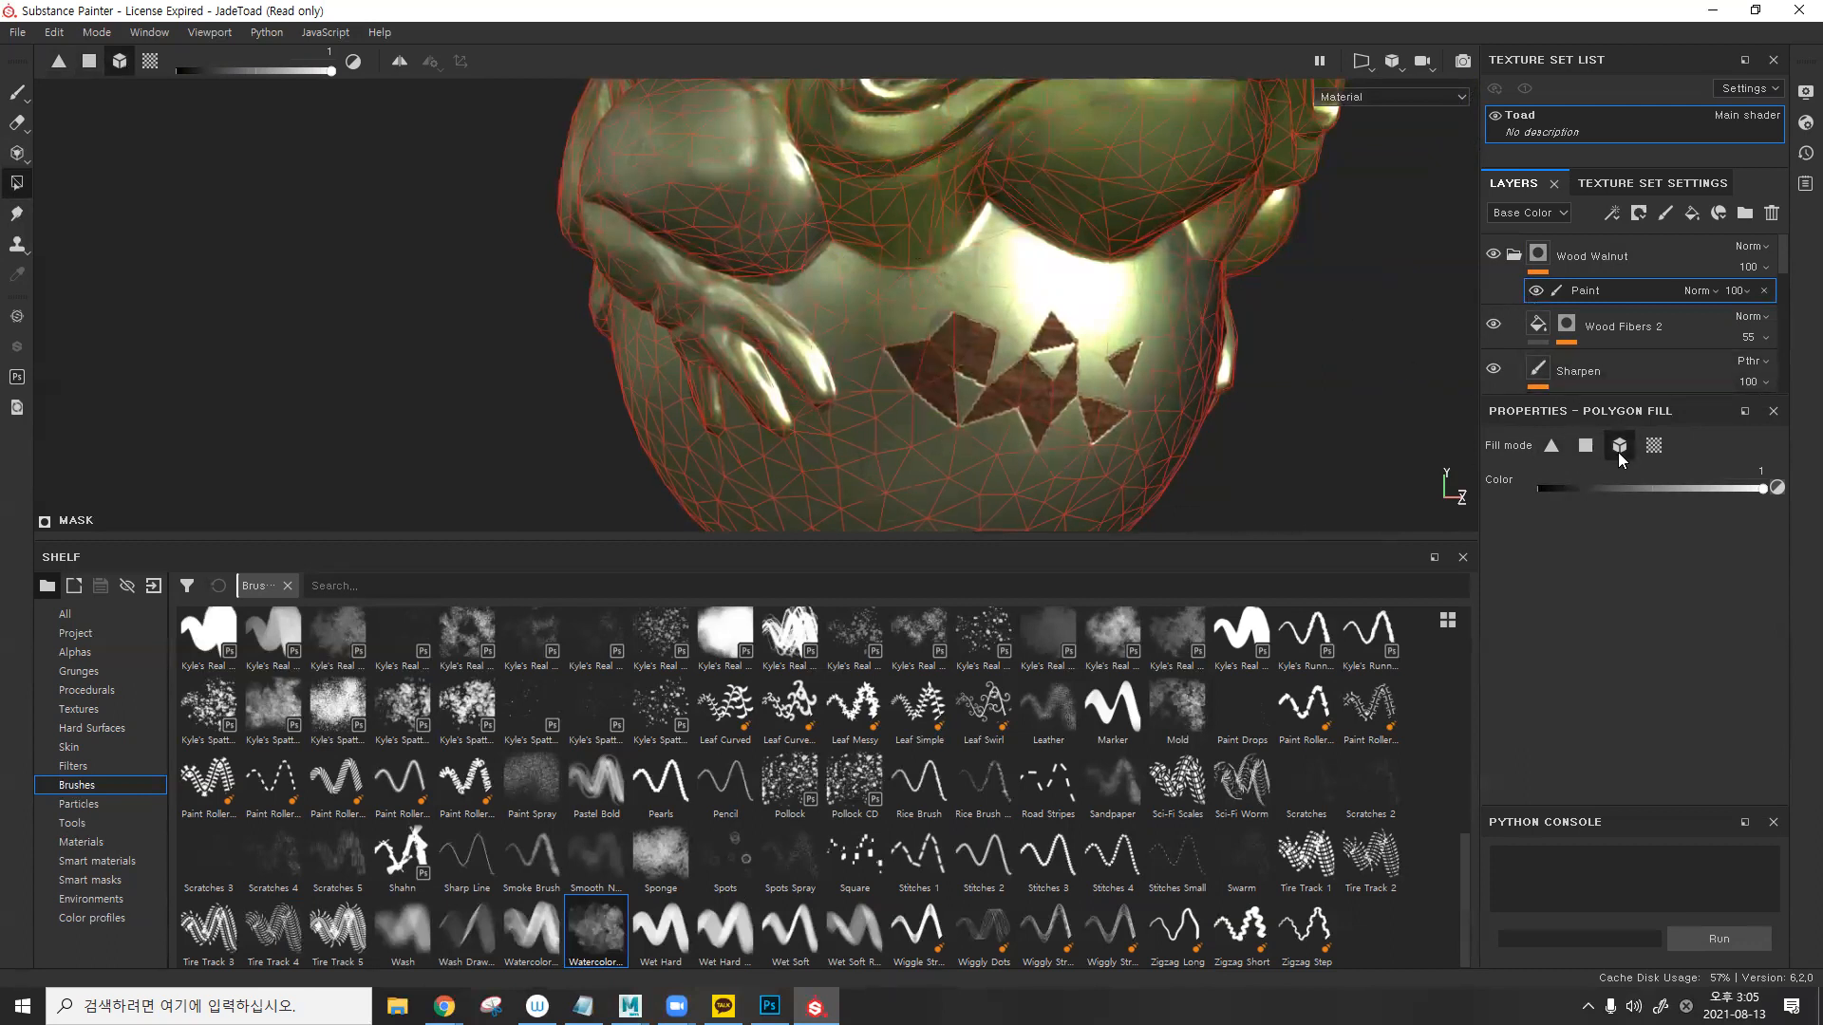
scroll(1093, 317, "up", 2)
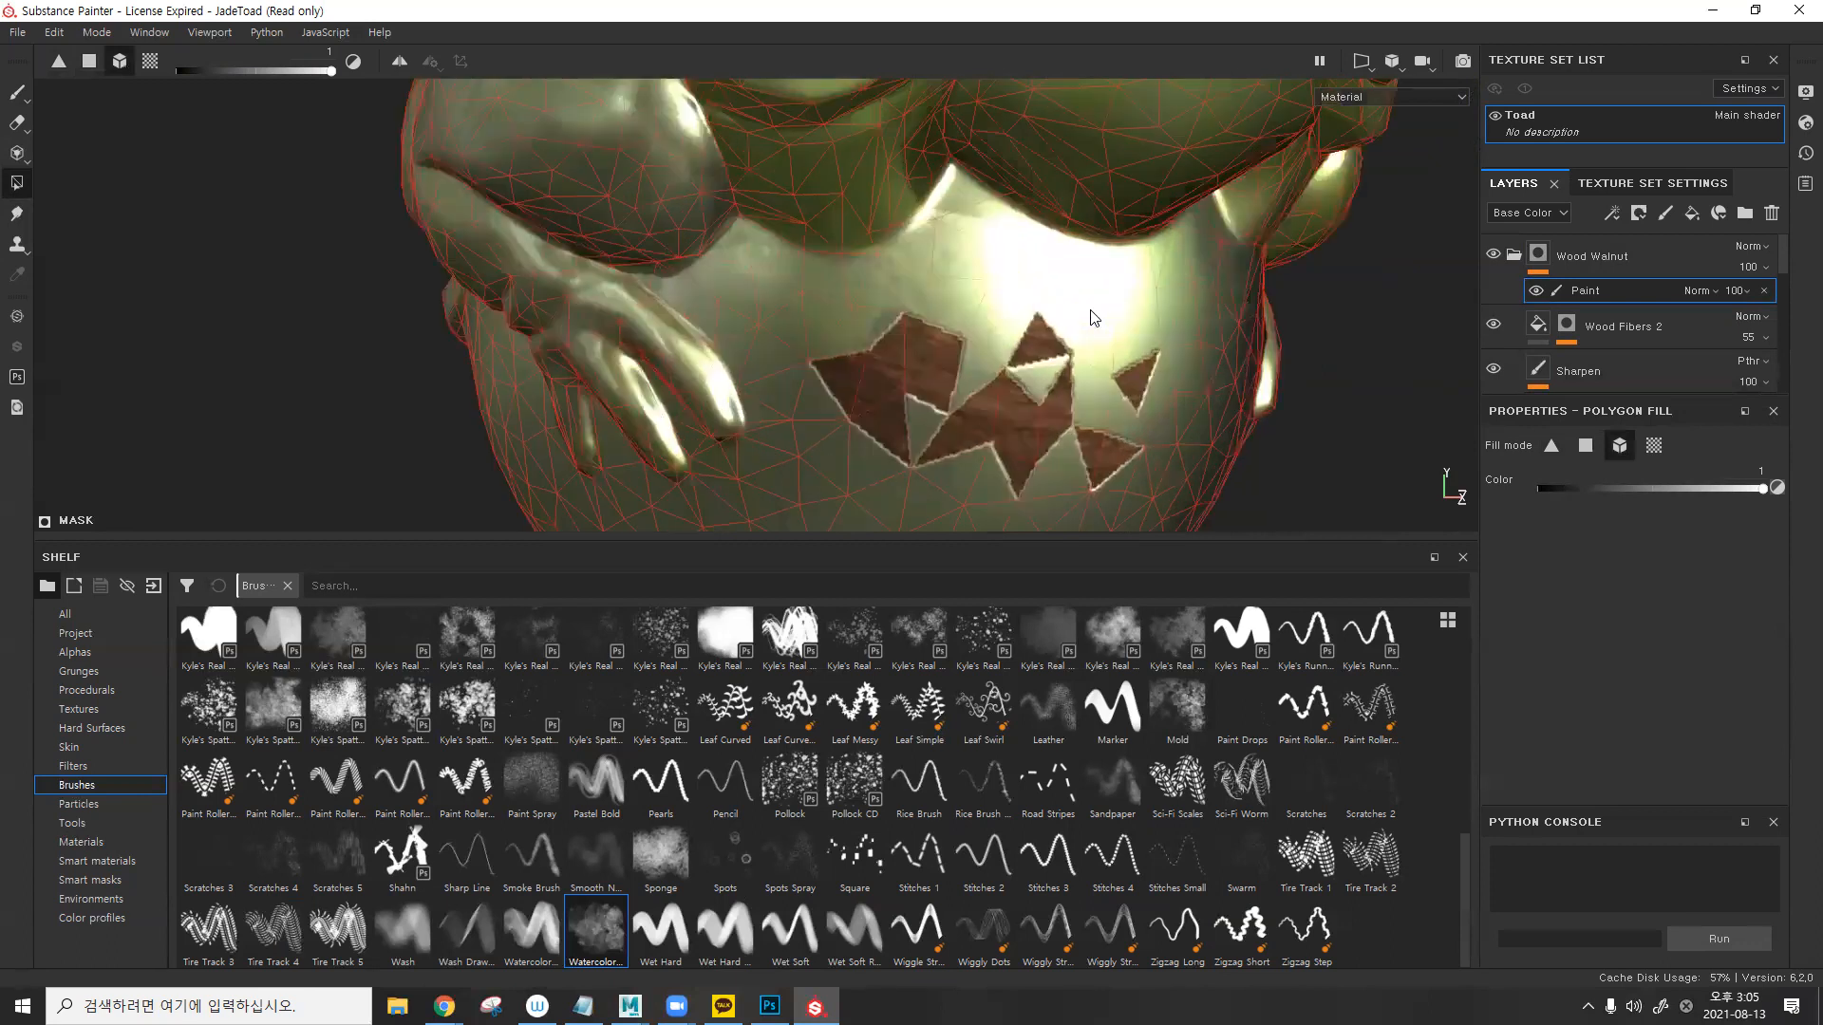
scroll(1092, 317, "down", 5)
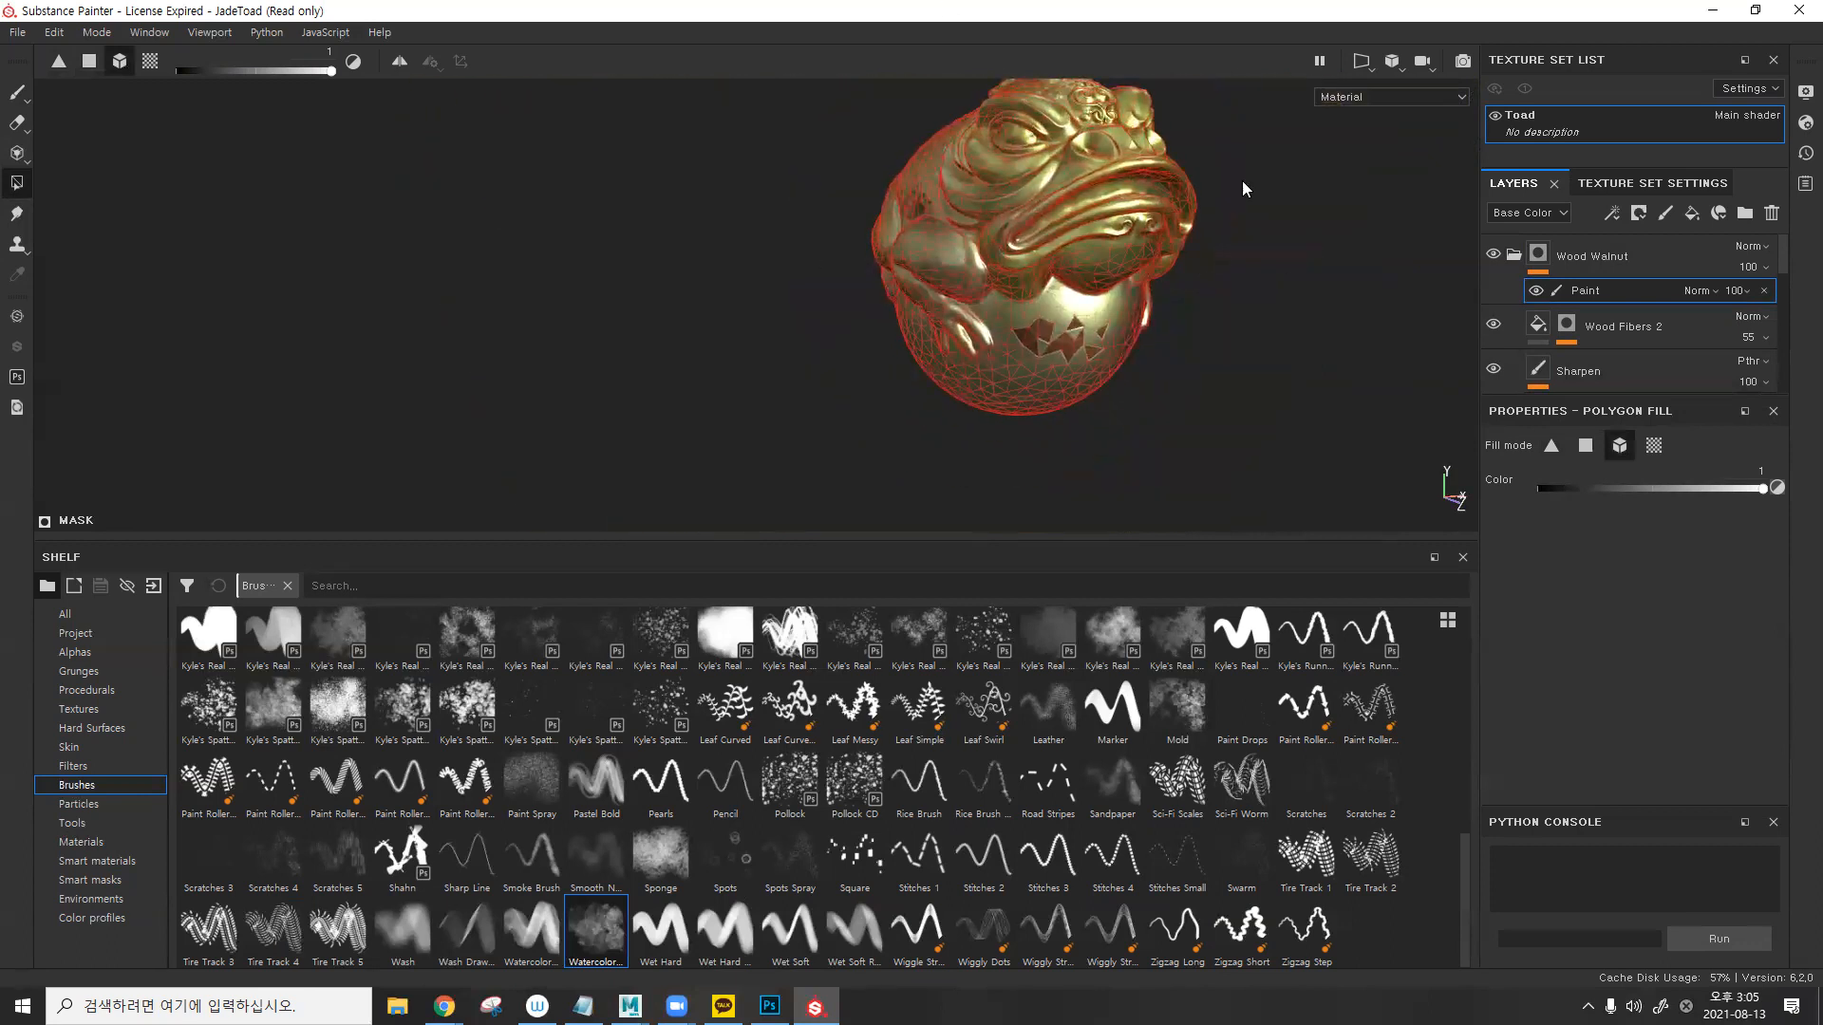
- Switch to the Maya clock_01.mb scene and examine which separate meshes make up the character's eyebrows, eyes, nose, head, body and ears
mouse_move(629, 1006)
left_click(736, 926)
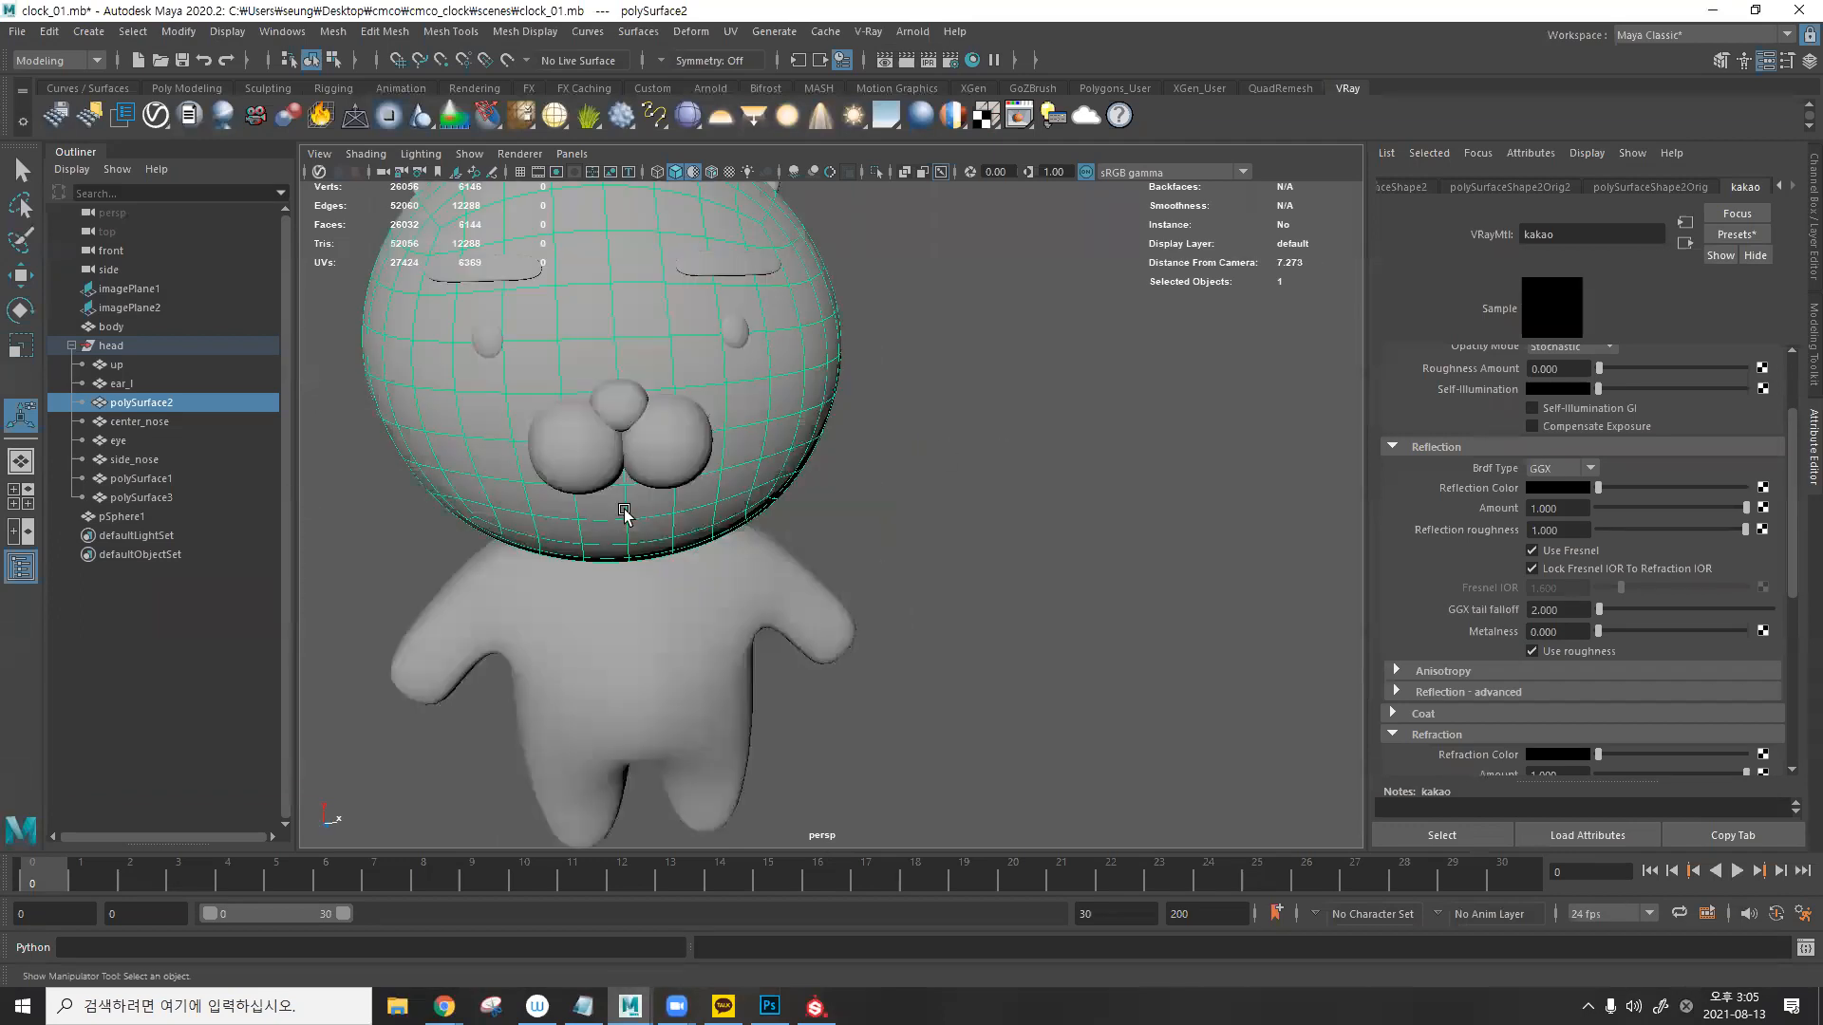
middle_click_drag(627, 516, 980, 505, "alt")
left_click_drag(872, 435, 902, 435, "alt")
left_click(777, 258)
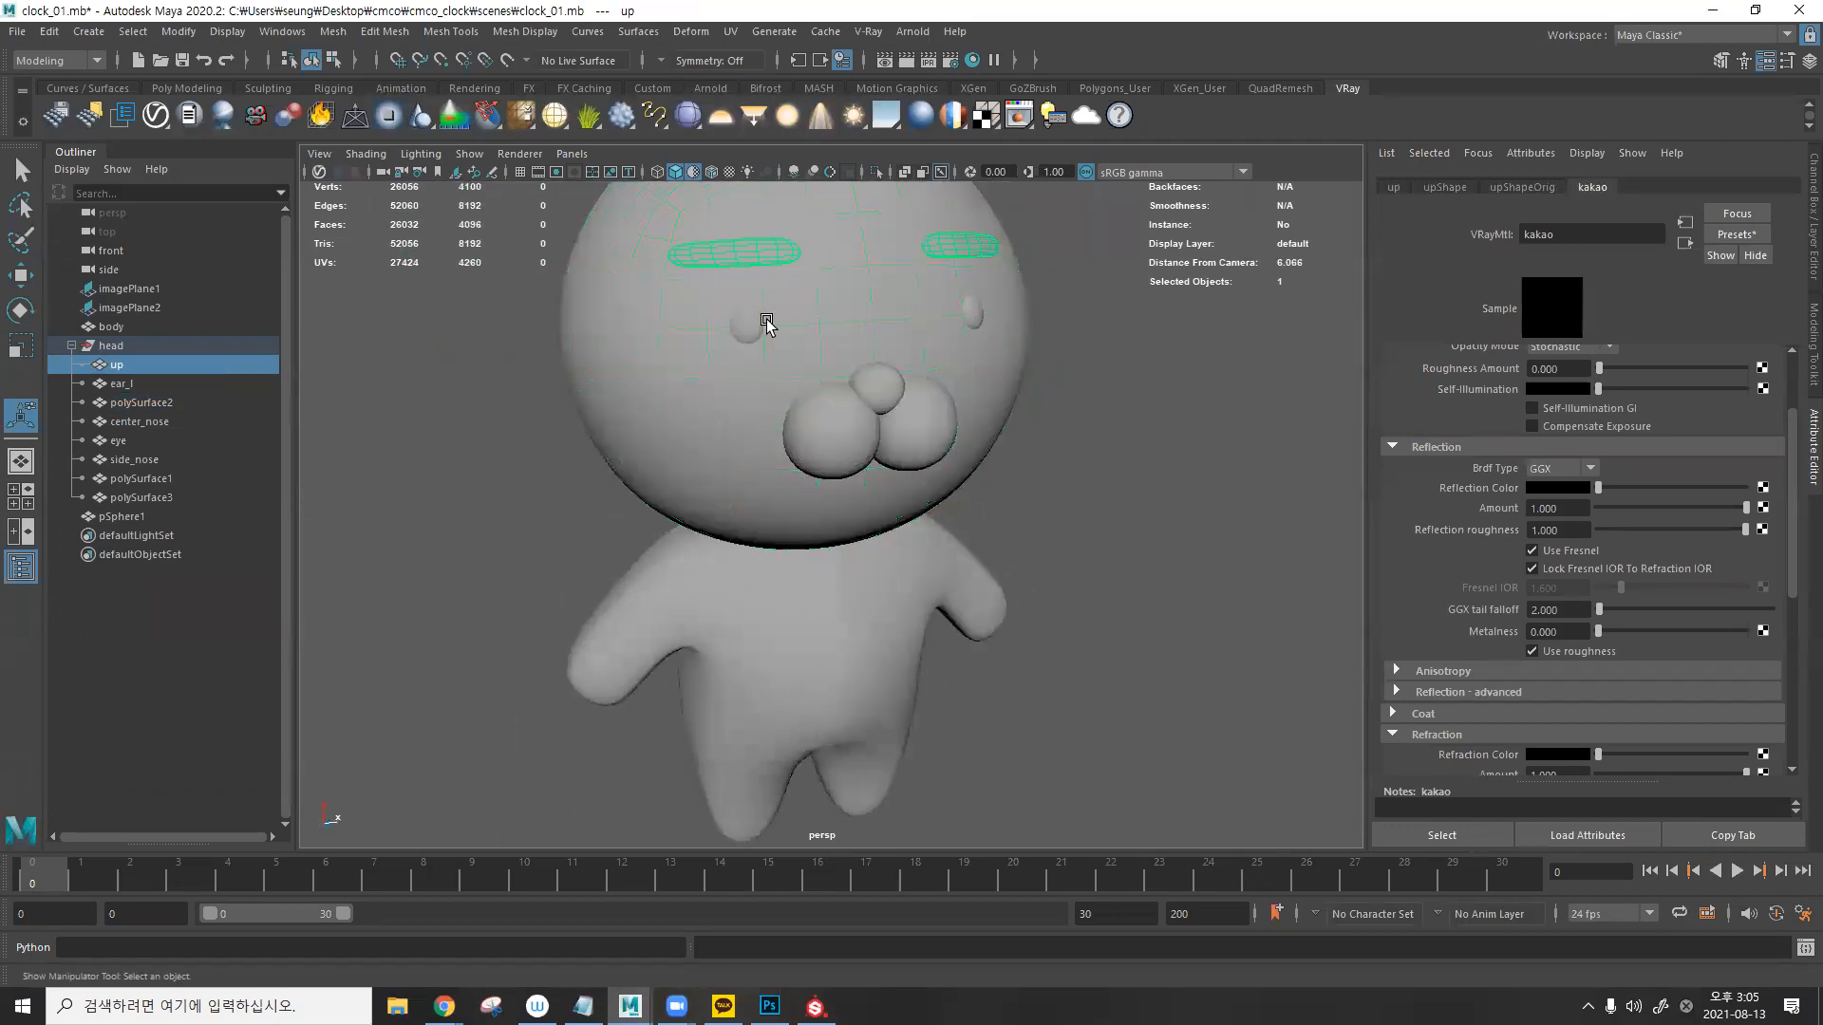
left_click(761, 319)
left_click(832, 595)
left_click(822, 438)
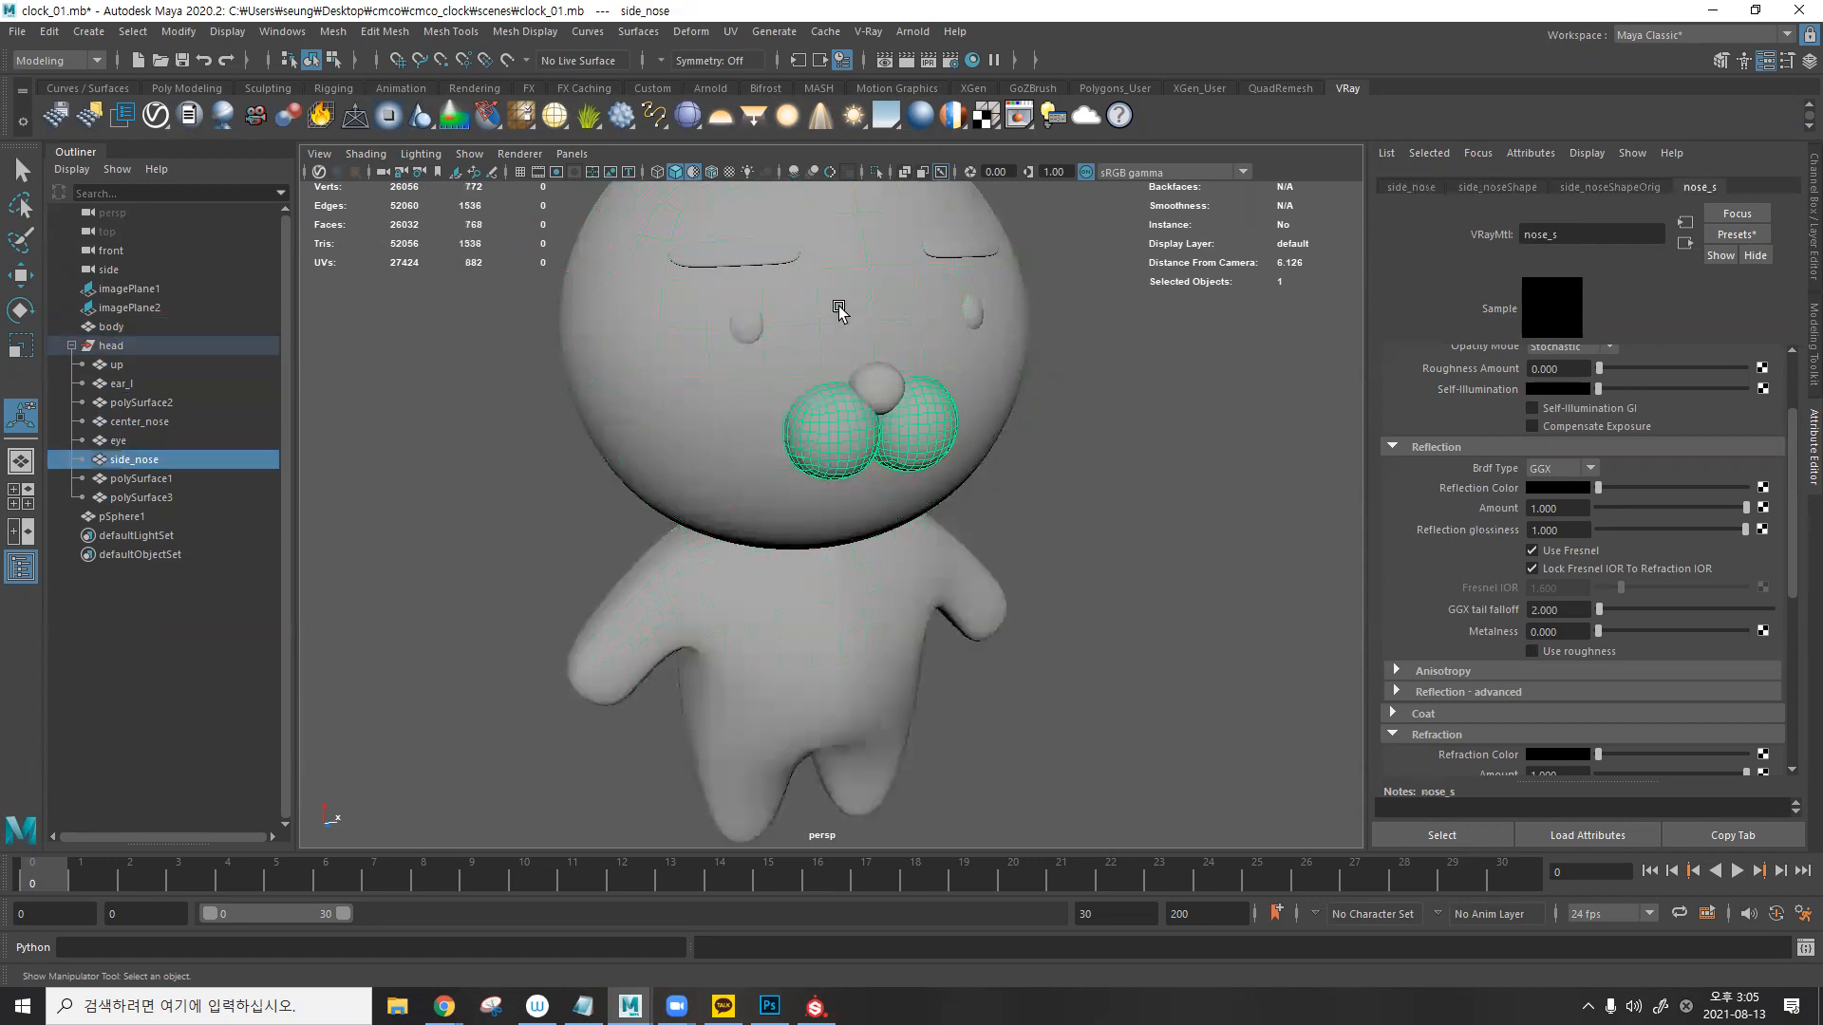
left_click(839, 307)
middle_click_drag(864, 302, 908, 484, "alt")
left_click(704, 304)
scroll(822, 508, "down", 4)
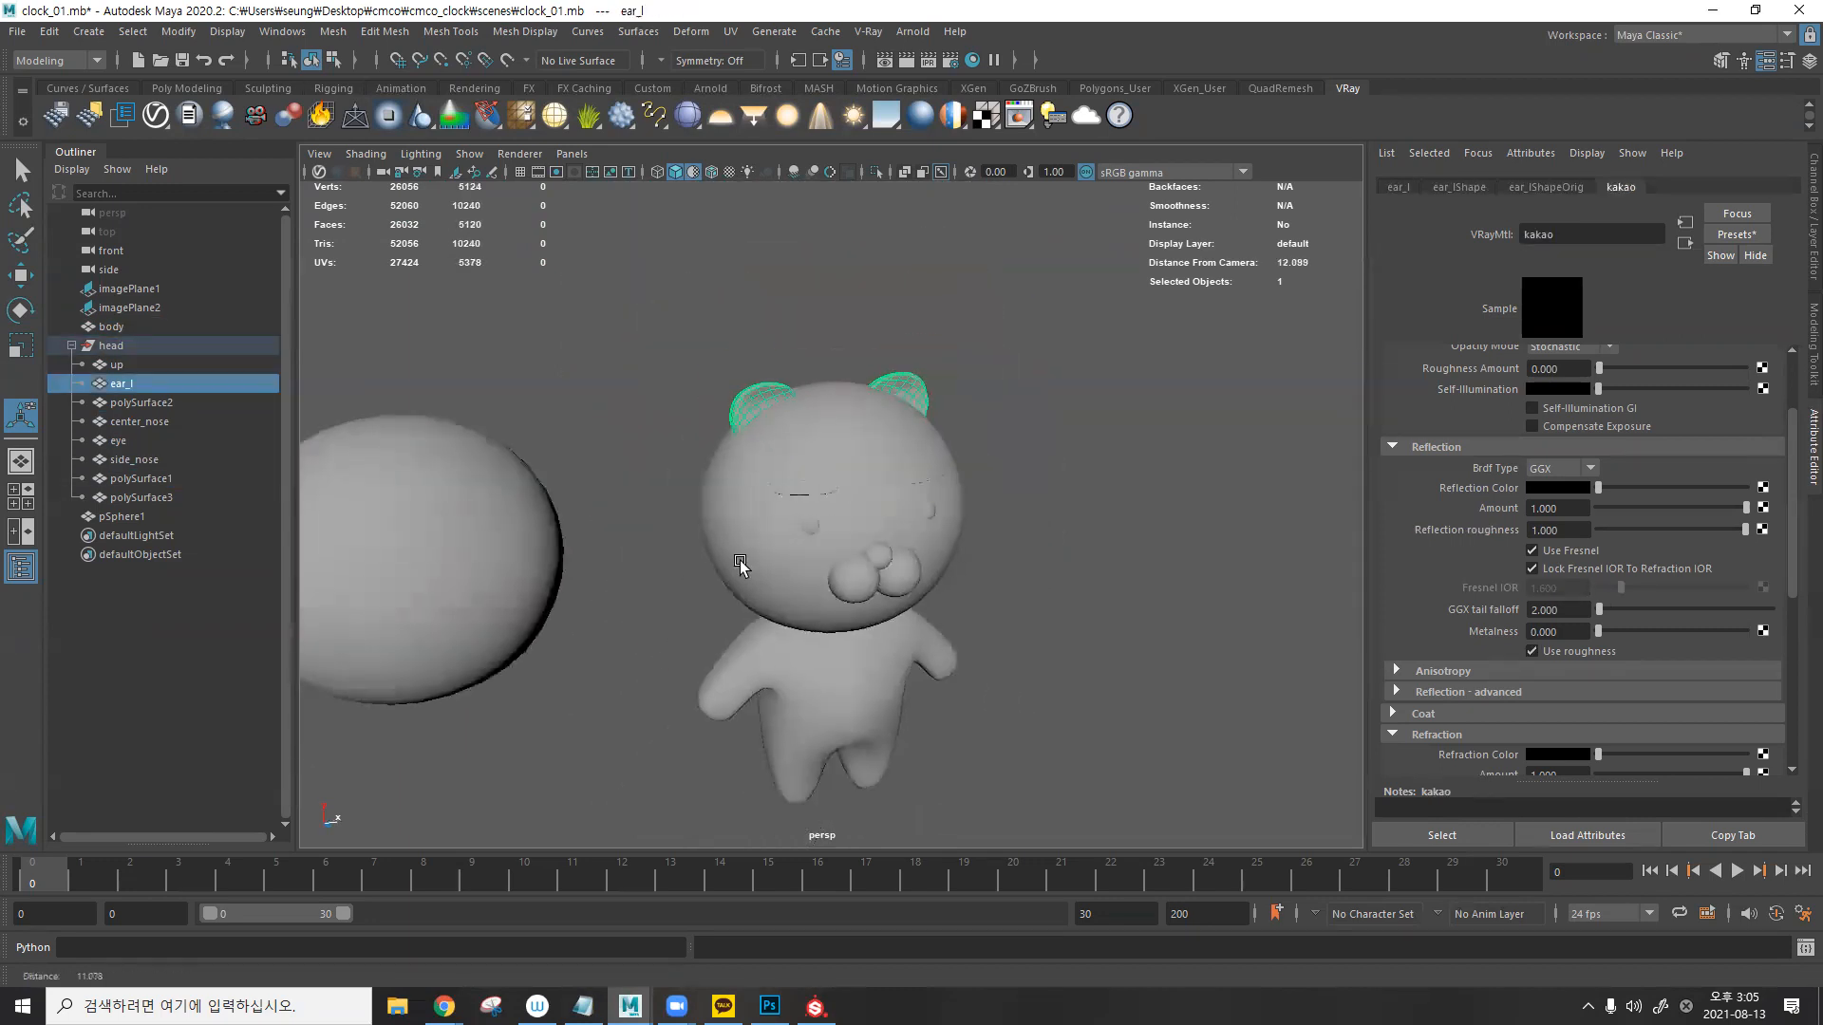
- Switch back to Substance Painter, try the mesh fill mode on the whole toad model, and undo that fill
key("alt+Tab")
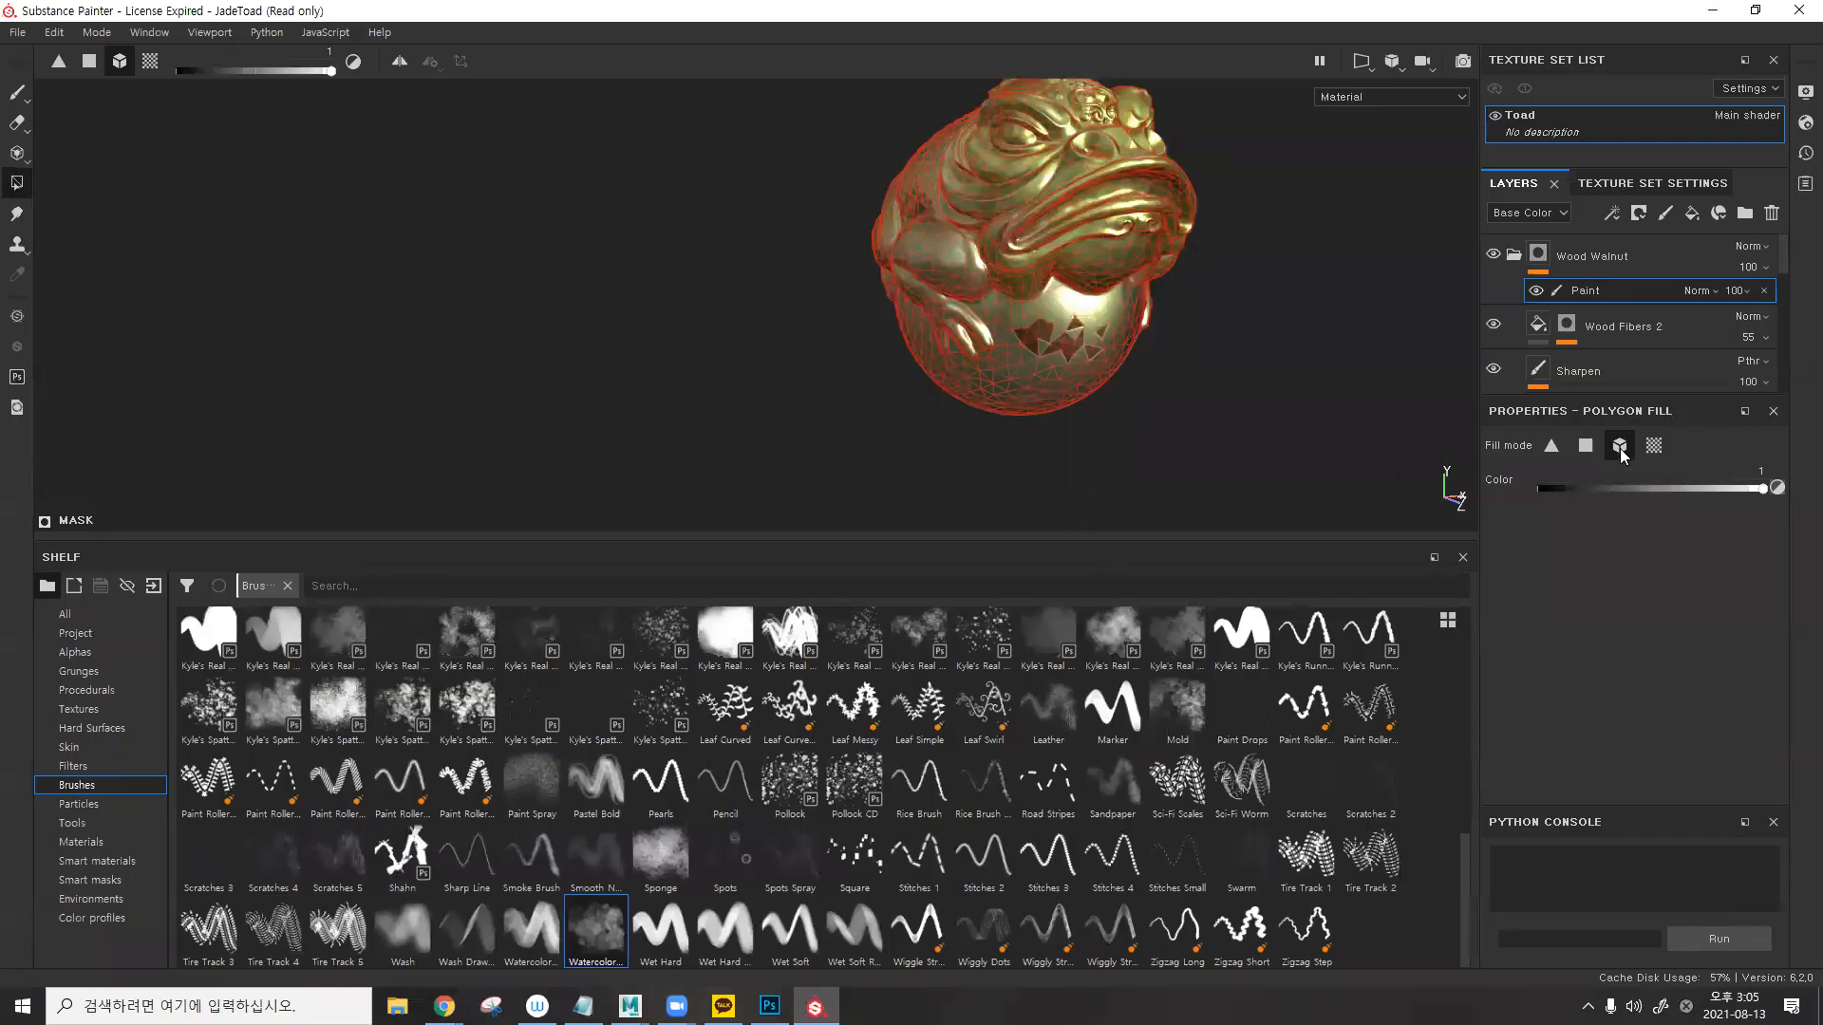
left_click(1620, 446)
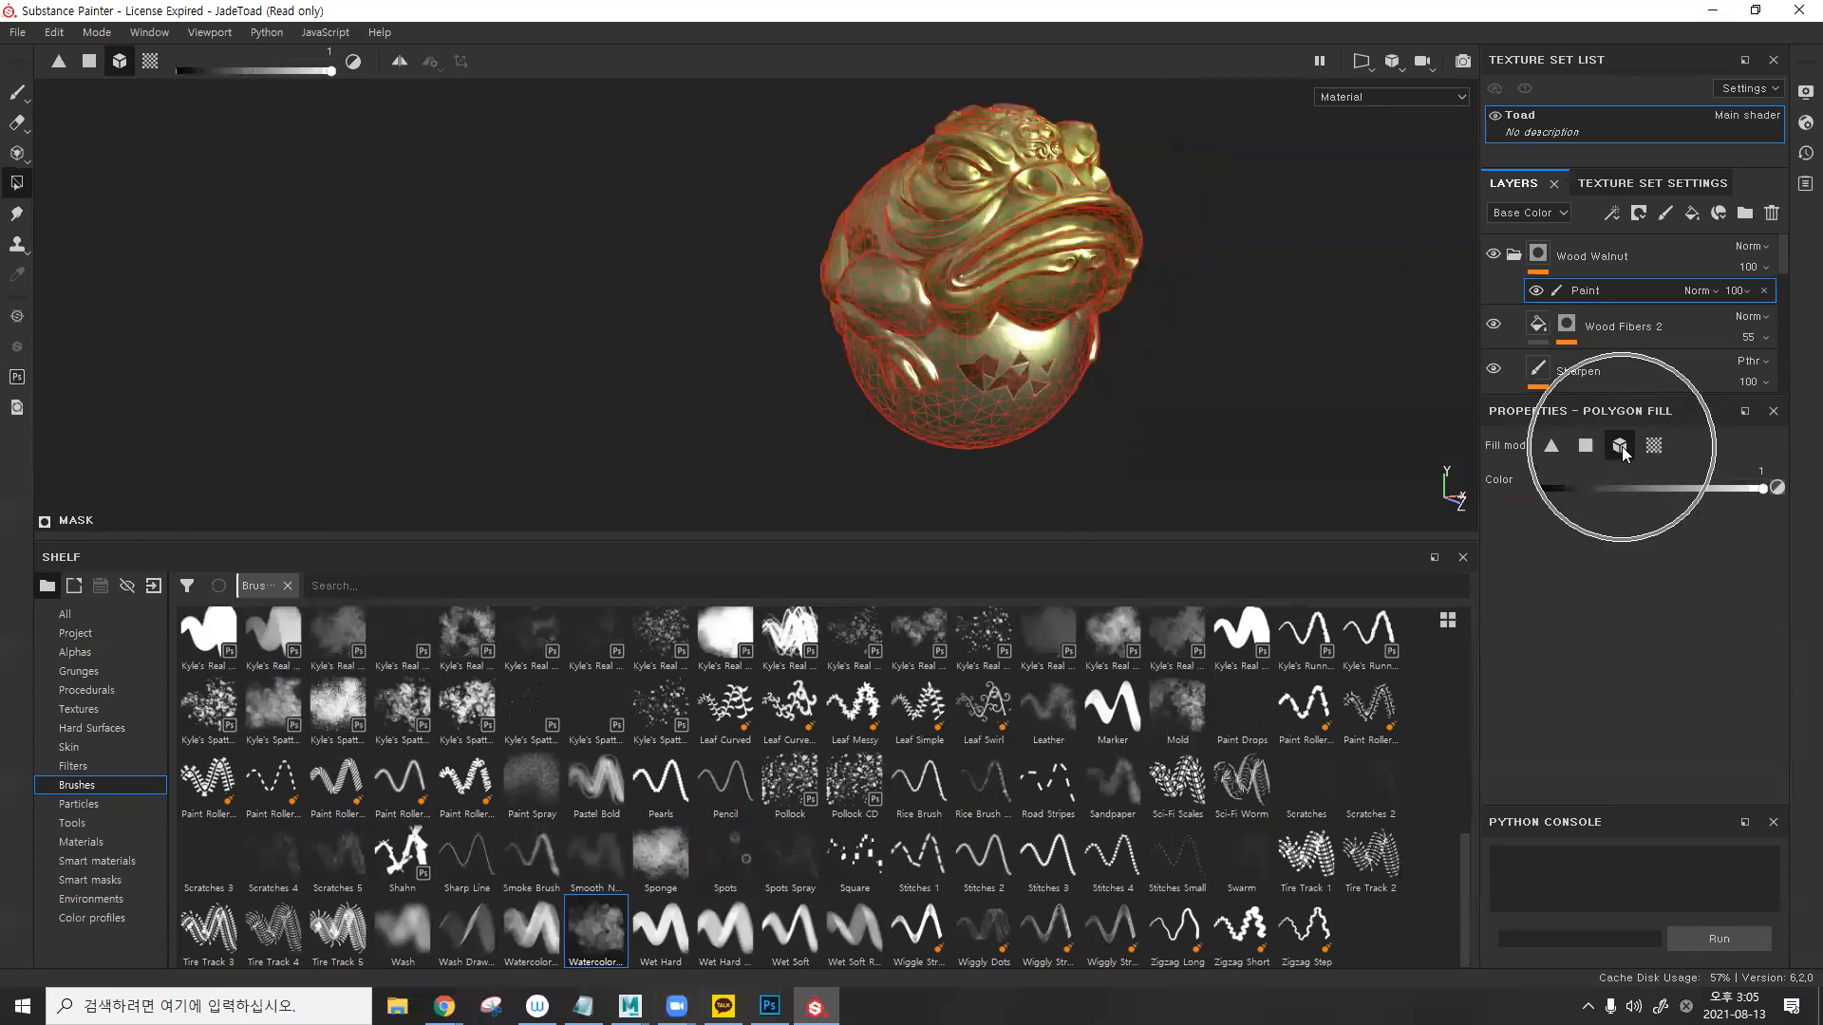
scroll(1098, 366, "up", 3)
left_click(1031, 408)
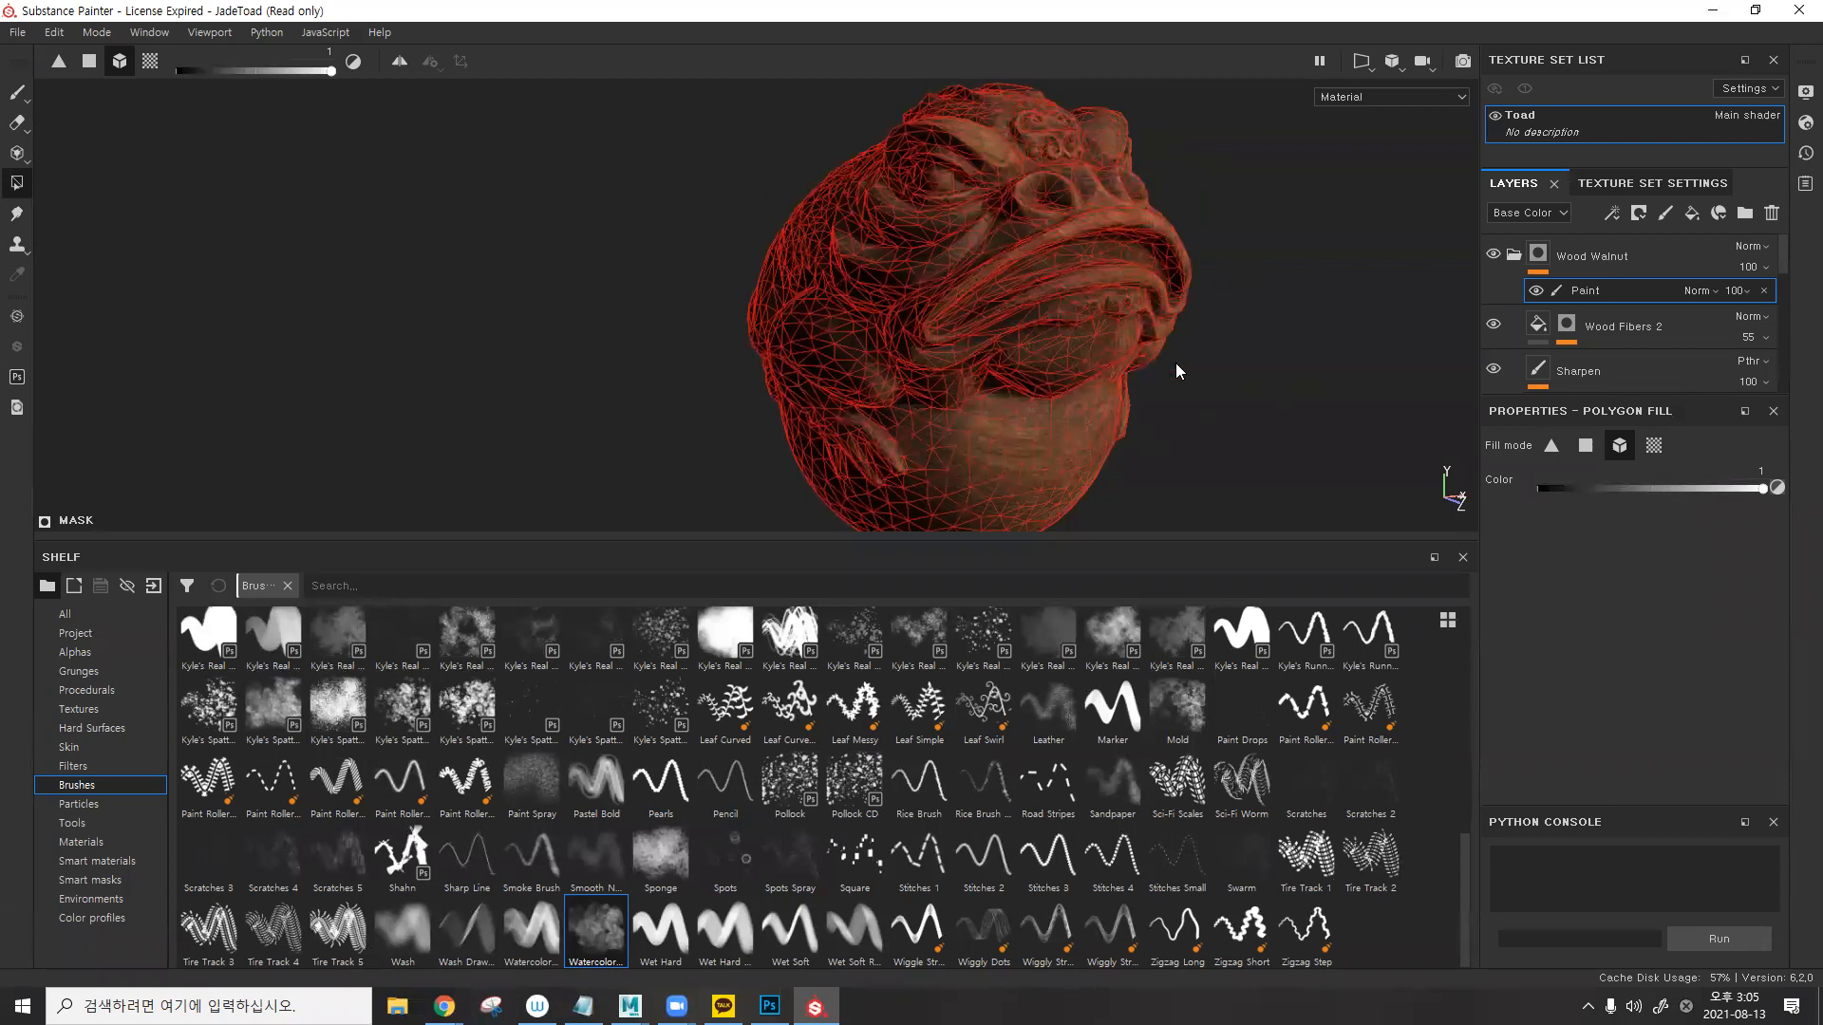
key("ctrl+z")
- Fill the entire ball with the UV chunk fill mode and show the 3D and 2D views side by side
left_click(1653, 446)
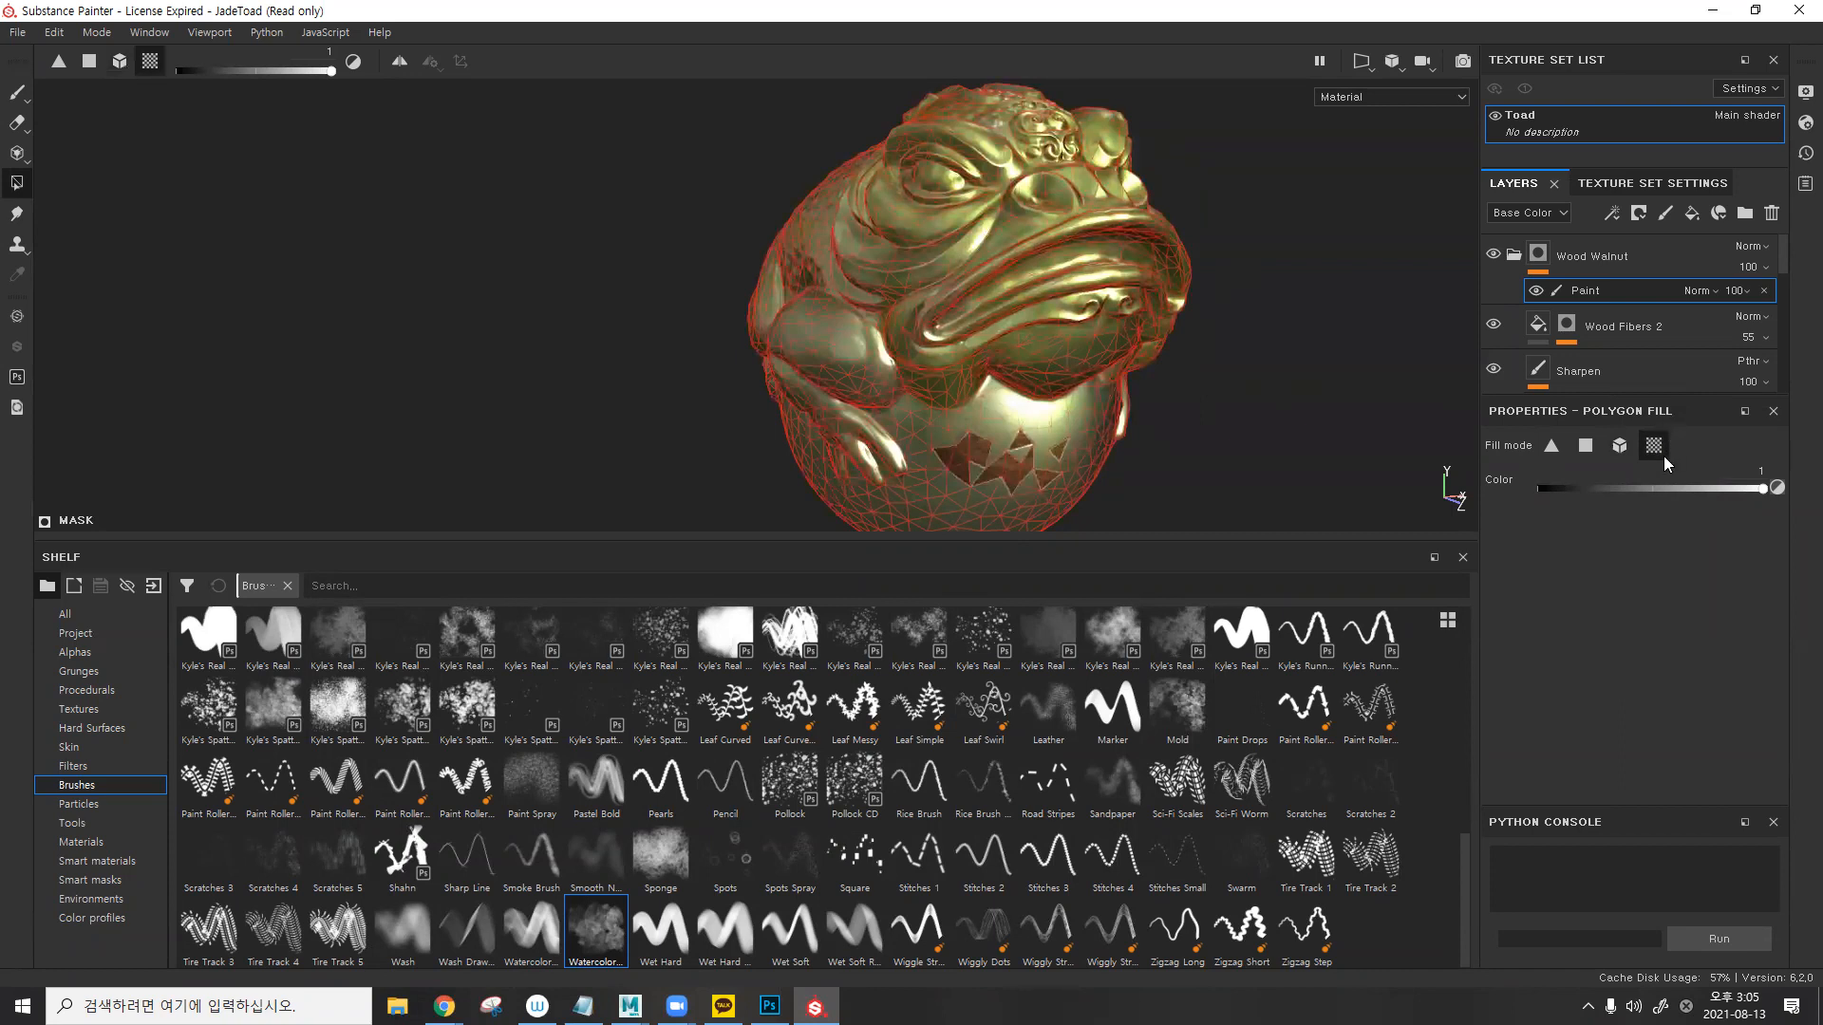
left_click_drag(1051, 365, 892, 327, "alt")
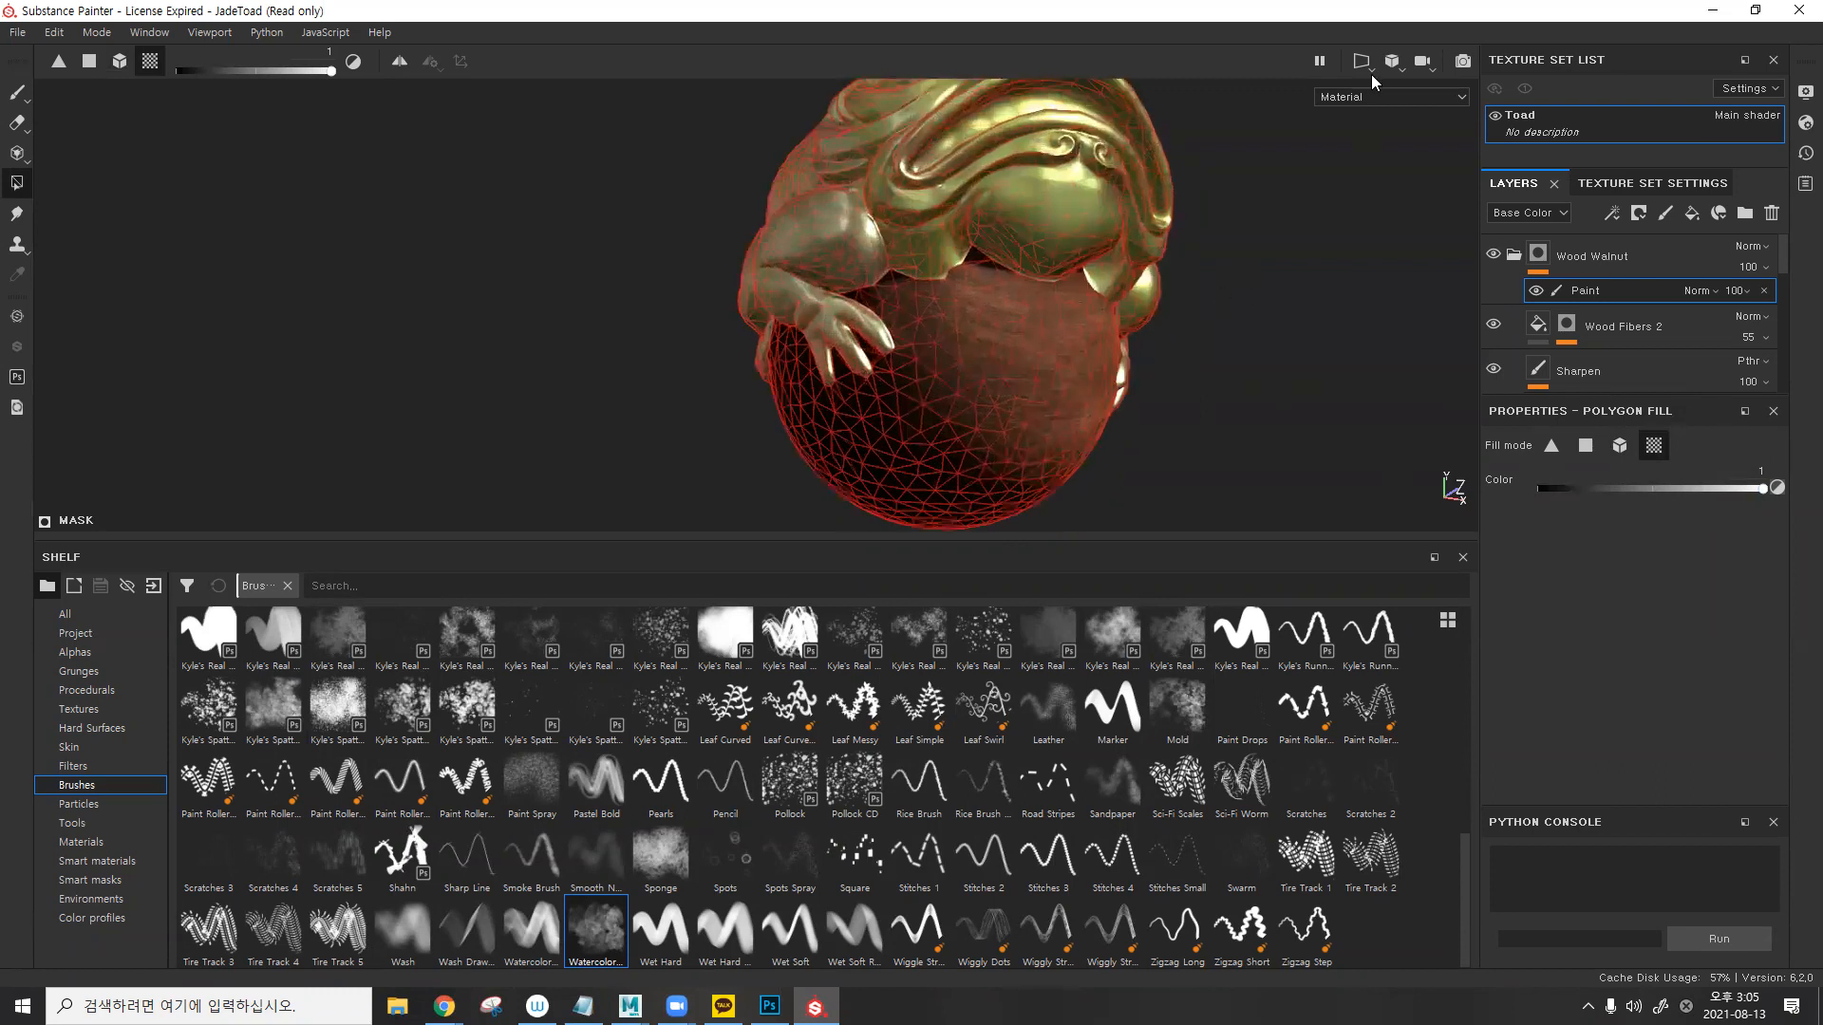
left_click(1391, 63)
left_click(1361, 62)
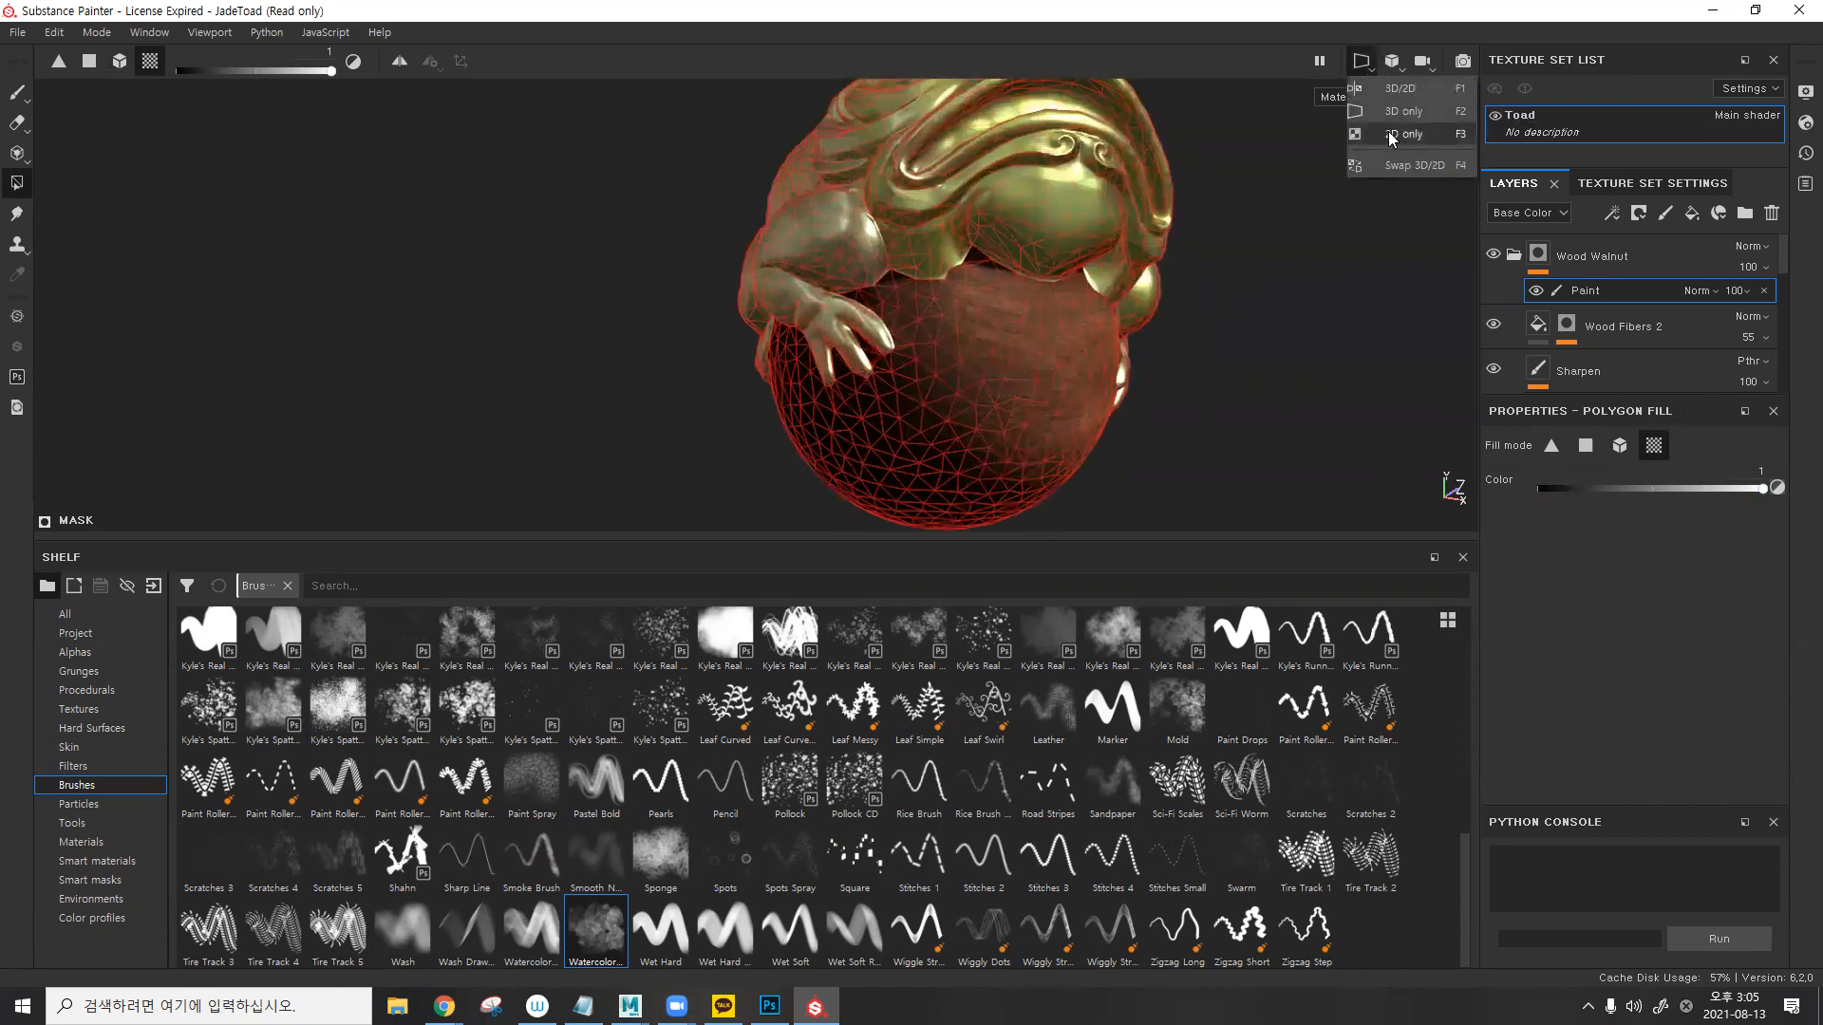
left_click(1388, 132)
left_click(1358, 63)
left_click(1367, 95)
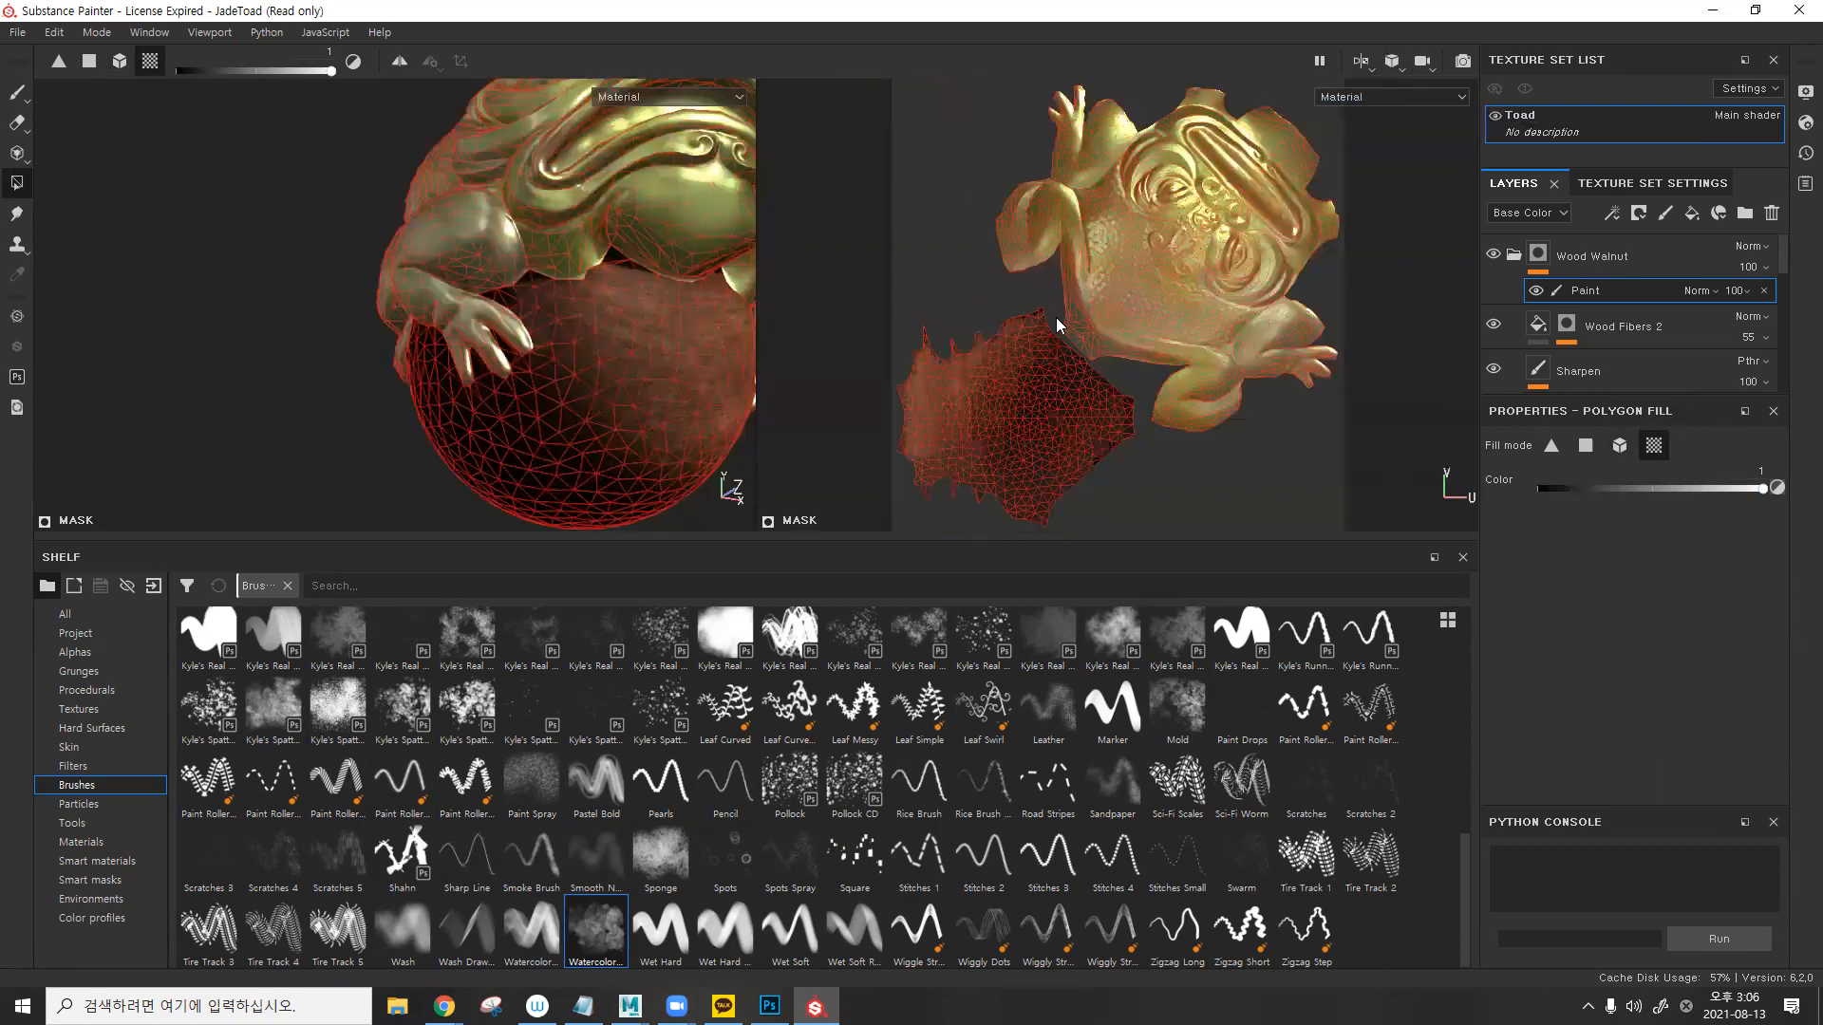
- Fill the toad body's UV island in the 2D view and clear it again with the fill color set to 0
left_click(1189, 283)
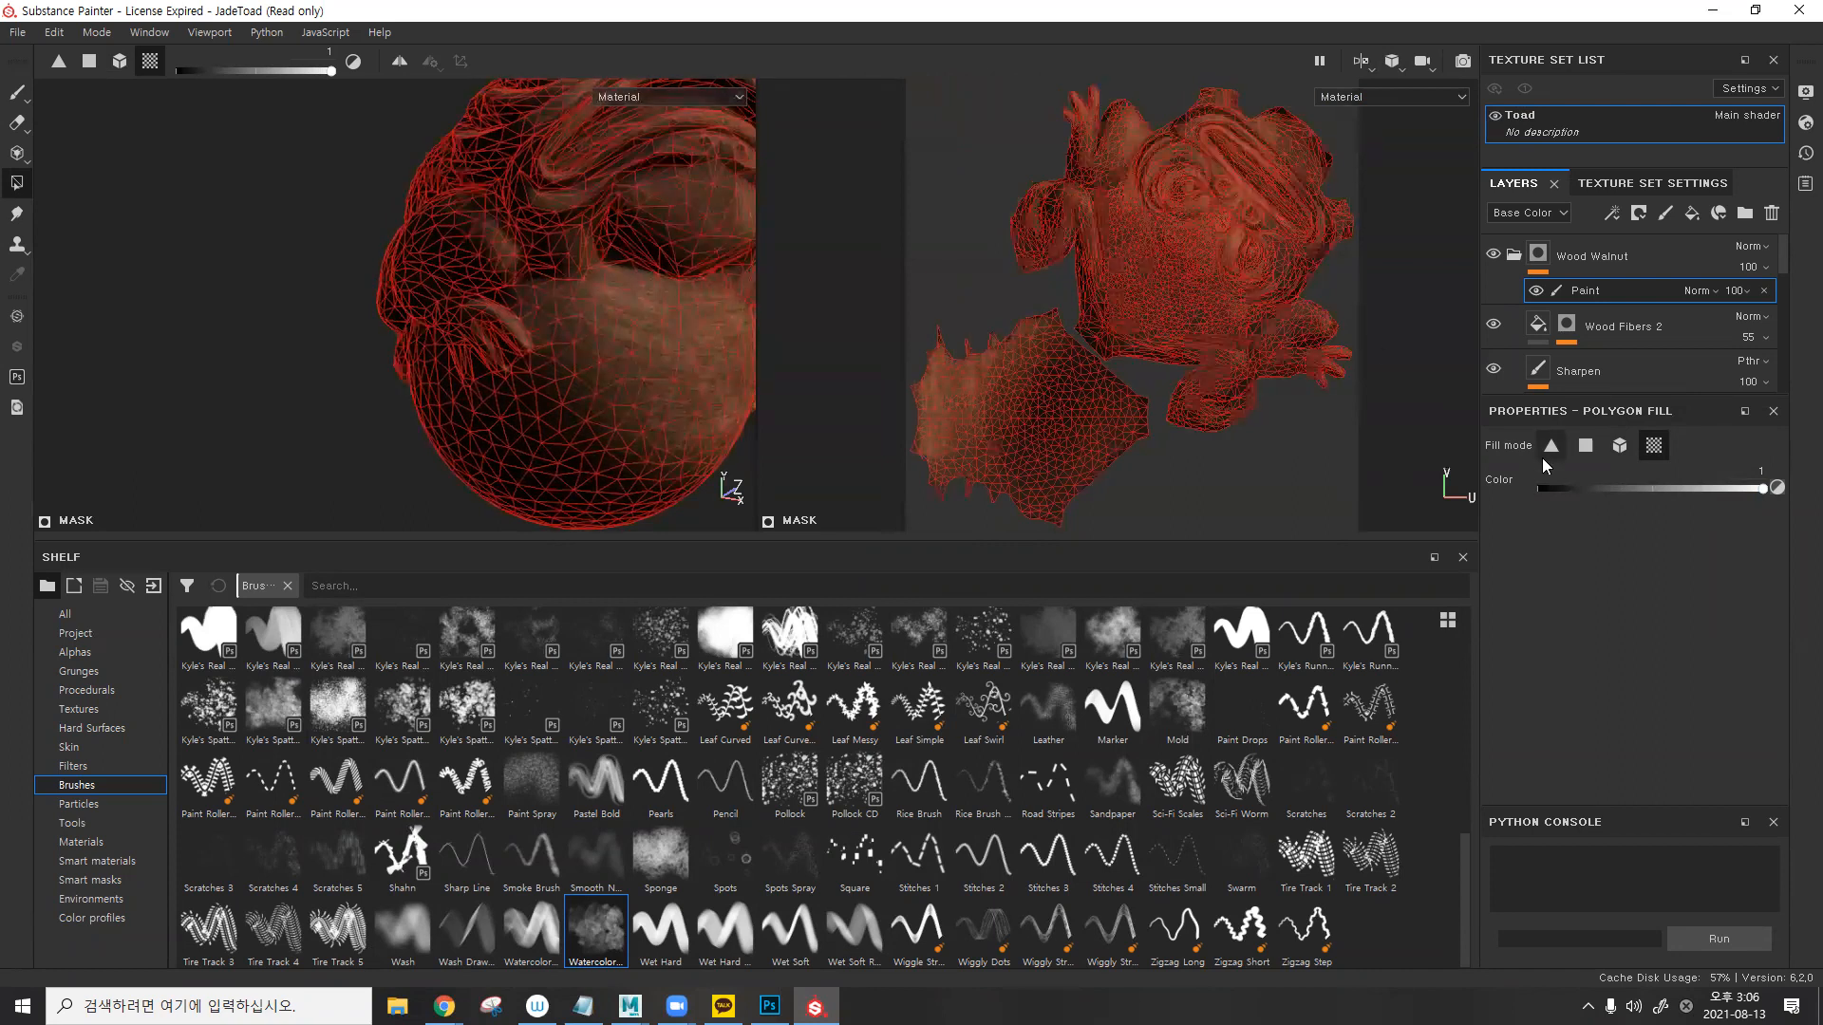
left_click_drag(1610, 488, 1479, 482)
left_click(1251, 272)
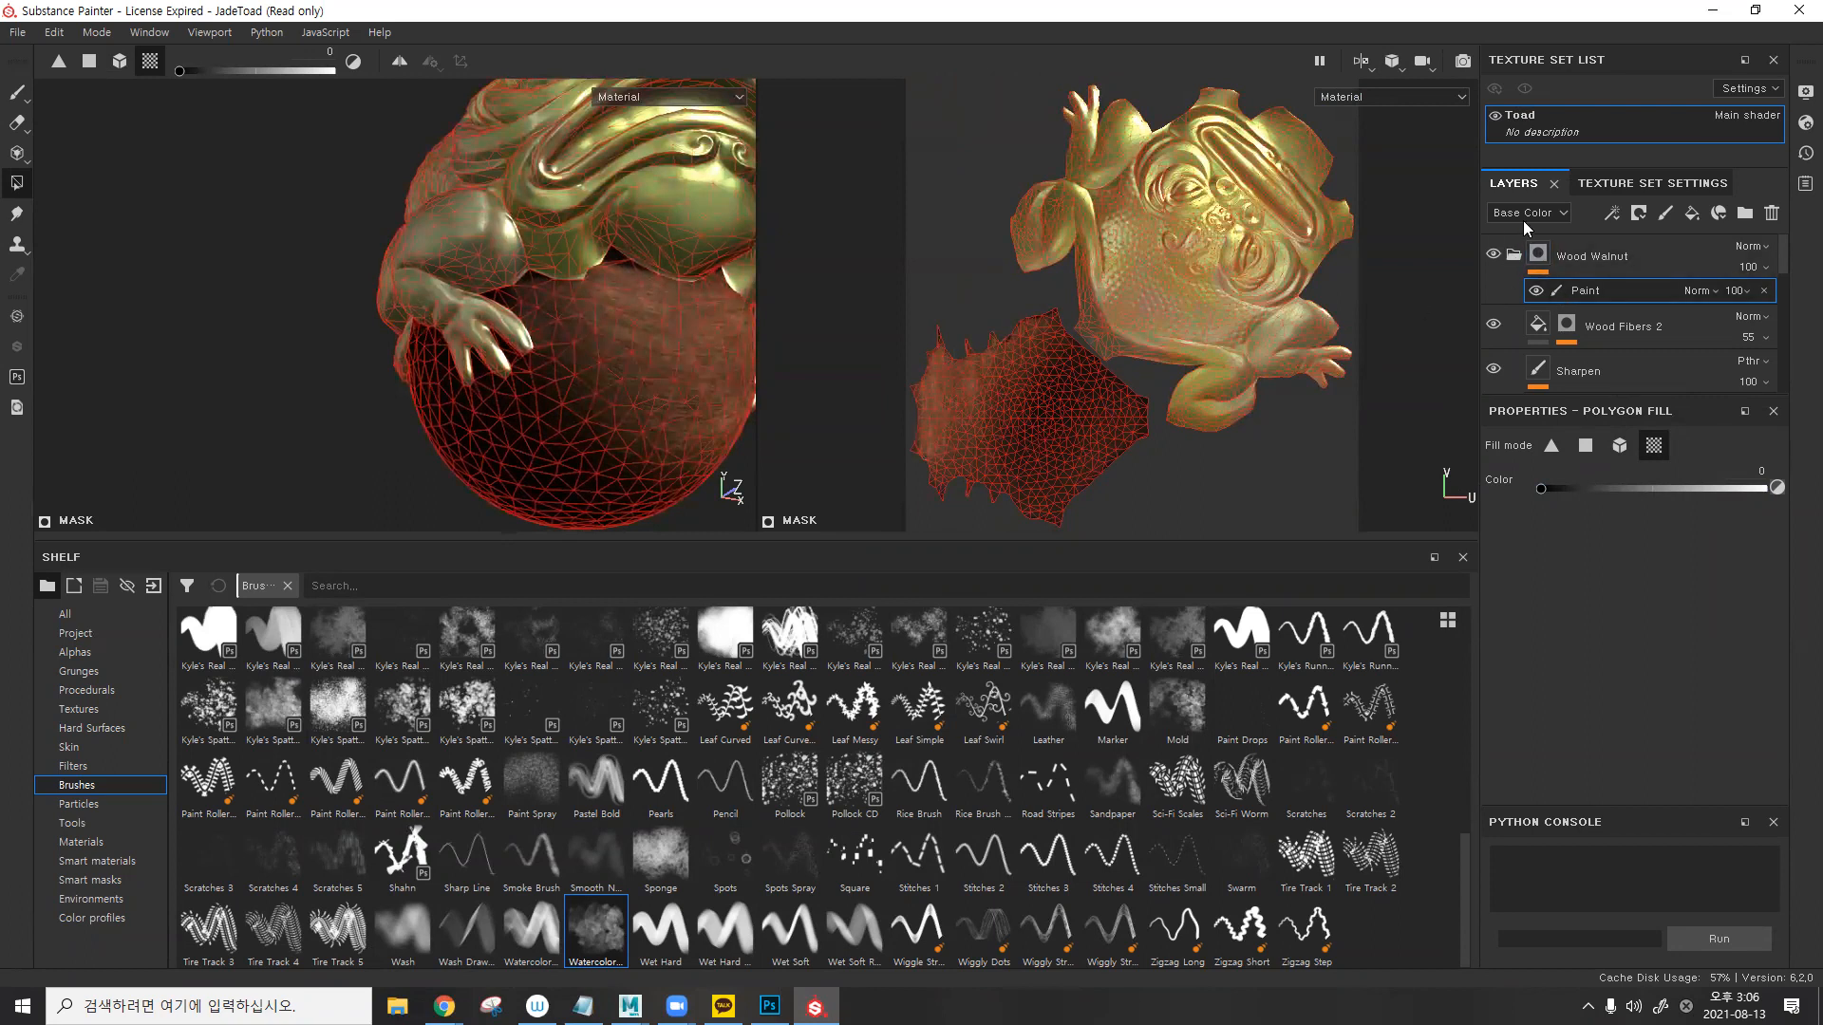
- Collapse the Wood Walnut folder and return the viewport to 3D only
left_click(1513, 253)
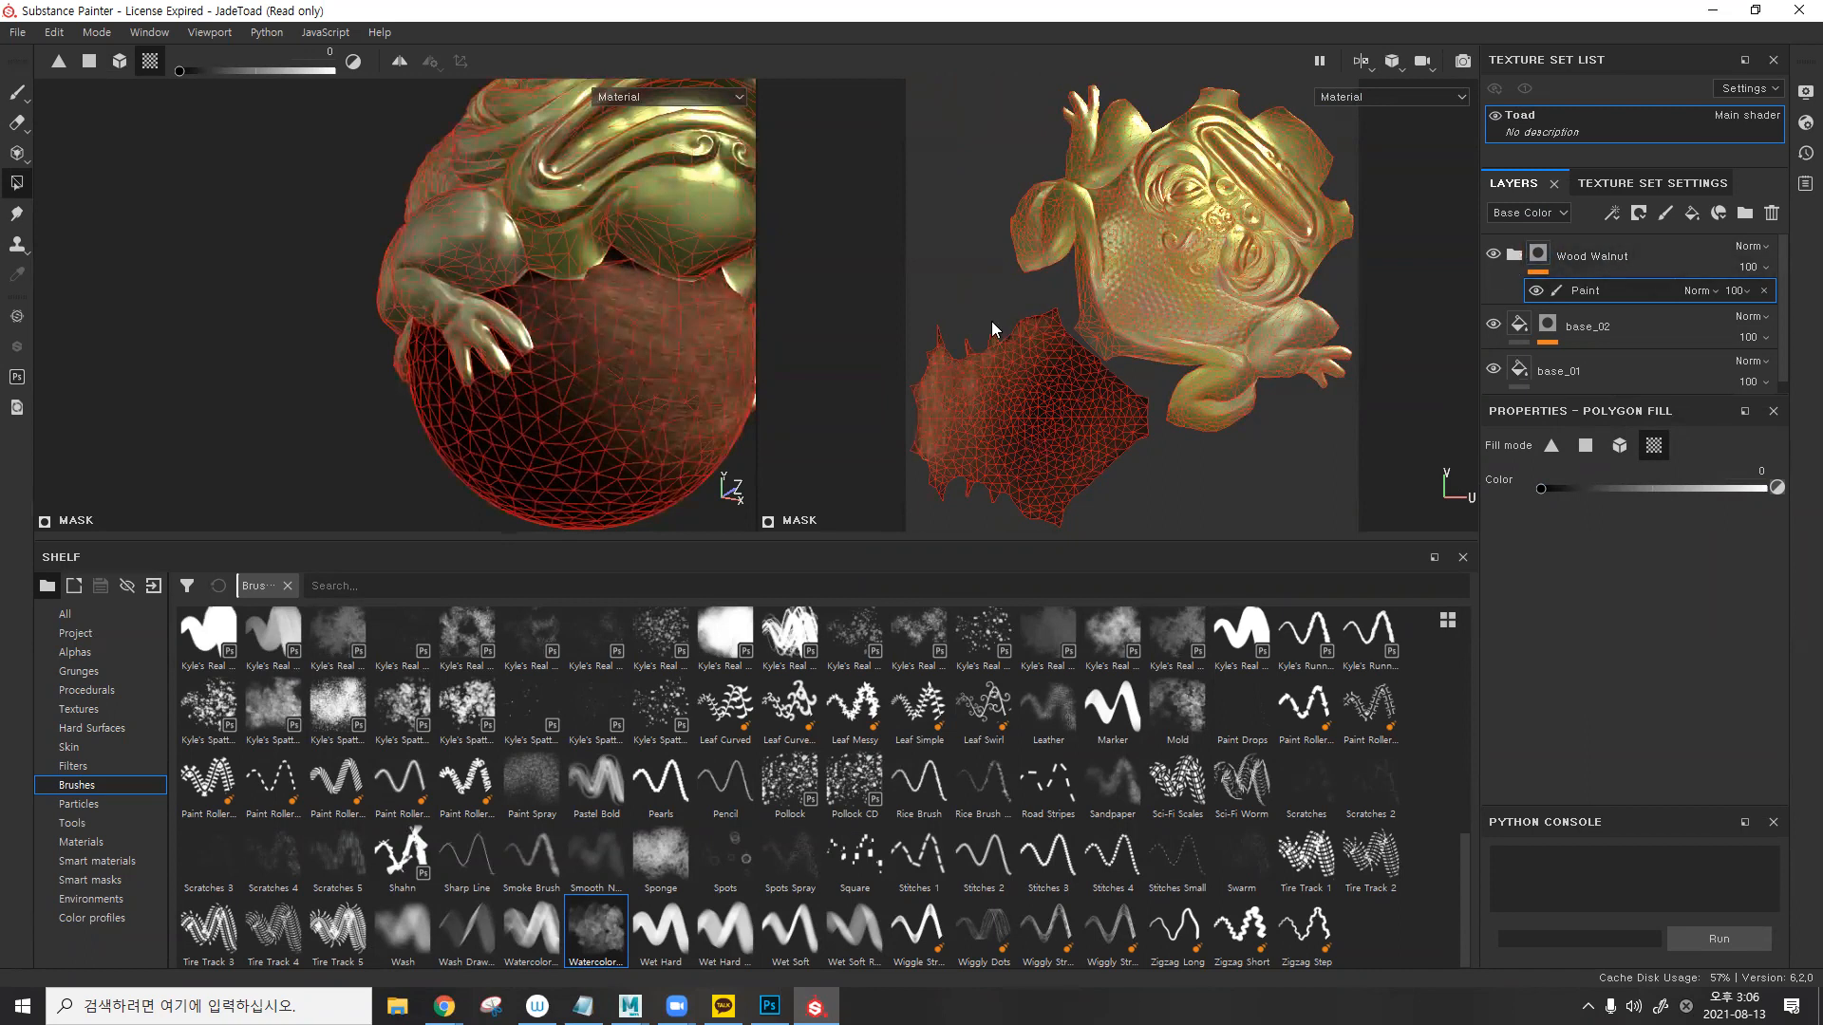
left_click(1361, 61)
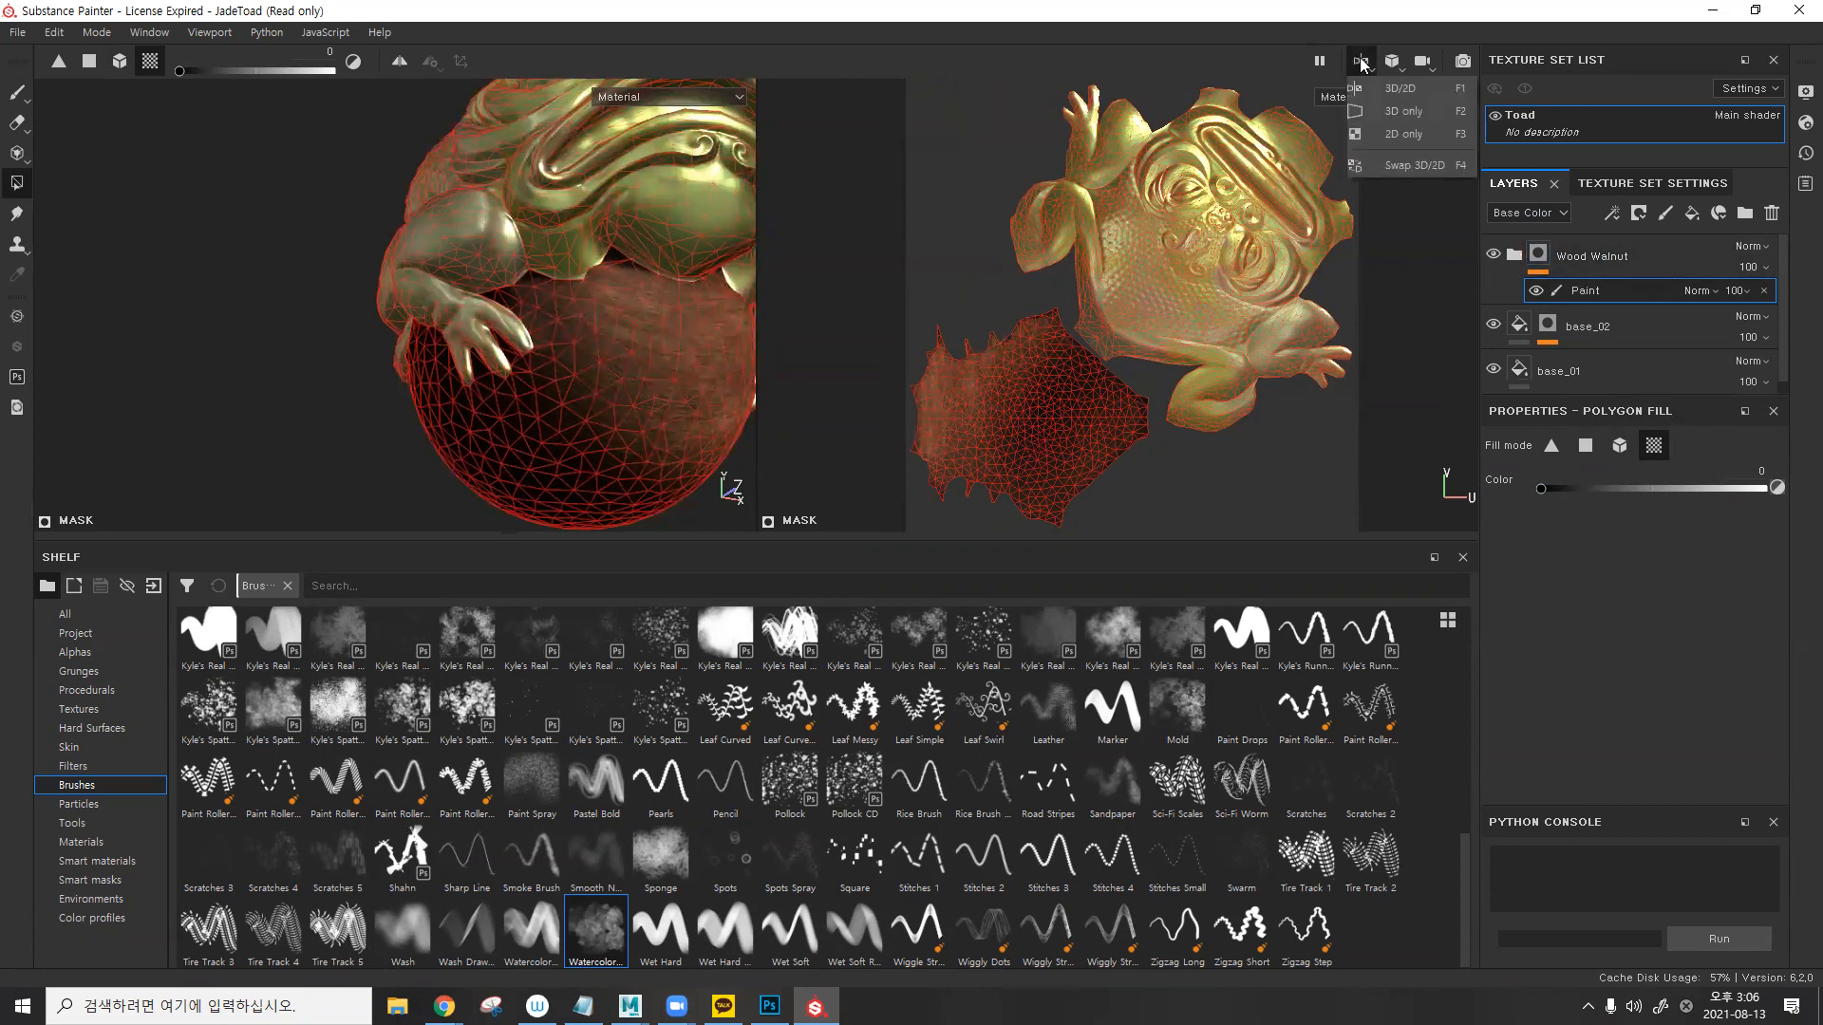
left_click(1395, 111)
right_click_drag(1029, 292, 838, 297, "alt")
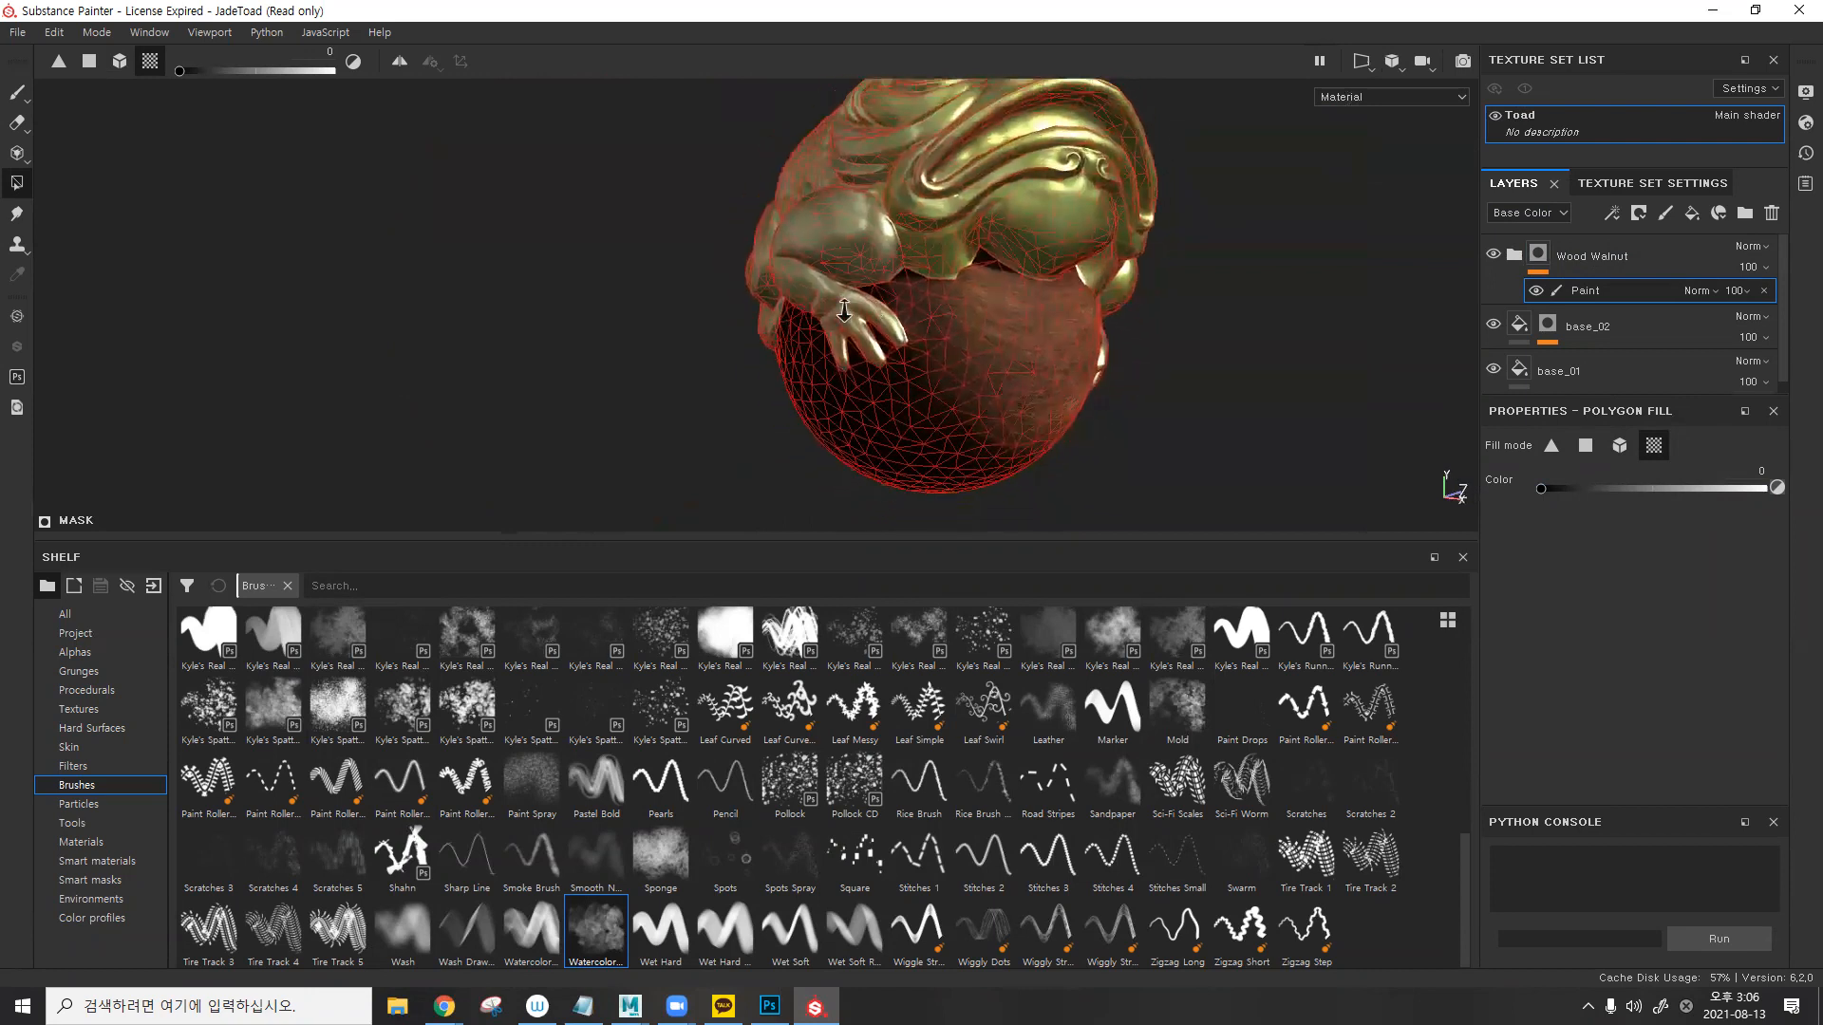
right_click_drag(1101, 231, 949, 267, "alt")
- Switch to the paint brush and examine the wood-covered ball and the toad's body from several angles
key("1")
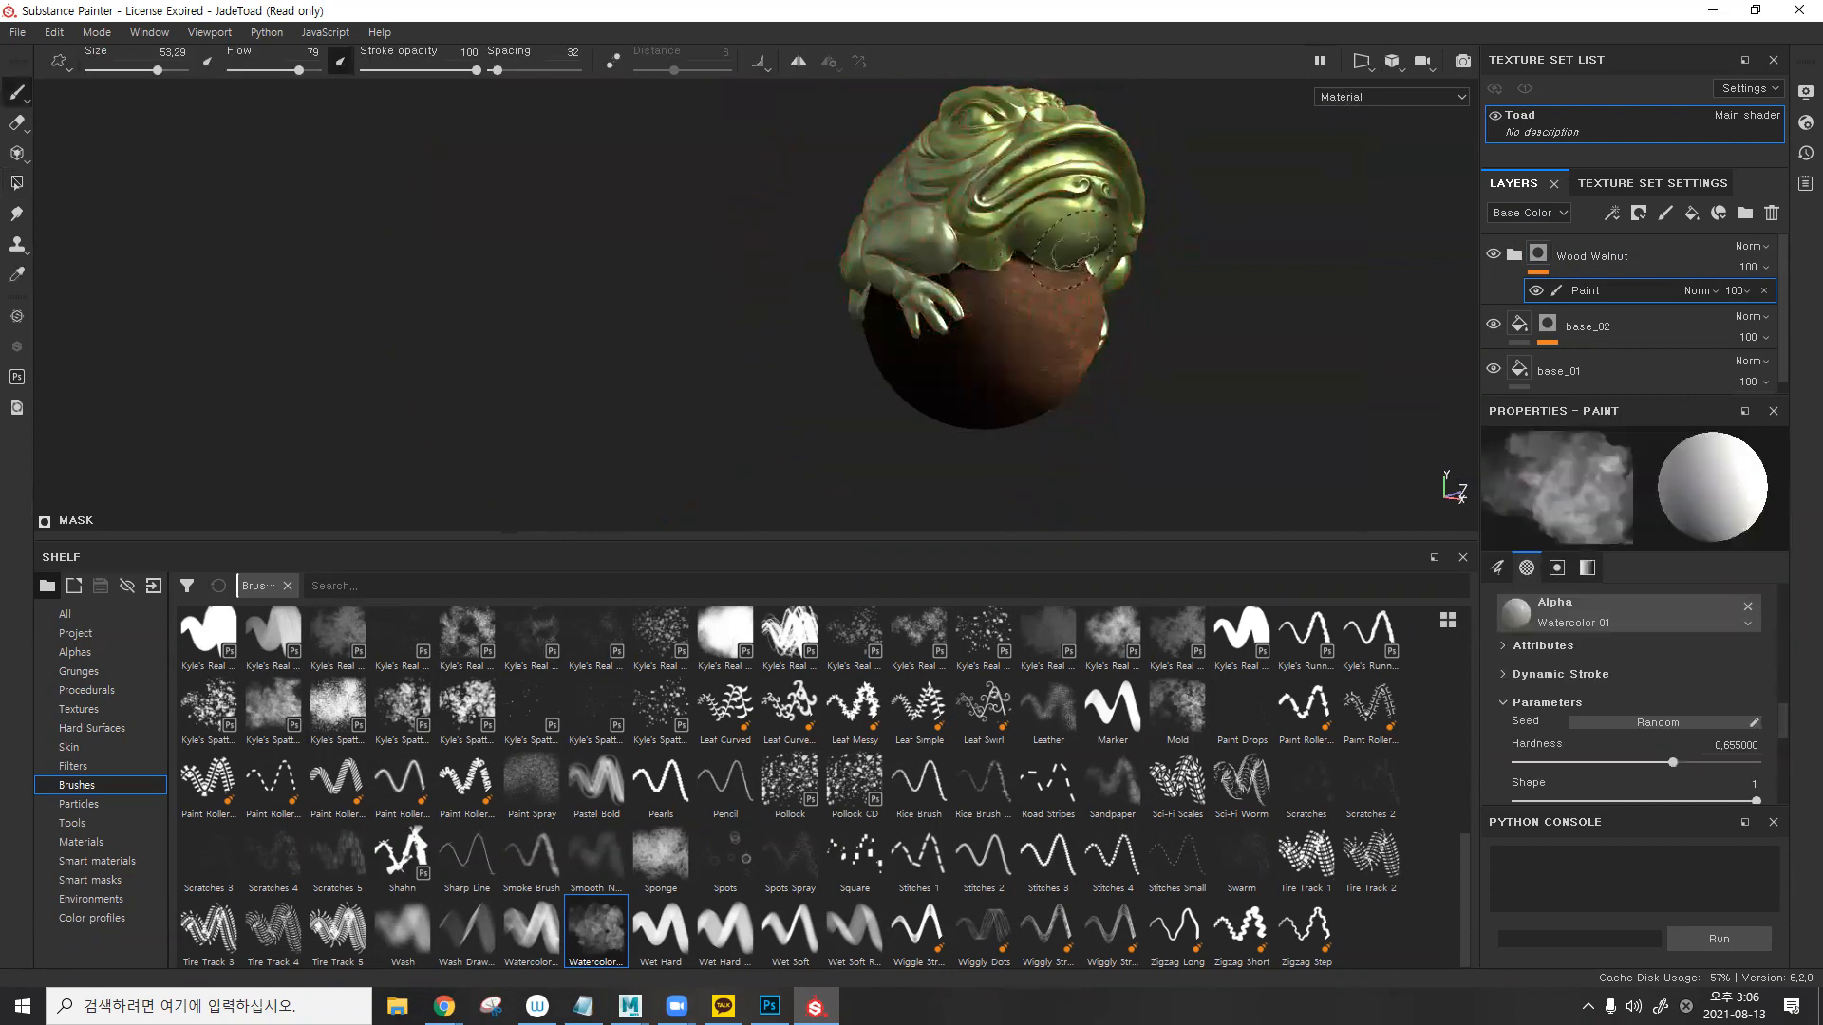
mouse_move(1060, 312)
left_mouse_down("alt")
mouse_move(928, 400)
mouse_move(845, 389)
left_mouse_up("alt")
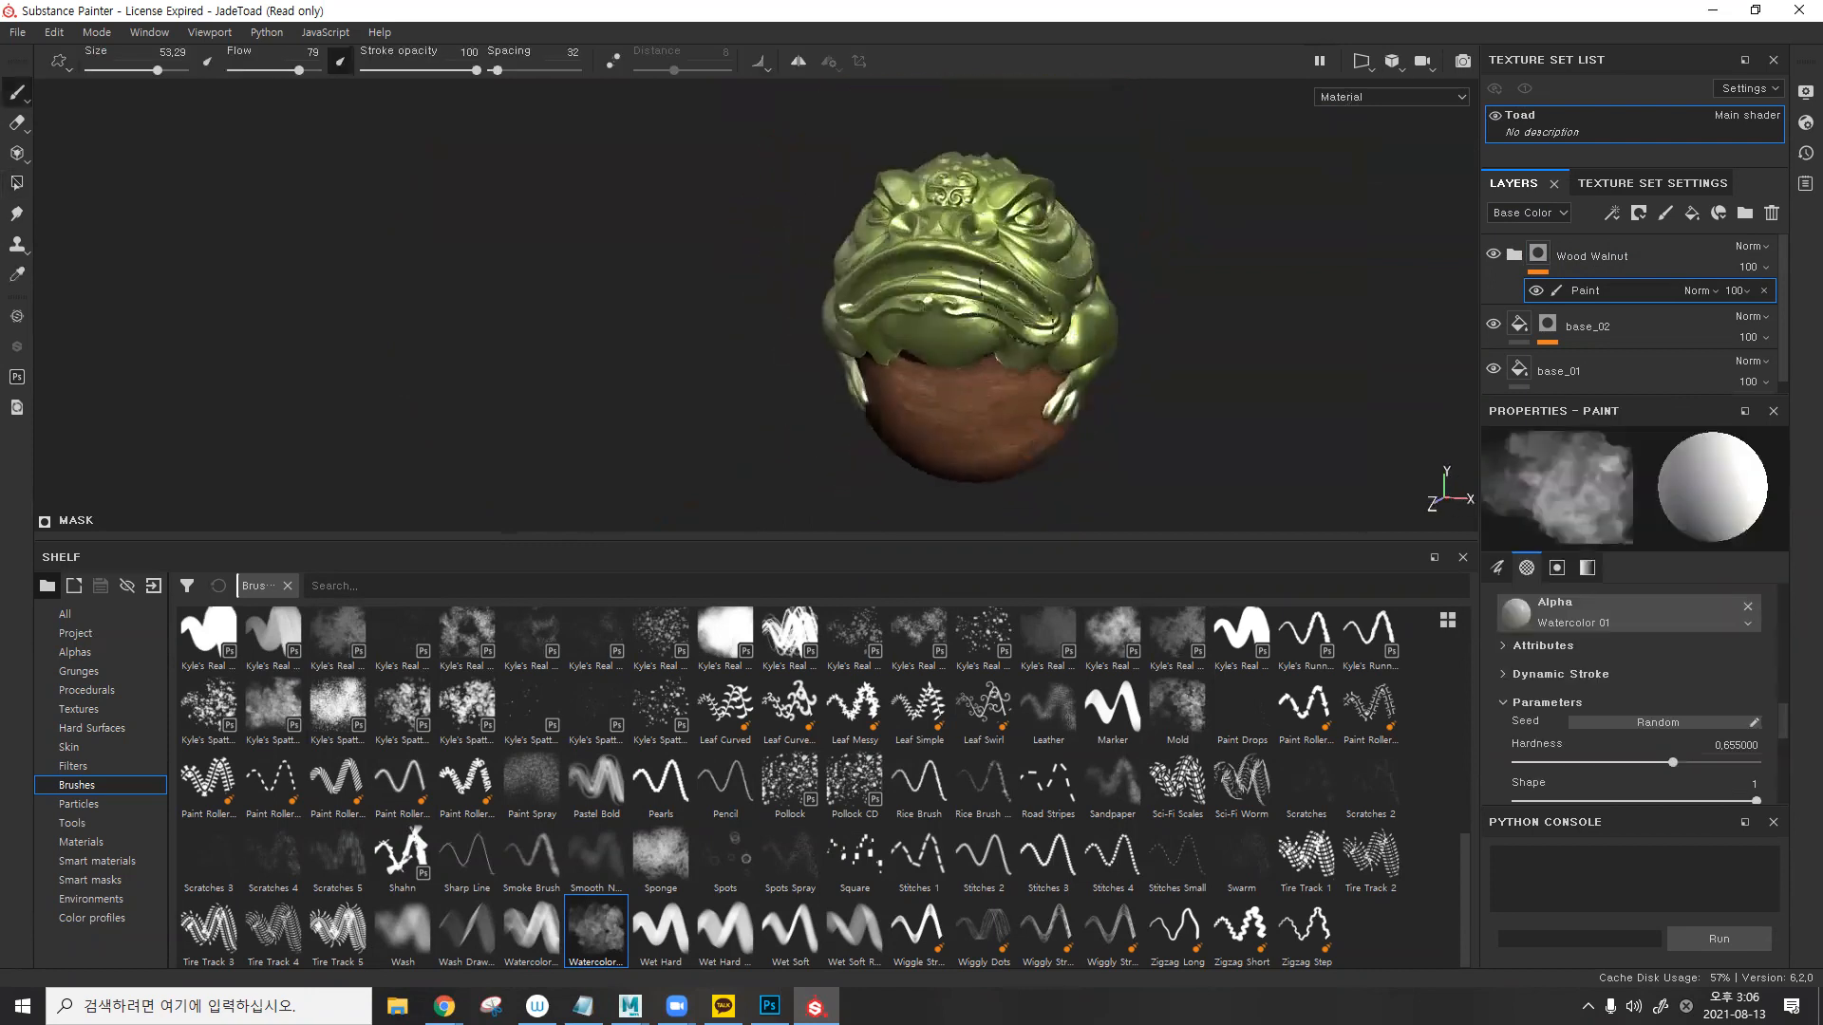
middle_click_drag(940, 333, 821, 247, "alt")
left_click_drag(845, 242, 802, 234, "alt")
left_click_drag(954, 290, 1140, 273, "alt")
mouse_move(1140, 273)
right_mouse_down("shift")
mouse_move(1066, 285)
mouse_move(1176, 281)
mouse_move(1109, 286)
mouse_move(1054, 260)
mouse_move(948, 294)
mouse_move(1144, 285)
right_mouse_up("shift")
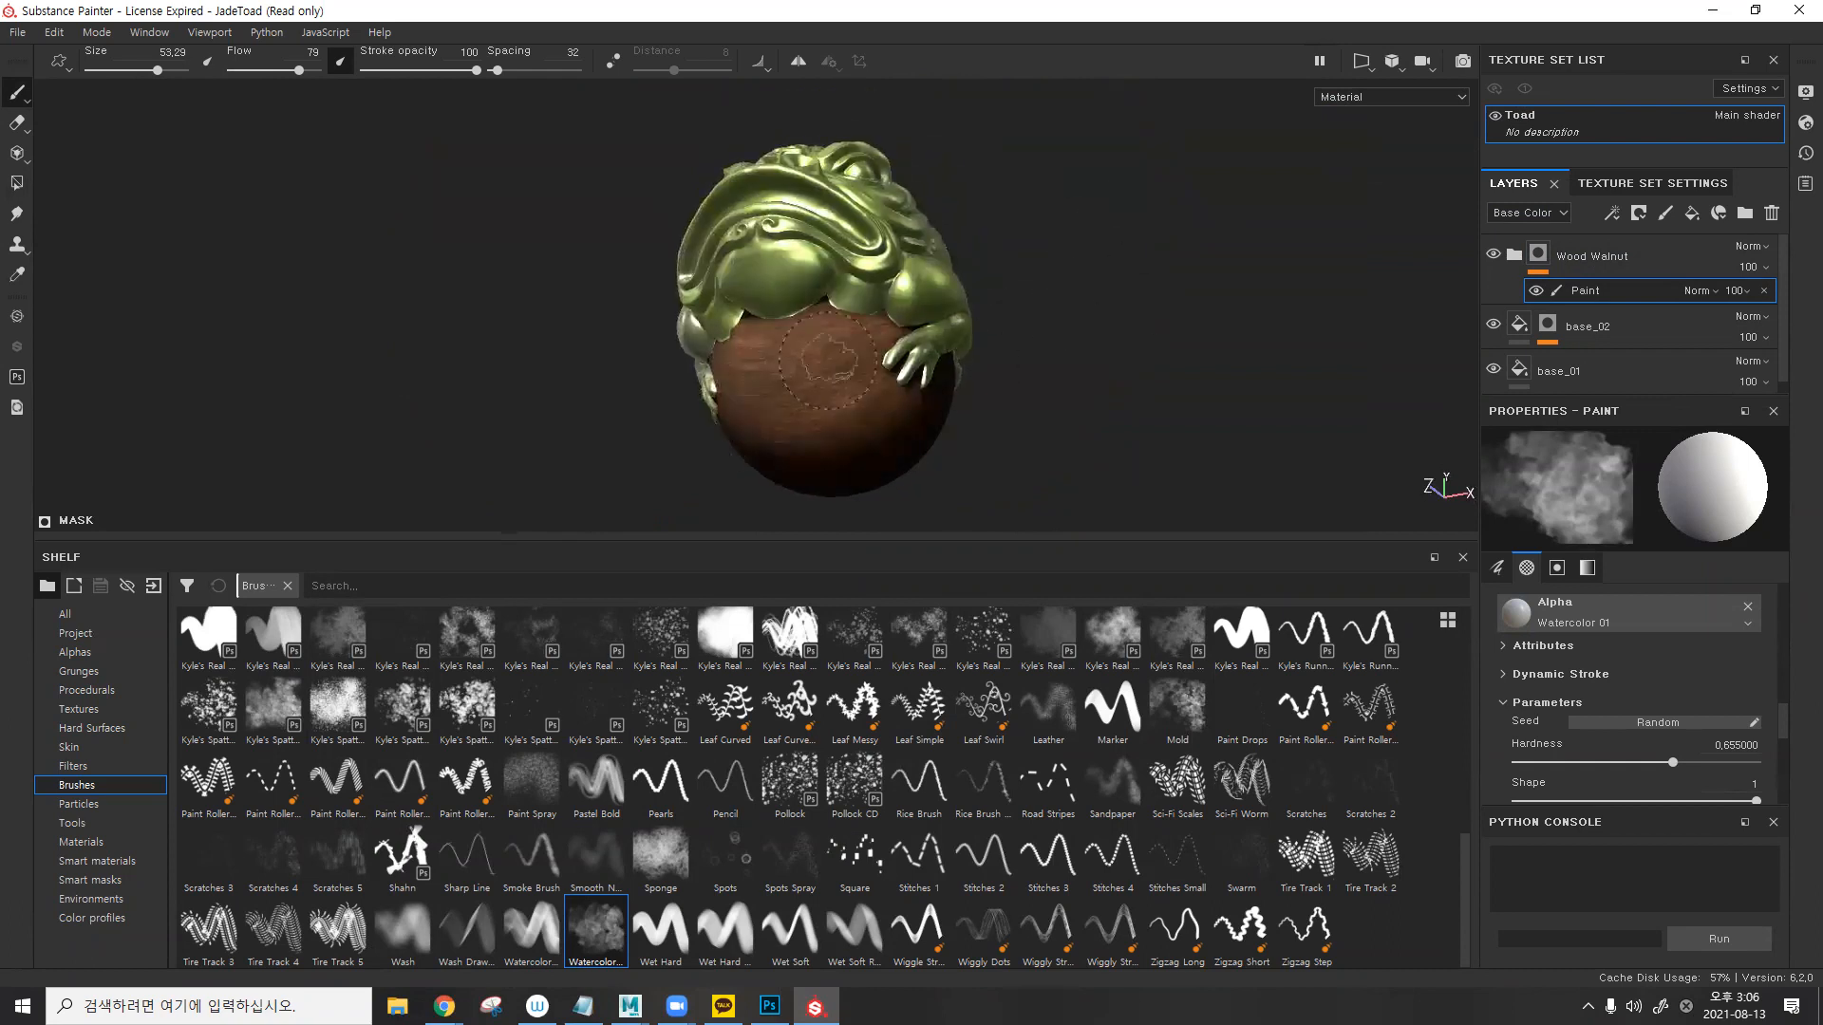
mouse_move(880, 369)
left_mouse_down("alt")
mouse_move(839, 389)
mouse_move(965, 260)
left_mouse_up("alt")
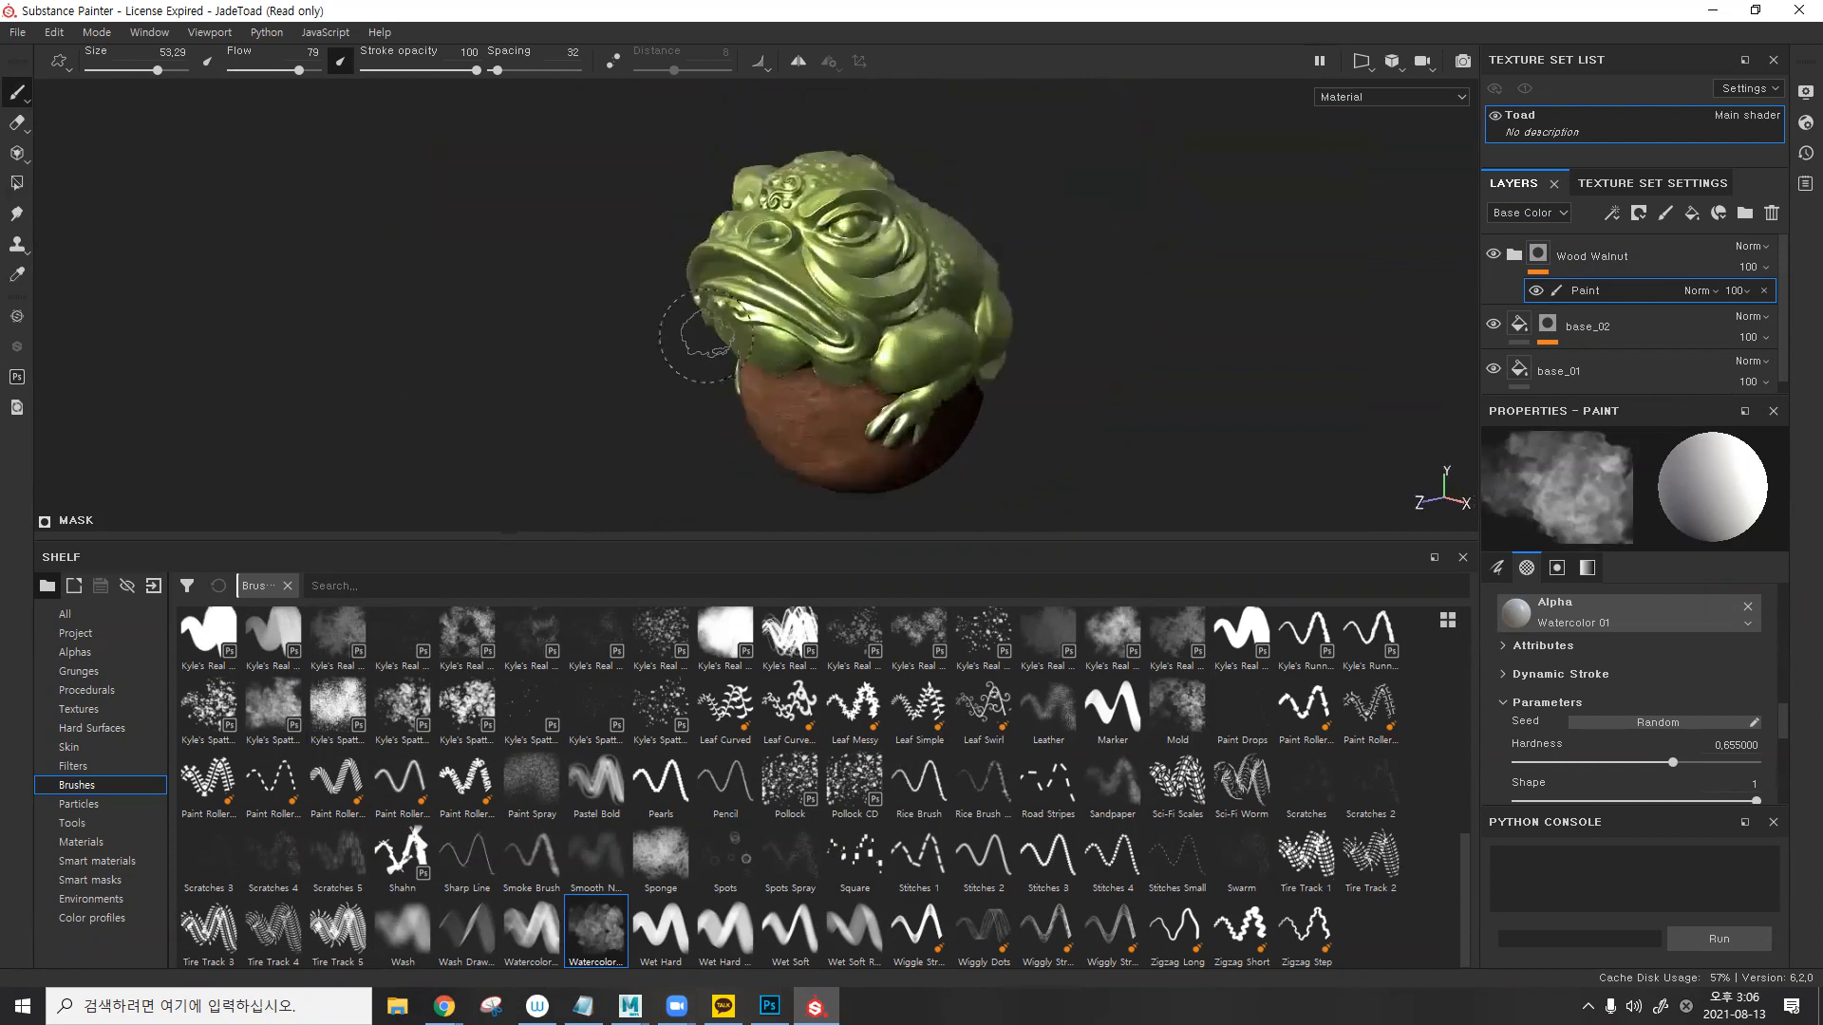
middle_click_drag(915, 263, 843, 221, "alt")
right_click_drag(843, 220, 1009, 238, "alt")
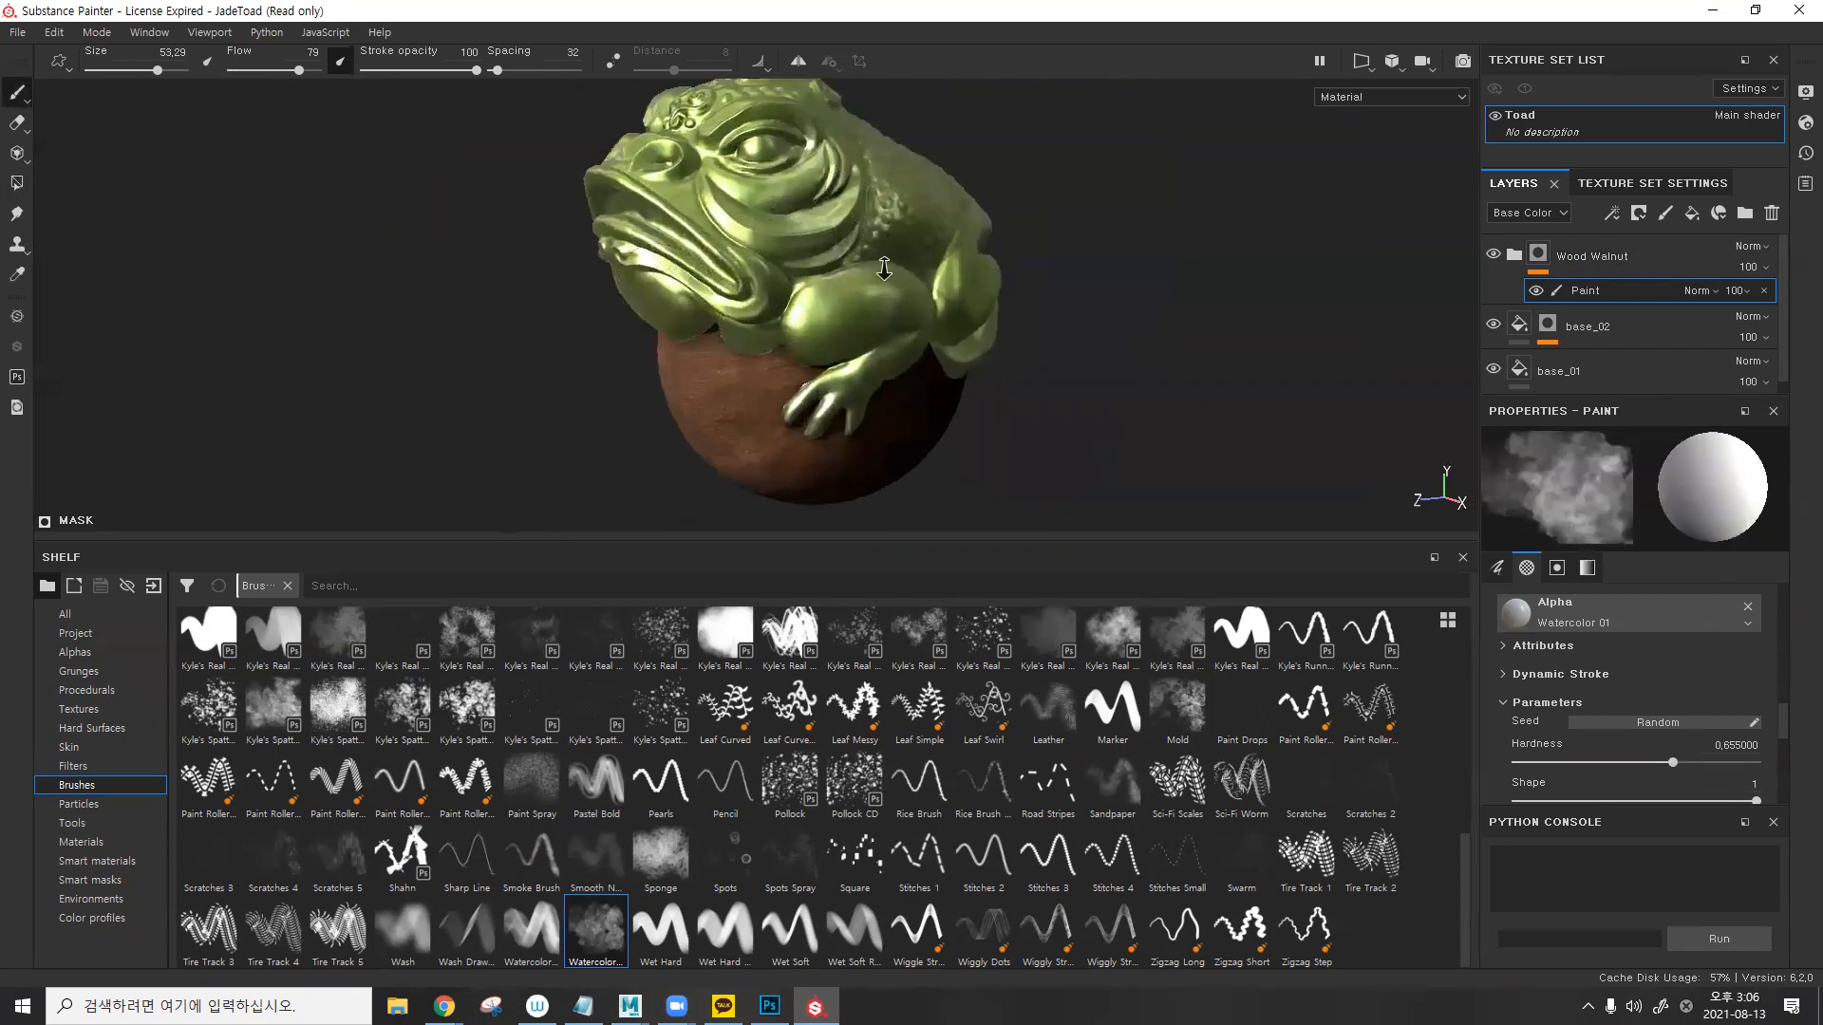
middle_click_drag(952, 262, 926, 310, "alt")
left_click_drag(926, 309, 1006, 299, "alt")
scroll(1006, 262, "down", 3)
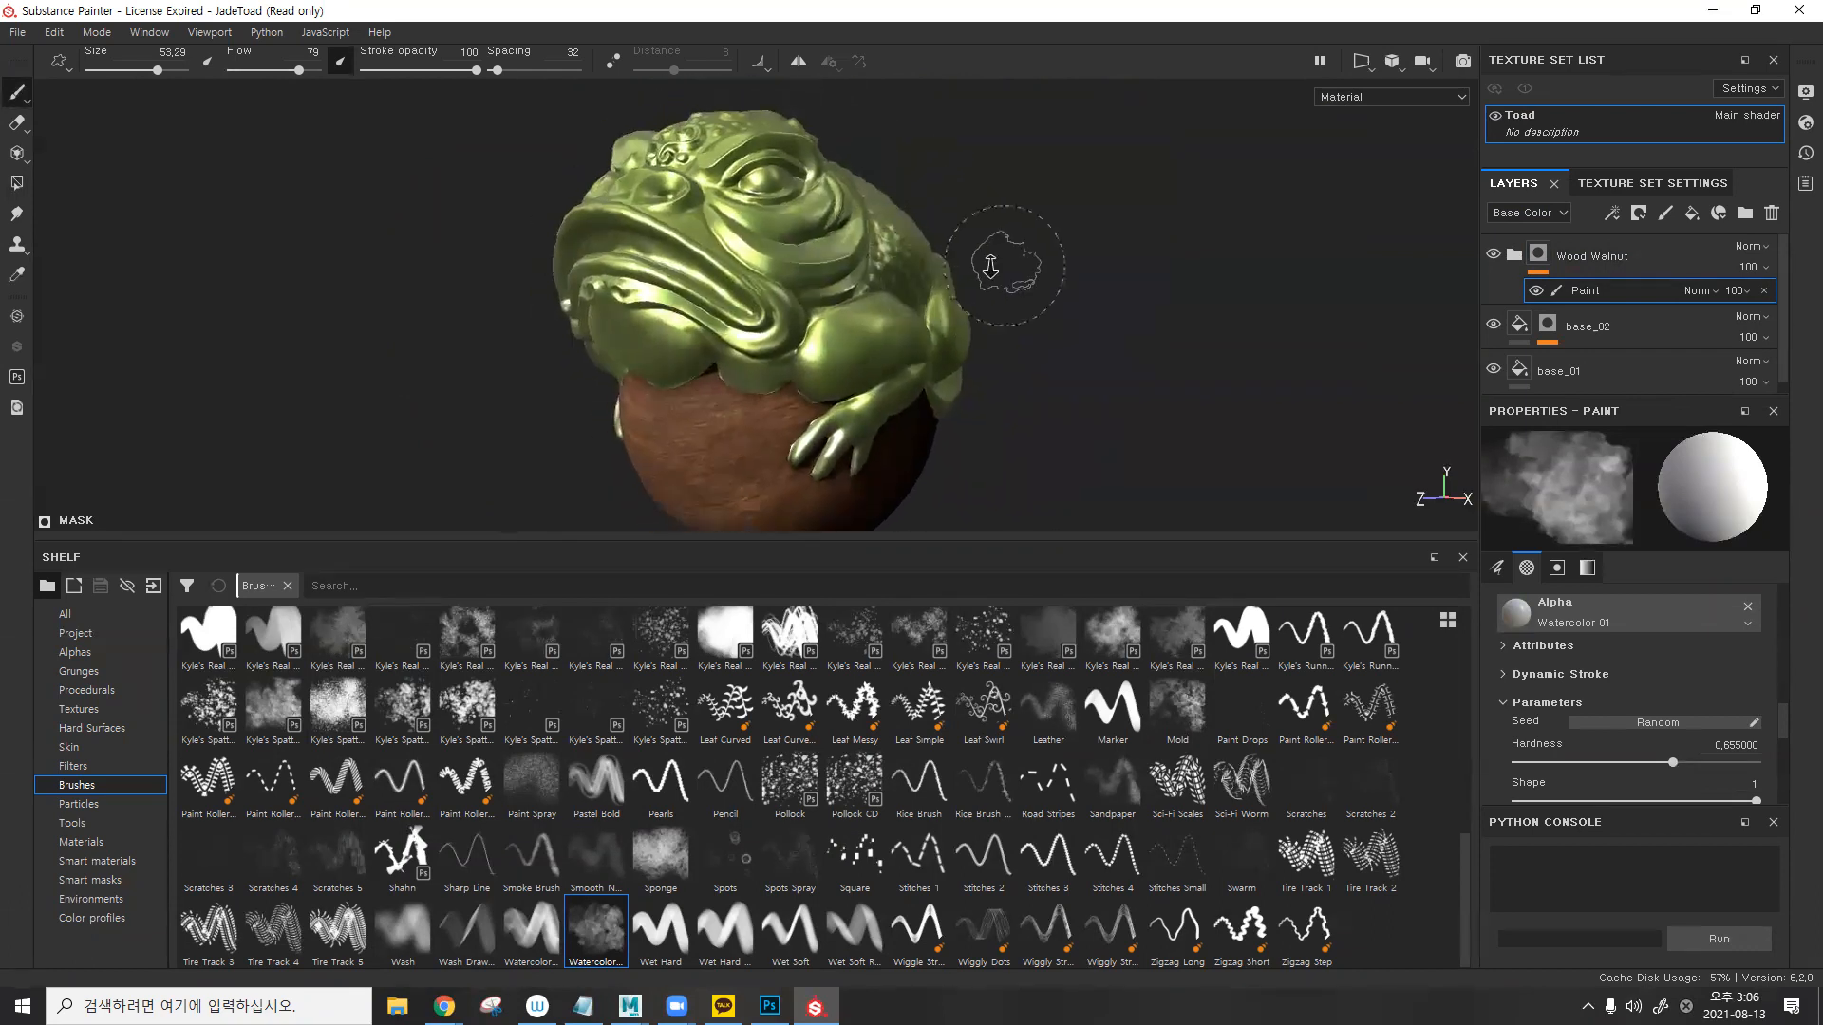
mouse_move(1025, 245)
left_mouse_down("alt")
mouse_move(907, 285)
mouse_move(1180, 358)
left_mouse_up("alt")
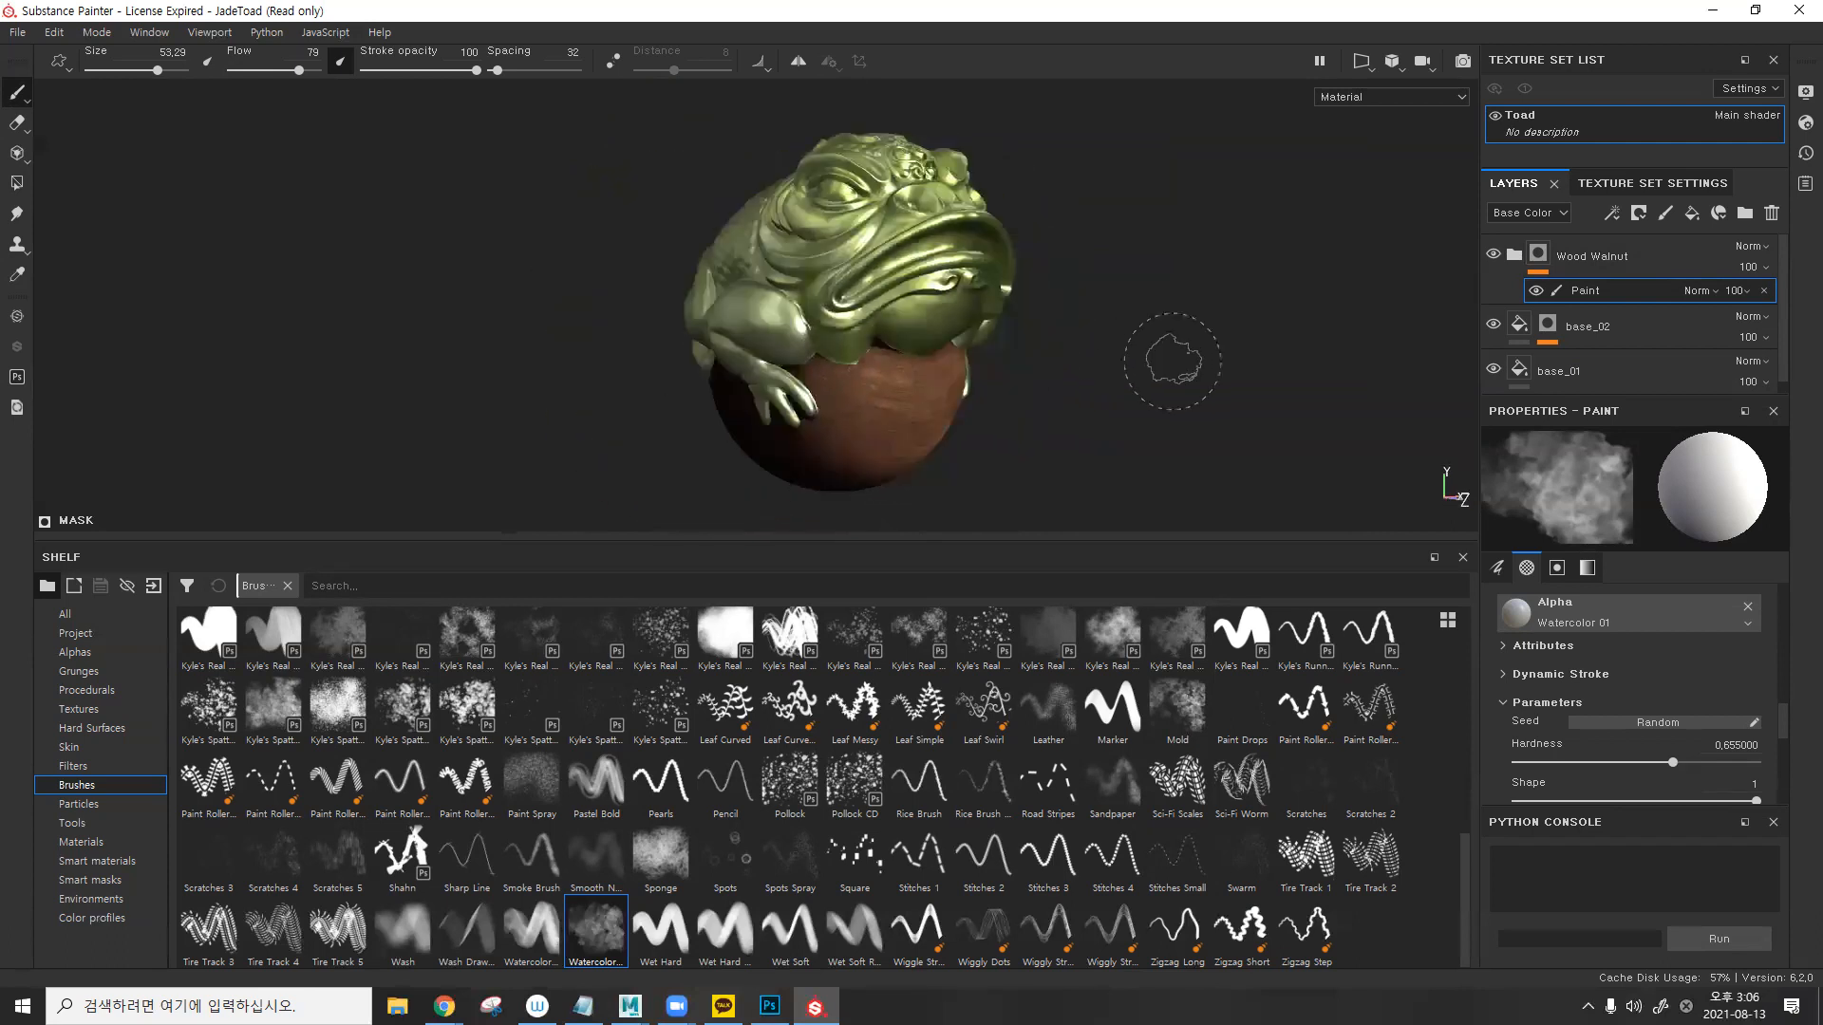
- Add a generator to the Wood Walnut folder's mask and assign the Dirt generator to it
left_click(1612, 214)
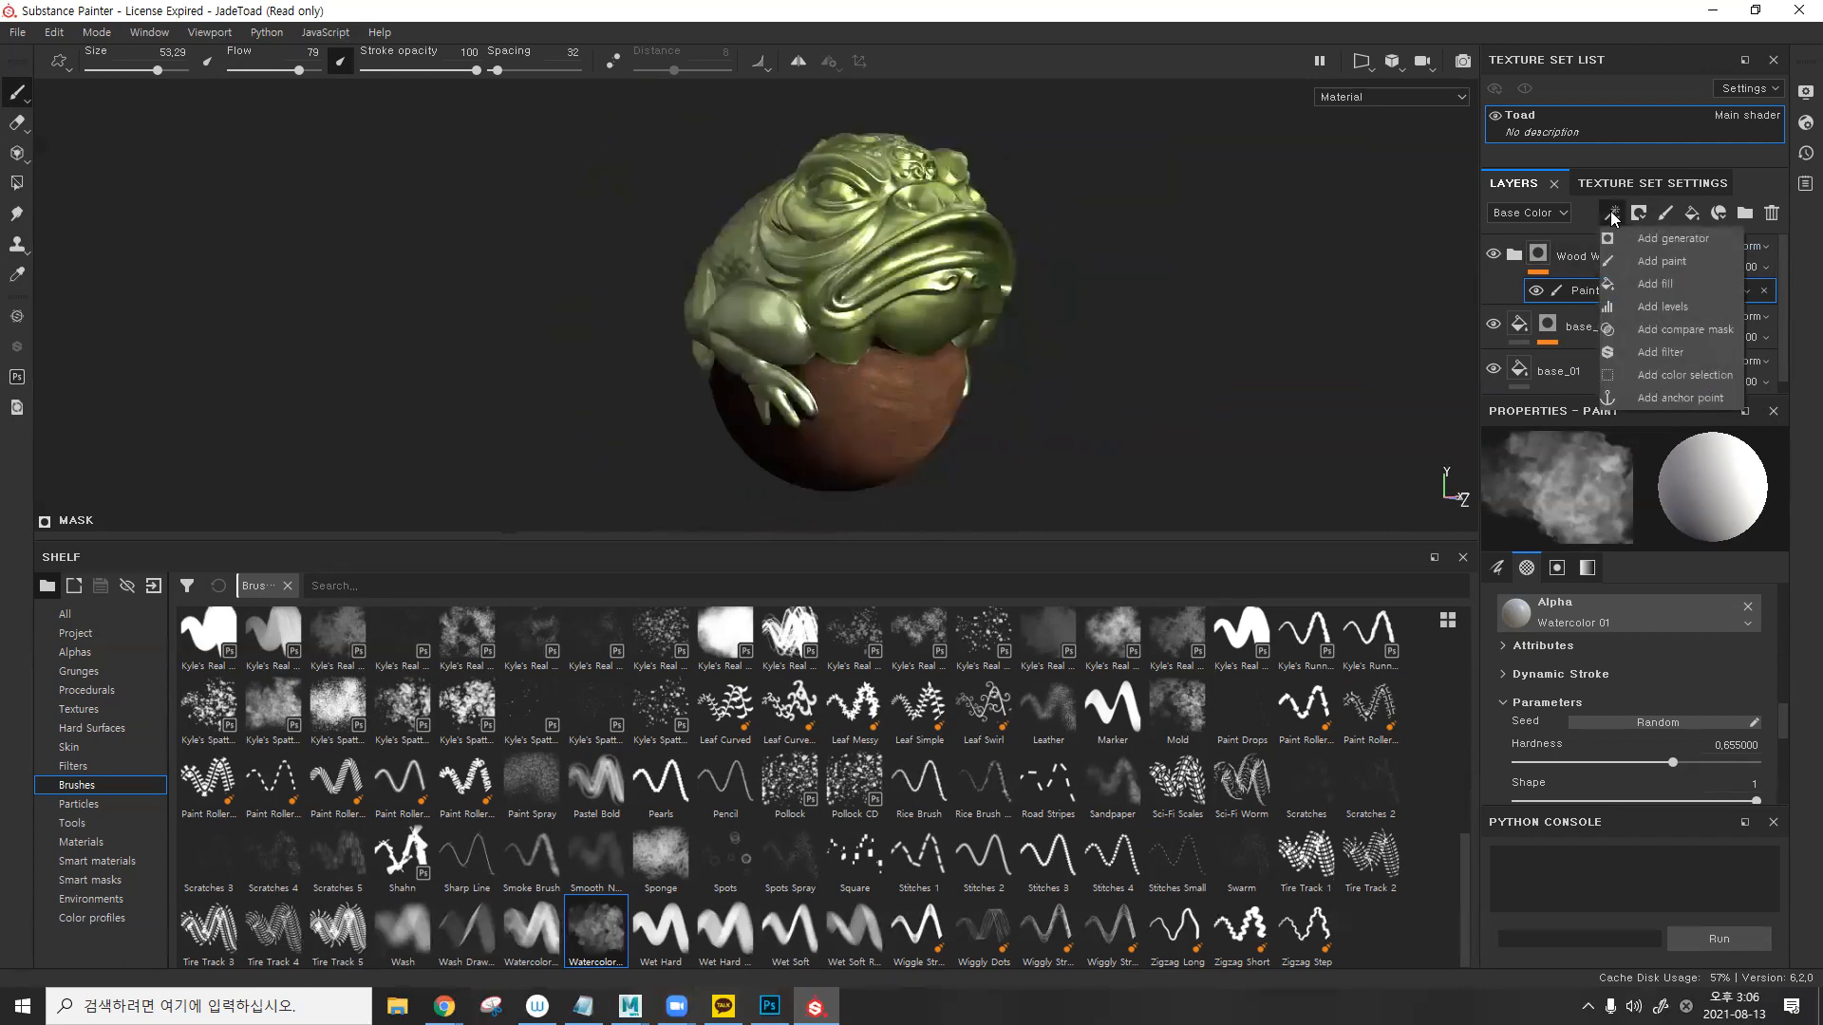
left_click(1660, 239)
left_click(1661, 486)
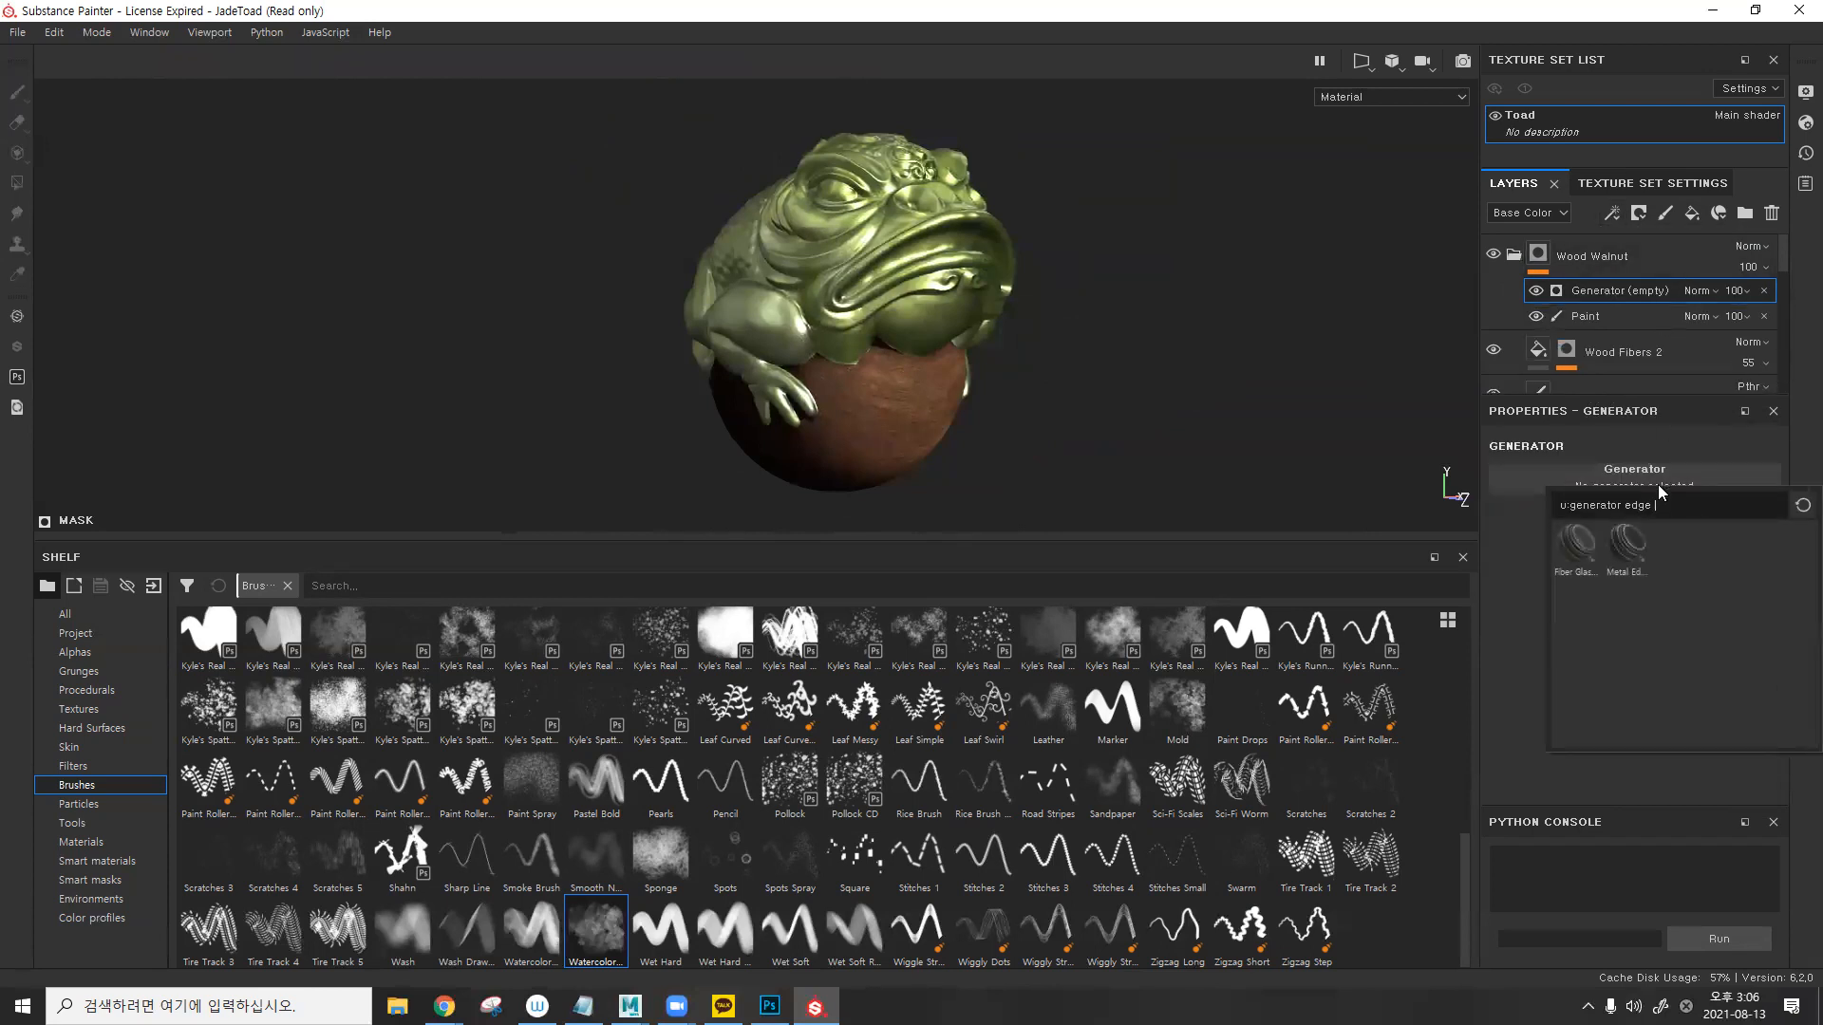
key("BackSpace")
key("BackSpace")
key("BackSpace")
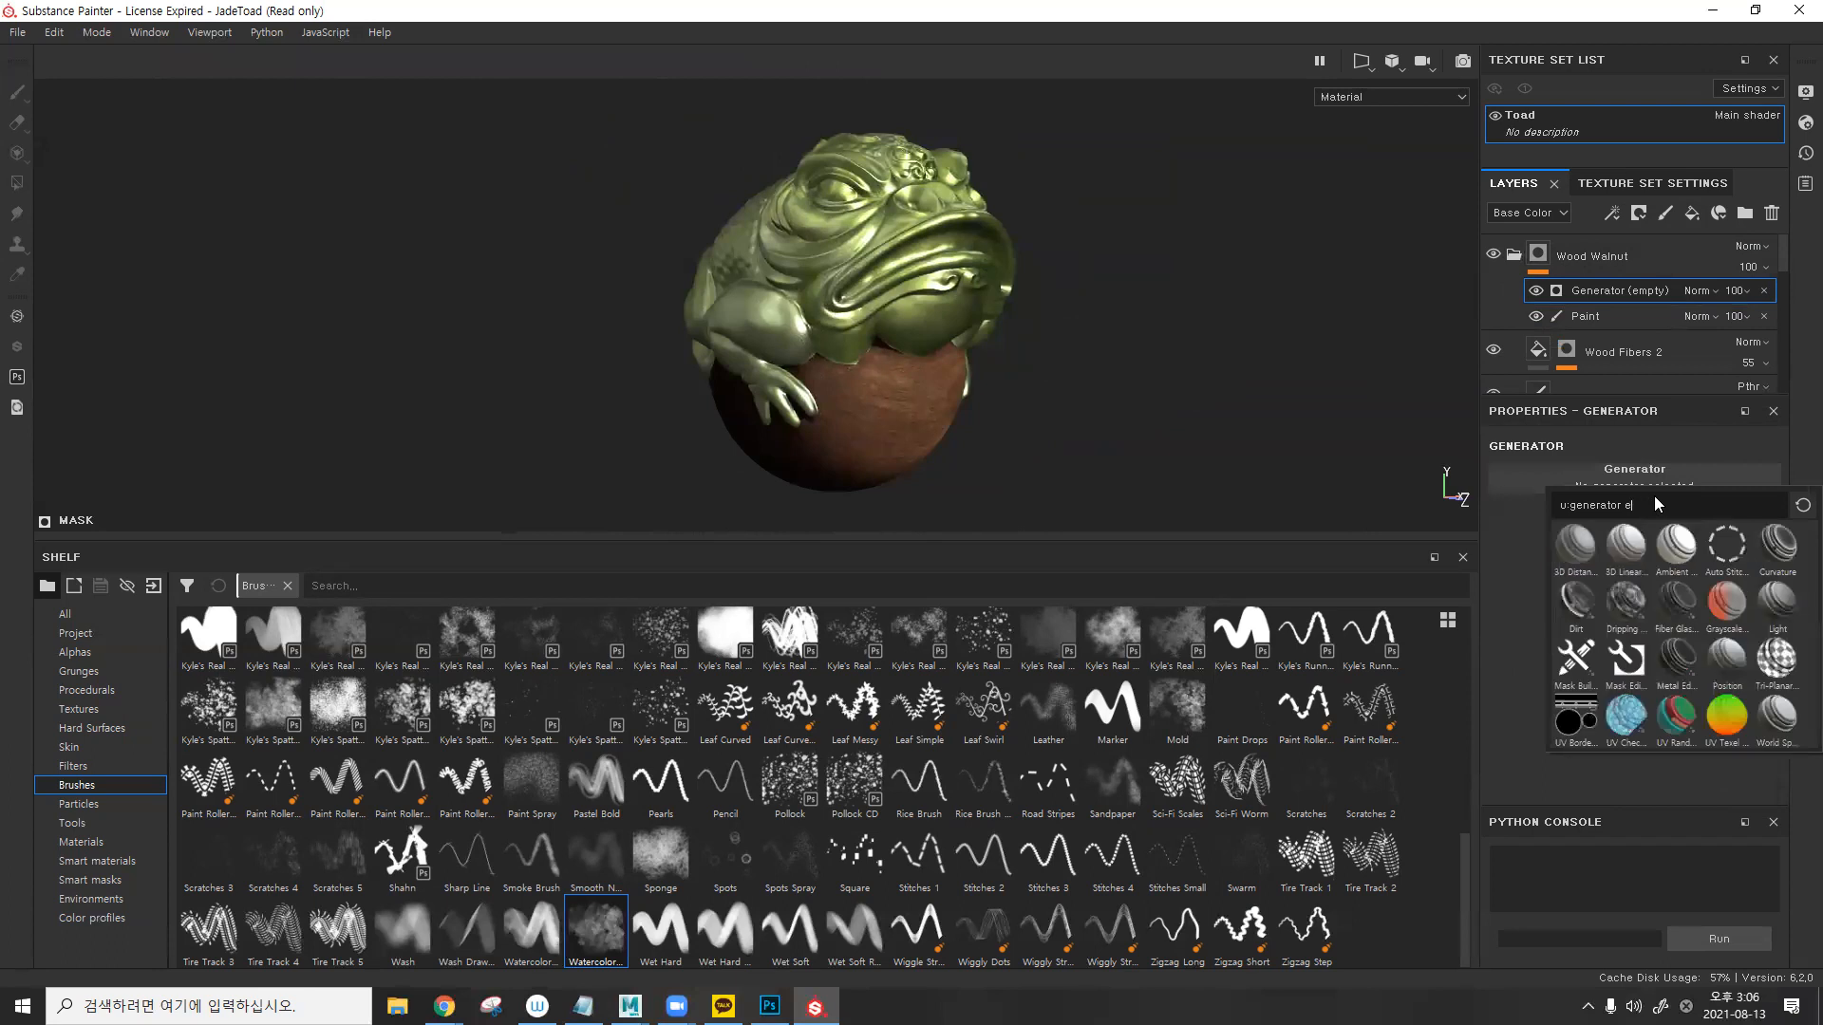
left_click(1576, 605)
middle_click_drag(989, 275, 1046, 364, "alt")
left_click_drag(1046, 364, 1054, 378, "alt")
middle_click_drag(1053, 378, 1056, 301, "alt")
scroll(1327, 301, "up", 3)
left_click_drag(1253, 310, 1101, 328, "alt")
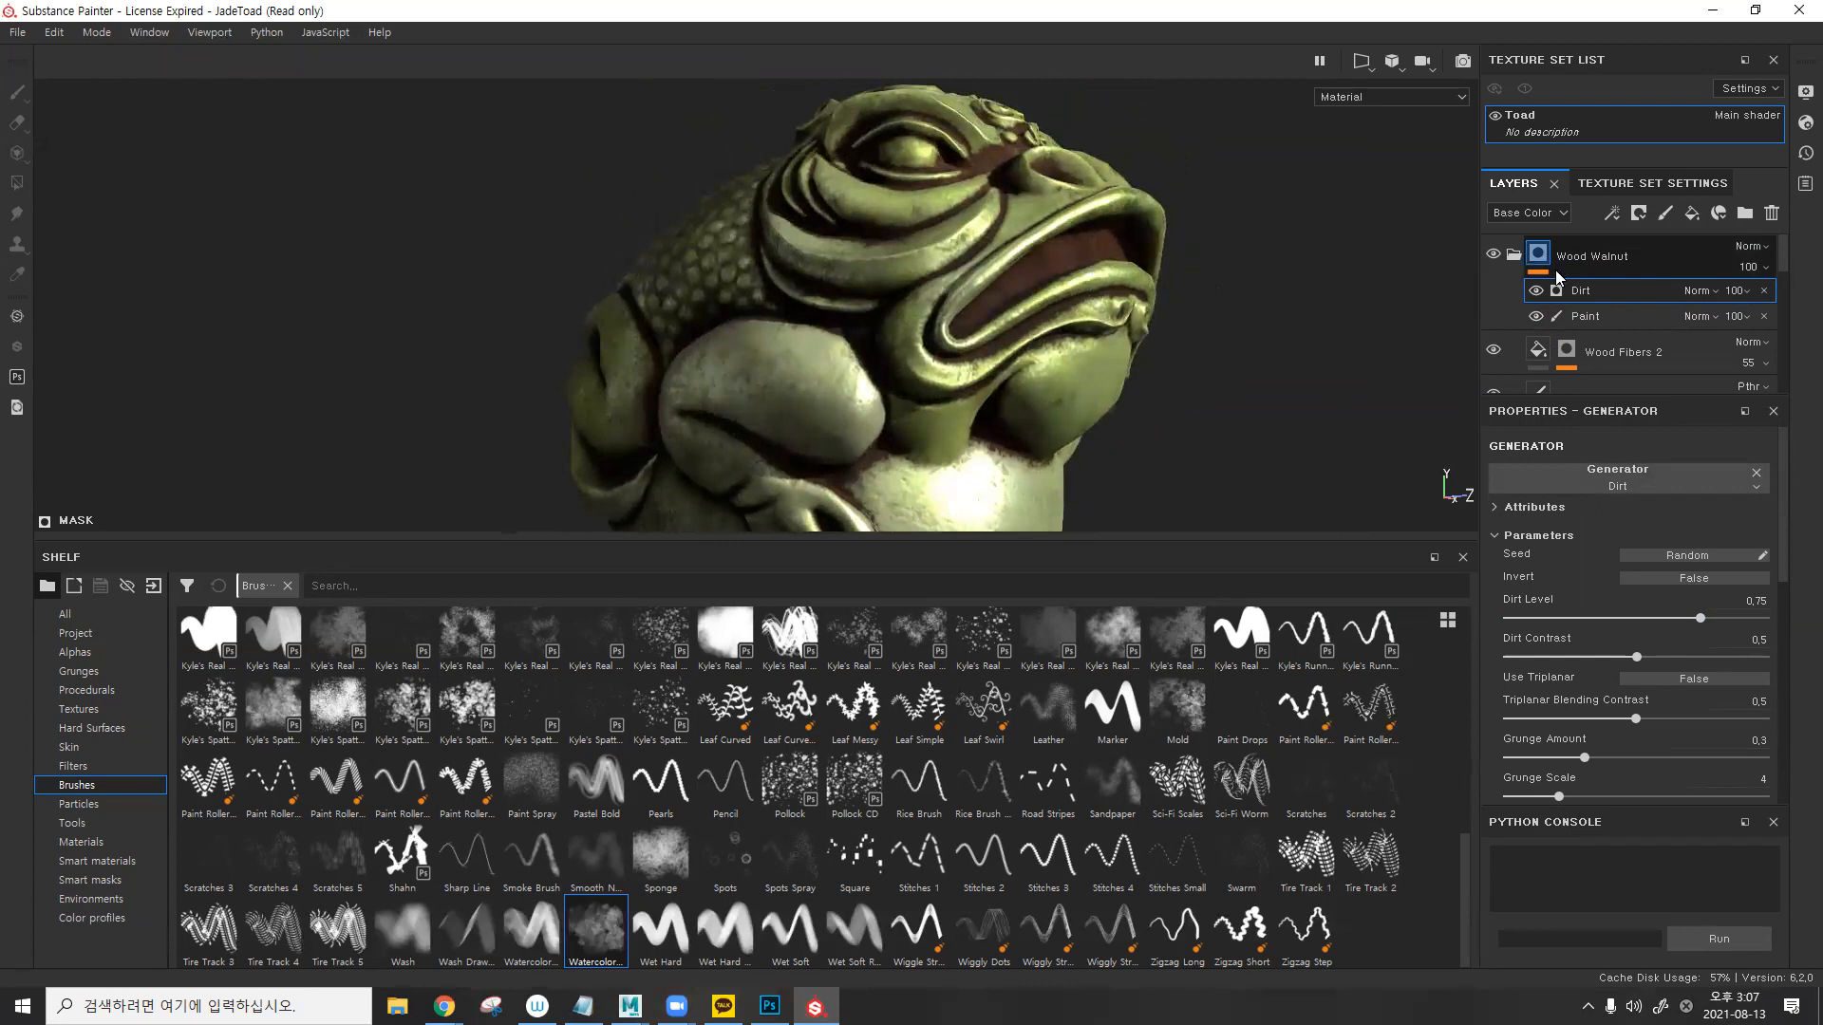
- Examine the Dirt-masked wood in the toad's scales, eye folds and body creases from close up and farther away
left_click_drag(987, 275, 836, 380, "alt")
right_click_drag(835, 380, 1154, 292, "alt")
middle_click_drag(1153, 292, 1108, 310, "alt")
right_click_drag(1109, 311, 1246, 315, "shift")
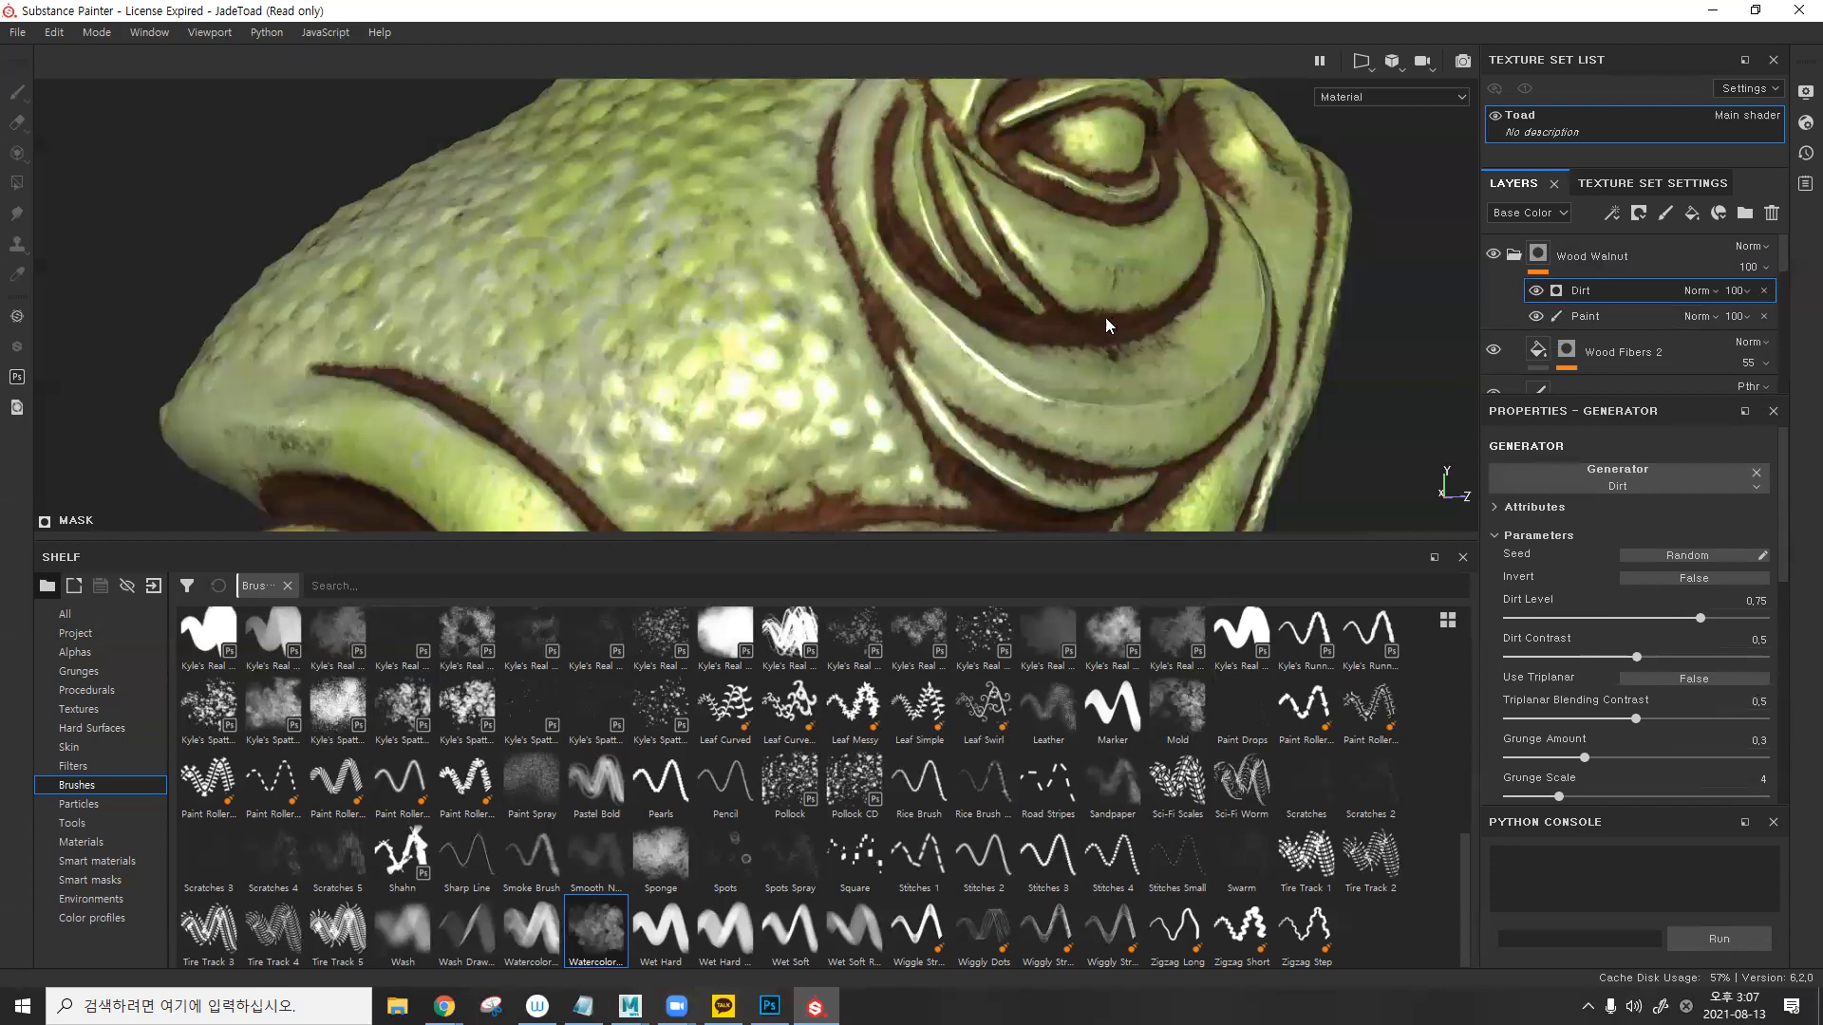
left_click_drag(1126, 313, 1077, 270, "alt")
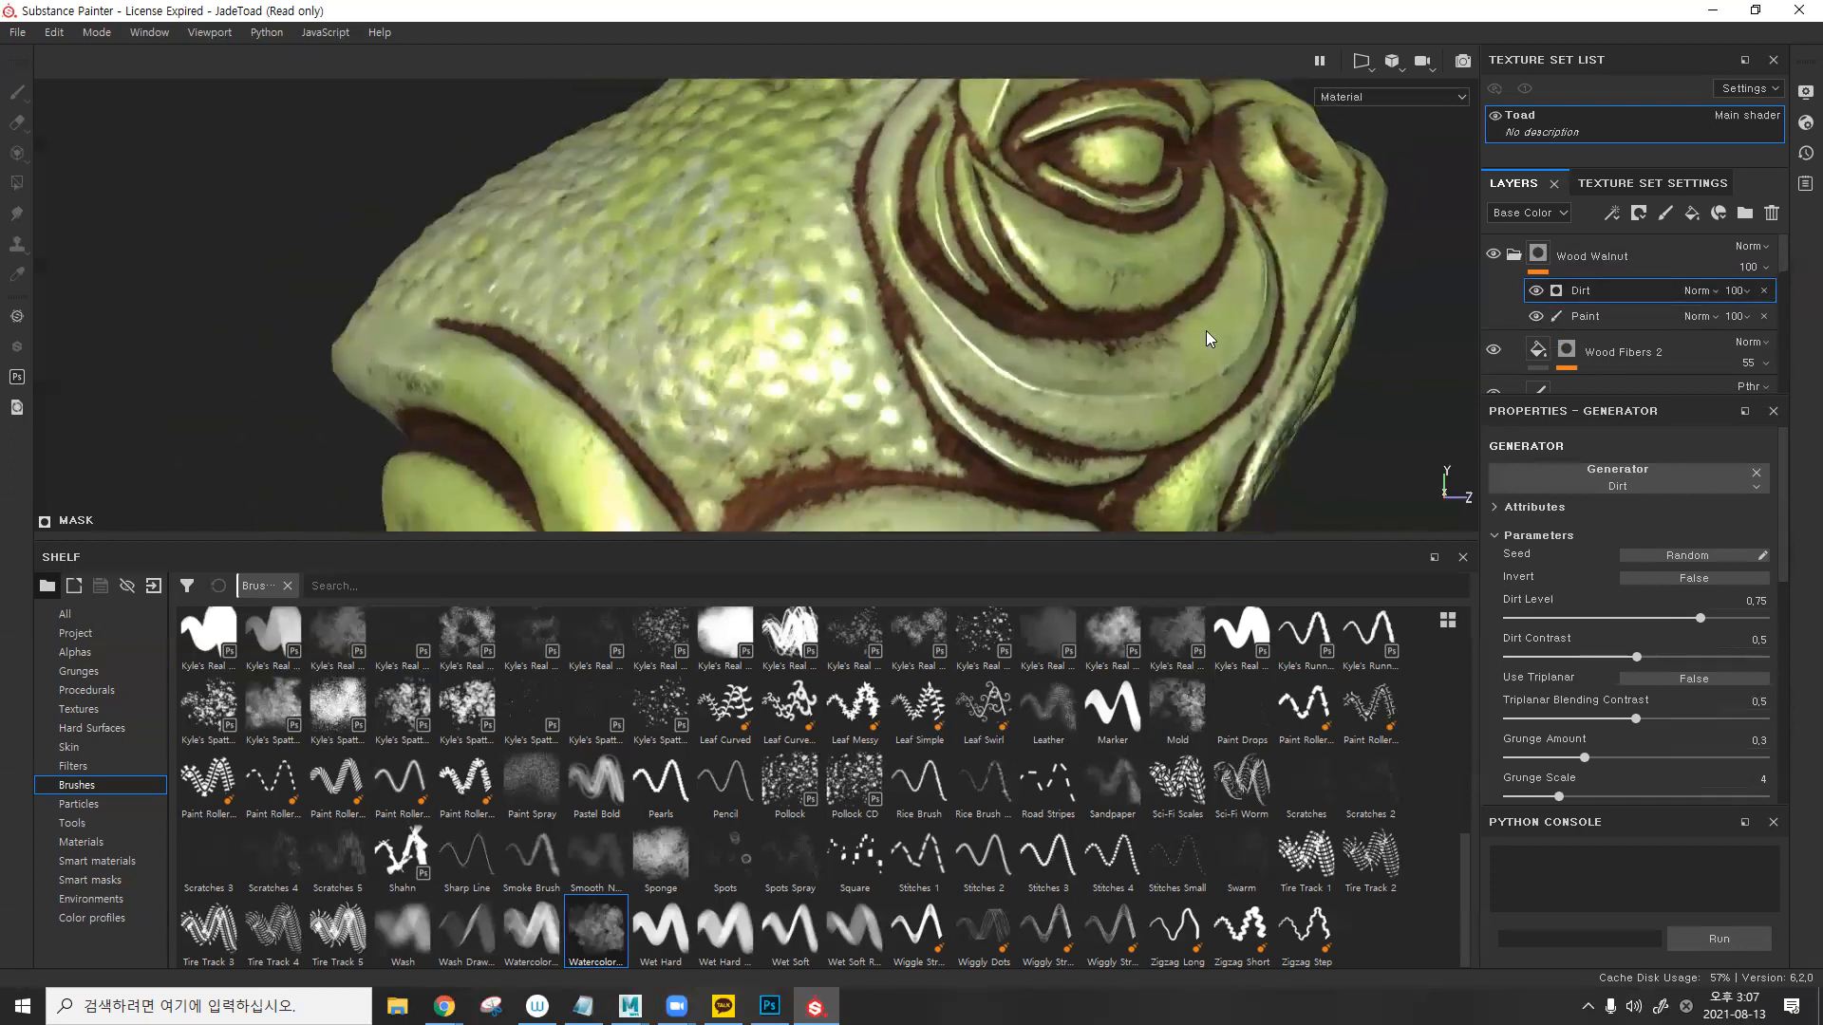
left_click_drag(1151, 328, 1005, 251, "alt")
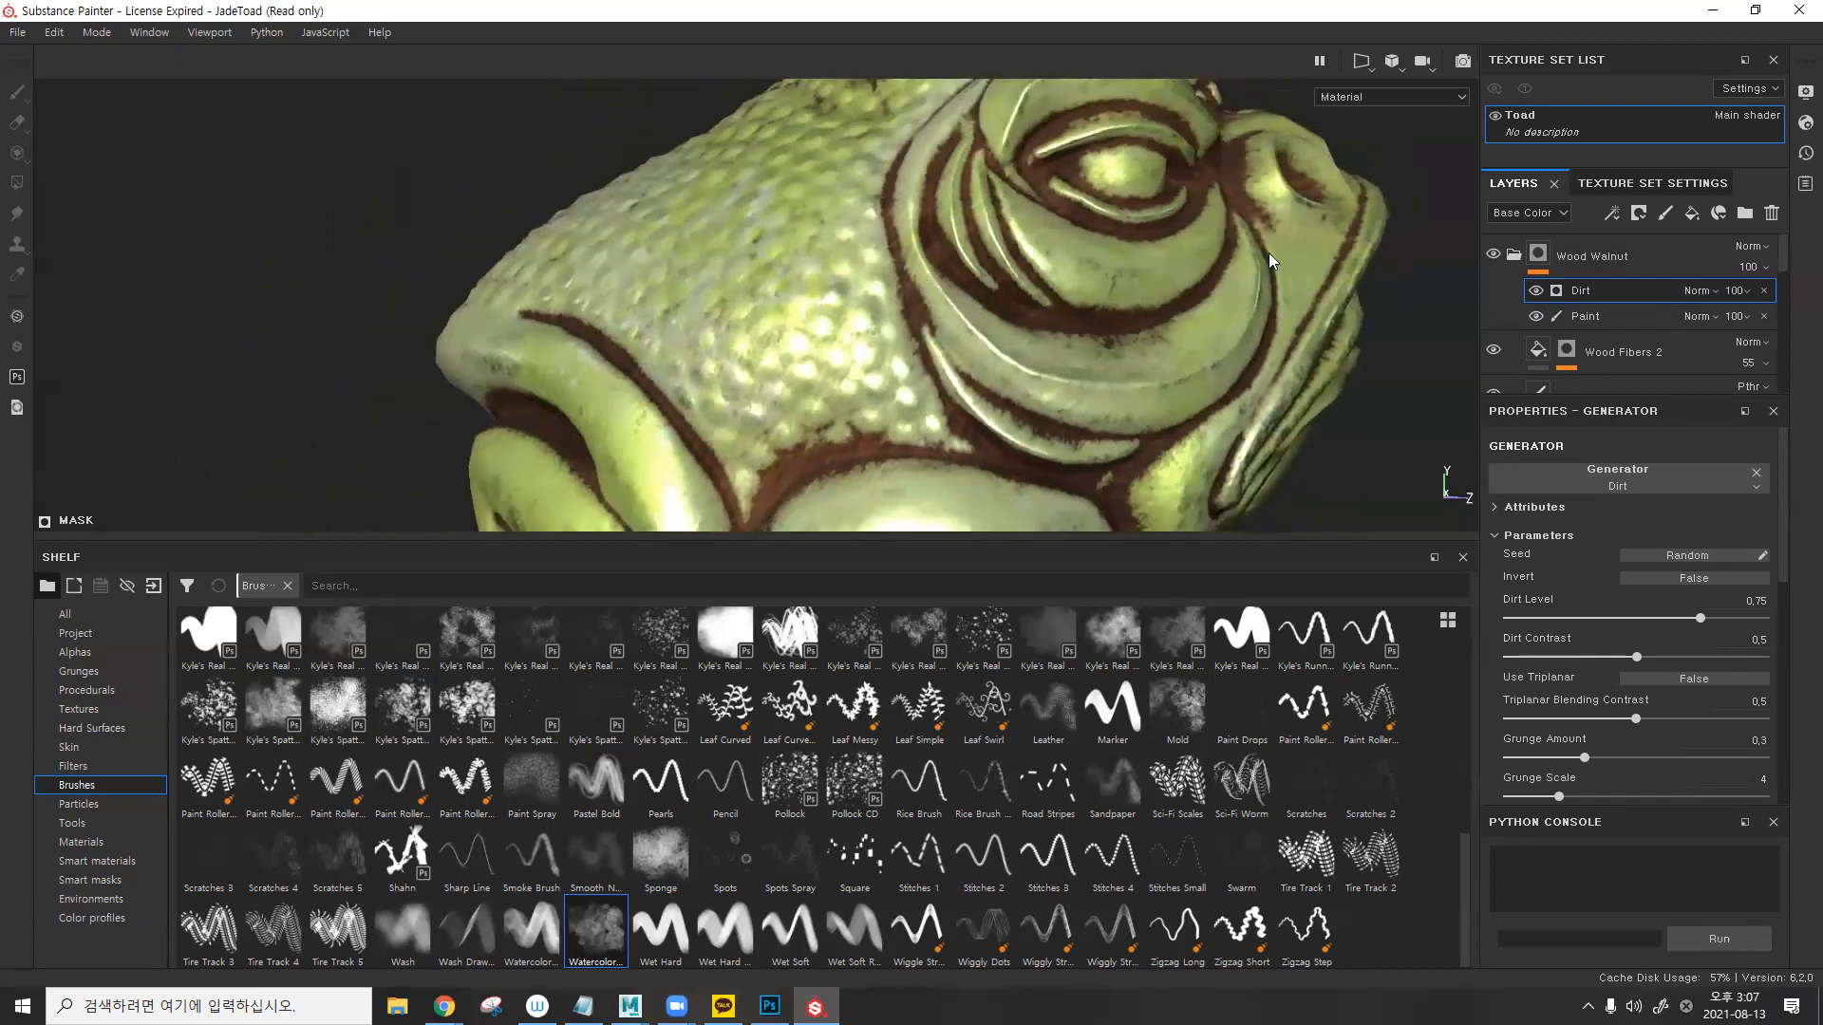
right_click_drag(1014, 355, 913, 316, "alt")
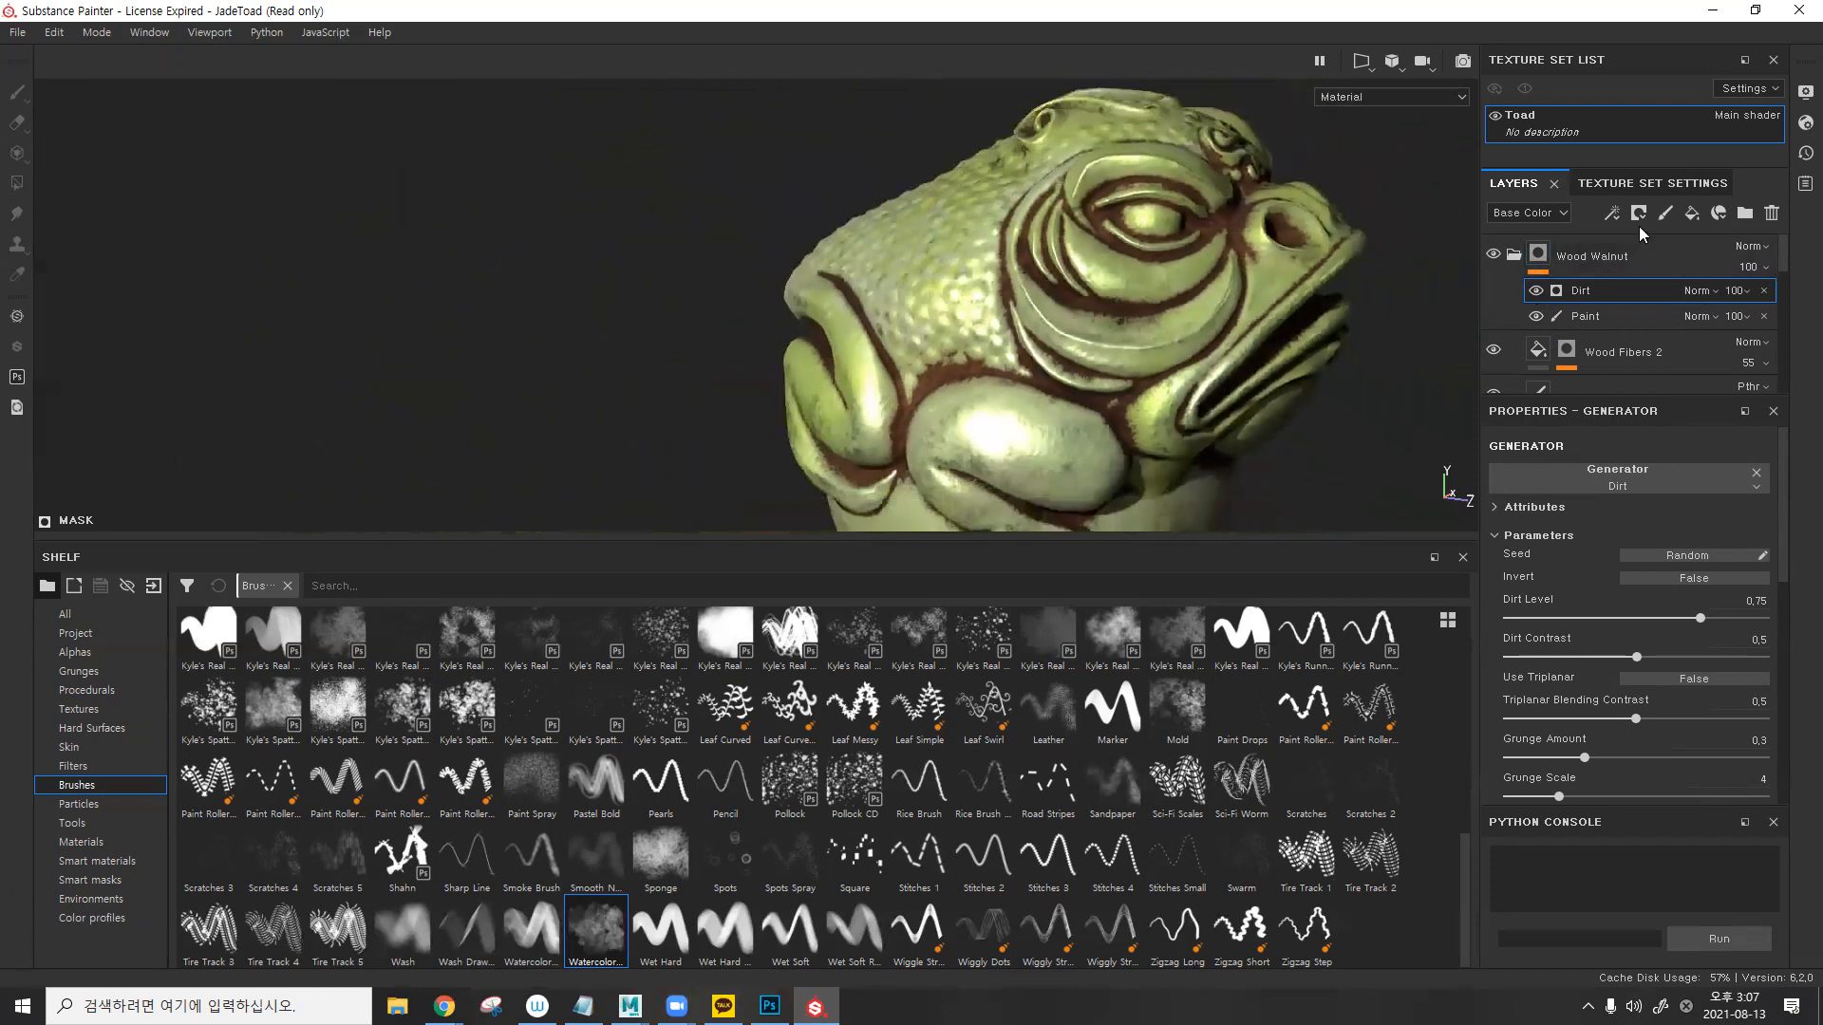
left_click_drag(1144, 321, 1082, 330, "alt")
right_click_drag(1291, 329, 1244, 309, "alt")
middle_click_drag(1245, 309, 1106, 300, "alt")
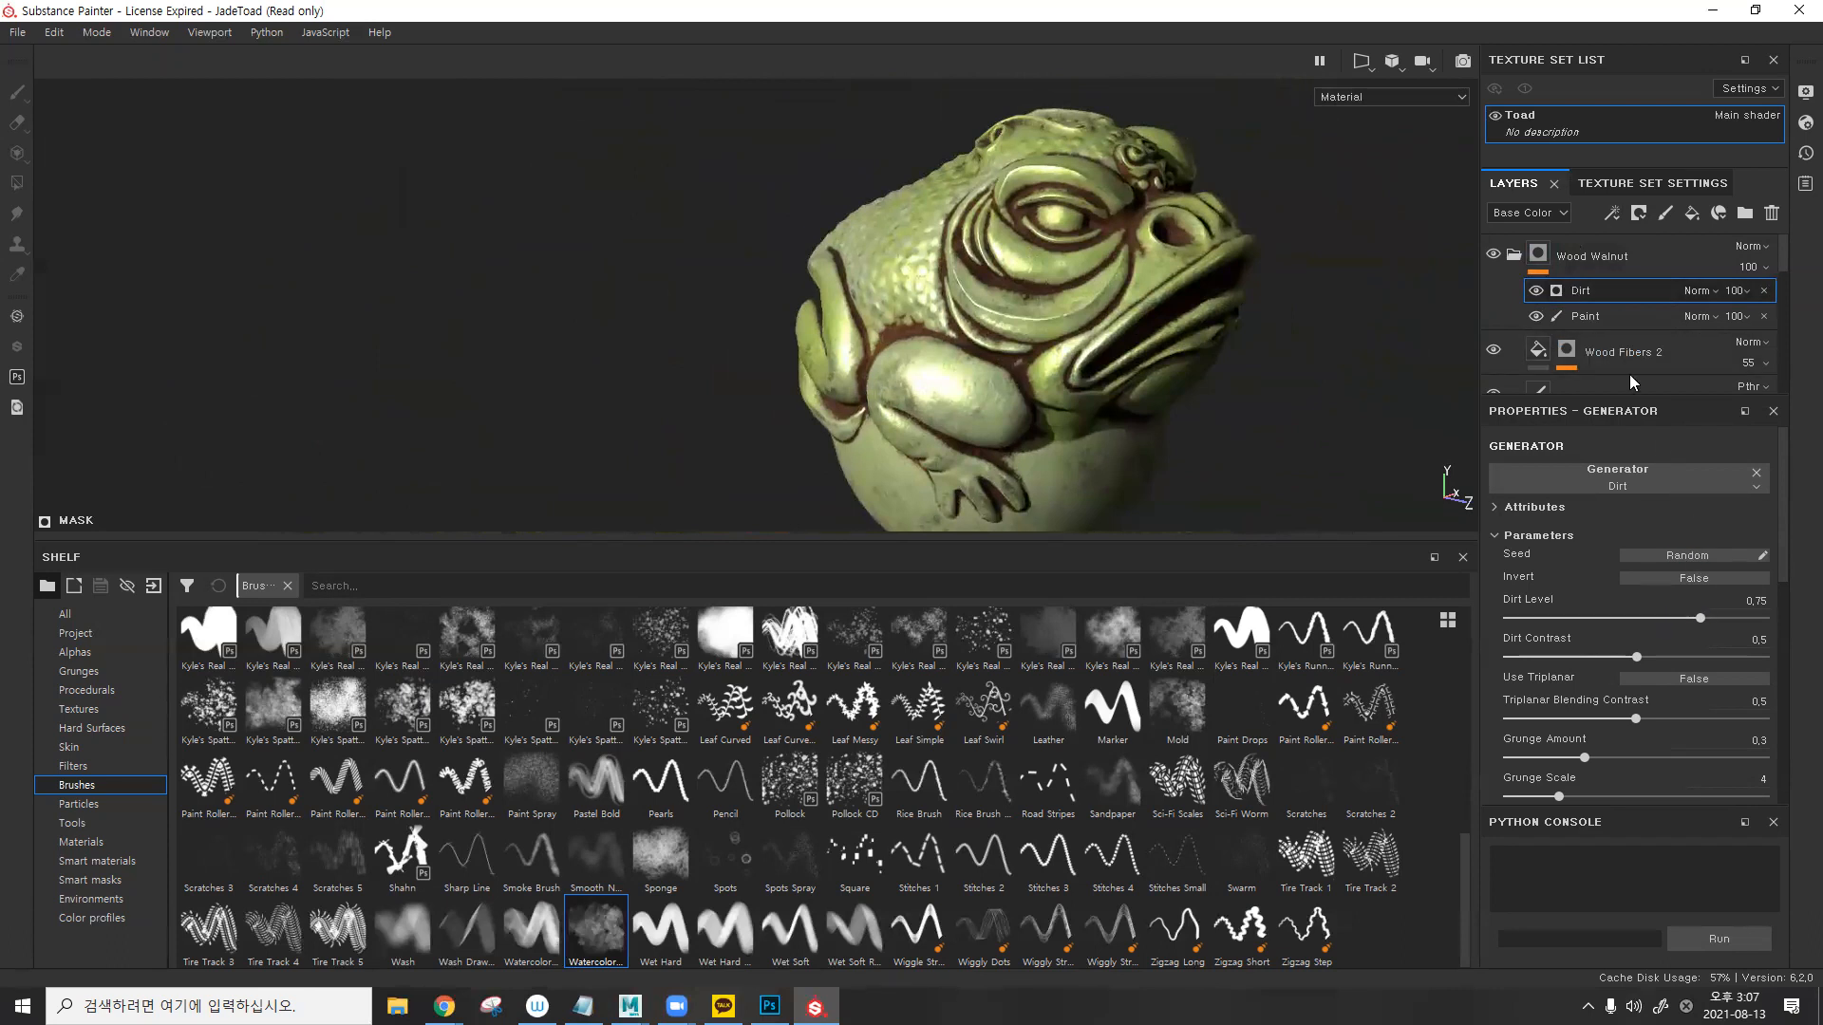
- Set the Dirt generator's Dirt Level to 0.4, Dirt Contrast to 0.38 and Grunge Amount to 0.11
left_click(1587, 315)
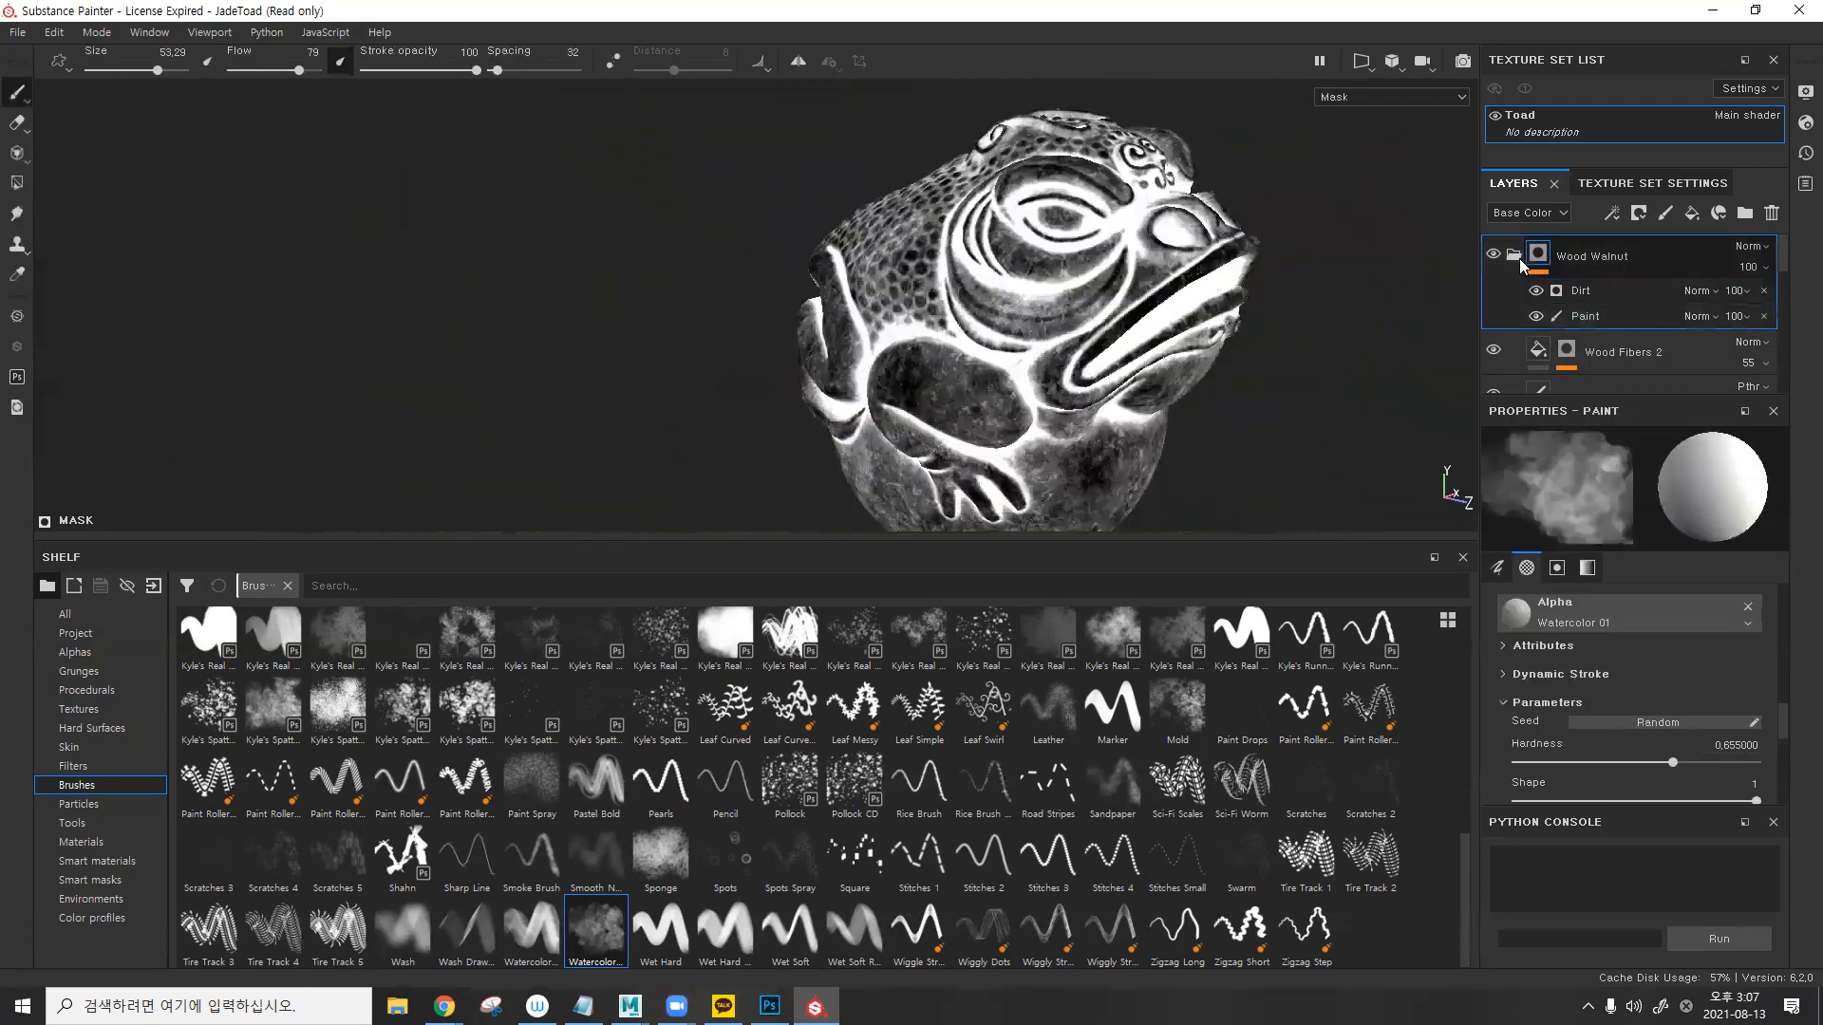
left_click(1586, 294)
left_click_drag(1621, 623, 1595, 659)
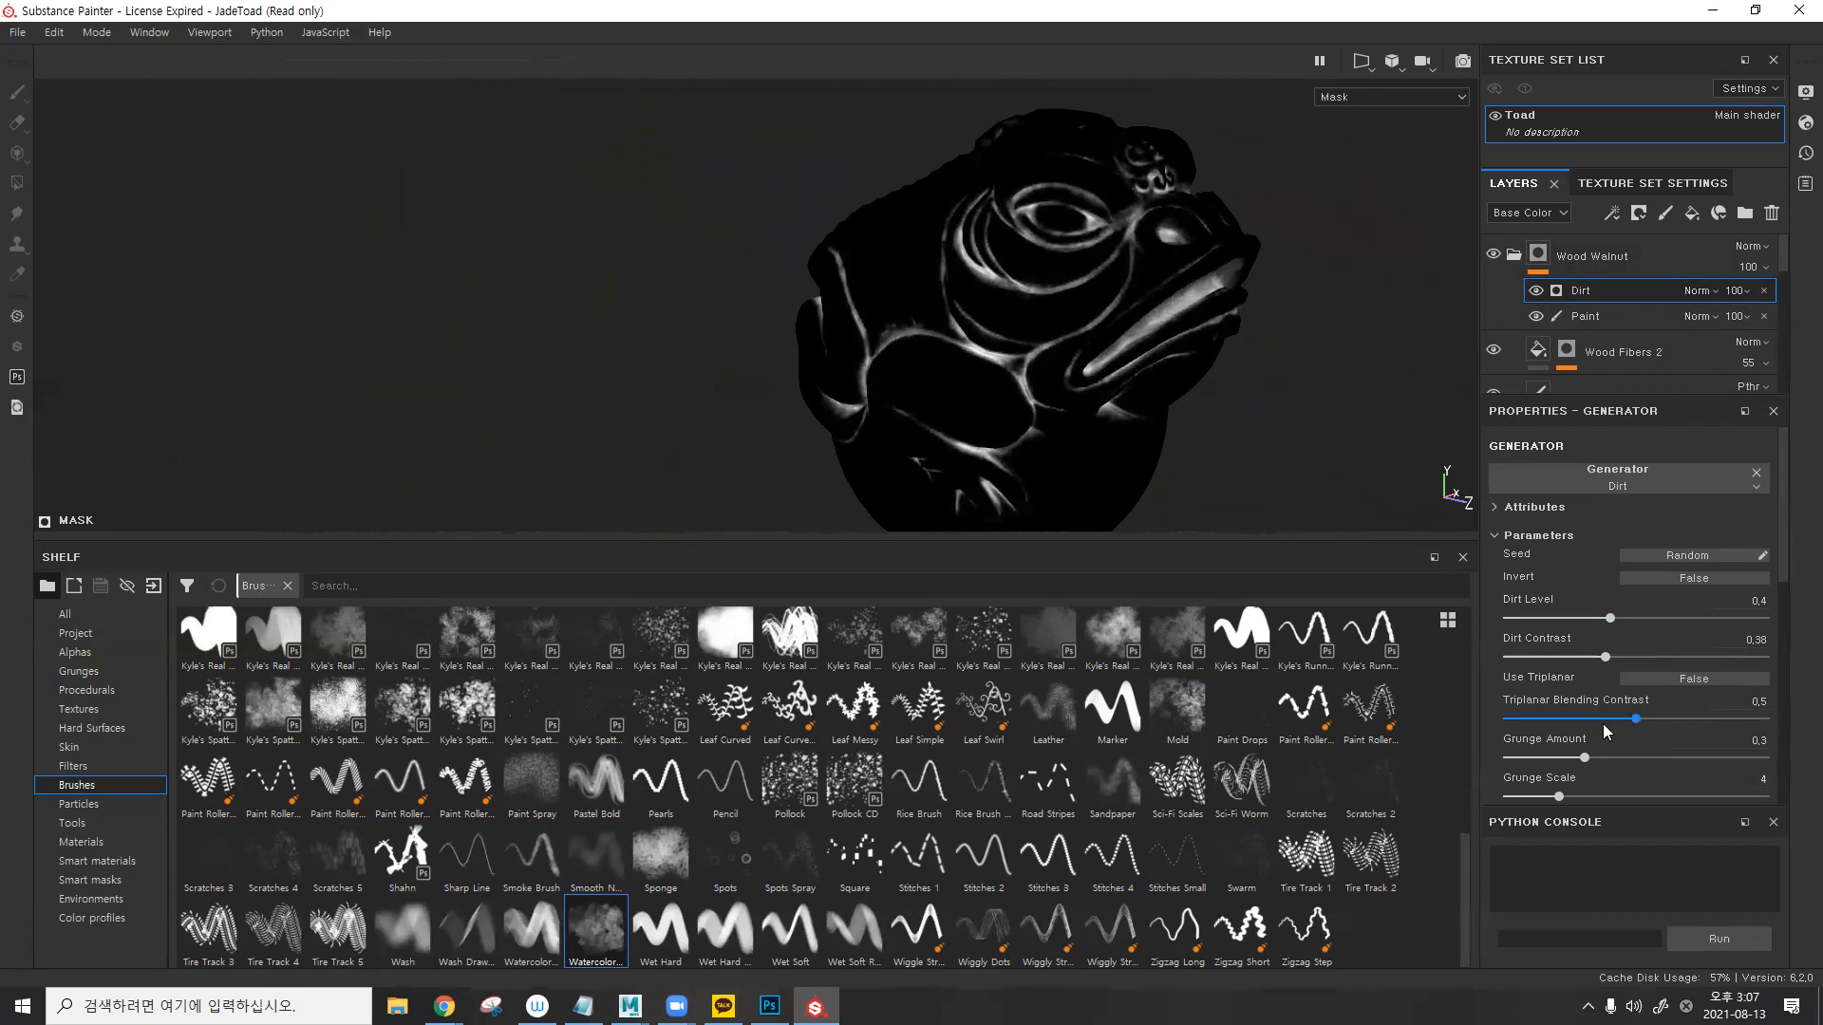
left_click_drag(1592, 759, 1535, 758)
- Return to the material view and examine the reduced dirt on the toad's head, body and ball
key("m")
left_click_drag(1176, 313, 1263, 308, "alt")
scroll(1165, 303, "up", 2)
right_click_drag(1166, 310, 1233, 272, "alt")
middle_click_drag(1233, 272, 959, 374, "alt")
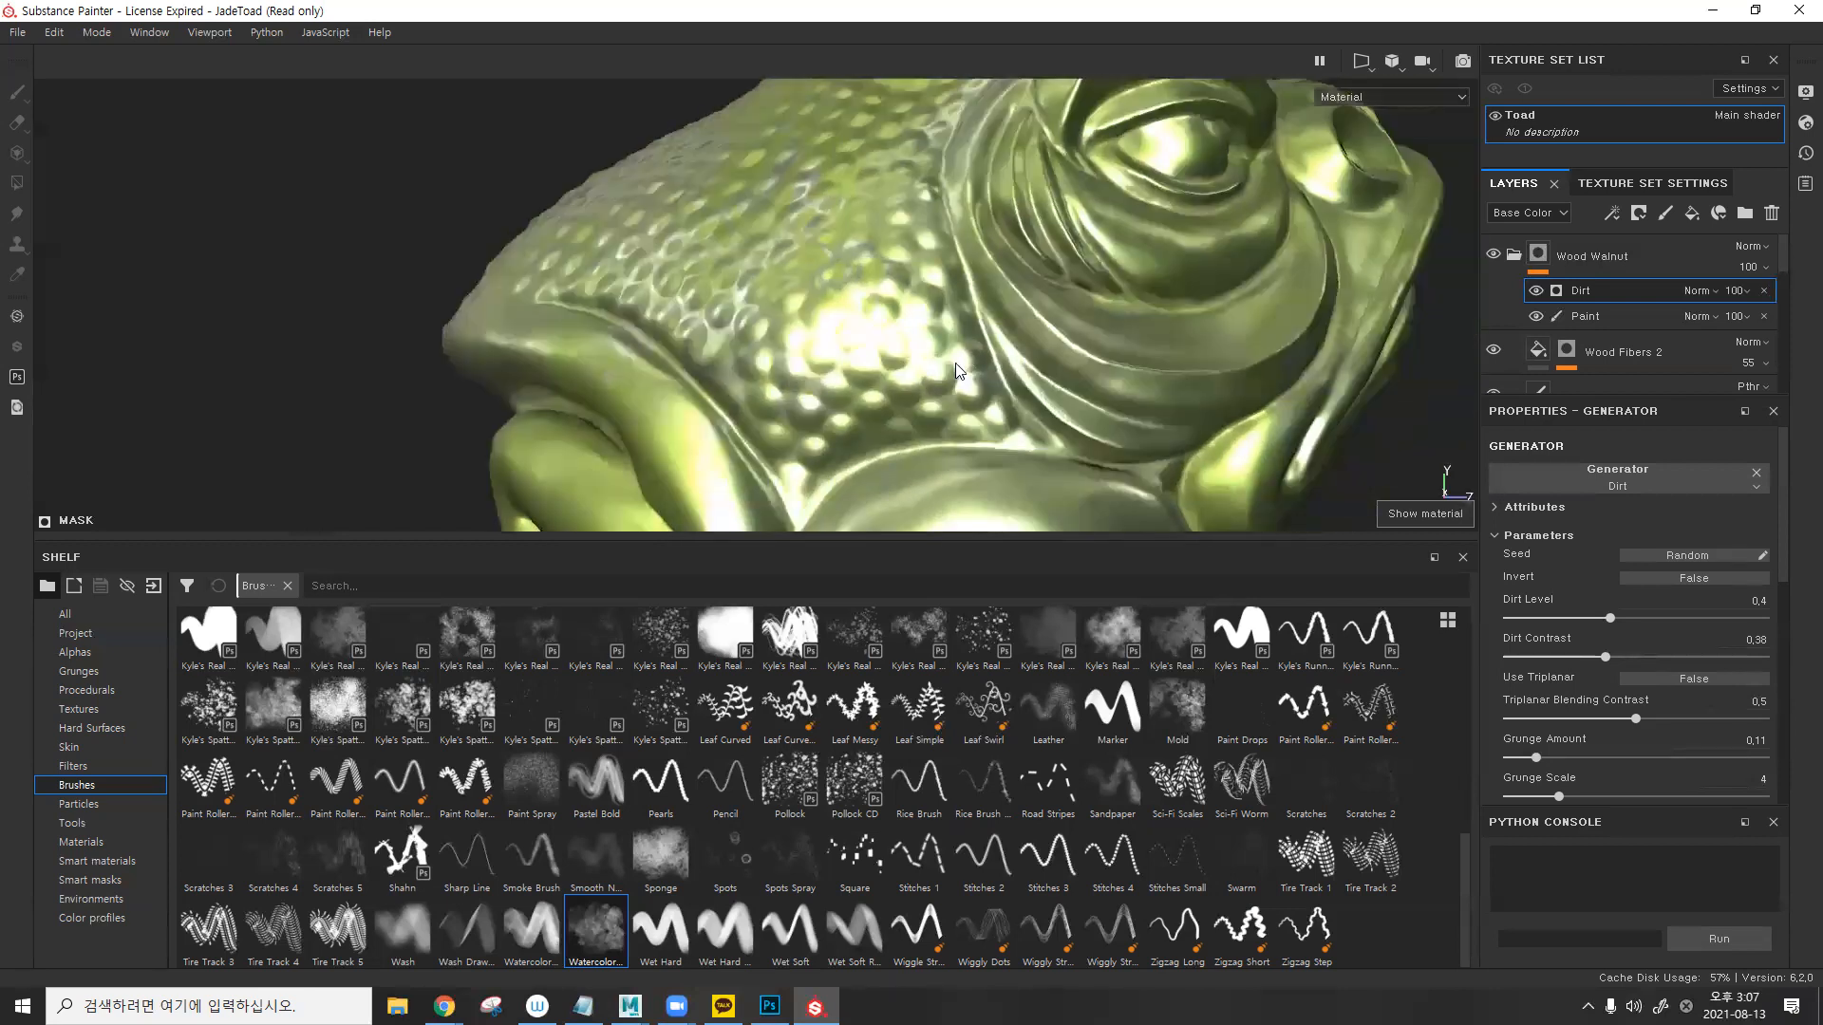
left_click_drag(959, 374, 1086, 350, "alt")
right_click_drag(1086, 350, 1153, 347, "shift")
right_click_drag(992, 351, 885, 224, "alt")
left_click_drag(884, 224, 999, 410, "alt")
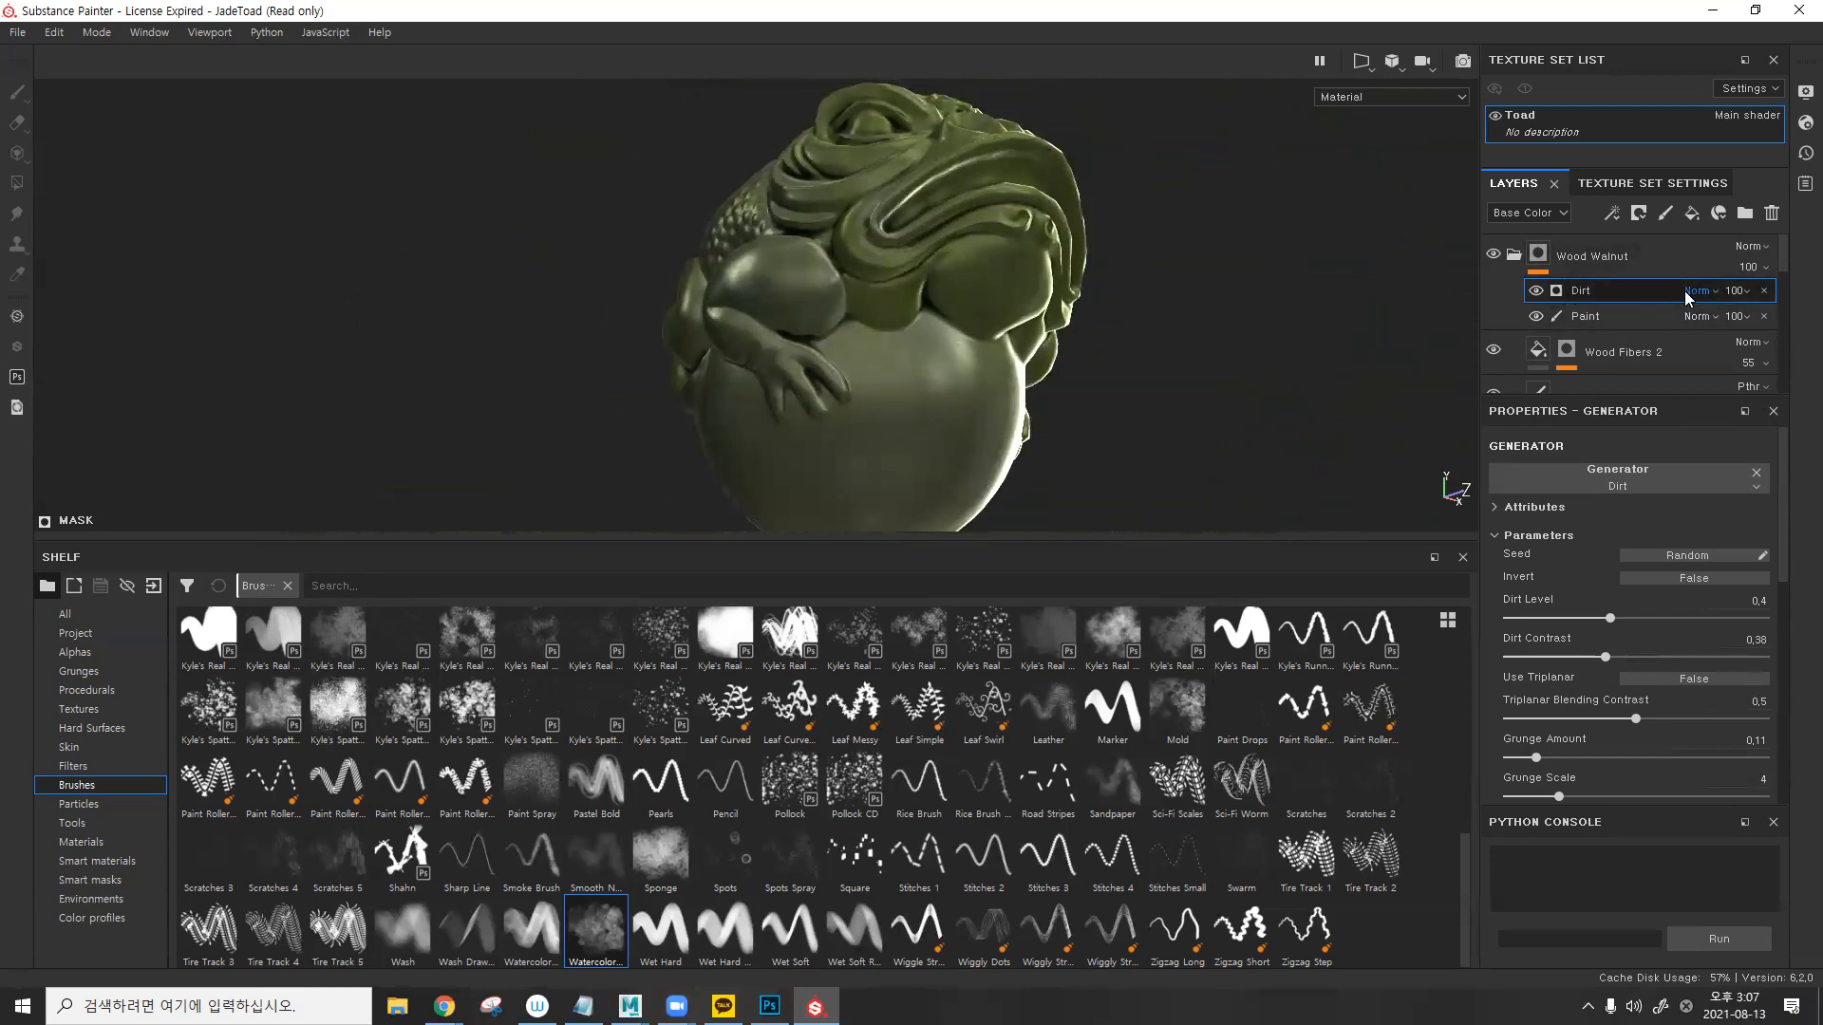
- Try the Multiply and Lighten (Max) blend modes on the Dirt generator and check the toad from several angles
left_click(1696, 291)
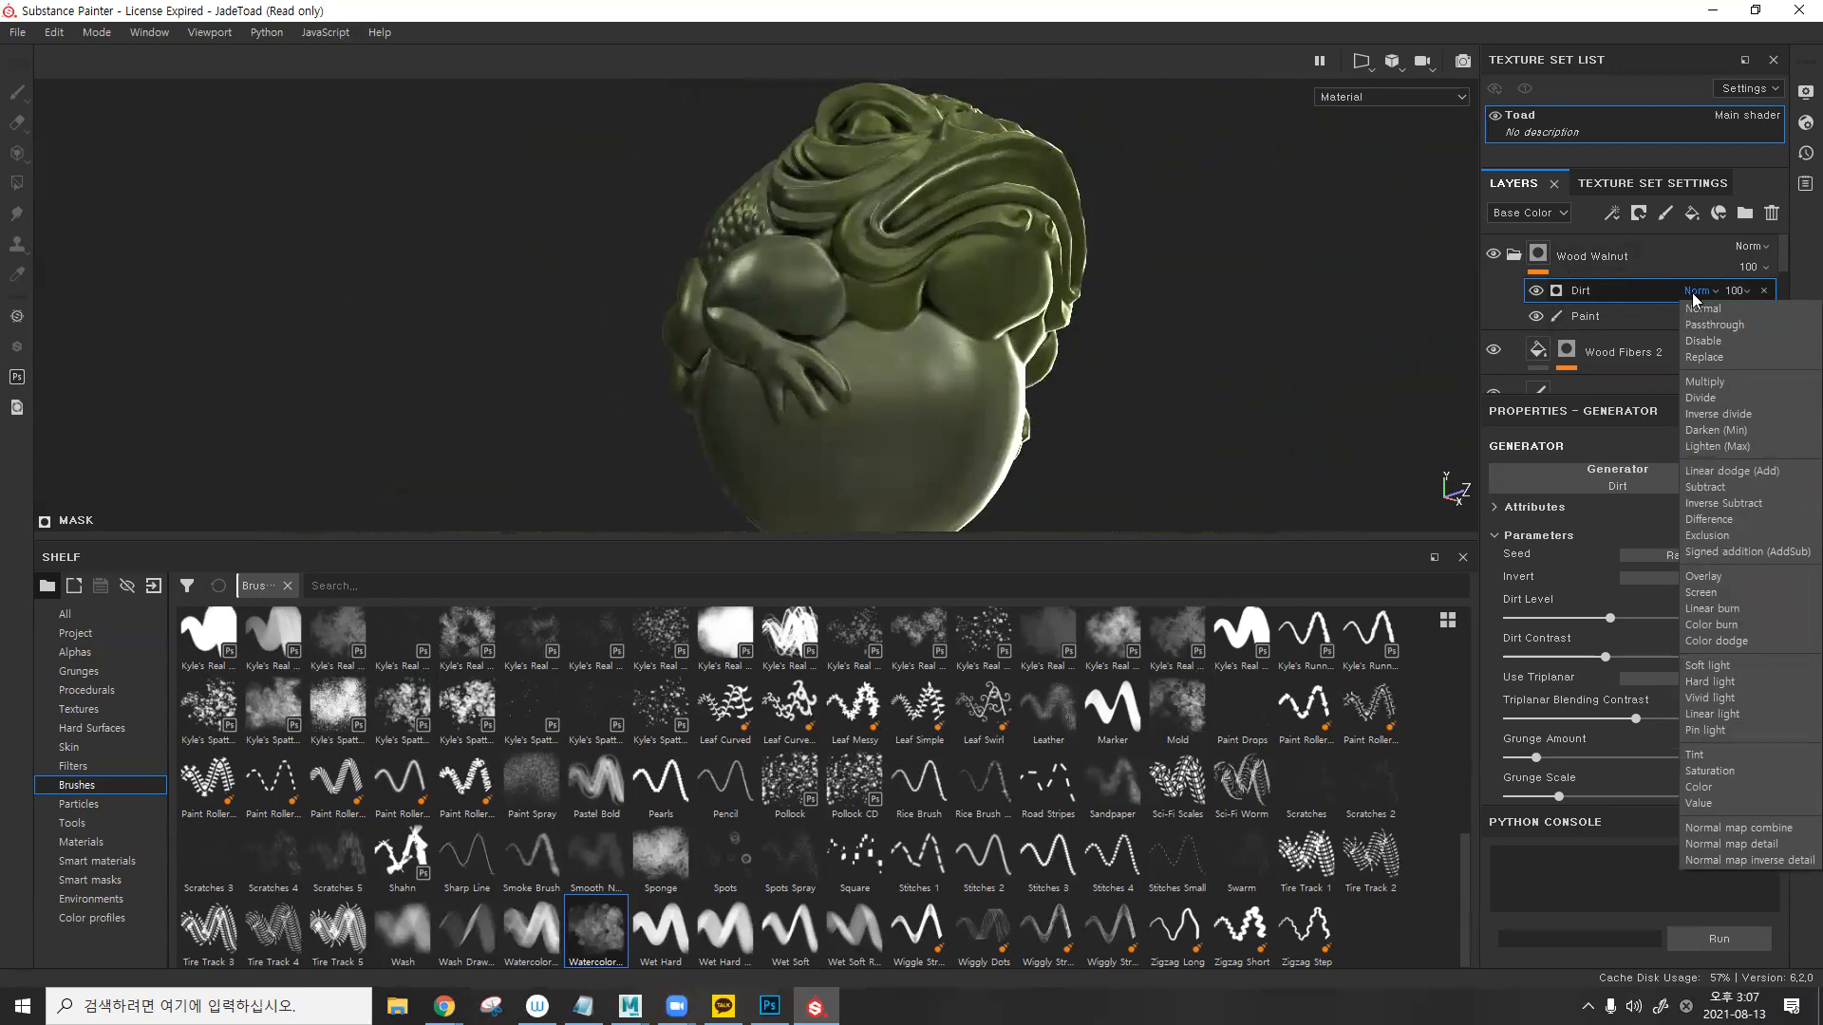
left_click(1705, 382)
left_click(1712, 292)
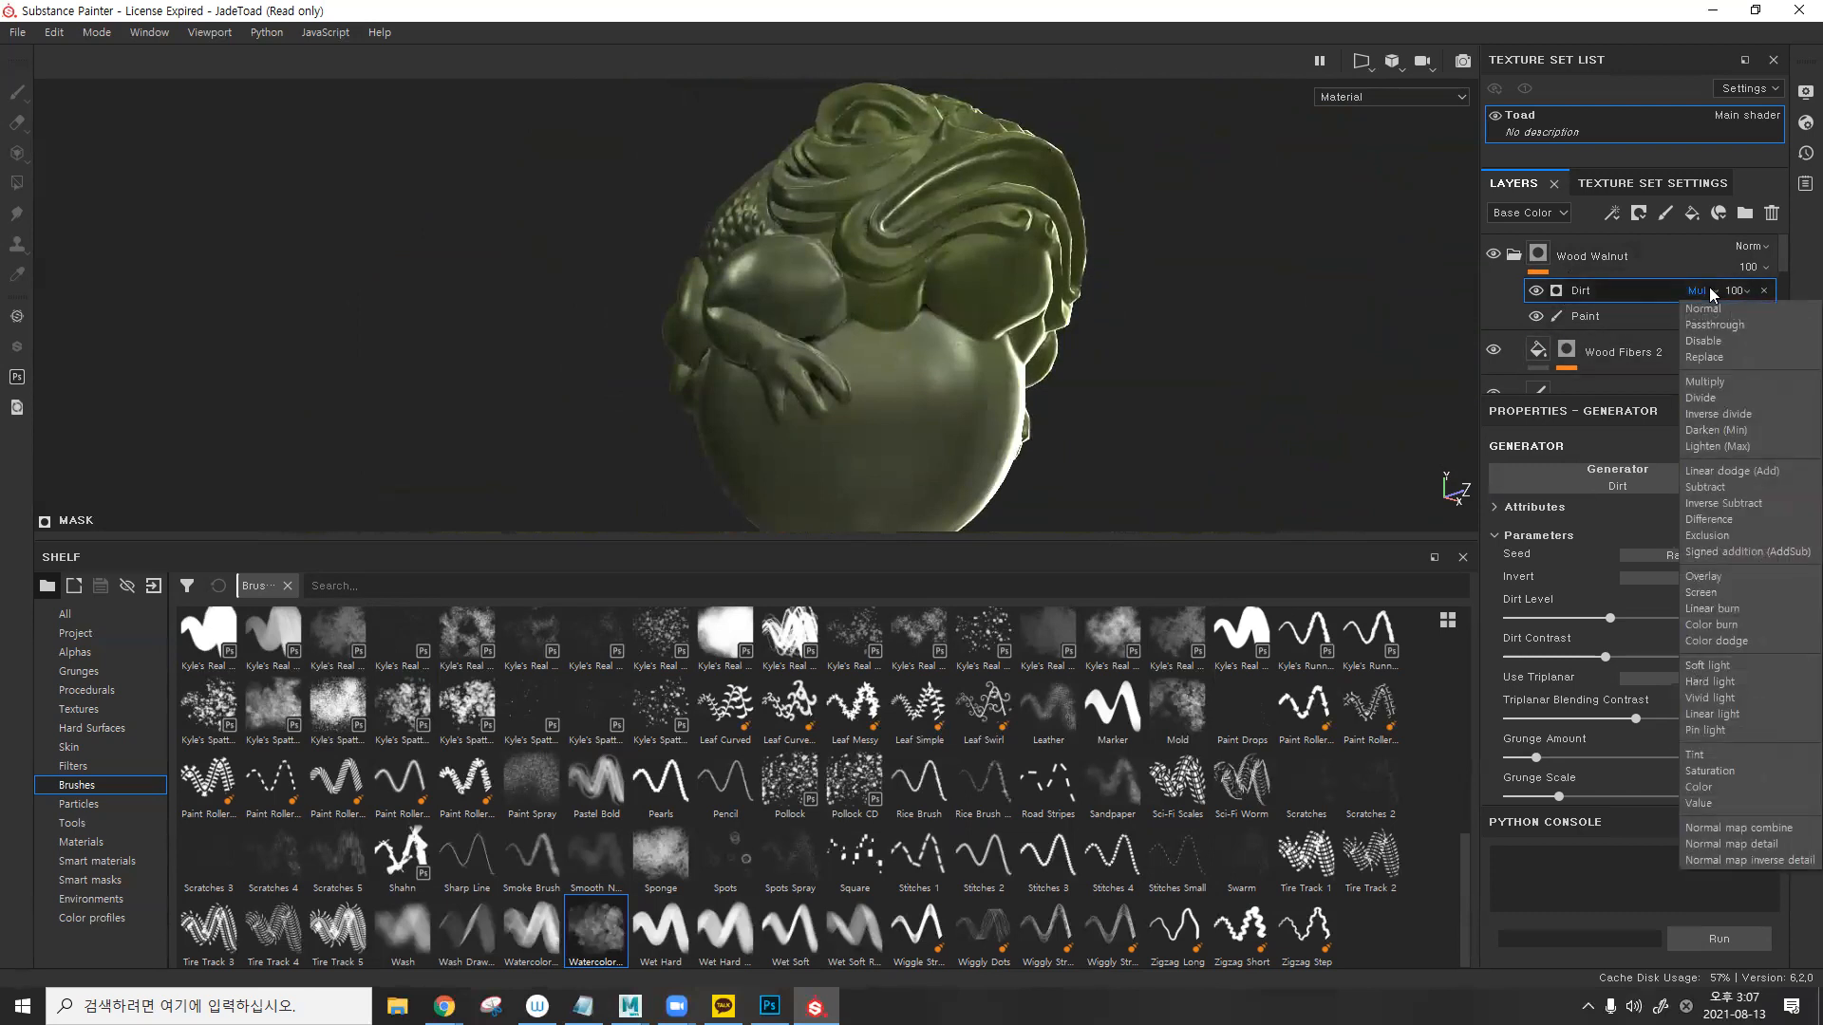
left_click(1750, 446)
left_click_drag(1066, 320, 1140, 358, "alt")
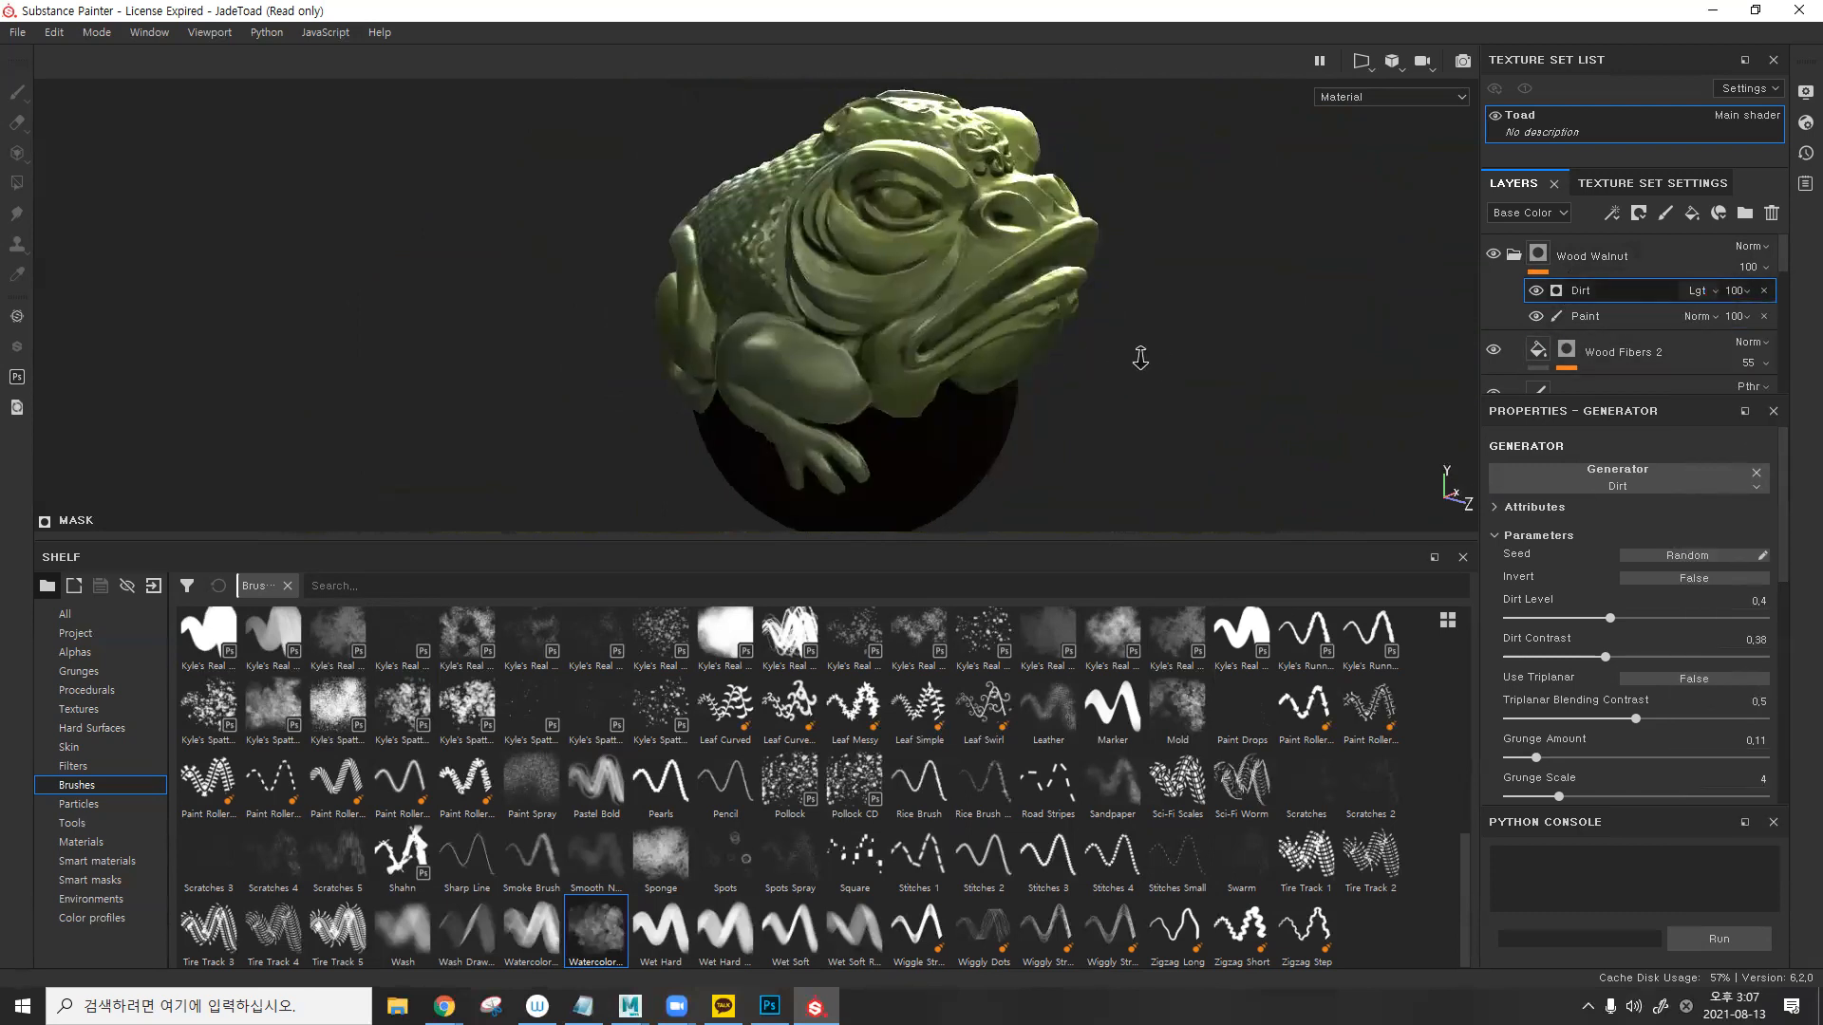
right_click_drag(1141, 358, 1128, 334, "alt")
right_click_drag(1177, 271, 1279, 265, "shift")
left_click_drag(932, 257, 948, 283, "alt")
- Show the Wood Walnut mask in the viewport and compare the Dirt generator's Multiply and Normal blend modes
left_click(1539, 256, "alt")
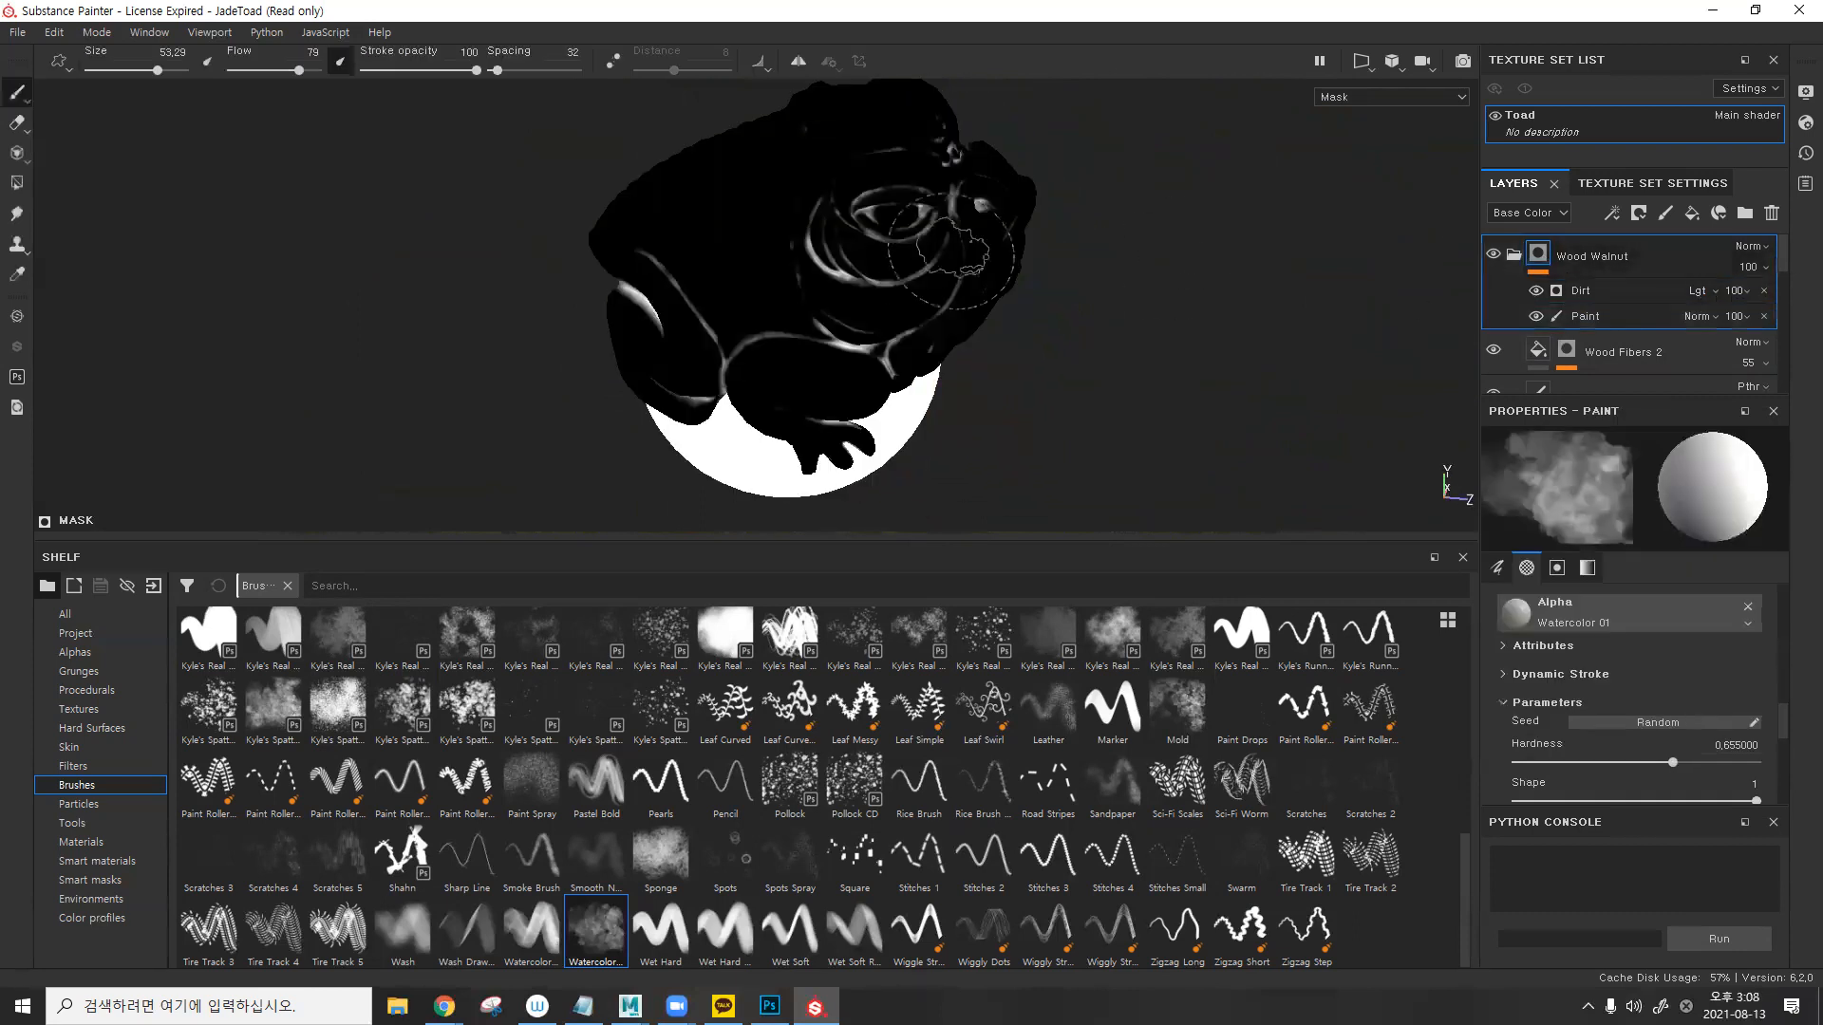
scroll(951, 252, "up", 4)
left_click(1705, 292)
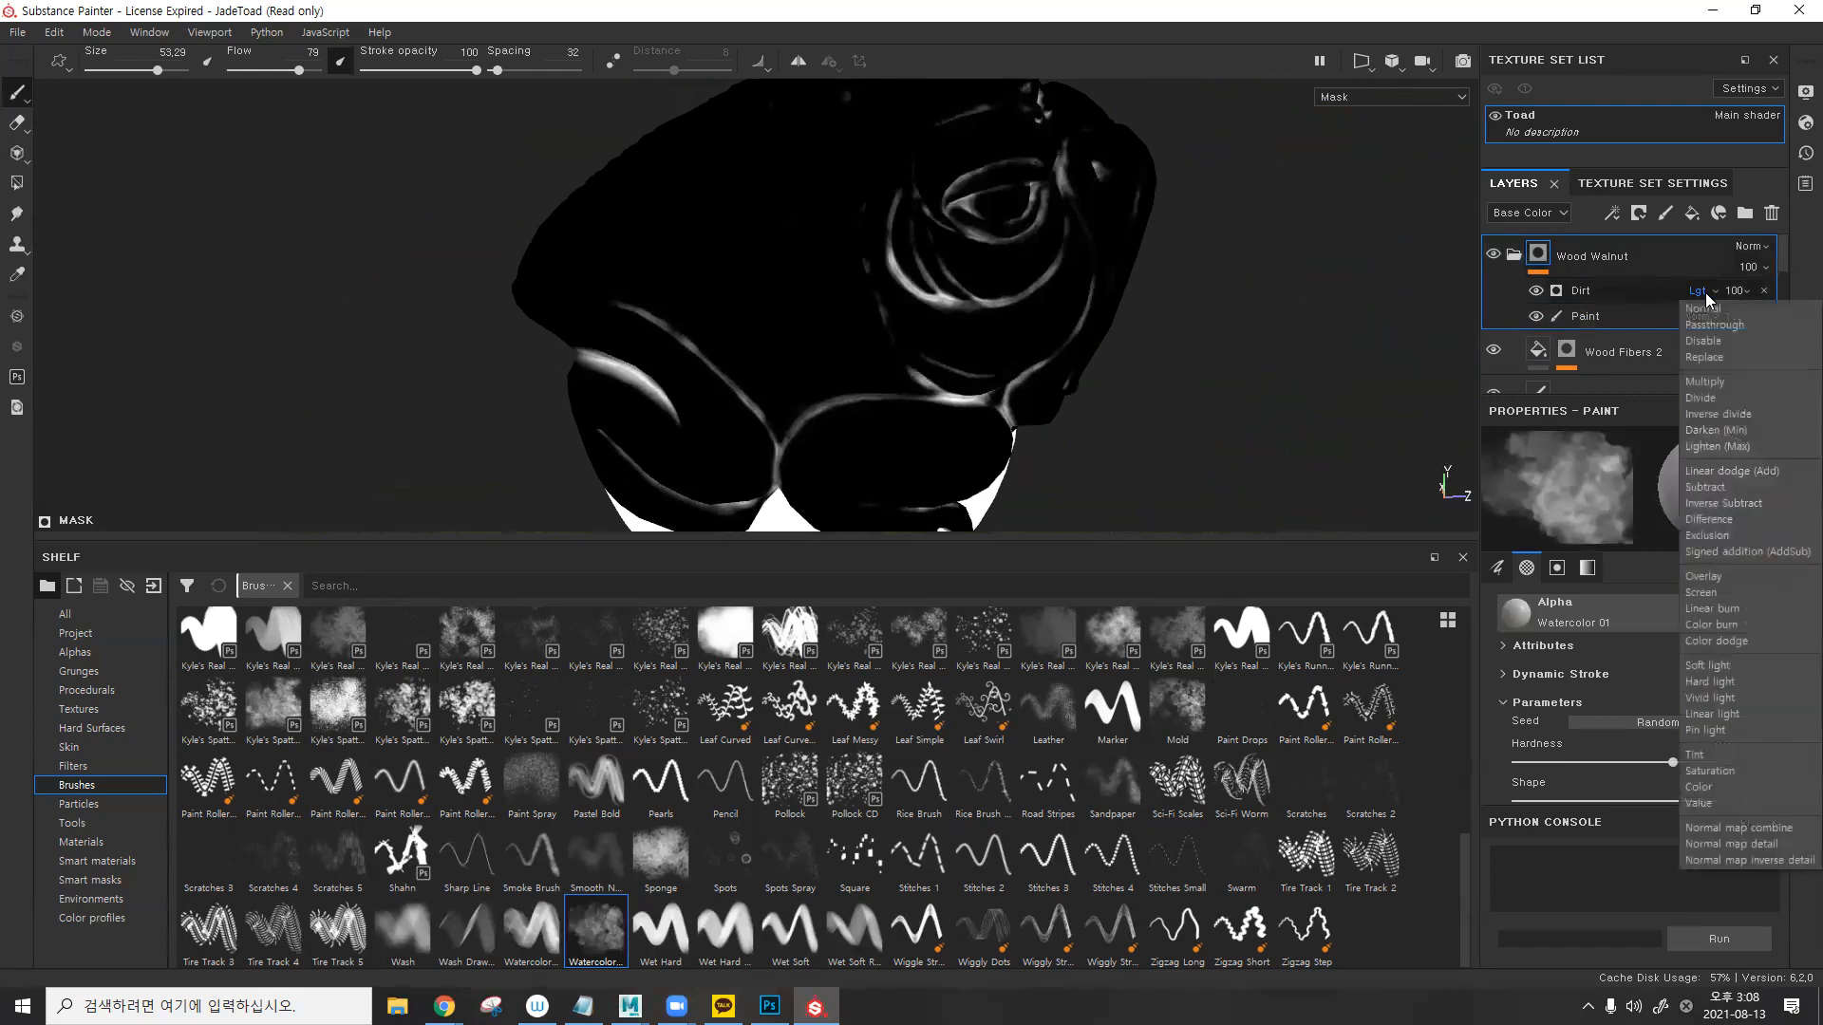
left_click(1704, 382)
mouse_move(1004, 249)
left_mouse_down("alt")
mouse_move(972, 228)
mouse_move(990, 240)
left_mouse_up("alt")
middle_click_drag(990, 239, 977, 205, "alt")
left_click(1711, 291)
left_click(1718, 306)
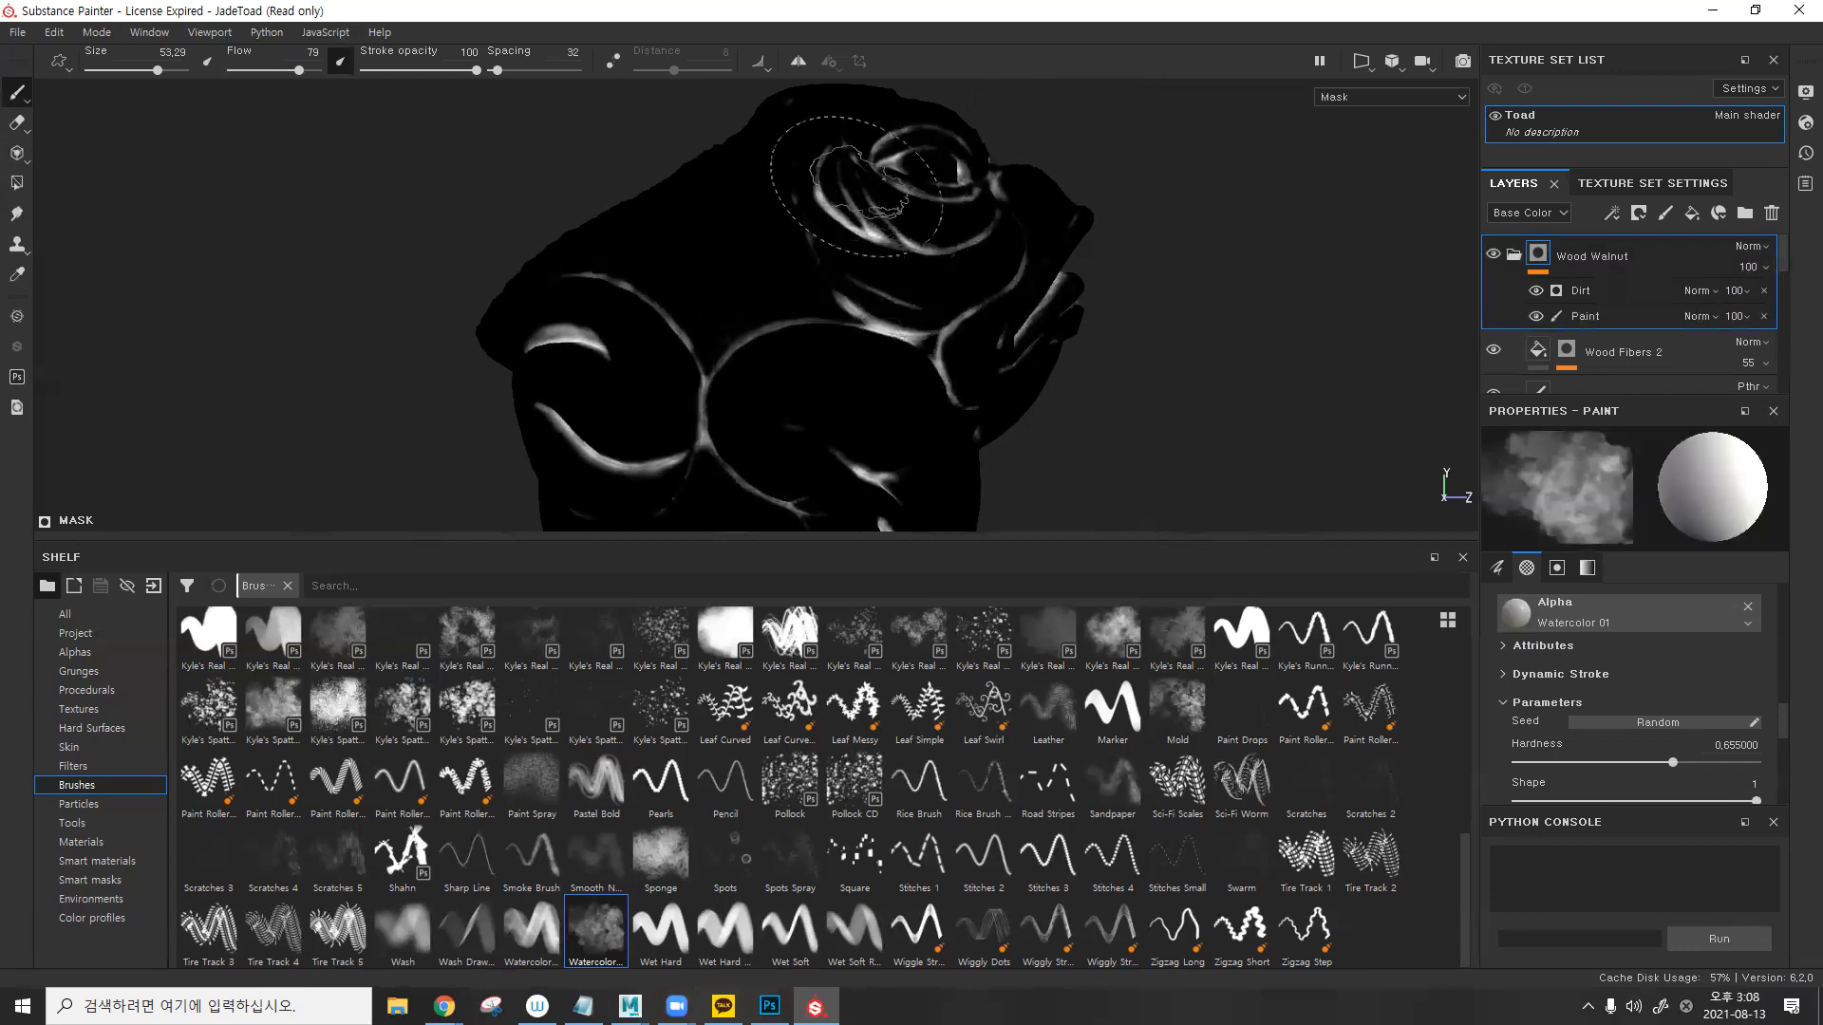
- Set the Dirt generator's blend mode to Linear dodge (Add) and check the toad and ball in the material view
left_click(1698, 290)
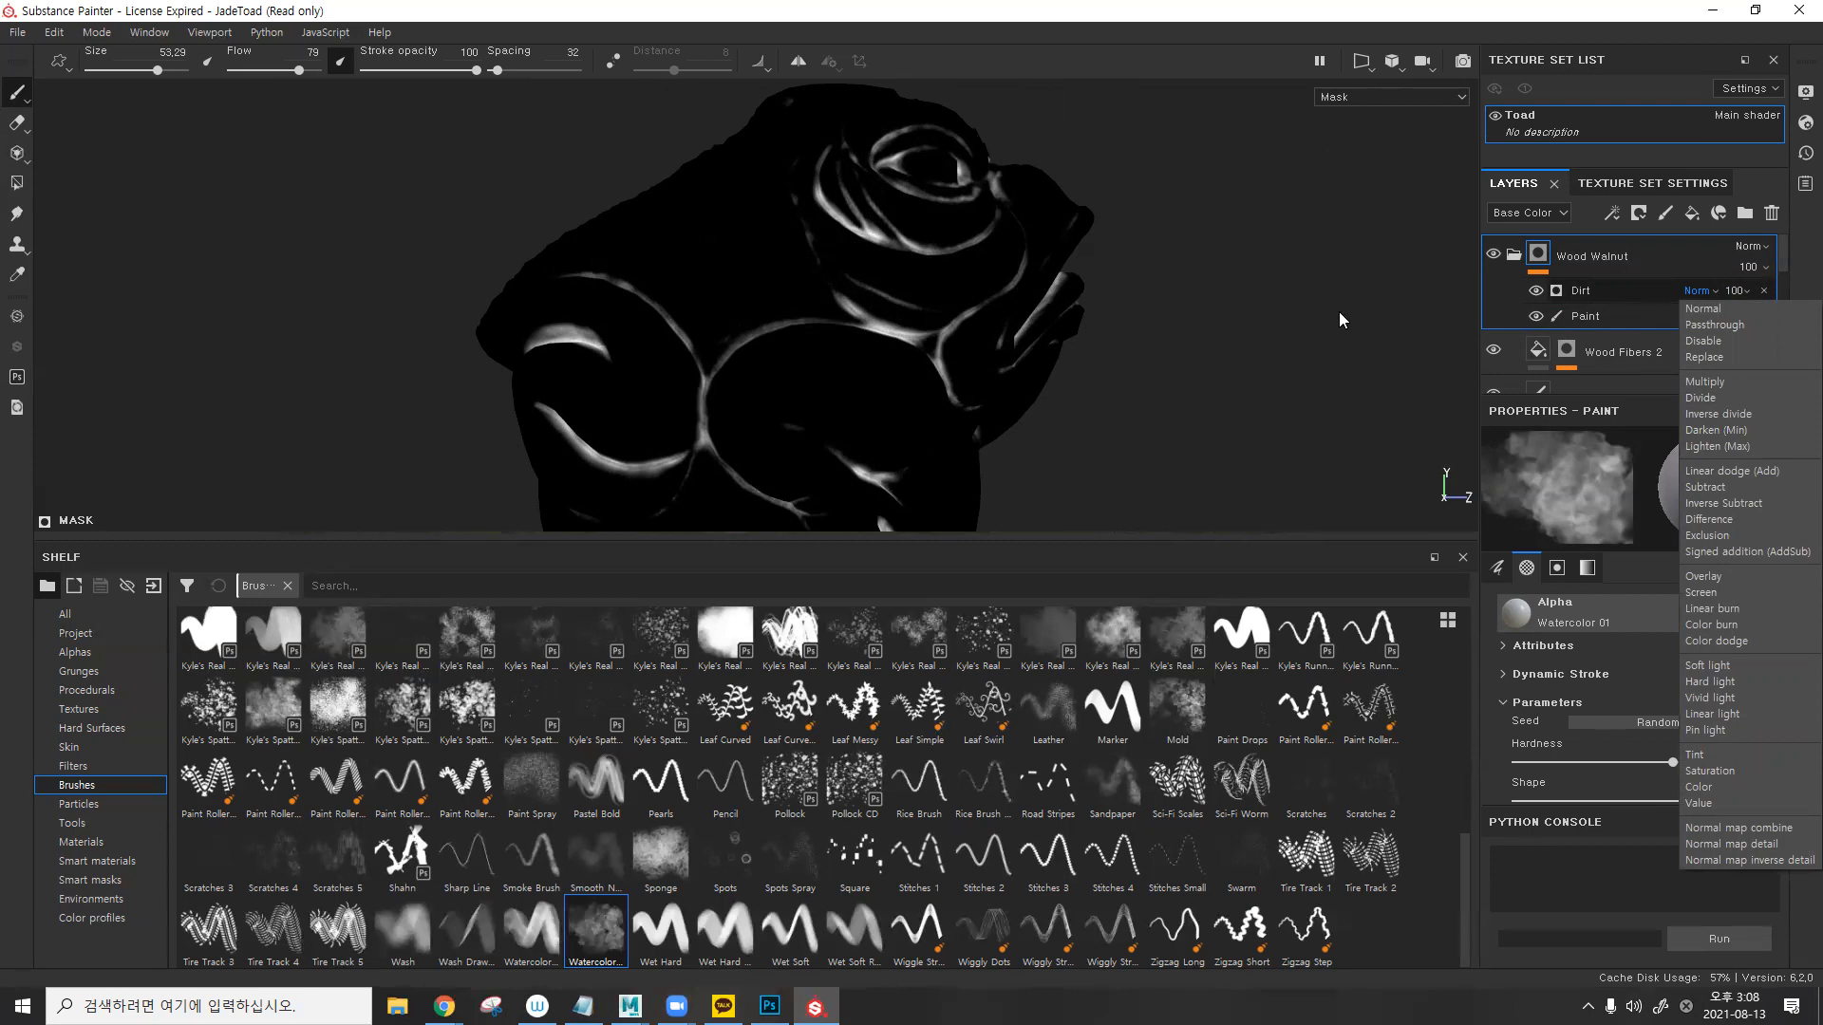
left_click(1707, 475)
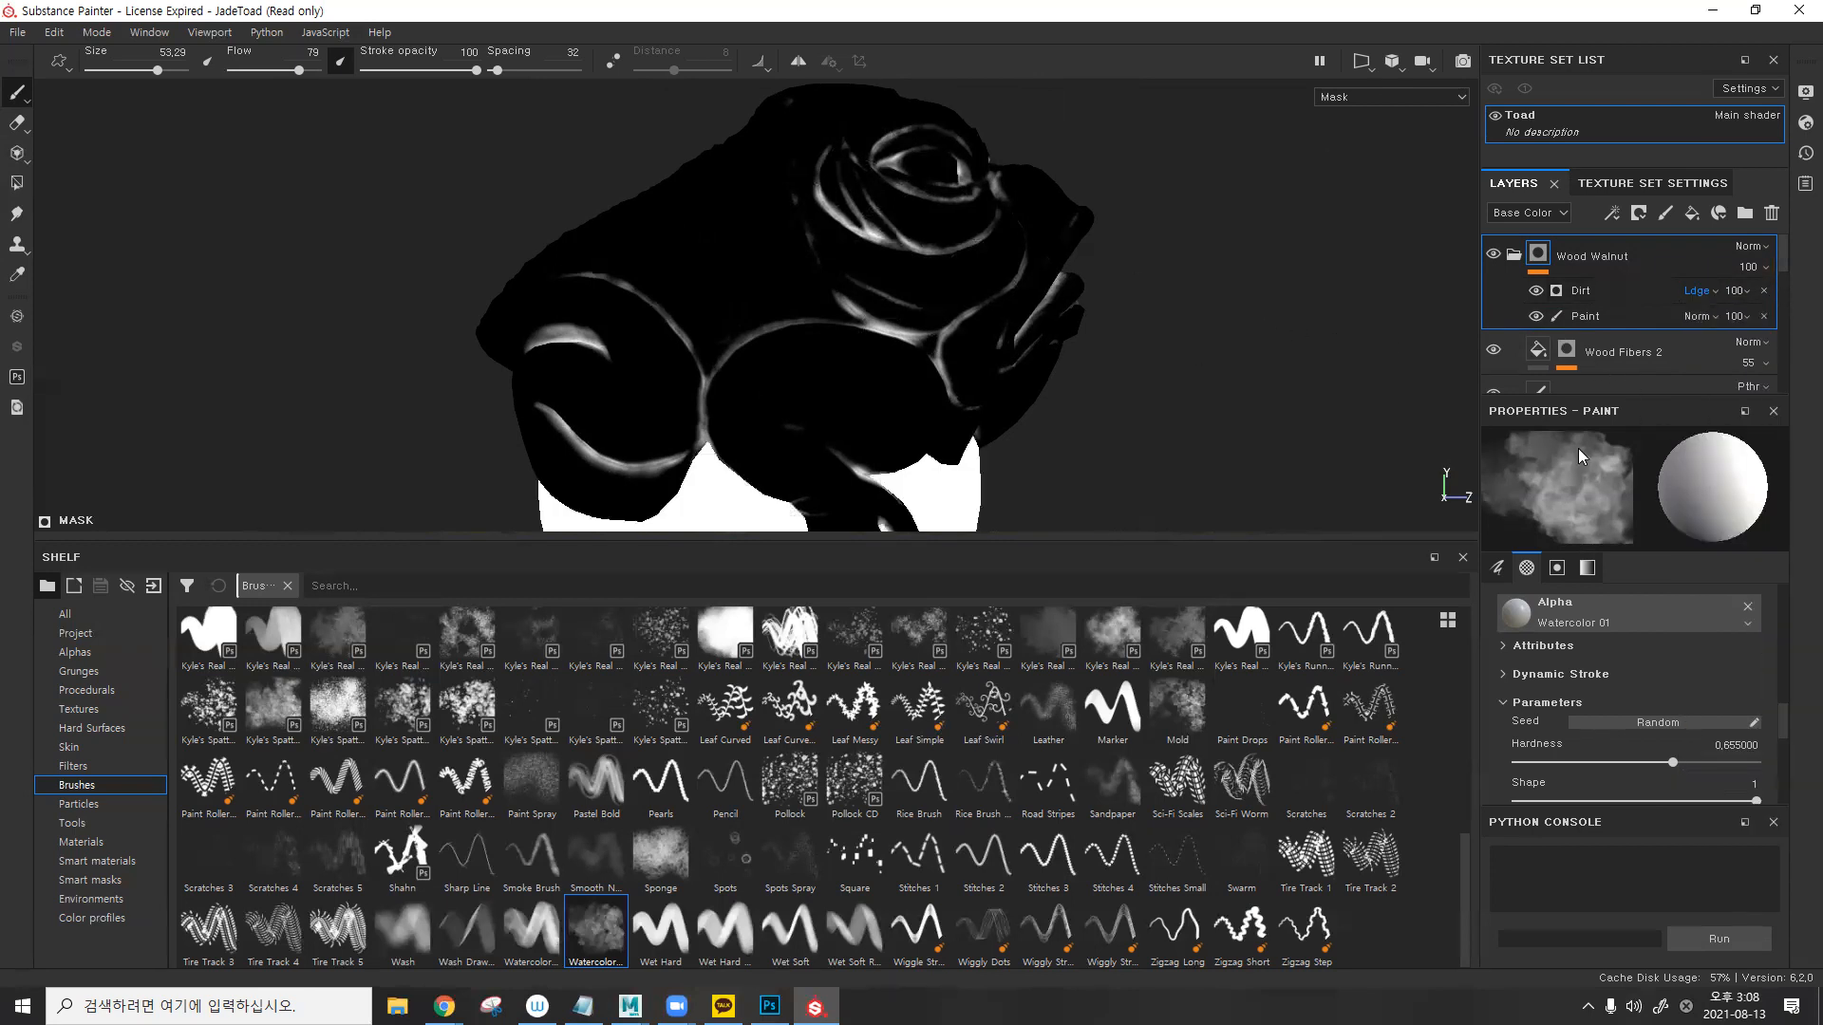
left_click_drag(1088, 277, 1027, 262, "alt")
scroll(828, 275, "down", 1)
key("m")
left_click_drag(1115, 309, 912, 315, "alt")
right_click_drag(1013, 307, 1187, 296, "shift")
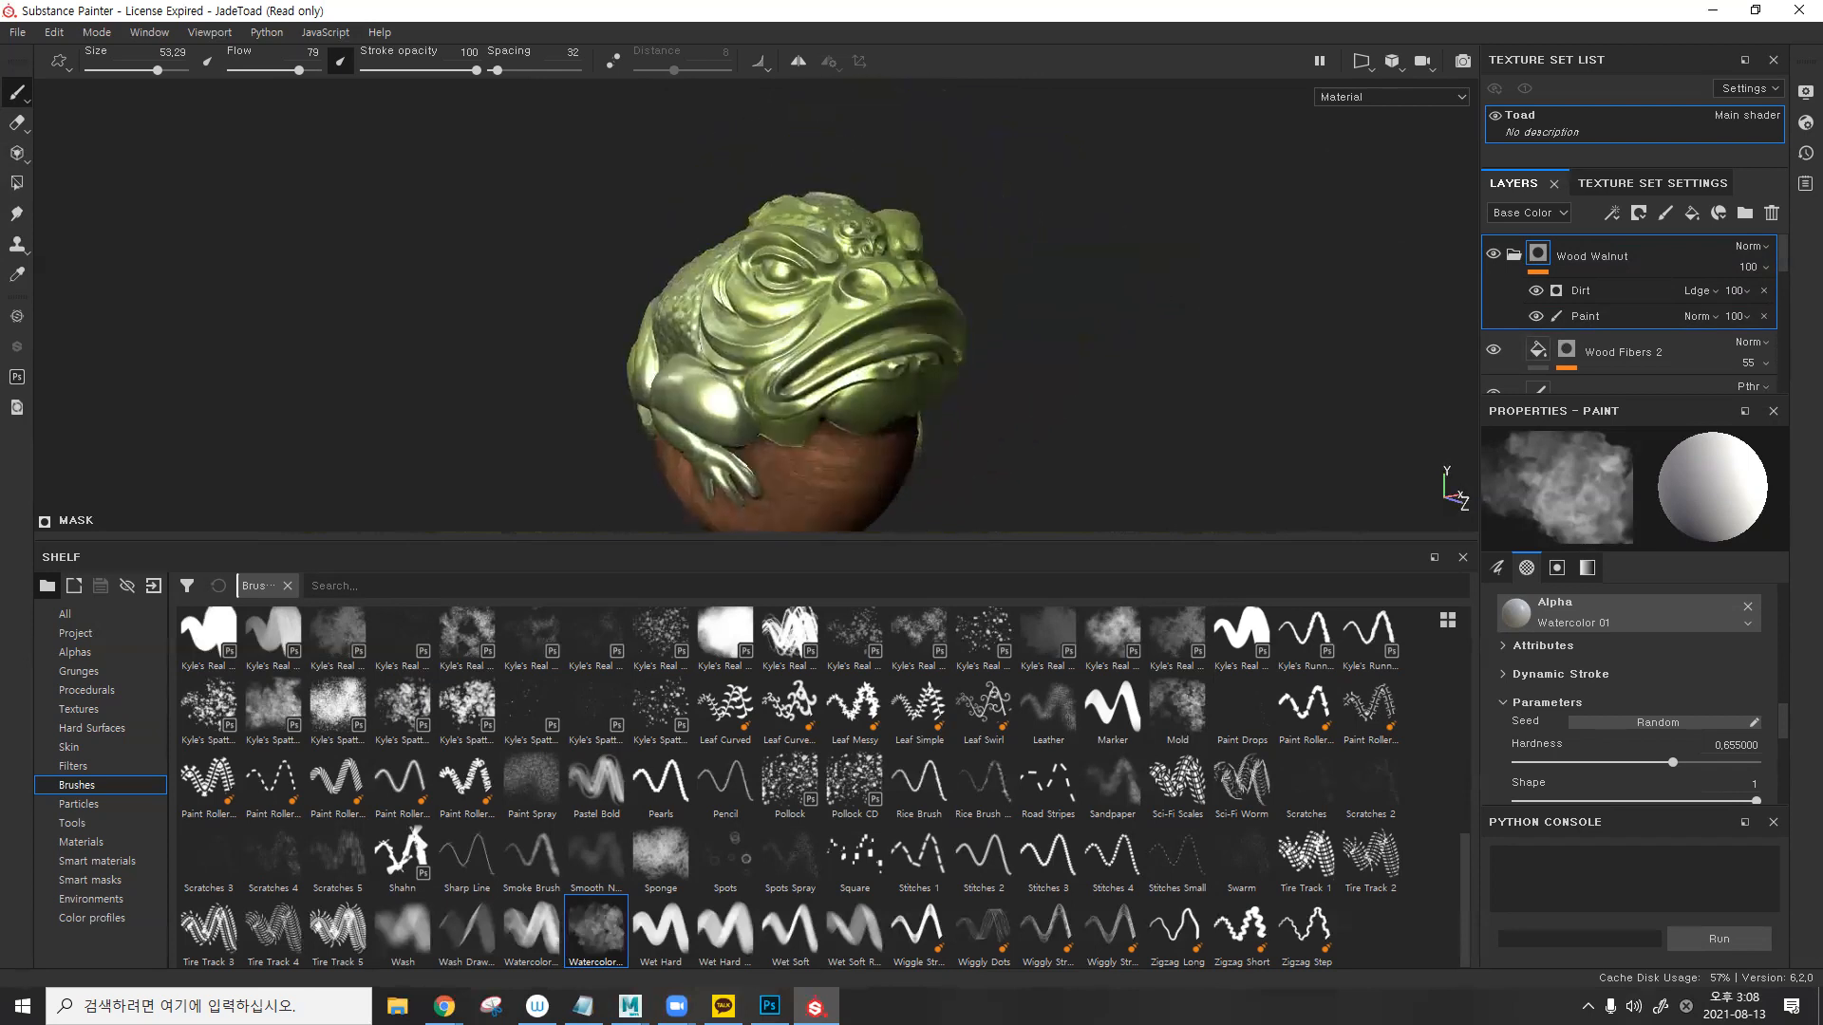
middle_click_drag(1007, 349, 1080, 233, "alt")
mouse_move(1082, 232)
left_mouse_down("alt")
mouse_move(1041, 231)
mouse_move(1078, 187)
mouse_move(1187, 197)
mouse_move(1160, 267)
left_mouse_up("alt")
right_click_drag(892, 205, 1459, 268, "alt")
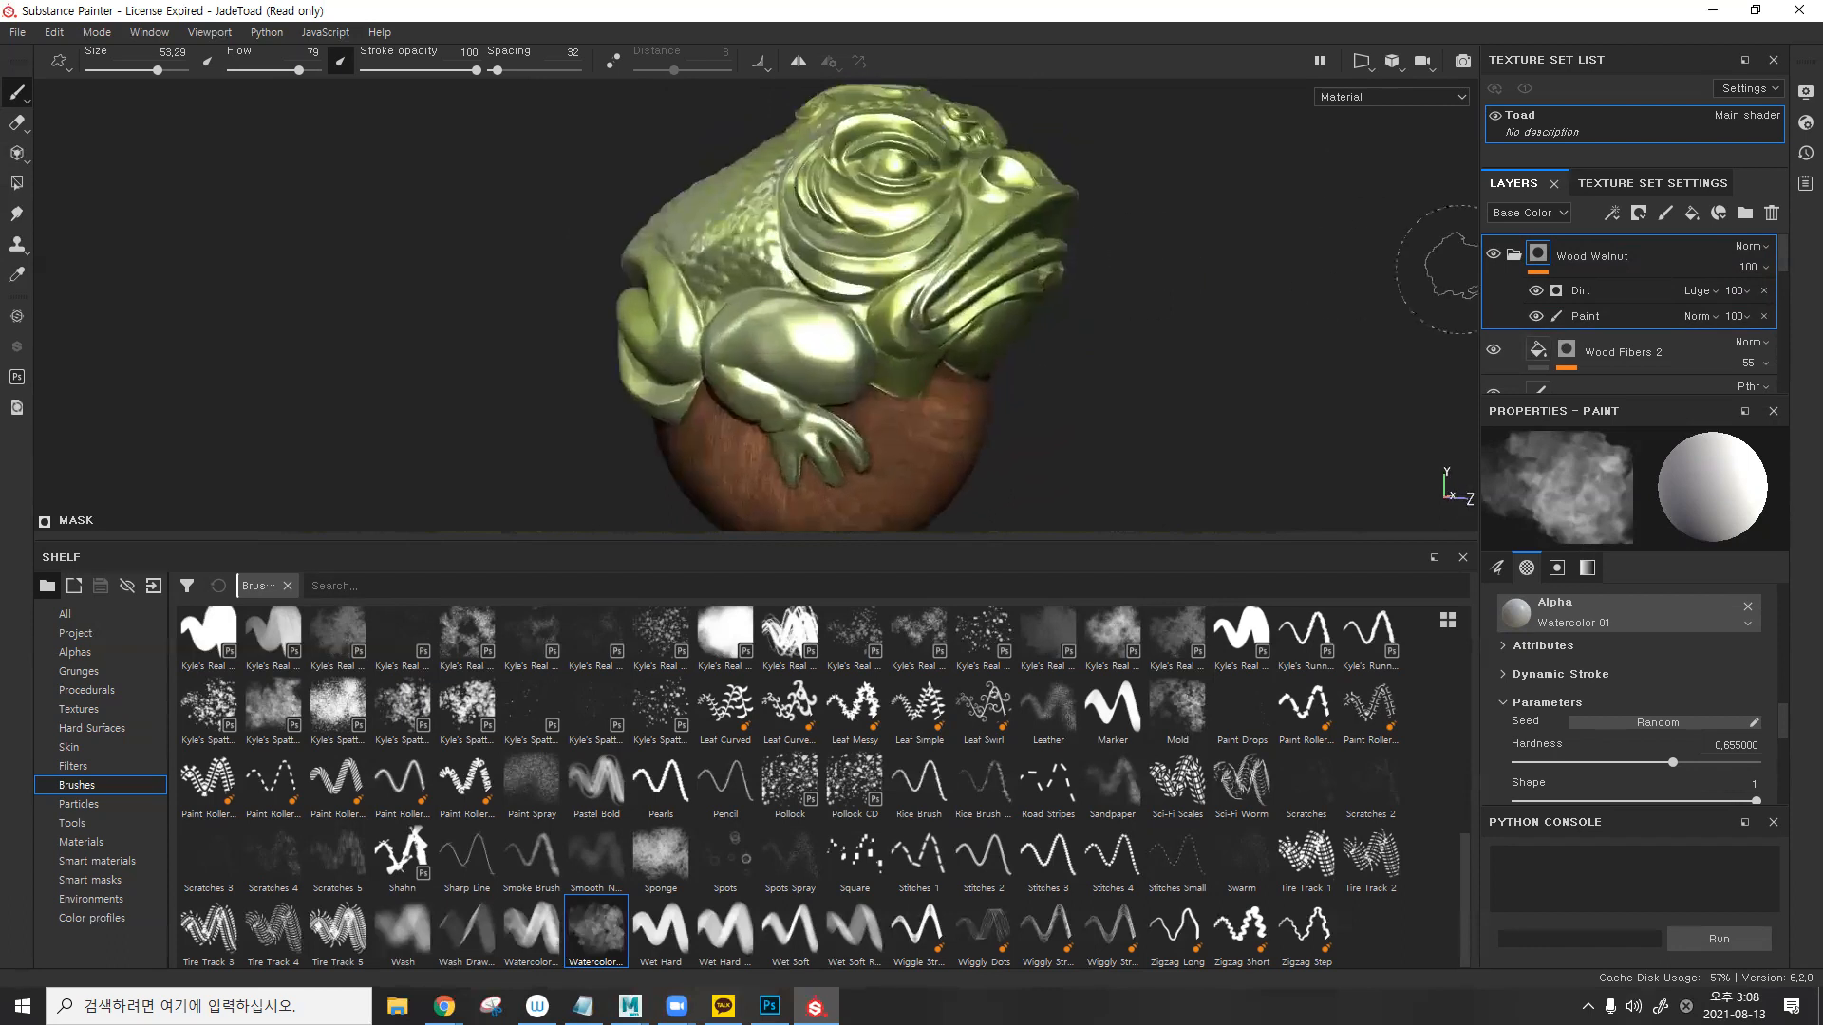
- Add a paint effect above Dirt in the Wood Walnut mask and dab wood onto the belly's lower edge
left_click(1611, 212)
left_click(1660, 266)
left_click_drag(848, 369, 848, 484, "alt")
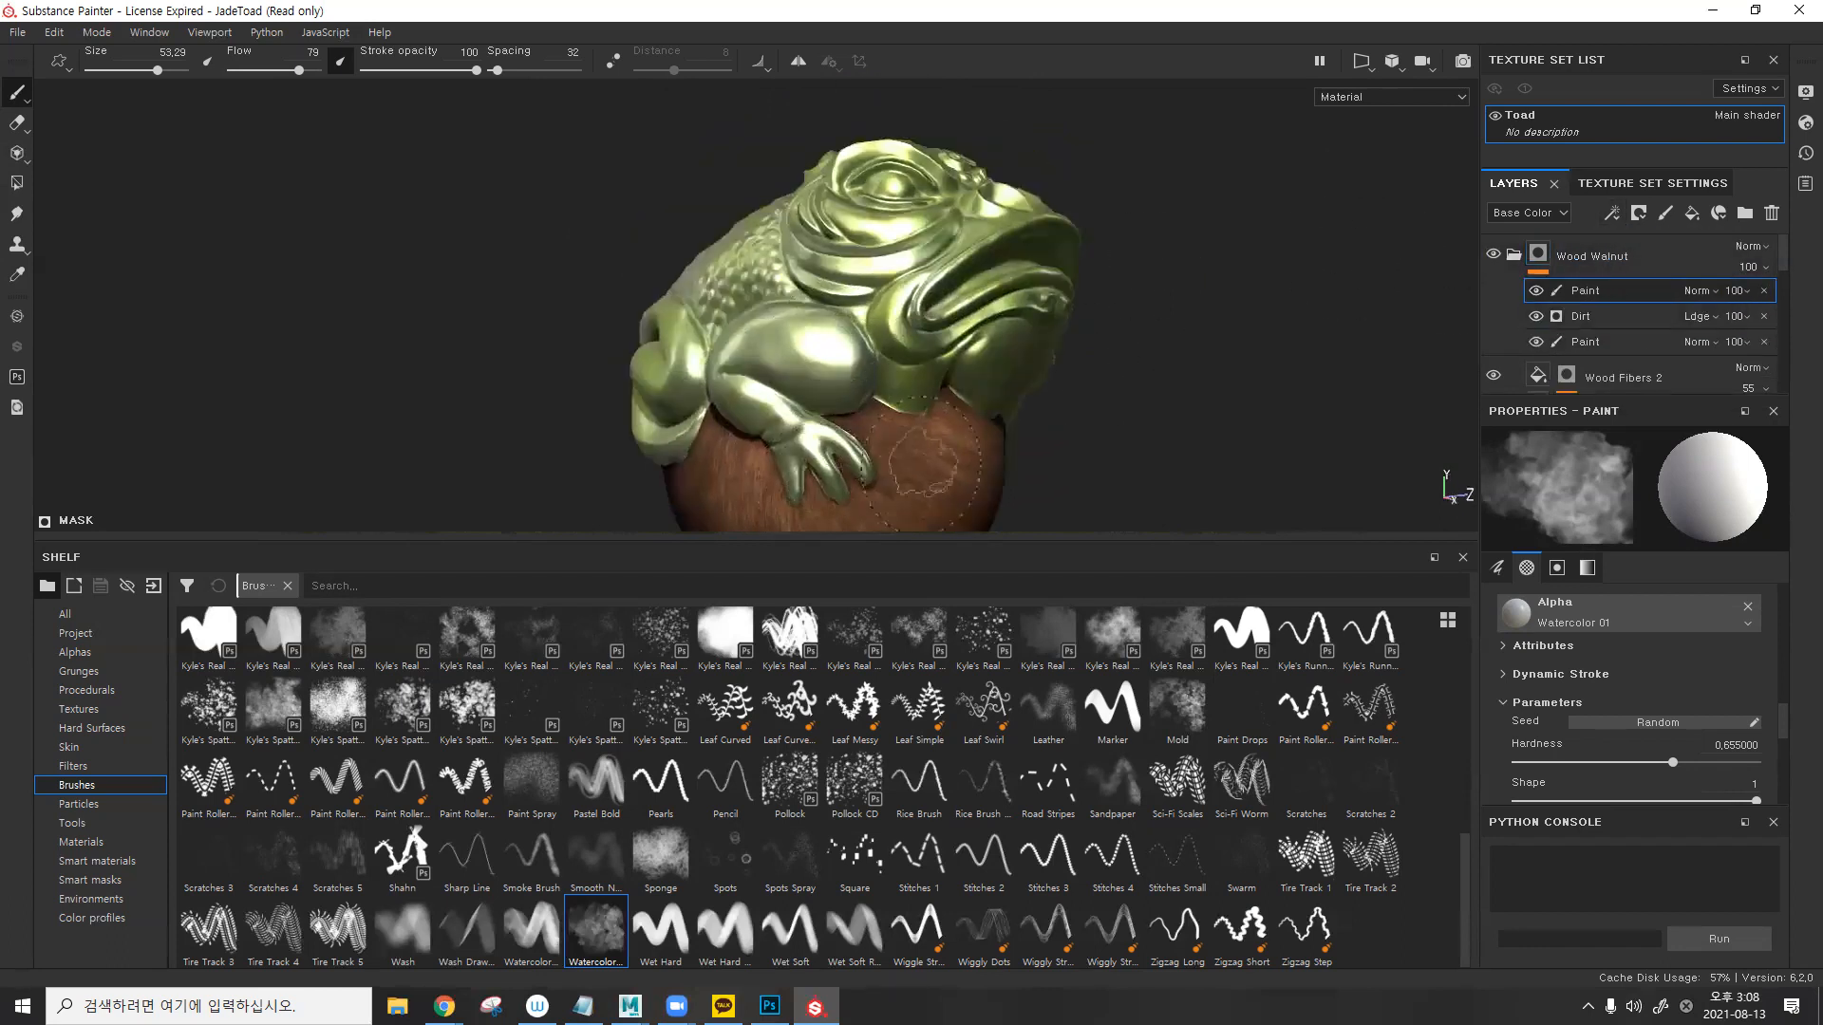
left_click_drag(807, 342, 878, 403, "alt")
right_click_drag(878, 404, 1108, 407, "alt")
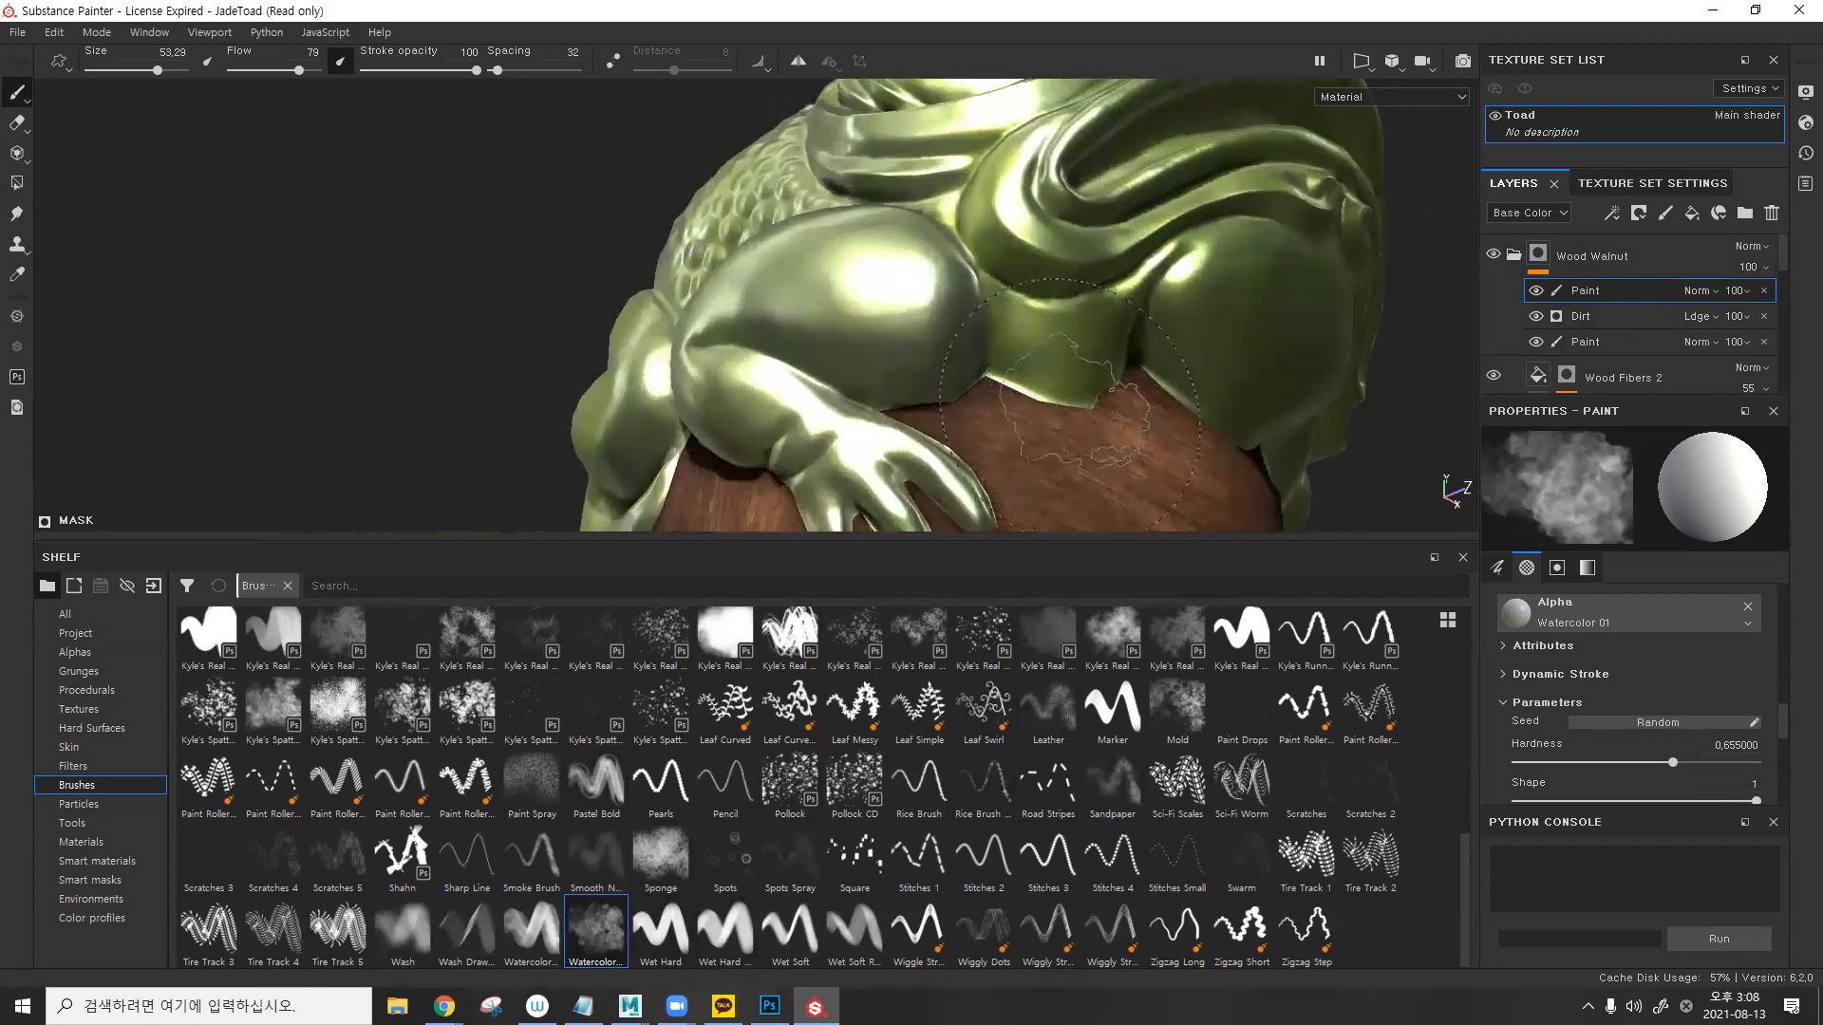
left_click(1063, 403)
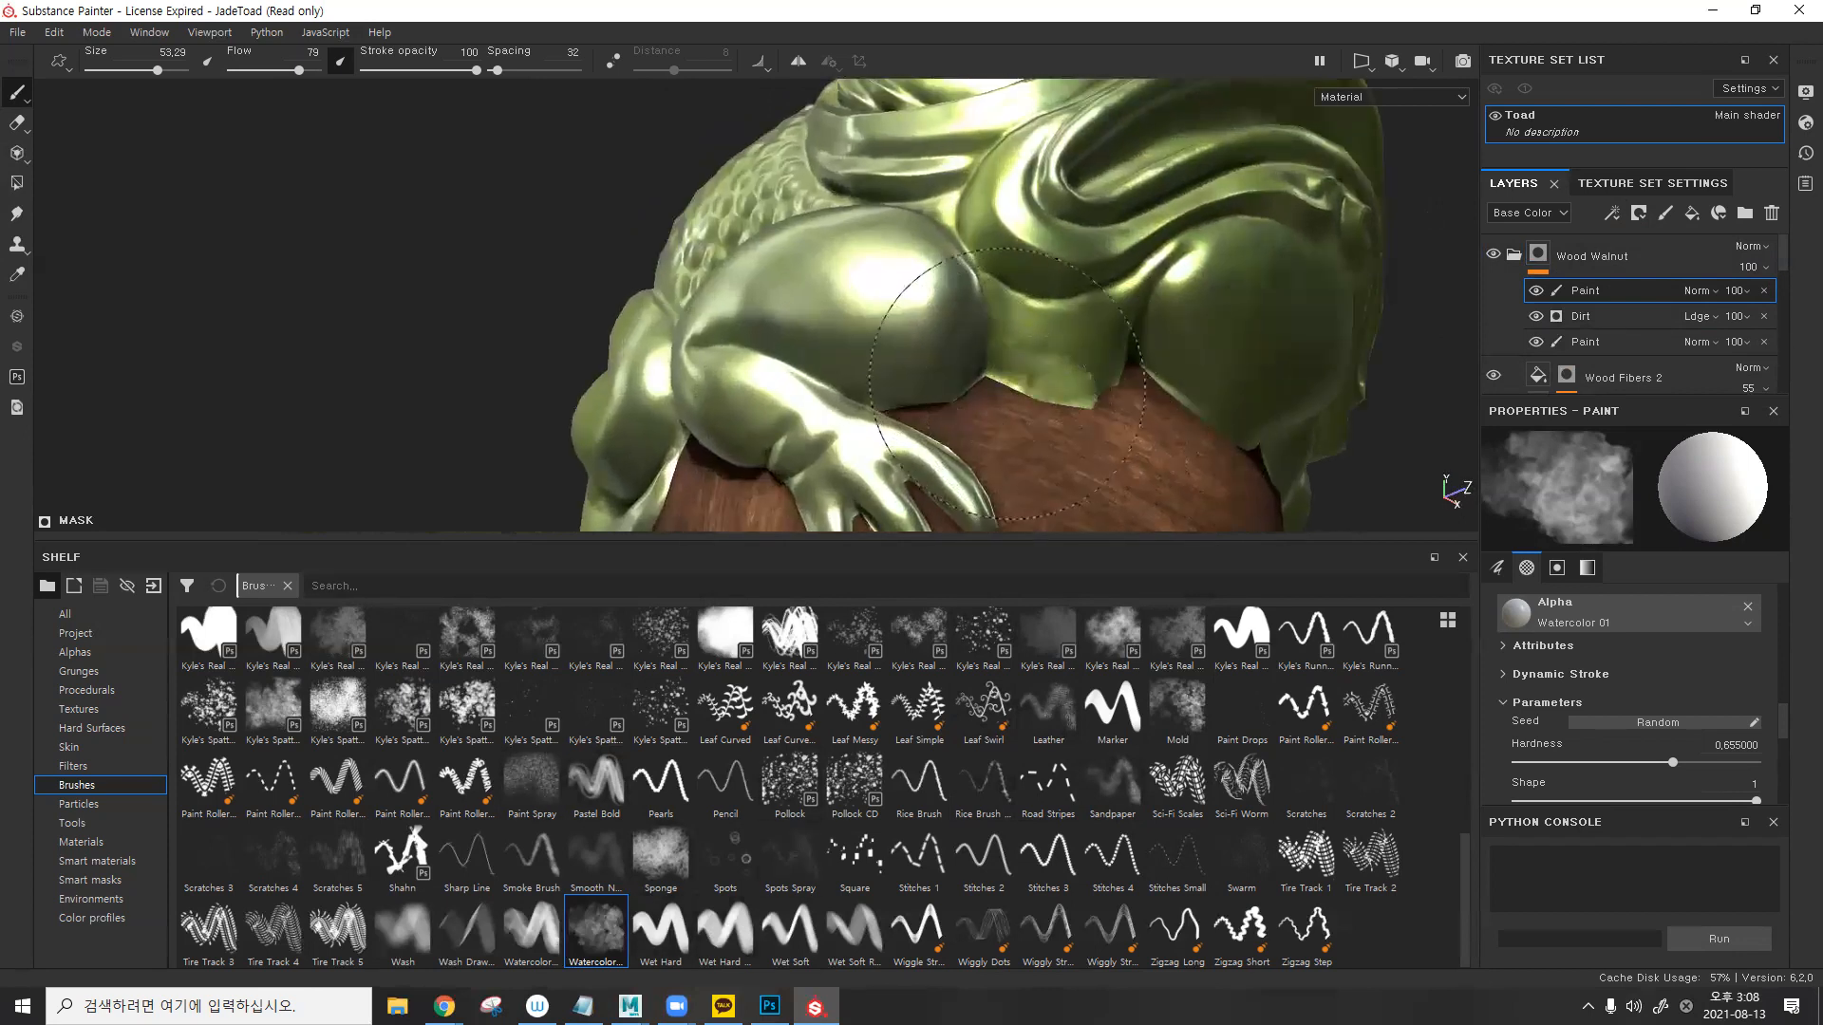
left_click_drag(1041, 423, 1077, 399, "alt")
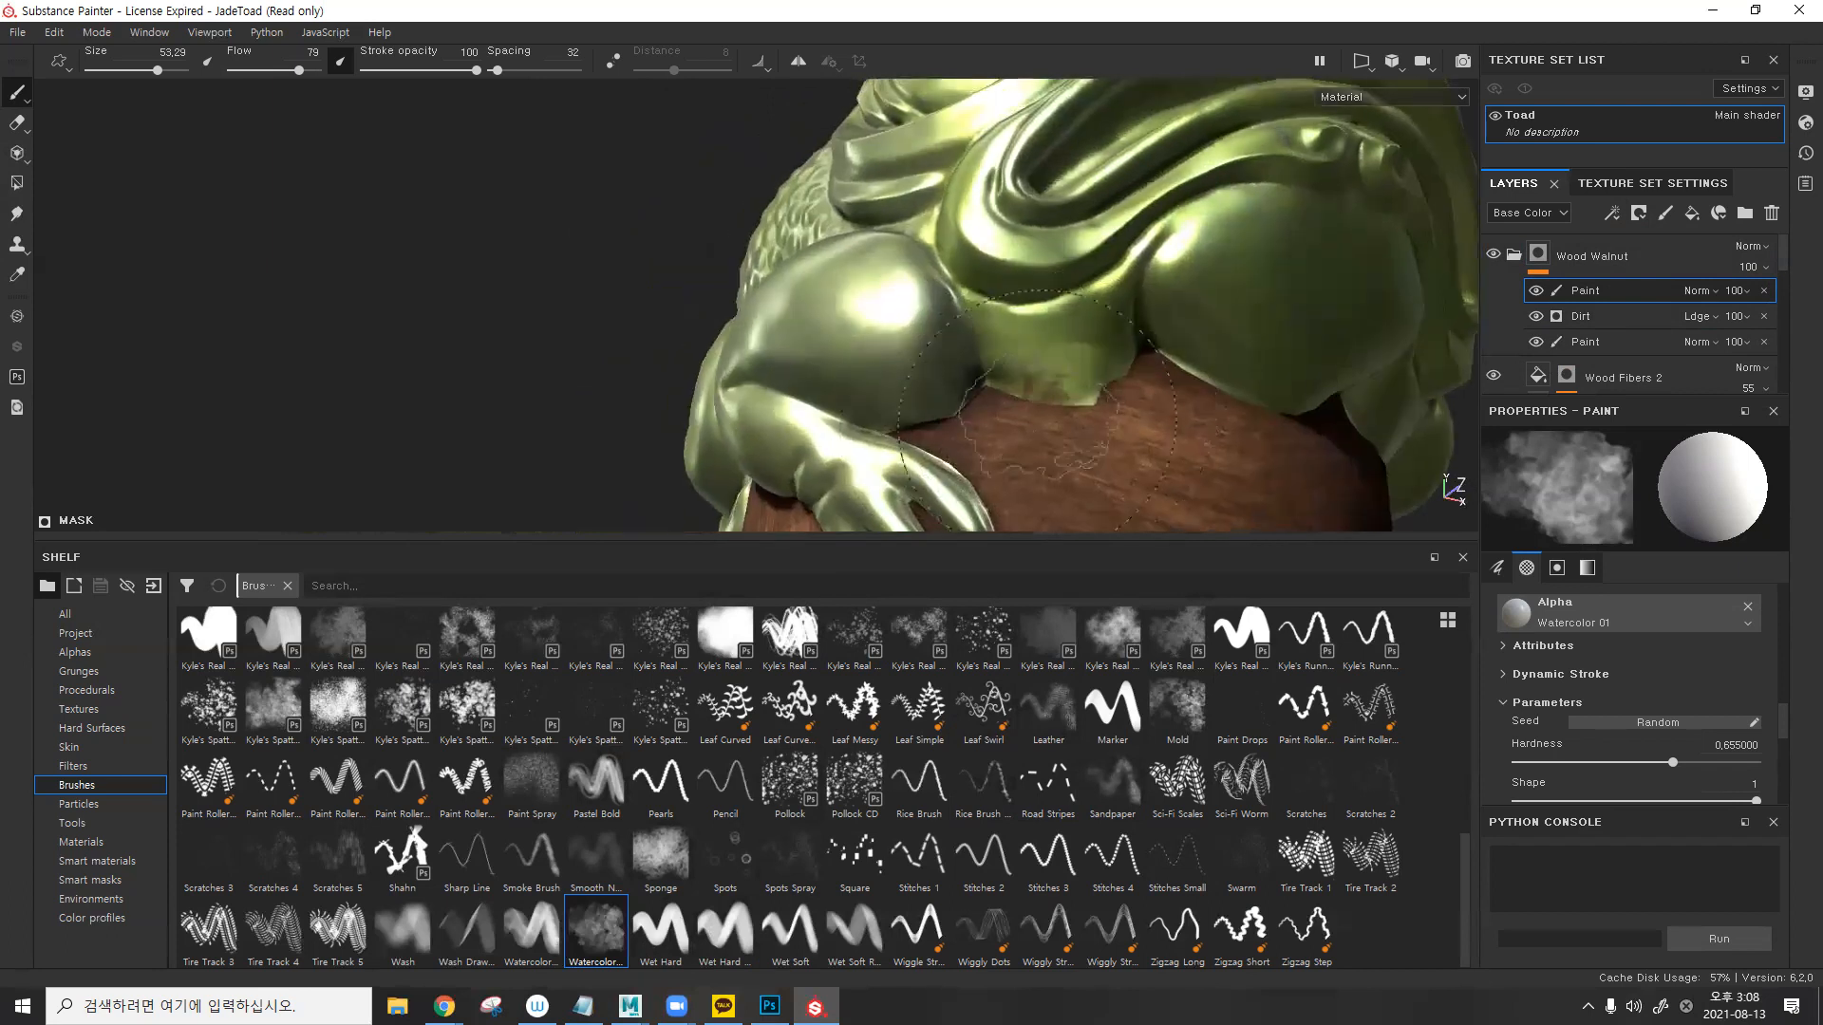
- Paint wood onto the toad's belly and limb edges above the ball using the Artistic Hea... brush at flow 100
left_click_drag(299, 70, 319, 71)
scroll(612, 712, "up", 10)
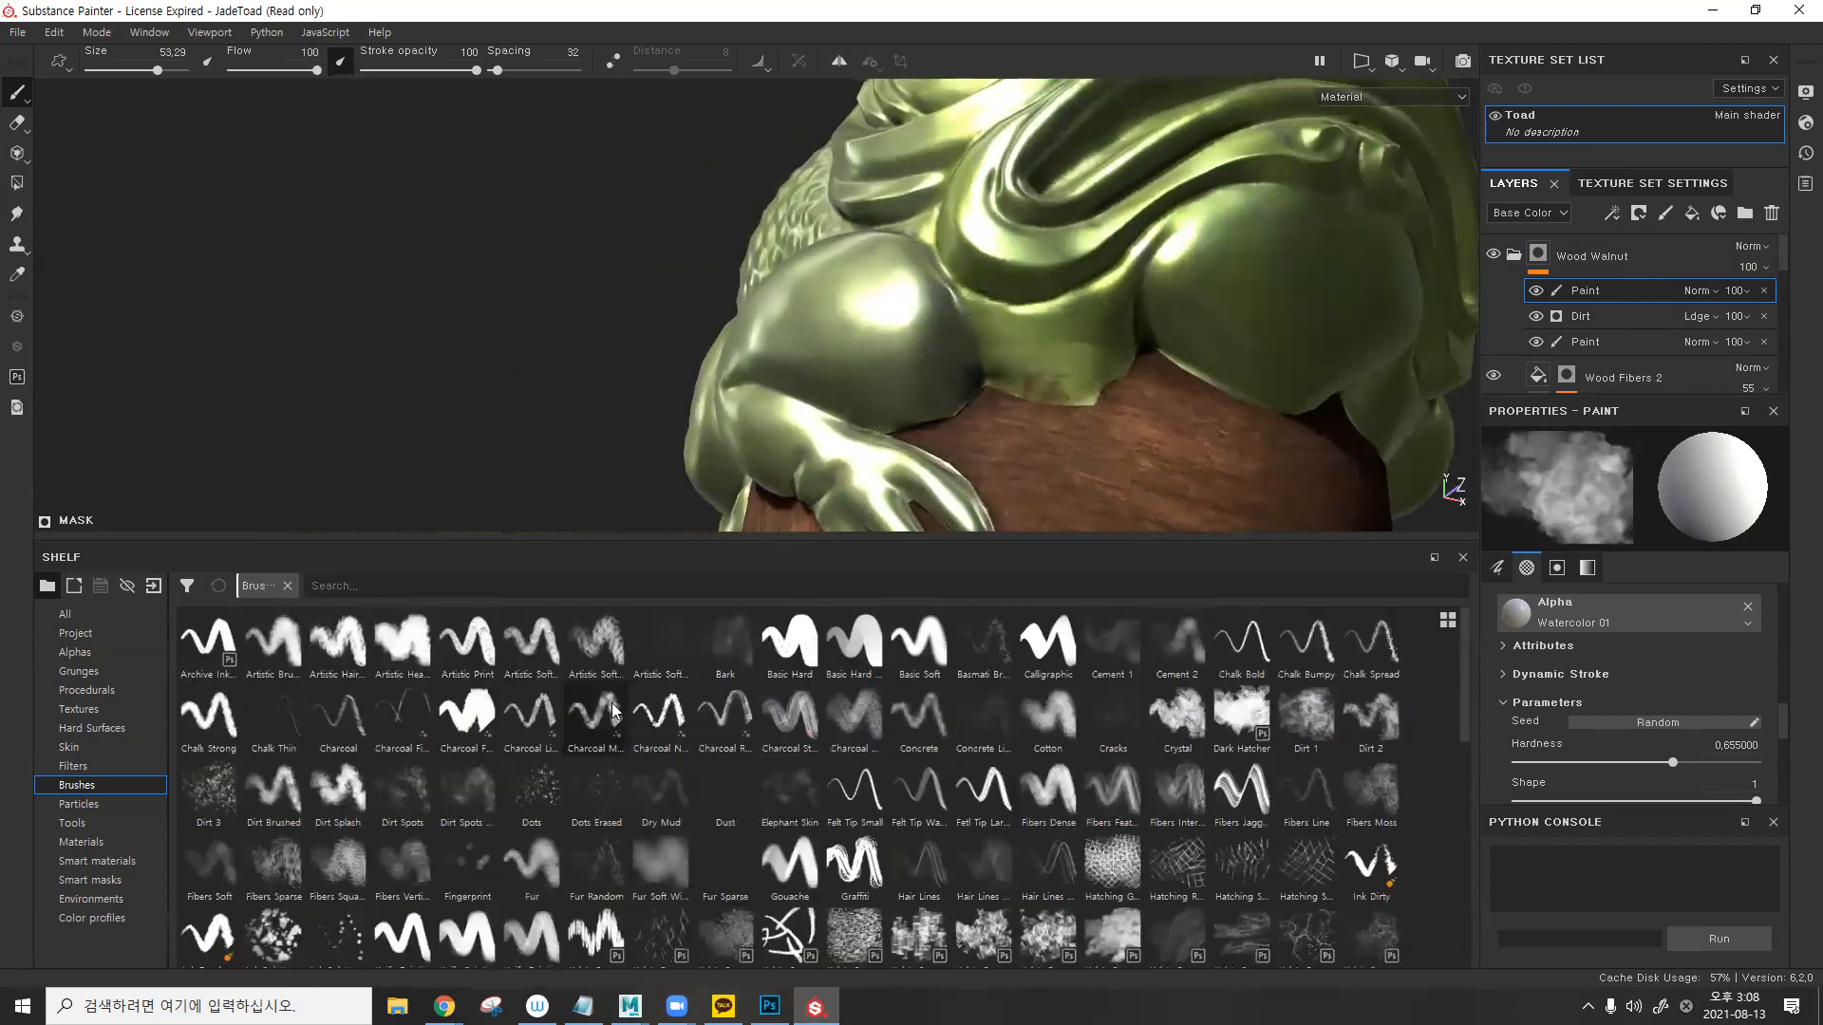
left_click(401, 642)
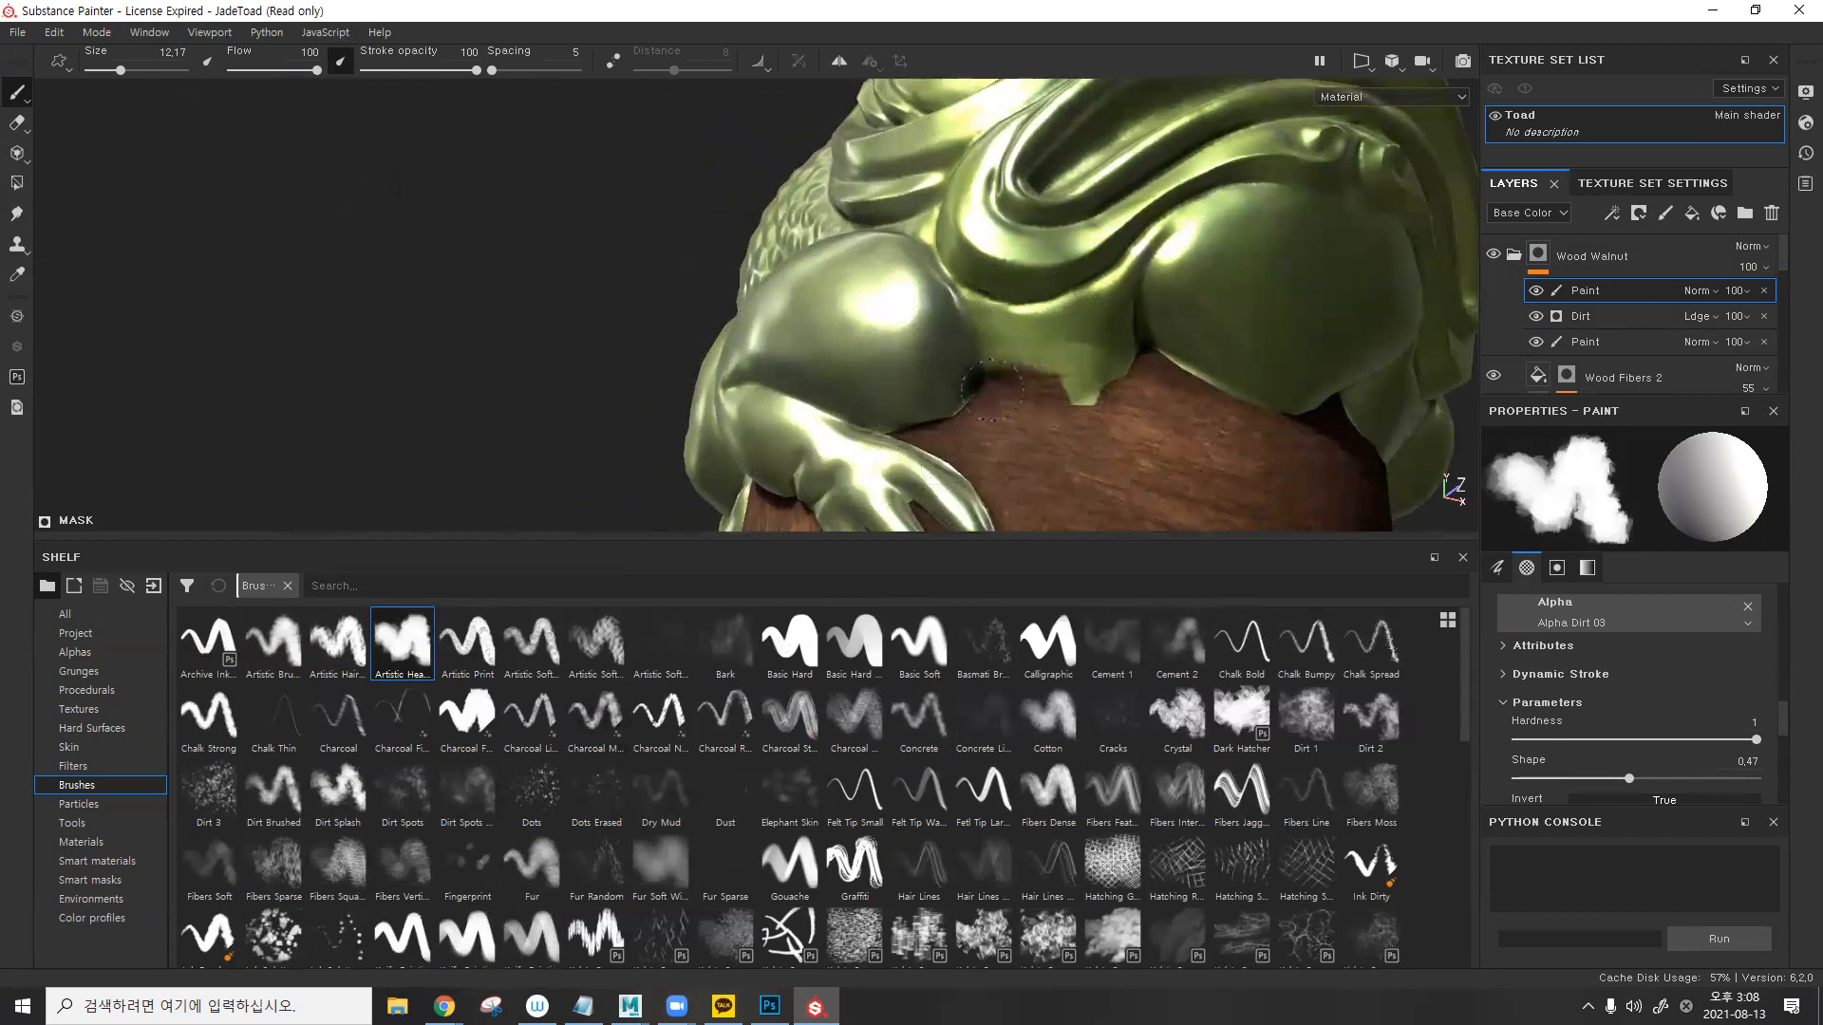
mouse_move(1154, 364)
left_mouse_down("alt")
mouse_move(897, 439)
mouse_move(854, 425)
mouse_move(875, 442)
mouse_move(854, 306)
mouse_move(994, 238)
left_mouse_up("alt")
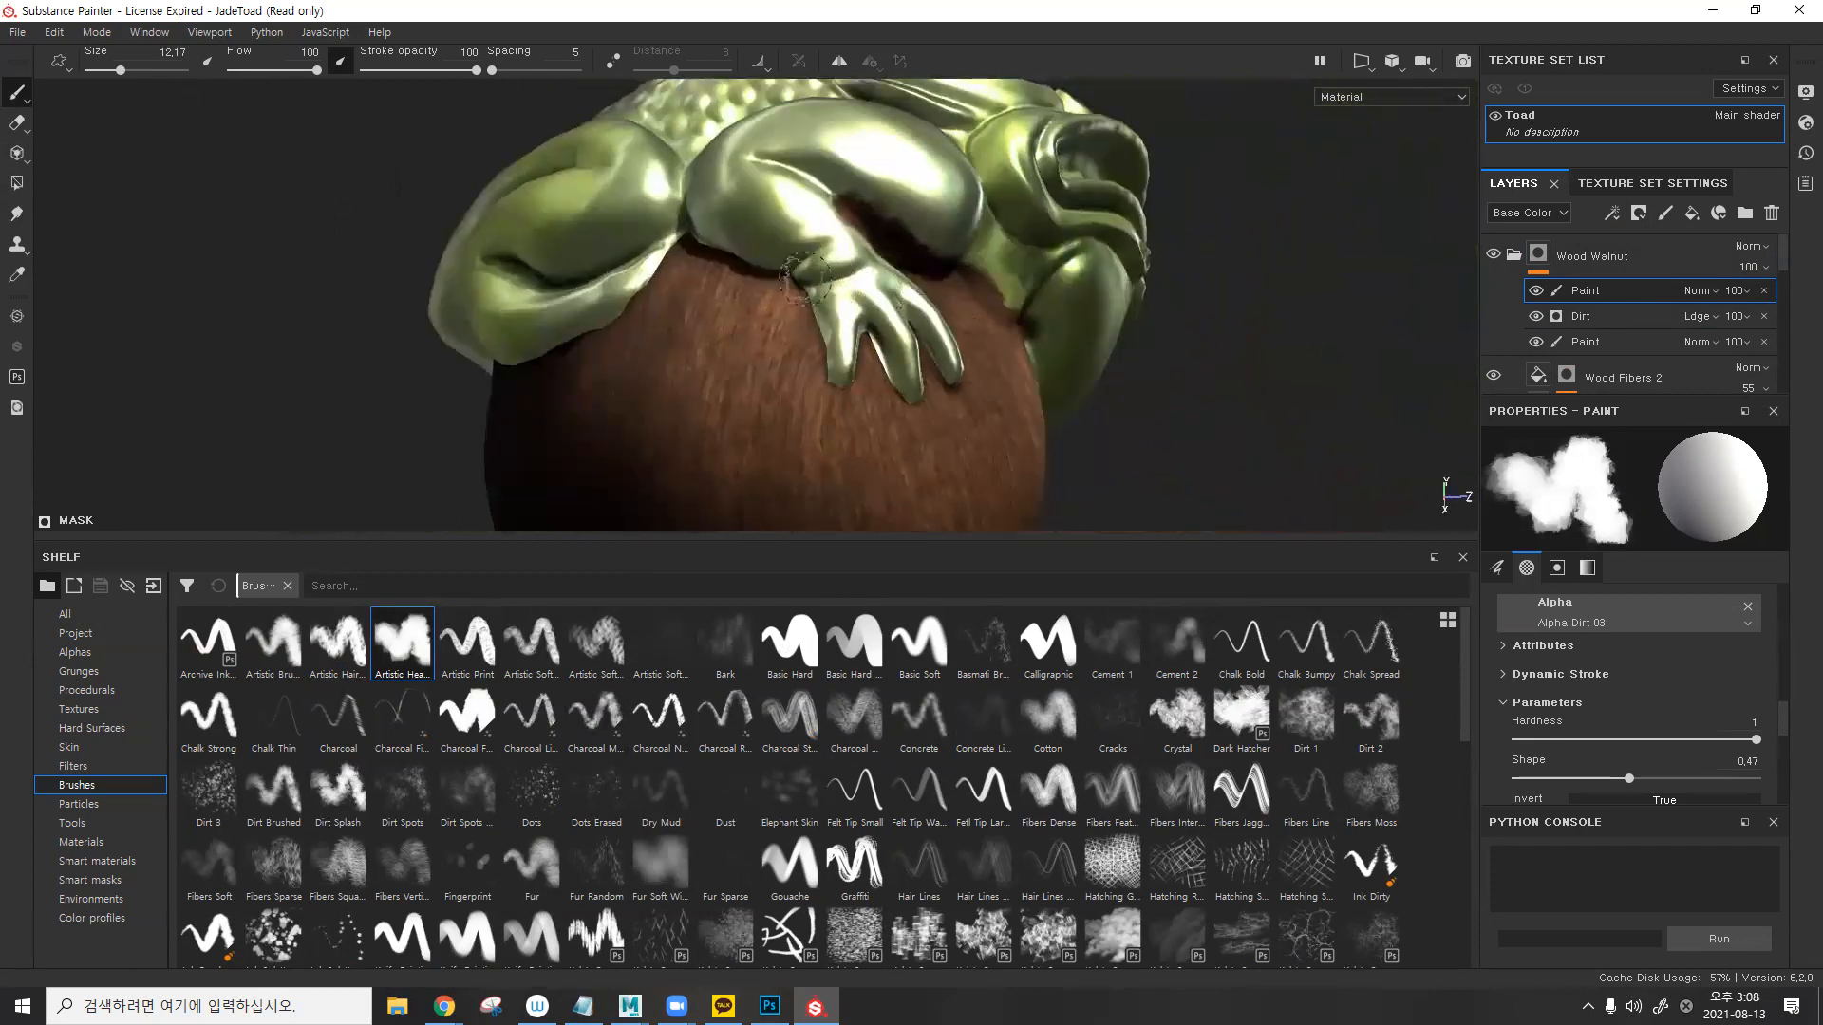
mouse_move(824, 365)
left_mouse_down("alt")
mouse_move(827, 408)
mouse_move(864, 361)
mouse_move(735, 384)
mouse_move(936, 383)
mouse_move(978, 251)
mouse_move(891, 243)
mouse_move(918, 253)
mouse_move(834, 285)
mouse_move(931, 318)
mouse_move(902, 315)
left_mouse_up("alt")
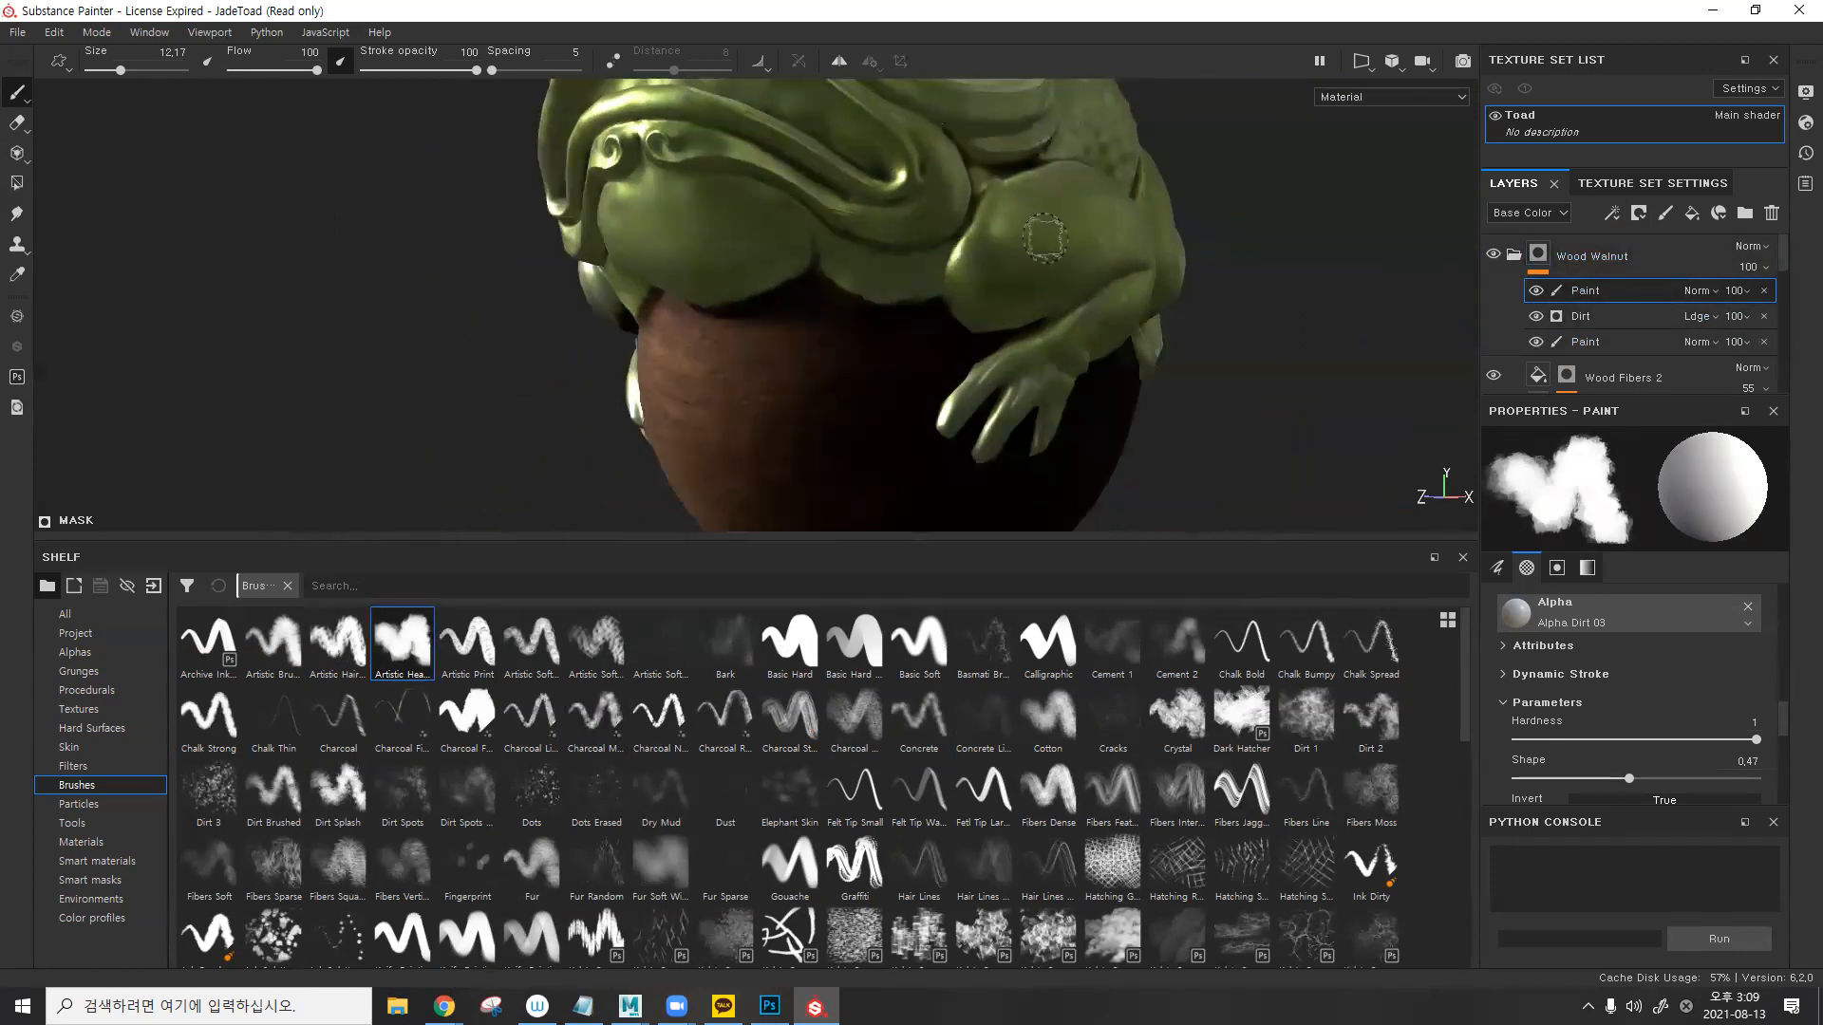
- Switch to Photoshop and delete Layer 1 with the brush sketches
left_click(770, 1006)
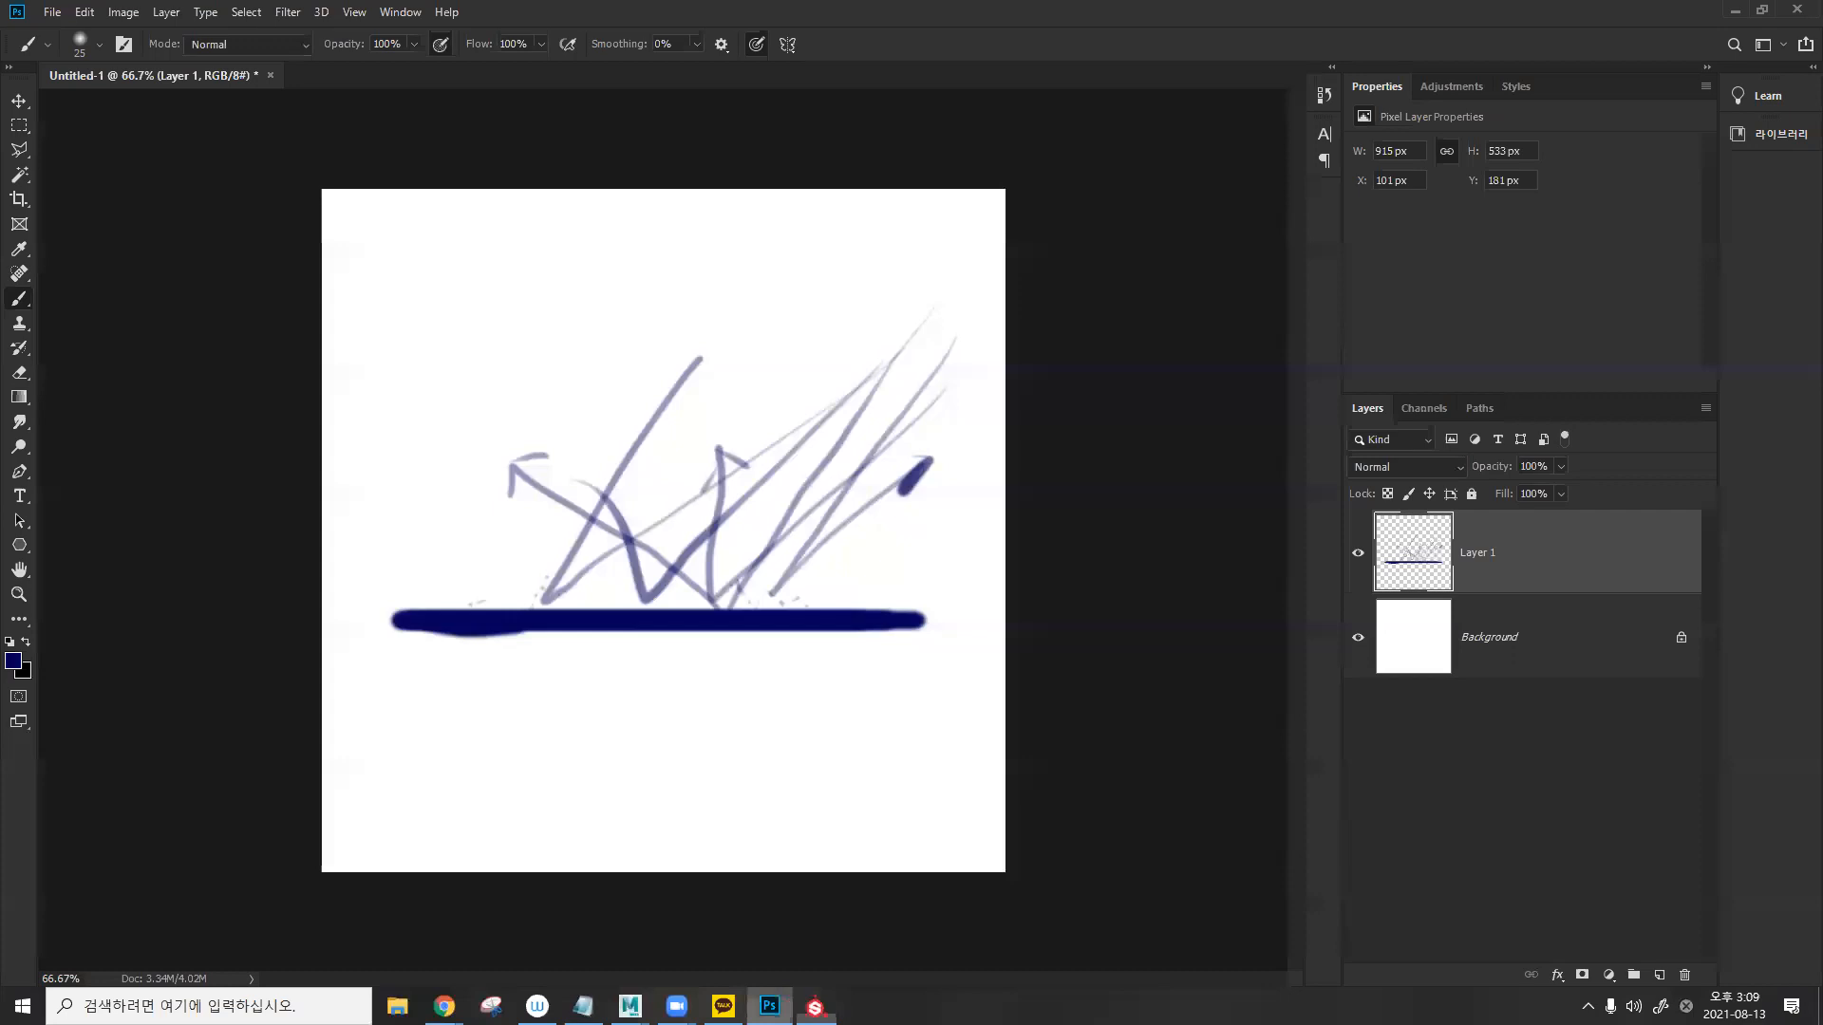
left_click(1685, 975)
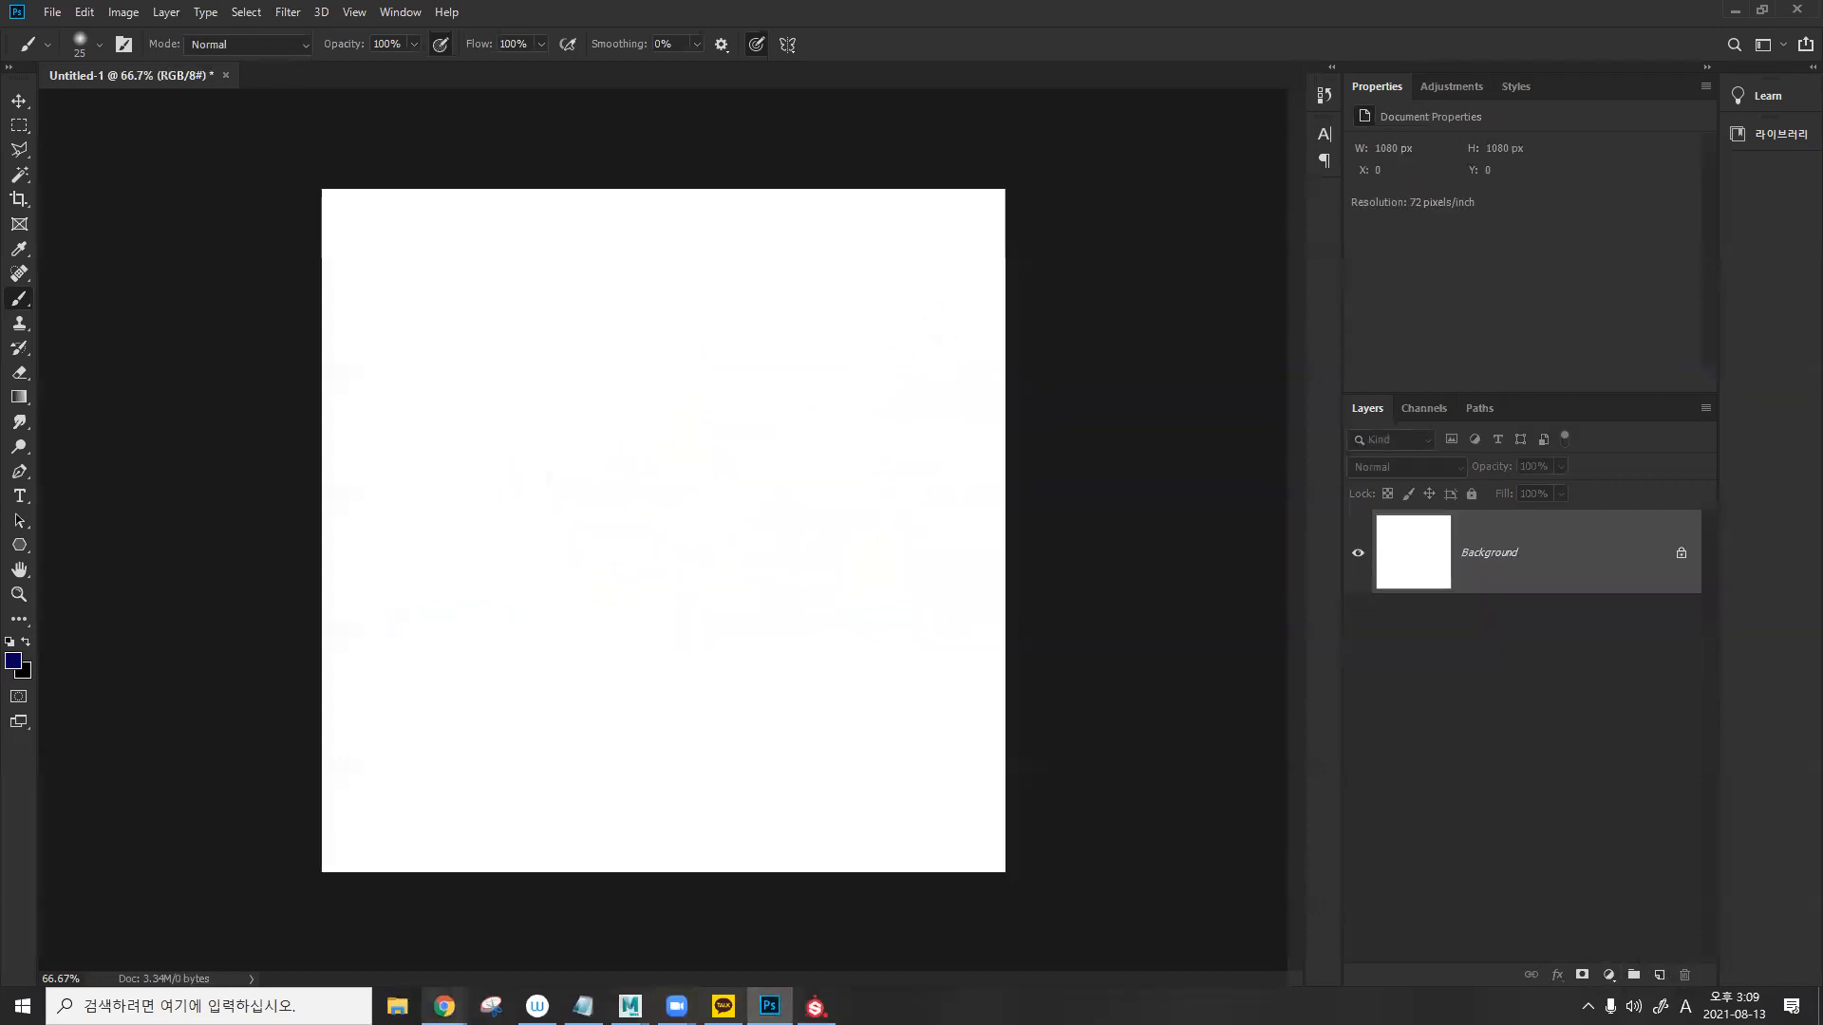
- Switch to File Explorer, look through D:\maya\cosmetic\images for a sample image and return to the maya folder
right_click(397, 1005)
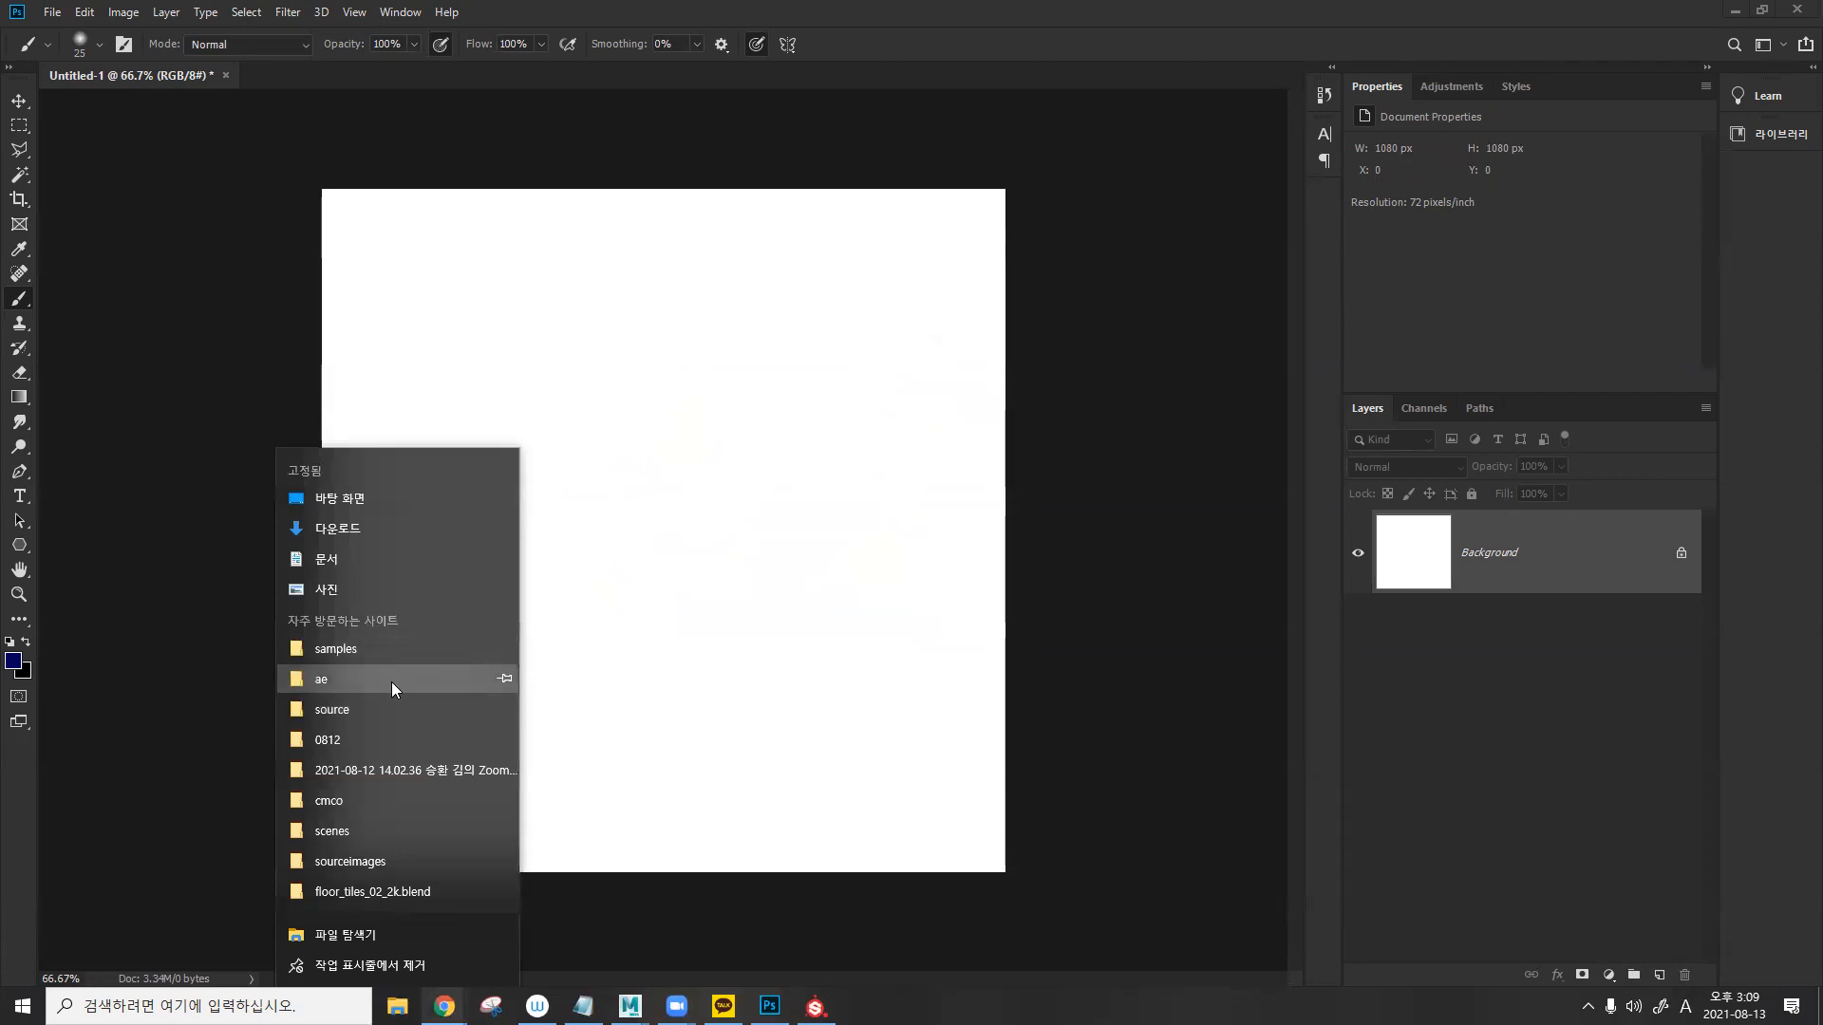
left_click(397, 1005)
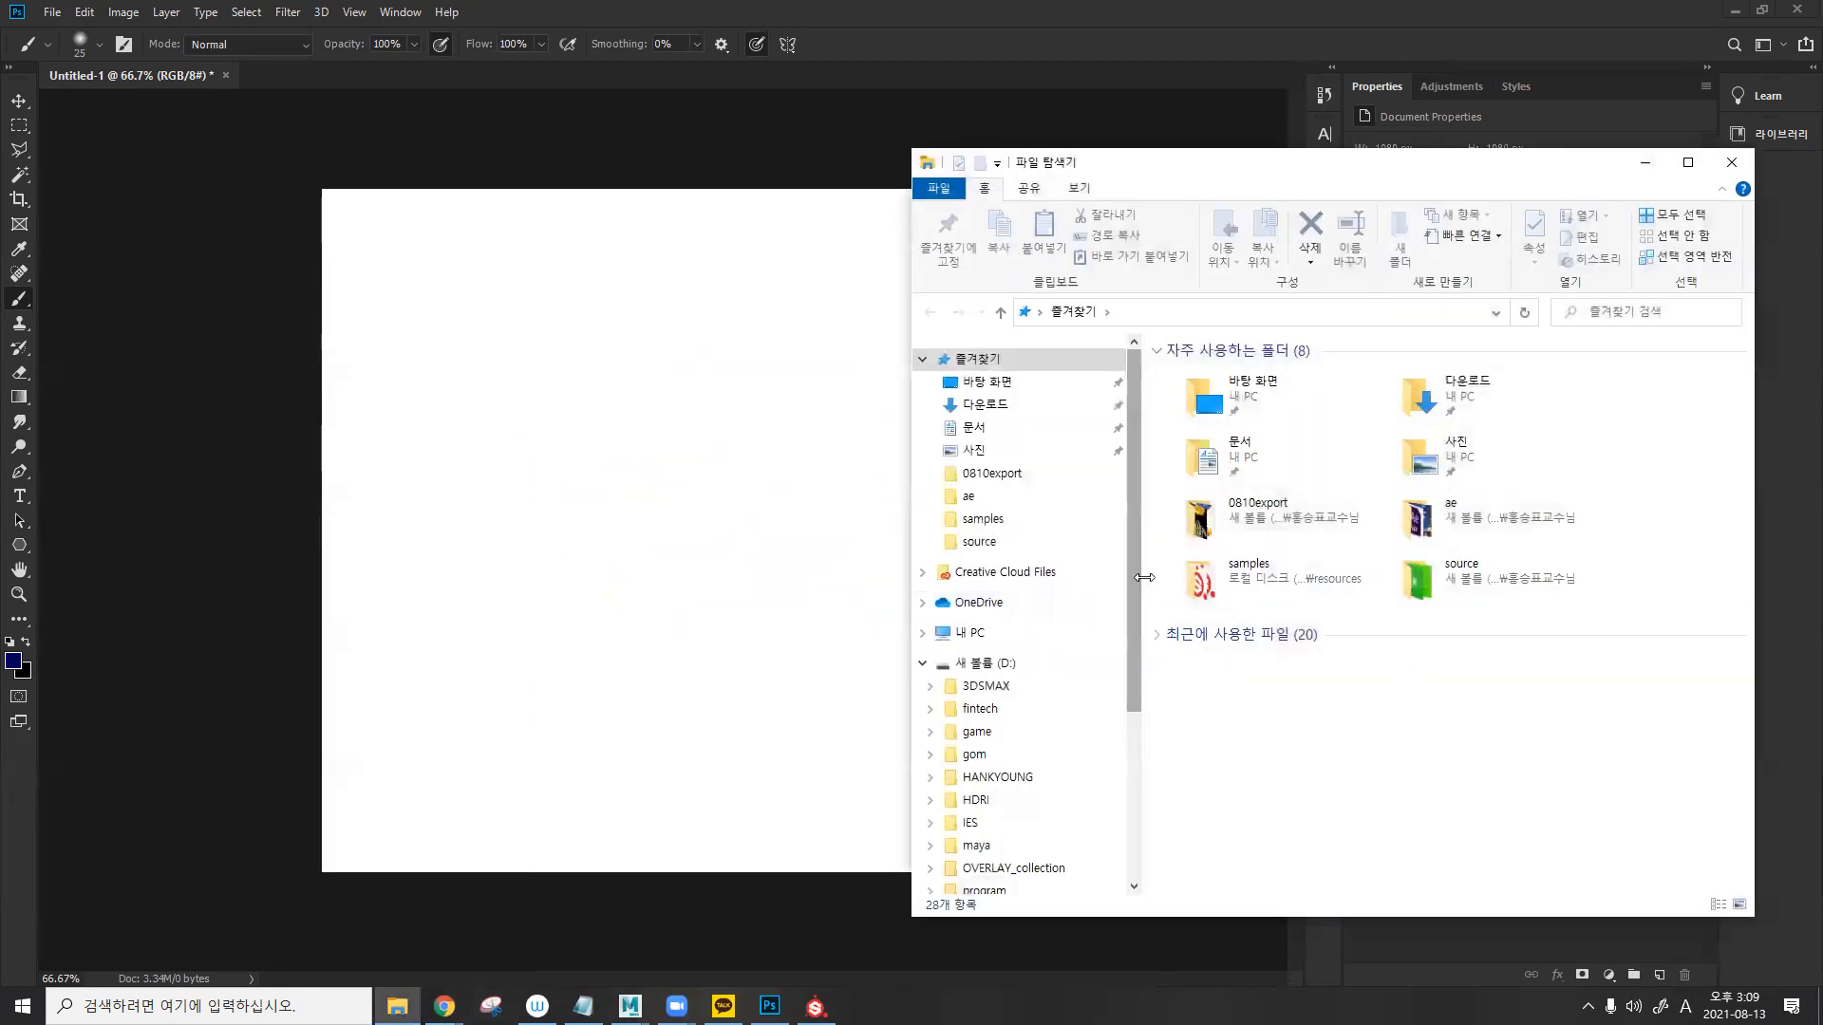
scroll(1036, 764, "down", 2)
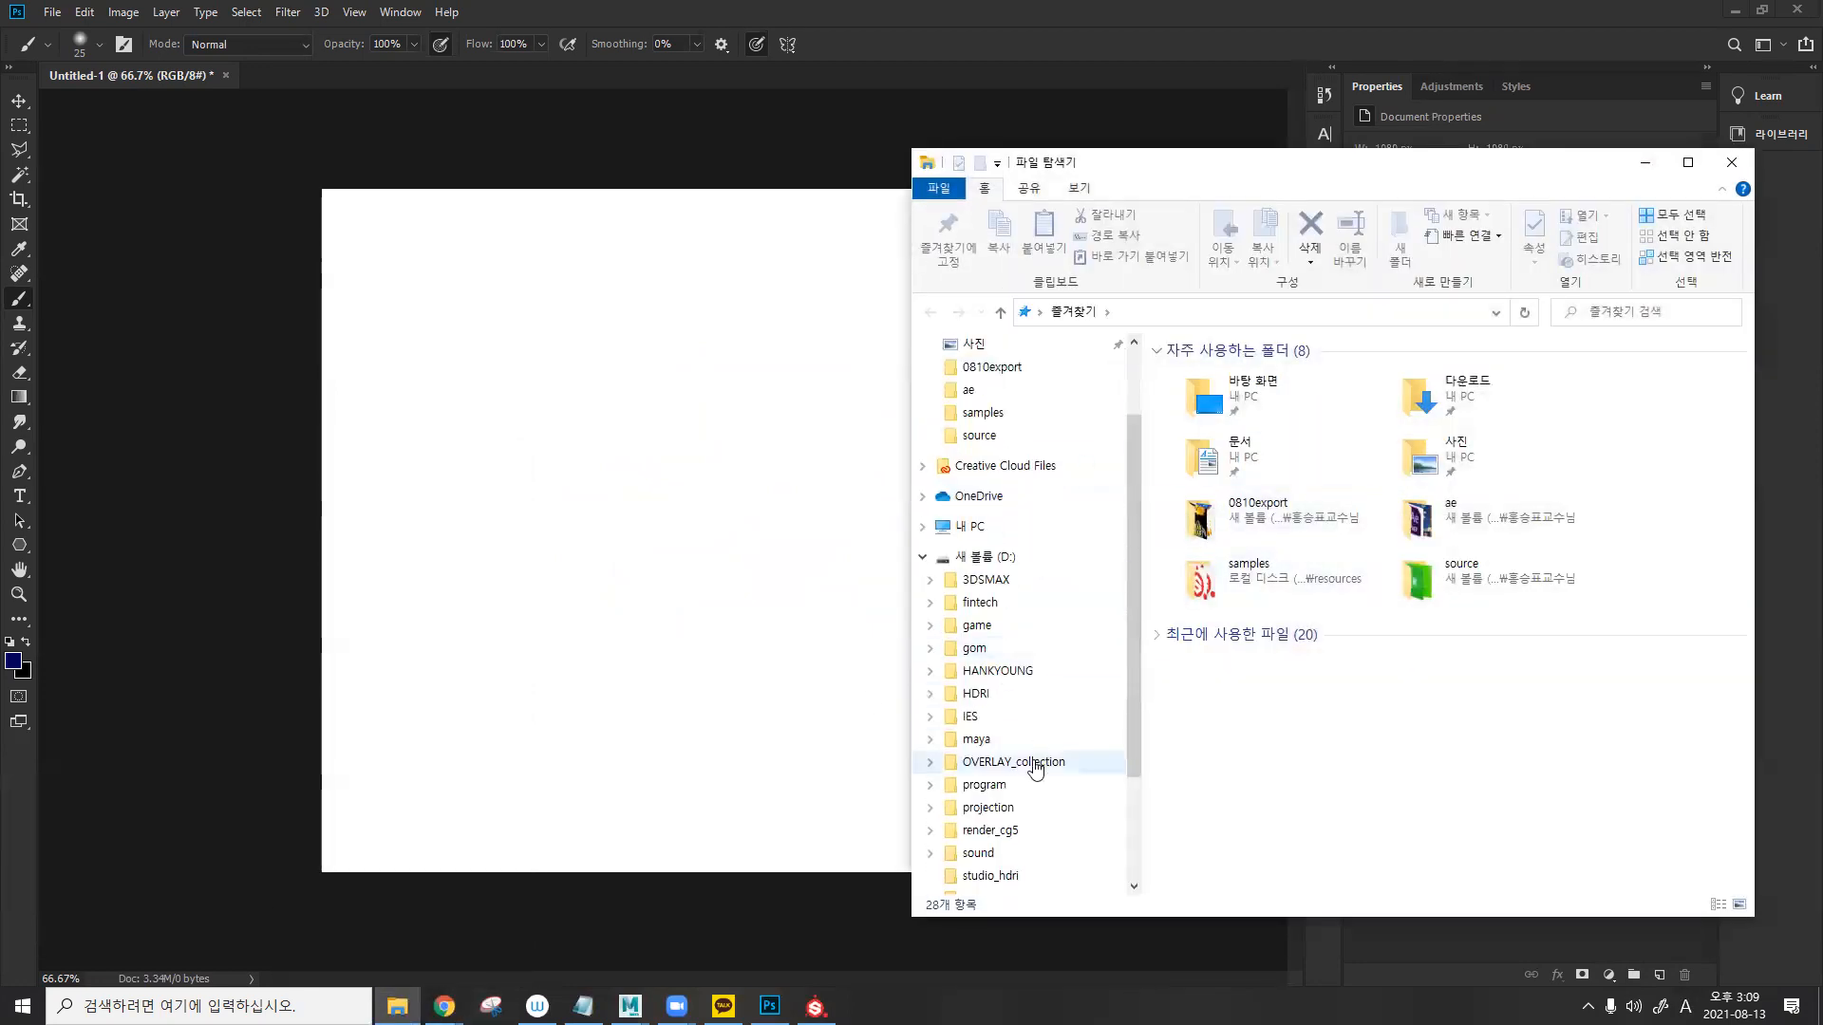
left_click(986, 558)
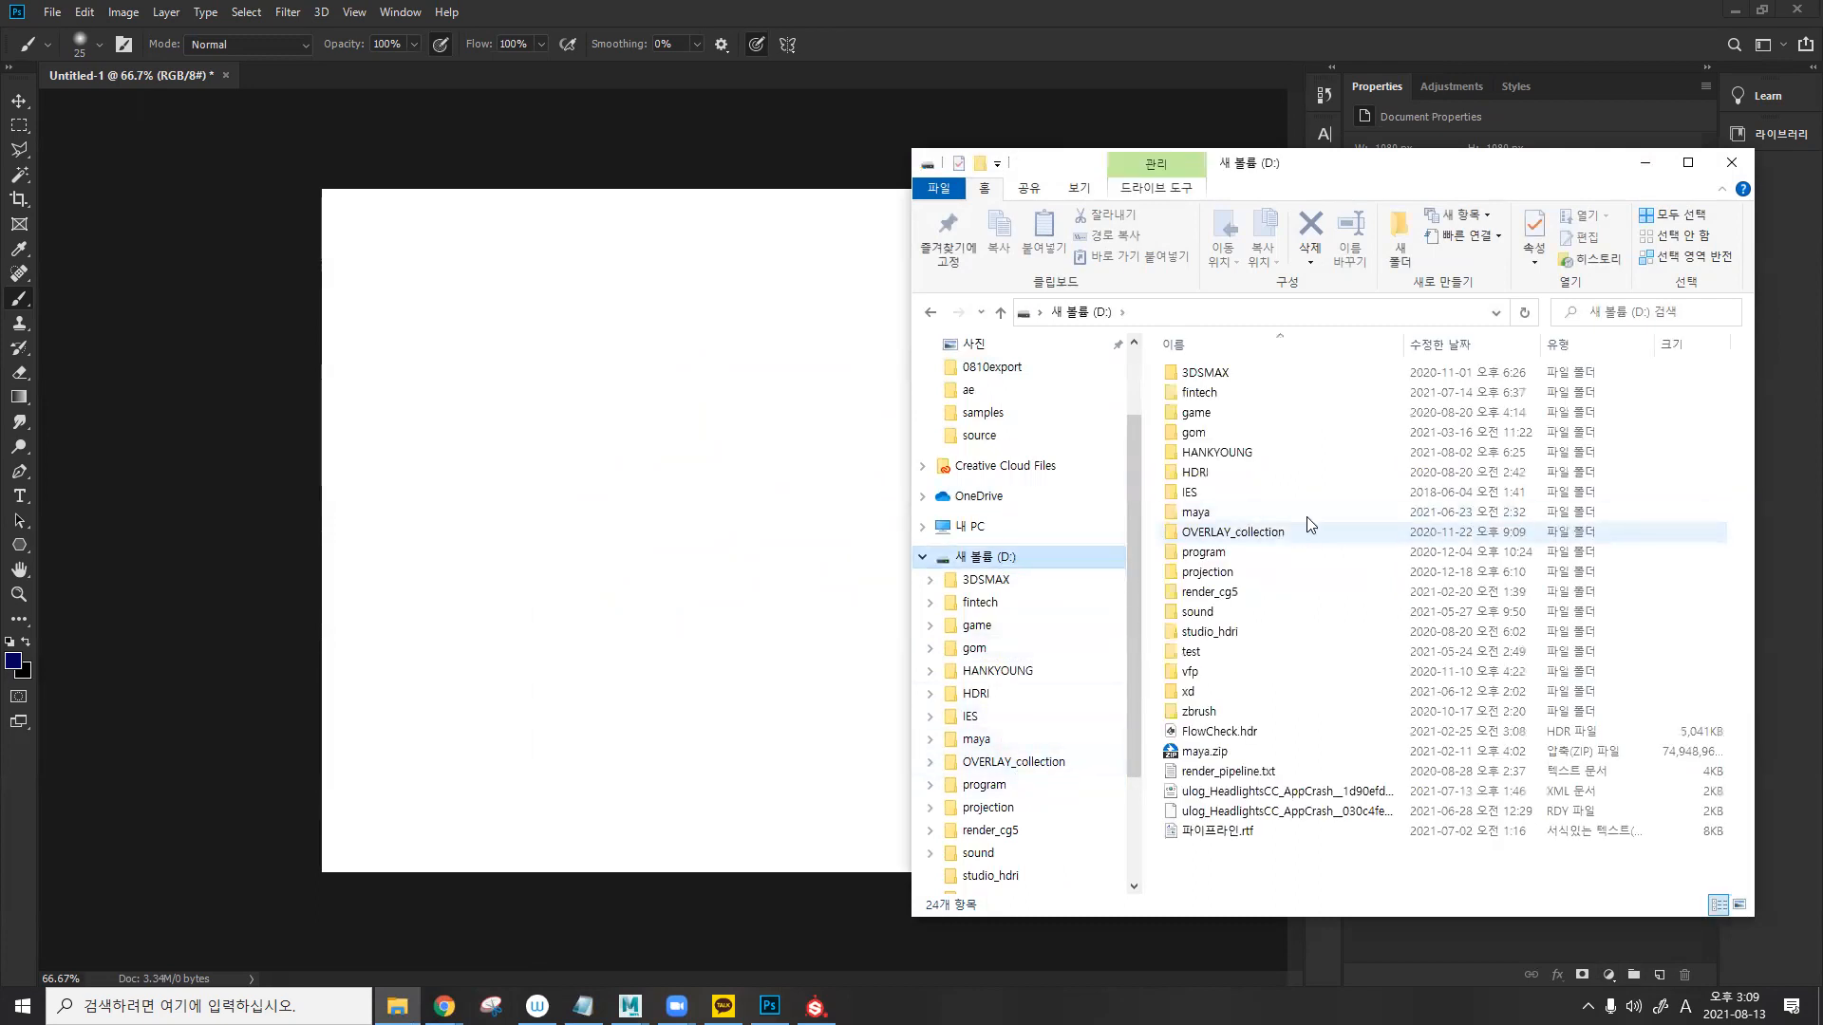
left_click(1290, 512)
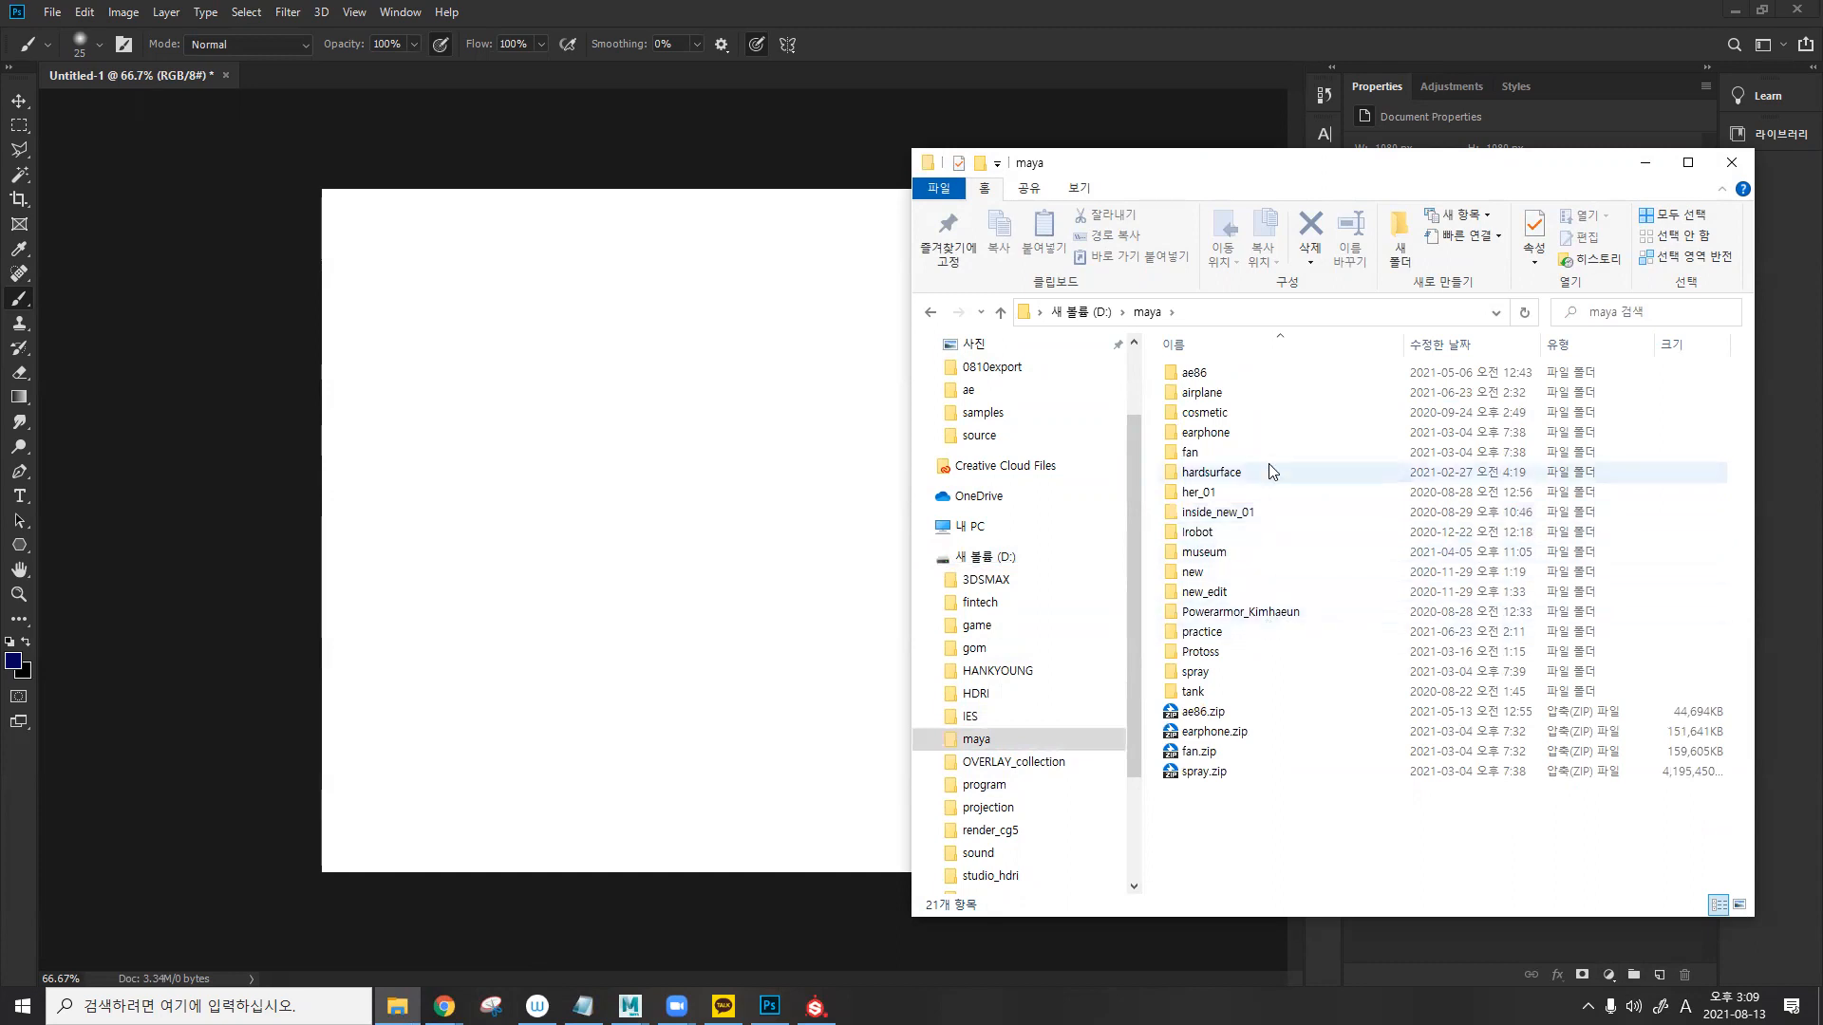
double_click(1274, 418)
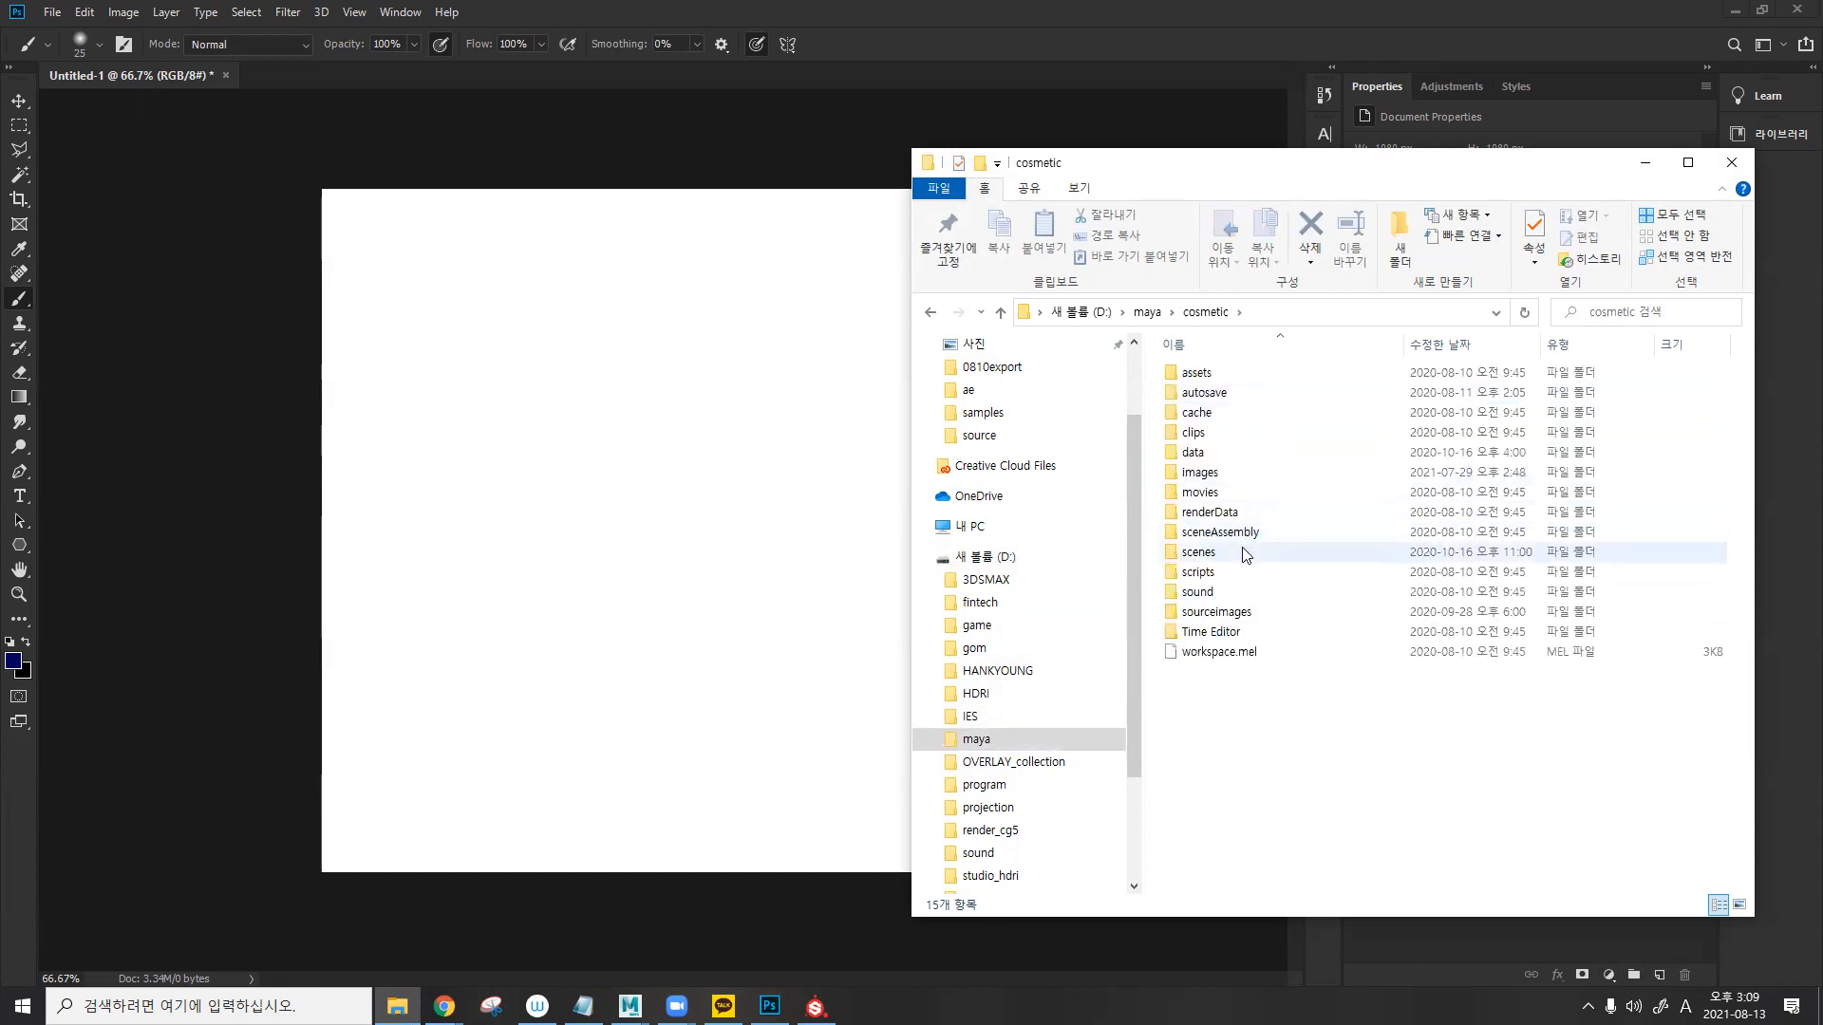
double_click(1249, 472)
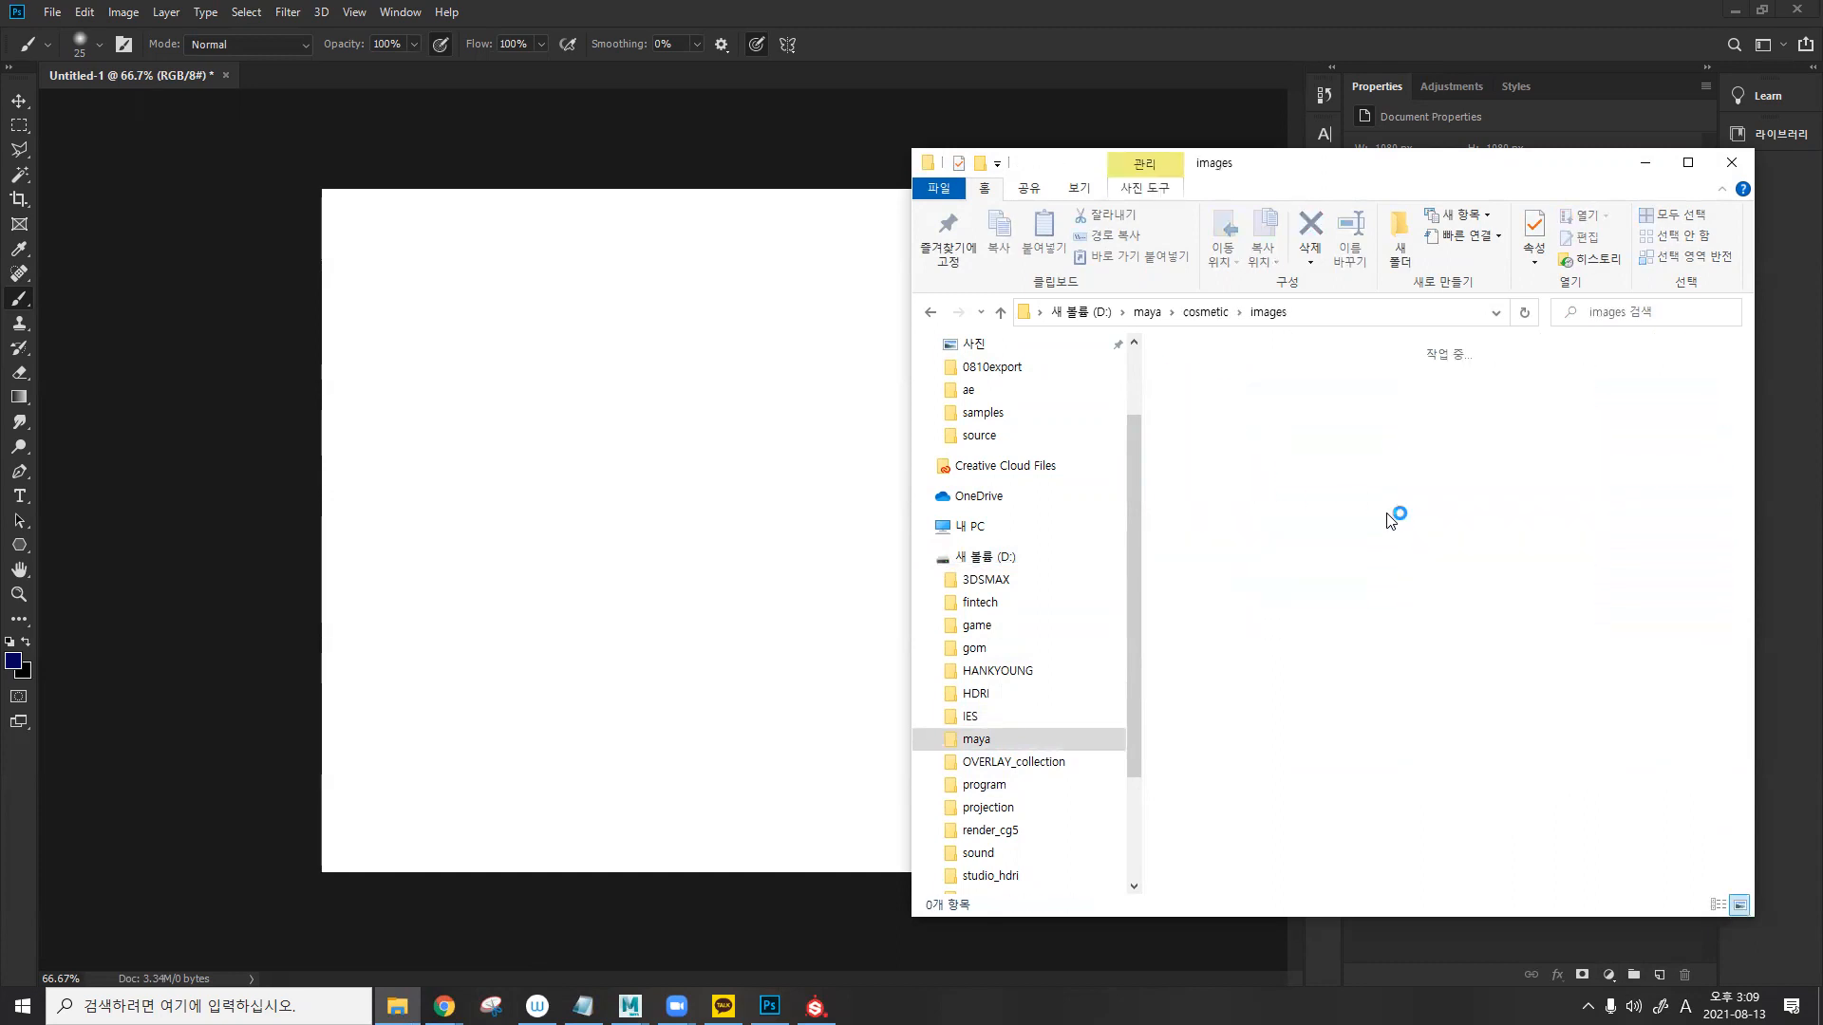
scroll(1452, 534, "down", 5)
scroll(1452, 531, "up", 5)
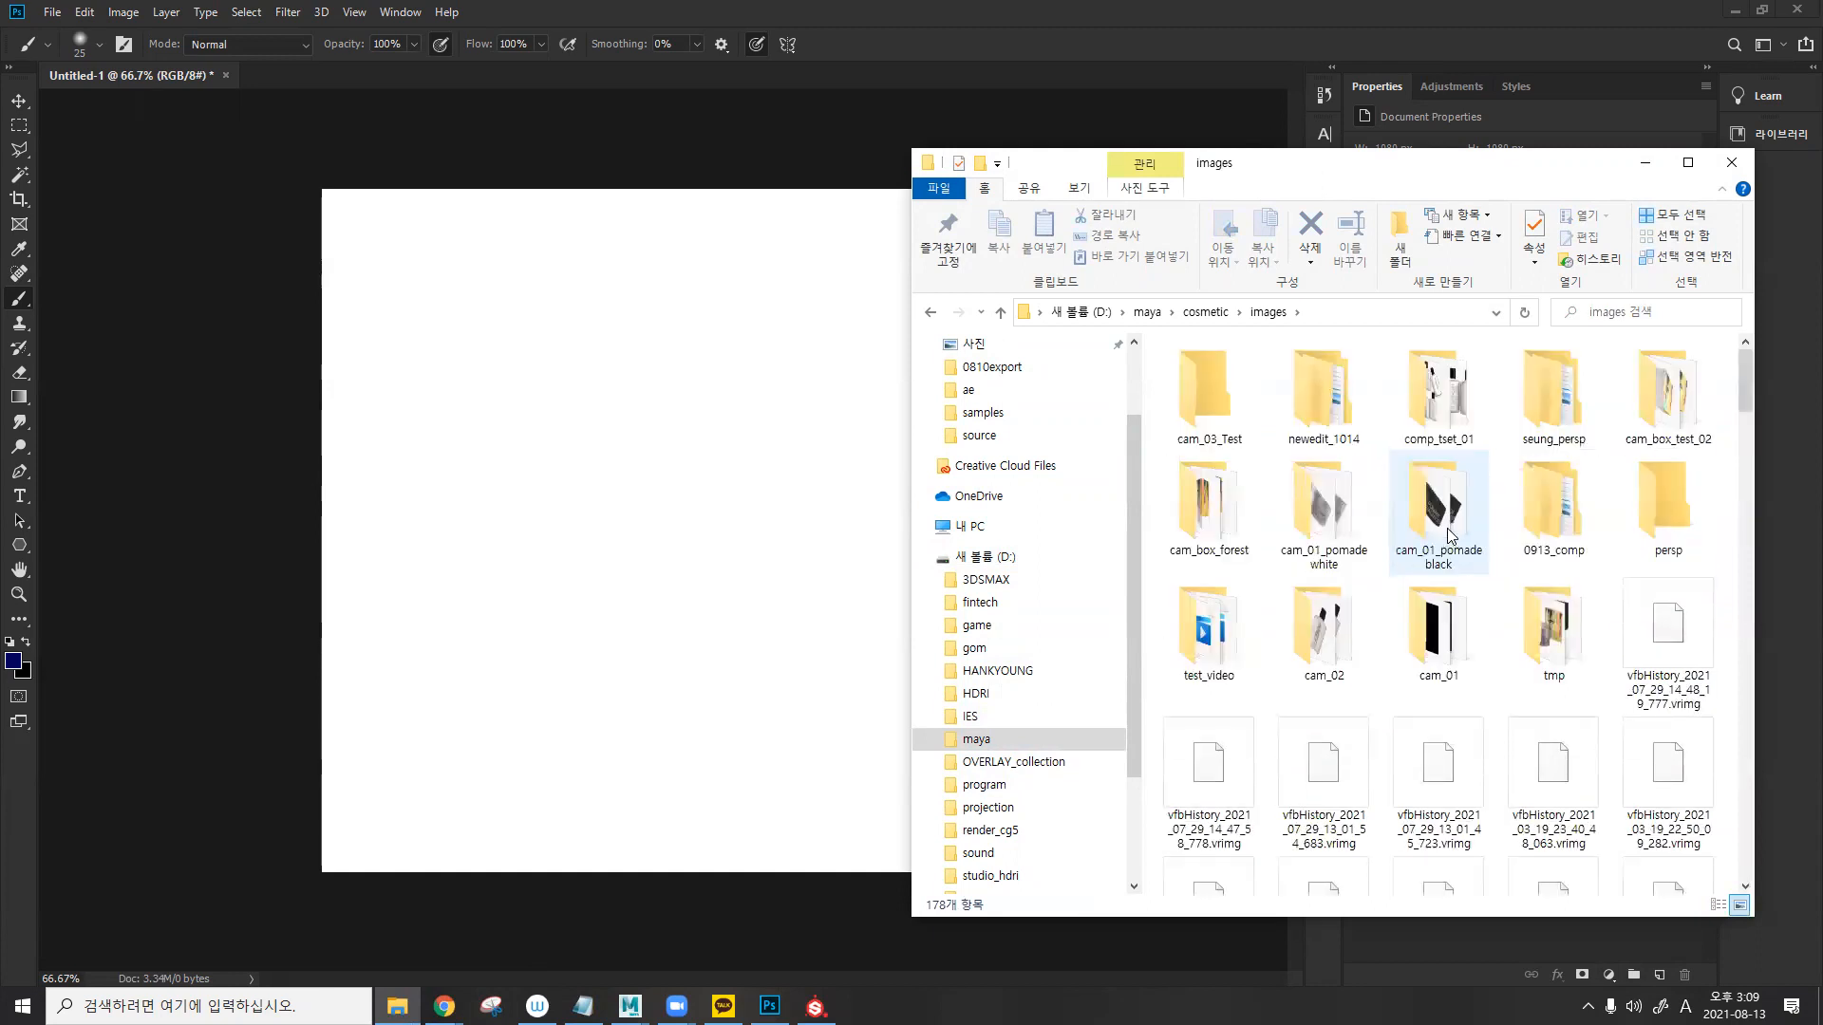
key("alt+Left")
key("alt+Left")
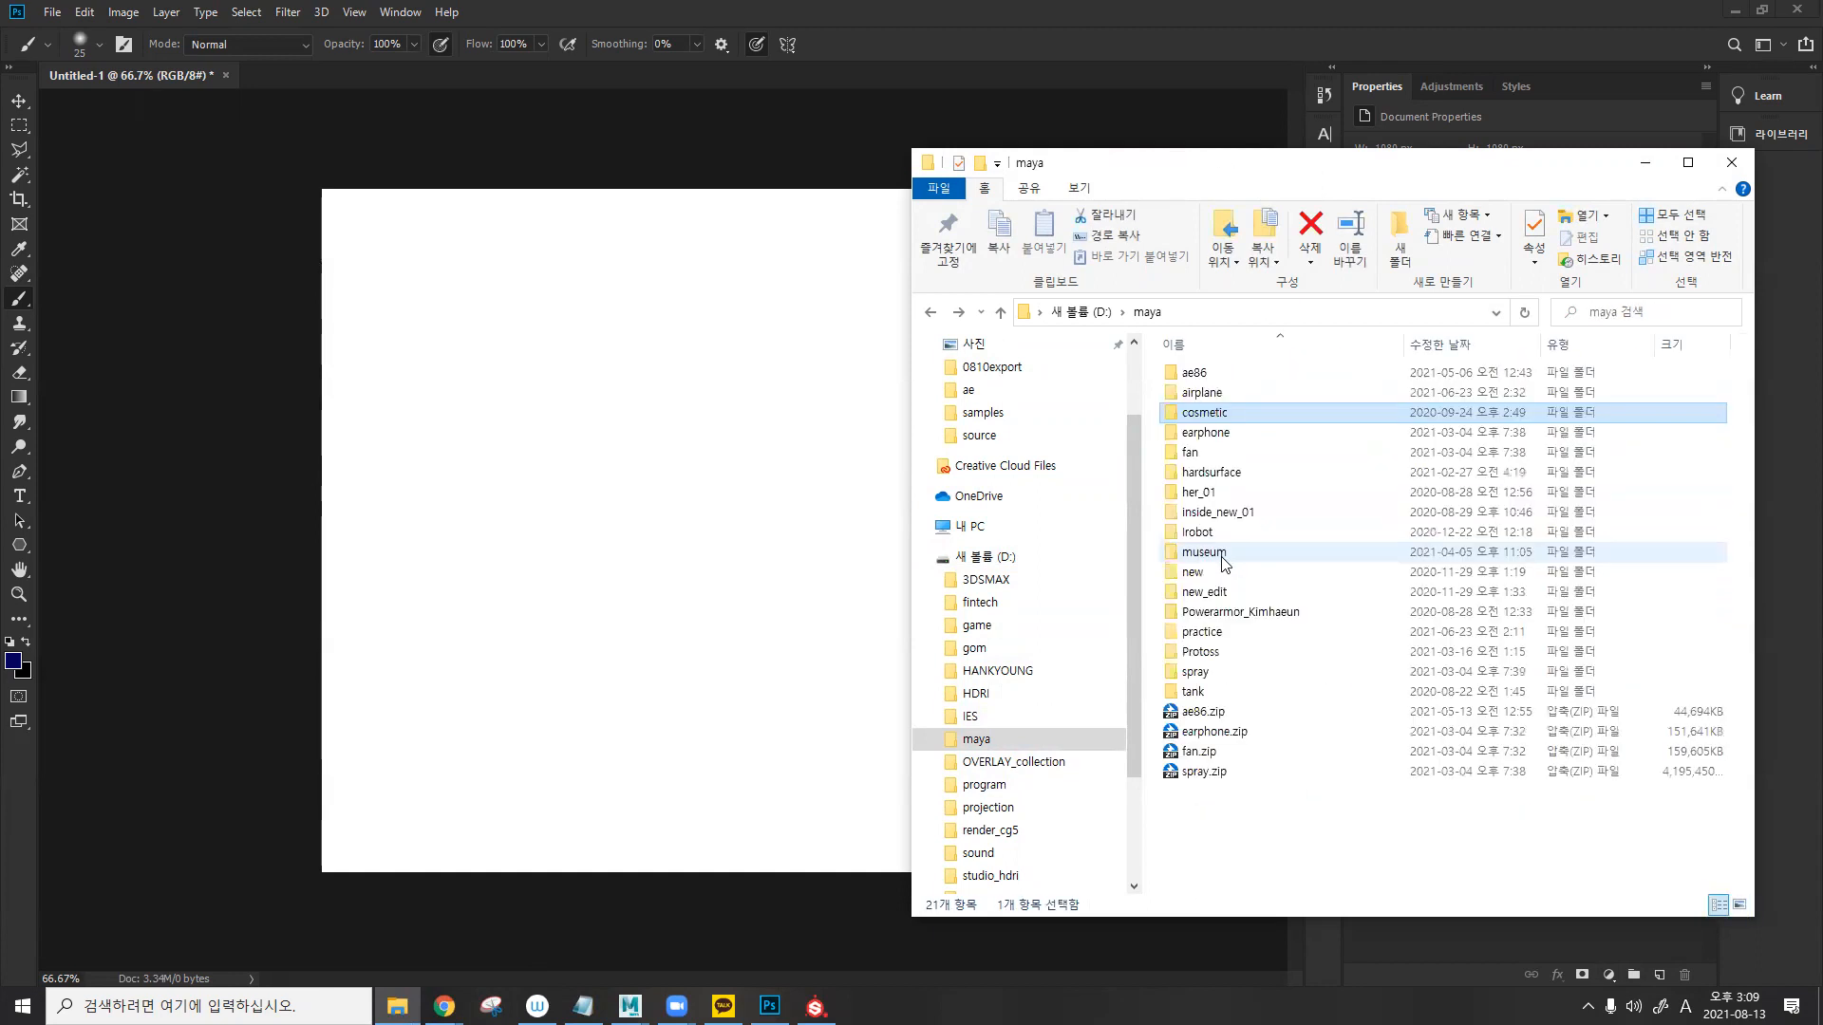
- Open D:\maya\Protoss\images and look inside its Shot_grp_0320 folder
double_click(1264, 652)
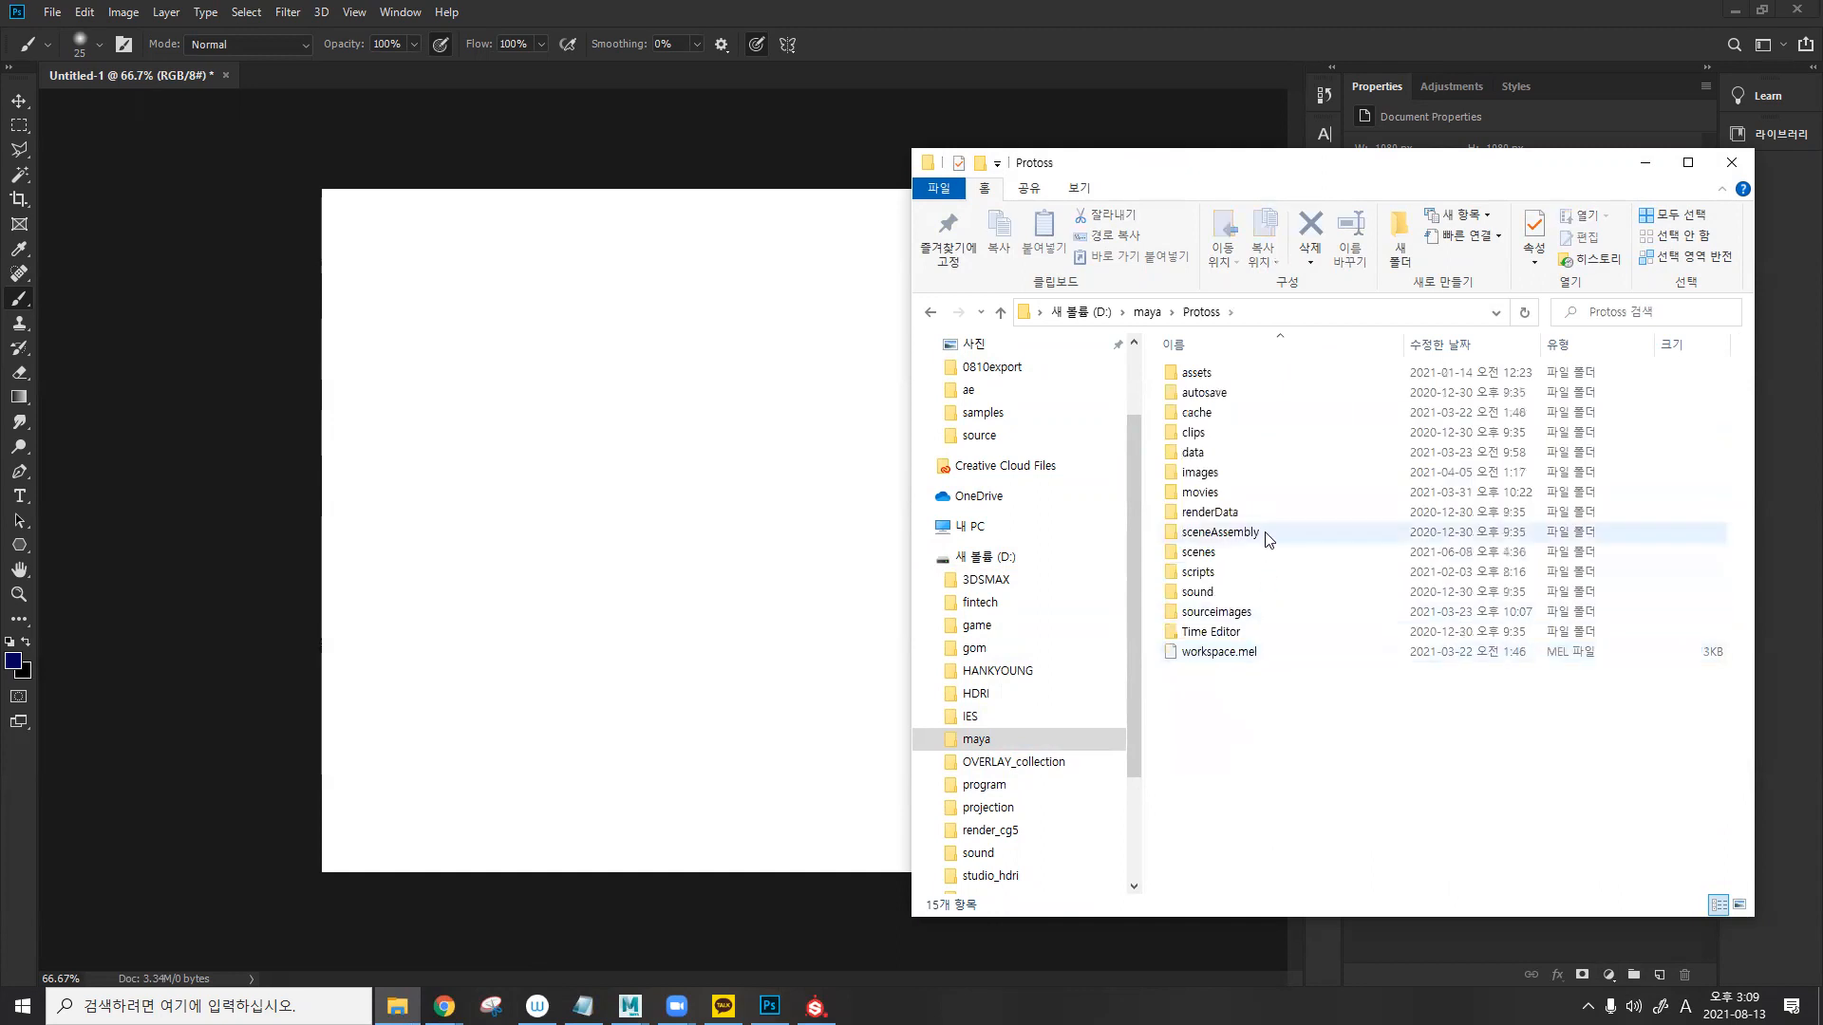
double_click(1265, 479)
key("s")
key("Return")
key("alt+Left")
double_click(1266, 475)
key("alt+Left")
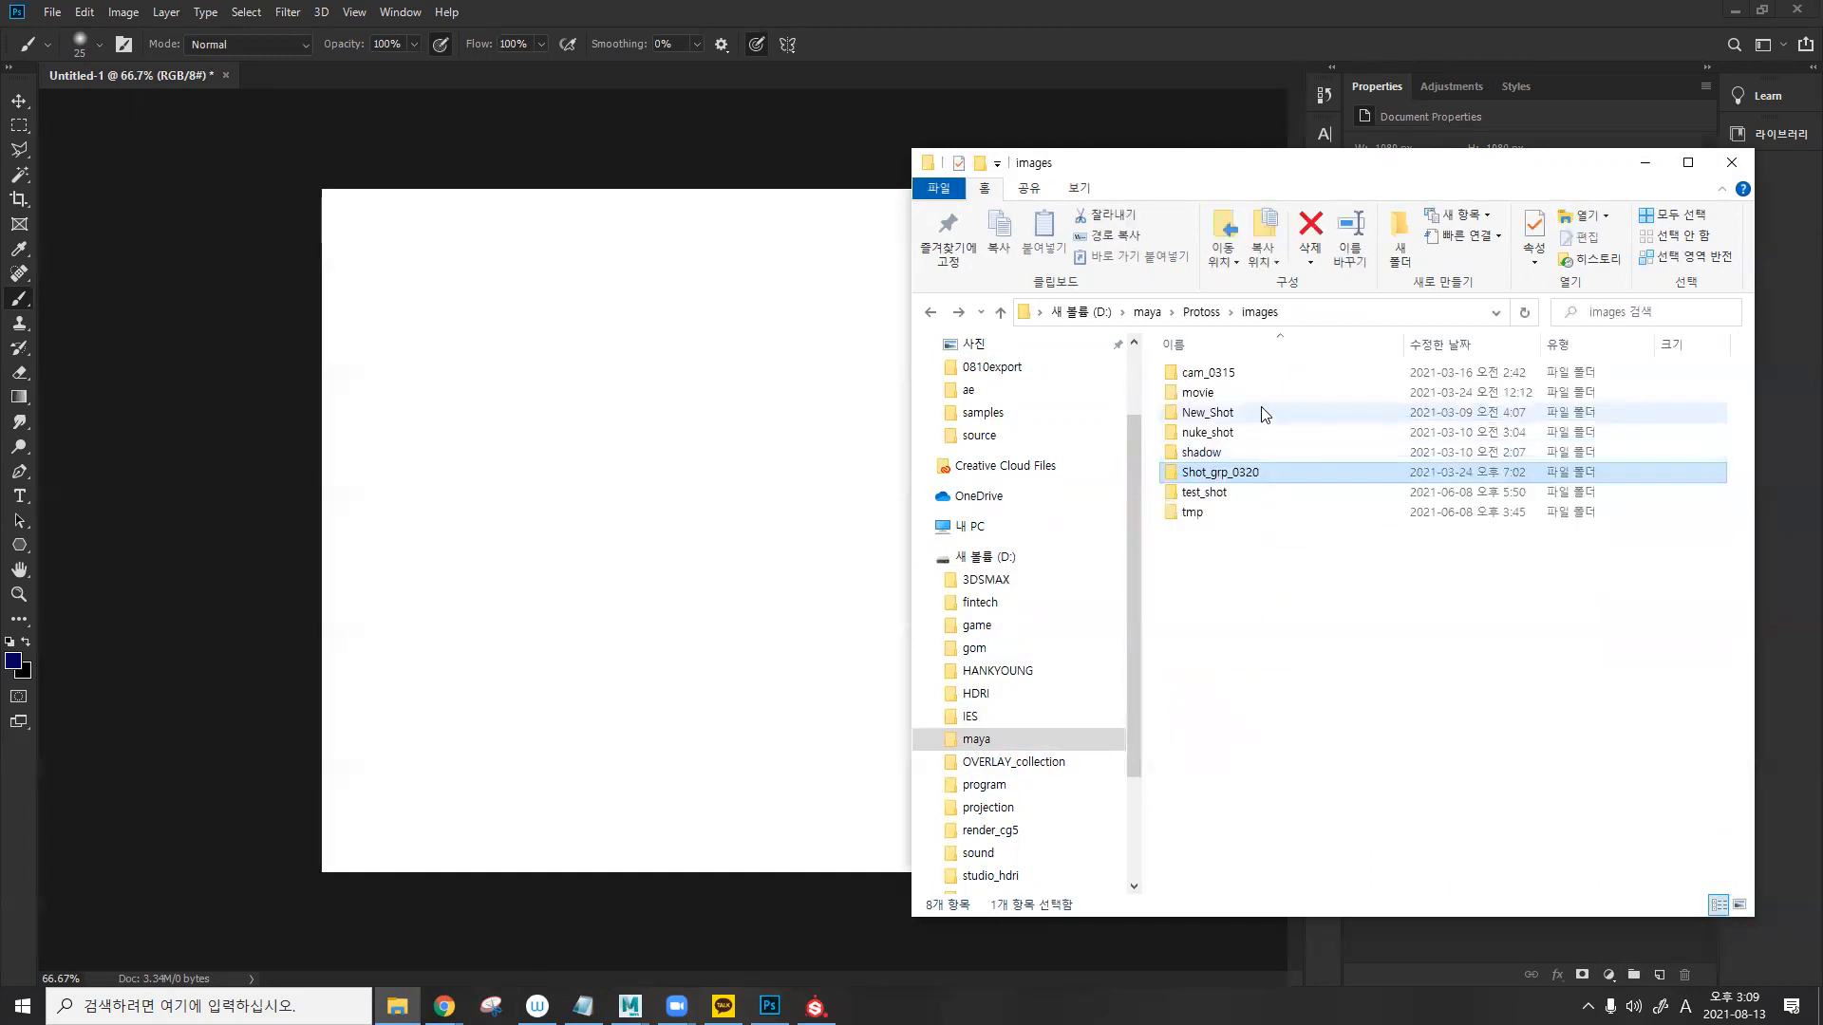
- Check the cam_0315, movie and New_Shot folders for an image and open the nuke_shot folder
double_click(1265, 374)
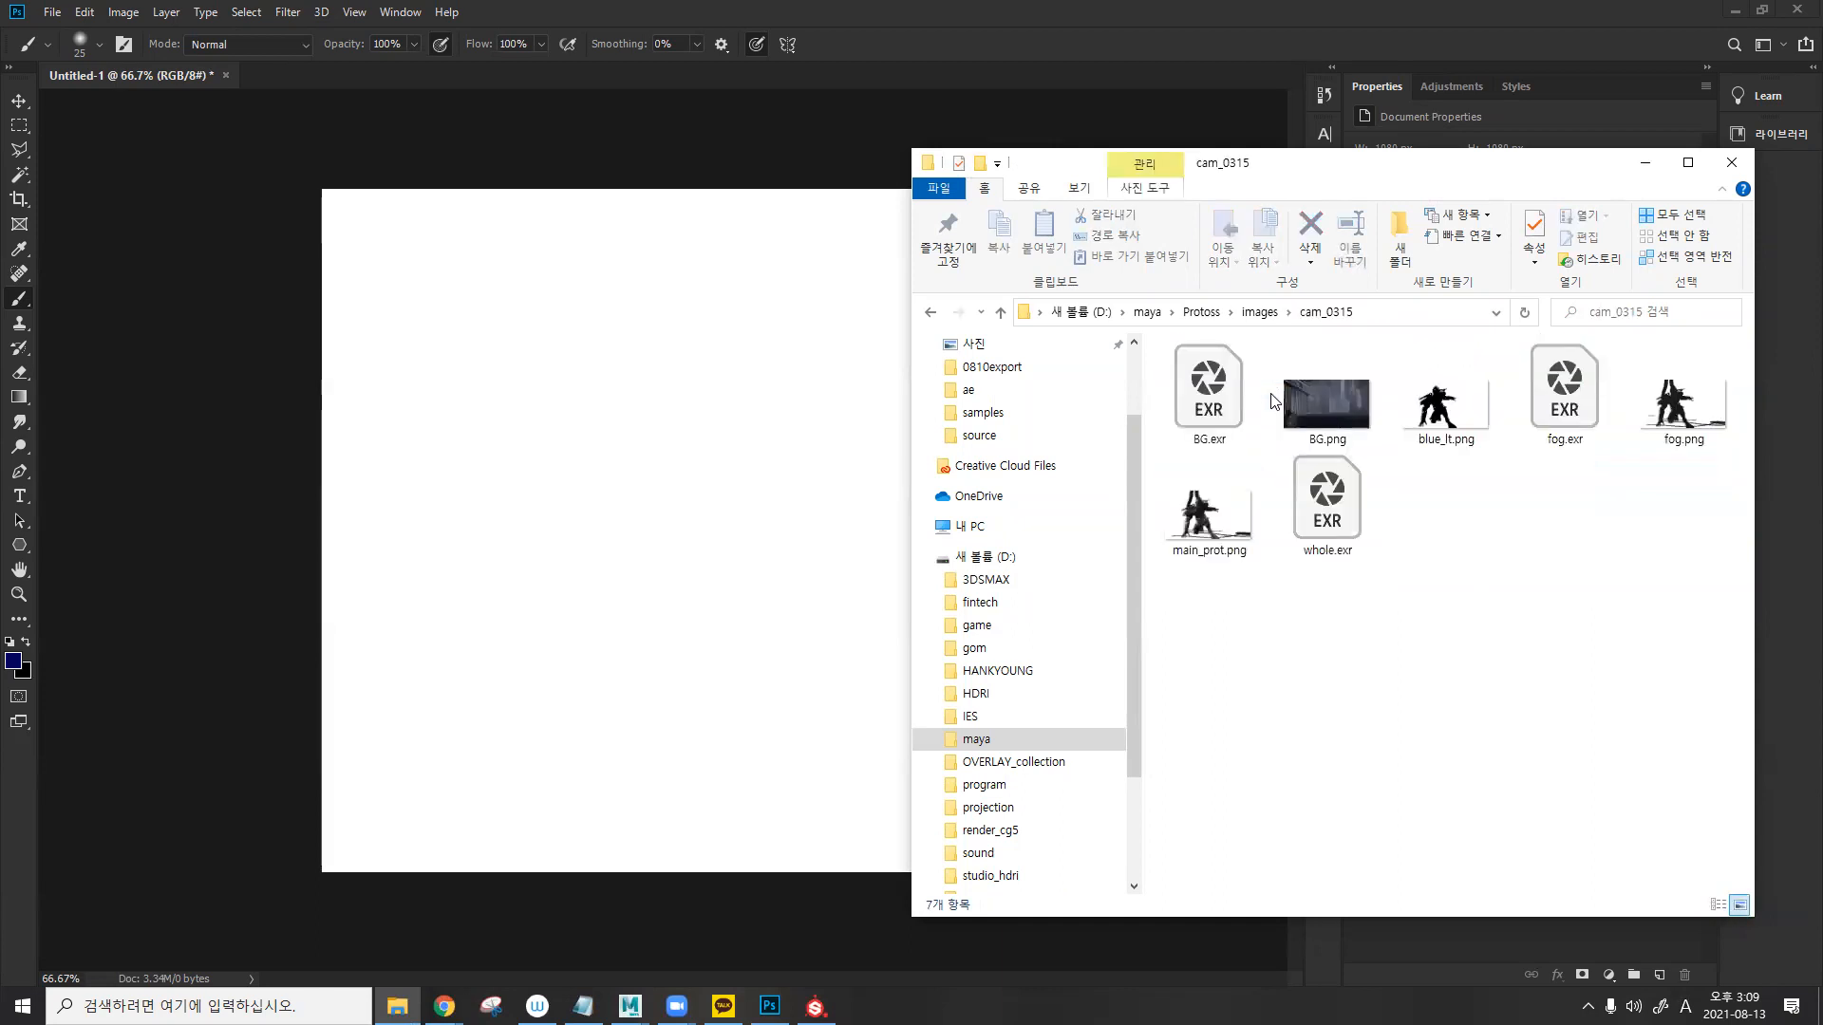
key("alt+Left")
double_click(1272, 392)
key("alt+Left")
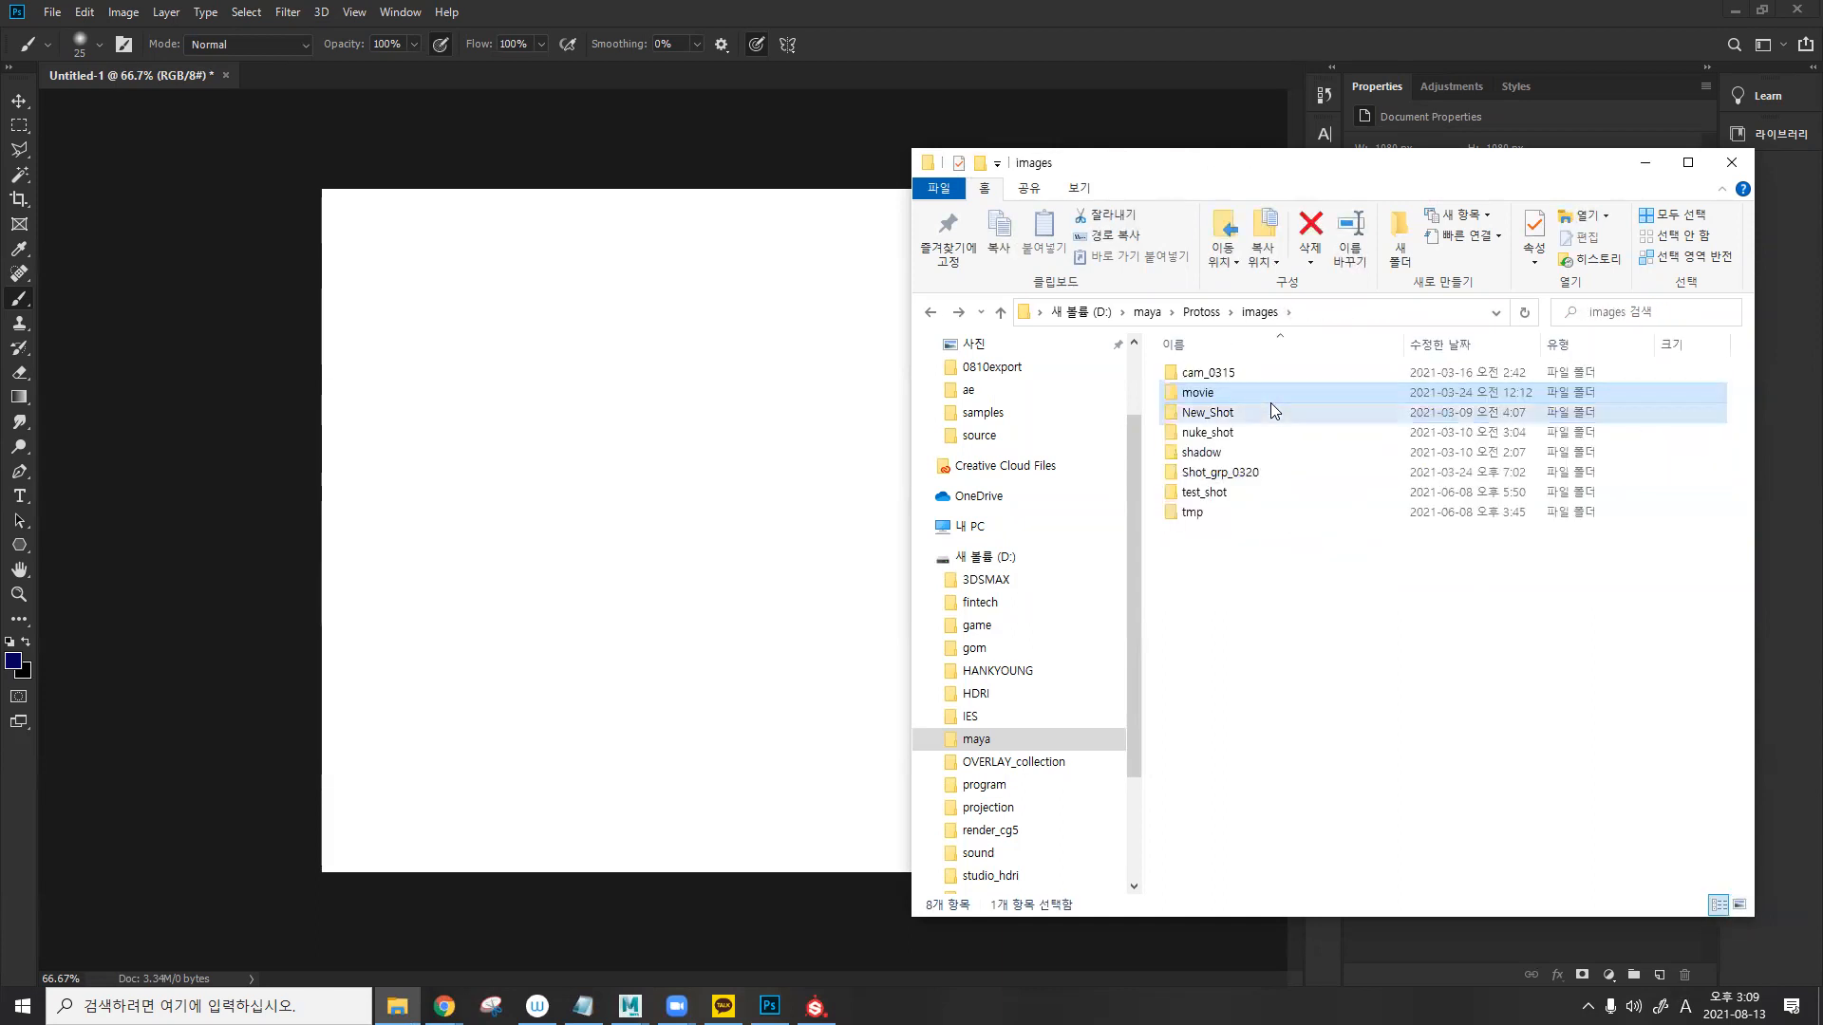
double_click(1271, 410)
key("alt+Left")
double_click(1274, 433)
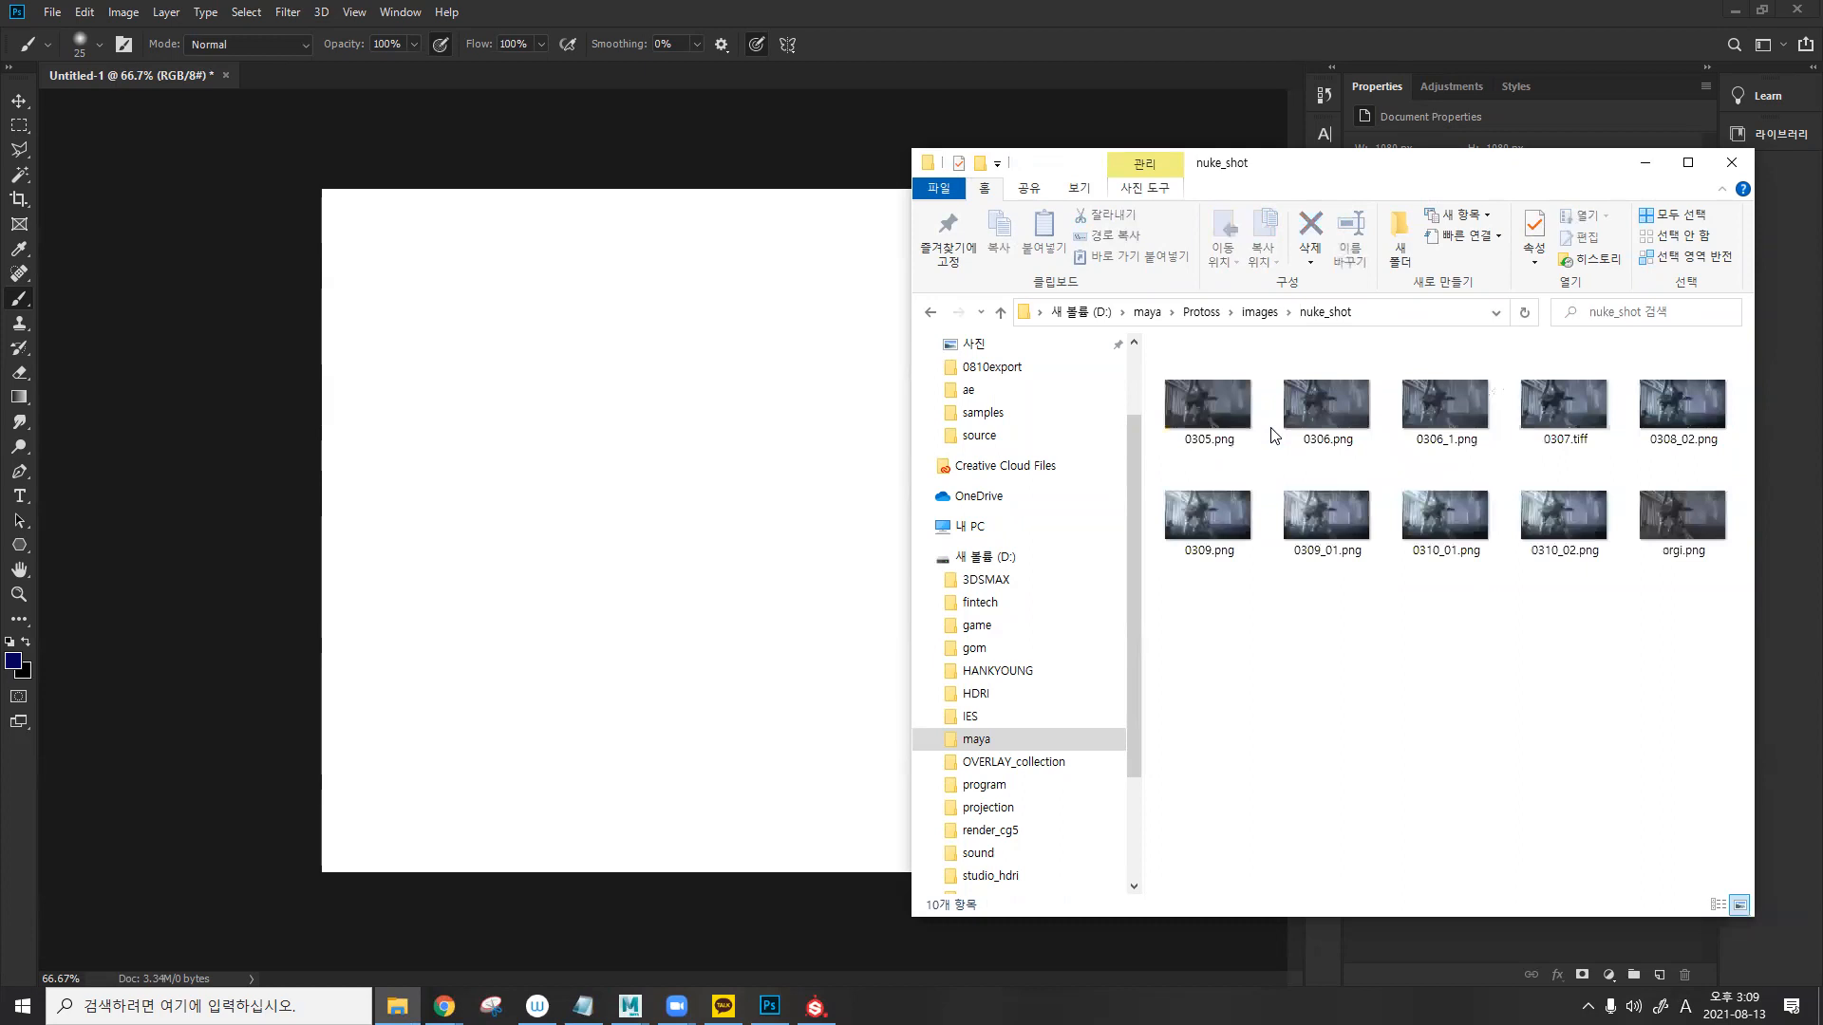
- Place 0305.png from the nuke_shot folder into the Untitled-1 document in Photoshop
left_click_drag(1236, 422, 905, 509)
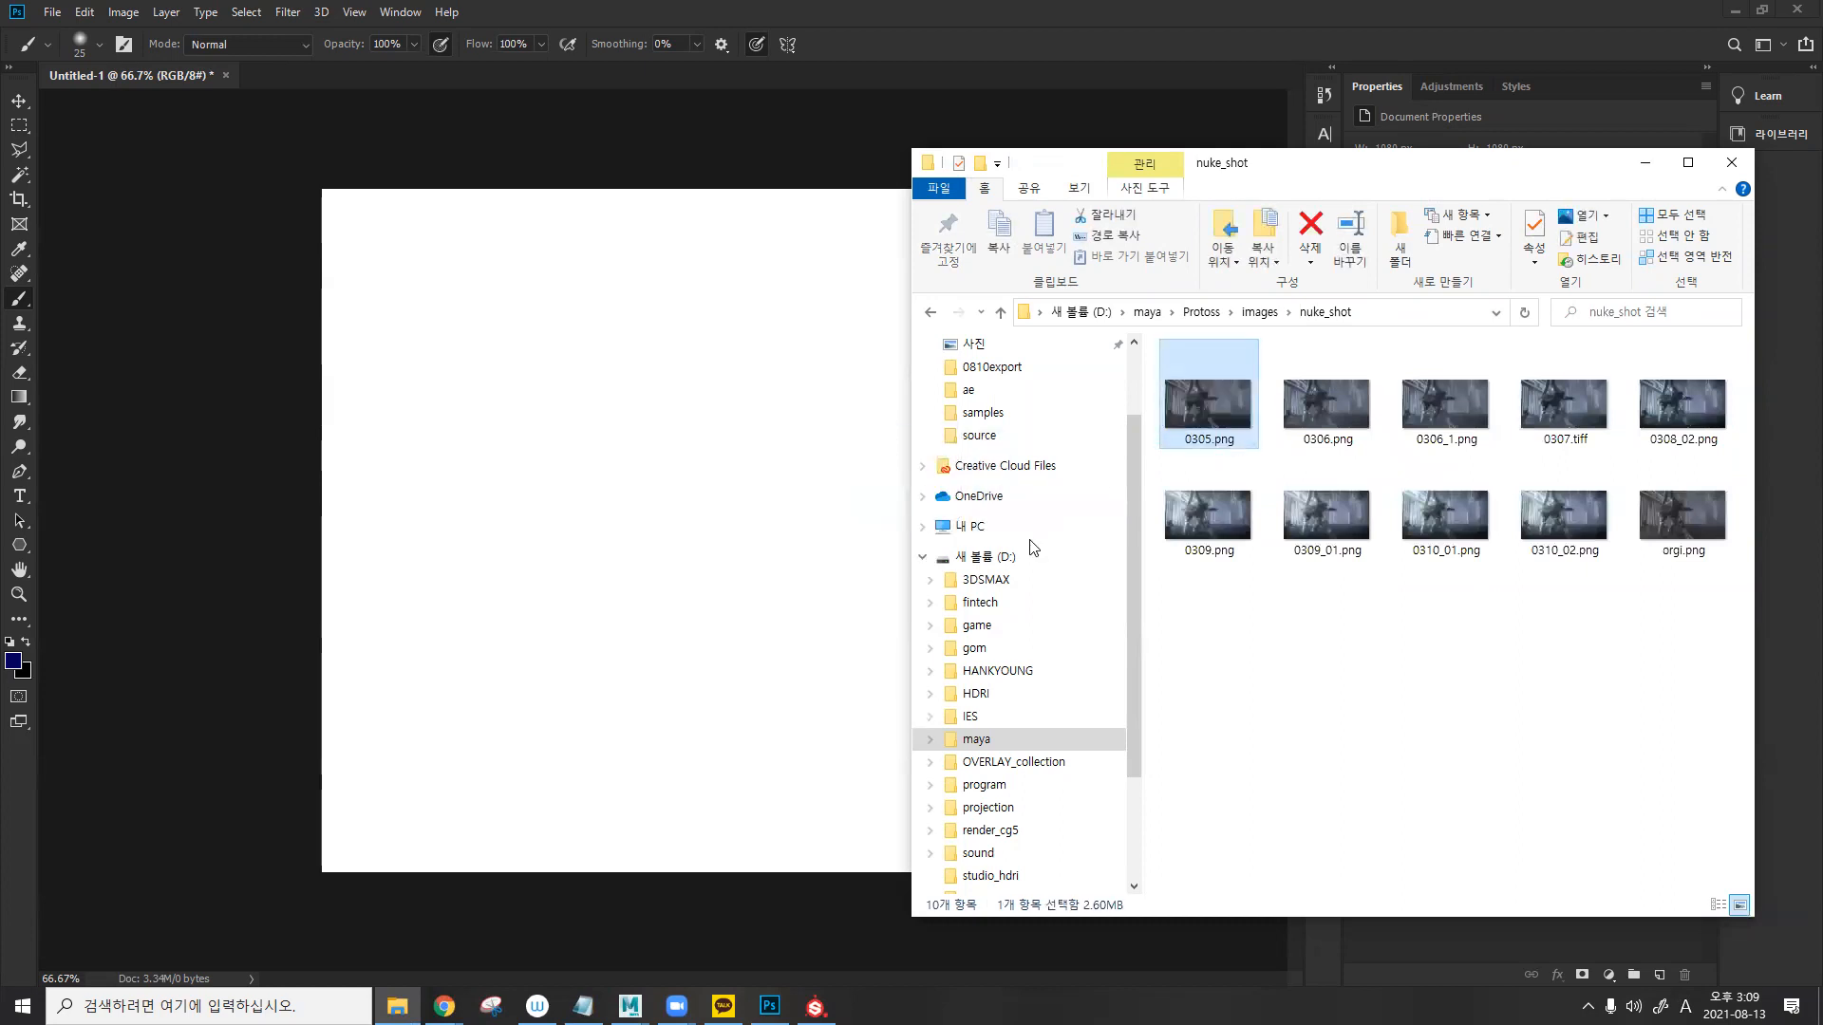
left_click_drag(1210, 408, 931, 440)
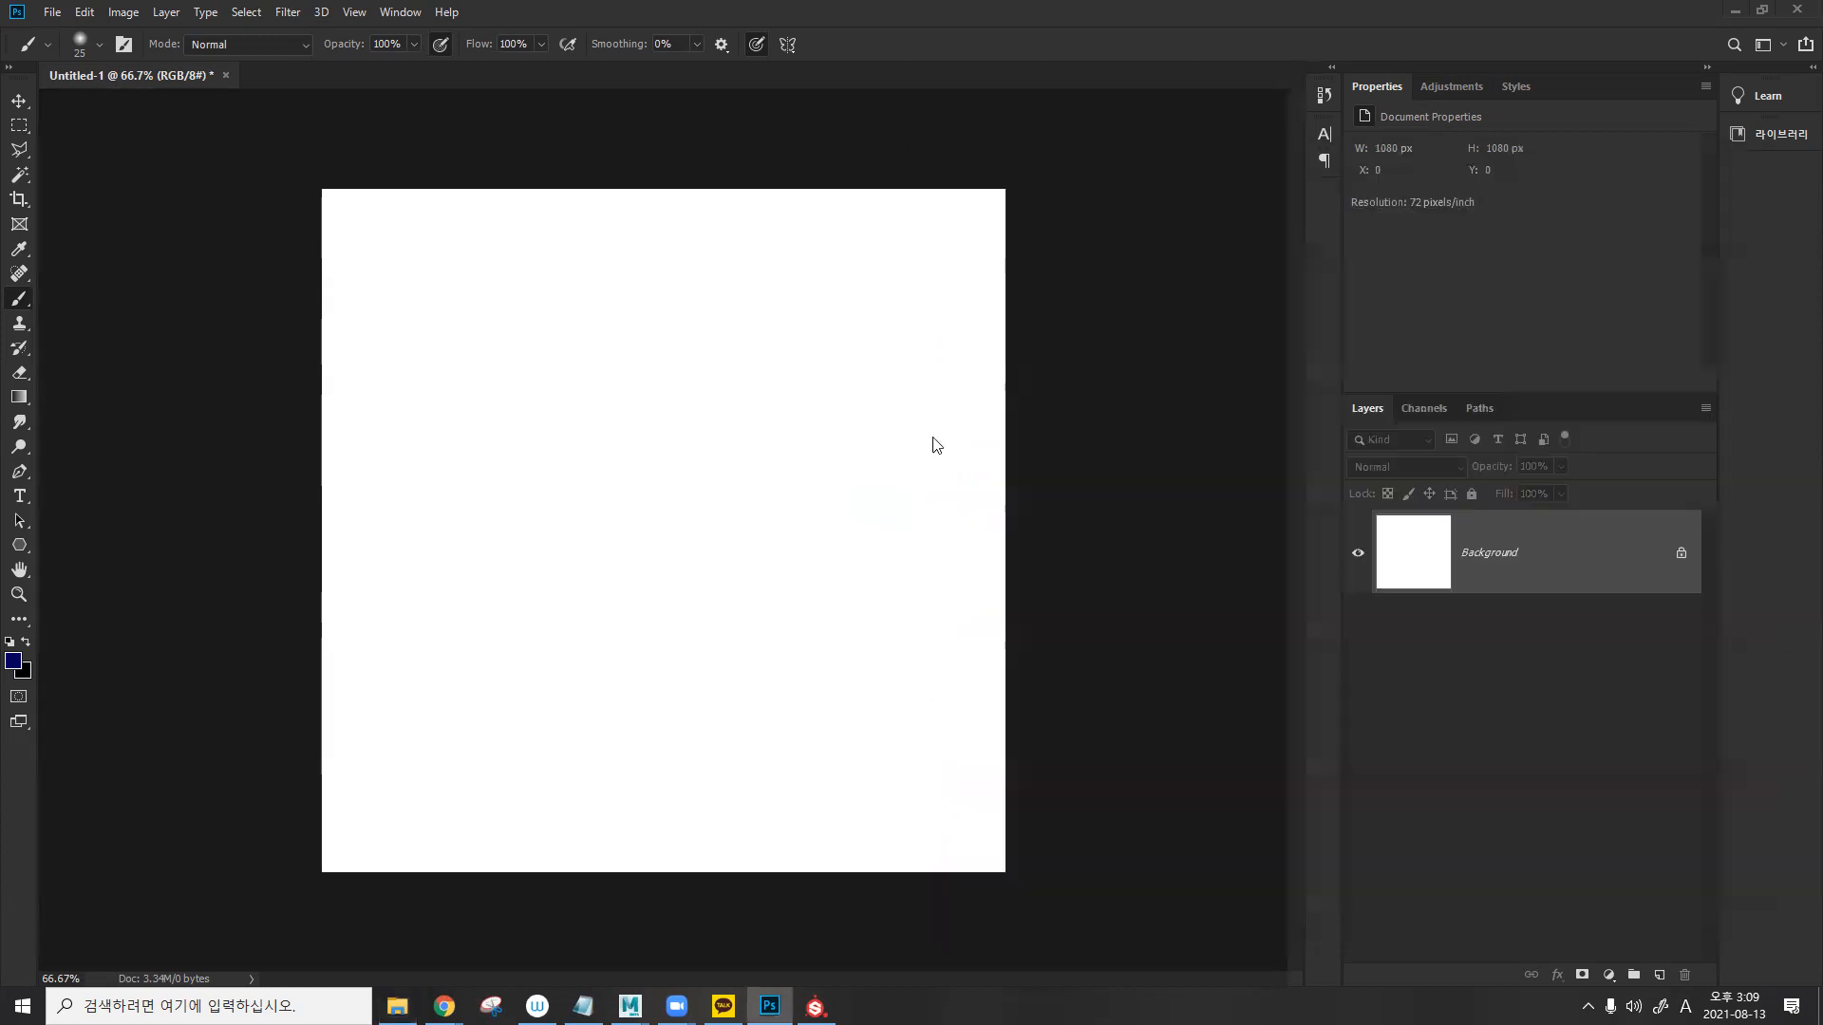
key("Return")
scroll(600, 503, "up", 4, "alt")
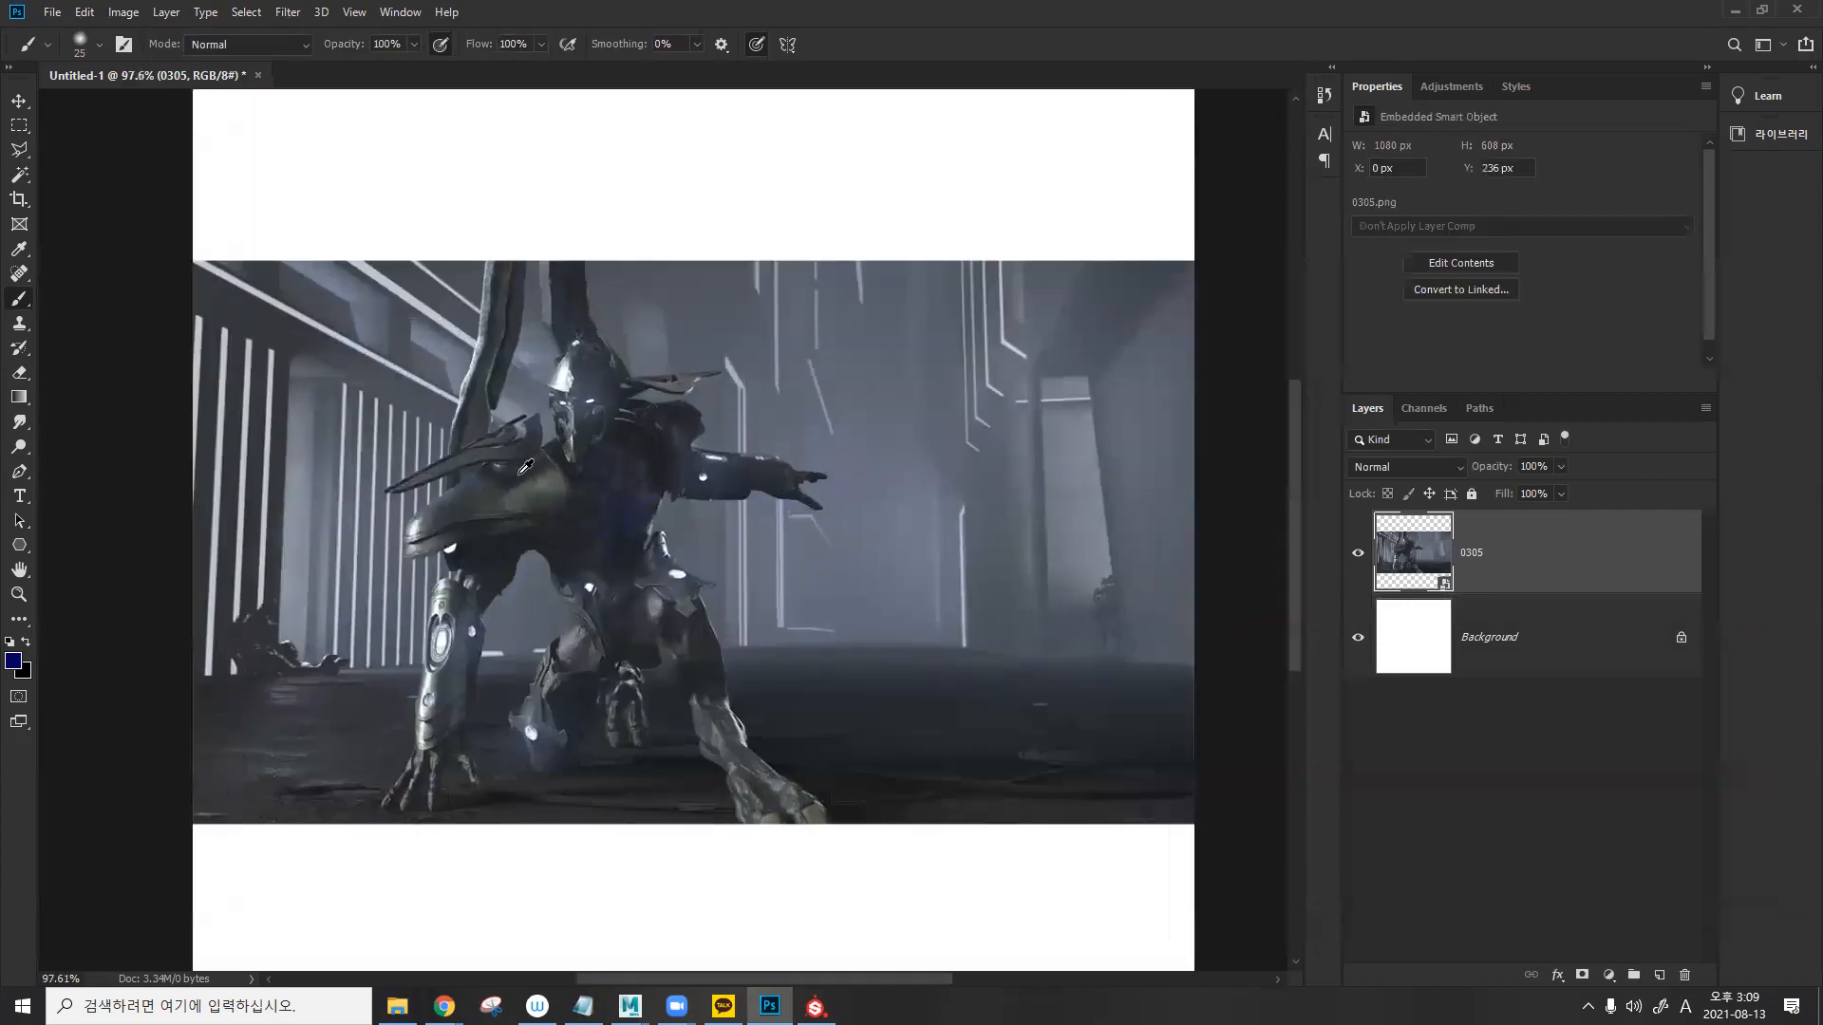
scroll(631, 465, "down", 1, "alt")
left_click_drag(858, 497, 1022, 367)
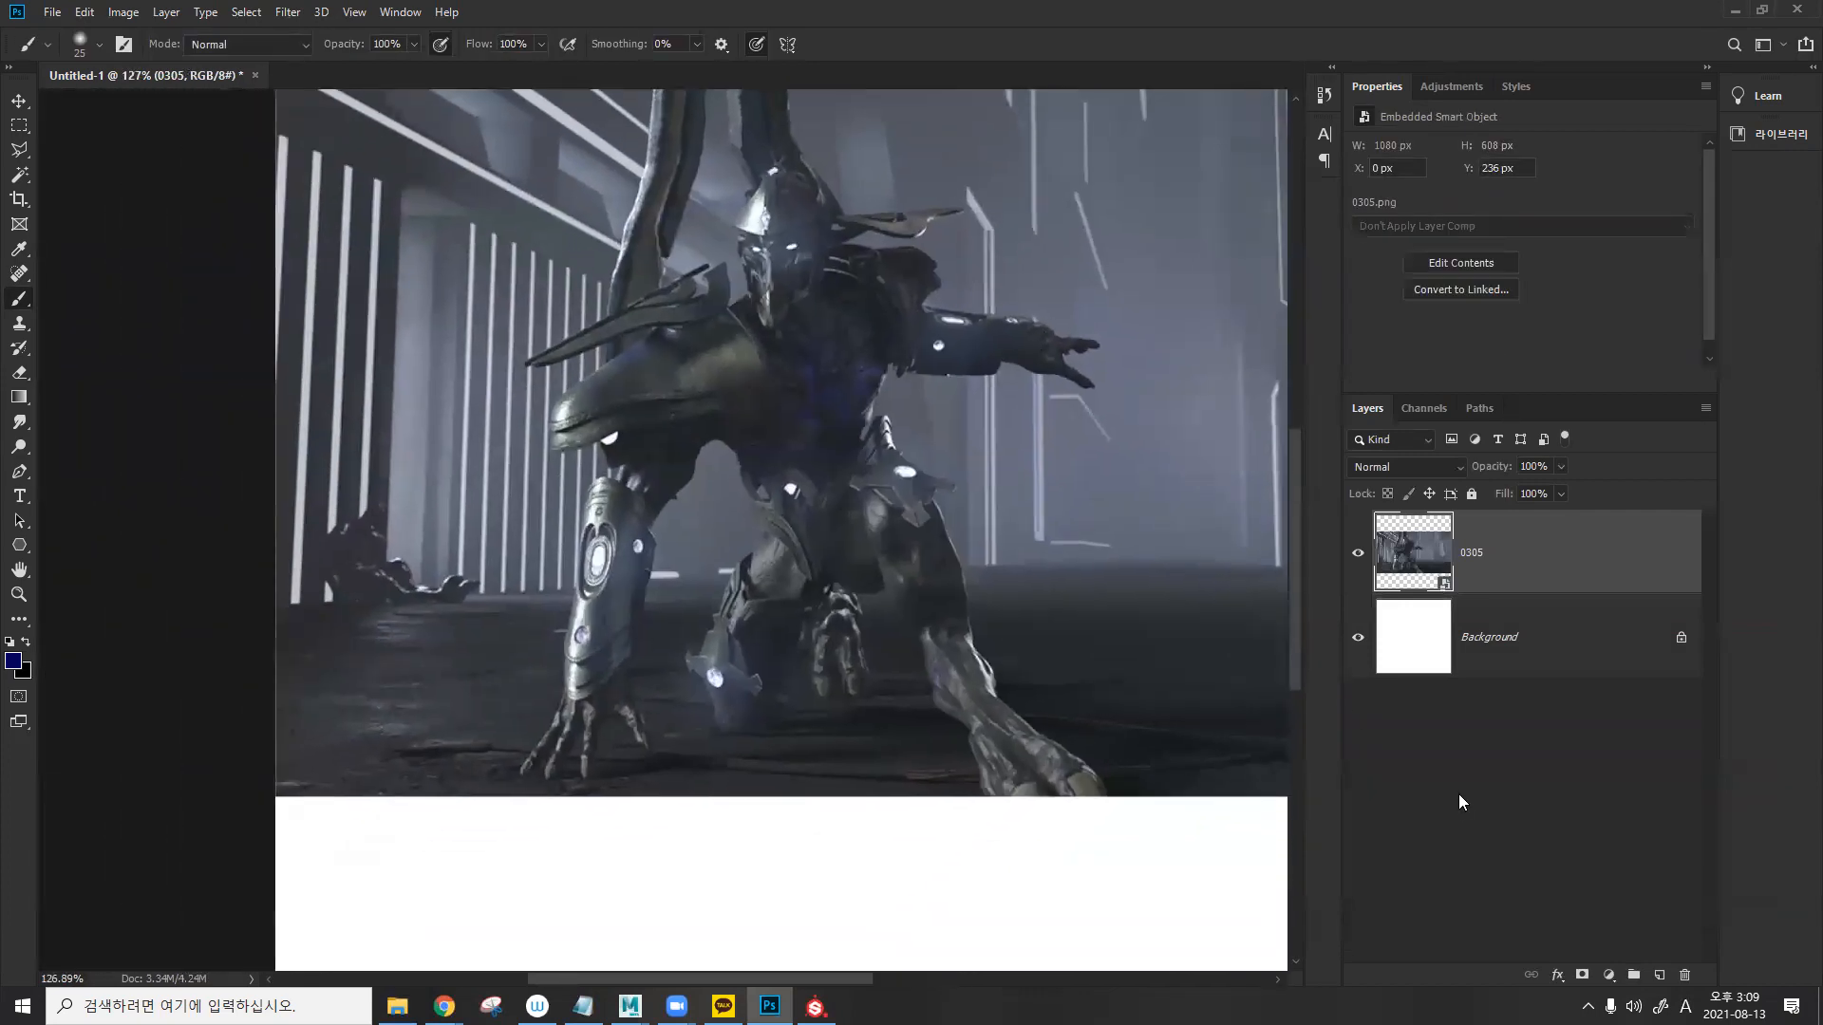
- Add a layer mask to the 0305 layer and paint black on it over the figure's chest
left_click(1581, 975)
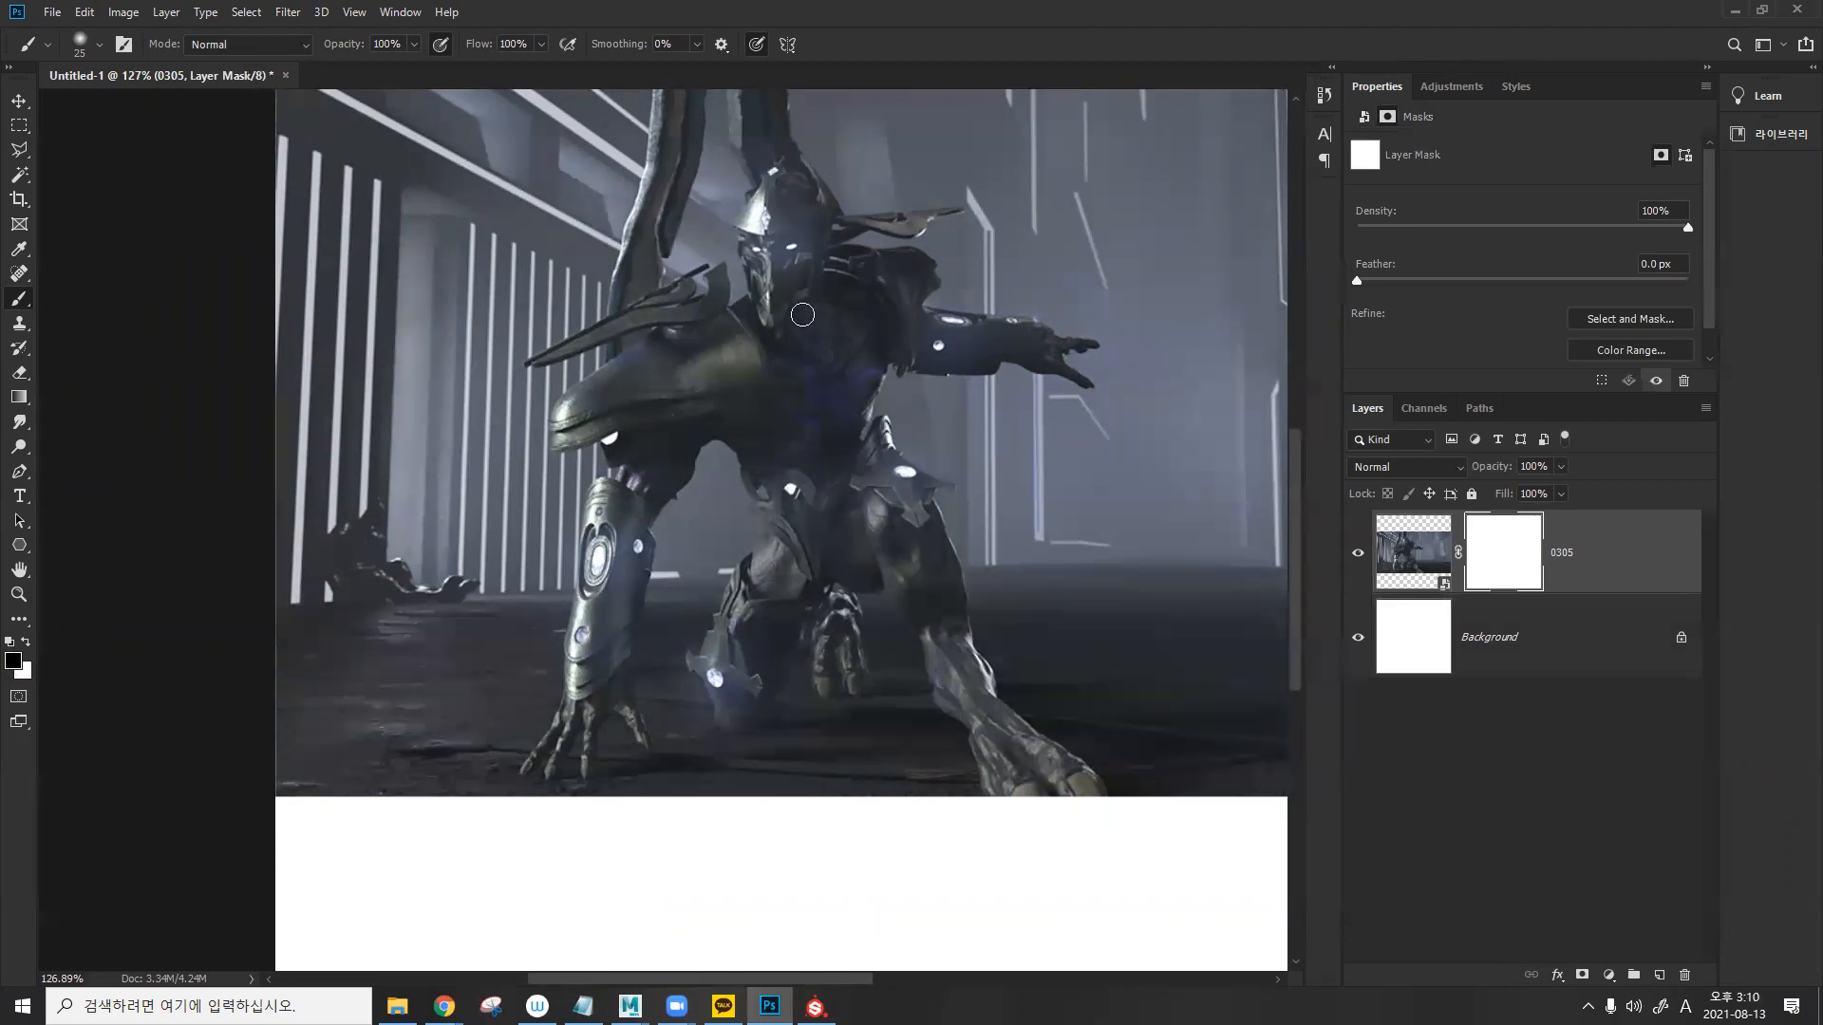
mouse_move(795, 265)
left_mouse_down()
mouse_move(816, 313)
mouse_move(860, 285)
mouse_move(788, 332)
mouse_move(807, 322)
left_mouse_up()
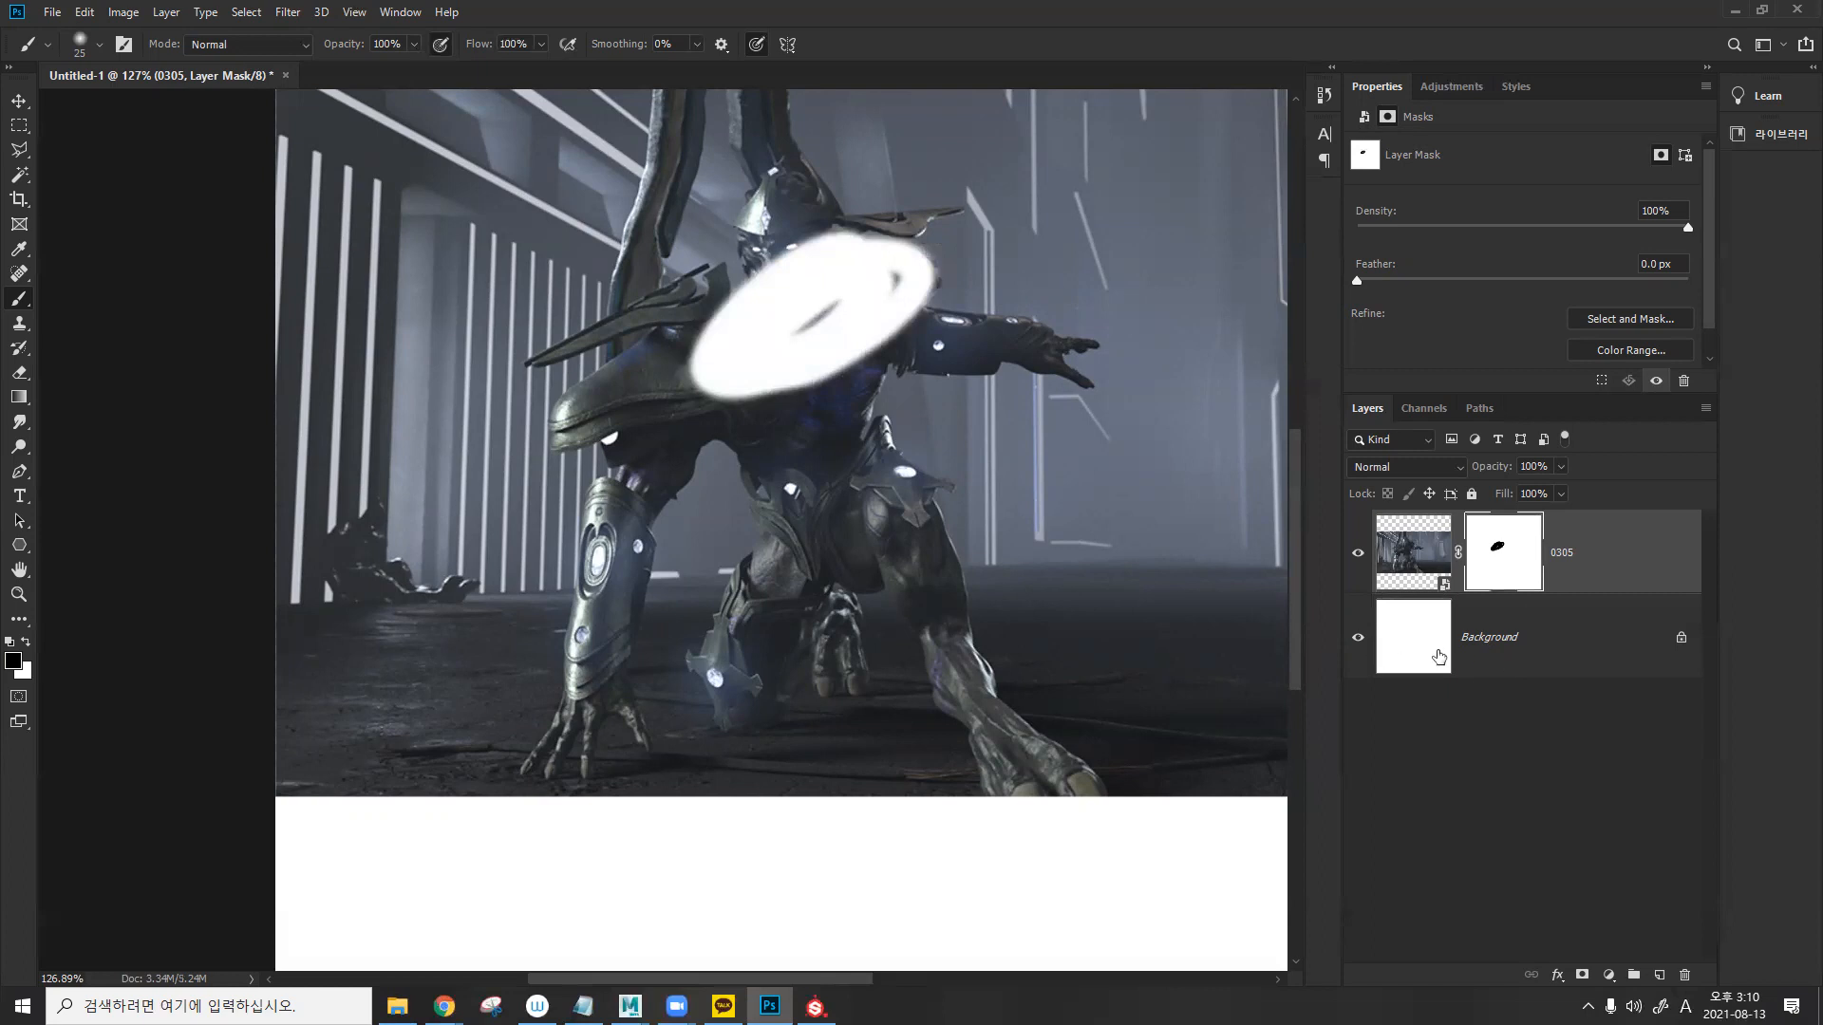
- Fill the Background layer with a light violet foreground colour
left_click(1438, 657)
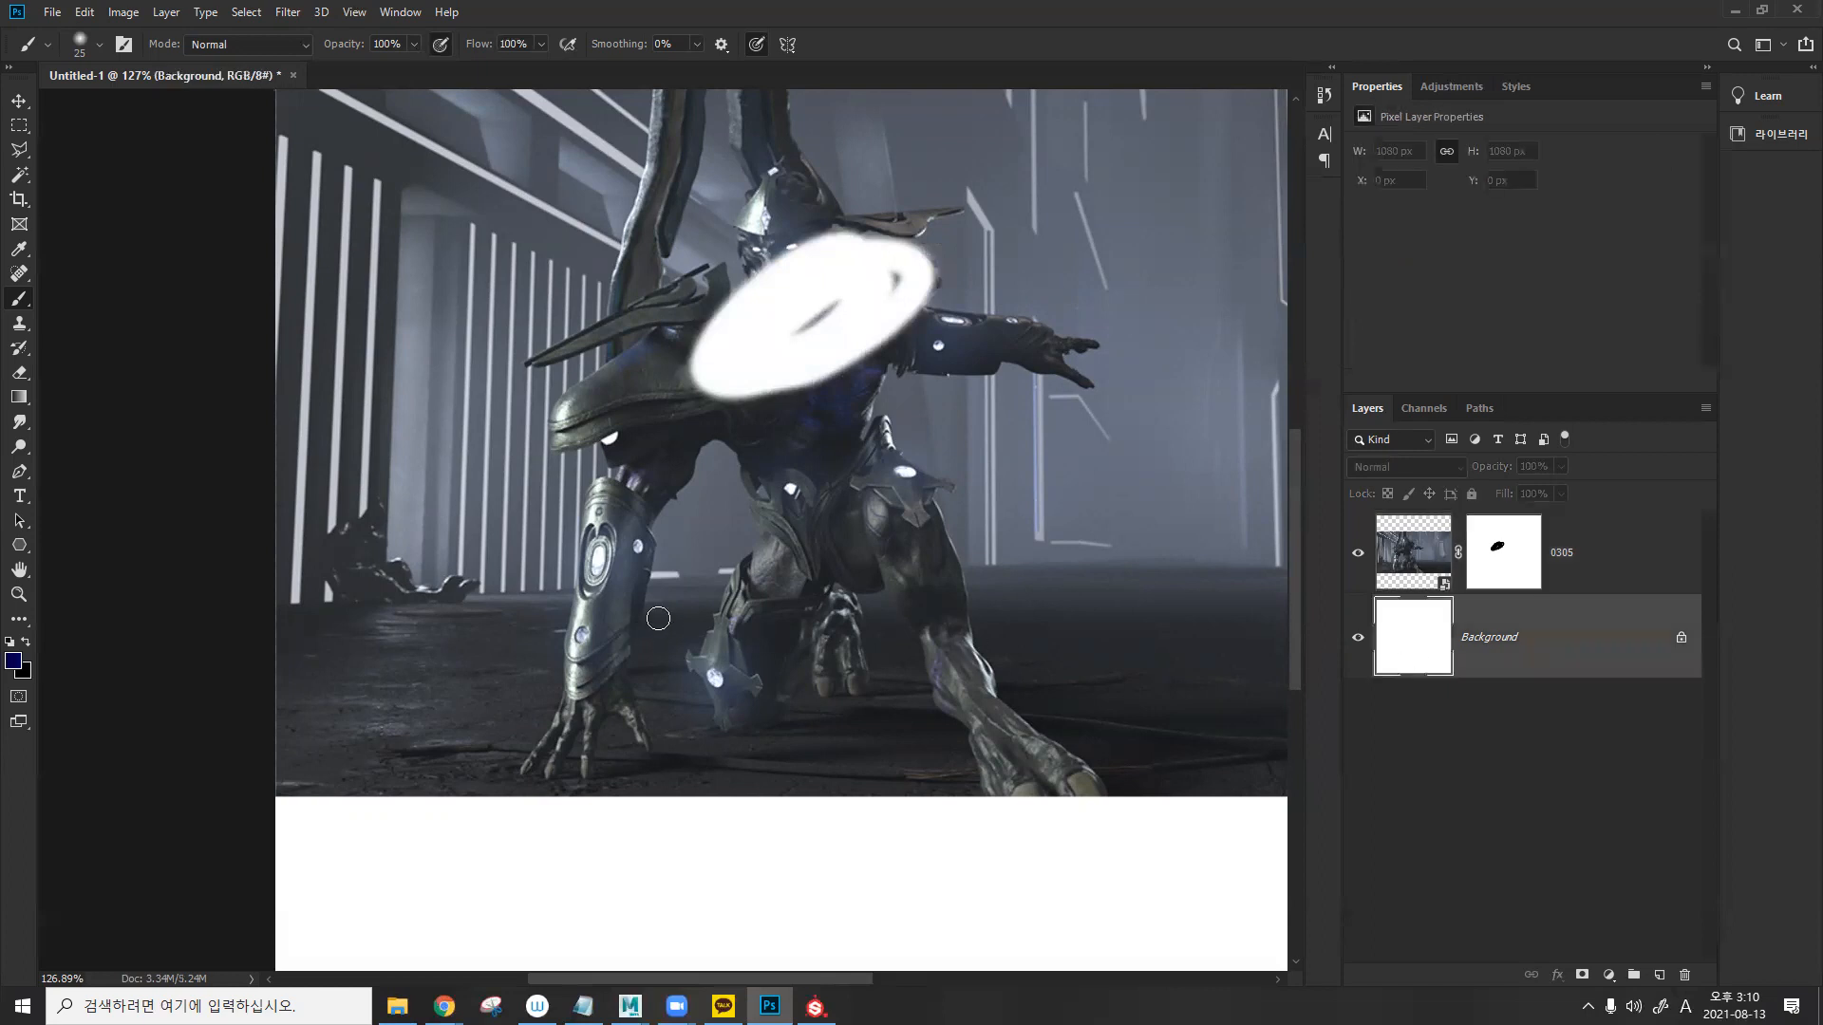
left_click(14, 661)
left_click_drag(610, 518, 525, 423)
left_click(846, 419)
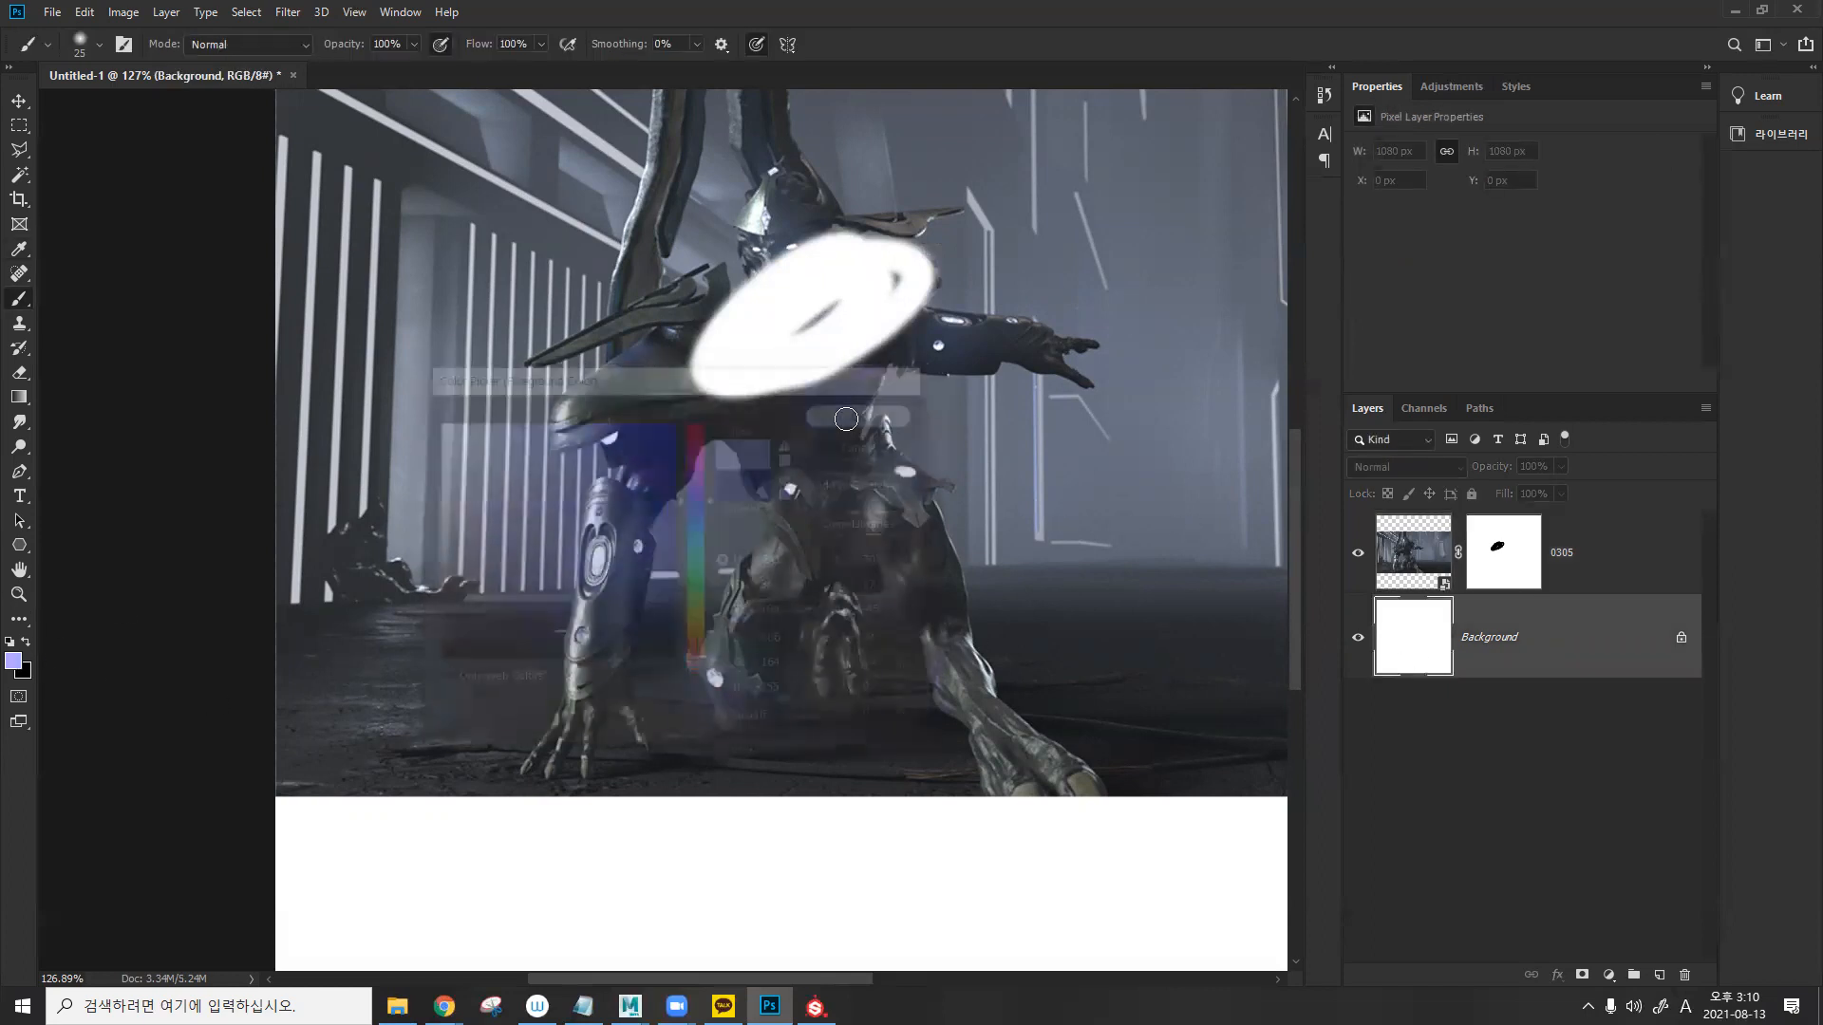
key("alt+BackSpace")
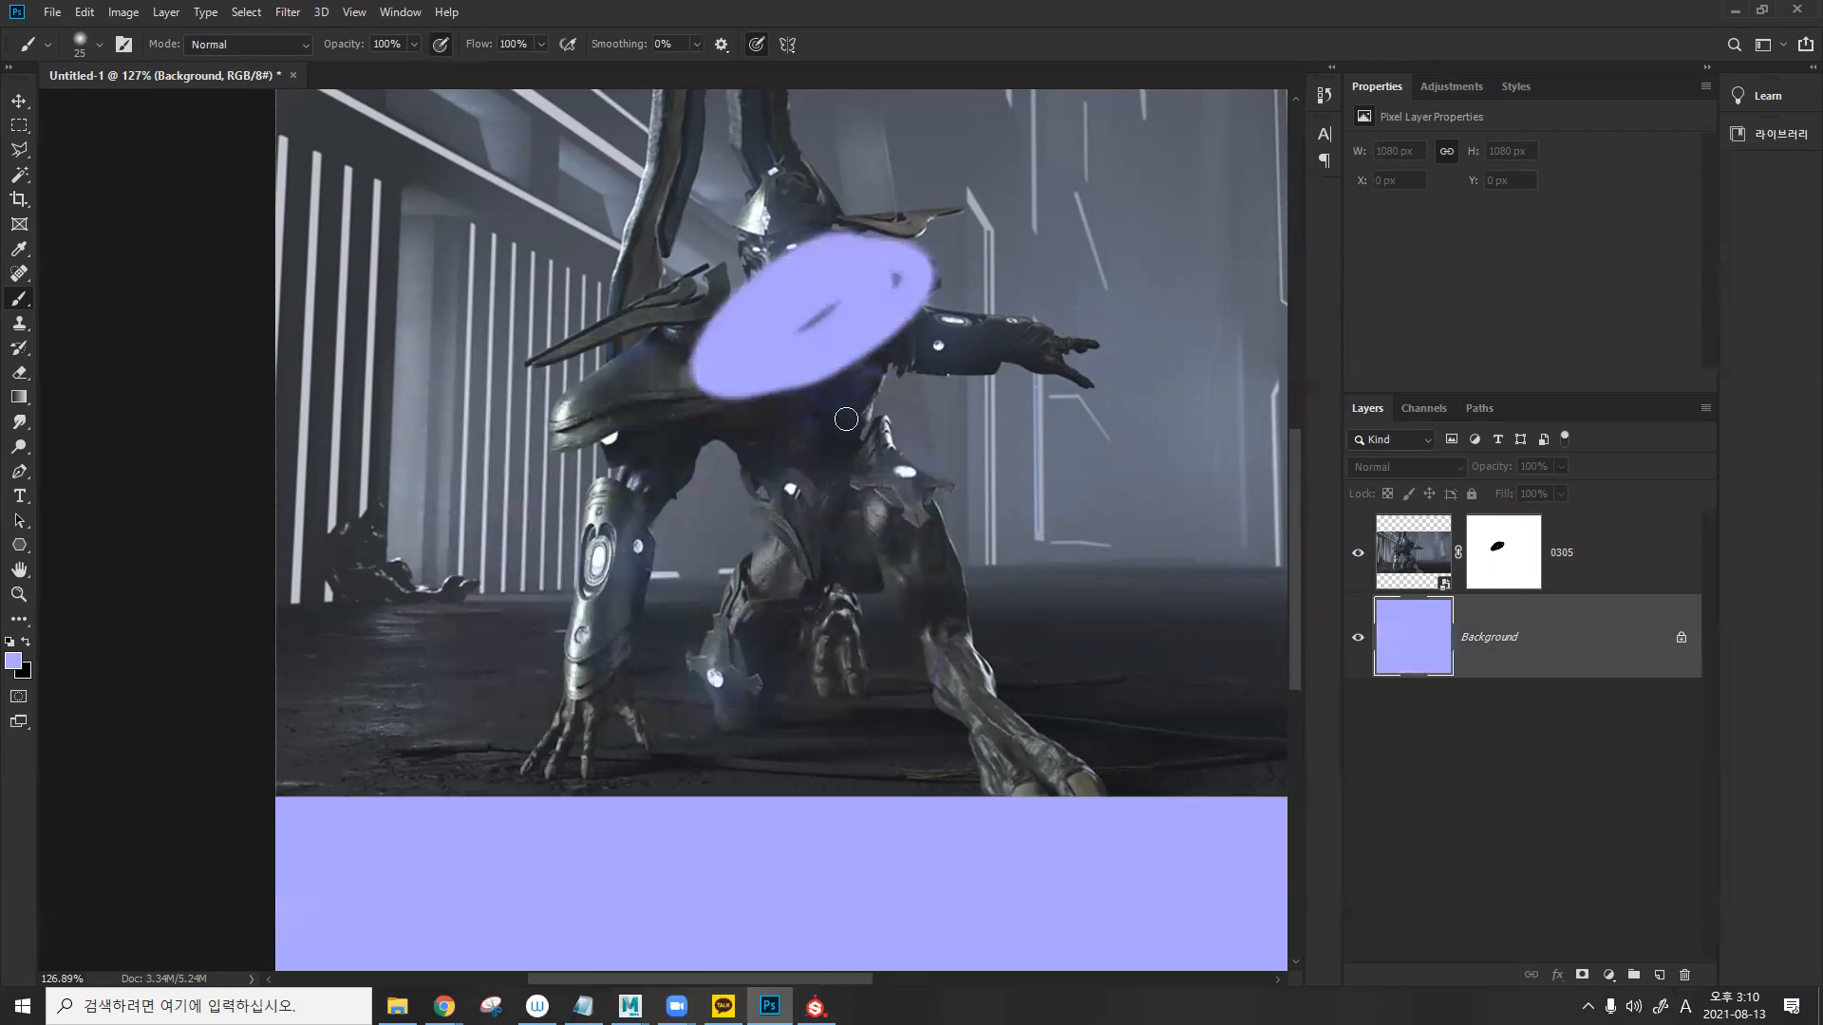
- Paint black on the 0305 layer mask to hide the figure's head, chest and shoulder
left_click(1510, 553)
key("x")
mouse_move(807, 327)
left_mouse_down()
mouse_move(835, 342)
mouse_move(916, 276)
mouse_move(705, 424)
left_mouse_up()
left_click_drag(800, 282, 739, 405)
mouse_move(867, 312)
left_mouse_down()
mouse_move(817, 248)
mouse_move(721, 318)
mouse_move(679, 417)
mouse_move(745, 361)
mouse_move(723, 360)
left_mouse_up()
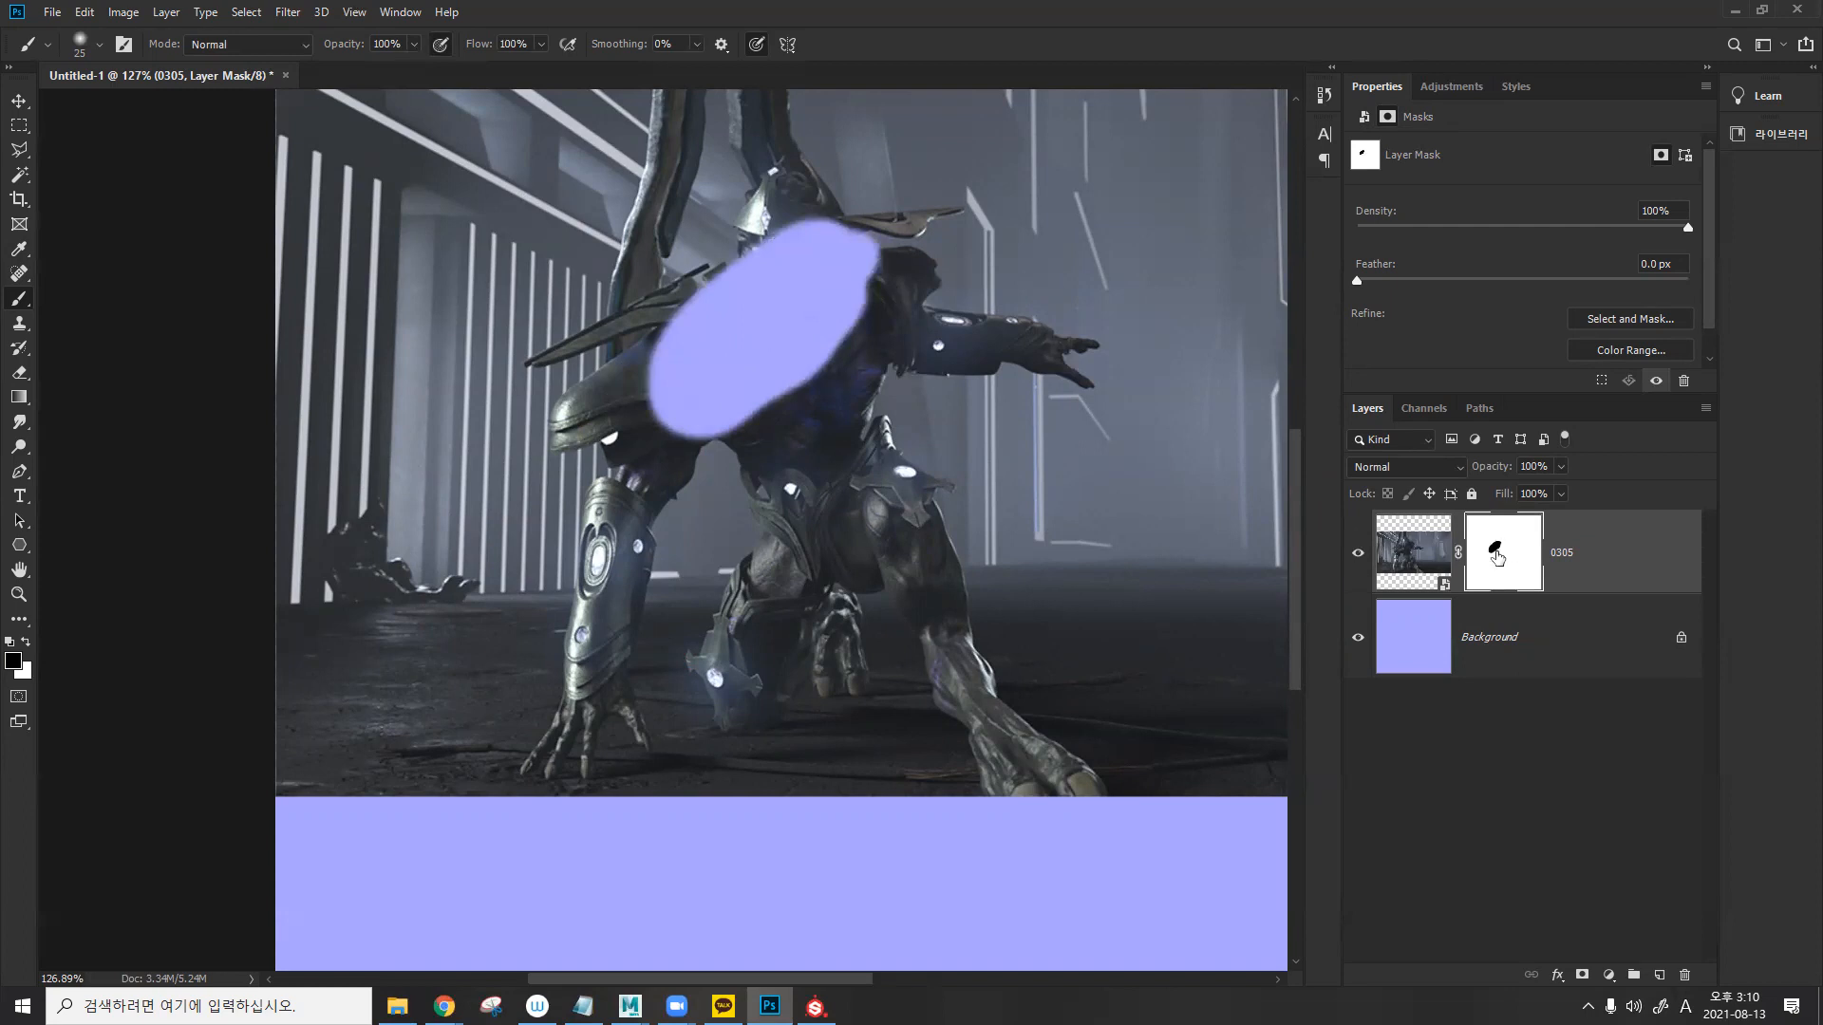
mouse_move(781, 312)
left_mouse_down()
mouse_move(814, 305)
mouse_move(835, 266)
mouse_move(801, 325)
mouse_move(622, 351)
mouse_move(842, 295)
left_mouse_up()
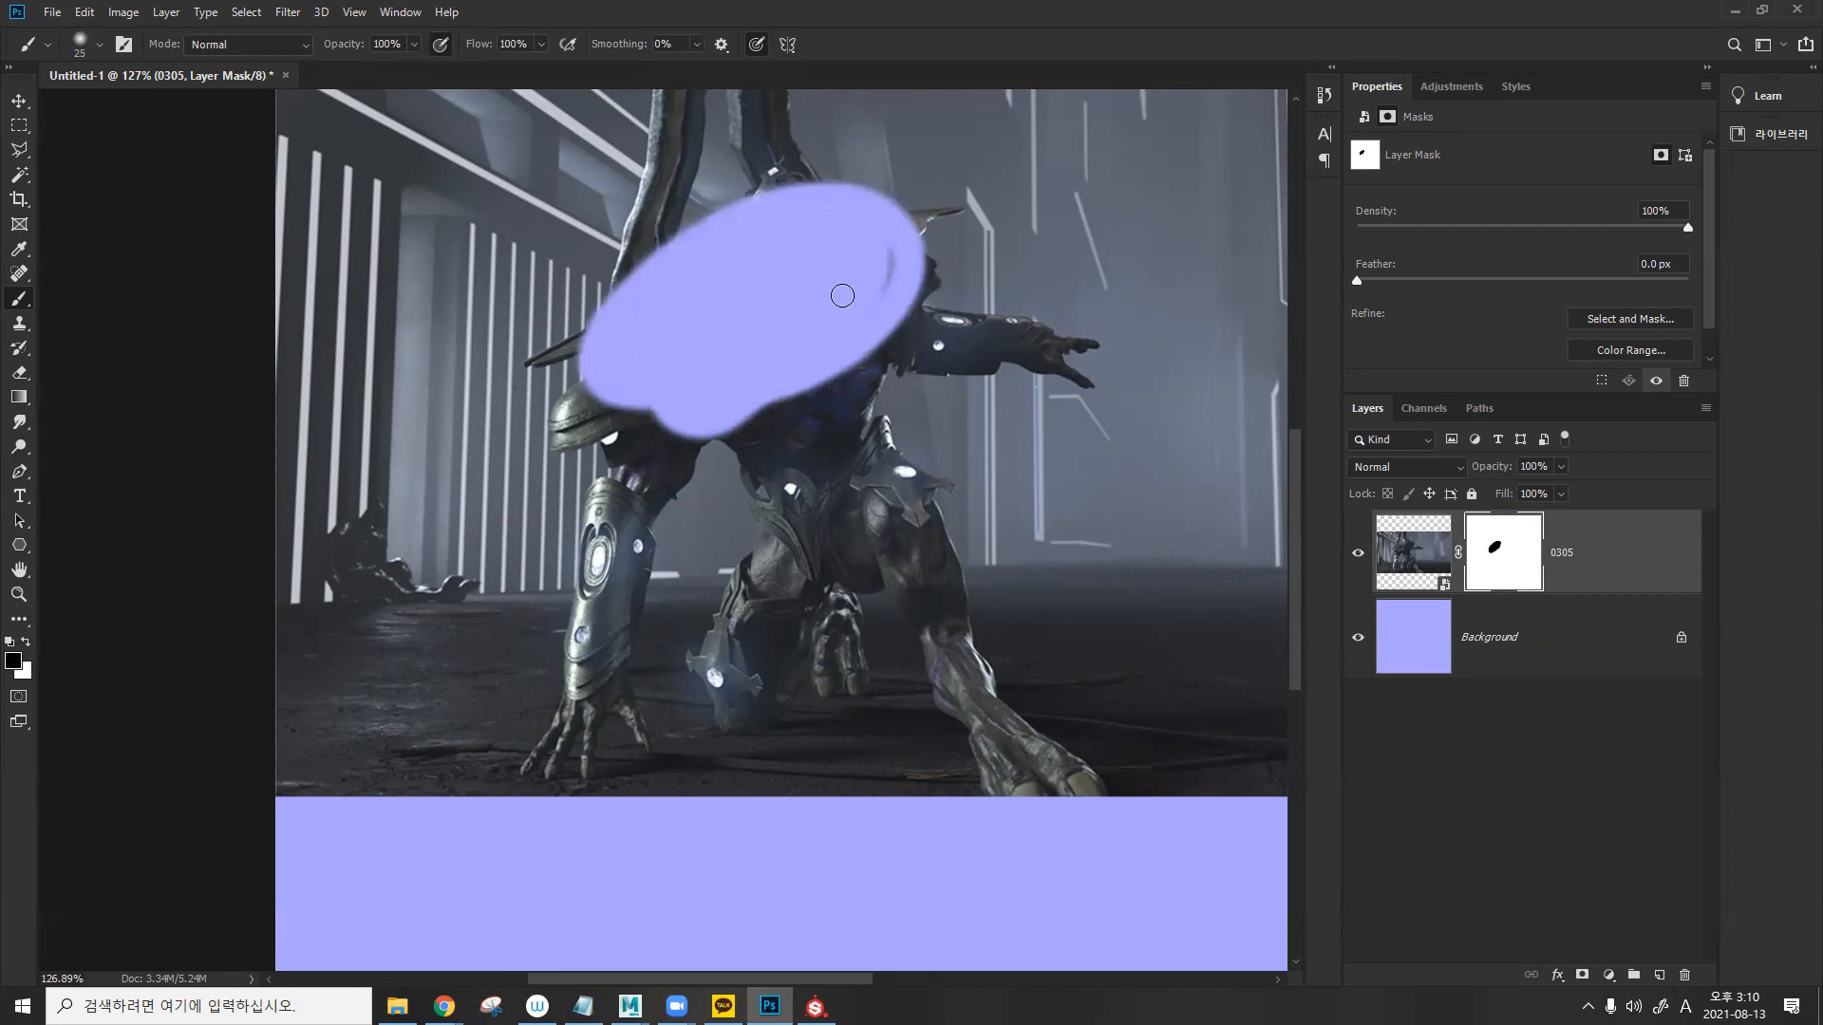
mouse_move(735, 393)
left_mouse_down()
mouse_move(854, 276)
mouse_move(802, 288)
left_mouse_up()
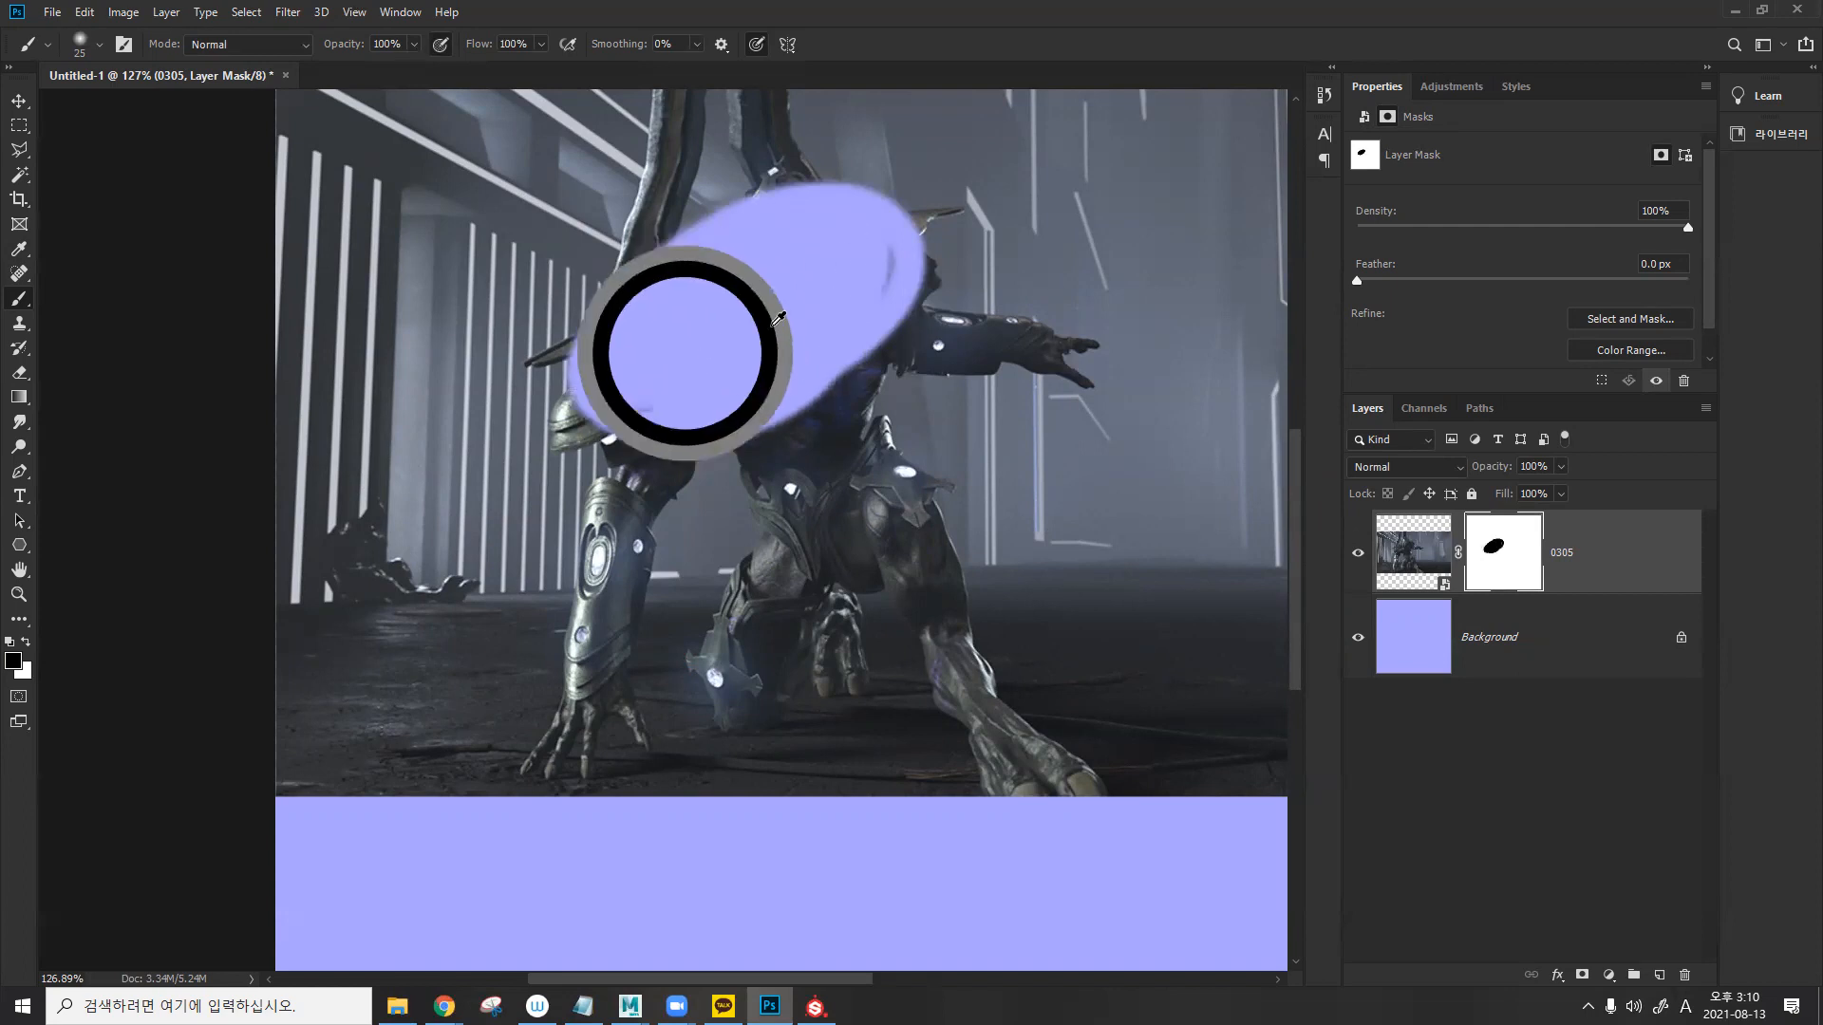
- Choose a rough-edged brush preset and paint black on the 0305 mask over the outstretched arm
right_click(838, 333)
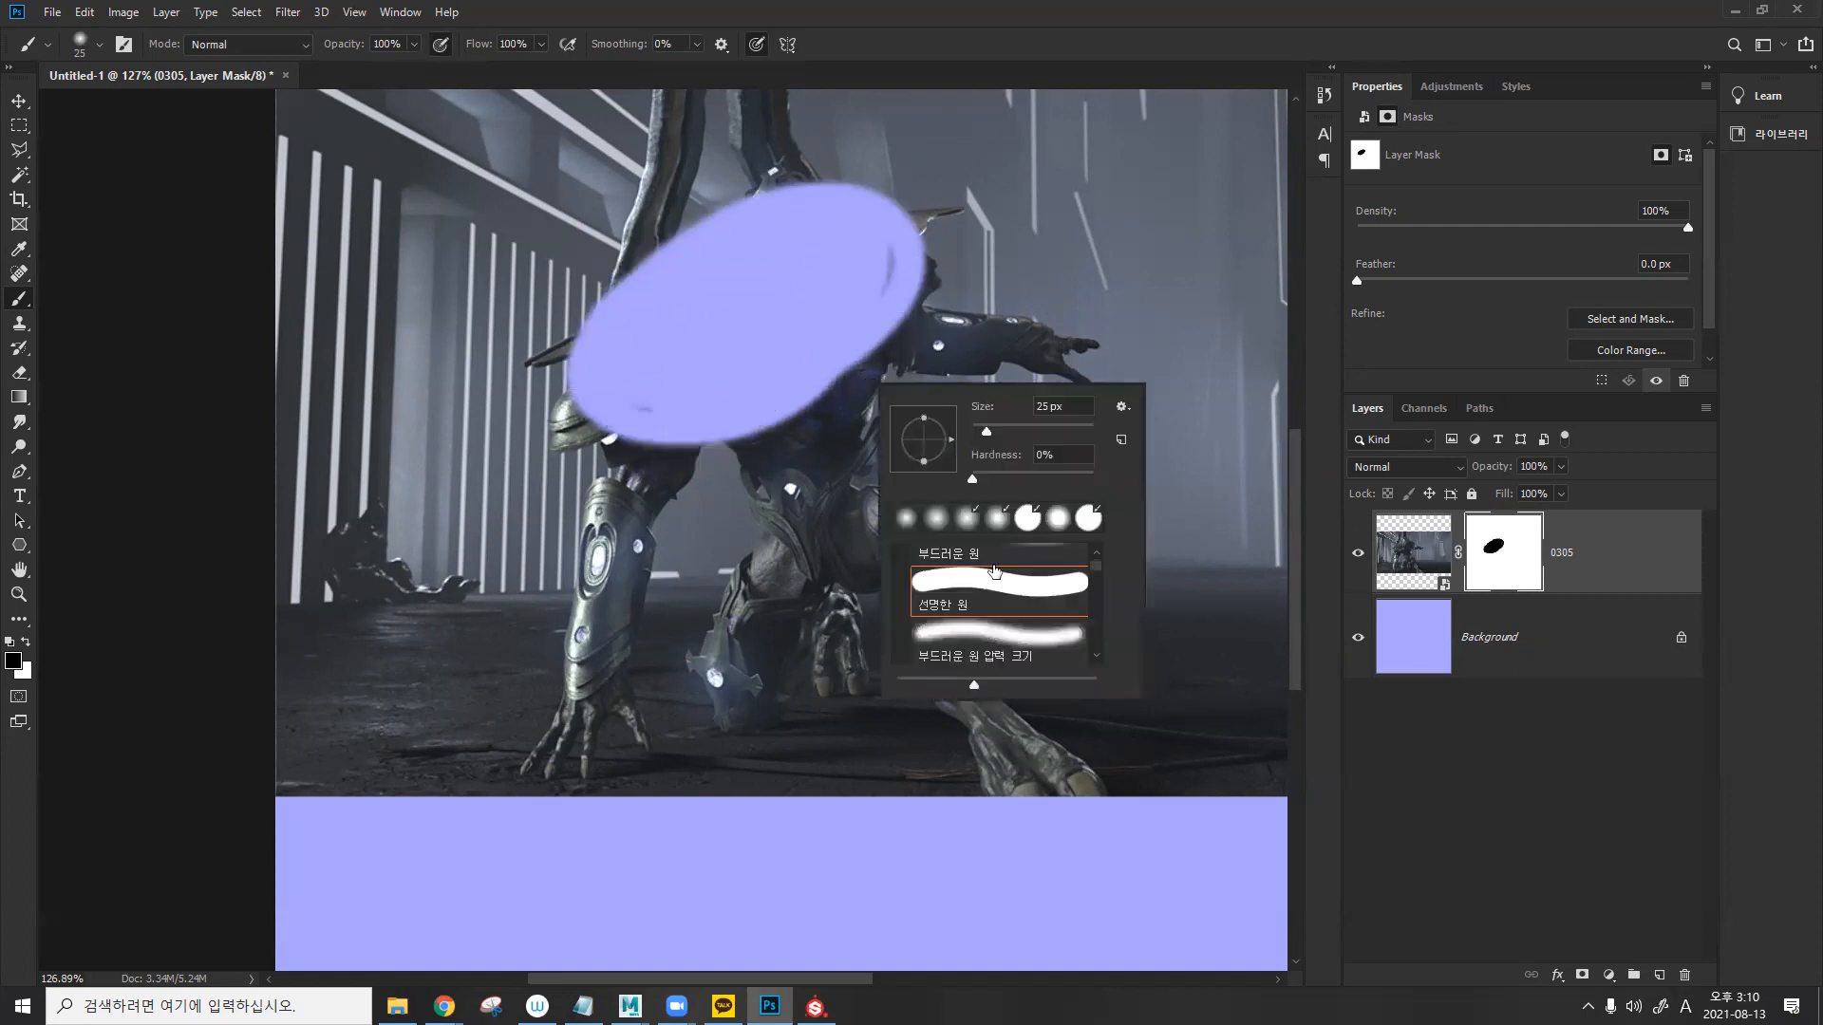
scroll(1006, 612, "down", 5)
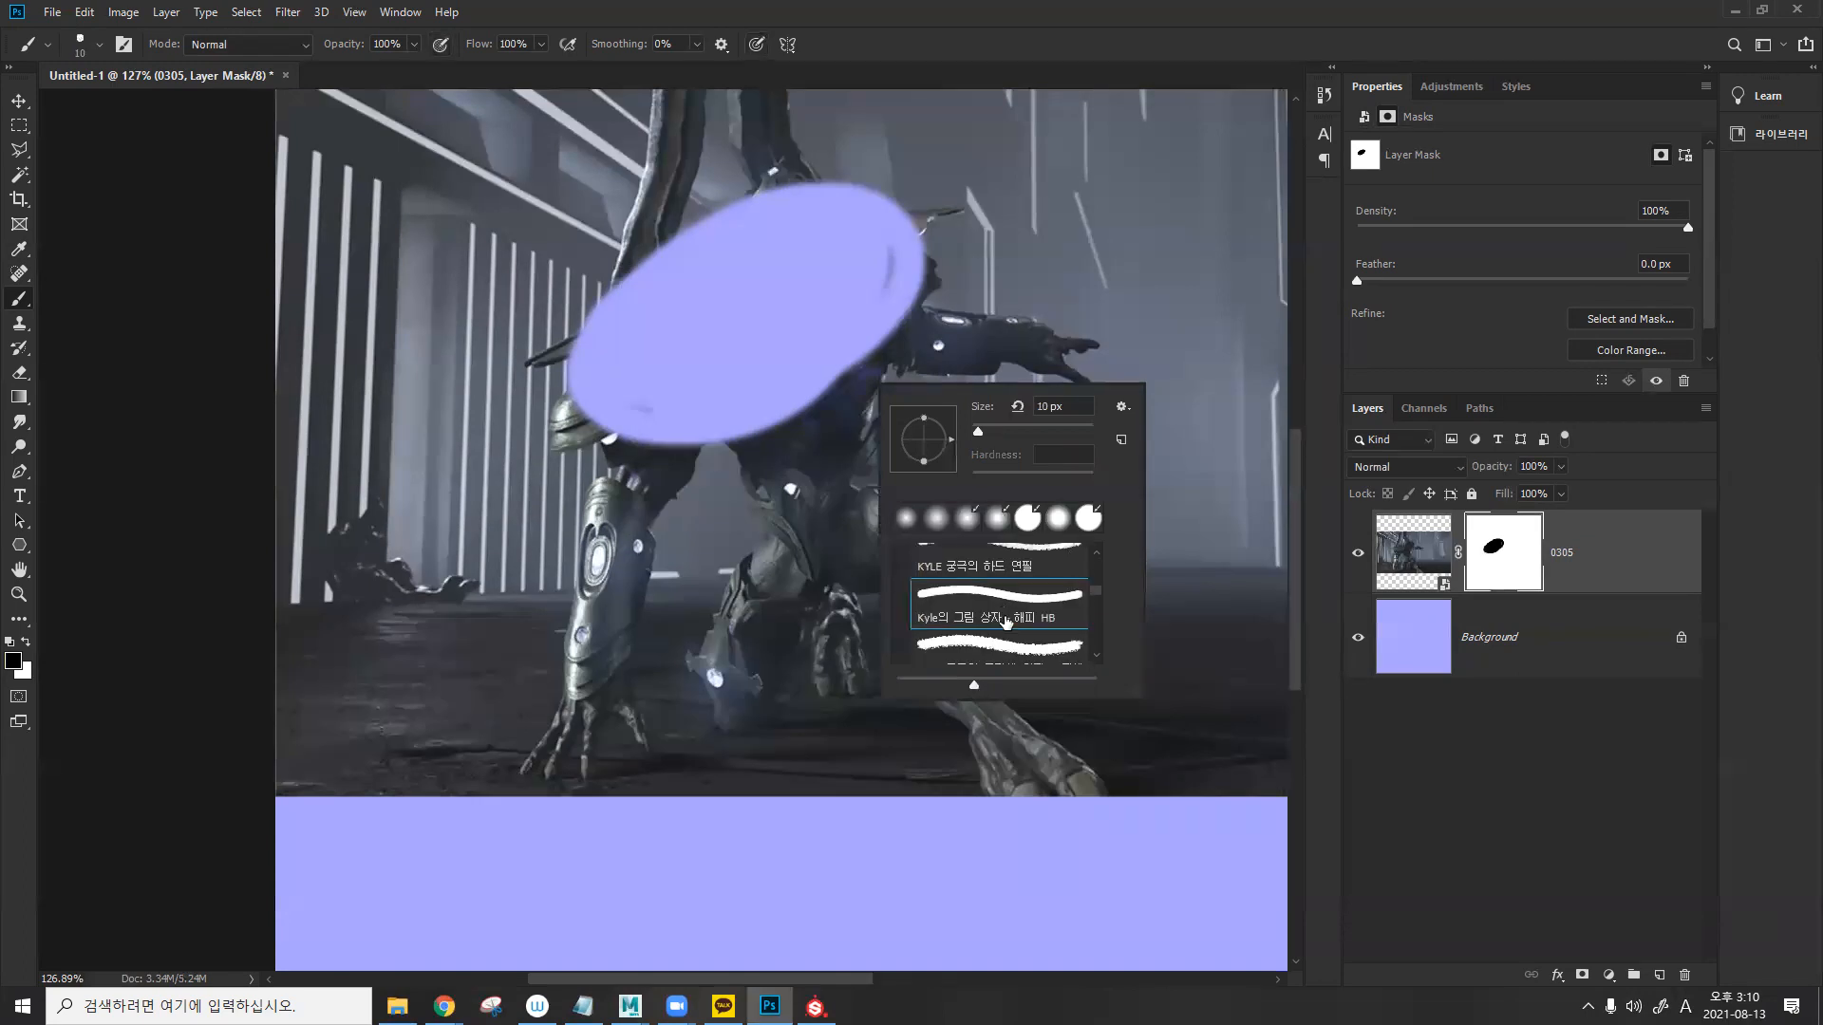
double_click(1005, 631)
mouse_move(923, 387)
left_mouse_down()
mouse_move(1021, 346)
mouse_move(916, 332)
mouse_move(1083, 323)
mouse_move(866, 364)
left_mouse_up()
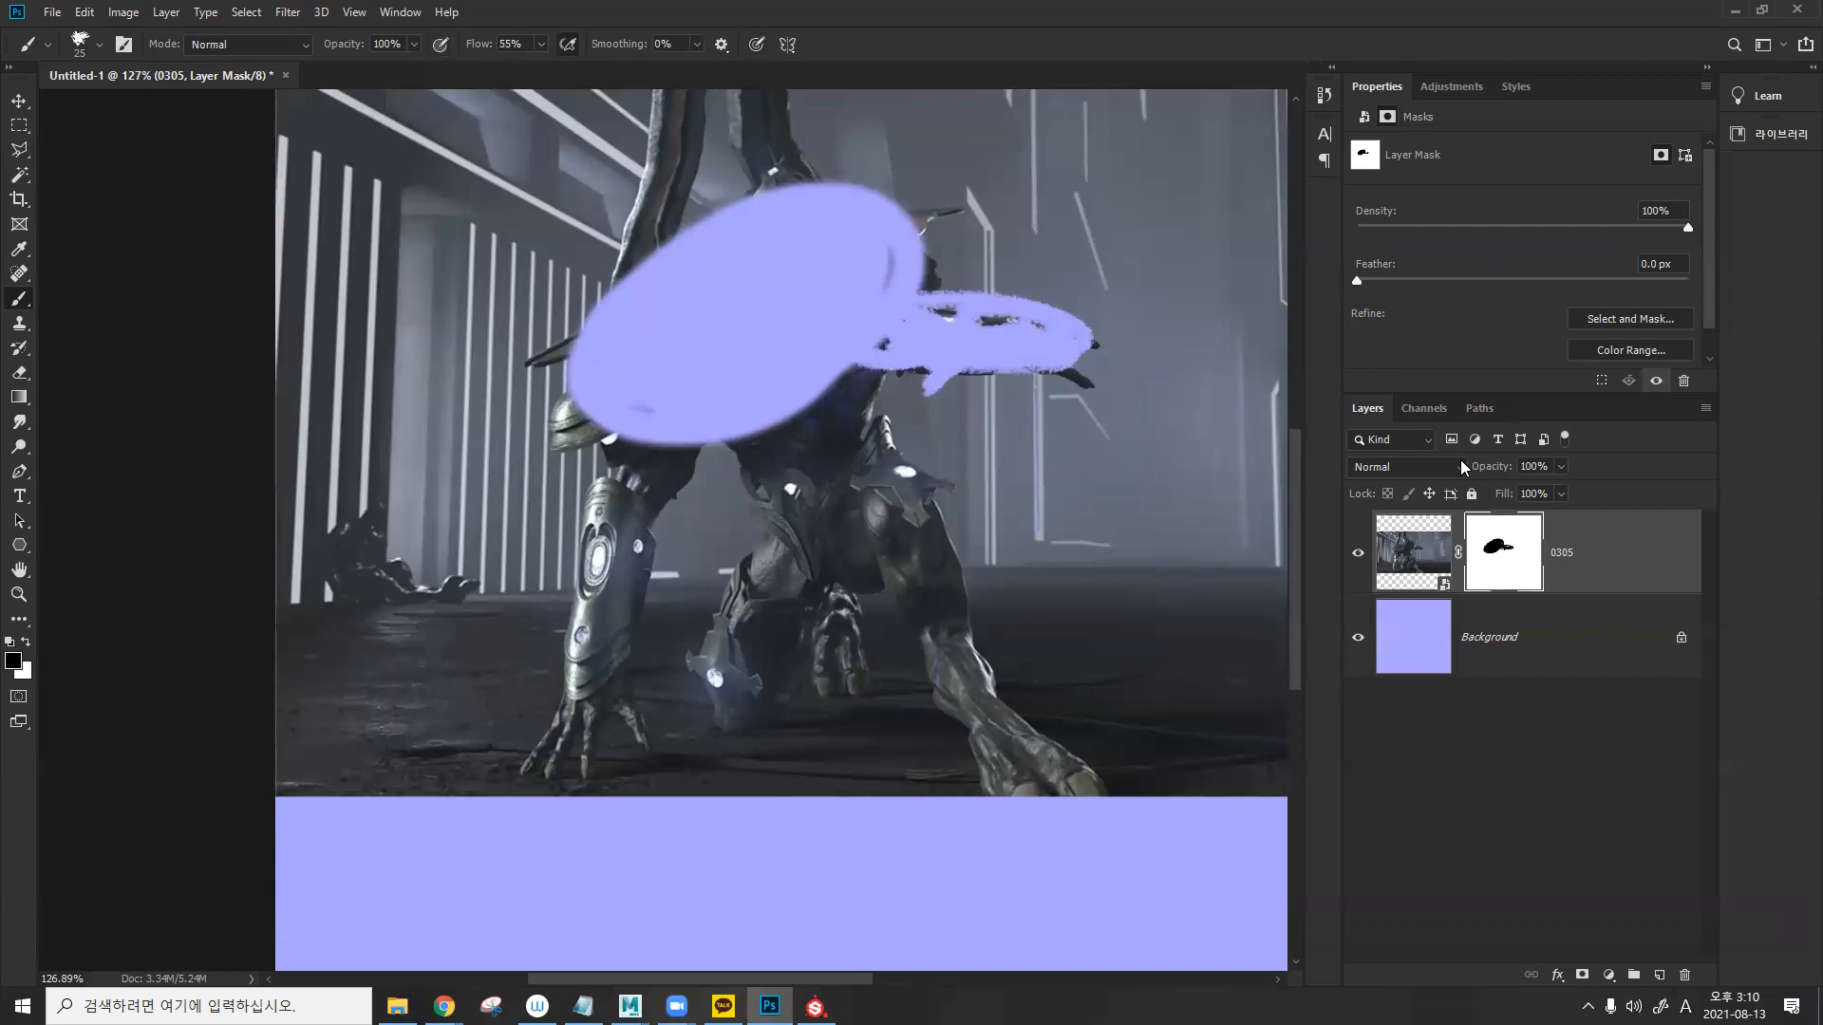
- Delete the layer mask from the 0305 layer and rasterize its smart object
right_click(1479, 539)
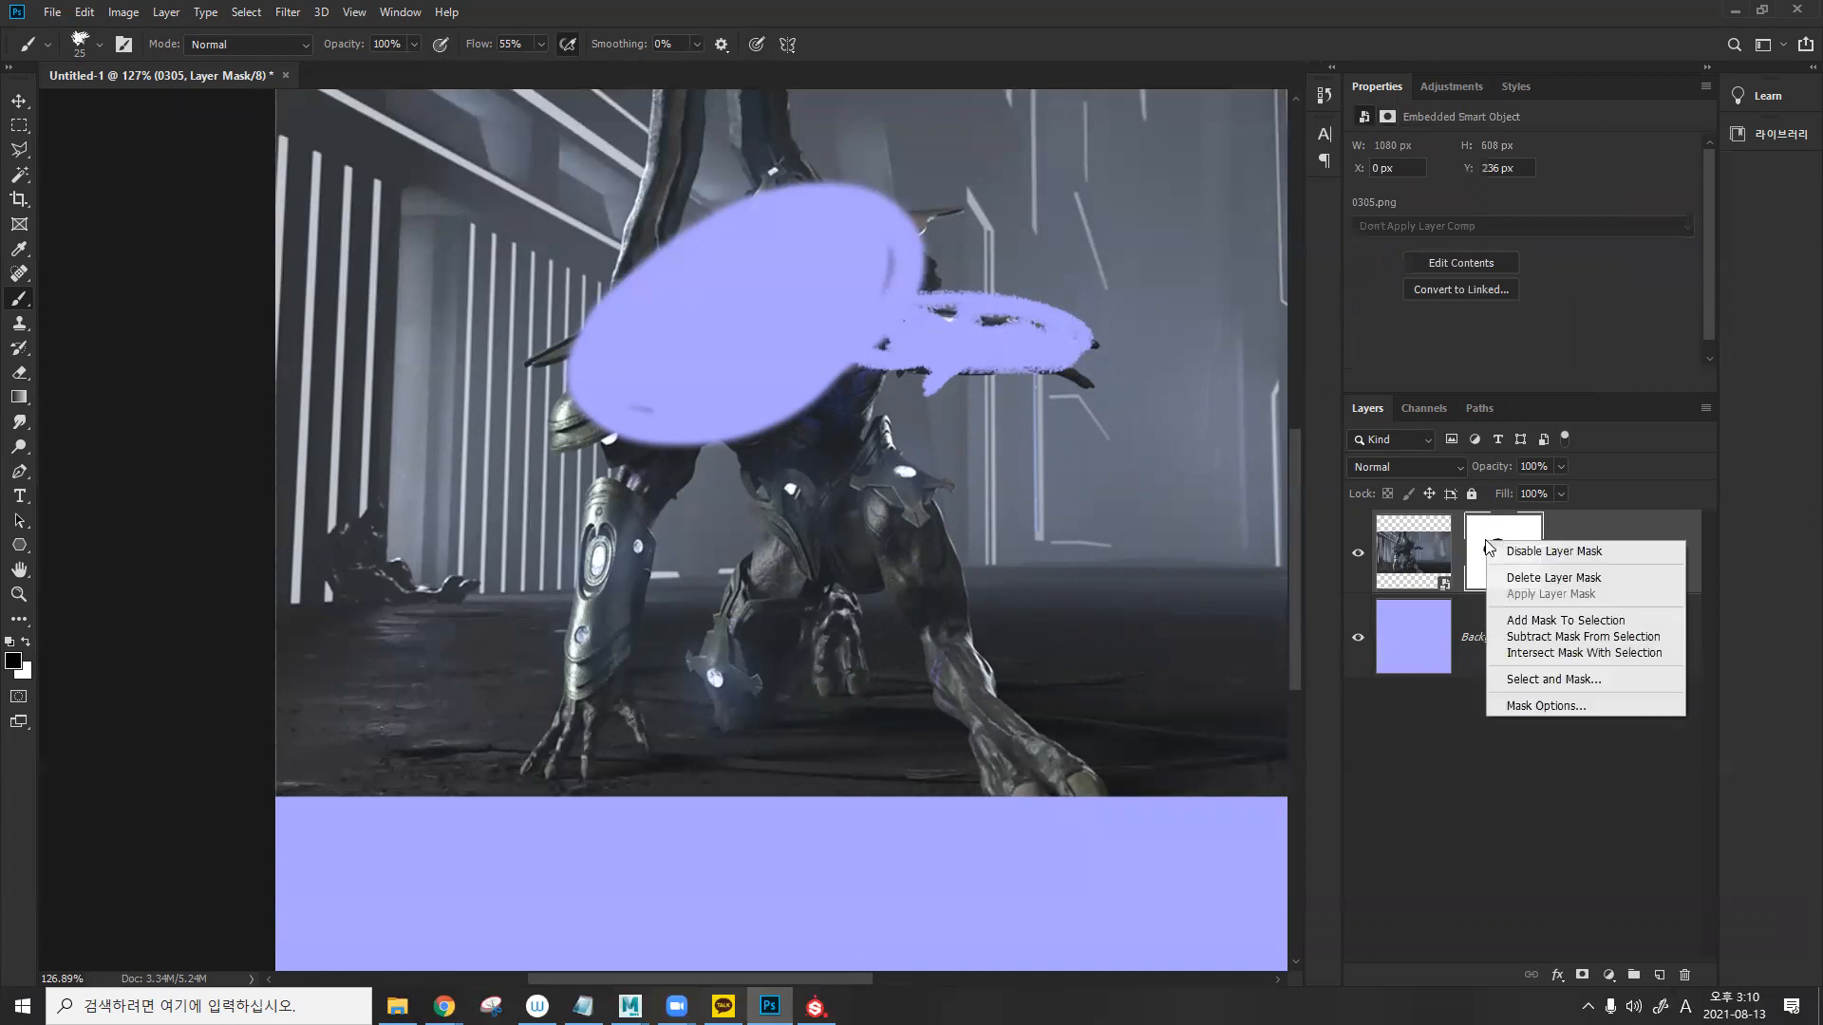
left_click(1509, 575)
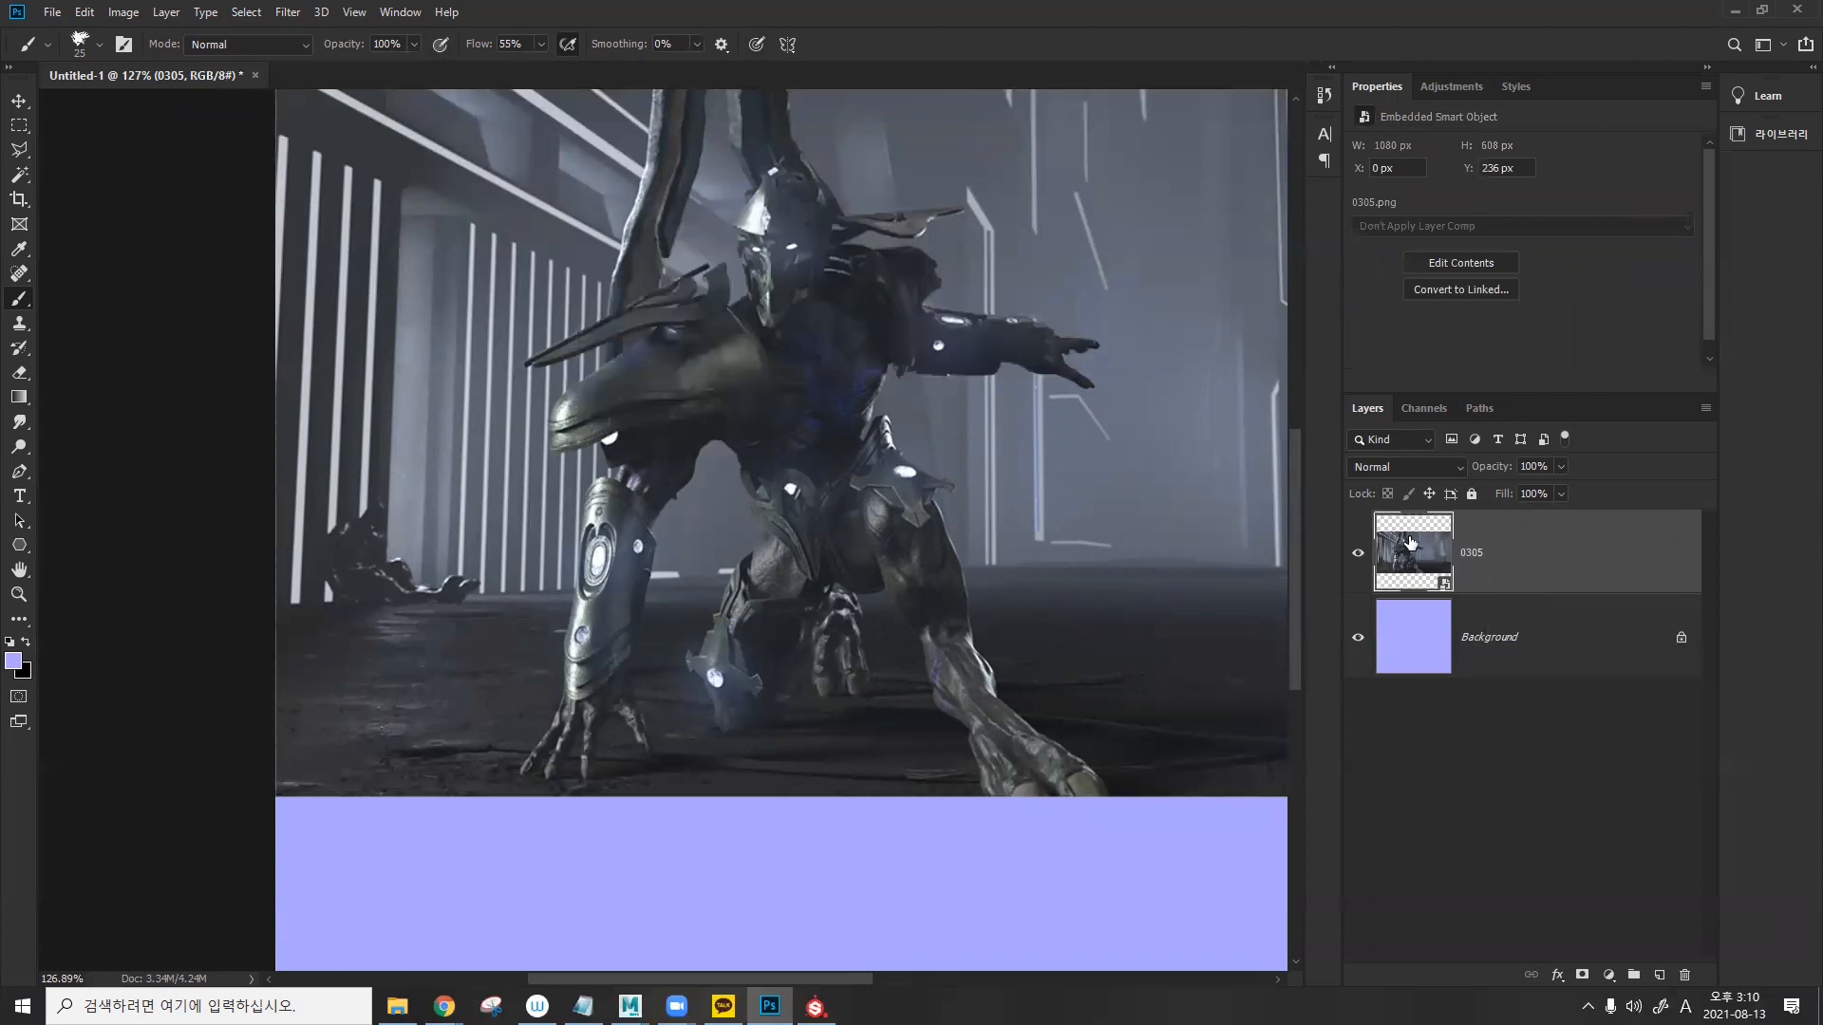
left_click(964, 481)
left_click(874, 386)
- Test the Eraser below the outstretched arm, undo the stroke and set the Eraser opacity to 100%
key("e")
left_click_drag(927, 373, 1006, 379)
key("ctrl+z")
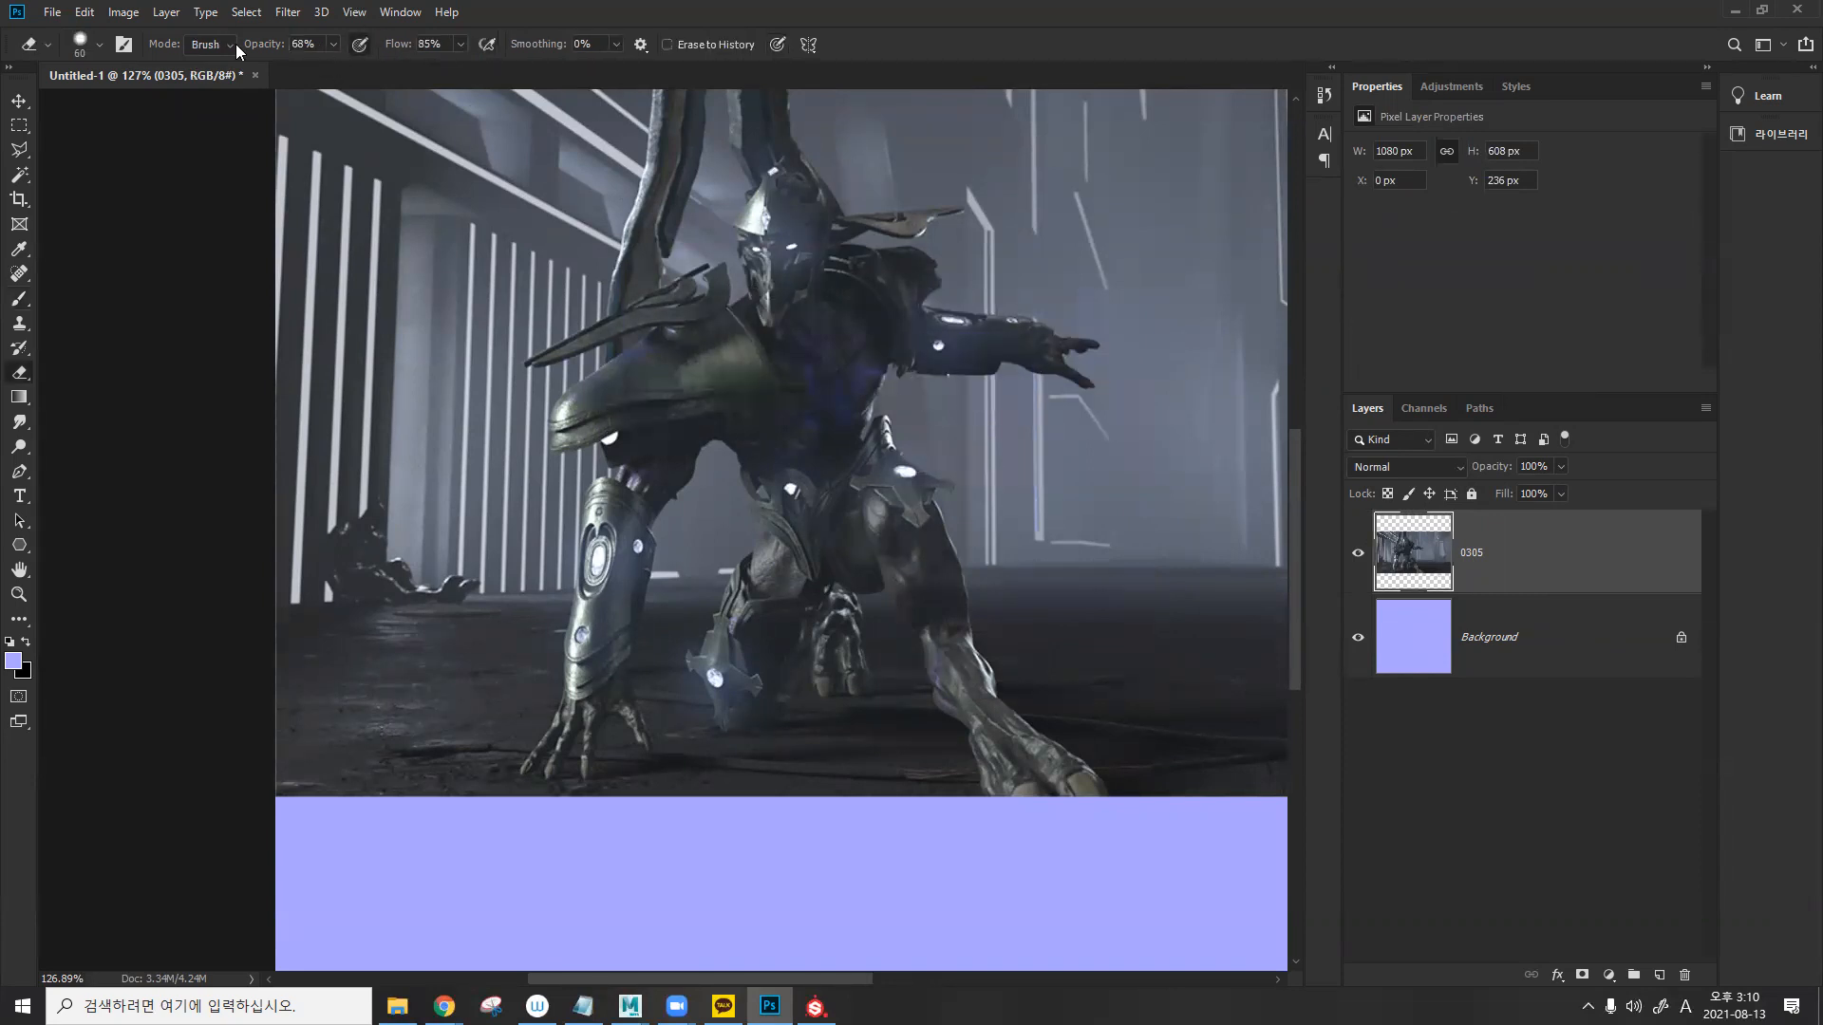
left_click_drag(339, 49, 347, 52)
- Erase directly on the 0305 layer across the outstretched arm and undo all the eraser strokes
mouse_move(904, 380)
left_mouse_down()
mouse_move(1066, 393)
mouse_move(1101, 362)
mouse_move(949, 380)
mouse_move(903, 358)
mouse_move(894, 446)
left_mouse_up()
key("ctrl+z")
key("ctrl+z")
key("ctrl+z")
key("ctrl+z")
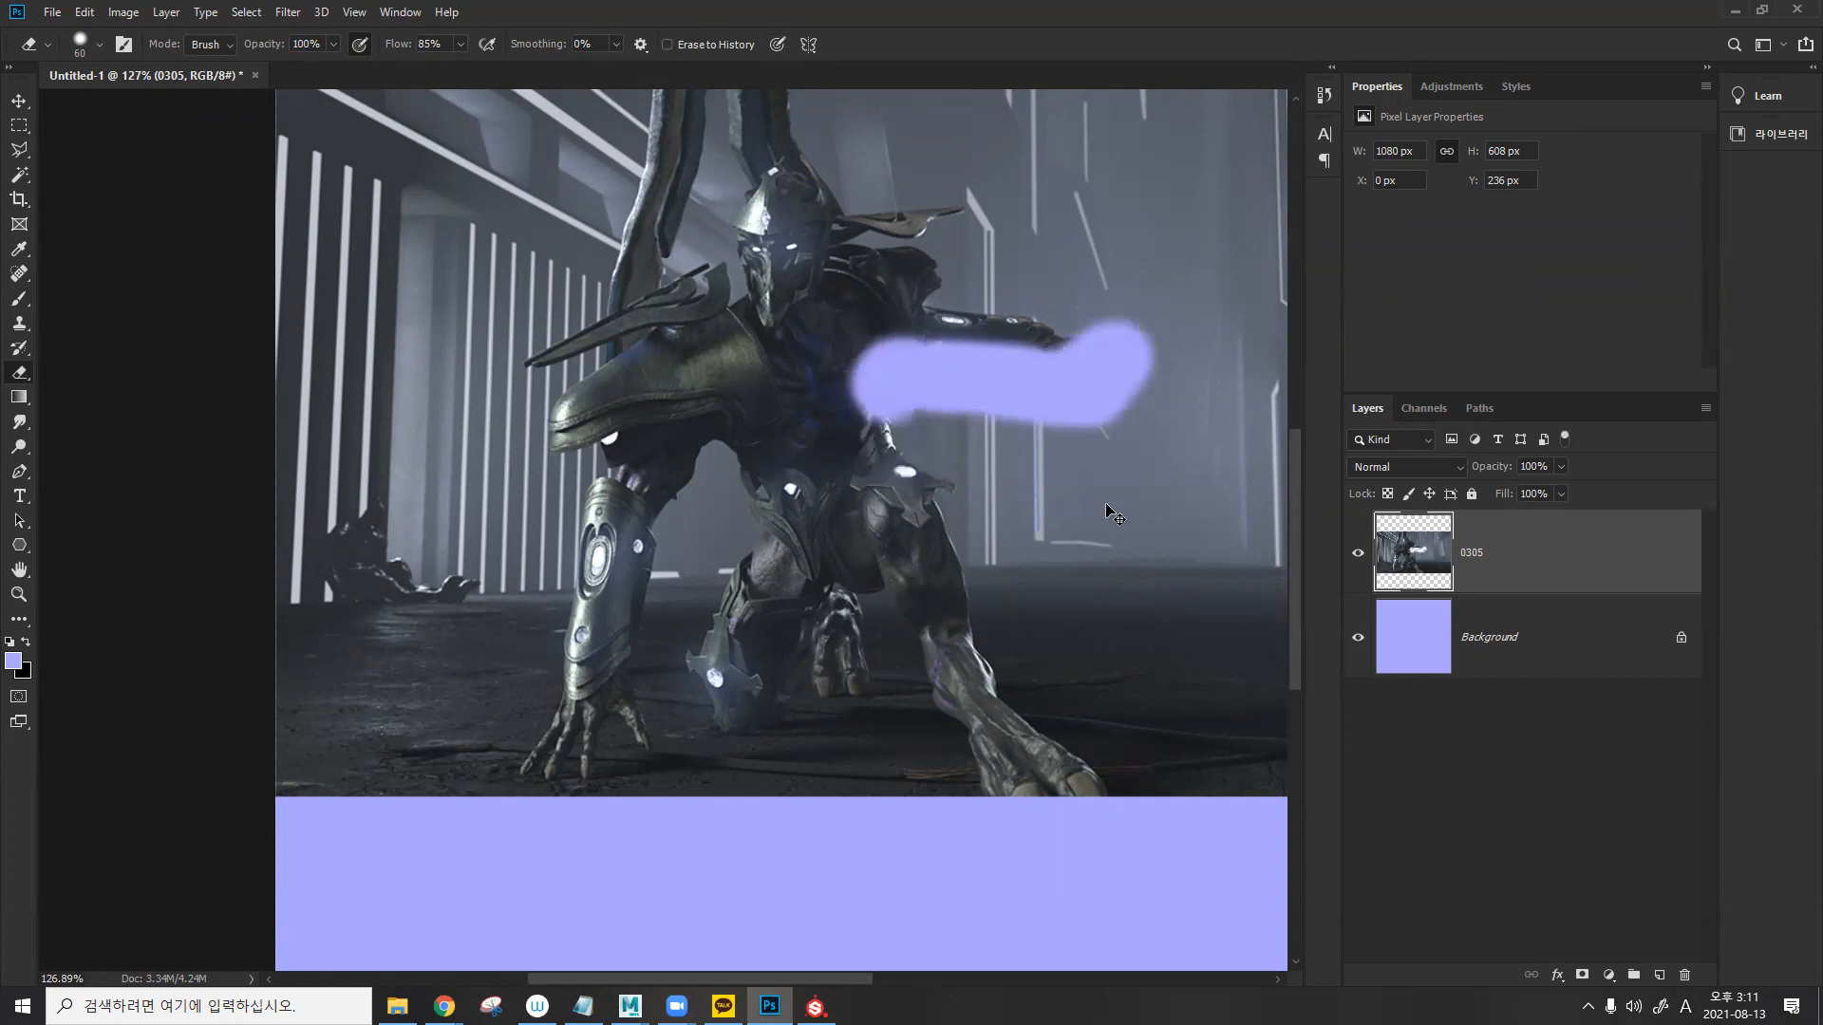
key("ctrl+z")
key("ctrl+z")
key("ctrl+z")
key("ctrl+z")
key("ctrl+z")
key("ctrl+z")
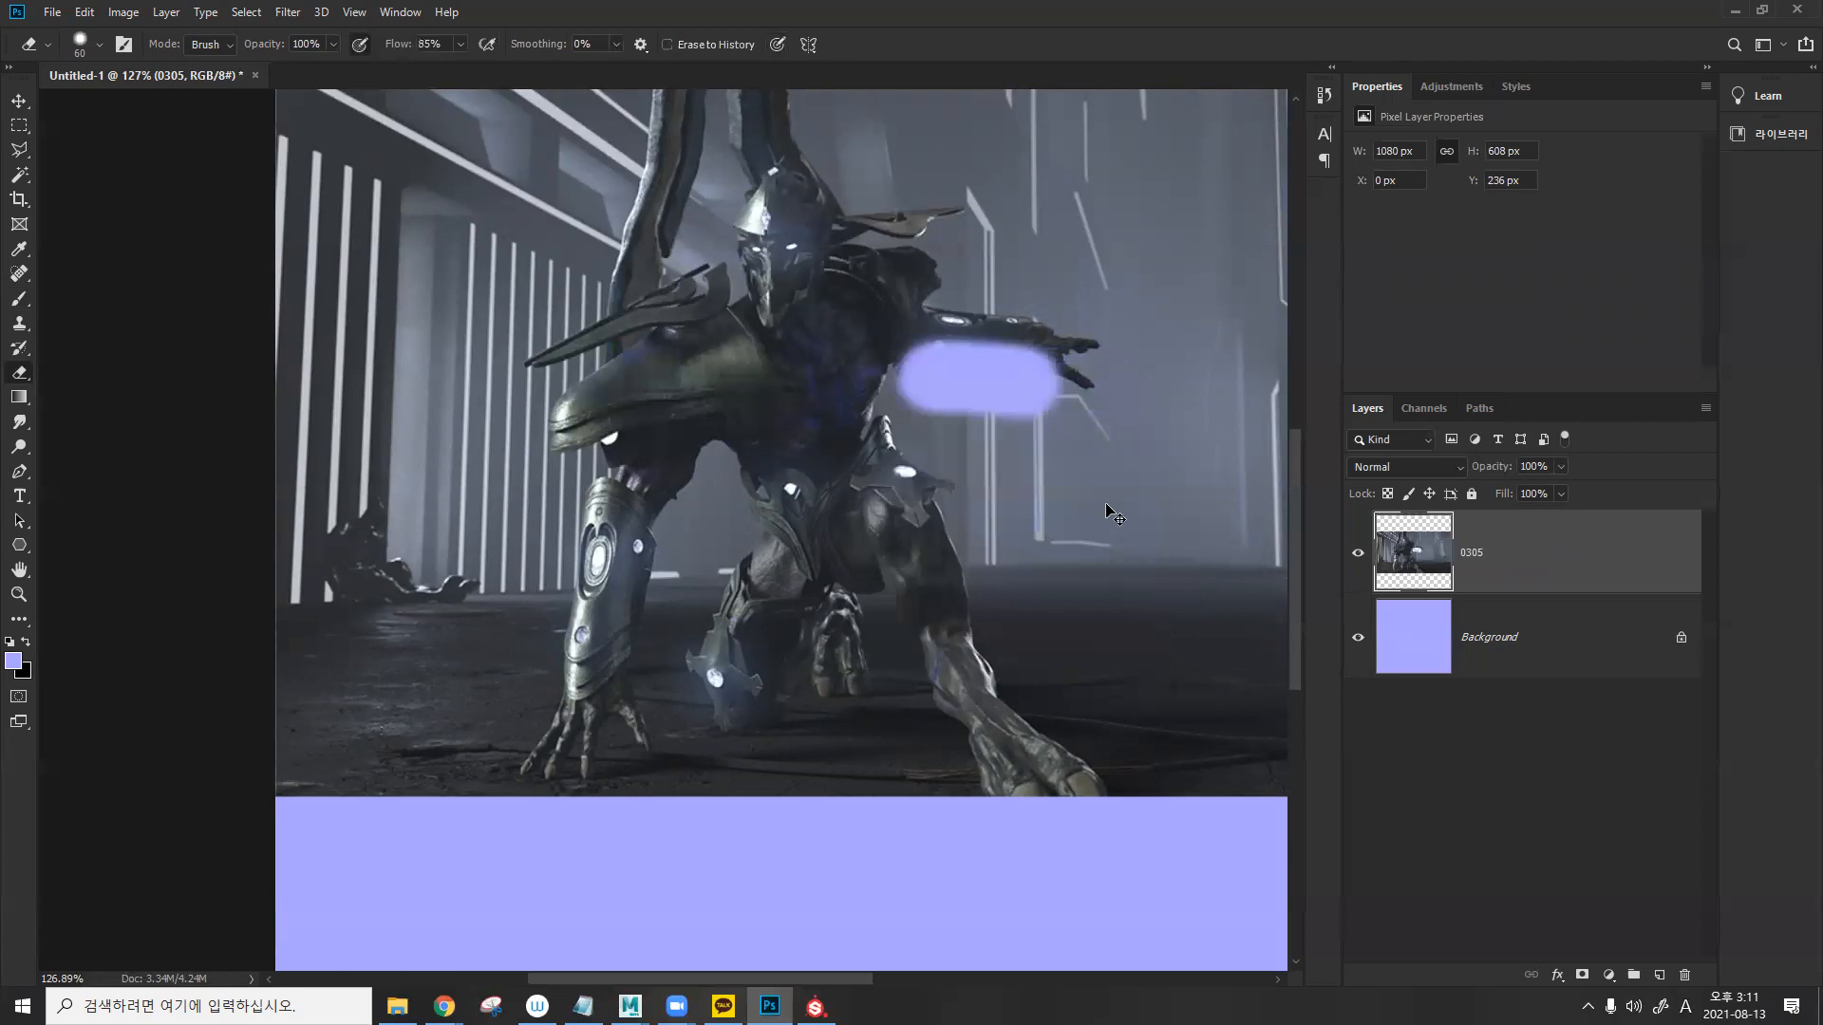
key("ctrl+z")
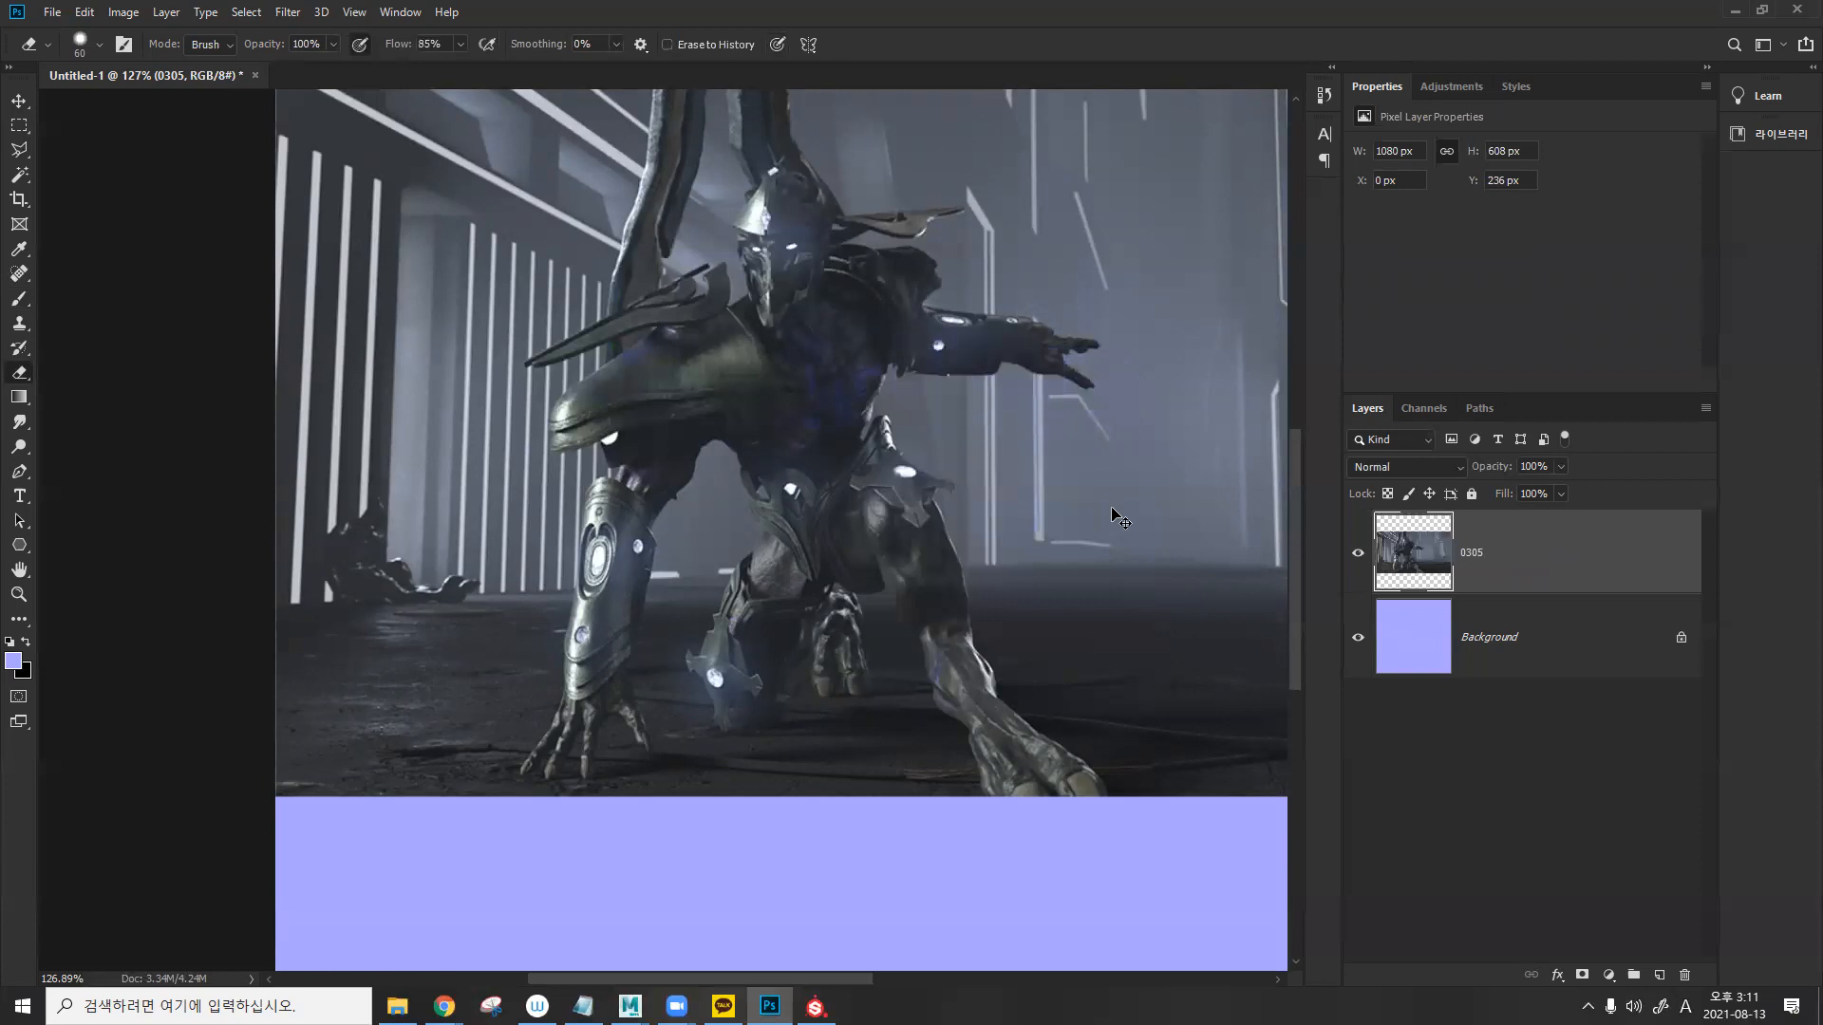
- Add a white layer mask to the 0305 layer and brush black over the outstretched arm with a larger brush
left_click(1582, 976)
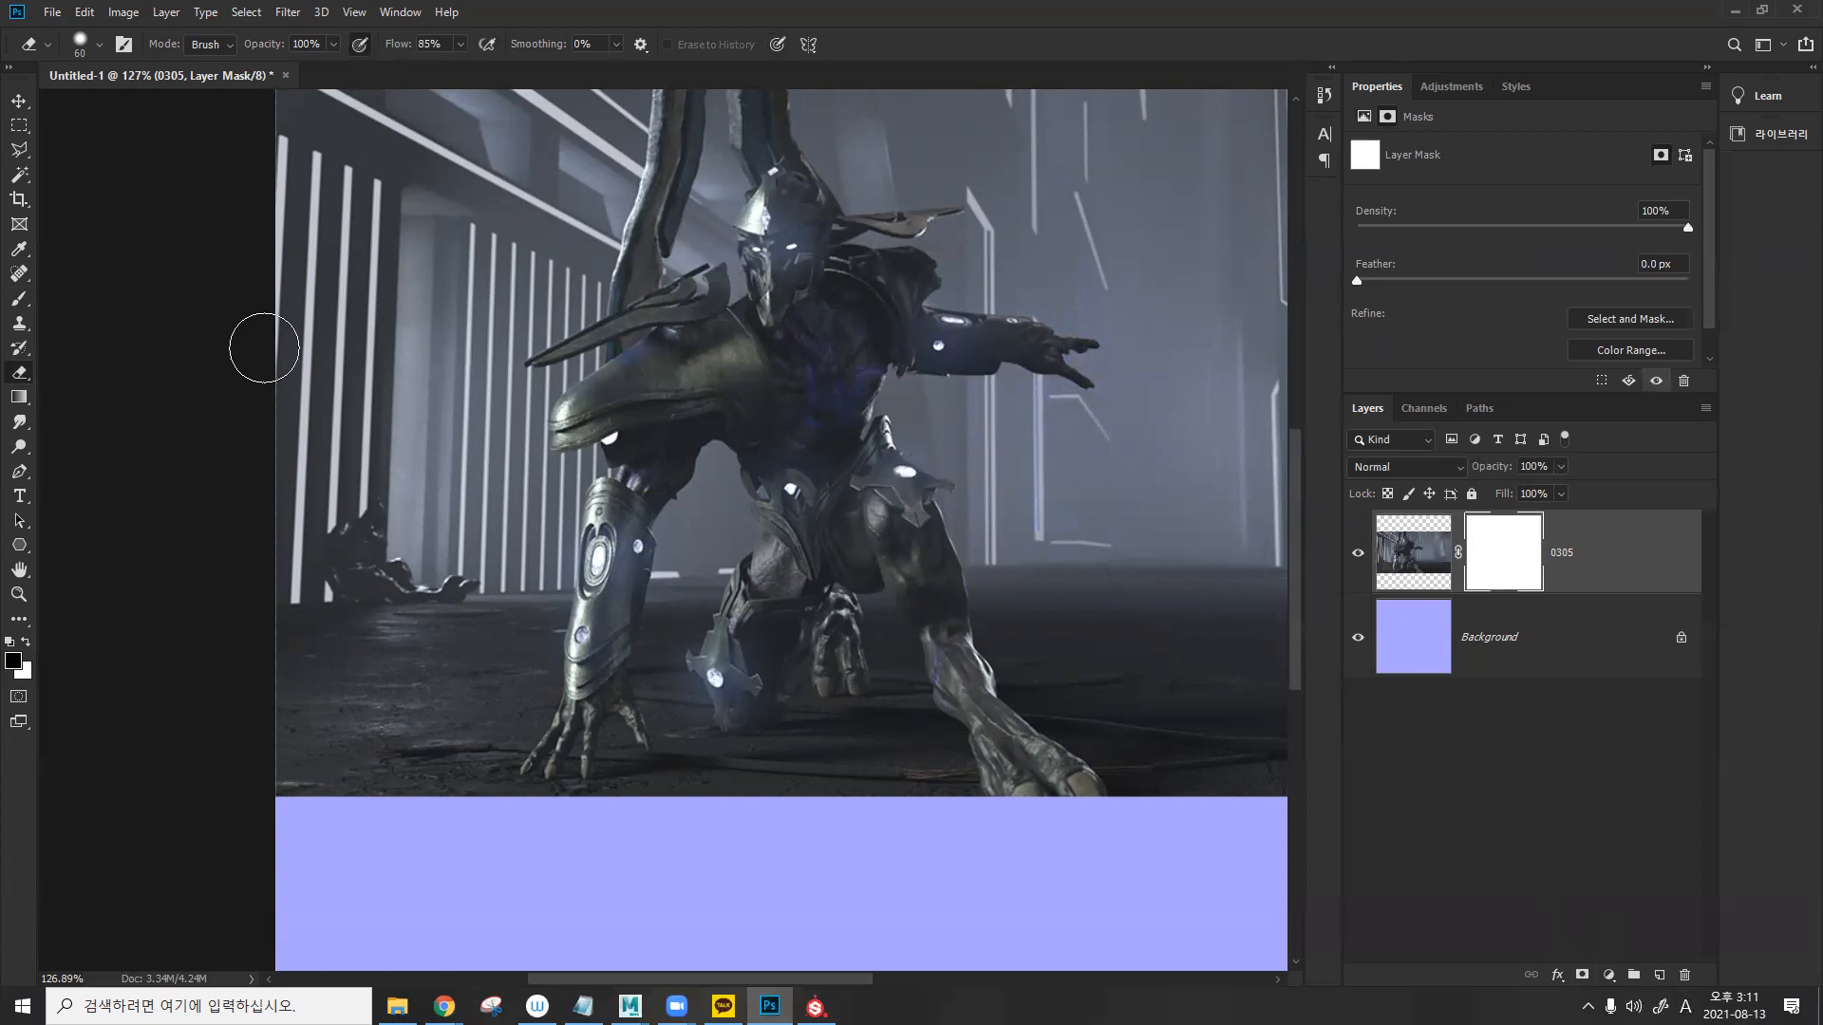
key("b")
key("bracketright")
key("bracketright")
key("bracketright")
mouse_move(914, 375)
left_mouse_down()
mouse_move(1101, 381)
mouse_move(921, 365)
mouse_move(859, 406)
mouse_move(1044, 337)
mouse_move(840, 299)
mouse_move(1134, 318)
mouse_move(1026, 313)
left_mouse_up()
- Paint white on the 0305 mask around the outstretched arm to restore part of the hidden area
scroll(975, 353, "up", 2, "alt")
key("x")
mouse_move(853, 275)
left_mouse_down()
mouse_move(835, 313)
mouse_move(906, 261)
mouse_move(888, 304)
mouse_move(968, 244)
mouse_move(831, 332)
mouse_move(774, 413)
mouse_move(817, 418)
mouse_move(911, 361)
mouse_move(997, 451)
mouse_move(1167, 427)
mouse_move(1068, 403)
mouse_move(950, 418)
left_mouse_up()
left_click_drag(289, 48, 290, 47)
mouse_move(944, 322)
left_mouse_down()
mouse_move(961, 305)
mouse_move(945, 342)
mouse_move(1101, 389)
left_mouse_up()
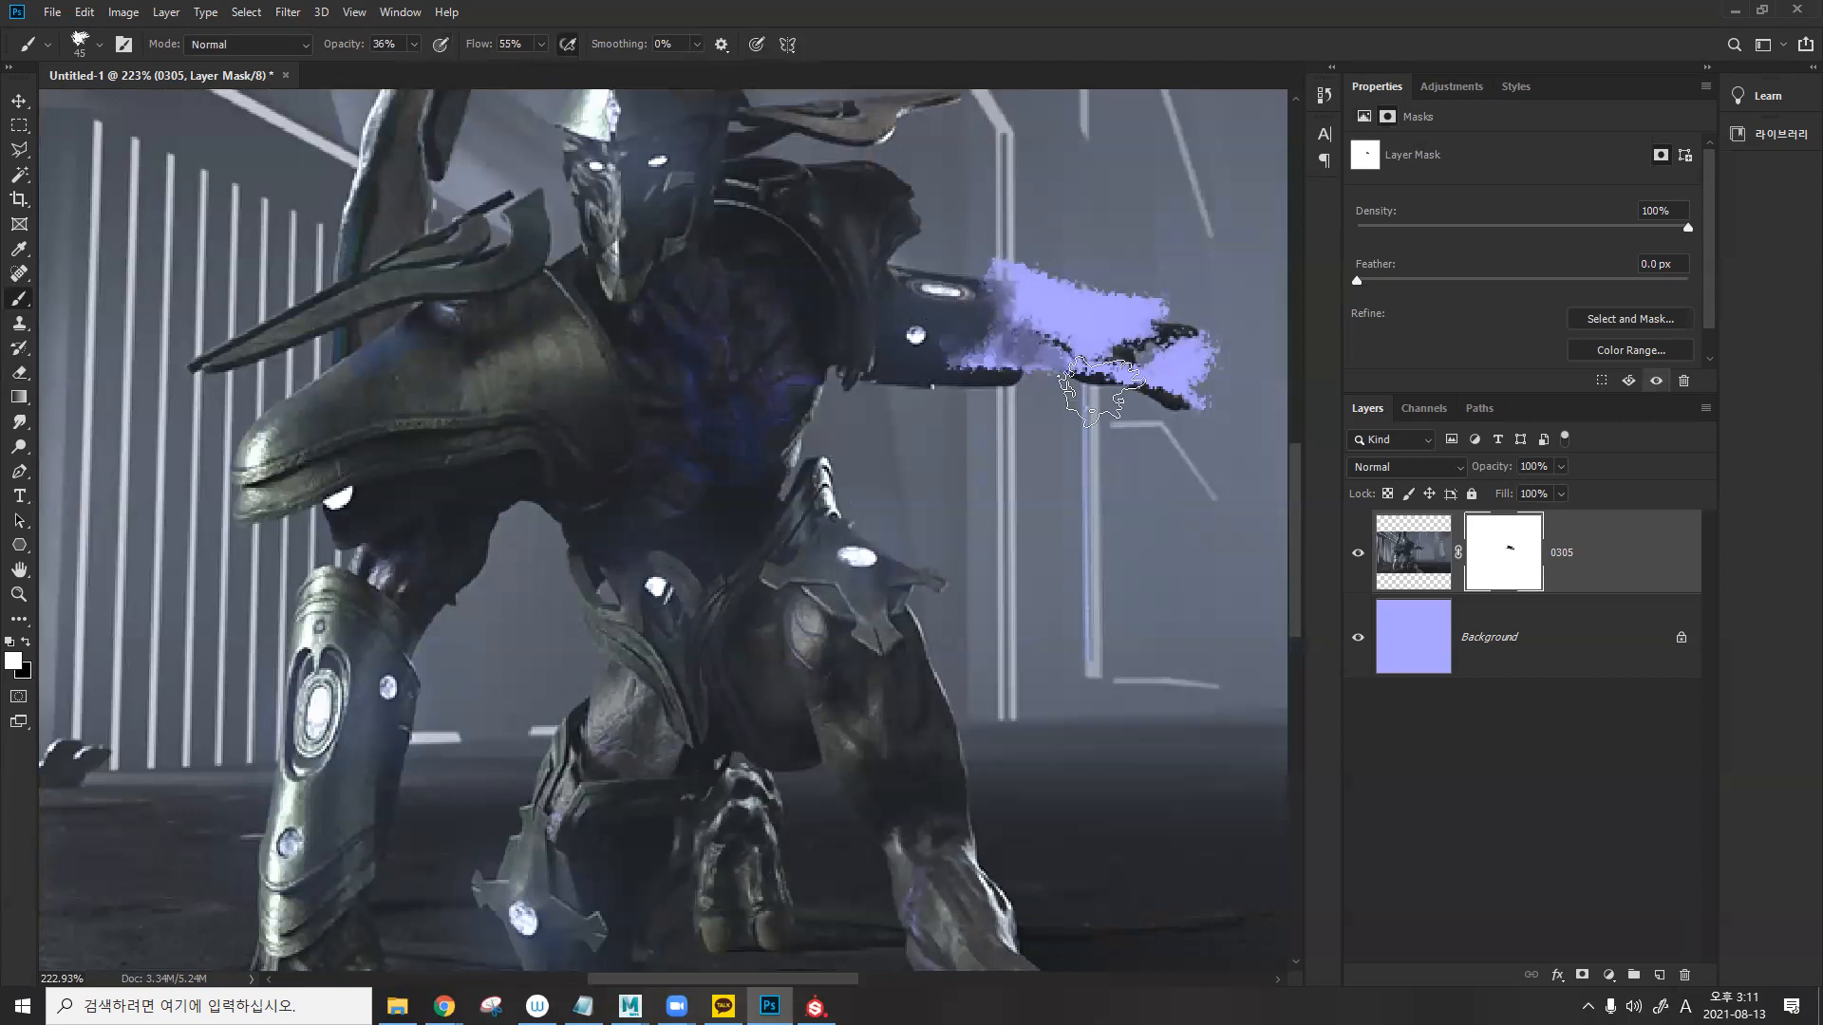
scroll(1101, 389, "down", 4, "alt")
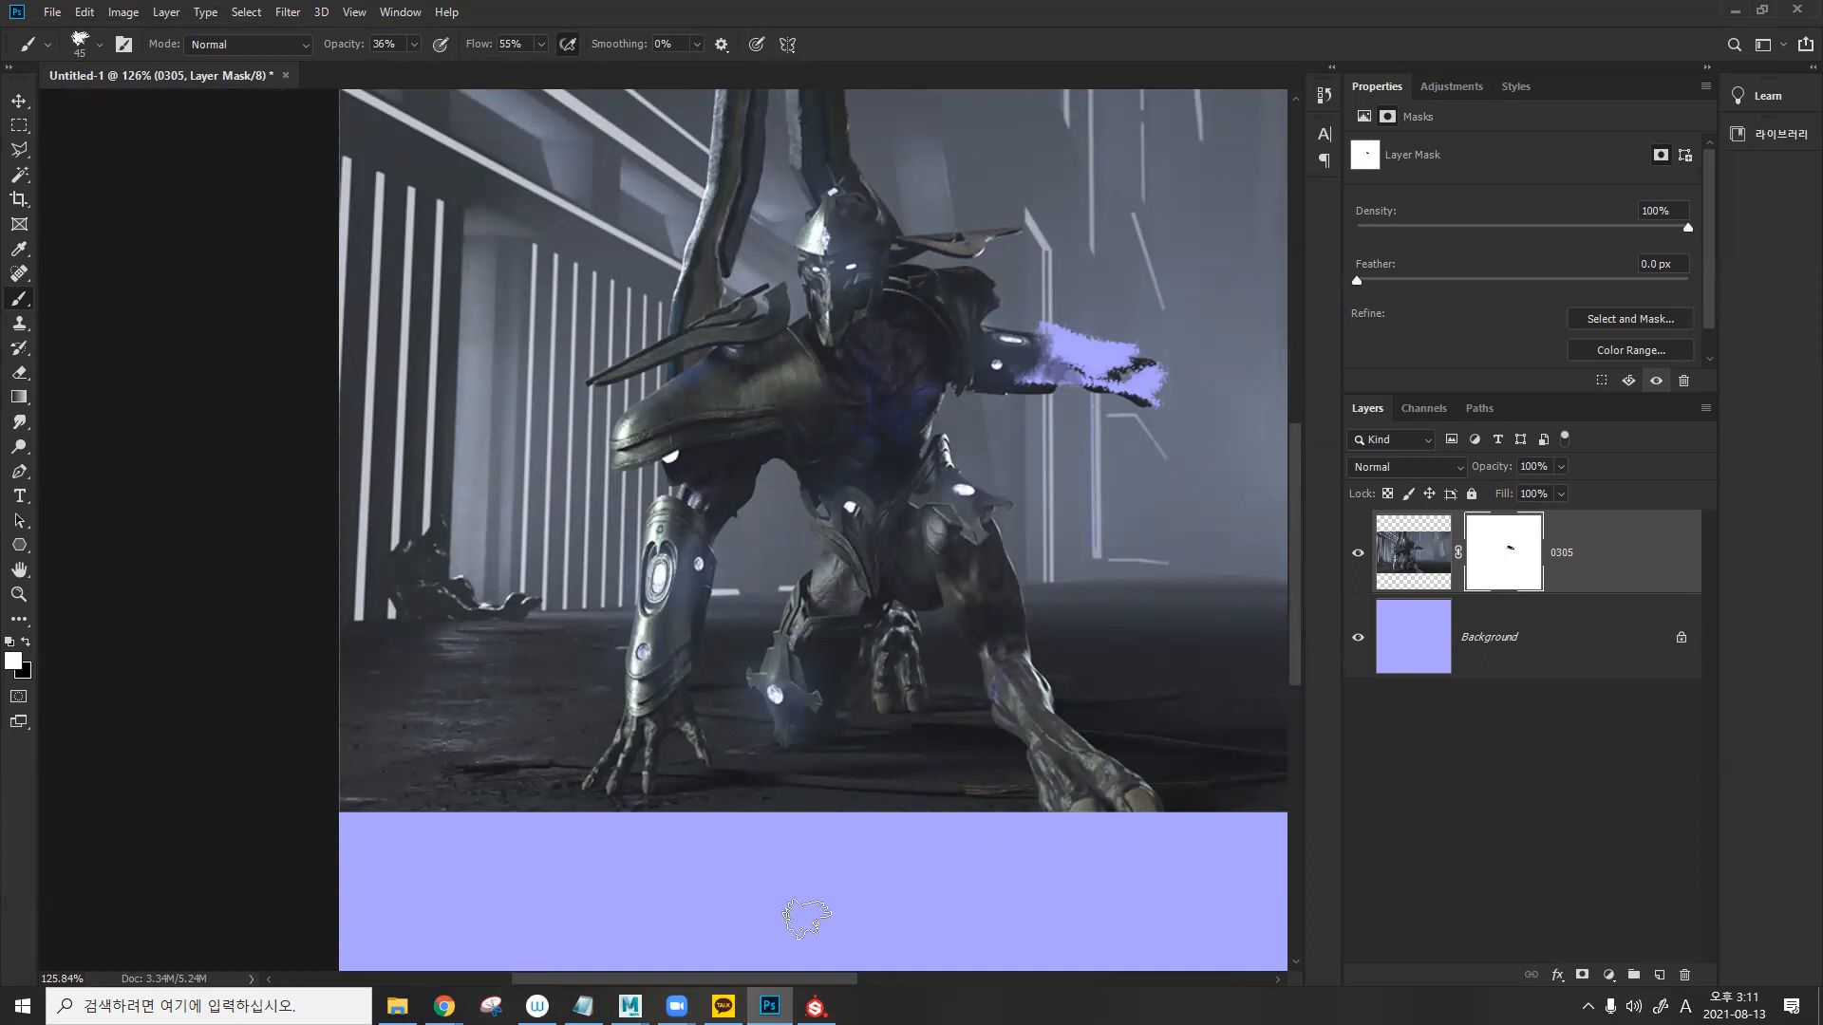
- Switch to Substance Painter, look at the mask options available for the Wood Walnut folder, and return to Photoshop
left_click(814, 1006)
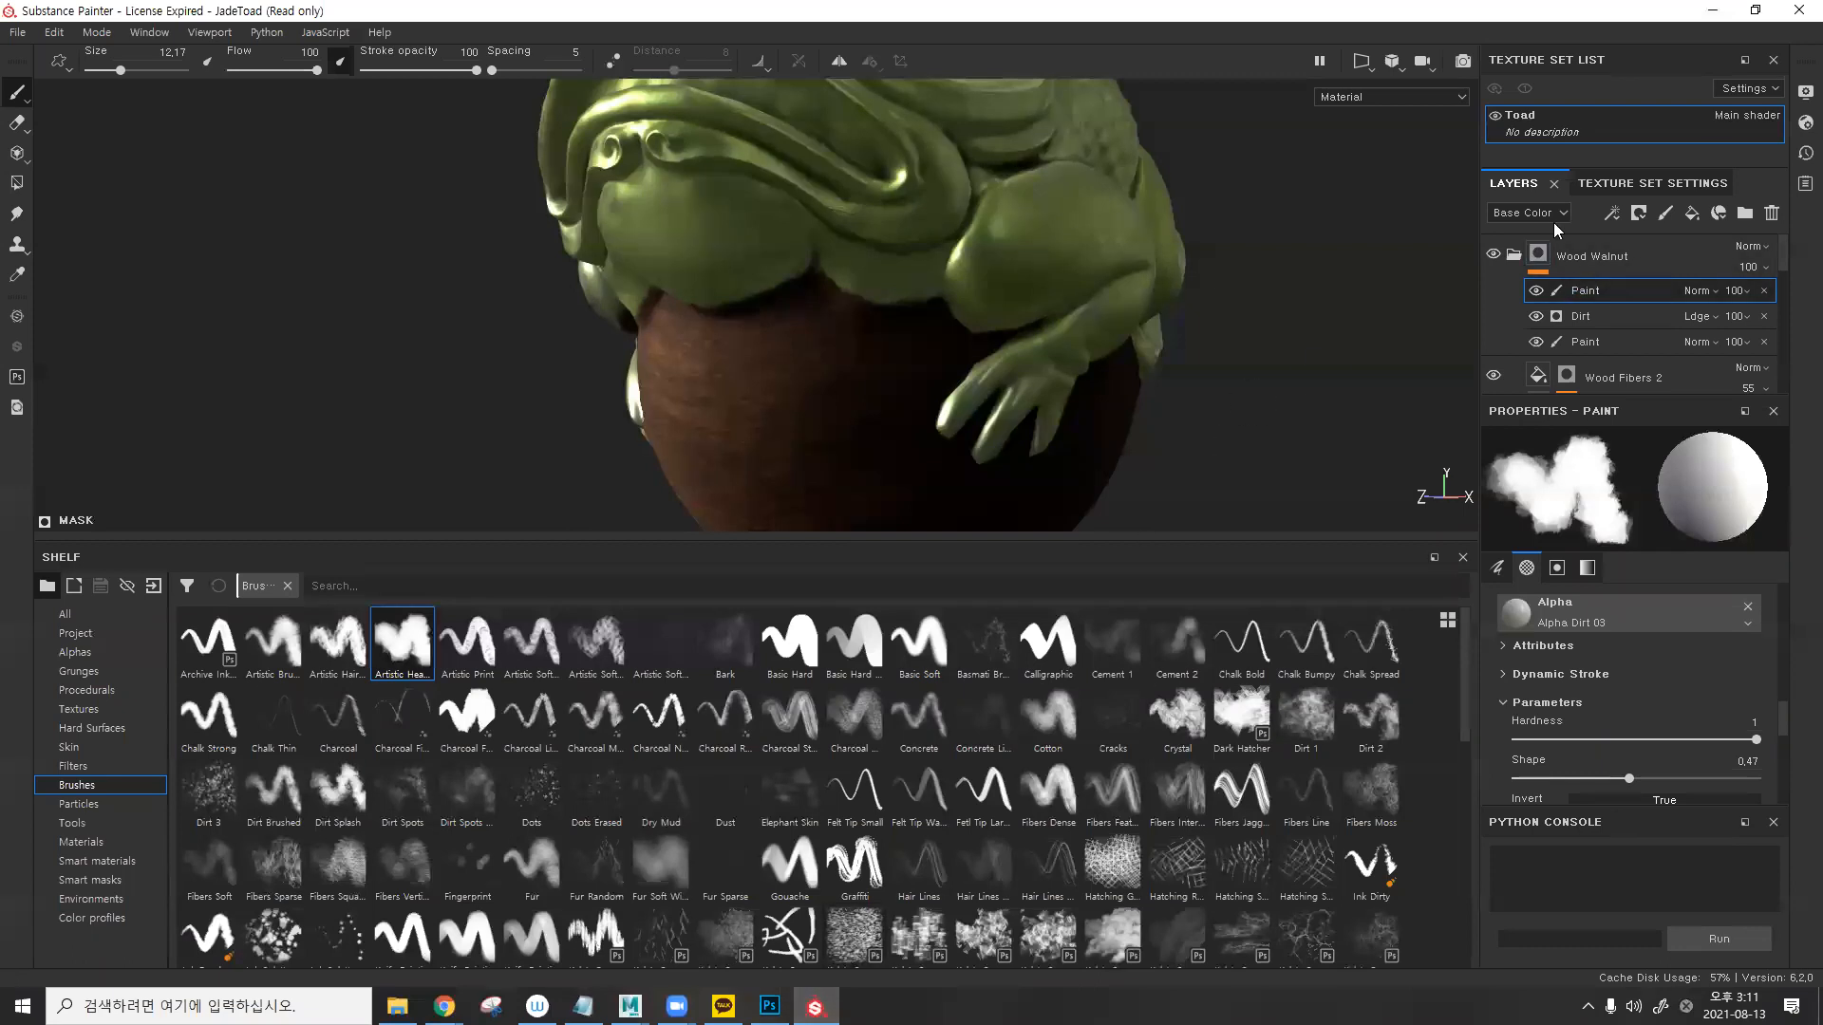
left_click(1580, 257)
left_click(1639, 213)
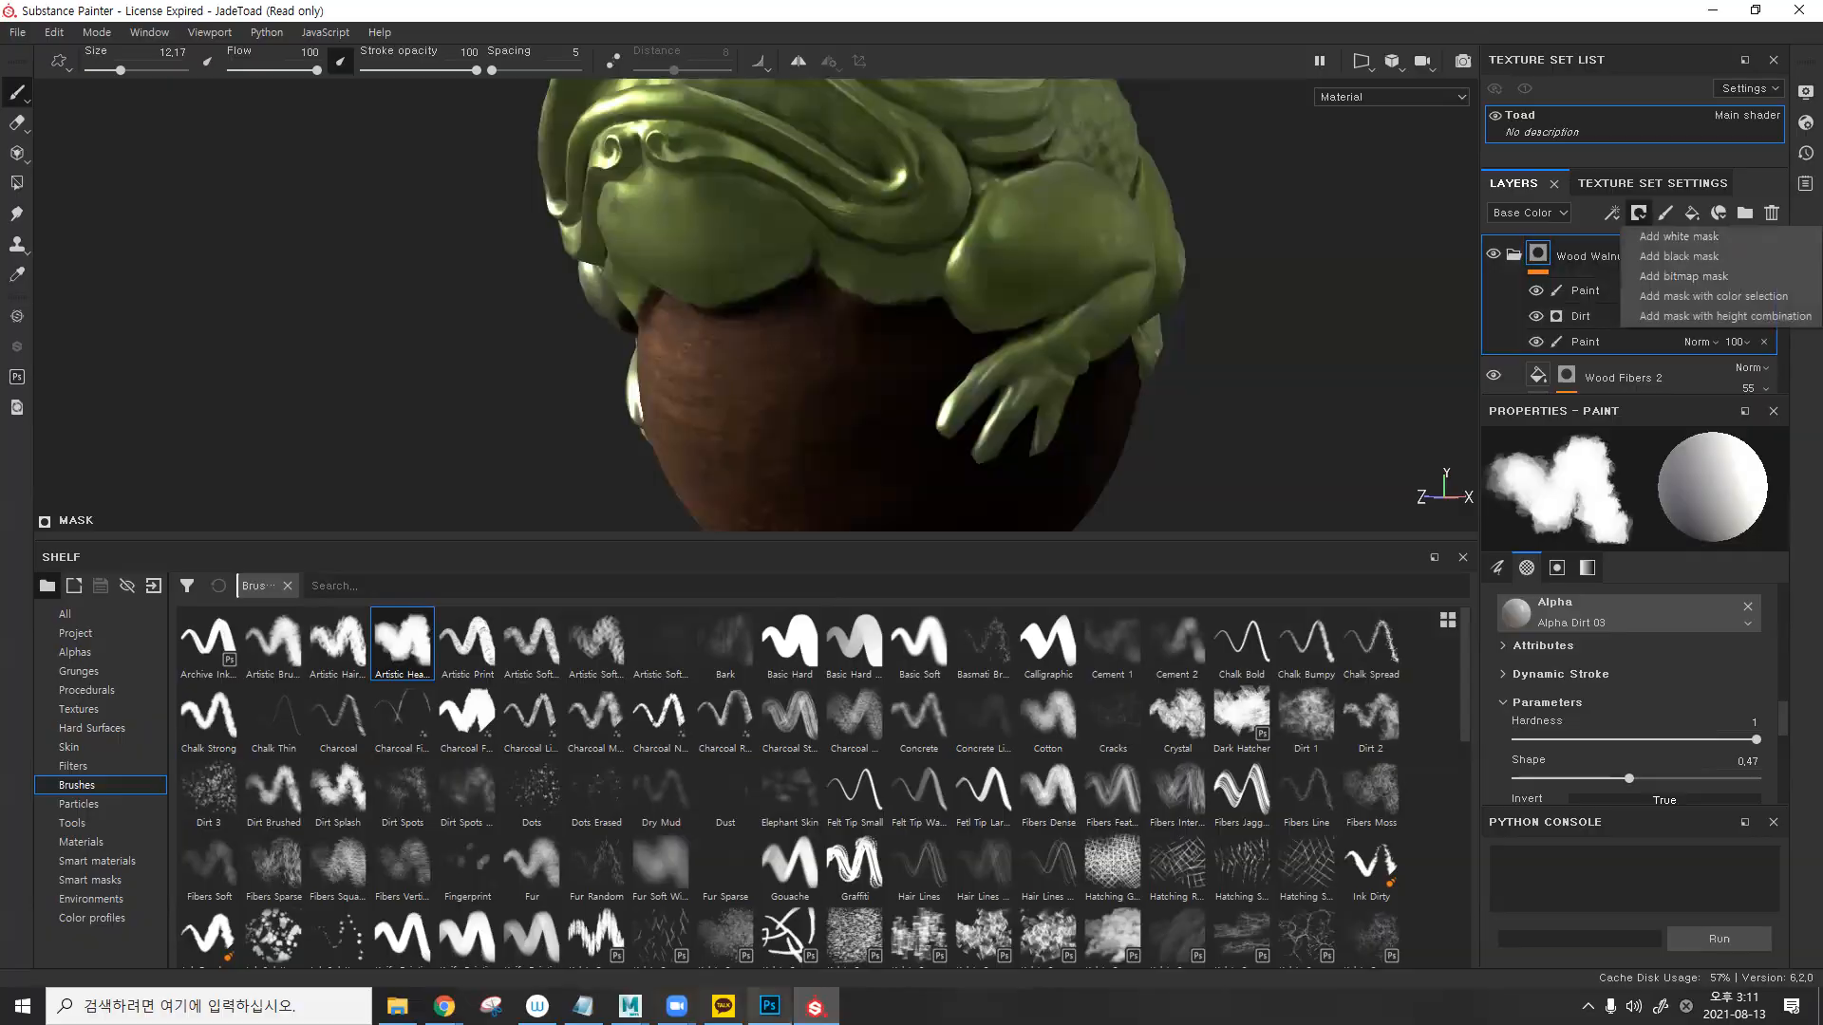
left_click(769, 1006)
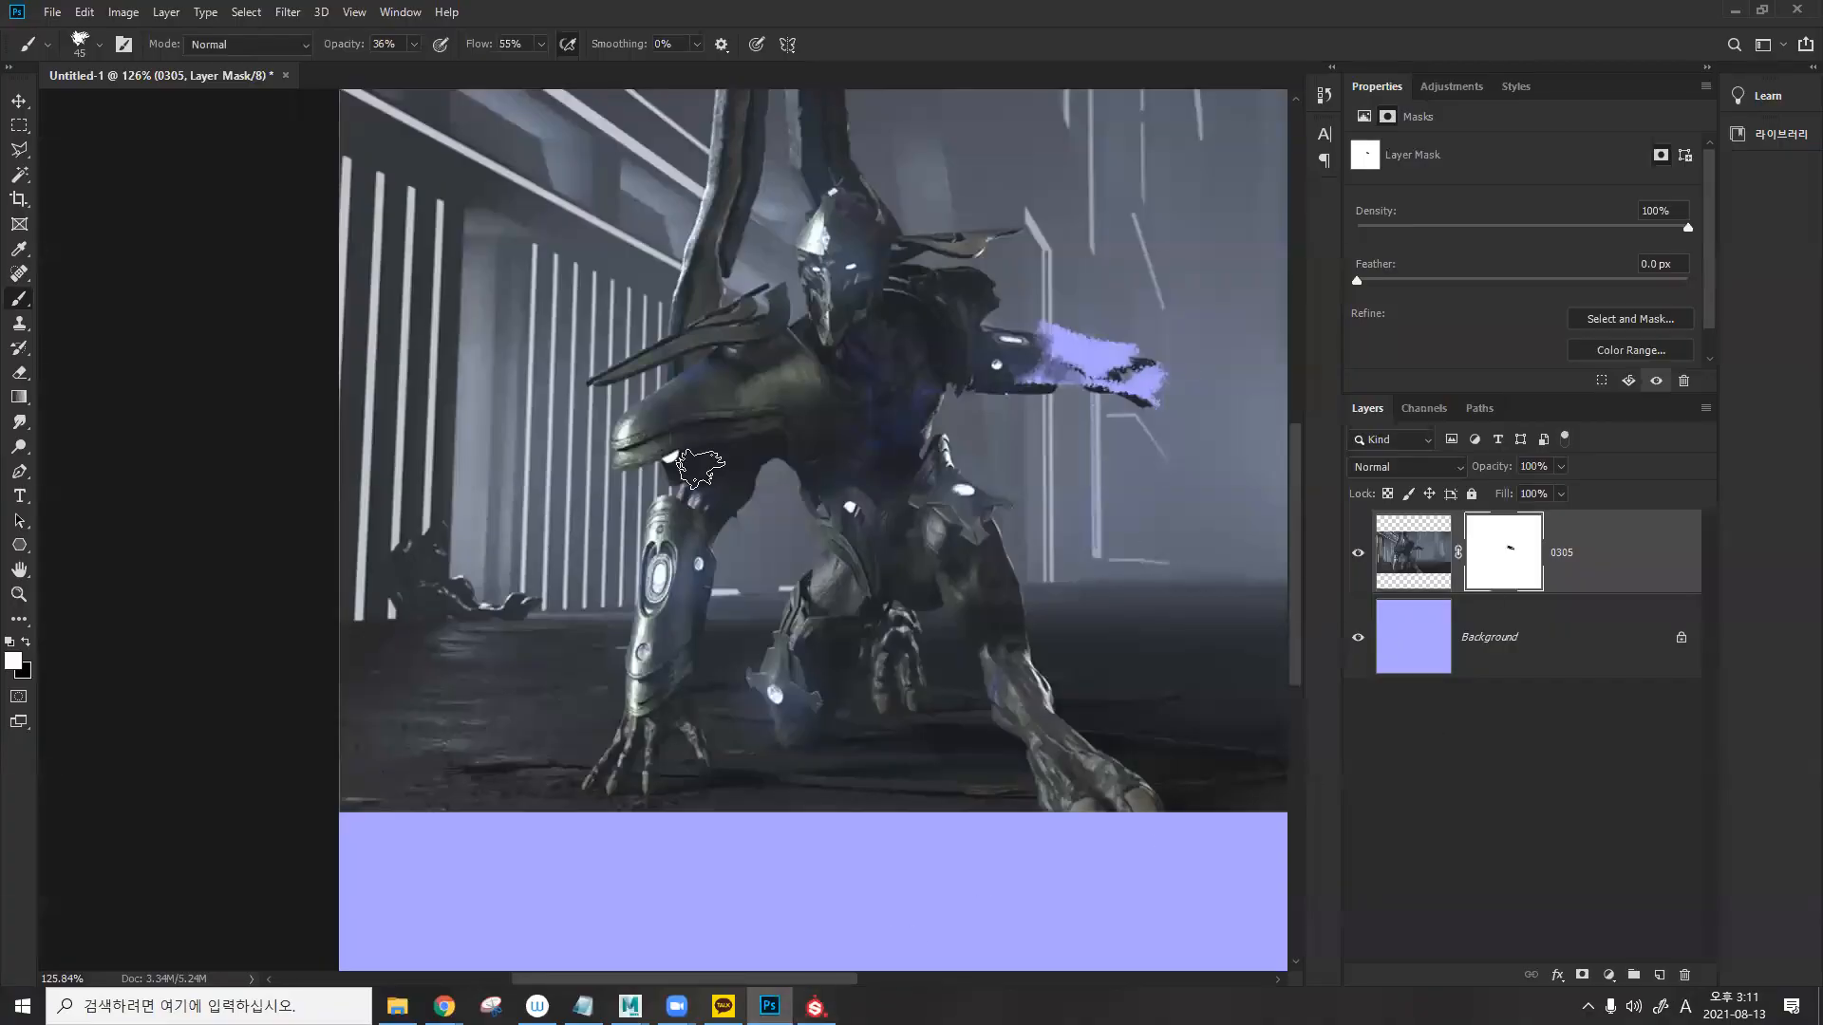
- Undo the brush strokes on the 0305 mask and fill the whole mask with black
key("ctrl+z")
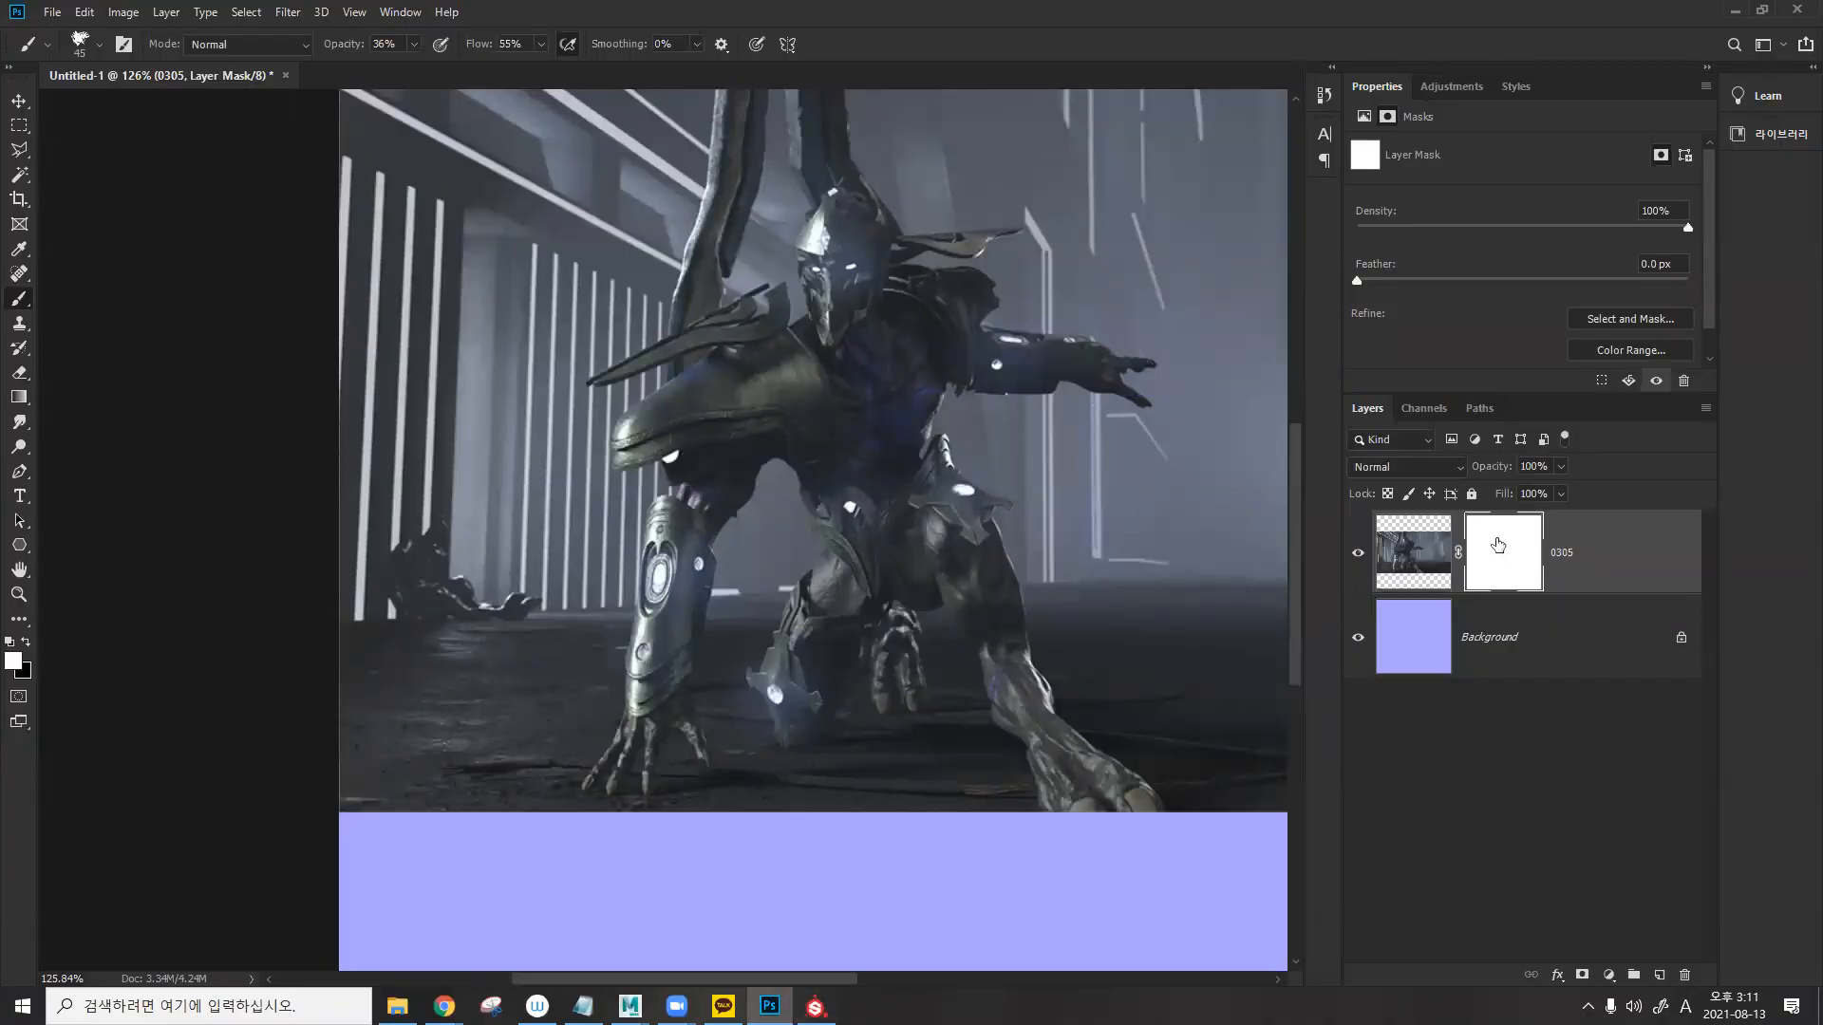
key("x")
key("alt+BackSpace")
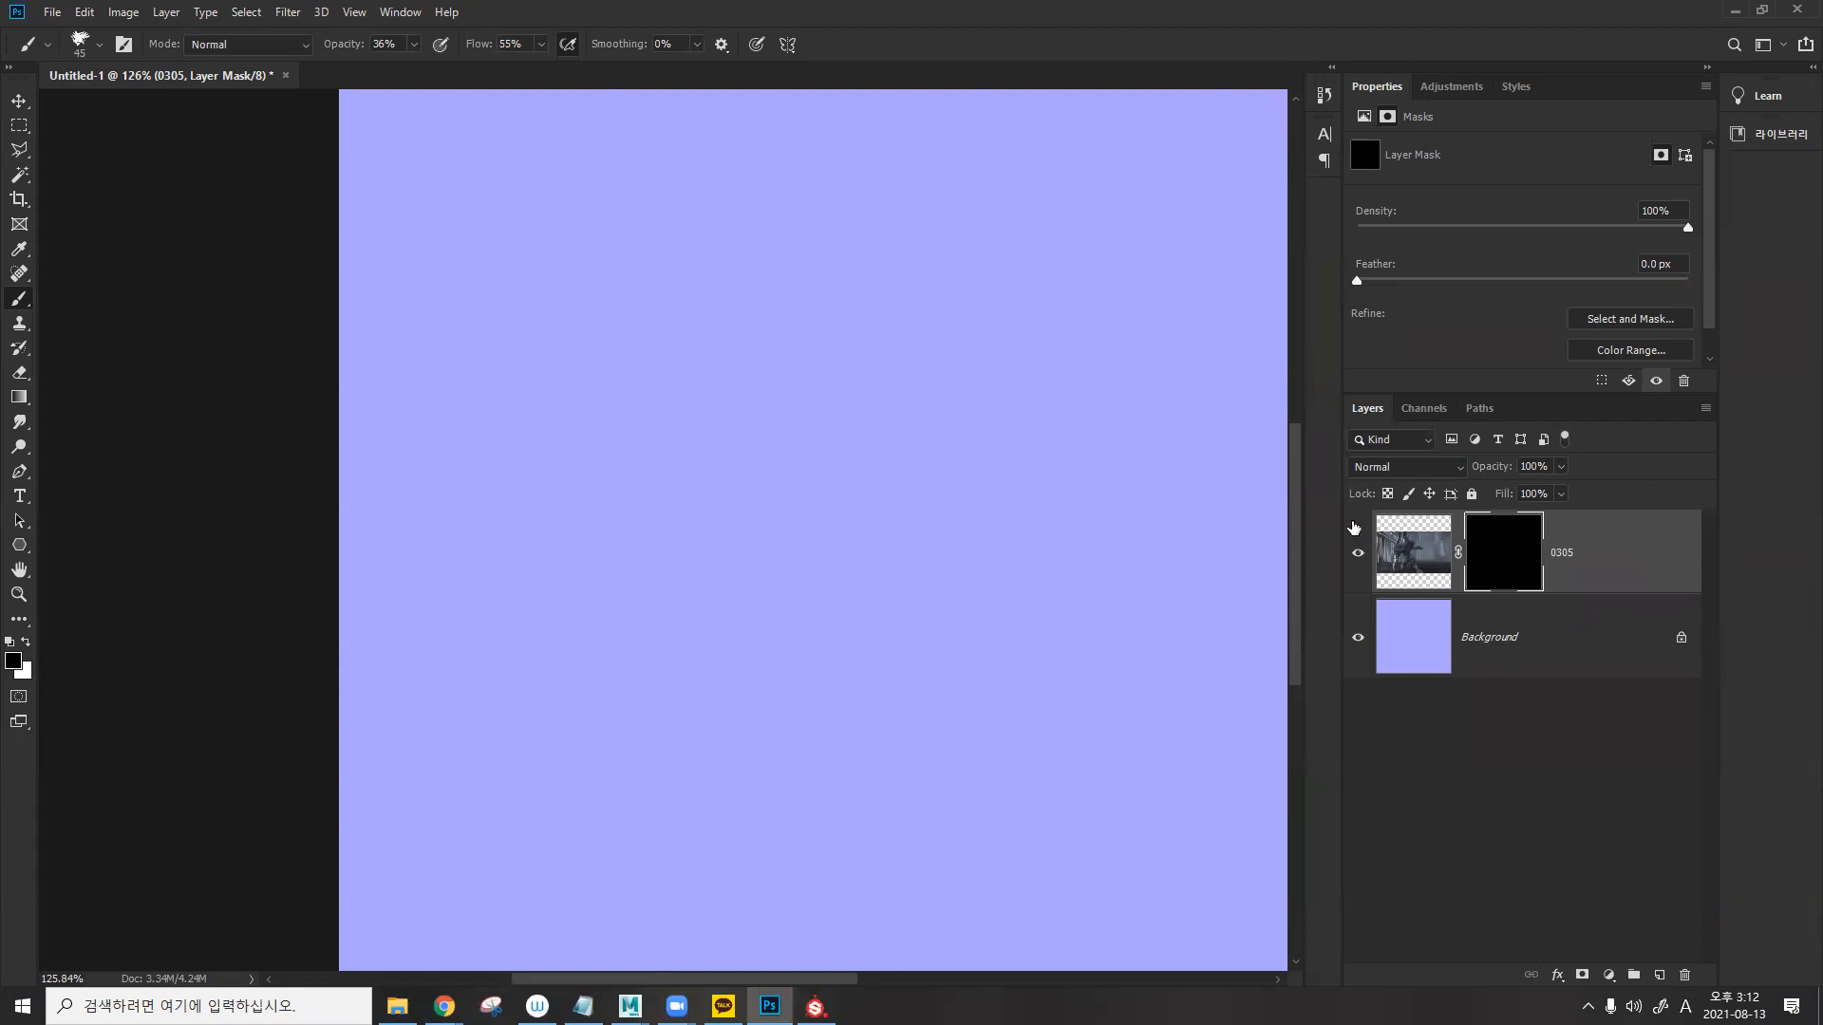
- Reveal the figure by painting white on the 0305 mask, raising the brush to 100% opacity and 500 px
key("x")
mouse_move(826, 370)
left_mouse_down()
mouse_move(728, 422)
mouse_move(836, 418)
mouse_move(773, 480)
mouse_move(684, 373)
mouse_move(779, 322)
mouse_move(738, 363)
mouse_move(703, 518)
mouse_move(745, 668)
mouse_move(787, 638)
left_mouse_up()
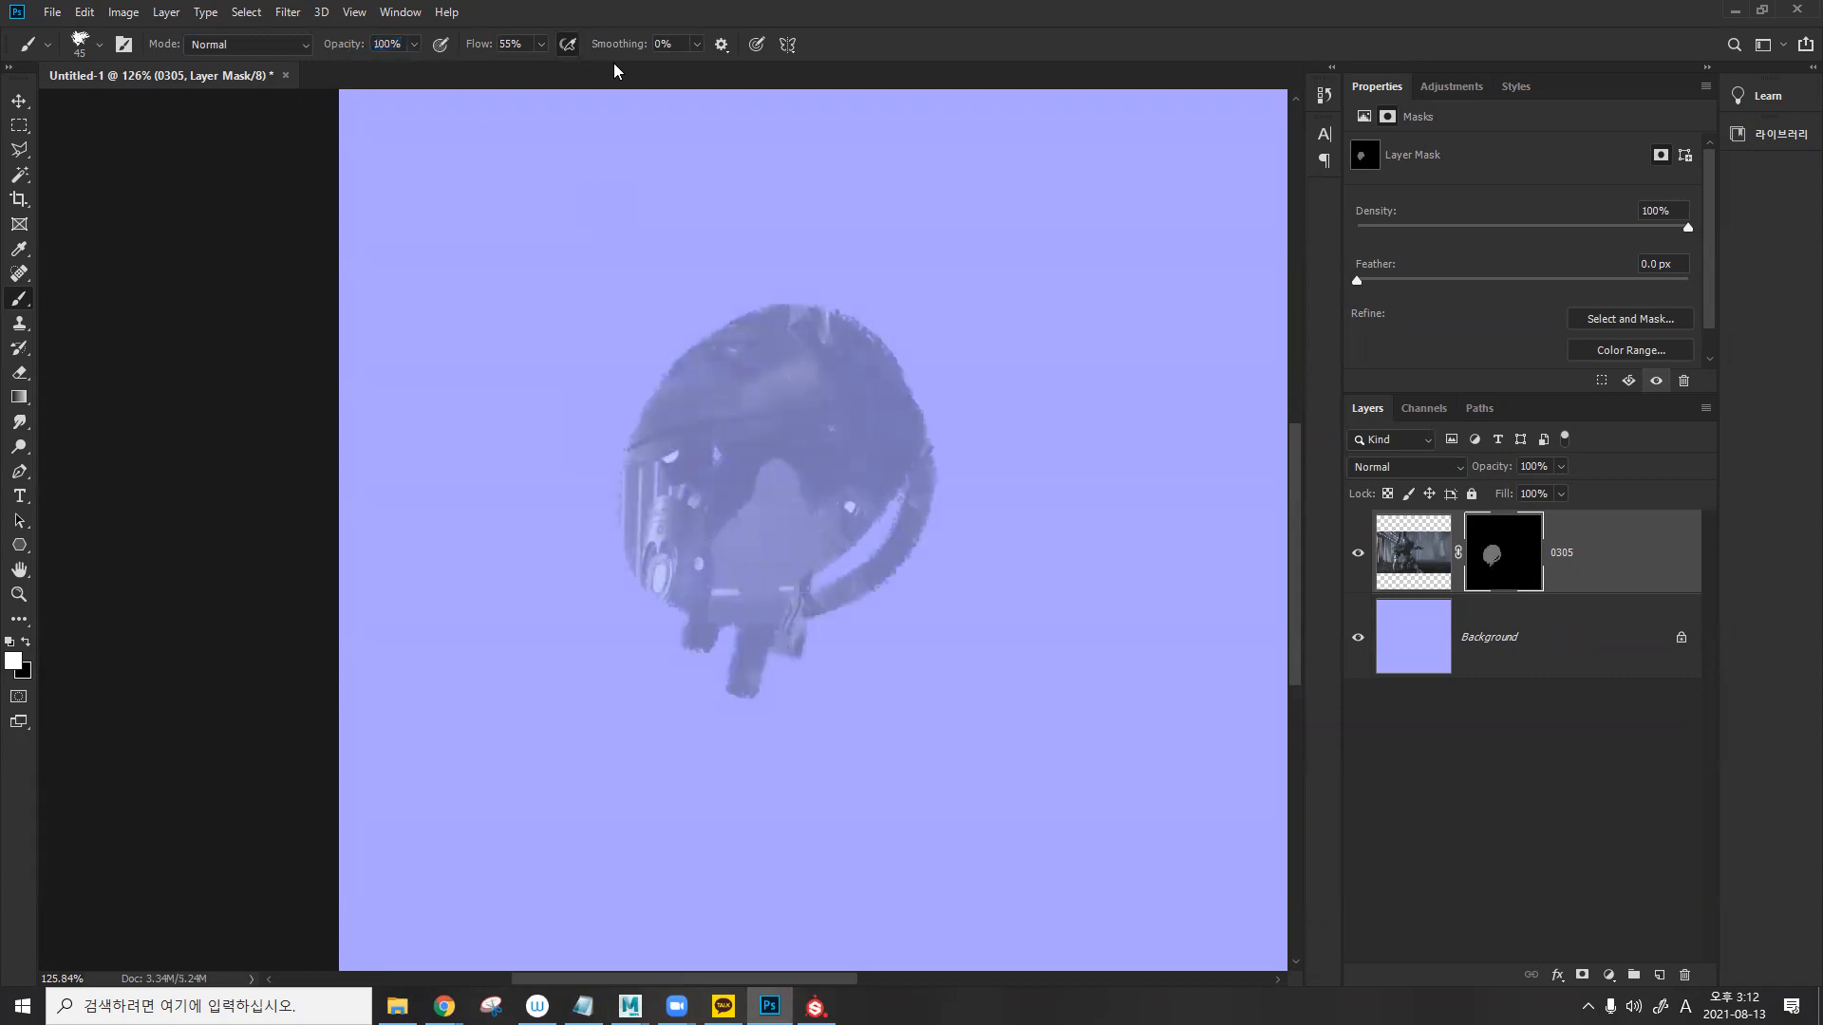
key("bracketright")
key("bracketright")
key("bracketright")
key("bracketright")
key("bracketright")
key("bracketright")
key("bracketright")
key("bracketright")
key("bracketright")
key("bracketright")
key("bracketright")
mouse_move(735, 327)
left_mouse_down()
mouse_move(834, 479)
mouse_move(893, 418)
mouse_move(900, 373)
mouse_move(803, 425)
mouse_move(847, 376)
mouse_move(838, 289)
mouse_move(930, 304)
left_mouse_up()
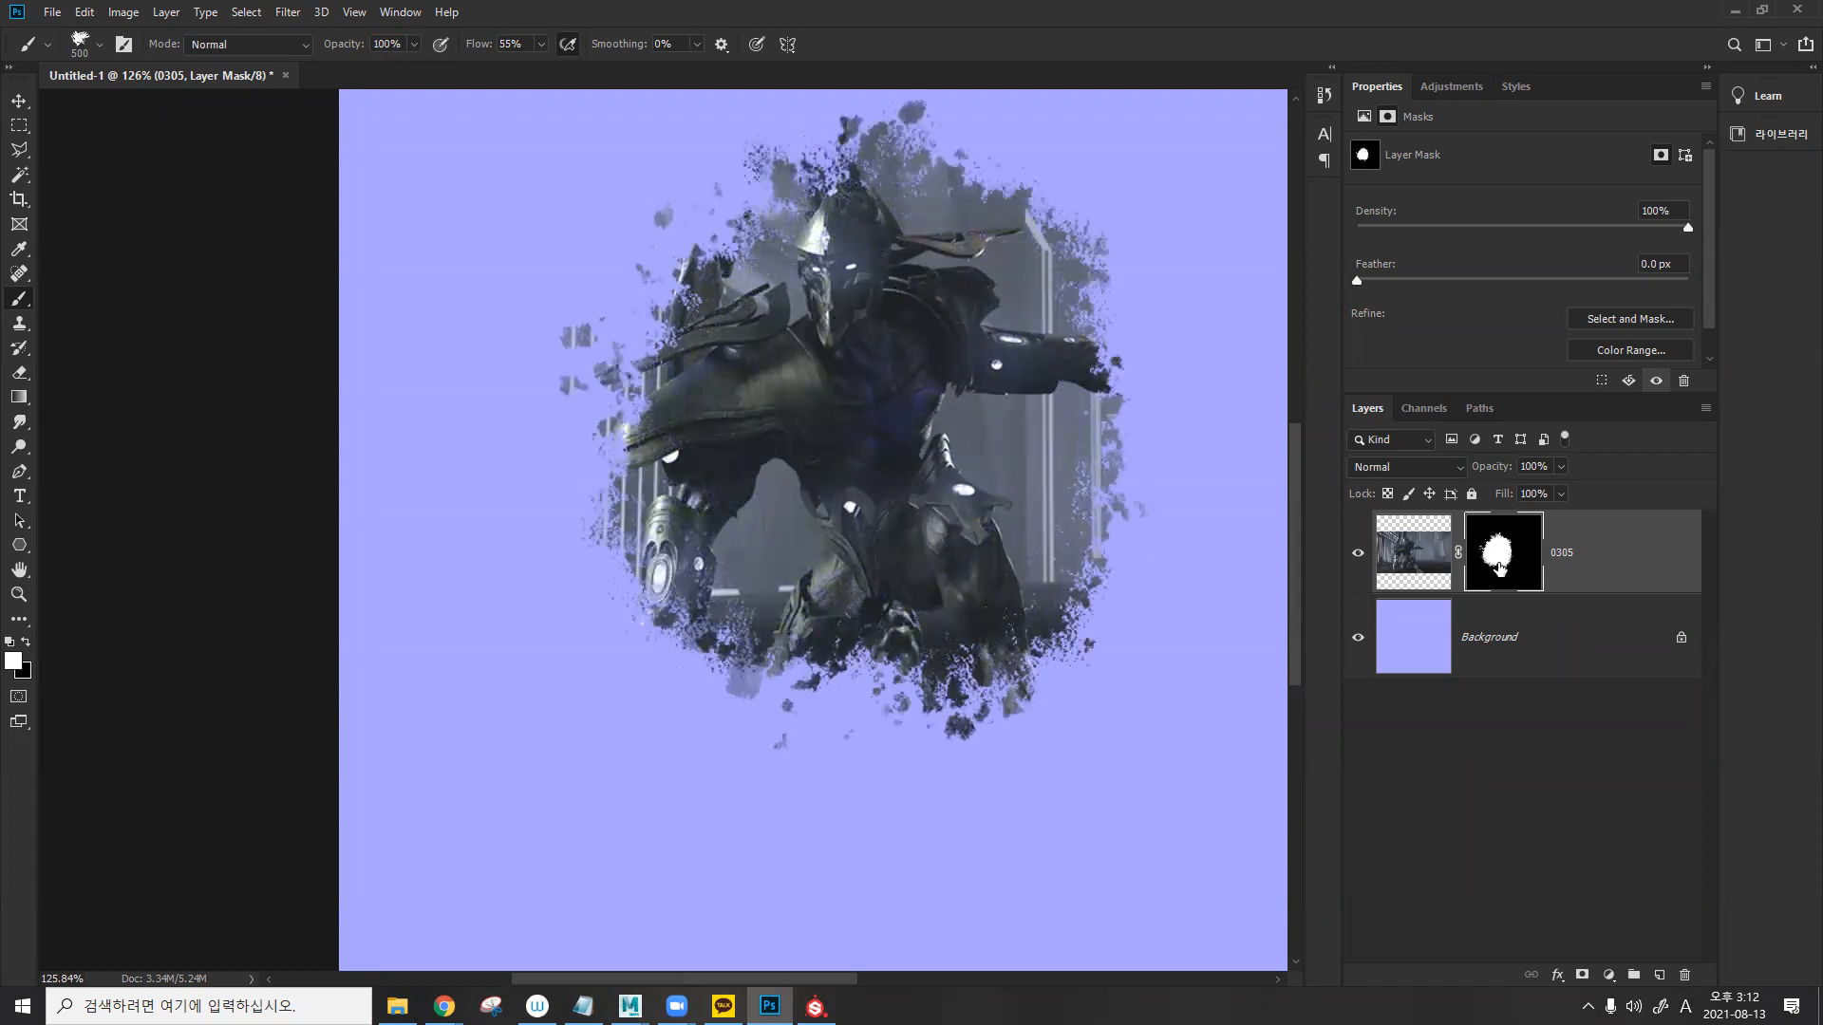
mouse_move(887, 283)
left_mouse_down()
mouse_move(939, 348)
mouse_move(775, 534)
mouse_move(923, 525)
mouse_move(906, 679)
mouse_move(816, 698)
left_mouse_up()
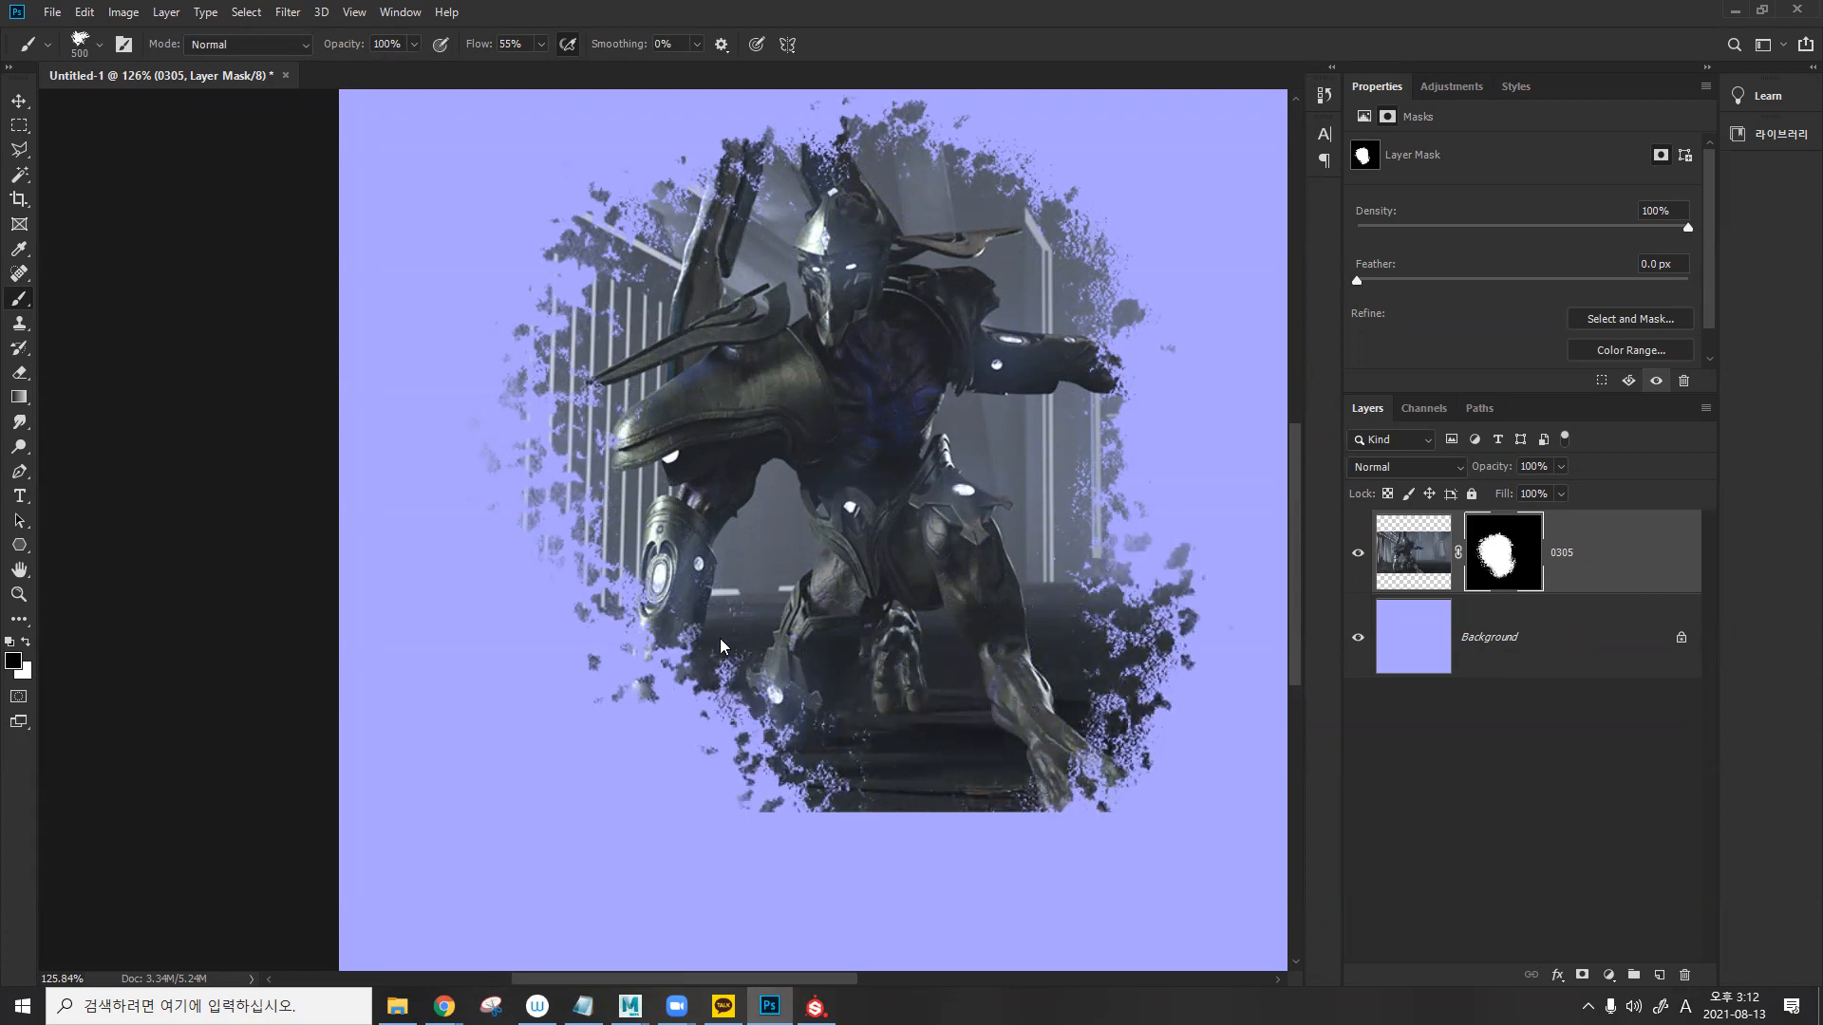
- Hide most of the figure again by painting black on the 0305 mask with a 300 px brush
key("bracketleft")
key("bracketleft")
mouse_move(695, 645)
left_mouse_down()
mouse_move(589, 457)
mouse_move(856, 767)
mouse_move(733, 378)
mouse_move(760, 244)
mouse_move(807, 190)
left_mouse_up()
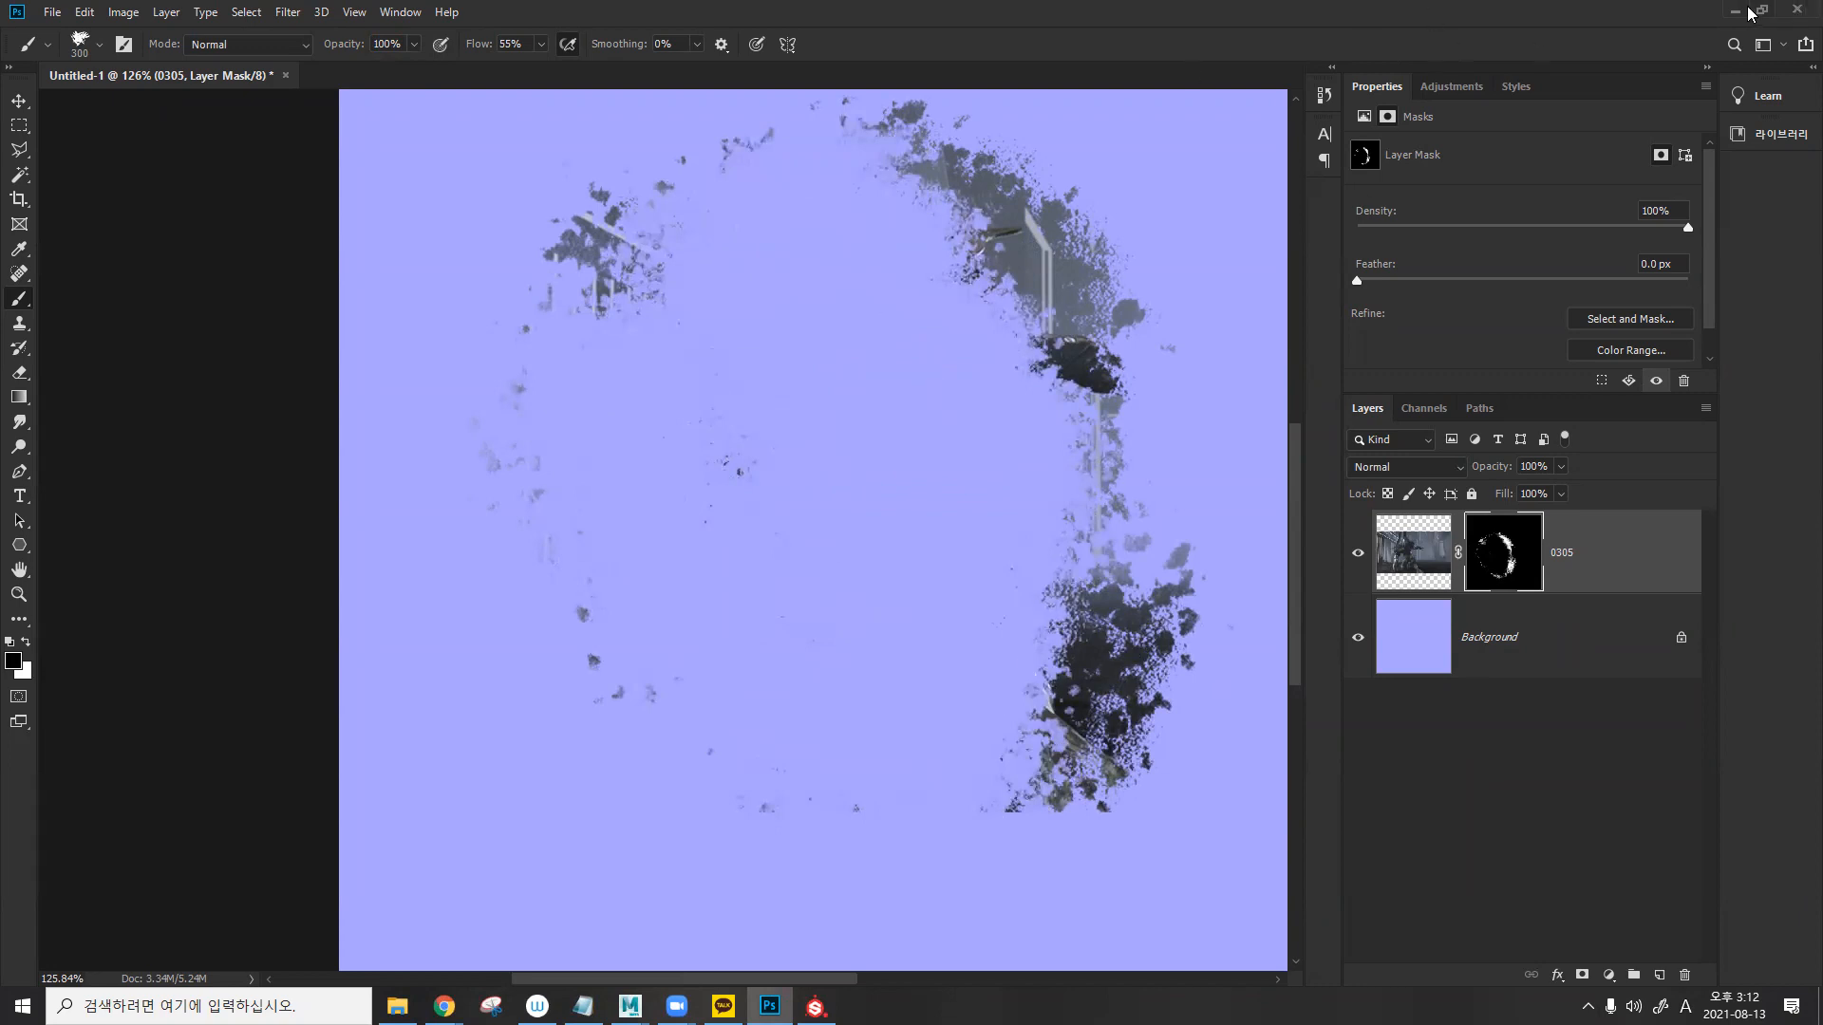
- Minimize Photoshop to look at the wooden sphere under the toad in Substance Painter, and return to Photoshop
left_click(1751, 13)
left_click_drag(1249, 252, 1051, 349, "alt")
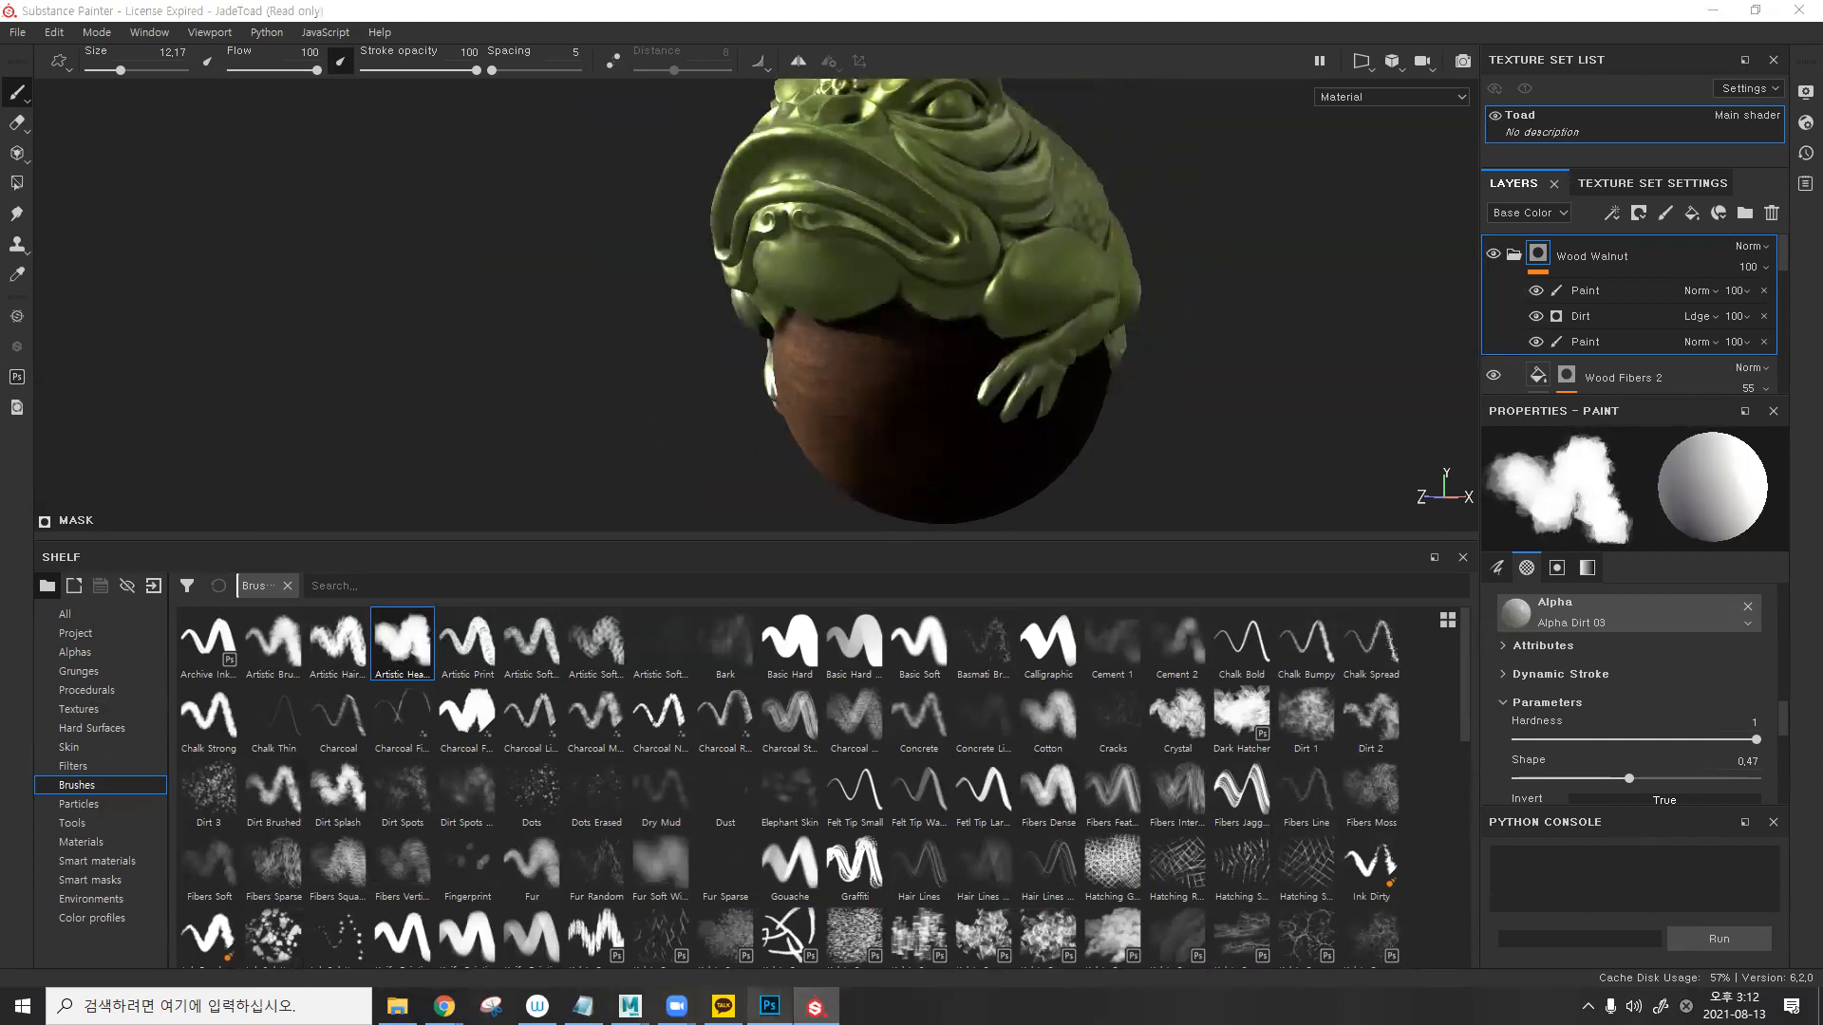
left_click(769, 1005)
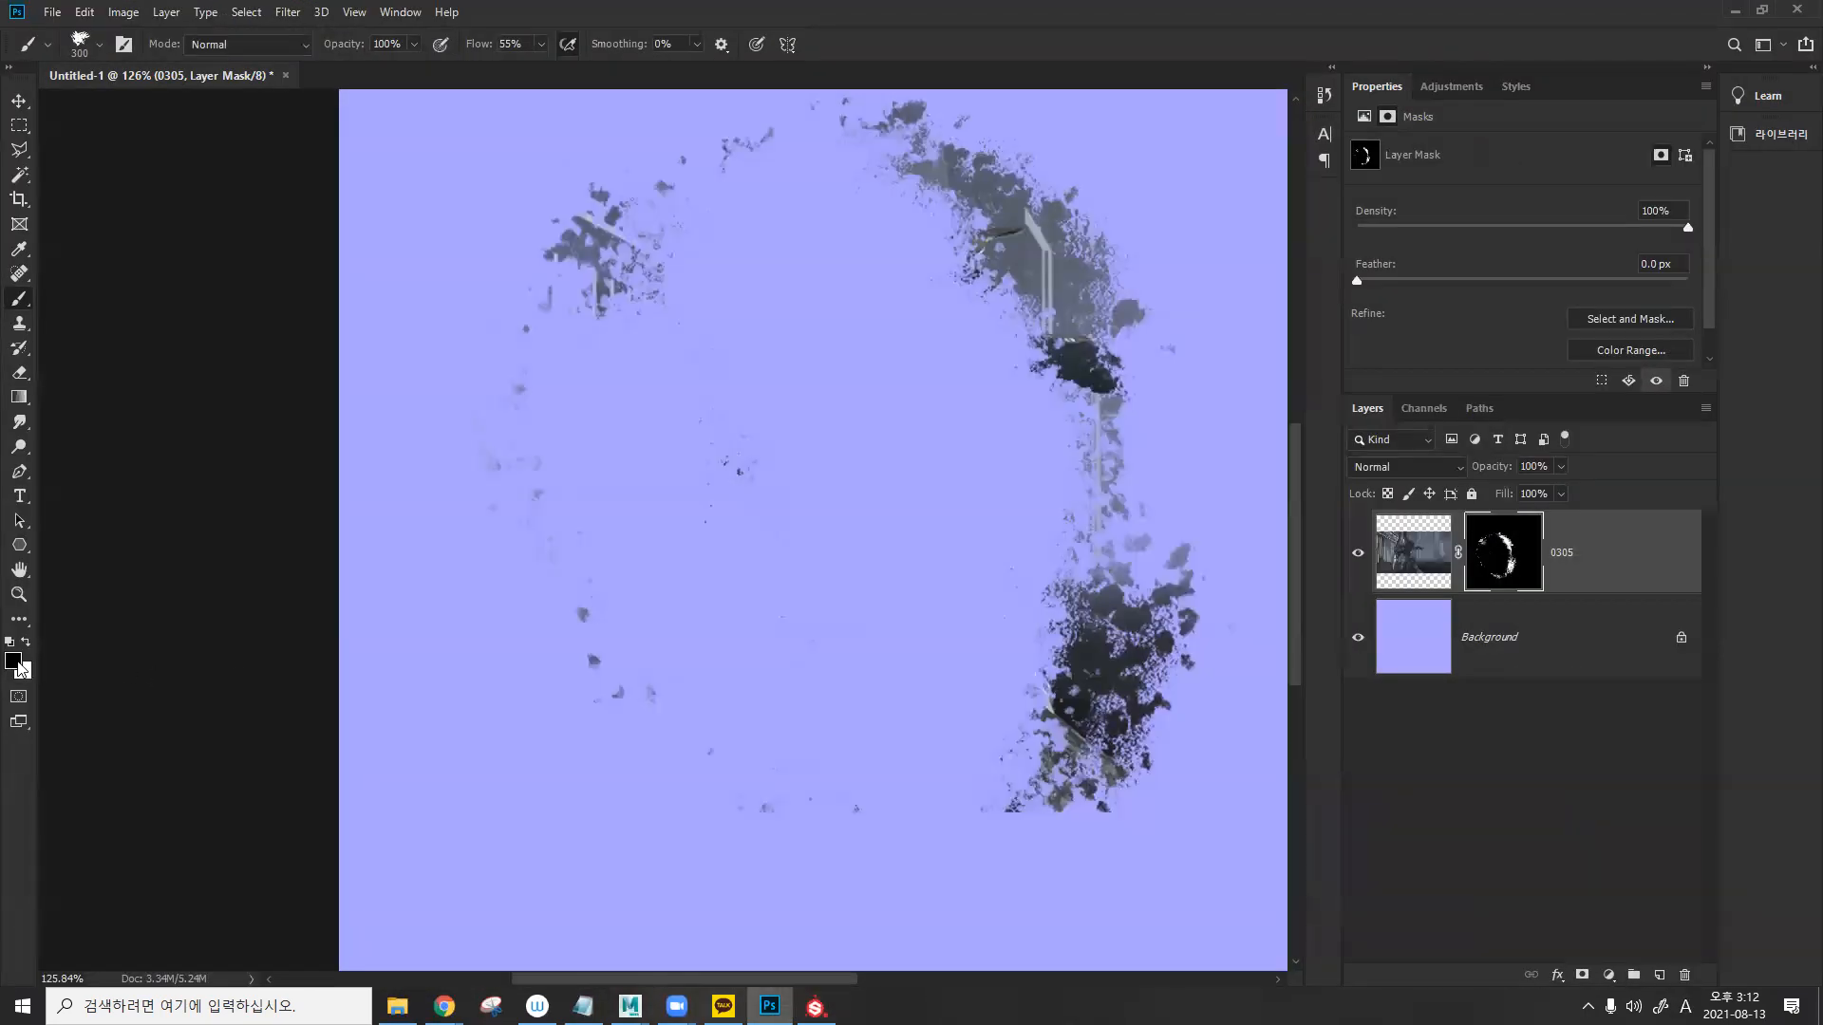
- Set the foreground color to a mid grey and paint the middle of the 0305 mask to make the figure semi-transparent
left_click(15, 662)
left_click_drag(457, 636, 429, 565)
left_click(864, 412)
mouse_move(873, 438)
left_mouse_down()
mouse_move(987, 285)
mouse_move(928, 408)
mouse_move(786, 338)
mouse_move(942, 283)
mouse_move(859, 489)
mouse_move(826, 346)
mouse_move(942, 307)
mouse_move(847, 190)
mouse_move(787, 448)
left_mouse_up()
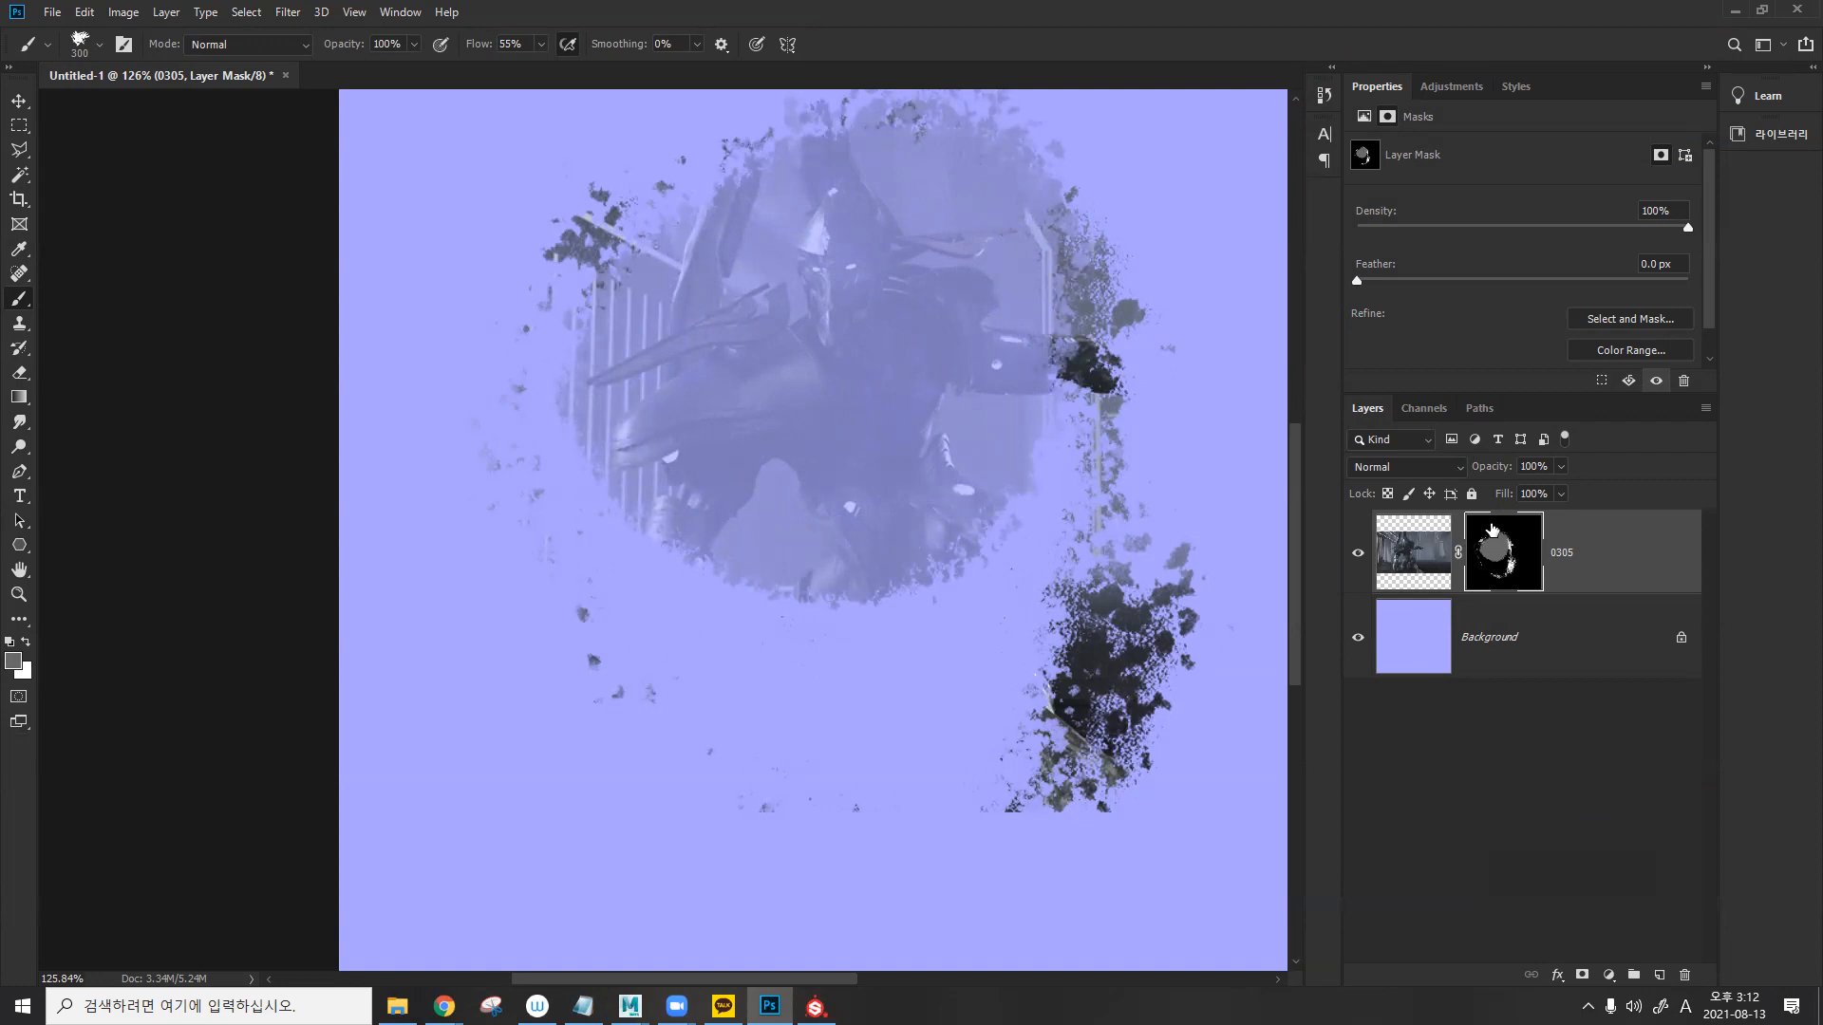
- Switch to Substance Painter, inspect the toad from its other side and collapse the Wood Walnut folder
left_click(815, 1006)
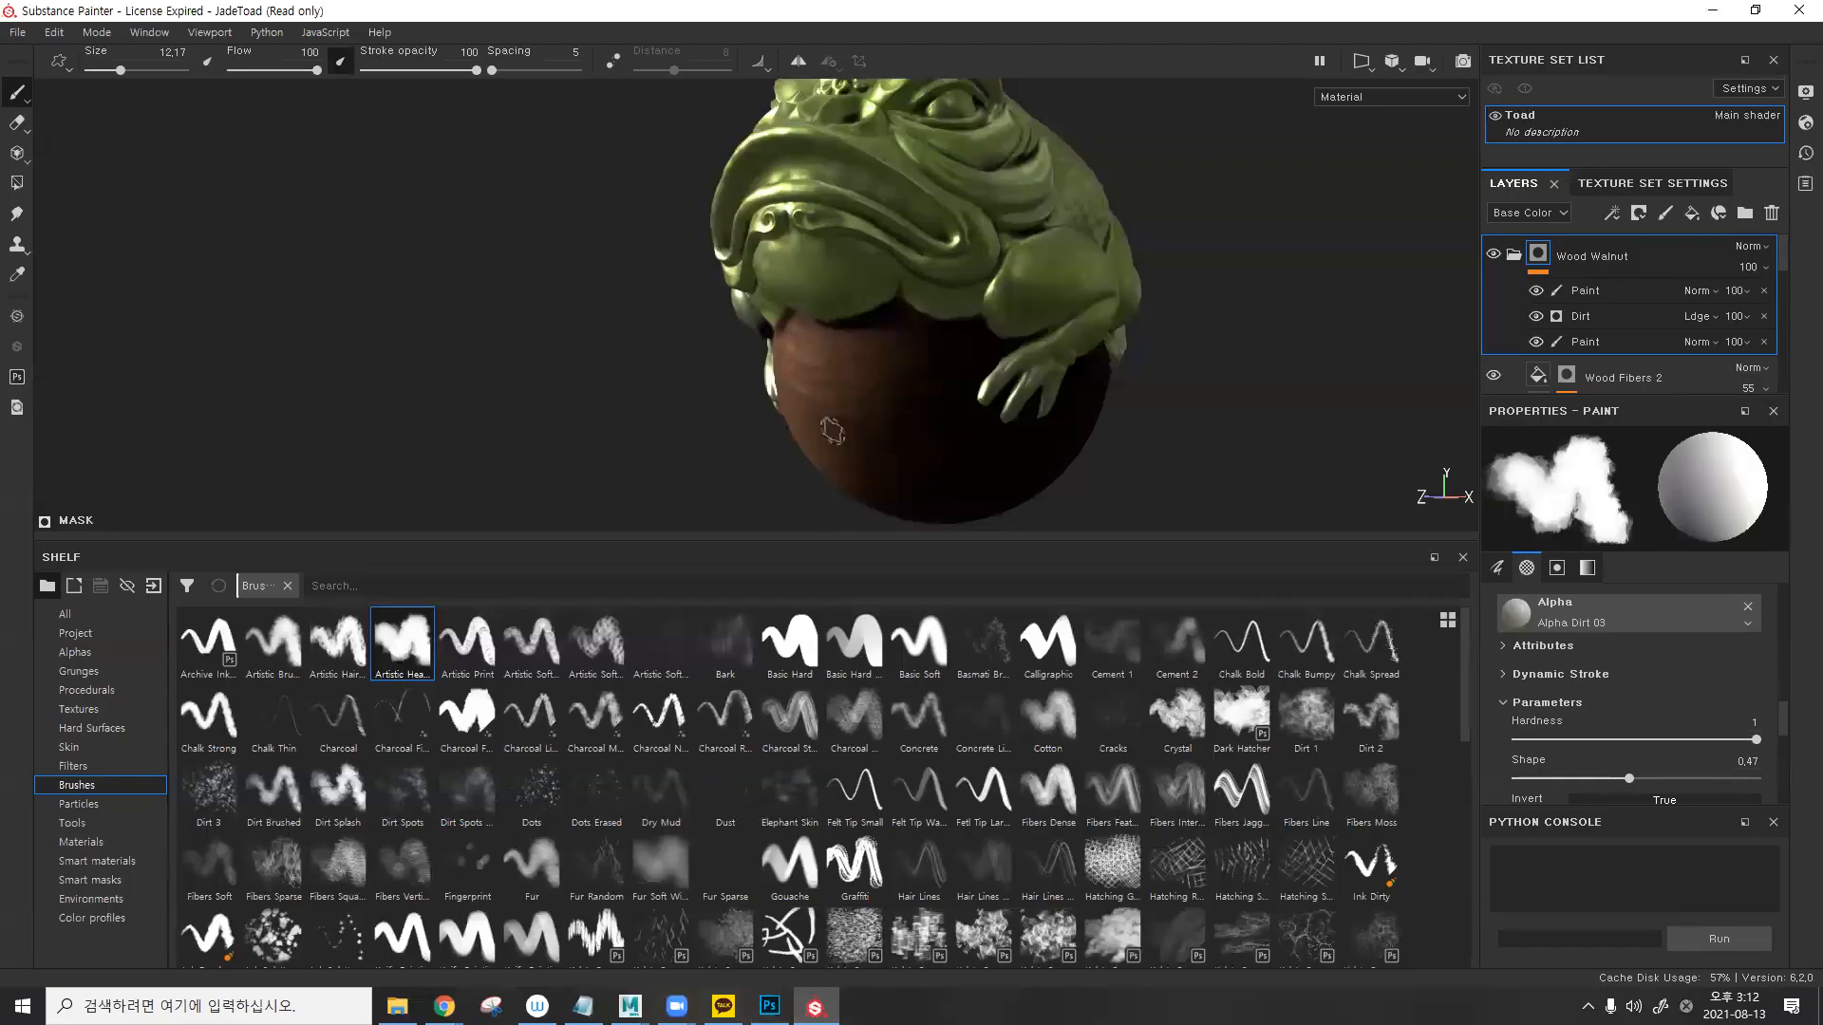
scroll(840, 385, "down", 4)
left_click_drag(842, 376, 587, 401, "alt")
right_click_drag(652, 368, 925, 343, "alt")
left_click(1513, 255)
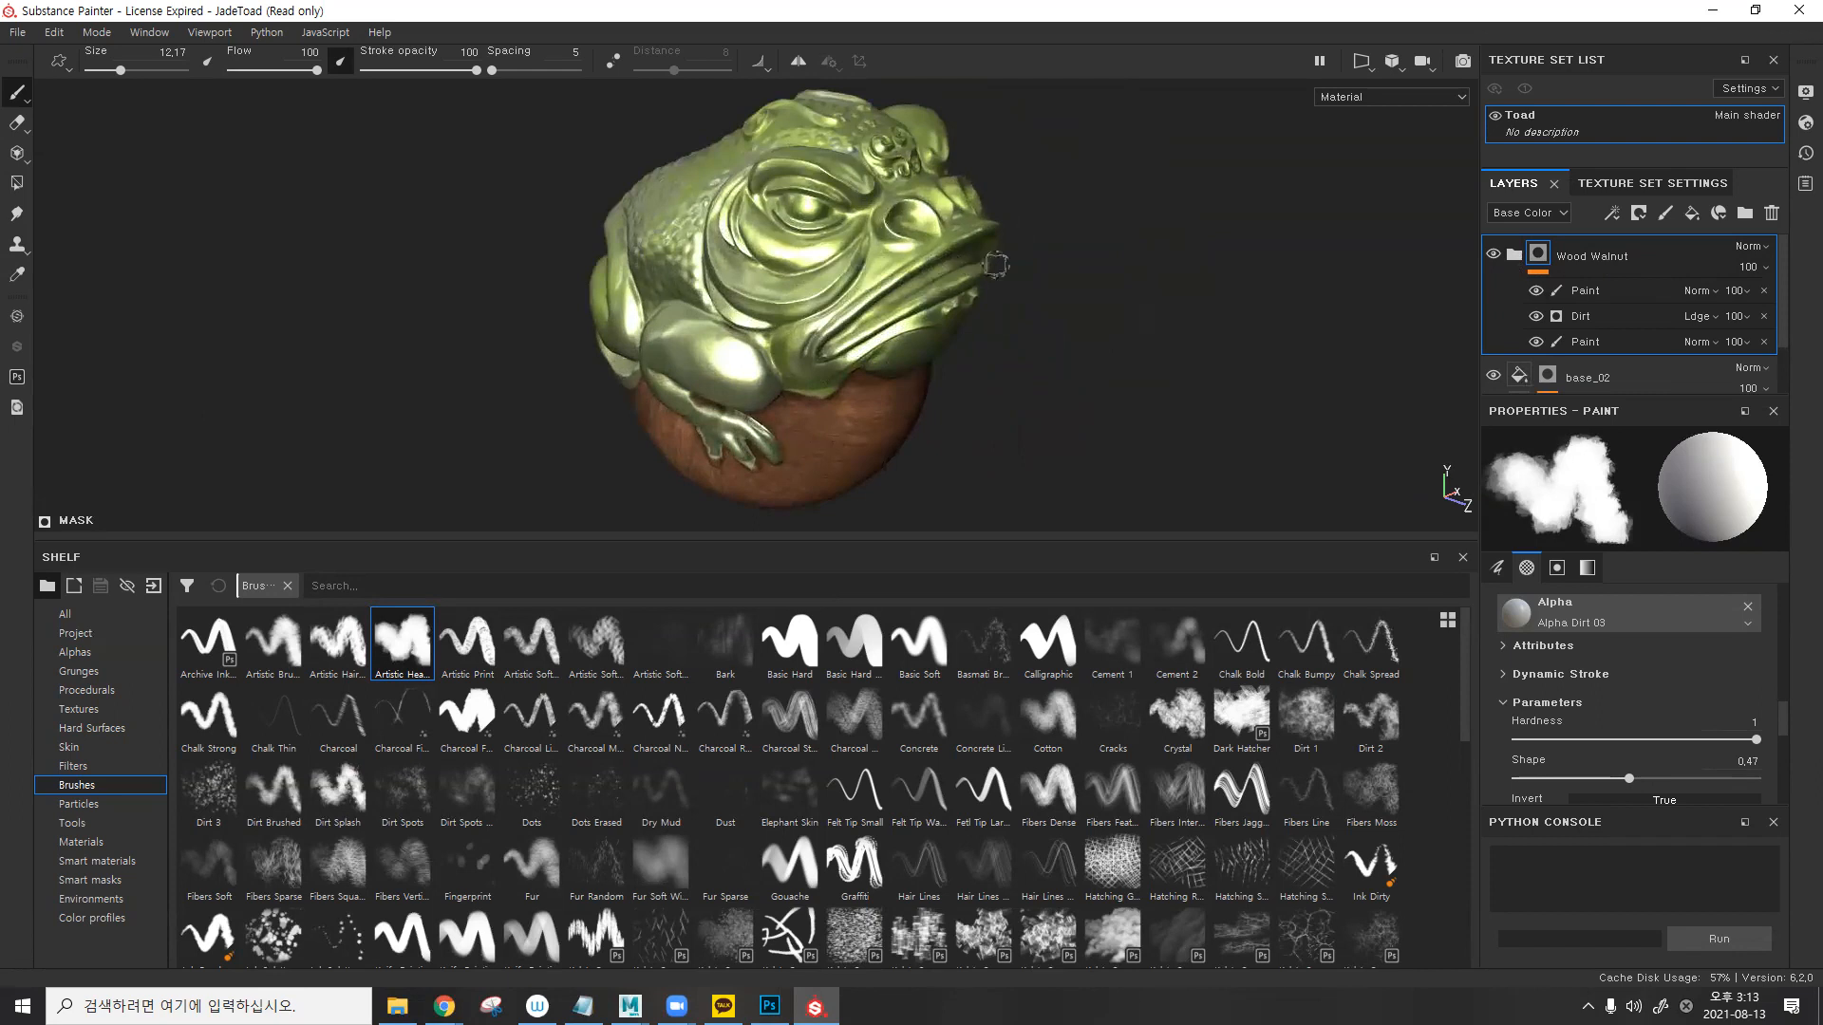
- Open the MeetMat.spp sample project without saving the toad project, and frame the character's head
left_click(17, 33)
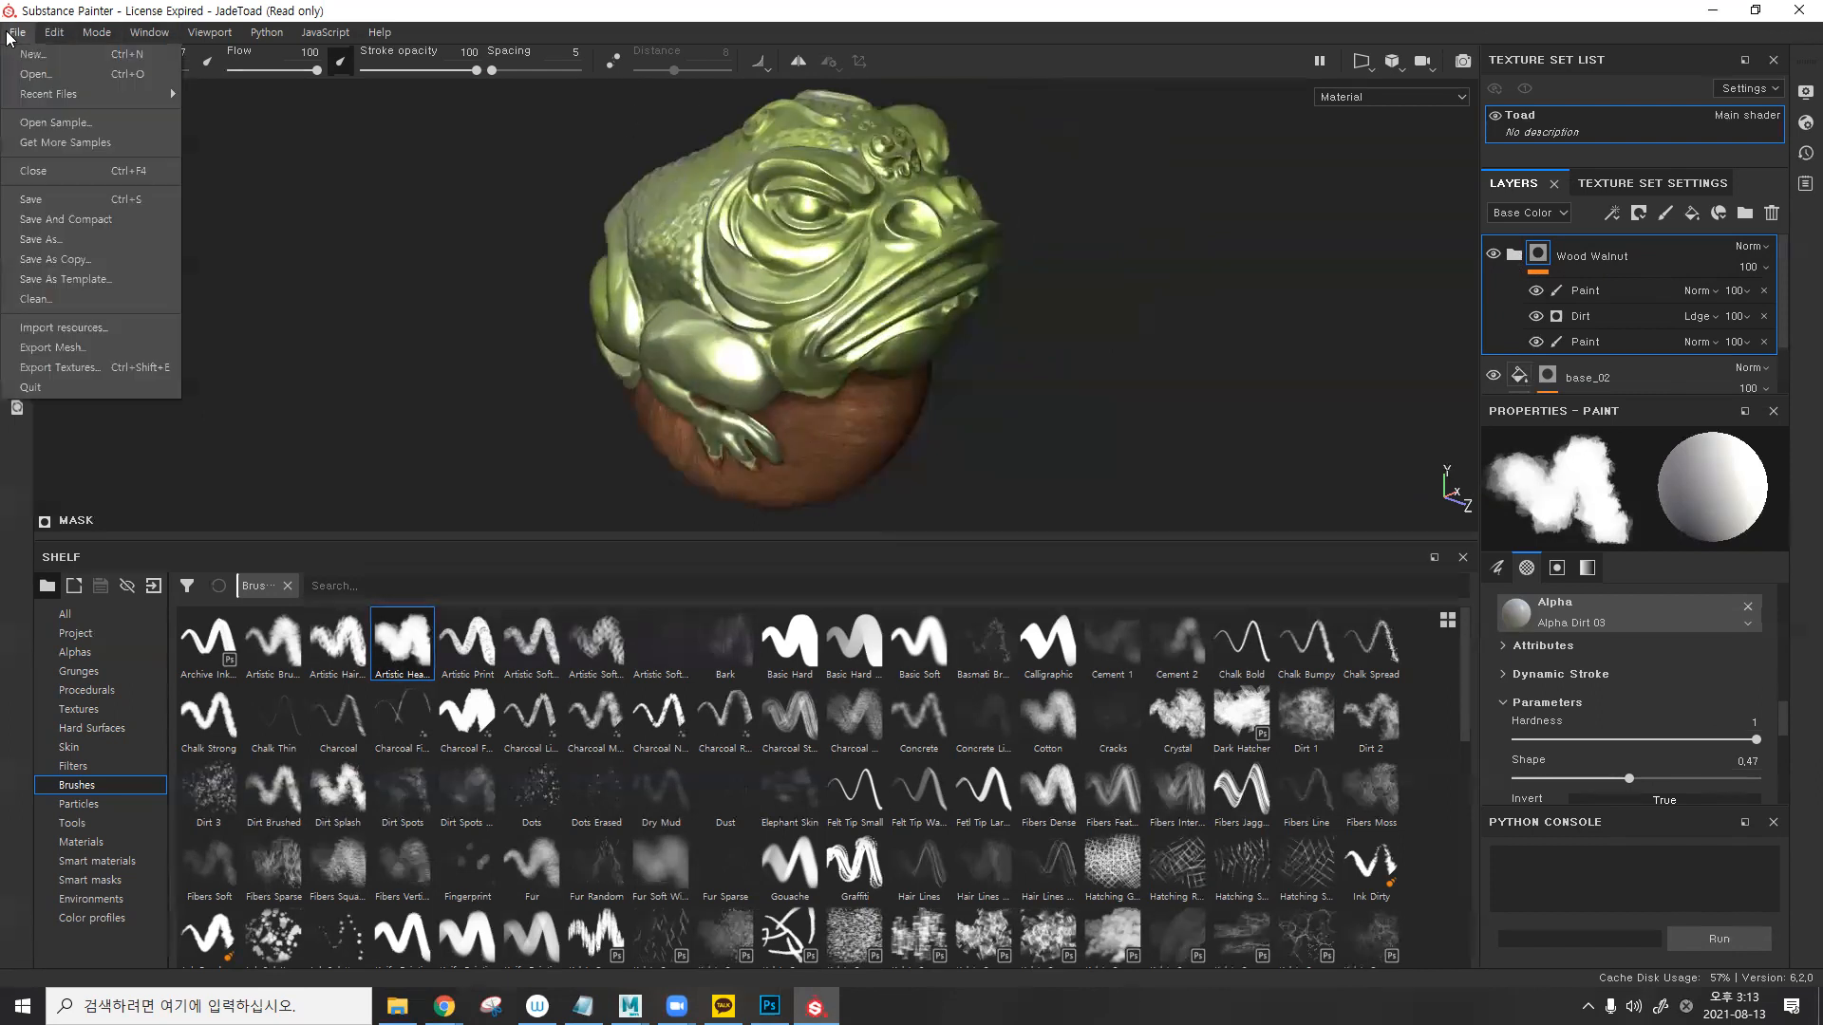
left_click(50, 124)
left_click(857, 527)
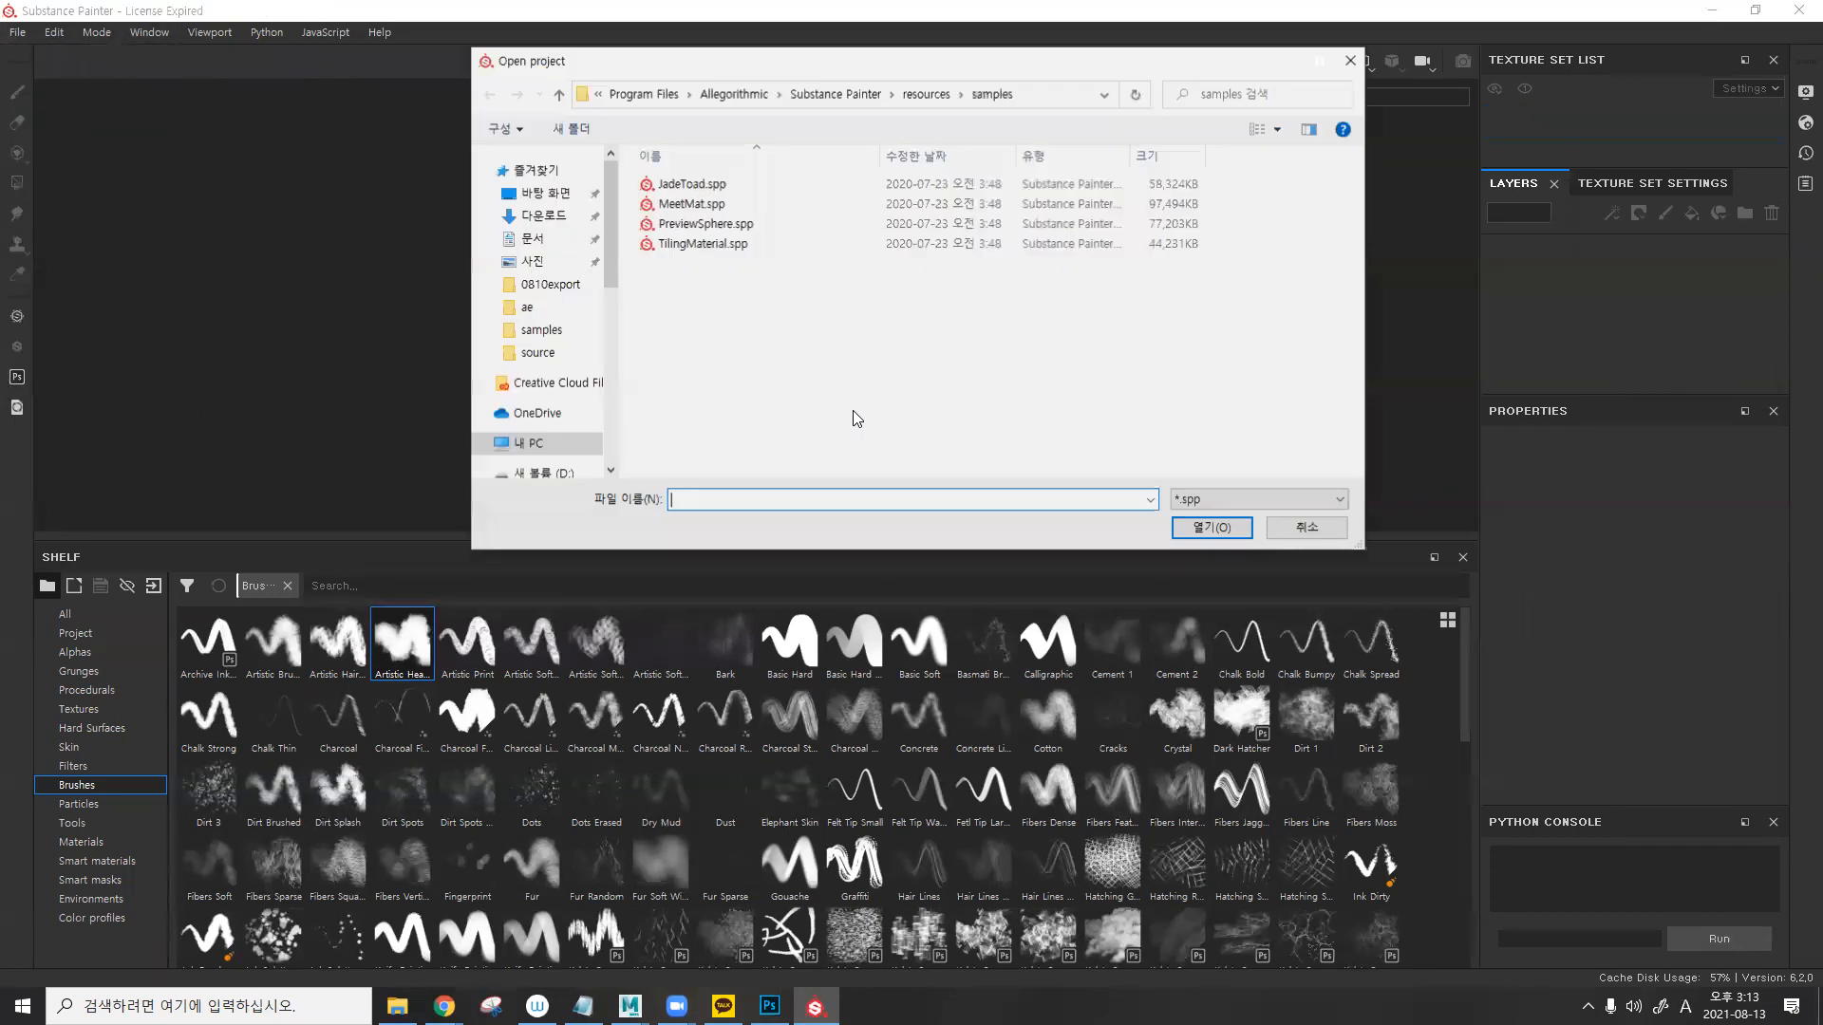
left_click(691, 203)
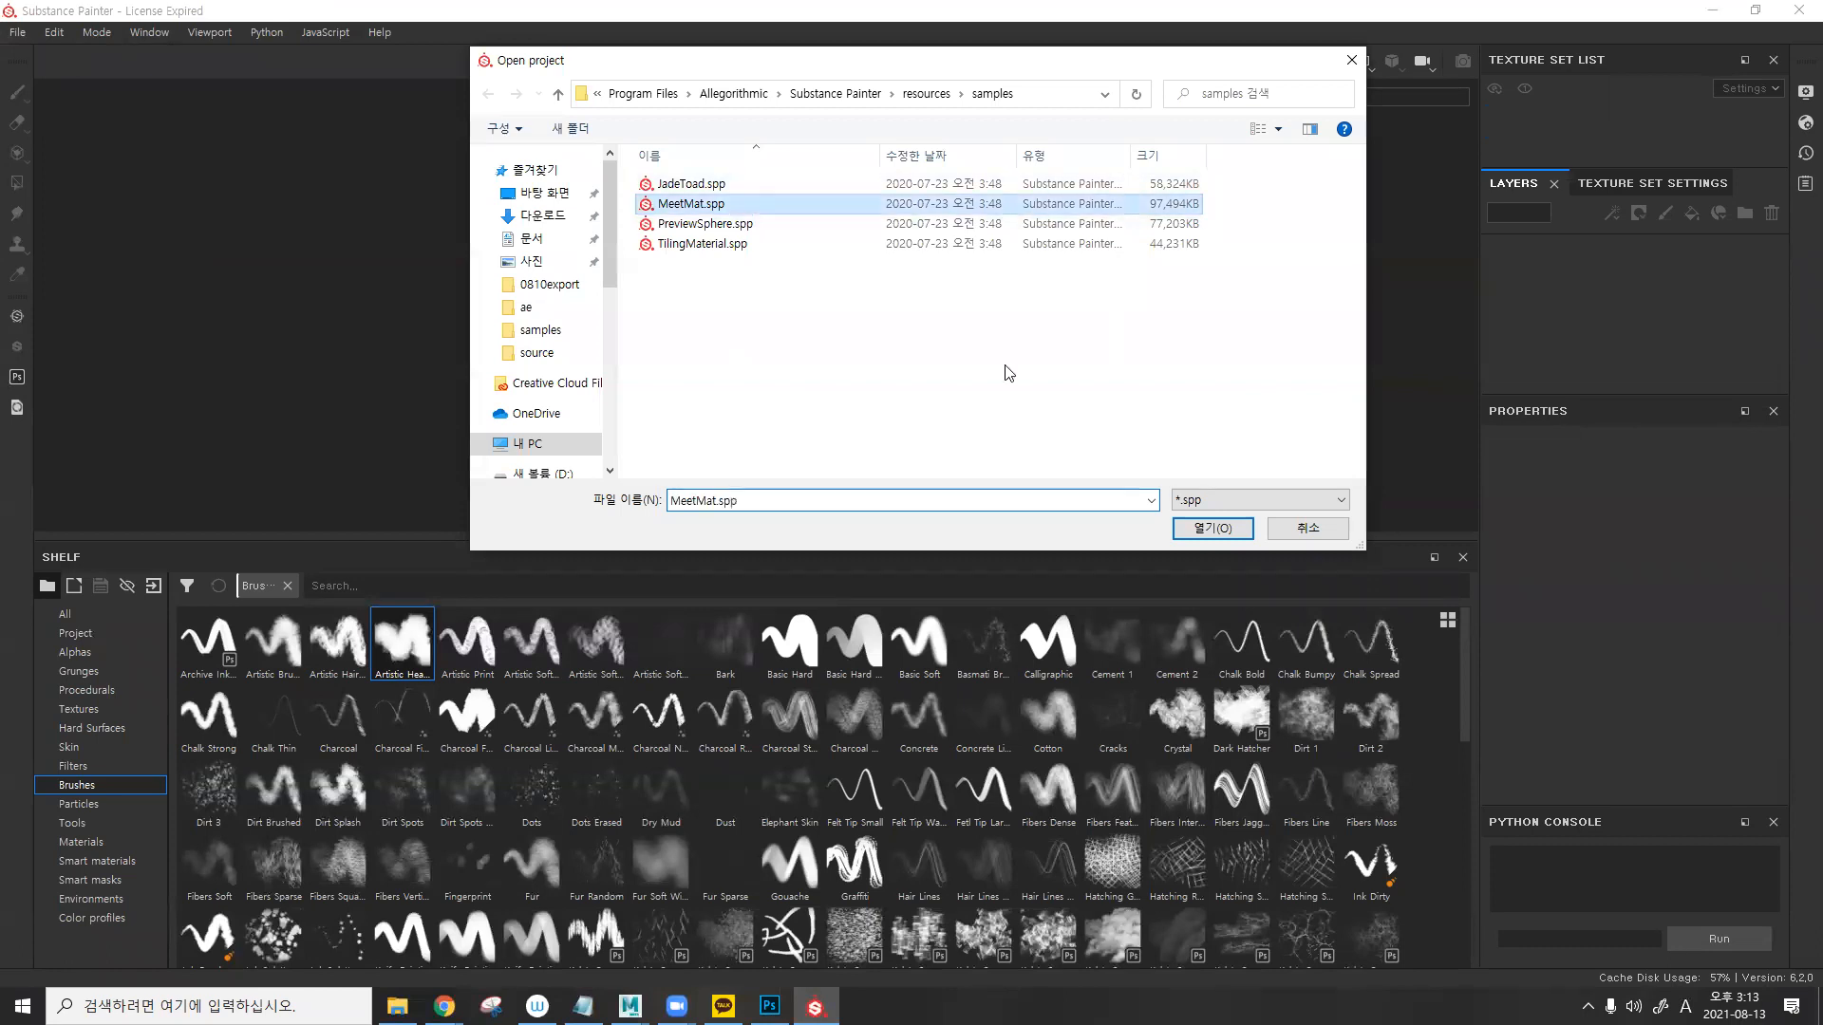
left_click(1177, 526)
left_click_drag(889, 326, 716, 253, "alt")
right_click_drag(715, 253, 858, 280, "alt")
middle_click_drag(858, 280, 825, 297, "alt")
right_click_drag(825, 297, 1044, 361, "alt")
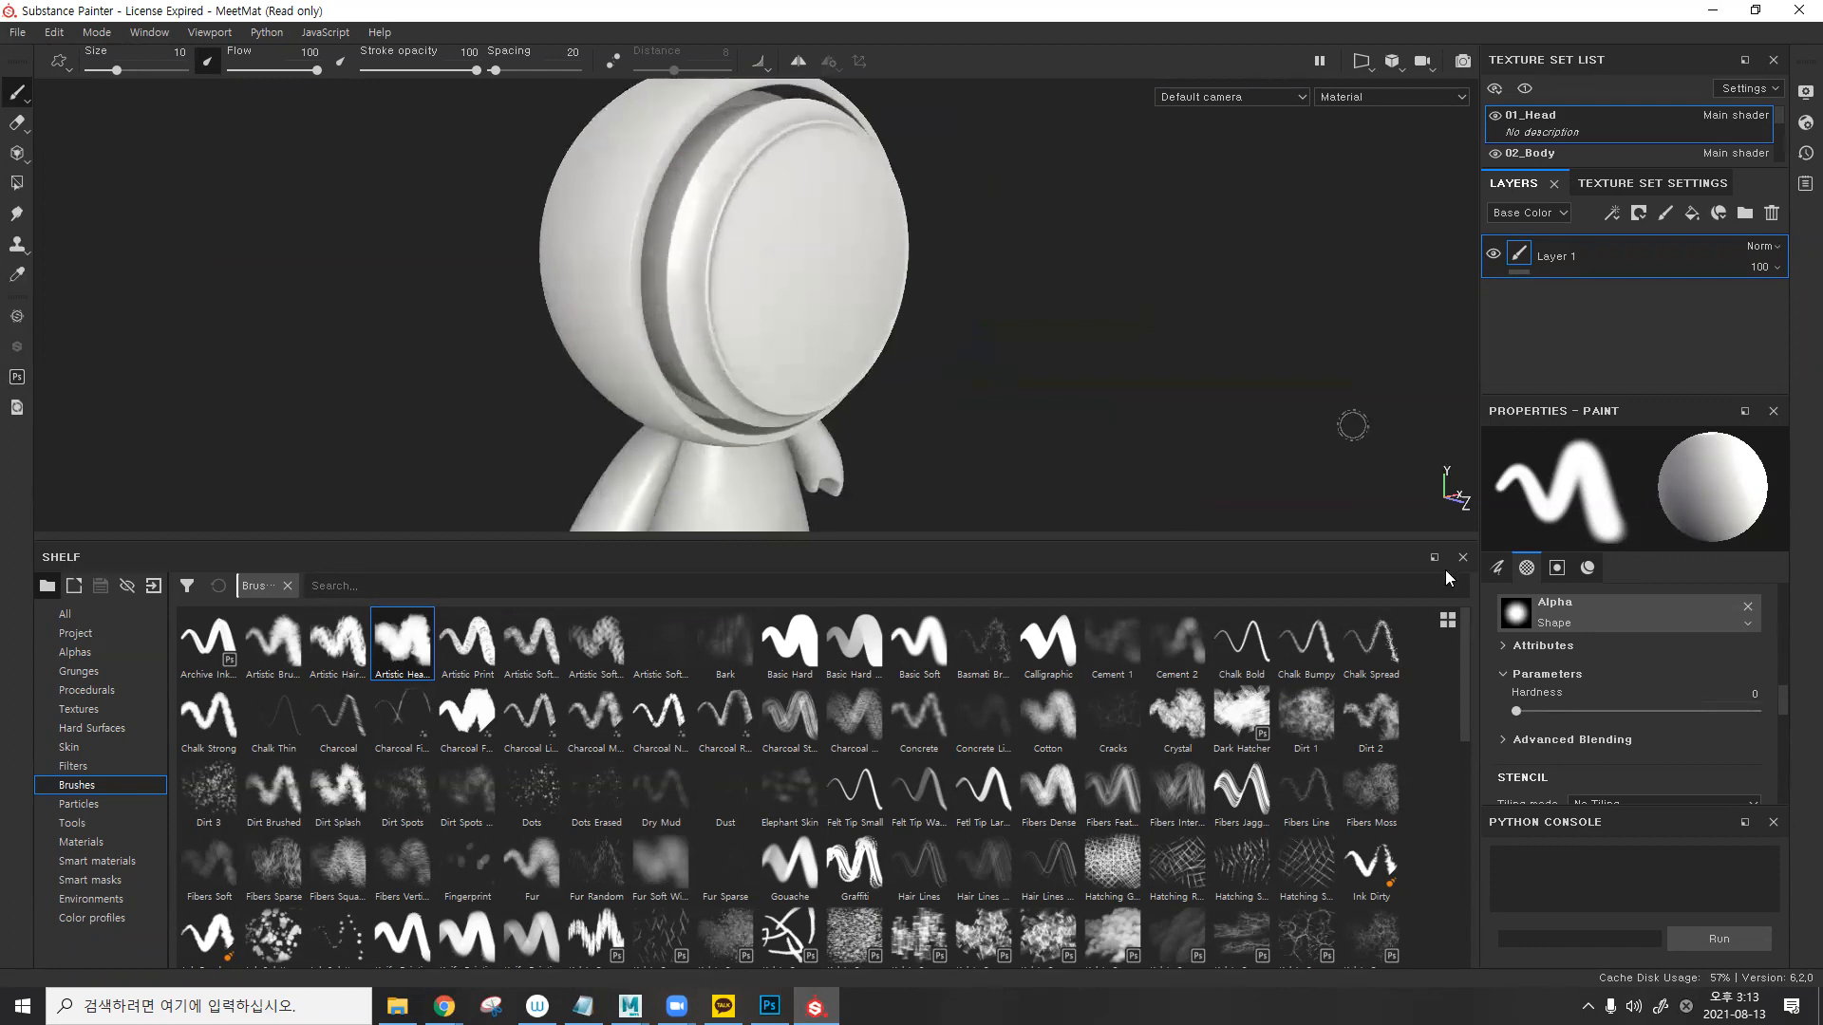
- Add a fill layer to 01_Head with only the height channel enabled and name it height
left_click(1692, 214)
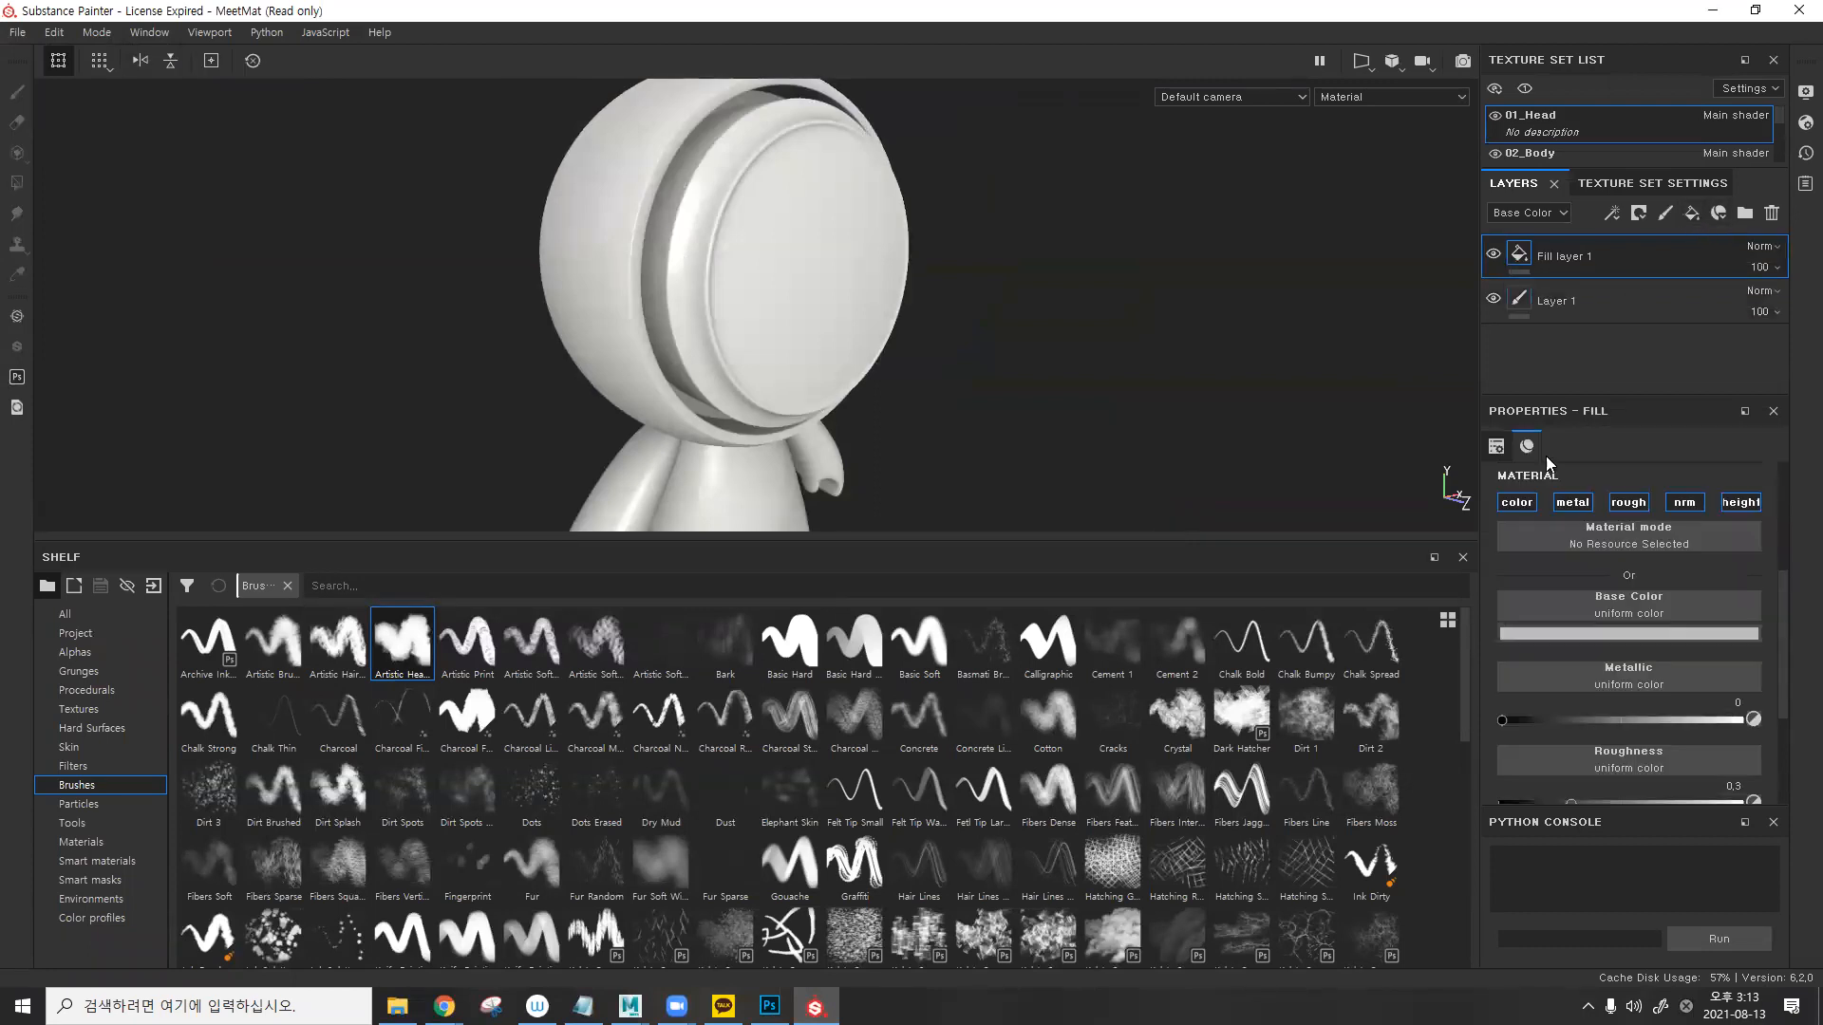
left_click(1681, 509)
left_click(1688, 503)
scroll(1566, 524, "up", 3)
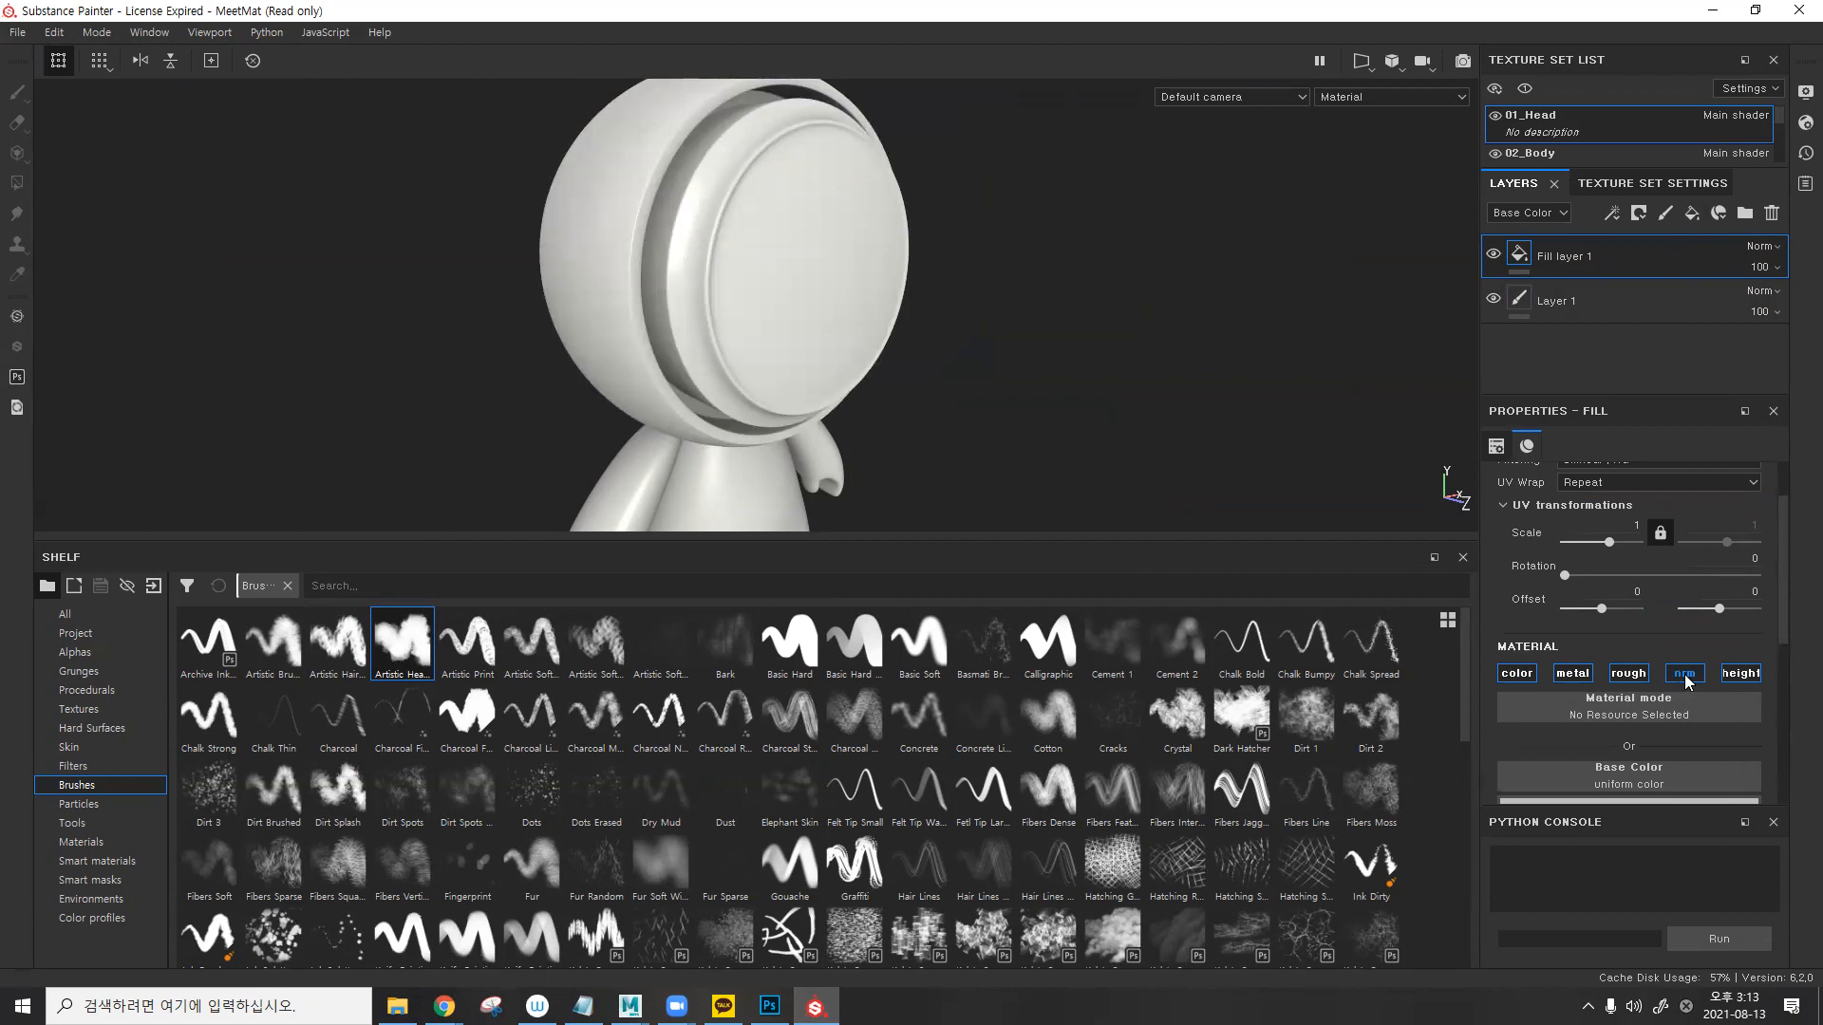
scroll(1726, 674, "down", 3)
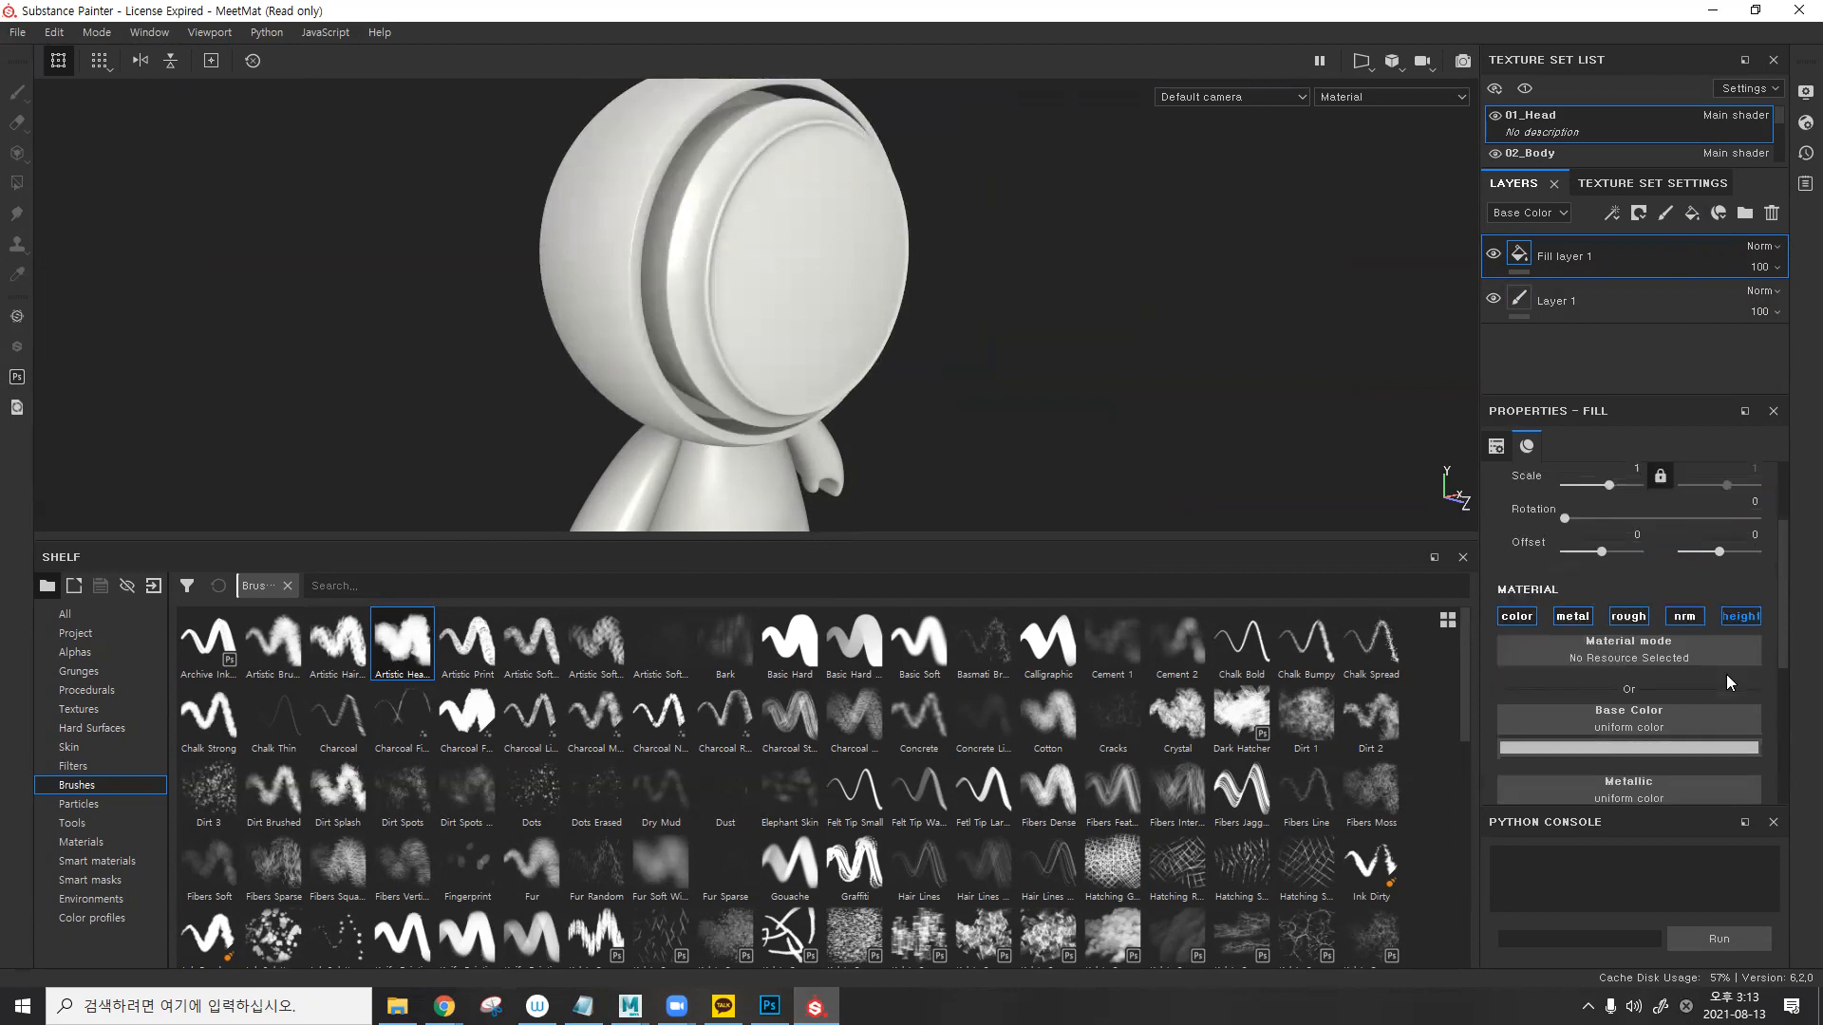
left_click(1688, 507)
left_click(1585, 500)
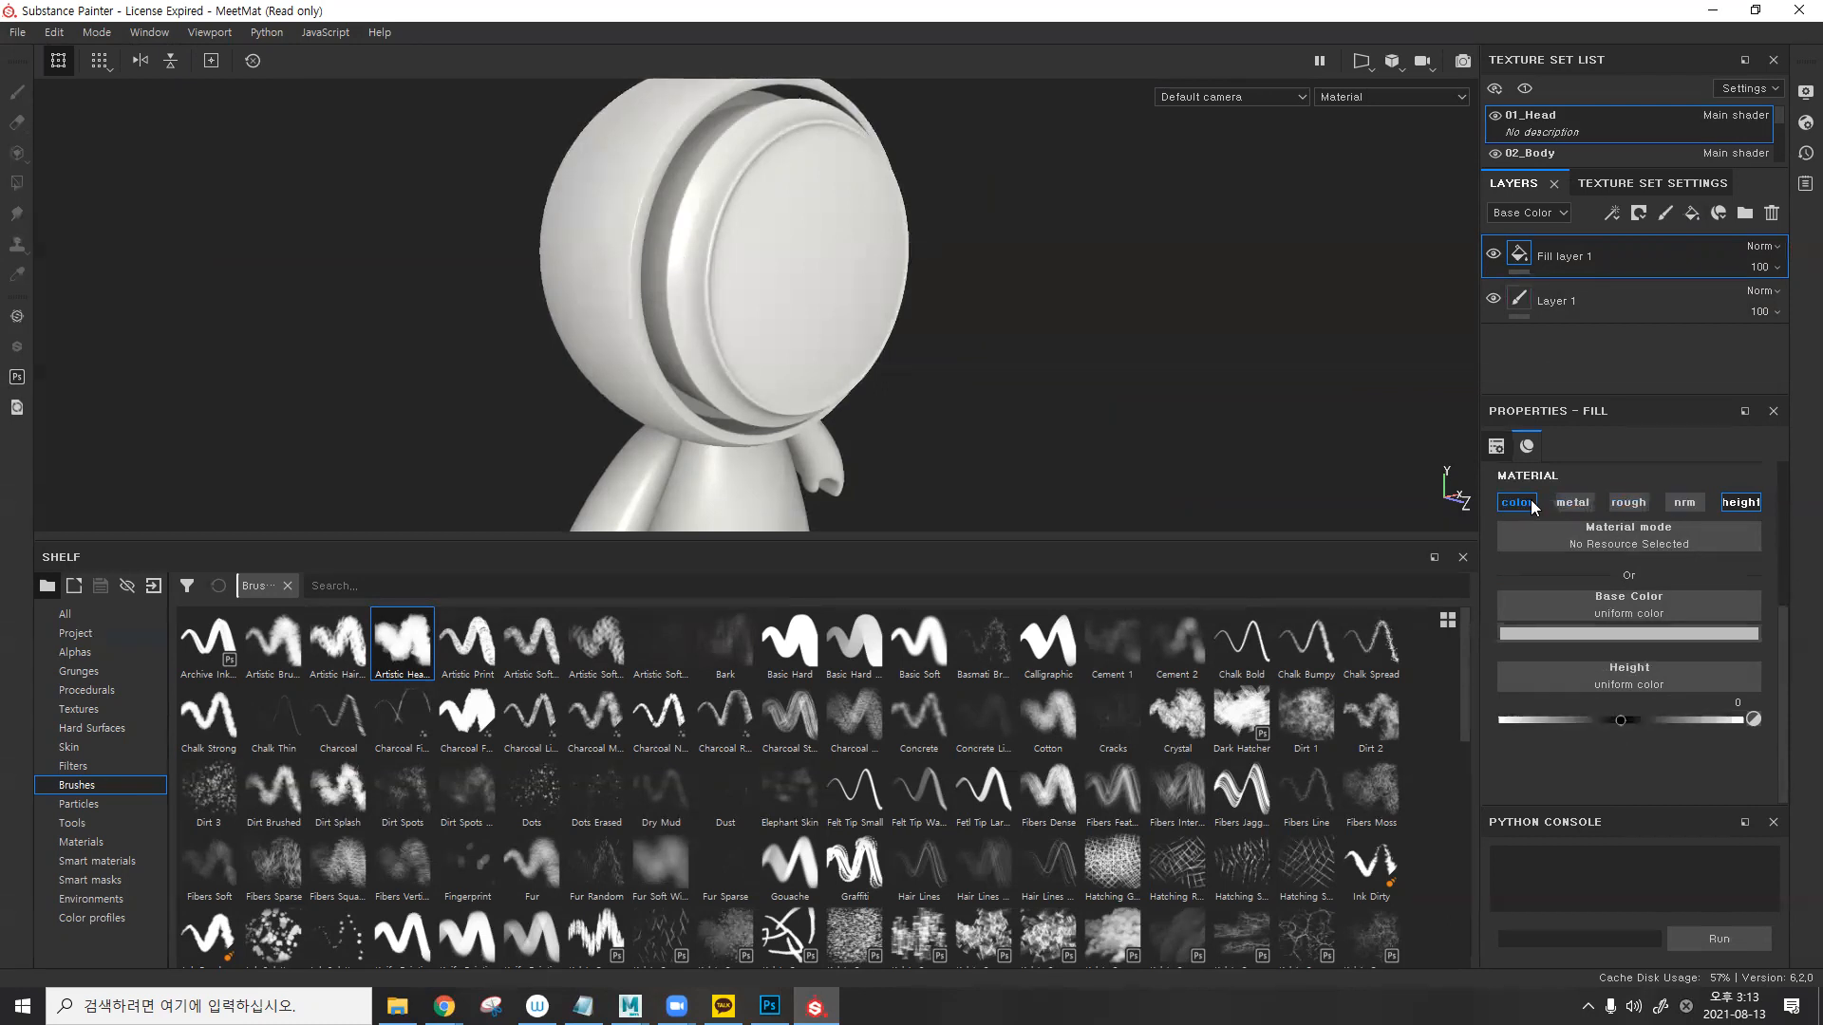
left_click(1529, 503)
double_click(1566, 257)
type("height")
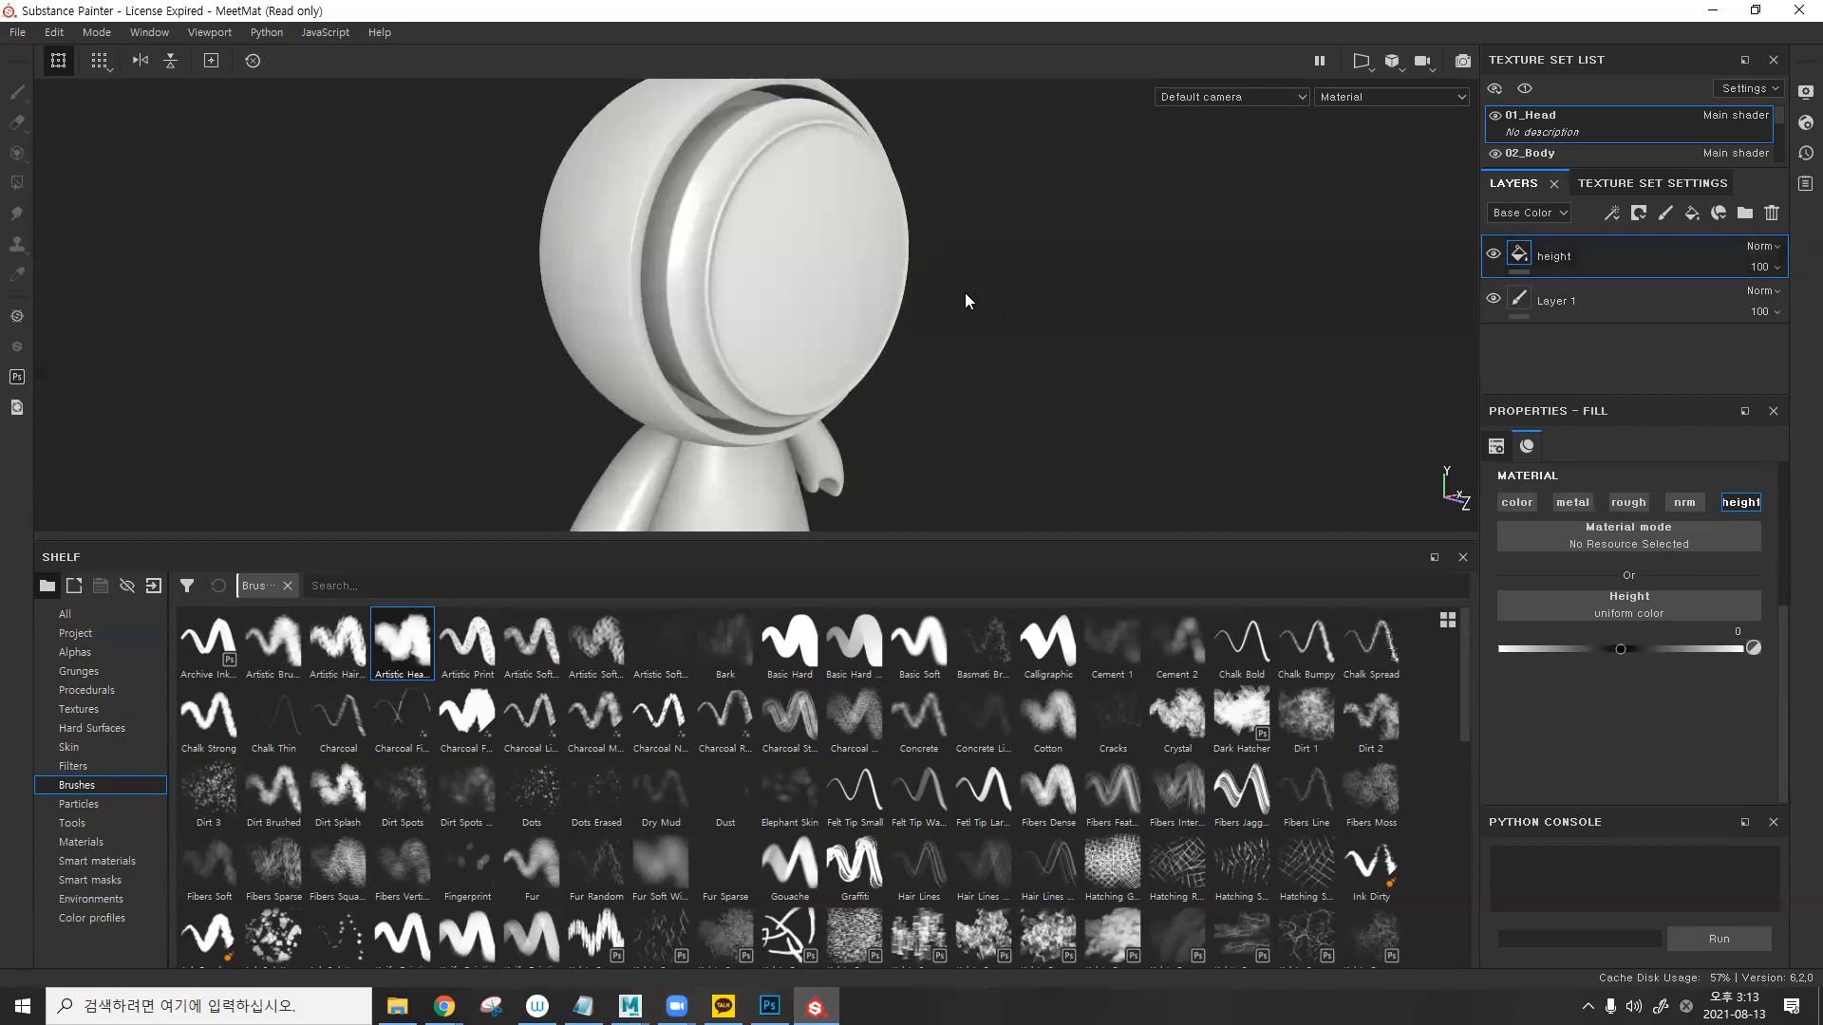
- Set the height layer's Height value to 0.2
left_click_drag(892, 272, 759, 255, "alt")
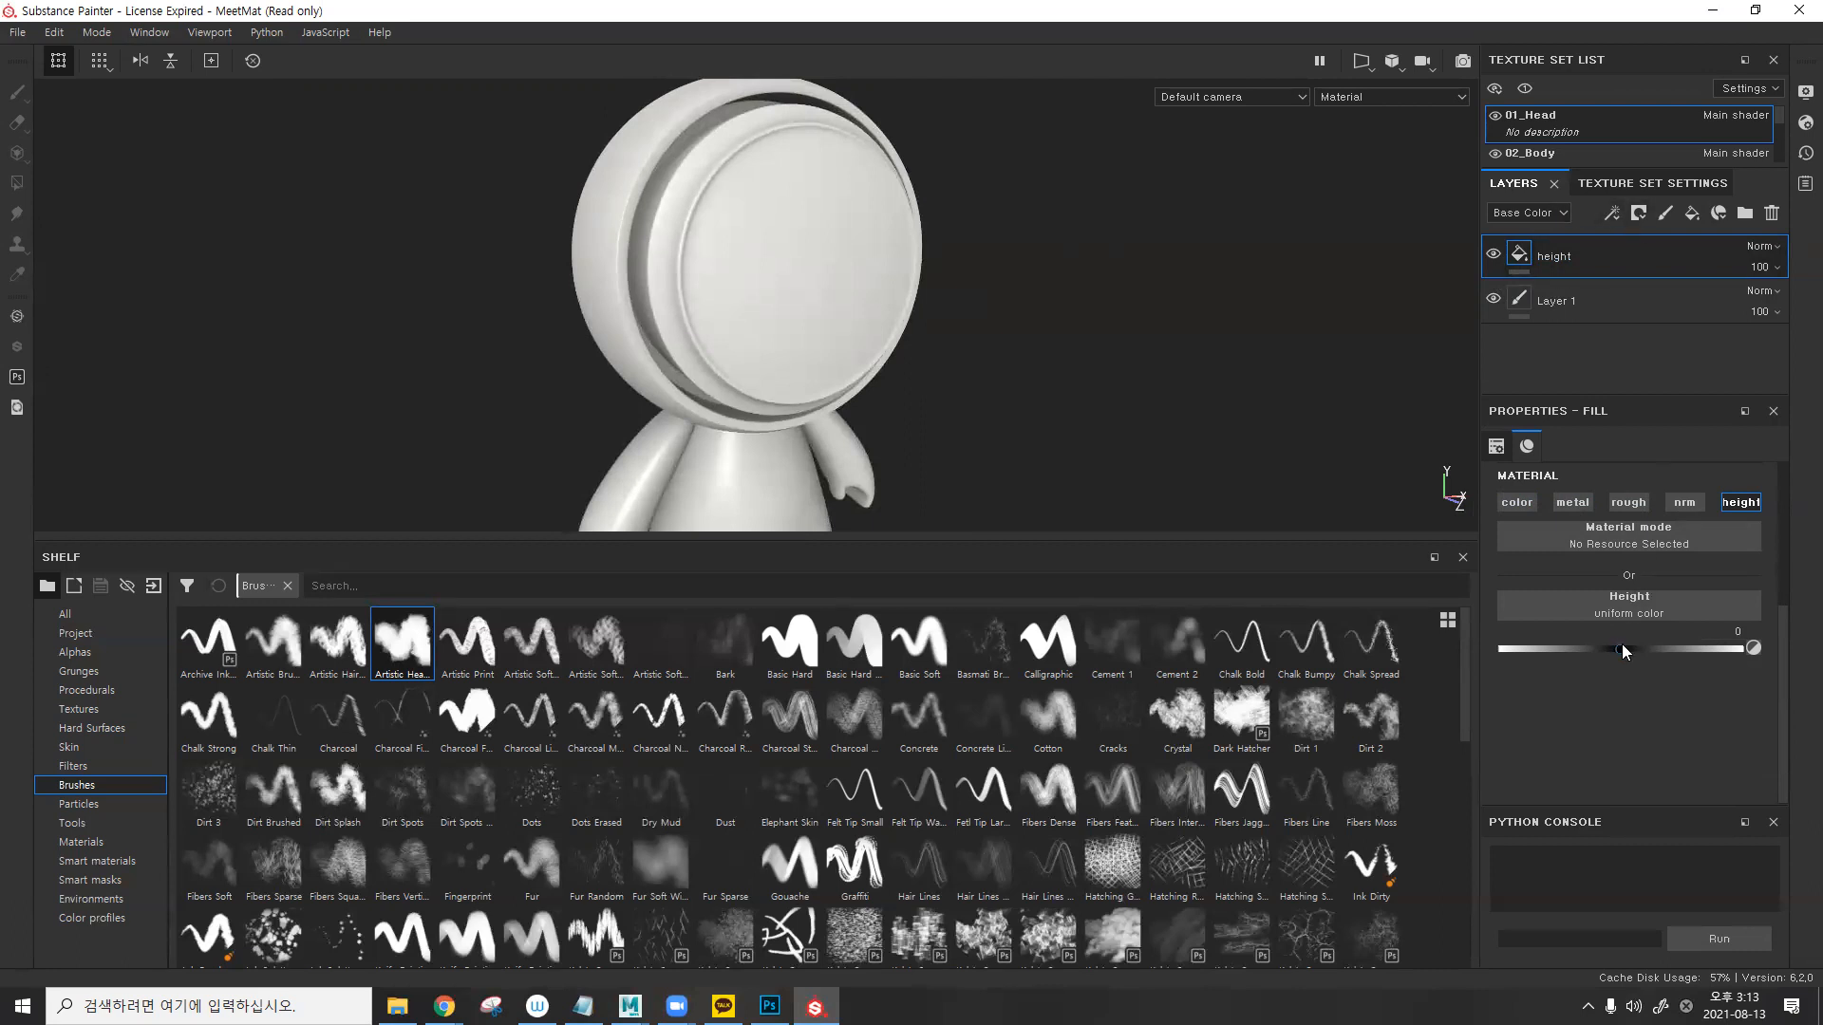
left_click_drag(1621, 649, 1636, 655)
key("ctrl+a")
type("0,5")
key("Return")
left_click_drag(1168, 291, 1021, 328, "alt")
- Add a black mask to the height layer and put a fill effect in that mask
left_click(1645, 213)
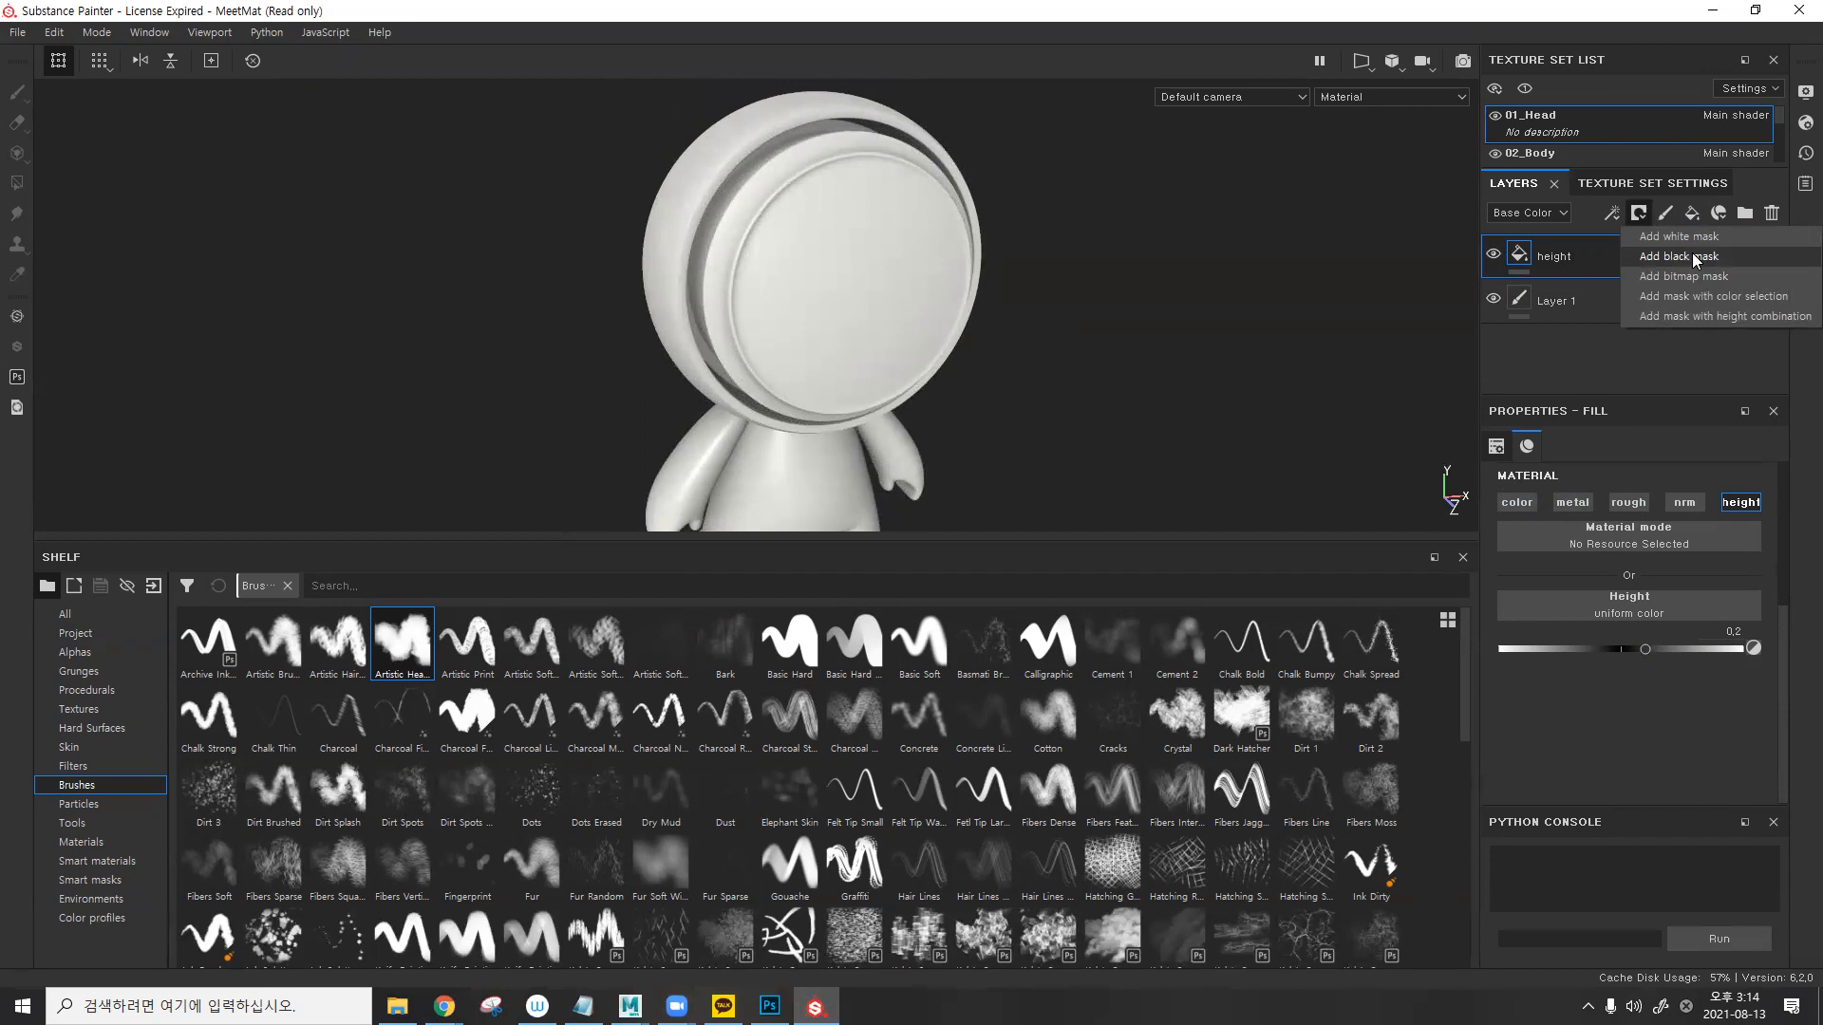
left_click(1695, 258)
left_click(1613, 213)
left_click(1642, 285)
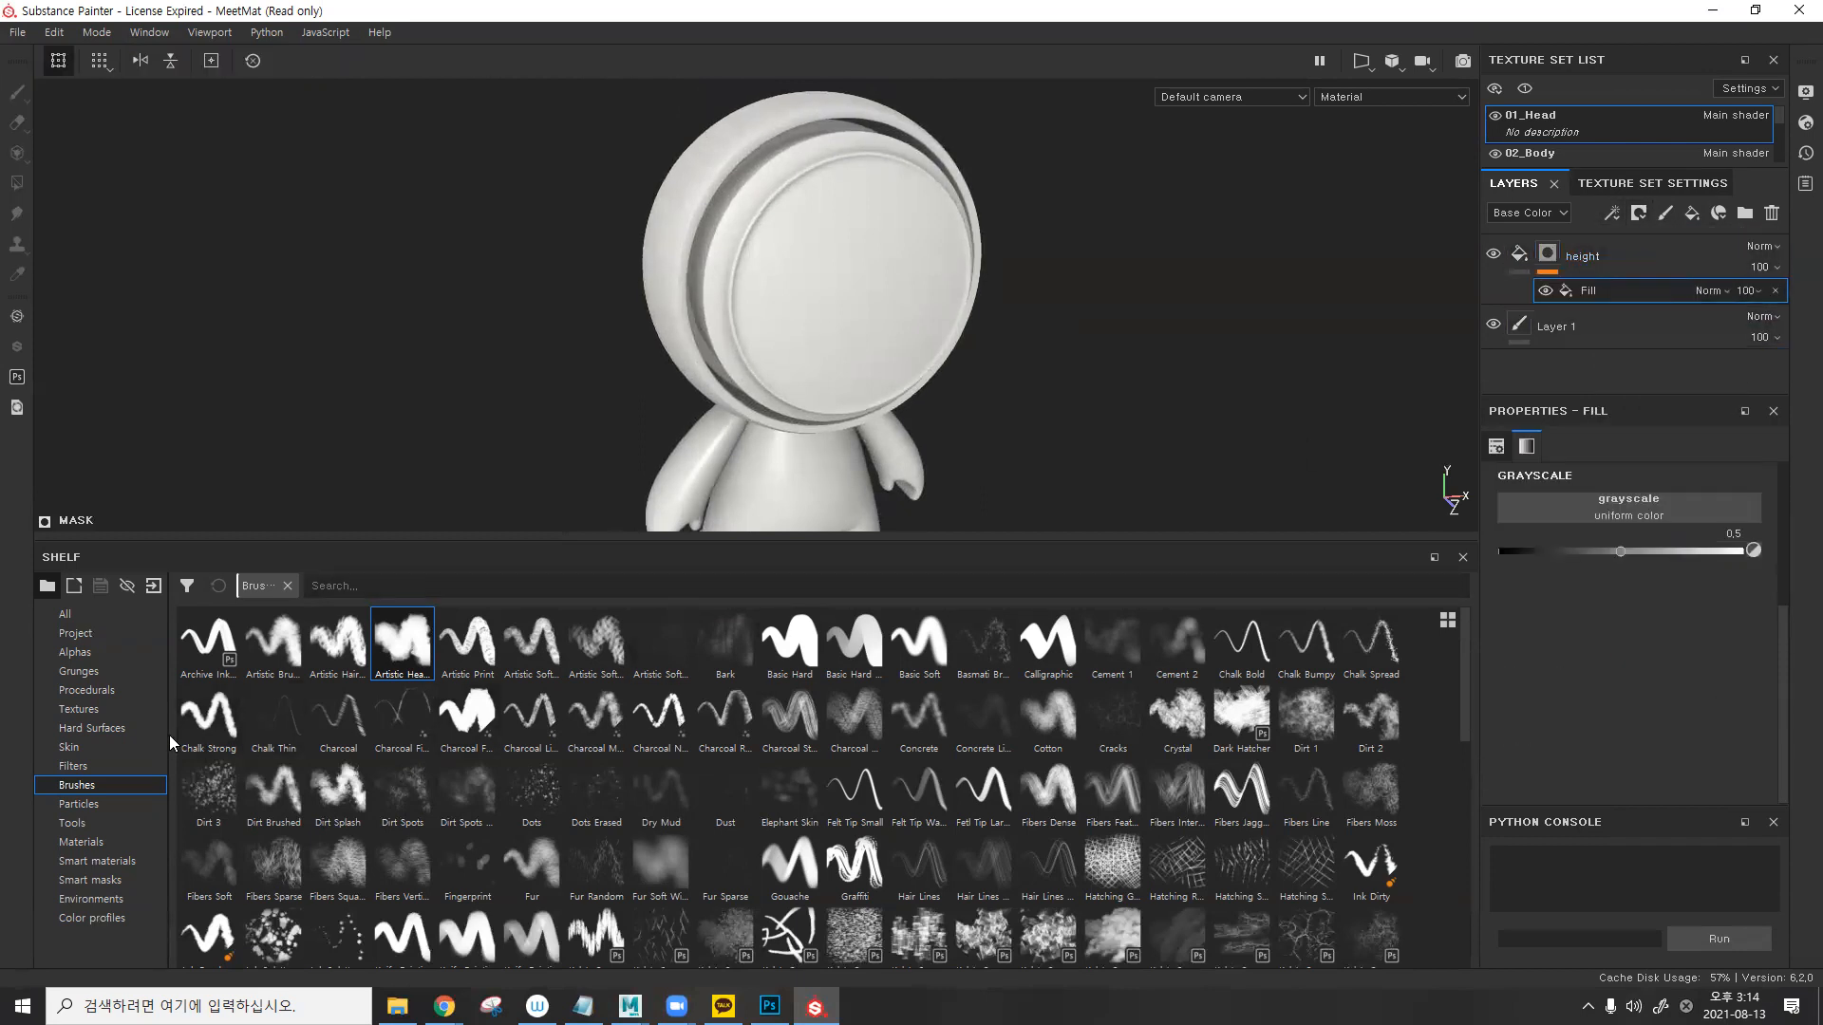
- Apply the Grunge Galvanic Small texture as the mask fill's grayscale and inspect the relief on the head
left_click(123, 673)
left_click_drag(679, 739, 1568, 509)
left_click_drag(761, 295, 1019, 338, "alt")
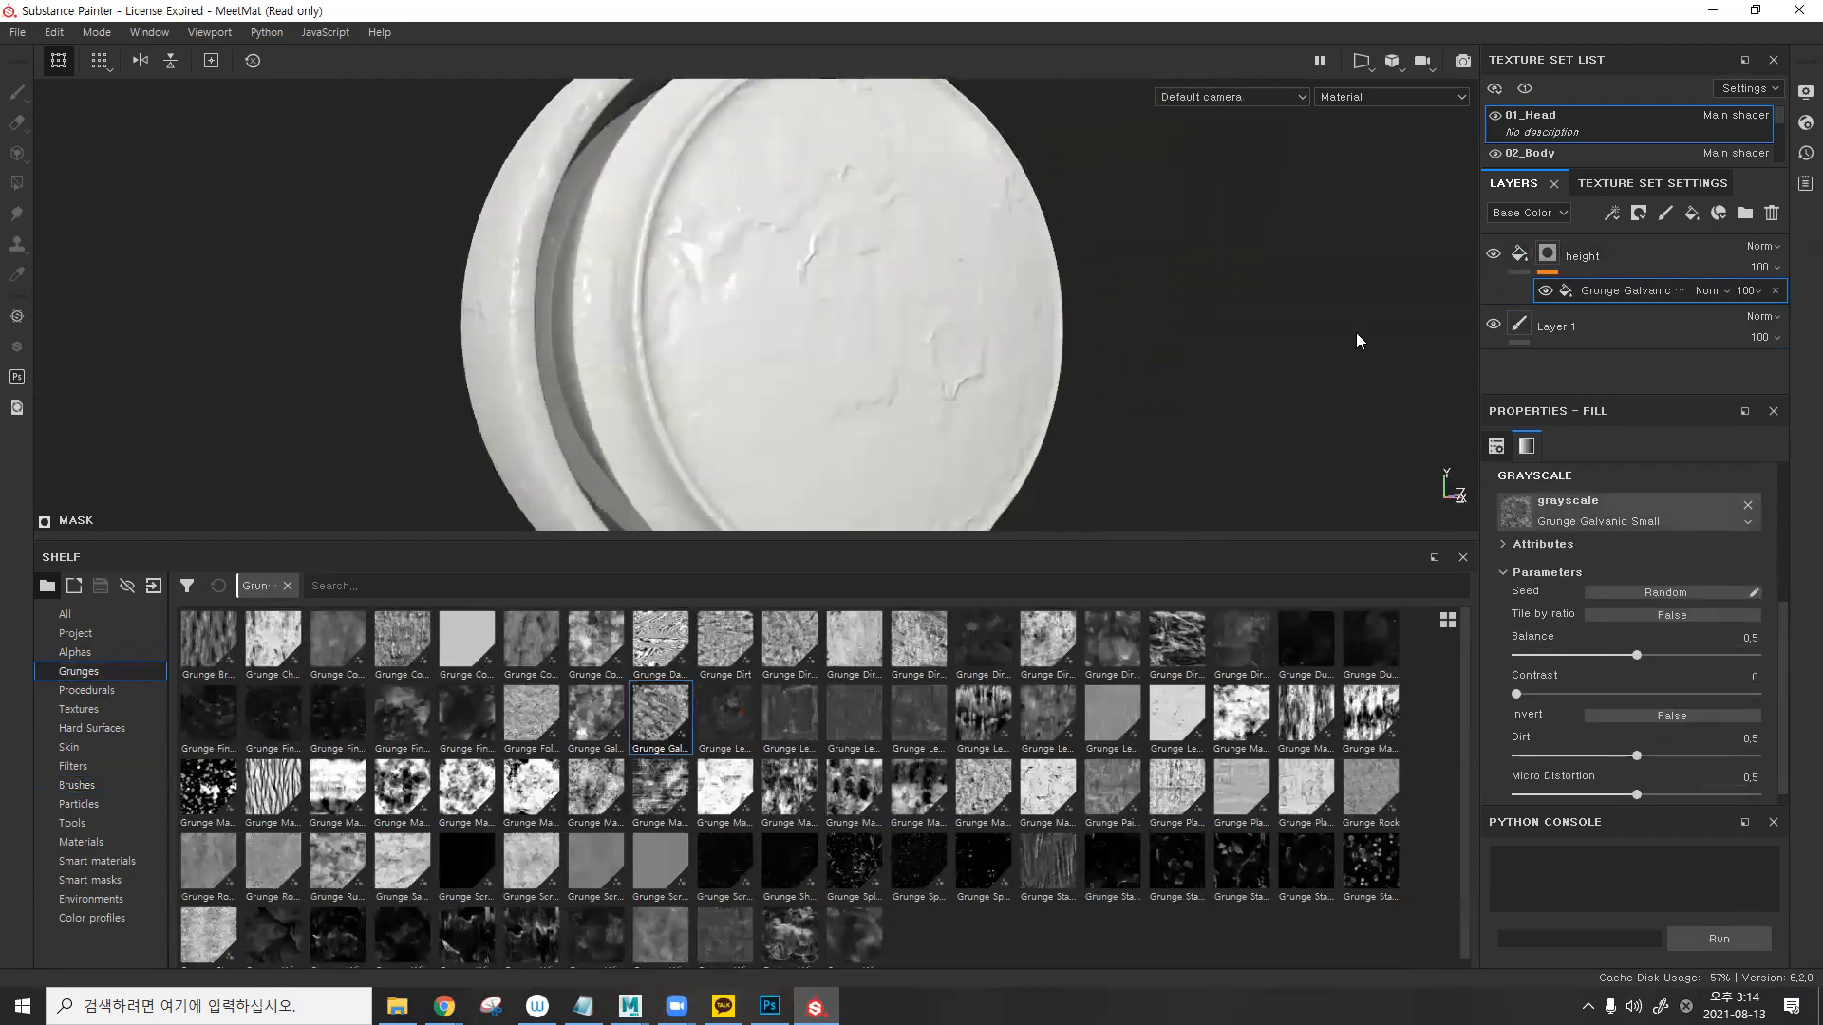
- Display the height layer's mask on the model and replace its fill texture with Grunge Dirt Thin
left_click(1521, 252)
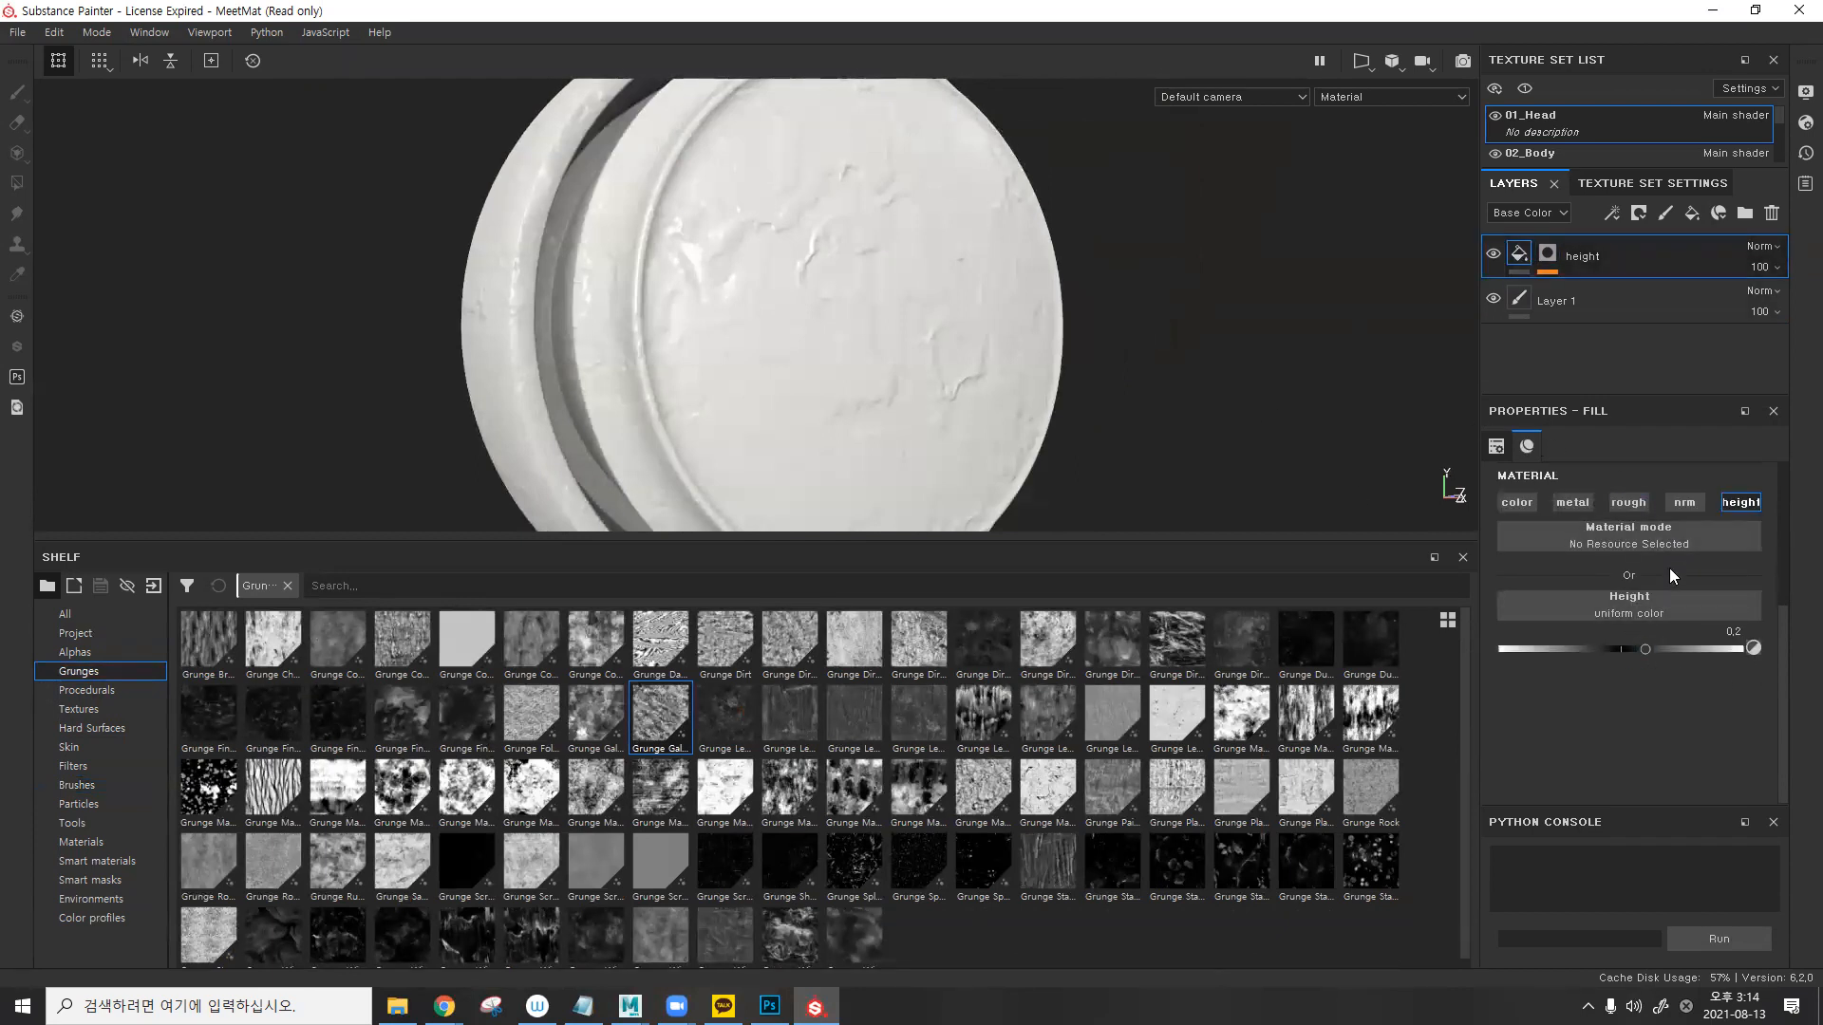
left_click(1547, 253, "alt")
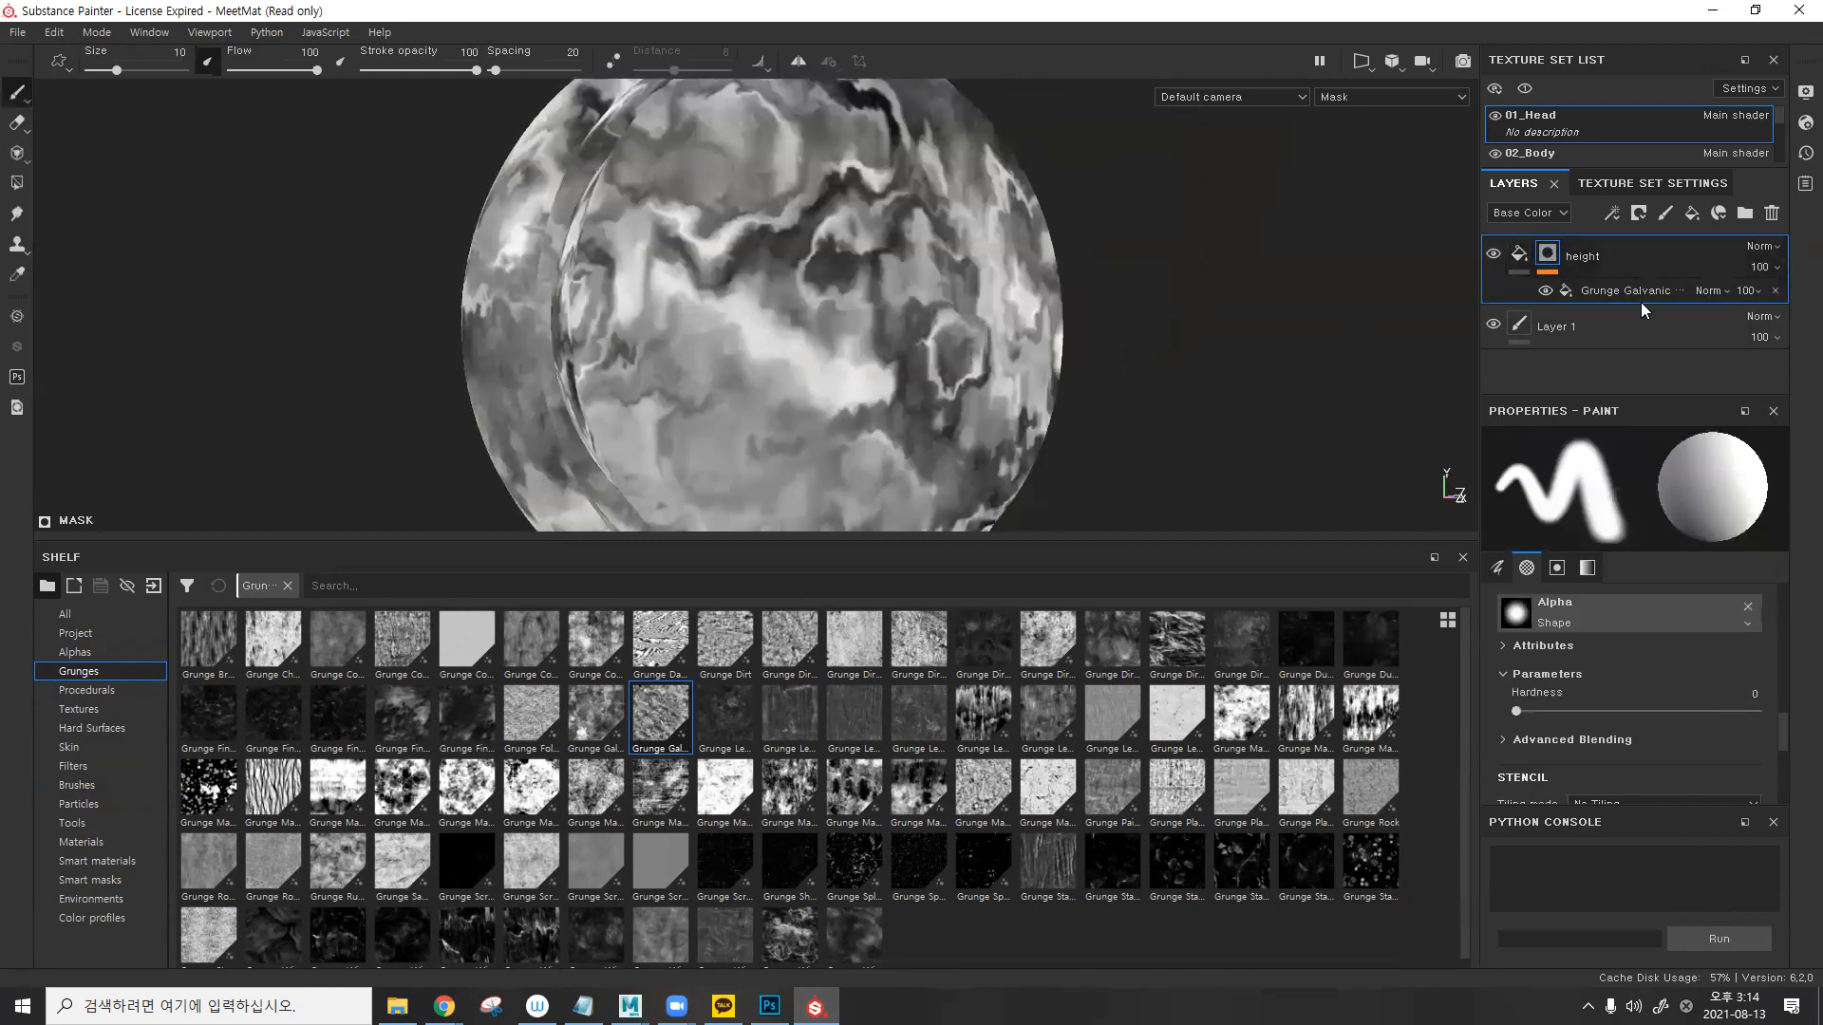
left_click(1619, 292)
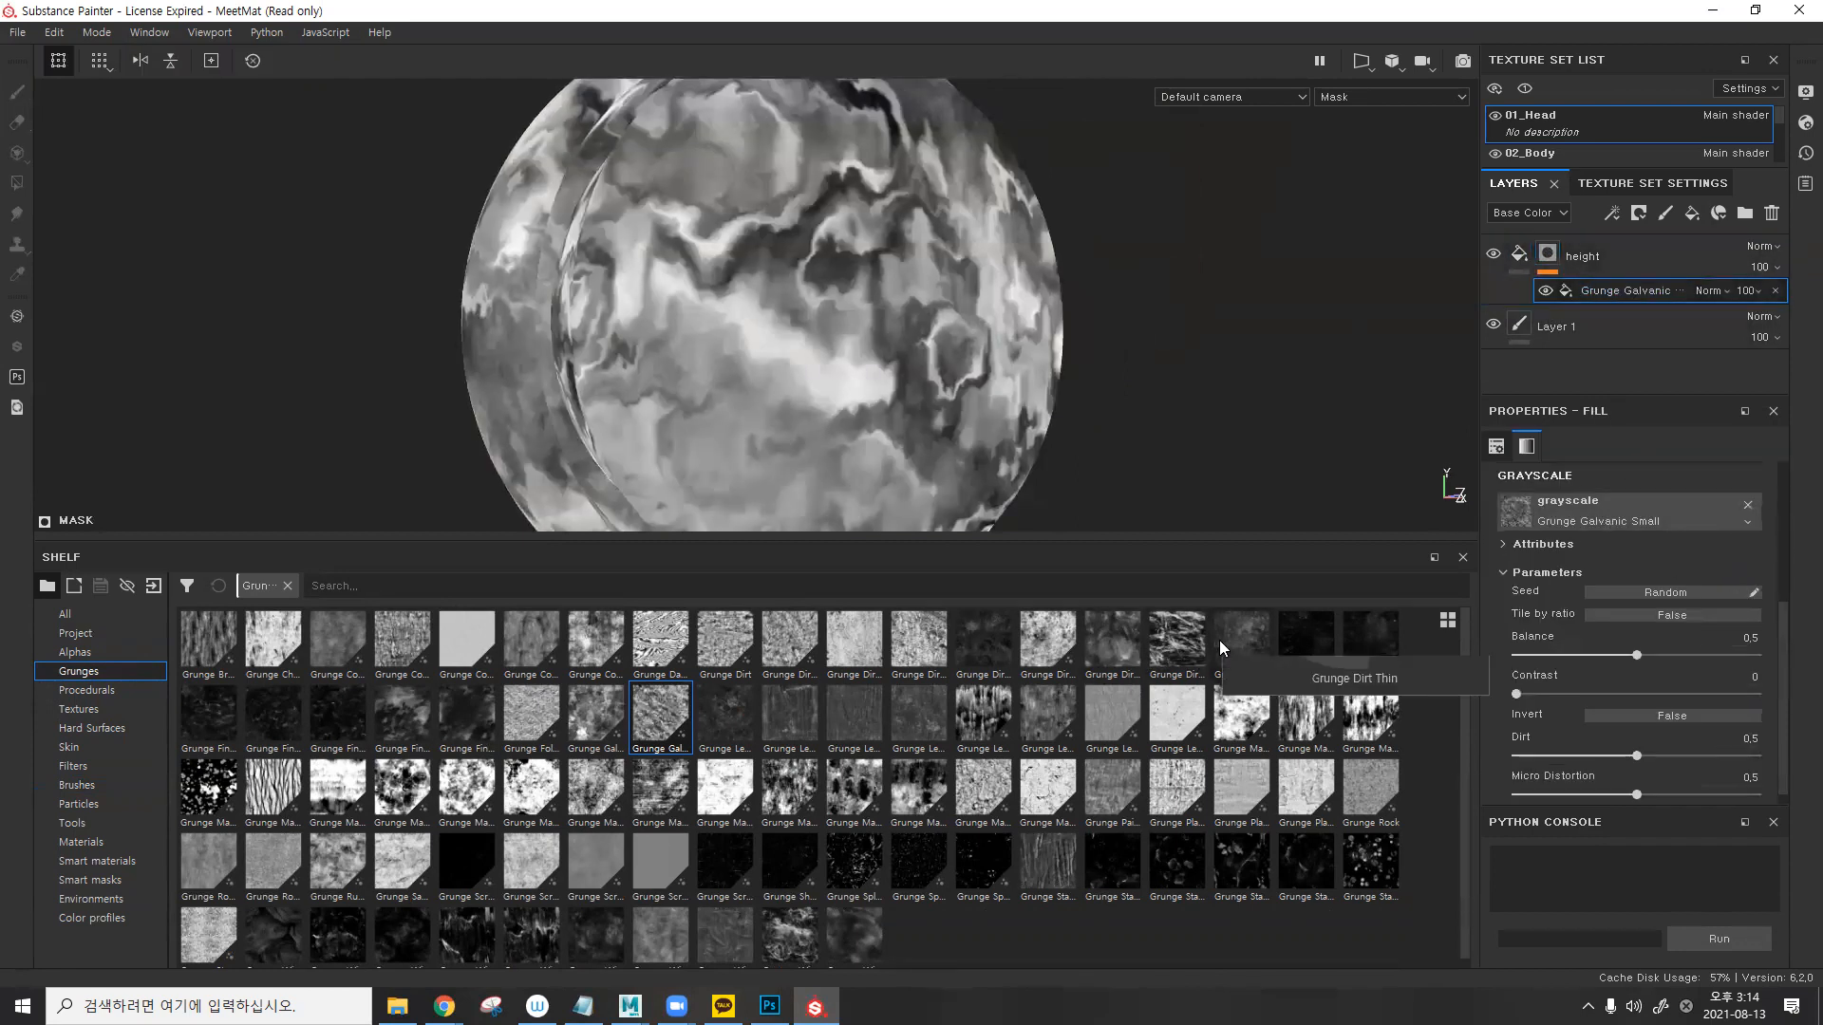
left_click_drag(1219, 640, 1538, 513)
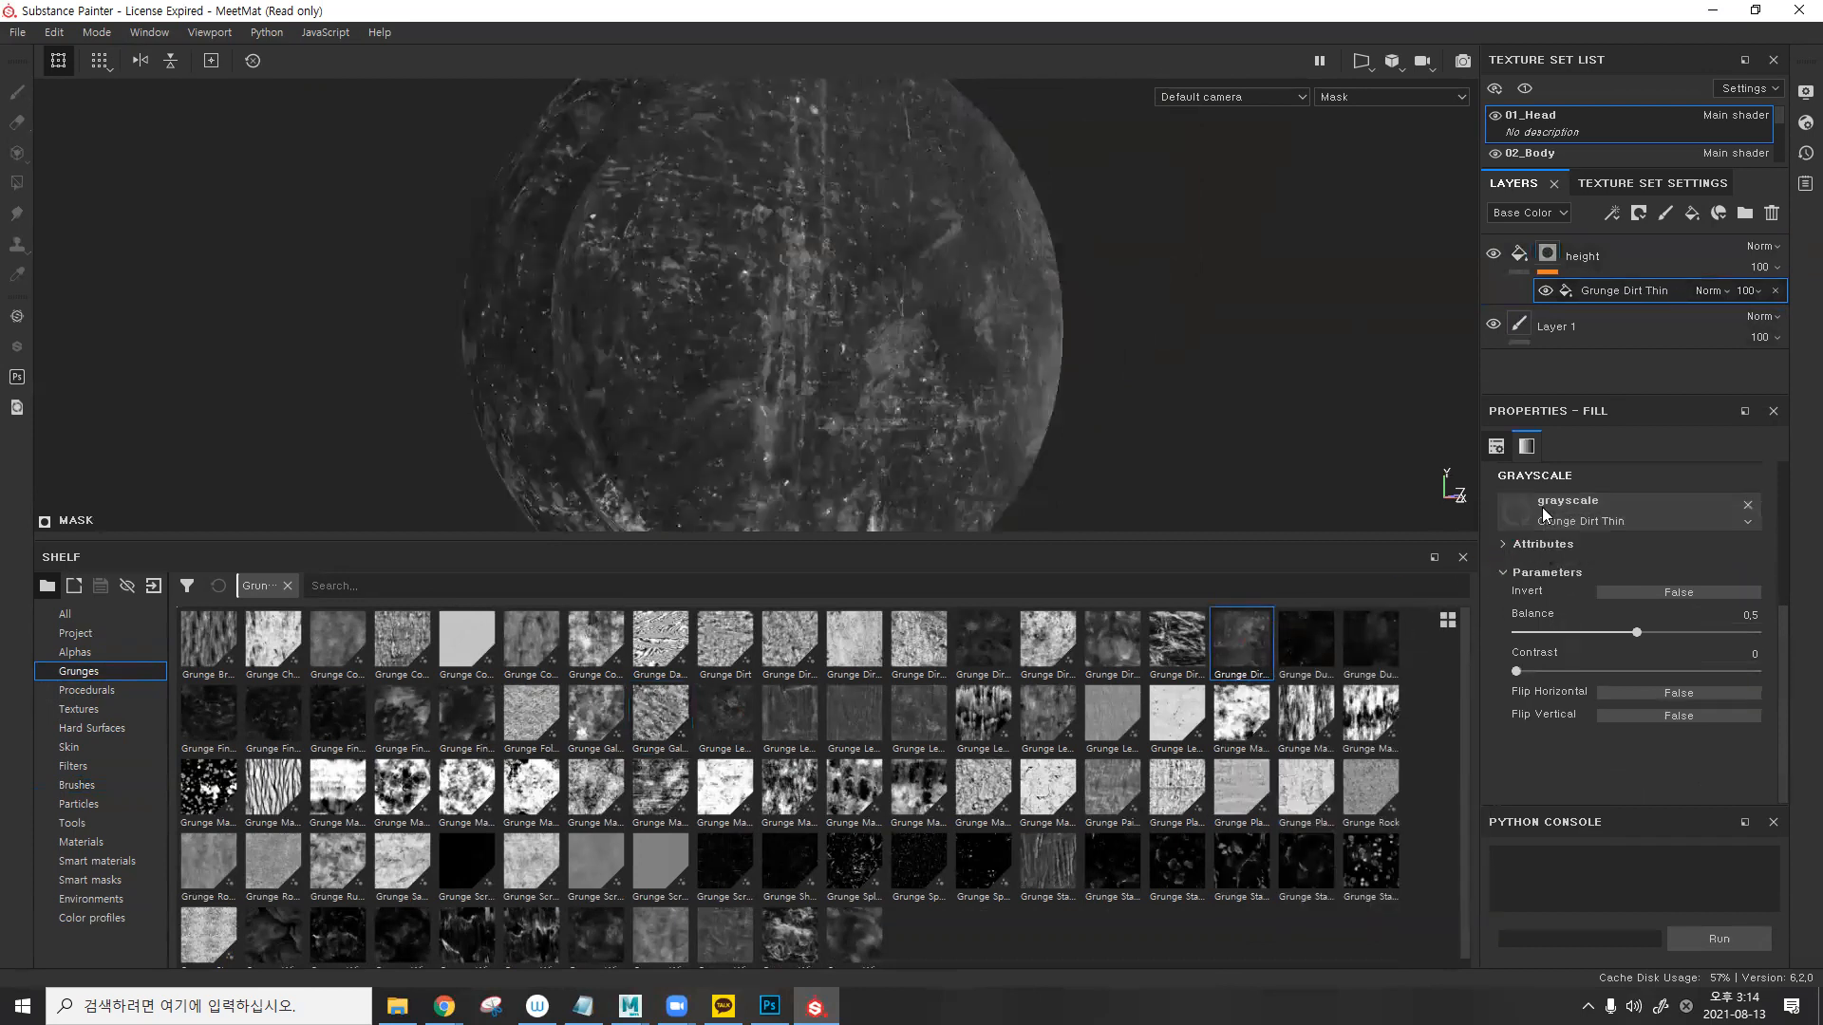
left_click_drag(1087, 389, 1073, 438, "alt")
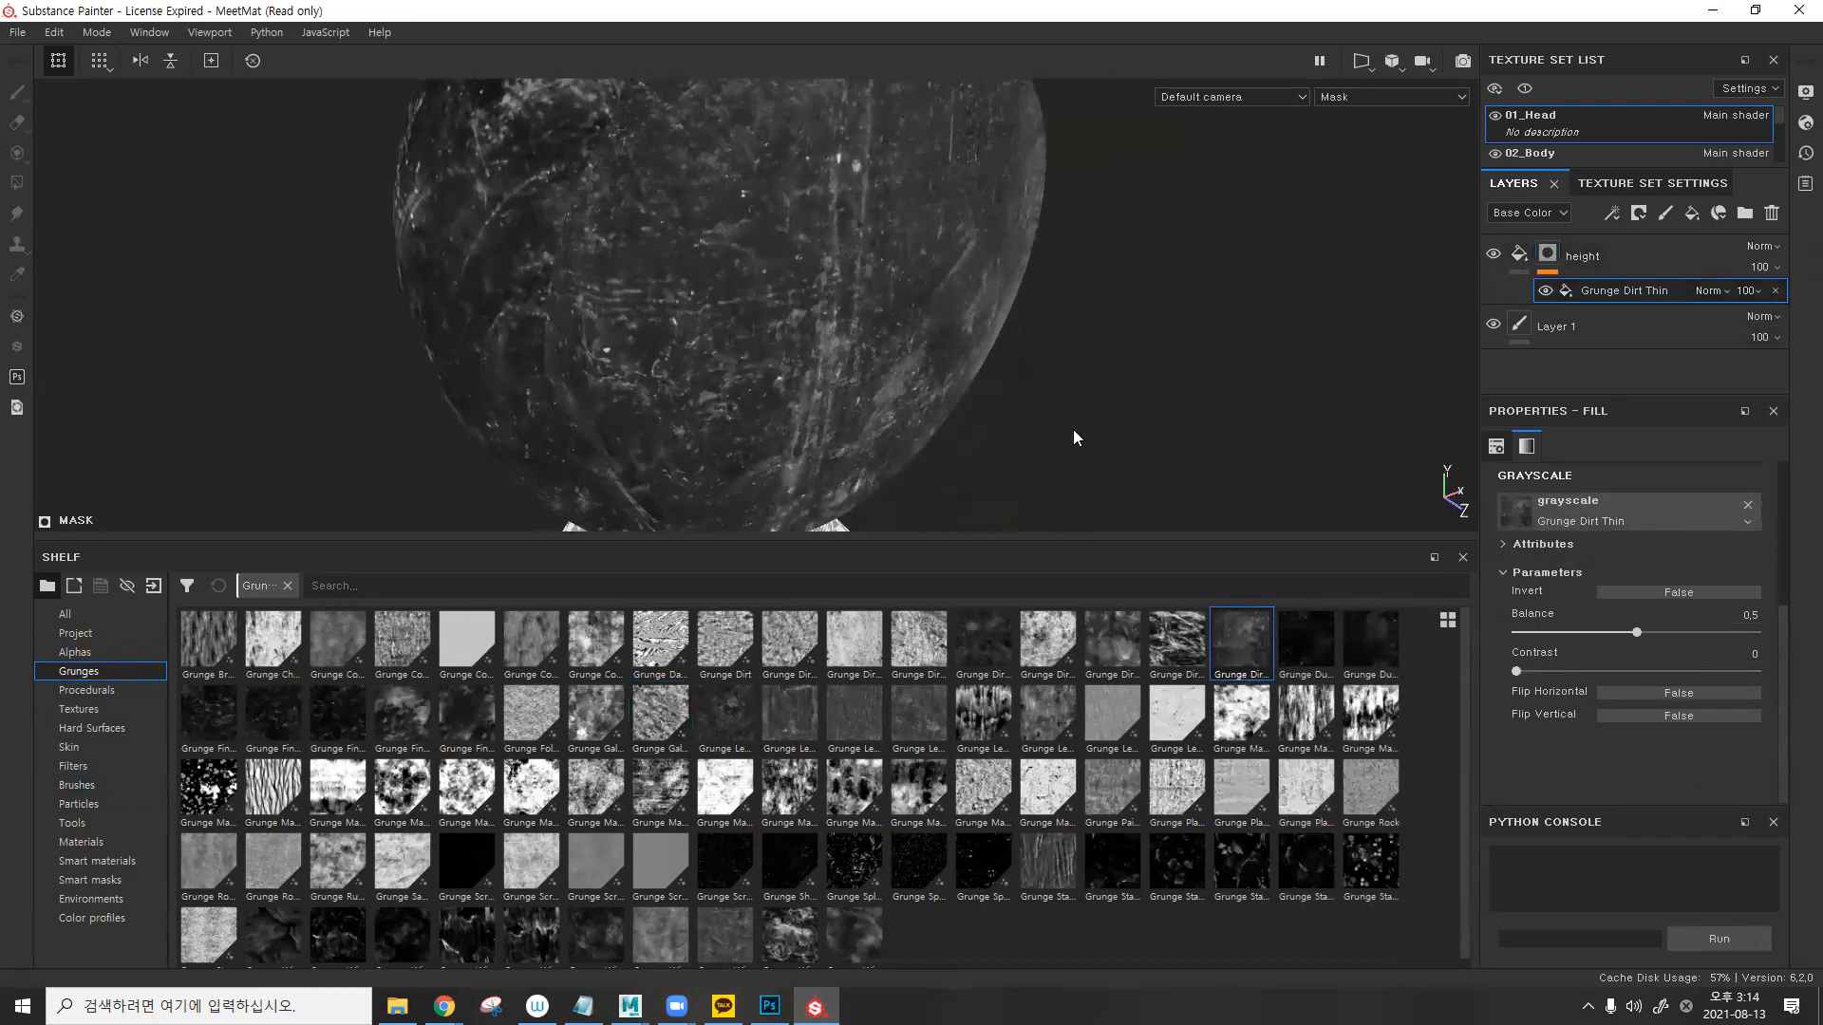
- Set the height layer's Height to -0.6187 and inspect the engraved grunge relief on the head
left_click(1519, 255)
left_click_drag(1031, 277, 750, 290, "alt")
right_click_drag(959, 273, 973, 290, "shift")
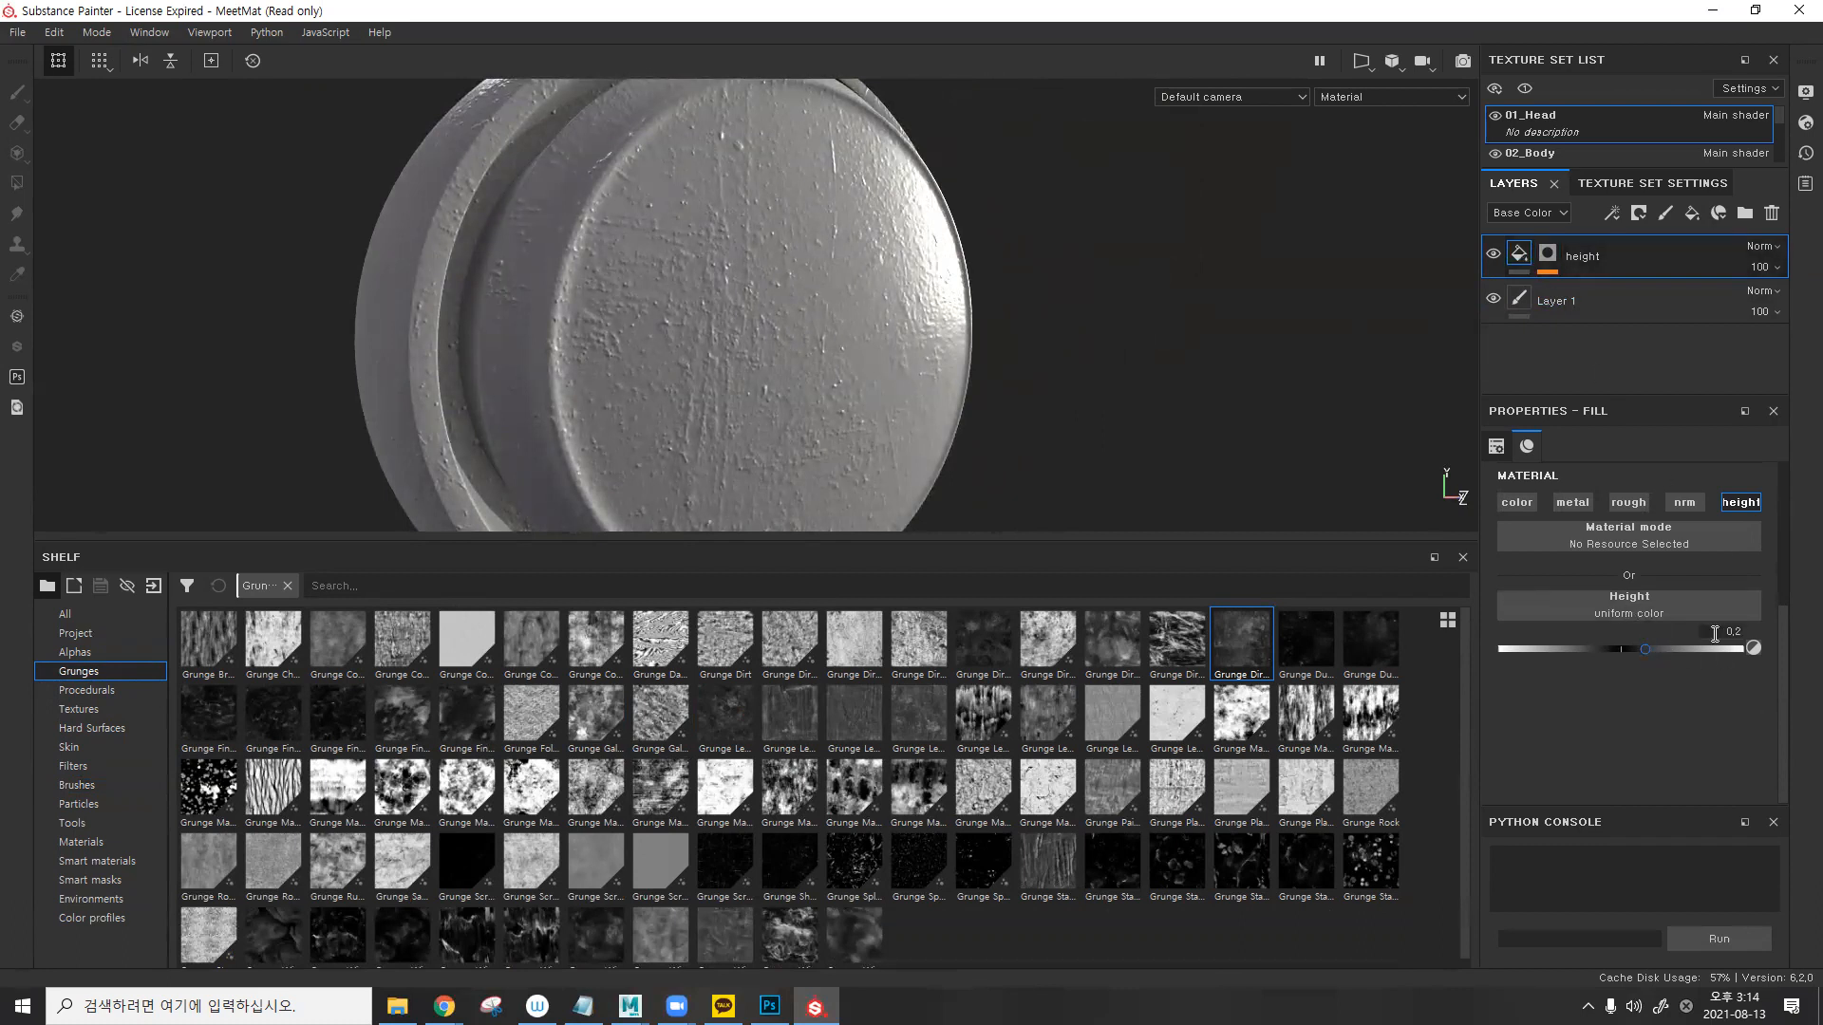
mouse_move(1648, 648)
left_mouse_down()
mouse_move(1670, 643)
mouse_move(1640, 643)
mouse_move(1655, 643)
left_mouse_up()
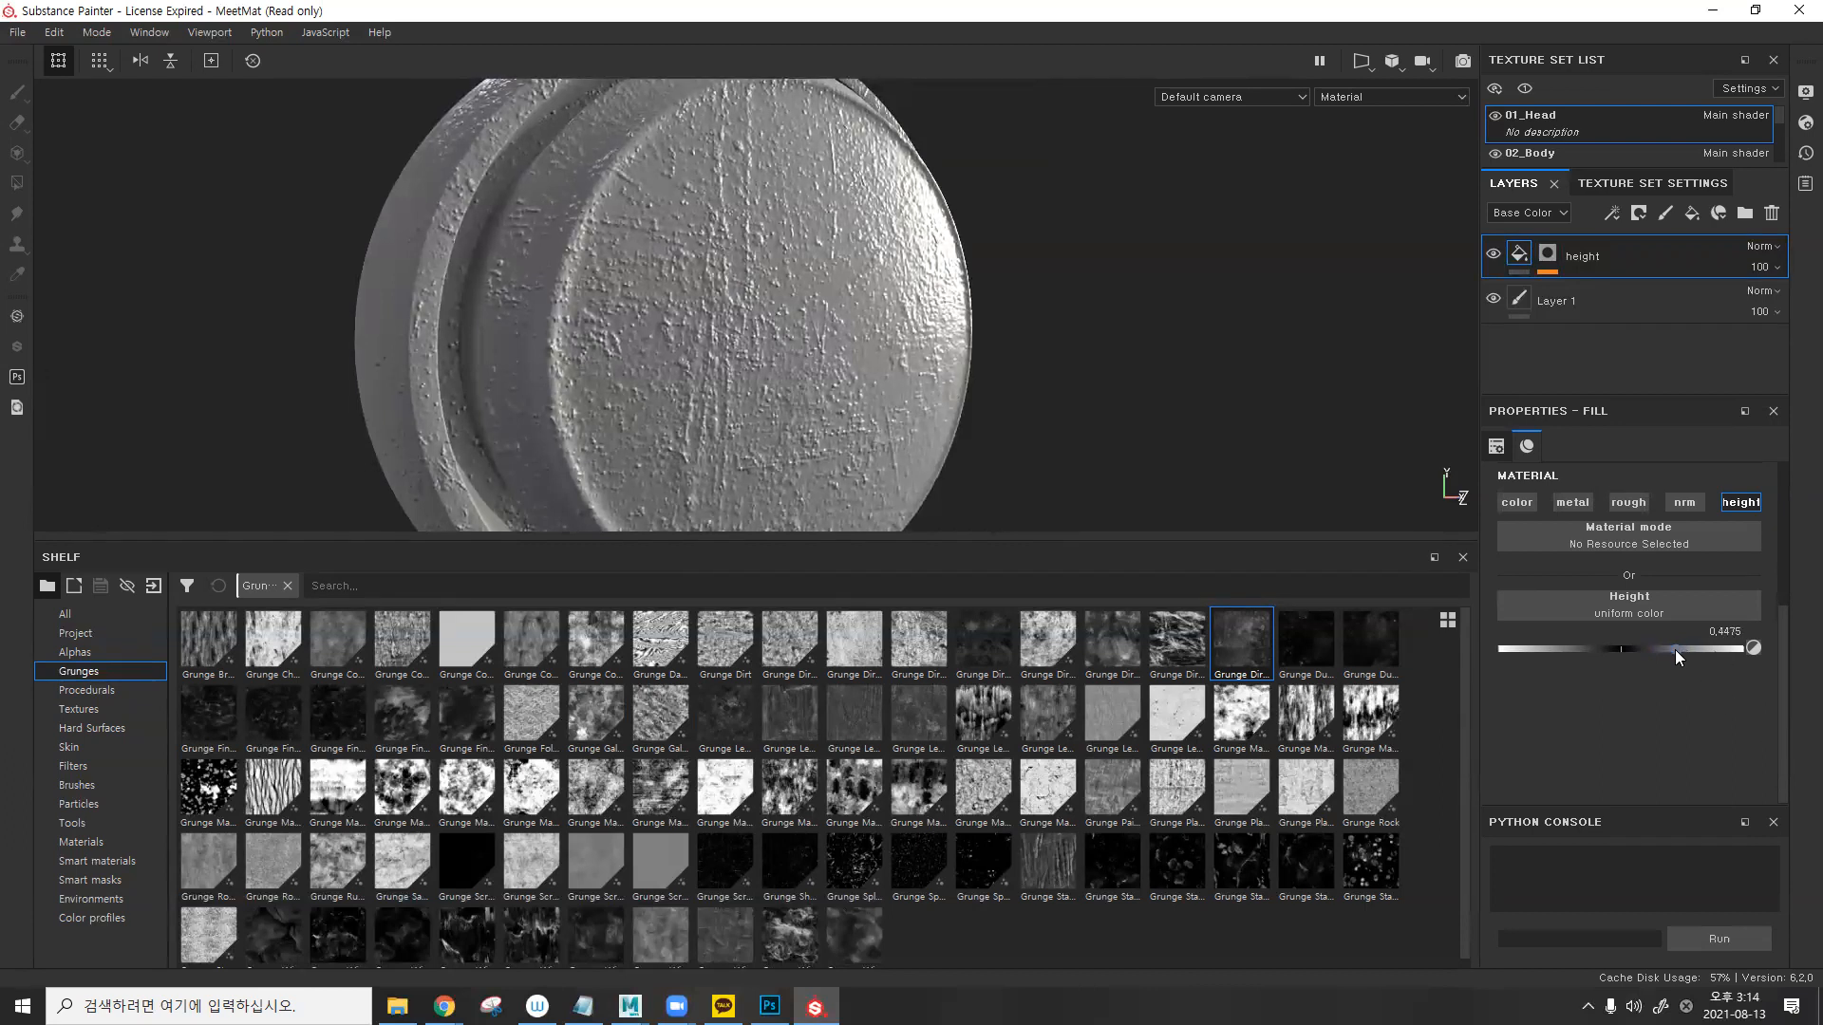
left_click_drag(1692, 651, 1546, 647)
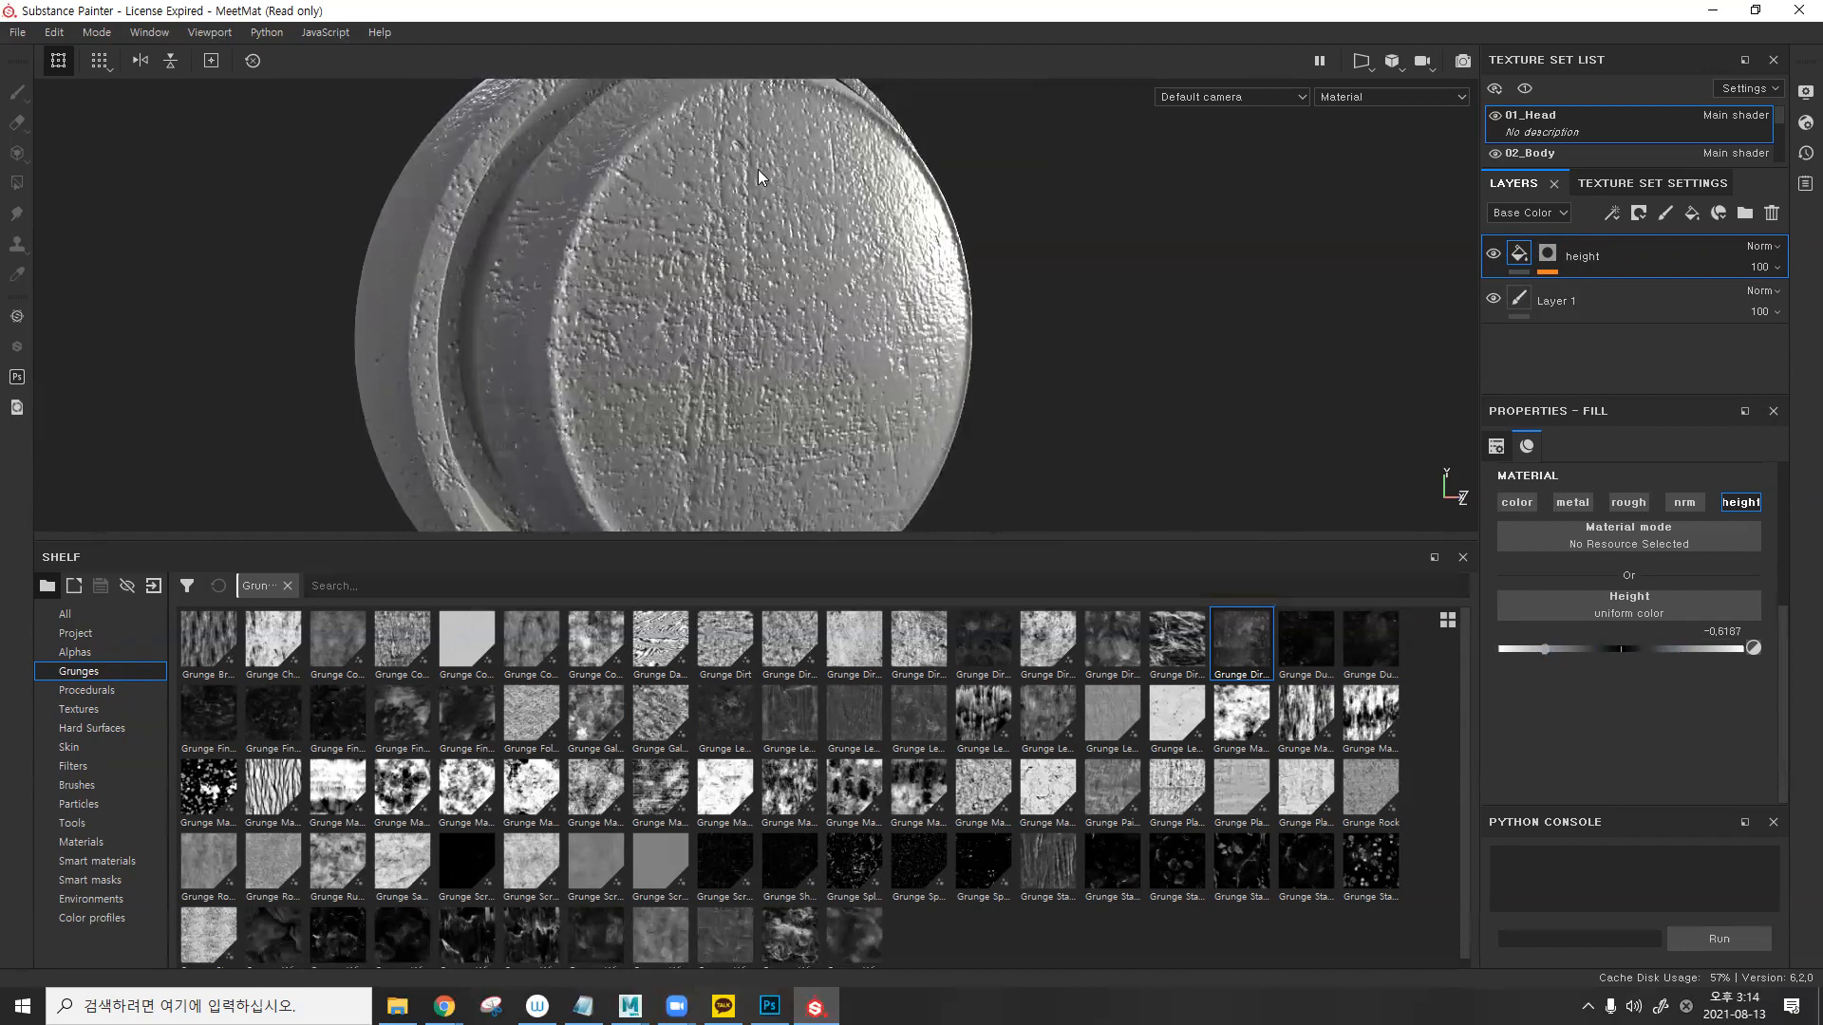
left_click_drag(924, 283, 893, 302, "alt")
right_click_drag(893, 293, 1006, 294, "shift")
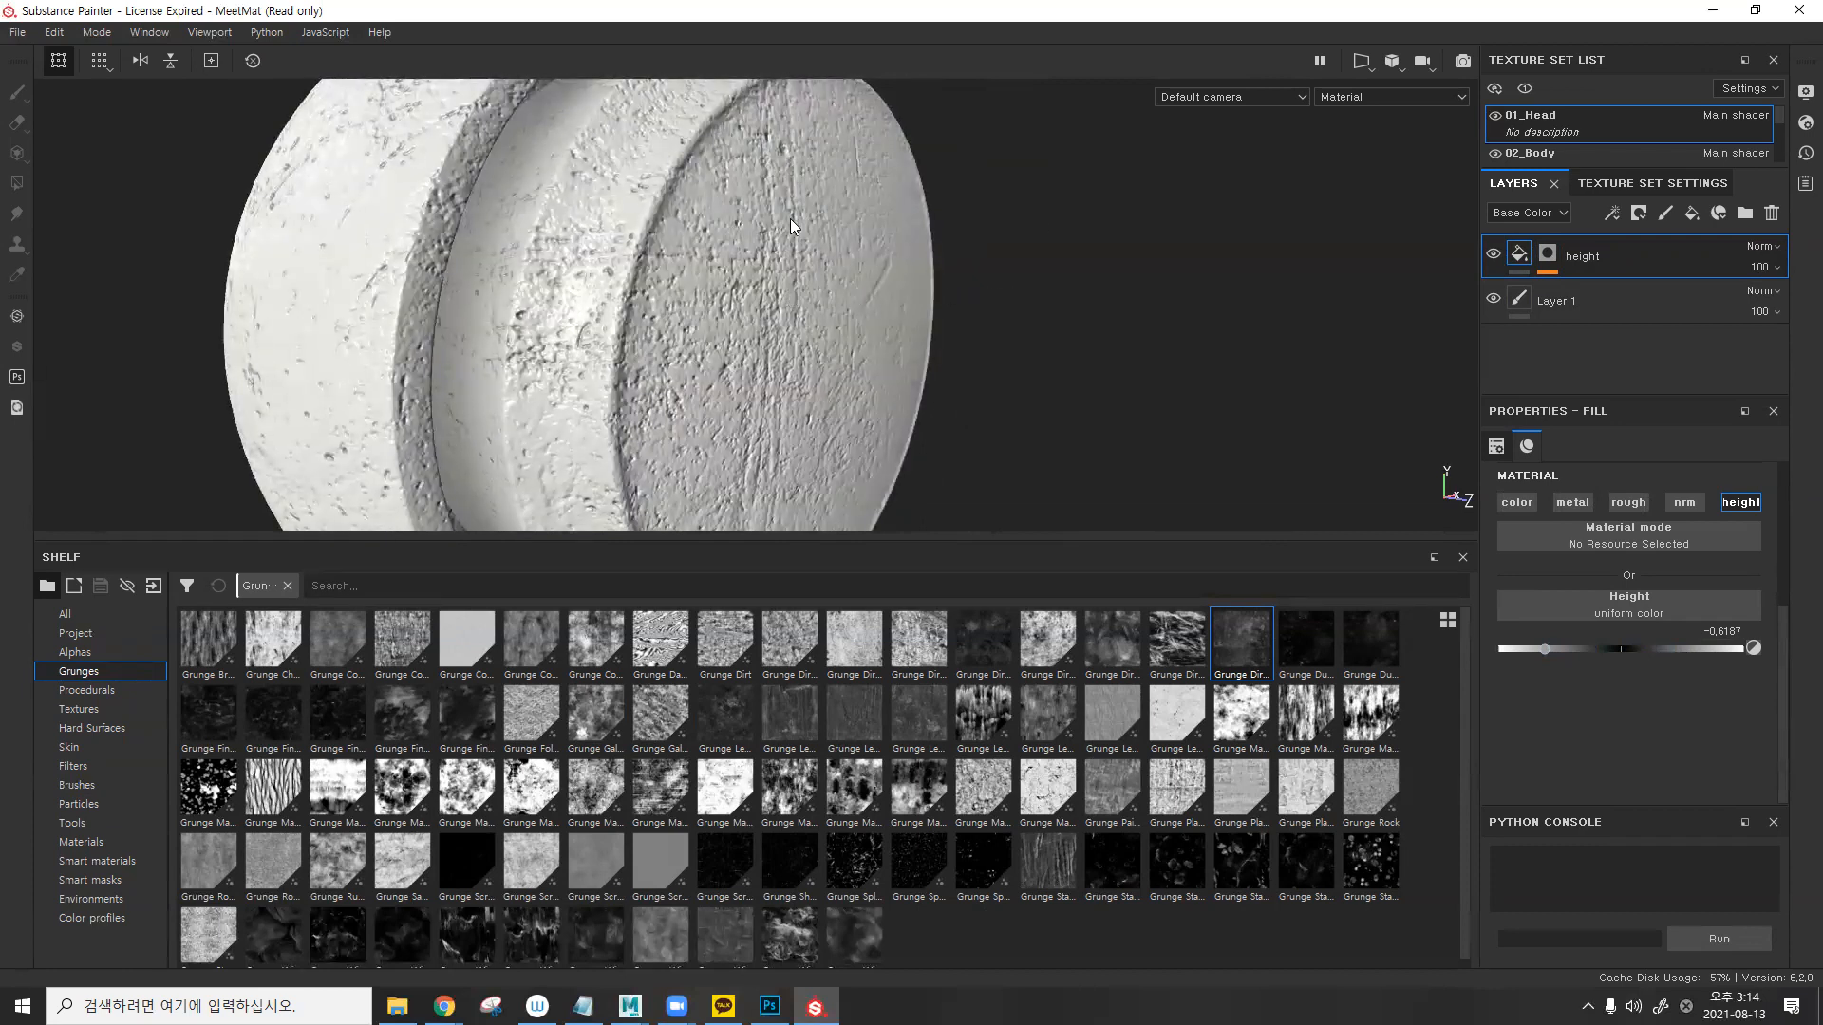
left_click_drag(788, 201, 788, 276, "alt")
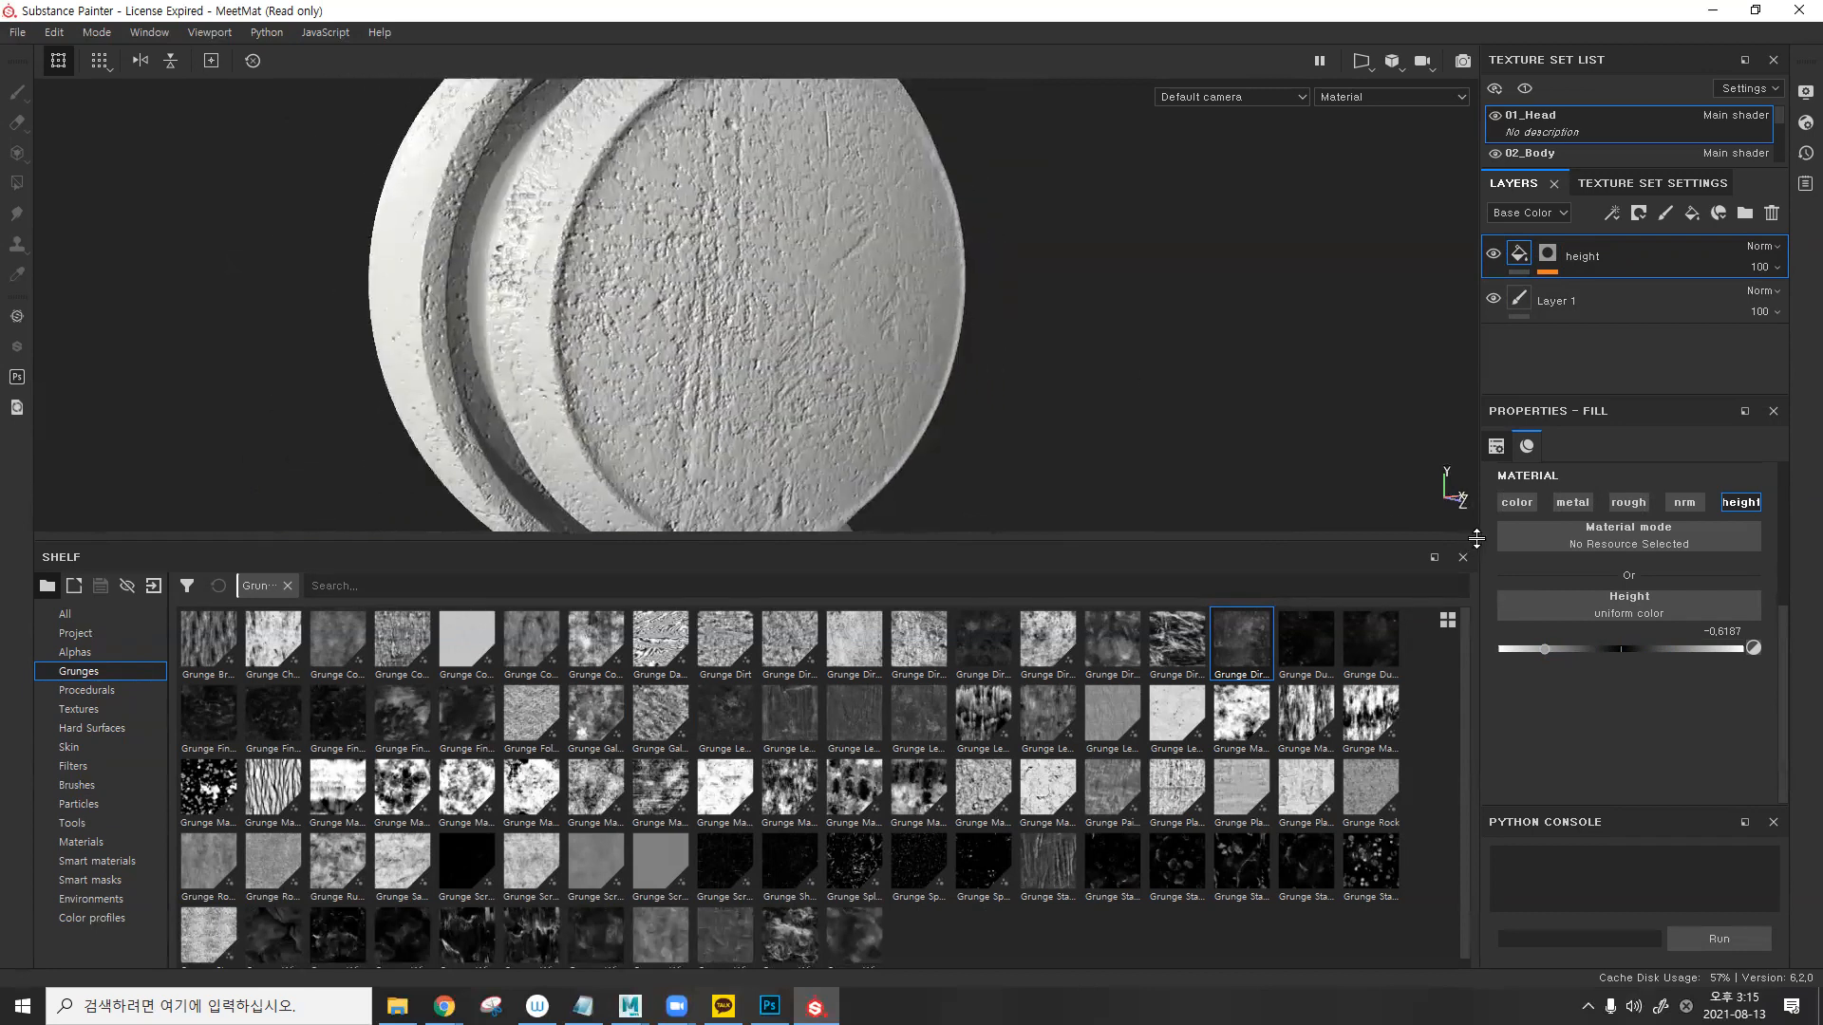
- Enable the color, metal and rough channels on the height layer and disable its height channel
left_click(1517, 502)
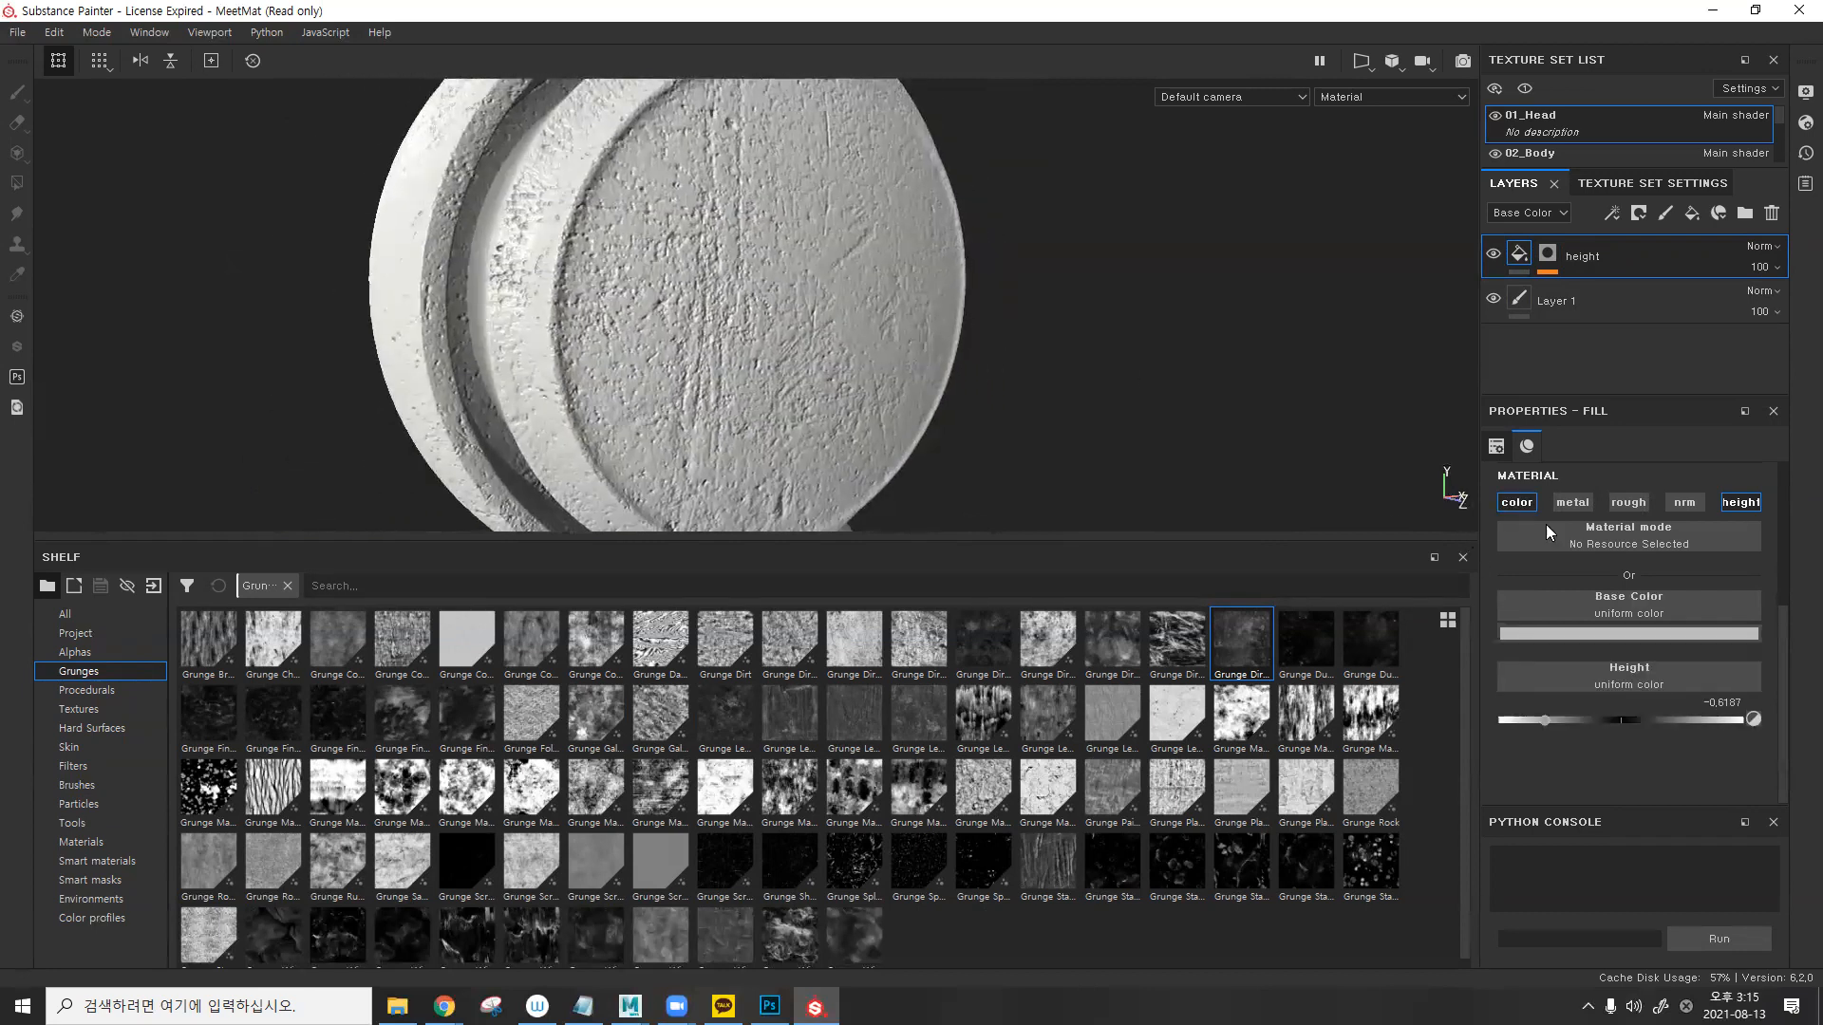
left_click(1627, 631)
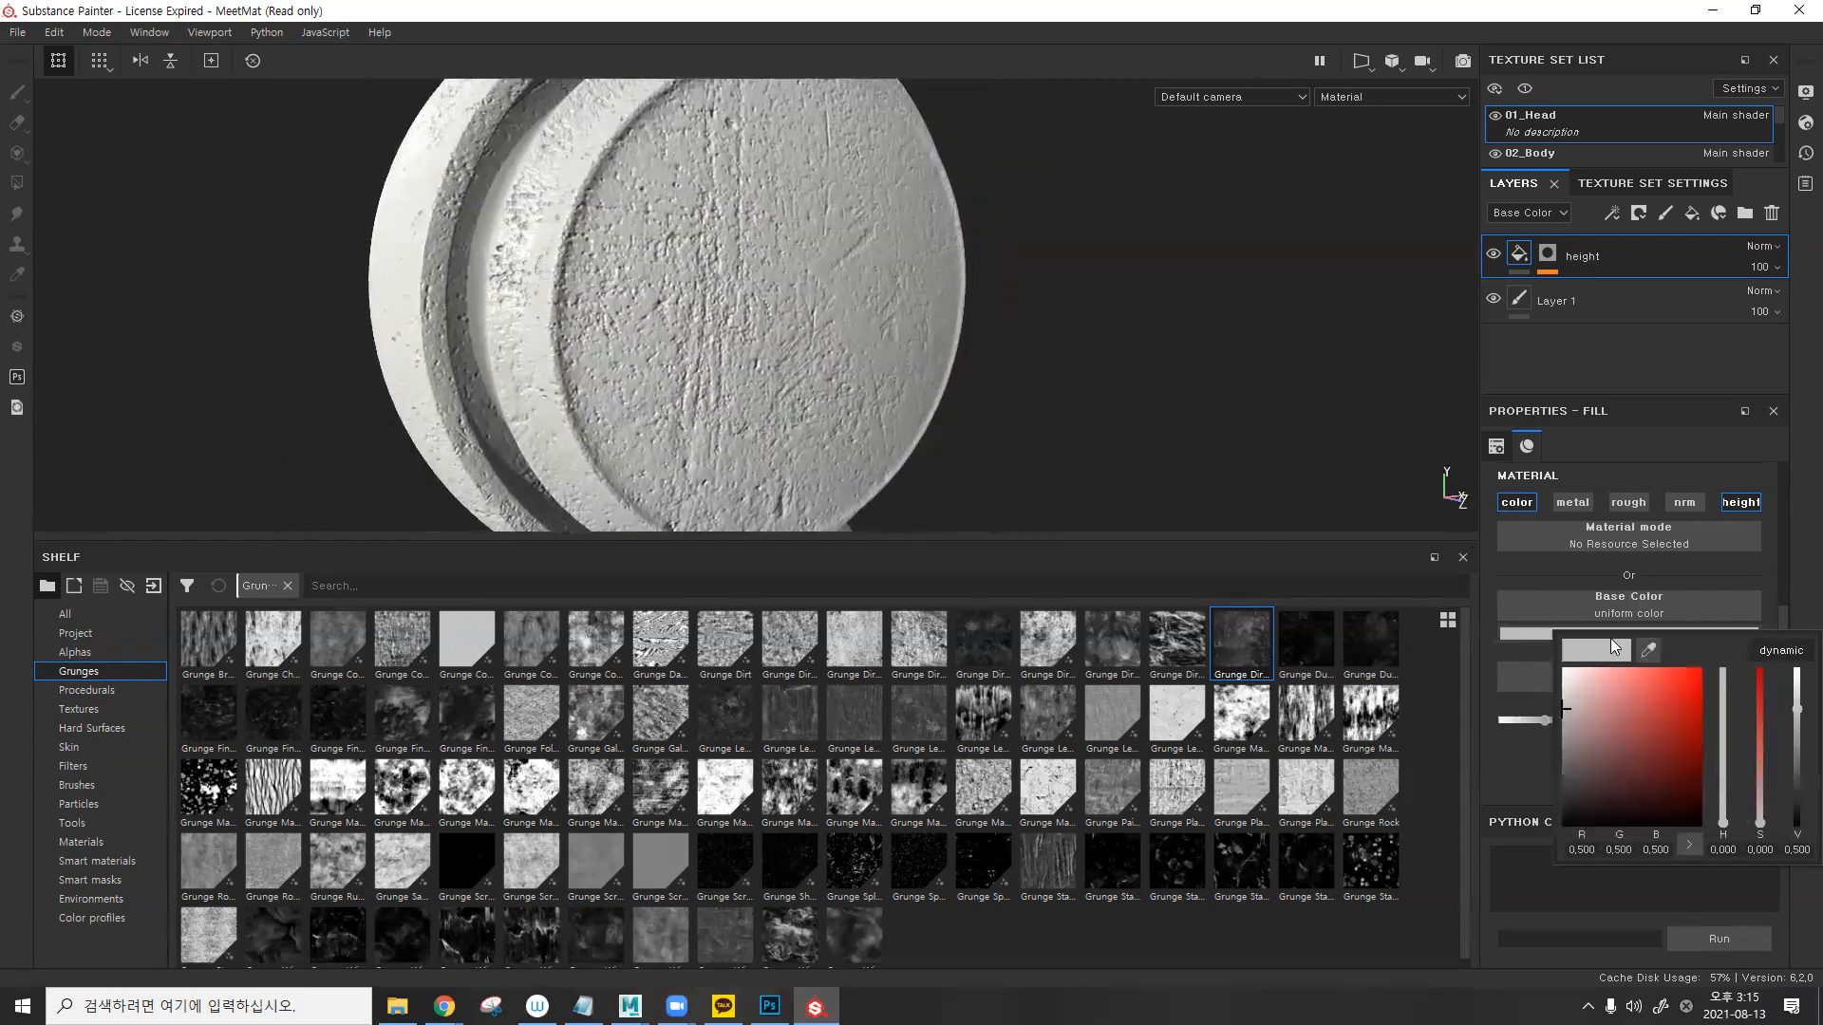
left_click(1593, 355)
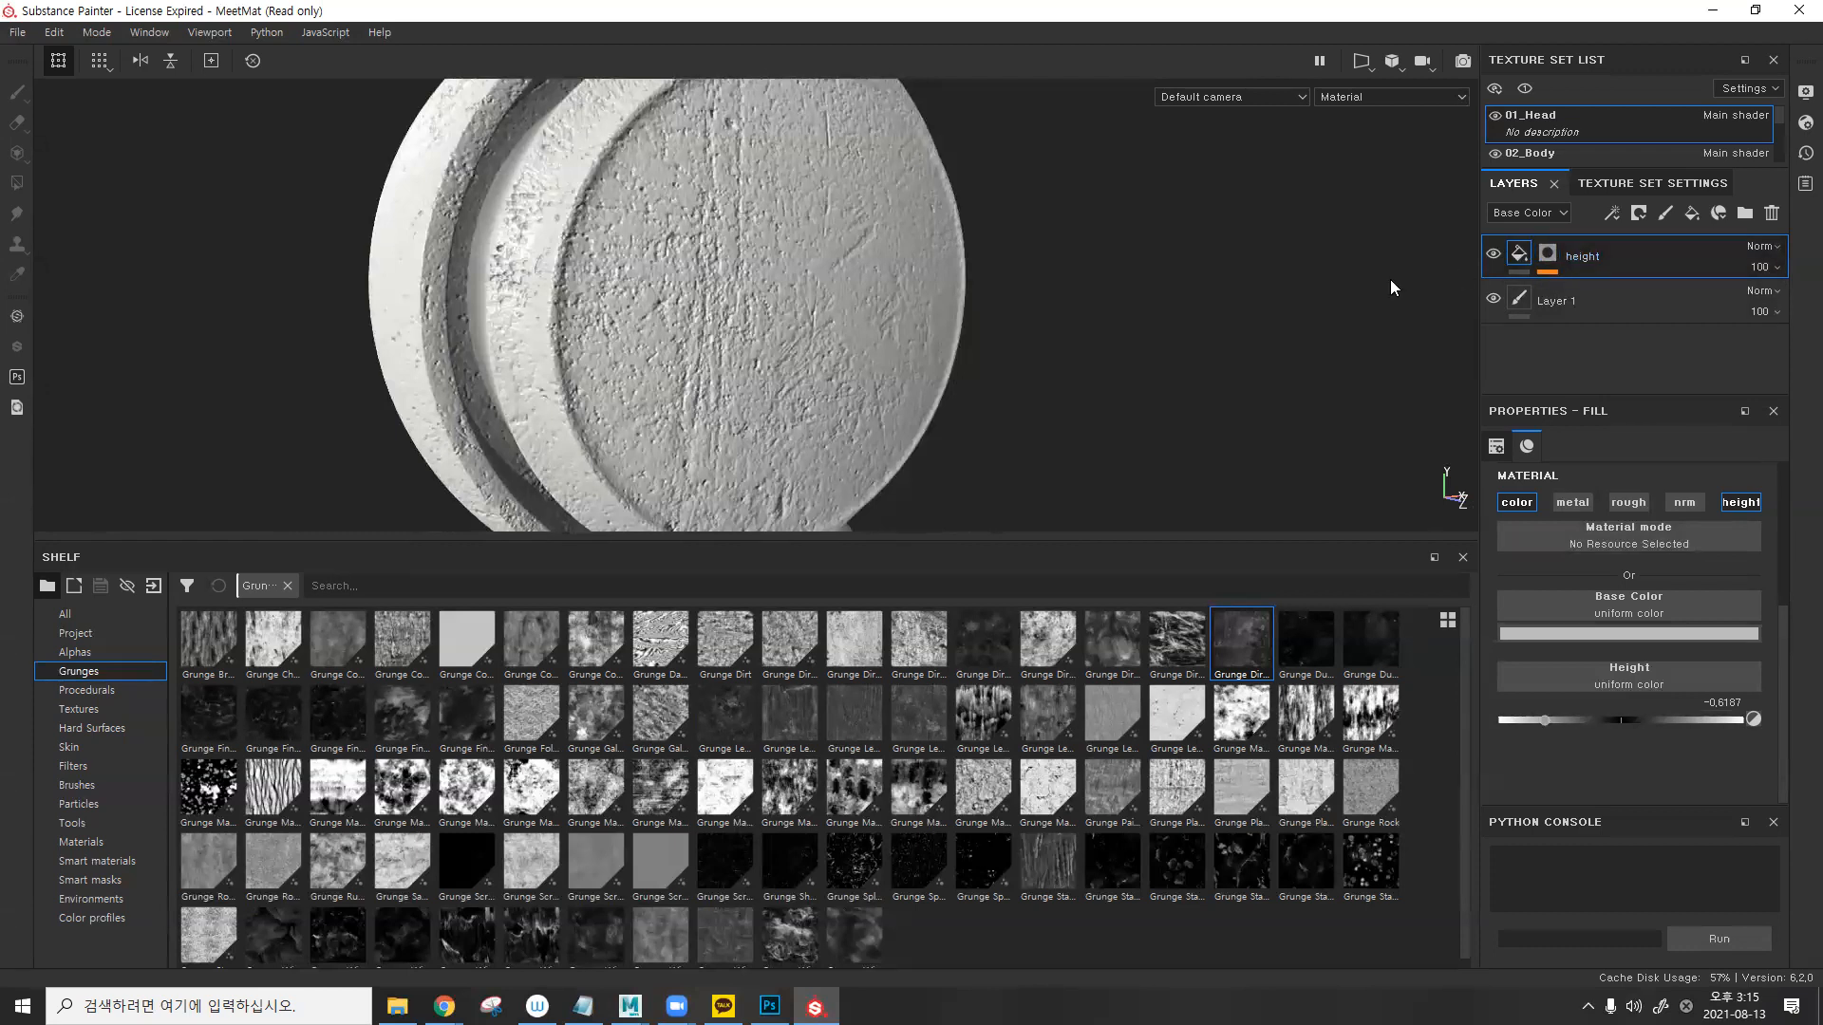
left_click(1743, 503)
left_click(1576, 504)
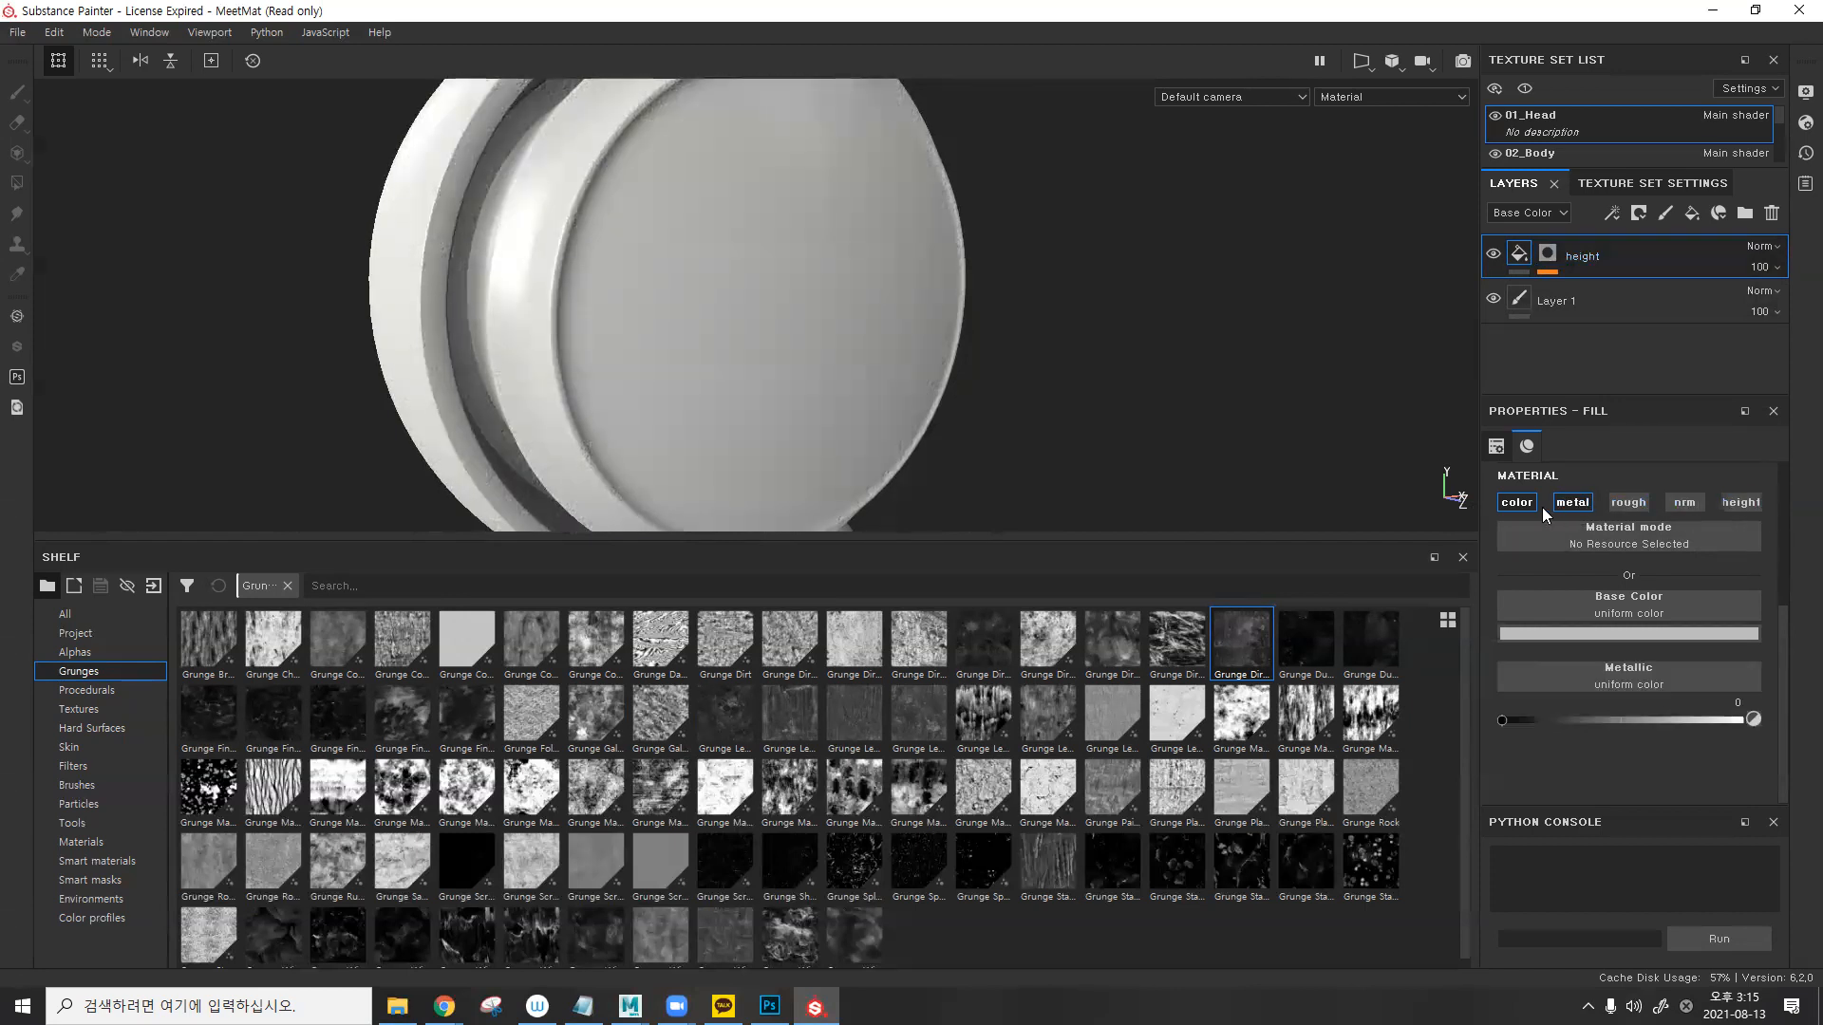
left_click(1626, 505)
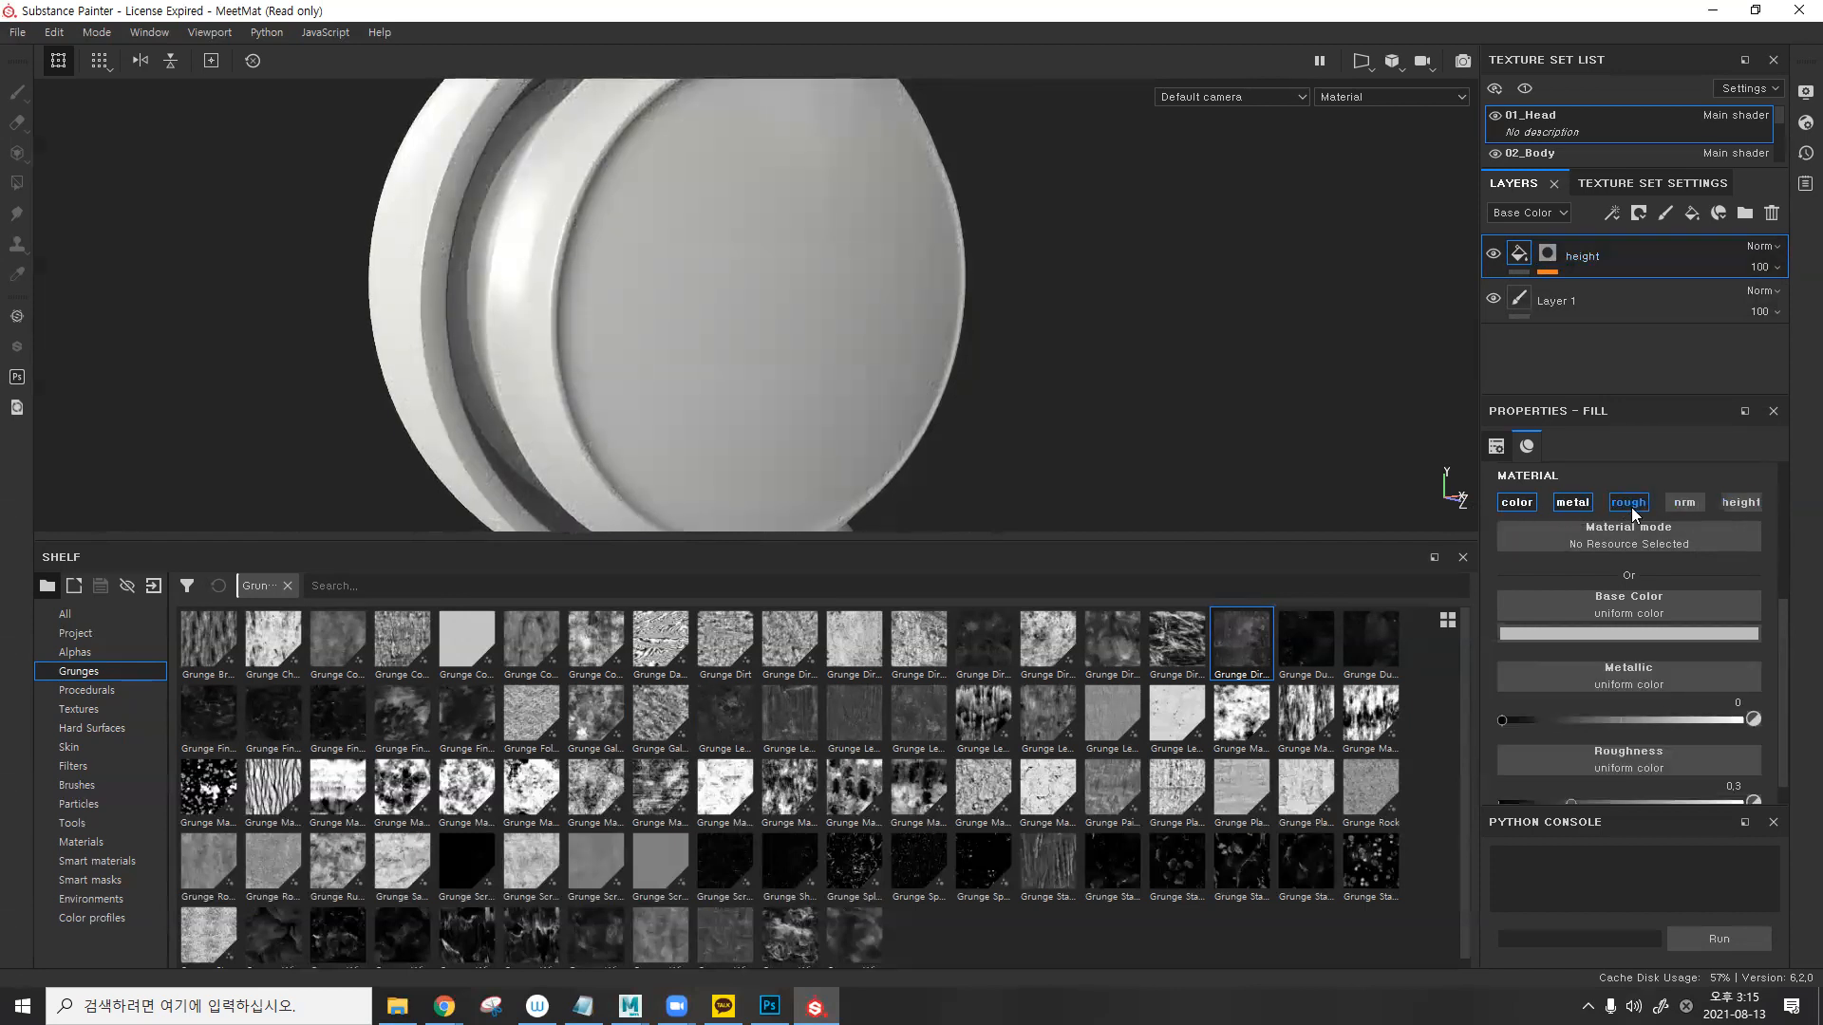
- Add a fill layer limited to the height channel above the height layer, and delete it again
left_click(1691, 212)
left_click(1685, 503)
left_click(1629, 502)
left_click(1576, 500)
left_click(1518, 502)
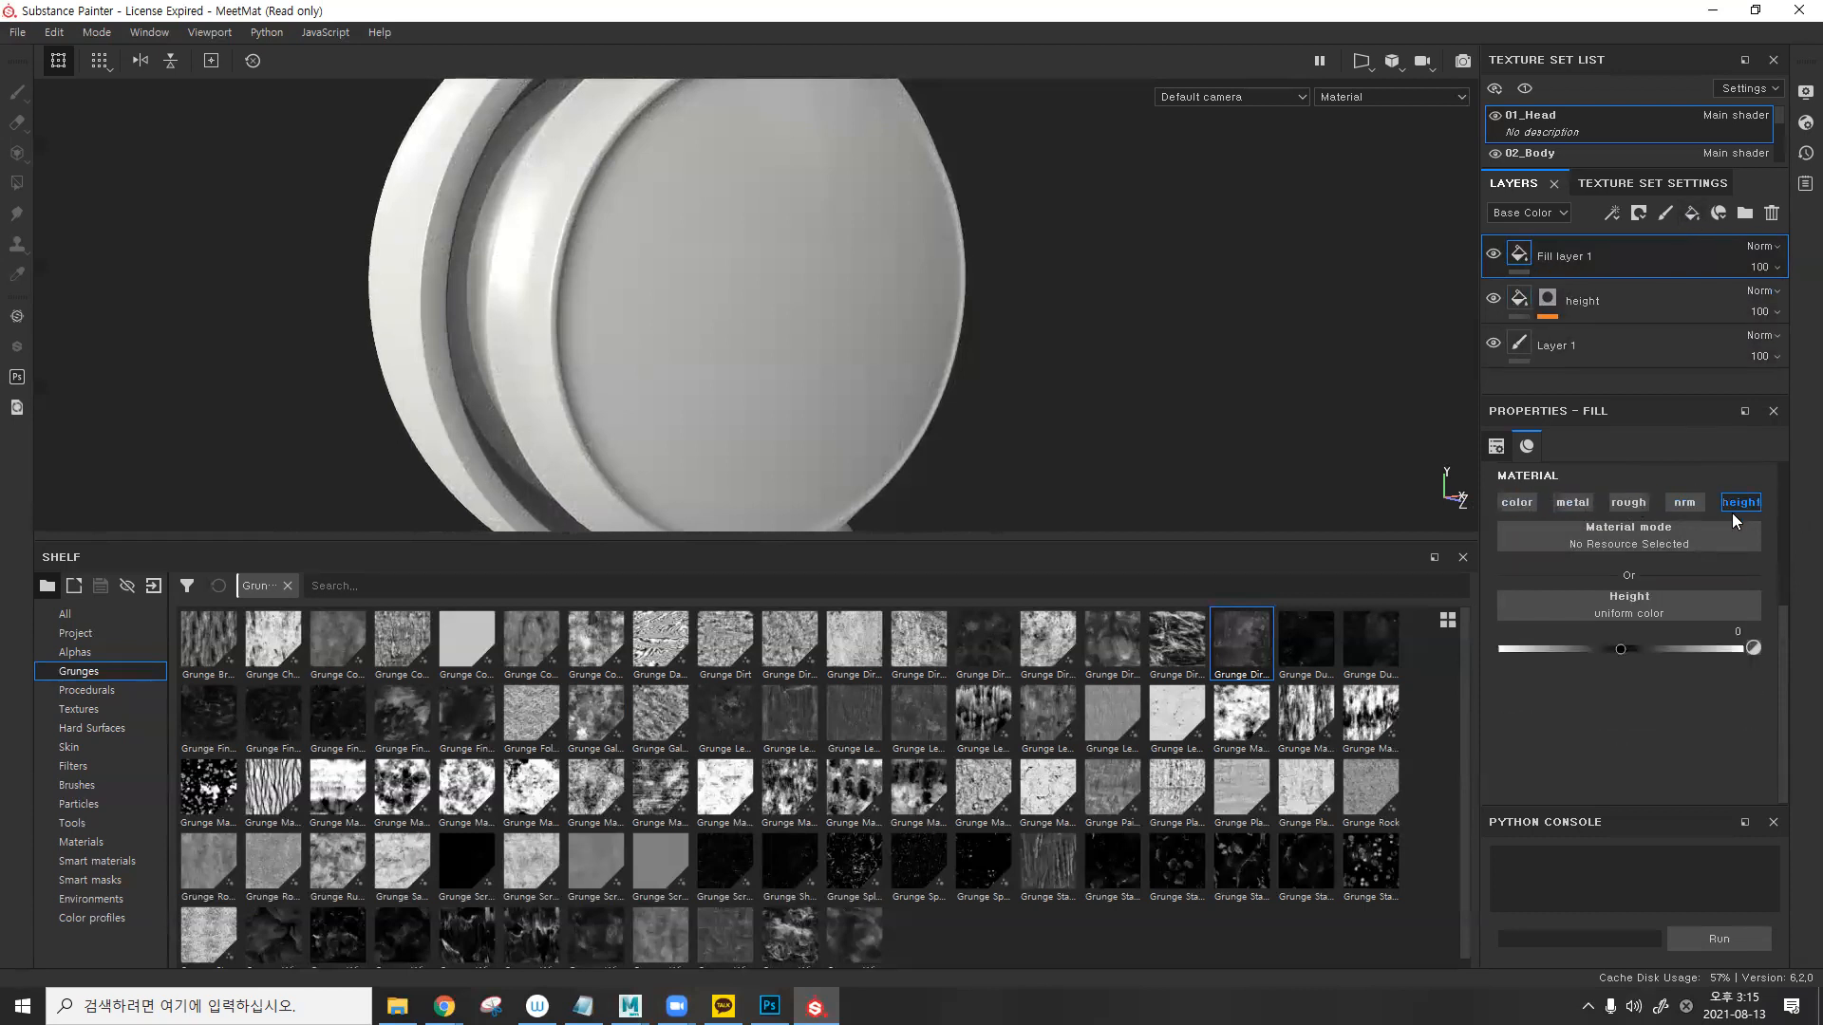
left_click(1770, 214)
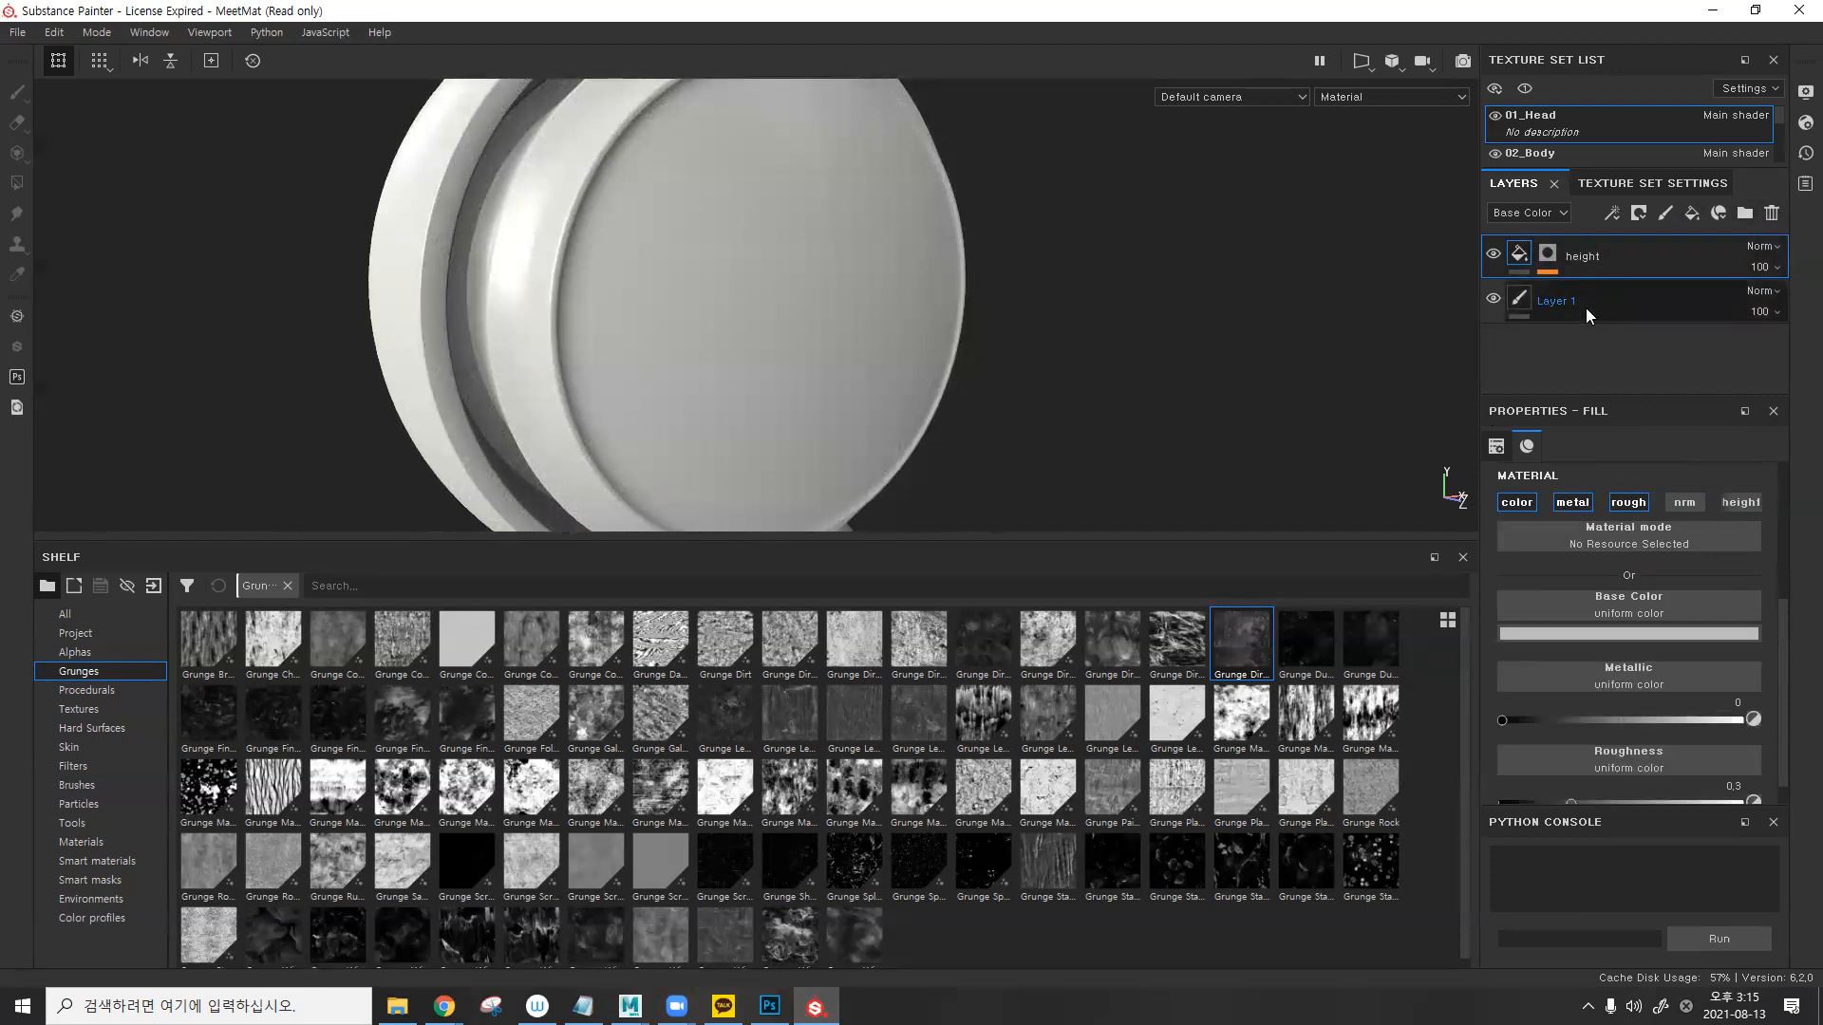
- Restrict the height layer to its height channel only and set Height to 0.2529
left_click(1629, 503)
left_click(1576, 501)
left_click(1519, 503)
left_click(1747, 504)
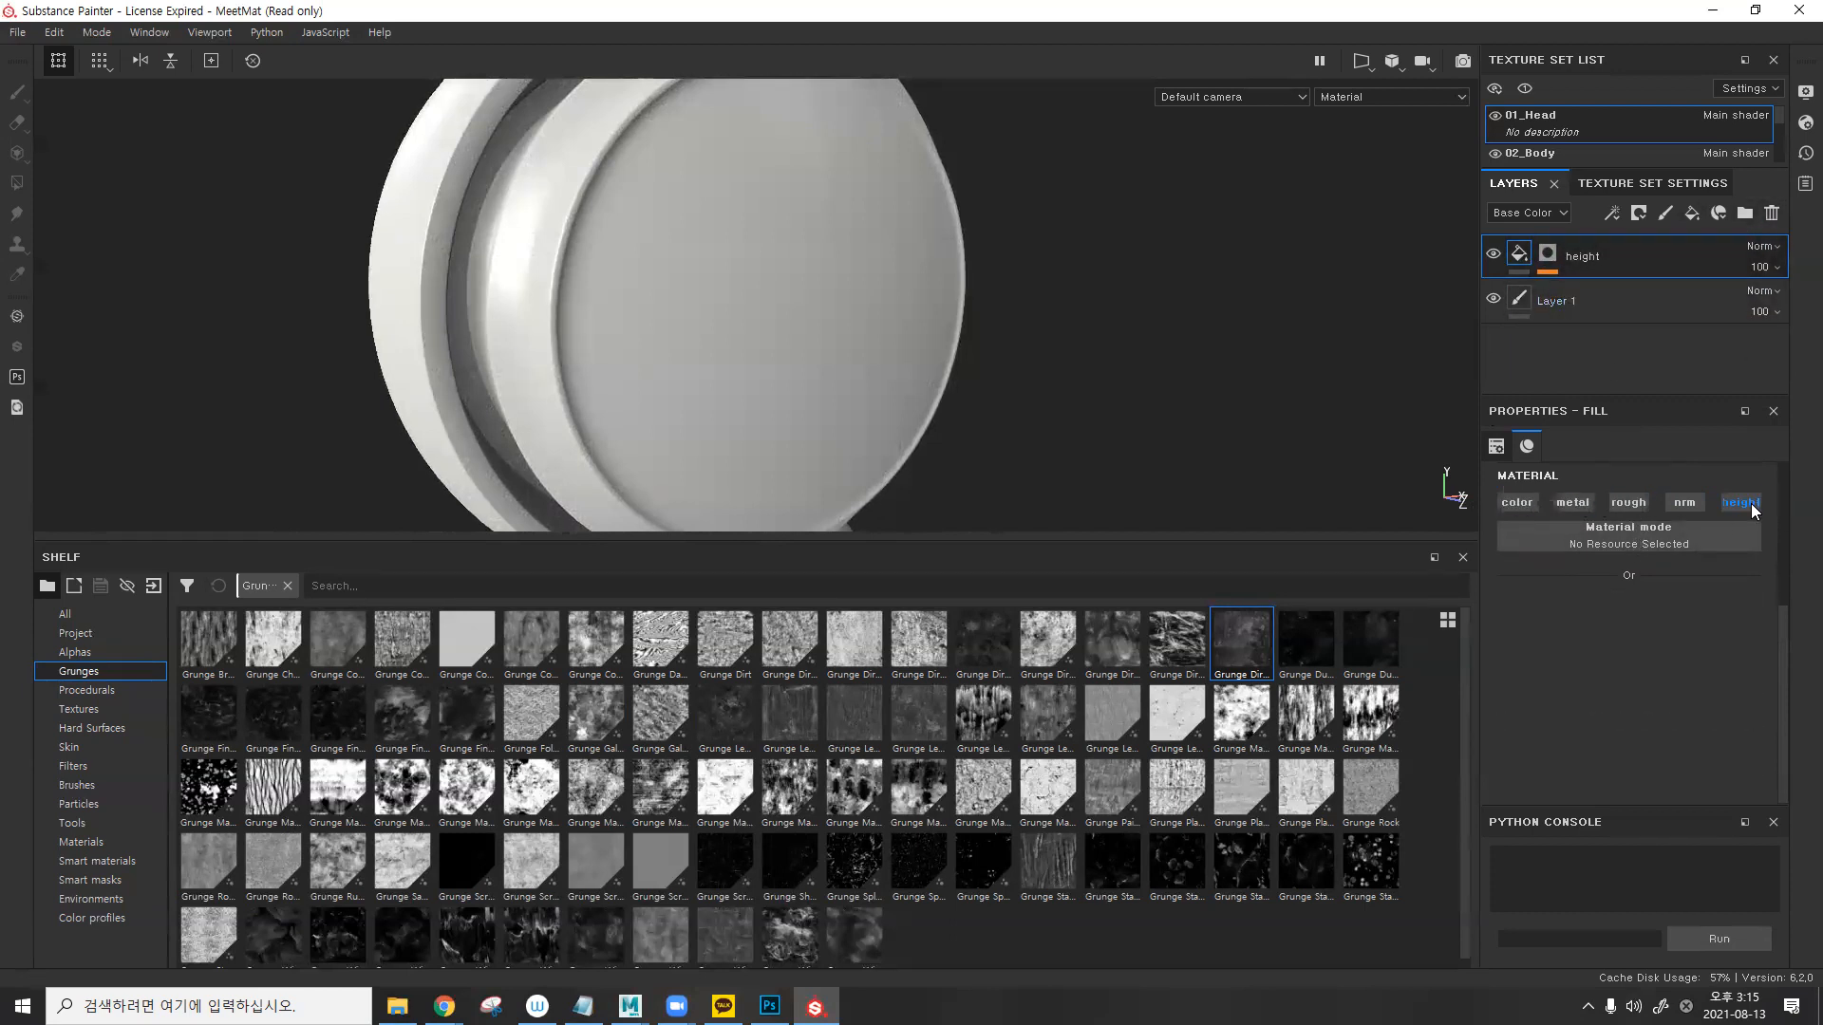
left_click_drag(1614, 655, 1637, 649)
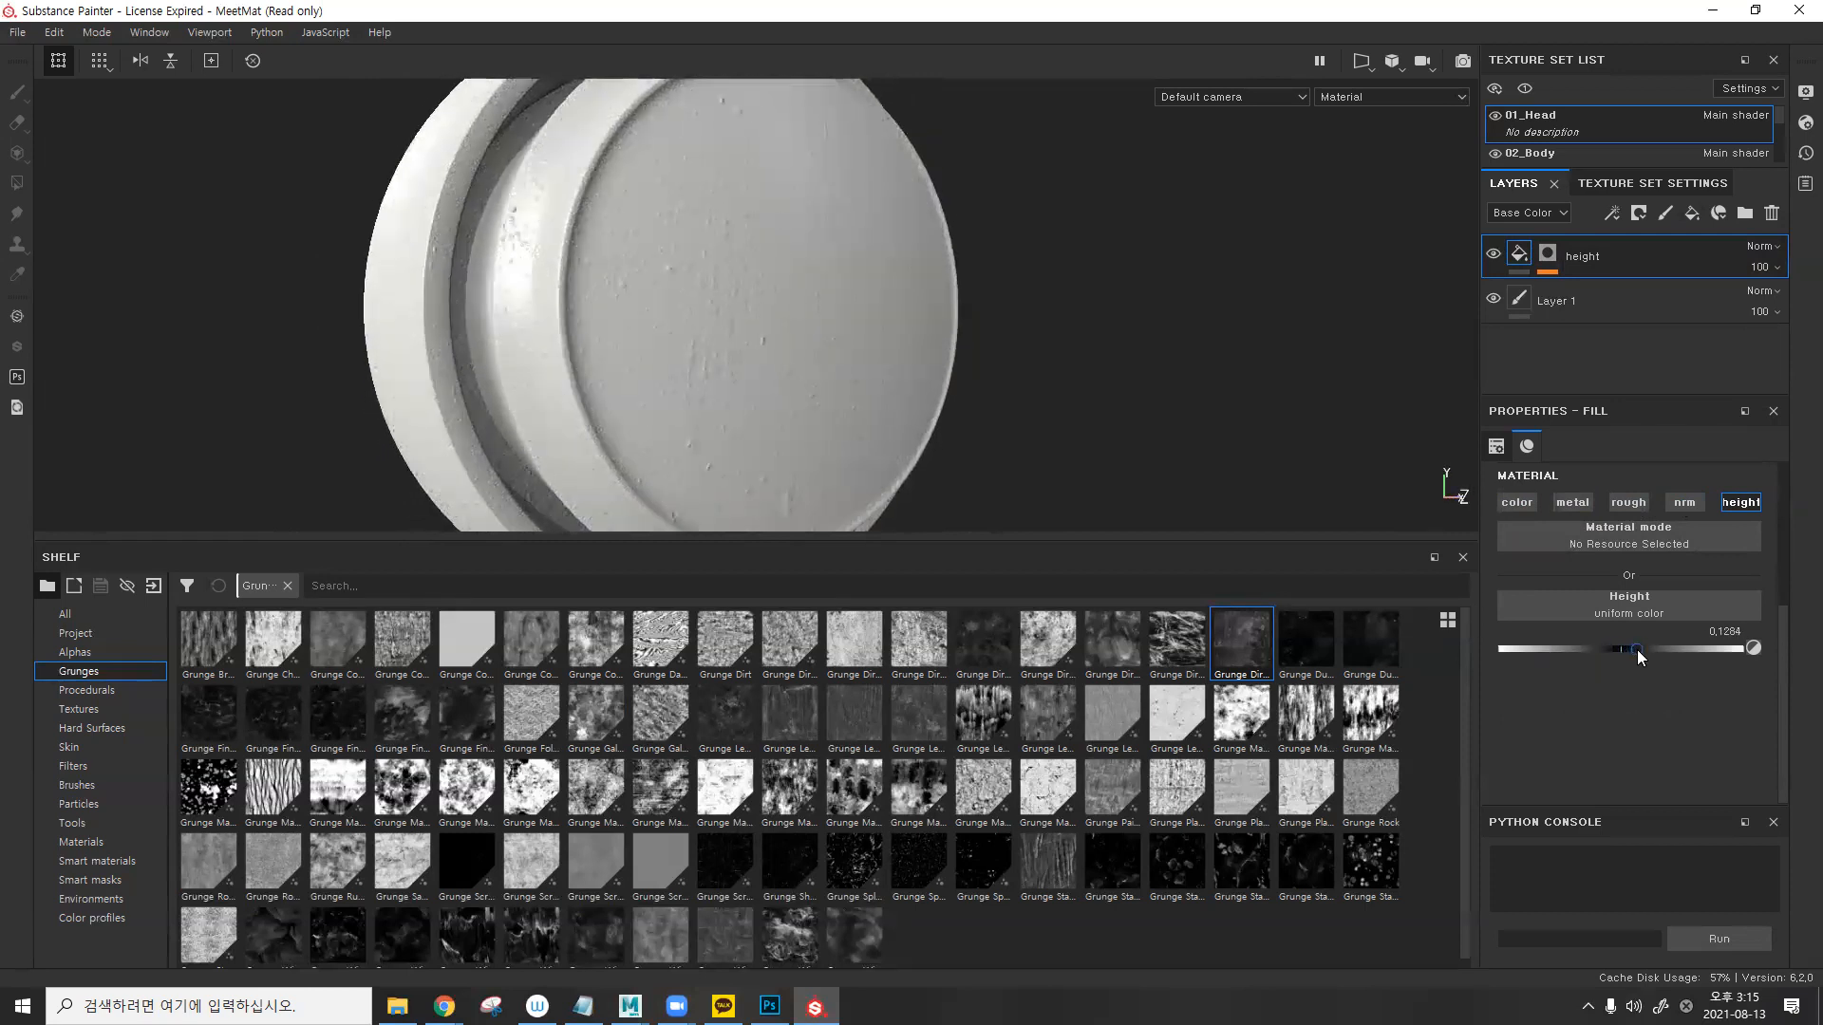
- Add a new fill effect to the height layer's mask and assign Grunge Map 005 as its grayscale
left_click(1547, 254)
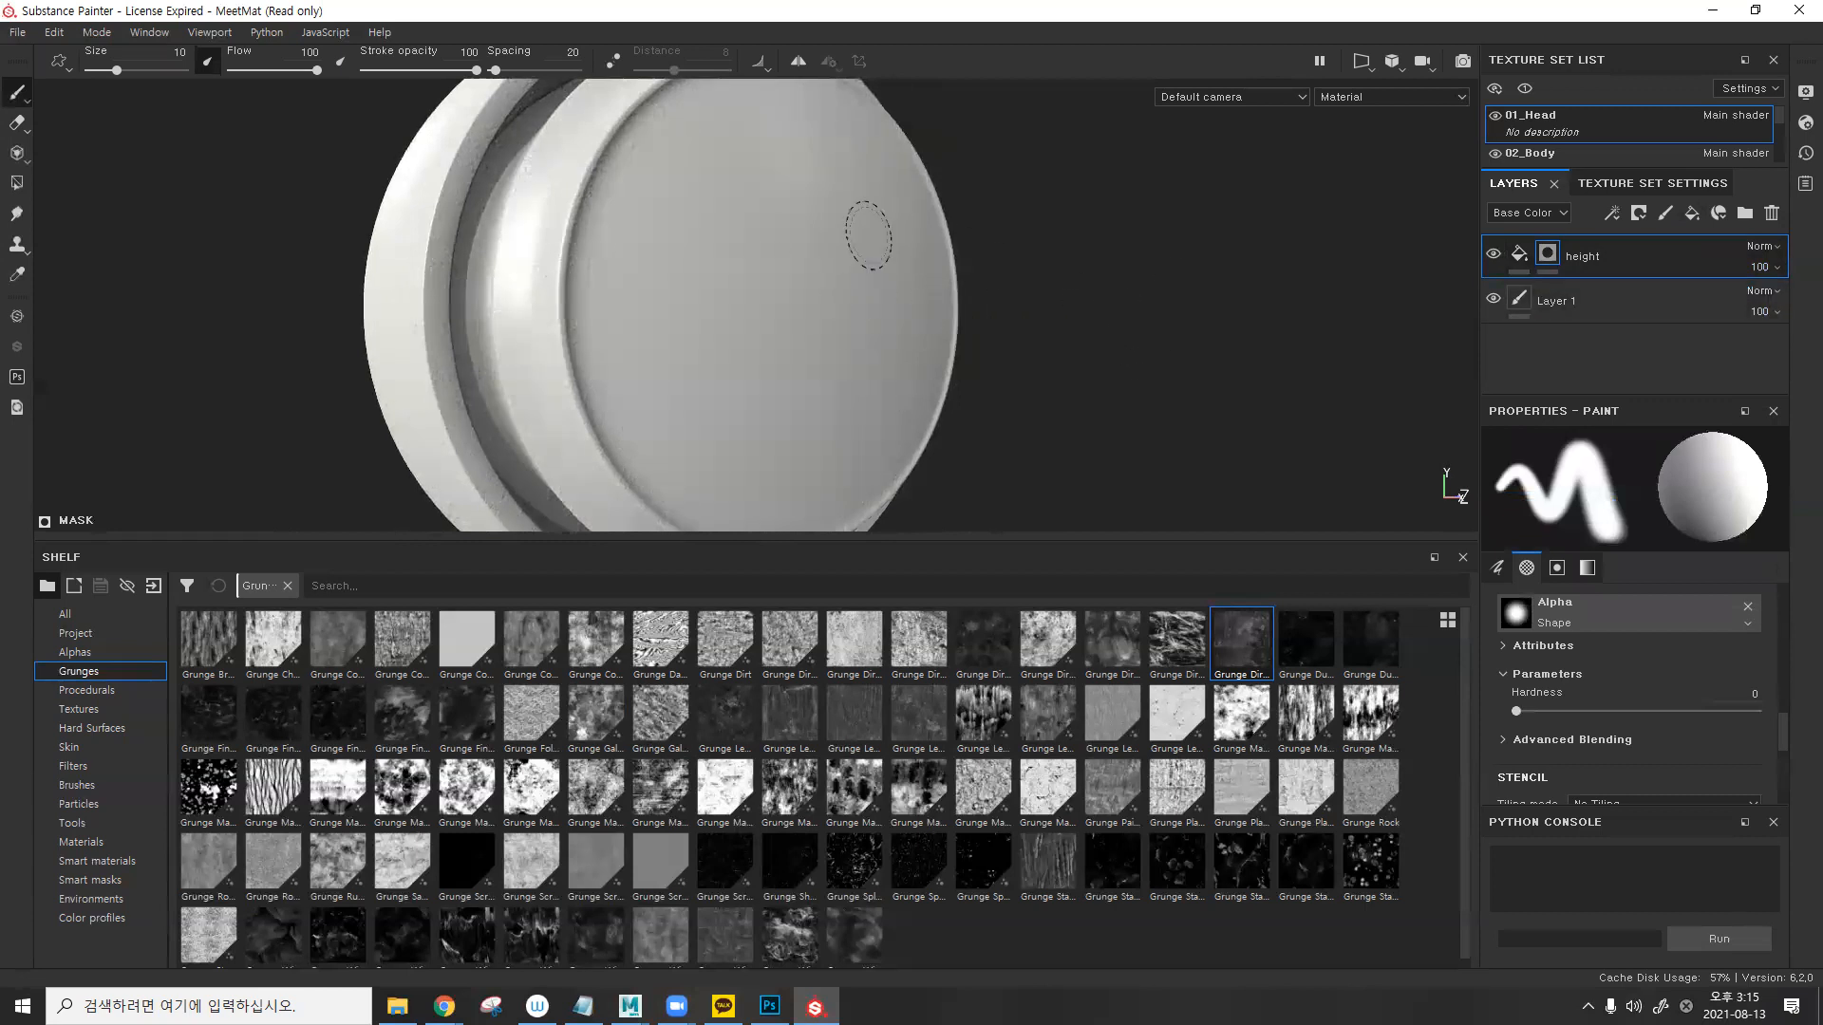
left_click(1616, 212)
left_click(1657, 282)
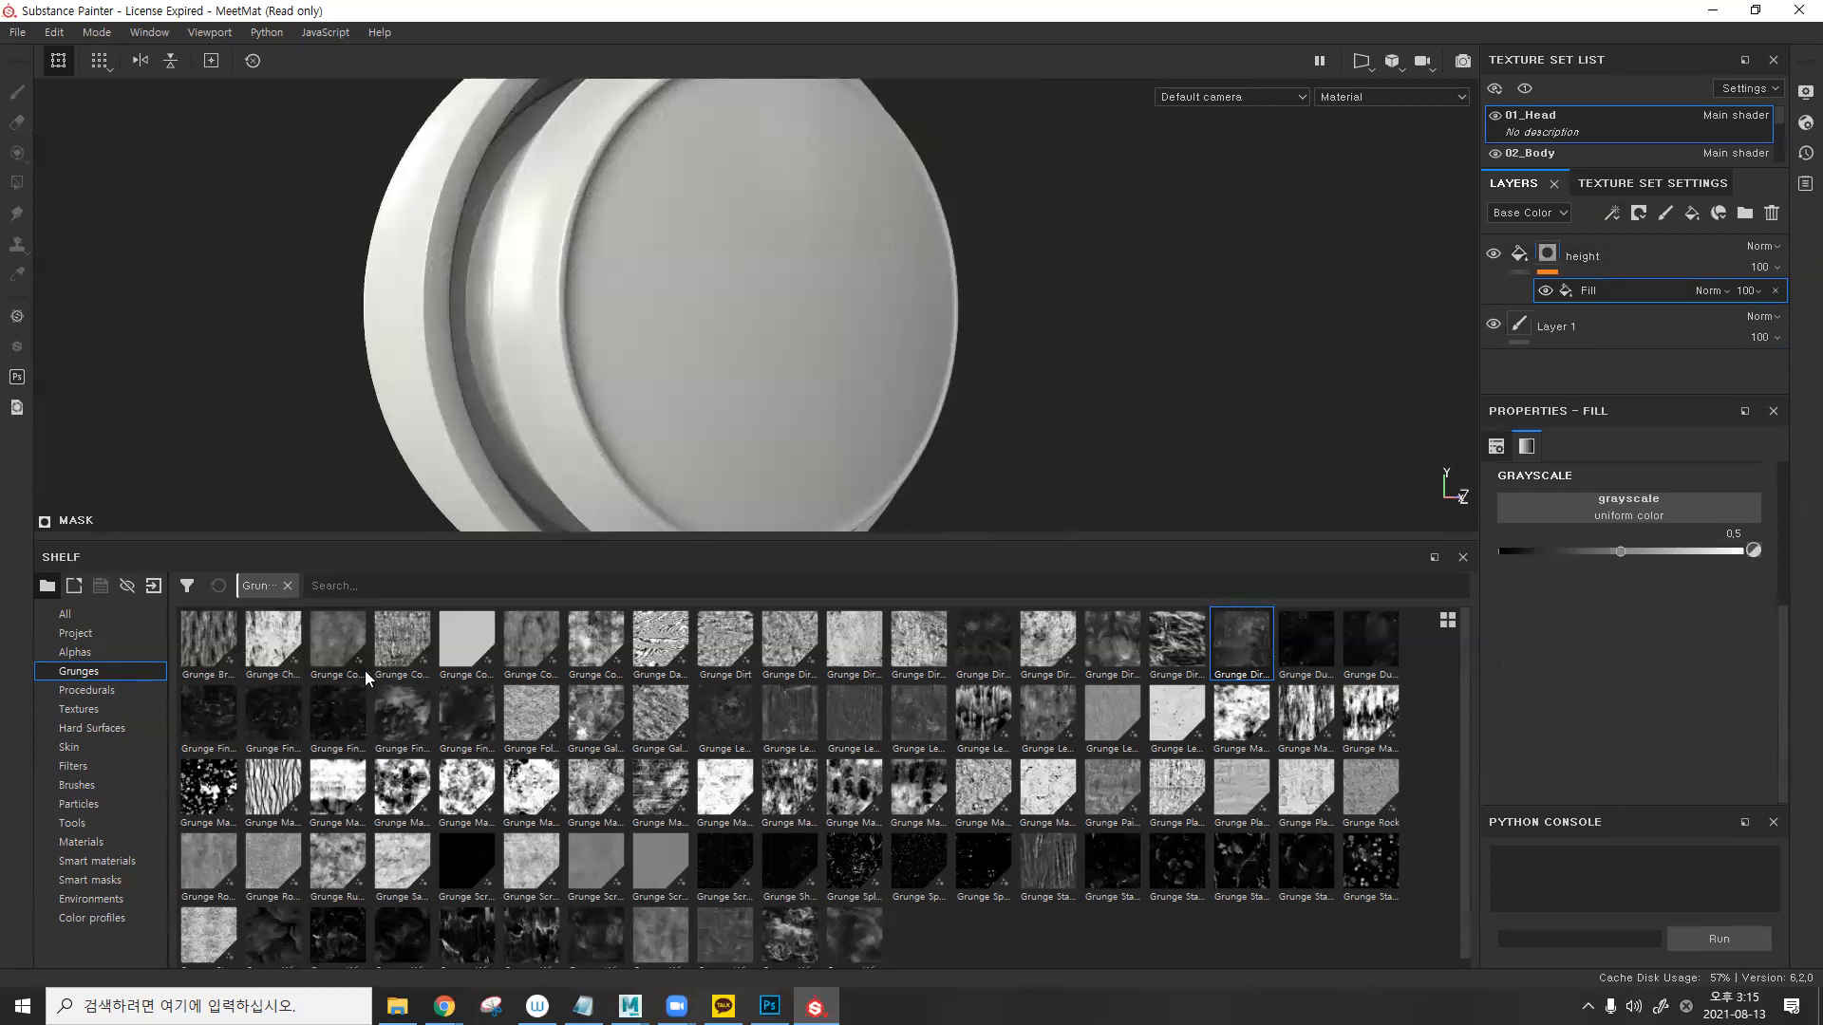
left_click(280, 796)
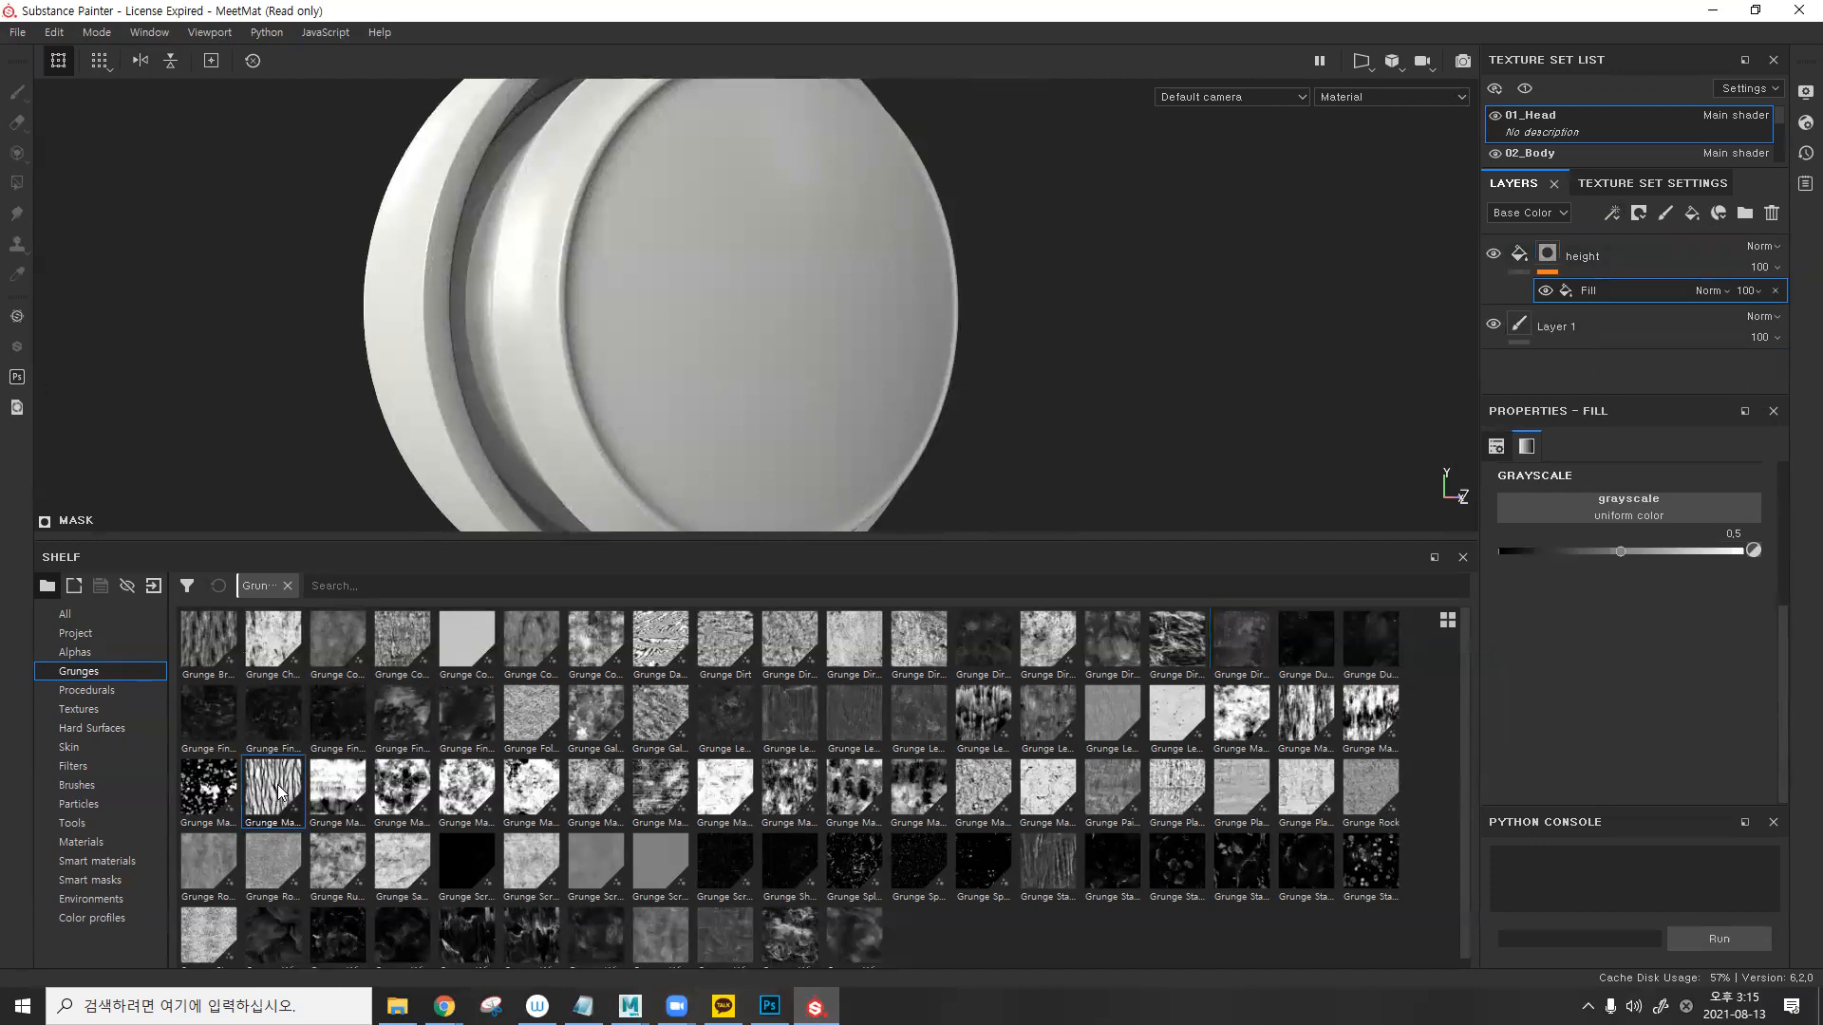
left_click_drag(263, 778, 1614, 510)
mouse_move(854, 312)
left_mouse_down("alt")
mouse_move(908, 342)
mouse_move(859, 319)
left_mouse_up("alt")
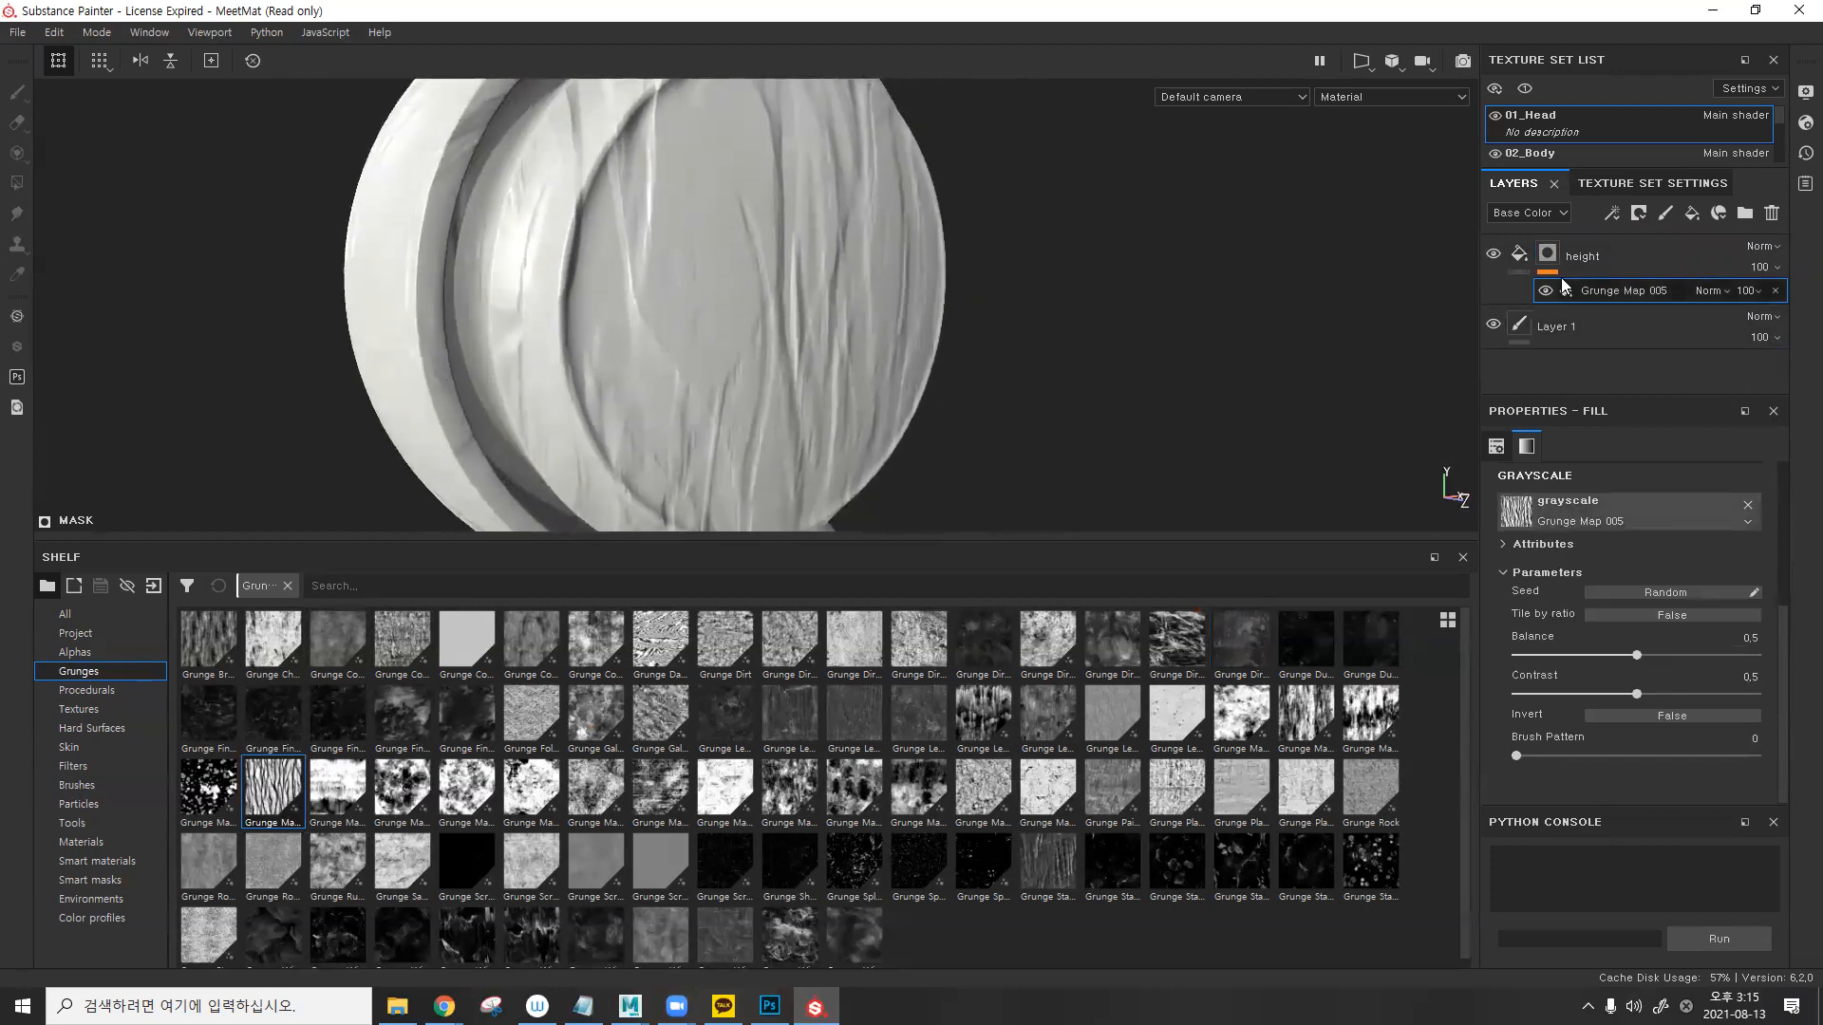
- Compare the Grunge Map 005 mask's black and white areas with the relief on the head's material
left_click(1548, 253, "alt")
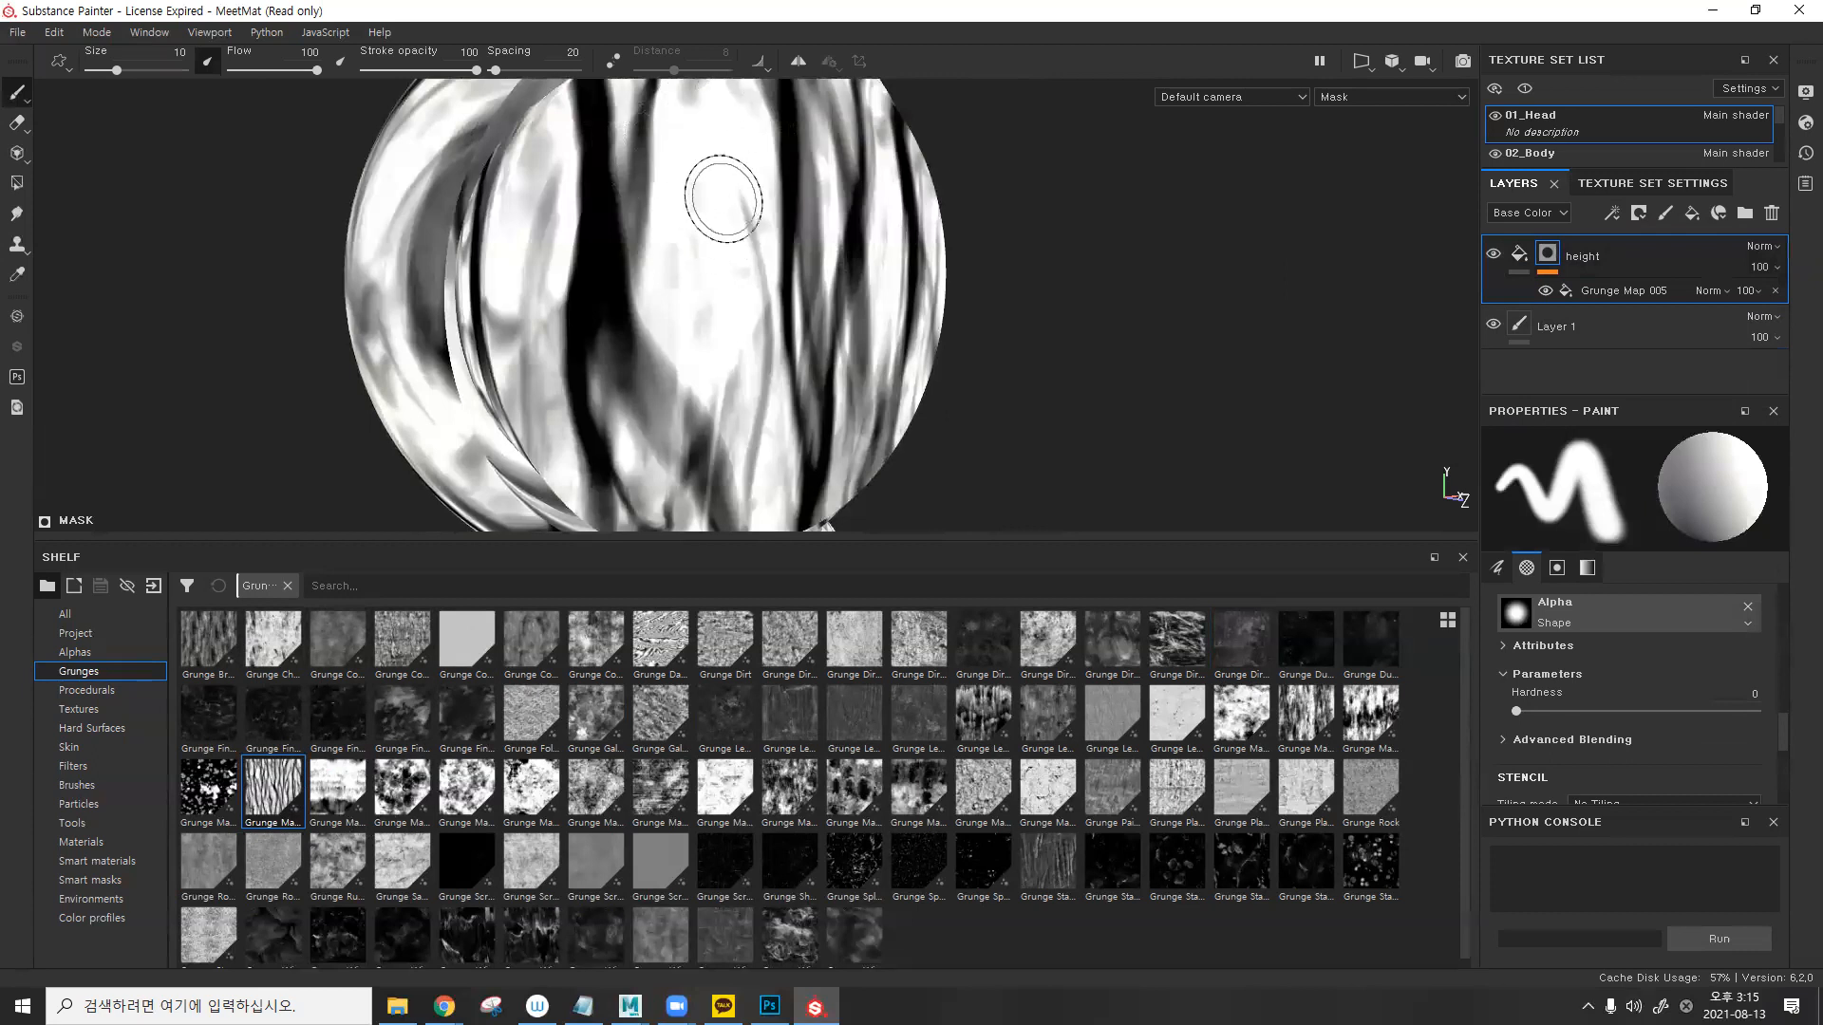
left_click(1511, 259)
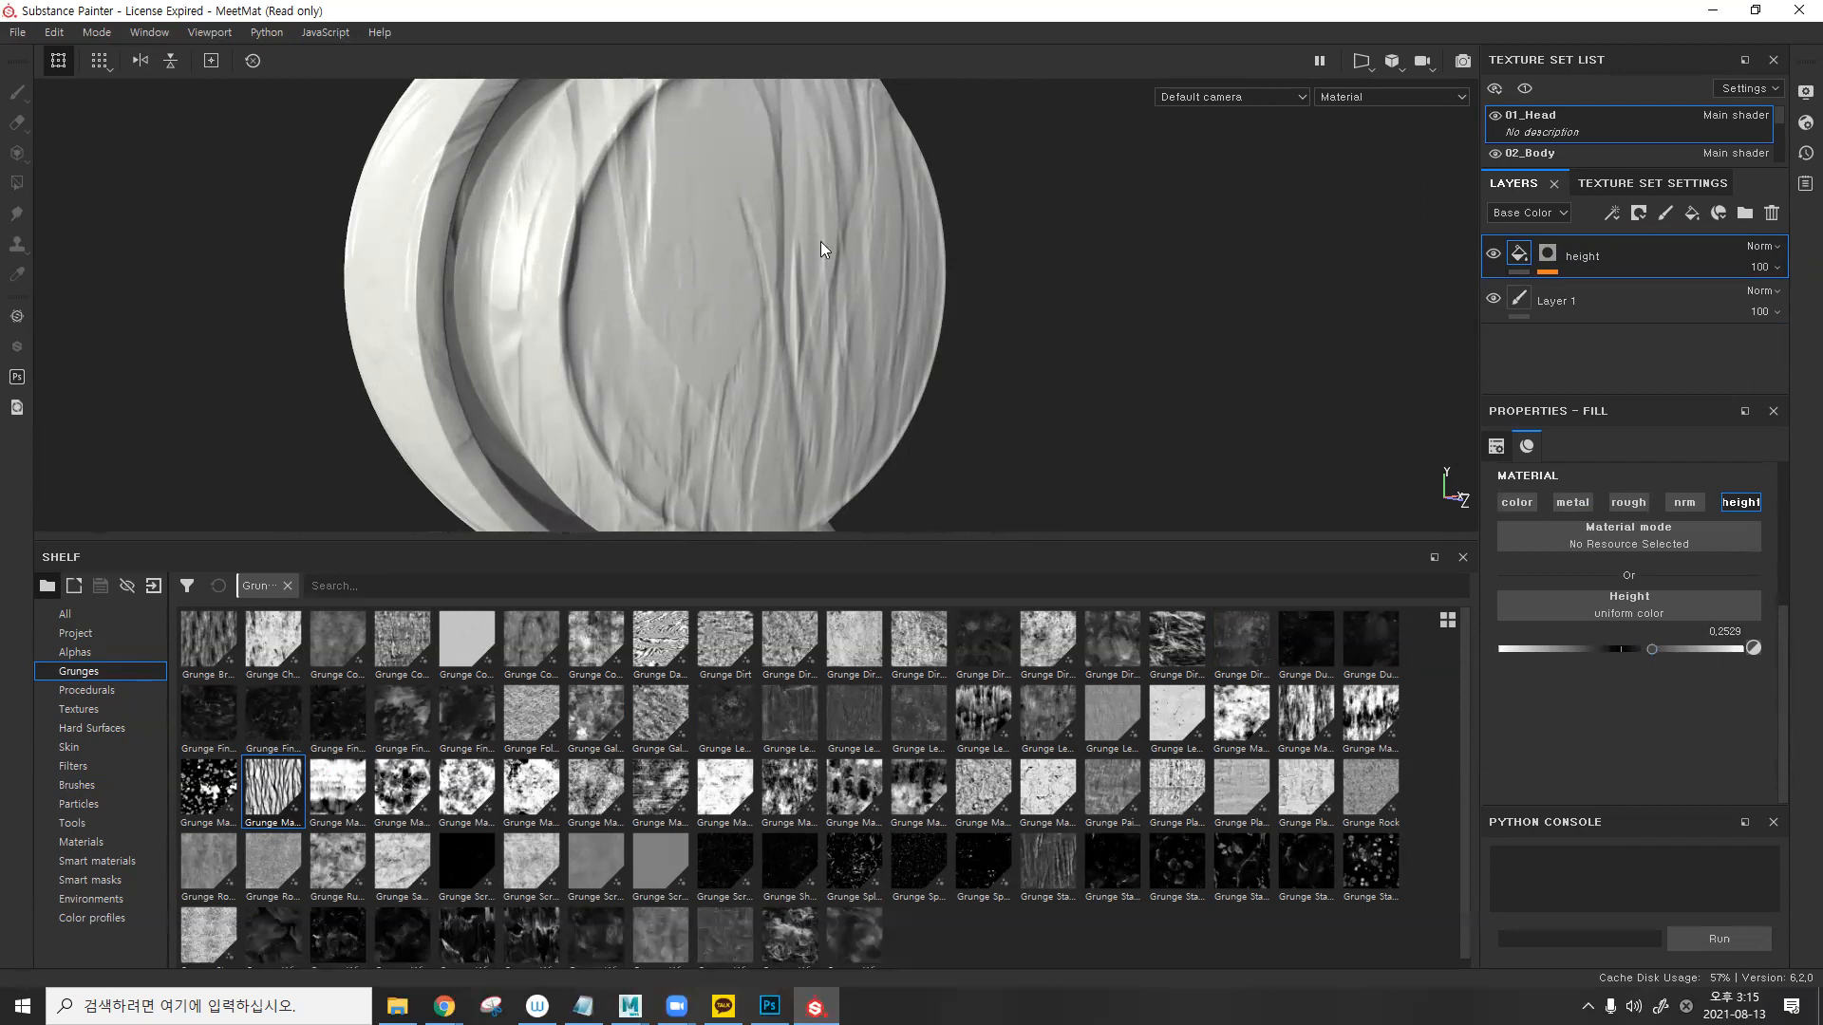
left_click_drag(822, 250, 834, 273, "alt")
left_click(1548, 252)
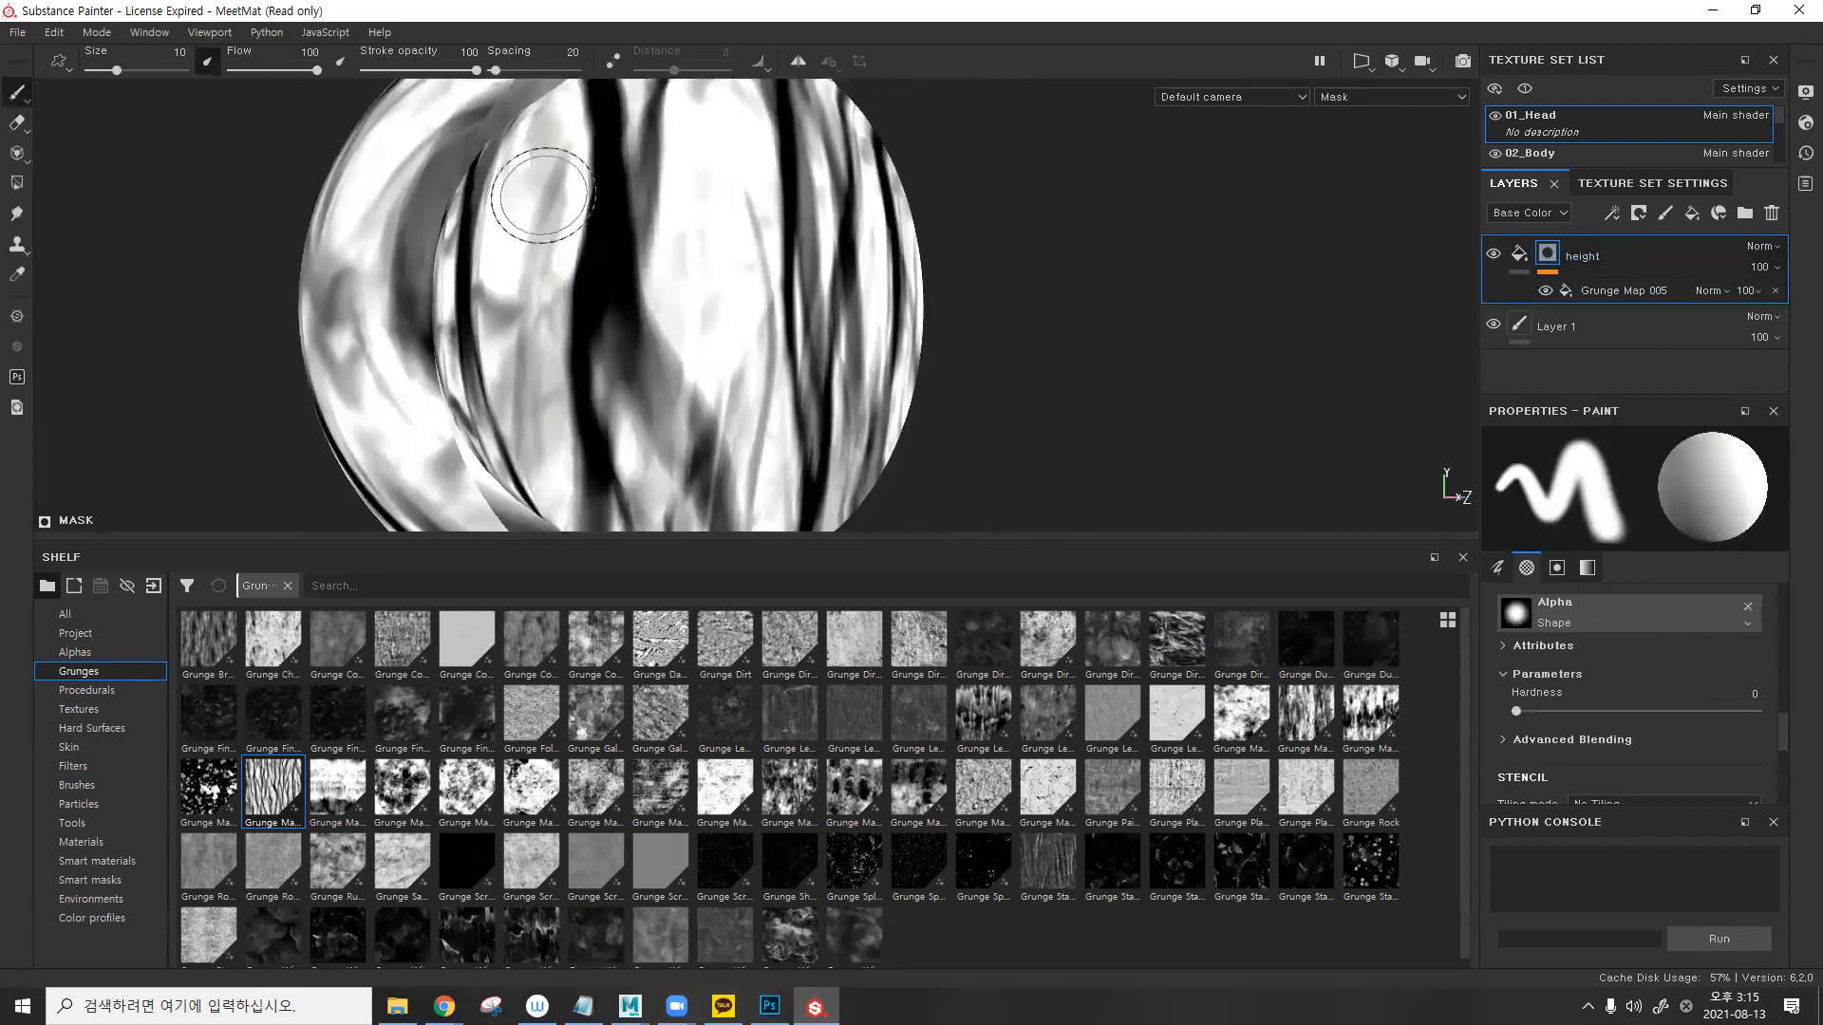
left_click(1511, 256)
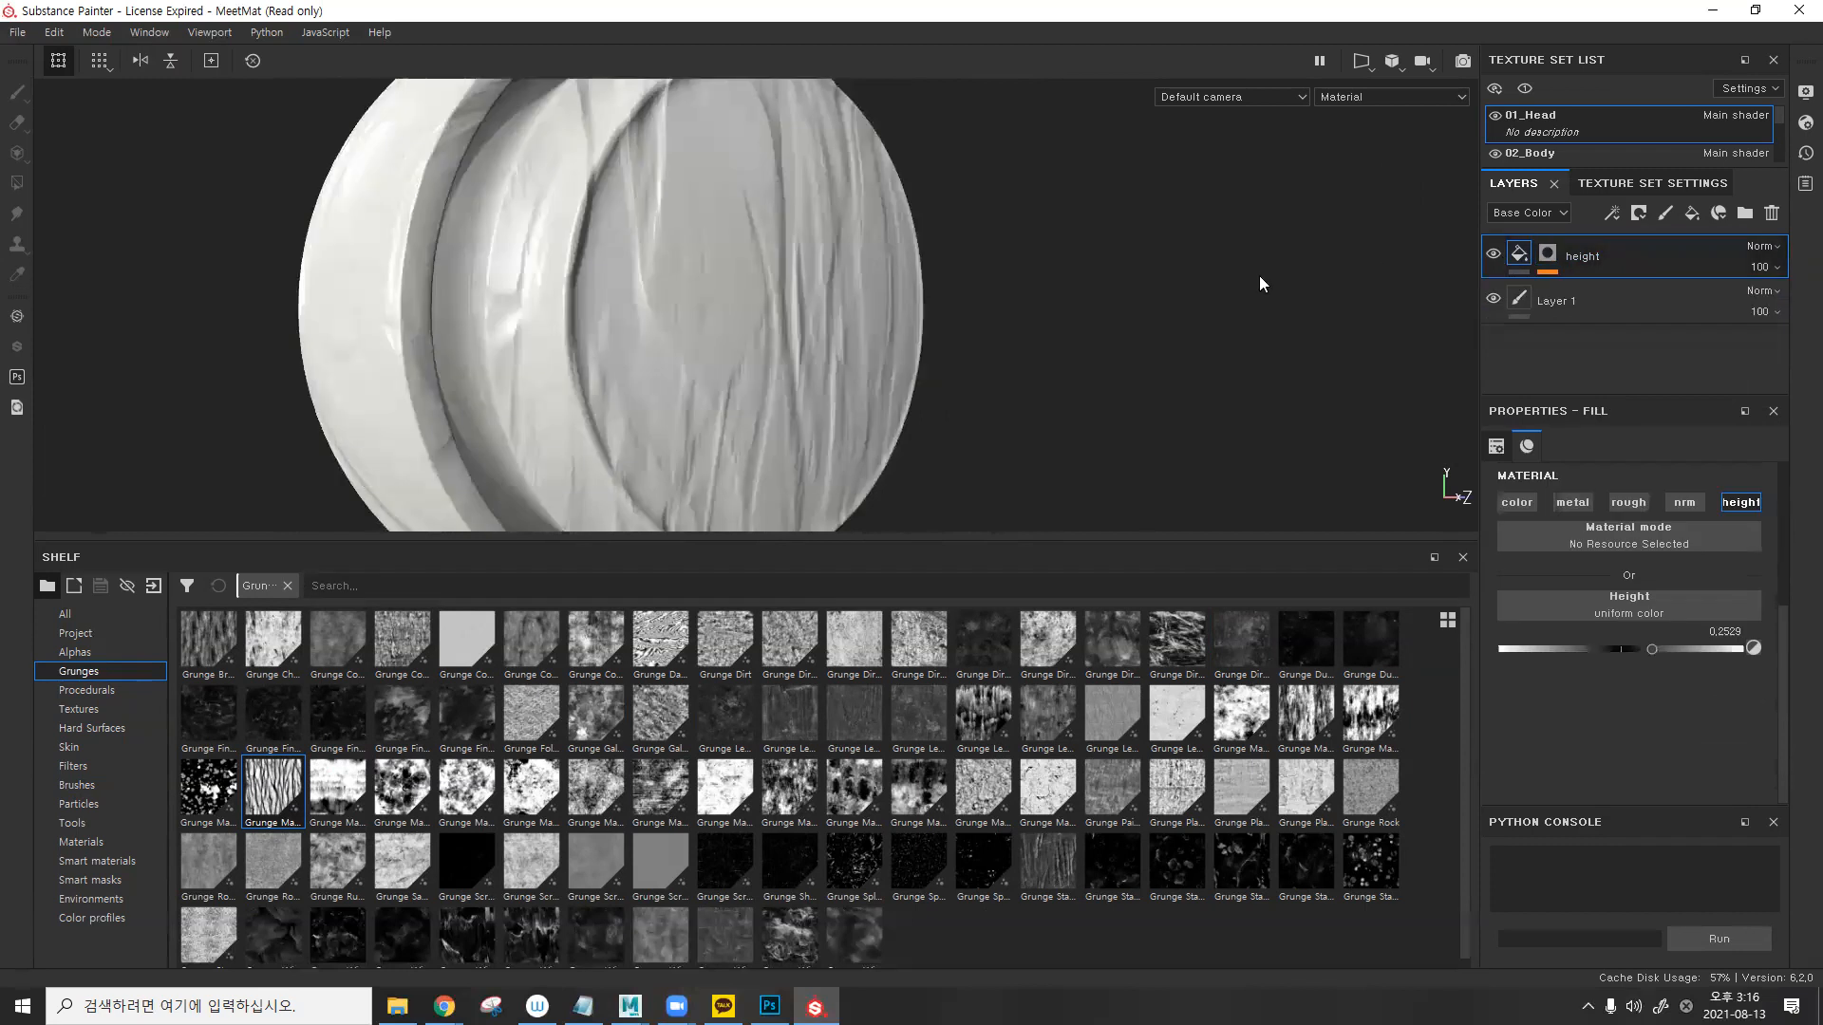
mouse_move(636, 264)
right_mouse_down("shift")
mouse_move(594, 269)
mouse_move(1044, 275)
right_mouse_up("shift")
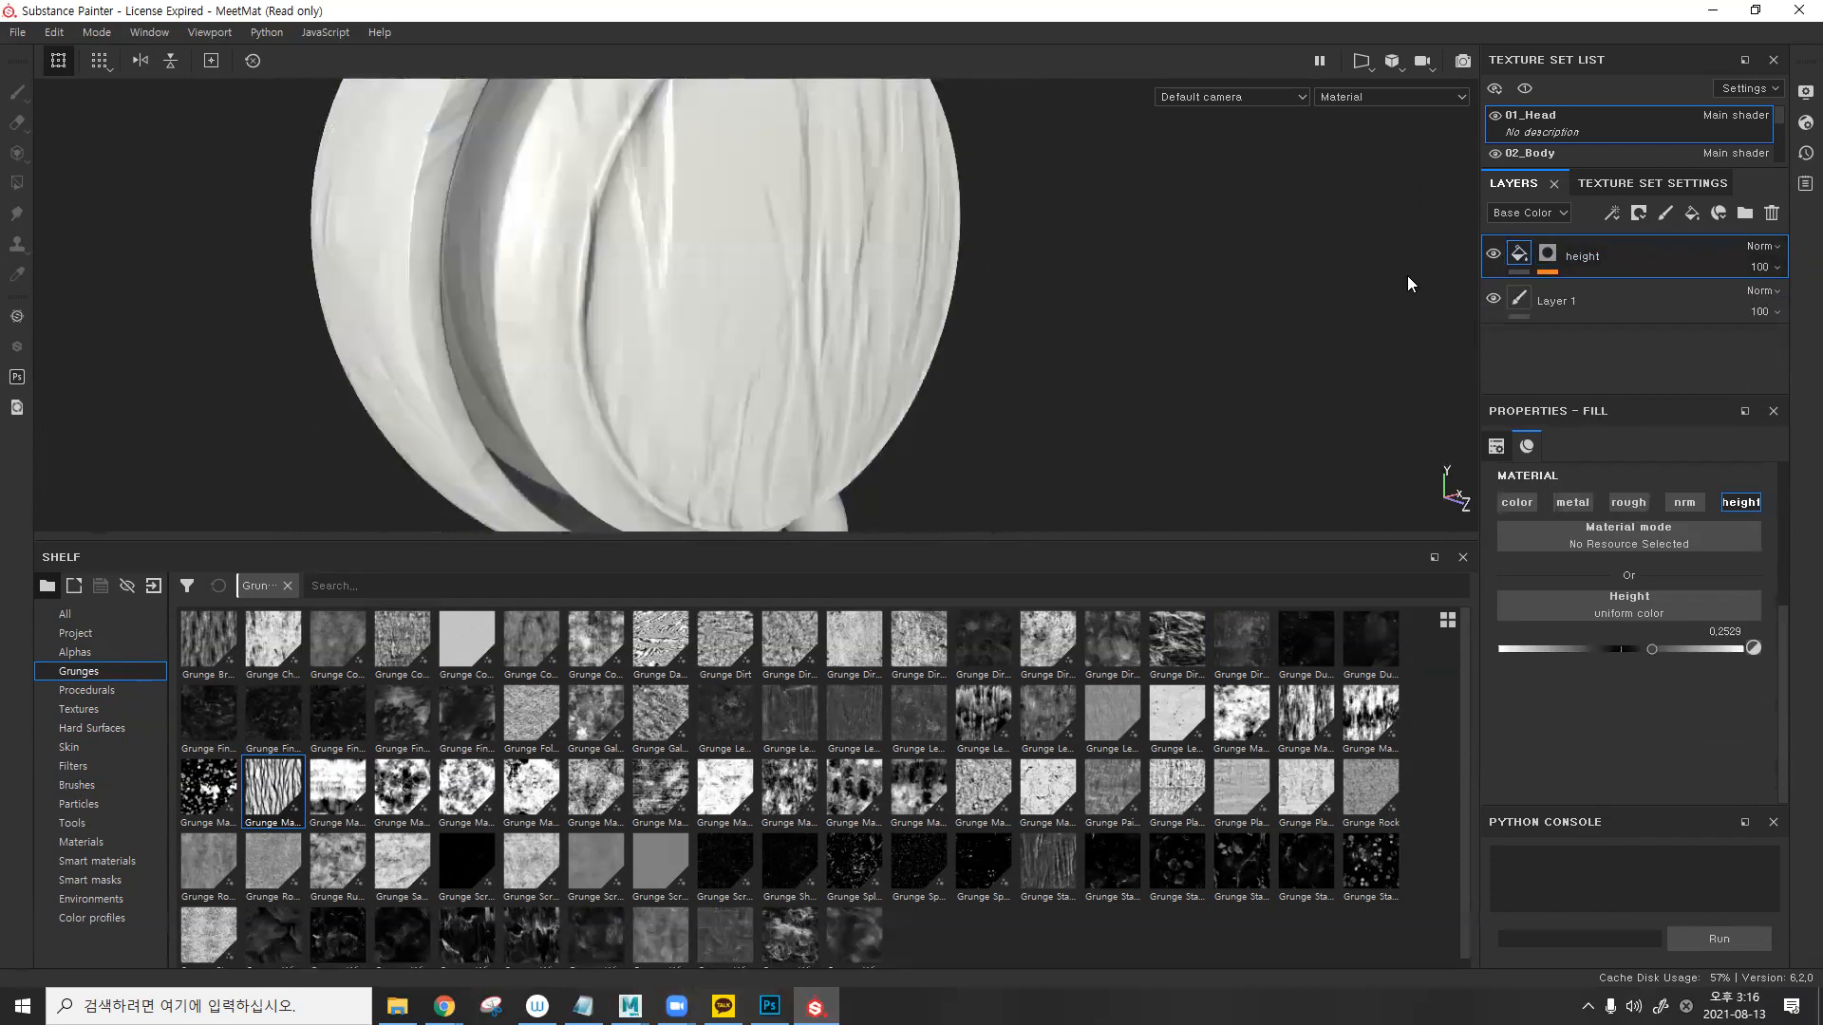
- Replace the mask fill's grayscale texture with Grunge Spots
left_click(1546, 254)
left_click(1613, 292)
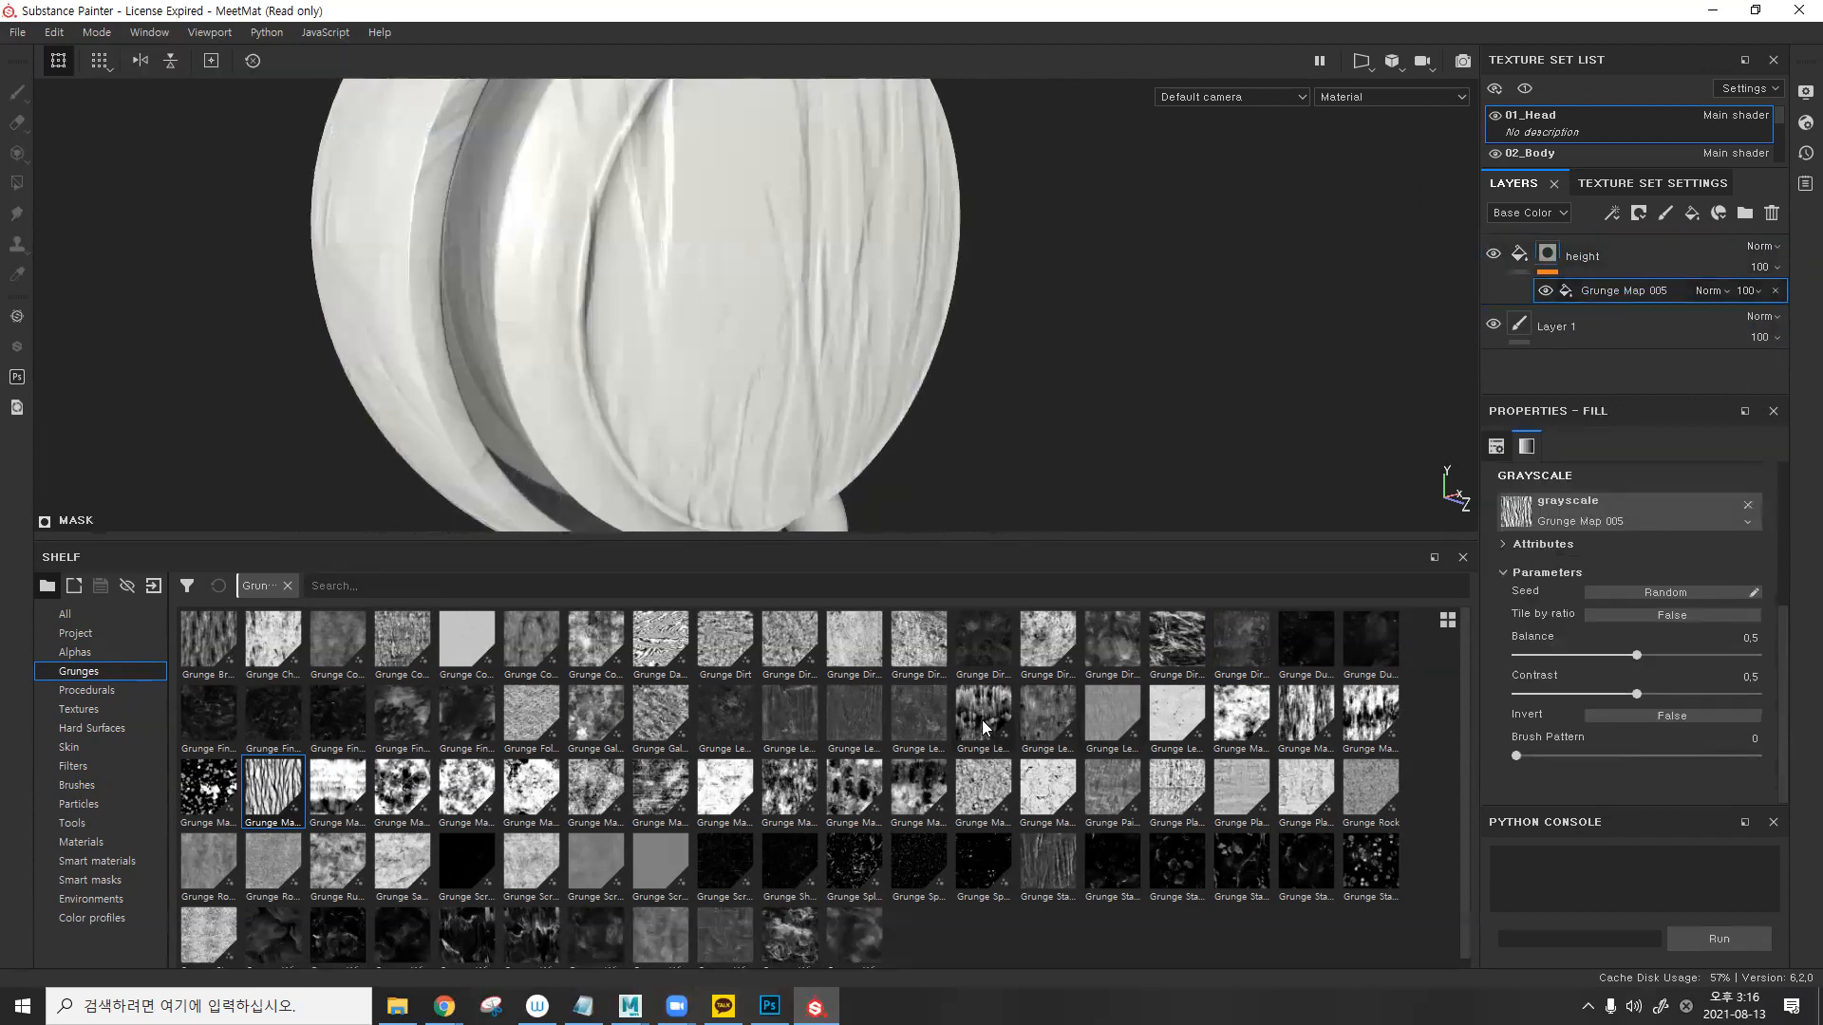
left_click_drag(926, 888, 1575, 500)
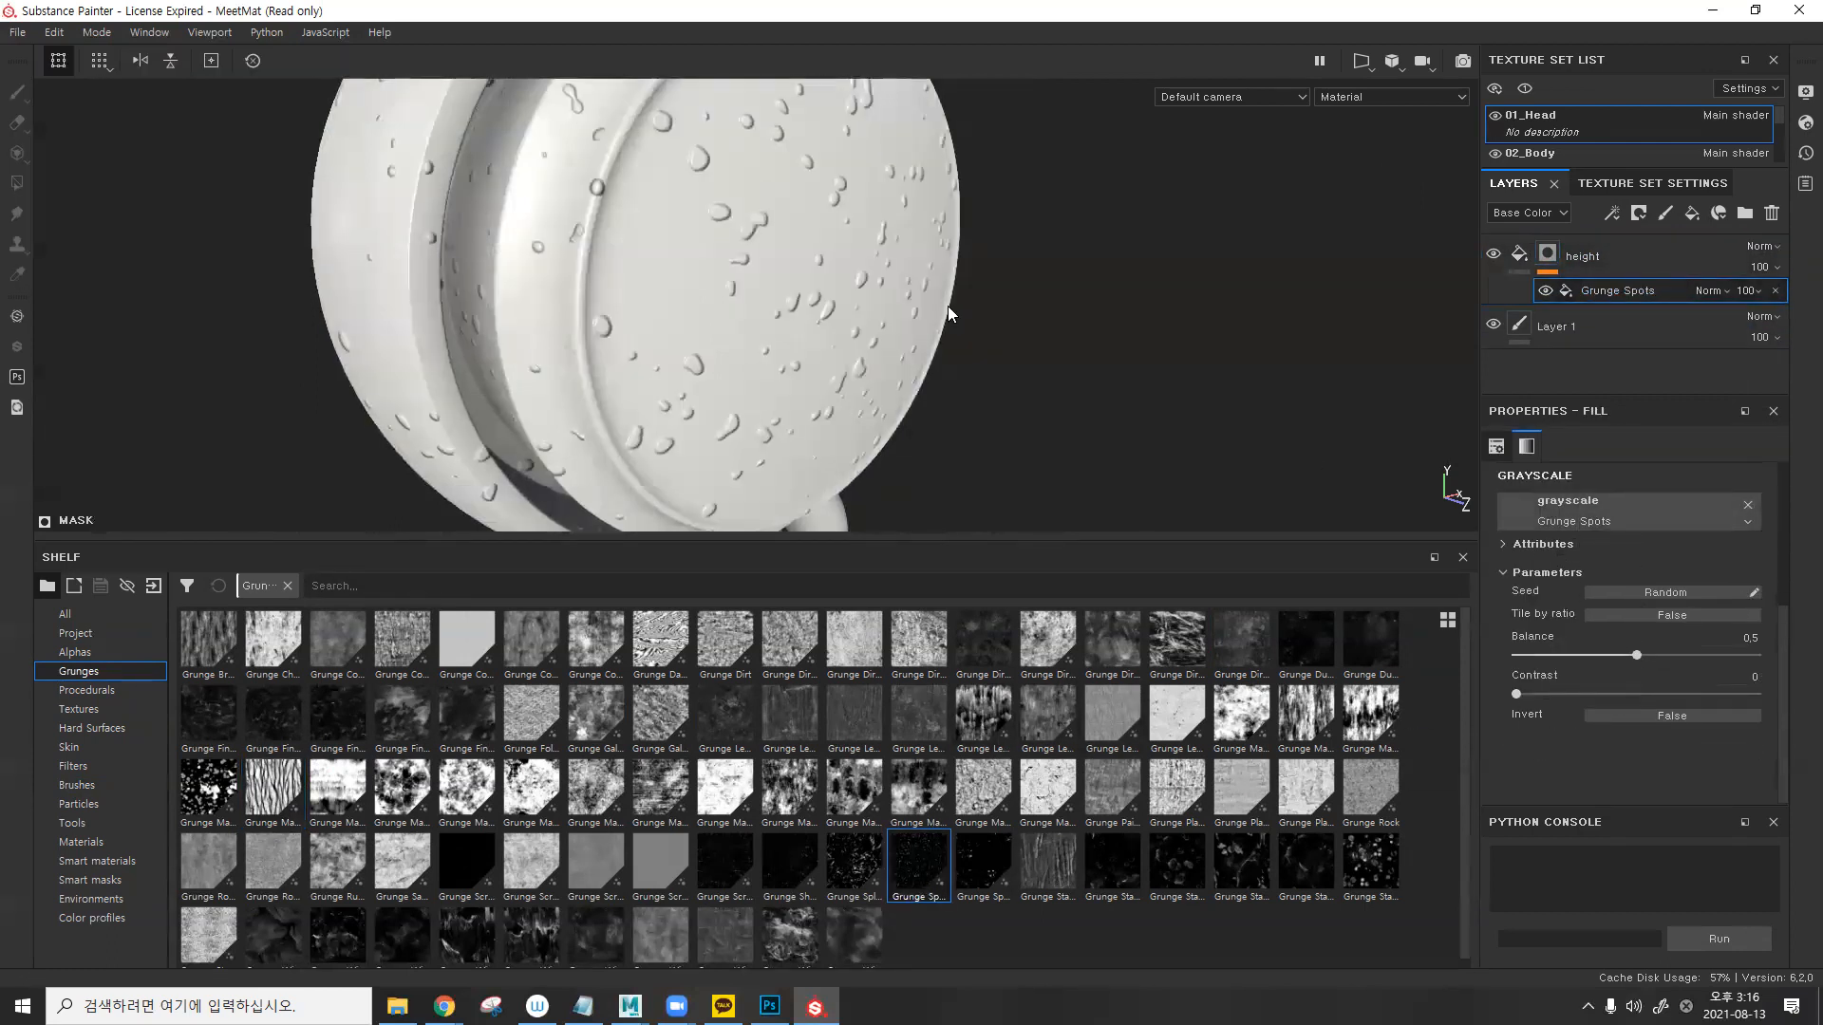
right_click_drag(987, 246, 895, 252, "alt")
- Compare the Grunge Spots mask with the raised spots on the head by alternating mask and material display
left_click(1547, 252, "alt")
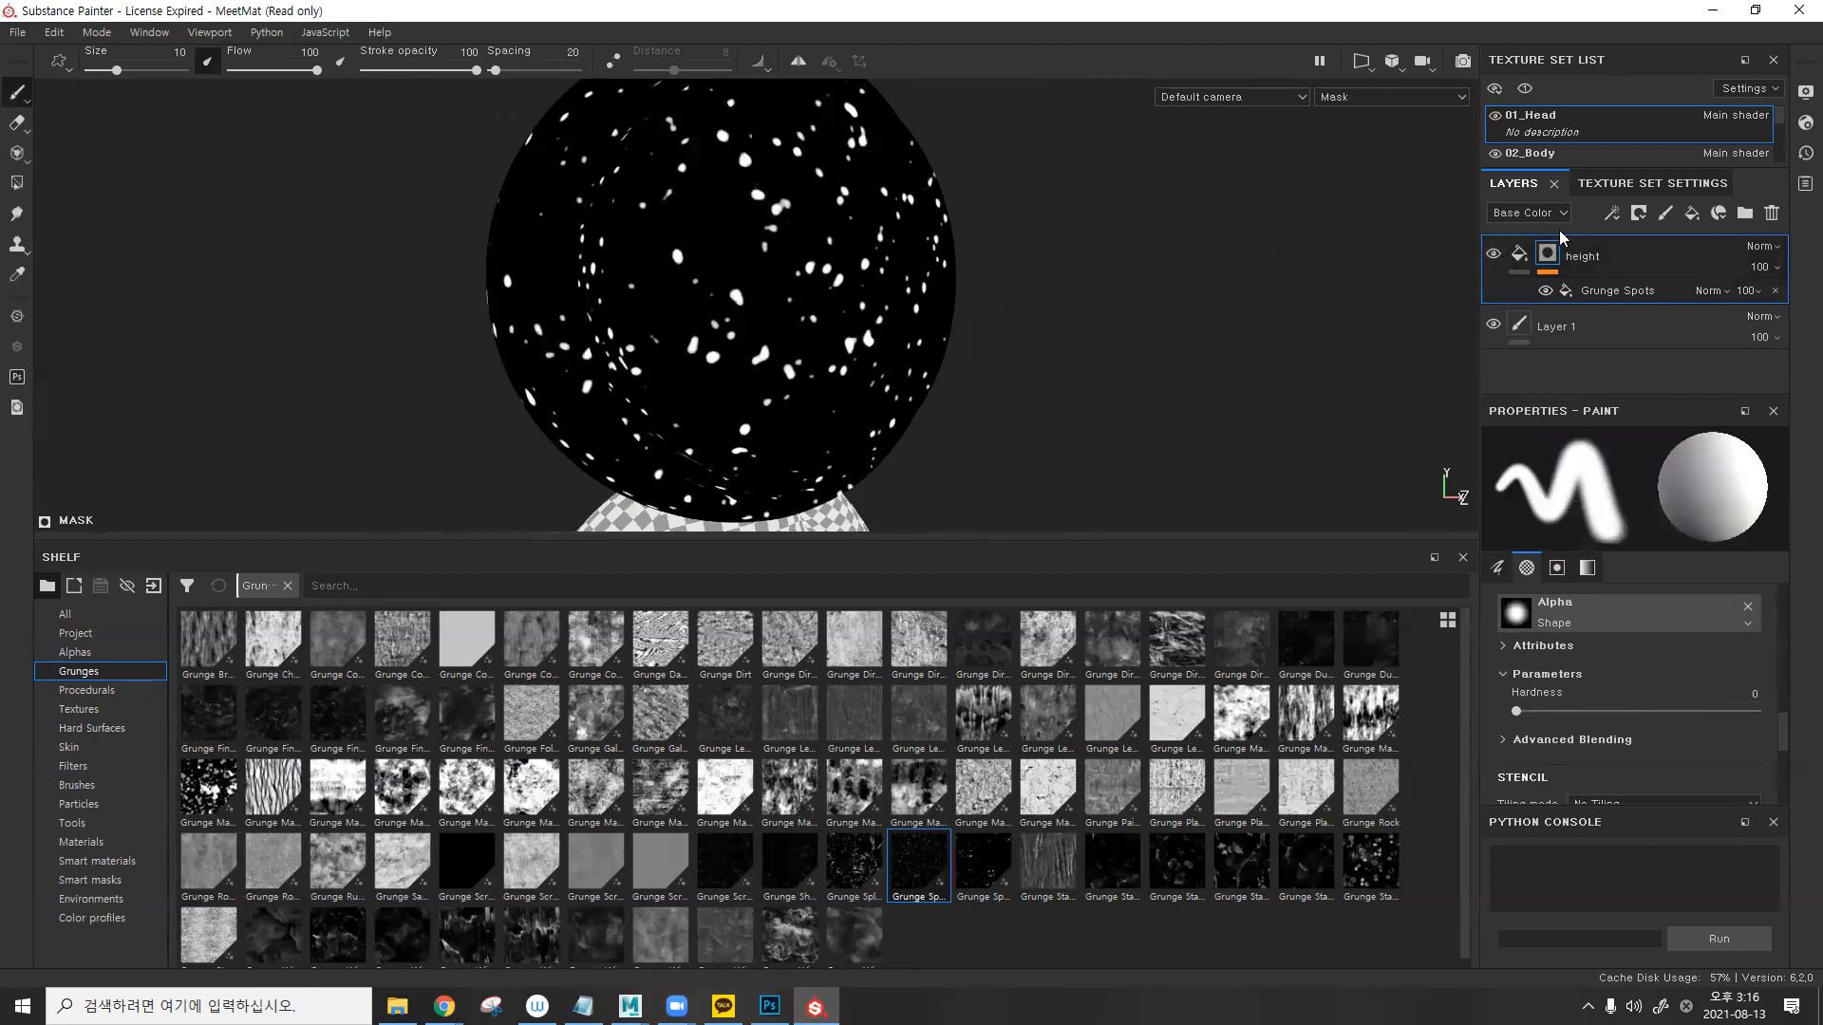
left_click(1525, 255)
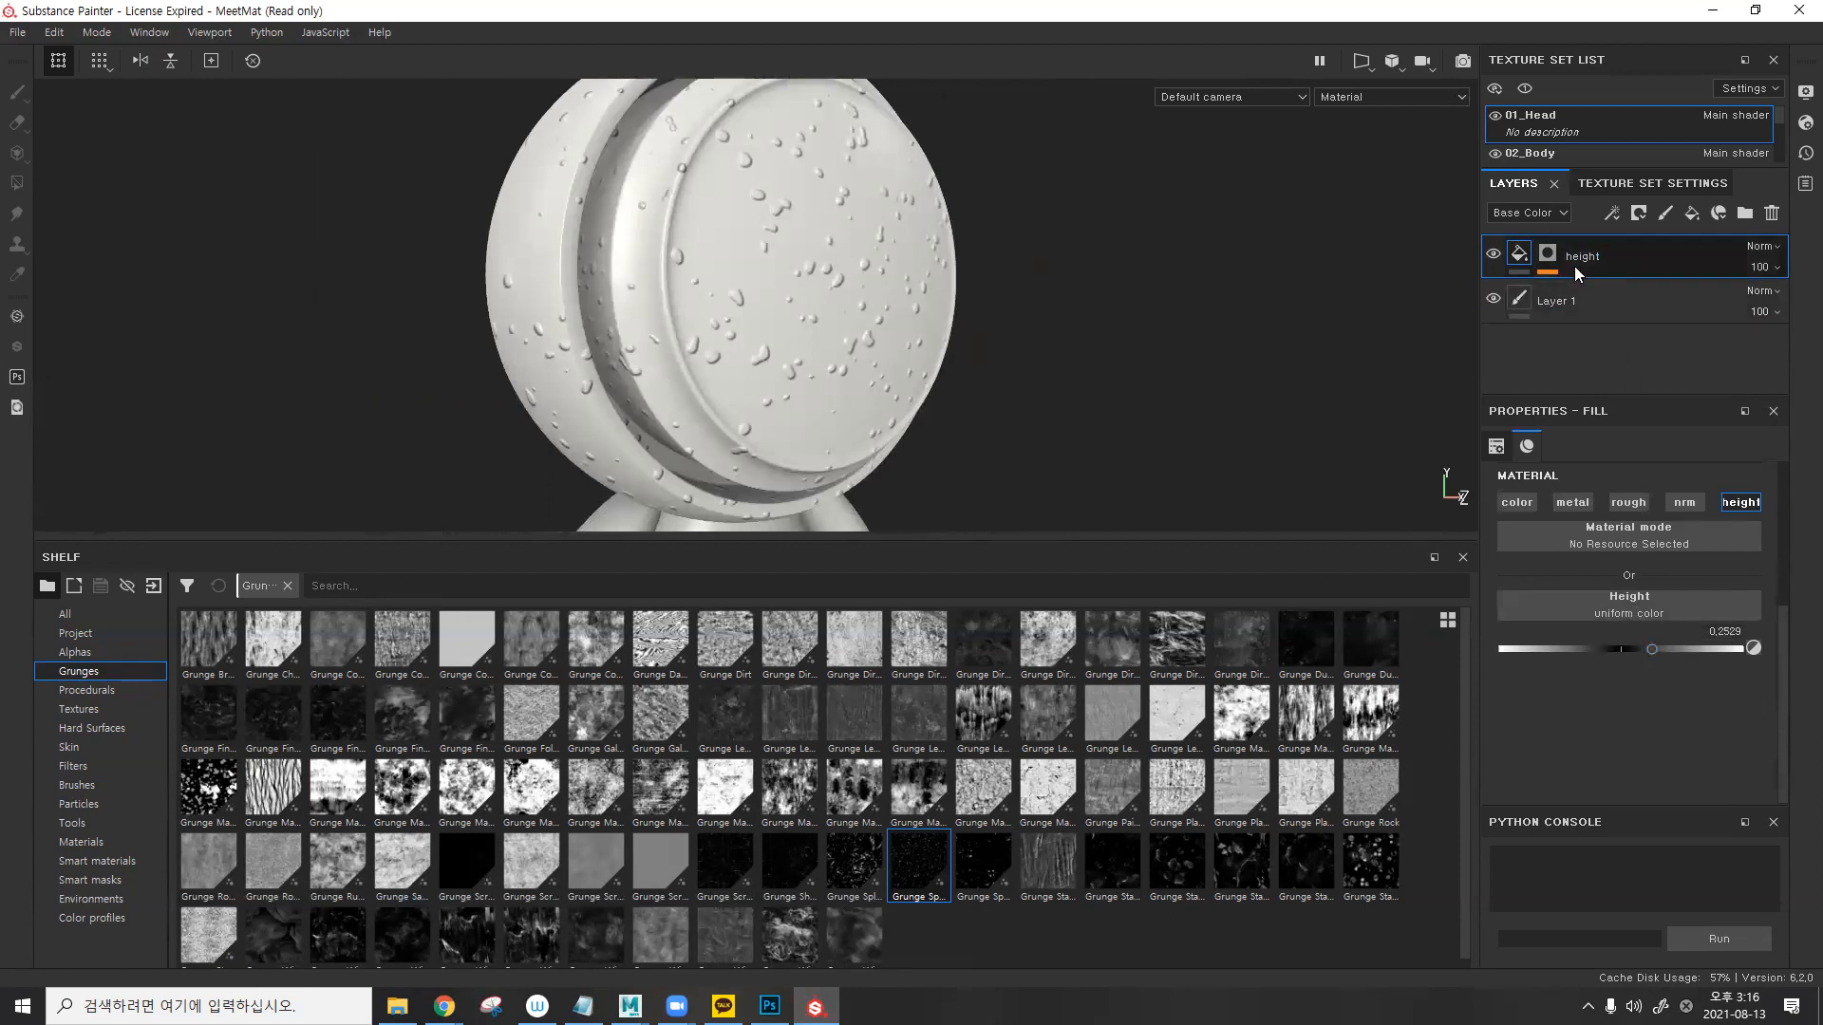
left_click(1549, 257)
left_click(1558, 291)
left_click(1548, 270)
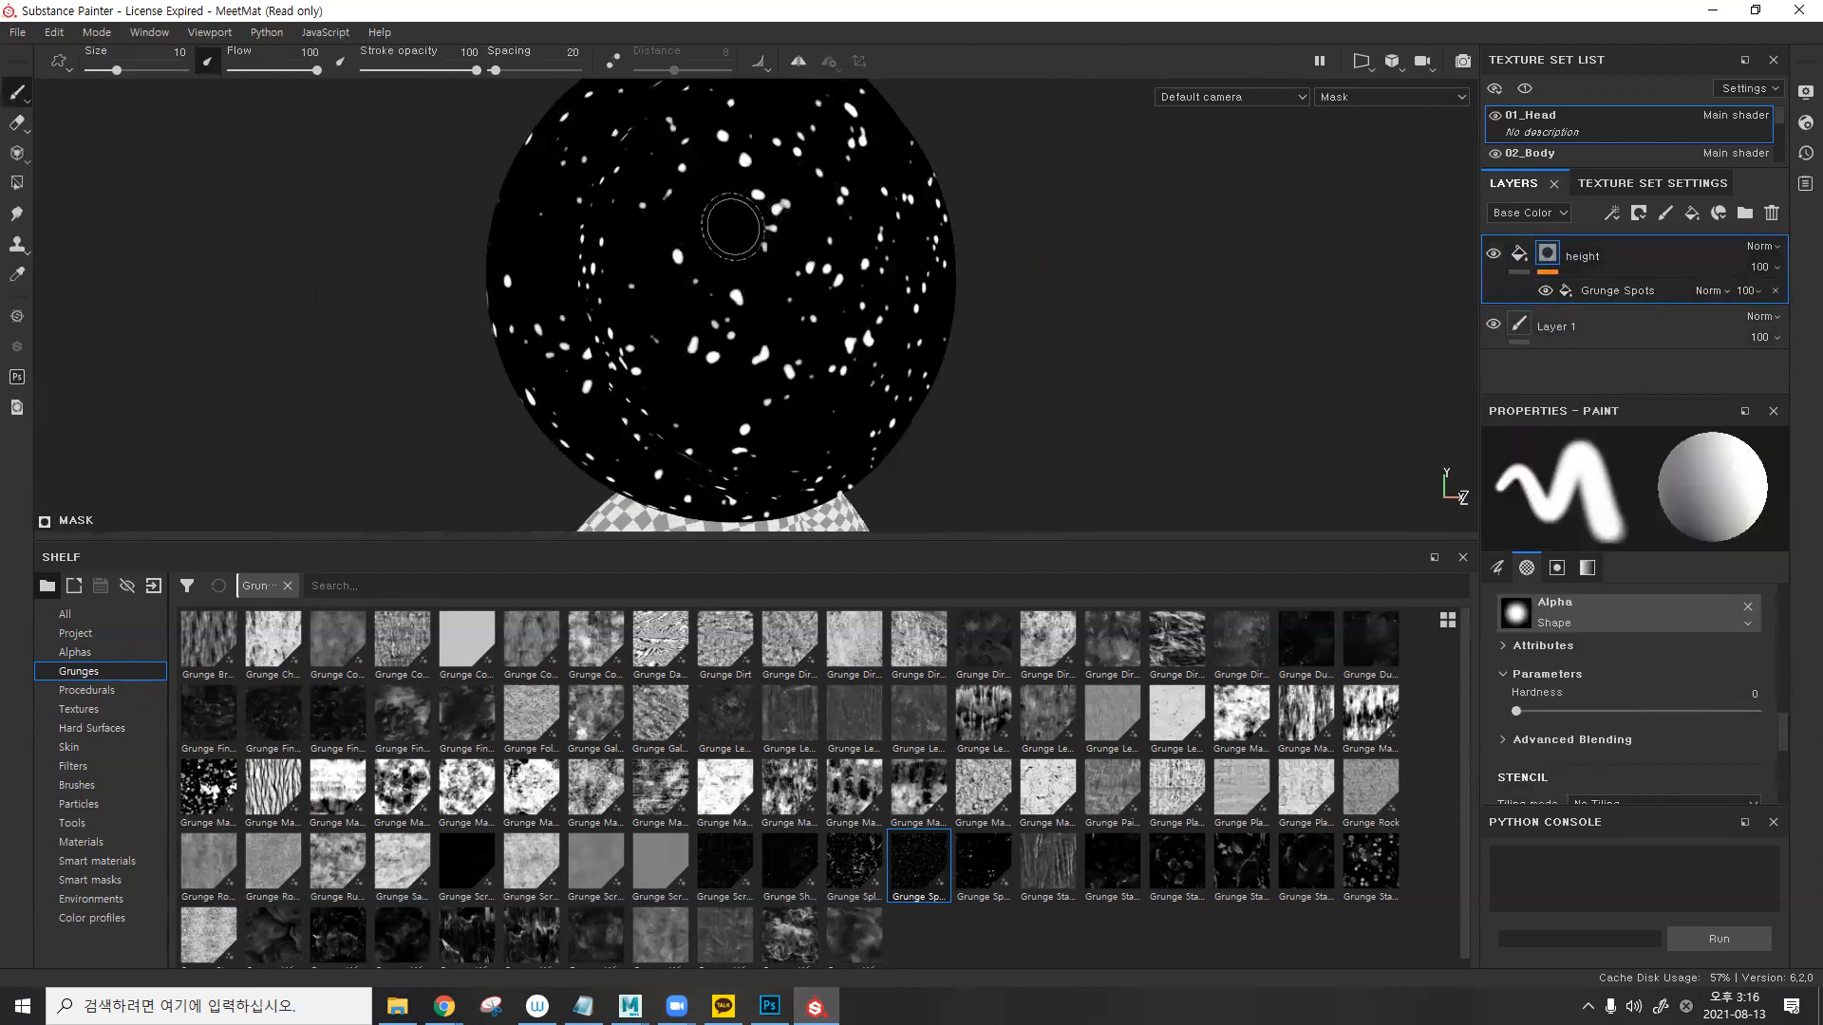
key("m")
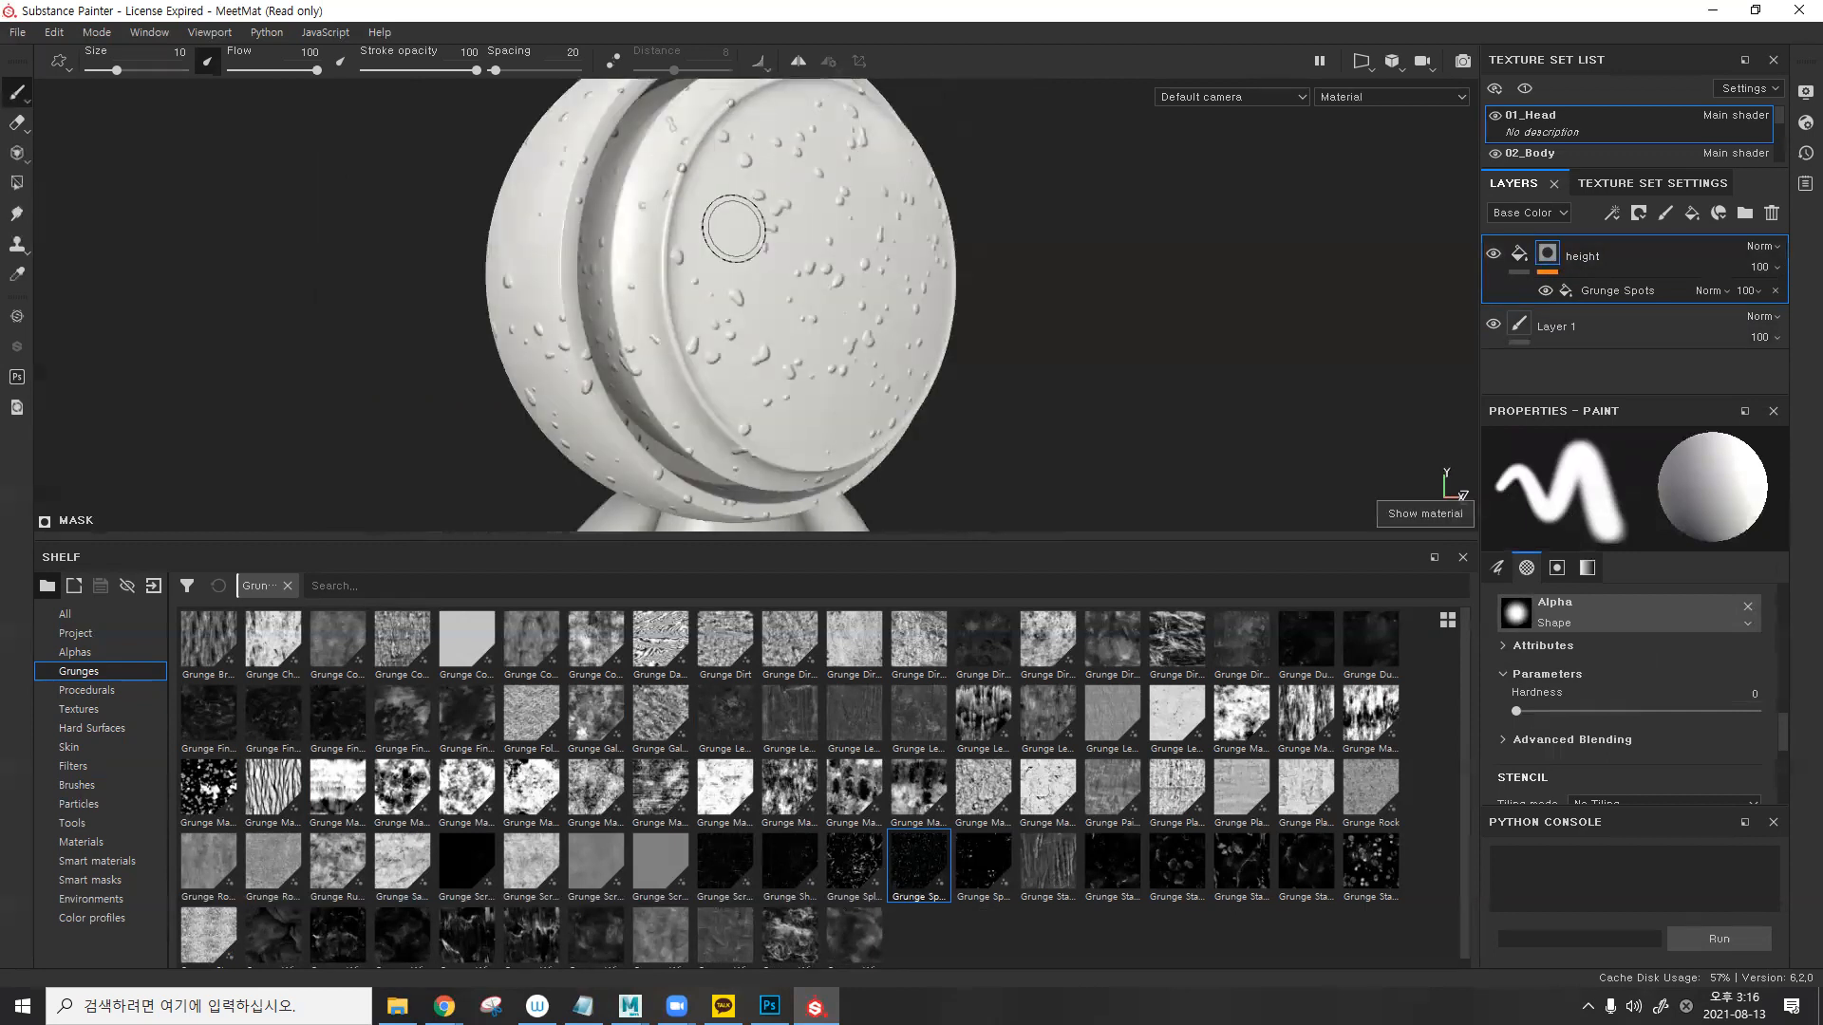
left_click_drag(866, 261, 781, 310, "alt")
right_click_drag(782, 309, 959, 306, "shift")
- Lower the height layer's Height slightly below zero to sink the spots into the head's surface
left_click(1519, 253)
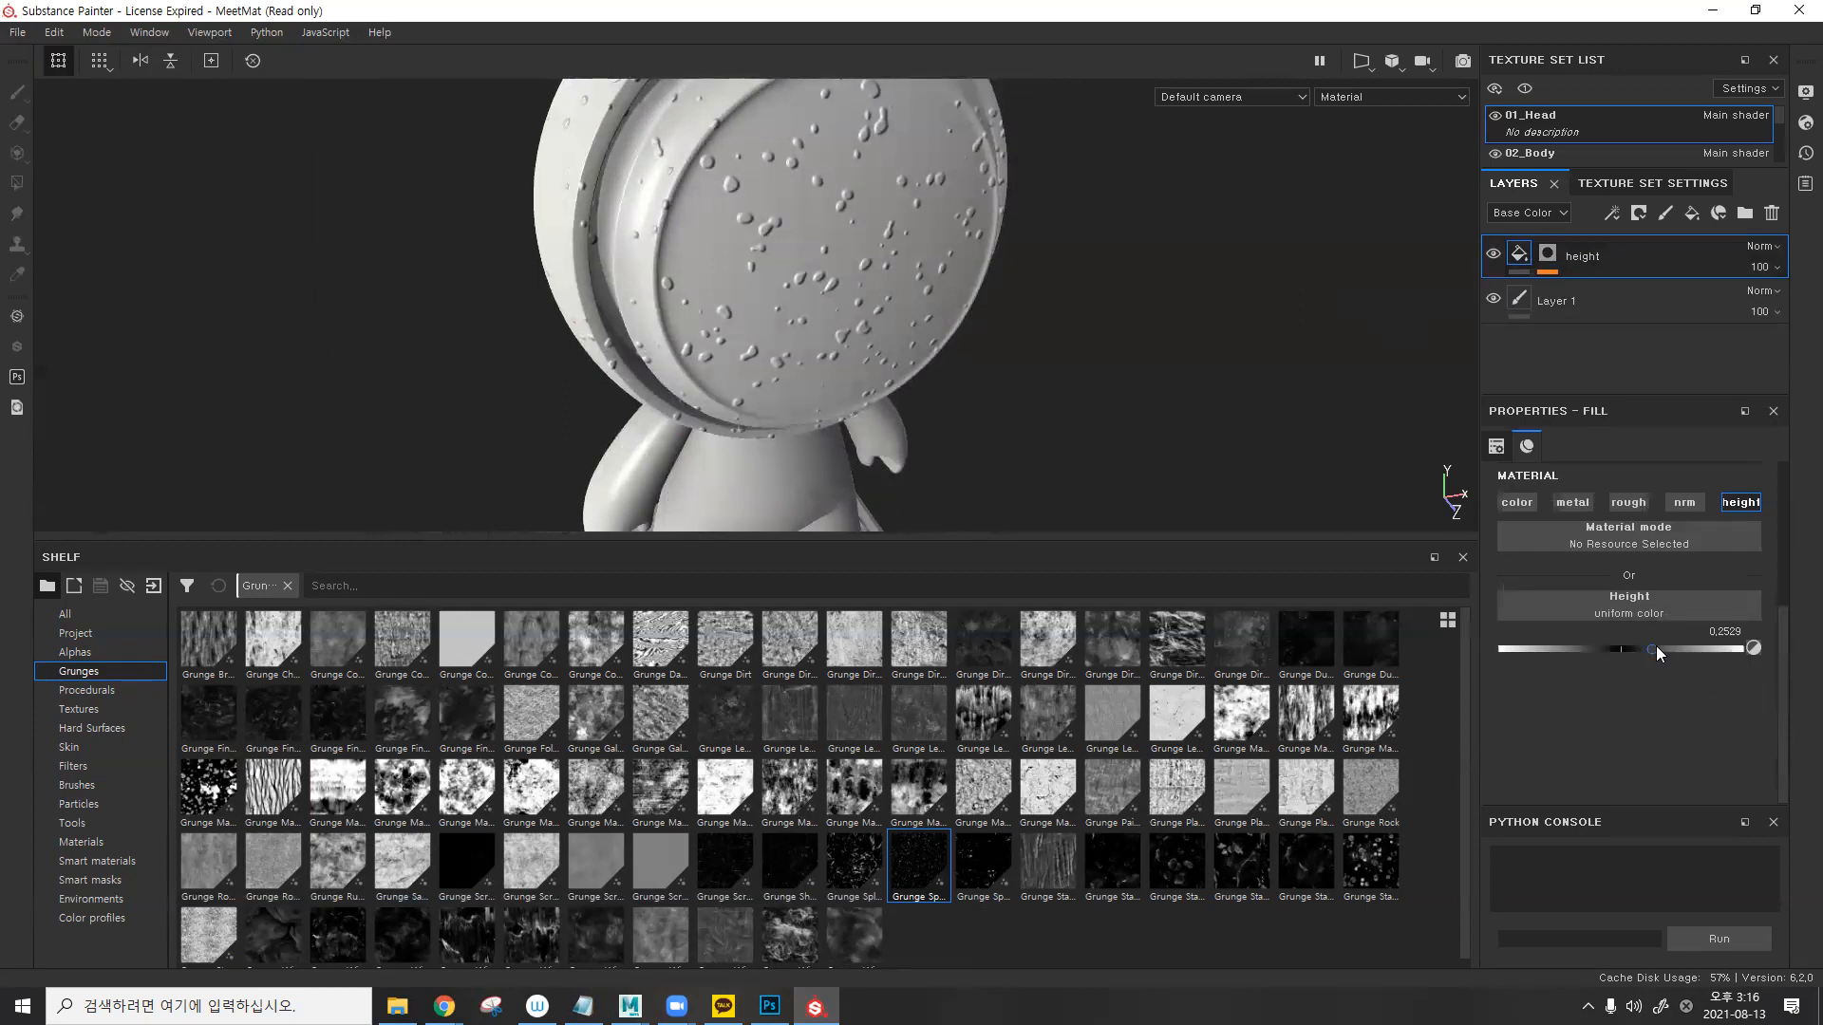
left_click_drag(1639, 648, 1606, 651)
left_click_drag(1220, 347, 1376, 308, "alt")
right_click_drag(1106, 308, 1086, 308, "shift")
- Set the Grunge Spots fill's UV scale to 9.55 and inspect the finer pitting on the head
left_click(1545, 256)
left_click(1594, 290)
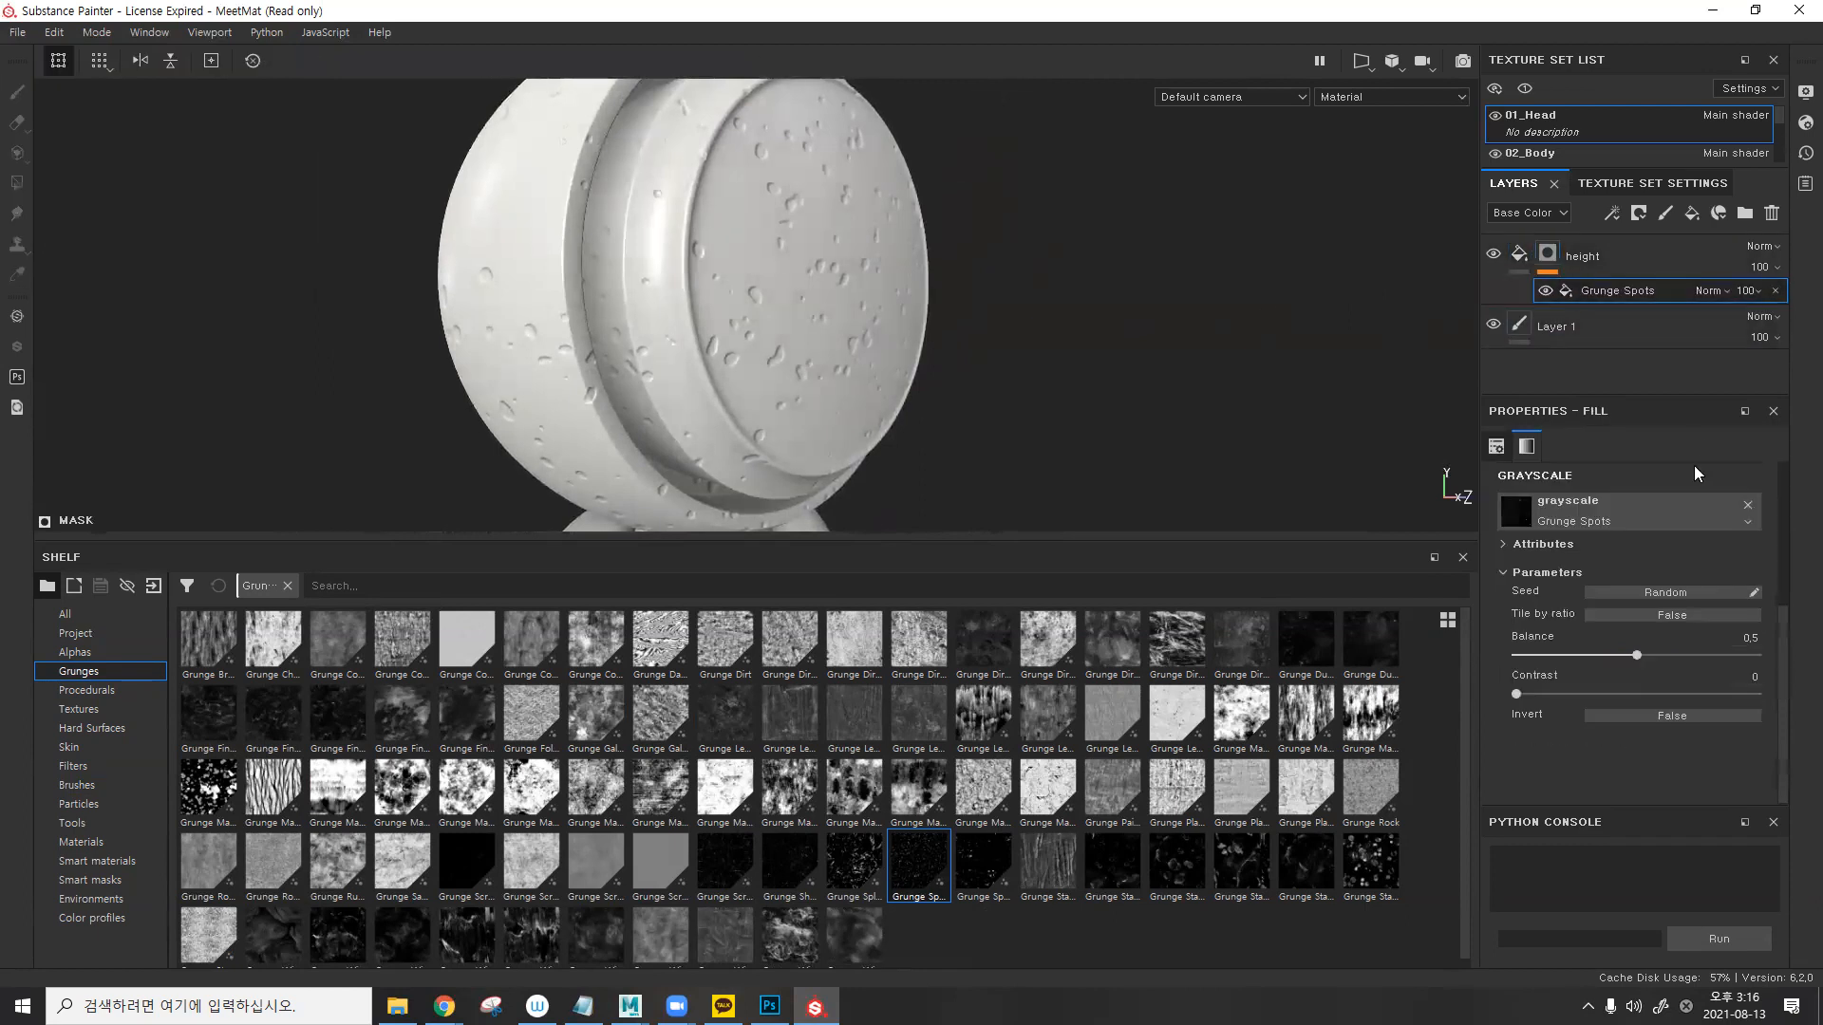
scroll(1671, 617, "up", 3)
left_click_drag(1215, 323, 885, 264, "alt")
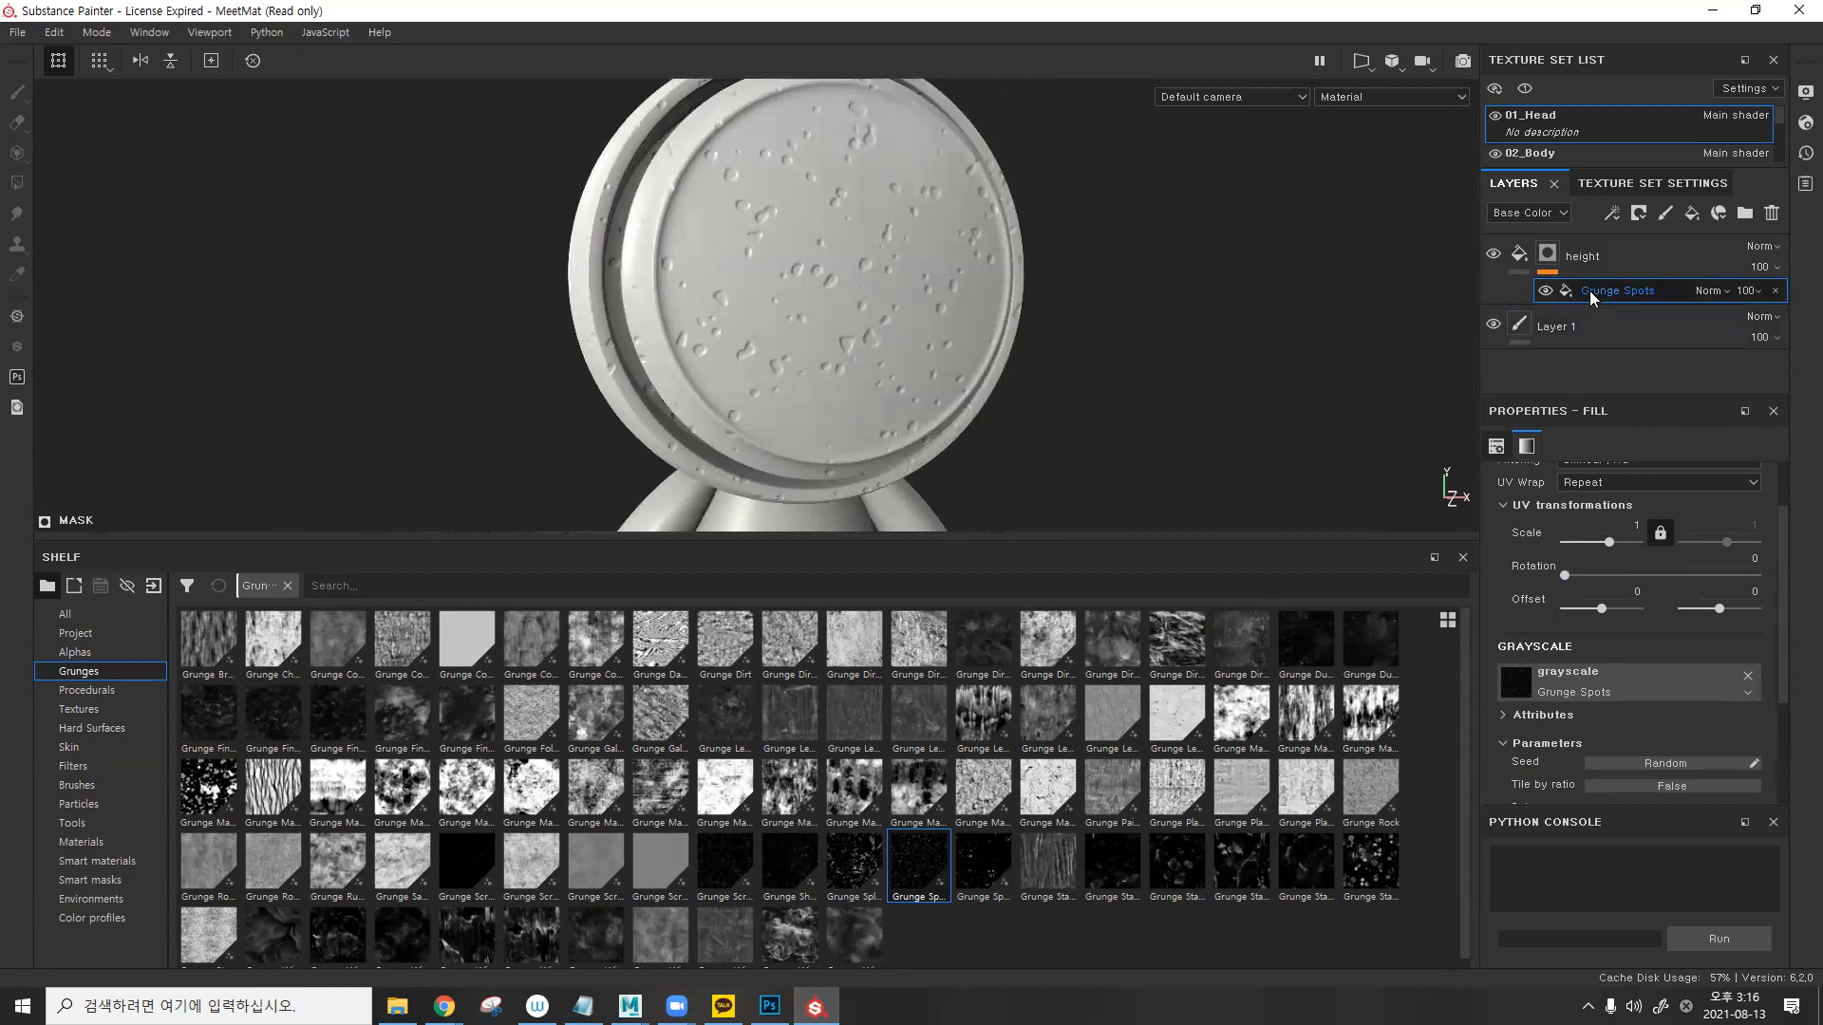
left_click_drag(1608, 541, 1618, 549)
left_click_drag(826, 299, 1143, 283, "alt")
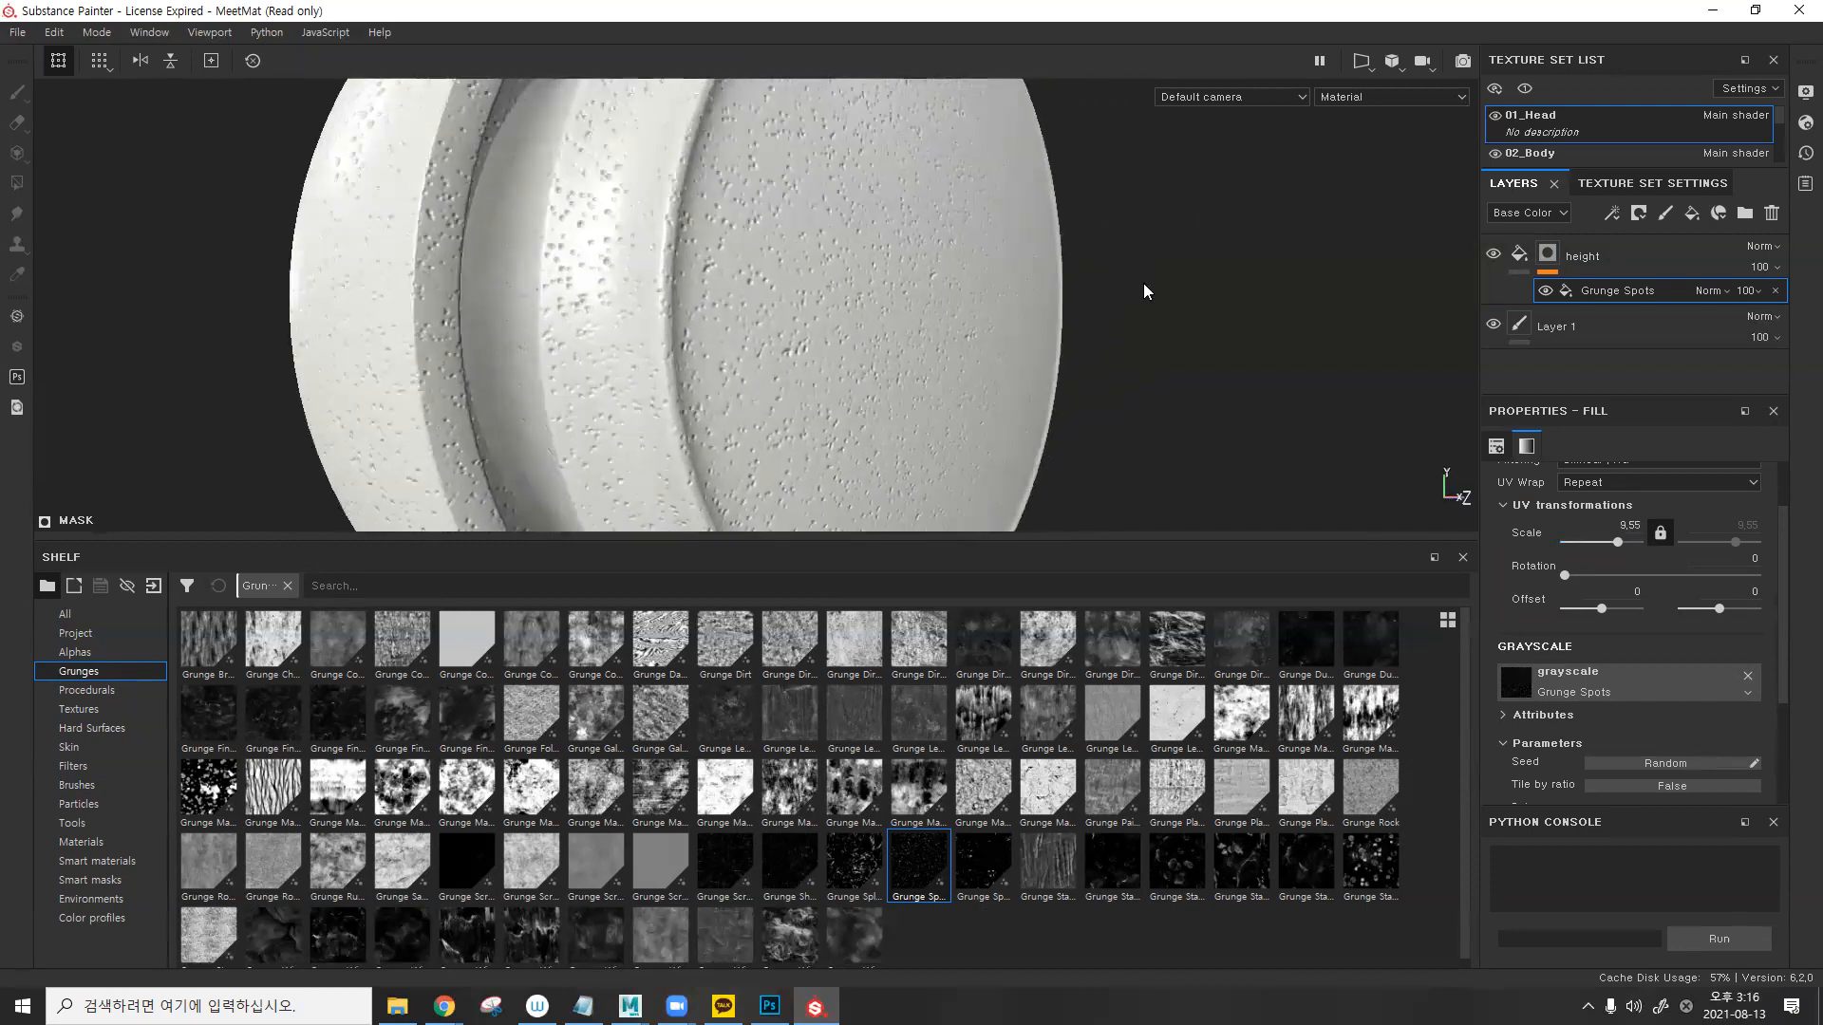
- Add a new fill layer and place it directly below the height layer
left_click(1520, 255)
left_click(1692, 213)
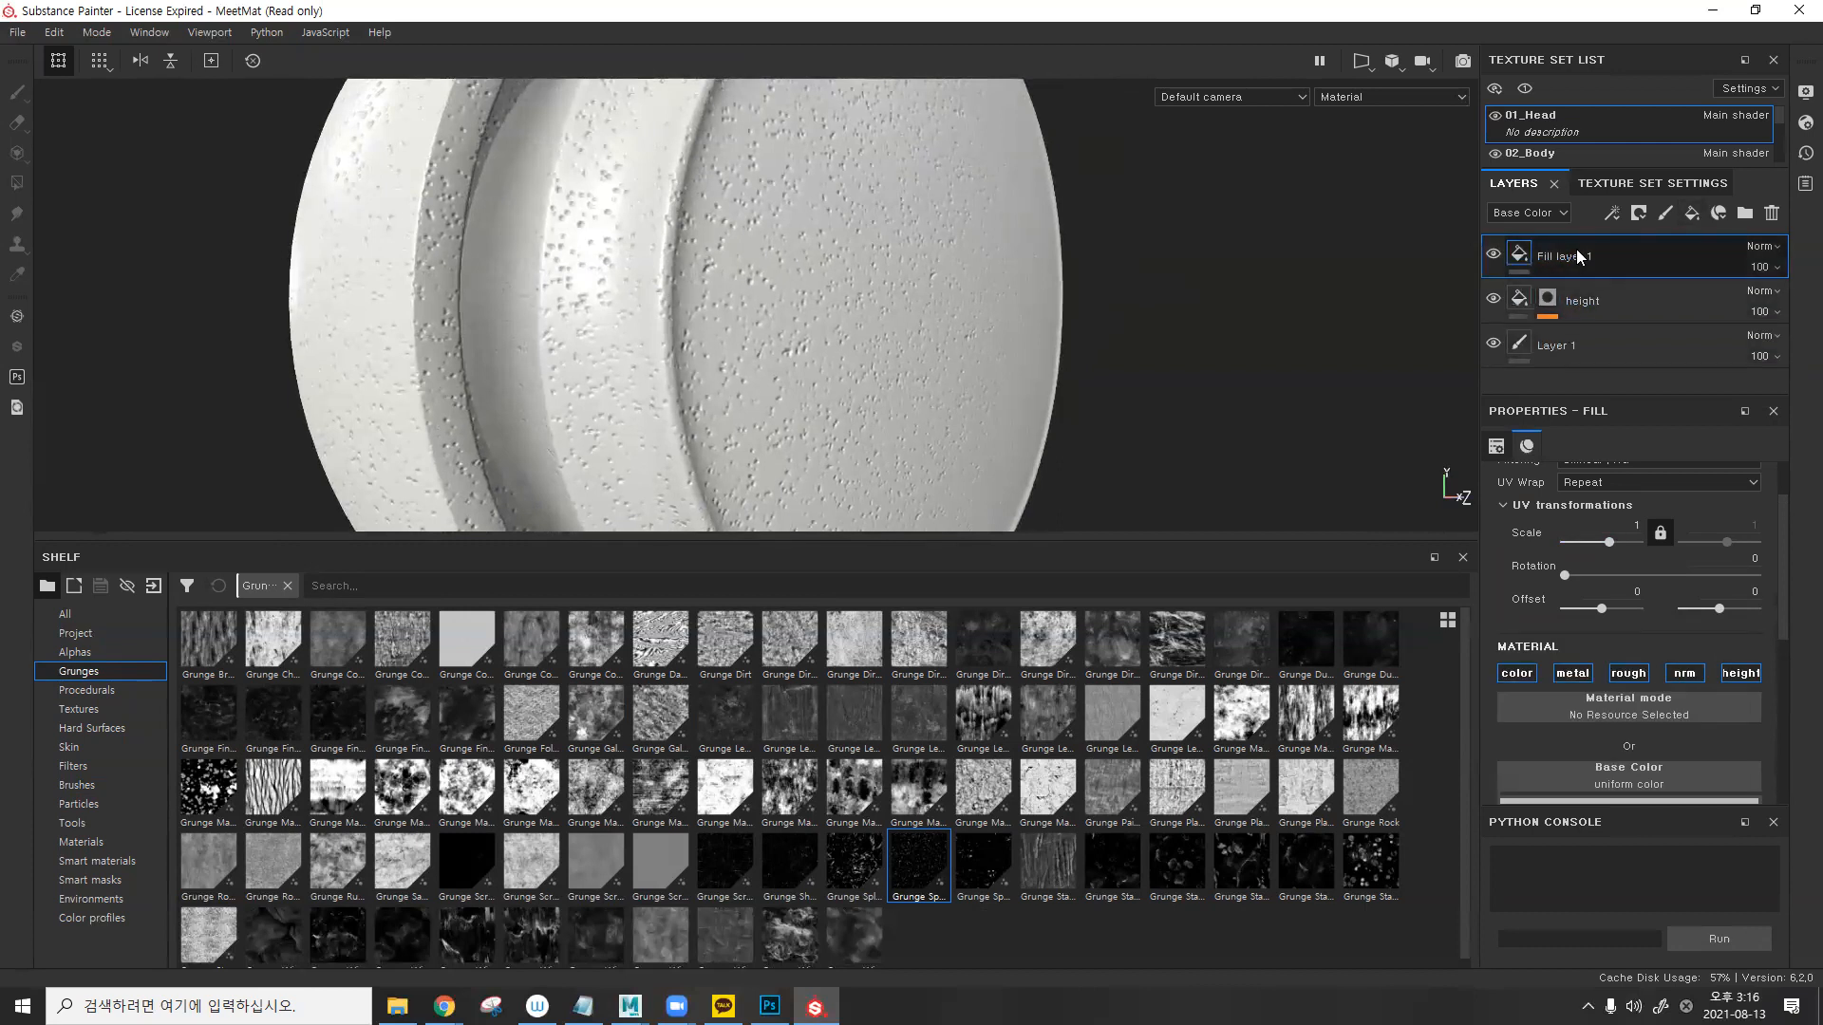
left_click_drag(1568, 298, 1569, 311)
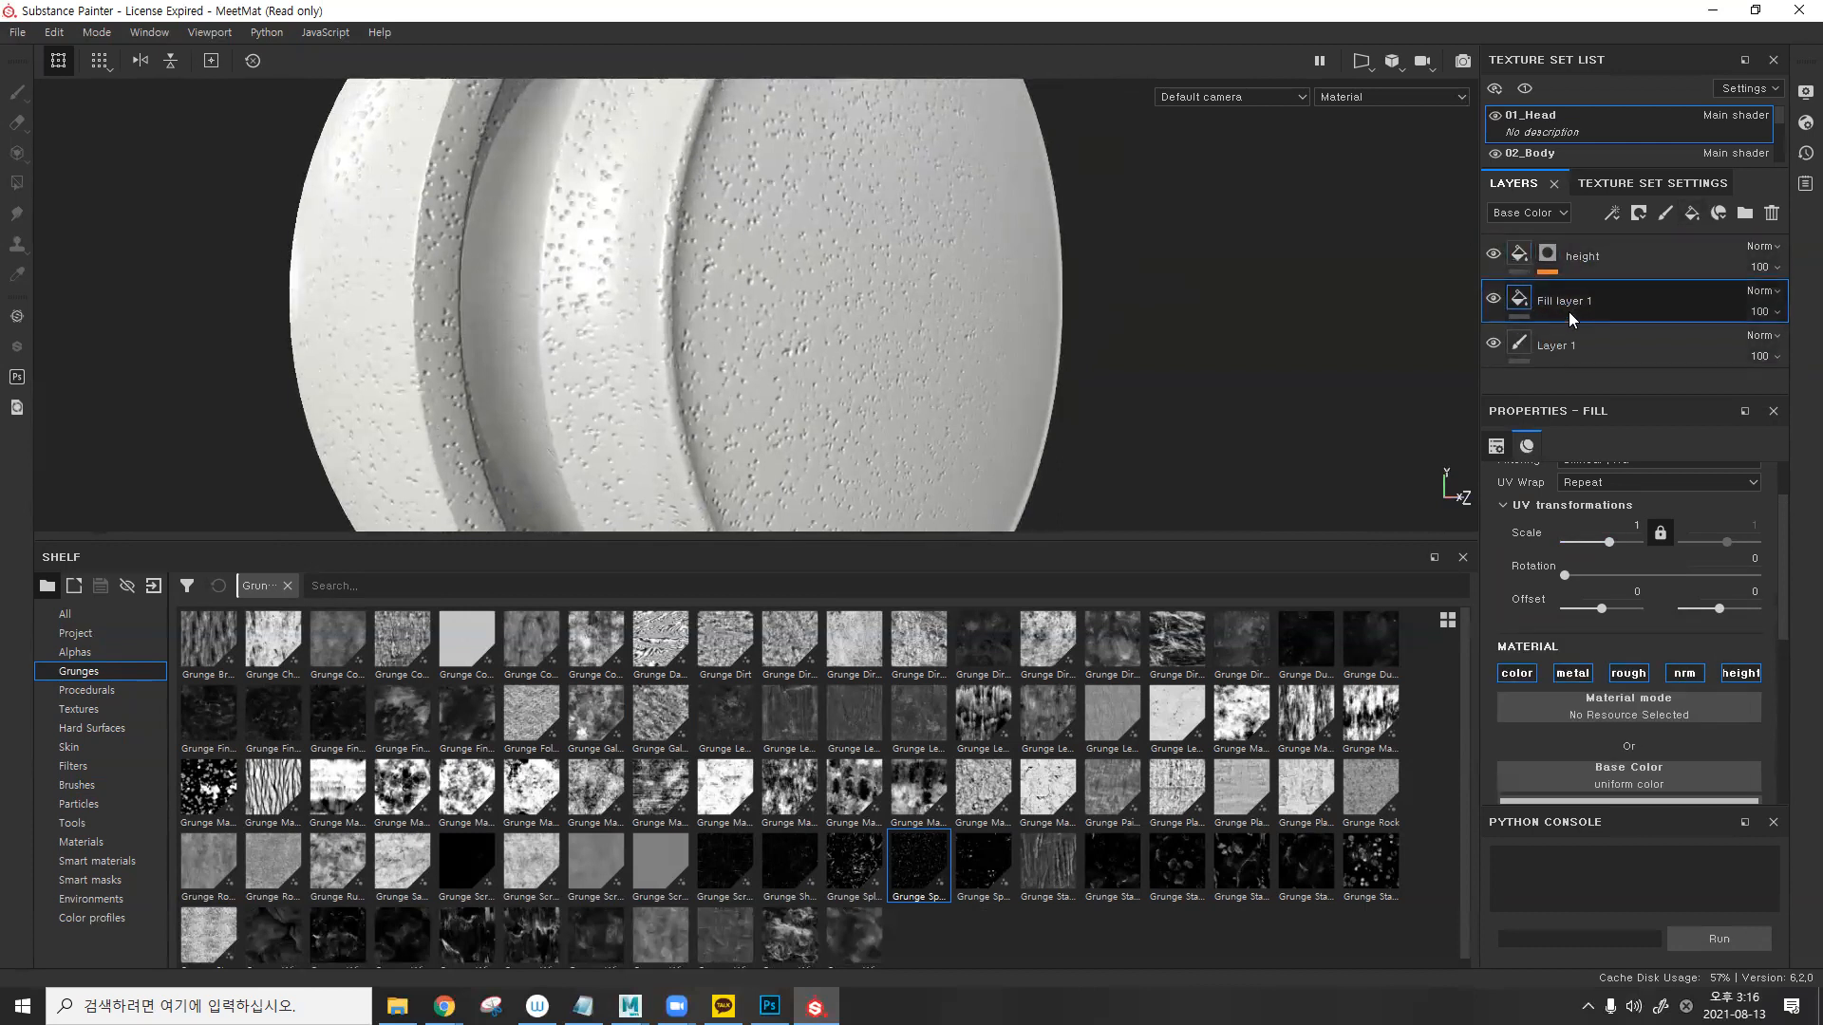
- Turn off the new fill layer's height and normal channels and set its base color to a saturated medium blue
left_click(1738, 673)
left_click(1686, 674)
scroll(1575, 693, "down", 1)
scroll(1583, 714, "down", 1)
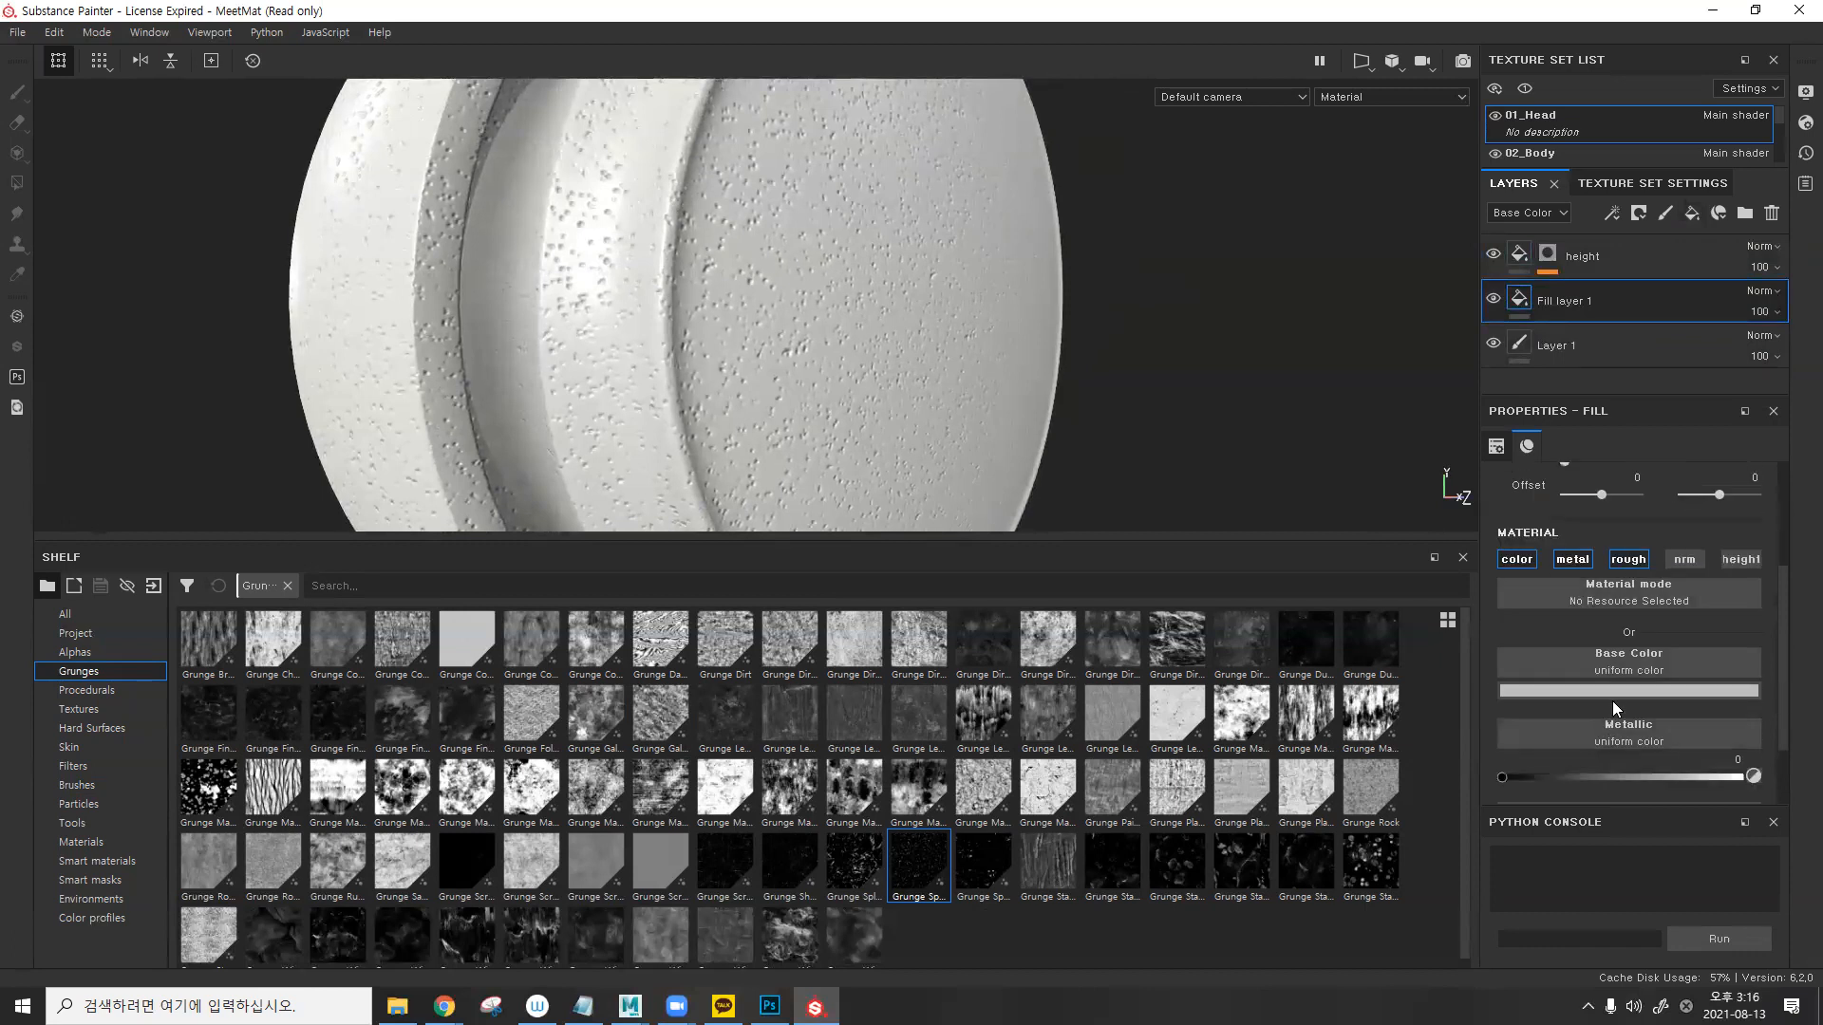
left_click(1613, 691)
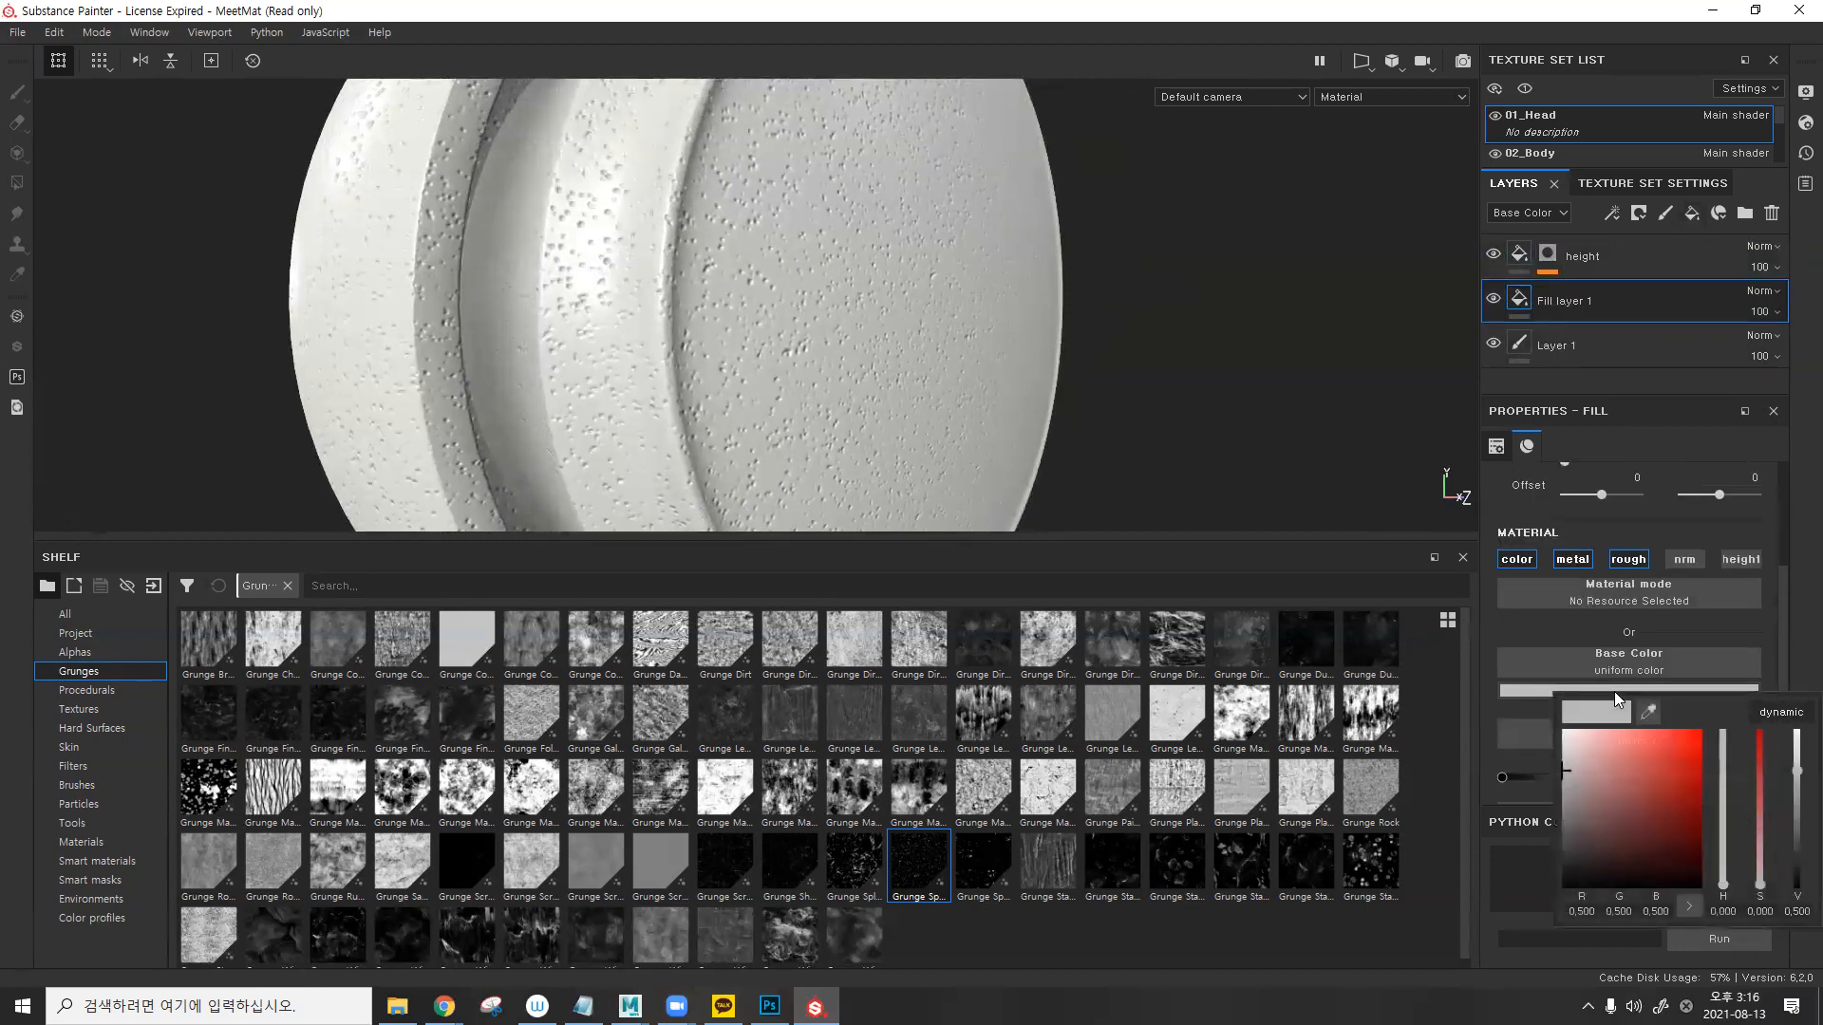
left_click(1775, 729)
left_click_drag(1761, 760, 1796, 769)
left_click(1796, 793)
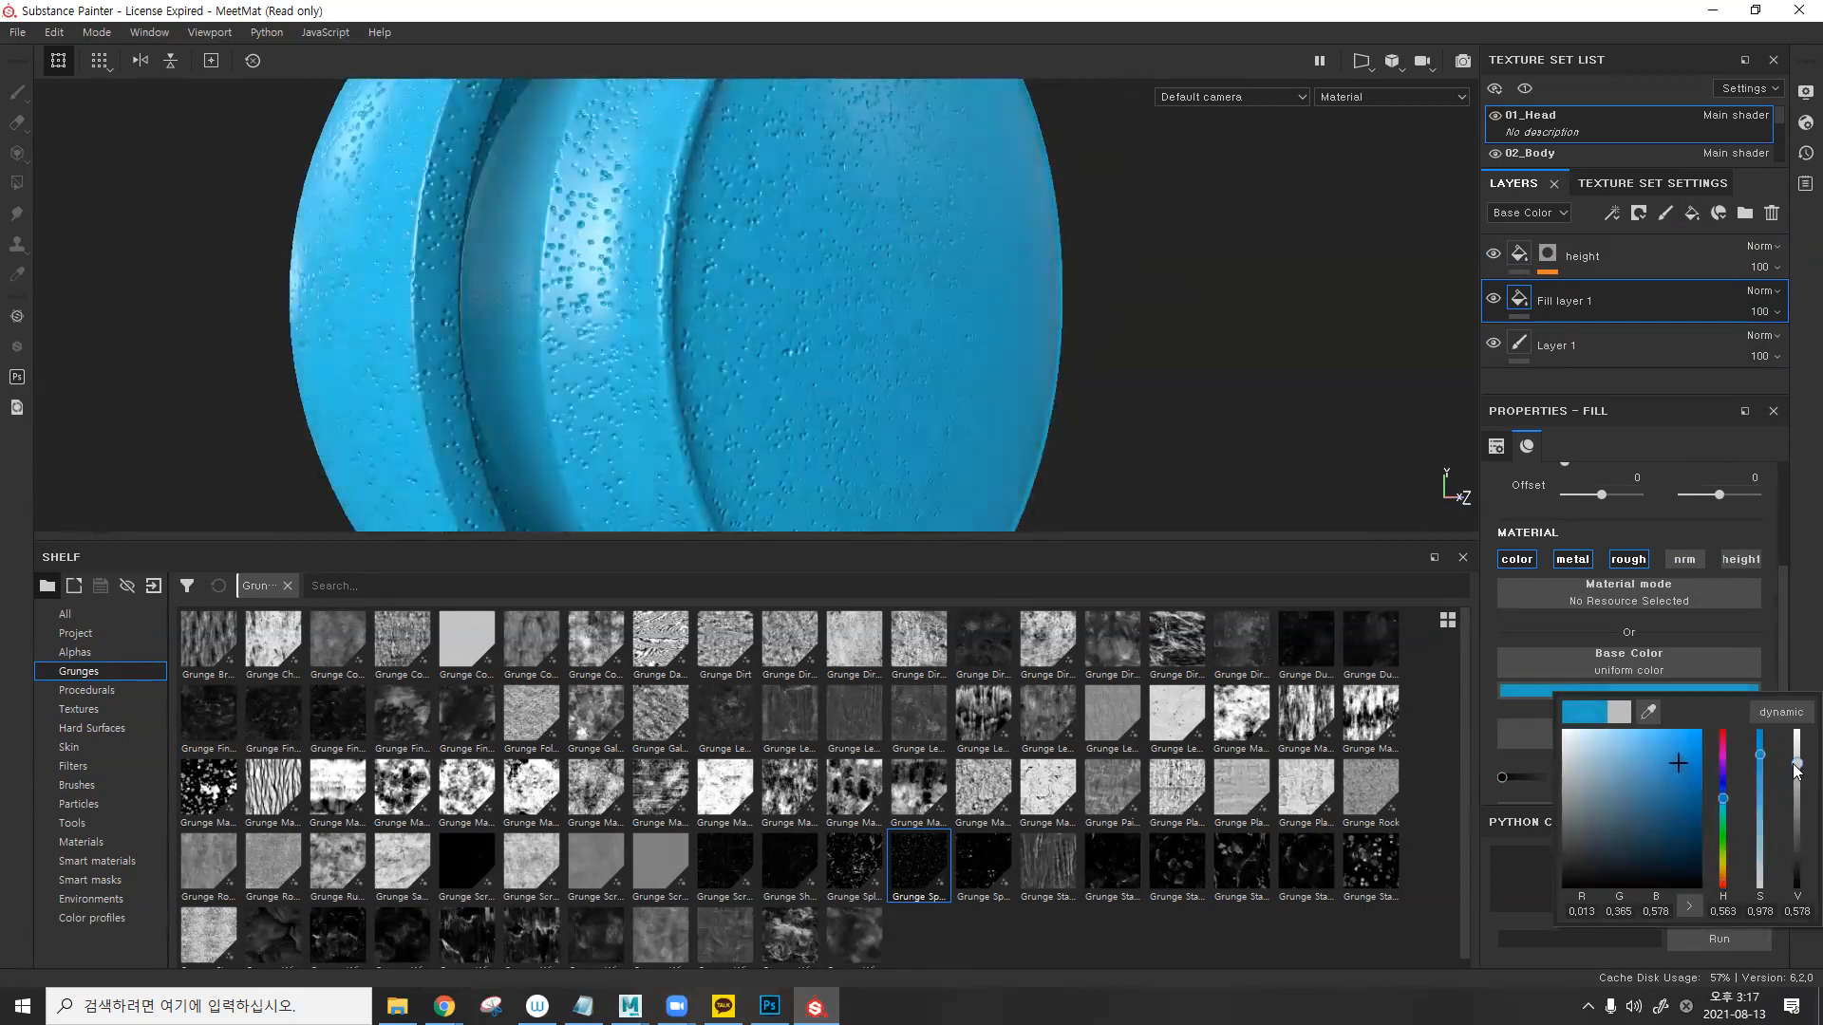
left_click(1604, 309)
- Lower the blue fill's Roughness to 0.1440, trying Metallic at 1 and returning it to 0
scroll(1604, 682, "down", 1)
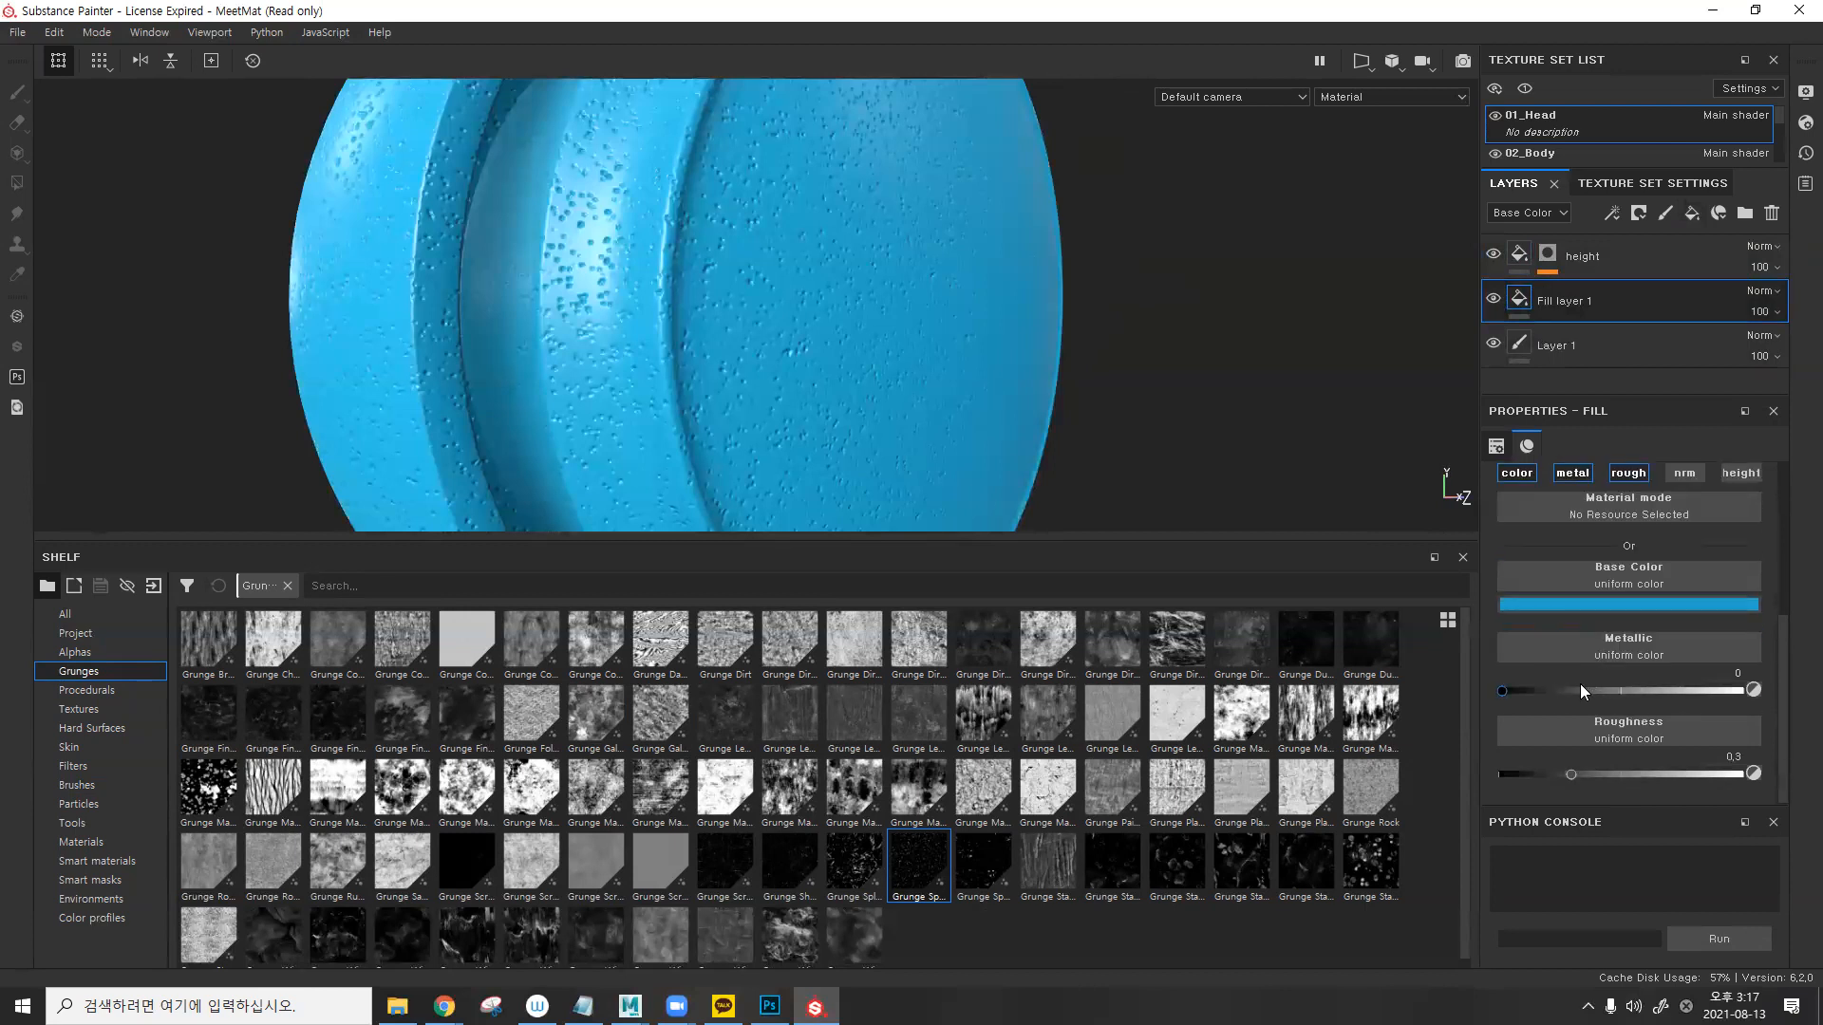
left_click_drag(1579, 684, 1765, 697)
left_click_drag(1571, 774, 1534, 768)
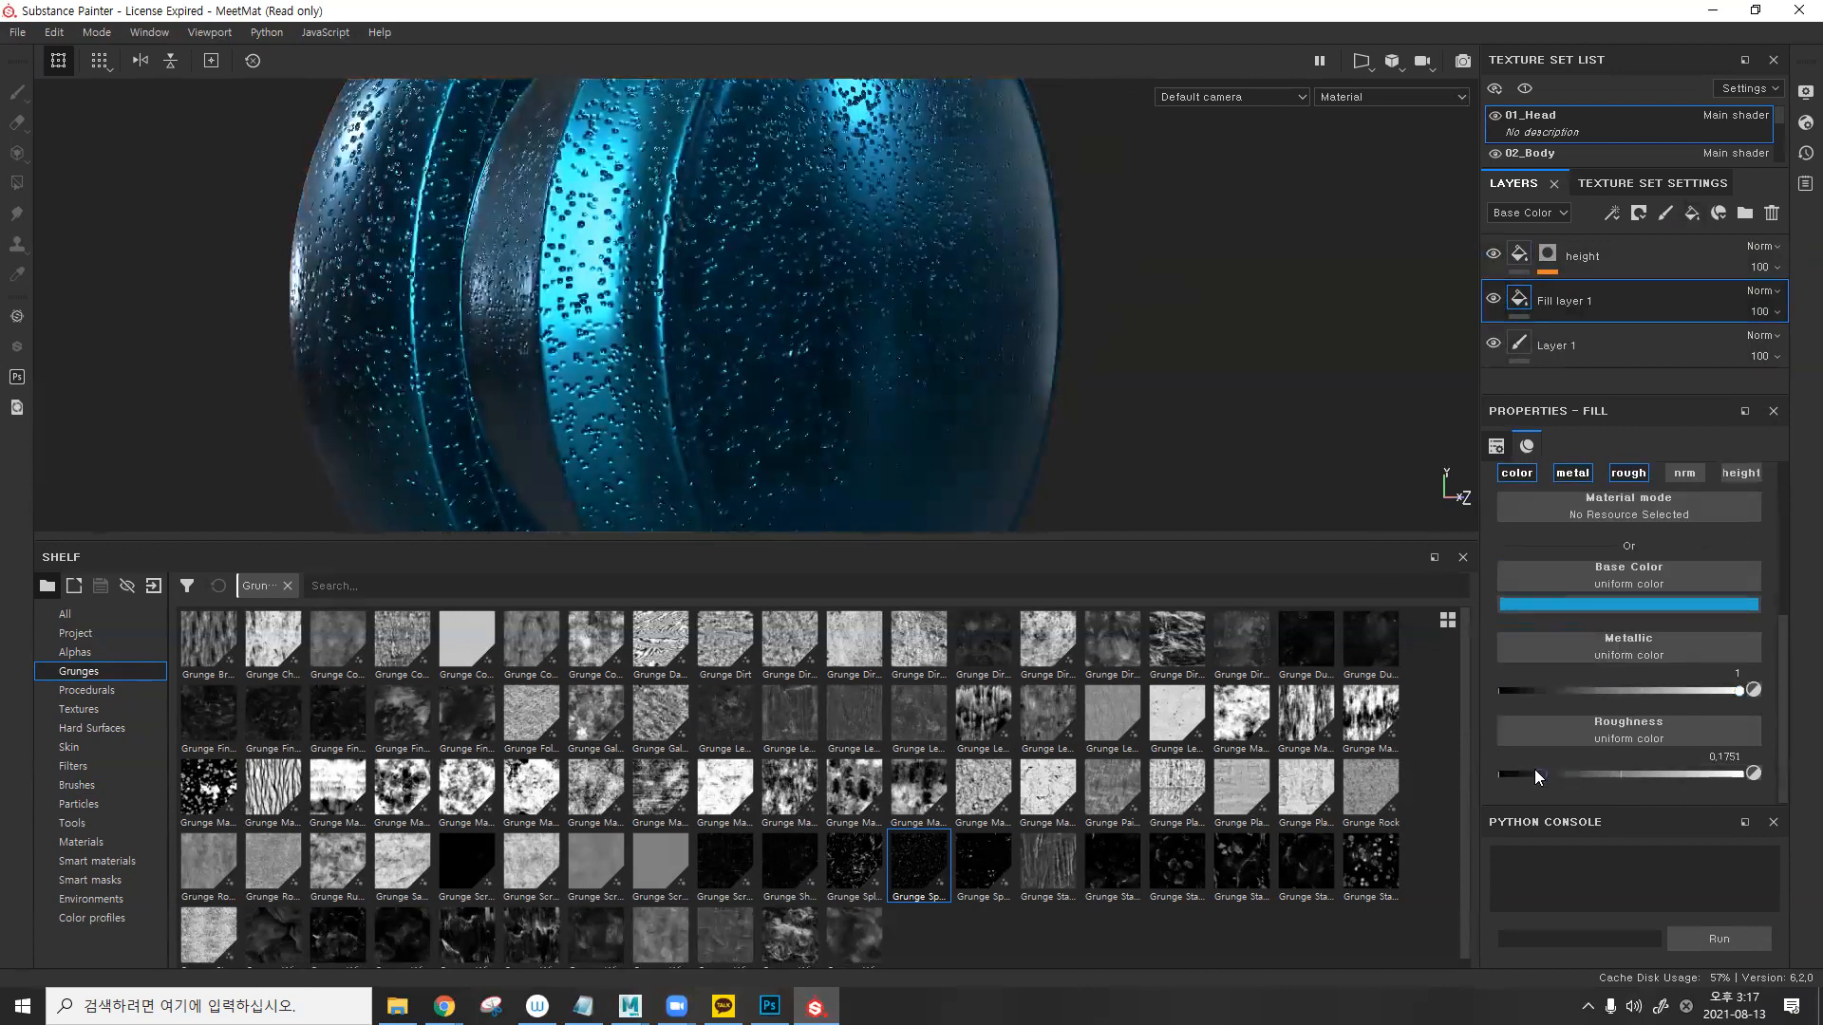
left_click_drag(1135, 344, 972, 365, "alt")
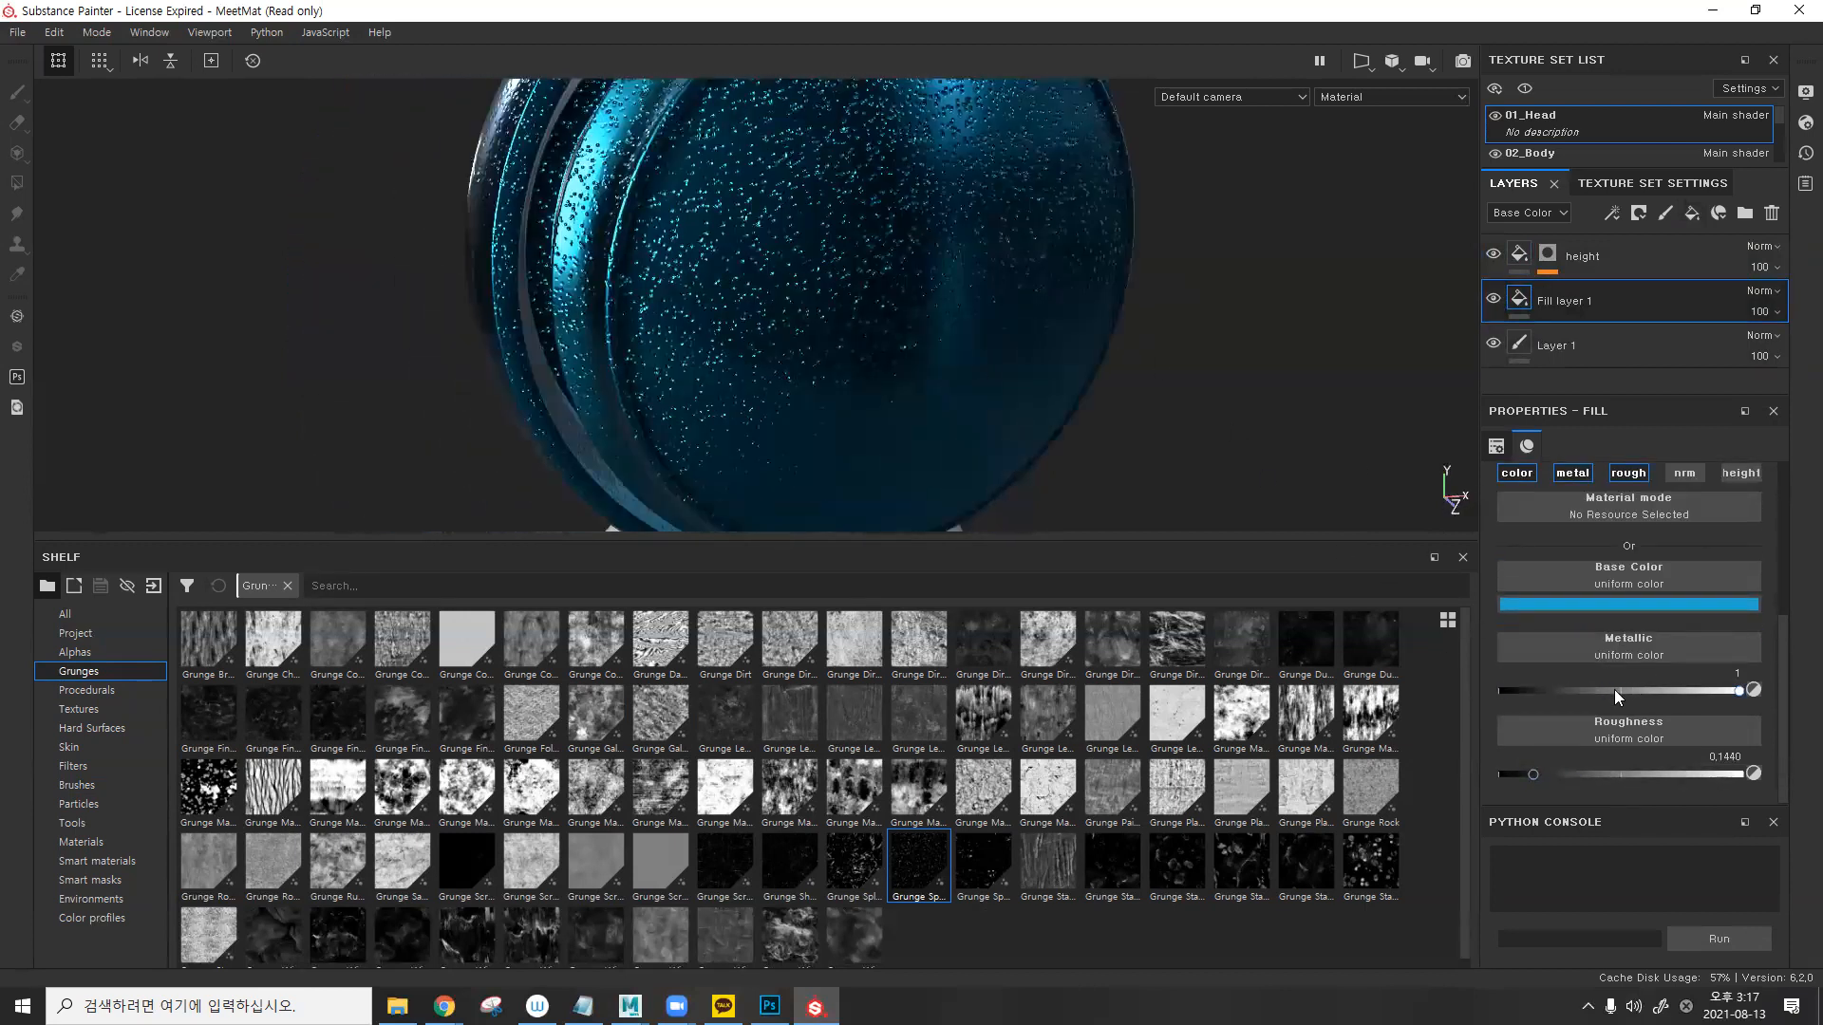
left_click_drag(1614, 691, 1452, 676)
left_click_drag(1131, 238, 1348, 332, "alt")
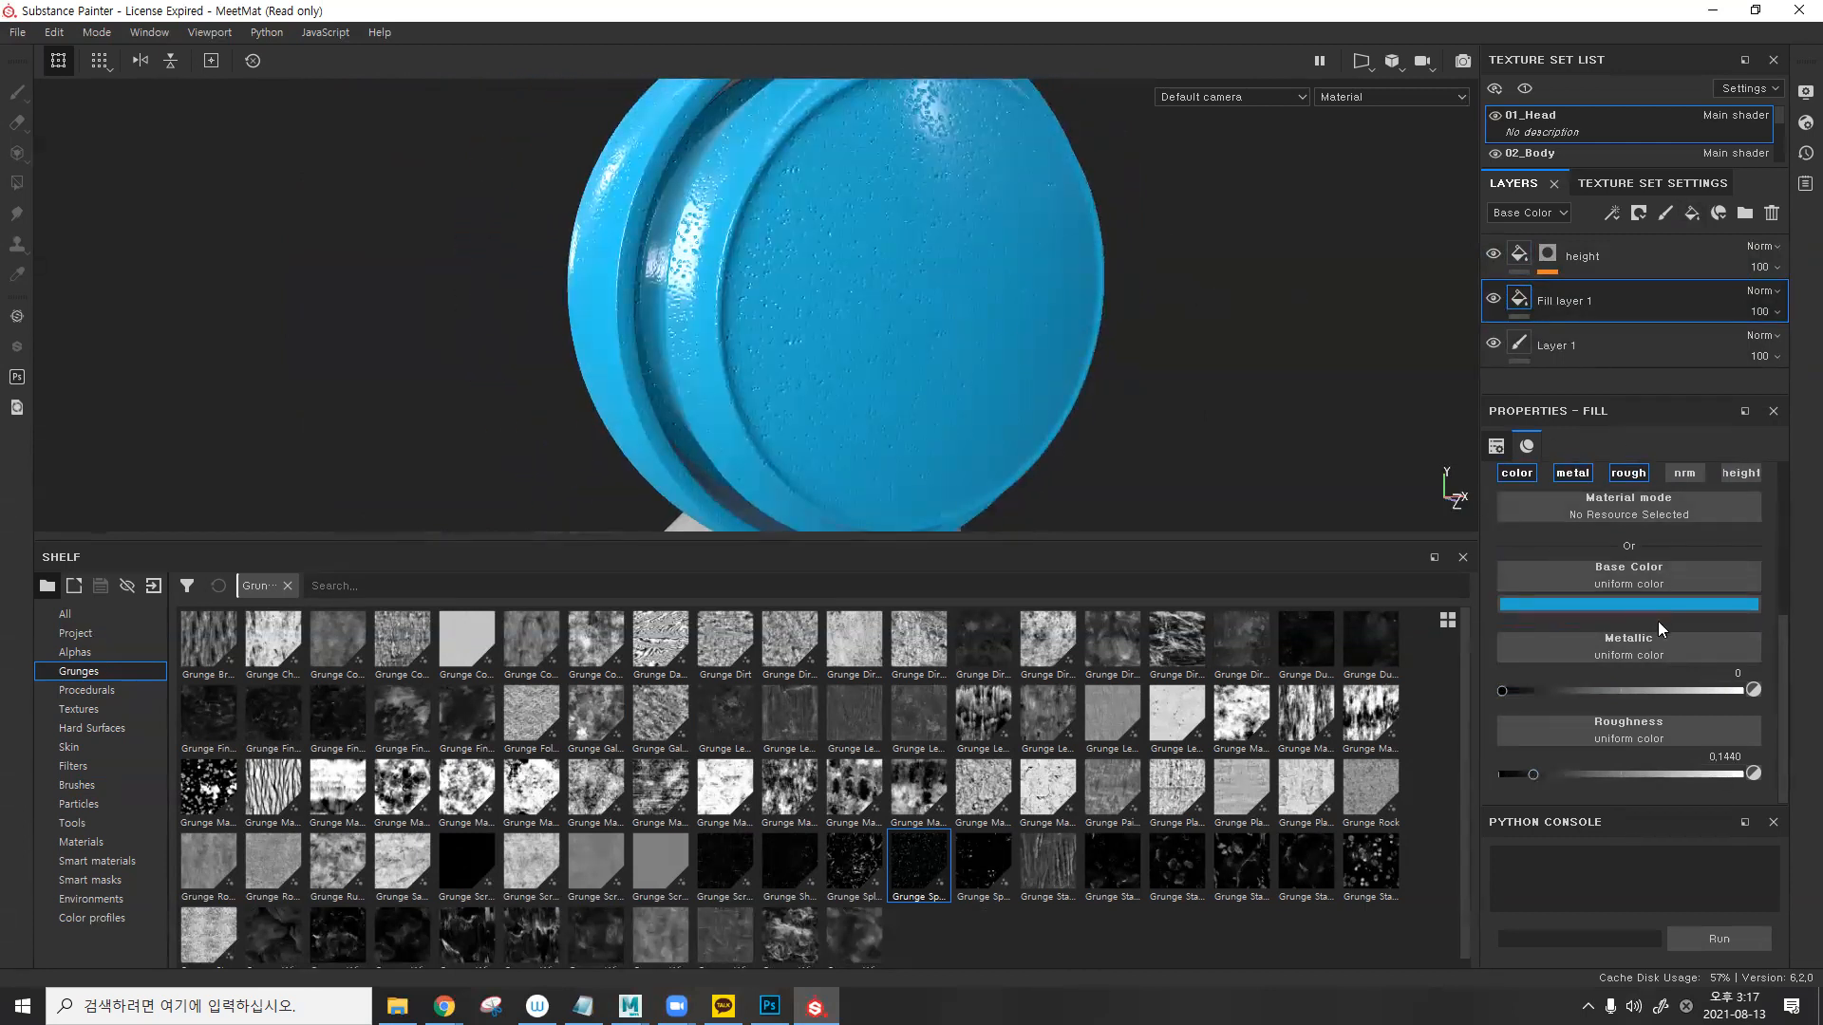
- Rename the blue fill layer as base_01
left_click(1566, 254)
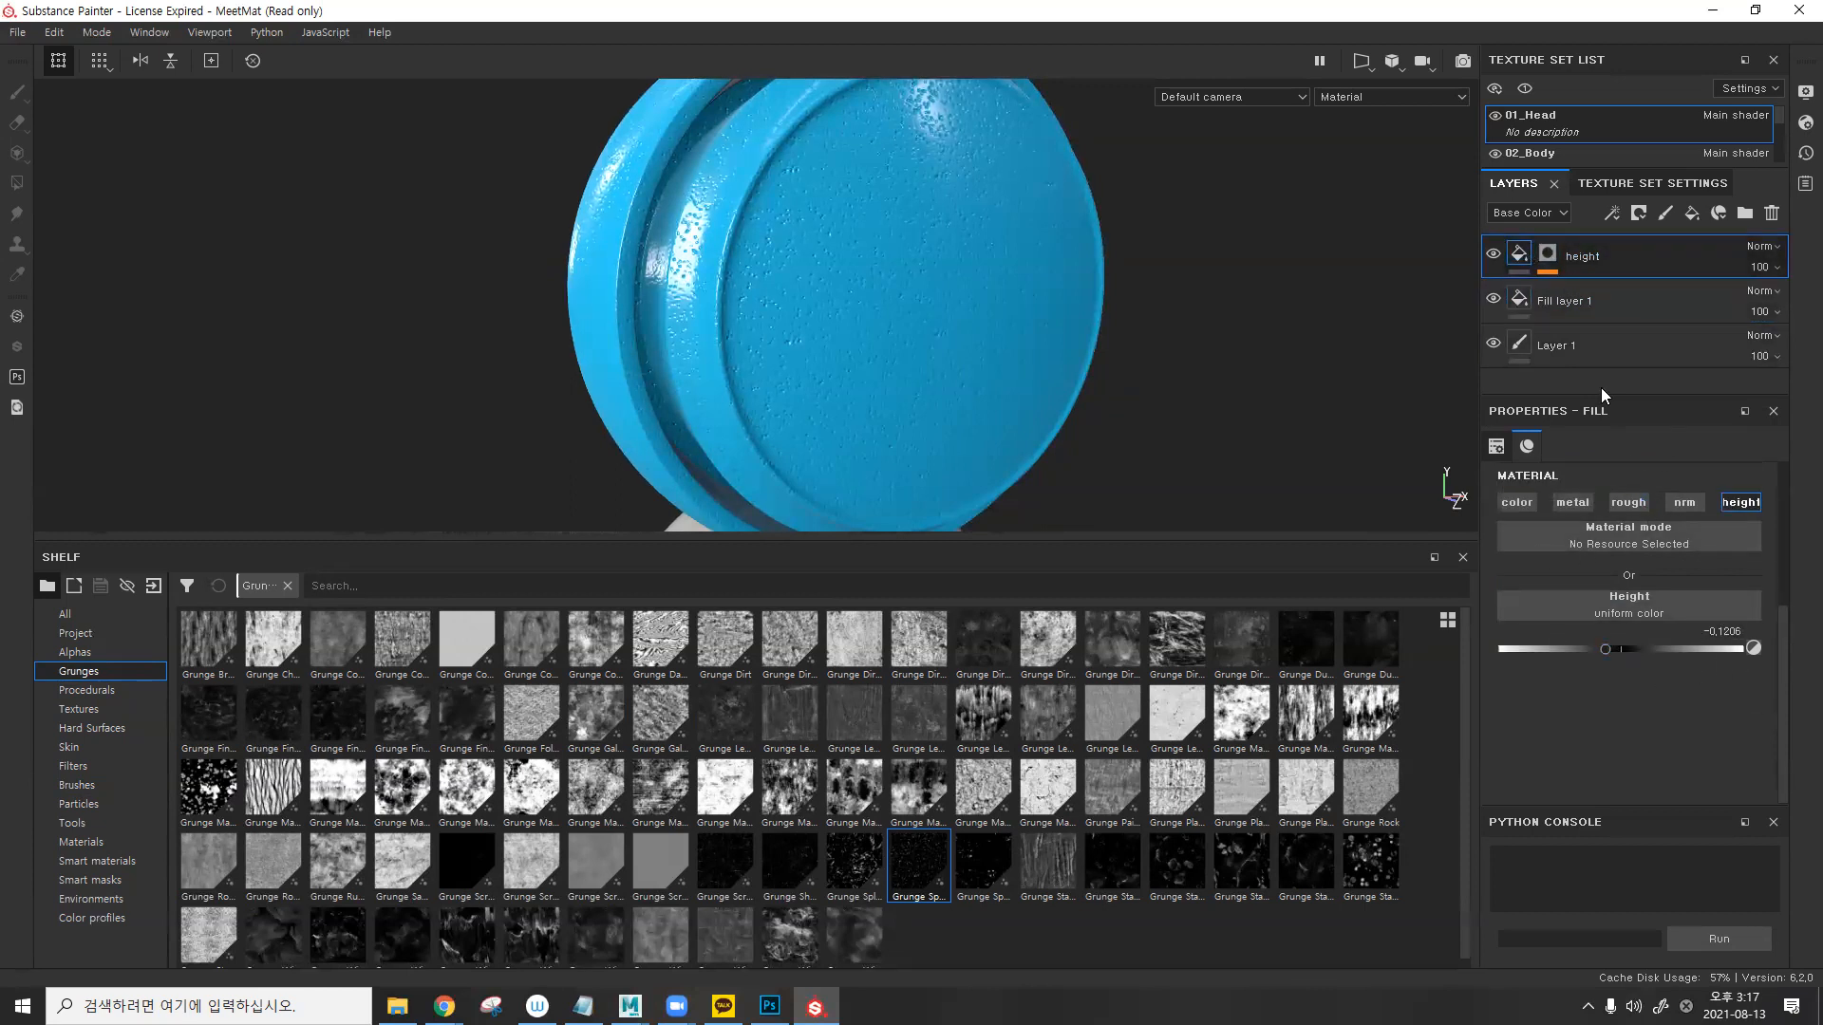
left_click(1564, 288)
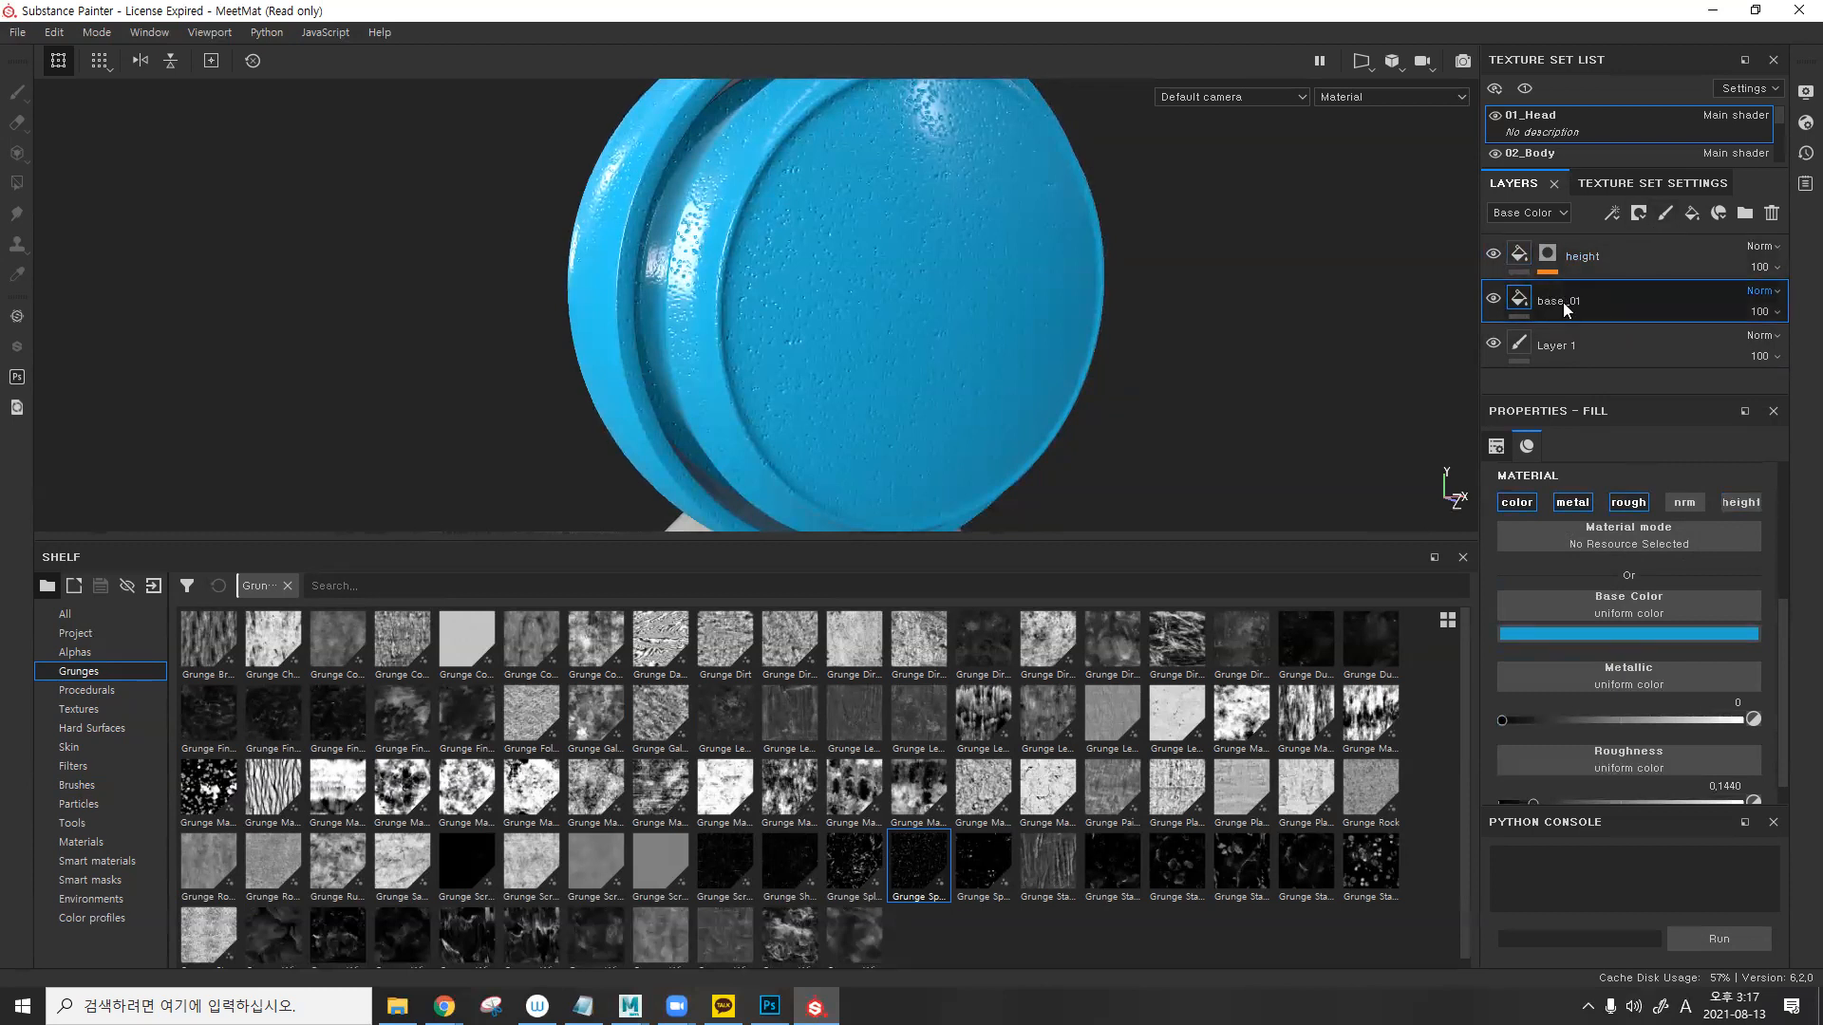
left_click_drag(975, 304, 1112, 266, "alt")
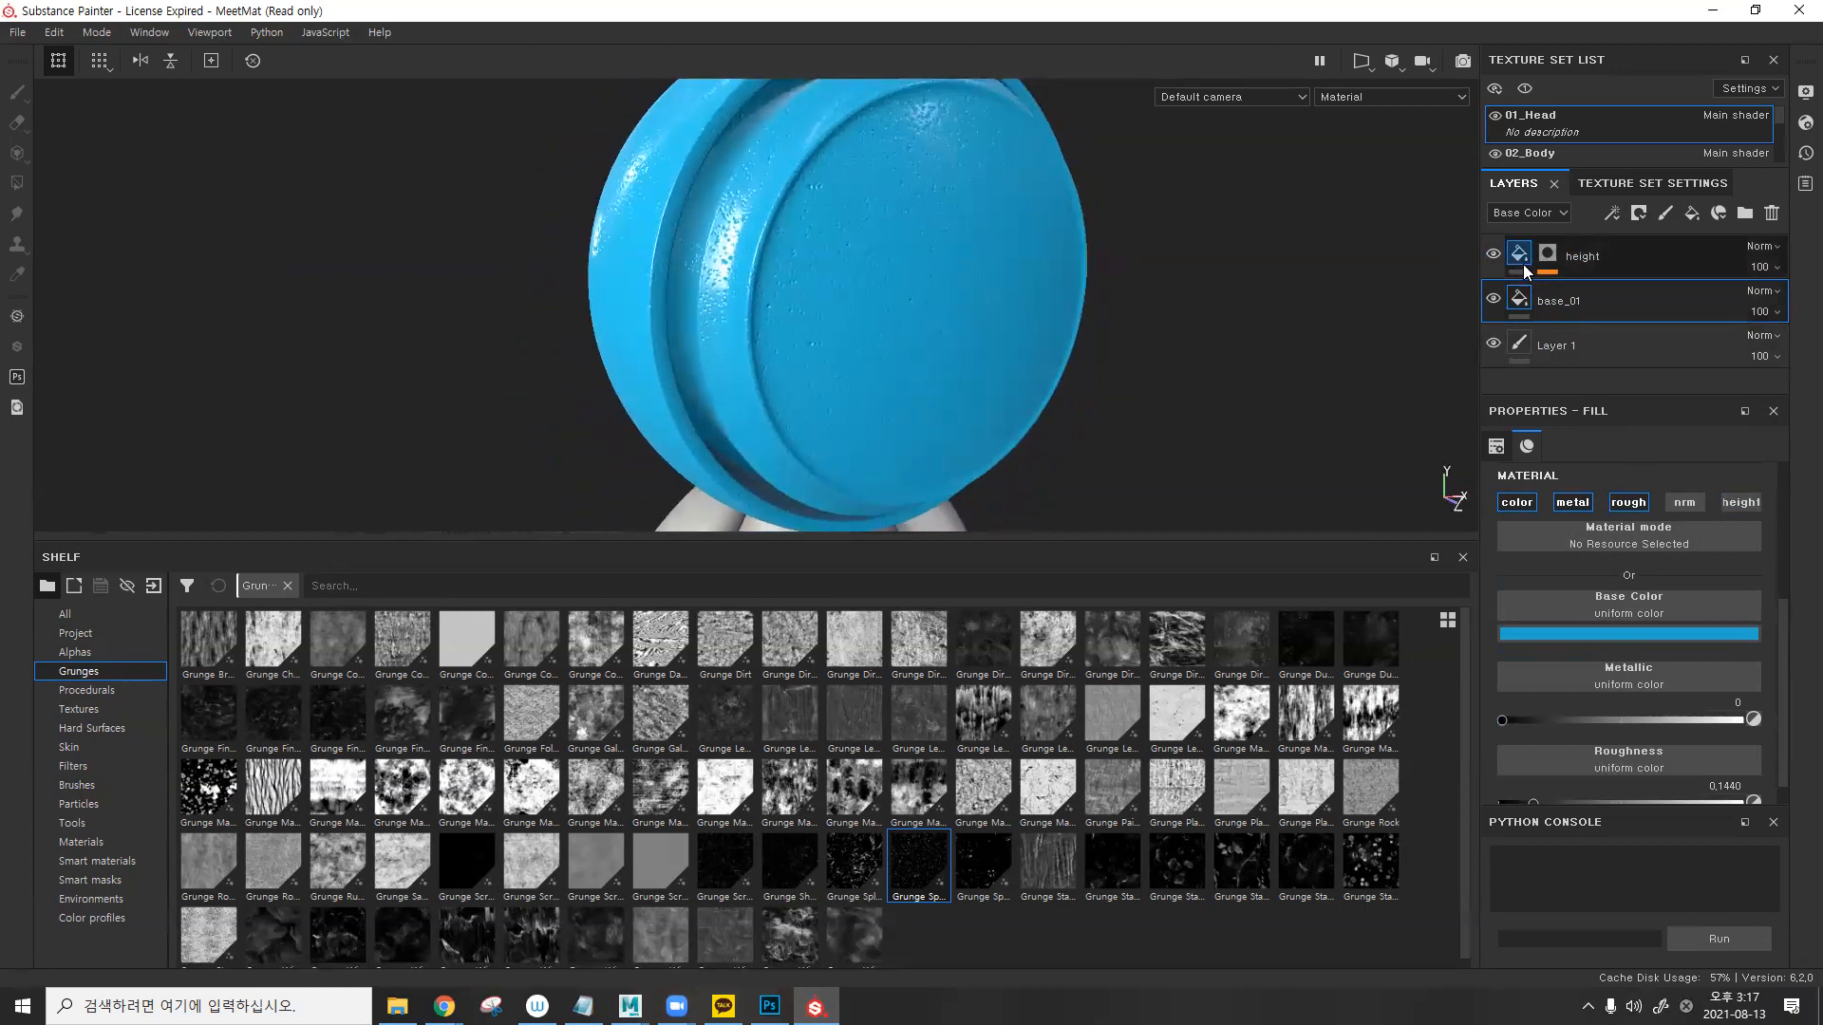
- Duplicate the base_01 layer and rename the copy as base_02
key("ctrl+d")
double_click(1587, 302)
left_click(1627, 304)
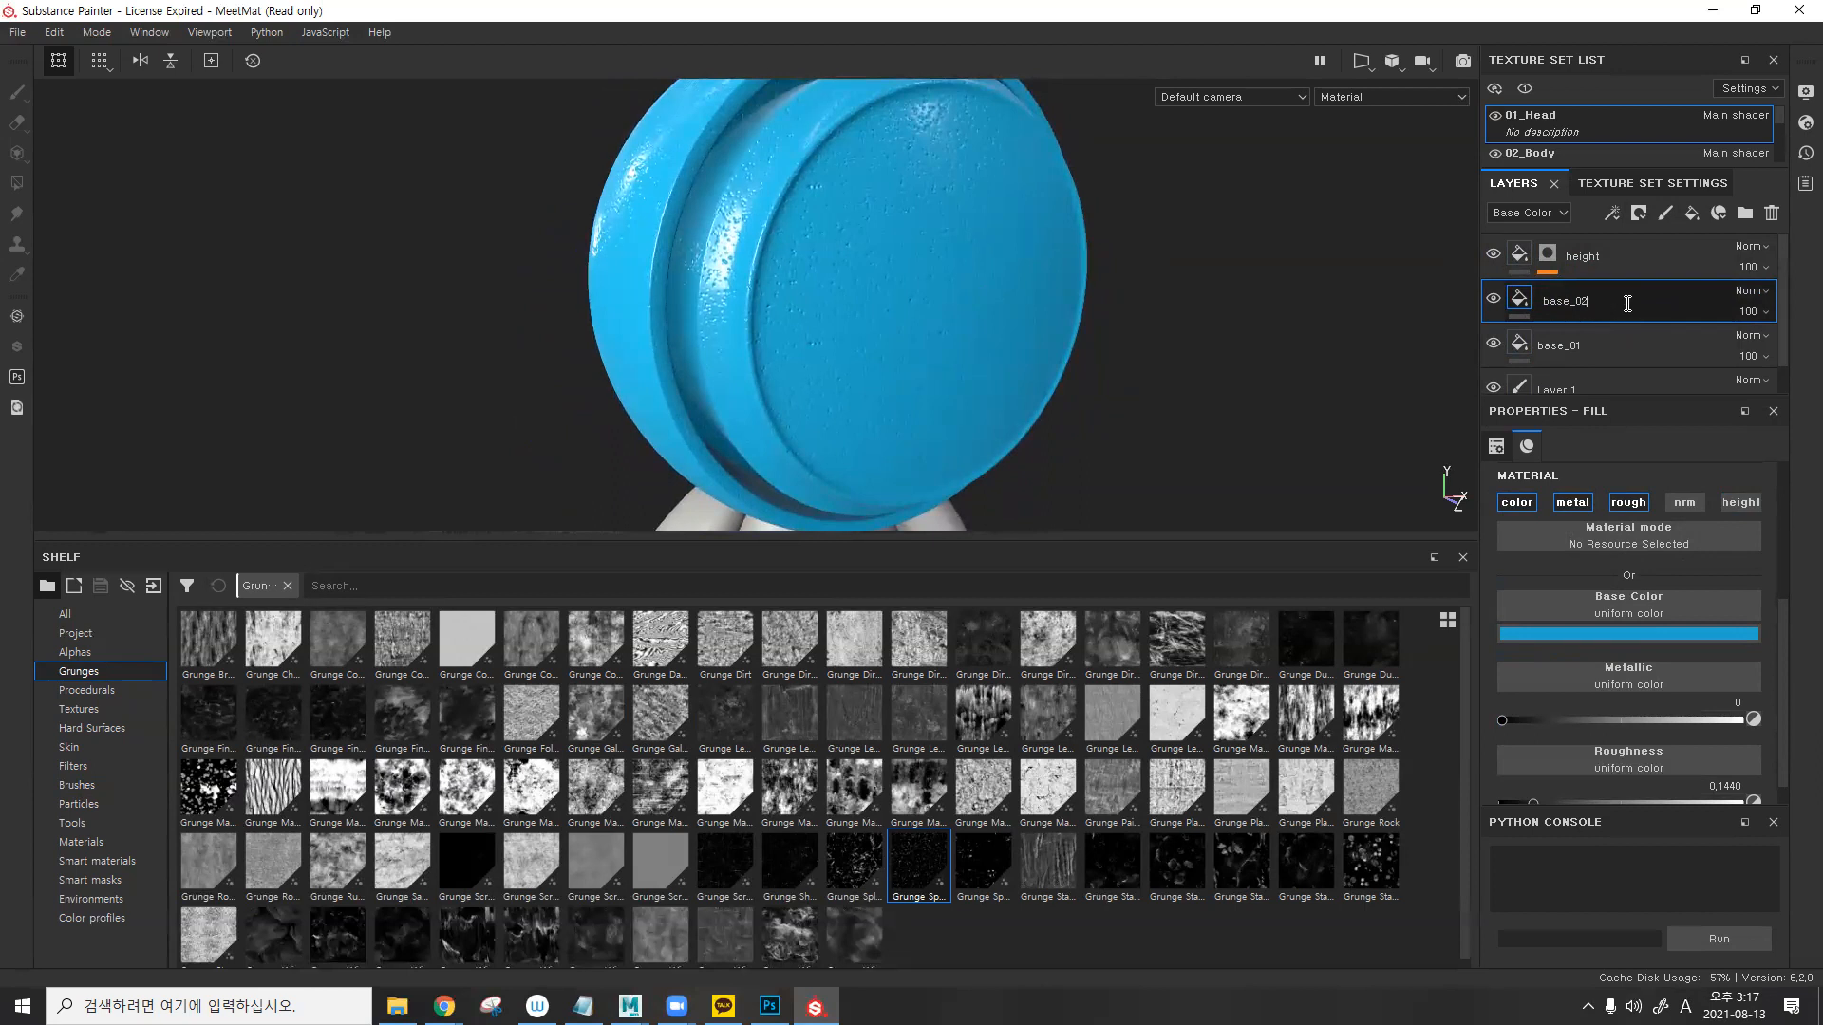
- Give base_02 a lighter blue base color and compare it with base_01 by toggling the layer's visibility
left_click(1628, 635)
mouse_move(1681, 696)
left_mouse_down()
mouse_move(1668, 681)
mouse_move(1670, 723)
mouse_move(1663, 687)
left_mouse_up()
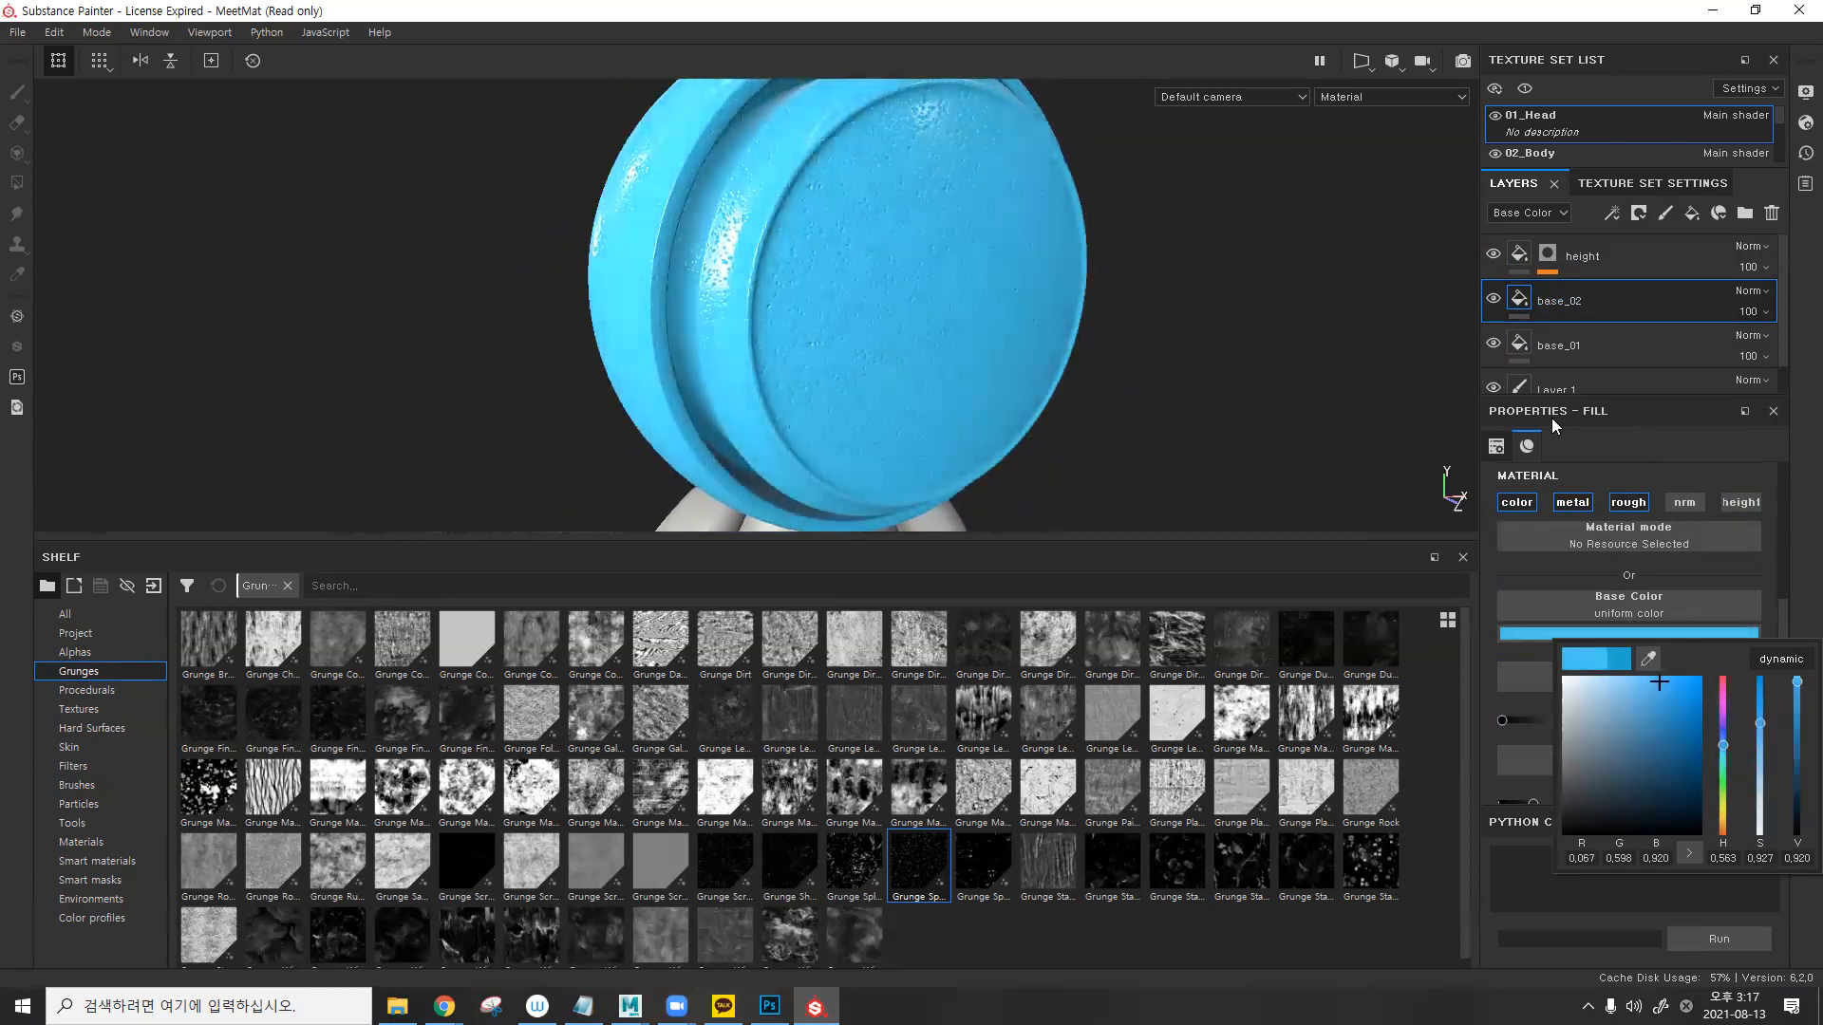
left_click(1542, 300)
left_click(1496, 295)
left_click(1496, 294)
left_click(1496, 294)
left_click(1496, 294)
- Refine base_02's light blue to be slightly more saturated and check it against the layer below
left_click(1612, 634)
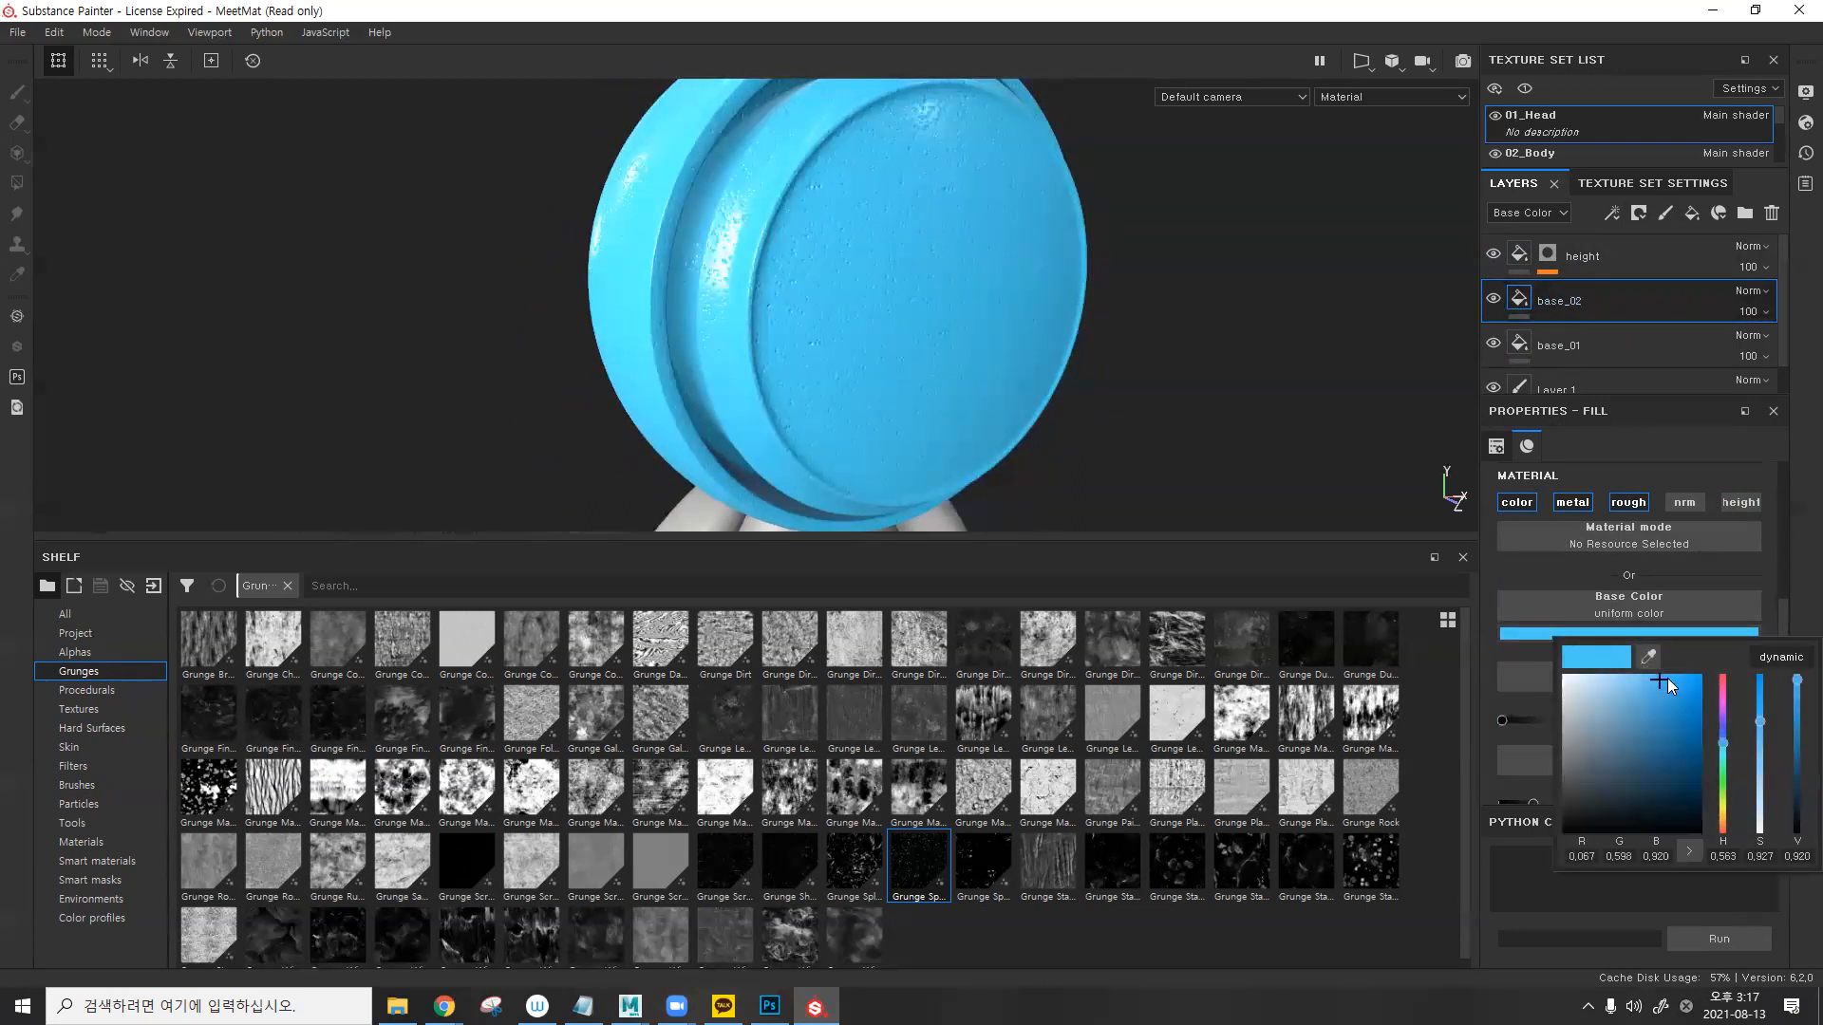
left_click(1600, 348)
left_click(1493, 298)
left_click(1494, 298)
left_click(1522, 306)
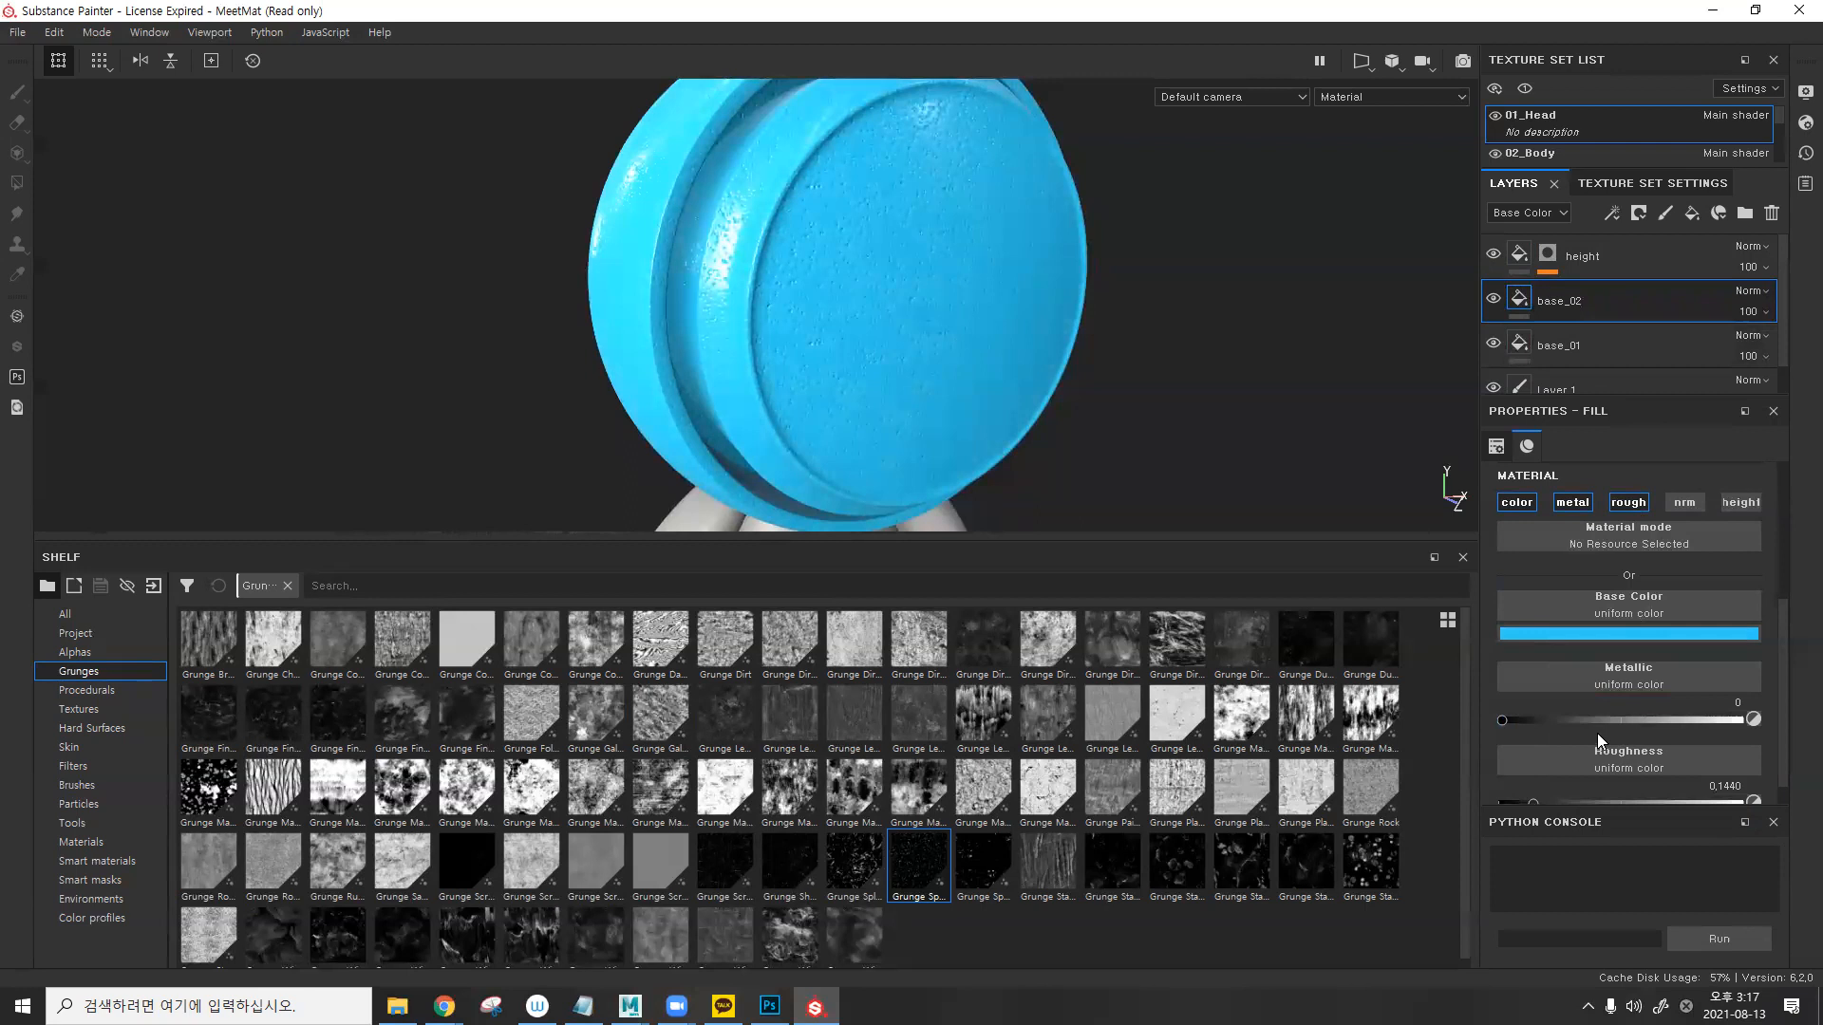
- Lower base_02's Roughness to 0.0623 and check the glossier surface on the head
scroll(1596, 741, "down", 1)
left_click_drag(1533, 774, 1521, 776)
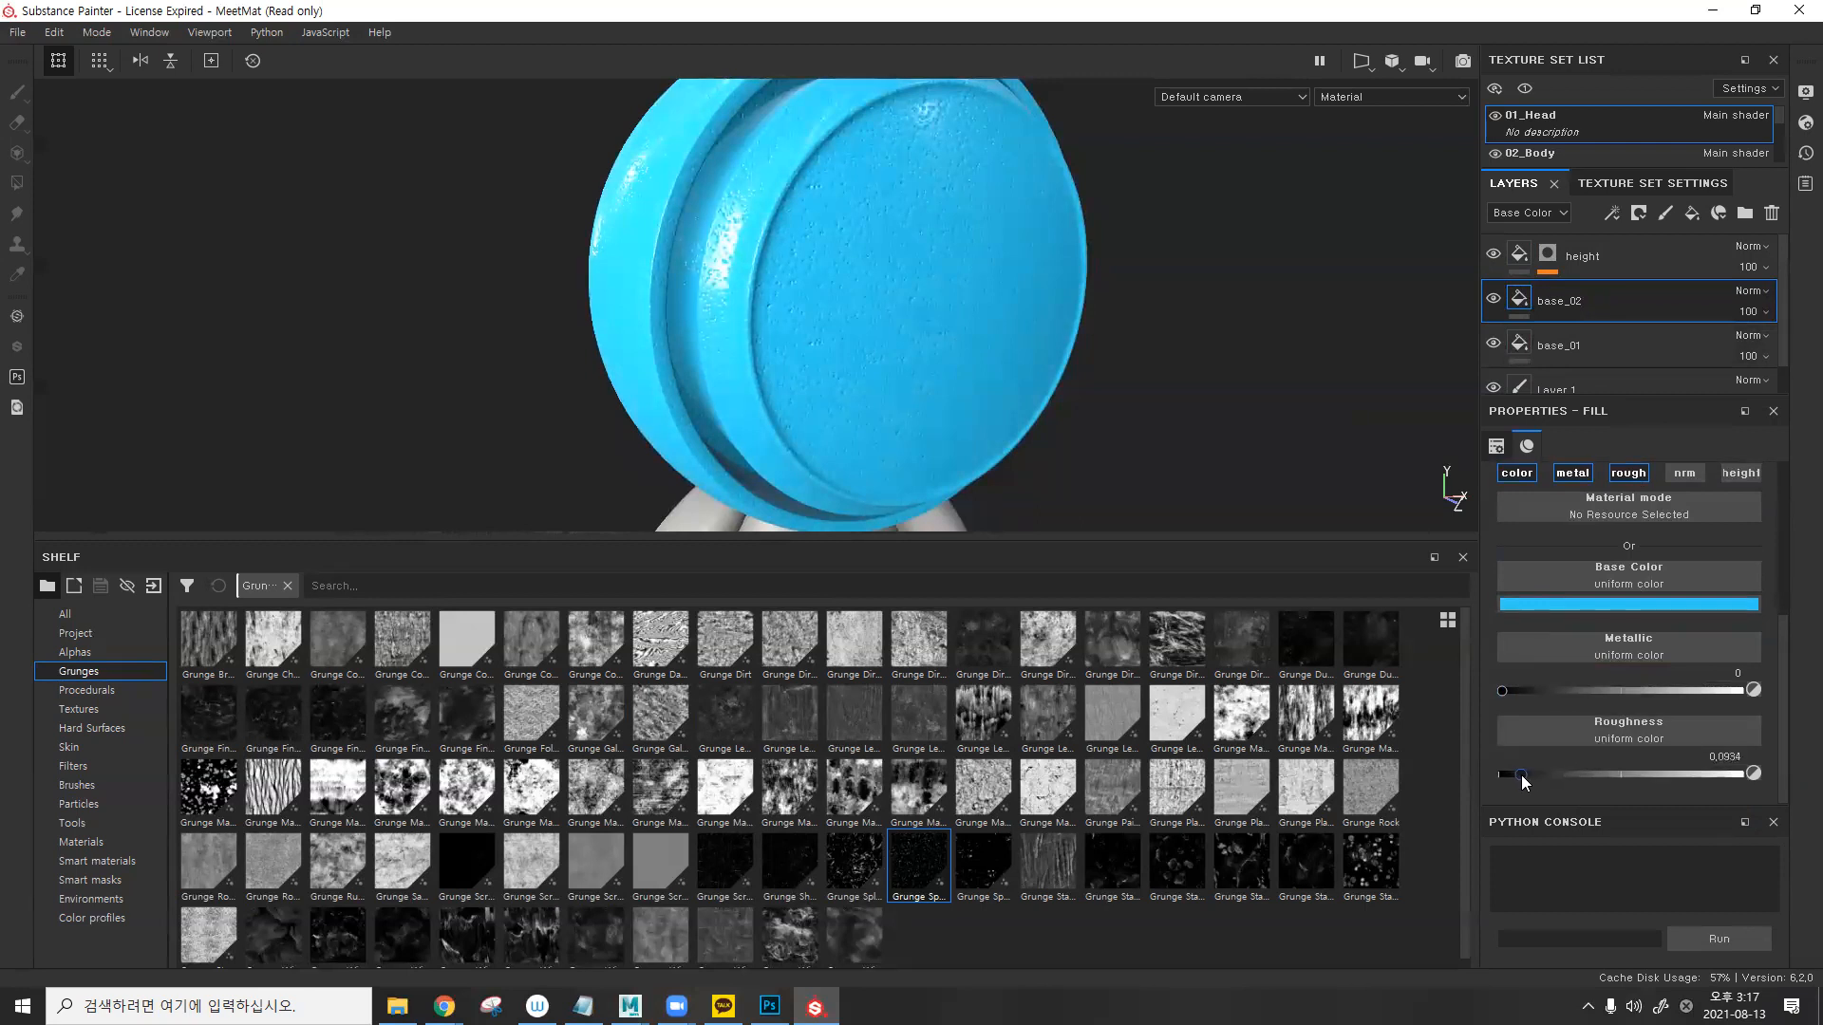
left_click_drag(1065, 354, 1082, 319, "alt")
left_click(1494, 299)
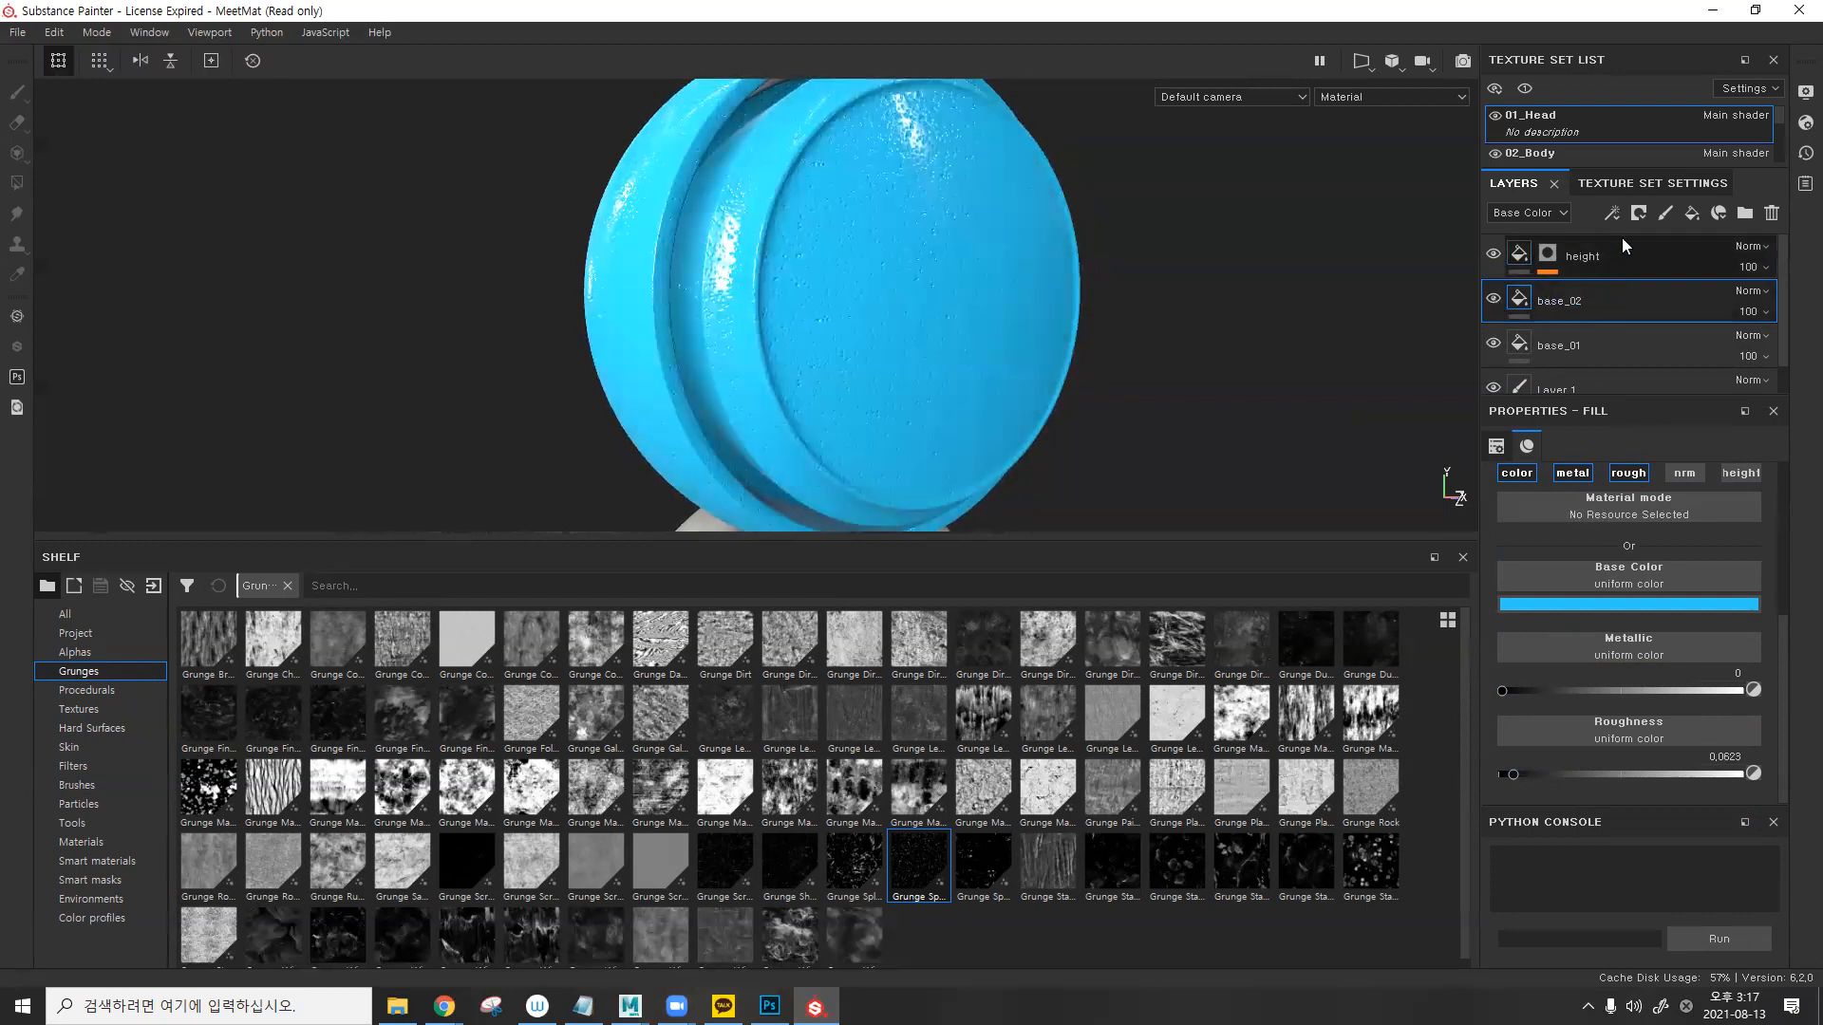
- Add a mask to base_02 and fill the mask with the Grunge Dirt Muddy texture
left_click(1637, 212)
left_click(1663, 254)
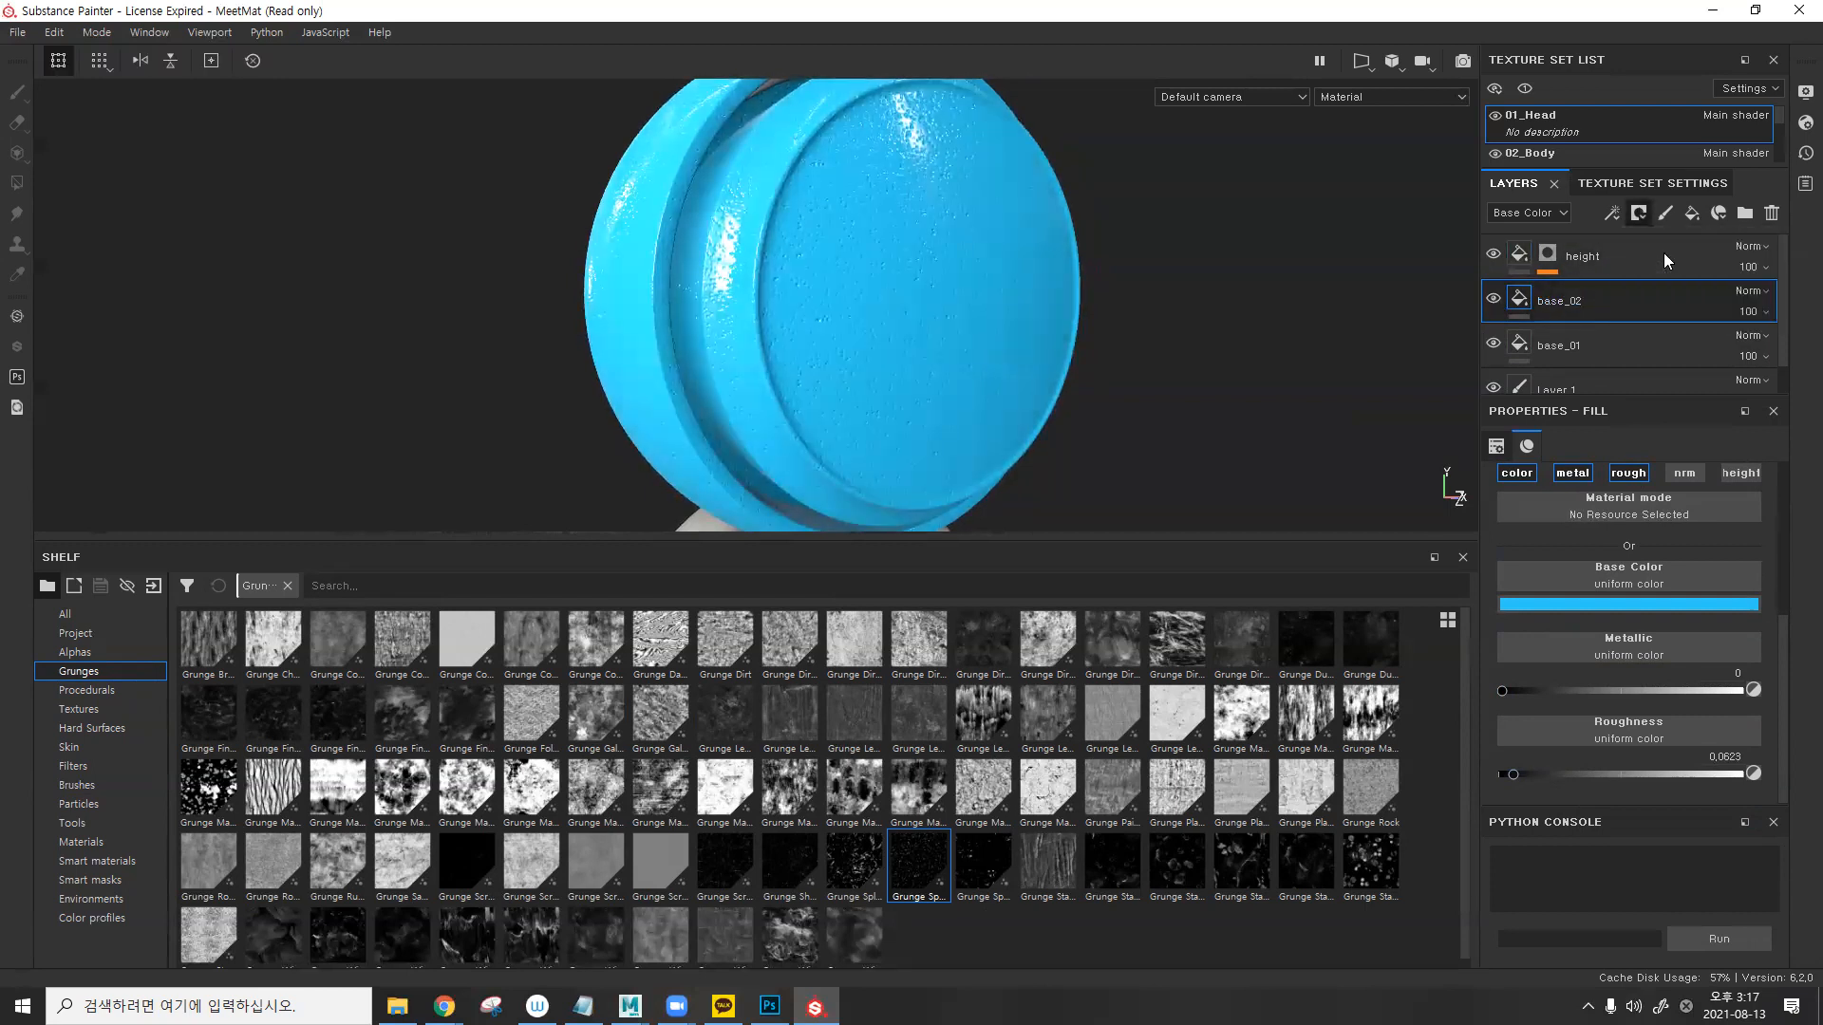
left_click(1611, 213)
left_click(1652, 285)
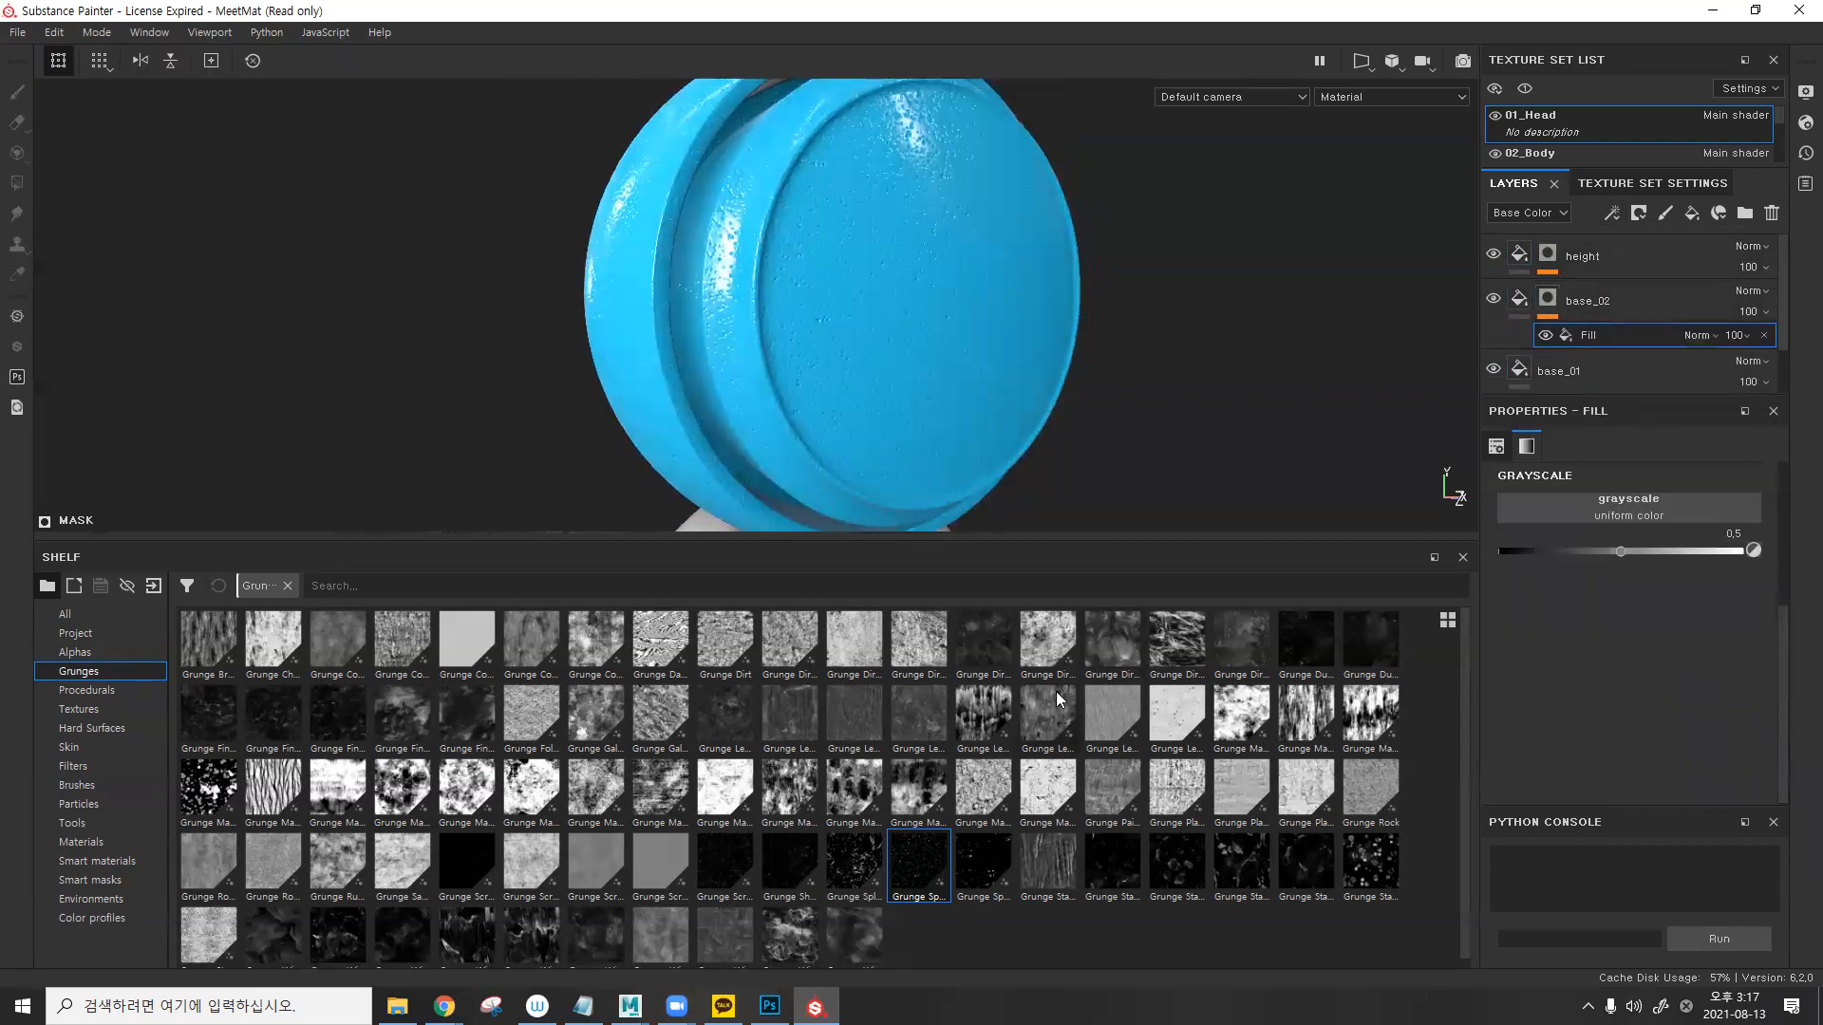
left_click_drag(976, 642, 1574, 503)
left_click_drag(1017, 301, 957, 318, "alt")
right_click_drag(957, 318, 1111, 306, "shift")
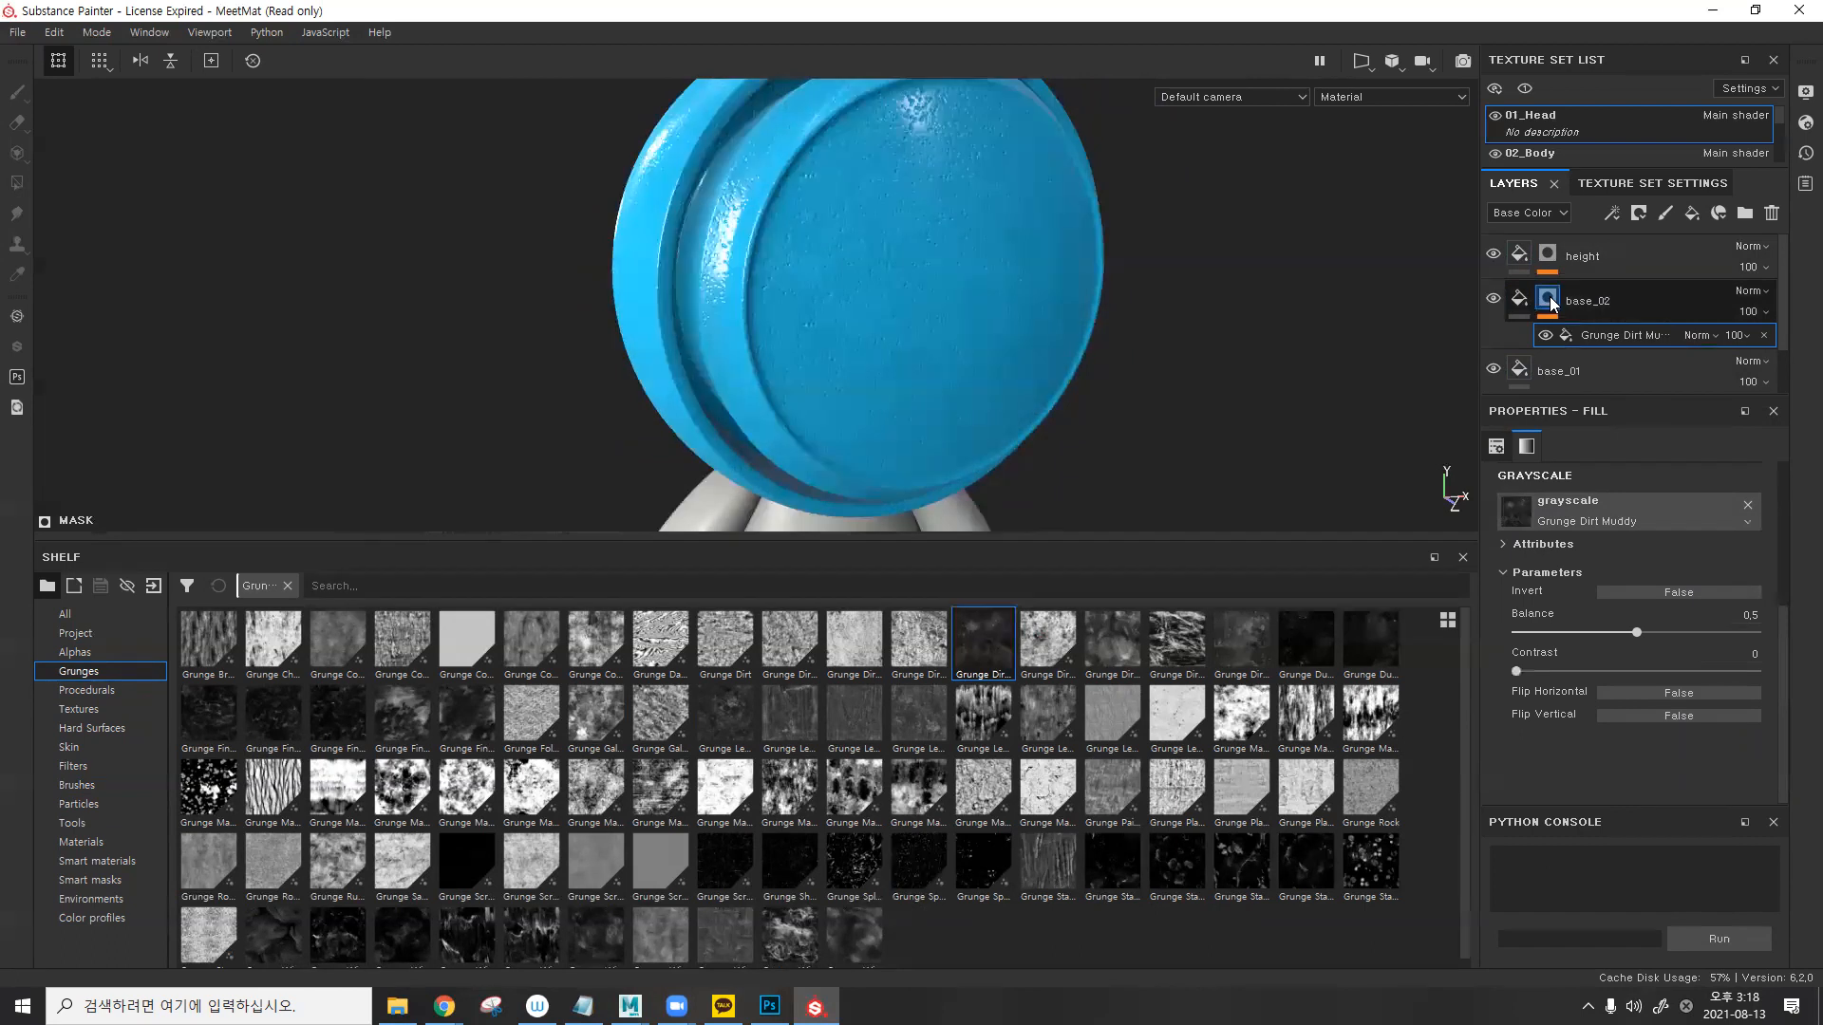
- Inspect base_02's Grunge Dirt Muddy mask around the head and compare it with the material display
left_click(1547, 300, "alt")
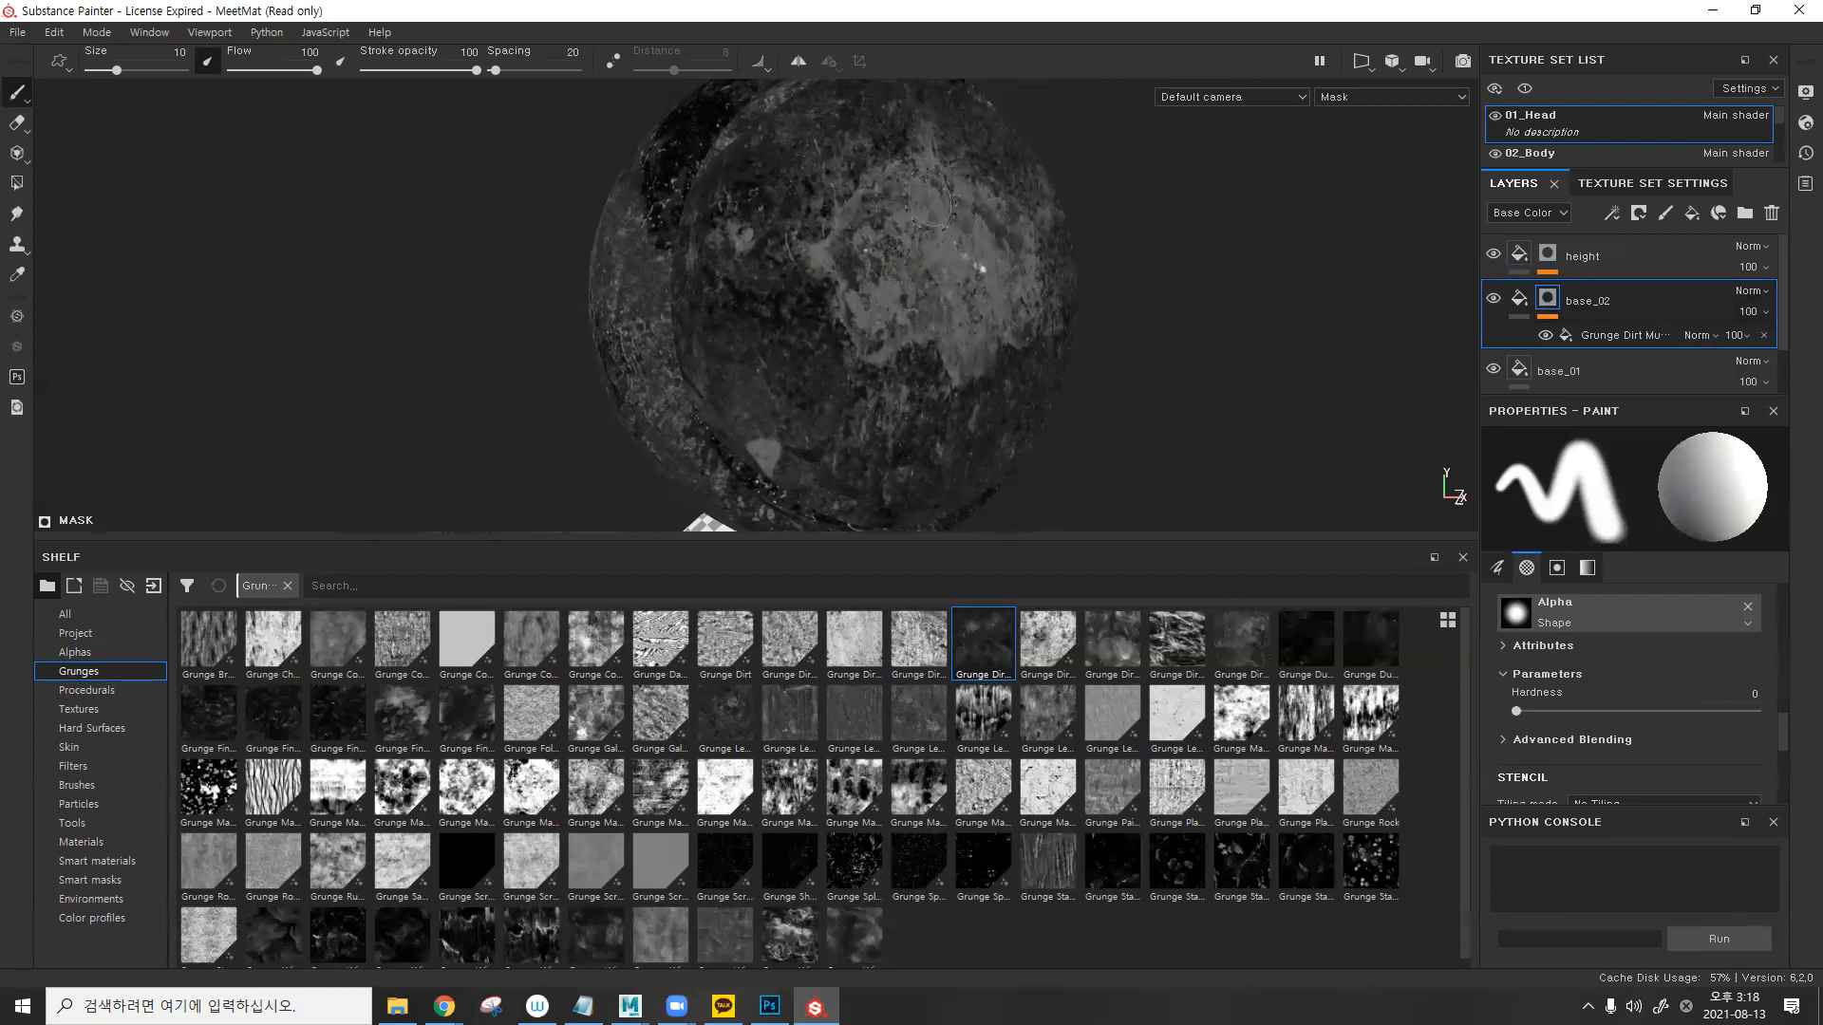
left_click_drag(1035, 375, 997, 333, "alt")
left_click_drag(712, 133, 785, 213, "alt")
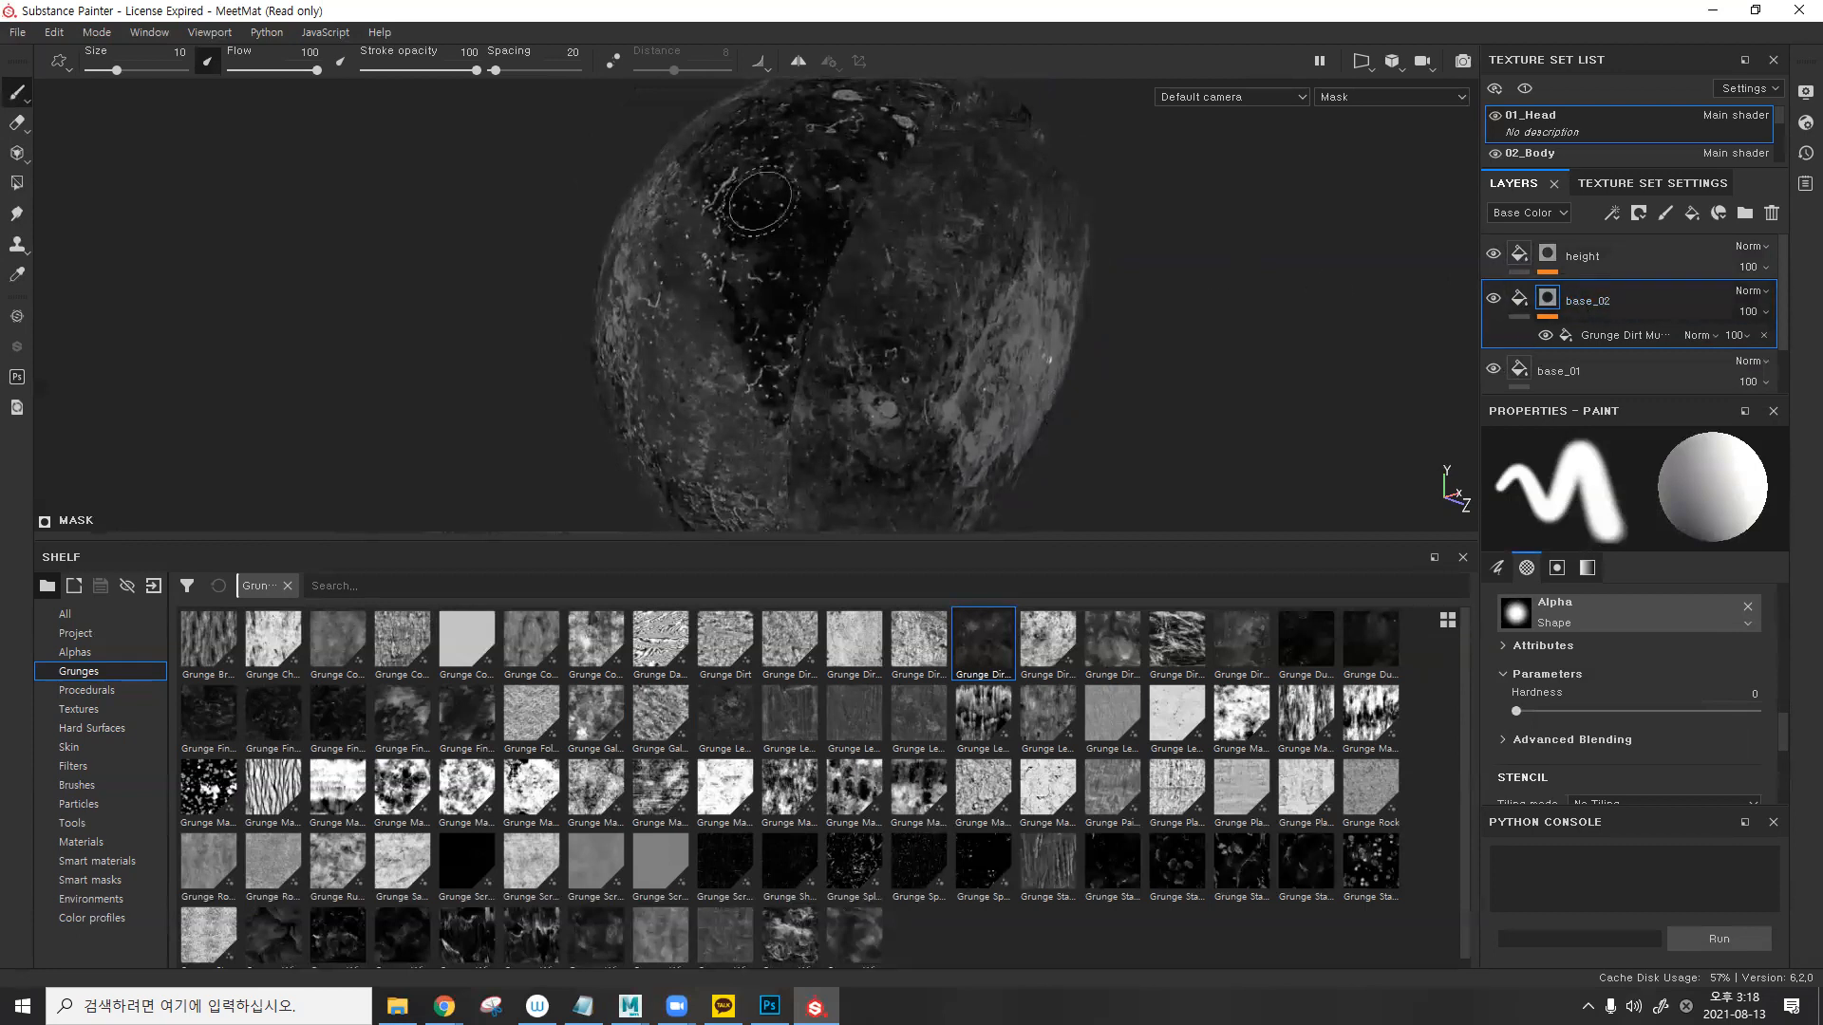
scroll(1556, 307, "down", 1)
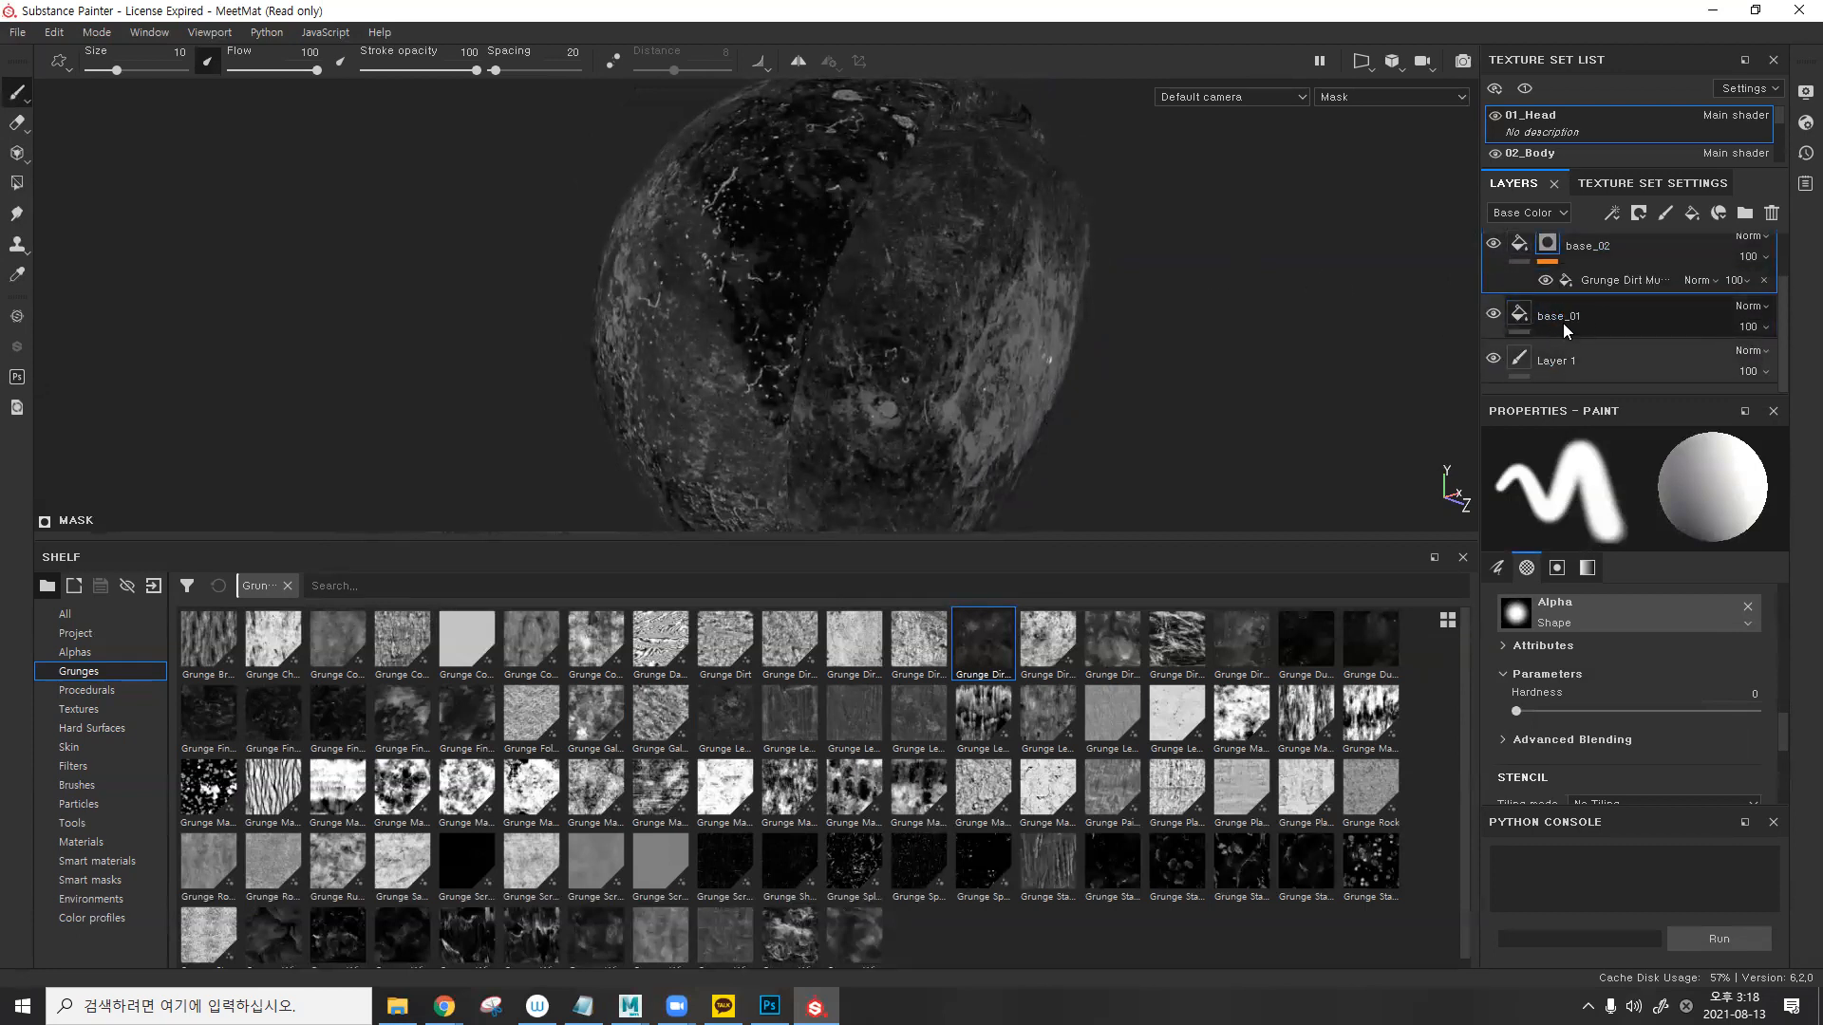
scroll(1557, 318, "up", 1)
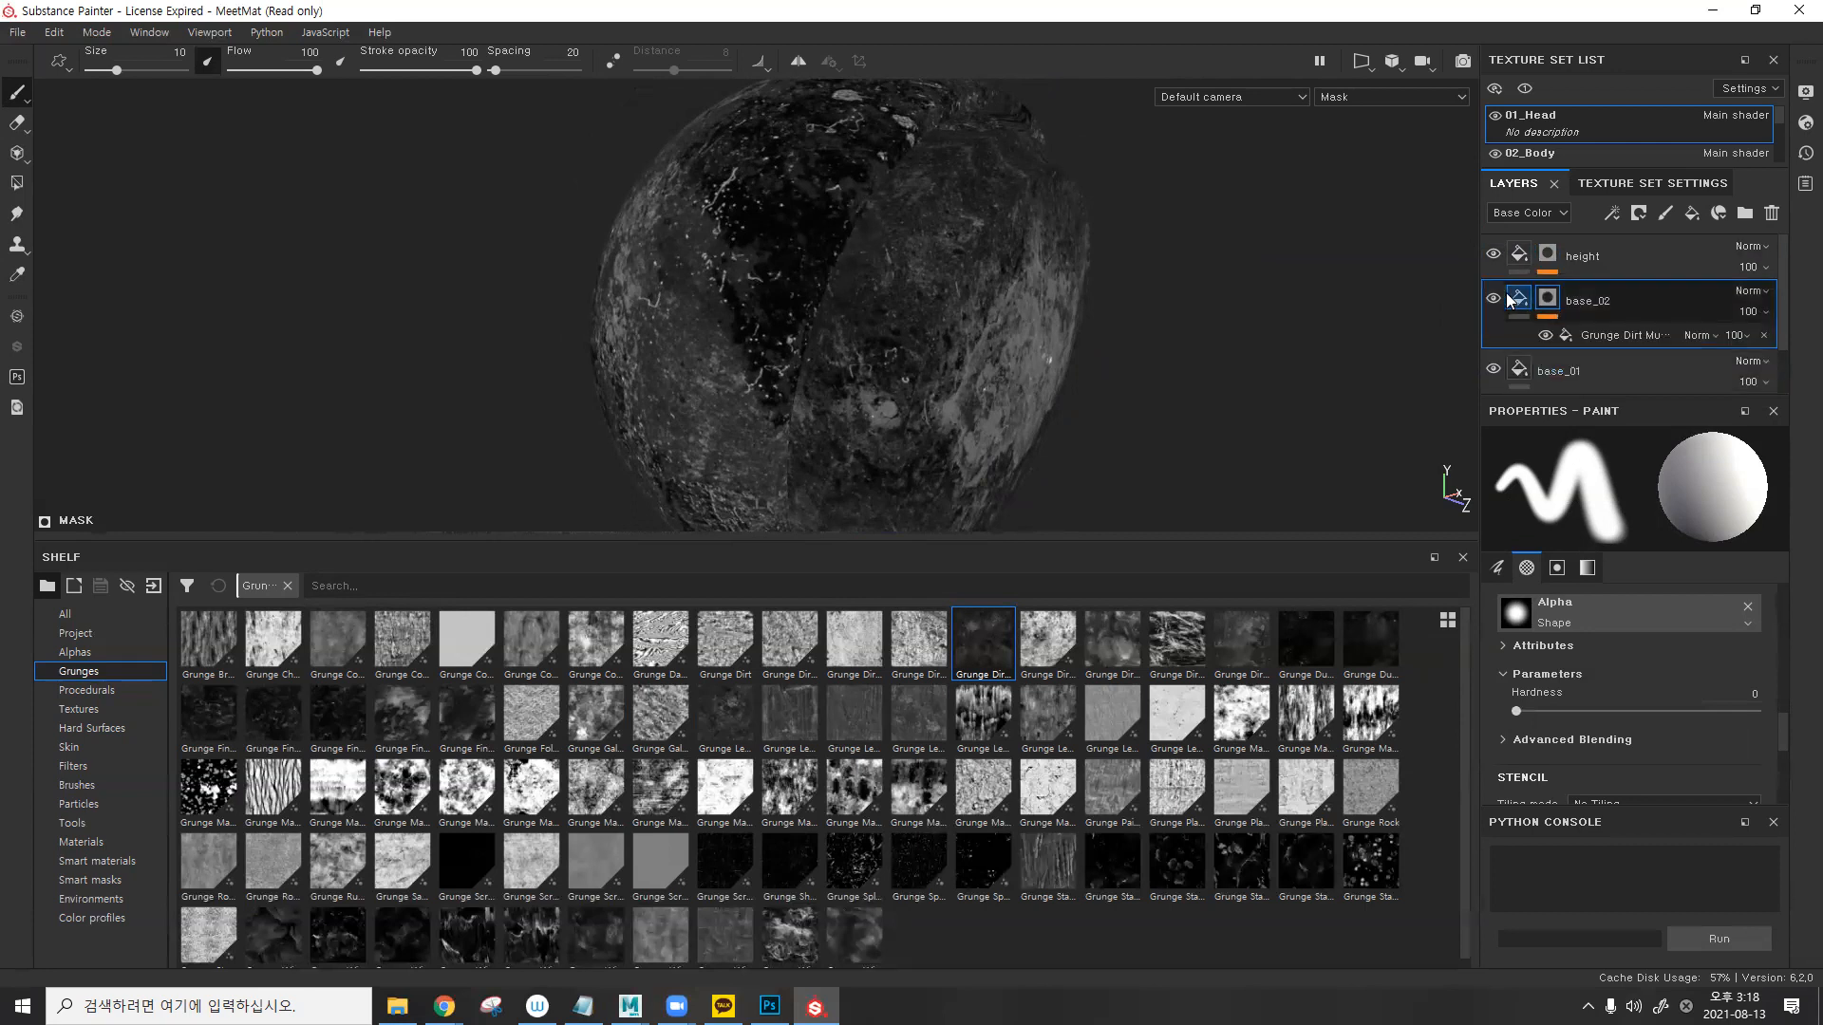
key("m")
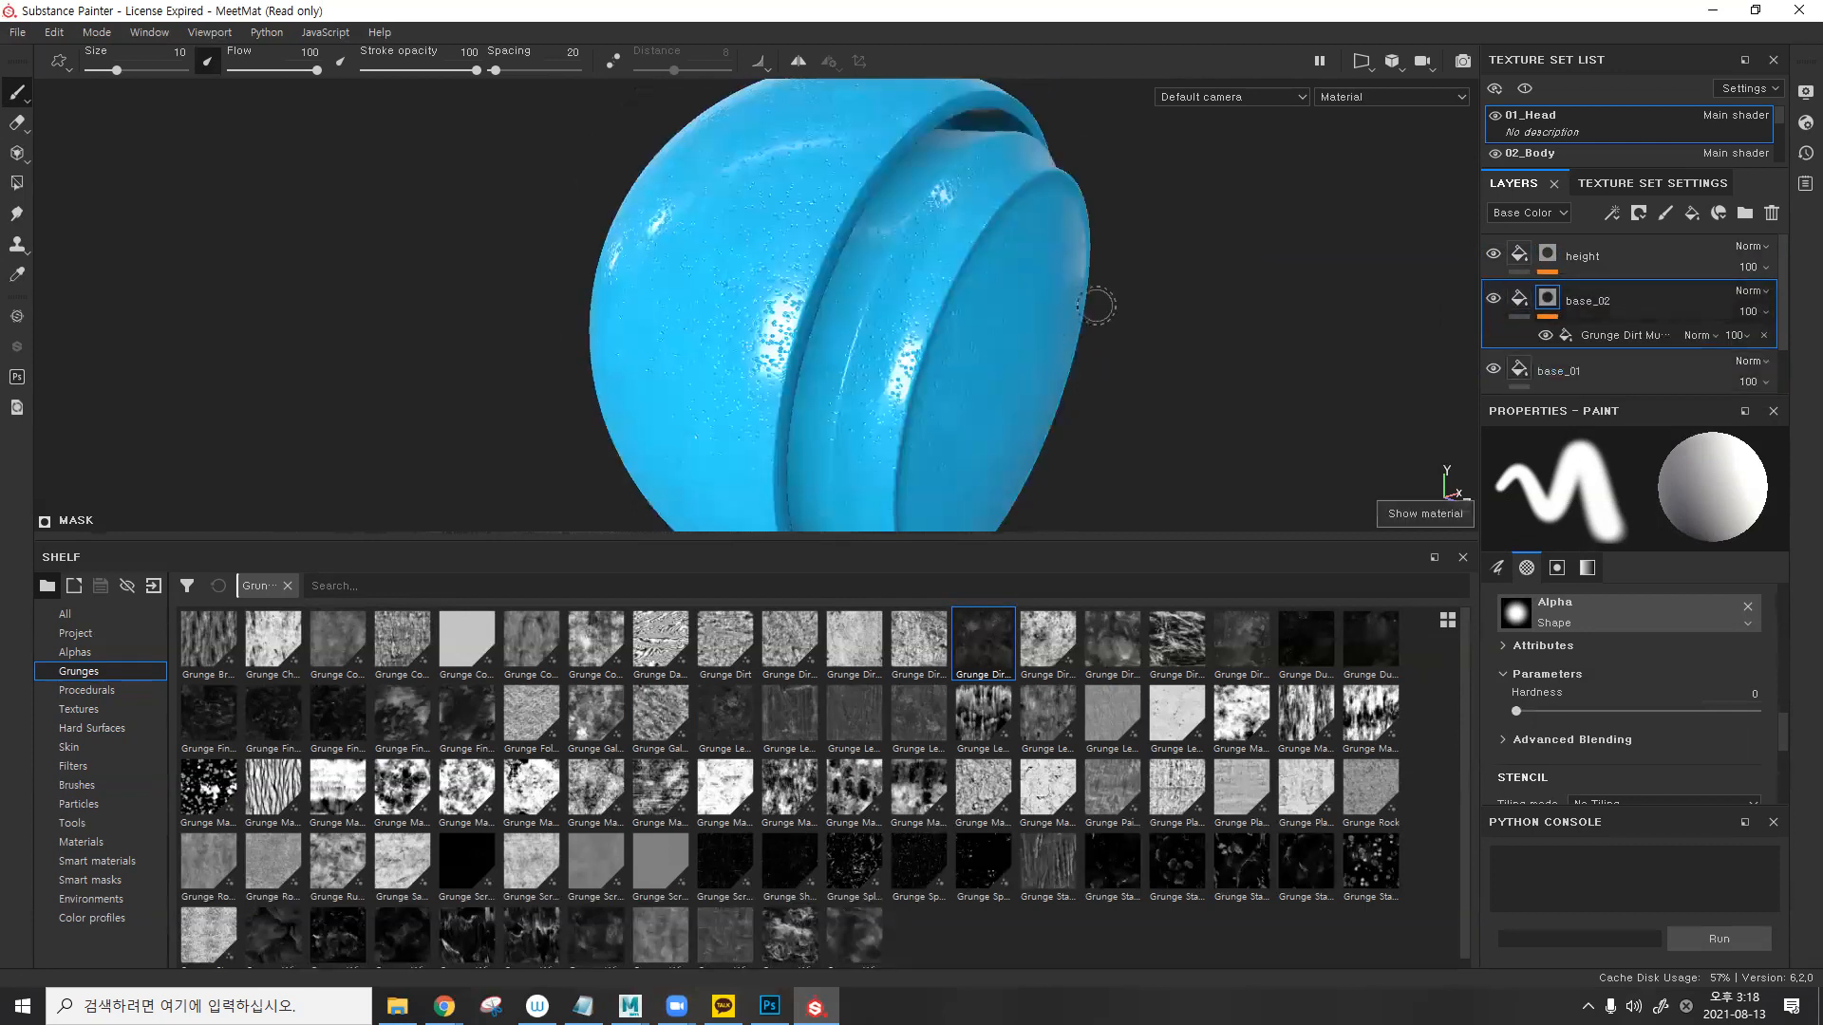
scroll(981, 206, "down", 2)
left_click_drag(981, 206, 935, 275, "alt")
right_click_drag(935, 275, 1103, 286, "shift")
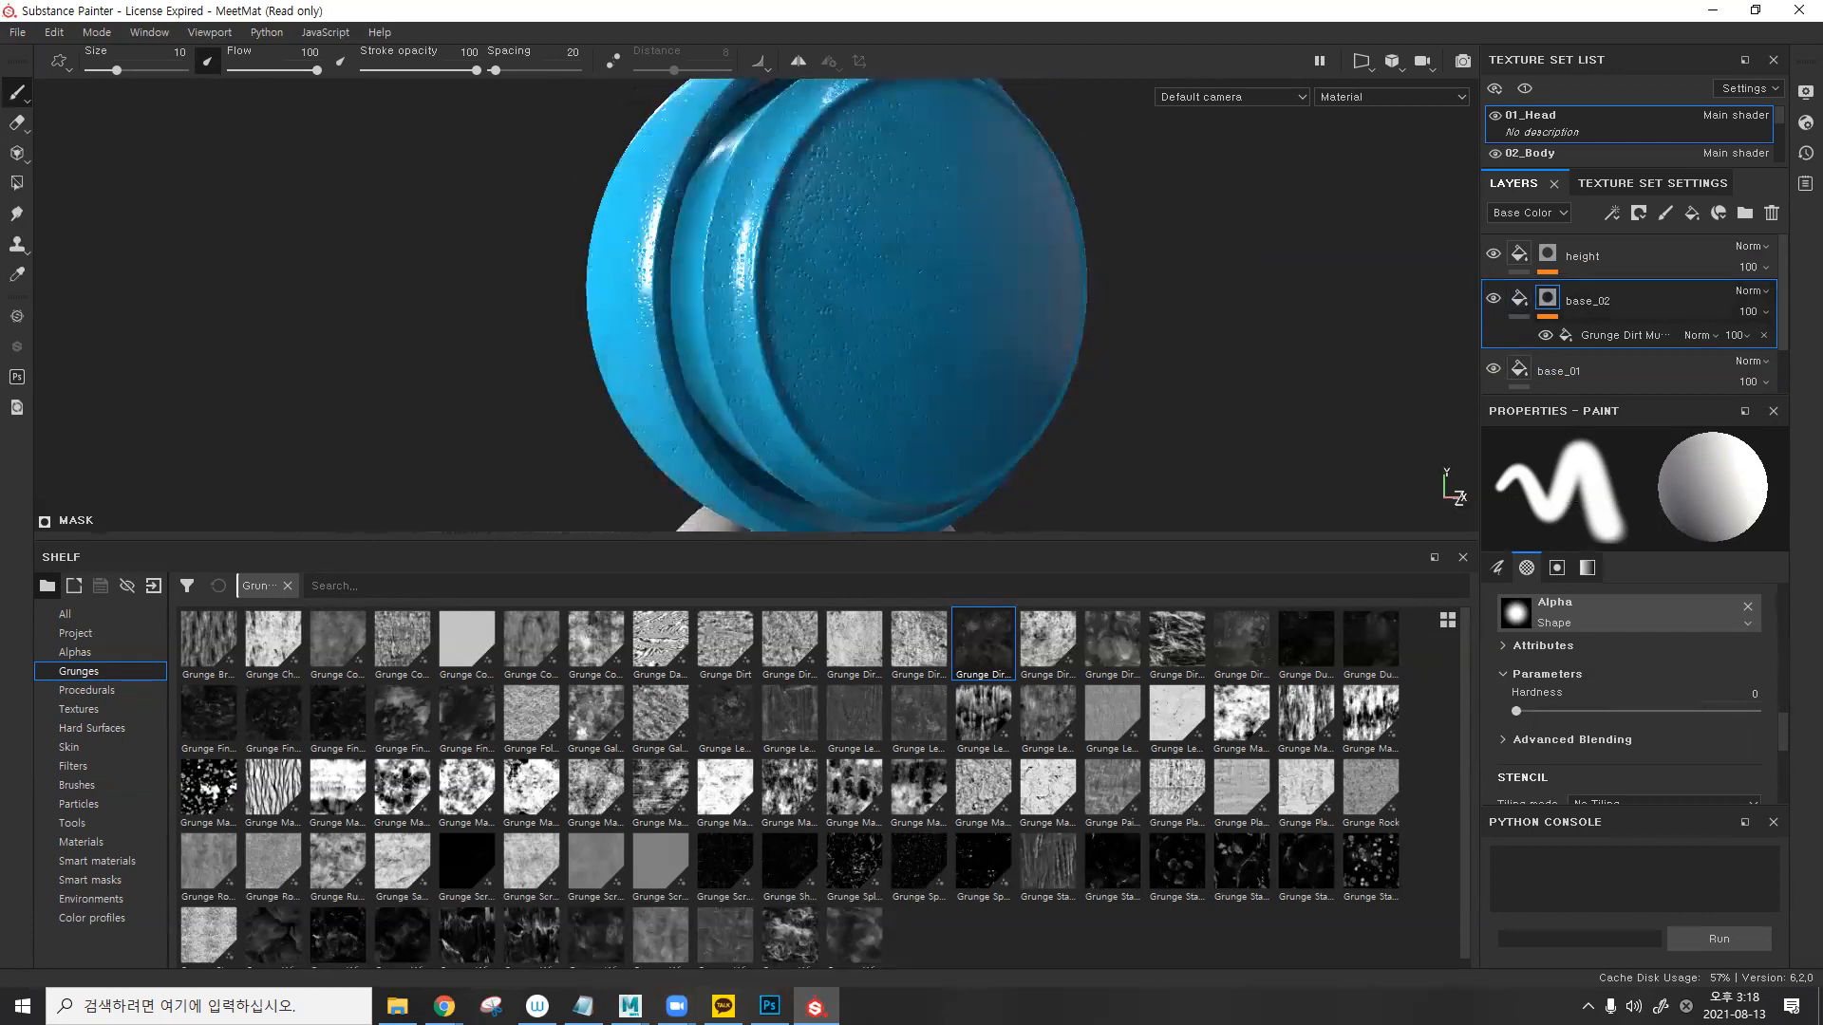
- With the mask displayed, set the Grunge Dirt Muddy fill's Balance to 0.79 and Contrast to 0.18
left_click(1567, 336)
left_click(1547, 300, "alt")
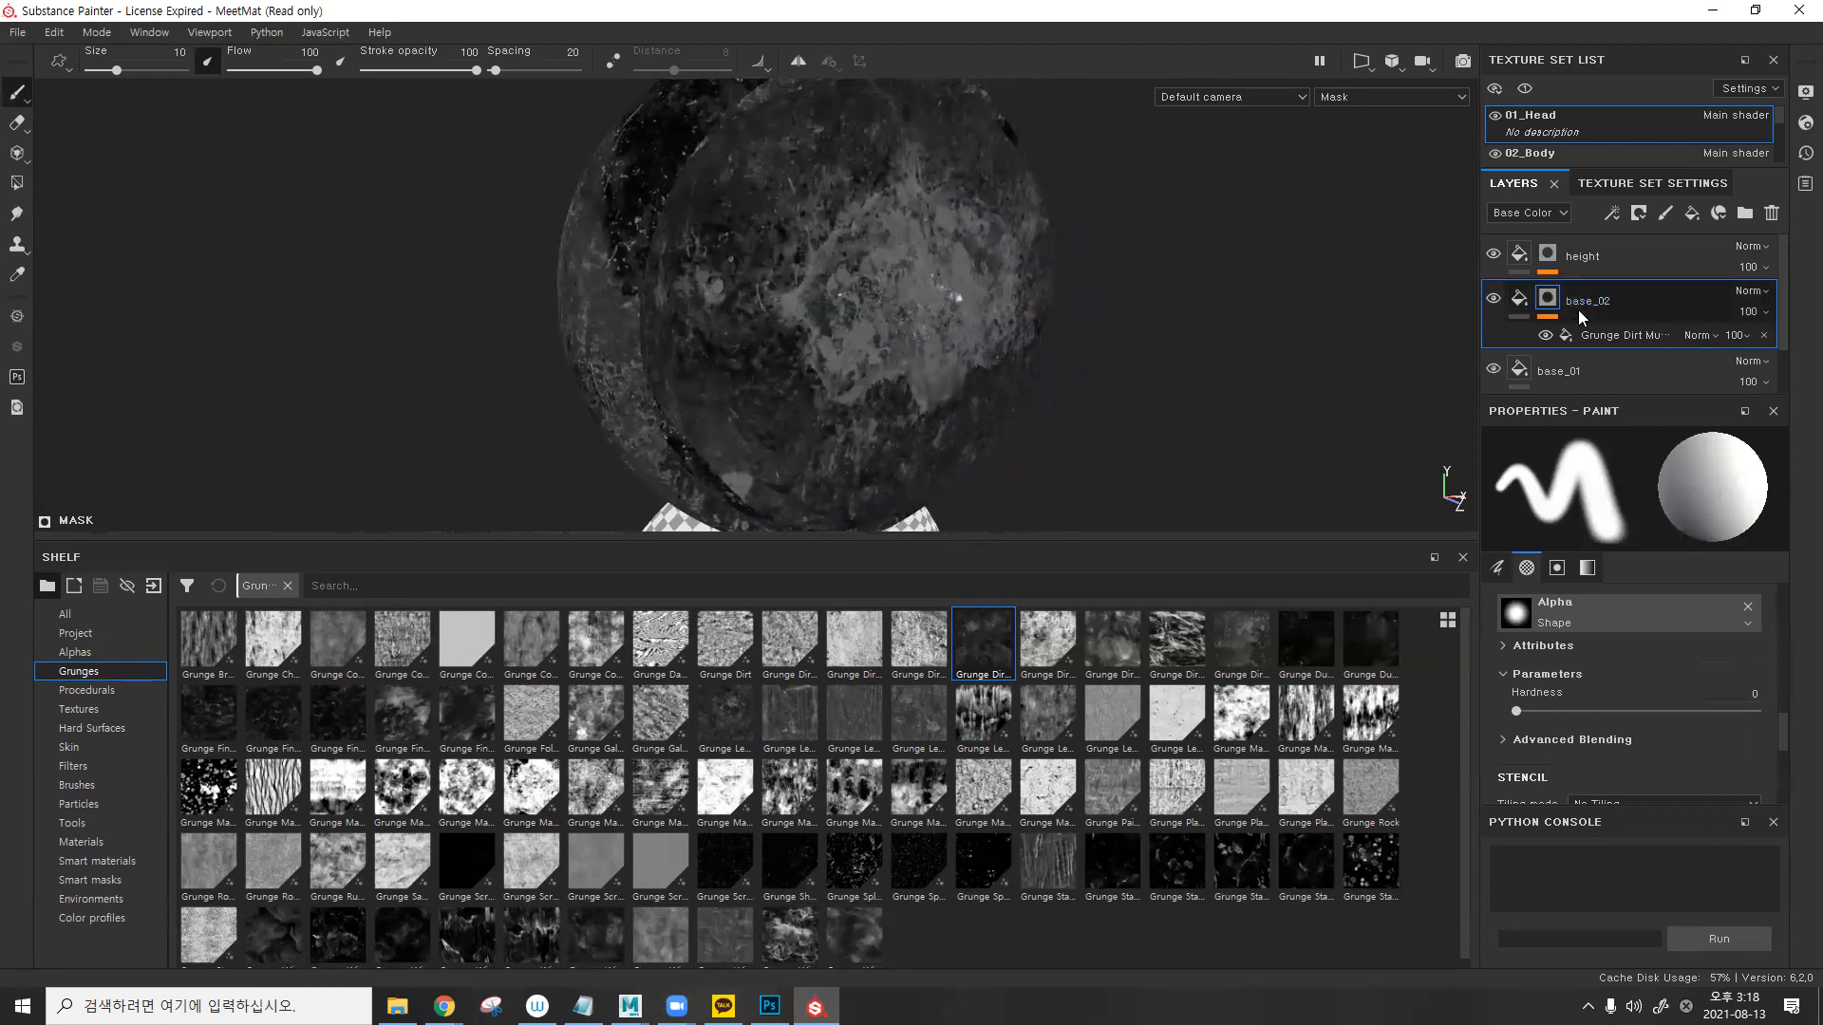
left_click(1605, 334)
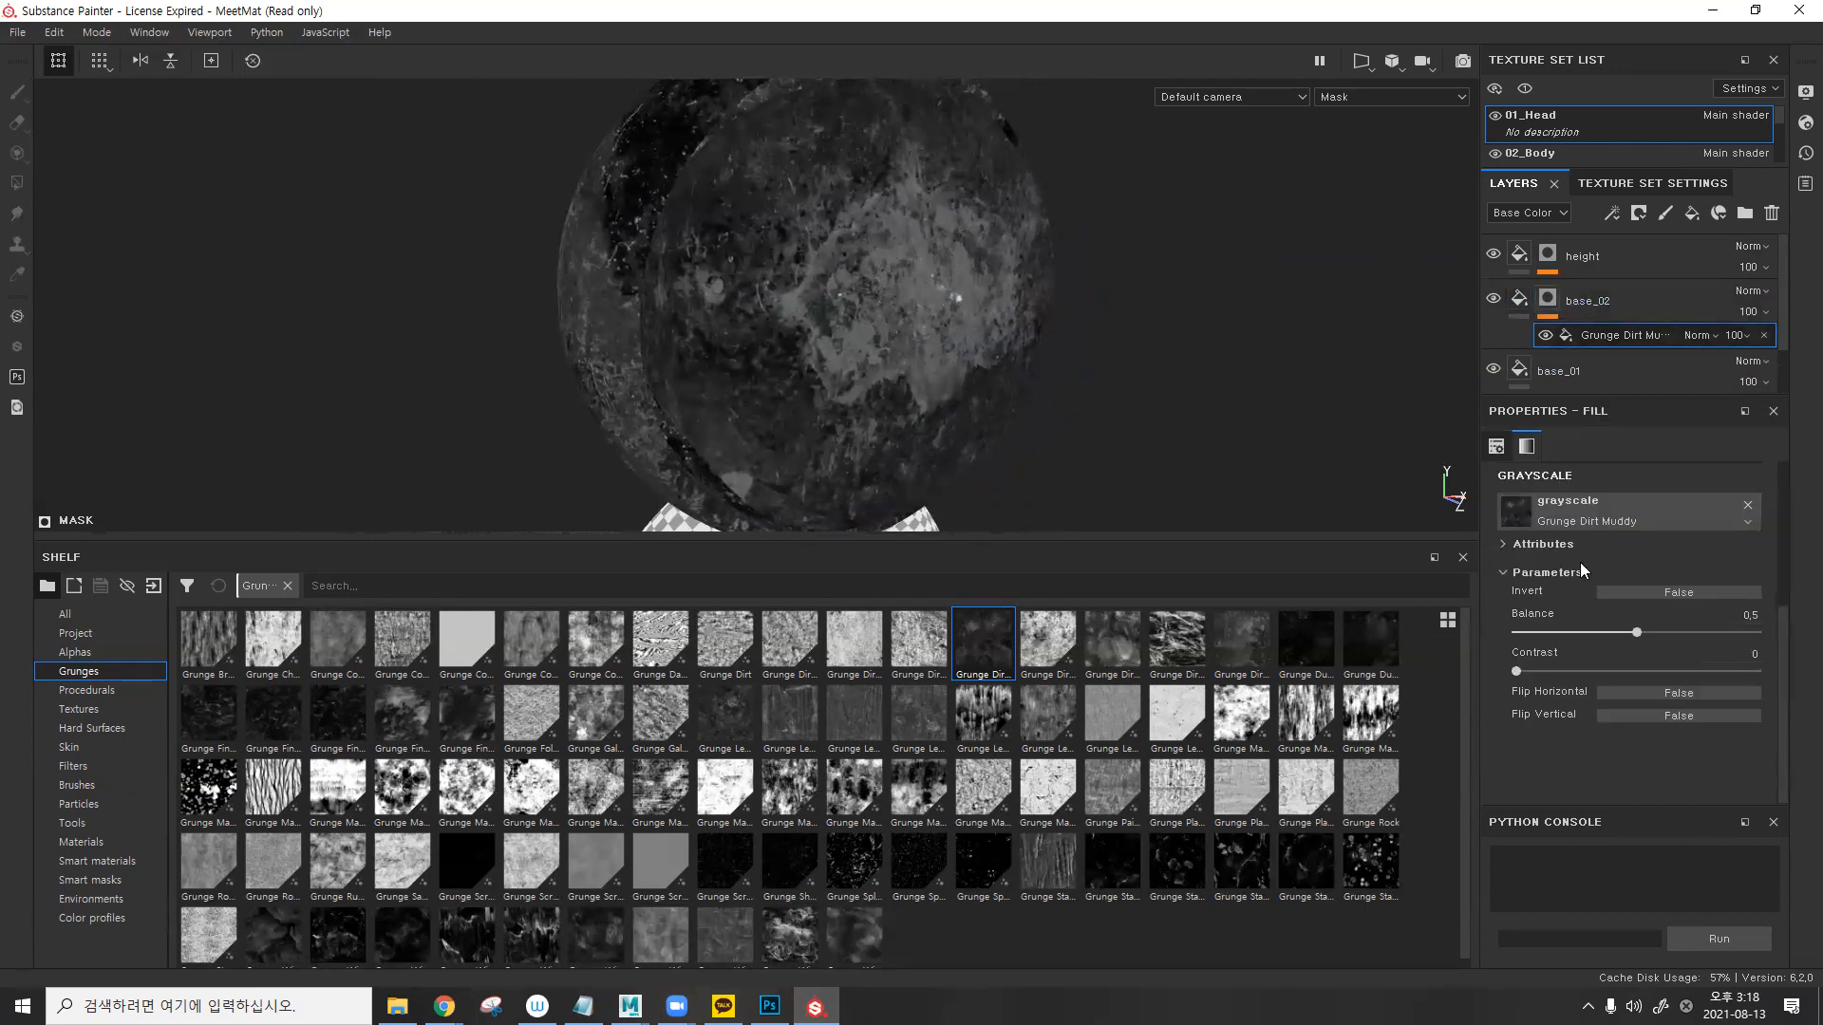
left_click_drag(1629, 634, 1662, 634)
left_click_drag(1516, 671, 1574, 671)
left_click_drag(1662, 633, 1706, 634)
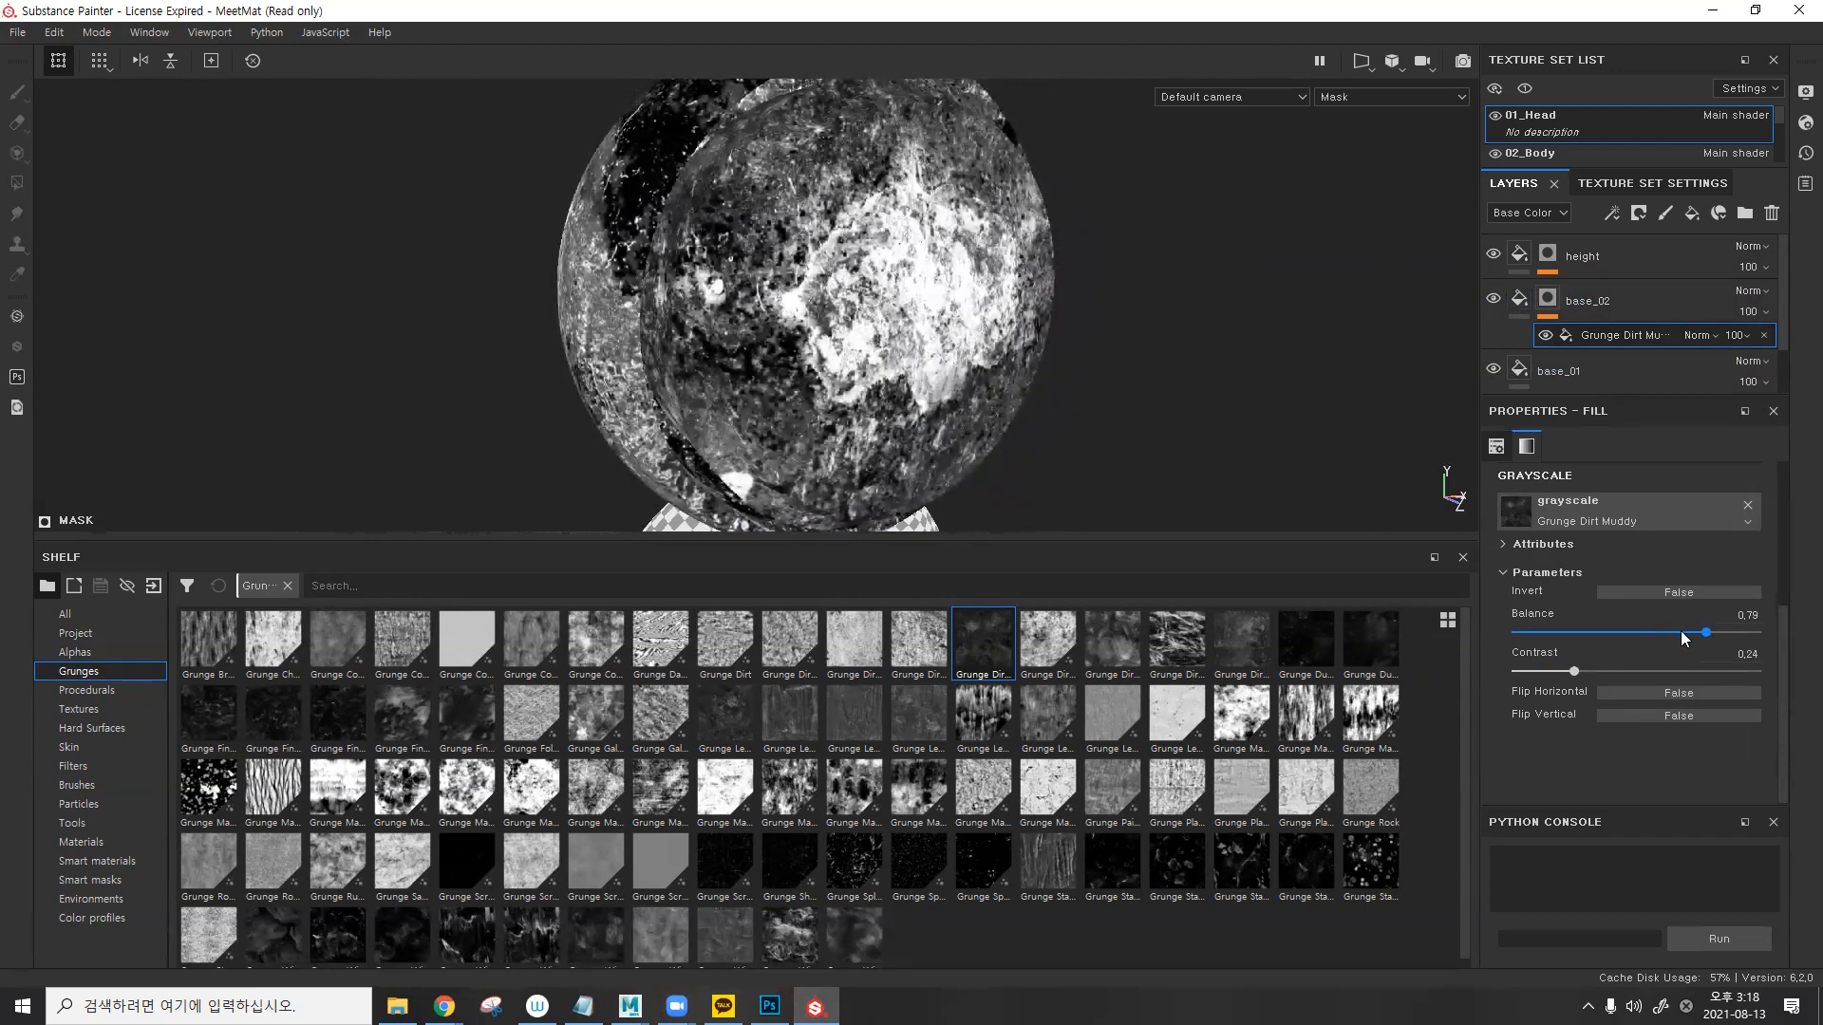
left_click(1558, 666)
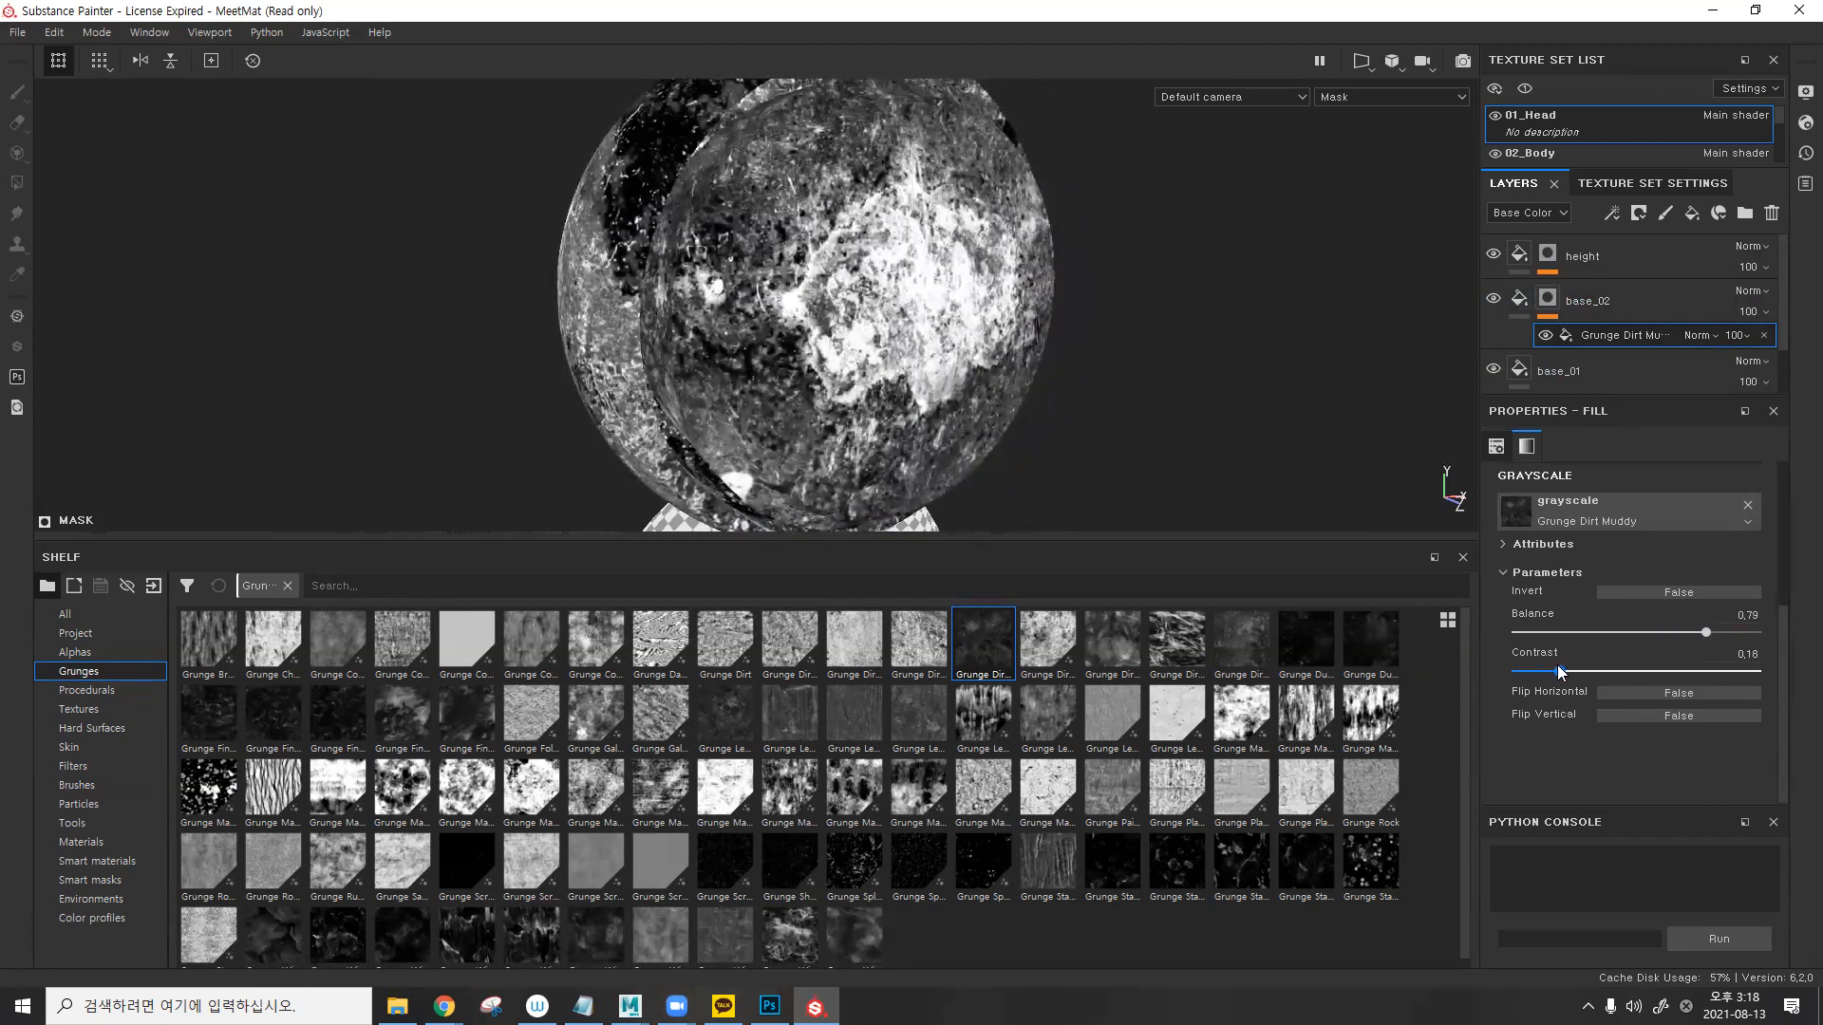
- Add a second fill to base_02's mask using Grunge Damas and toggle it to compare with the muddy grunge beneath
left_click(1612, 213)
left_click(1688, 280)
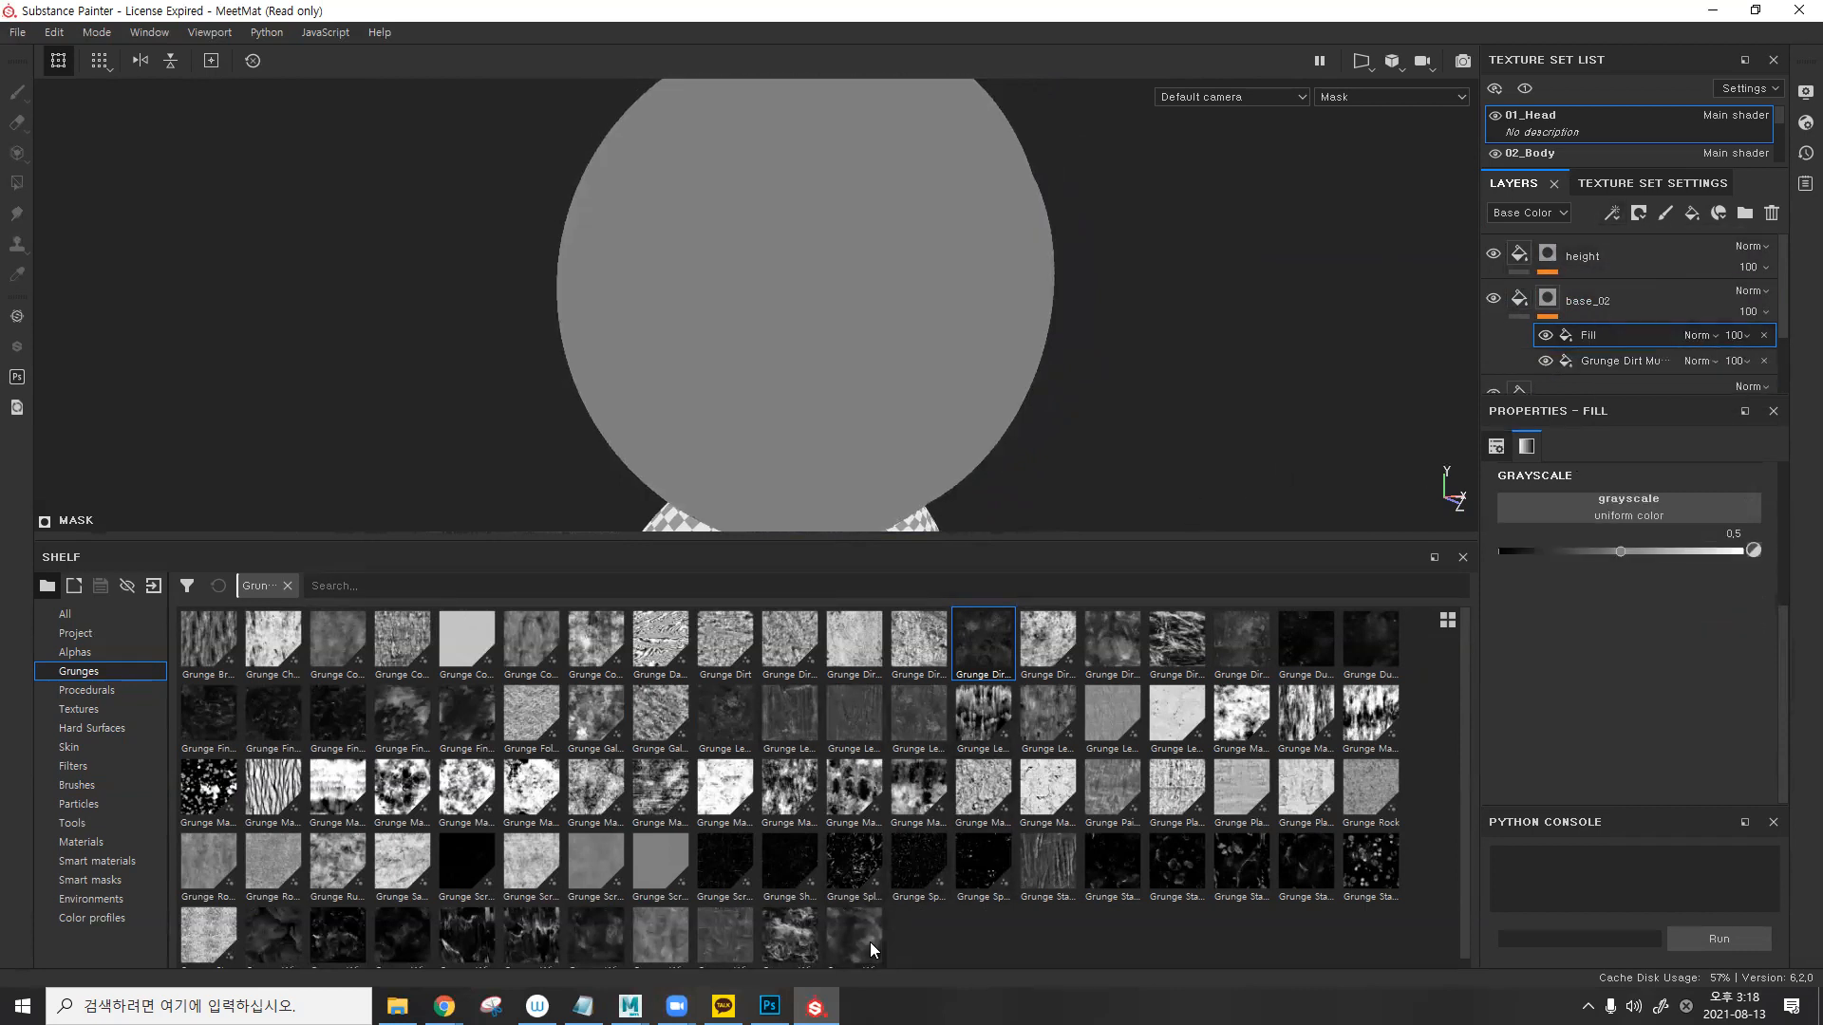
left_click_drag(679, 652, 1608, 503)
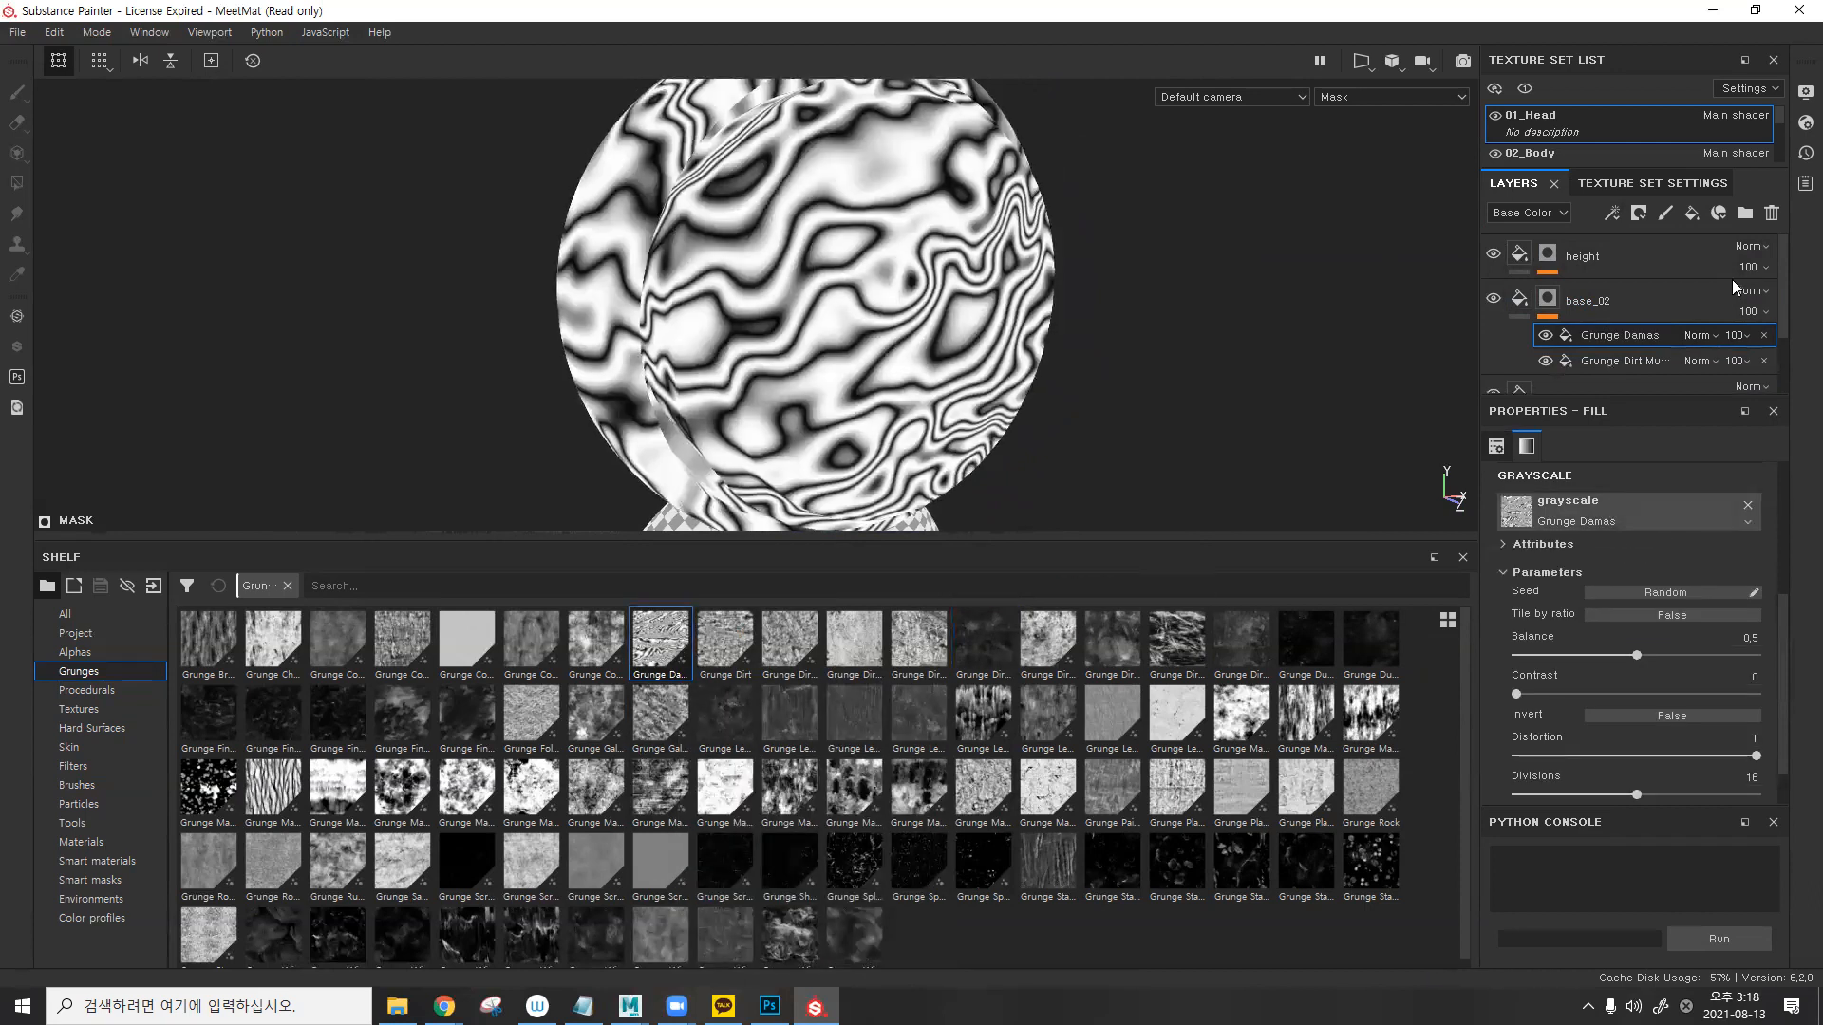
left_click(1544, 337)
left_click(1544, 337)
- Try Multiply and Lighten (Max) on the Grunge Damas fill, settle on Linear dodge (Add), and return to the material display
left_click(1704, 335)
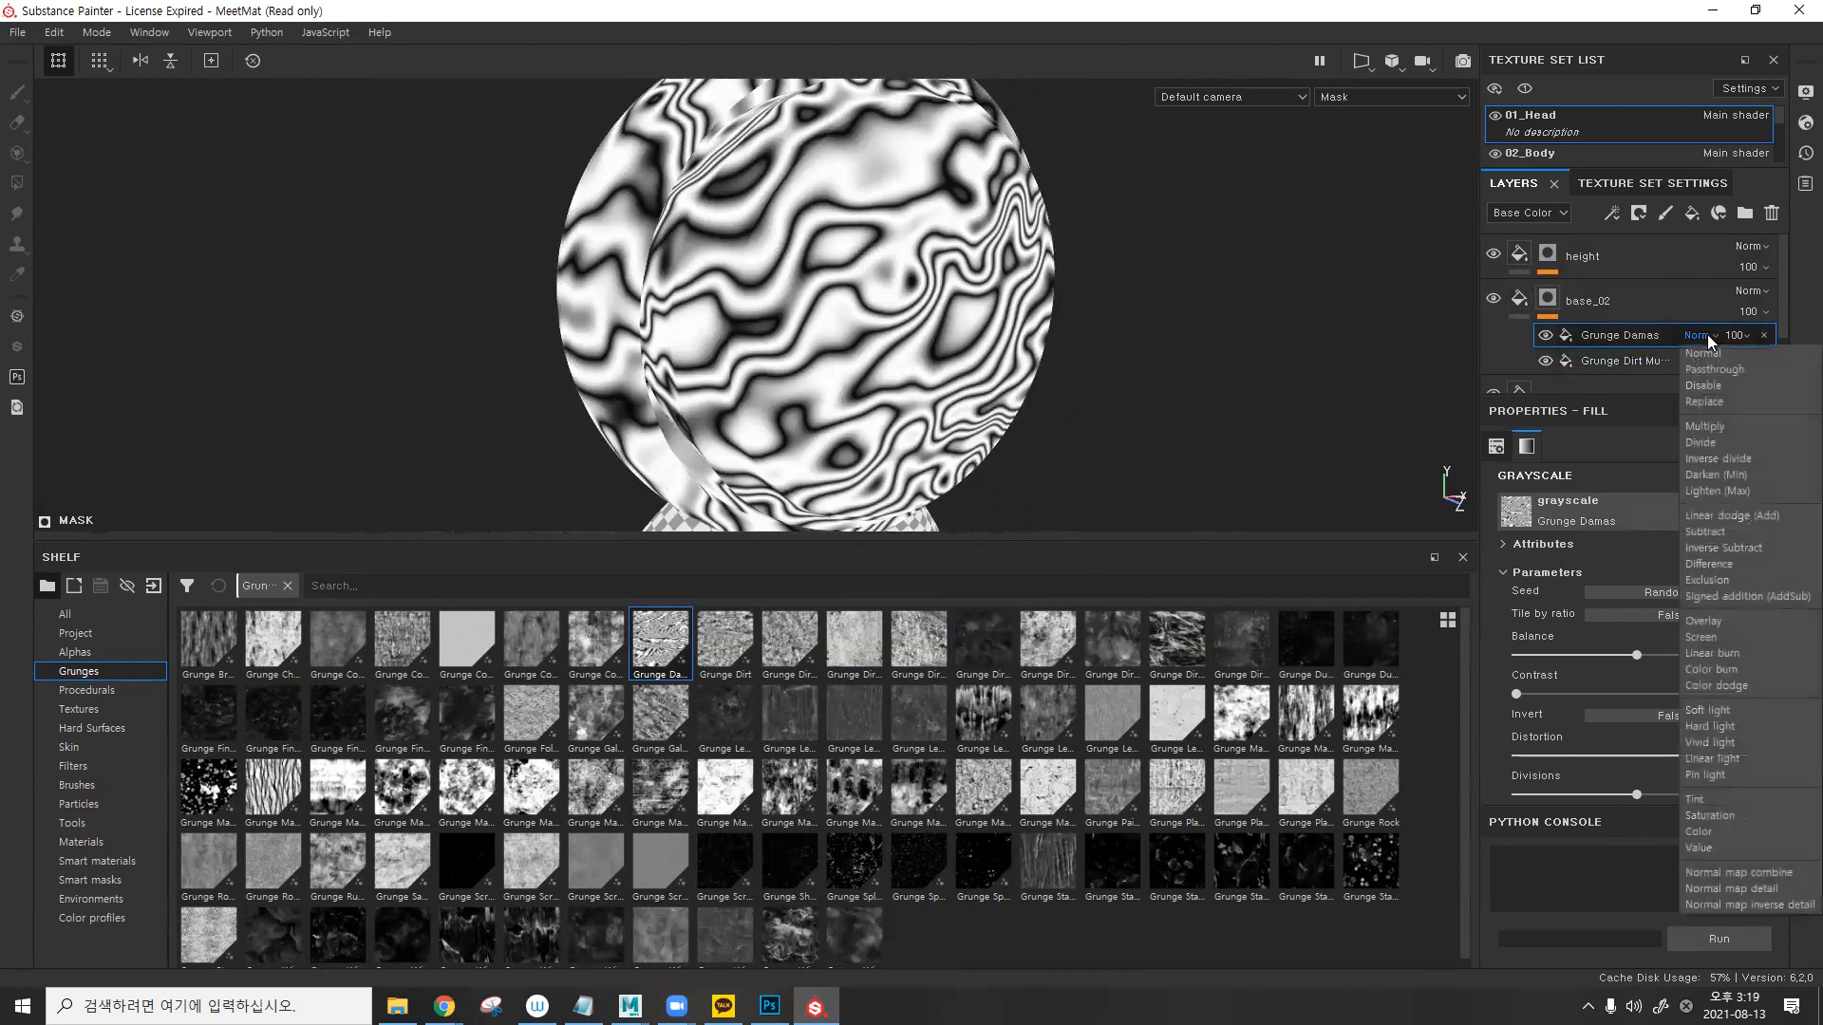
left_click(1734, 427)
left_click(1704, 334)
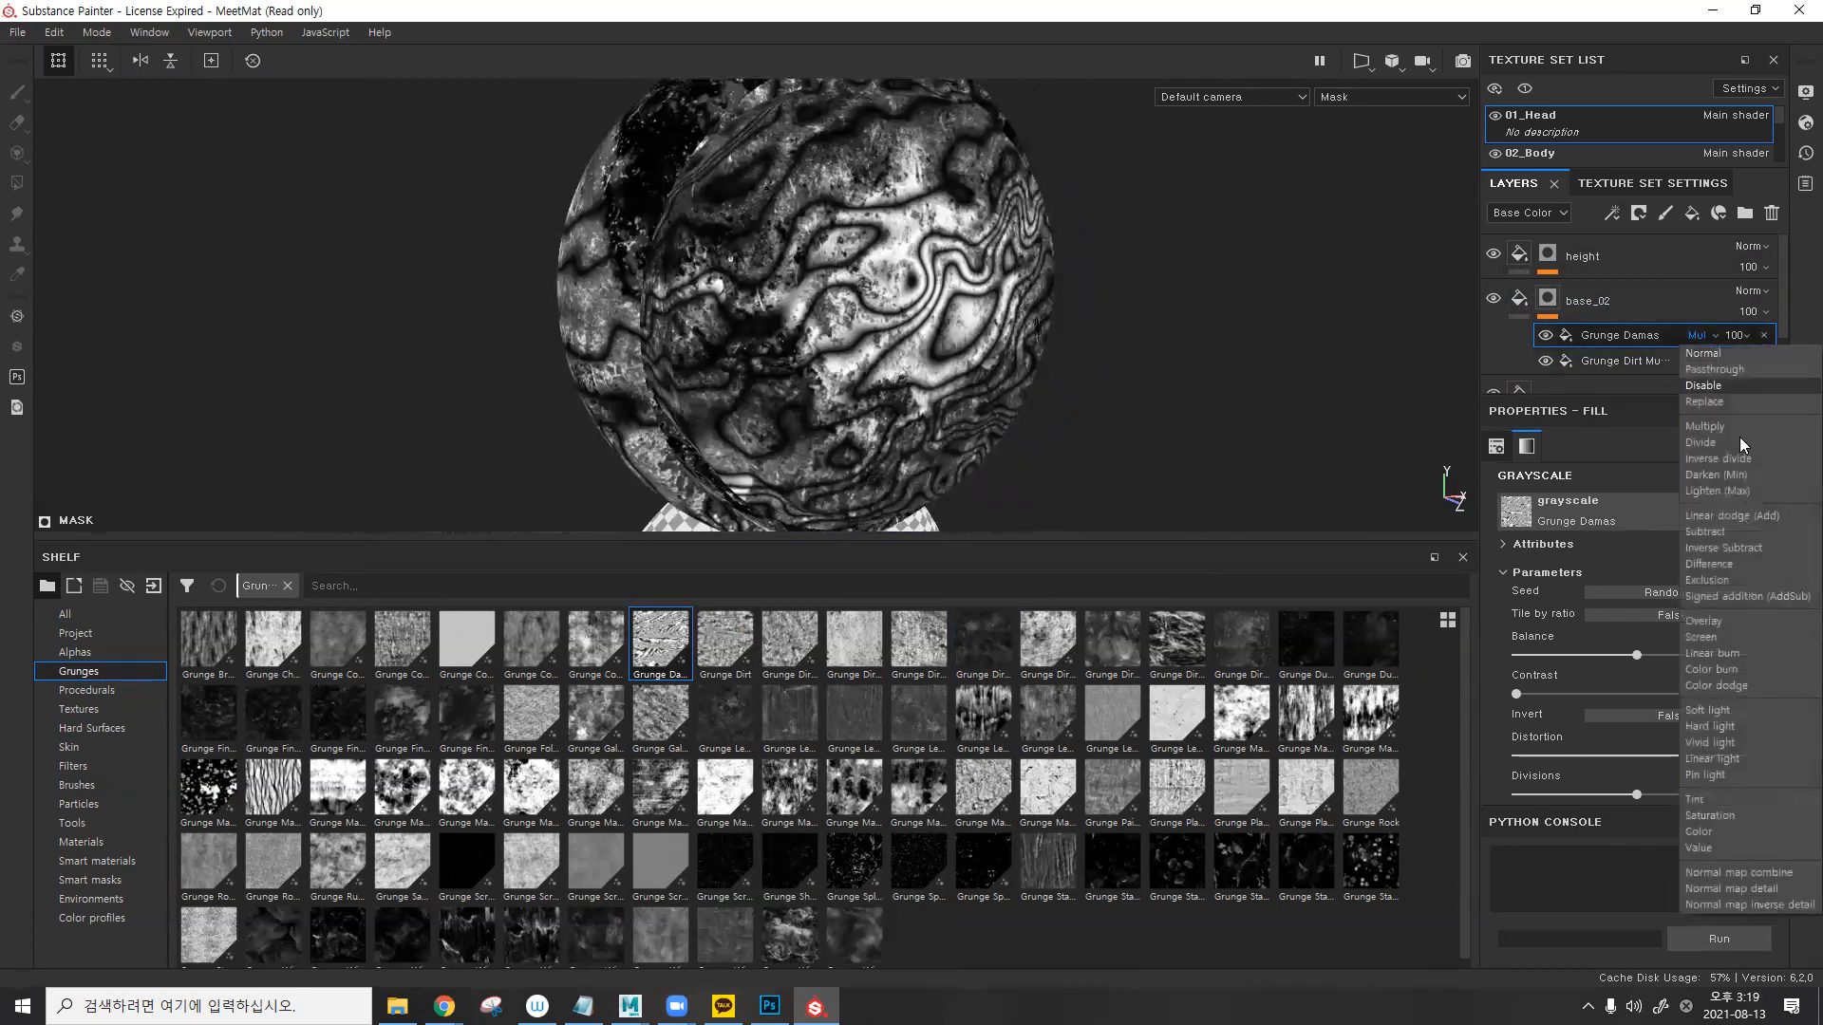
left_click(1756, 493)
left_click(1694, 339)
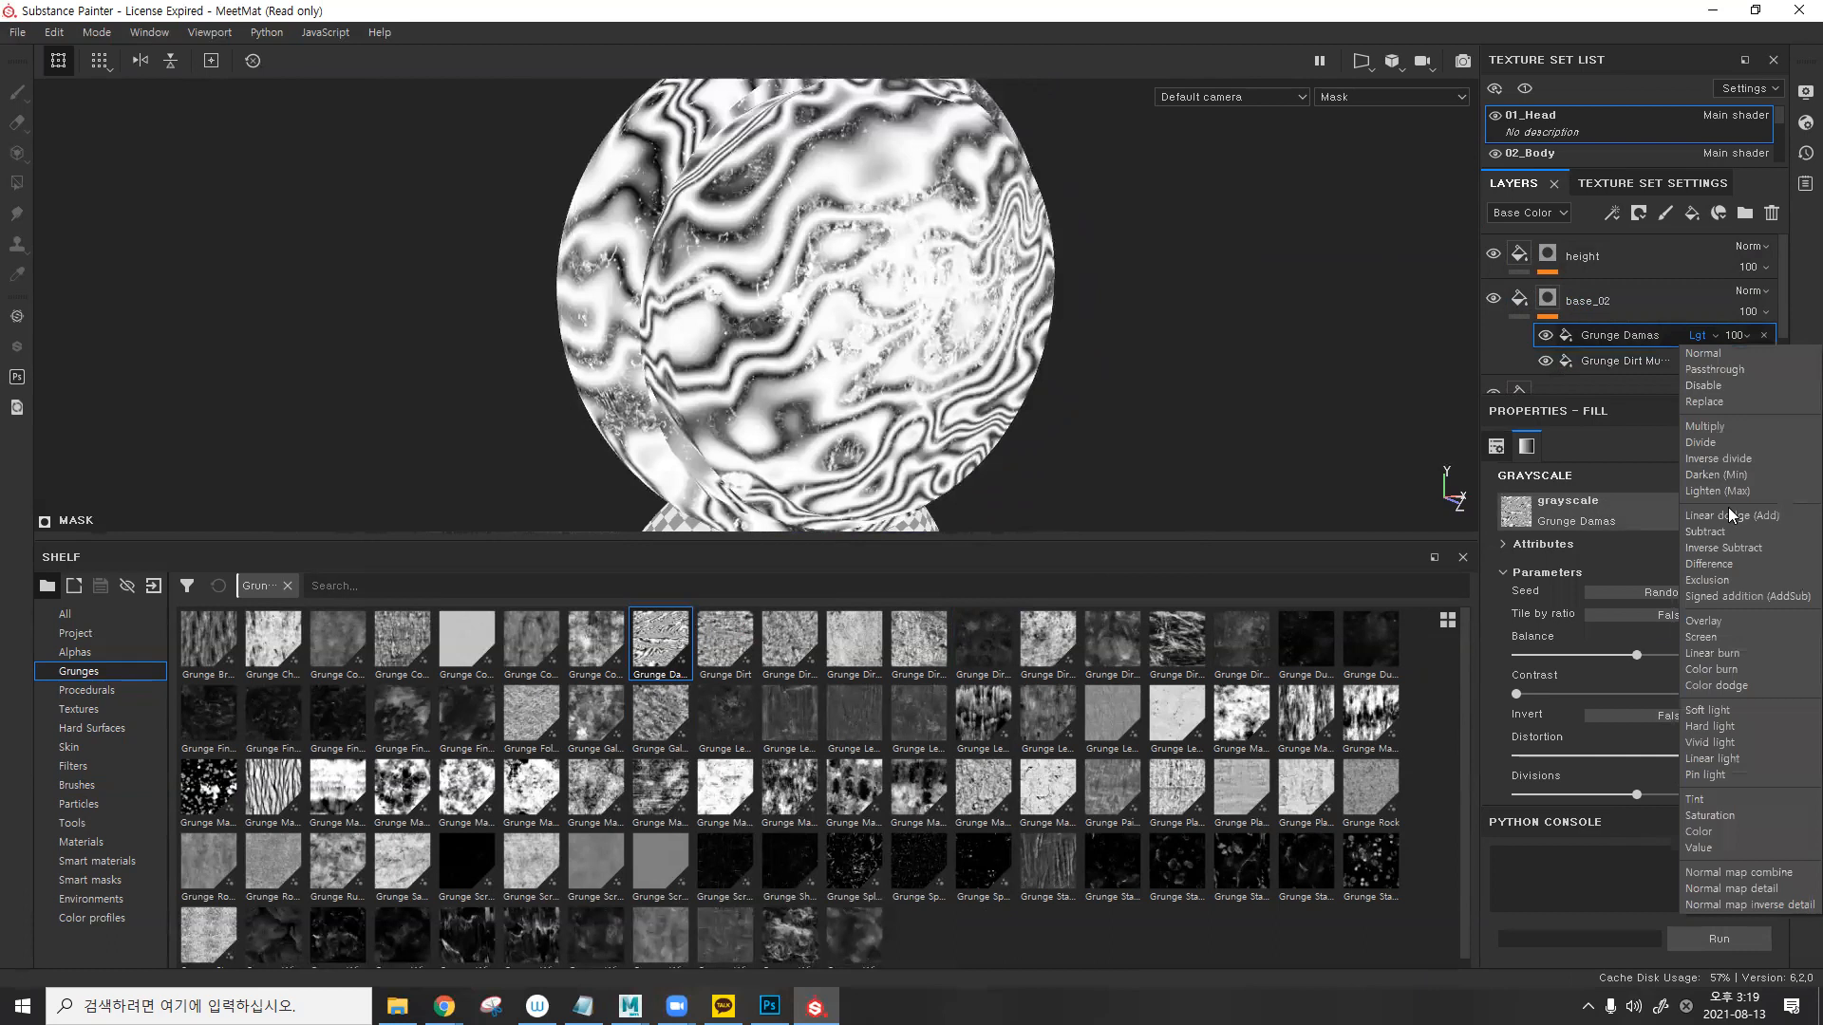
left_click(1729, 515)
key("m")
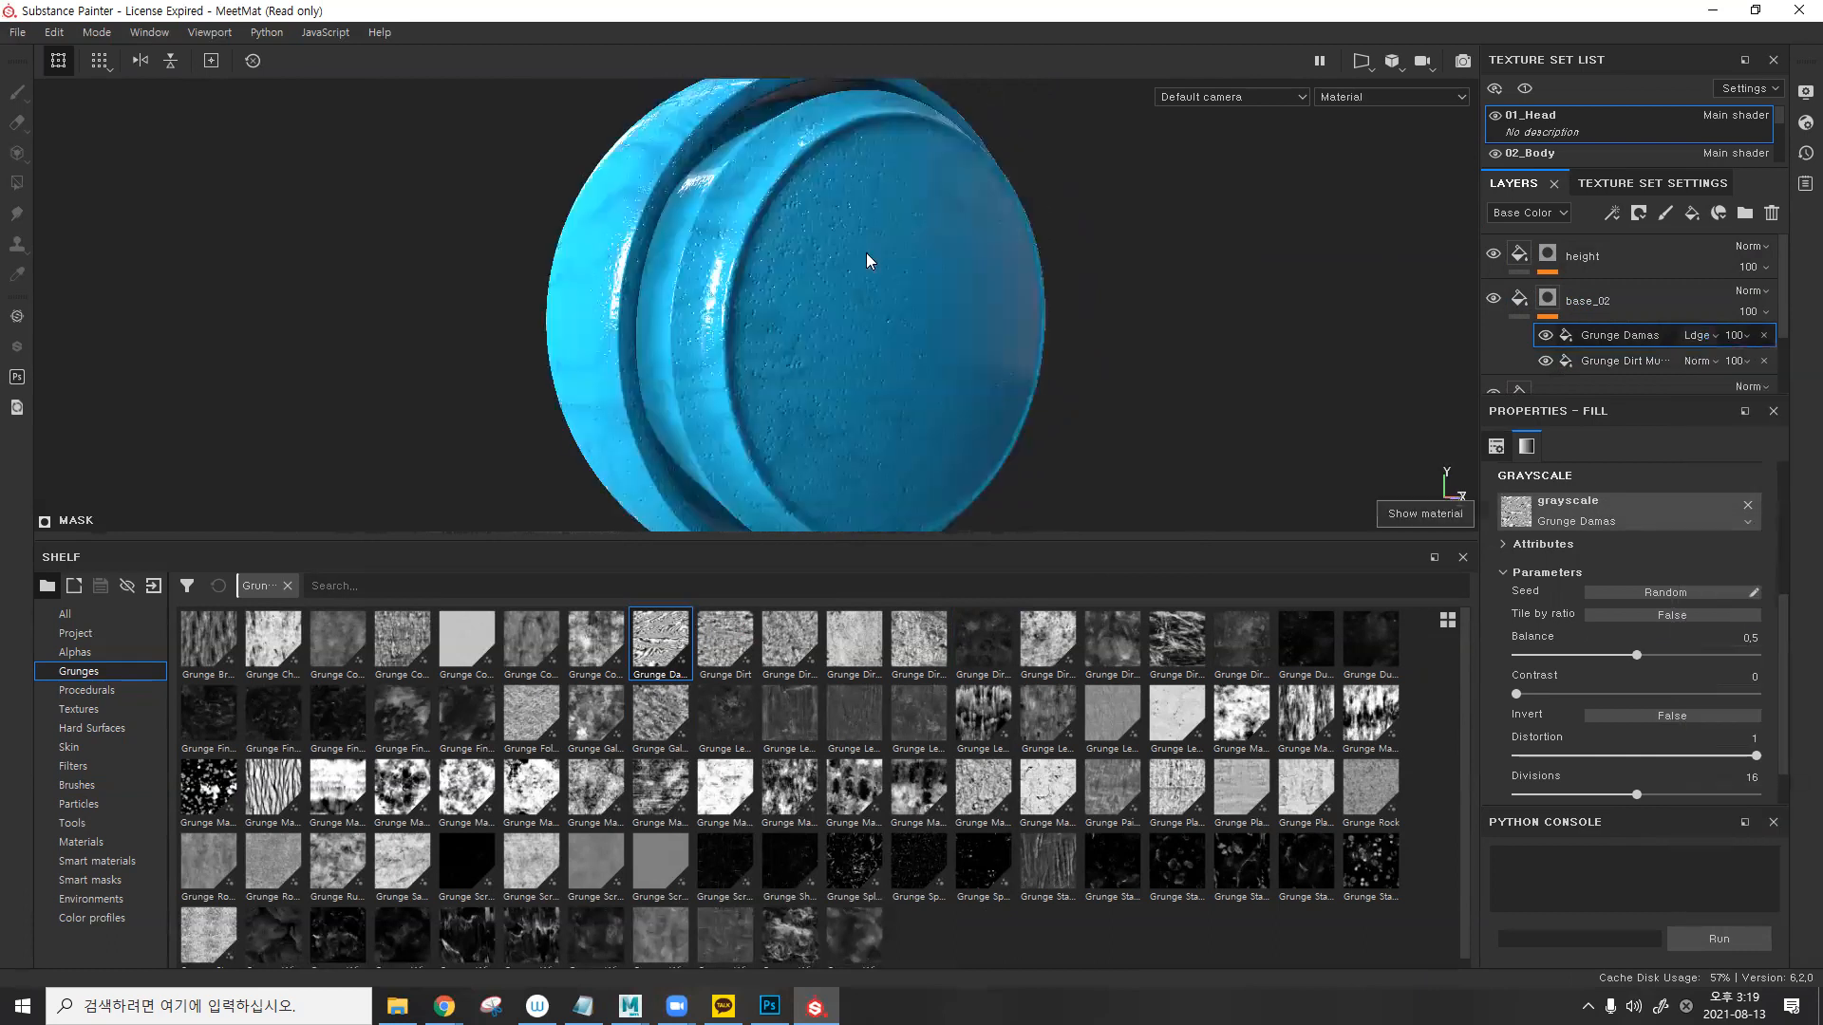
- Set the Grunge Damas fill's blend mode to Multiply and inspect the pattern around the head
left_click(1700, 335)
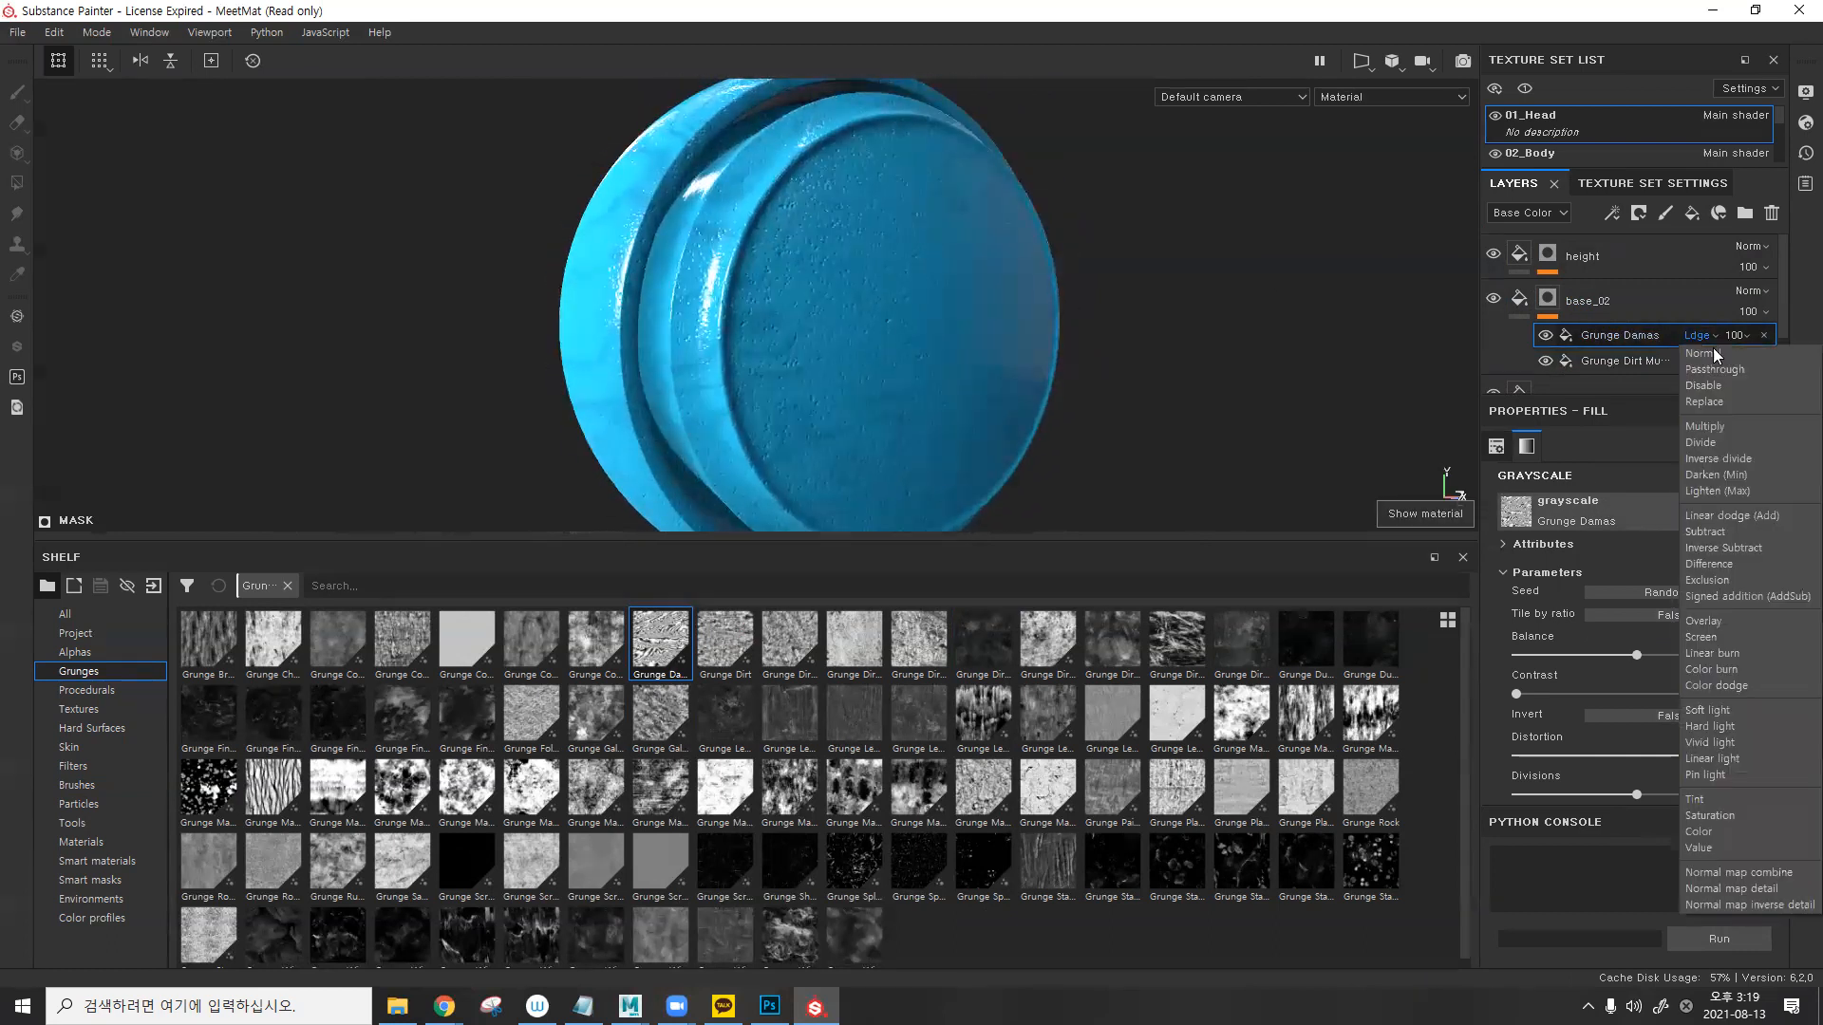
left_click(1742, 428)
mouse_move(1139, 305)
left_mouse_down("alt")
mouse_move(1072, 308)
mouse_move(1112, 307)
left_mouse_up("alt")
mouse_move(1139, 305)
right_mouse_down("shift")
mouse_move(1198, 305)
mouse_move(1175, 305)
right_mouse_up("shift")
left_click_drag(1177, 311, 1035, 344, "alt")
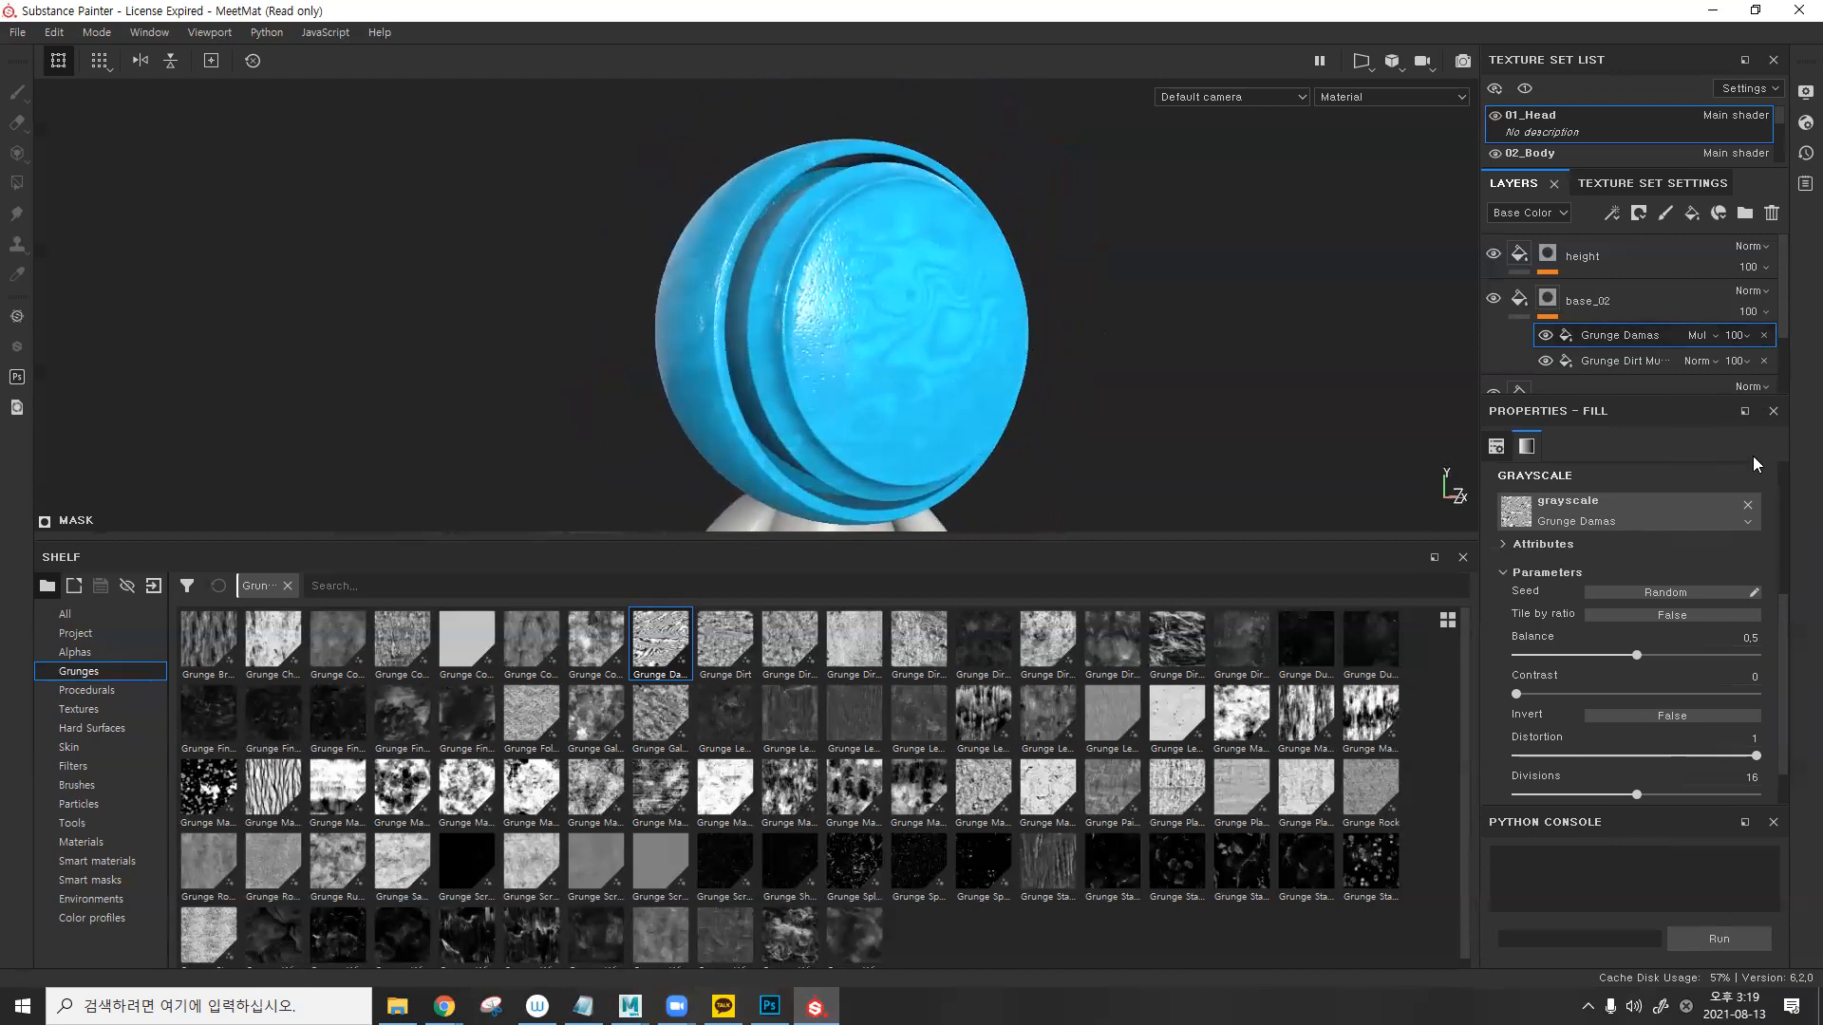
left_click_drag(1101, 195, 1040, 308, "alt")
right_click_drag(1067, 276, 1194, 283, "shift")
right_click_drag(1040, 283, 989, 267, "shift")
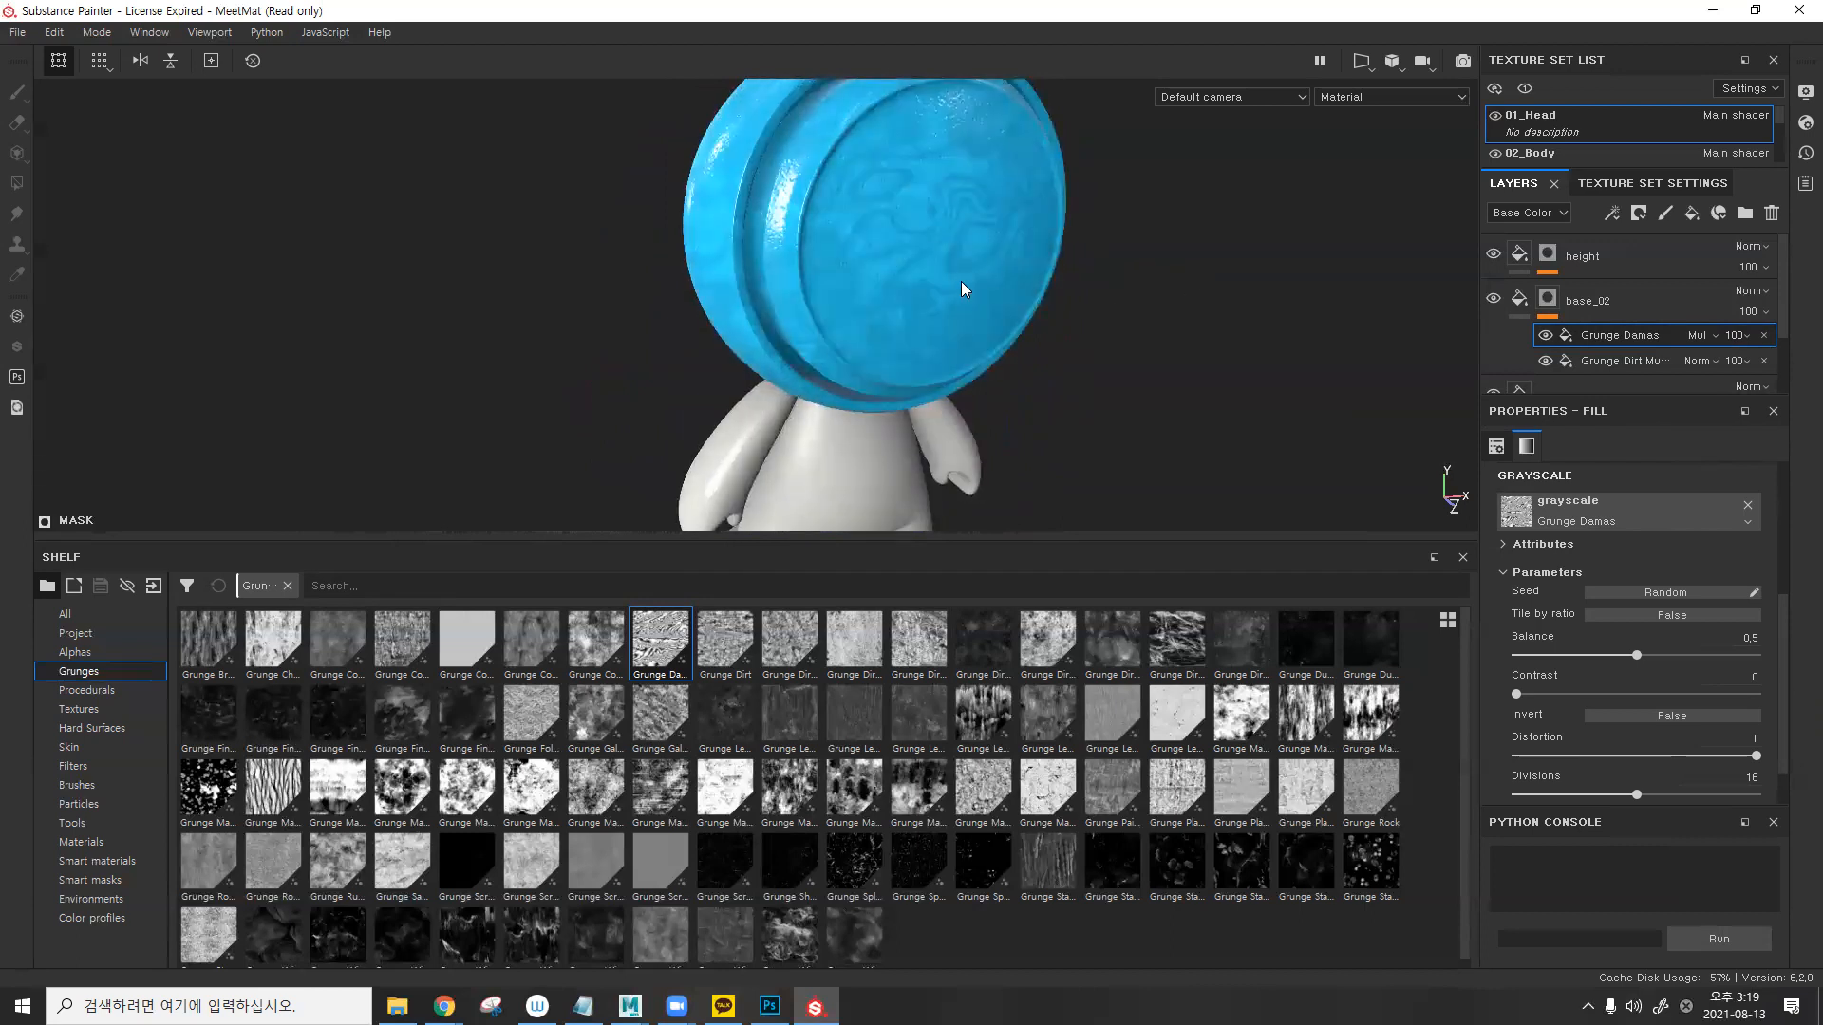
left_click_drag(963, 287, 988, 252, "alt")
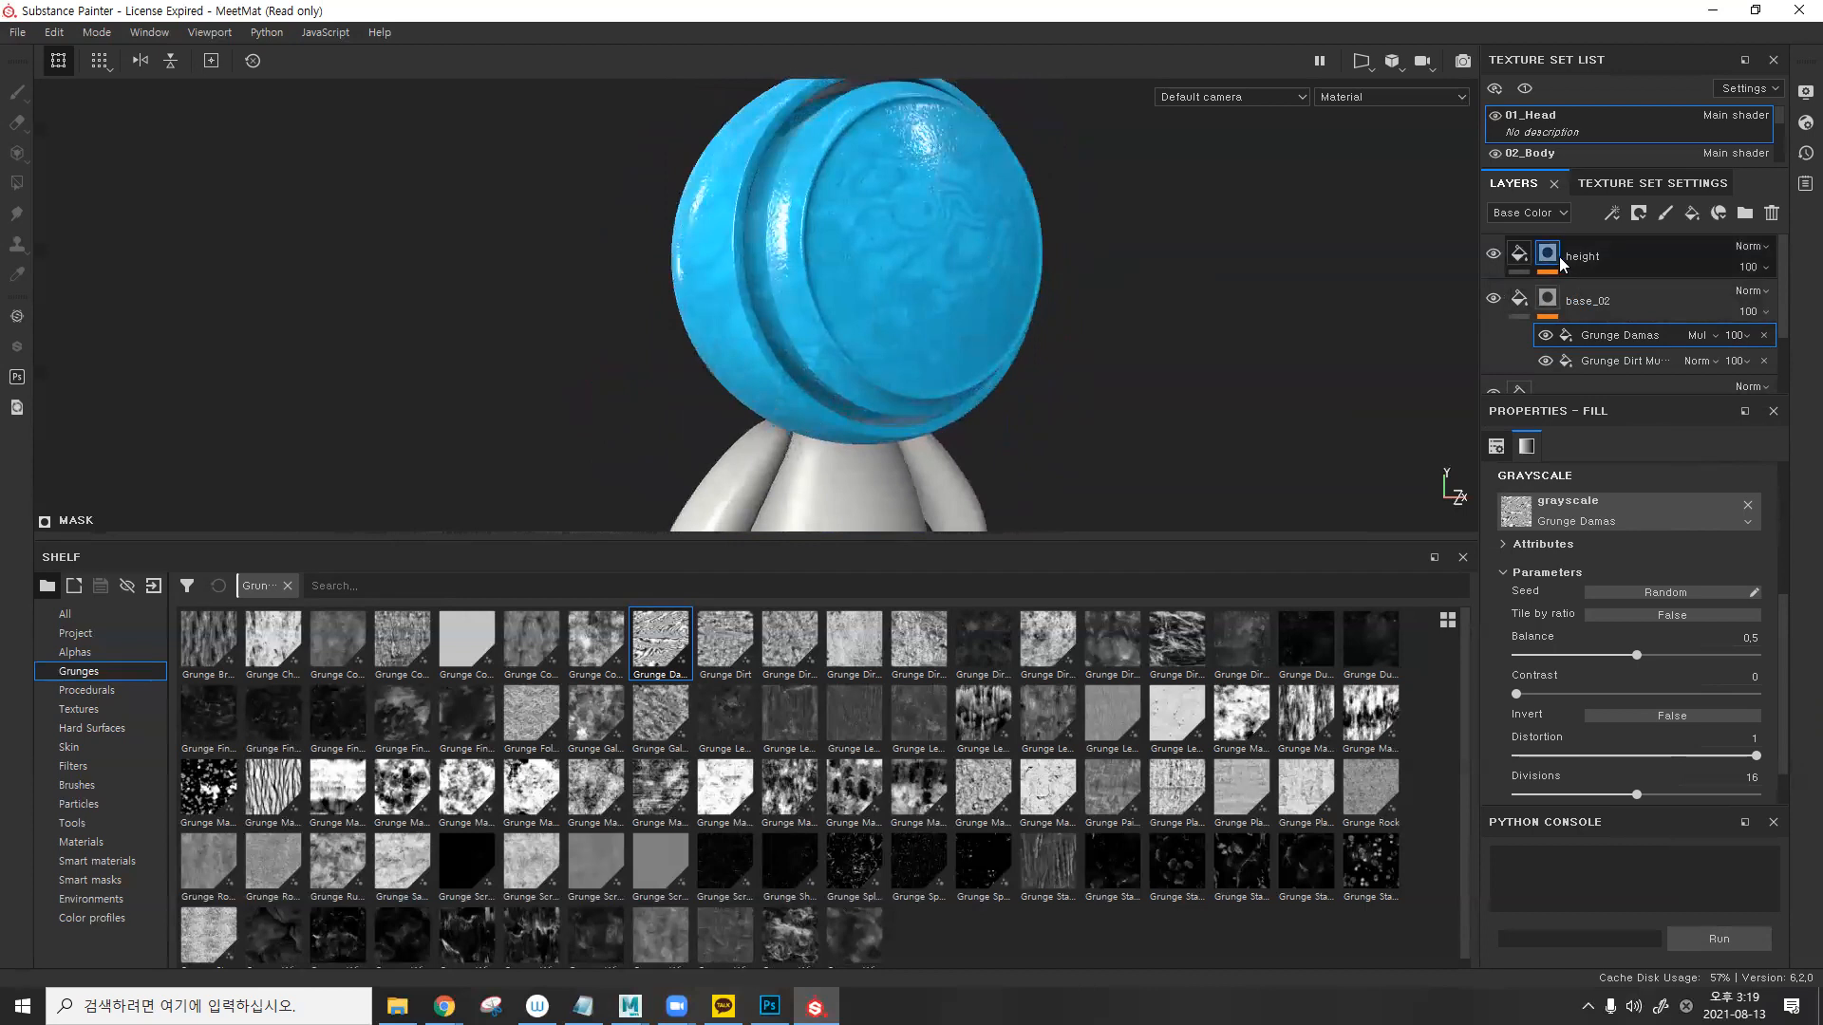
- Select base_02's fill, preview the head in the Iray renderer under rotated environment lighting, and return to the painting view
left_click(1528, 251)
left_click(1525, 298)
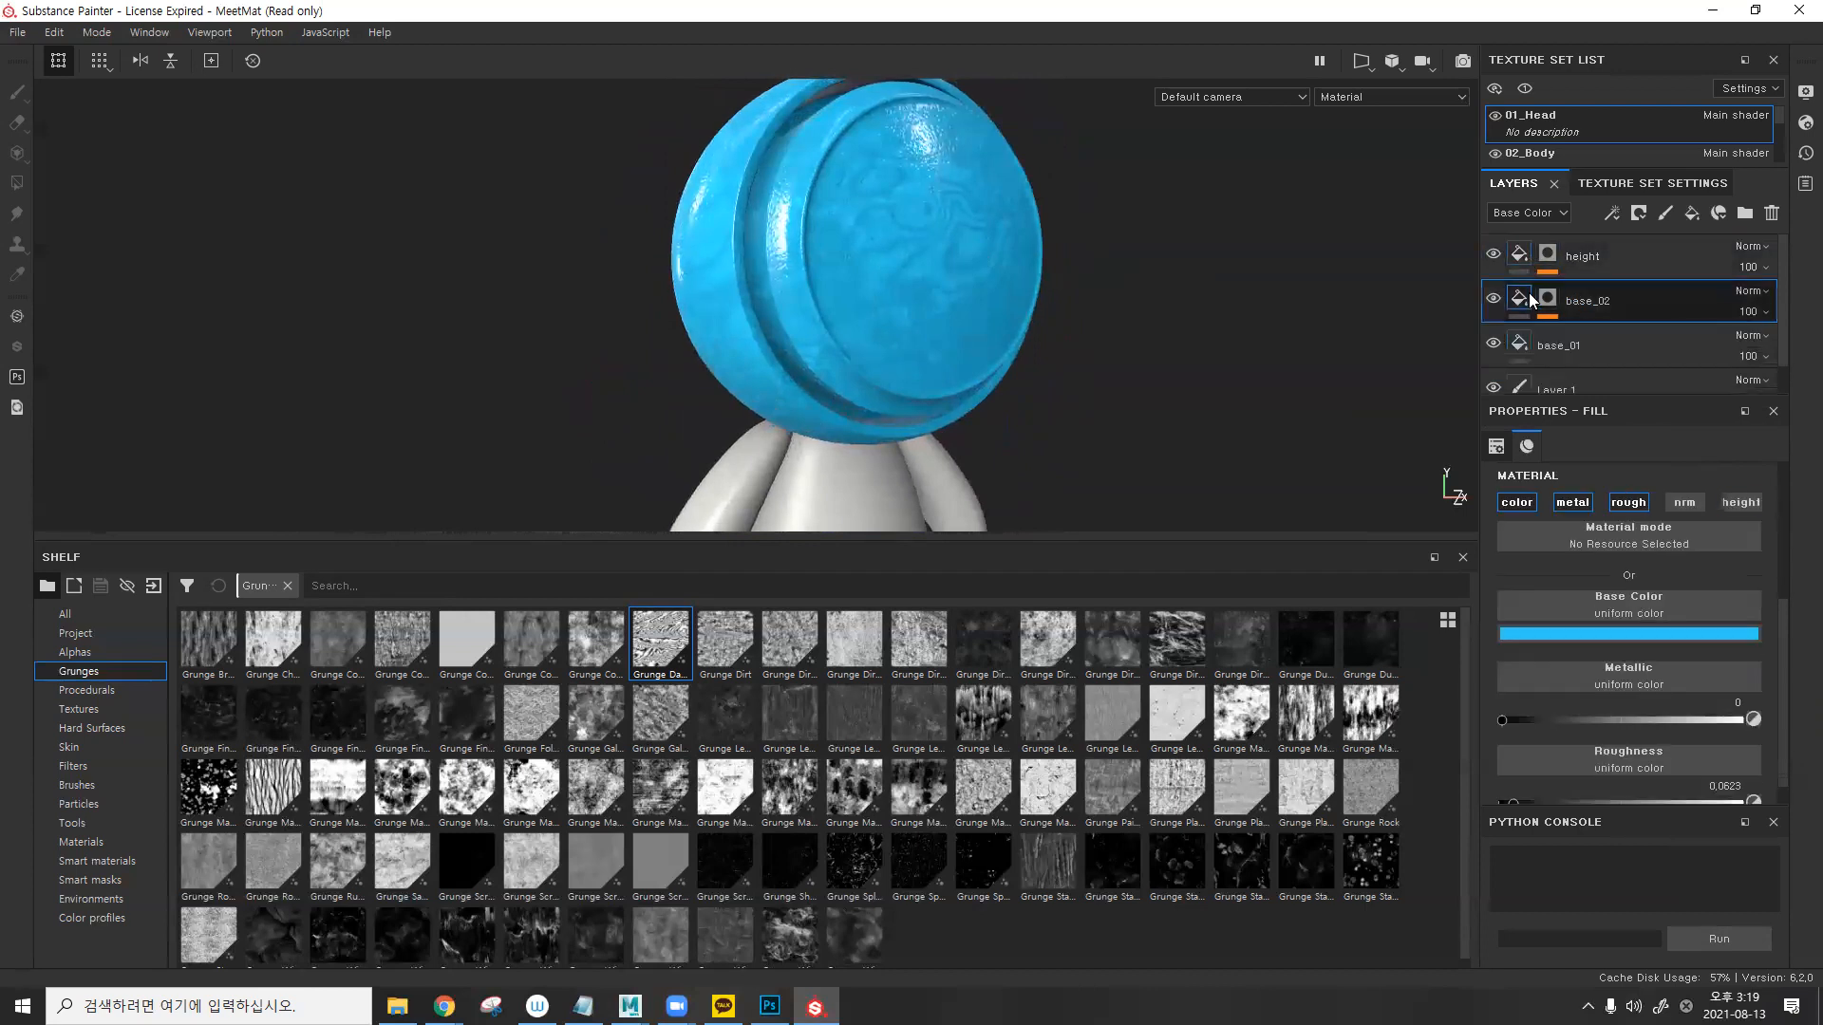
scroll(1521, 341, "down", 1)
left_click_drag(1156, 281, 1090, 294, "alt")
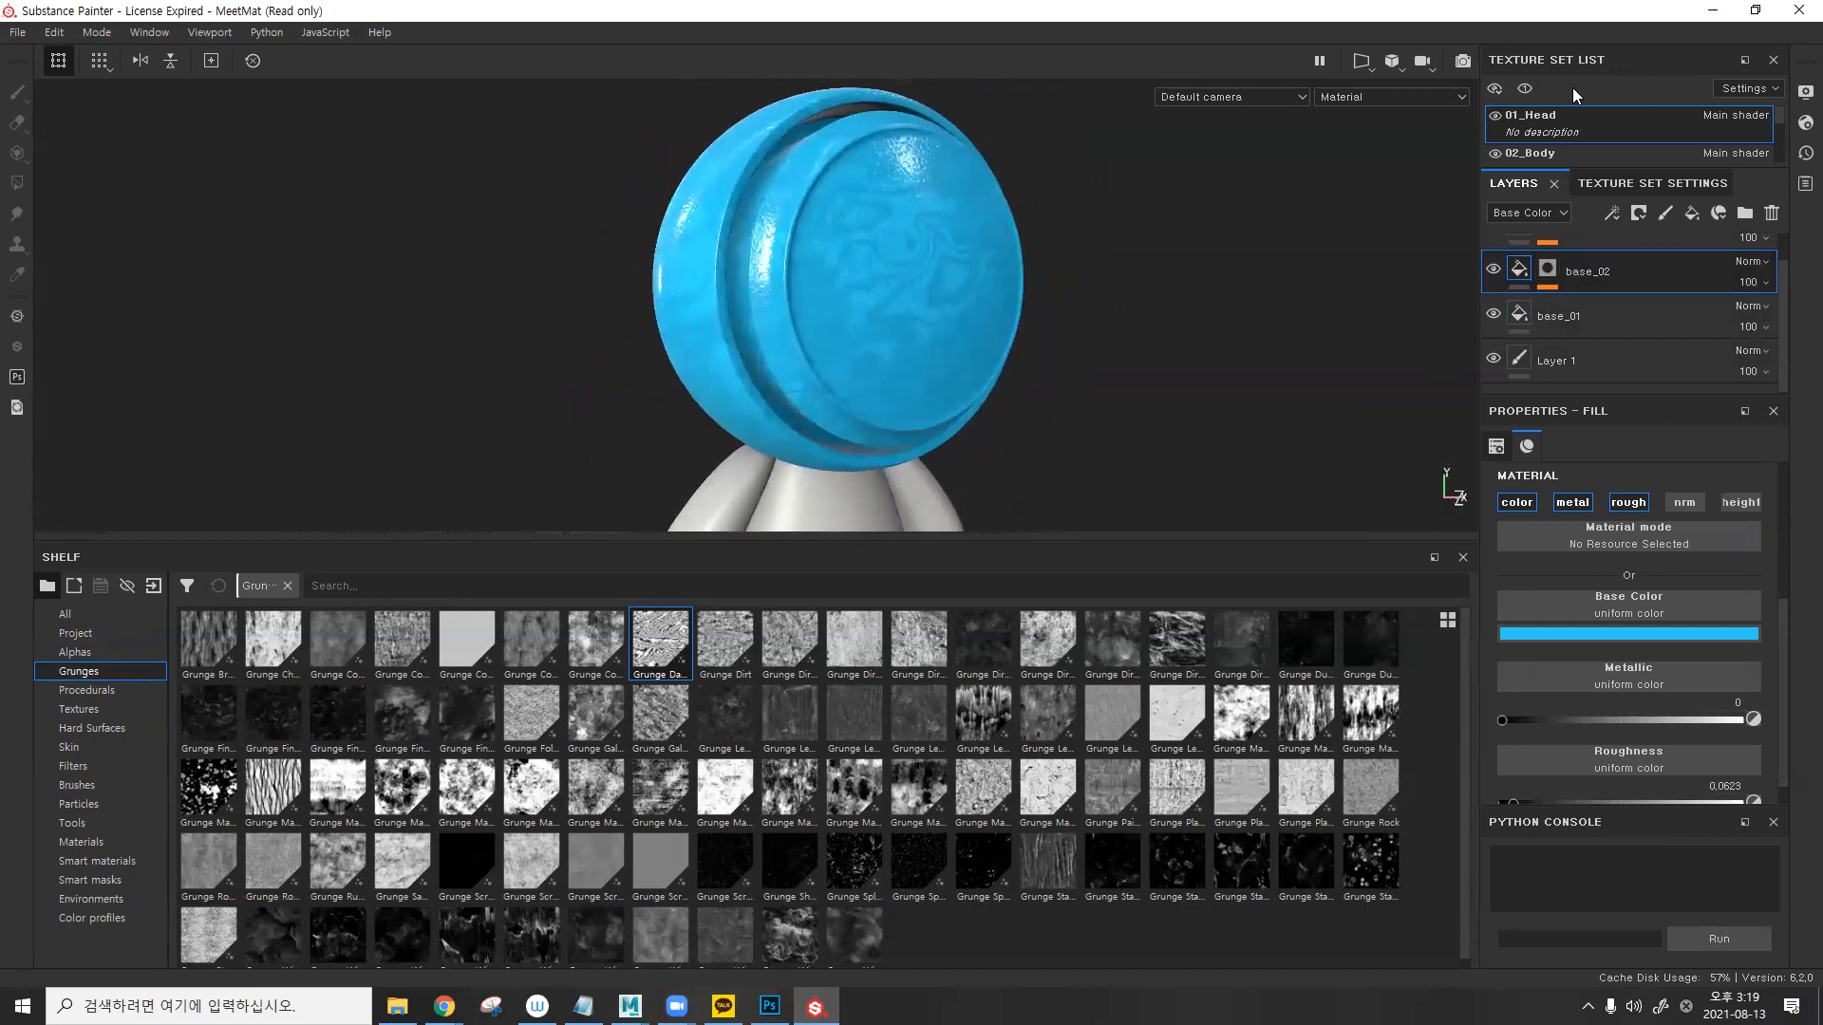
left_click(1465, 64)
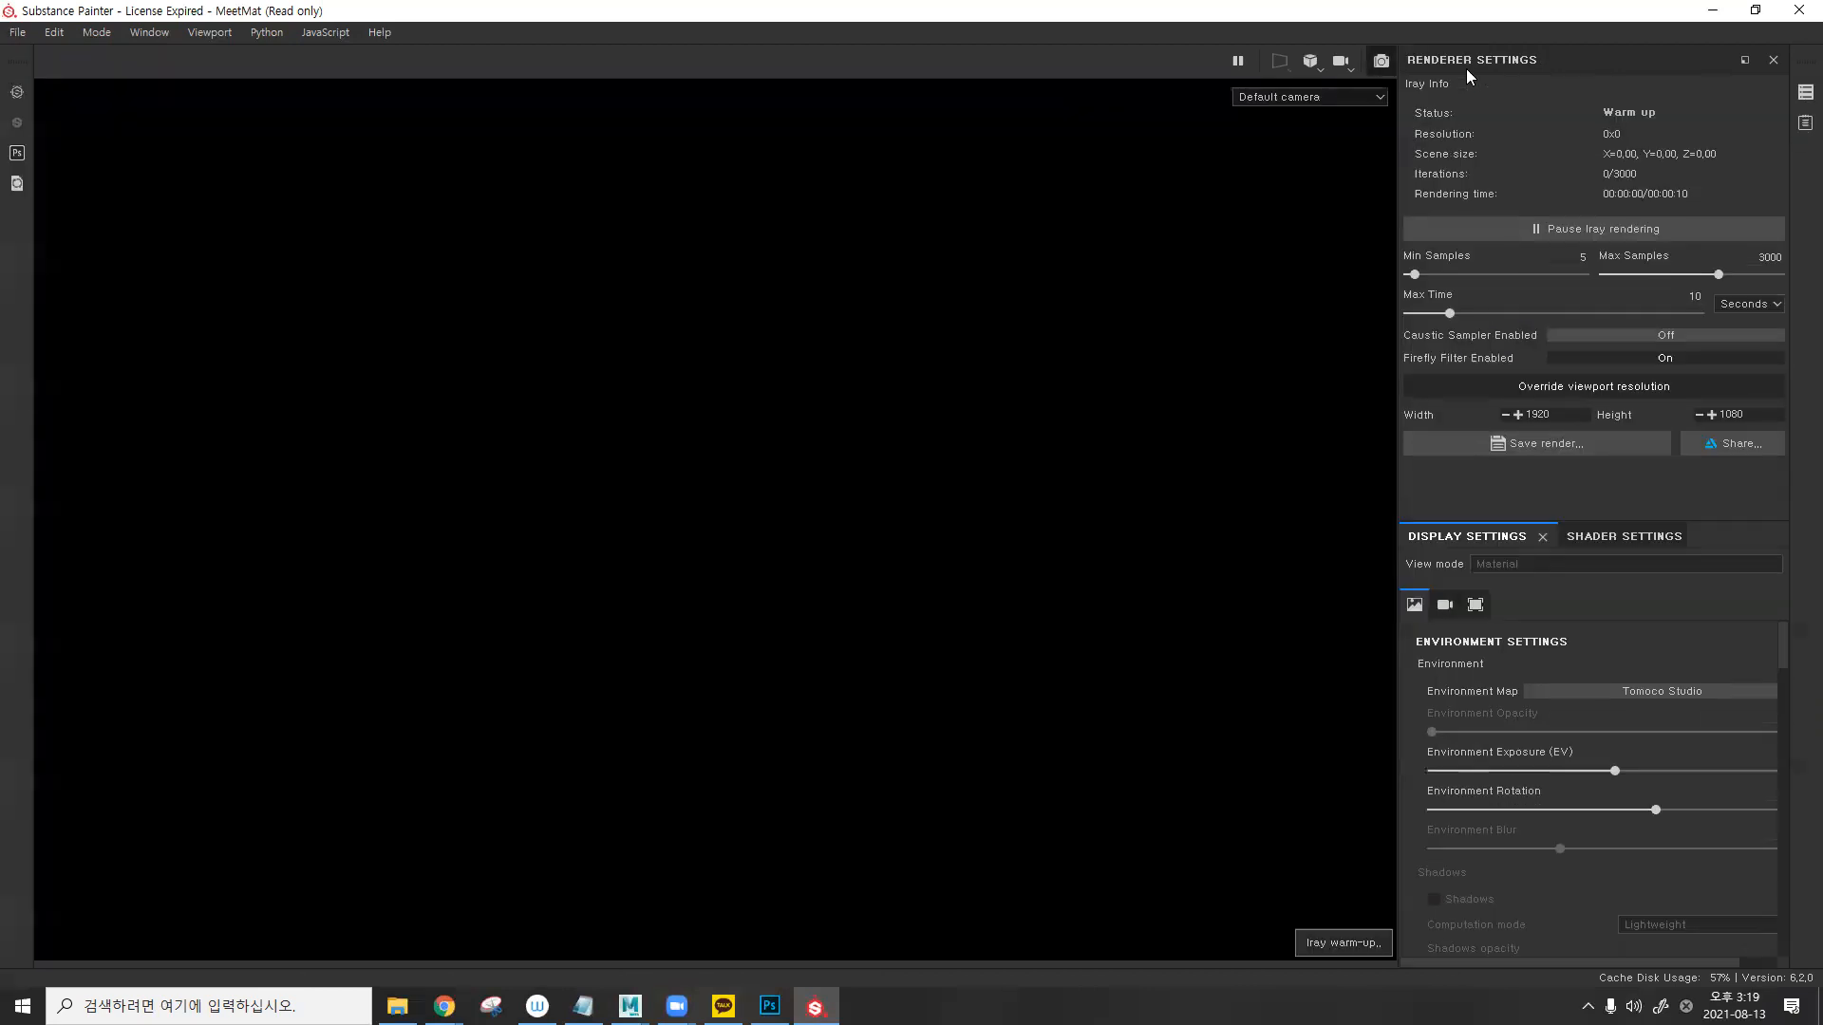
right_click_drag(964, 447, 1017, 449, "shift")
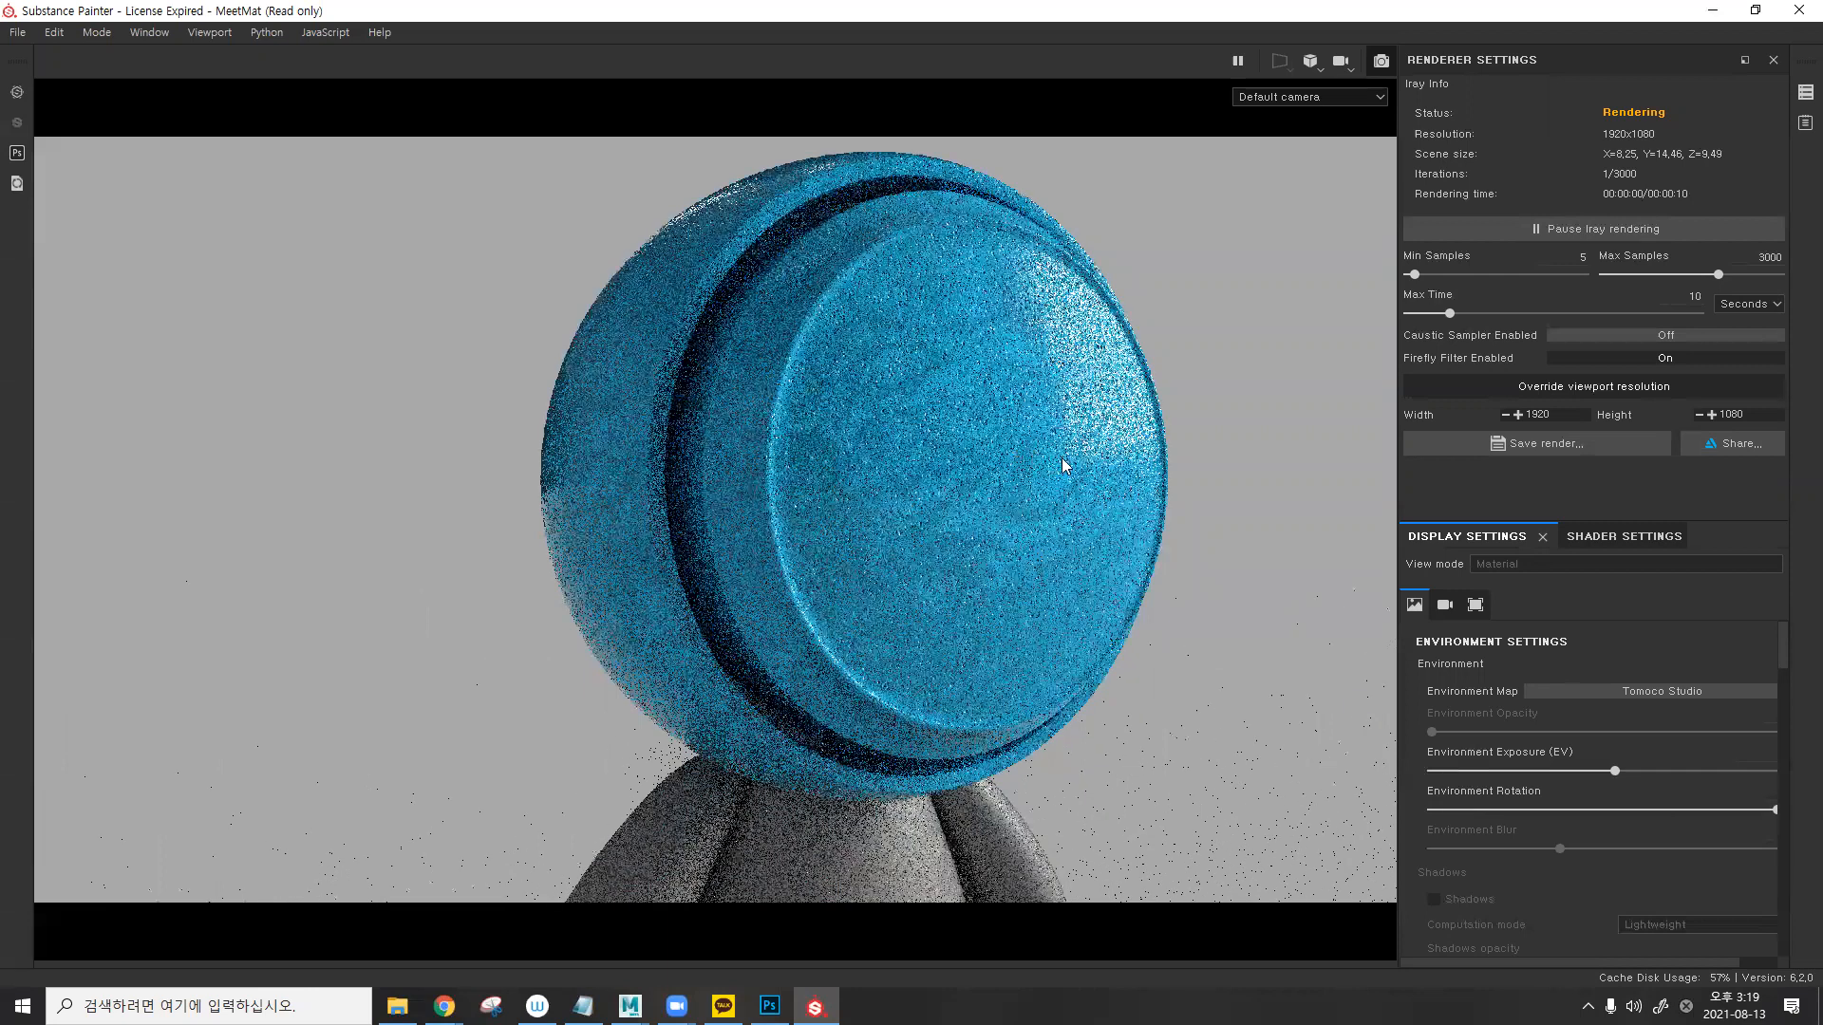
right_click_drag(1090, 510, 1149, 465, "shift")
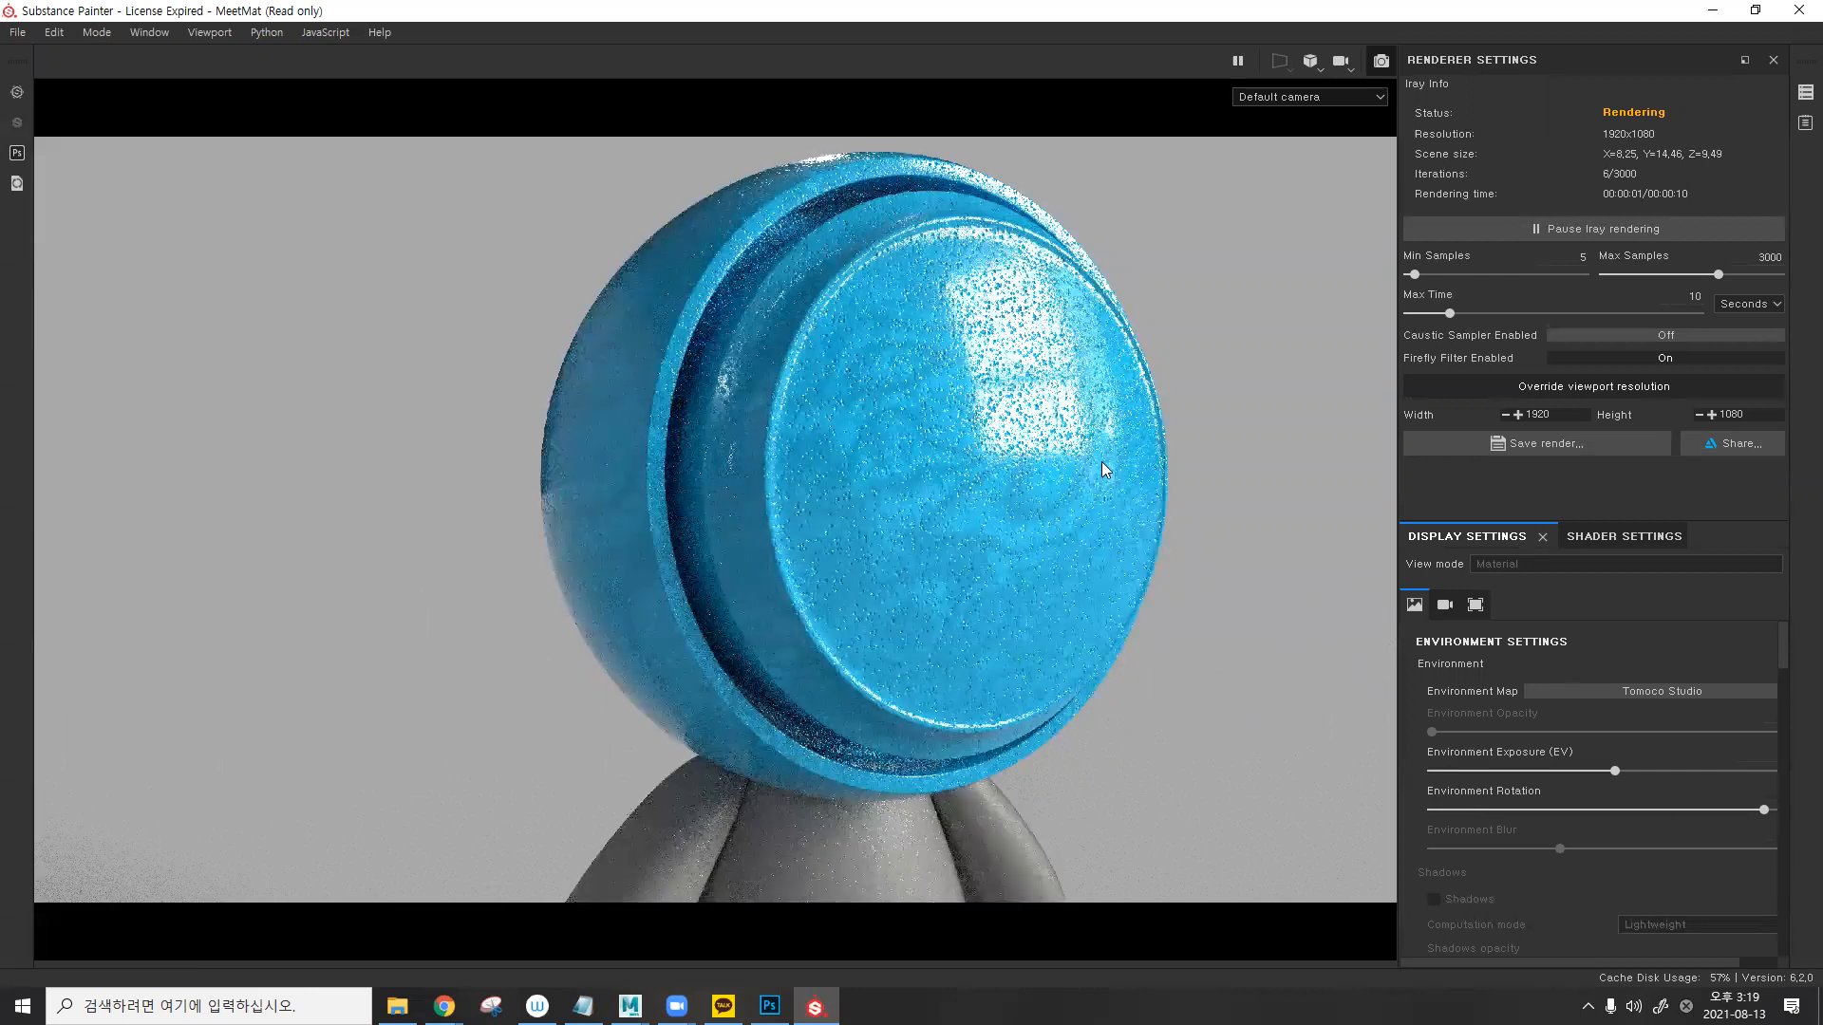
left_click(1384, 61)
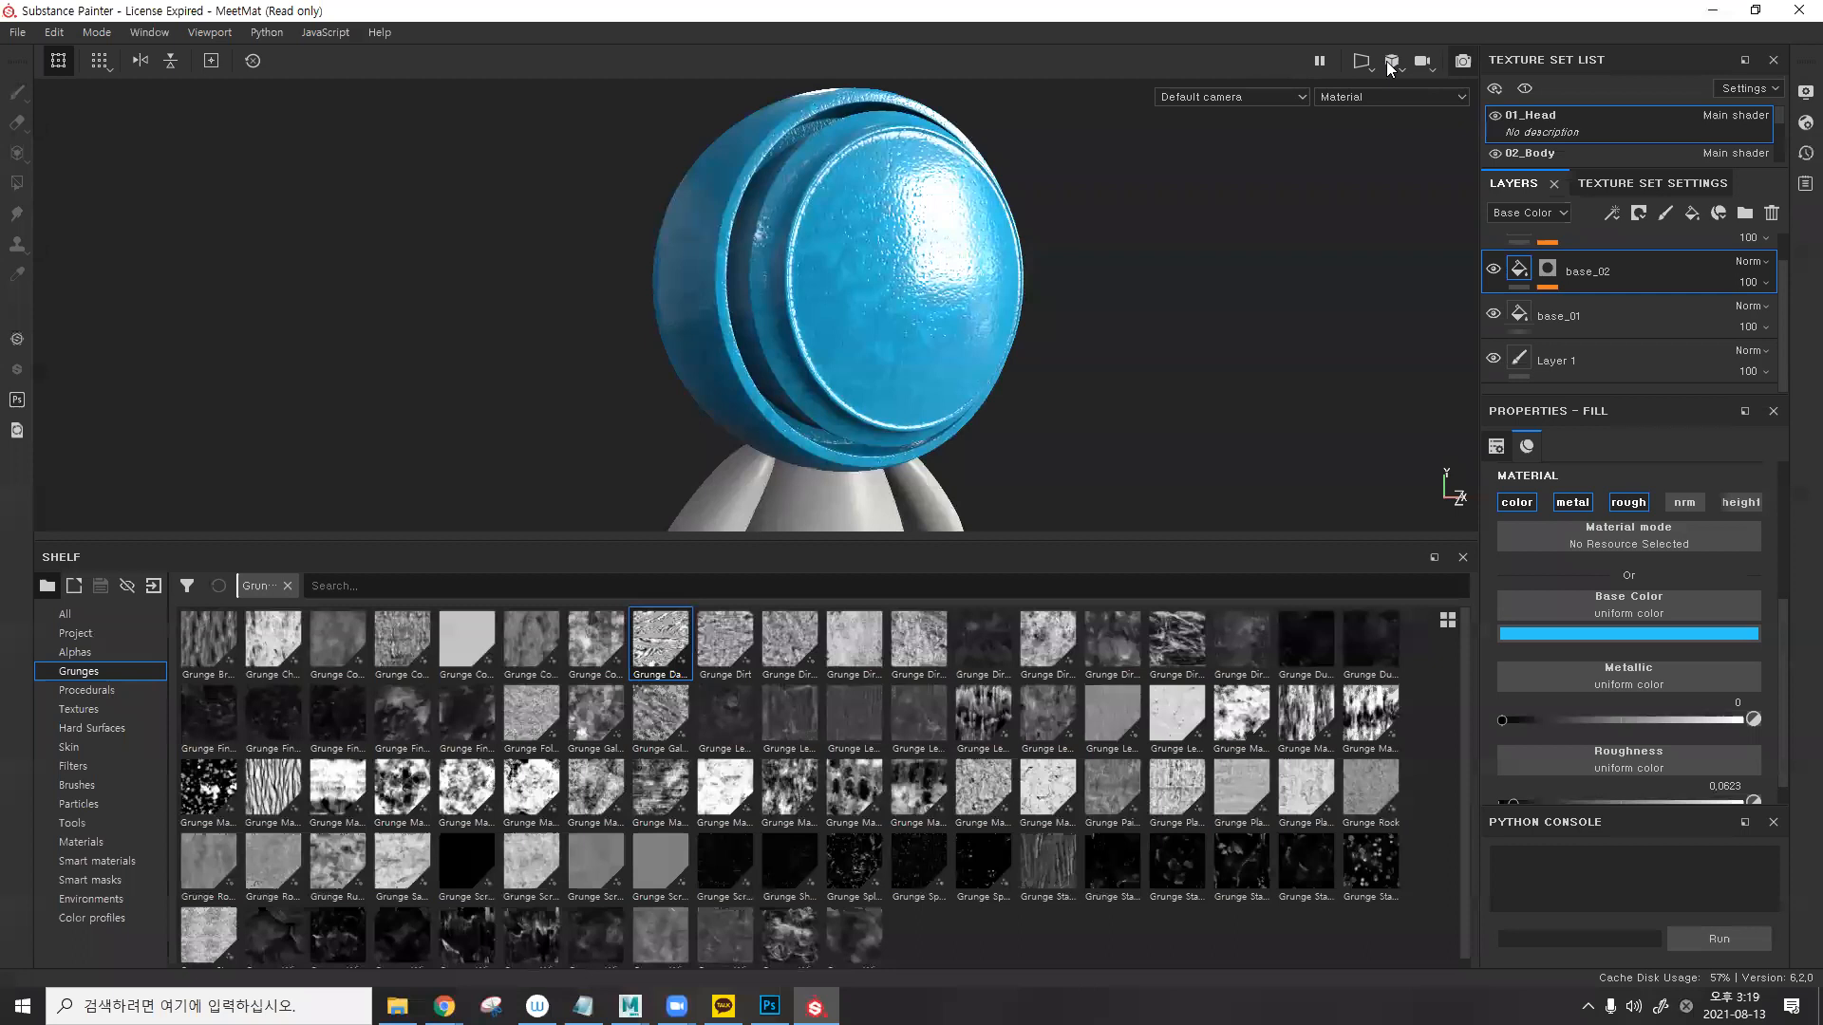
- Delete the paint layer Layer 1 beneath base_01
left_click_drag(993, 318, 751, 148, "alt")
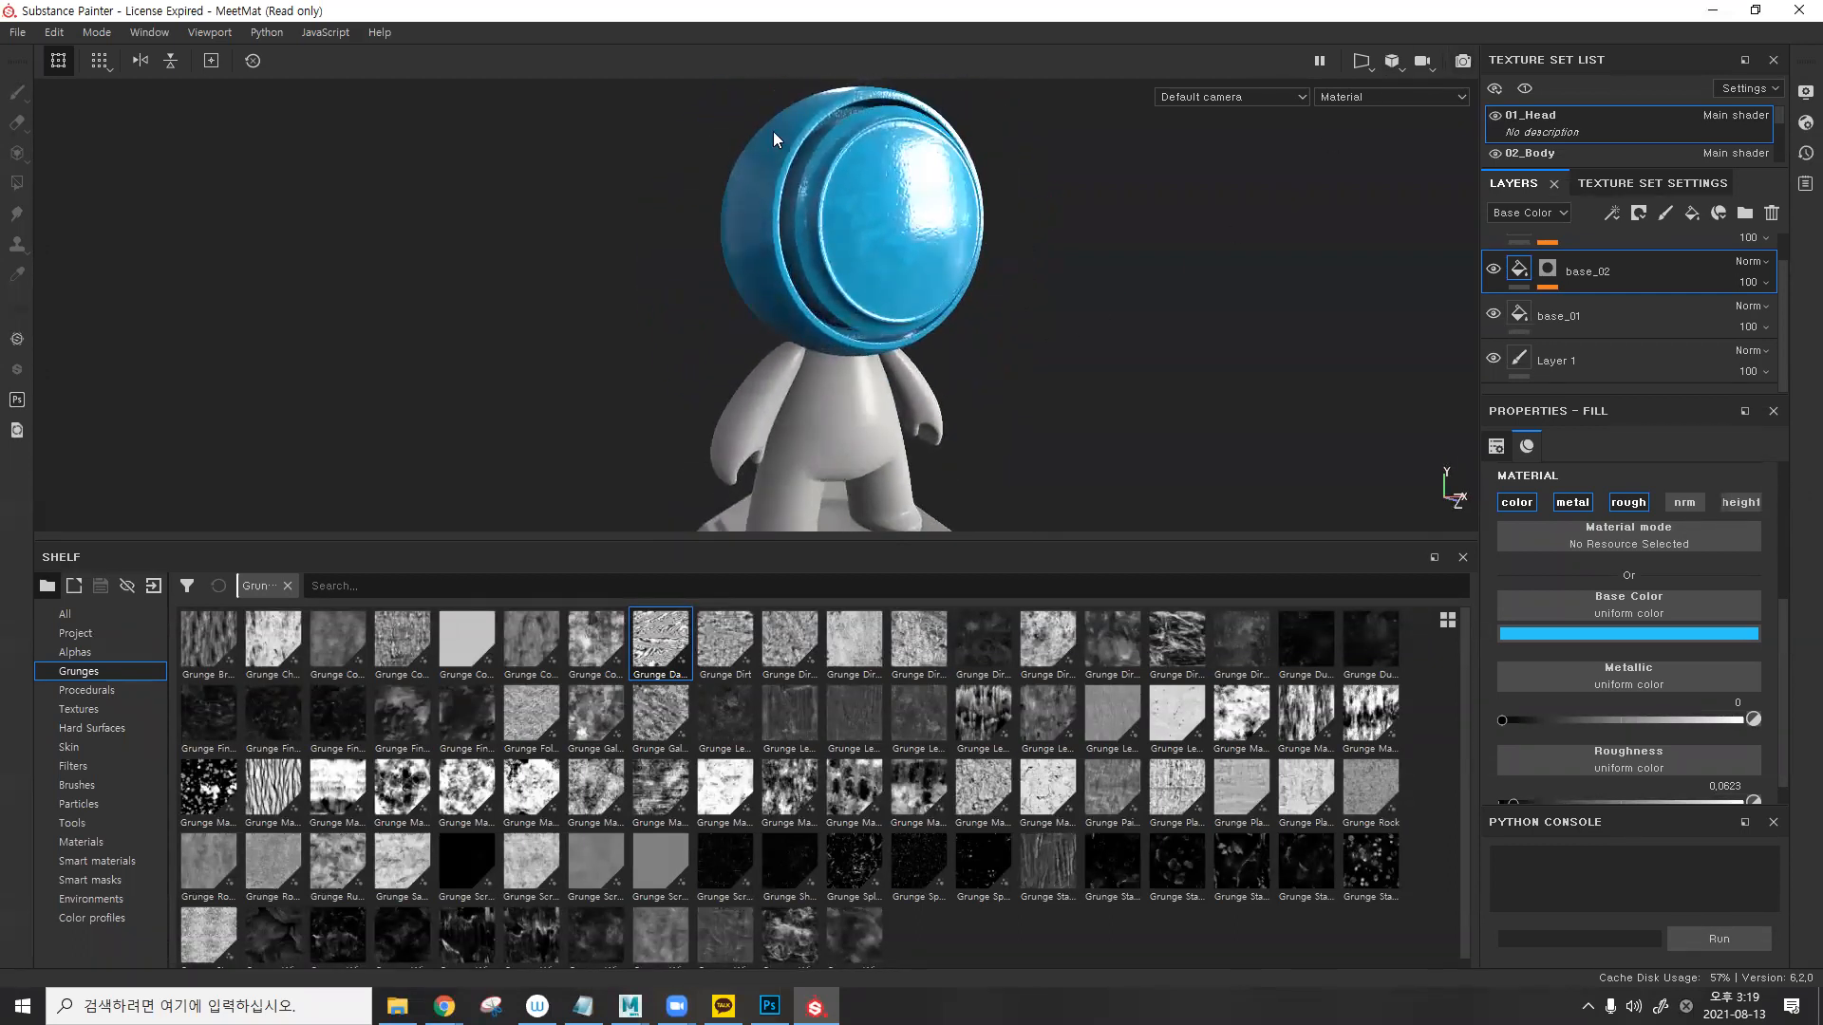
left_click_drag(865, 279, 855, 267, "alt")
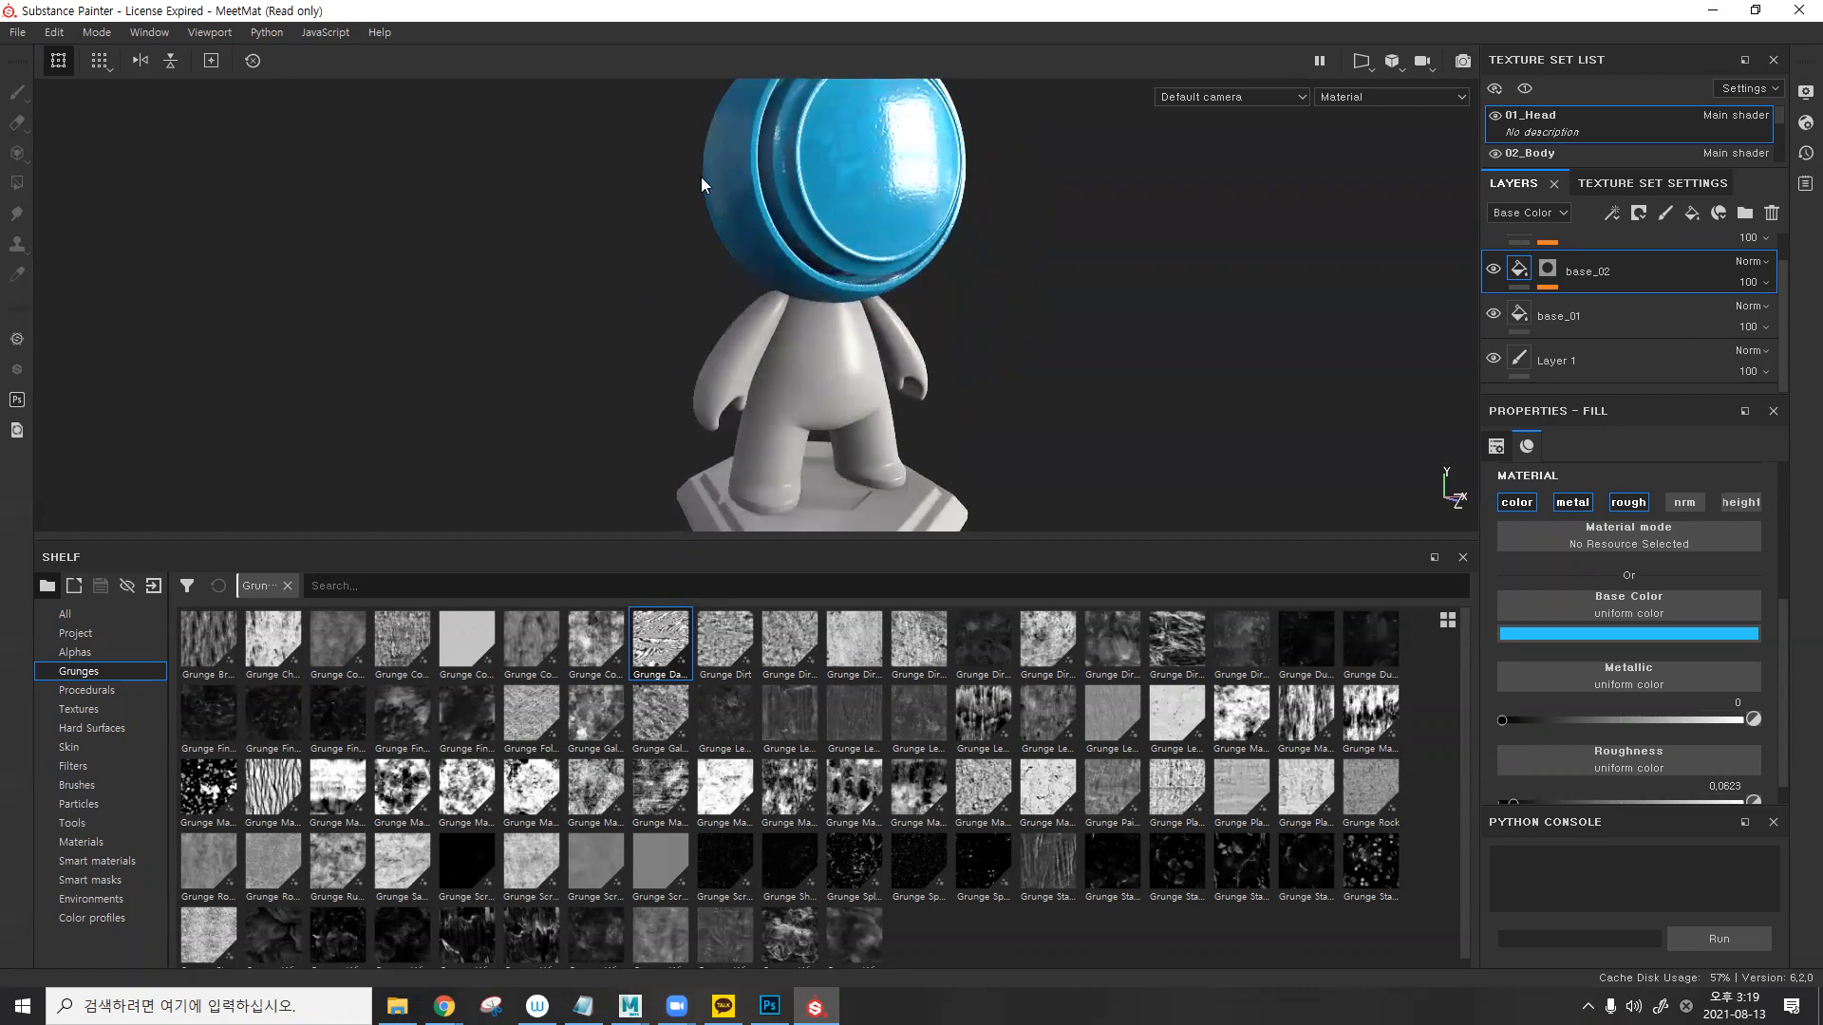
left_click_drag(896, 178, 919, 232, "alt")
left_click_drag(995, 277, 1148, 297, "alt")
scroll(1614, 304, "up", 1)
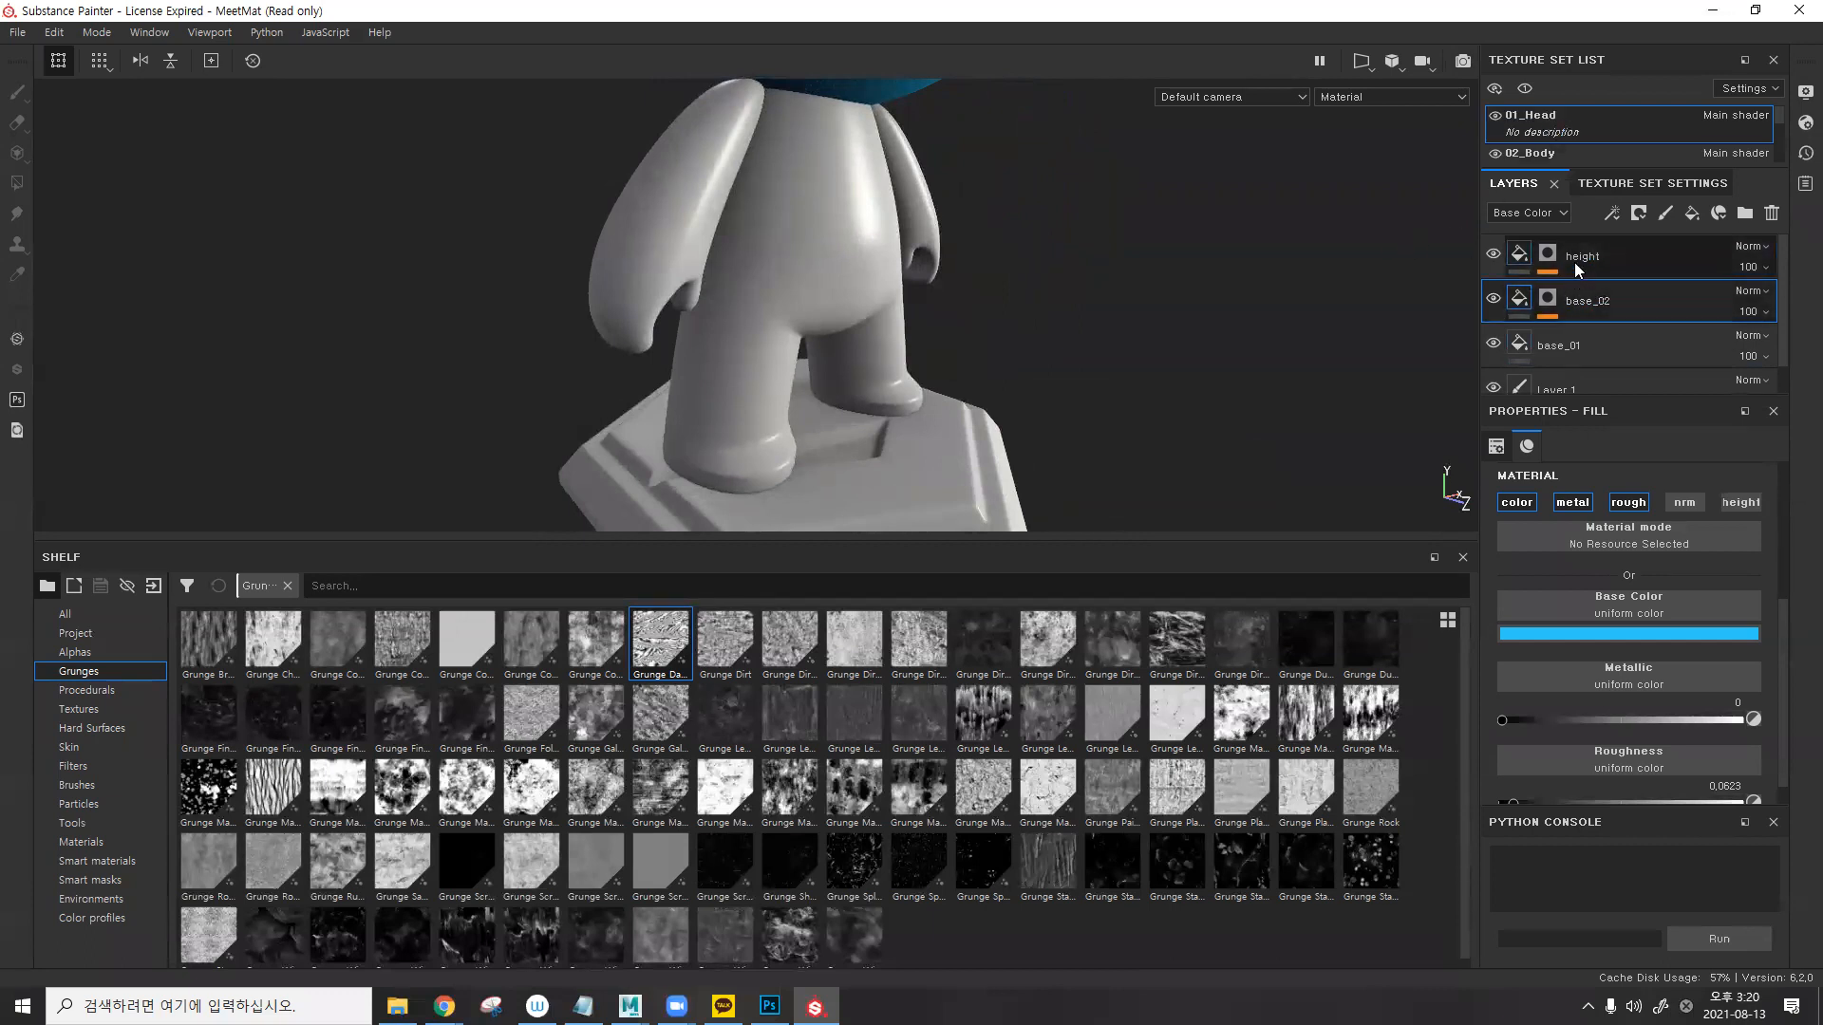
scroll(1595, 334, "down", 1)
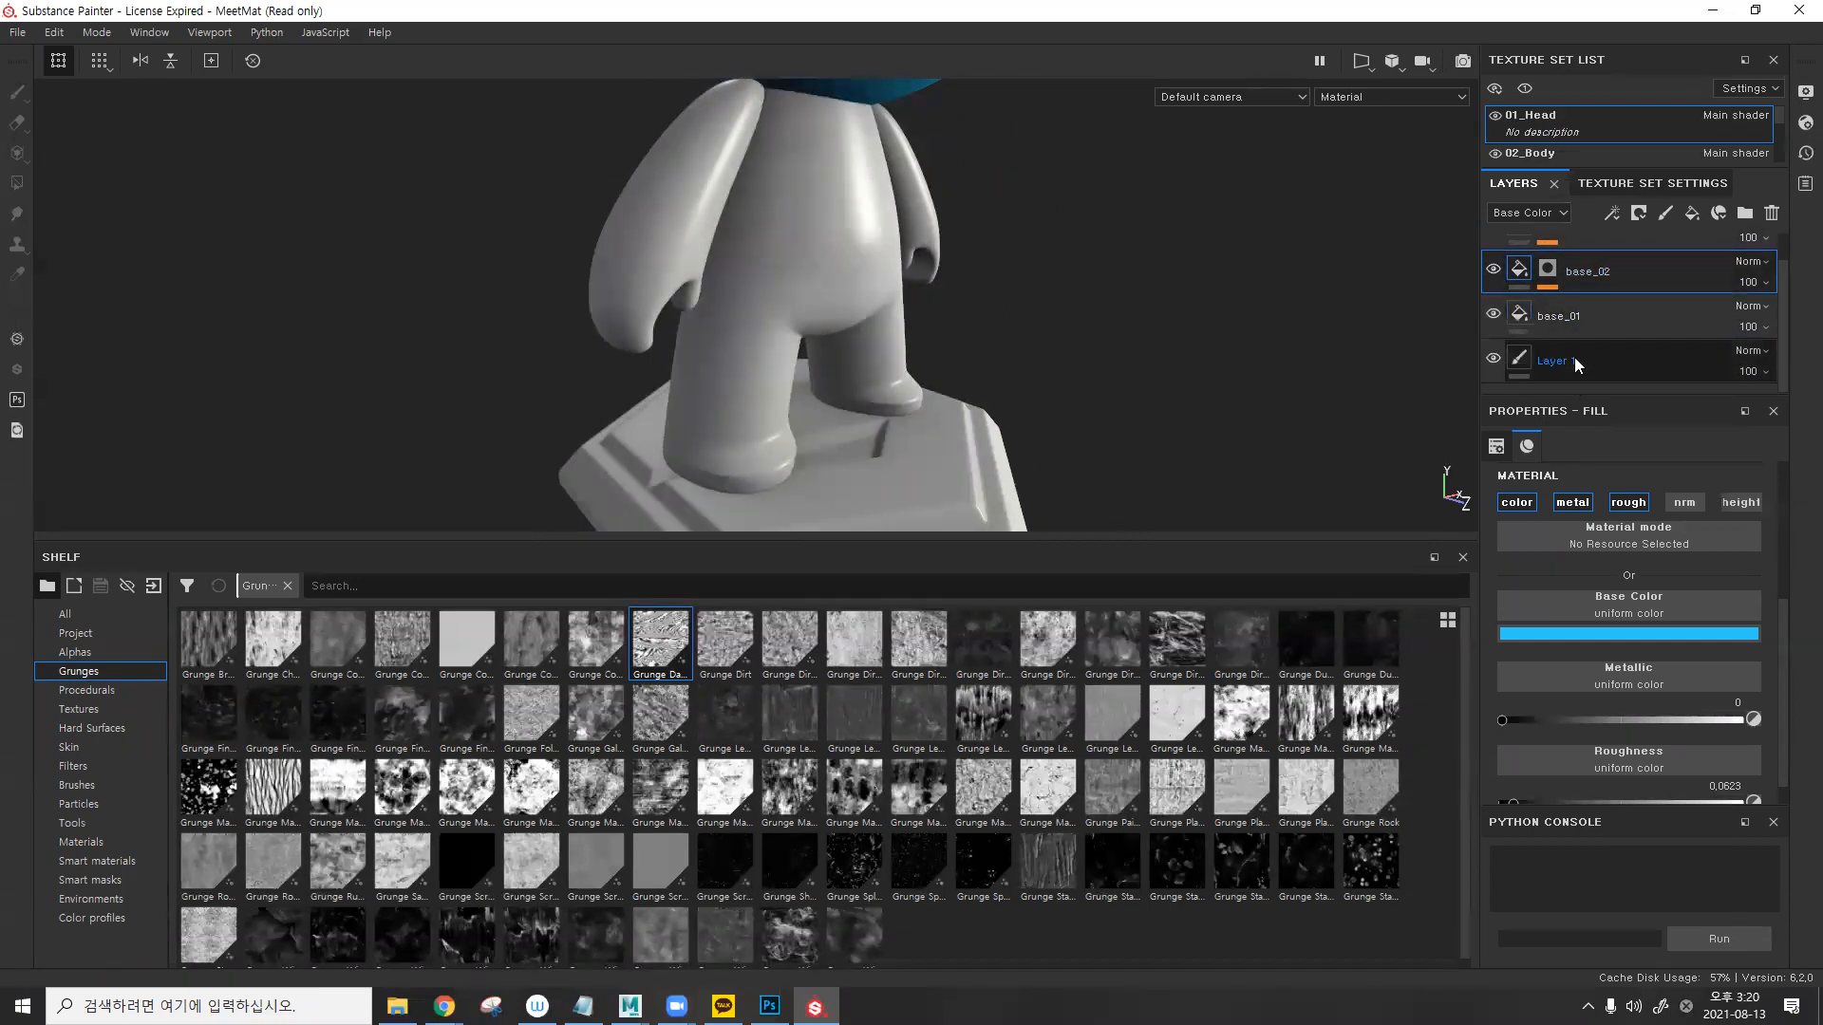
left_click(1523, 359)
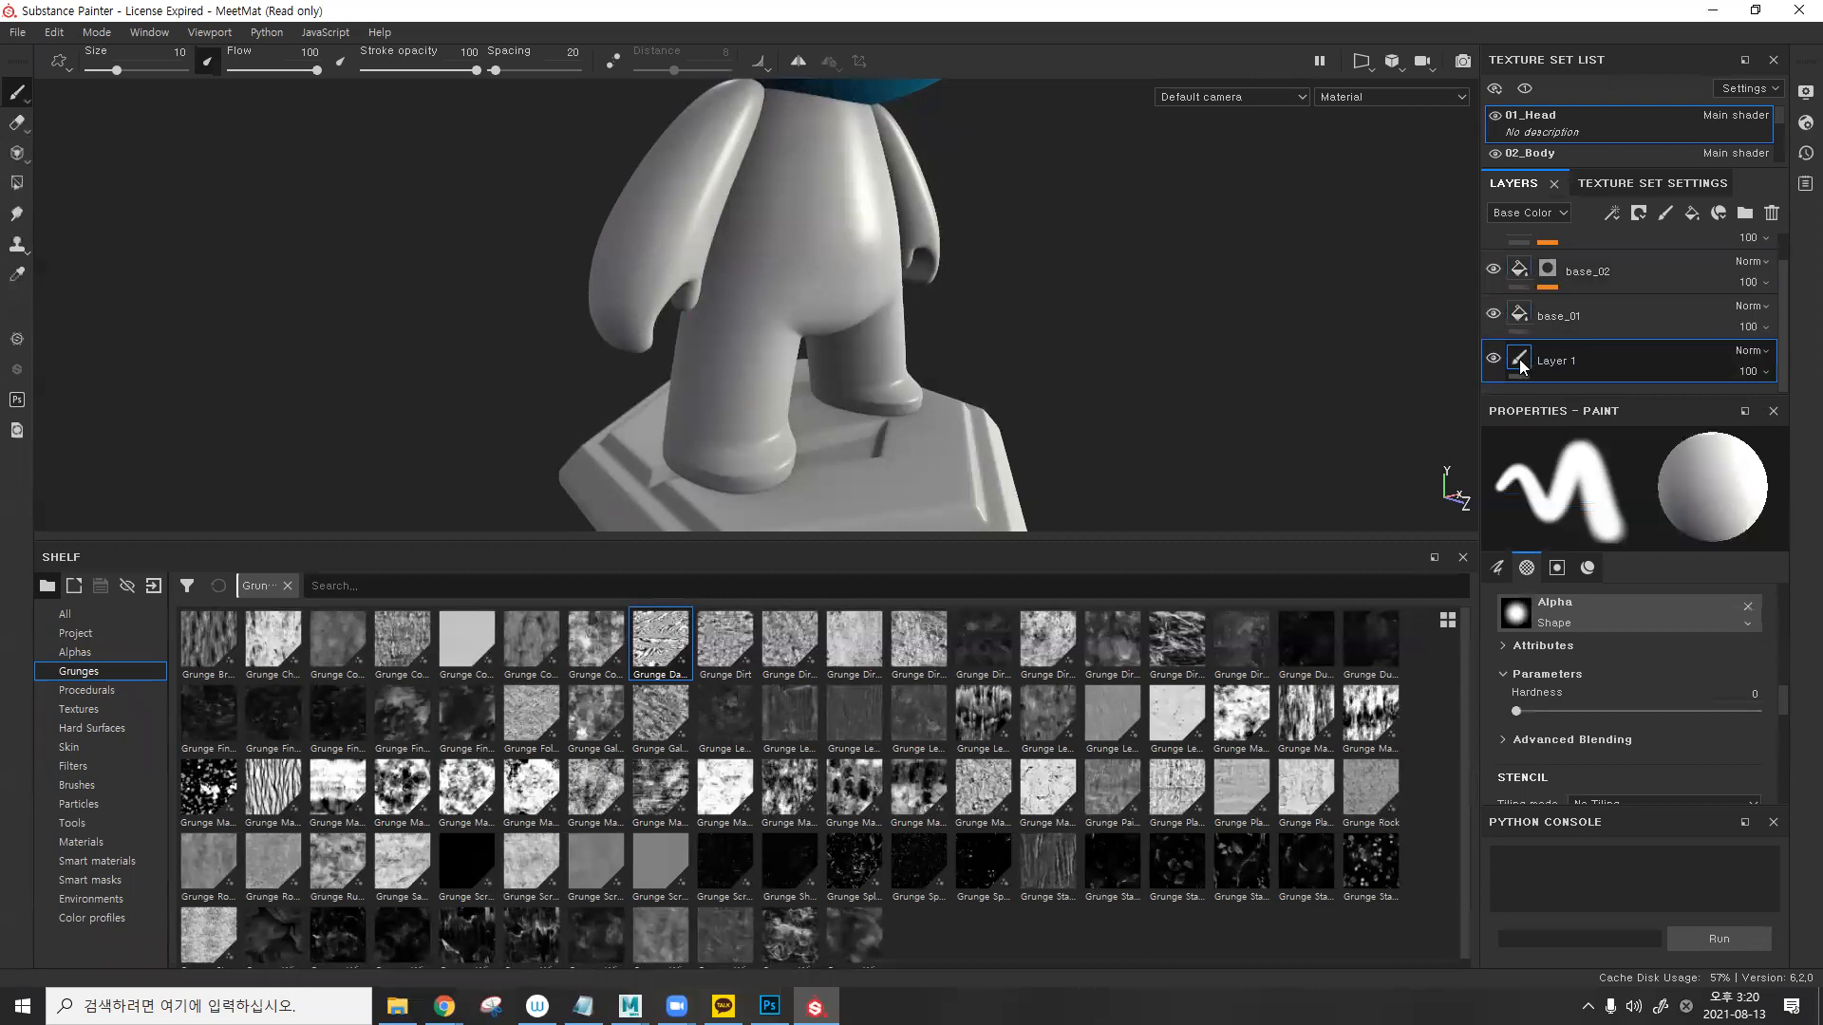
left_click(1772, 213)
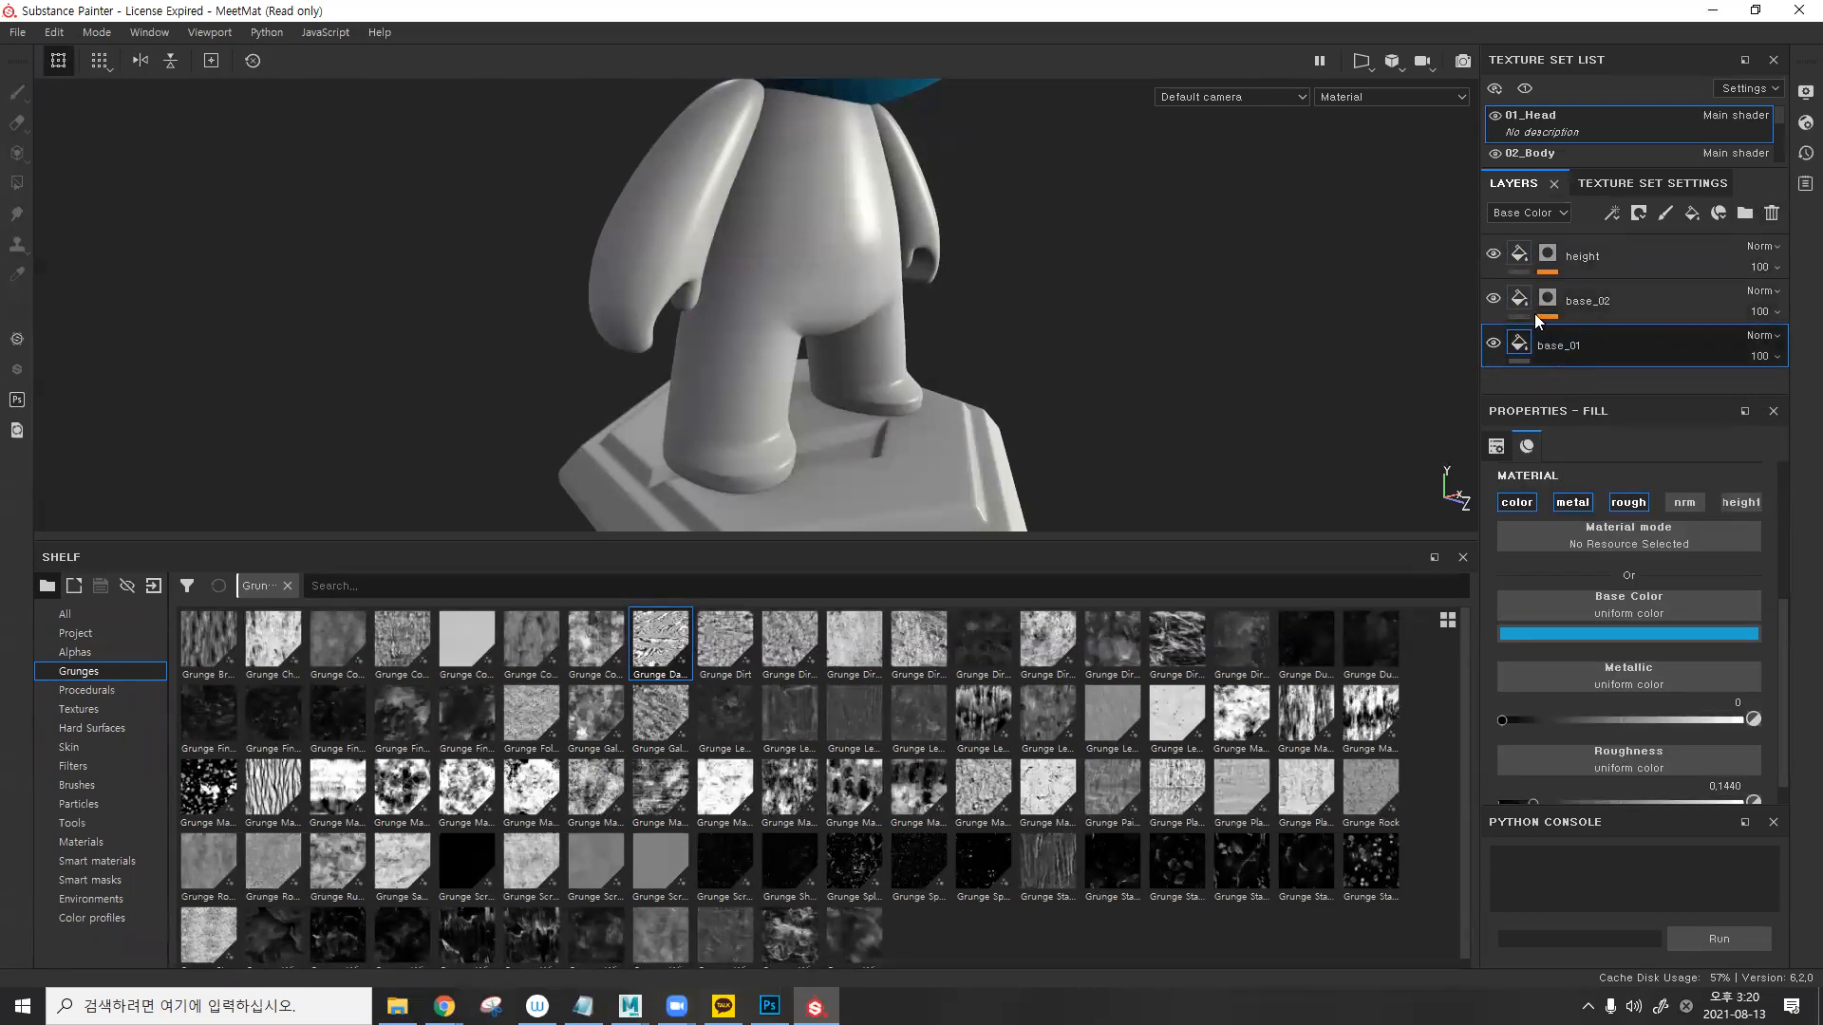
- With height and base_02 hidden, toggle base_01 off and on and examine its plain fill under rotated lighting
middle_click_drag(957, 269, 970, 484, "alt")
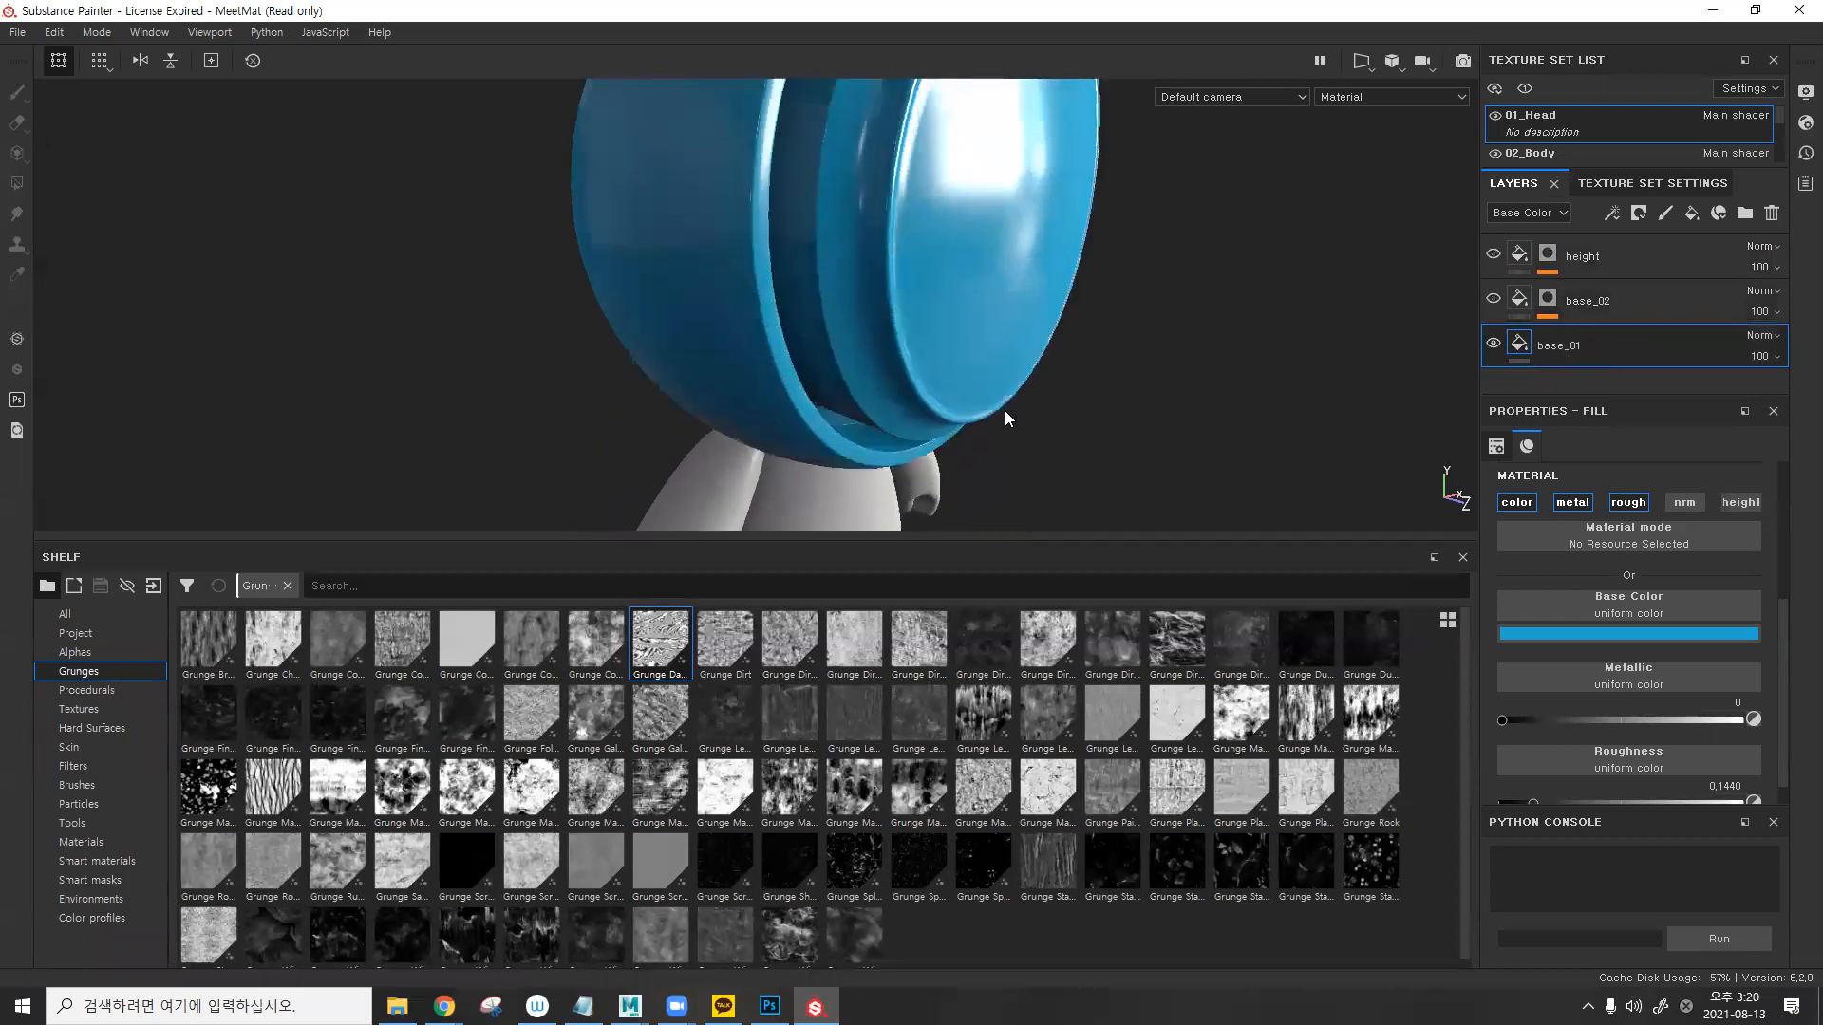
left_click(1490, 344)
left_click_drag(945, 251, 1212, 311, "alt")
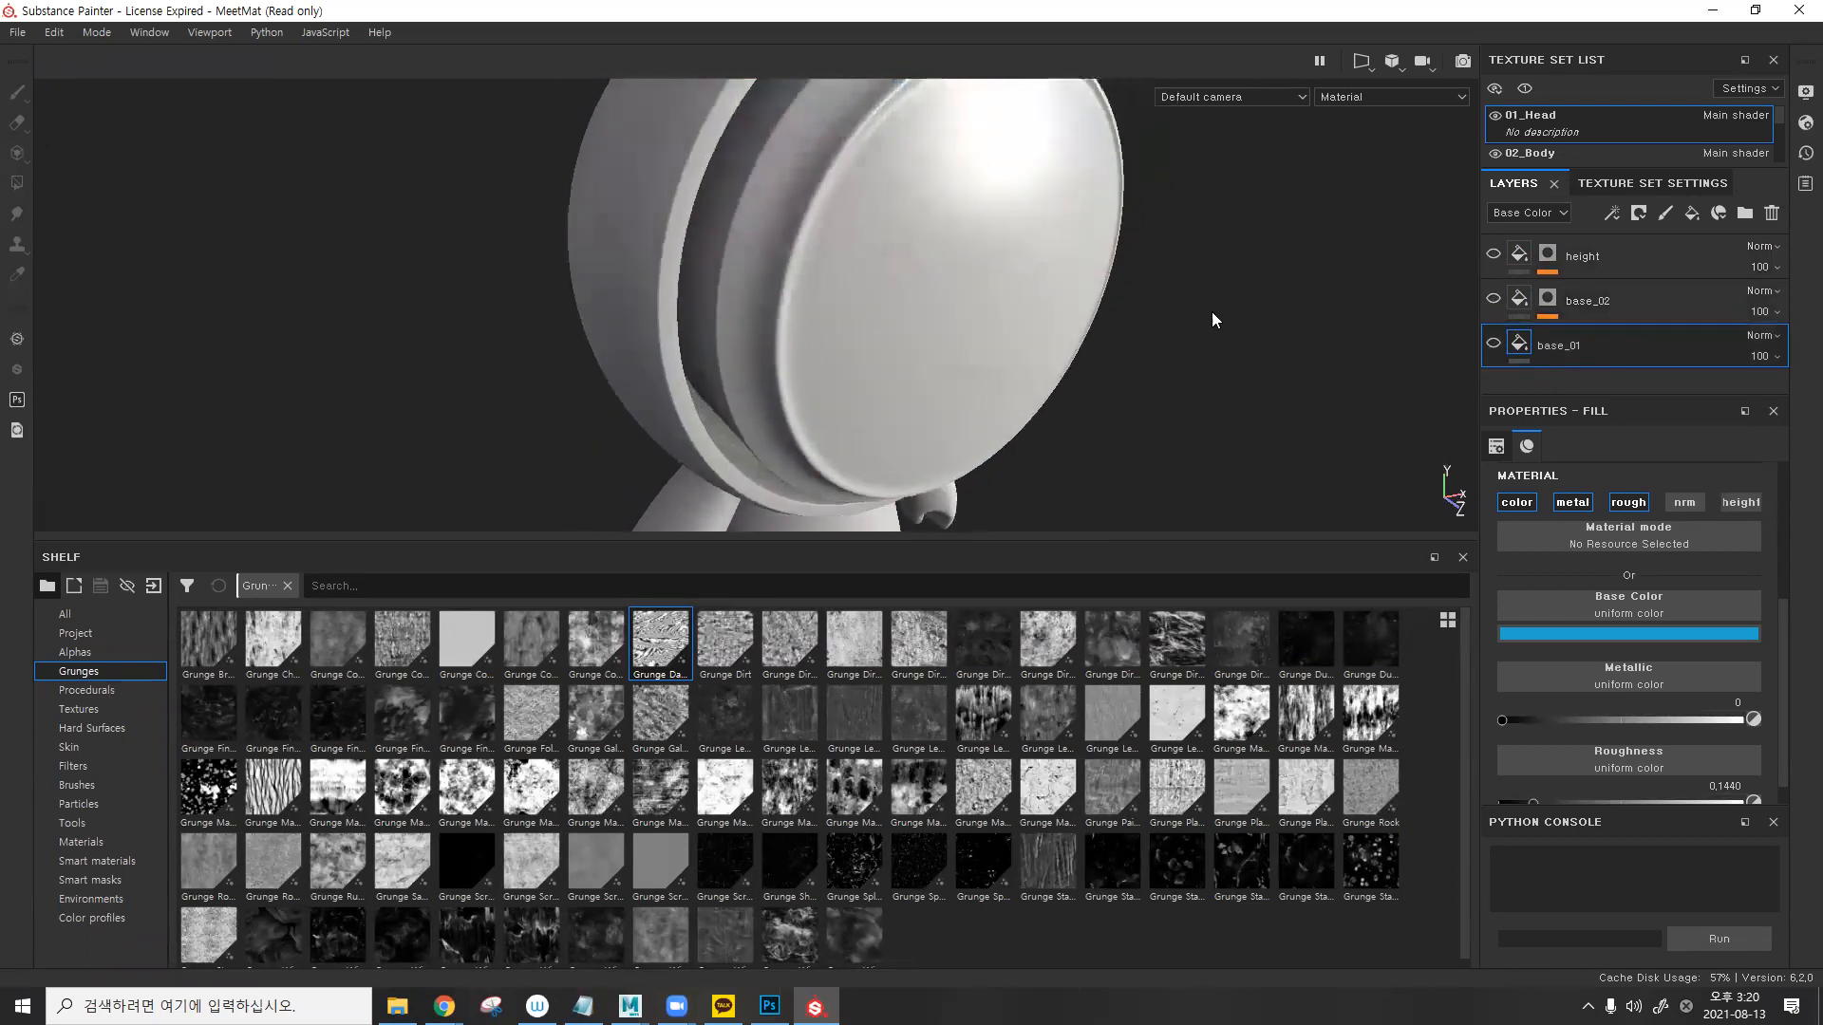
left_click(1494, 344)
left_click_drag(1062, 281, 944, 285, "alt")
scroll(1580, 631, "up", 3)
scroll(1637, 513, "down", 3)
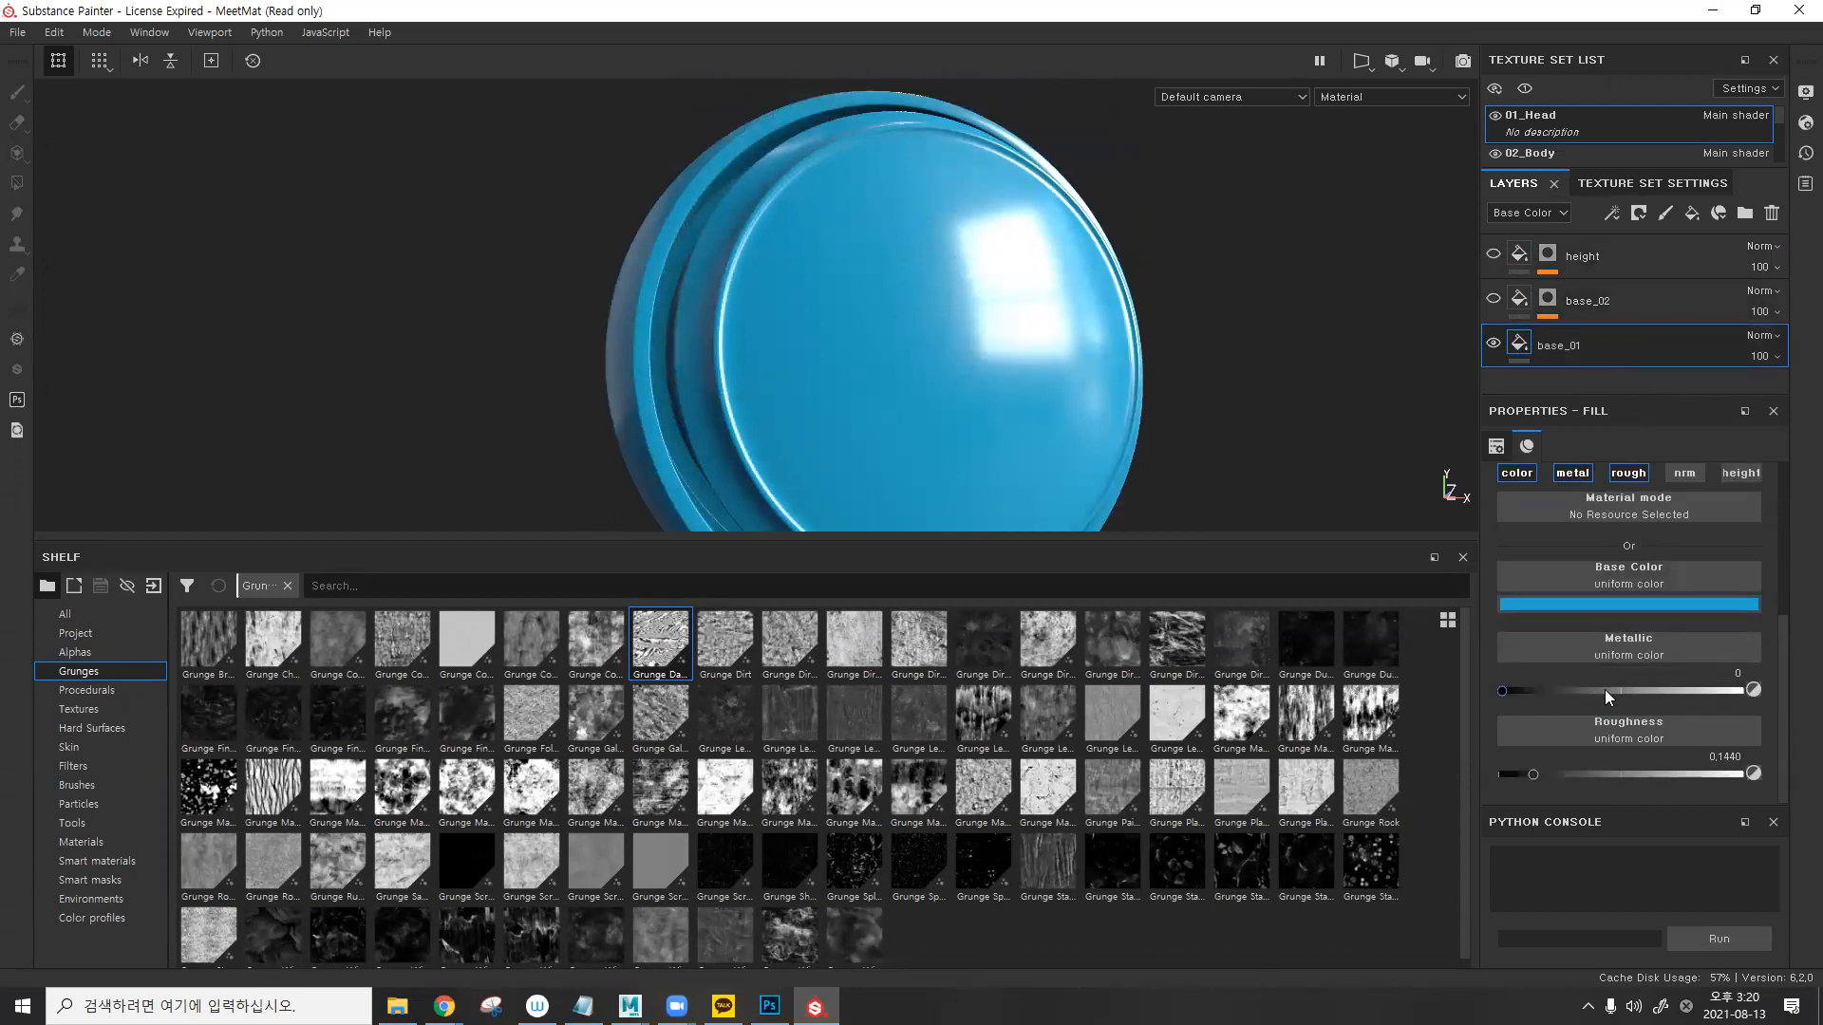
left_click_drag(1082, 475, 1022, 370, "alt")
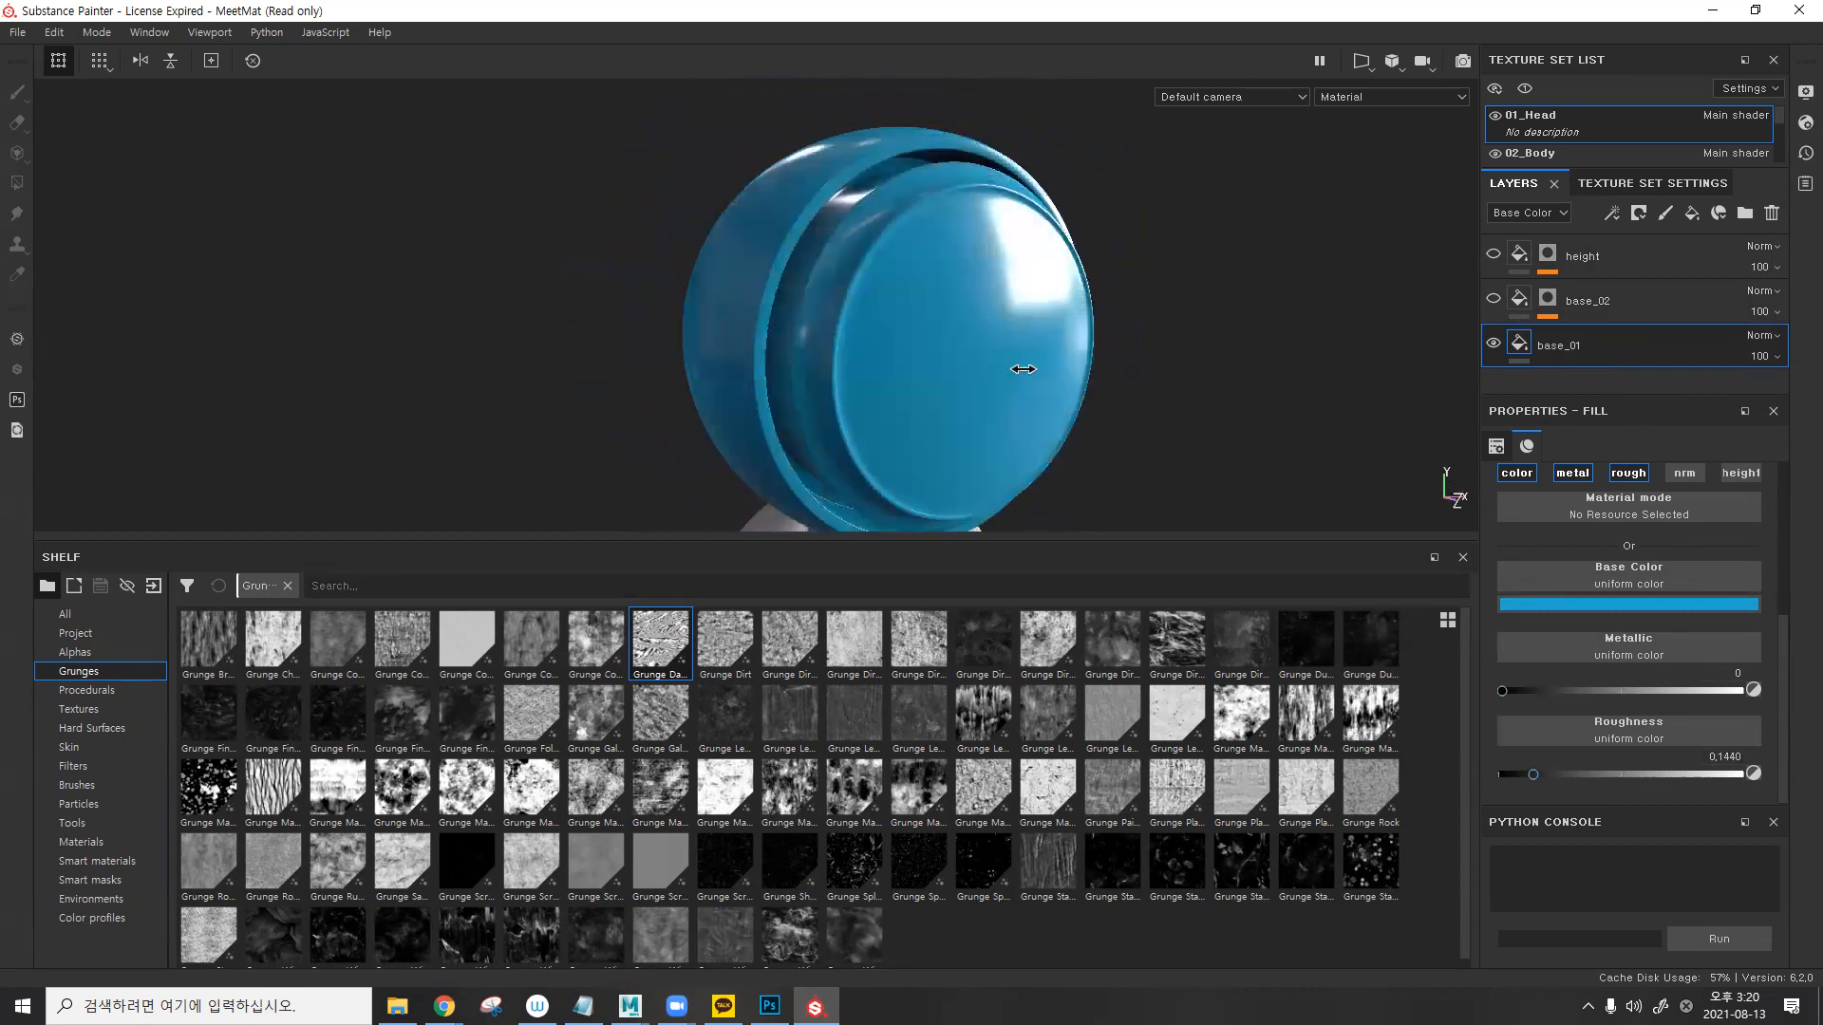
right_click_drag(1023, 370, 1440, 303, "shift")
- Show base_02 again and examine its mask's grunge fills against the pattern on the head
left_click(1490, 297)
middle_click_drag(1153, 337, 1141, 283, "alt")
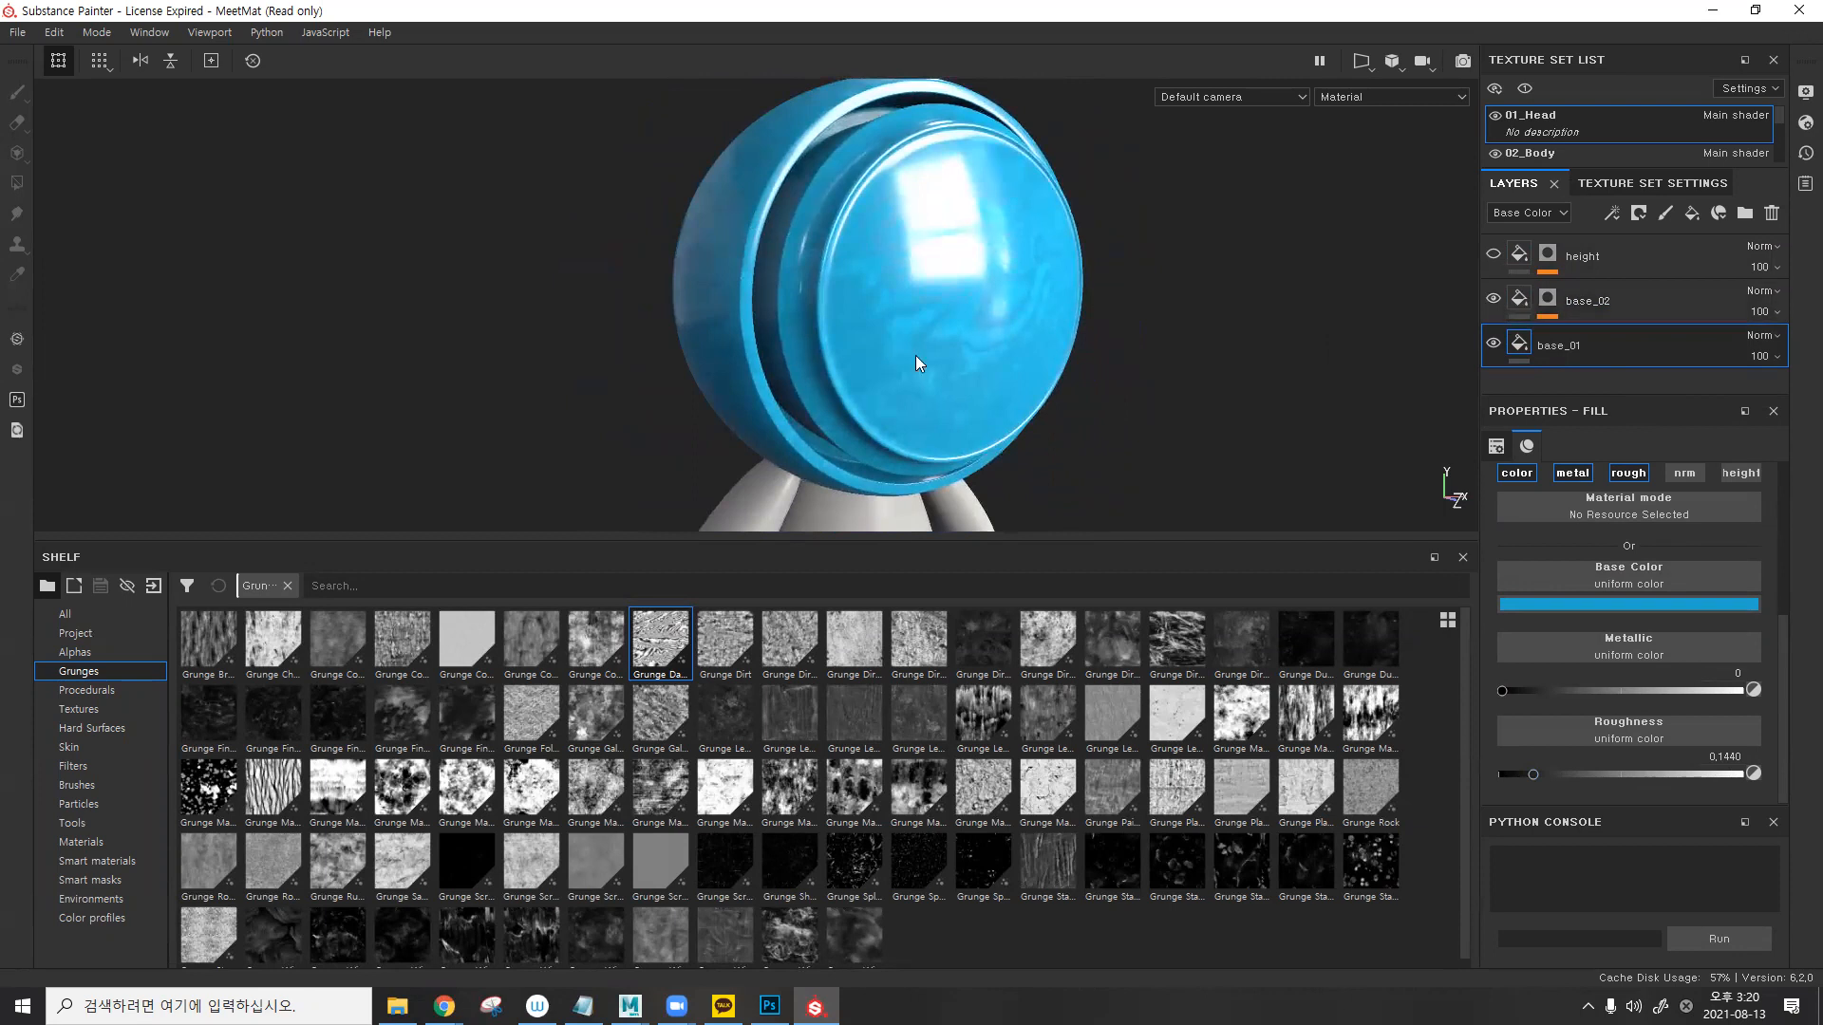
left_click(1546, 300)
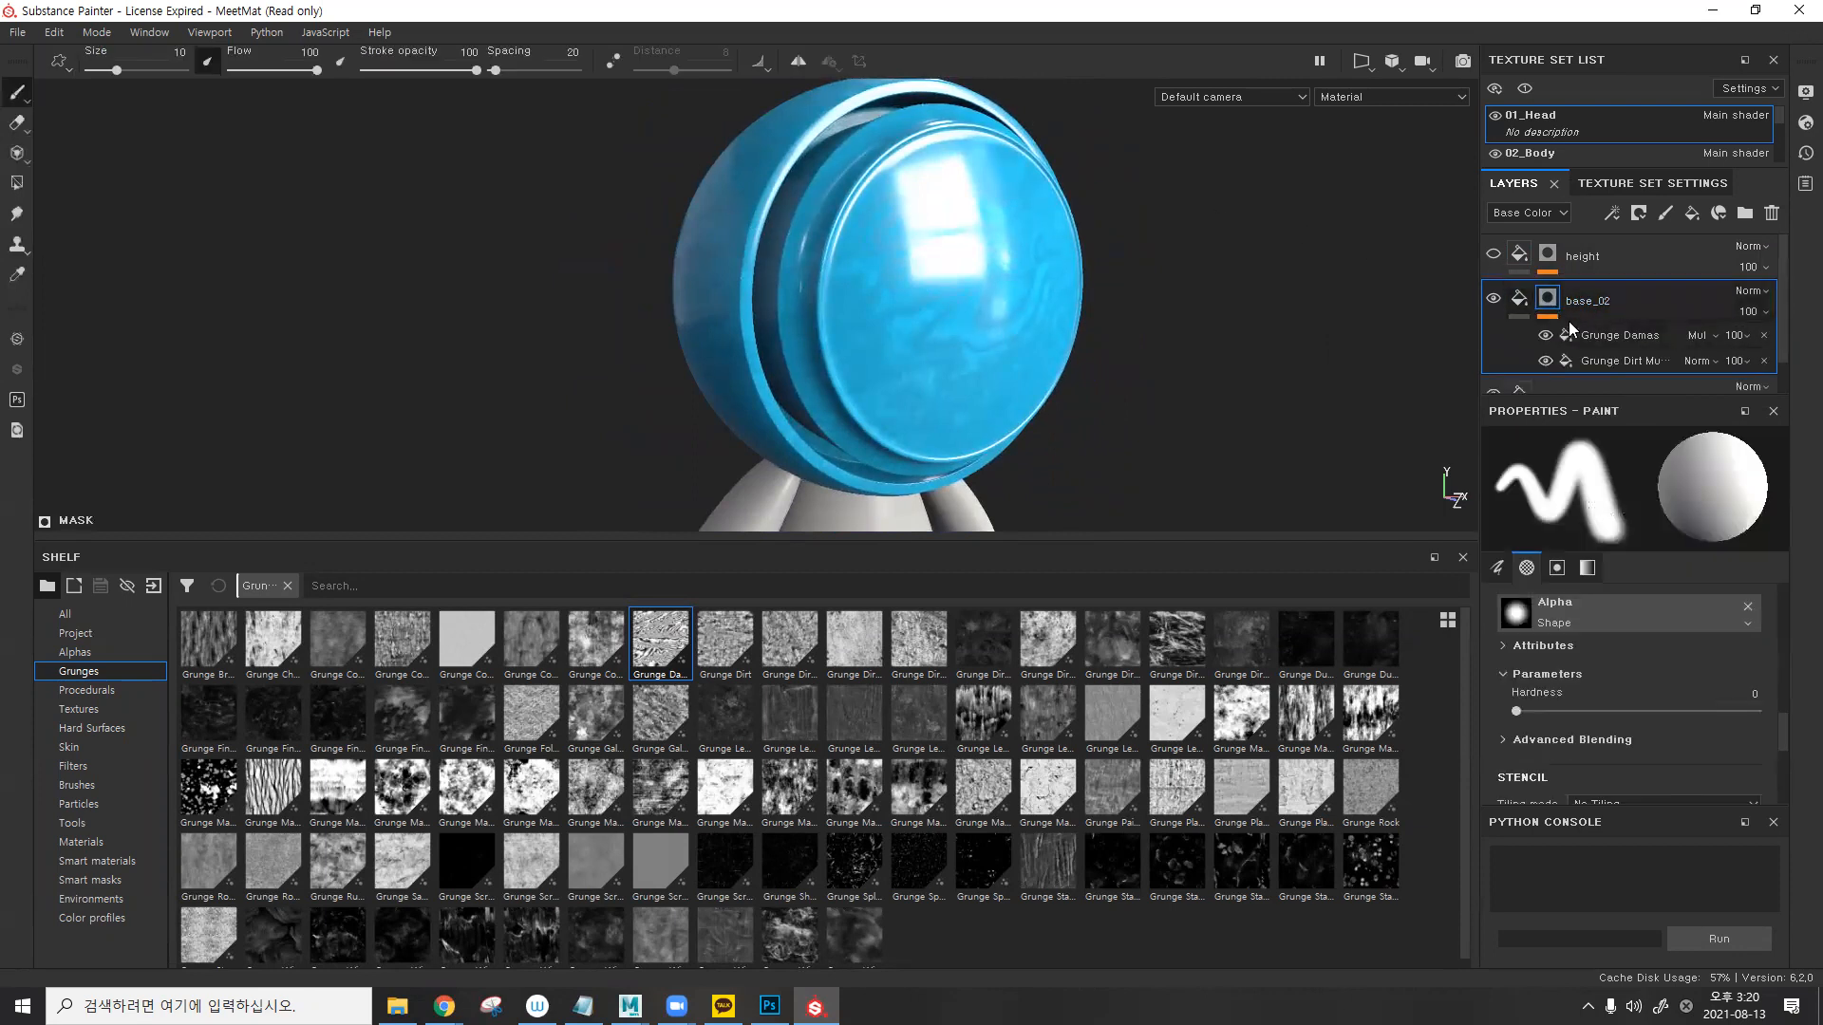
scroll(1561, 320, "down", 1)
left_click(1545, 300)
left_click(1545, 300)
scroll(1550, 304, "up", 1)
middle_click_drag(952, 250, 940, 285, "alt")
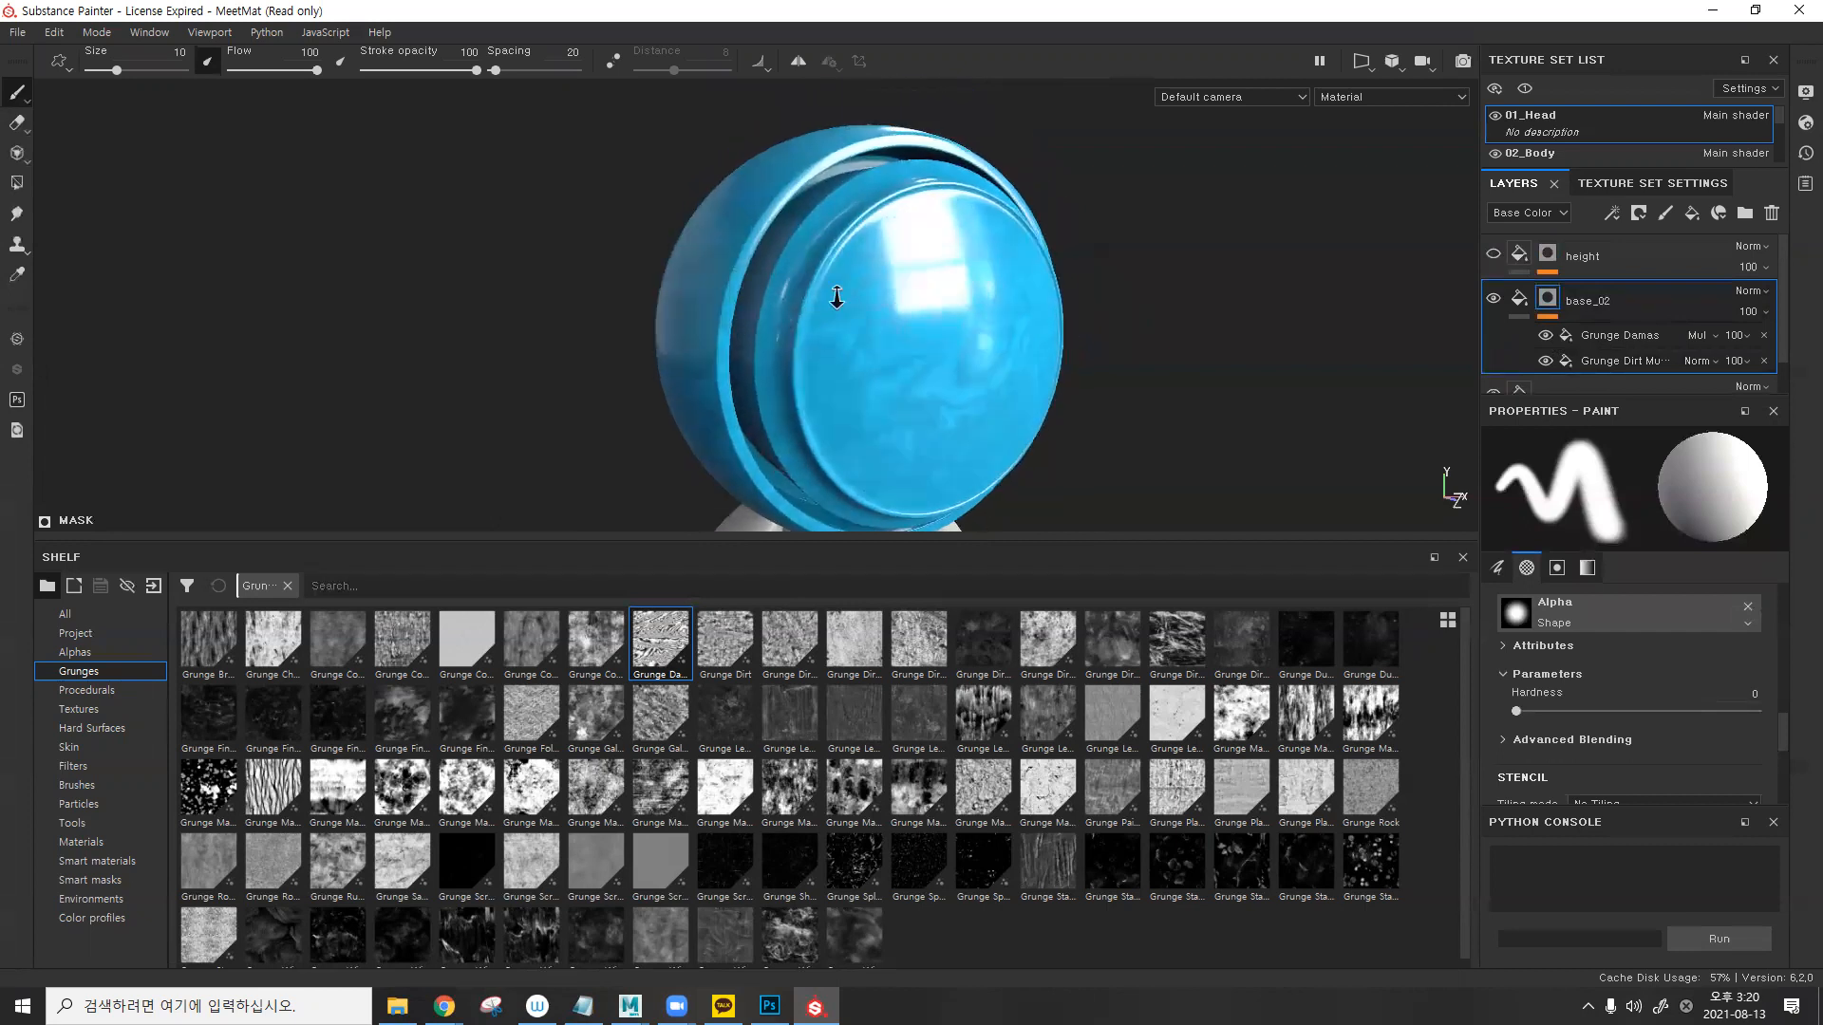
right_click_drag(834, 297, 985, 351, "alt")
- Show the height layer again and review the height and base_02 fill properties against the combined surface
left_click(1494, 254)
left_click_drag(1386, 276, 1176, 390, "alt")
left_click(1595, 258)
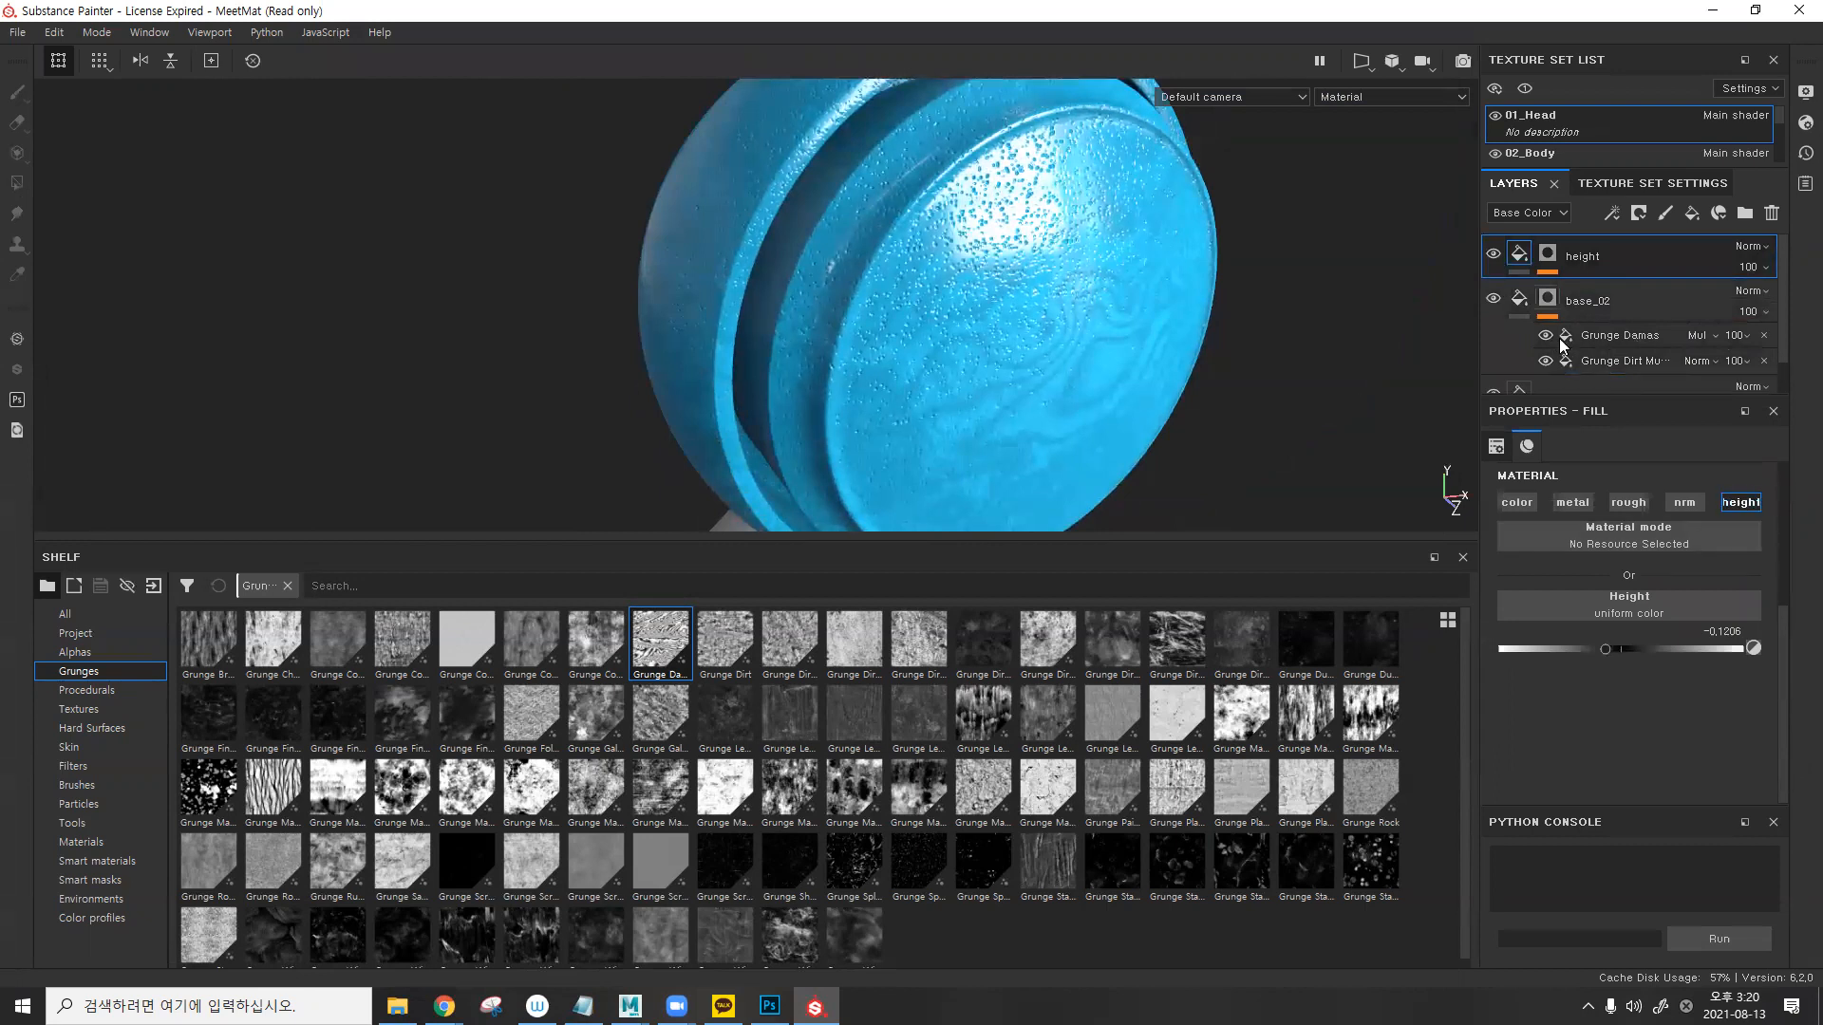
left_click(1576, 306)
left_click(1519, 300)
left_click(1546, 299)
left_click(1518, 300)
scroll(1638, 573, "down", 1)
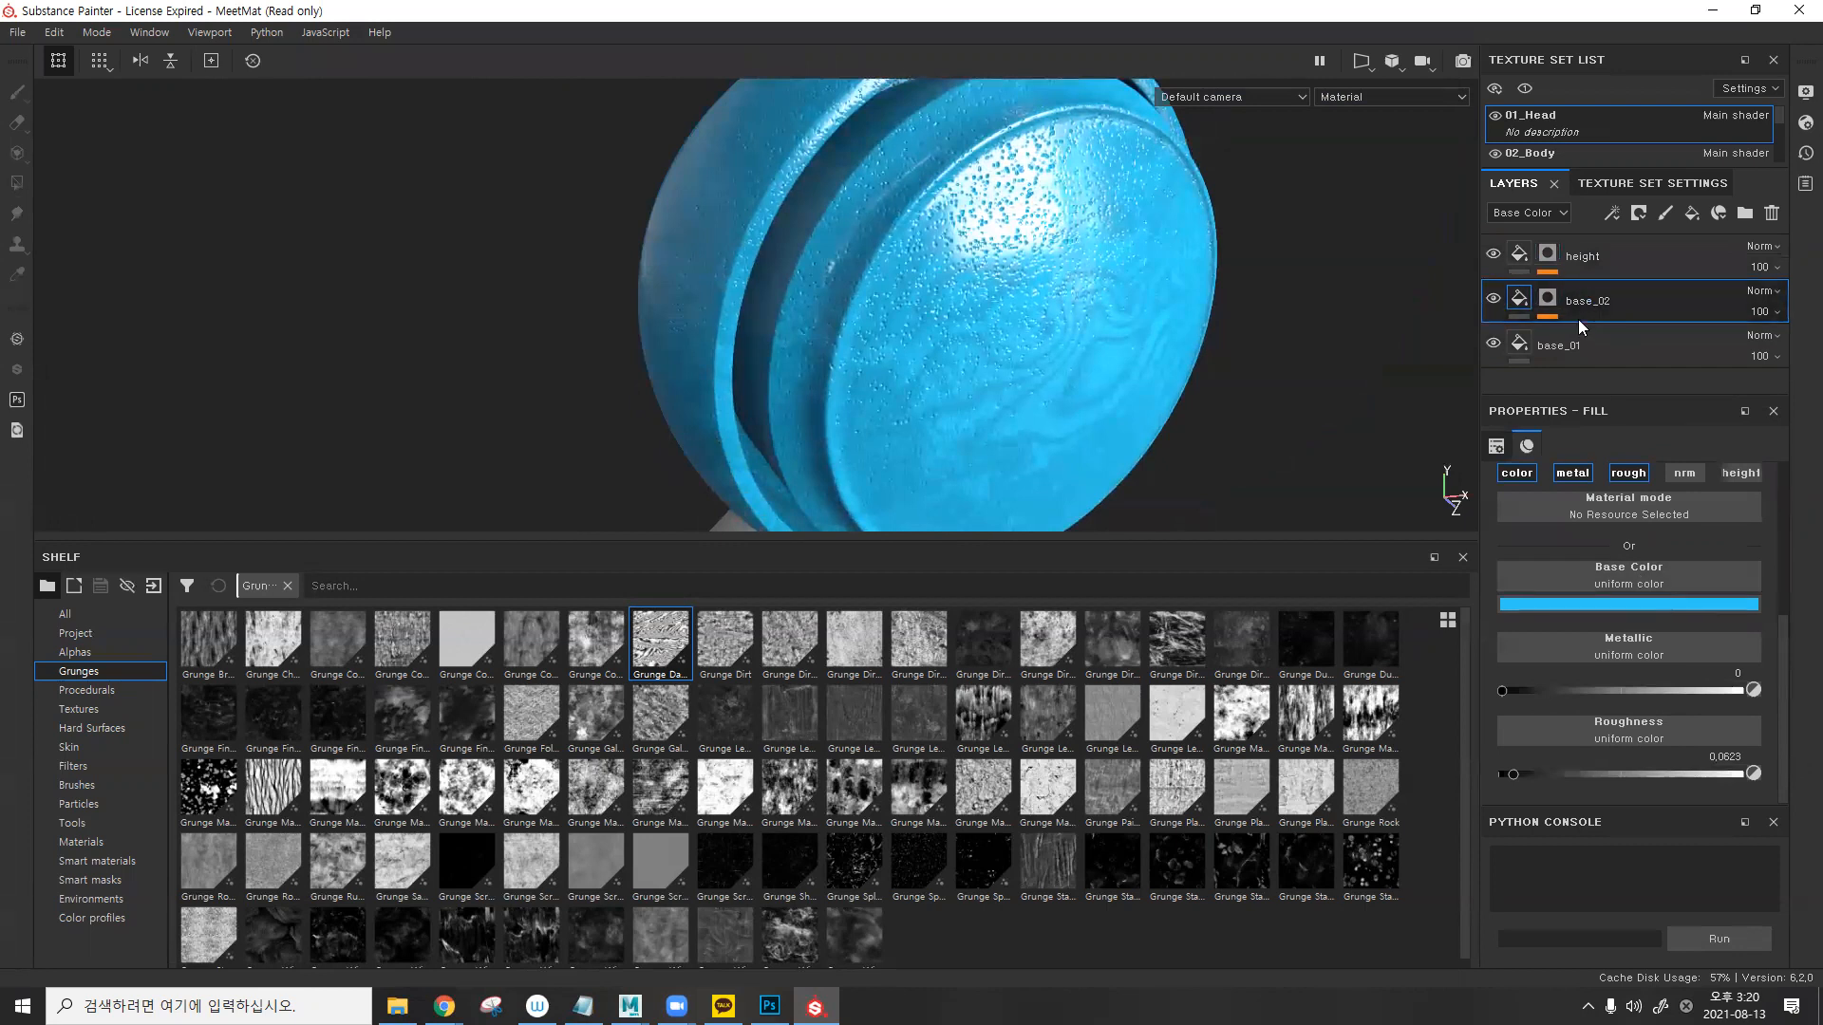
left_click_drag(1010, 298, 1092, 283, "alt")
- Group the height, base_02 and base_01 layers into a folder and rename it my style
left_click(1581, 254)
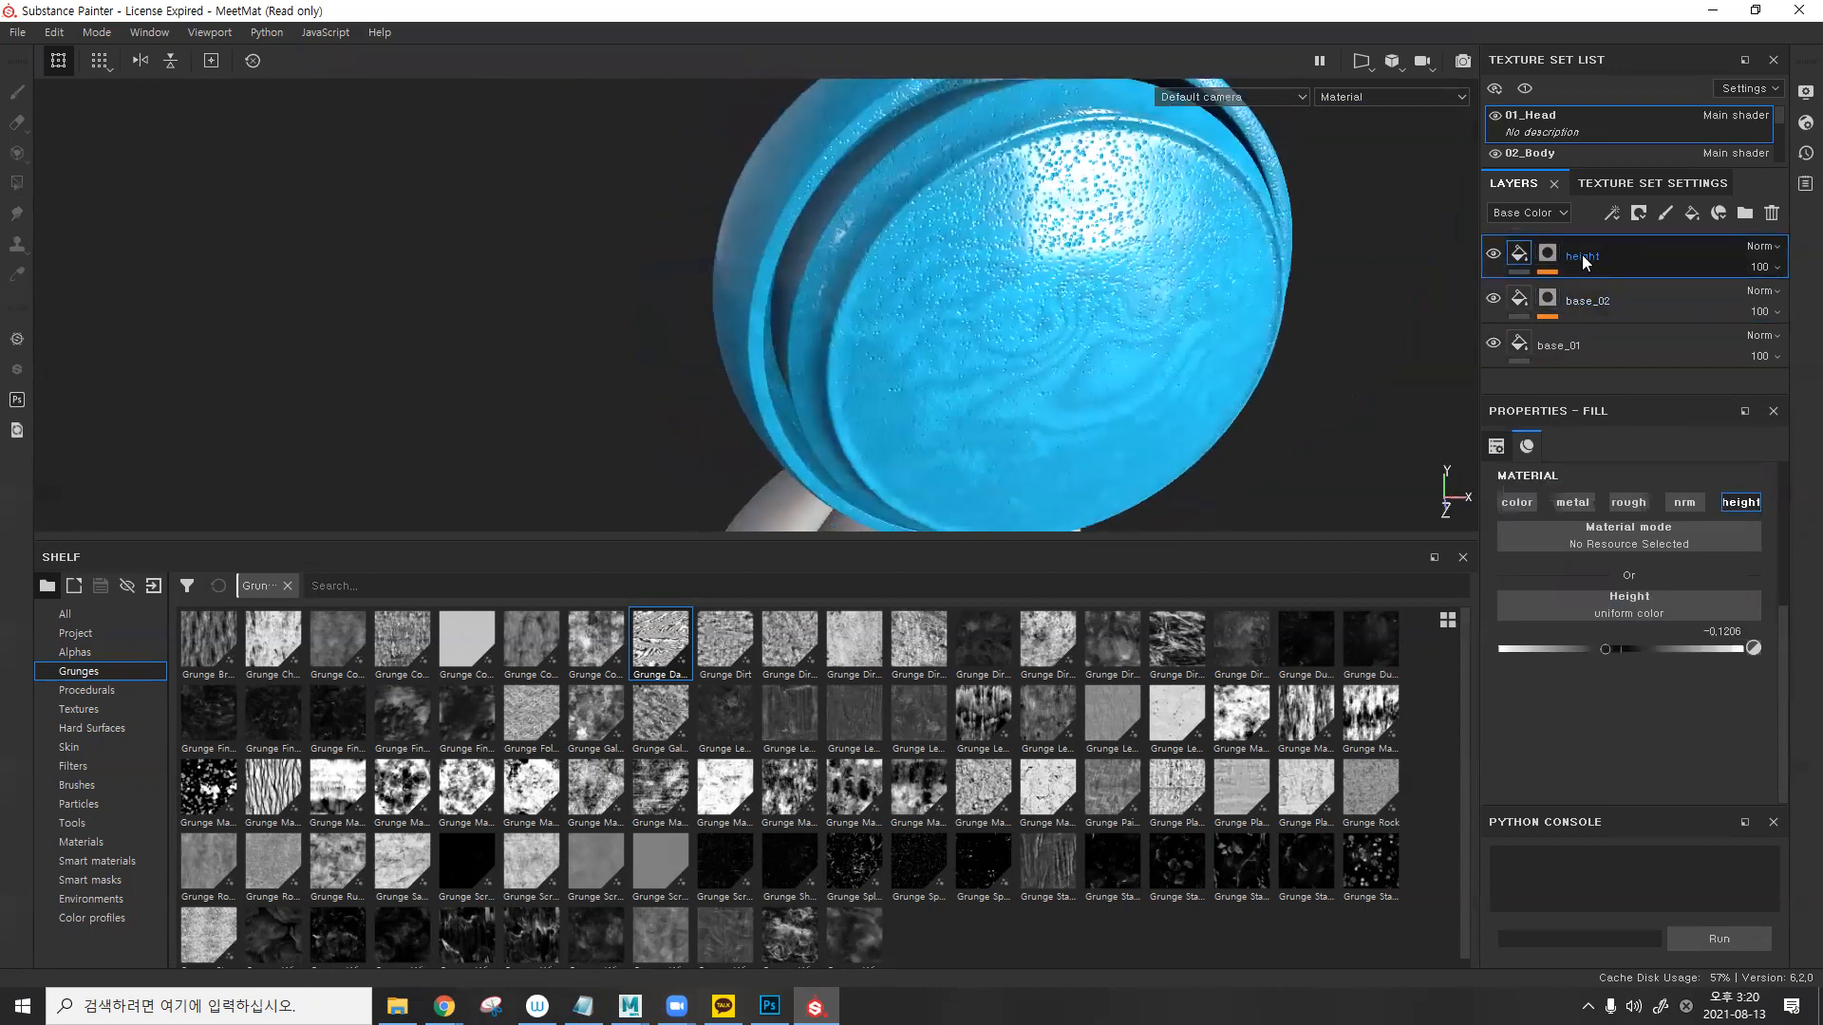
left_click(1608, 307, "ctrl")
left_click(1605, 340, "ctrl")
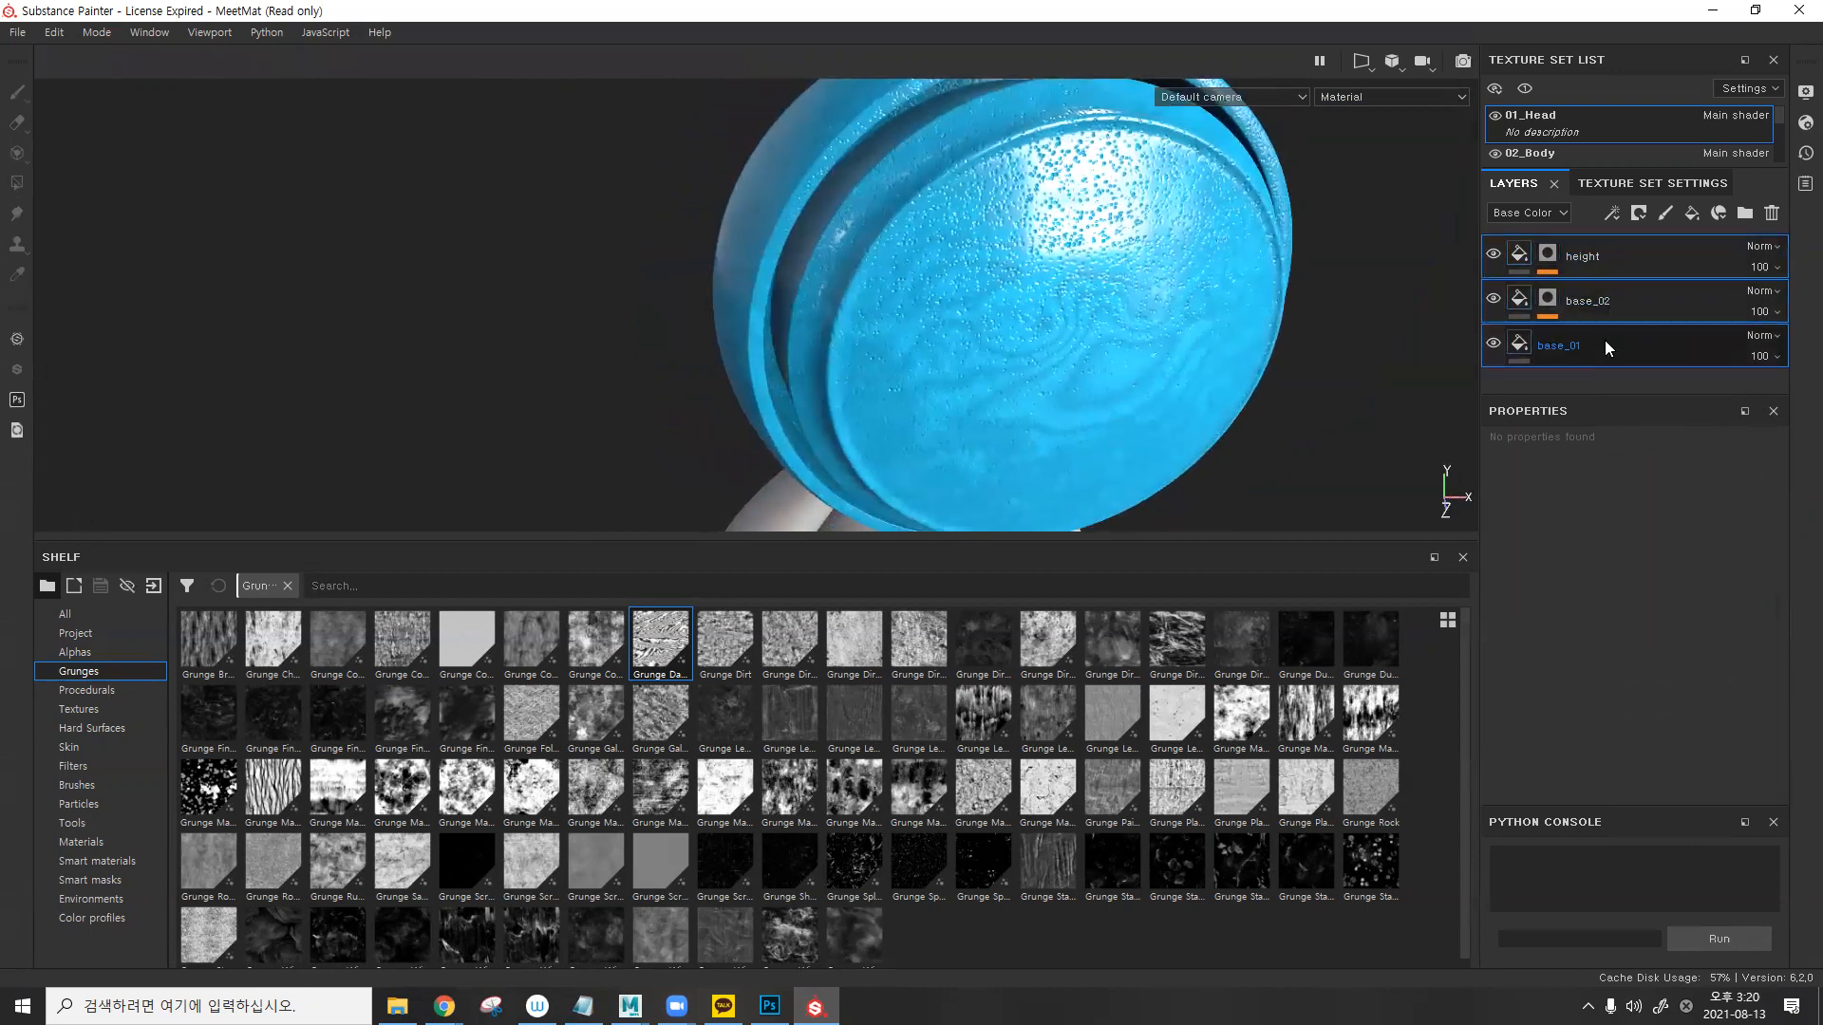
left_click(1576, 359)
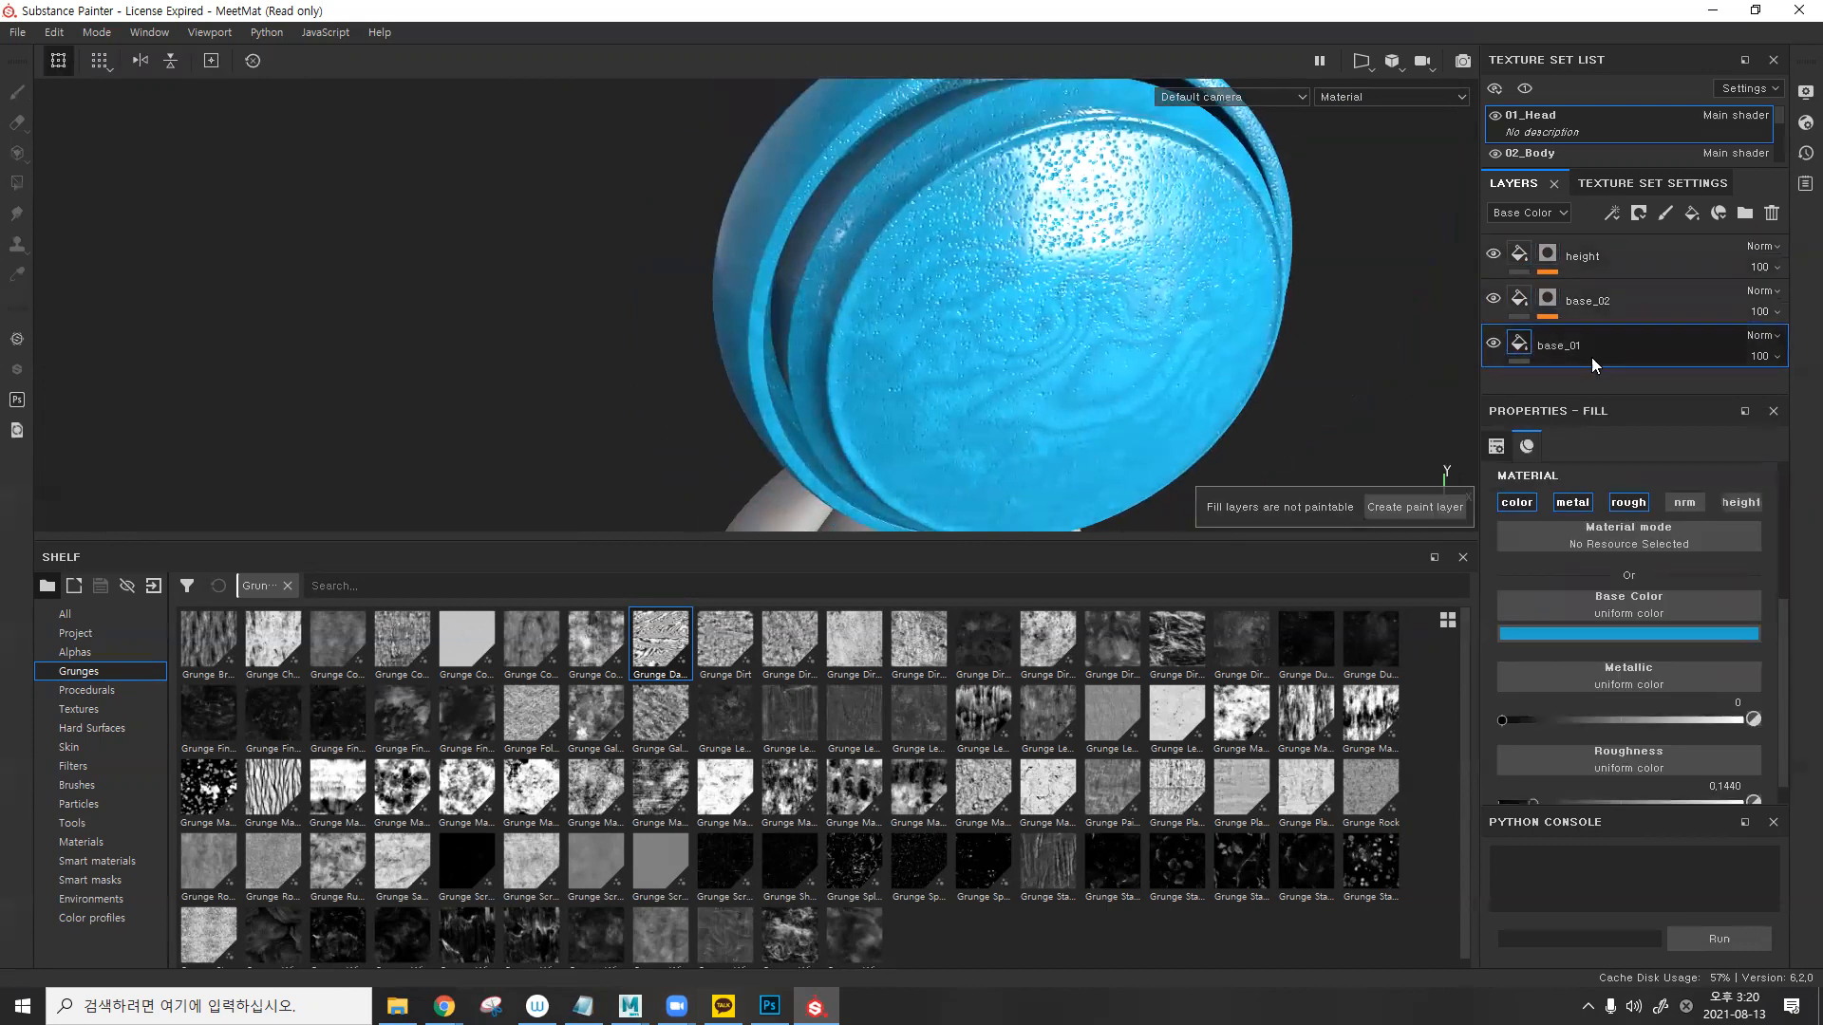
left_click(1614, 264, "shift")
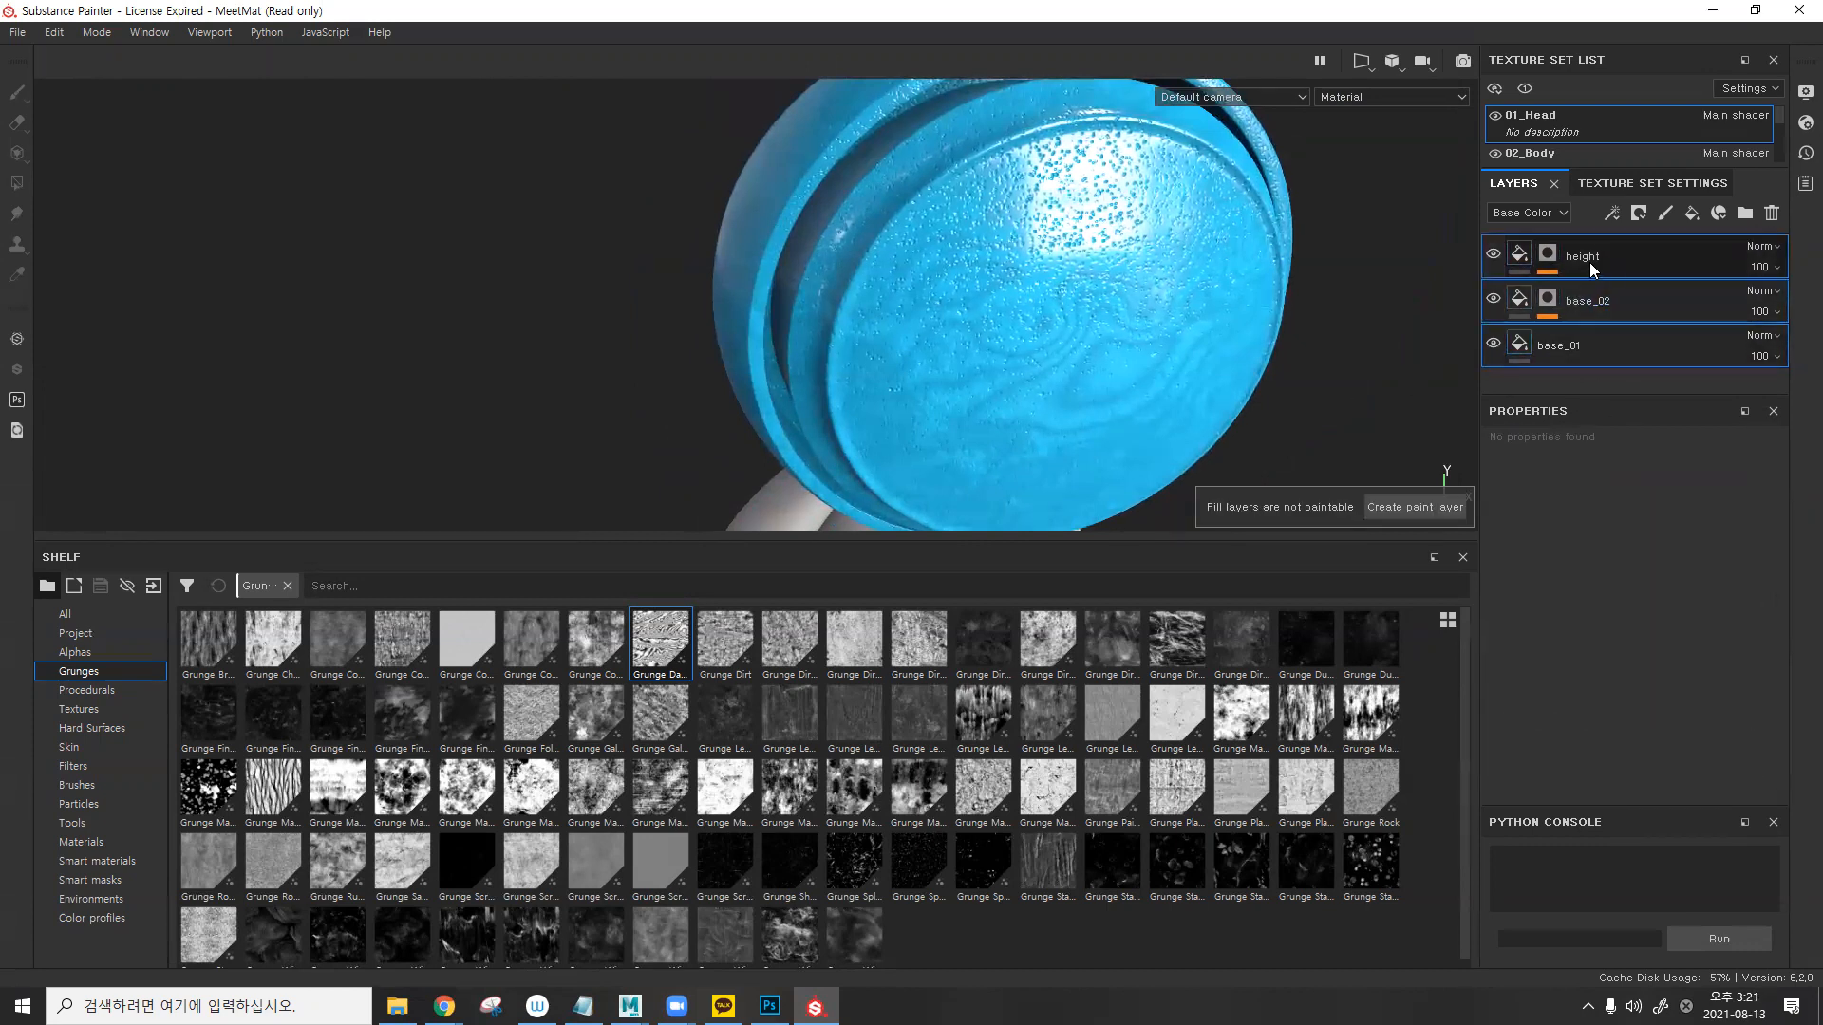
key("ctrl+g")
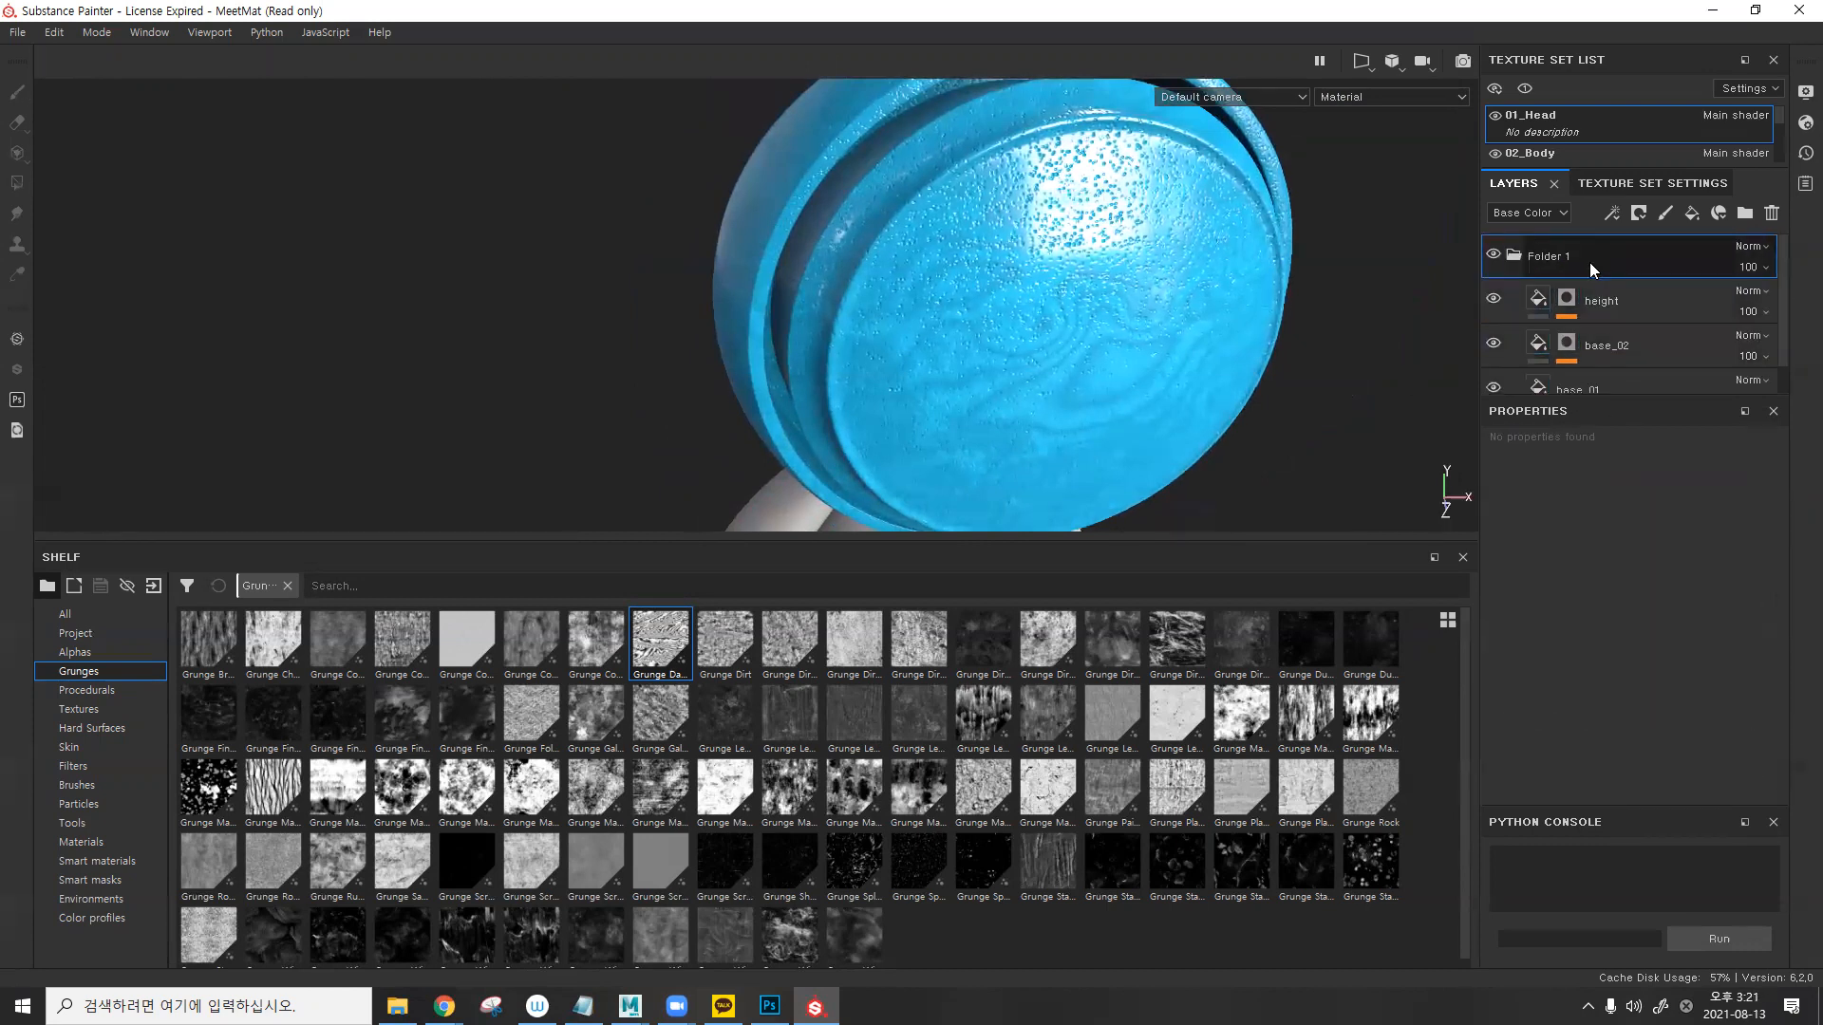
left_click(1519, 256)
type("ma")
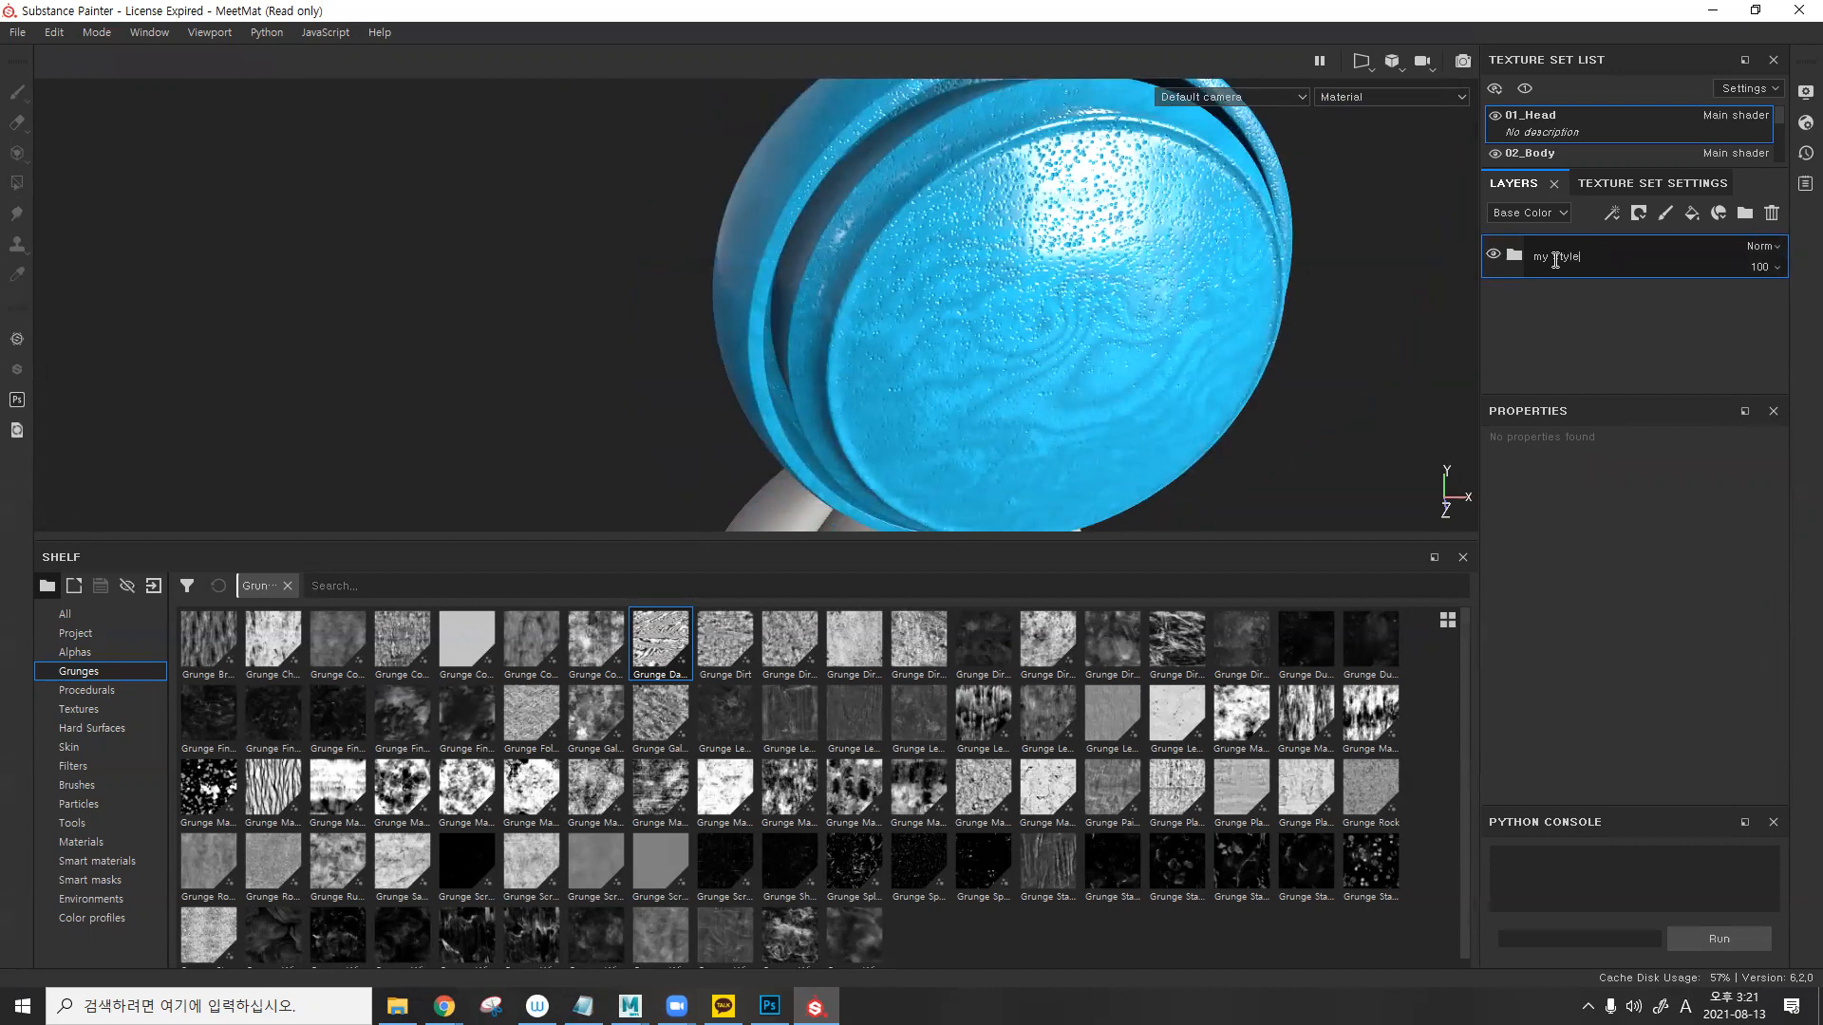
key("Return")
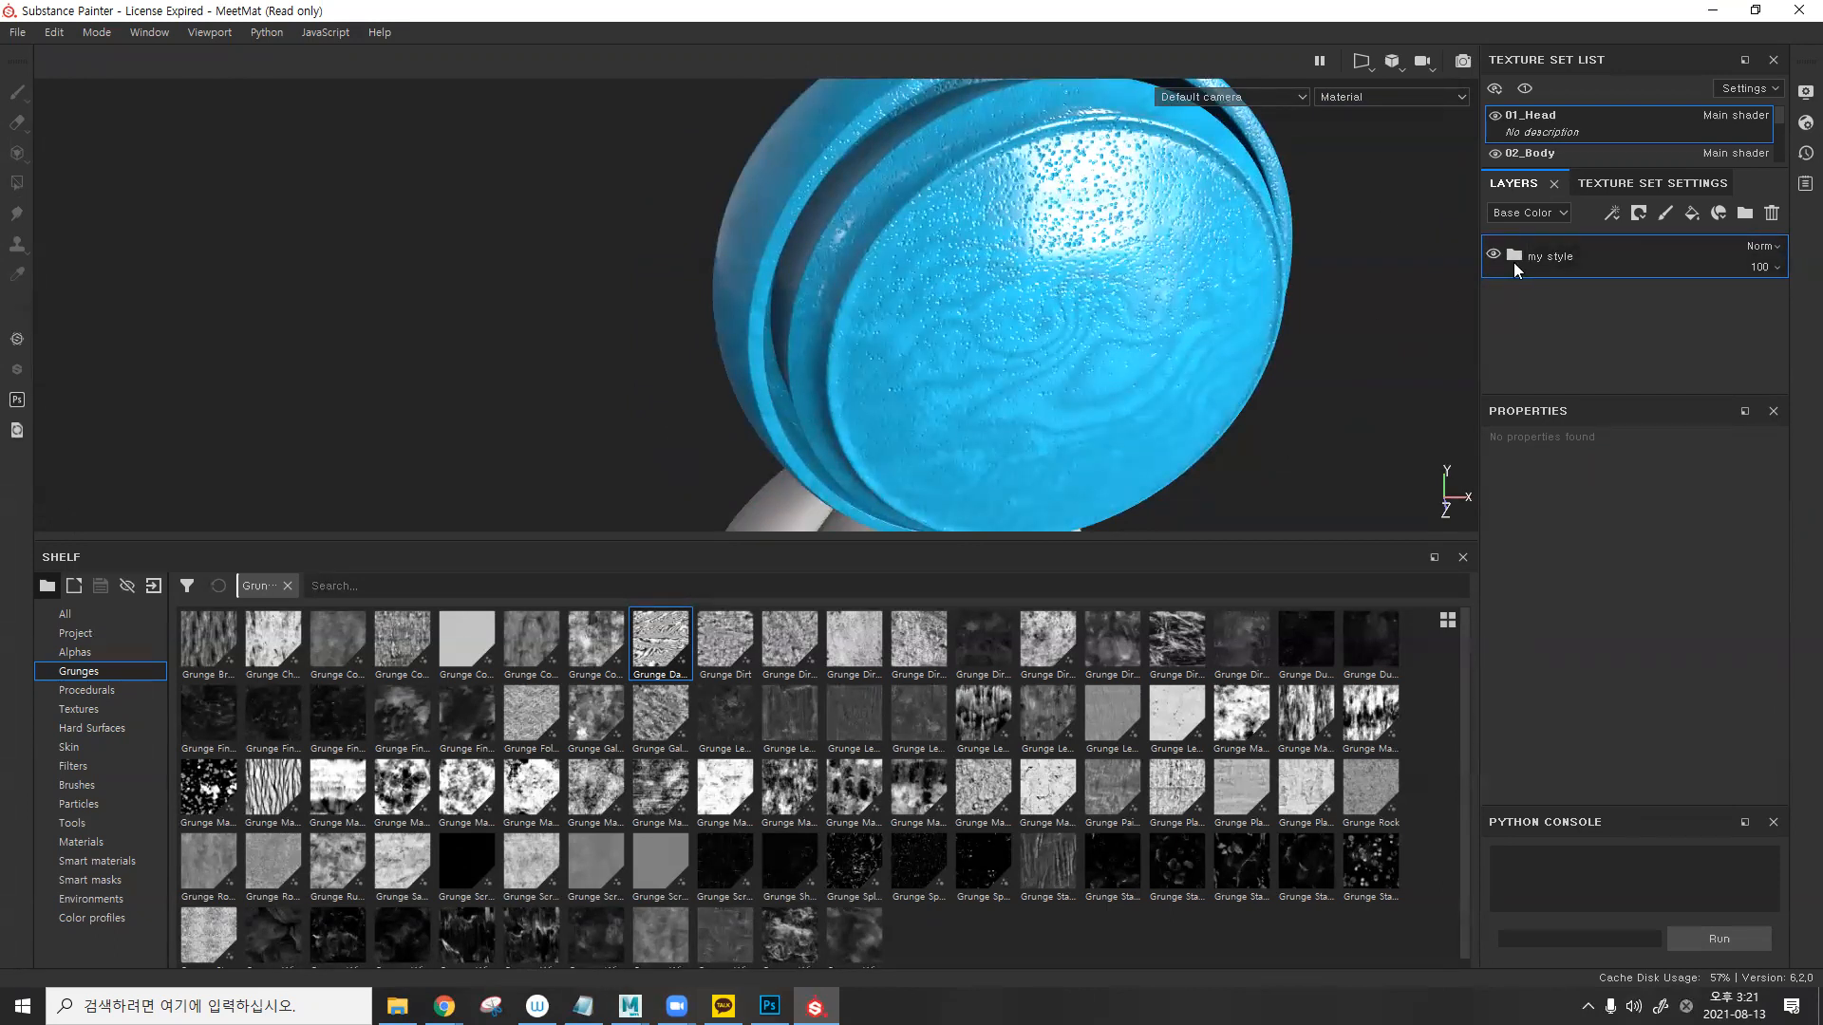
- Instantiate the my style folder across the 02_Body and 03_Base texture sets
right_click(1553, 254)
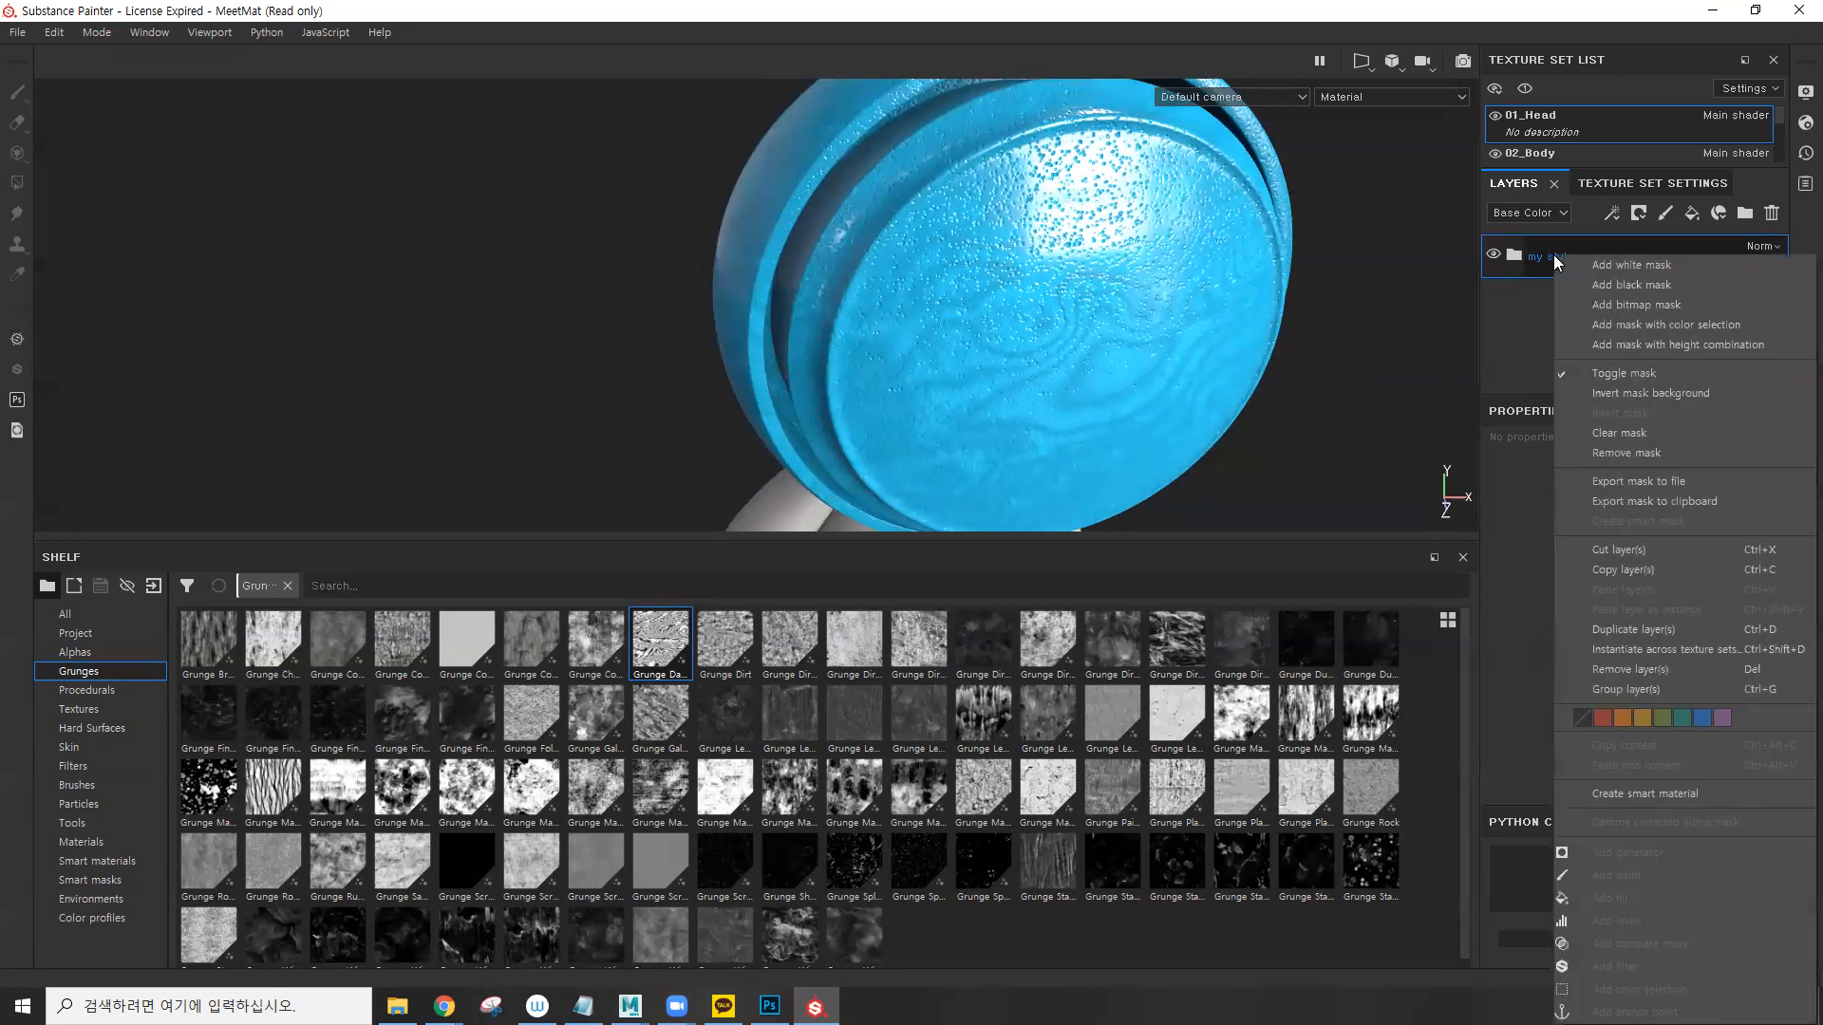
left_click(1701, 651)
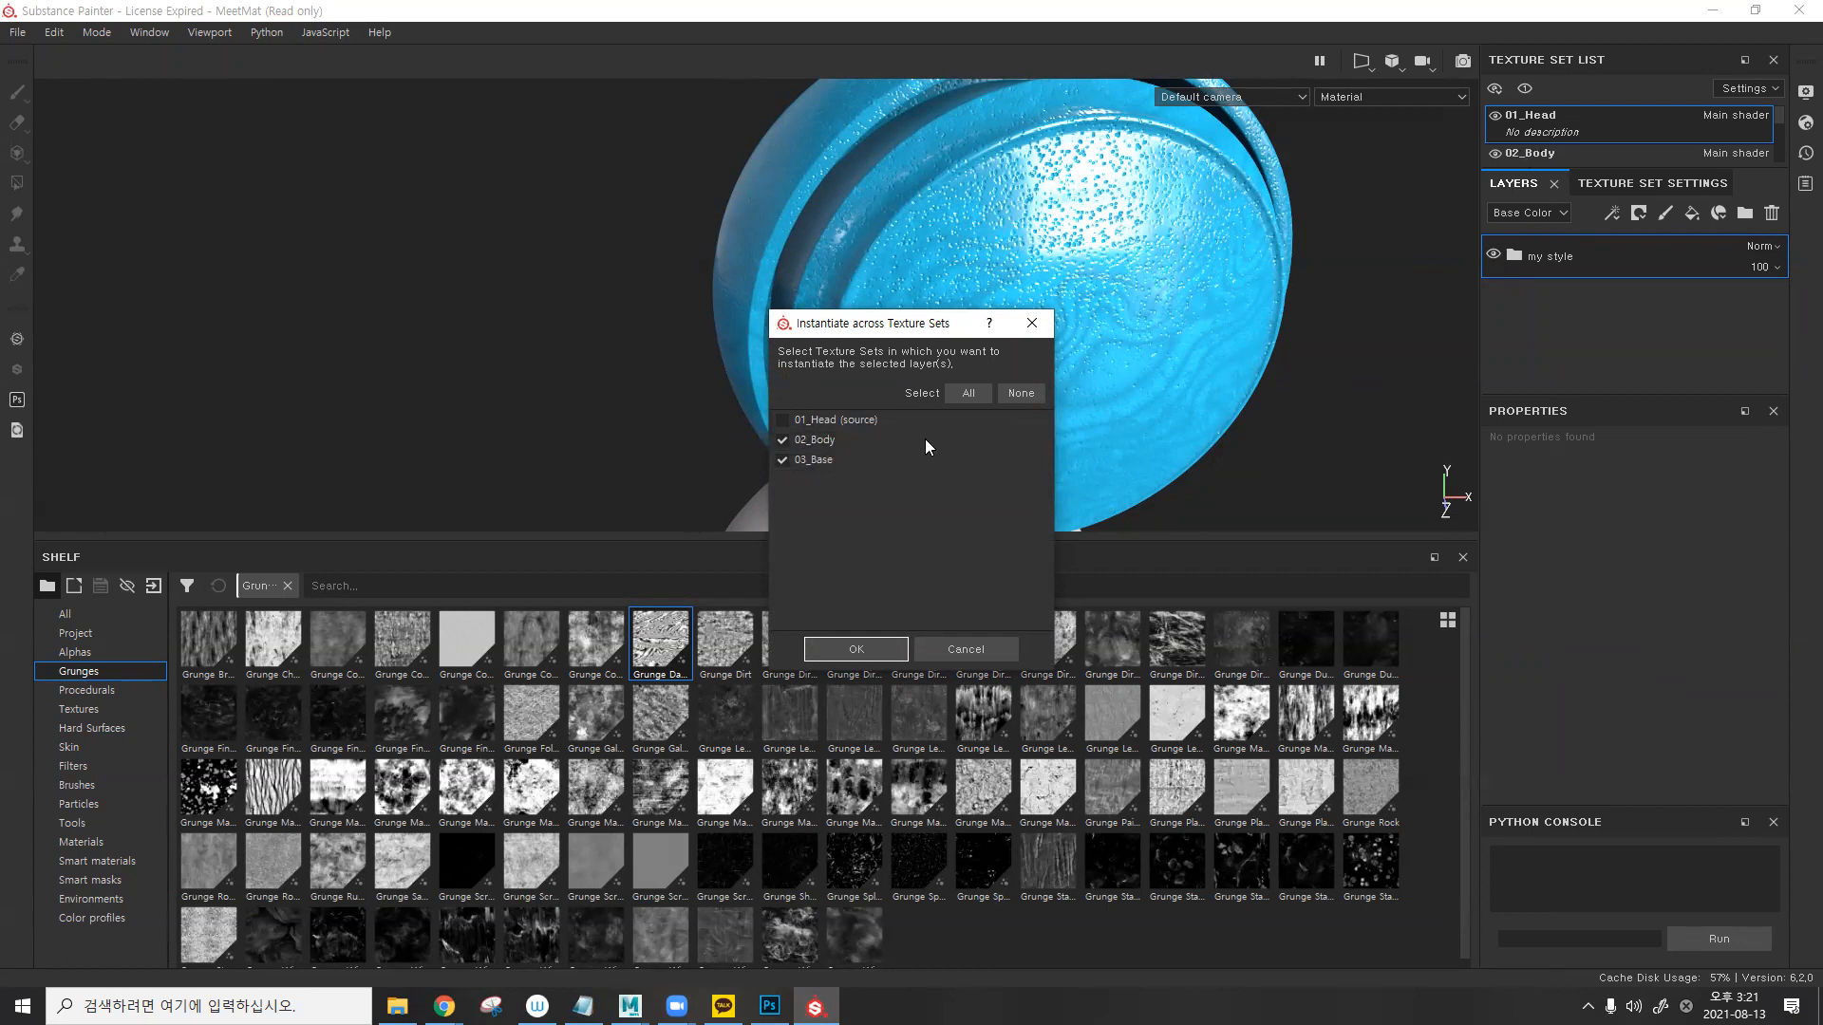
left_click(853, 649)
scroll(1054, 421, "up", 2)
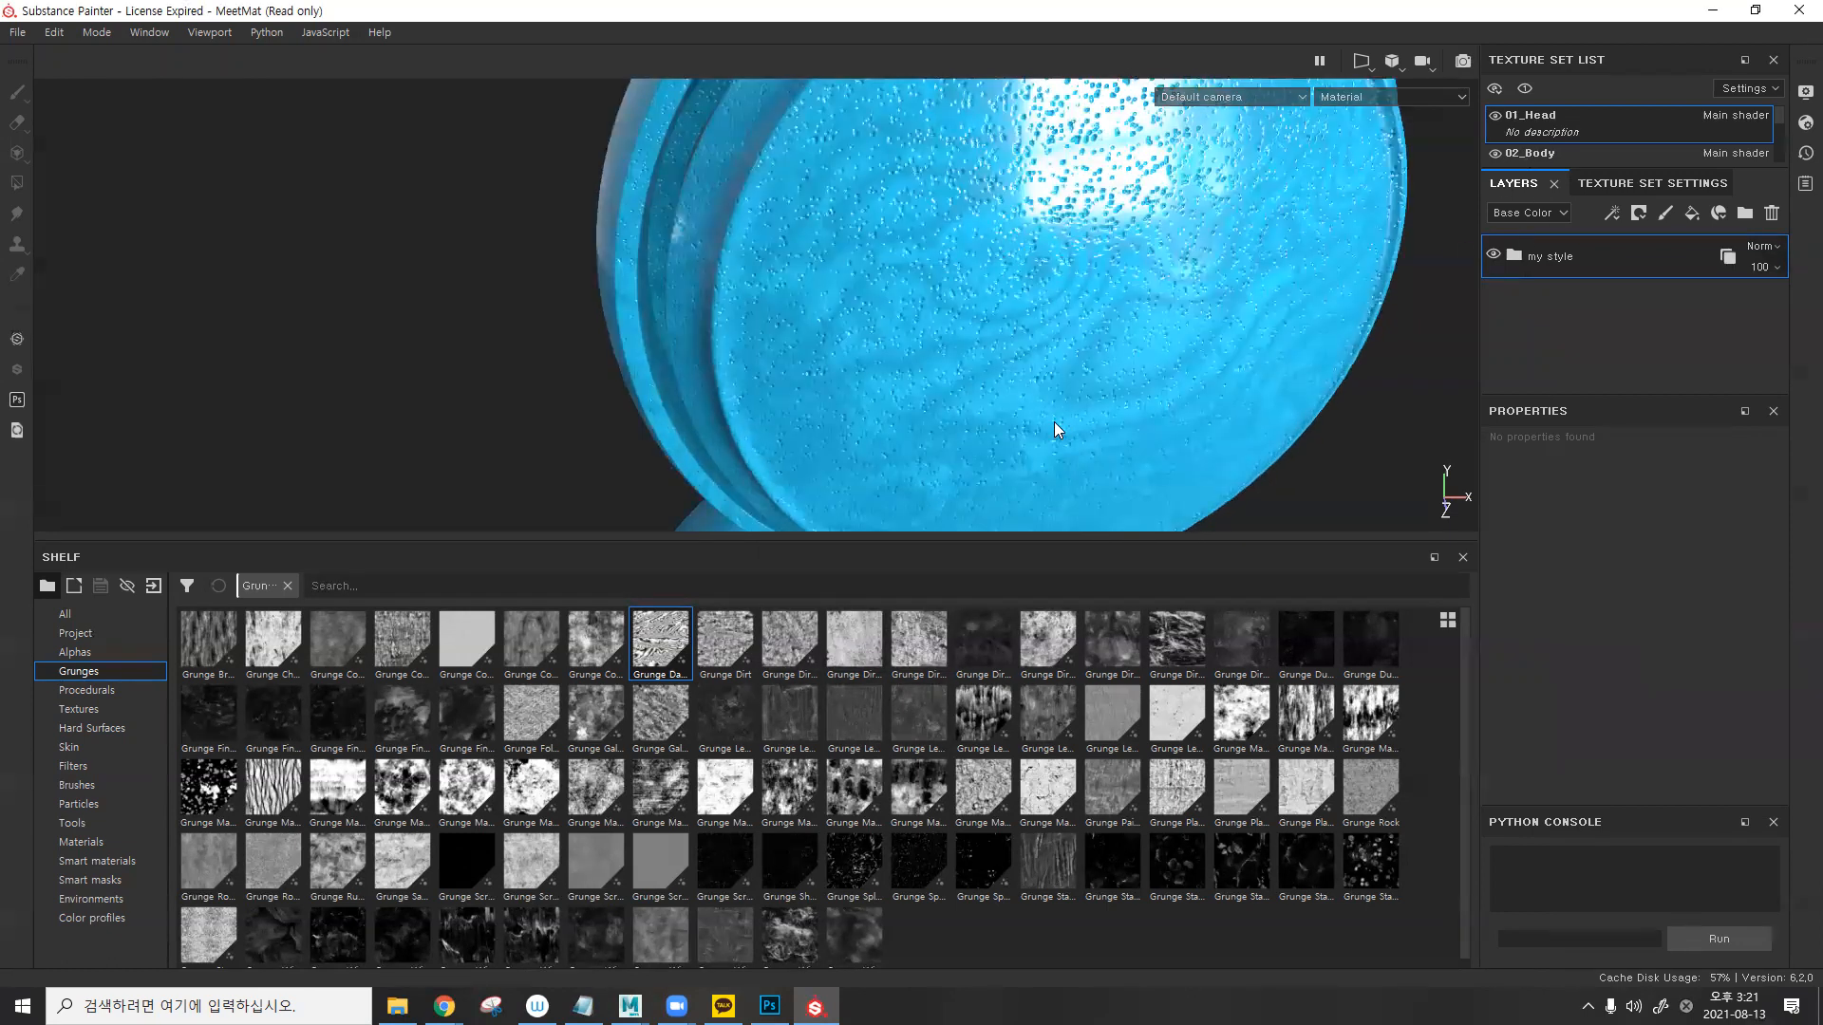
- Open the texture export settings for the MeetMat project
scroll(1053, 421, "down", 4)
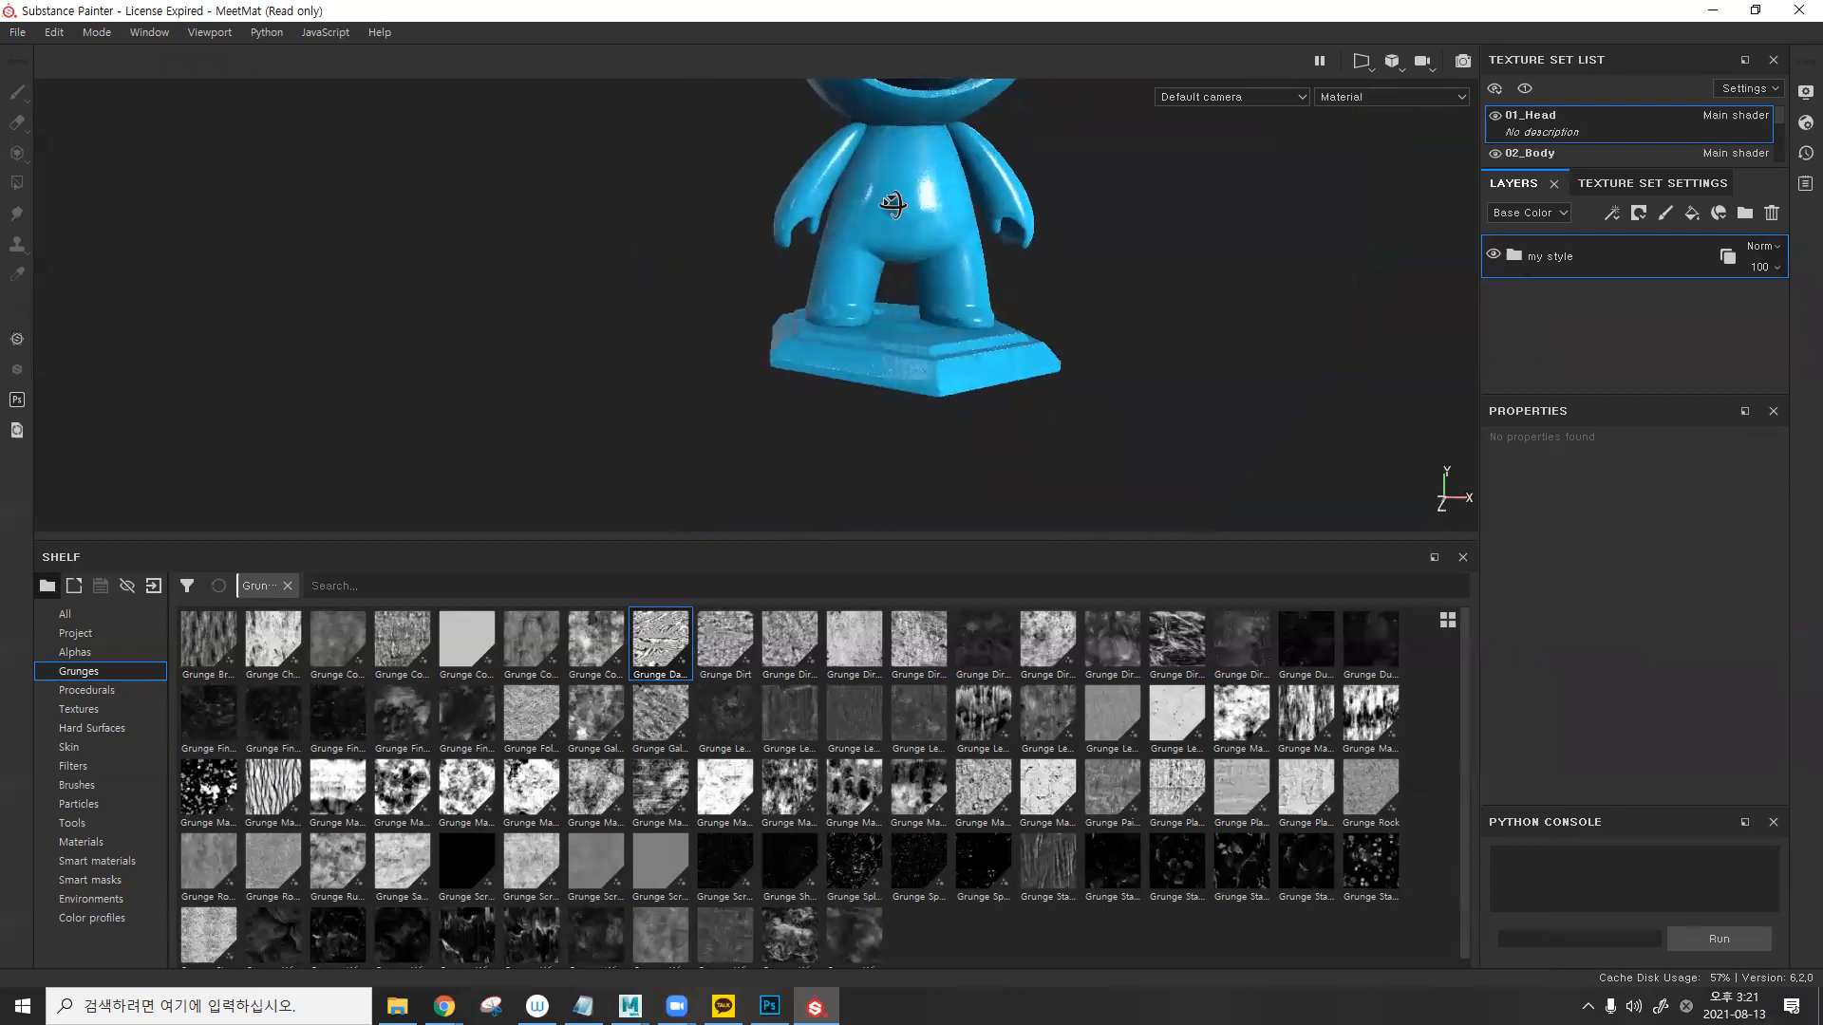
left_click_drag(976, 311, 867, 300, "alt")
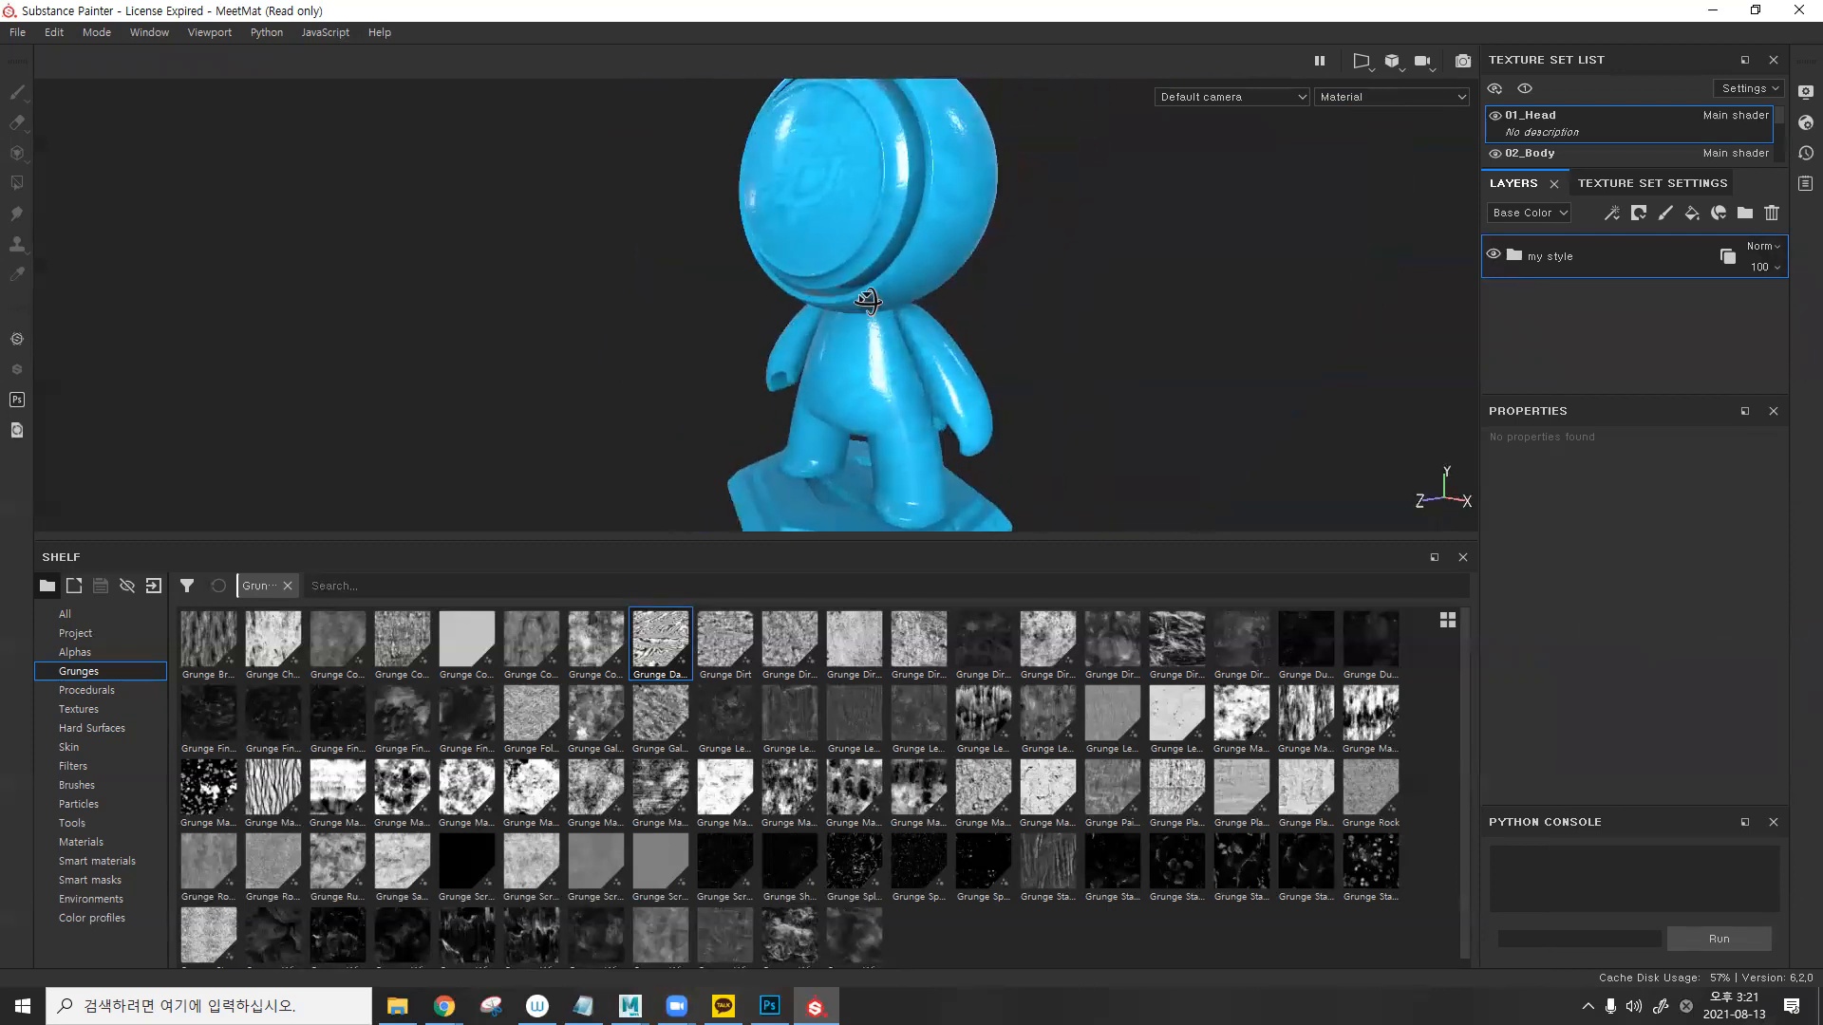
left_click(21, 33)
left_click(129, 362)
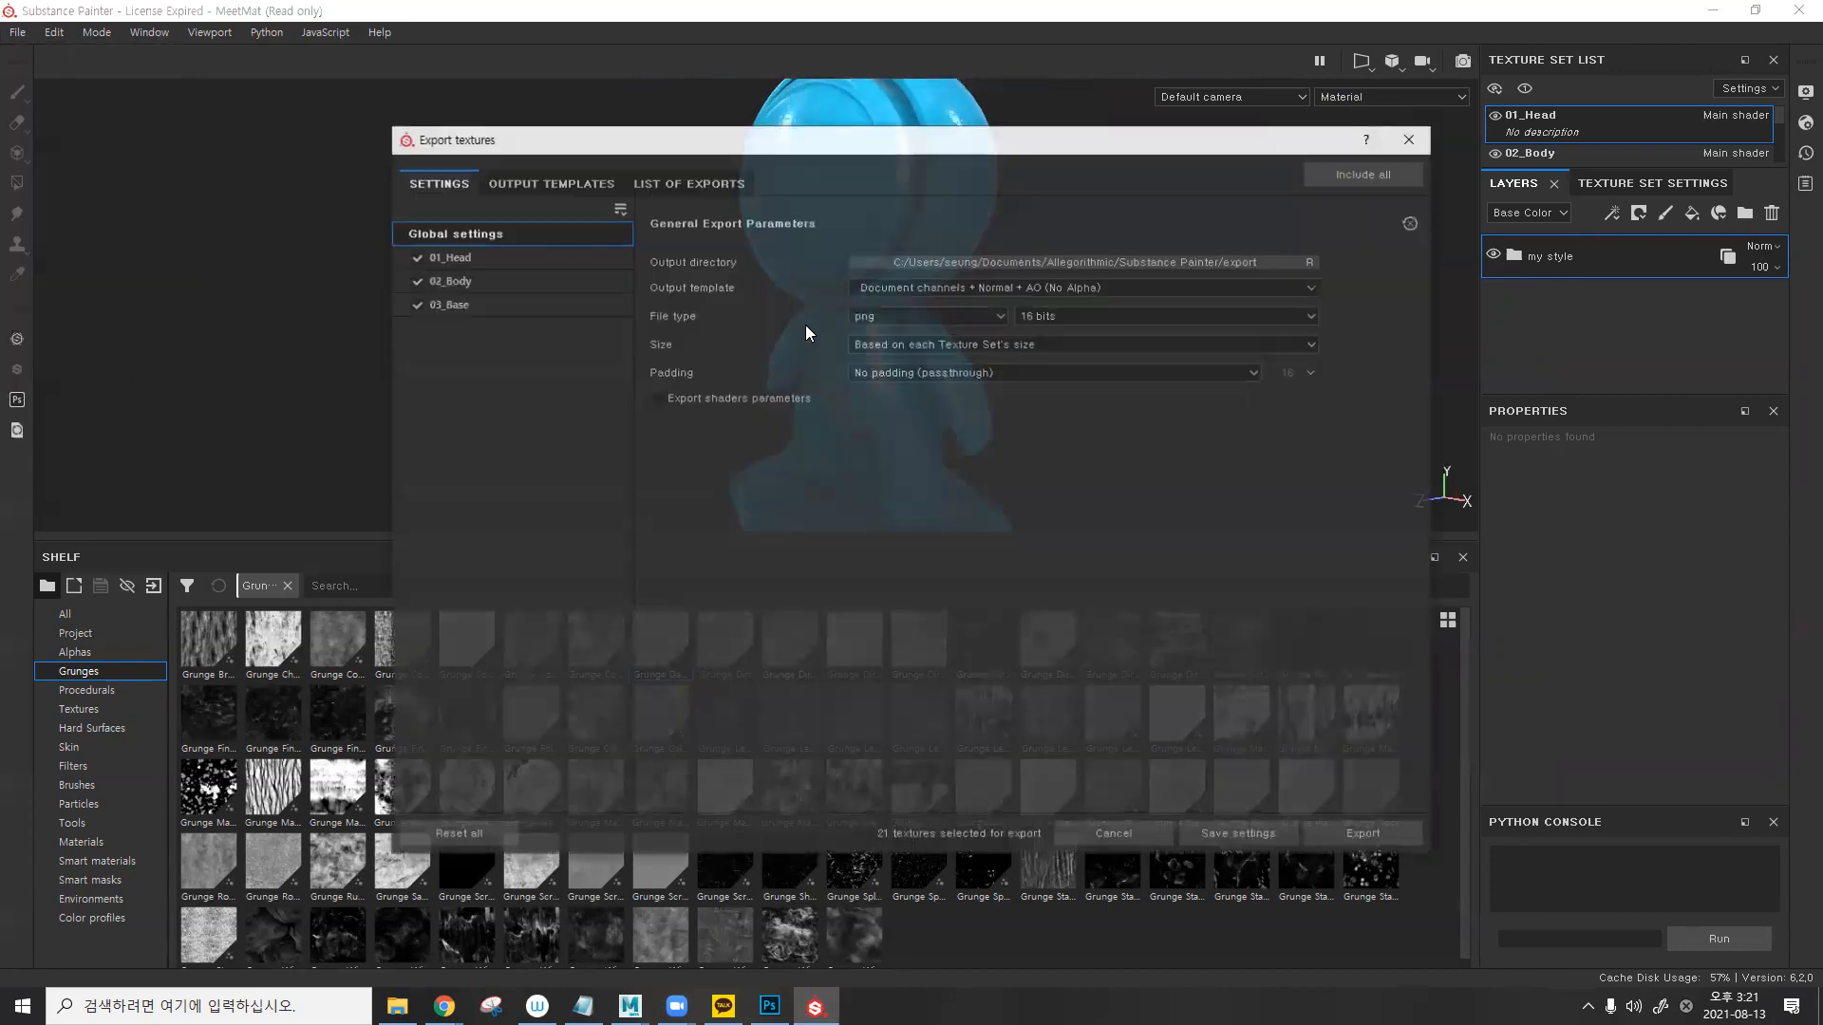
- Create a folder named test0813 inside the desktop's cmco folder and choose it as the export output directory
left_click(1034, 262)
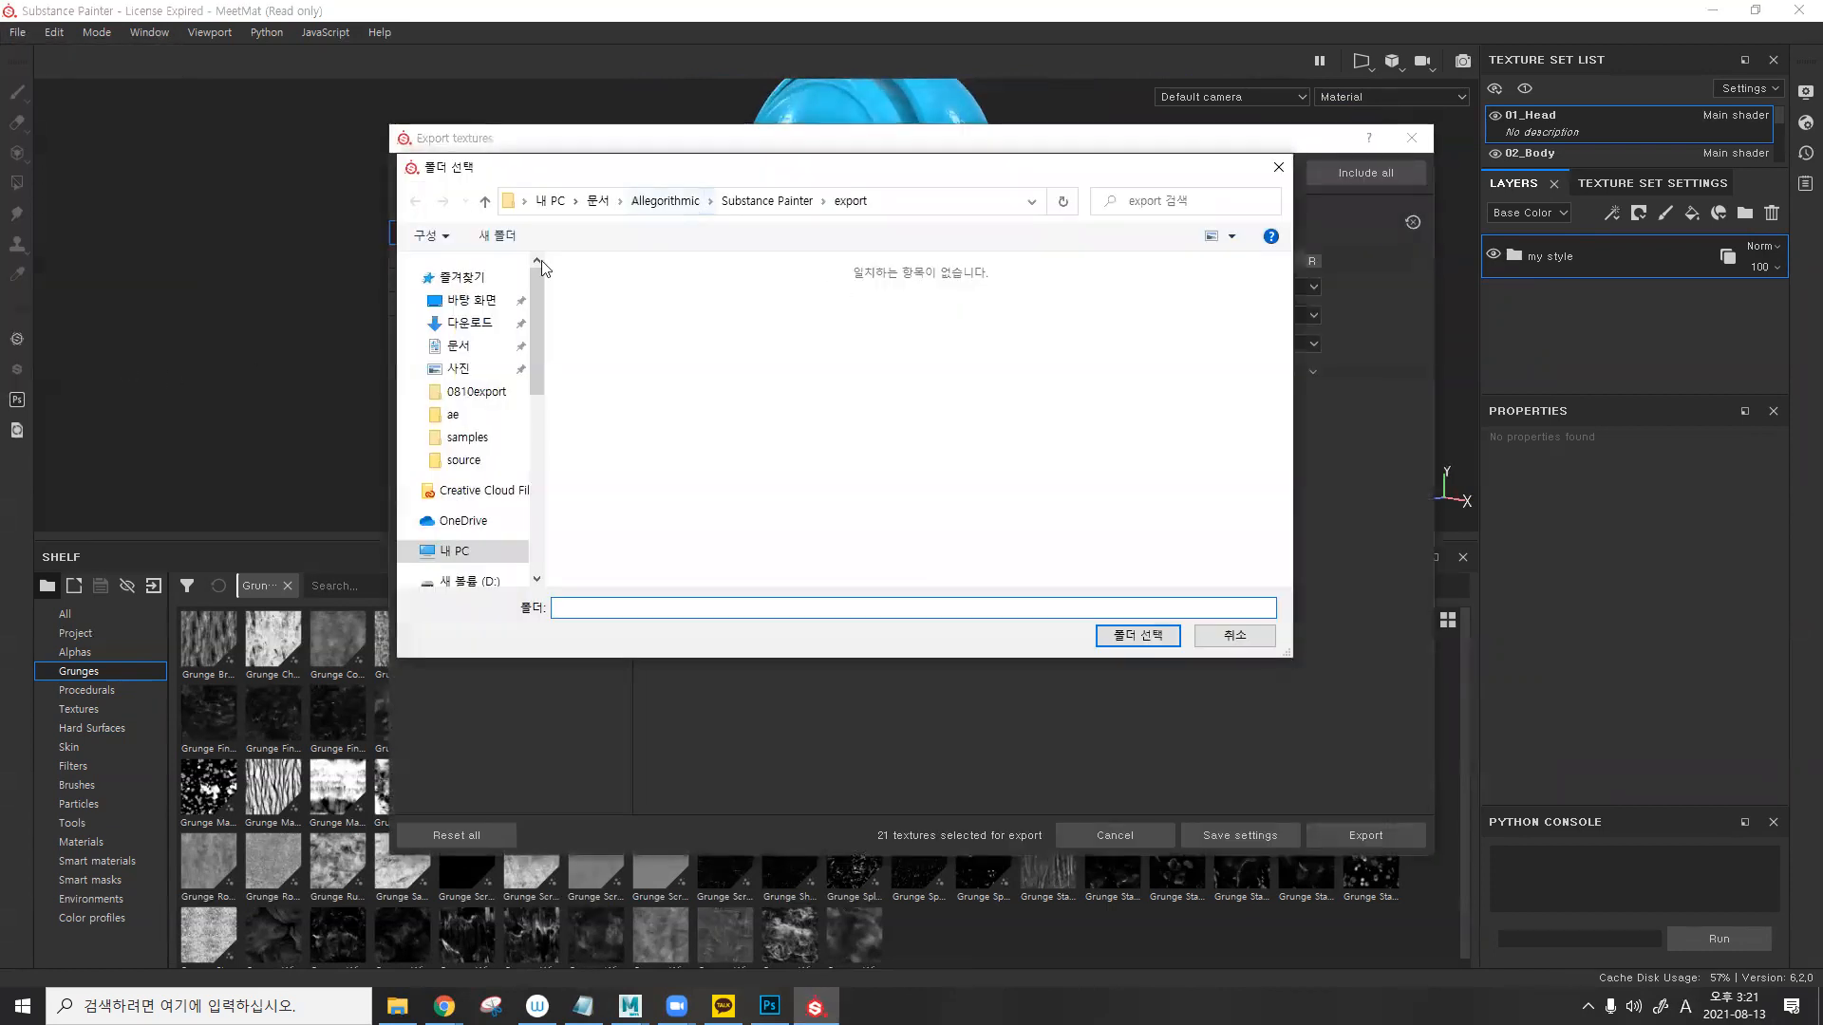
left_click(472, 300)
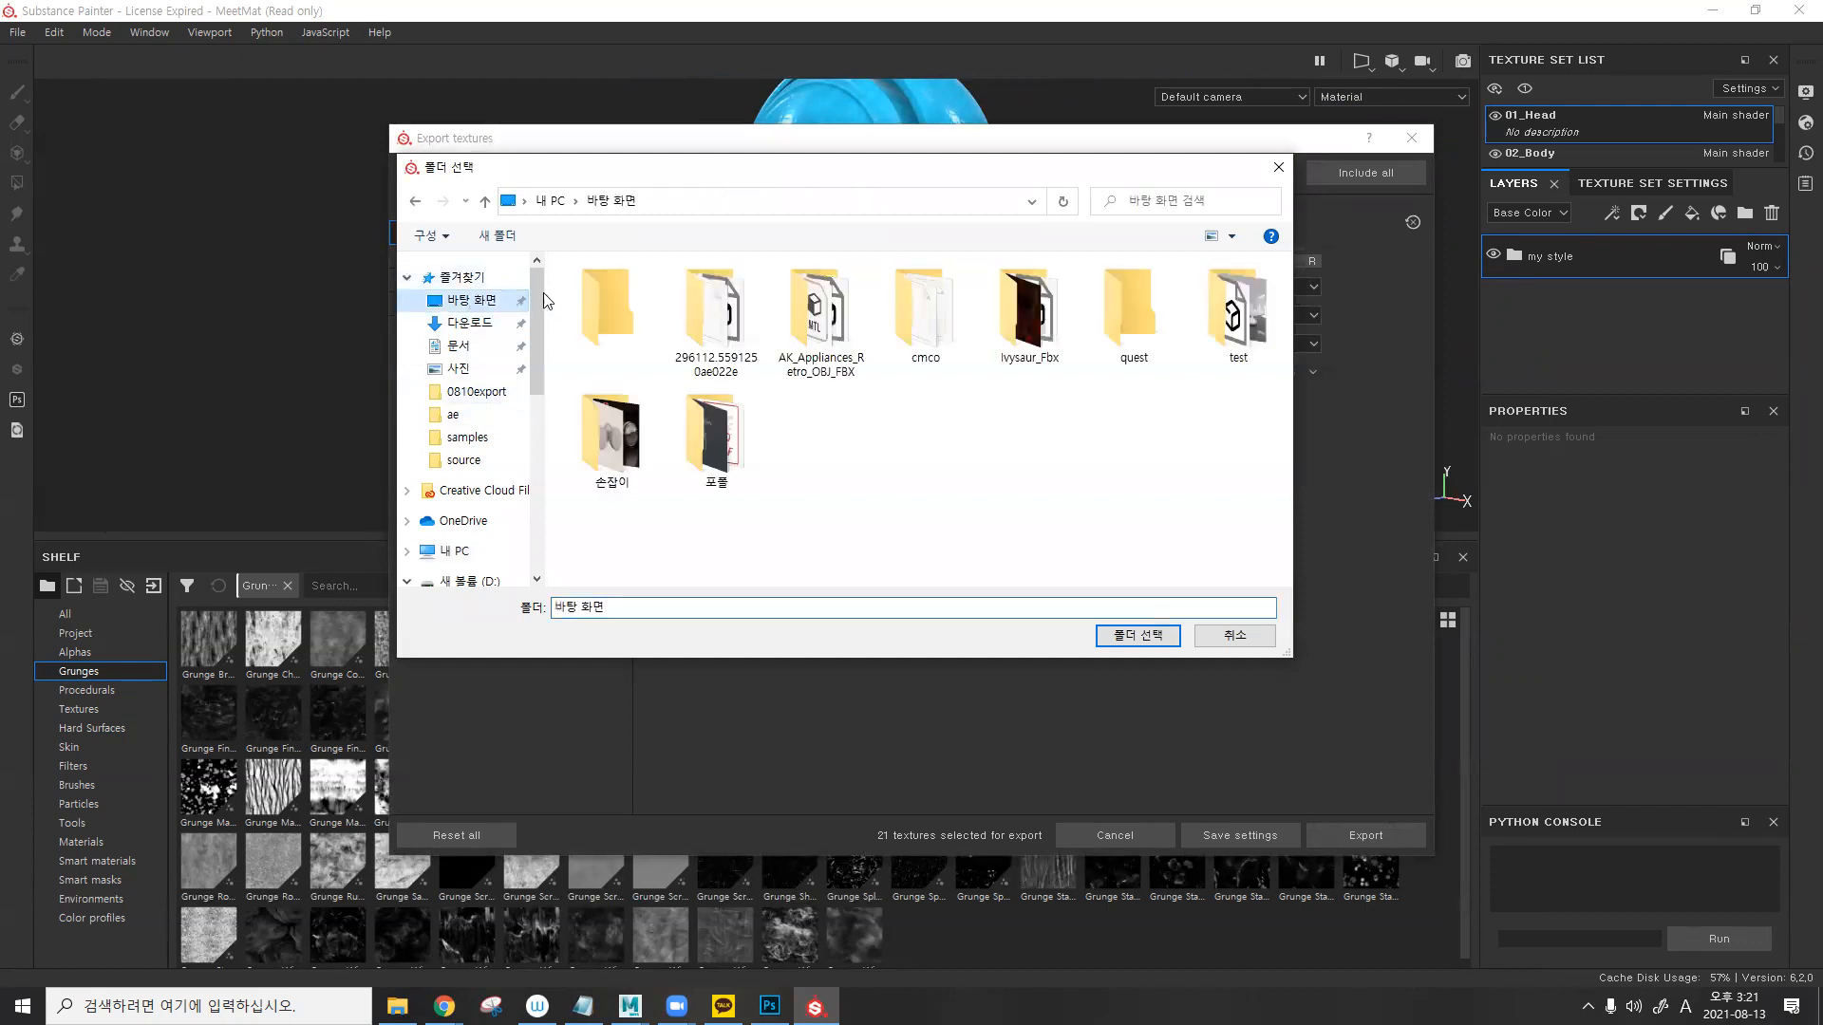
double_click(892, 302)
right_click(896, 381)
left_click(887, 397)
type("test0813")
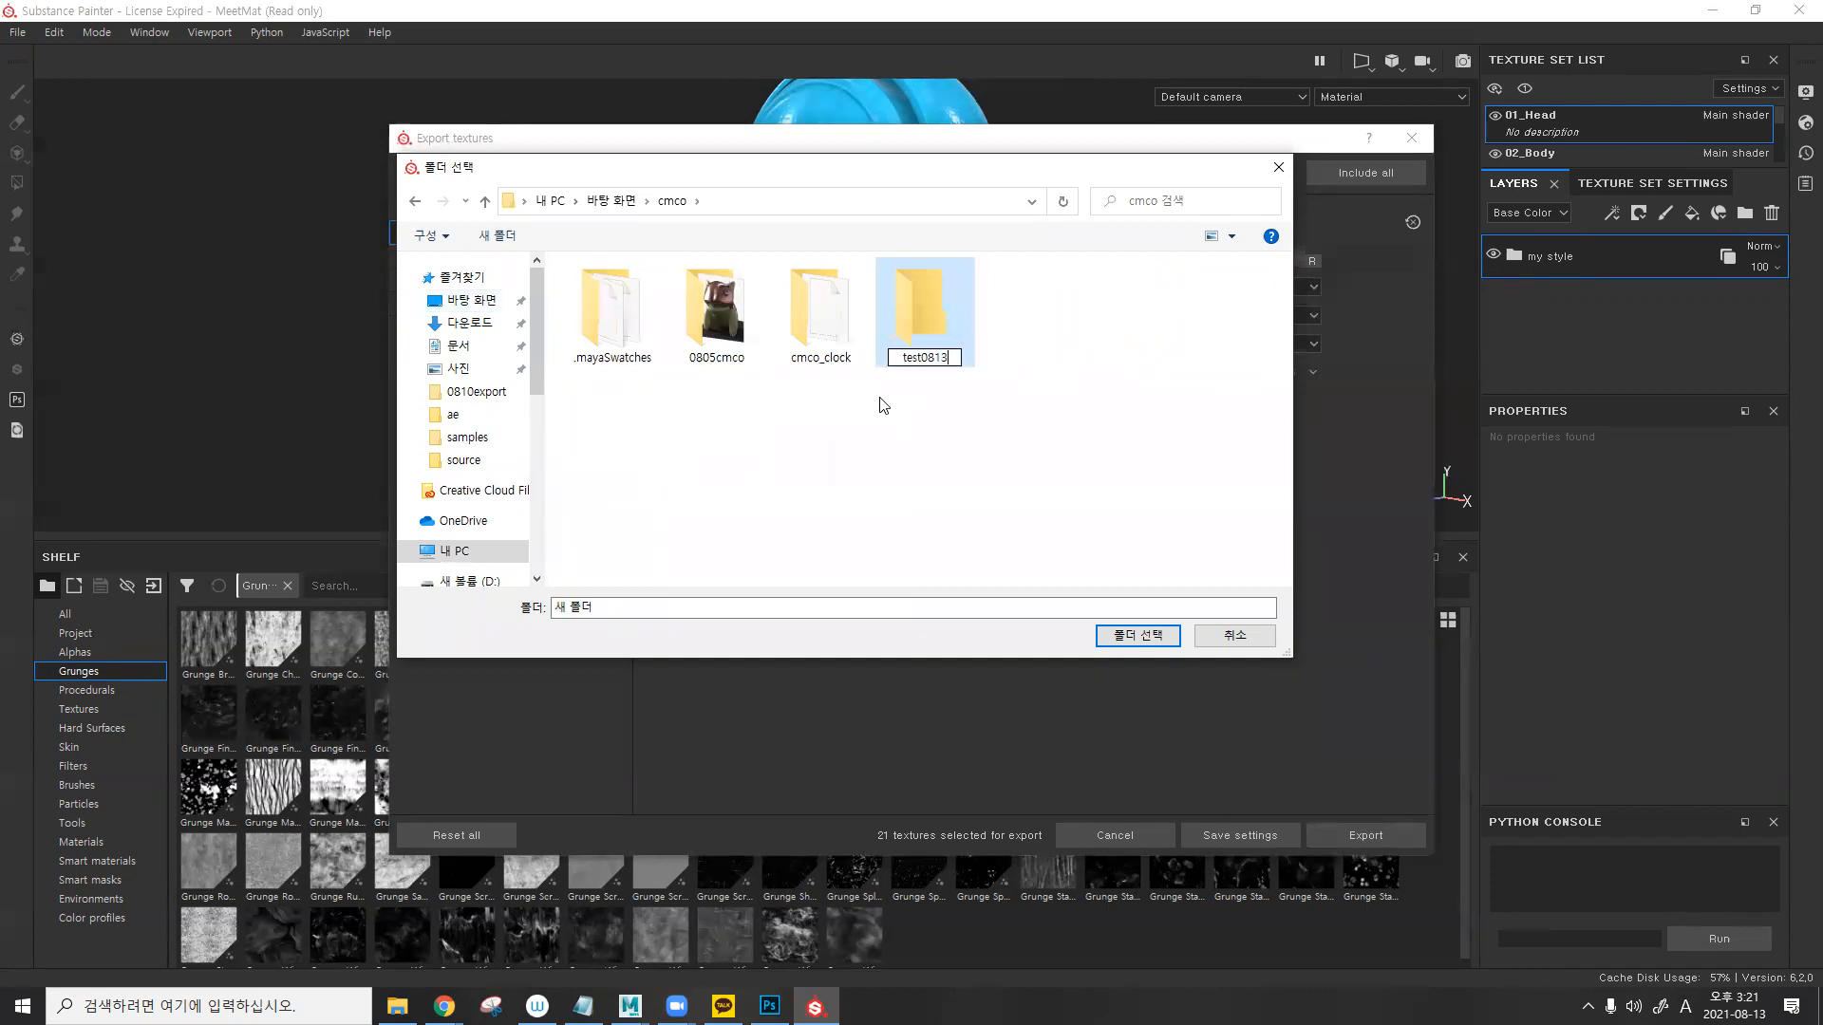
key("Return")
left_click(917, 323)
left_click(1138, 635)
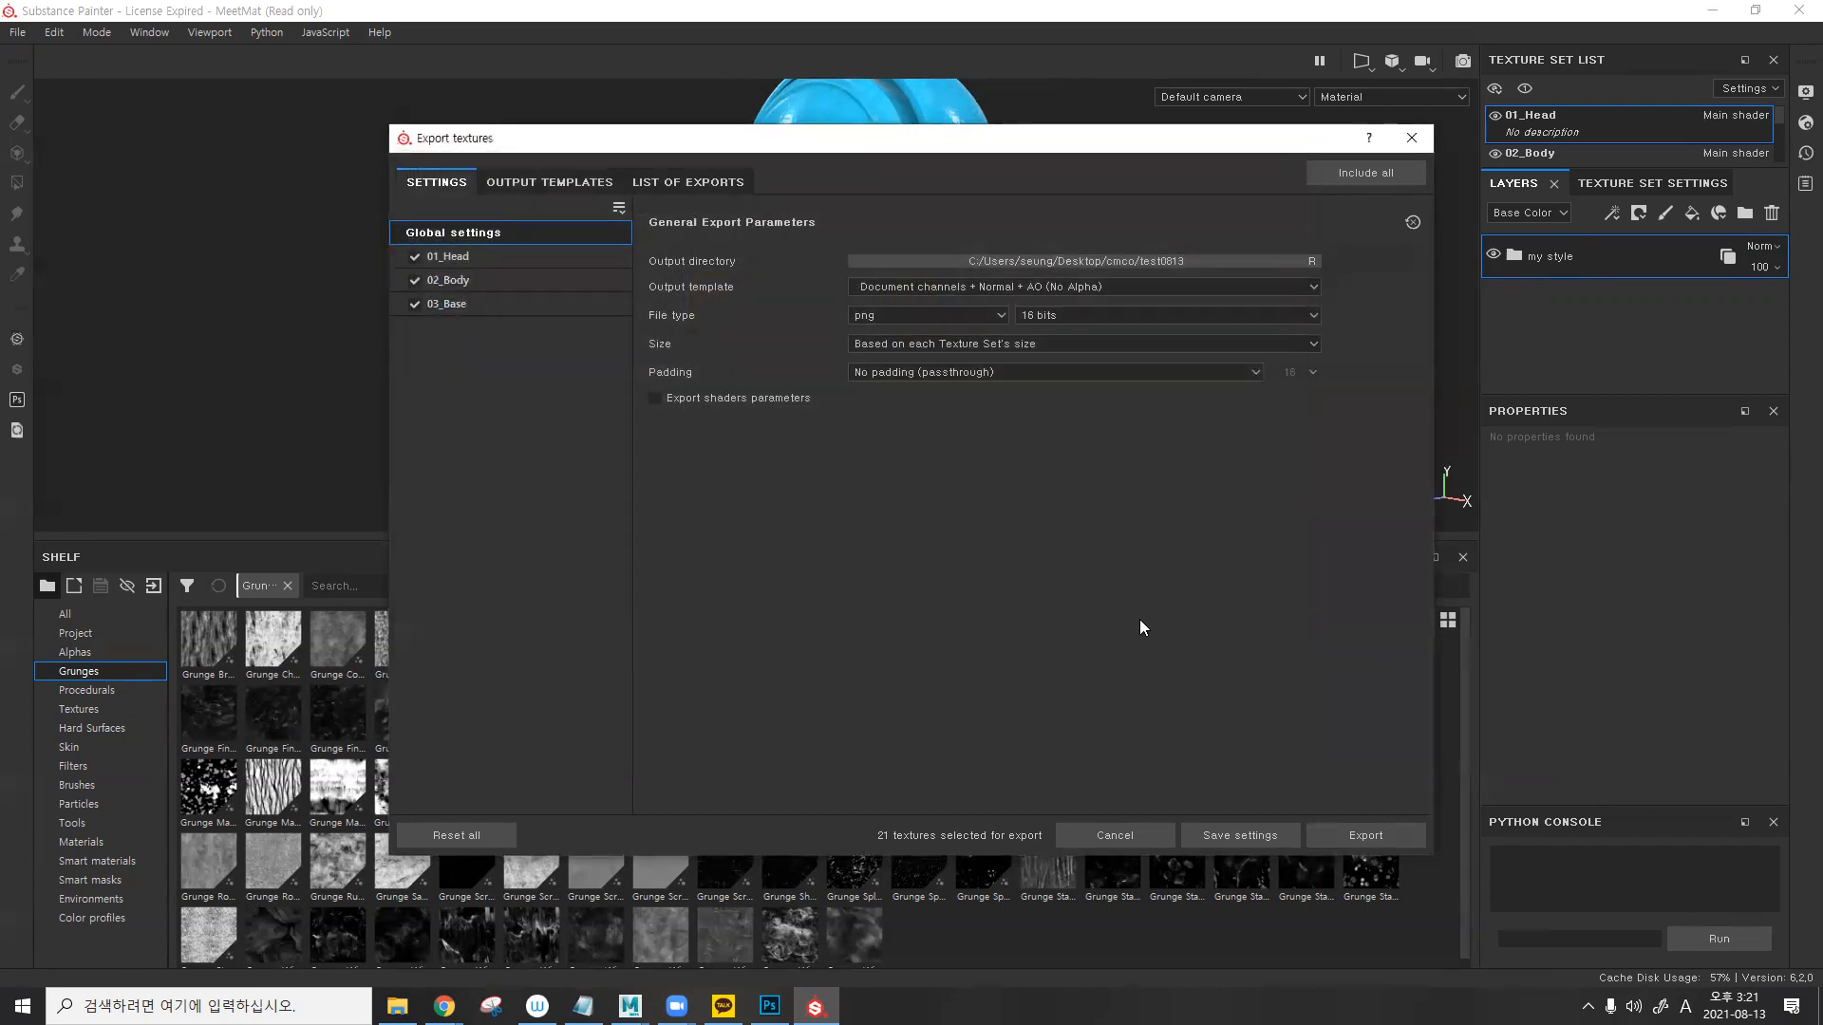
- Set the output template to Vray Next (Metallic Roughness) and export the textures of all three texture sets
left_click(986, 285)
scroll(965, 338, "down", 5)
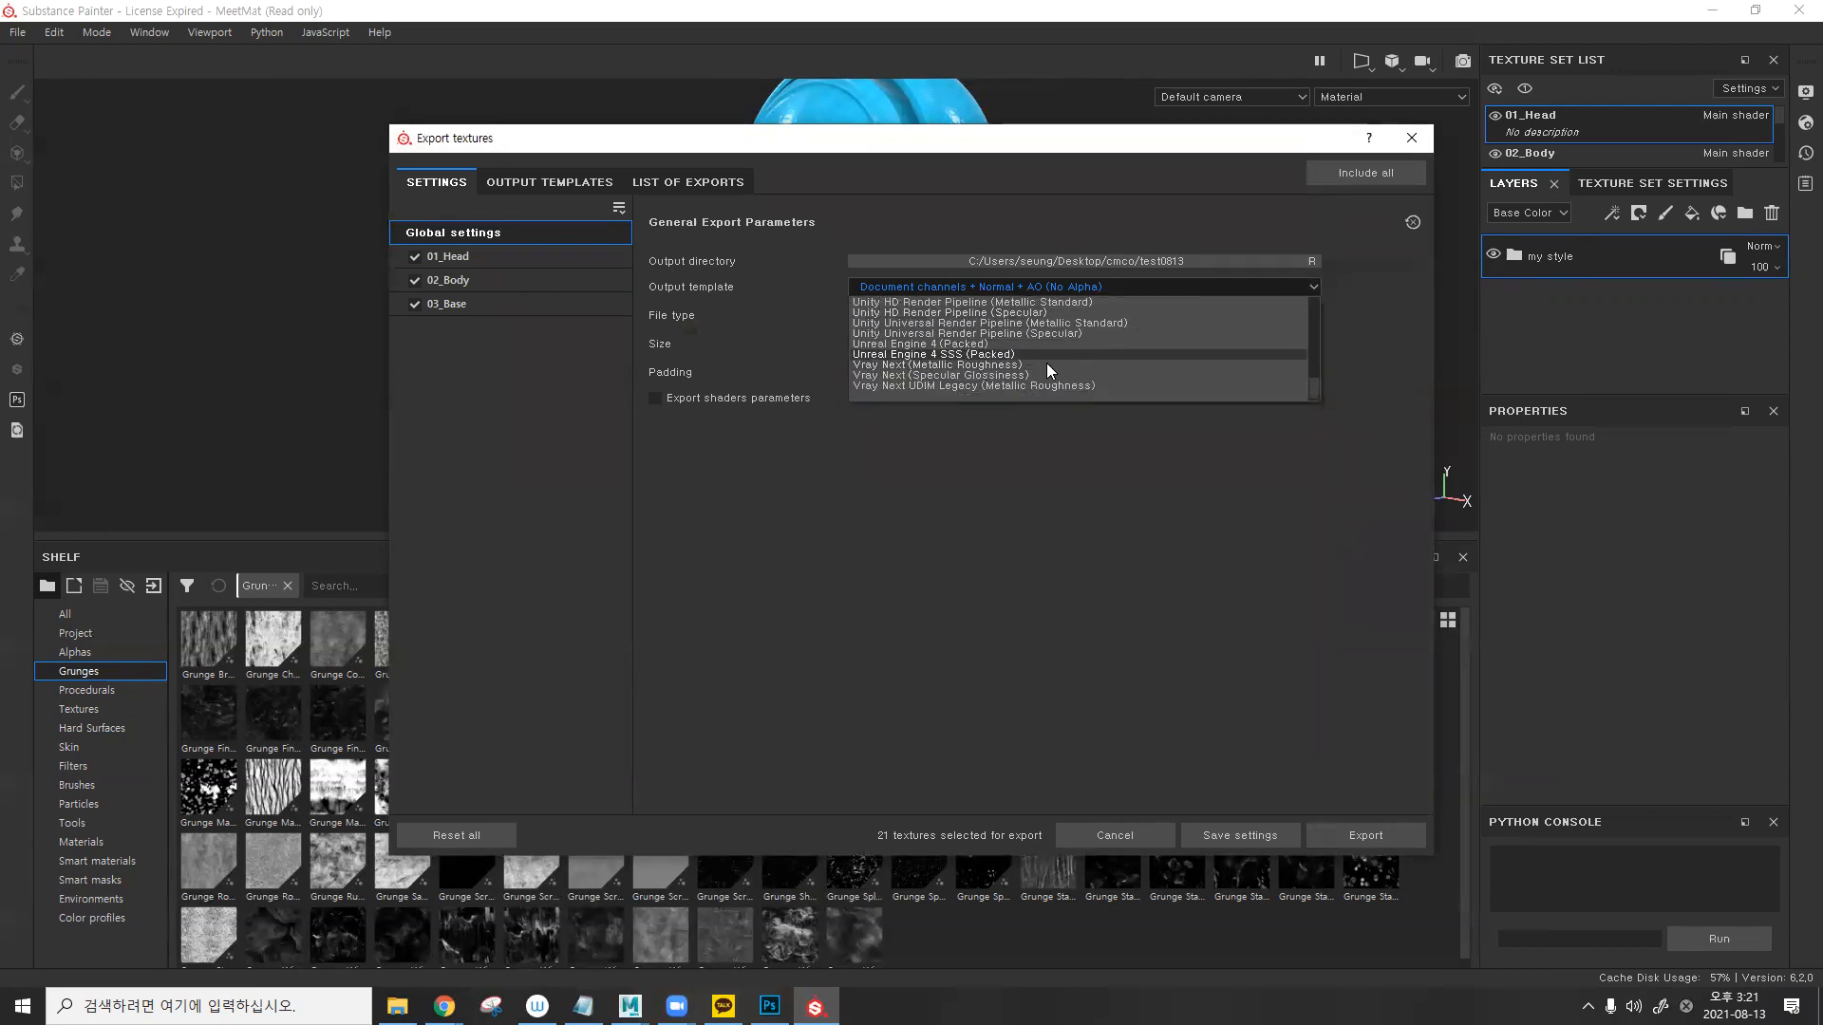
left_click(881, 364)
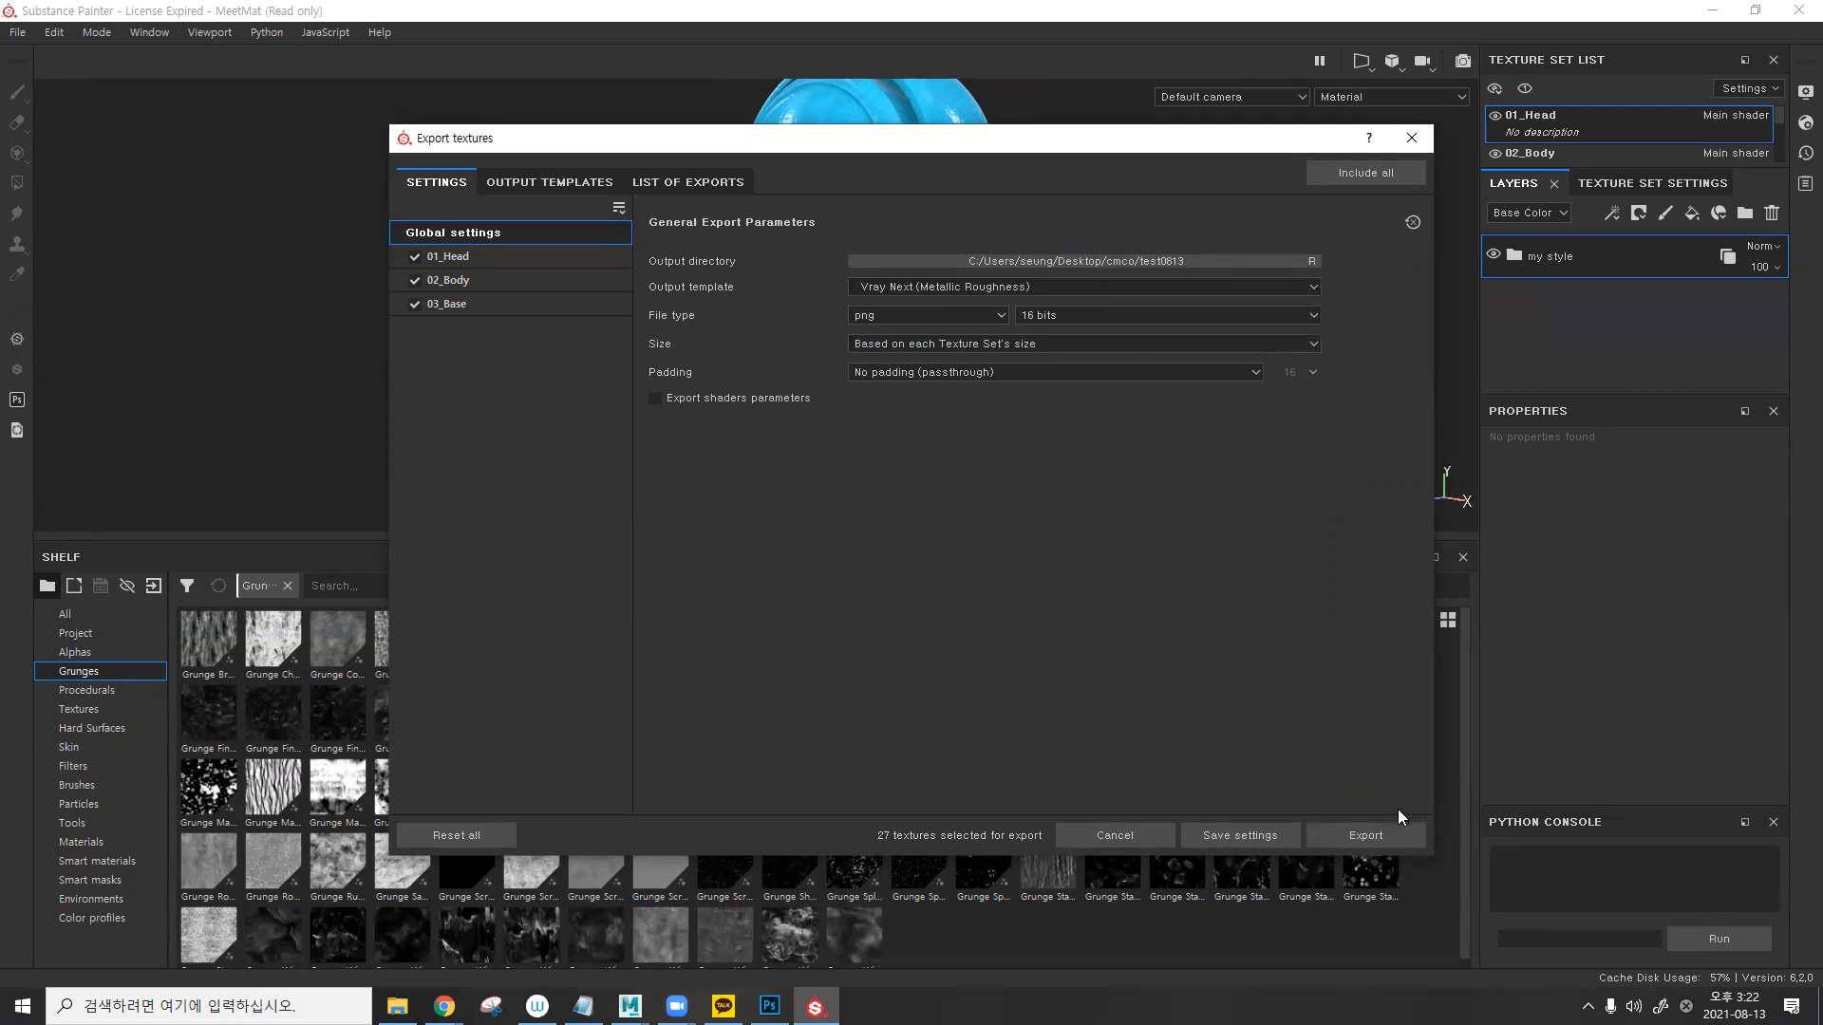
left_click(1384, 831)
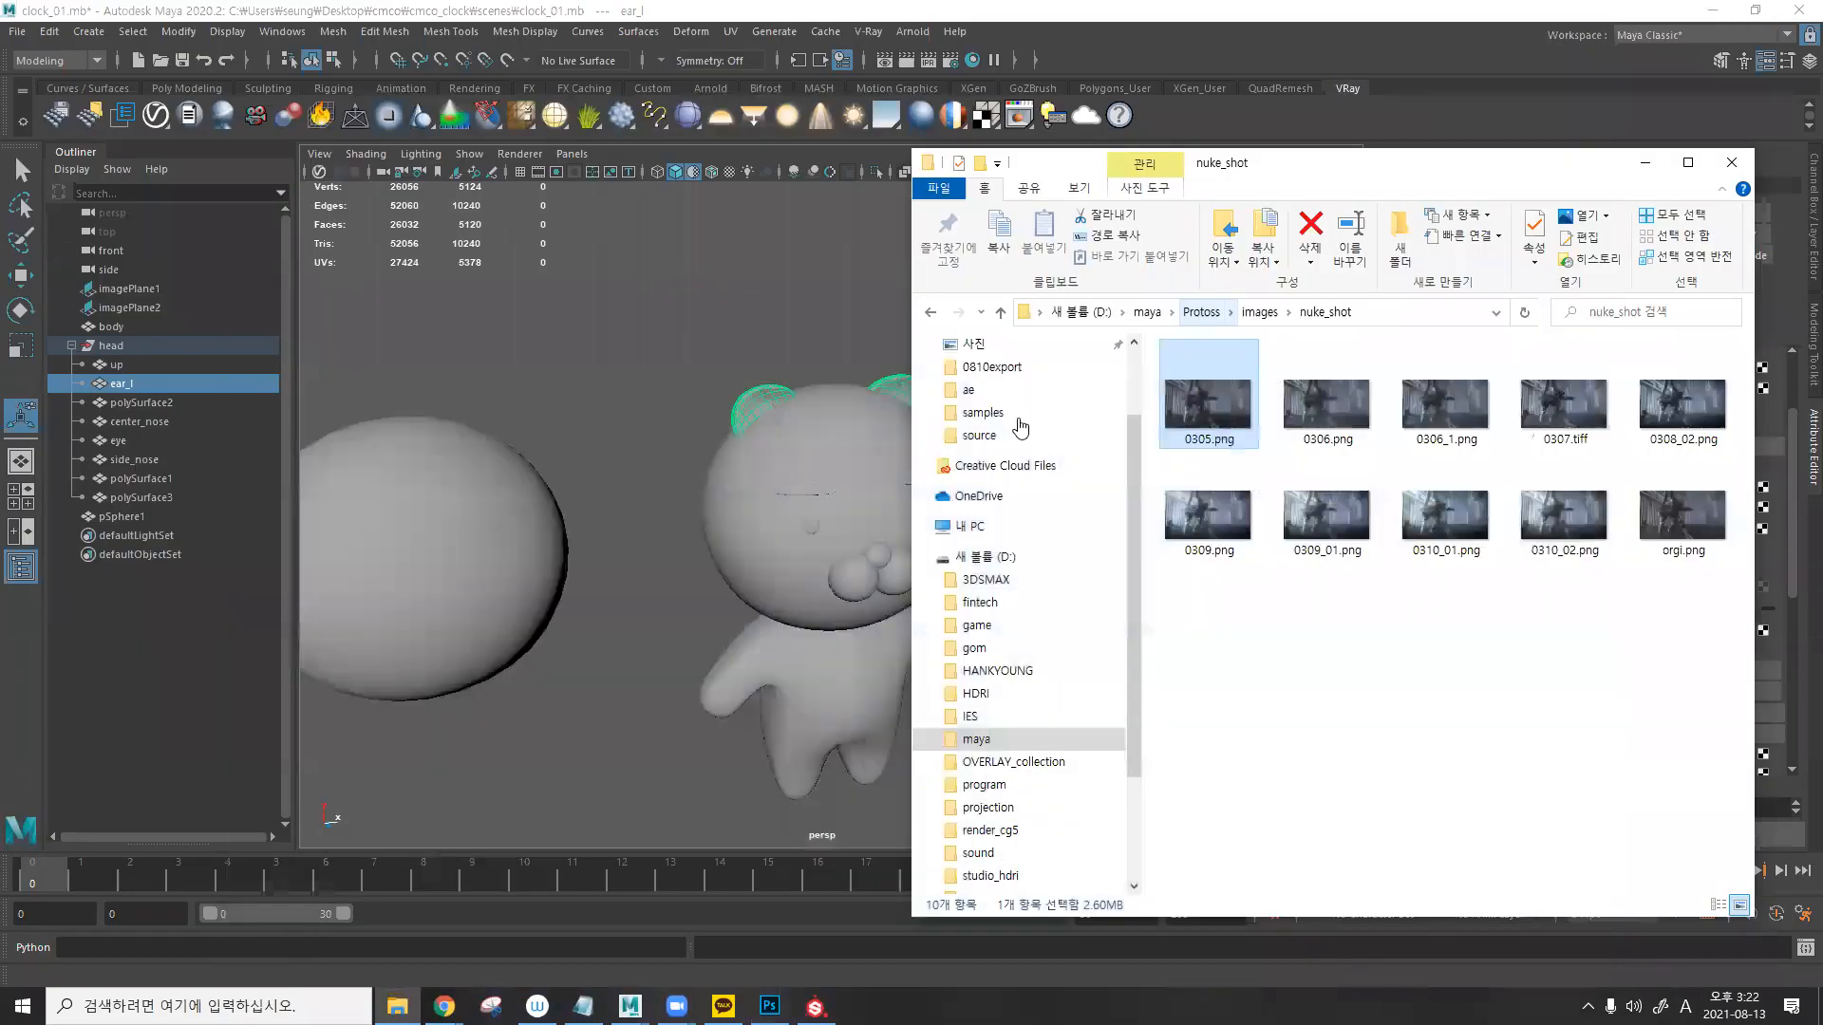
- In File Explorer, open the test0813 export folder inside the desktop's cmco folder
scroll(1021, 399, "up", 2)
left_click(1088, 389)
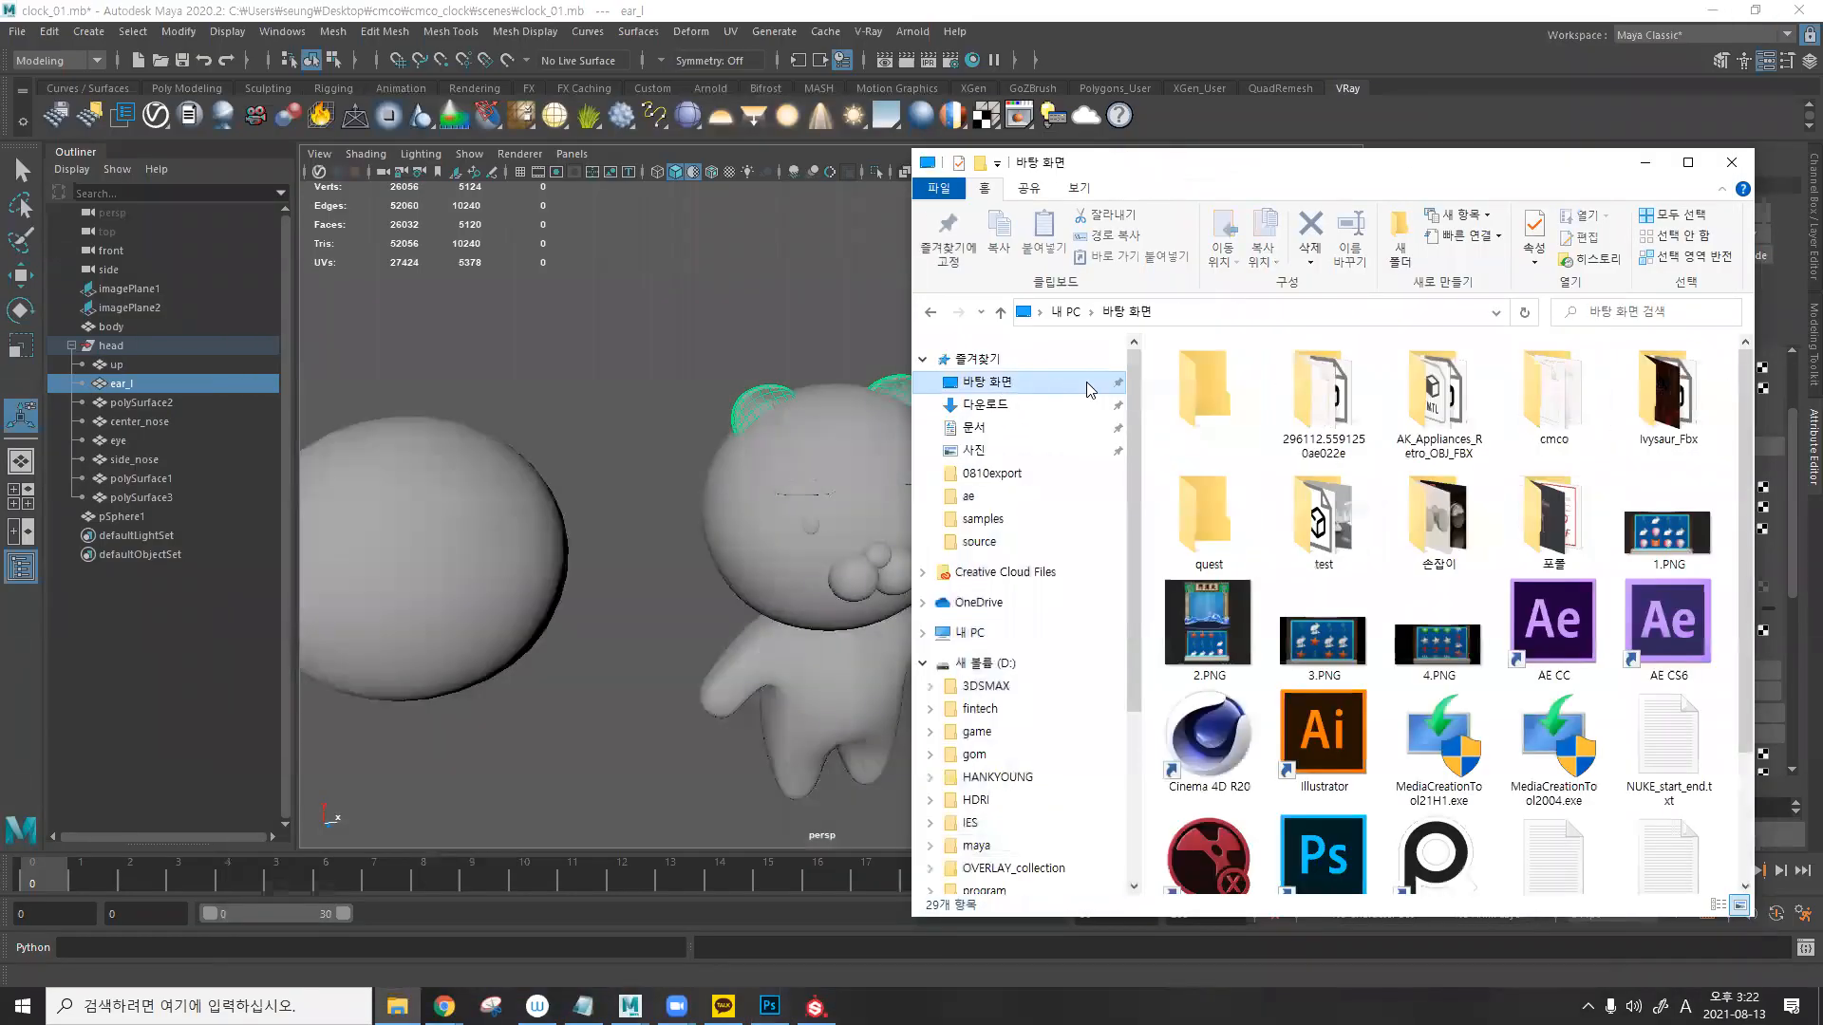
double_click(1539, 388)
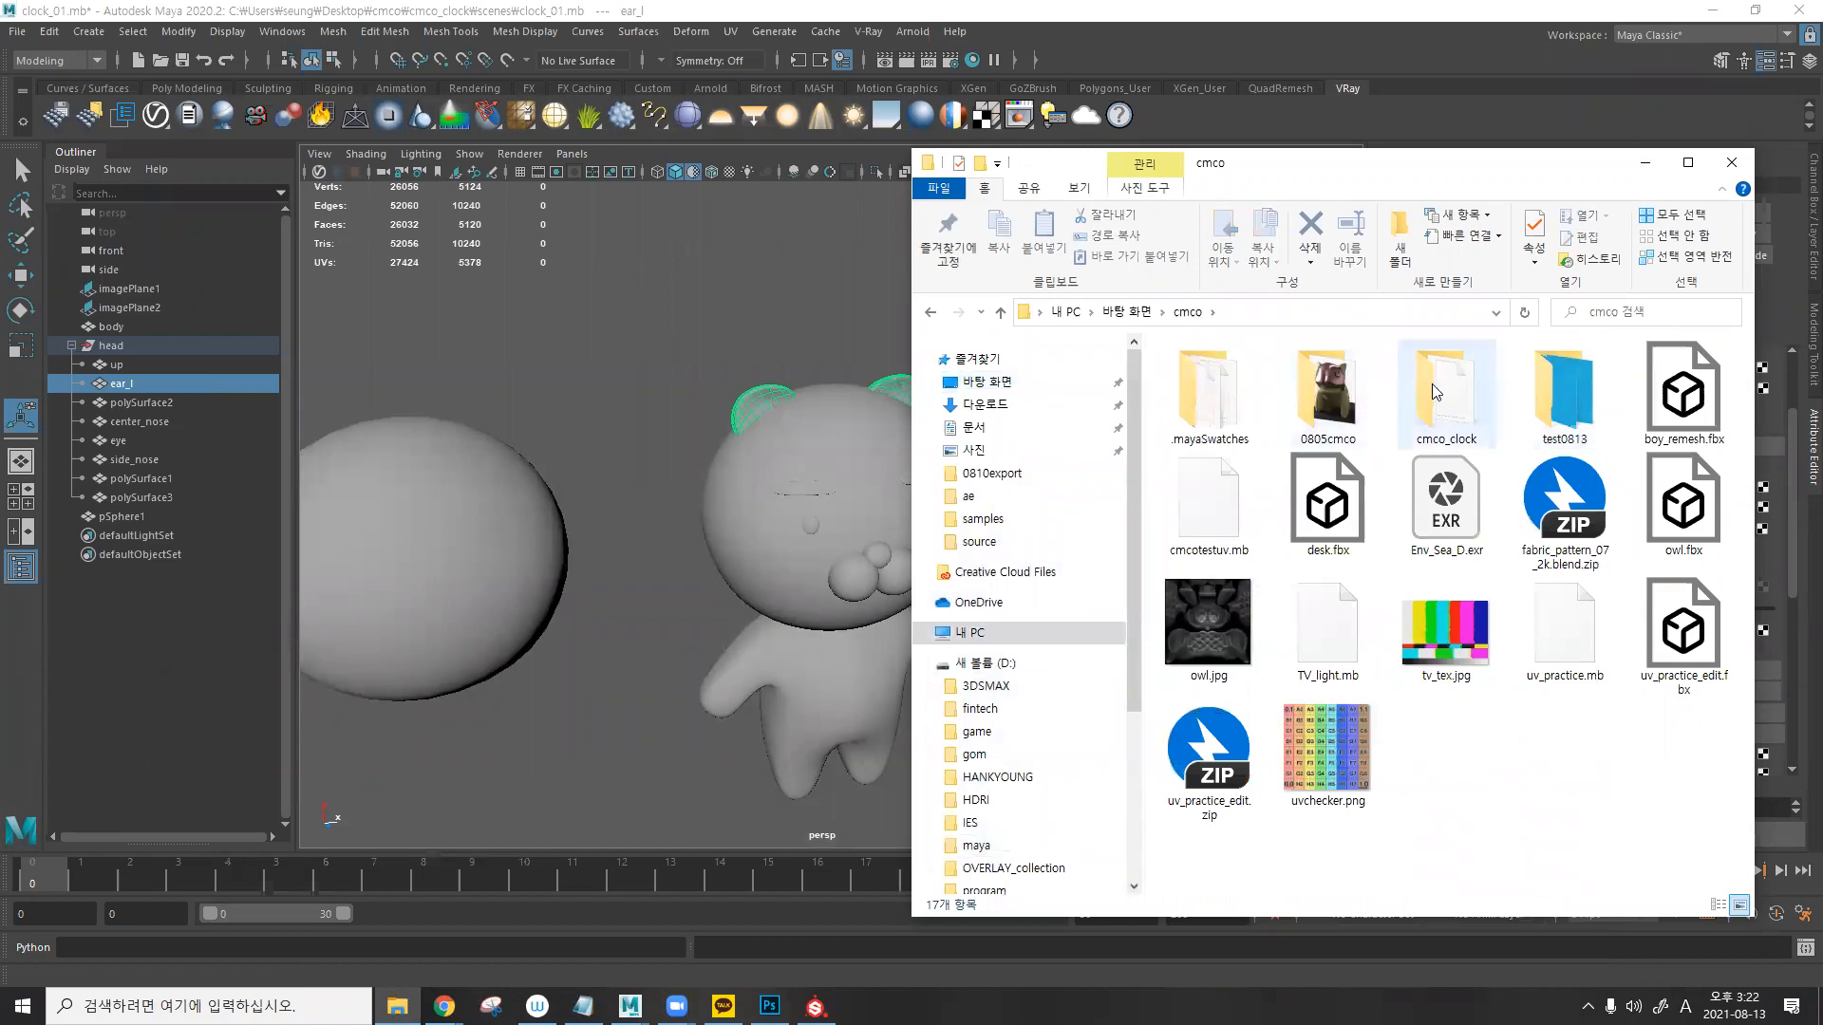
double_click(1564, 394)
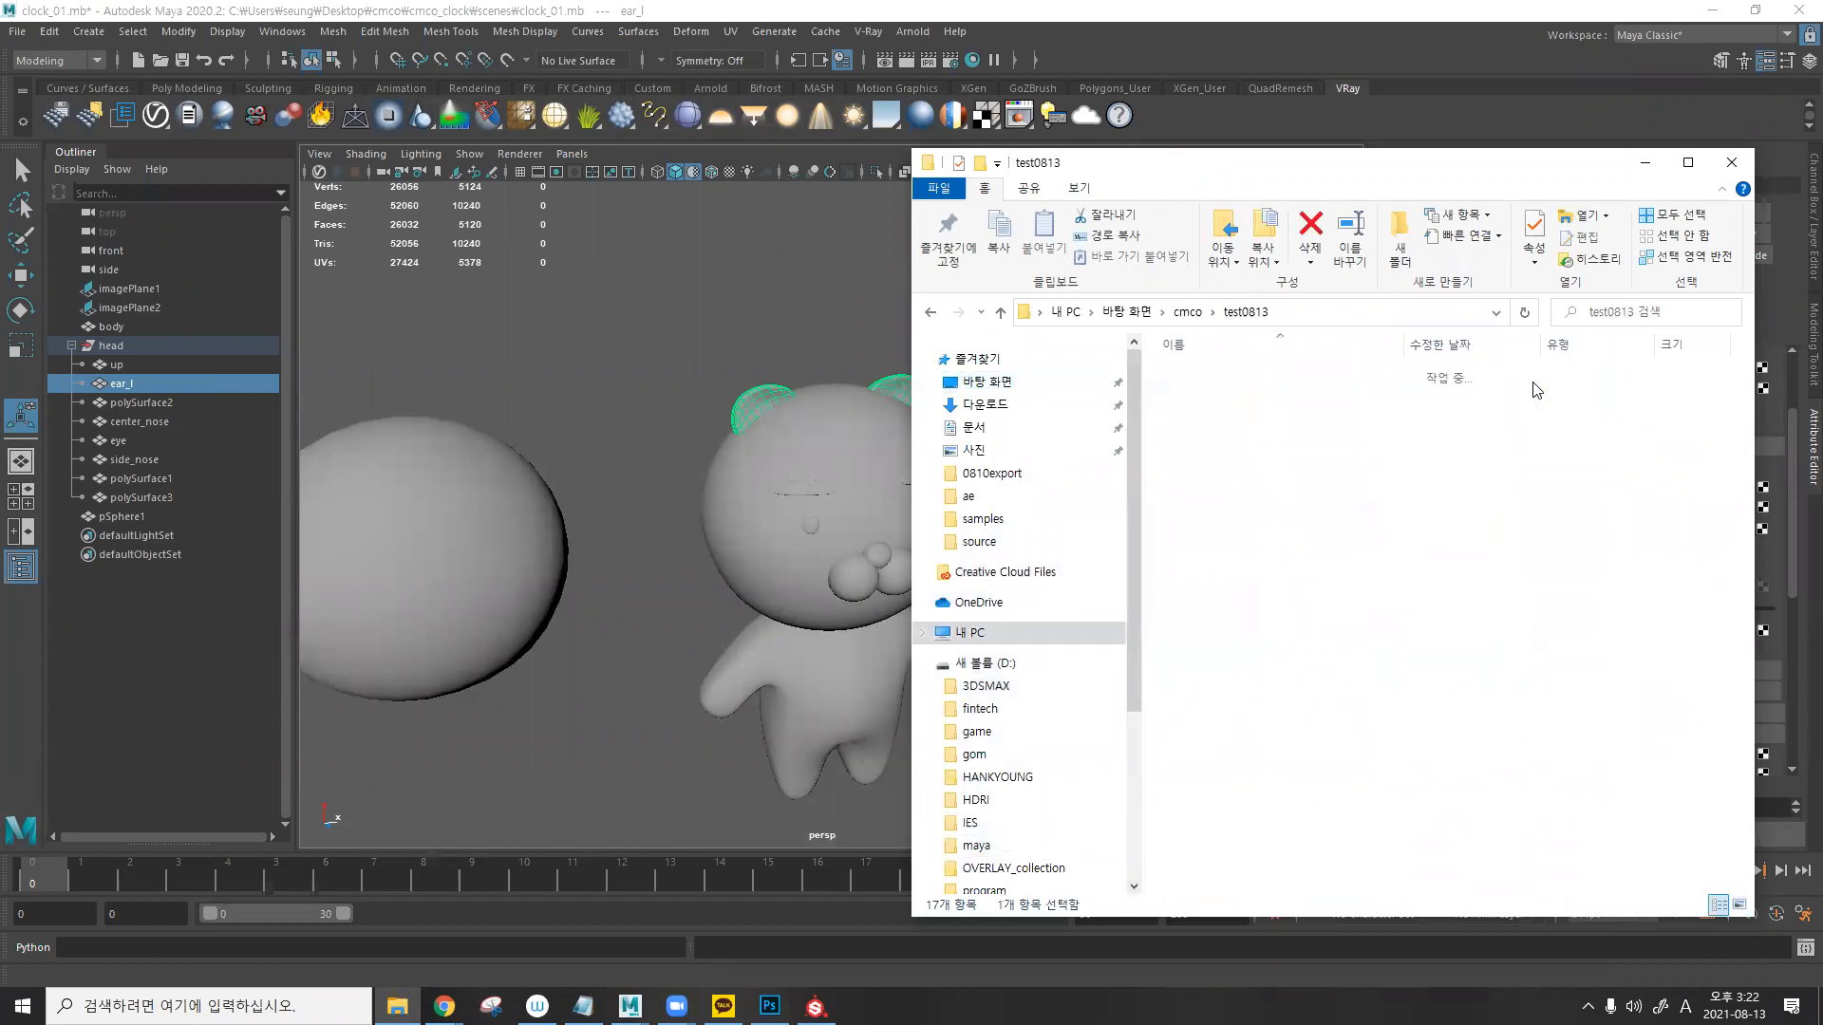
- View the exported 01_Head BaseColor, Height, Metallic, Normal and Roughness maps one after another in the image viewer
double_click(1192, 376)
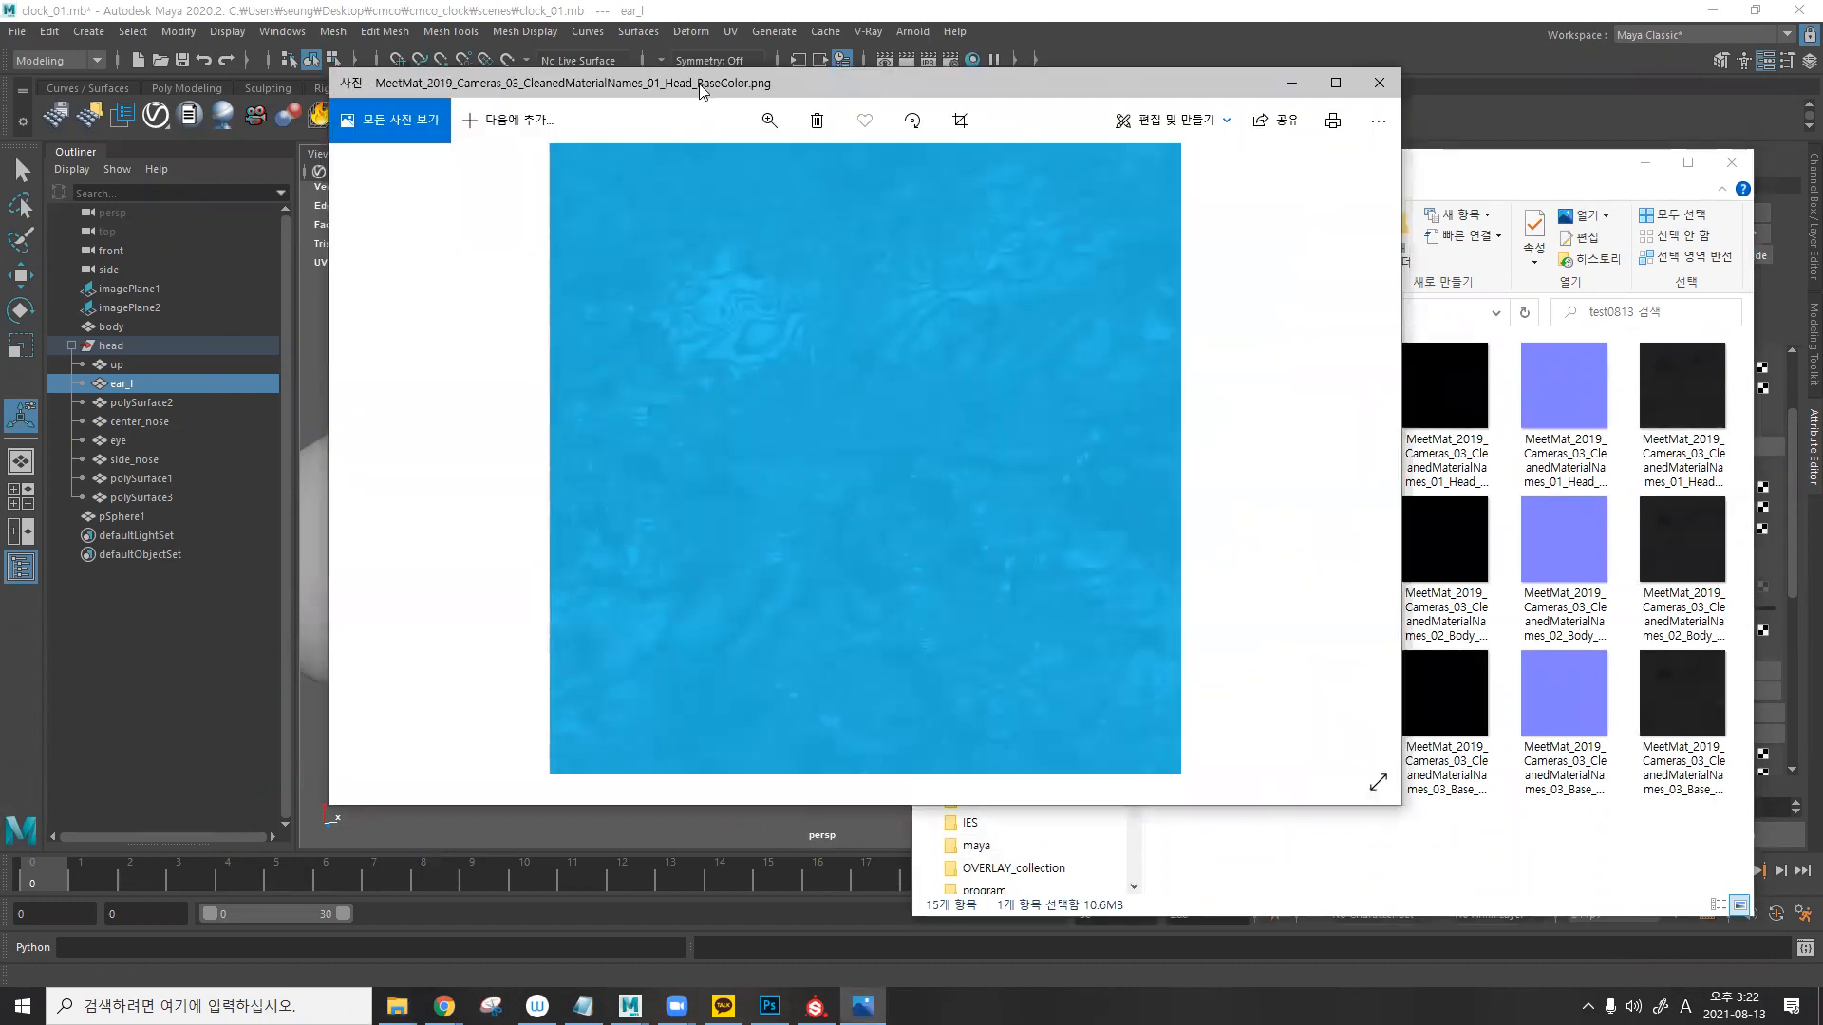
key("Right")
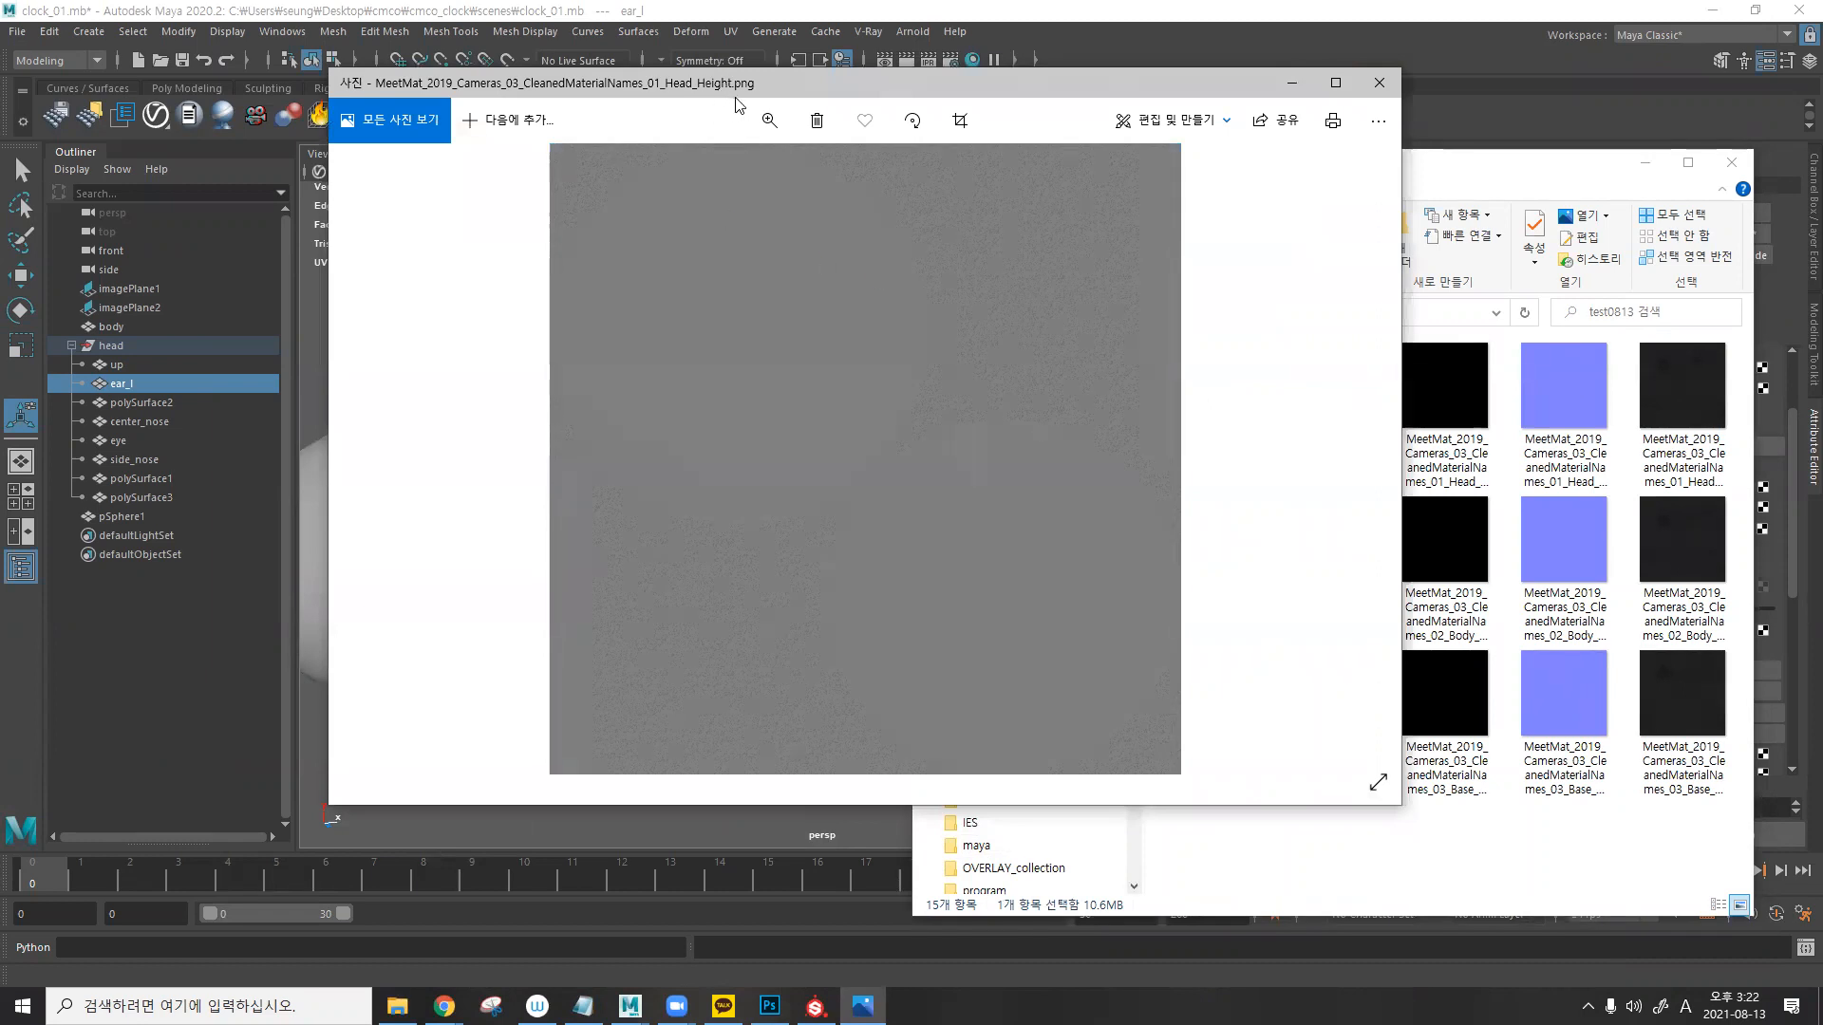
key("Right")
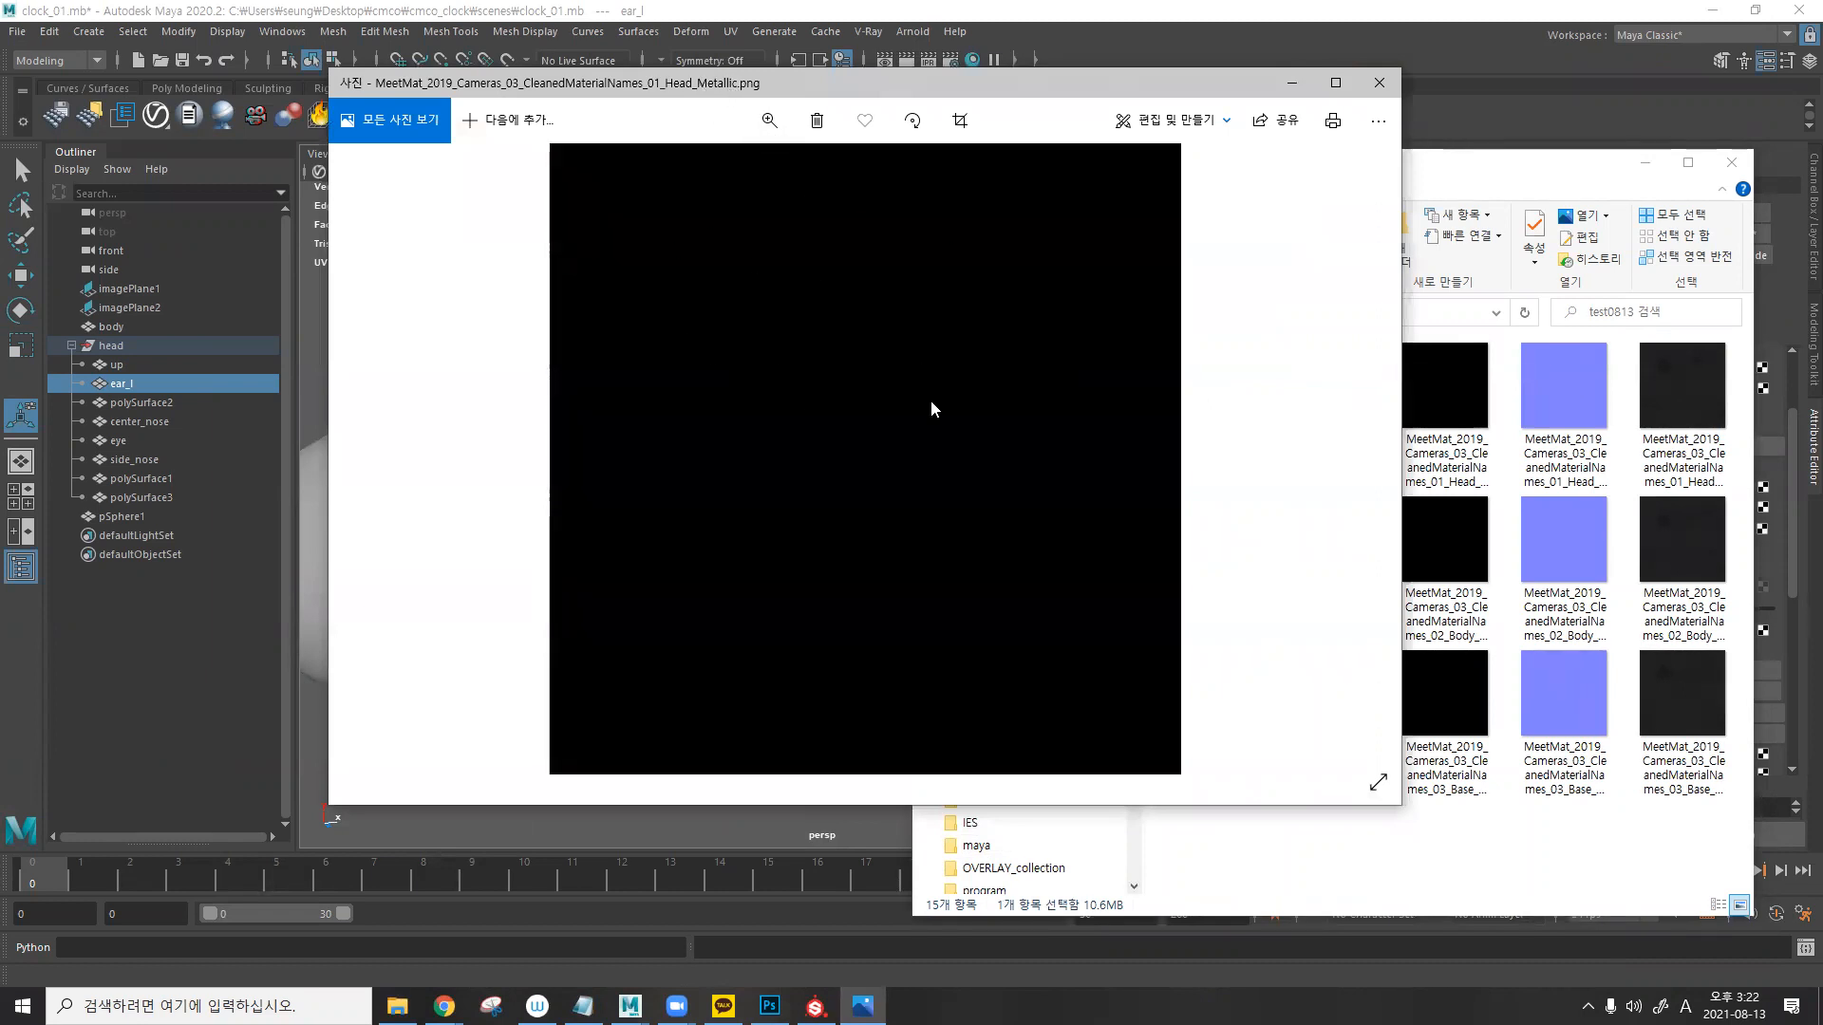
key("Right")
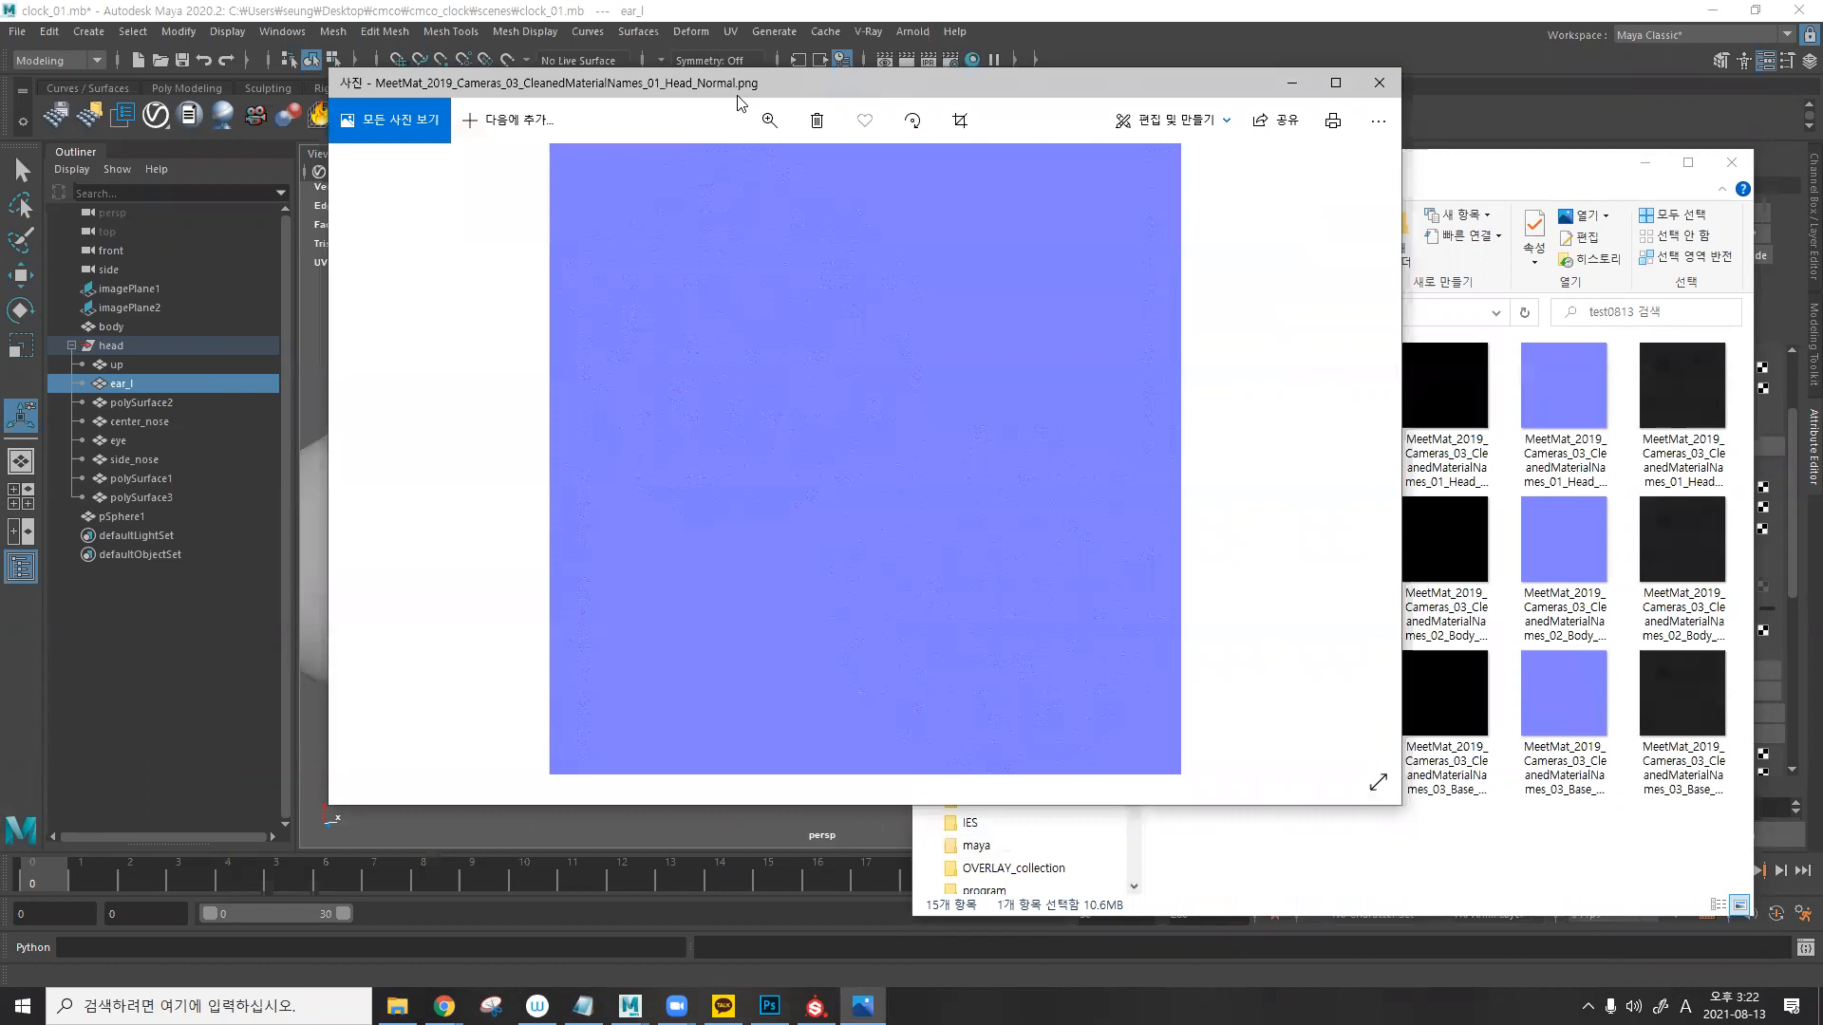
key("Right")
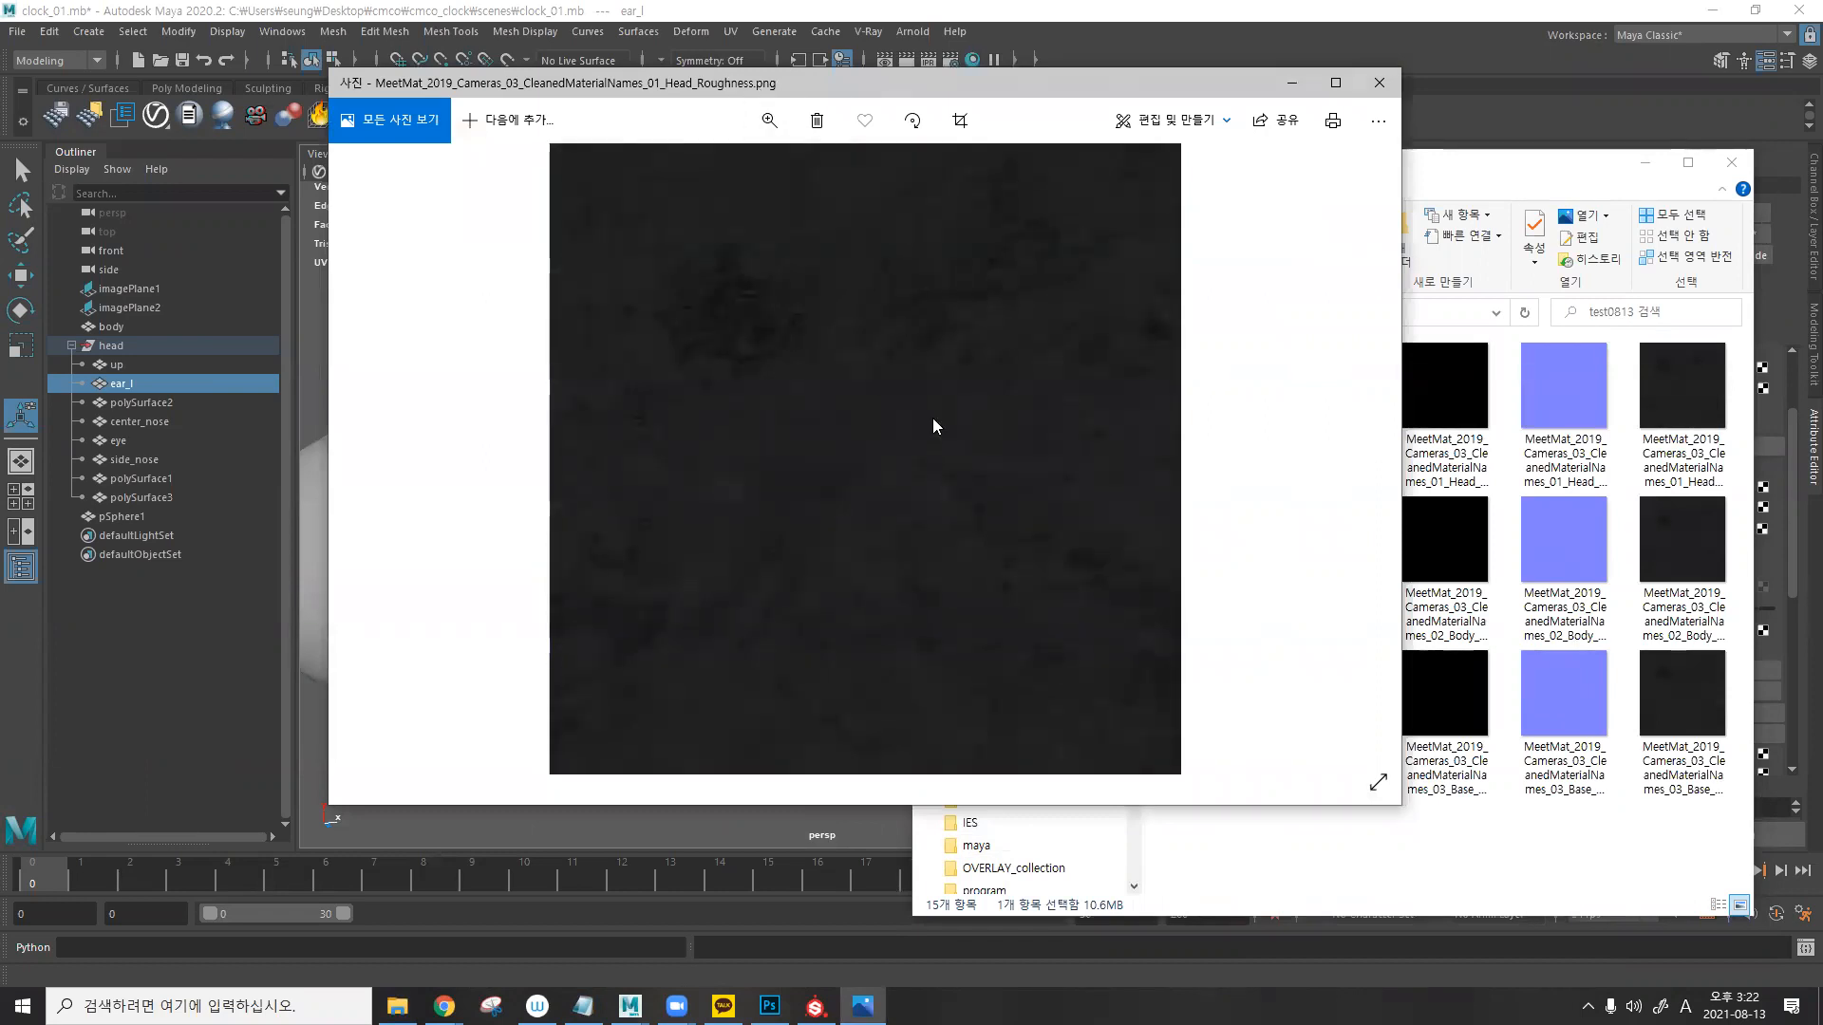
key("Right")
key("Left")
key("Left")
key("Left")
key("Left")
key("Left")
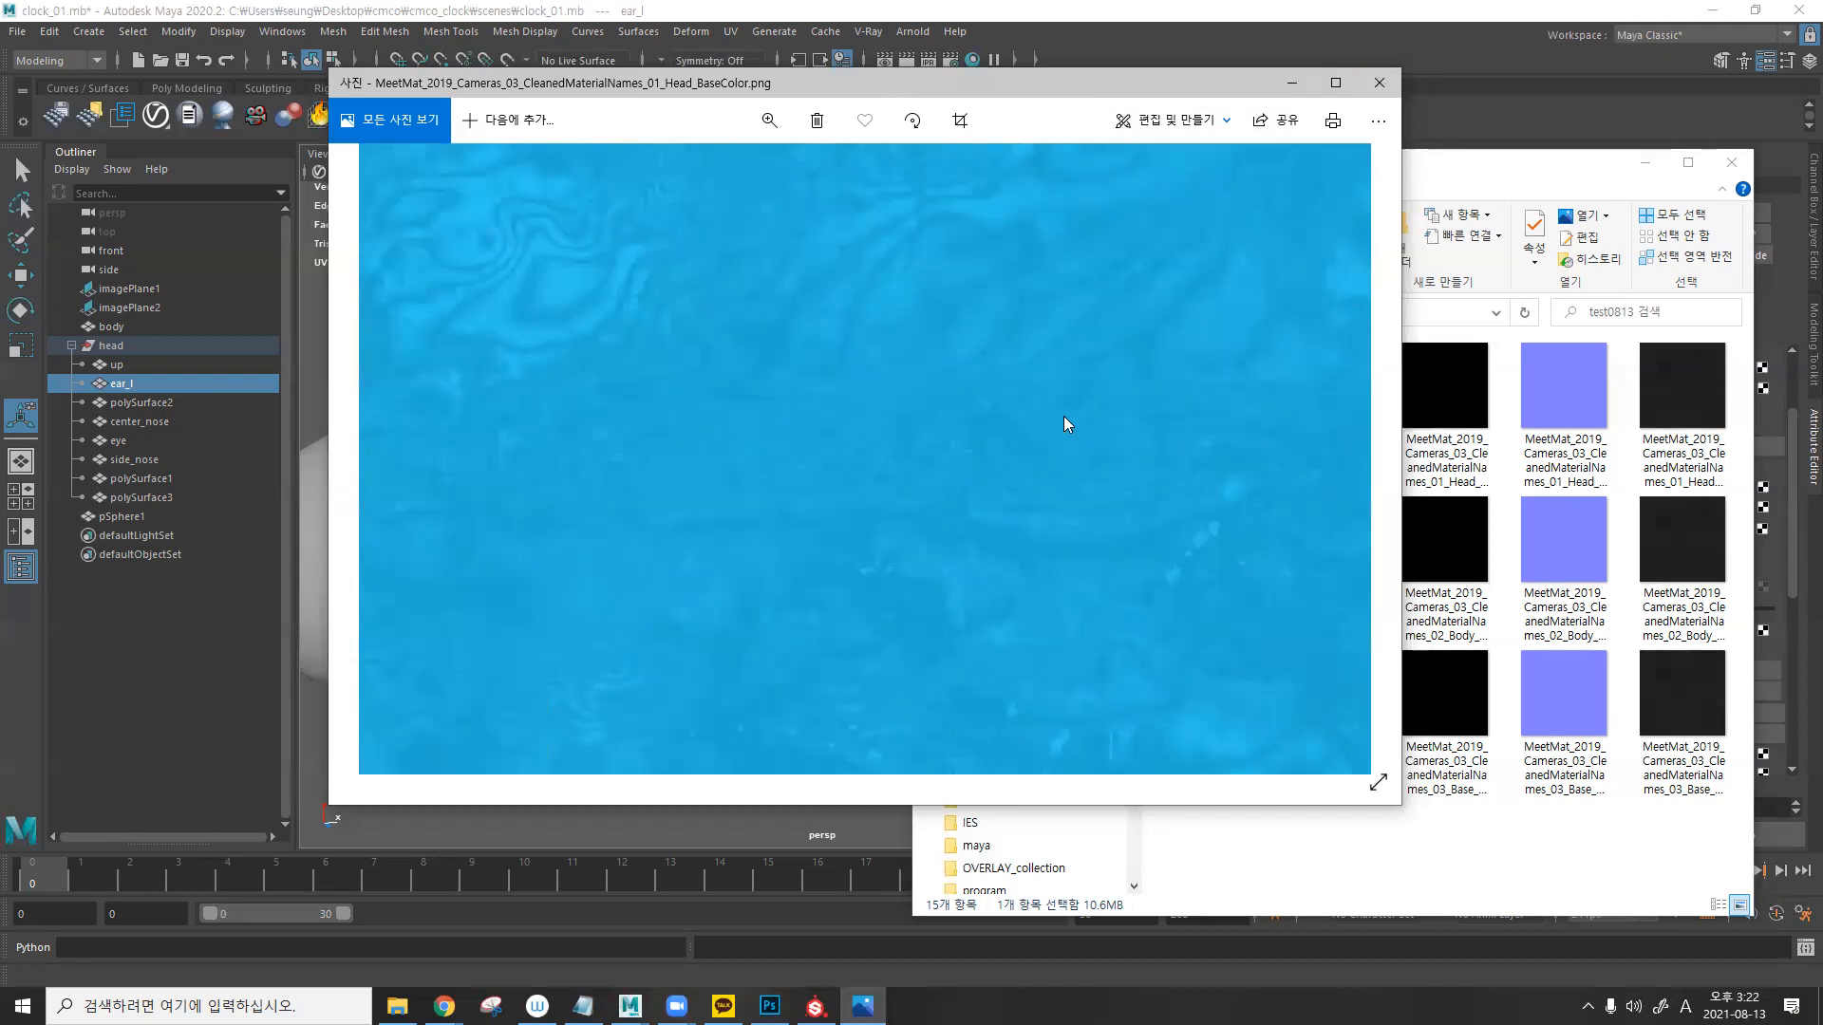
left_click(1379, 83)
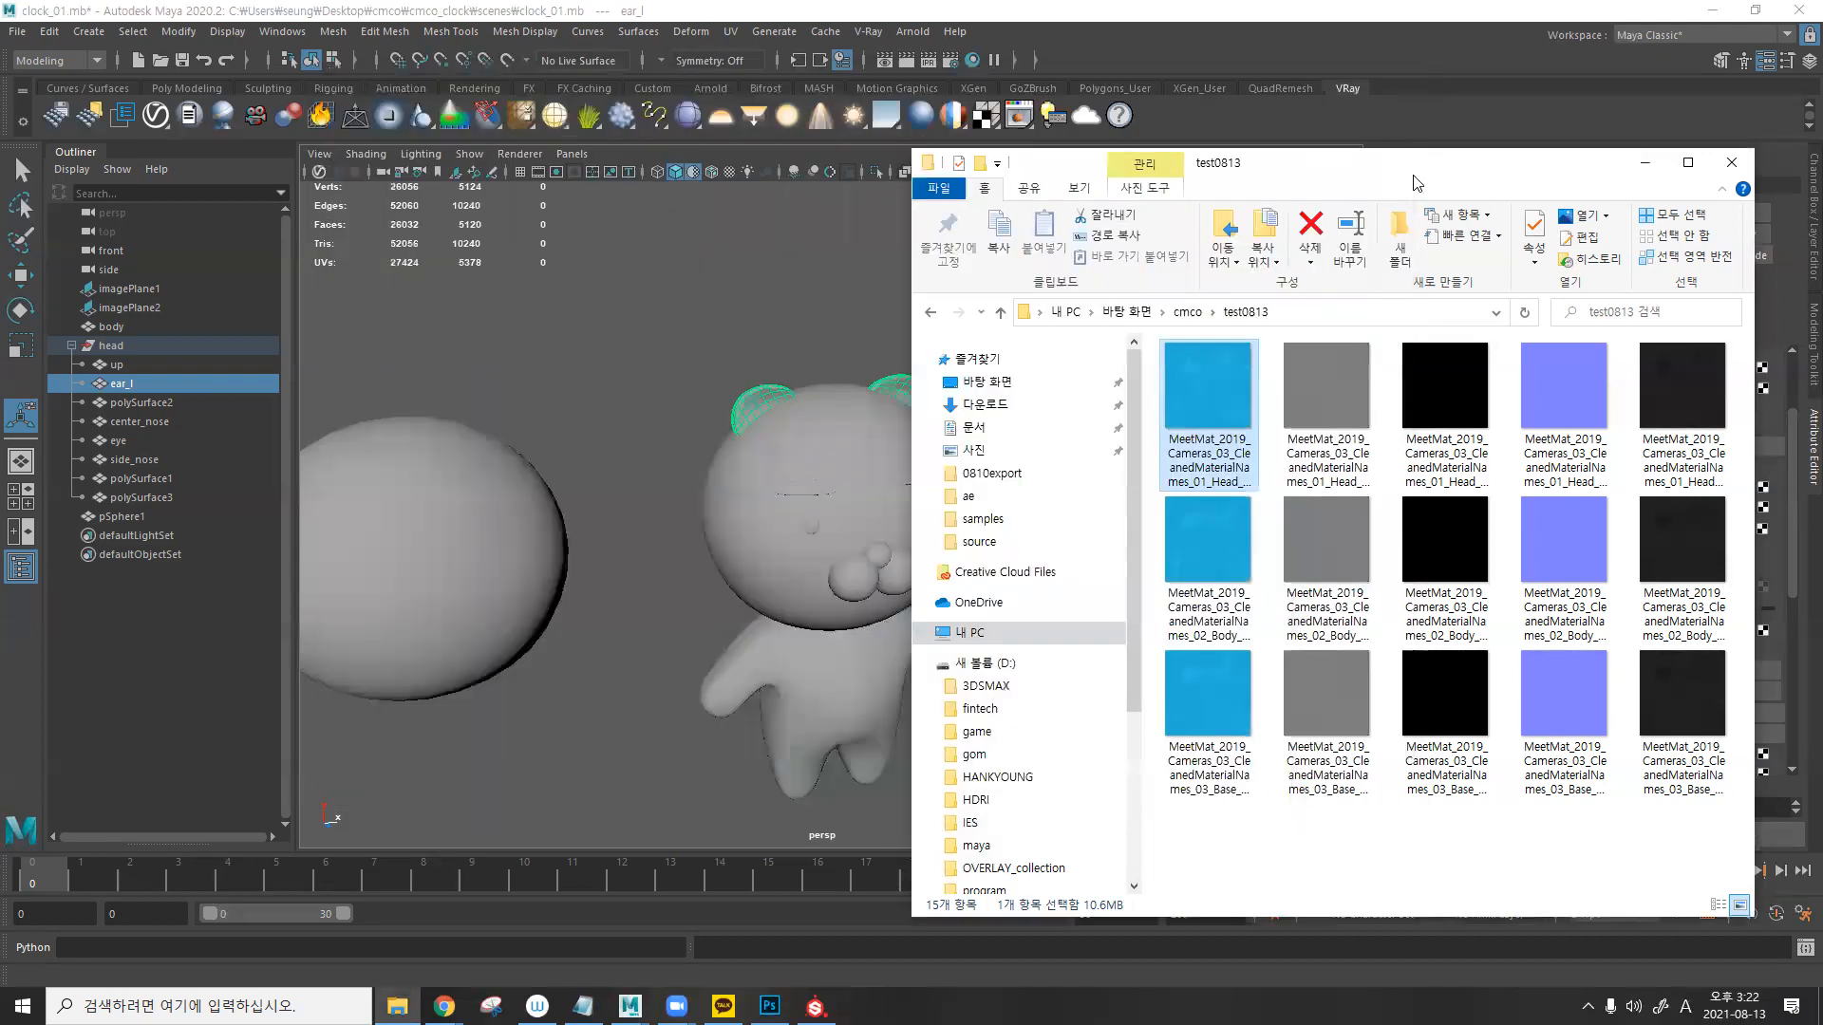
- Switch back to Substance Painter and review the output template choices in the texture export settings, including Vray Next (Metallic Roughness)
left_click(1645, 163)
left_click(1025, 512)
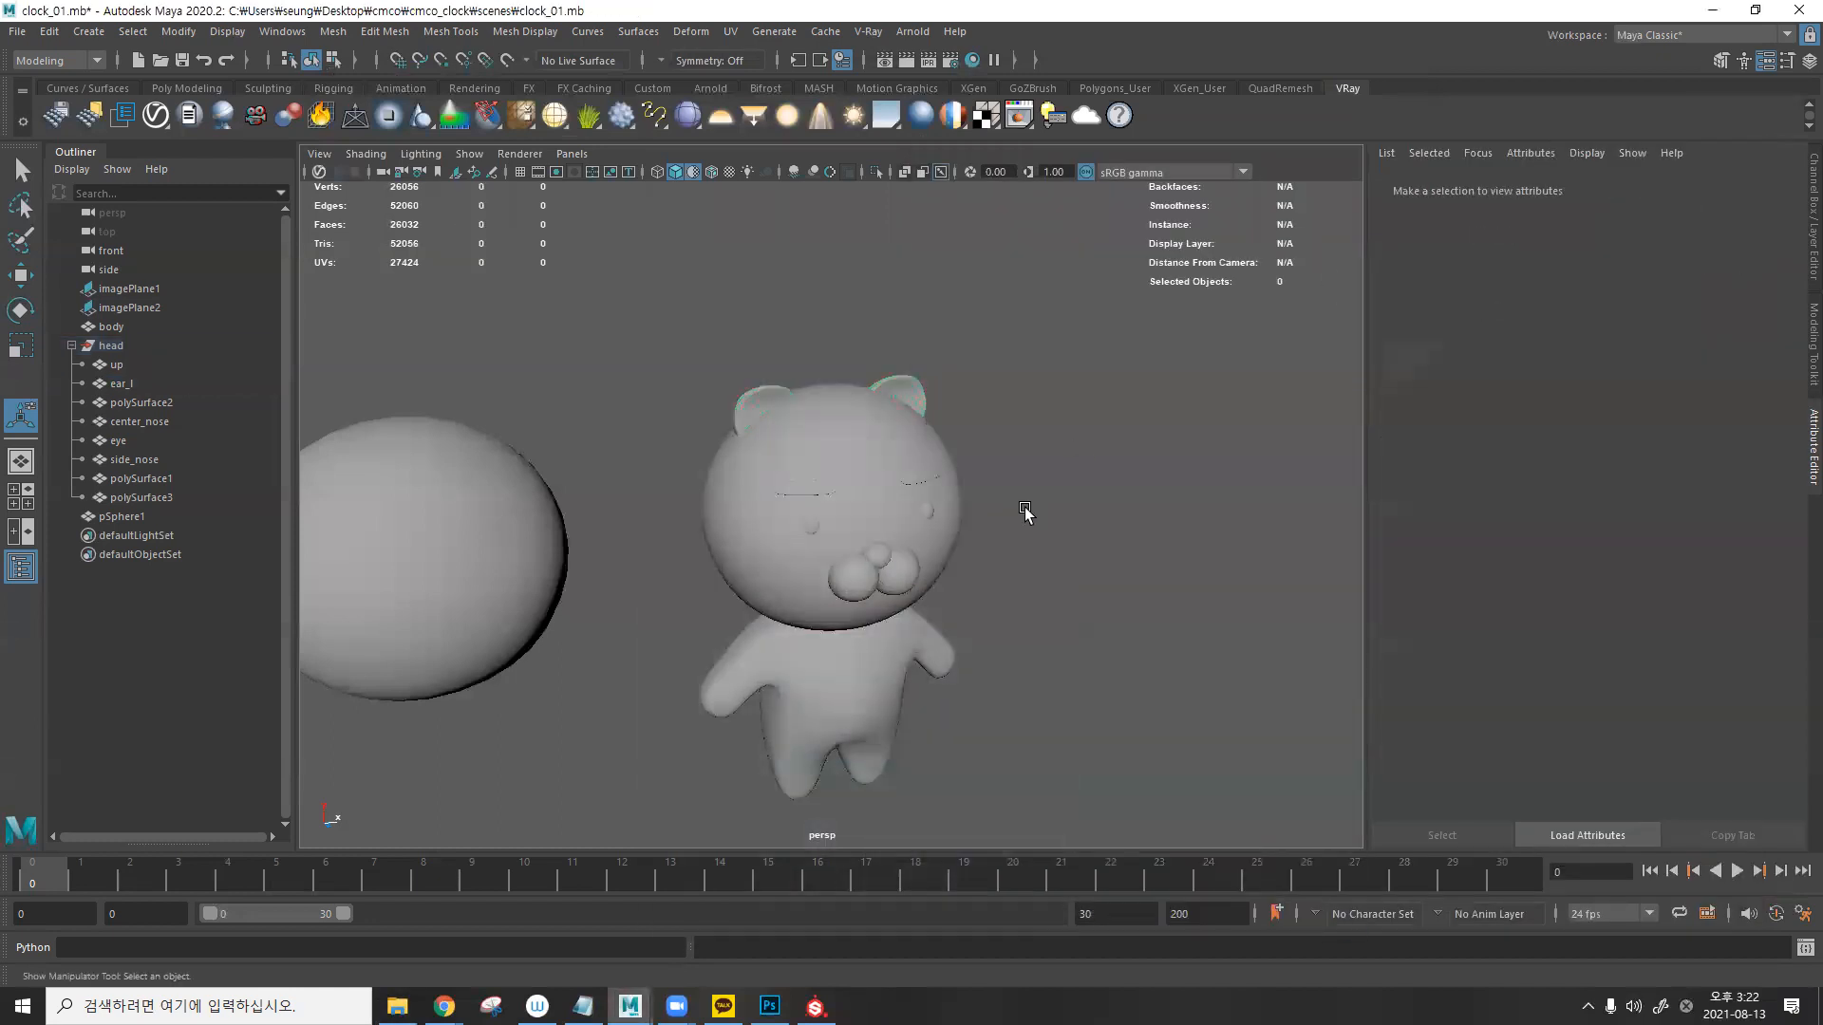
left_click(815, 1006)
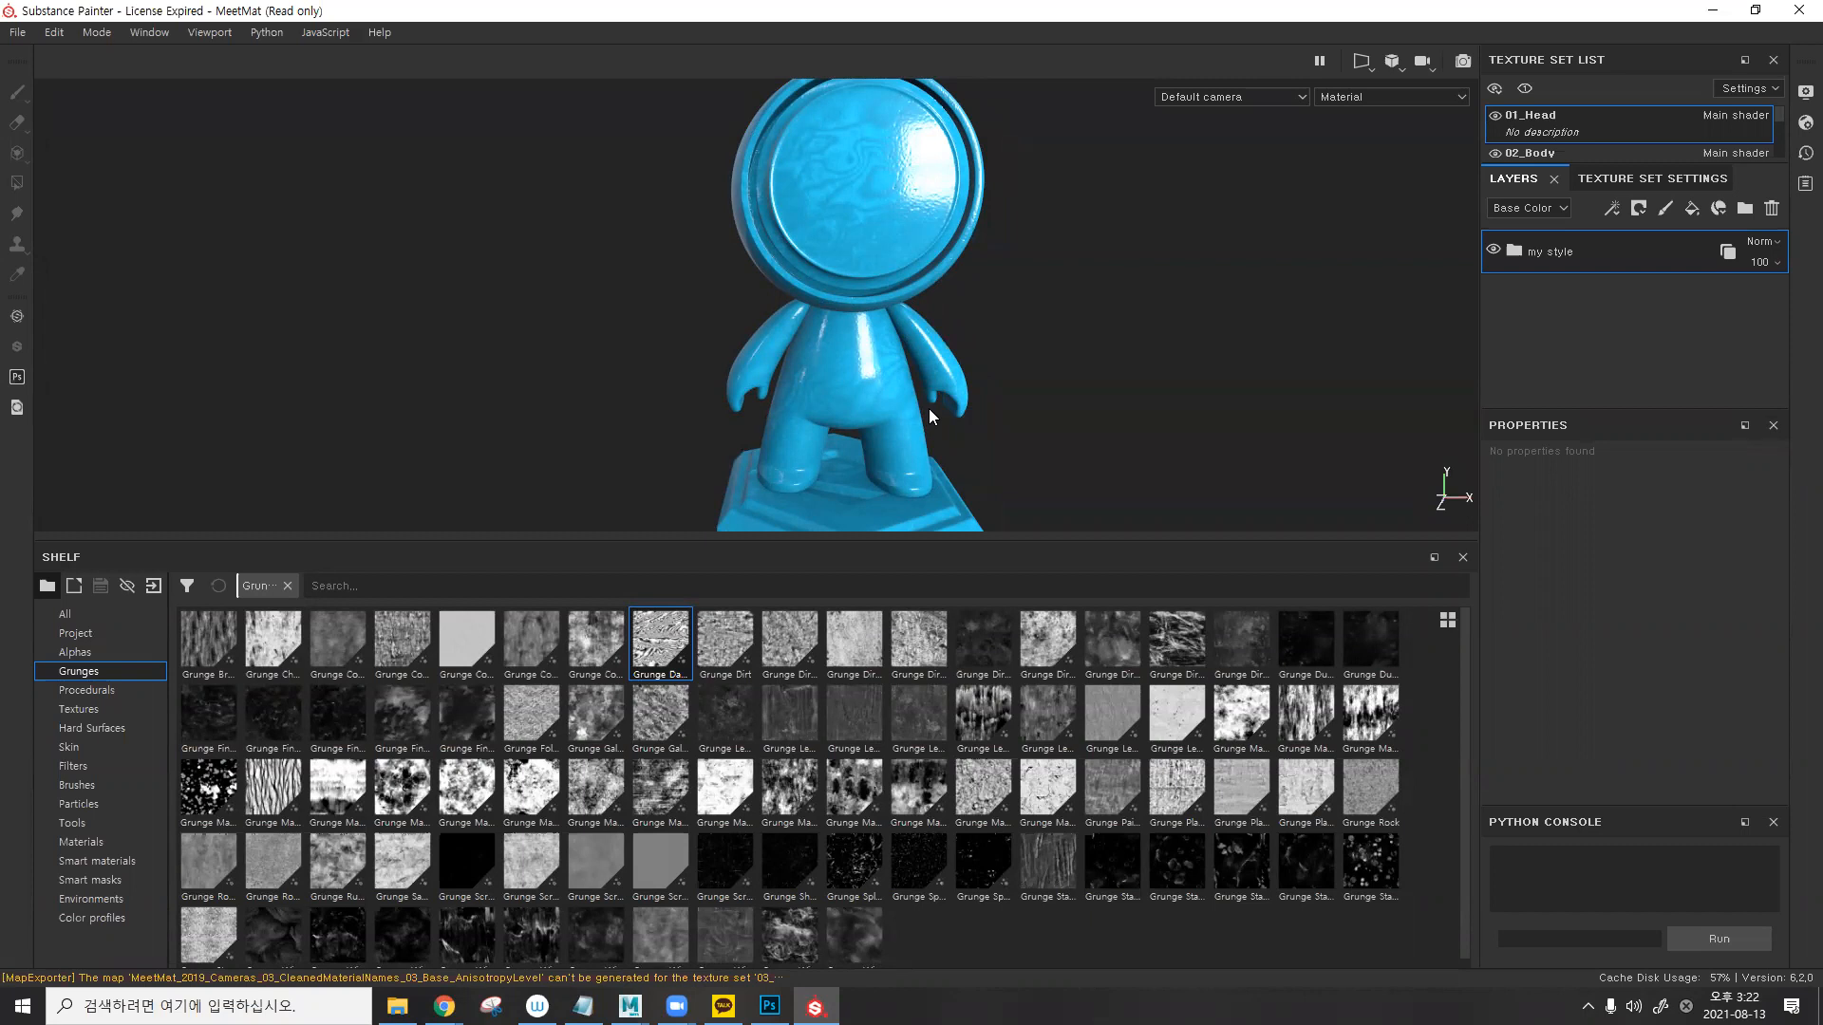
left_click(17, 32)
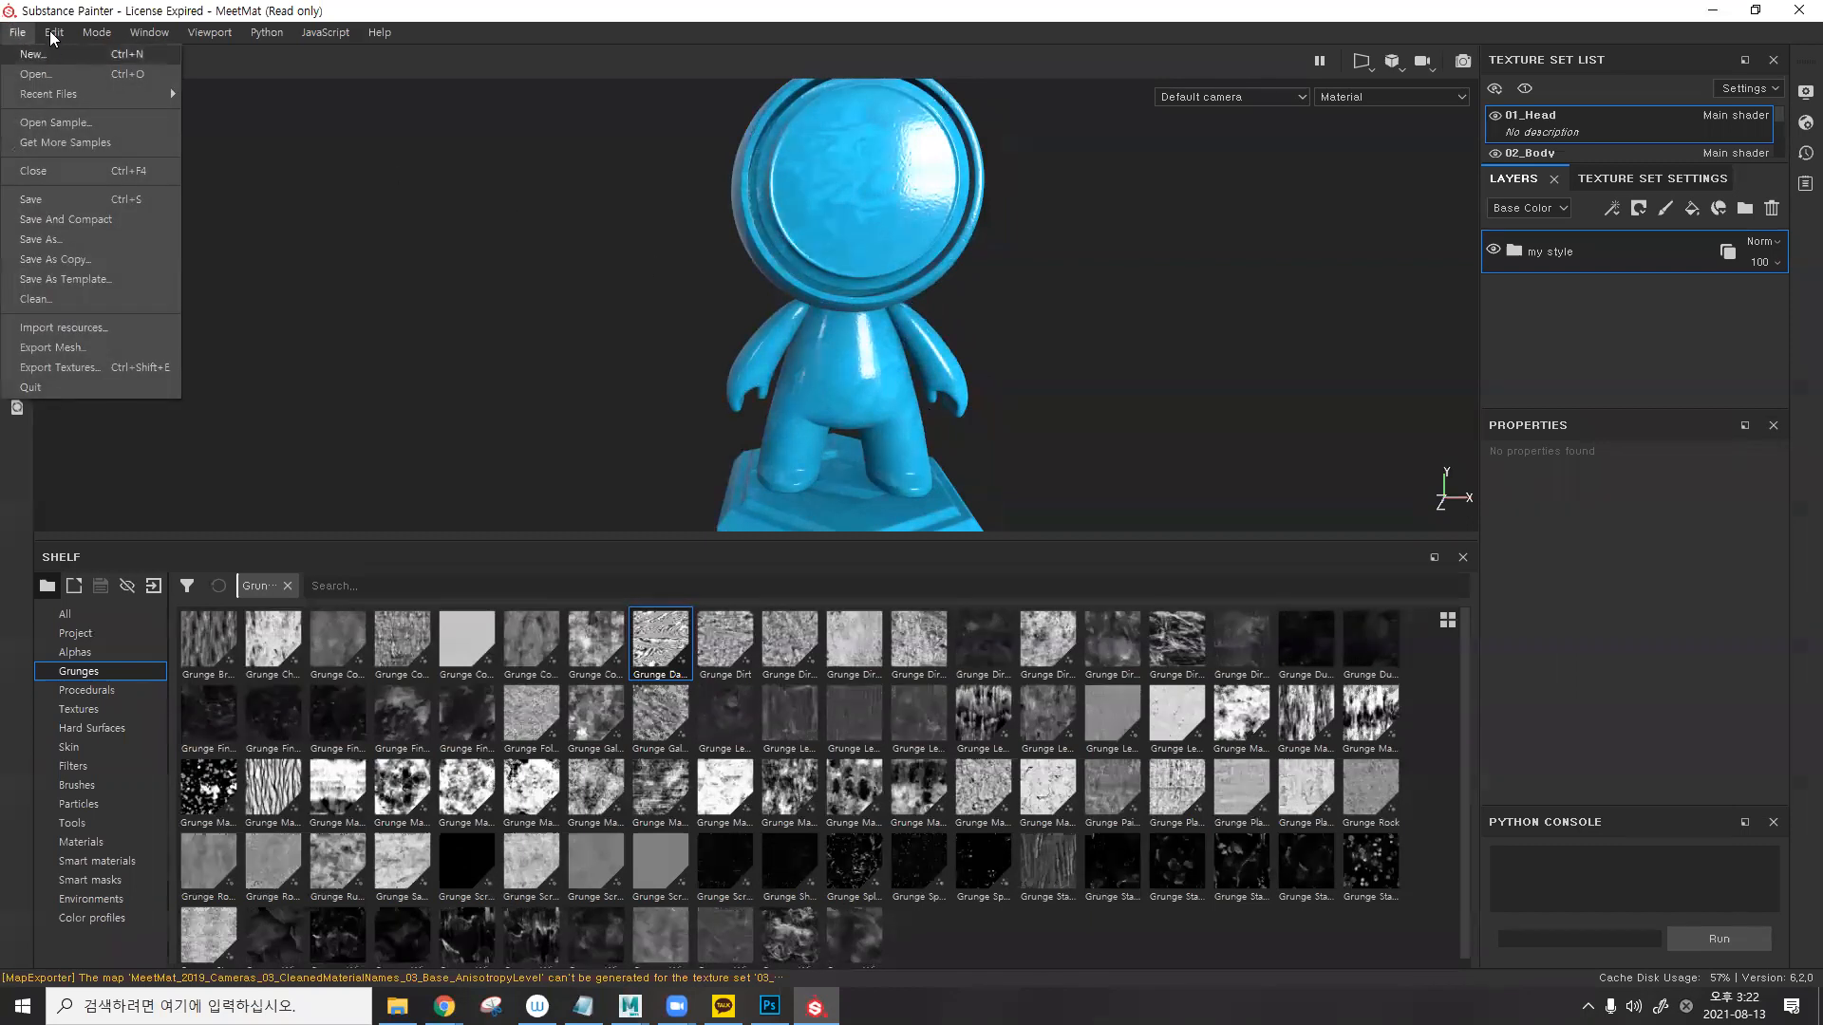
left_click(82, 369)
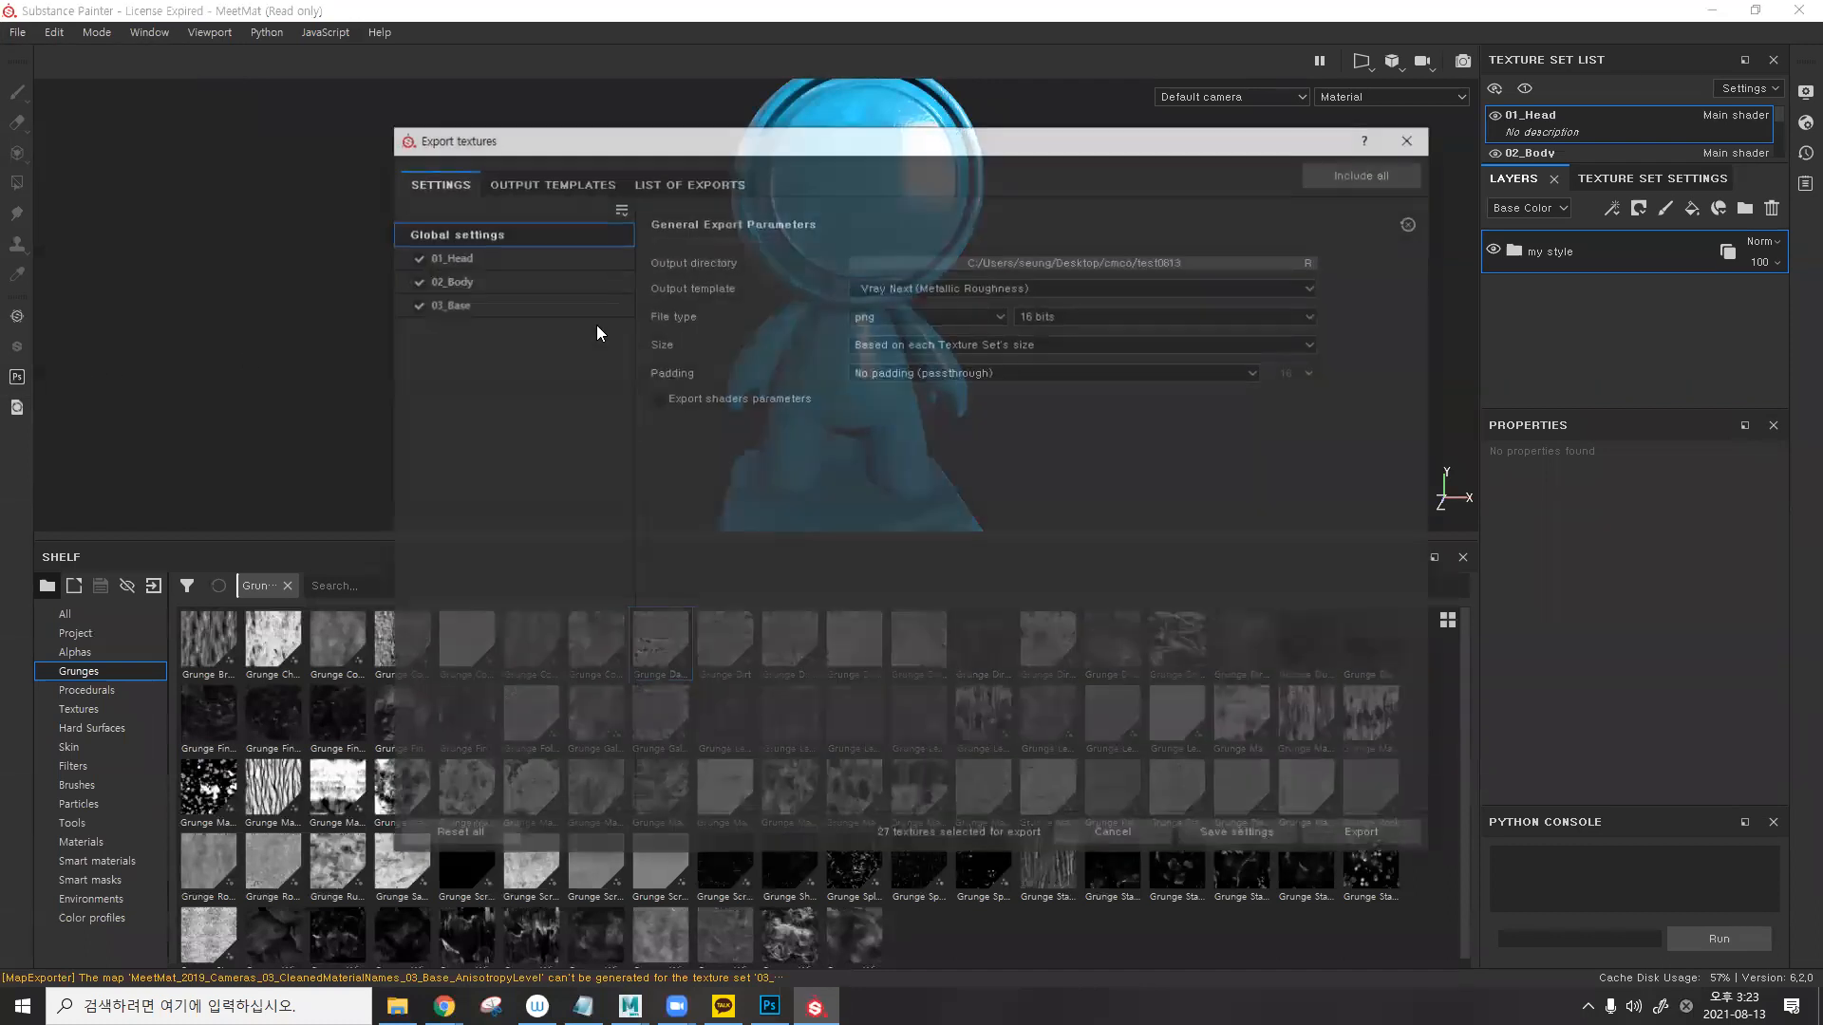
left_click(974, 288)
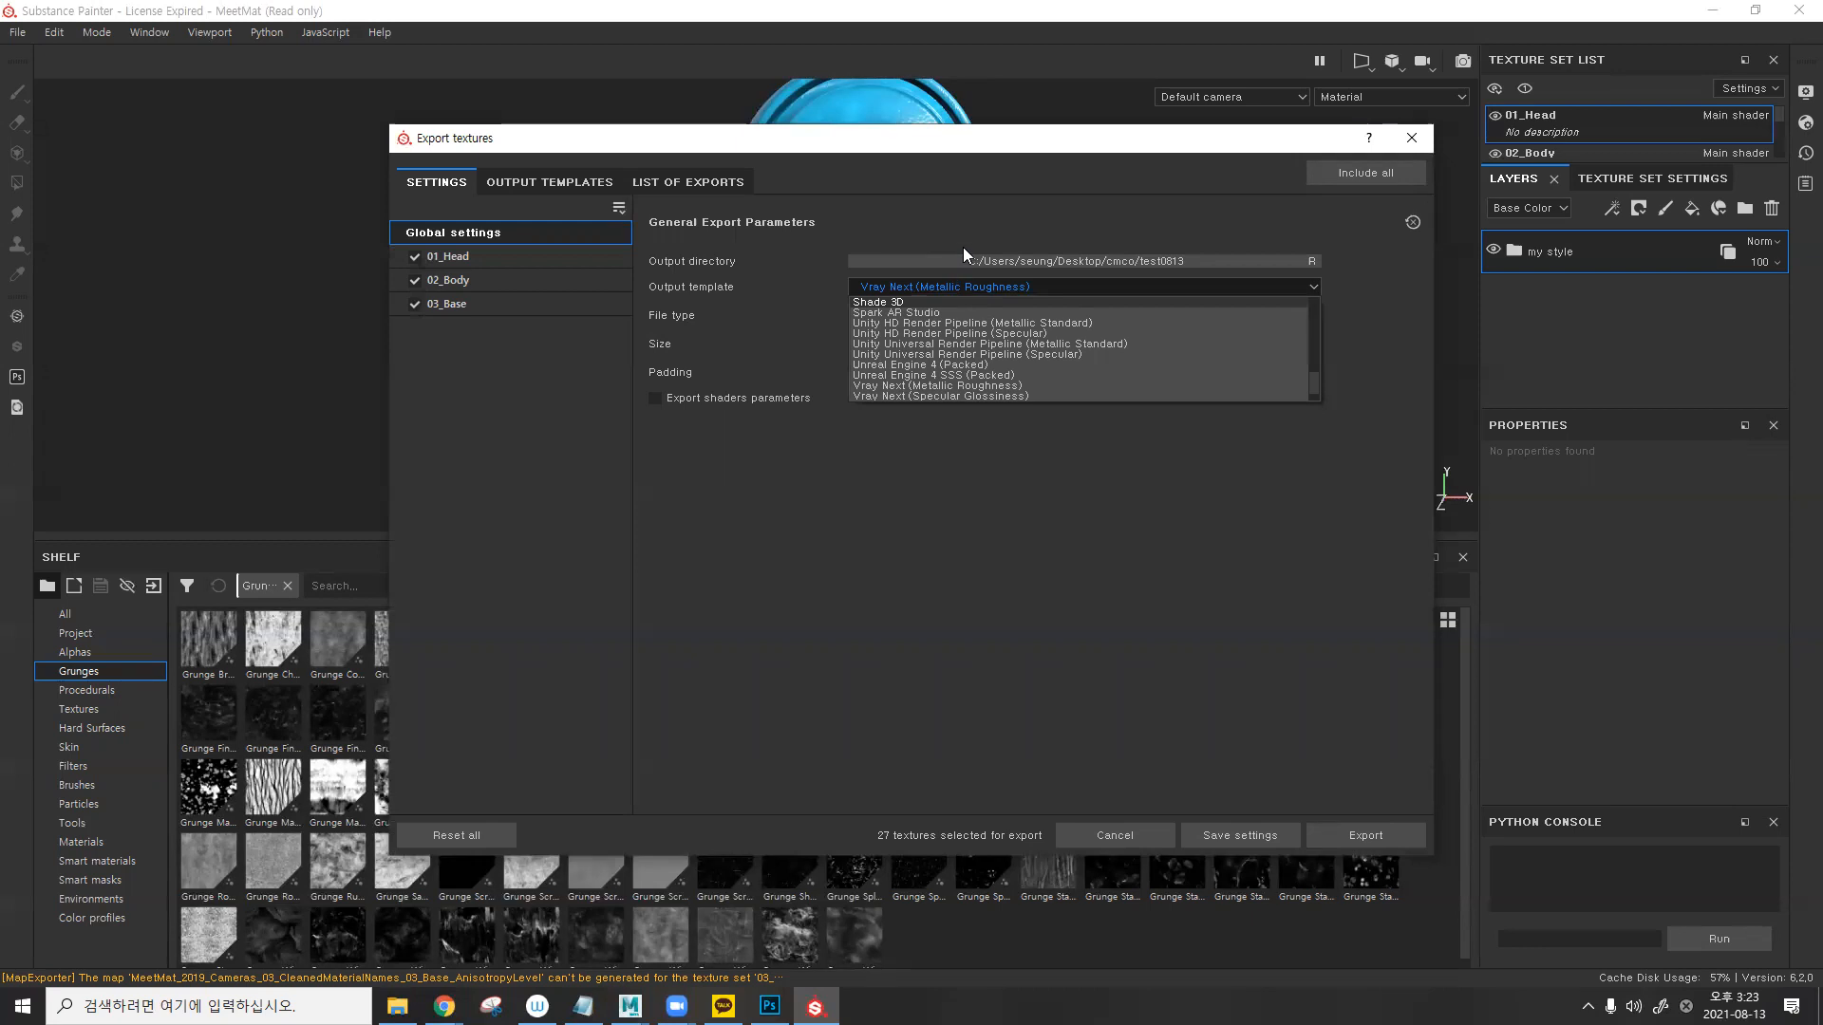
left_click(981, 220)
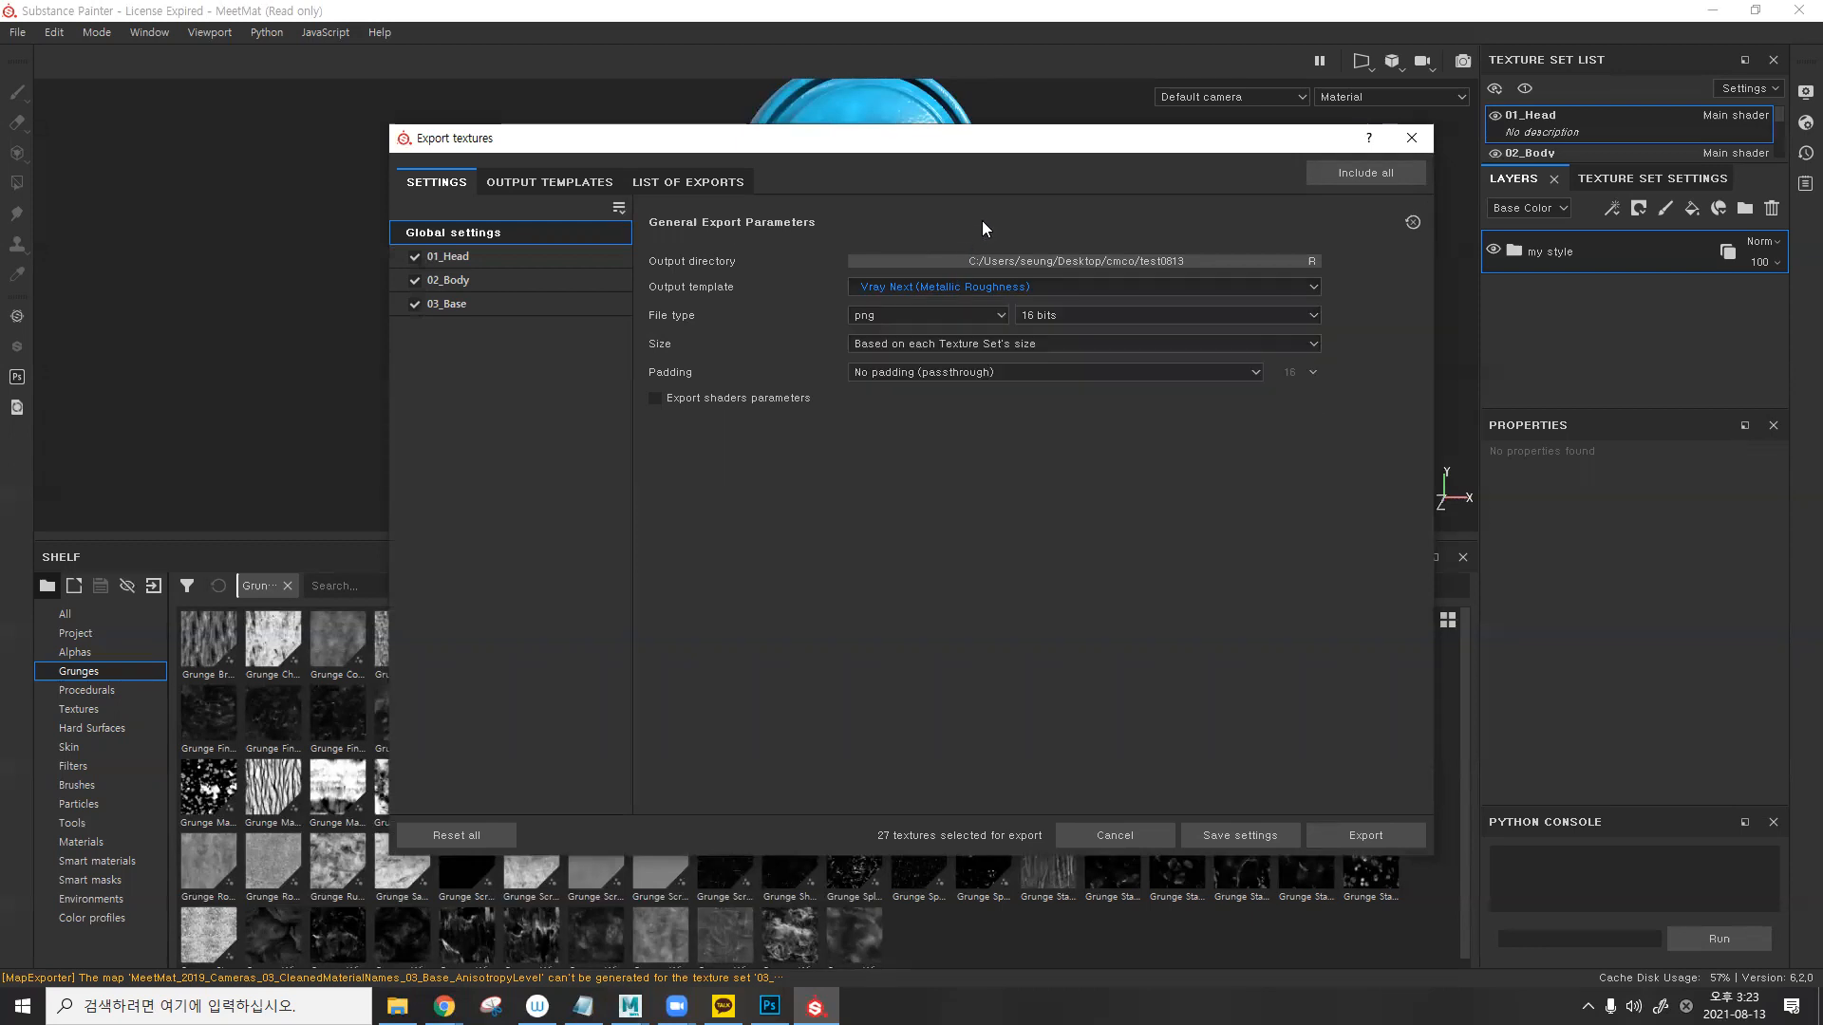
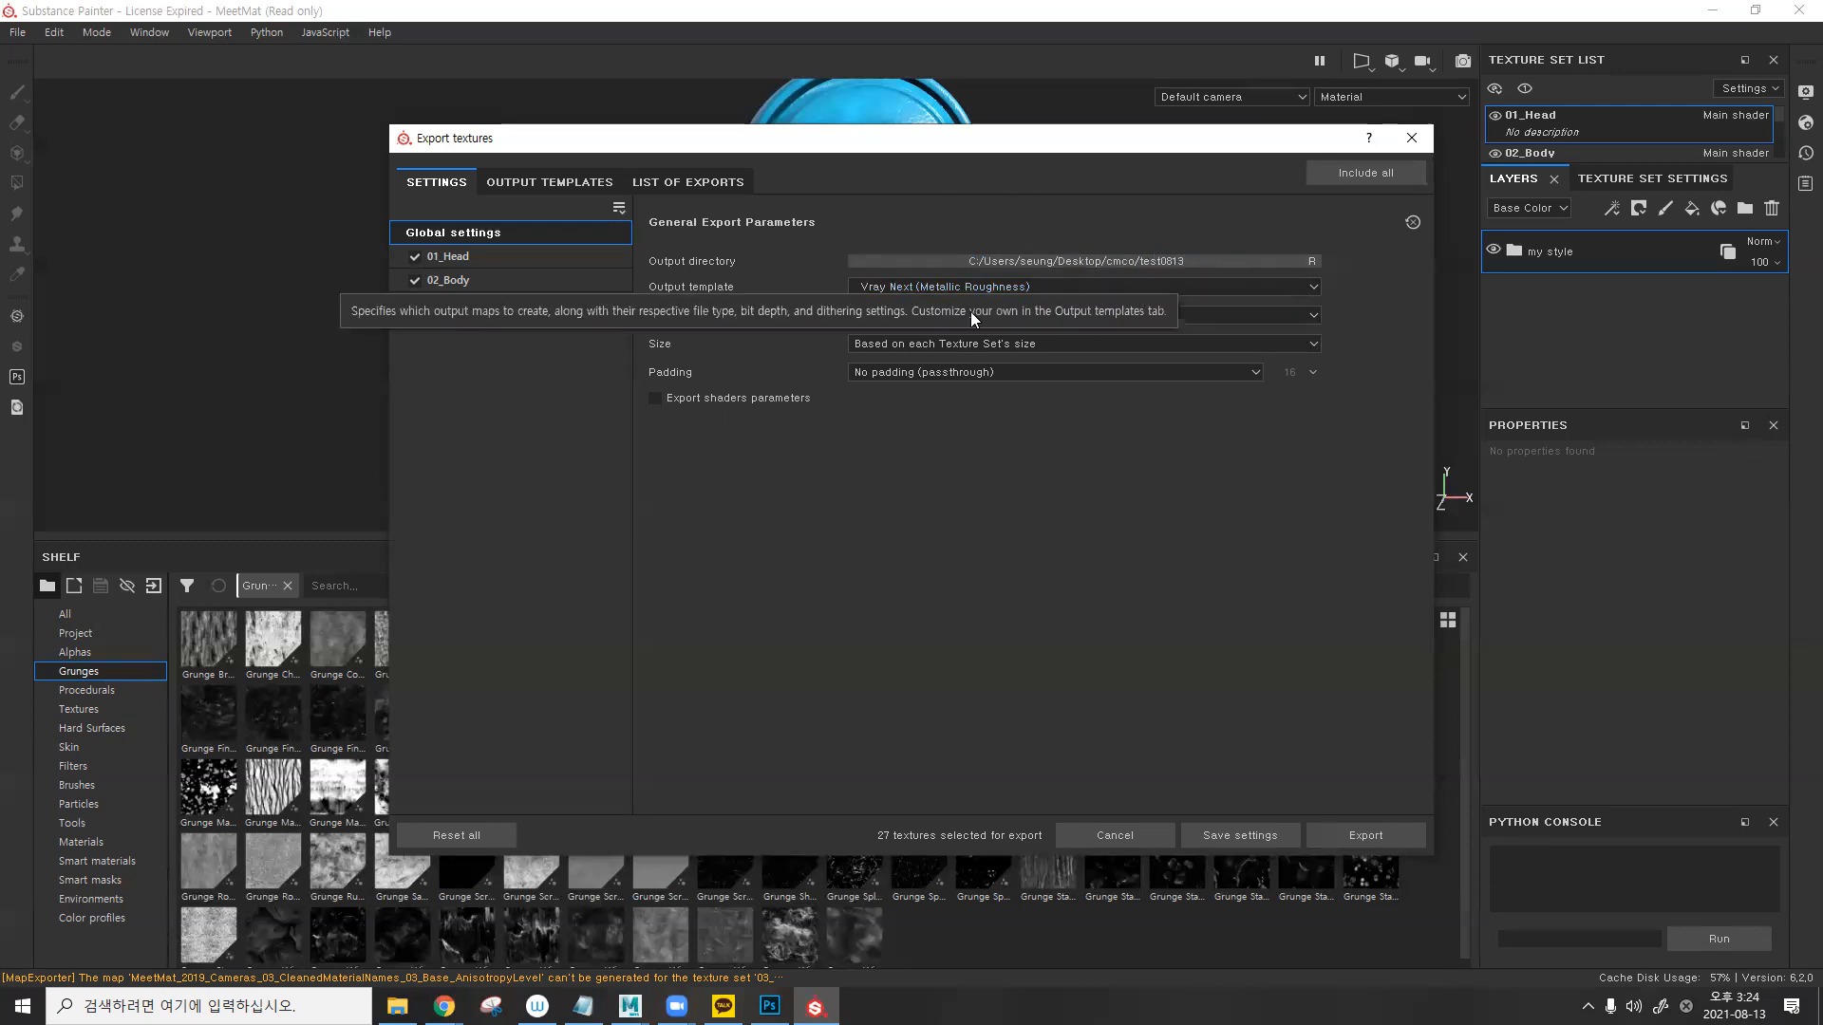
left_click(1037, 289)
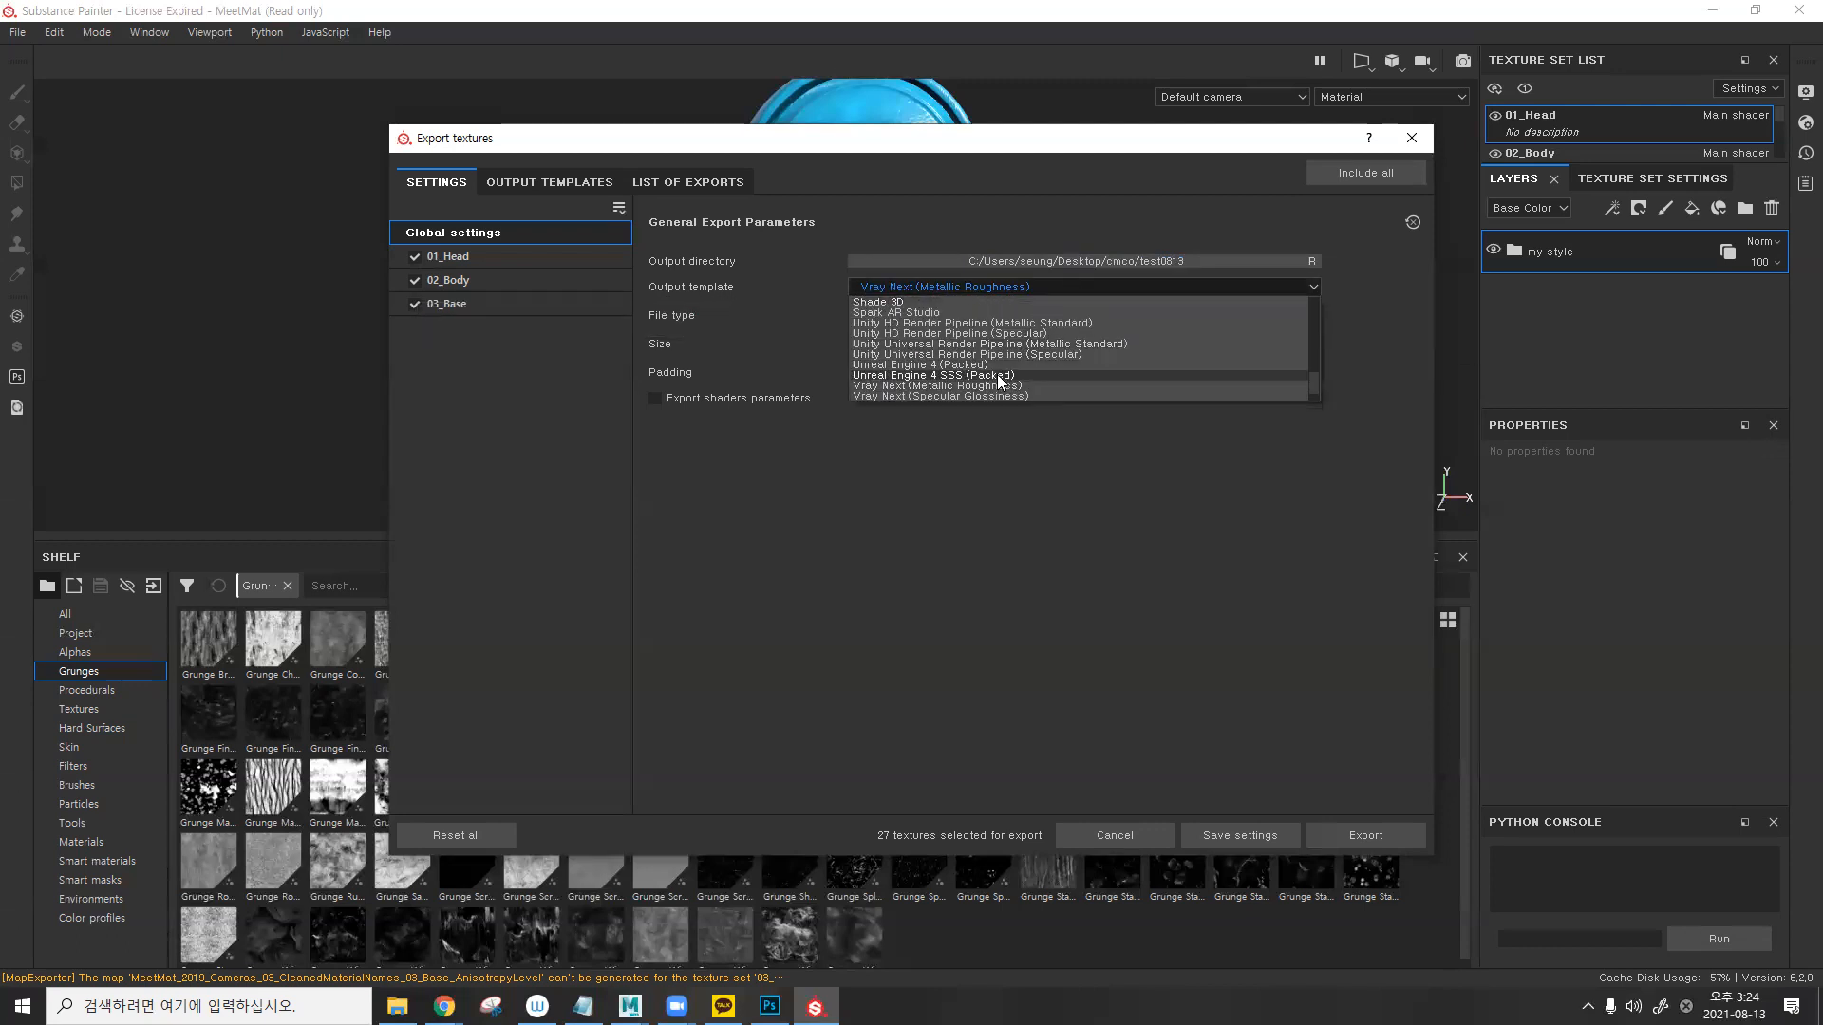
scroll(999, 382, "down", 1)
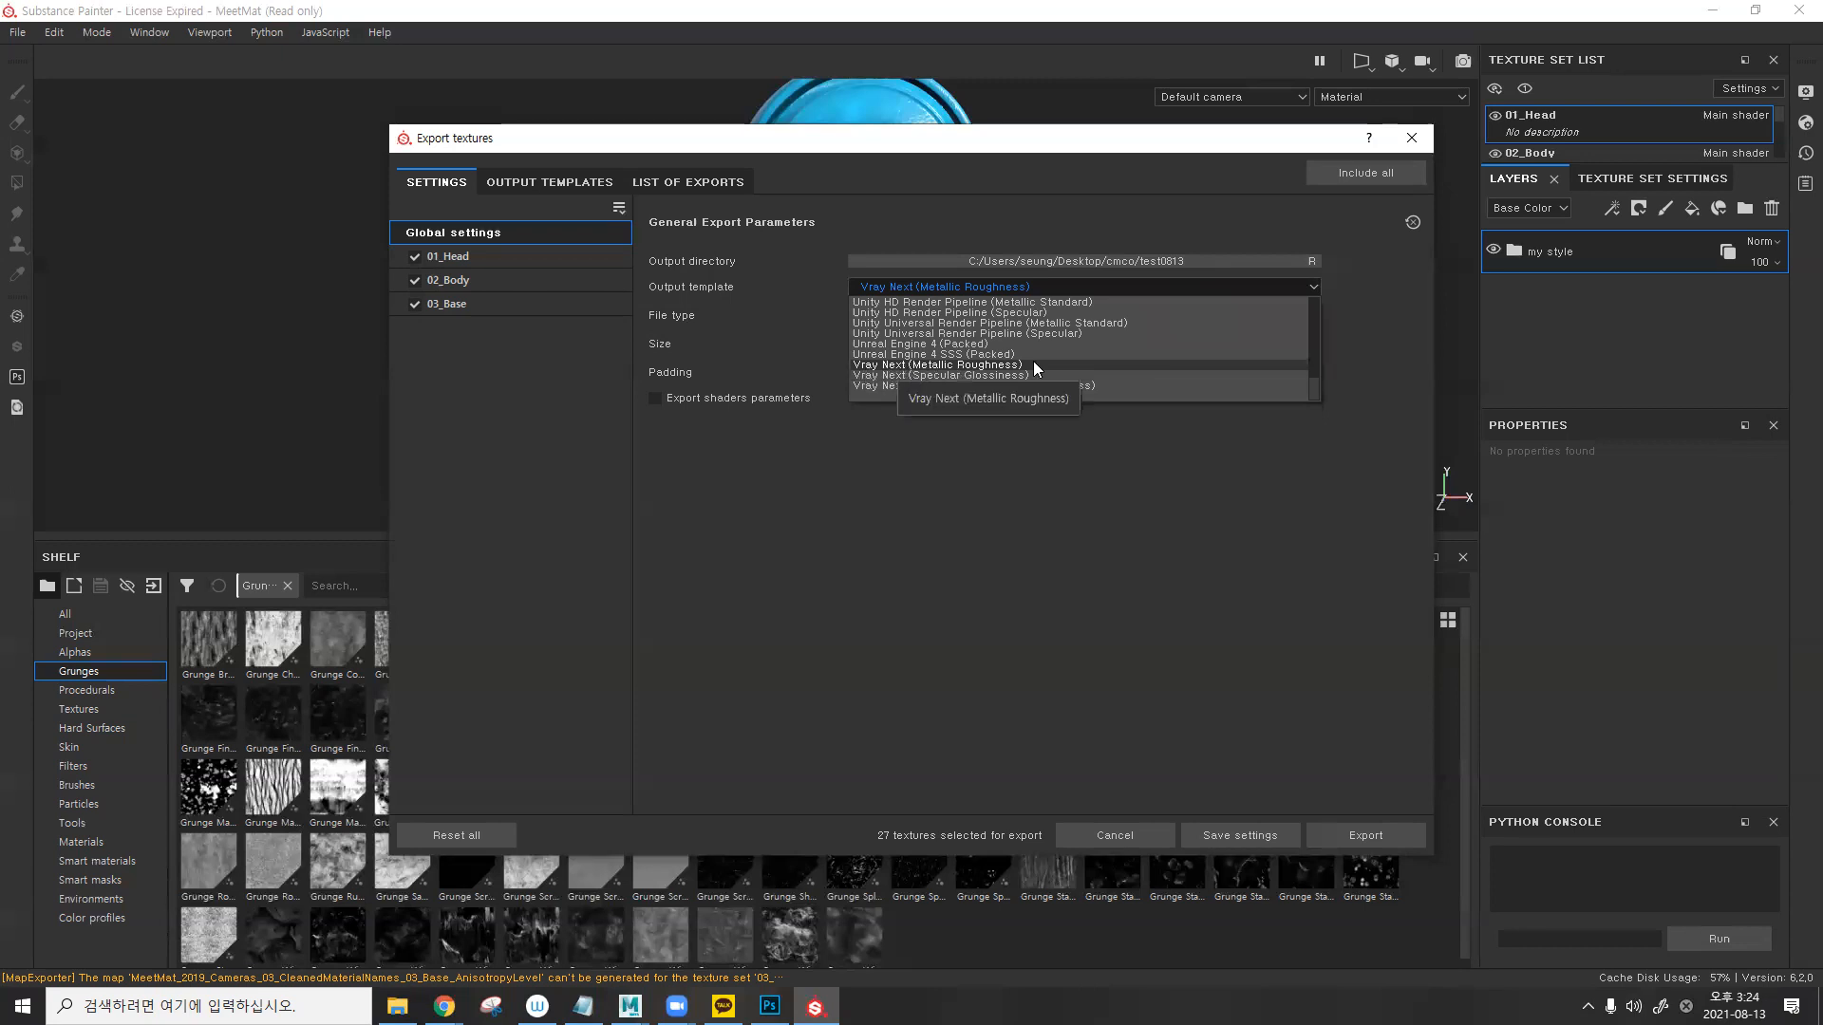
left_click(1124, 433)
left_click(1409, 139)
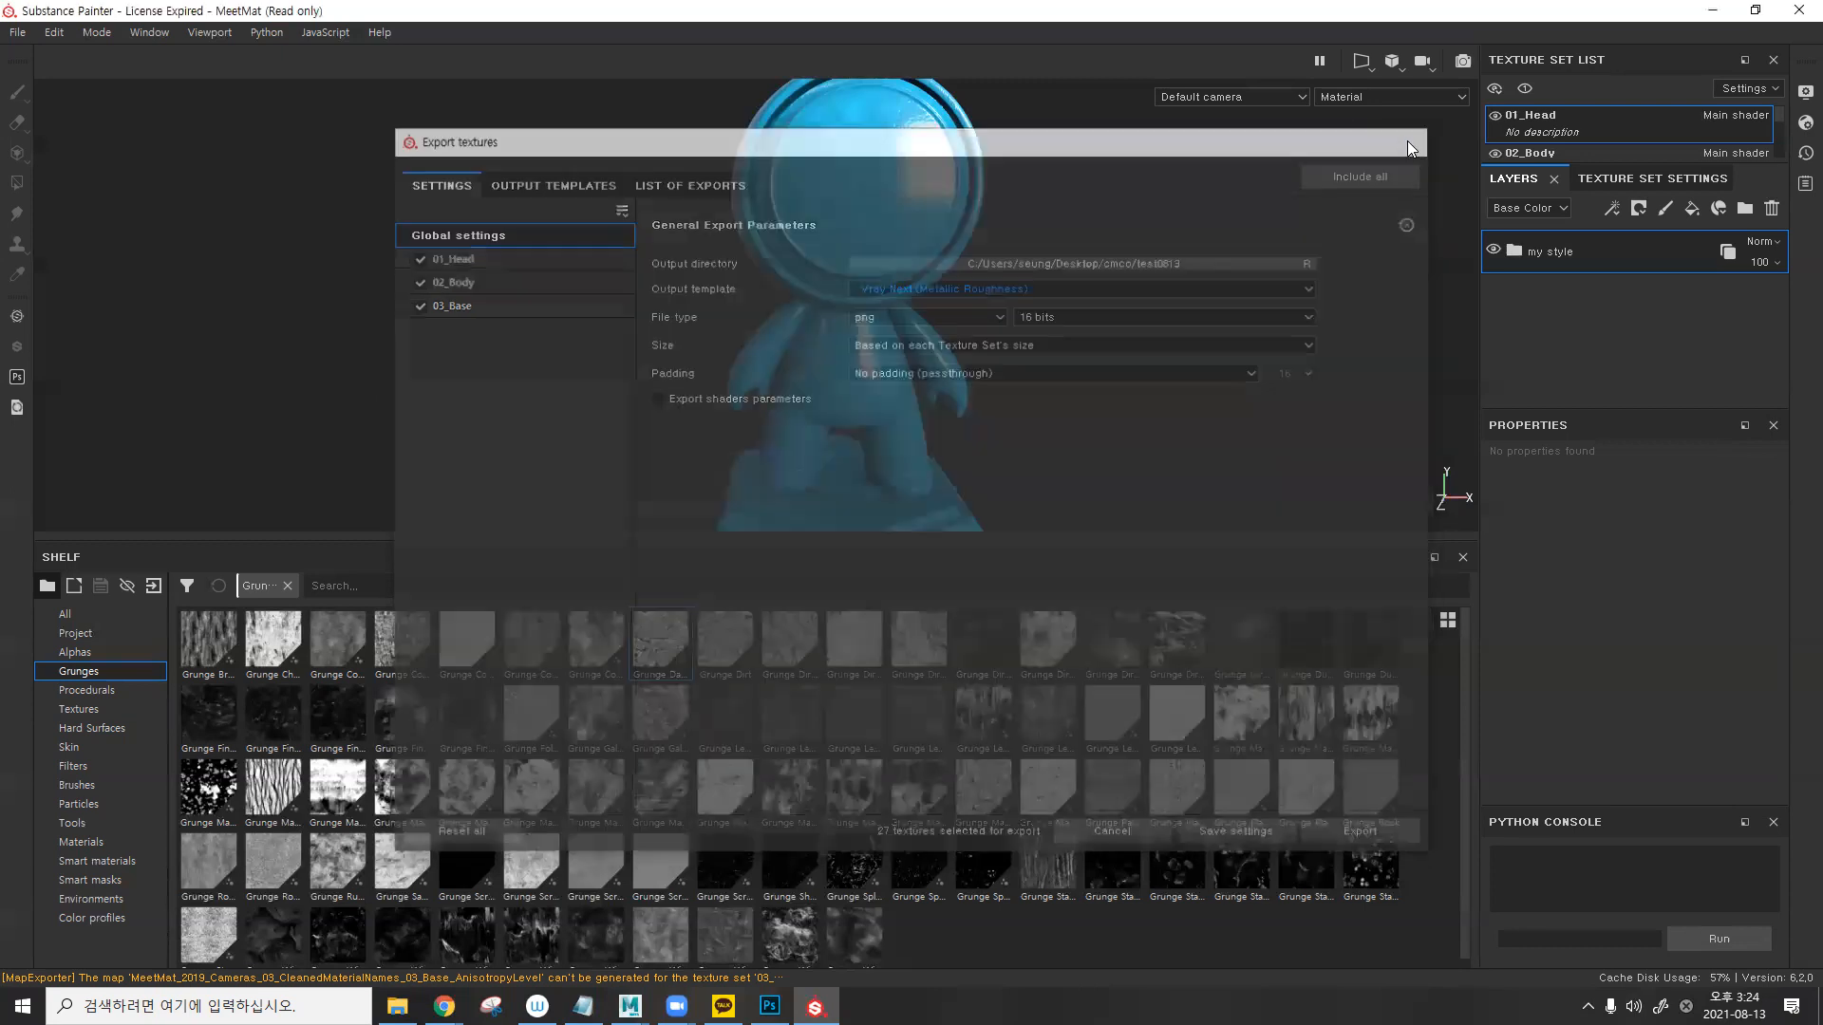
- Delete the my style folder from the 01_Head layer stack
left_click_drag(814, 202, 863, 305, "alt")
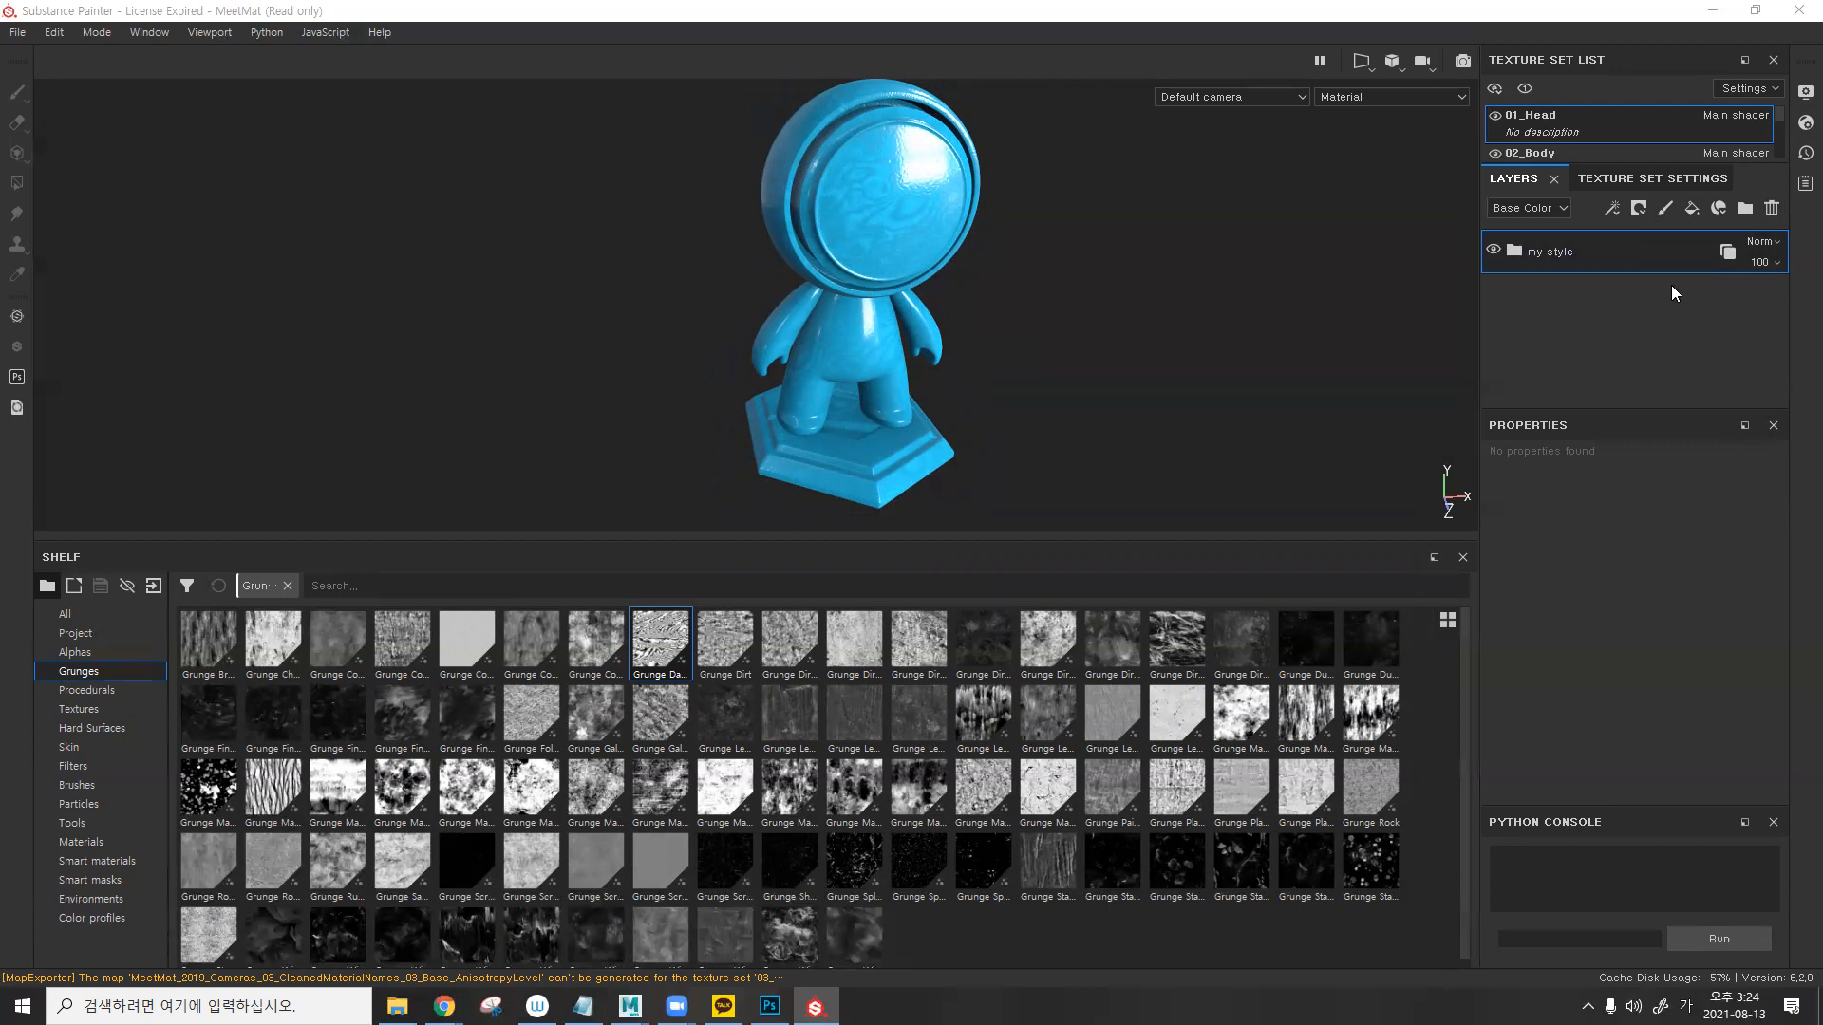
left_click(1772, 211)
left_click(1772, 210)
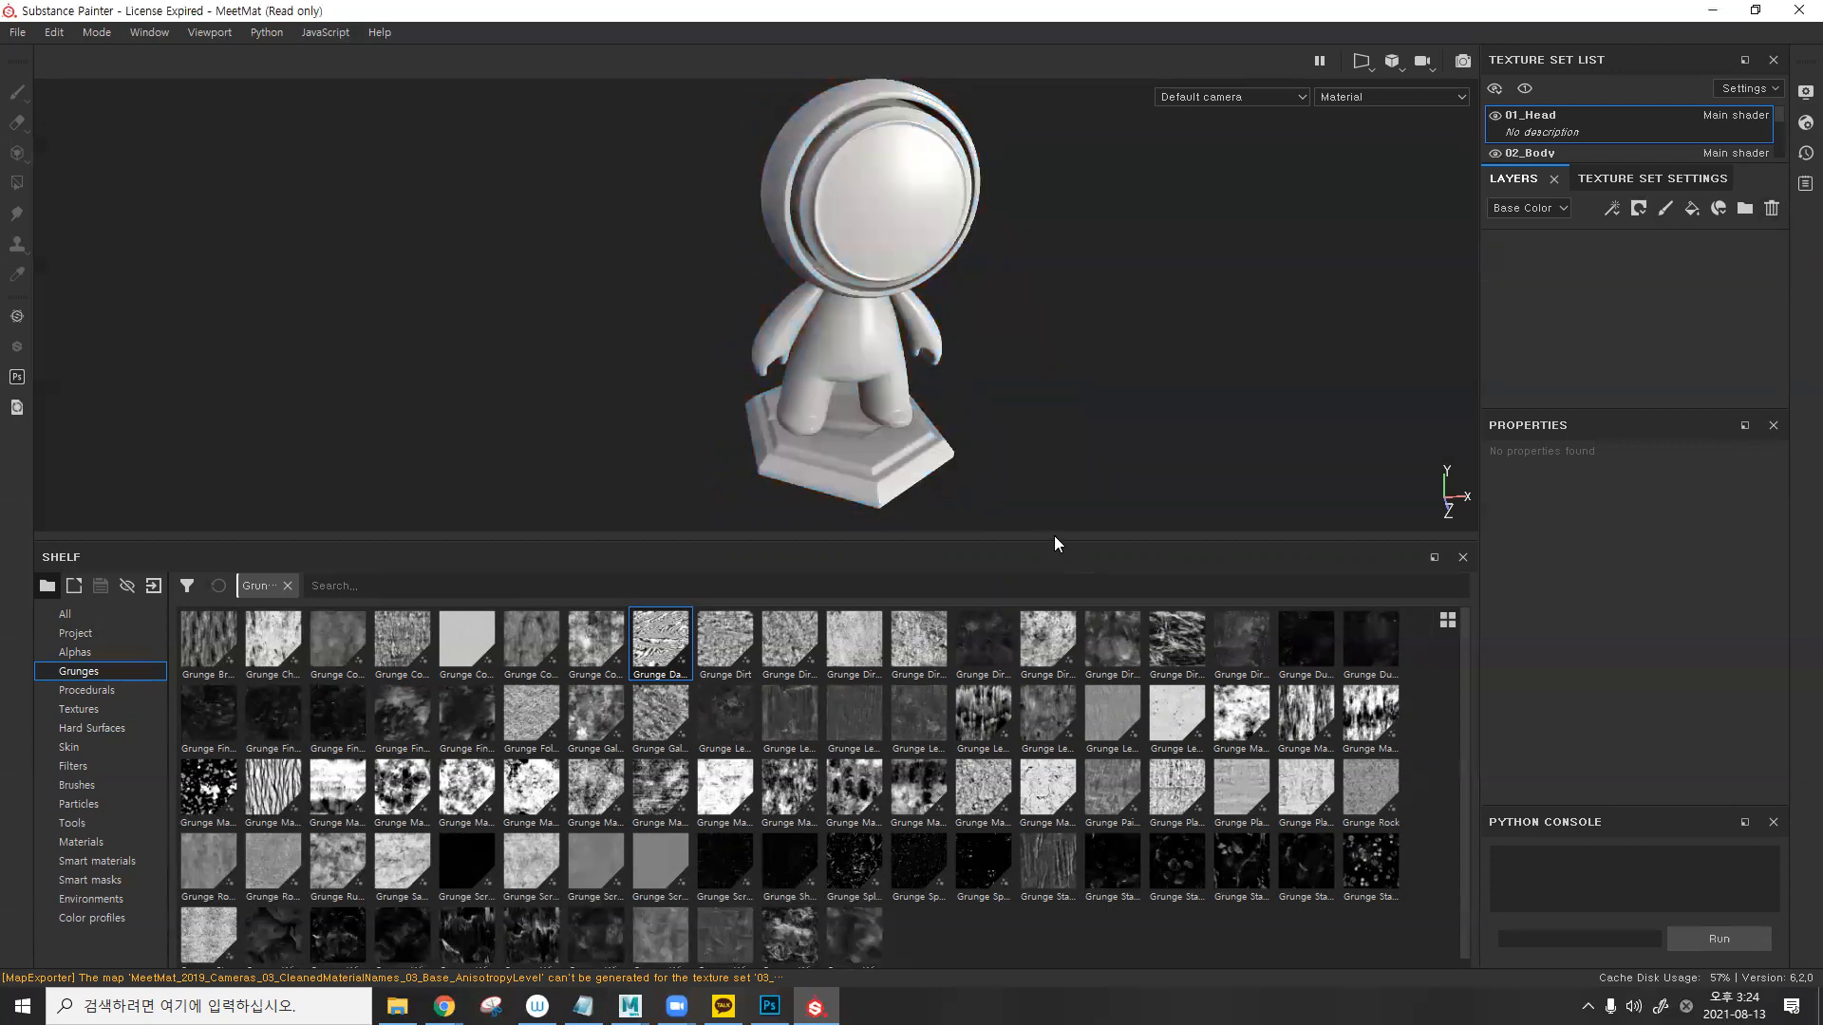
- Add the Height Blend smart material to the empty 01_Head layer stack
left_click(110, 861)
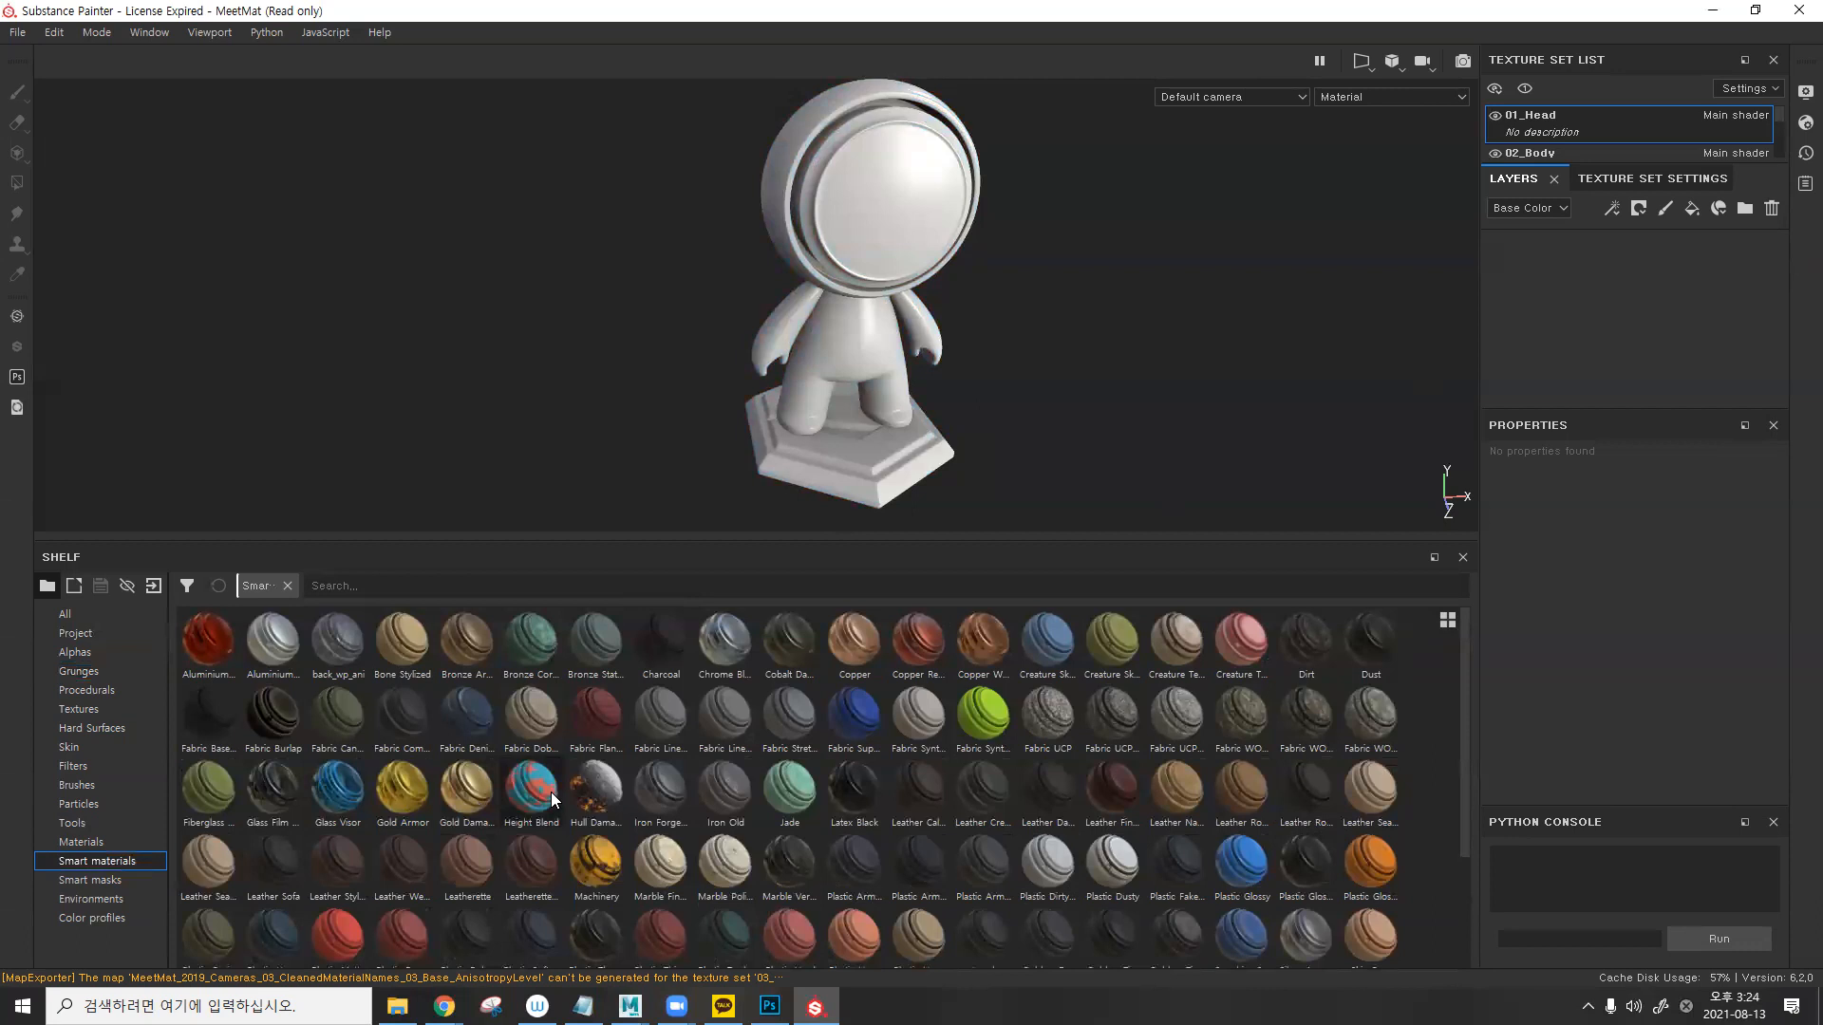
left_click_drag(532, 794, 1610, 285)
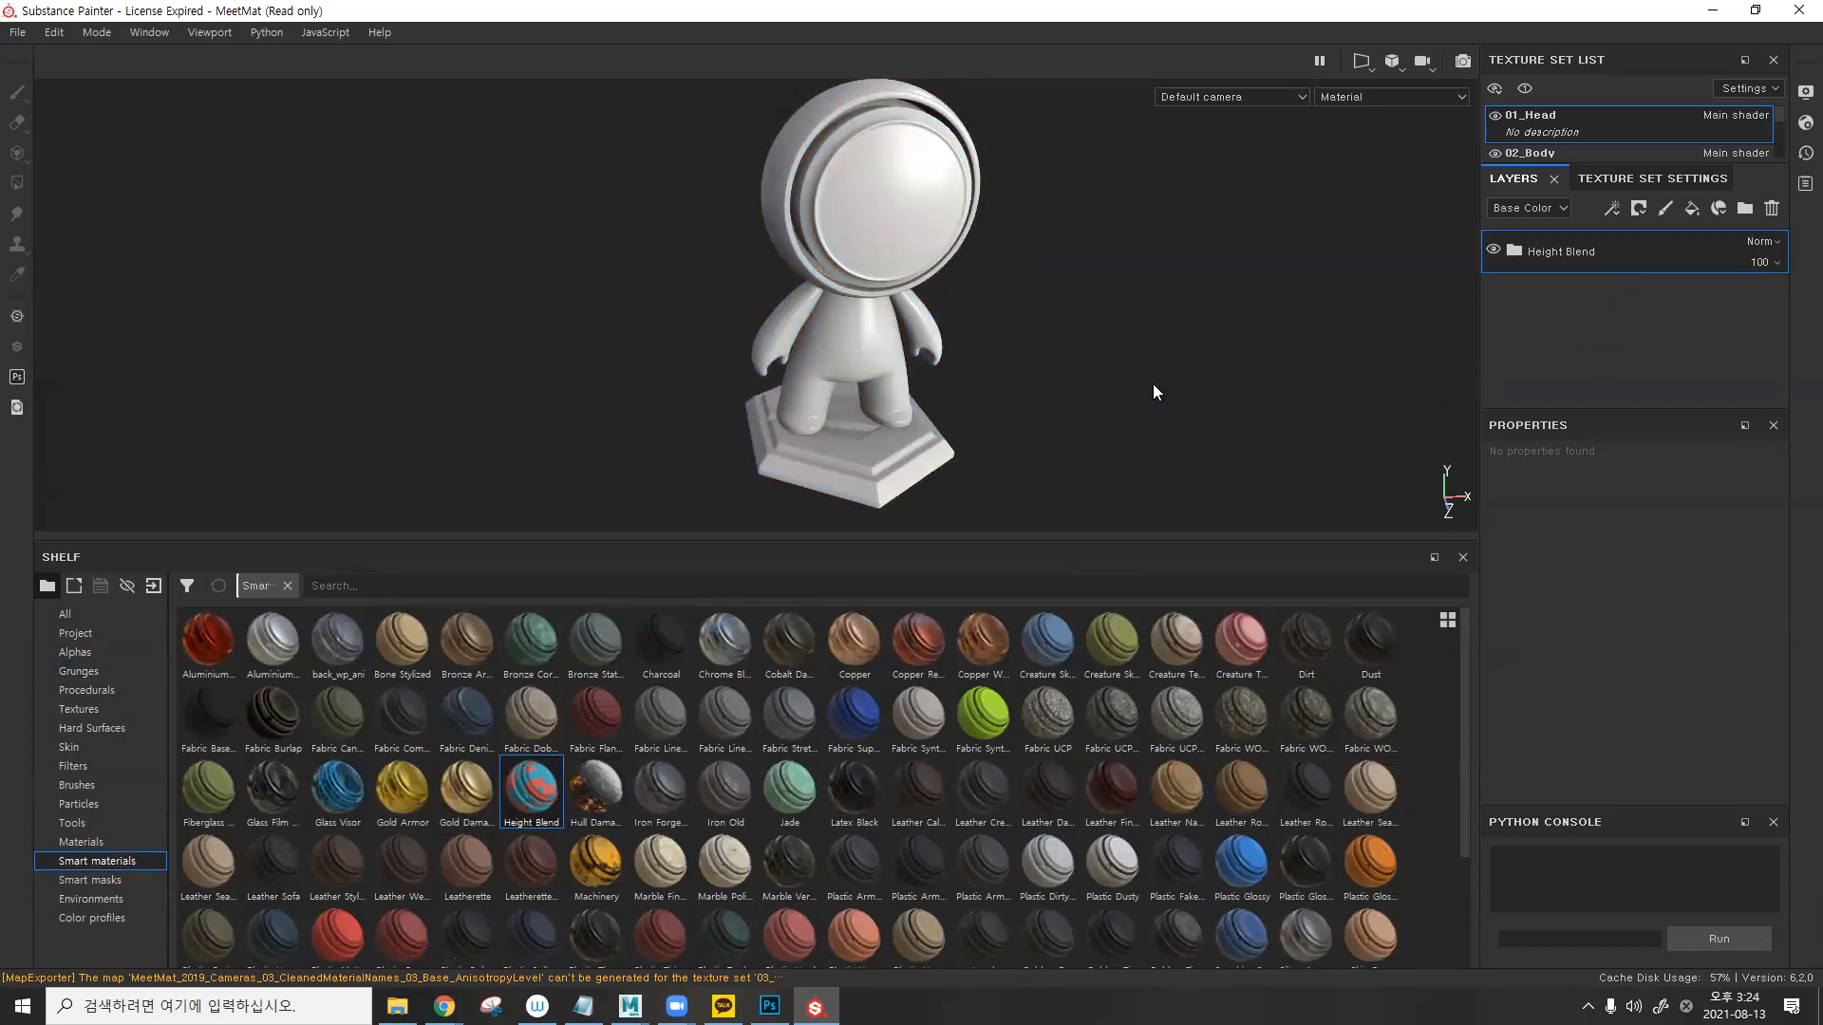
scroll(962, 427, "up", 3)
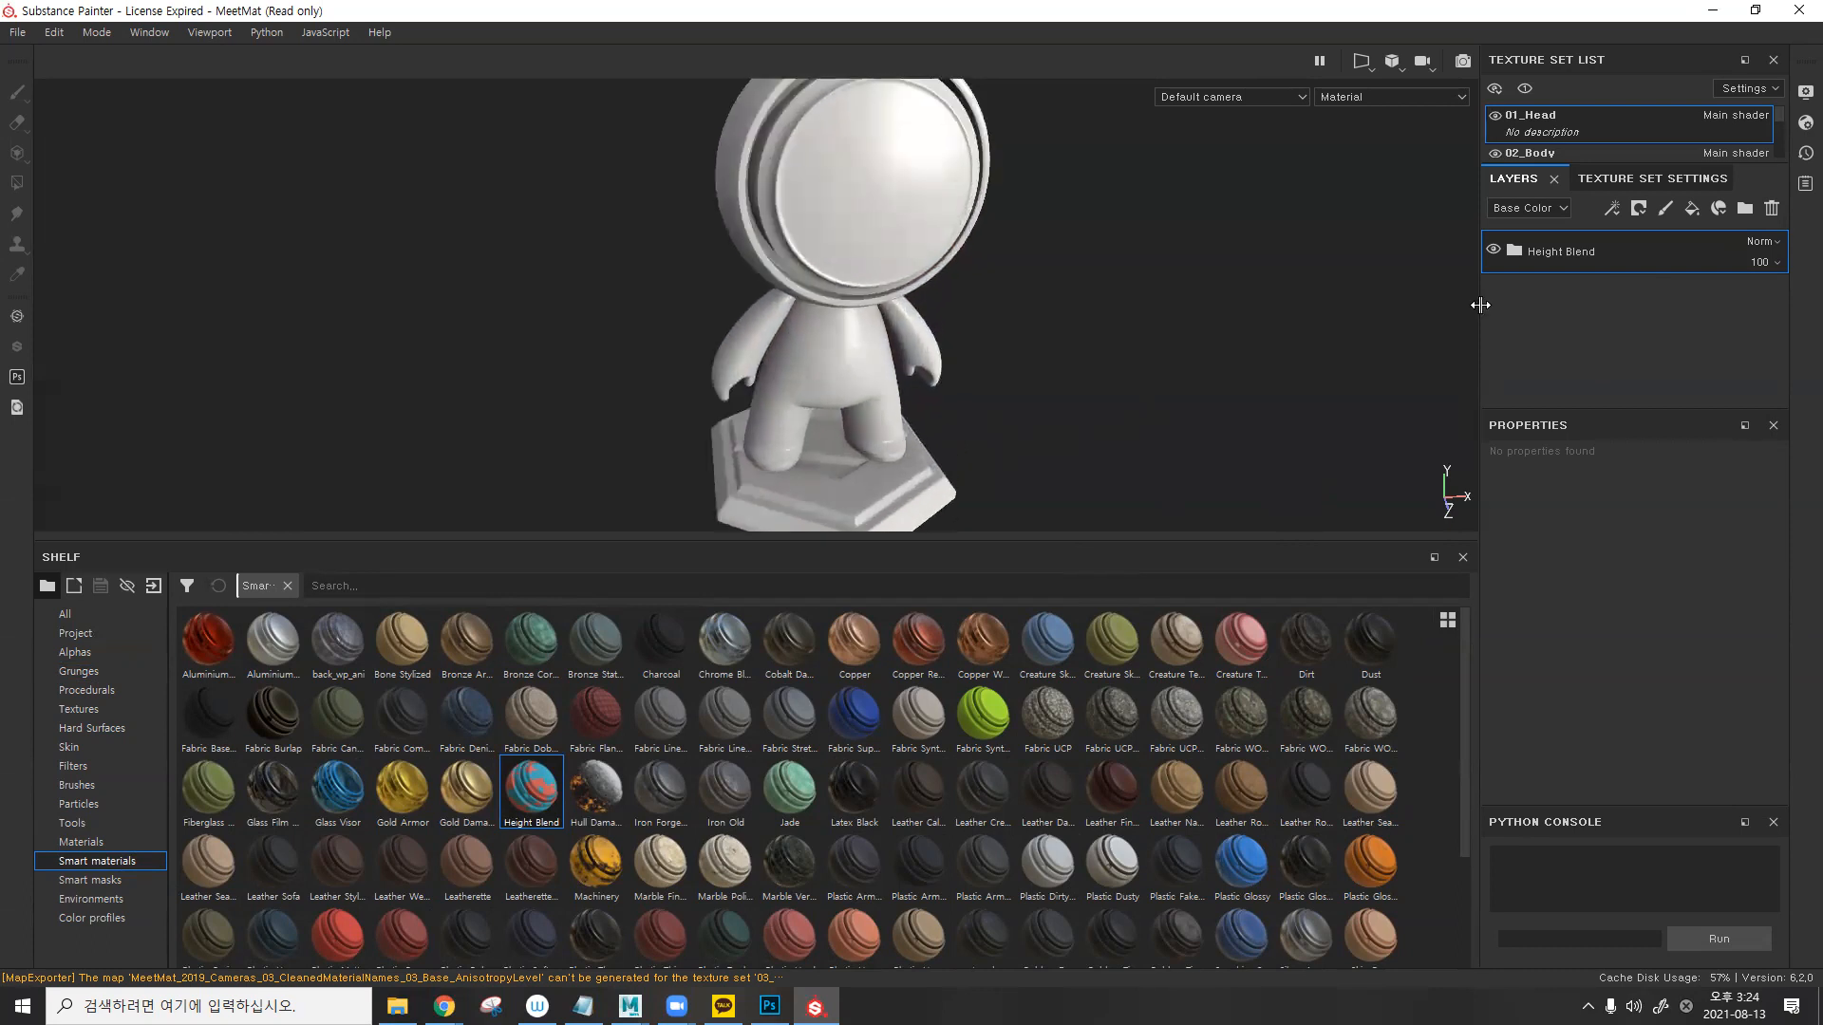
- Replace the Height Blend smart material on 01_Head with Gold Damaged, and delete that material as well
left_click(1768, 214)
left_click_drag(460, 797, 1615, 262)
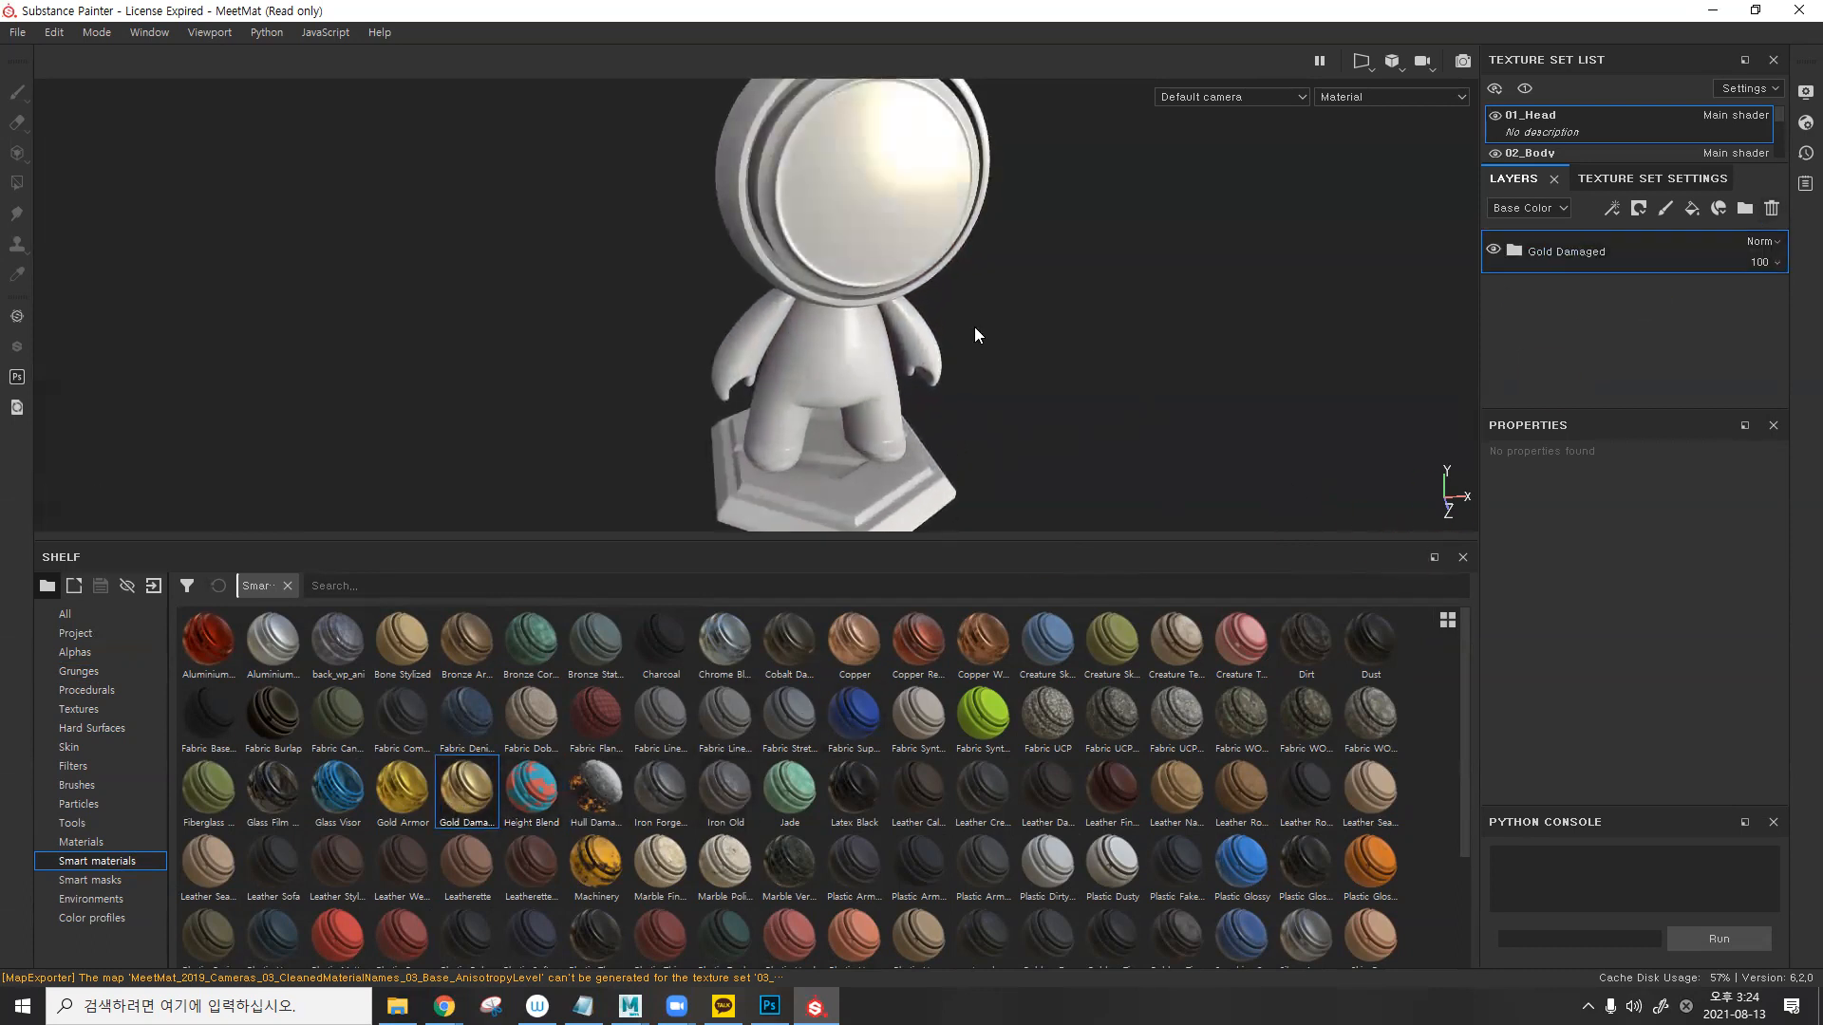
left_click_drag(927, 244, 1074, 341, "alt")
left_click(1771, 209)
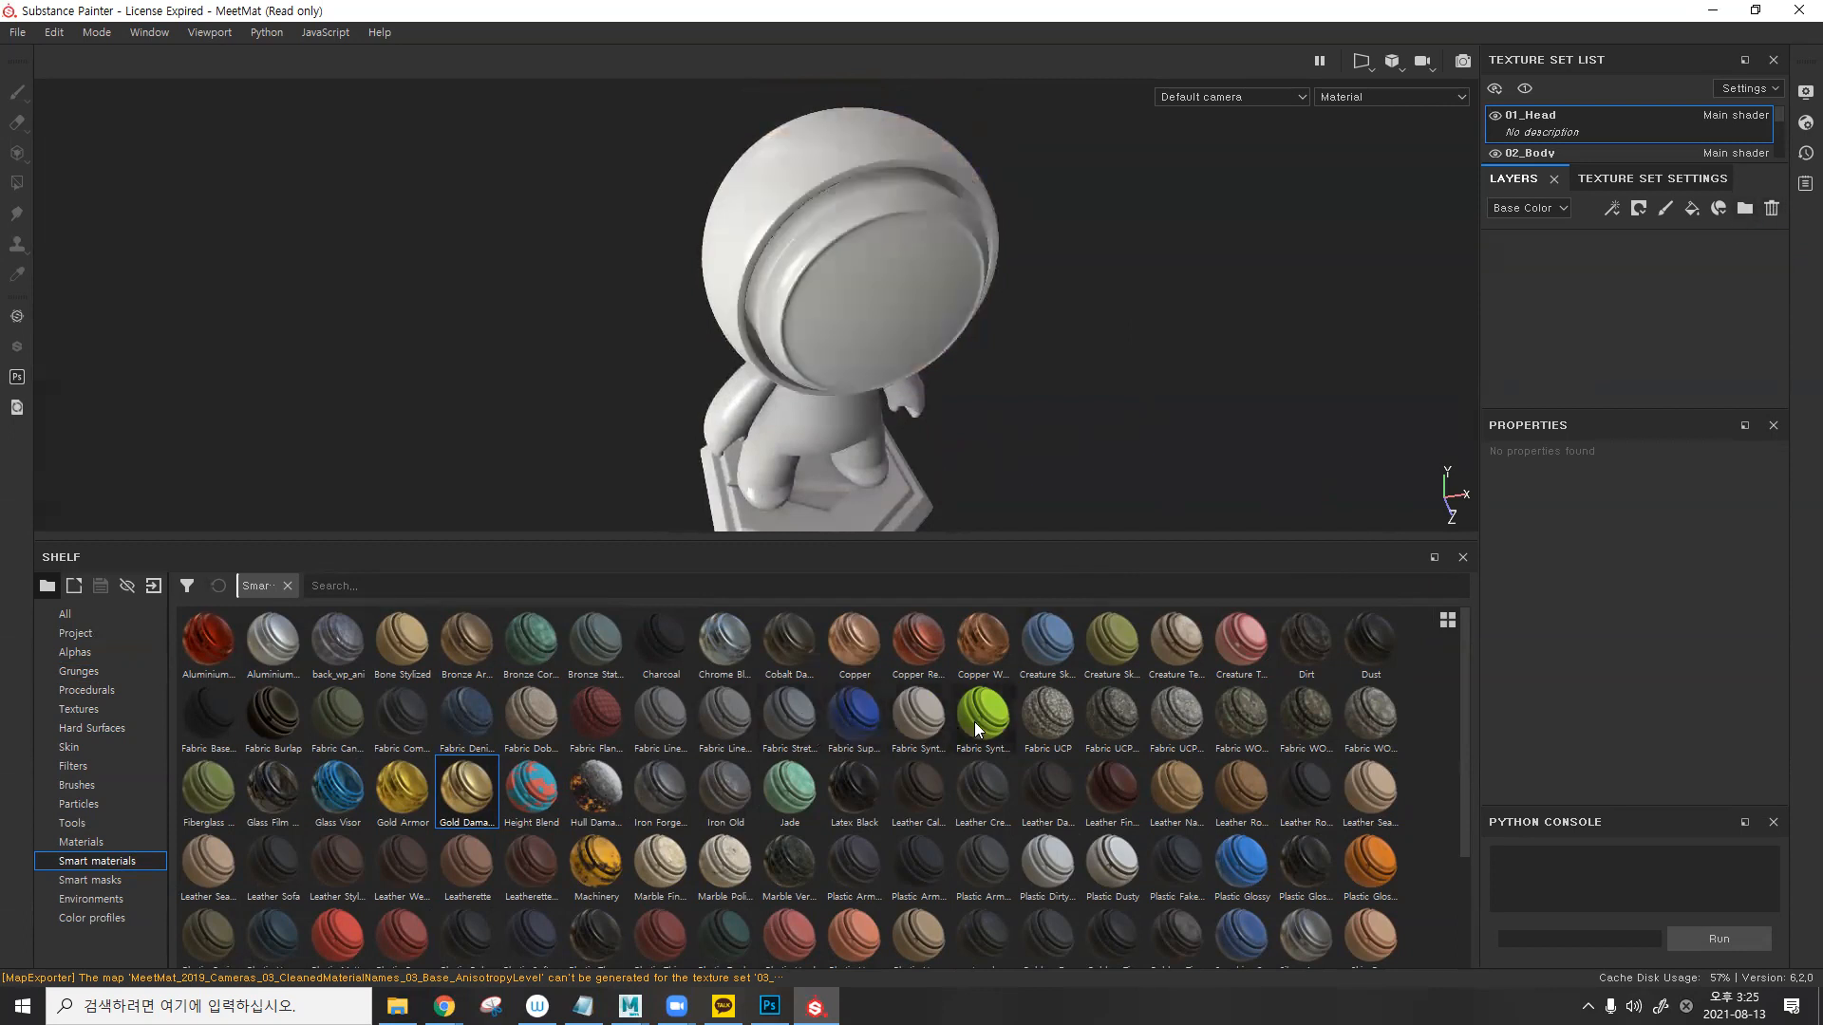
- Try the Fabric Synthetic Sport Used smart material on 01_Head, inspect it on the model, and delete it
mouse_move(974, 721)
left_click_drag(974, 722, 1611, 319)
left_click_drag(855, 292, 1147, 291, "alt")
right_click_drag(1147, 290, 1234, 283, "alt")
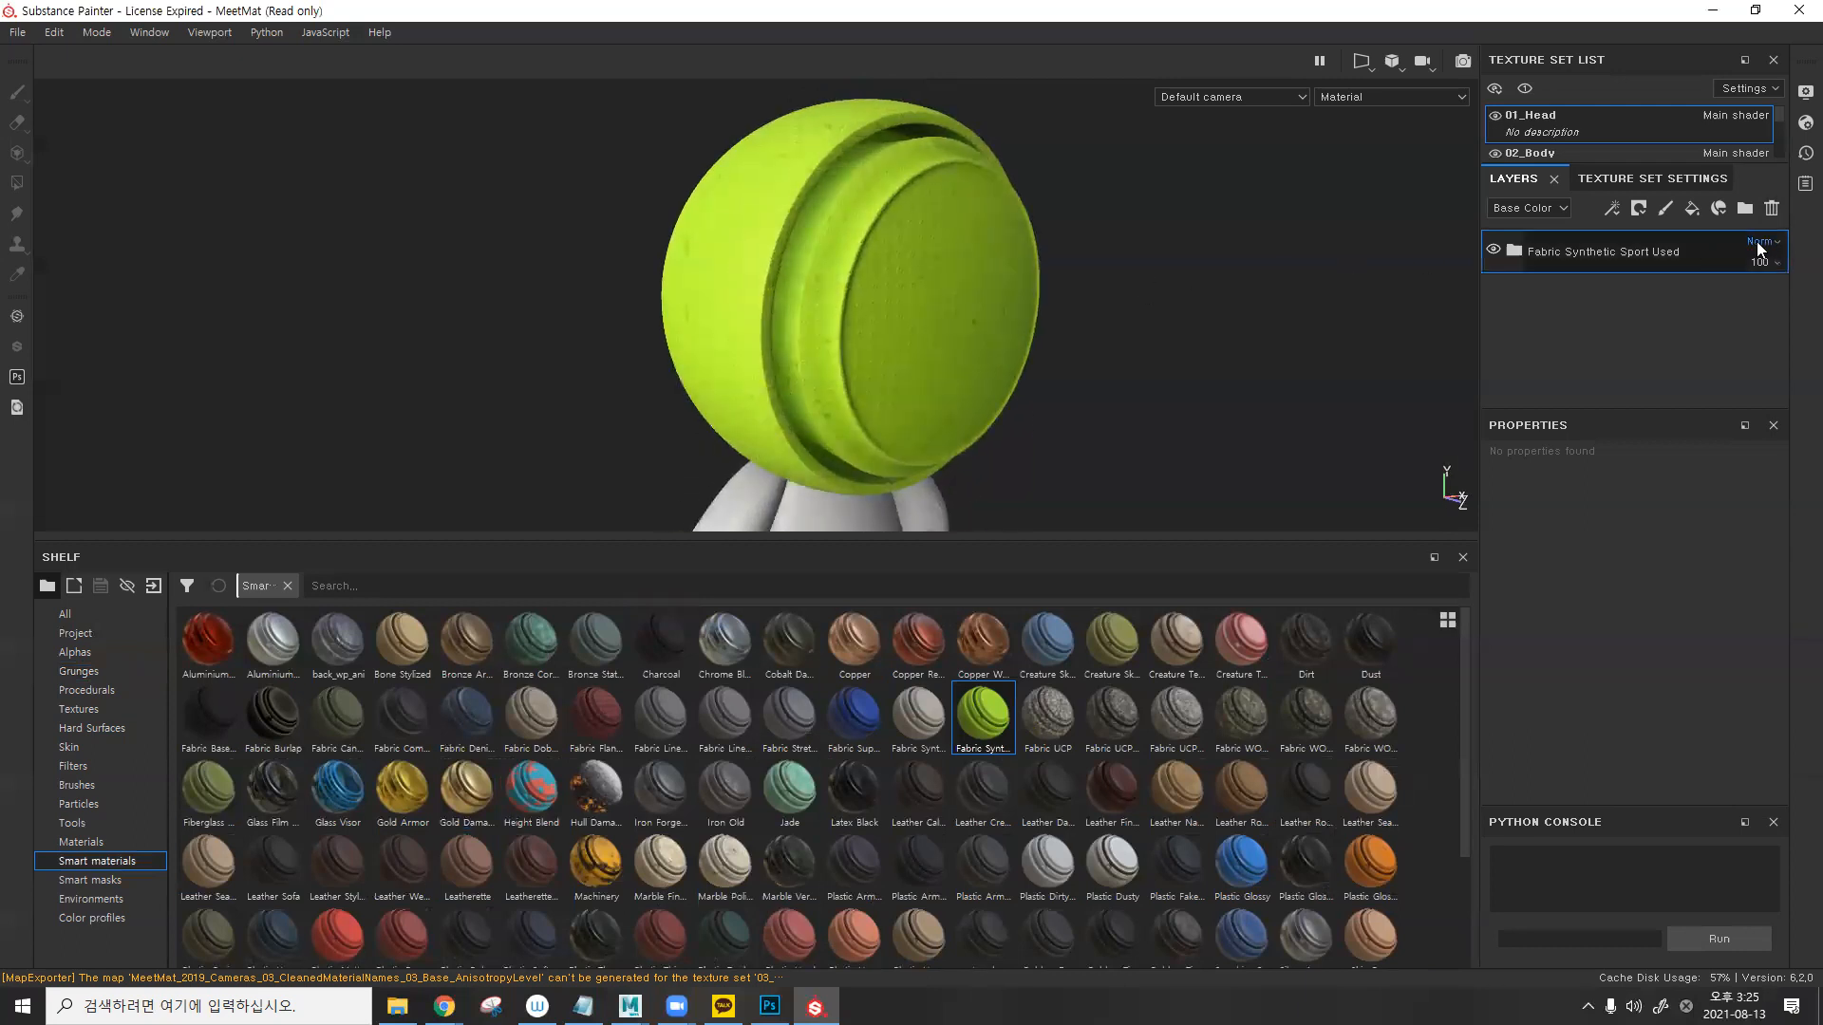
left_click(1771, 209)
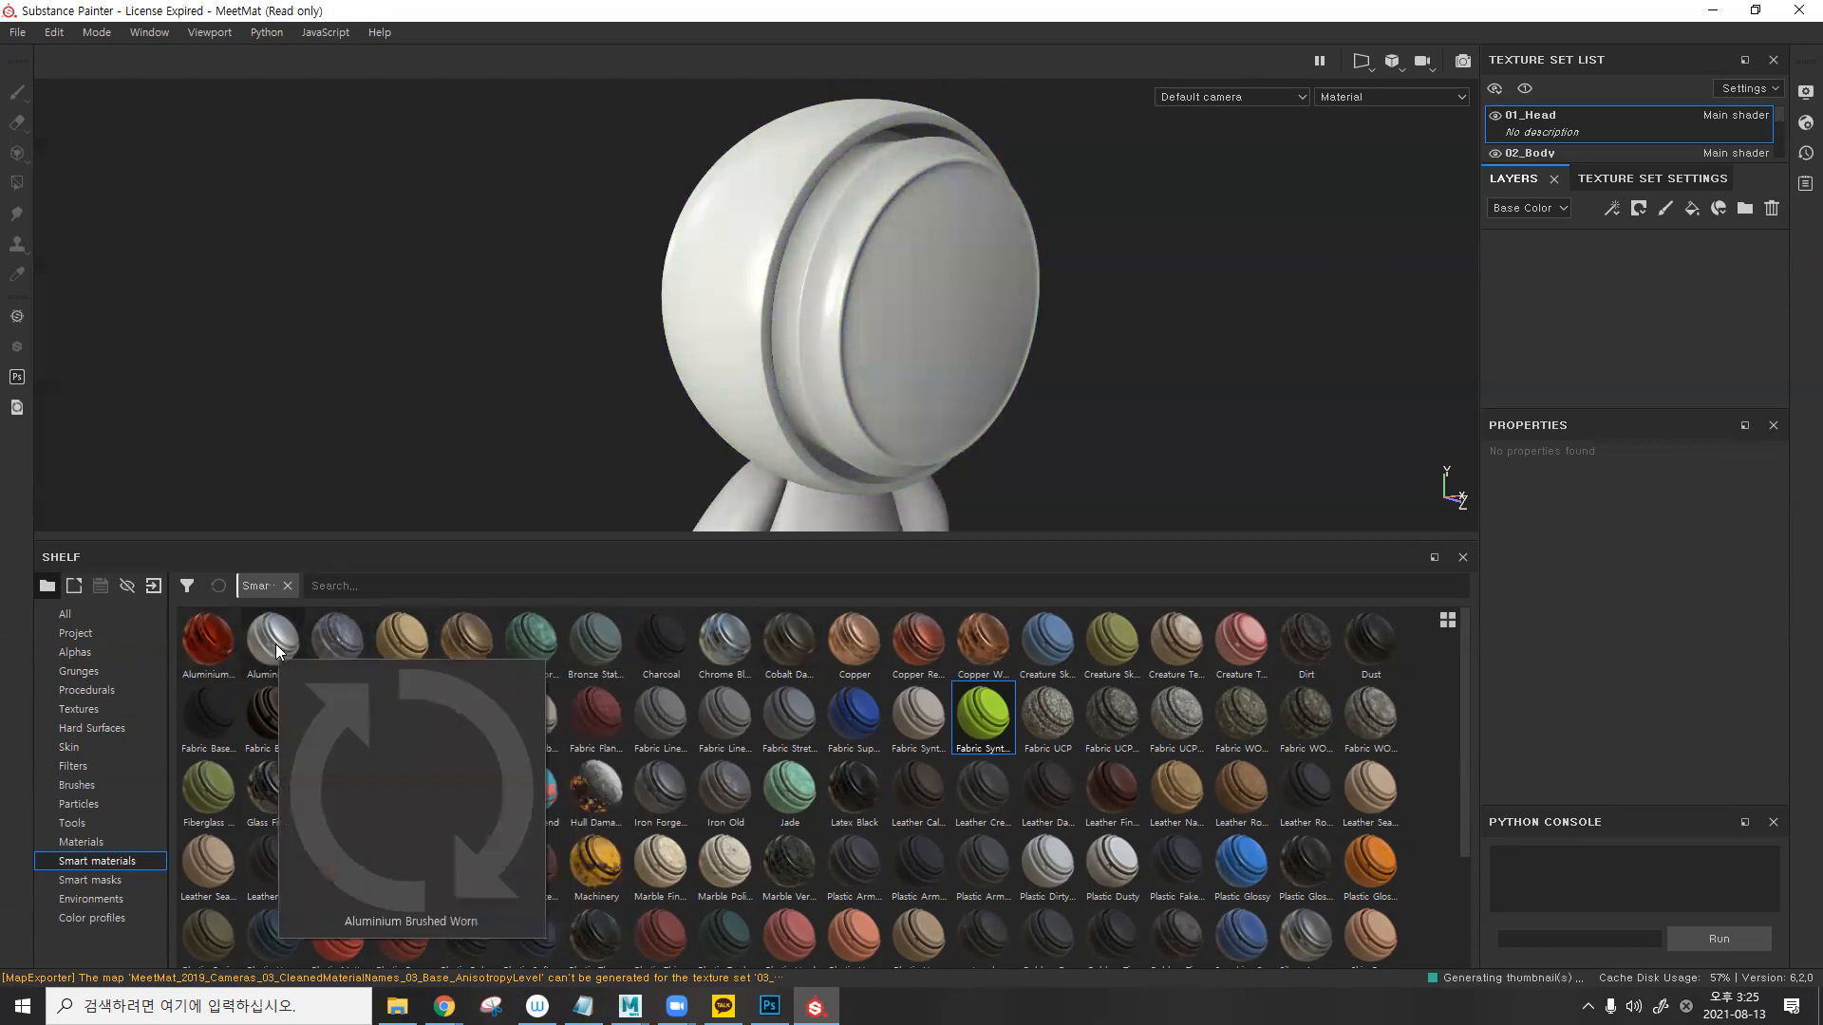
- Try the Aluminium Brushed Worn smart material on 01_Head and delete it
mouse_move(275, 643)
left_mouse_down()
mouse_move(345, 649)
mouse_move(1519, 377)
left_mouse_up()
mouse_move(1048, 382)
left_mouse_down("alt")
mouse_move(872, 379)
mouse_move(803, 320)
mouse_move(944, 395)
left_mouse_up("alt")
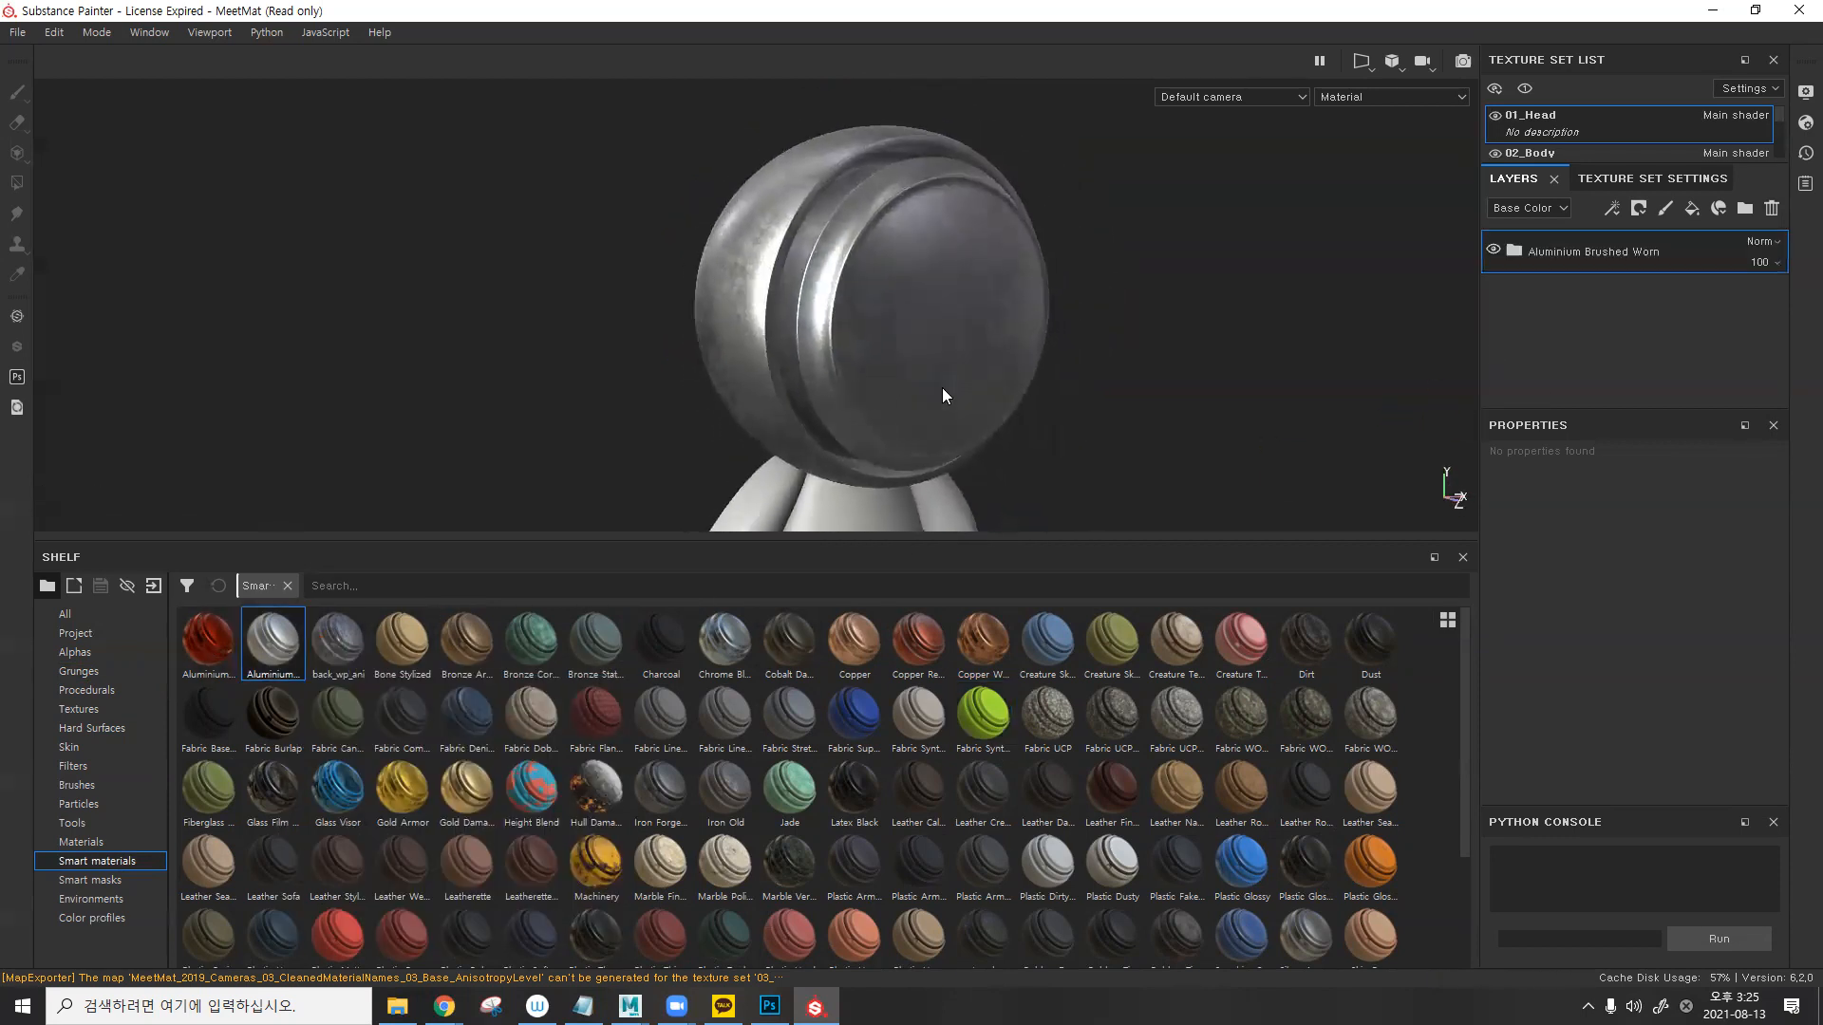
left_click(1772, 208)
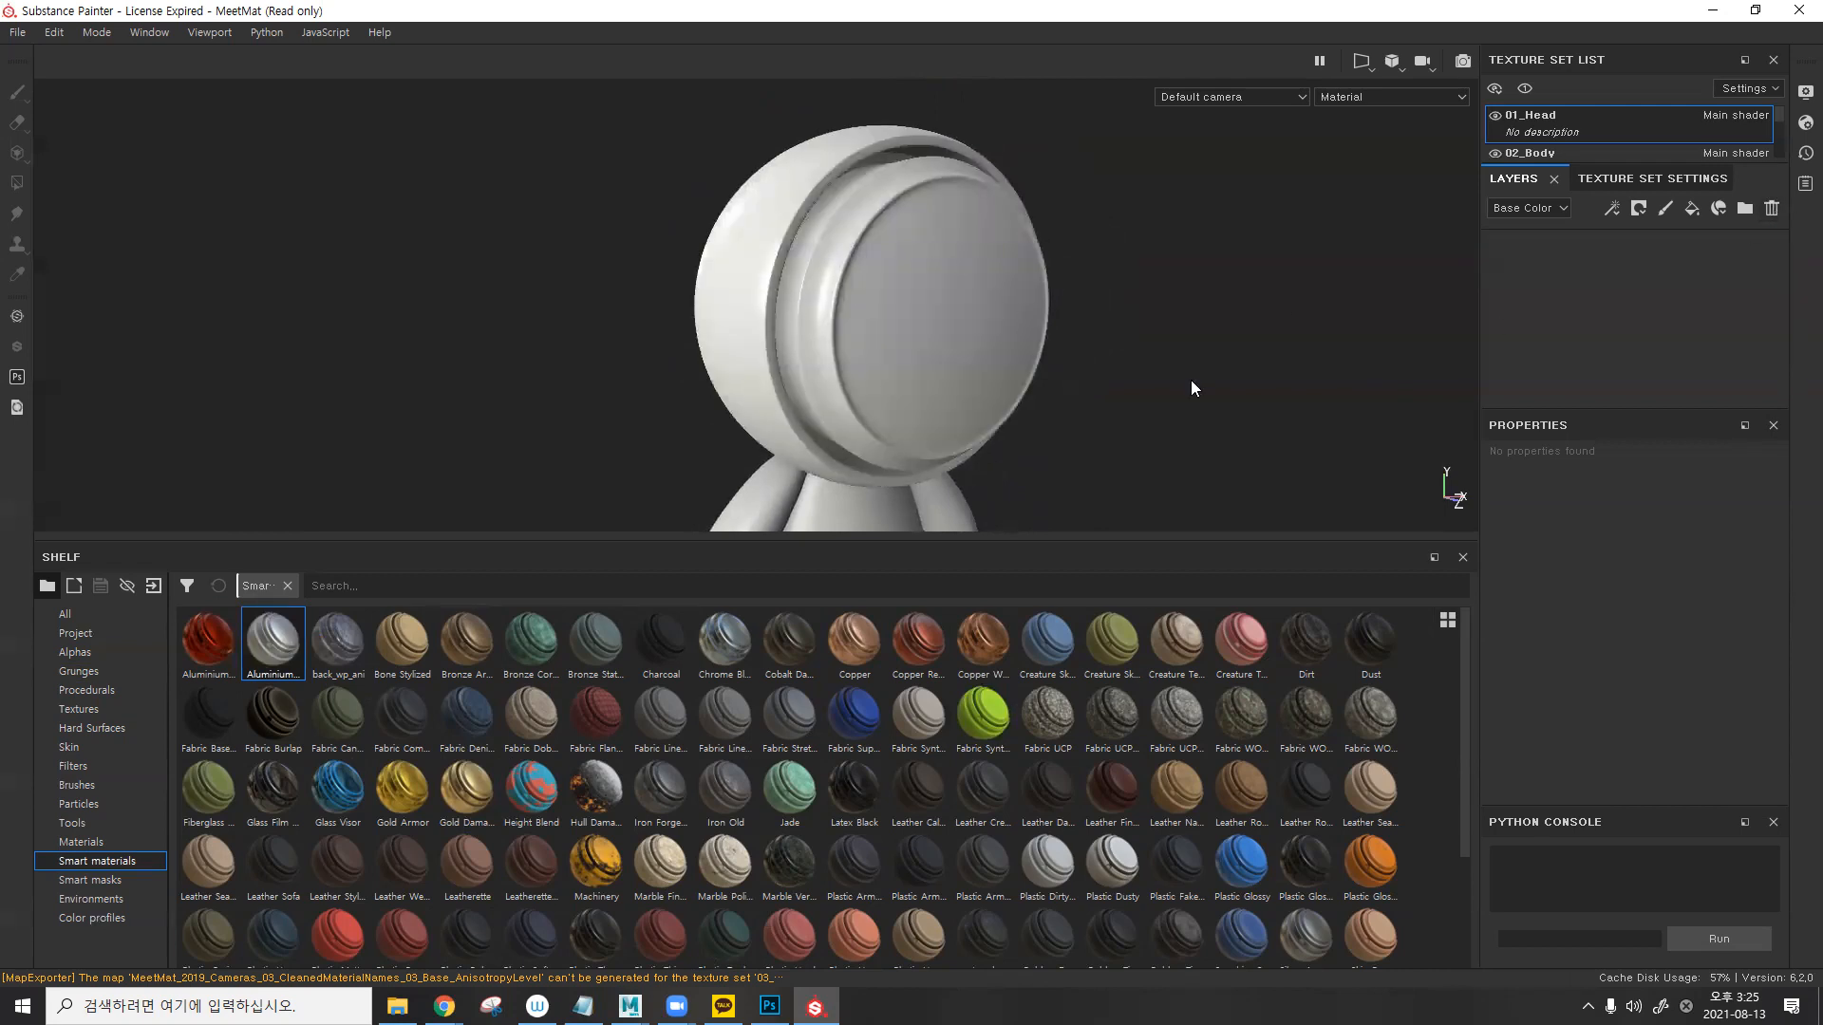
- Try the Steel Ruined smart material on 01_Head and delete it
scroll(1129, 710, "down", 2)
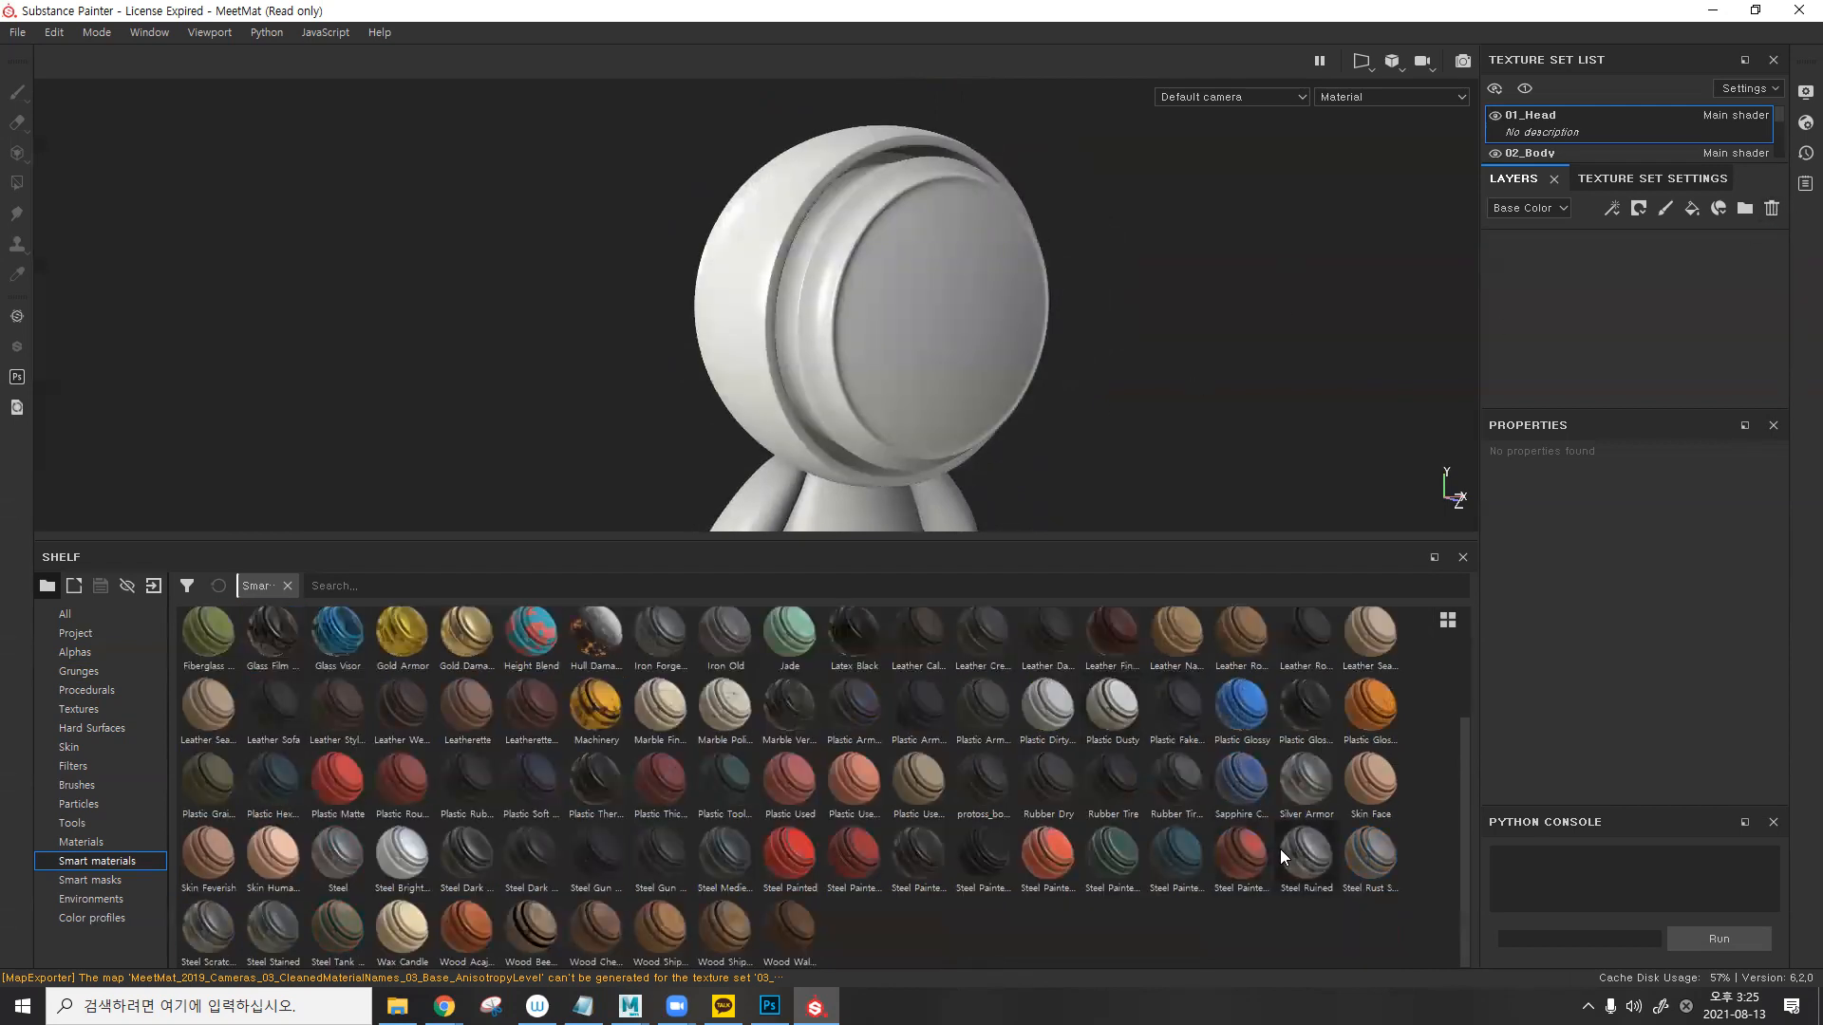
left_click_drag(1293, 844, 1595, 354)
left_click_drag(1121, 323, 1182, 363, "alt")
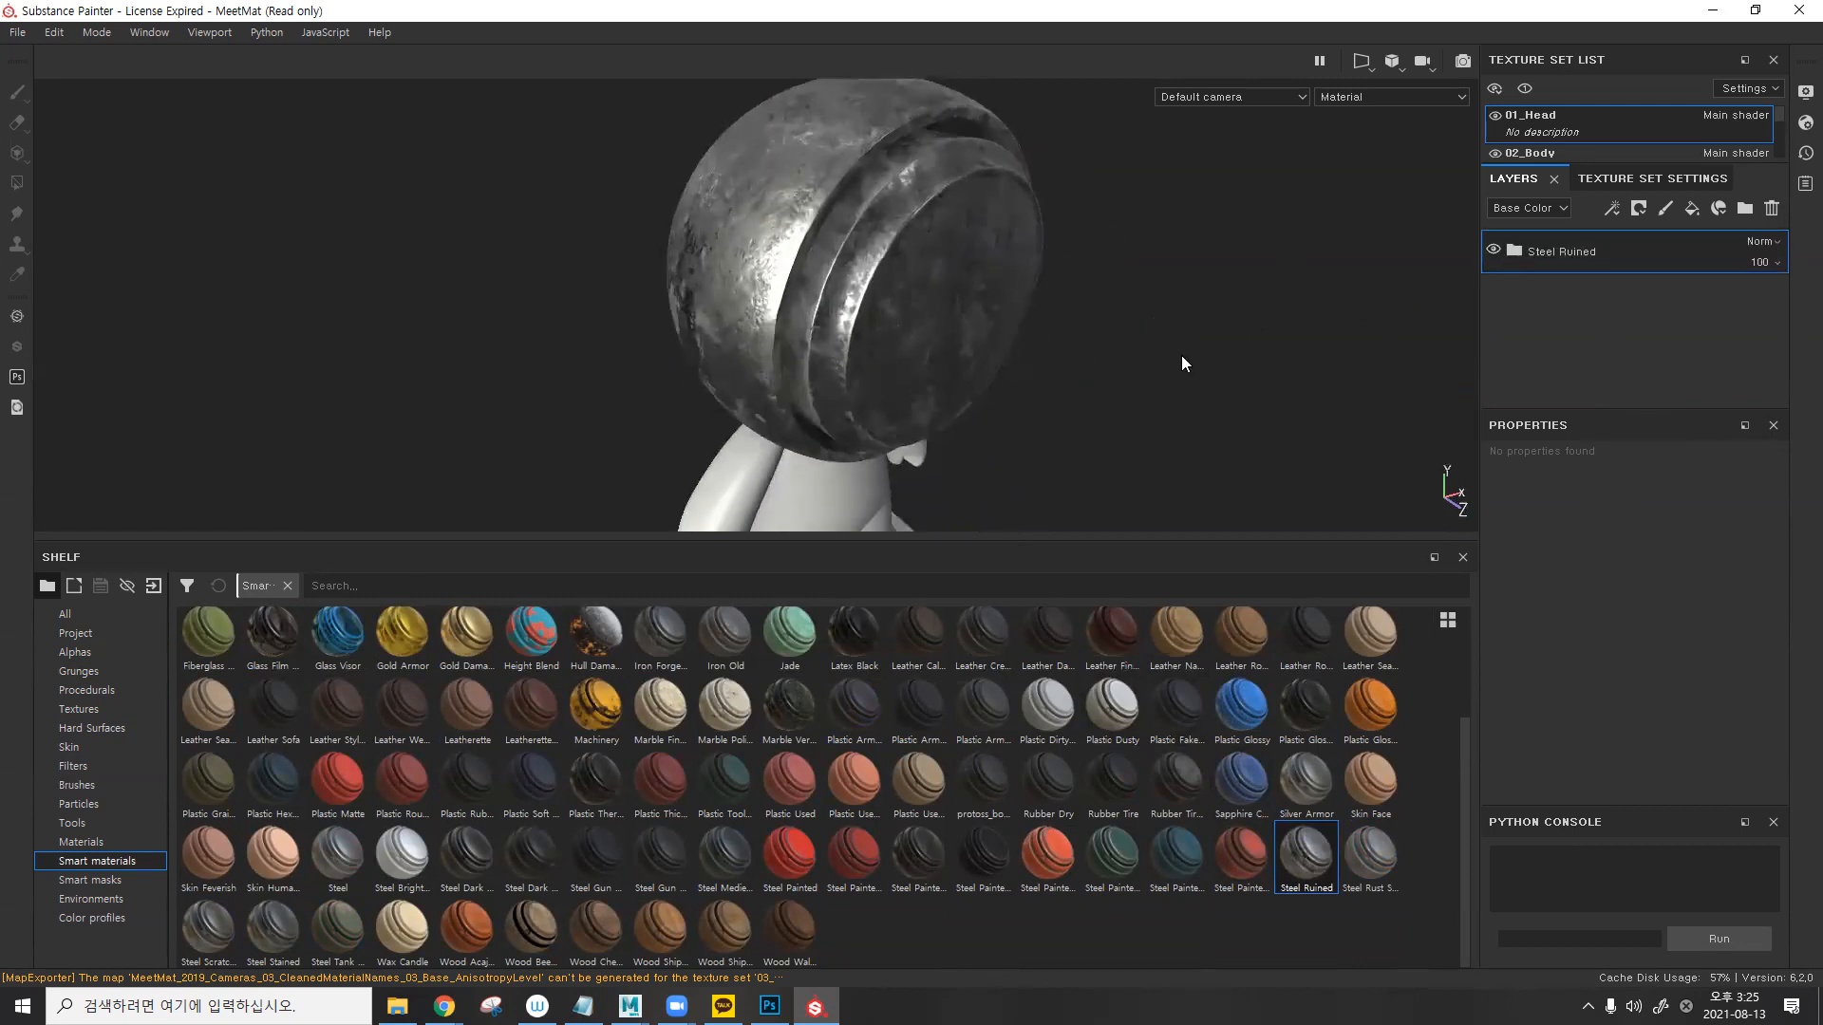
left_click(1772, 208)
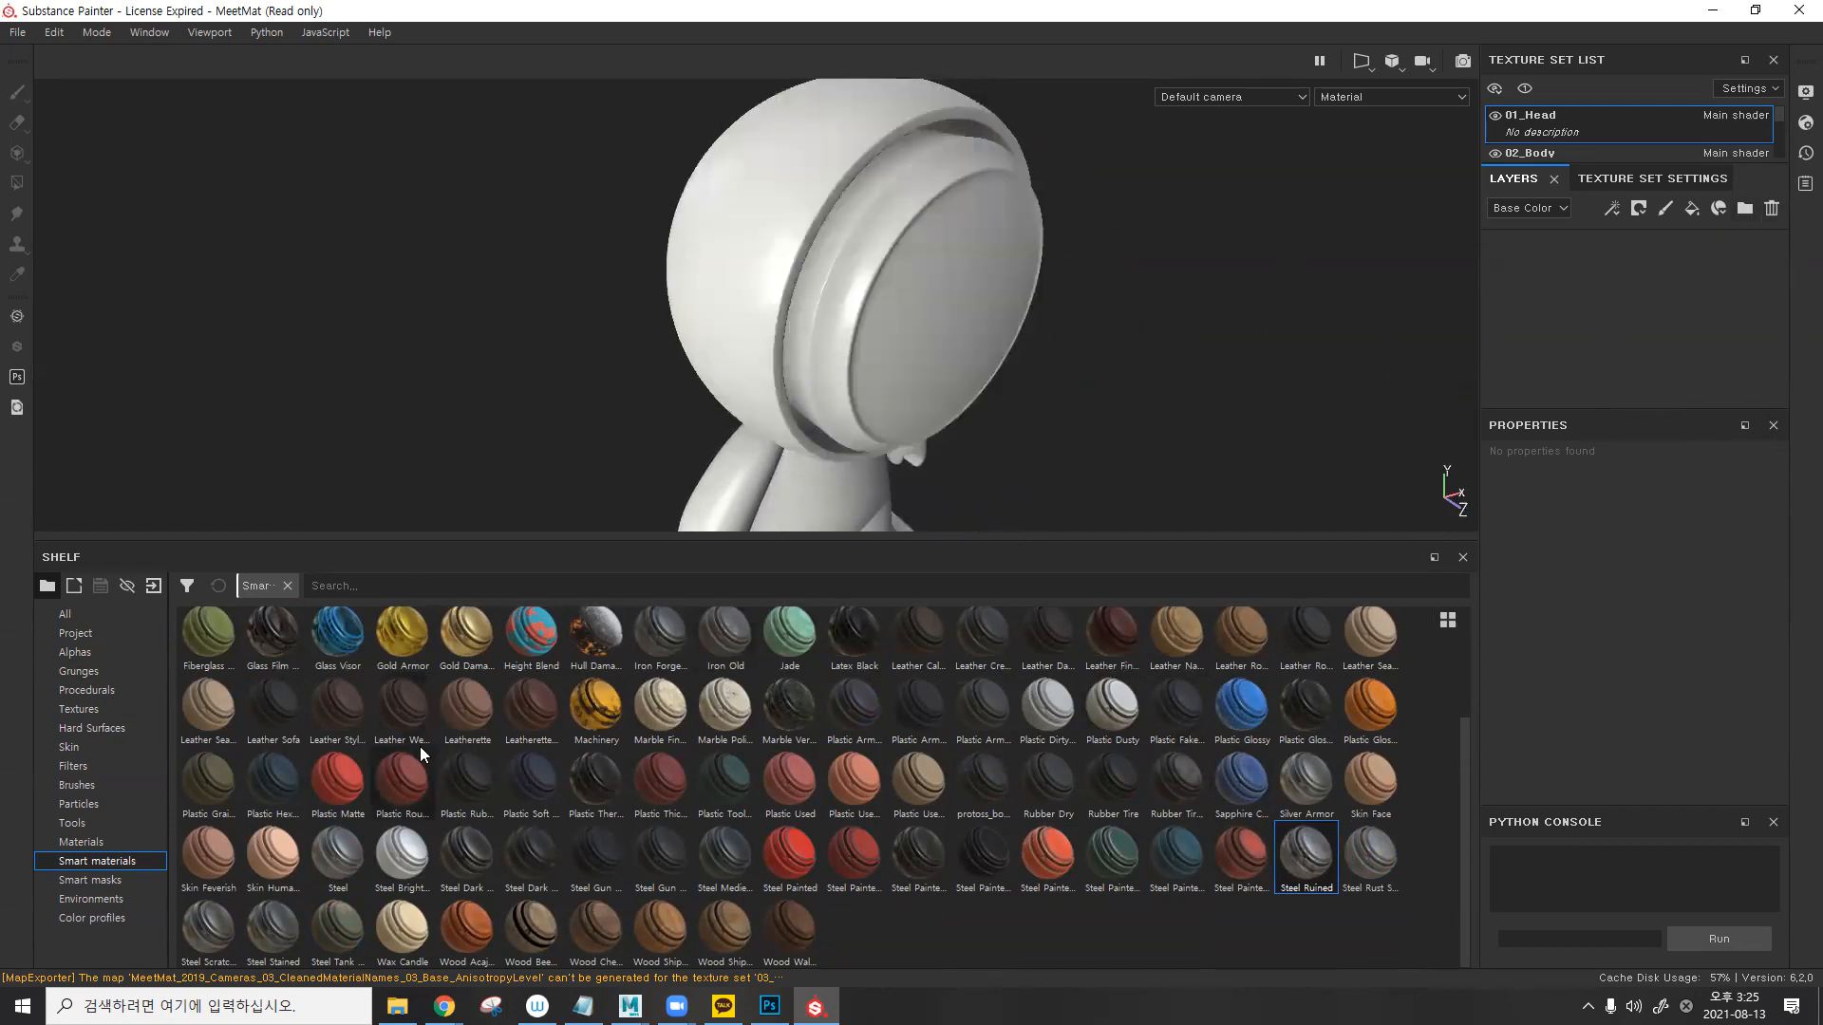
- Add the Machinery smart material to the empty 01_Head layer stack
left_click(149, 841)
scroll(495, 792, "down", 1)
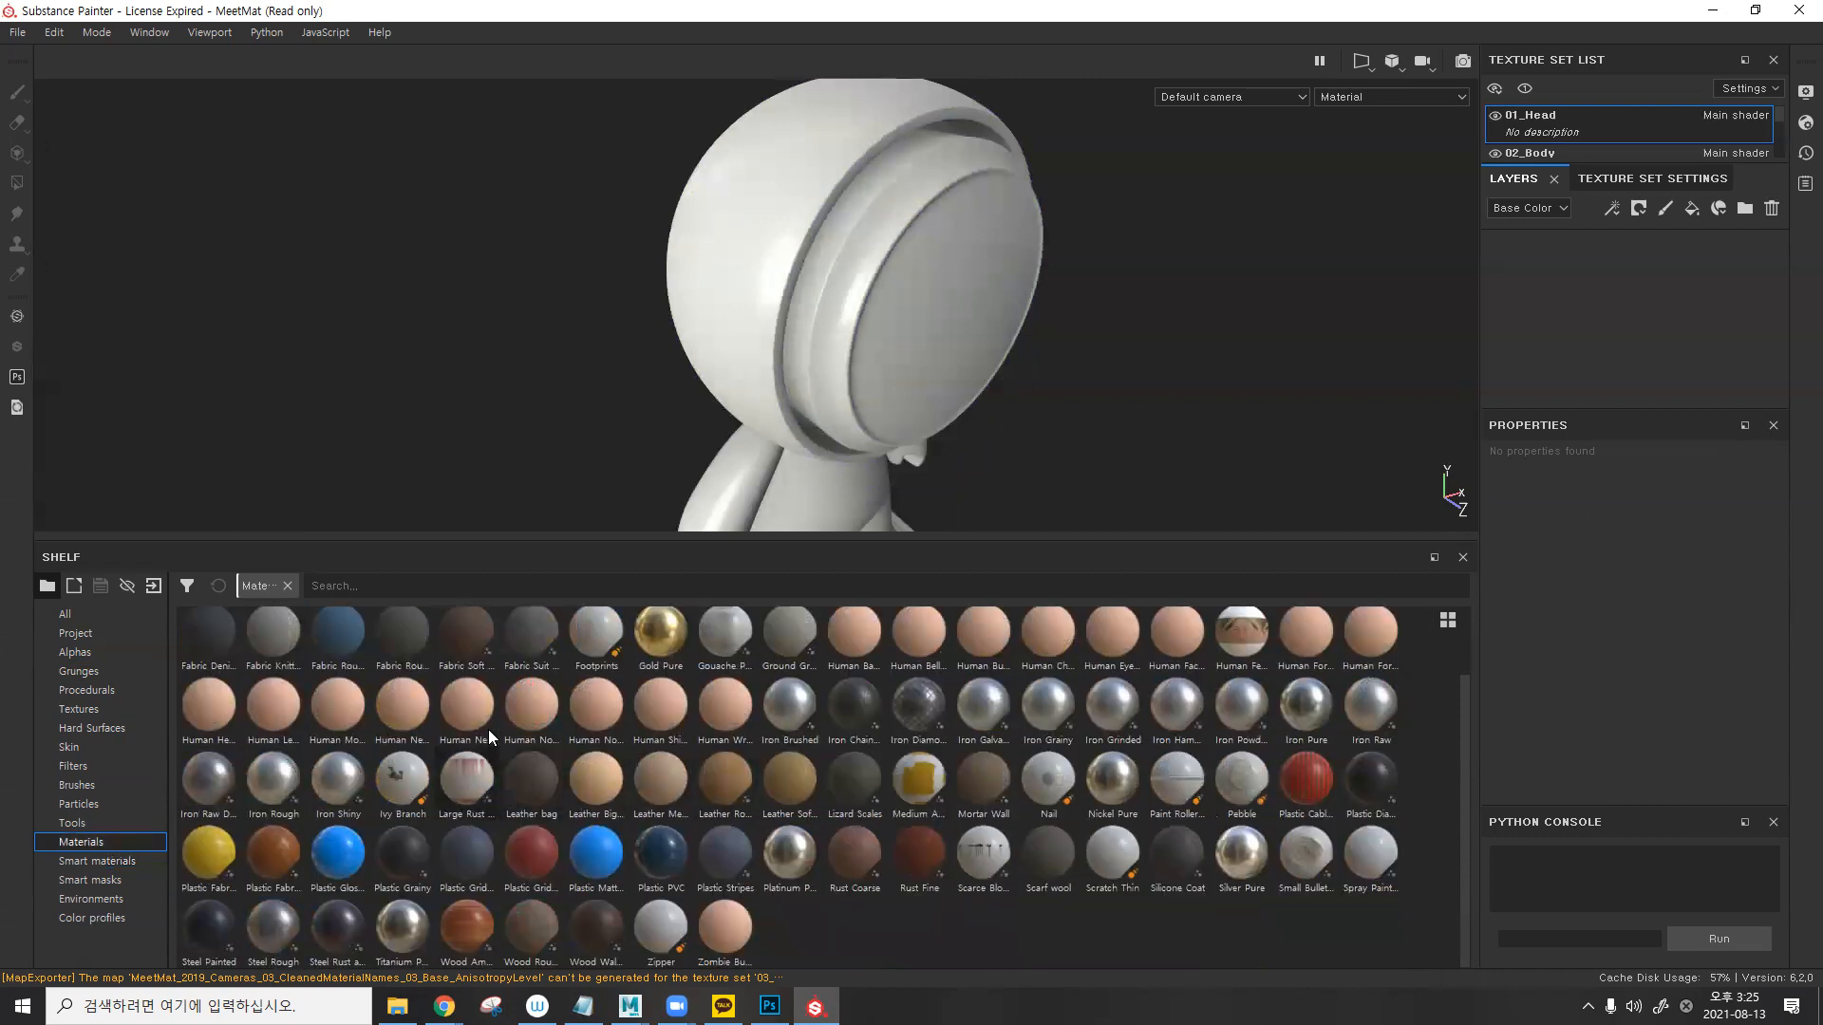
left_click(144, 862)
scroll(549, 851, "down", 2)
left_click(607, 720)
left_click_drag(598, 731, 1544, 335)
left_click_drag(981, 400, 849, 347, "alt")
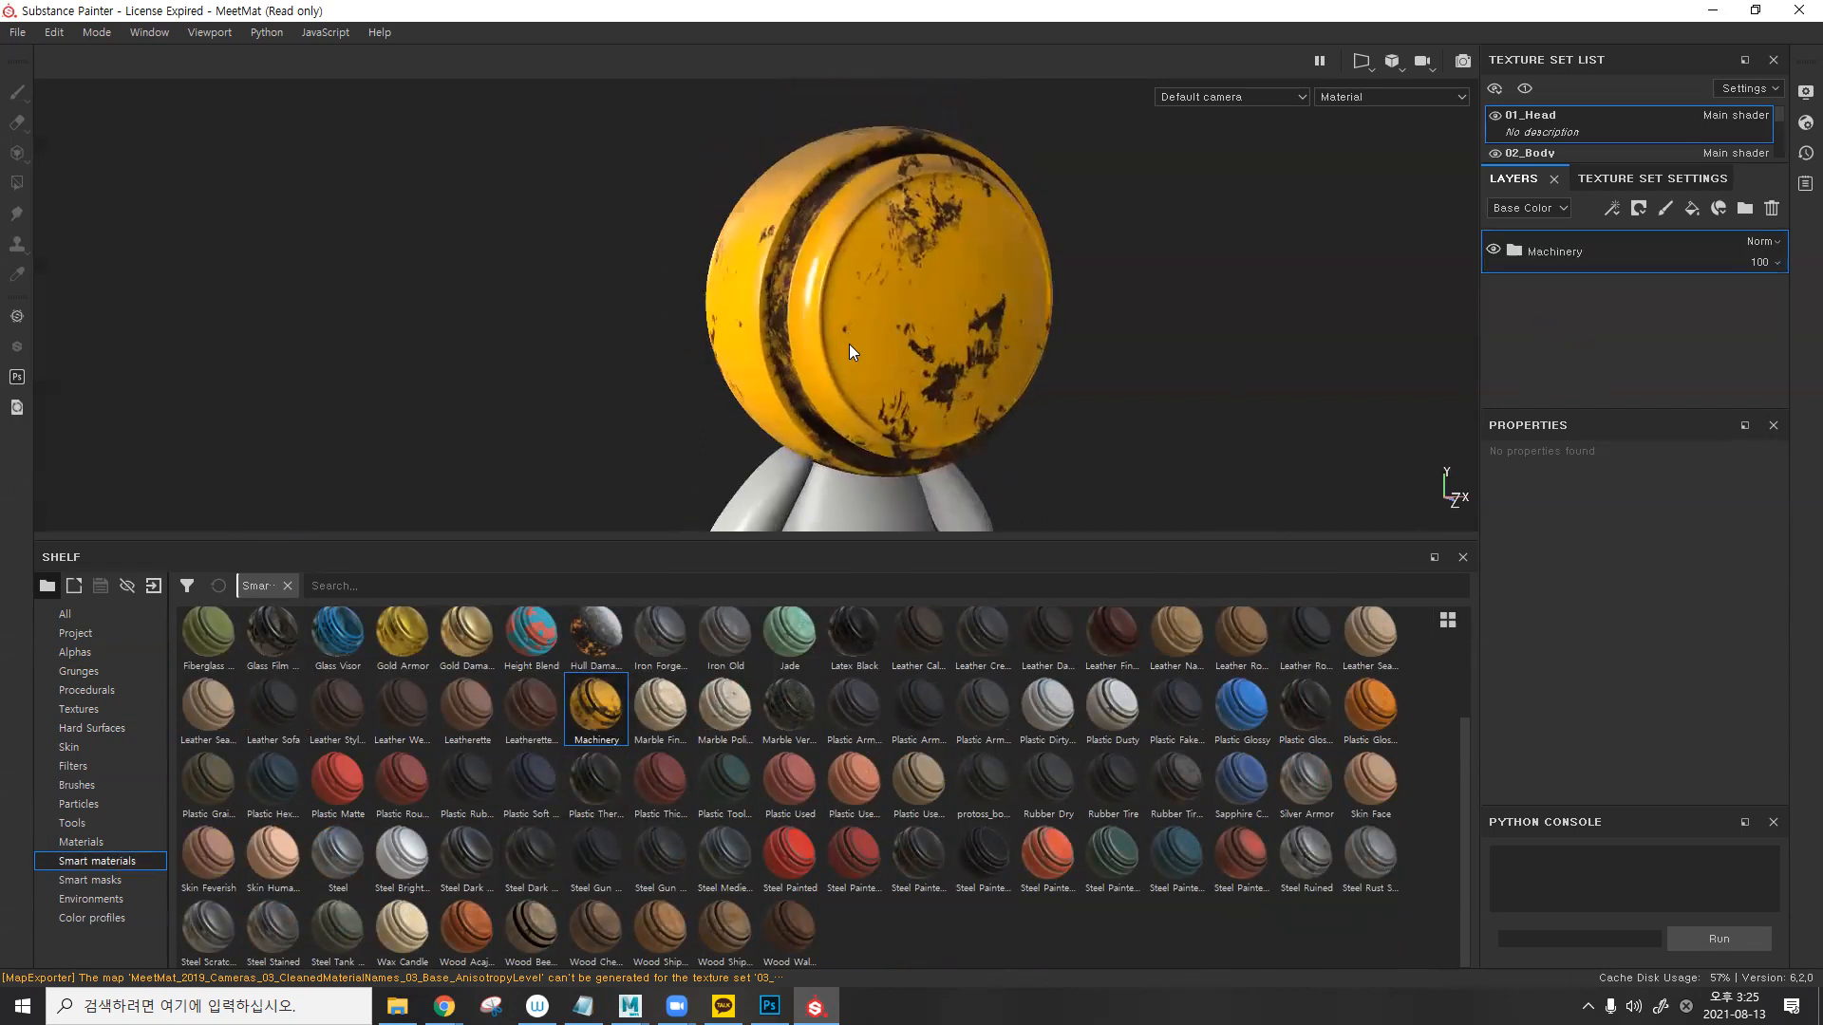
- Expand the Machinery folder and hide its Rust, Dust and Dirt layers to isolate Metal Base
scroll(848, 346, "up", 1)
left_click(1515, 247)
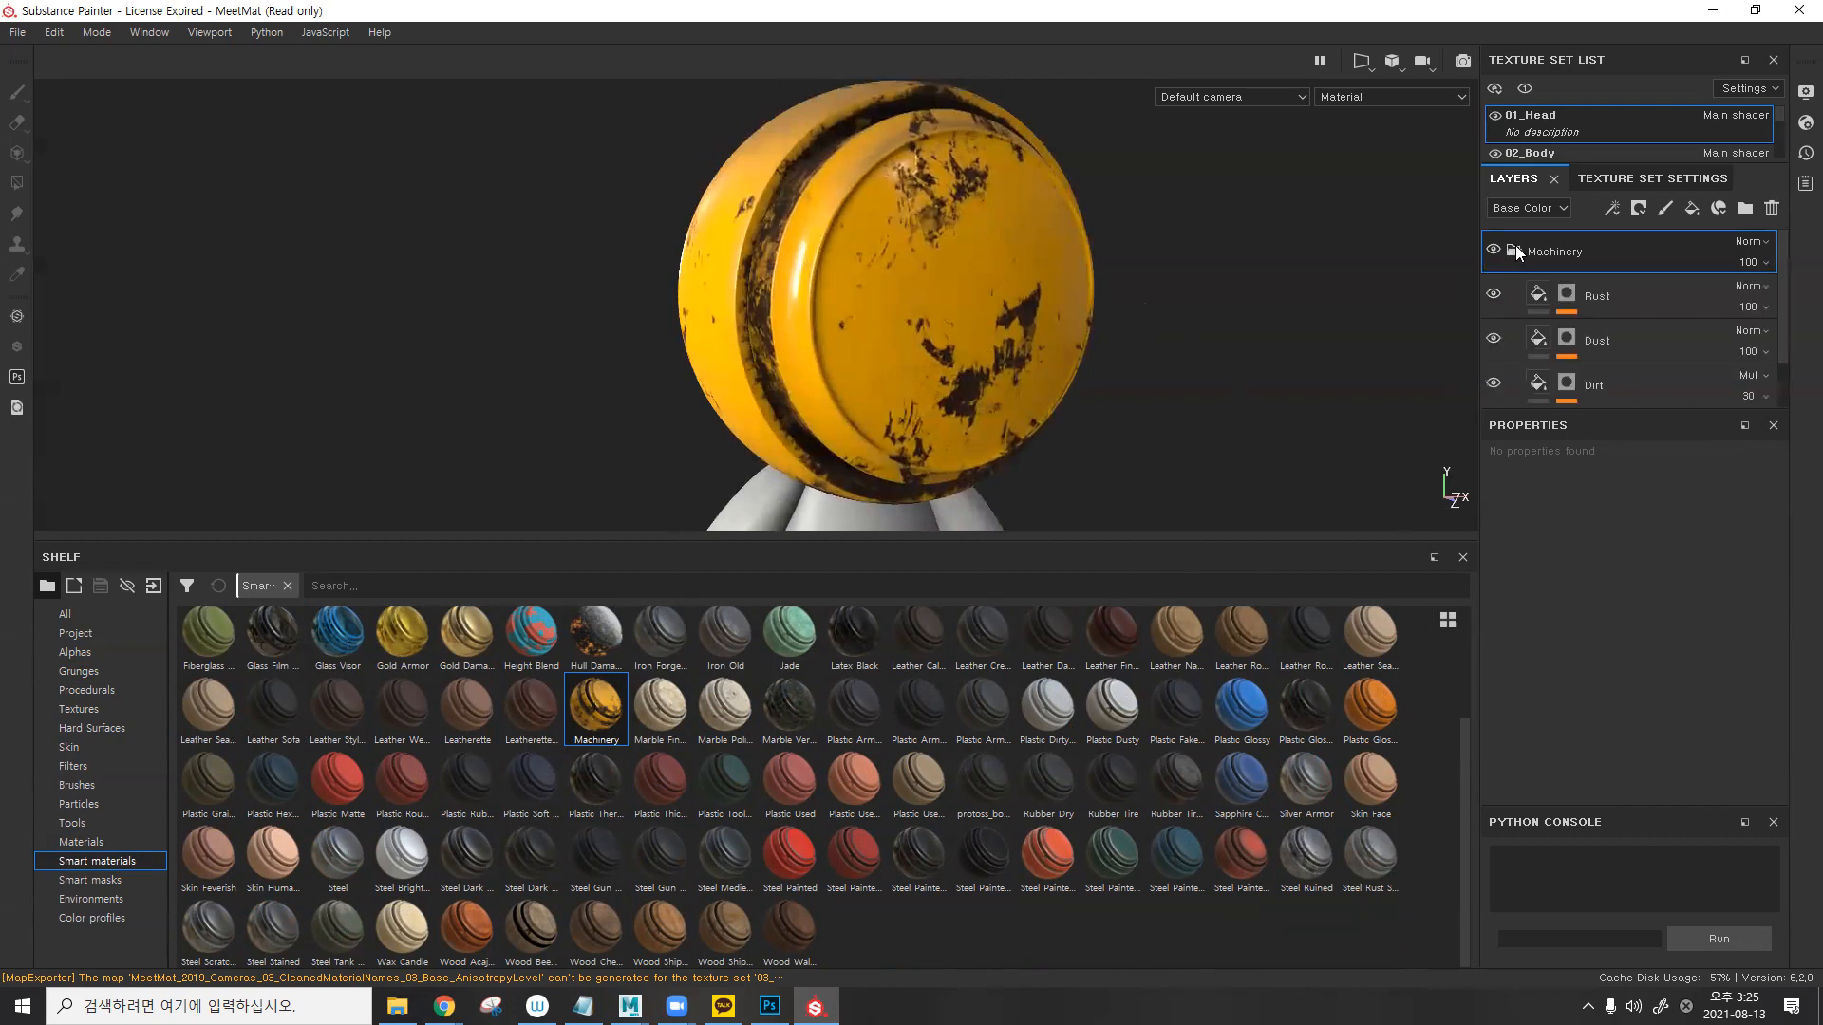
left_click(1494, 294)
scroll(1492, 331, "down", 1)
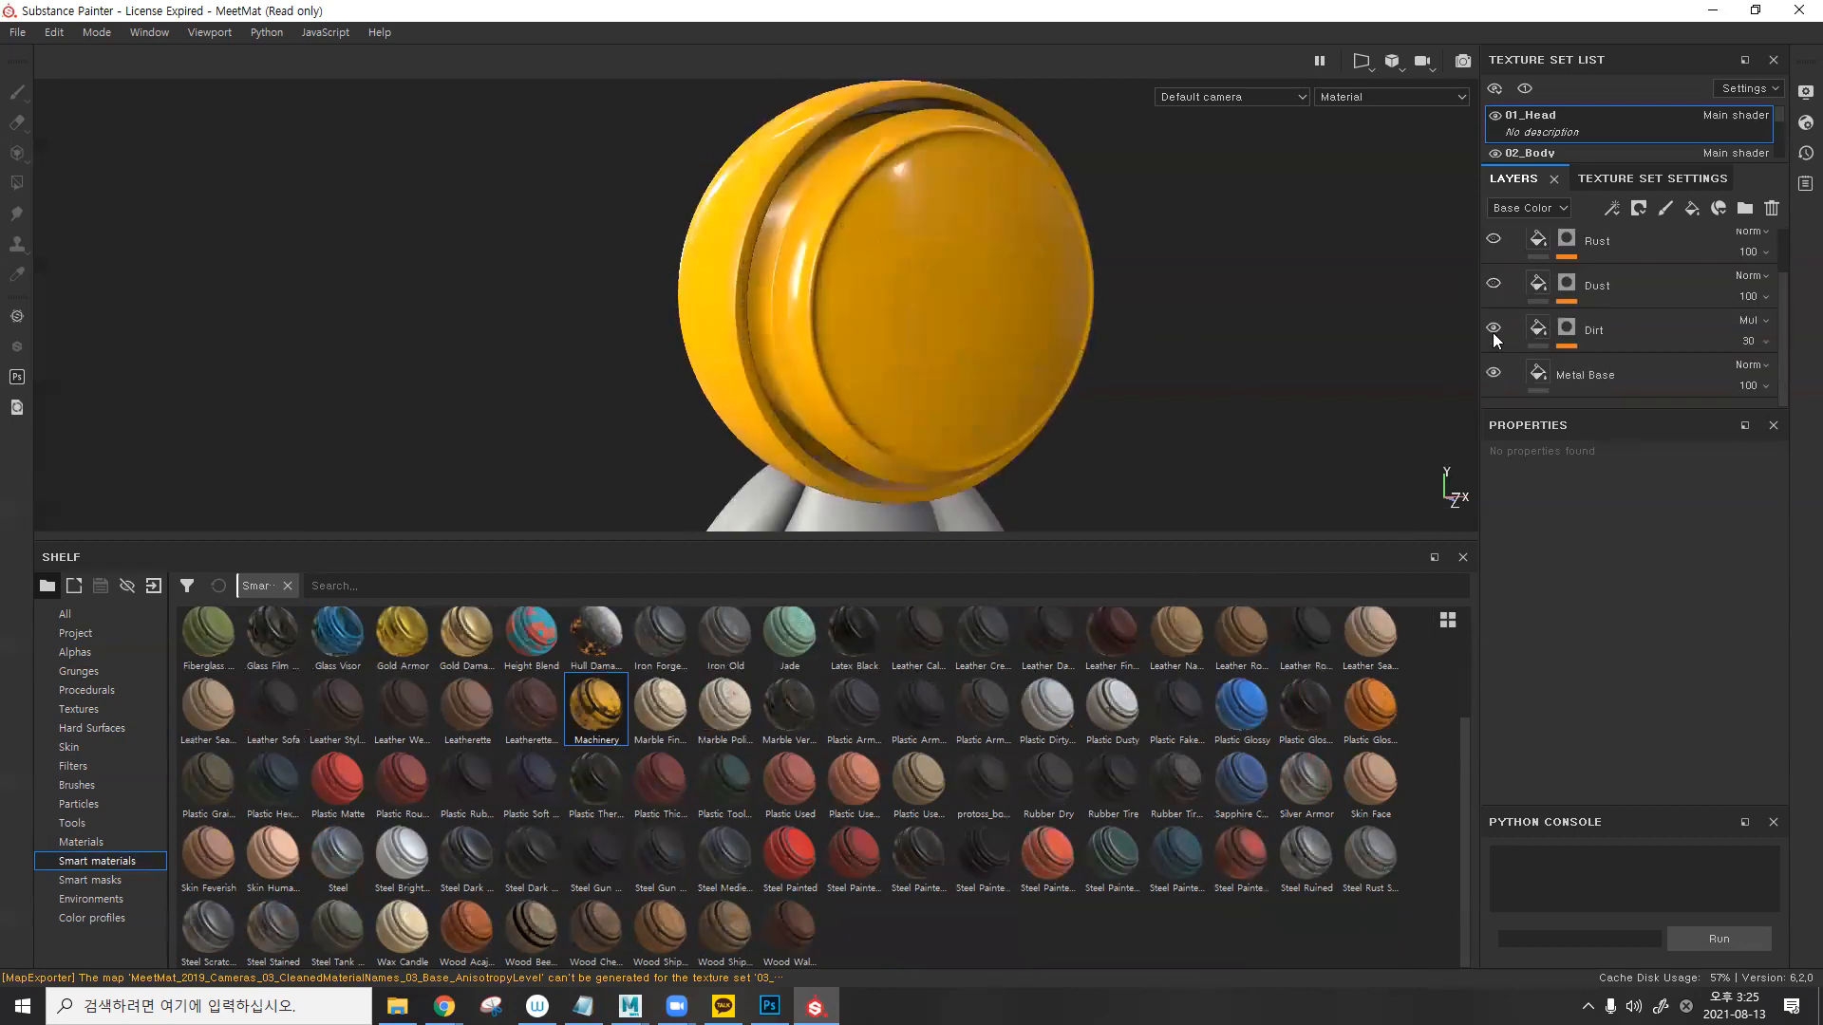
left_click(1494, 374)
left_click(1493, 374)
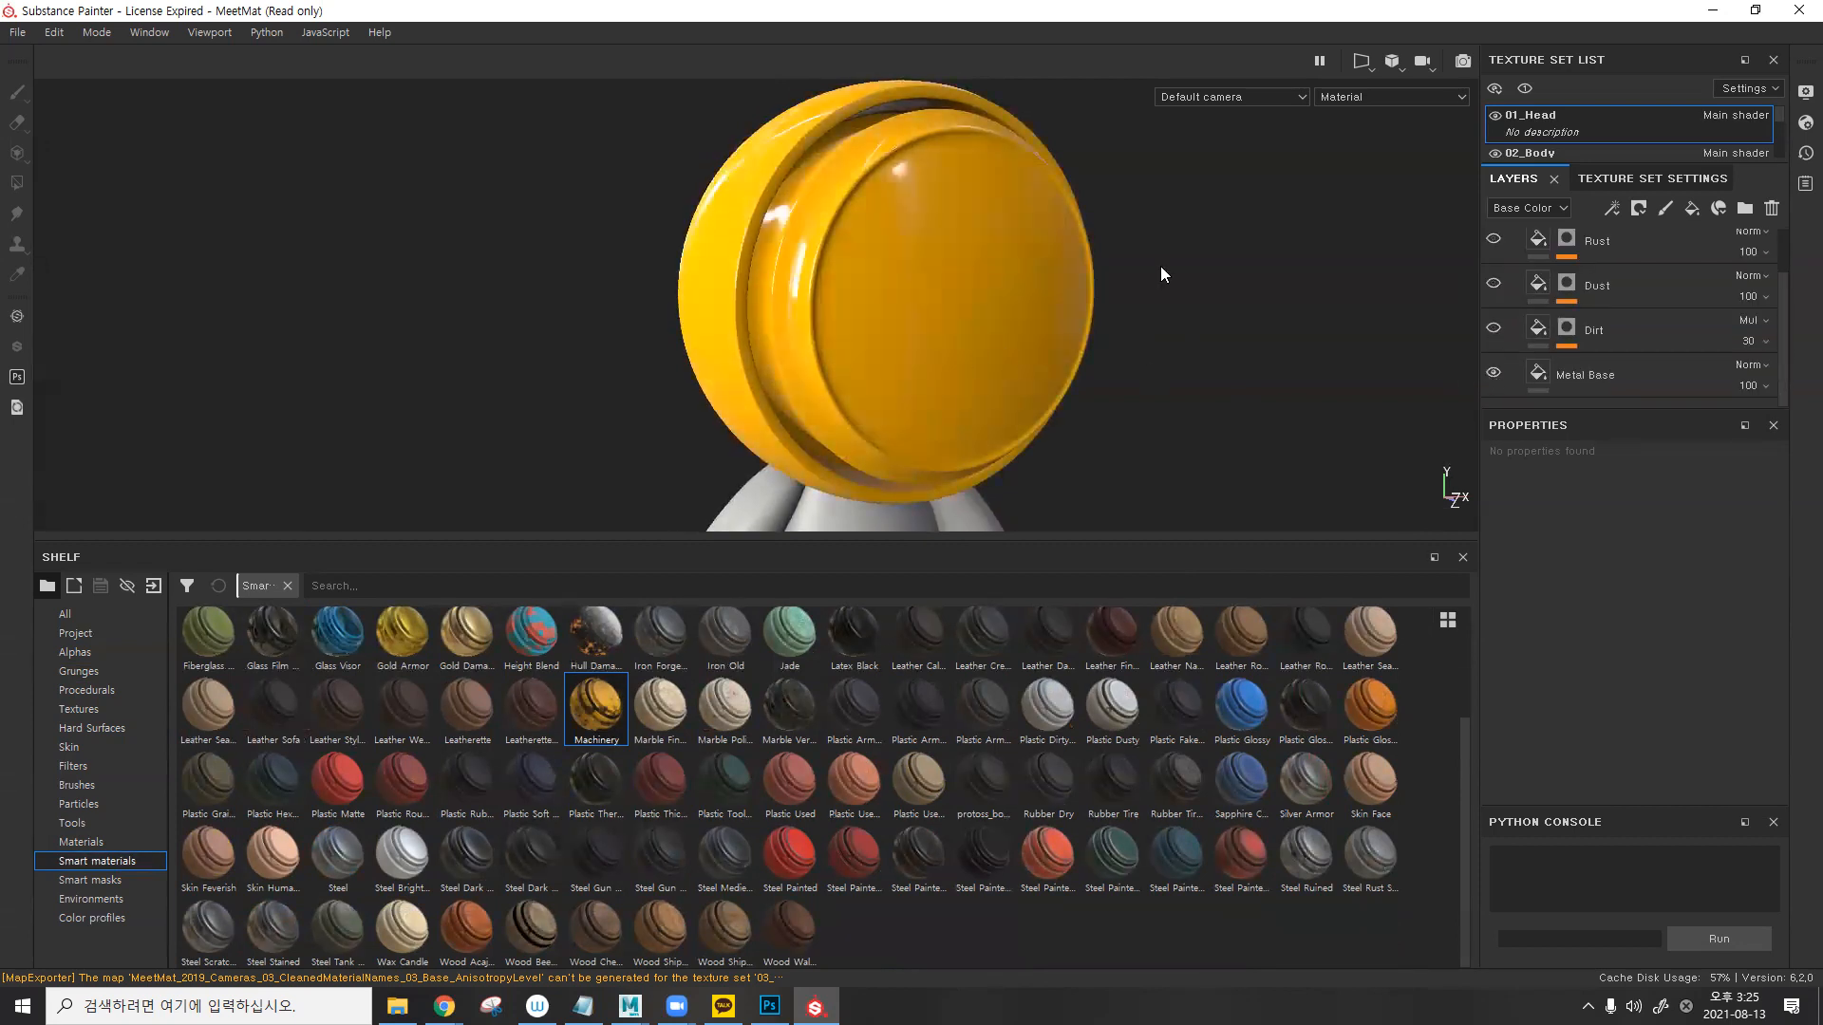
- Change the base color of the Metal Base fill layer to light blue
left_click(1578, 380)
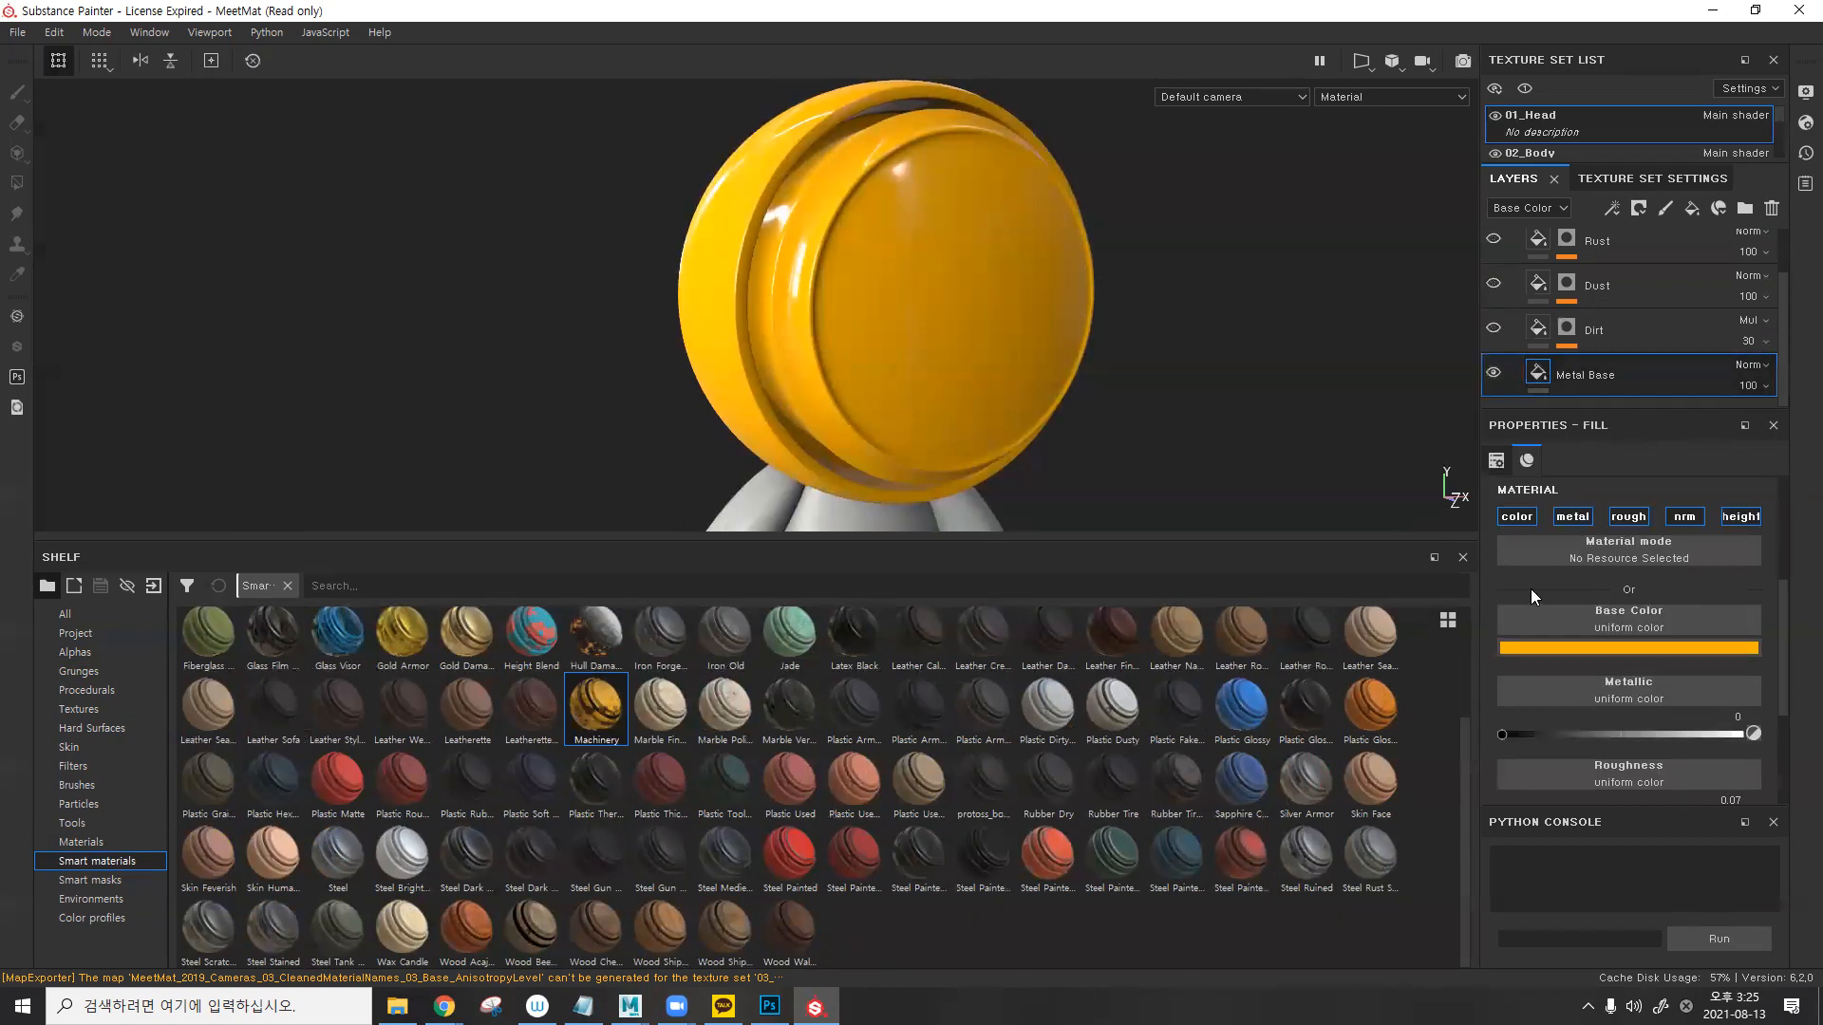
left_click(1660, 649)
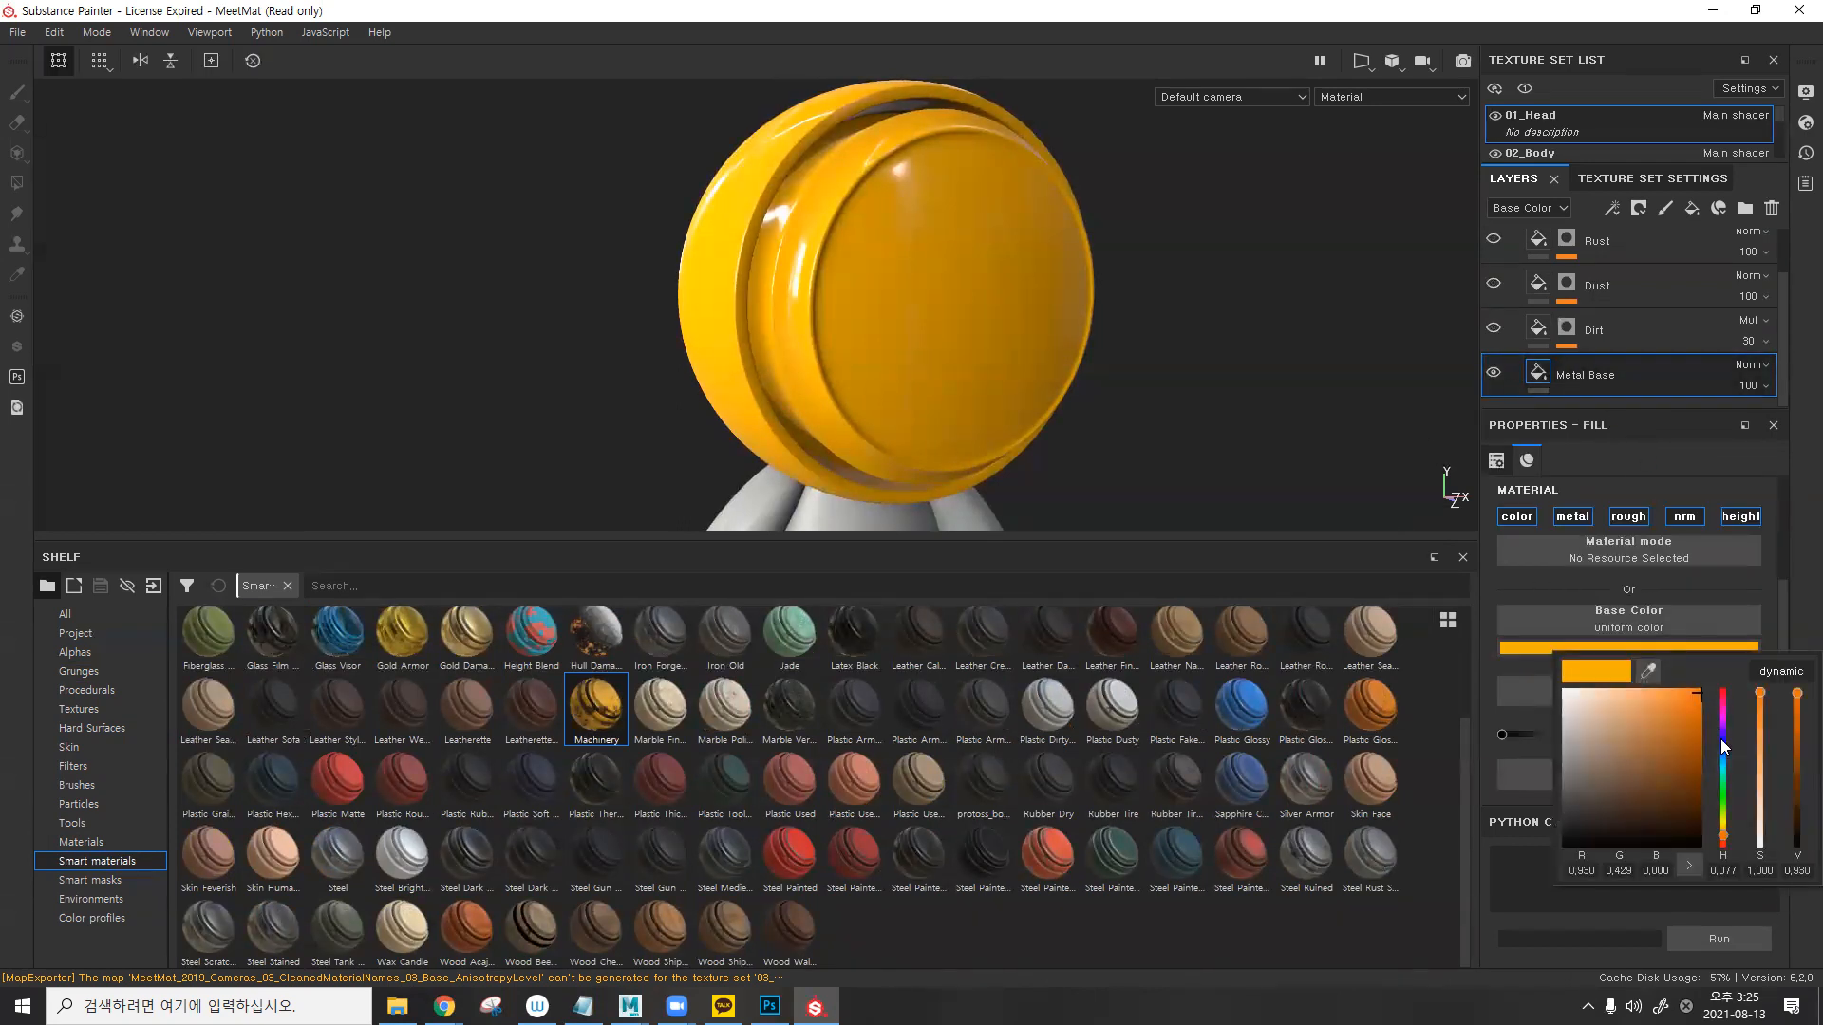
left_click(1723, 749)
left_click(1646, 685)
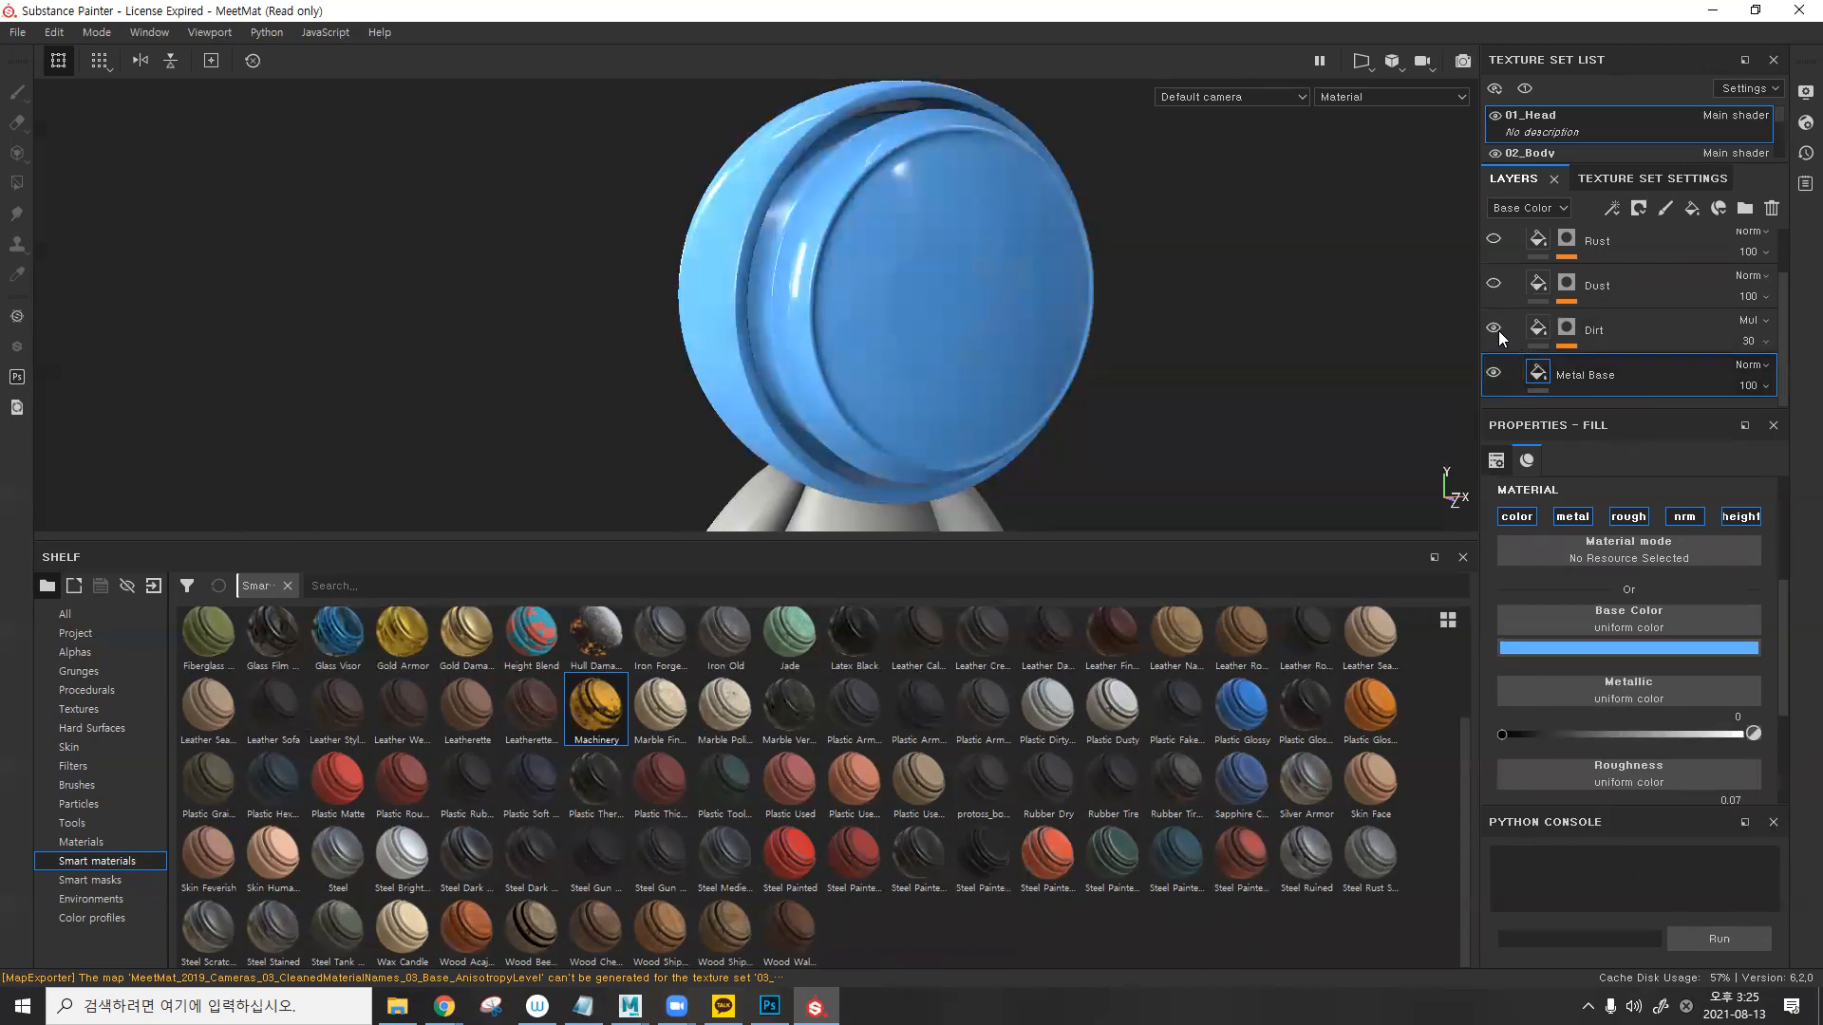
- Show the Dirt layer and, while viewing its mask, set its Mask Editor to Global Balance 0.74 and Global Contrast 0.27
left_click(1567, 328)
left_click(1608, 359)
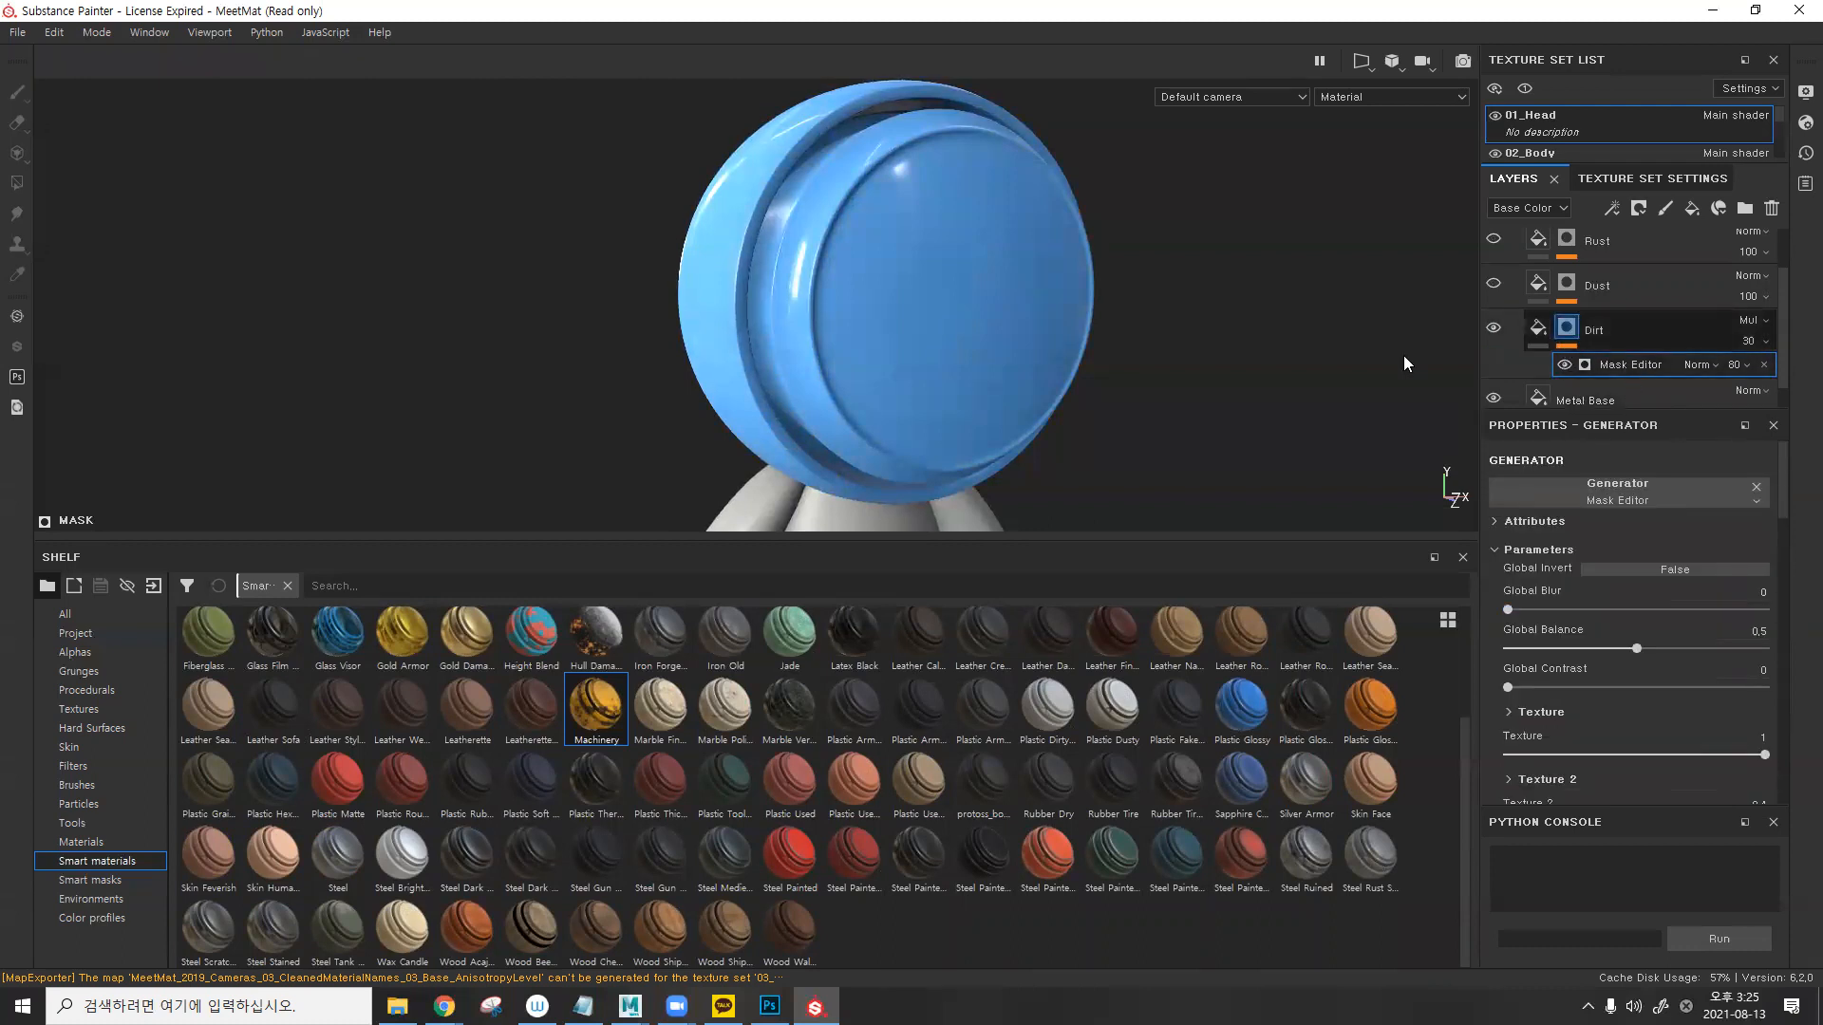
left_click(1567, 327)
left_click_drag(1044, 302, 1029, 272, "alt")
left_click(1657, 364)
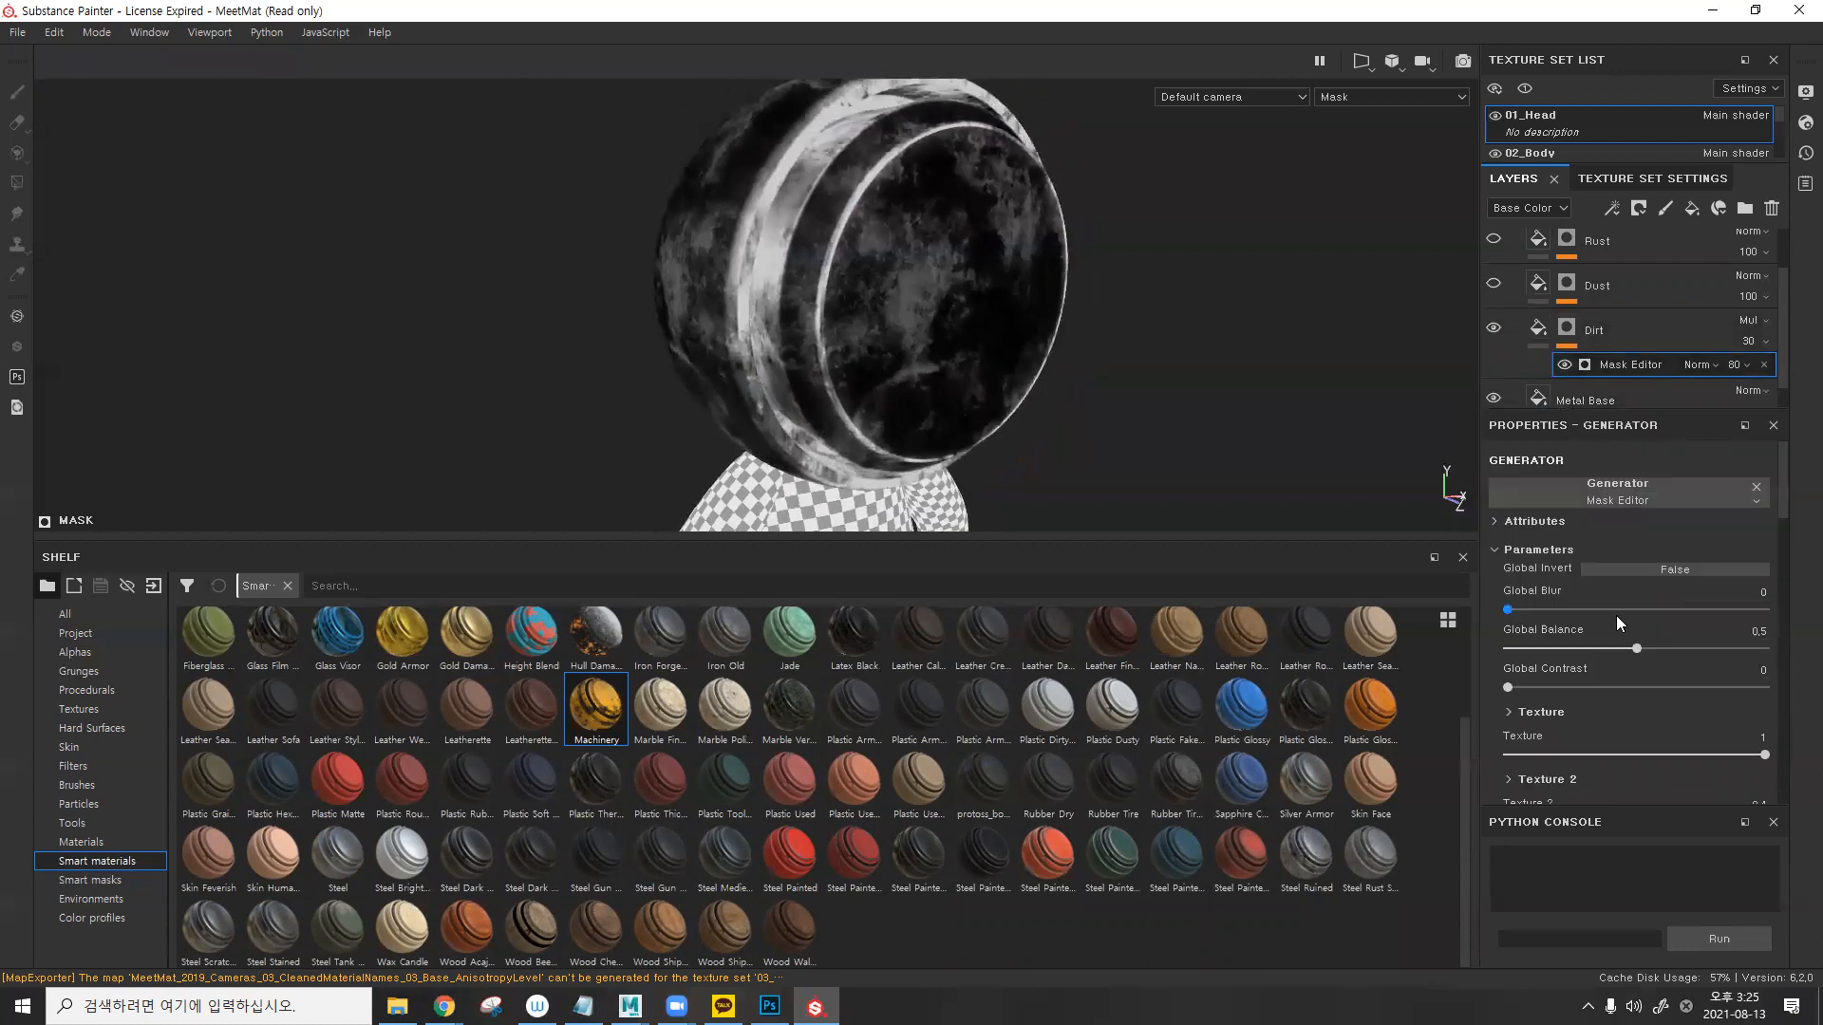
left_click_drag(1634, 650, 1698, 649)
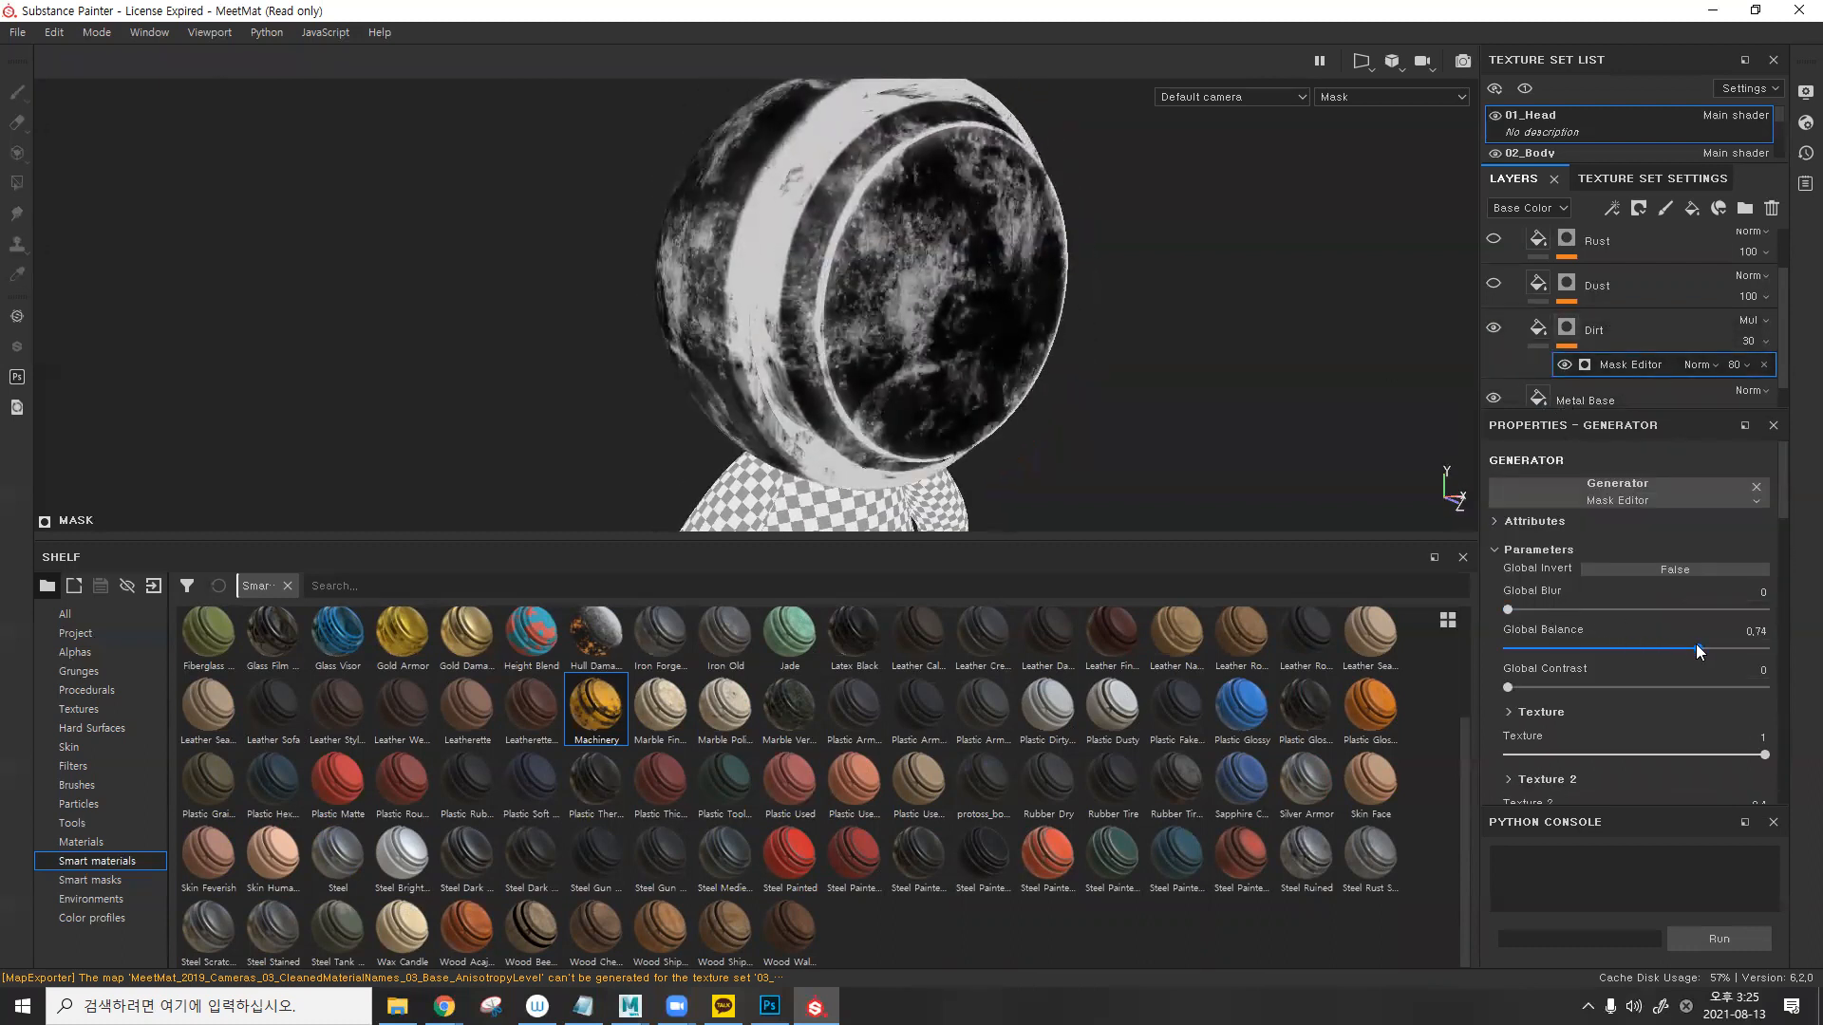
left_click(1577, 687)
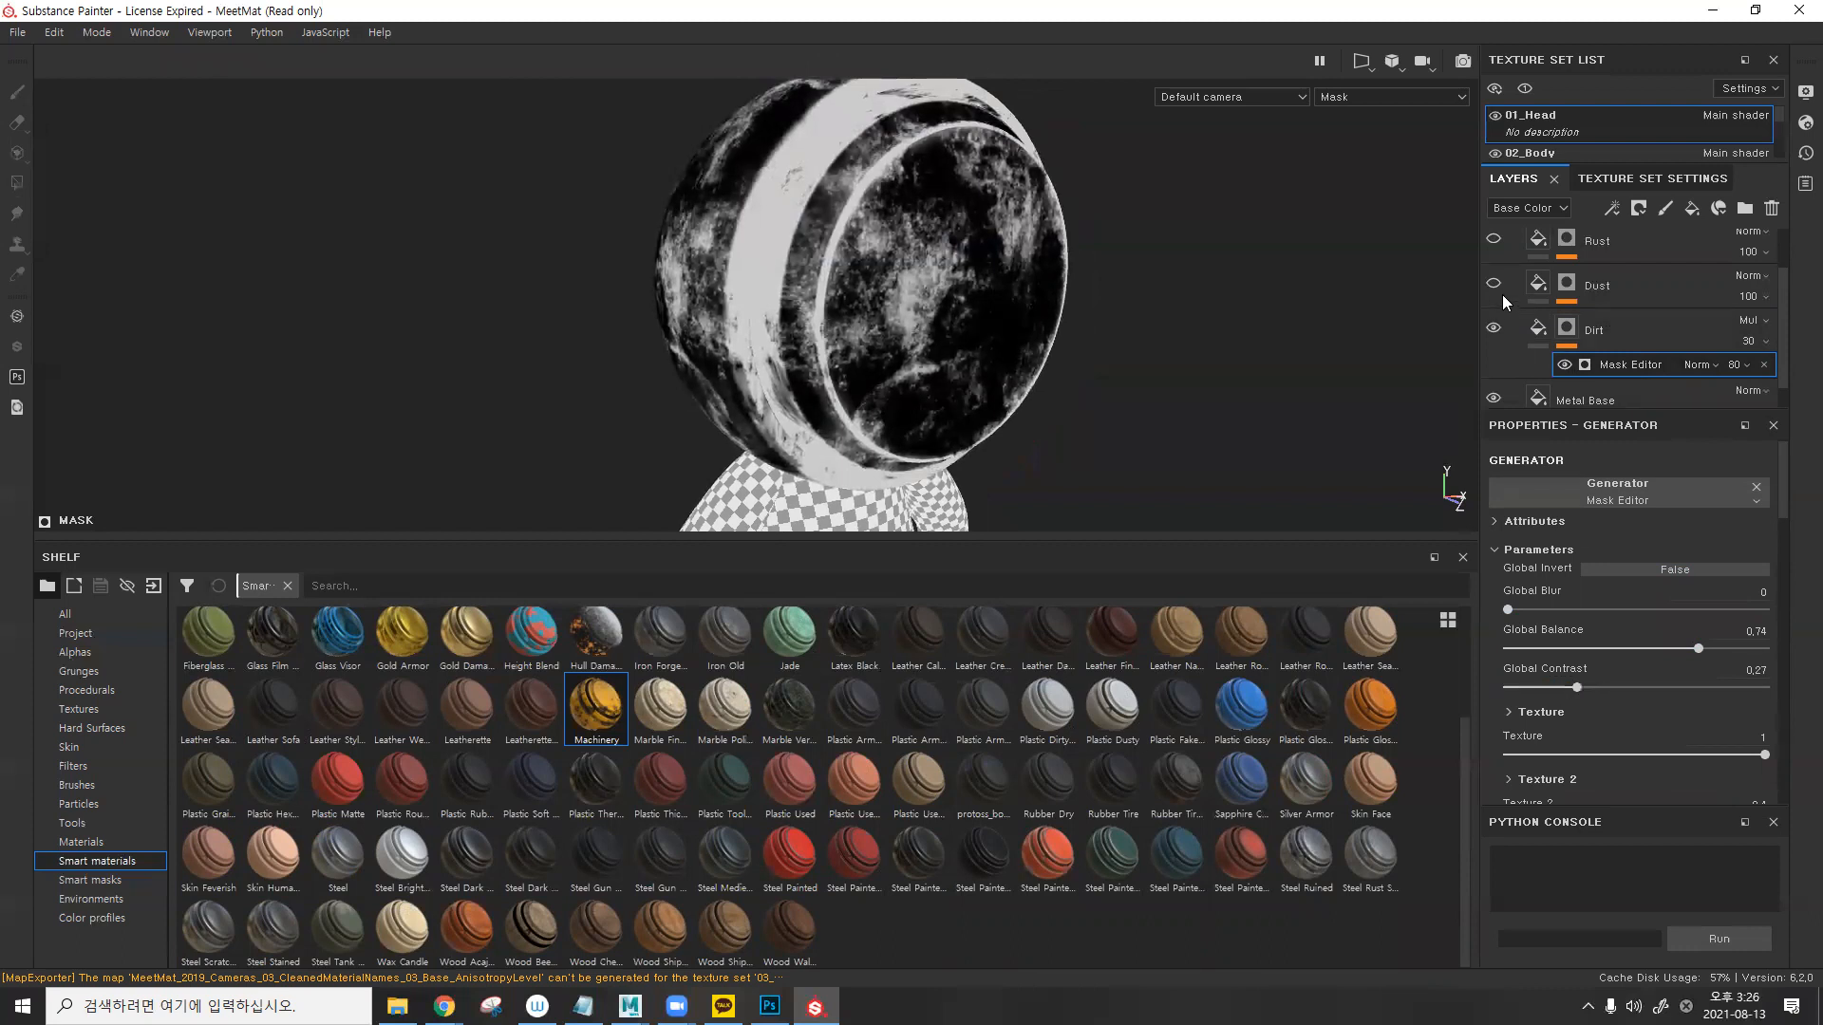
key("m")
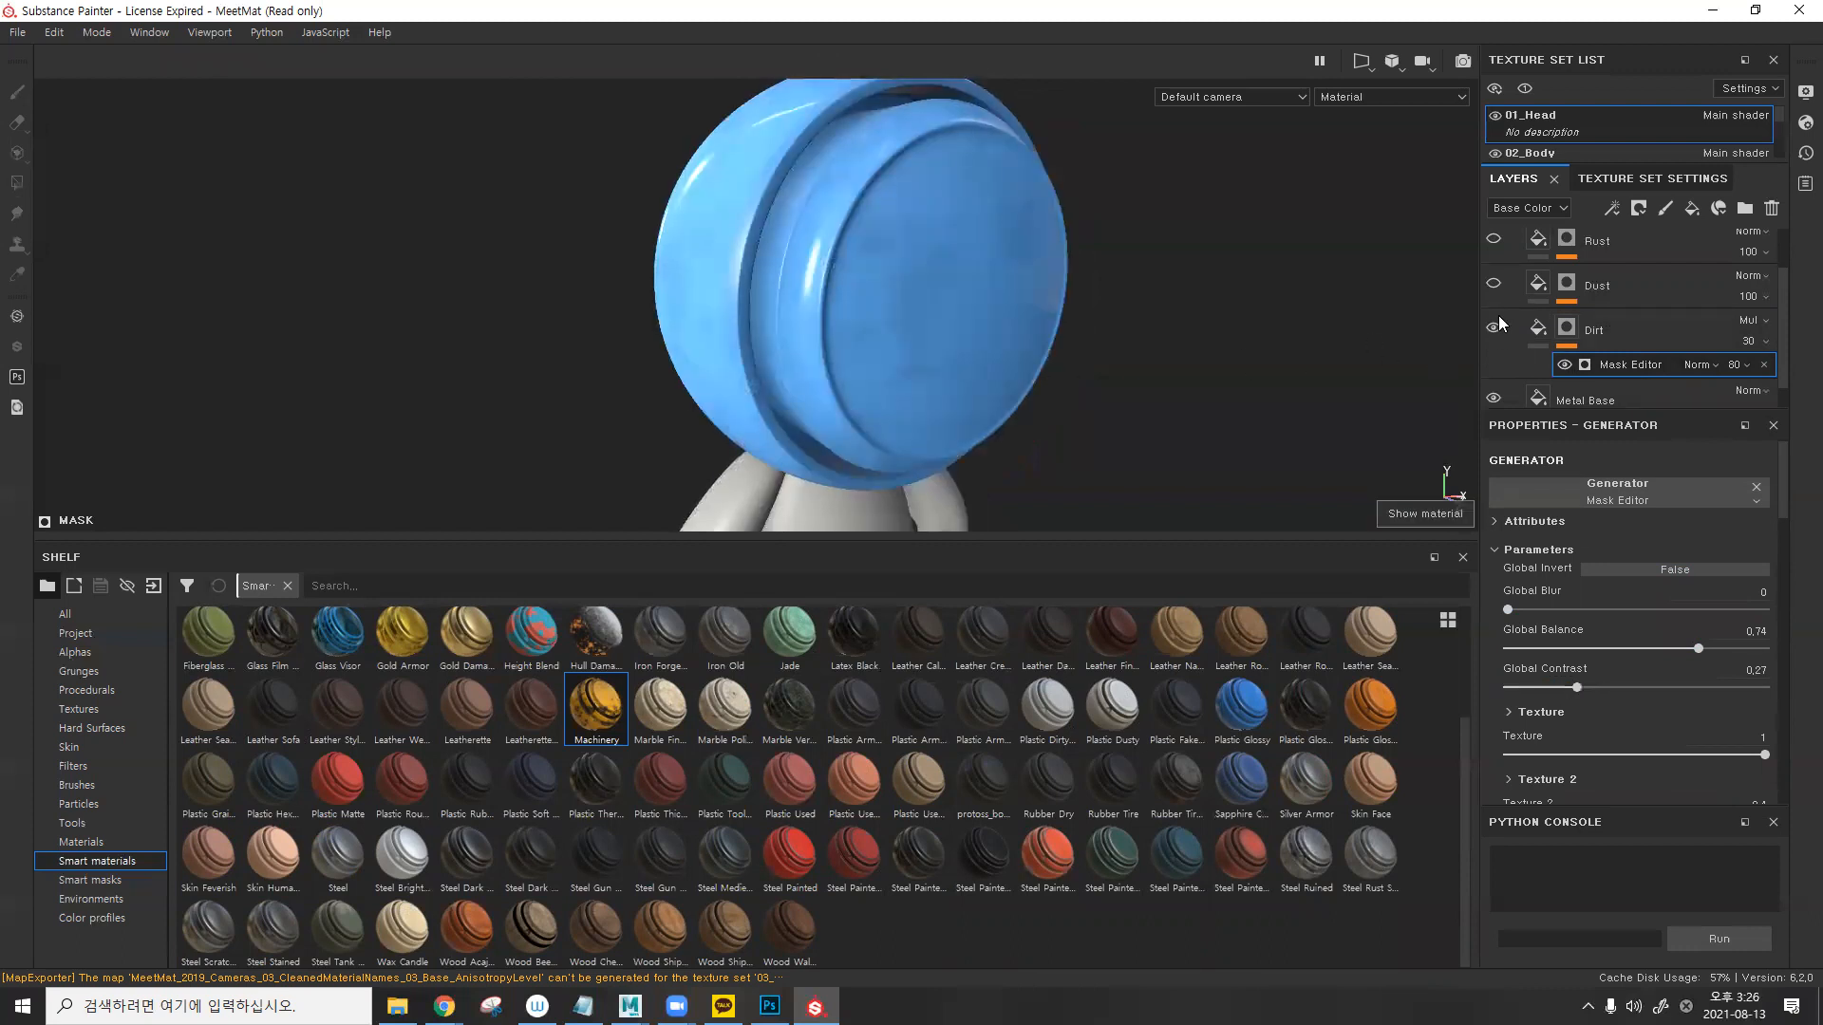
- Make the Dust and Rust layers of the Machinery folder visible again
left_click(1493, 284)
left_click_drag(996, 340, 999, 389, "alt")
scroll(1502, 286, "up", 1)
left_click(1494, 294)
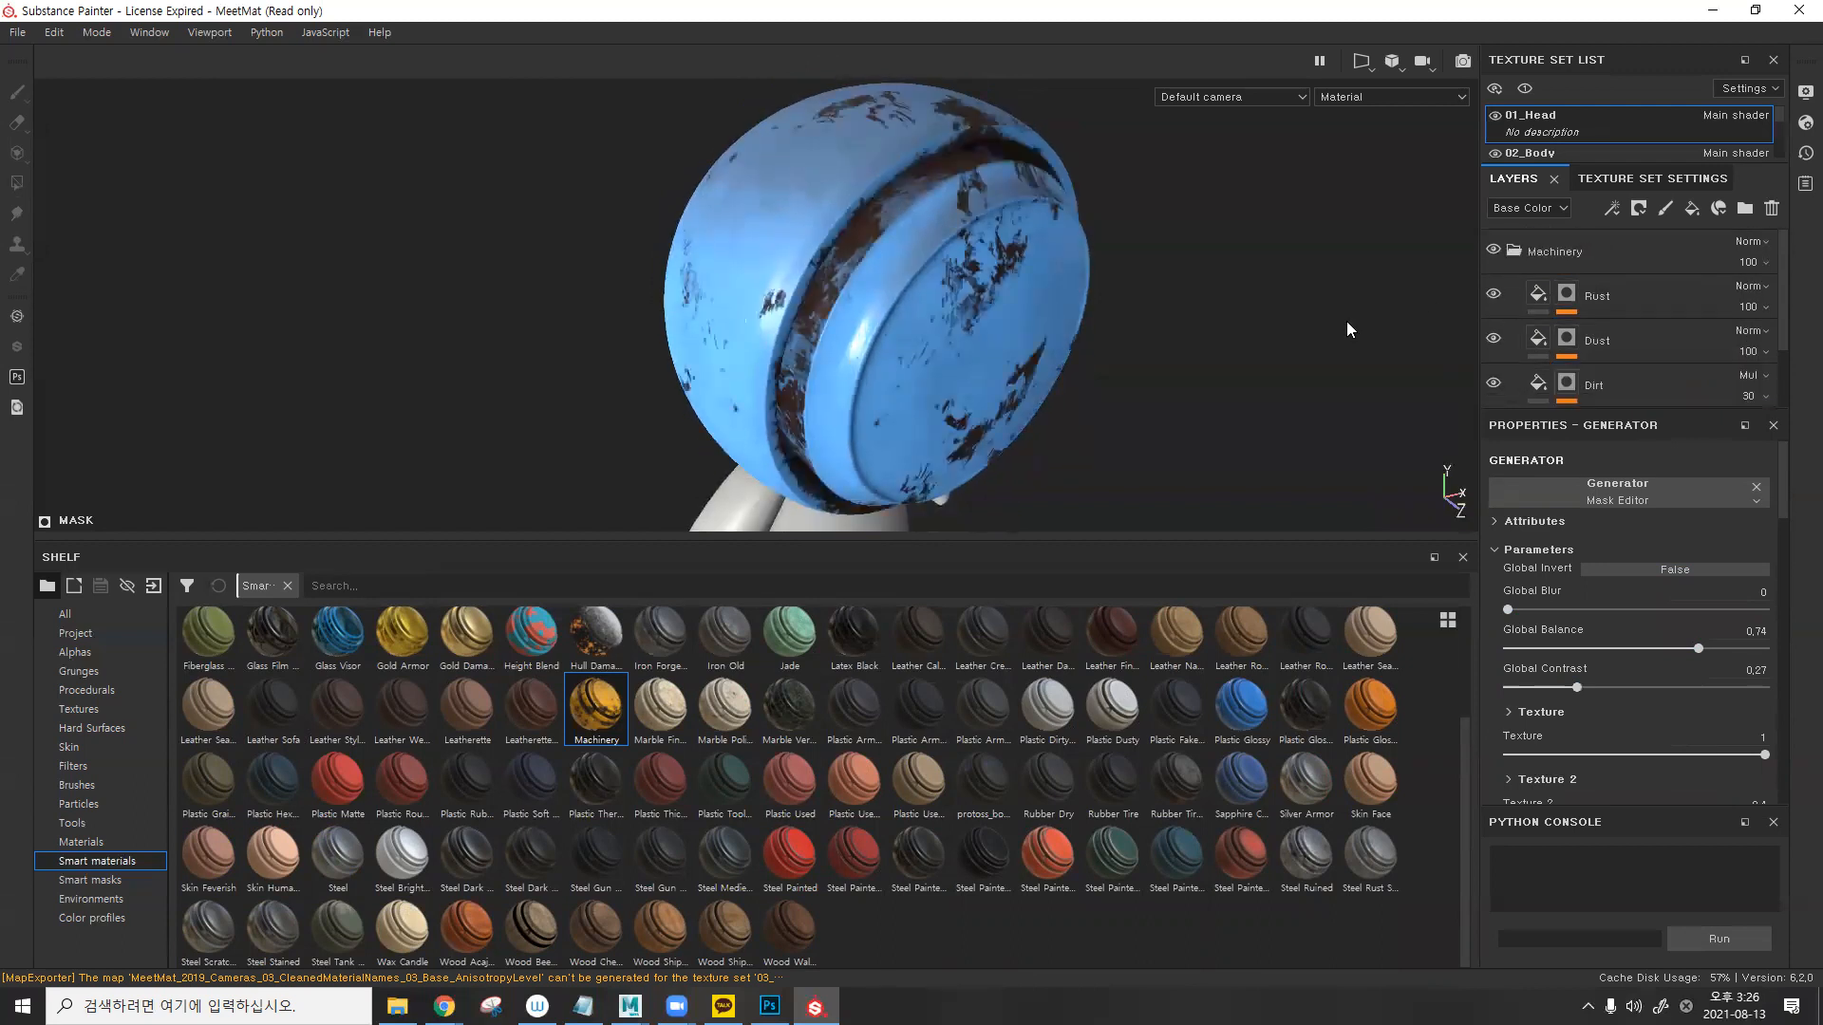
- Reduce the rust coverage by setting the Rust layer's Mask Editor to Global Balance 0.15 and Global Contrast 0.16
left_click(1538, 294)
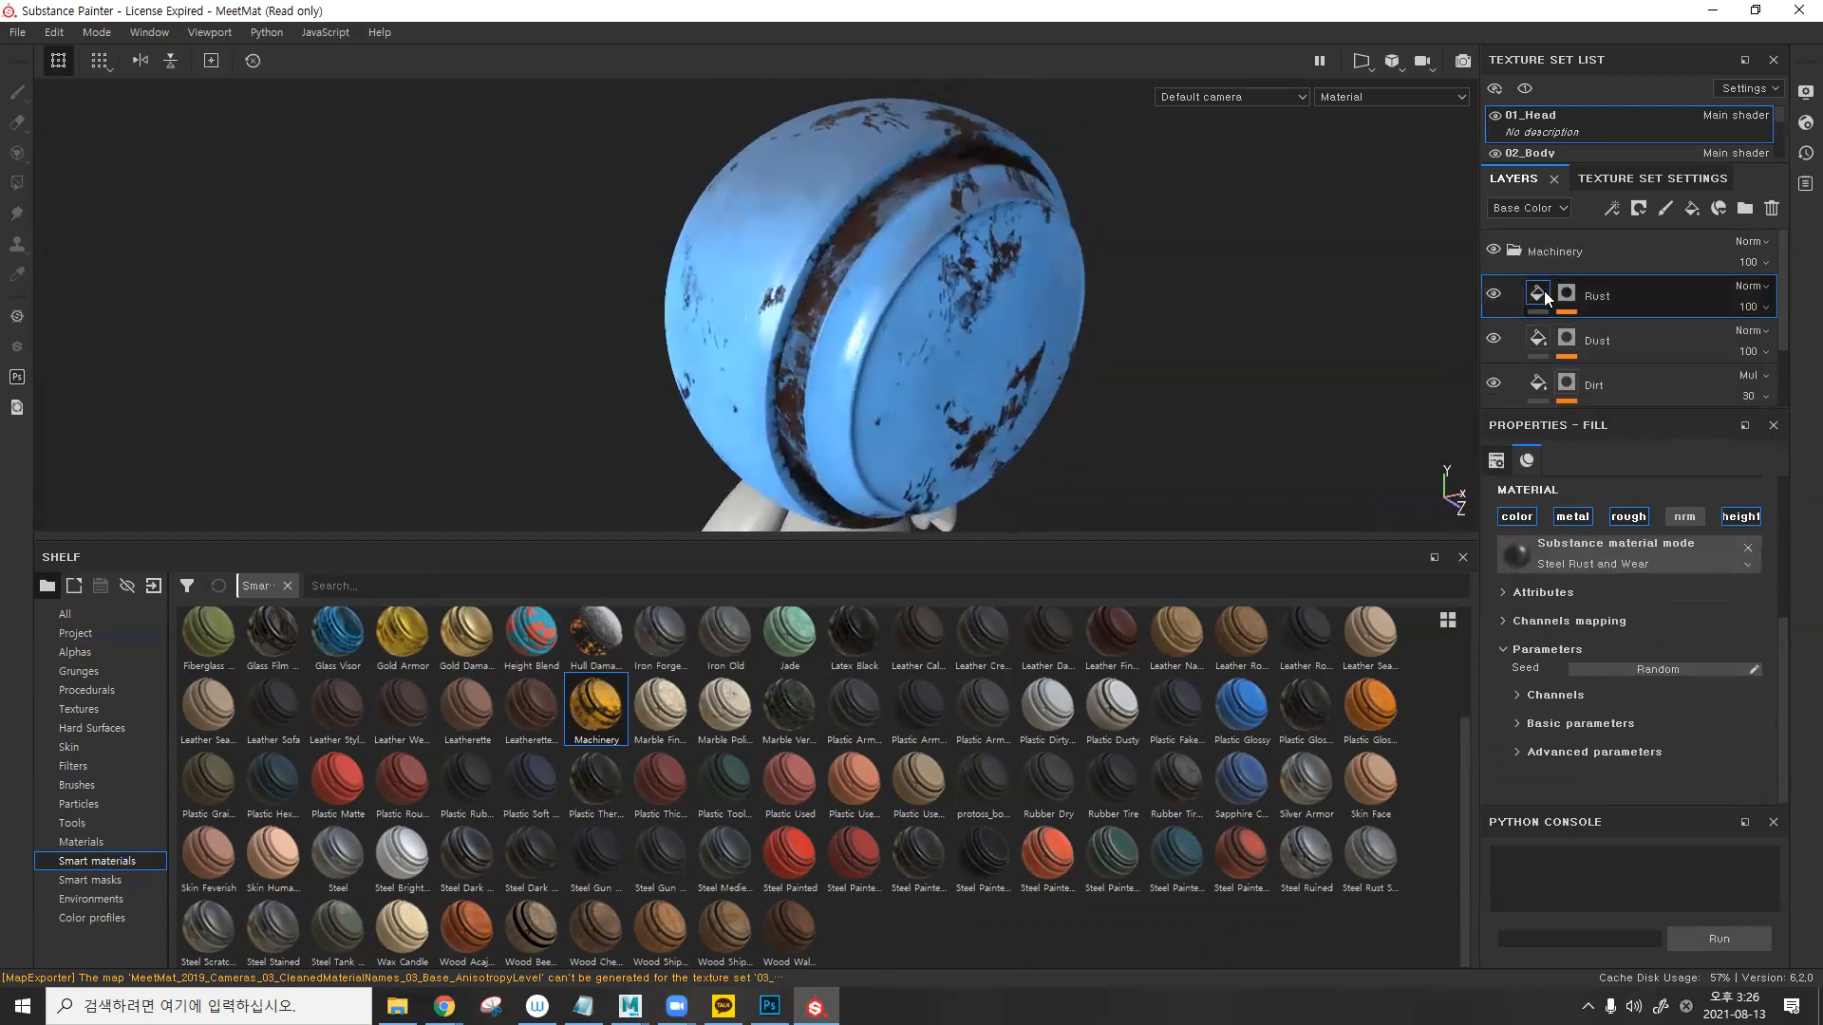
scroll(1625, 631, "up", 2)
scroll(1627, 634, "down", 1)
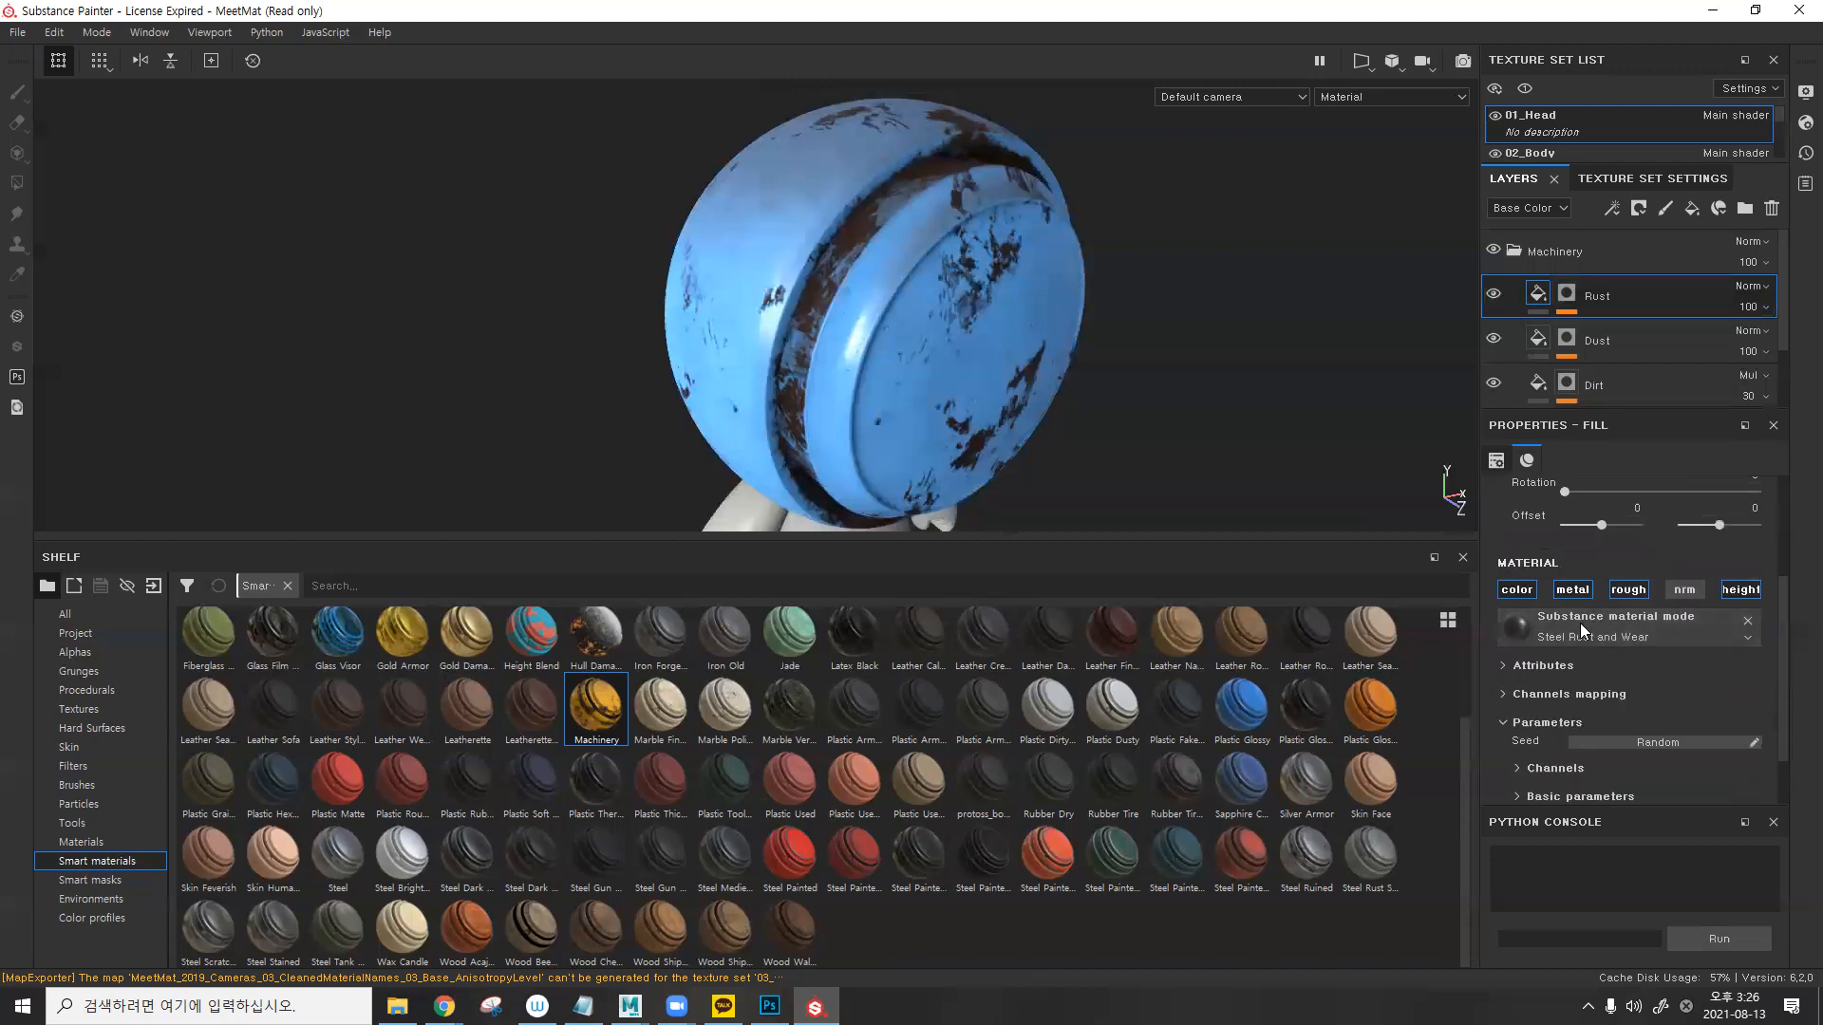
left_click(1567, 294)
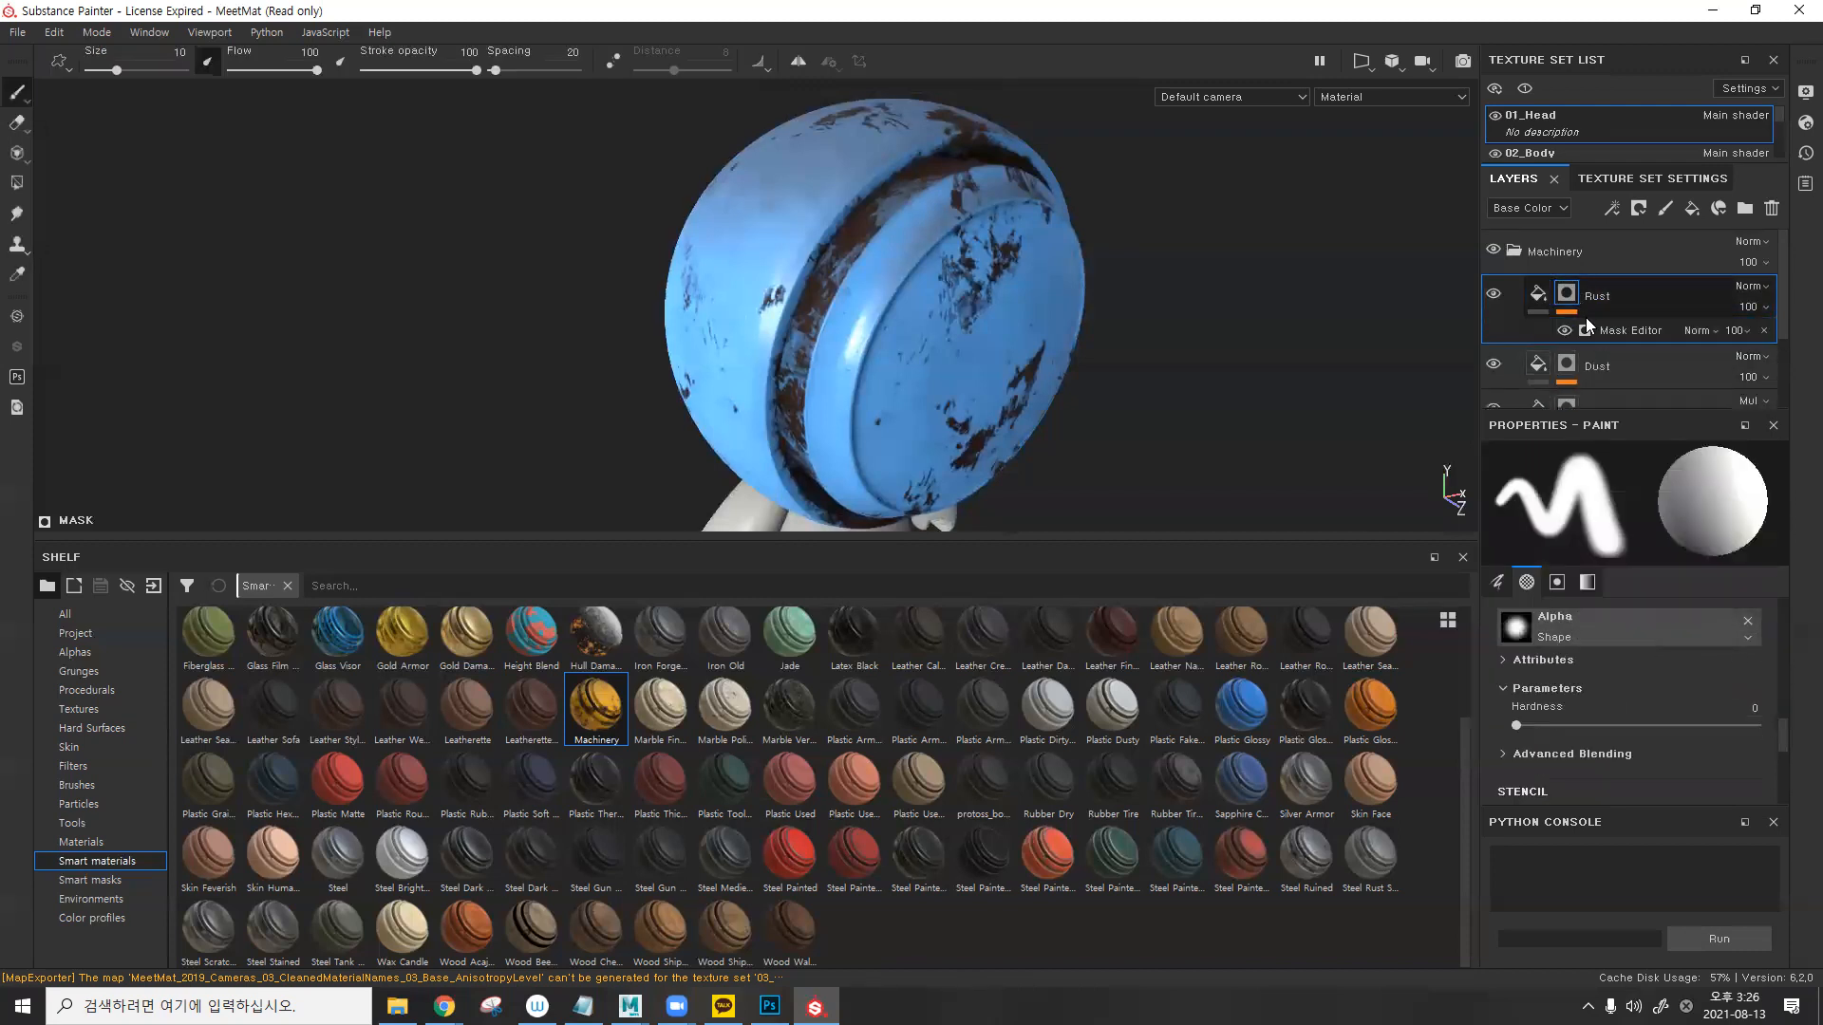
left_click(1600, 328)
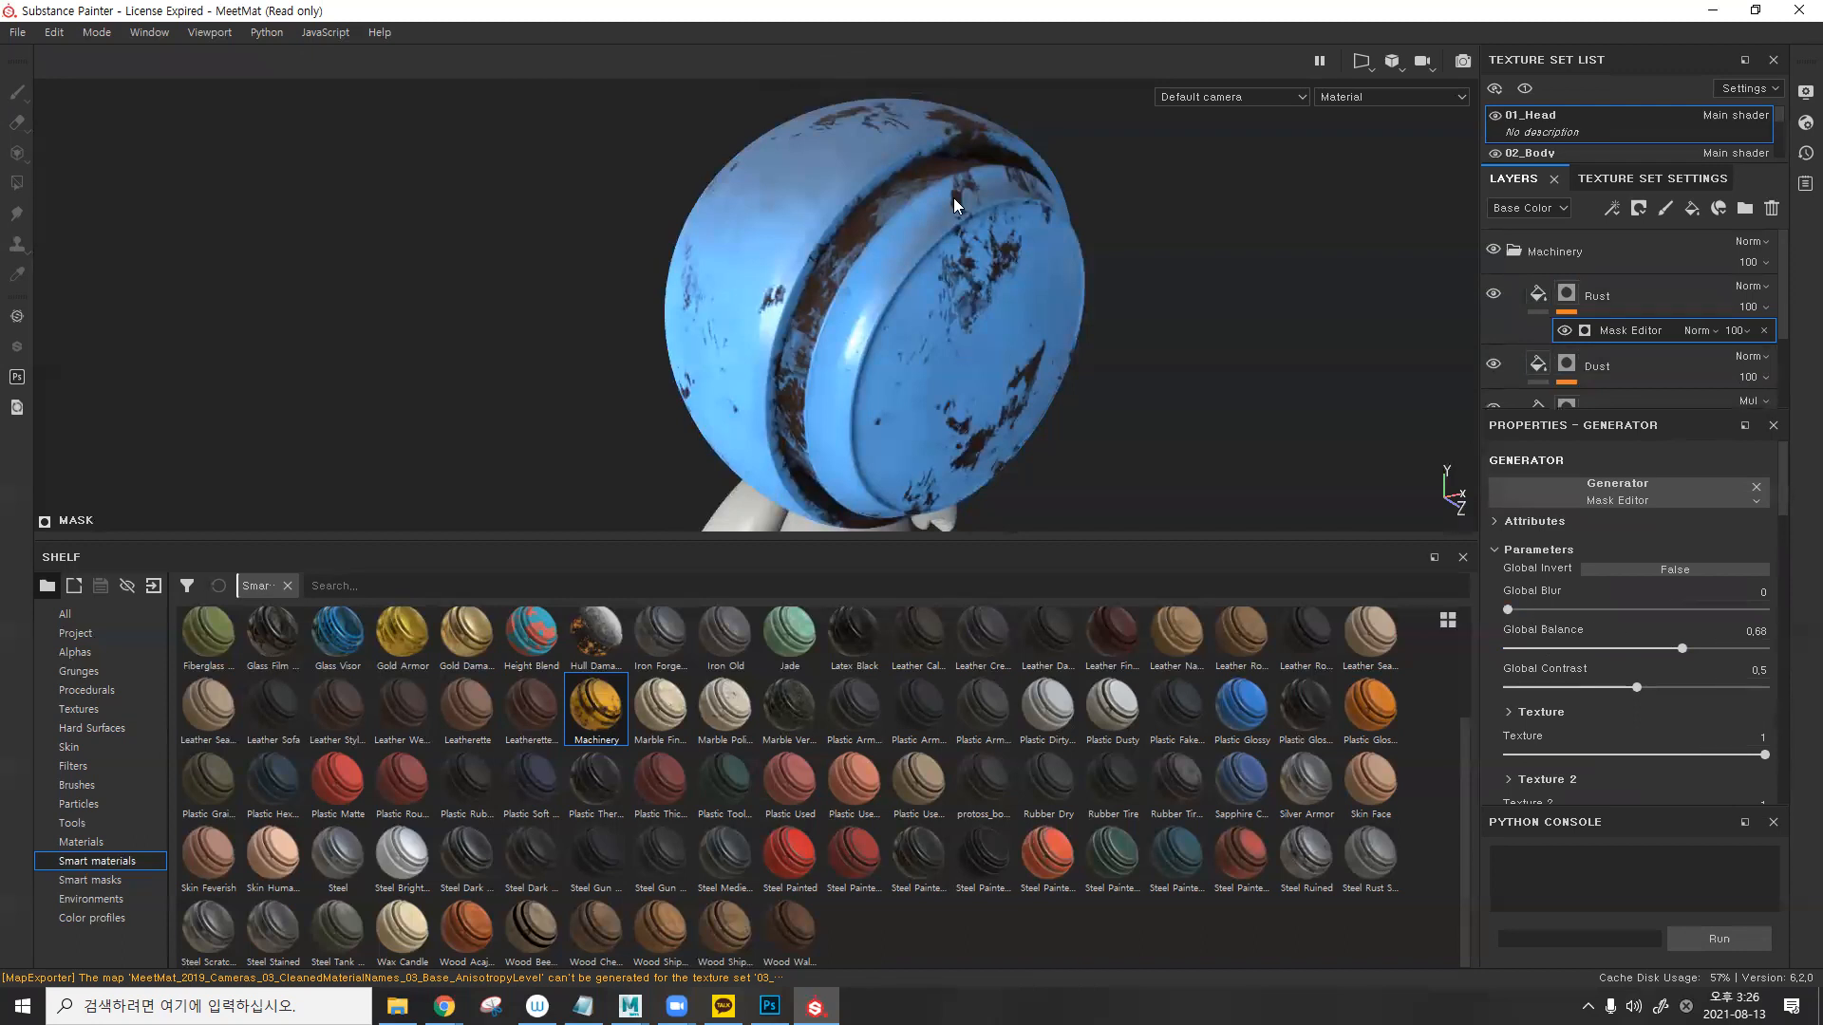
left_click_drag(1653, 649, 1590, 653)
left_click_drag(996, 353, 1187, 316, "alt")
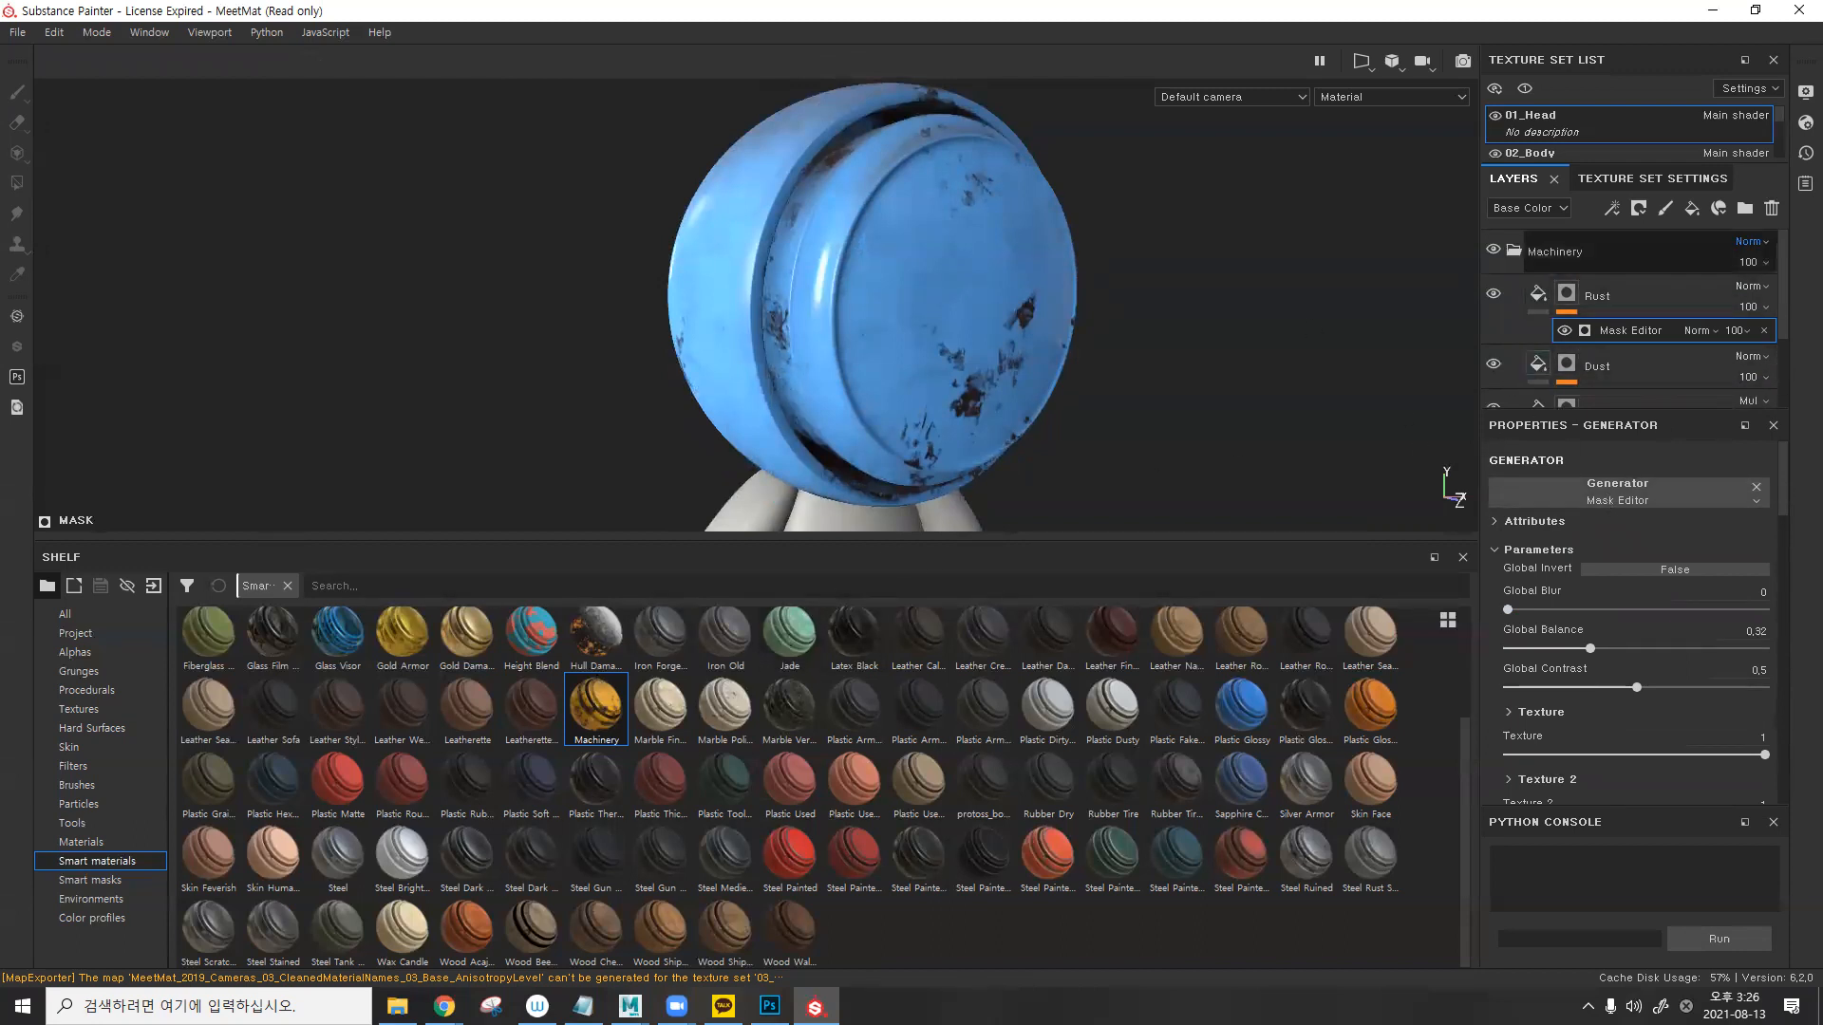
left_click_drag(1634, 687, 1547, 649)
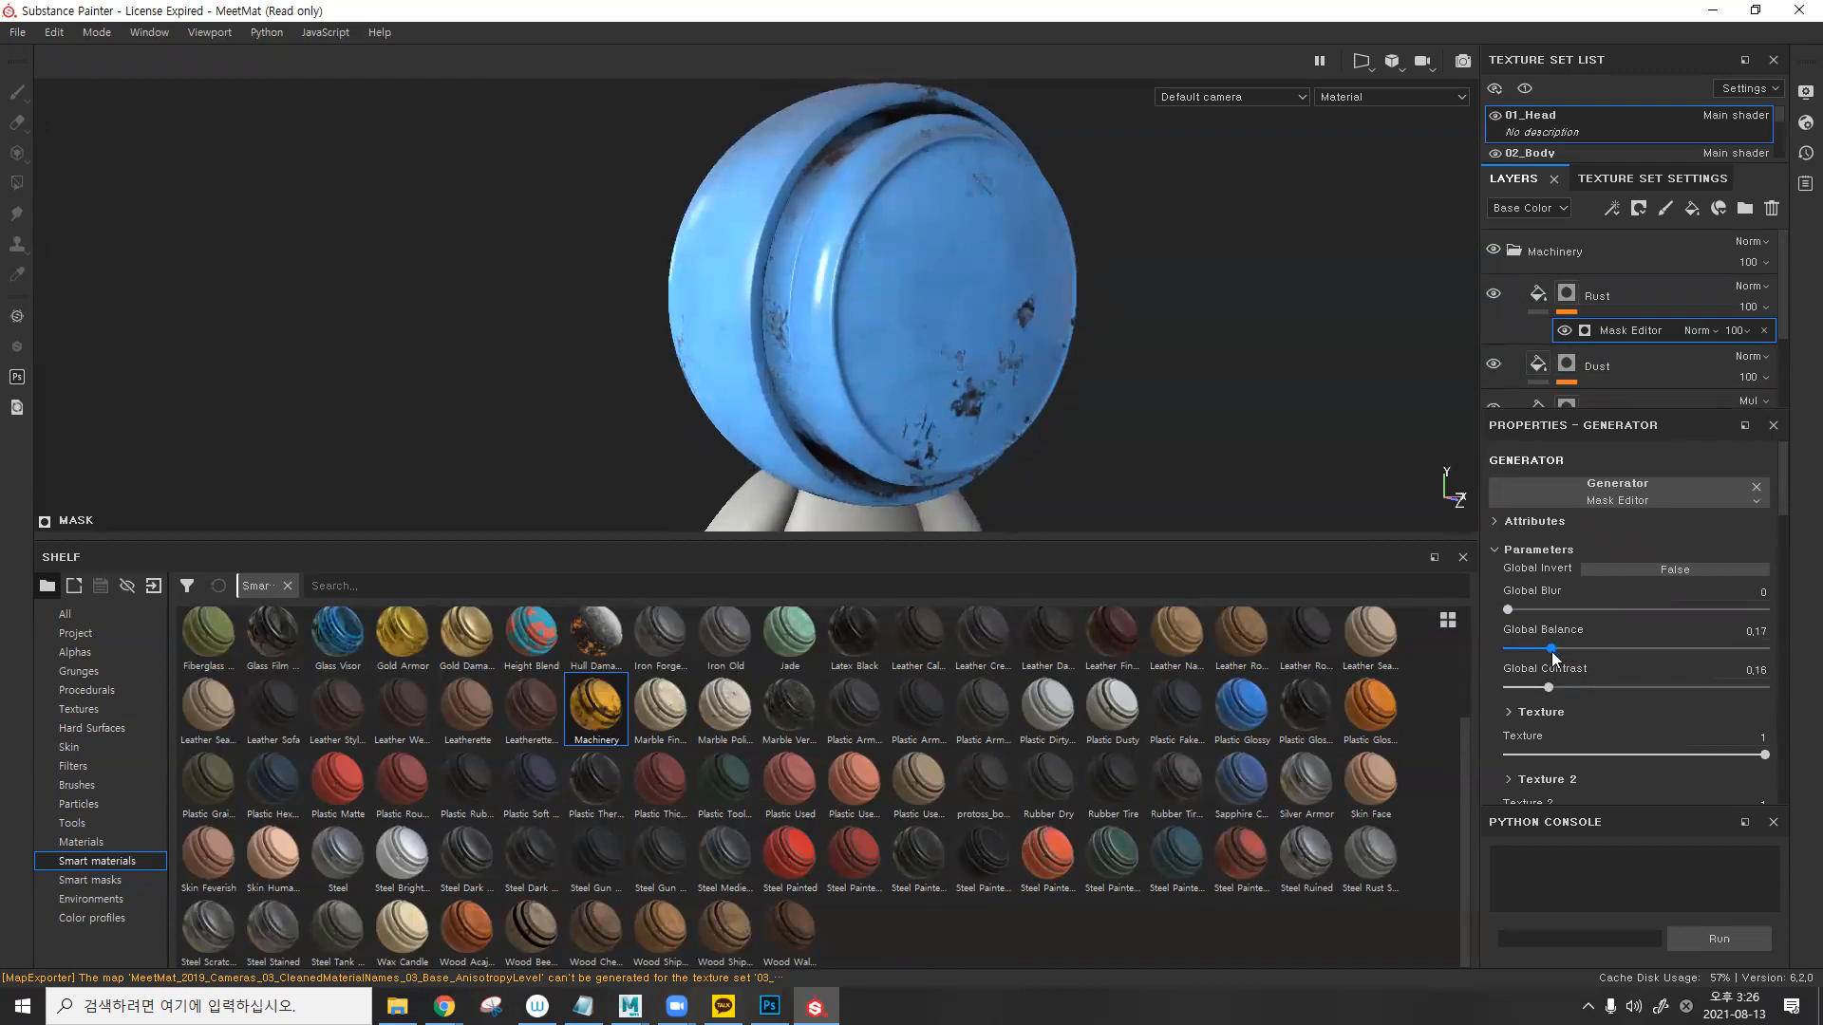
left_click_drag(1220, 399, 1175, 290, "alt")
- Collapse the Machinery folder and rename it Machinery_edit
left_click(1508, 251)
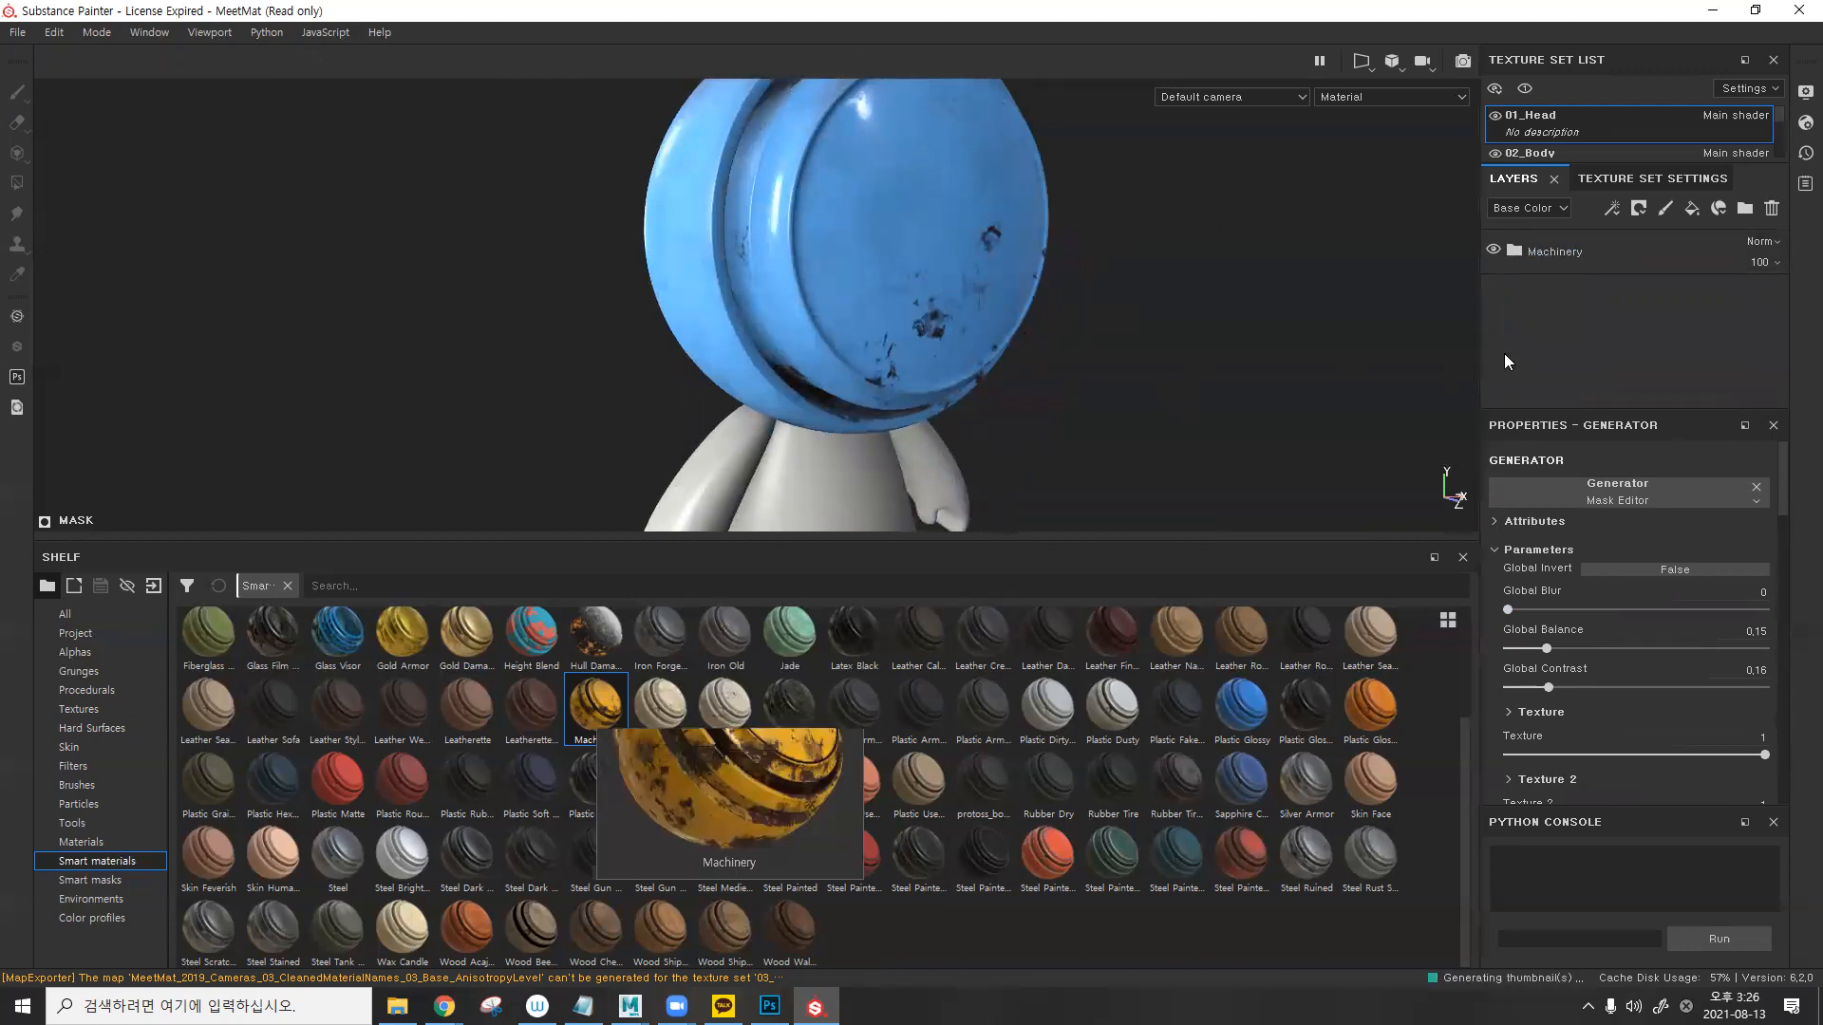
left_click(1541, 262)
right_click(1543, 258)
double_click(1538, 254)
left_click(1600, 251)
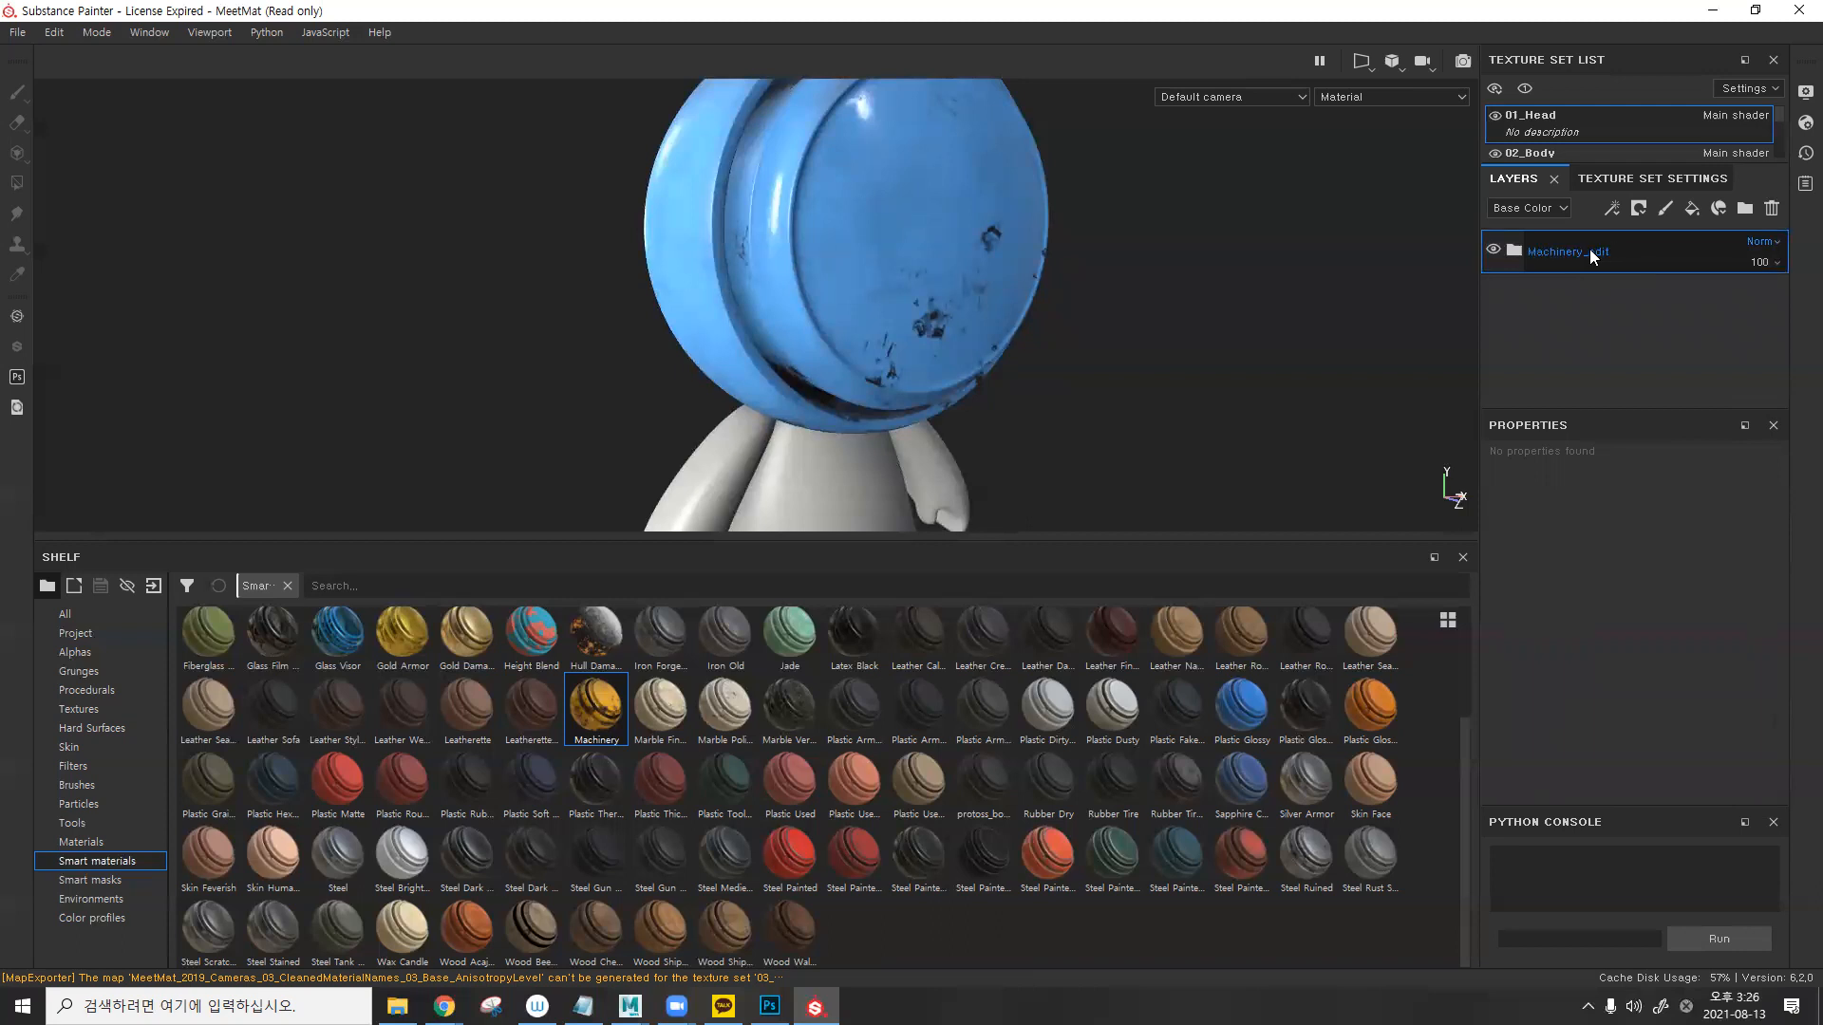
- Create a smart material from the Machinery_edit folder and check its thumbnail preview in the shelf
right_click(1585, 249)
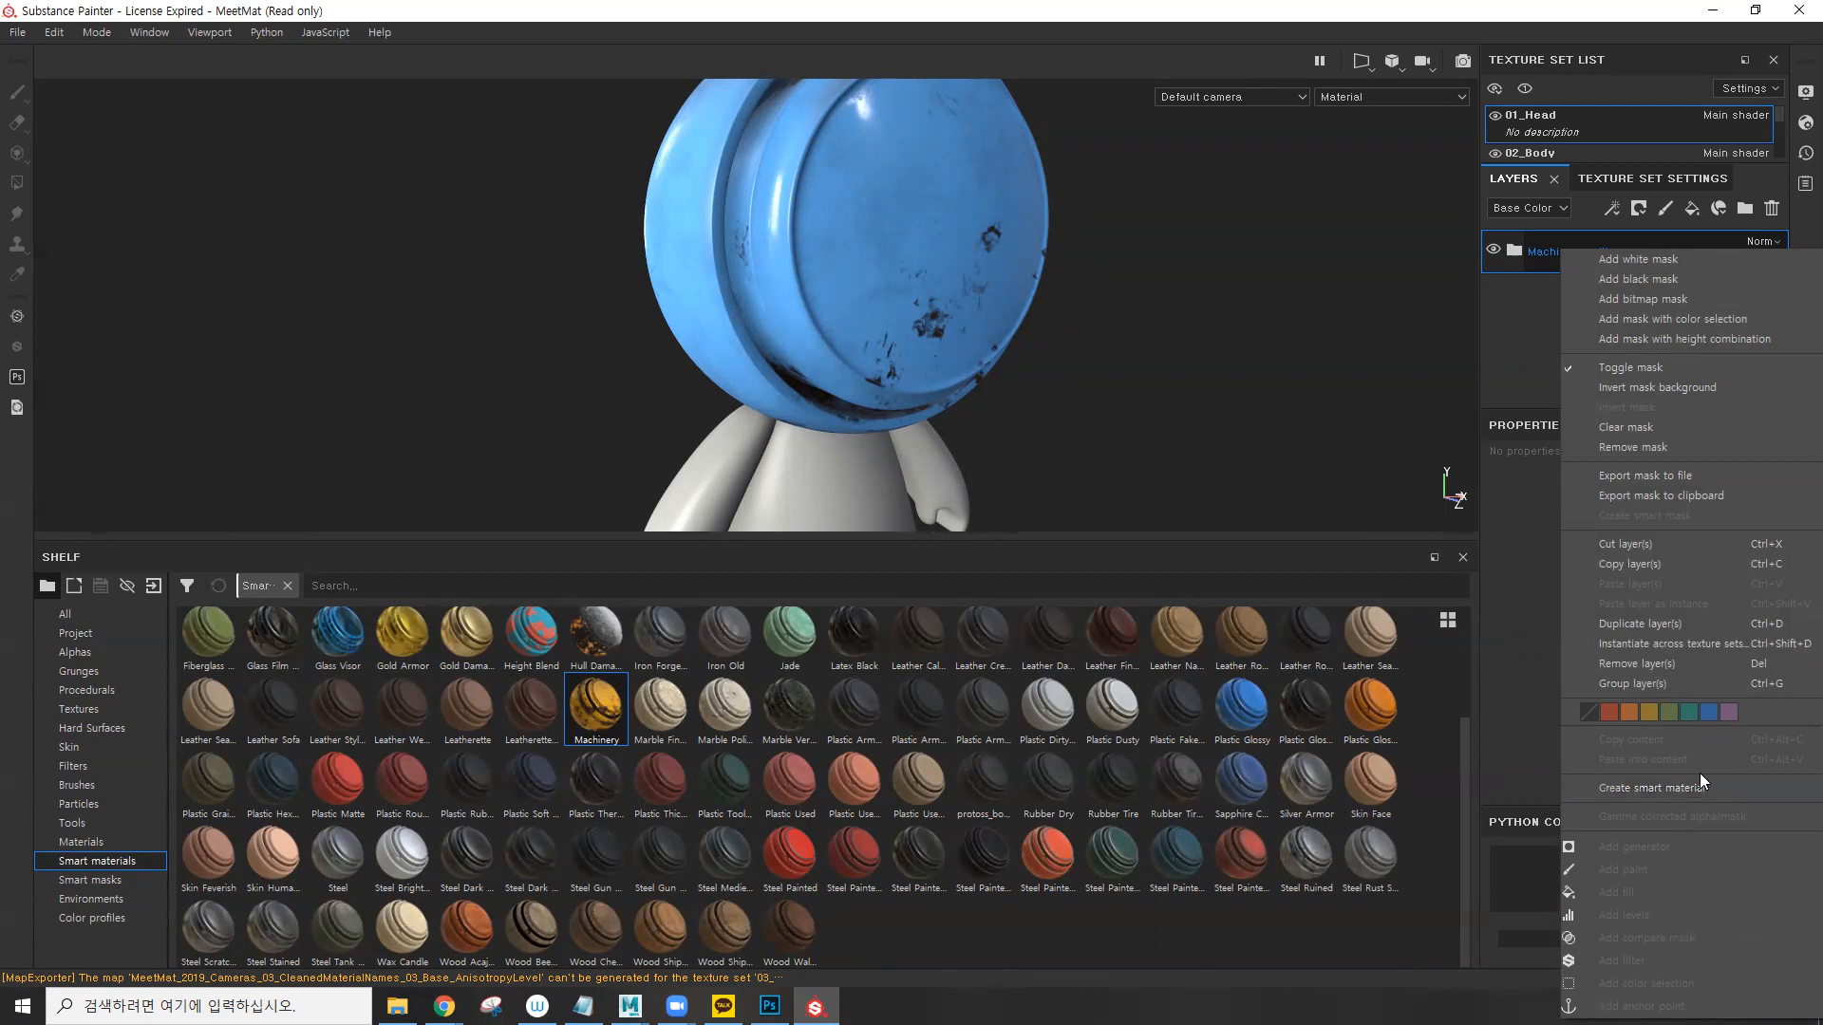
left_click(1687, 794)
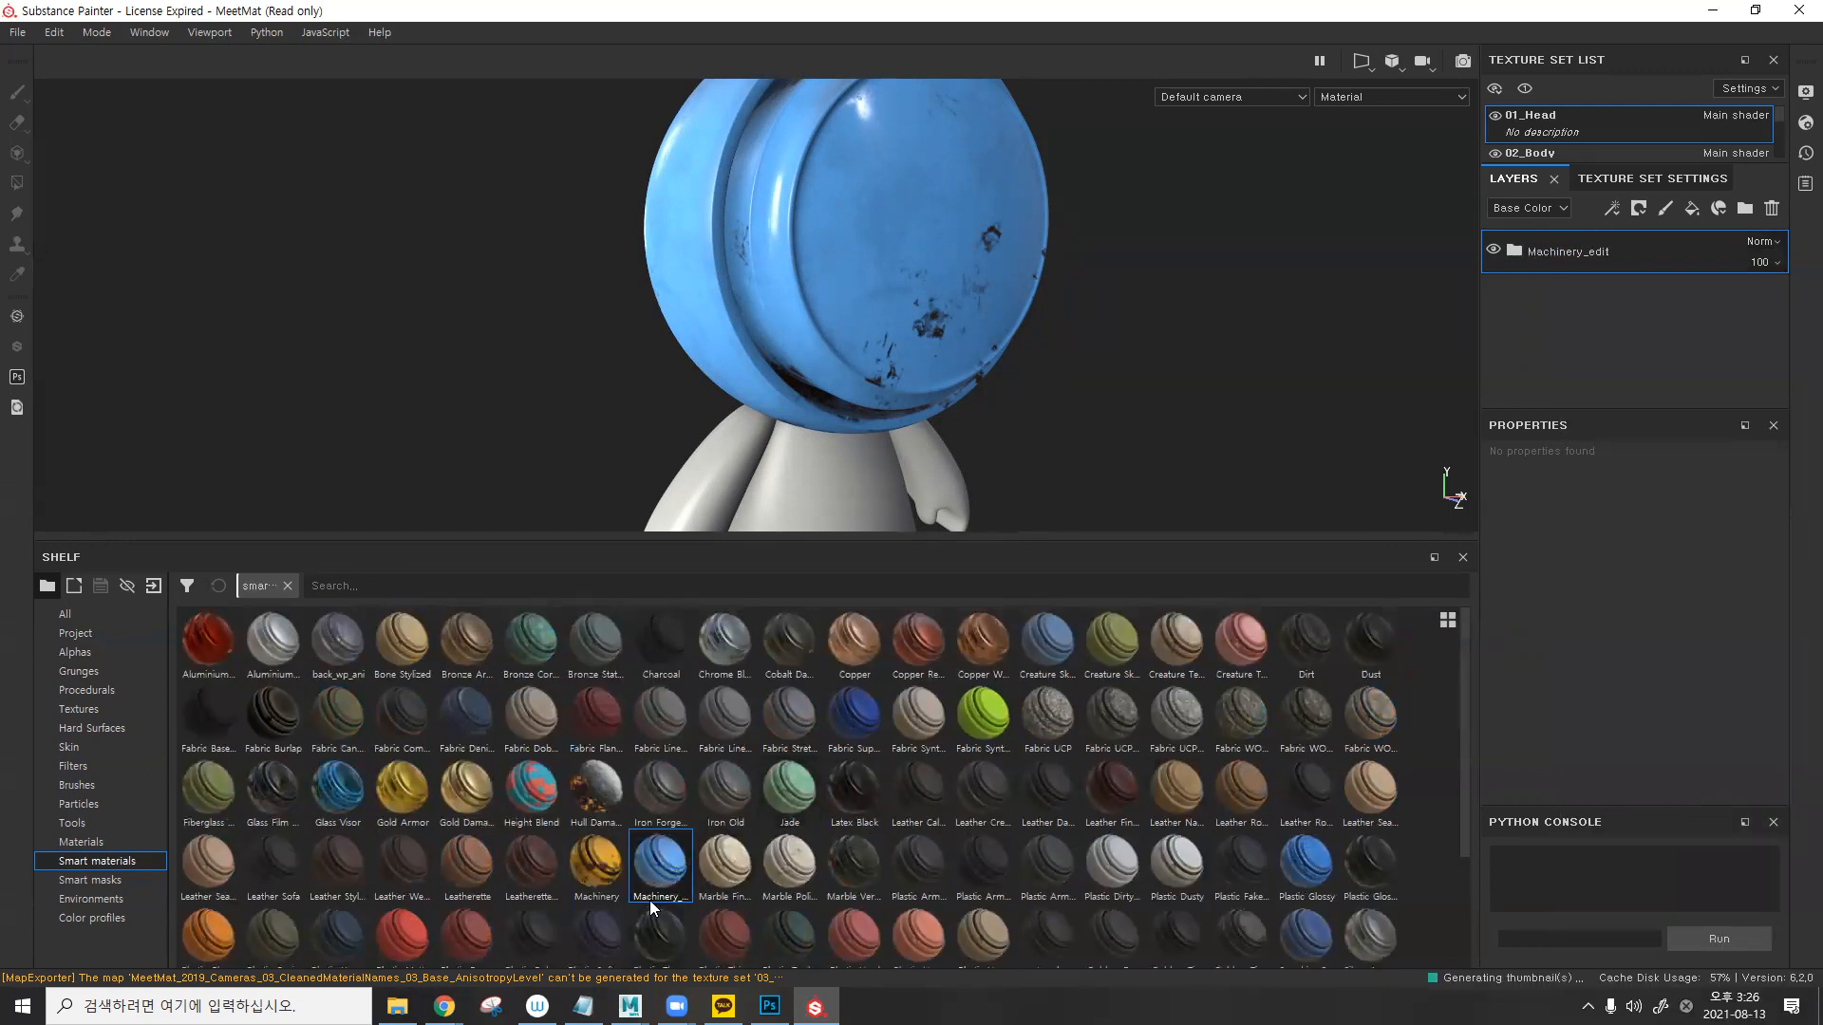
mouse_move(651, 896)
mouse_move(666, 876)
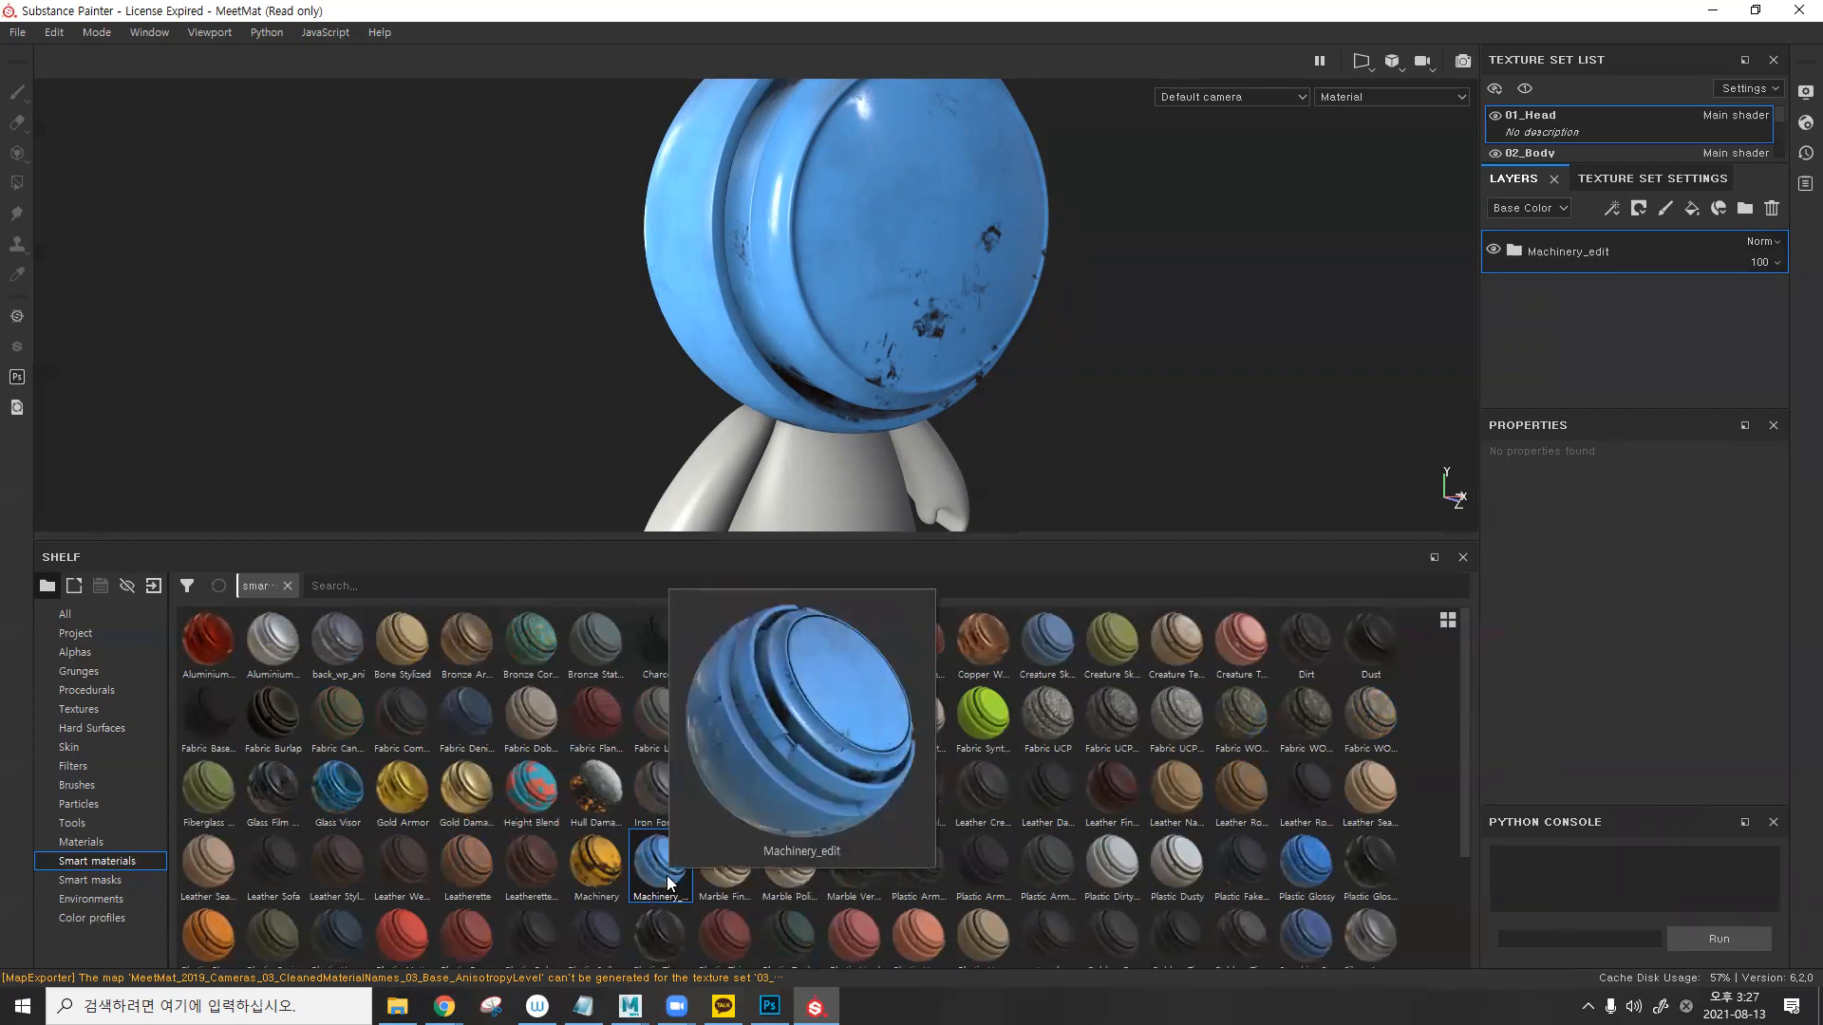
- Apply the Machinery_edit smart material to the 02_Body texture set above Layer 1
left_click(1543, 153)
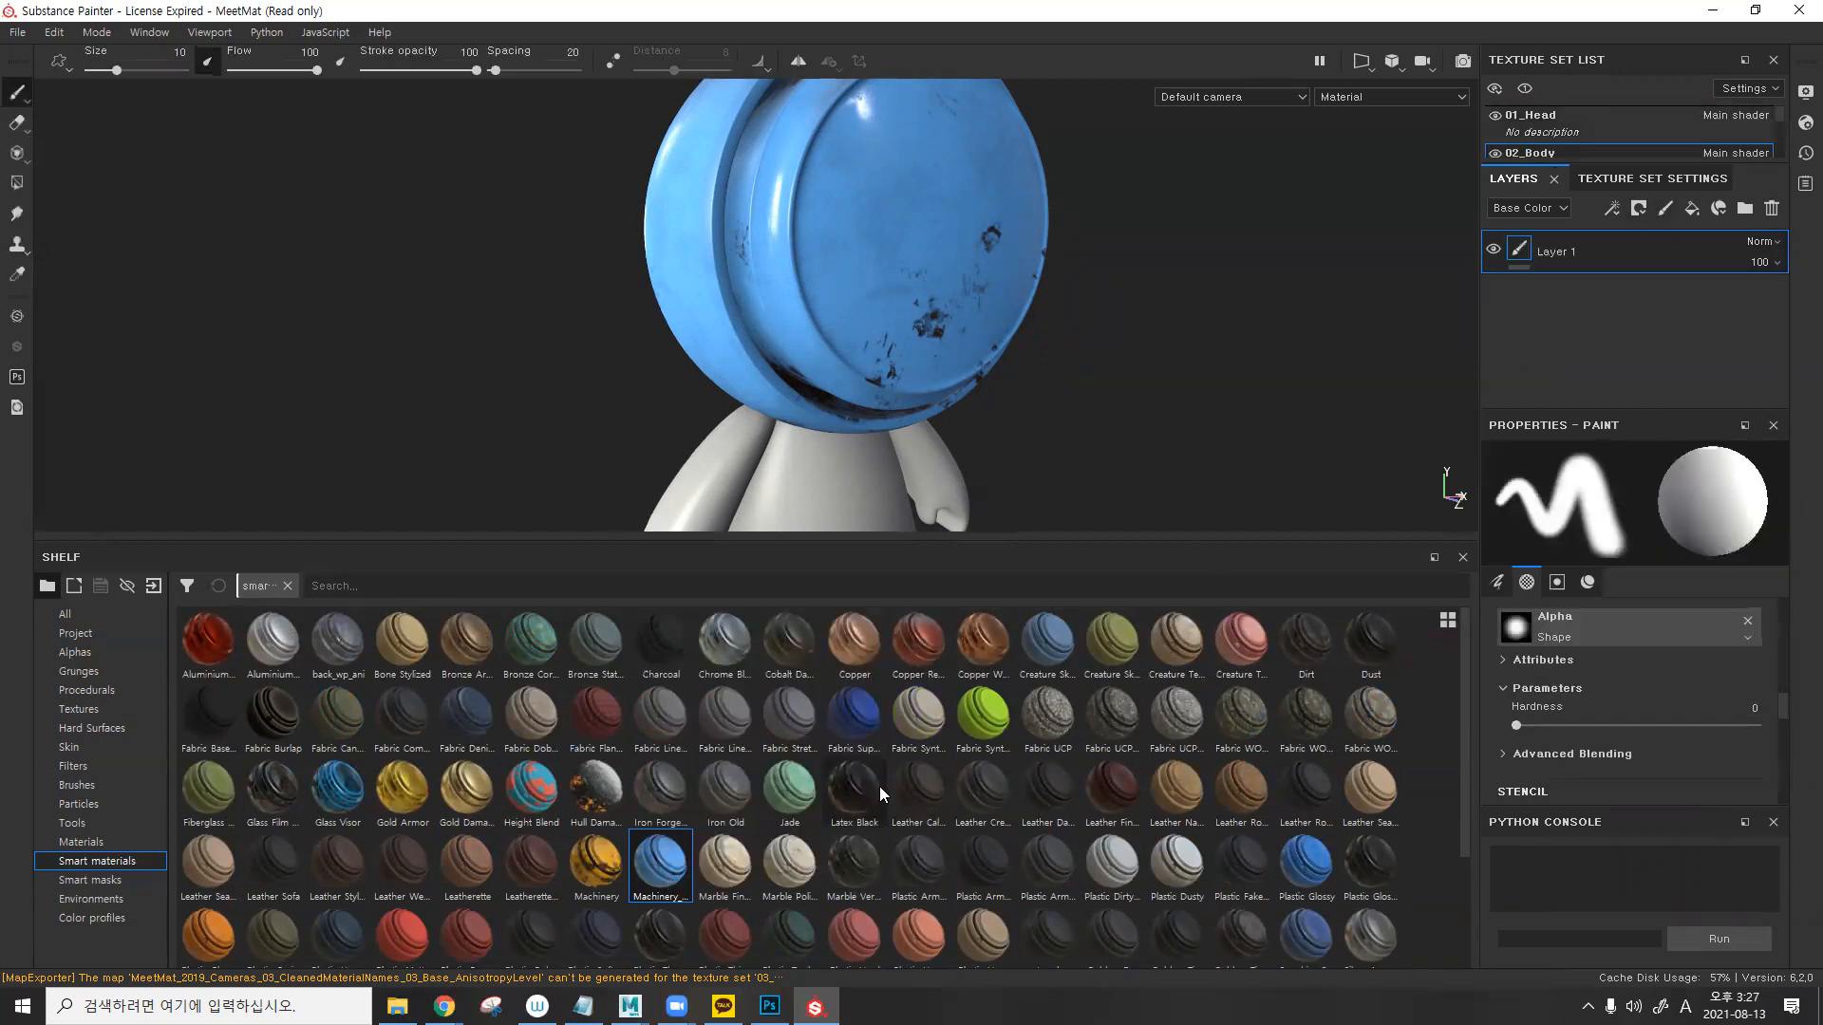
left_click_drag(659, 869, 1595, 235)
scroll(1081, 408, "up", 2)
scroll(1079, 410, "down", 5)
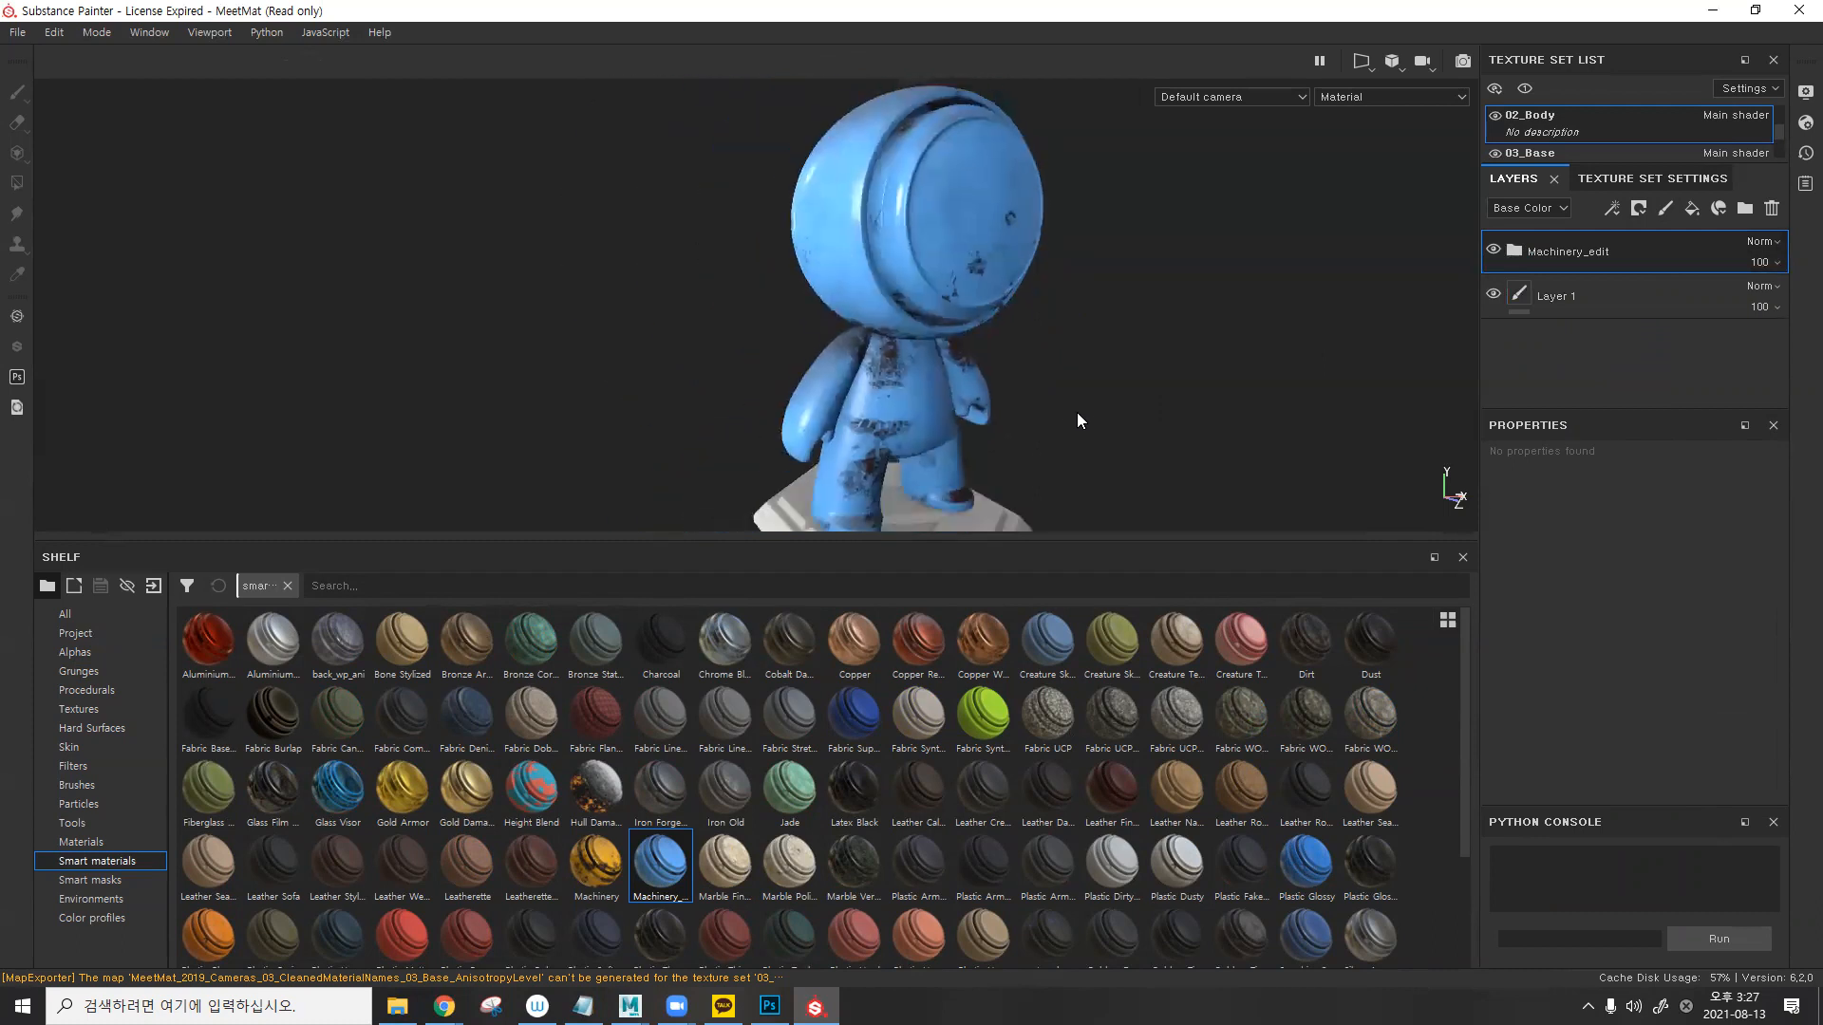
scroll(1077, 412, "down", 3)
scroll(1016, 276, "up", 4)
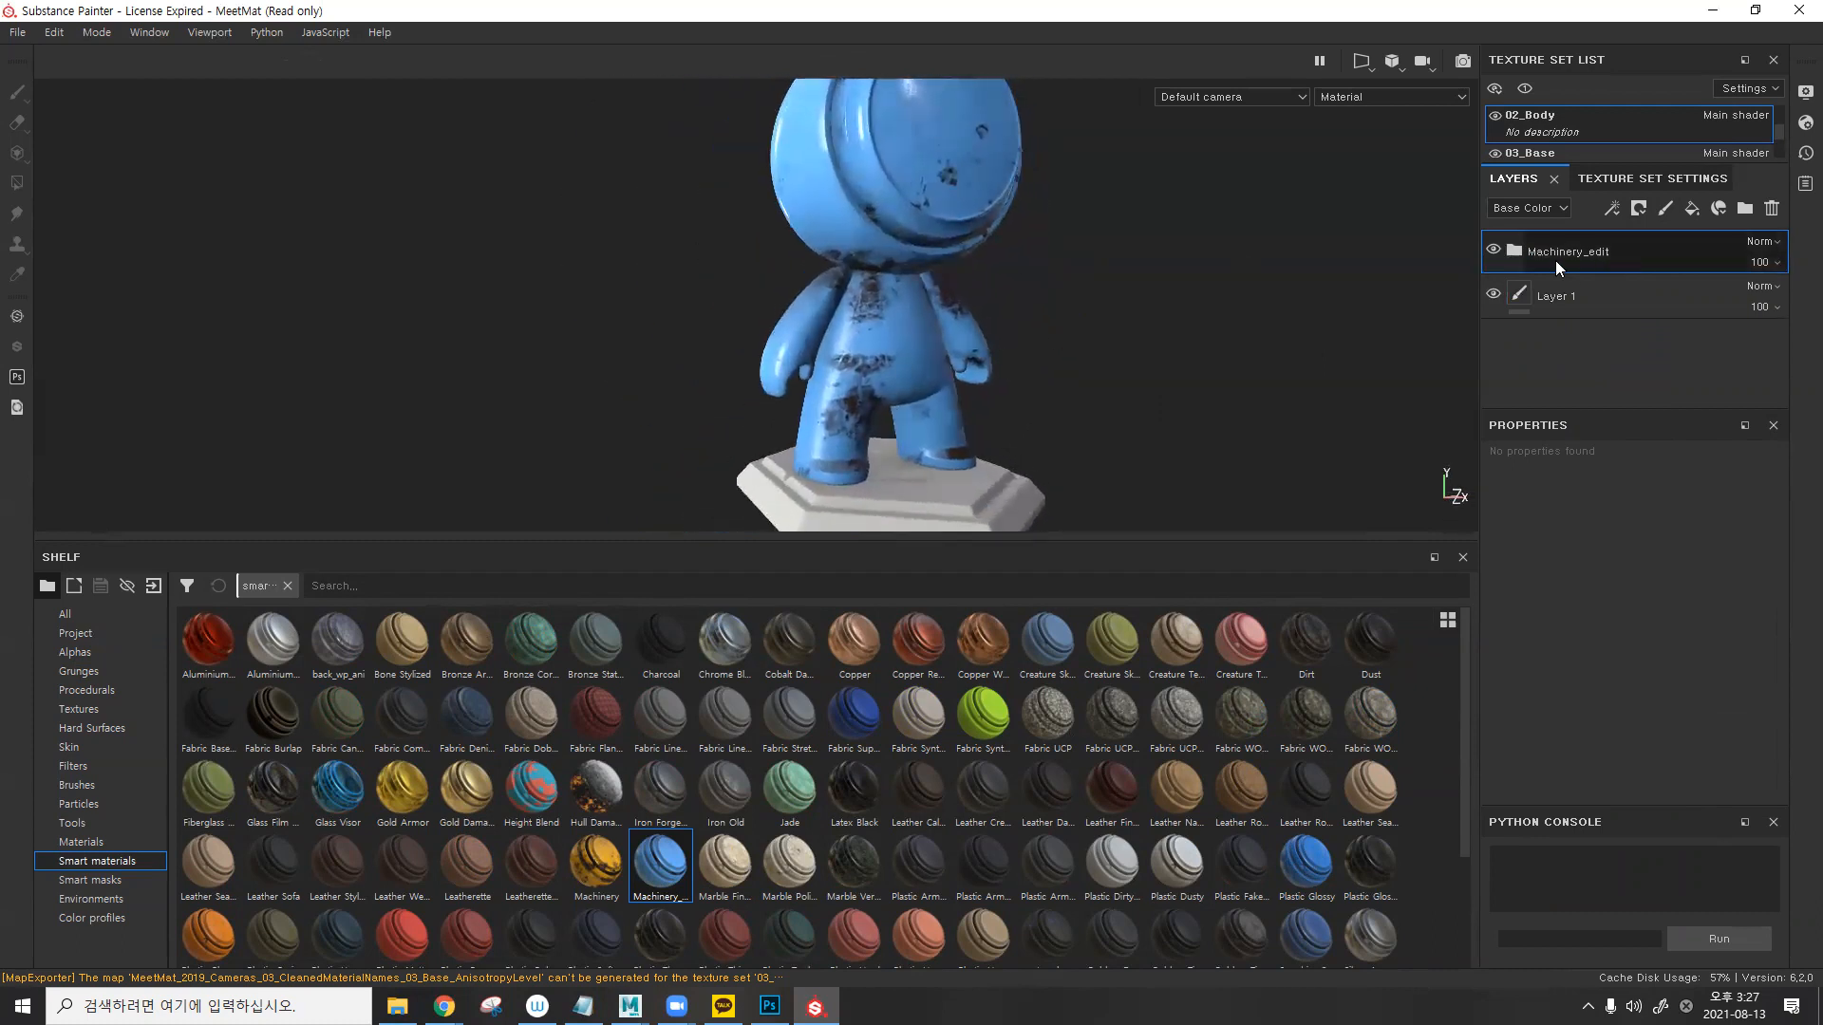
- Expand the Machinery_edit folder of 02_Body and select its Rust layer
left_click(1515, 251)
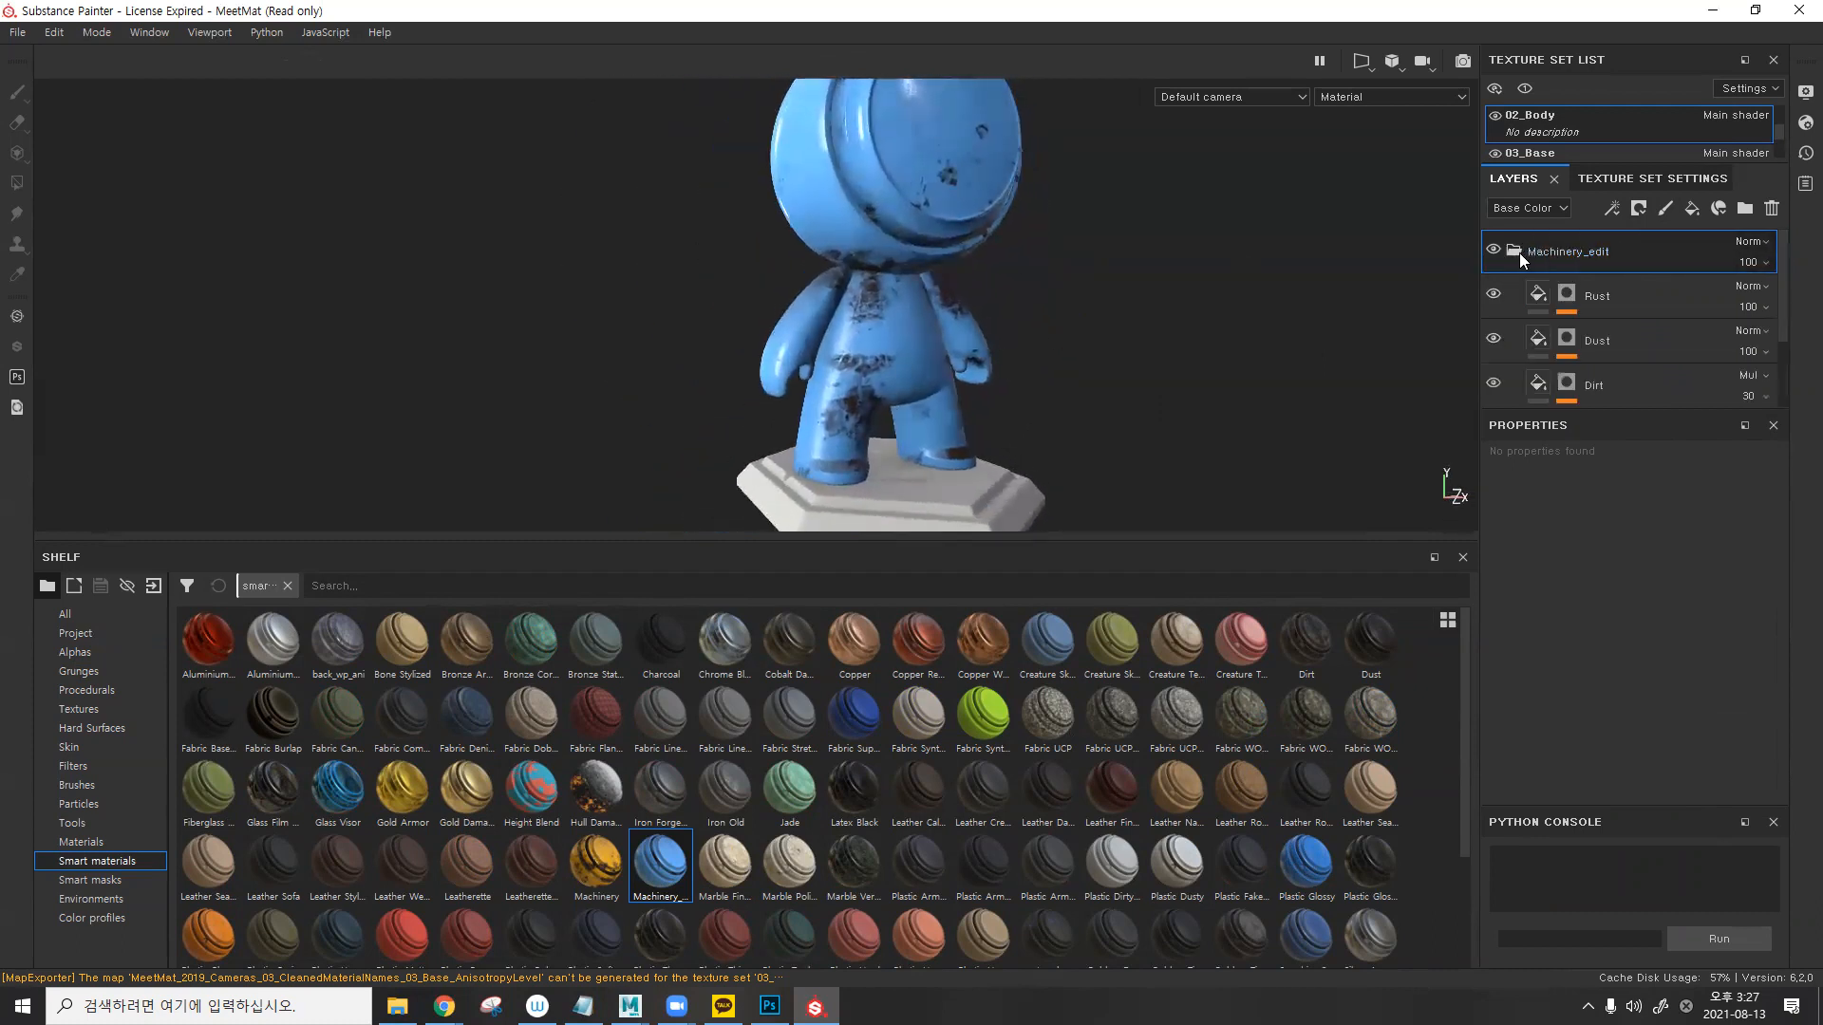
left_click(1526, 302)
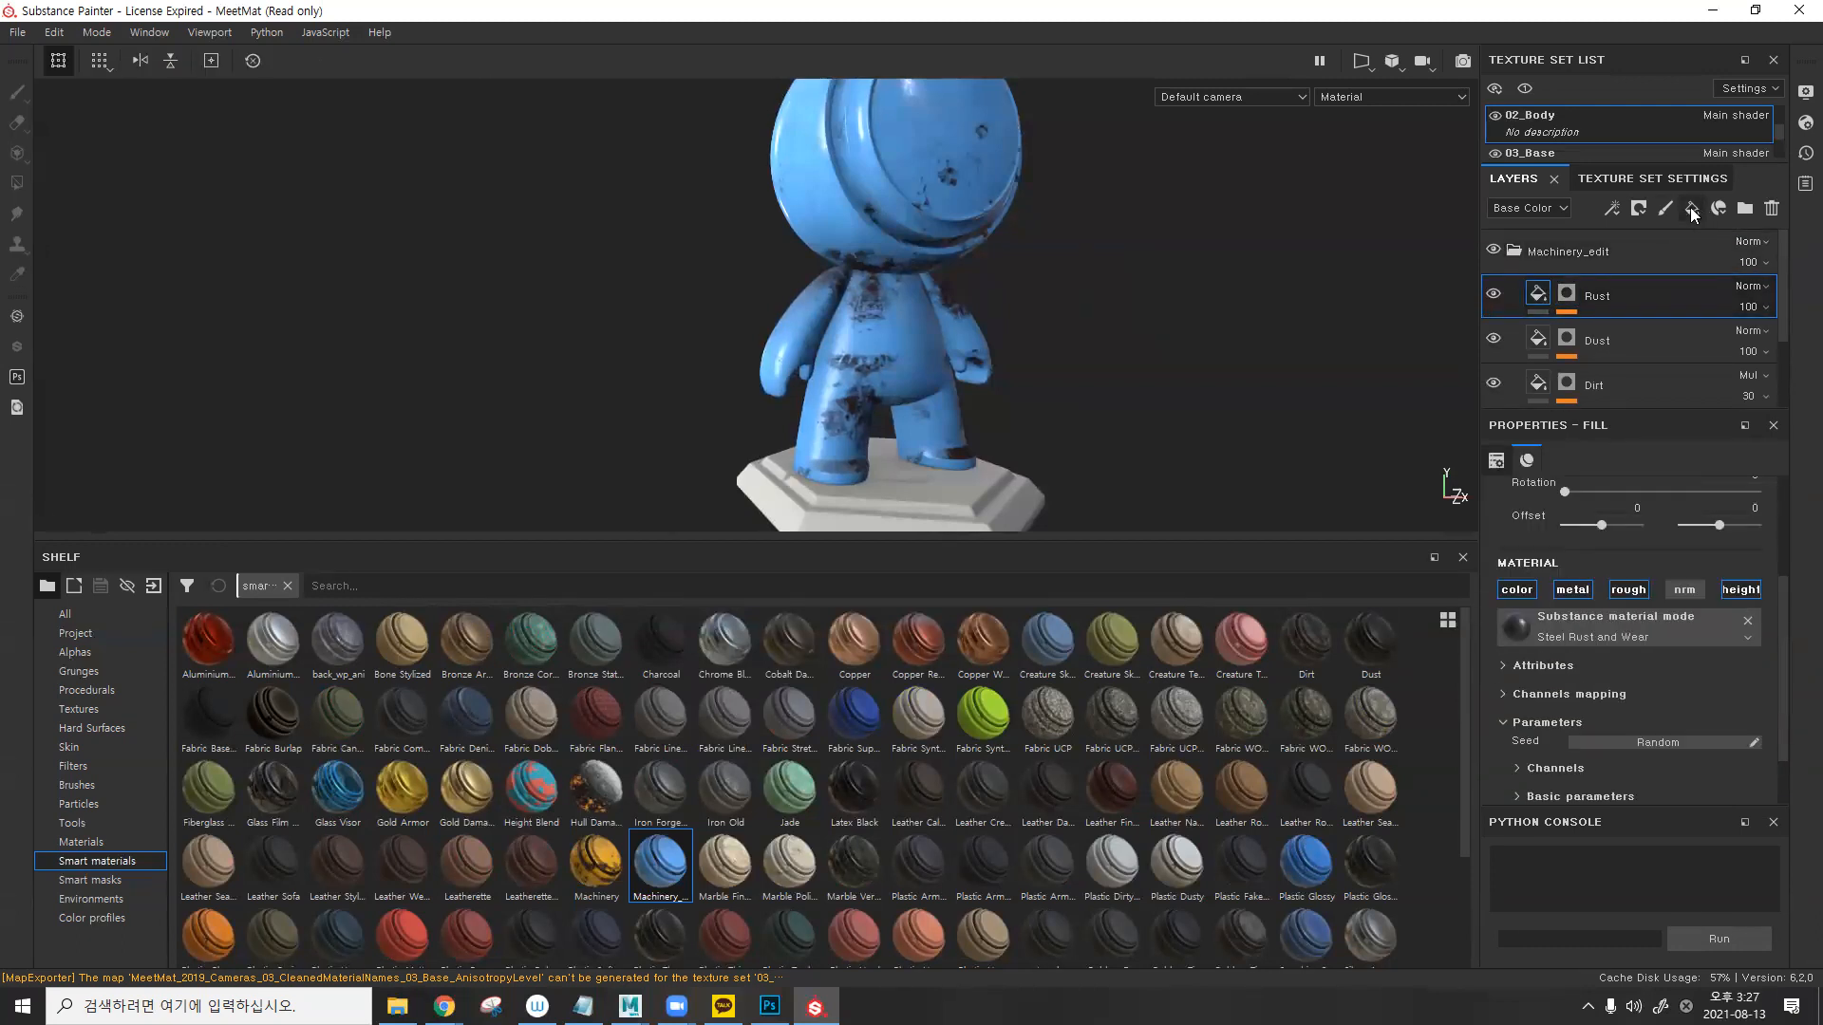
left_click(1612, 209)
left_click(1642, 251)
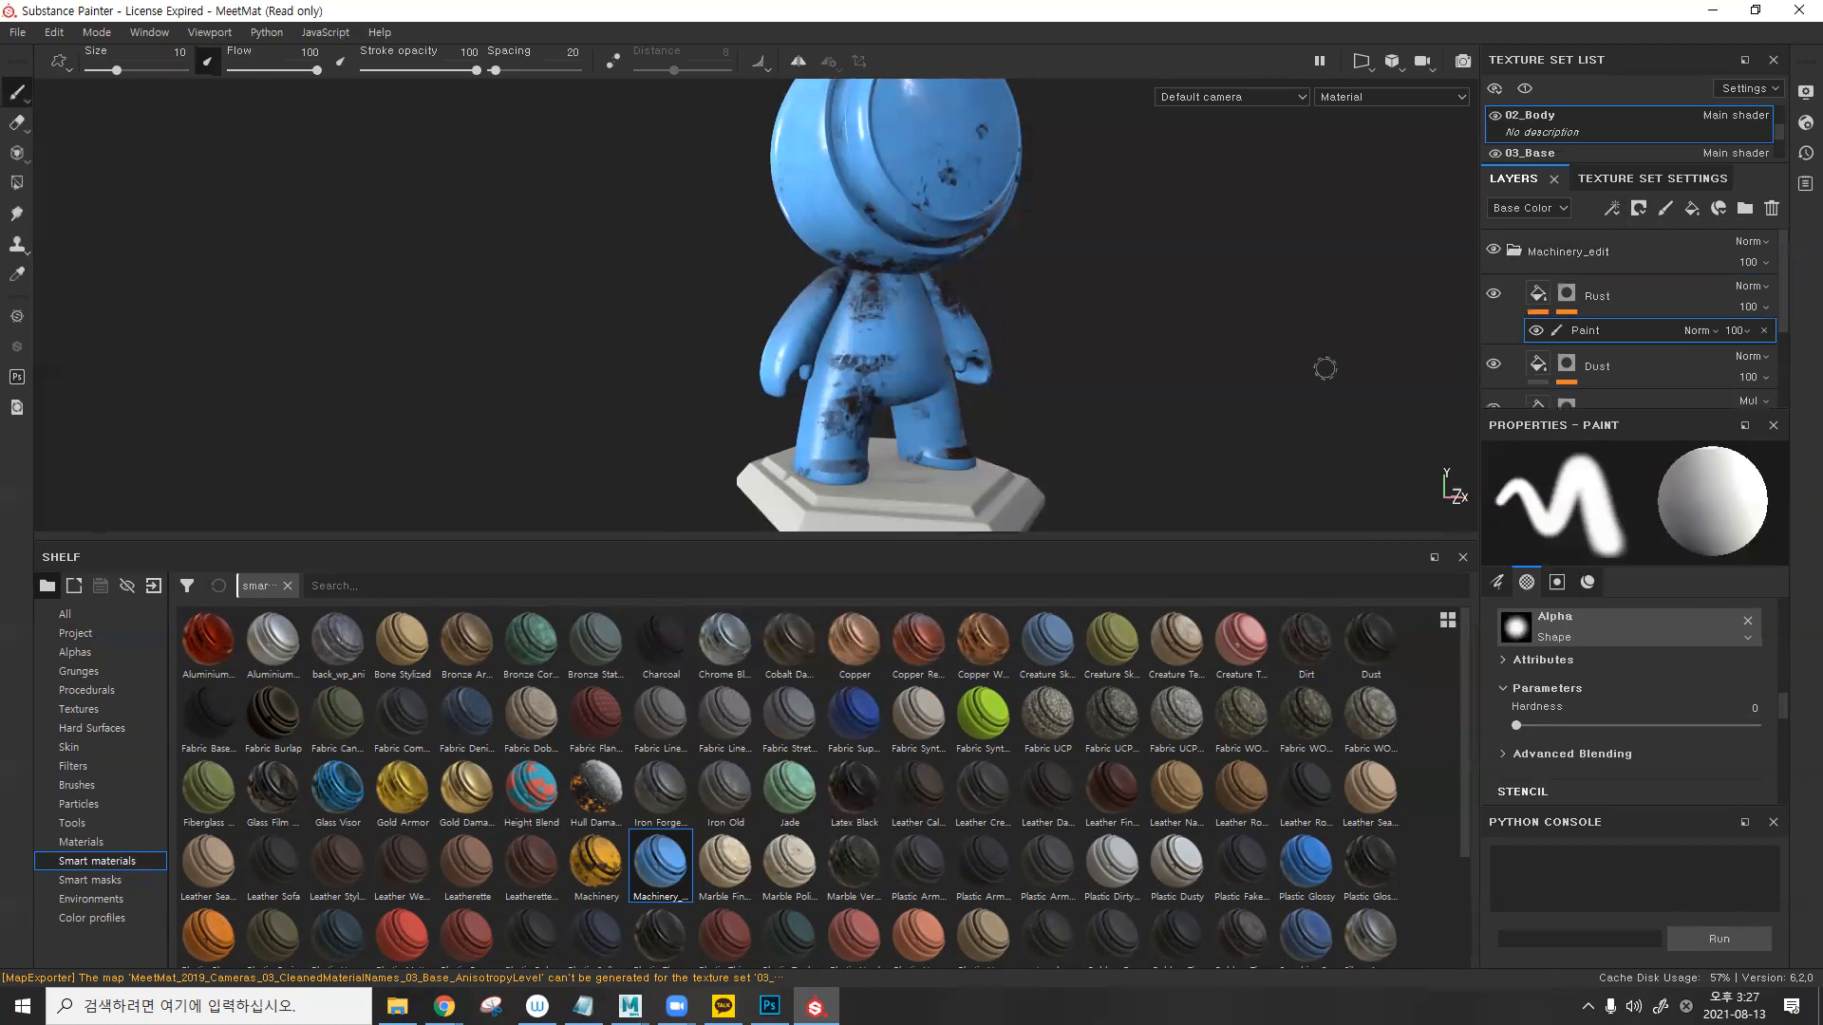
key("ctrl+z")
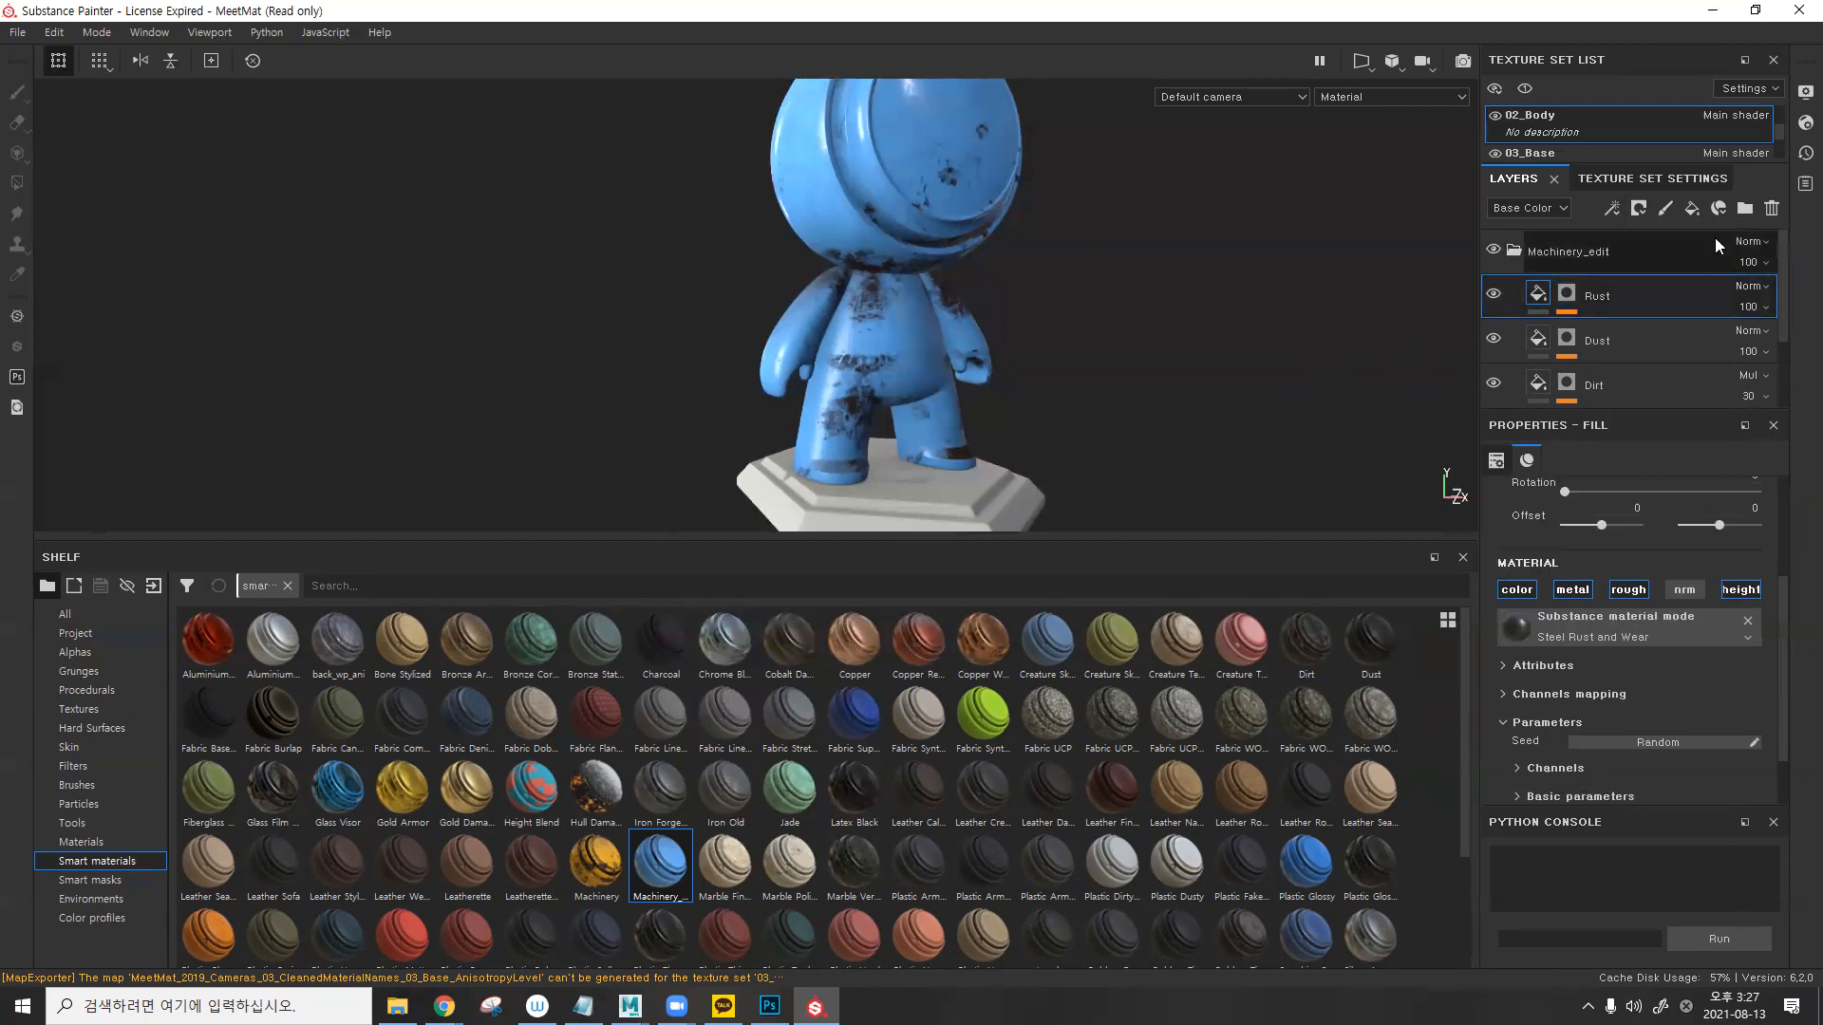
- Add a fill layer above Rust in the Machinery_edit folder, with a black mask and a Paint effect on that mask
left_click(1692, 208)
left_click(1639, 208)
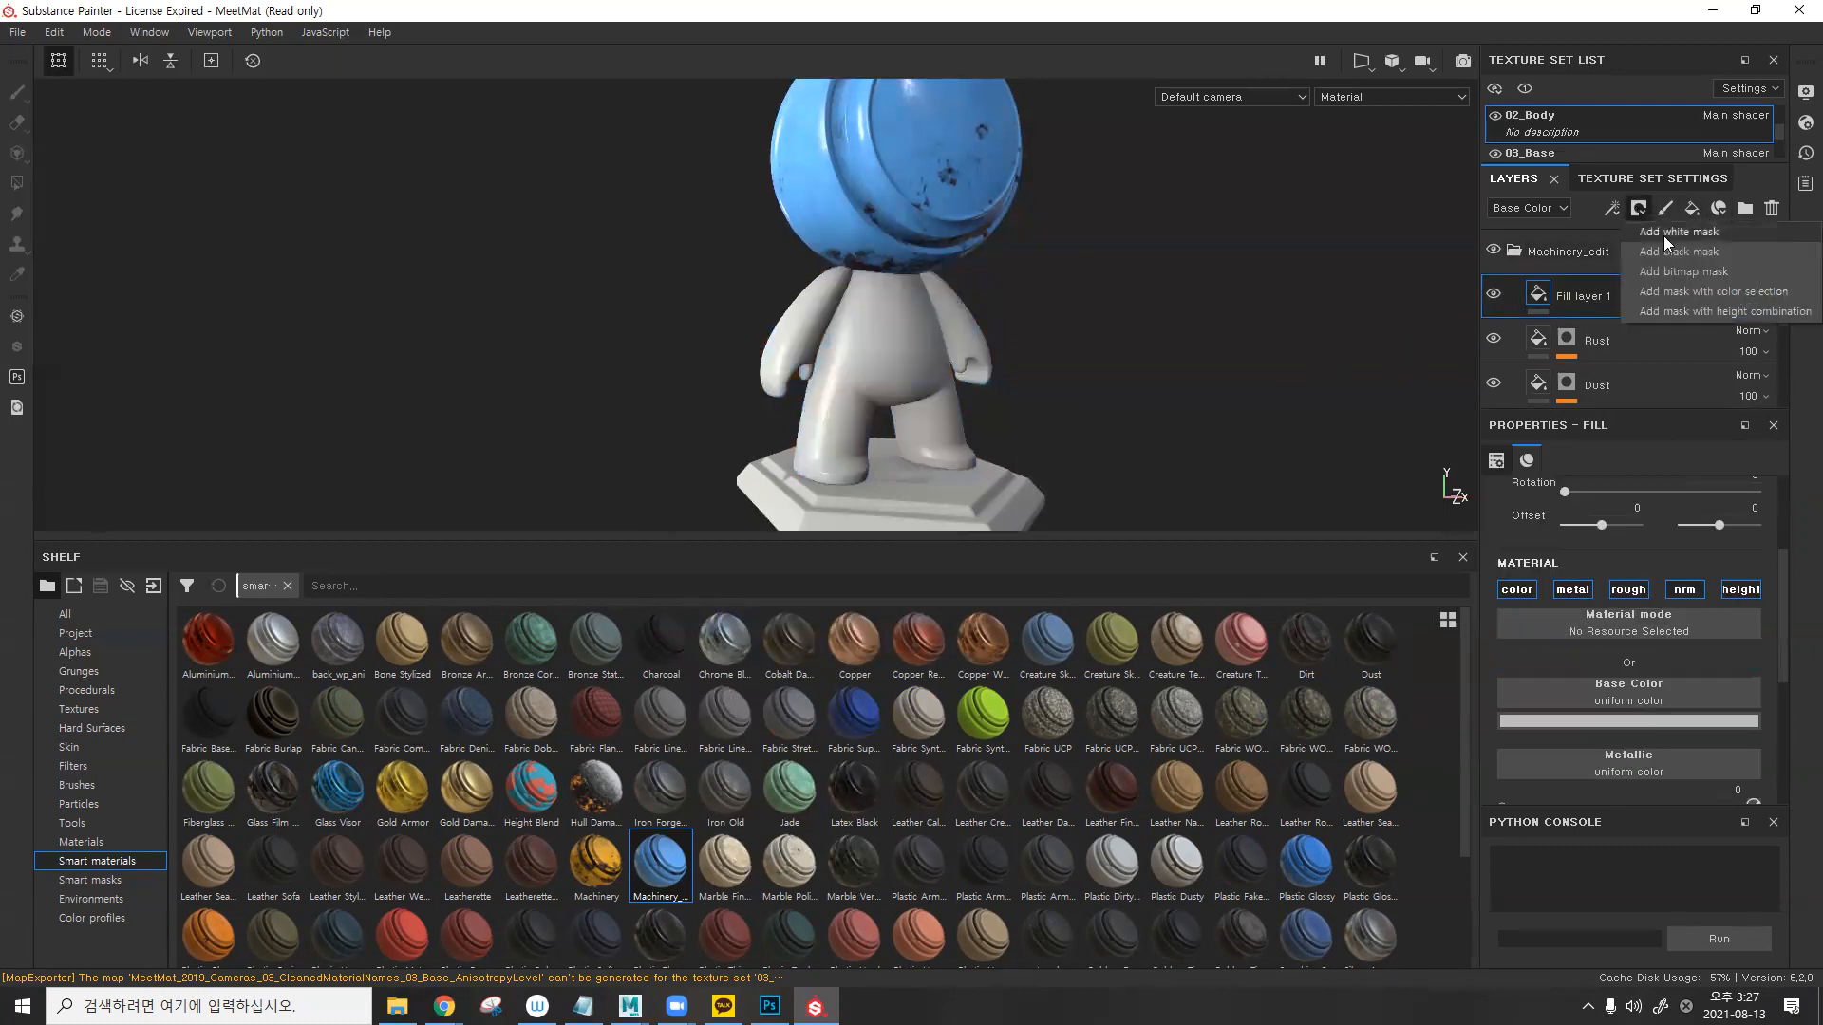
left_click(1672, 252)
left_click(1613, 210)
left_click(1656, 258)
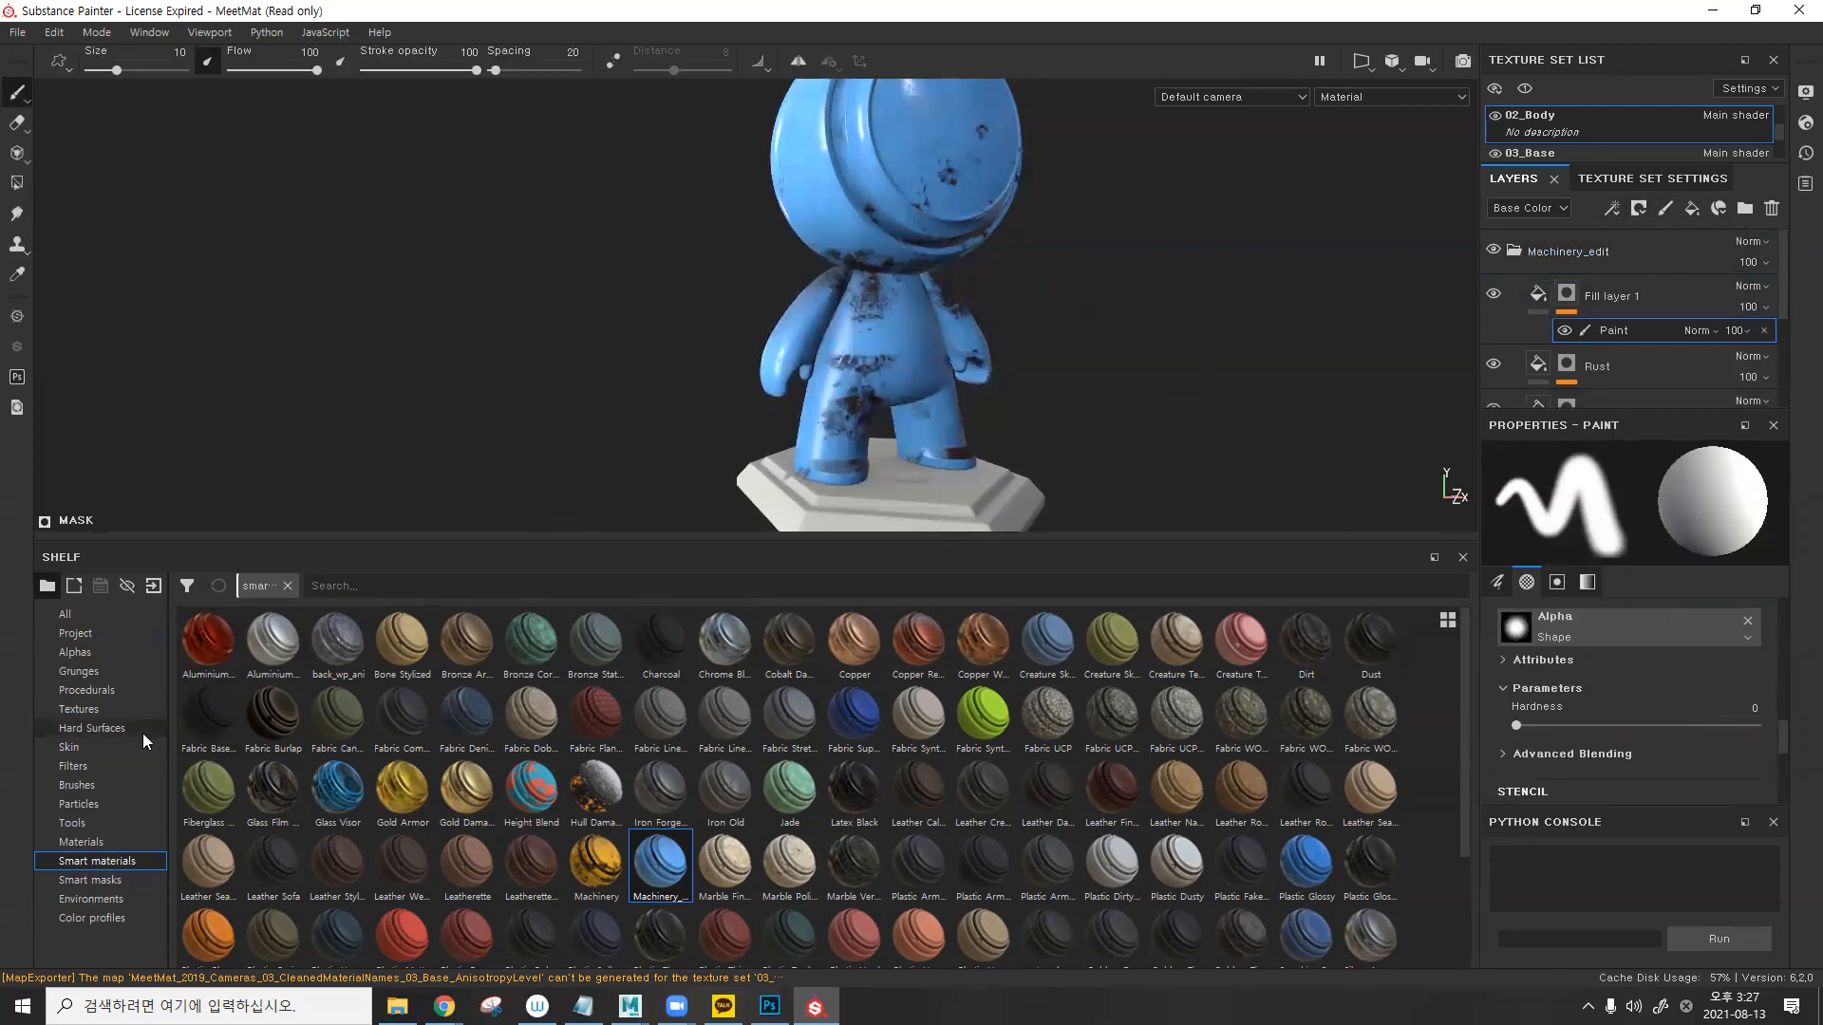
- Stamp the Handprint Smear alpha onto the front of the torso with the brush size set to 37.9
left_click(99, 653)
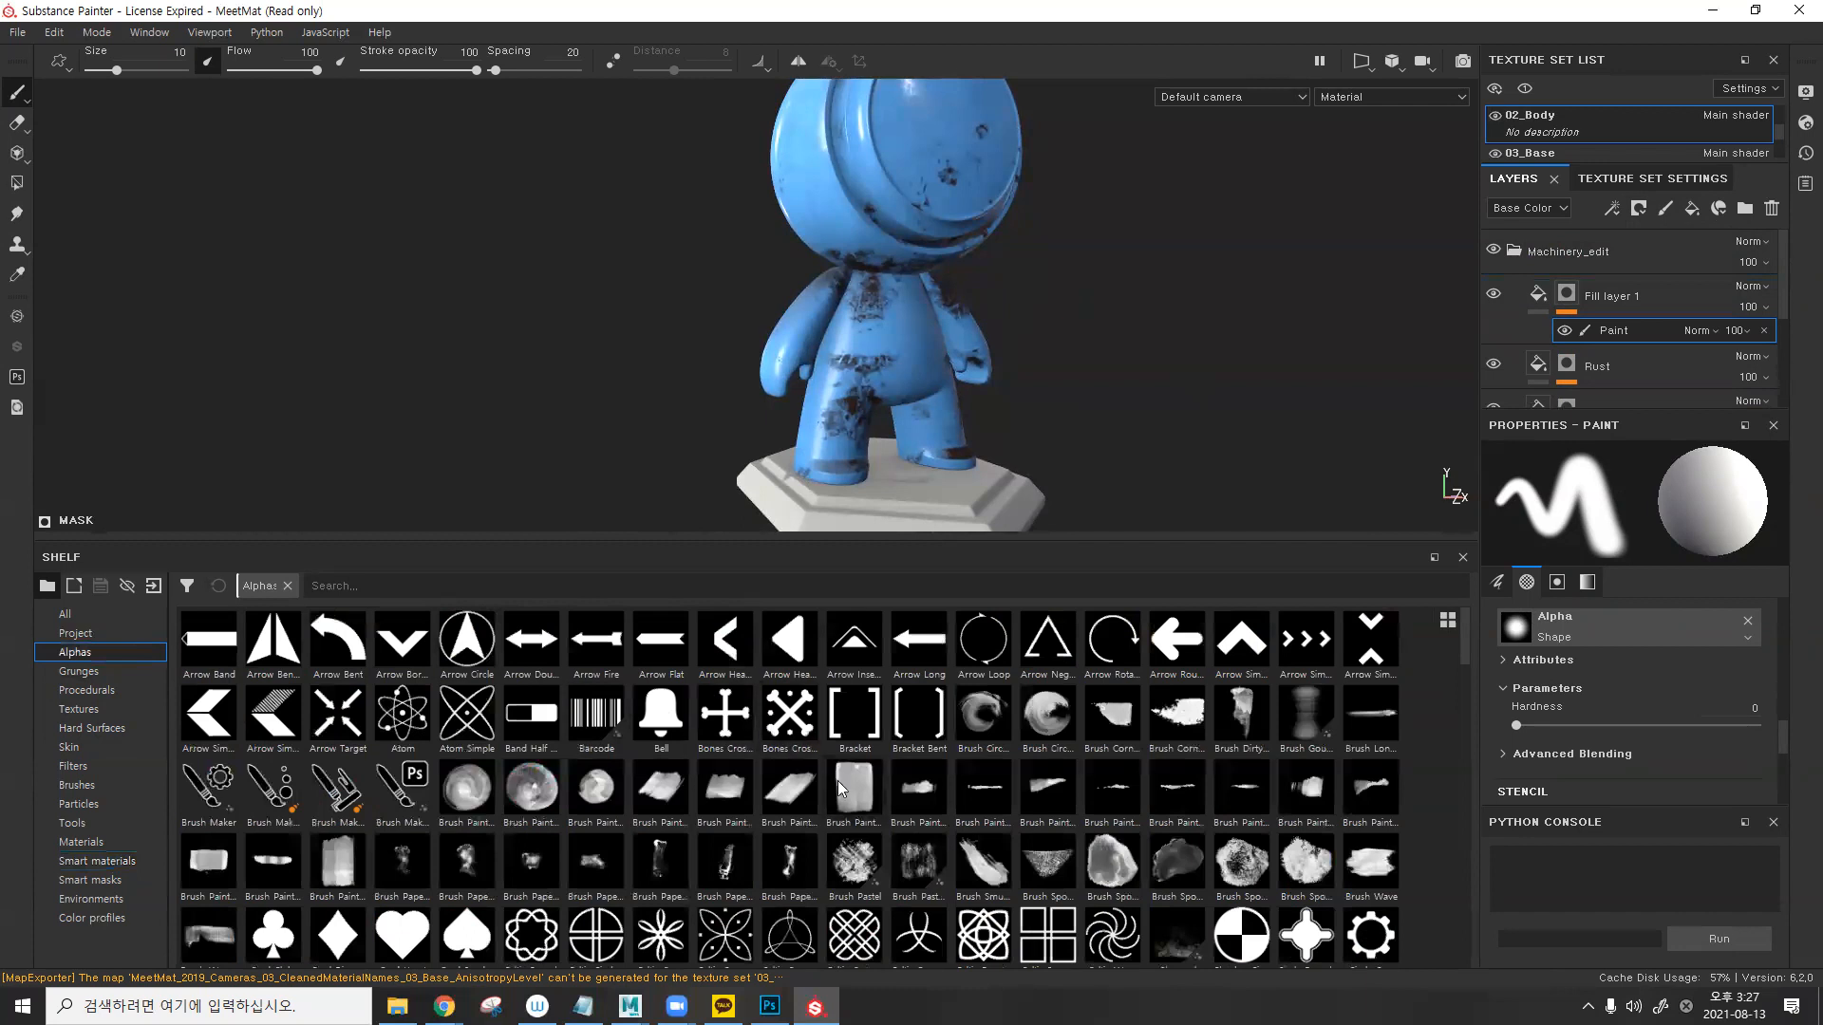
scroll(1031, 812, "down", 10)
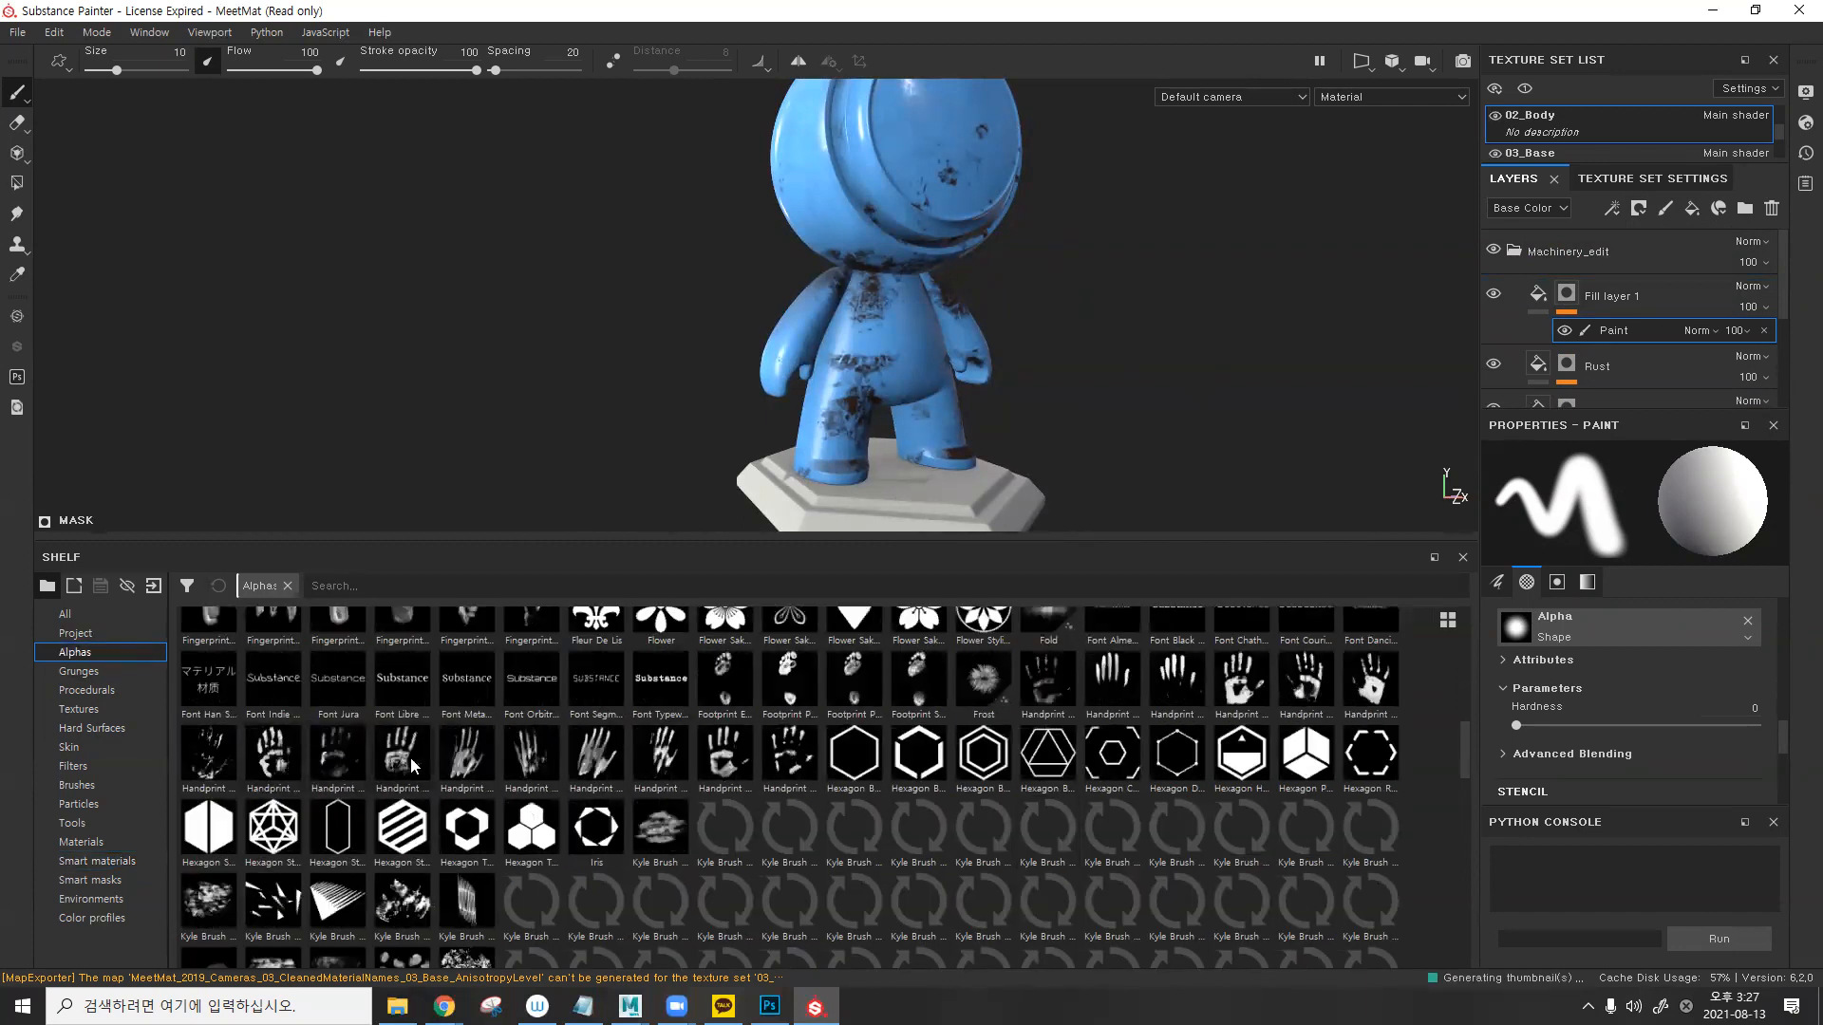
left_click(466, 756)
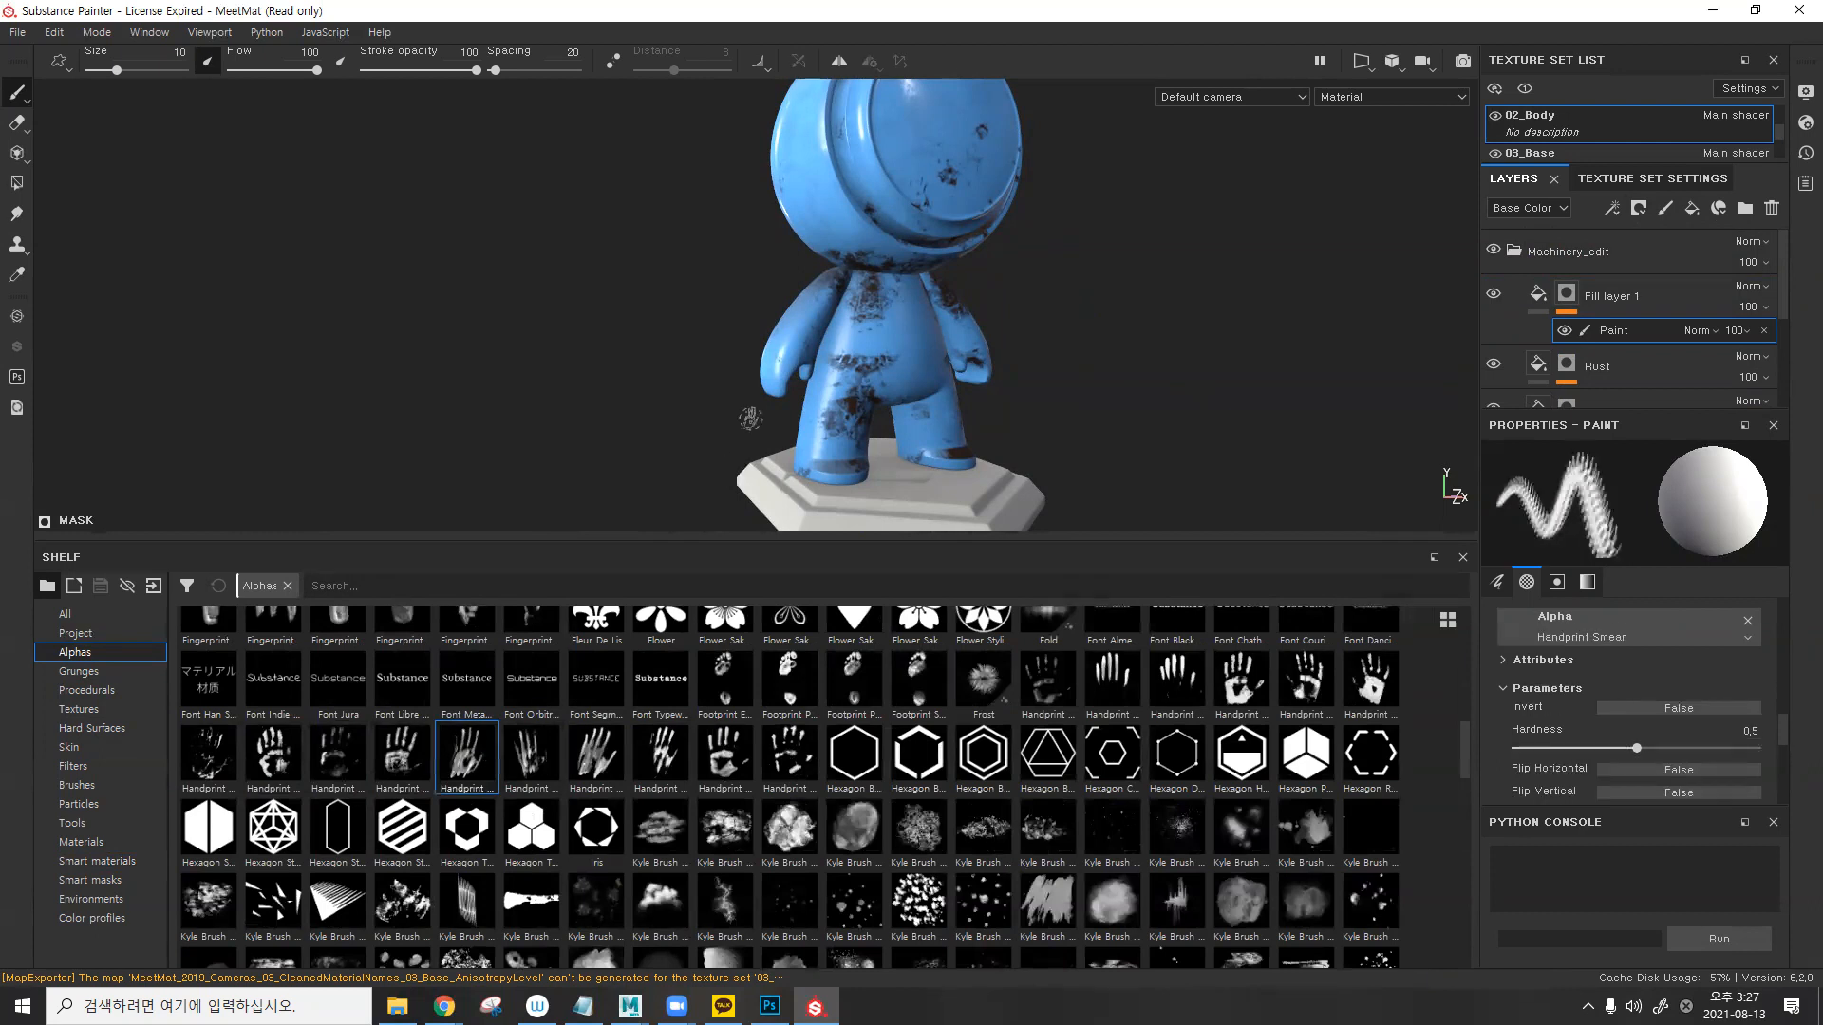
left_click_drag(750, 418, 764, 390, "alt")
left_click_drag(964, 404, 902, 399, "alt")
right_click_drag(1113, 309, 1166, 363, "alt")
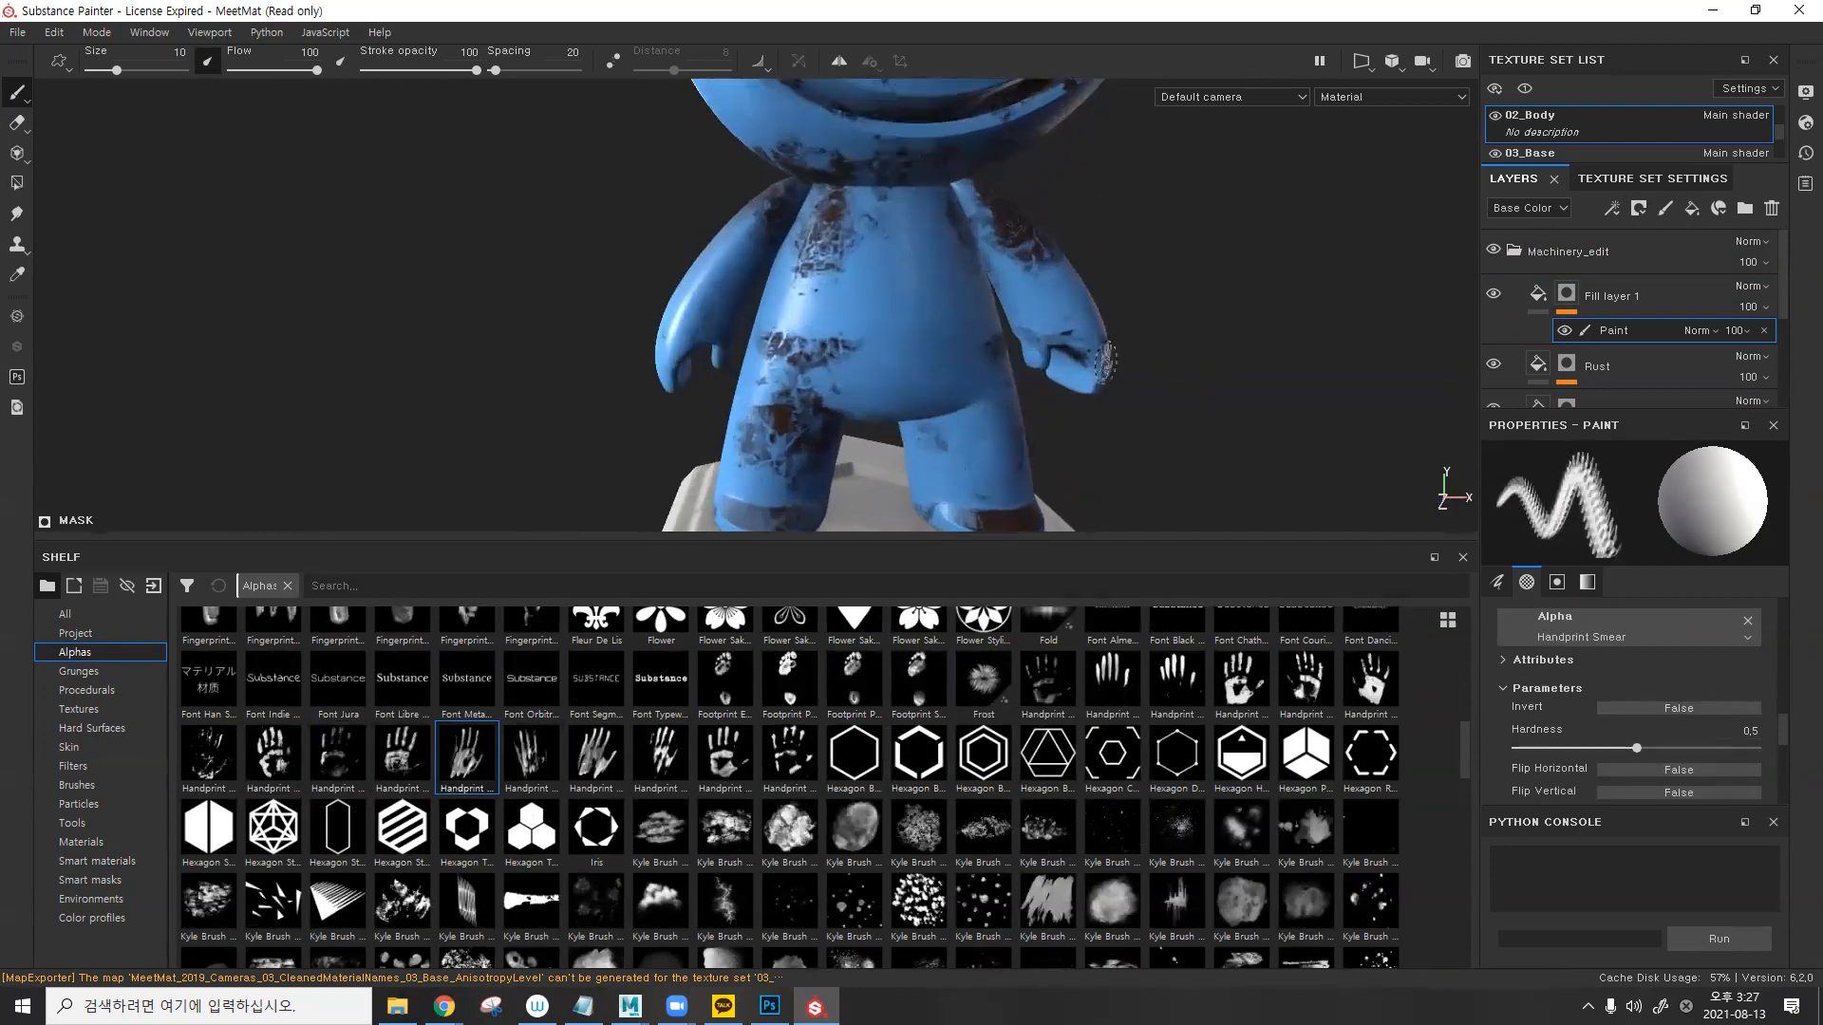
right_click_drag(881, 307, 890, 302, "ctrl")
left_click(891, 302)
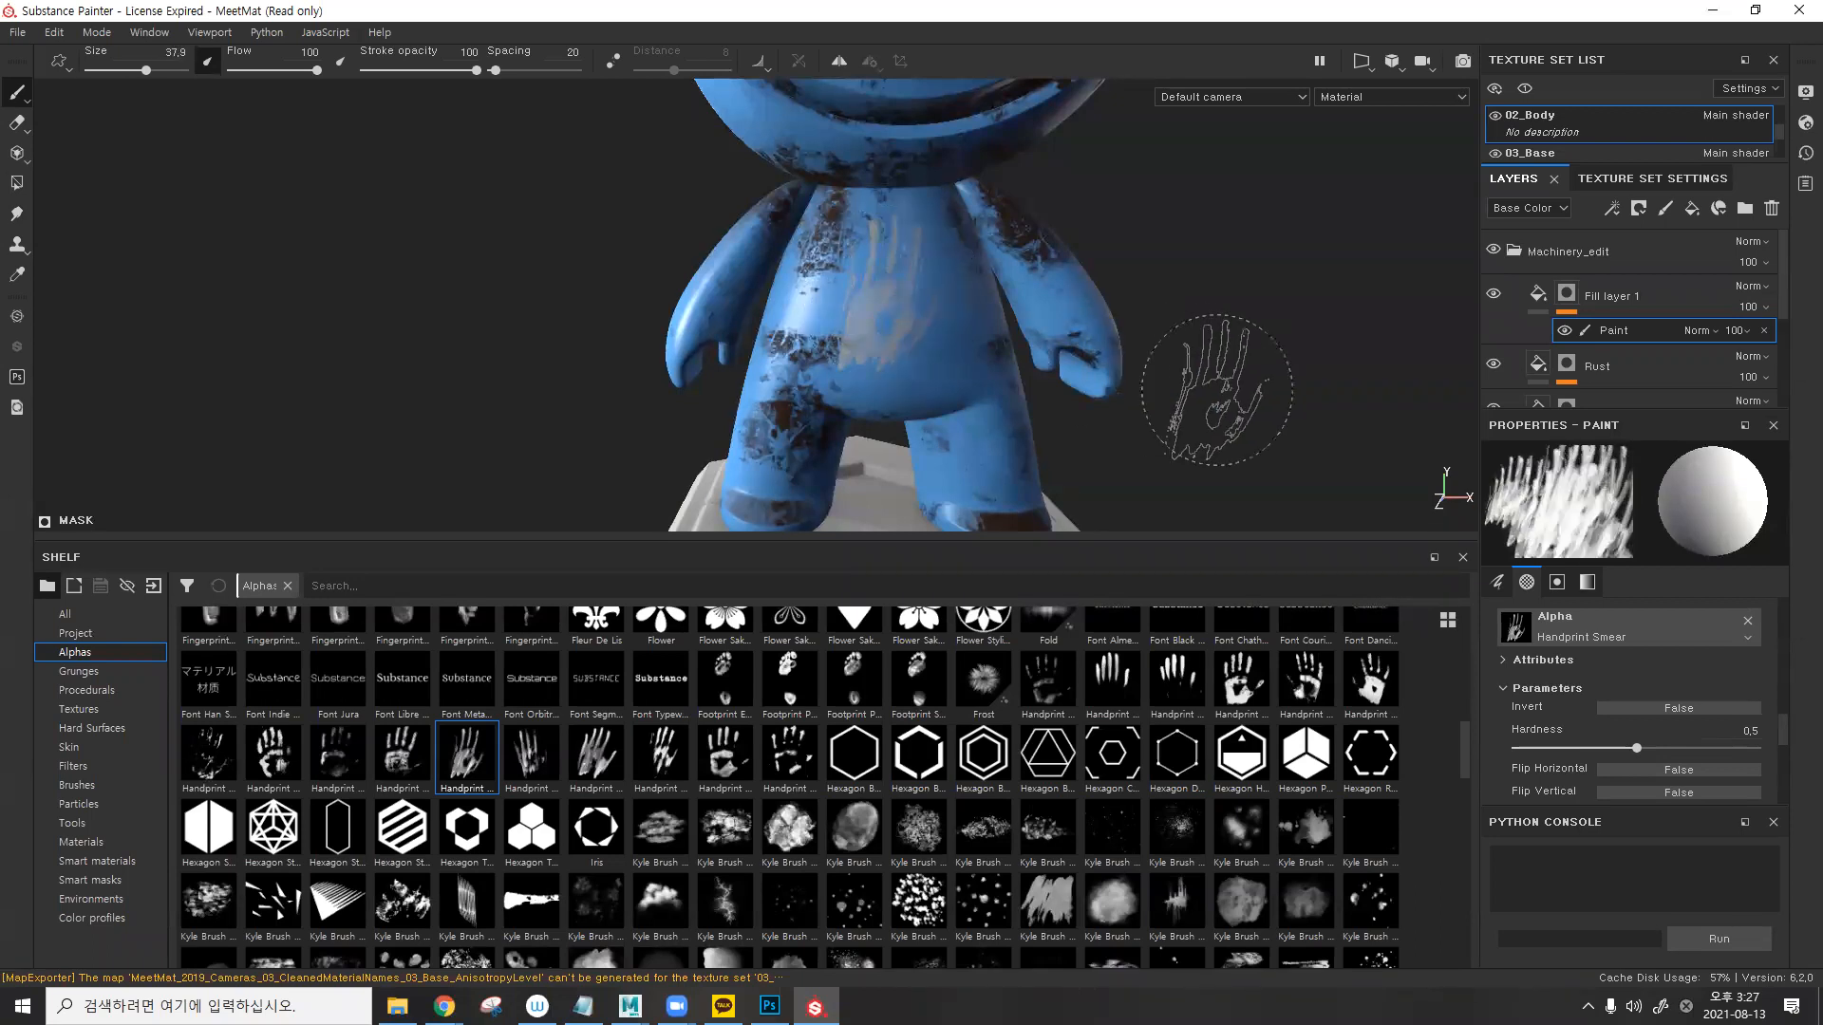
- Give the handprint's fill layer a dark red base color, Metallic 1 and Roughness 0.8833
left_click(1538, 294)
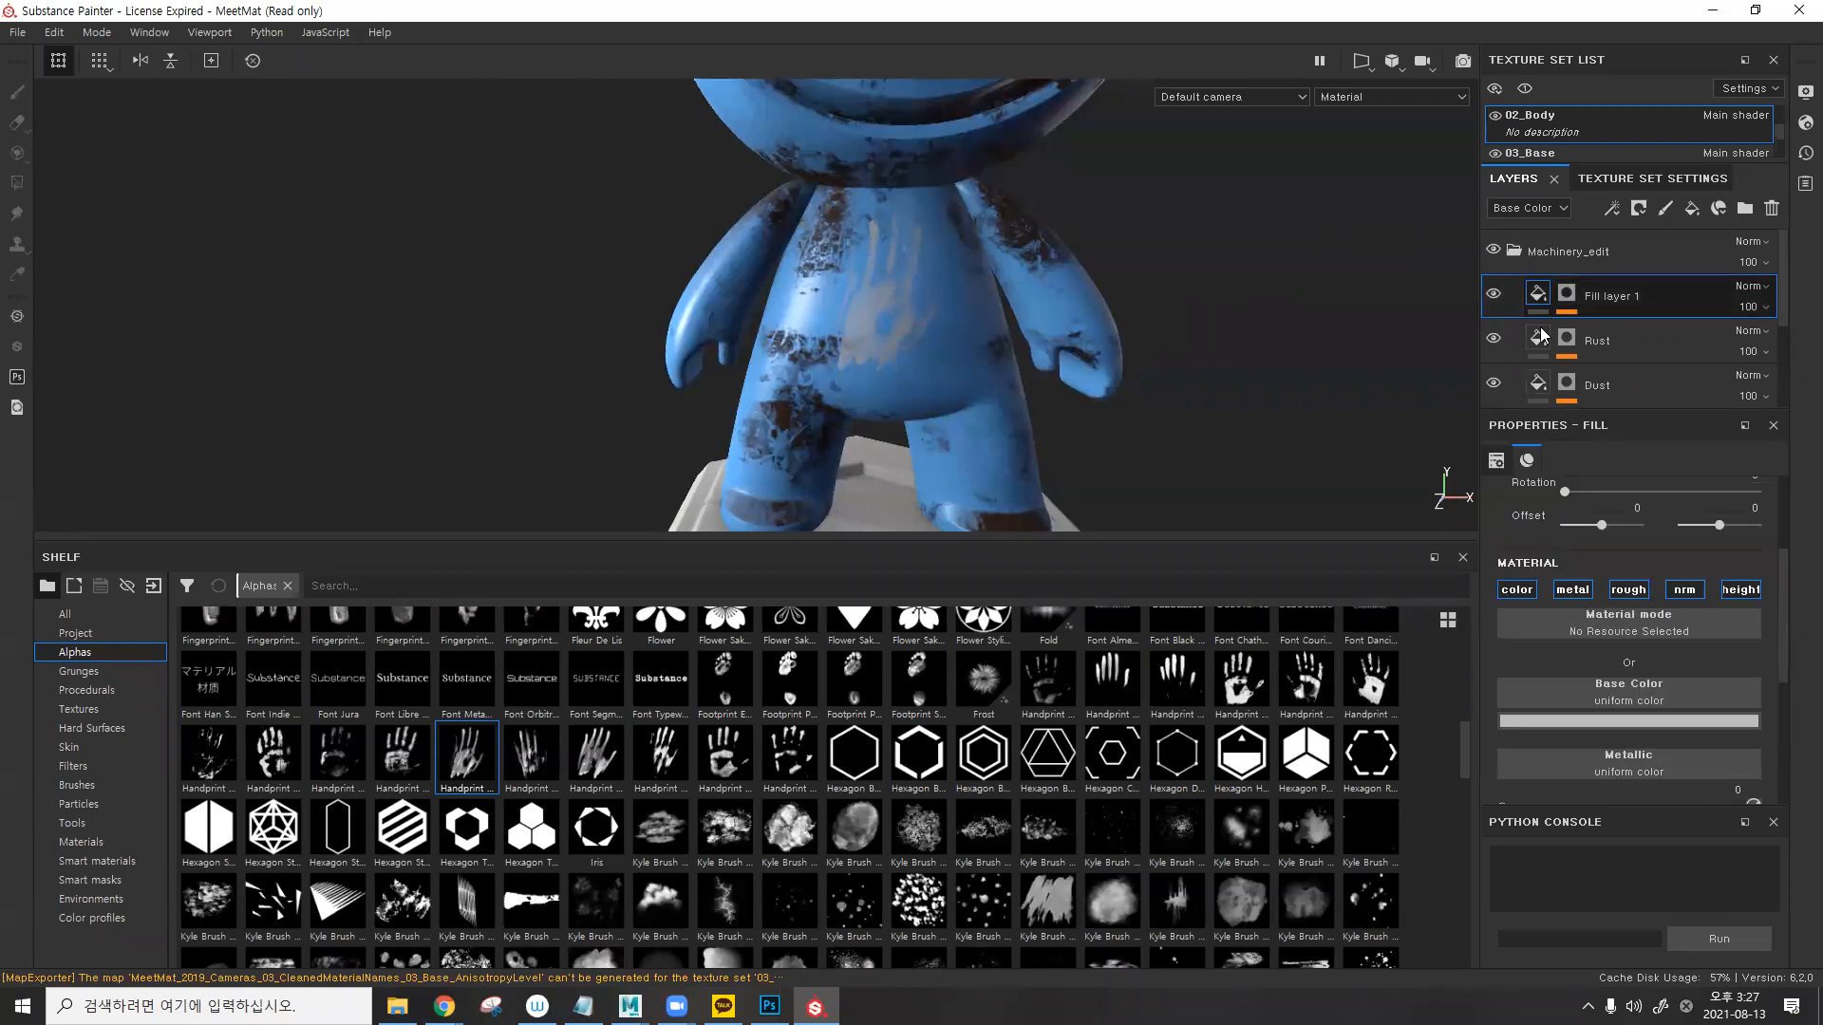
left_click(1622, 720)
left_click(1695, 759)
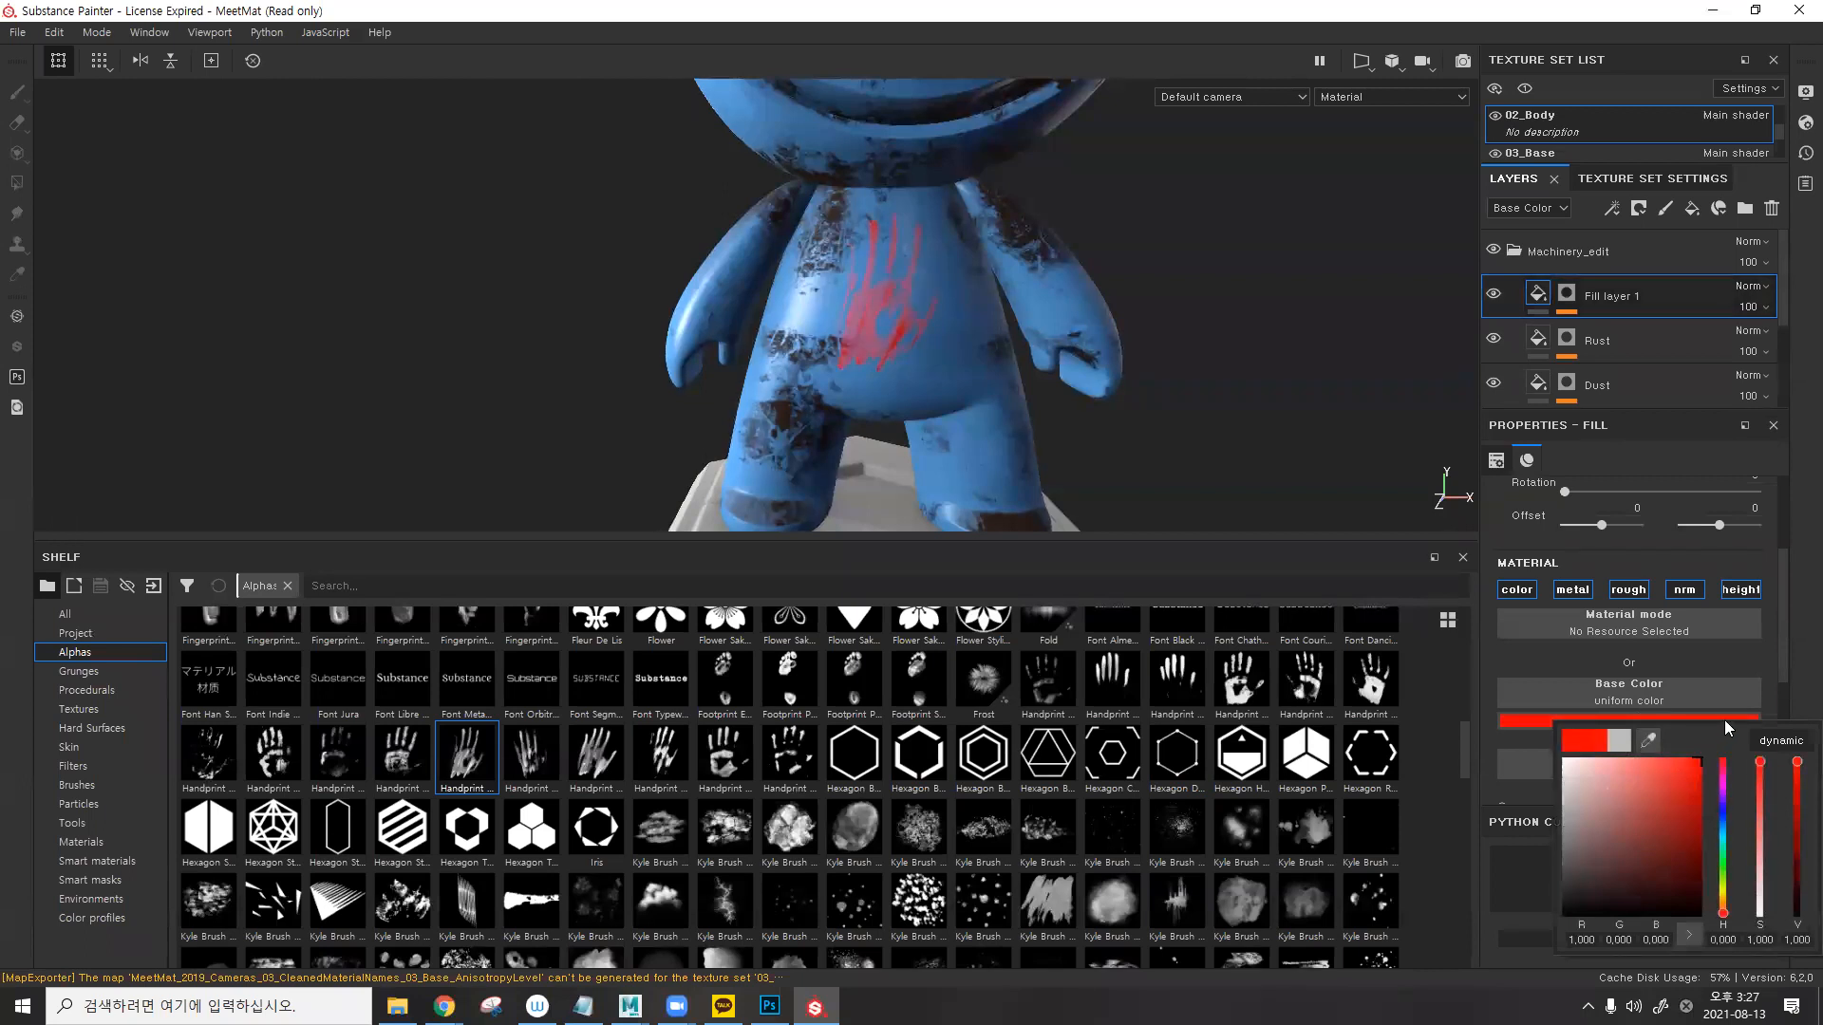
left_click(1718, 657)
scroll(1718, 657, "down", 3)
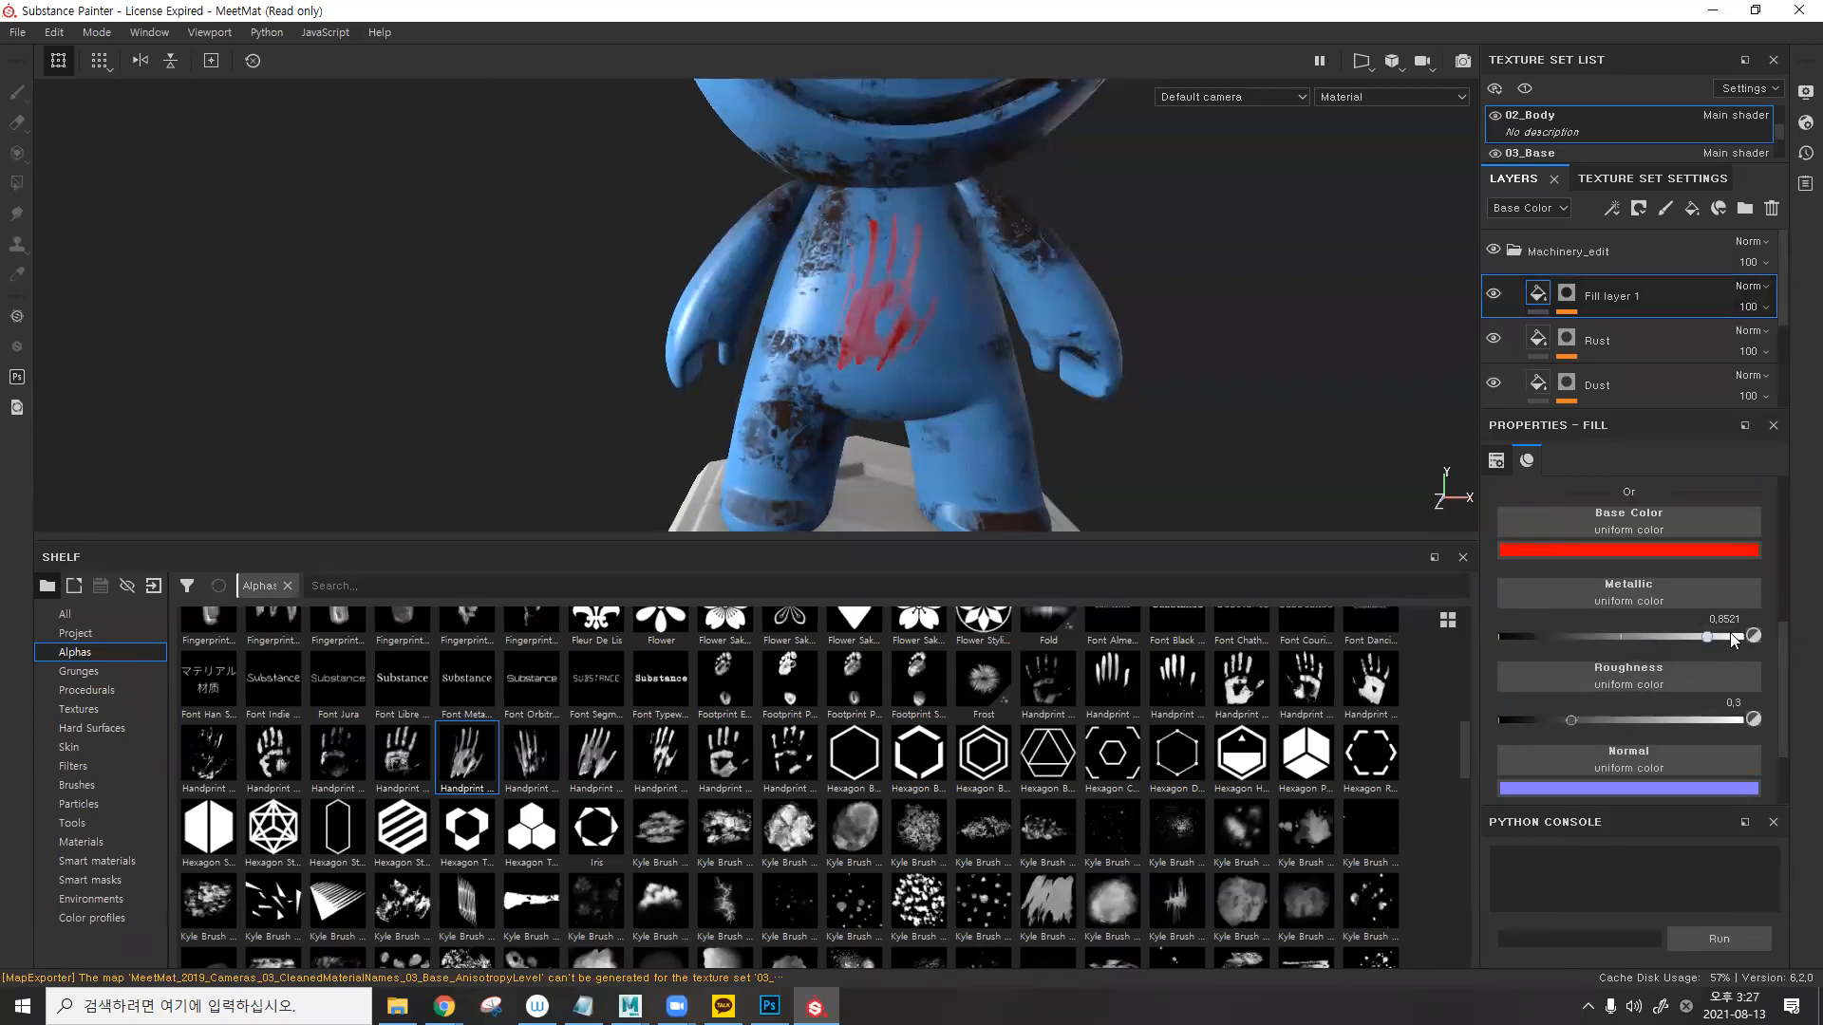
left_click_drag(986, 317, 1044, 323, "alt")
left_click_drag(1686, 720, 1713, 721)
left_click(1650, 549)
left_click_drag(1693, 651, 1714, 645)
left_click_drag(912, 266, 1012, 302, "alt")
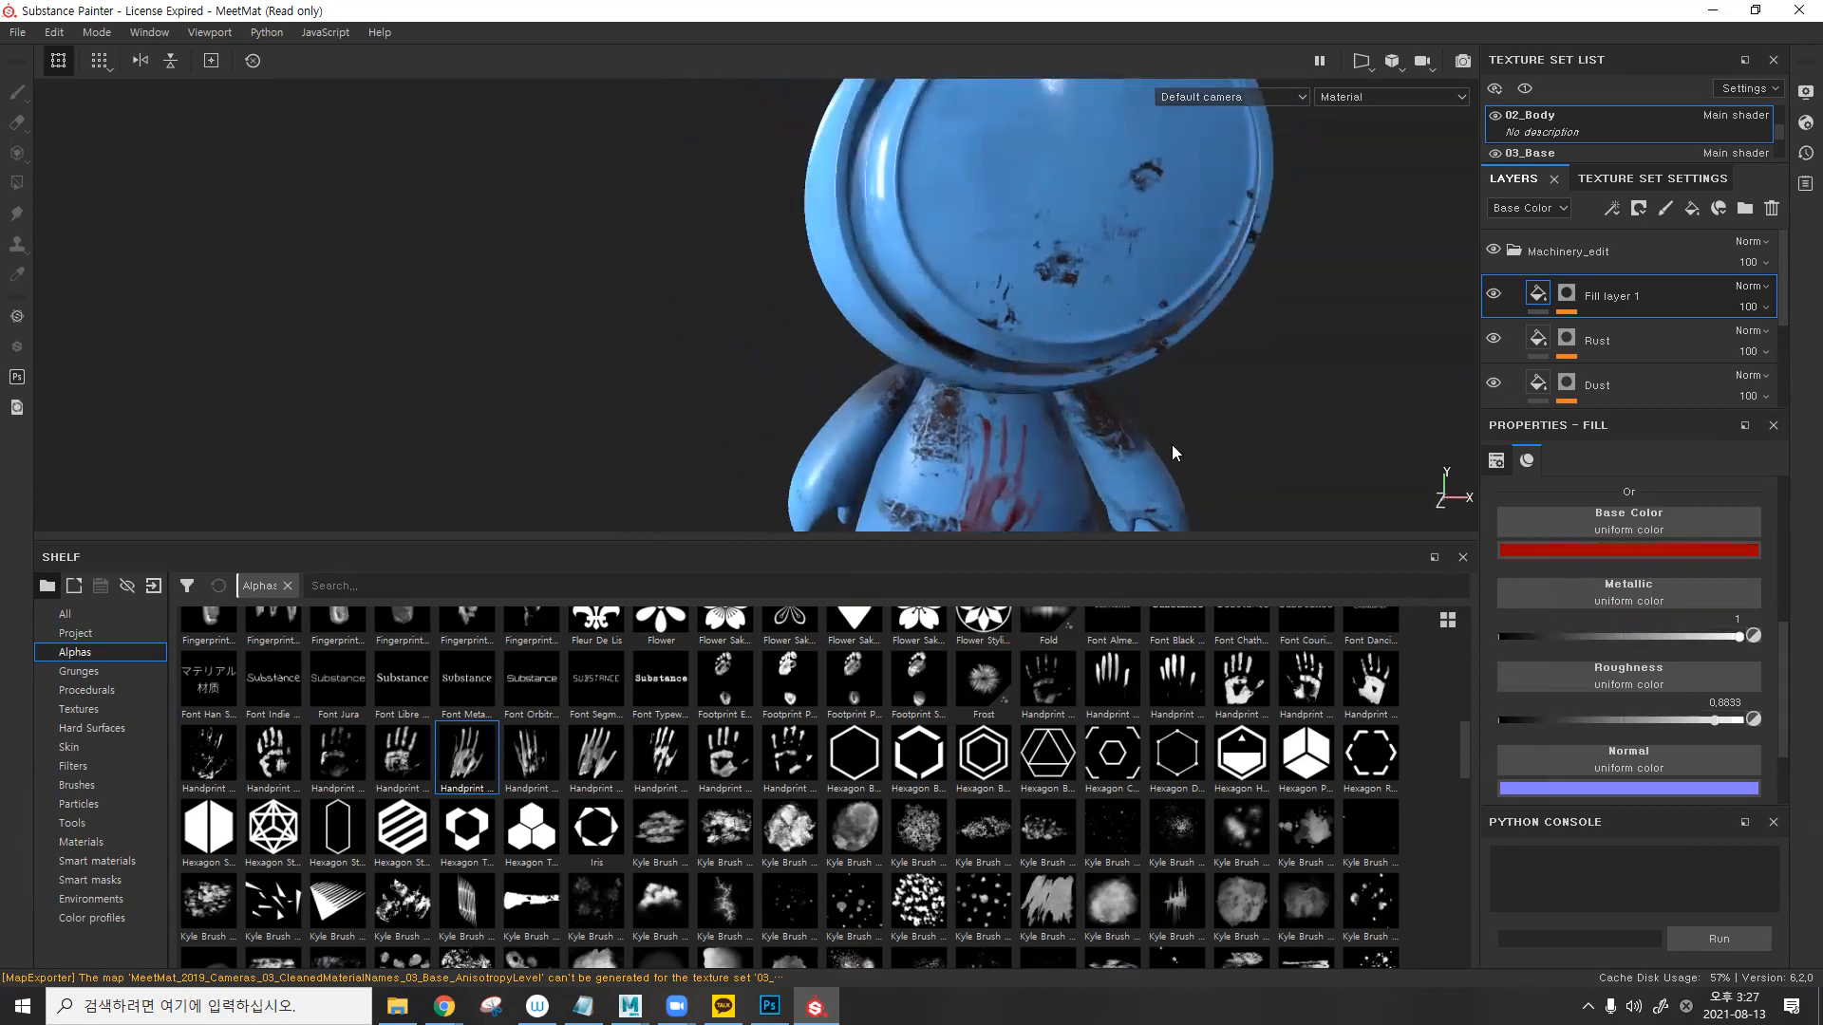
- Select the Paint effect on the 02_Body fill layer's mask and try the handprint brush over the head
left_click(709, 747)
middle_click_drag(1005, 182, 897, 314, "alt")
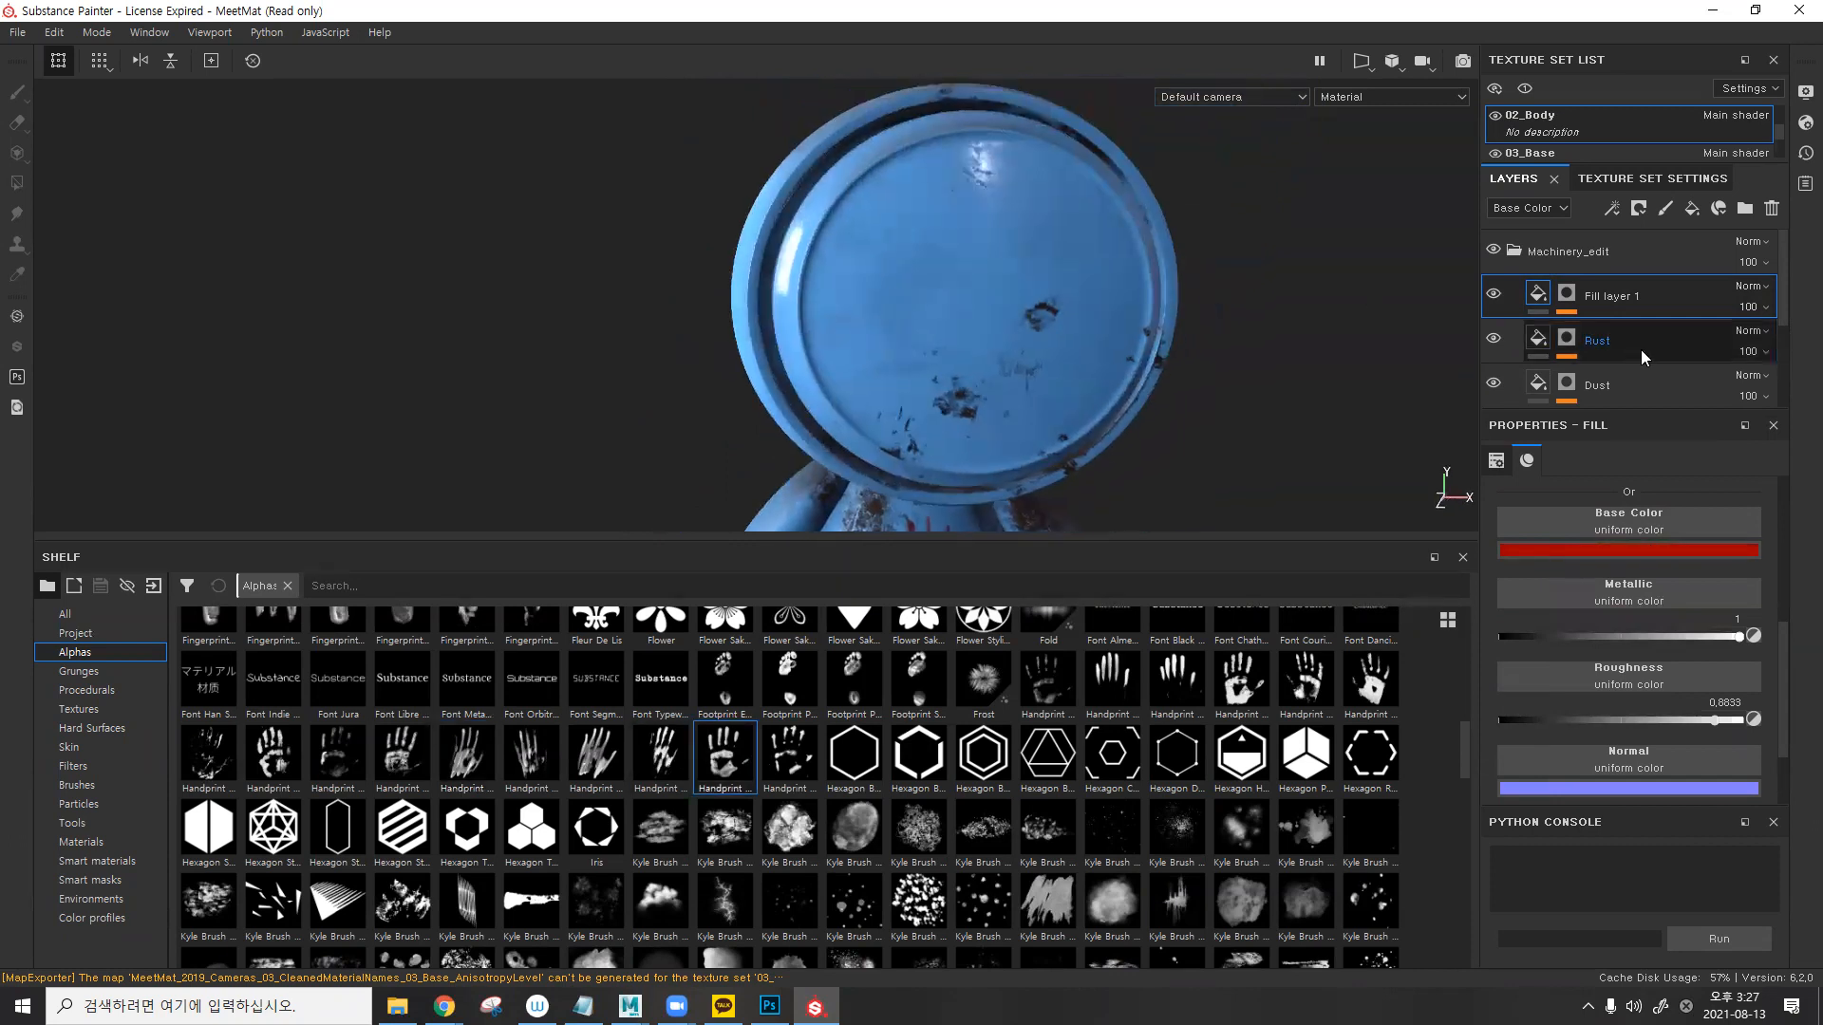
left_click(1568, 295)
left_click(1627, 338)
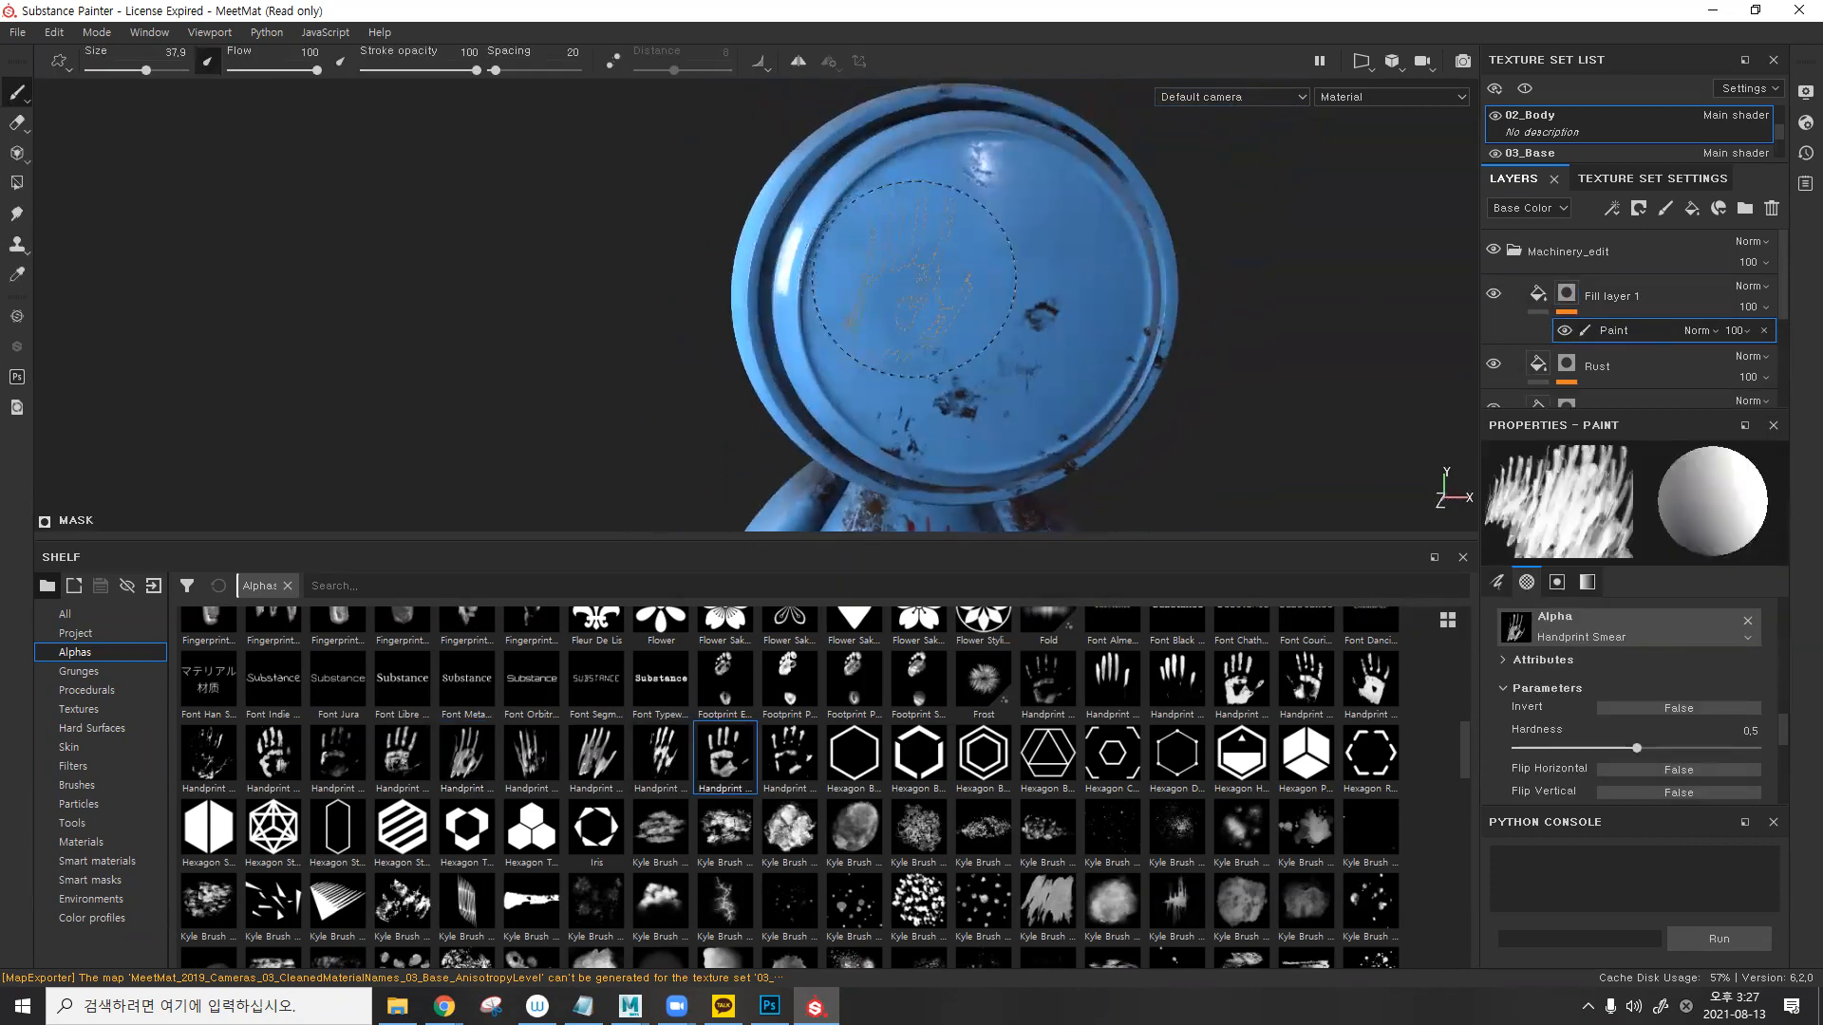
middle_click_drag(1060, 417, 1008, 265, "alt")
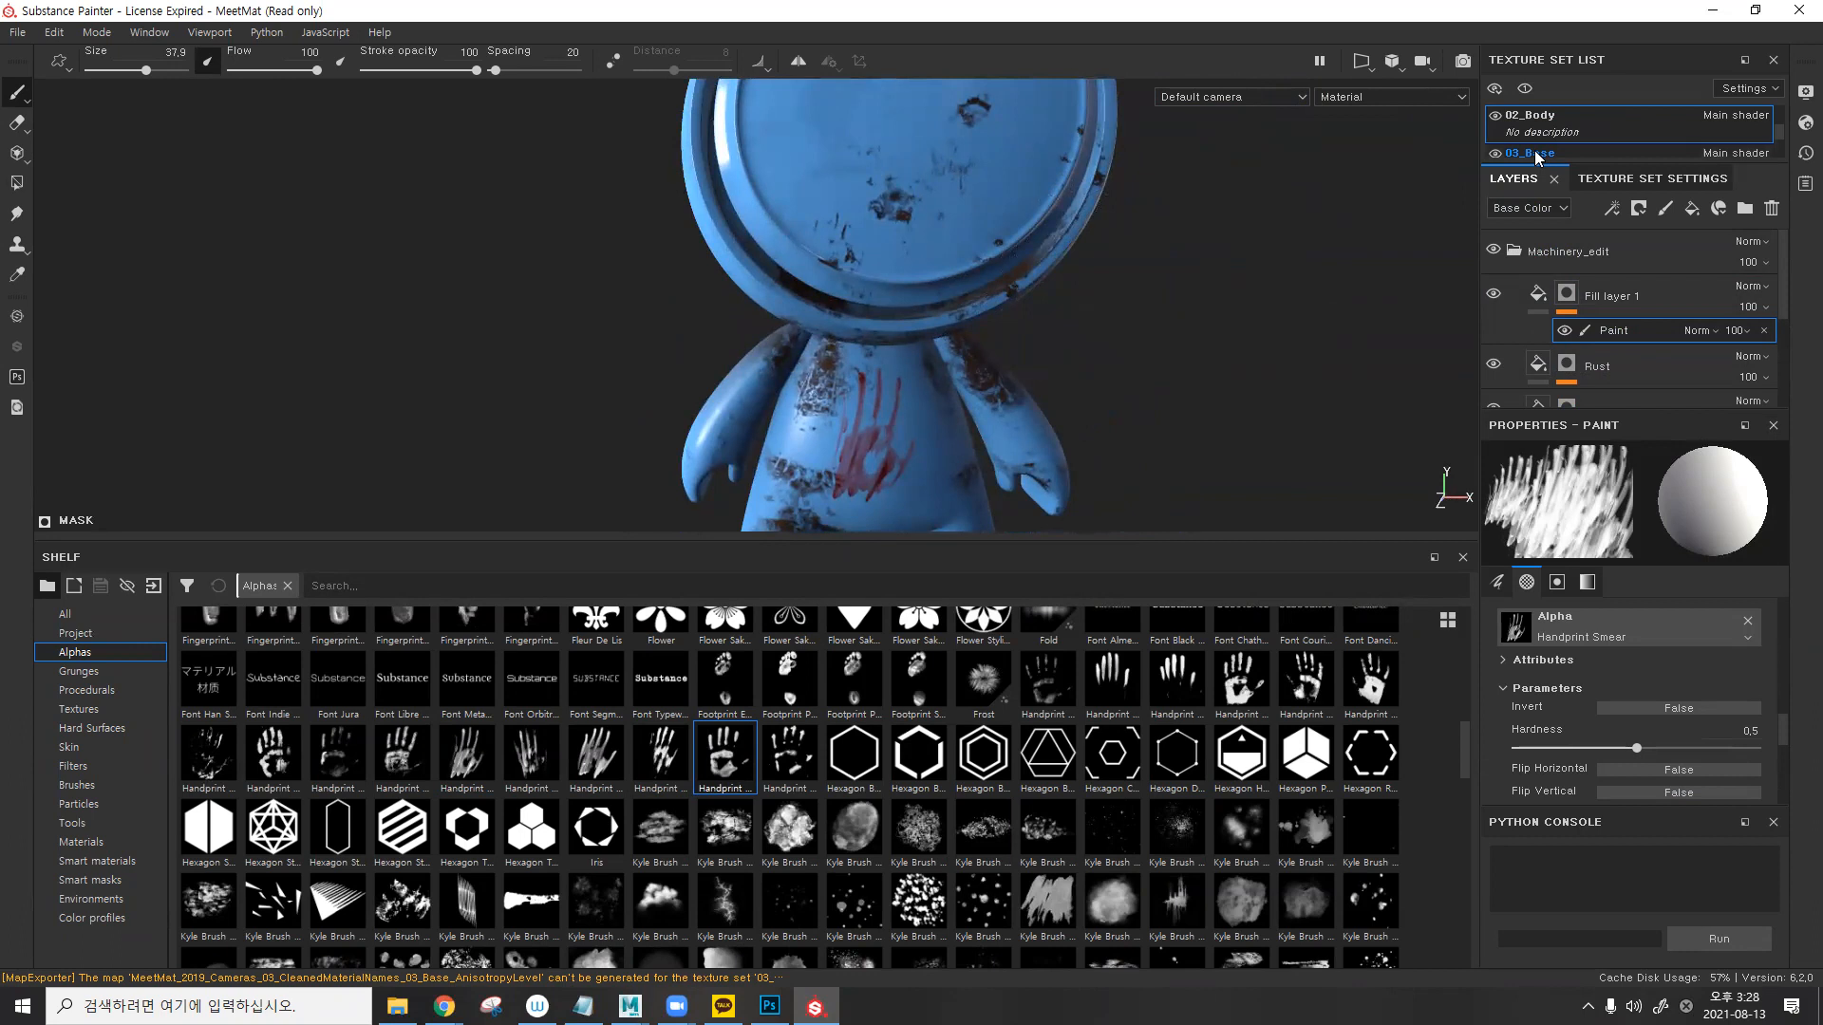
left_click_drag(1038, 395, 1124, 288, "alt")
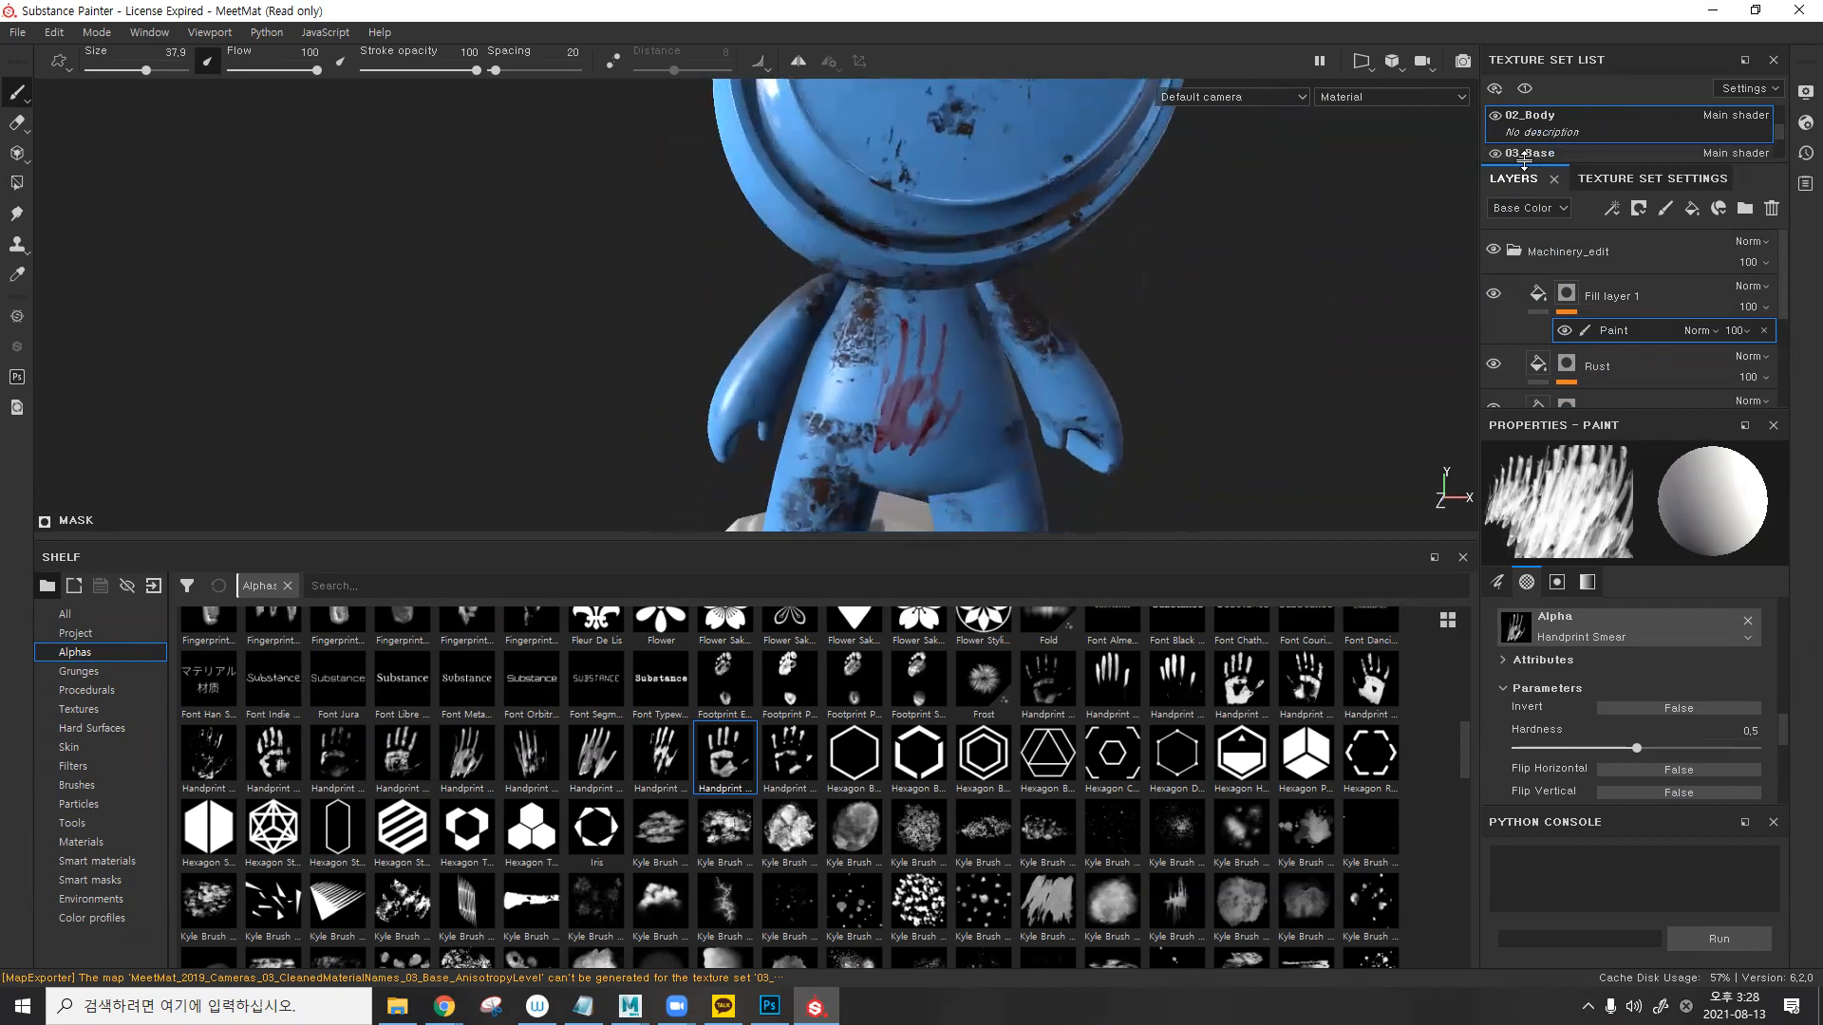
- In the 03_Base texture set, add a fill layer with a black mask and a Paint effect
left_click(1526, 154)
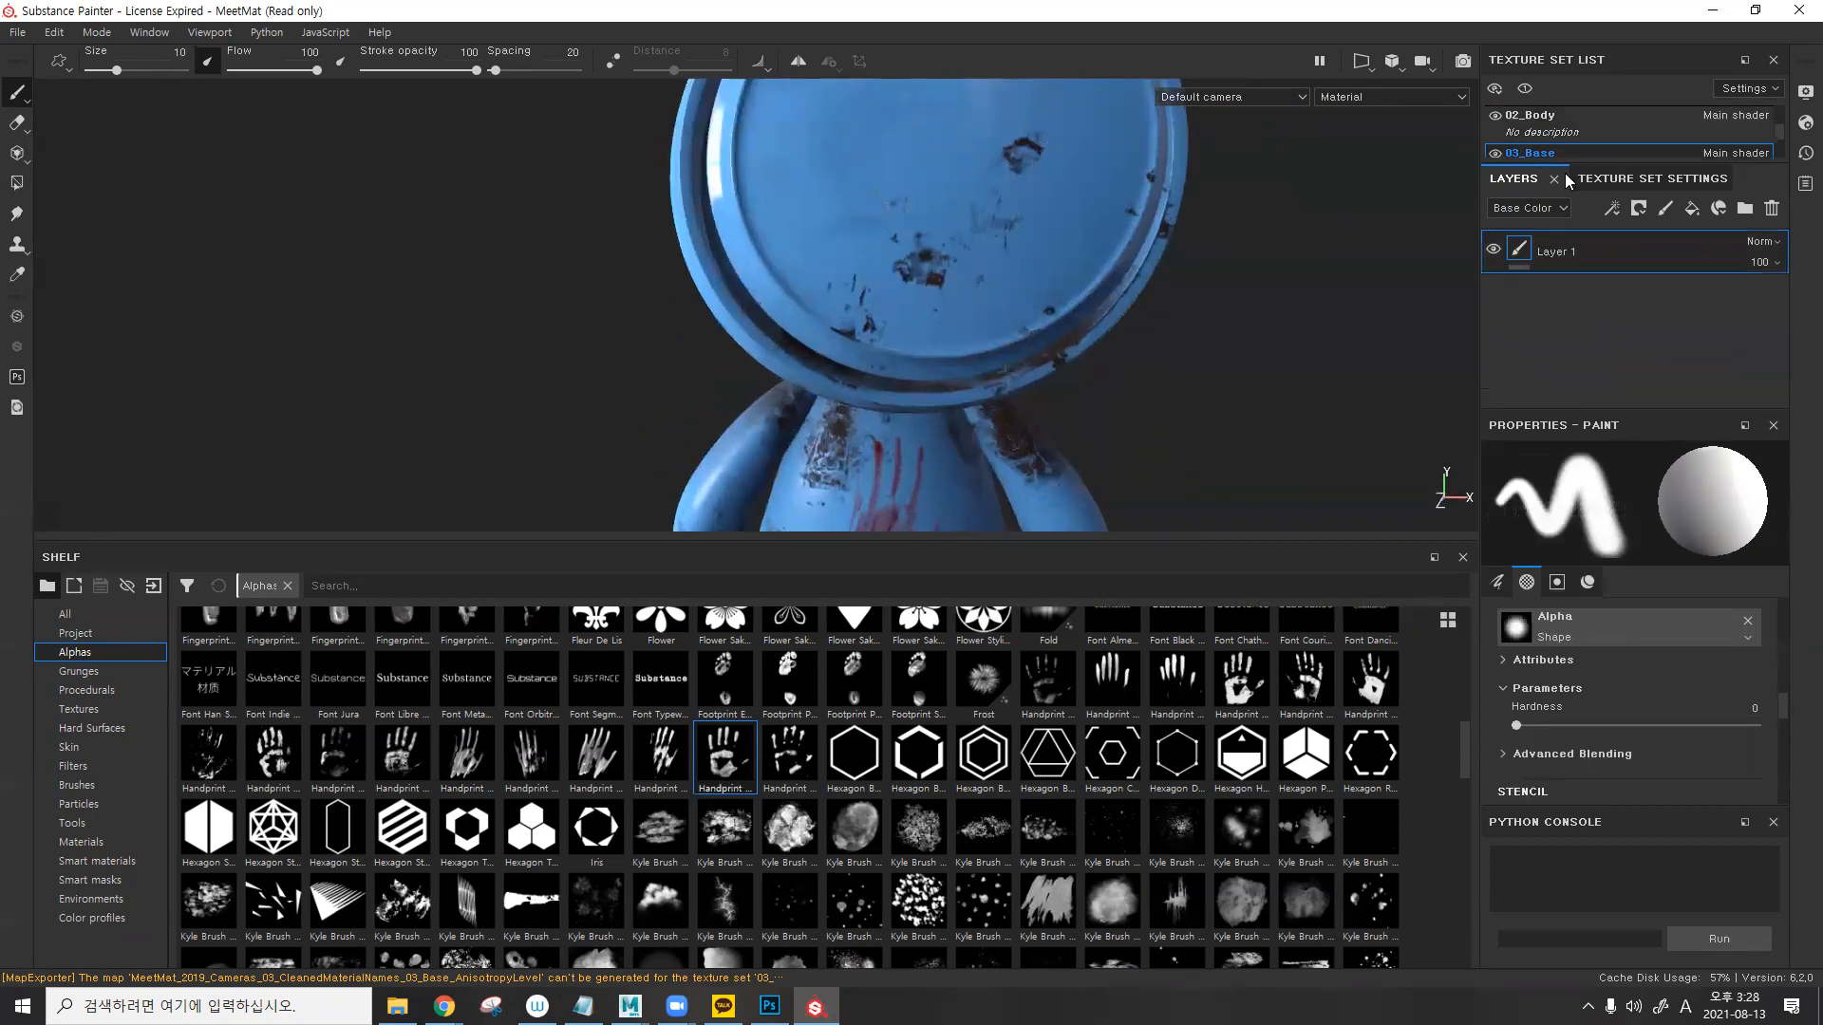
left_click(1693, 210)
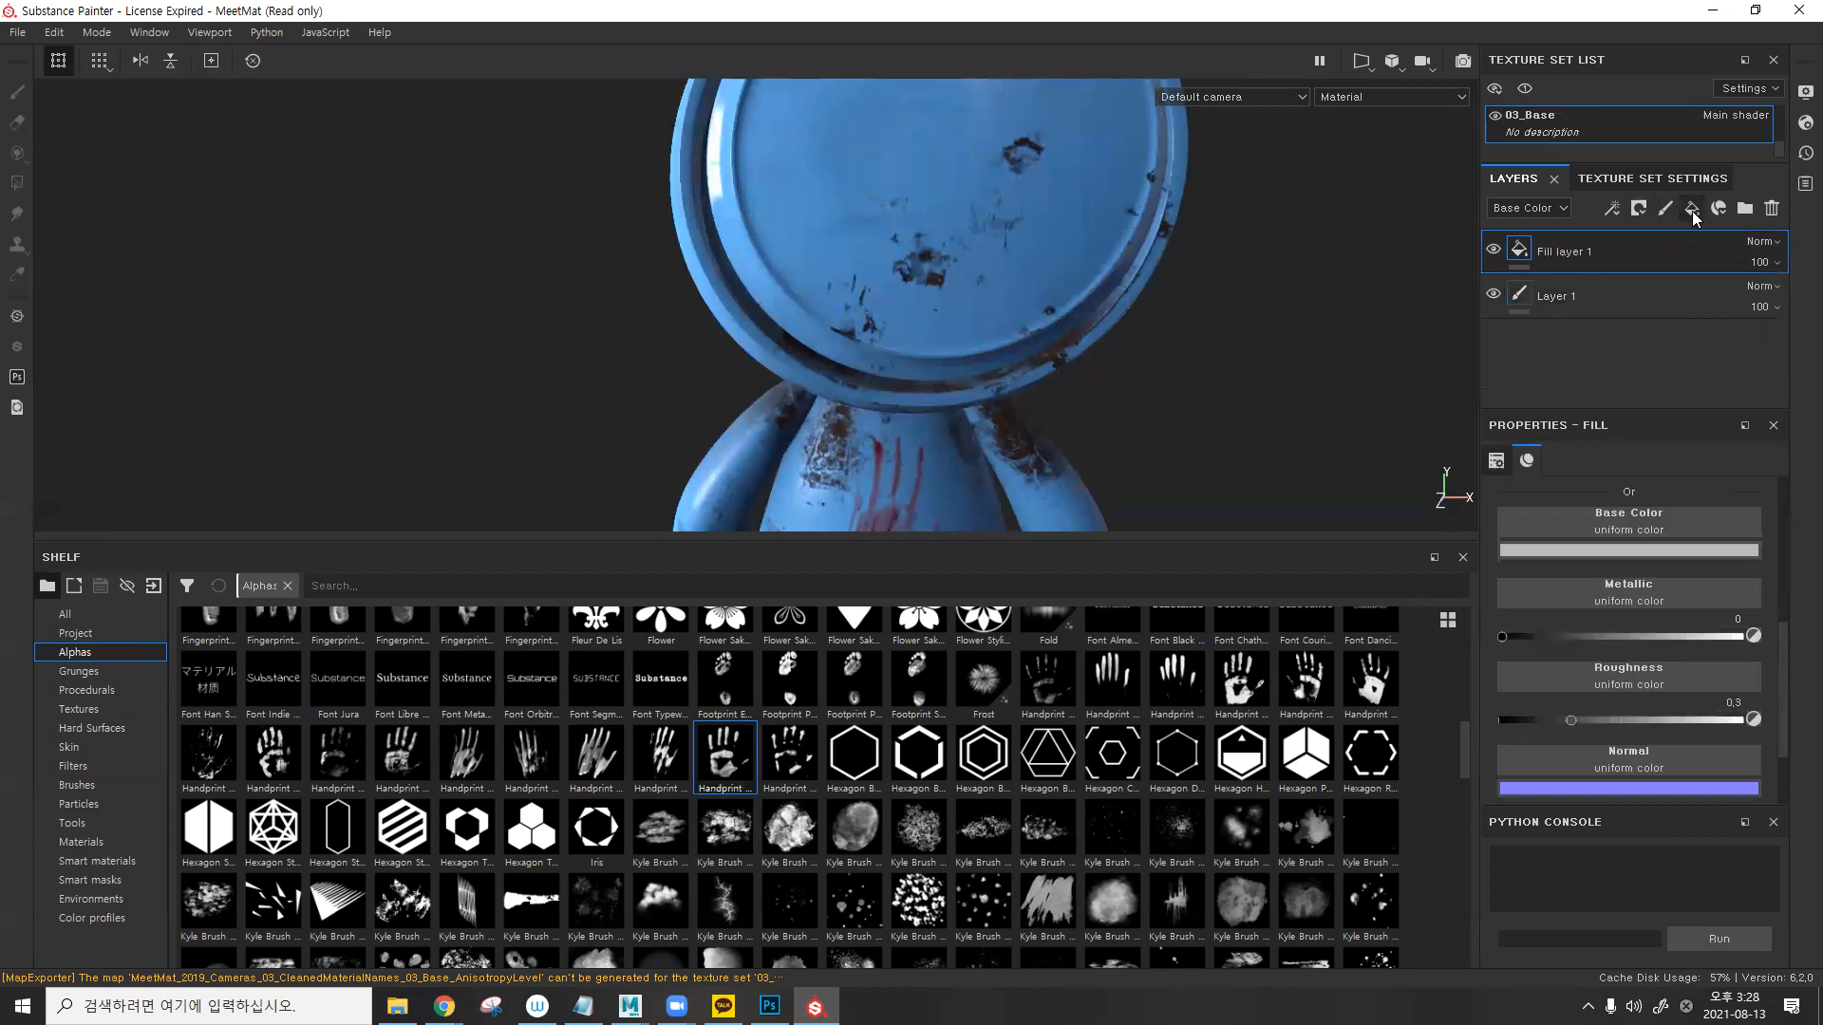
left_click(1639, 209)
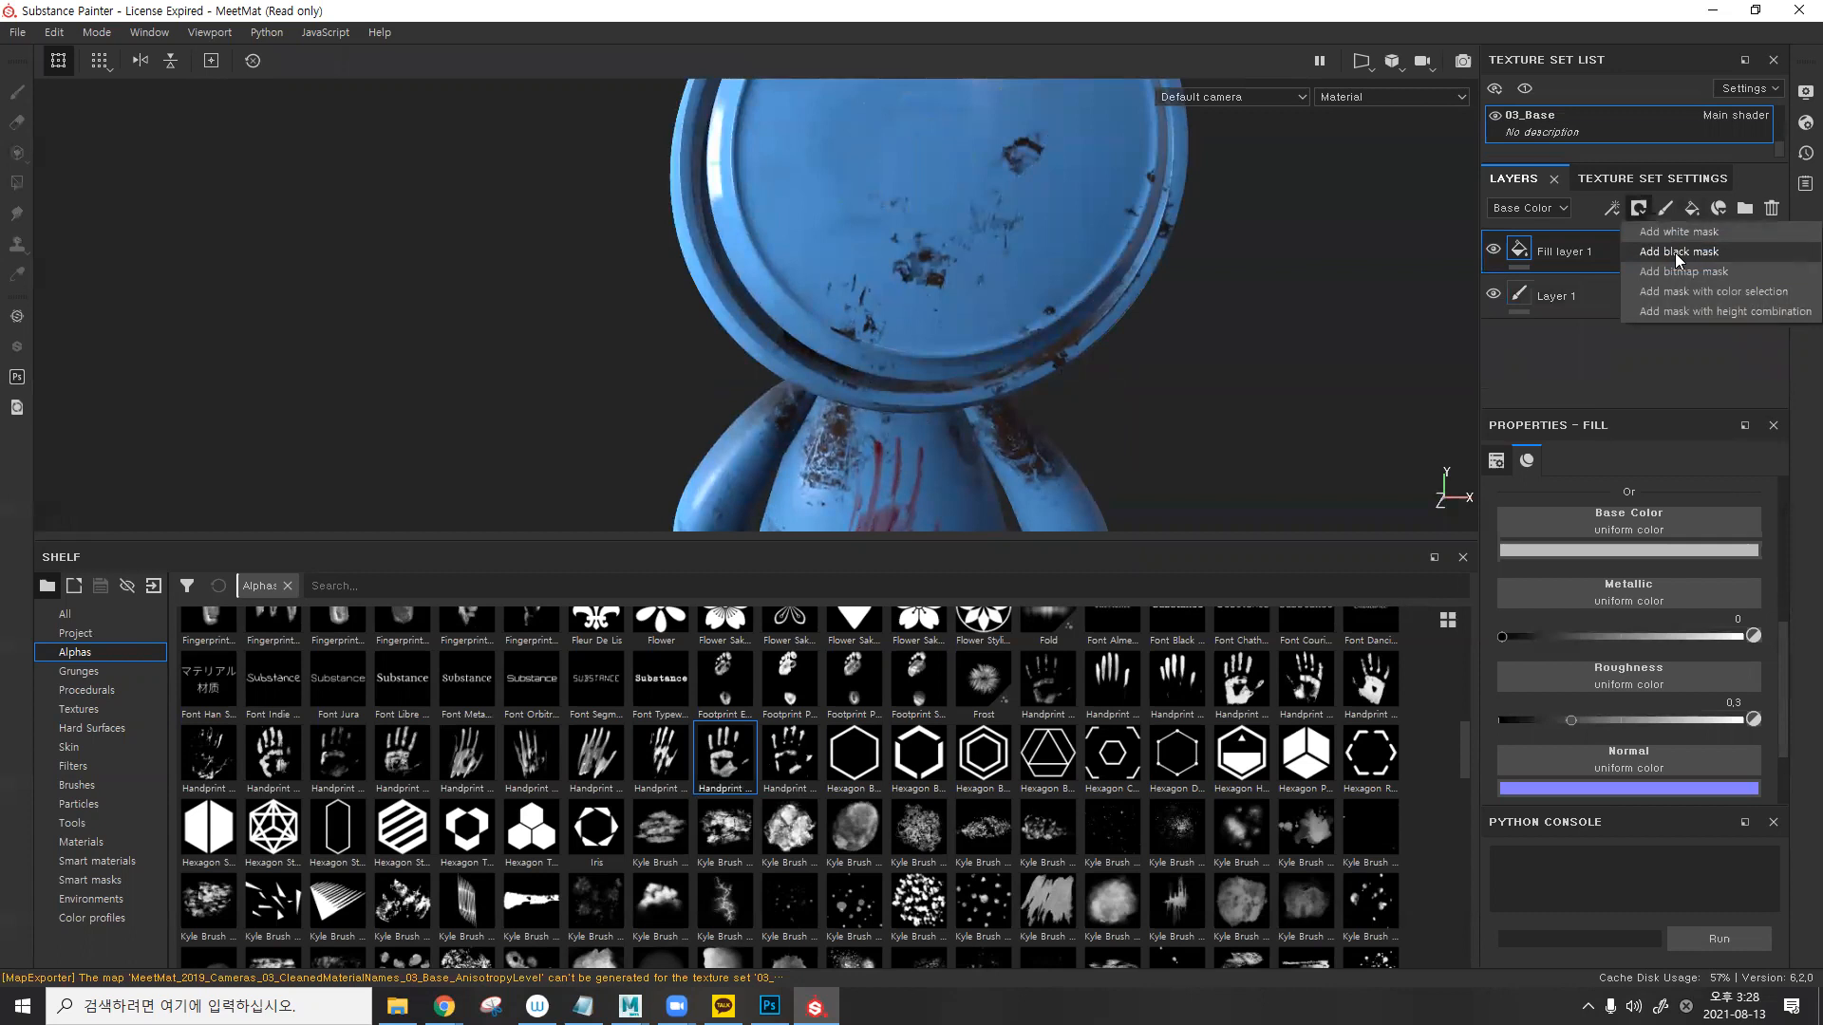
left_click(1677, 252)
left_click(1612, 210)
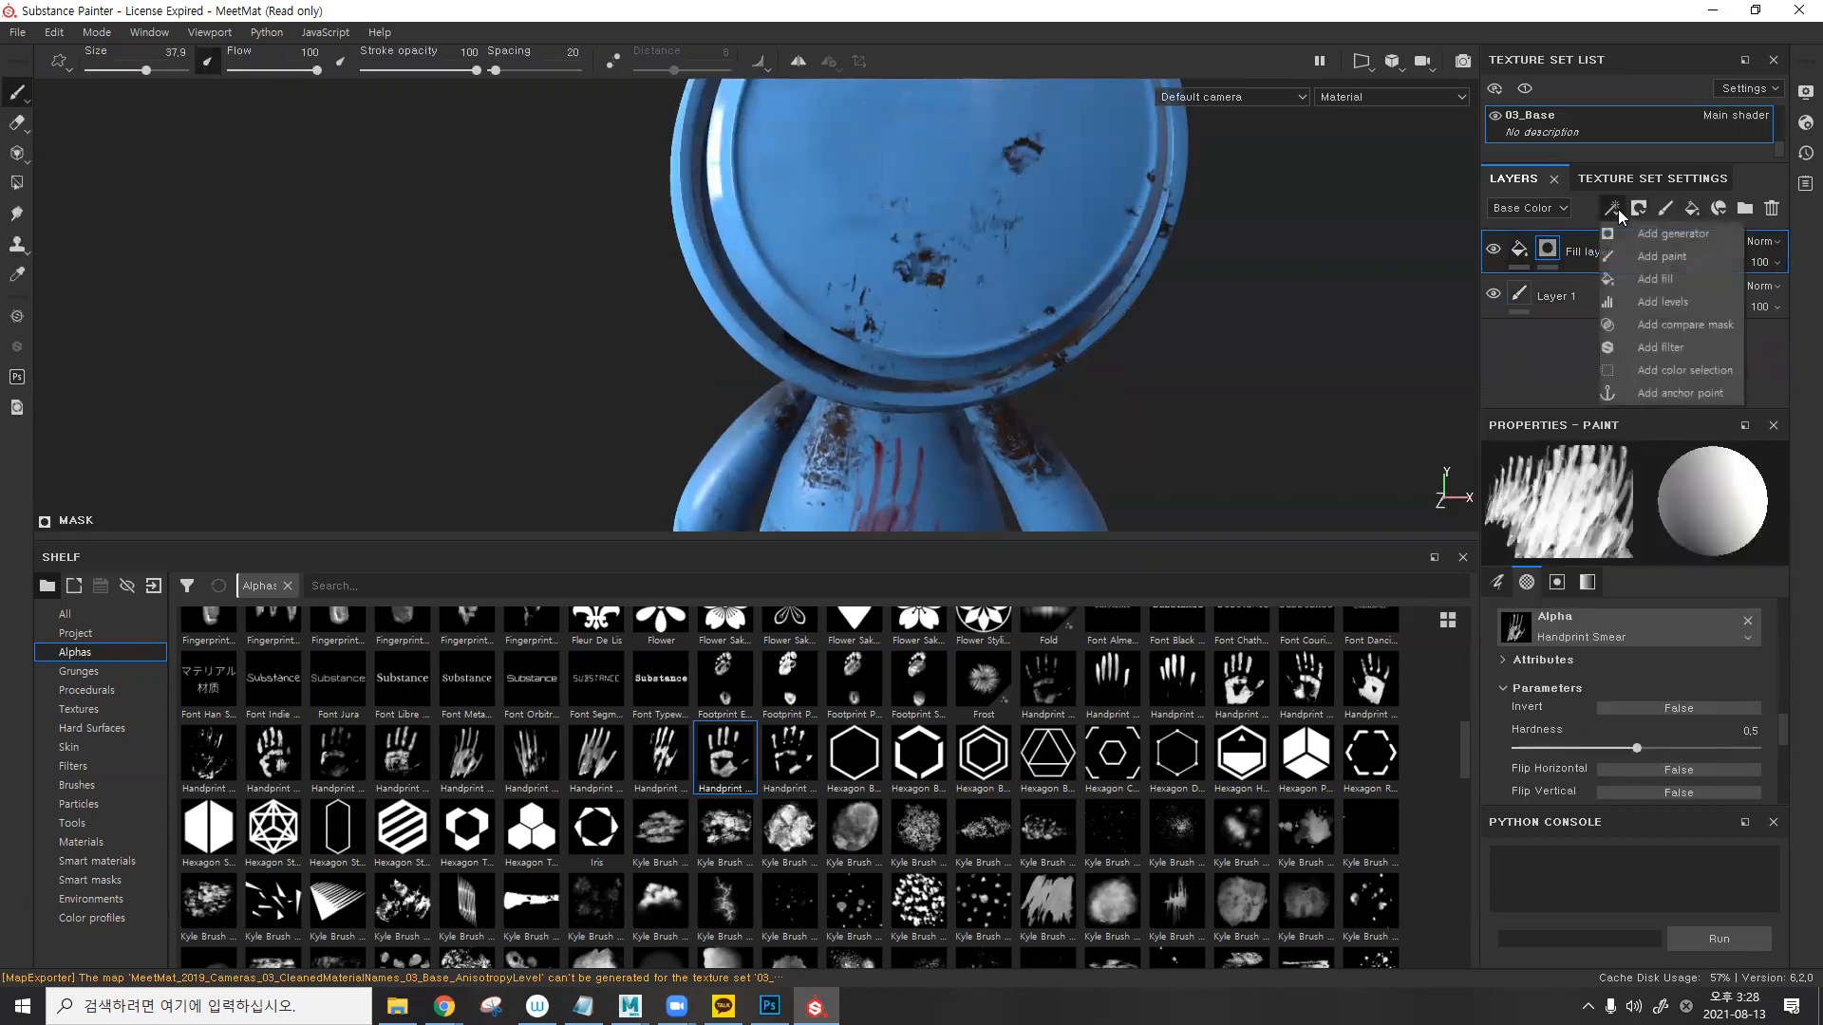
left_click(1664, 256)
- Remove the mask from the 03_Base fill layer
left_click(1518, 254)
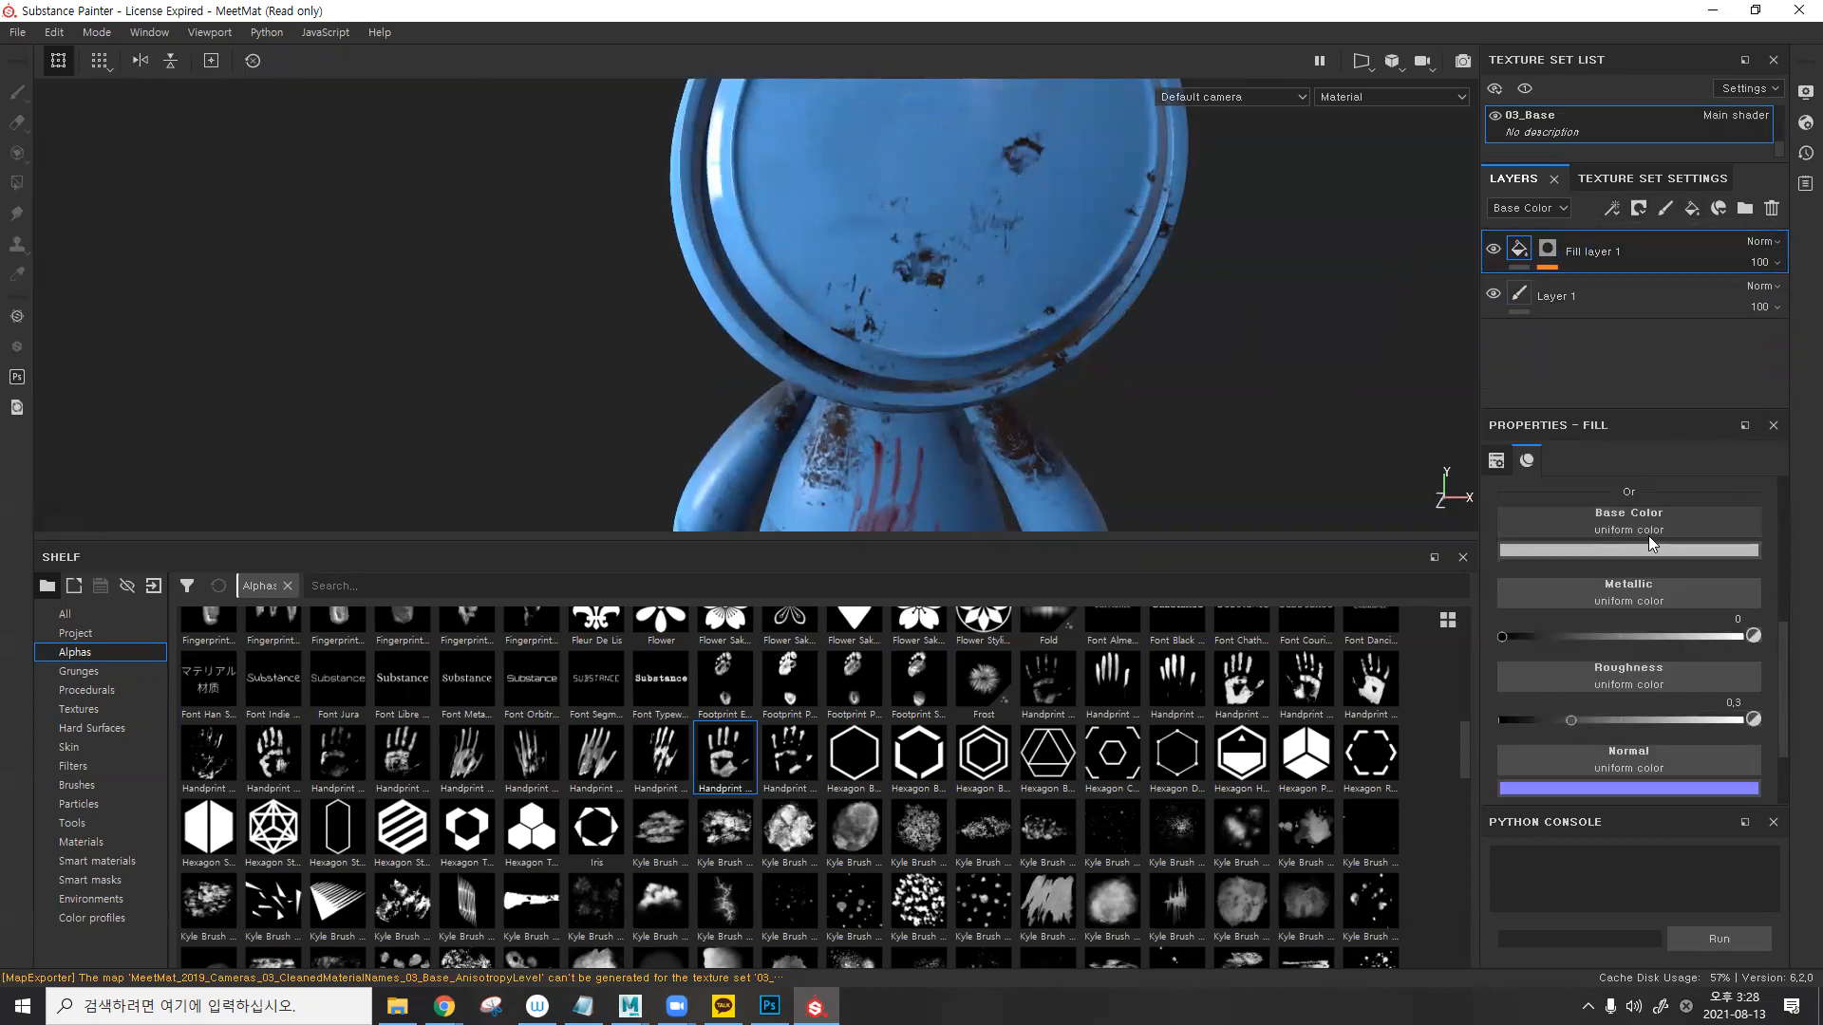
left_click(1552, 253)
right_click(1551, 252)
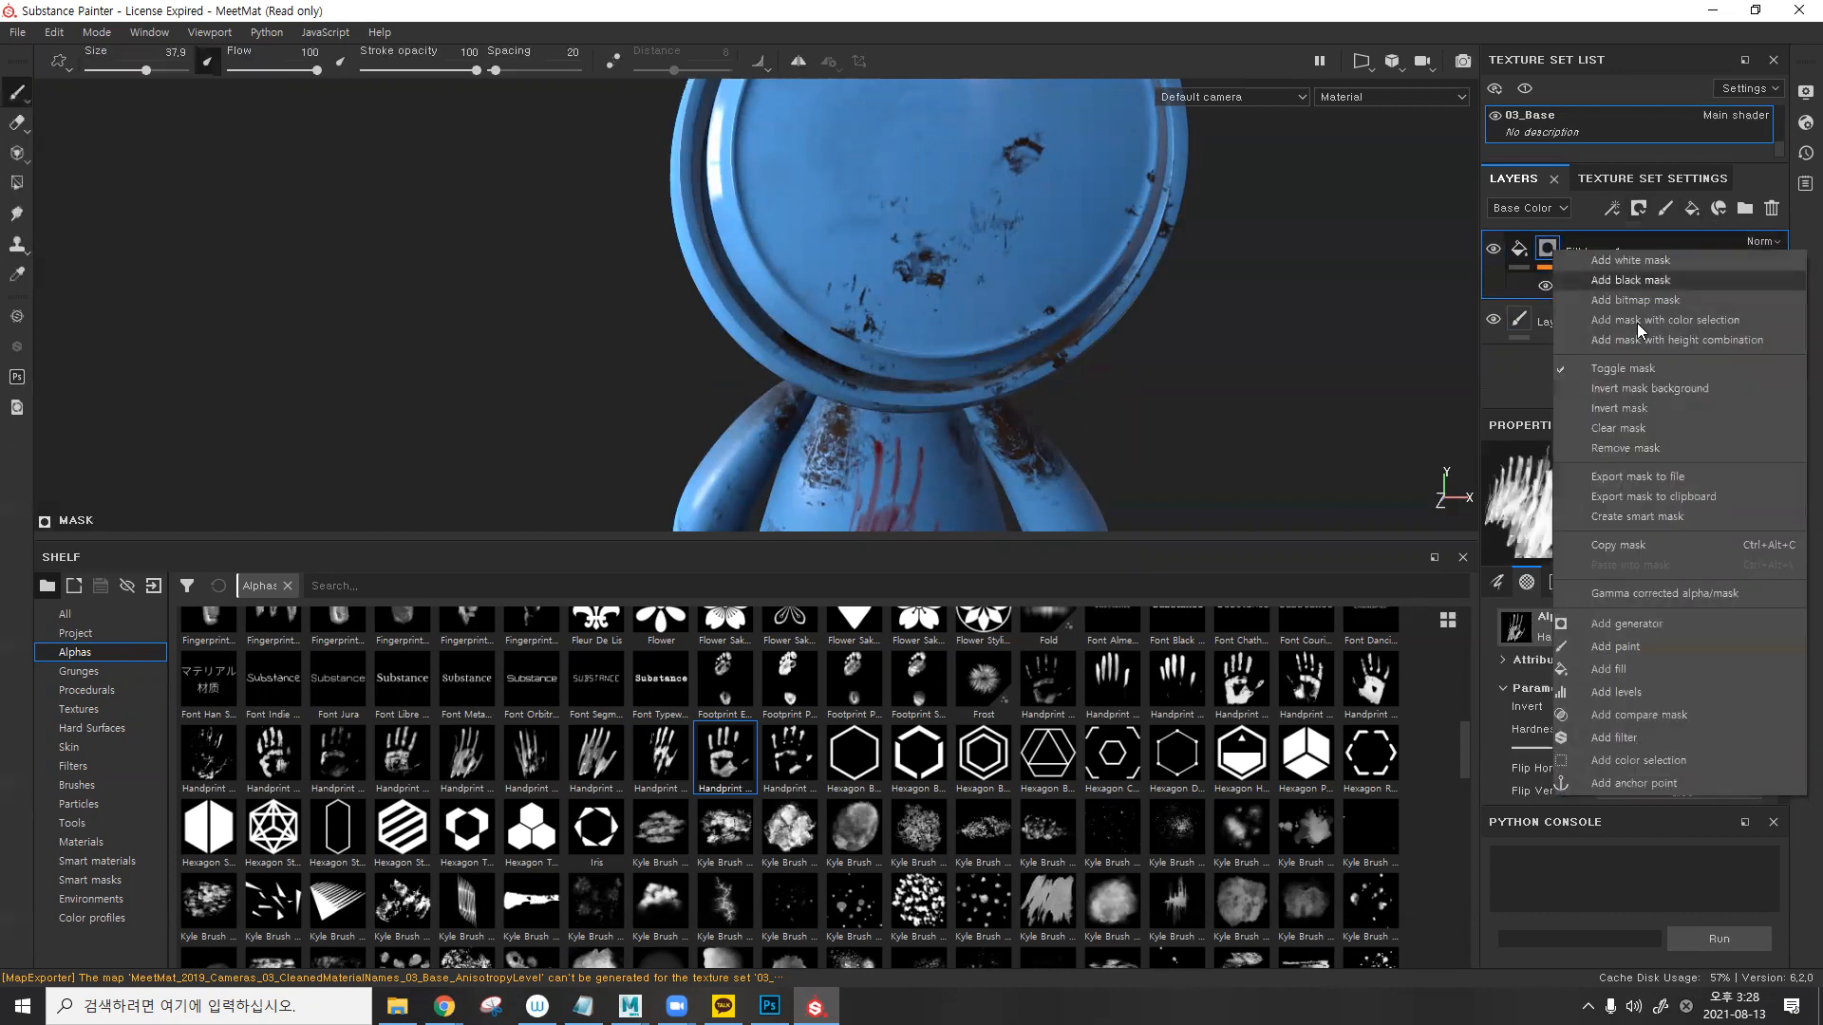
left_click(1658, 444)
- Try a red base color on the 03_Base fill layer, examine the pedestal, and undo the color change
left_click(1711, 549)
left_click(1645, 666)
left_click(1380, 280)
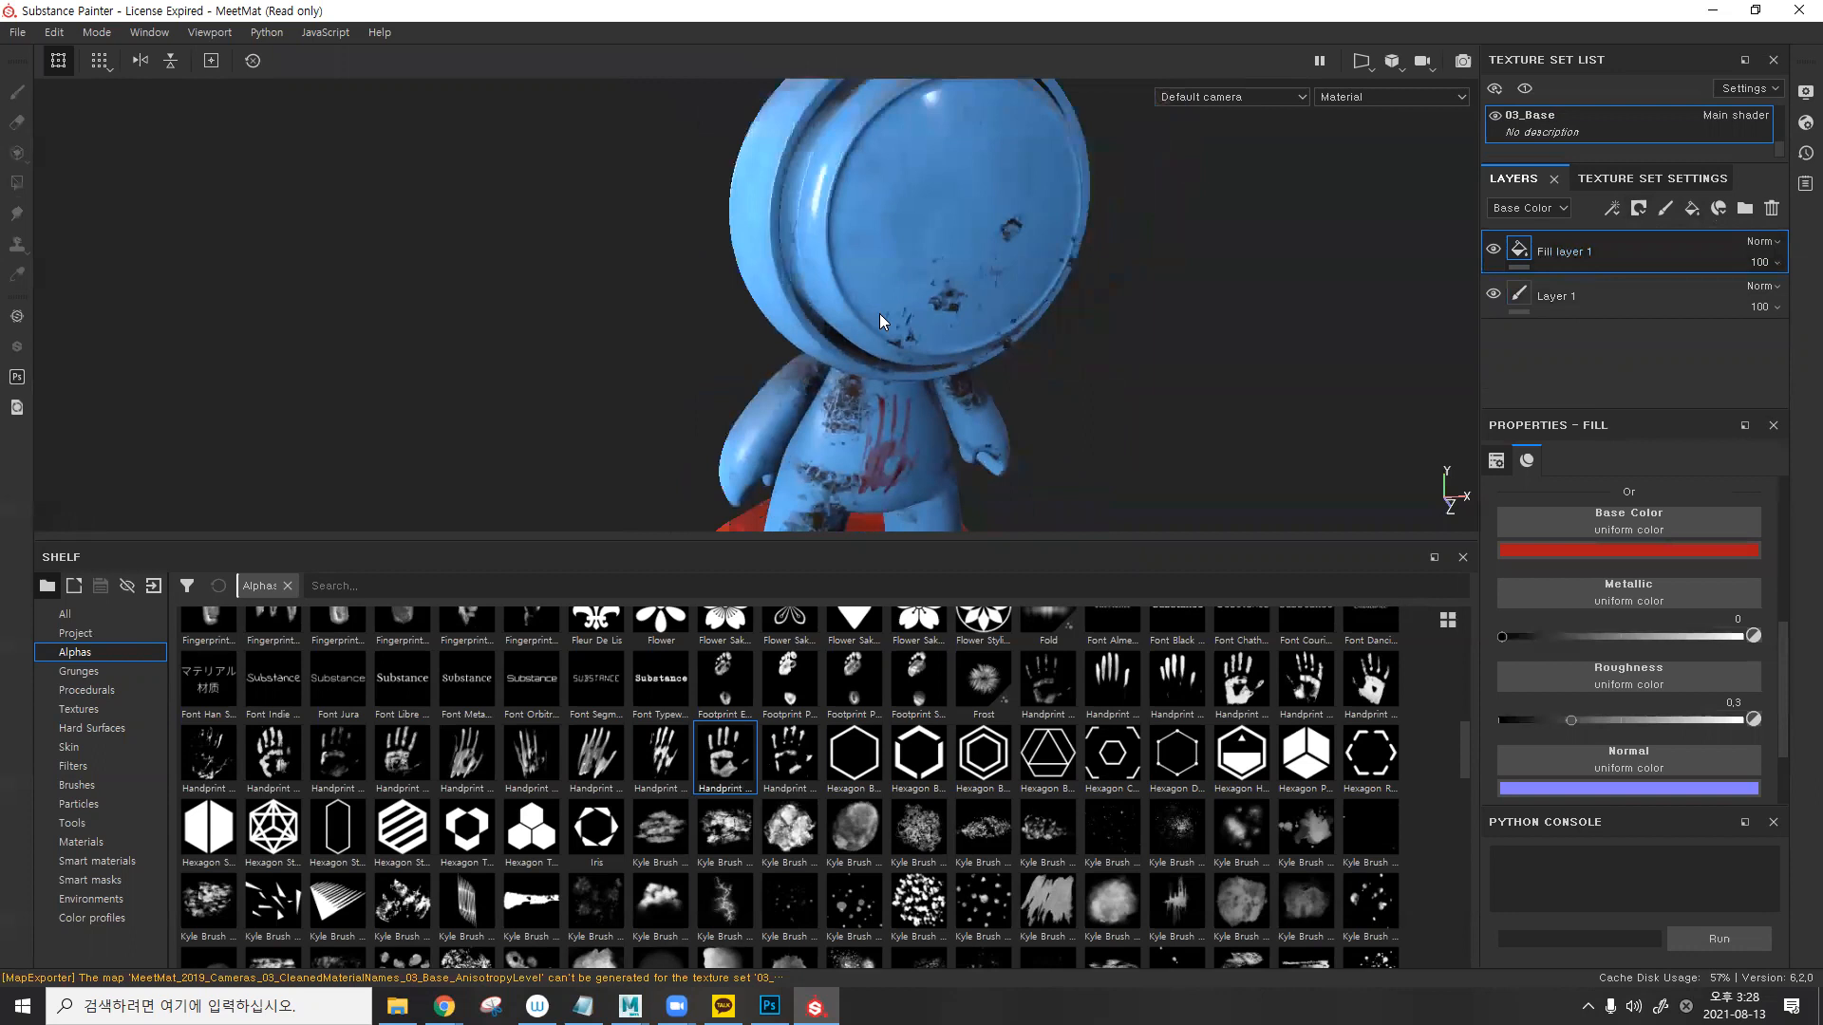
scroll(1559, 134, "up", 2)
scroll(1559, 132, "down", 2)
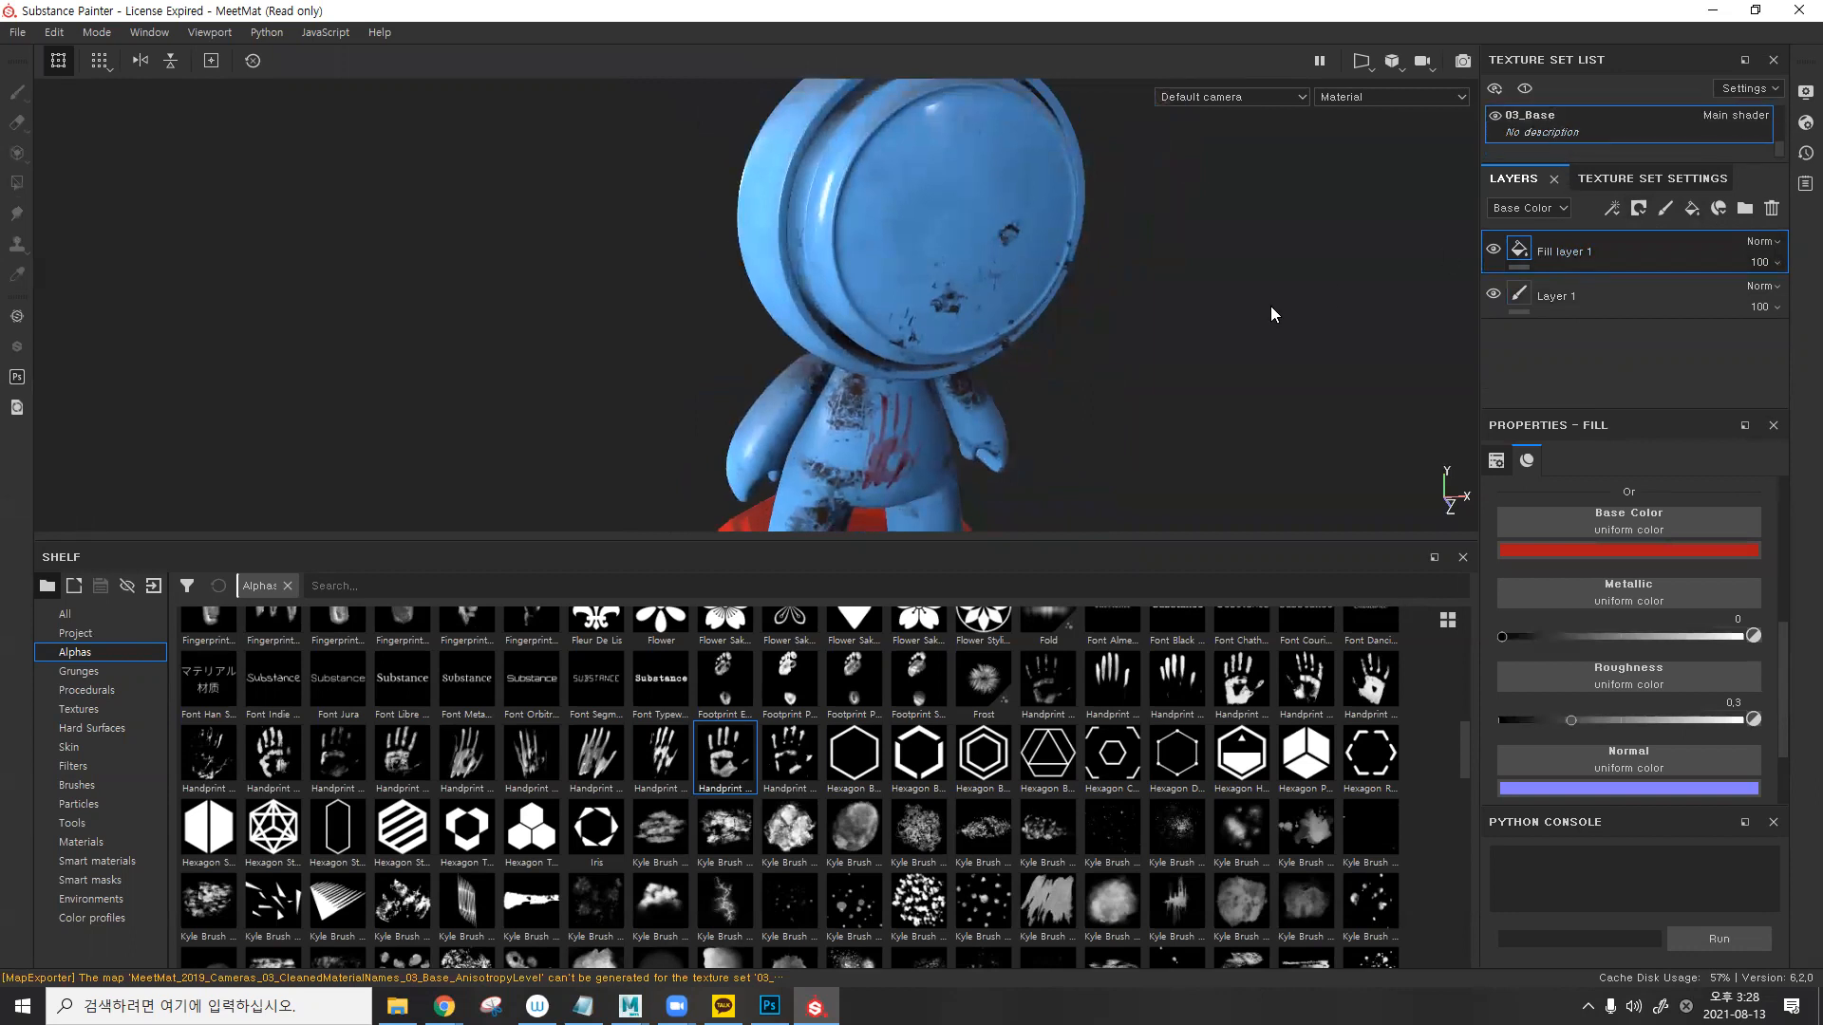
right_click_drag(1270, 305, 1133, 207, "alt")
middle_click_drag(1137, 265, 1270, 272, "alt")
key("ctrl+z")
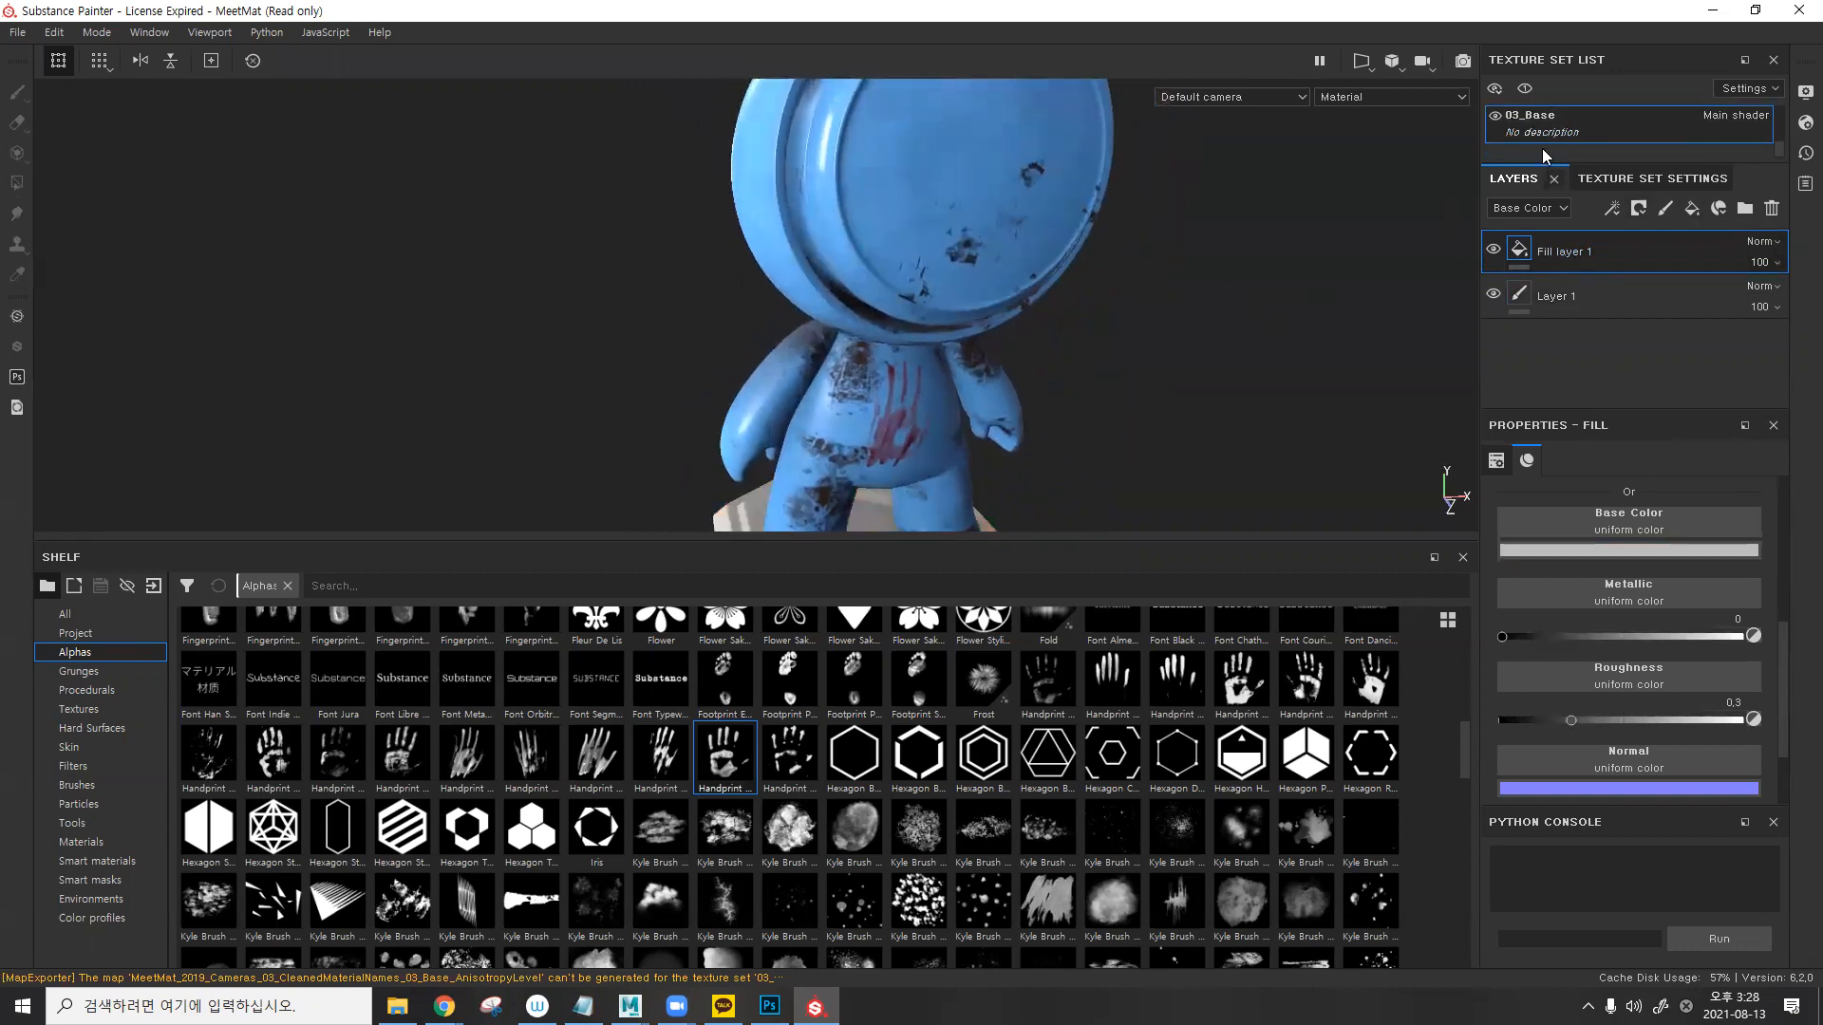
- Switch to the 01_Head texture set and collapse its Machinery_edit folder
scroll(1544, 142, "up", 2)
left_click(1549, 120)
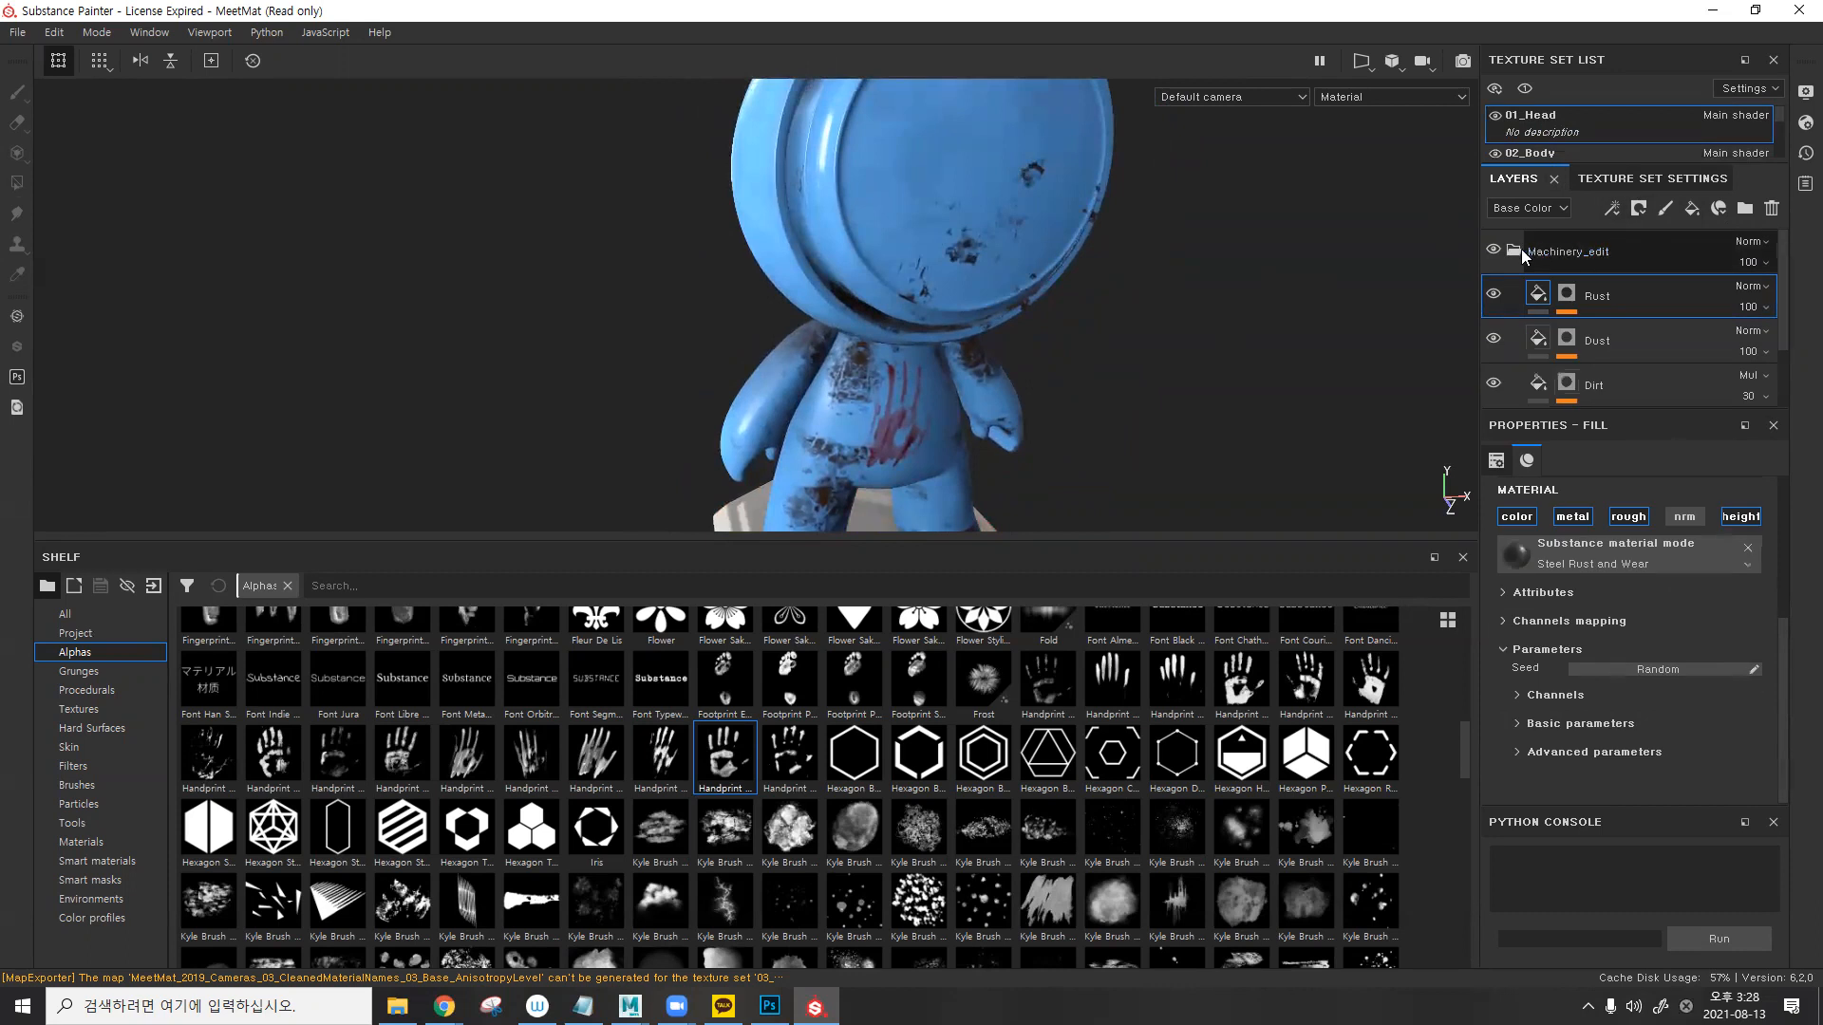
left_click(1519, 252)
left_click(1695, 211)
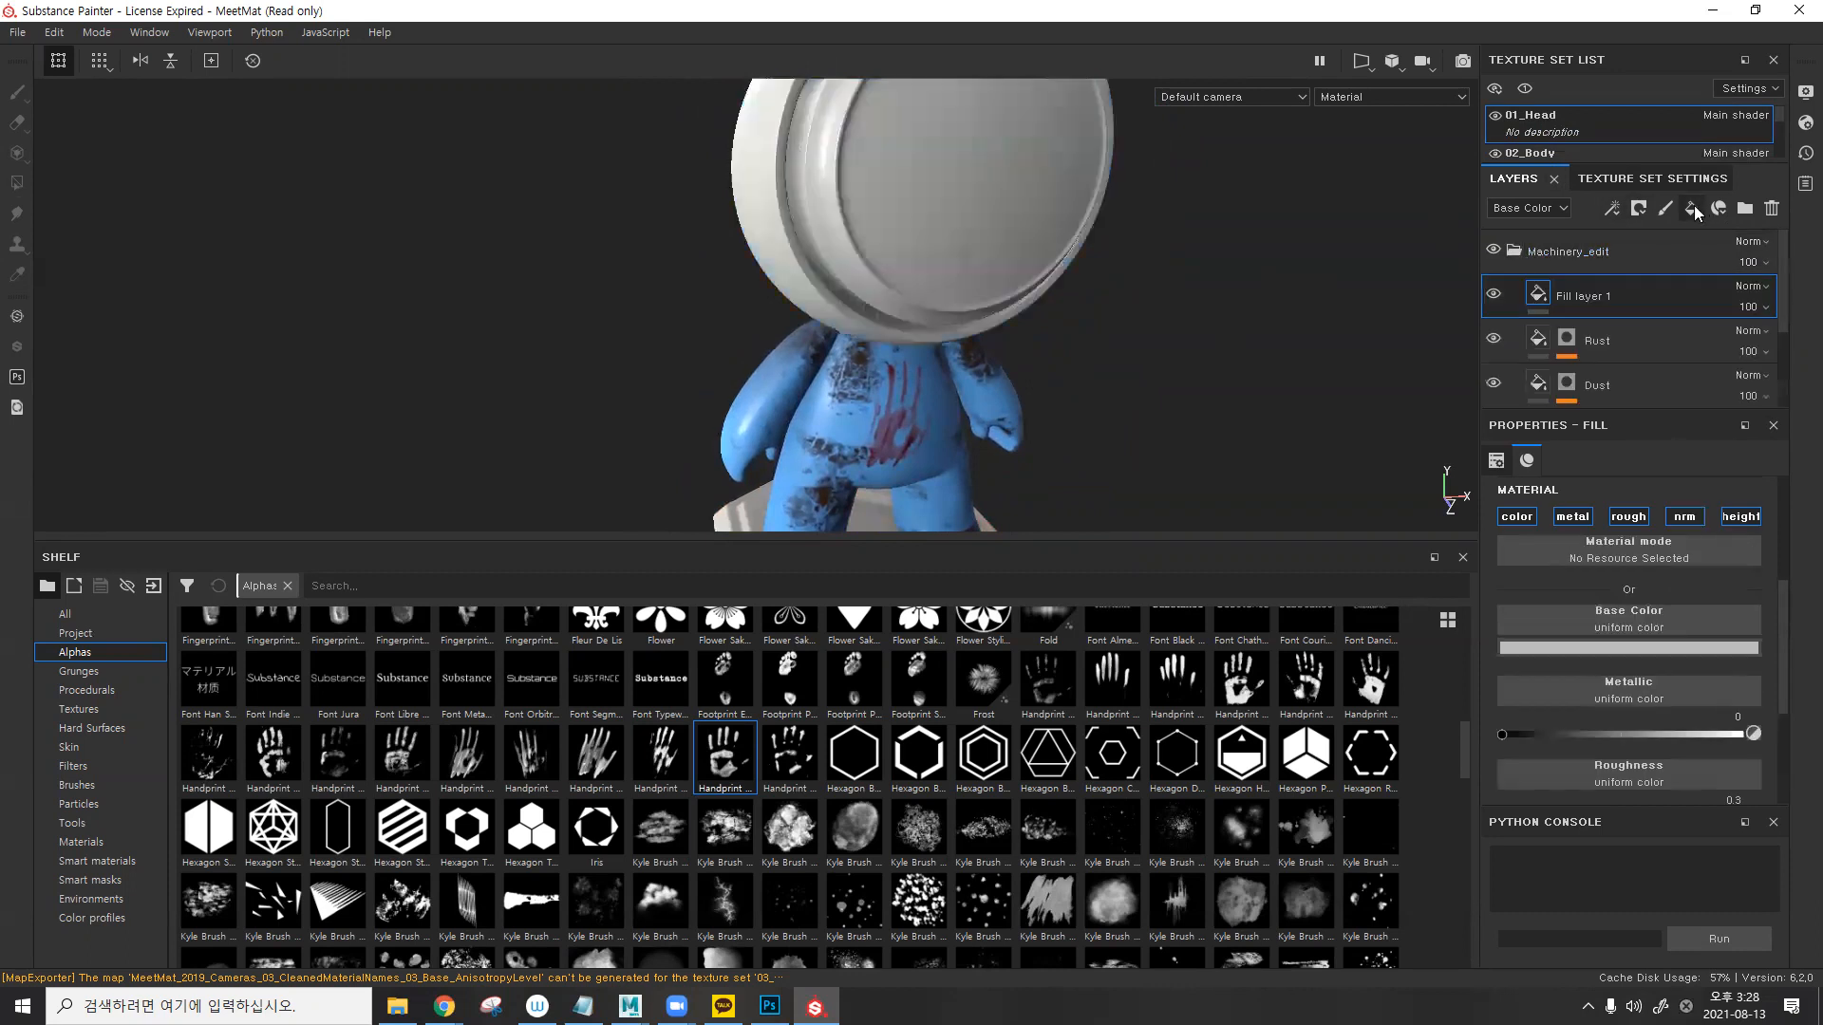
key("ctrl+z")
left_click(1572, 257)
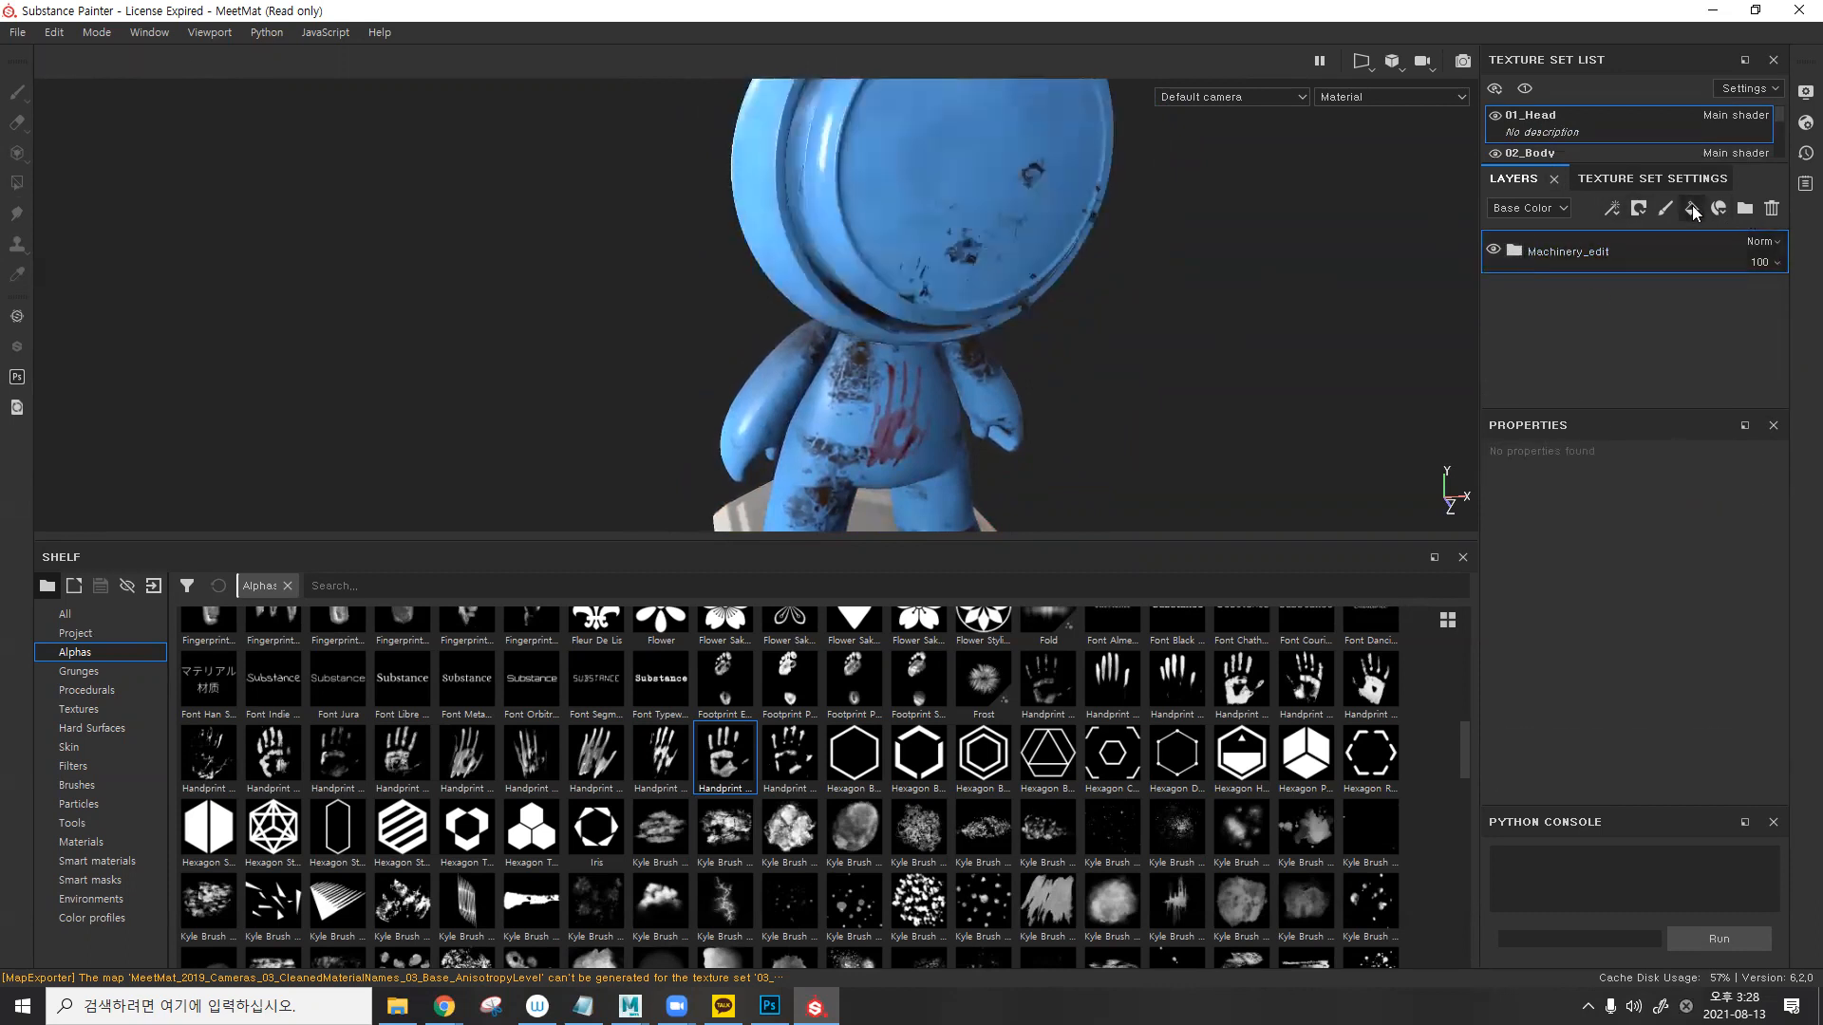
- Add a fill layer above Machinery_edit in the 01_Head texture set and set its base color to pure red (R 1.000, G 0.000, B 0.000)
left_click(1691, 209)
left_click(1625, 648)
left_click_drag(1077, 129, 1147, 390, "alt")
left_click(1697, 648)
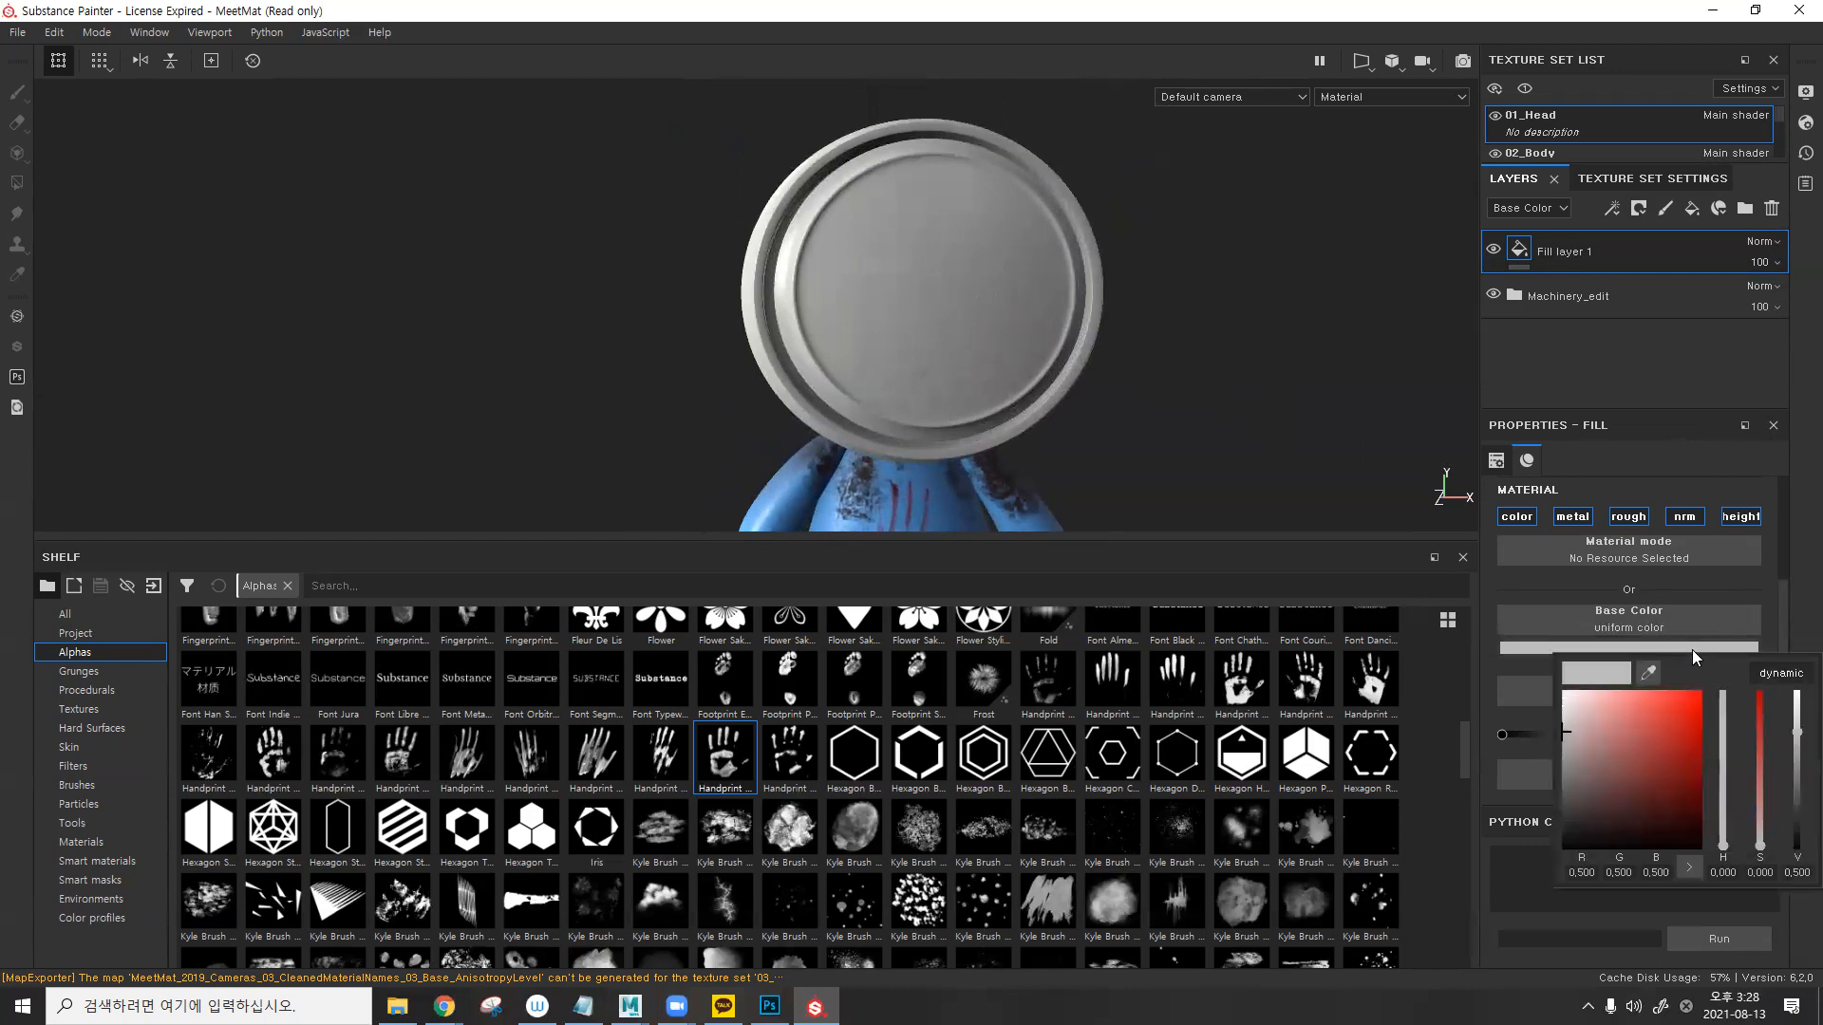
left_click_drag(1679, 695, 1730, 667)
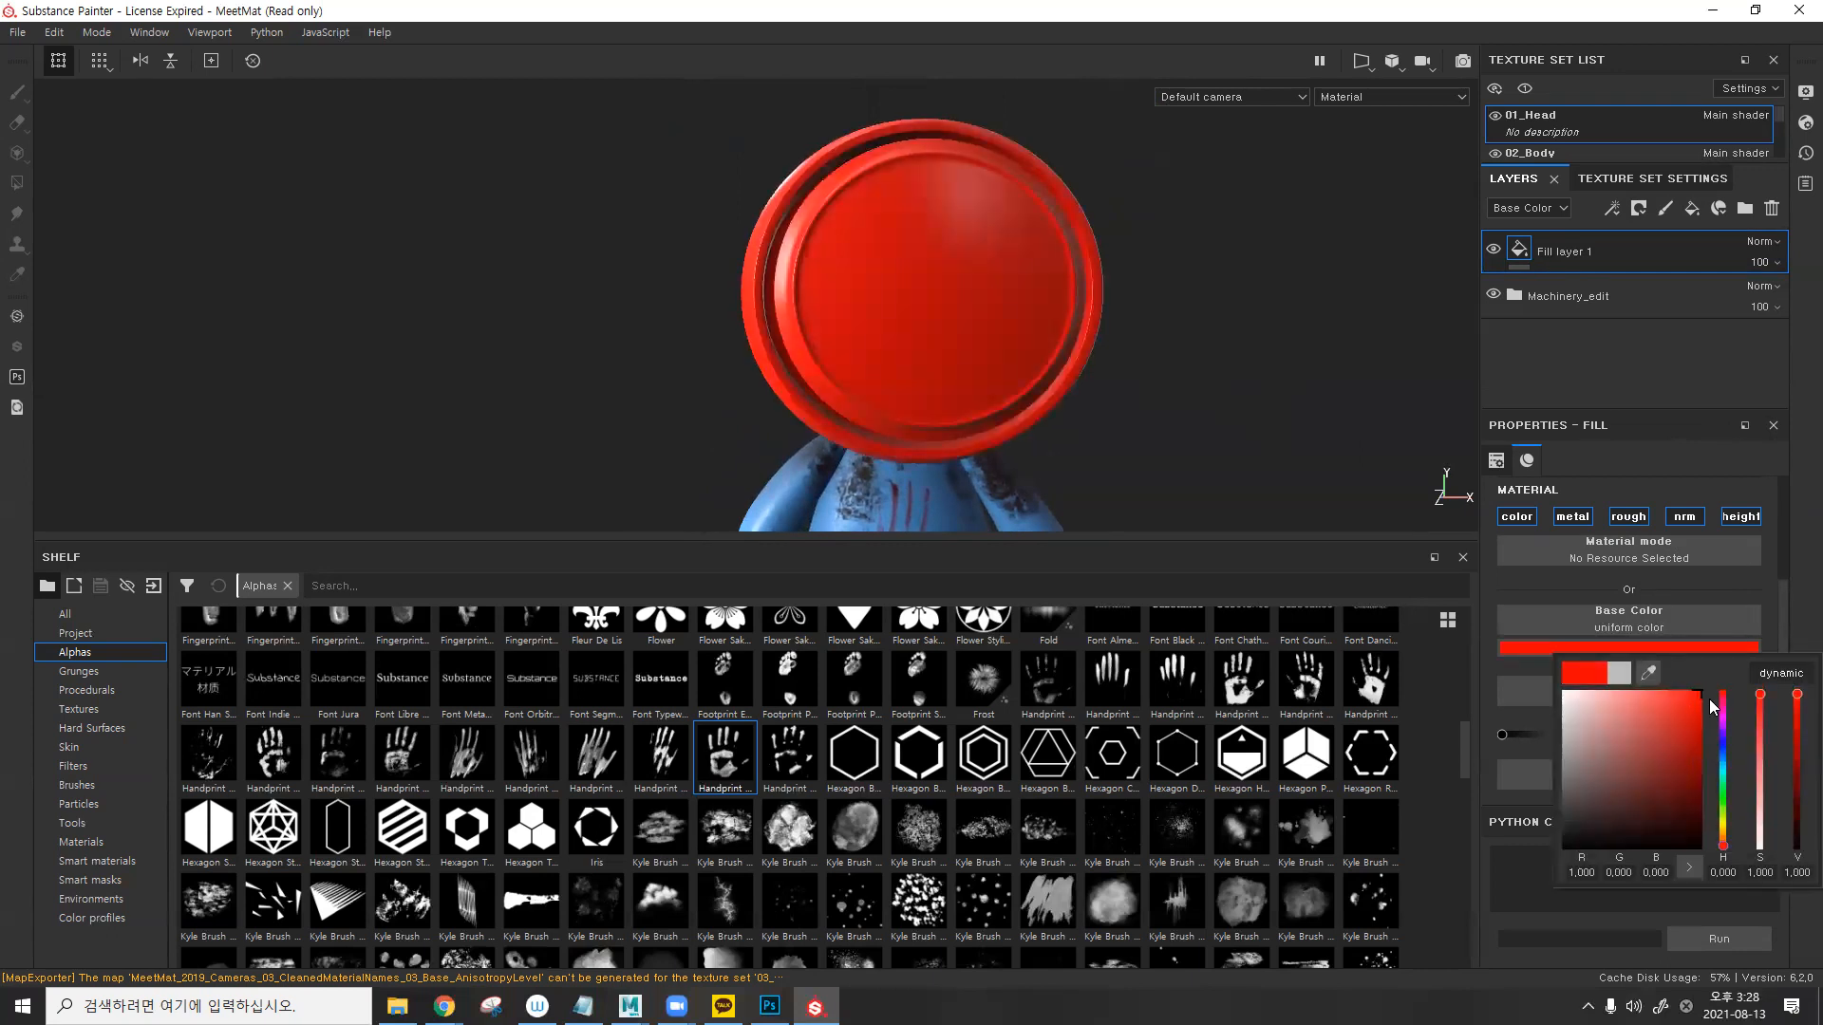
left_click(1696, 588)
- Set the red fill layer's roughness to 0.2218 and its metallic to 0.0428
scroll(1576, 726, "down", 3)
left_click_drag(1574, 713, 1526, 712)
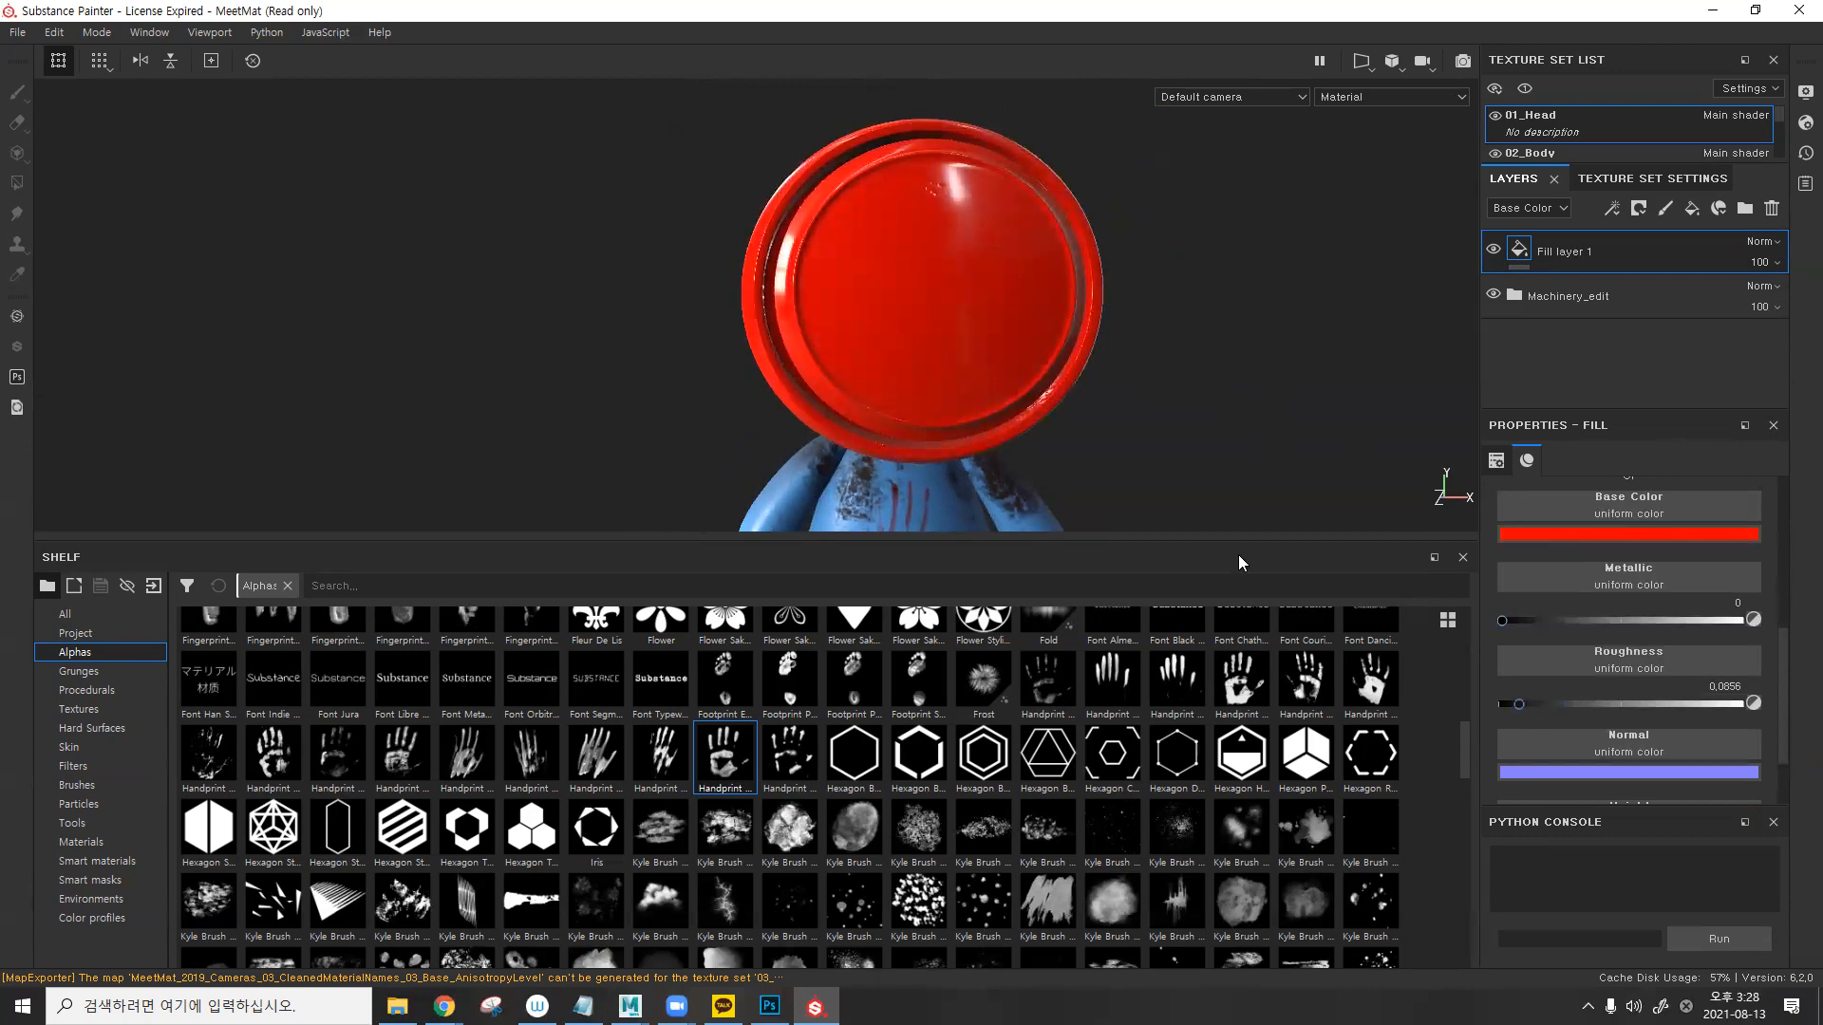
left_click(1580, 711)
left_click_drag(1581, 713, 1562, 714)
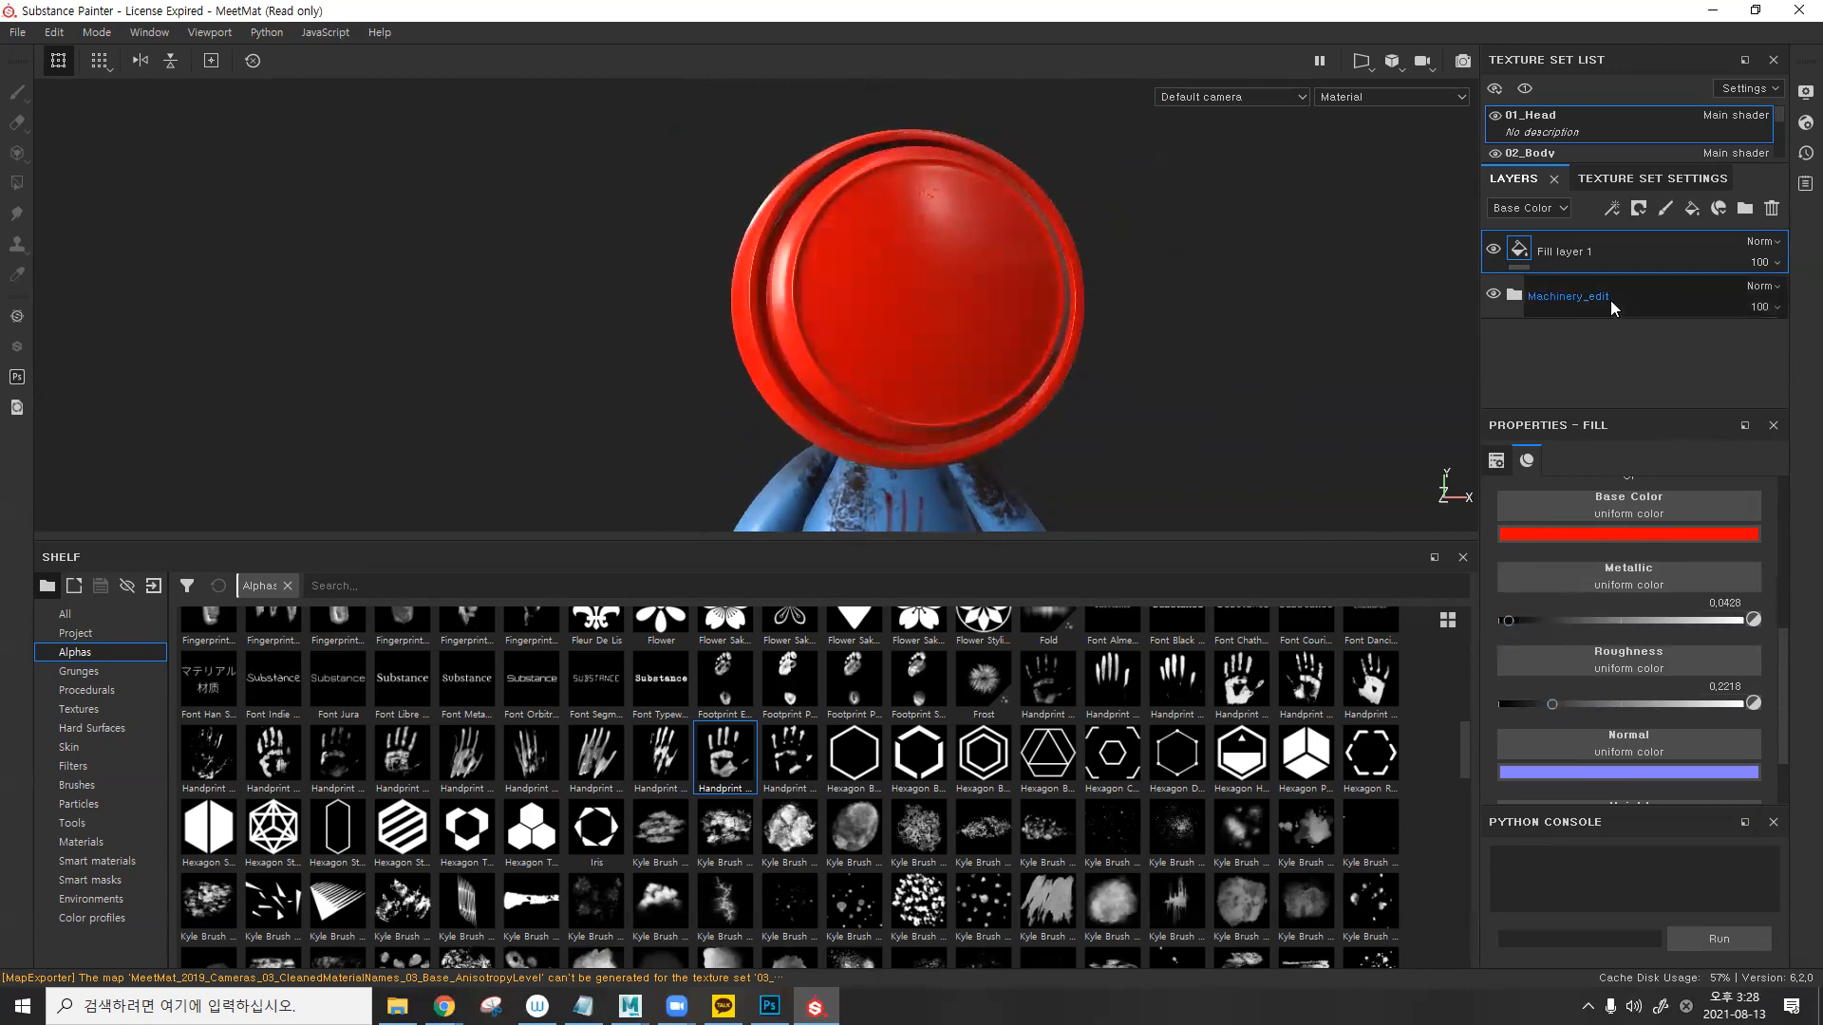
- Give the red fill layer a black mask with a Paint effect and rename the layer blood
left_click(1638, 207)
left_click(1689, 251)
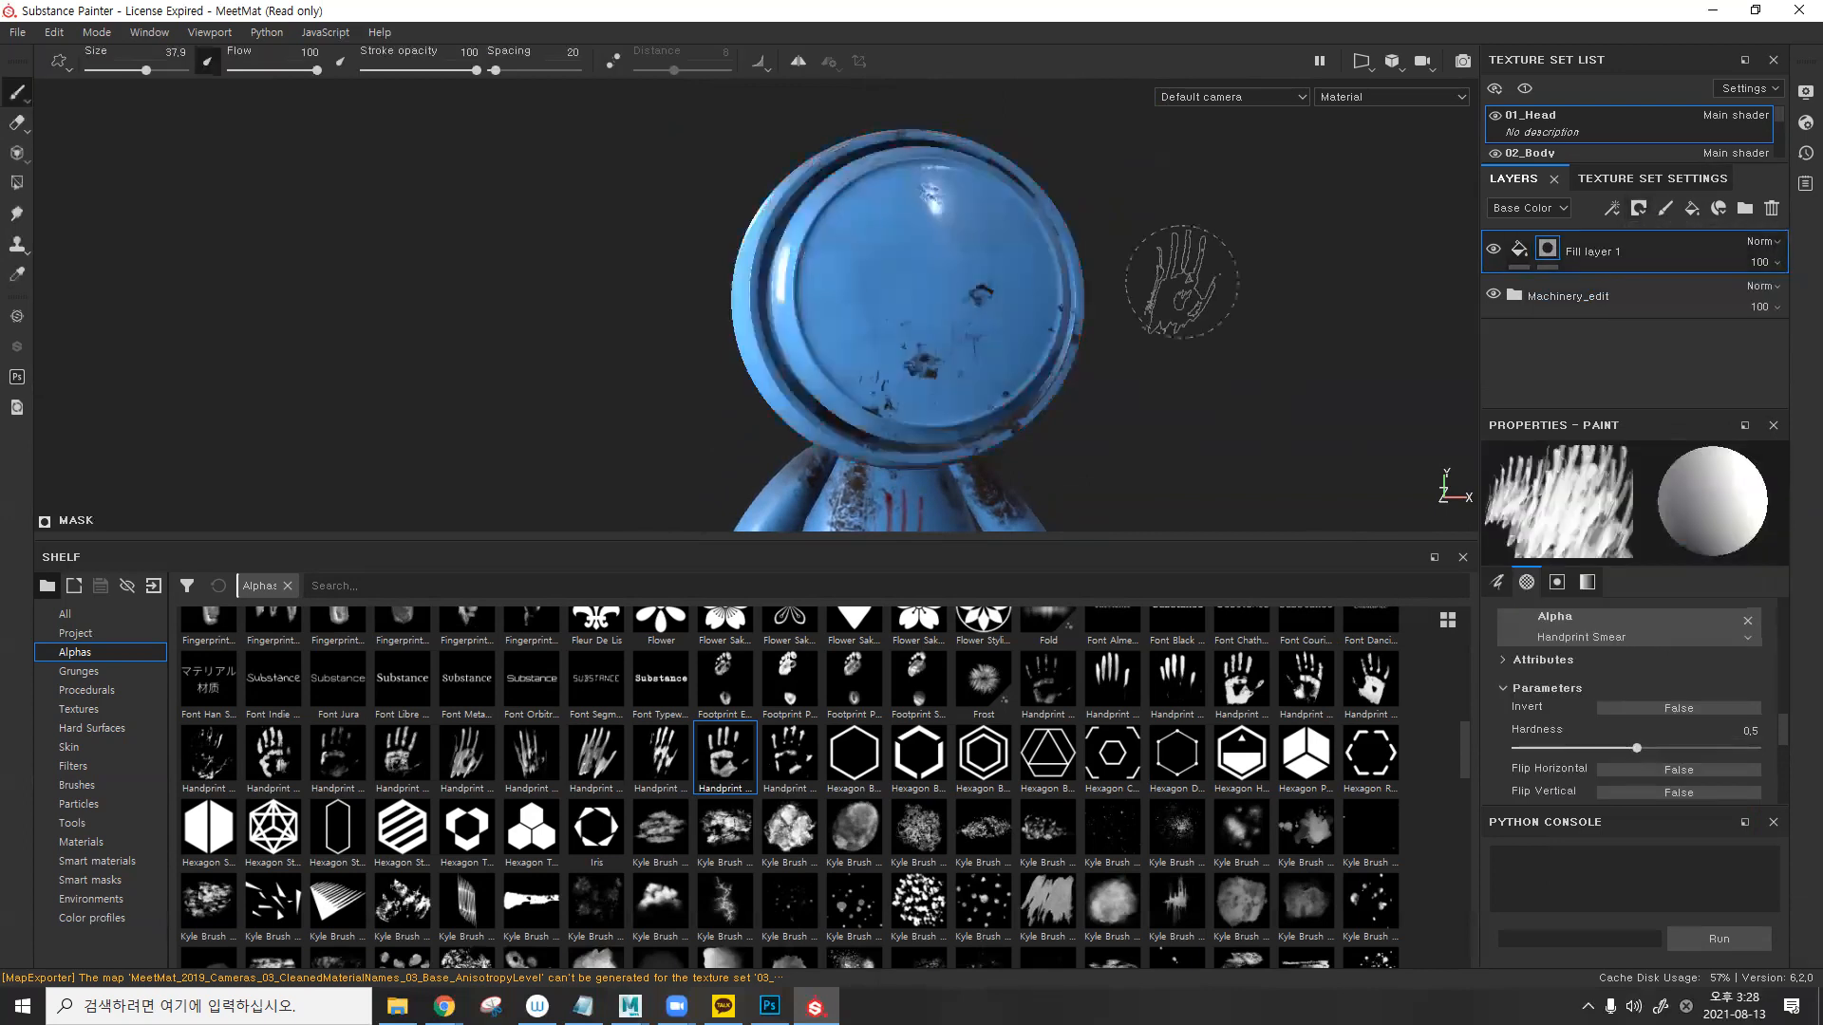
double_click(1600, 251)
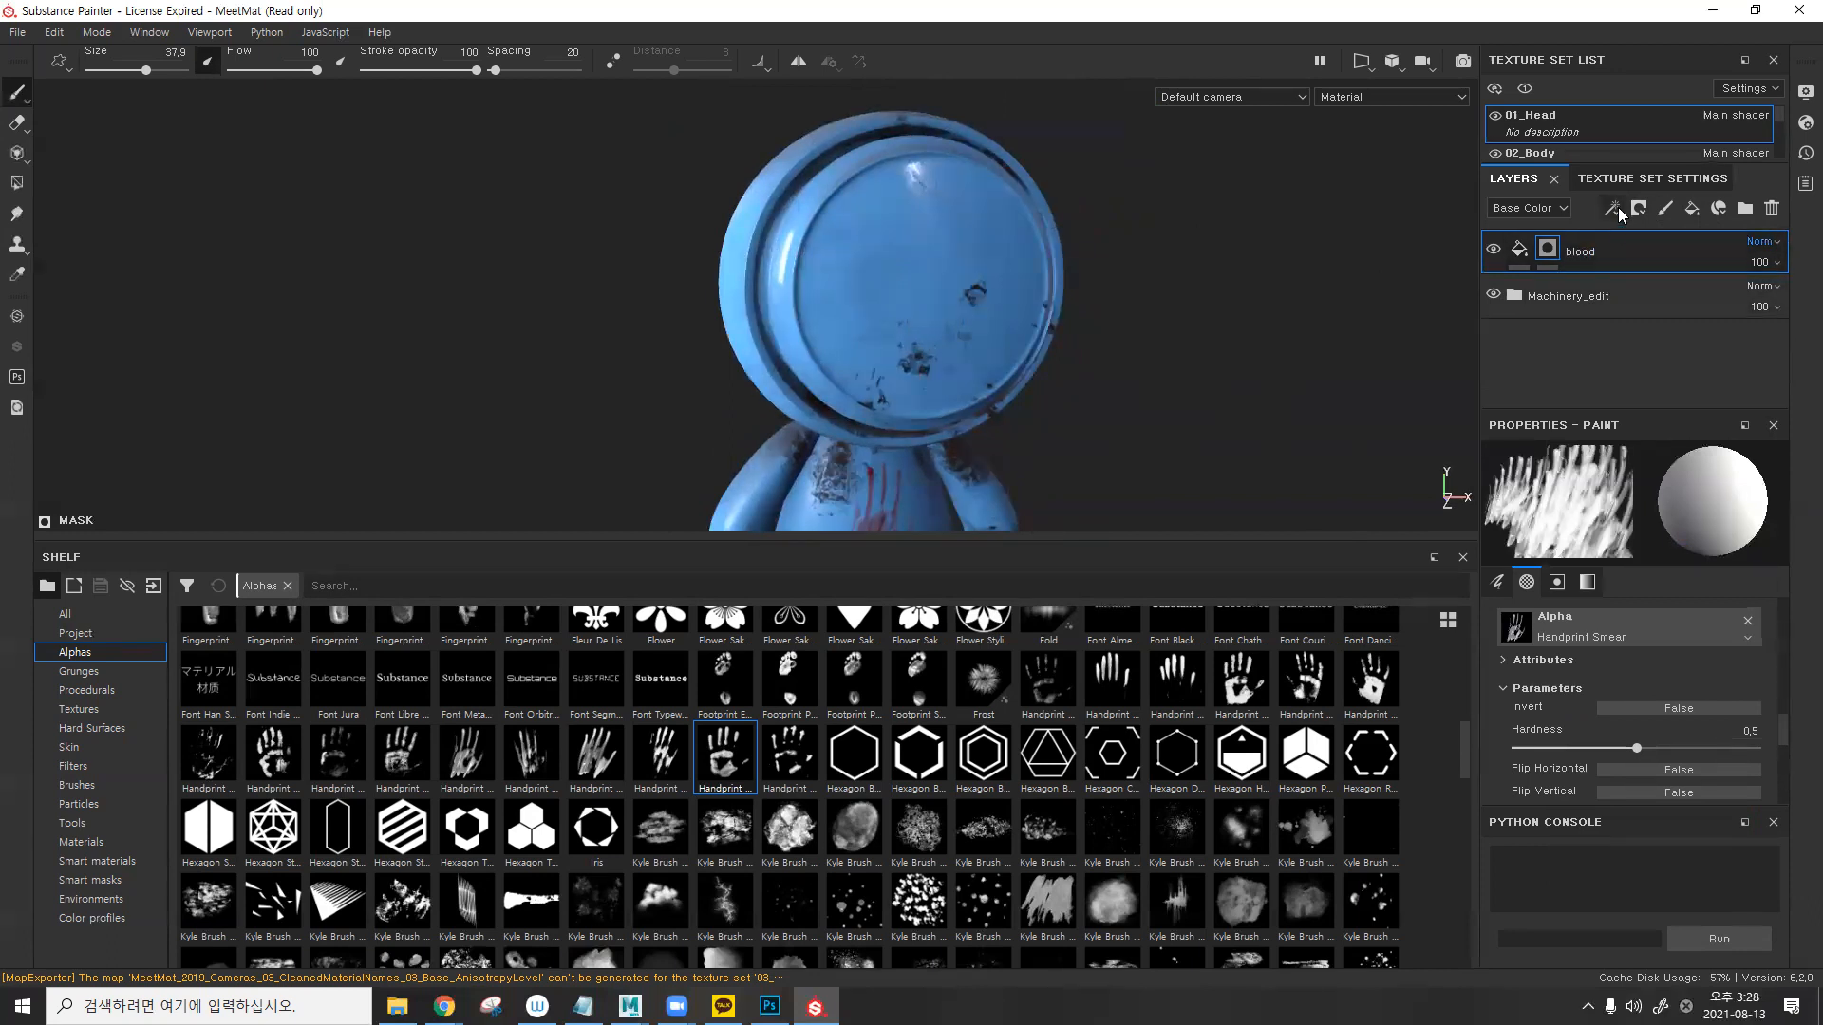
left_click(1613, 208)
left_click(1676, 267)
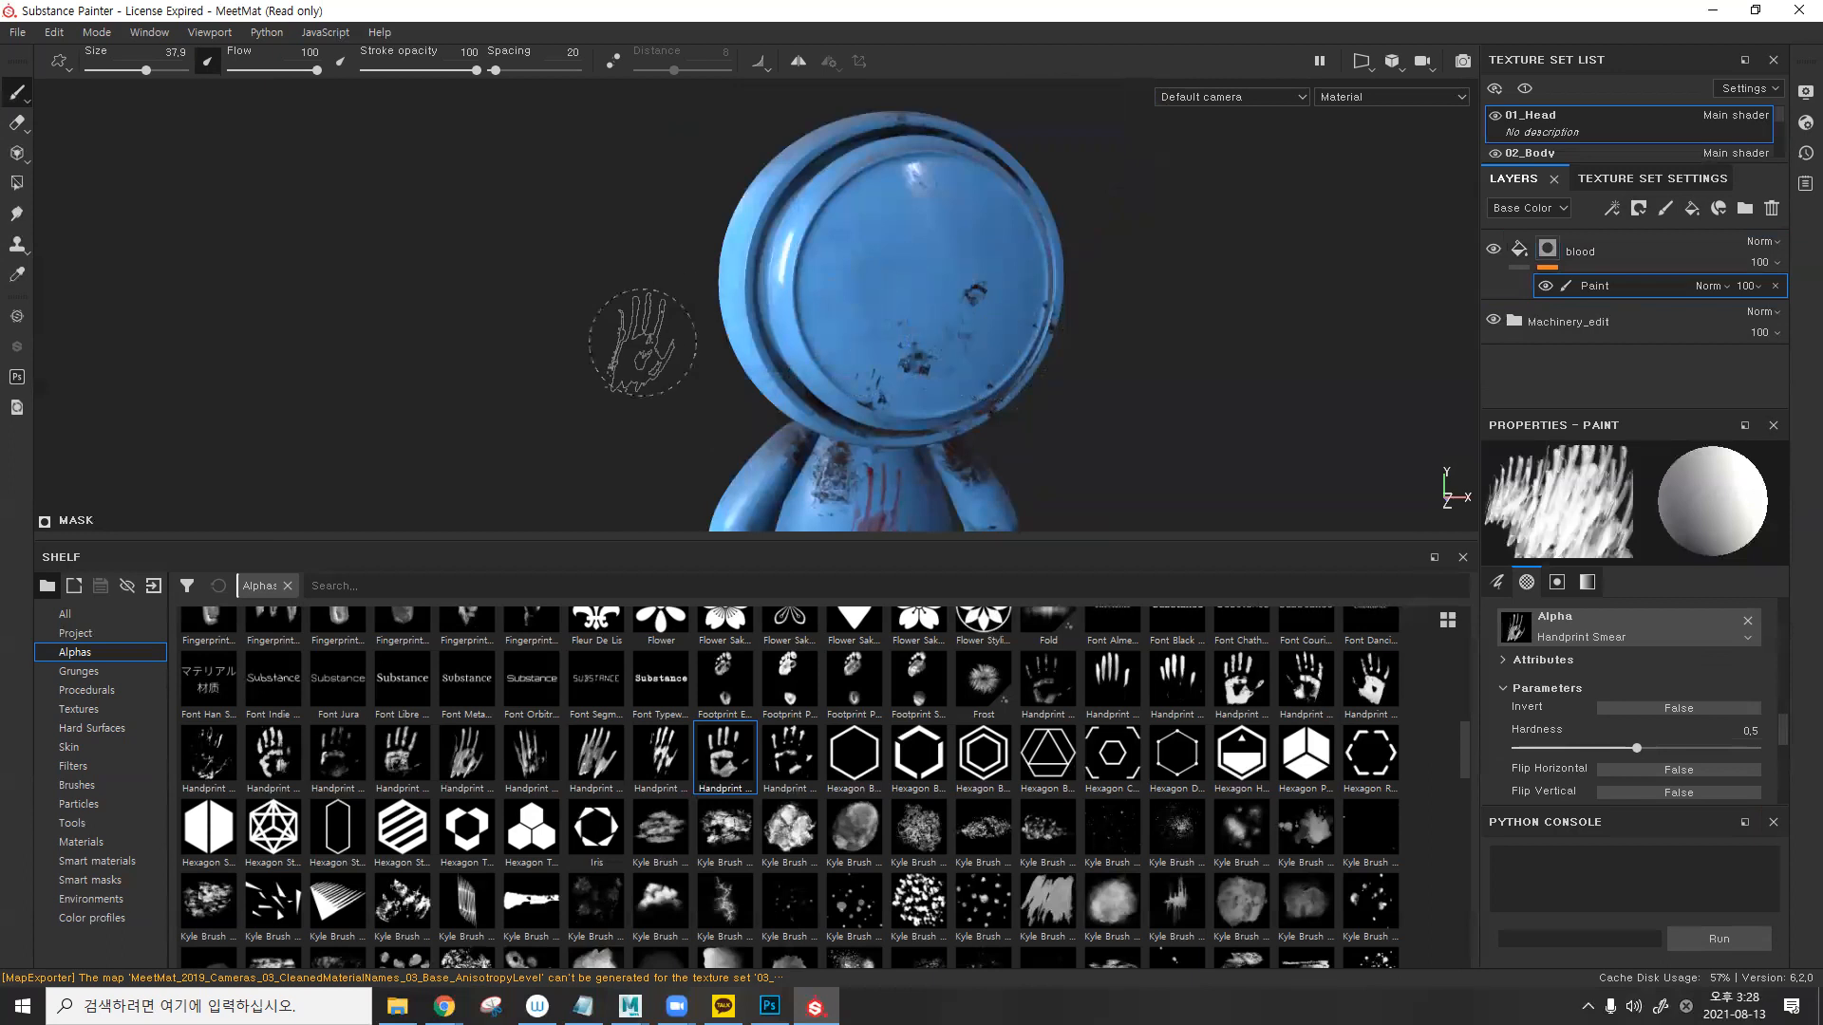
- Try stamping two Handprint Smear prints side by side on the front of the head in the blood mask's Paint effect
left_click_drag(735, 328, 992, 283, "alt")
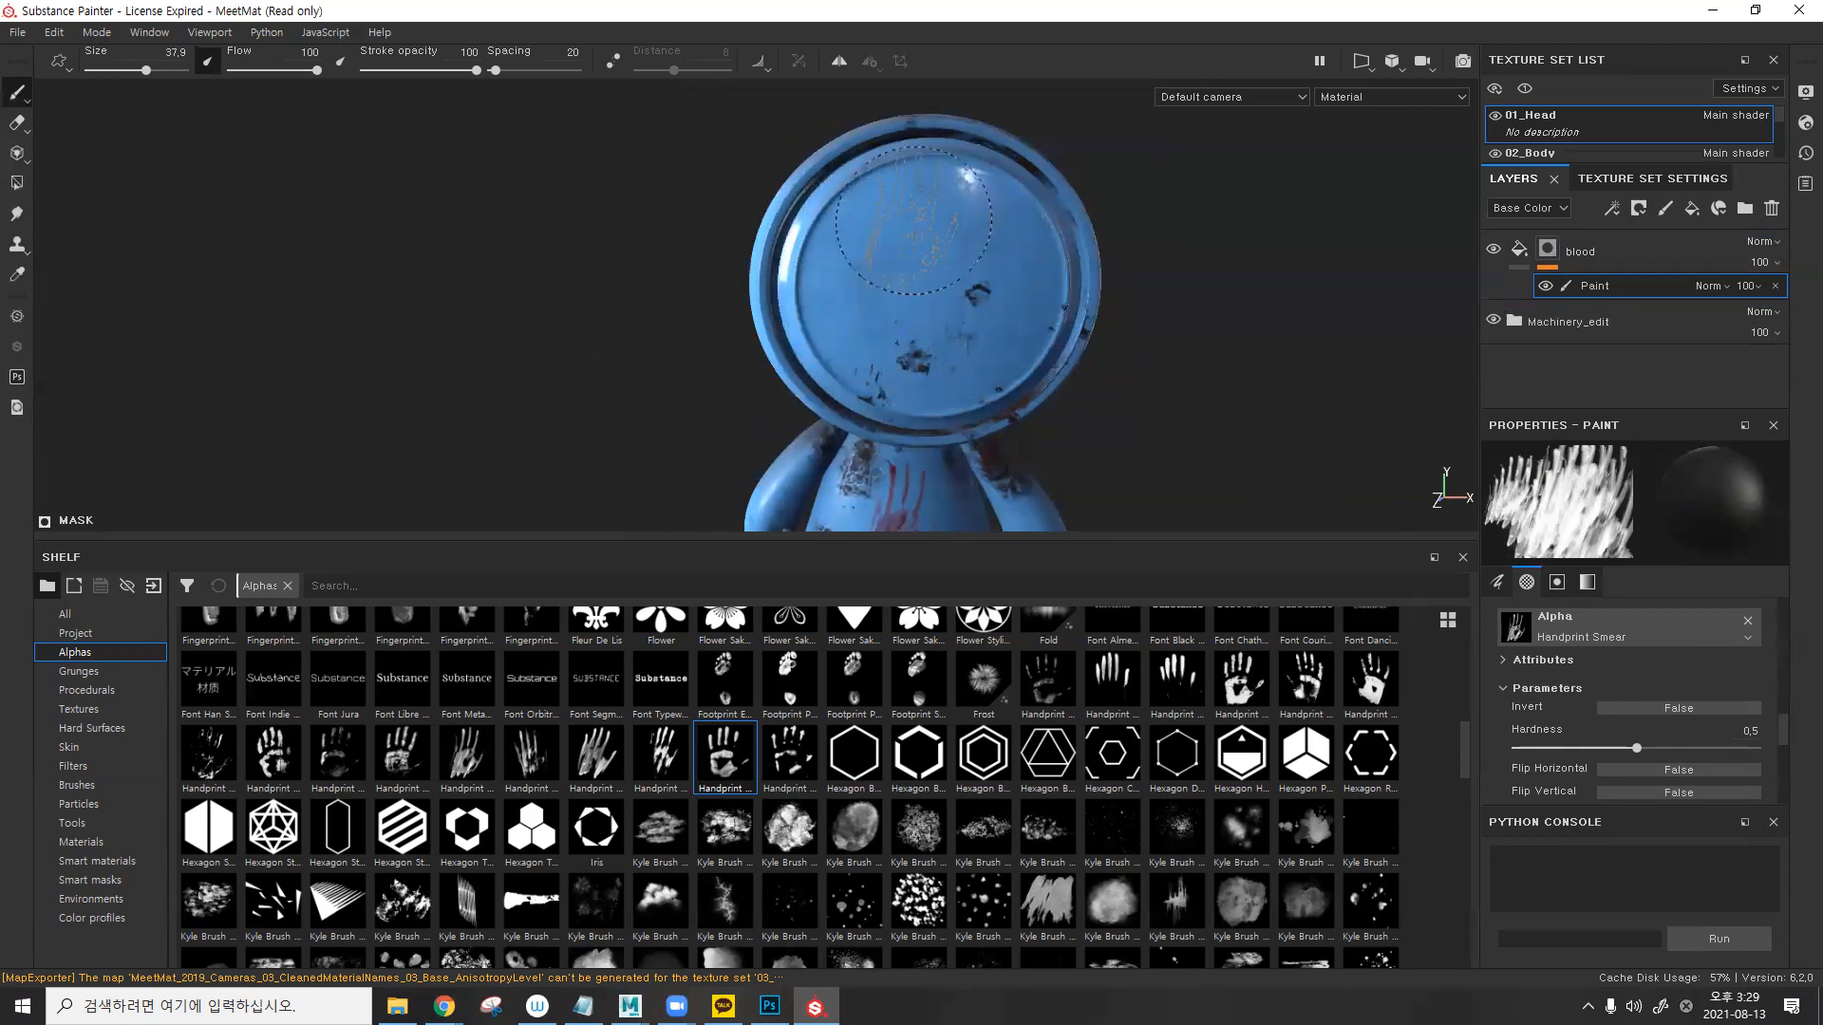
left_click(864, 275)
left_click(1011, 266)
left_click_drag(1198, 441, 888, 369, "alt")
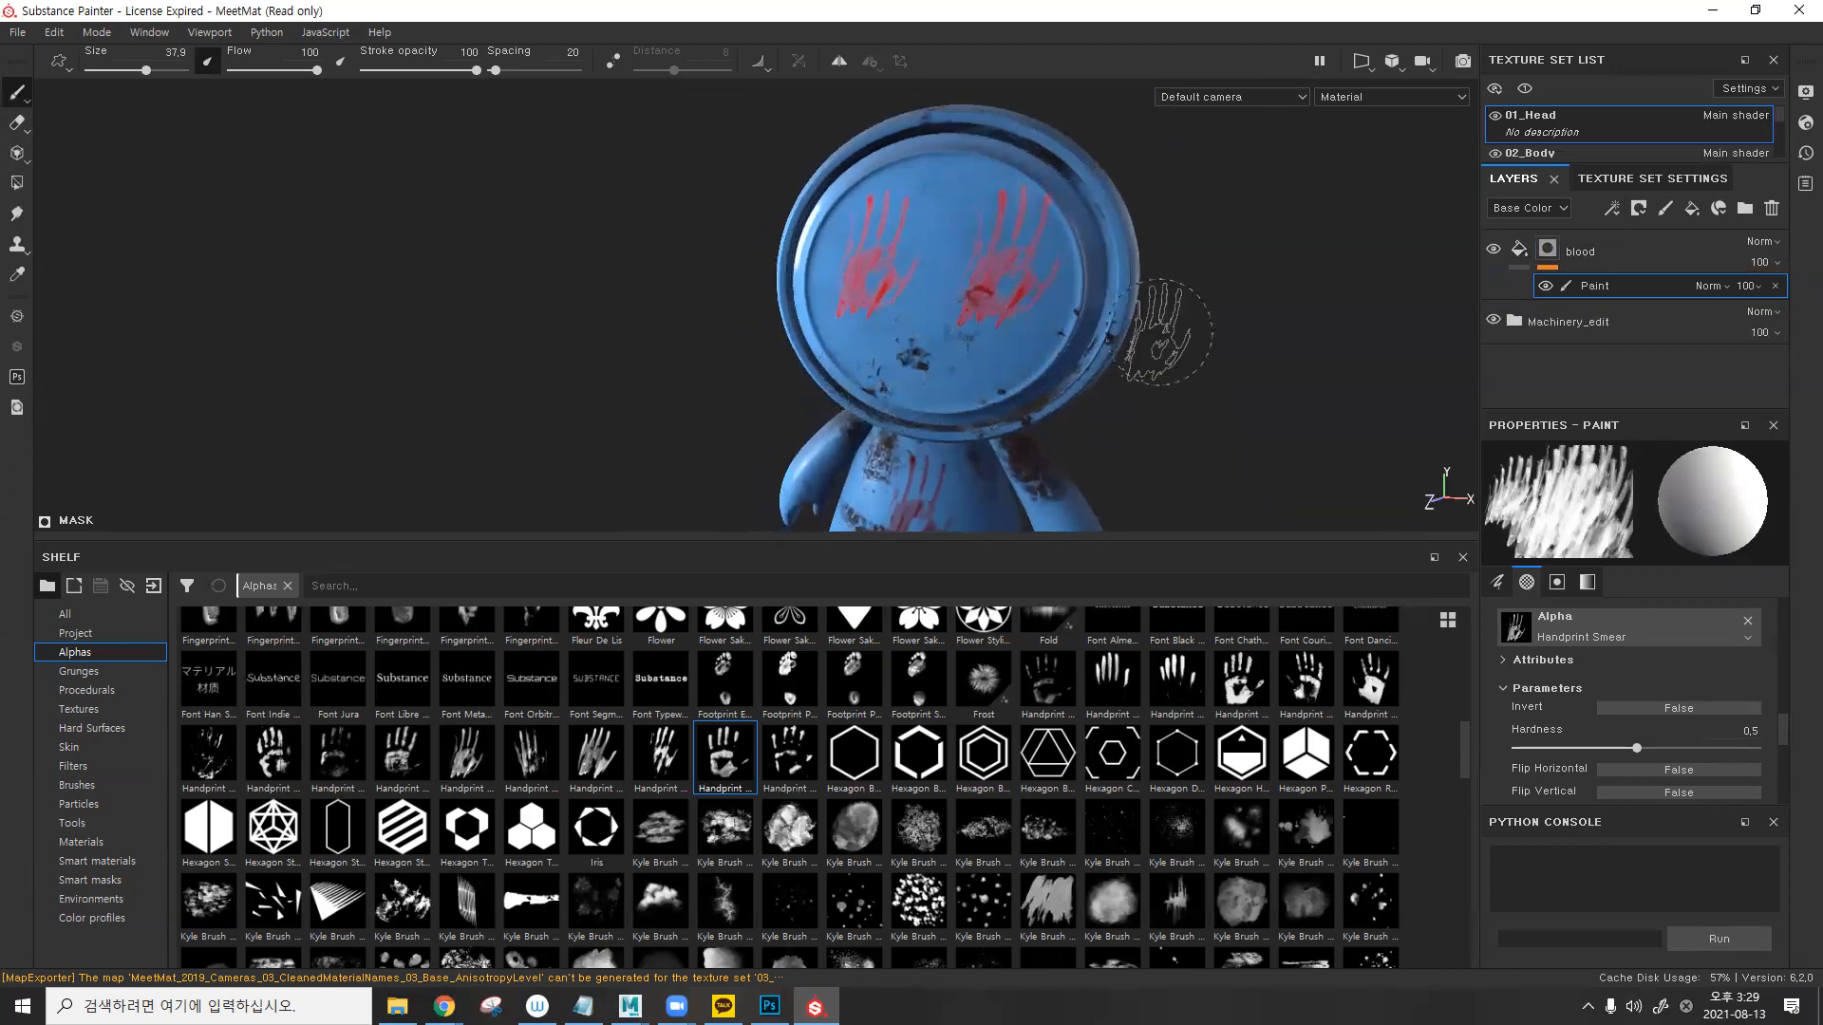
left_click(1519, 249)
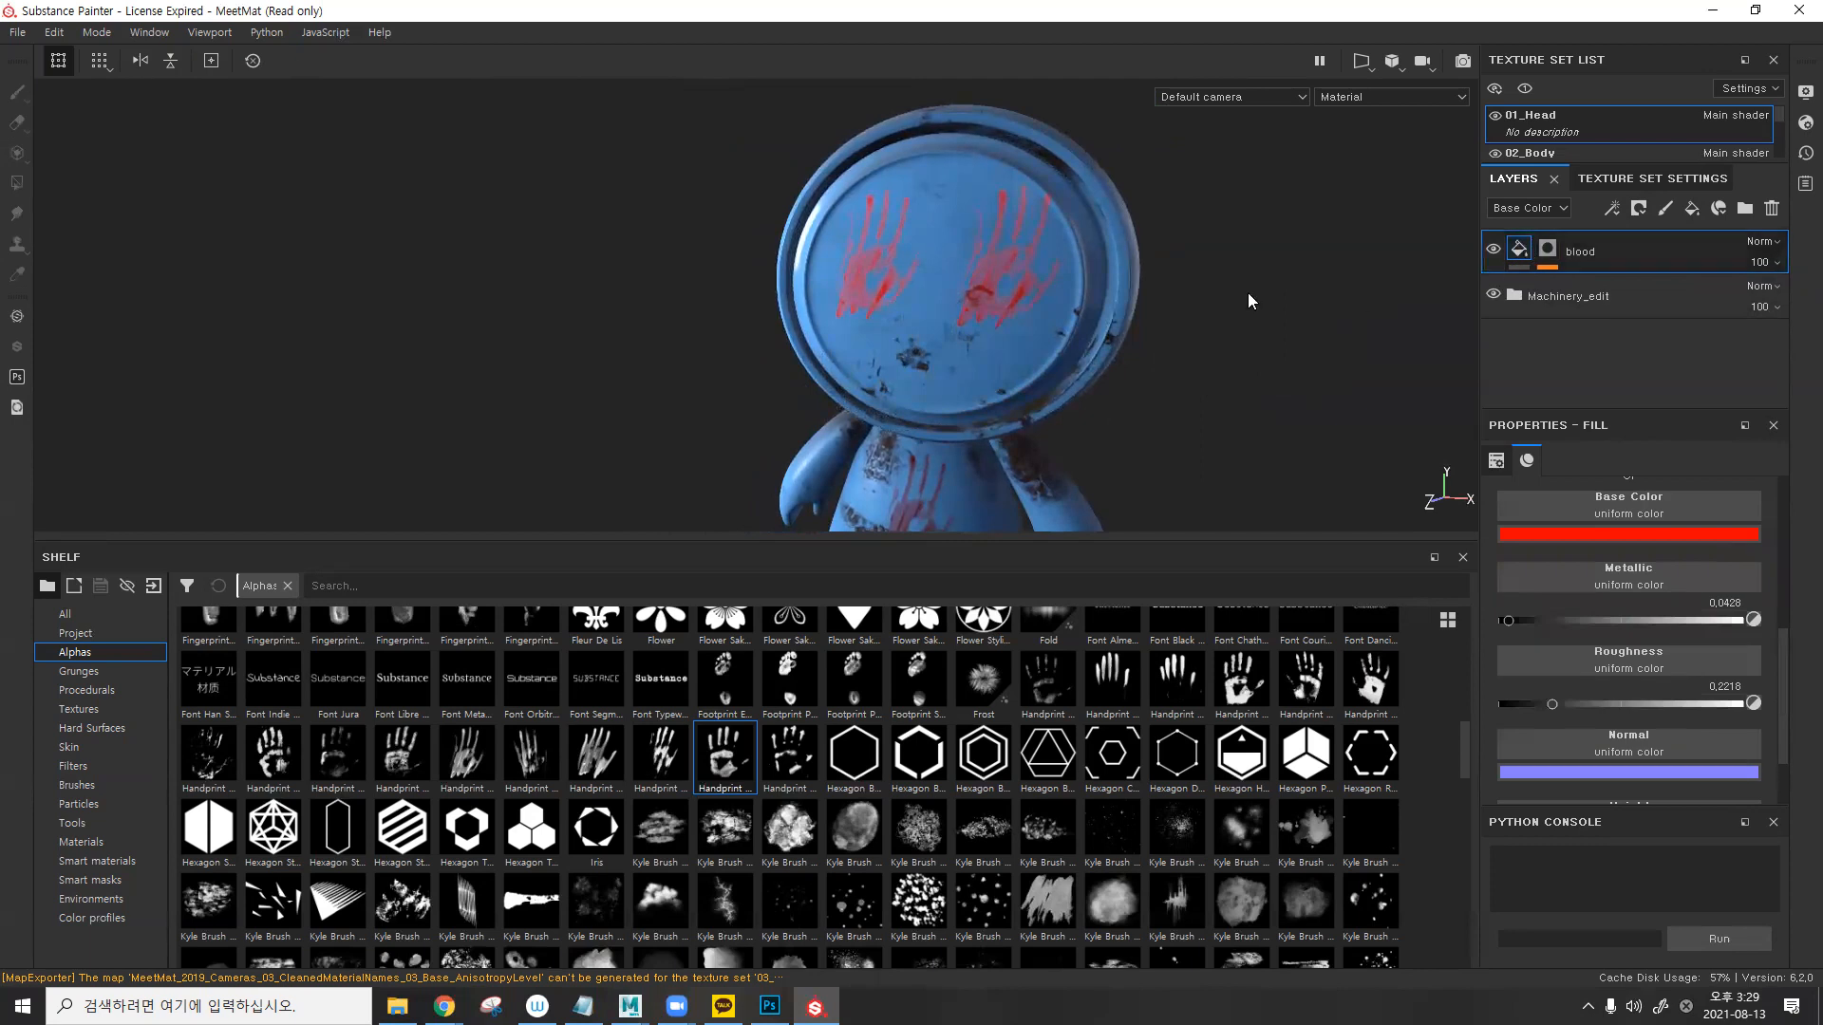
key("1")
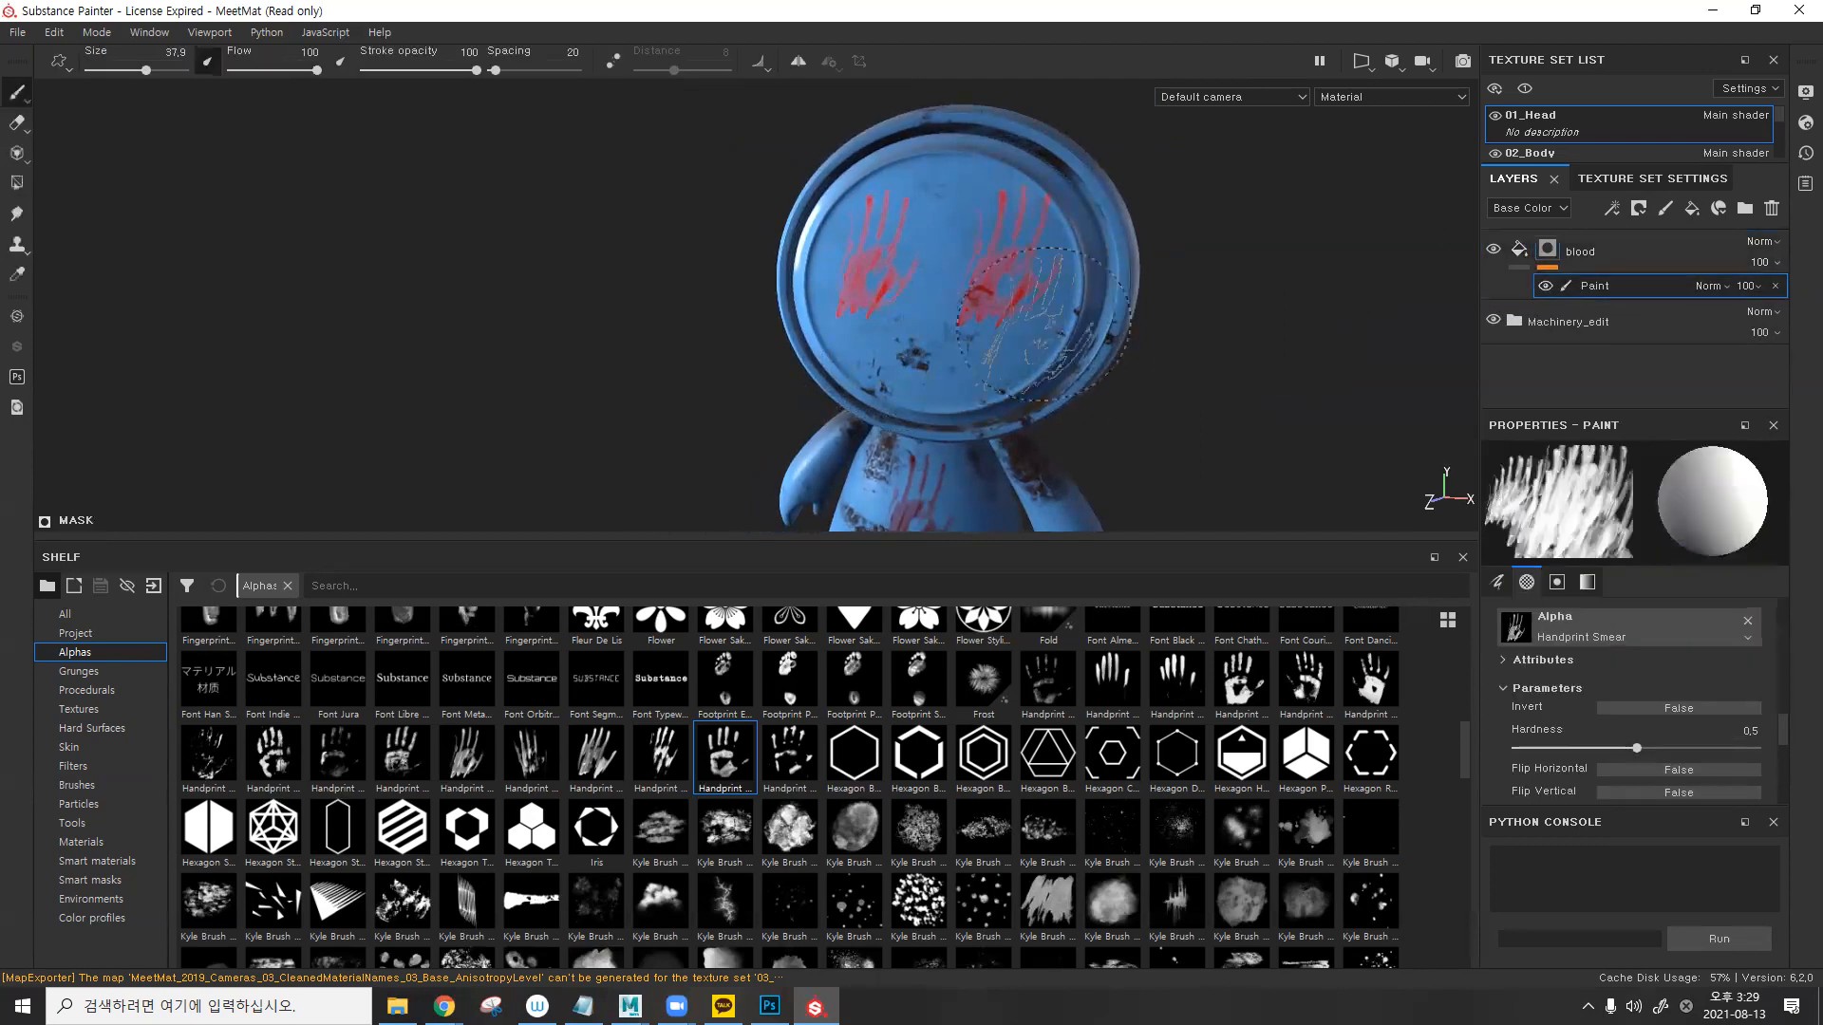
- Switch to Photoshop and brush white on the 0305 layer mask to reveal the striped area beside the faded circle
left_click(769, 1005)
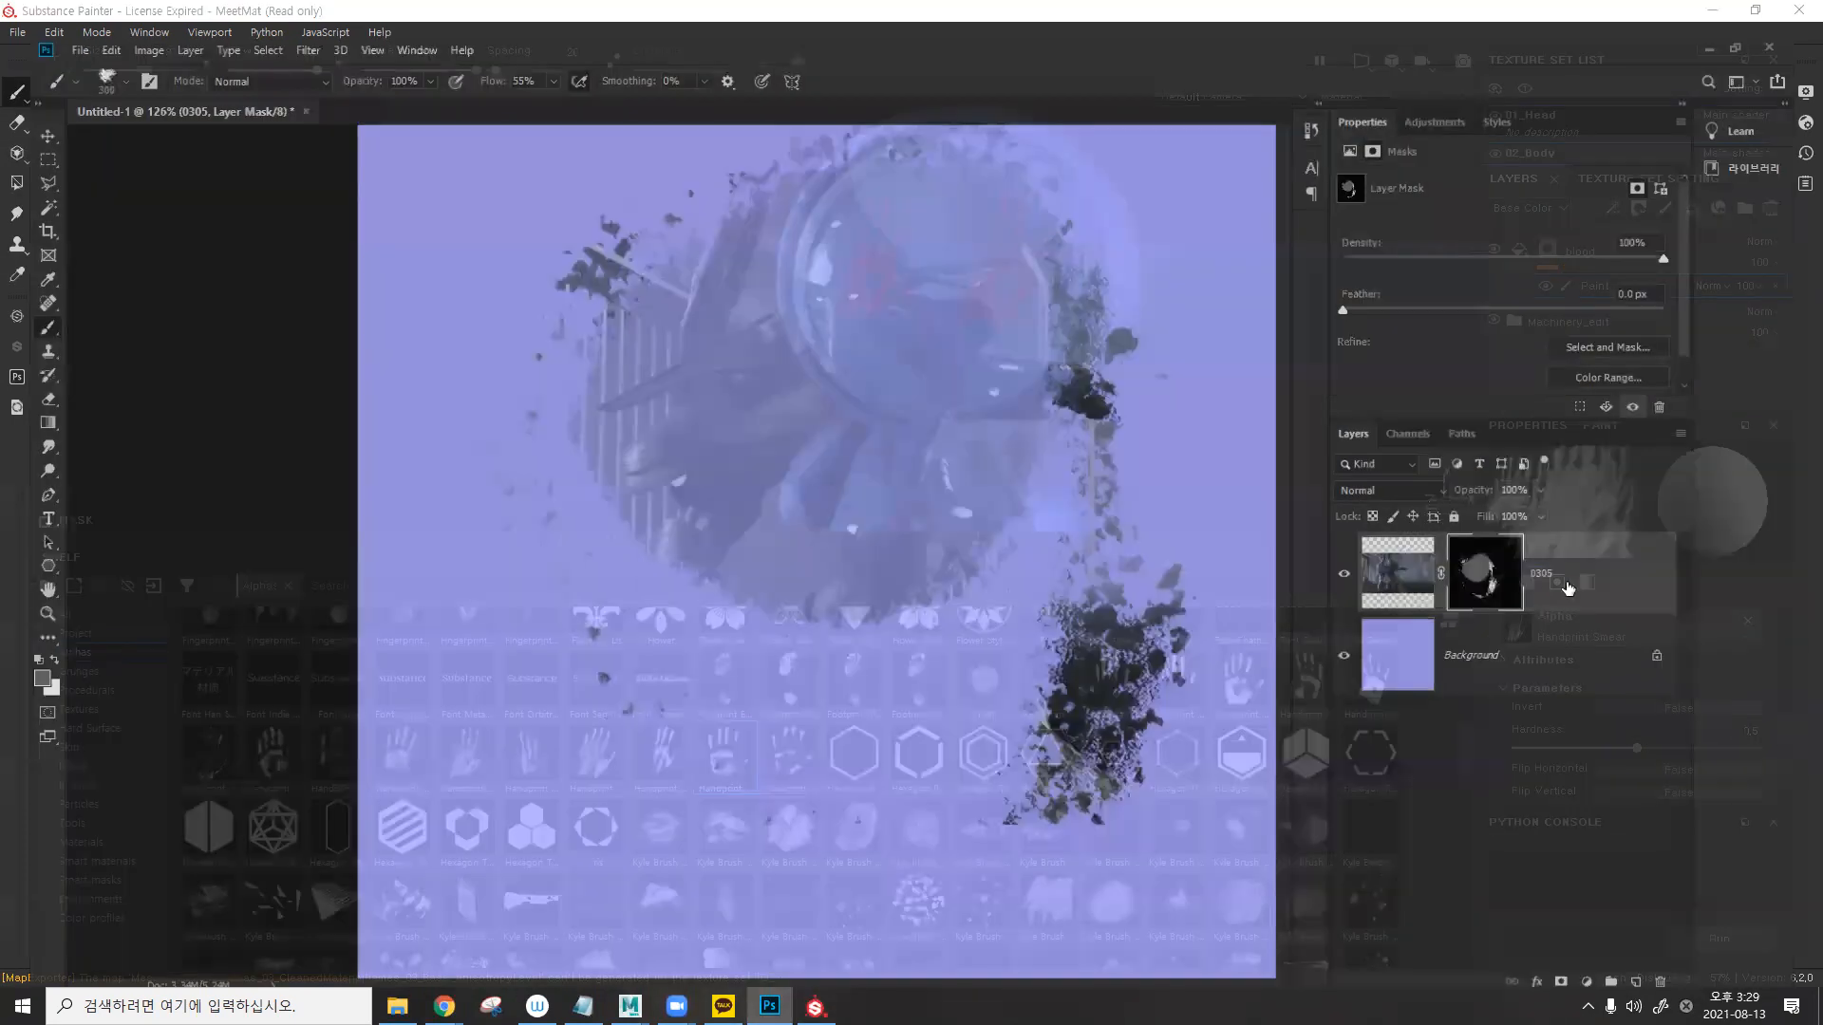
key("x")
mouse_move(499, 456)
left_mouse_down()
mouse_move(526, 490)
mouse_move(607, 361)
left_mouse_up()
mouse_move(629, 1005)
left_click(729, 940)
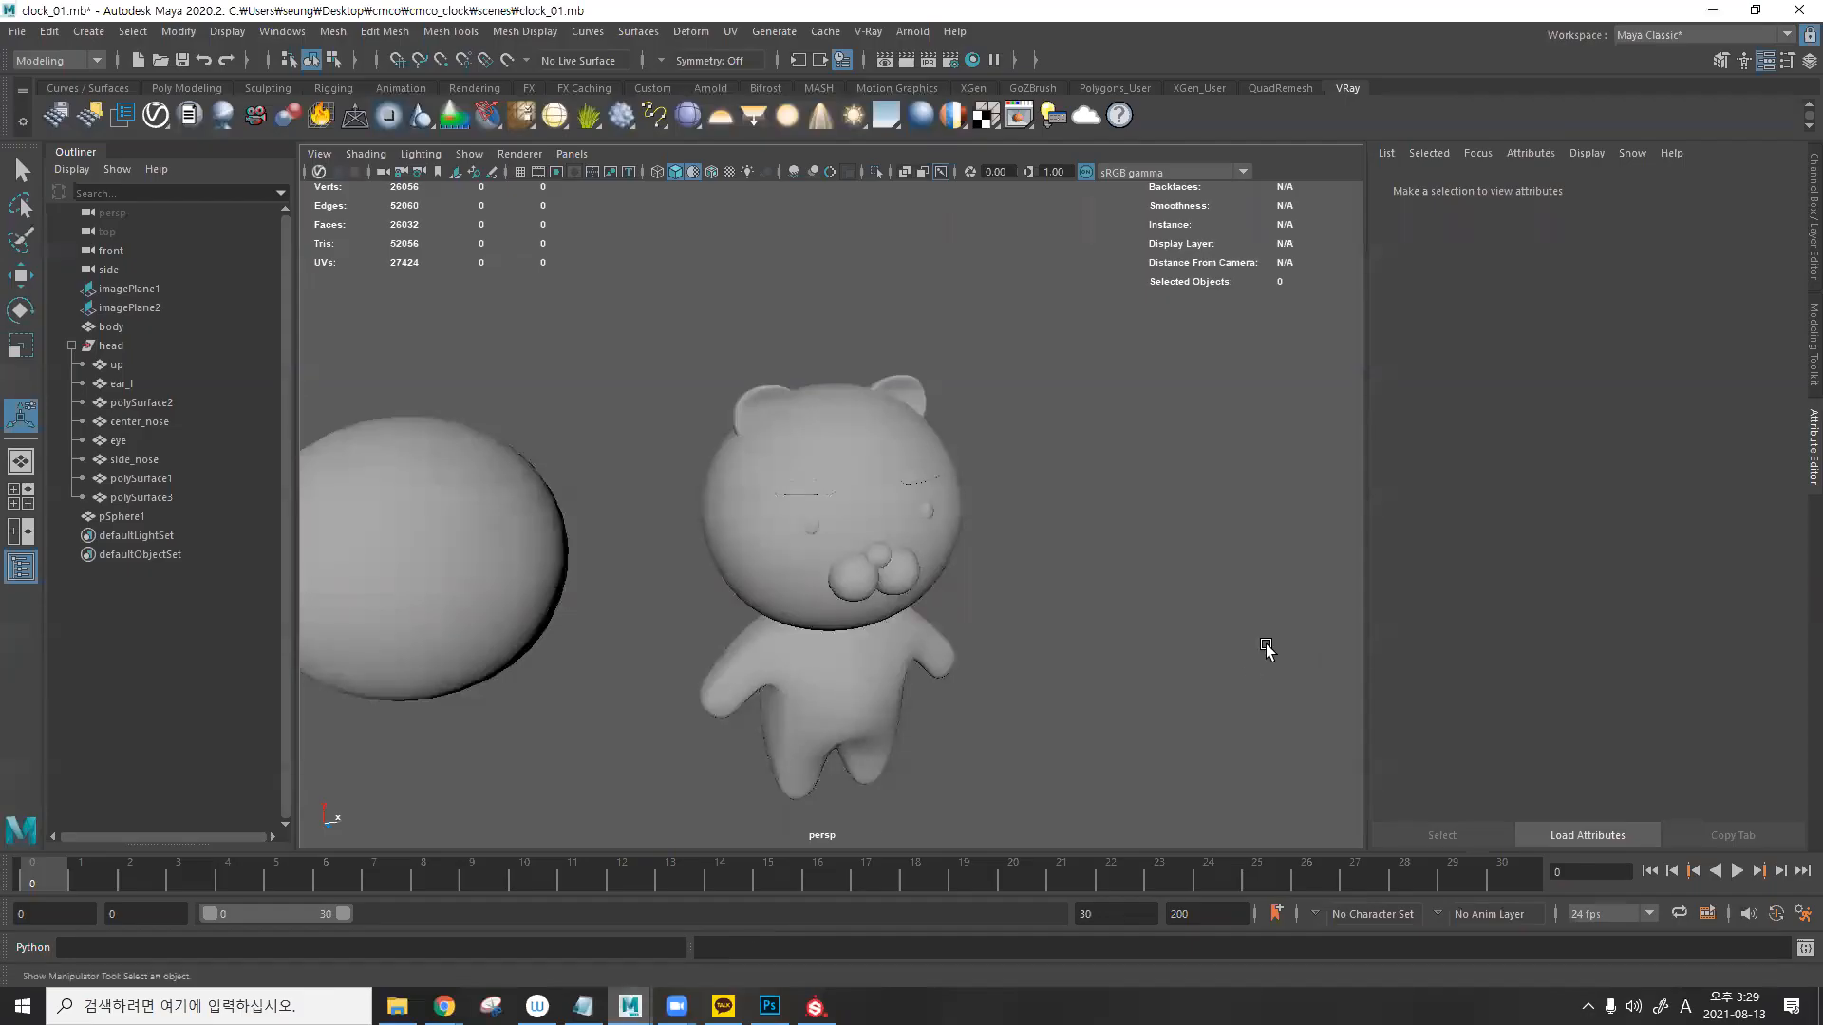
- Return to Substance Painter, try stamping the Sign Circle Number alpha on the head, and undo the stamp
left_click(815, 1006)
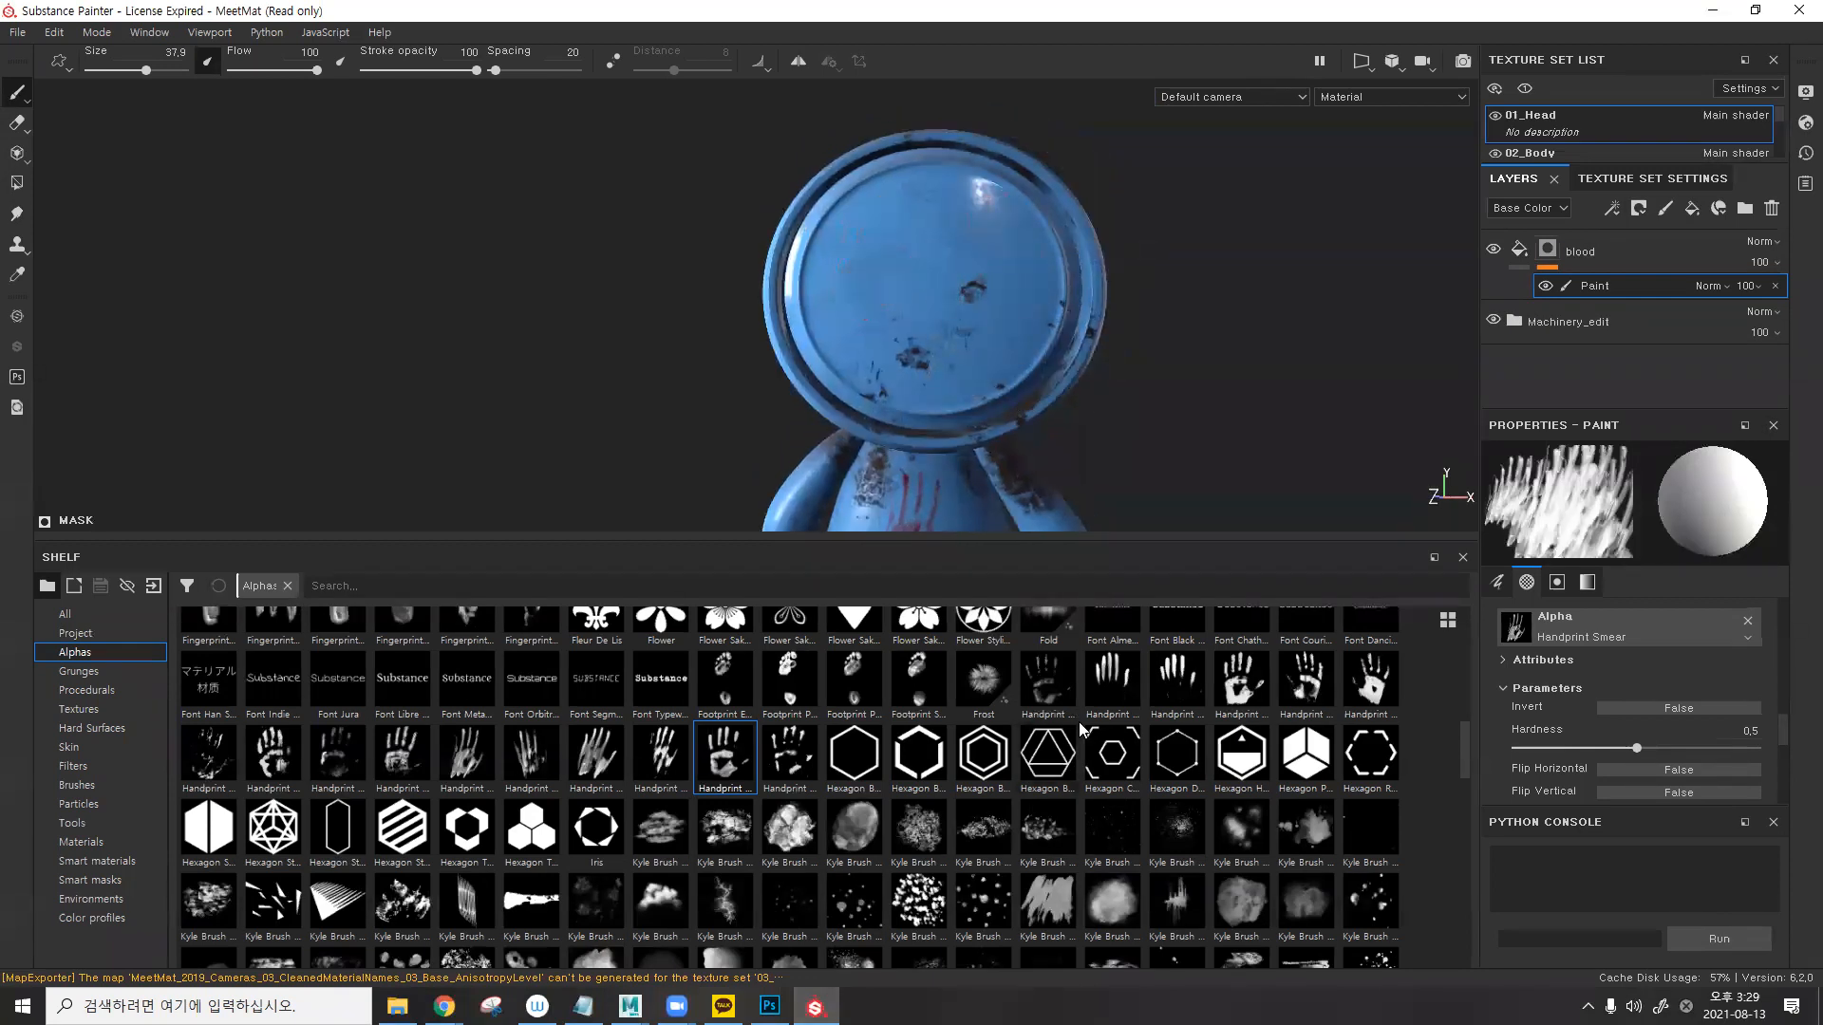
scroll(1078, 722, "down", 5)
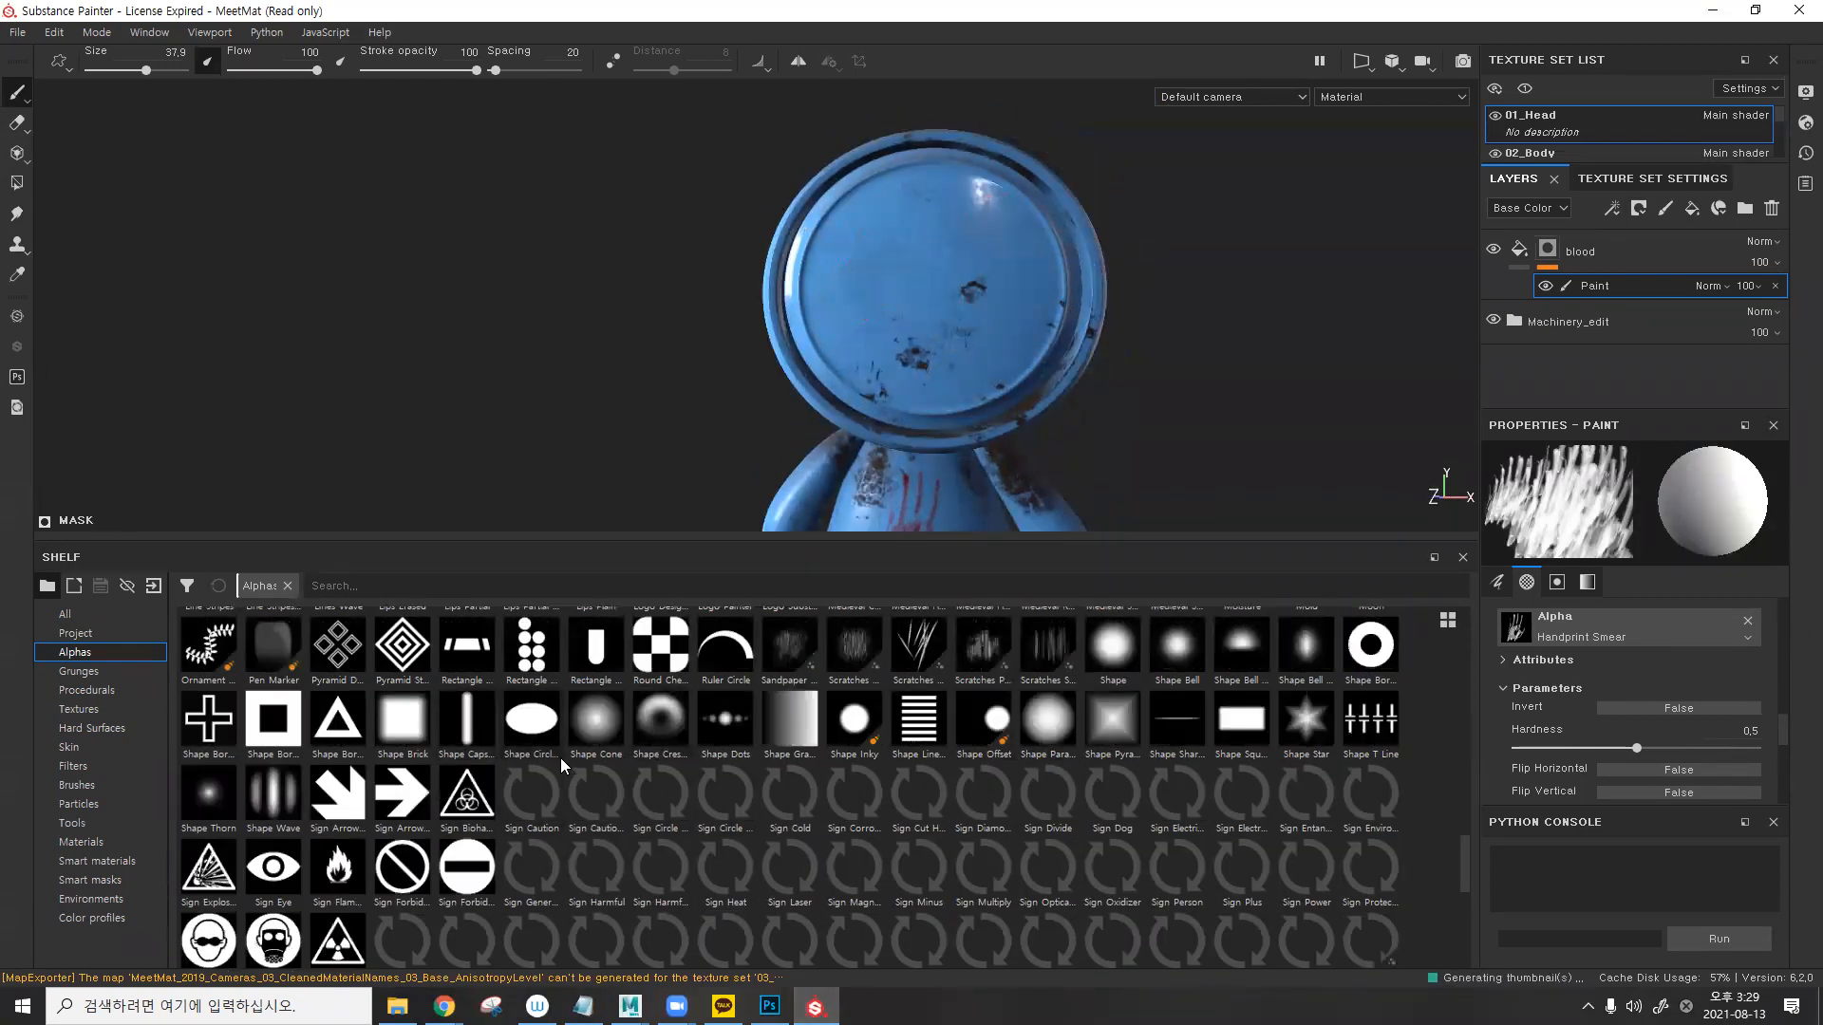
left_click(724, 793)
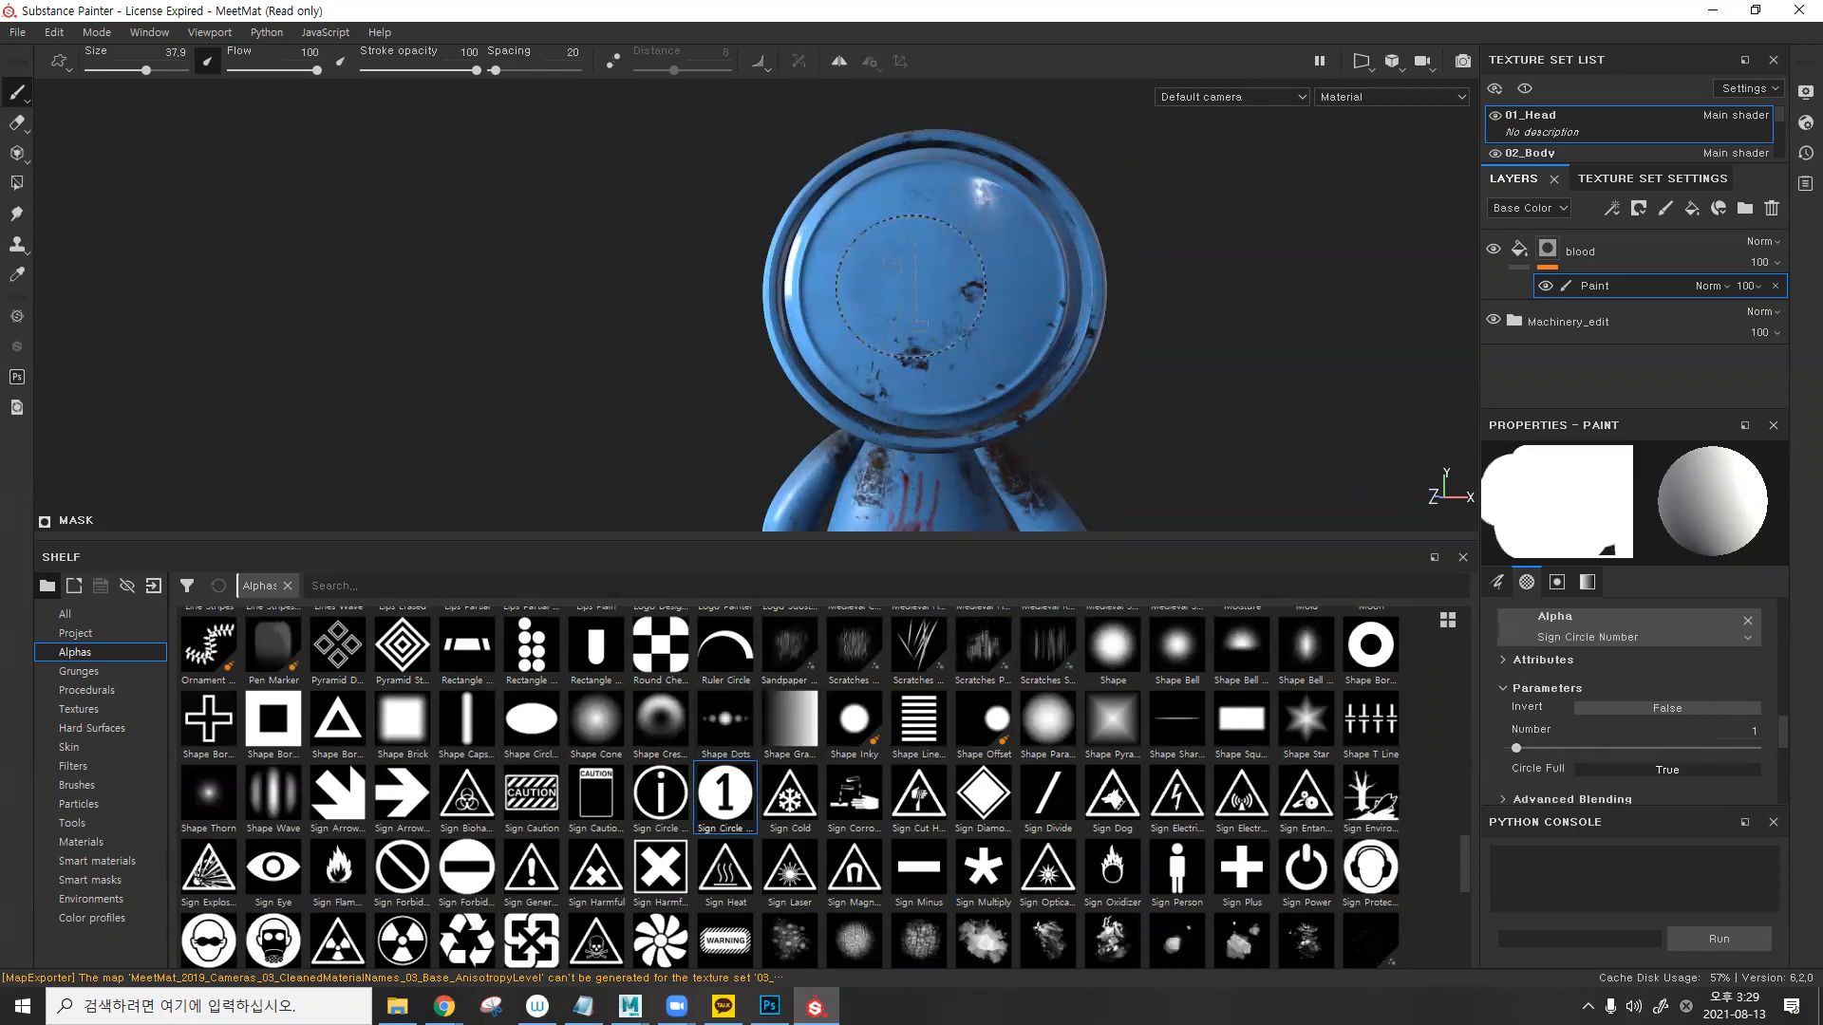
left_click(943, 278)
left_click_drag(1039, 361, 1059, 418, "alt")
key("ctrl+z")
scroll(1230, 776, "down", 3)
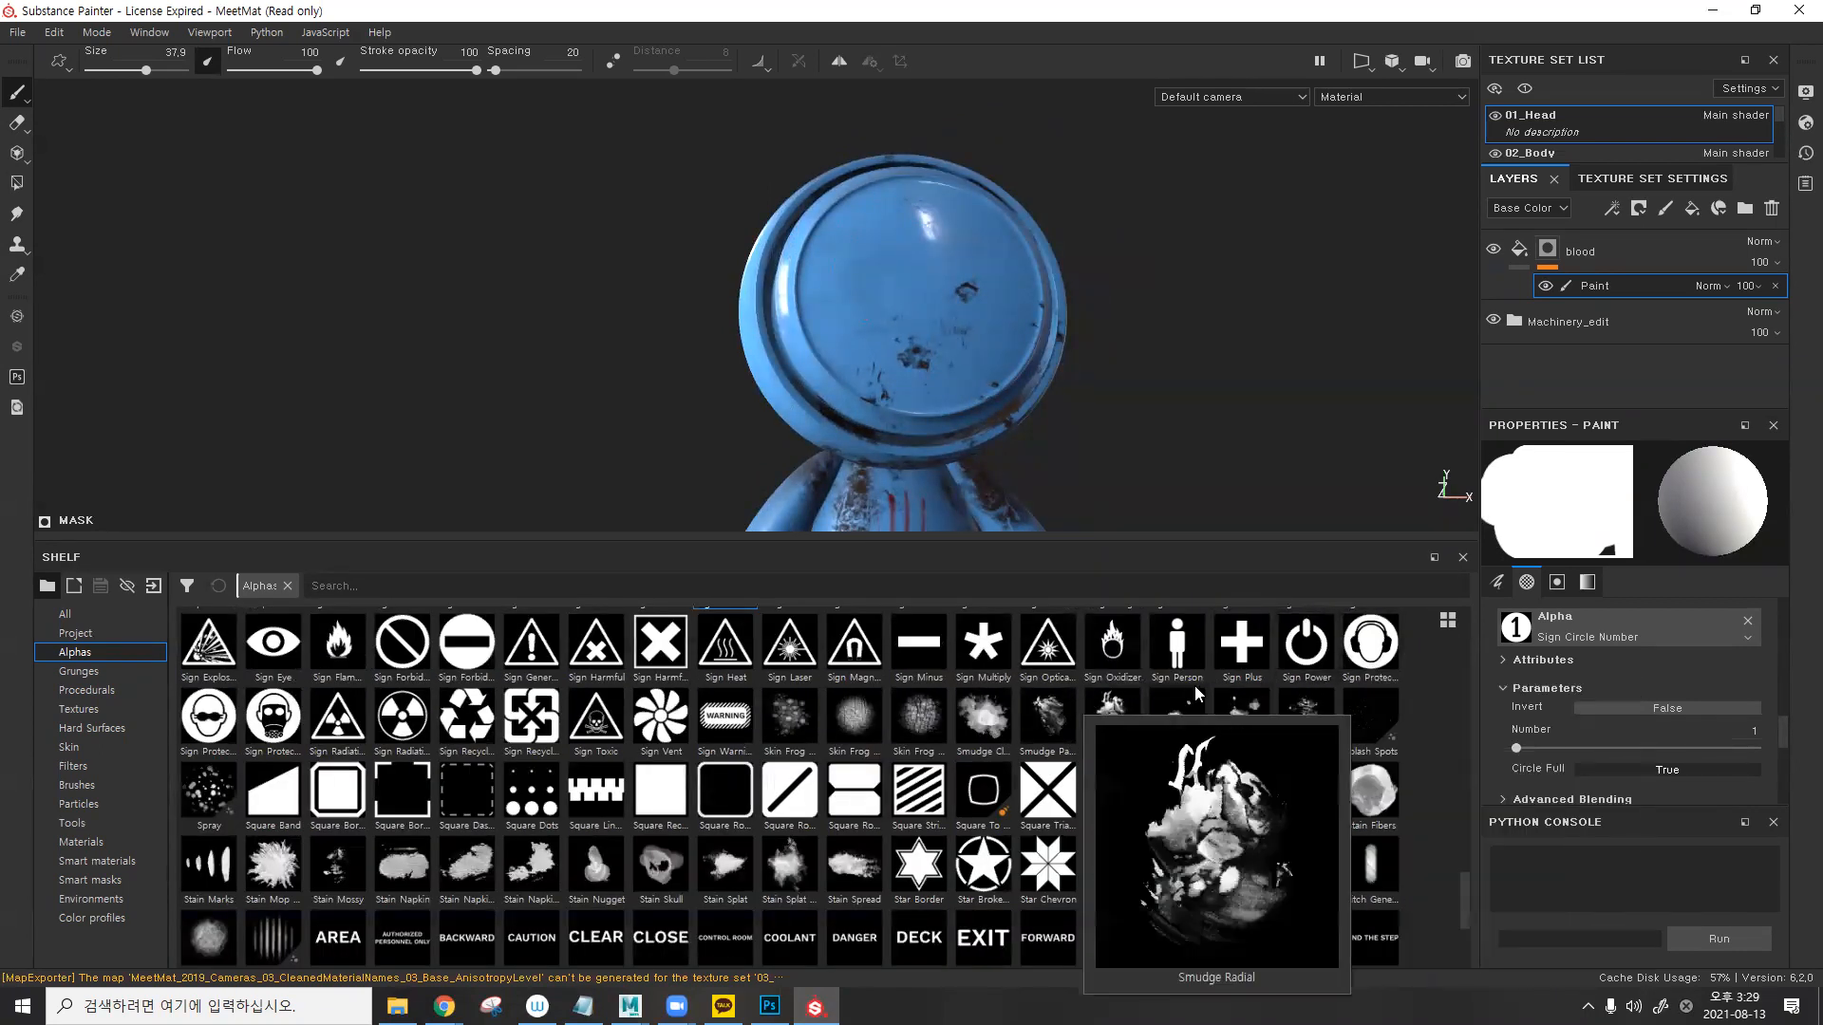
mouse_move(1067, 733)
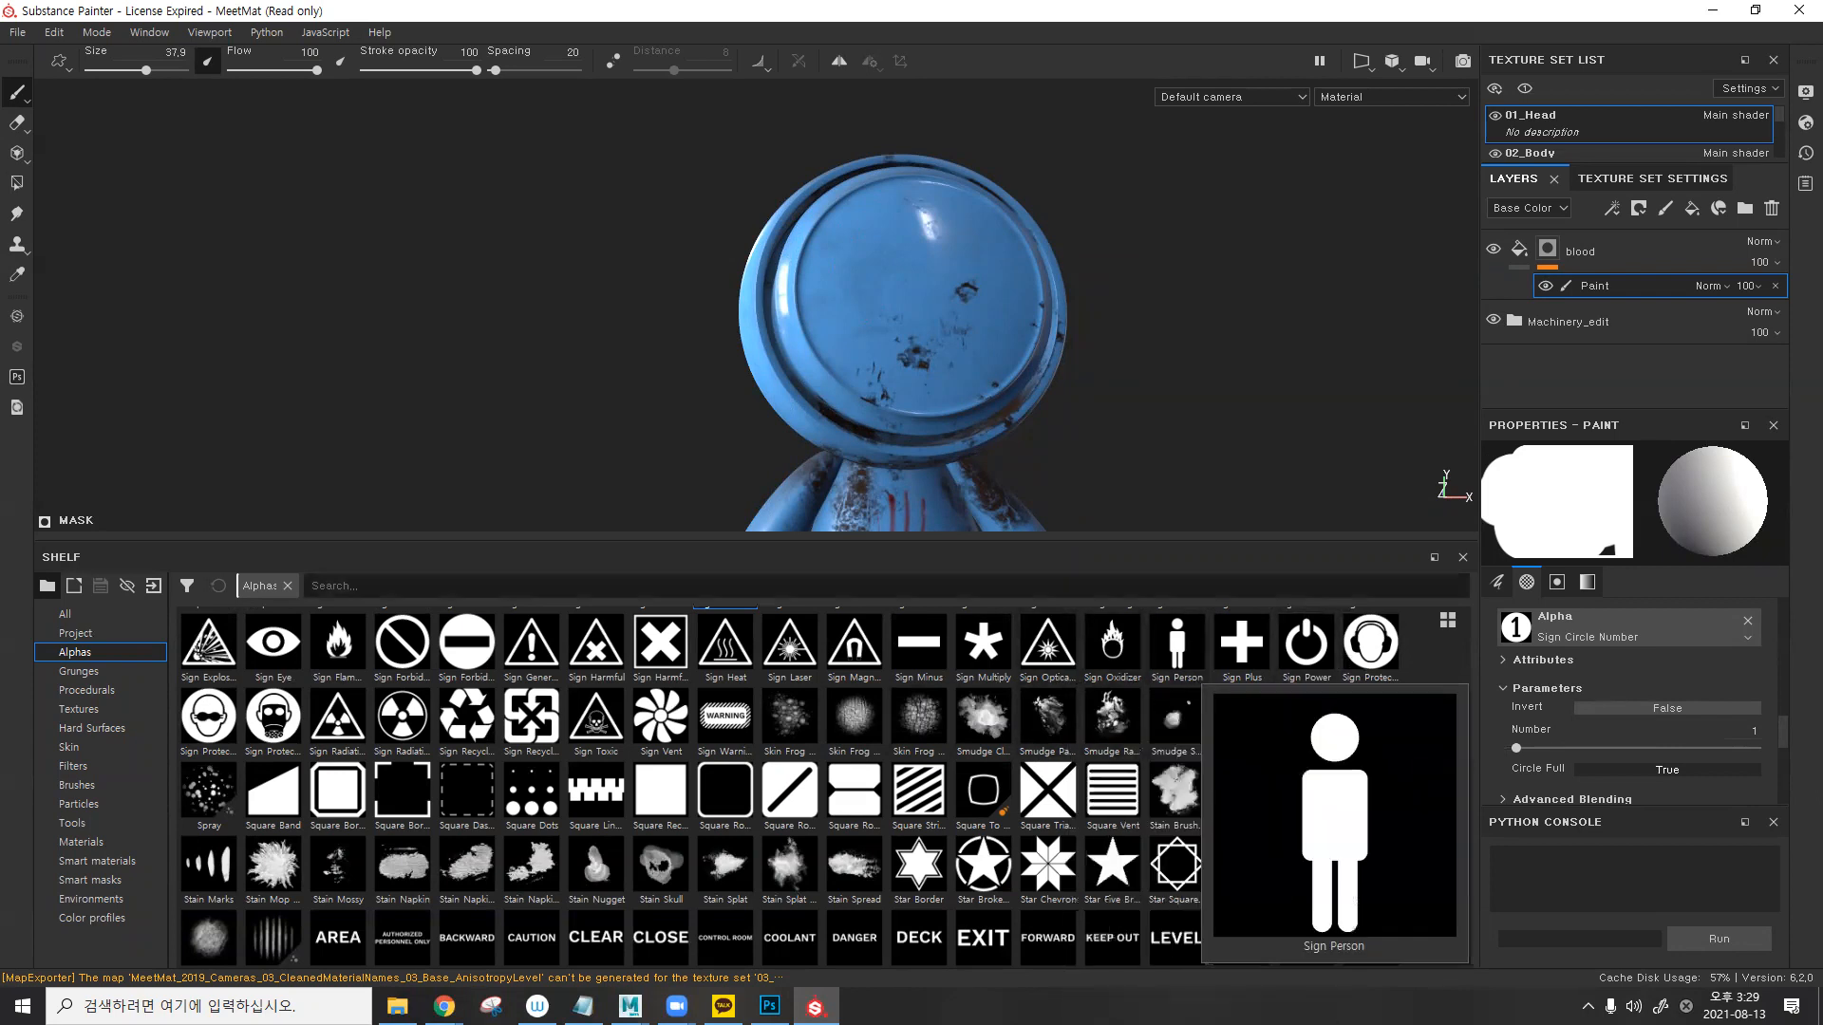
- Switch to Photoshop and start a text layer reading "dLorem Ipsum" near the canvas's upper edge, above layer 0305
left_click(769, 1005)
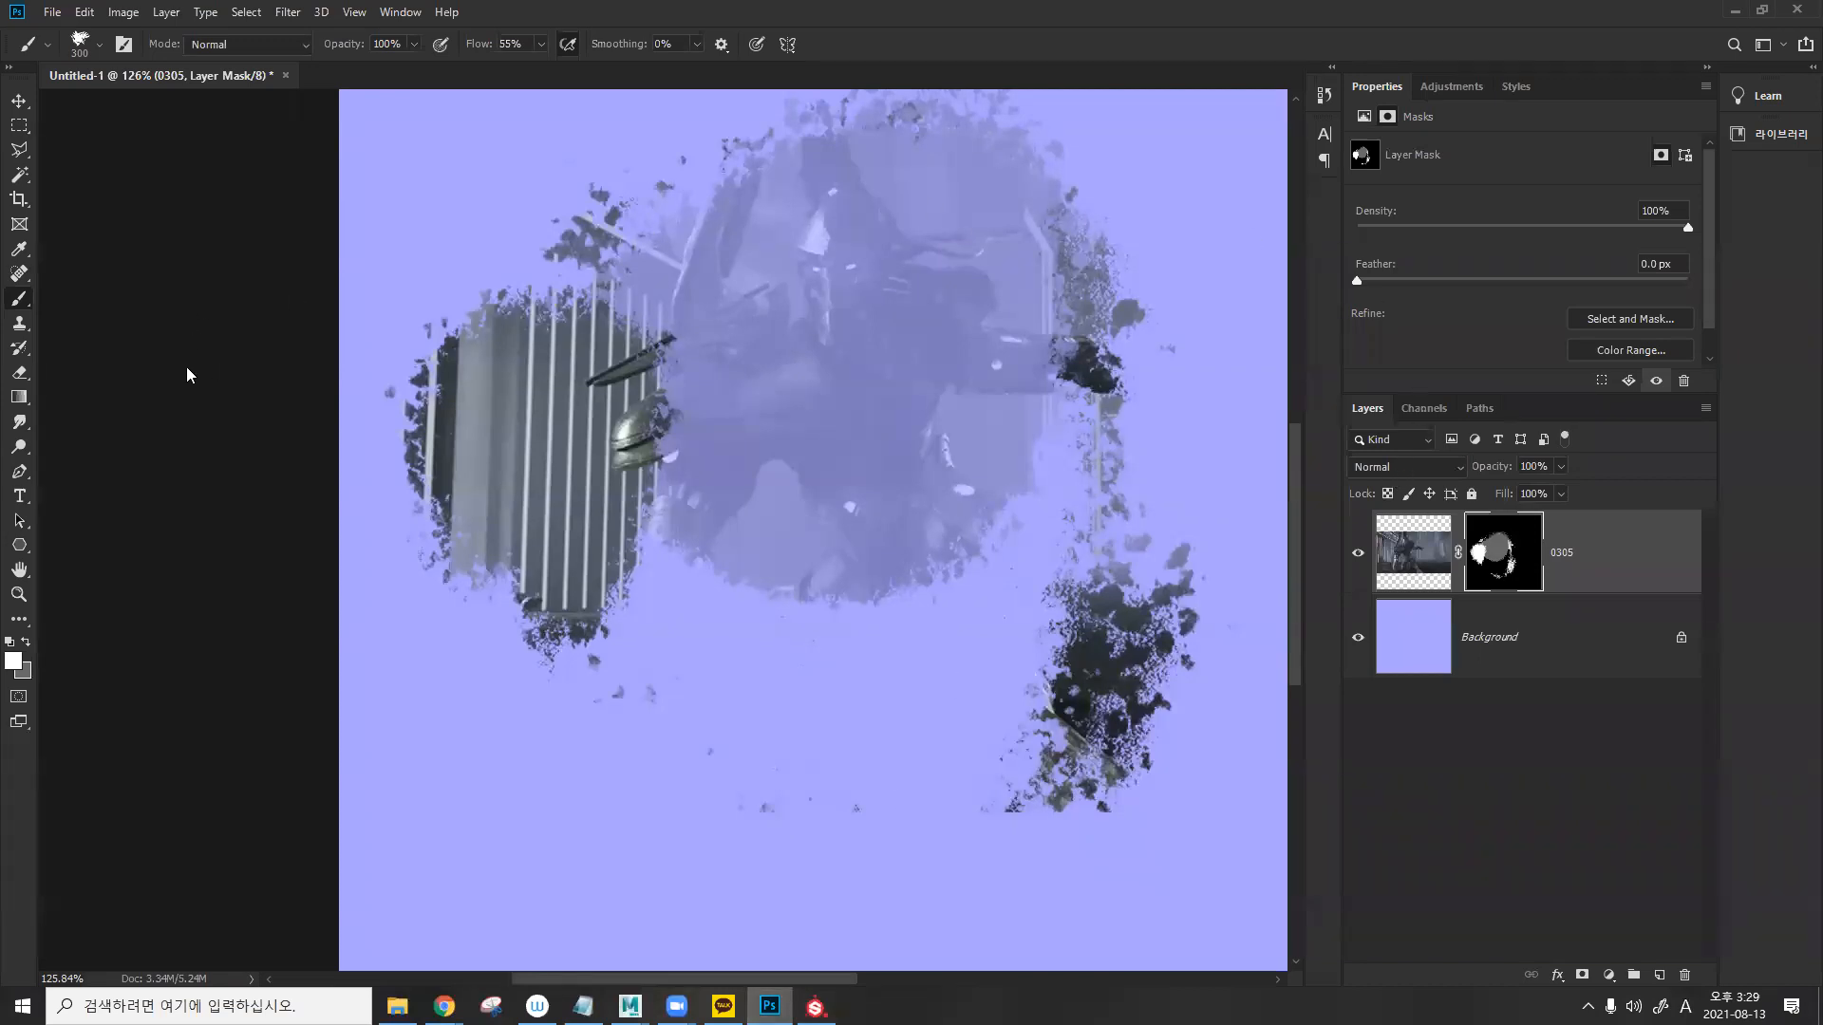
left_click(19, 497)
left_click(529, 190)
type("dLorem Ipsum")
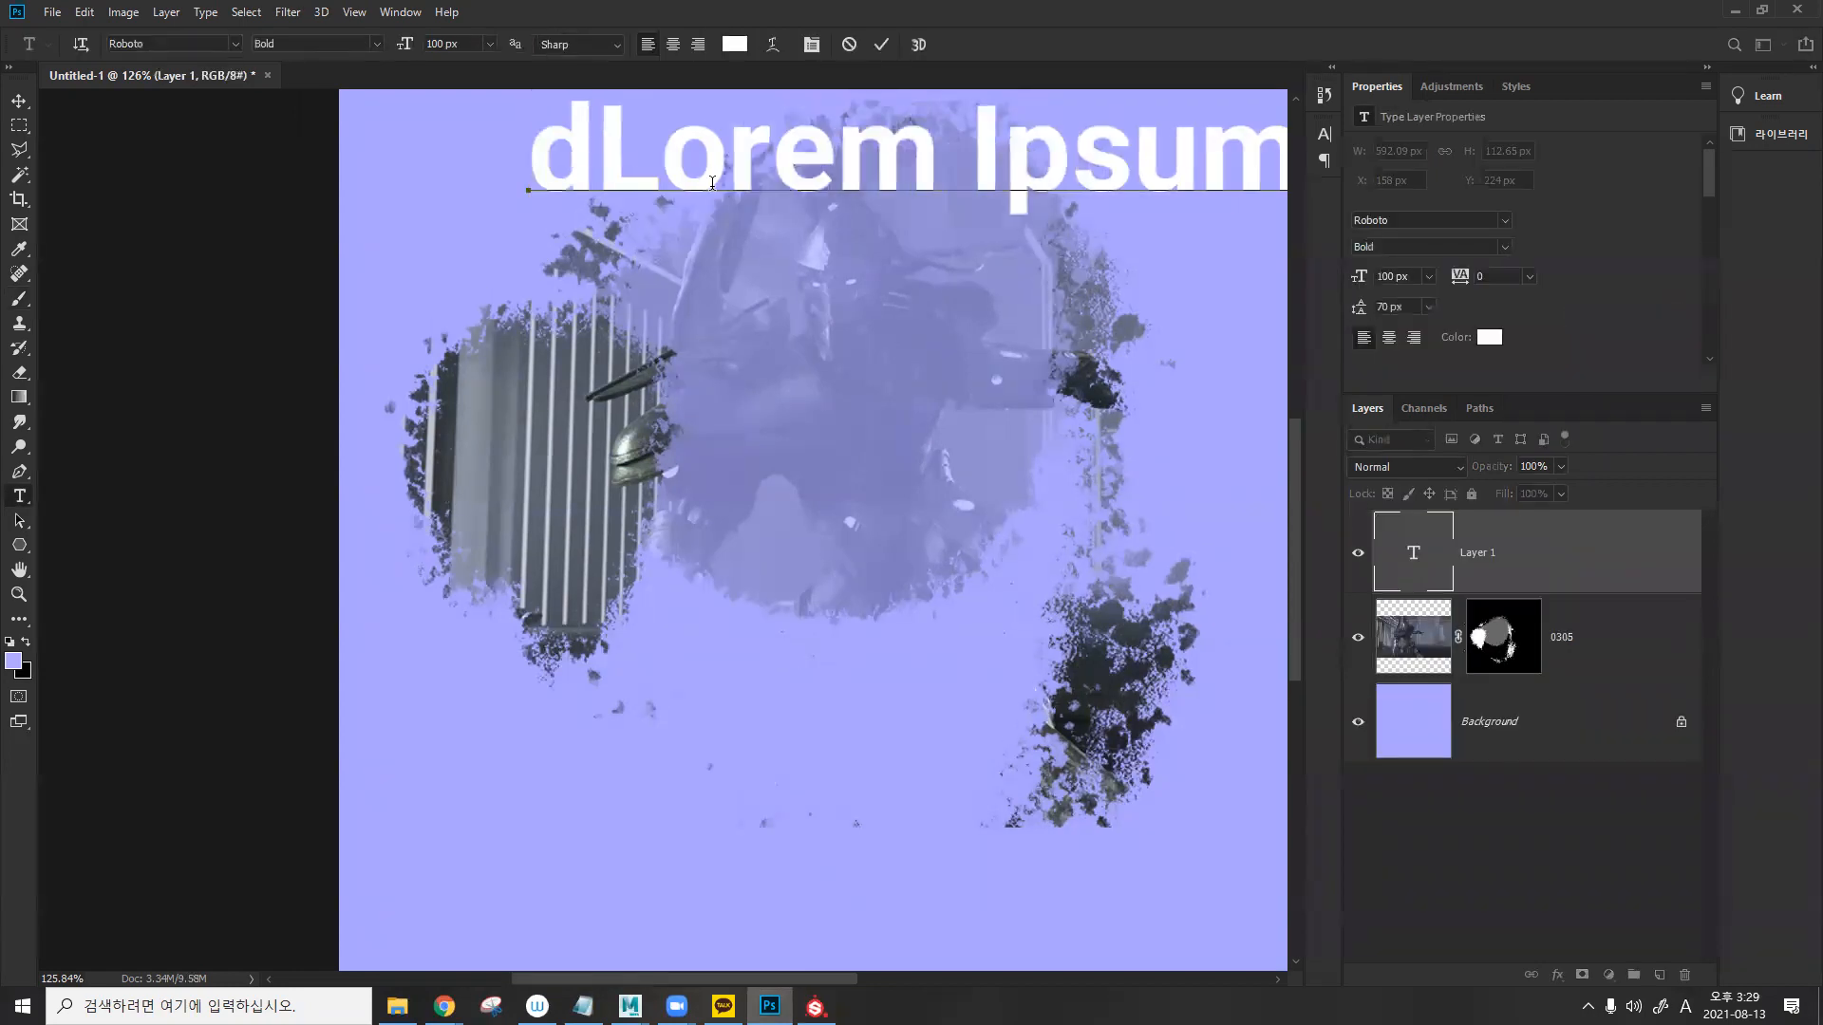
- Finish editing the text layer in Photoshop and switch to Substance Painter
left_click(19, 100)
left_click(815, 1006)
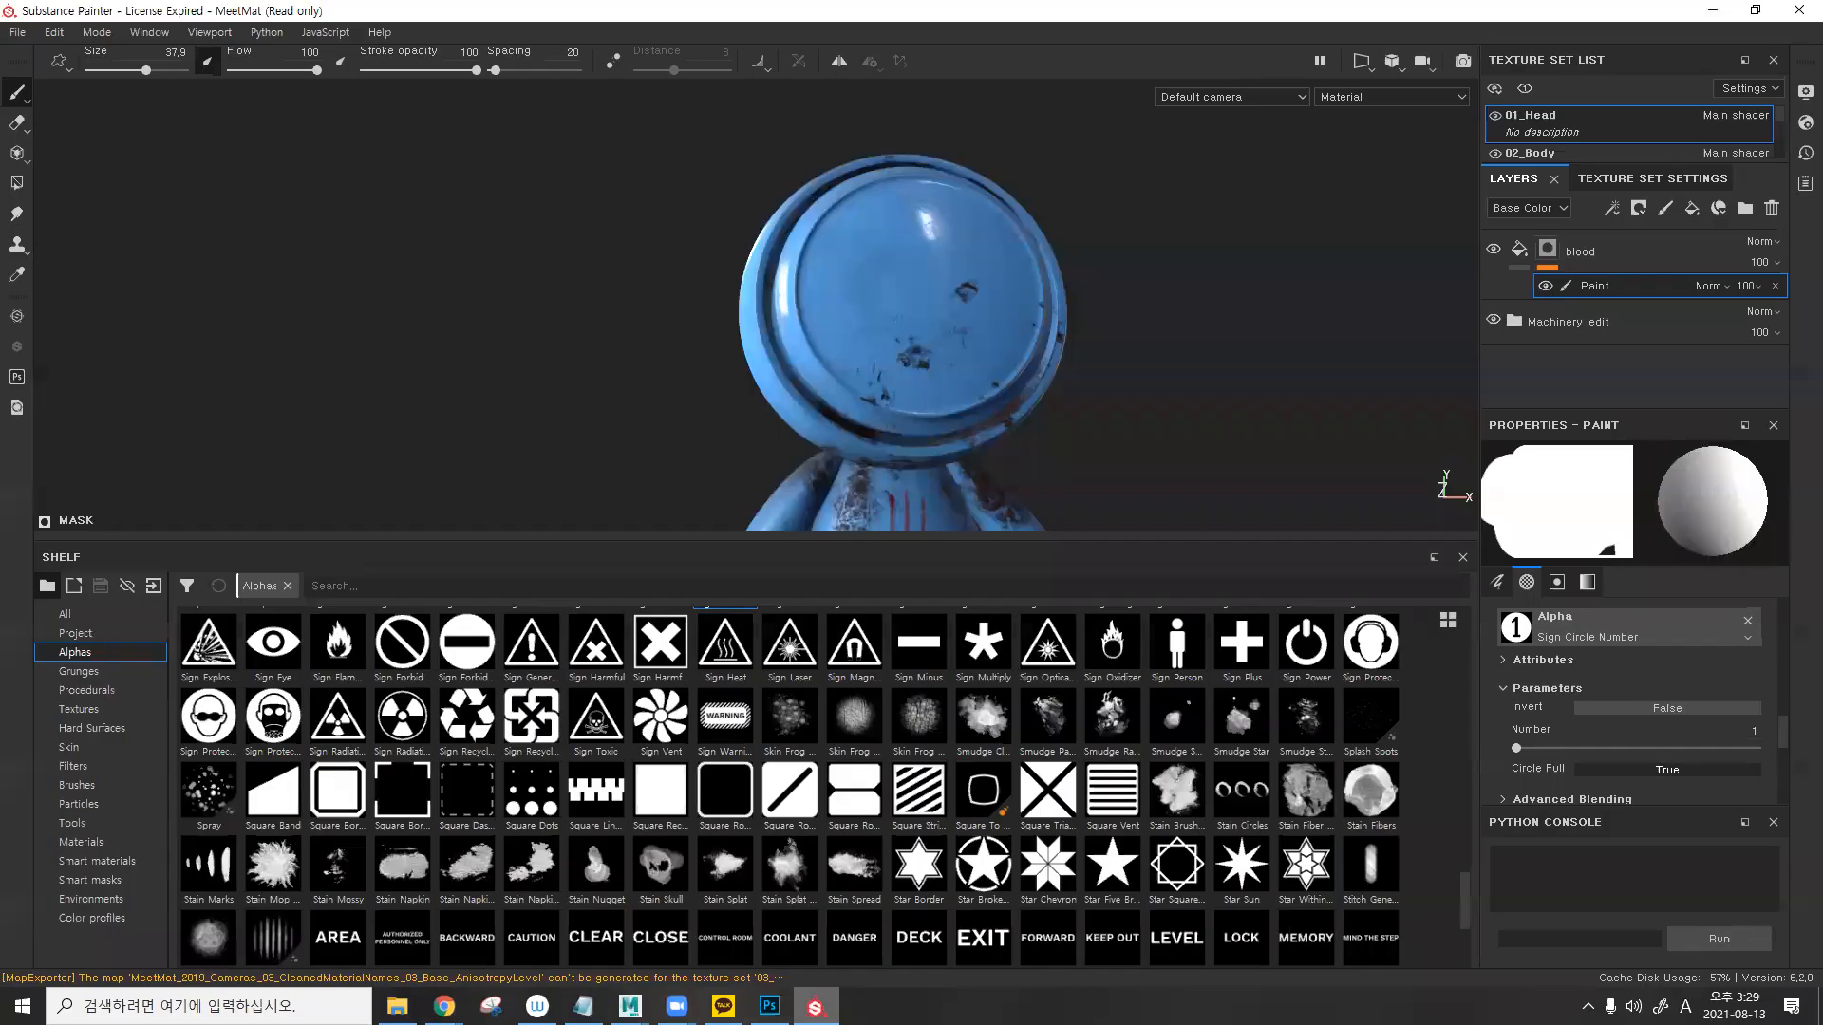
- Try stamping the Text Exit alpha on the head's front face and undo the stamp
scroll(891, 752, "down", 3)
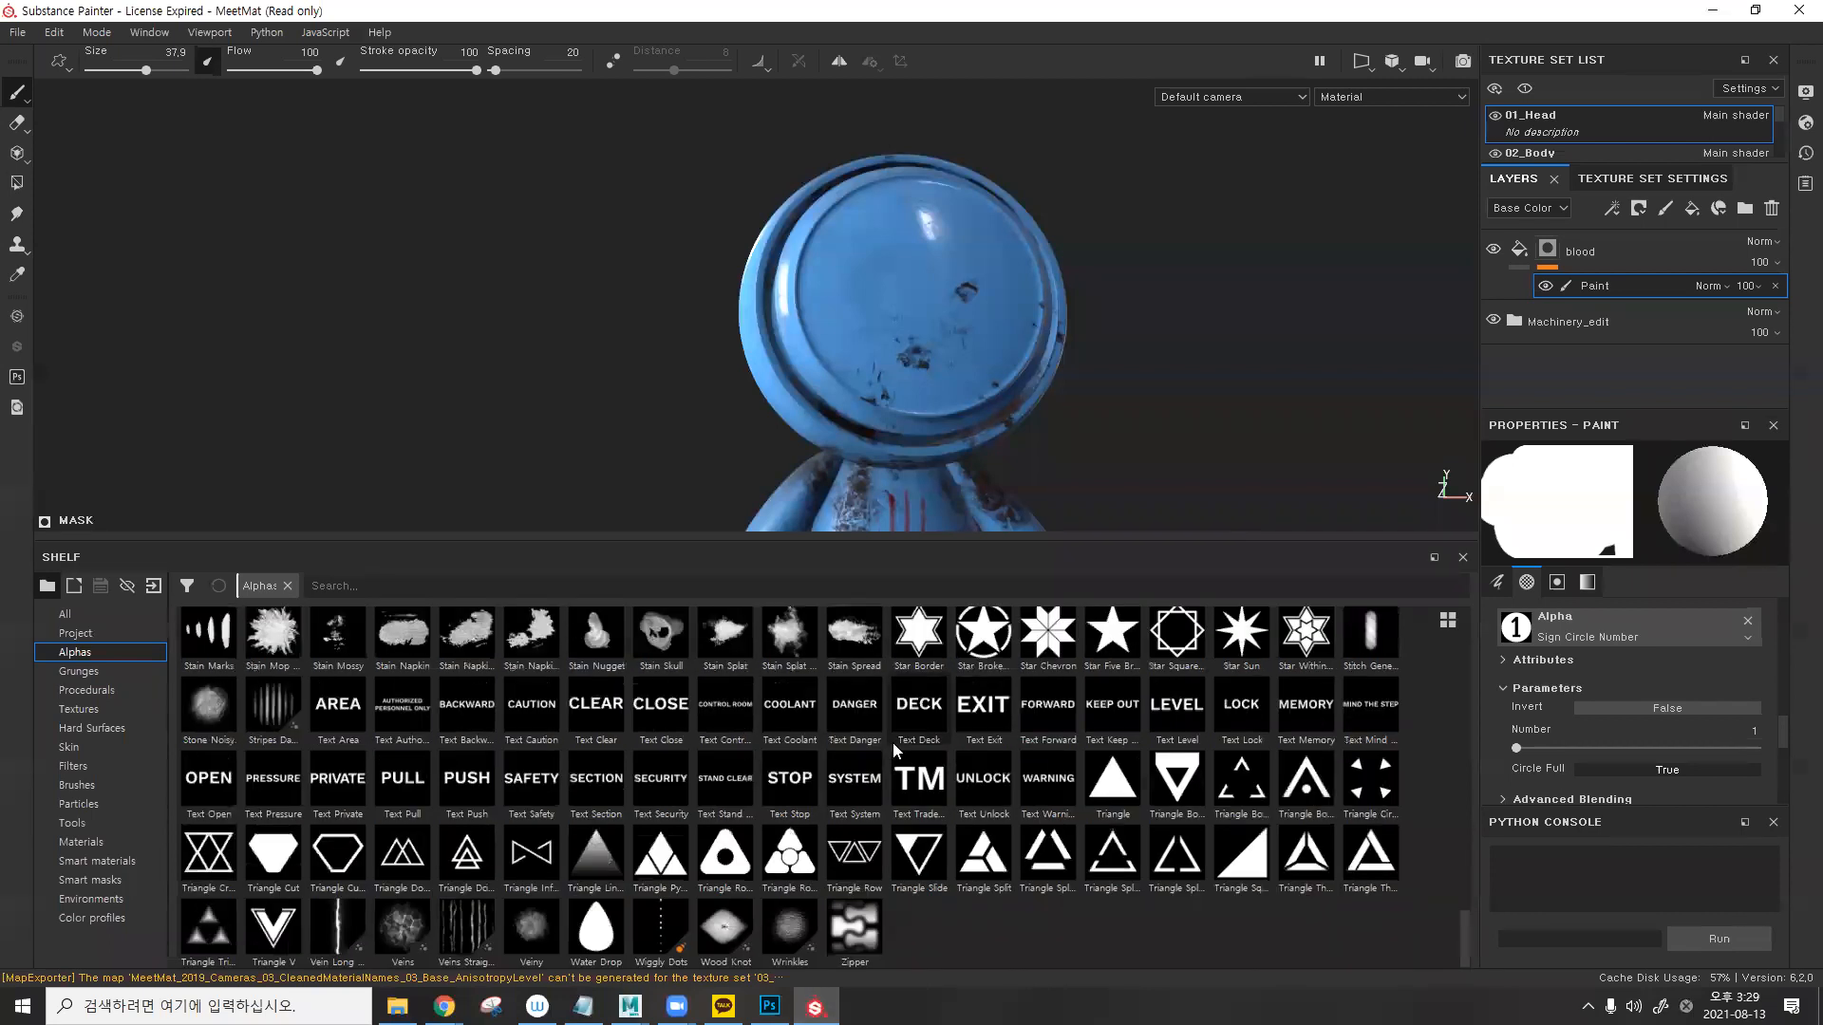
left_click(981, 704)
left_click_drag(921, 291, 885, 338, "alt")
left_click(929, 291)
mouse_move(1120, 449)
left_mouse_down("alt")
mouse_move(1073, 430)
mouse_move(1205, 425)
left_mouse_up("alt")
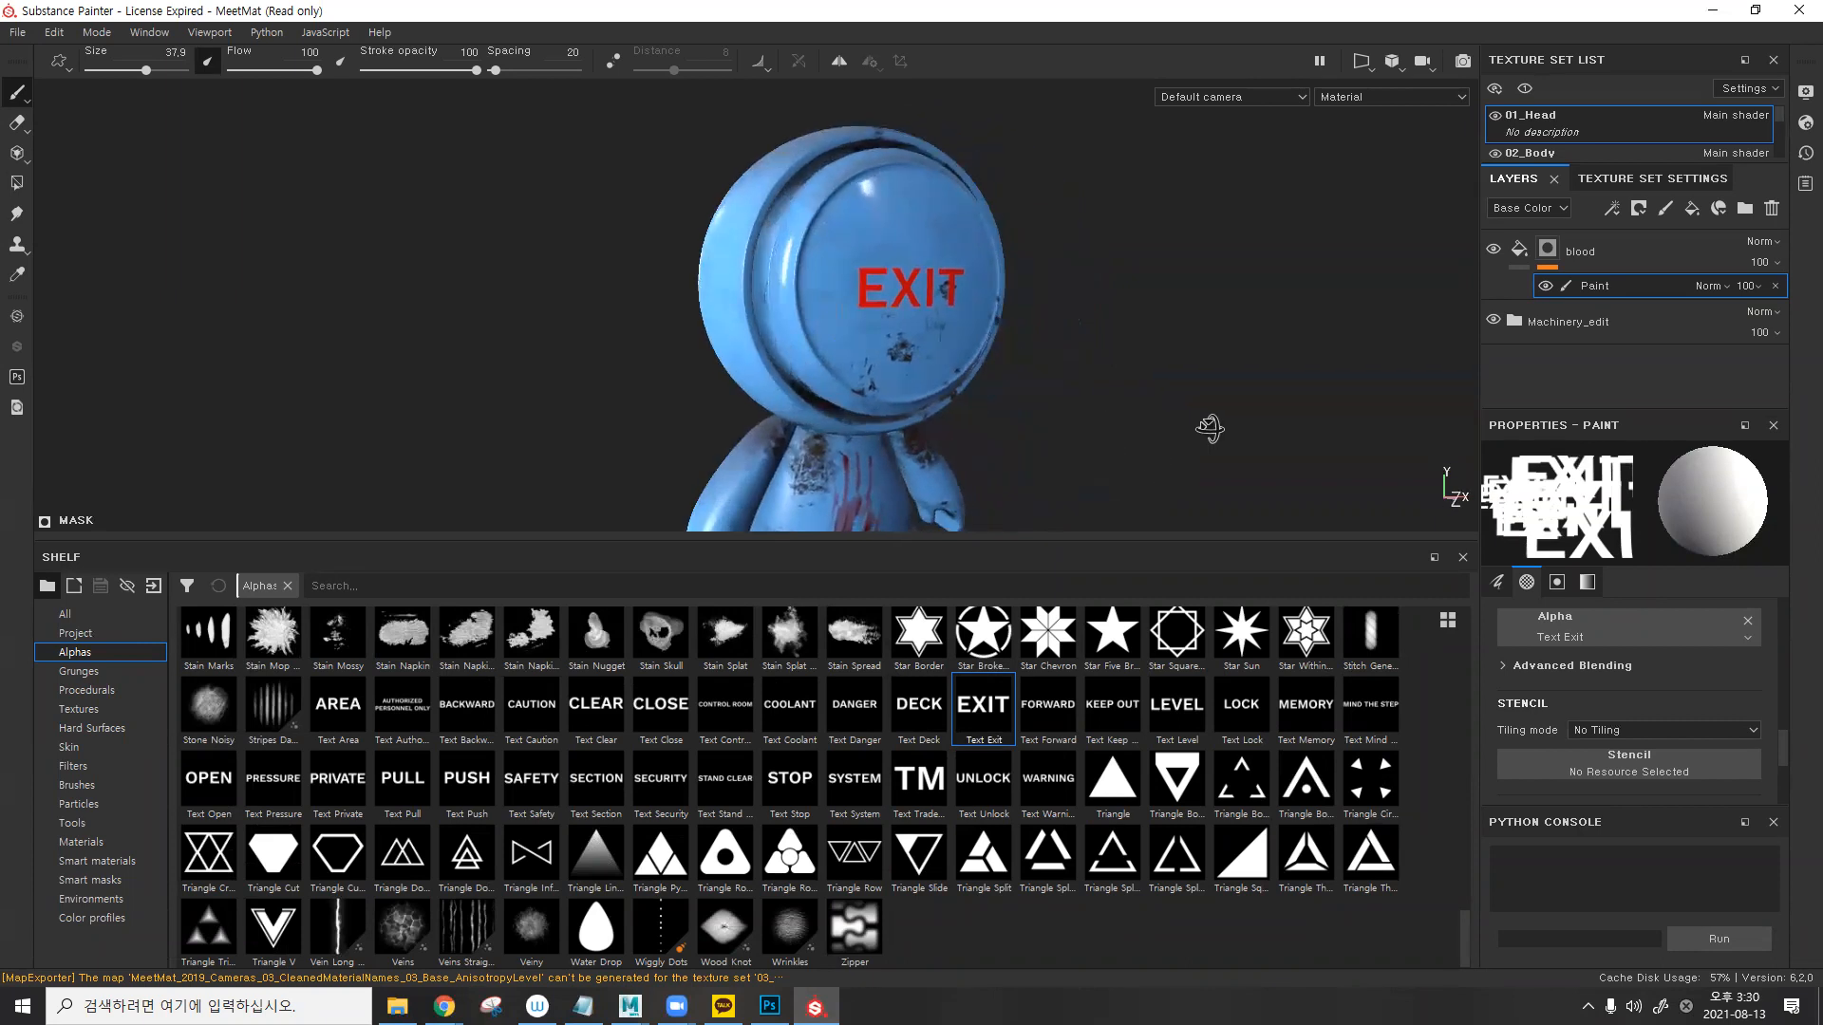
key("ctrl+z")
- Paint leafy branch marks across the head's front face using the Kyle Brush Presets alpha 82 on the blood layer's mask
scroll(1100, 667, "up", 10)
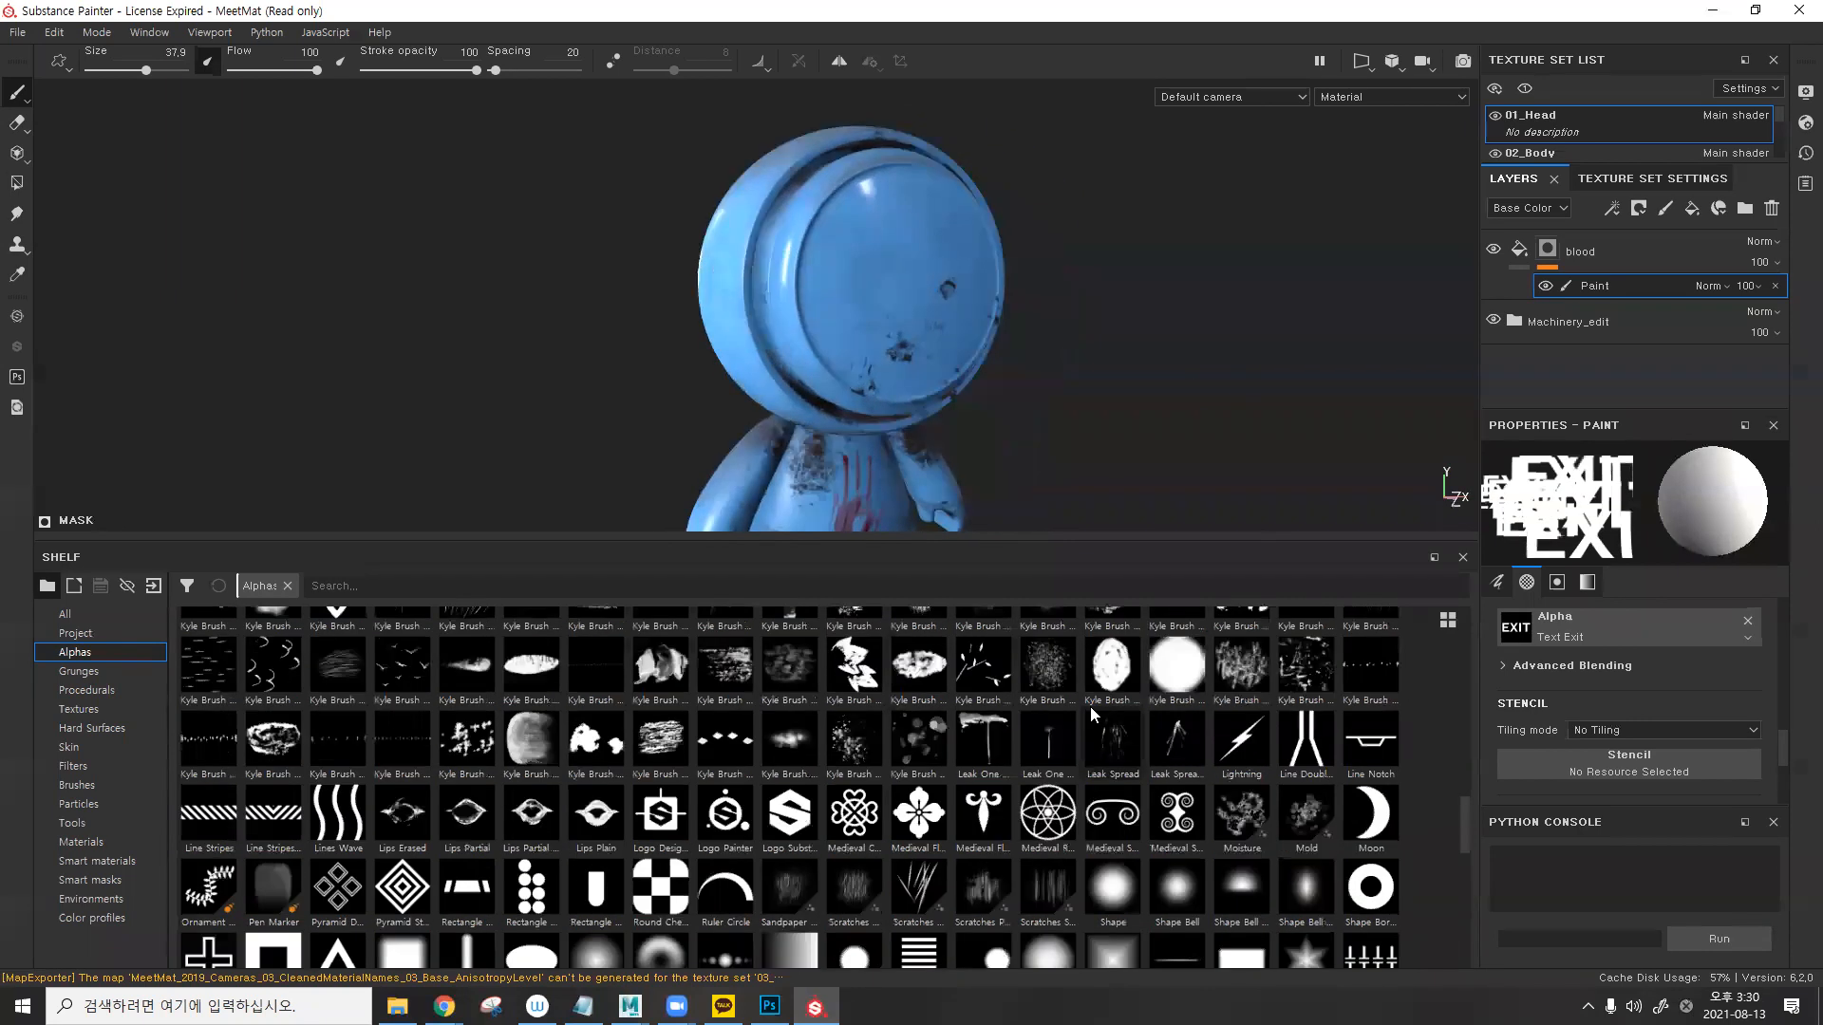
left_click(992, 684)
left_click(854, 295)
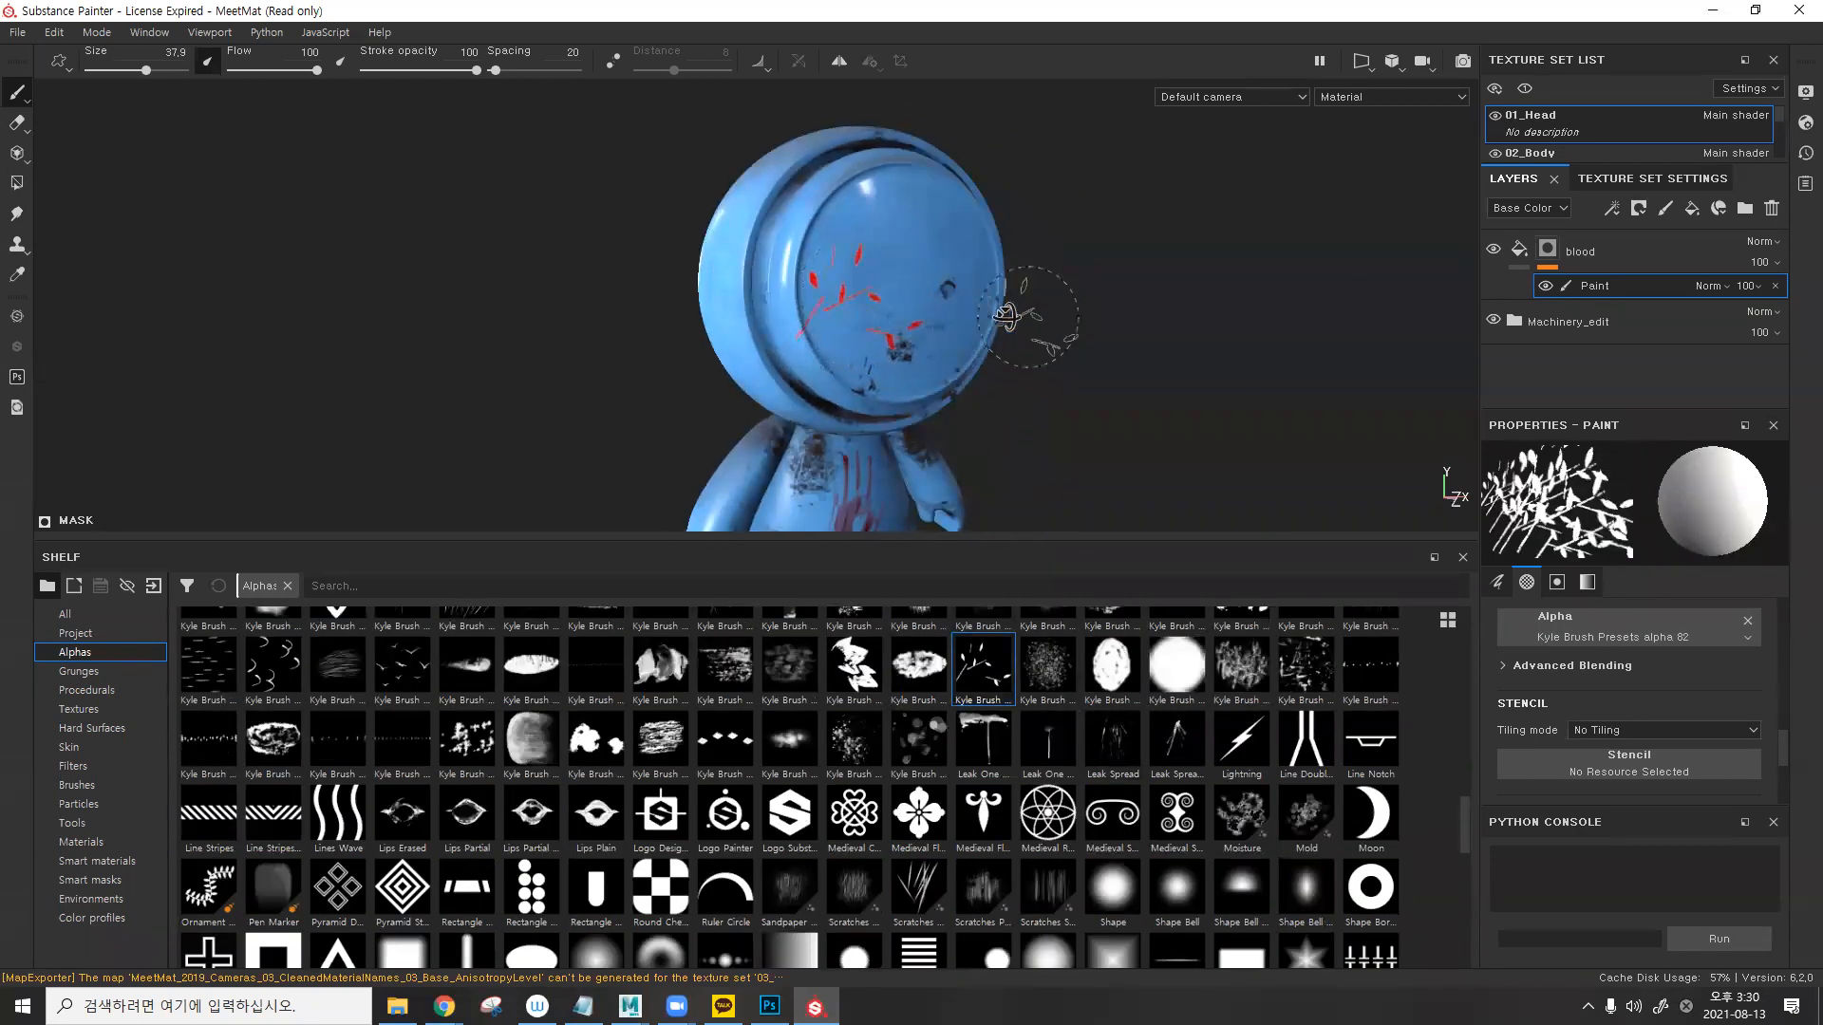
left_click_drag(854, 296, 900, 302, "alt")
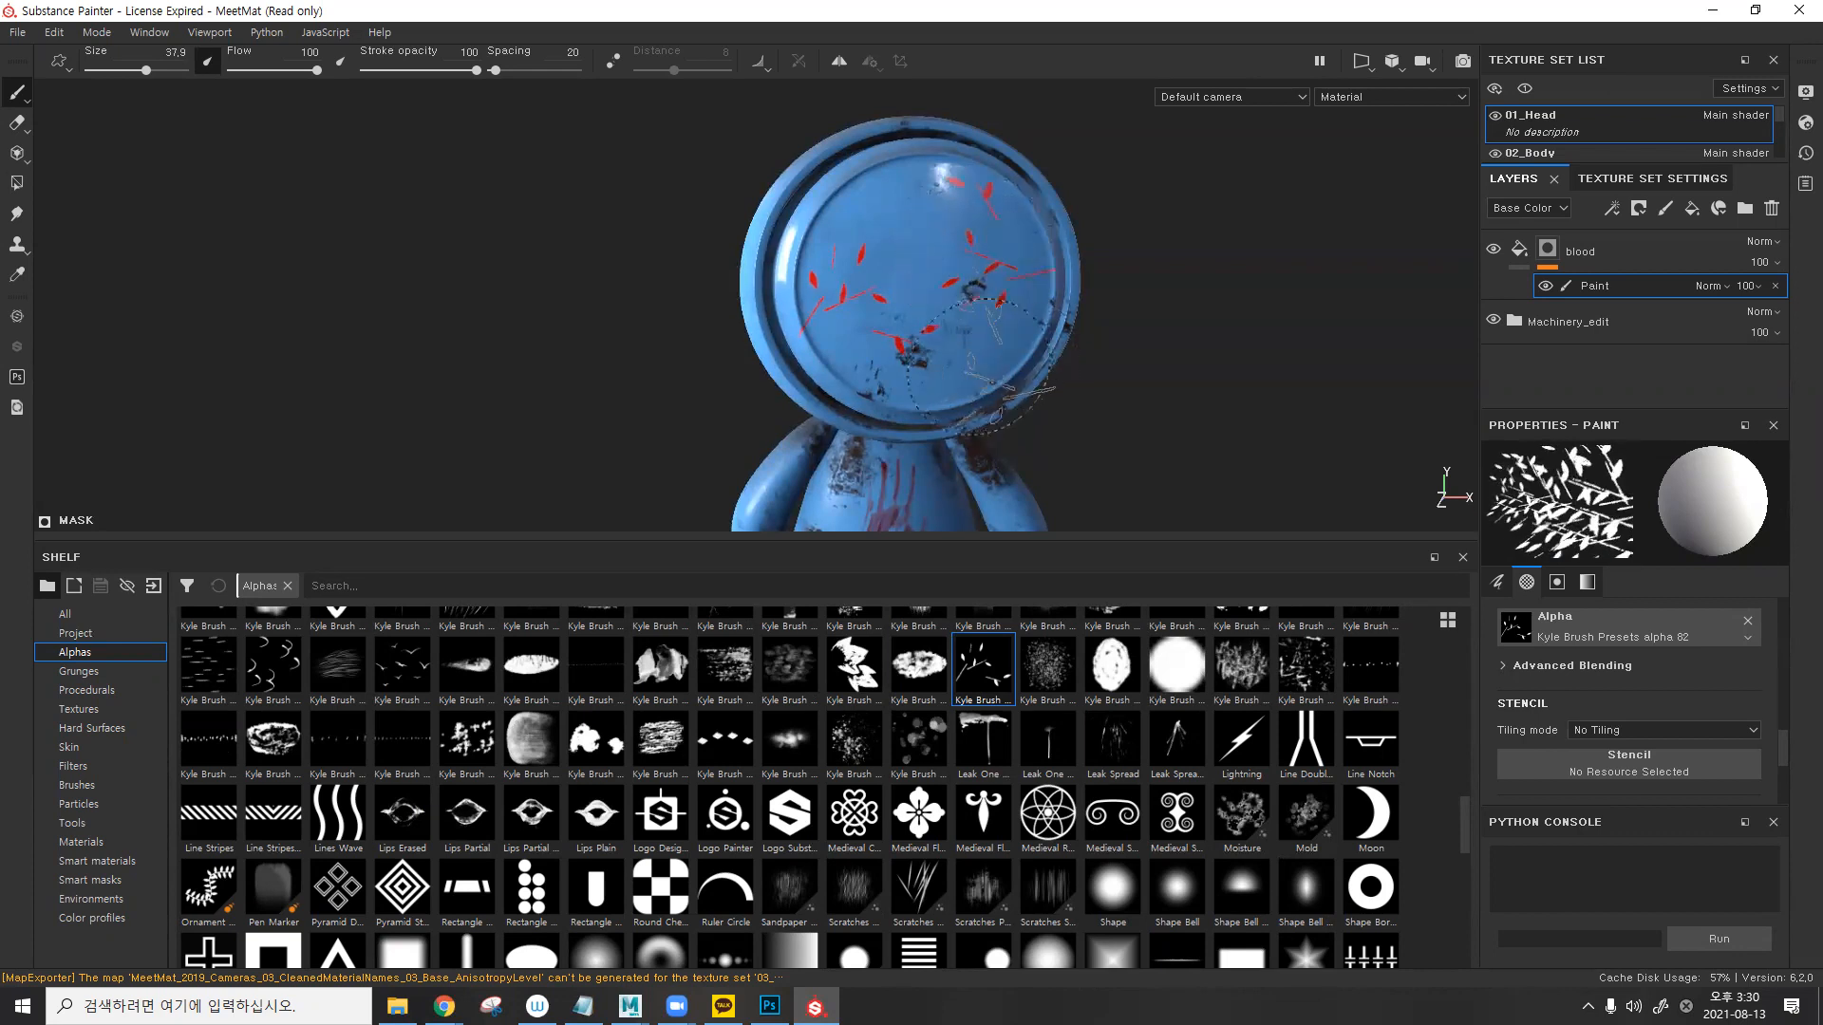
mouse_move(979, 368)
left_mouse_down("alt")
mouse_move(913, 191)
mouse_move(1063, 407)
mouse_move(949, 406)
left_mouse_up("alt")
mouse_move(937, 403)
right_mouse_down("shift")
mouse_move(926, 374)
mouse_move(1139, 370)
mouse_move(1067, 356)
mouse_move(1095, 351)
right_mouse_up("shift")
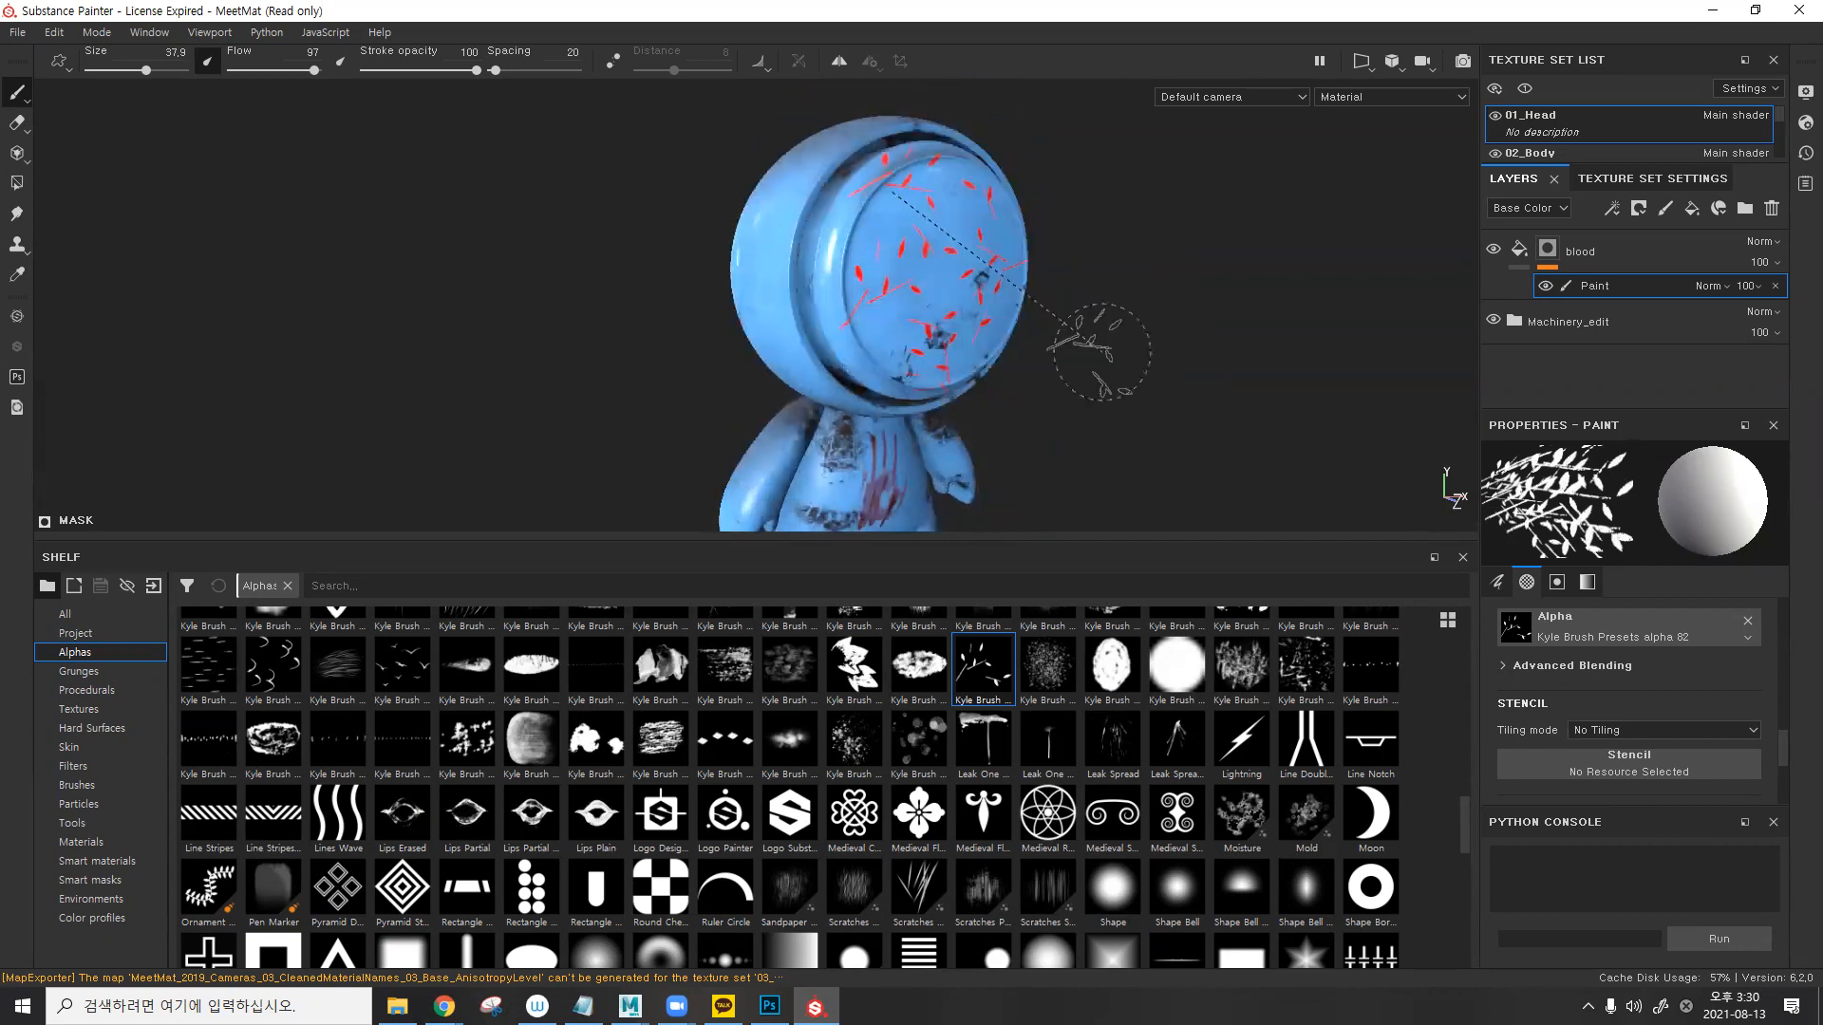
left_click_drag(1091, 346, 984, 306, "alt")
middle_click_drag(1104, 359, 1076, 328, "alt")
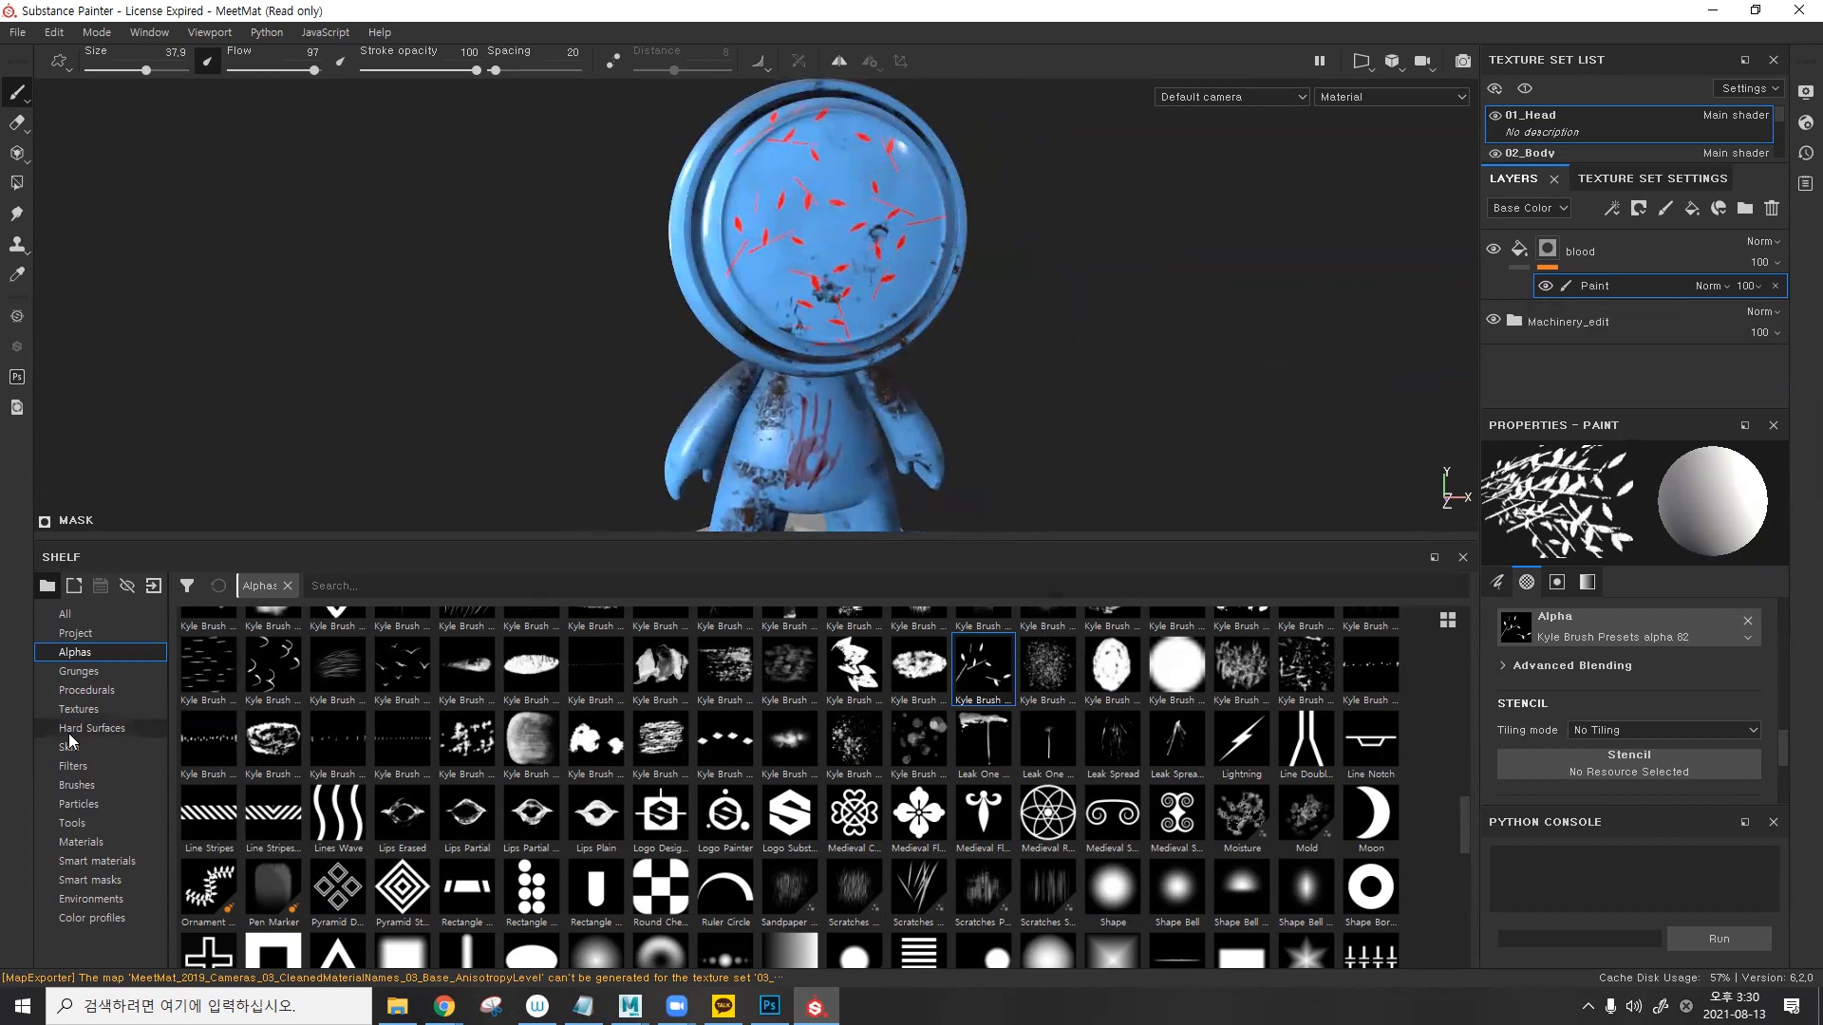
- Paint liquid stream particles running down from the upper part of the head's front face
left_click(113, 805)
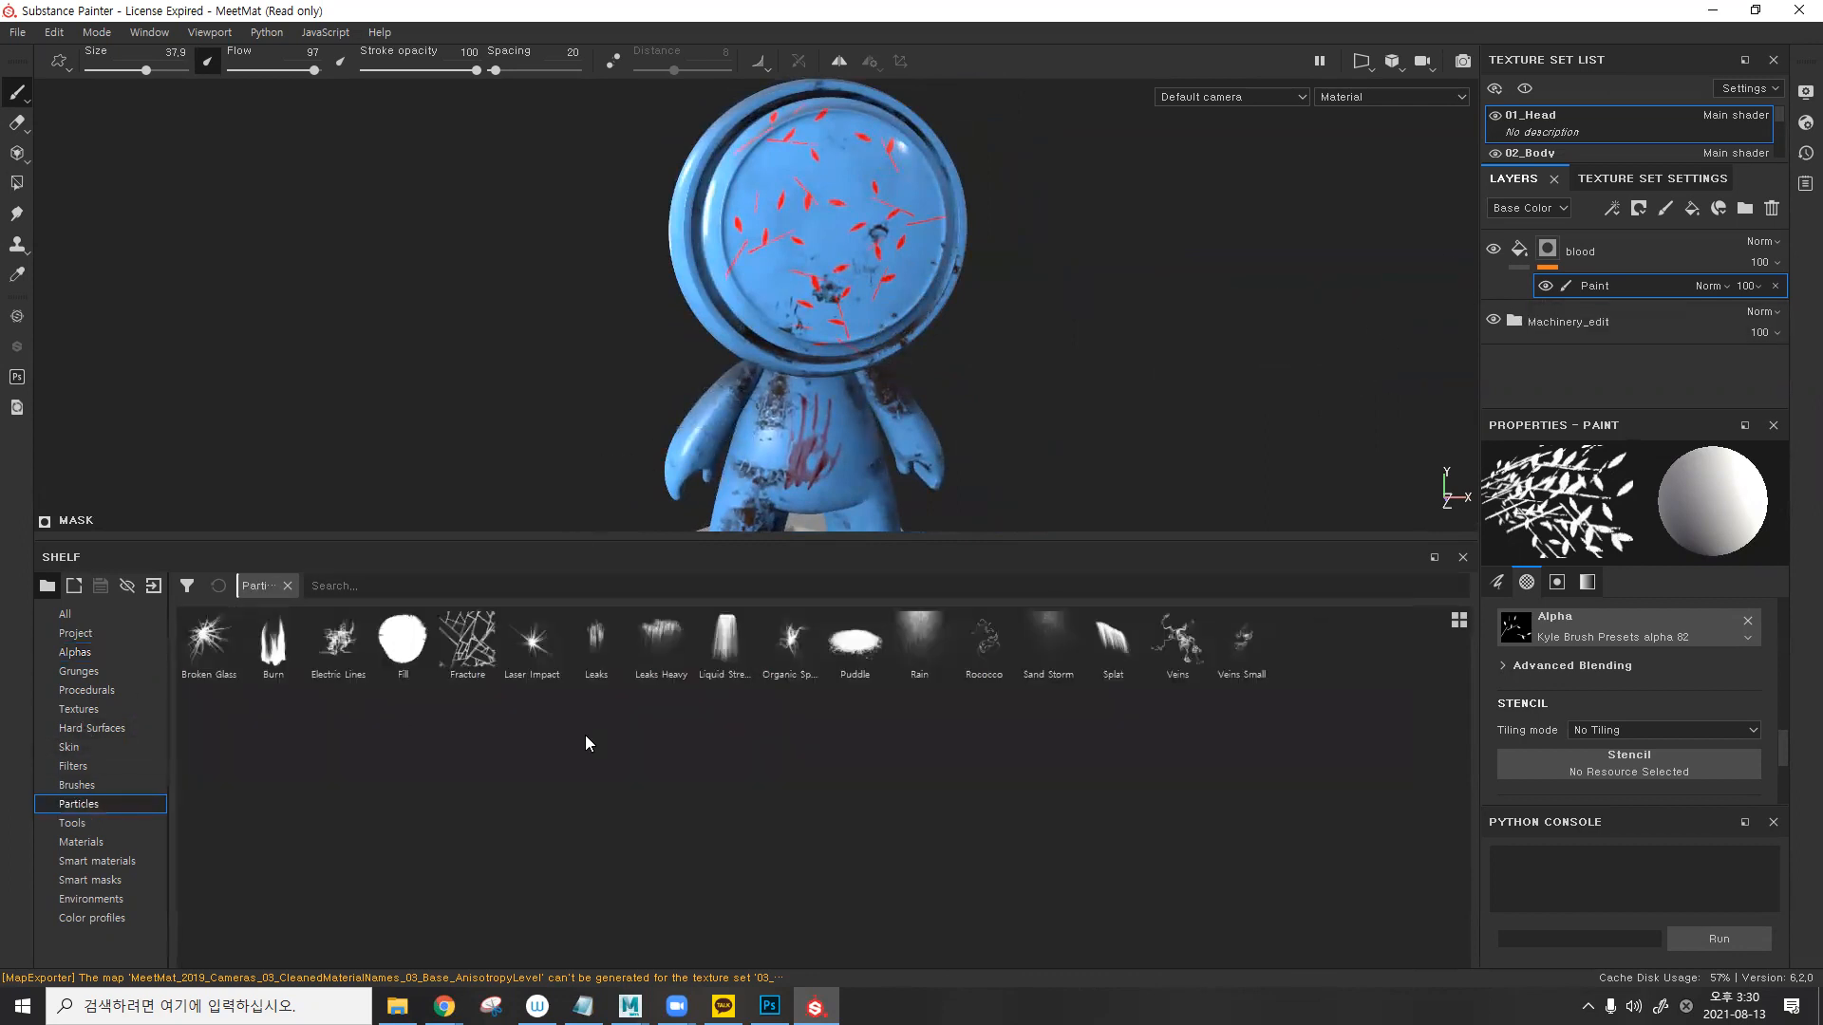
left_click(724, 655)
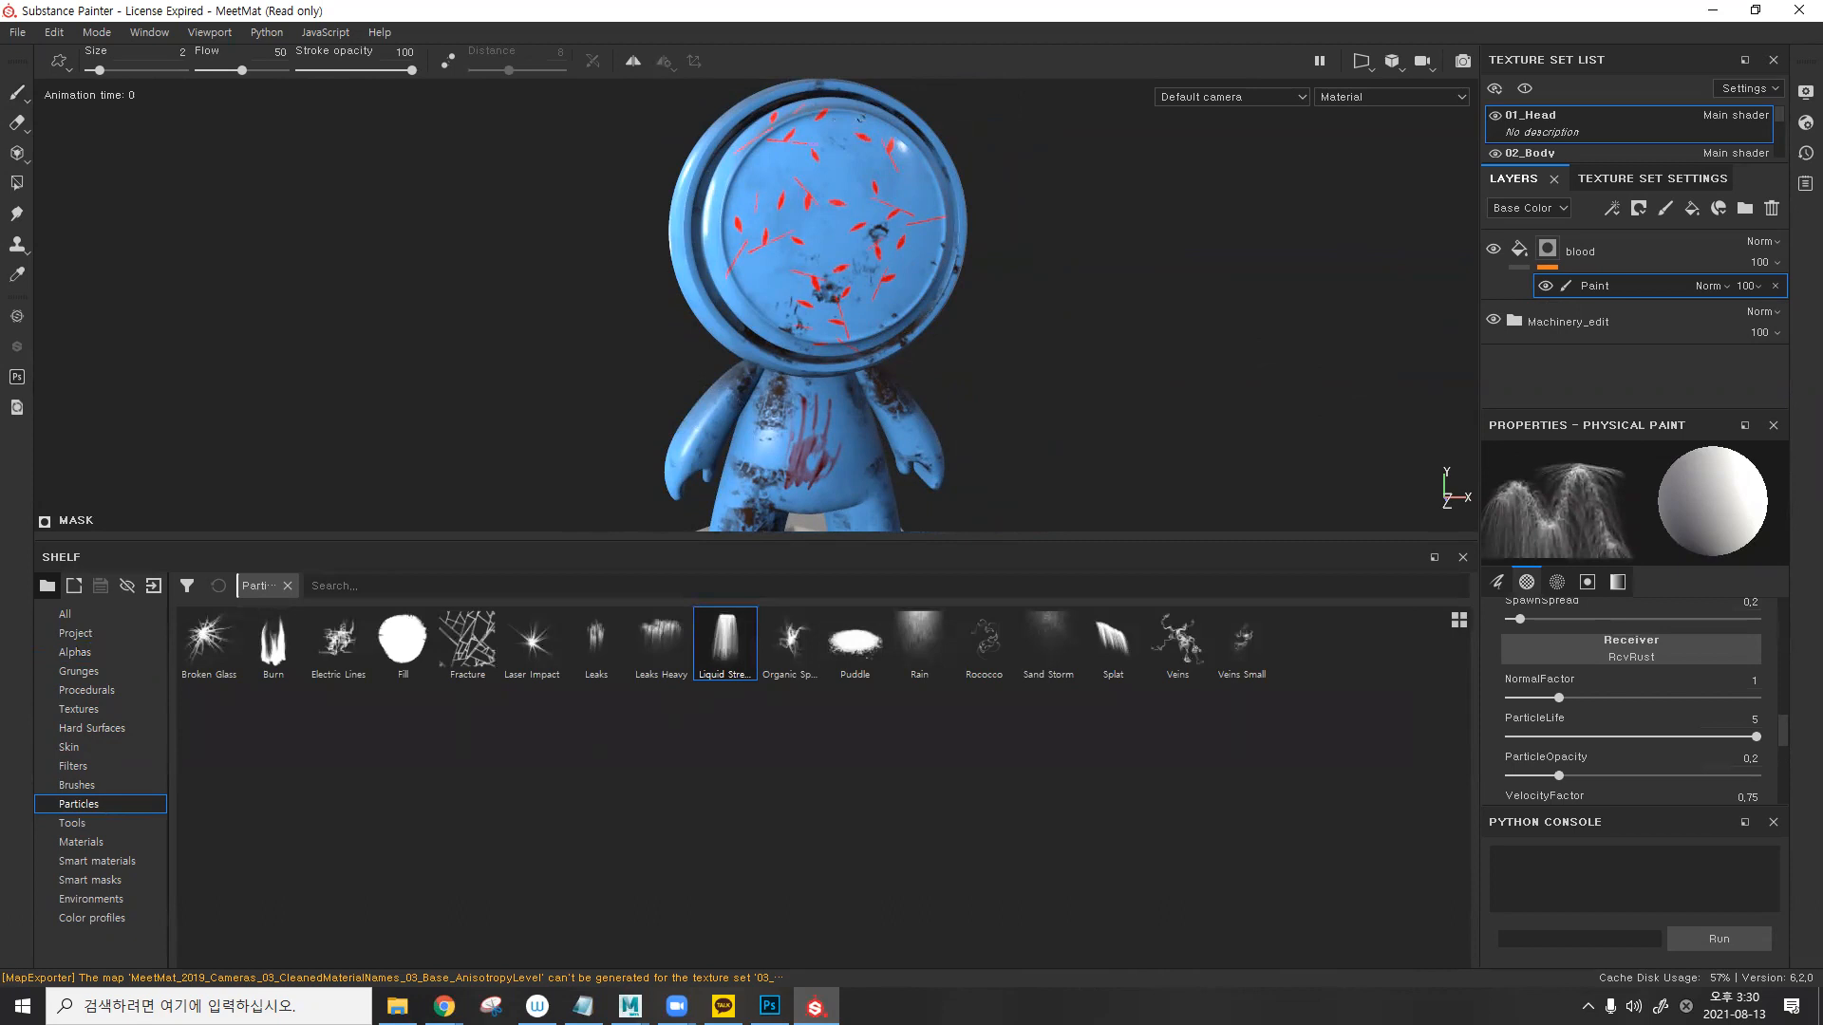
scroll(823, 232, "up", 5)
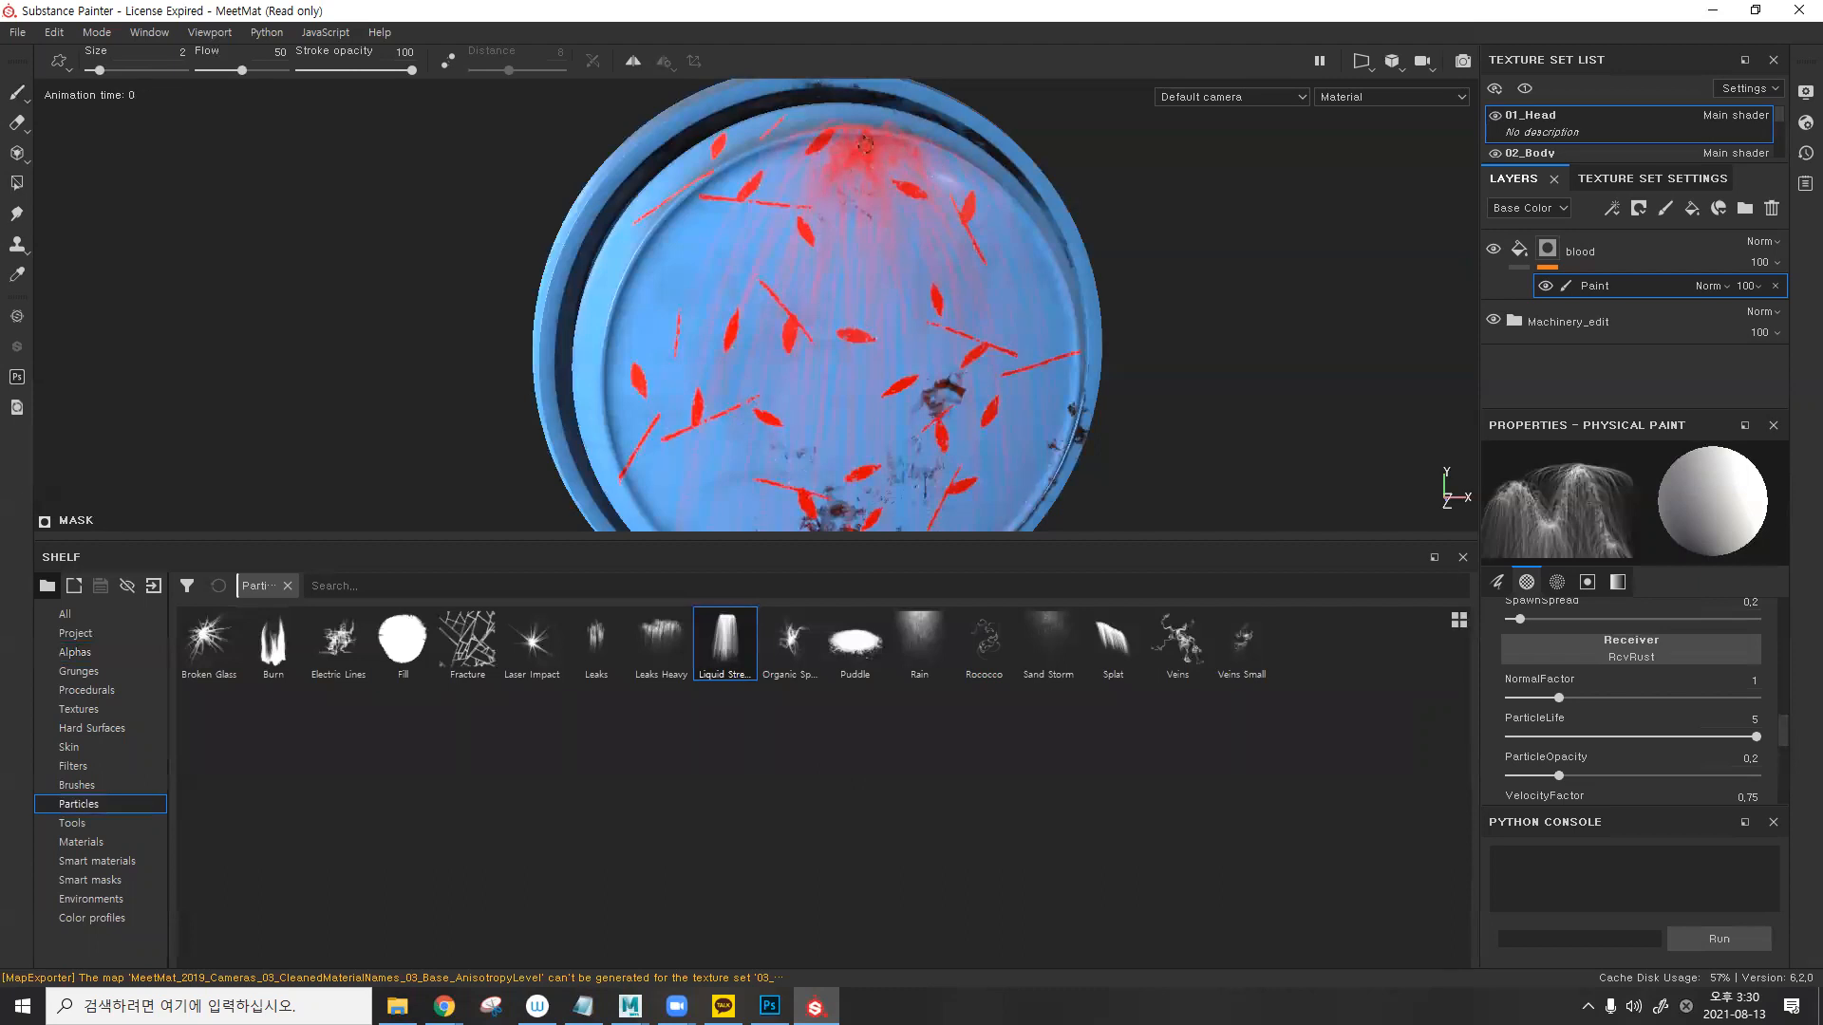
left_click(845, 145)
right_click_drag(788, 260, 612, 260, "alt")
mouse_move(703, 250)
left_mouse_down("alt")
mouse_move(860, 243)
mouse_move(867, 202)
mouse_move(835, 313)
left_mouse_up("alt")
- Spread Fracture particle cracks over the head using the Fracture particle brush
left_click(468, 641)
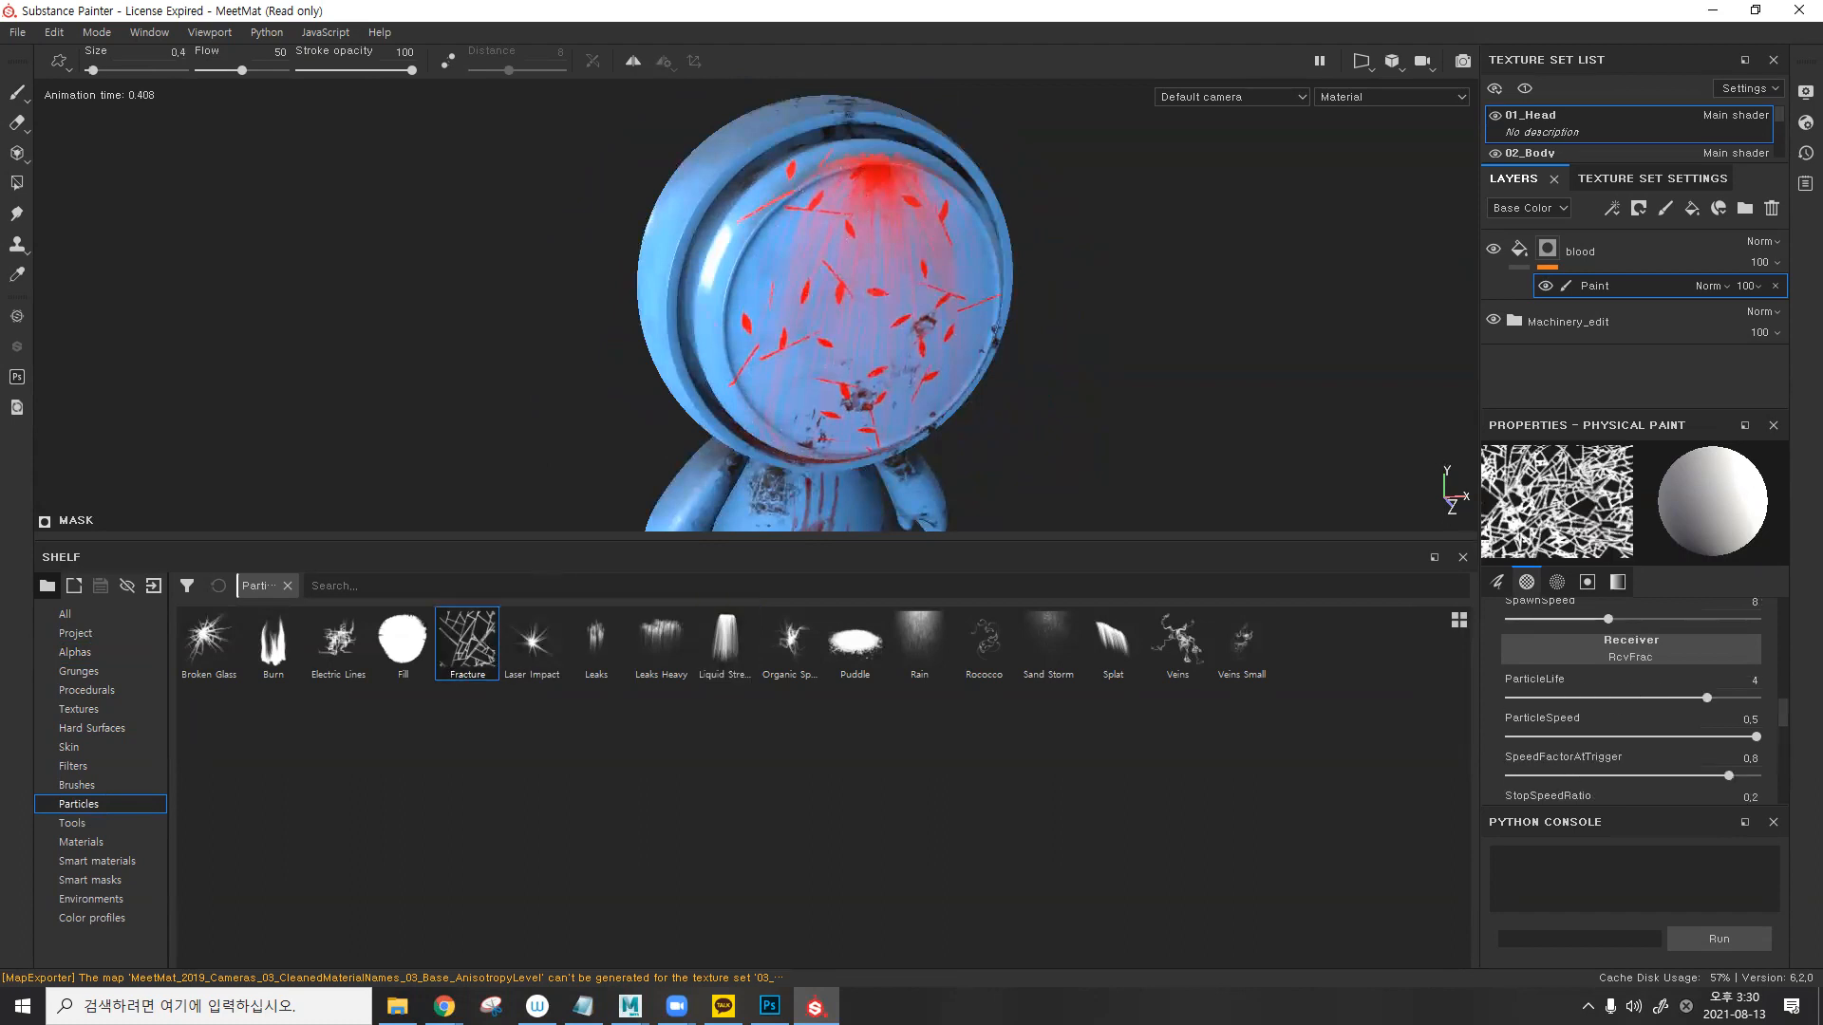
left_click_drag(800, 190, 935, 218, "alt")
middle_click_drag(798, 287, 899, 257, "alt")
- Add more liquid stream particle streaks over the cracked surface of the head
left_click(724, 643)
left_click_drag(854, 294, 954, 301, "alt")
left_click_drag(750, 241, 940, 228, "alt")
mouse_move(826, 201)
left_mouse_down("alt")
mouse_move(869, 199)
mouse_move(813, 231)
mouse_move(1006, 277)
left_mouse_up("alt")
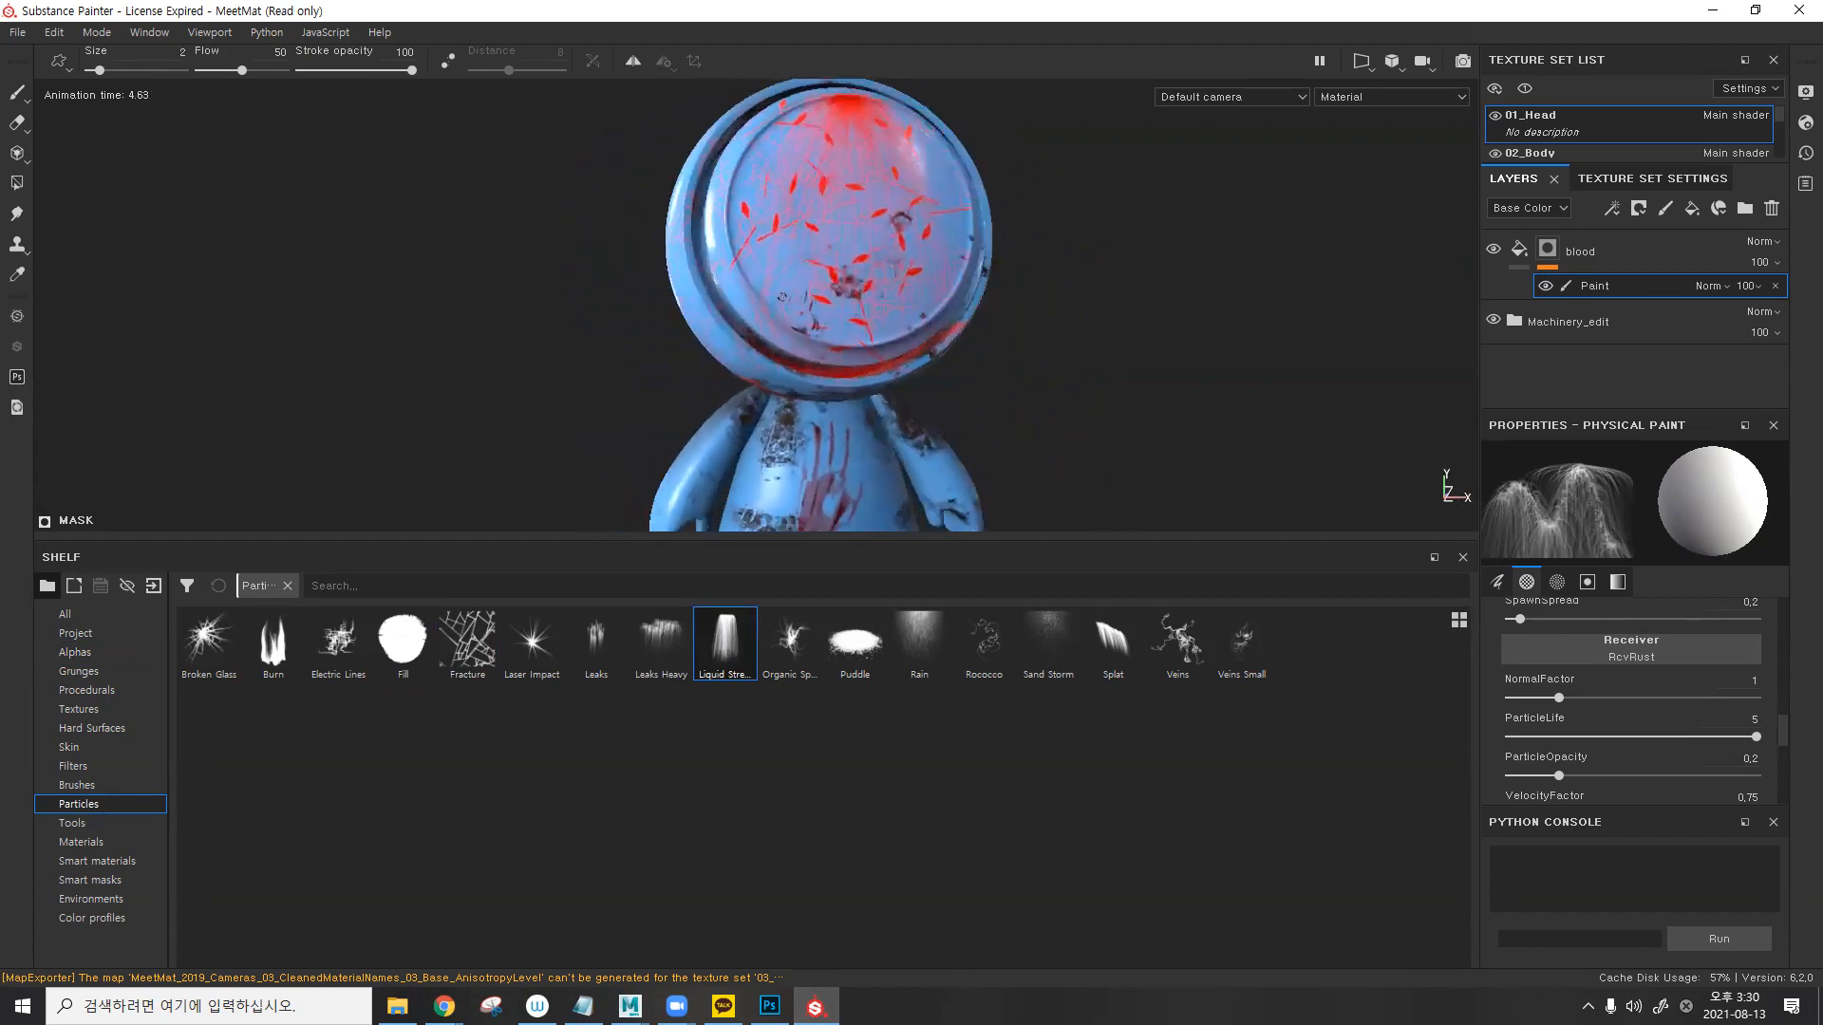
- Paint a Burn particle mark on the lower middle of the head's front face
left_click(273, 643)
left_click(827, 328)
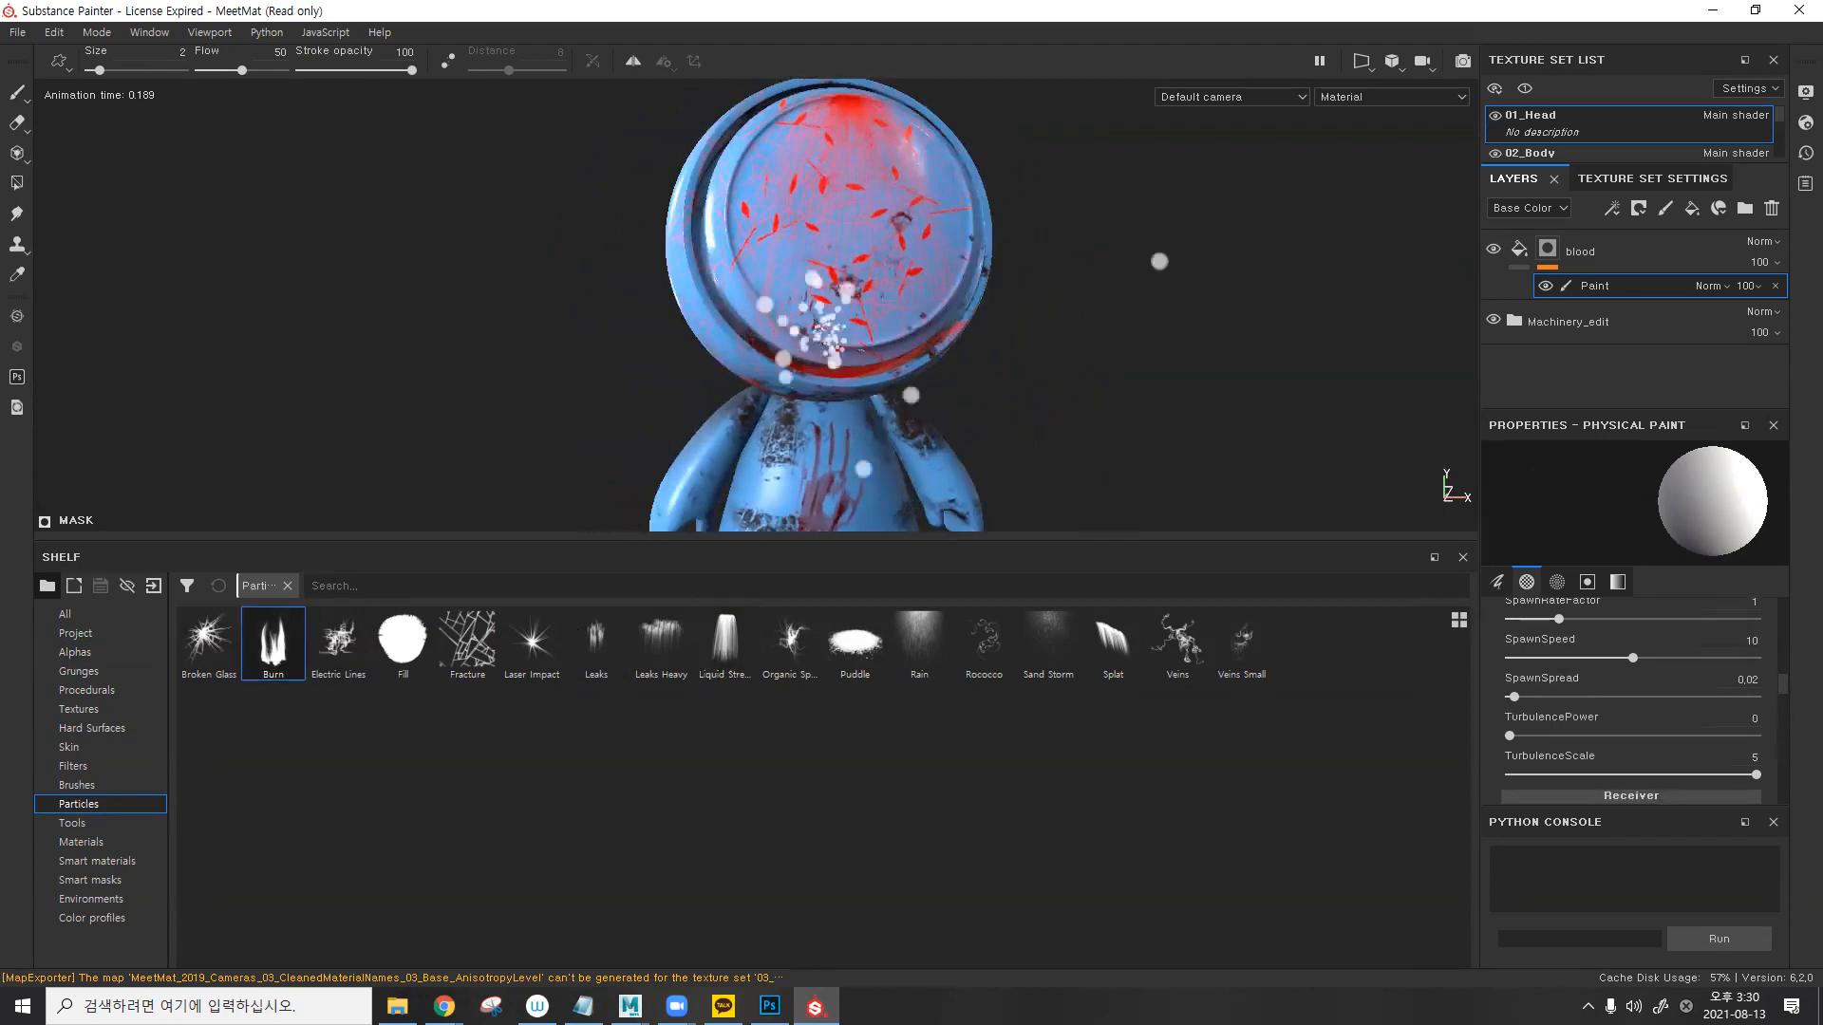
scroll(836, 318, "down", 3)
scroll(836, 318, "up", 10)
middle_click_drag(788, 341, 771, 475, "alt")
left_click_drag(775, 349, 780, 410, "alt")
scroll(801, 180, "down", 3)
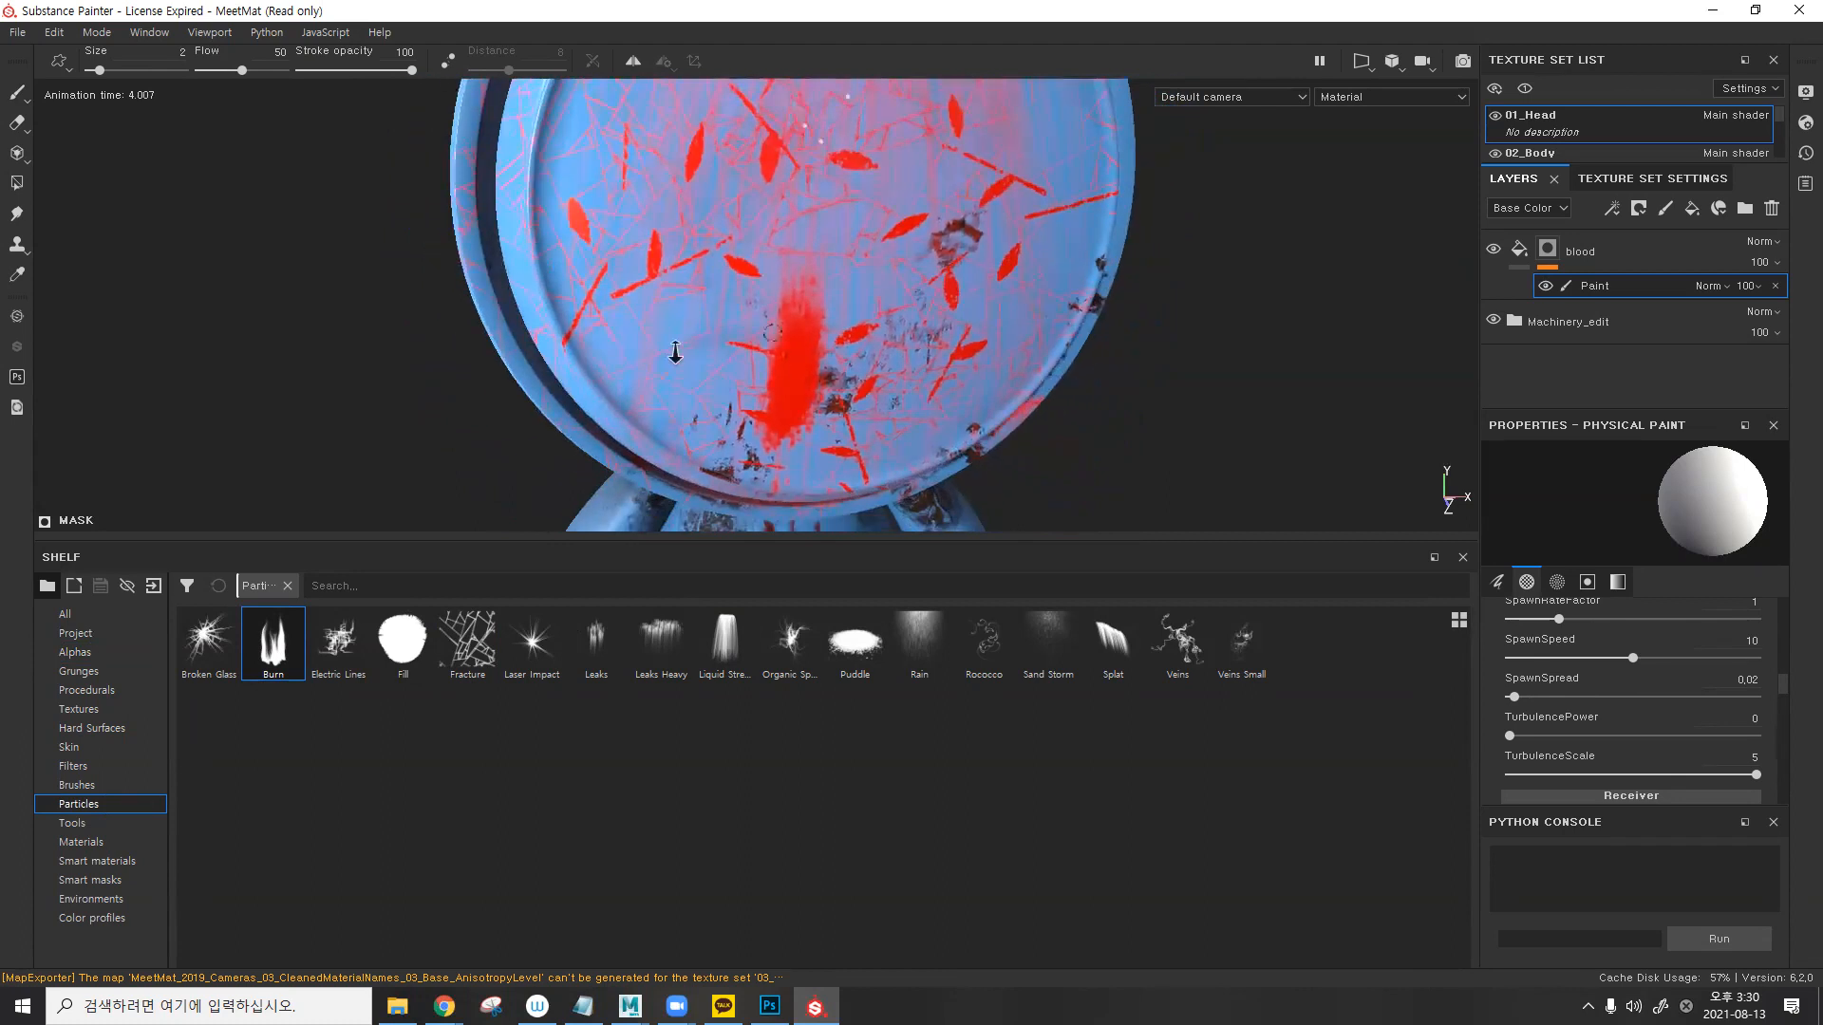
- Add Burn particle marks near both side edges of the head's front face
left_click(651, 397)
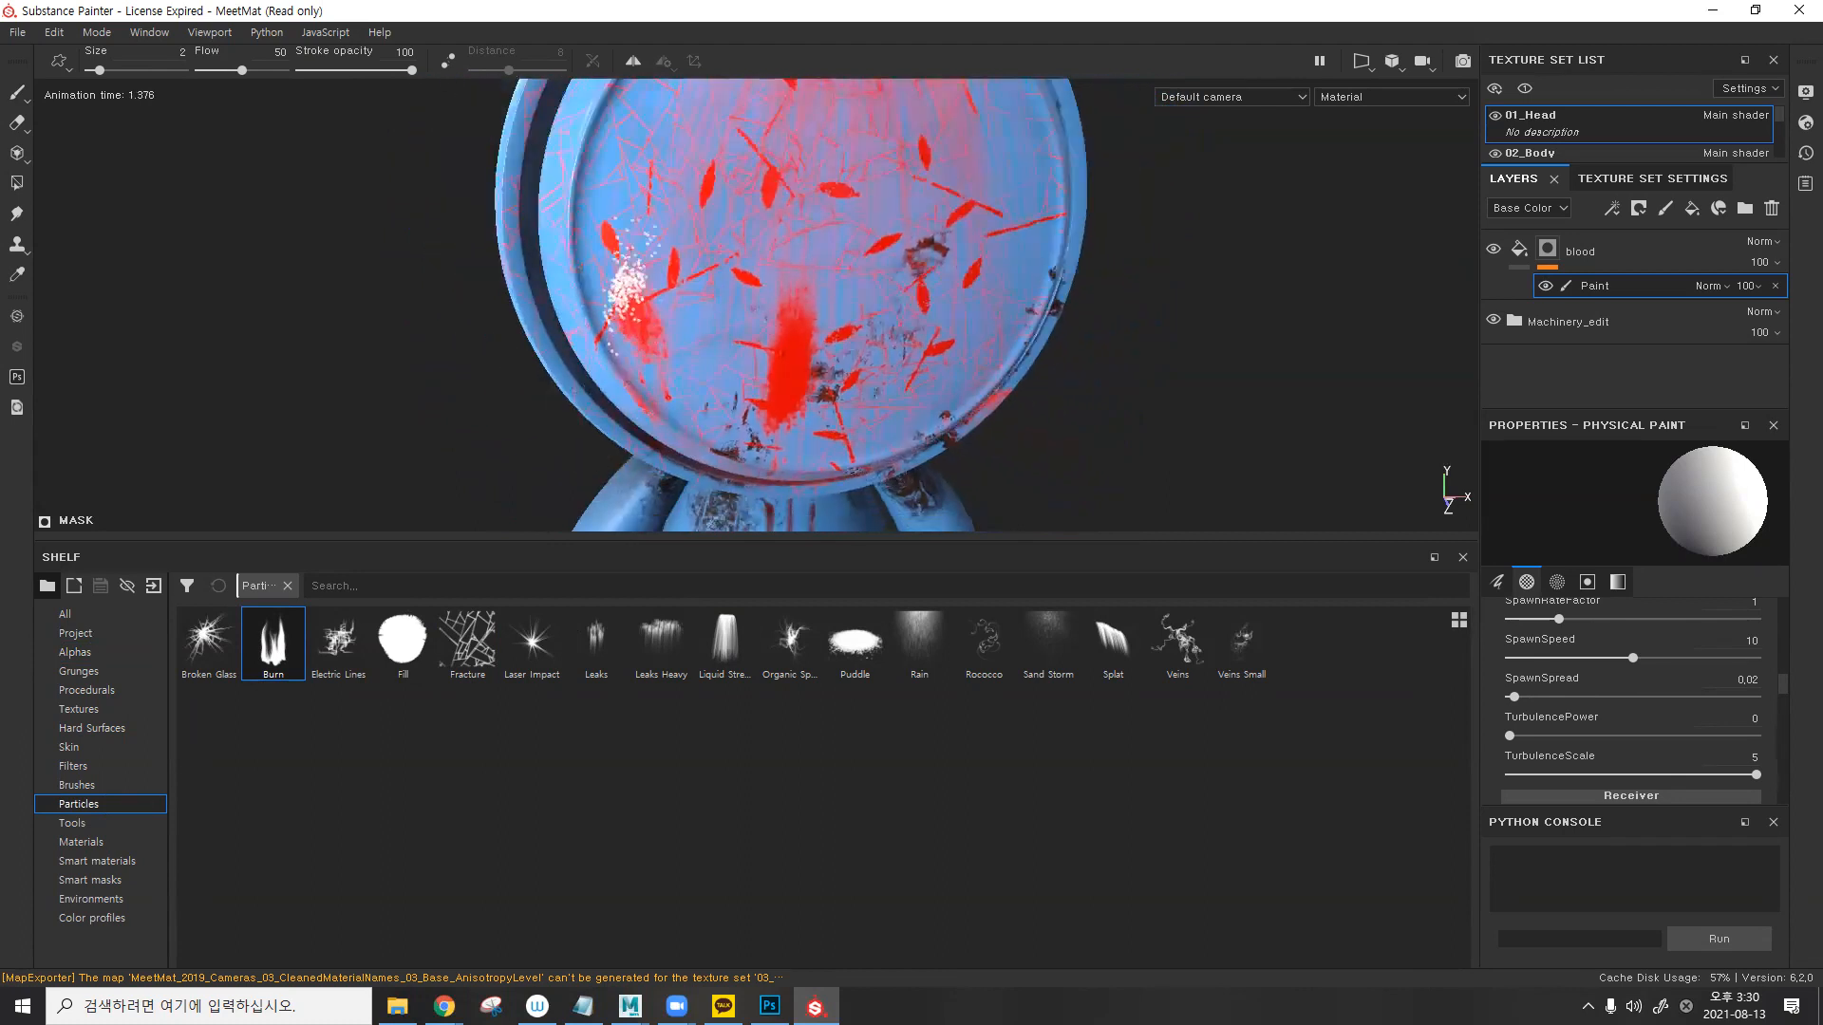
scroll(824, 307, "down", 2)
left_click(999, 302)
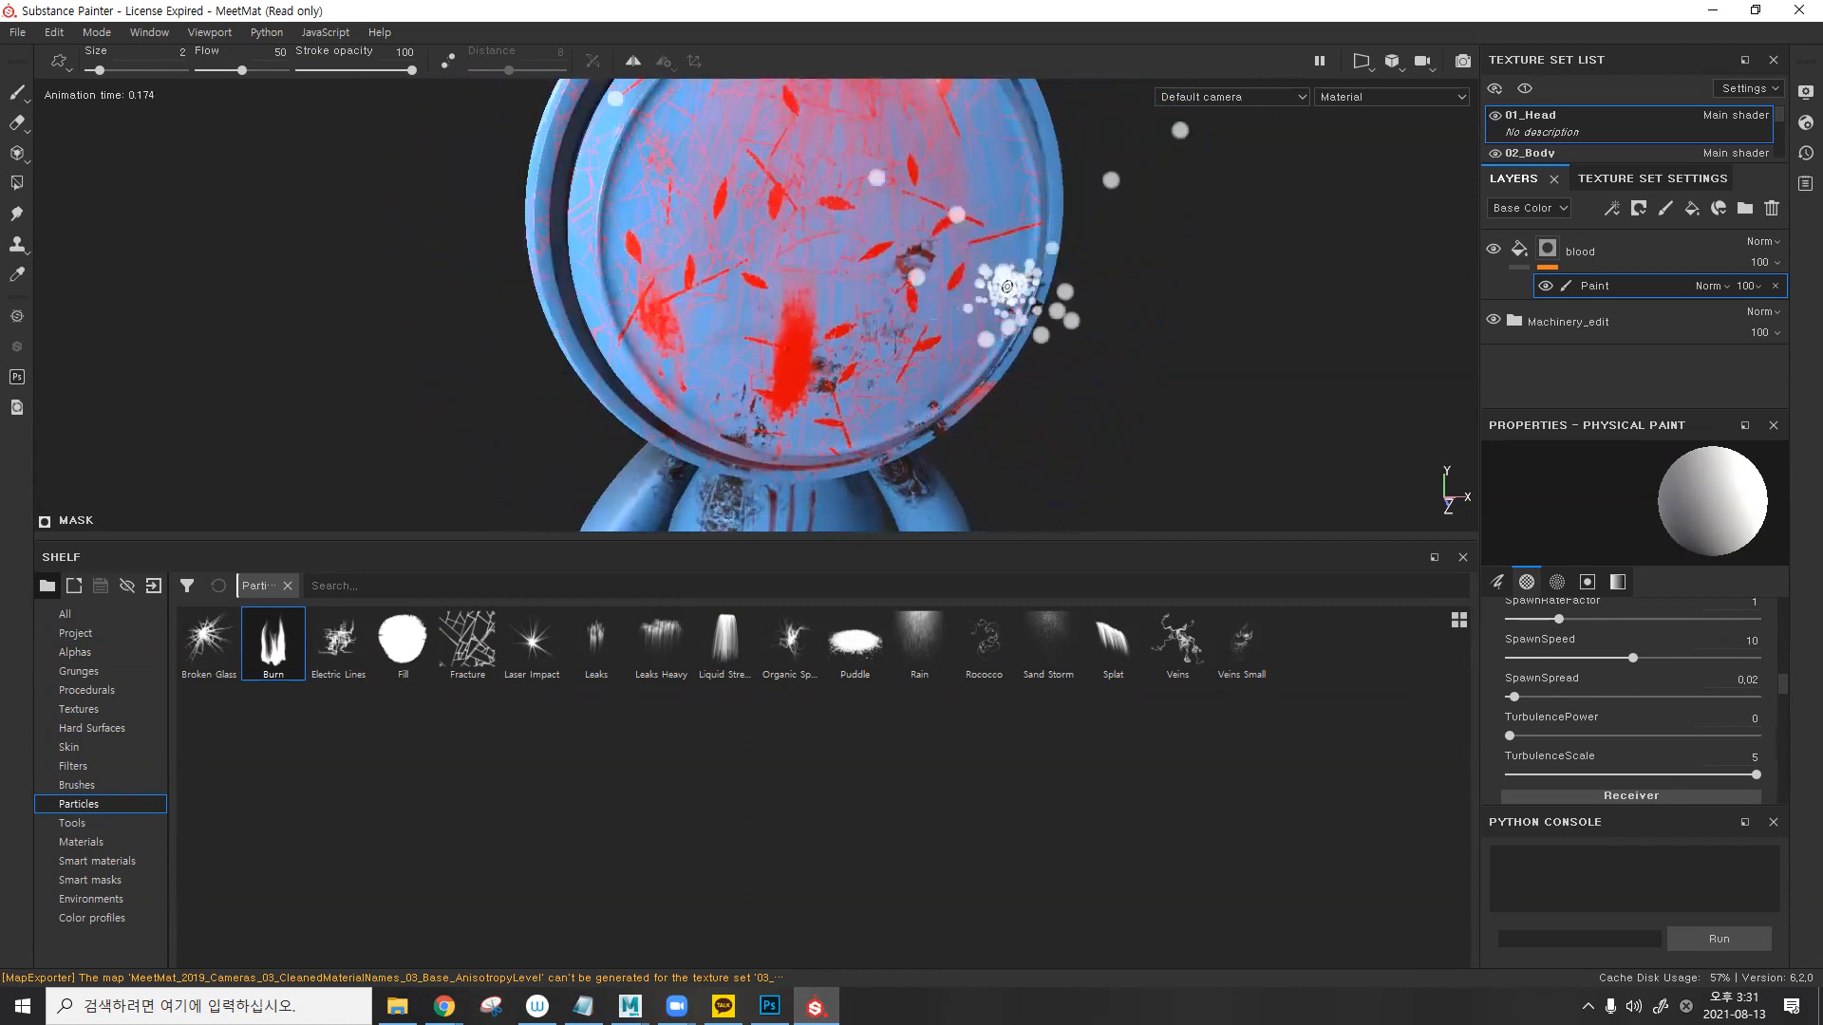
scroll(993, 344, "down", 3)
mouse_move(993, 344)
left_mouse_down("alt")
mouse_move(892, 389)
mouse_move(813, 282)
left_mouse_up("alt")
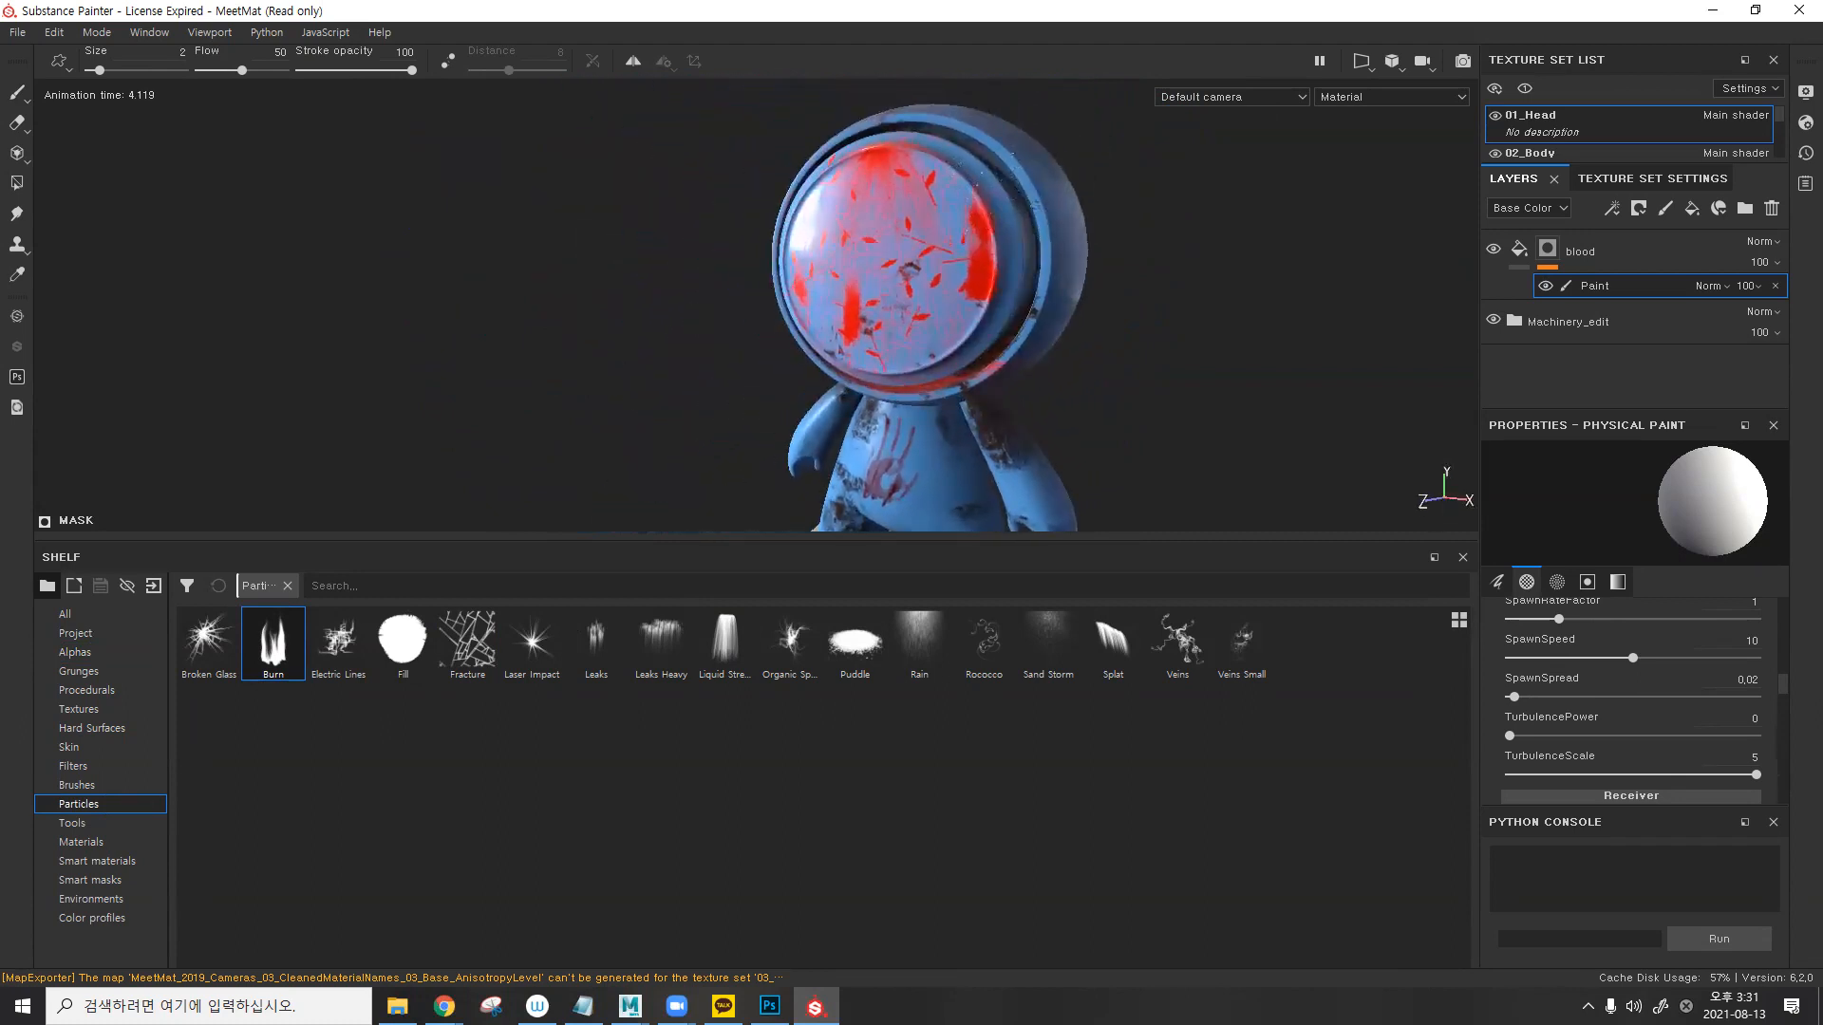
scroll(987, 302, "up", 1)
scroll(968, 309, "down", 2)
left_click_drag(935, 329, 959, 353, "alt")
middle_click_drag(911, 373, 983, 297, "alt")
left_click_drag(984, 297, 989, 297, "alt")
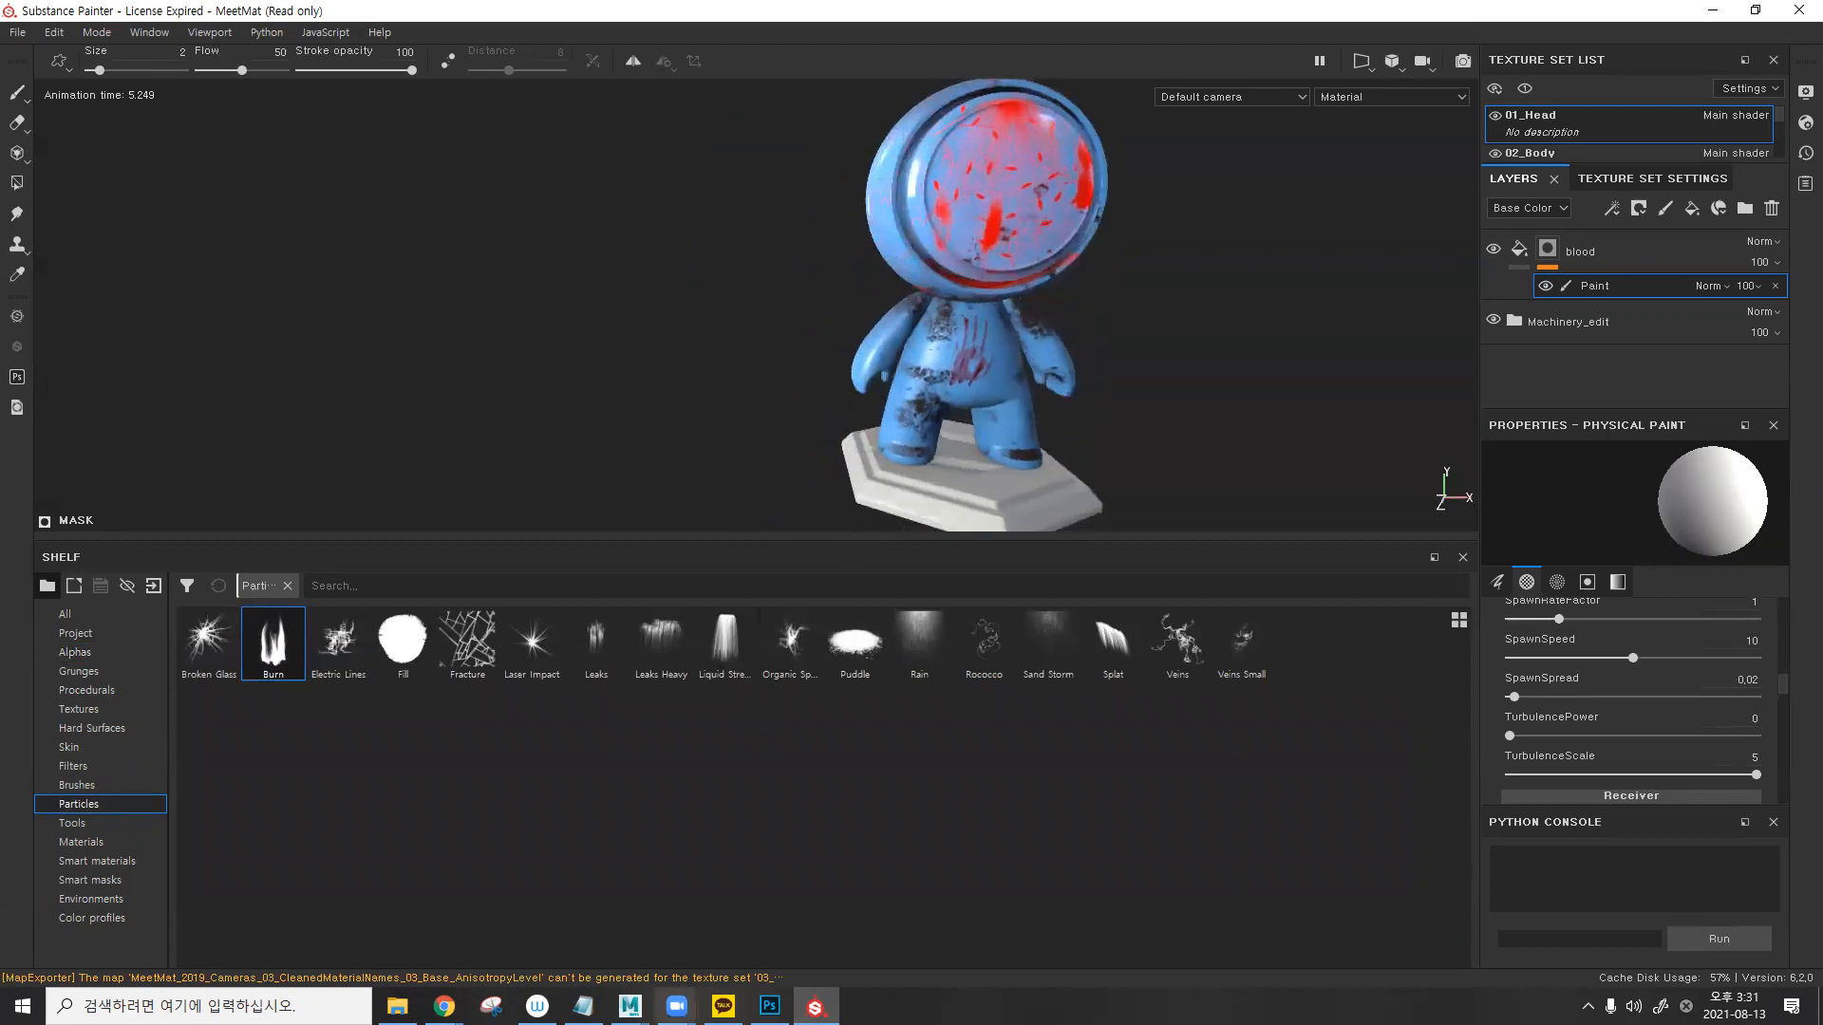
- Switch to Maya and give the head's kakao V-Ray material a dark grey diffuse color and a white reflection color
mouse_move(629, 1007)
left_click(723, 926)
left_click(870, 450)
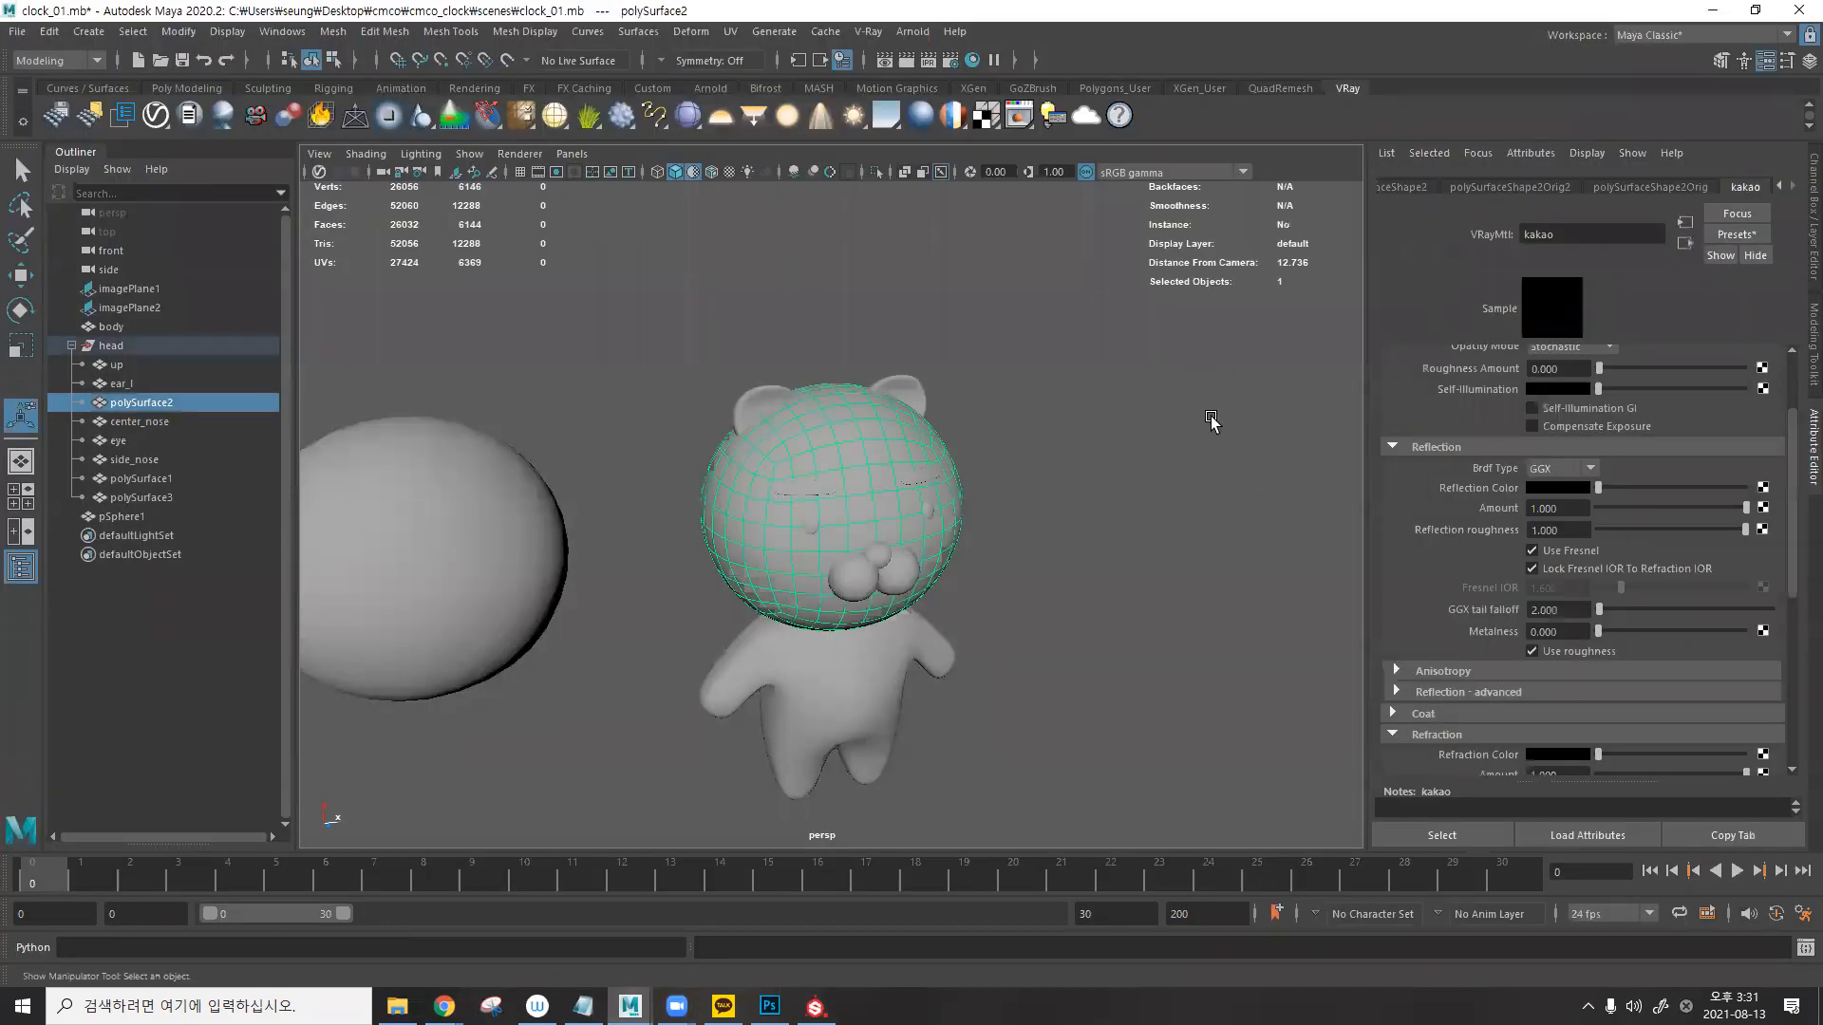
left_click_drag(1620, 399, 1605, 398)
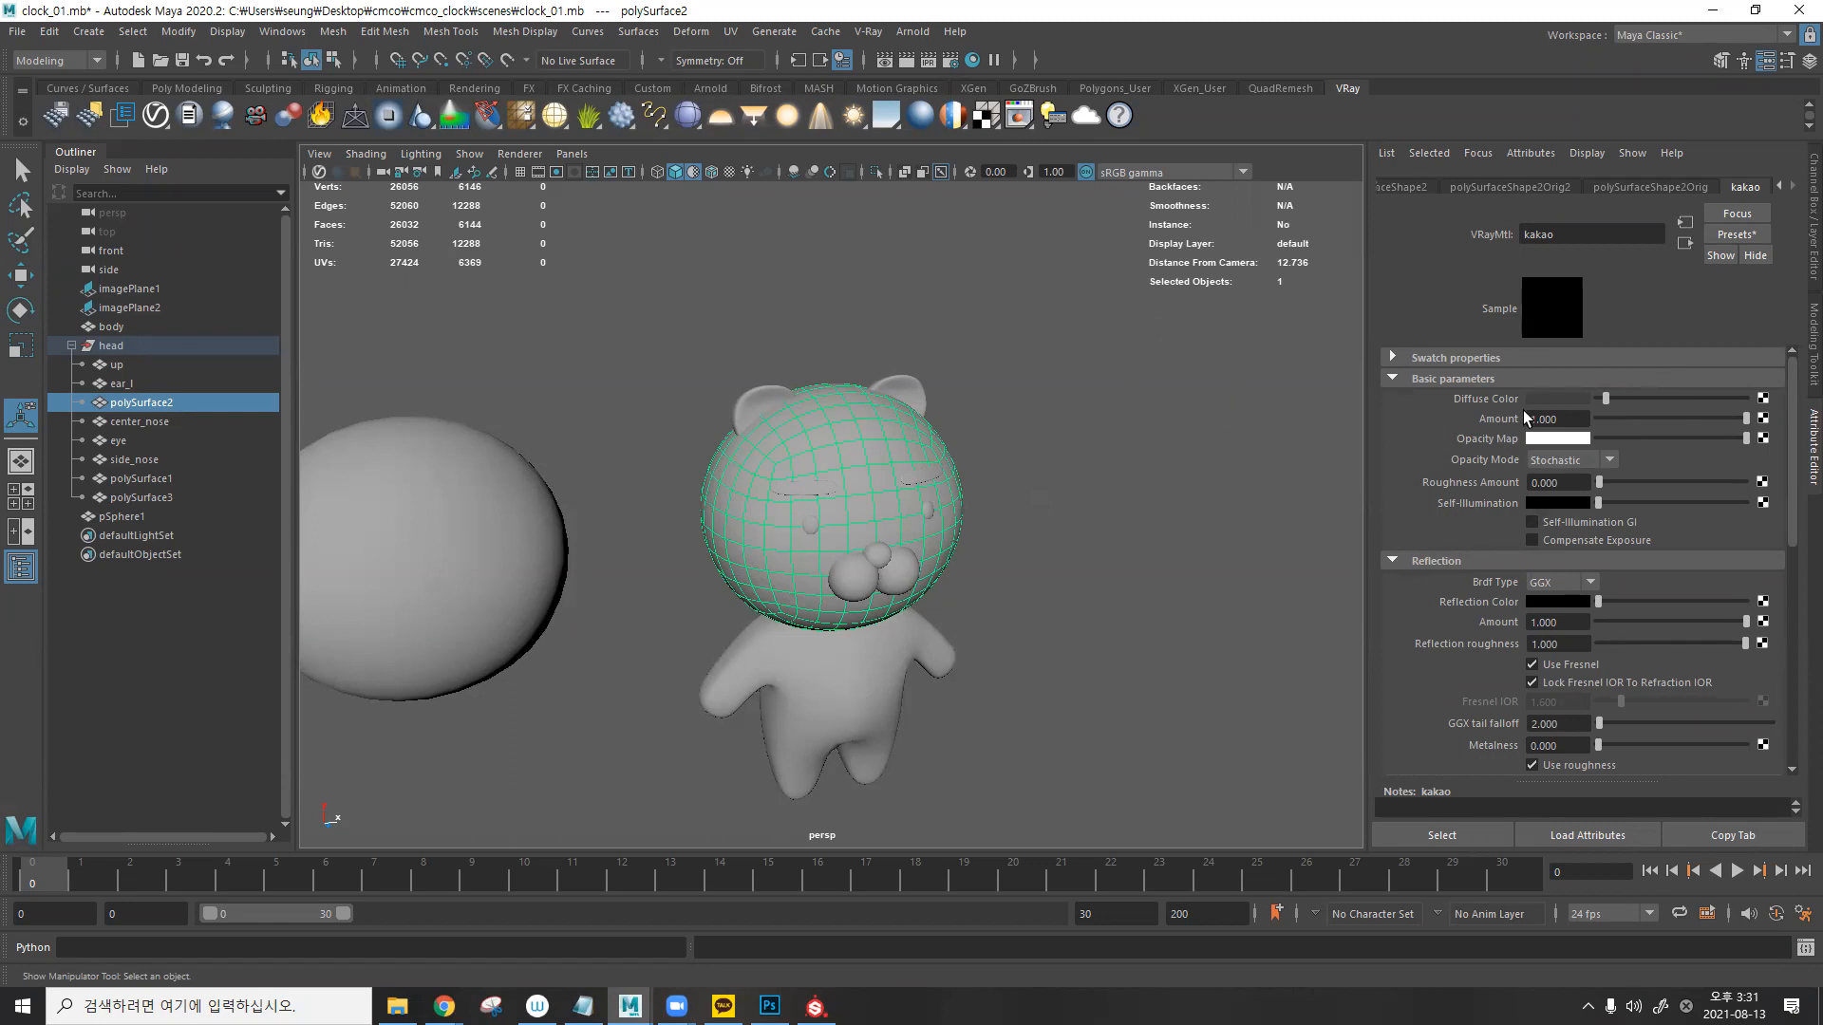
left_click_drag(1620, 604, 1747, 602)
- Display the assigned materials instead of the default one in the viewport and set the kakao material's Metalness to 1.000
left_click(694, 173)
left_click(1086, 438)
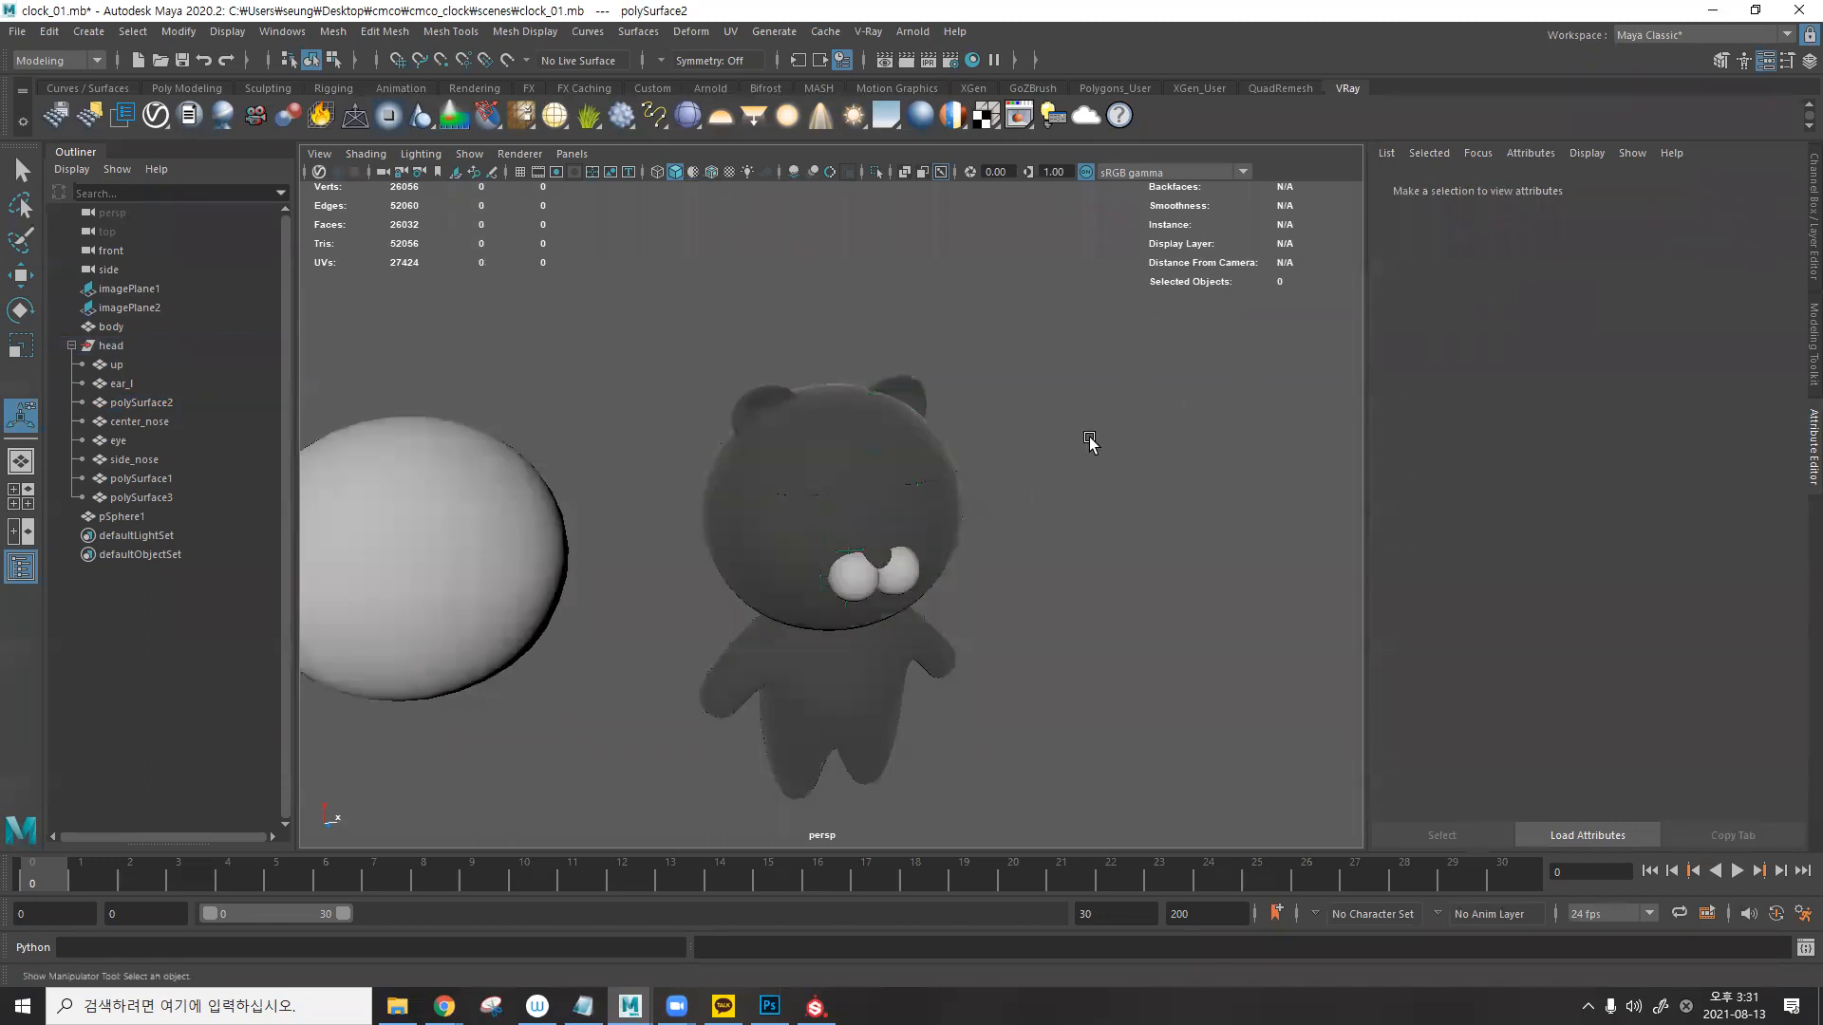
left_click(892, 455)
left_click_drag(1635, 602, 1764, 602)
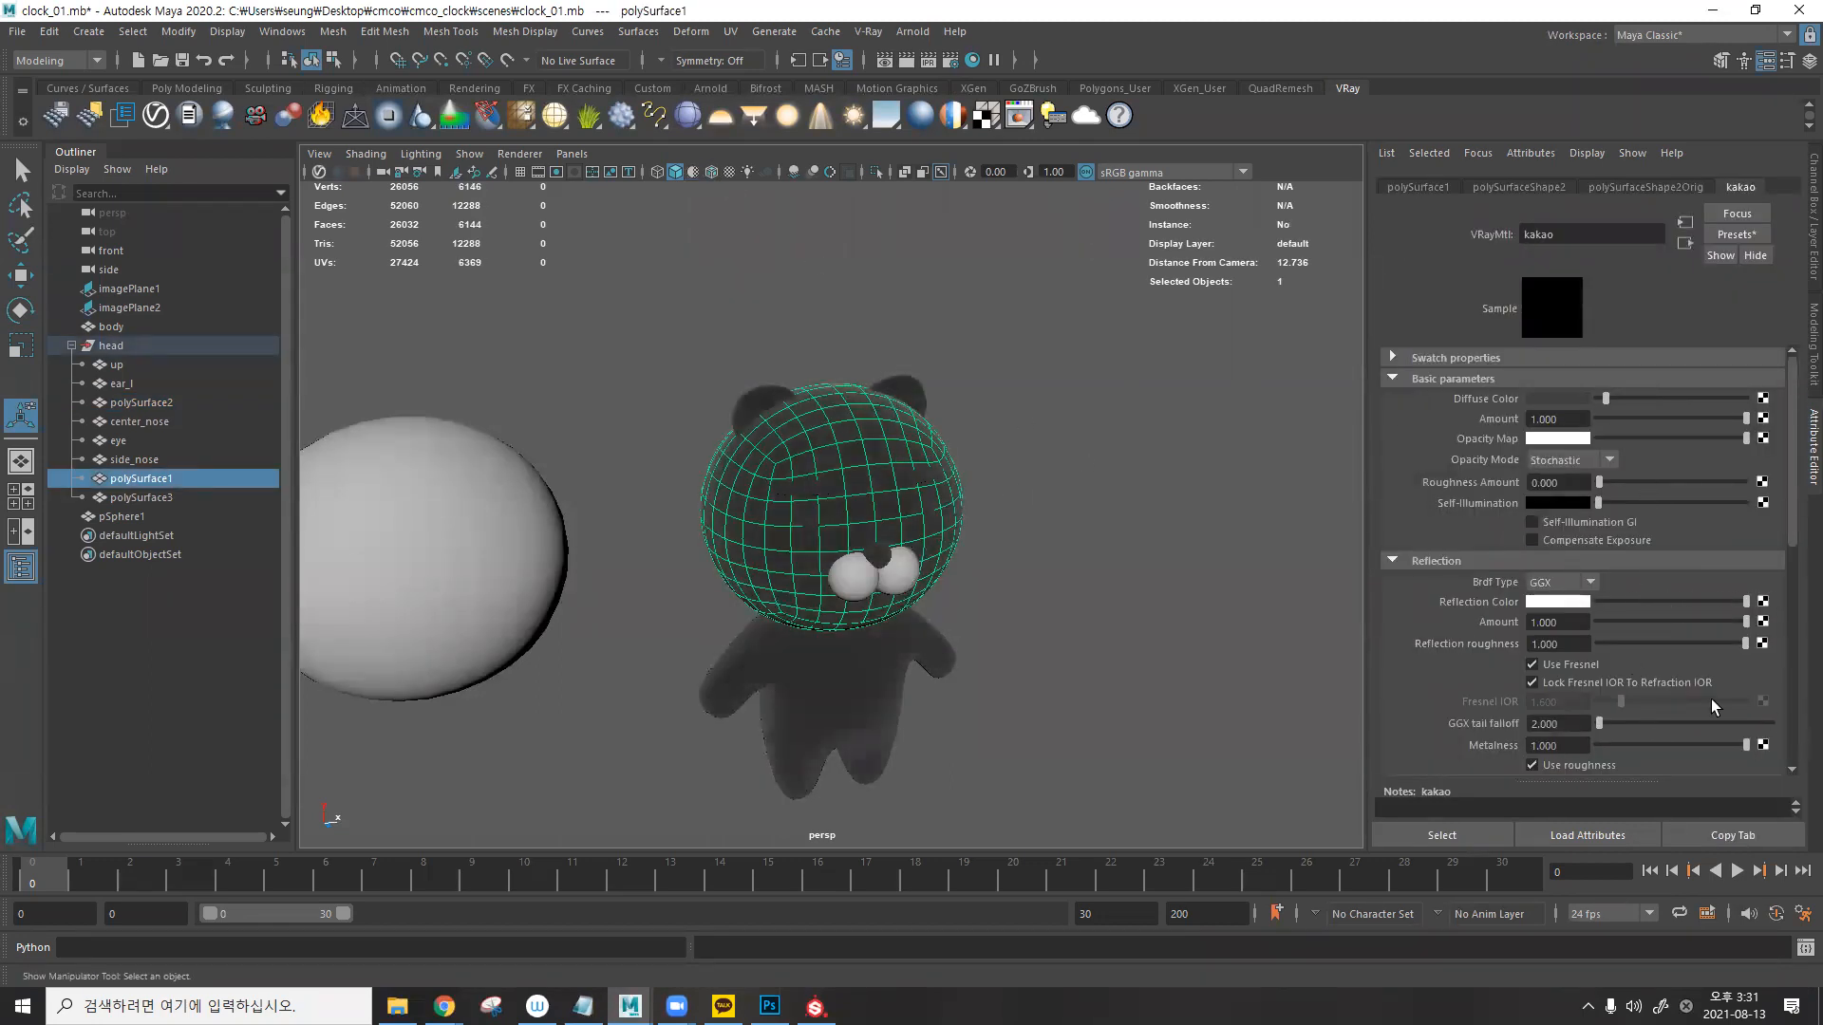
middle_click_drag(1134, 515, 1130, 385, "alt")
left_click(1108, 380)
left_click_drag(593, 385, 676, 391, "alt")
right_click_drag(676, 390, 815, 376, "alt")
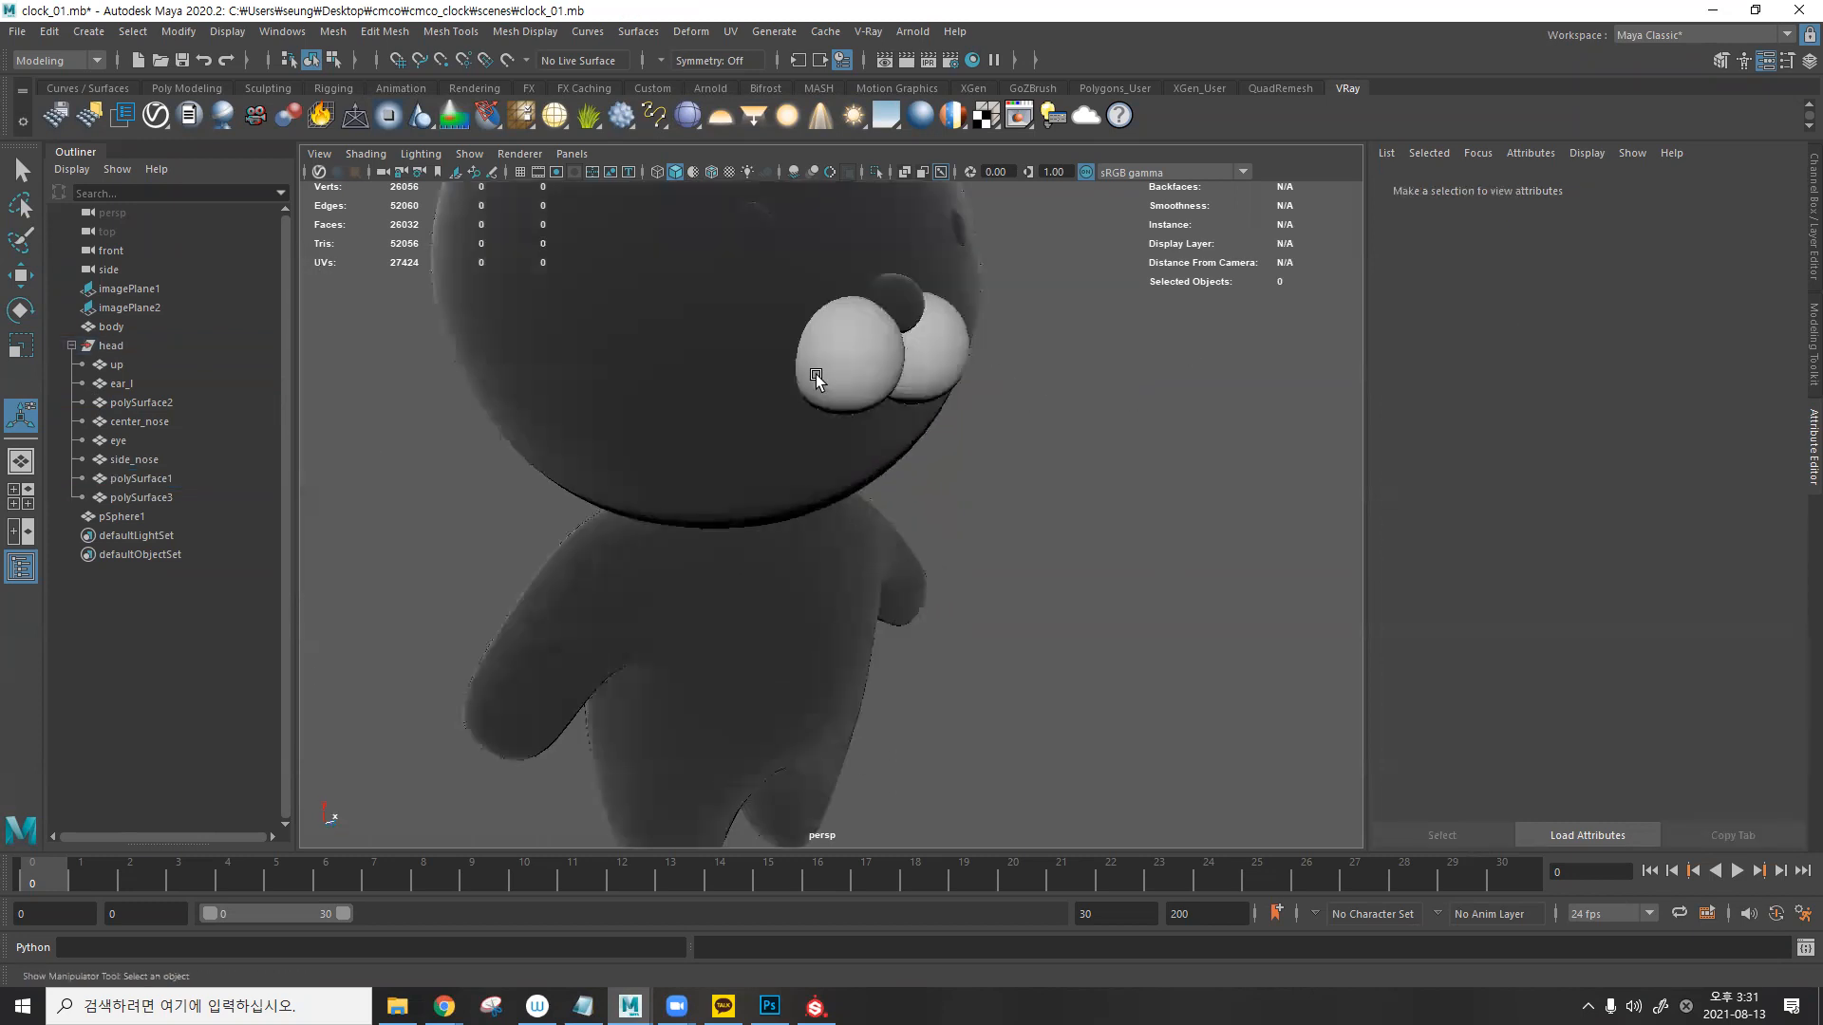
- Change the kakao material's diffuse color to pure blue
middle_click_drag(788, 393, 825, 515, "alt")
left_click(919, 333)
left_click_drag(1614, 397, 1659, 397)
left_click(1583, 399)
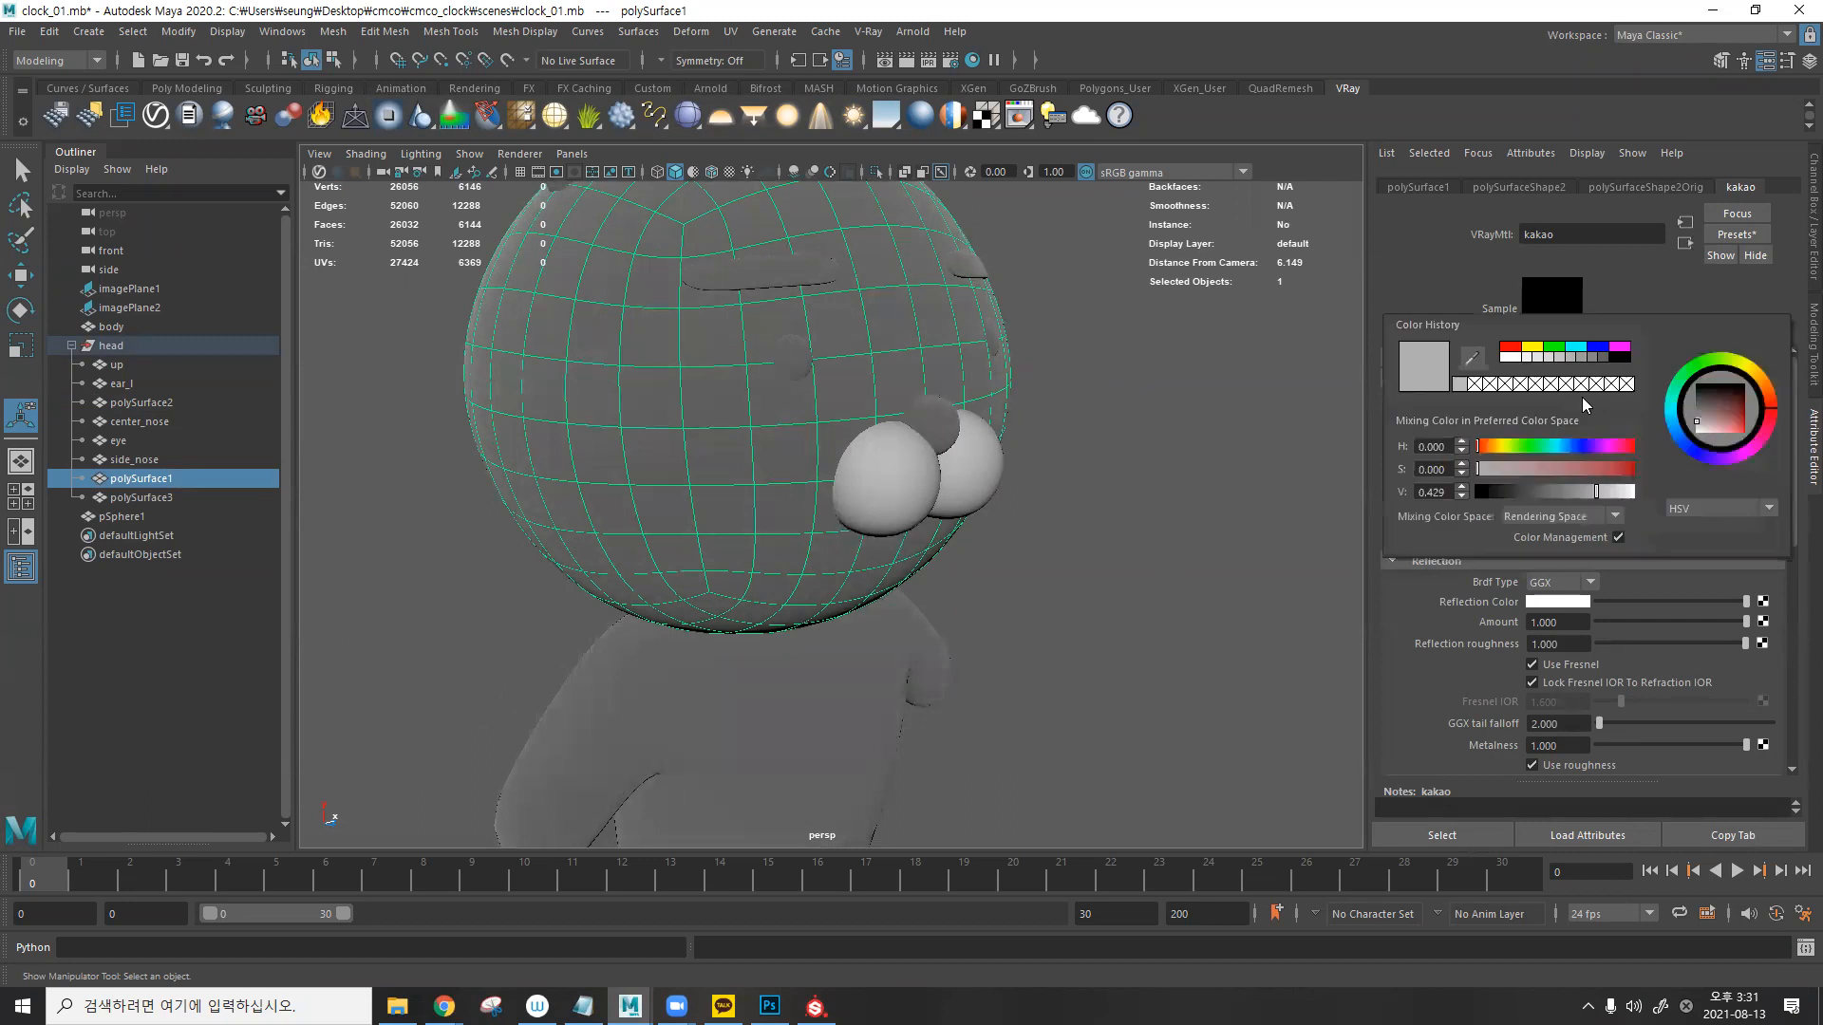
left_click(1599, 347)
left_click(1171, 422)
left_click_drag(1093, 439, 1009, 446, "alt")
right_click_drag(1239, 399, 1008, 412, "alt")
mouse_move(1009, 412)
left_mouse_down("alt")
mouse_move(981, 414)
mouse_move(1008, 532)
left_mouse_up("alt")
- Switch to Substance Painter and paint another Burn particle mark on the upper part of the head's front face
left_click(814, 1006)
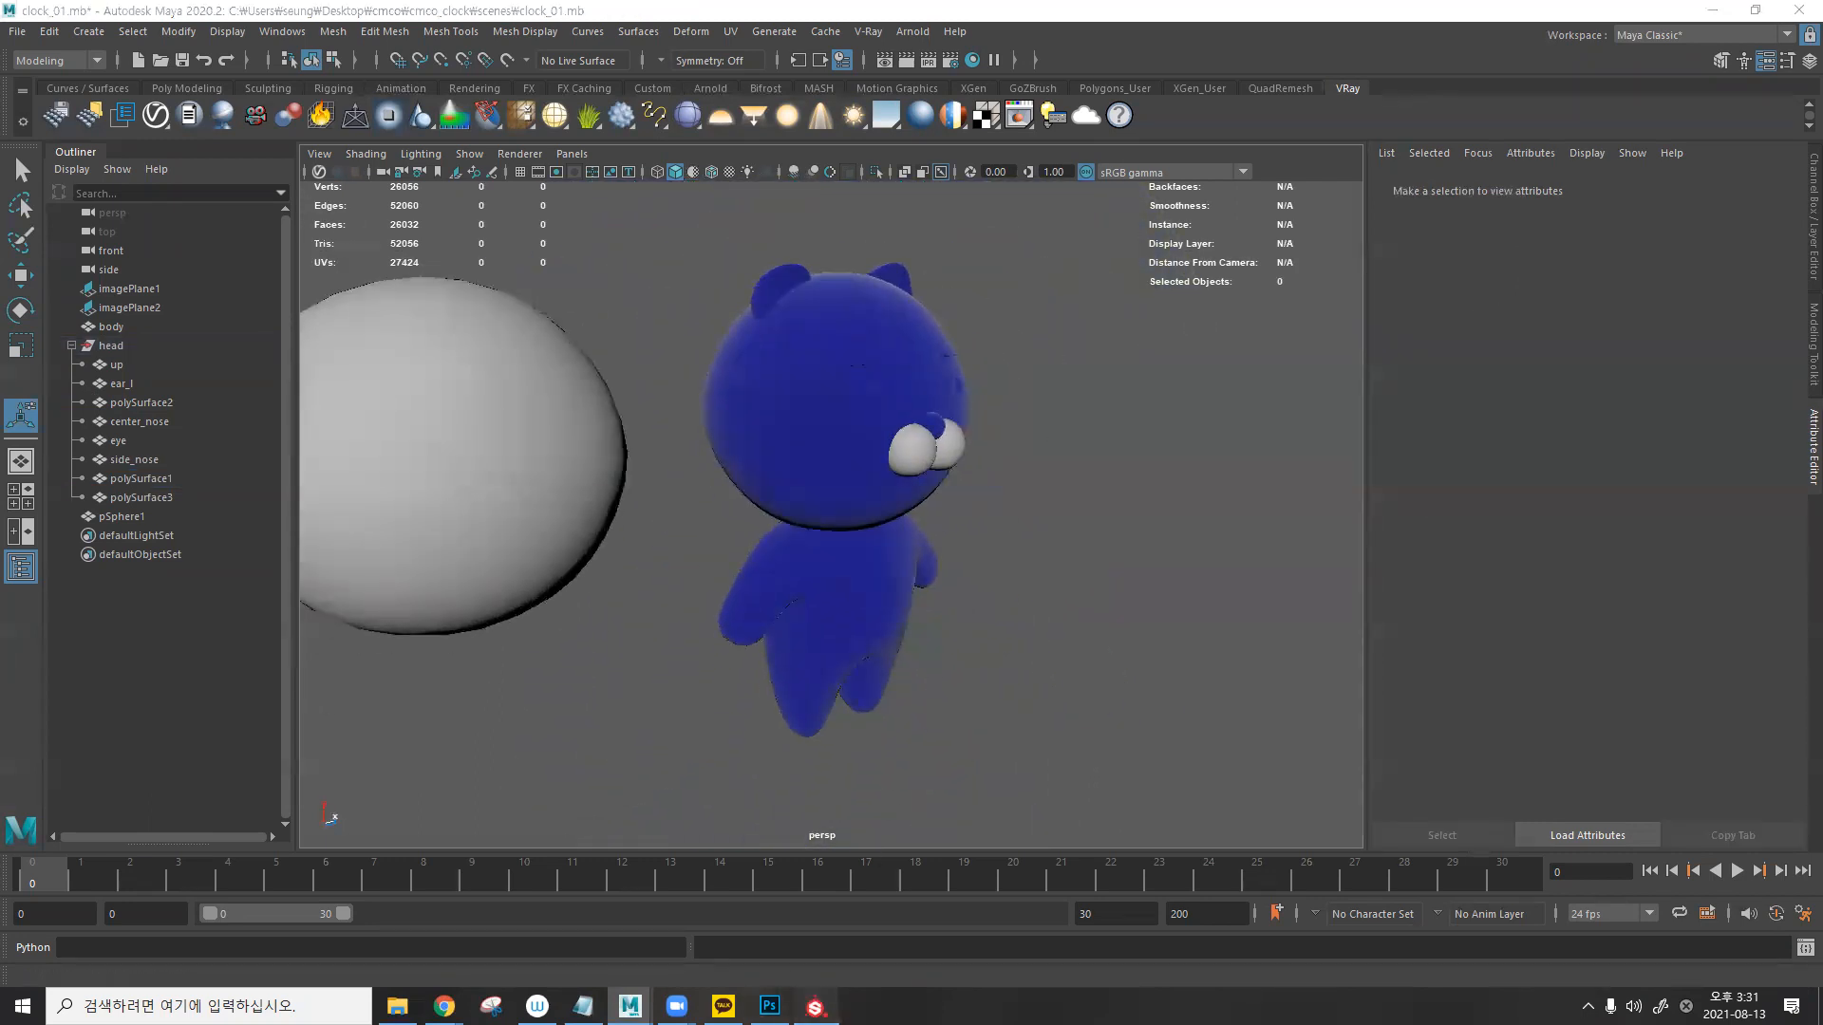
middle_click_drag(988, 285, 897, 351, "alt")
left_click_drag(897, 352, 1006, 349, "alt")
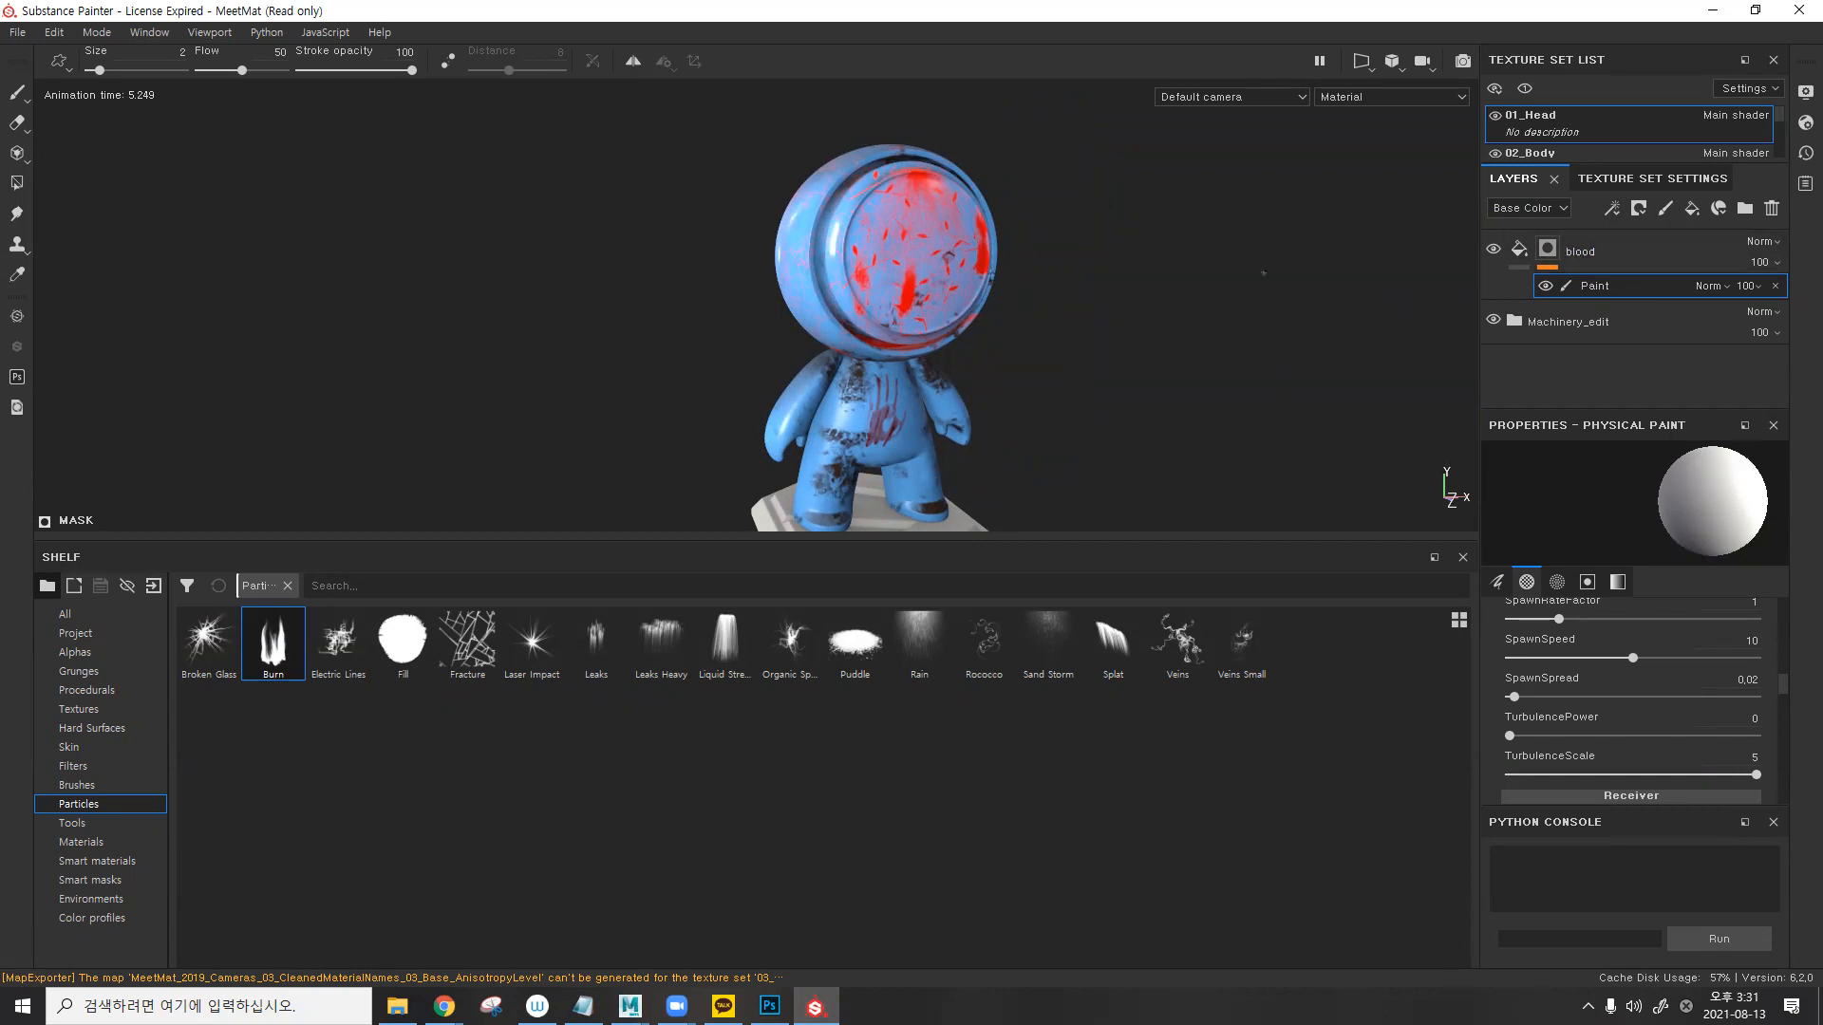
mouse_move(940, 265)
right_mouse_down("alt")
mouse_move(907, 275)
mouse_move(960, 272)
right_mouse_up("alt")
mouse_move(807, 237)
left_mouse_down("alt")
mouse_move(866, 202)
mouse_move(902, 233)
mouse_move(874, 214)
left_mouse_up("alt")
left_click(868, 180)
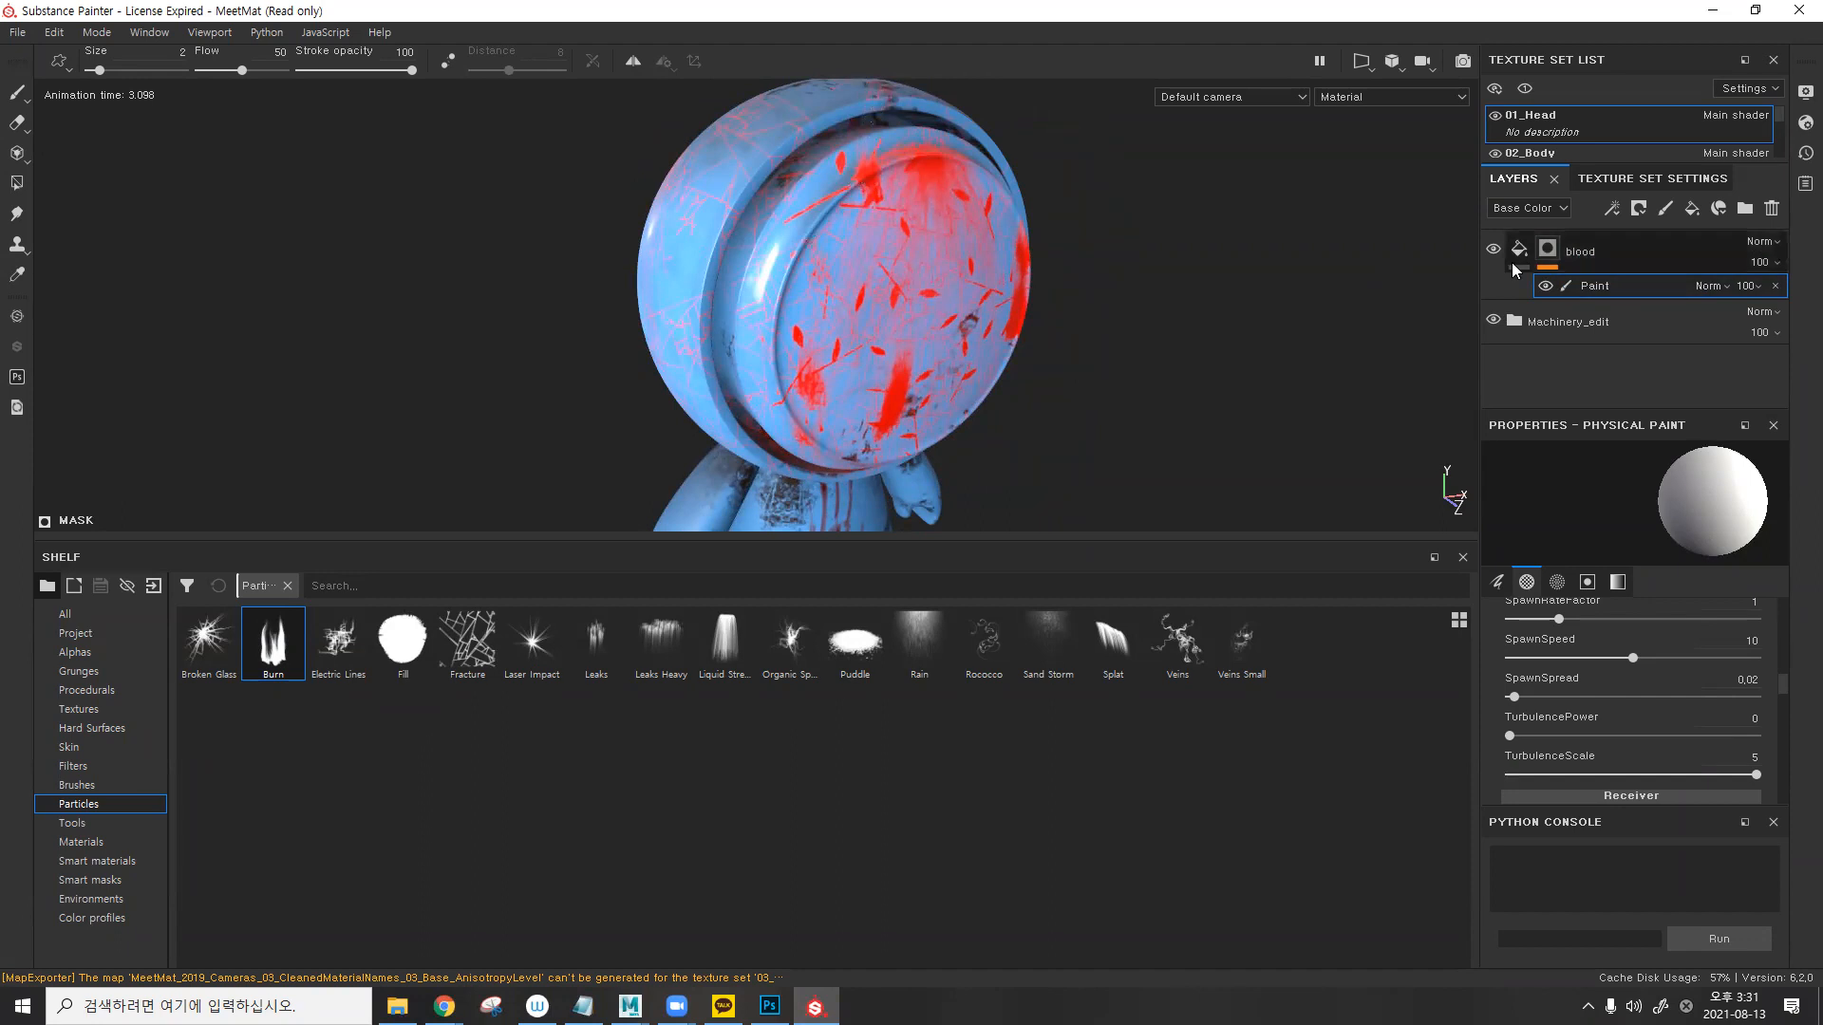
- Delete the blood layer from the head's layer stack
left_click(1571, 251)
left_click(1771, 211)
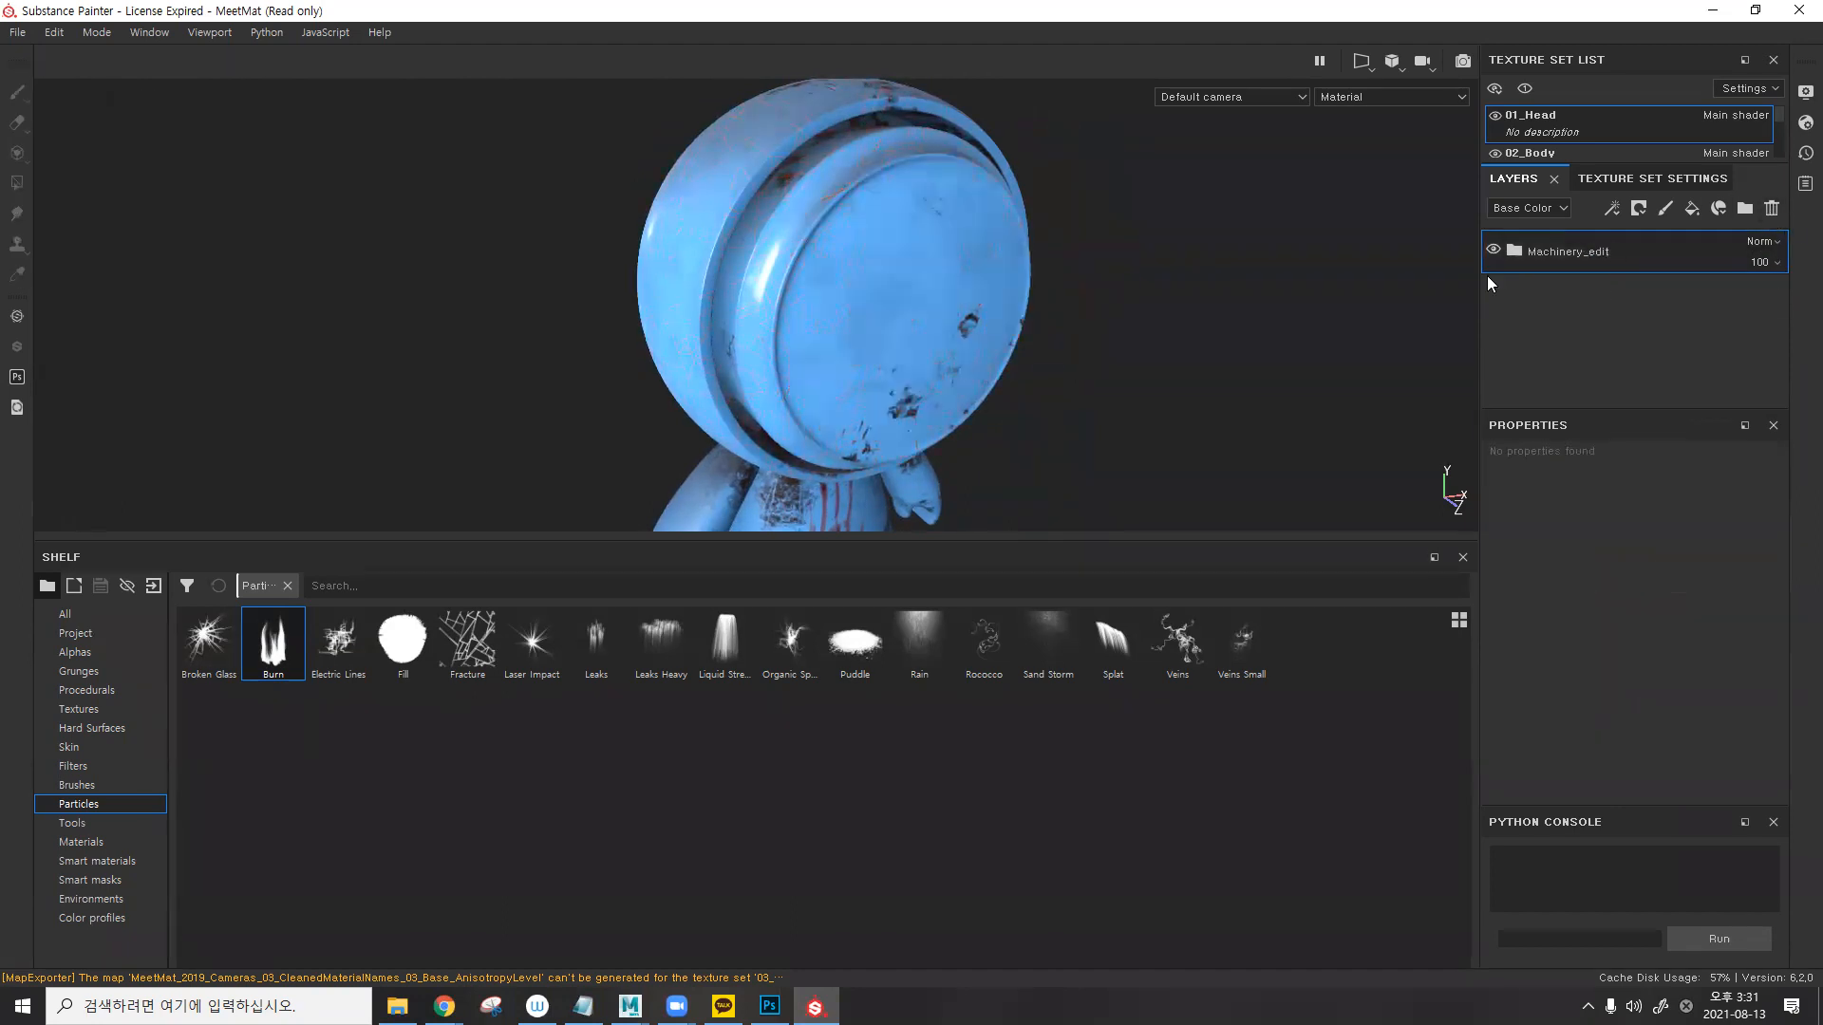
- Examine the head's UV texture layout in the 2D view and return to the 3D view of the model
left_click_drag(957, 328, 1063, 305, "alt")
right_click_drag(1063, 304, 946, 329, "alt")
key("F3")
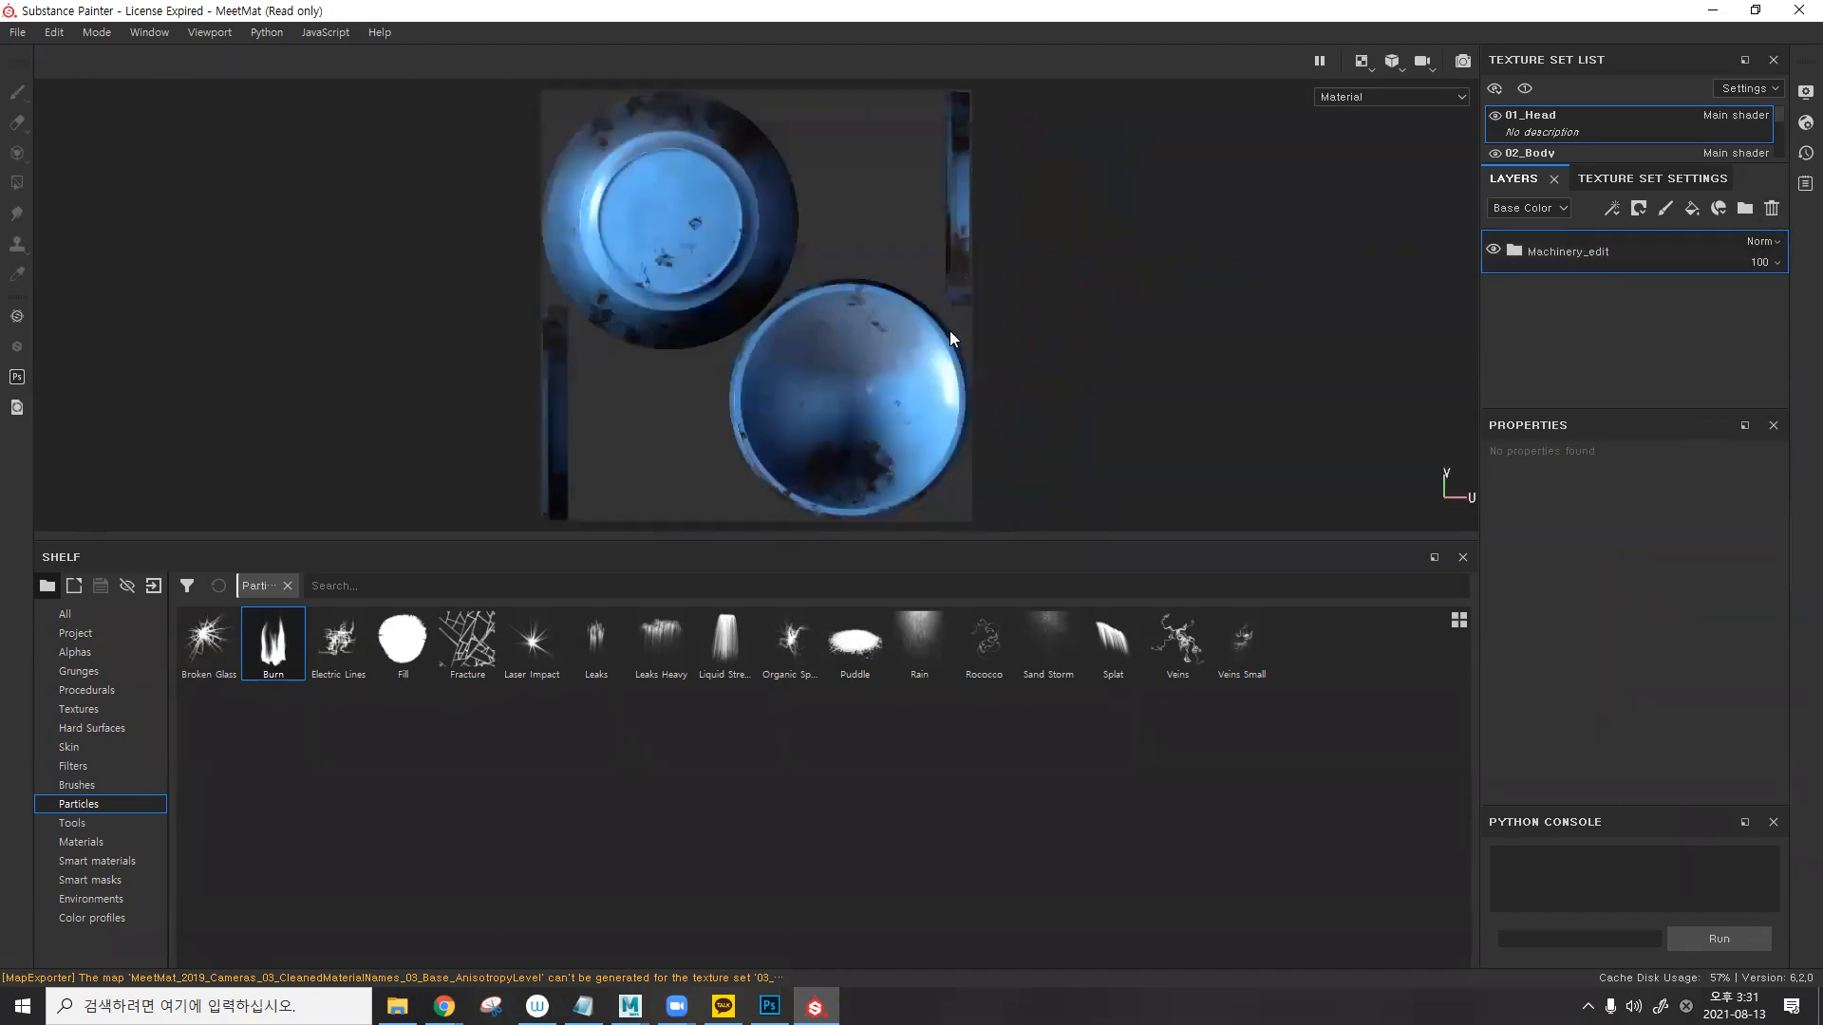
key("F2")
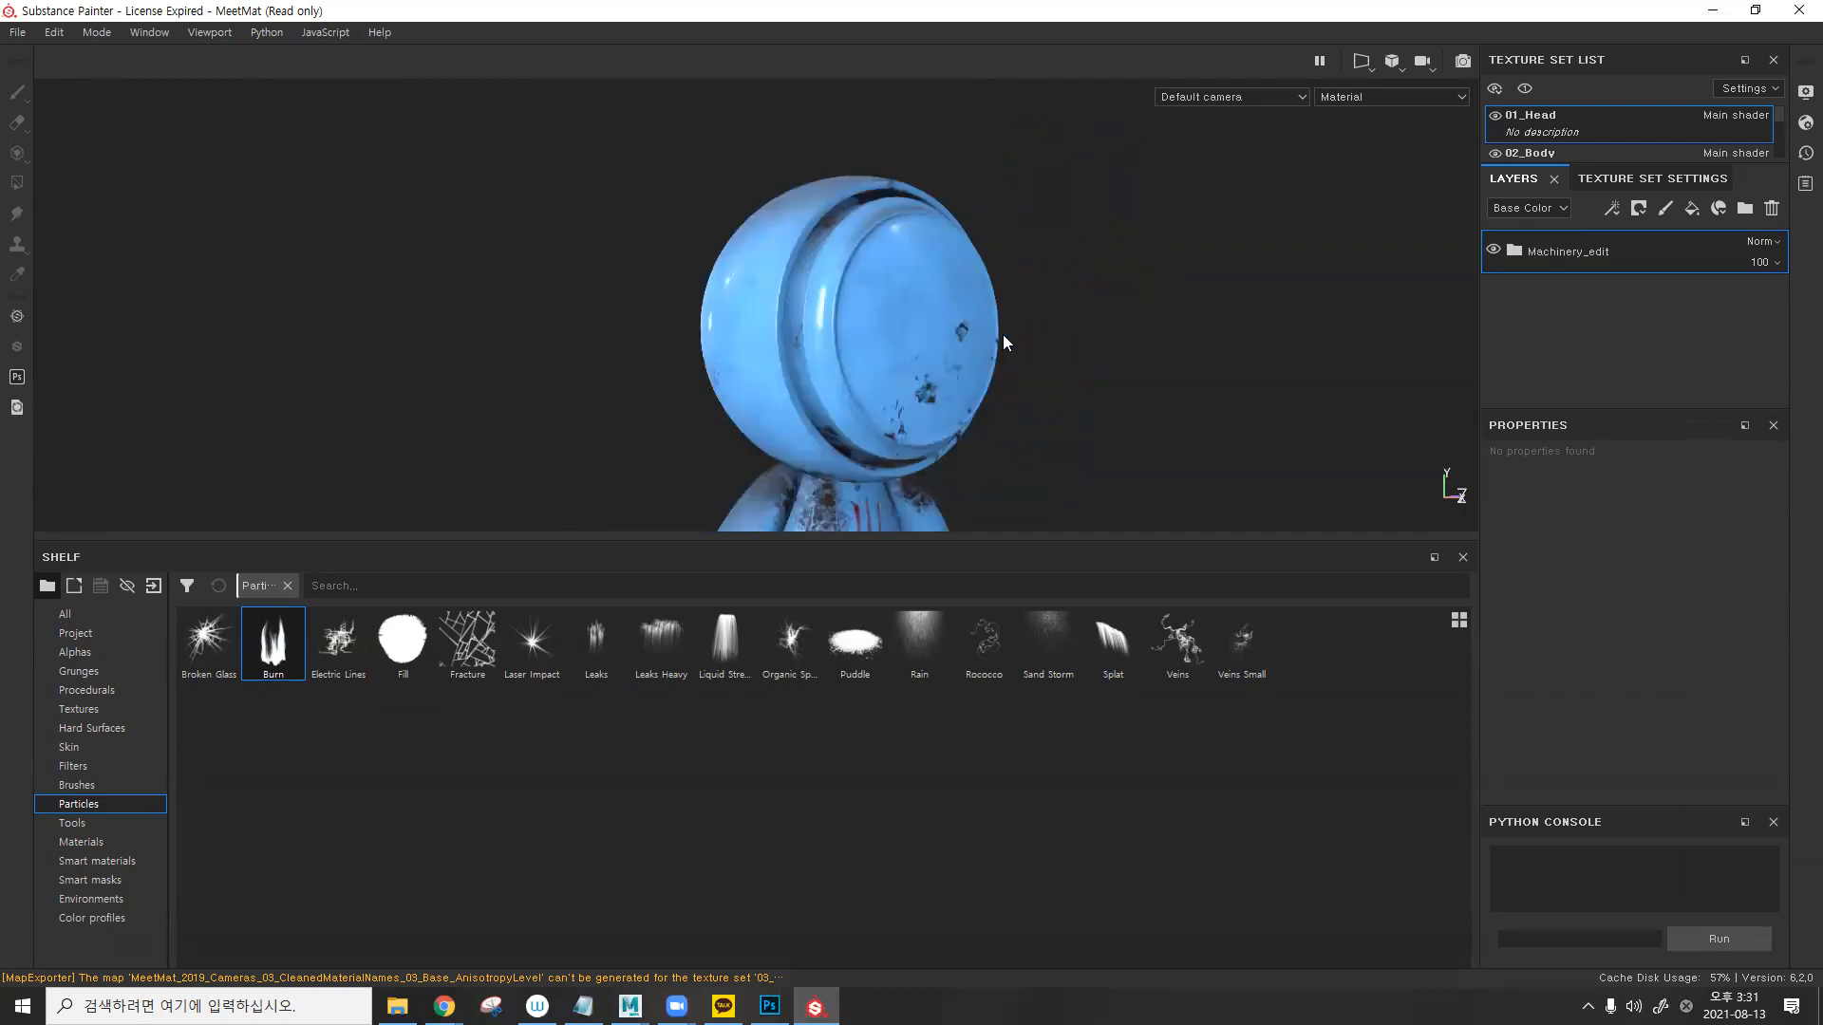
left_click_drag(1003, 343, 978, 380, "alt")
right_click_drag(978, 380, 814, 370, "alt")
right_click_drag(1075, 350, 922, 360, "alt")
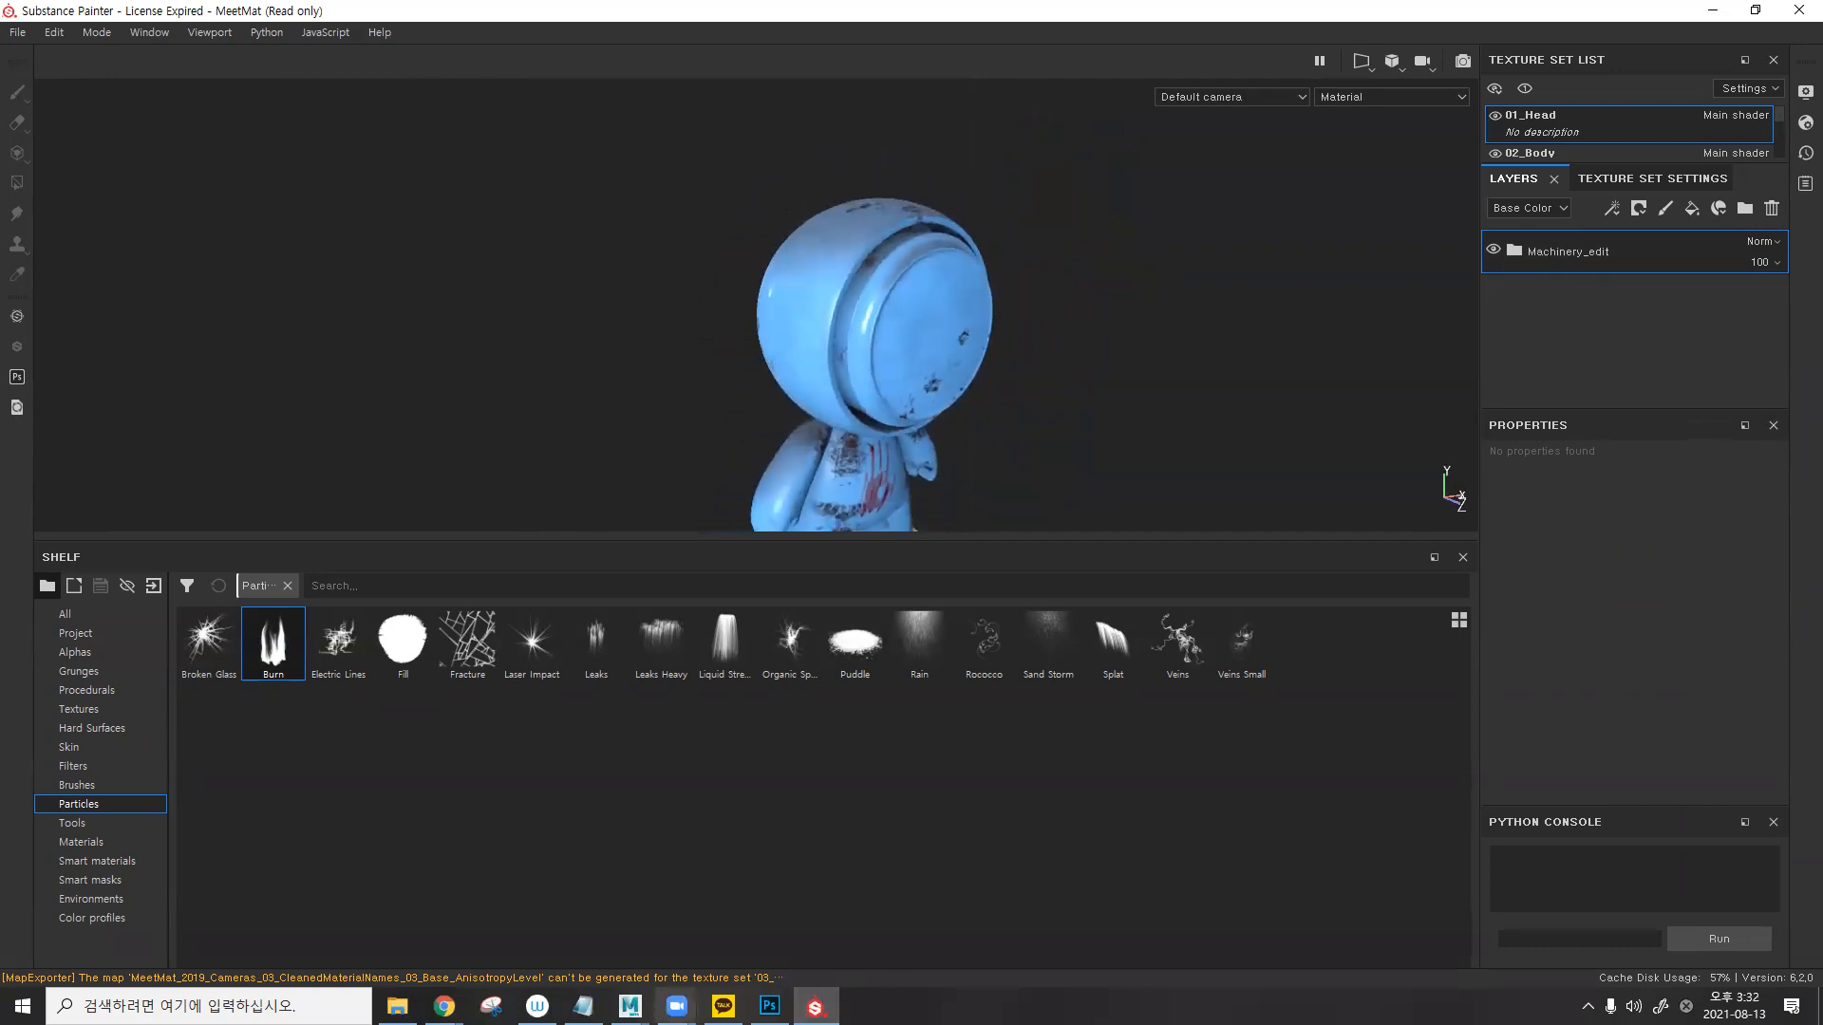
- Switch to Maya and assign a new VRayMtl material to the bear's body and all its head parts
left_click(742, 900)
left_click_drag(775, 461, 771, 371, "alt")
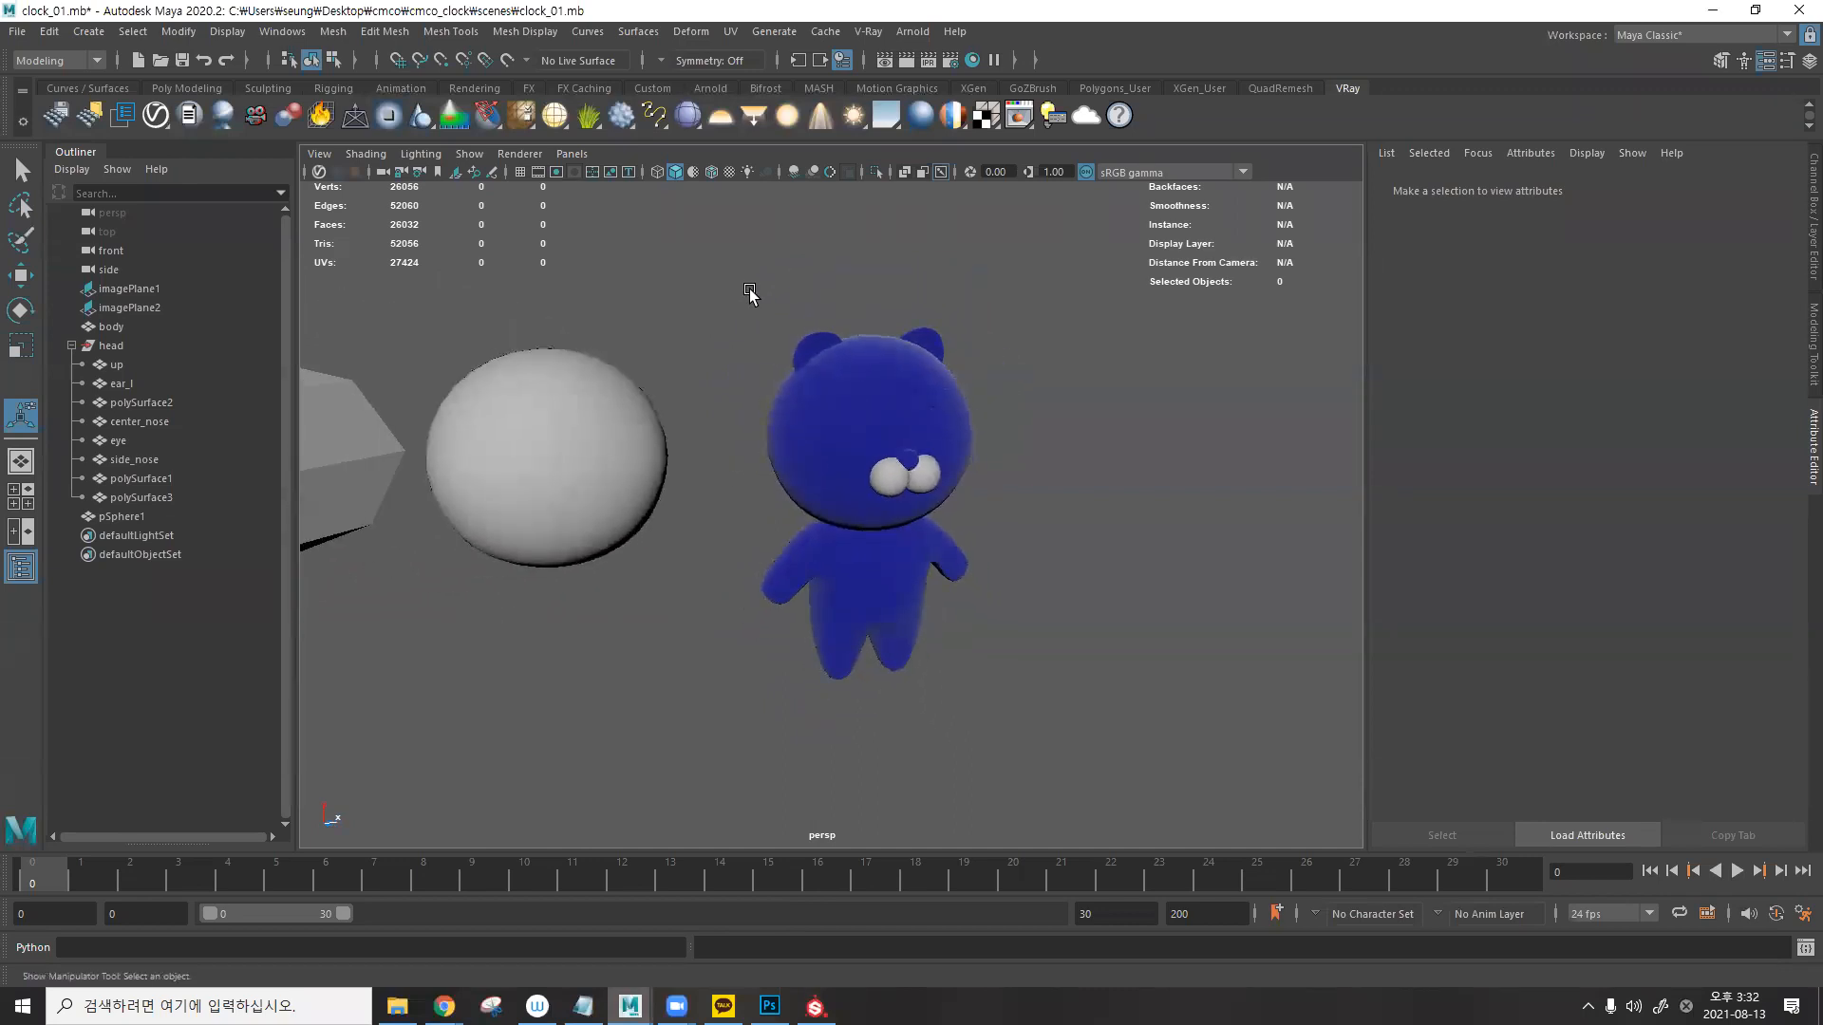
left_click_drag(750, 295, 978, 686)
left_click(920, 115)
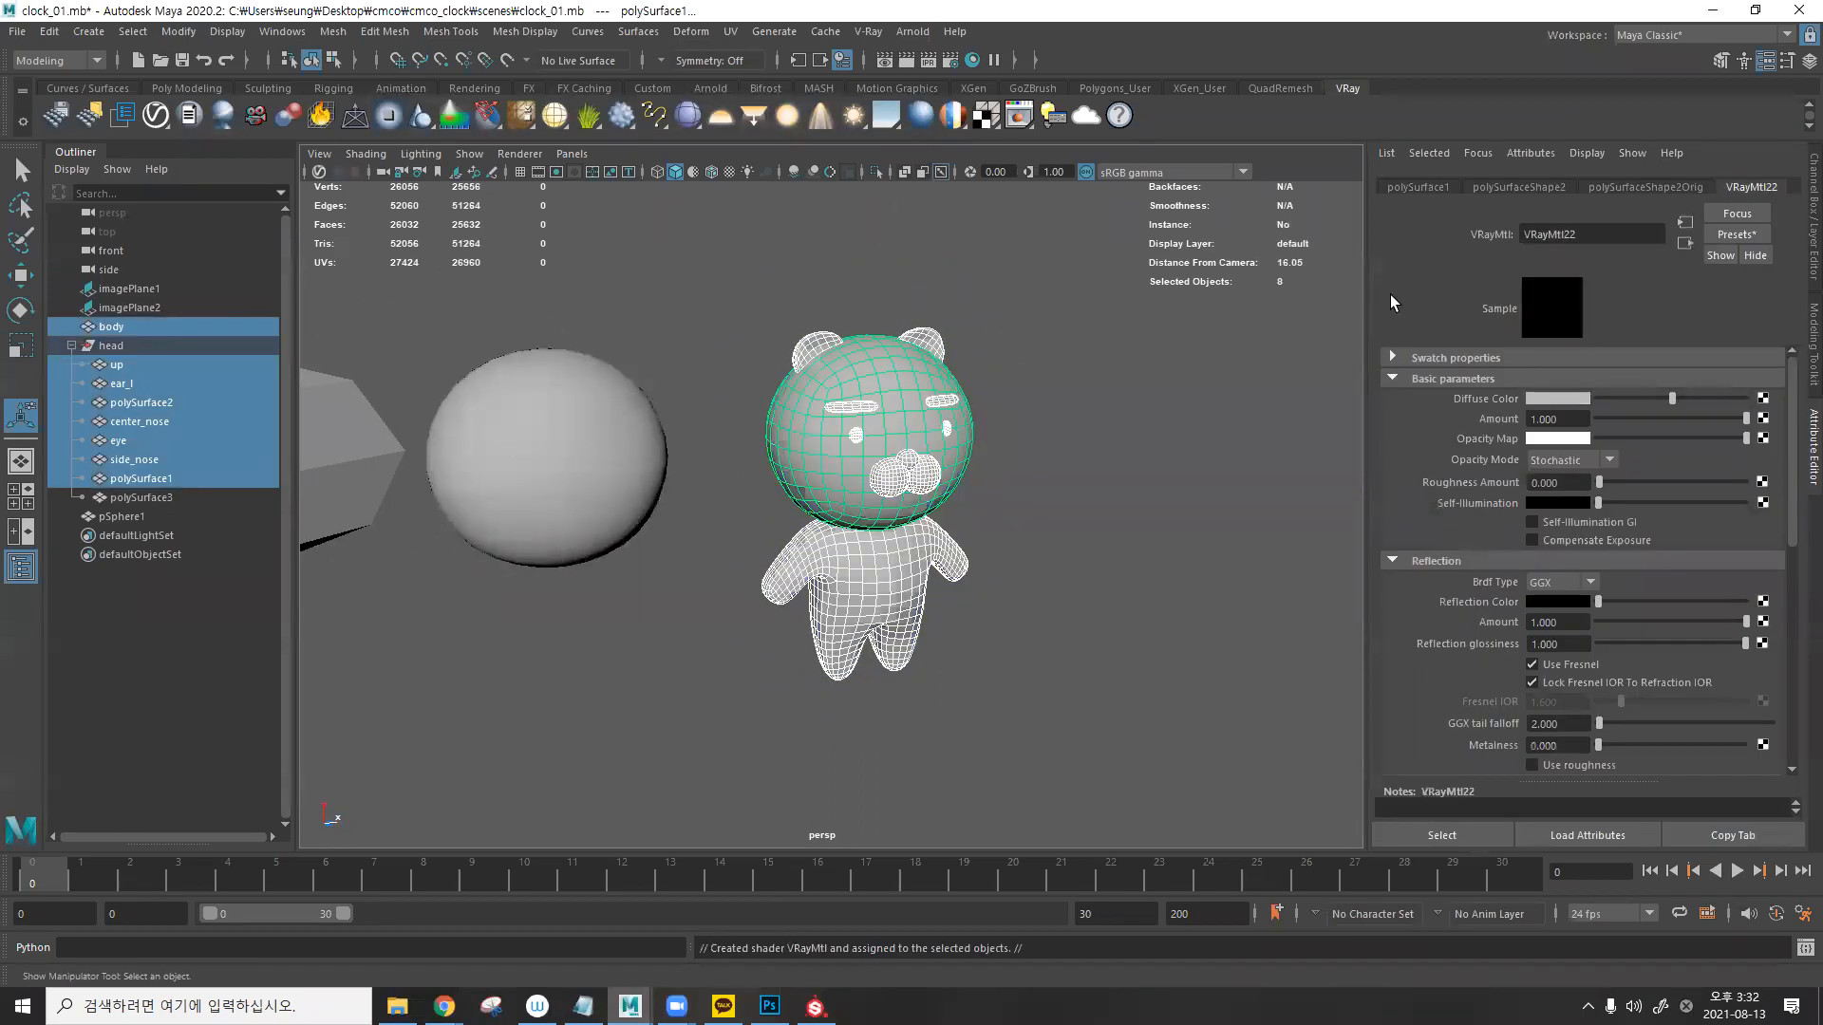
left_click(1059, 465)
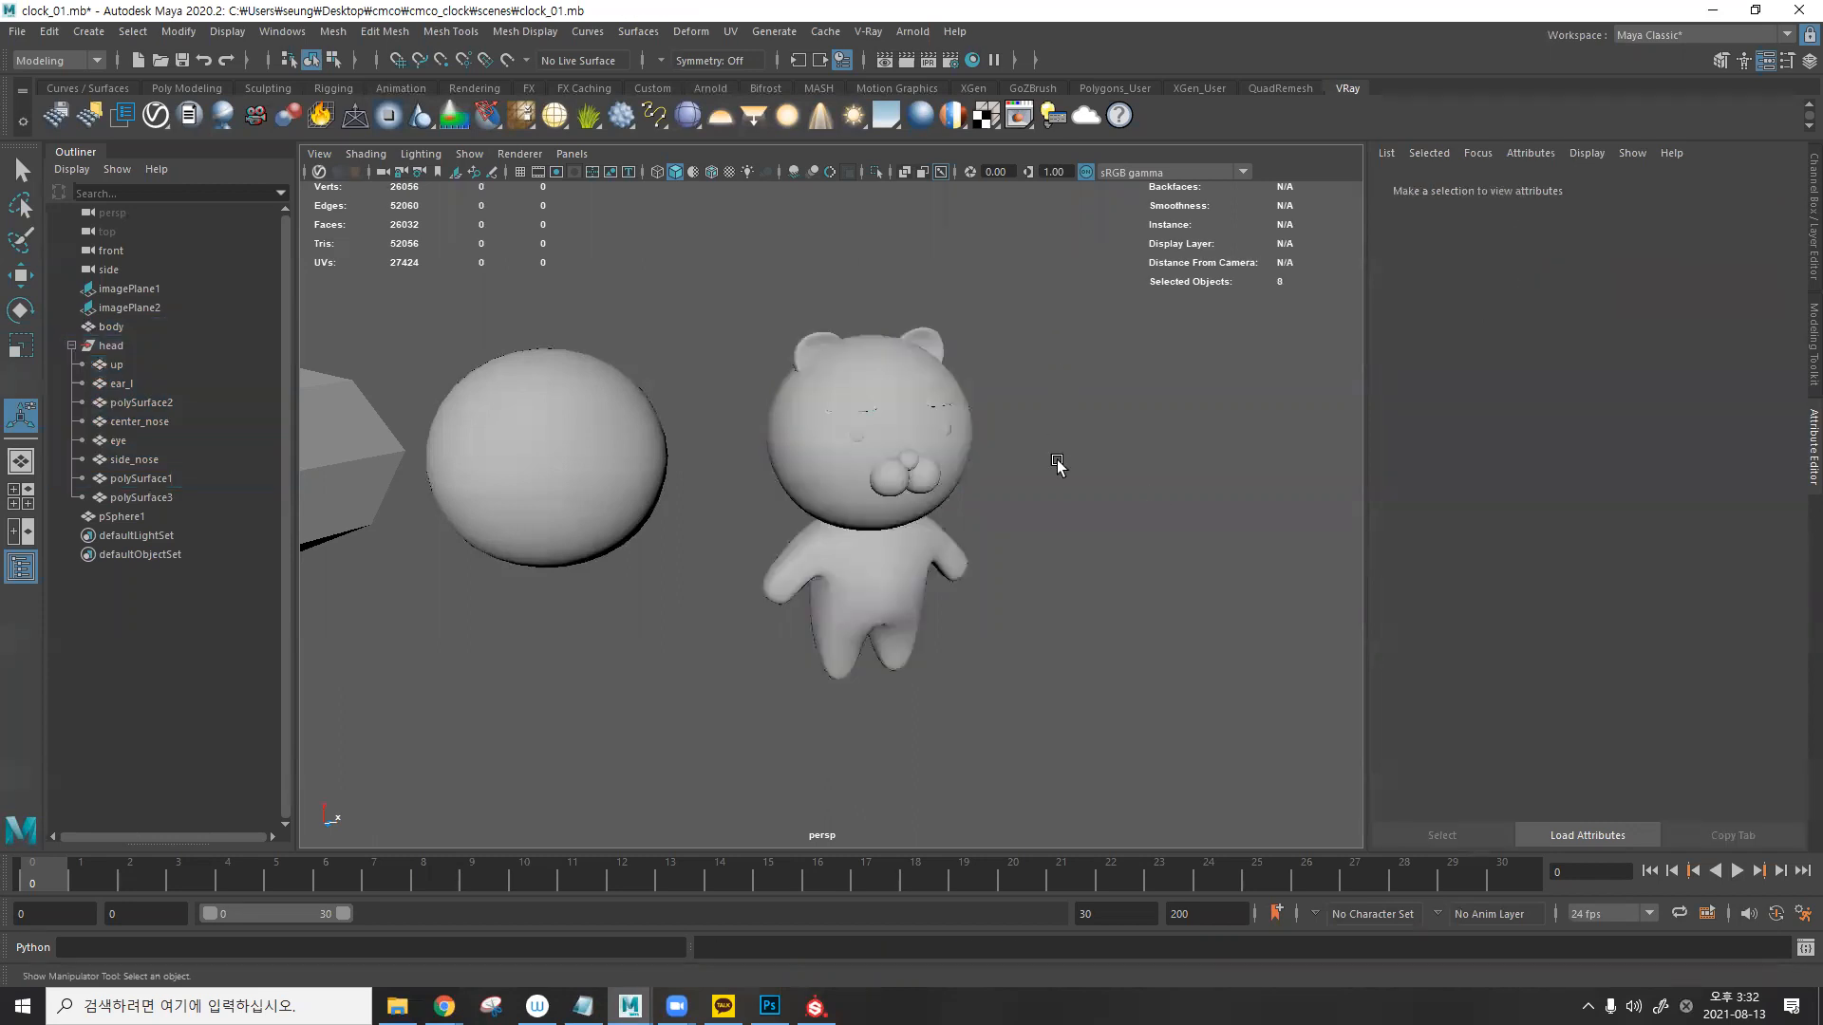
- Show the Channel Box and try to freeze transformations on the bear's body and head parts
left_click(922, 359)
key("ctrl+a")
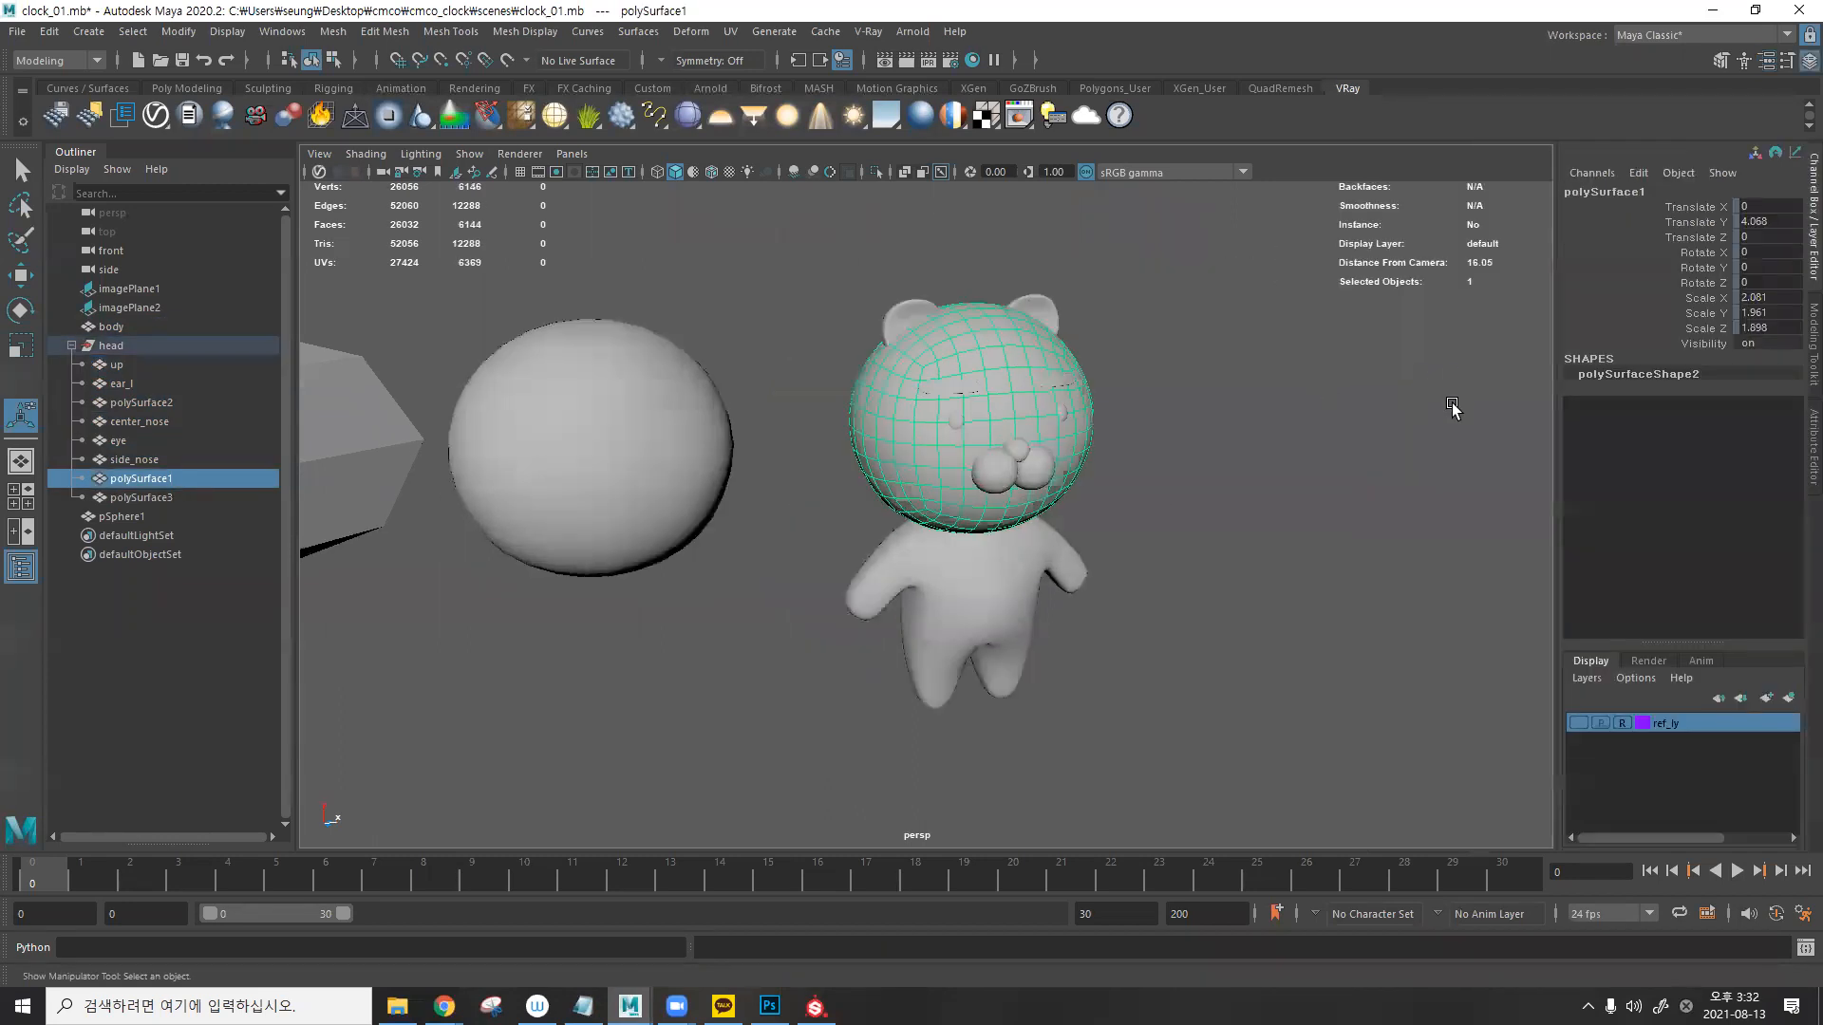
left_click_drag(1154, 290, 838, 767)
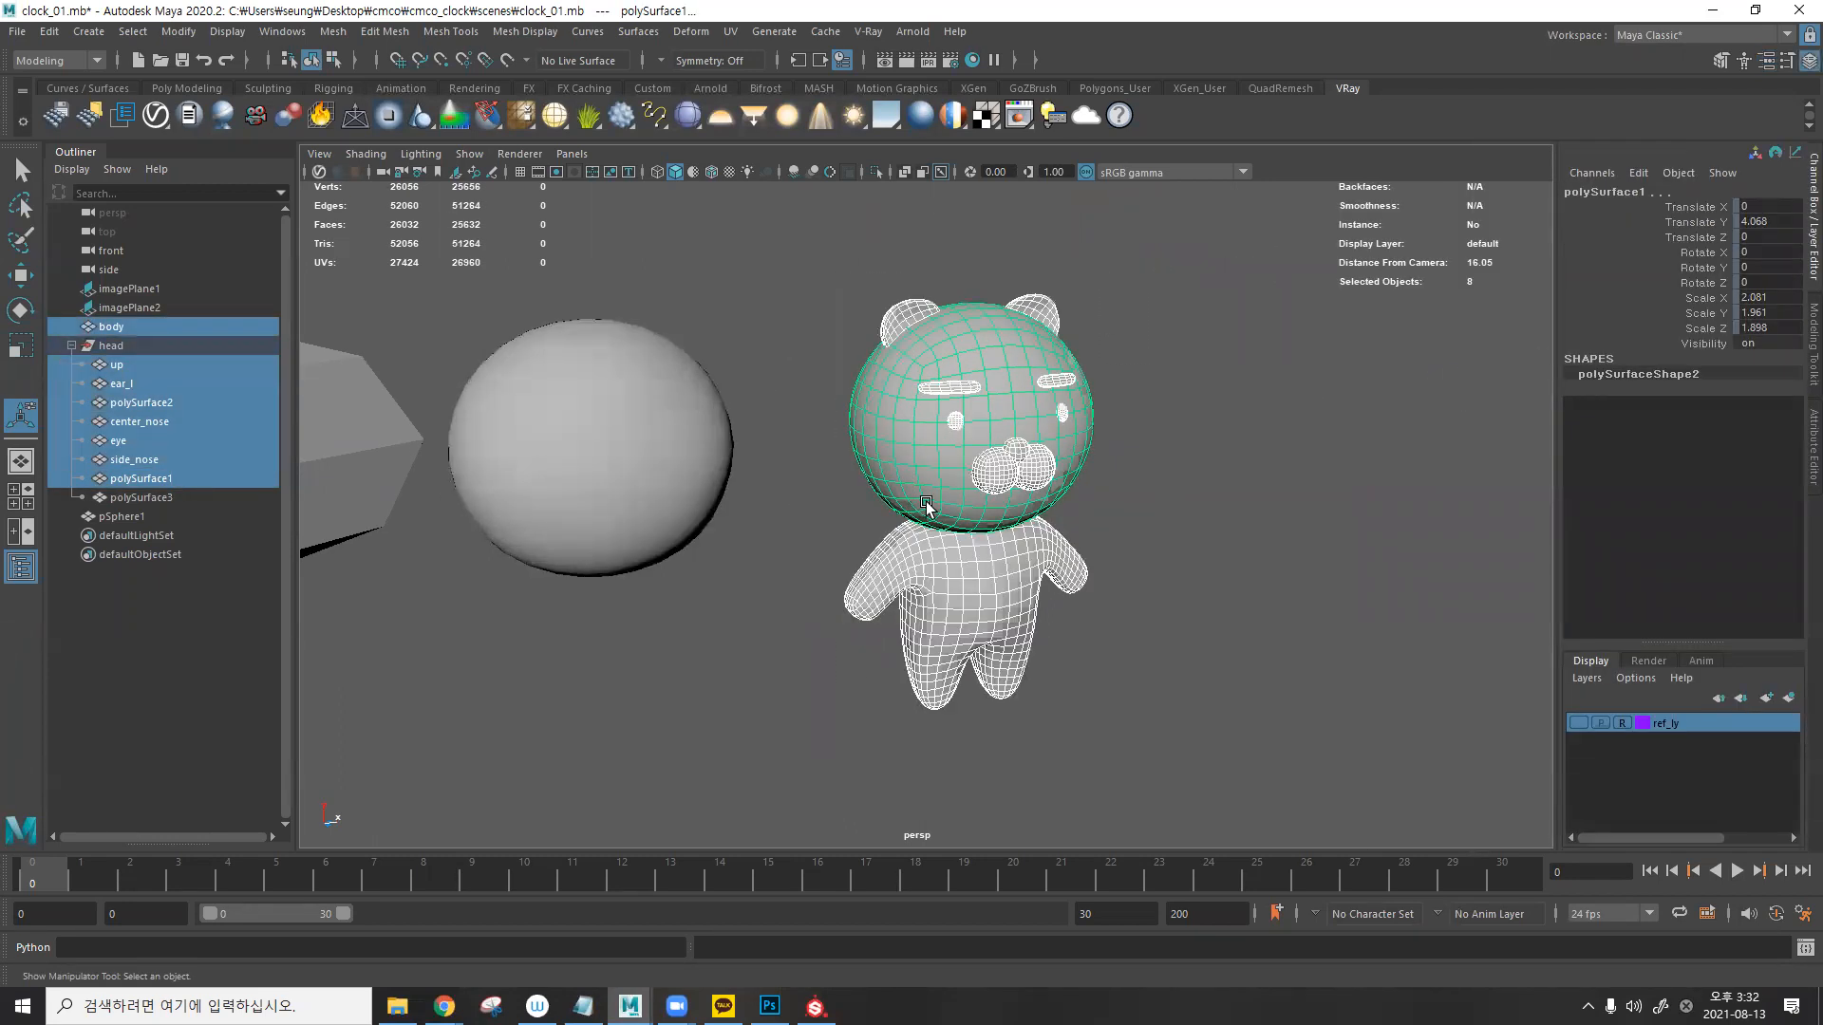
left_click(178, 32)
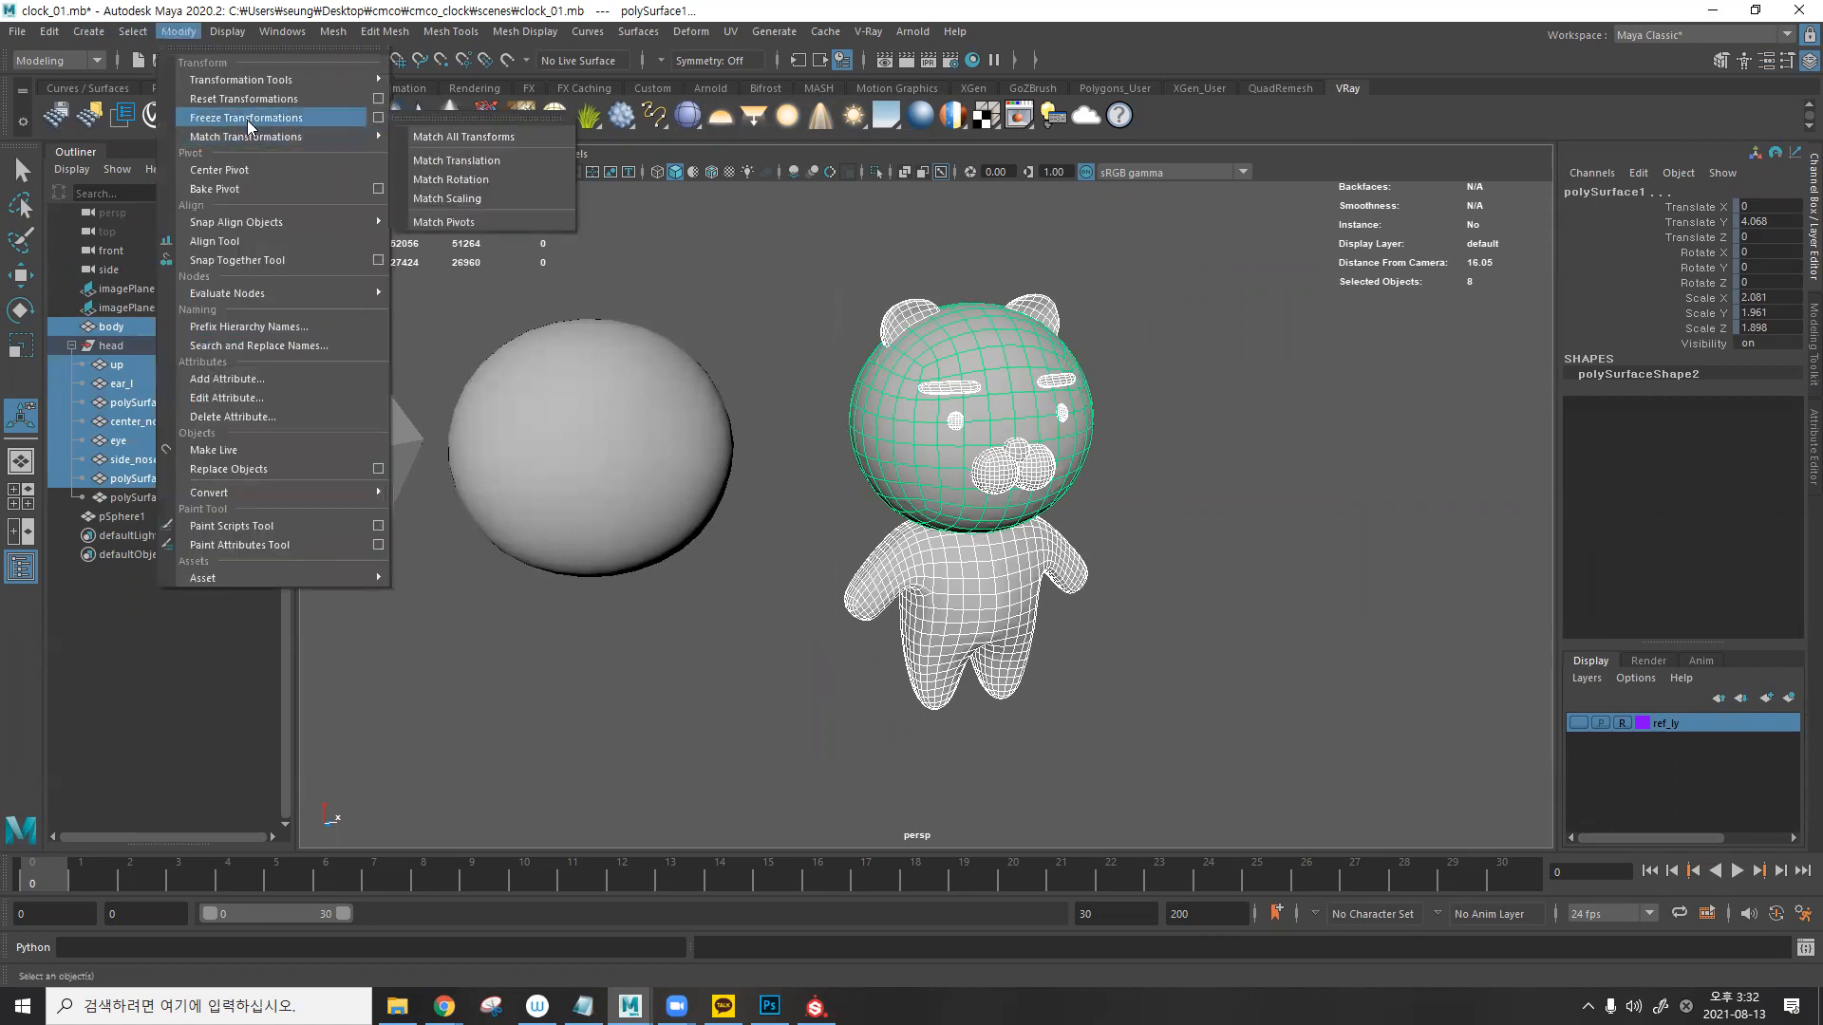
left_click(246, 117)
- Try to unlock the Translate, Rotate and Scale channels on the bear's body and head parts
left_click_drag(1187, 223, 812, 745)
left_click_drag(1696, 207, 1696, 242)
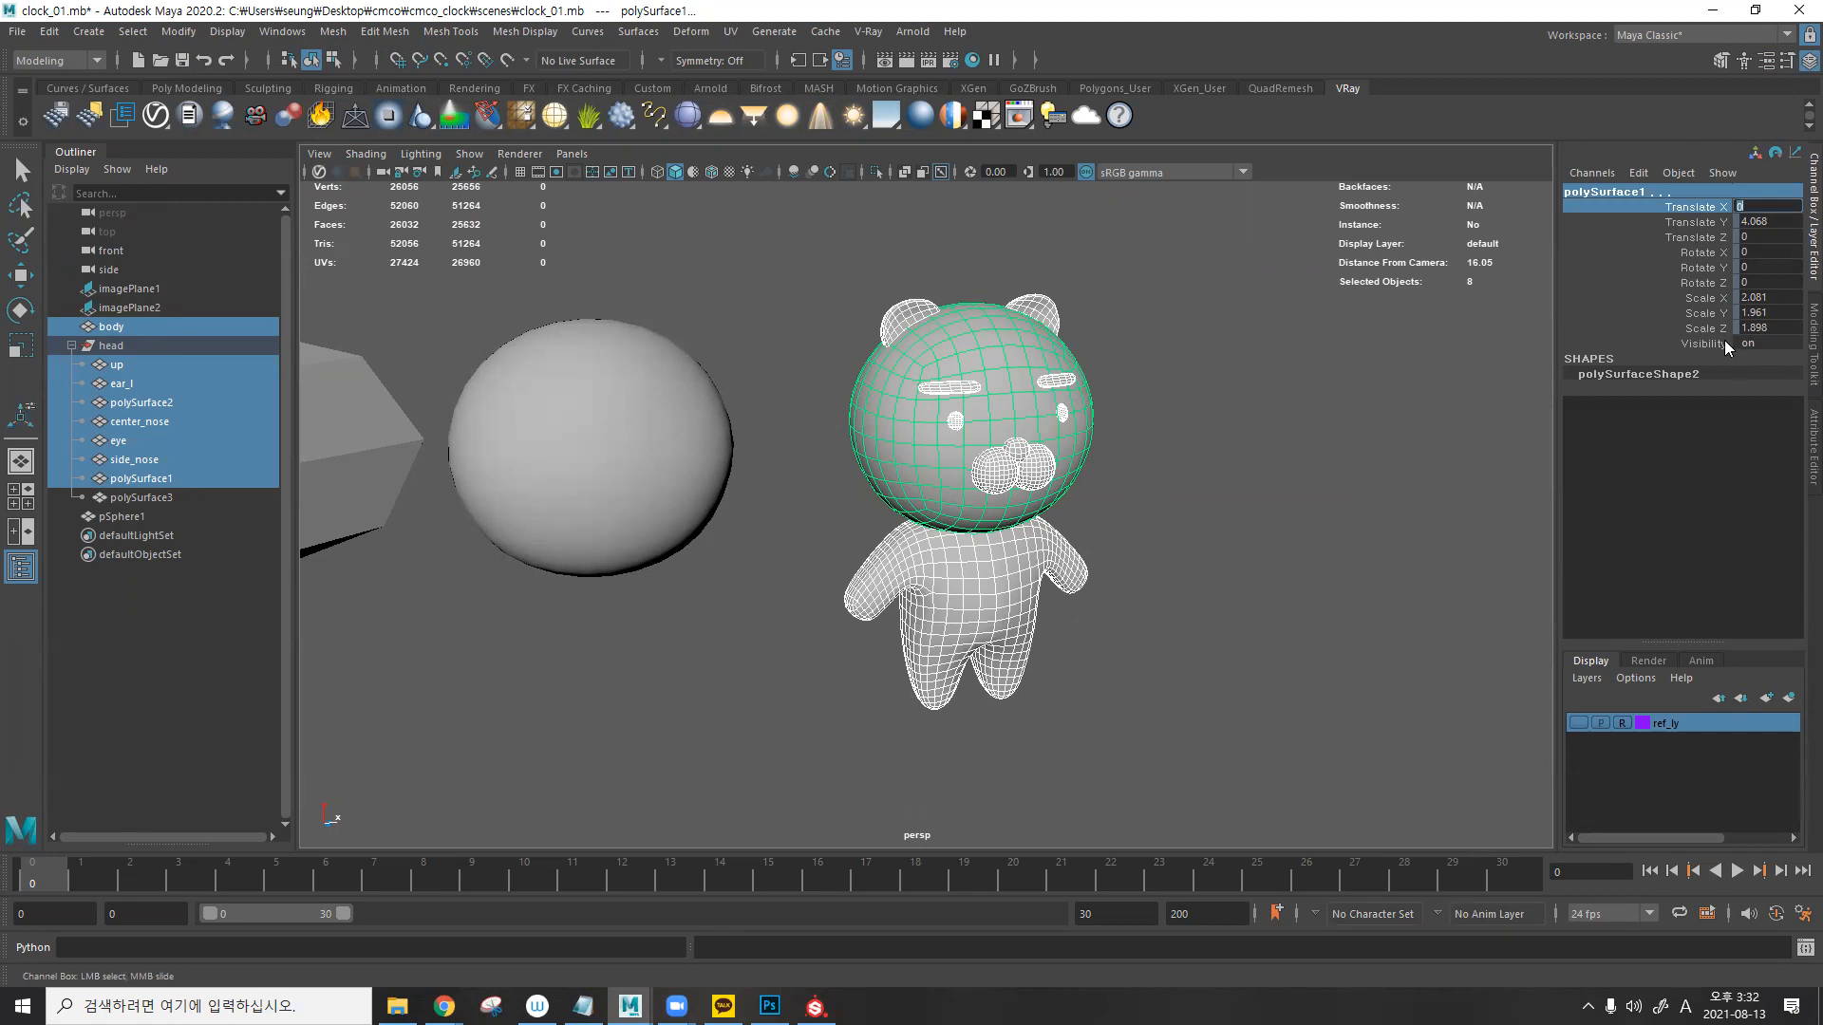
left_click(1718, 330)
left_click(1706, 216, "shift")
right_click(1706, 217)
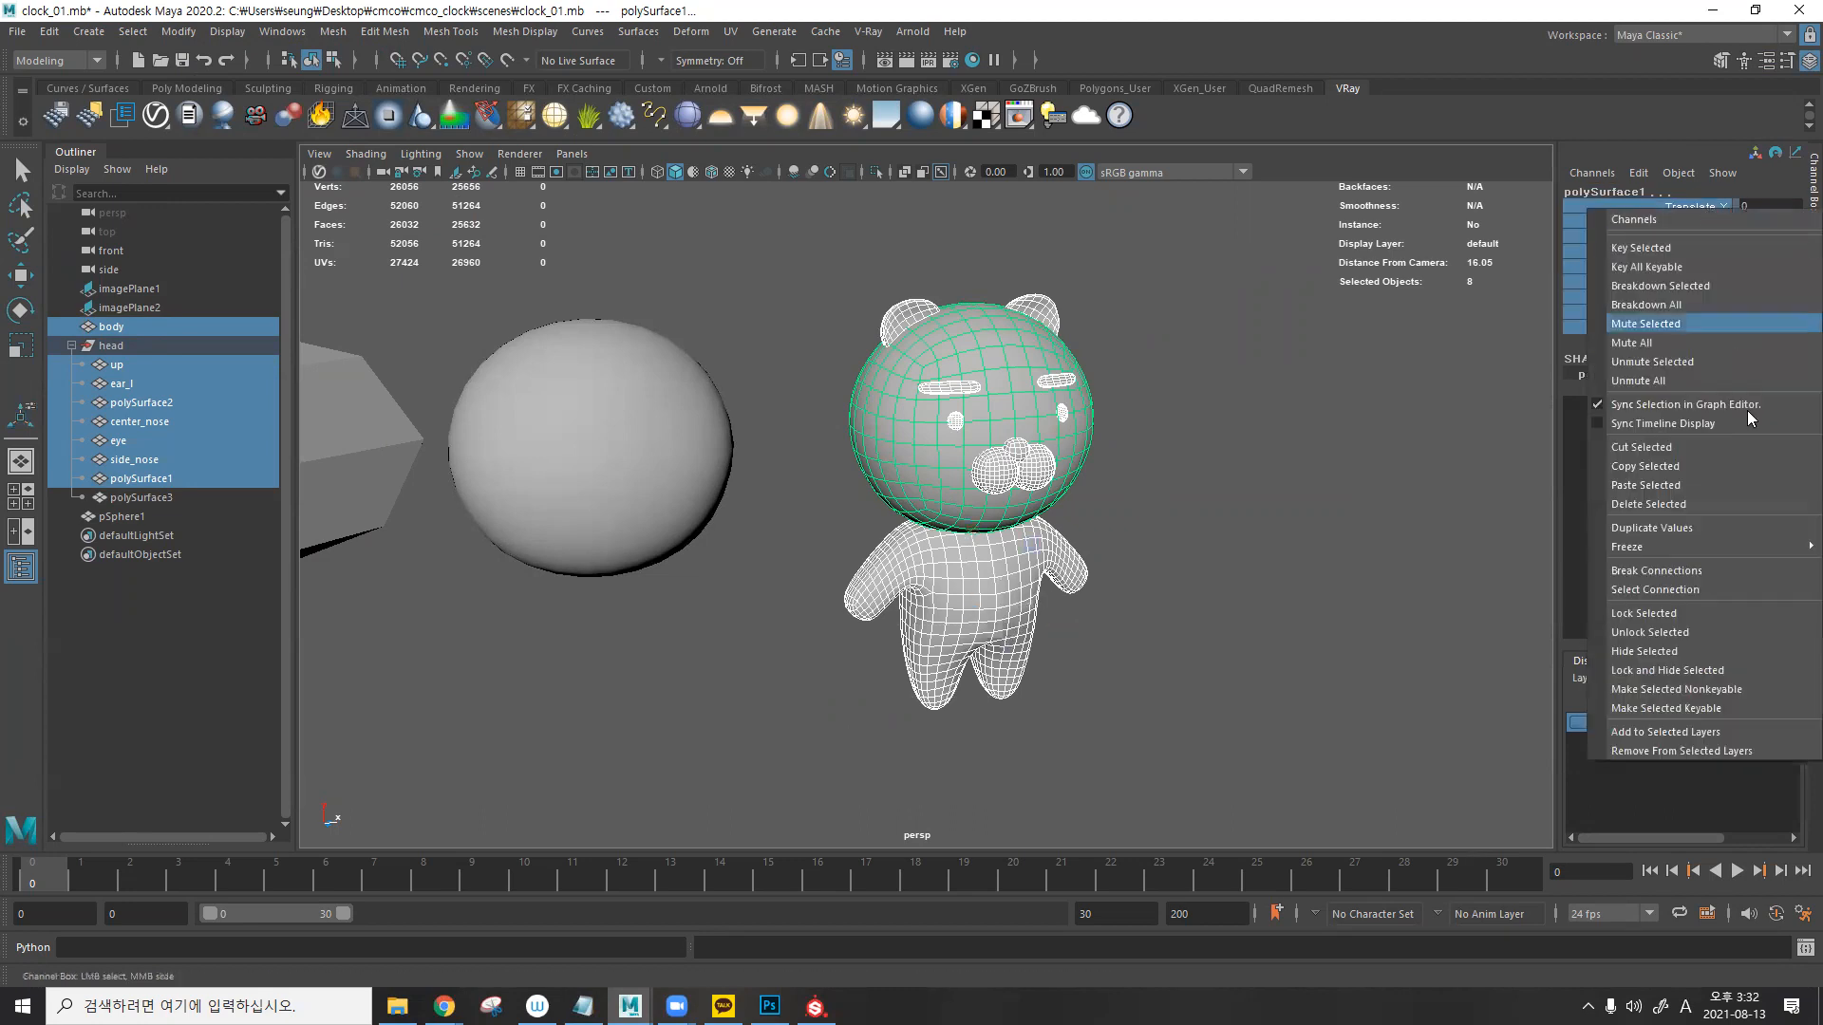
left_click(1711, 634)
left_click(1519, 356)
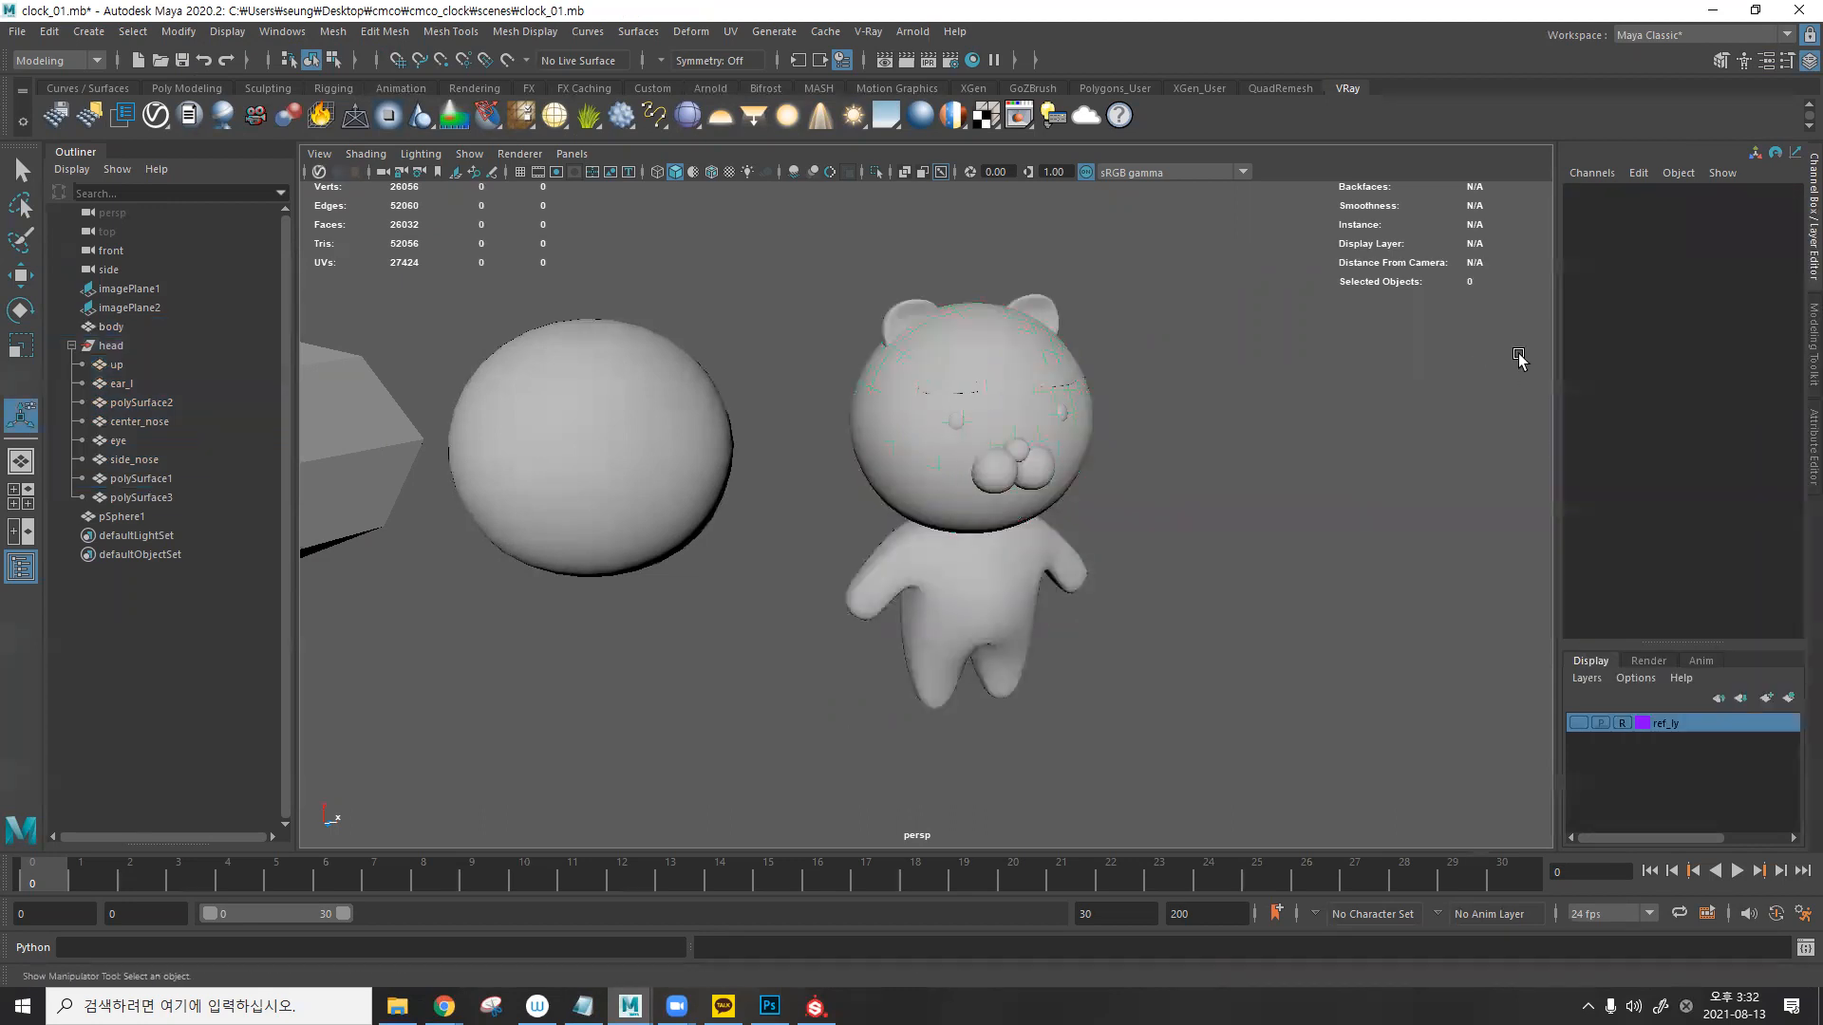
- Inspect the transform channels of the head surfaces and eyes with the move, rotate and scale manipulators
left_click(974, 366)
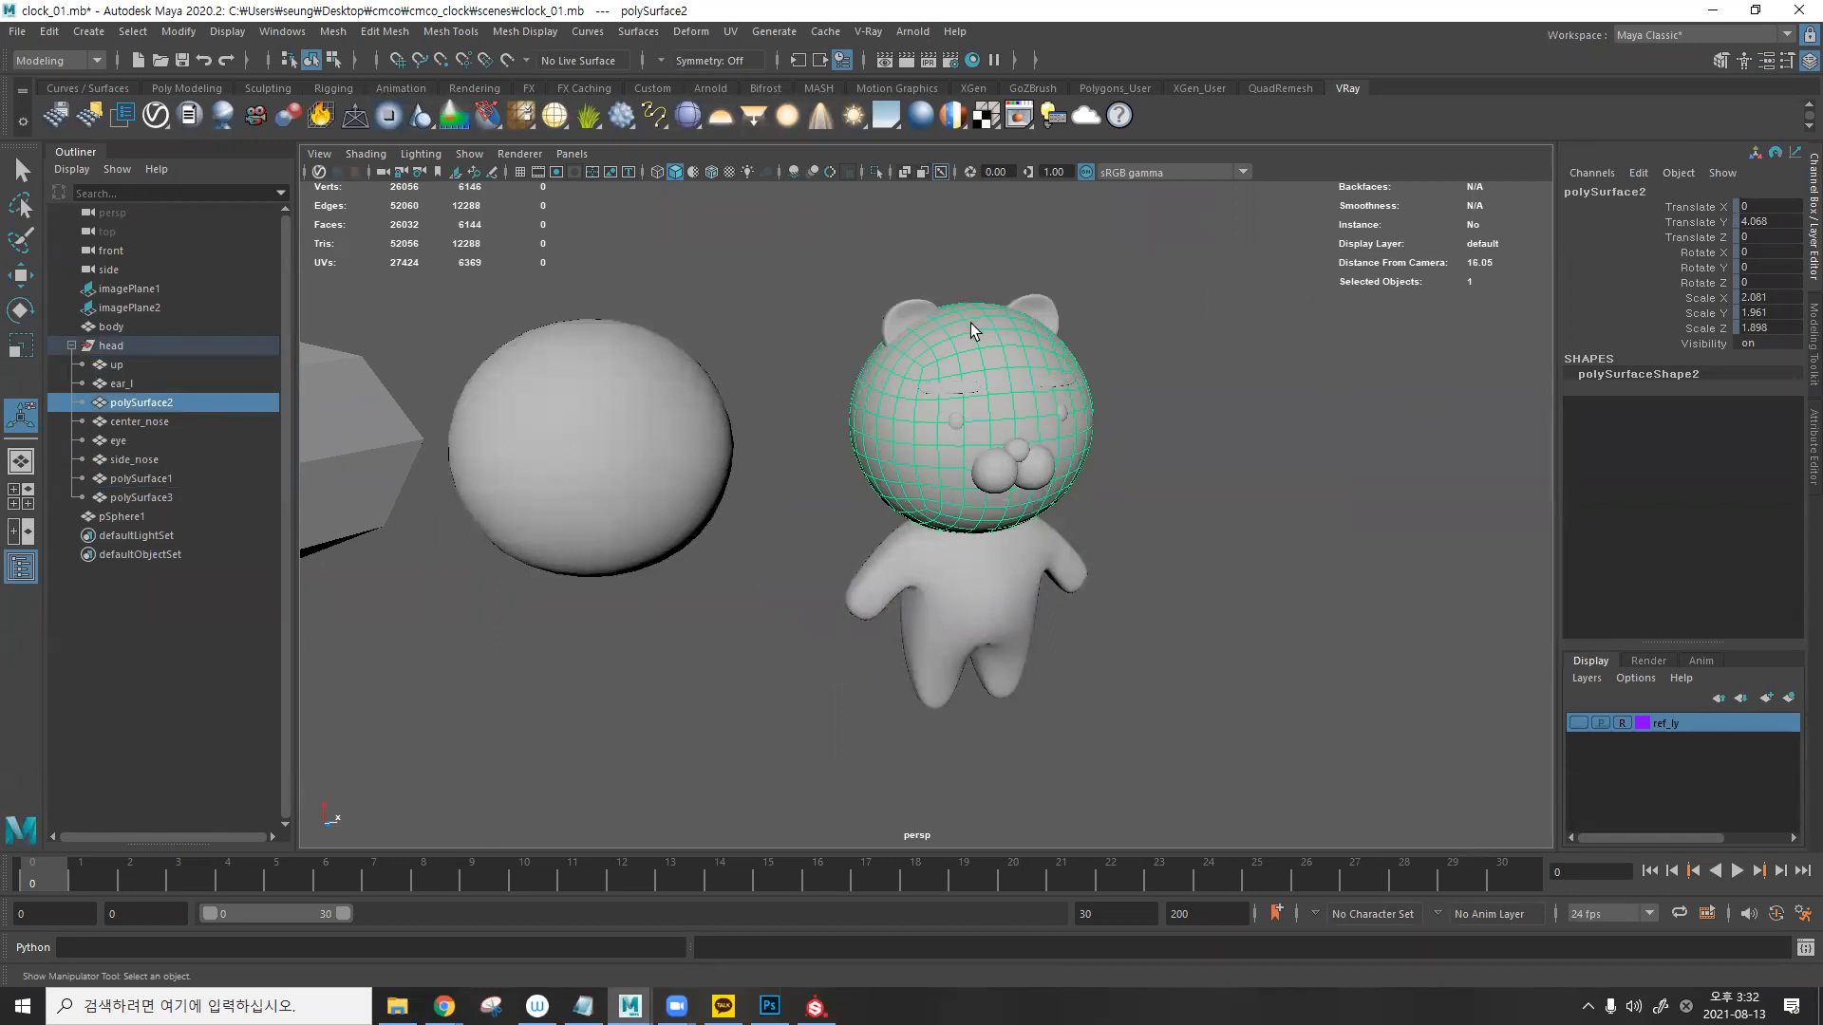
left_click(1031, 434)
key("w")
key("e")
key("r")
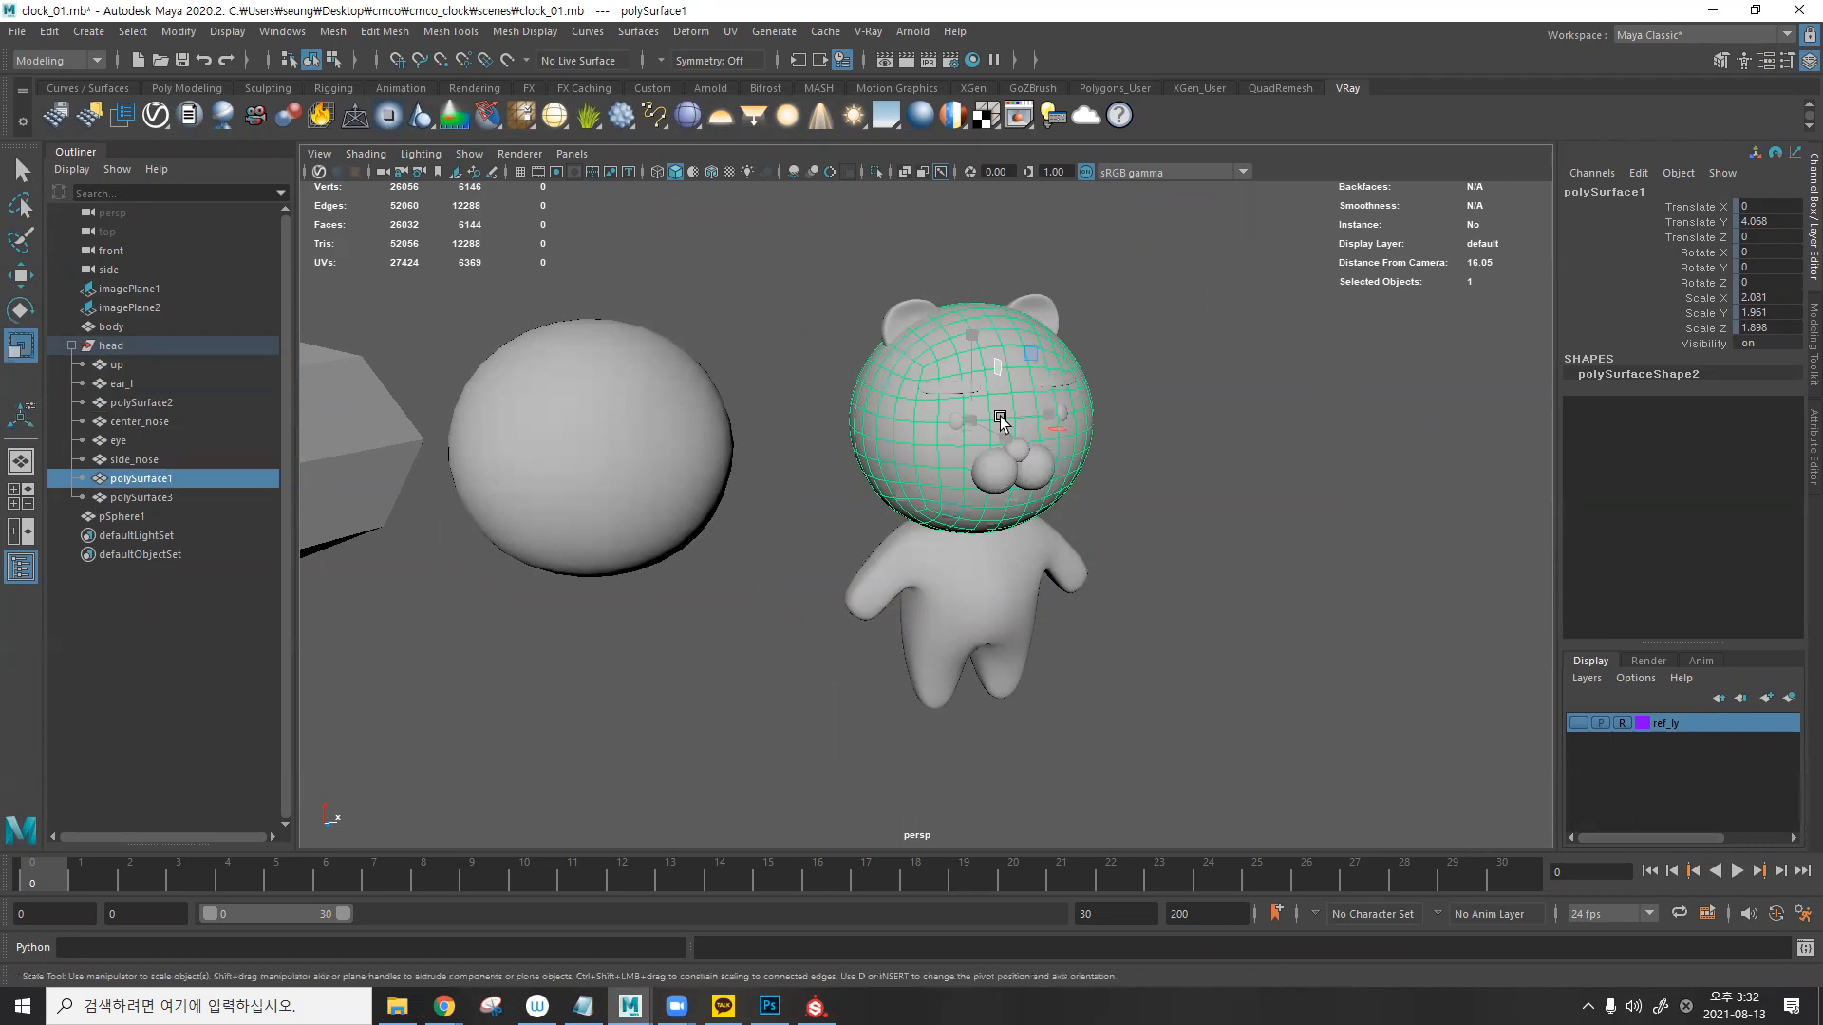
left_click(985, 425, "shift")
left_click(1014, 435, "shift")
left_click(952, 417)
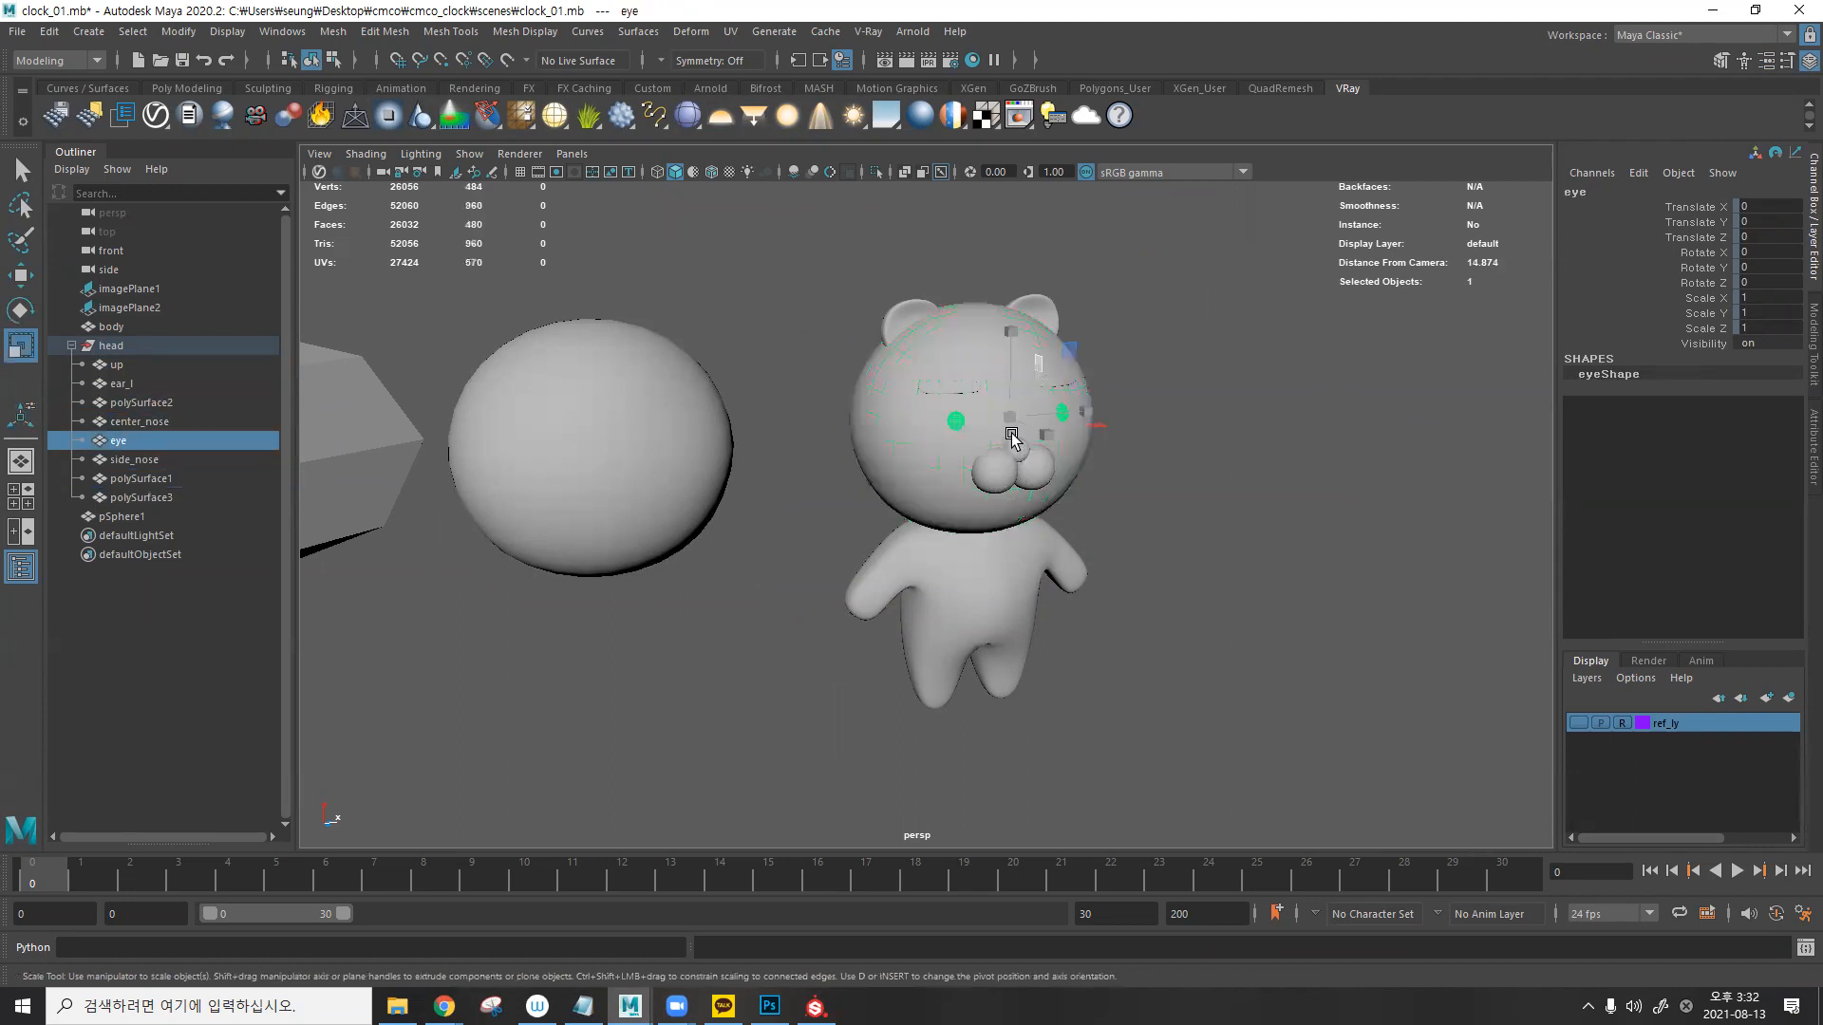
key("w")
- Unlock all Translate, Rotate and Scale channels on the bear's body and head parts, checking the side nose and head surface
left_click_drag(863, 310, 1171, 765)
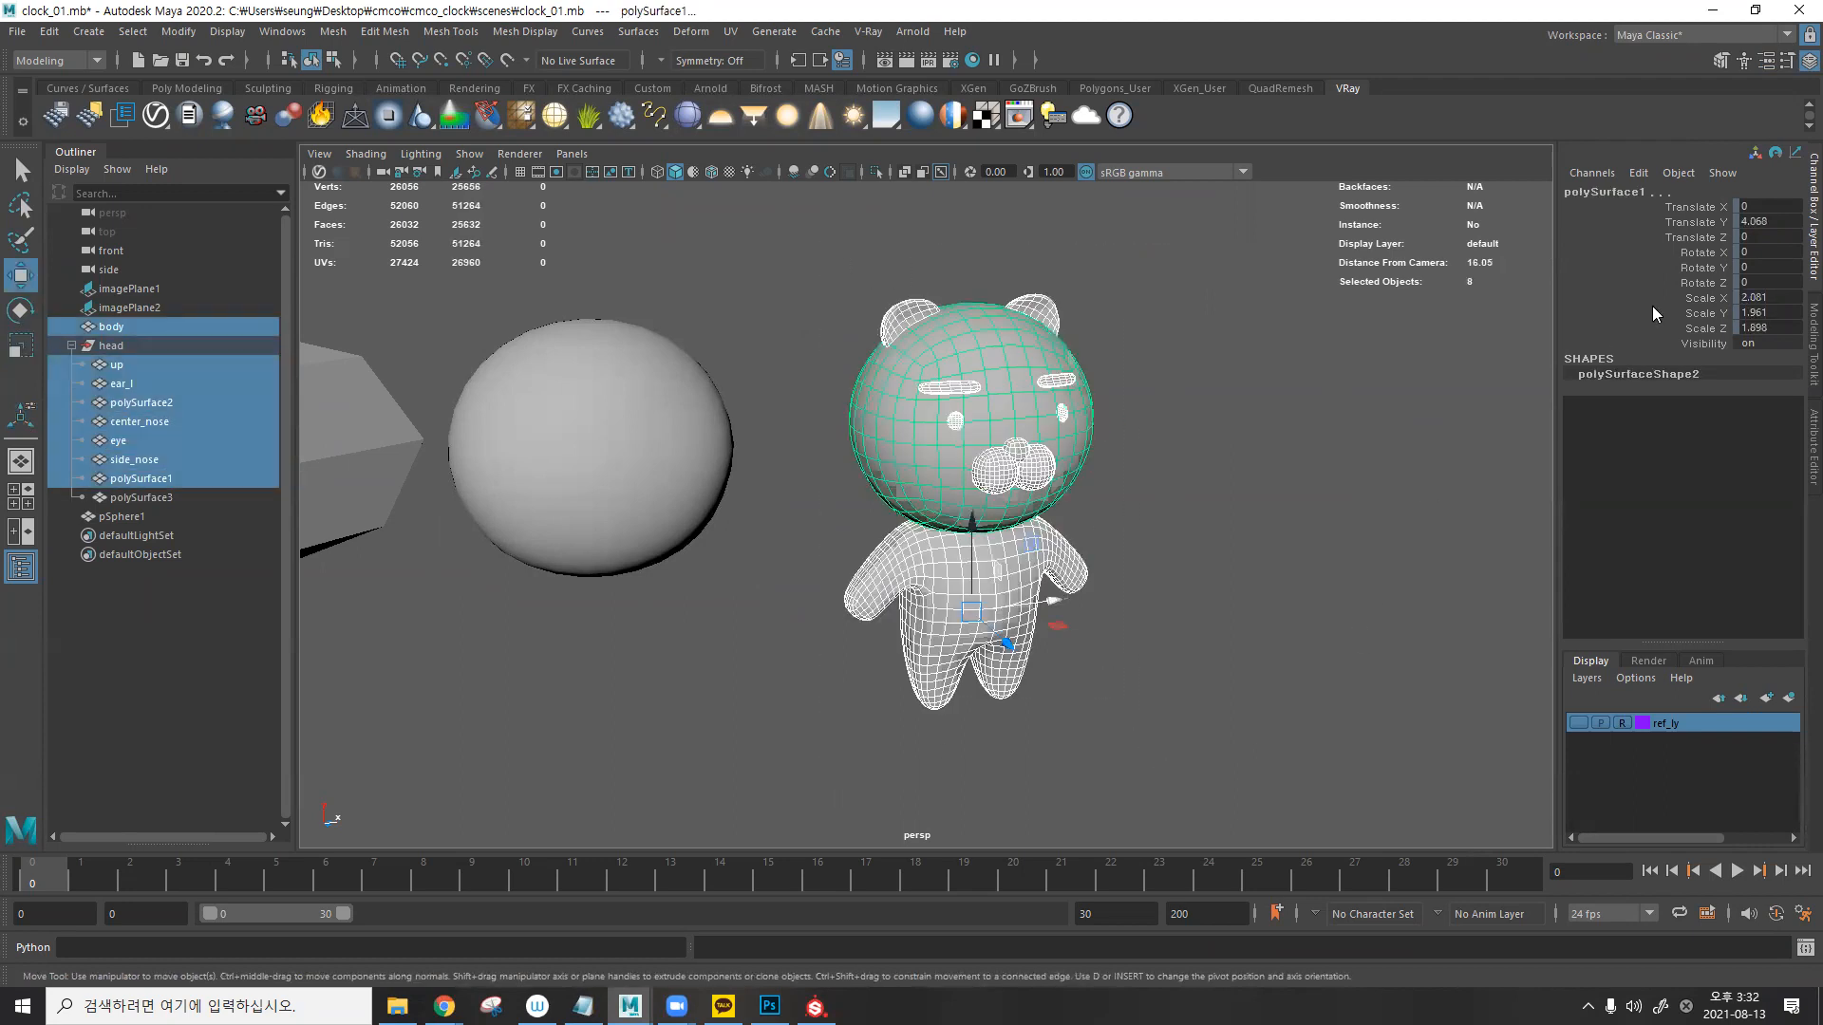
key("r")
left_click(1720, 328)
left_click(1718, 207, "shift")
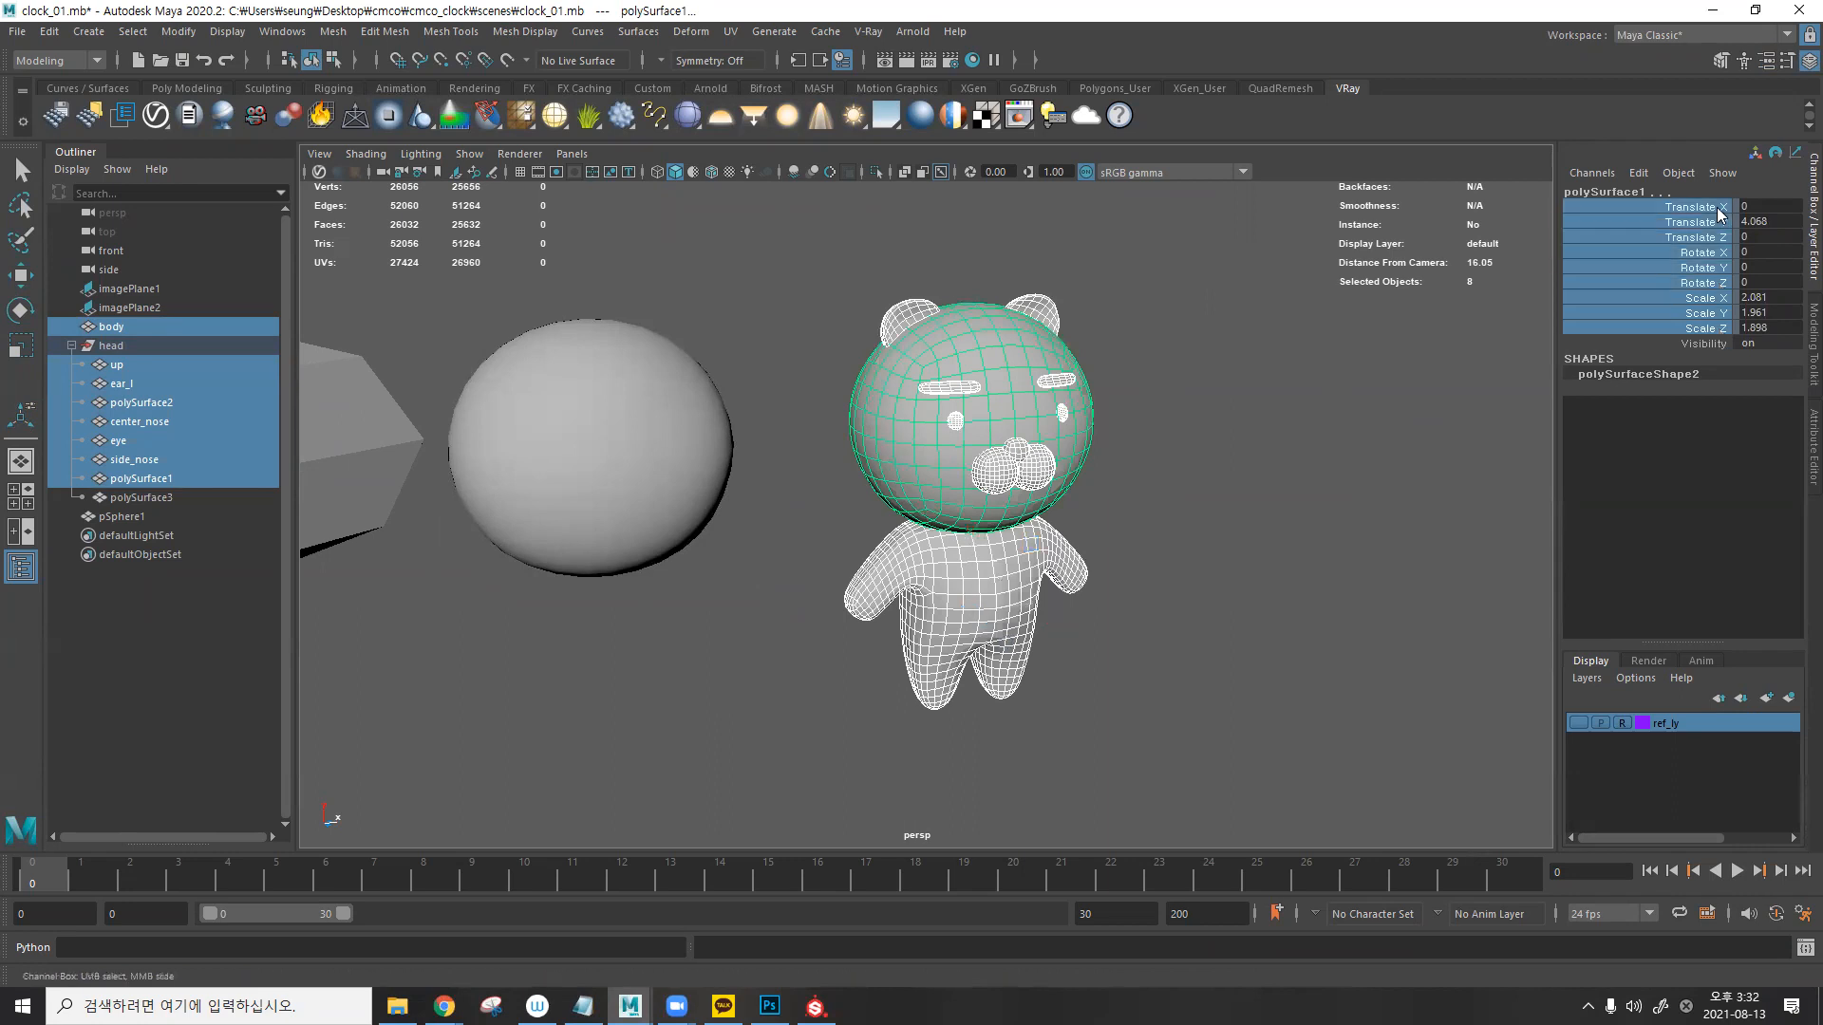
right_click(1717, 208)
left_click(1716, 638)
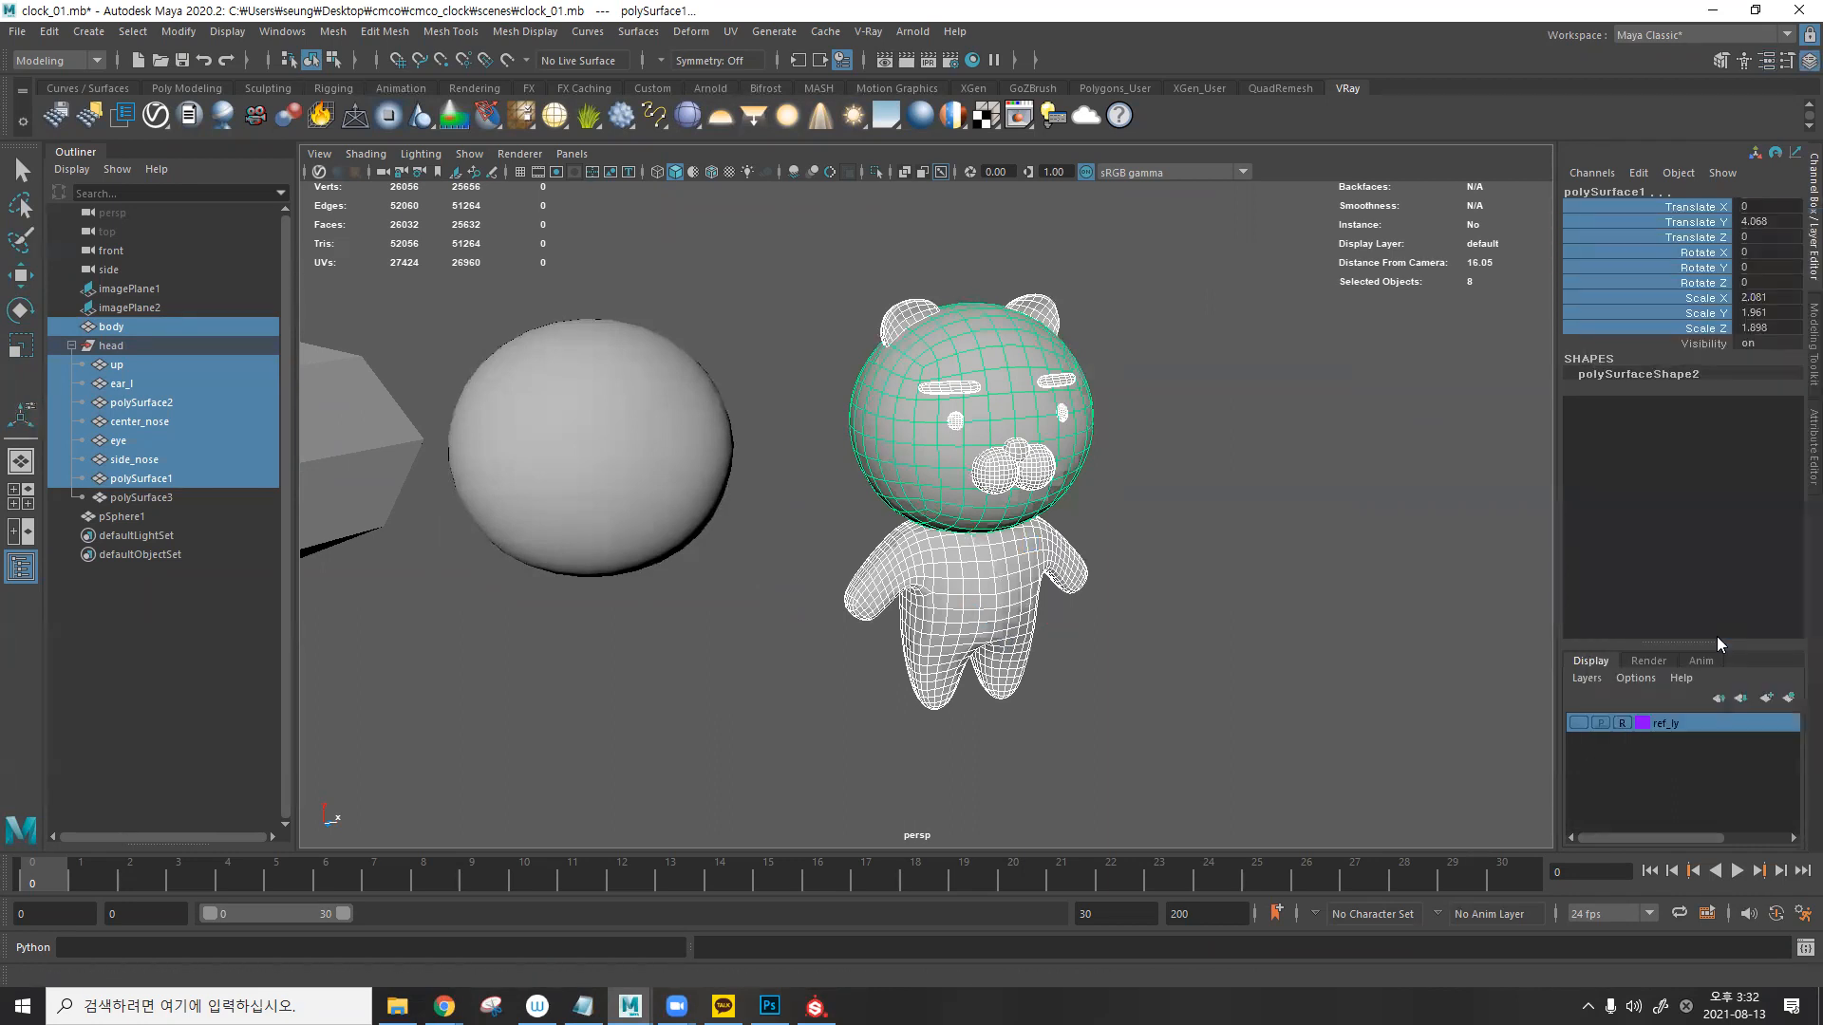
left_click(1322, 510)
key("w")
left_click(1012, 468)
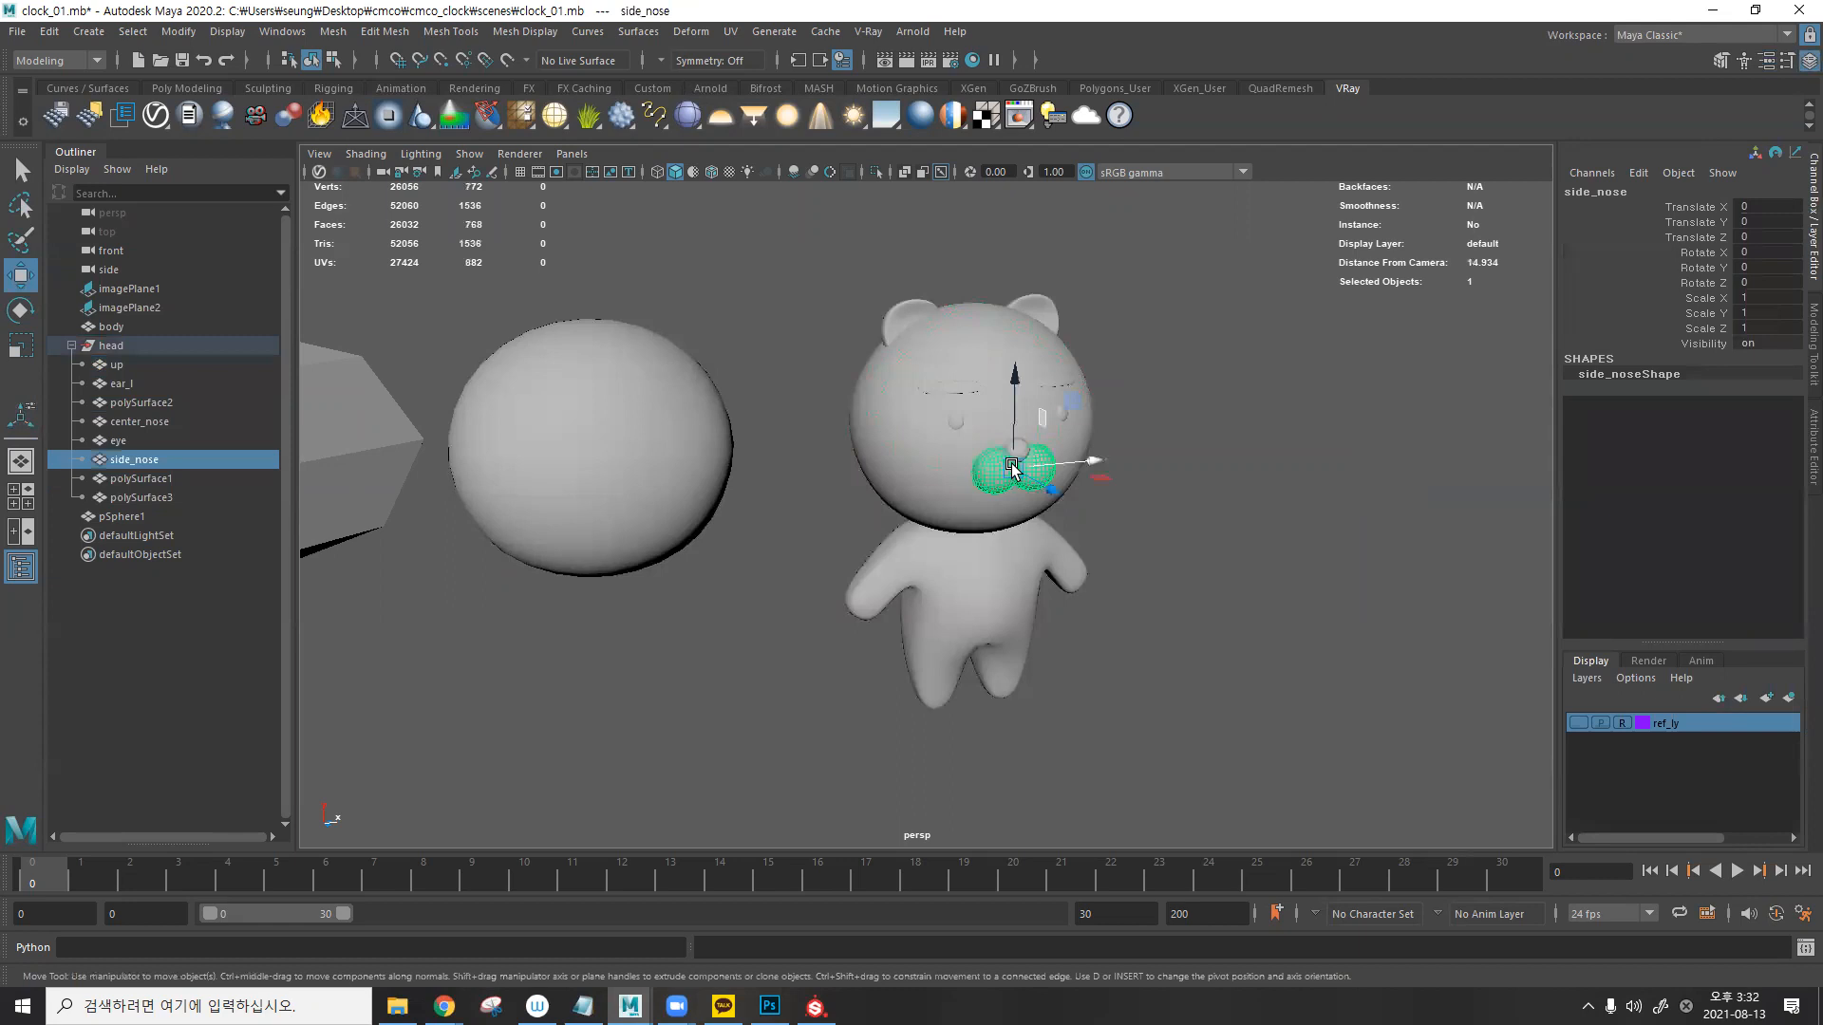
left_click(1048, 363)
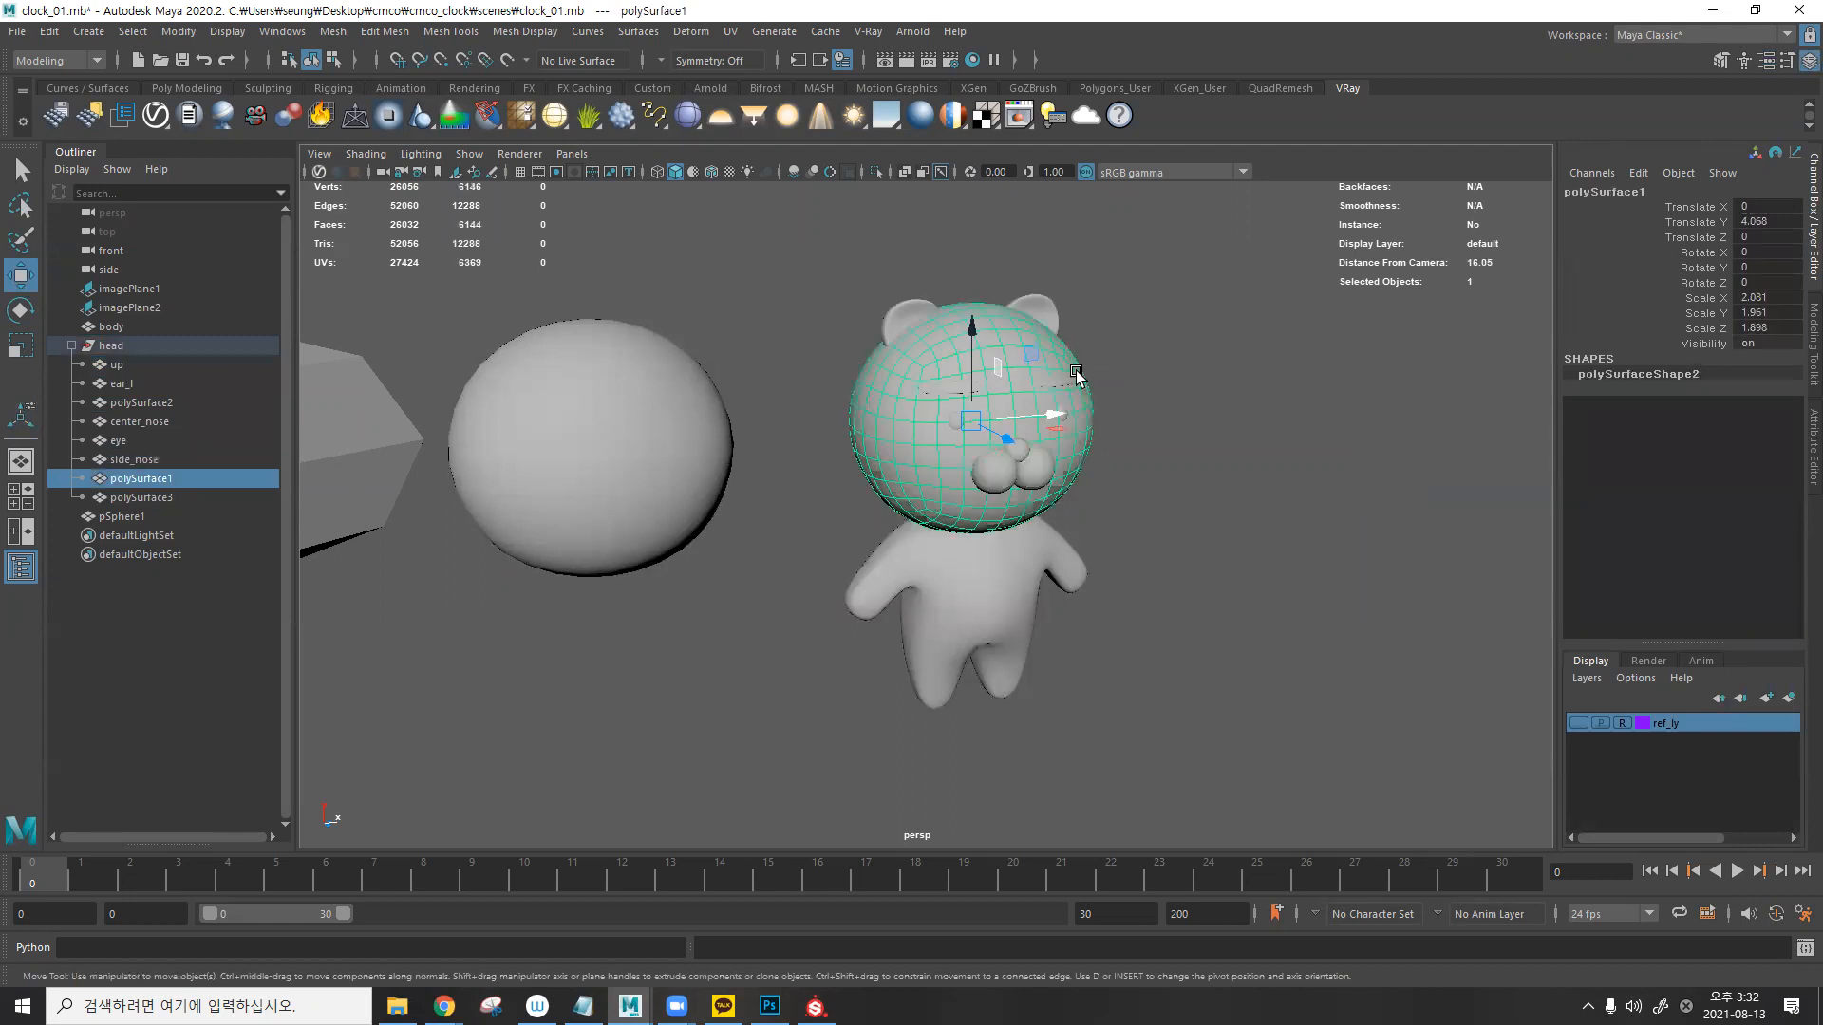
- Freeze transformations on the bear's body and all its selected head parts
scroll(1077, 366, "down", 5)
left_click_drag(1115, 312, 884, 712)
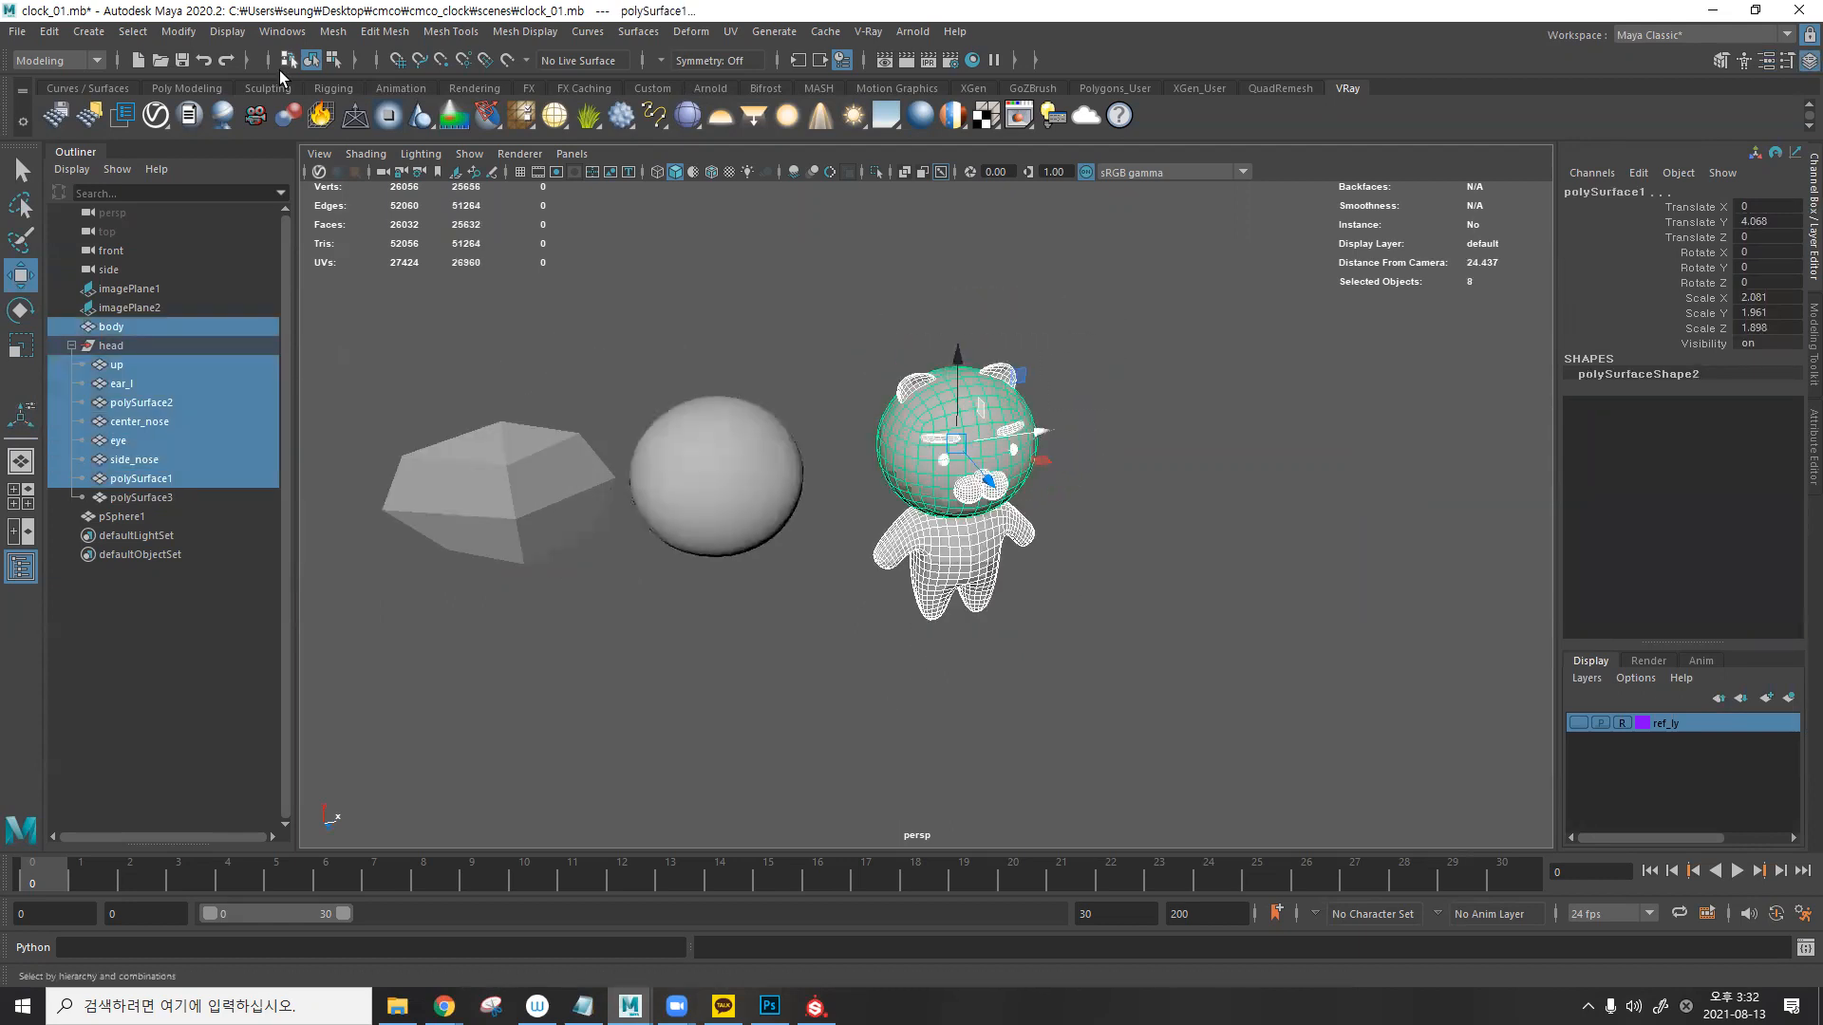
left_click(183, 33)
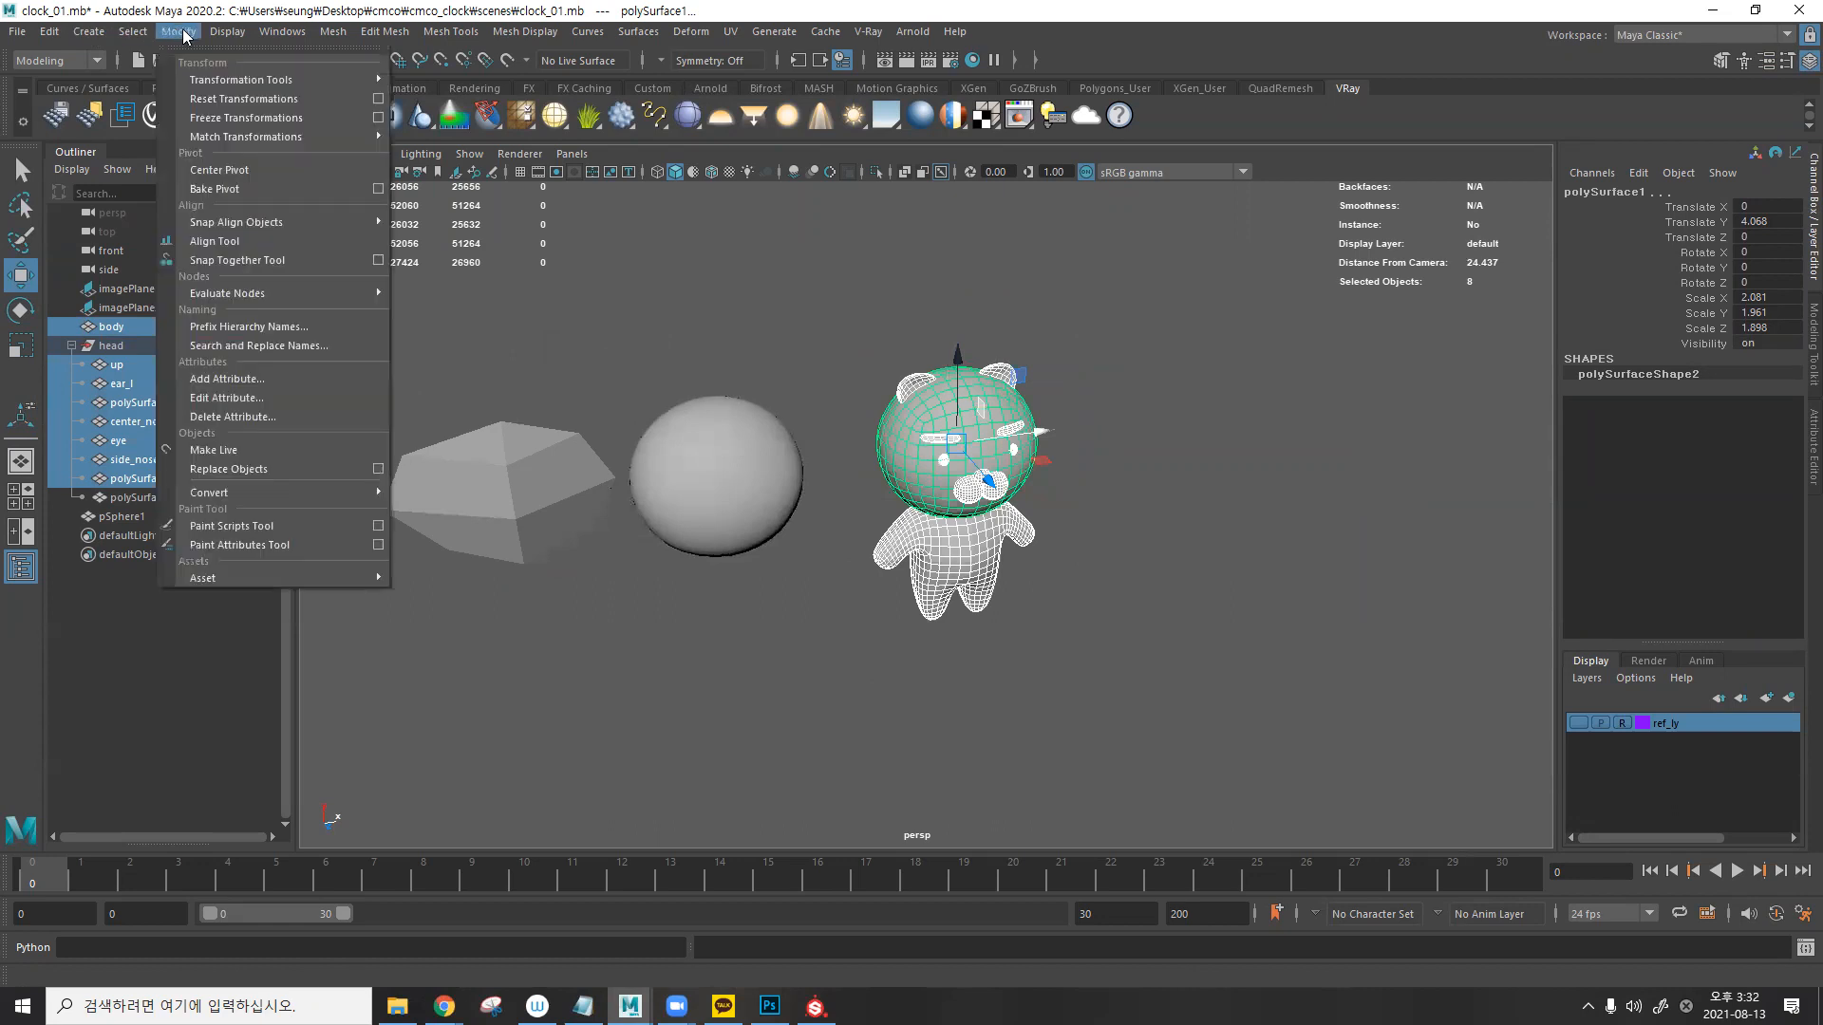
left_click(275, 120)
left_click_drag(812, 318, 1064, 613)
left_click(178, 31)
left_click(246, 118)
left_click(818, 262)
- Check the transform values of the bear's head surface and examine the model from several angles
left_click(980, 397)
left_click_drag(998, 377, 1080, 368, "alt")
right_click_drag(1080, 368, 904, 378, "alt")
left_click_drag(903, 378, 938, 371, "alt")
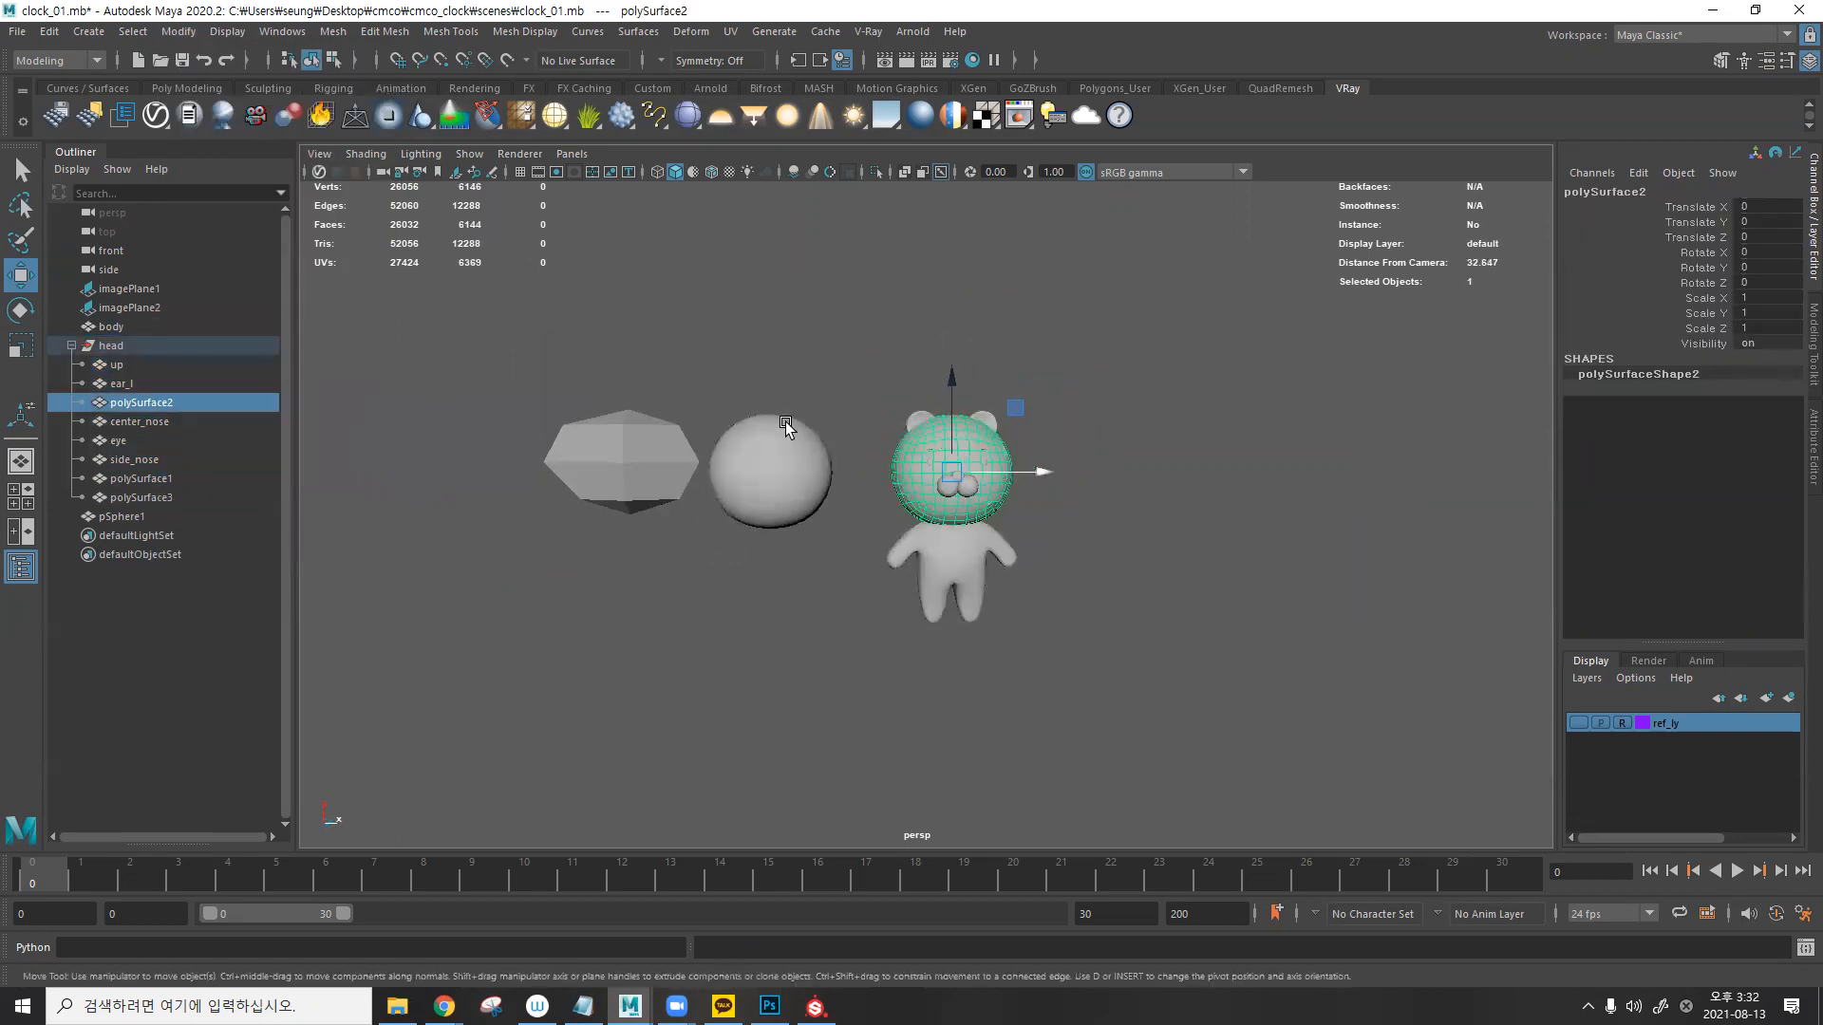
scroll(785, 424, "up", 3)
left_click_drag(1170, 347, 1119, 332, "alt")
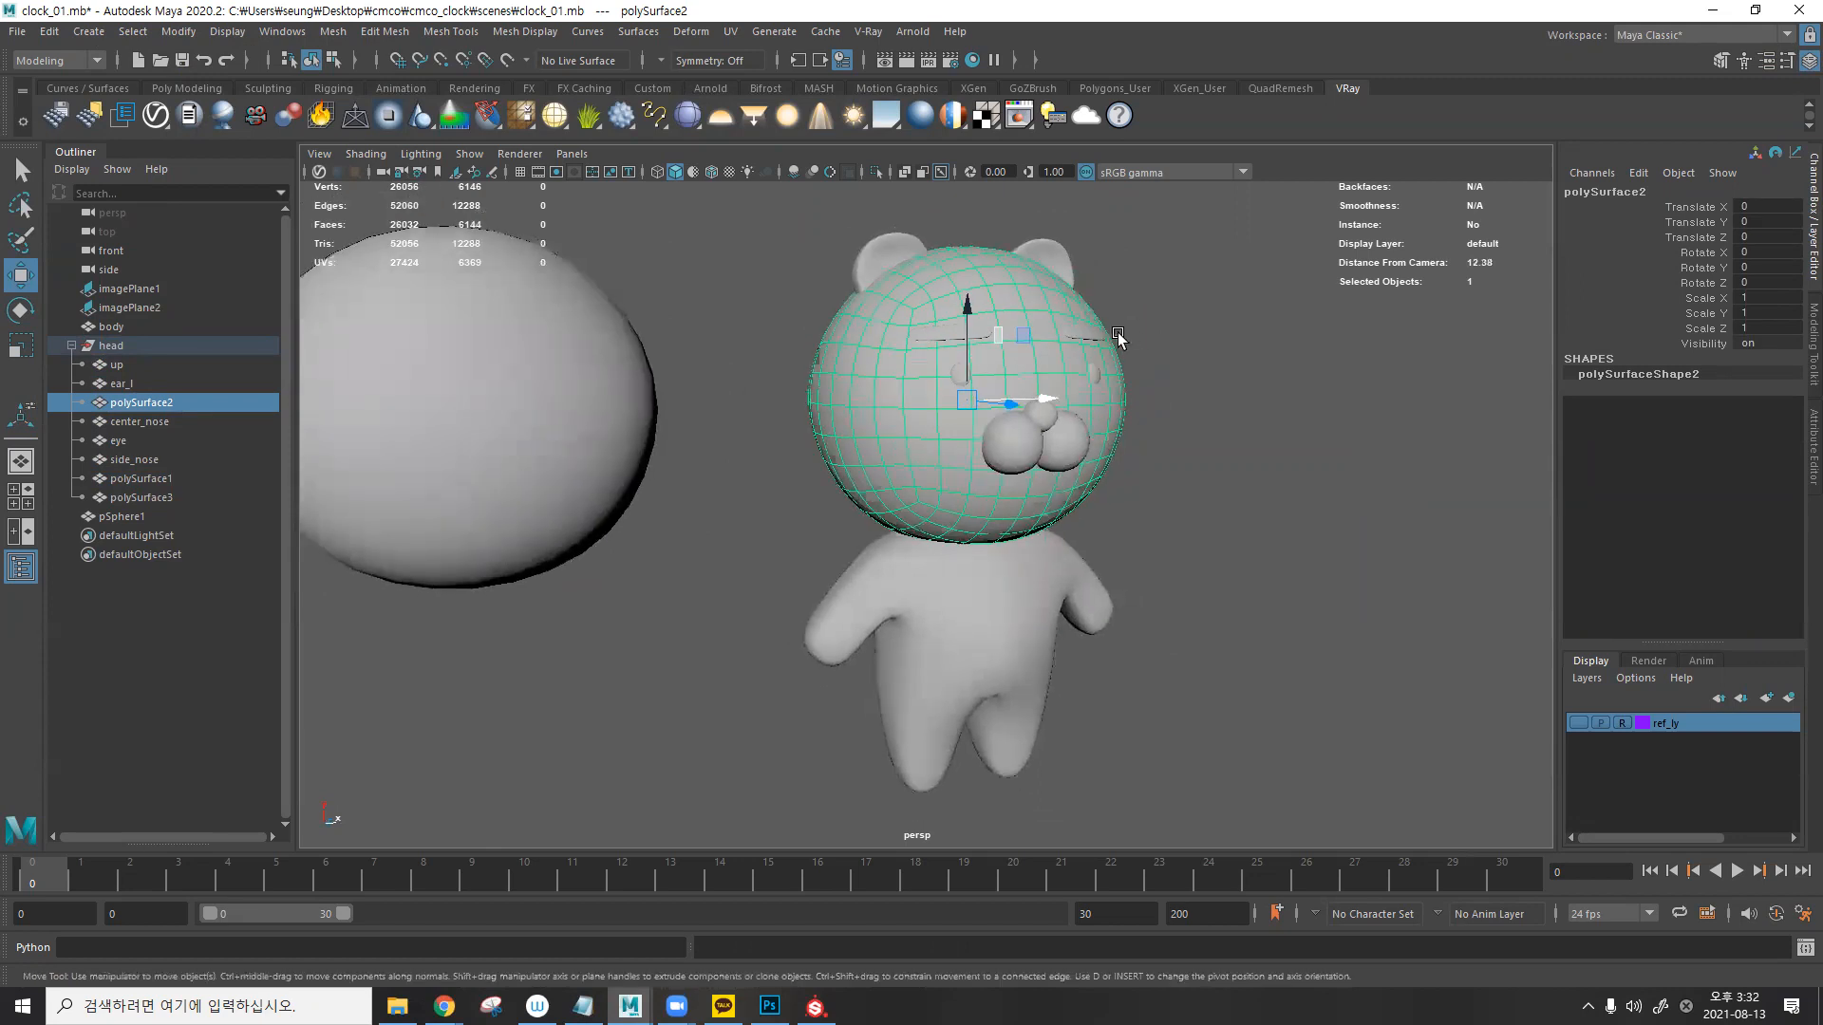
left_click(1211, 308)
left_click(1014, 298)
middle_click_drag(1078, 539, 1019, 443, "alt")
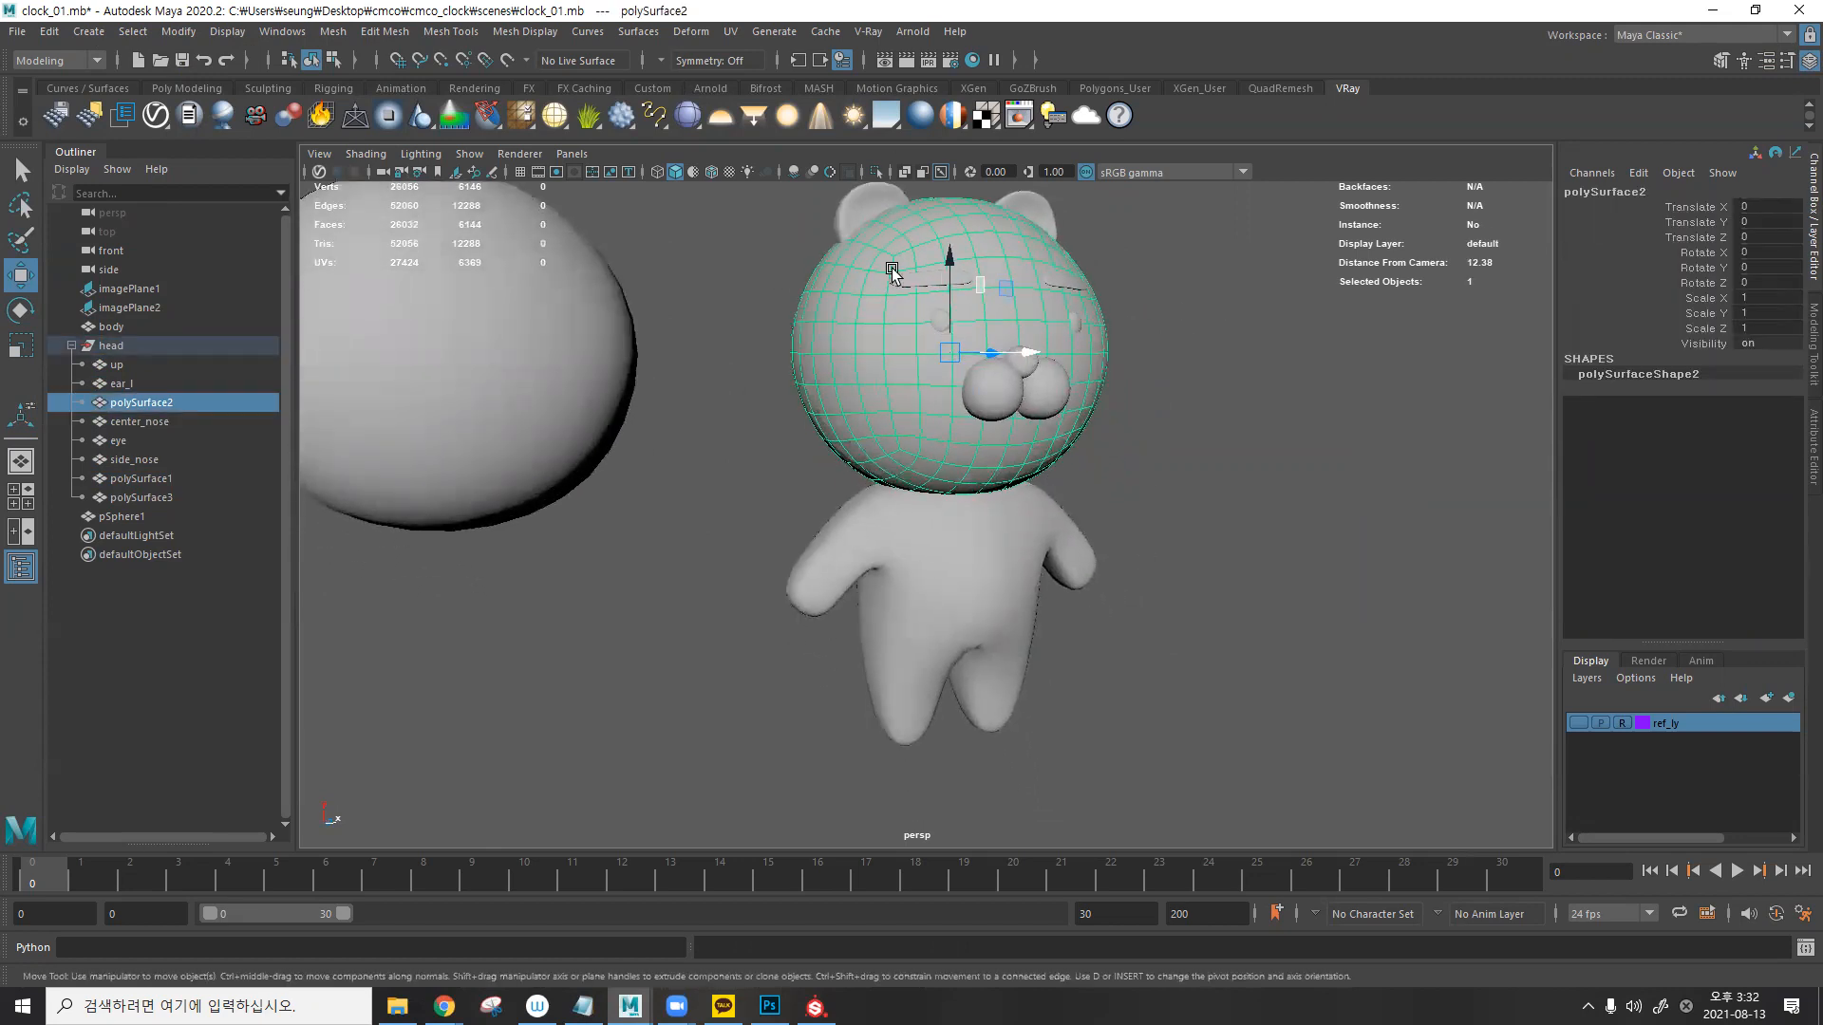
- Switch to Substance Painter and enlarge the texture set list to show the 01_Head, 02_Body and 03_Base sets
left_click(815, 1007)
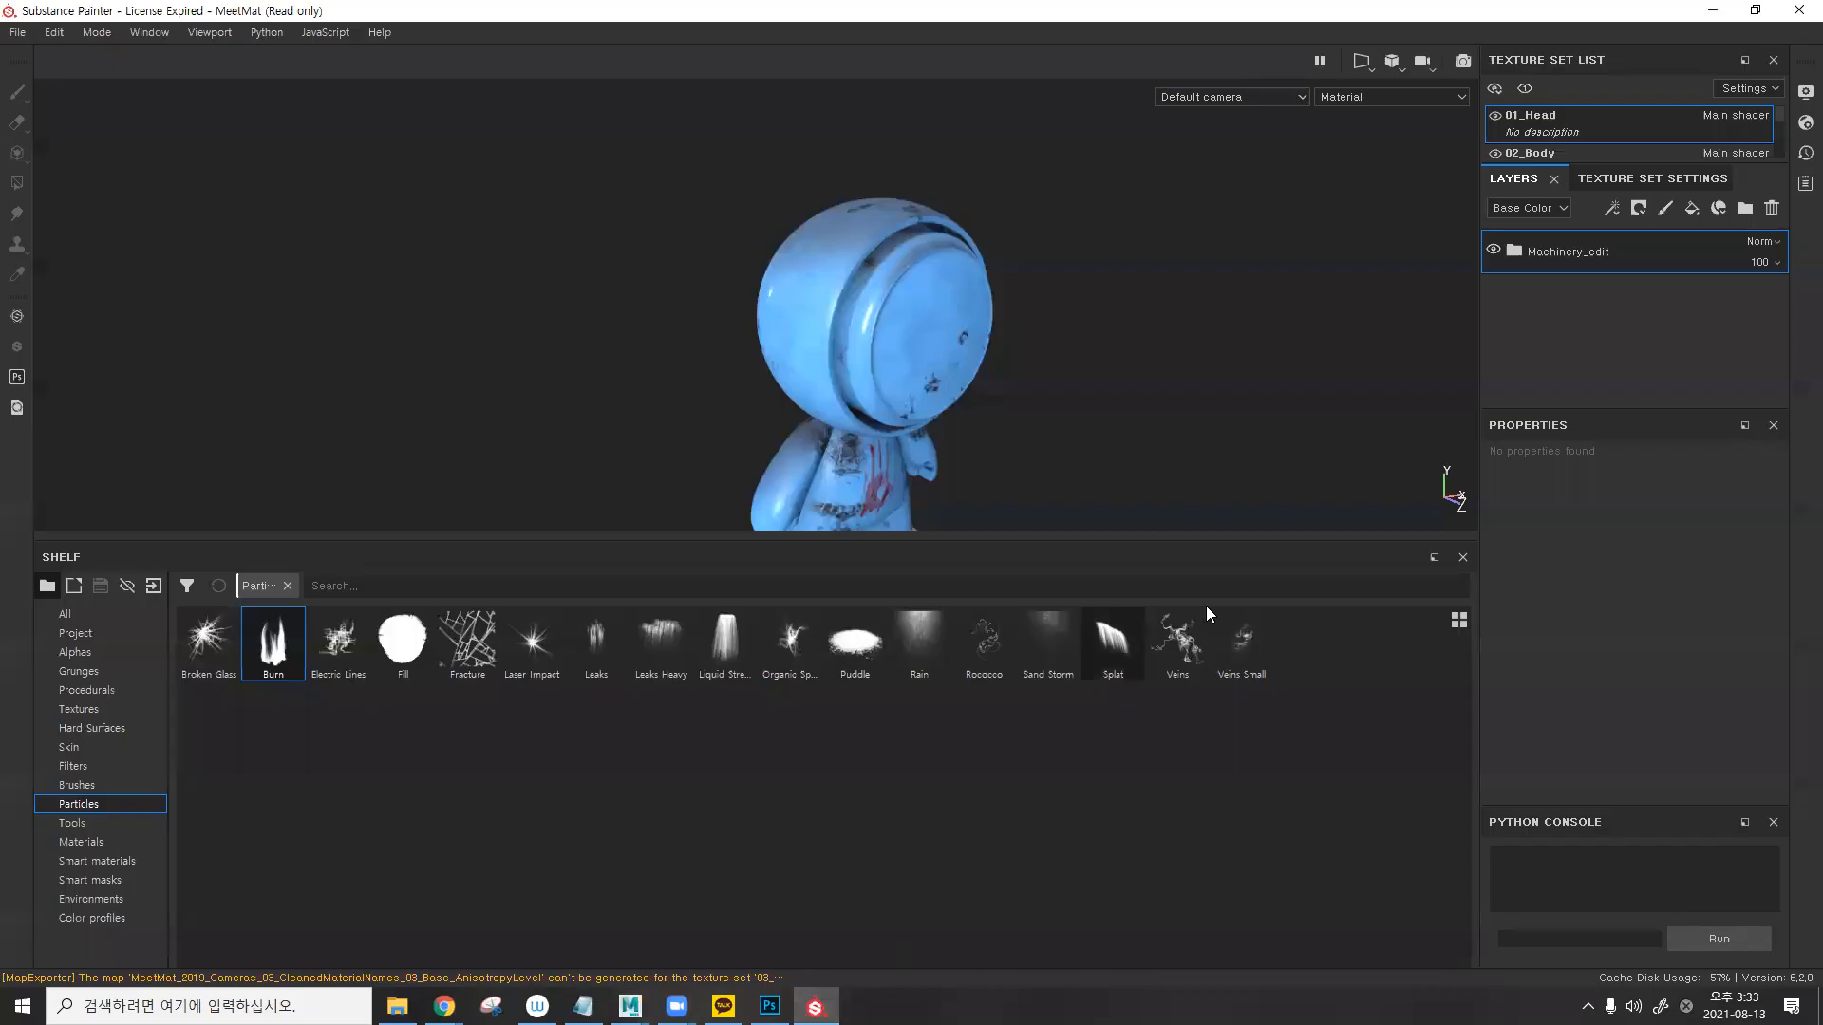
left_click_drag(1571, 161, 1571, 348)
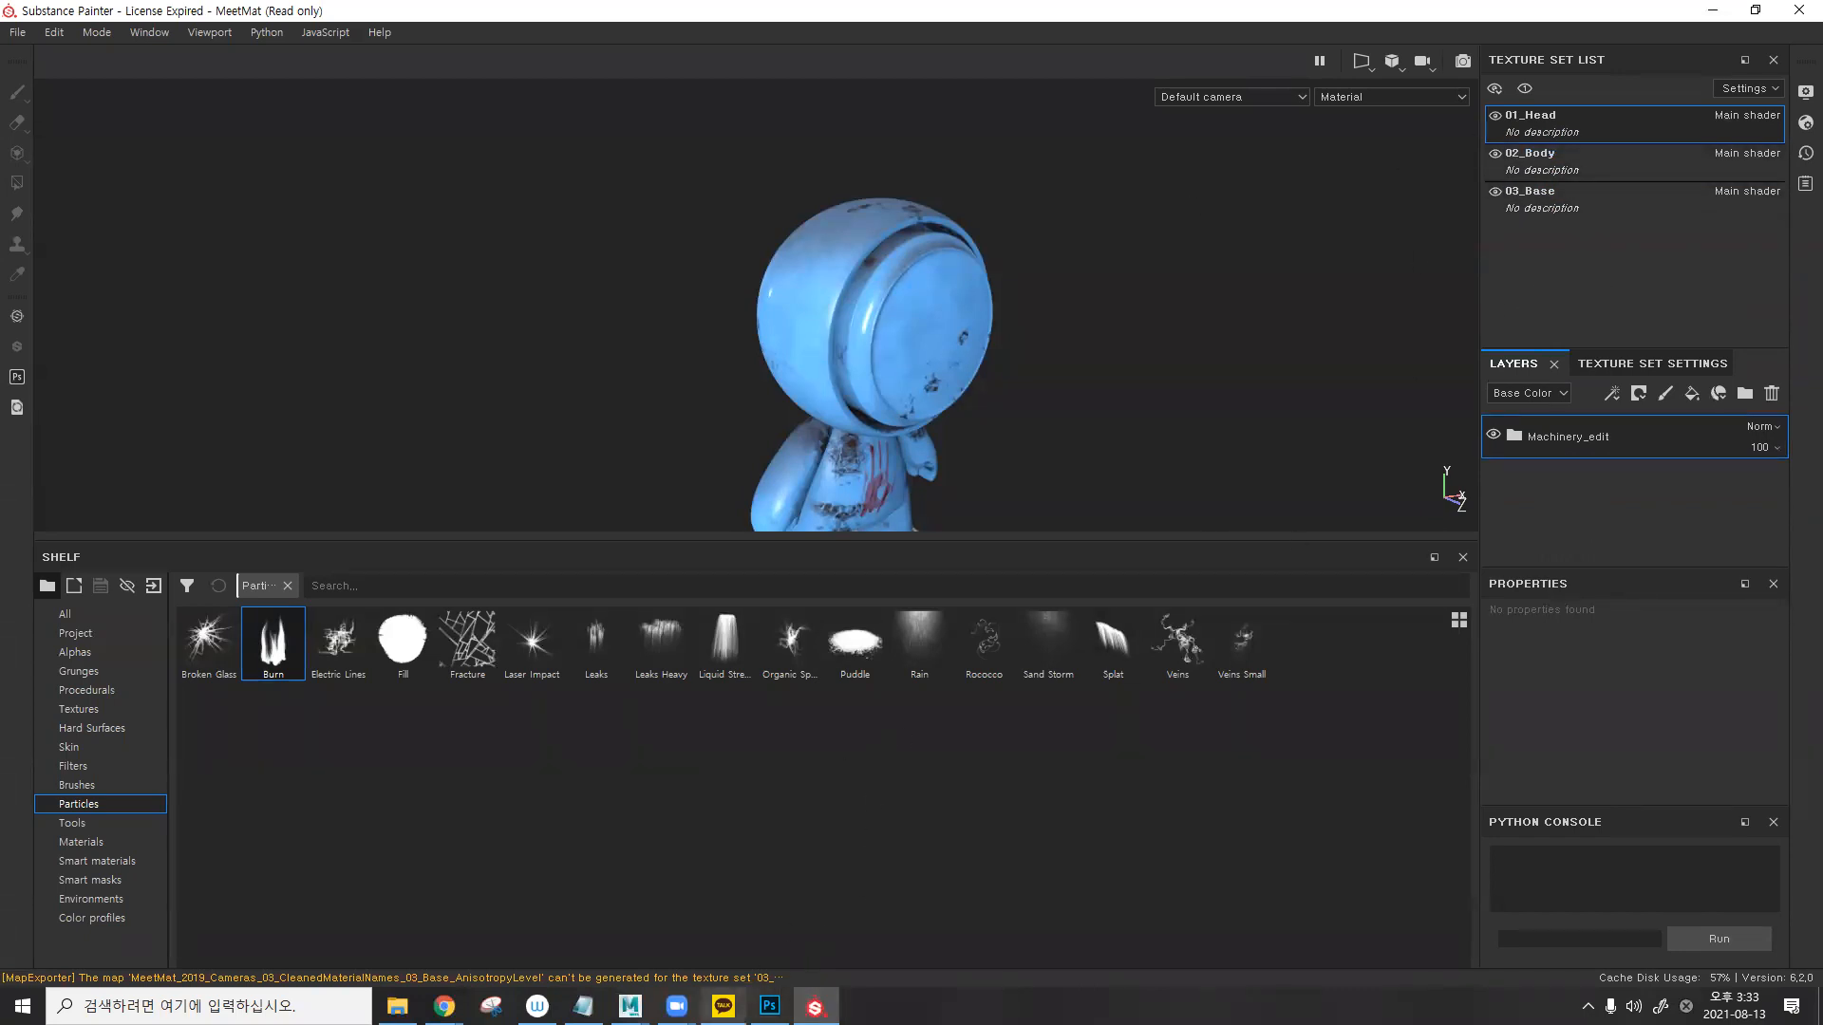
- Switch to Maya and inspect the bear's head surface, body and eyebrows as separate meshes
mouse_move(629, 1005)
left_click(741, 925)
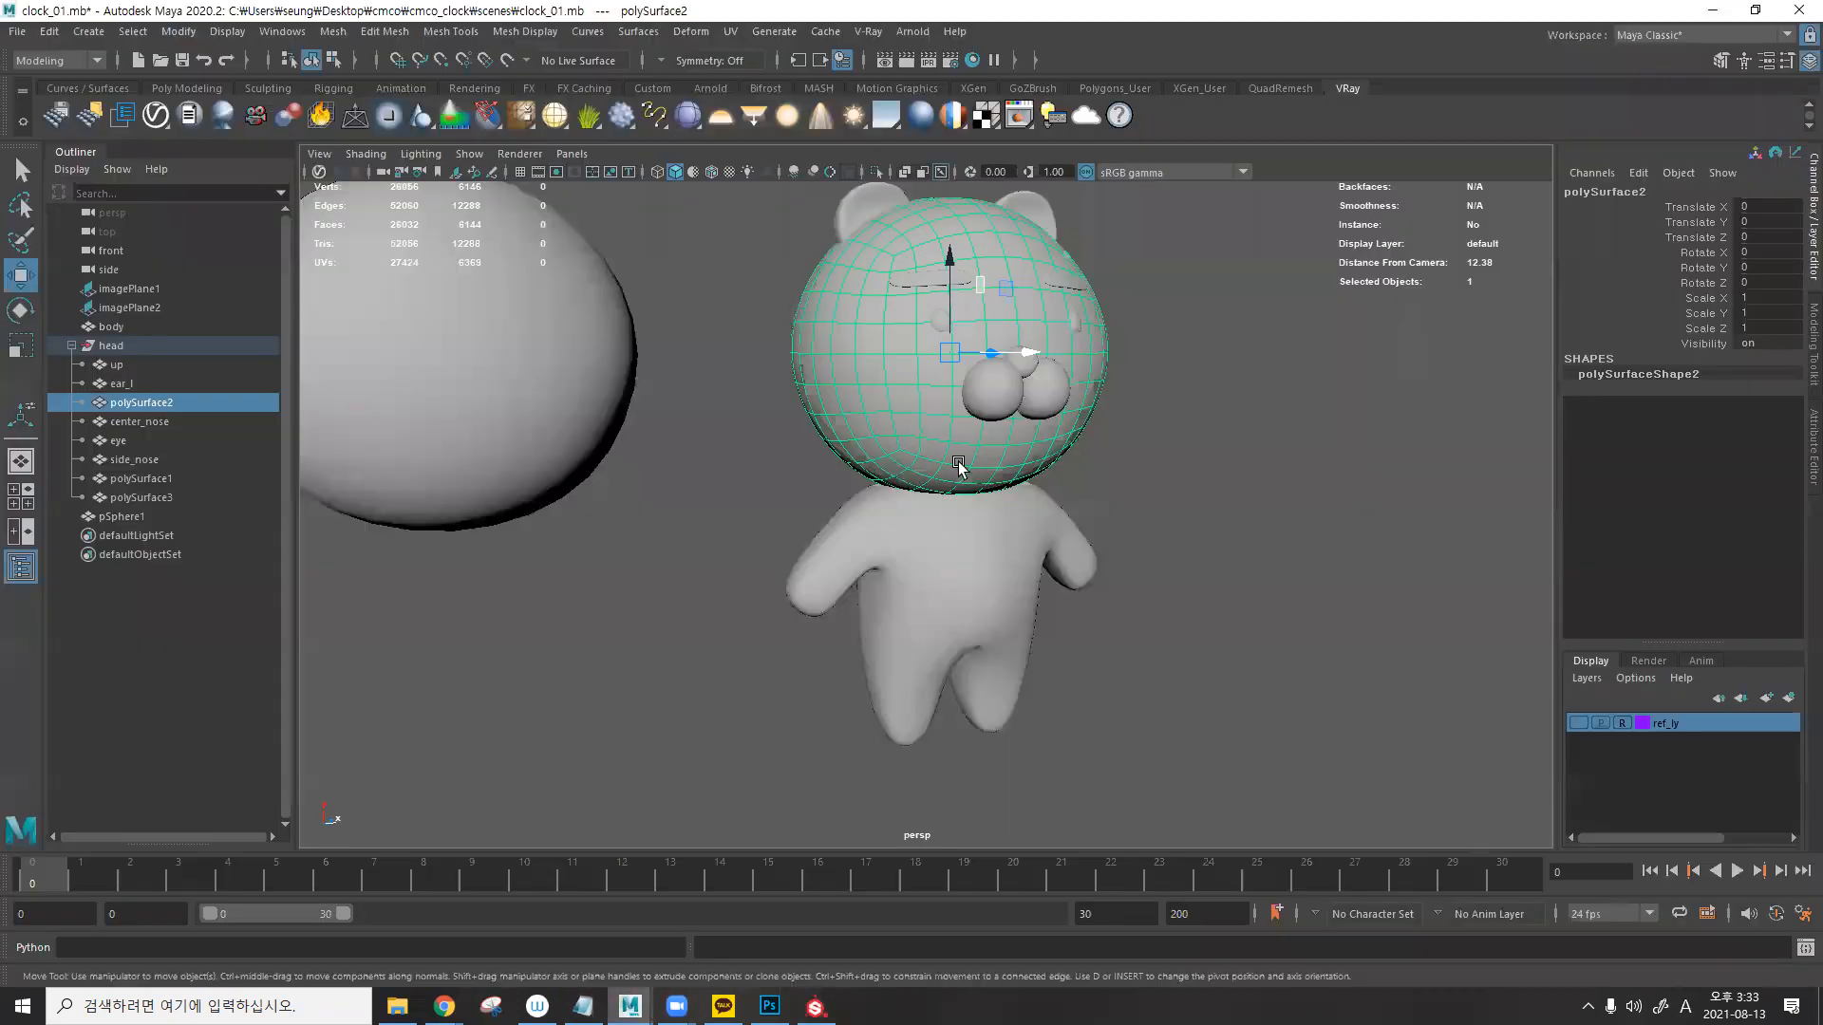
left_click(1189, 476)
left_click(1099, 370)
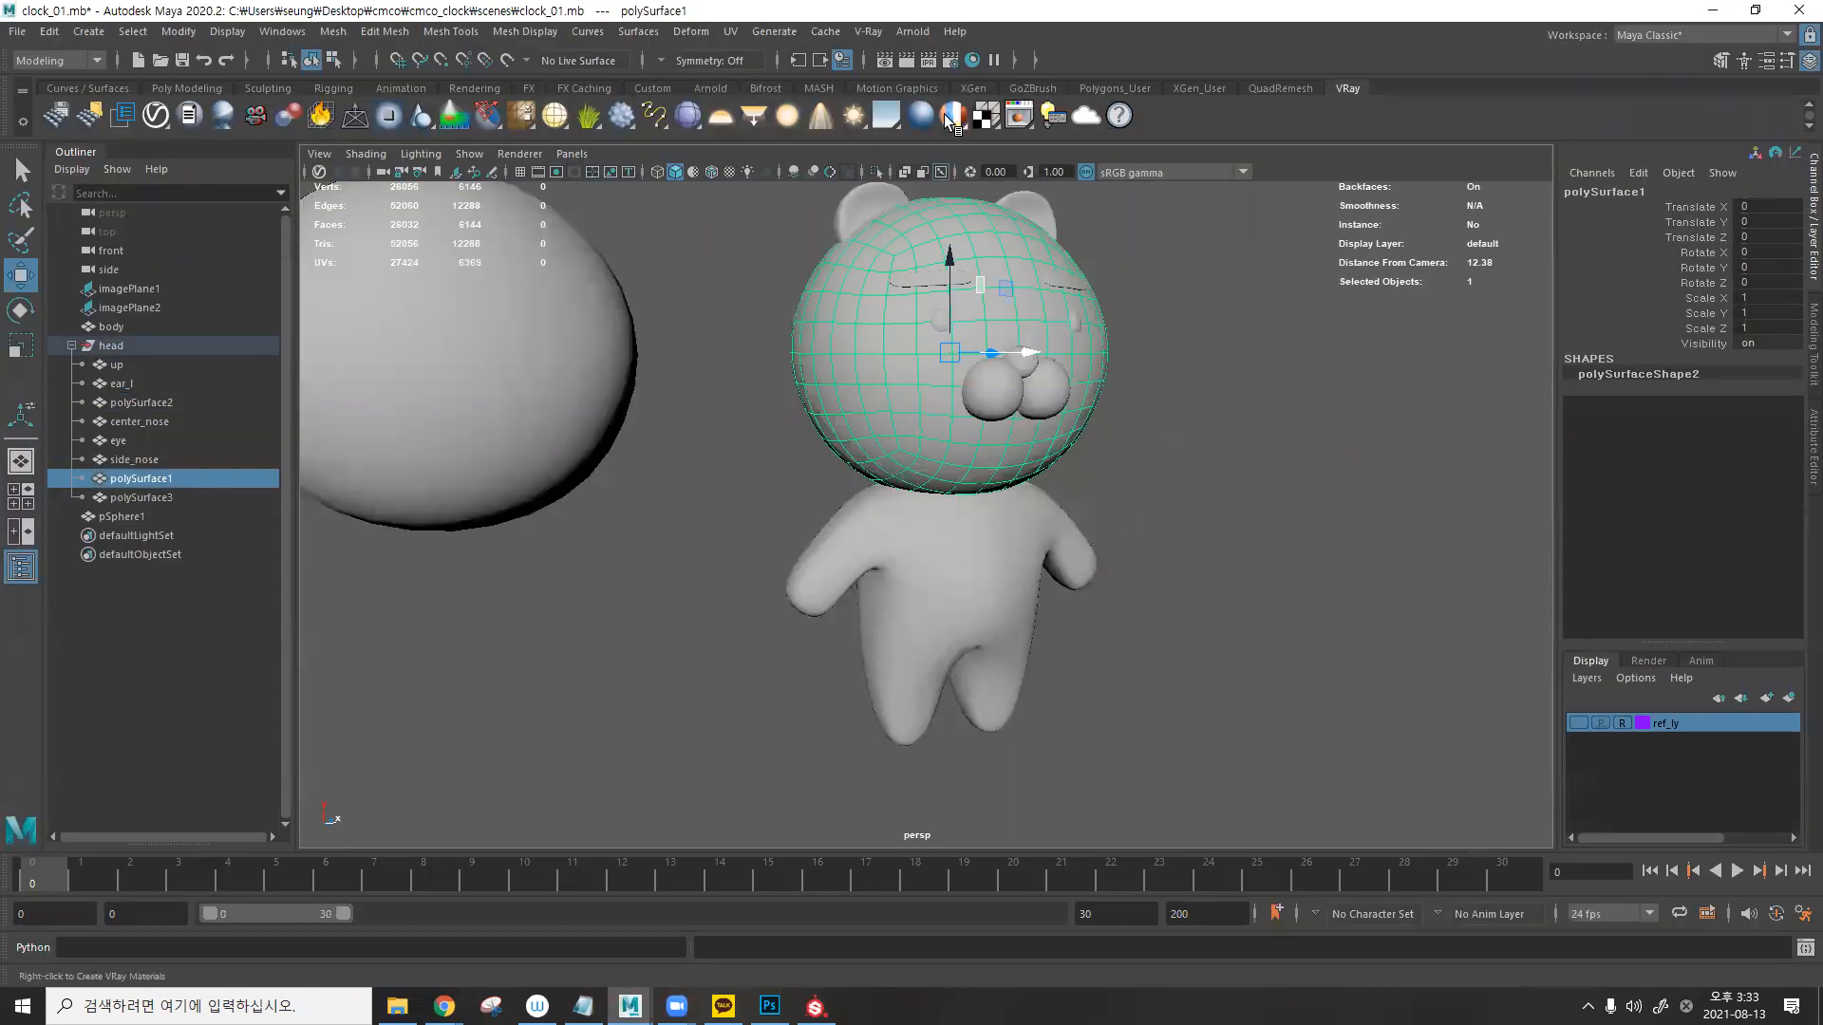
left_click(918, 549)
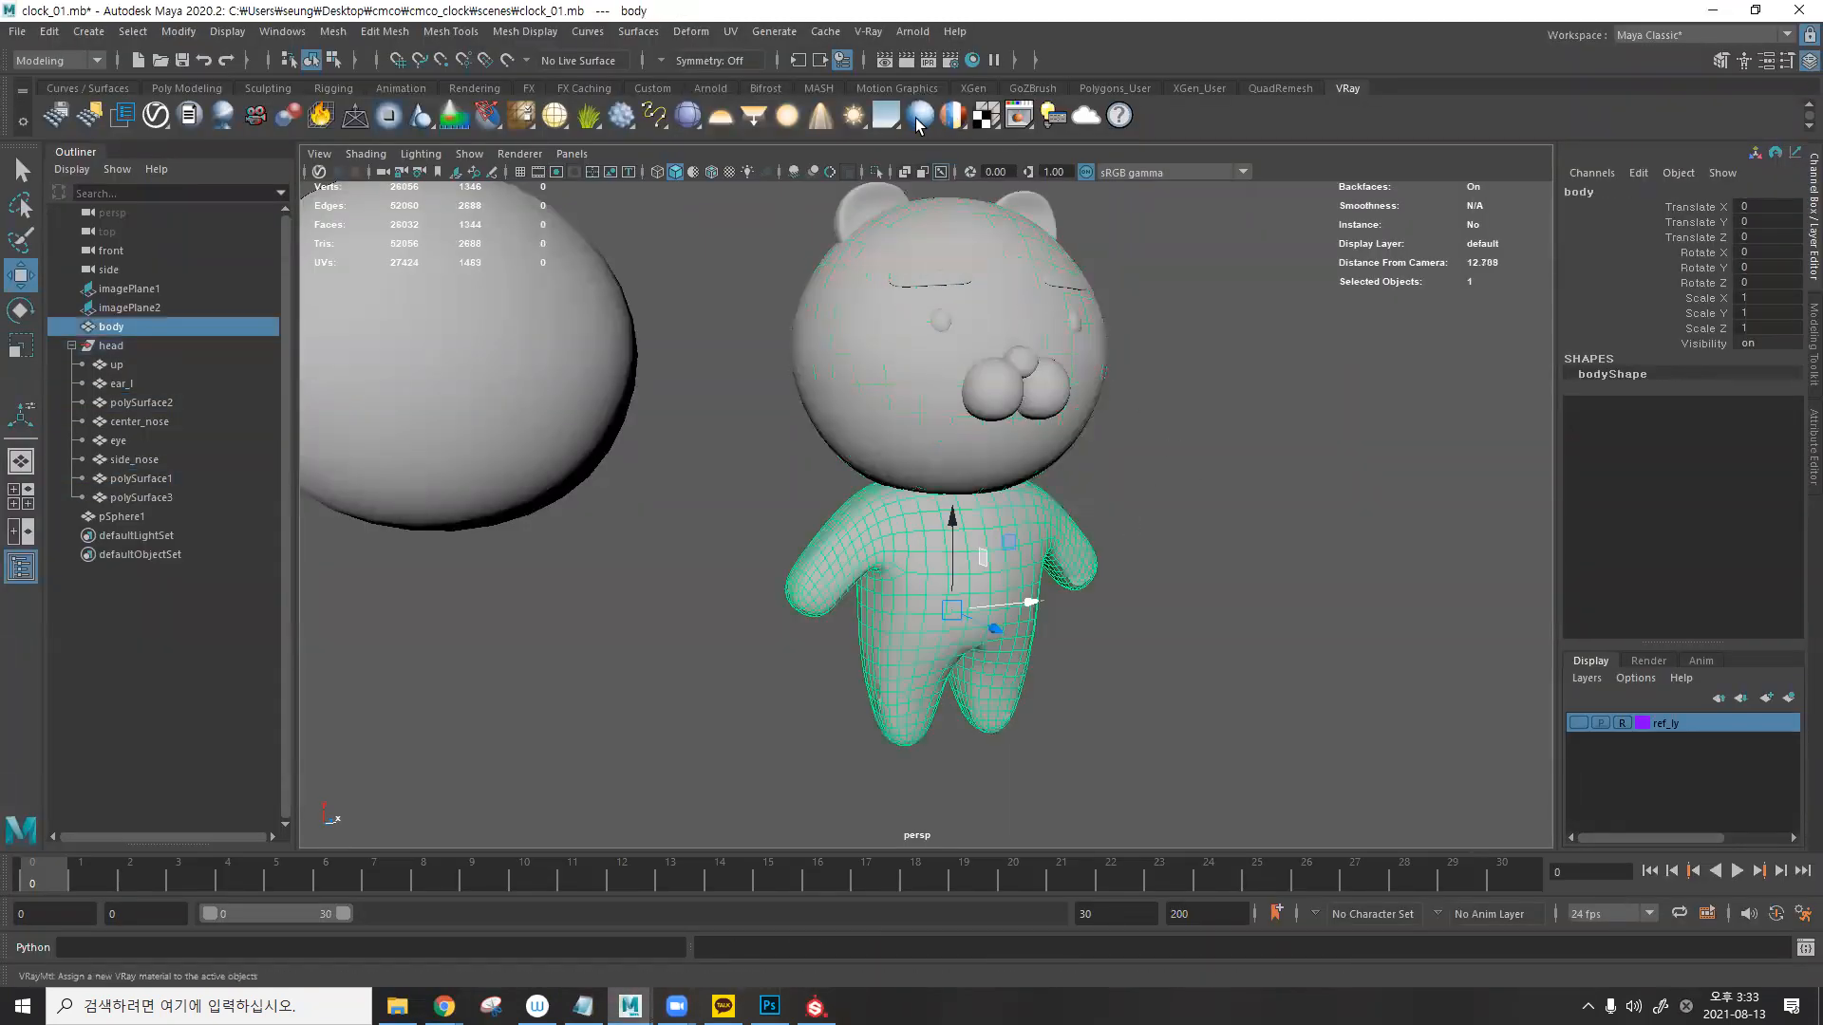
left_click(990, 266)
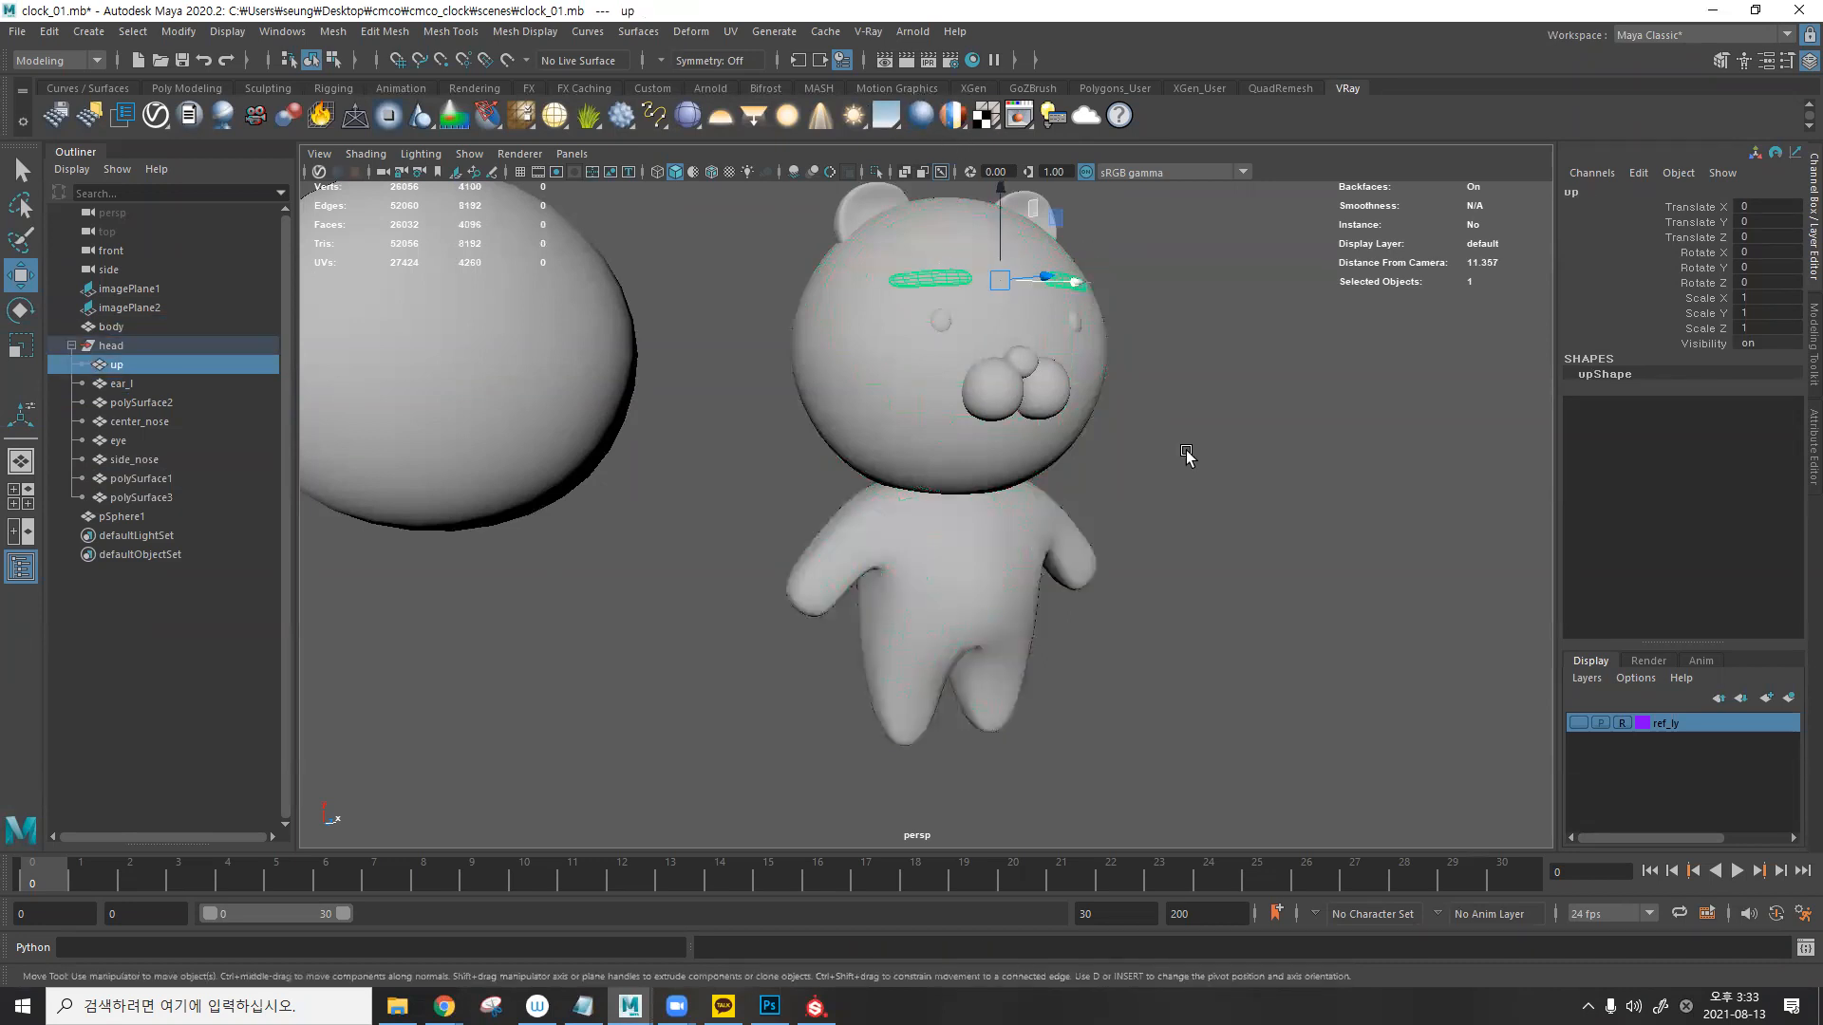
scroll(1179, 493, "down", 3)
- Review Substance Painter's texture sets, return to Maya and assign one new VRayMtl to the bear's body and head parts
left_click(815, 1006)
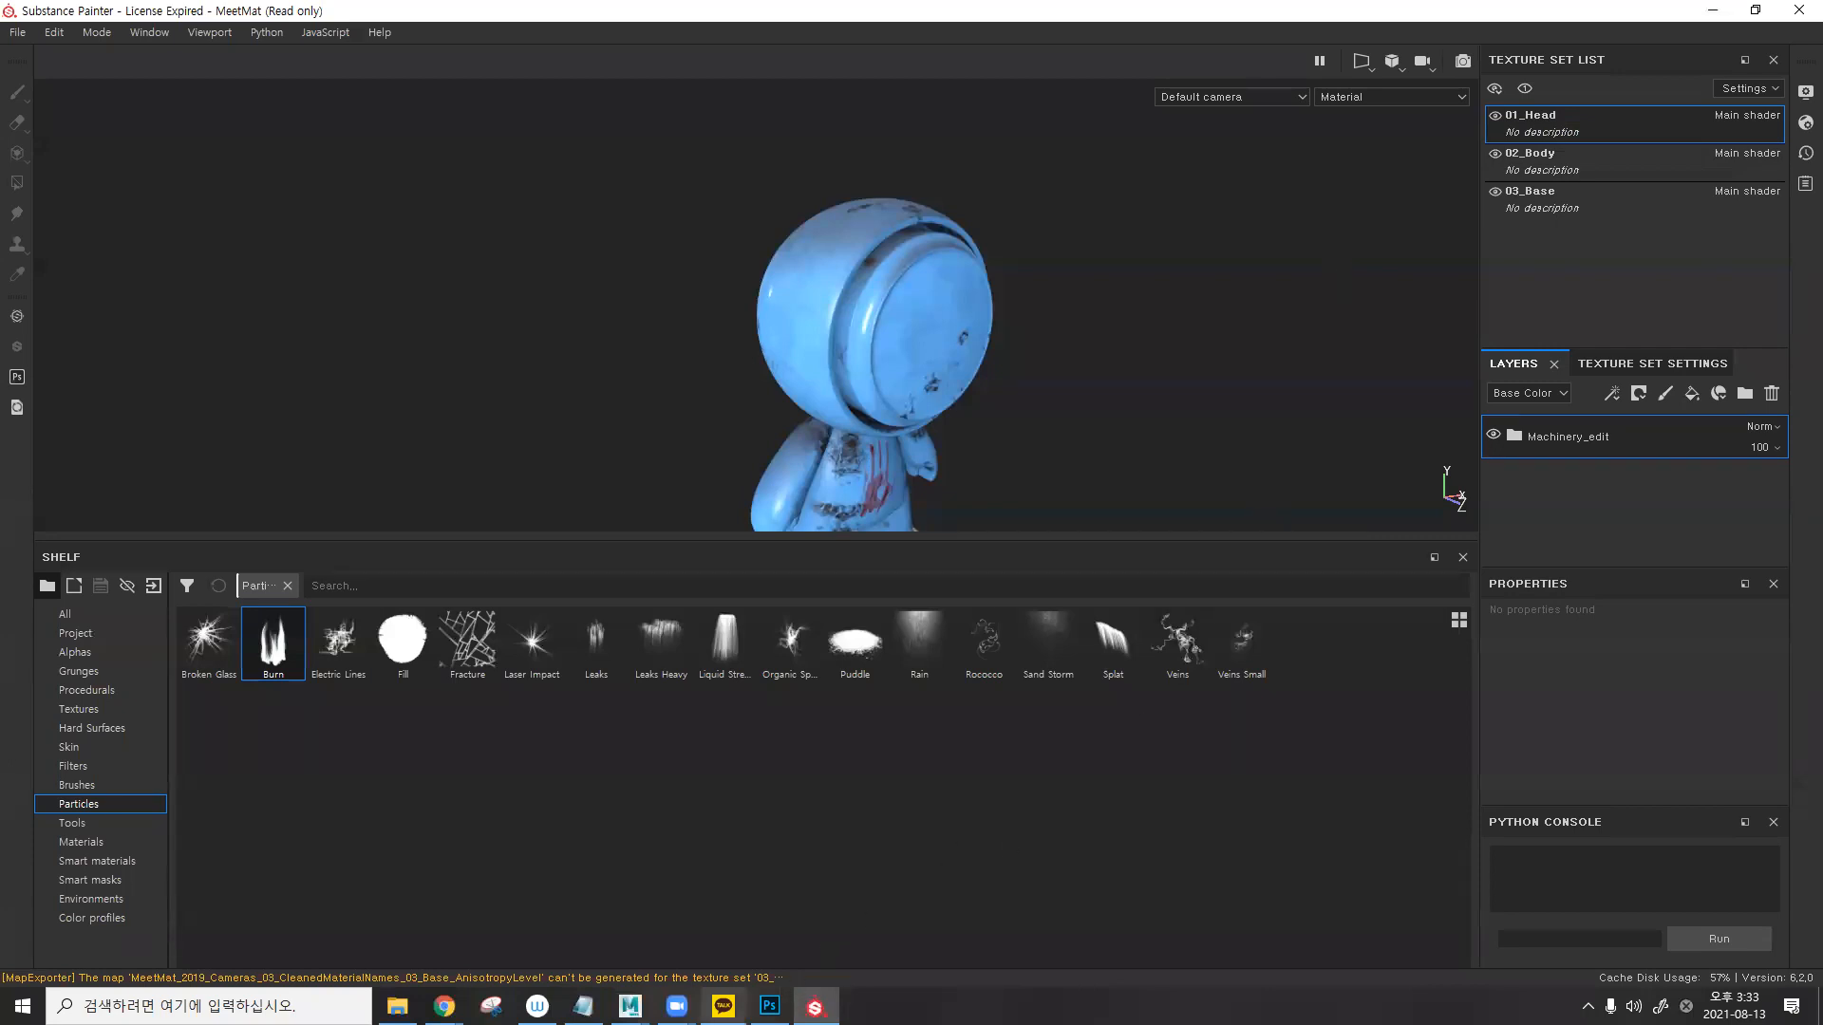
mouse_move(630, 1006)
left_click(732, 926)
left_click_drag(1070, 745, 875, 276)
left_click(925, 122)
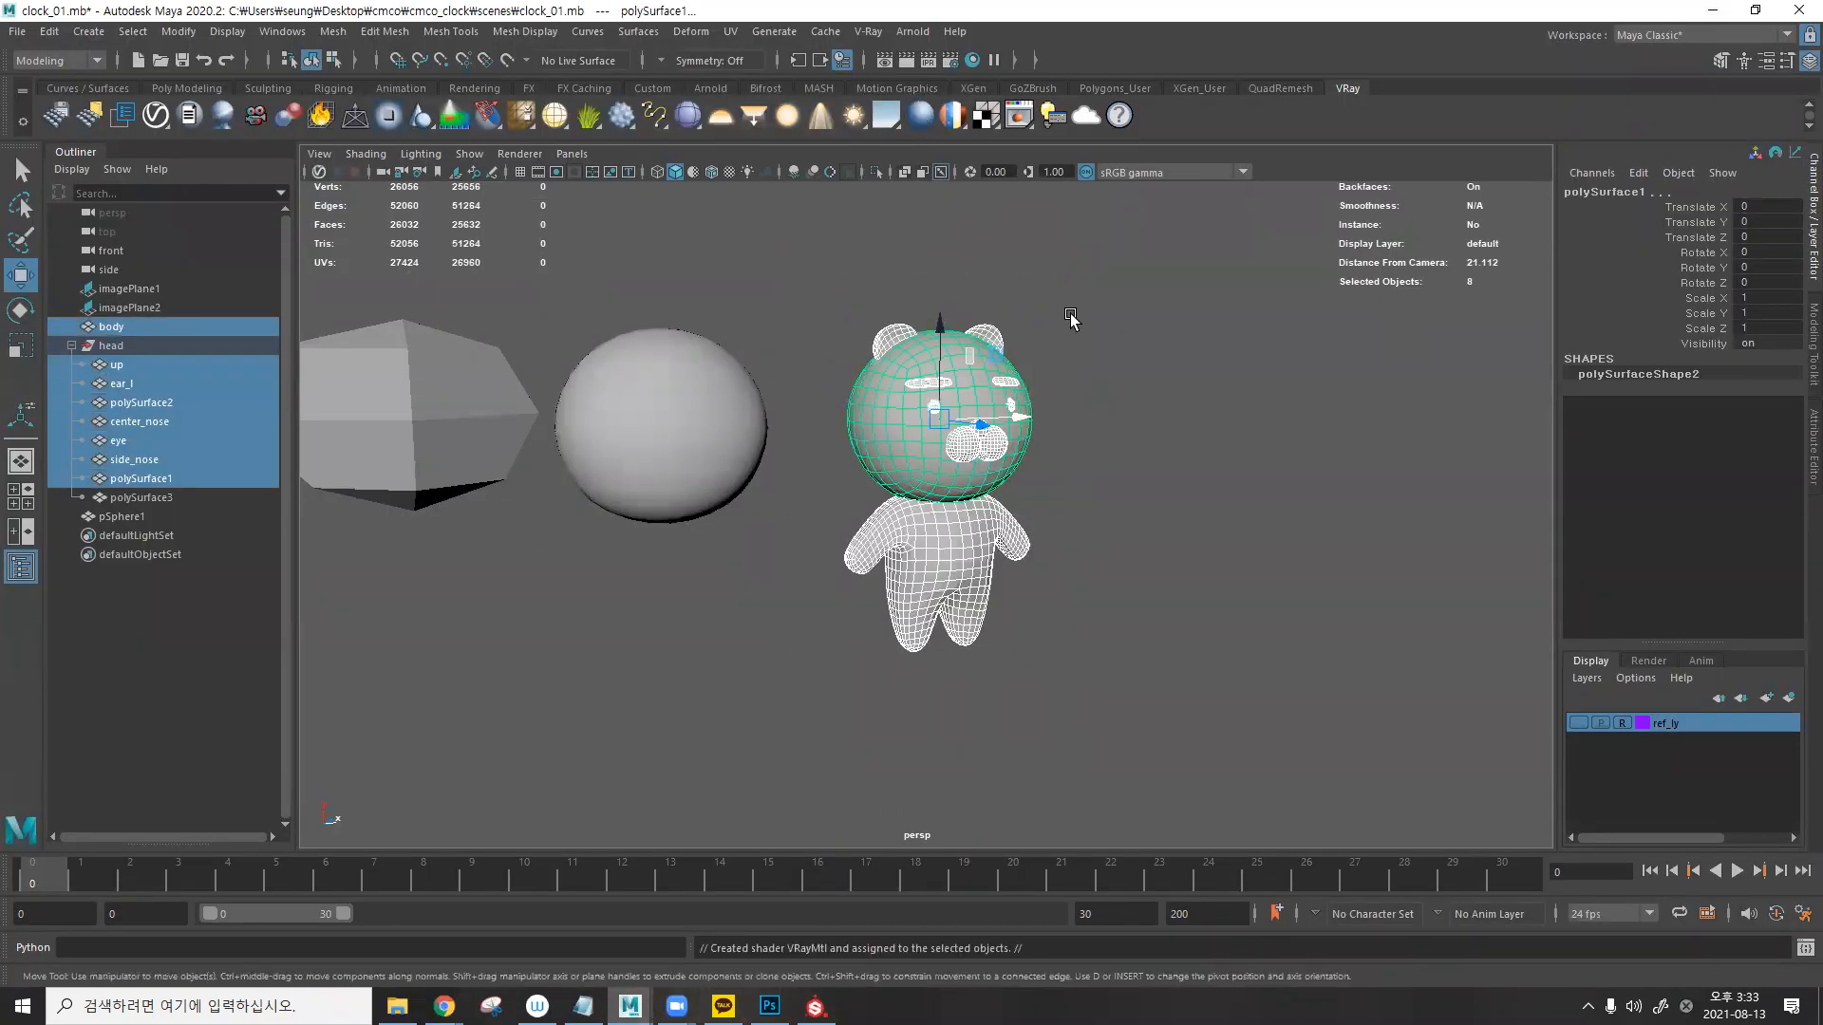
- Open the head surface's material attributes and check which material the body and ears use
left_click(897, 396)
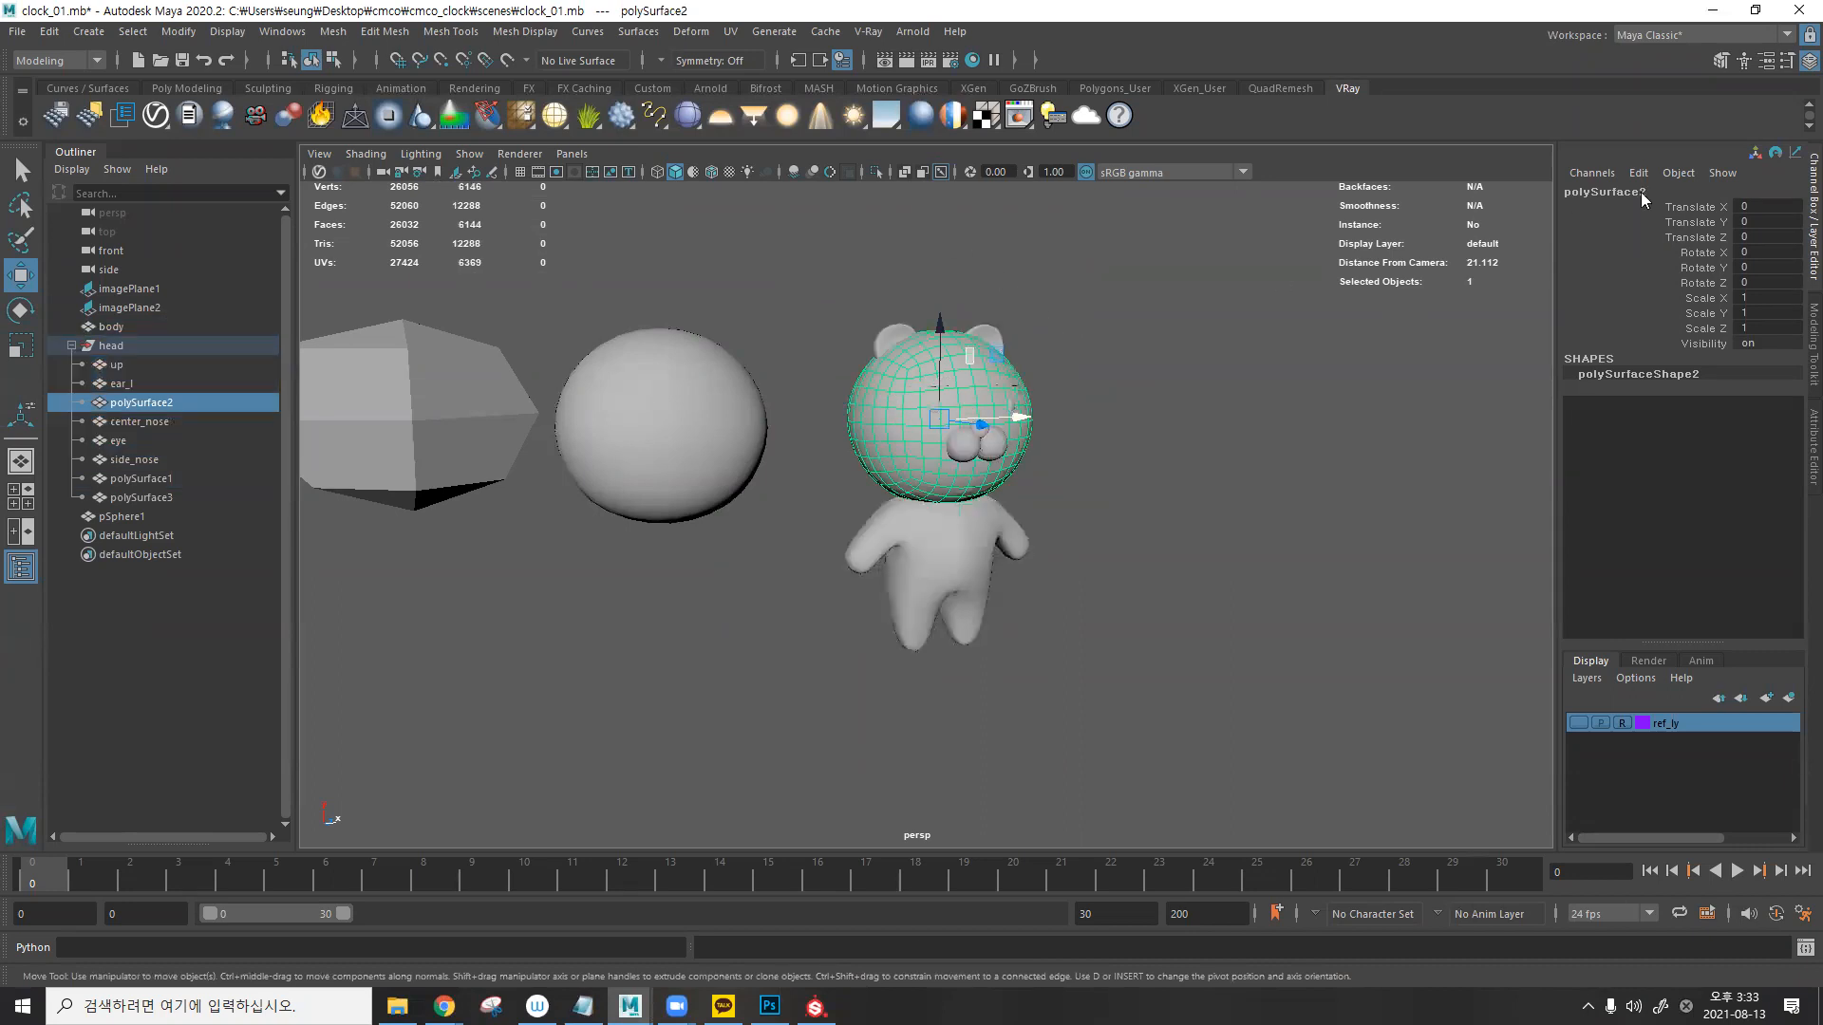
right_click(915, 406)
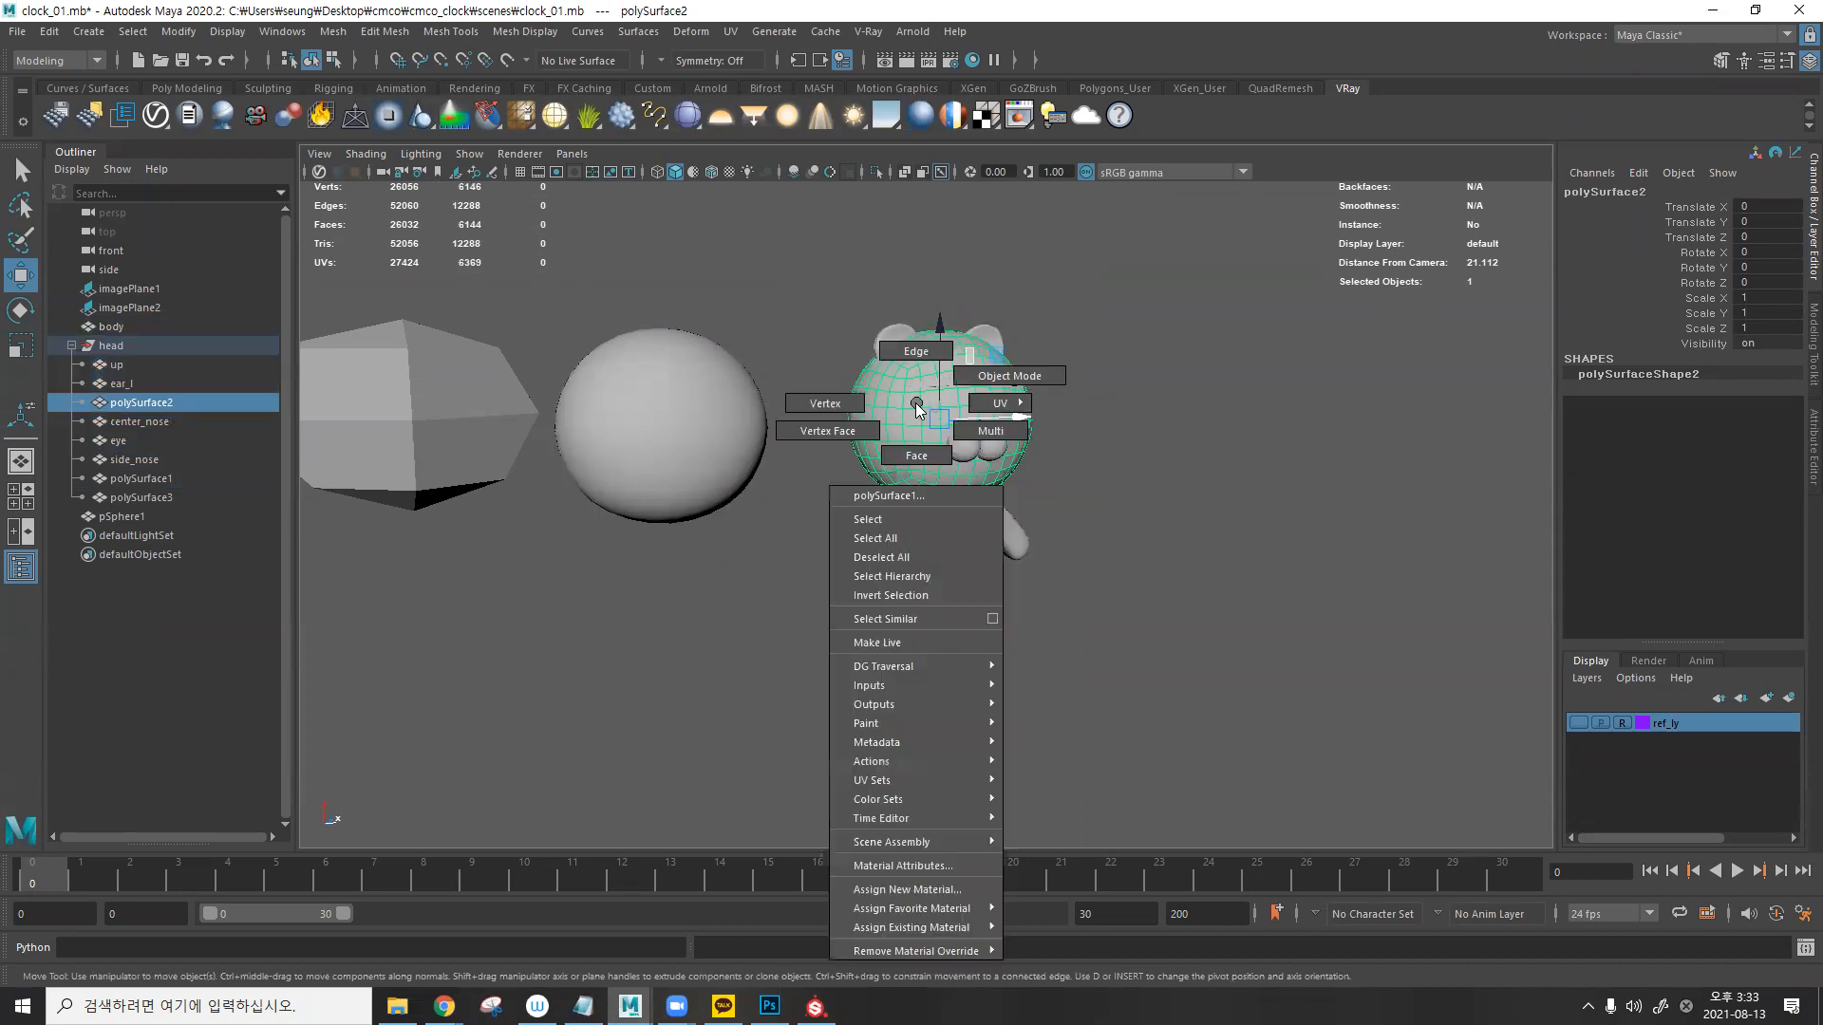
left_click(902, 866)
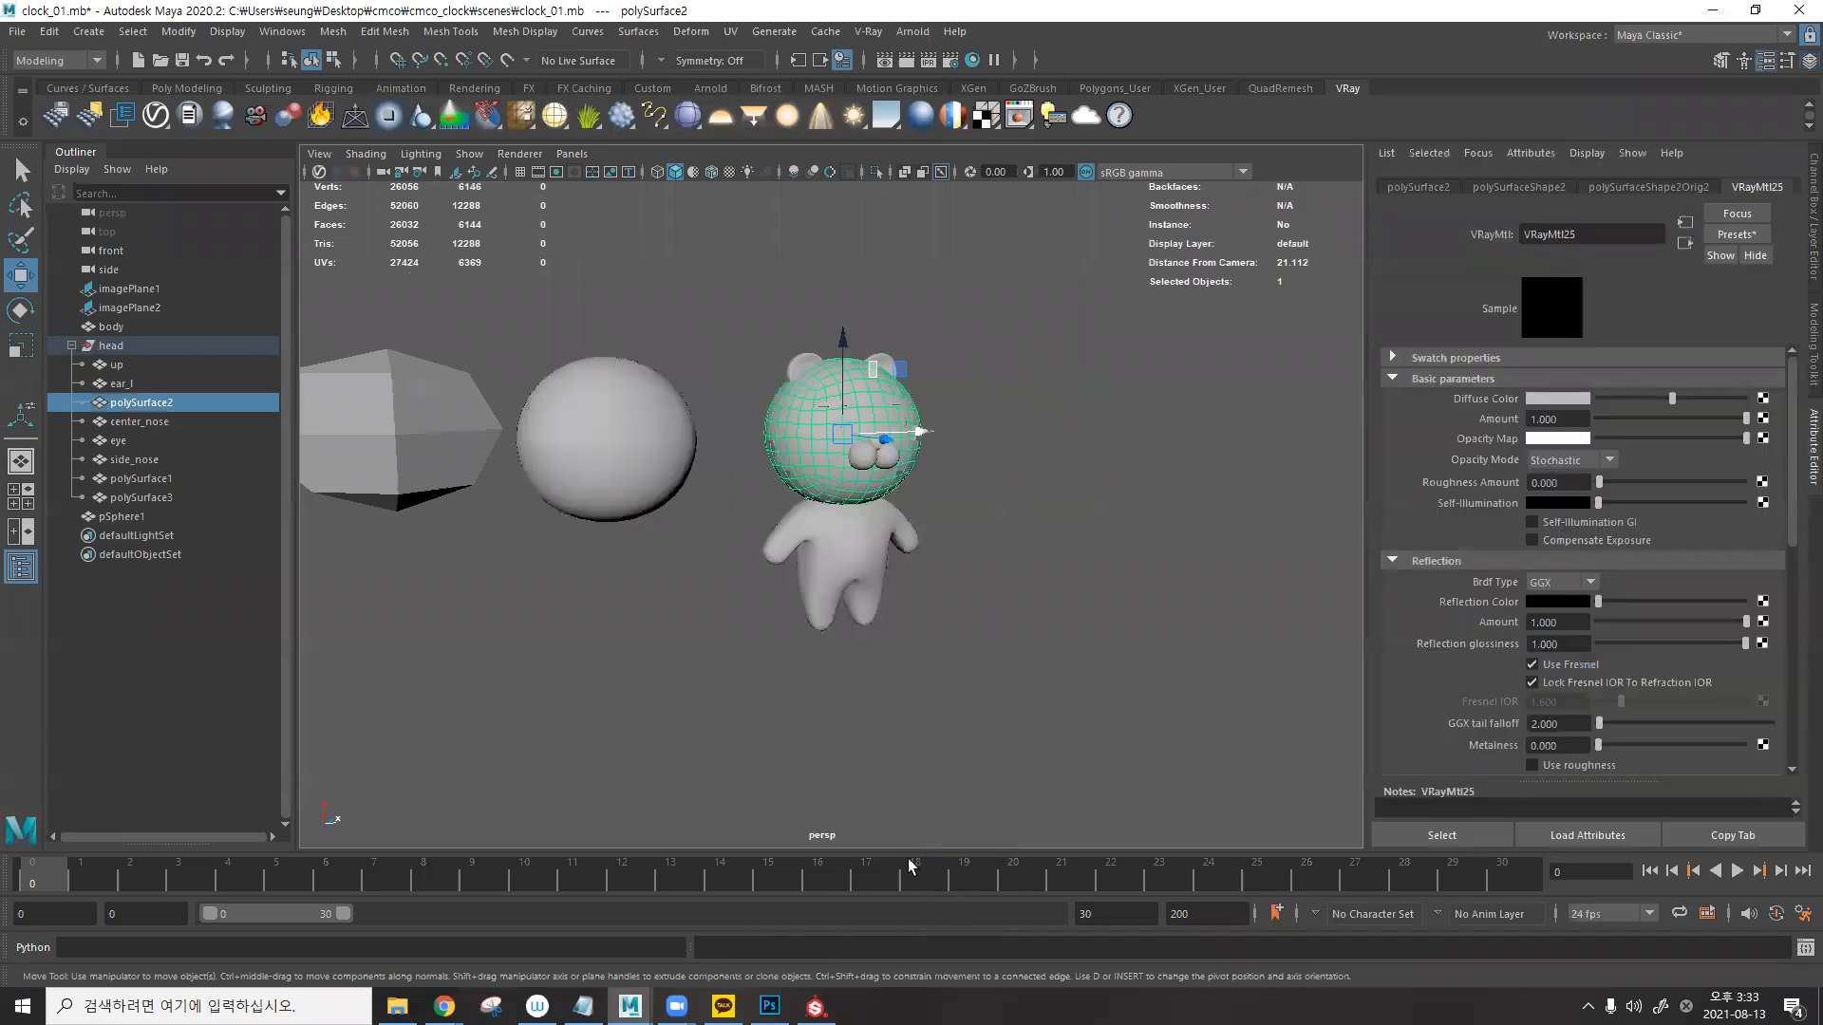
left_click_drag(1548, 234, 1566, 233)
left_click(887, 549)
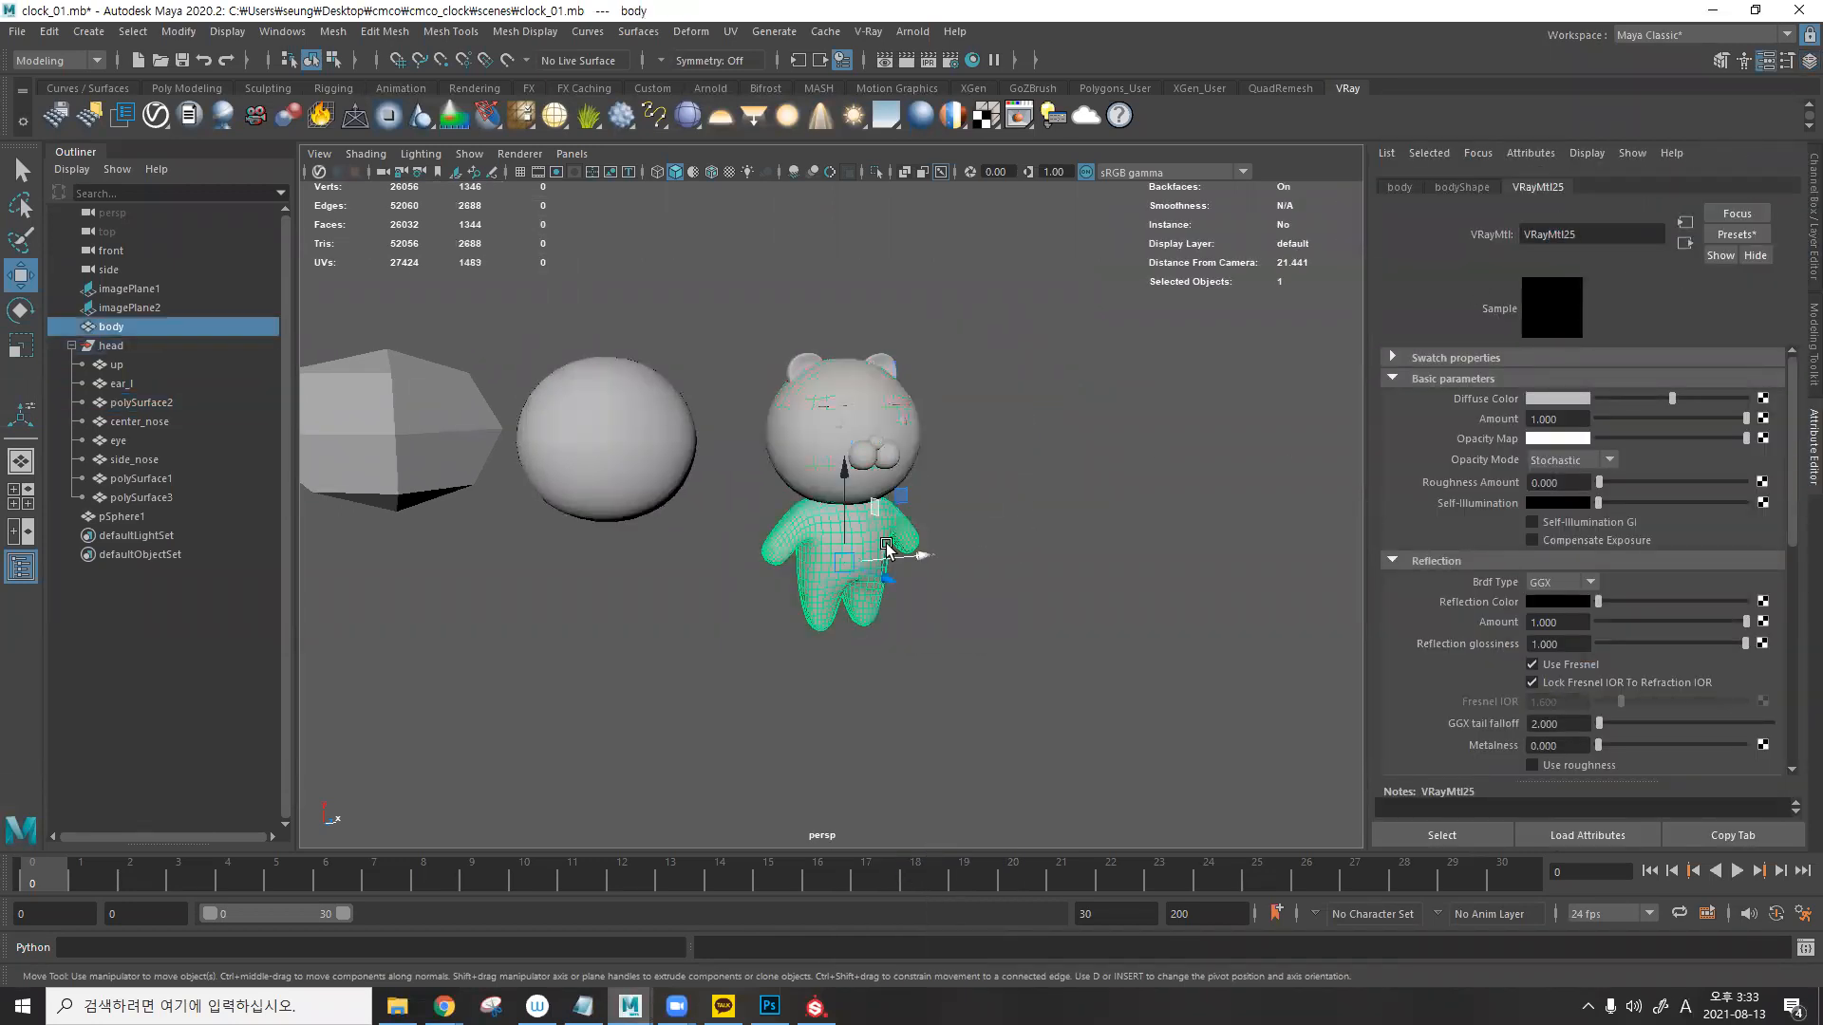
left_click(806, 369)
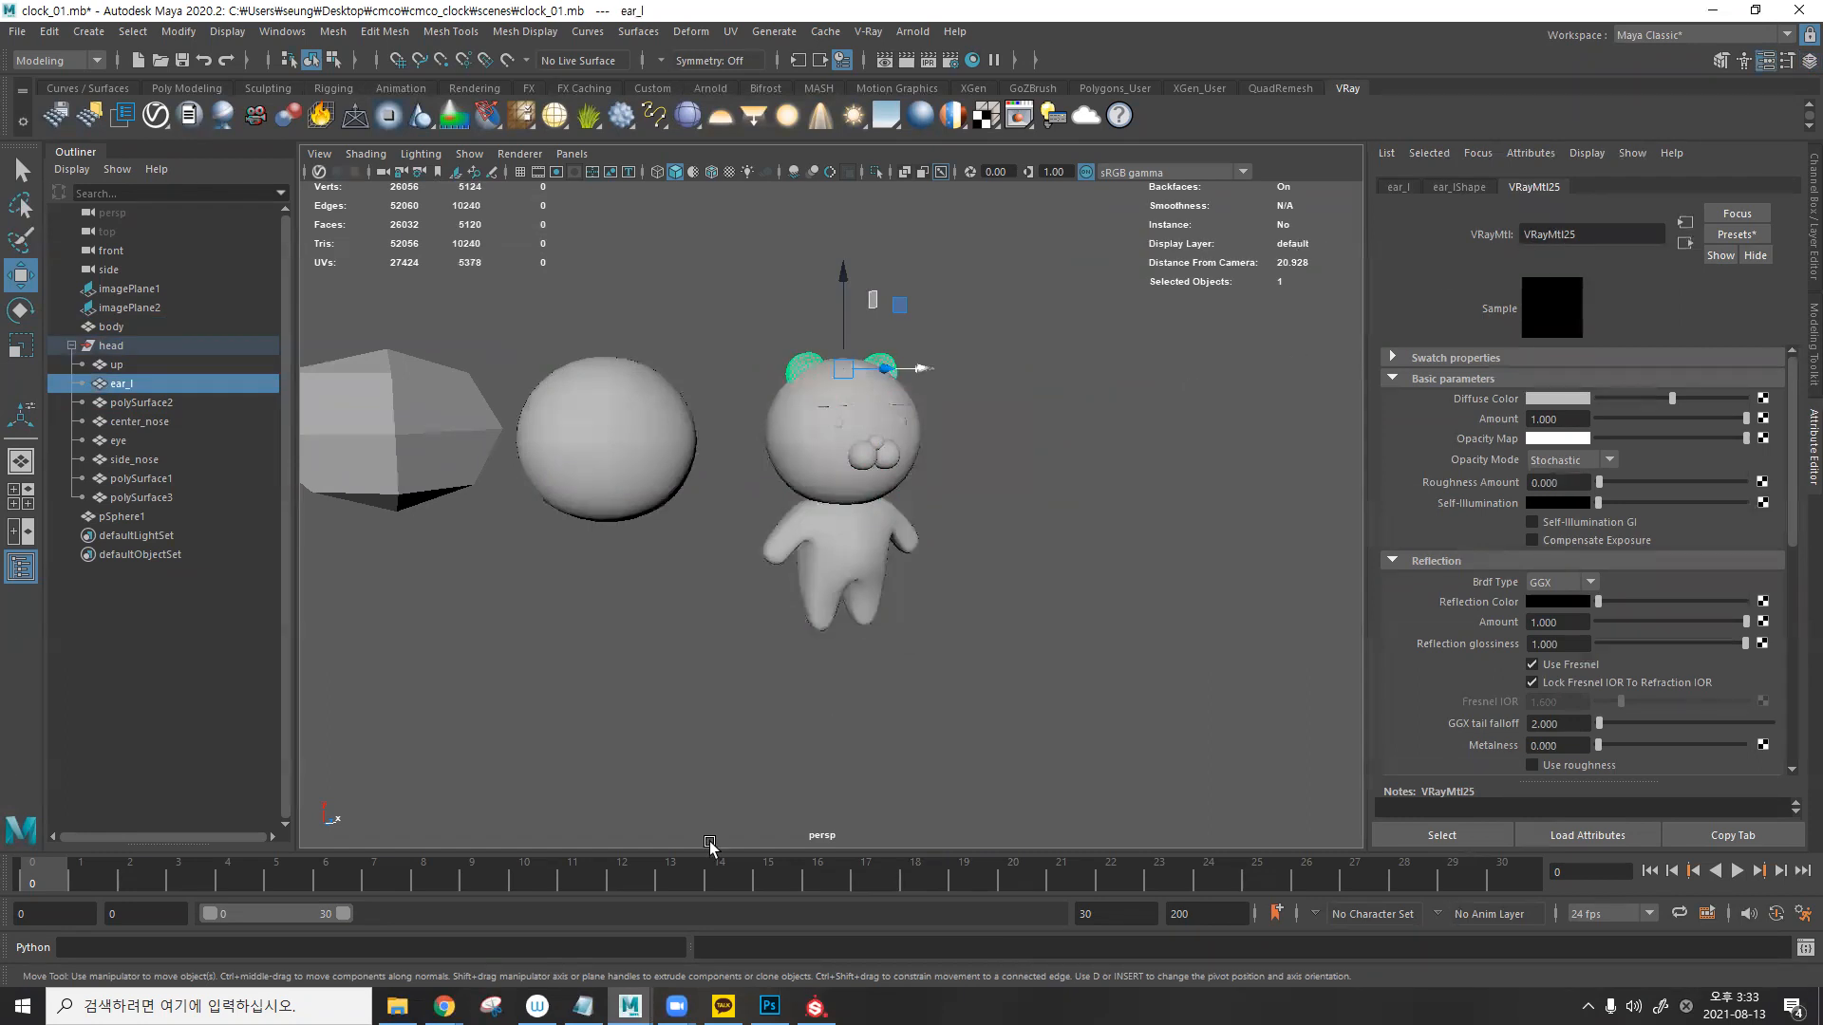
- Compare the bear's material setup with Substance Painter's texture set list and return to a close view of the bear in Maya
left_click(814, 1006)
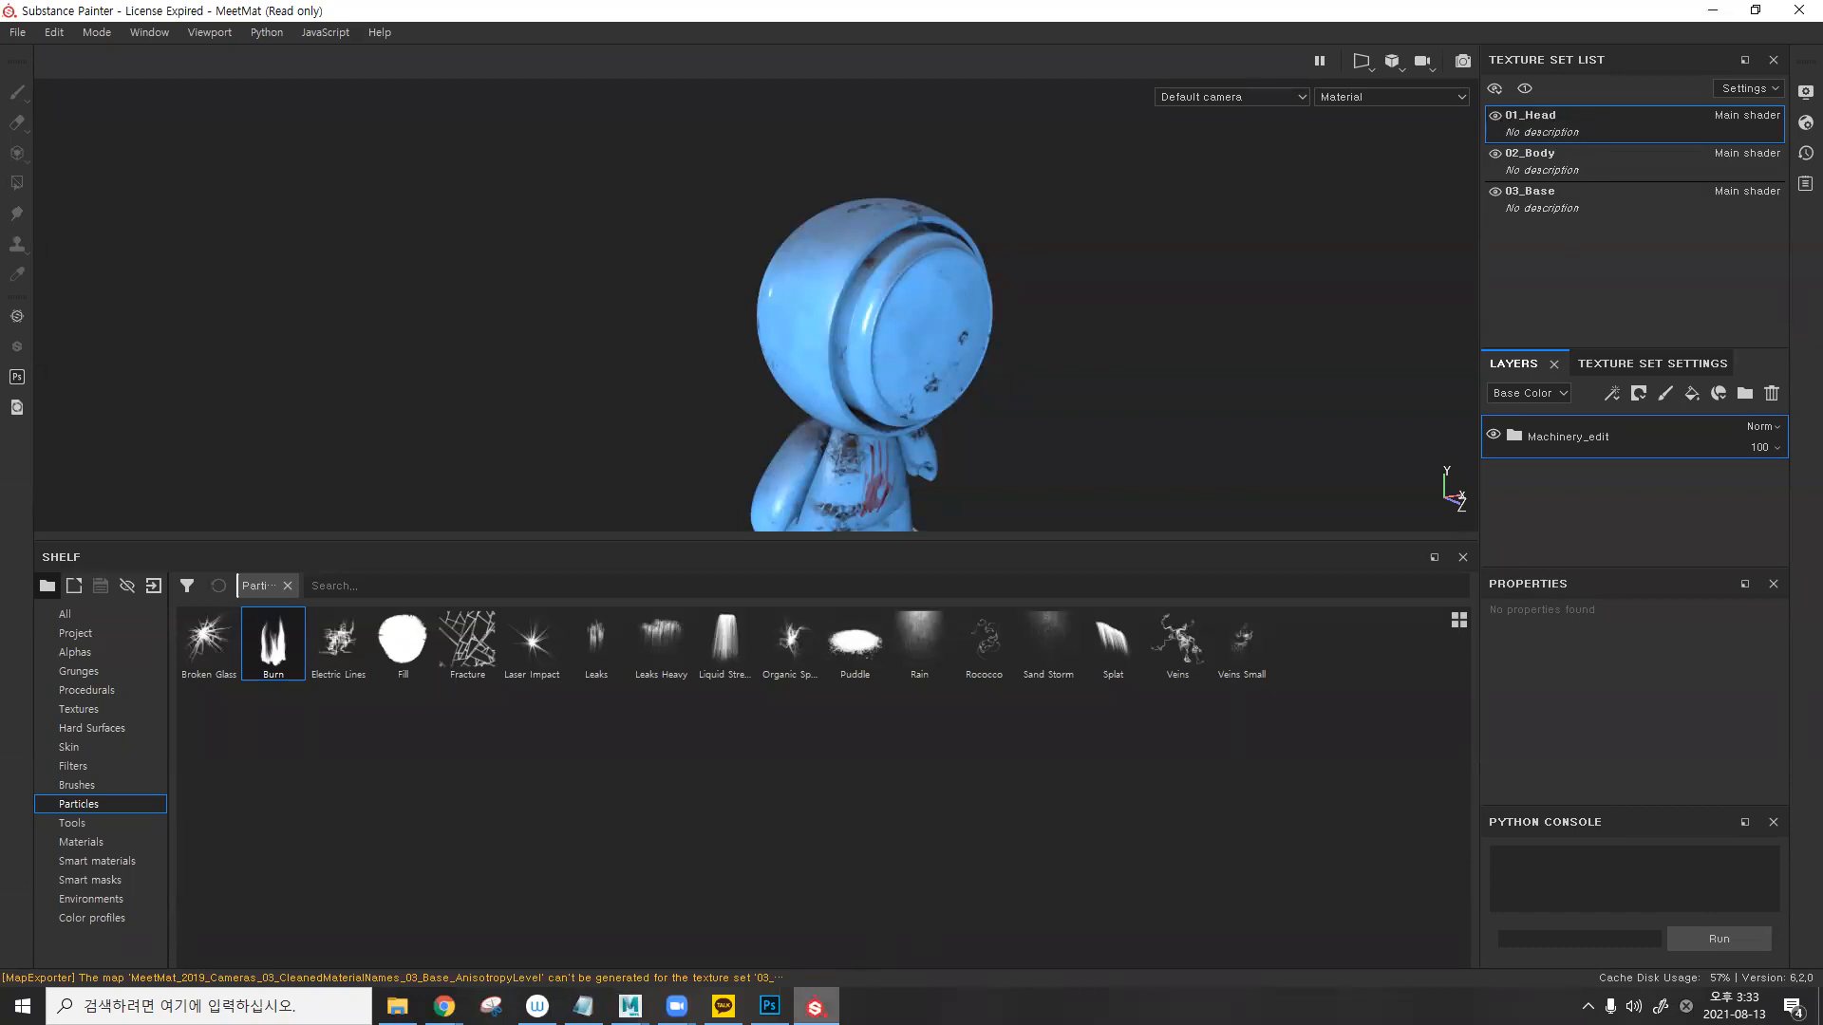
mouse_move(629, 1005)
left_click(732, 944)
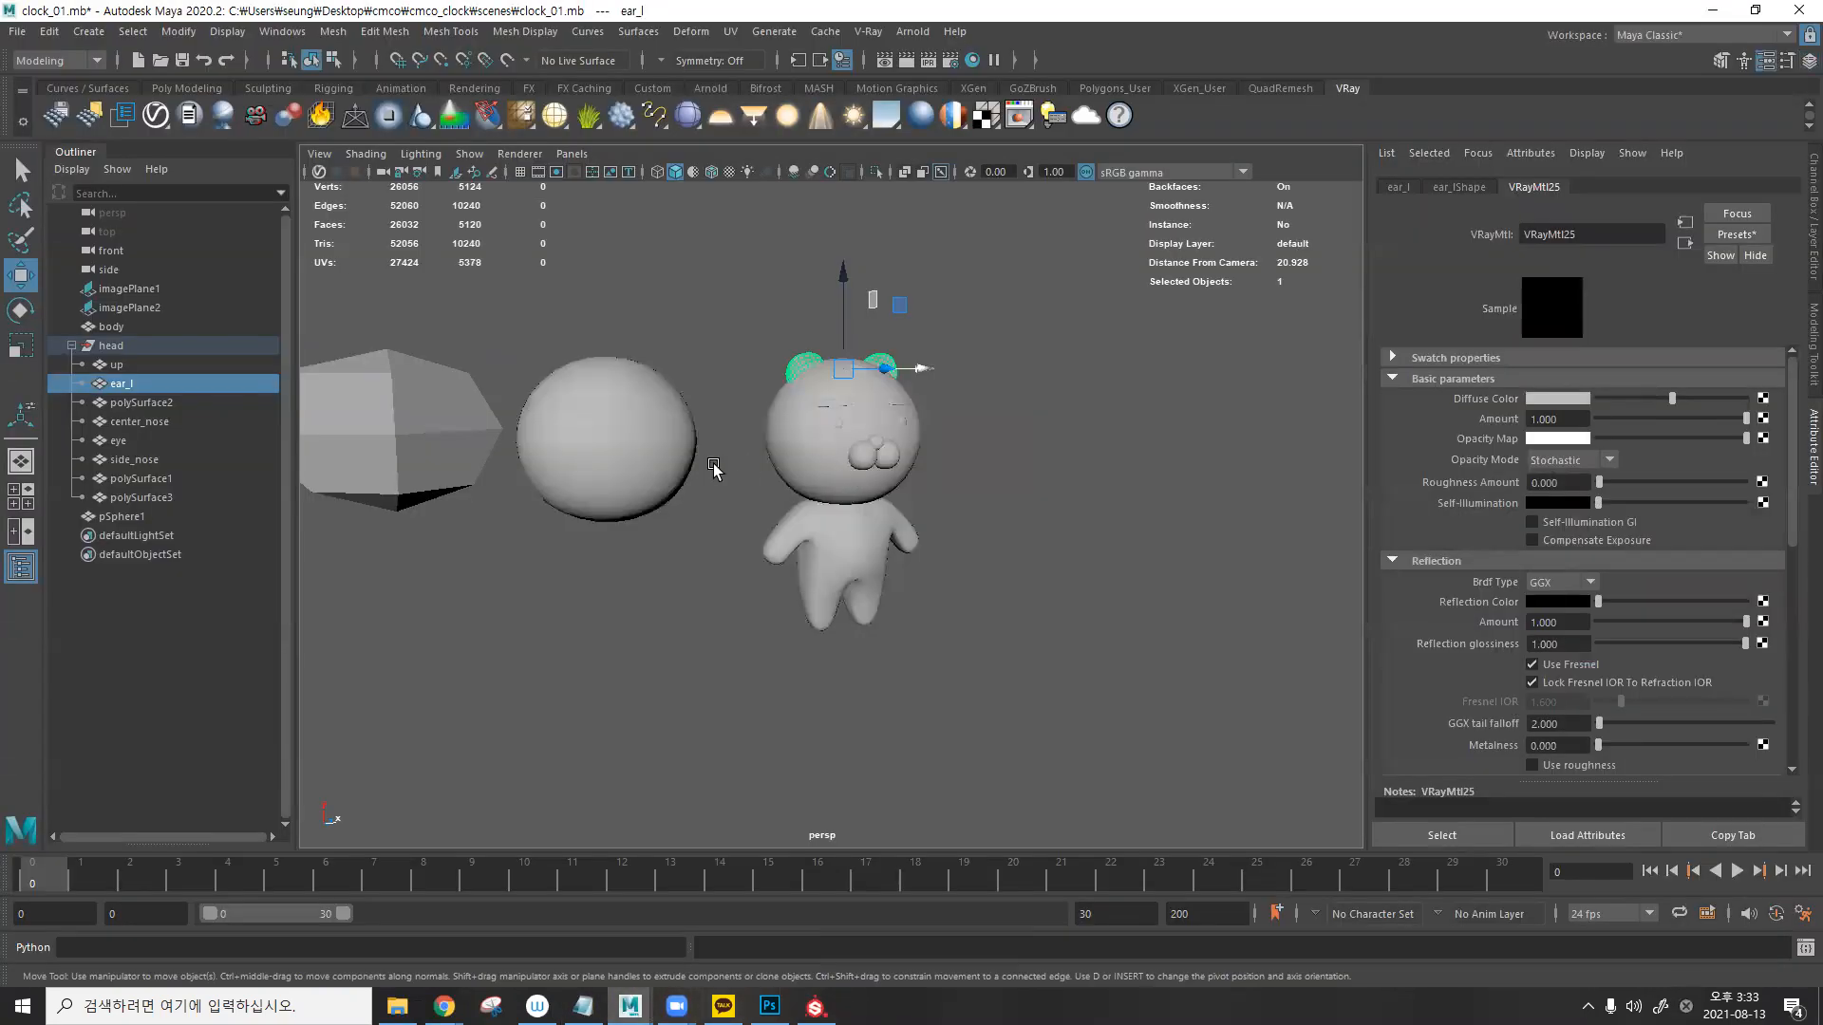
left_click_drag(925, 419, 716, 447, "alt")
middle_click_drag(911, 403, 493, 463, "alt")
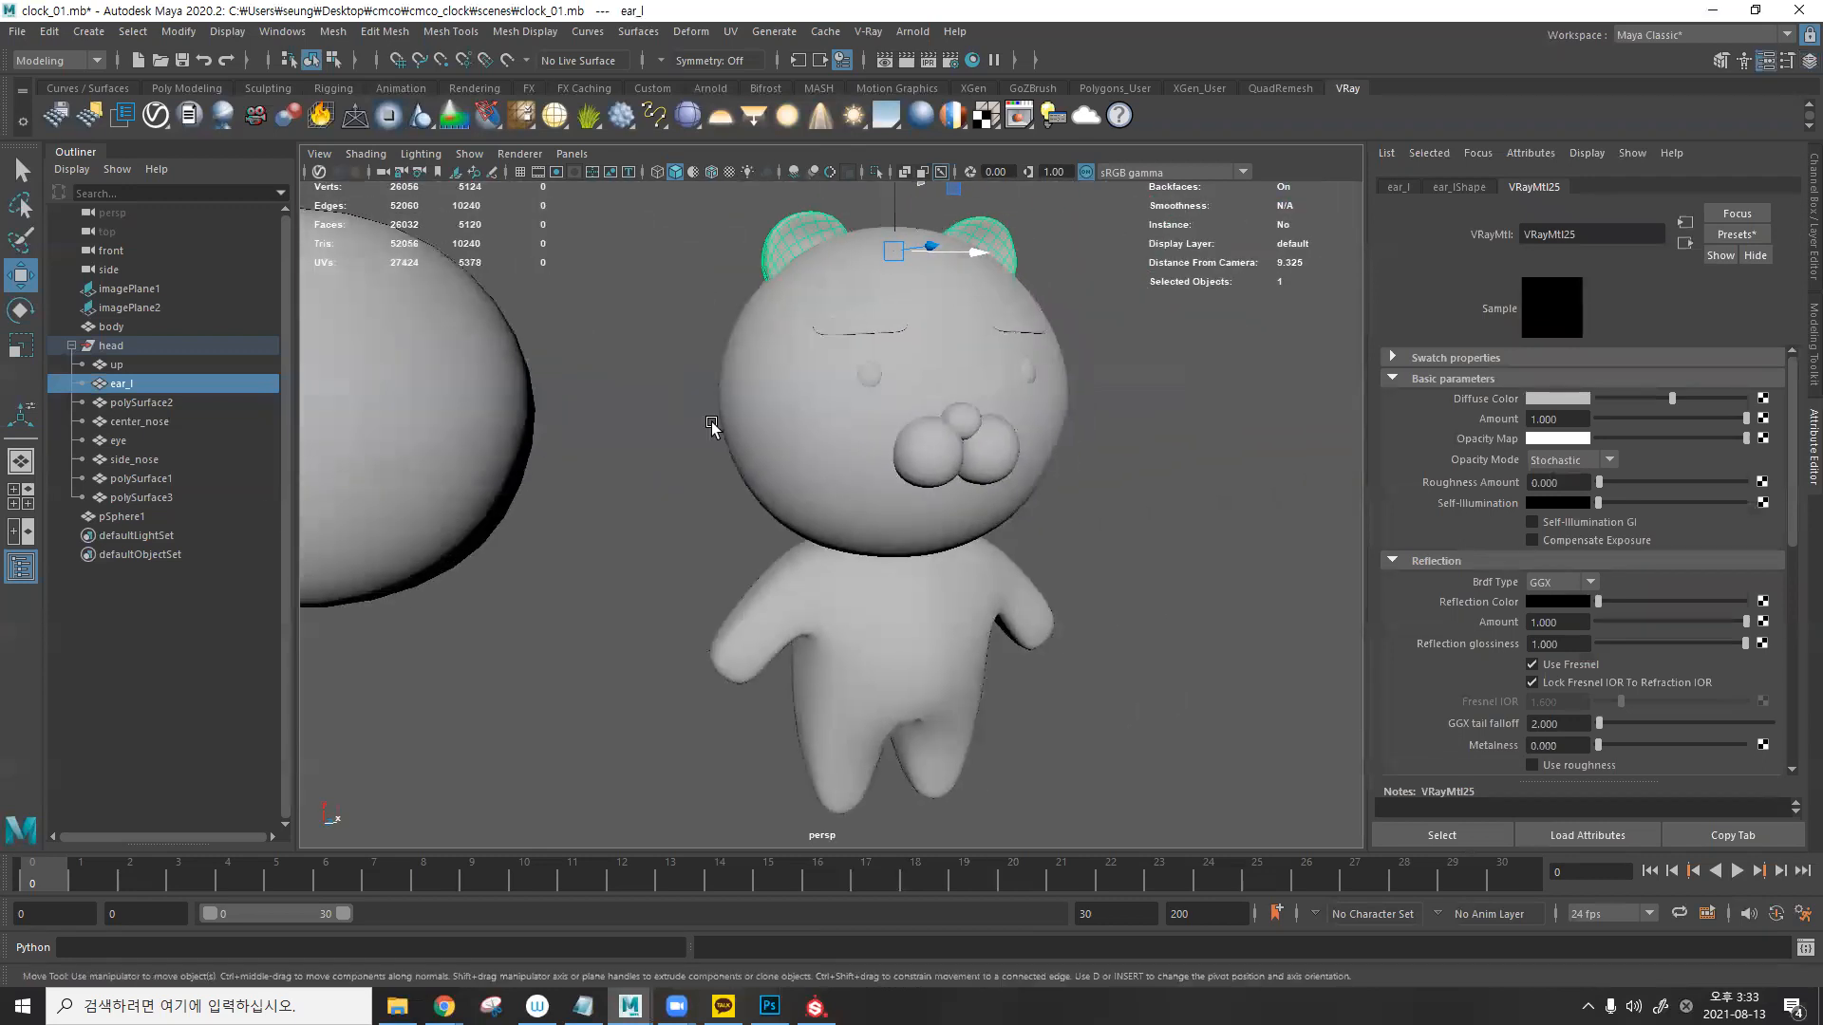
- Examine the bear's ears and head surface and check which V-Ray material the head uses
left_click_drag(942, 576, 838, 575, "alt")
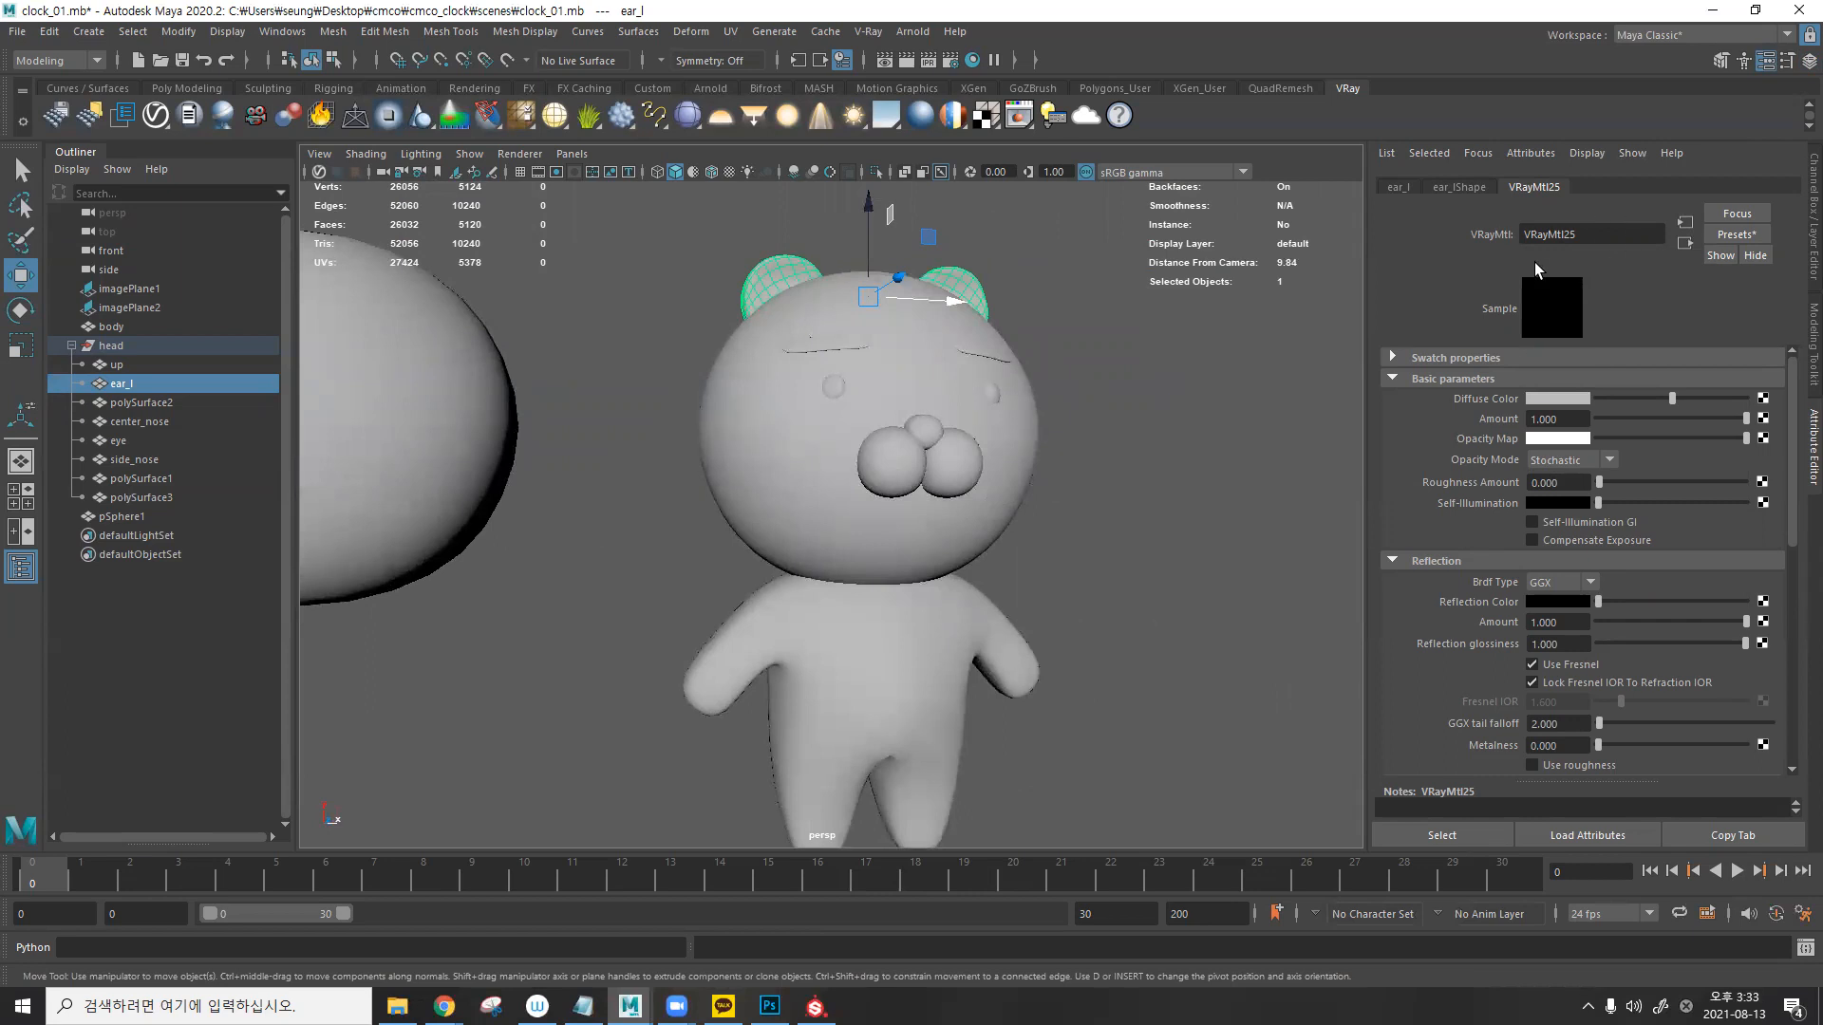
left_click_drag(1006, 390, 966, 421, "alt")
scroll(1027, 397, "down", 3)
left_click(992, 459)
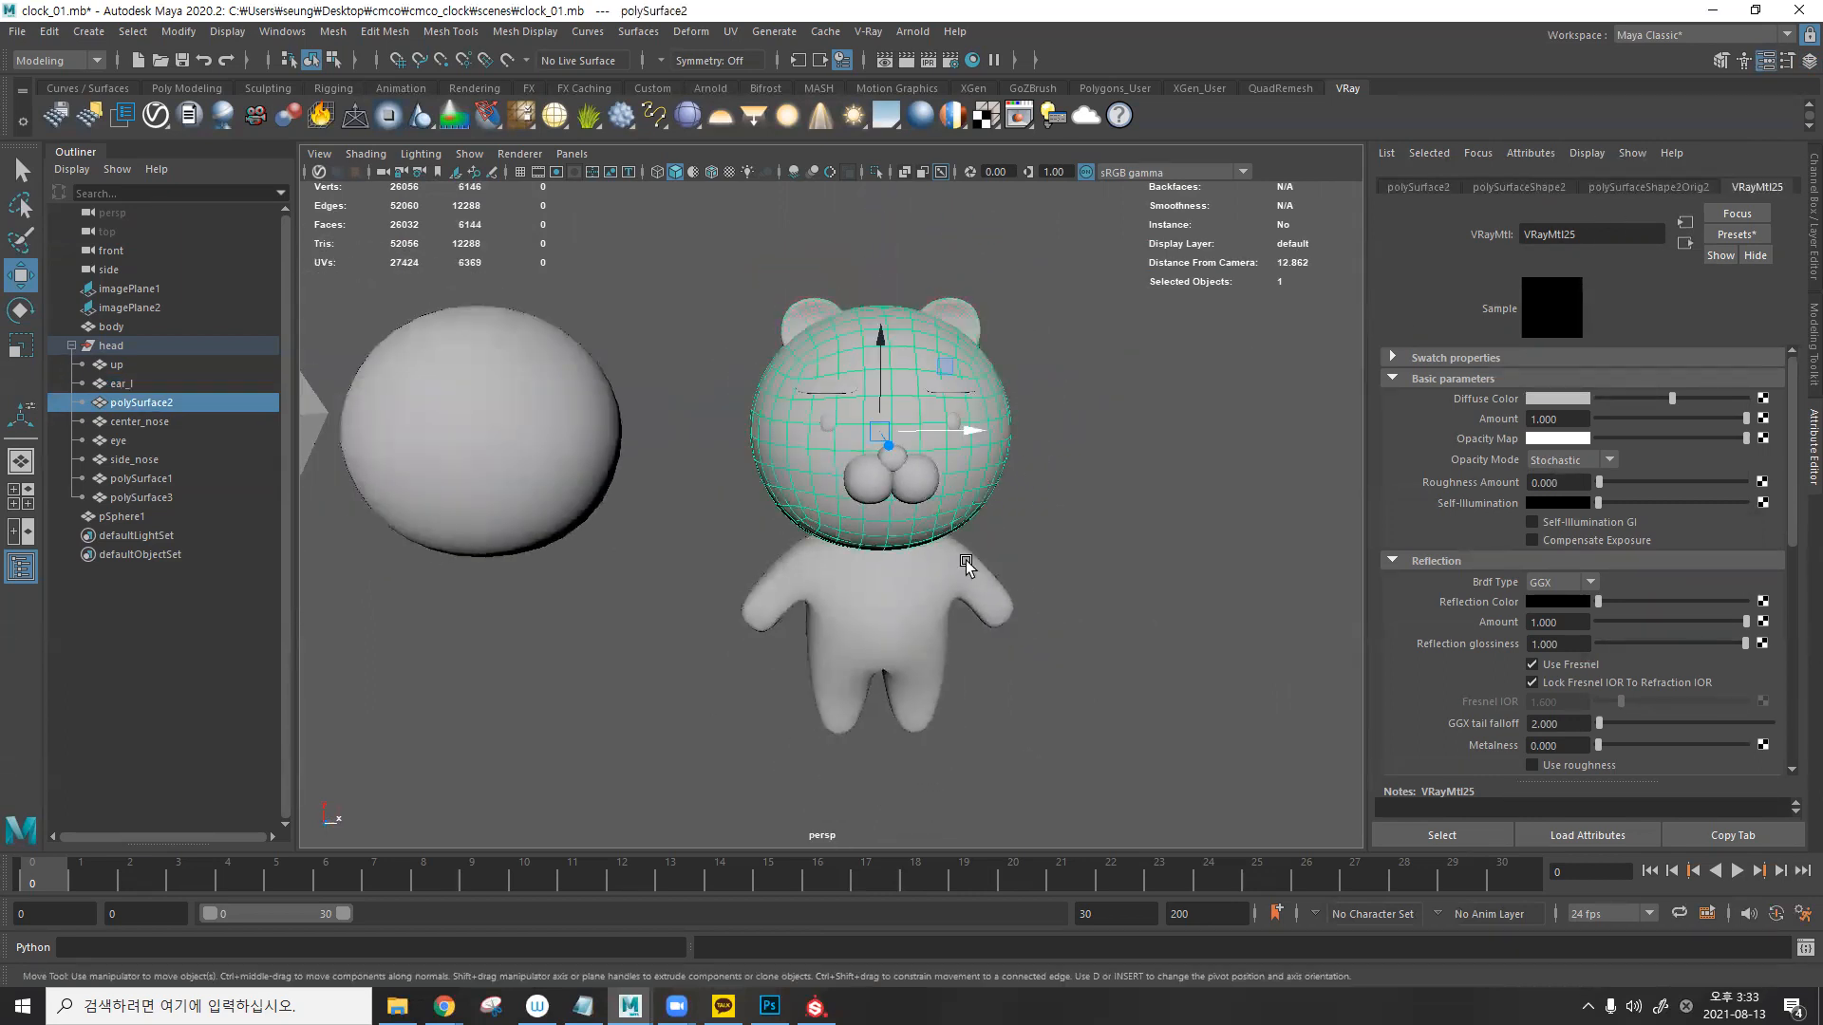
left_click_drag(966, 564, 1050, 566, "alt")
left_click_drag(935, 418, 898, 423, "alt")
scroll(906, 423, "down", 7)
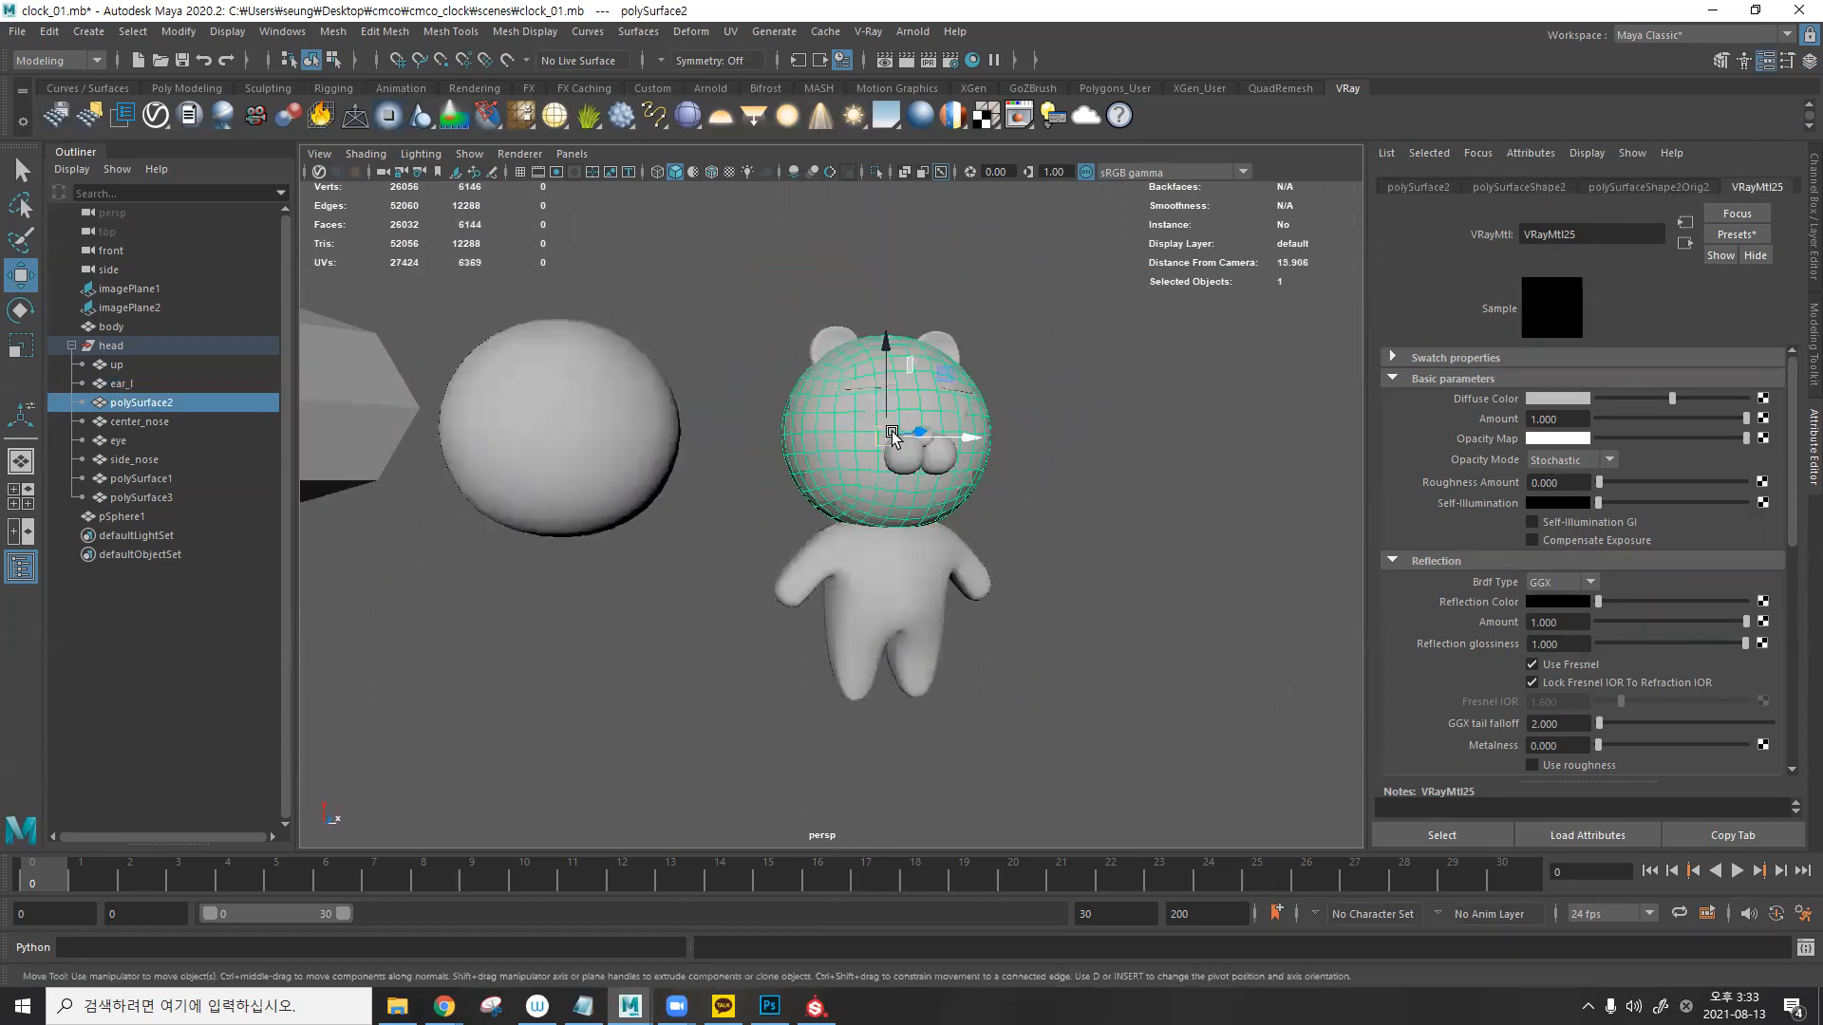
- Select all of the bear's body and head meshes and apply automatic UV mapping to them in the UV Editor
left_click_drag(764, 341, 1013, 655)
left_click(731, 33)
left_click(779, 78)
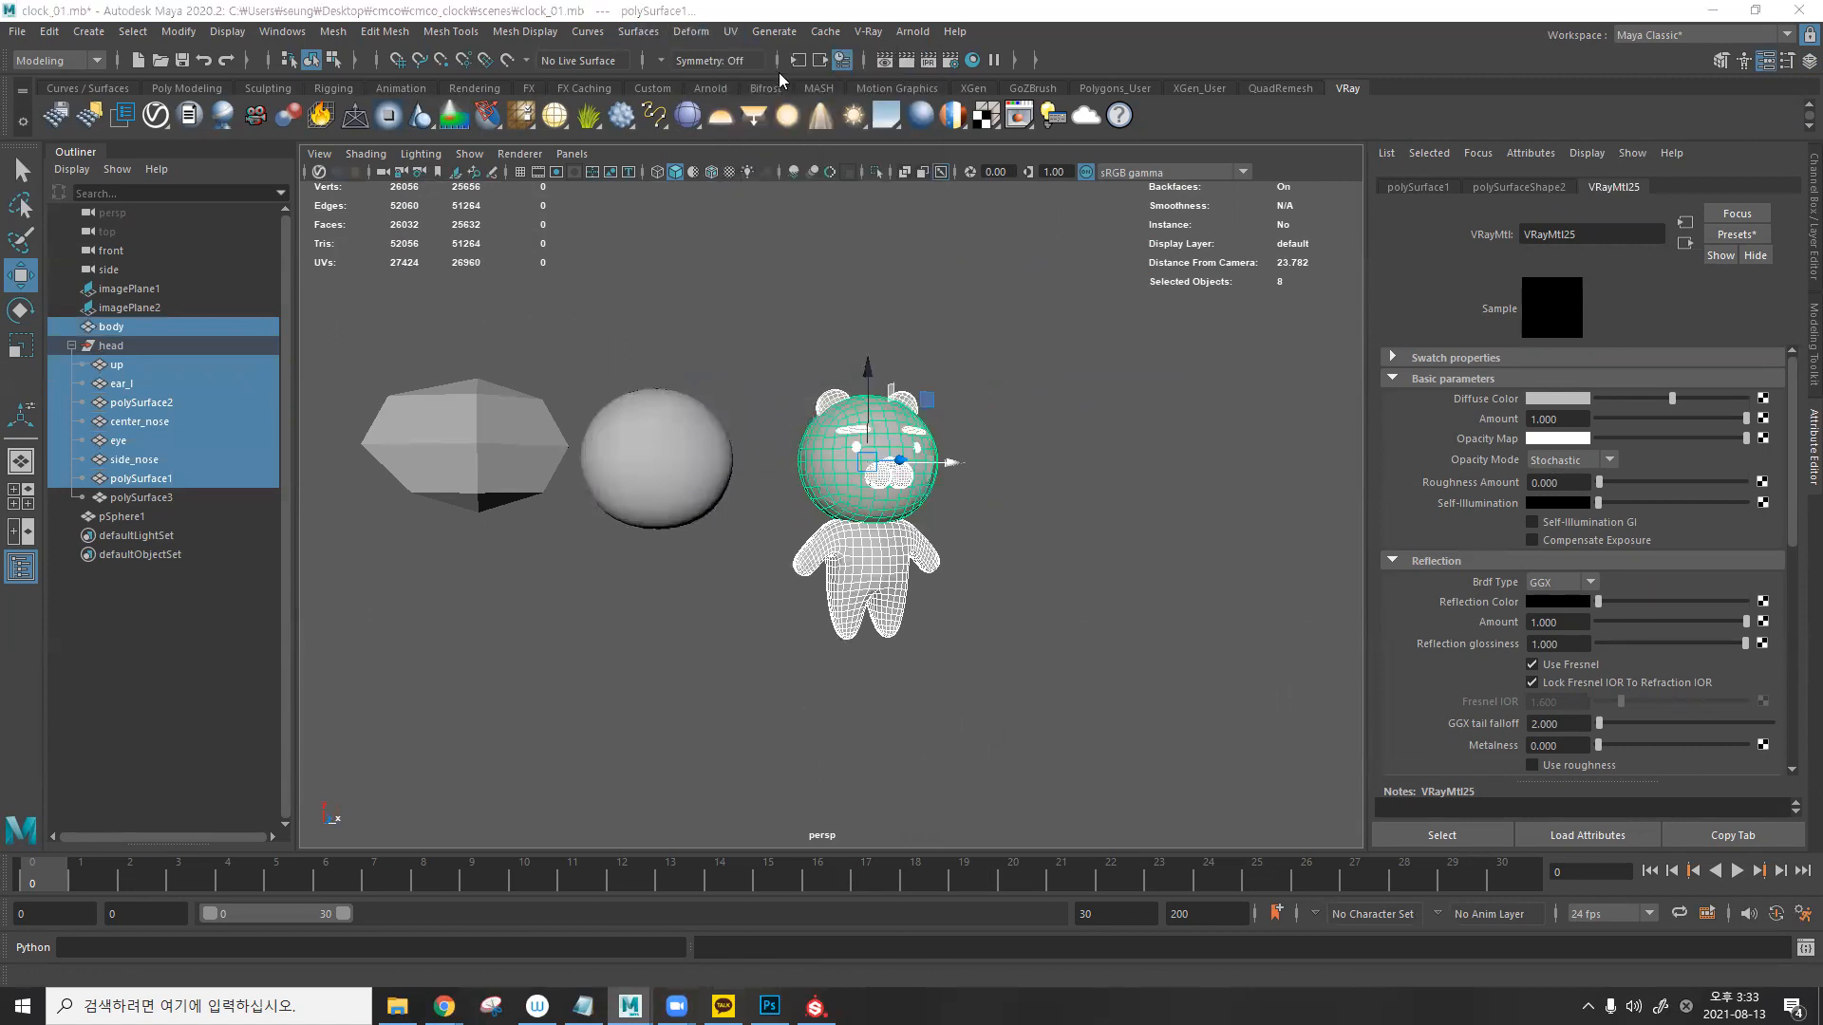
left_click(832, 343)
left_click(731, 32)
left_click(773, 59)
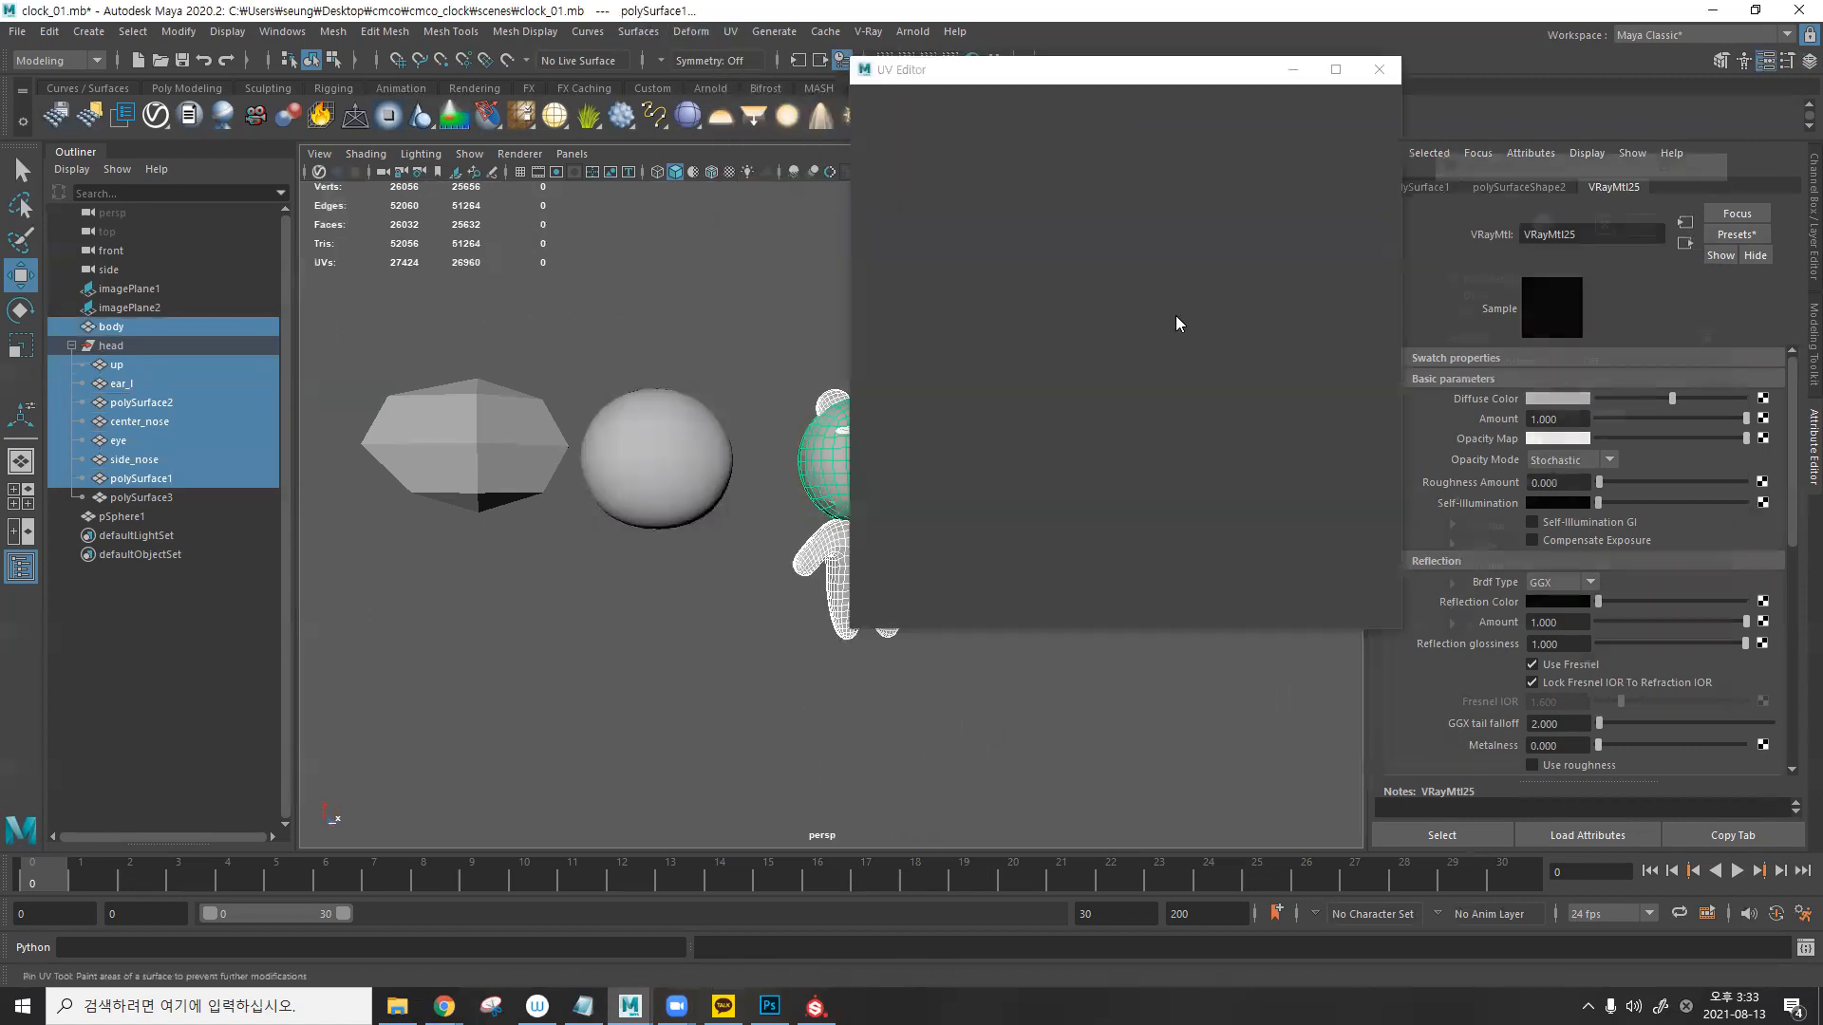
left_click(908, 95)
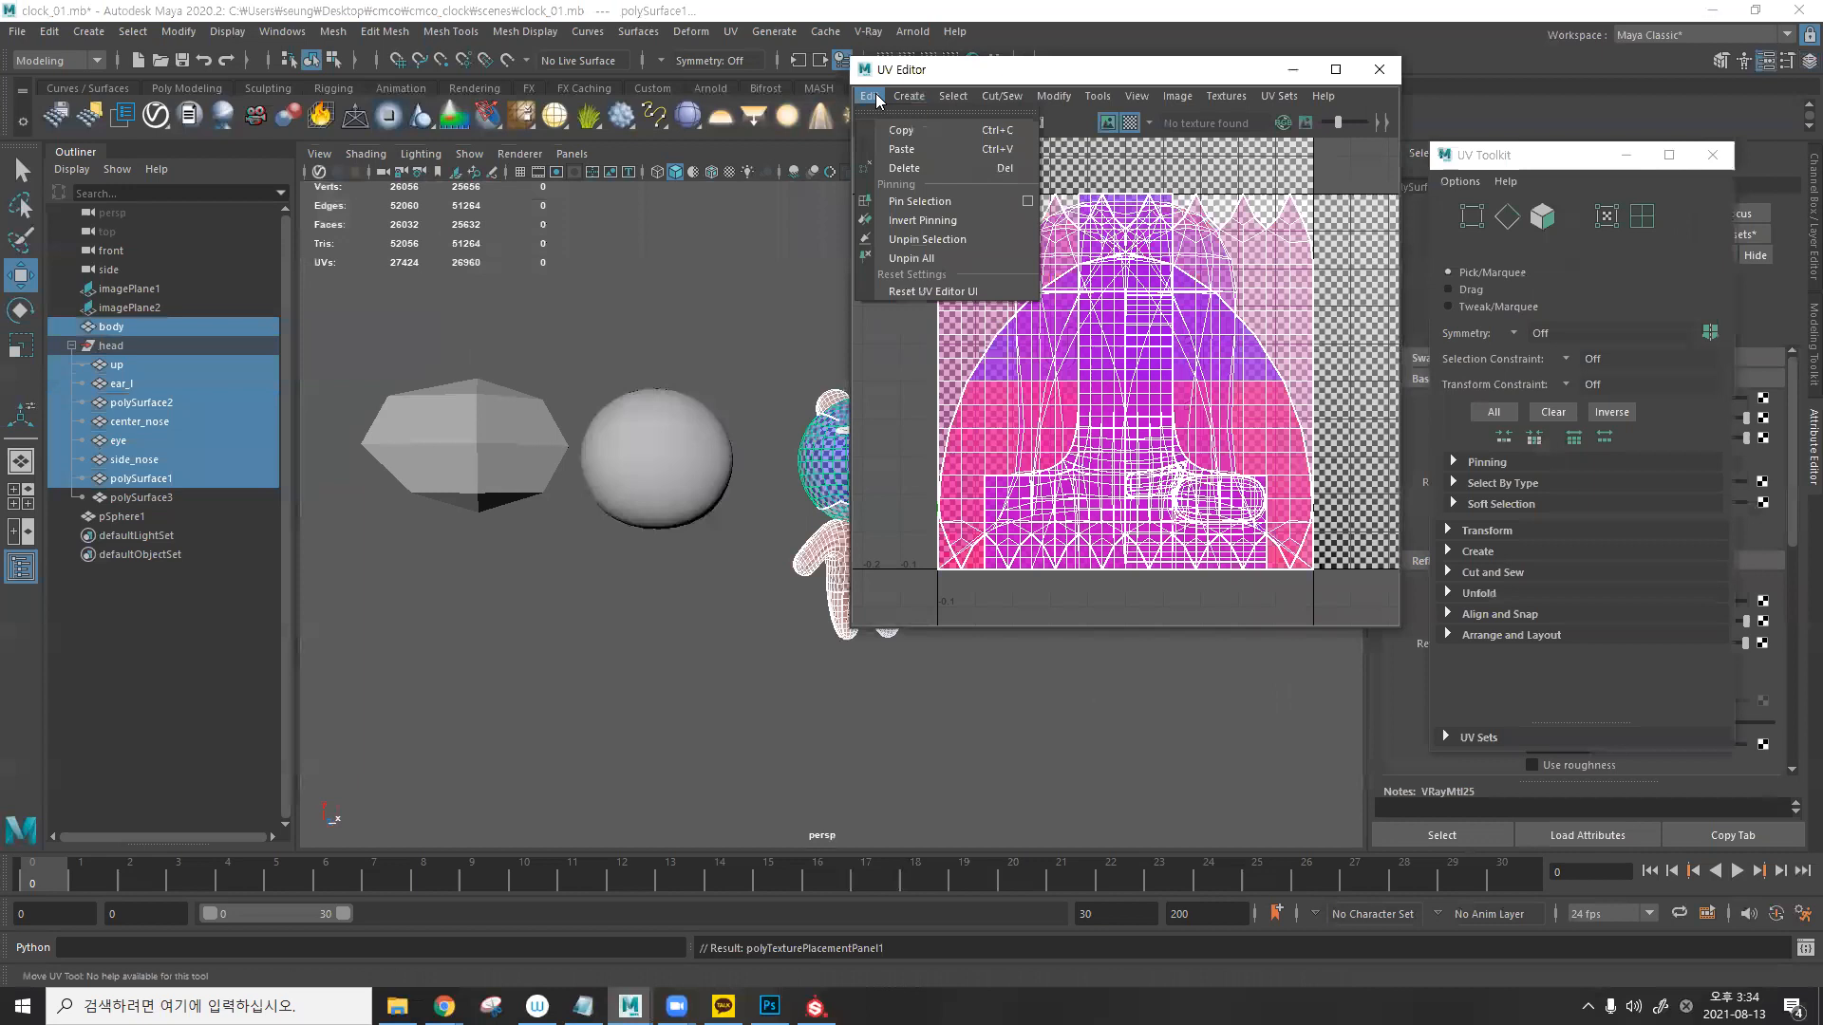
left_click(930, 169)
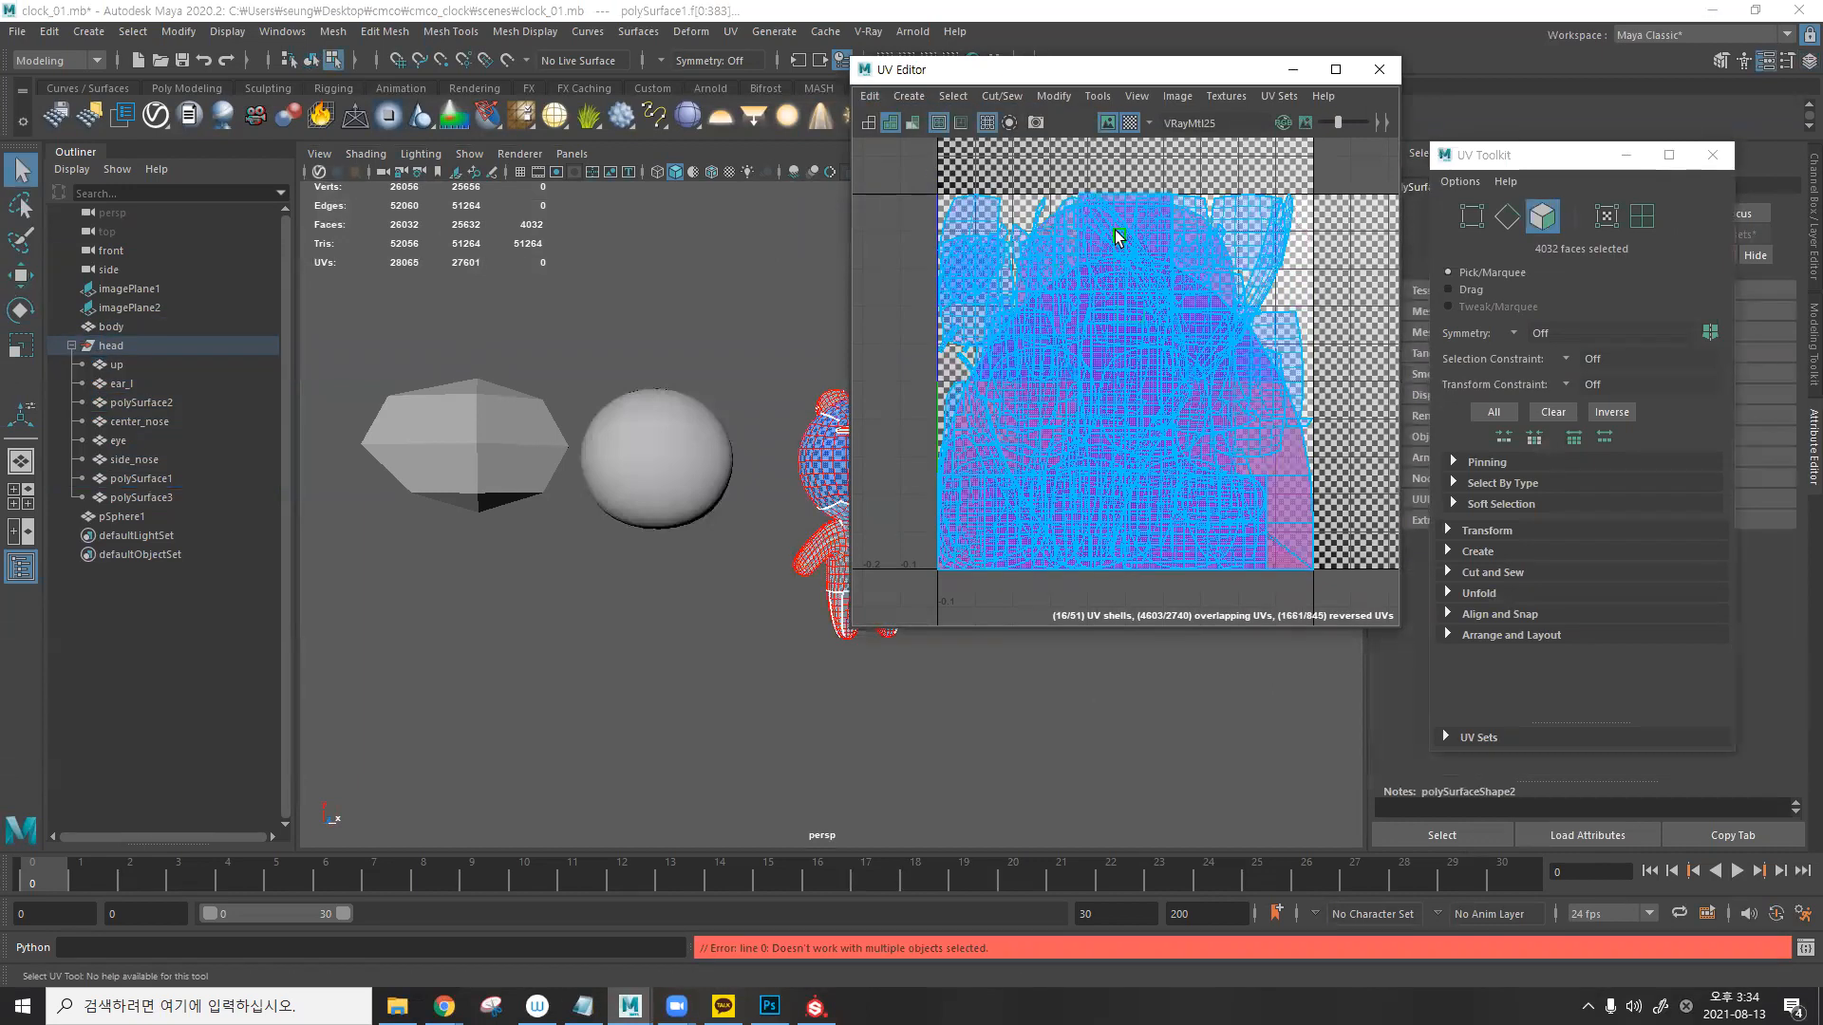
- Lay out the bear's UV shells within the UV tile, then return to object selection with the UV Editor closed
left_click_drag(793, 435, 831, 438, "alt")
middle_click_drag(832, 438, 673, 350, "alt")
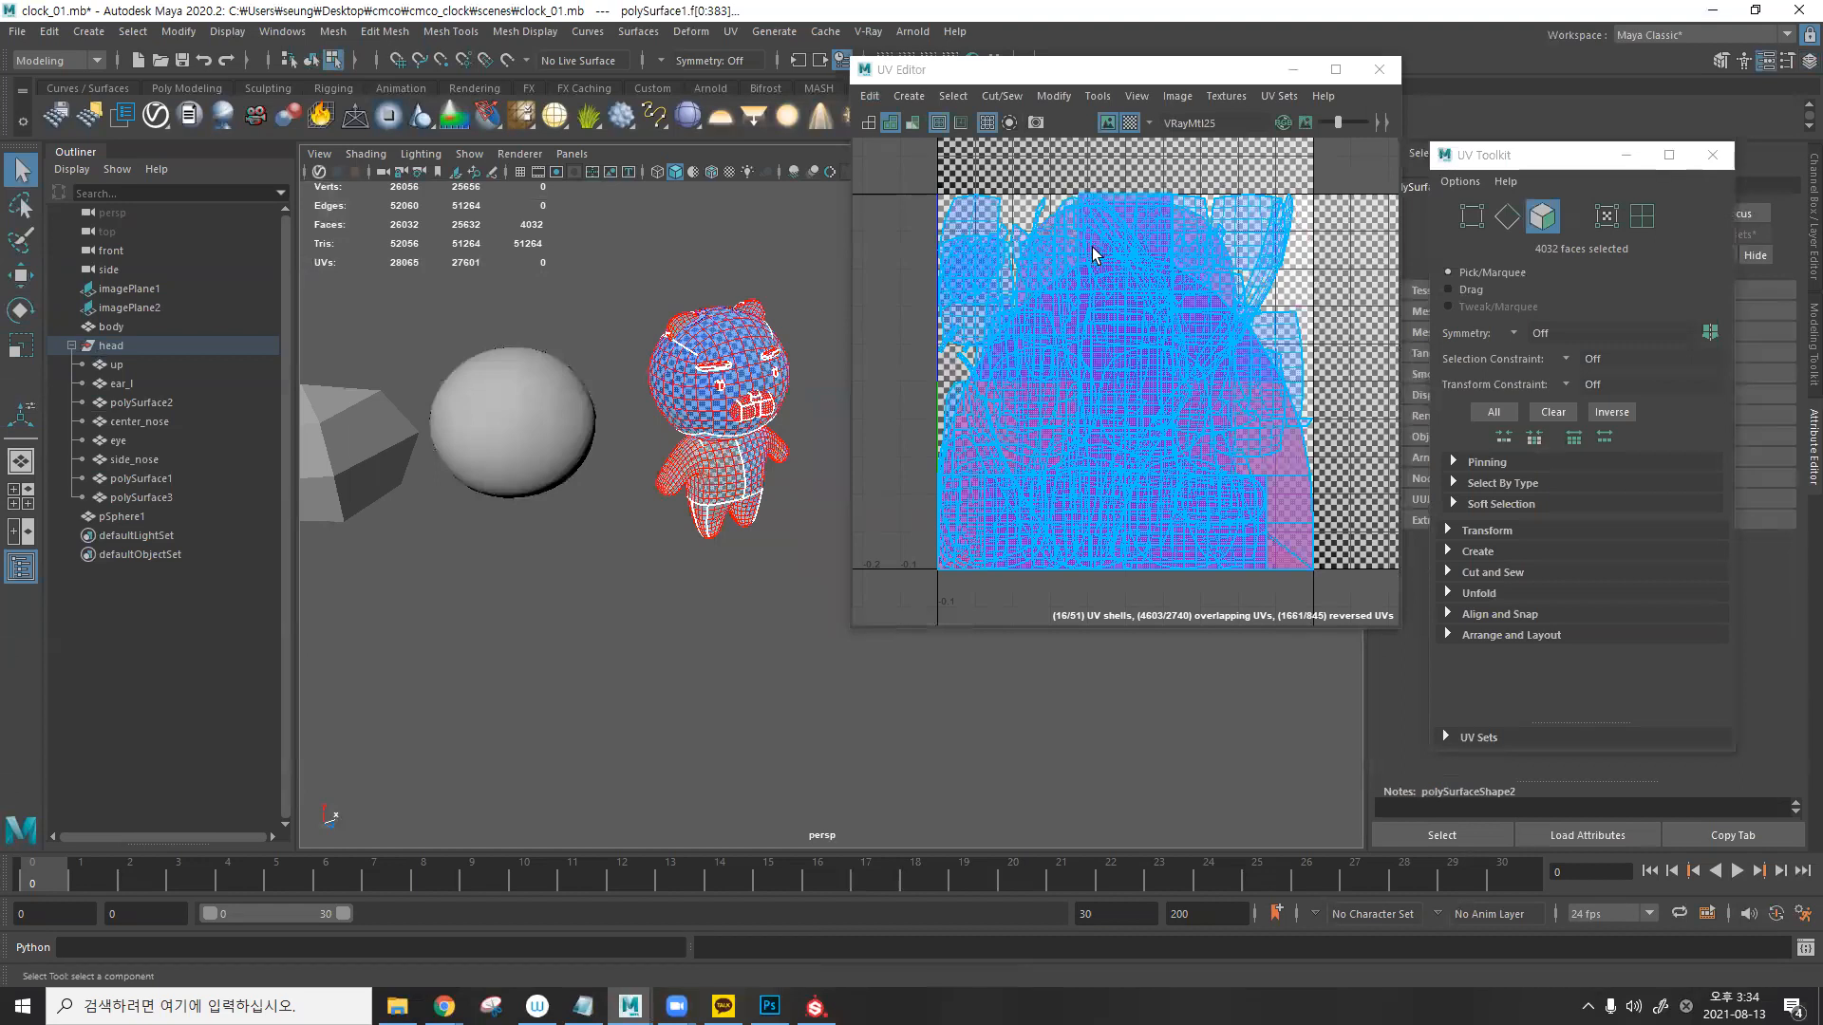
left_click_drag(809, 454, 854, 454, "alt")
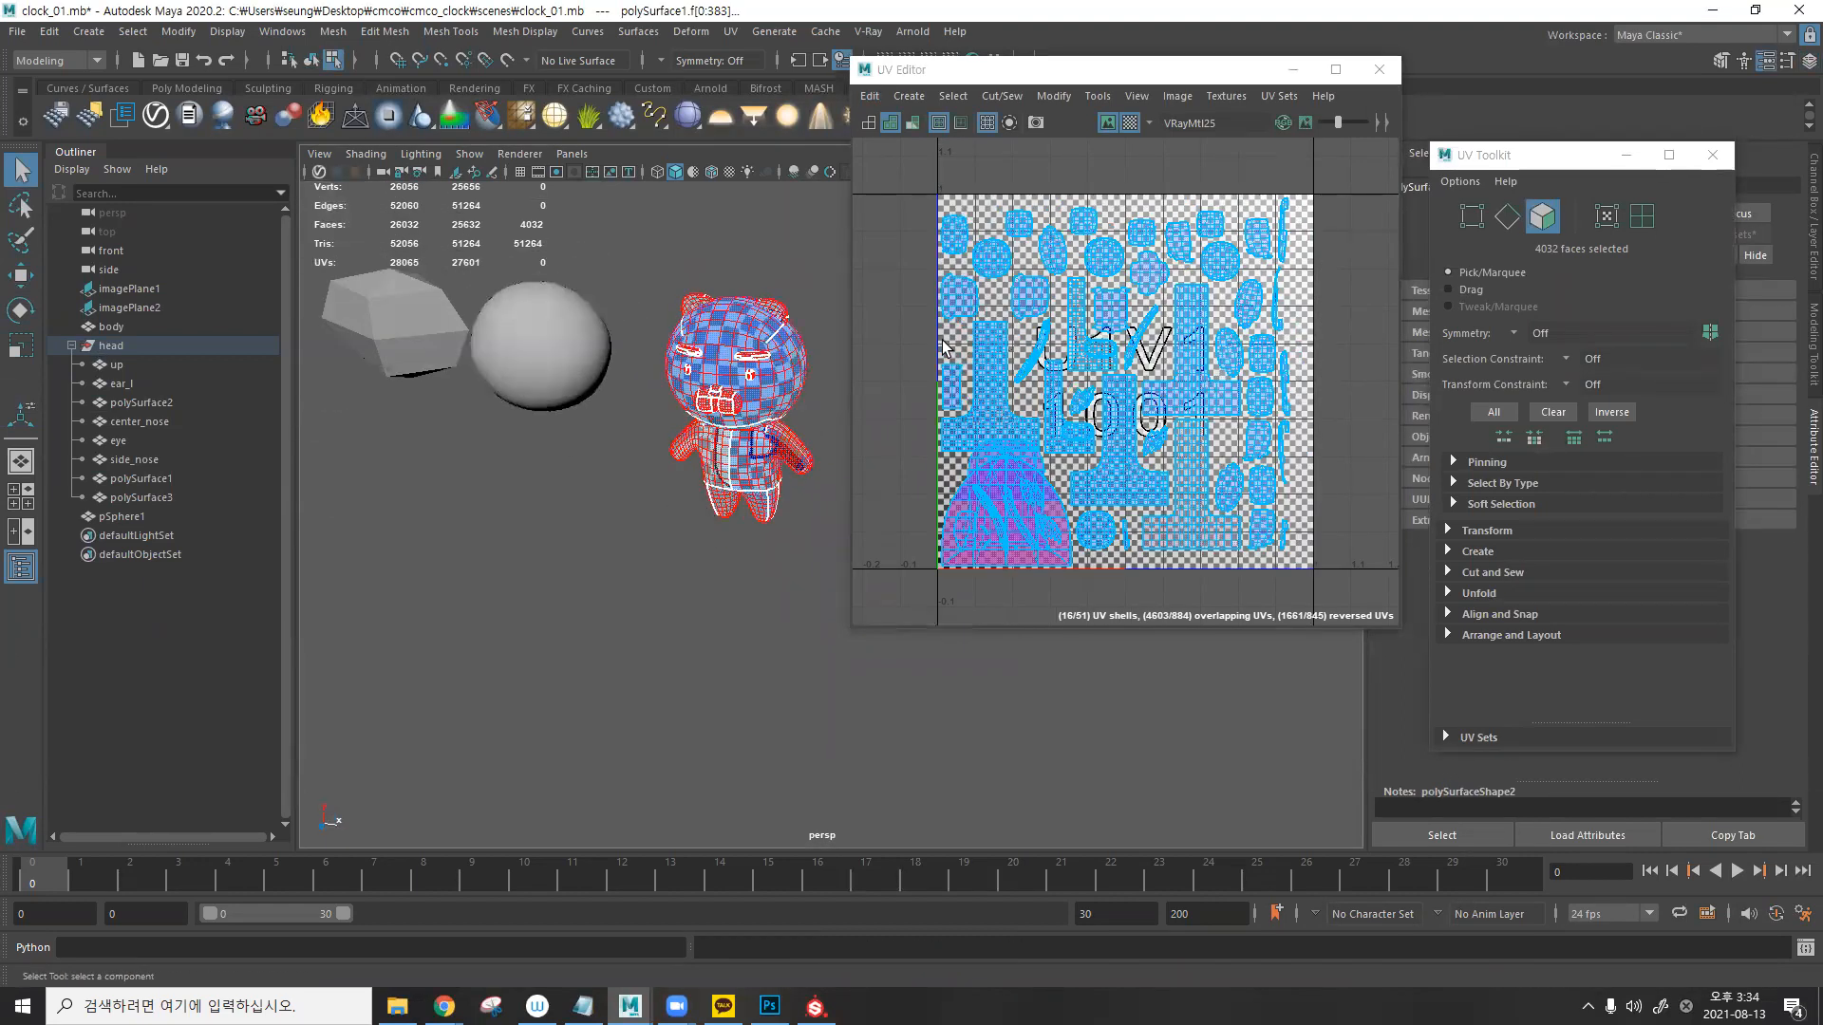
left_click_drag(753, 377, 1059, 389, "alt")
left_click_drag(840, 472, 791, 650, "alt")
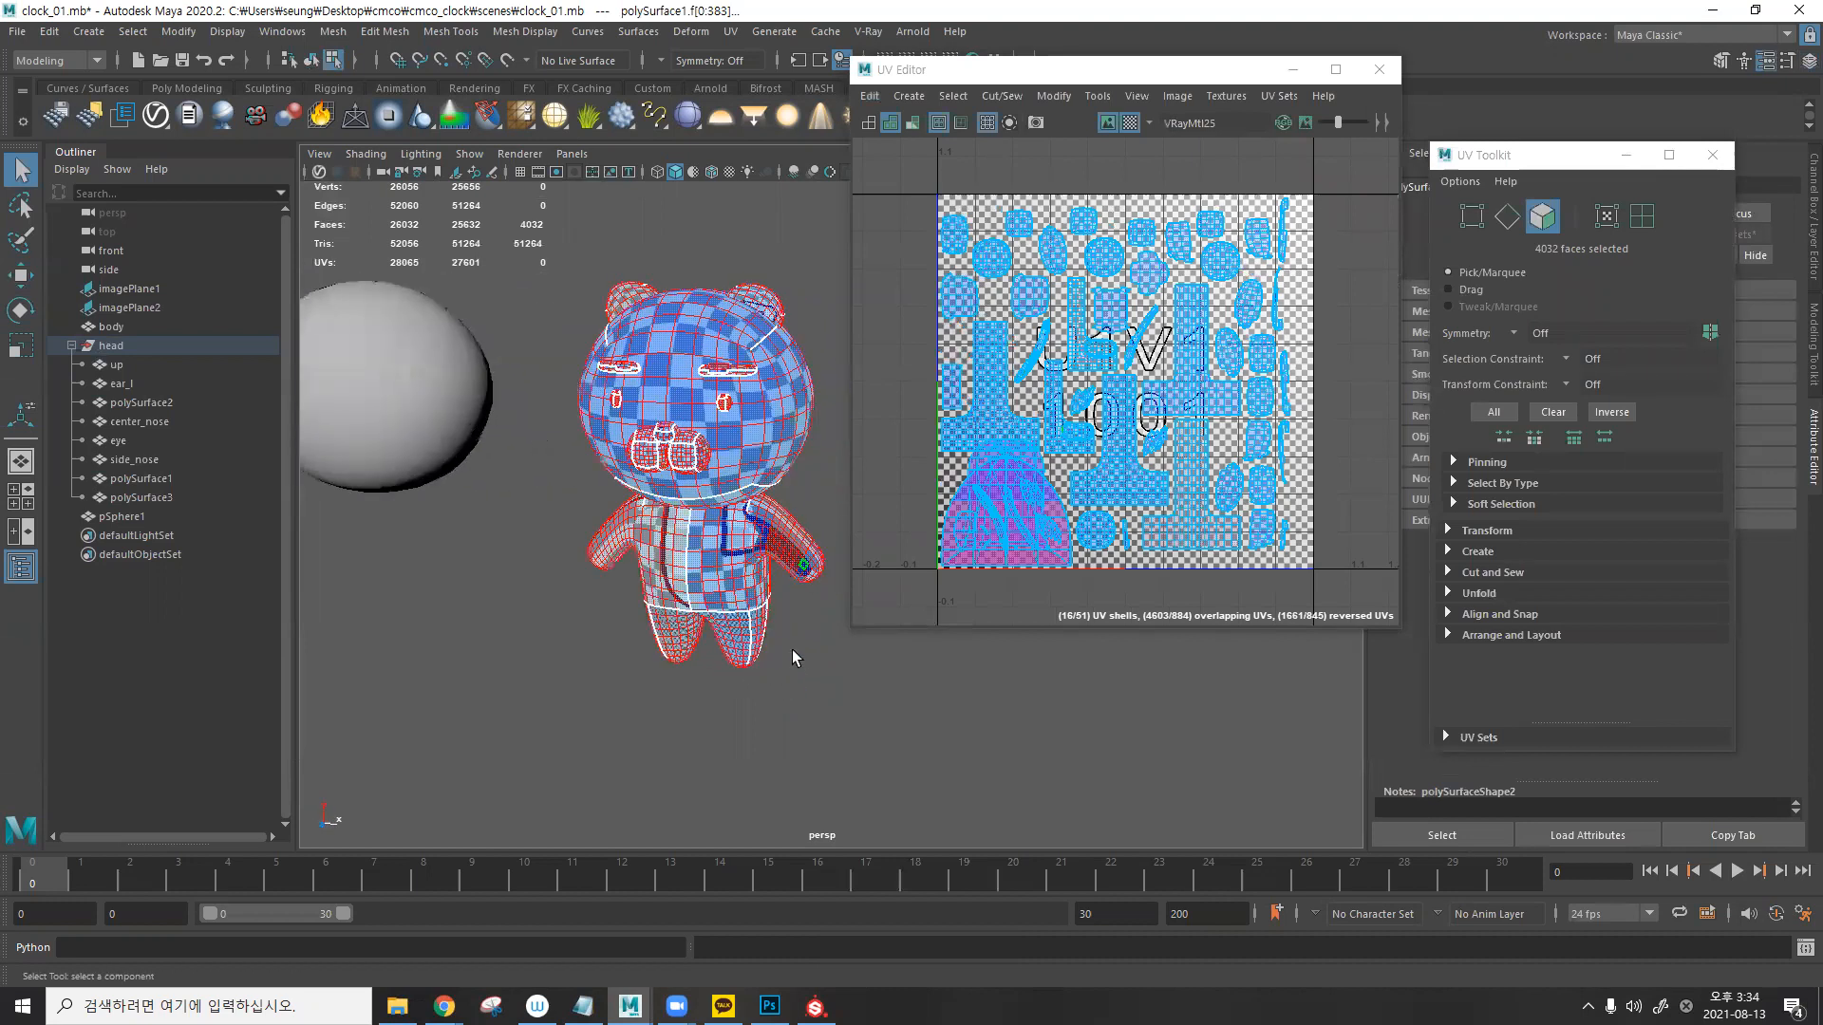
left_click(794, 655)
key("F8")
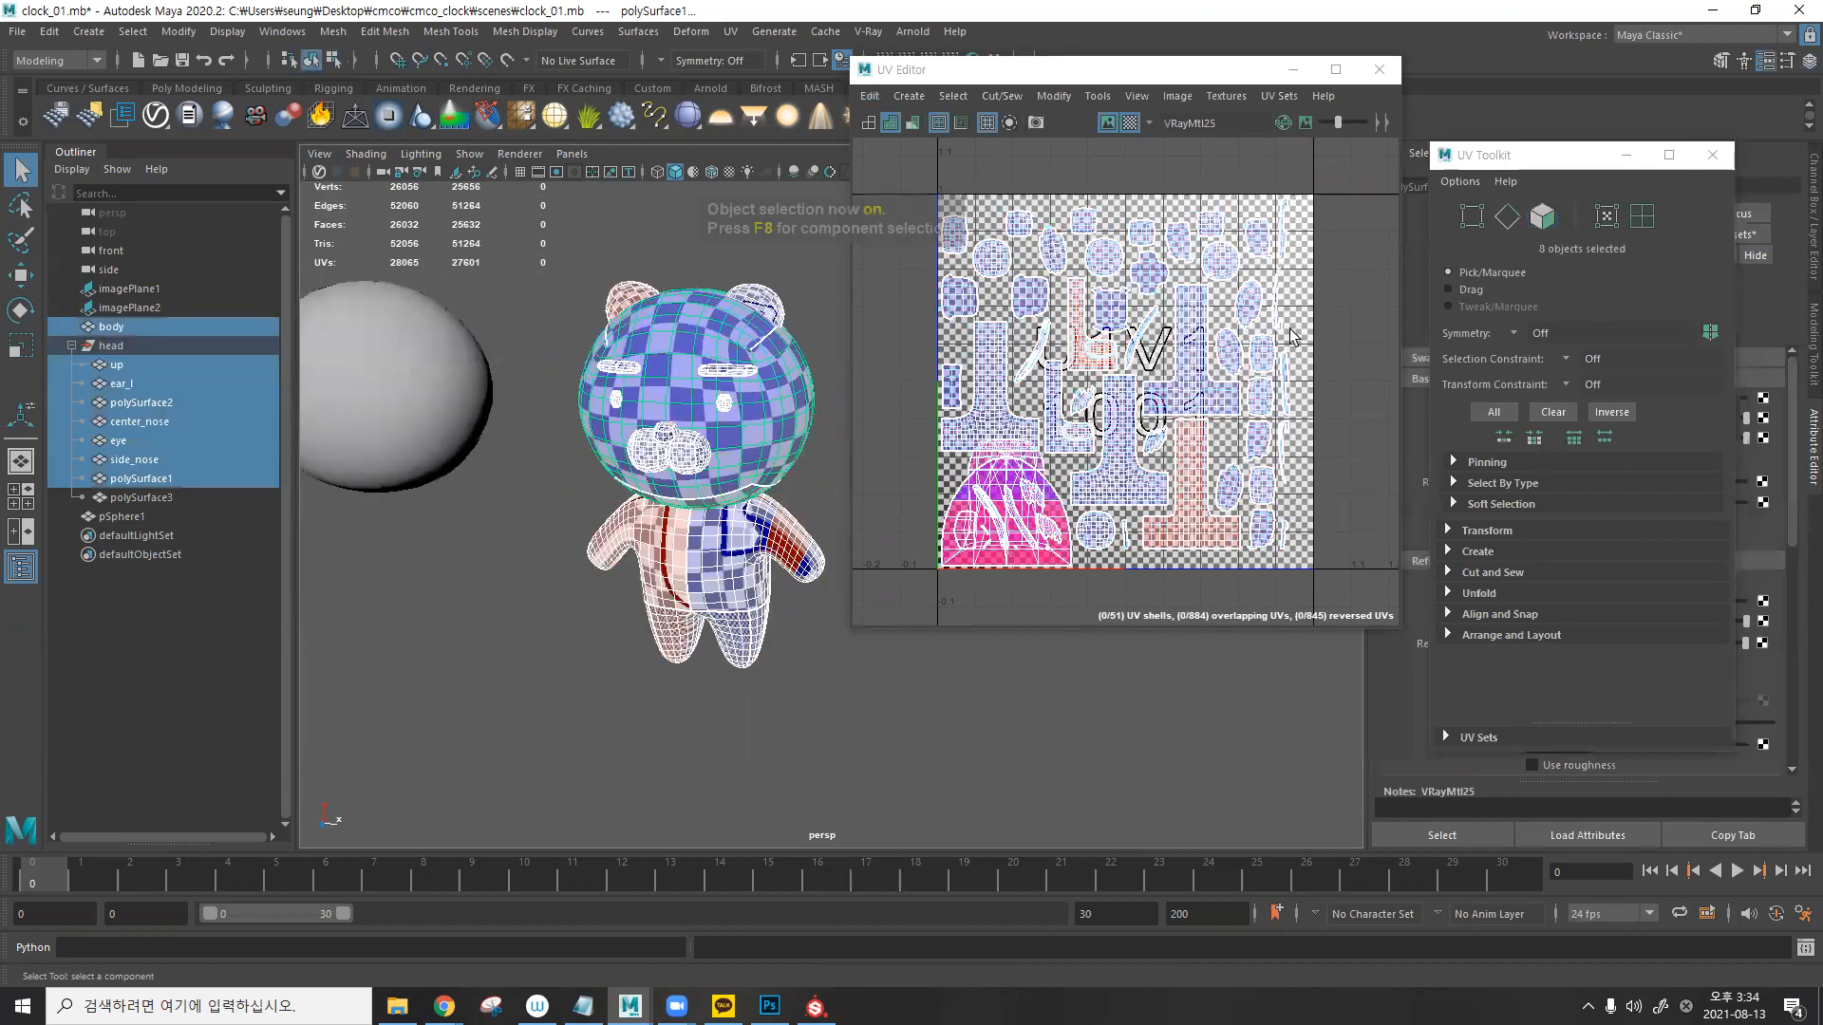
left_click(1379, 70)
left_click(1713, 155)
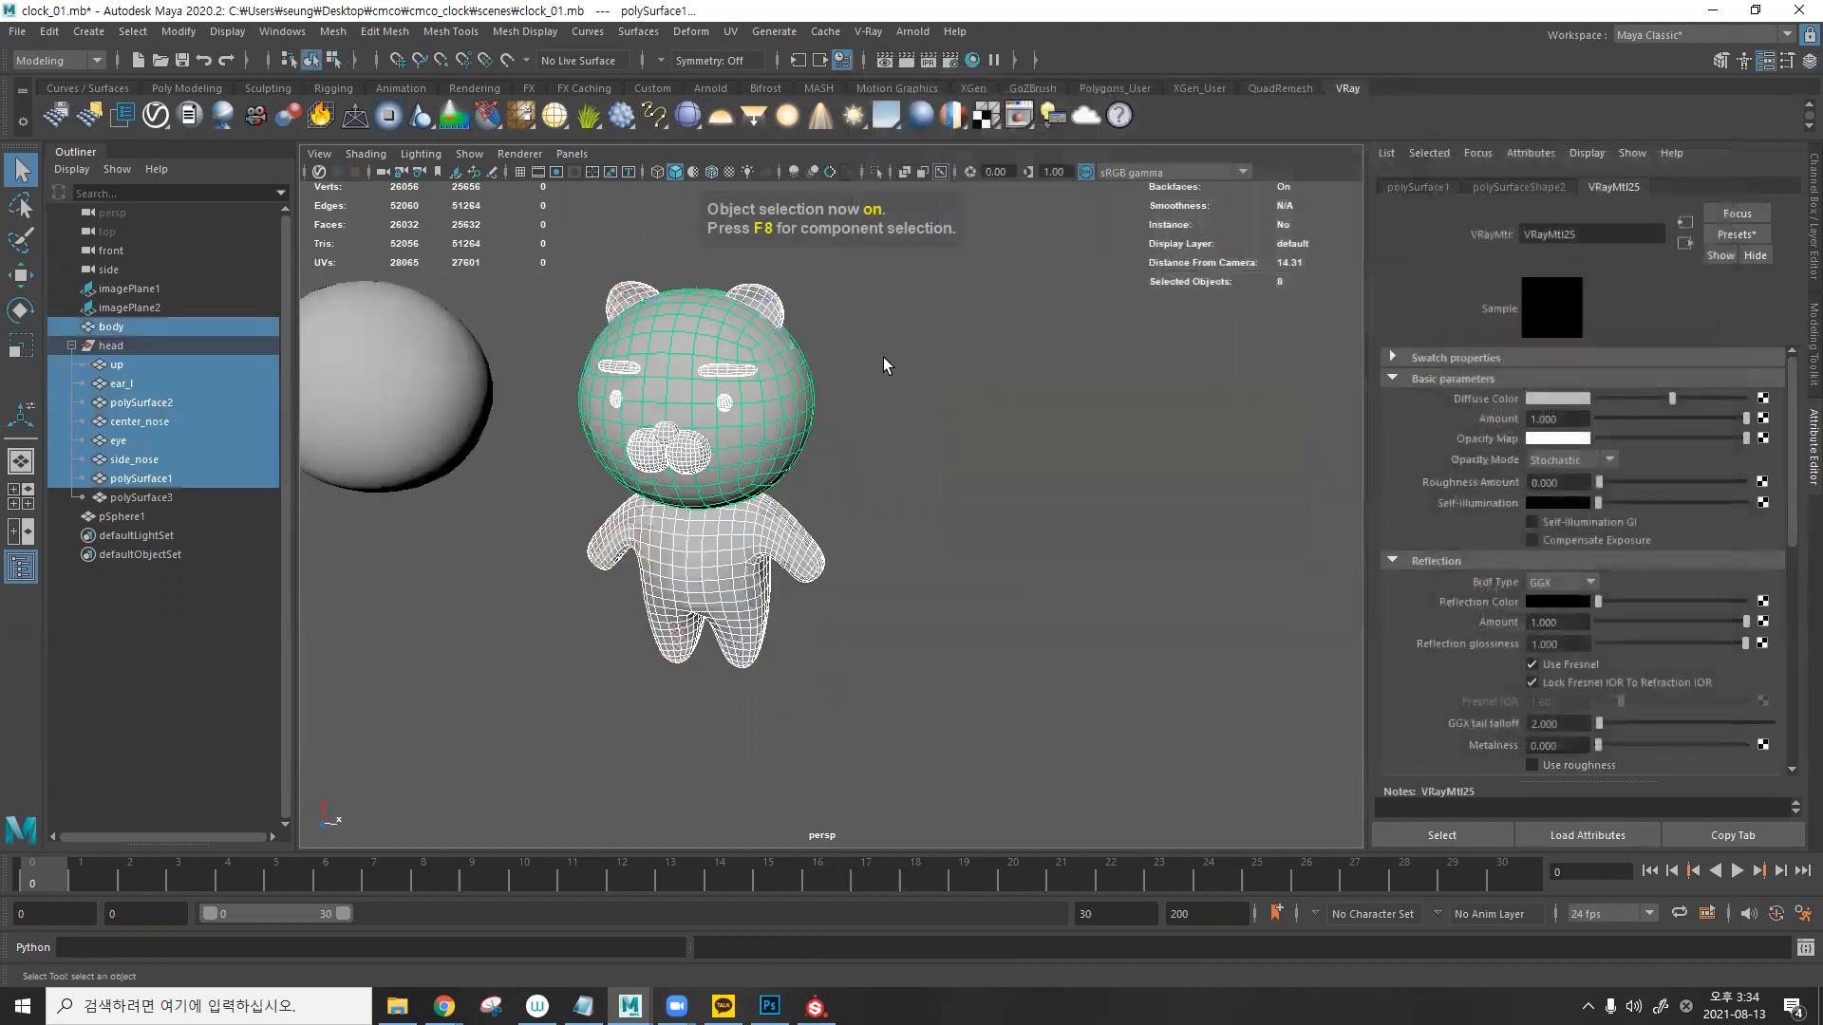
- Rename the bear's shared V-Ray material as kakao_s and check it on the head surface
double_click(1551, 234)
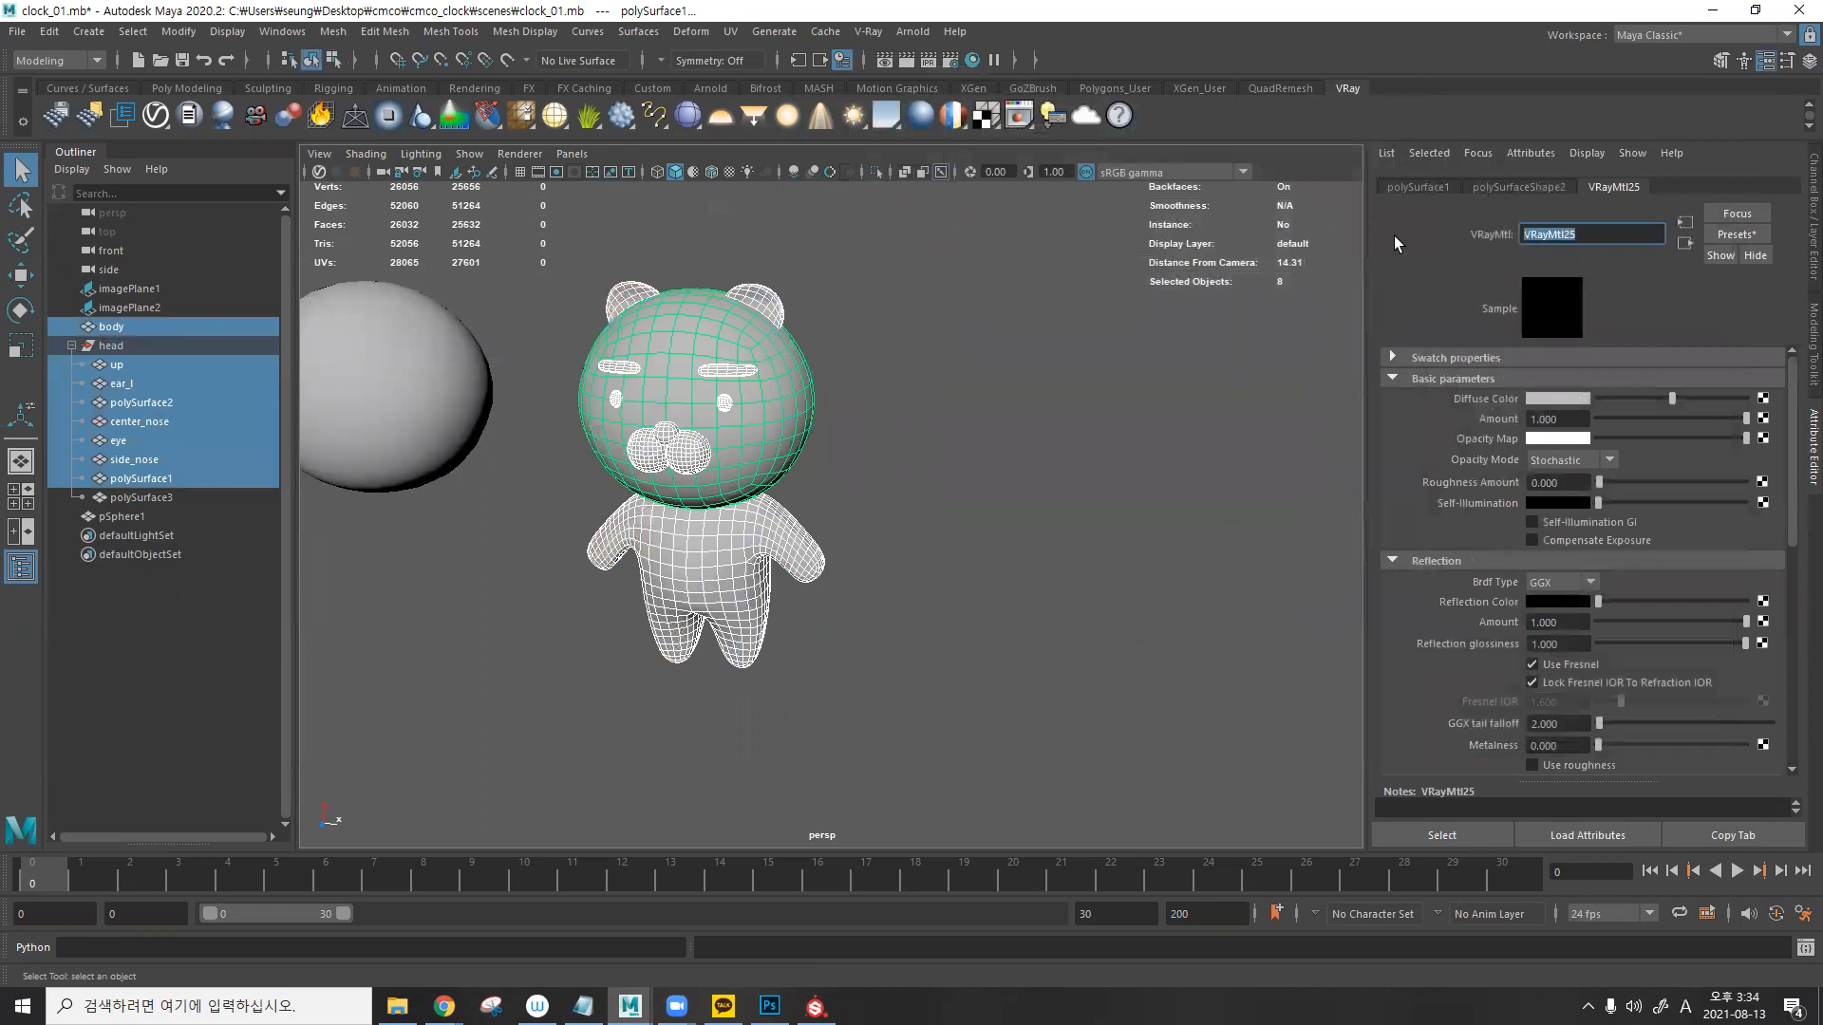
type("kakao_s")
key("Return")
left_click(839, 426)
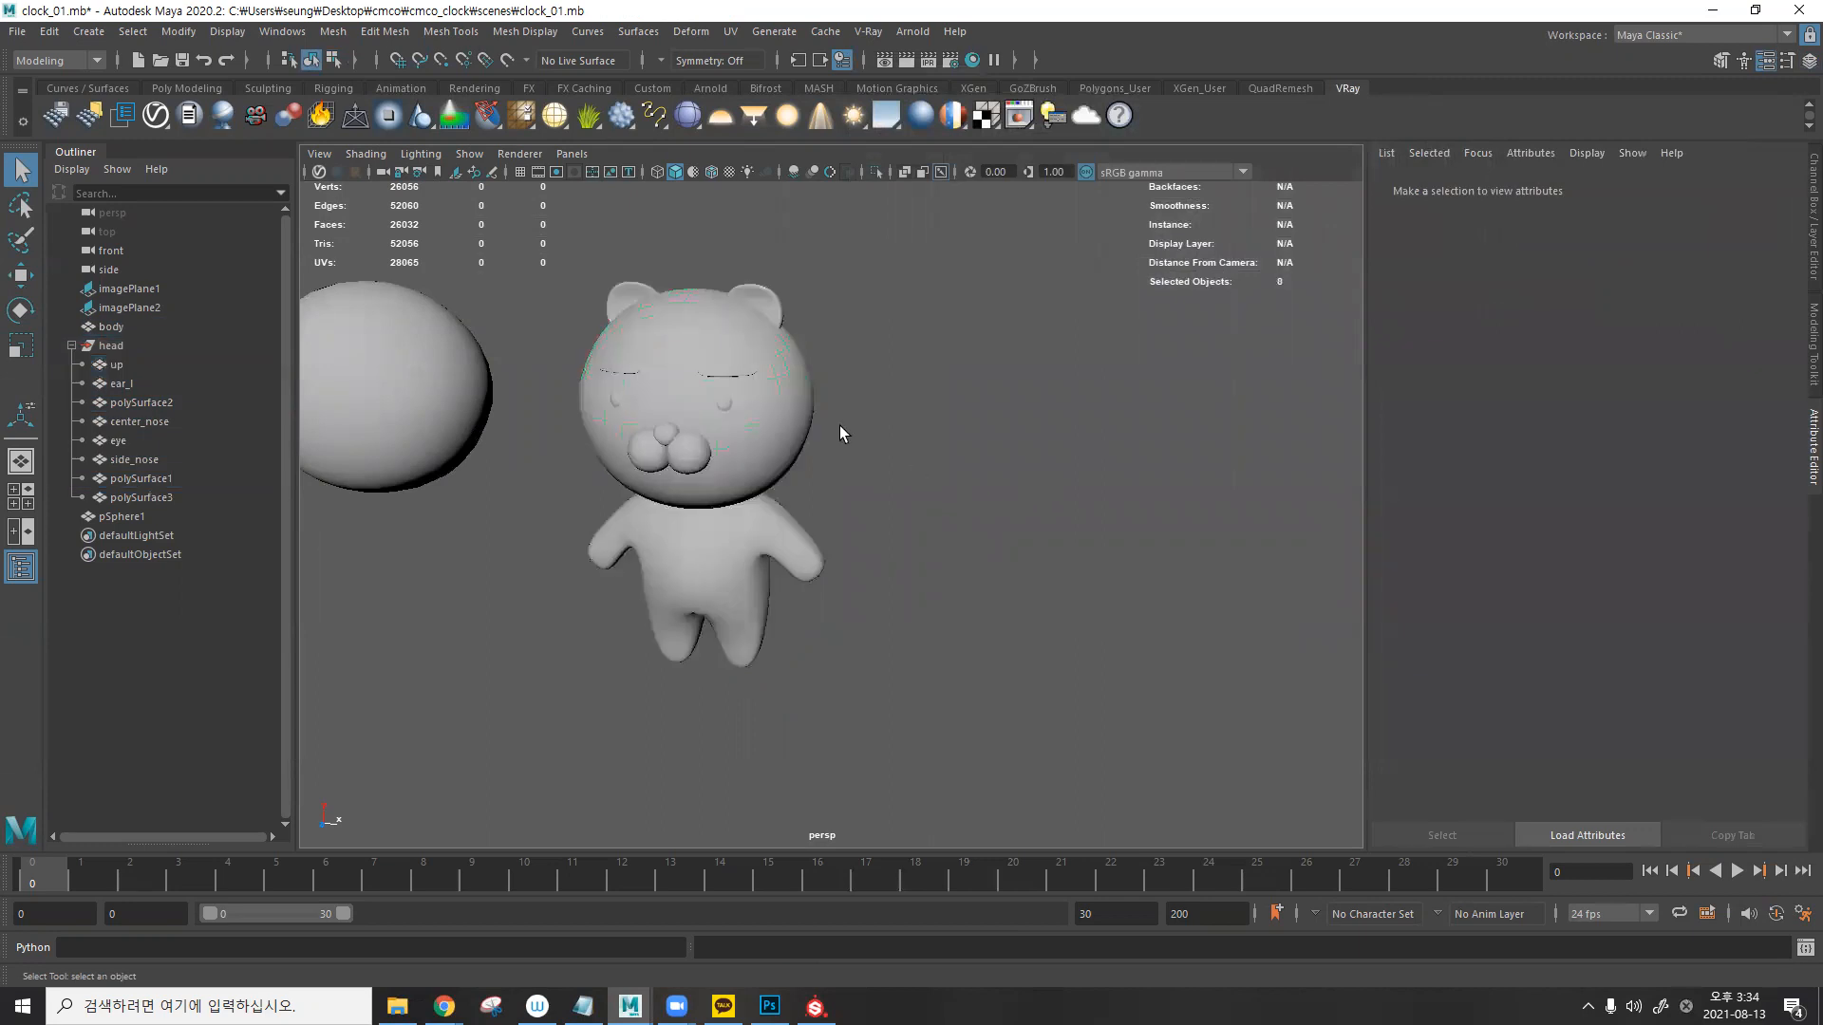
left_click(776, 447)
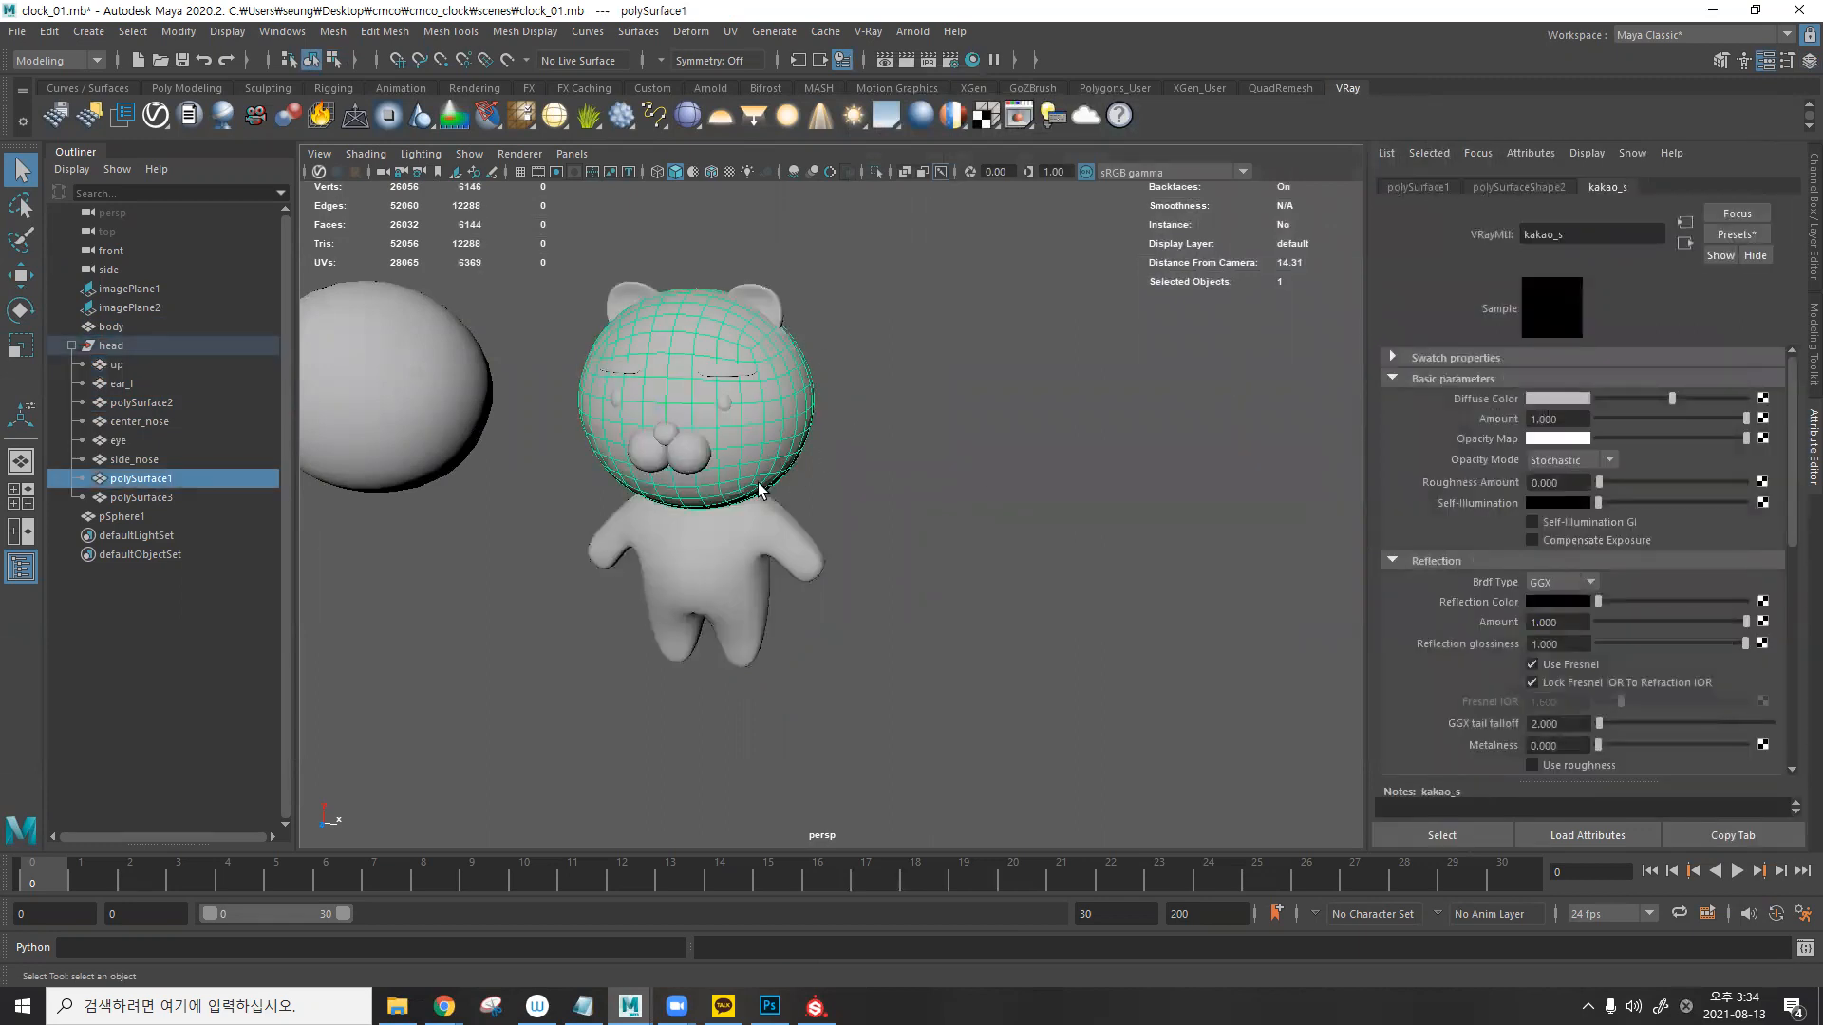
- Export all the selected bear meshes as an FBX file named kakao in the project's scenes folder
scroll(928, 422, "down", 5)
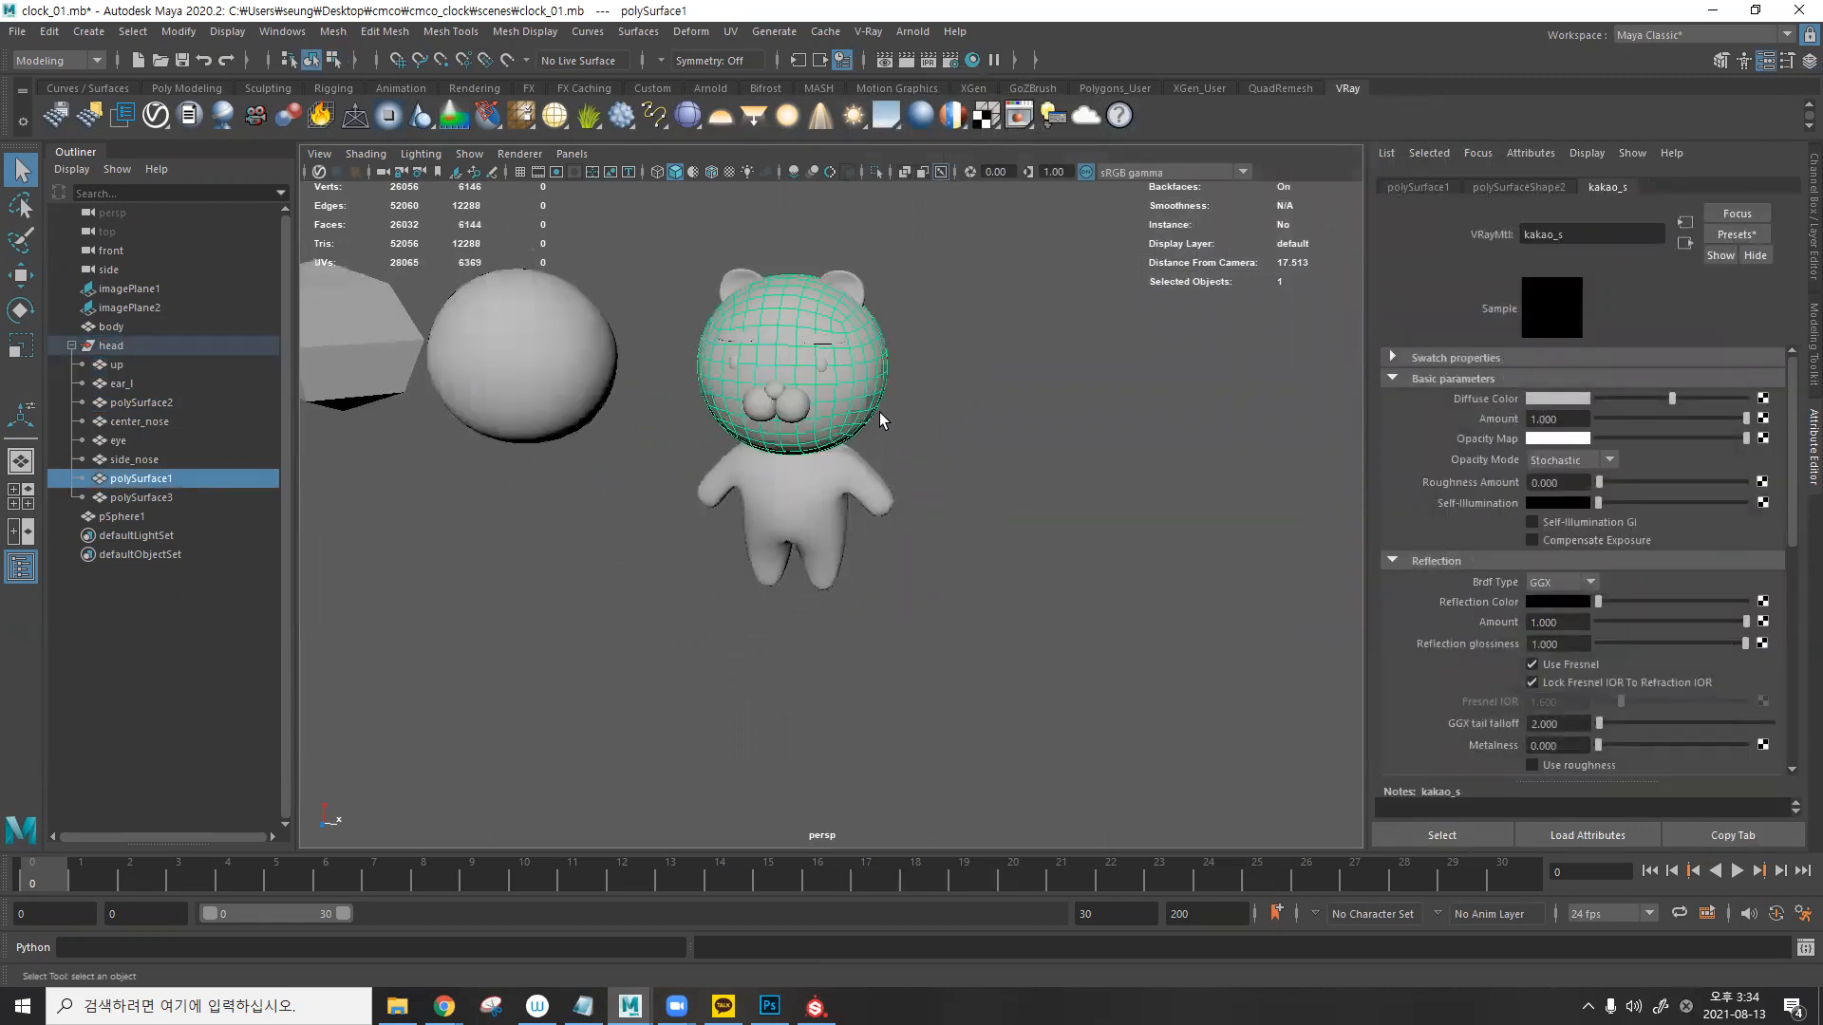
left_click_drag(762, 640, 762, 640)
left_click(20, 31)
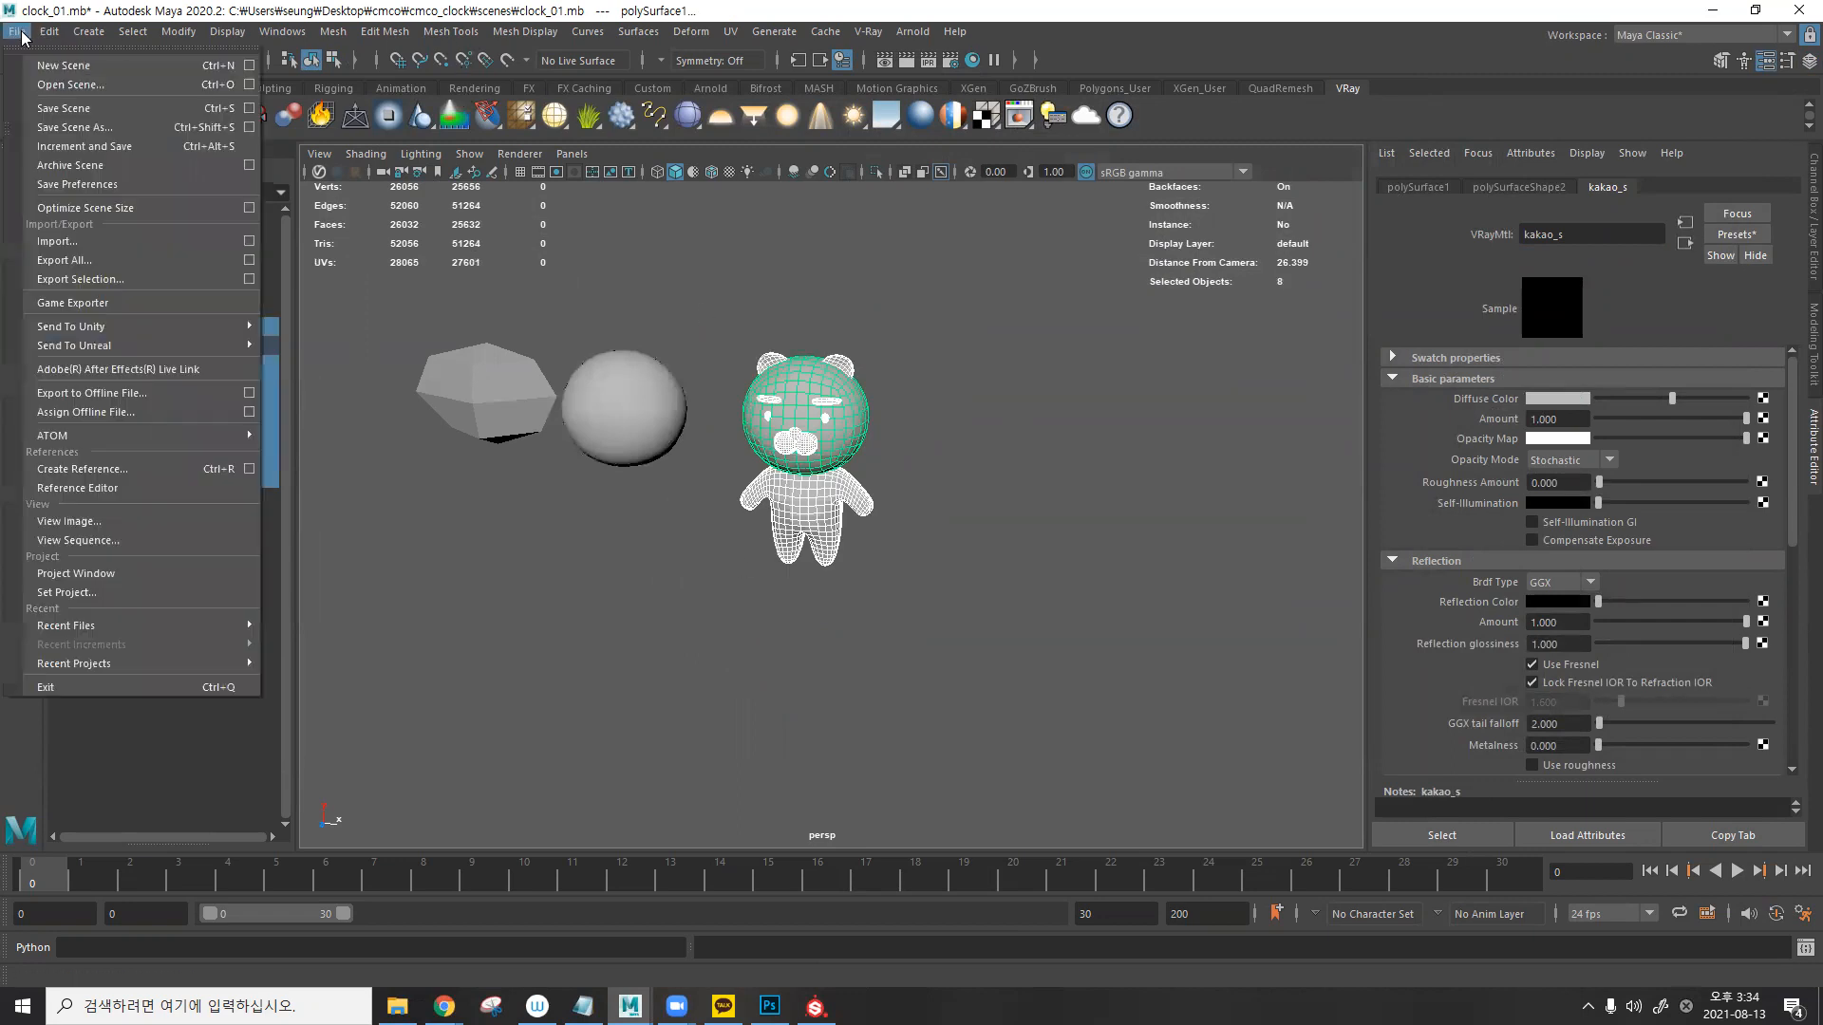
left_click(134, 288)
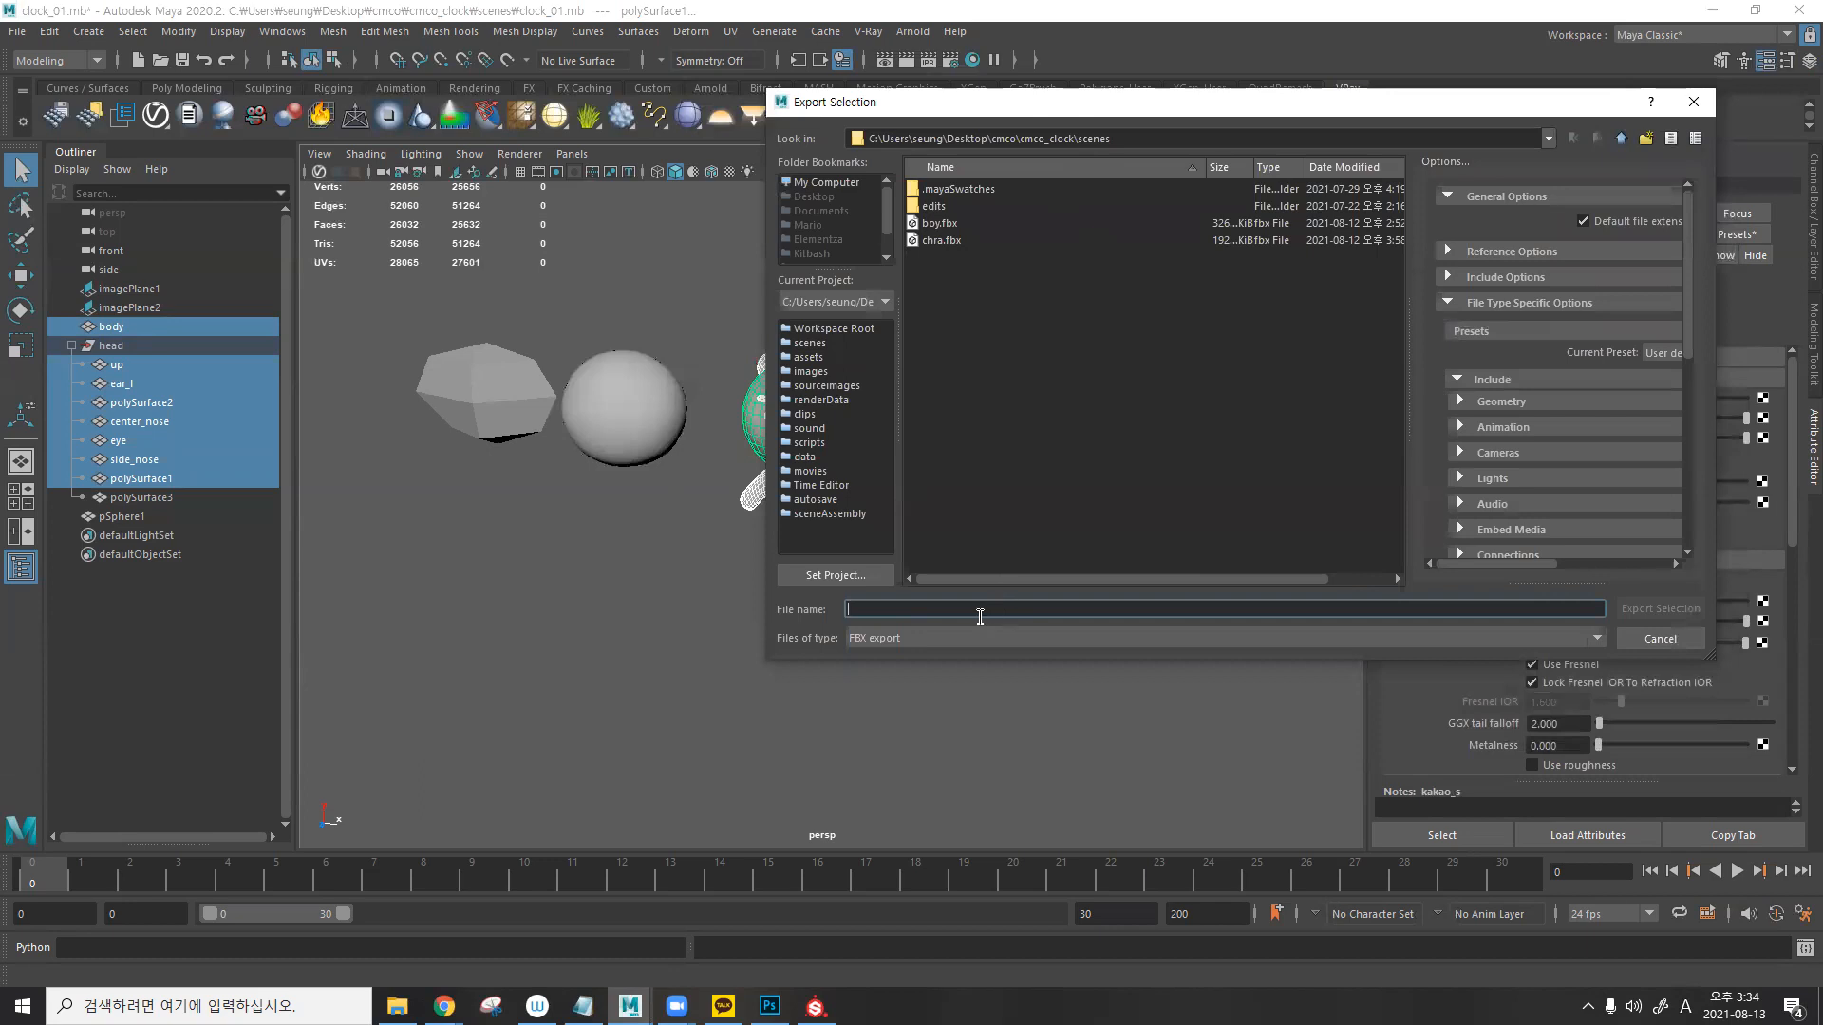
type("kakao")
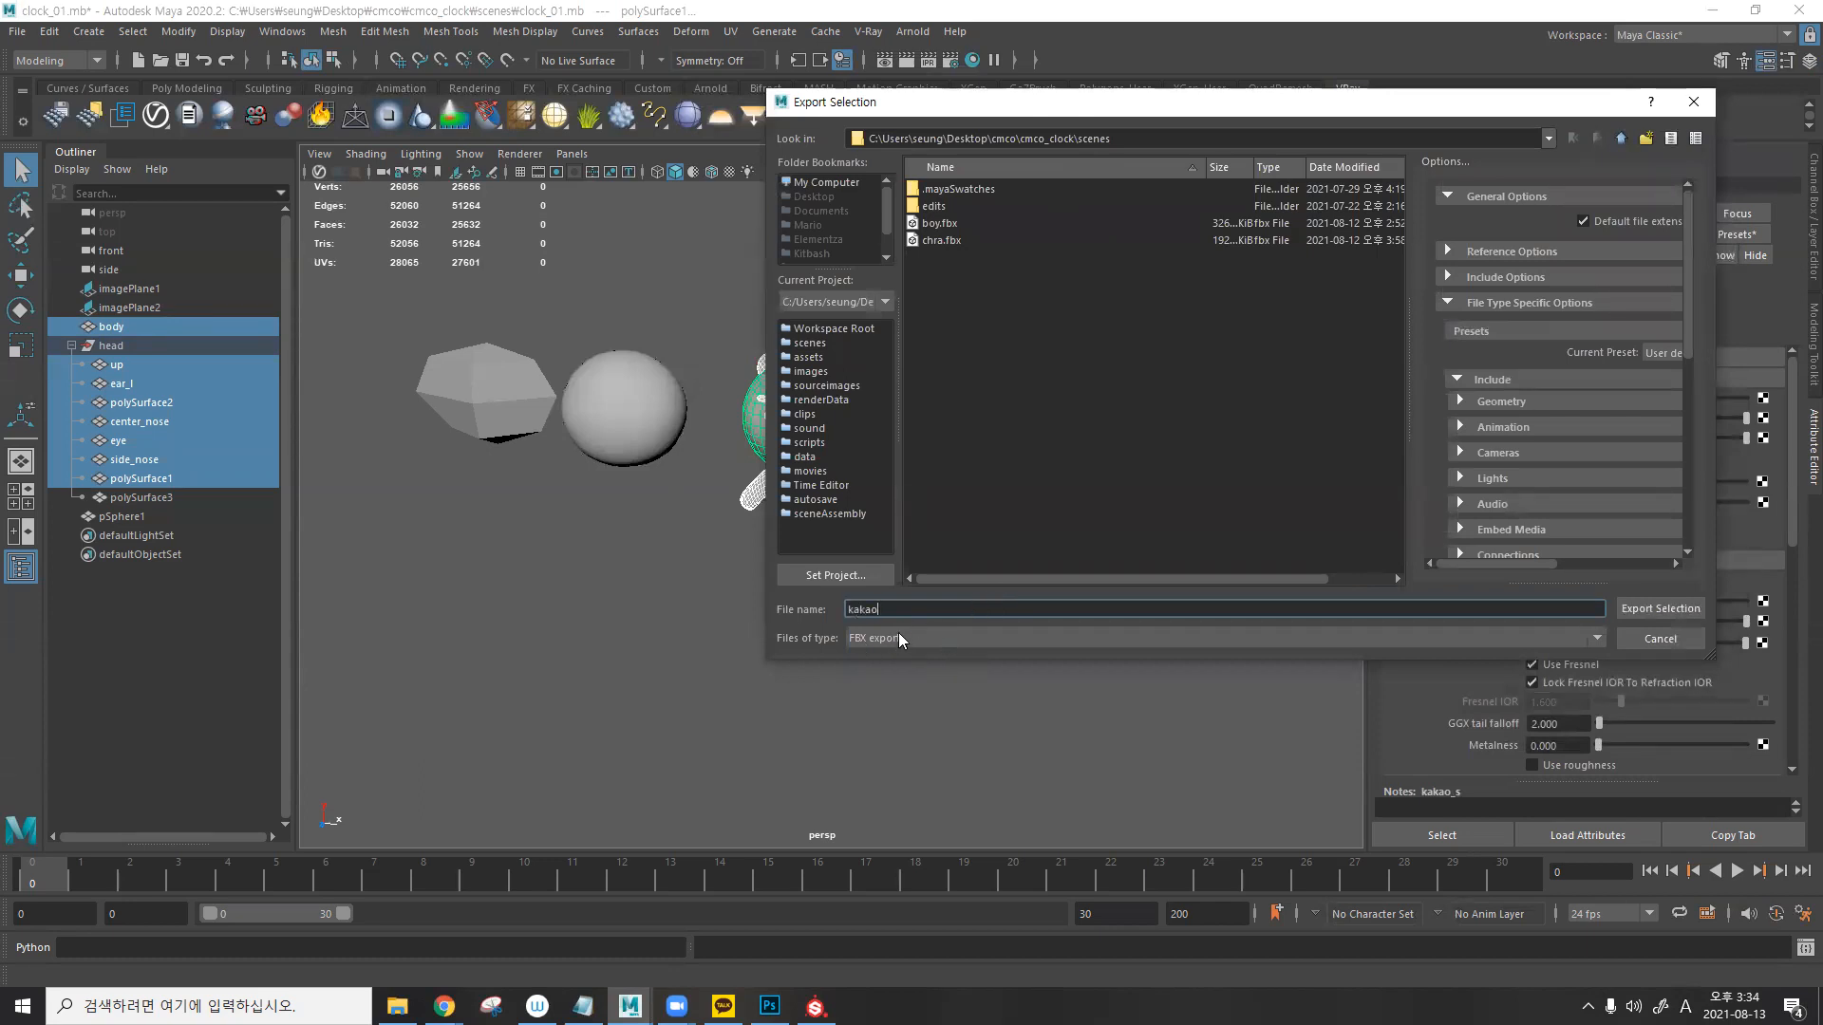
left_click(1661, 608)
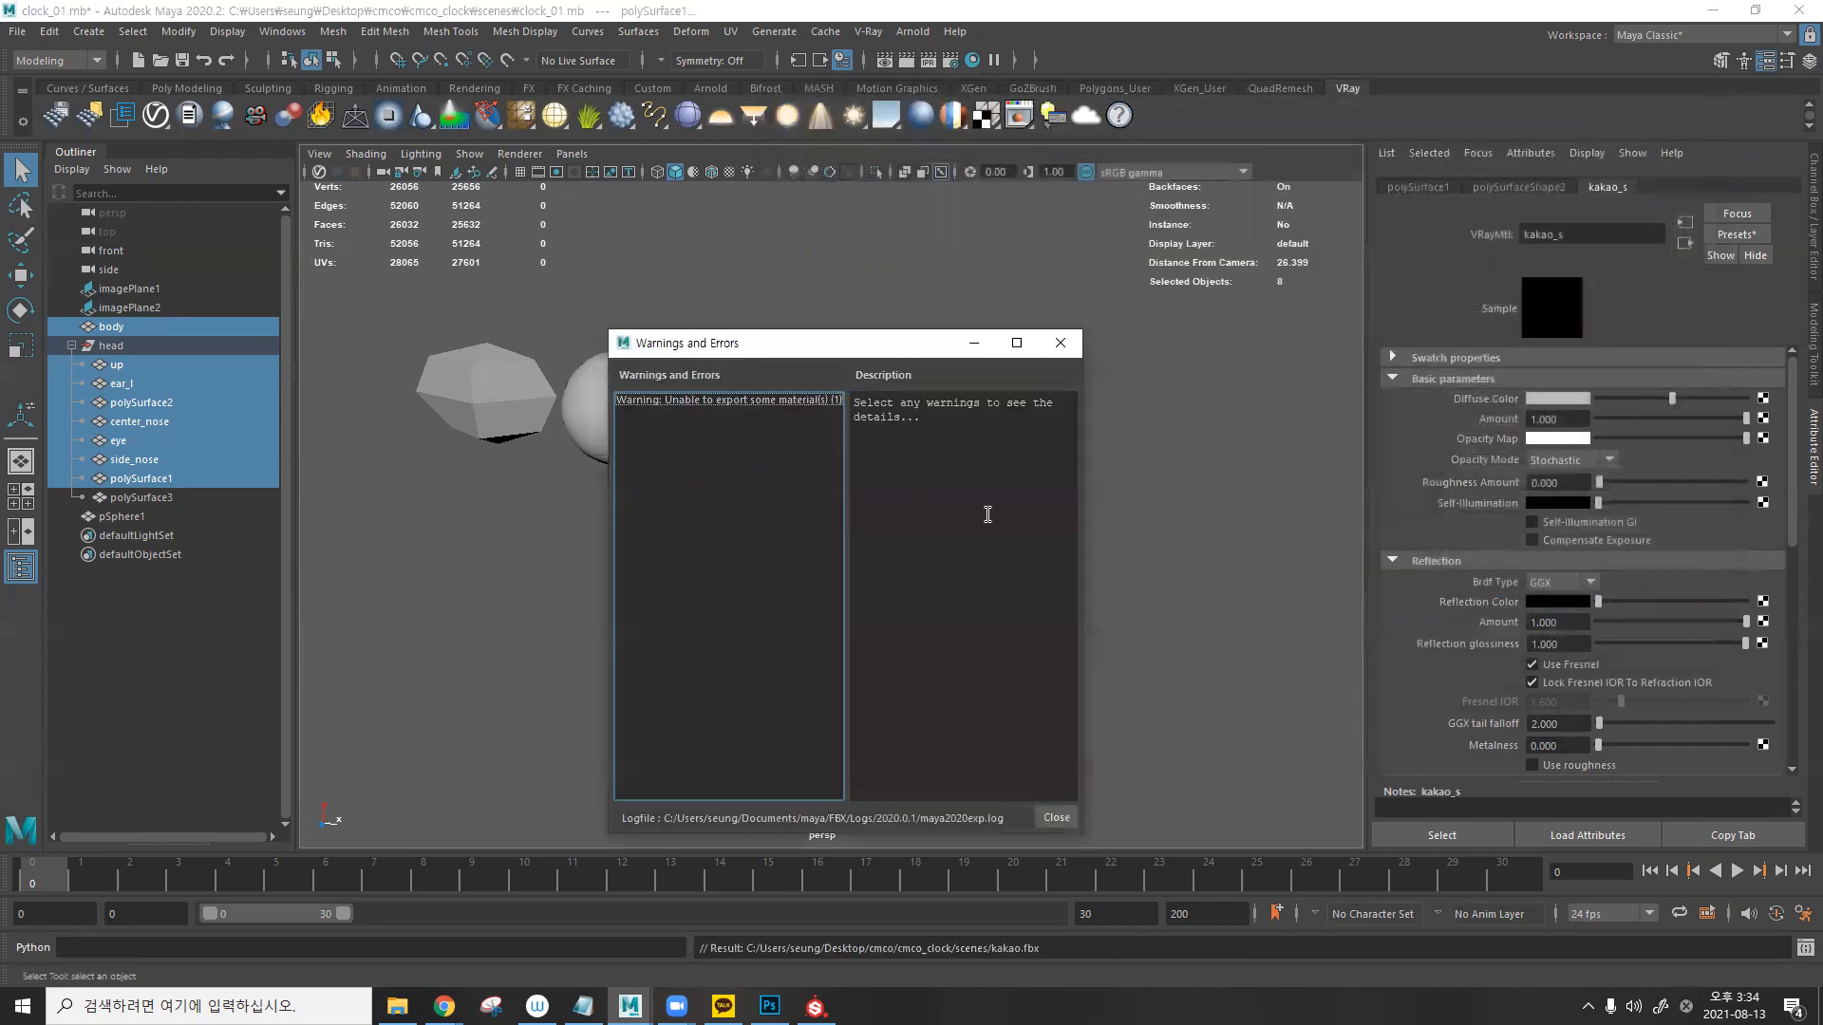
left_click(1056, 817)
- Switch to Substance Painter, start a new project and choose kakao.fbx as its mesh file
left_click(815, 1006)
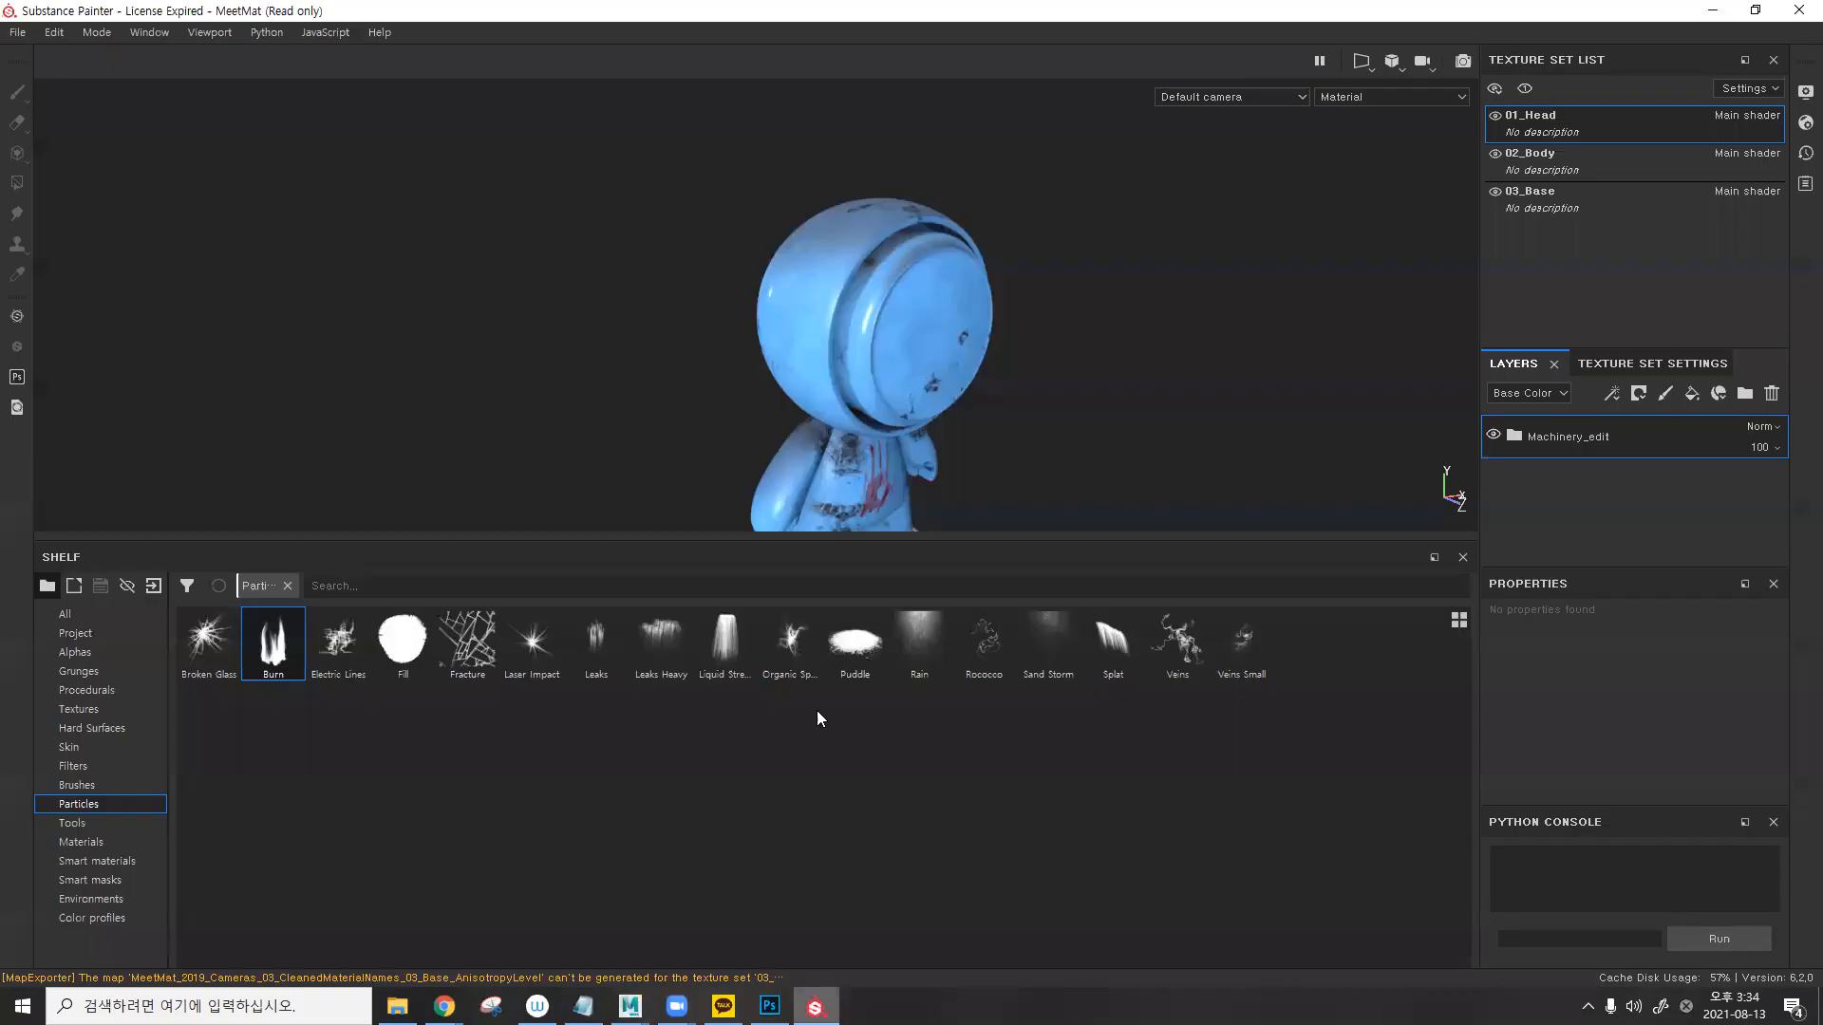
left_click(17, 34)
left_click(38, 54)
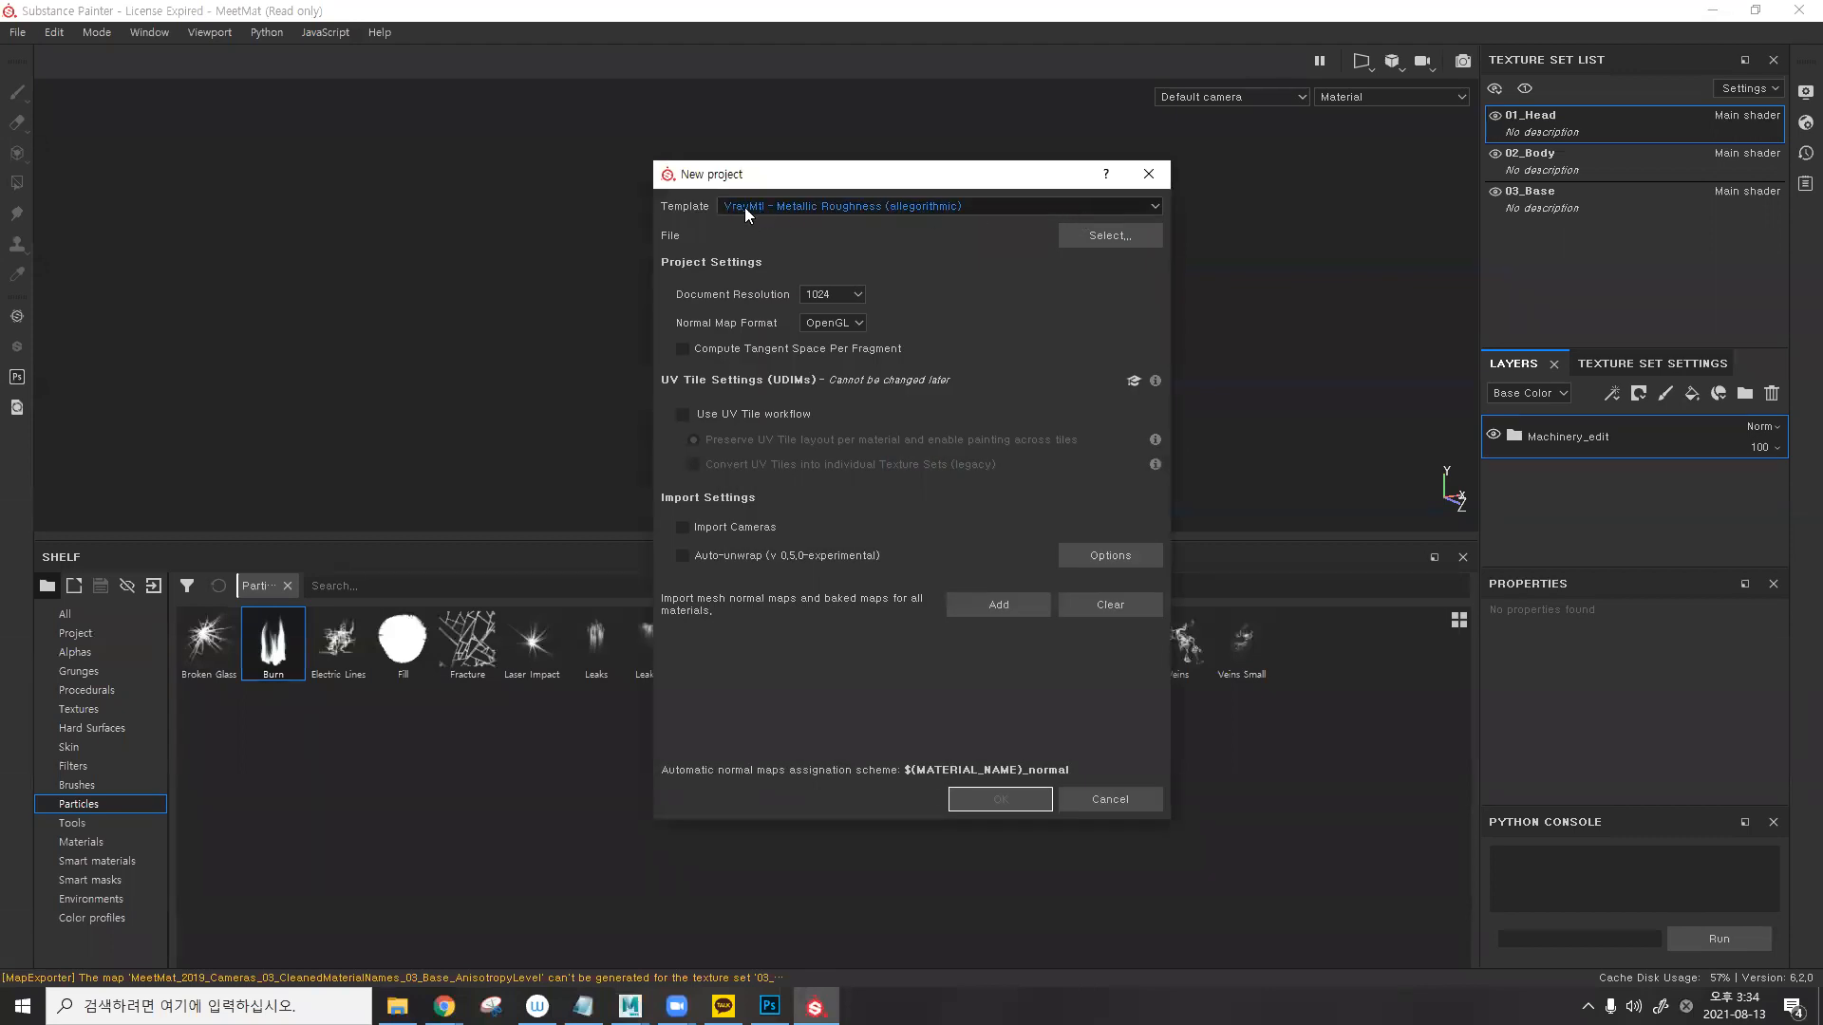
left_click(1072, 232)
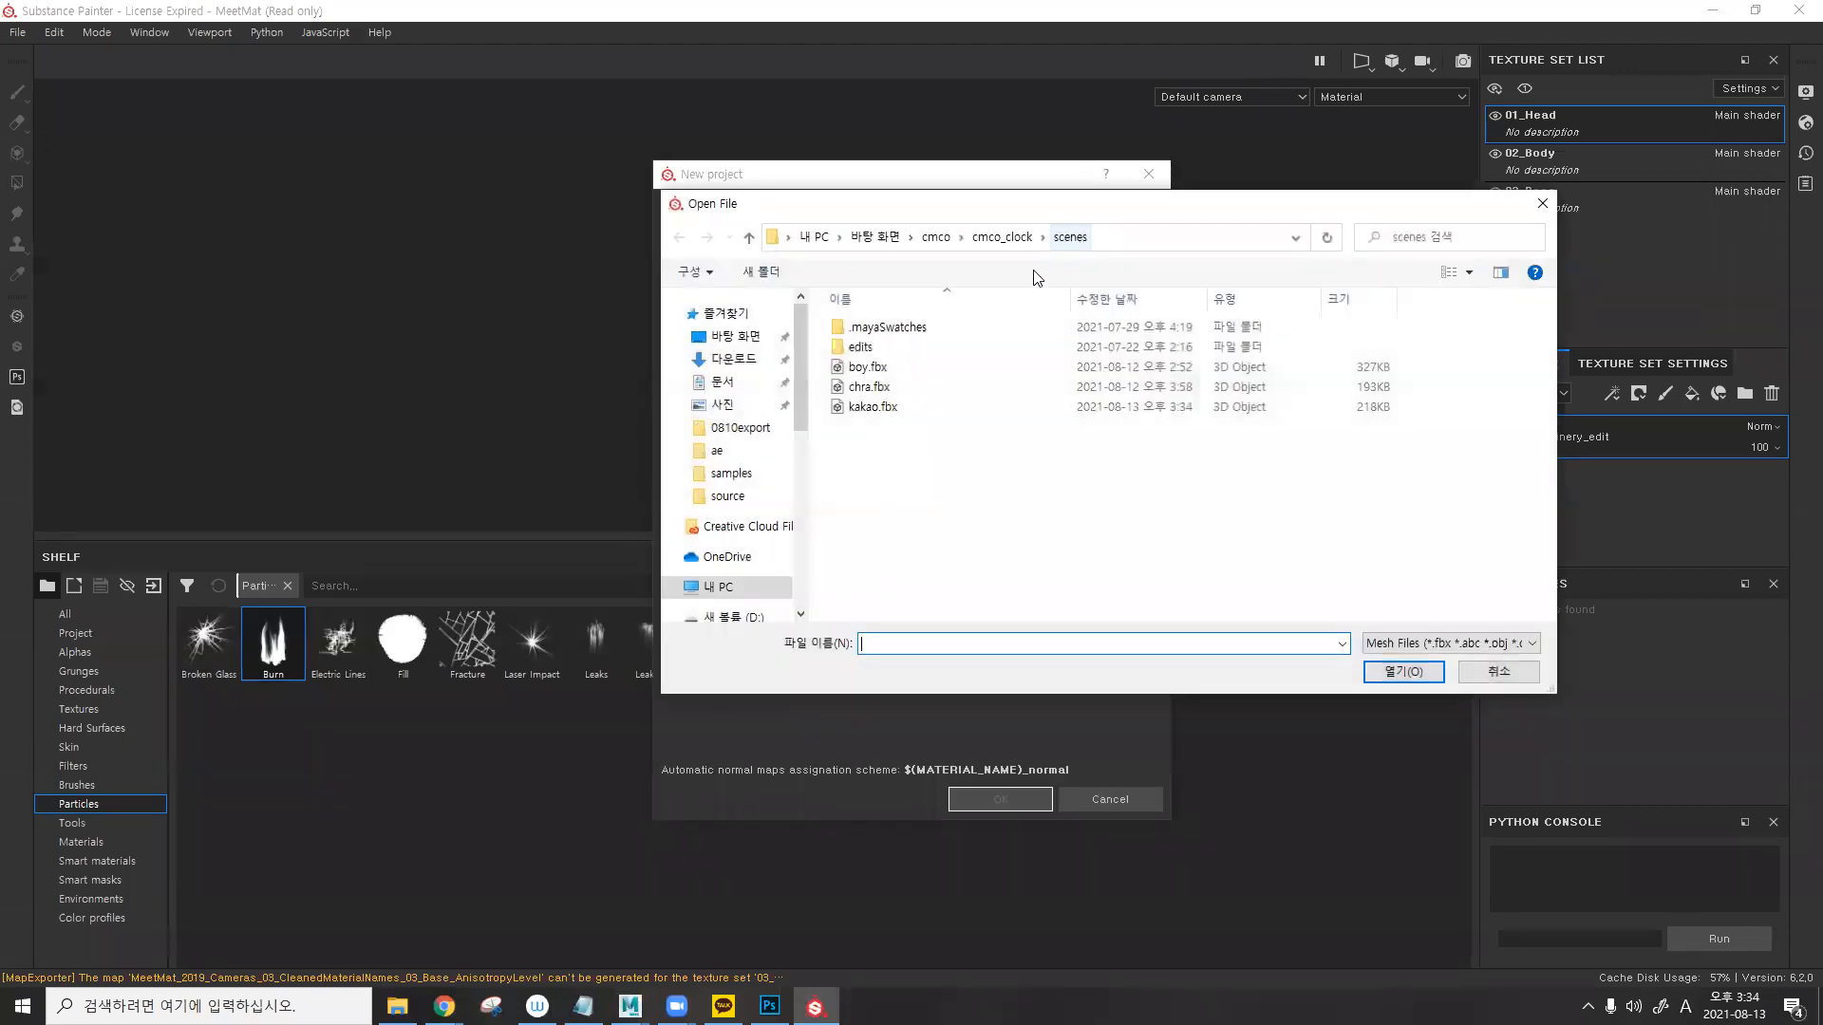
left_click(926, 408)
left_click(1401, 672)
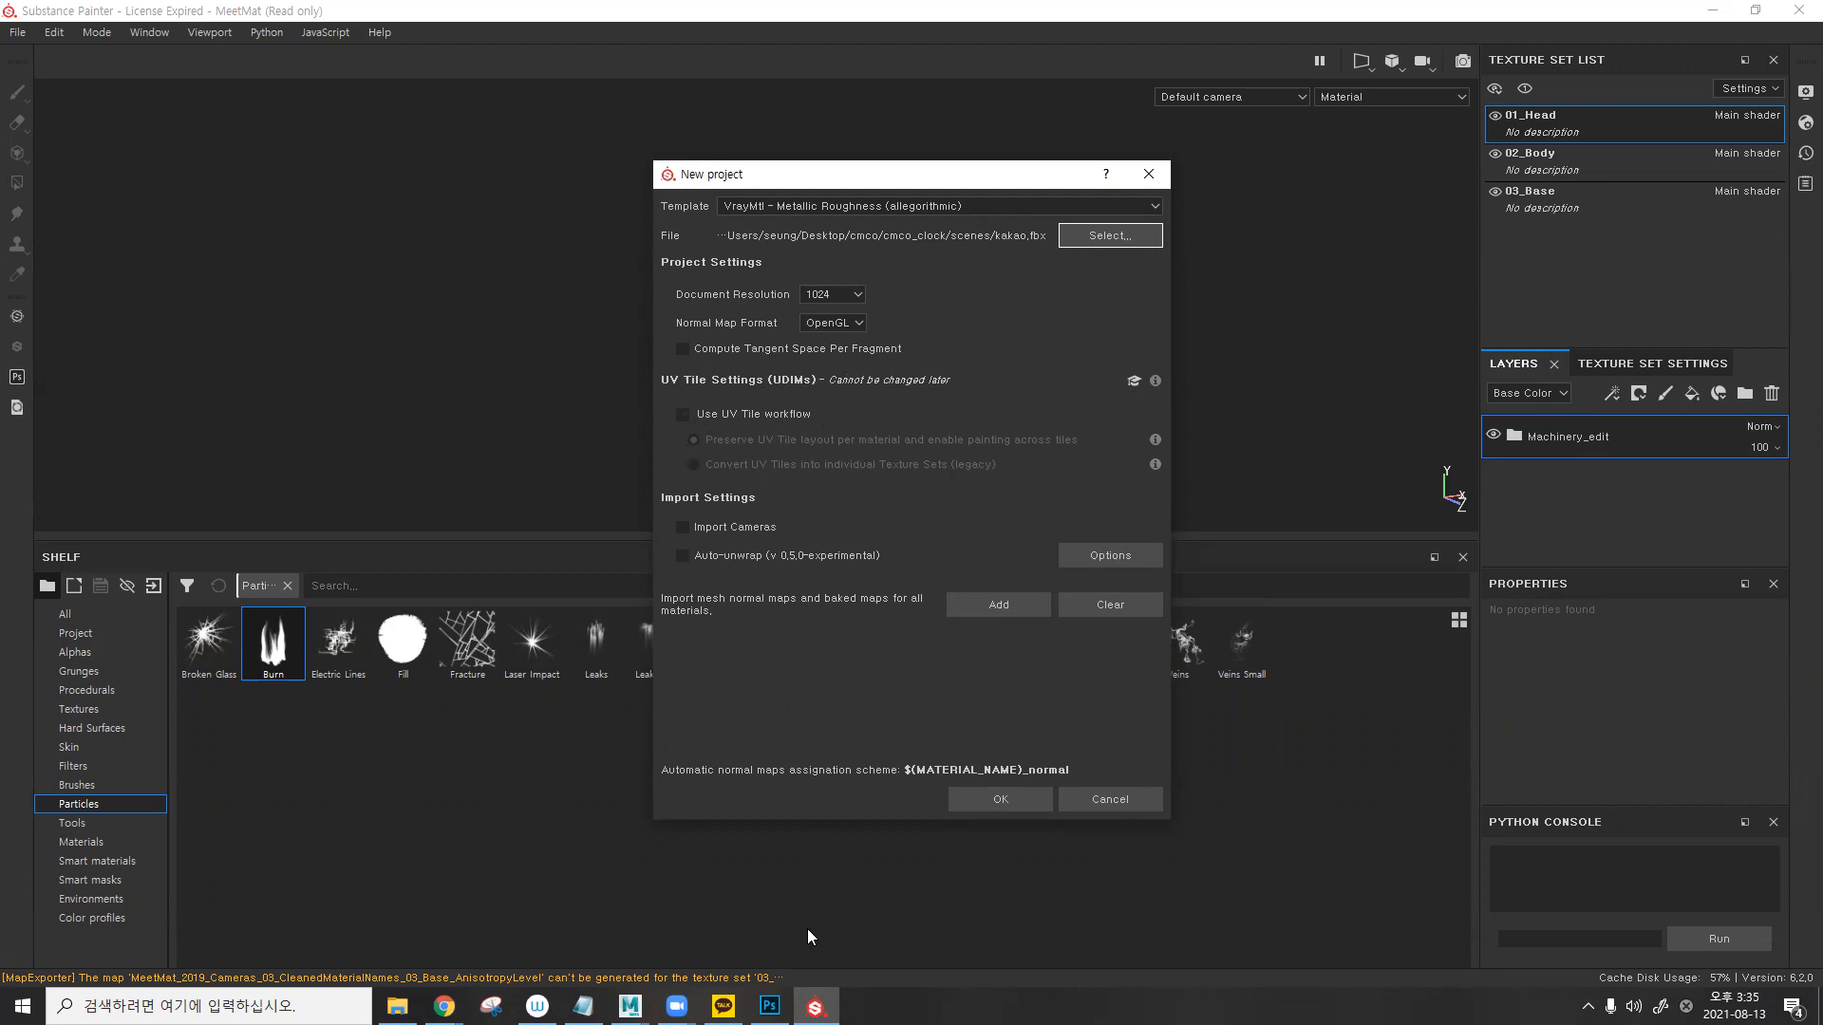
- Return to Maya and examine the bear's UV layout for overlapping shells in the UV Editor
left_click(708, 967)
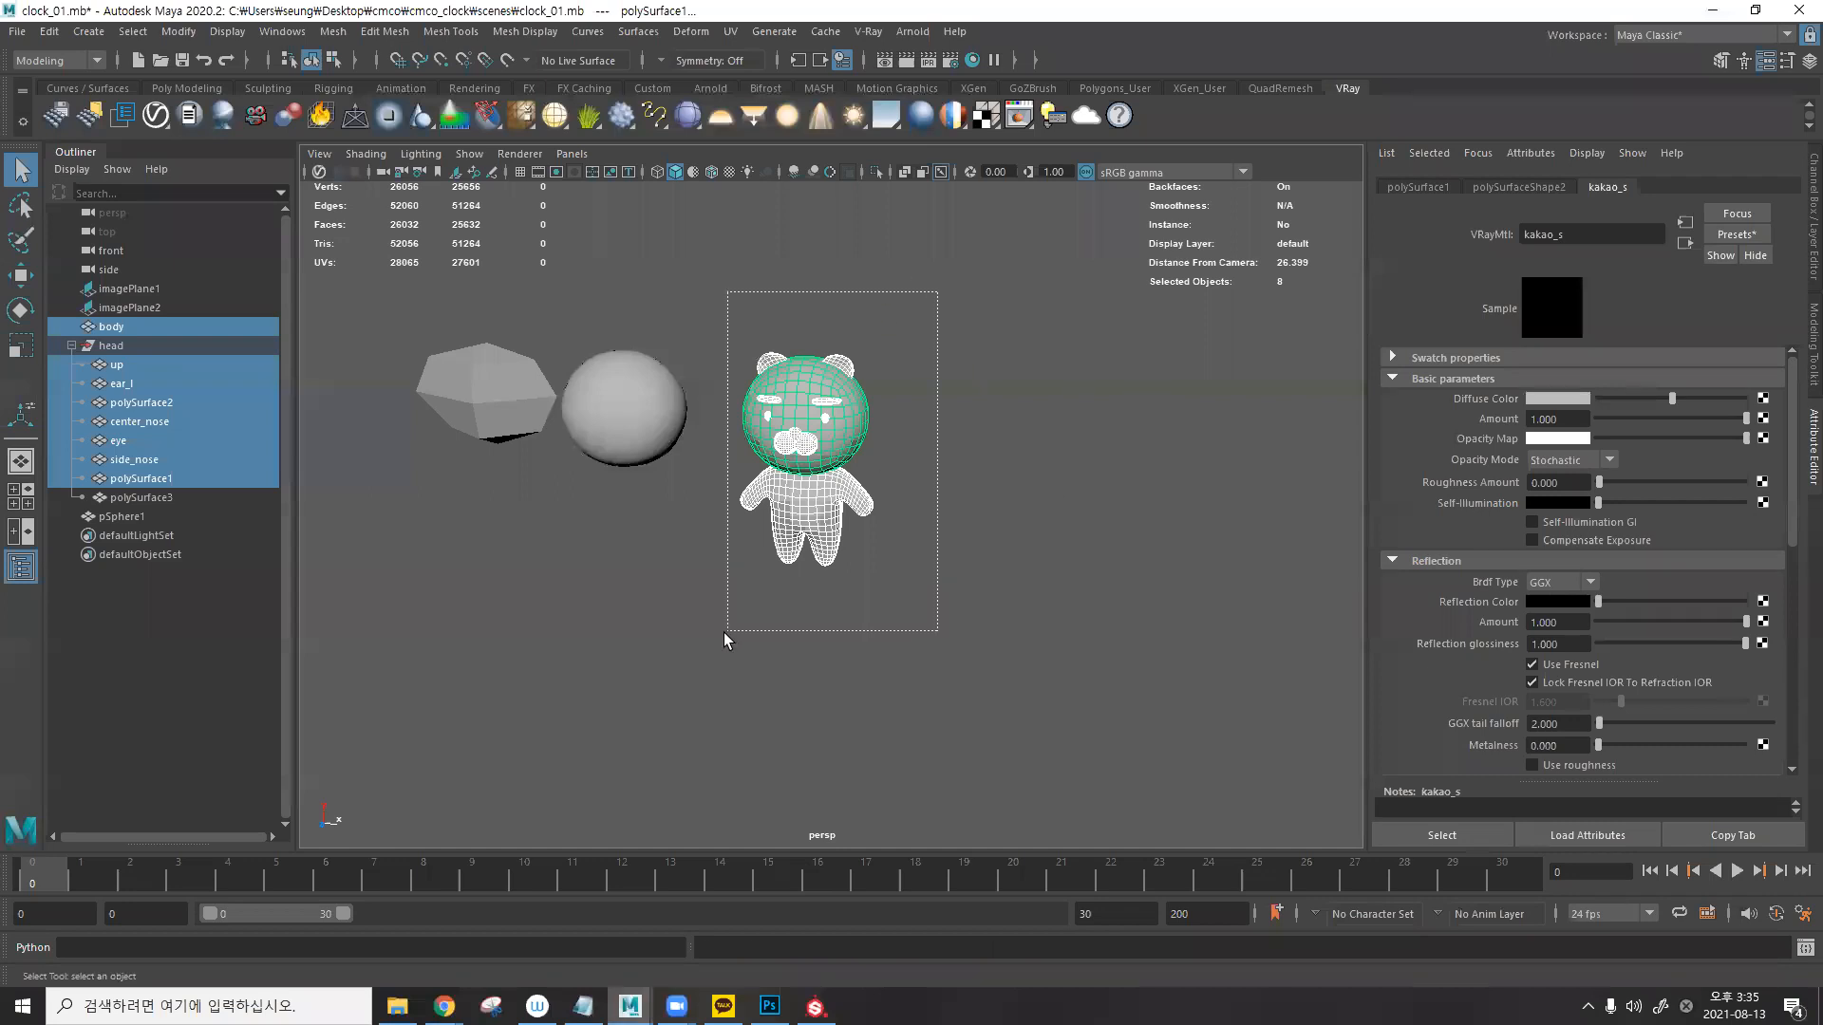
left_click(730, 32)
left_click(769, 54)
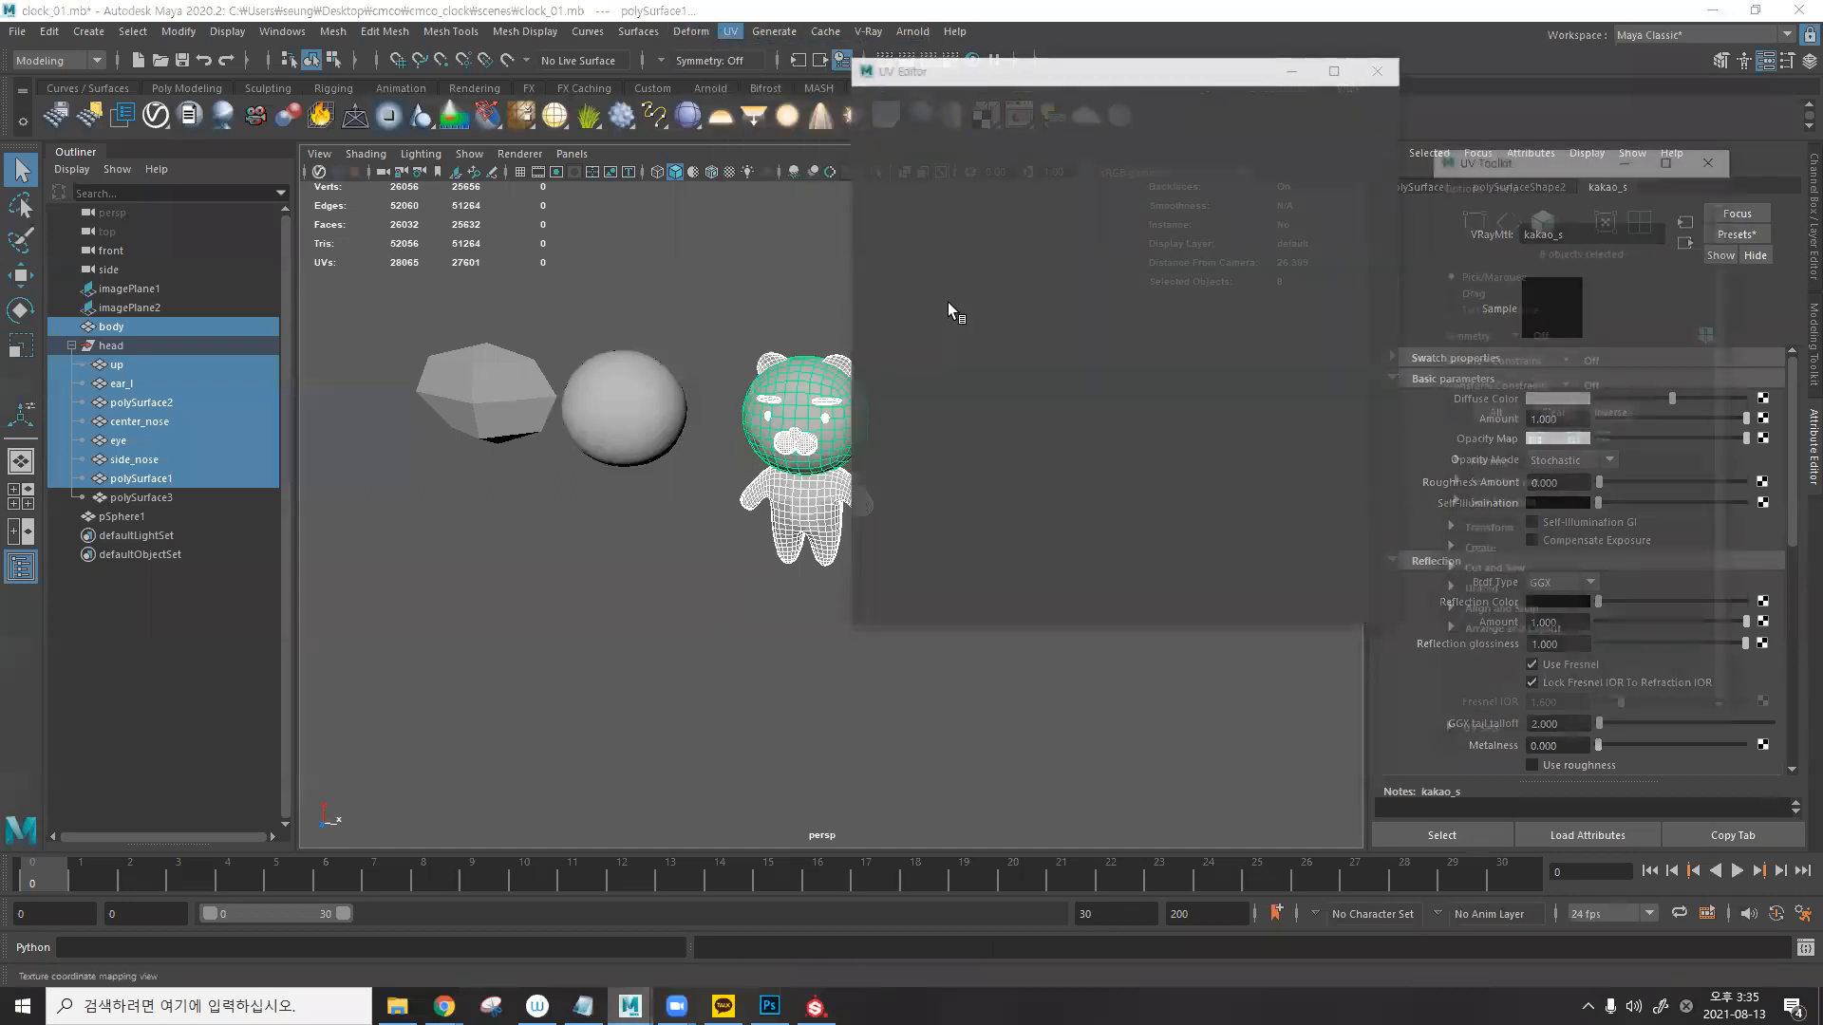
middle_click_drag(1225, 454, 1169, 380, "alt")
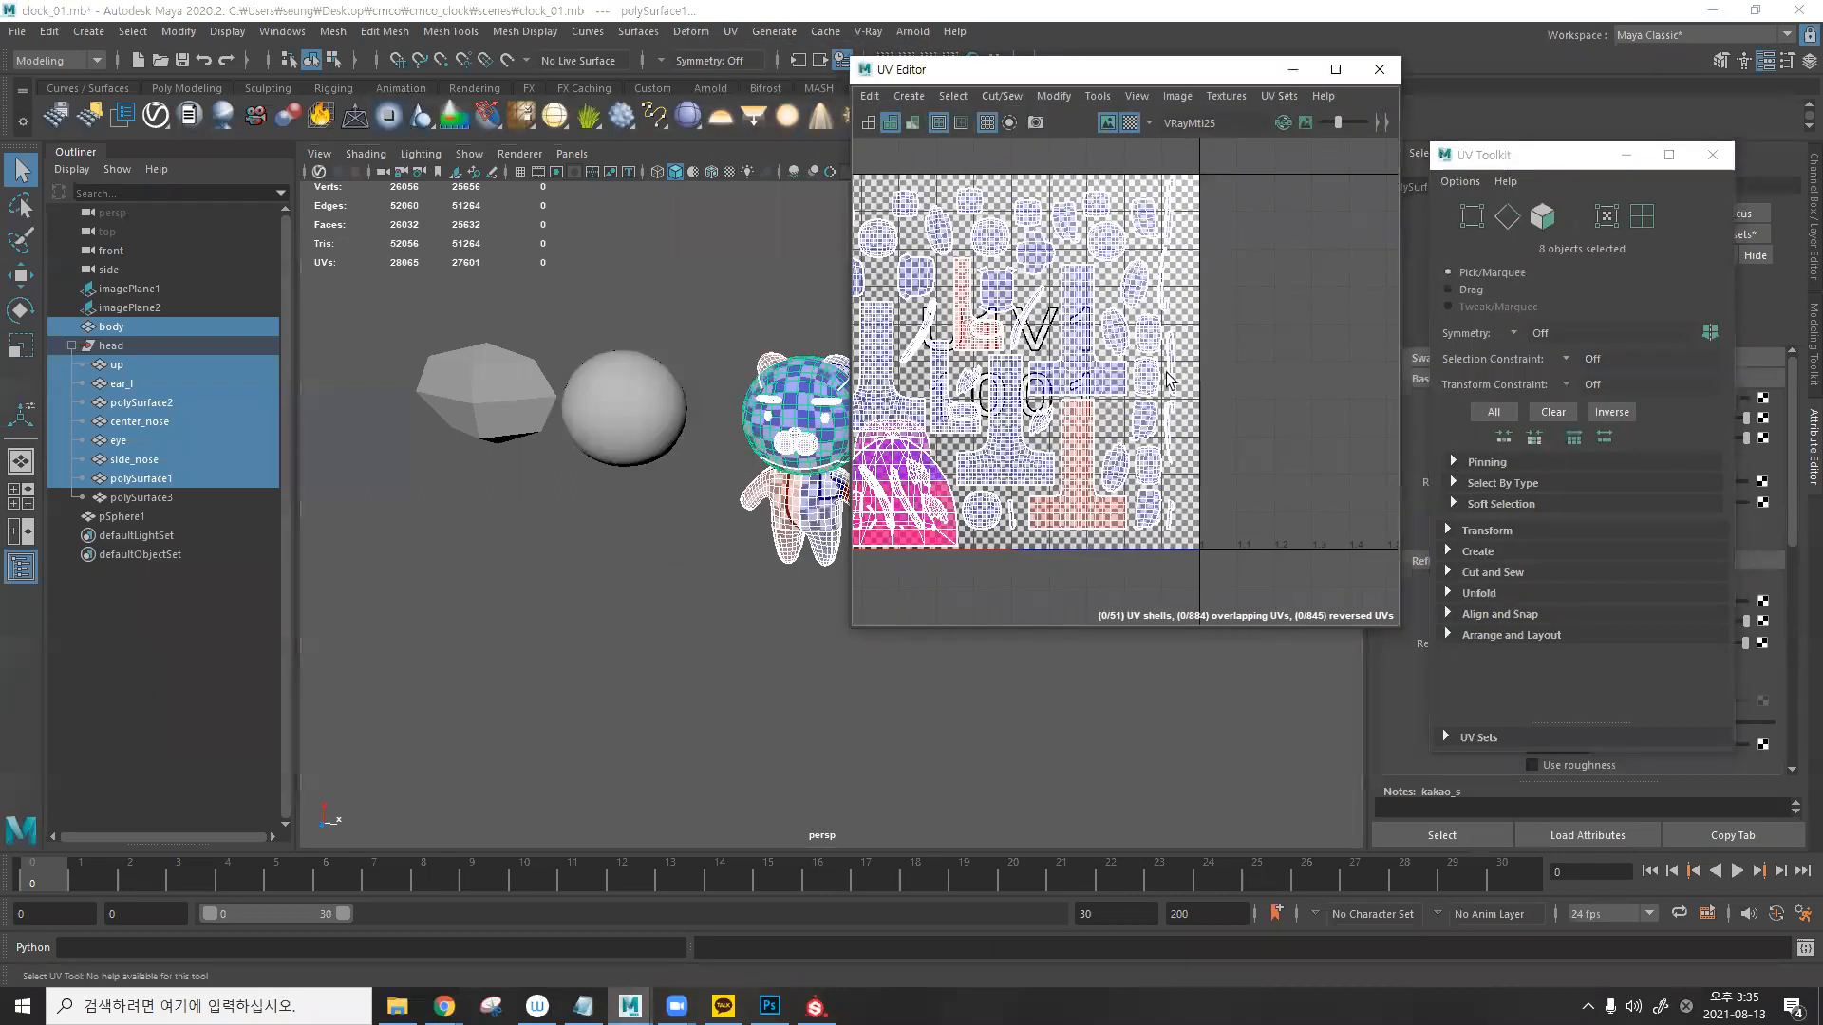
scroll(1116, 375, "down", 2)
scroll(1085, 429, "up", 4)
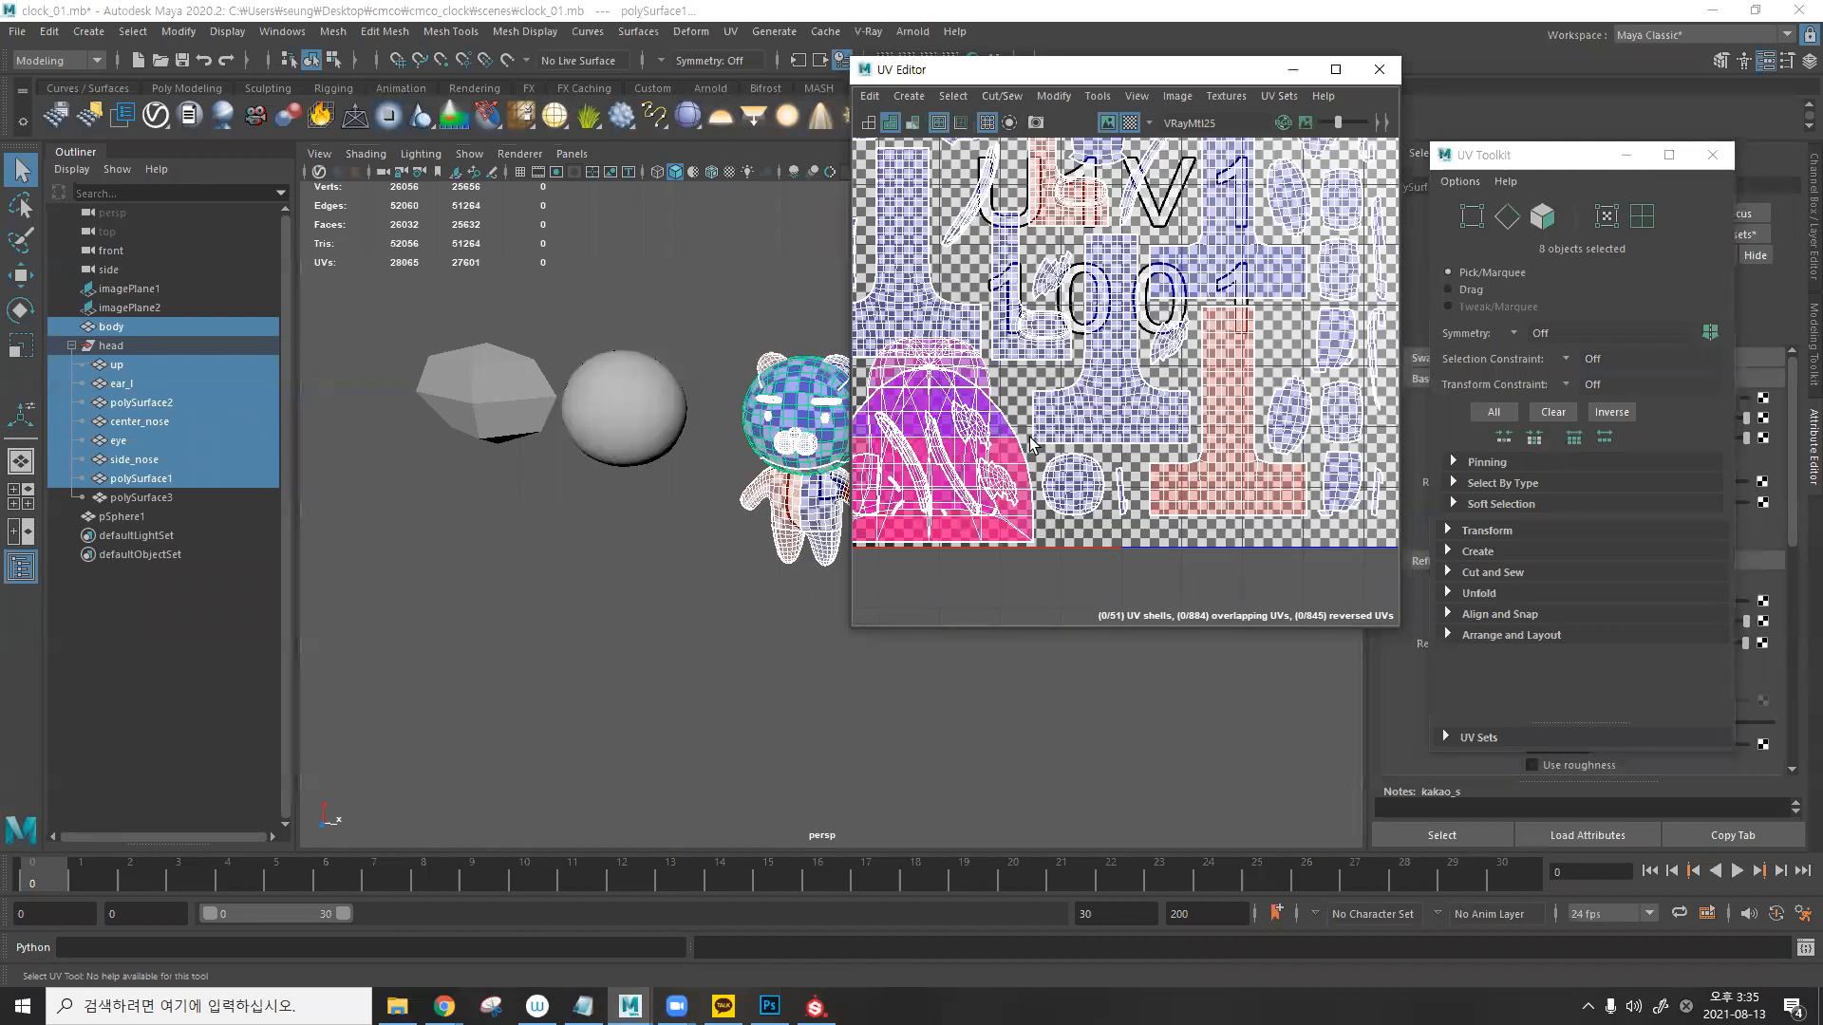
middle_click_drag(1120, 393, 1170, 371, "alt")
right_click_drag(1170, 371, 1044, 404, "alt")
middle_click_drag(1052, 410, 1025, 427, "alt")
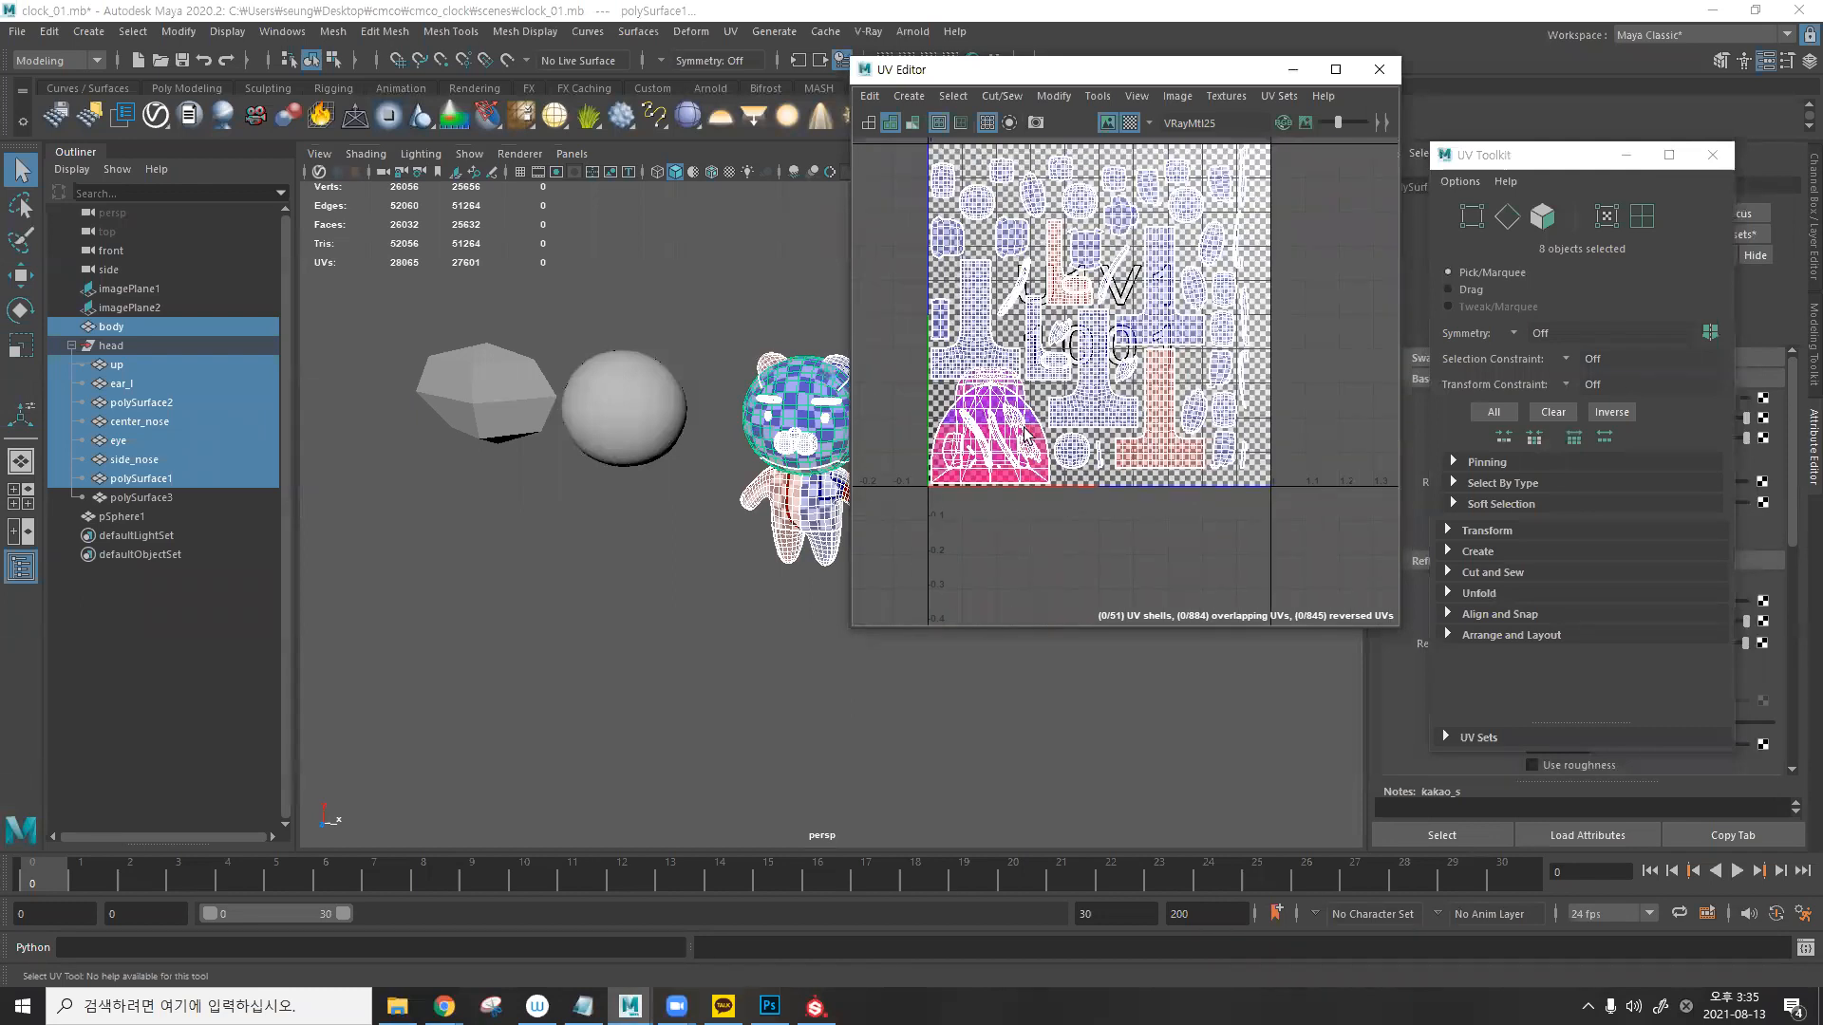
- Select all of the bear's UVs and run Layout on them again
right_click_drag(1318, 322, 1366, 322)
scroll(1288, 335, "down", 2)
left_click_drag(1282, 441, 996, 169)
left_click(1054, 96)
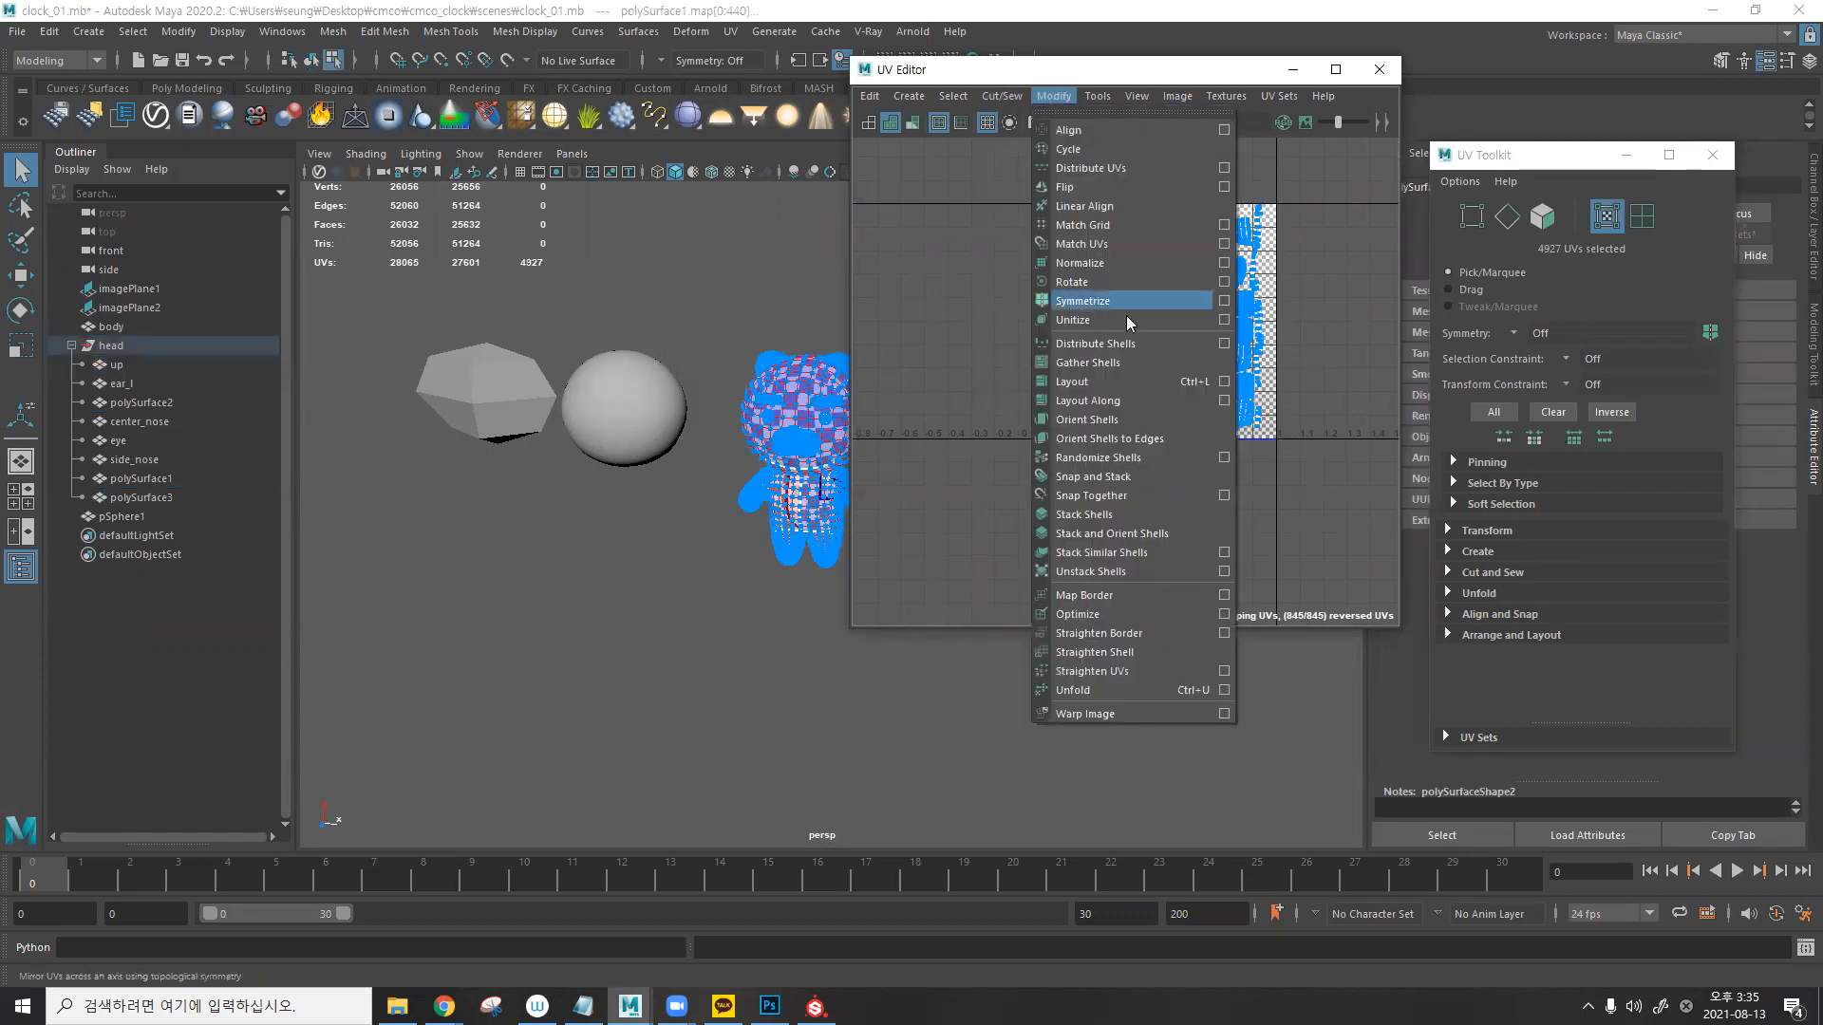
left_click(1122, 382)
left_click(1180, 445)
scroll(1111, 427, "up", 2)
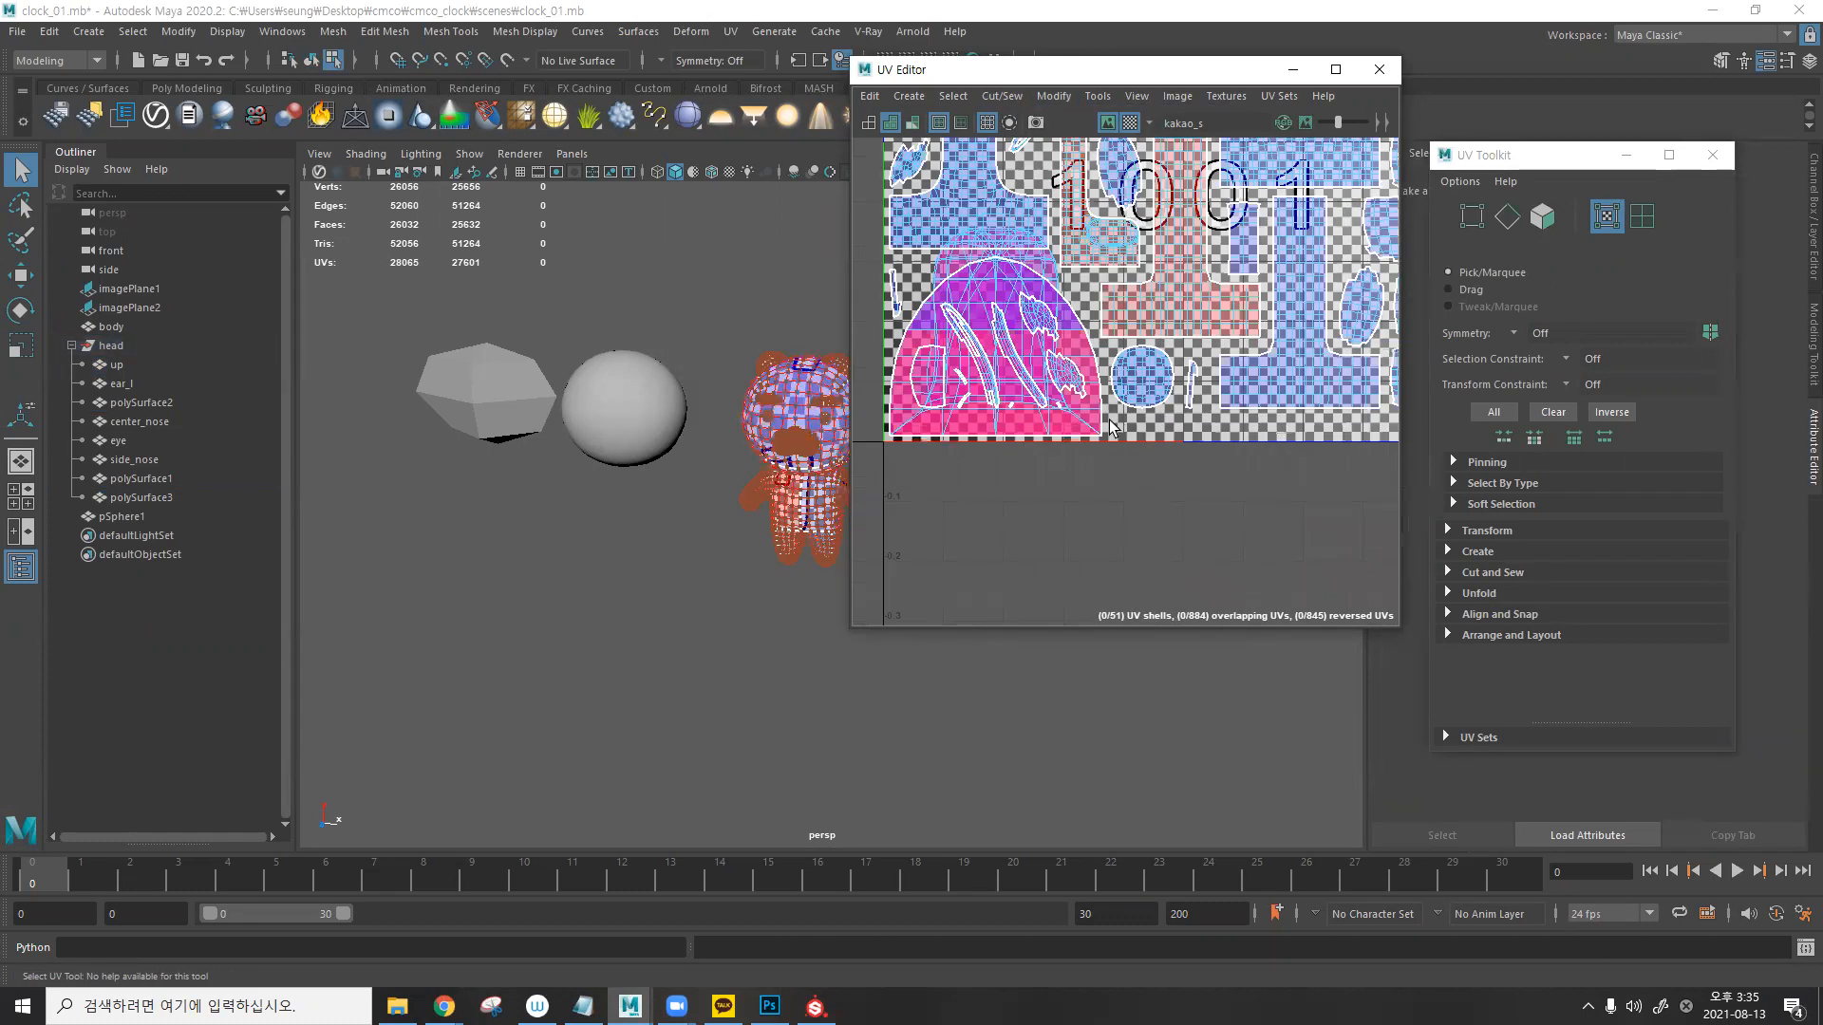
- Select the body's large dome-shaped overlapping UV shell and apply automatic UV mapping to it
right_click_drag(1087, 310, 1030, 327)
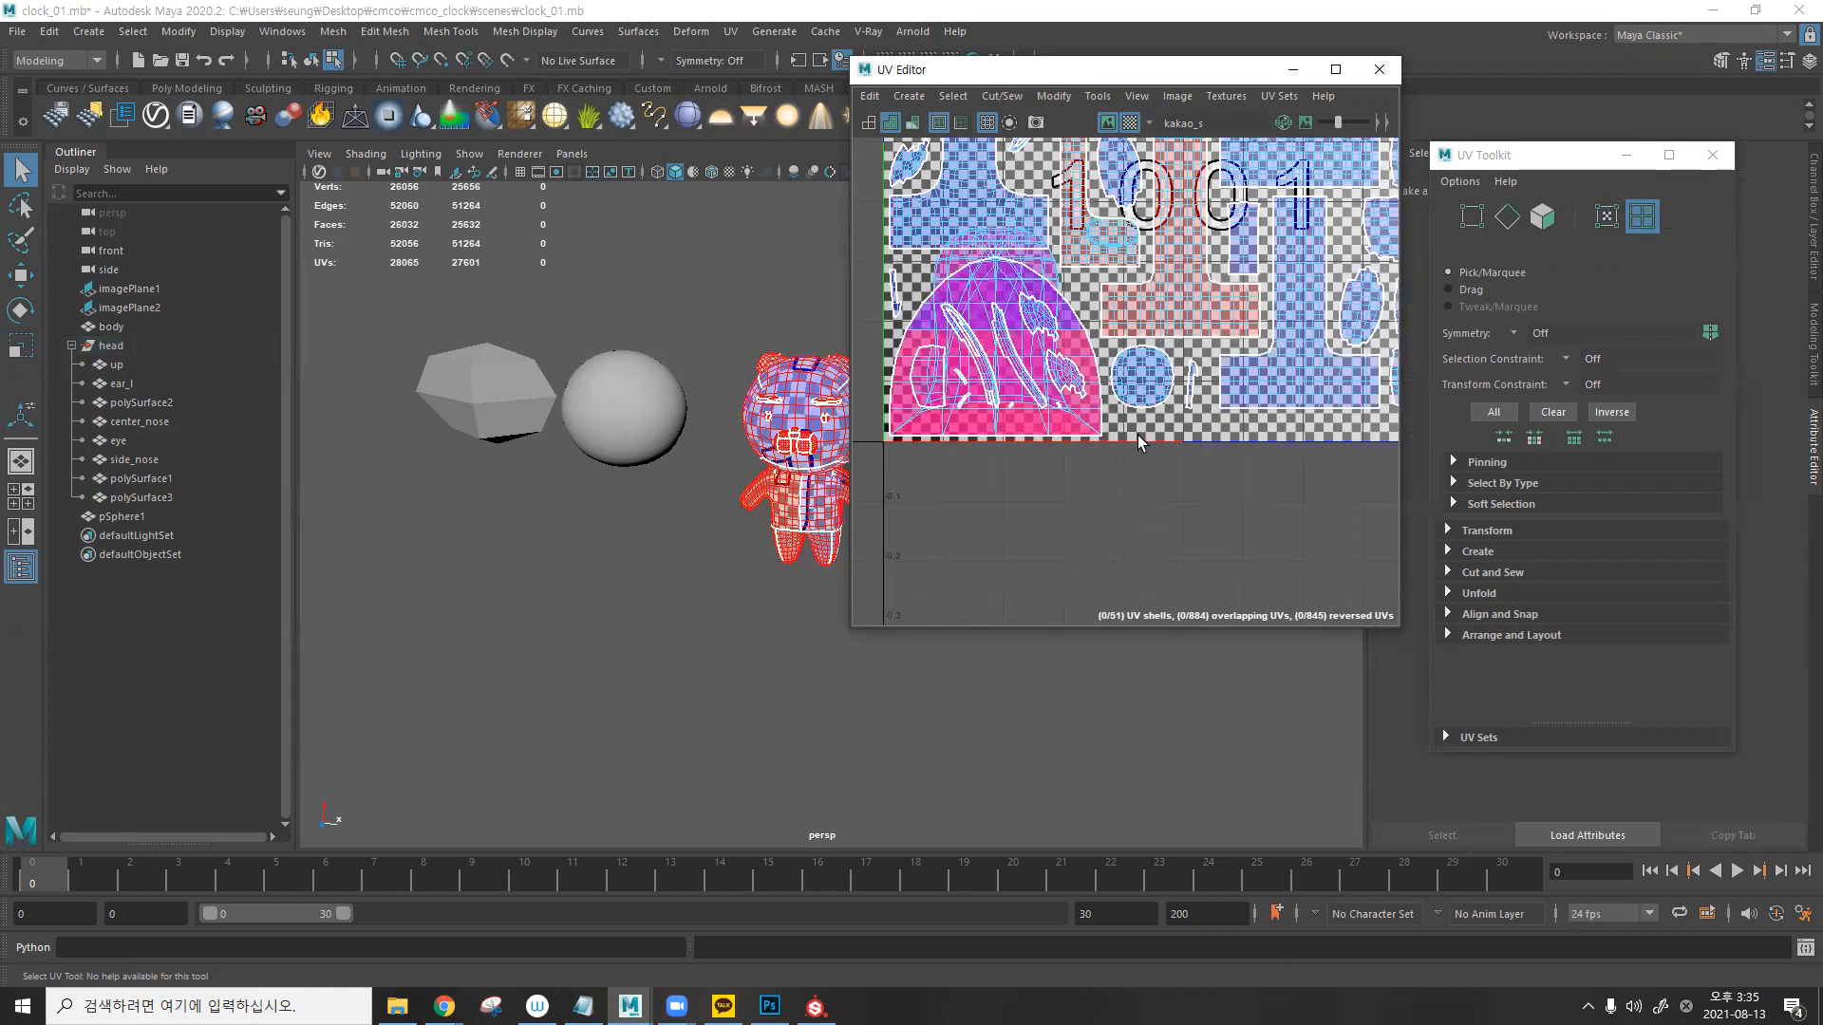
scroll(992, 394, "up", 3)
left_click(1071, 233)
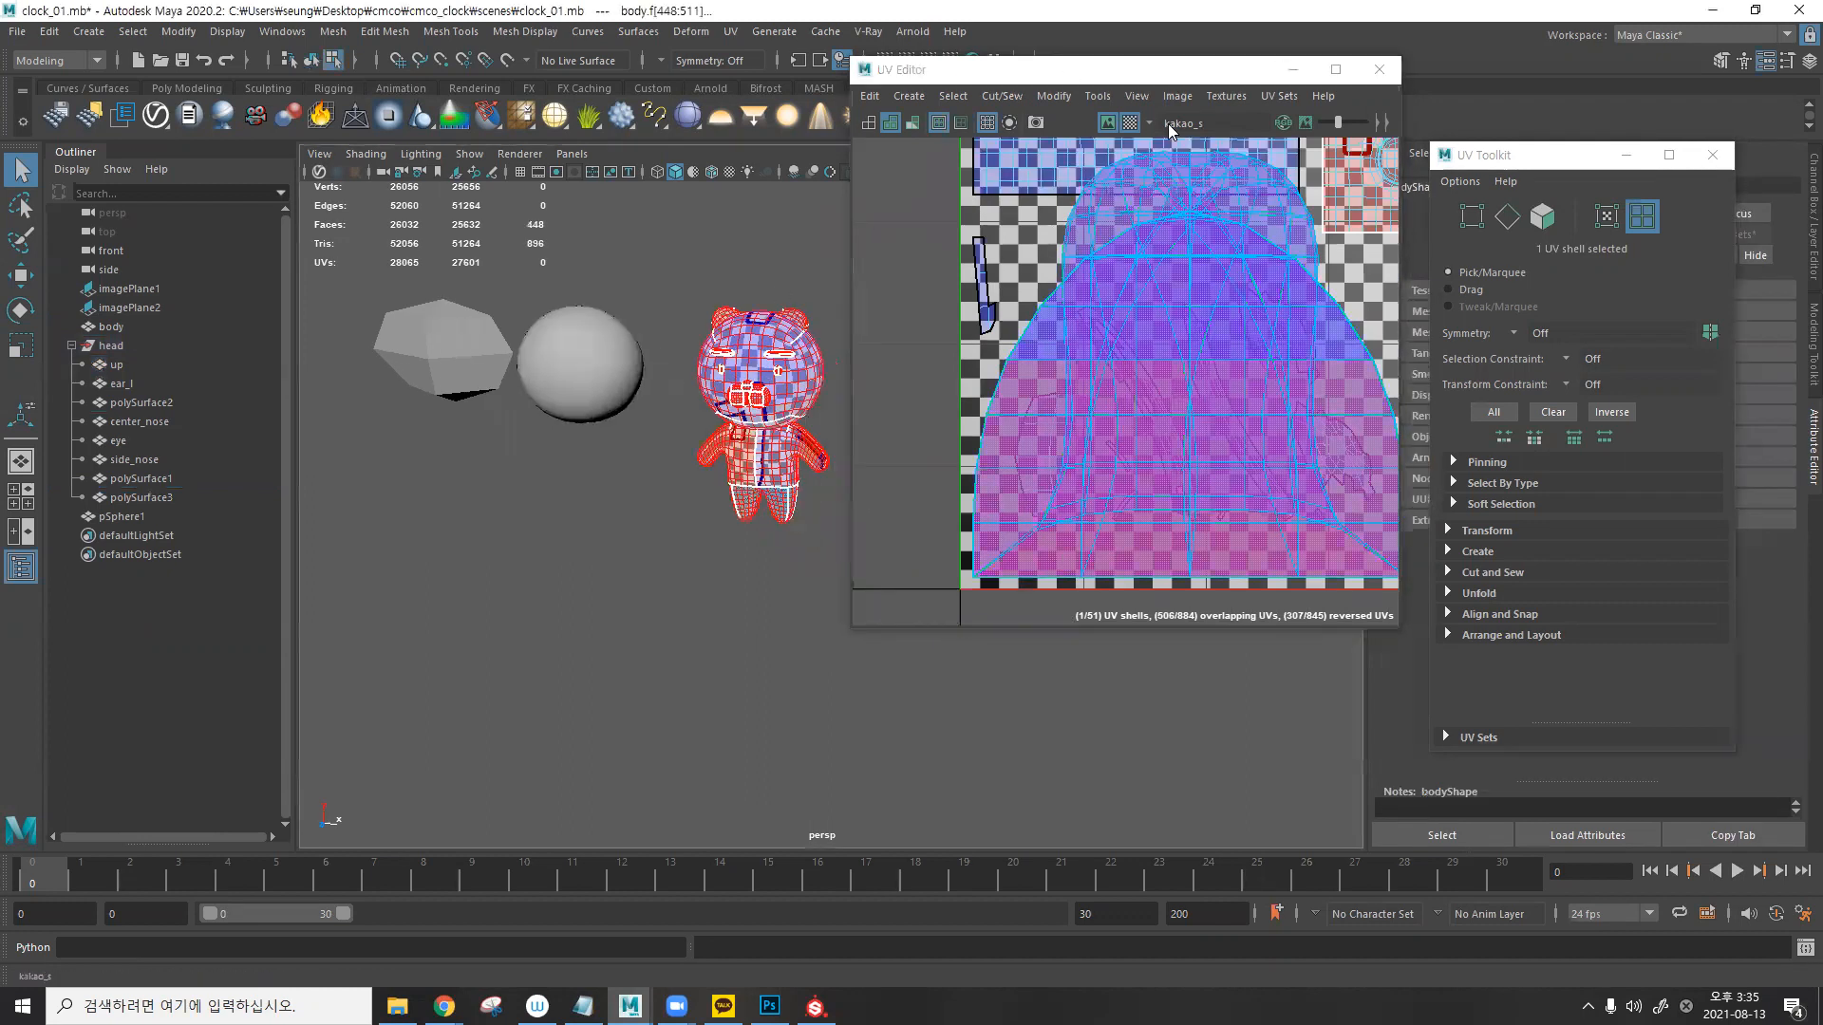
left_click(907, 97)
left_click(950, 168)
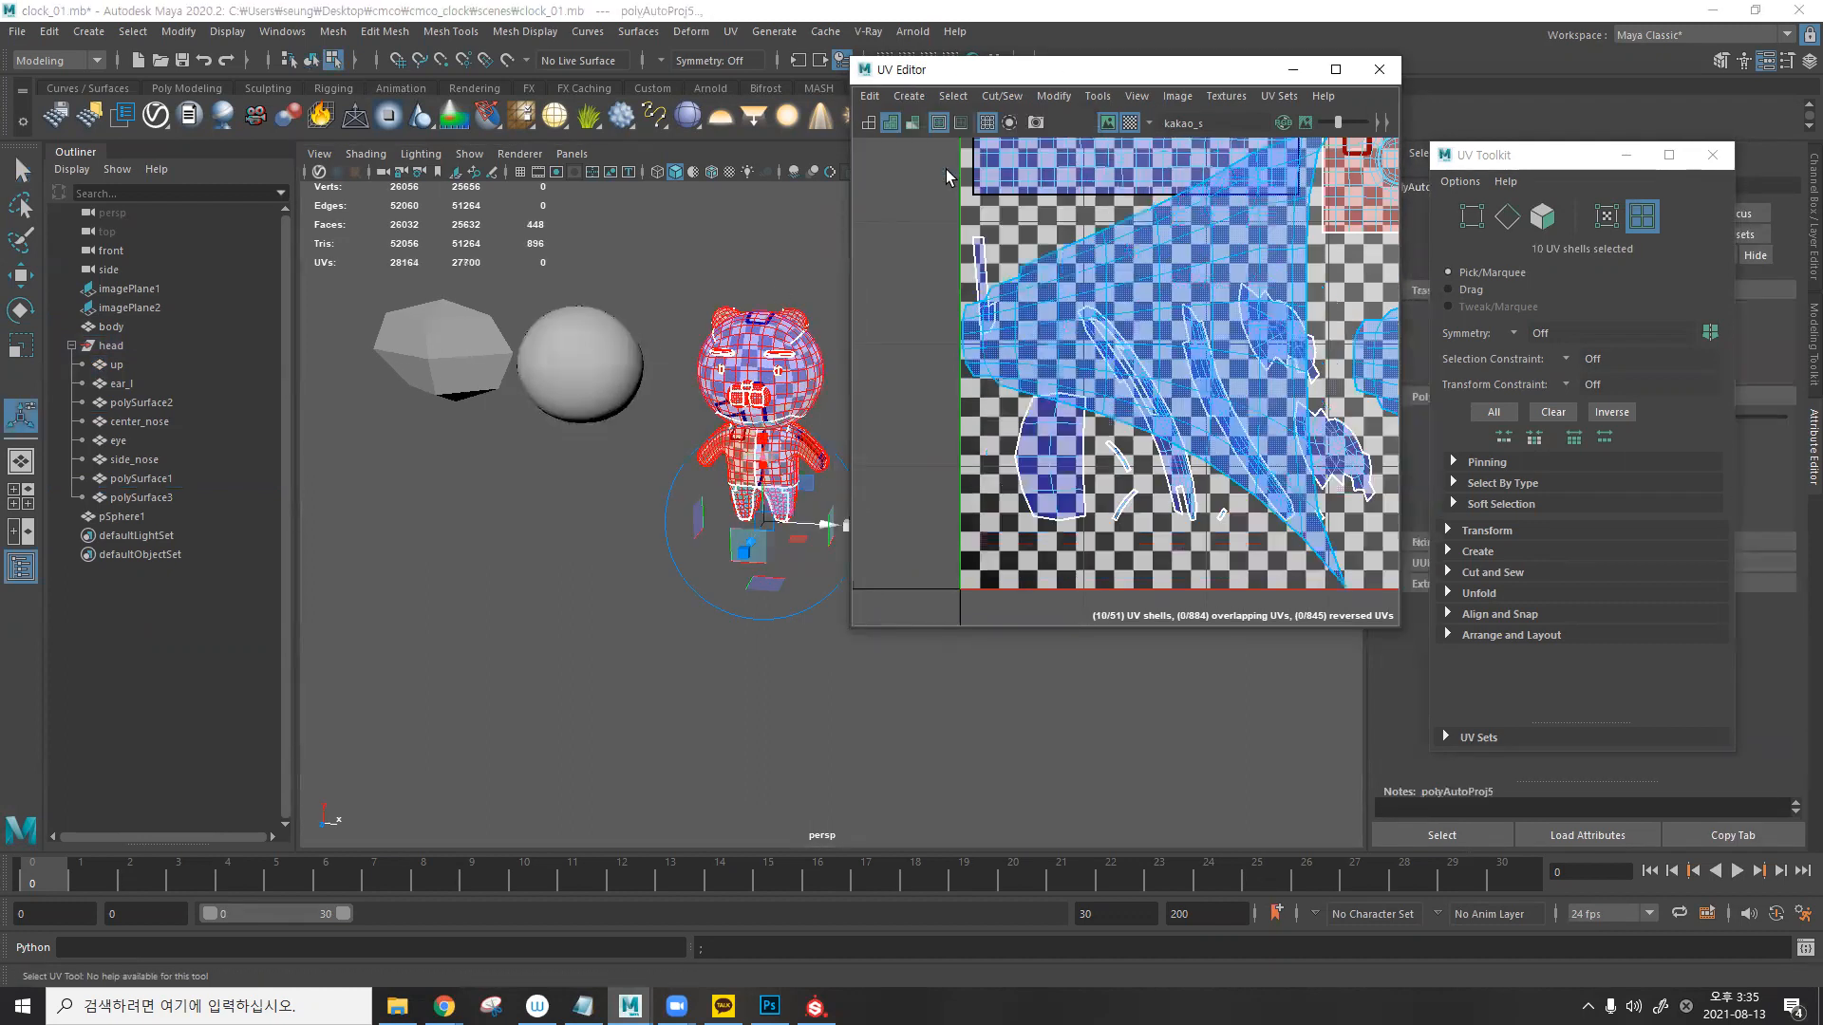
scroll(1156, 356, "down", 2)
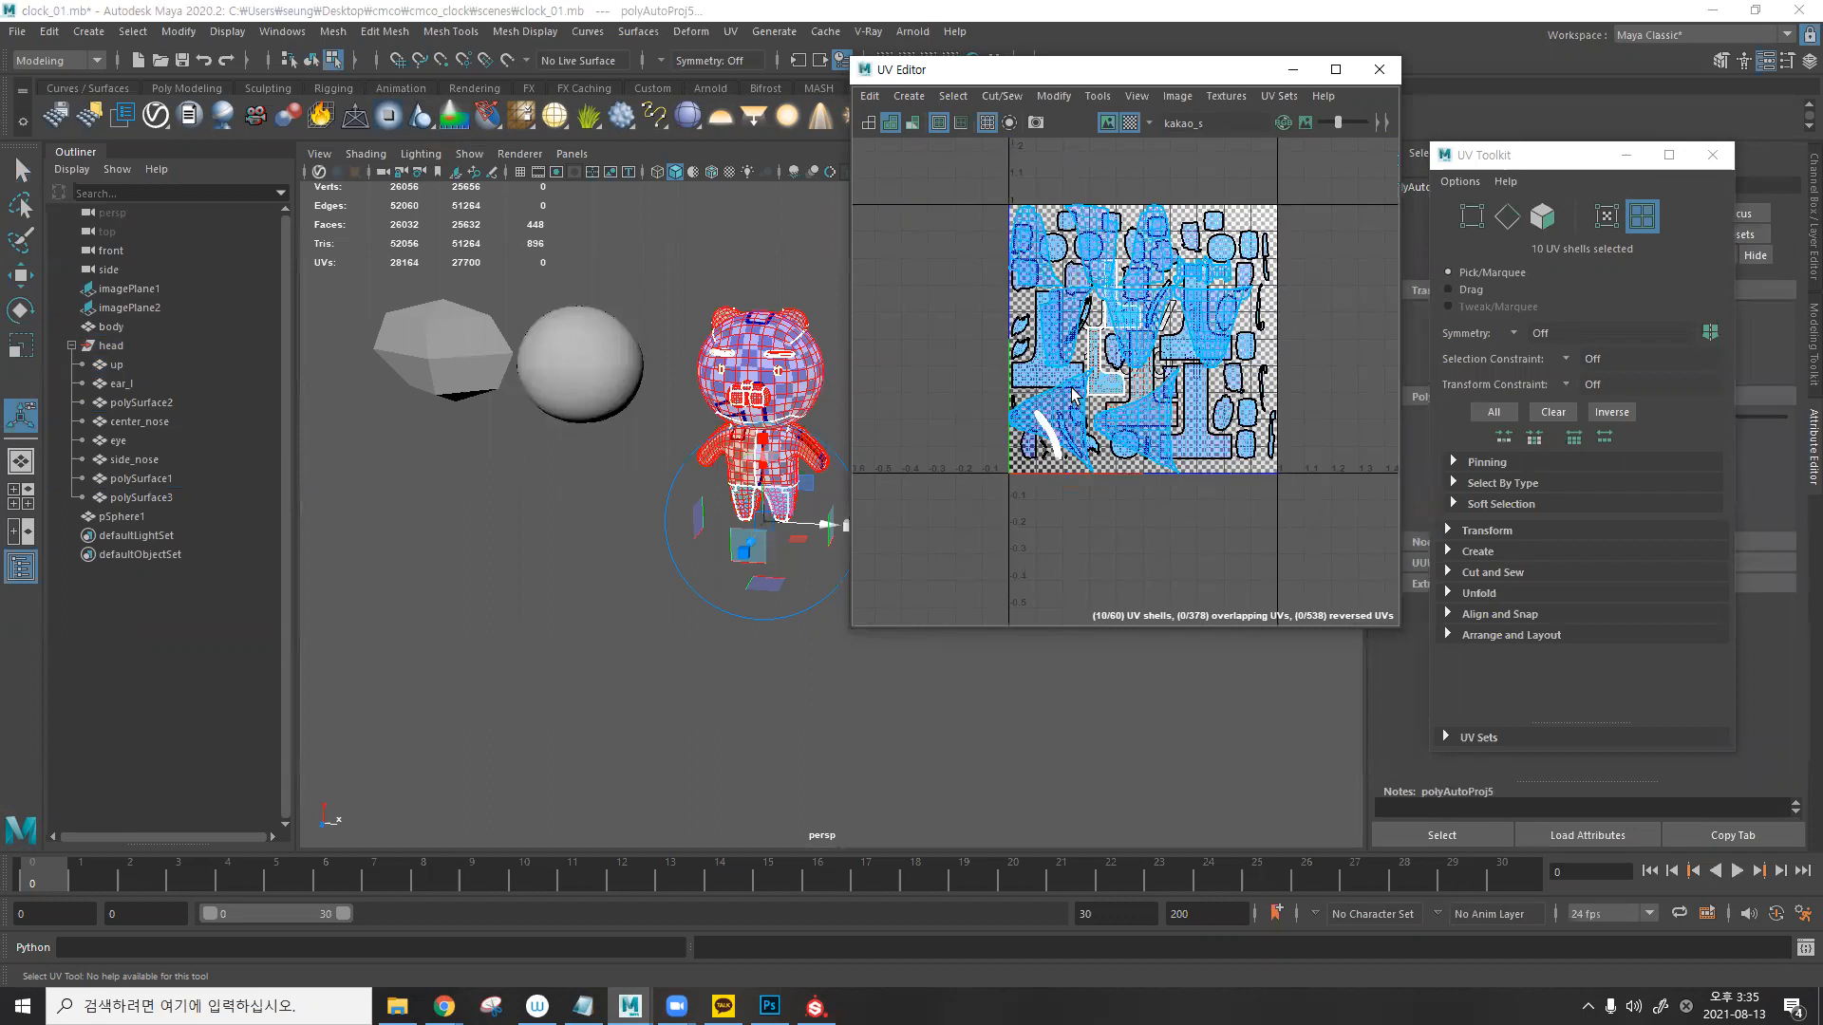
- Select all of the bear's UV shells, run Layout on them and turn off the checker pattern
left_click_drag(1283, 501, 983, 189)
left_click(1054, 96)
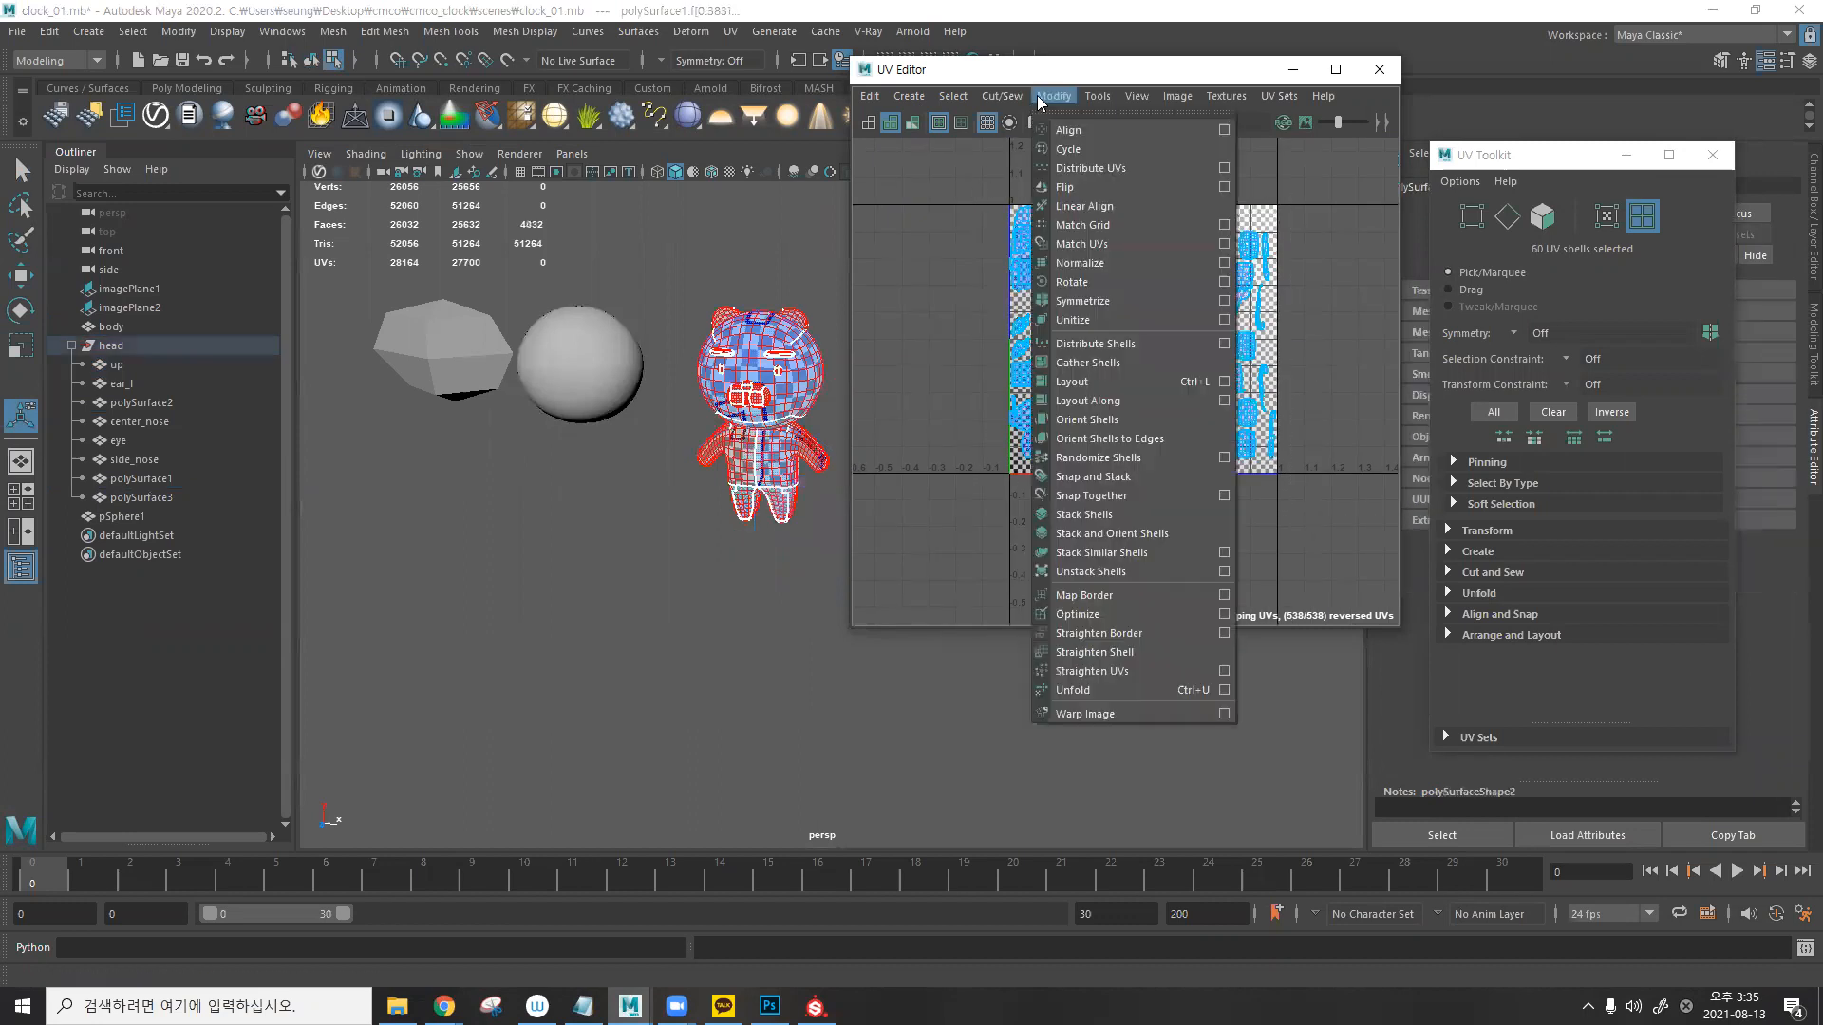
left_click(1121, 397)
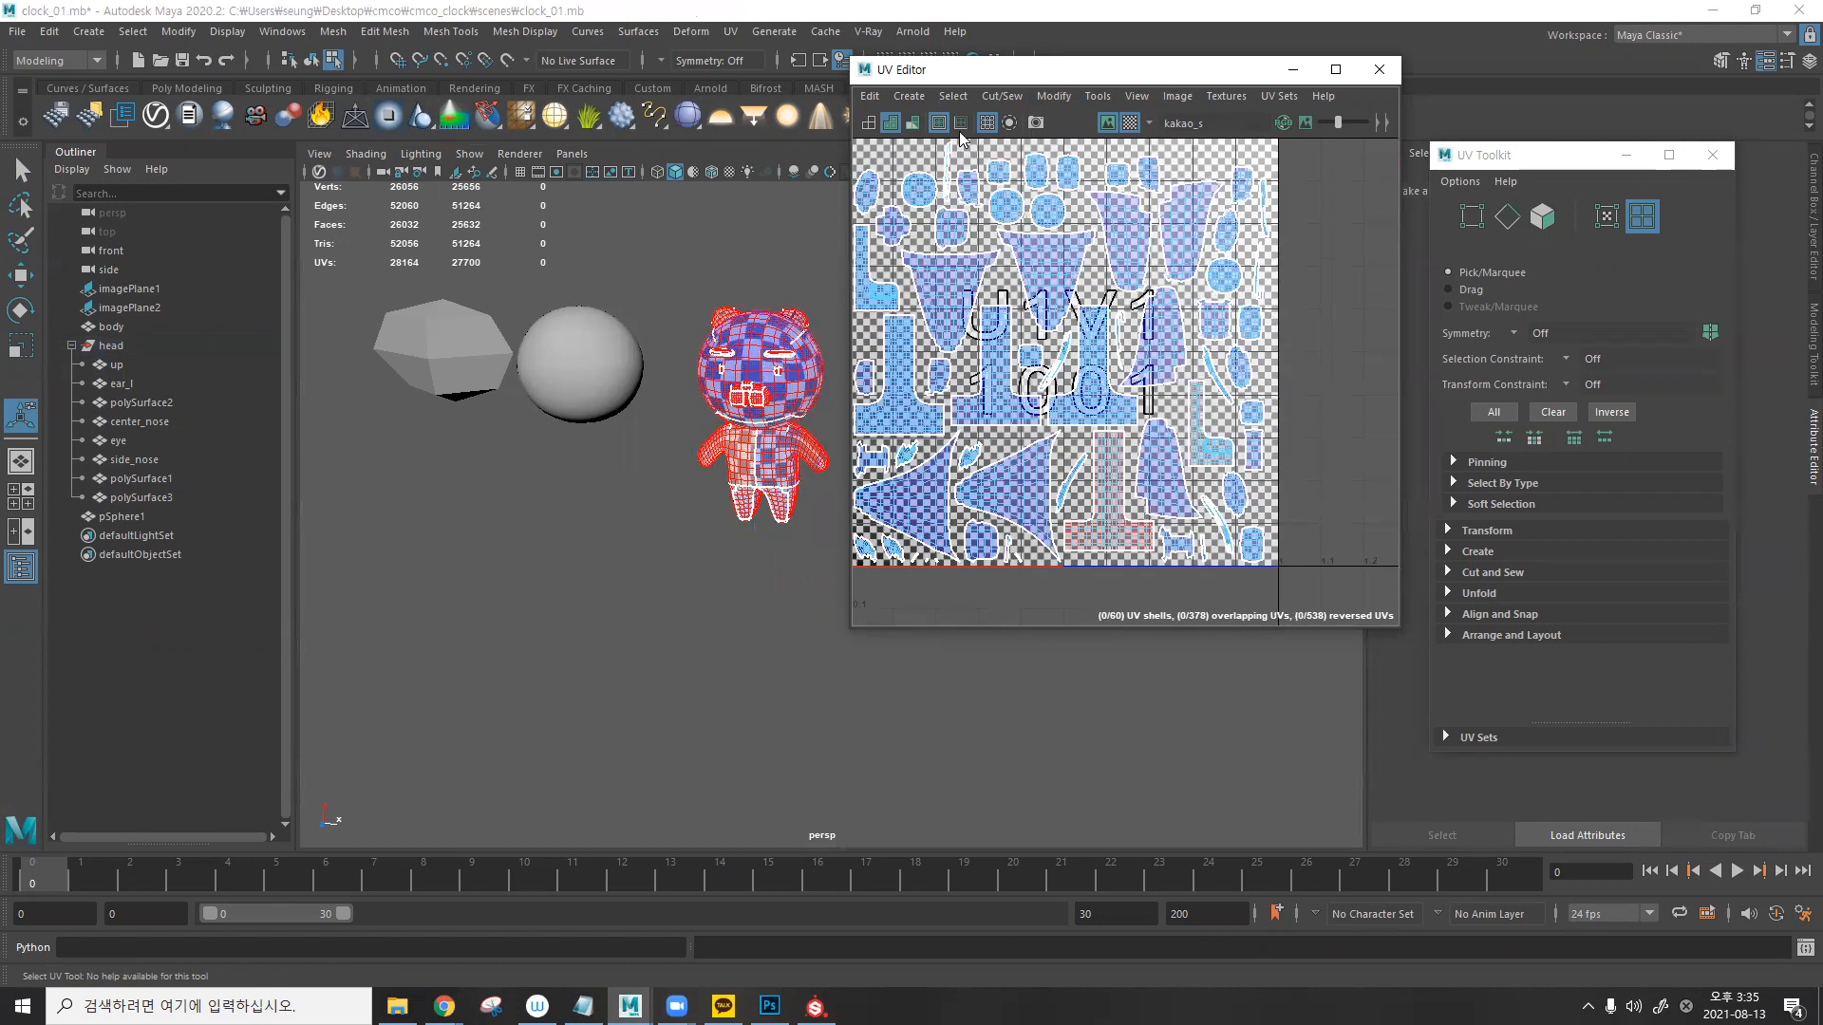
left_click(1129, 123)
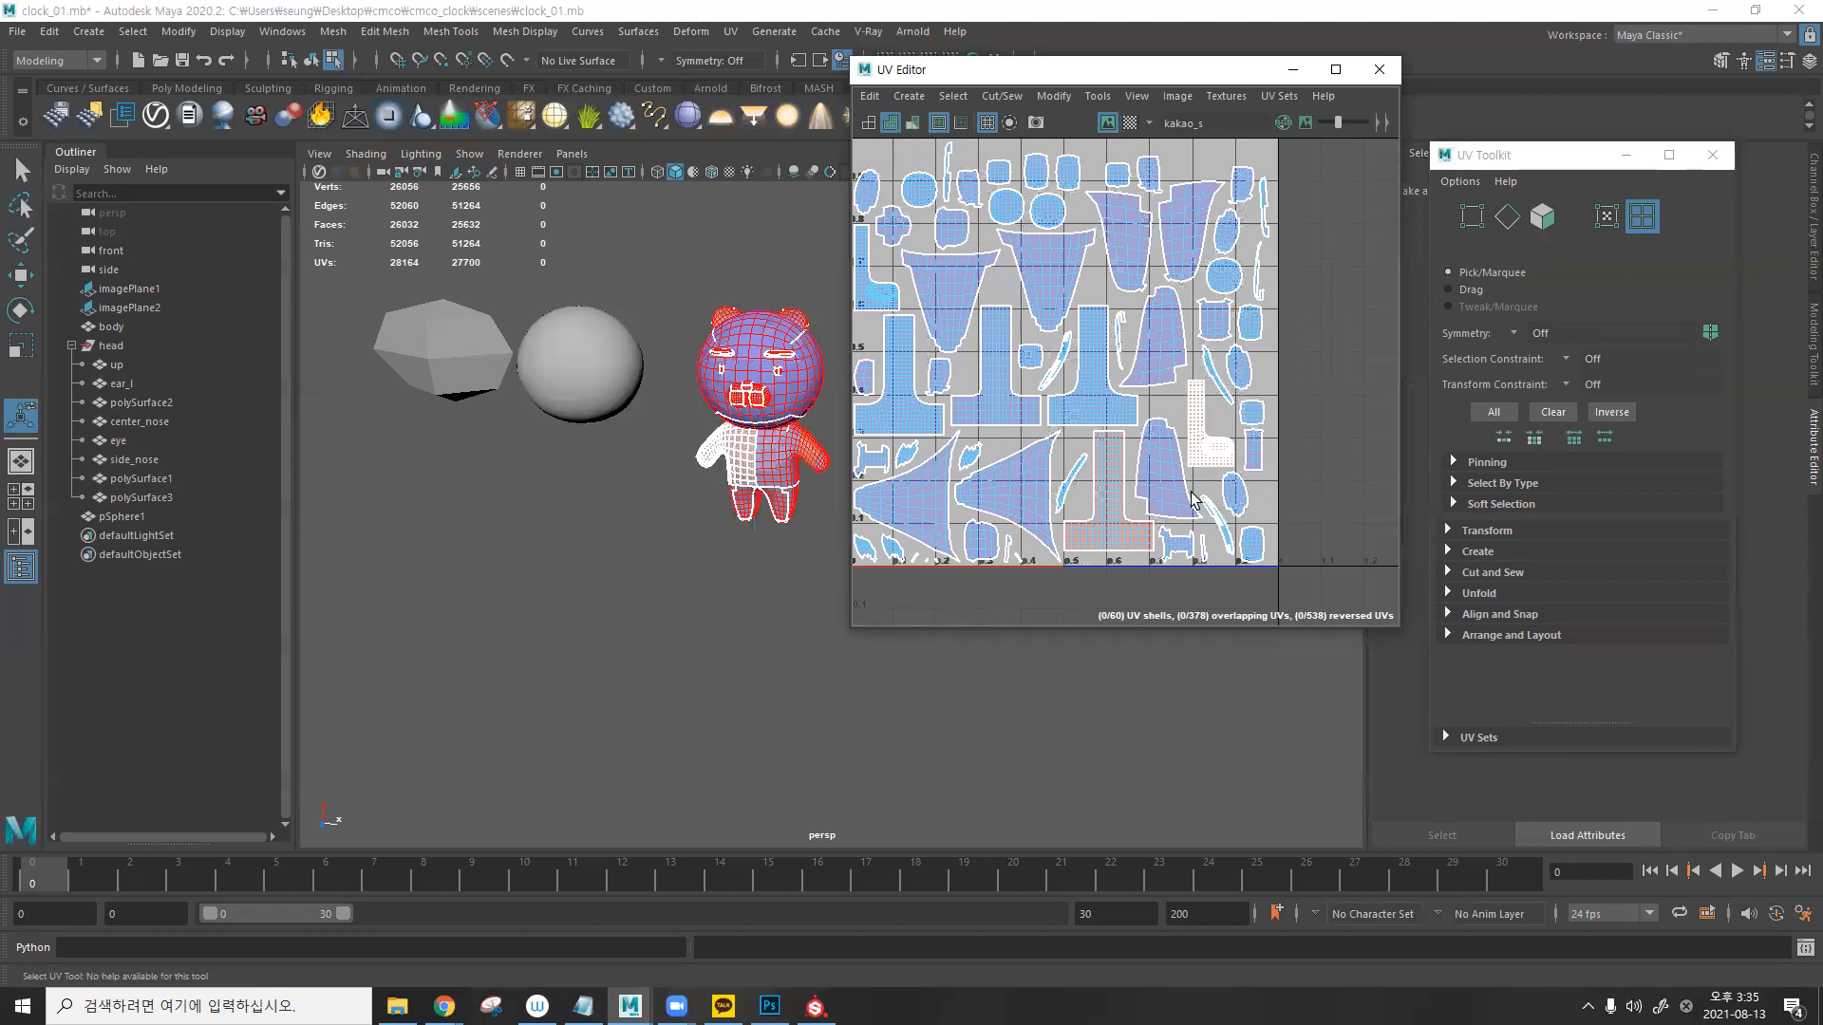
- Examine individual UV shells across the bear's layout, including the ear's and head's T-shaped shells, for reversed orientation
scroll(1175, 505, "up", 4)
left_click(1003, 433)
scroll(1003, 433, "down", 3)
middle_click_drag(1107, 439, 1187, 487, "alt")
right_click_drag(1187, 487, 1327, 439, "alt")
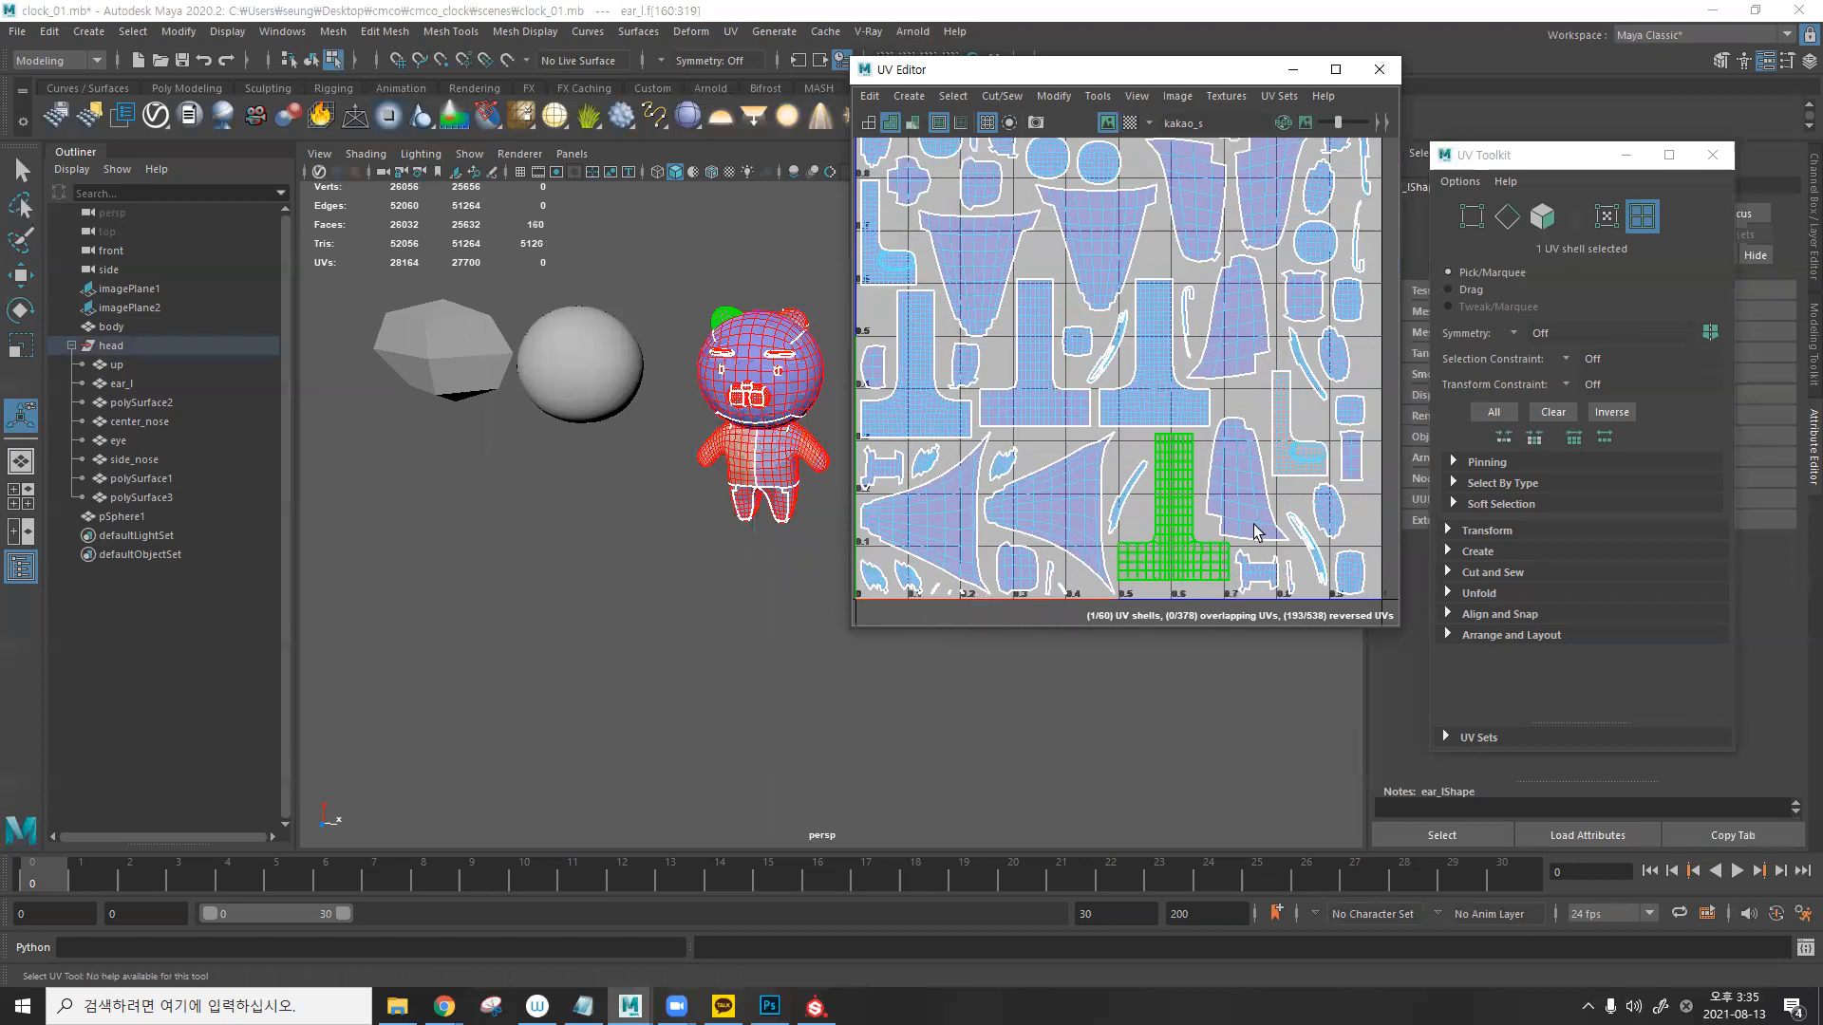
left_click(1327, 511)
right_click_drag(1099, 491, 1306, 504, "alt")
left_click(1110, 339)
scroll(1111, 339, "down", 4)
scroll(1225, 447, "up", 5)
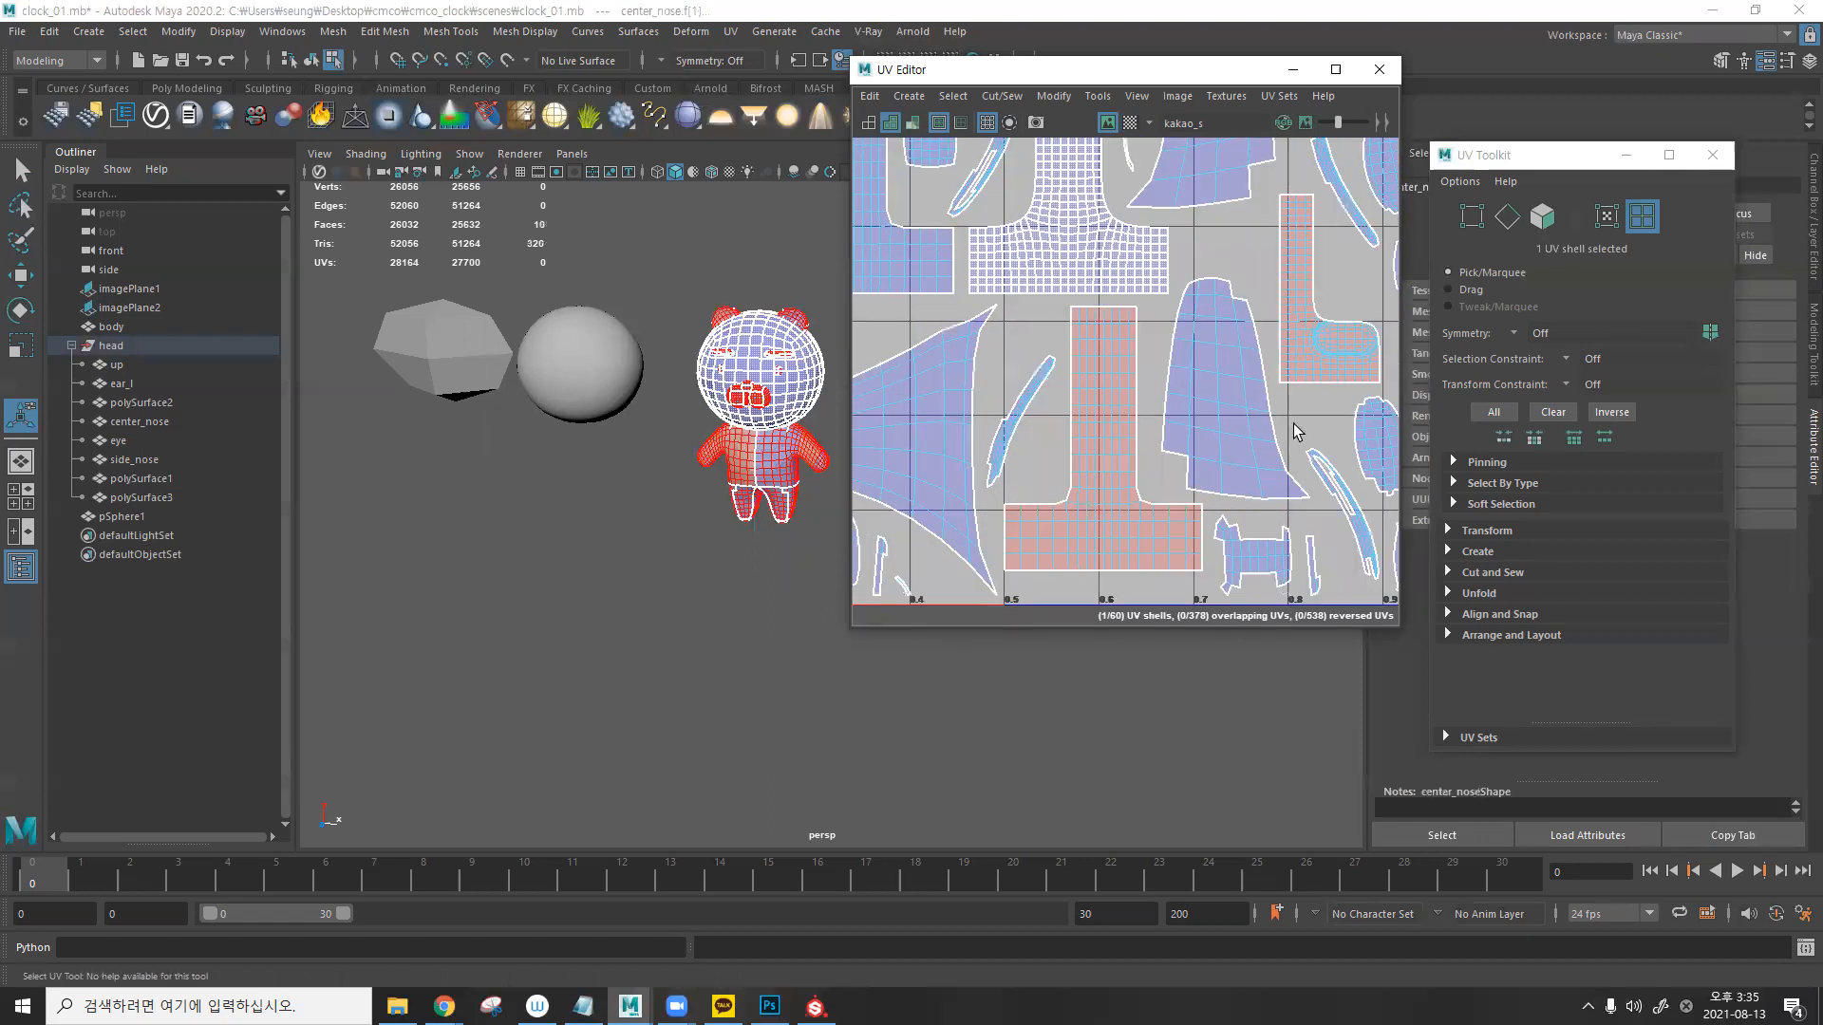
left_click(1154, 538)
scroll(1155, 537, "down", 4)
scroll(1177, 519, "down", 4)
- Select the bear's back-facing UV shells and flip them in the U direction
left_click(869, 96)
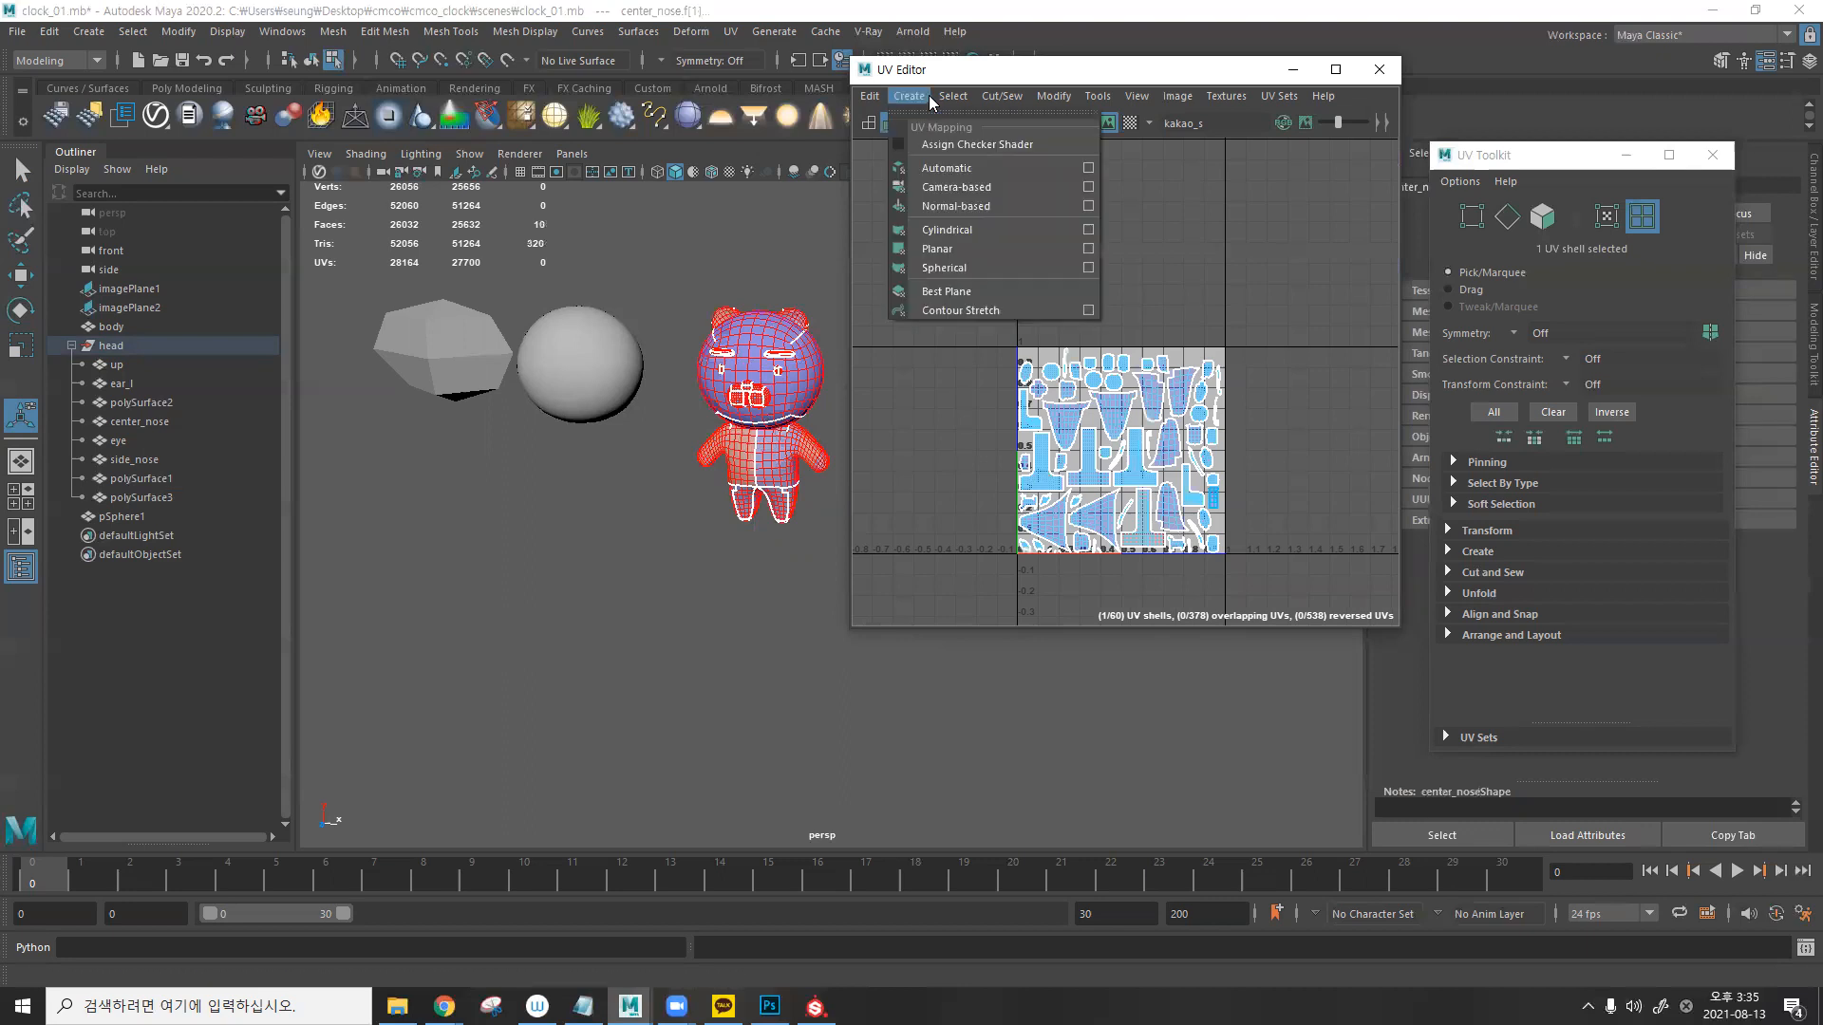
left_click(953, 96)
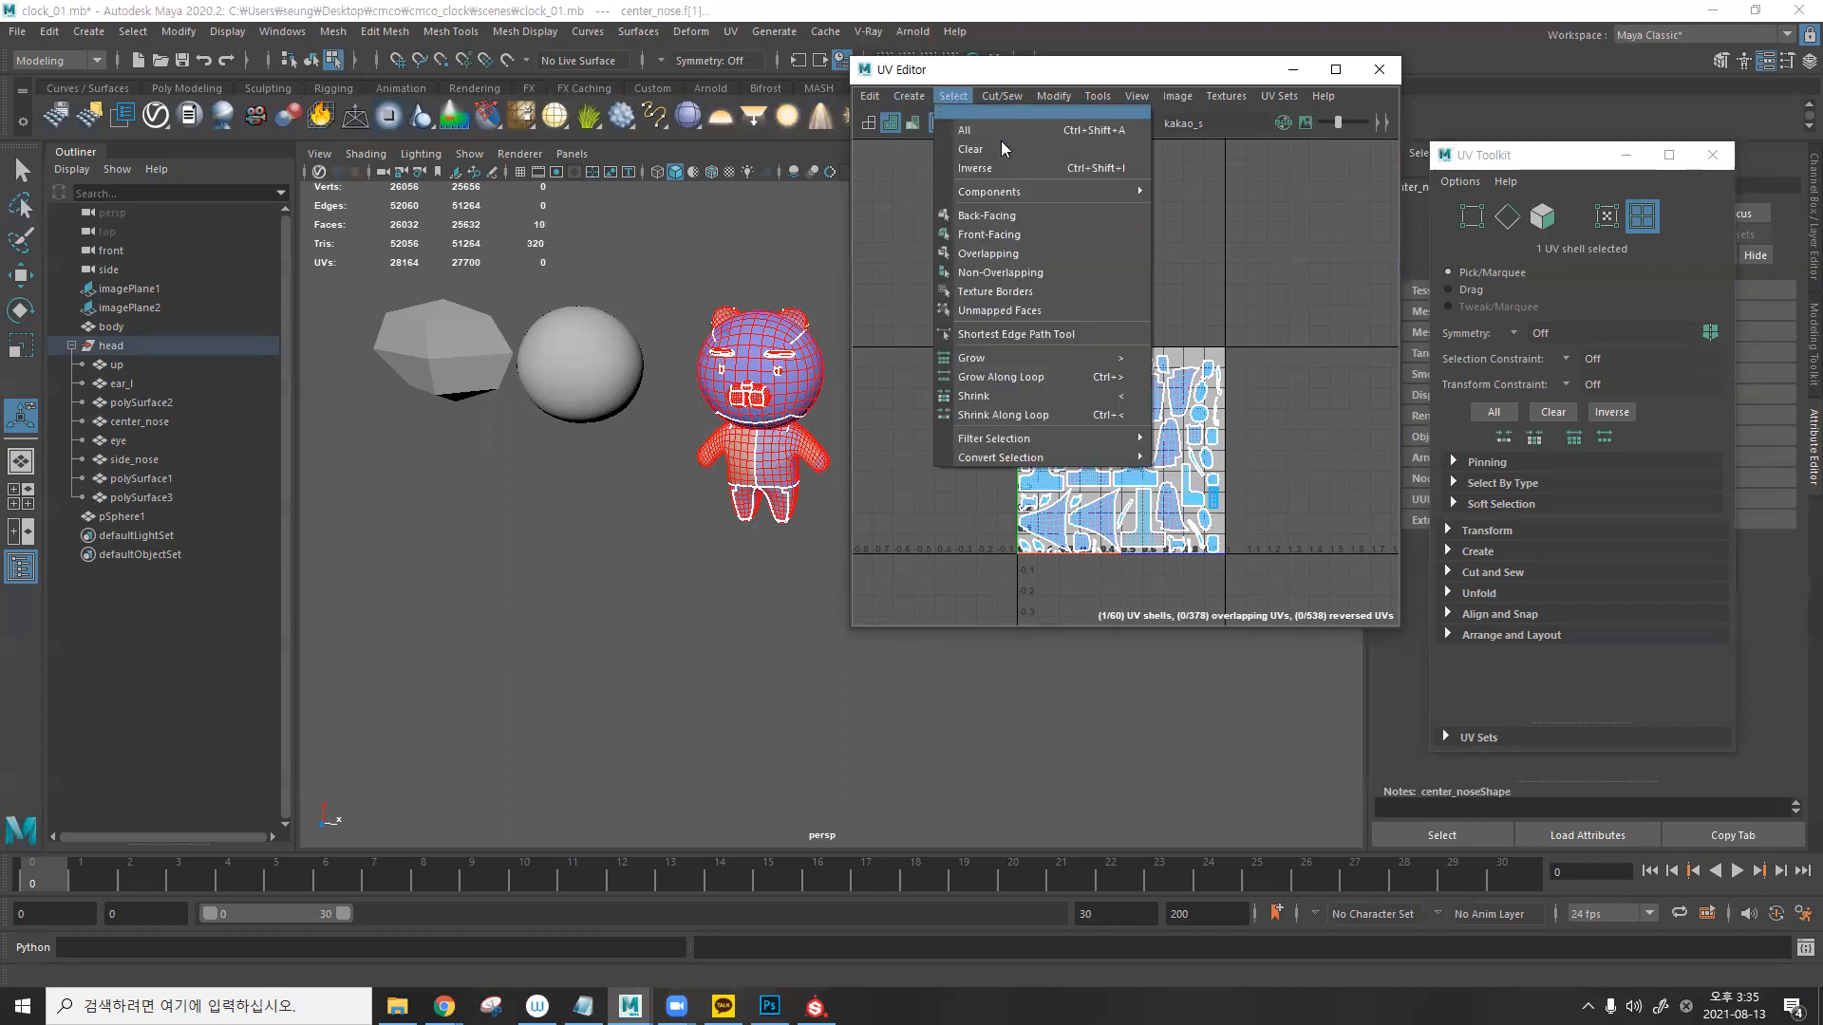
left_click(1034, 233)
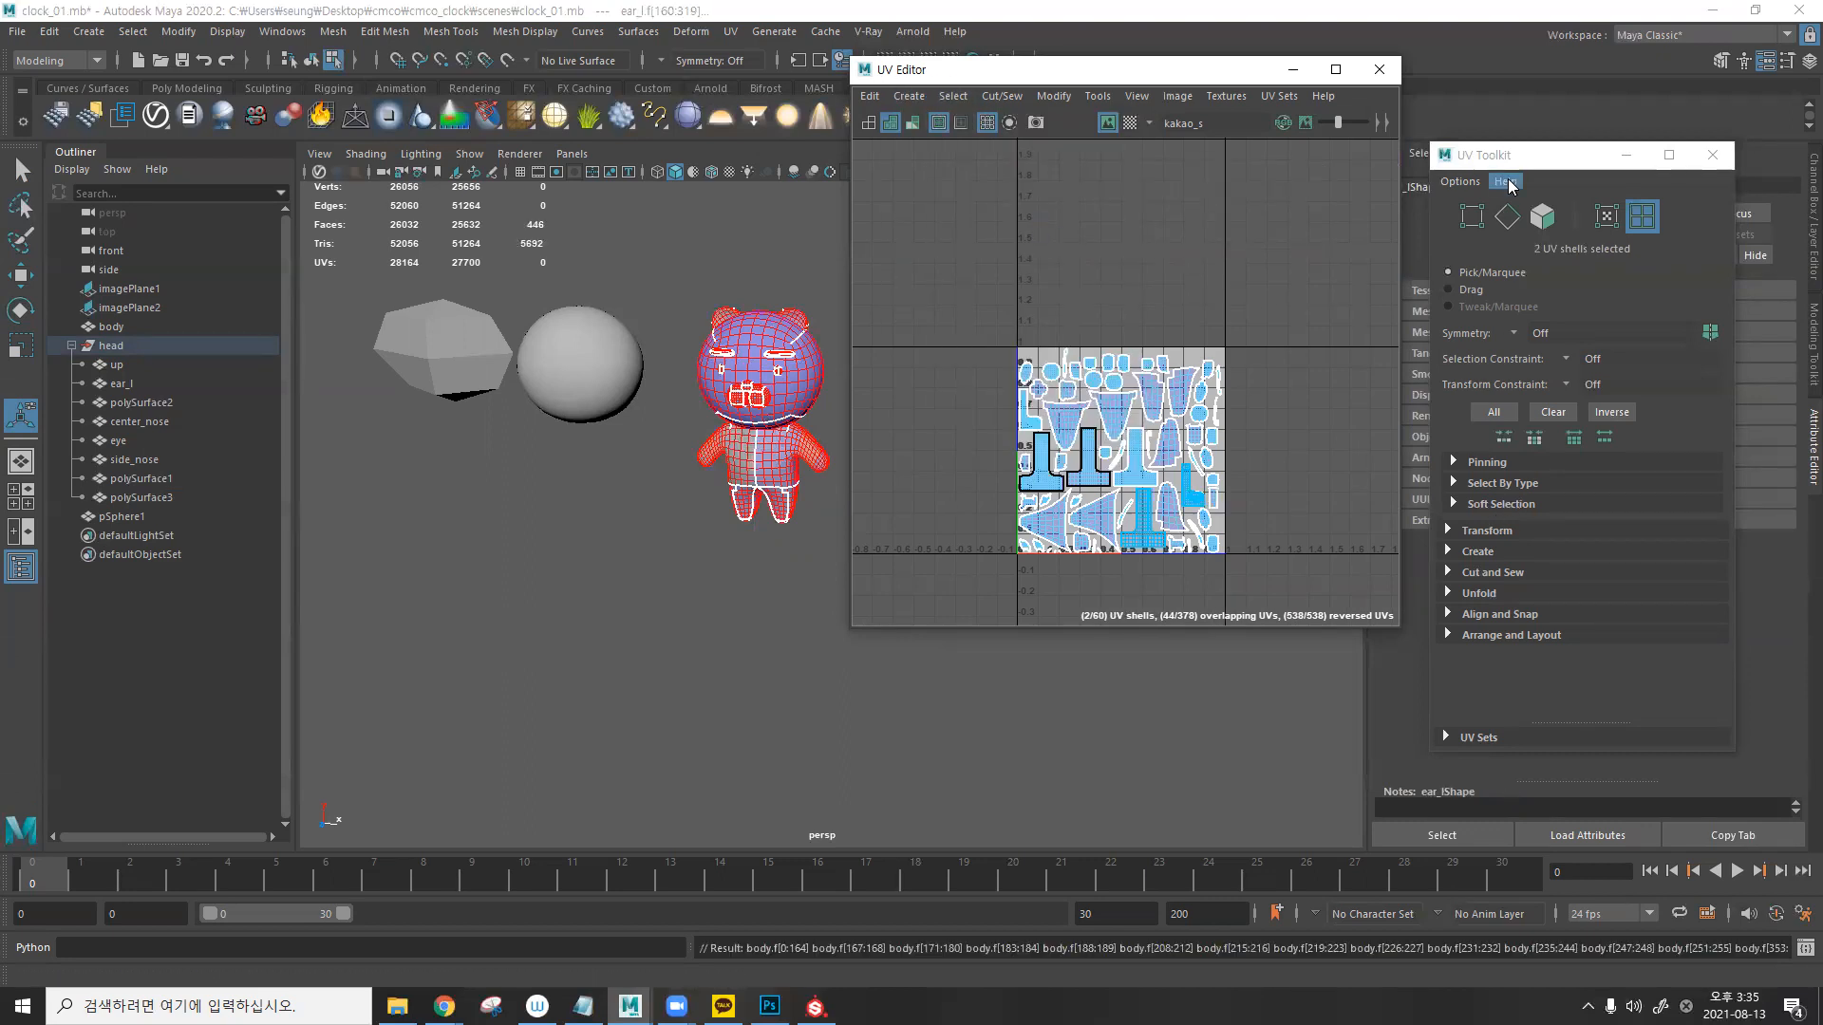
left_click_drag(1505, 156, 1468, 82)
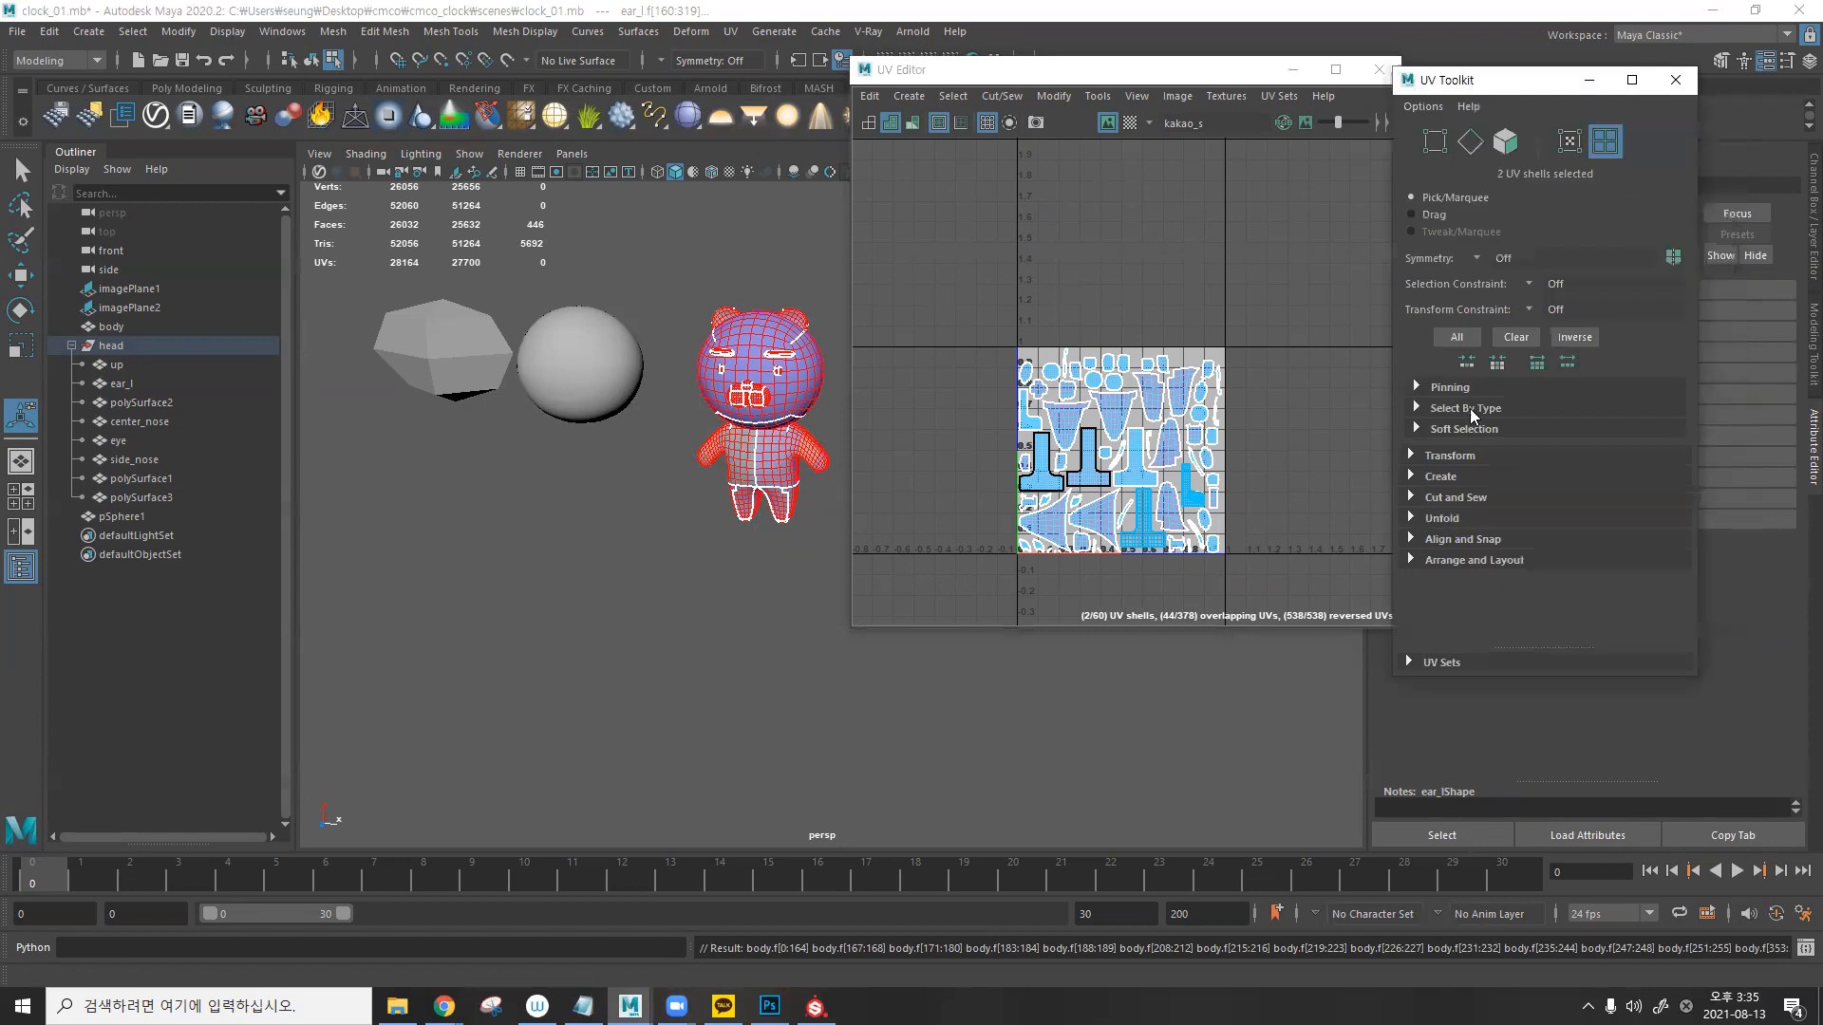
left_click(1410, 456)
scroll(1465, 473, "down", 5)
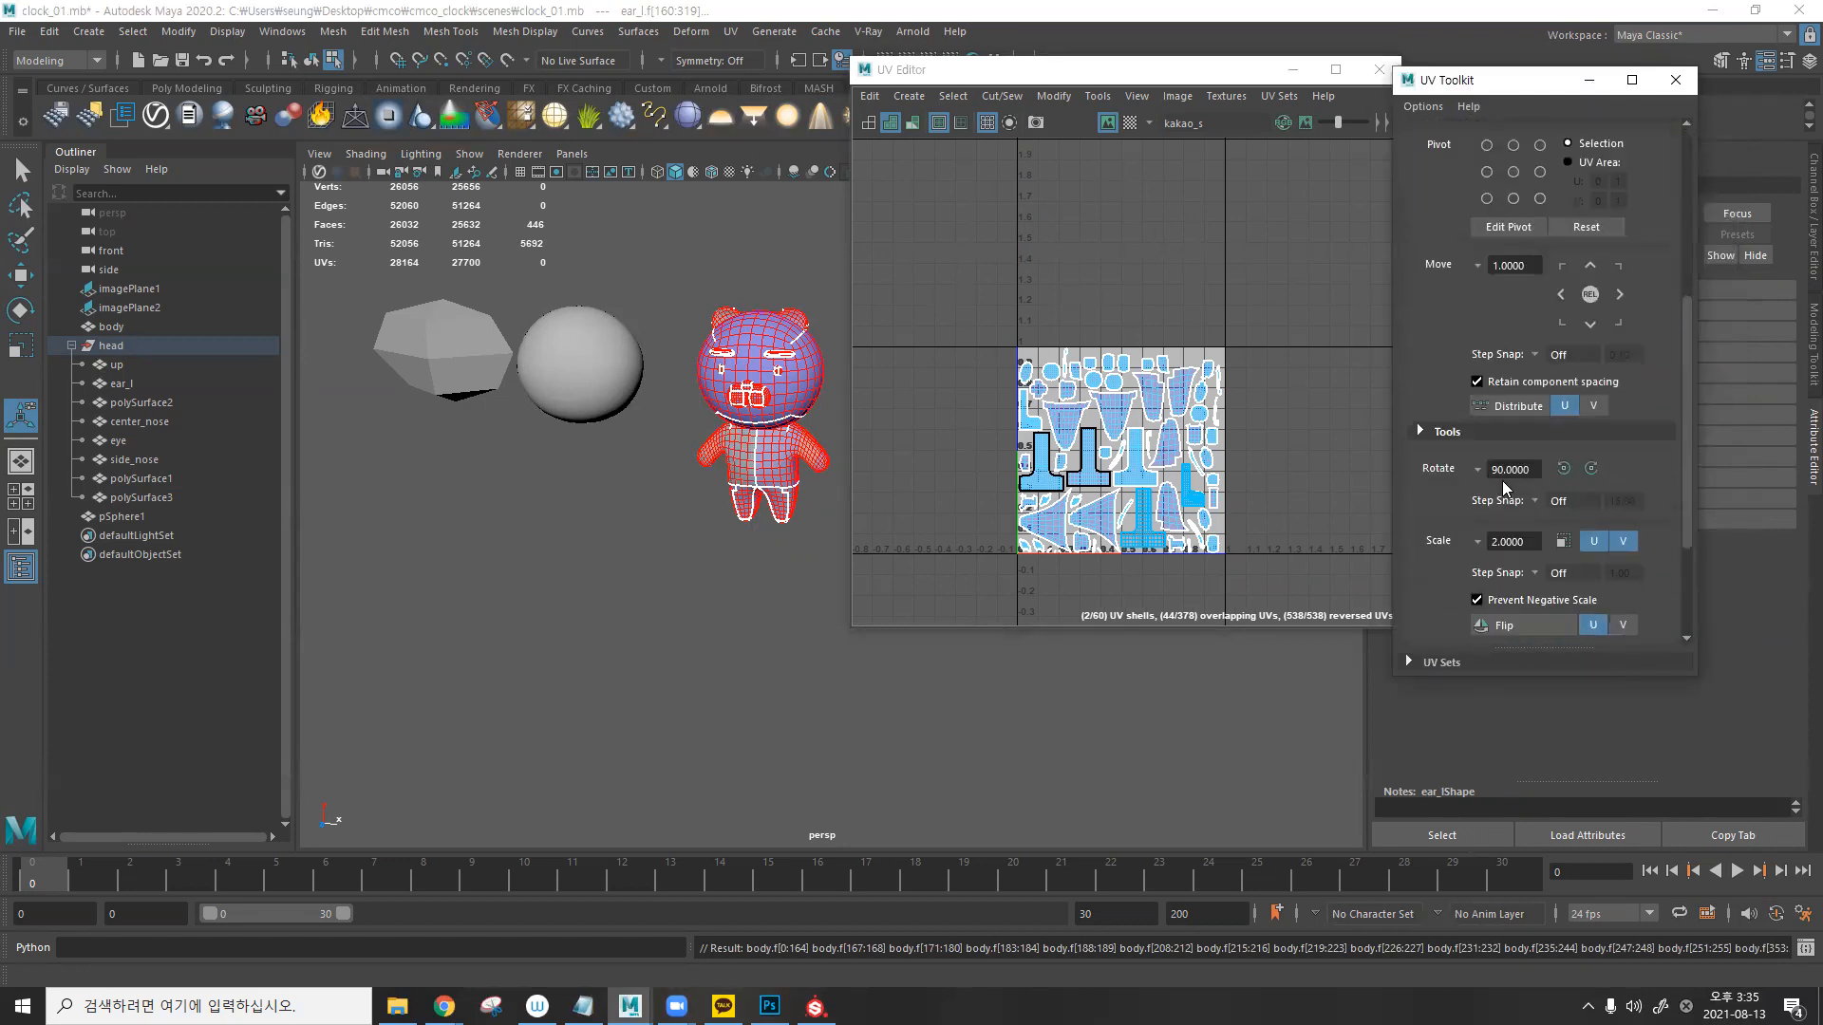
scroll(1504, 487, "down", 1)
left_click(1514, 568)
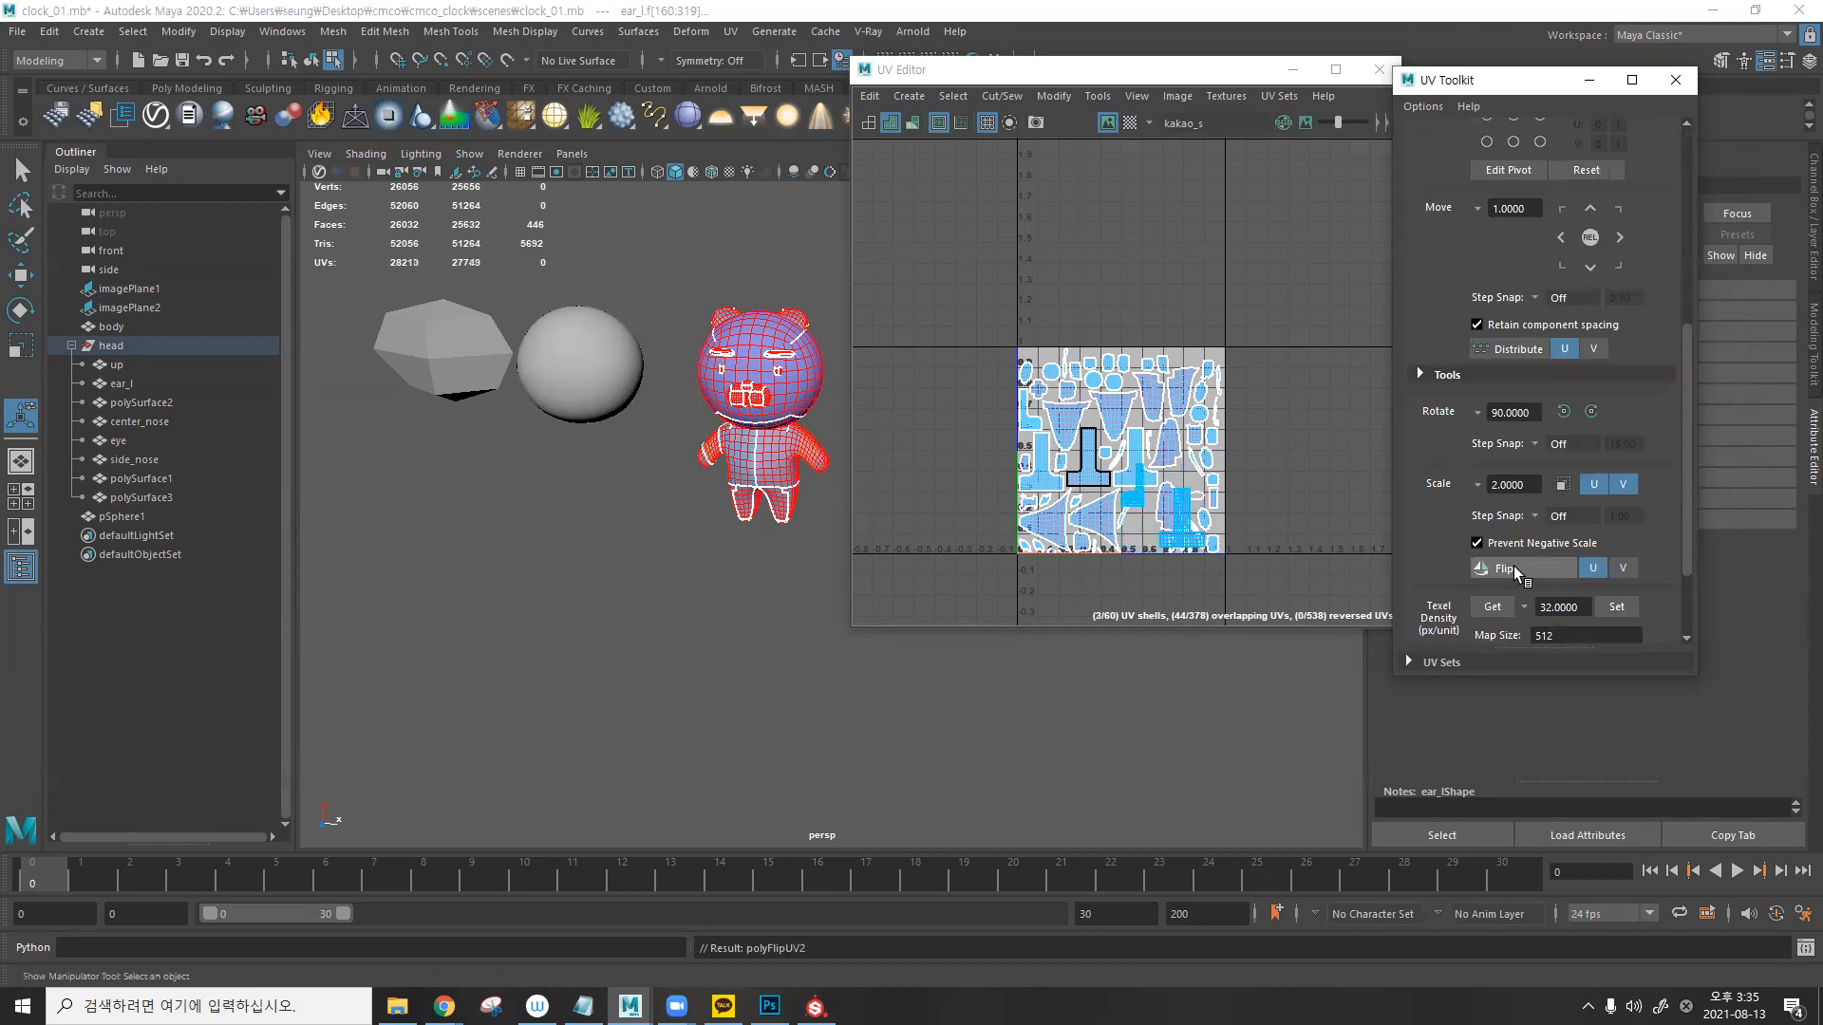
- Select all of the bear's UV shells, including the flipped ones, and lay them out again
left_click(1311, 484)
middle_click_drag(1275, 484, 1240, 404, "alt")
left_click_drag(1246, 531, 919, 226)
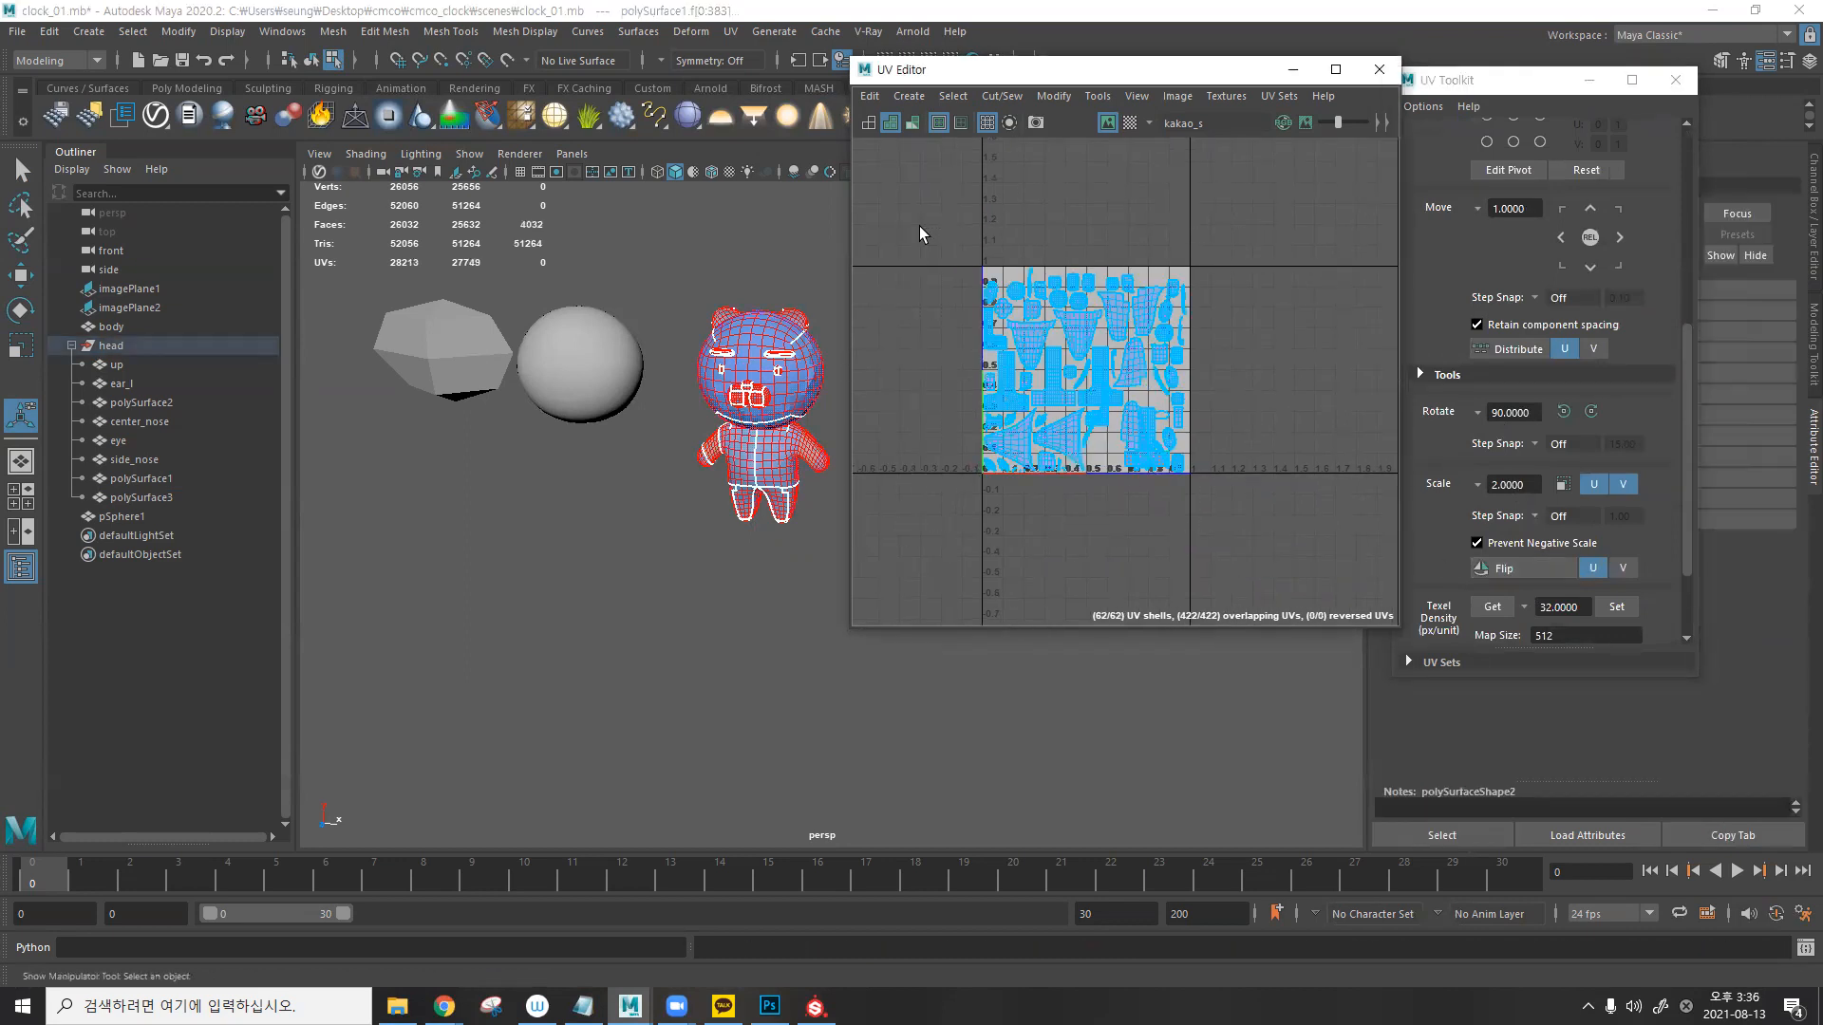
left_click(1135, 249)
scroll(1121, 308, "up", 3)
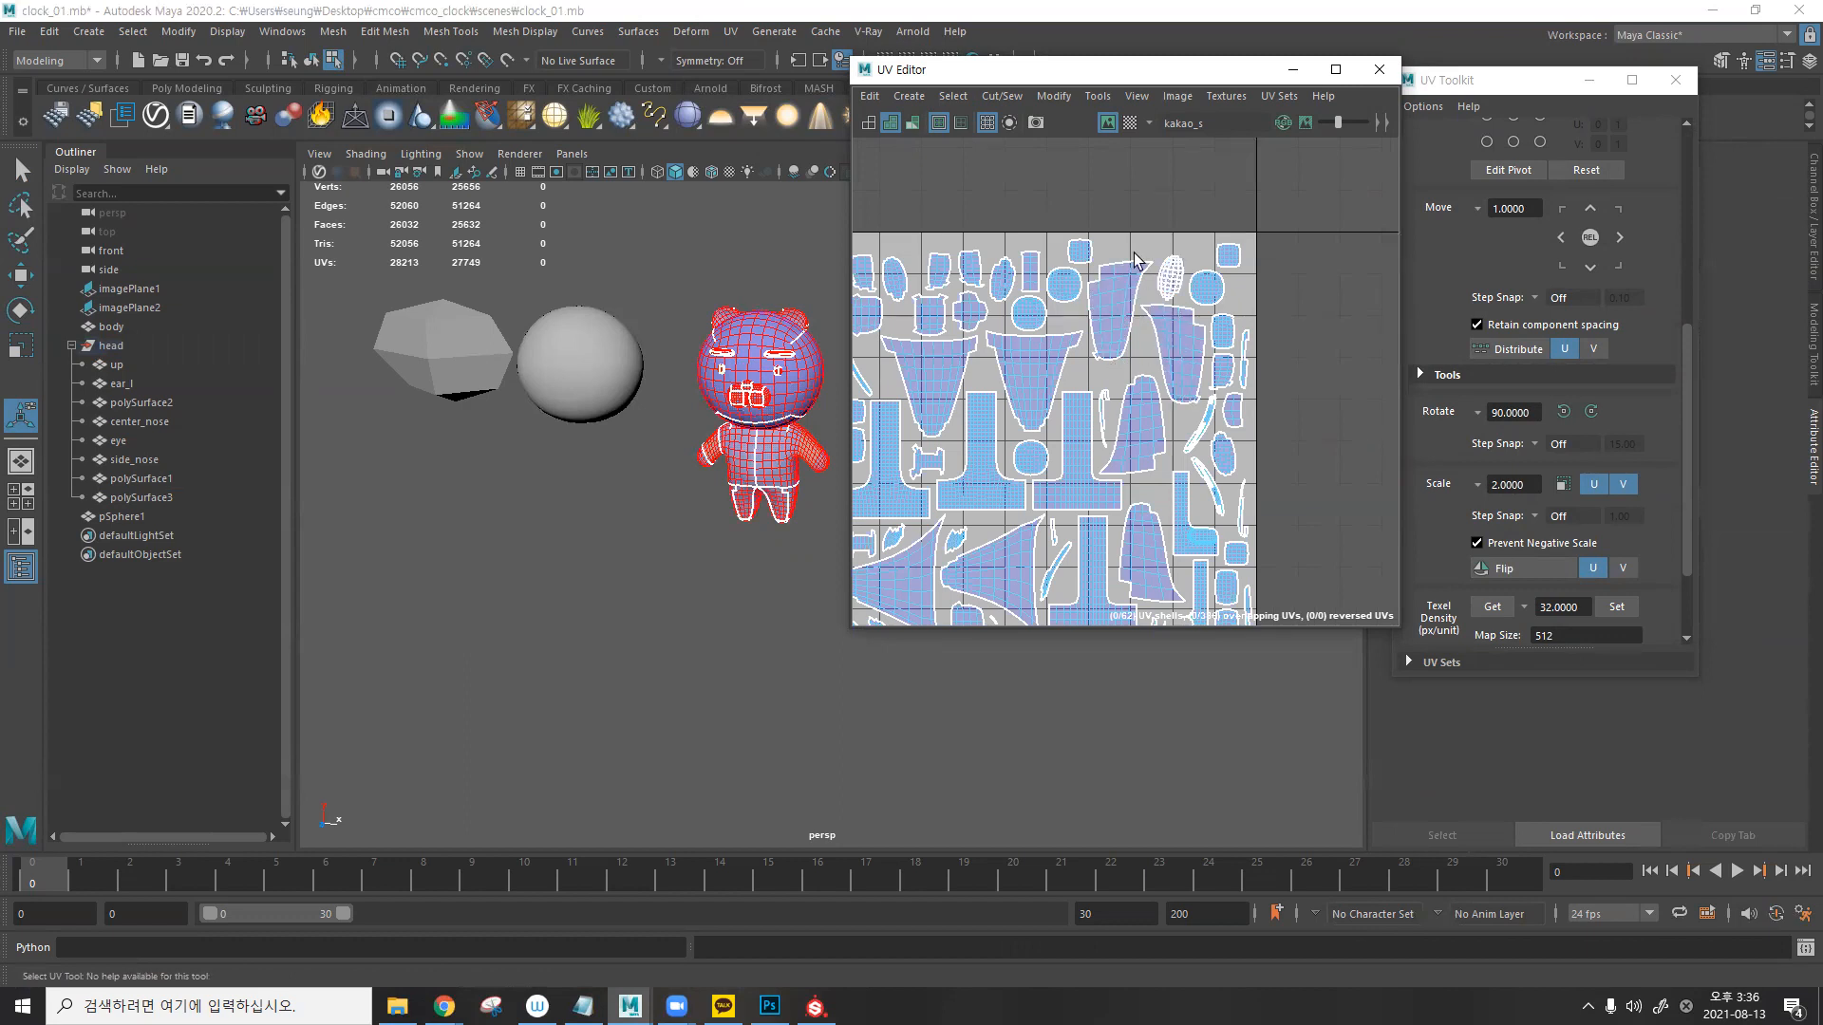
- Return to object selection and close the UV Toolkit and UV Editor
key("F8")
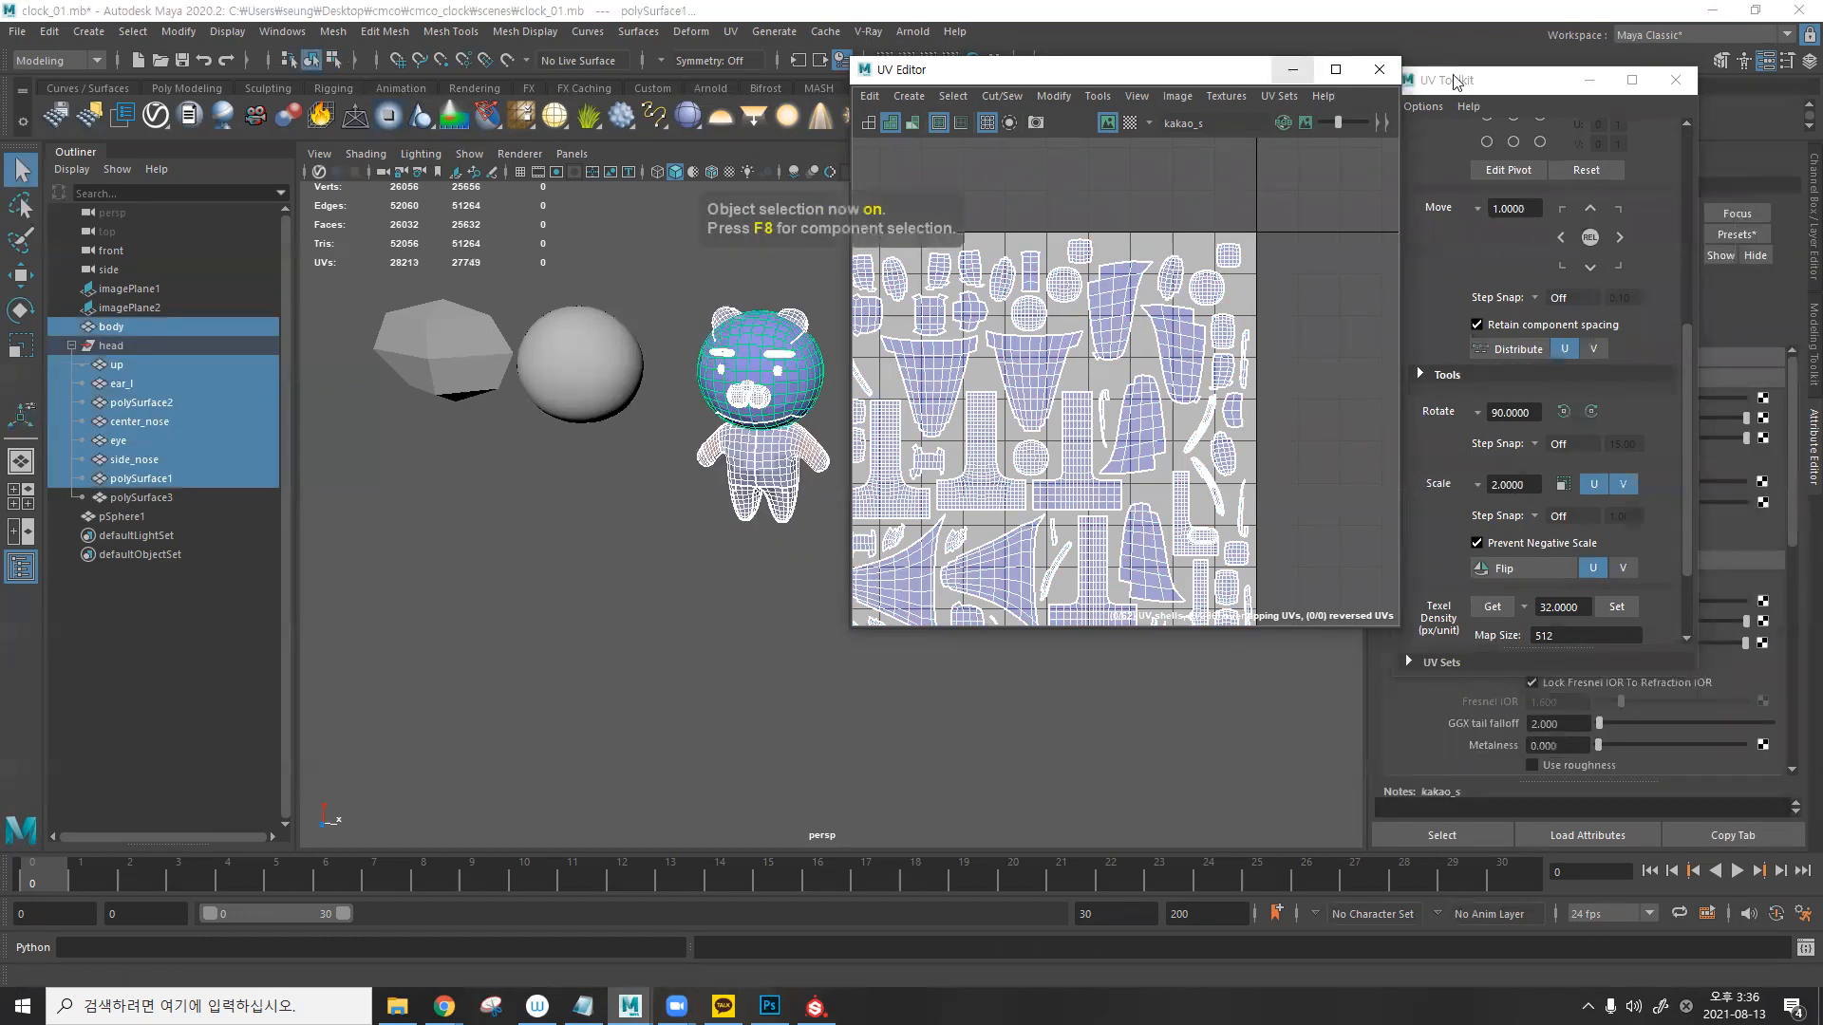
left_click(1673, 80)
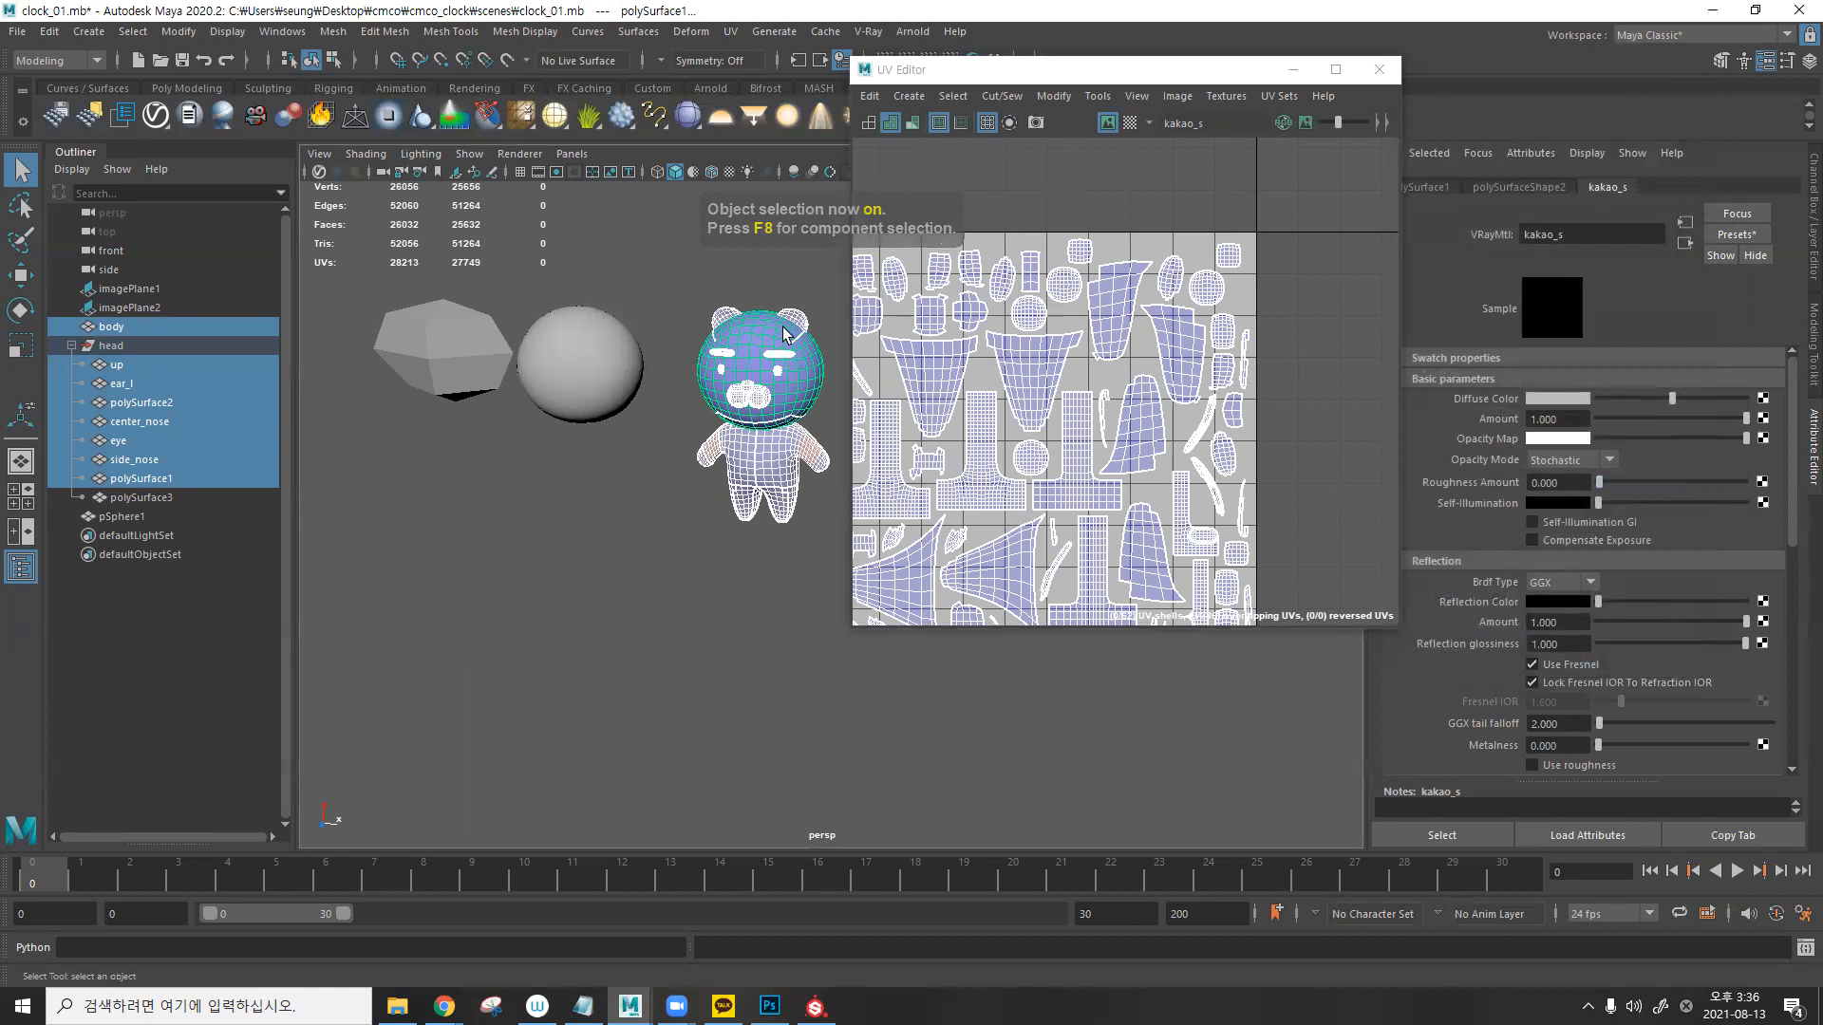
left_click(1335, 69)
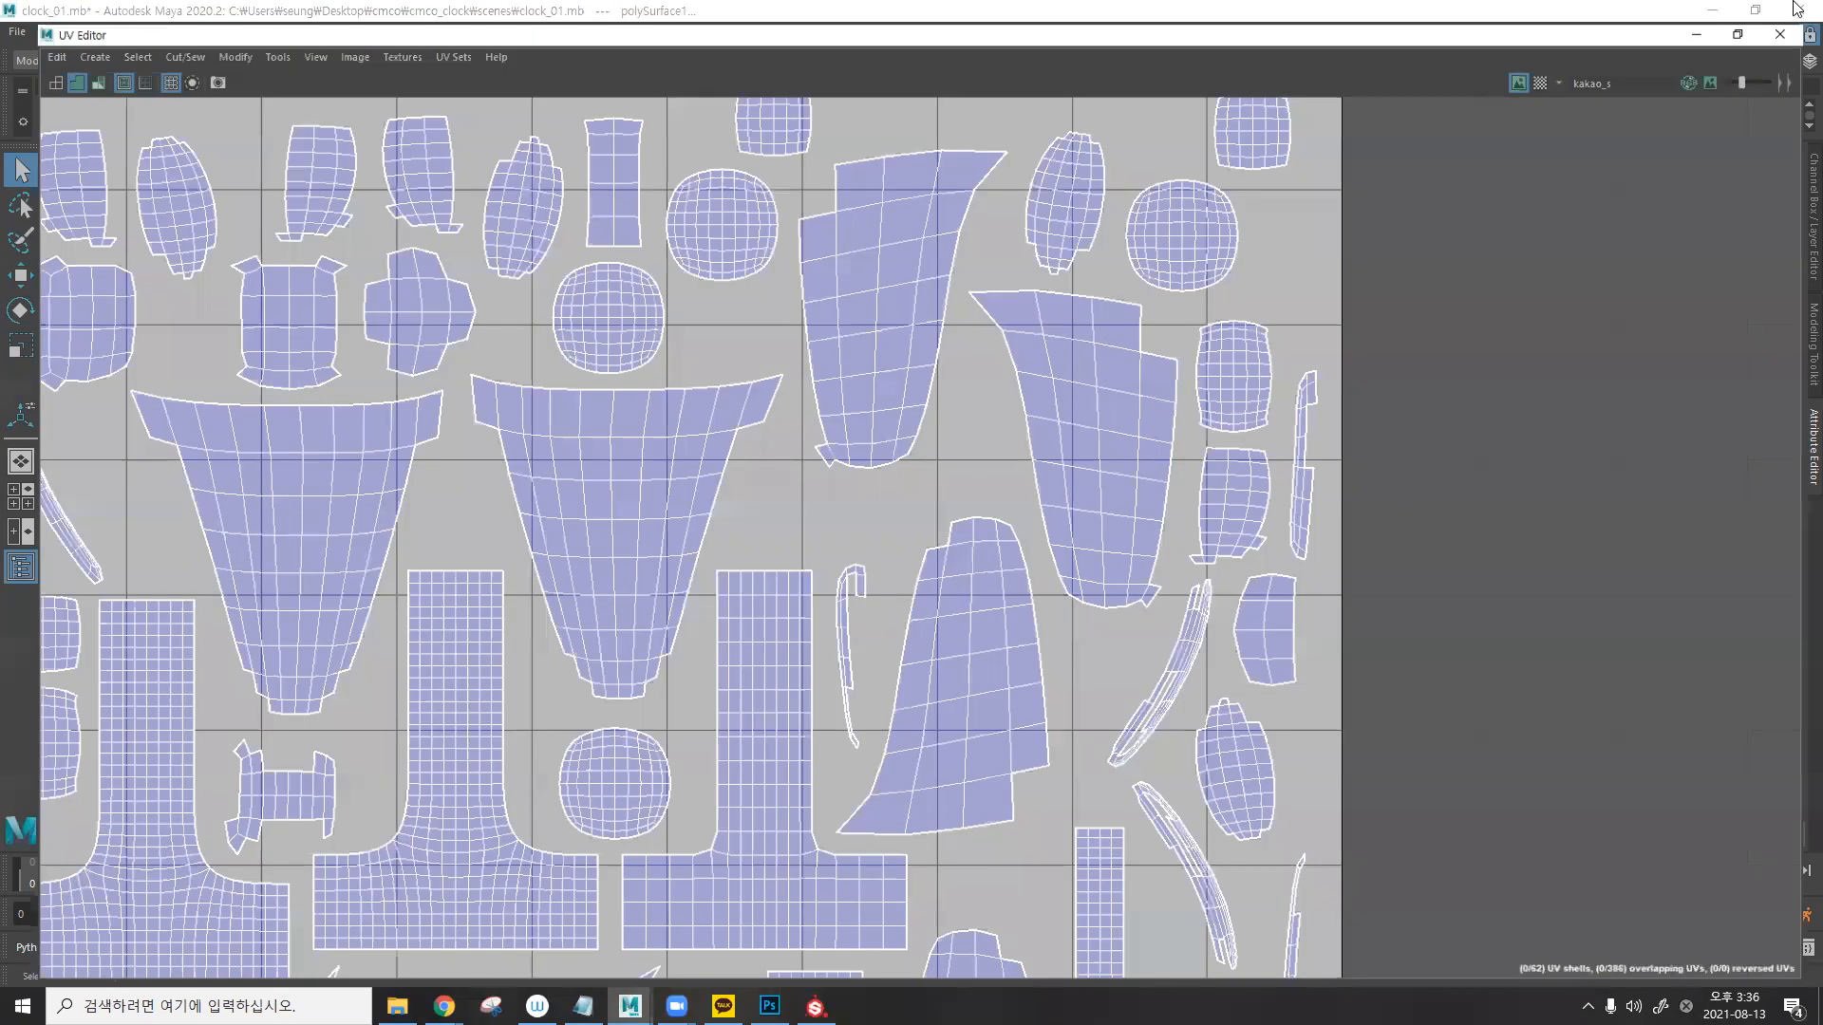
- Select the whole bear and export the selection as kakao.fbx, replacing the existing file
left_click_drag(1038, 654, 719, 239)
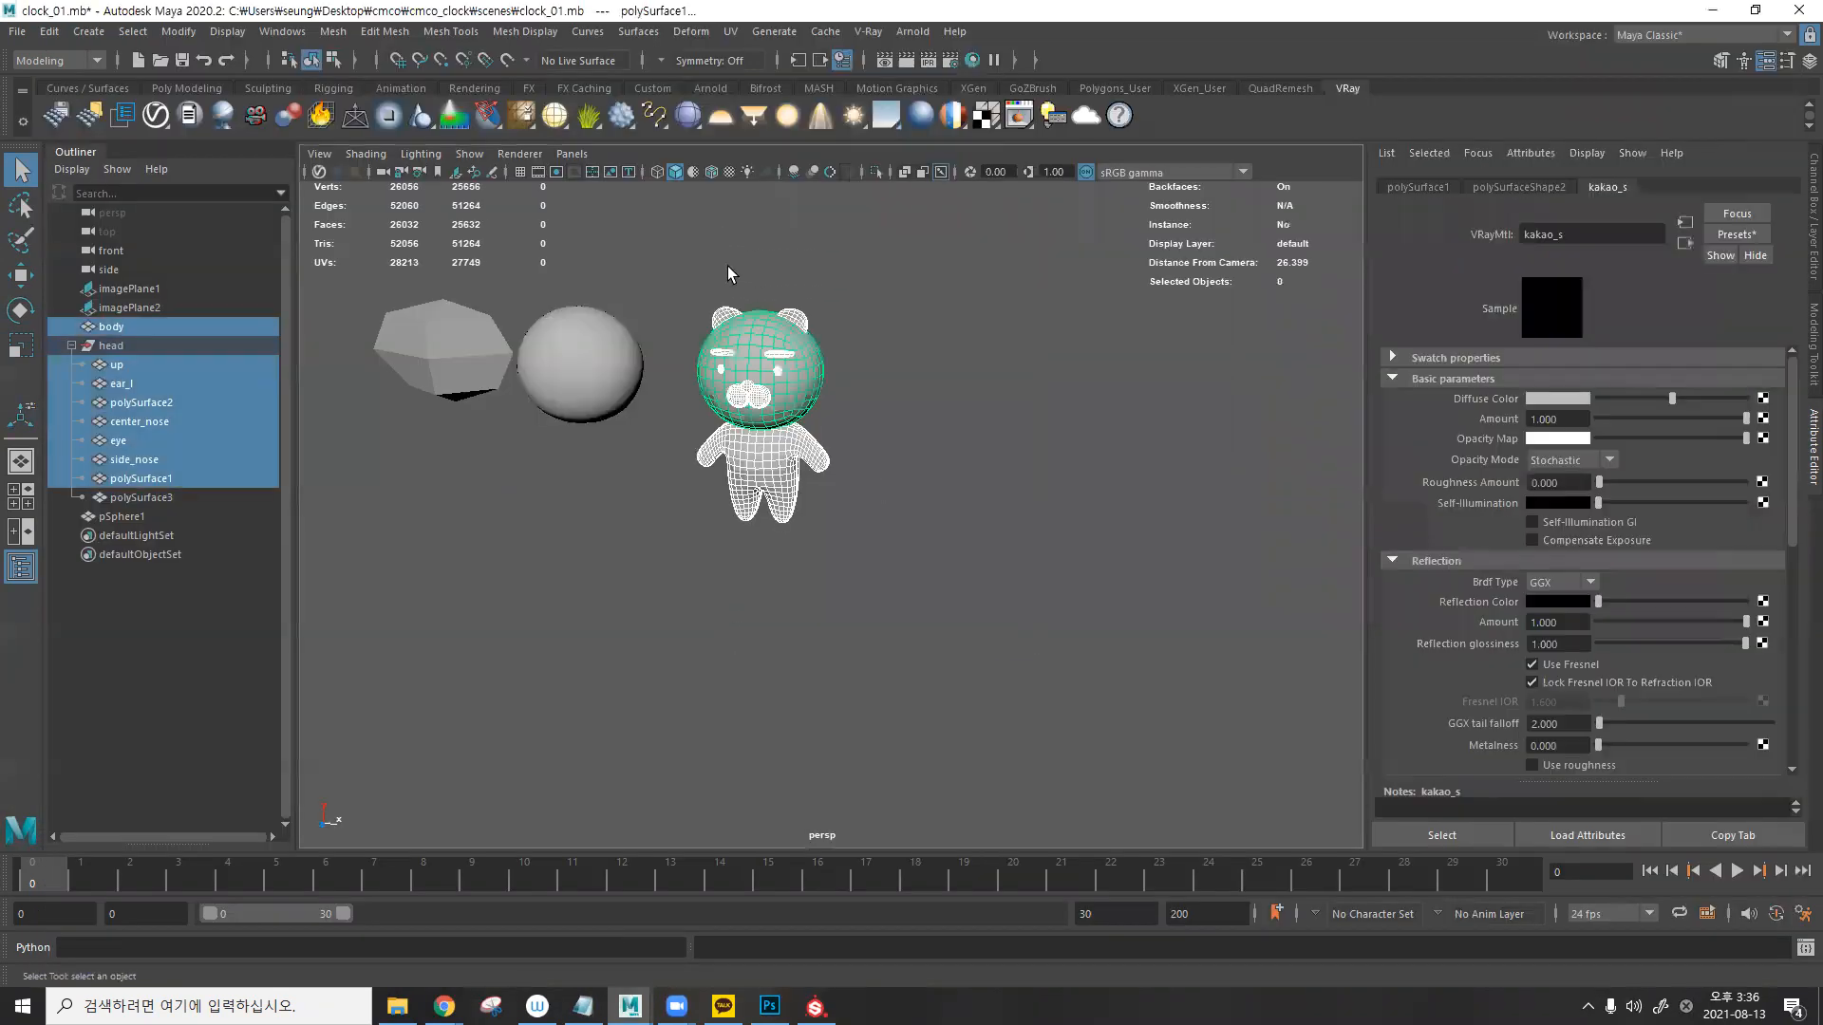
left_click_drag(968, 239, 706, 619)
left_click(18, 31)
left_click(85, 287)
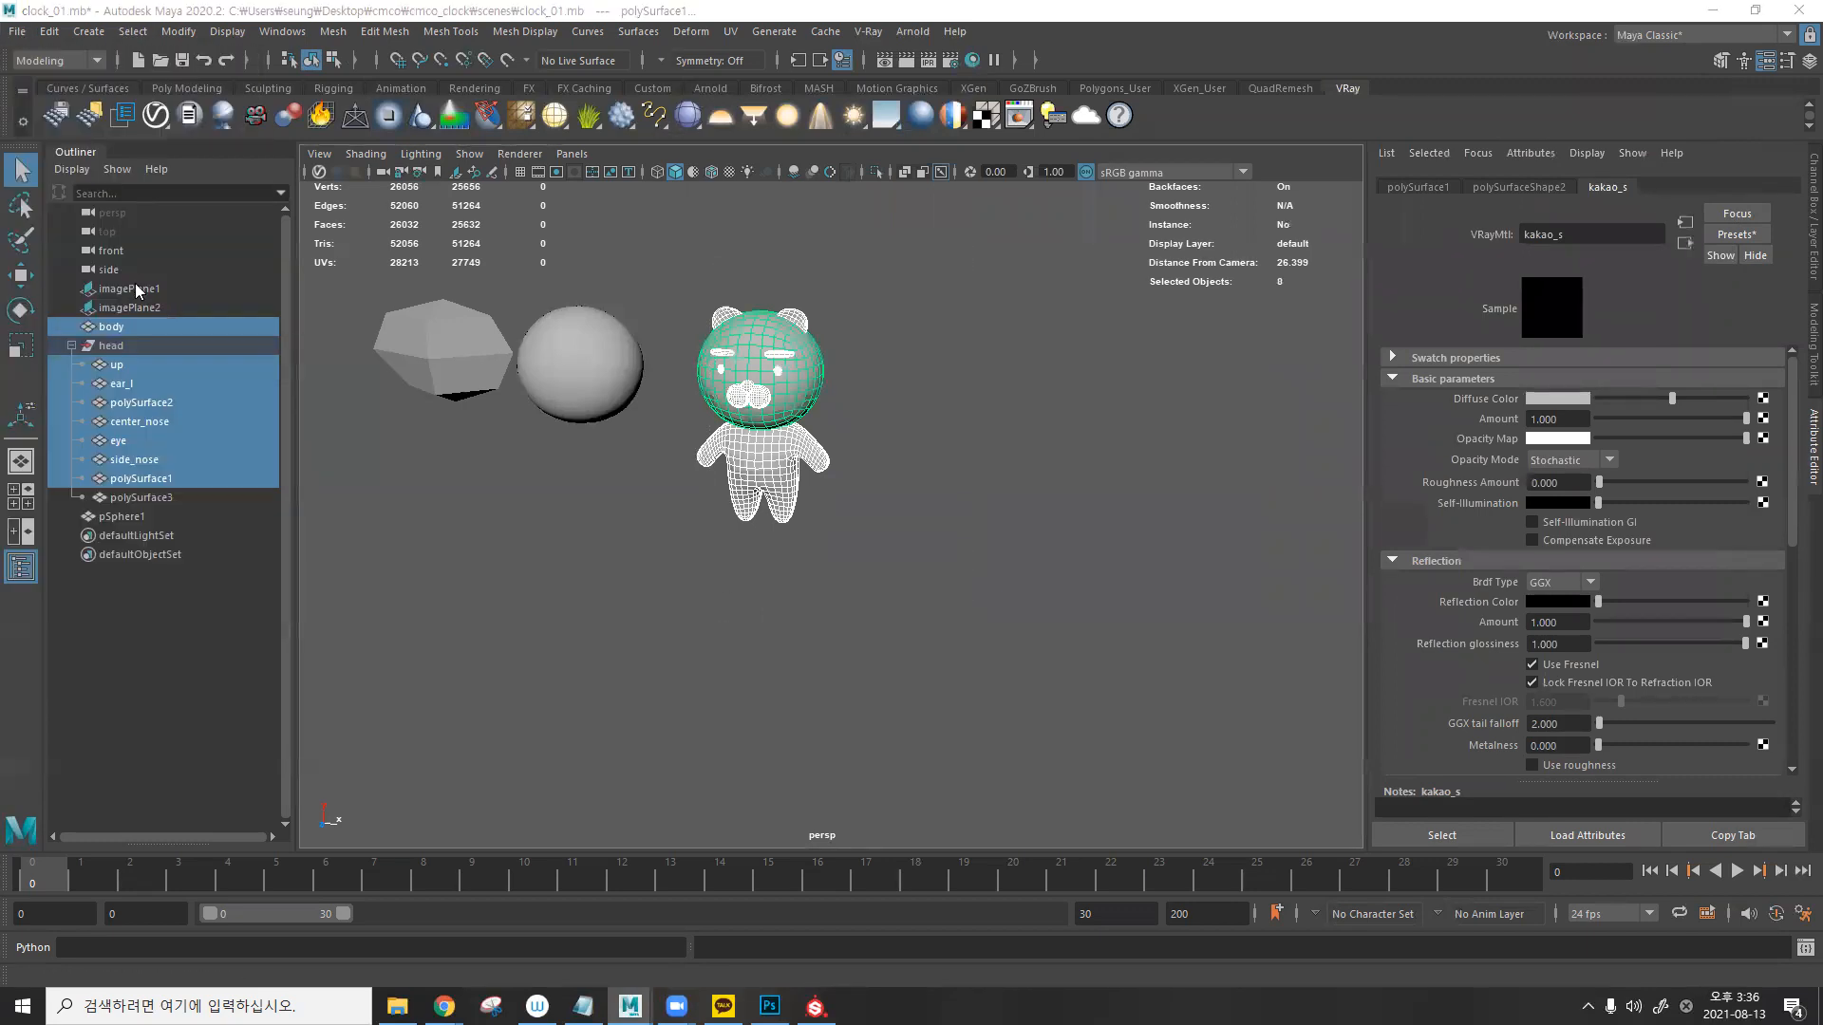
left_click(949, 257)
left_click(1633, 608)
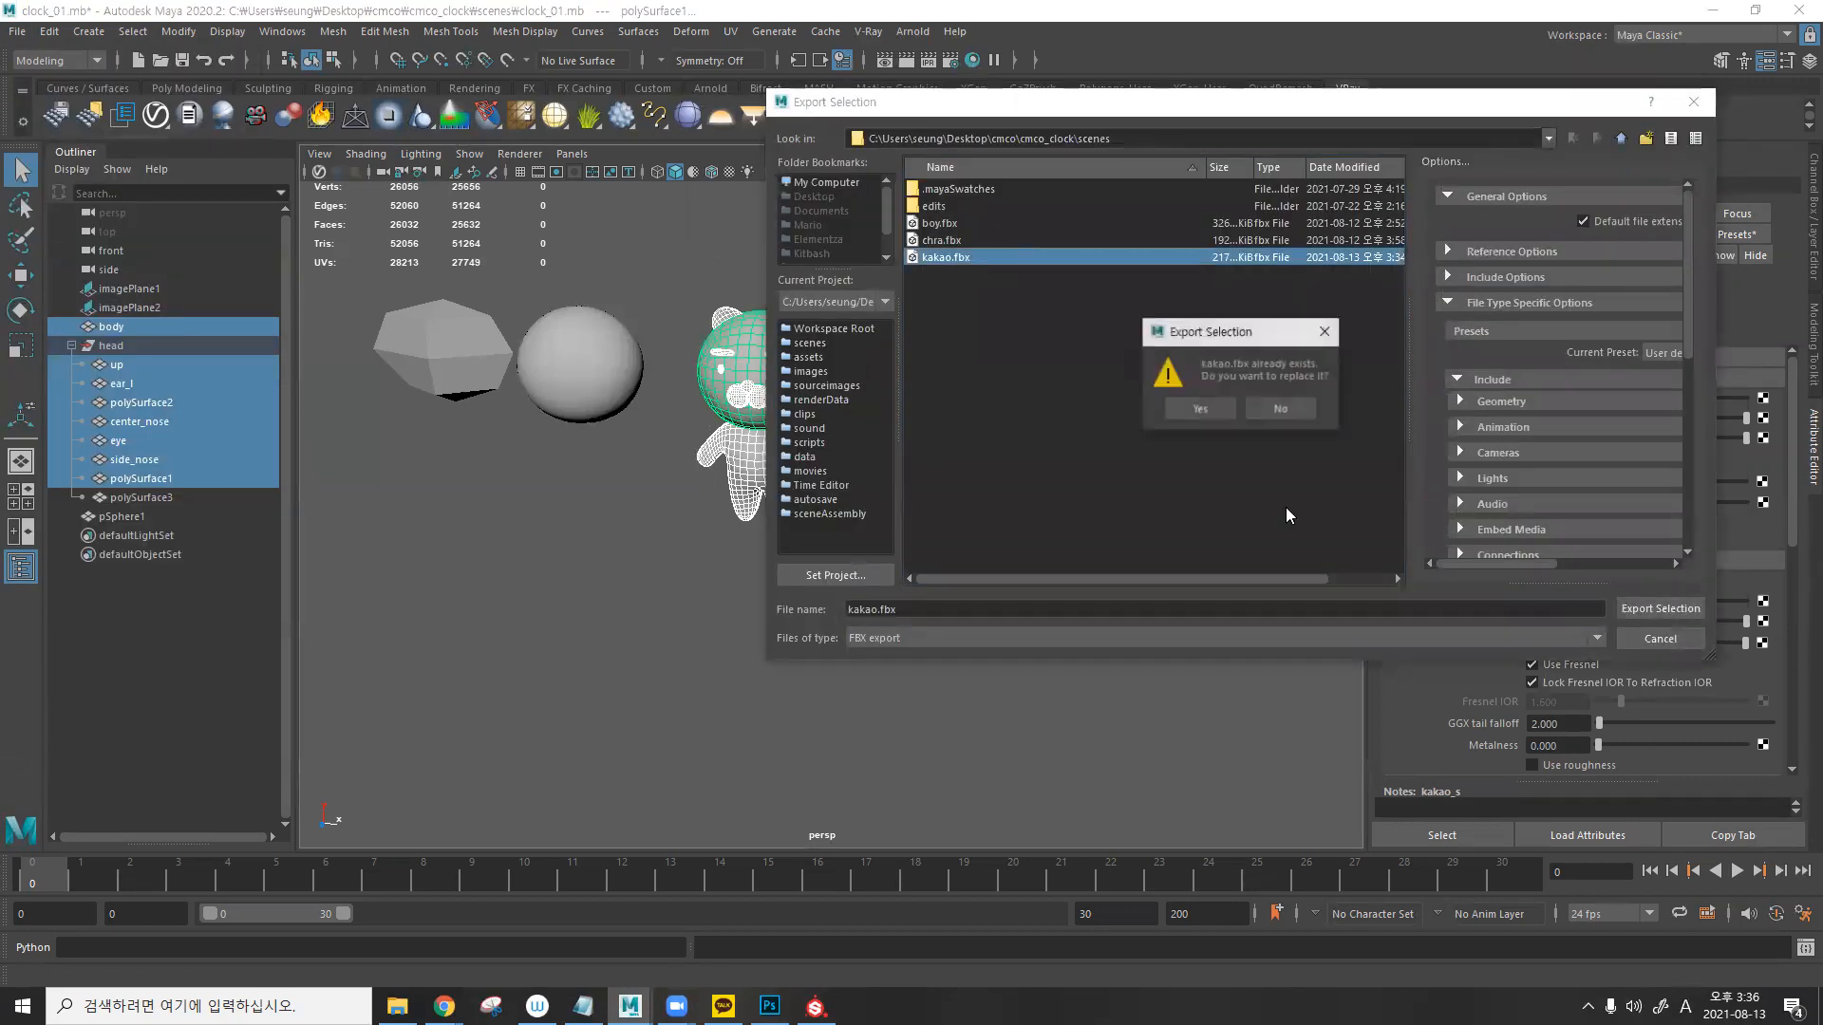
left_click(1213, 416)
left_click(1067, 813)
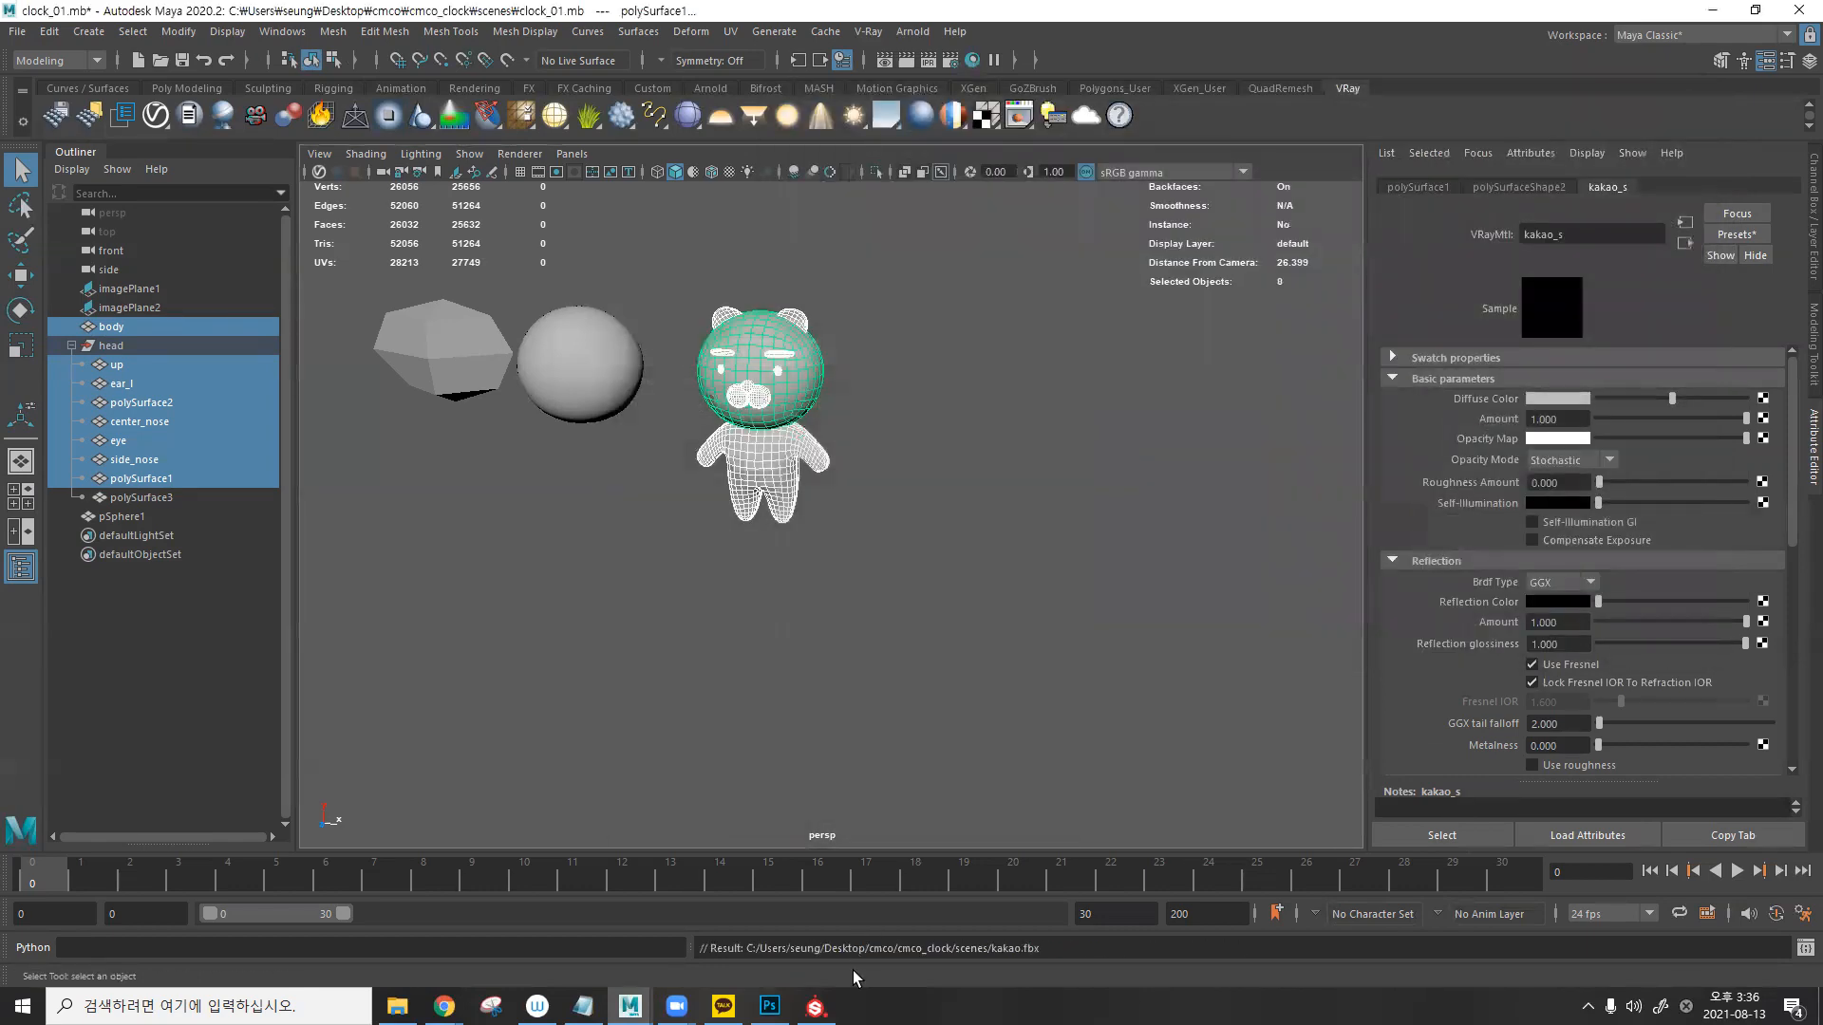
- Switch to Substance Painter, discard the old project setup and start a new project with the re-exported kakao.fbx as its mesh
left_click(815, 1006)
left_click(1166, 172)
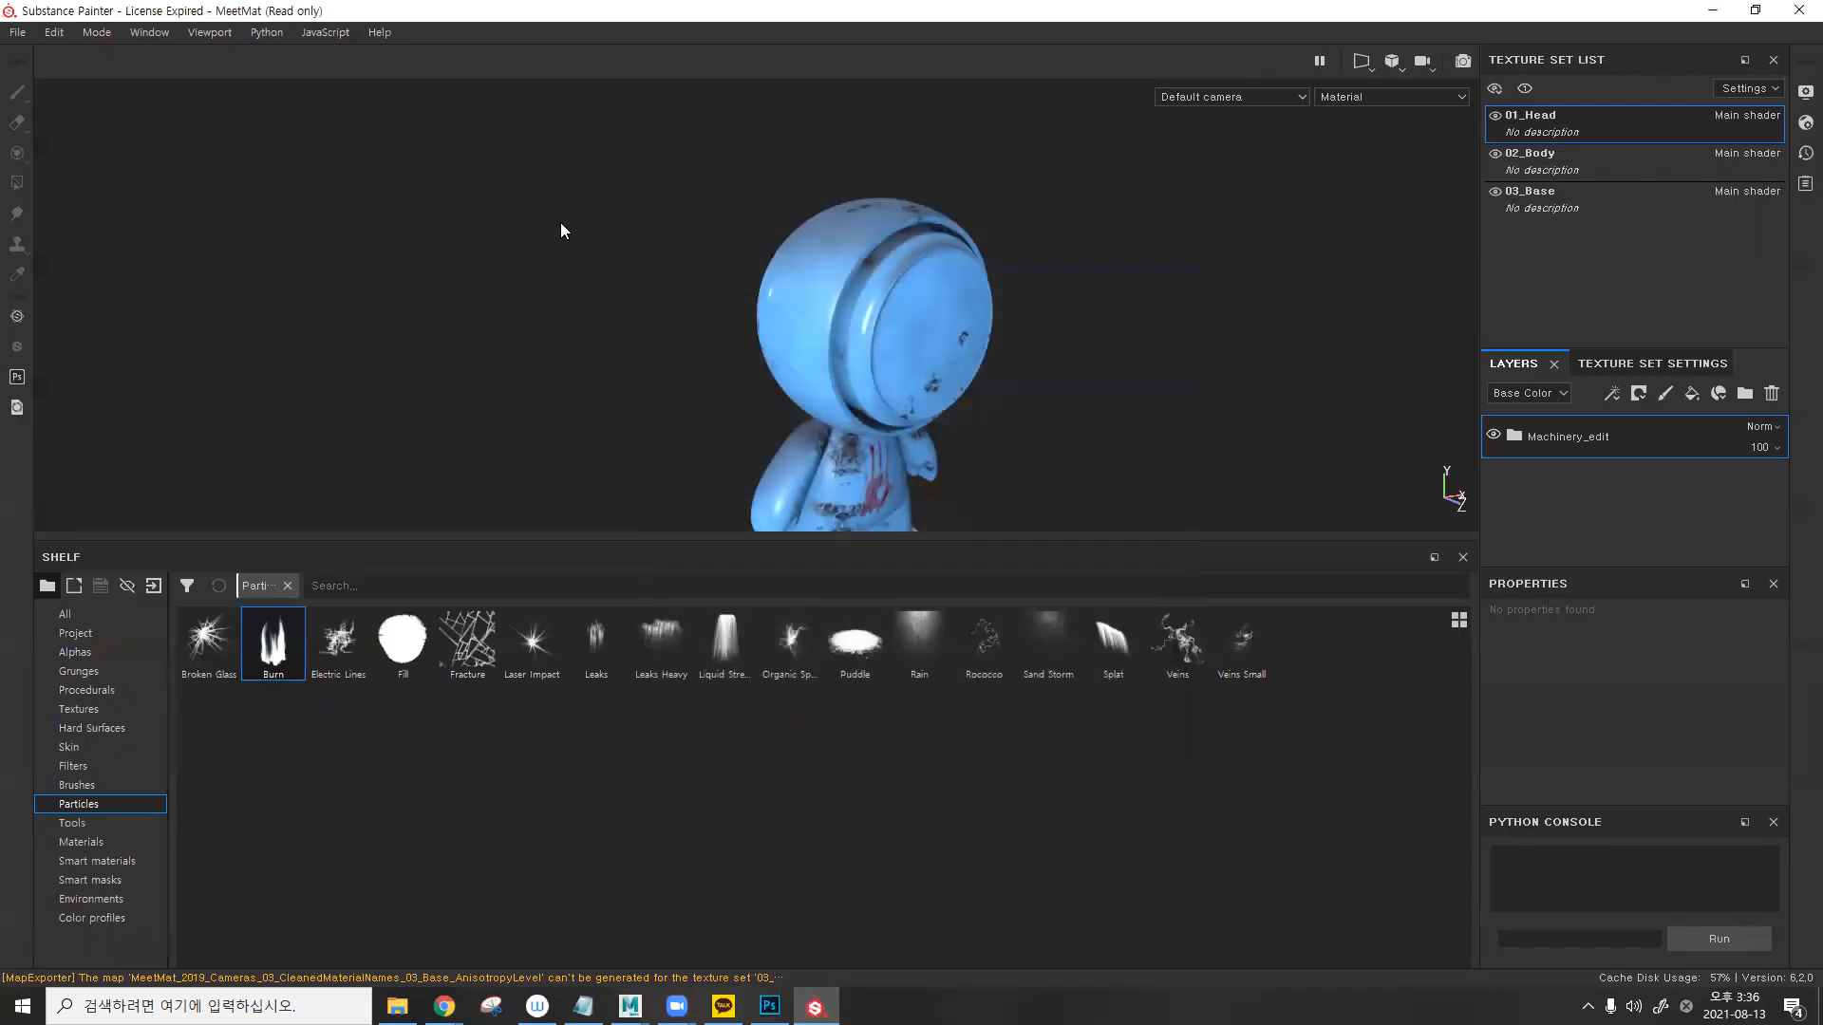
left_click(17, 32)
left_click(36, 54)
left_click(1109, 234)
double_click(903, 410)
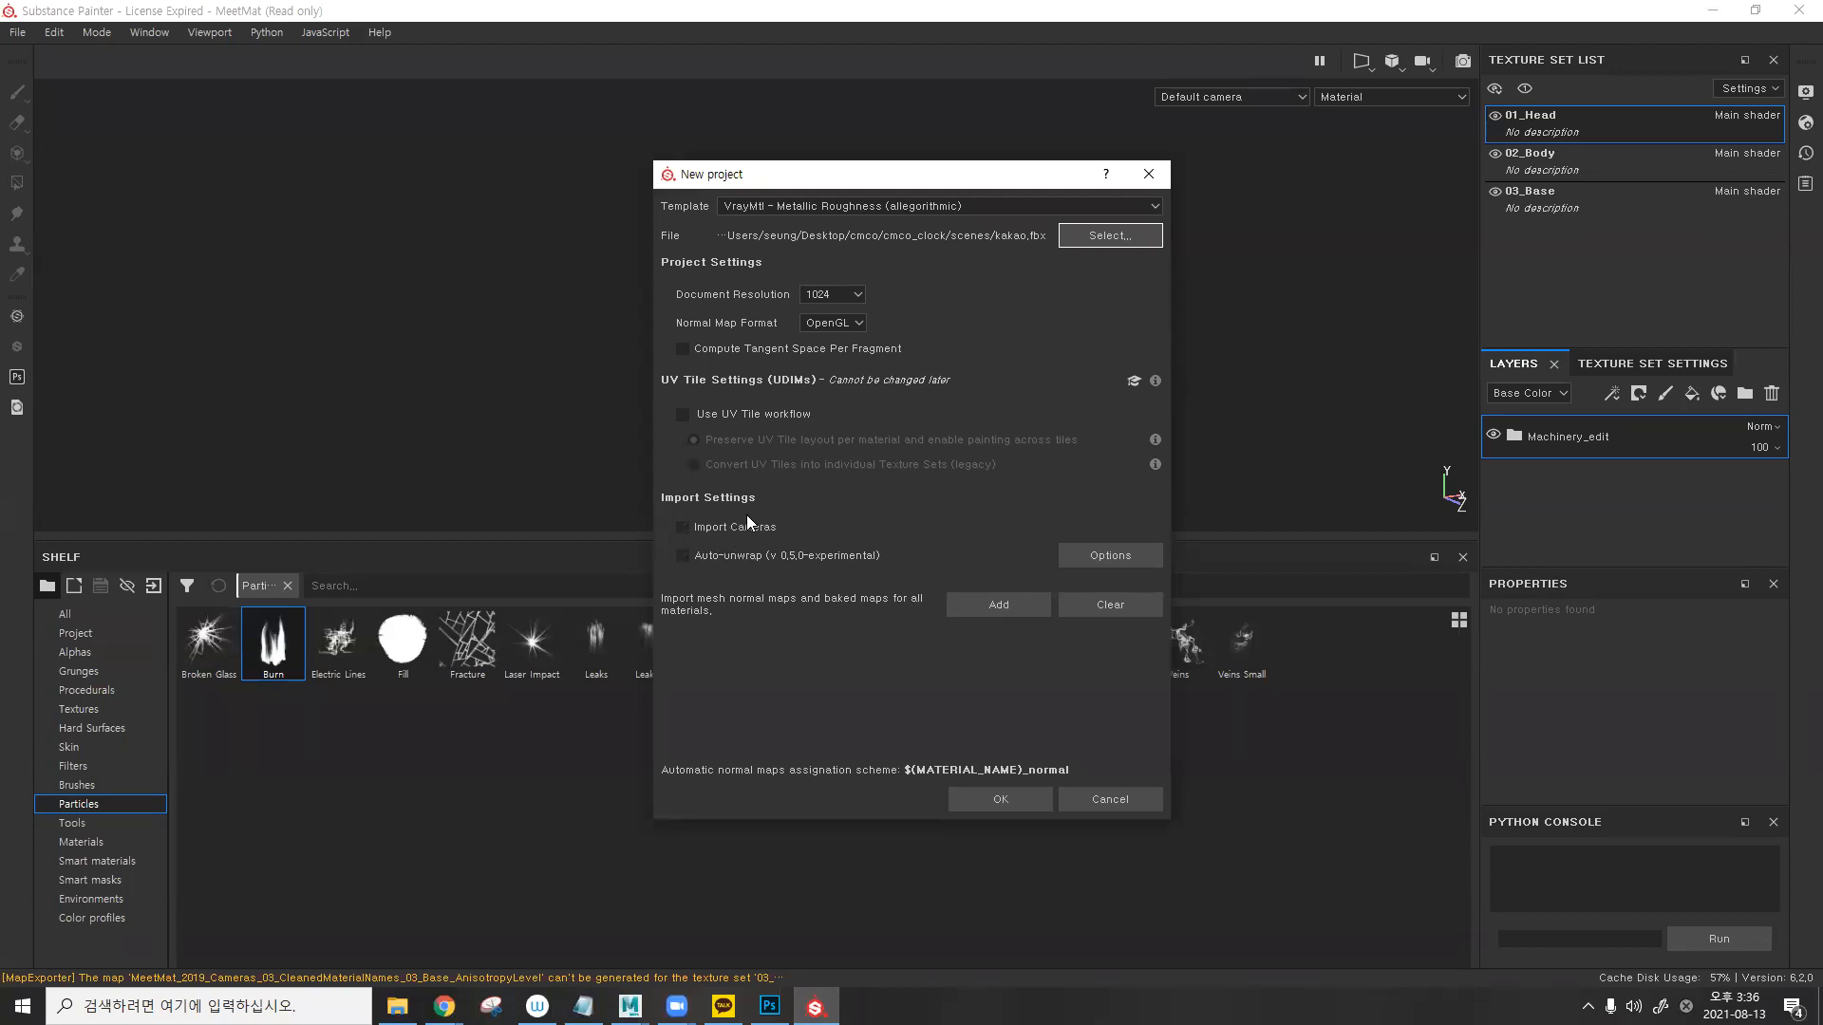
- Toggle camera import, create the project with the VrayMtl - Metallic Roughness template and discard the previous project's changes
left_click(683, 528)
left_click(1012, 794)
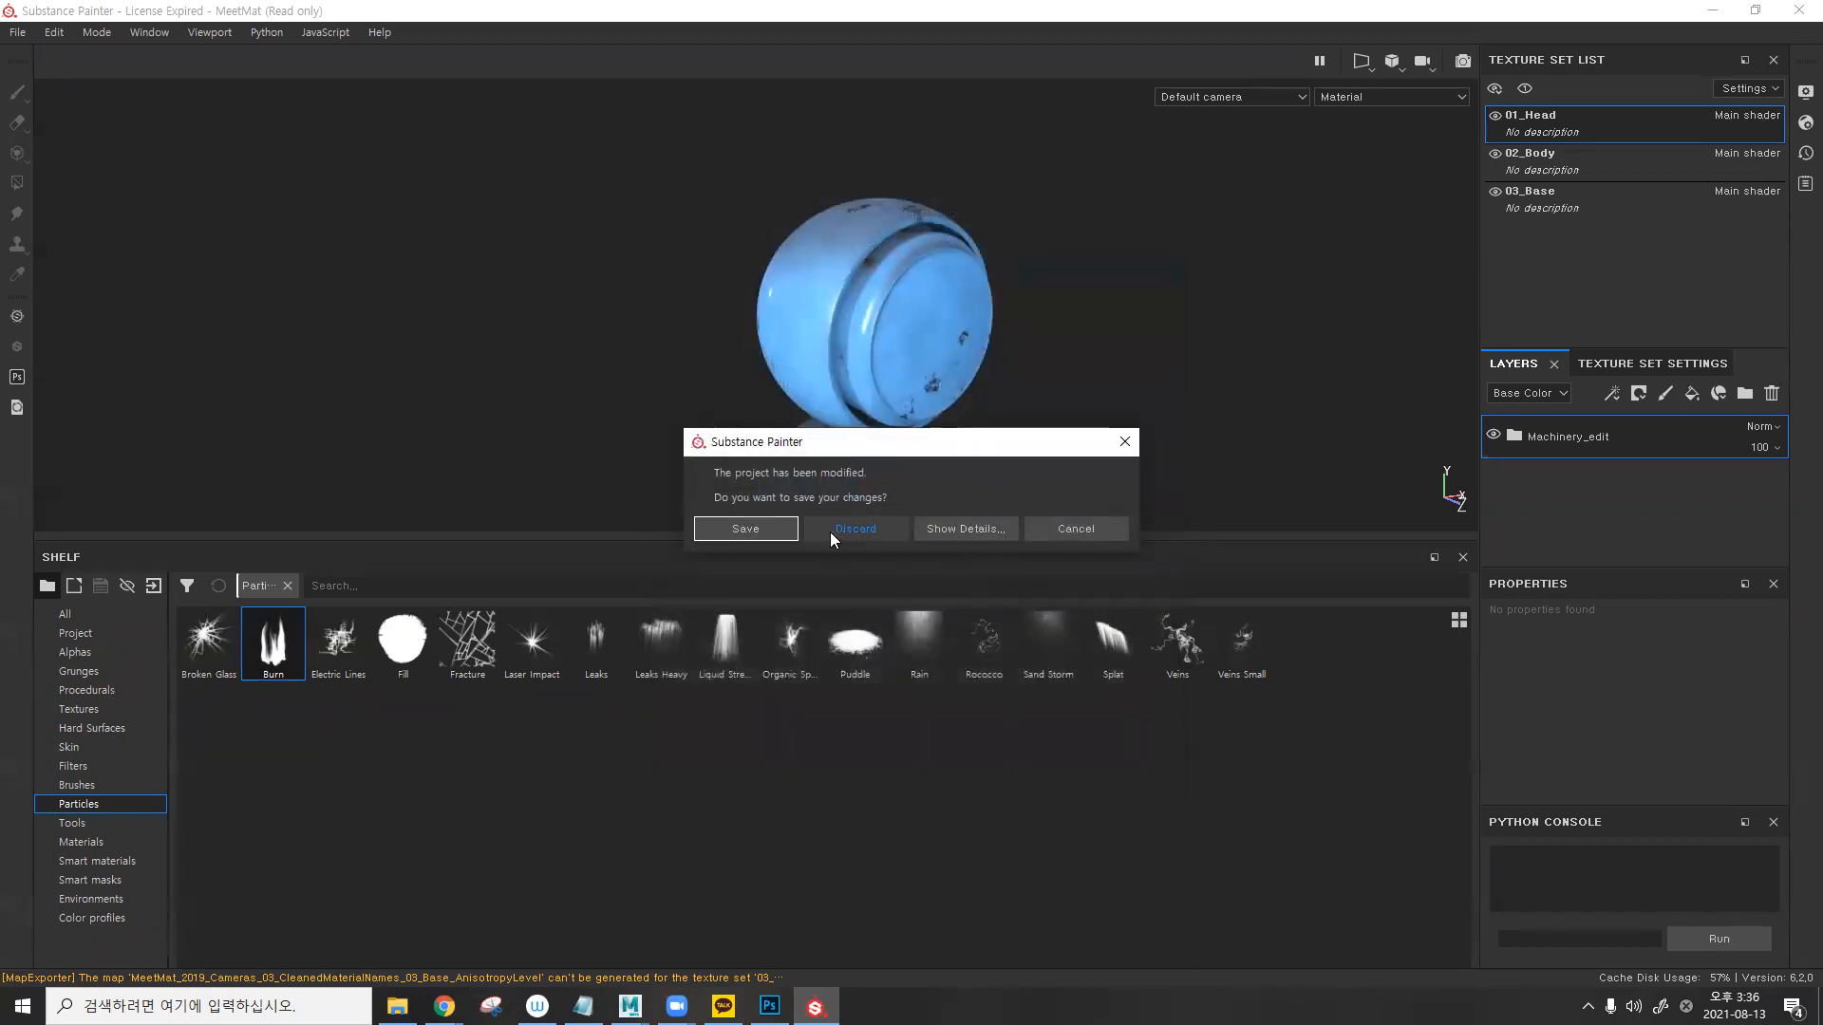
left_click(860, 530)
left_click_drag(961, 389, 792, 328, "alt")
middle_click_drag(793, 328, 811, 301, "alt")
left_click_drag(810, 302, 1001, 316, "alt")
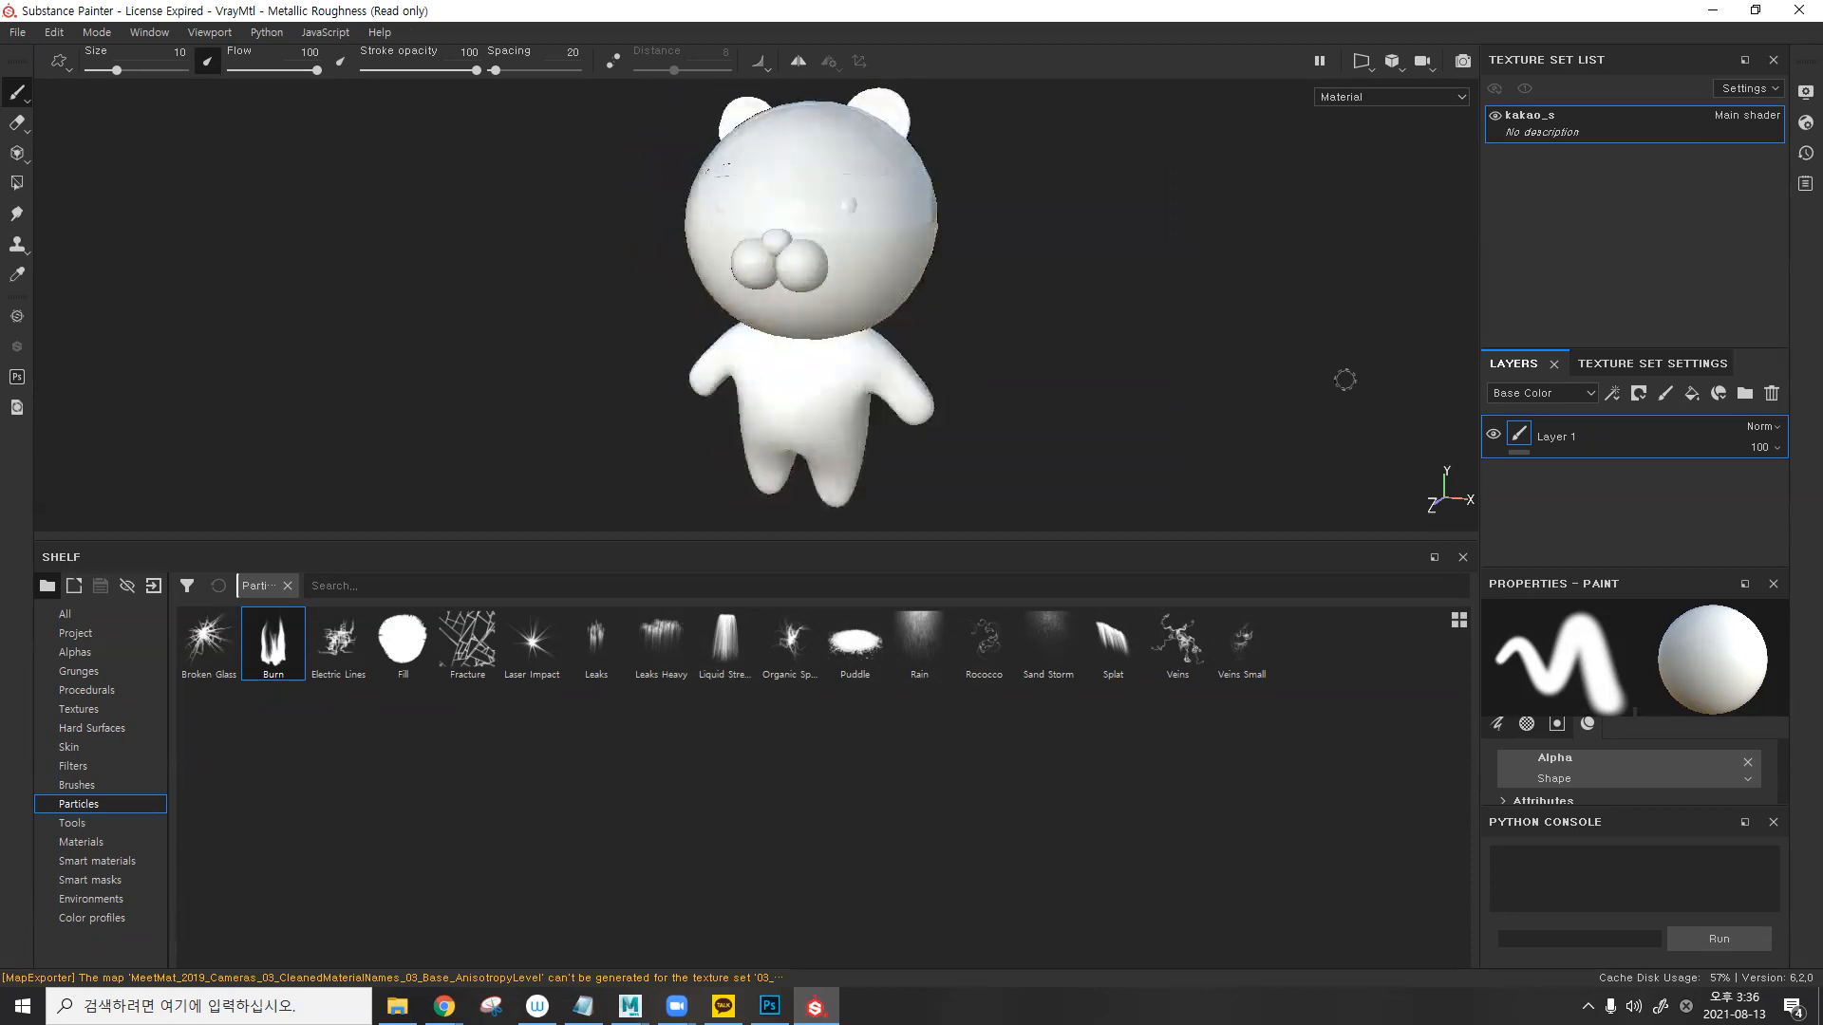
- Open the kakao_s texture set settings, enlarge their area and examine the channels and mesh map options alongside the bear
left_click(1663, 366)
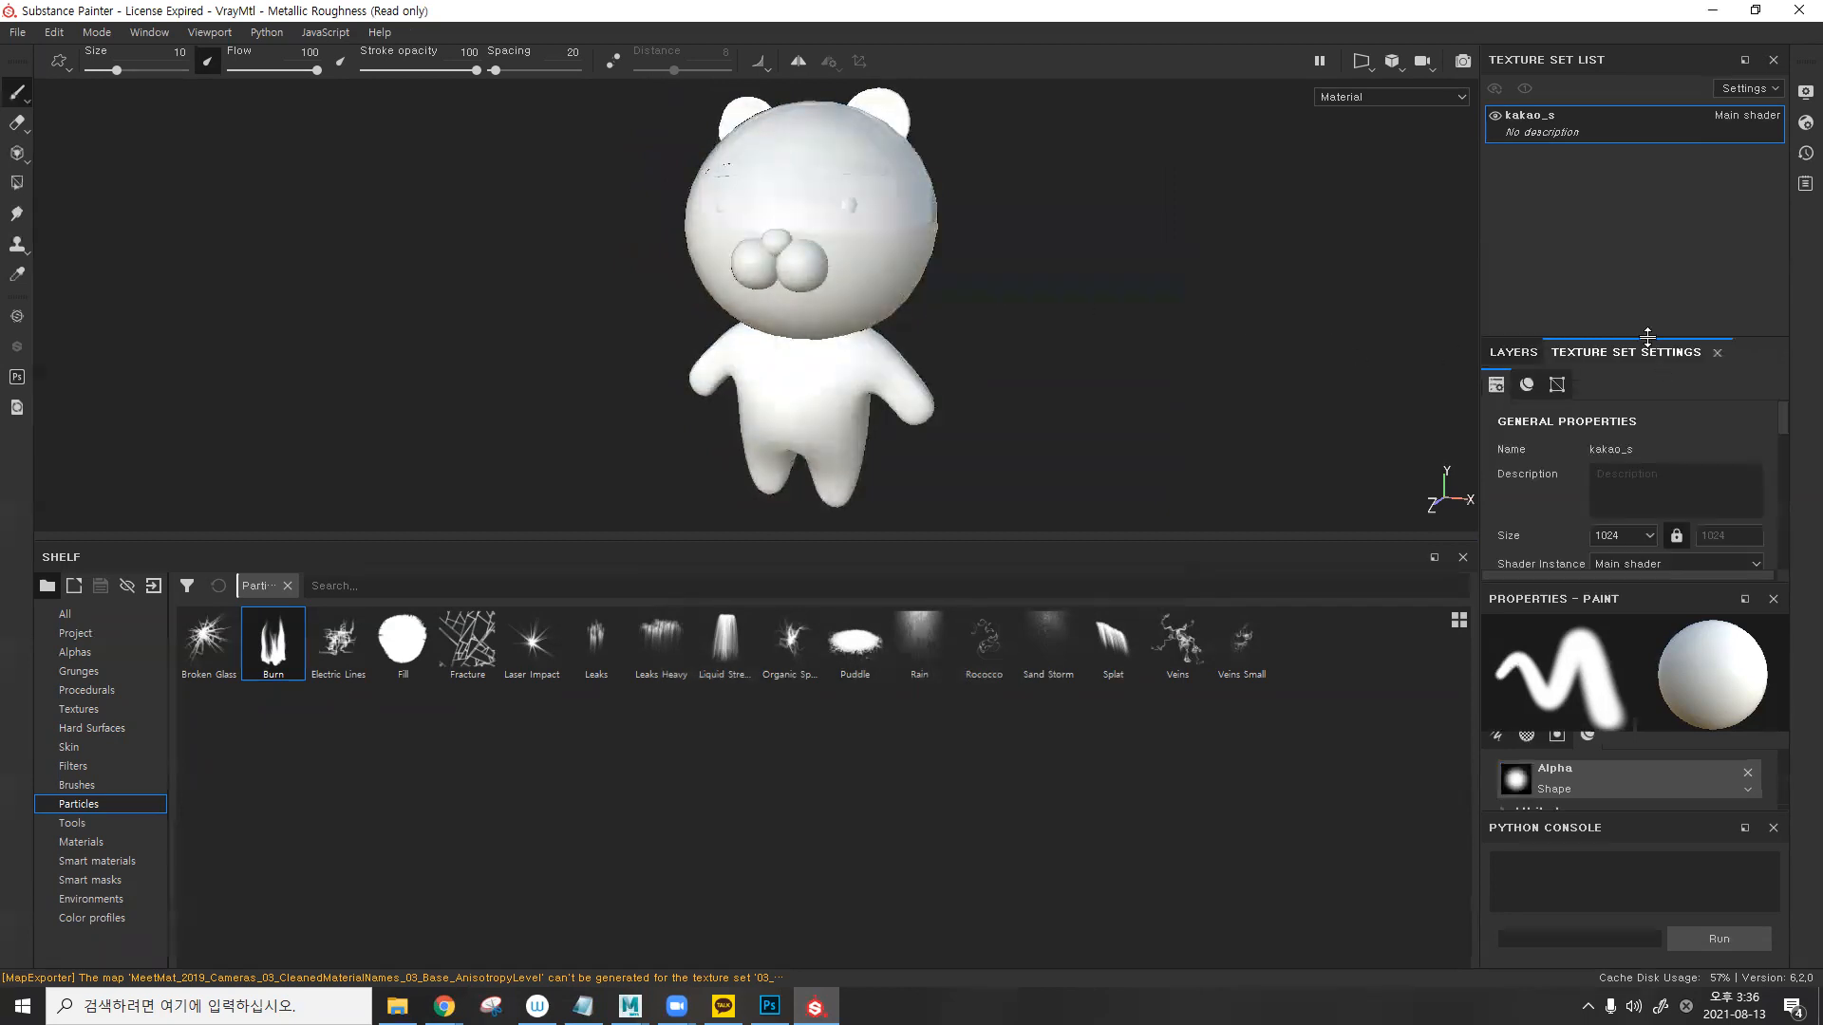
left_click_drag(1647, 335, 1647, 195)
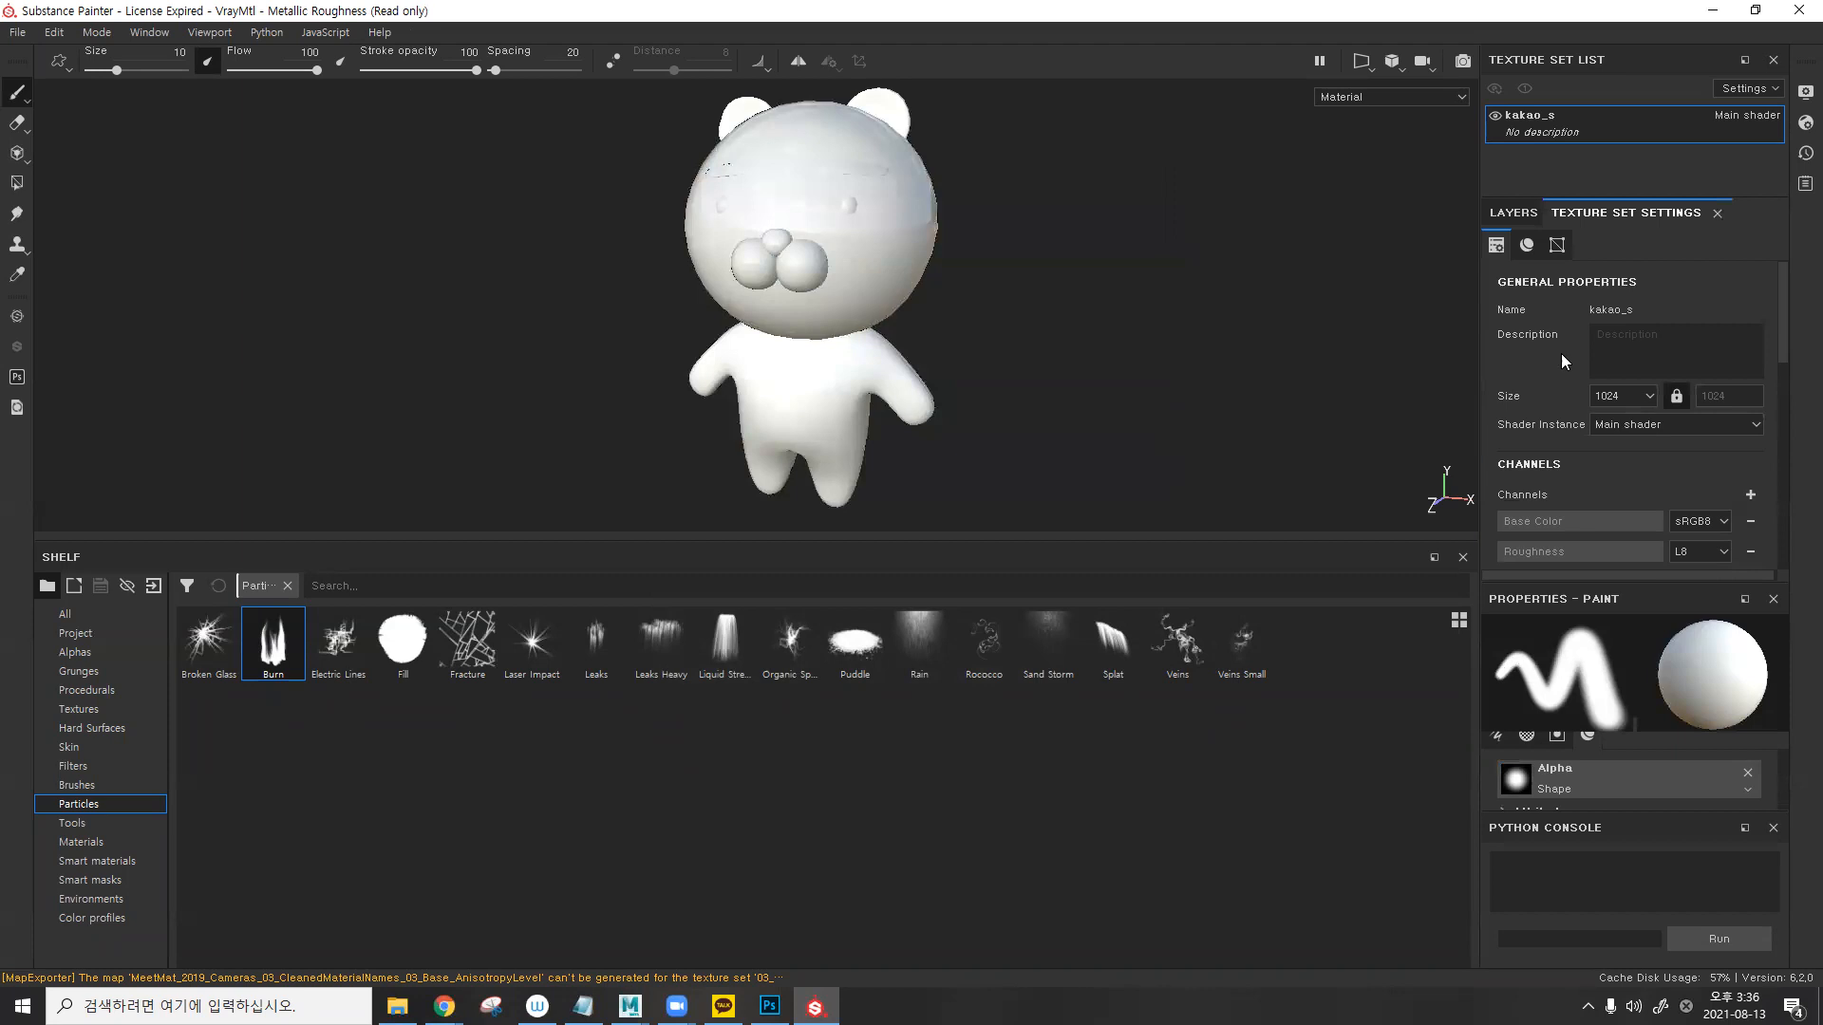
scroll(1565, 361, "down", 3)
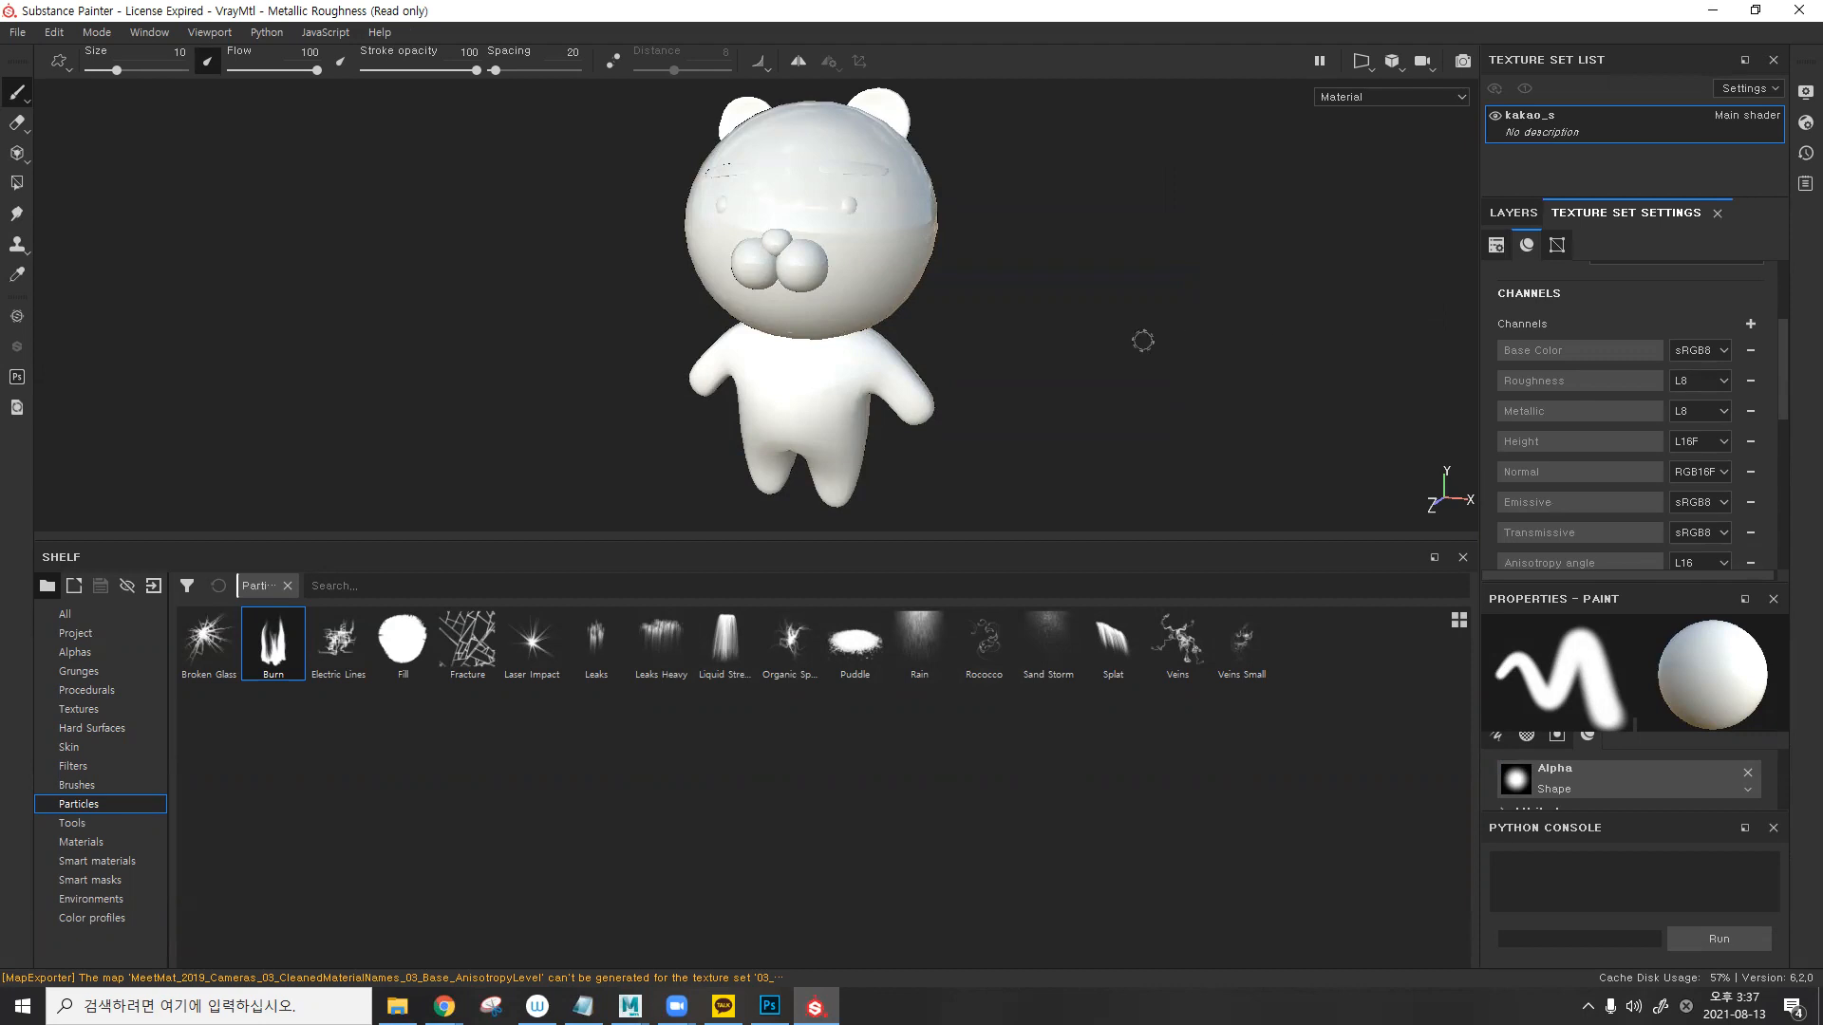
scroll(873, 337, "up", 5)
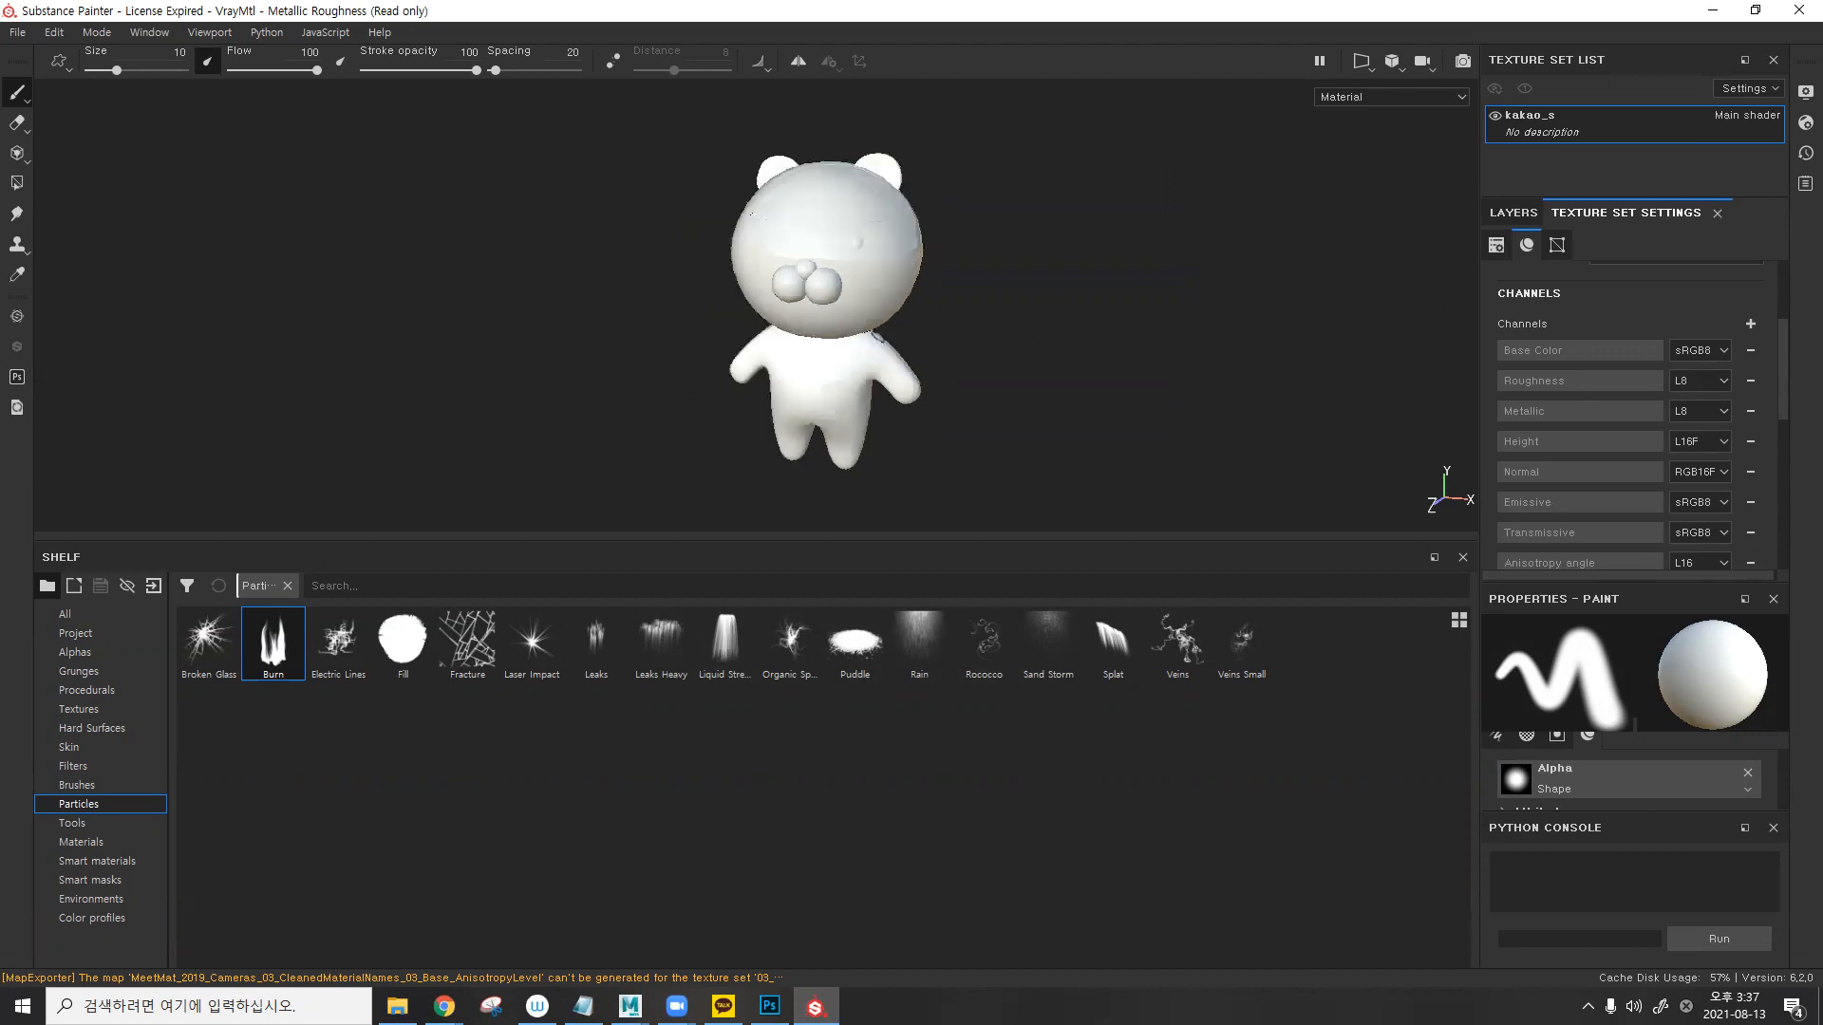
scroll(866, 334, "up", 3)
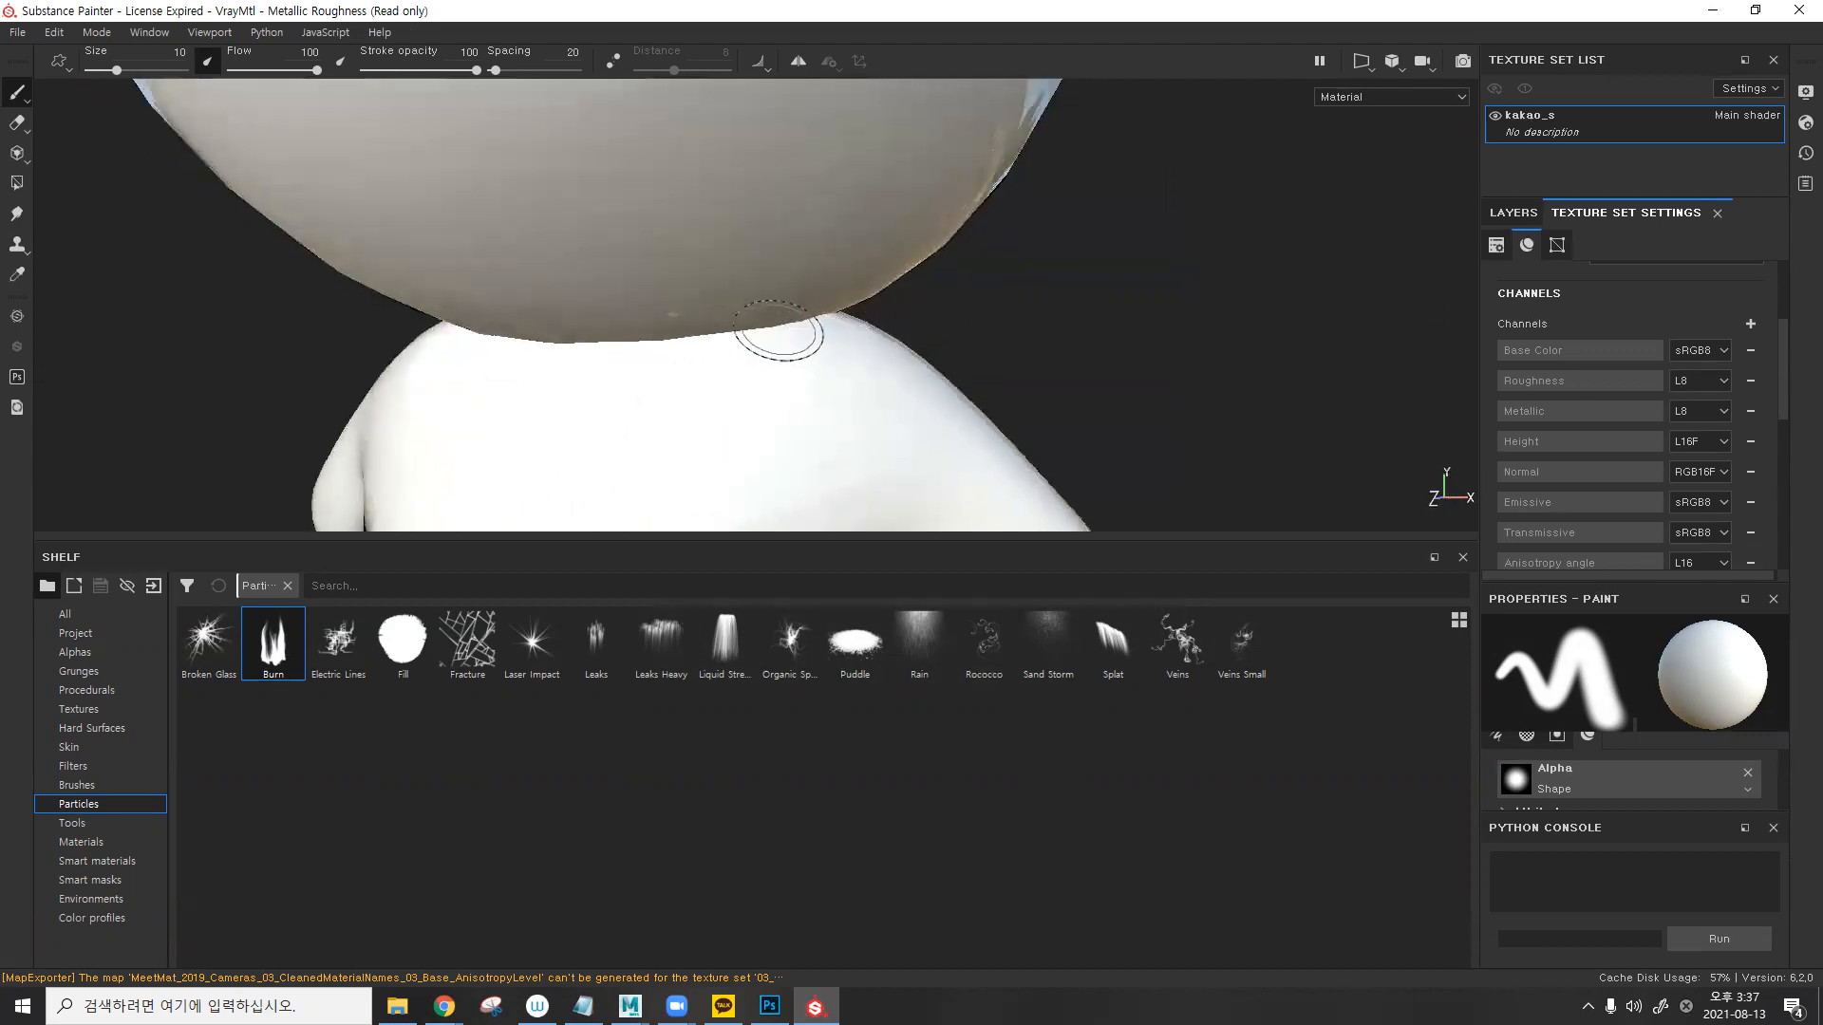
scroll(709, 340, "down", 8)
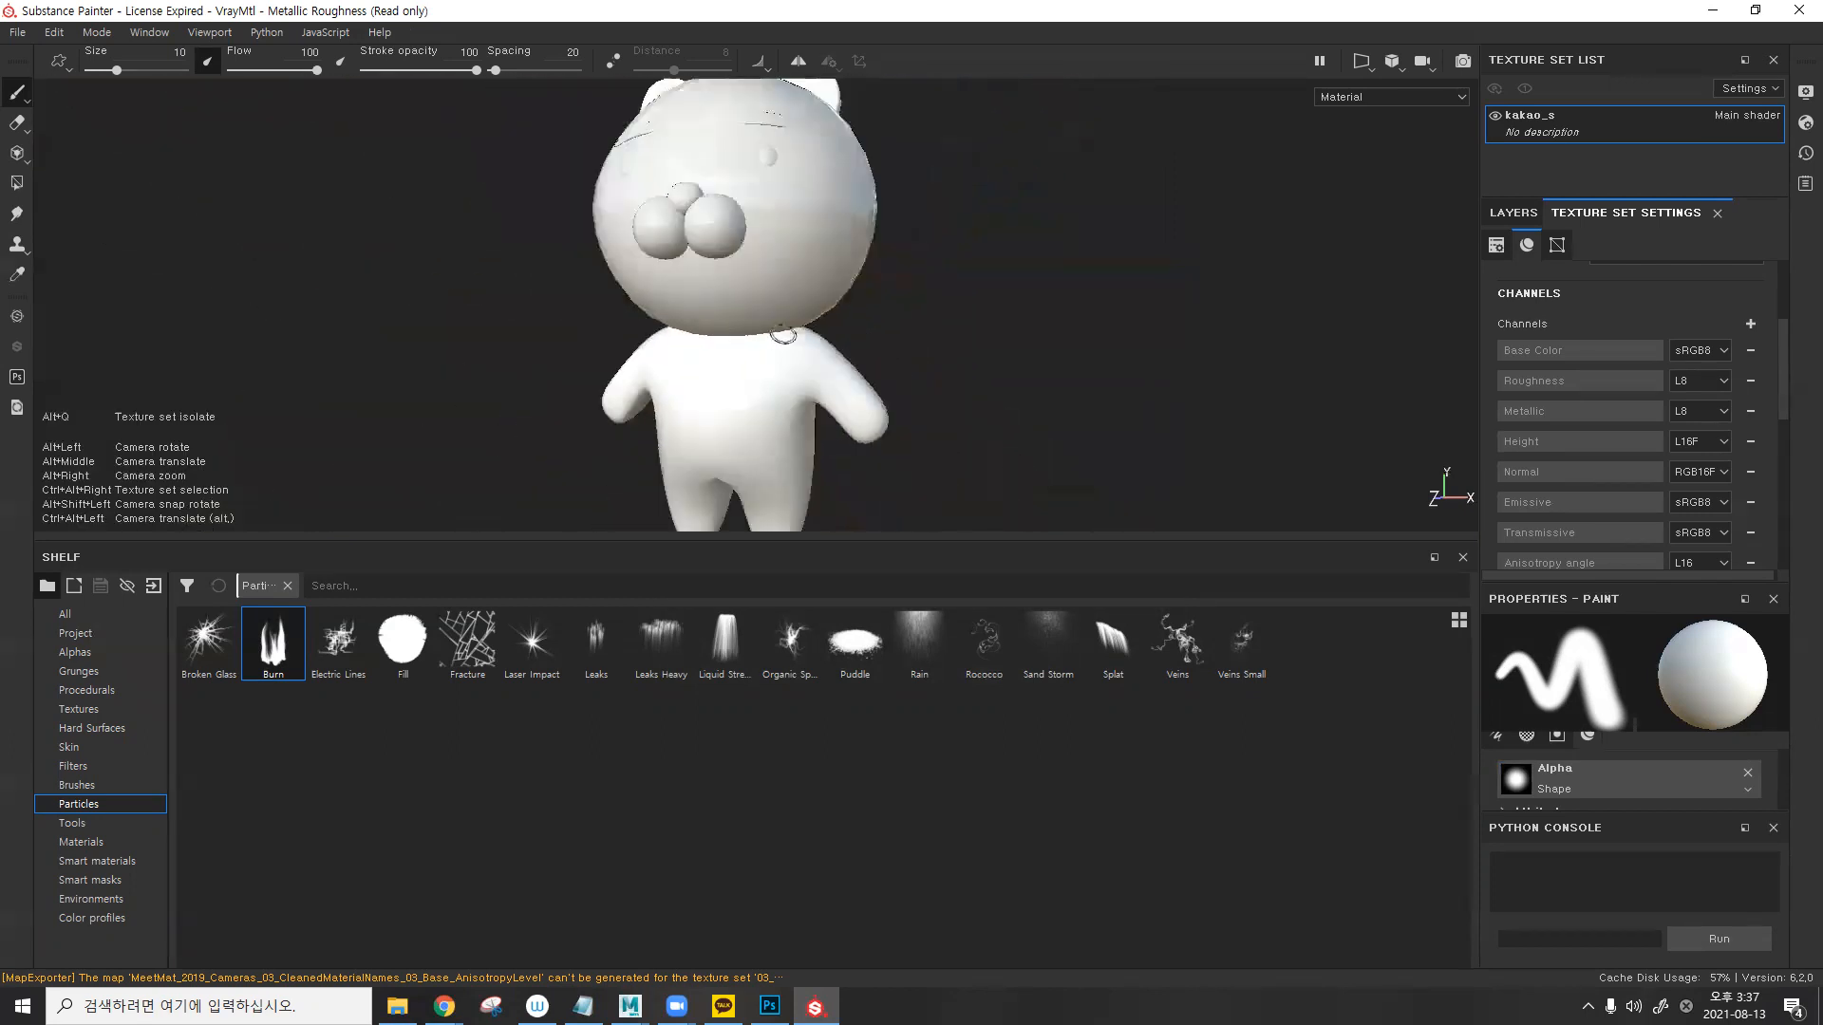
scroll(751, 189, "down", 2)
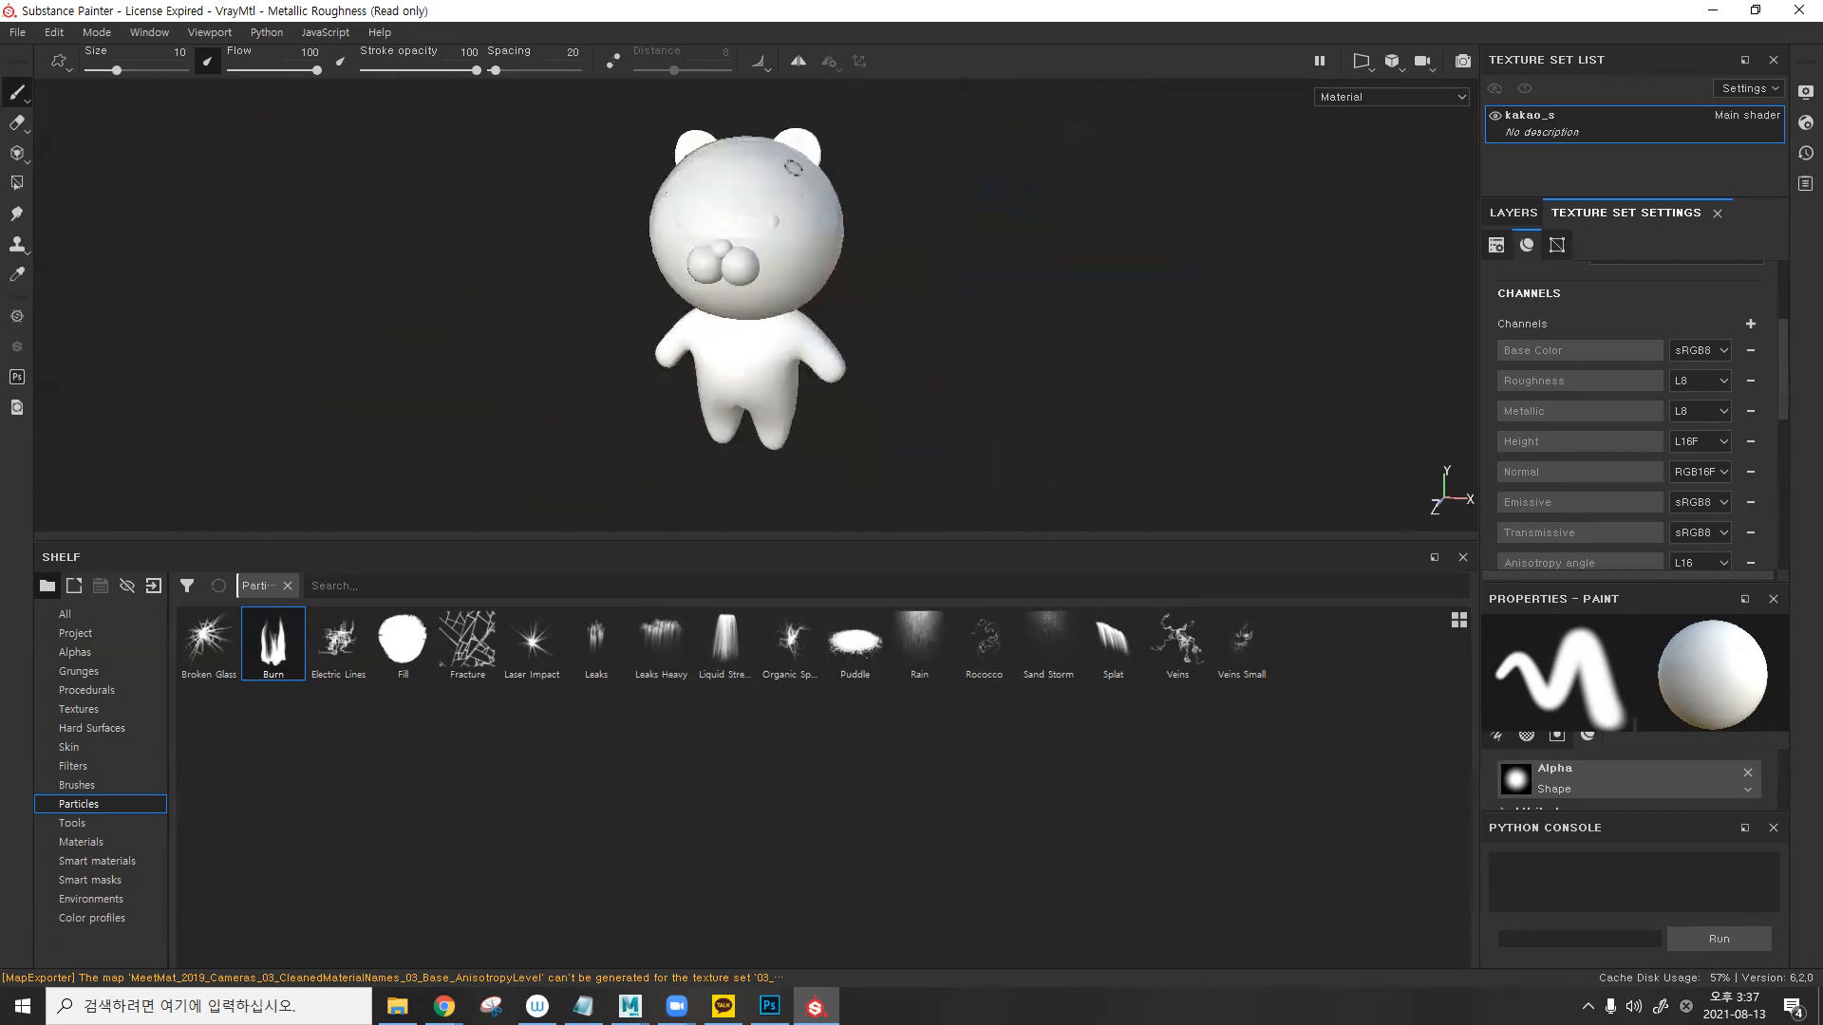
left_click_drag(718, 428, 784, 408, "alt")
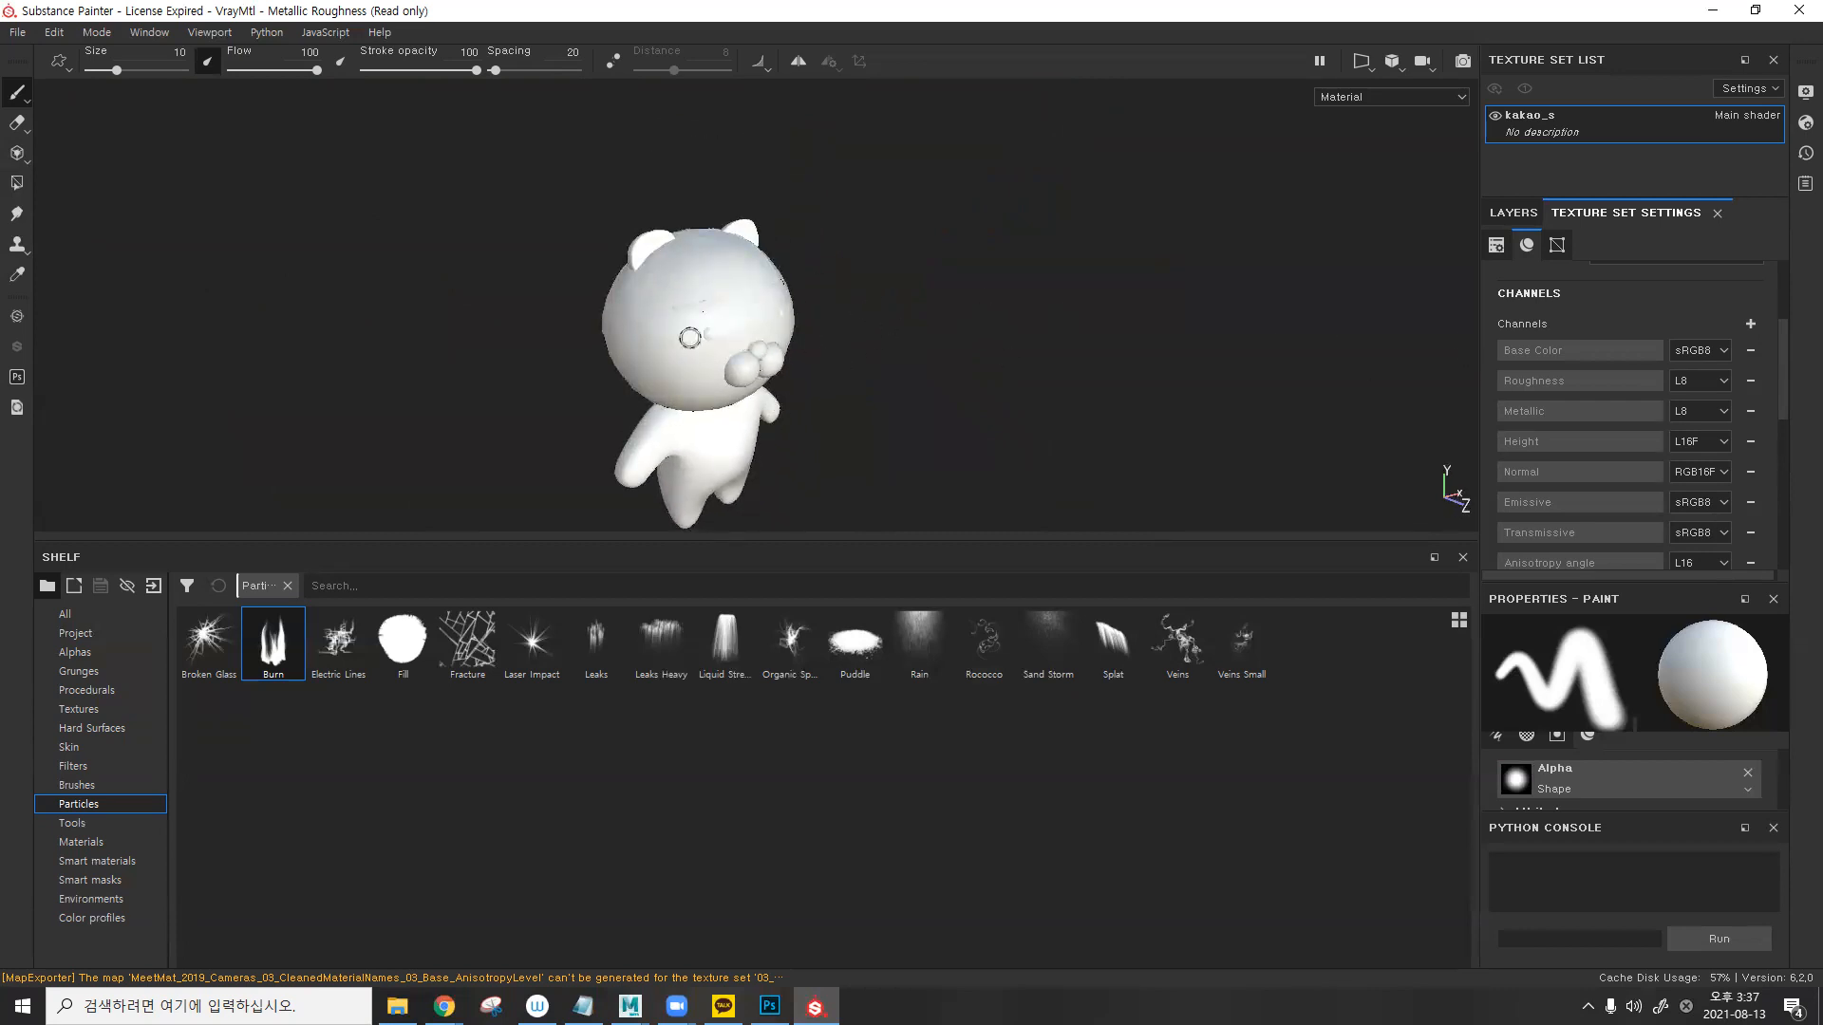
scroll(1604, 438, "down", 5)
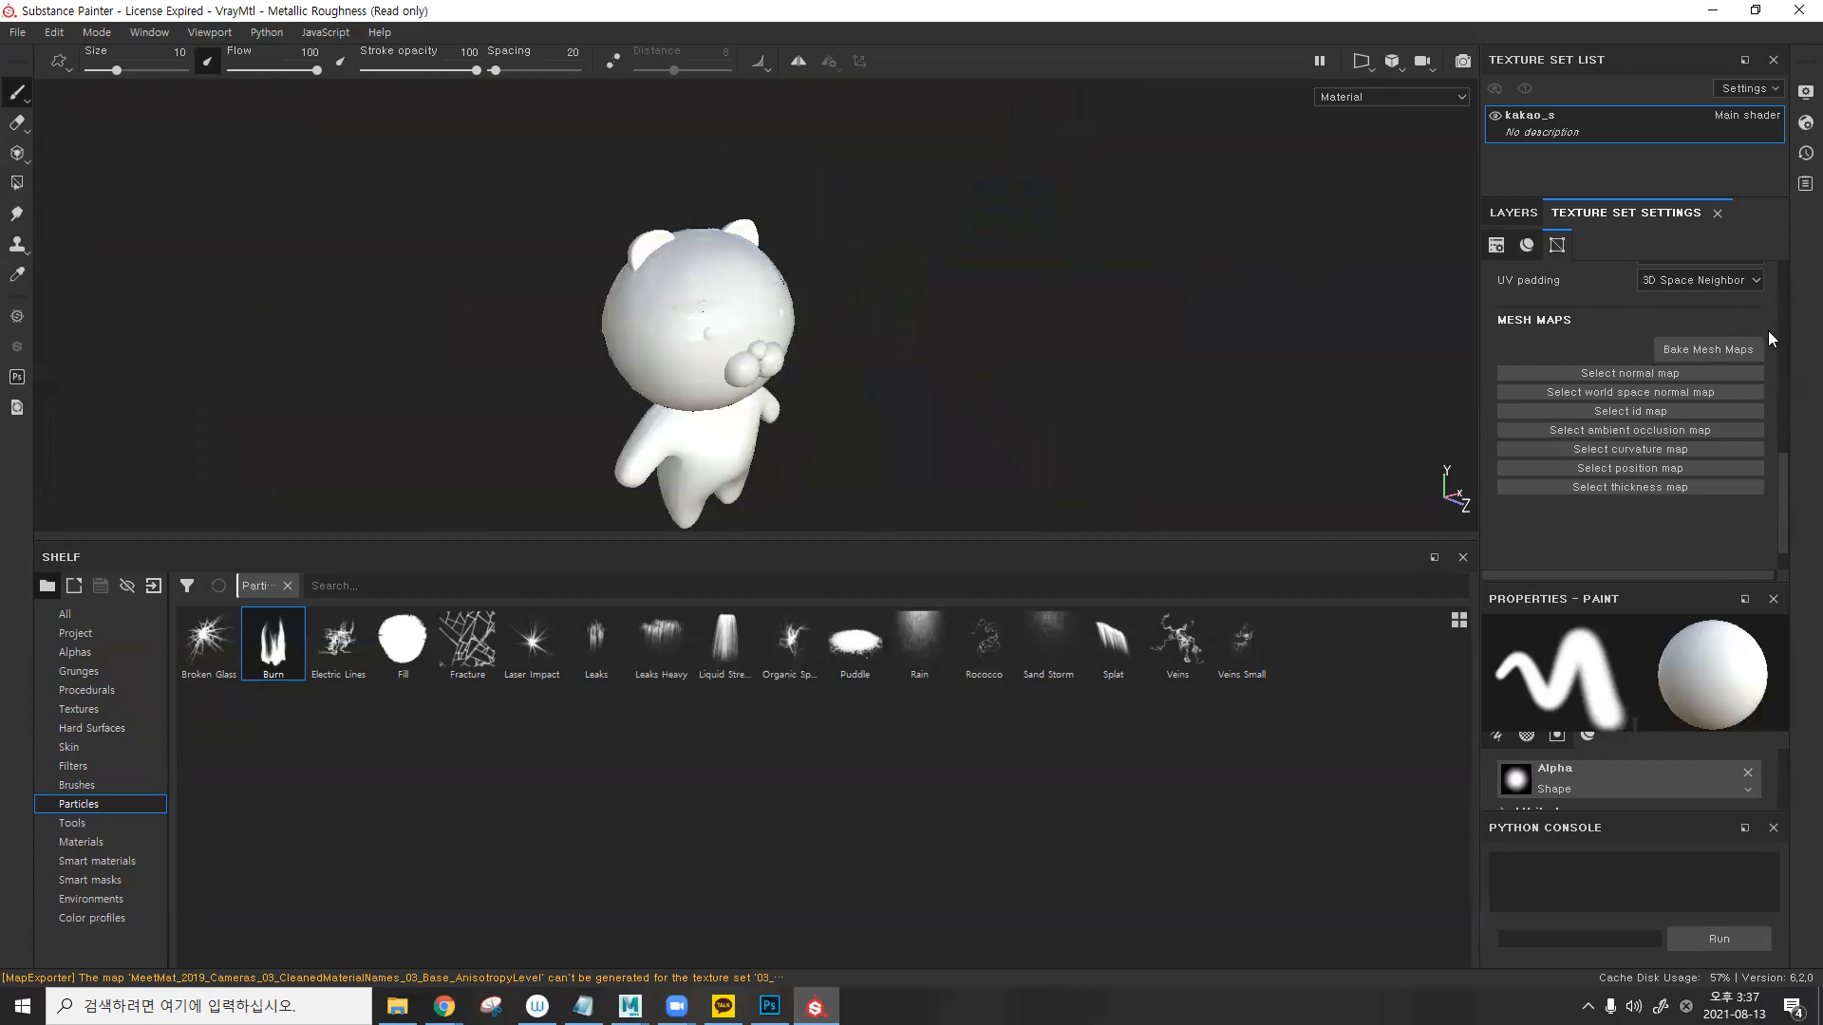
scroll(1710, 350, "up", 5)
scroll(1705, 352, "down", 5)
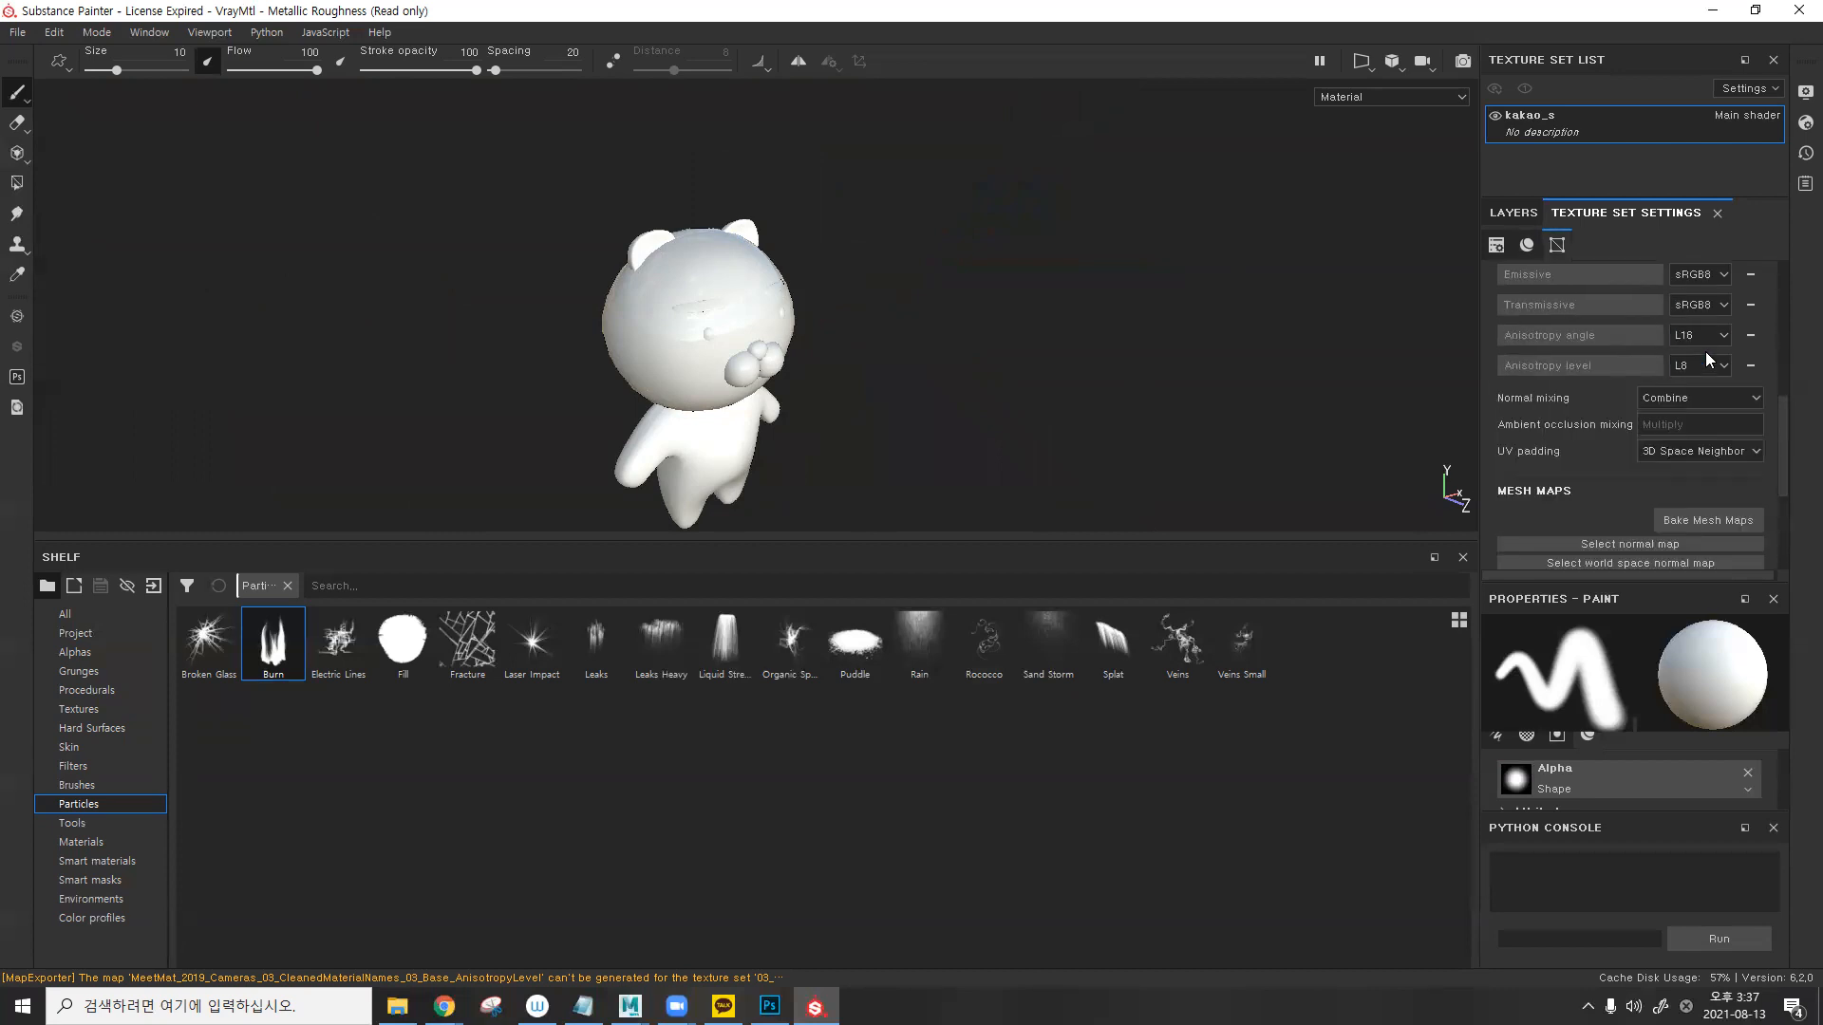
scroll(1602, 353, "up", 5)
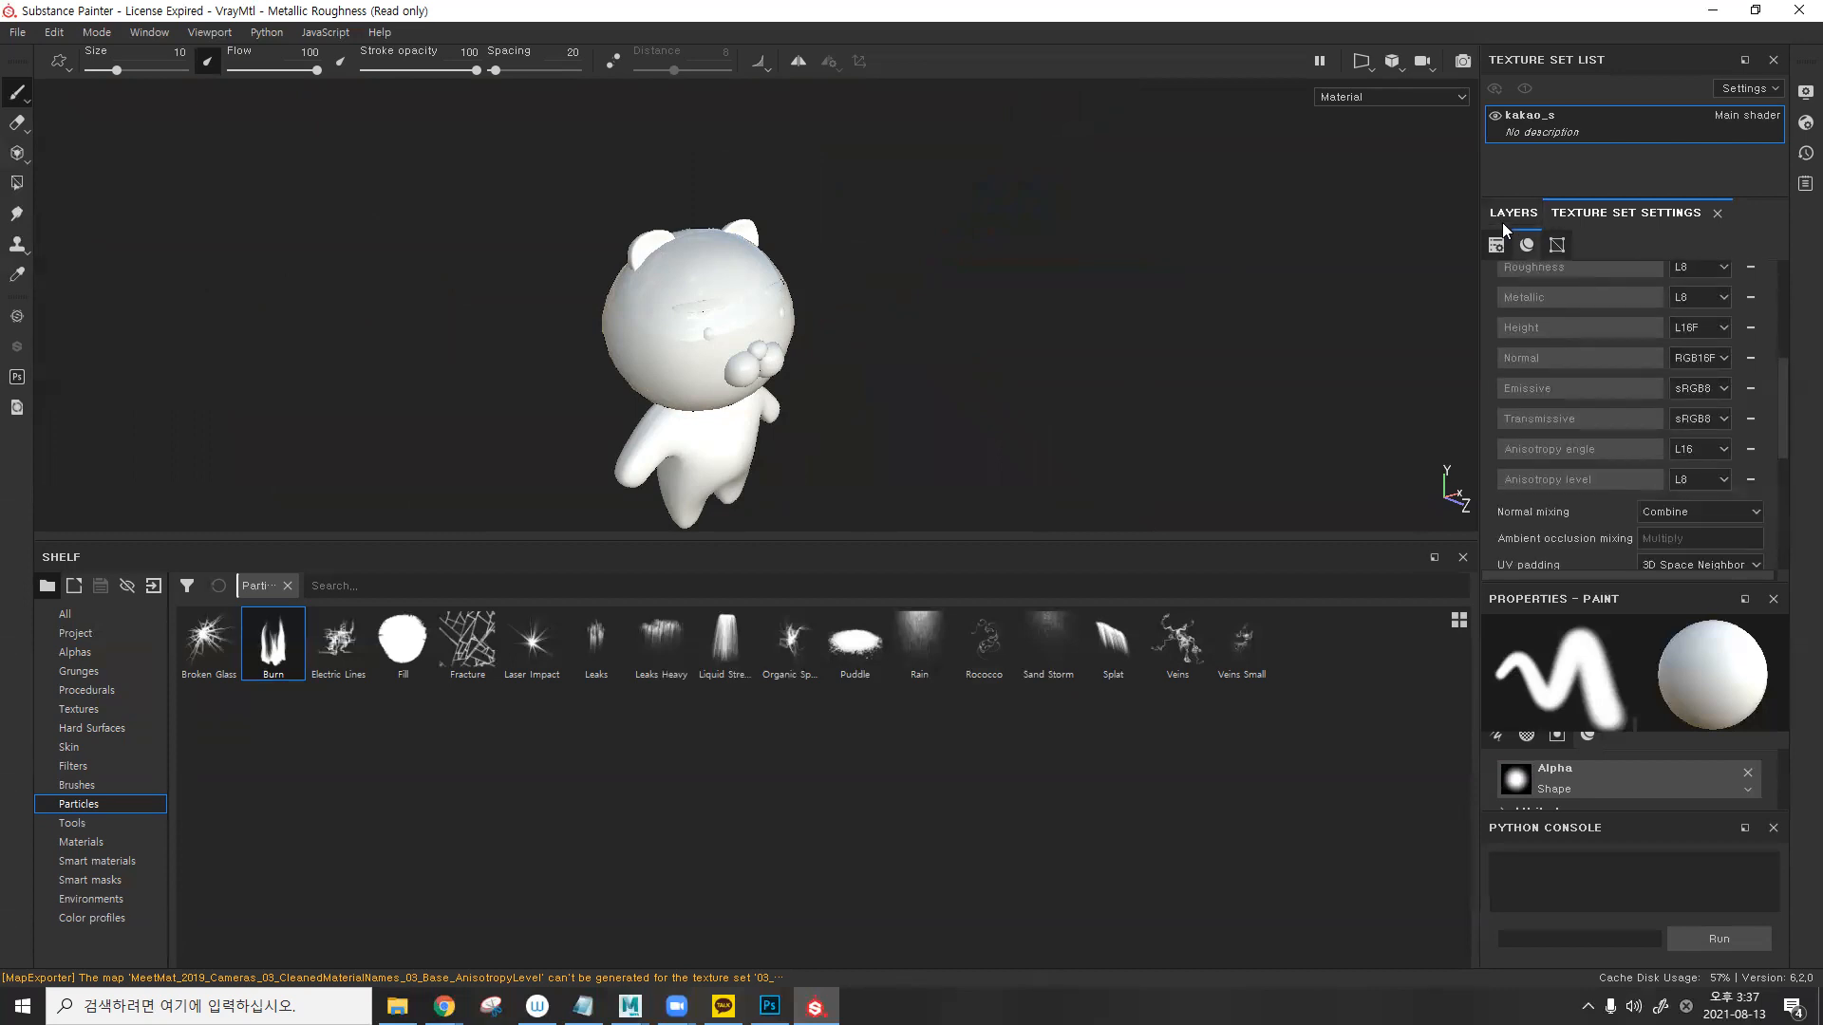
left_click(1513, 213)
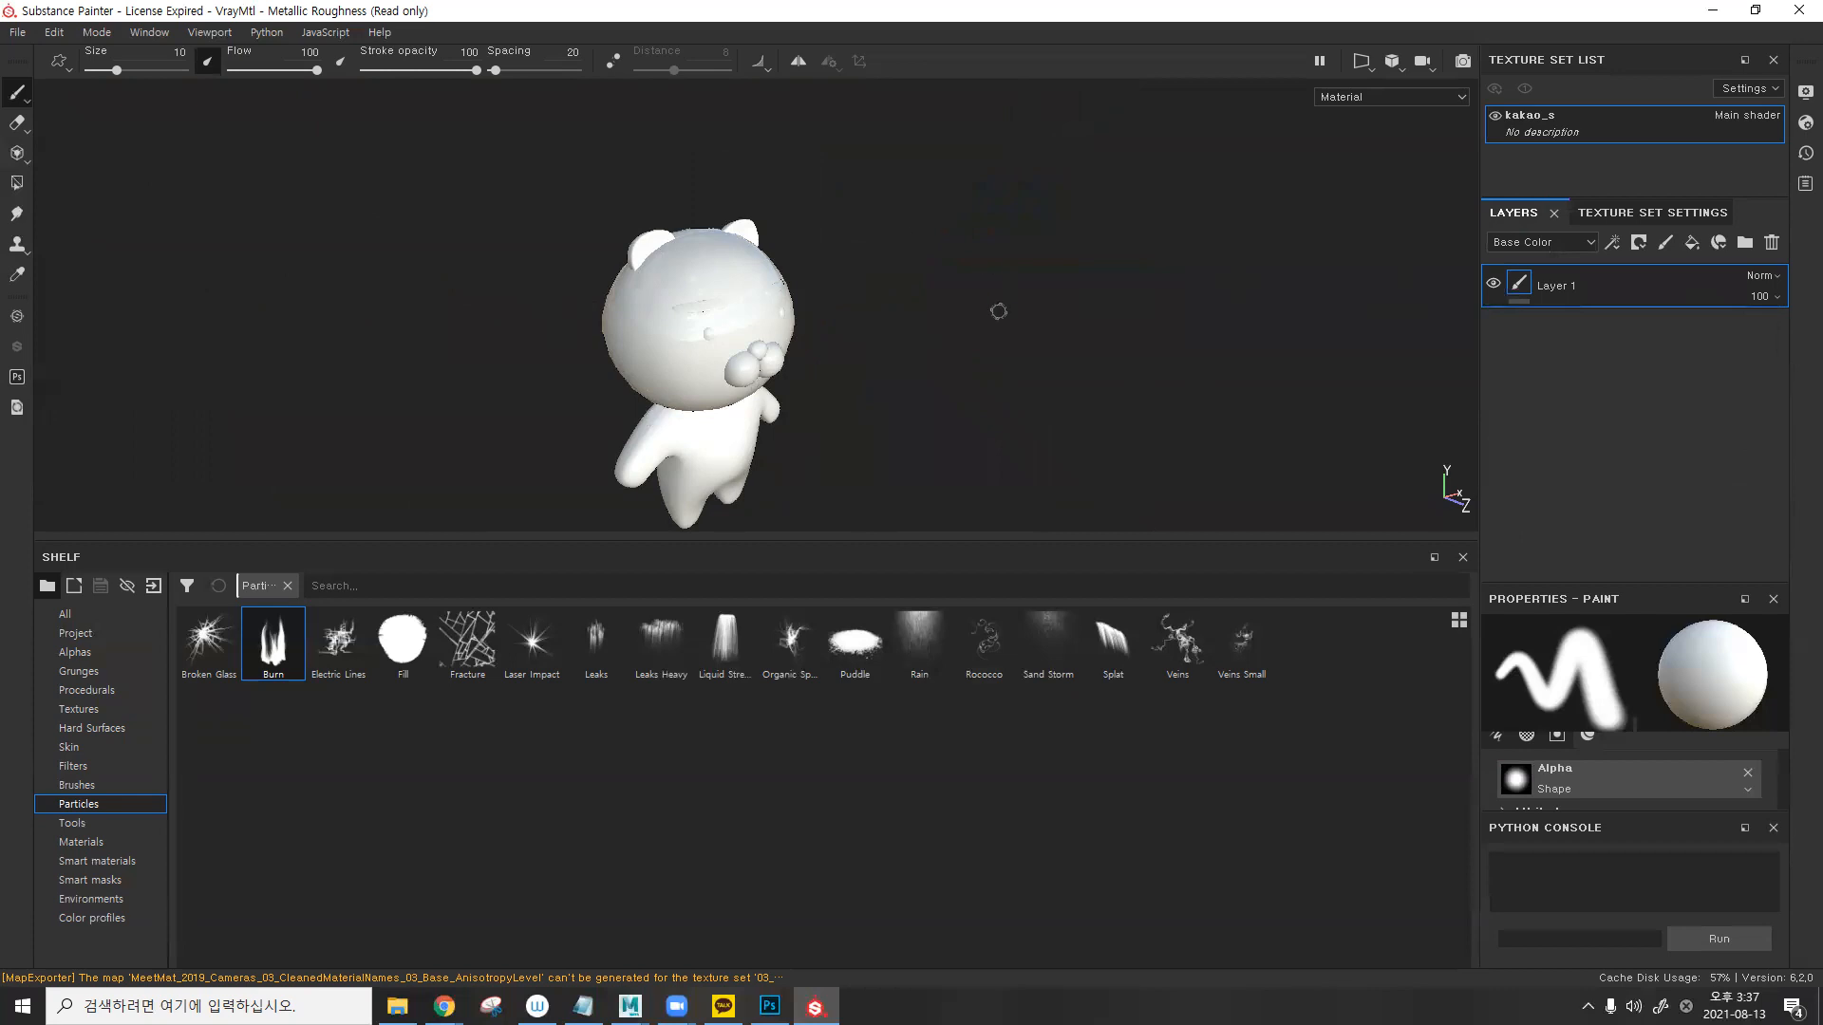
middle_click_drag(998, 311, 1001, 271)
left_click(17, 31)
left_click(50, 59)
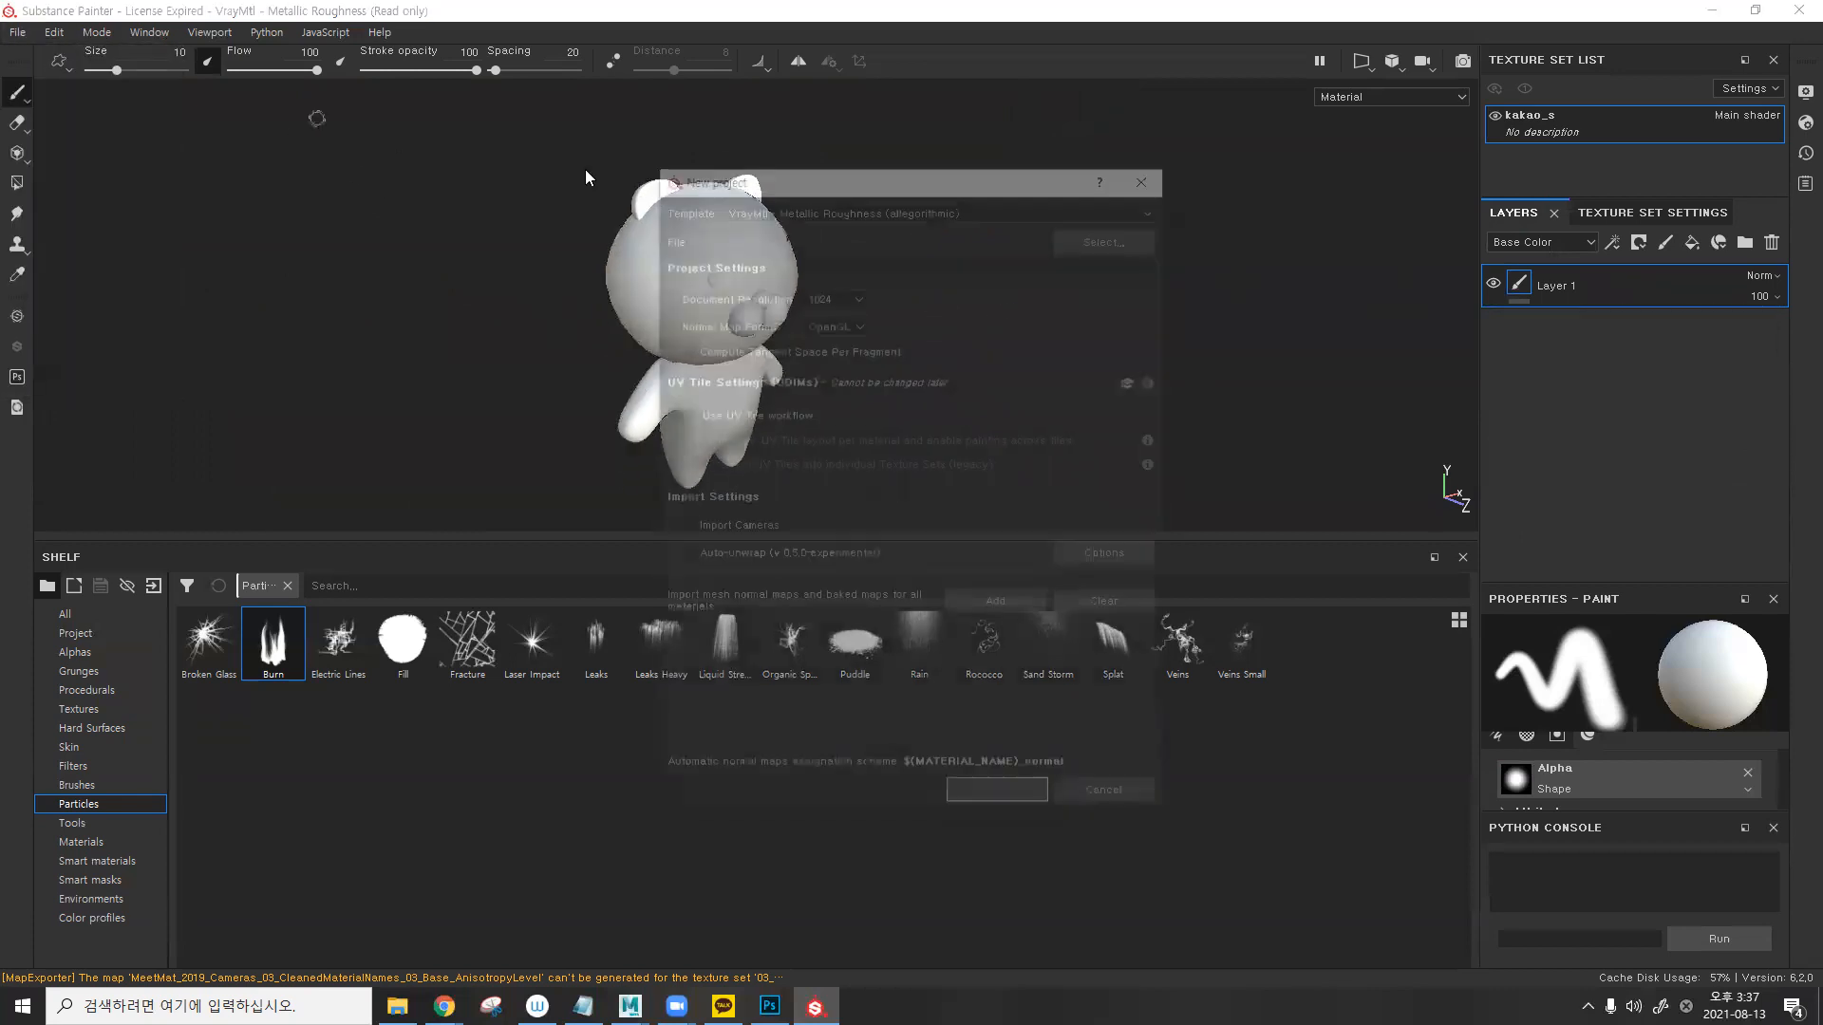
left_click(1126, 242)
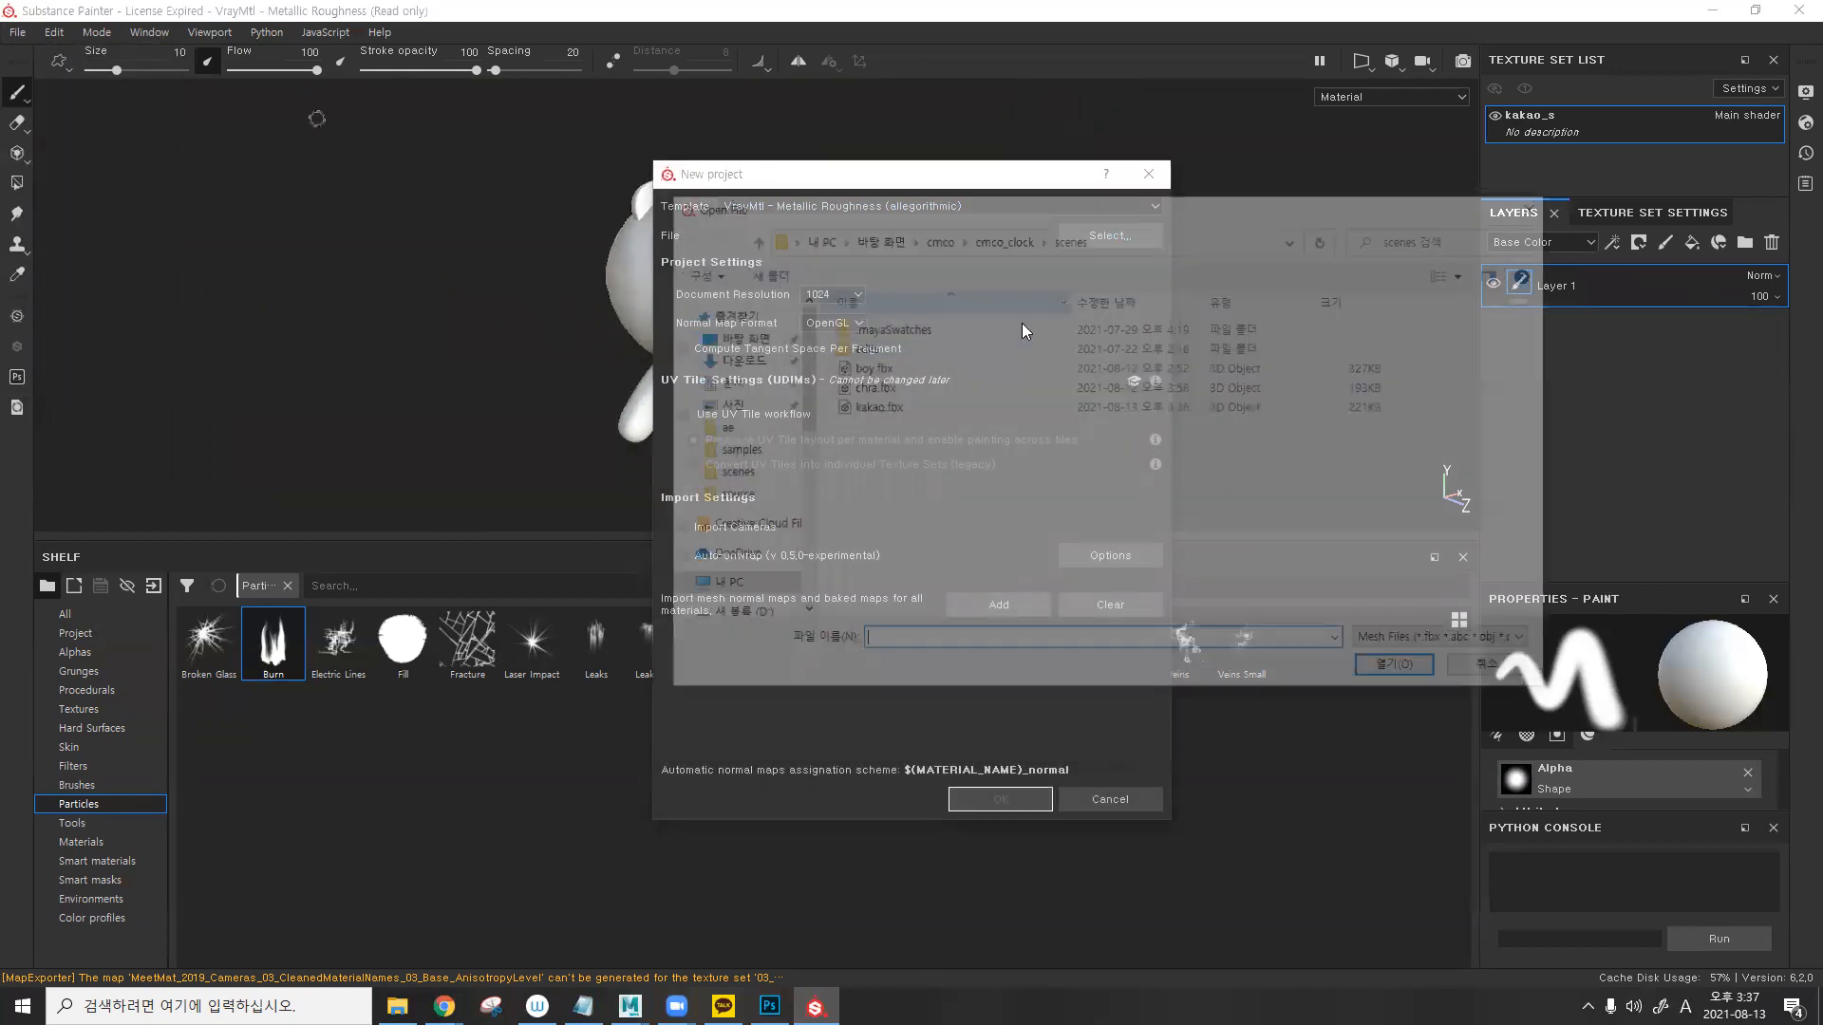
left_click(1500, 675)
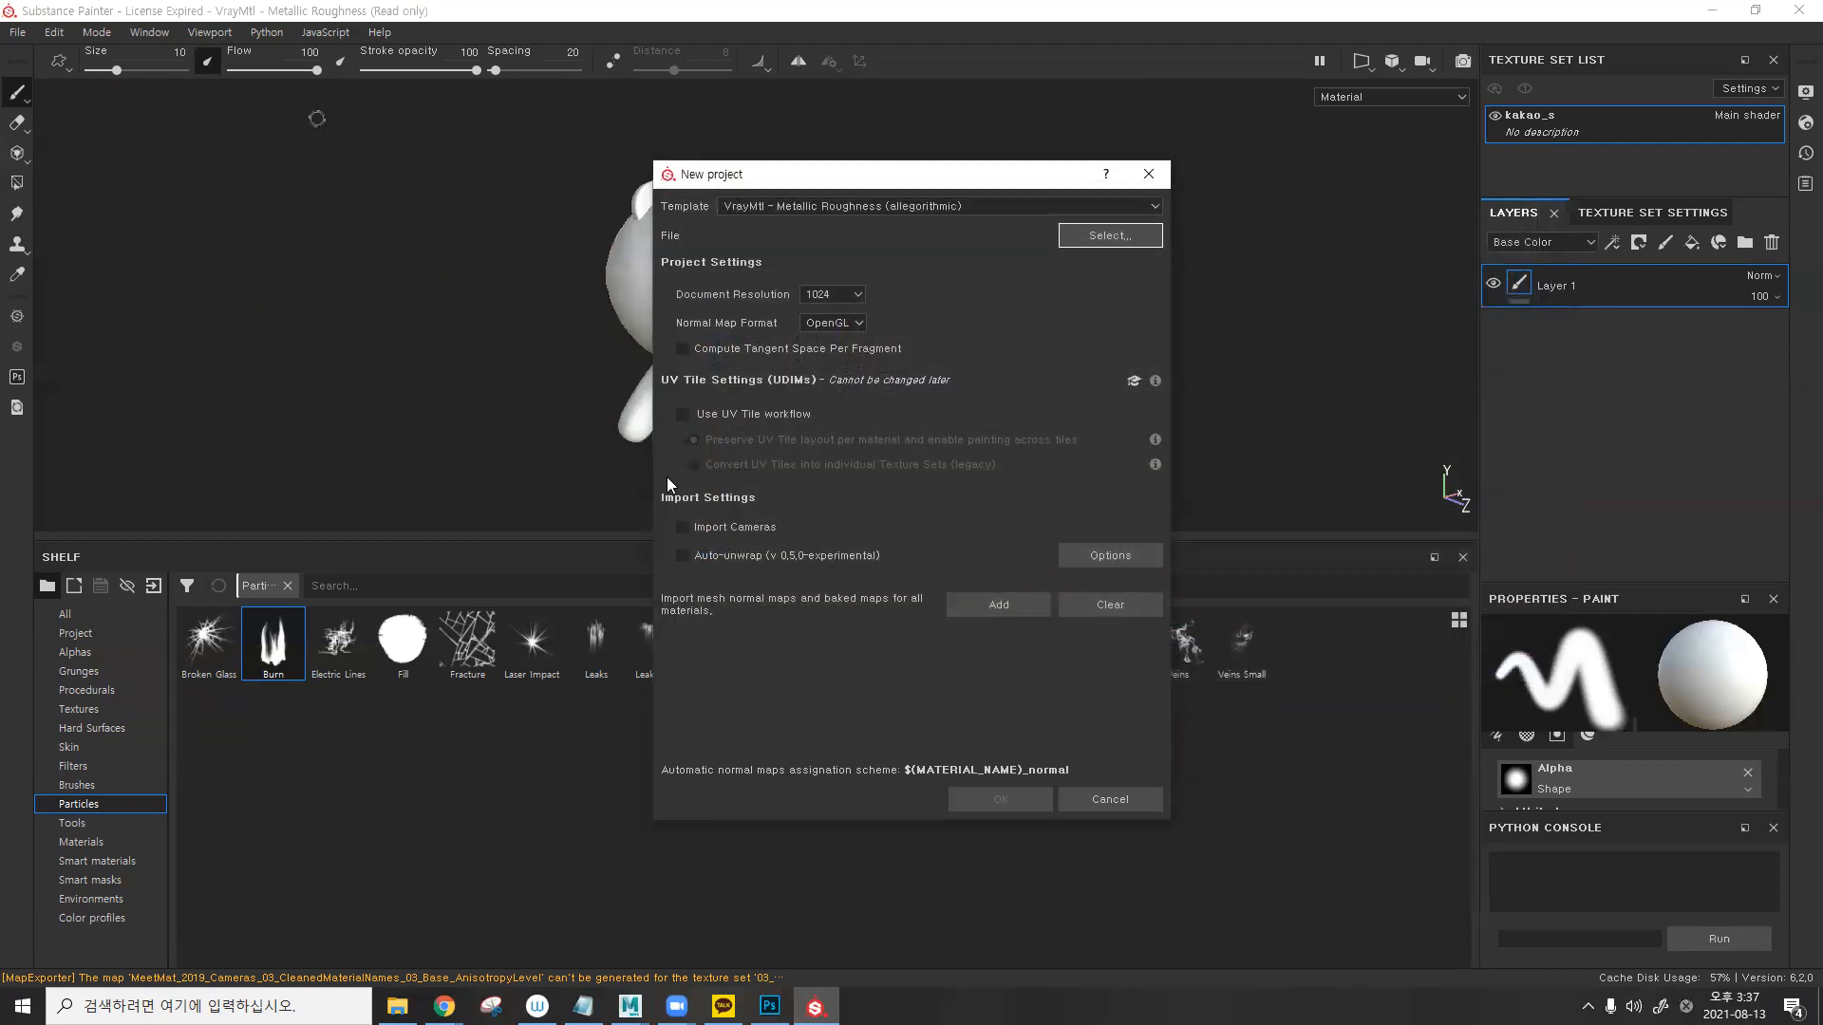
key("Escape")
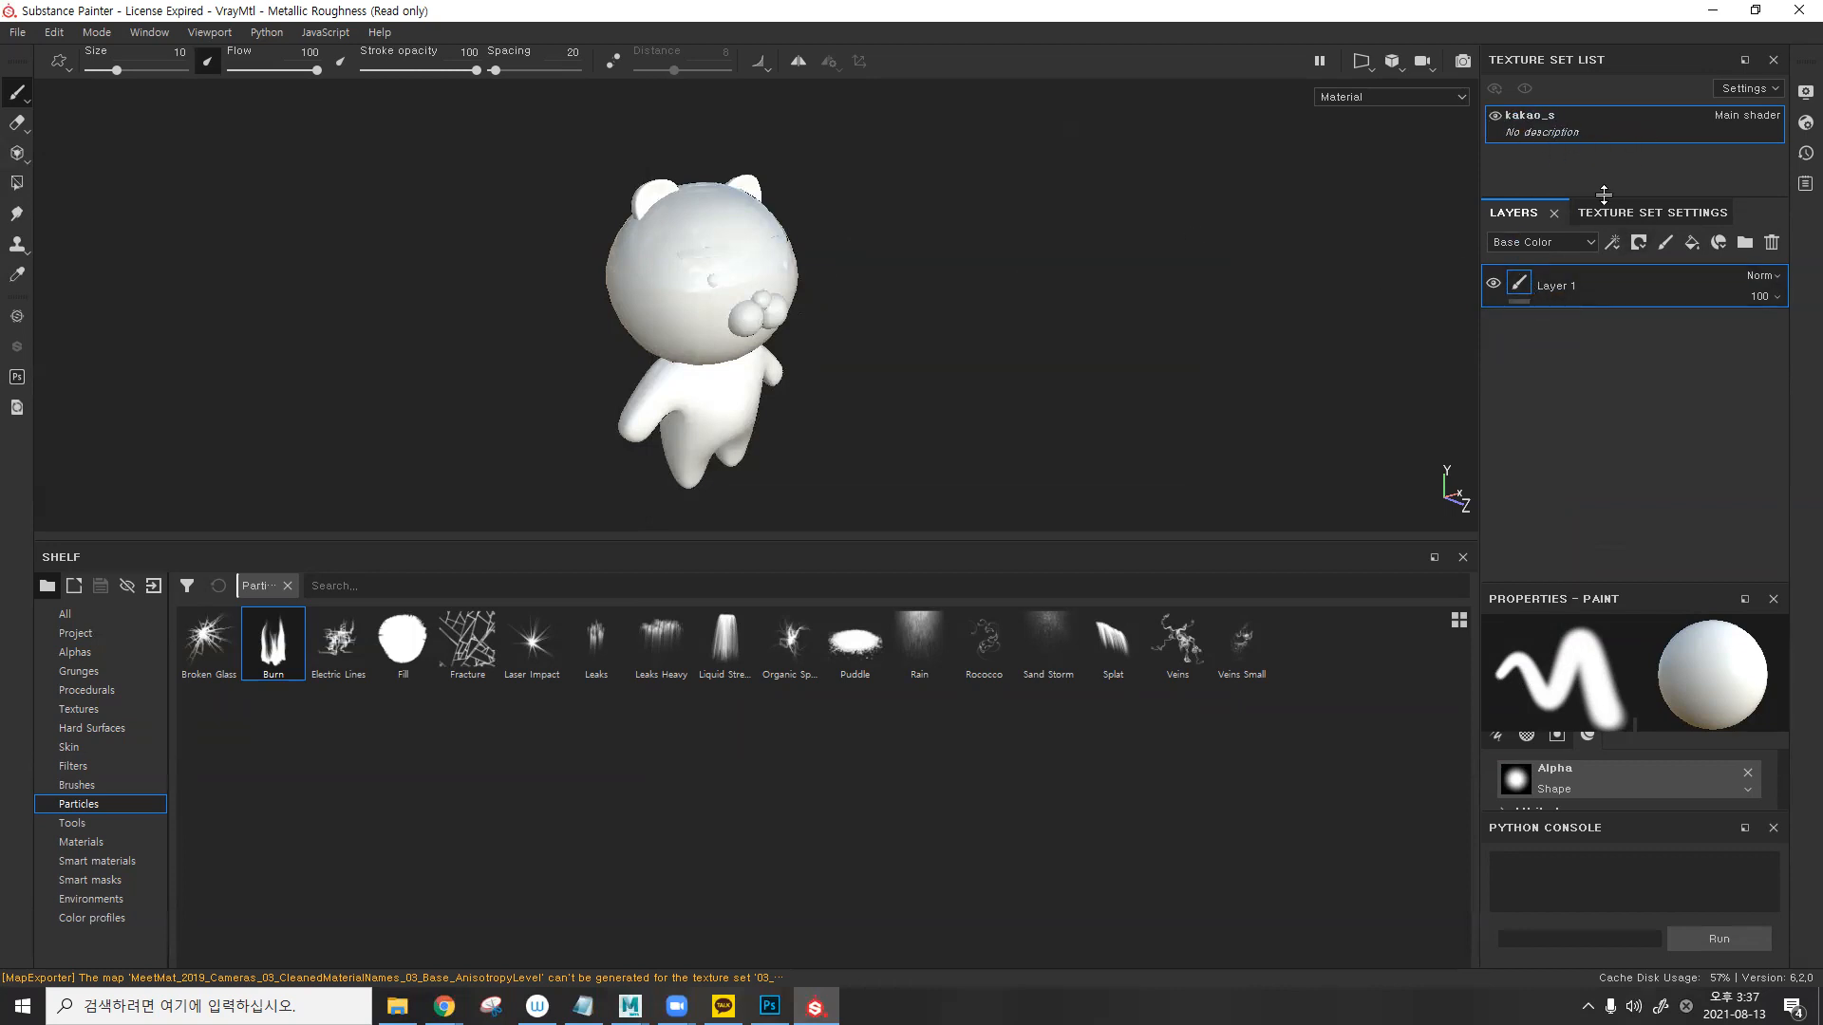
- Open mesh map baking for the kakao_s texture set and set the output size to 2048
left_click(1629, 214)
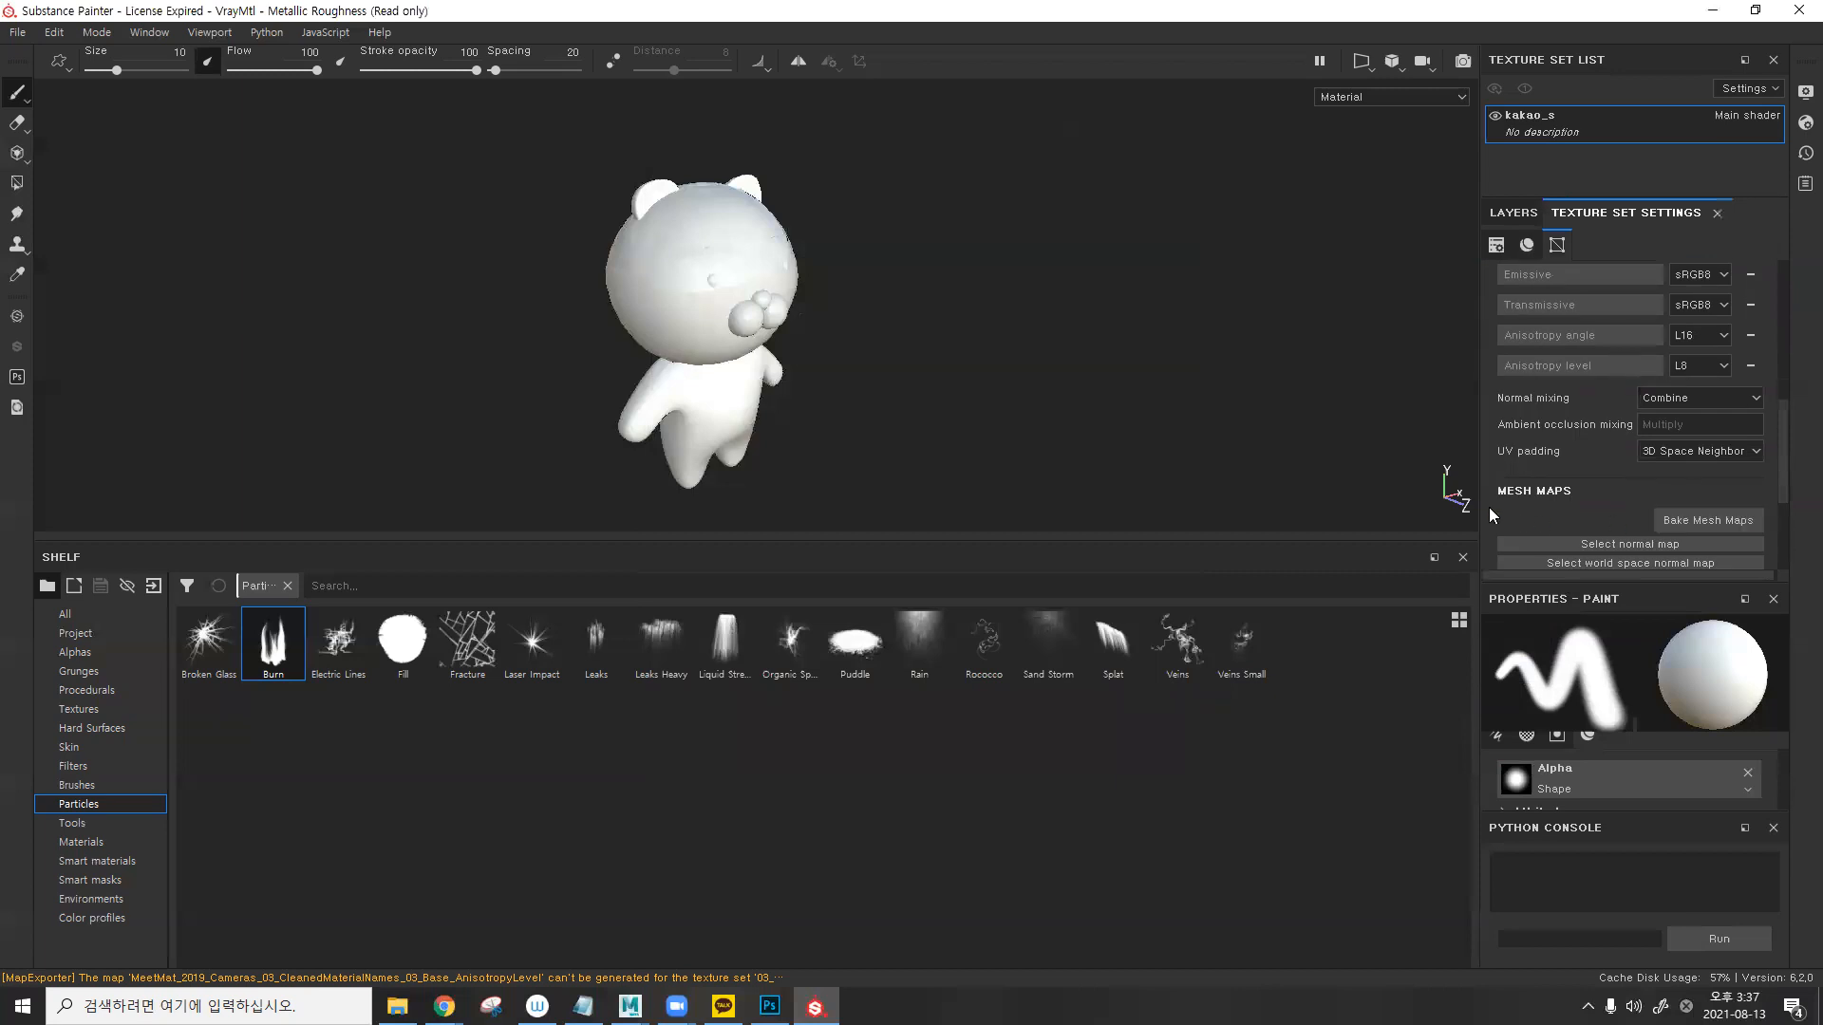
left_click(1715, 524)
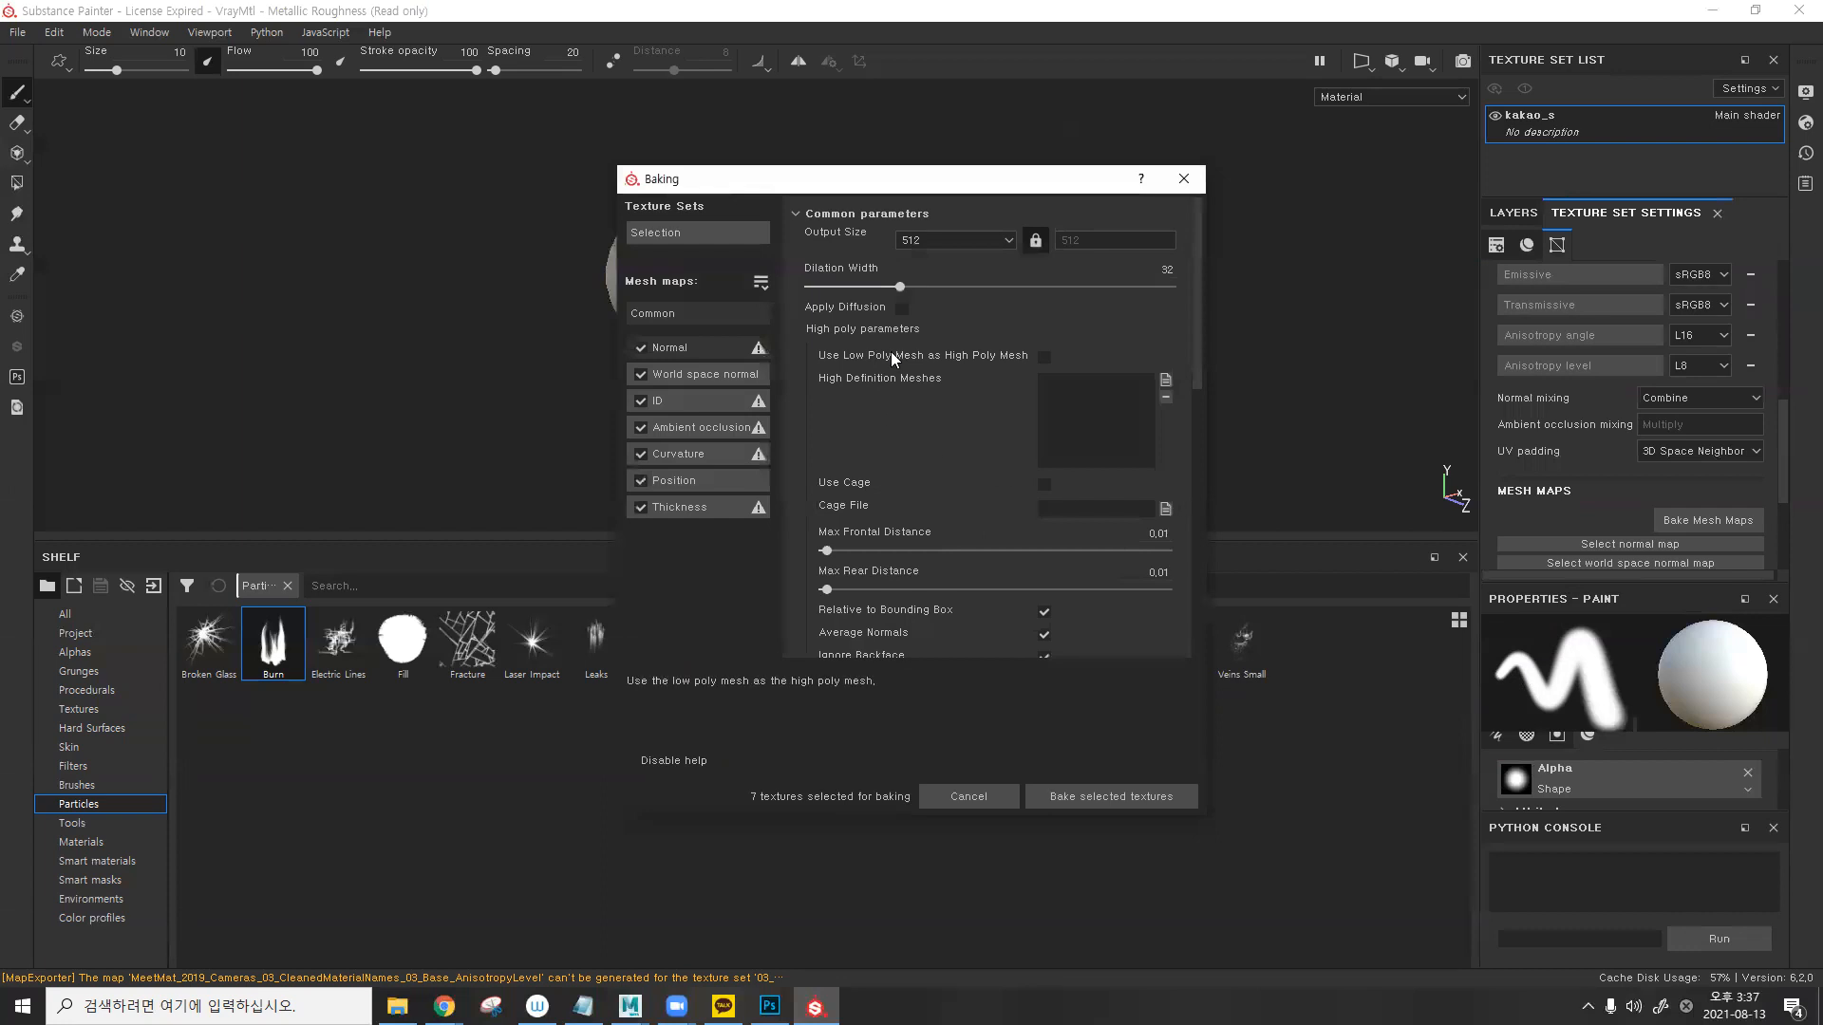
left_click(911, 242)
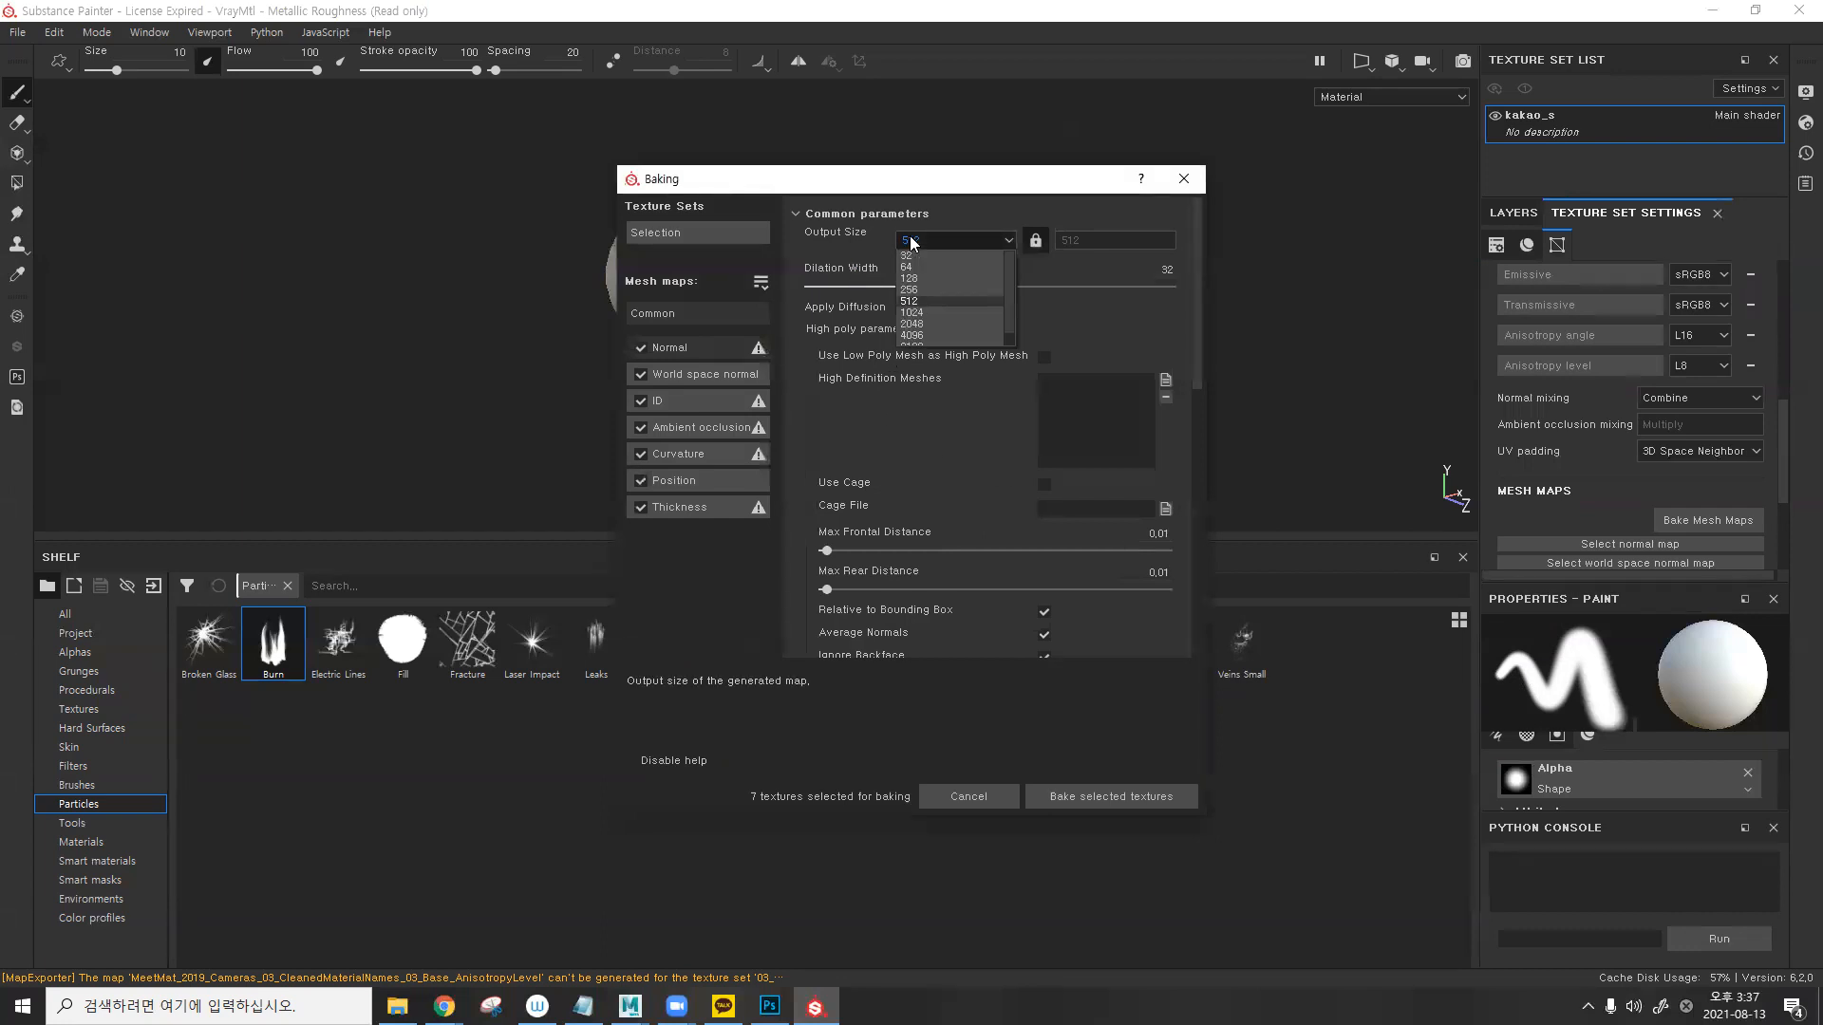
scroll(938, 307, "down", 2)
left_click(934, 321)
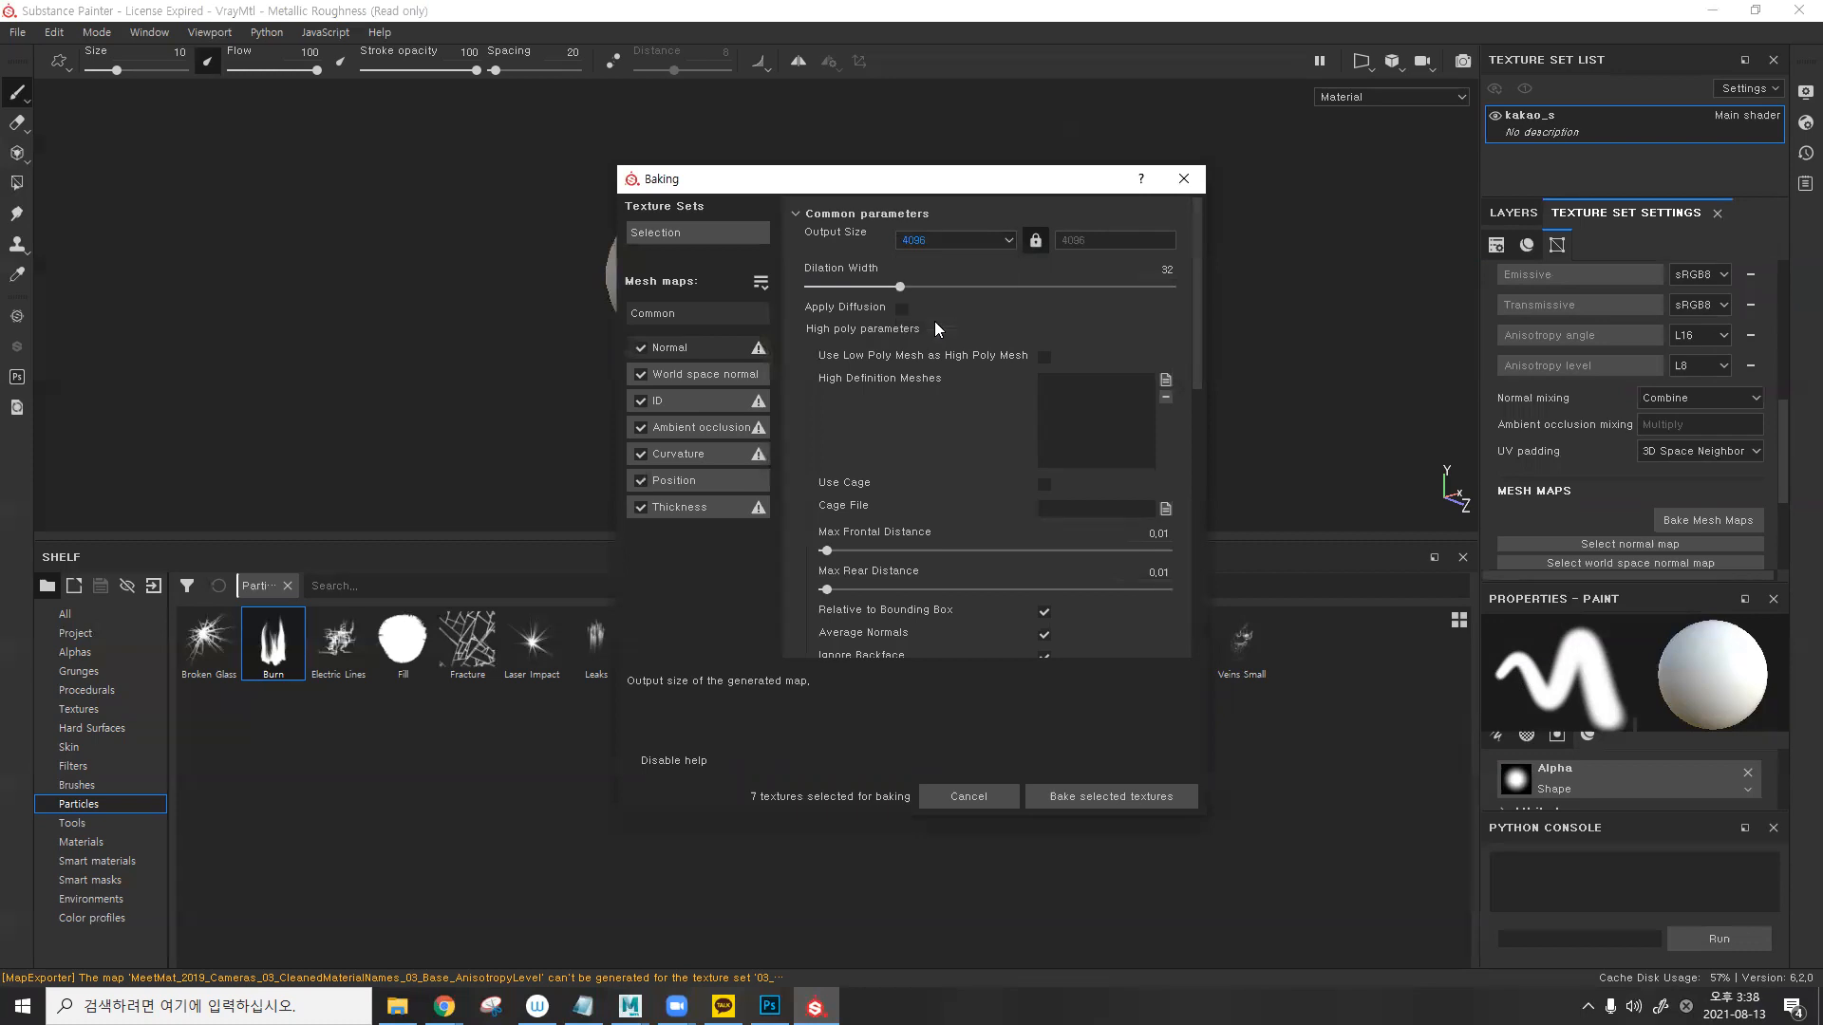
left_click(947, 244)
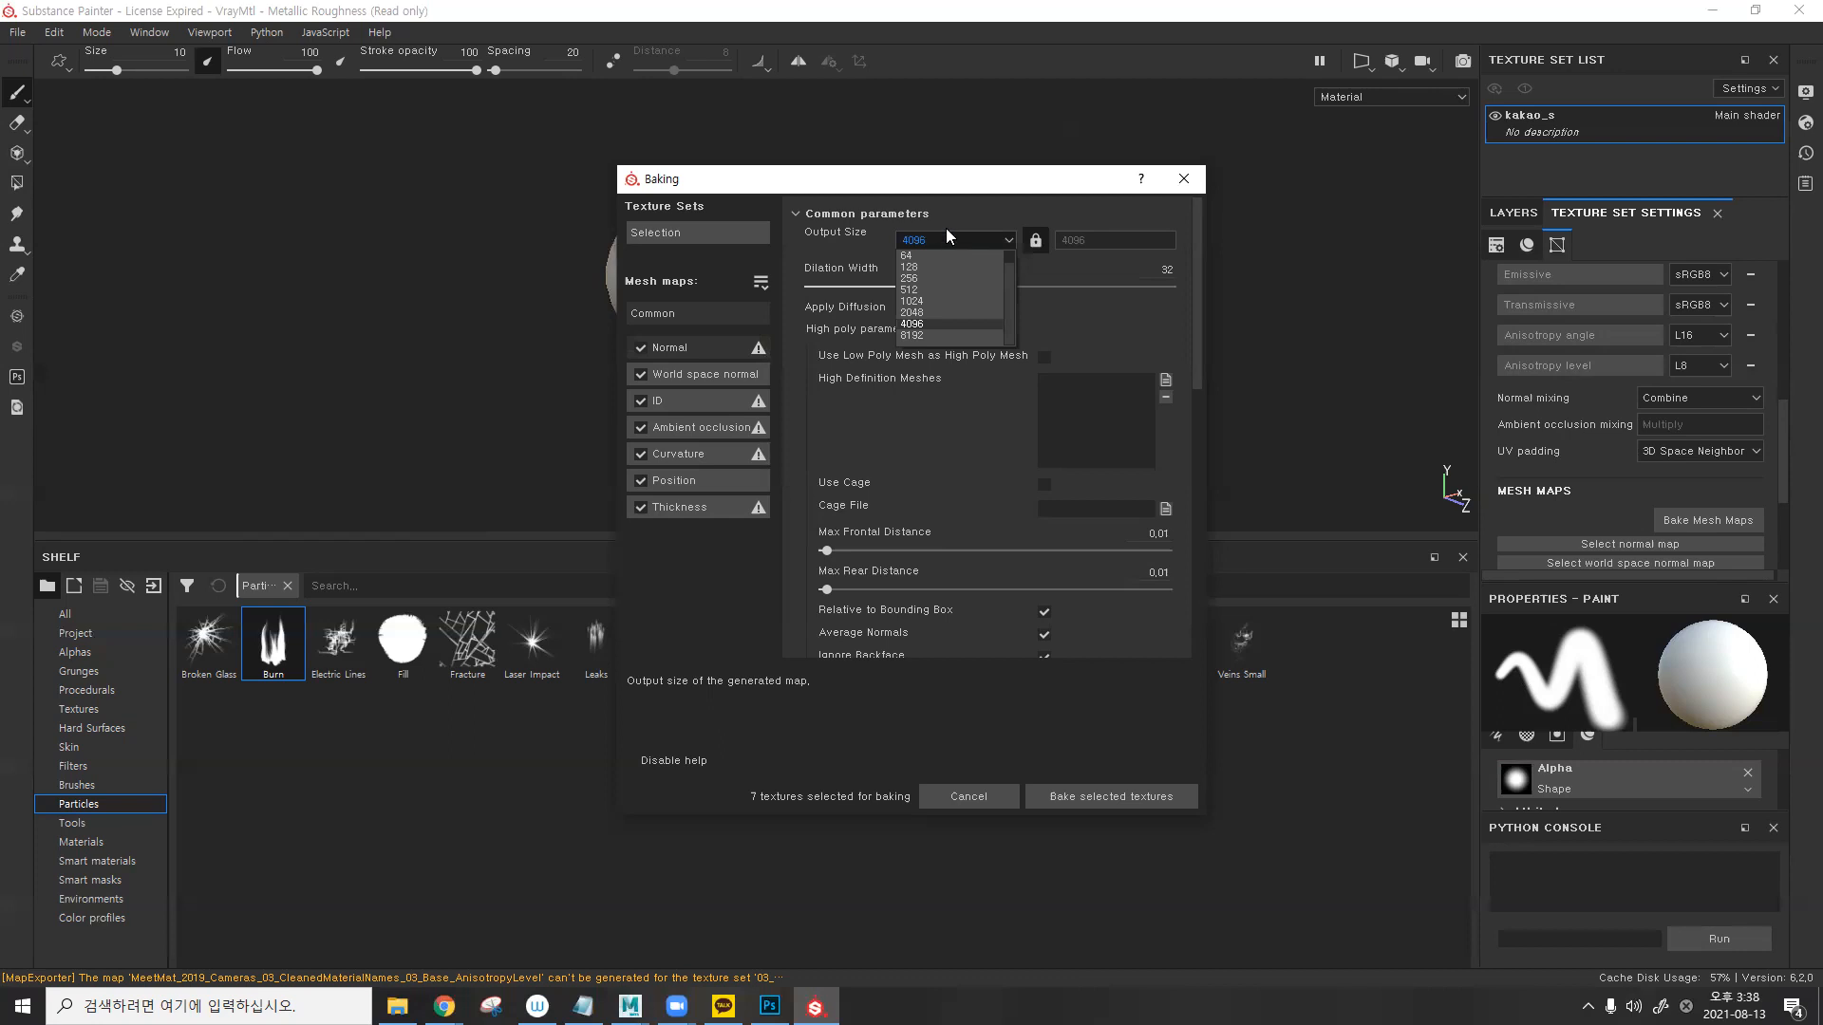
left_click(941, 310)
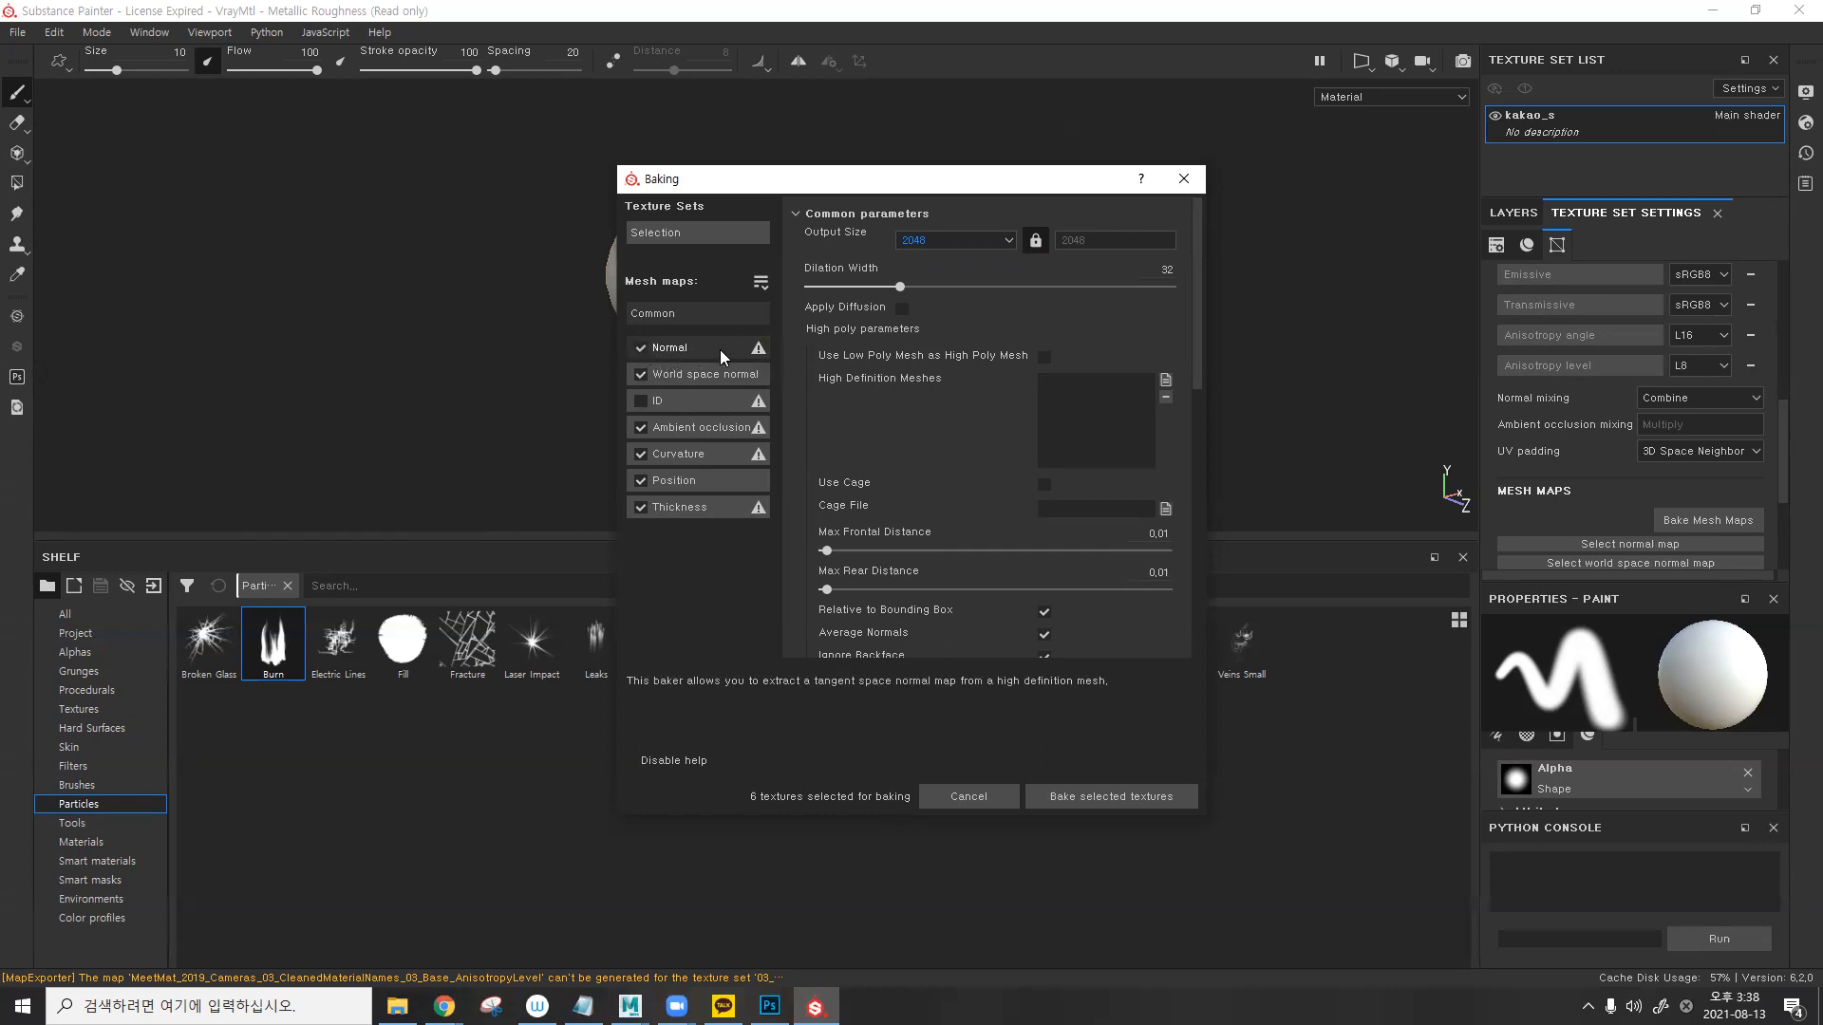
- Exclude the Normal, ID and Thickness maps and bake the world space normal, ambient occlusion, curvature and position maps
left_click(640, 349)
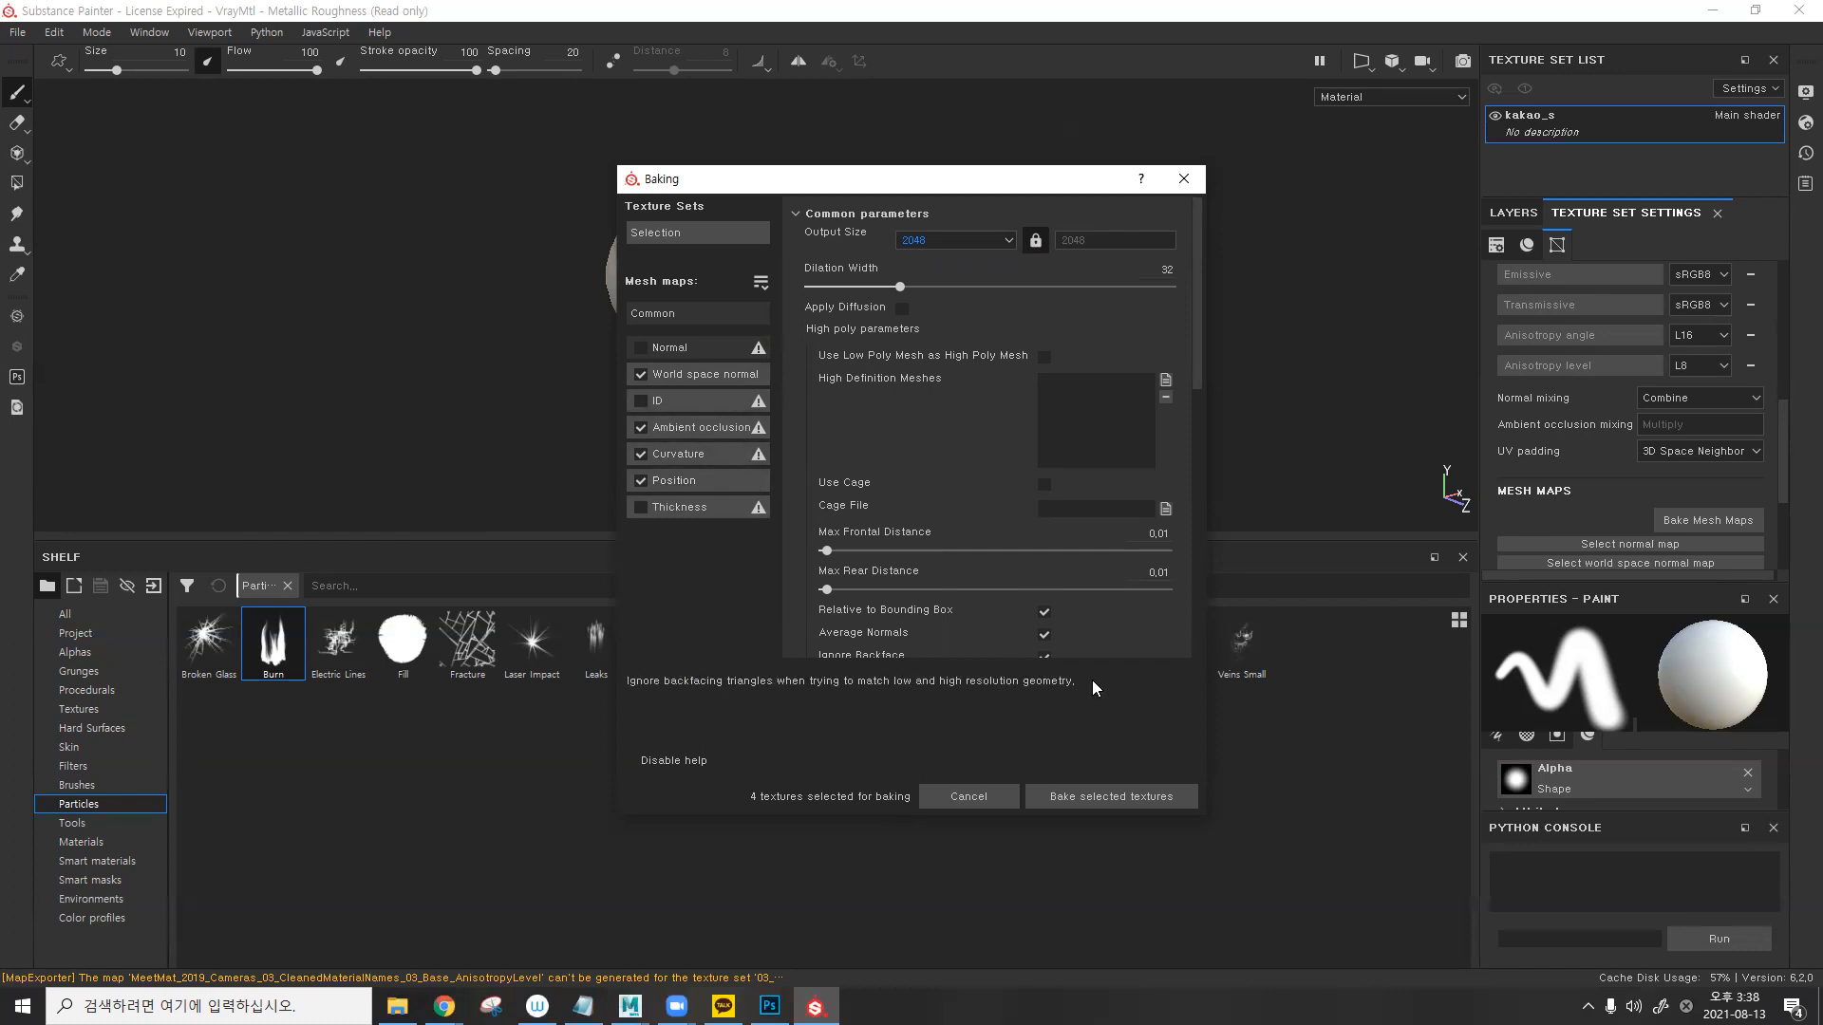
left_click(1097, 797)
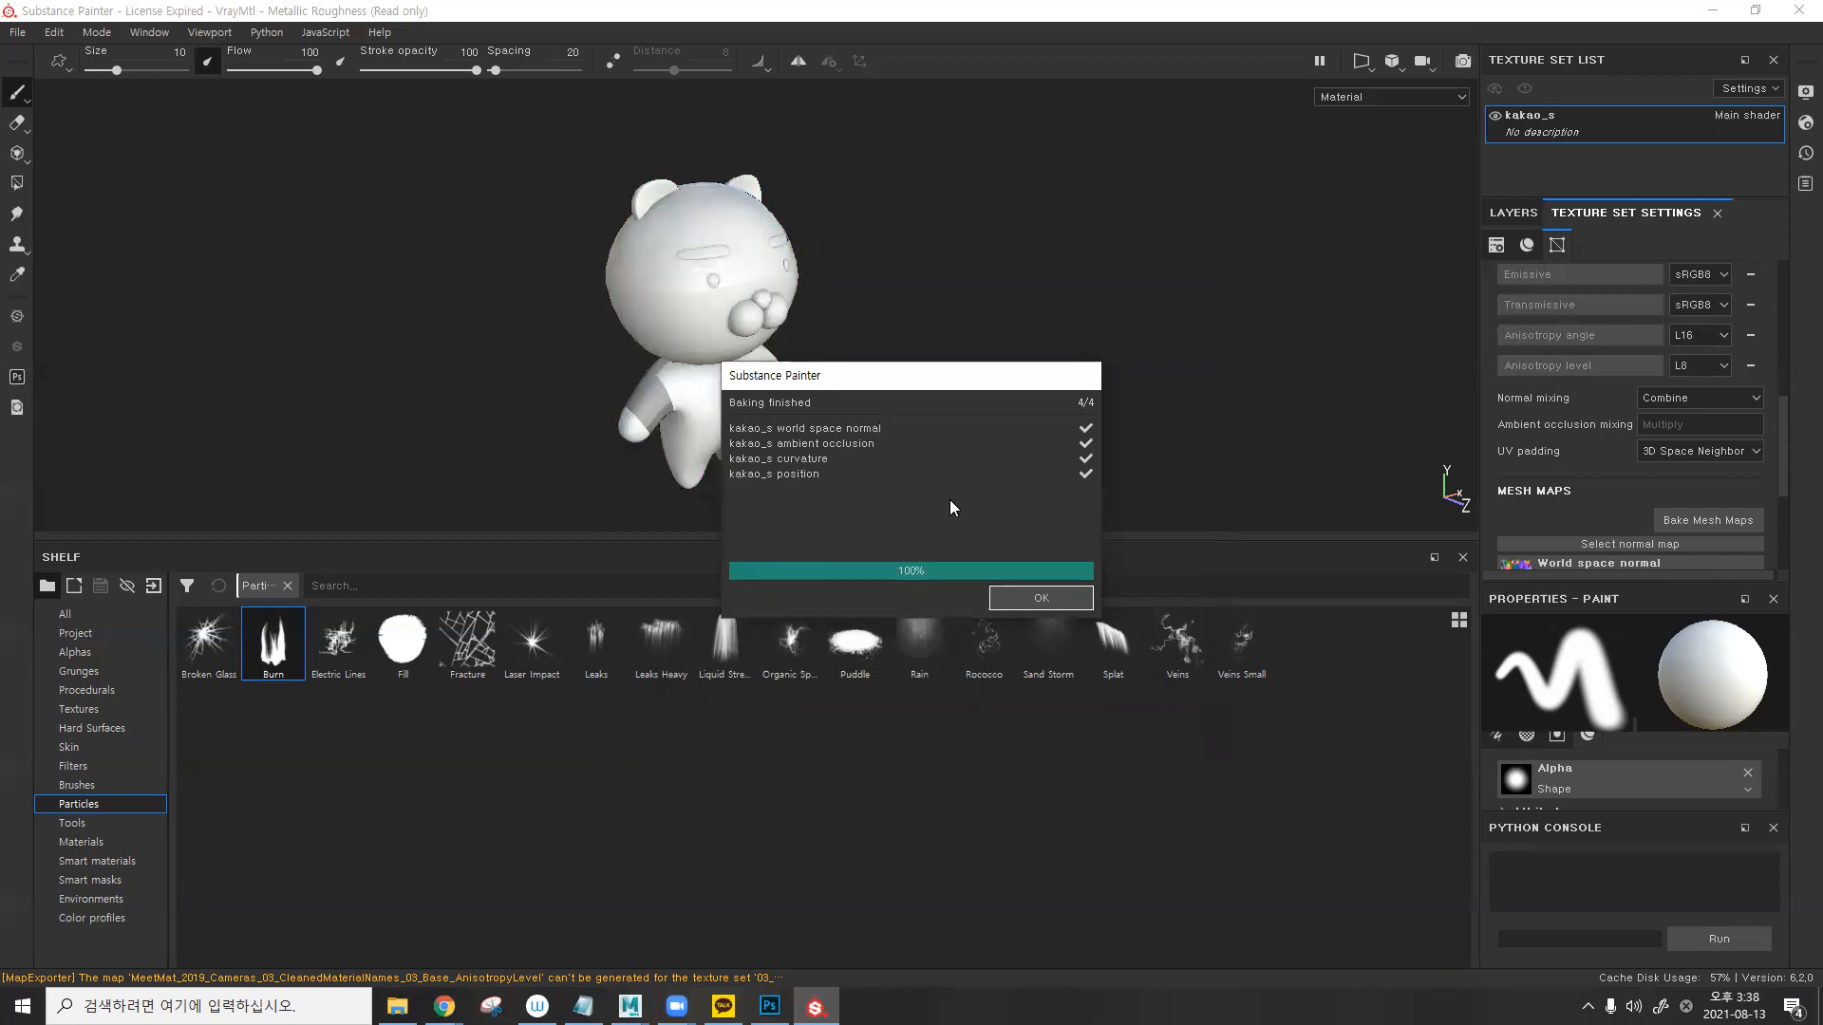
left_click(1041, 597)
- Examine the baked shading on the bear's arms, neck and back from several angles
scroll(719, 383, "up", 2)
scroll(719, 384, "up", 3)
left_click_drag(789, 367, 1001, 361, "alt")
scroll(1003, 363, "up", 1)
middle_click_drag(876, 337, 907, 357, "alt")
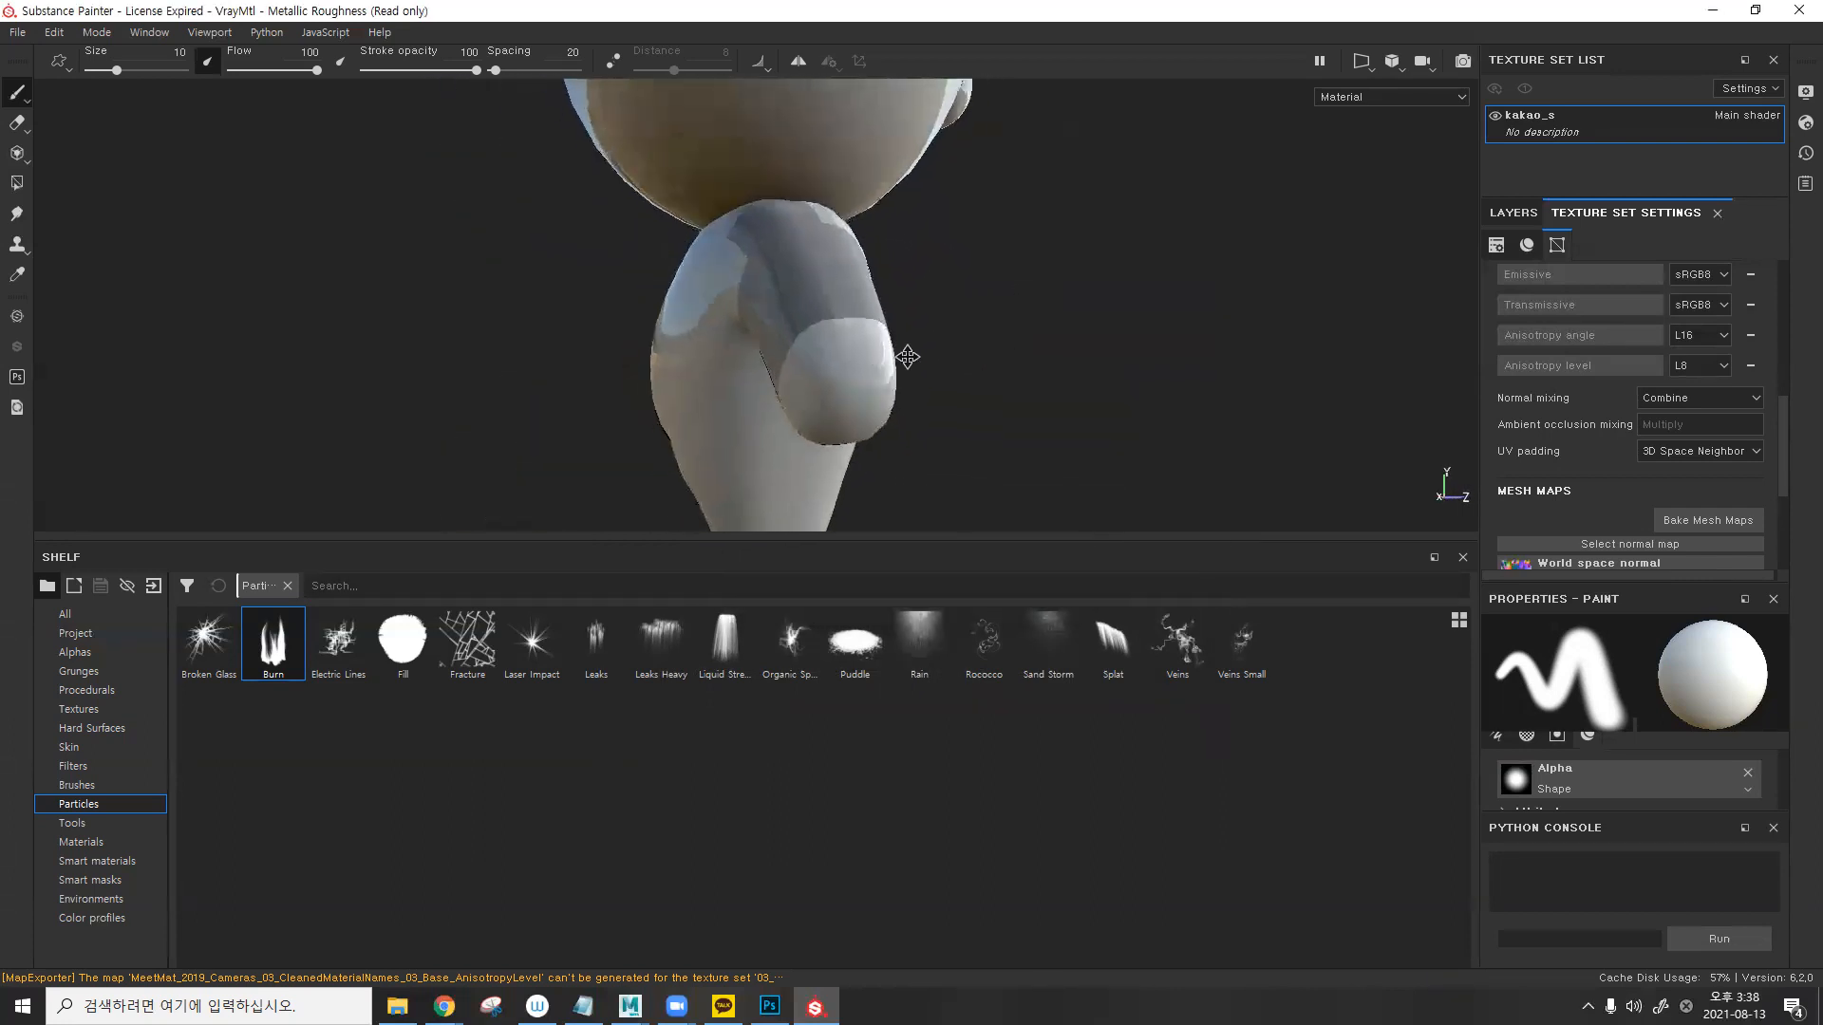
left_click_drag(908, 356, 1021, 364, "alt")
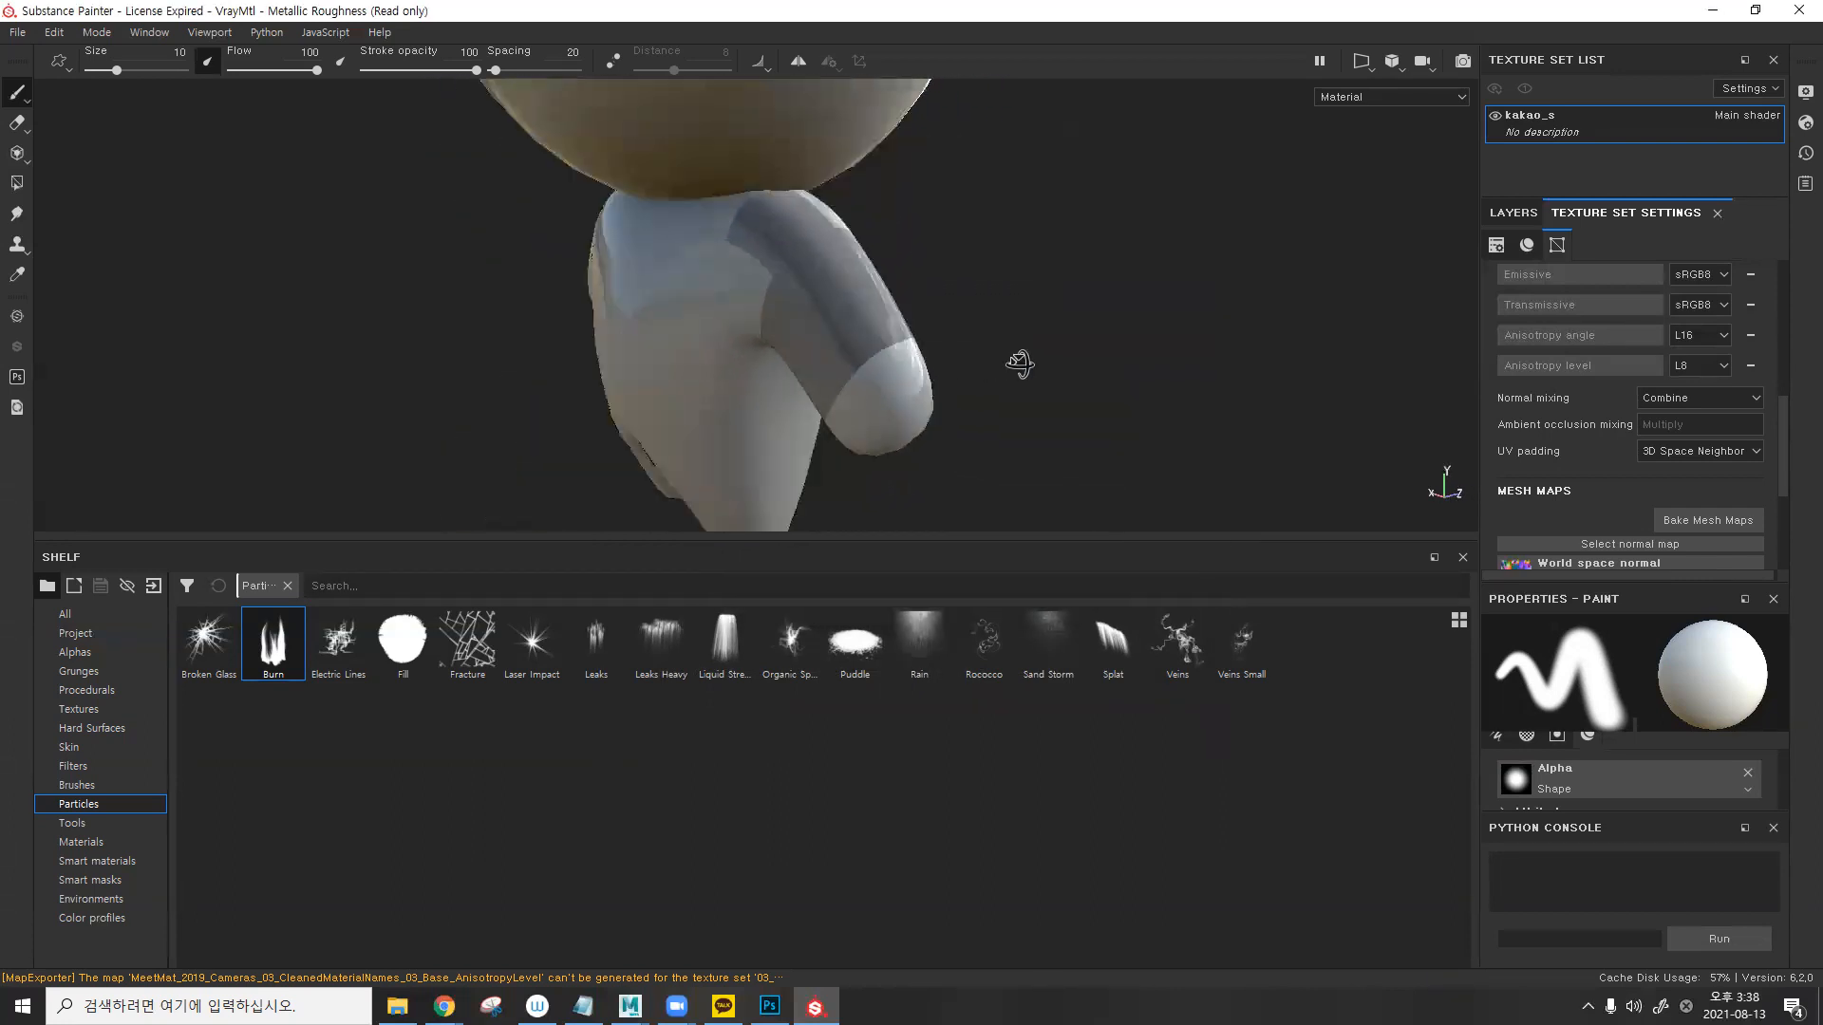
scroll(858, 294, "down", 2)
left_click_drag(722, 323, 888, 318, "alt")
mouse_move(933, 373)
middle_mouse_down("alt")
mouse_move(954, 459)
mouse_move(978, 460)
middle_mouse_up("alt")
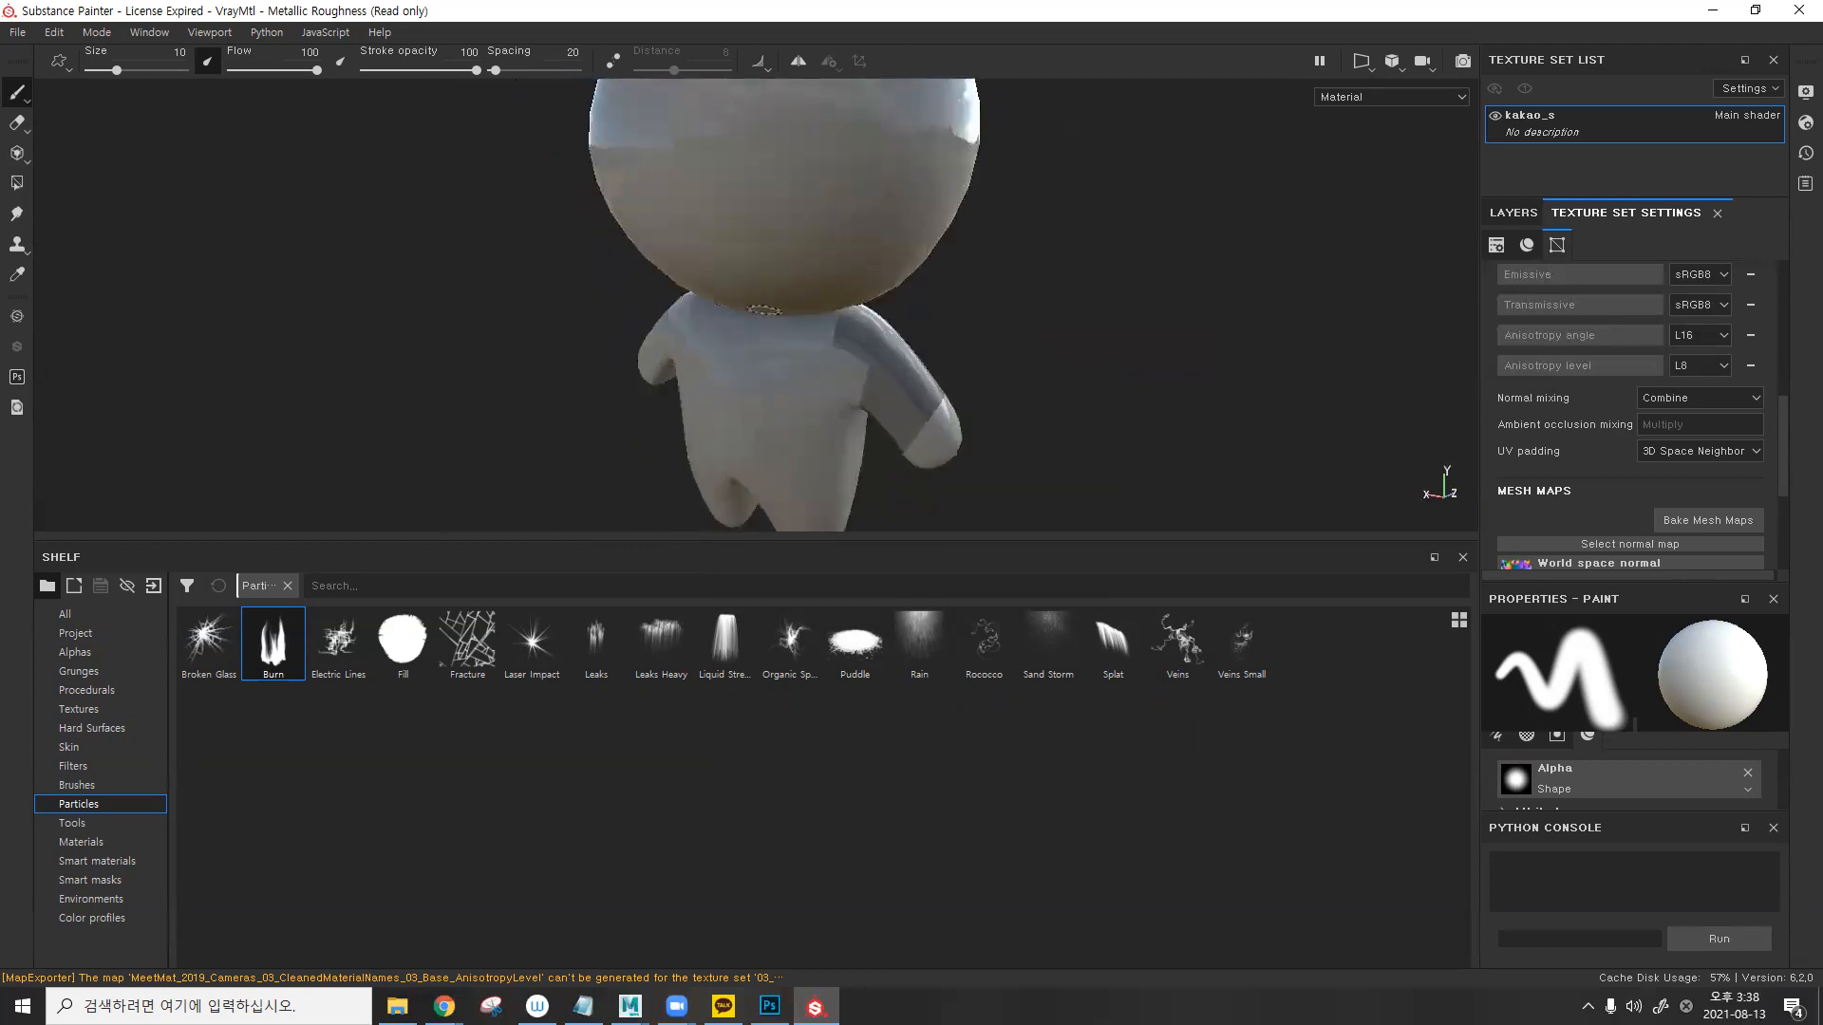
- Switch to Maya, open the UV Editor for the selected bear and resize its window to sit beside the model
left_click(743, 924)
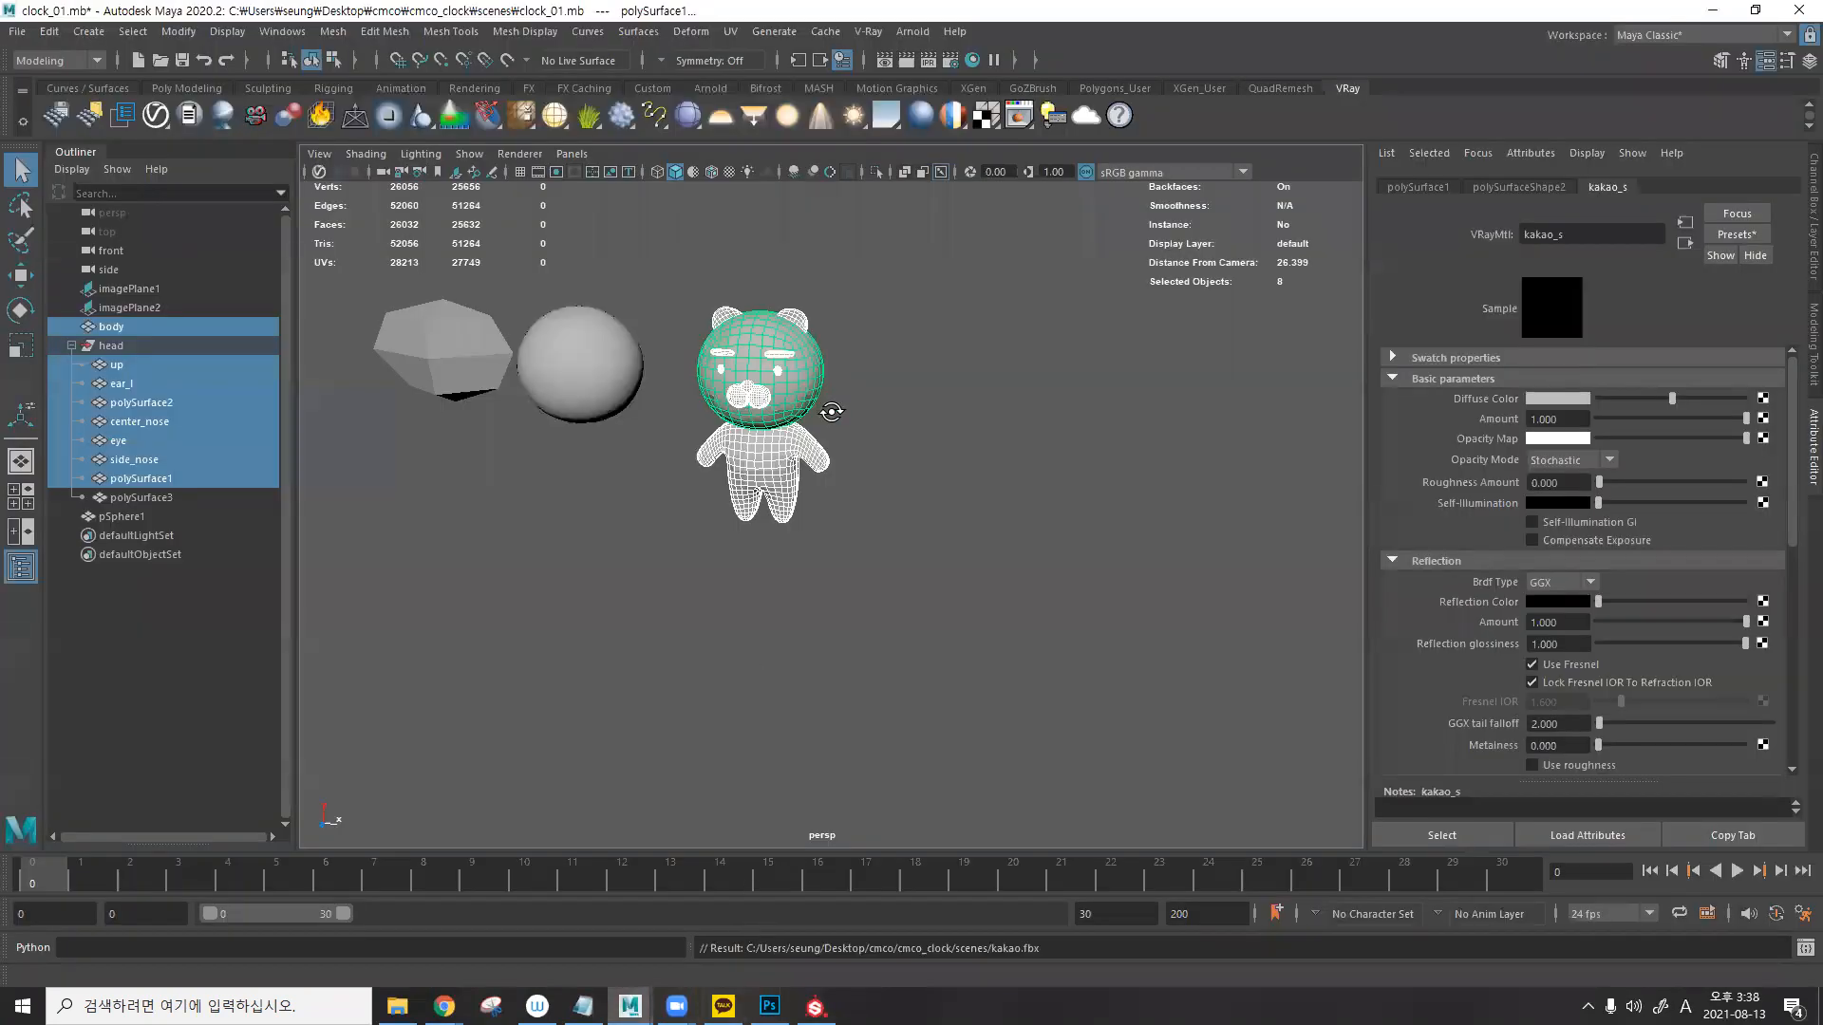
left_click_drag(826, 408, 811, 98, "alt")
left_click(734, 35)
left_click(769, 55)
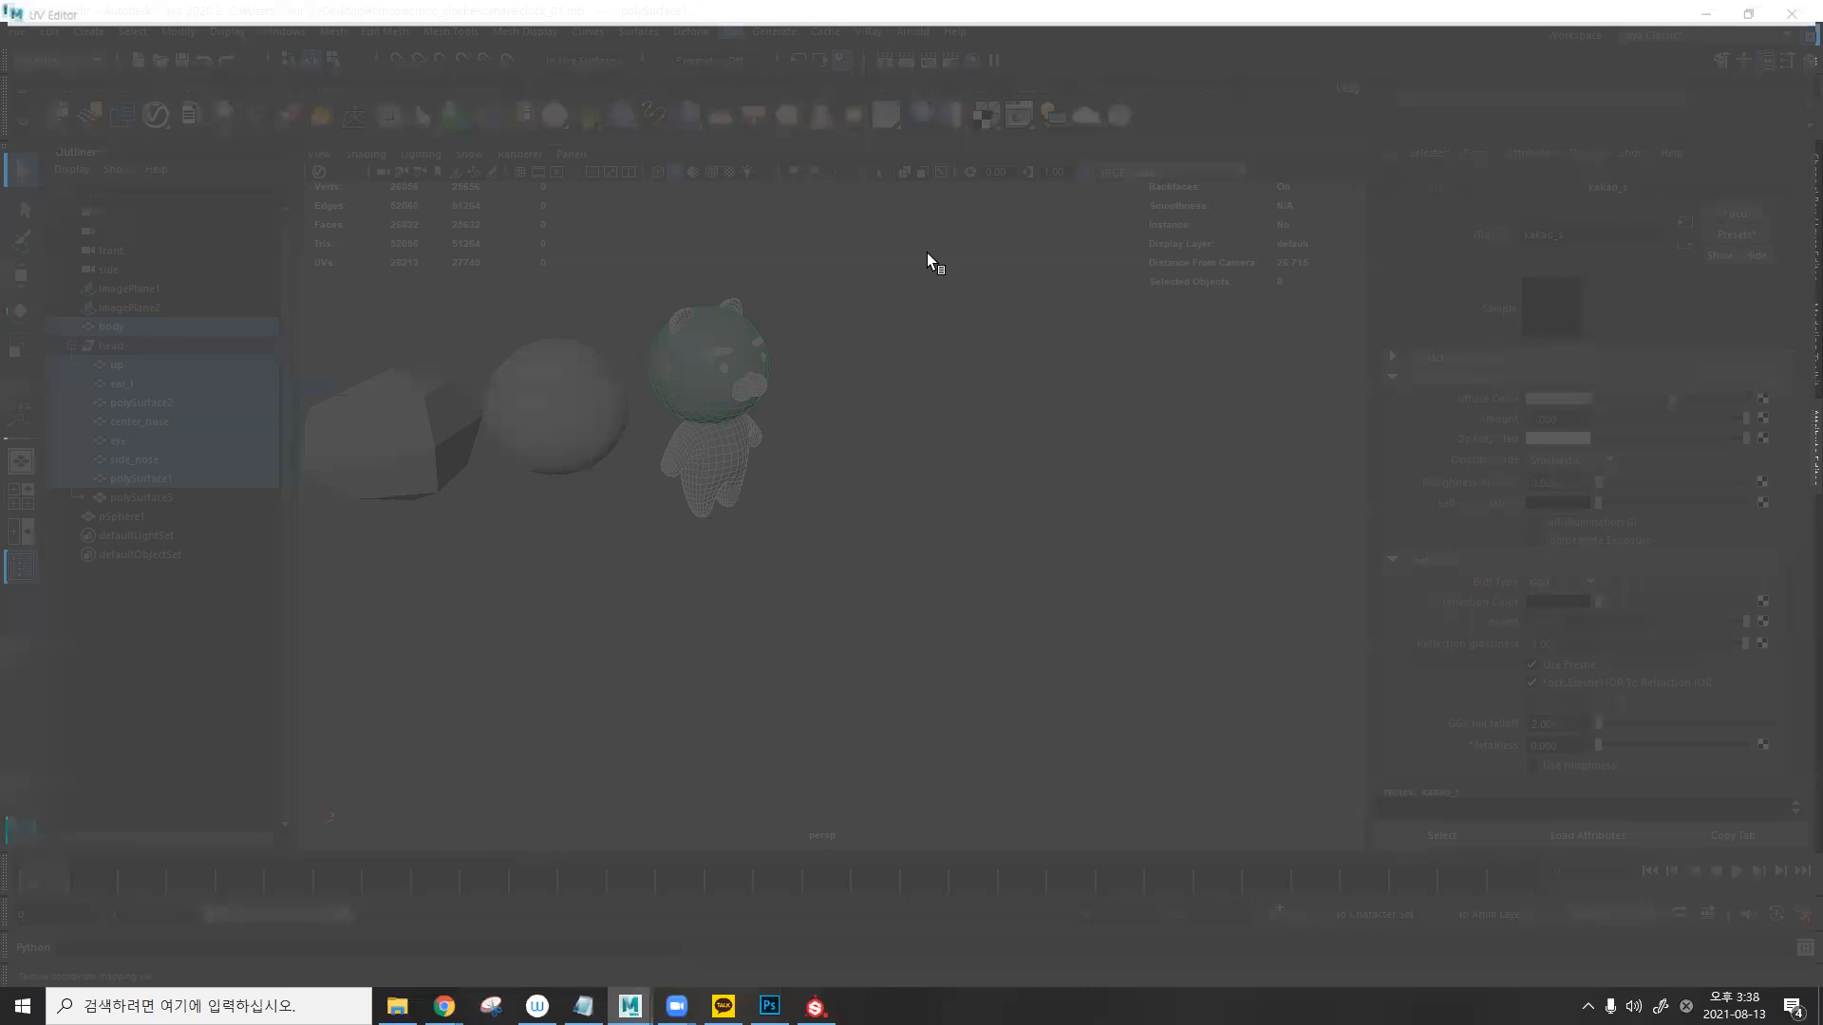
left_click(1787, 14)
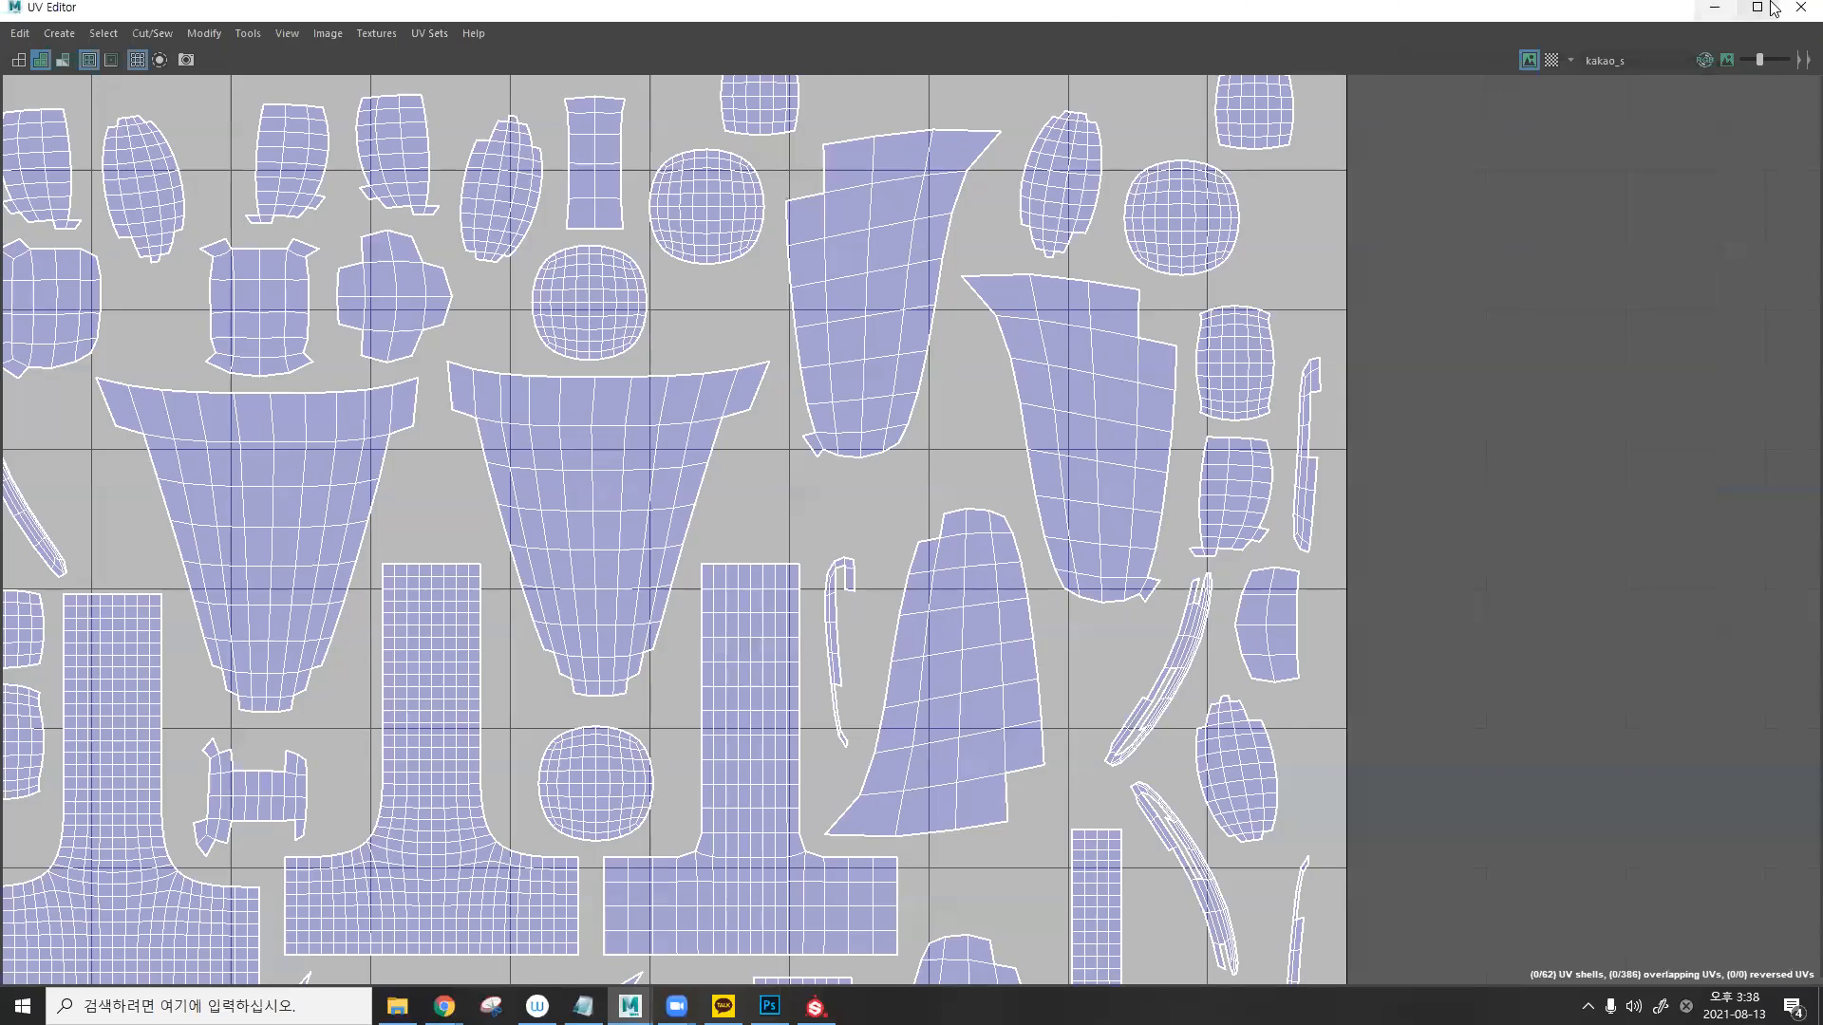
double_click(1622, 17)
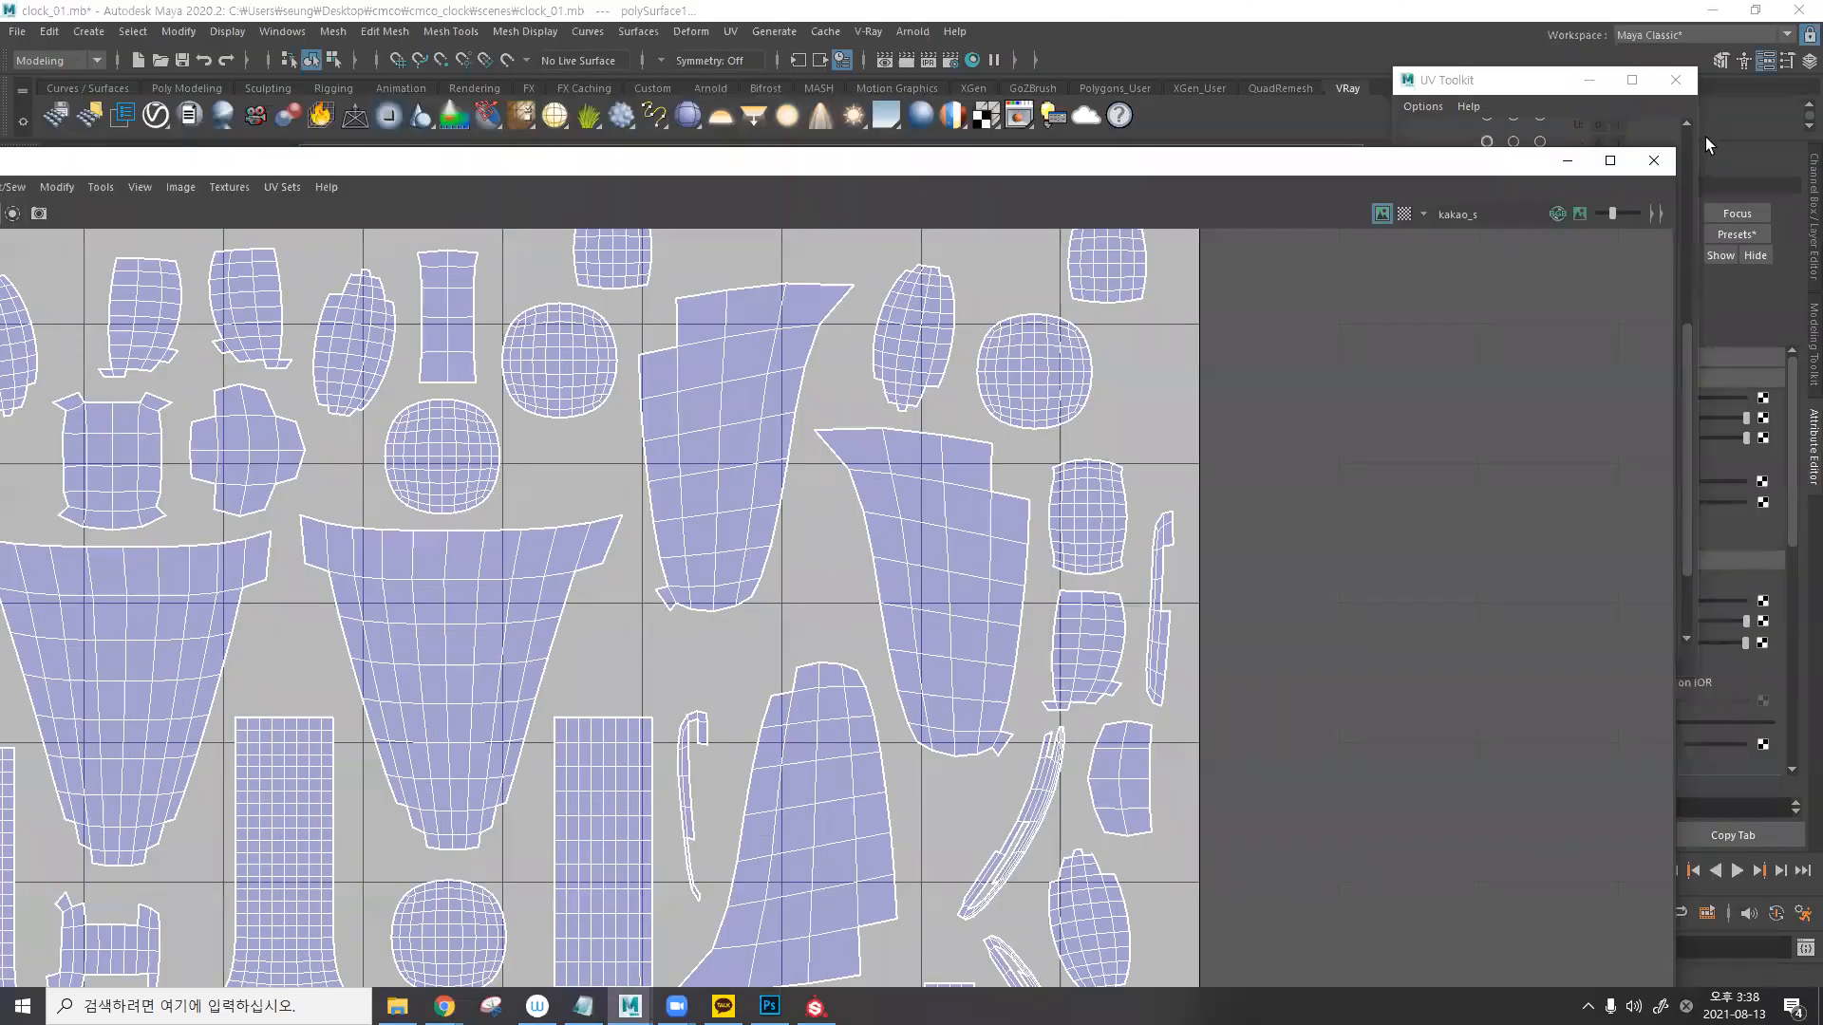
left_click_drag(1673, 147, 878, 558)
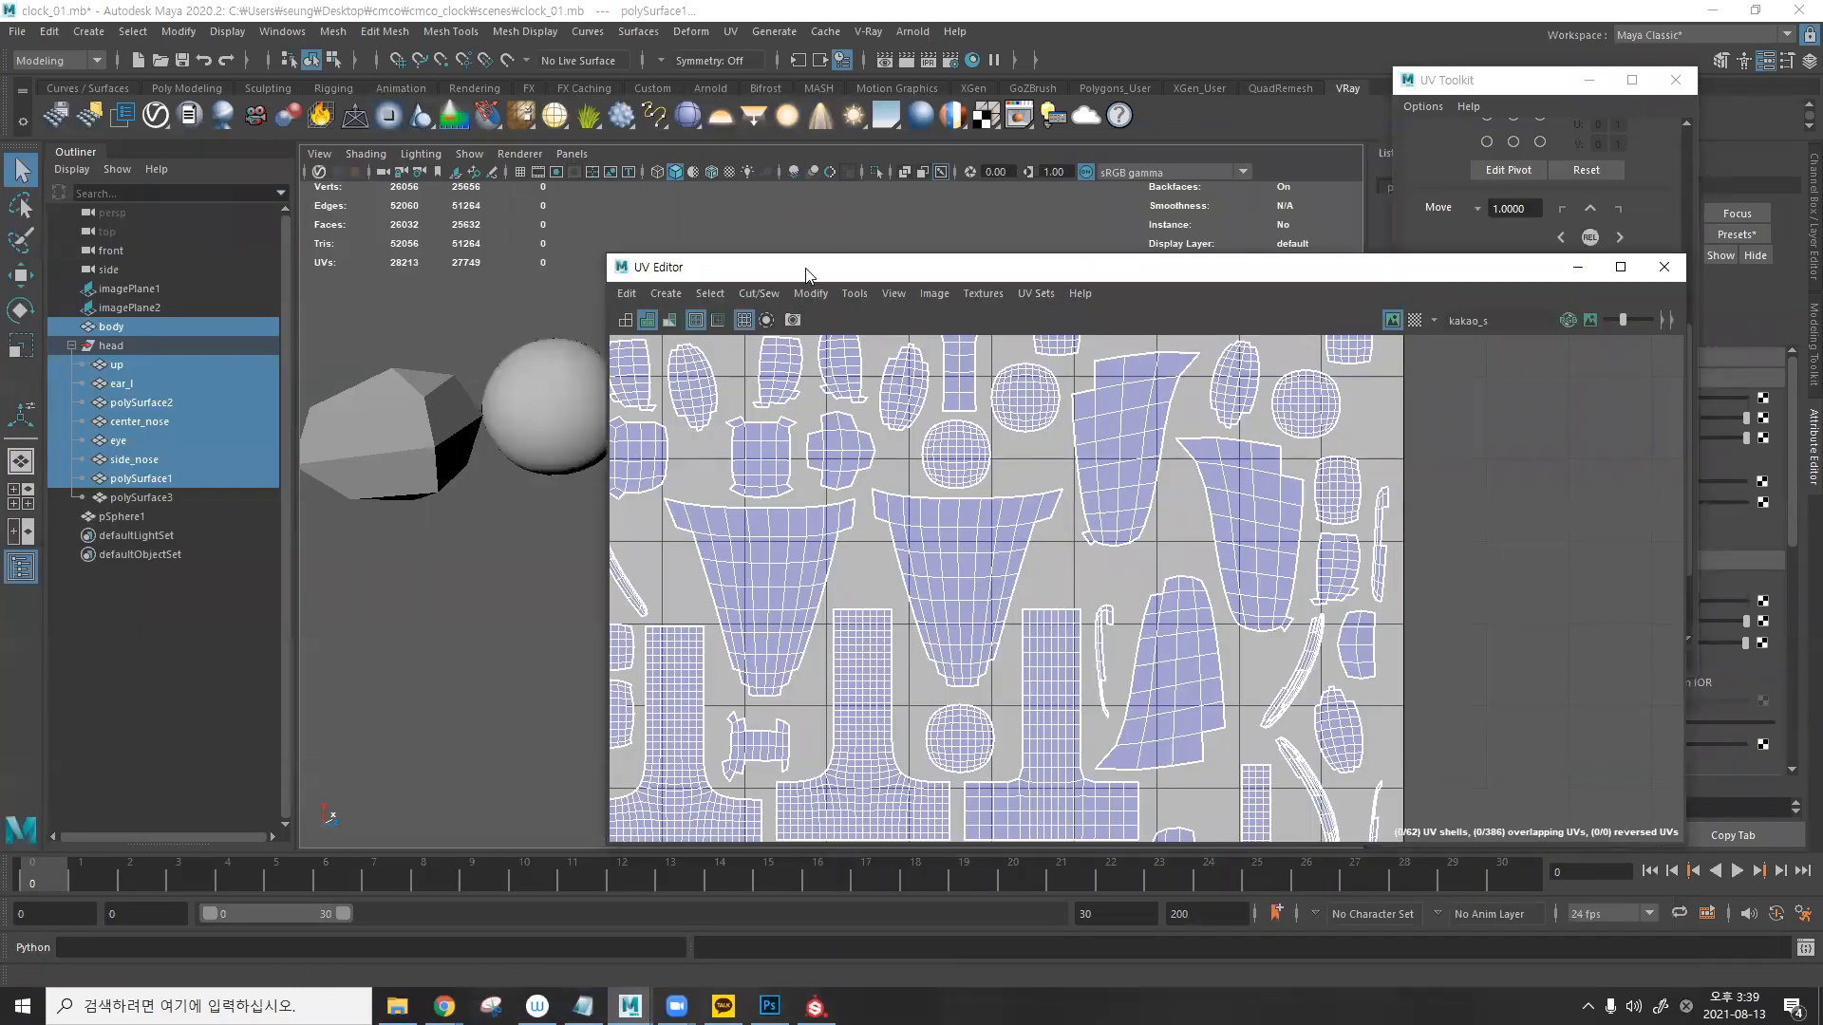
left_click_drag(1057, 254, 1304, 238)
- Switch to Substance Painter and inspect the dark band of shading on the bear's upper arm
left_click(814, 1007)
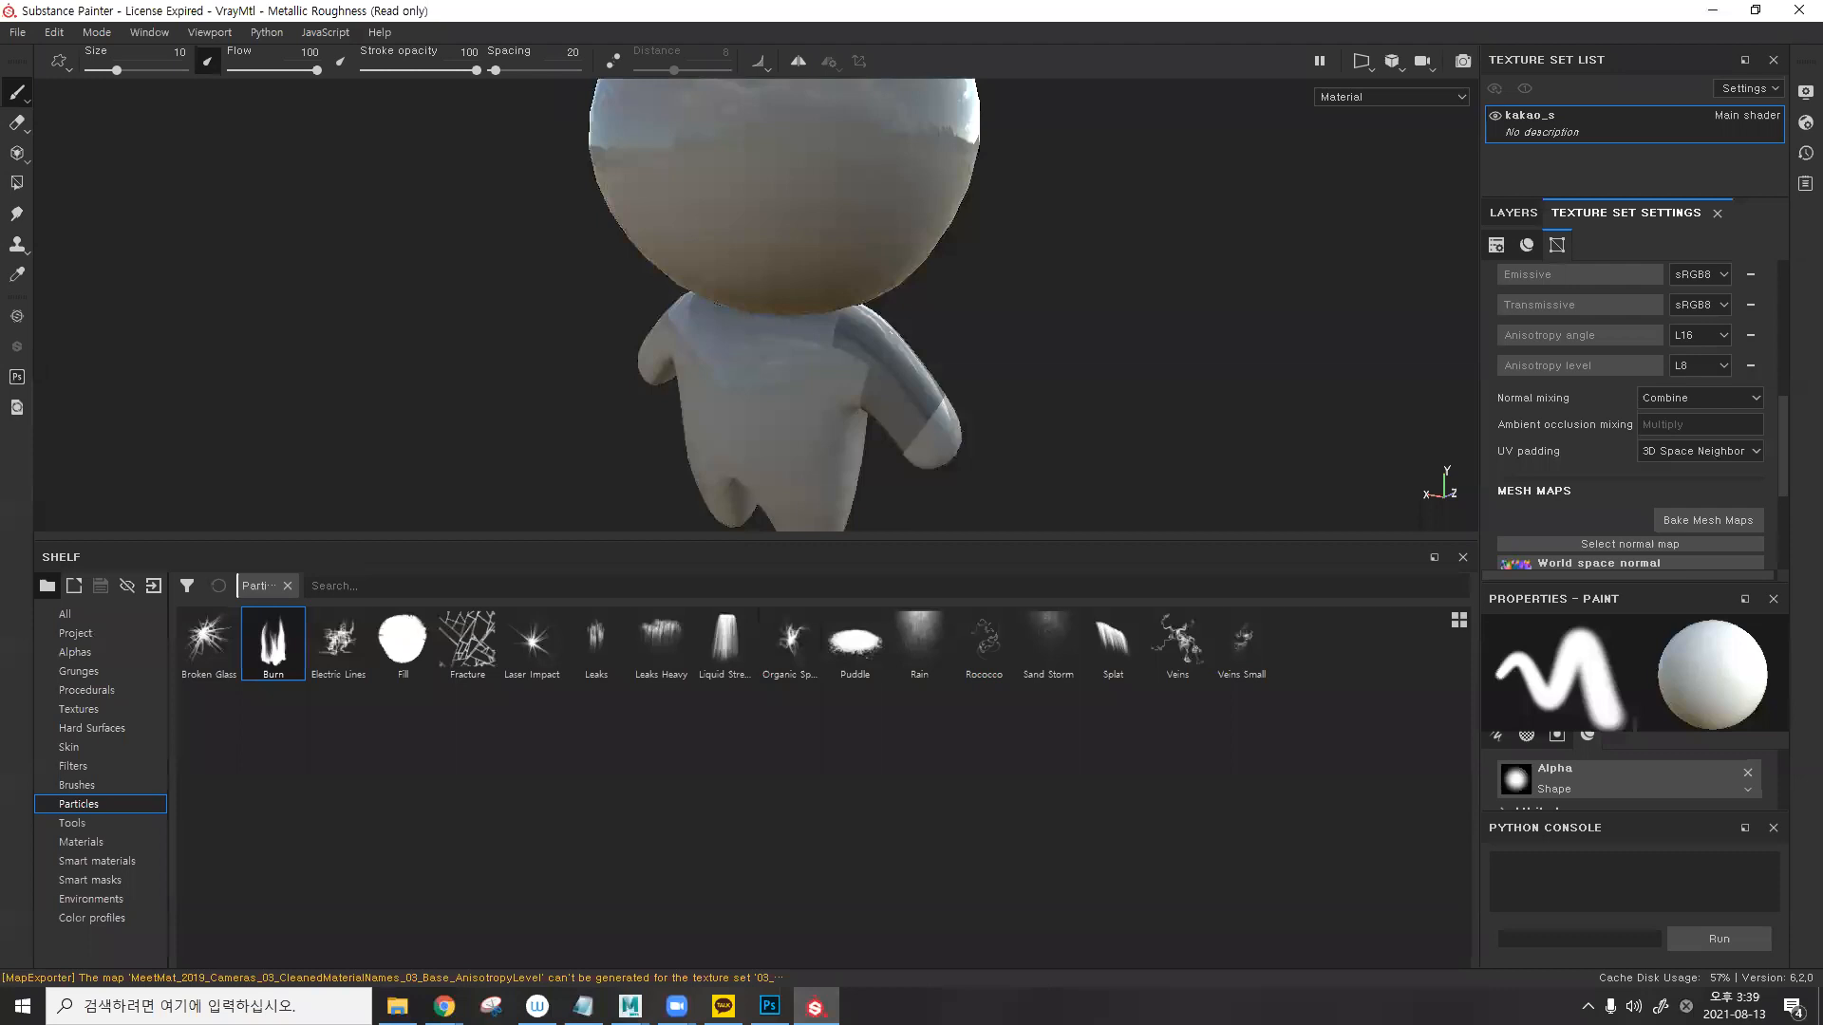
left_click_drag(766, 359, 688, 349, "alt")
left_click_drag(885, 363, 734, 345, "alt")
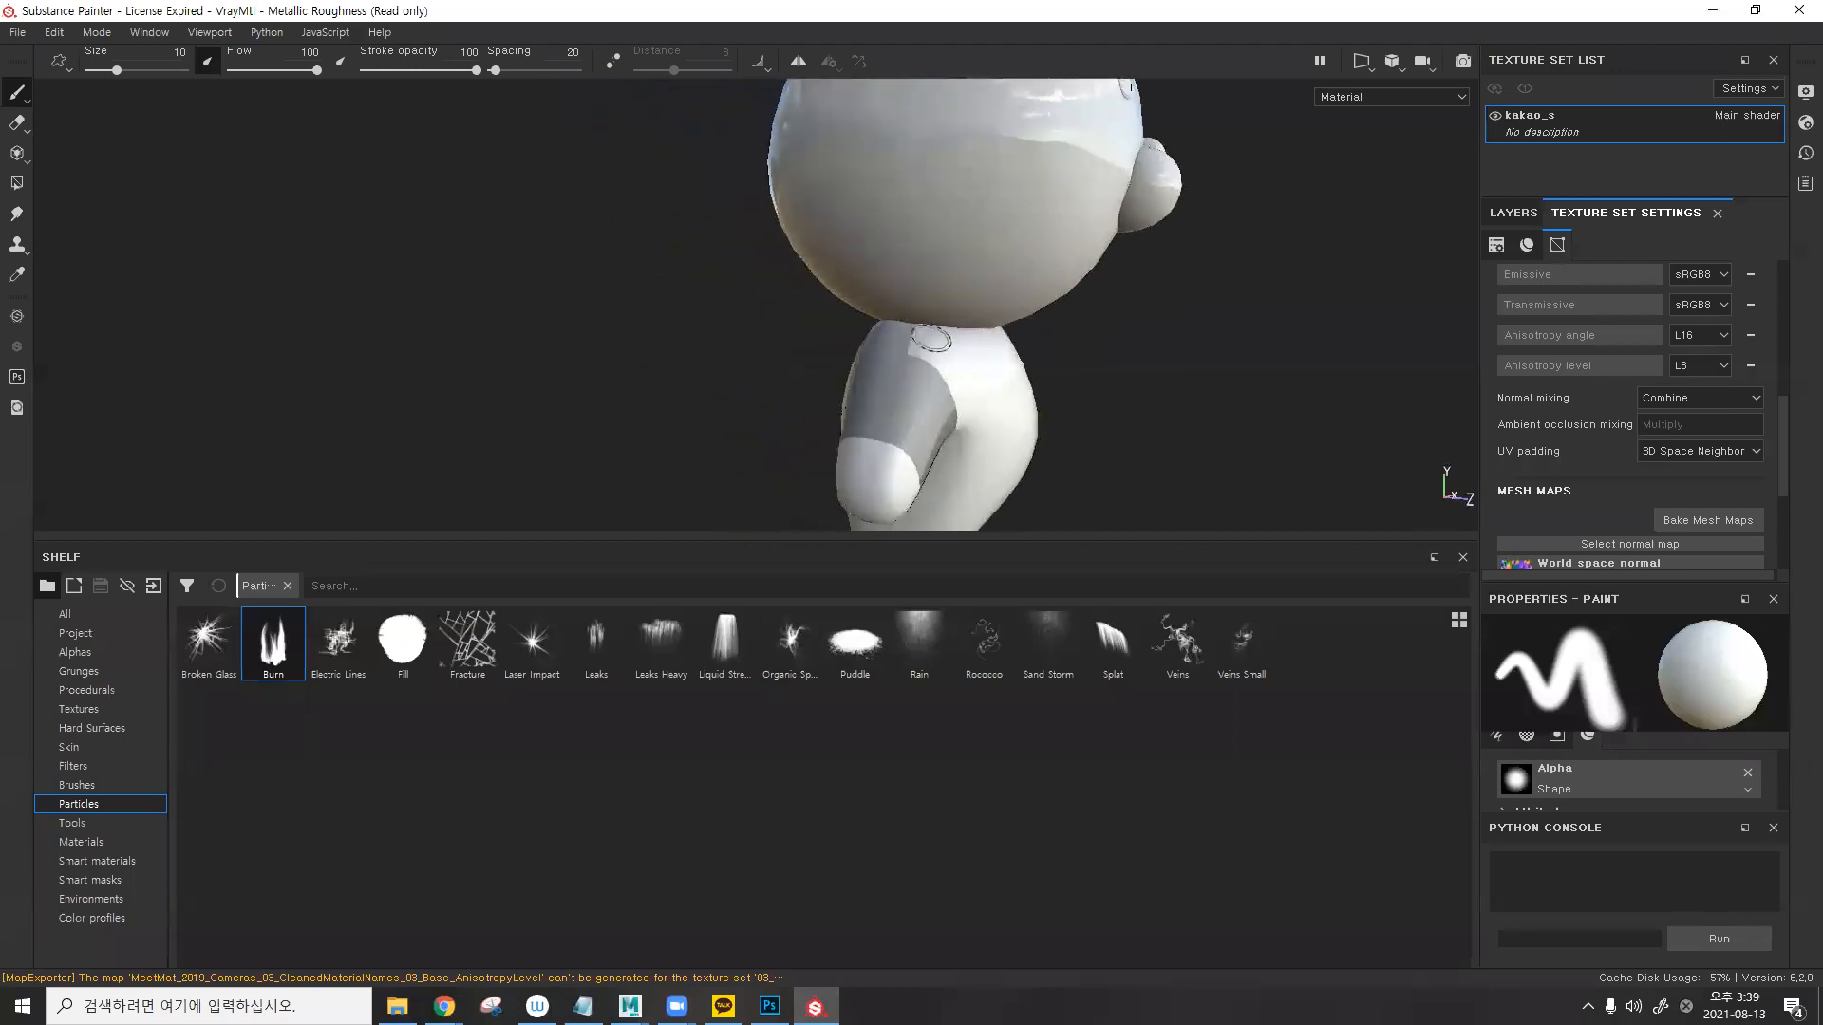
left_click_drag(904, 349, 769, 288, "alt")
right_click_drag(769, 289, 1014, 288, "shift")
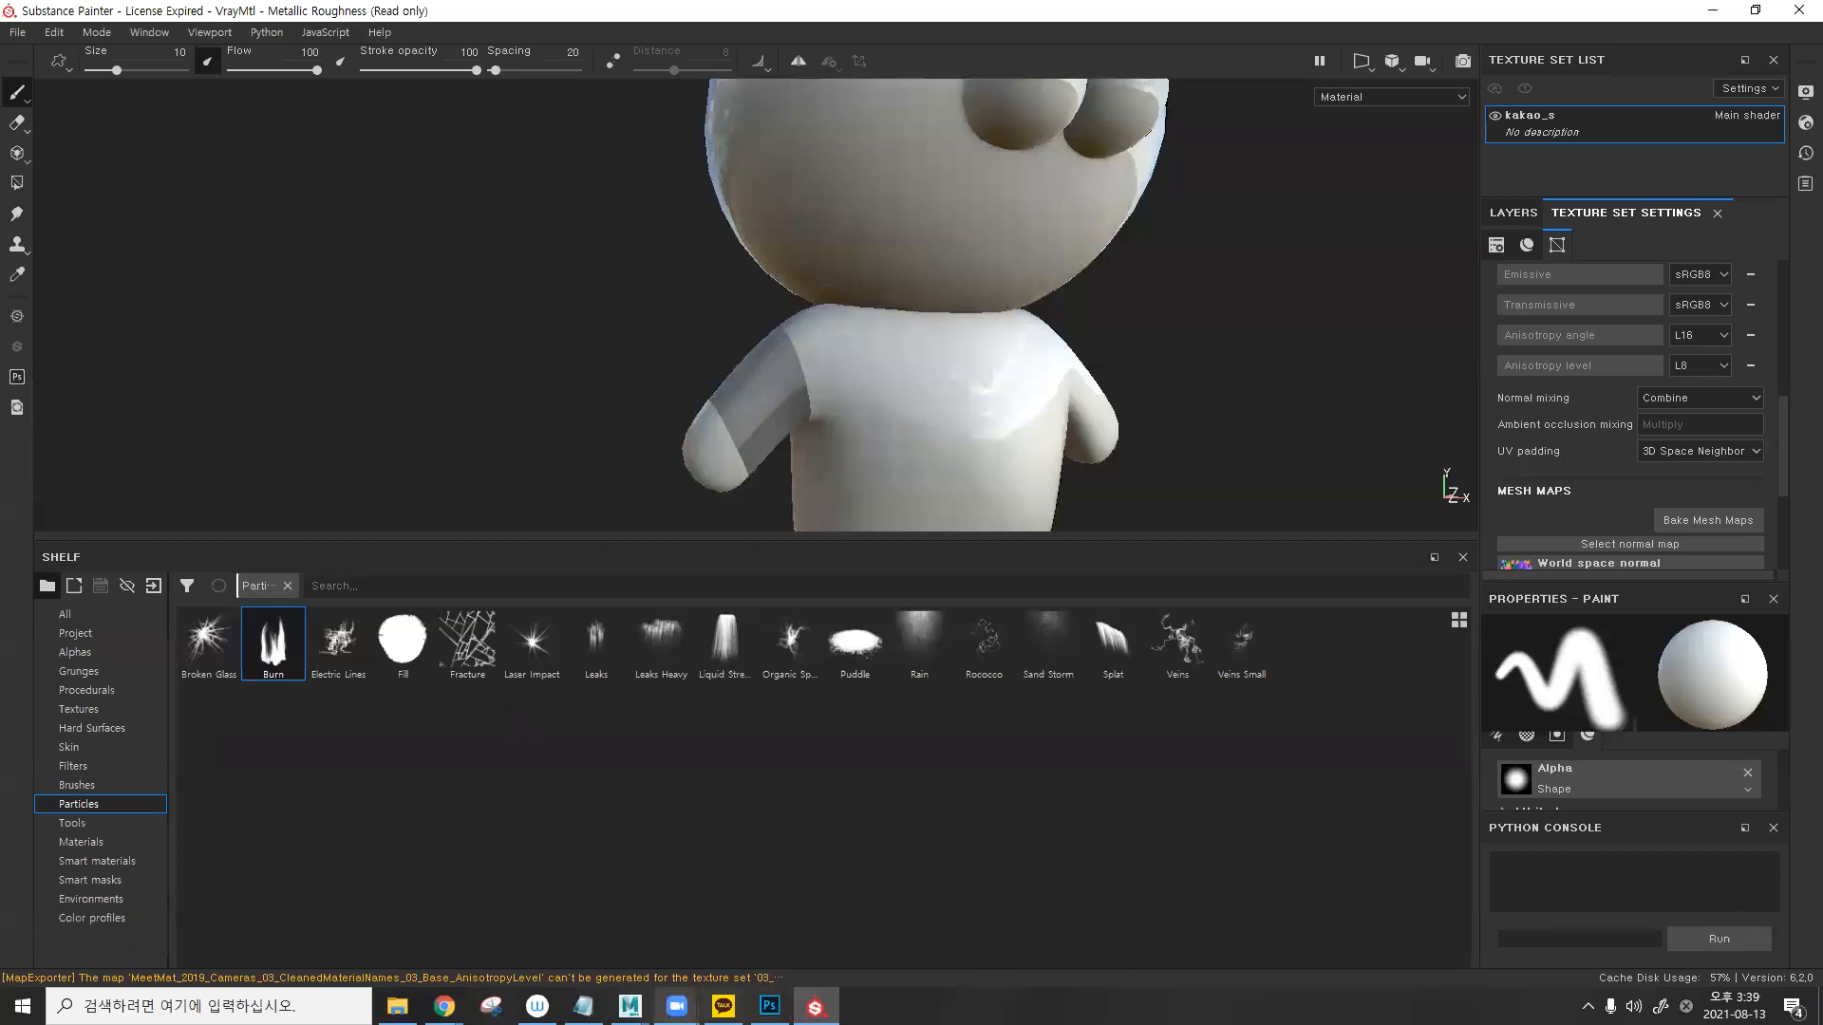
- Switch to Maya and select the UV shell of the body's discoloured upper arm in UV Shell mode
mouse_move(630, 1005)
left_click(752, 949)
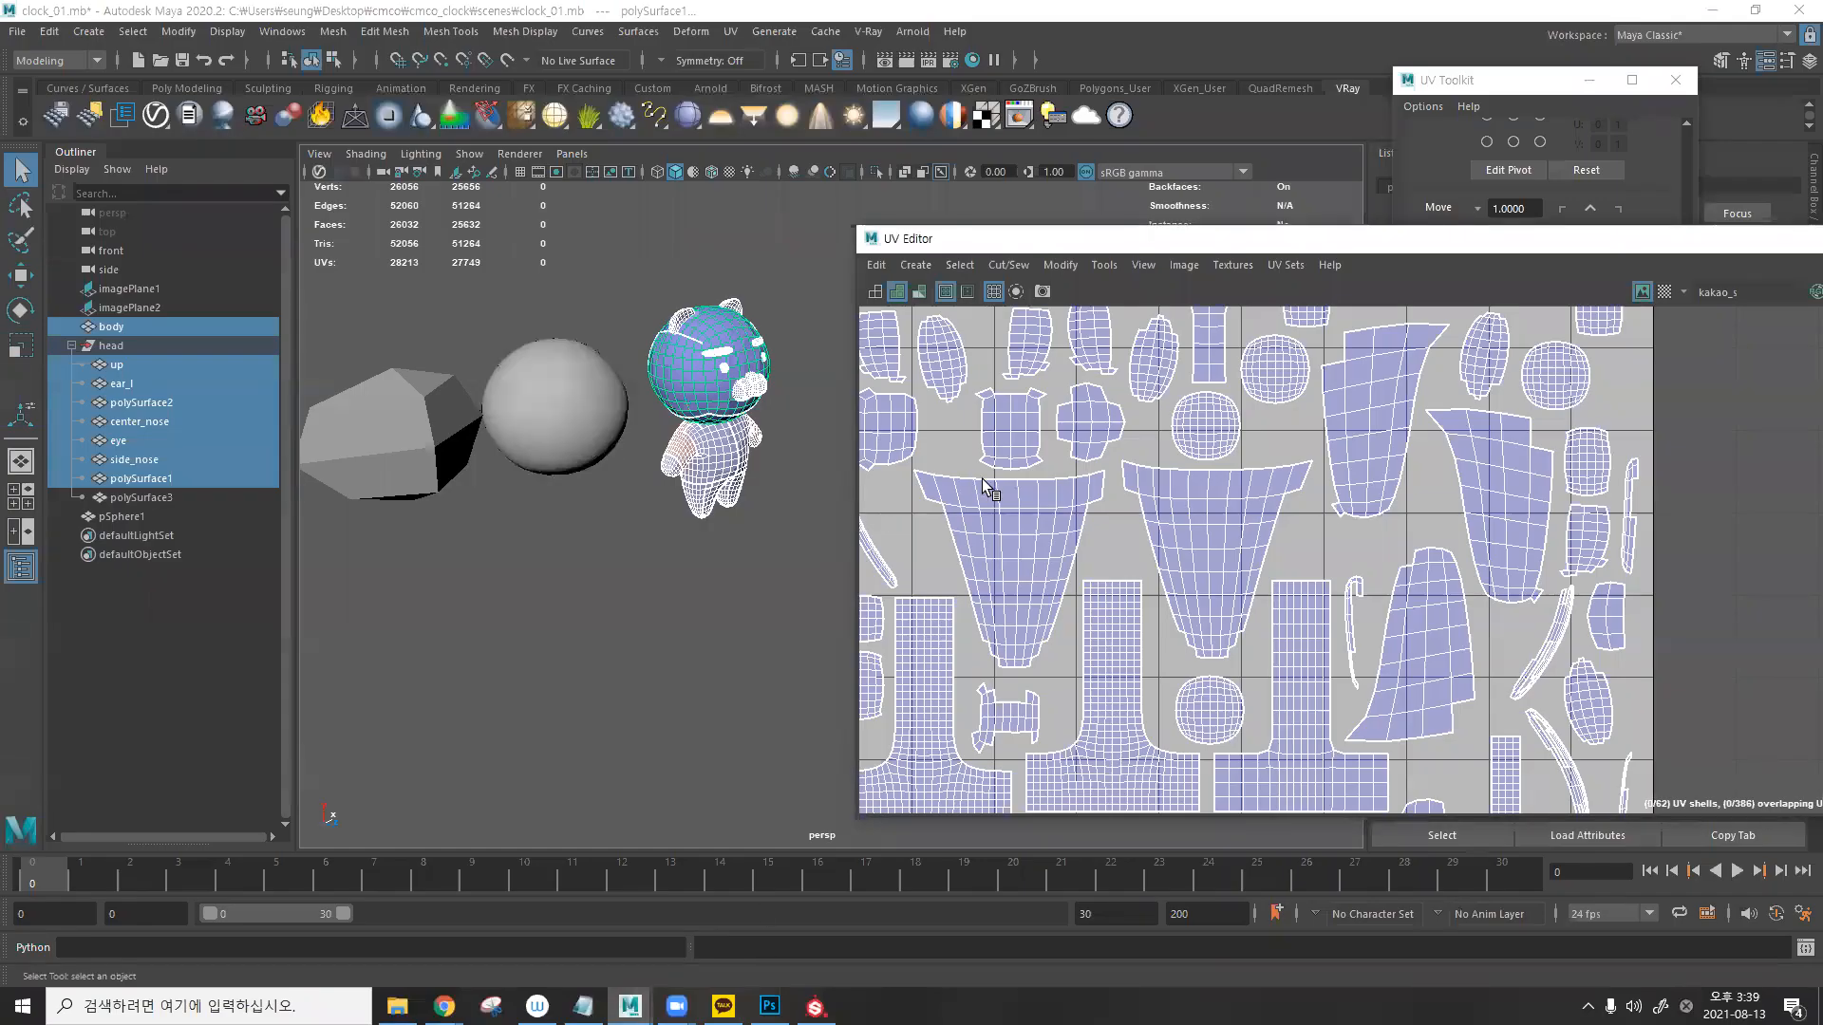
middle_click_drag(983, 480, 1176, 466, "alt")
scroll(707, 470, "up", 6)
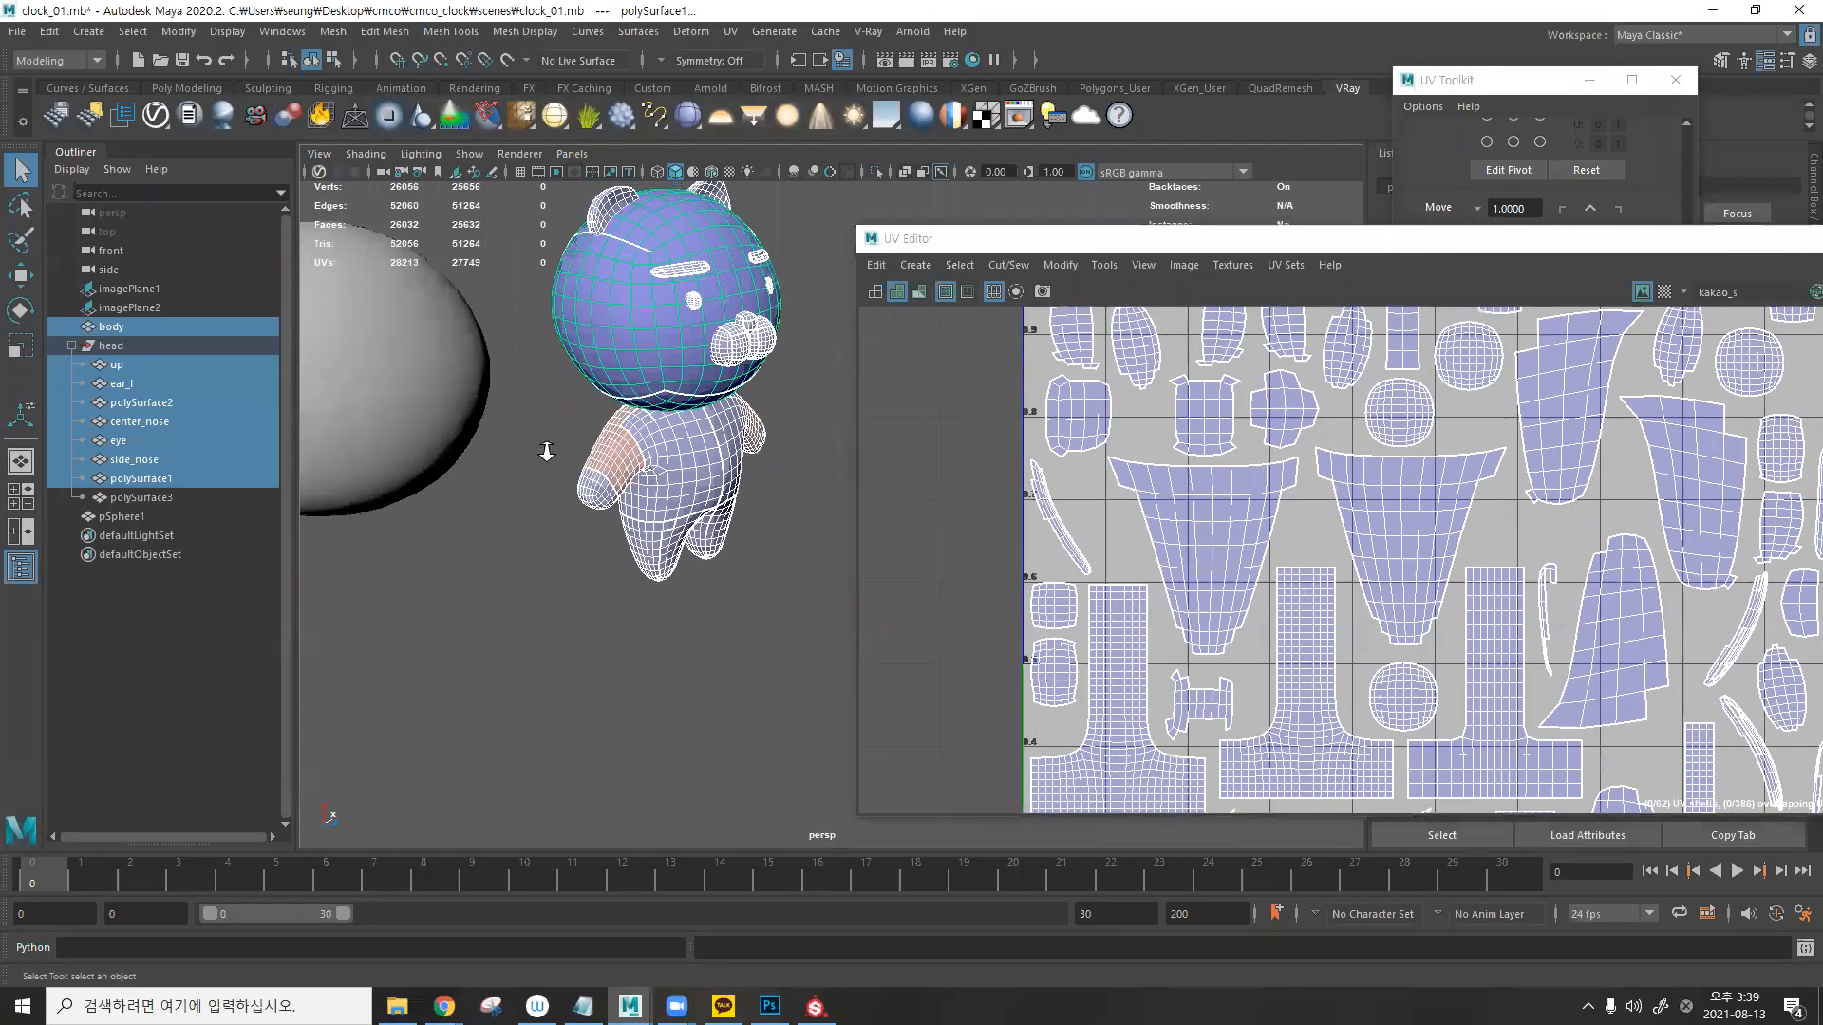
right_click(512, 378)
left_click(512, 430)
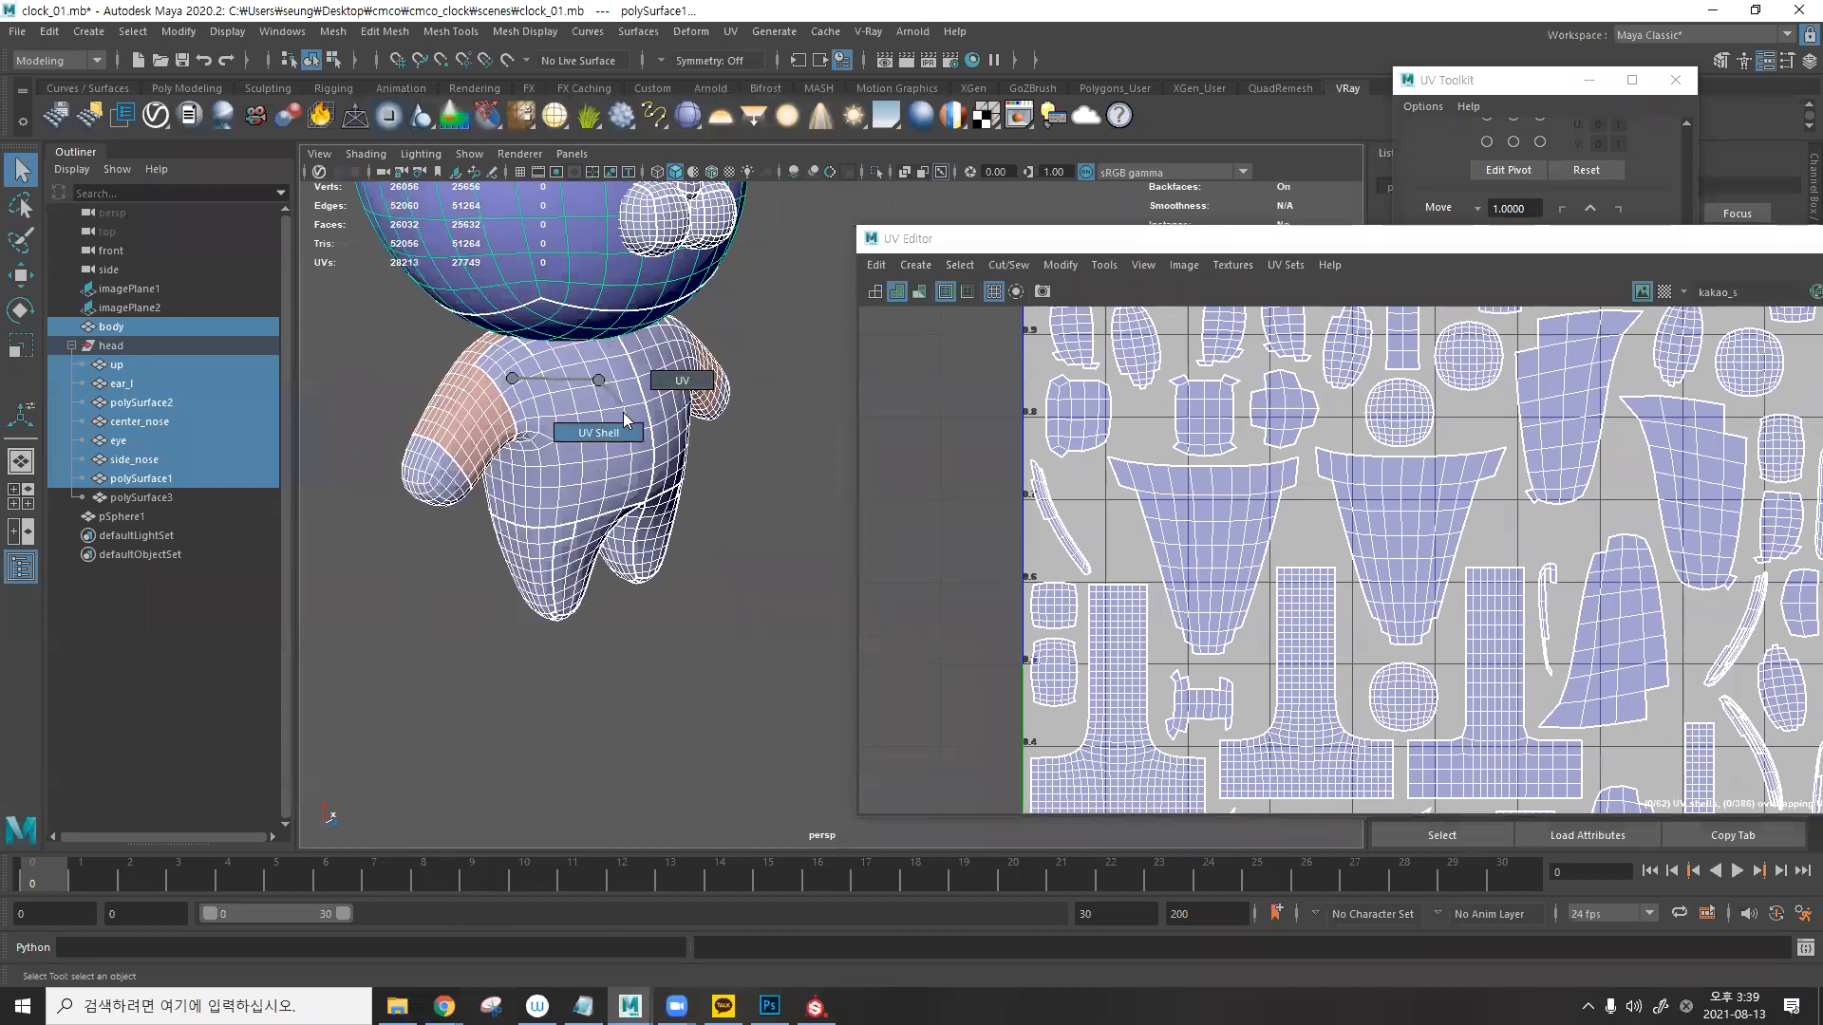
left_click(1231, 536)
scroll(1302, 572, "down", 5)
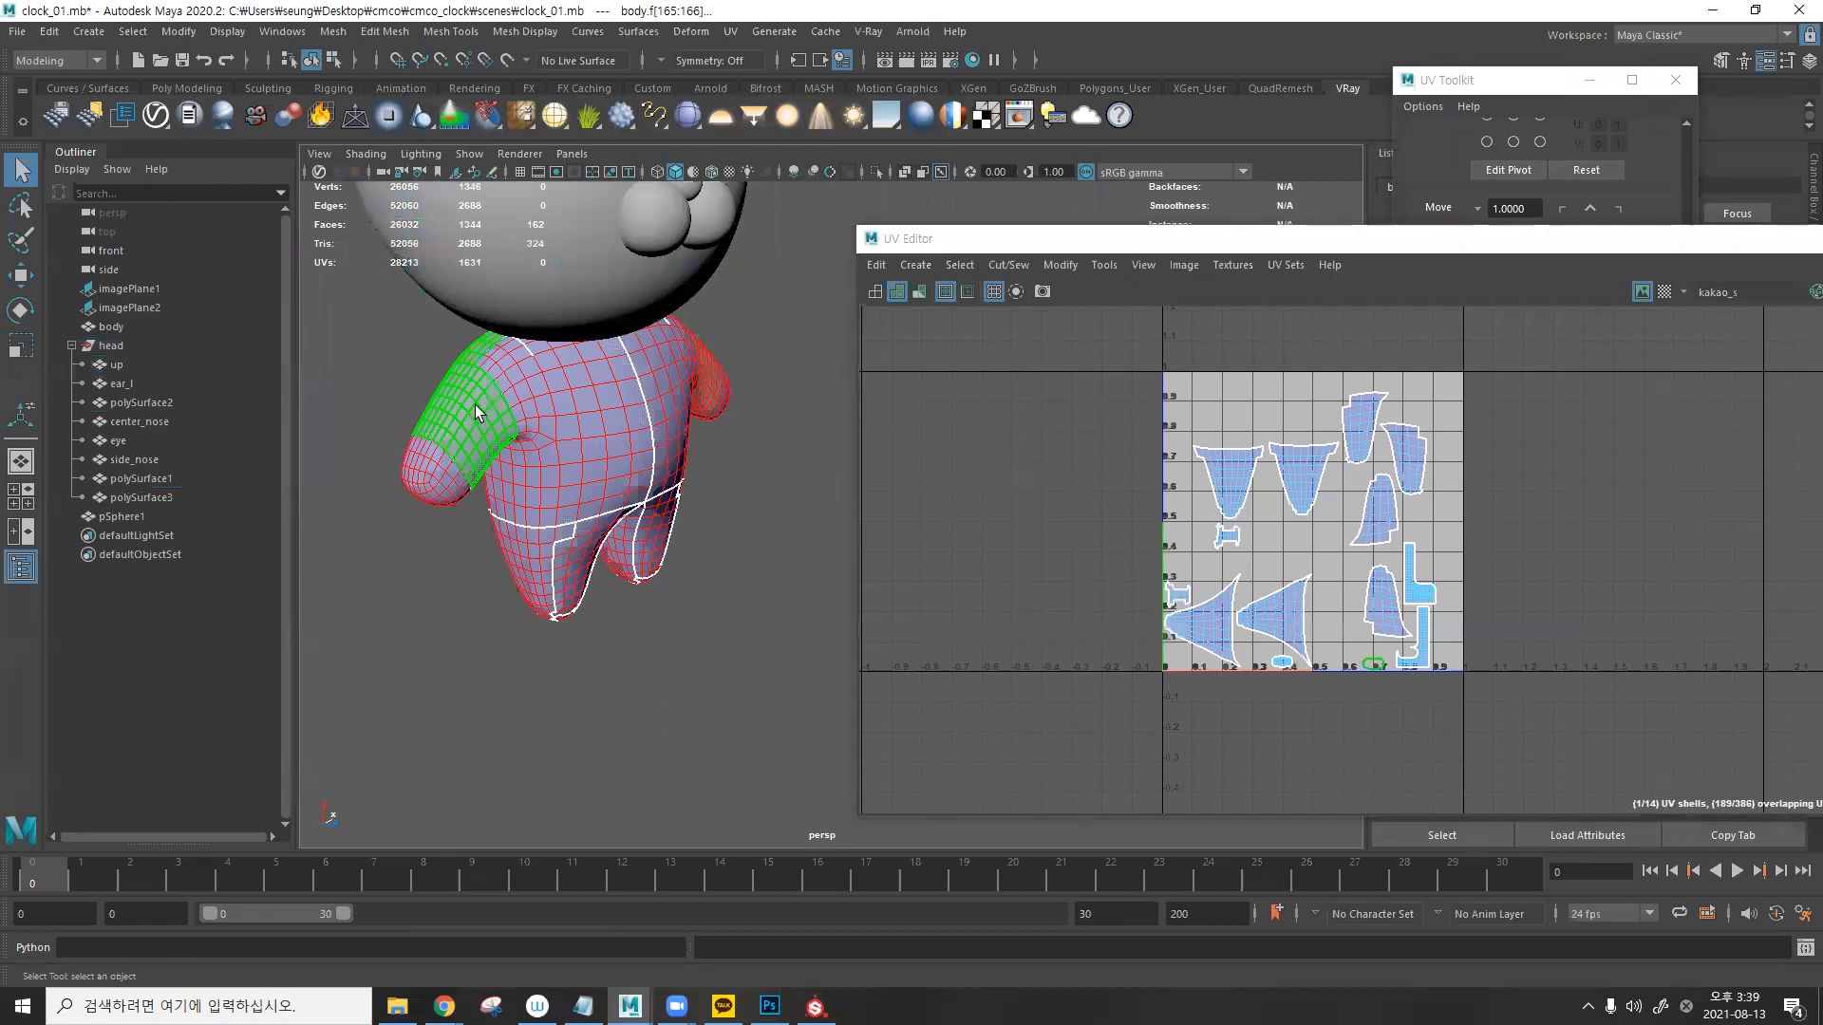
- Frame the arm's UV shell in the layout and move it slightly up and to the left
key("f")
scroll(1408, 688, "down", 6)
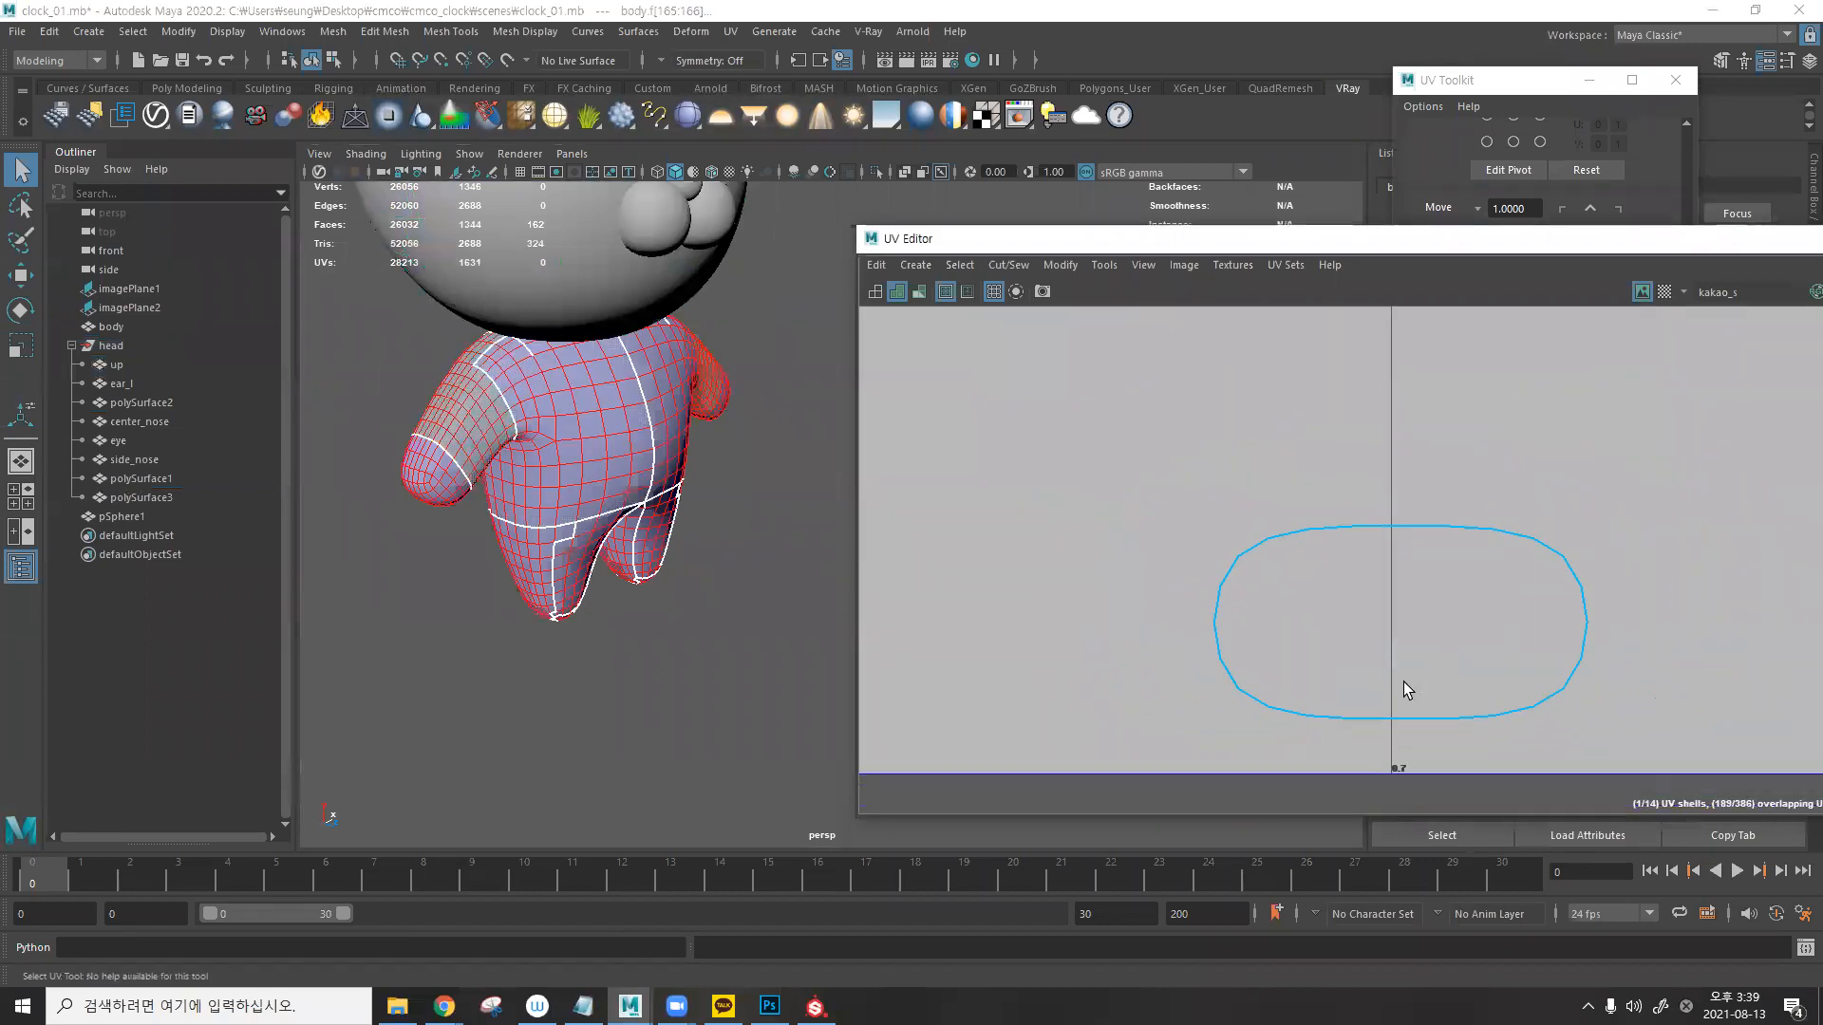
key("w")
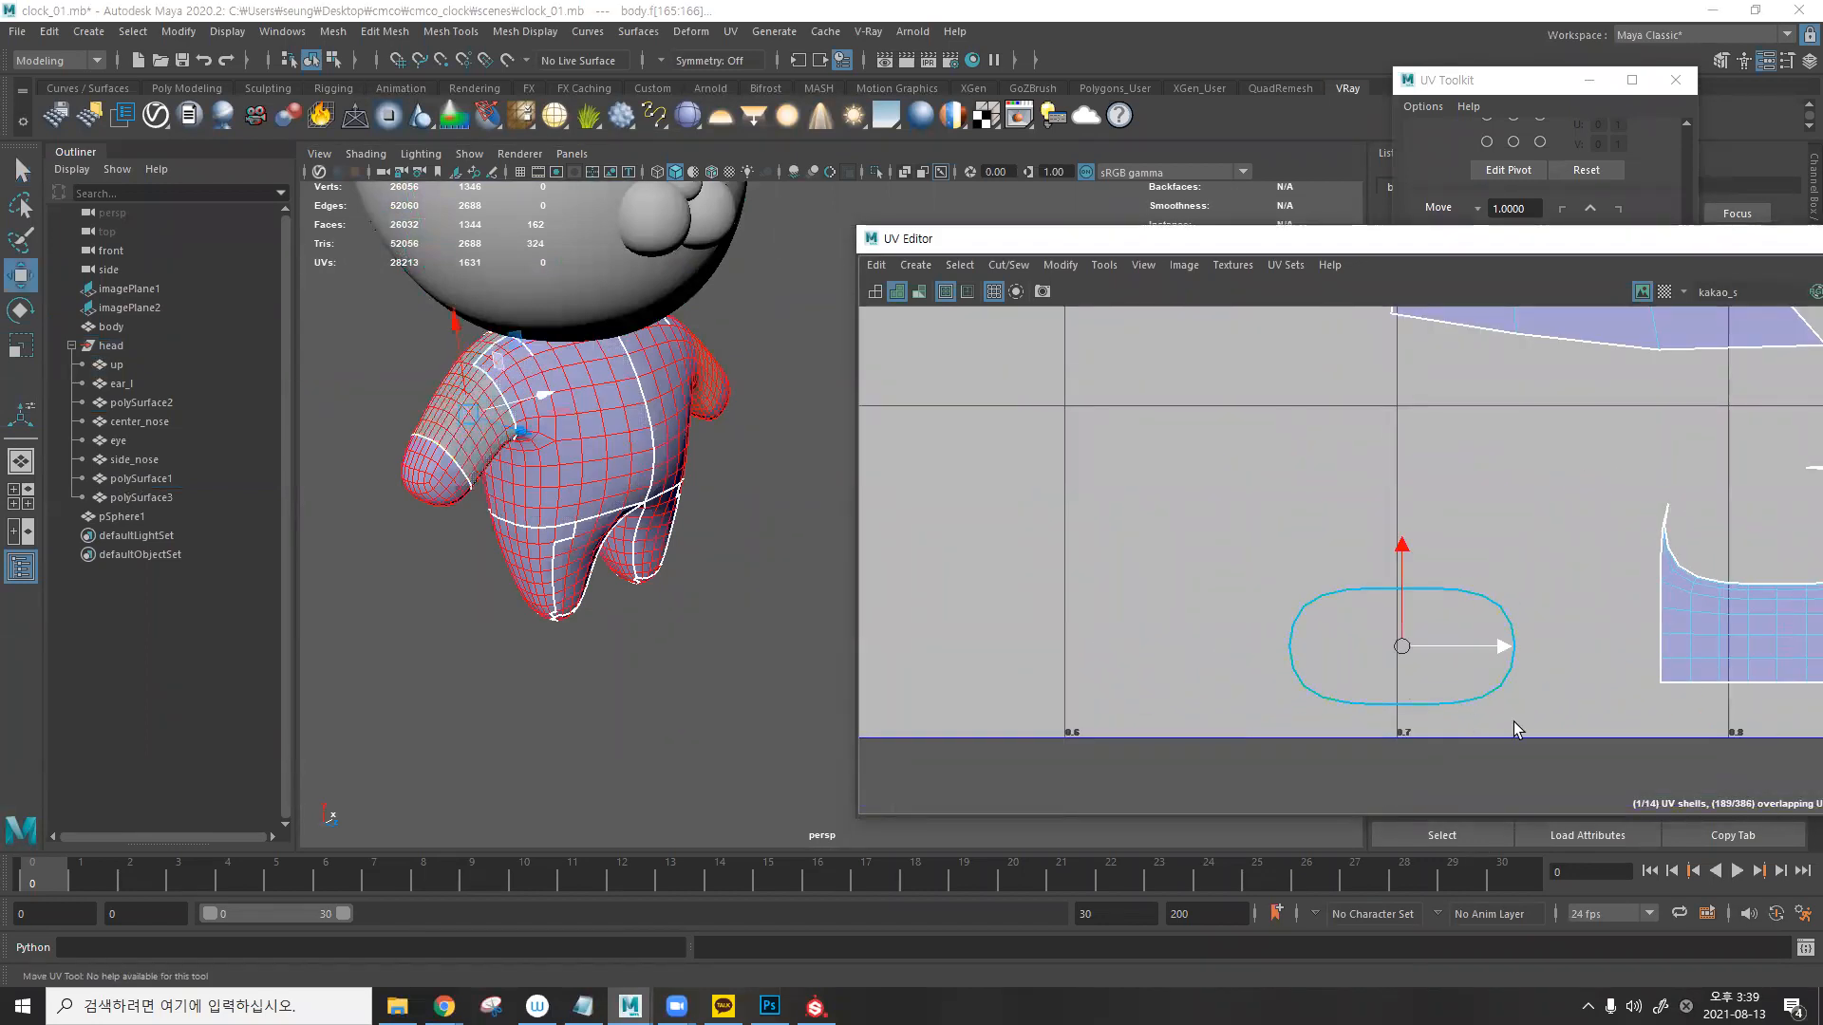
left_click_drag(1408, 648, 1321, 595)
- Unfold the selected upper-arm UV shell and check the arm's seams on the model
left_click_drag(520, 434, 719, 409, "alt")
left_click_drag(557, 493, 870, 401, "alt")
left_click_drag(532, 722, 761, 583, "alt")
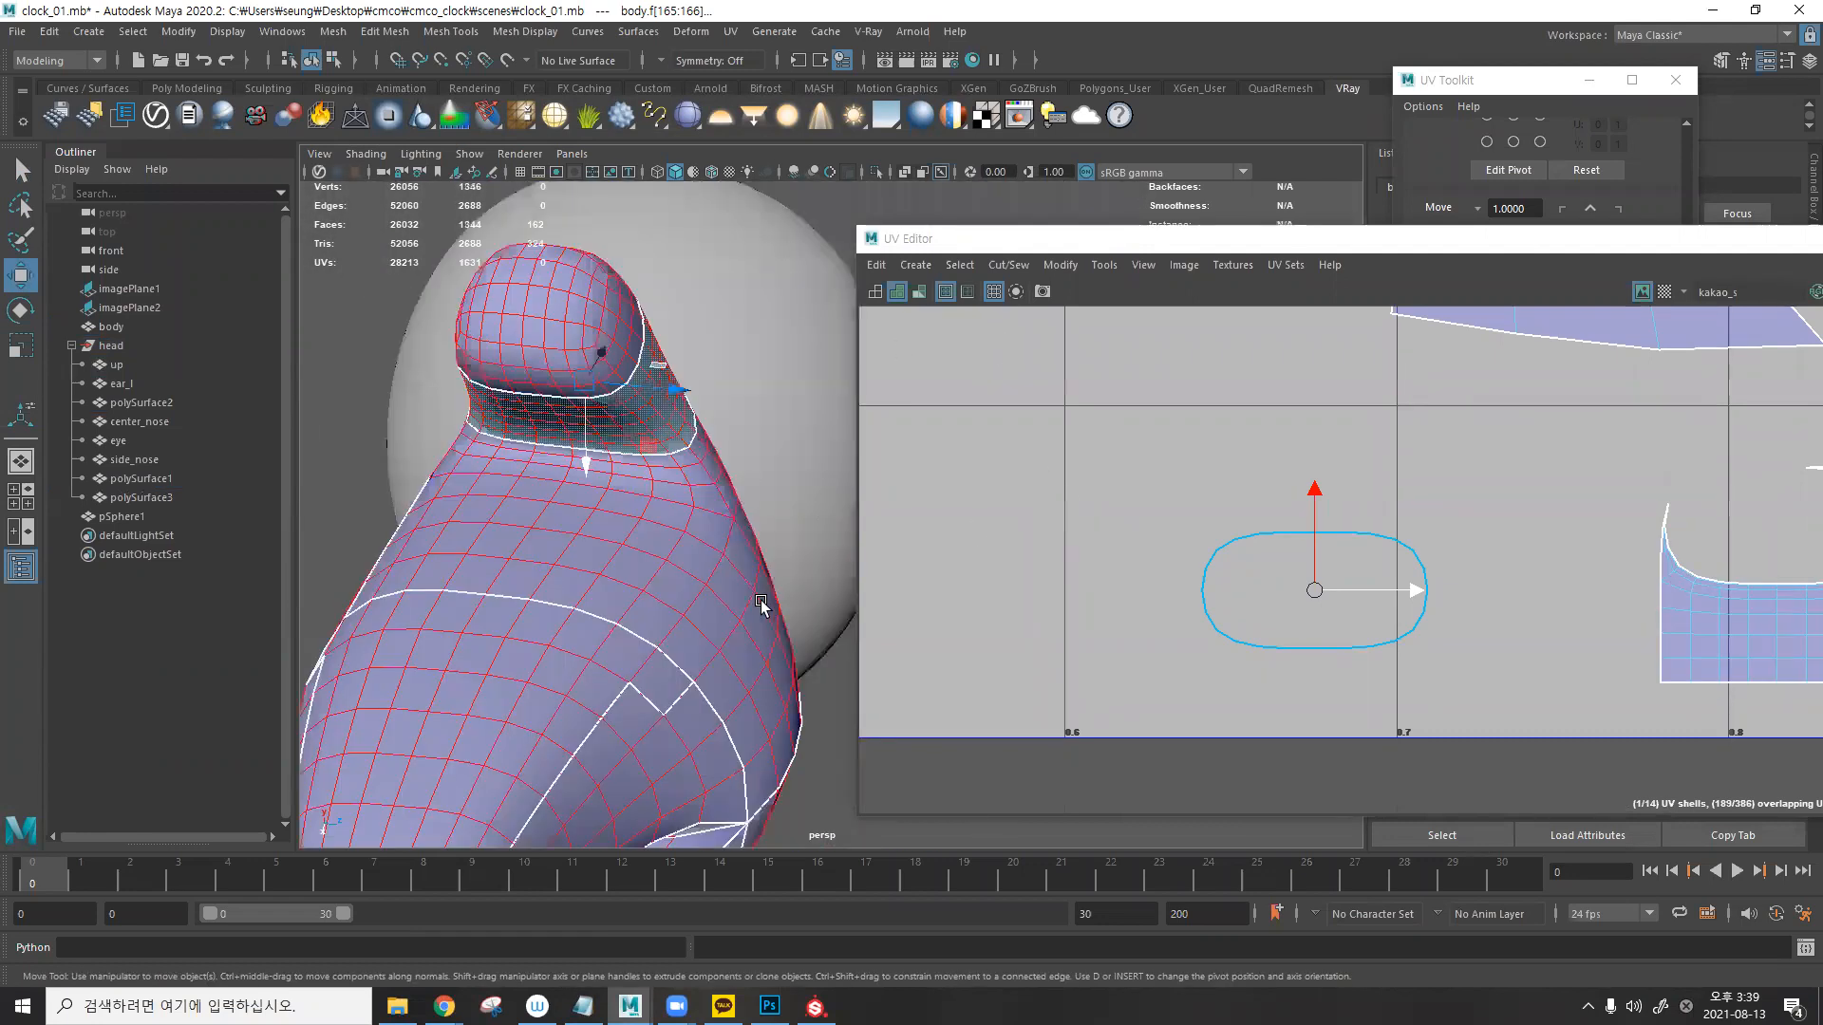
middle_click_drag(598, 508, 647, 561, "alt")
left_click(1060, 265)
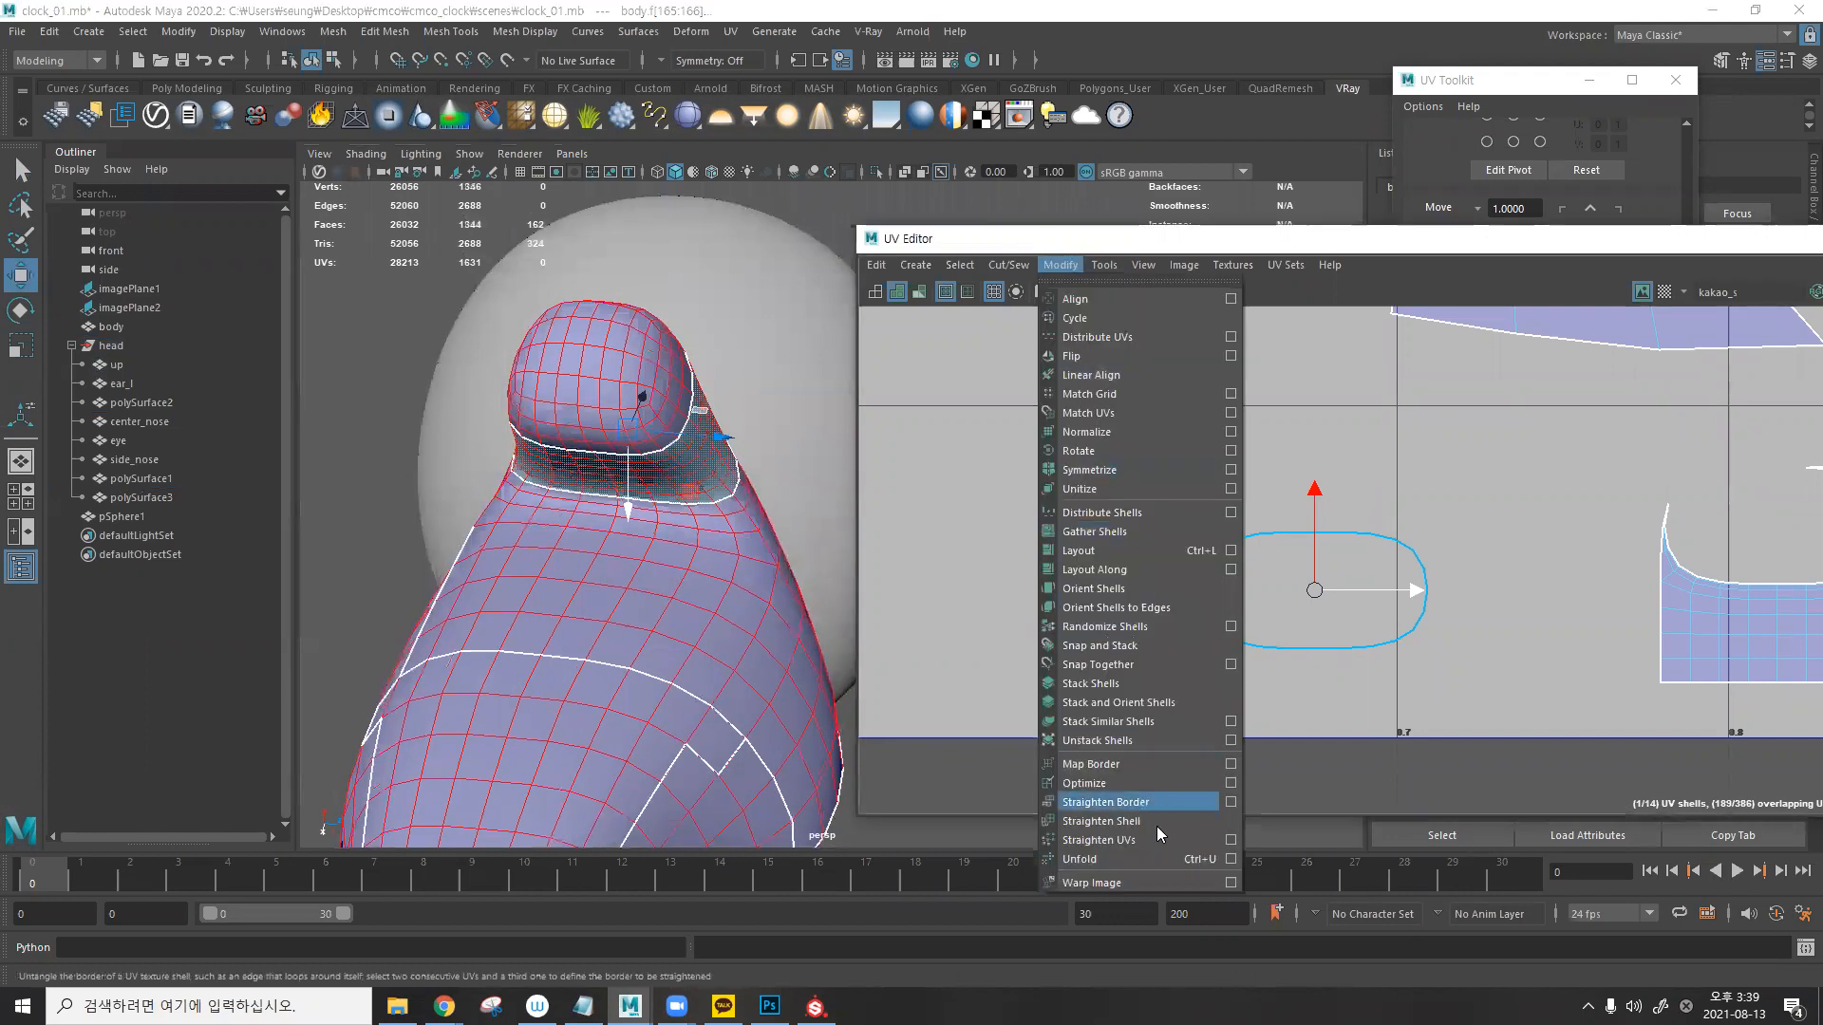
left_click(1130, 858)
left_click_drag(669, 512, 473, 569, "alt")
right_click_drag(610, 513, 544, 520, "alt")
left_click_drag(608, 588, 556, 635, "alt")
left_click(794, 652)
left_click_drag(637, 503, 842, 915, "alt")
- Switch to Substance Painter and examine the baked shading around the bear's body, arms, face and eyebrow
left_click(817, 1007)
mouse_move(1024, 437)
middle_mouse_down("alt")
mouse_move(819, 500)
mouse_move(745, 593)
middle_mouse_up("alt")
middle_click_drag(824, 280, 758, 386, "alt")
left_click_drag(757, 385, 814, 248, "alt")
right_click_drag(813, 248, 893, 285, "alt")
left_click_drag(893, 285, 845, 284, "alt")
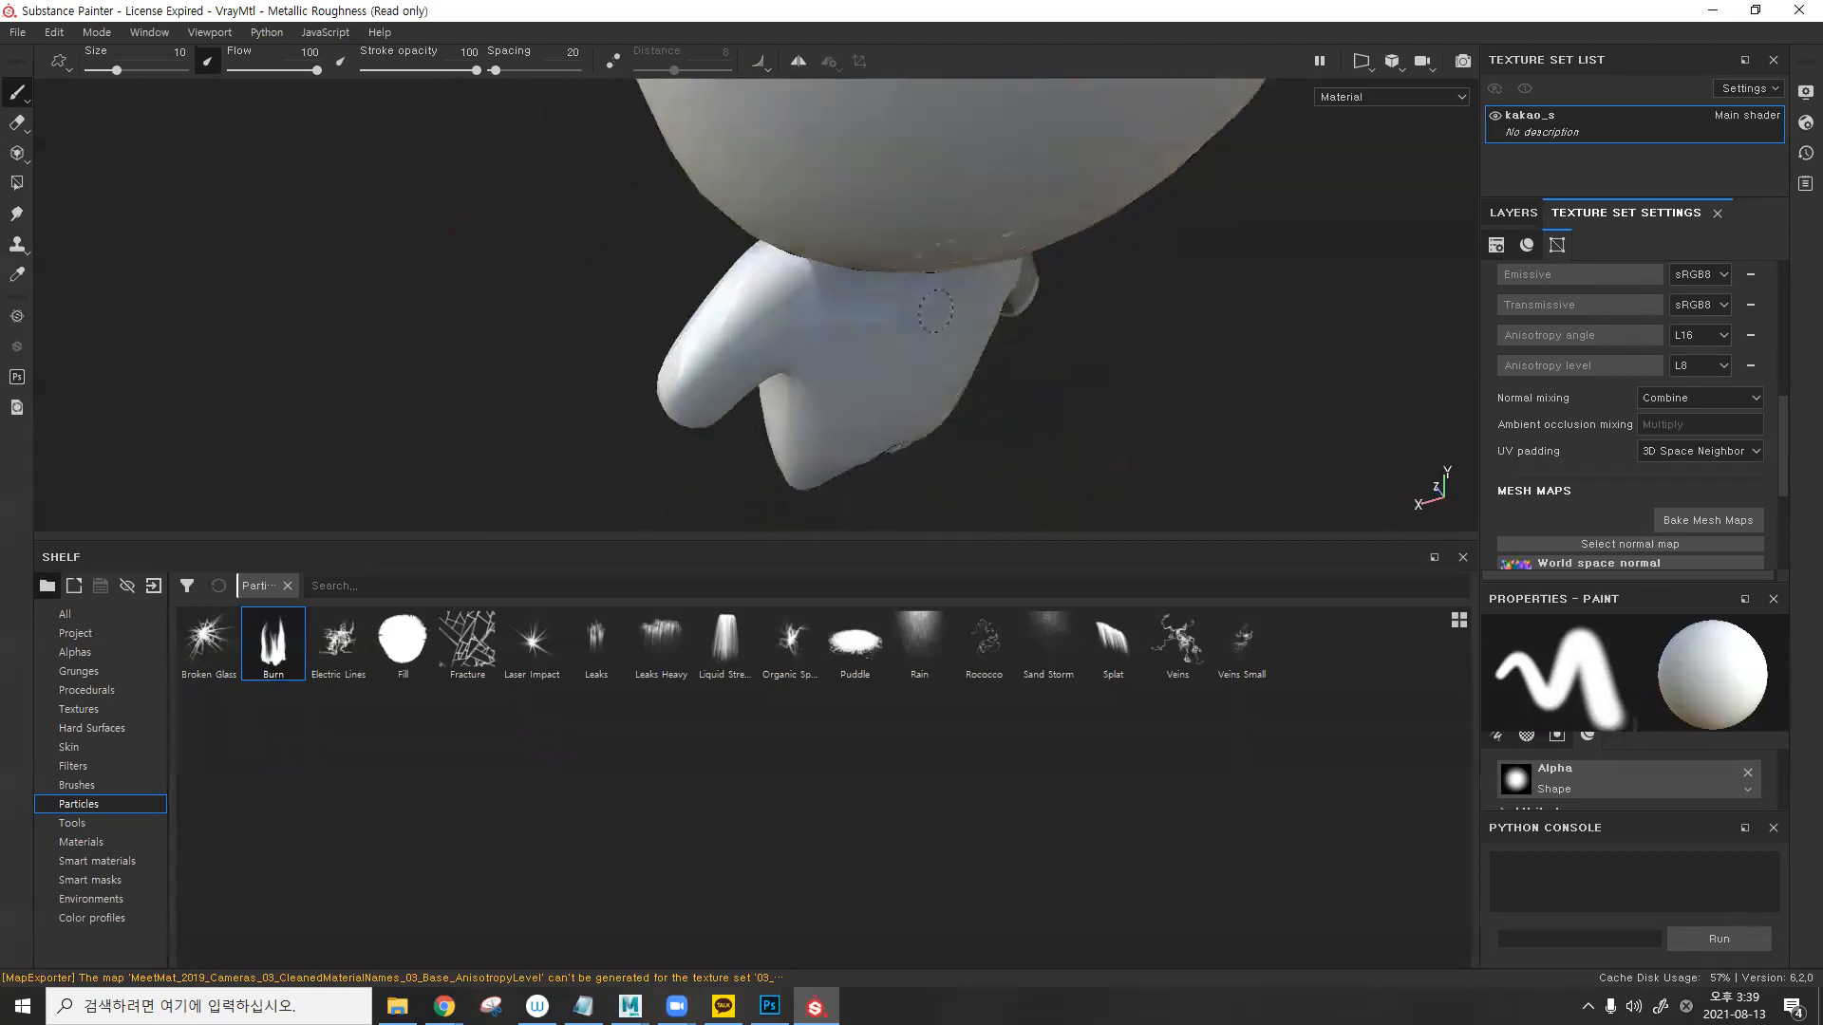
right_click_drag(845, 285, 802, 294, "alt")
left_click_drag(802, 293, 940, 342, "alt")
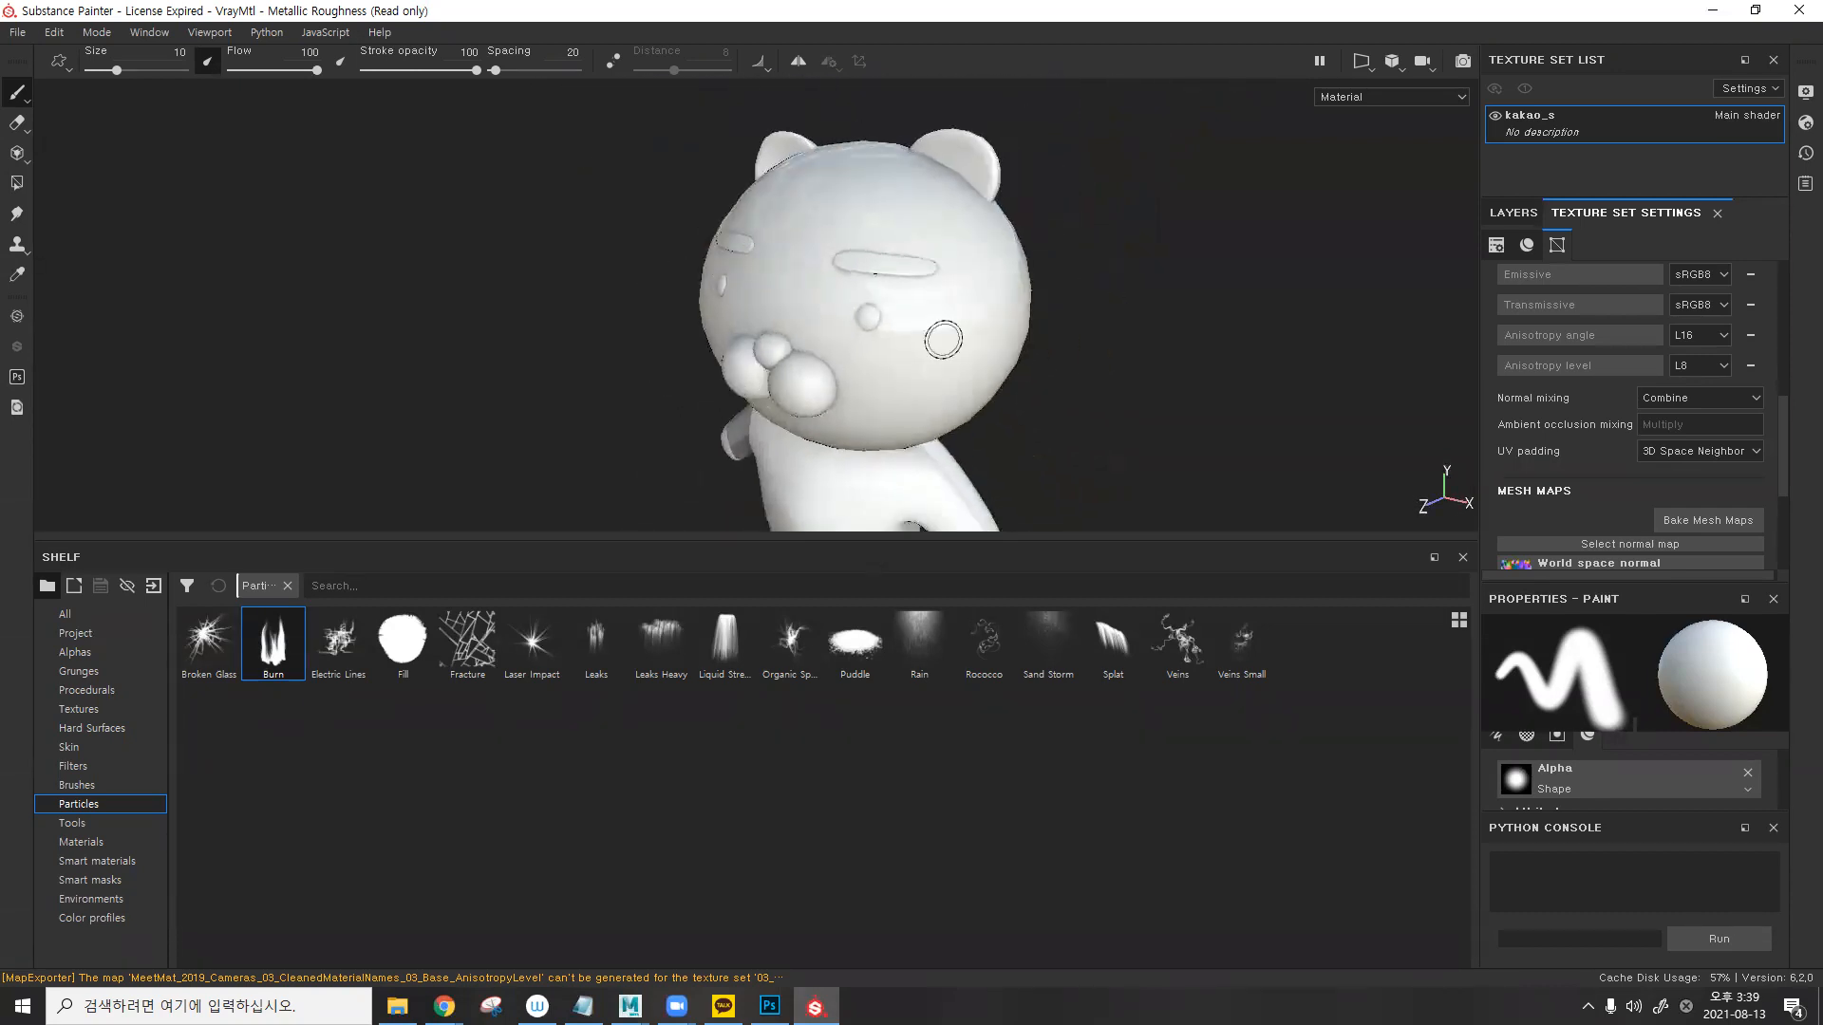
middle_click_drag(940, 341, 855, 382, "alt")
left_click_drag(854, 382, 699, 403, "alt")
mouse_move(699, 403)
right_mouse_down("alt")
mouse_move(1138, 328)
mouse_move(895, 296)
right_mouse_up("alt")
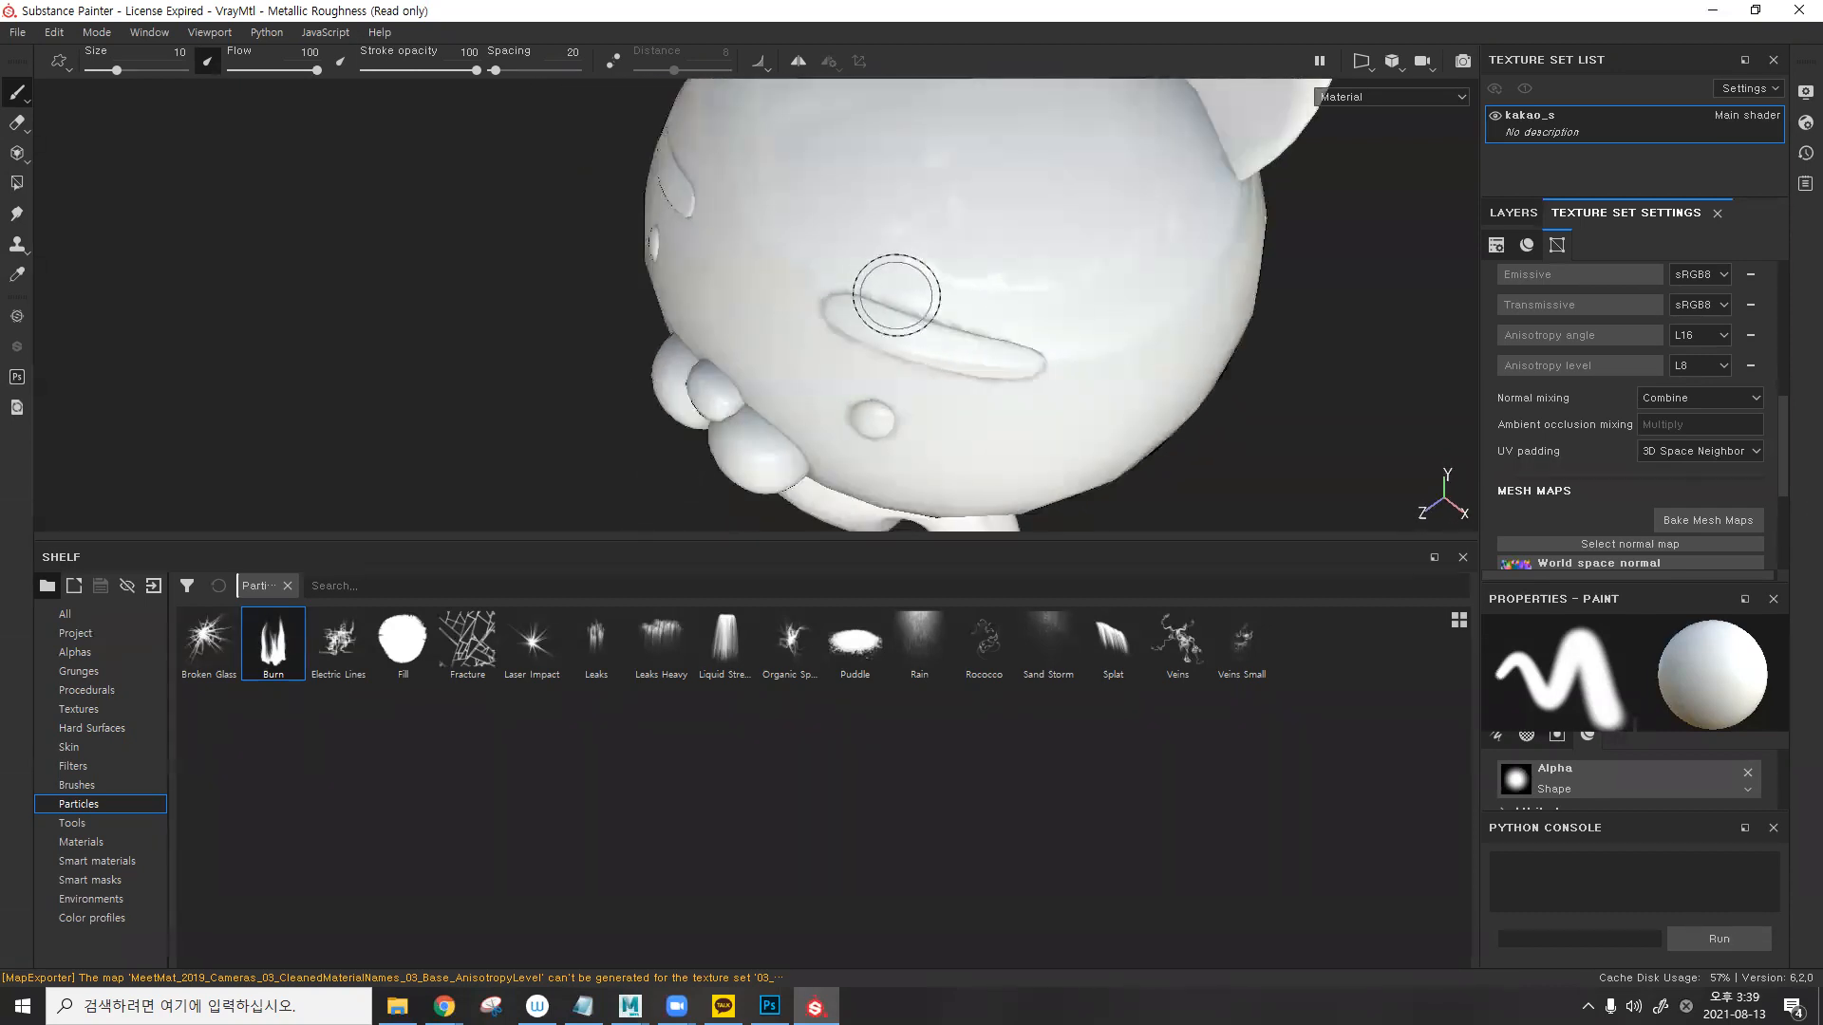
- Examine the baked shading on the bear's nose, underside of the head and discoloured upper arm
left_click_drag(845, 355, 812, 320, "alt")
left_click_drag(914, 354, 875, 230, "alt")
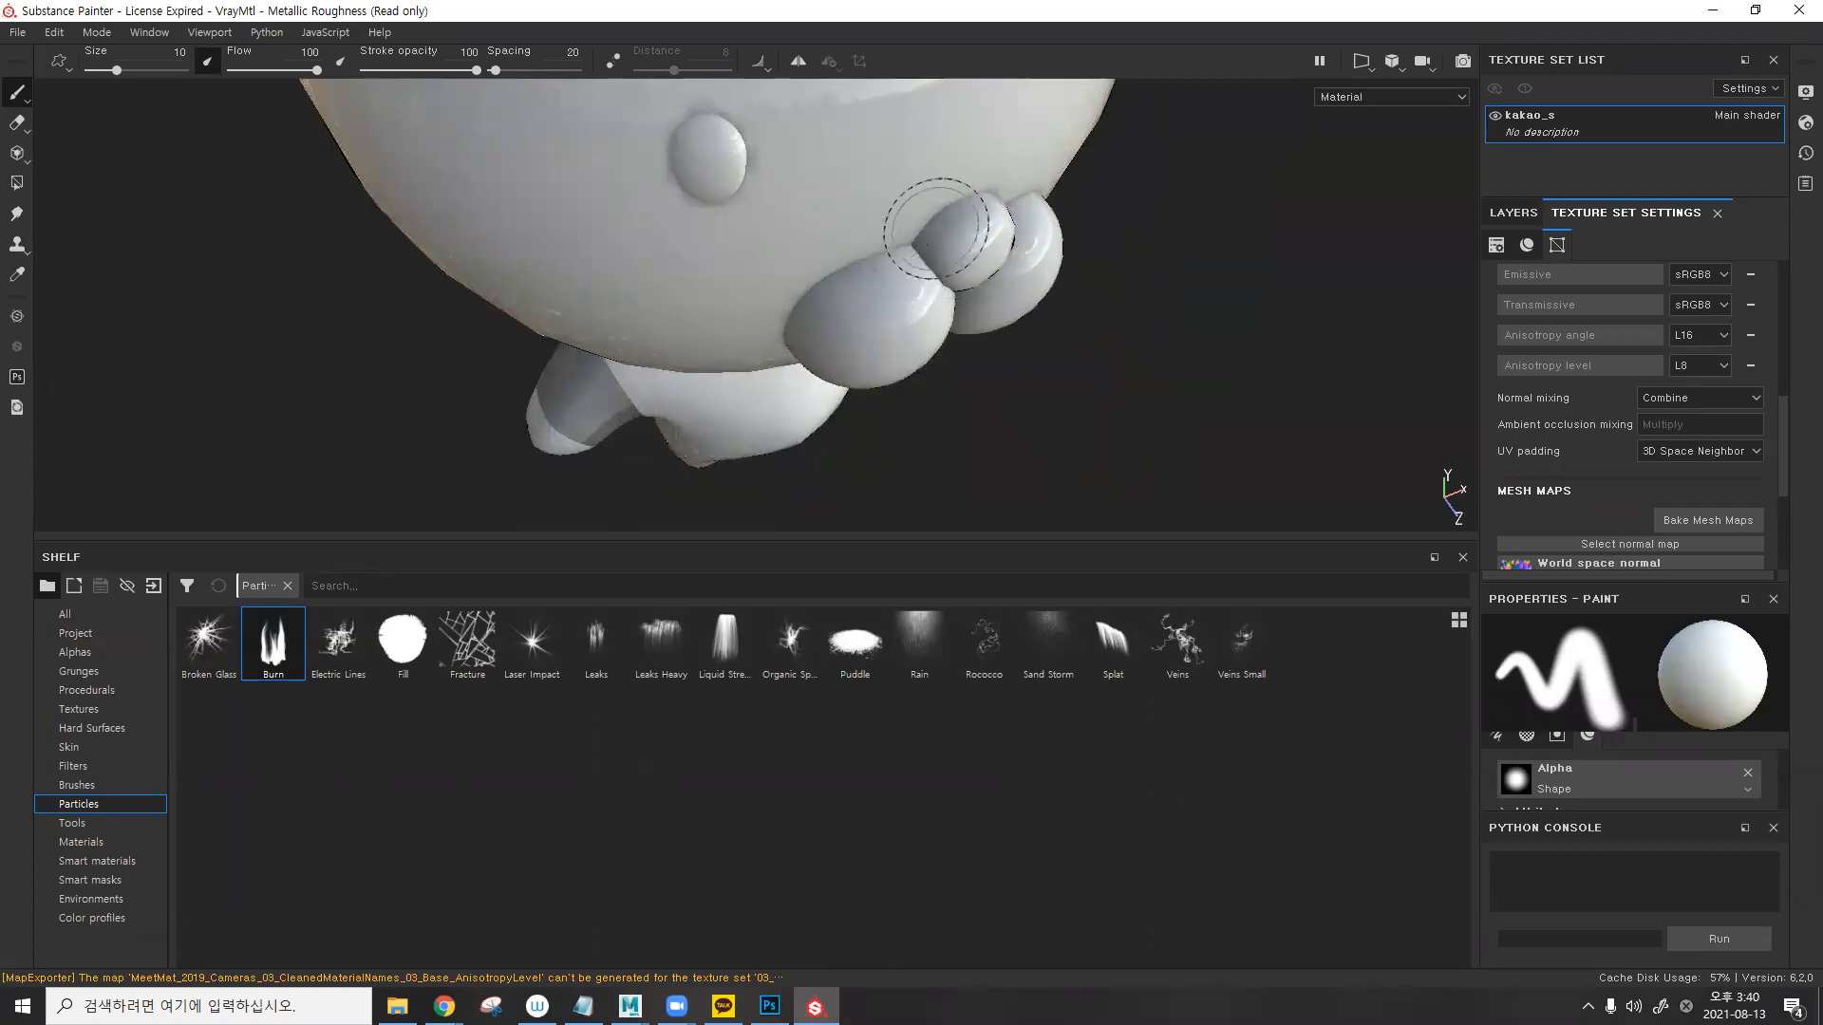
left_click_drag(867, 326, 805, 510, "alt")
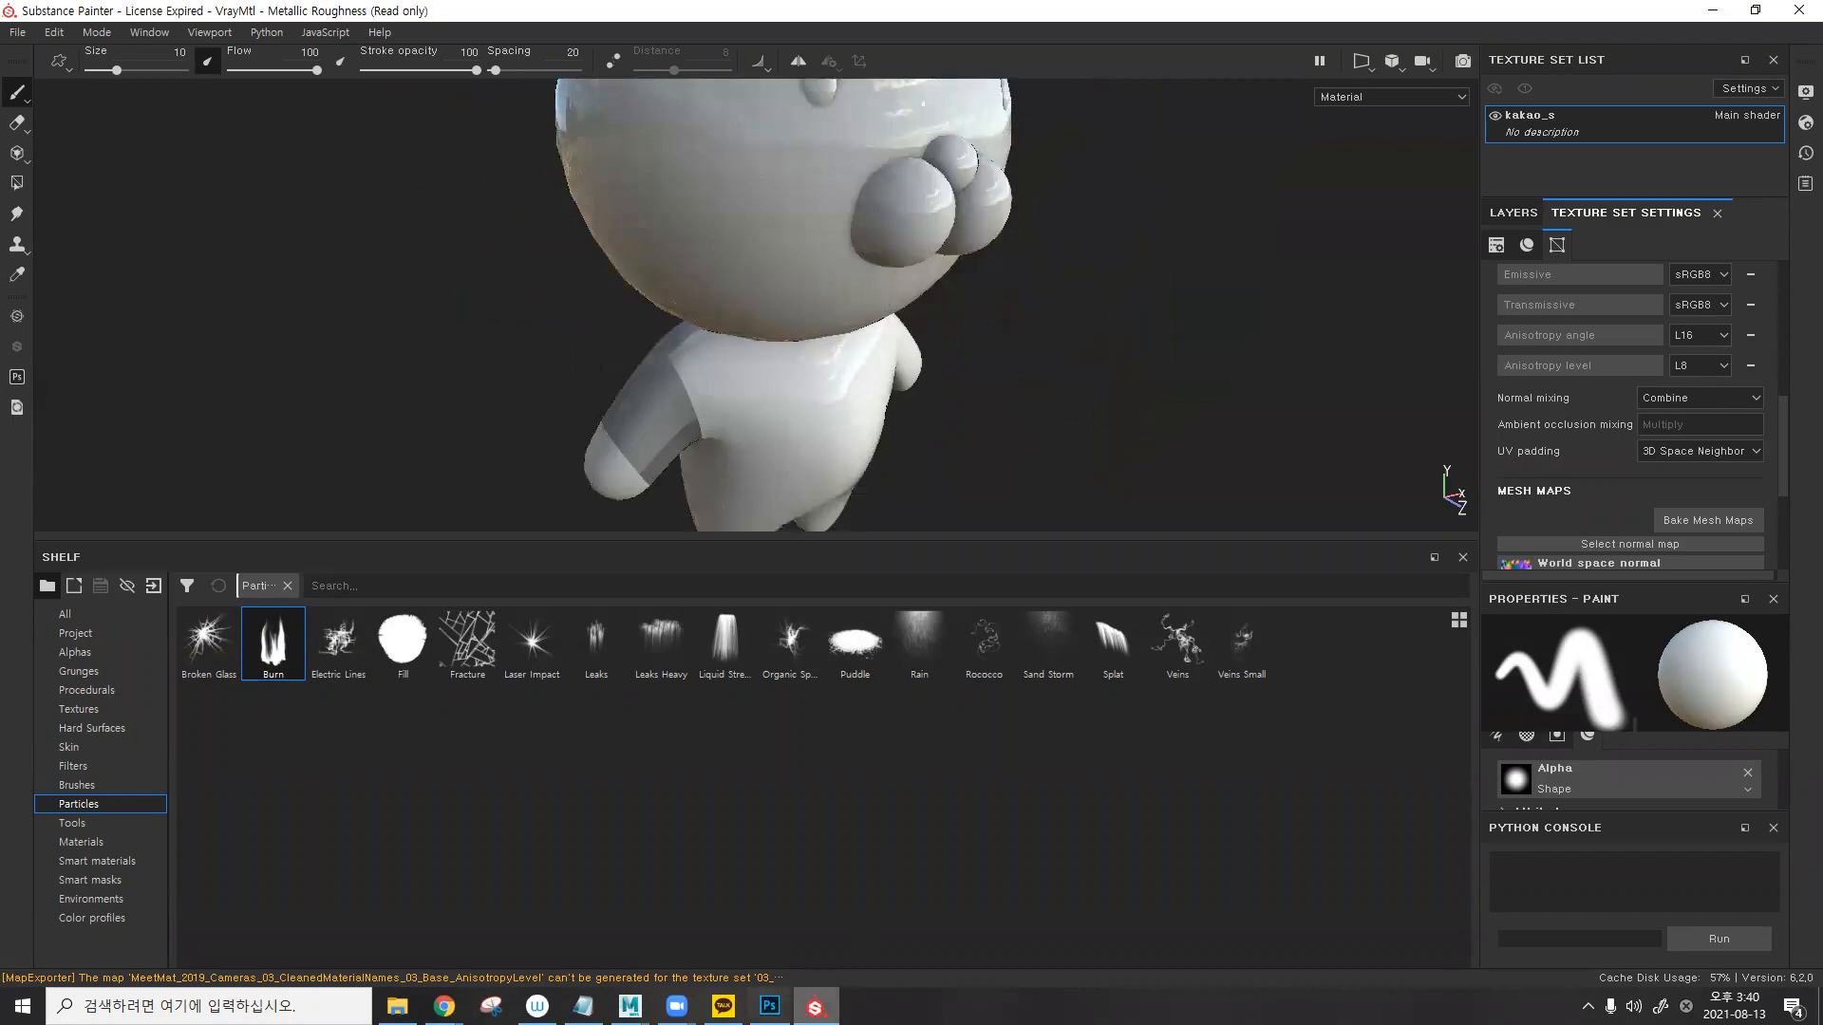
- Switch to Maya and inspect the small upper-arm UV shell in the layout and on the body
left_click(629, 1006)
scroll(1236, 603, "down", 10)
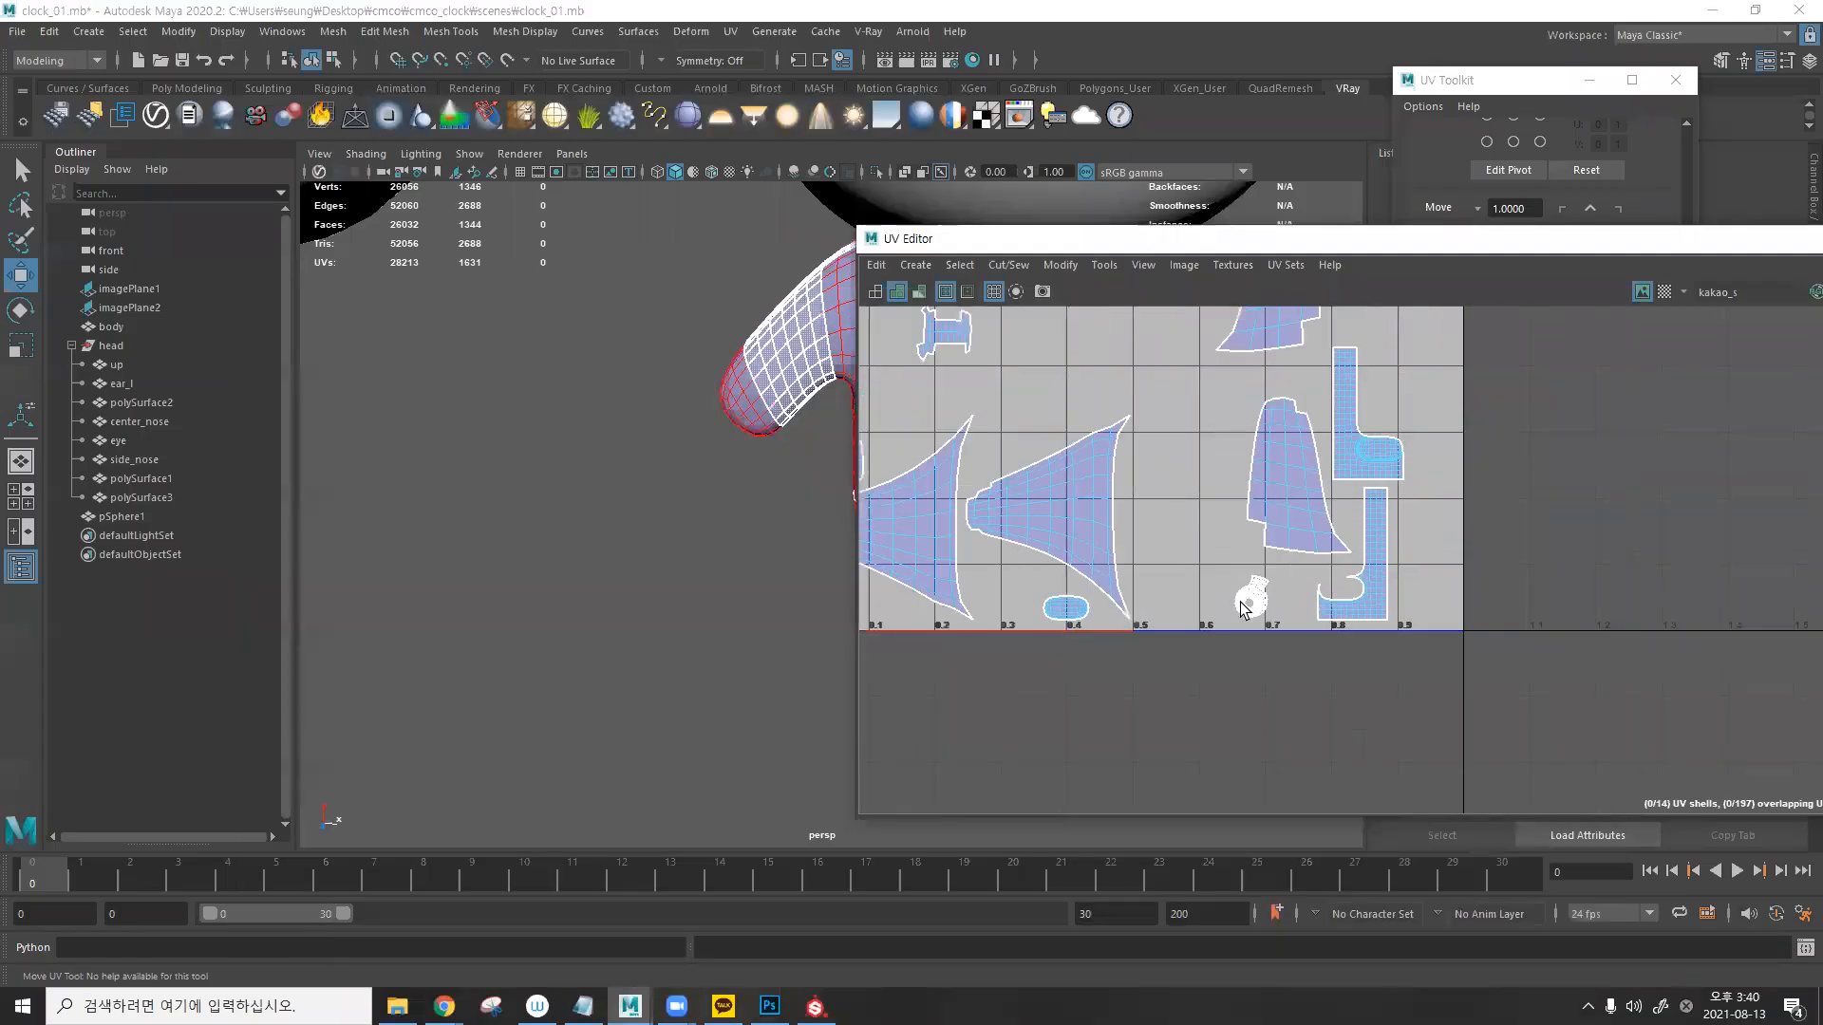
left_click(1245, 602)
key("r")
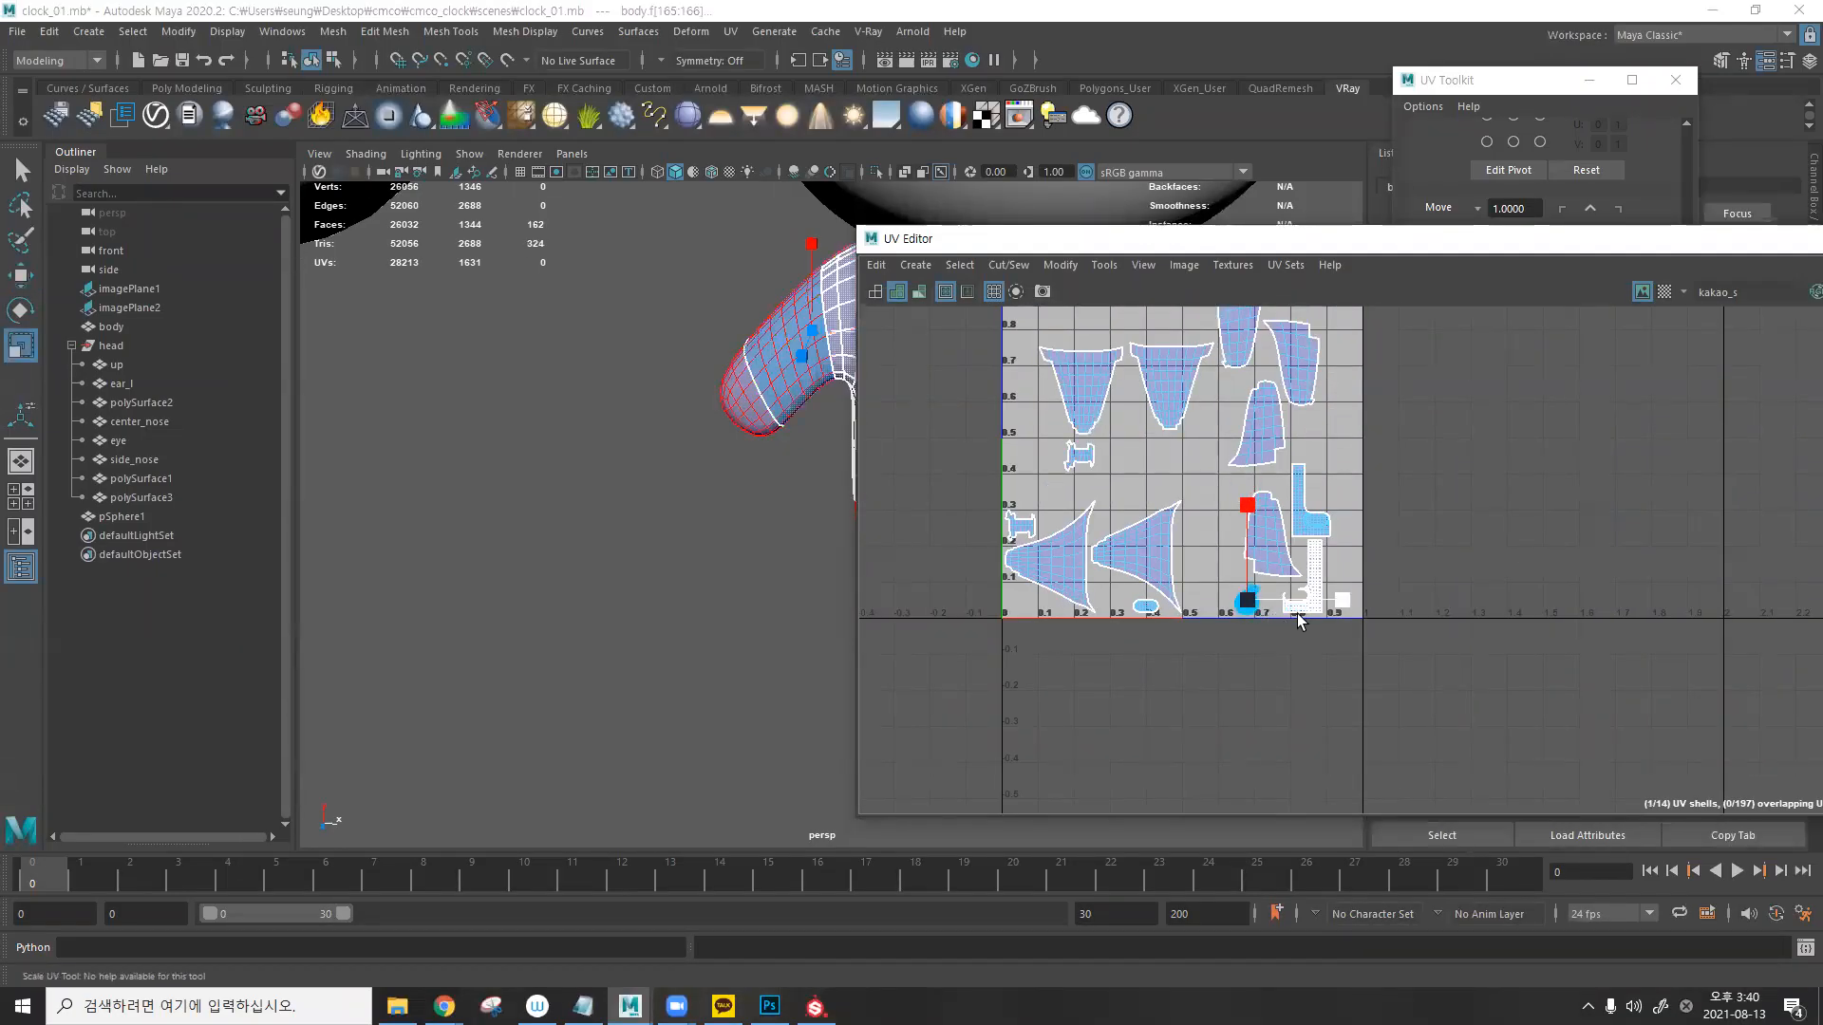
key("w")
left_click(677, 584)
- Inspect the L-shaped UV shell covering the opposite arm and body half from the front and side
middle_click_drag(629, 474, 459, 512, "alt")
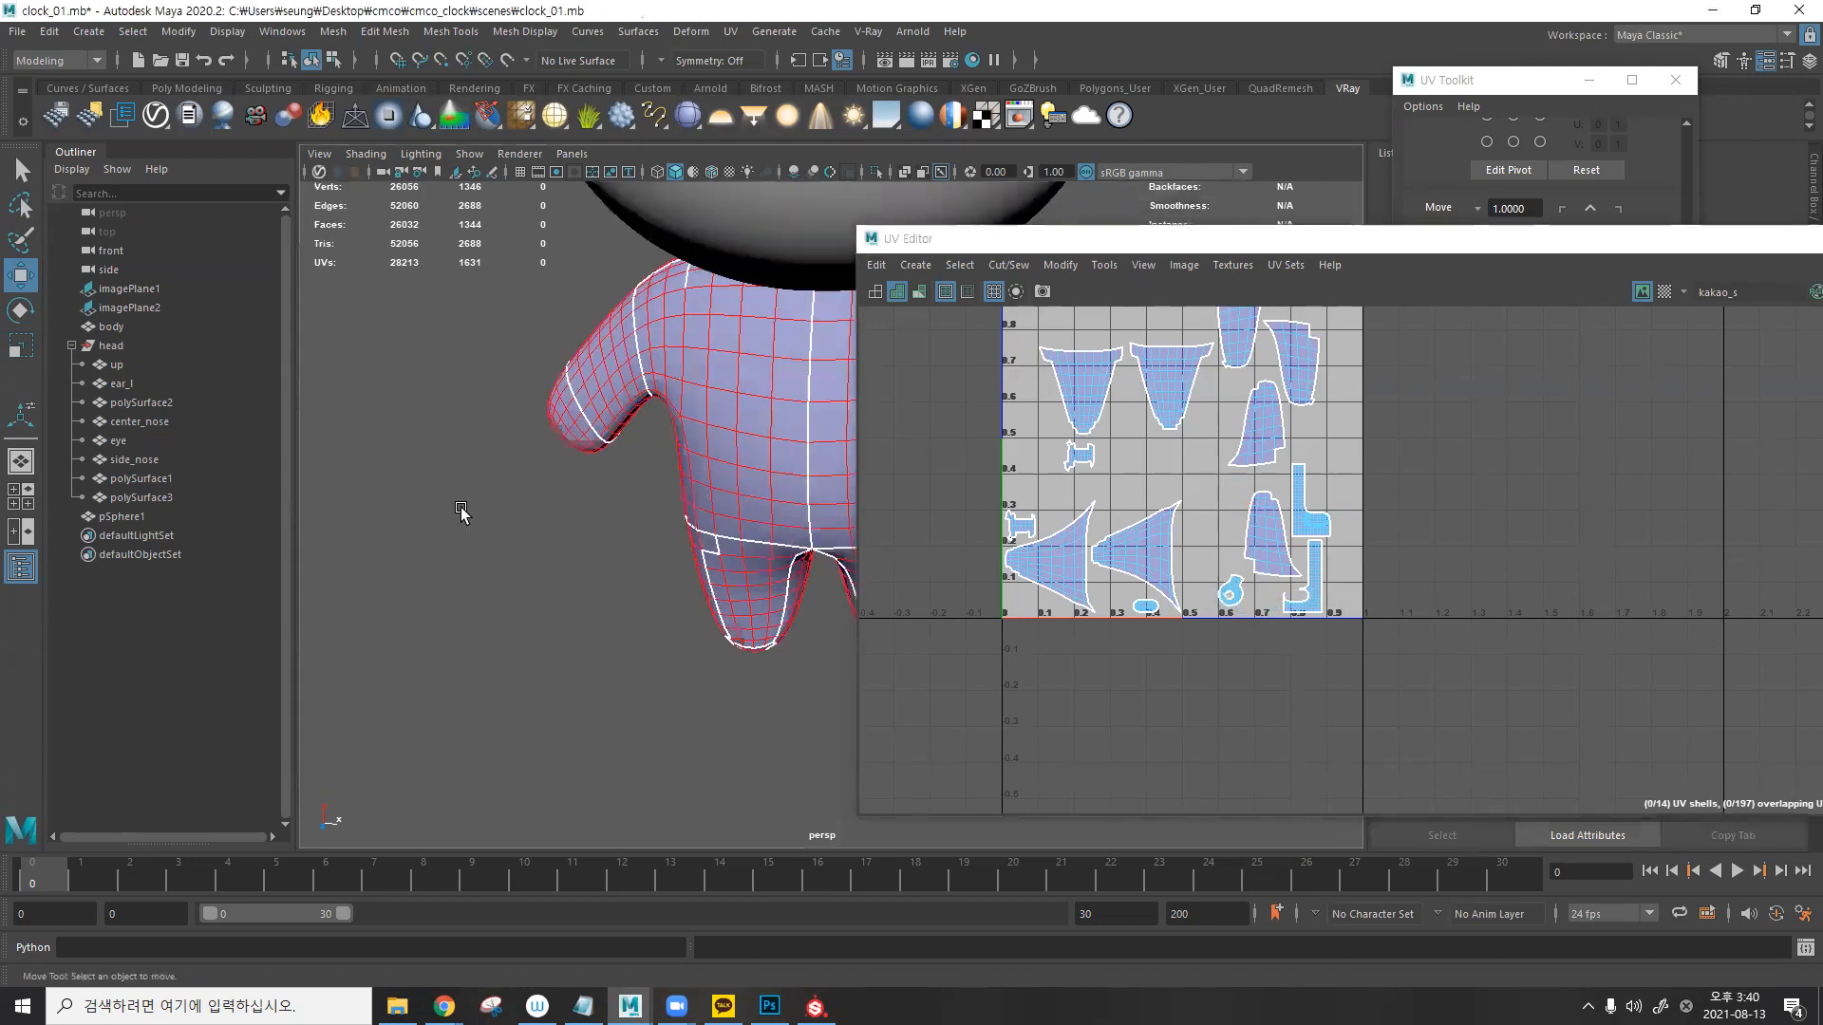
middle_click_drag(757, 447, 598, 447, "alt")
left_click_drag(598, 447, 532, 459, "alt")
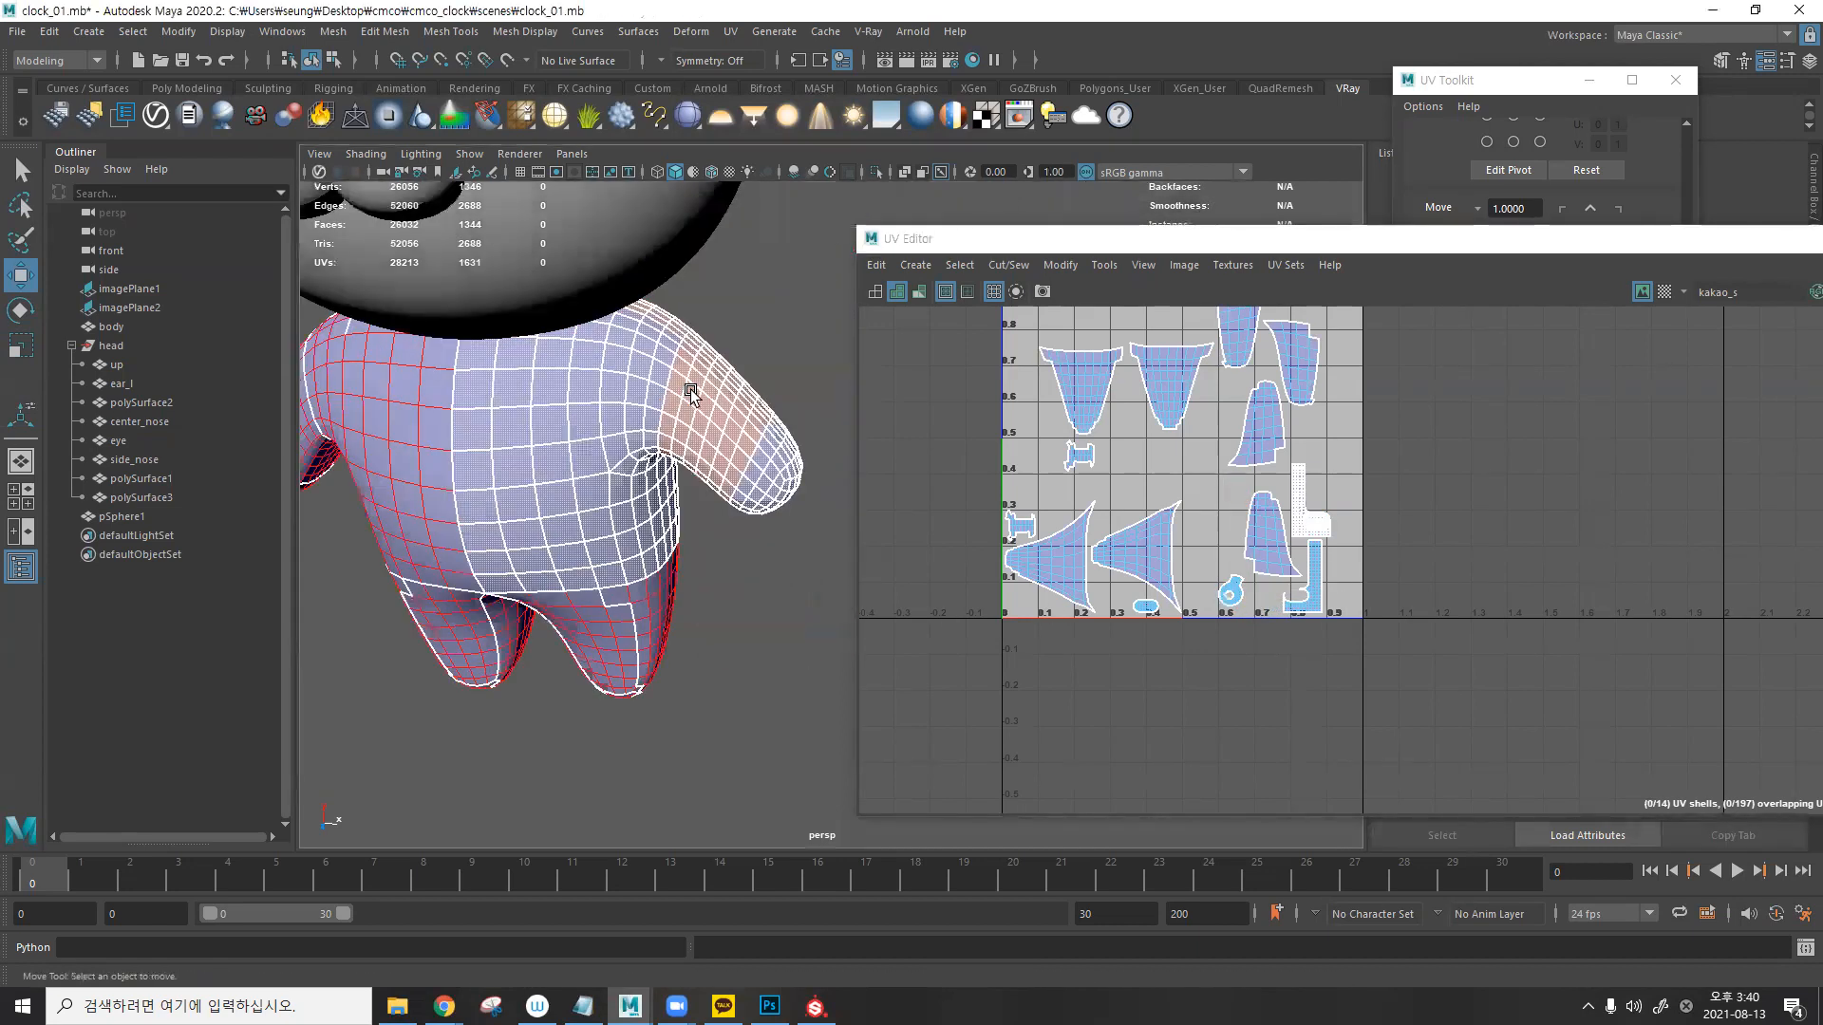
left_click(702, 388)
right_click_drag(710, 387, 808, 443)
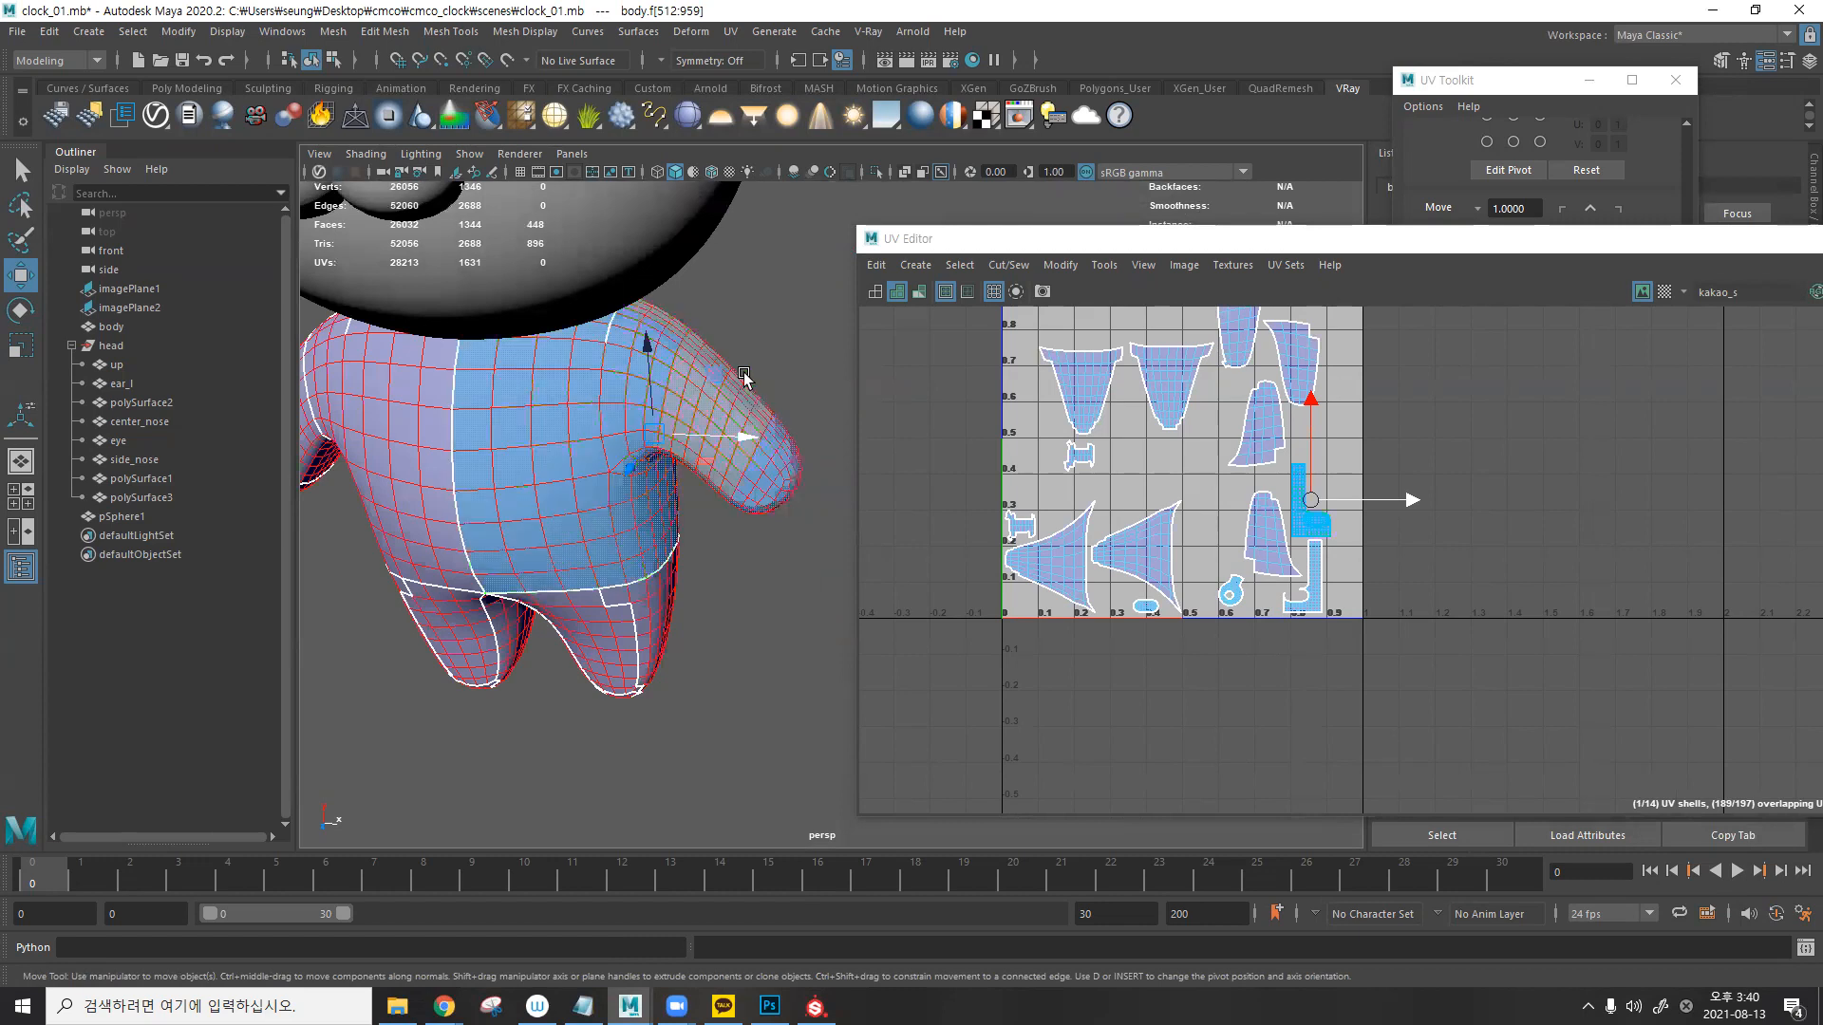
left_click(789, 351)
middle_click_drag(457, 443, 628, 370, "alt")
left_click_drag(683, 353, 479, 380, "alt")
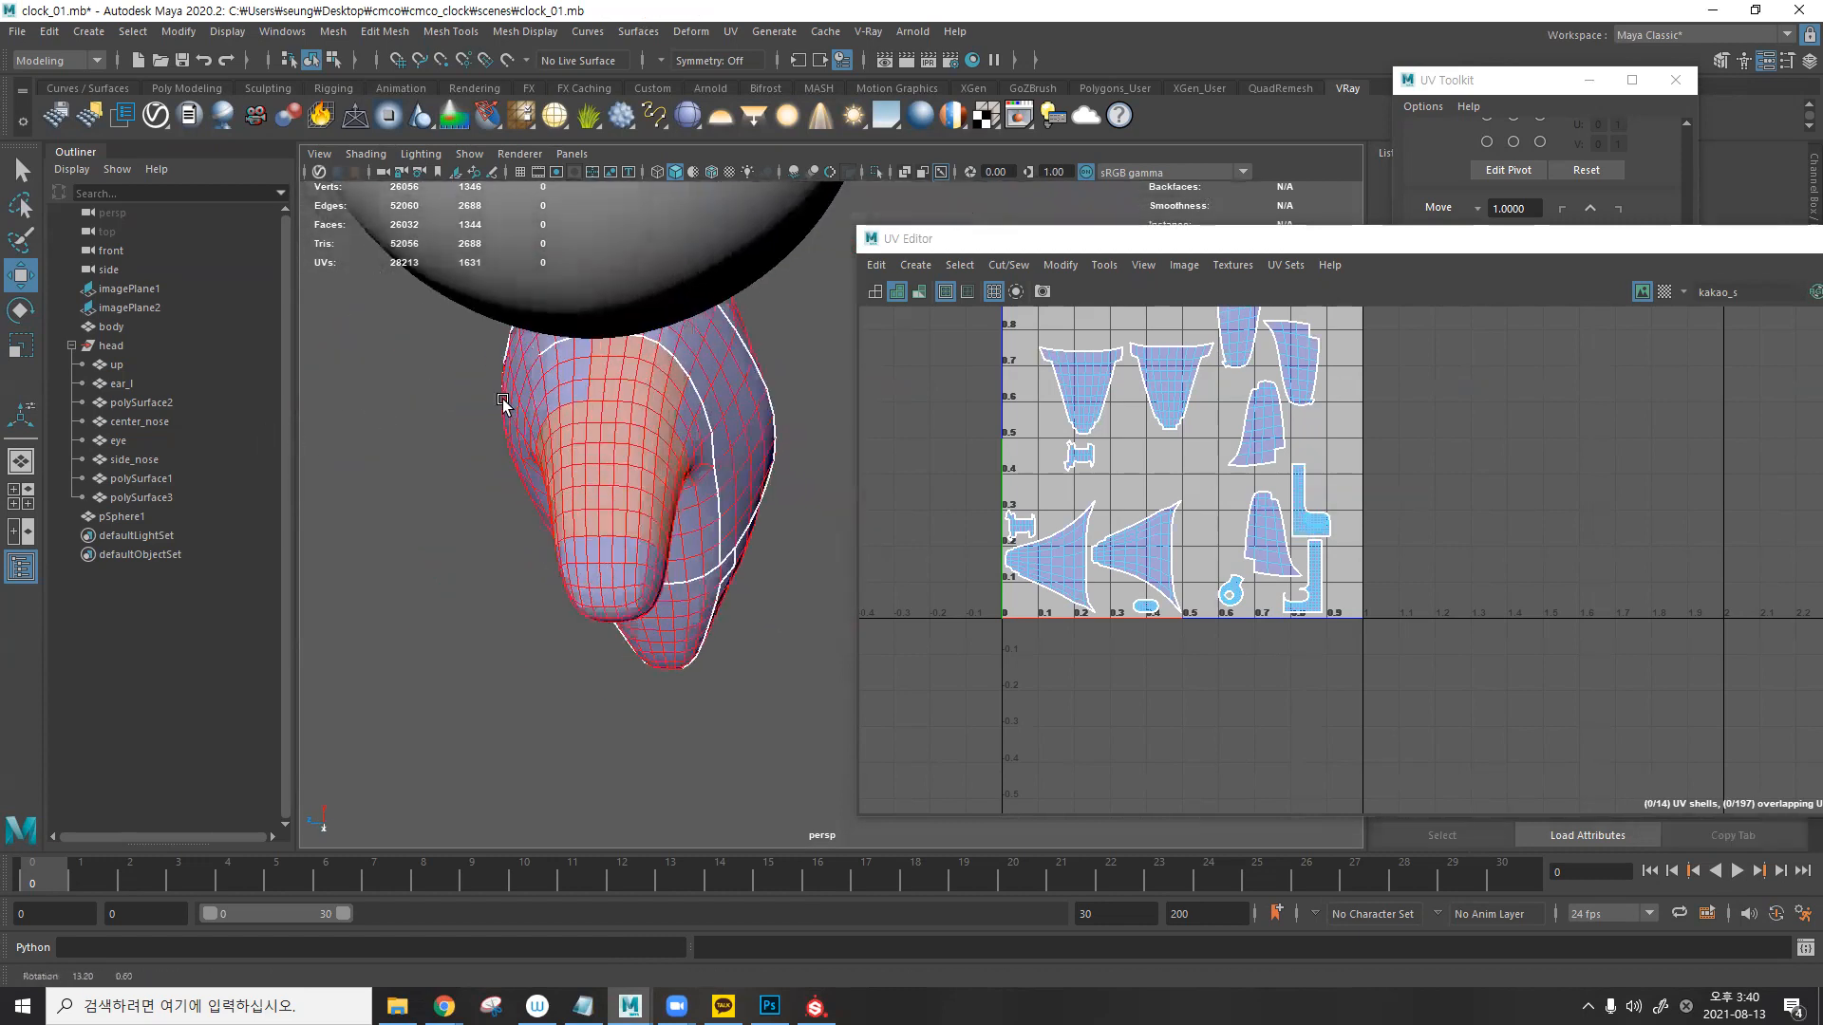
left_click(634, 441)
left_click_drag(802, 446, 708, 487, "alt")
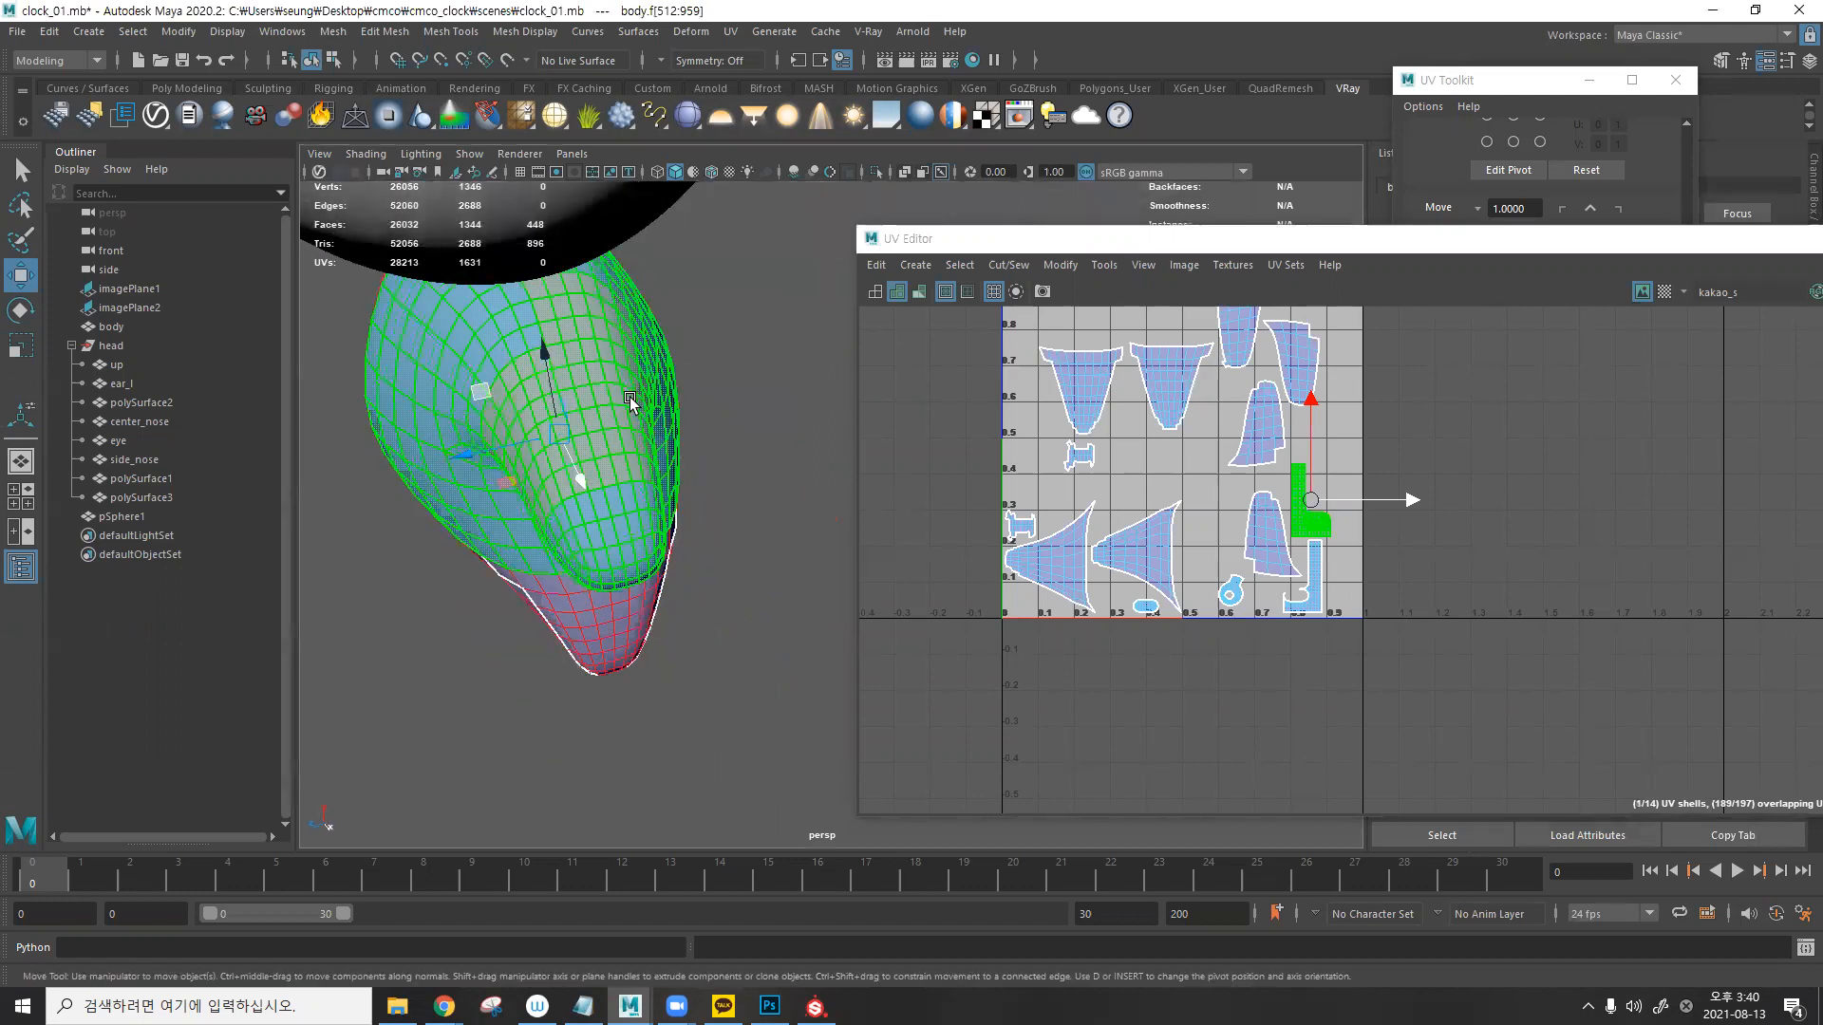
key("ctrl")
key("ctrl")
key("ctrl")
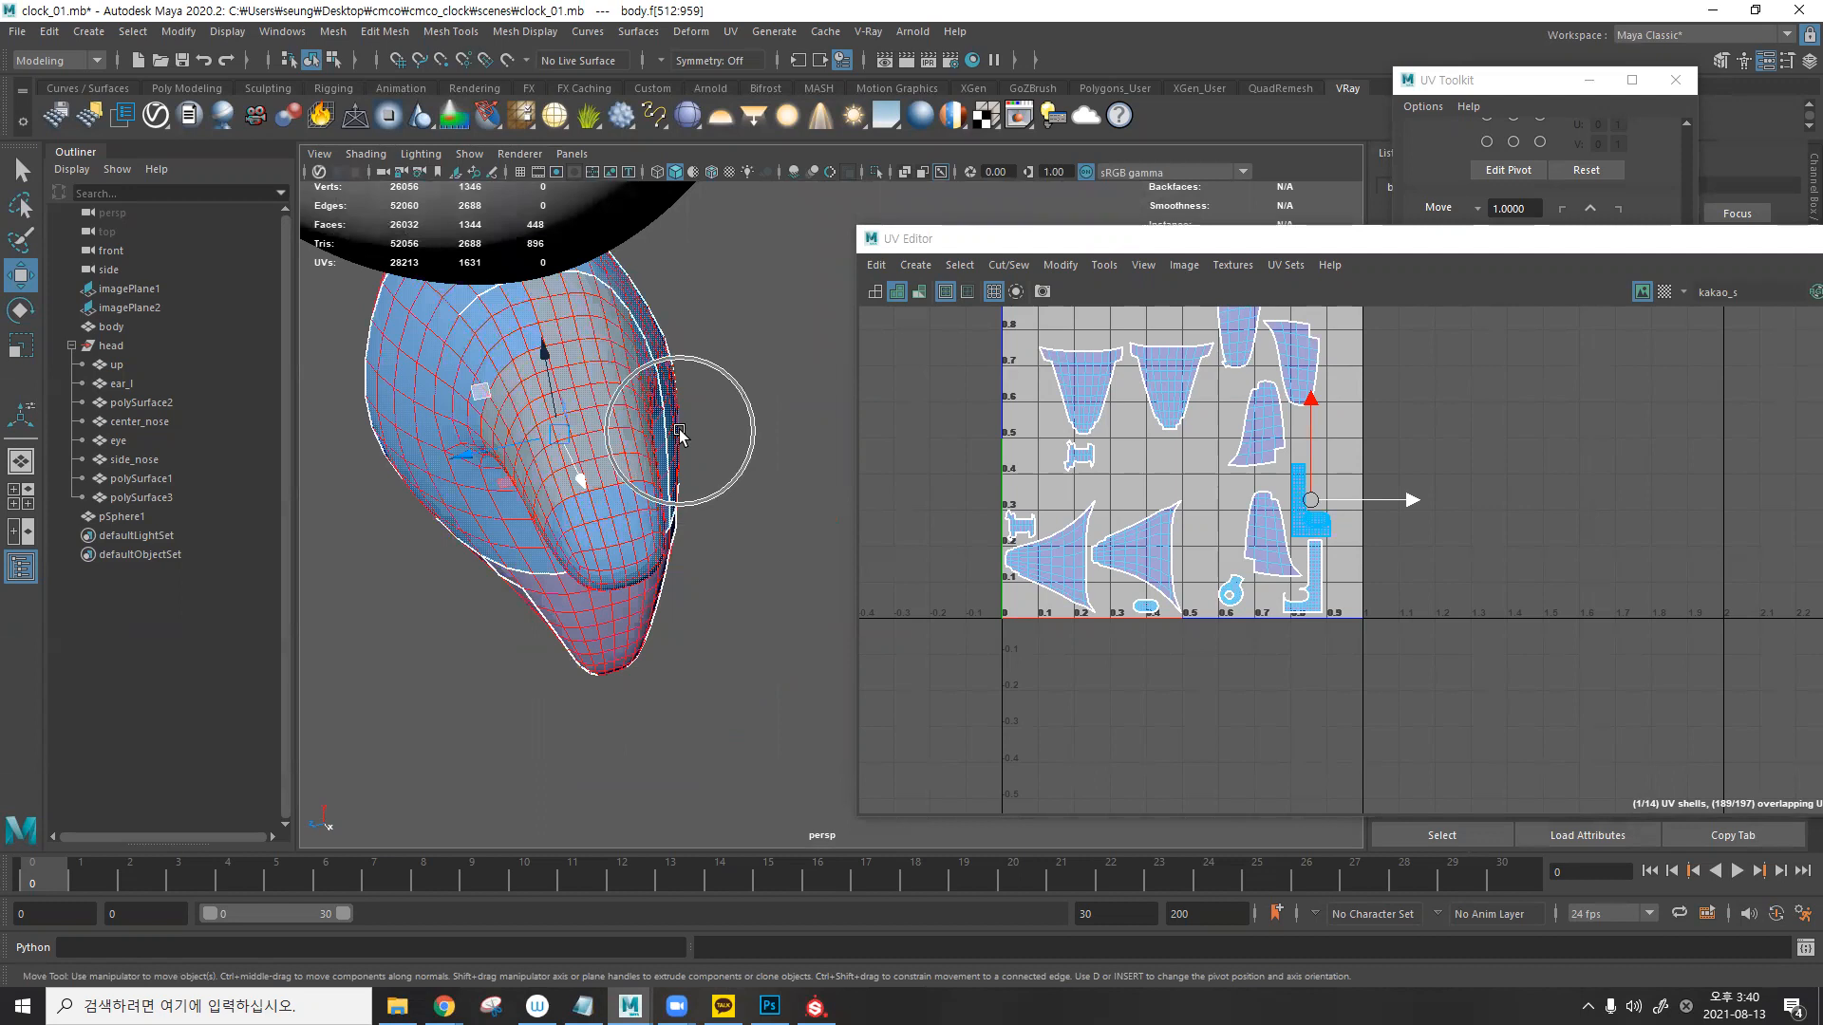
- Switch to Substance Painter, enlarge the 3D viewport by shrinking the shelf, and compare the bear's two arms
left_click(818, 1003)
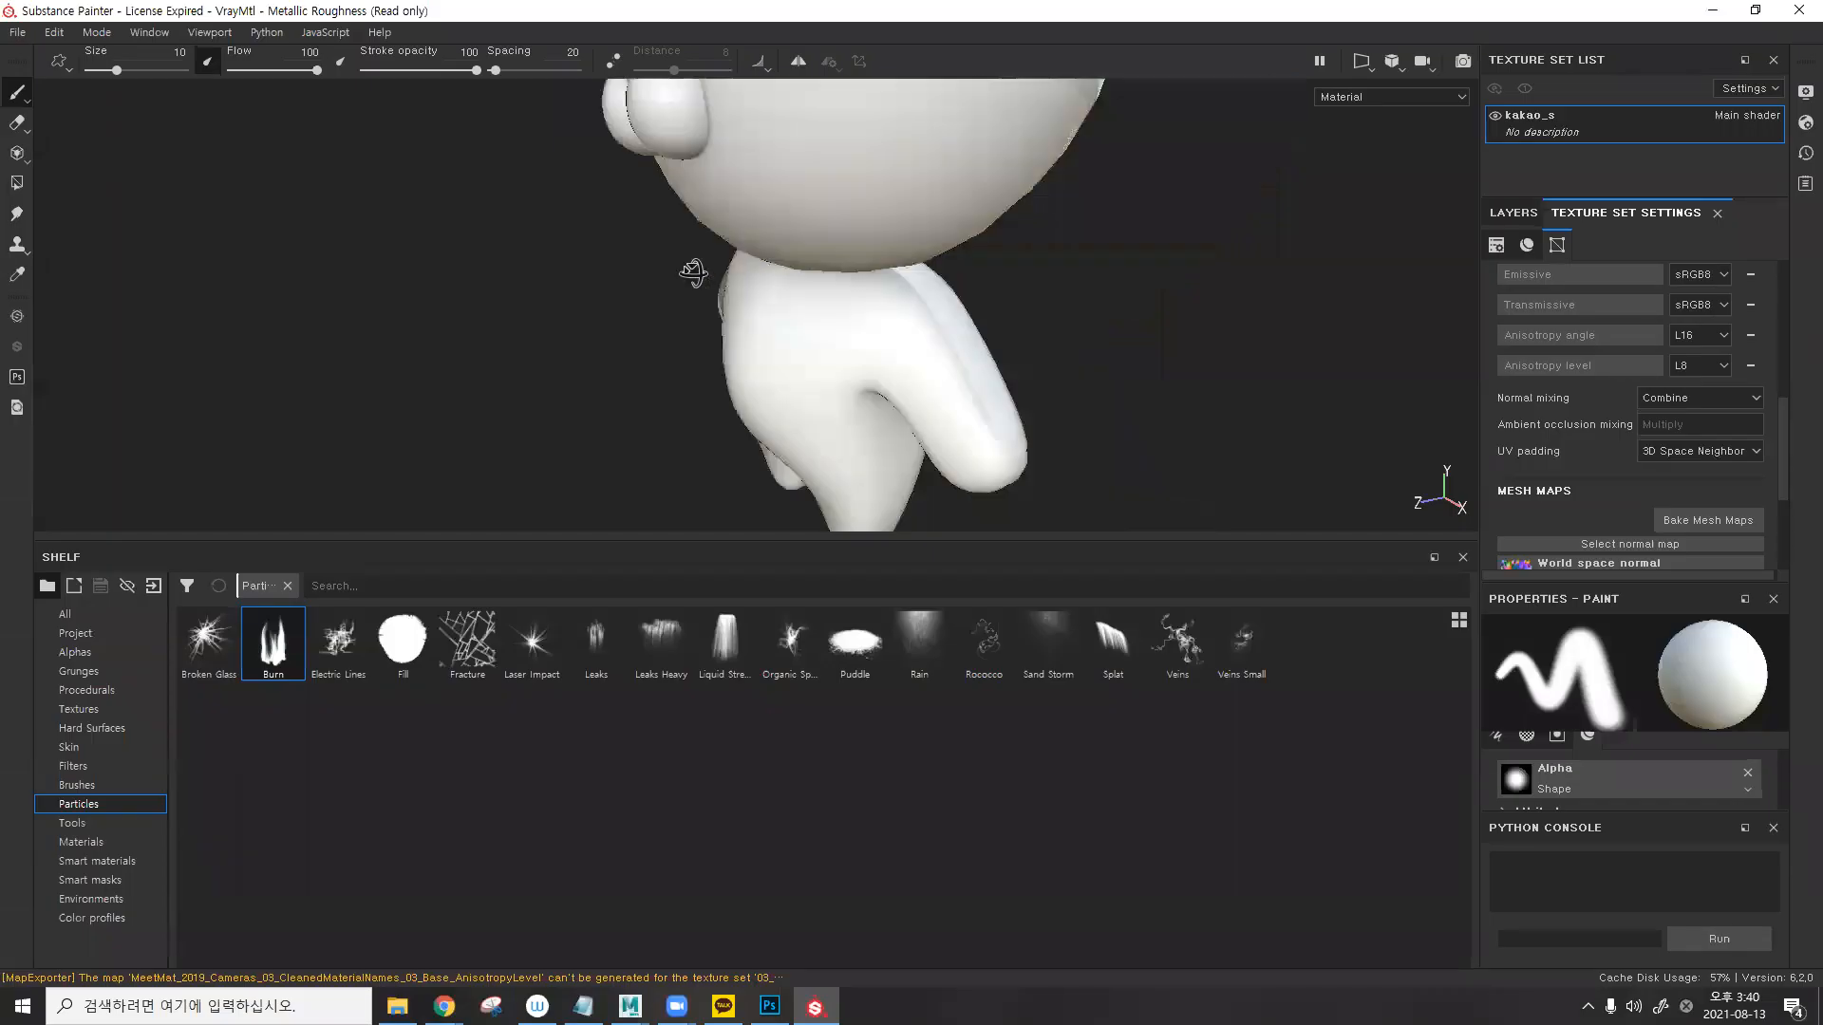
left_click_drag(692, 272, 695, 242, "alt")
mouse_move(724, 359)
left_mouse_down("alt")
mouse_move(611, 305)
mouse_move(814, 305)
mouse_move(651, 358)
mouse_move(1069, 347)
mouse_move(1090, 703)
left_mouse_up("alt")
left_click_drag(940, 432, 1102, 403, "alt")
scroll(1103, 403, "down", 2)
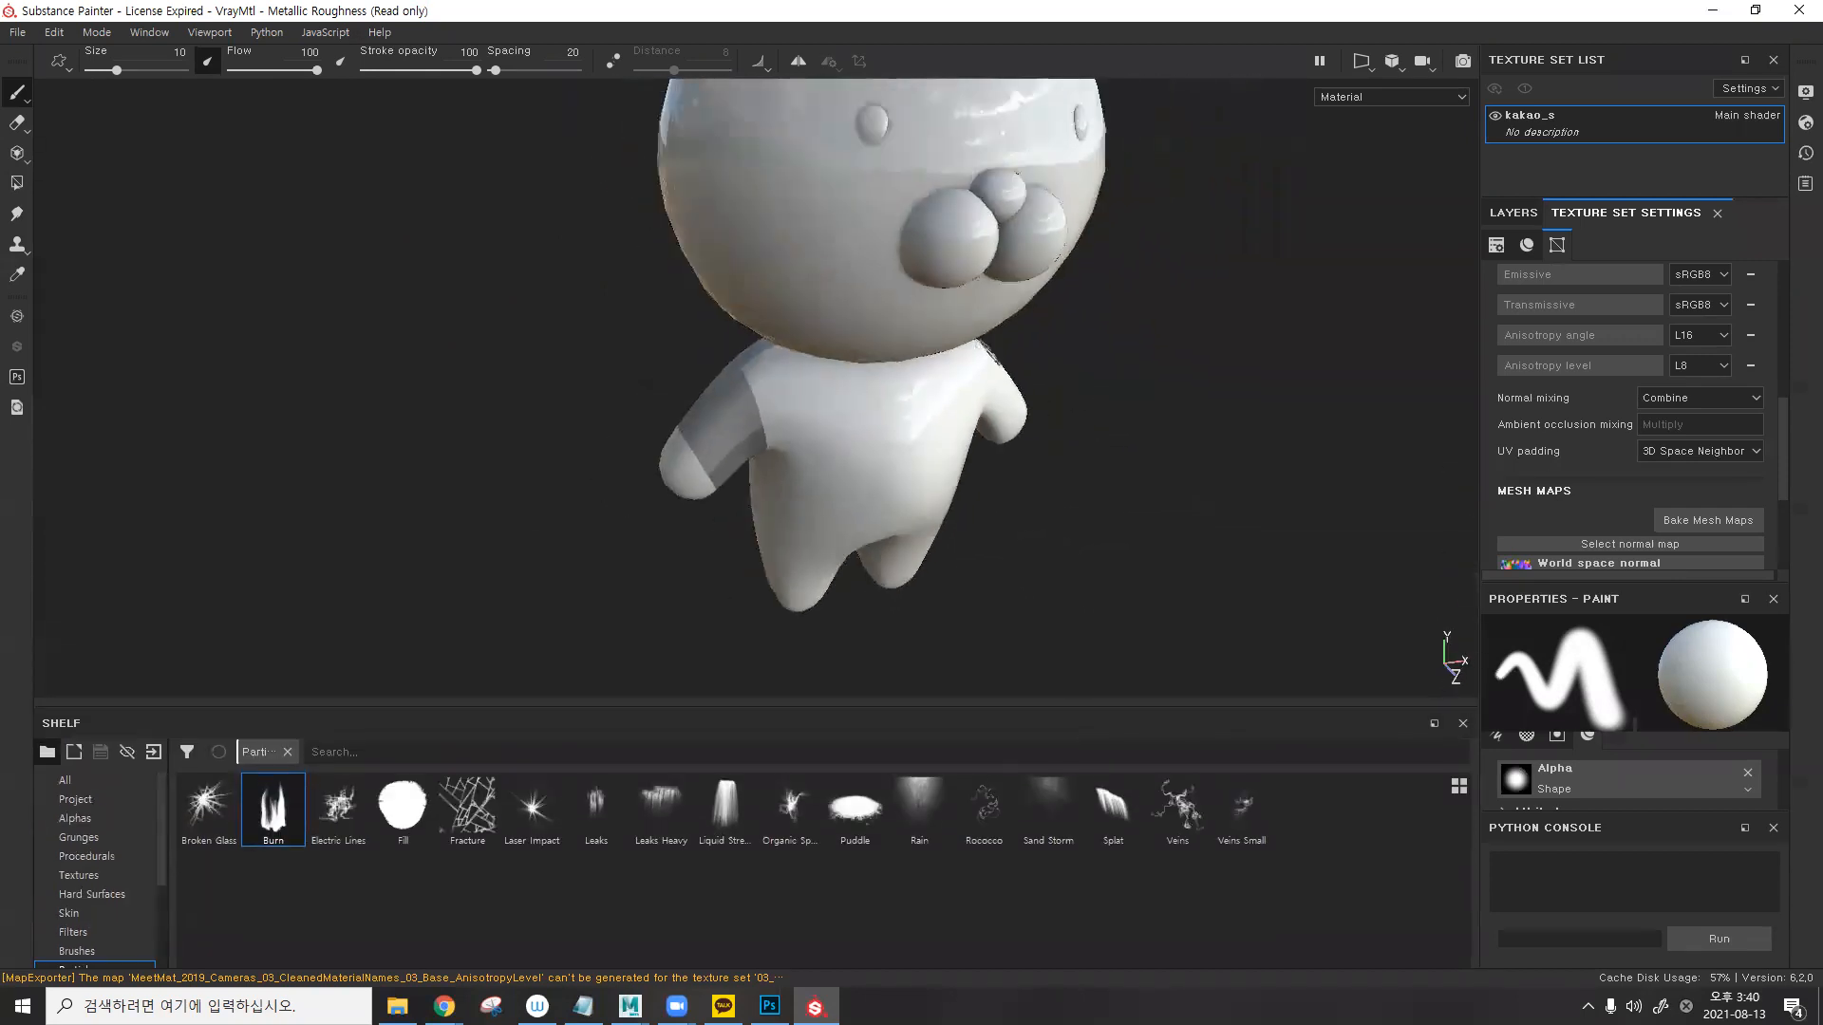
- Delete Layer 1 from the layer stack and check the full bear
left_click(1513, 213)
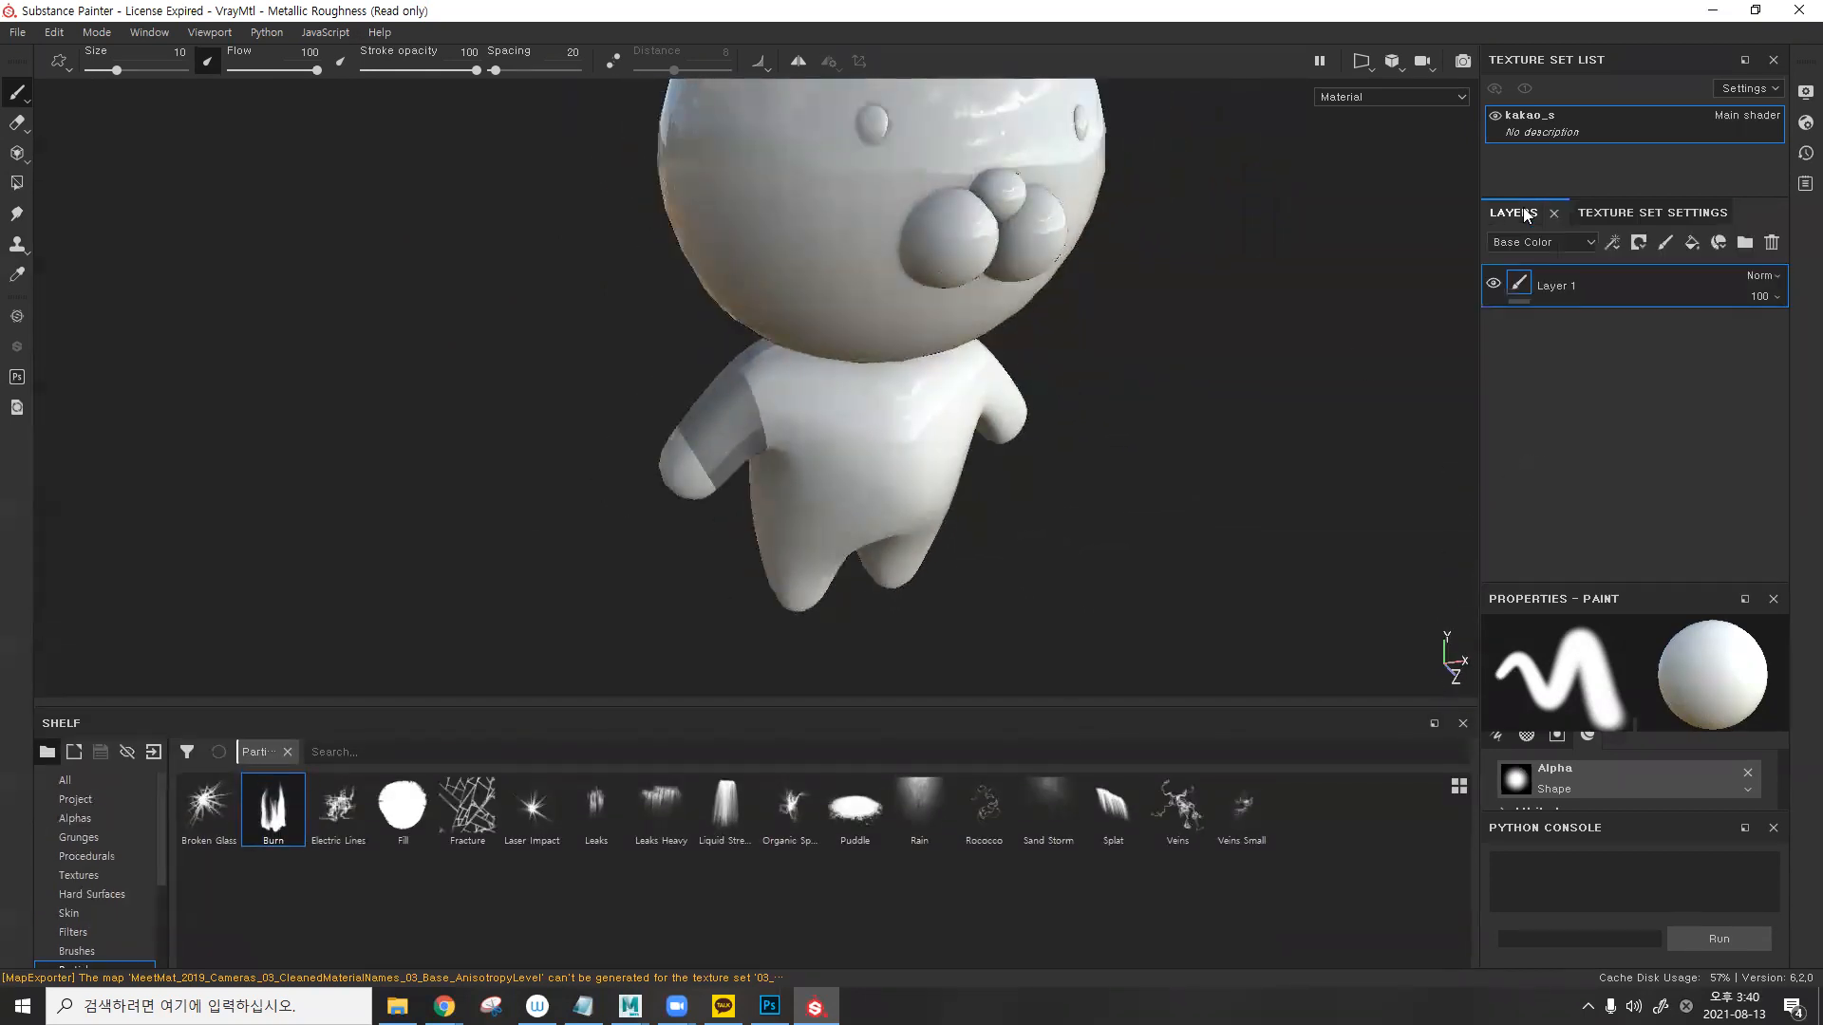
left_click(1772, 245)
left_click_drag(1234, 340, 917, 297, "alt")
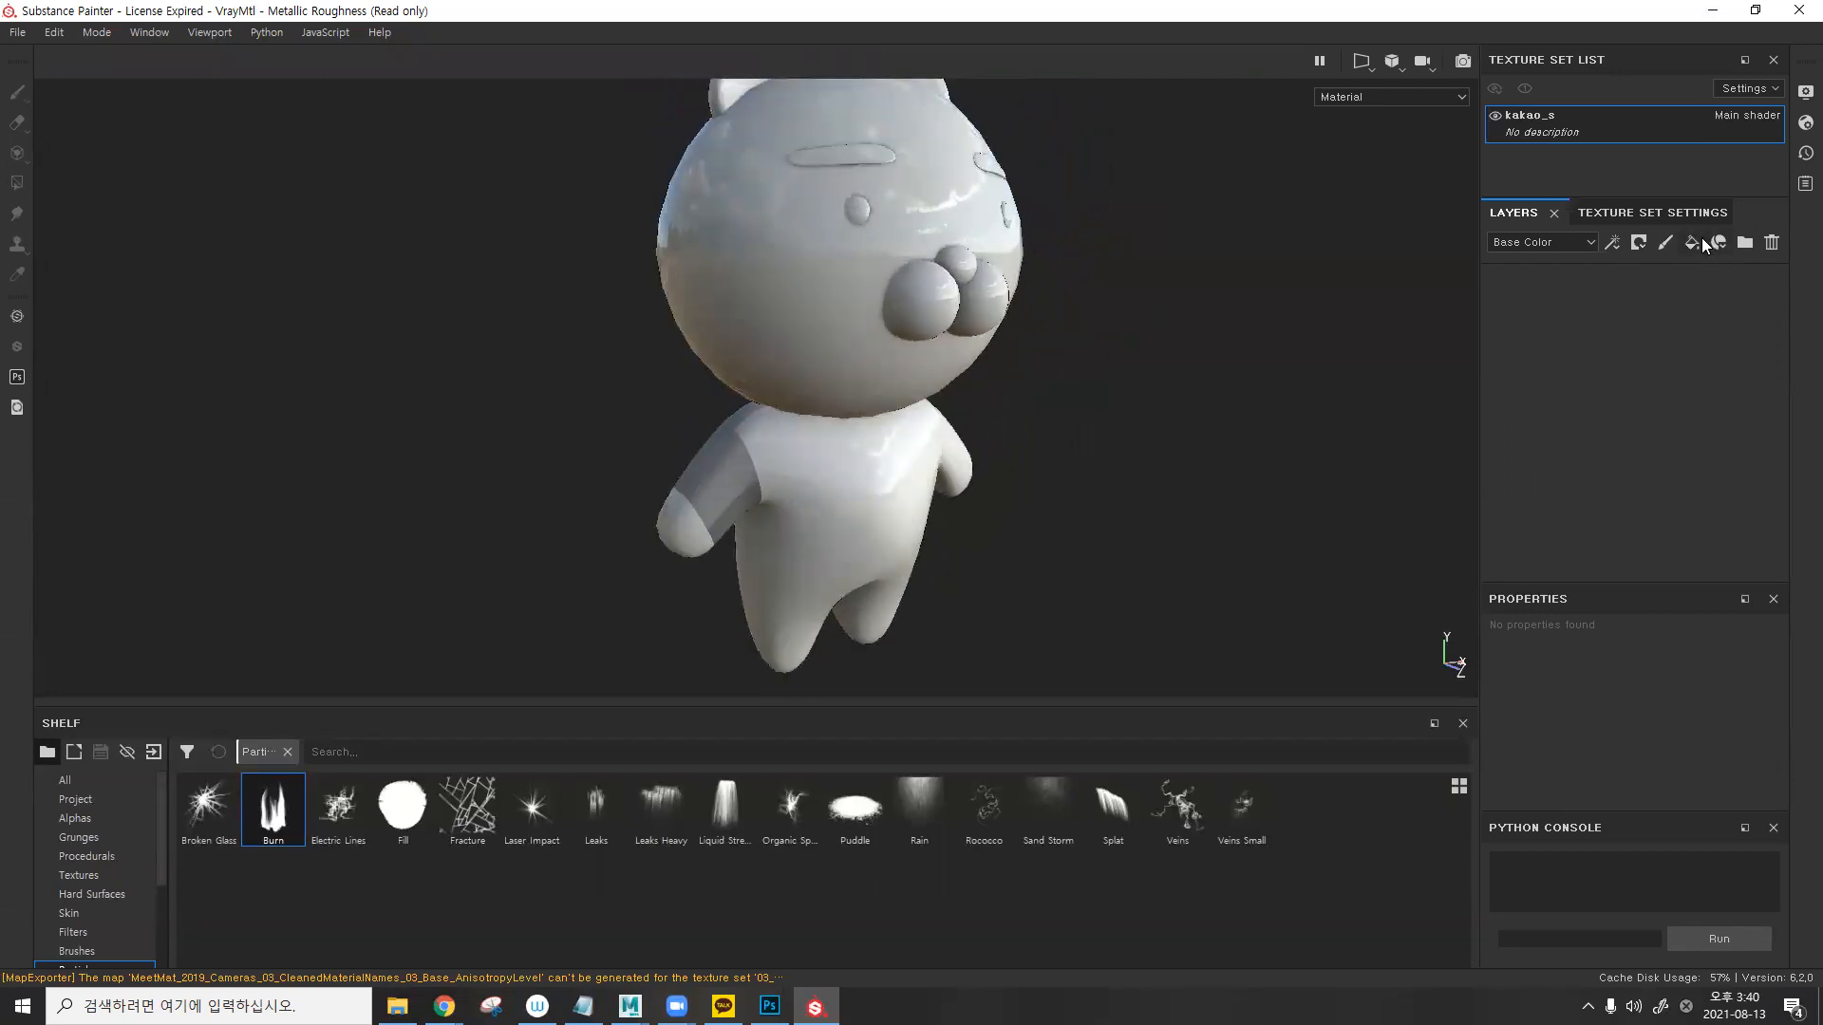
- Add a fill layer and set its base color to bright red
left_click(1699, 242)
left_click(1601, 734)
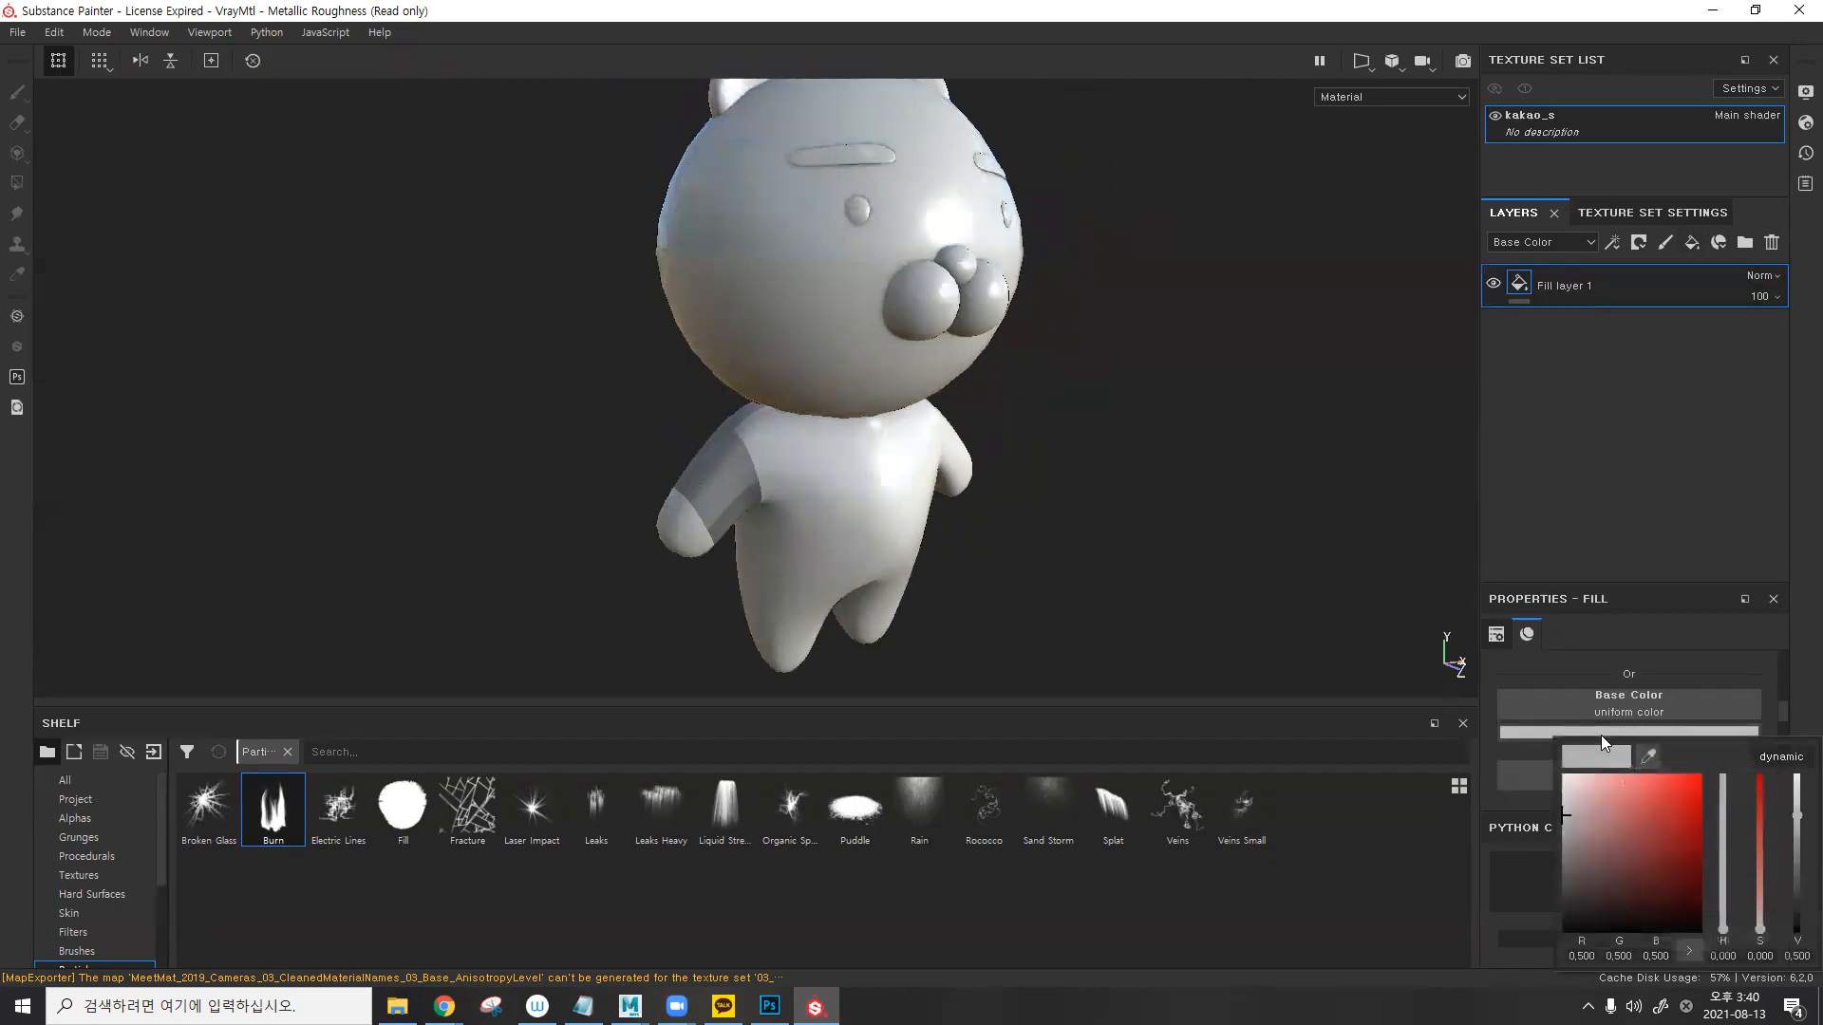
left_click(91, 885)
- Add the Aluminium Anodized Red smart material above the fill layer
scroll(107, 883, "down", 2)
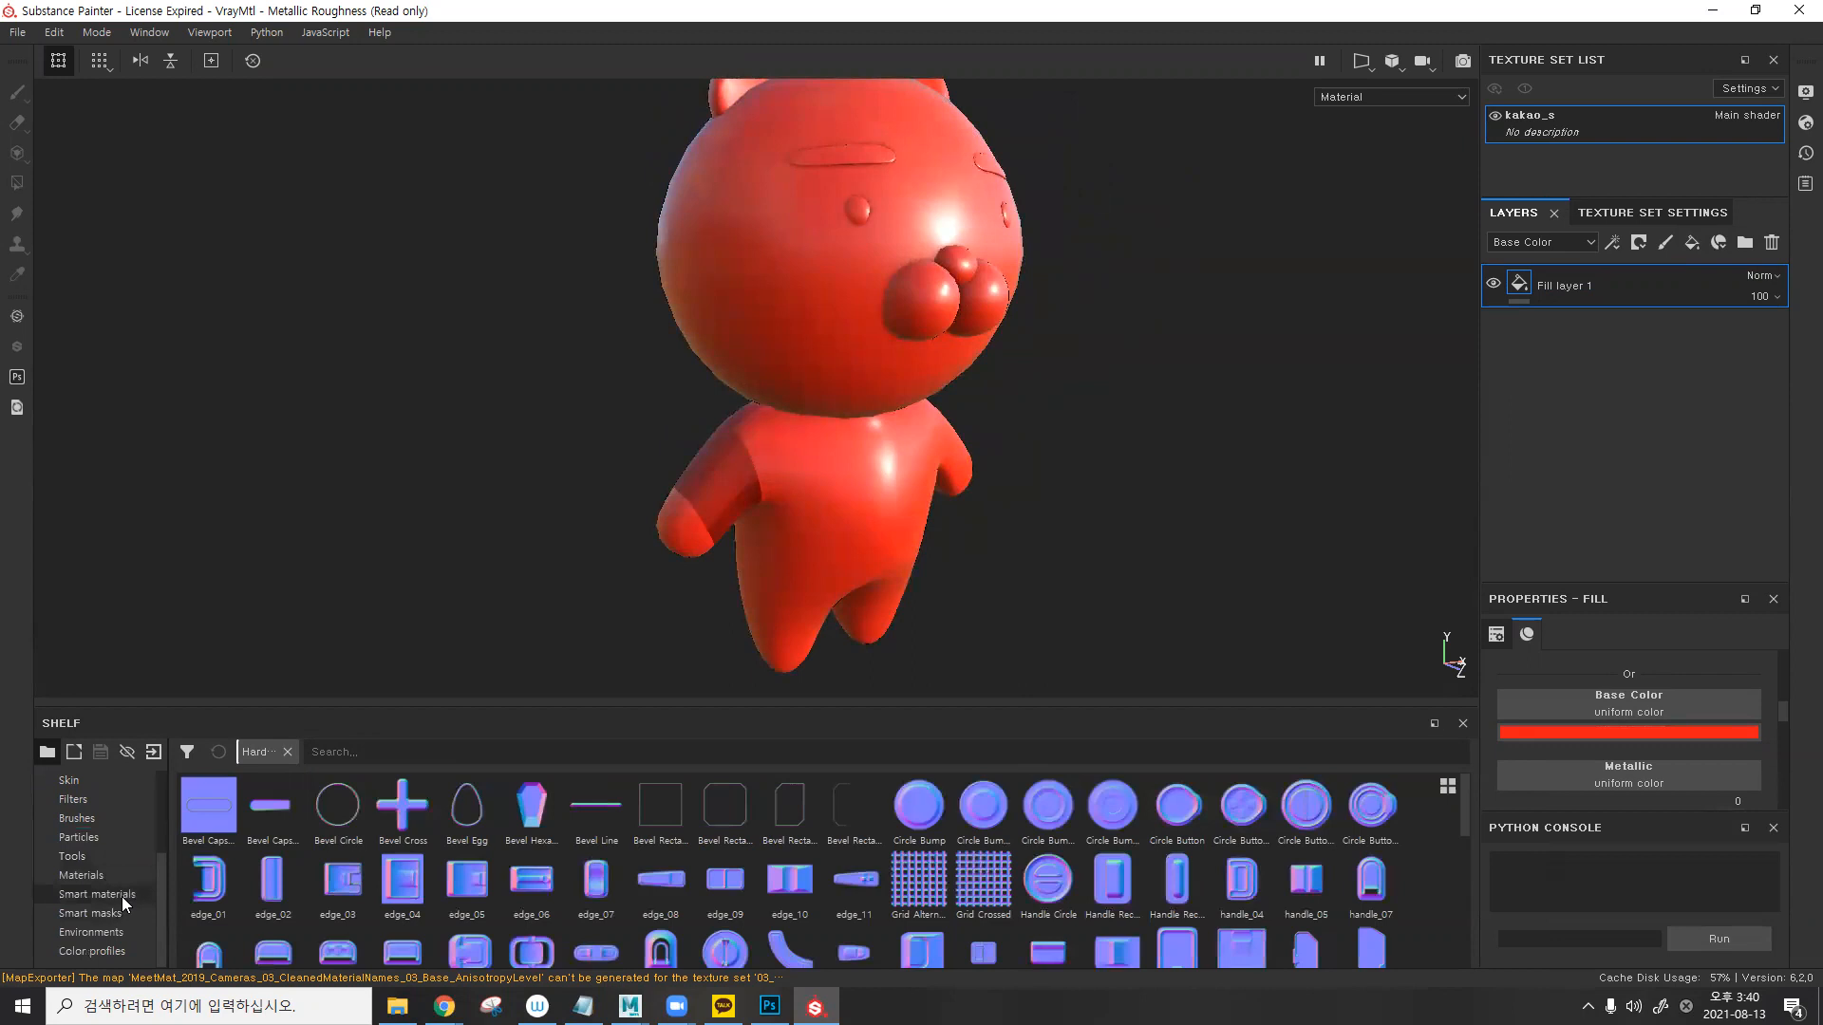
left_click(121, 895)
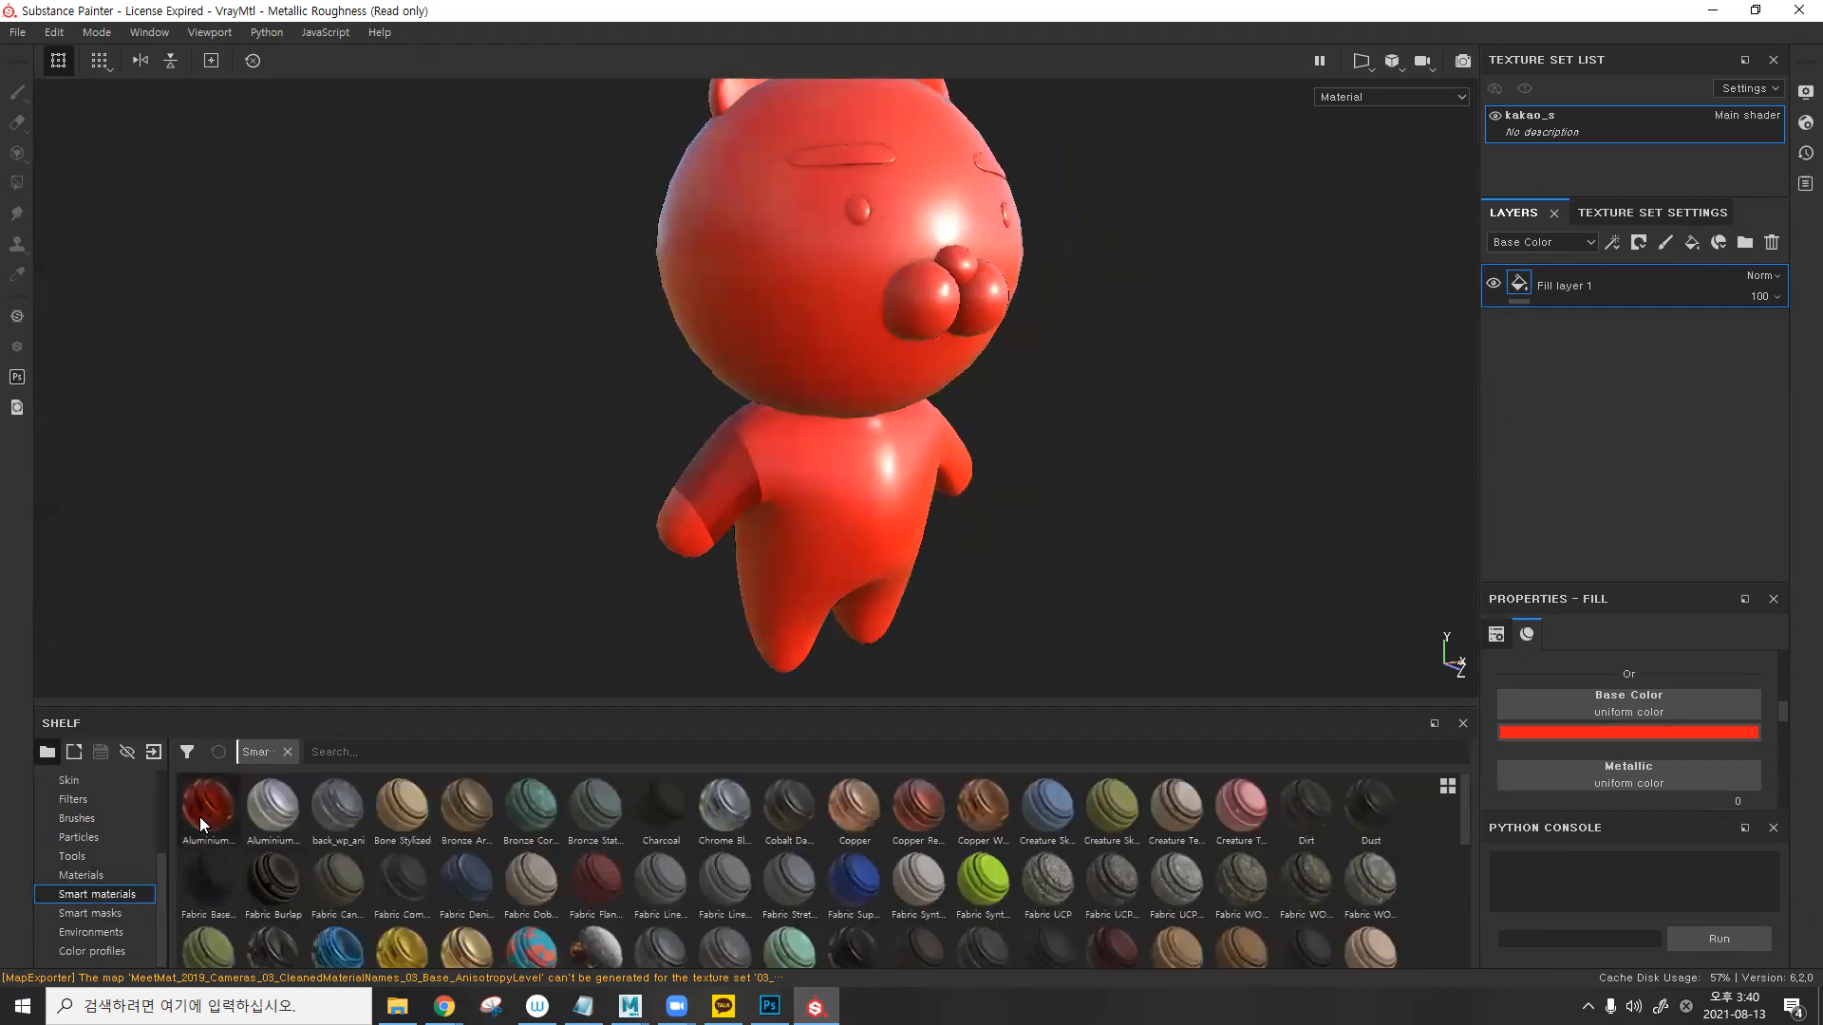
mouse_move(199, 816)
left_click_drag(199, 817, 1547, 266)
left_click_drag(1014, 393, 909, 454, "alt")
- Apply the Wood Ship Hull Nordic smart material and delete the Aluminium Anodized Red layer
scroll(987, 788, "down", 10)
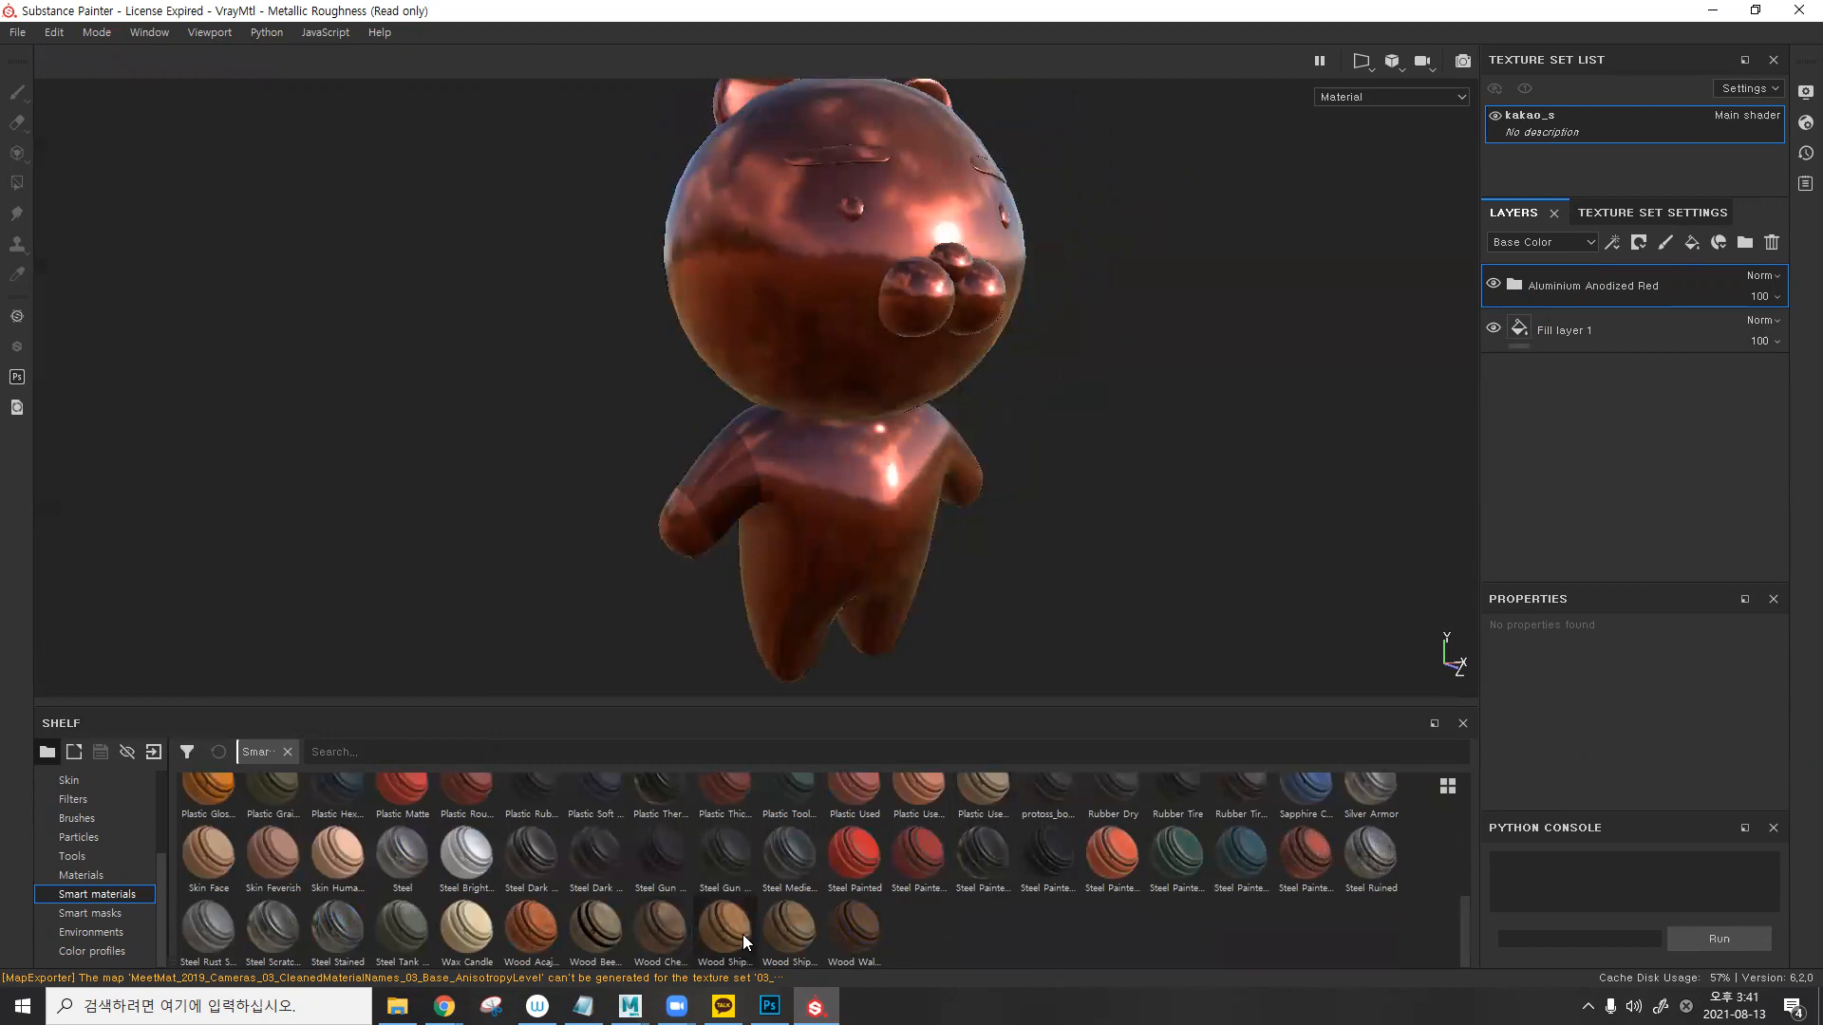
left_click_drag(737, 932, 1581, 271)
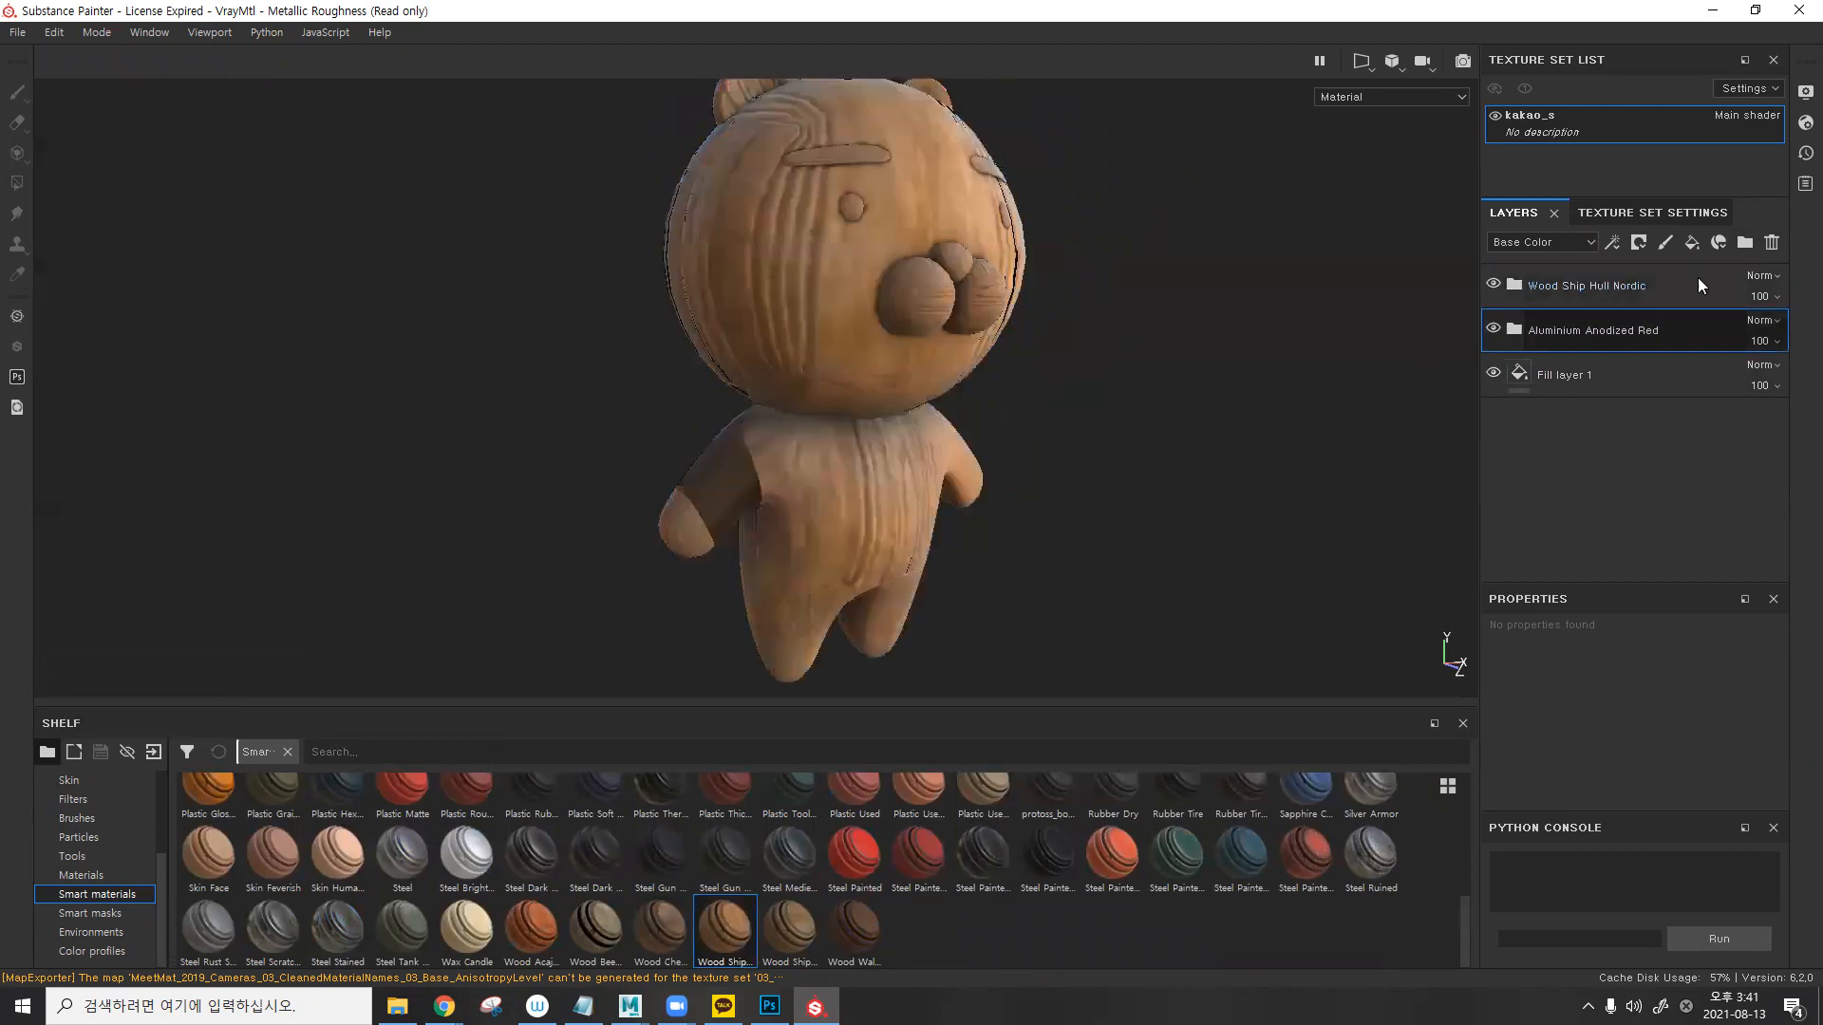
left_click(1771, 242)
left_click_drag(992, 276, 1092, 569, "alt")
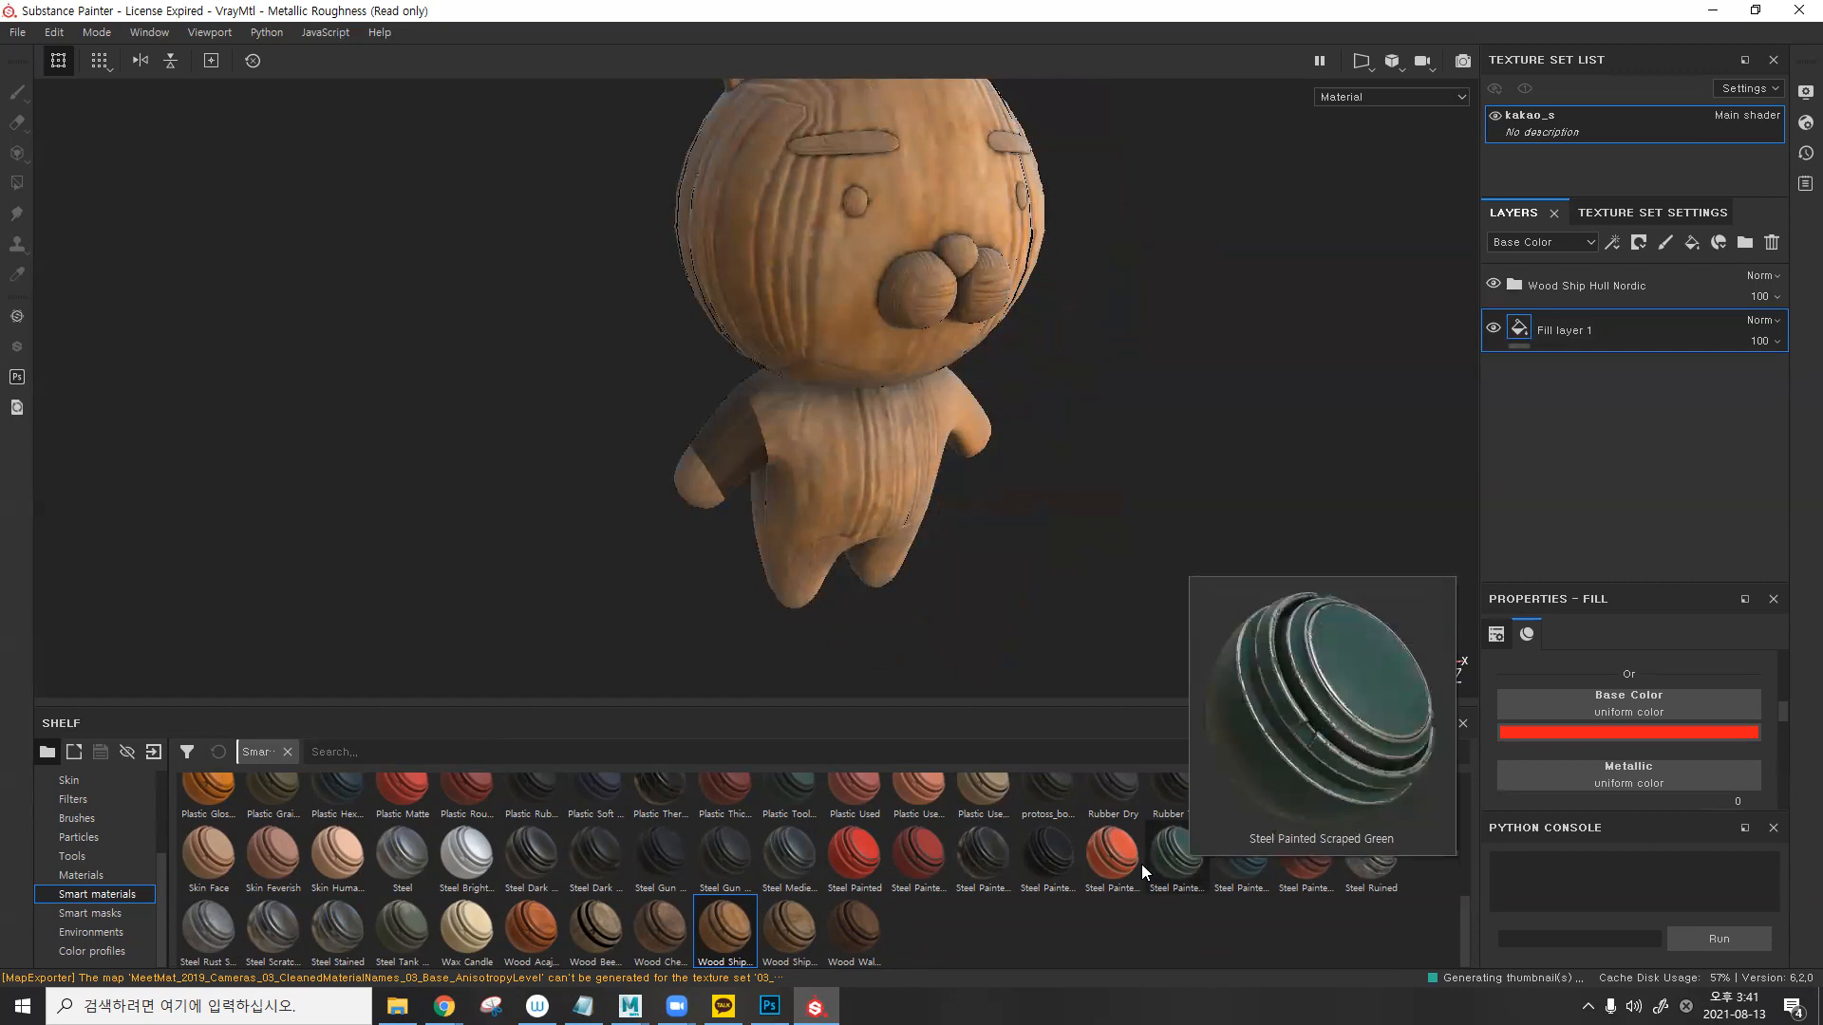
- Apply the Steel Painted Scraped Dirty smart material on top and delete the Wood Ship Hull Nordic and fill layers
mouse_move(1132, 869)
left_mouse_down()
mouse_move(1637, 329)
mouse_move(1641, 267)
left_mouse_up()
left_click(1612, 330)
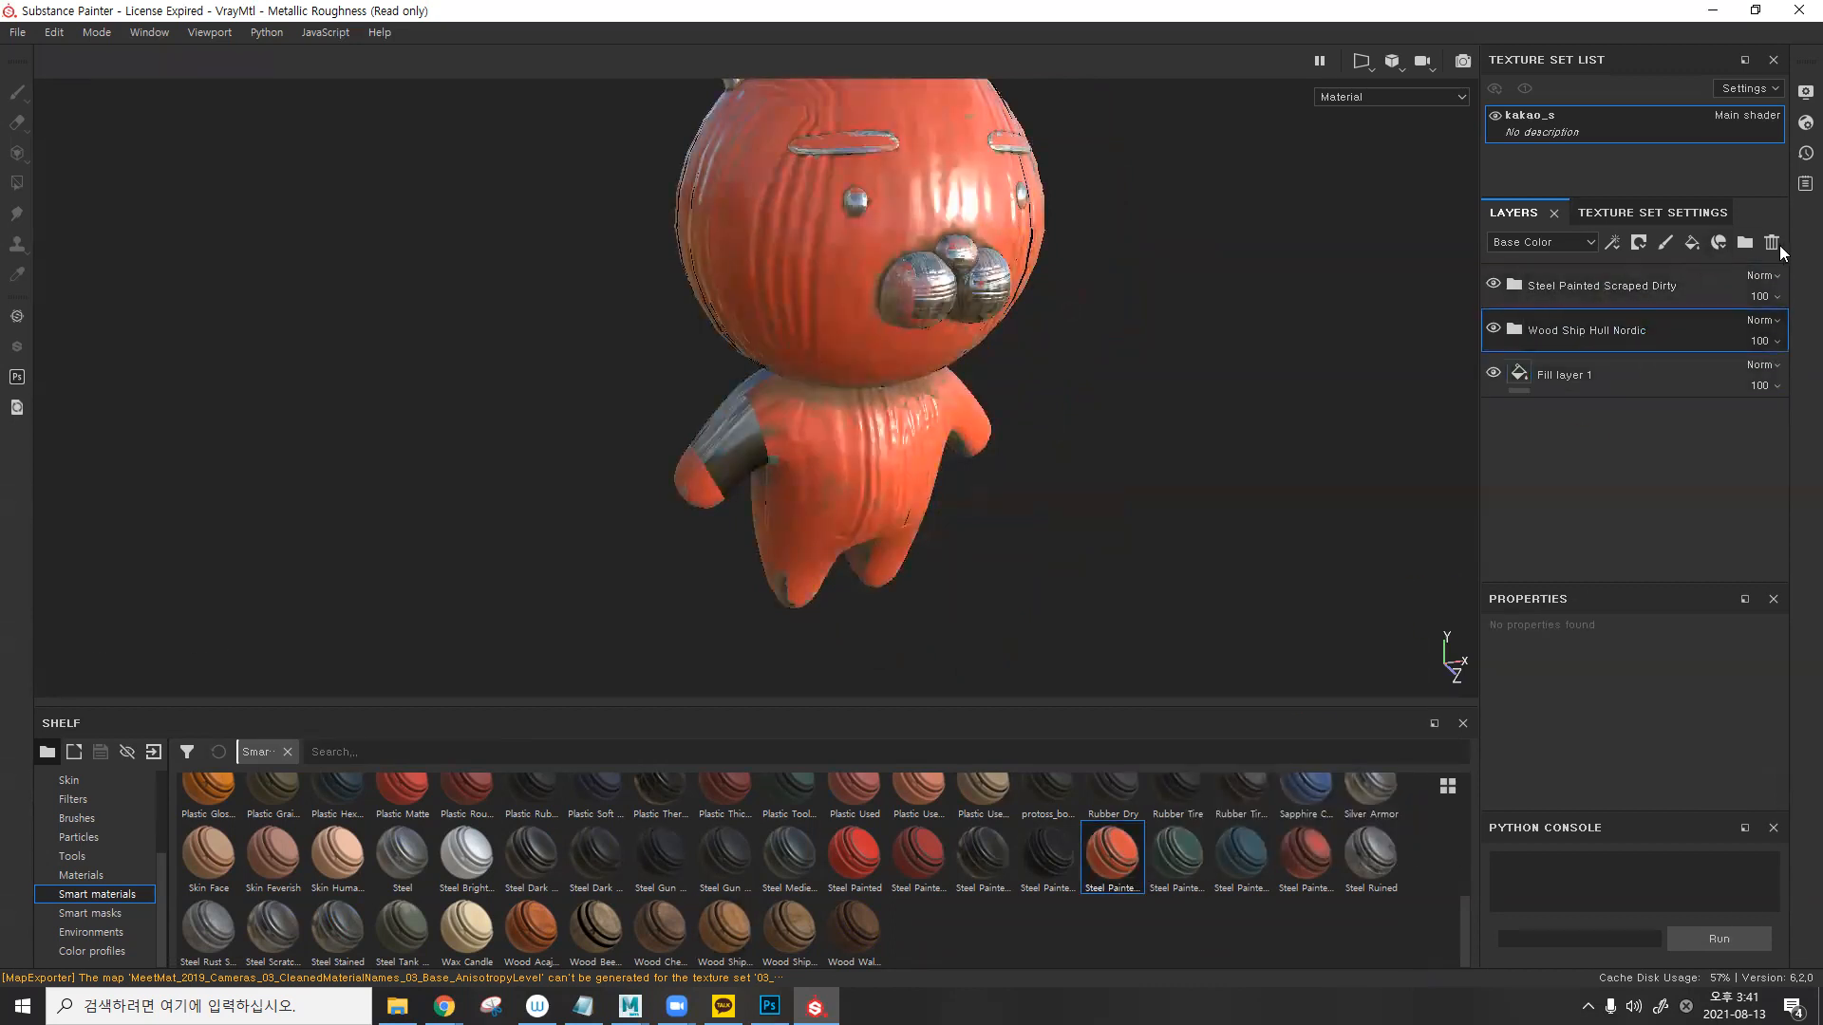
left_click(1772, 244)
left_click(1771, 244)
left_click_drag(1238, 223, 1147, 252, "alt")
right_click_drag(1147, 252, 1296, 255, "alt")
left_click_drag(1298, 254, 932, 207, "alt")
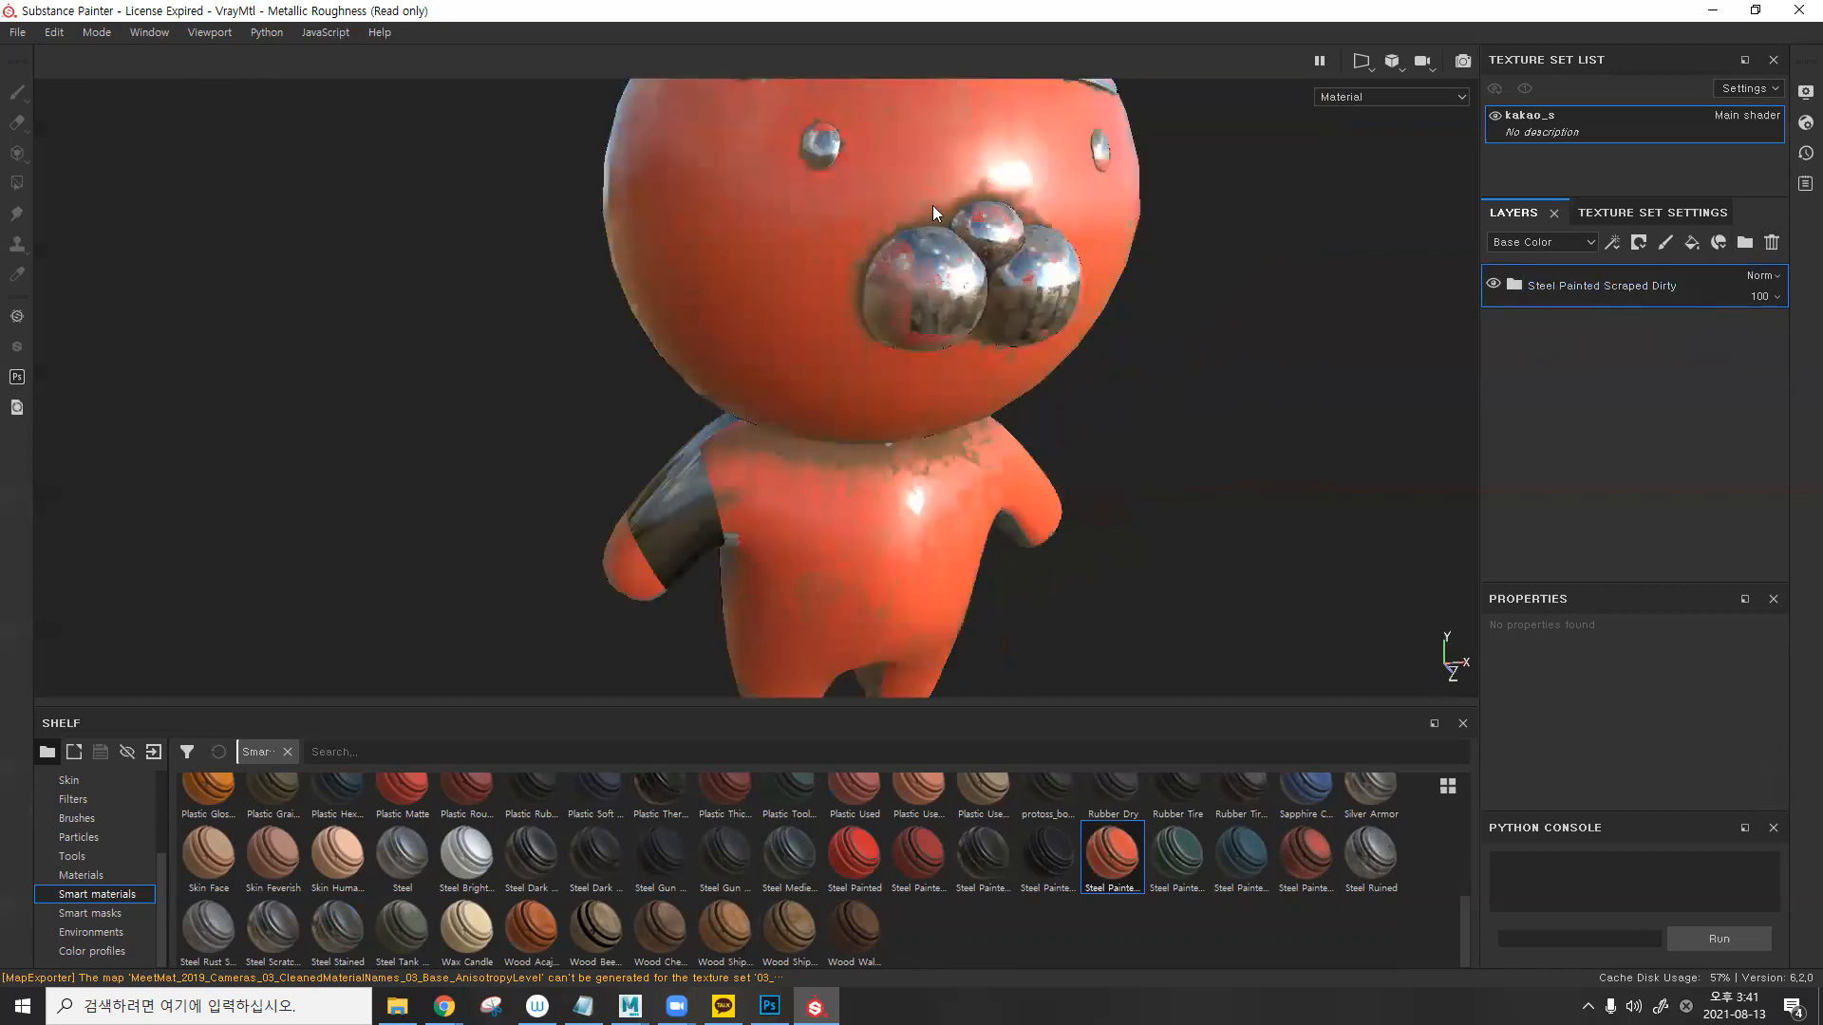
left_click_drag(1204, 421, 902, 322, "alt")
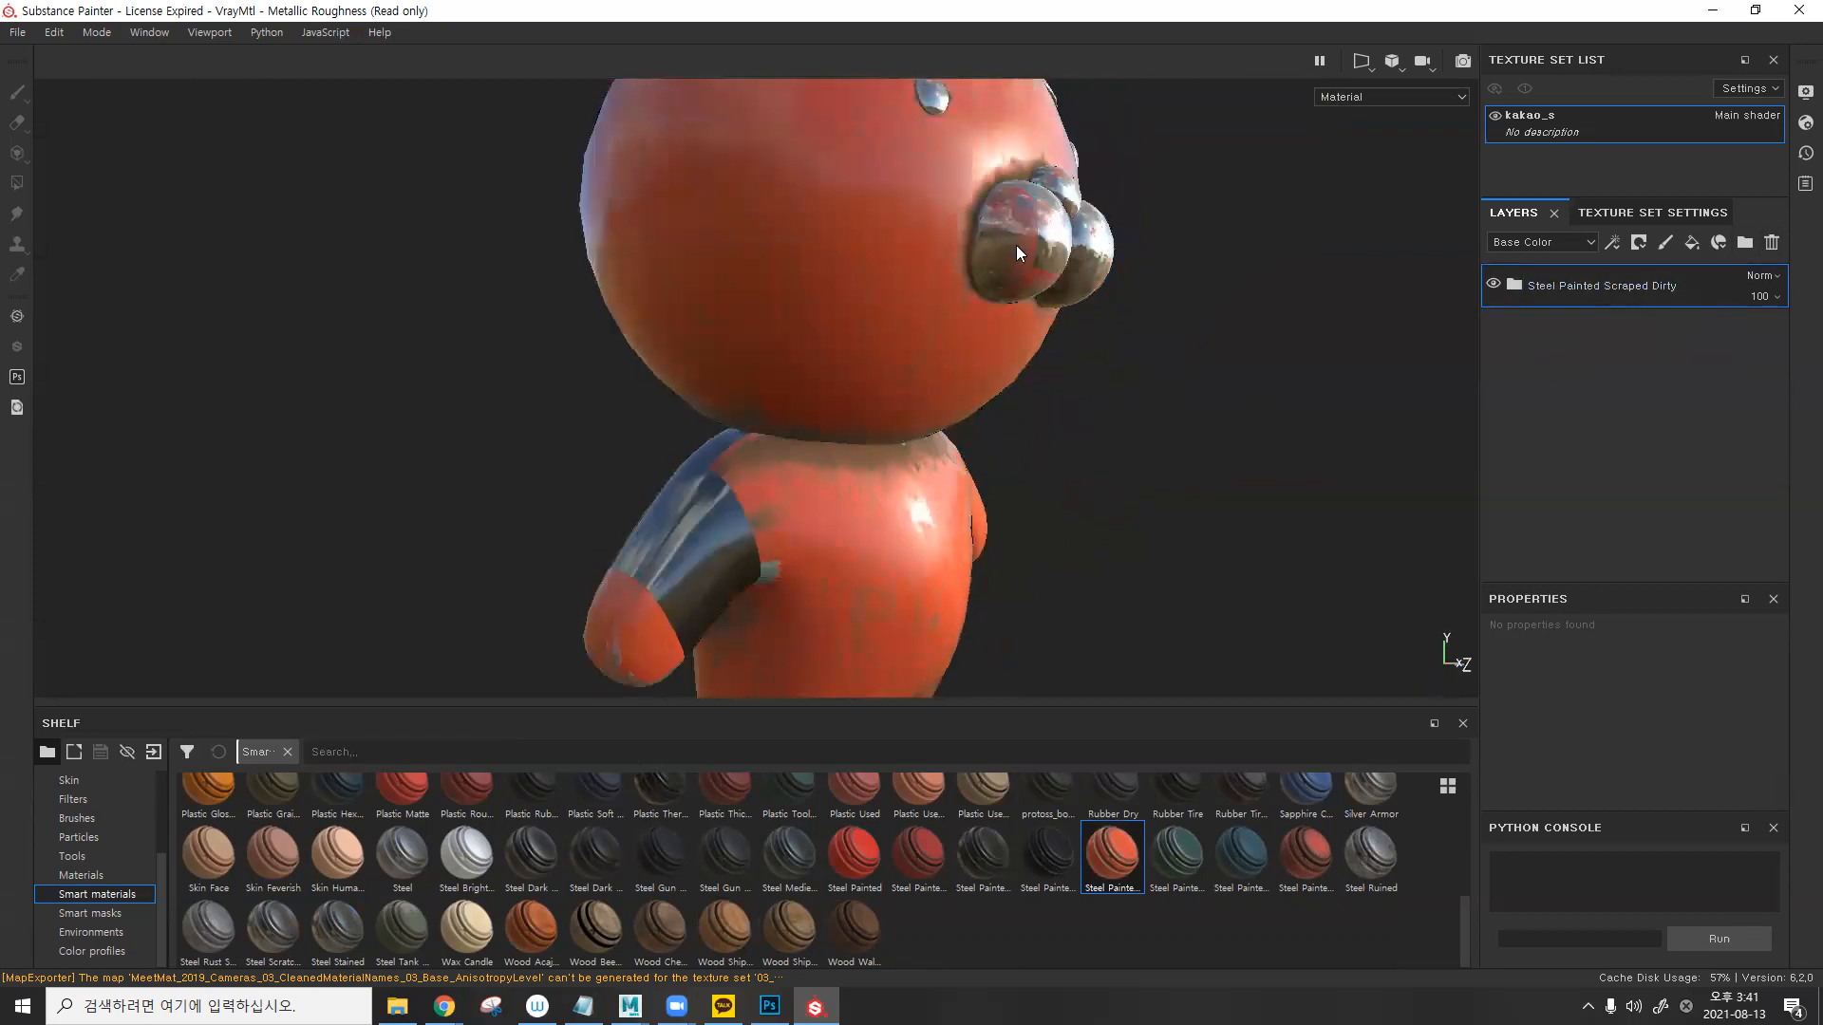
left_click_drag(1015, 252, 997, 249, "alt")
- Expand the Steel Painted Scraped Dirty folder and inspect its Base Metal layer and the Paint mask's Mask Builder generator
left_click(1515, 285)
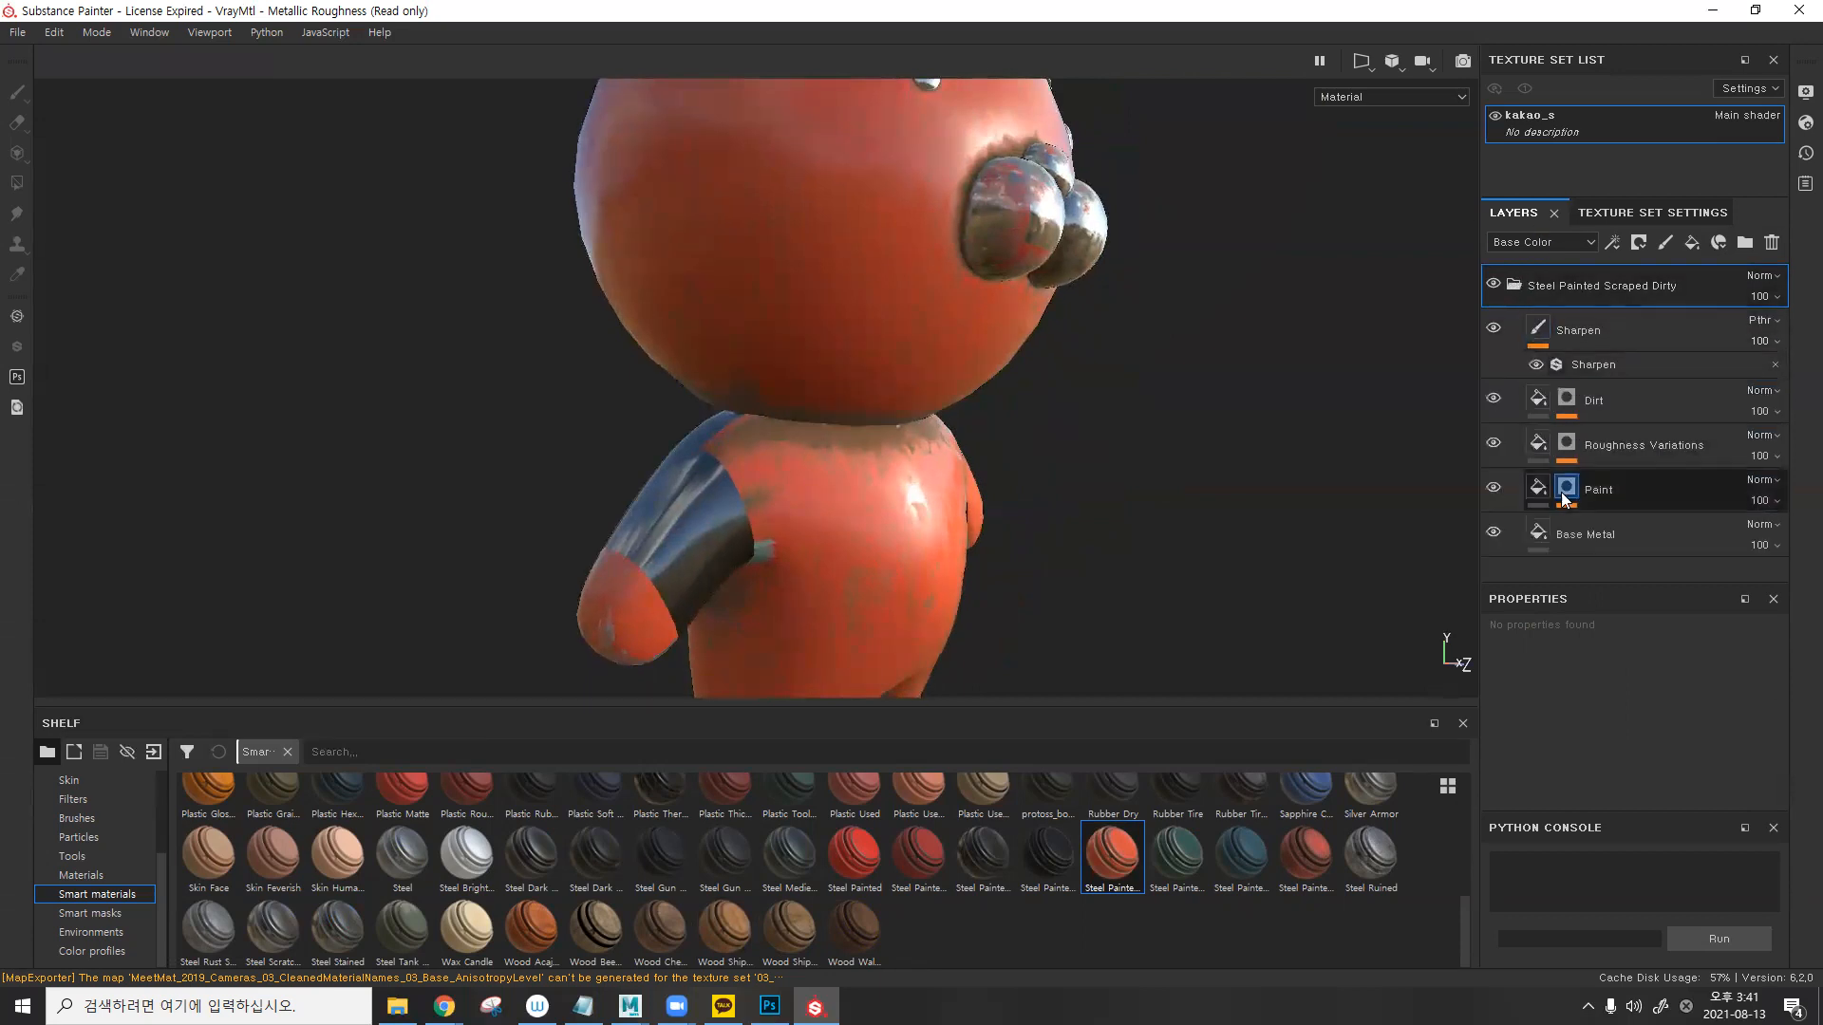
left_click(1545, 546)
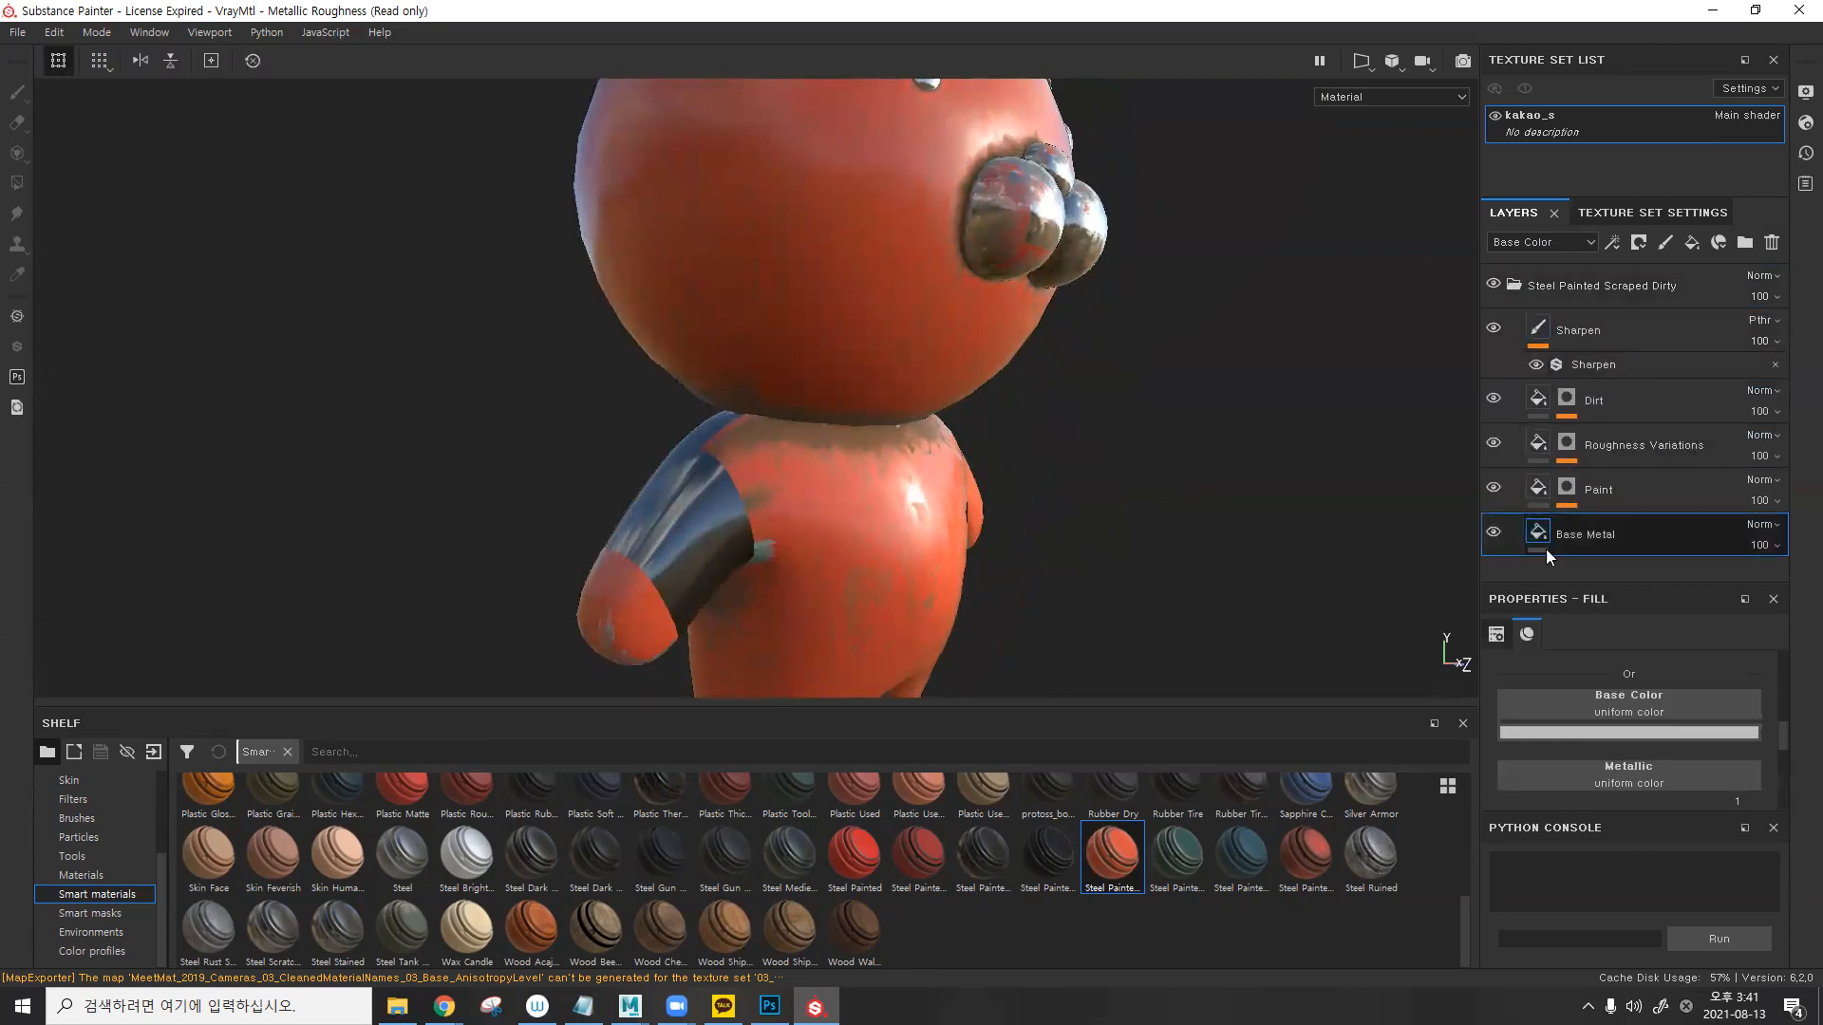
left_click(1566, 487)
left_click(1627, 523)
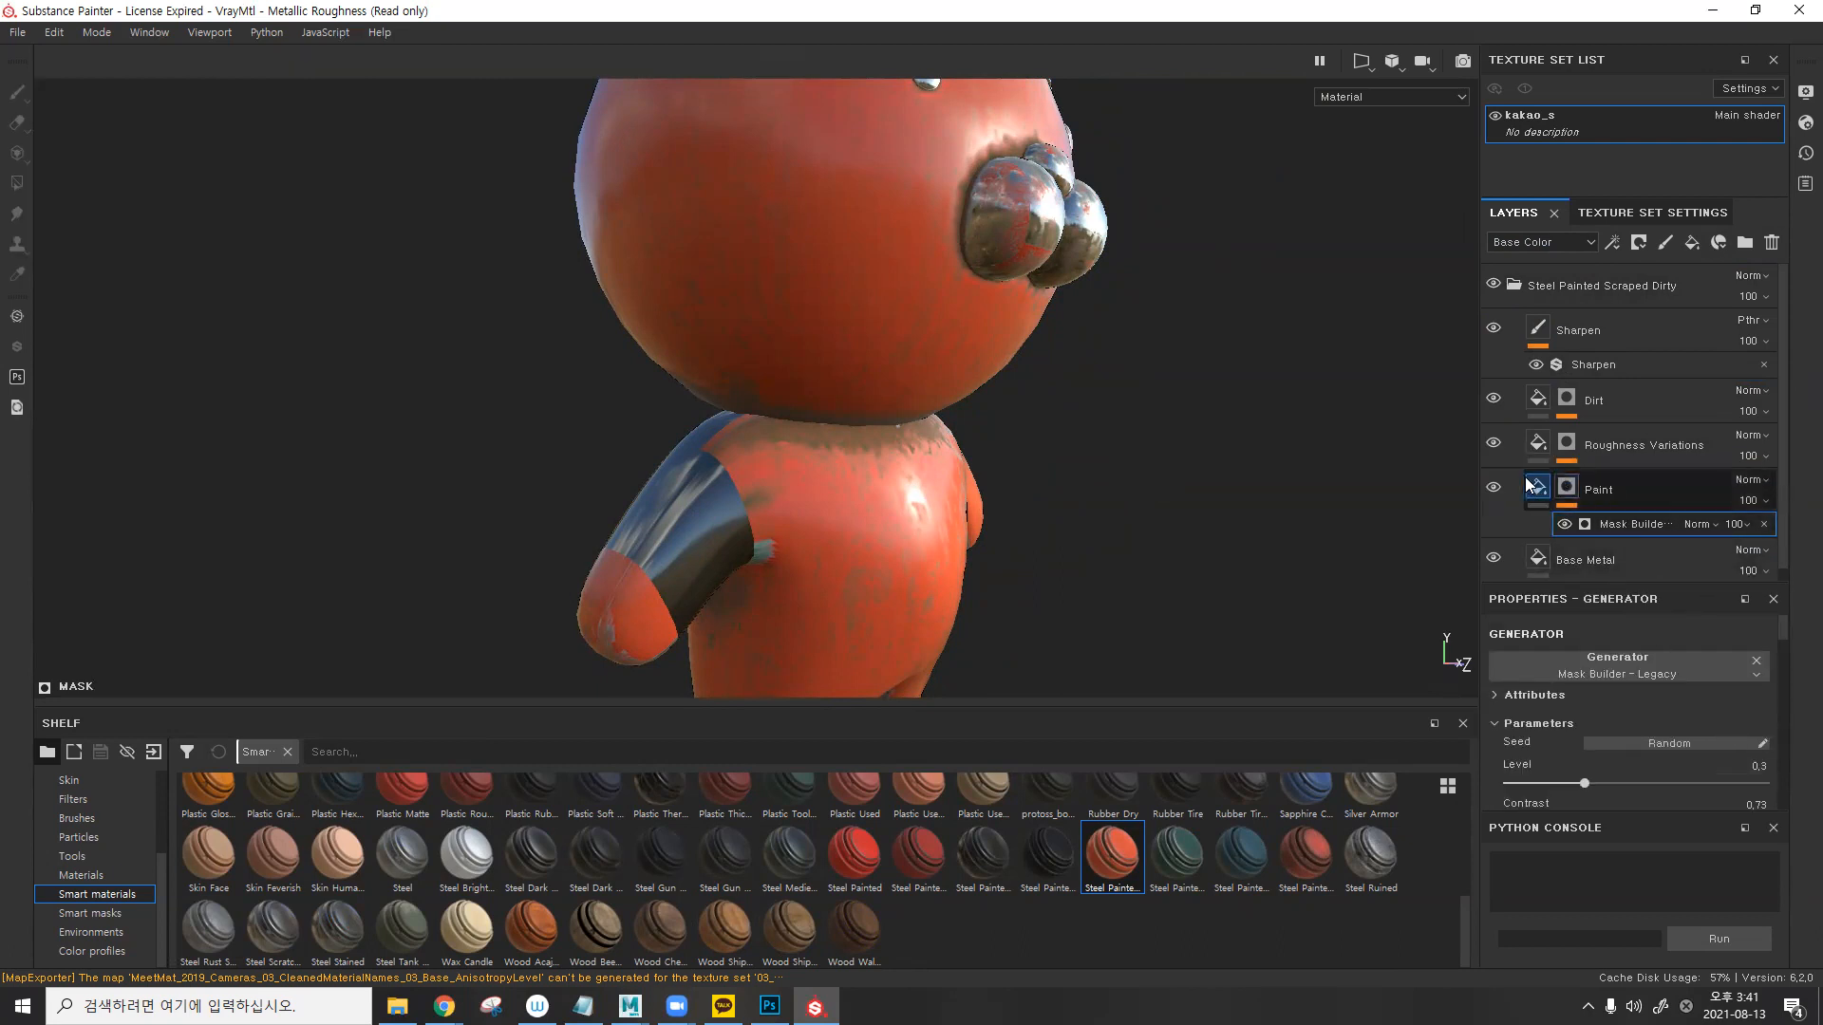
- Hide the Sharpen, Dirt, Roughness Variations and Paint layers, and show them again one by one from Paint upward
left_click_drag(1494, 329, 1493, 494)
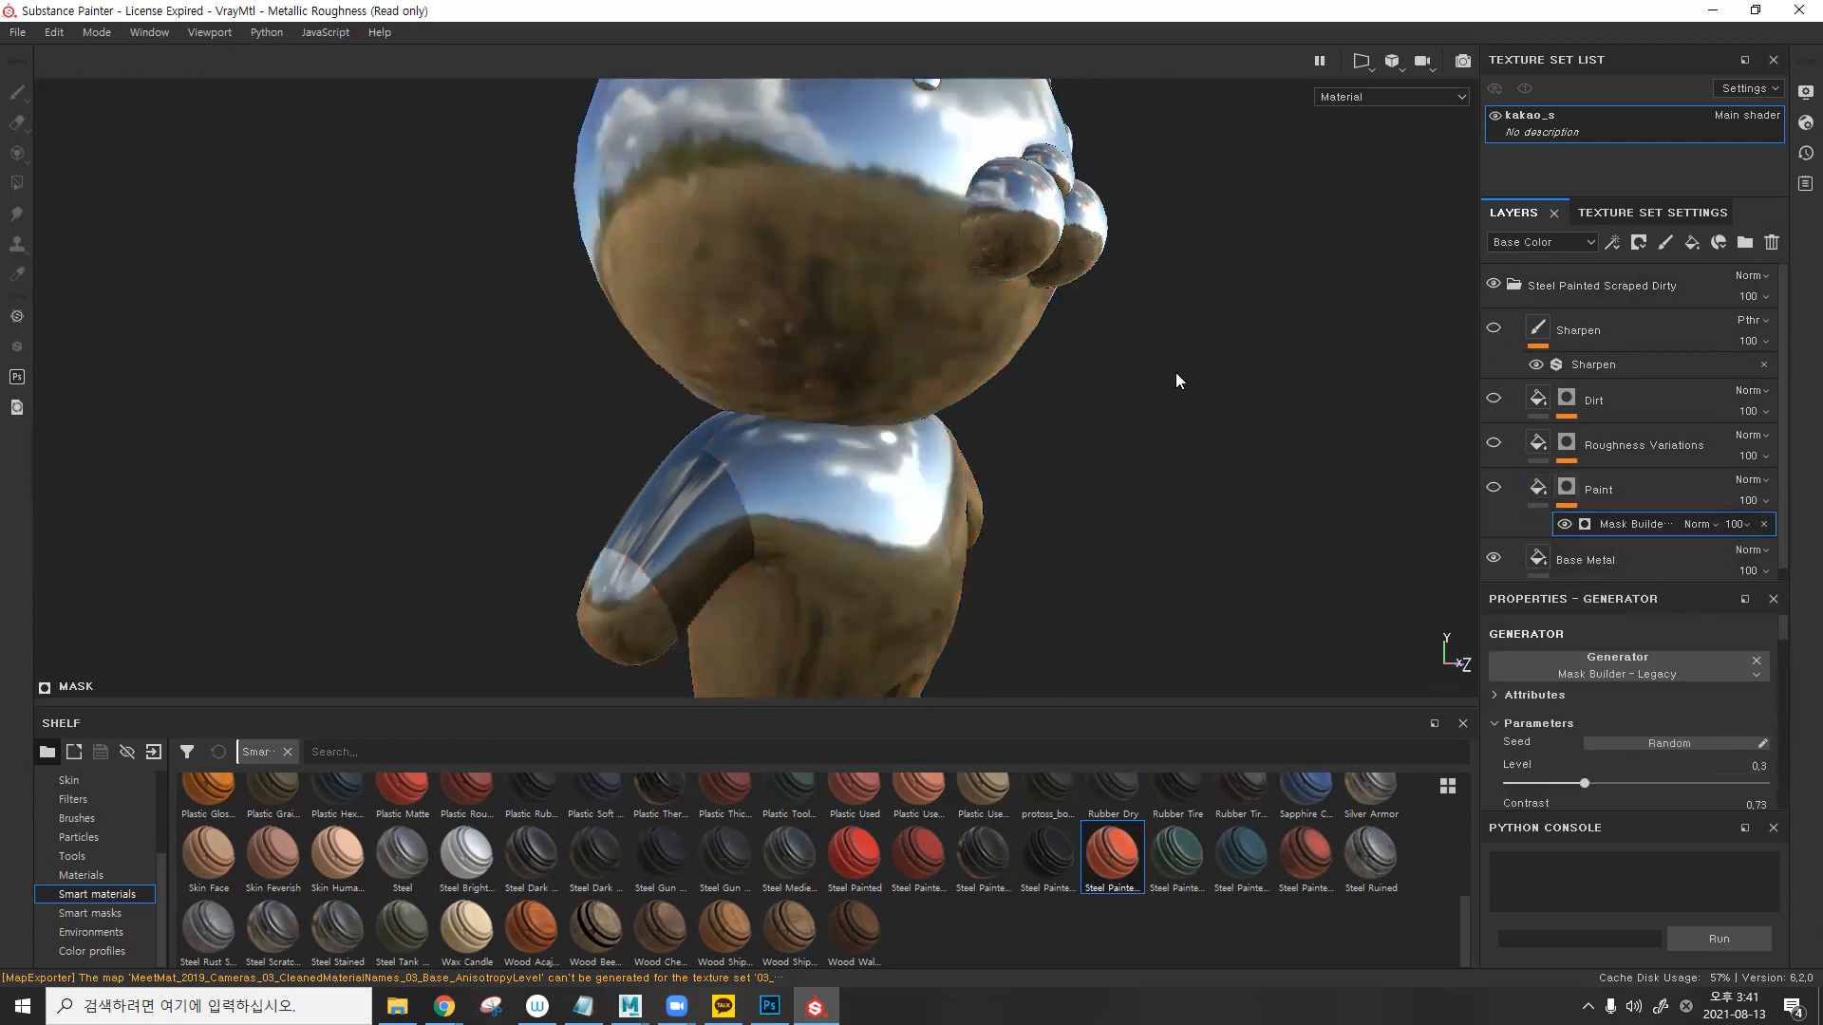
left_click_drag(1175, 376, 1010, 362, "alt")
left_click(1496, 488)
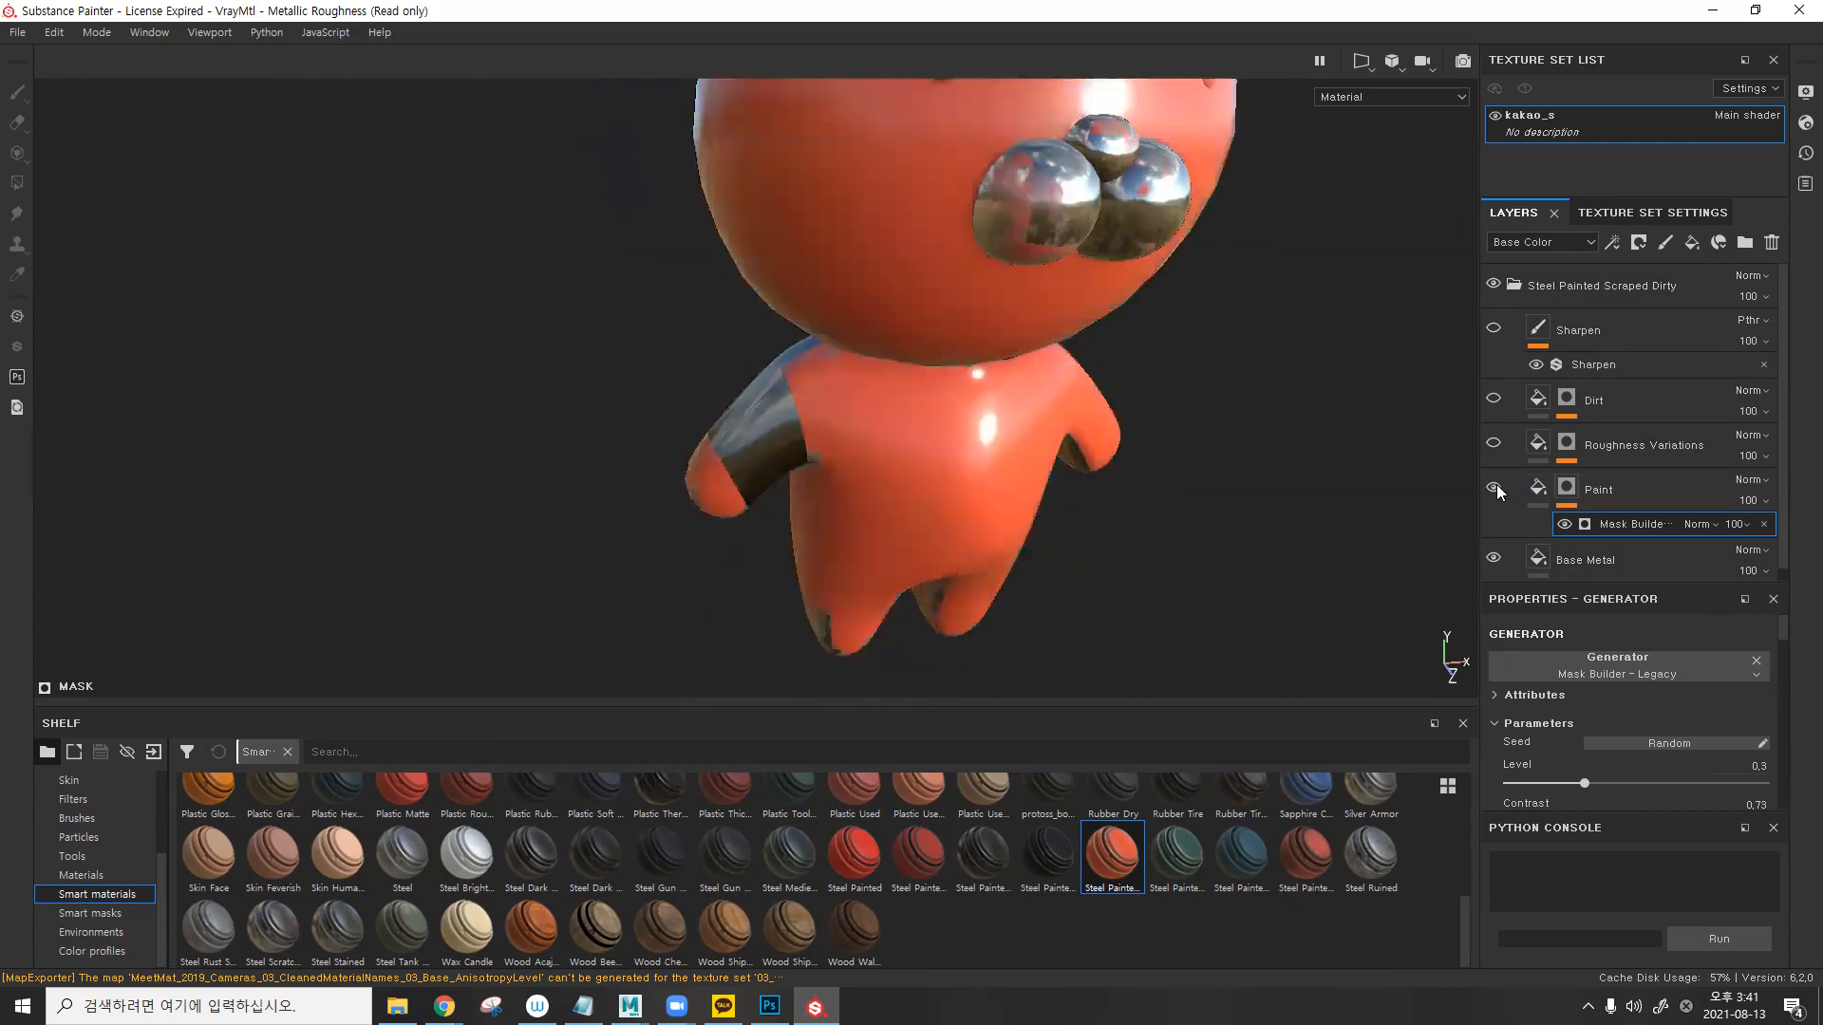
left_click_drag(1275, 324, 1185, 472, "alt")
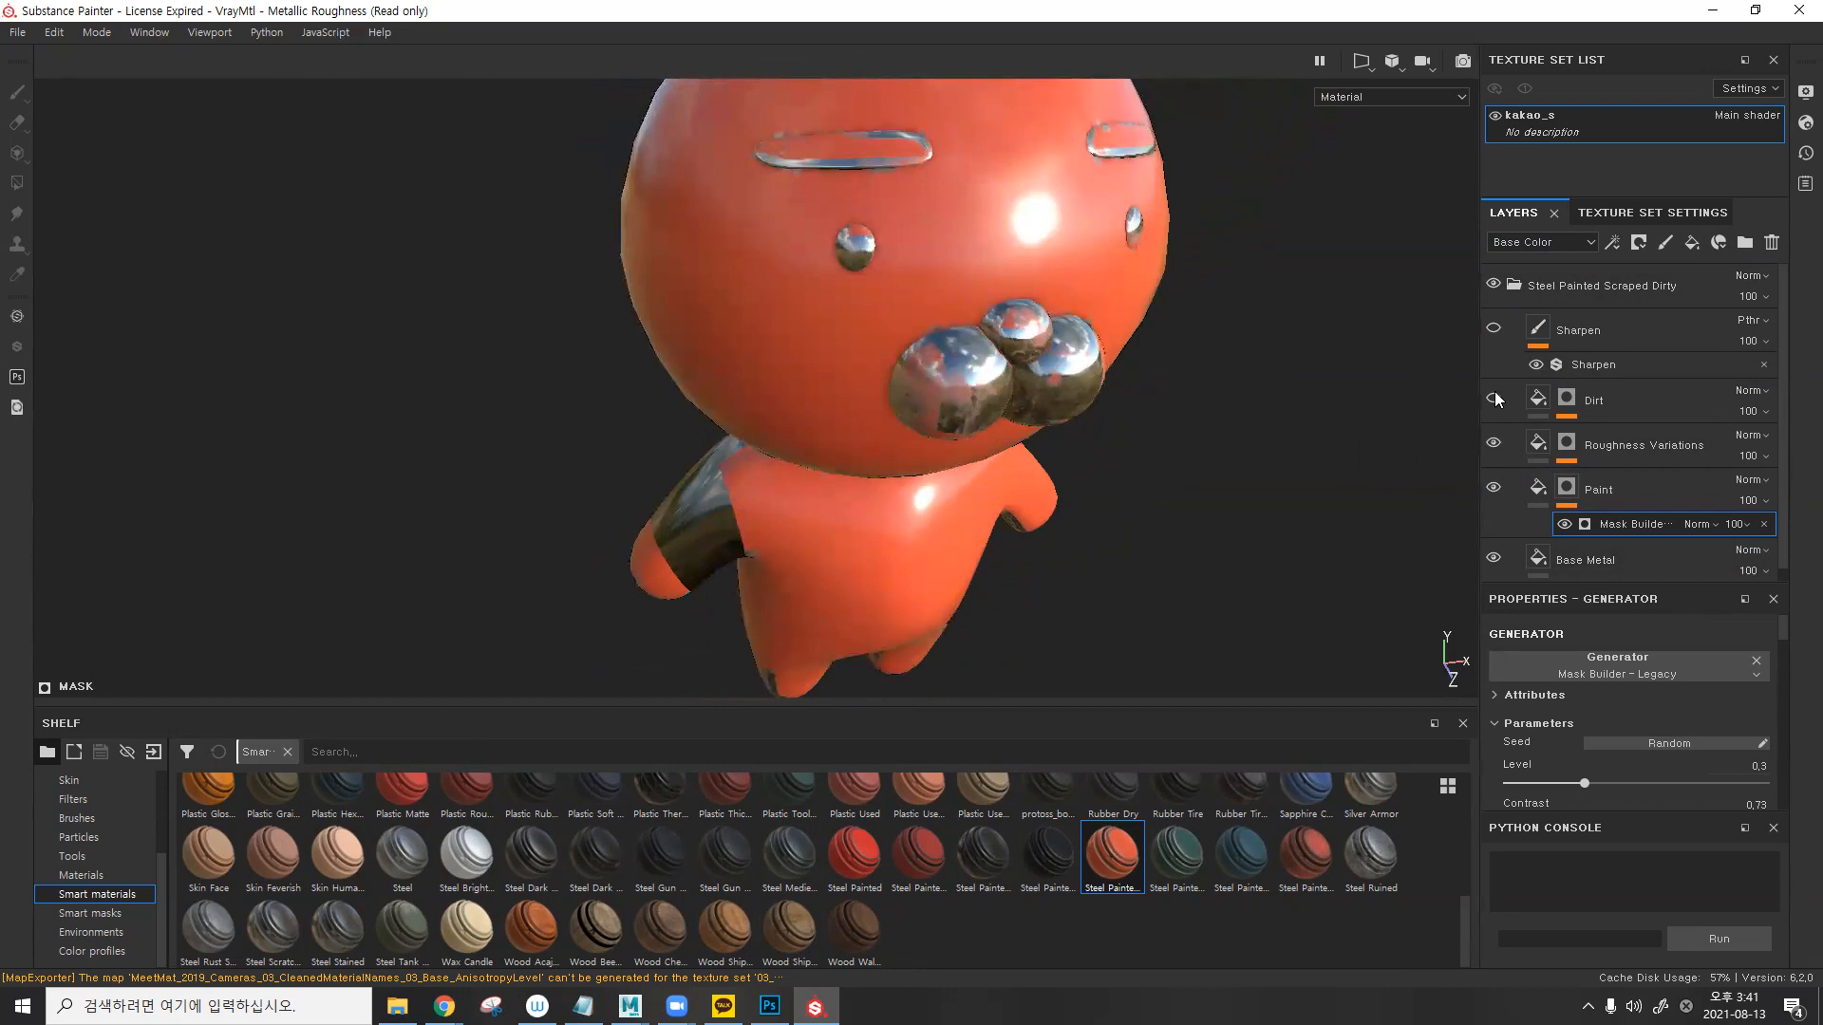
left_click(1495, 398)
left_click_drag(1293, 344, 1241, 436, "alt")
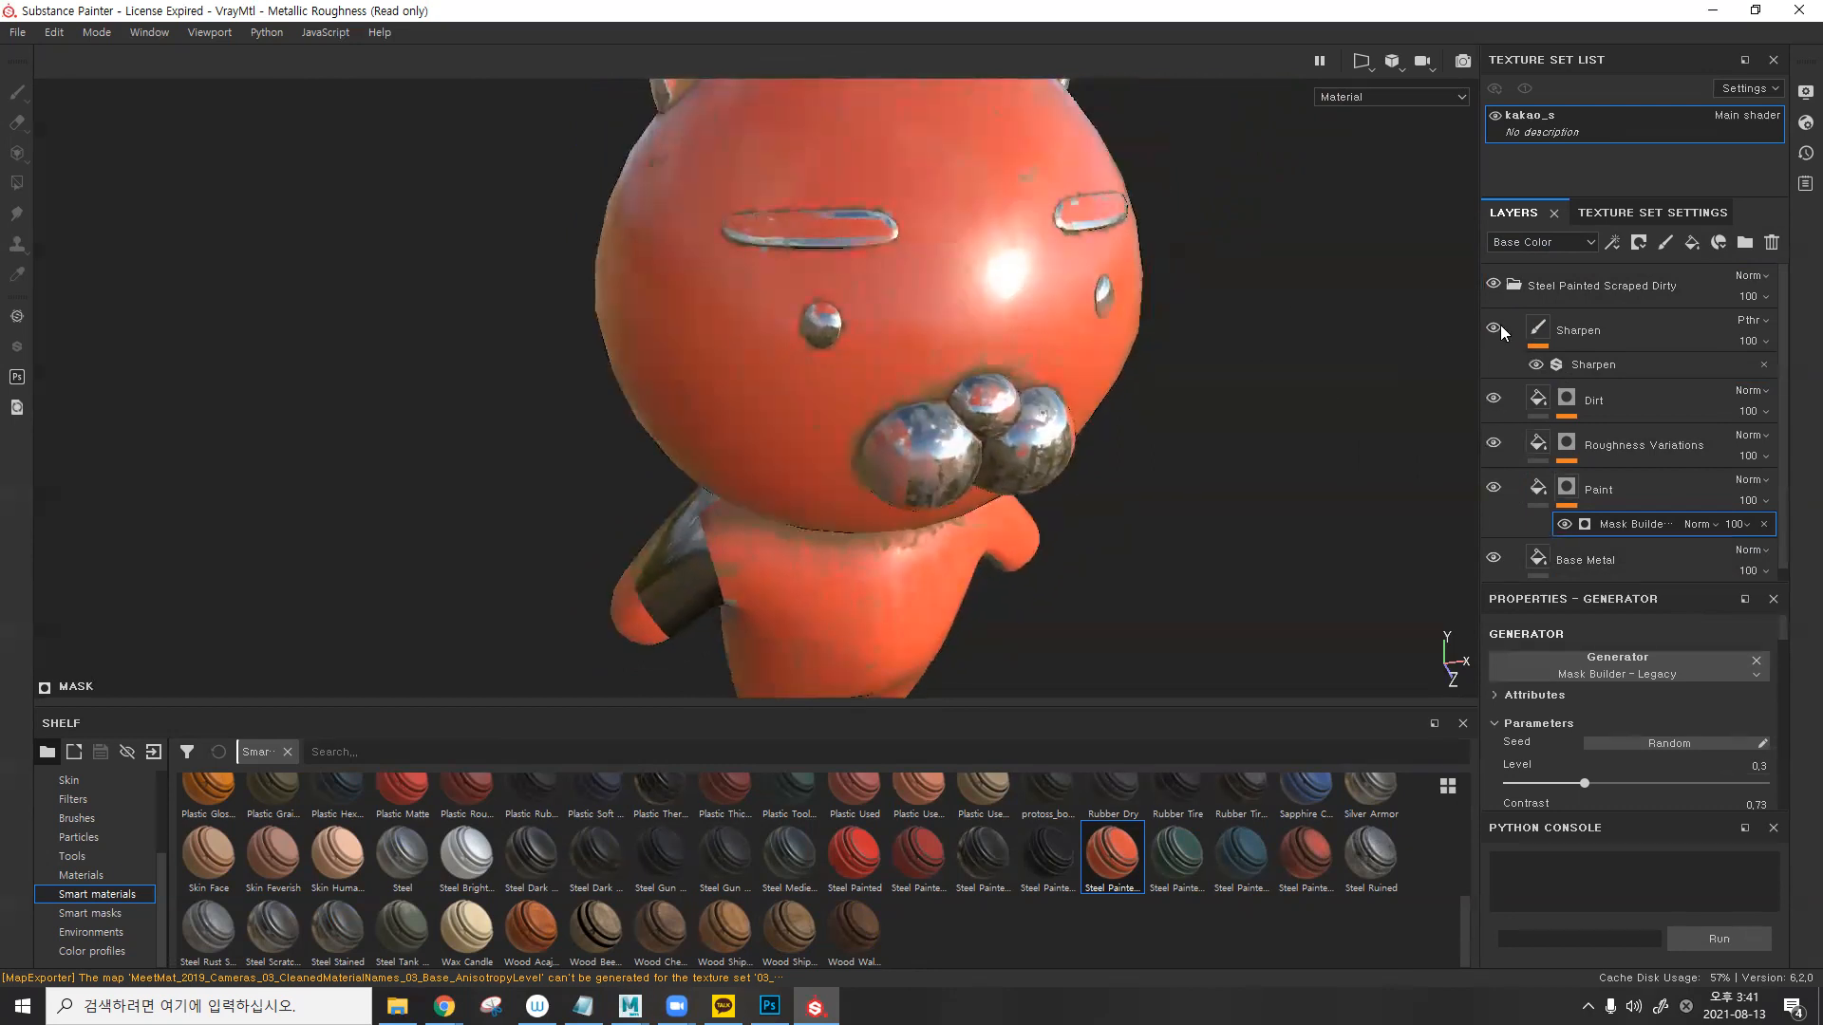
mouse_move(1068, 351)
left_mouse_down("alt")
mouse_move(874, 339)
mouse_move(986, 451)
mouse_move(935, 354)
mouse_move(1213, 303)
mouse_move(1076, 333)
mouse_move(1092, 356)
mouse_move(1204, 340)
mouse_move(1063, 359)
left_mouse_up("alt")
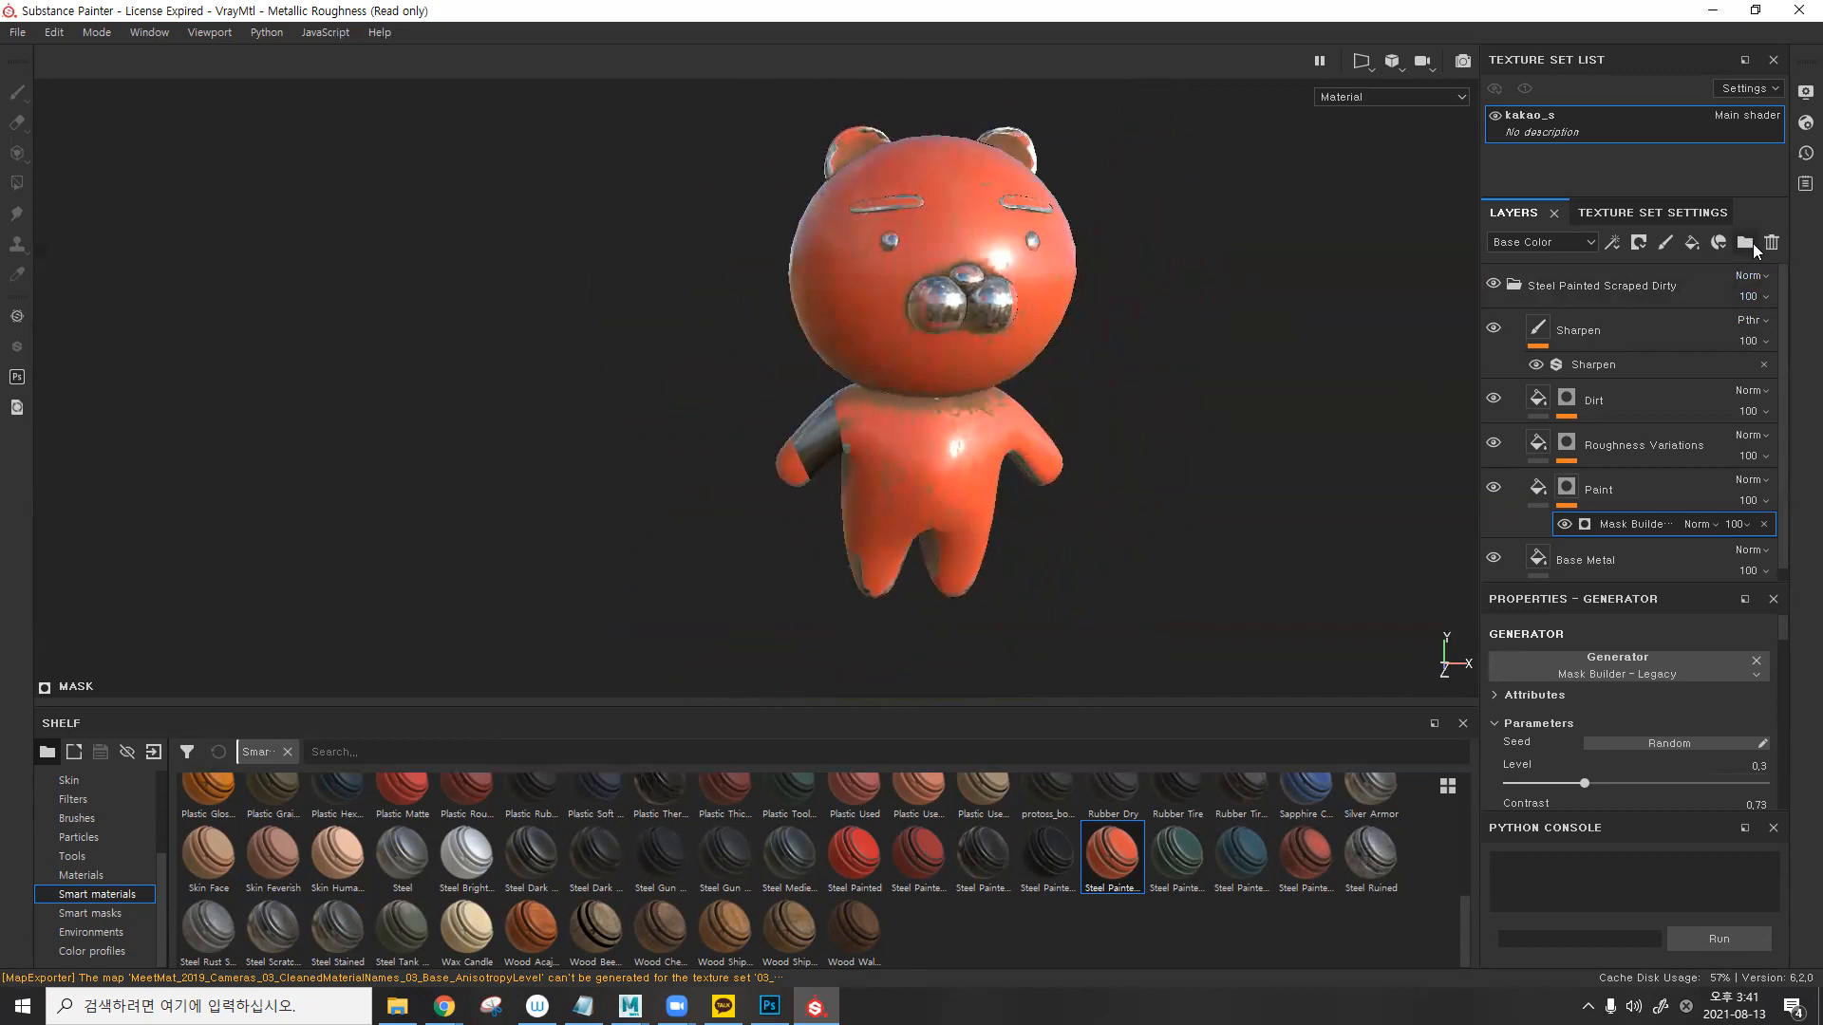
- Delete the Steel Painted Scraped Dirty folder and apply the Steel Gun Painted smart material
left_click(1633, 285)
left_click(1771, 242)
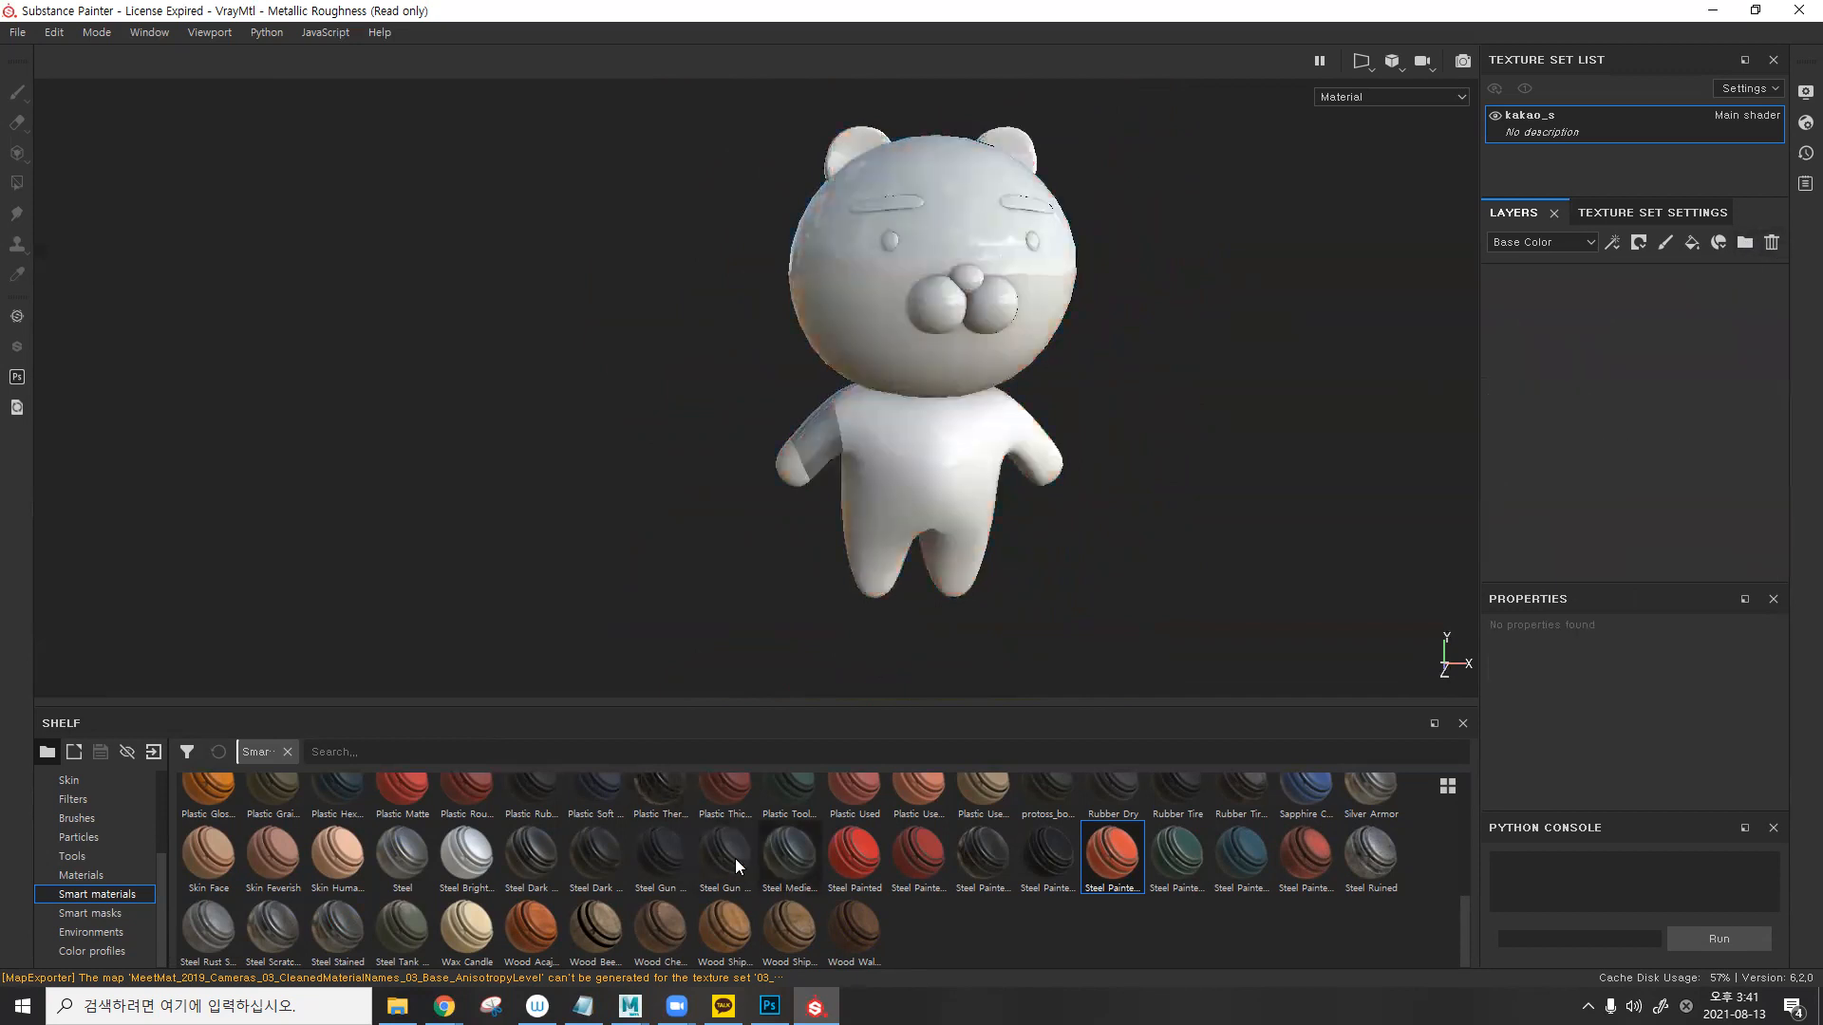
mouse_move(710, 849)
left_mouse_down()
mouse_move(1223, 649)
mouse_move(1590, 300)
left_mouse_up()
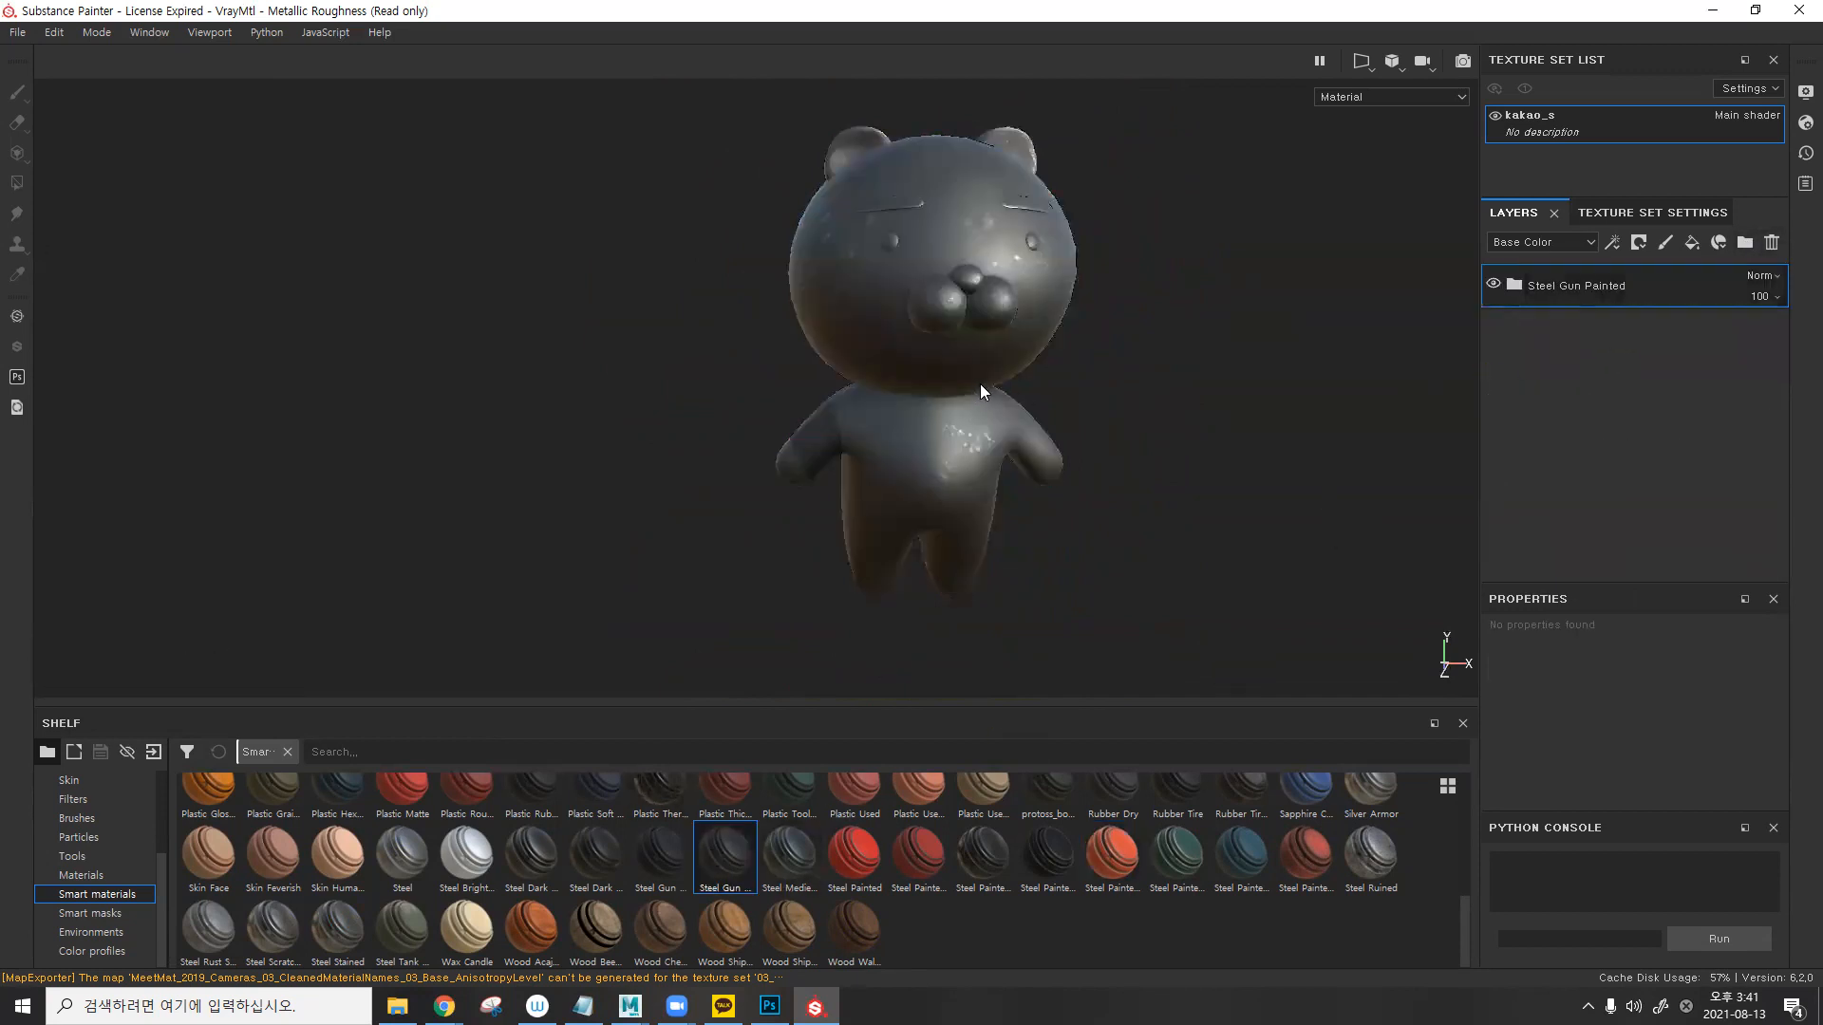
- Apply the Silver Armor smart material on top and delete the Steel Gun Painted layer
mouse_move(1370, 793)
left_mouse_down()
mouse_move(1567, 317)
mouse_move(1570, 262)
left_mouse_up()
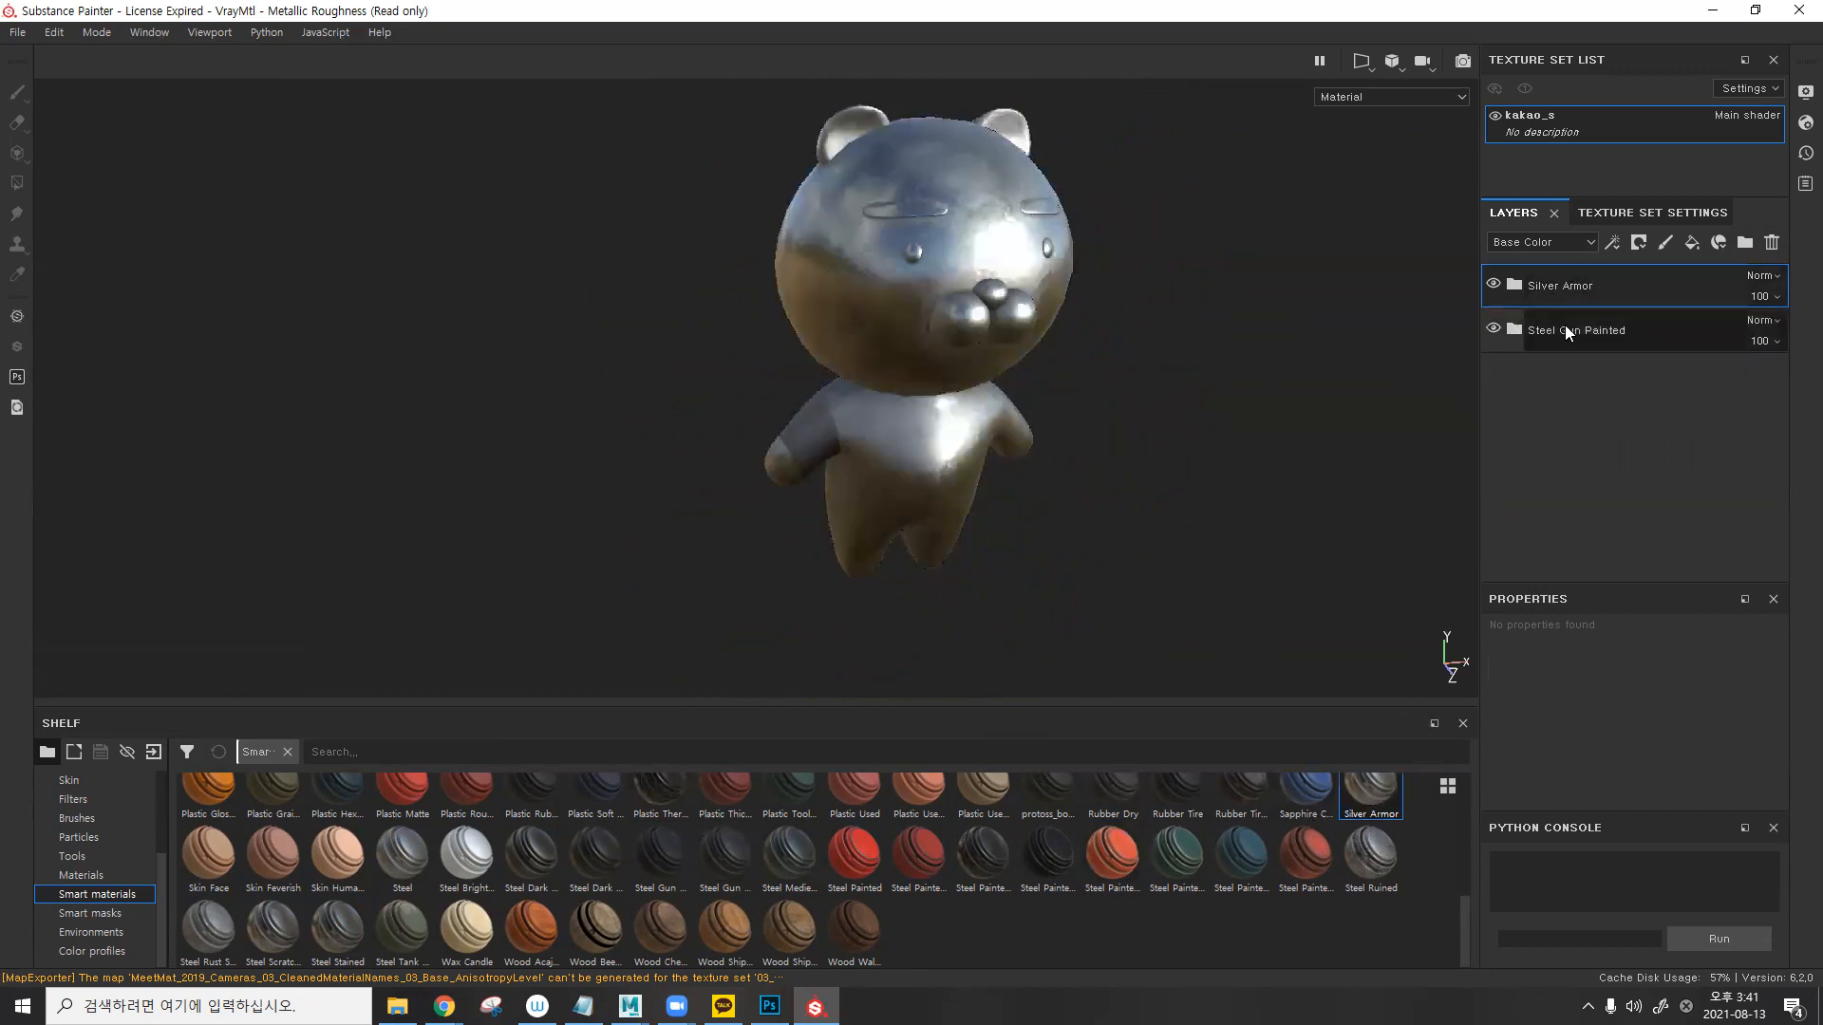
left_click(1771, 243)
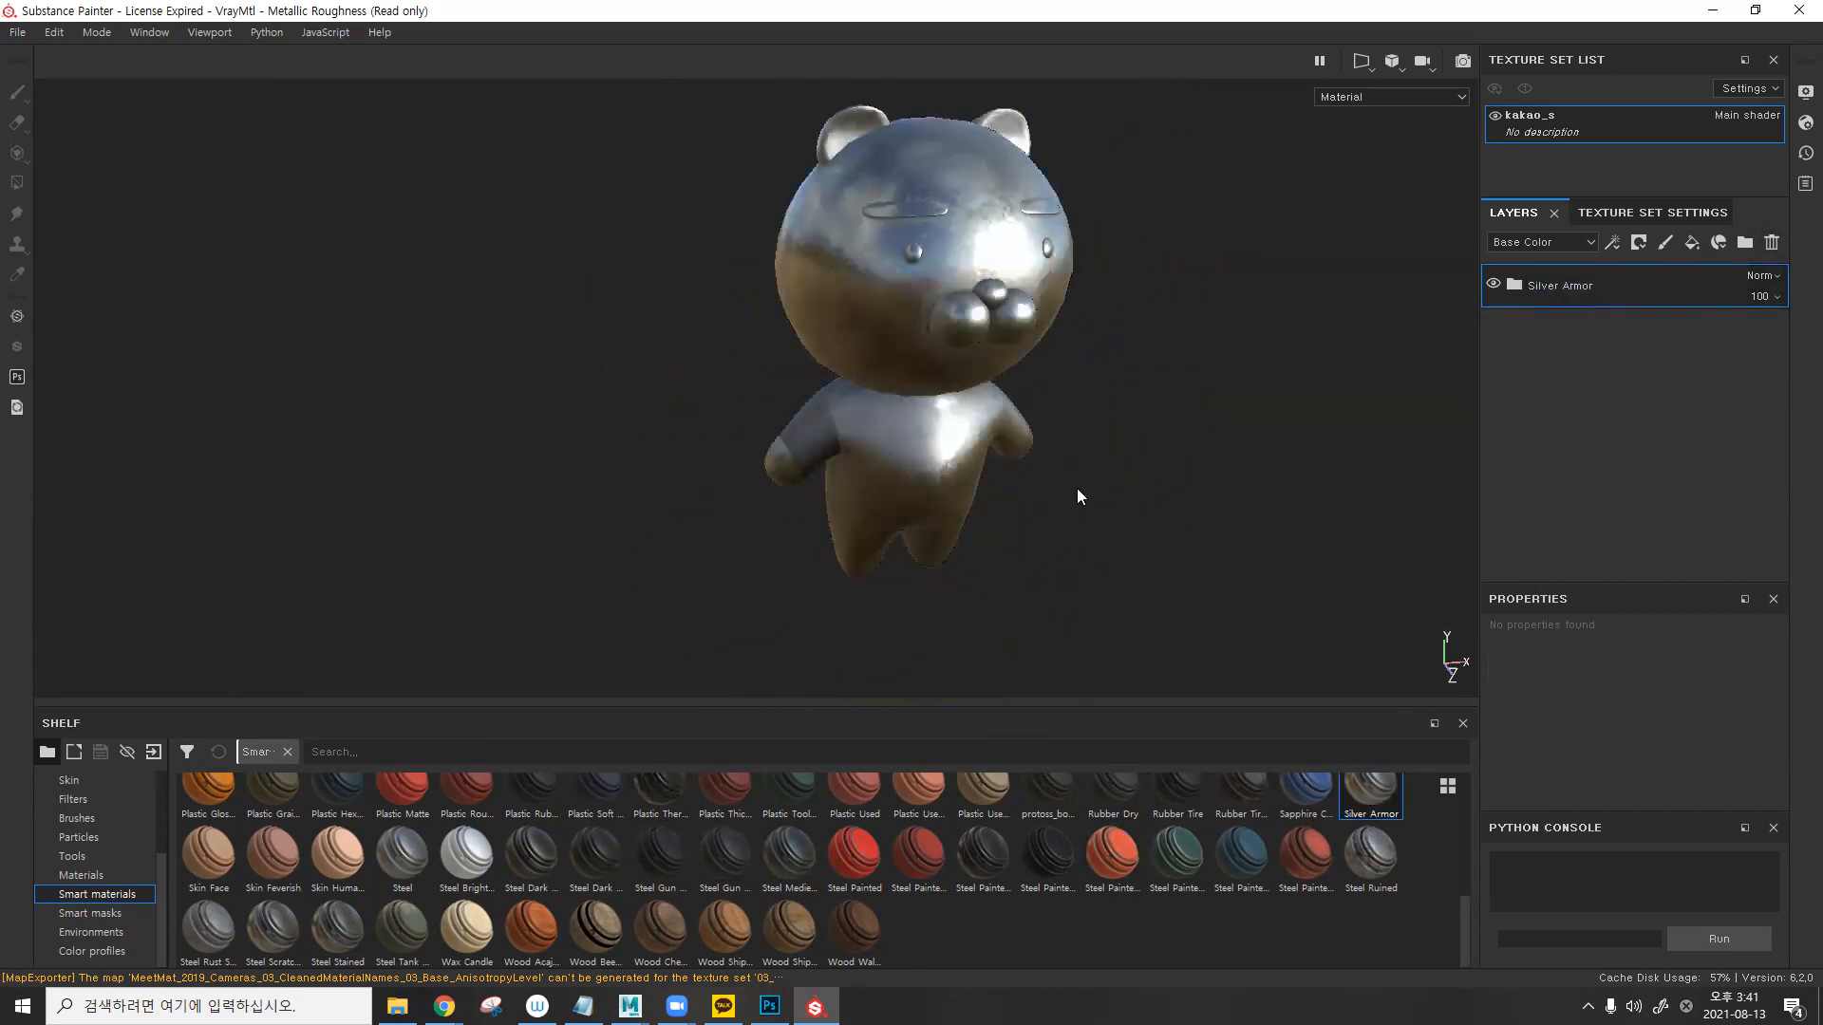
- Try the blue Fabric Sup… smart material above Silver Armor, and delete both layers
scroll(854, 824, "up", 3)
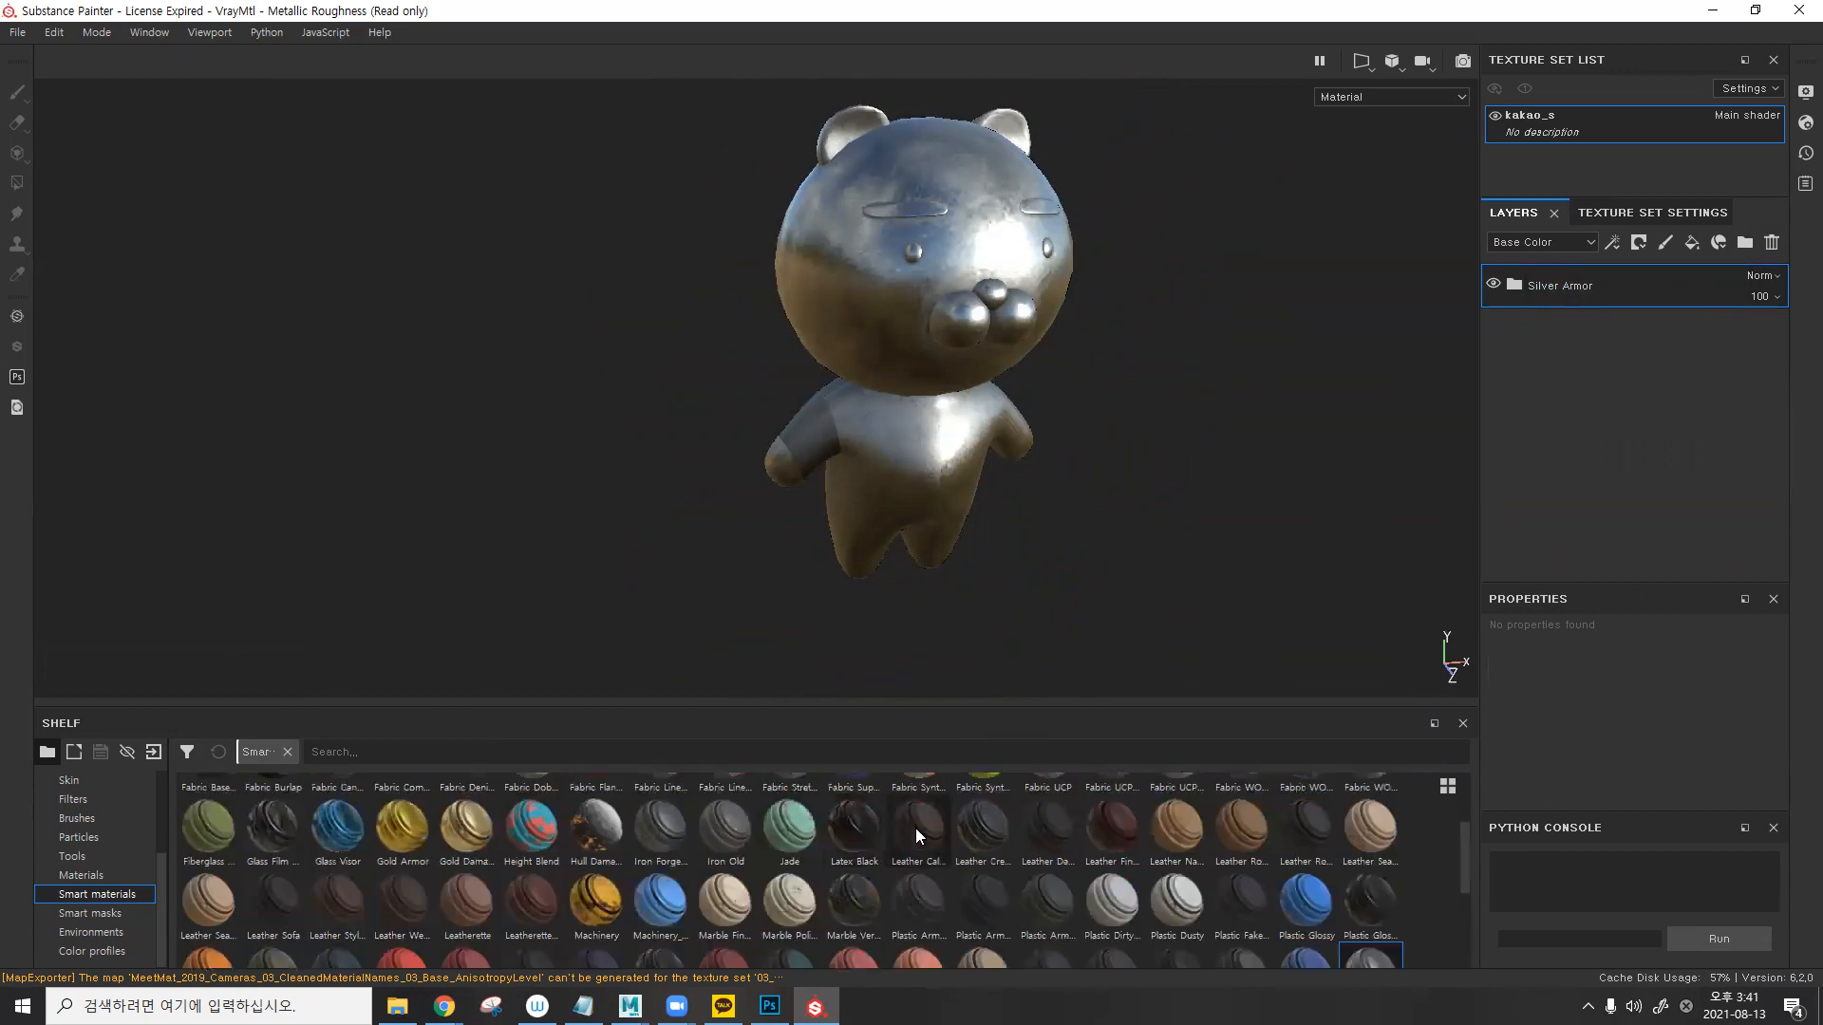
scroll(687, 841, "up", 2)
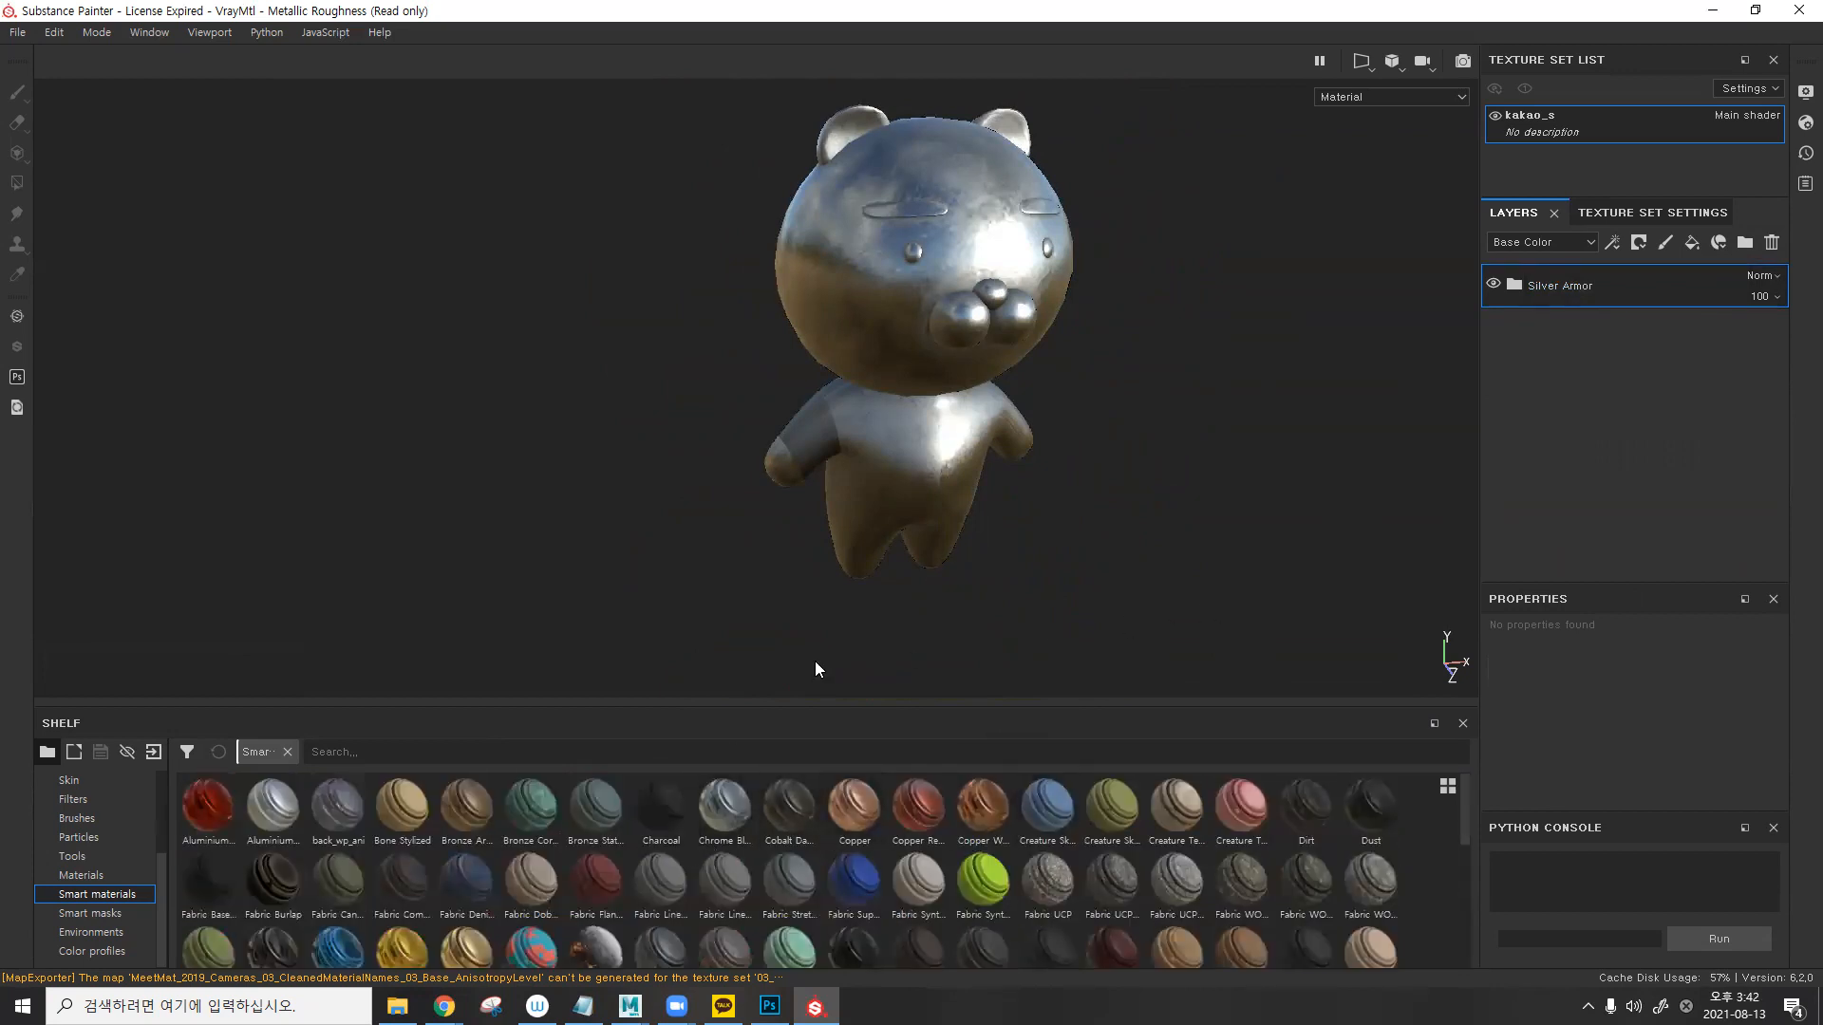
left_click_drag(853, 880, 1560, 271)
left_click(1771, 243)
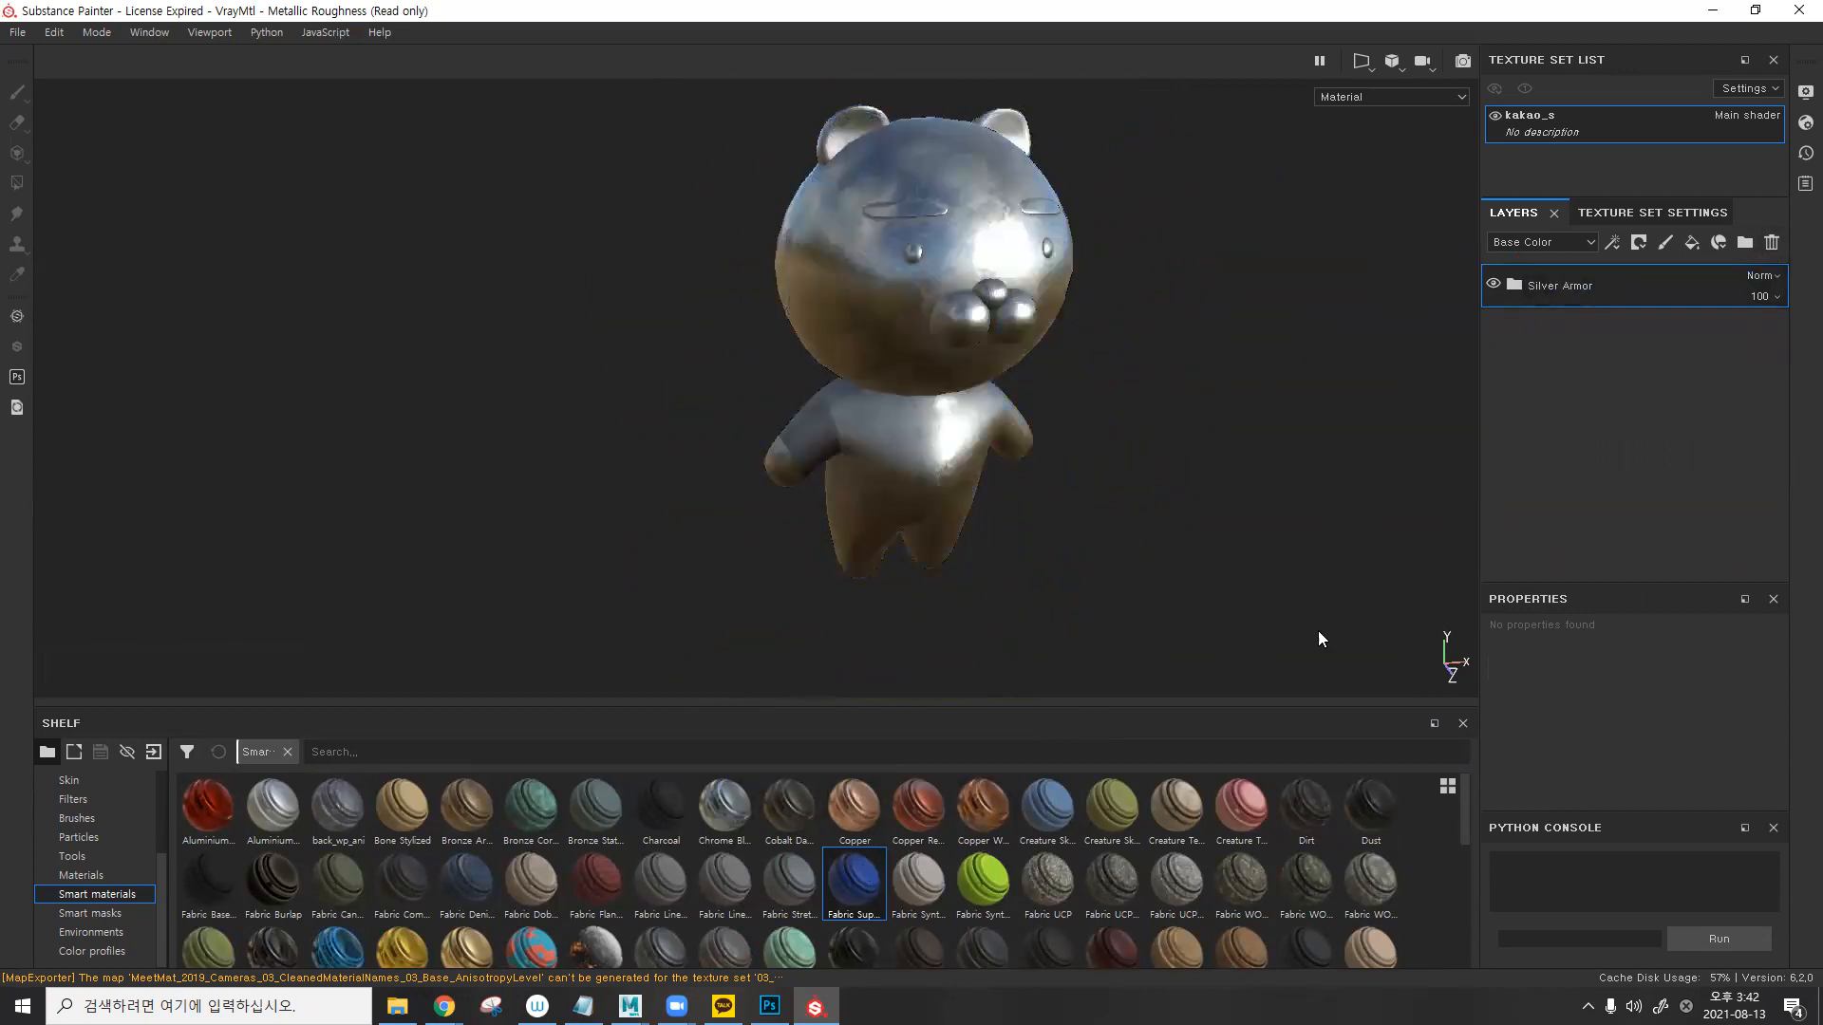
left_click(1772, 242)
- Try two different Fabric UCP smart materials on the bear, removing each one after viewing it
left_click_drag(1048, 883, 1595, 284)
left_click_drag(1034, 360, 1114, 505, "alt")
left_click(1772, 242)
left_click_drag(1176, 883, 1568, 352)
left_click_drag(1079, 379, 1085, 399, "alt")
key("ctrl+z")
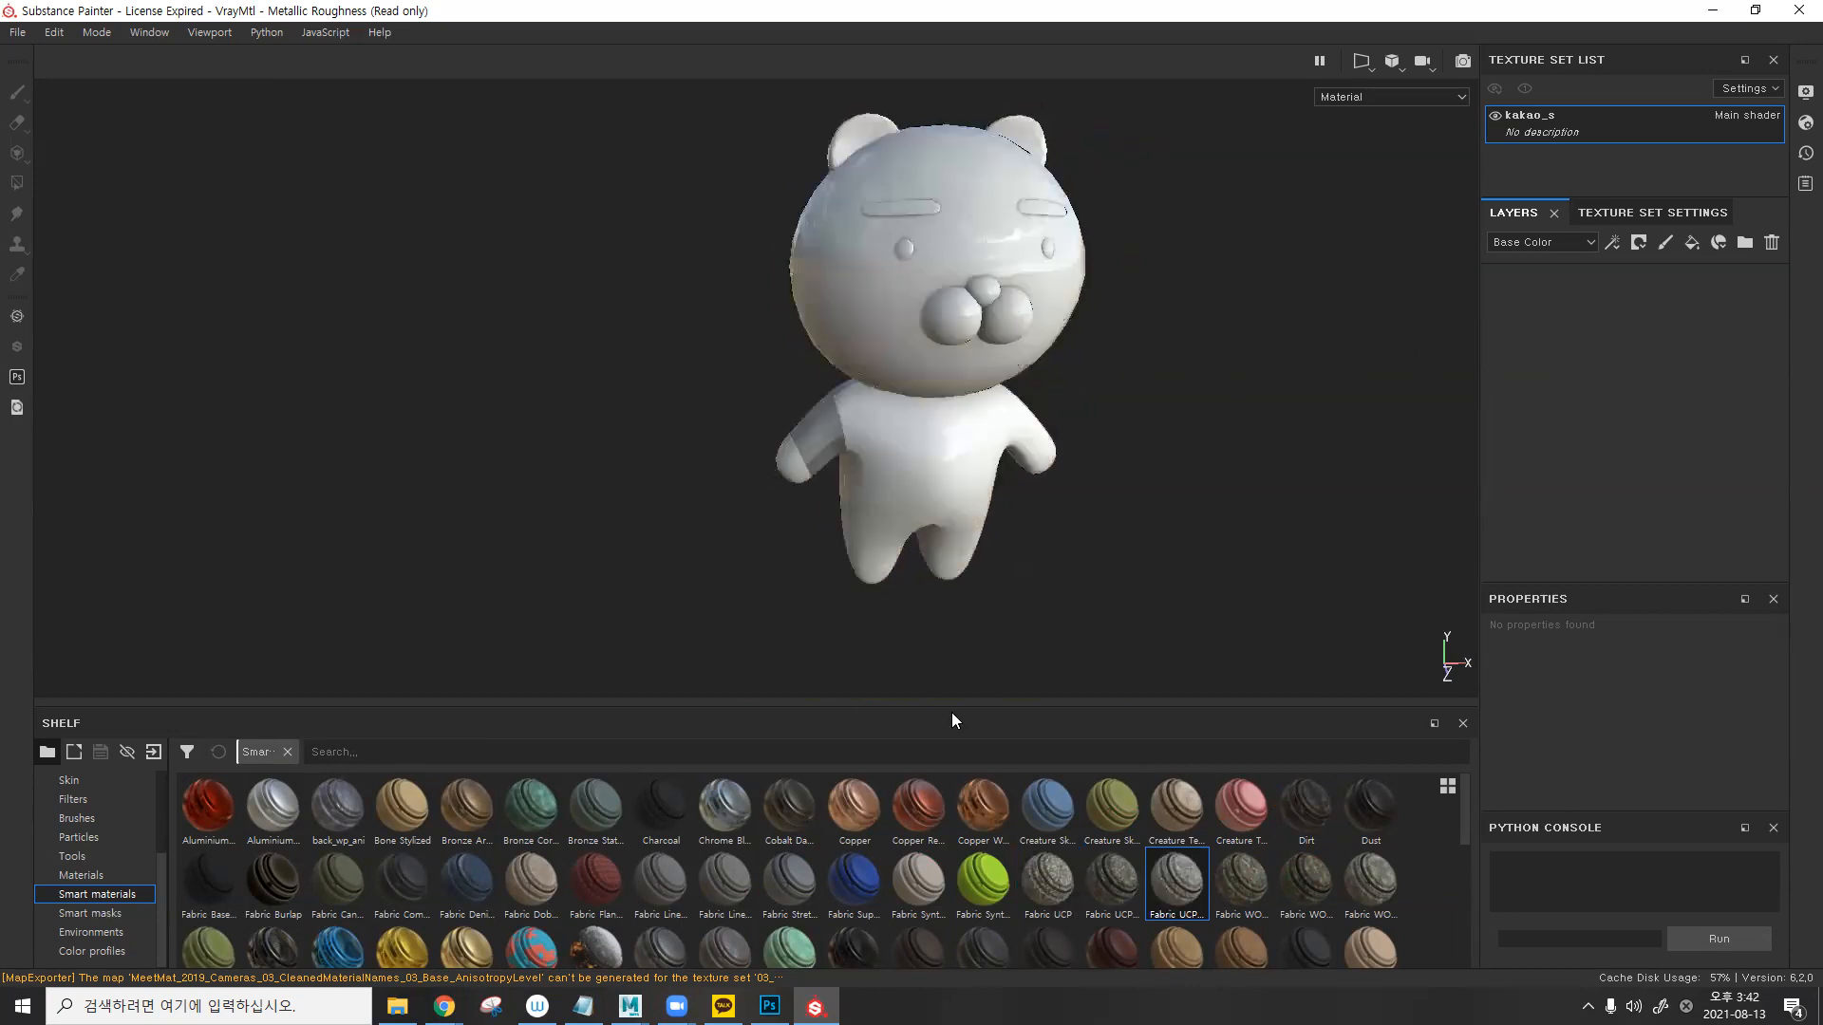
- Try the Fabric Synthetic Sport Used and Gold Damaged smart materials on the bear, undoing each one
left_click_drag(980, 864, 1534, 447)
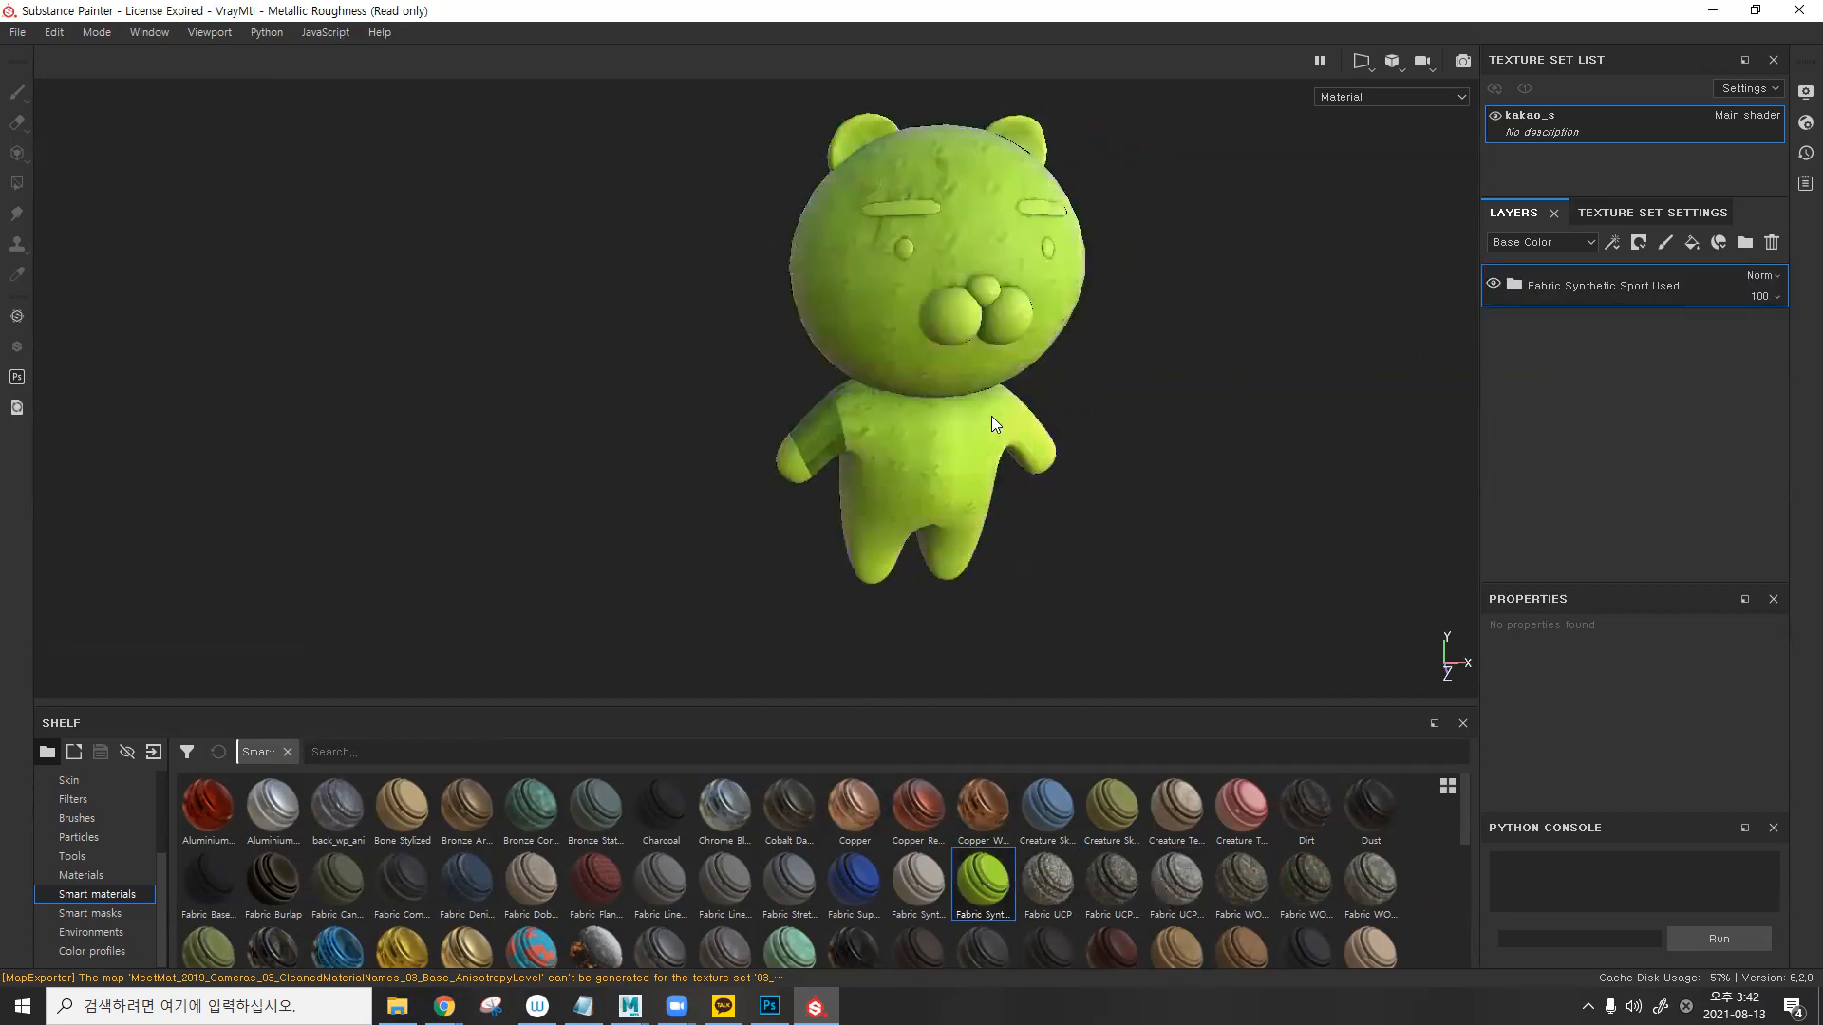
left_click_drag(991, 416, 1011, 399, "alt")
key("ctrl+z")
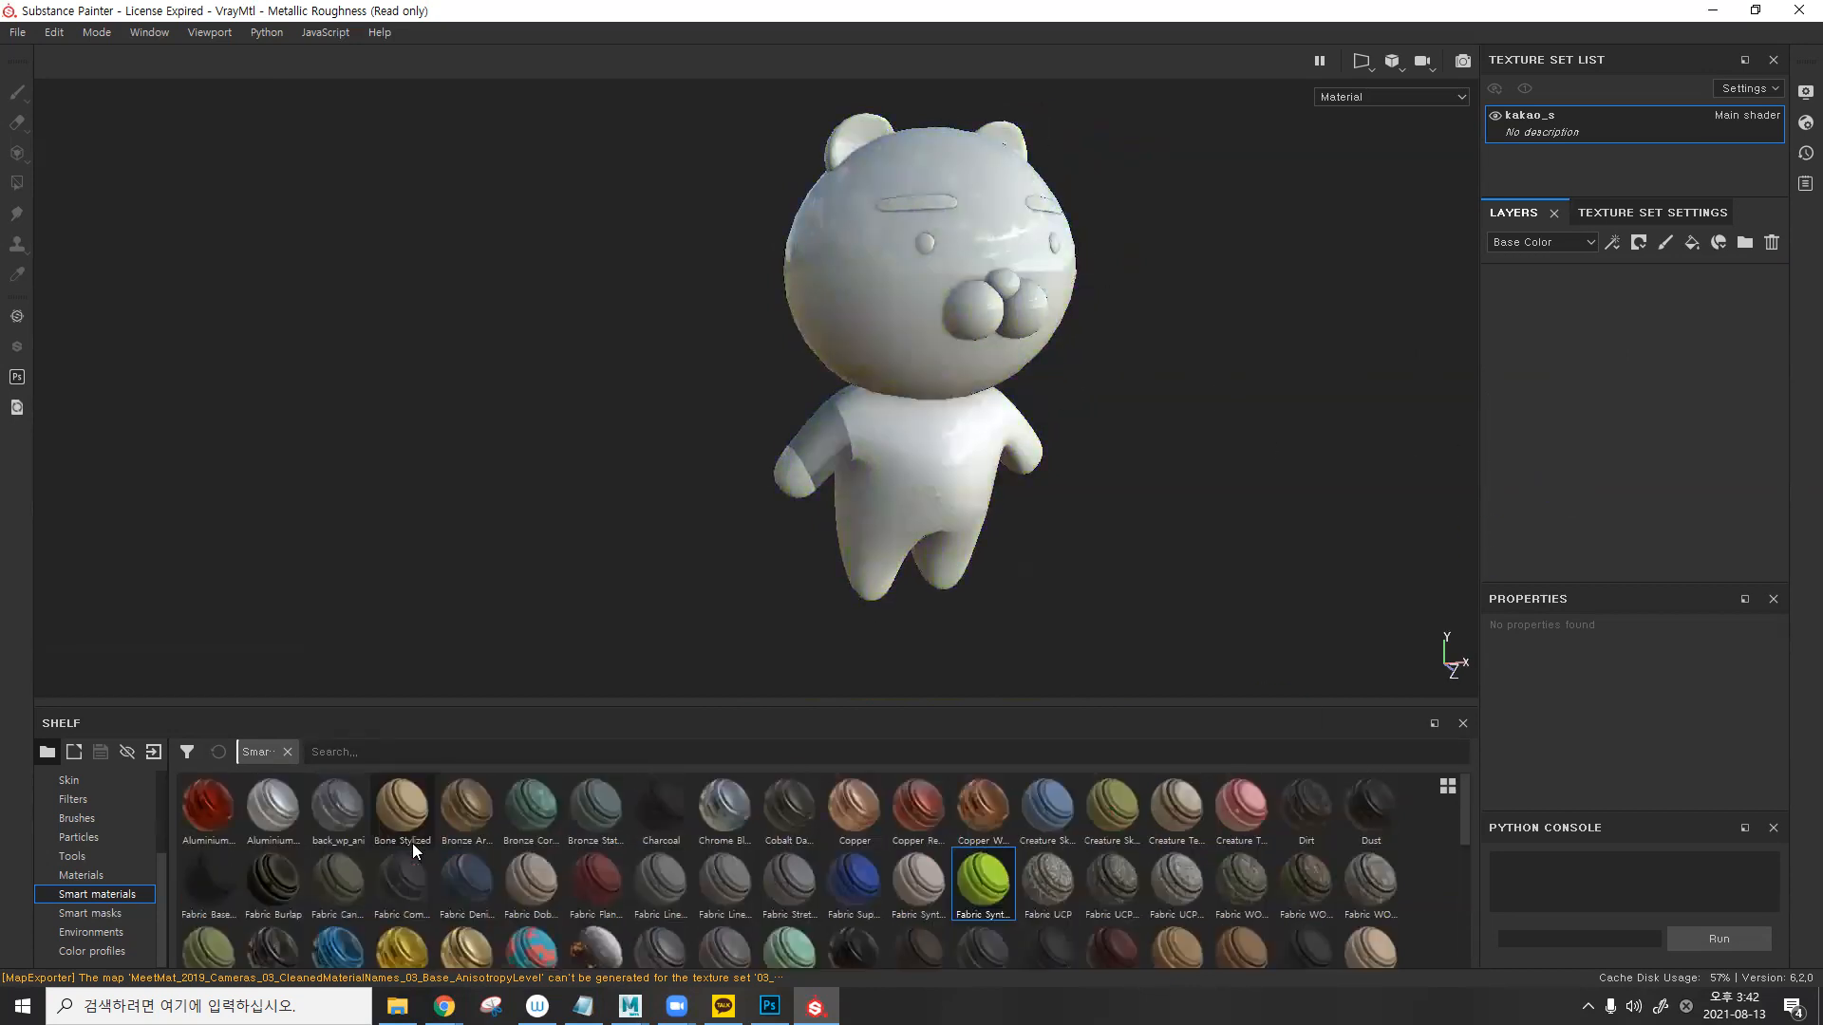
left_click_drag(465, 950, 1627, 358)
left_click_drag(1050, 394, 1080, 447, "alt")
middle_click_drag(1078, 439, 1071, 367, "alt")
key("ctrl+z")
- Try the Steel Medieval Stylized smart material on the bear and undo it
scroll(886, 875, "down", 5)
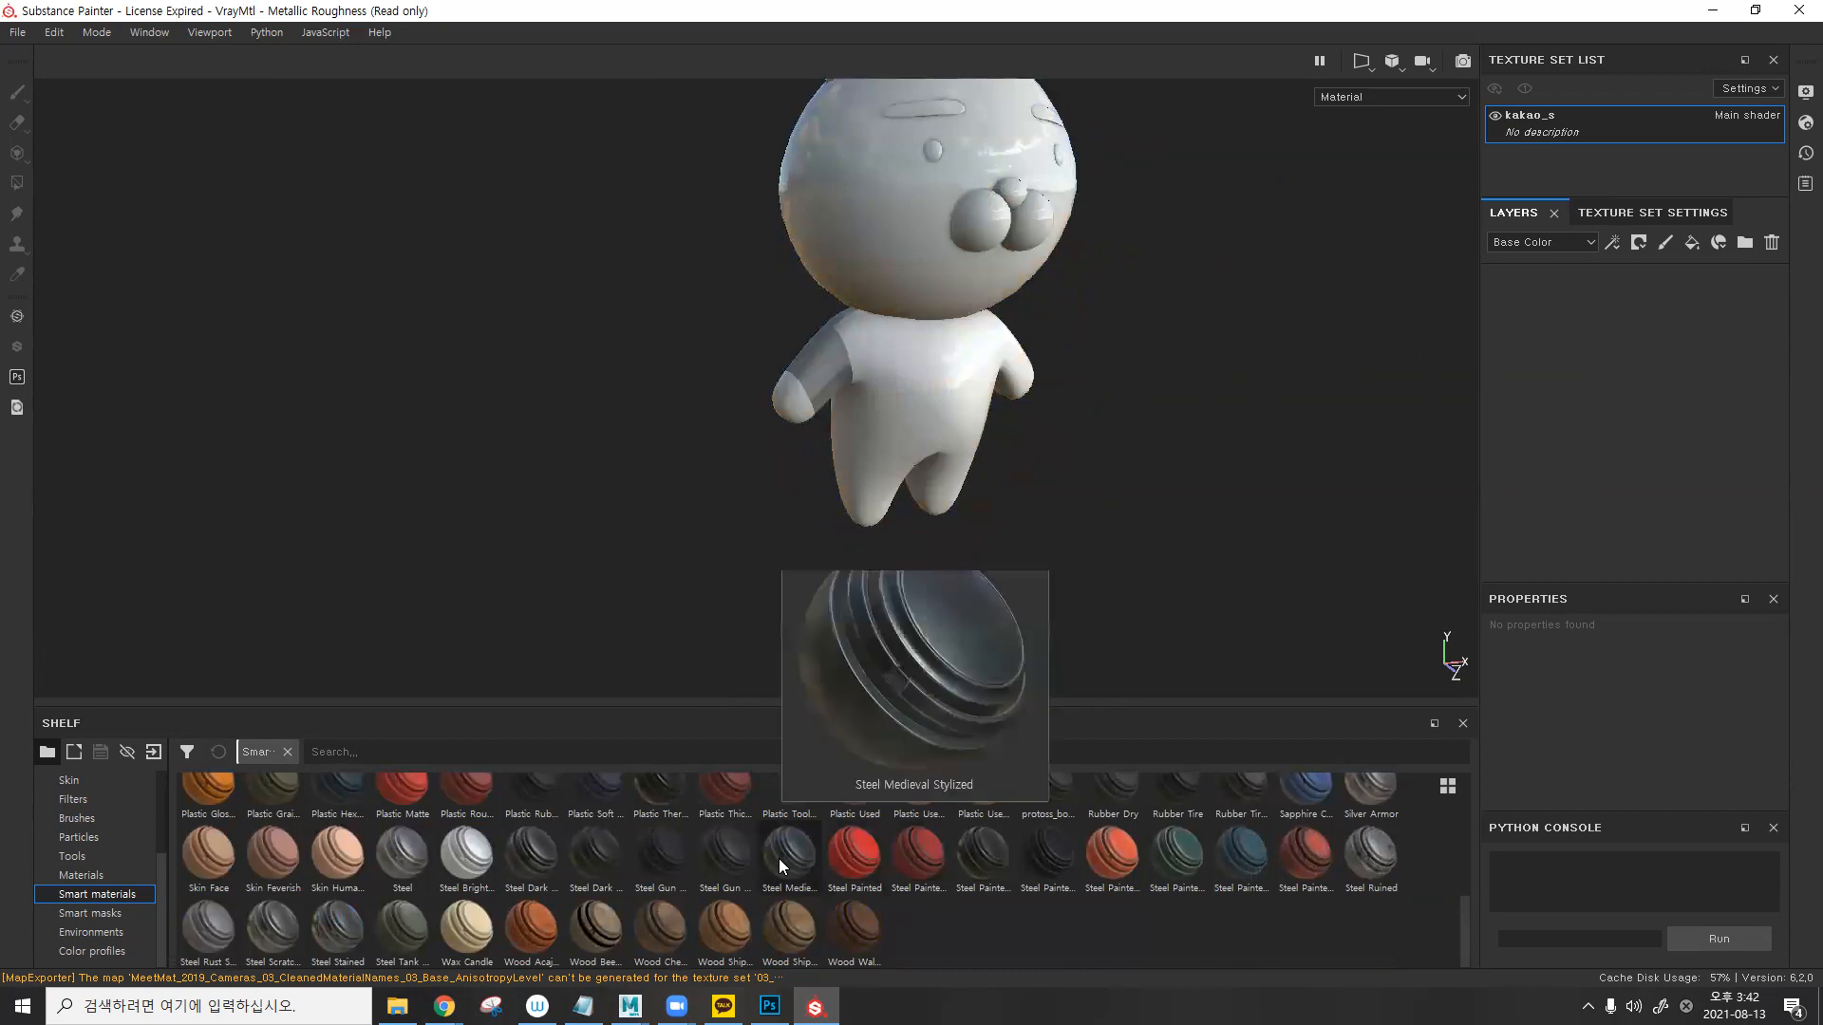
left_click_drag(779, 859, 1521, 317)
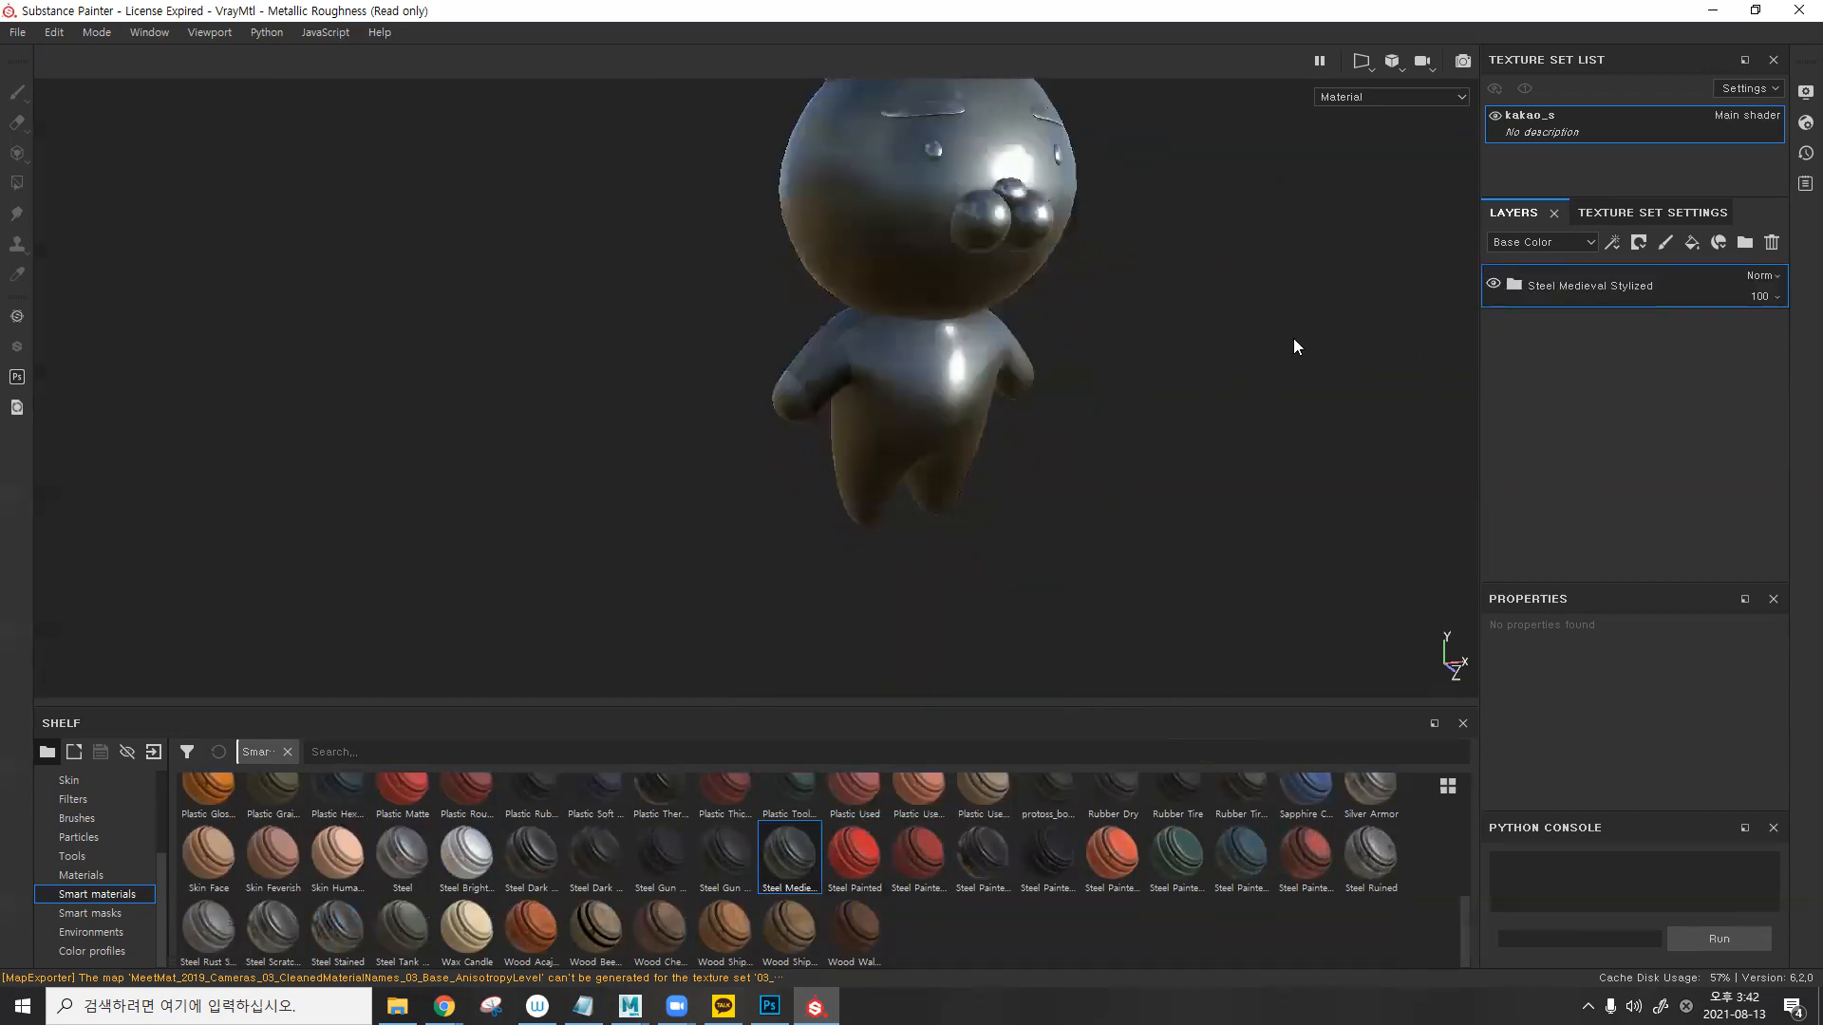
key("ctrl+z")
- Apply the Steel Stained smart material to the bear and expand its folder to view its layers
left_click_drag(337, 940, 1586, 401)
left_click_drag(1062, 317, 685, 427, "alt")
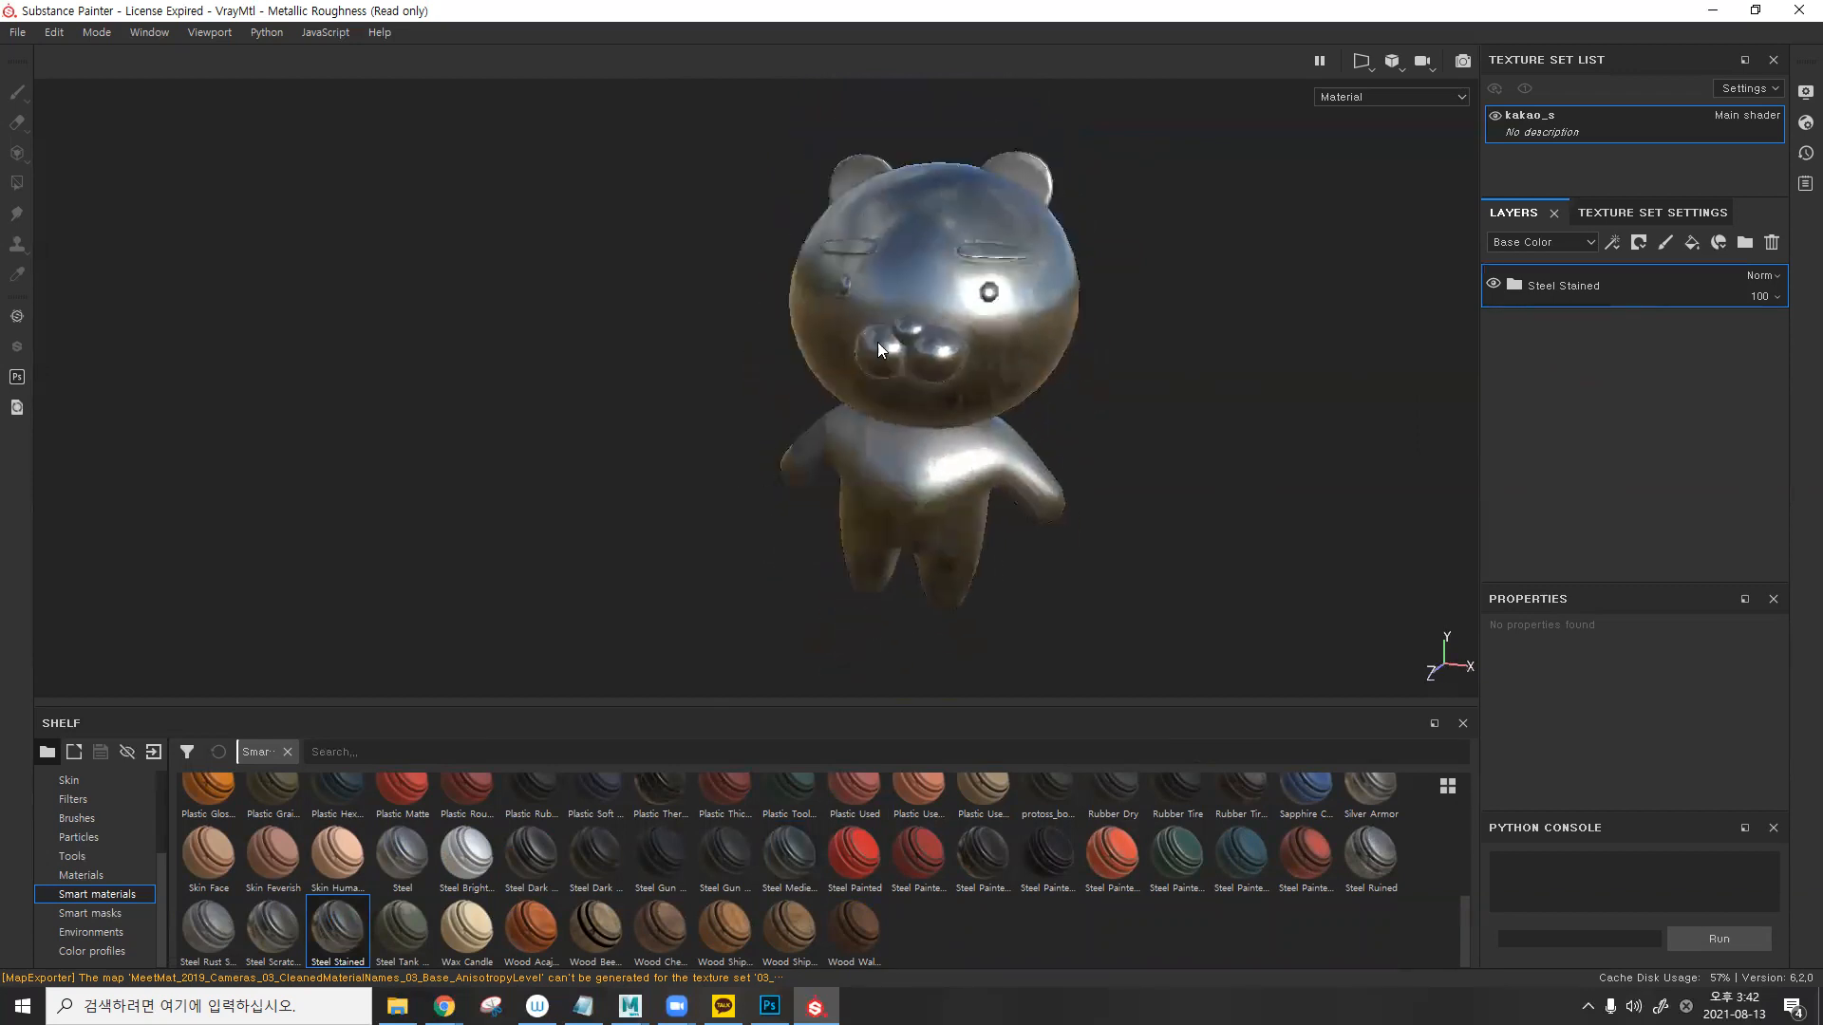
middle_click_drag(781, 403, 740, 358, "alt")
right_click_drag(740, 358, 903, 341, "alt")
middle_click_drag(903, 341, 865, 336, "alt")
left_click(1515, 285)
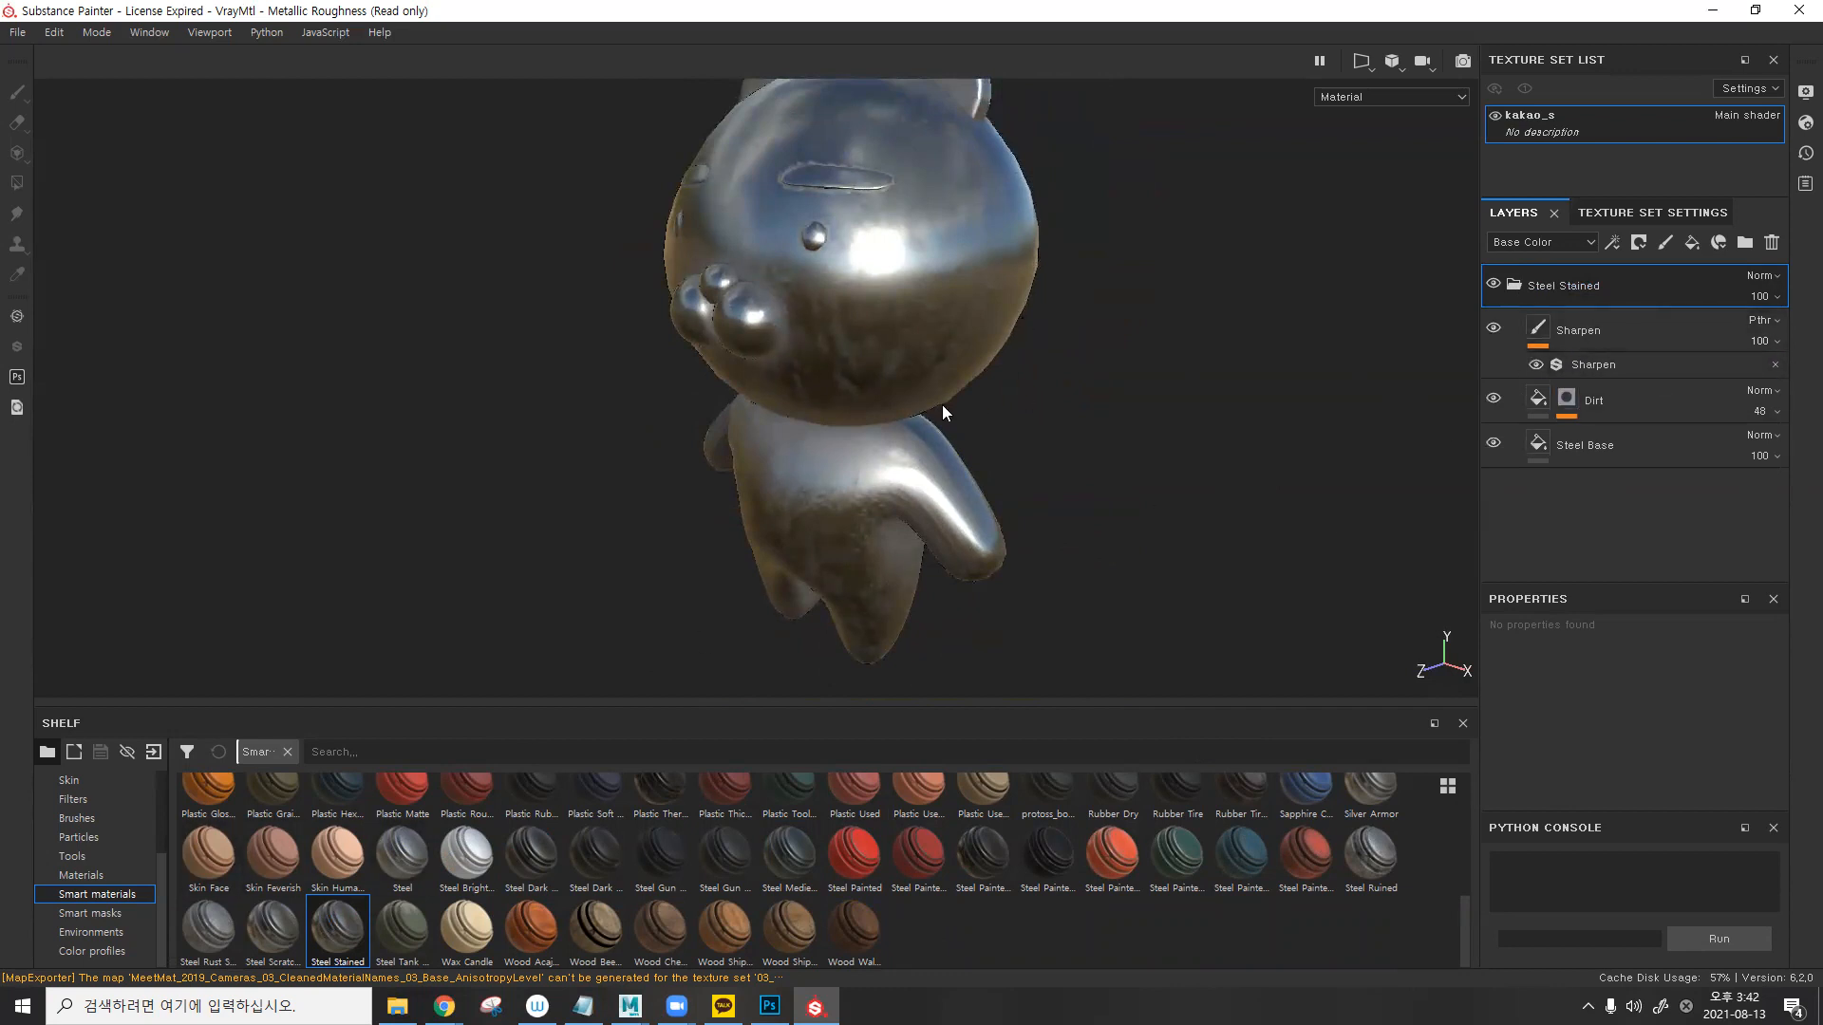
left_click_drag(942, 406, 977, 384, "alt")
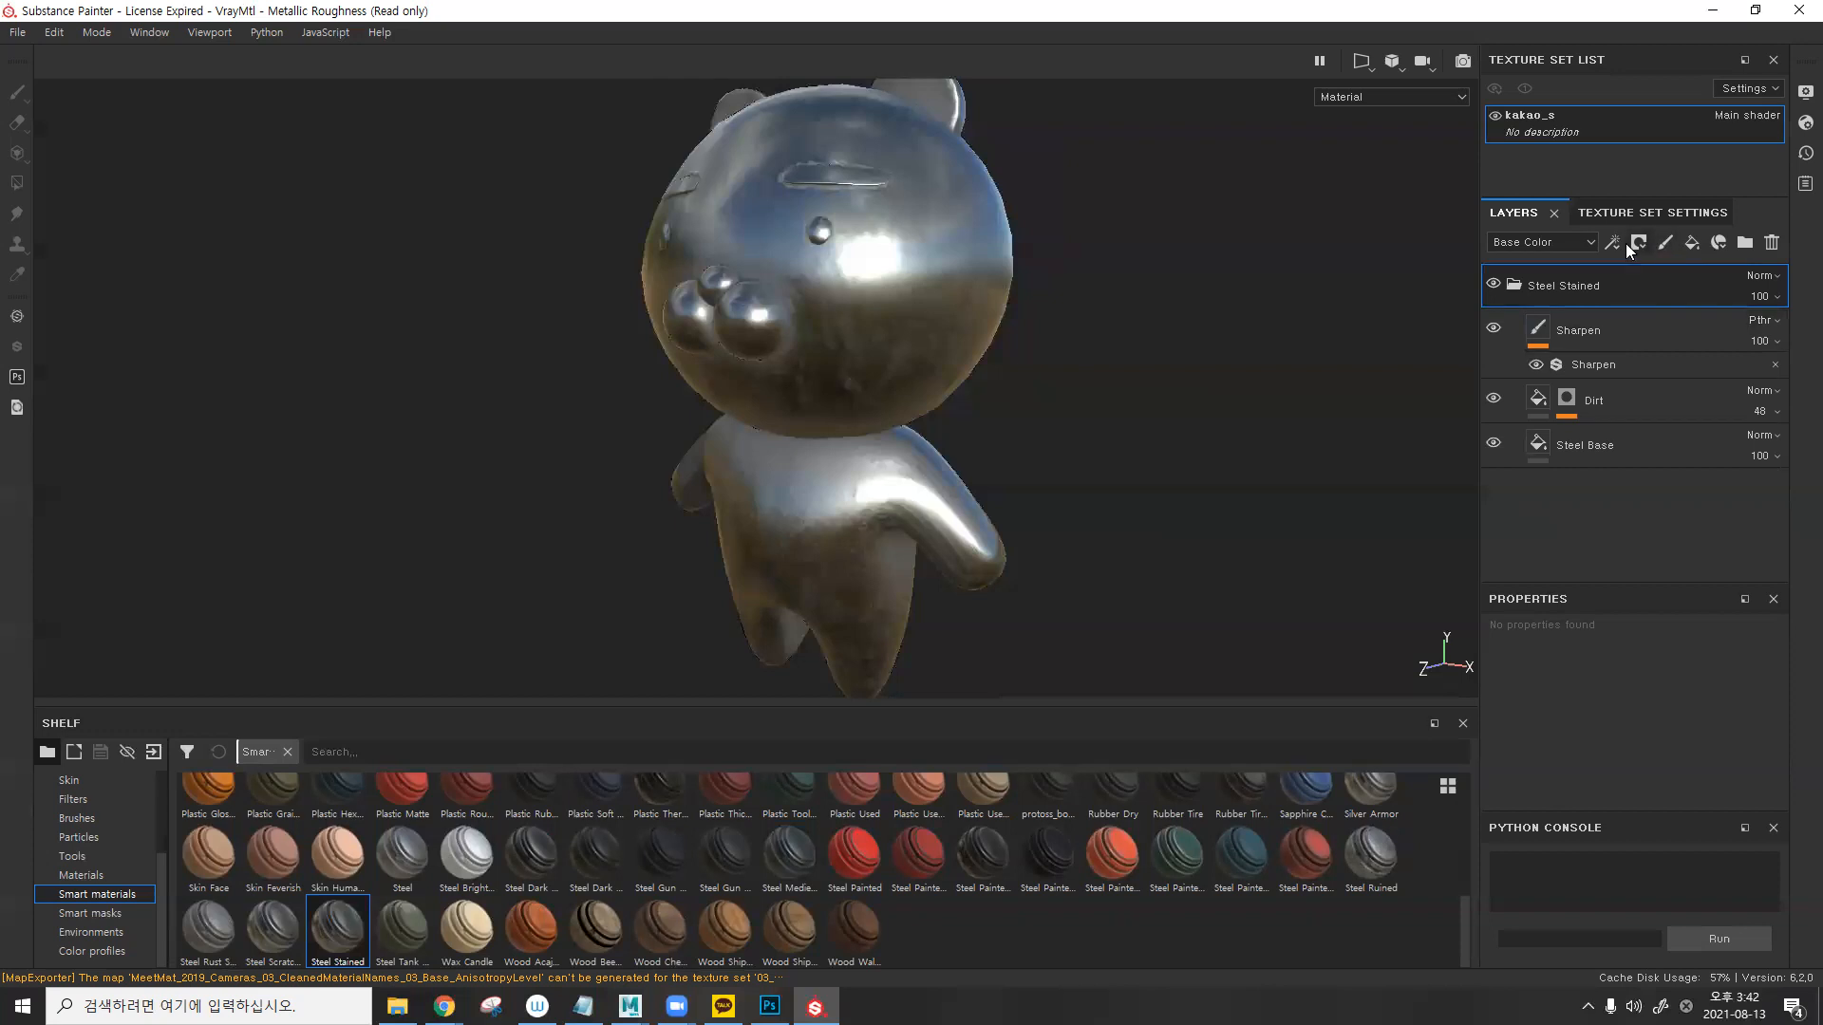
- Add a fill layer above Steel Stained with a black mask and a paint effect on the mask
left_click(1699, 242)
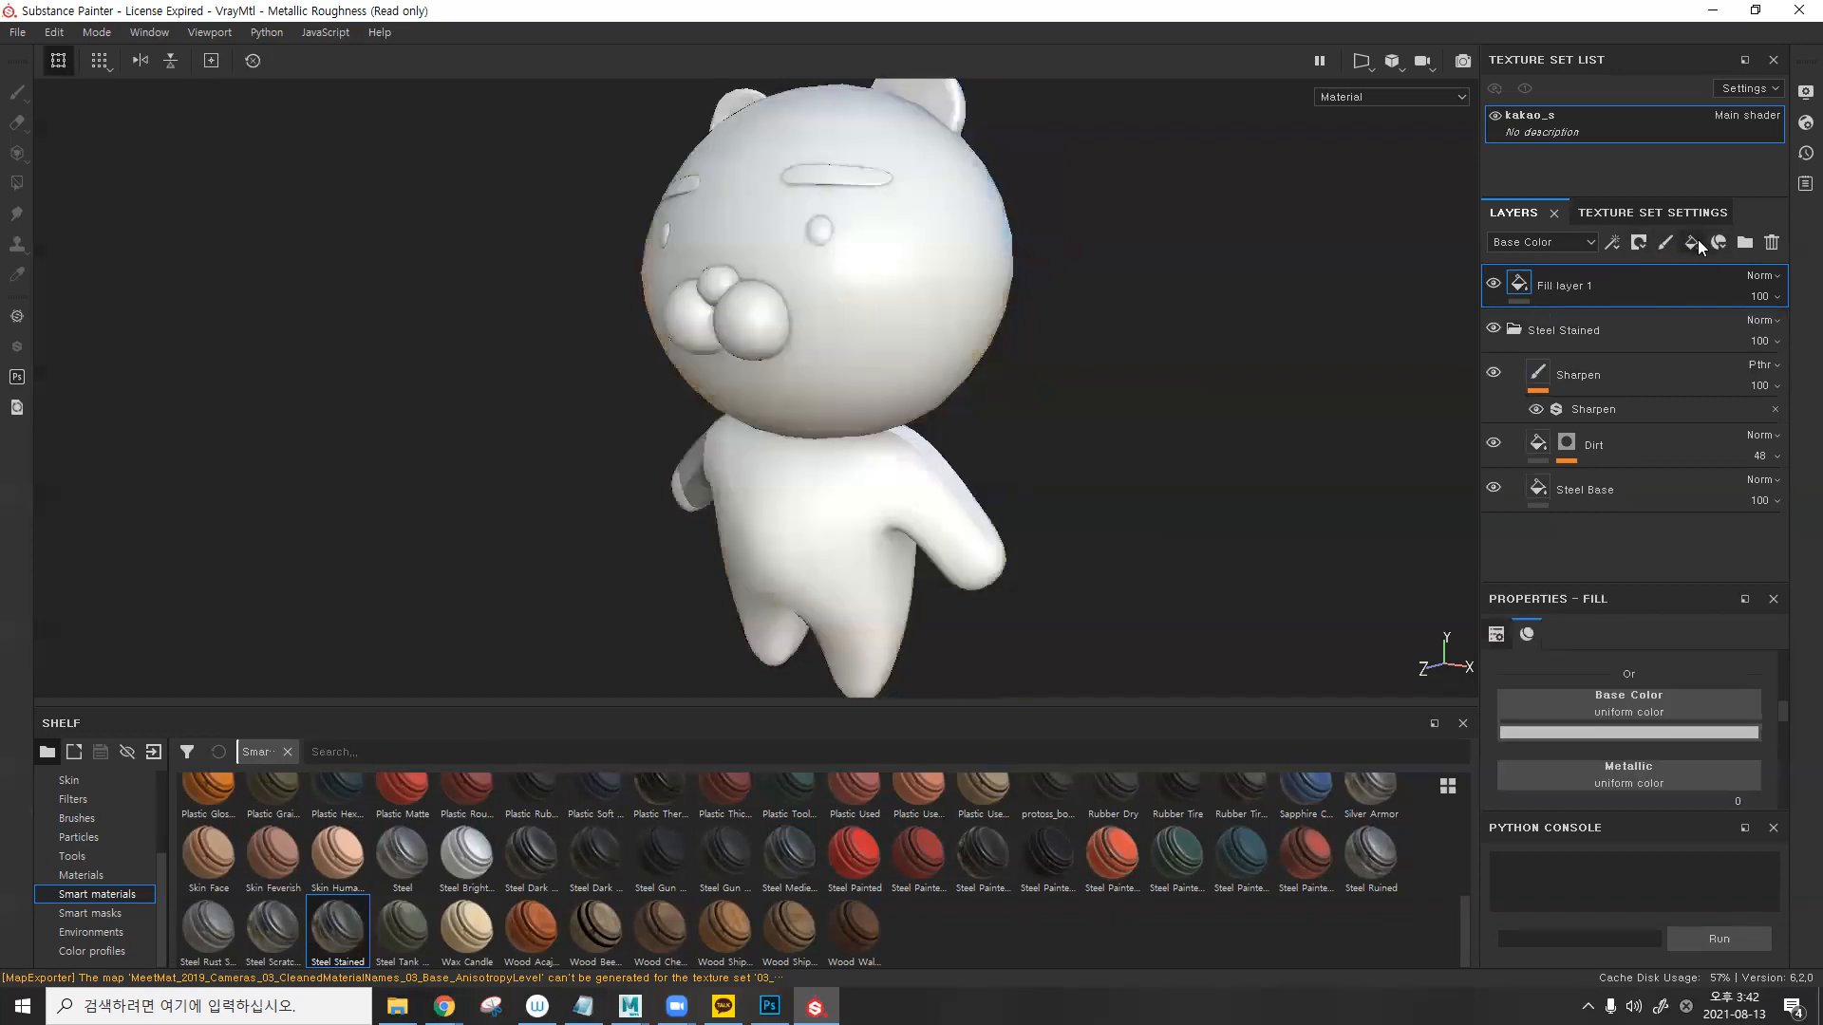
left_click(1650, 251)
left_click(1663, 281)
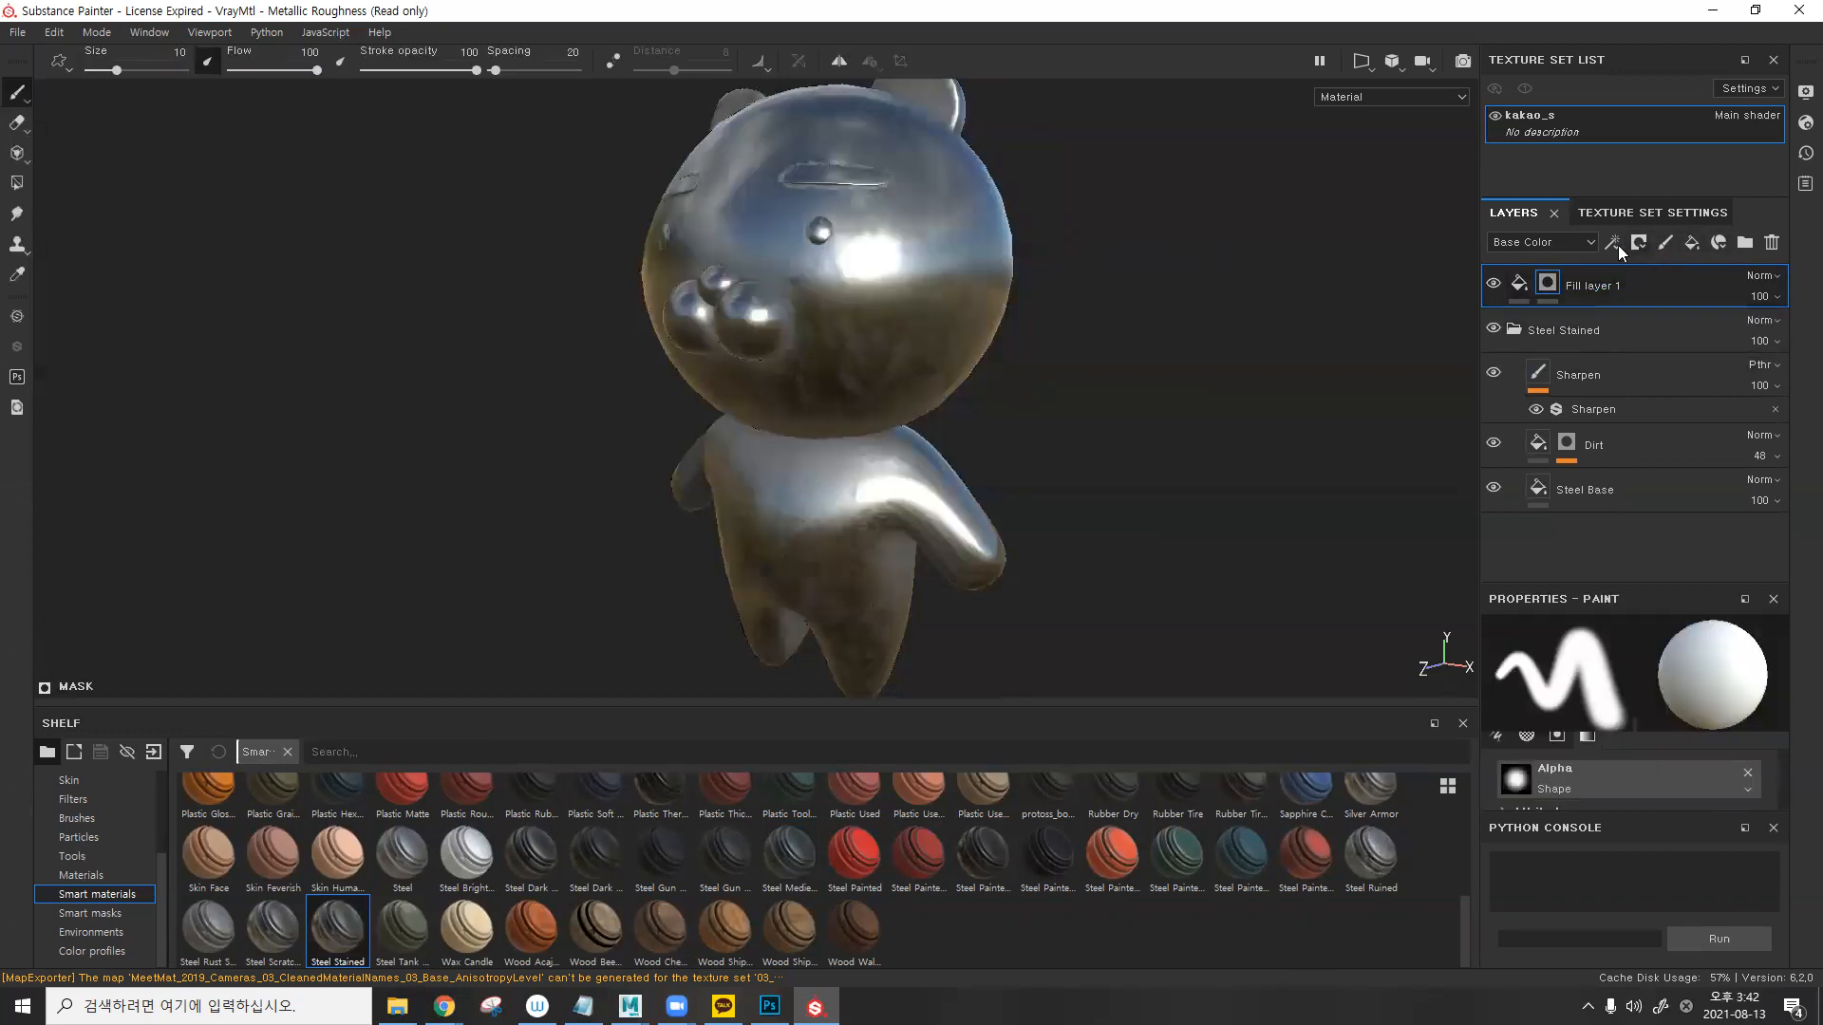
left_click(1614, 244)
left_click(1665, 291)
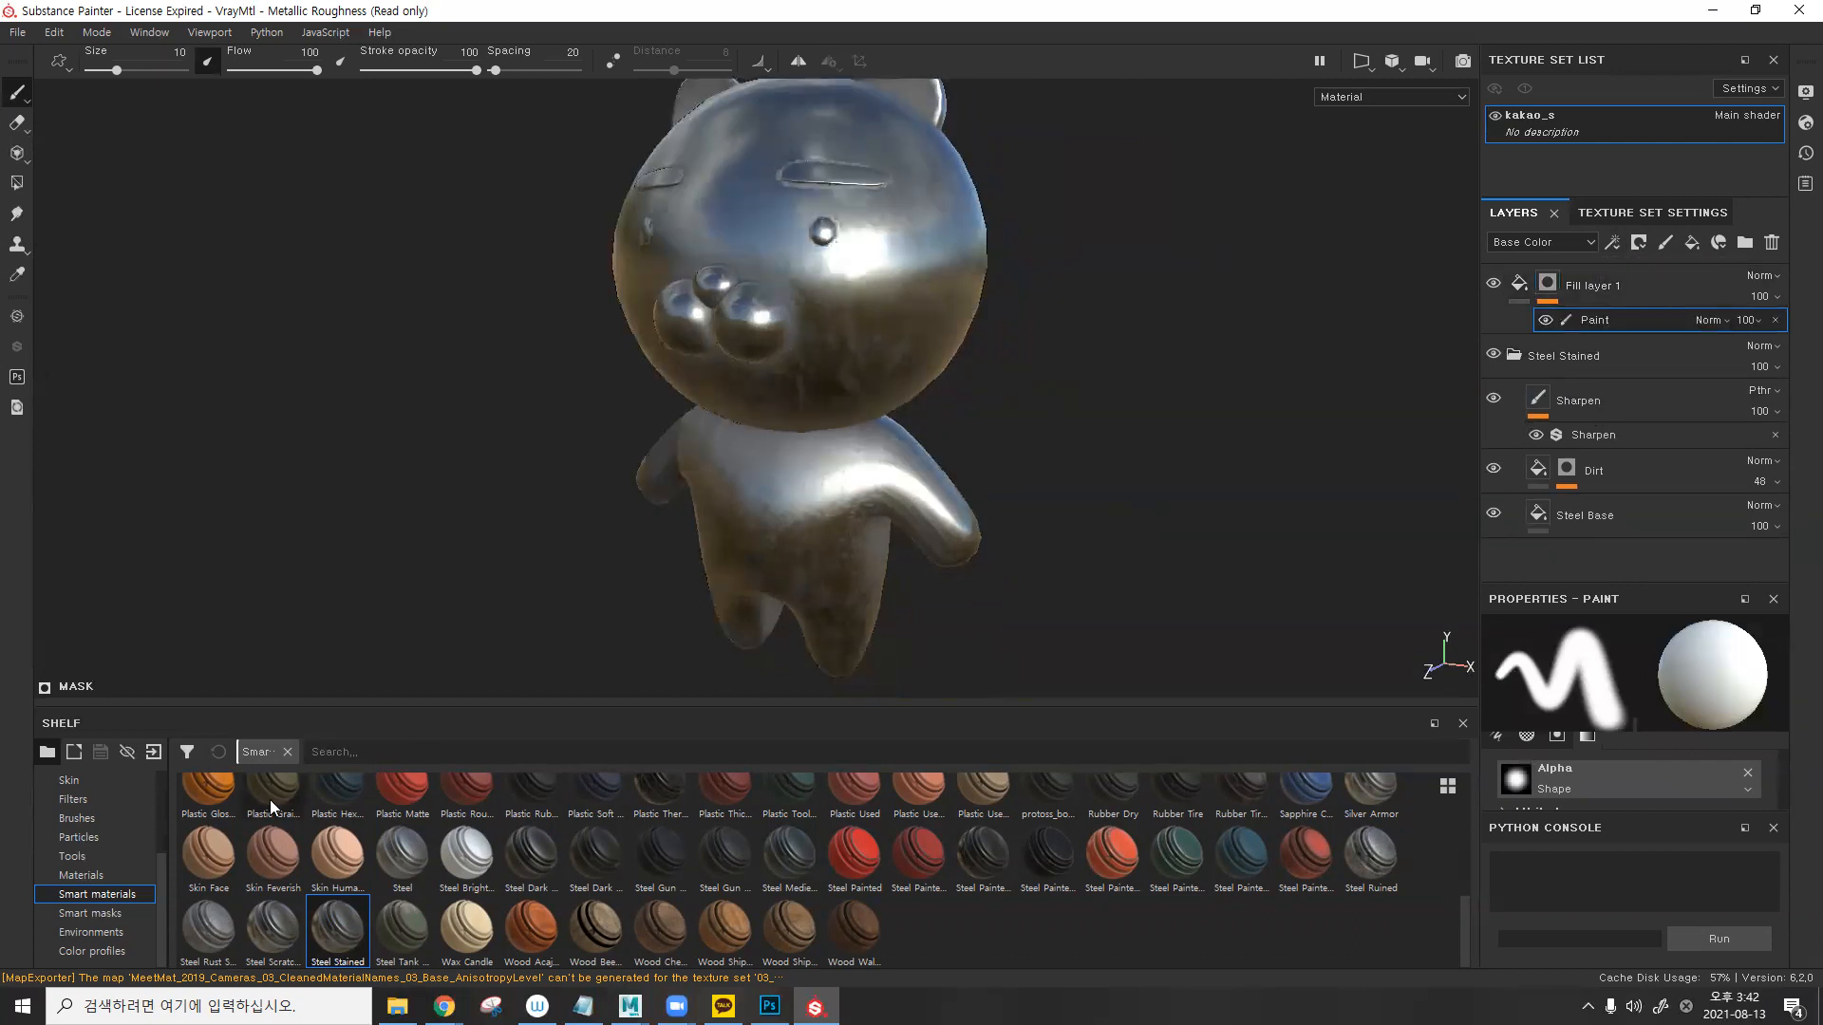
- Choose the Artistic Hea… brush and paint a blob on the bear's chest in the fill layer's mask
left_click(78, 819)
left_click(402, 807)
mouse_move(623, 619)
left_mouse_down("alt")
mouse_move(760, 465)
mouse_move(815, 444)
mouse_move(755, 458)
mouse_move(788, 446)
mouse_move(796, 489)
mouse_move(774, 461)
mouse_move(800, 448)
left_mouse_up("alt")
key("ctrl+z")
mouse_move(782, 511)
left_mouse_down()
mouse_move(771, 499)
mouse_move(818, 435)
mouse_move(835, 494)
mouse_move(764, 460)
mouse_move(794, 490)
left_mouse_up()
- Set the fill layer's base color to bright red
left_click(1519, 283)
scroll(1636, 731, "down", 3)
left_click(1650, 676)
left_click(1700, 700)
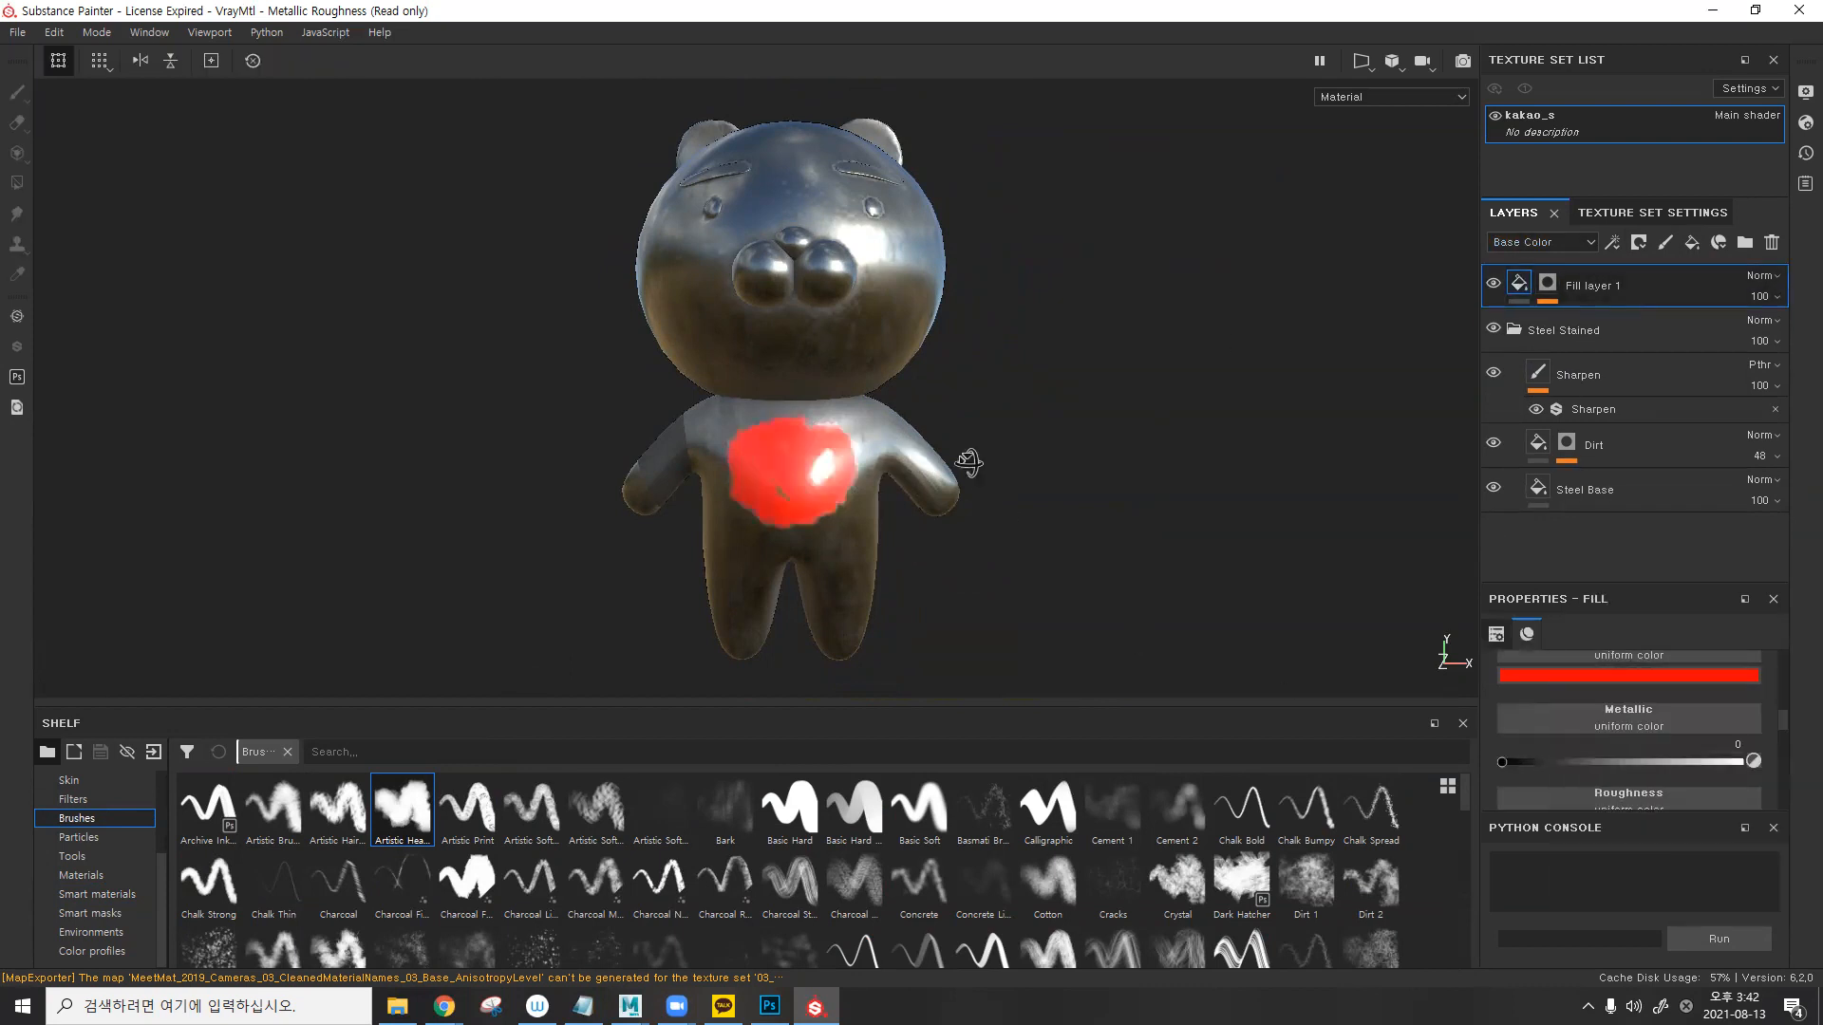
- Reselect the mask's paint effect and shape the red chest area into a heart
scroll(769, 496, "up", 2)
left_click(757, 473)
left_click(1548, 284)
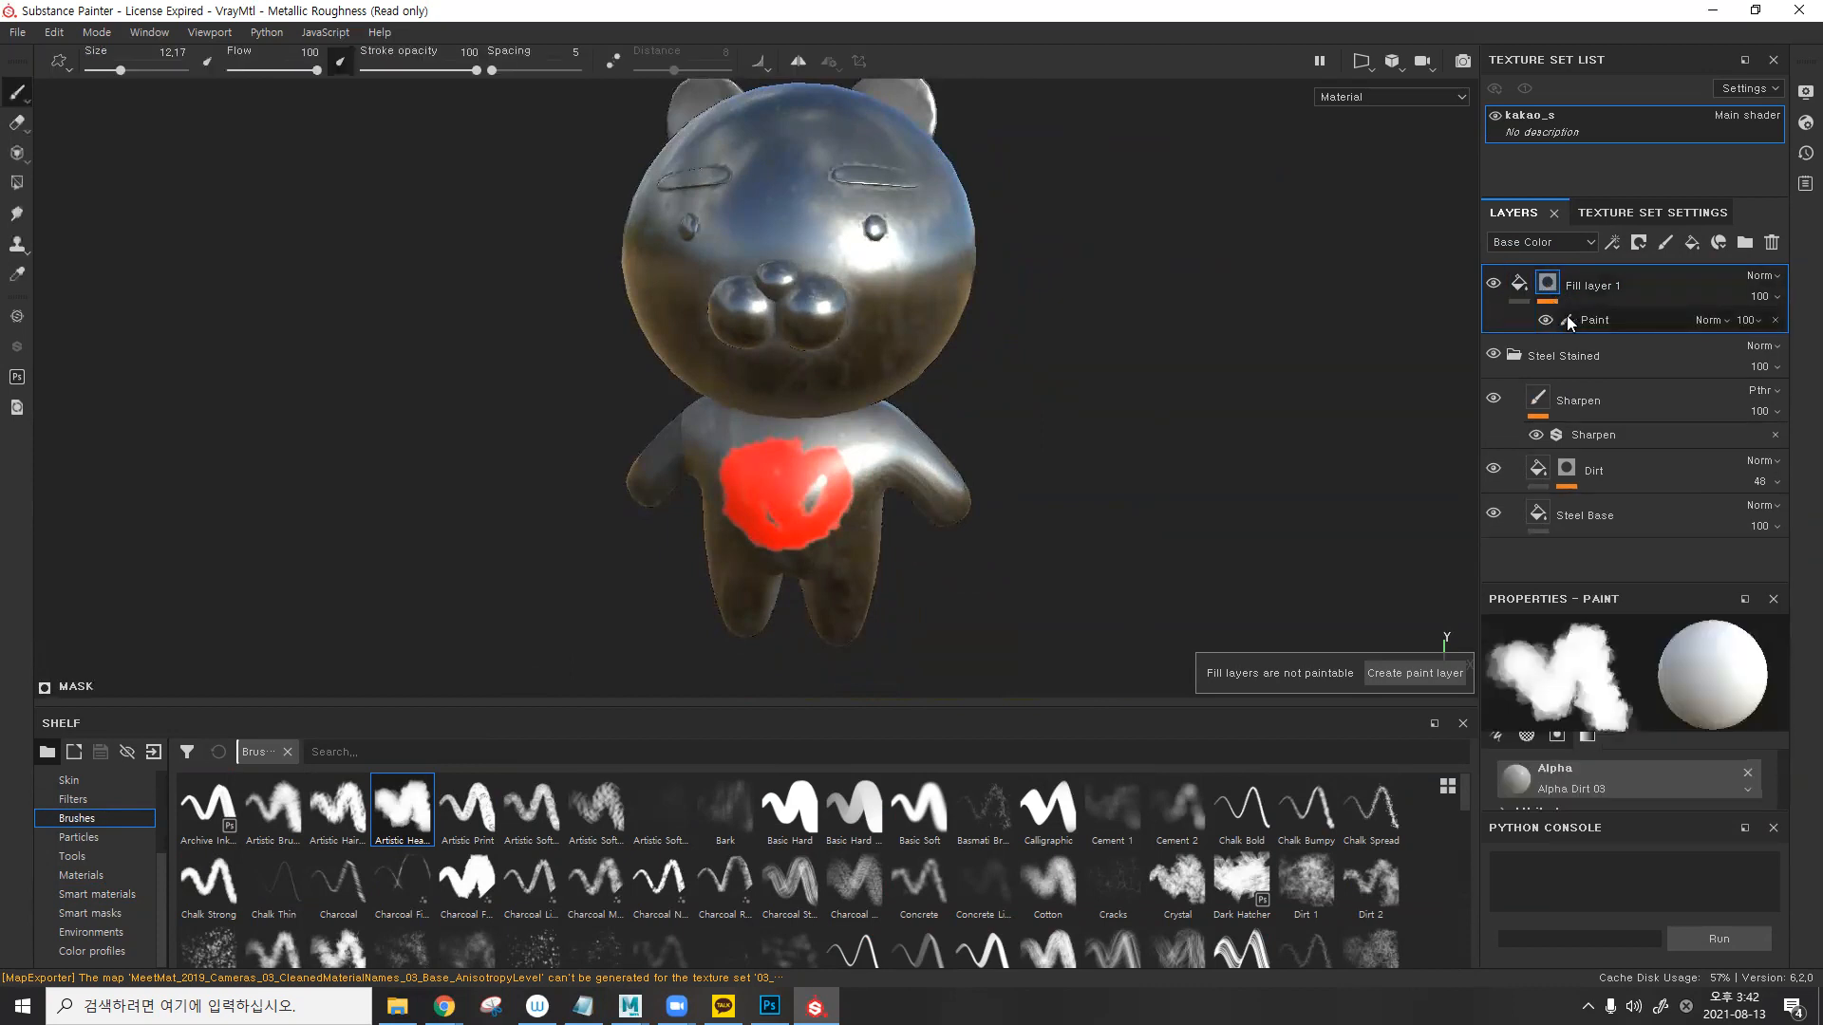
mouse_move(794, 471)
left_mouse_down()
mouse_move(820, 483)
mouse_move(834, 454)
mouse_move(809, 511)
mouse_move(707, 509)
left_mouse_up()
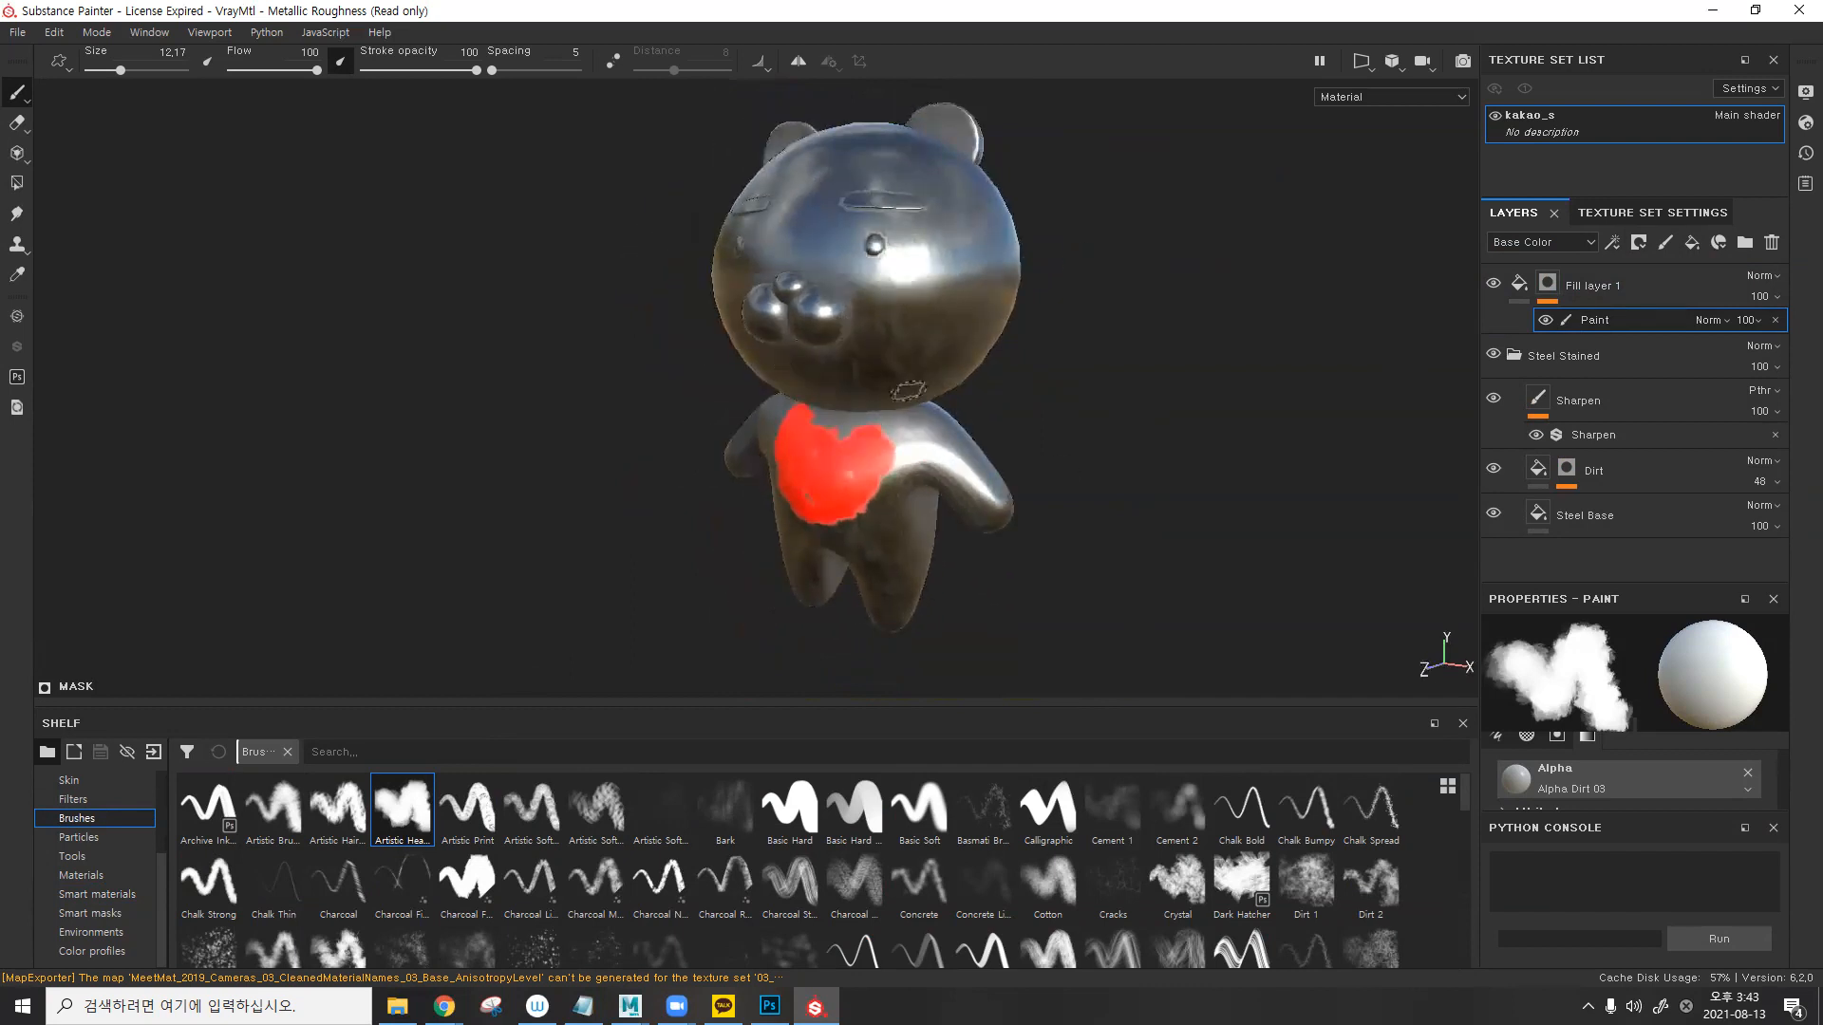
left_click_drag(968, 370, 903, 367, "alt")
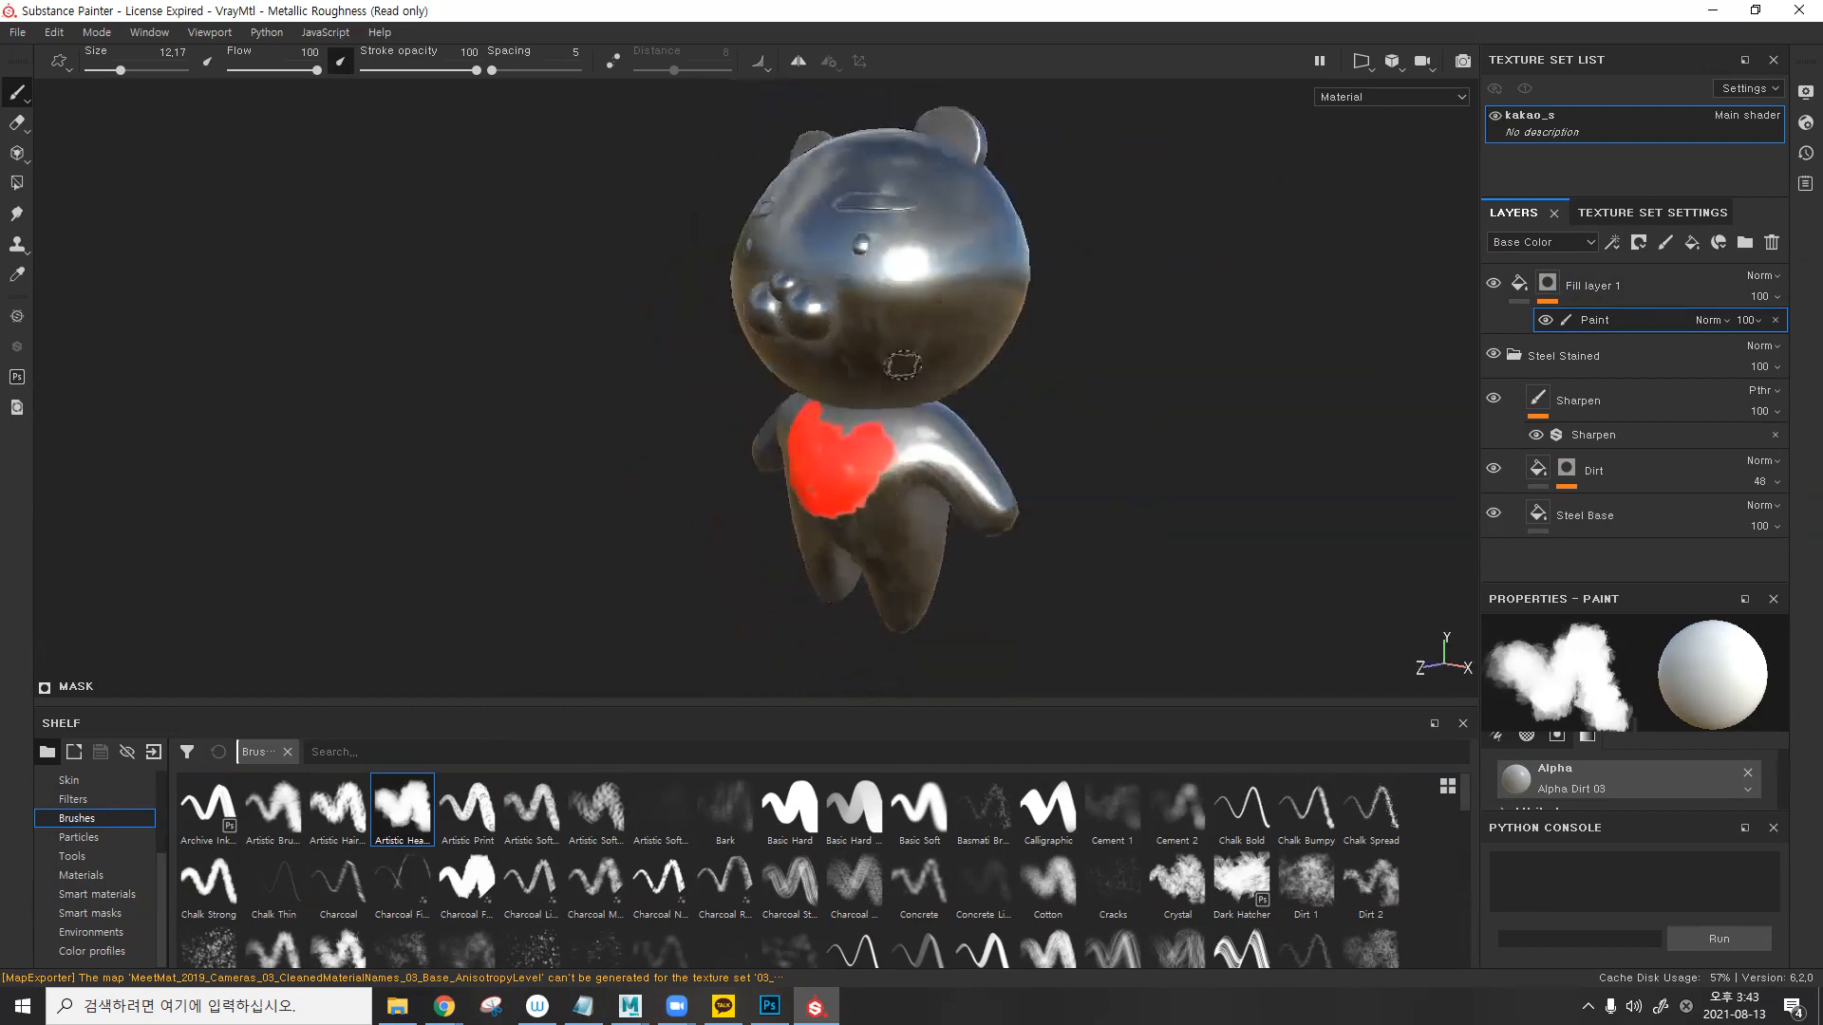
- Open the texture export settings and browse for an output directory to the desktop's cmco > cmco_clock > sourceimages folder
left_click(17, 34)
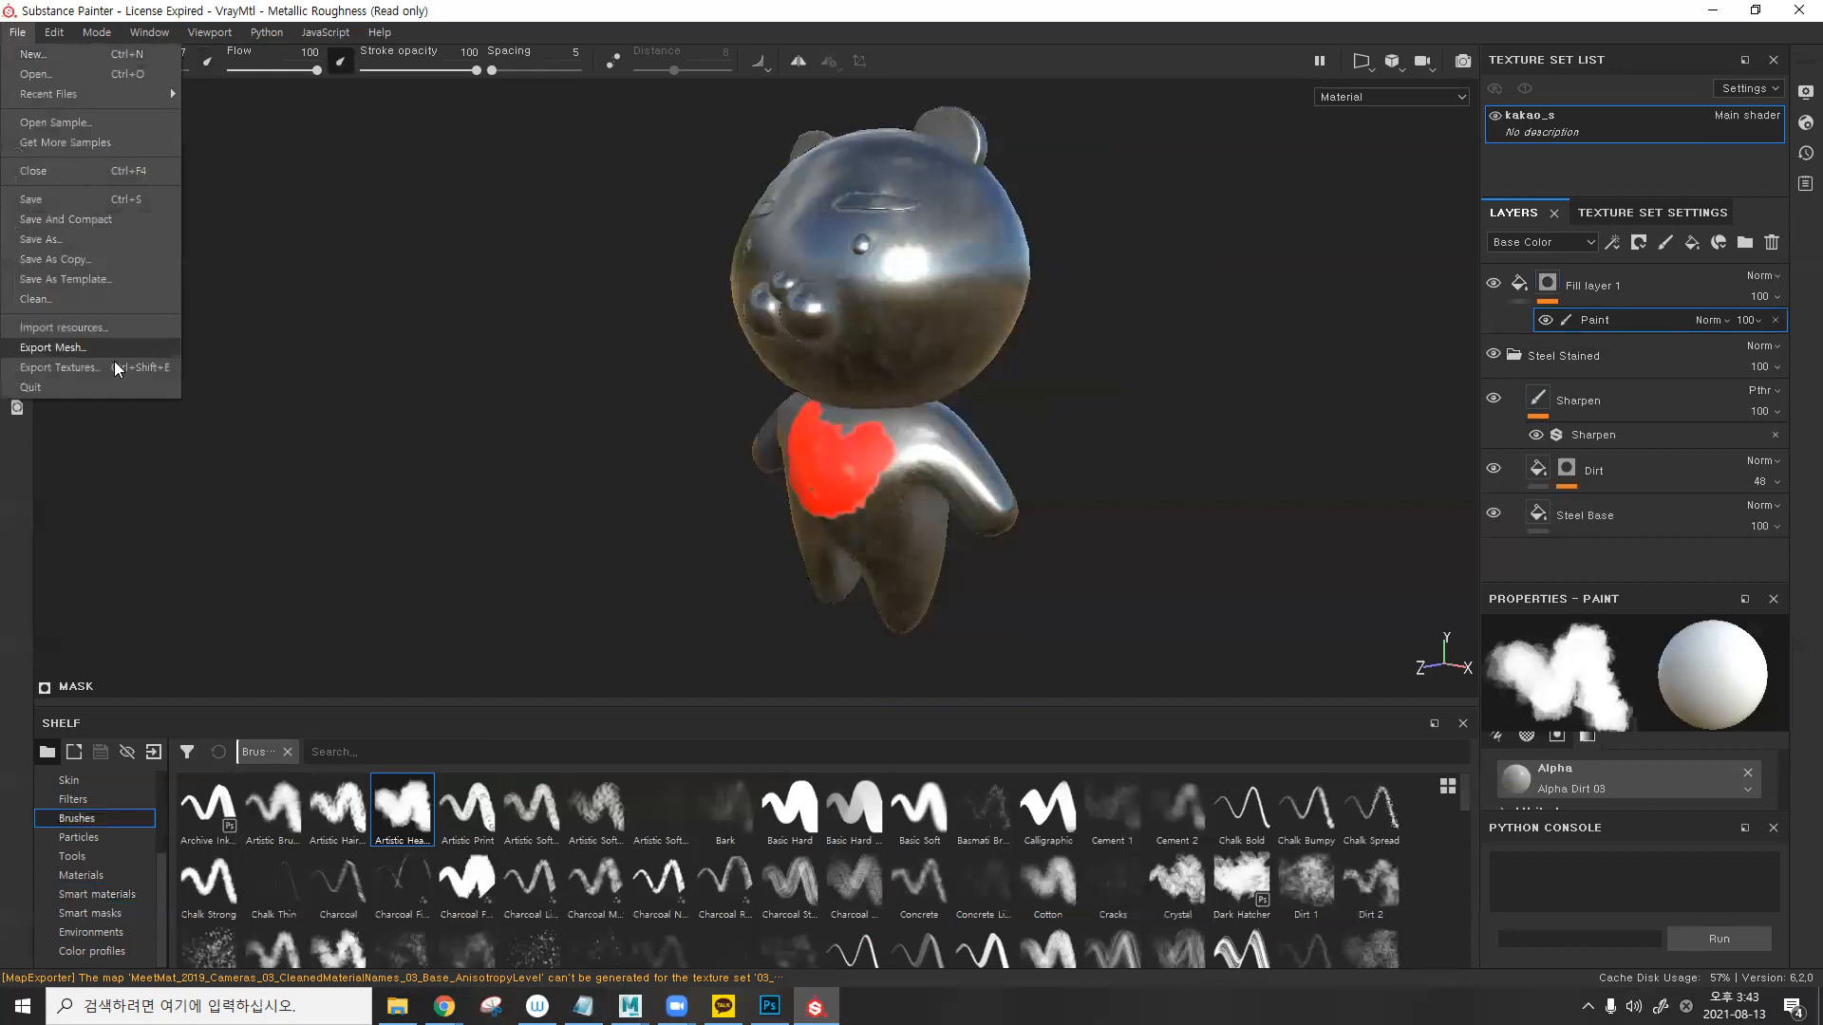
left_click(60, 367)
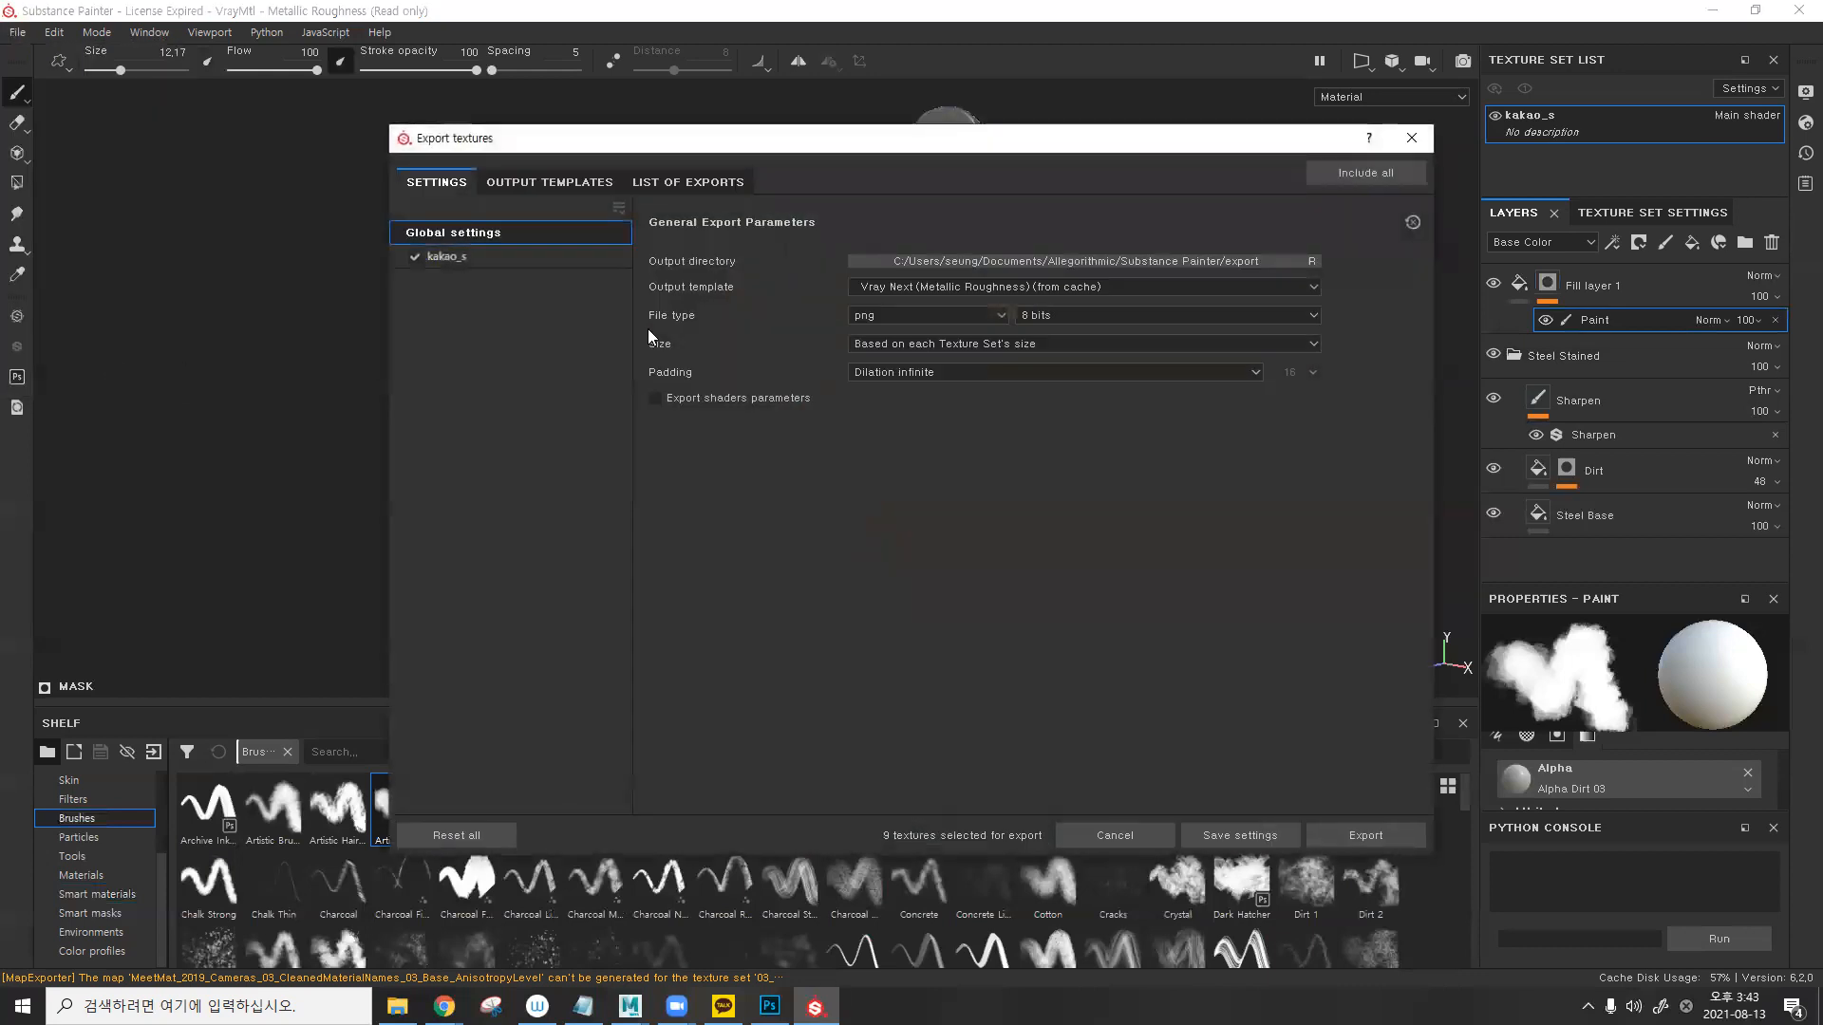
left_click(930, 262)
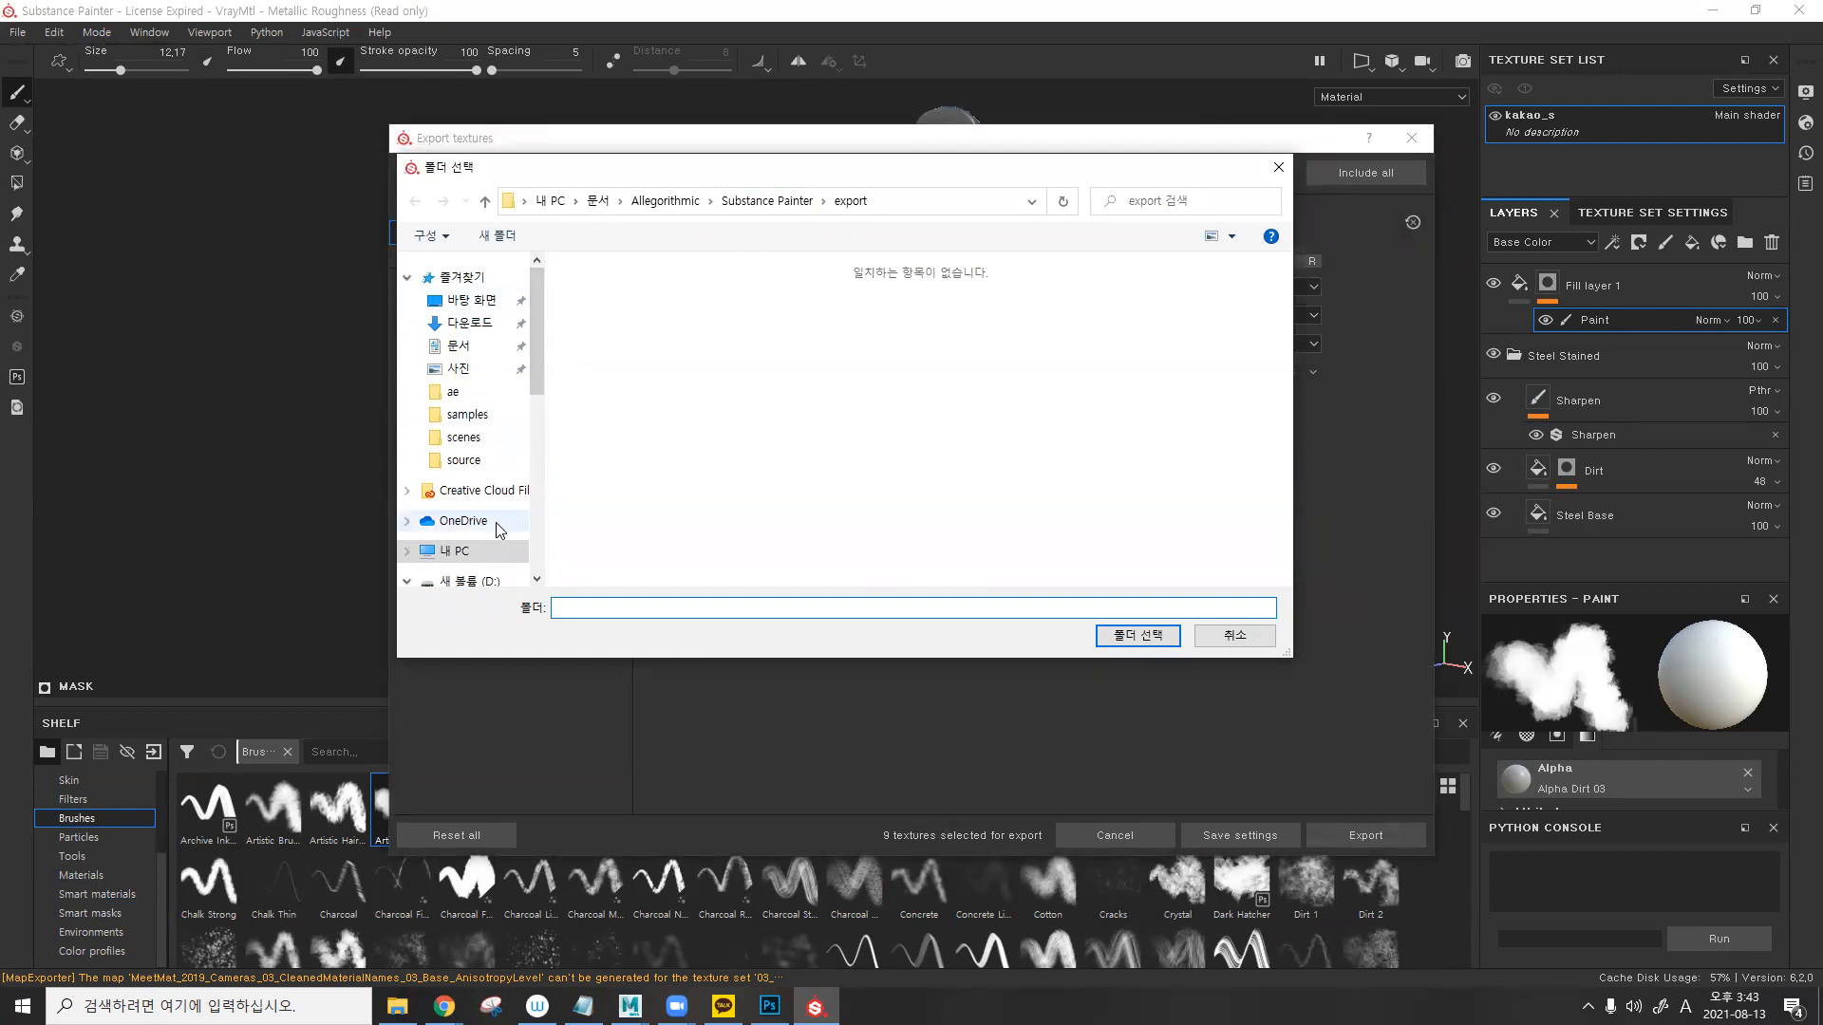
left_click(467, 580)
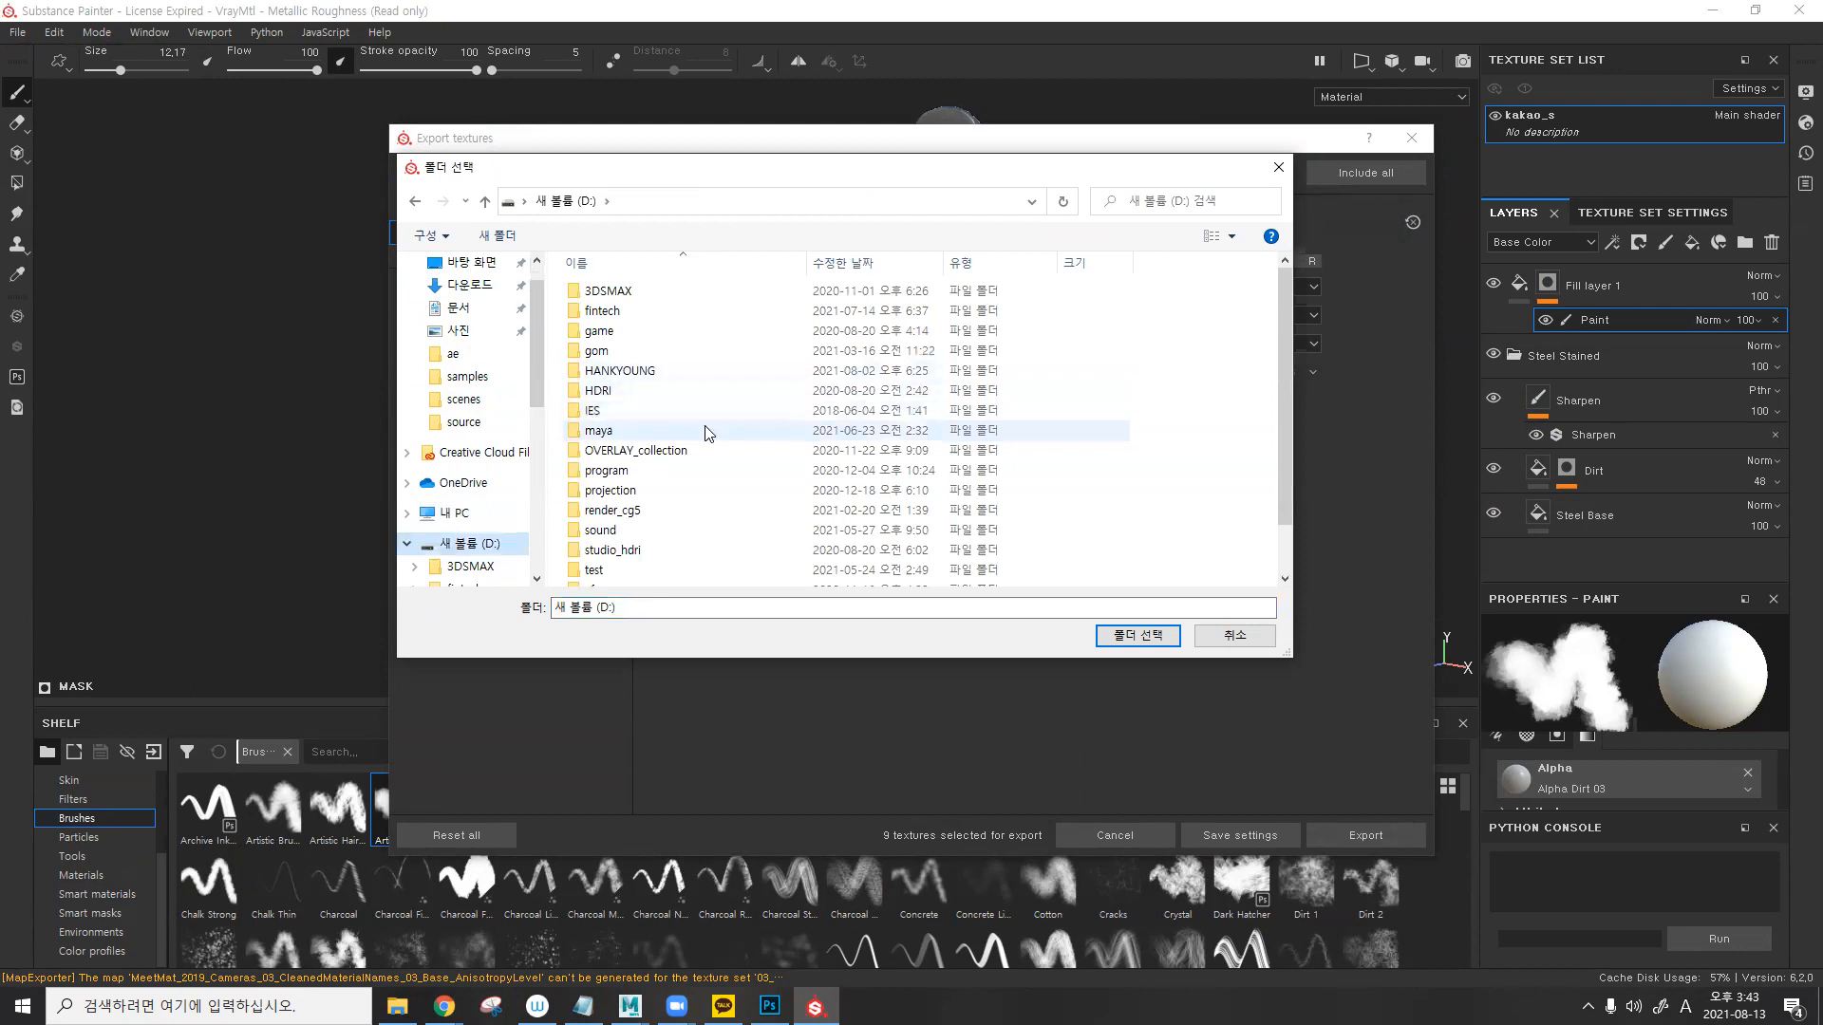
left_click(472, 263)
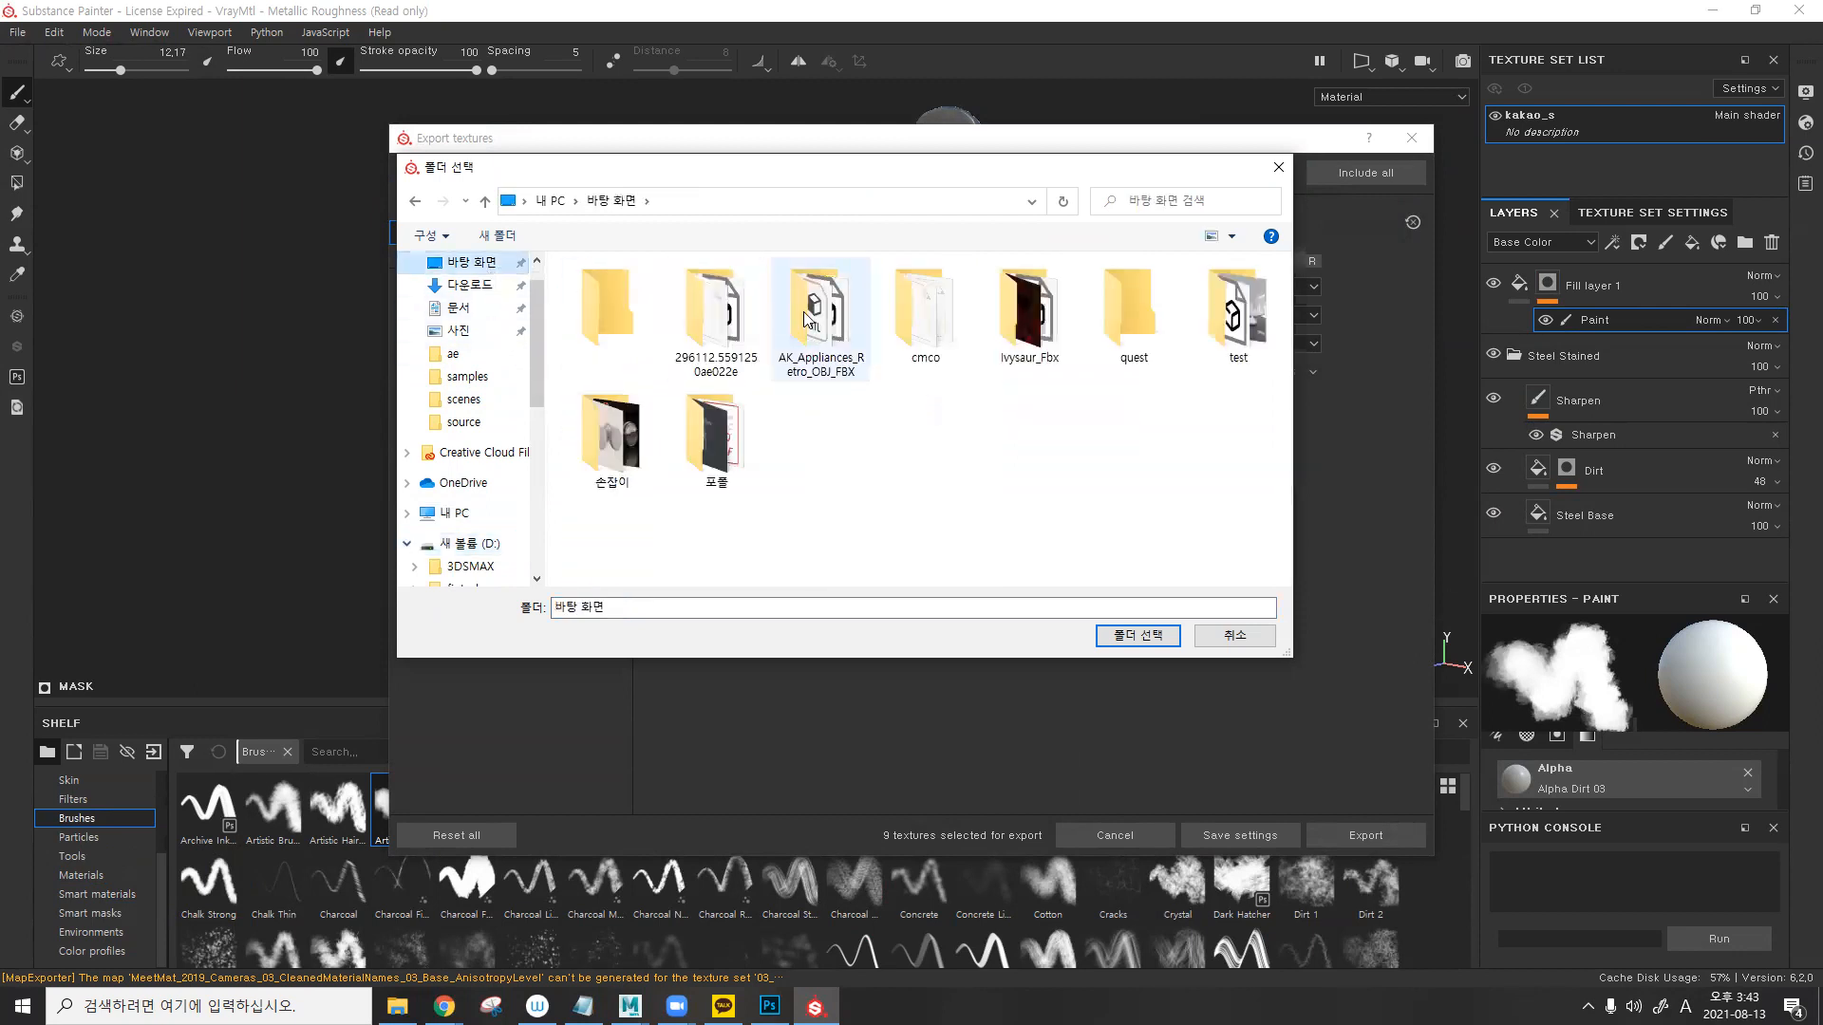
double_click(905, 320)
double_click(822, 309)
double_click(619, 530)
- Create a new_tex folder in sourceimages, choose it as output directory and export the textures
right_click(678, 409)
left_click(658, 424)
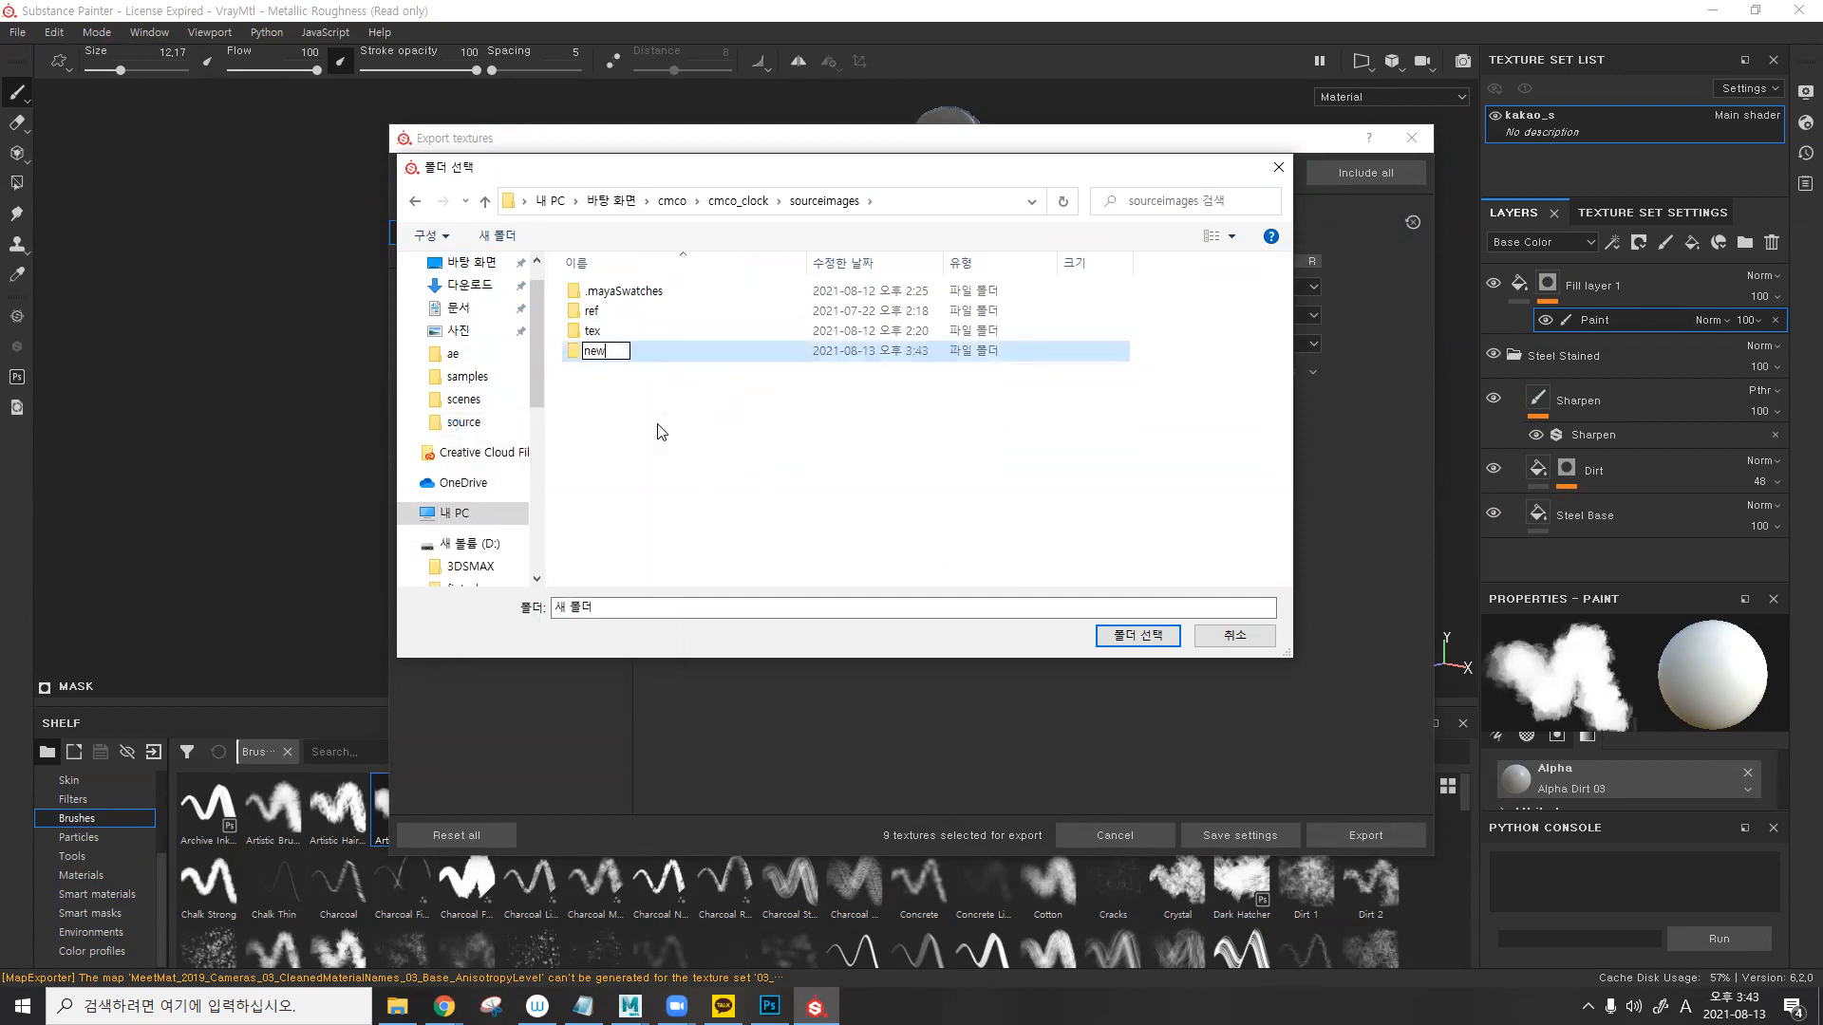
key("Return")
left_click(1138, 635)
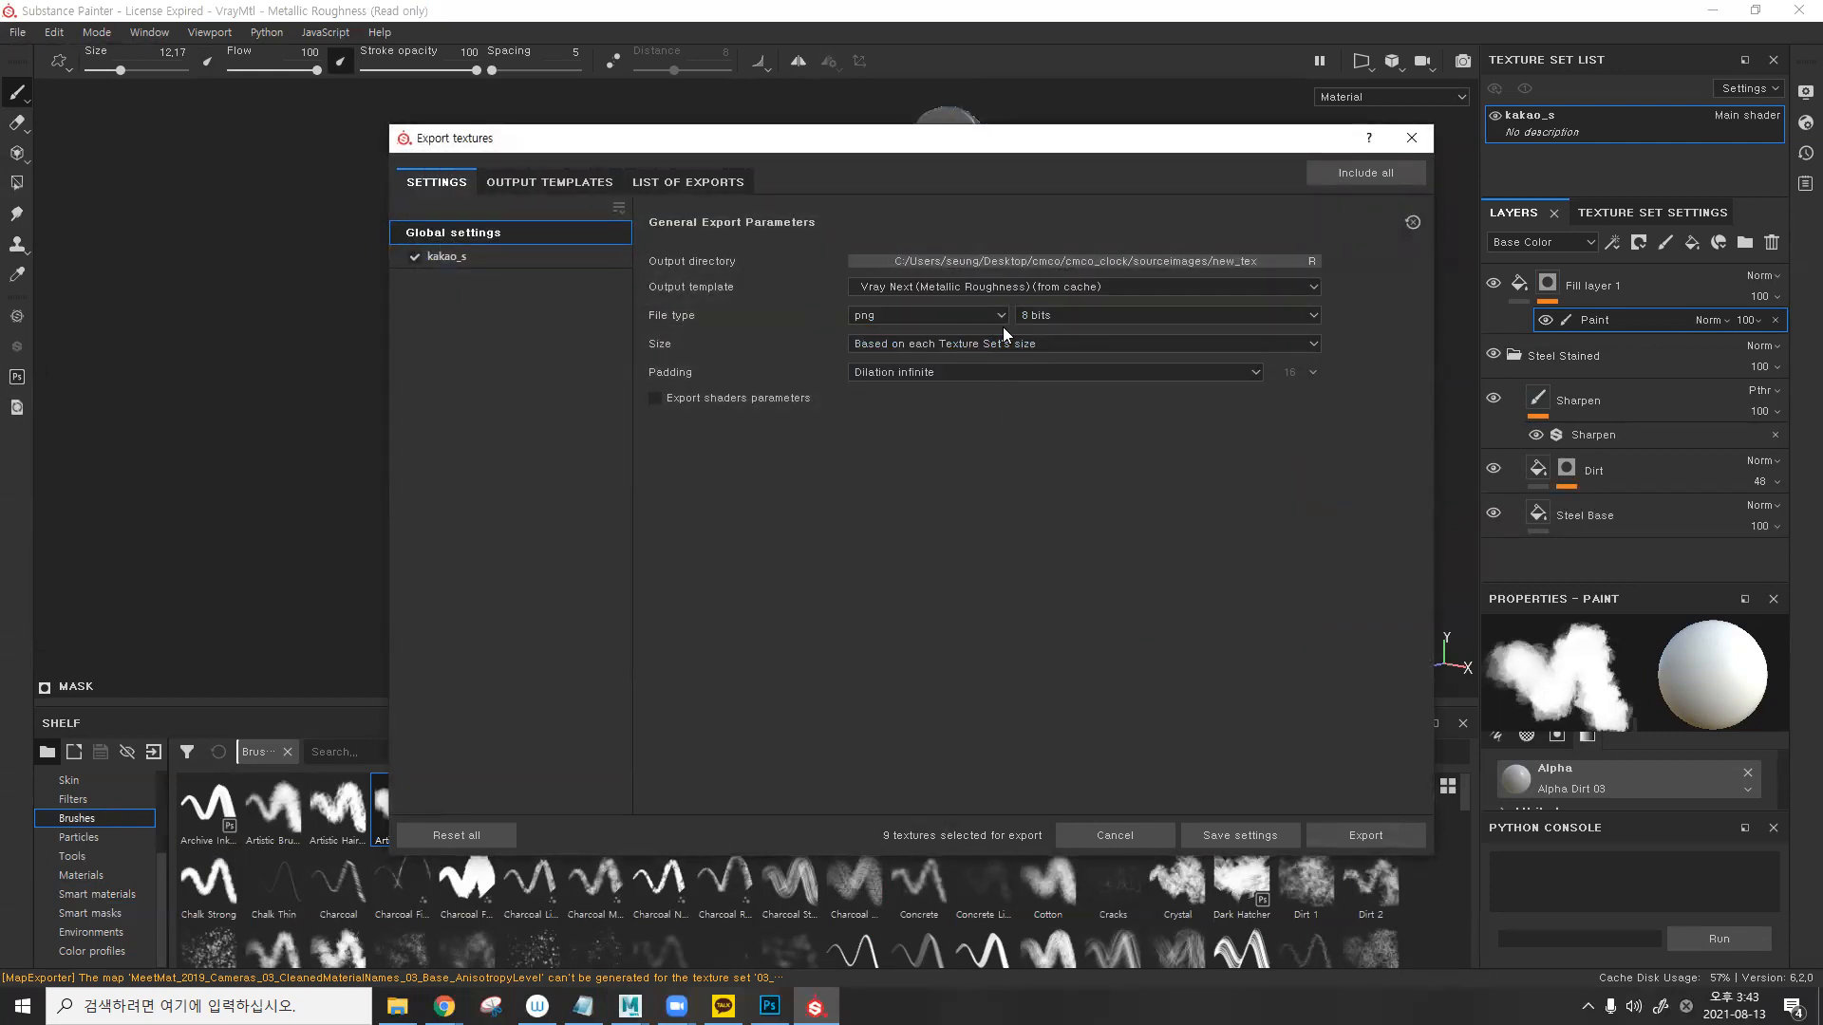
left_click(1329, 835)
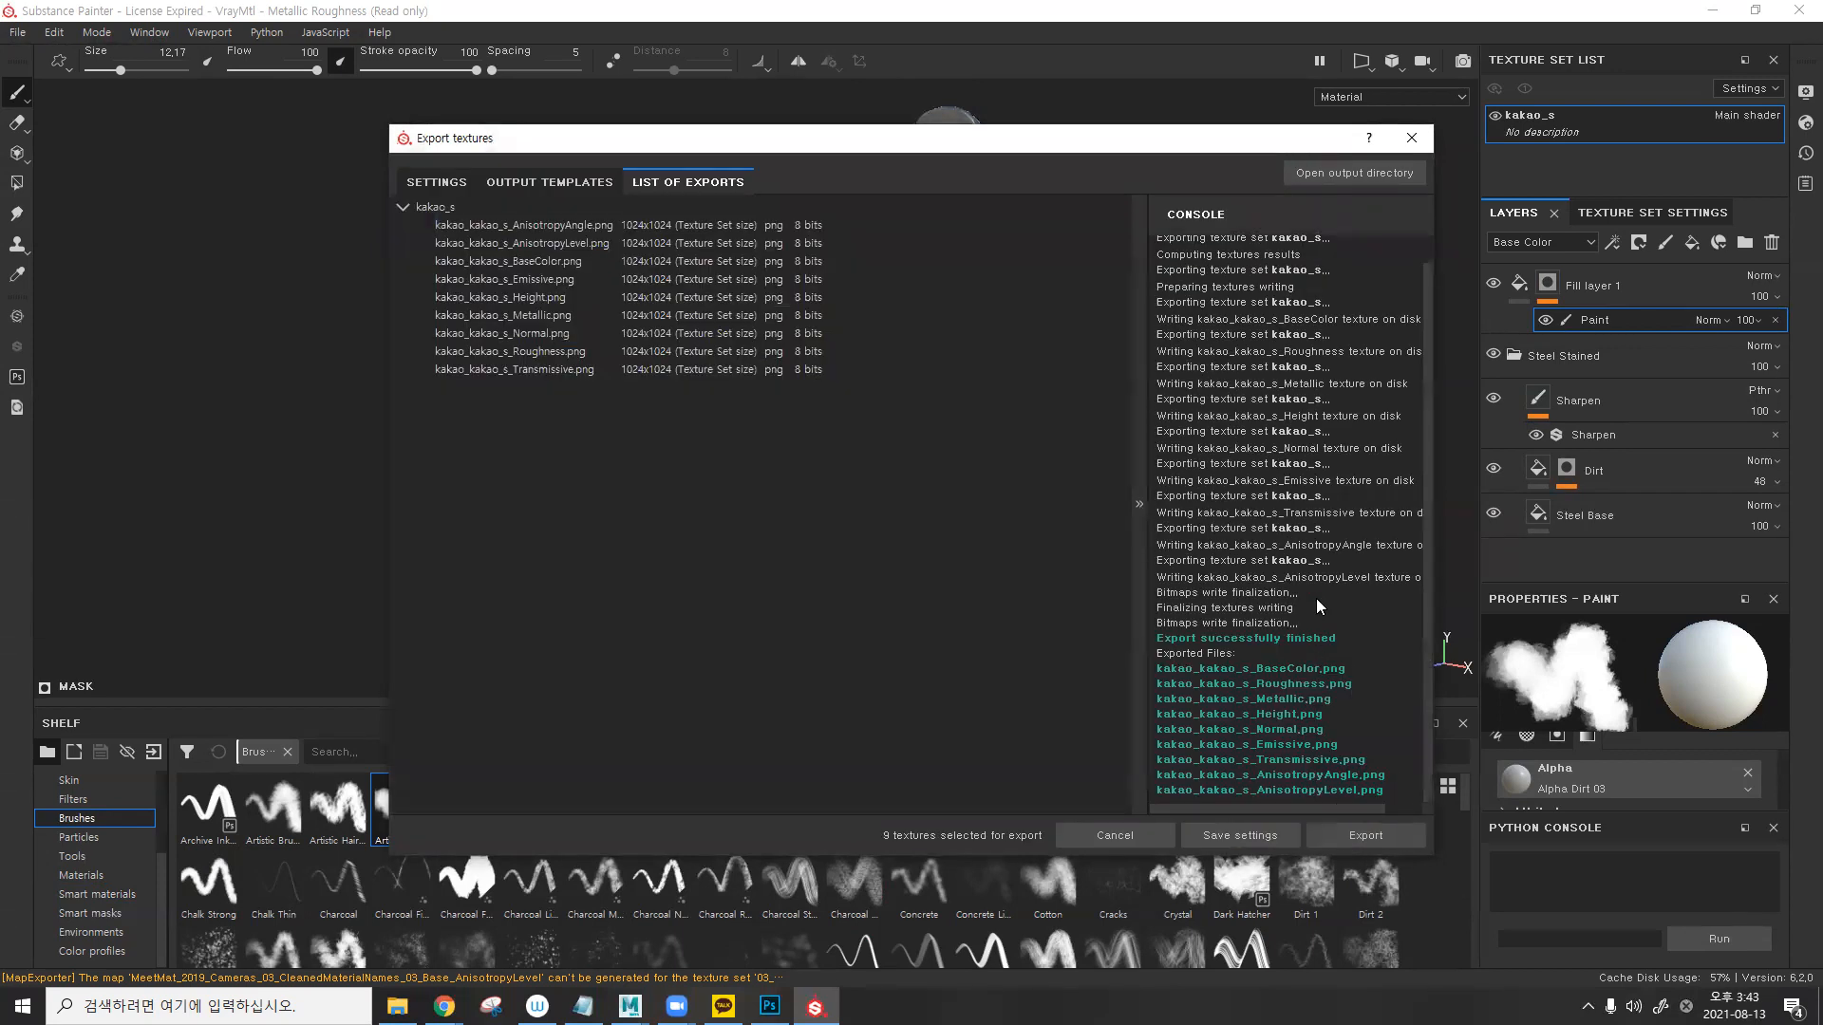
left_click(1411, 137)
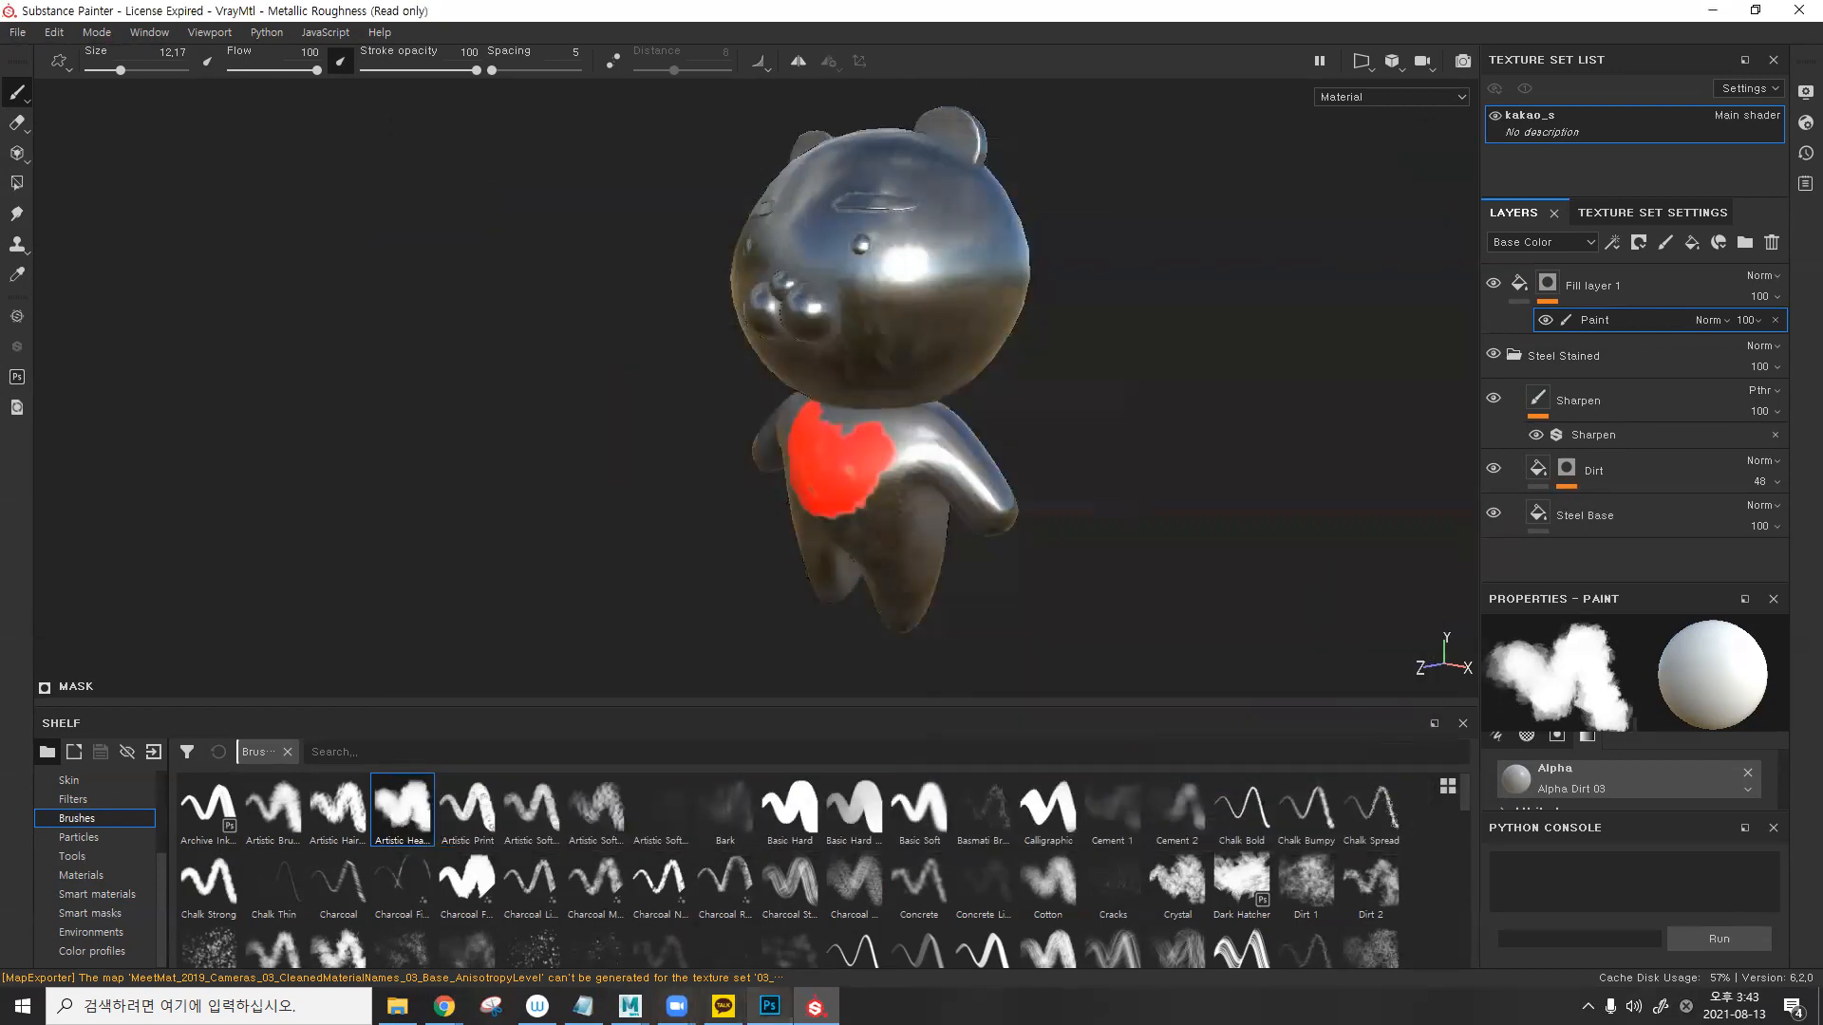
- Switch to the clock_01 scene in Maya and close the UV Editor and UV Toolkit
mouse_move(629, 1007)
left_click(685, 949)
scroll(811, 446, "up", 2)
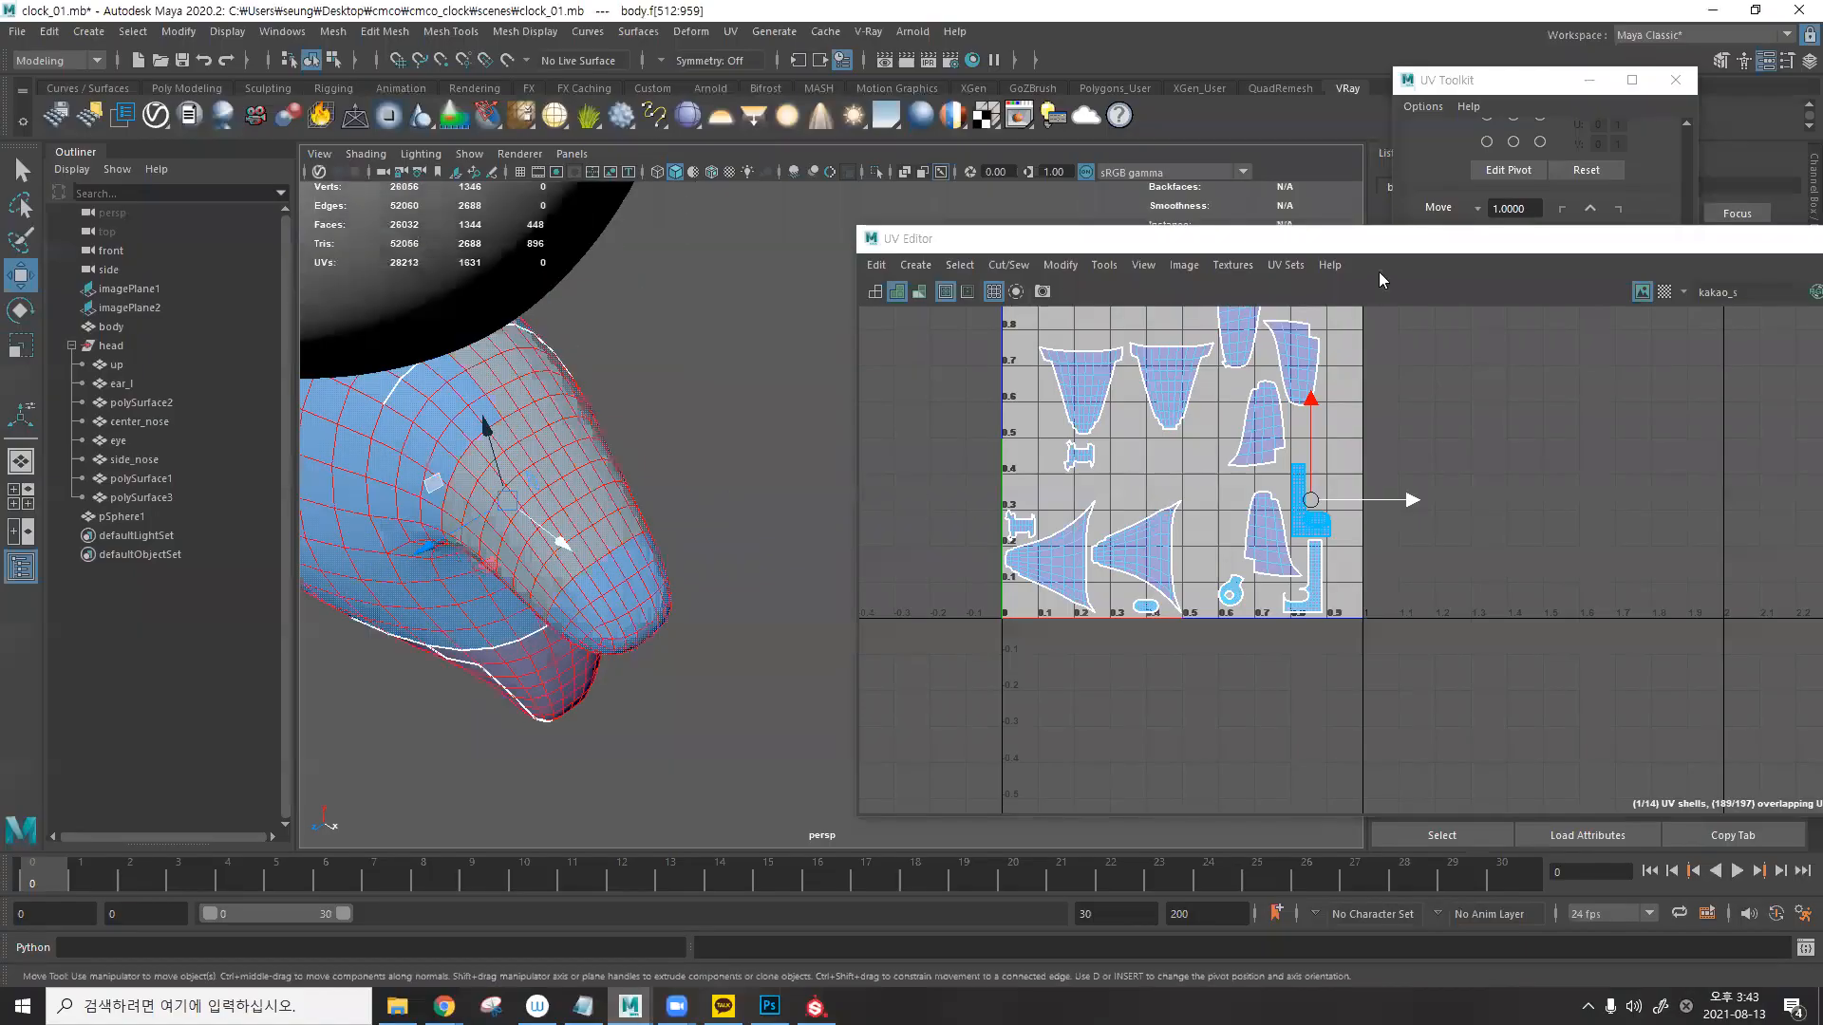
left_click_drag(1139, 238, 627, 194)
left_click(1399, 195)
left_click(1675, 80)
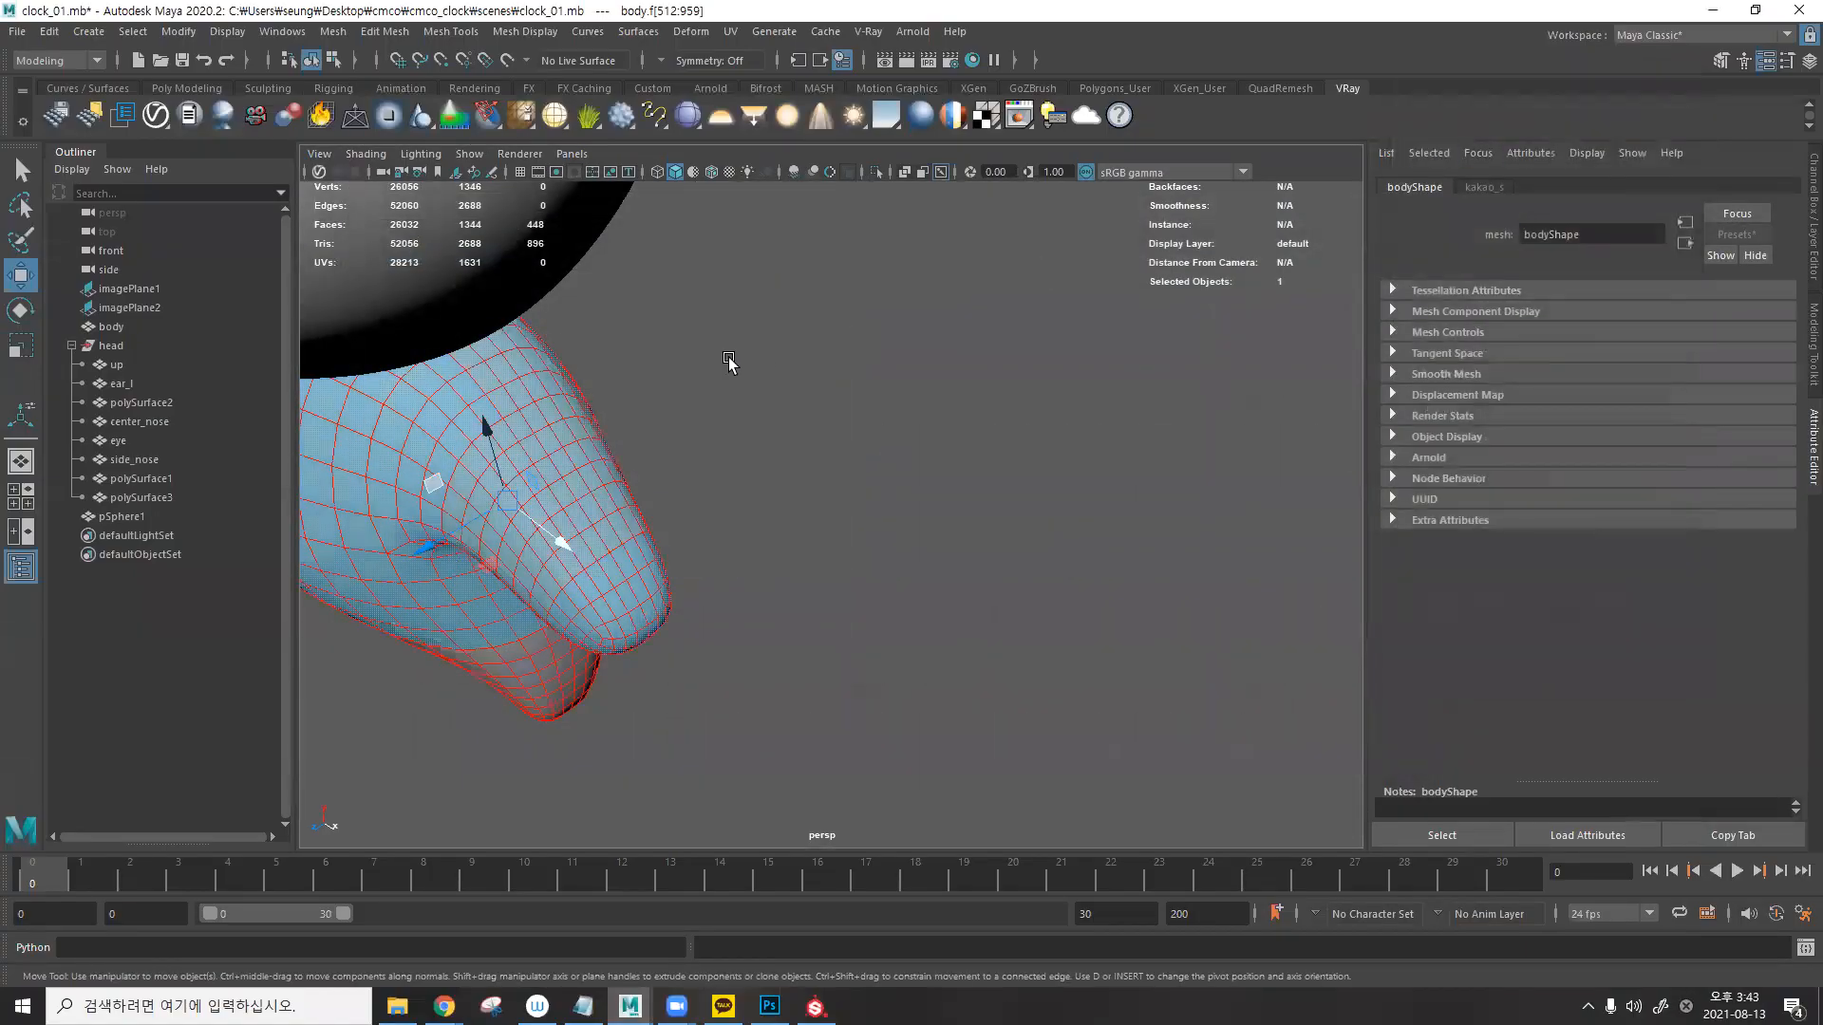
- Return to object selection mode and deselect the body, with the whole bear in view
middle_click_drag(728, 362, 1027, 290, "alt")
scroll(1027, 306, "down", 5)
key("F8")
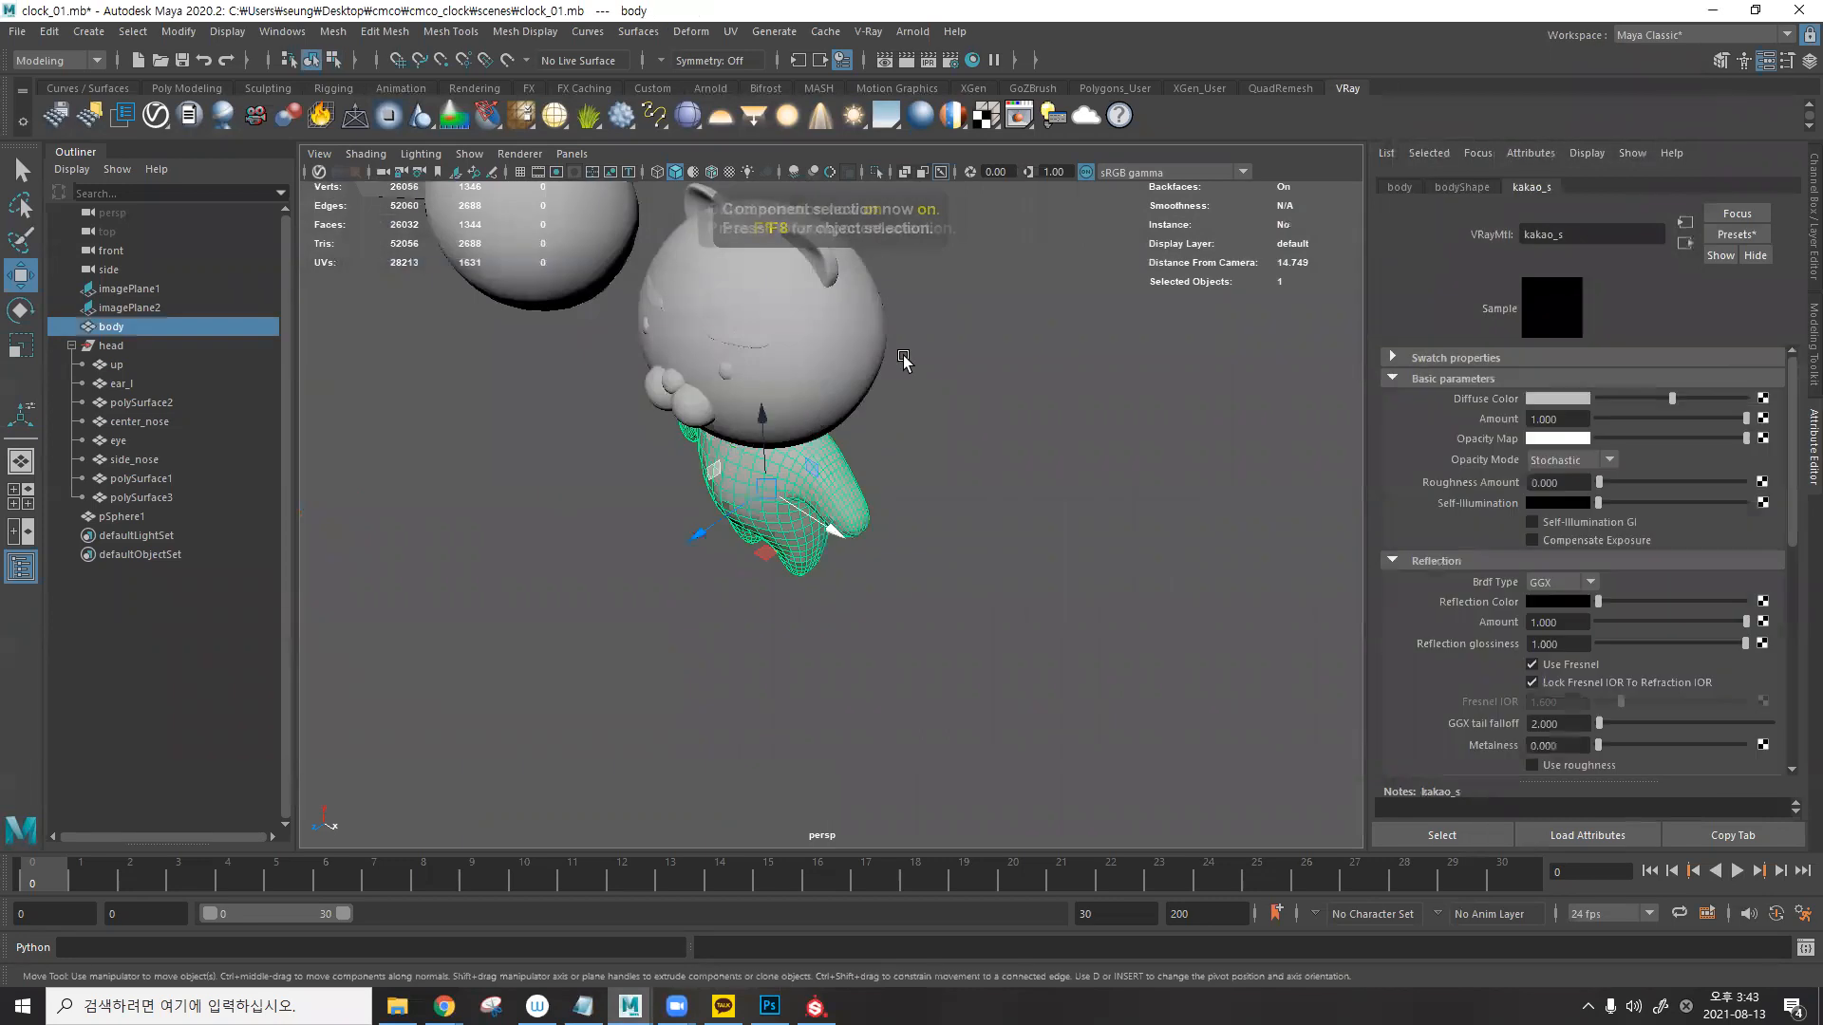
left_click(944, 367)
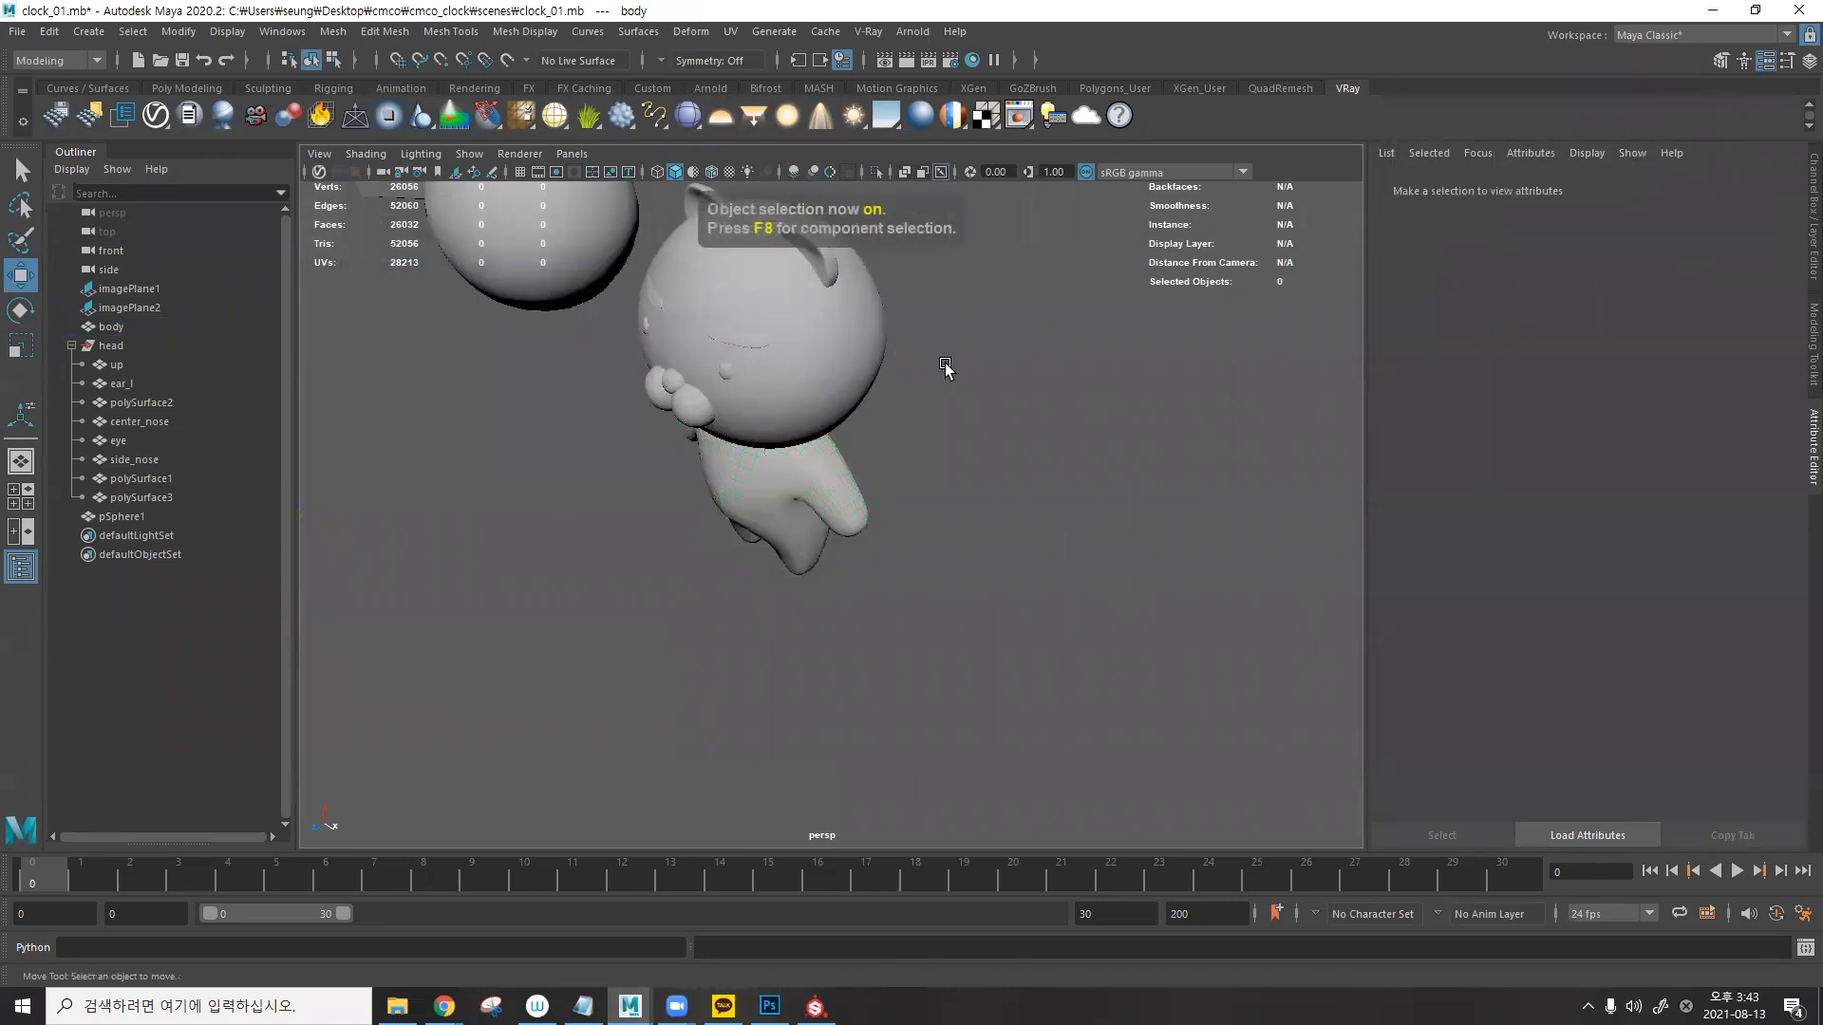
left_click_drag(944, 366, 943, 350, "alt")
- Select the bear's parts together and individually, checking which material is assigned to the head, body and ears
left_click(814, 325)
left_click(840, 473)
left_click_drag(917, 652, 619, 184)
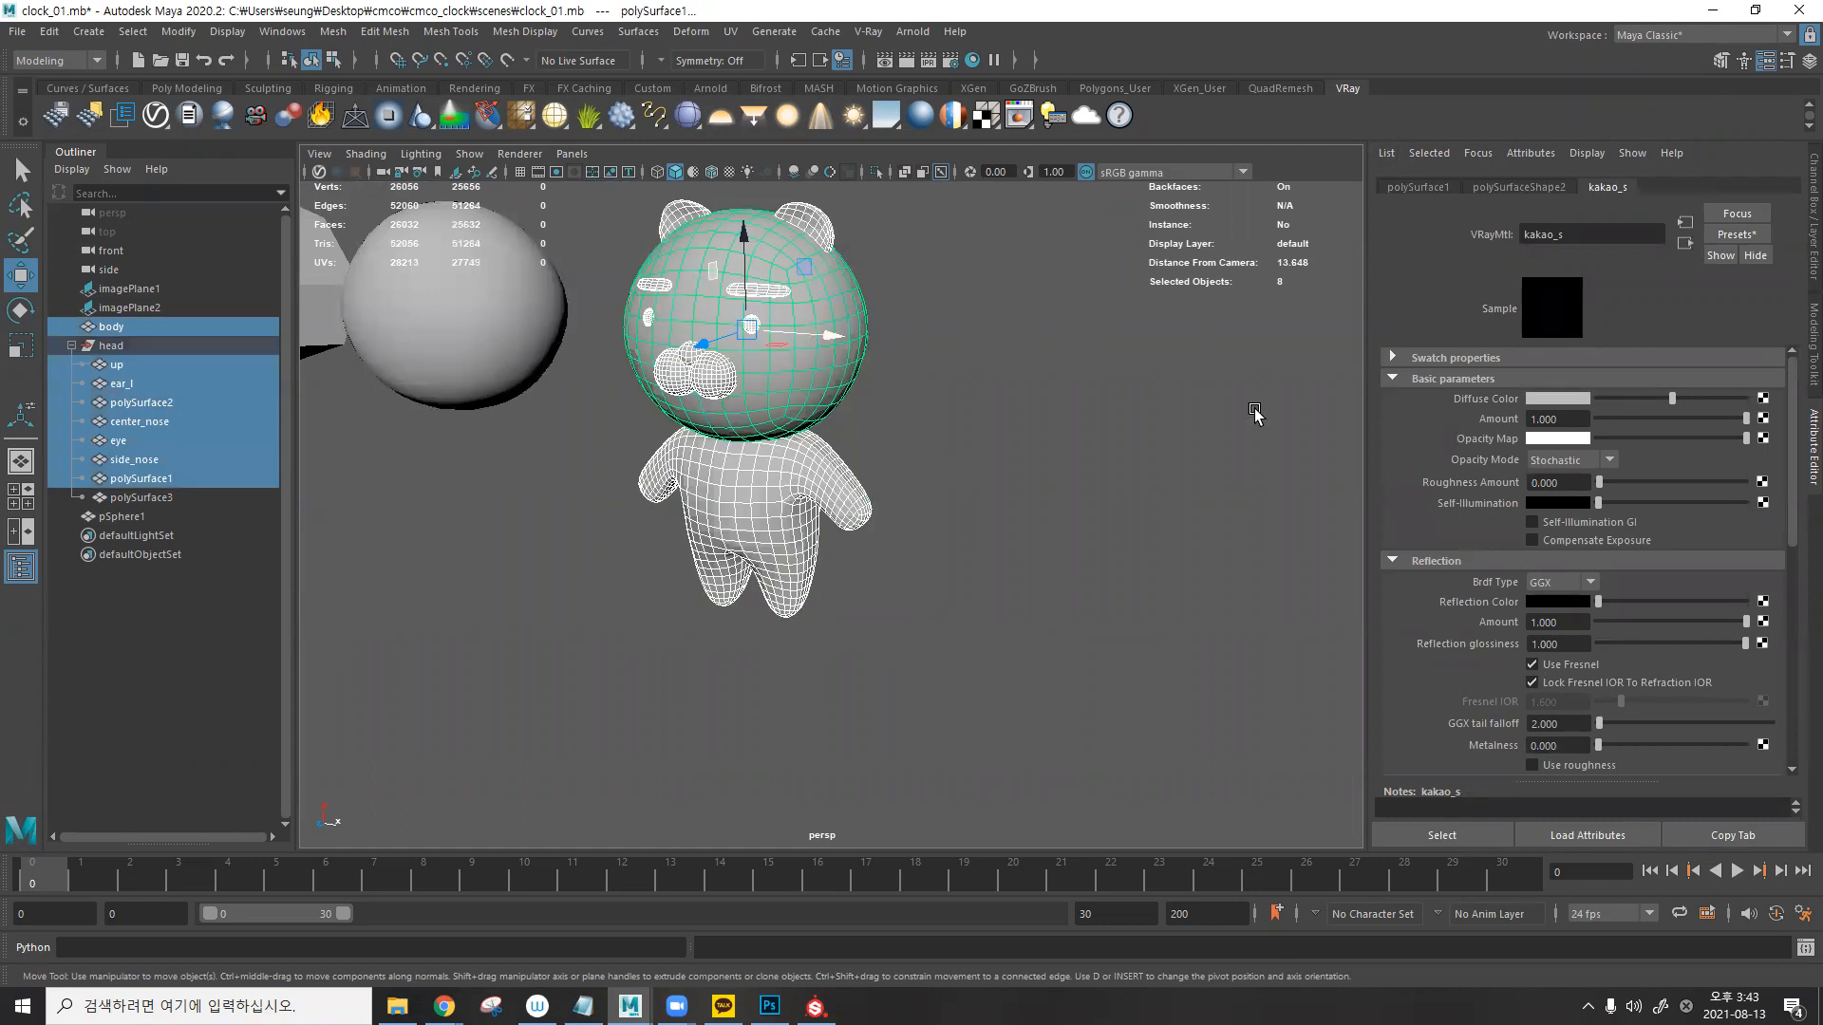
left_click(858, 411)
left_click(831, 395)
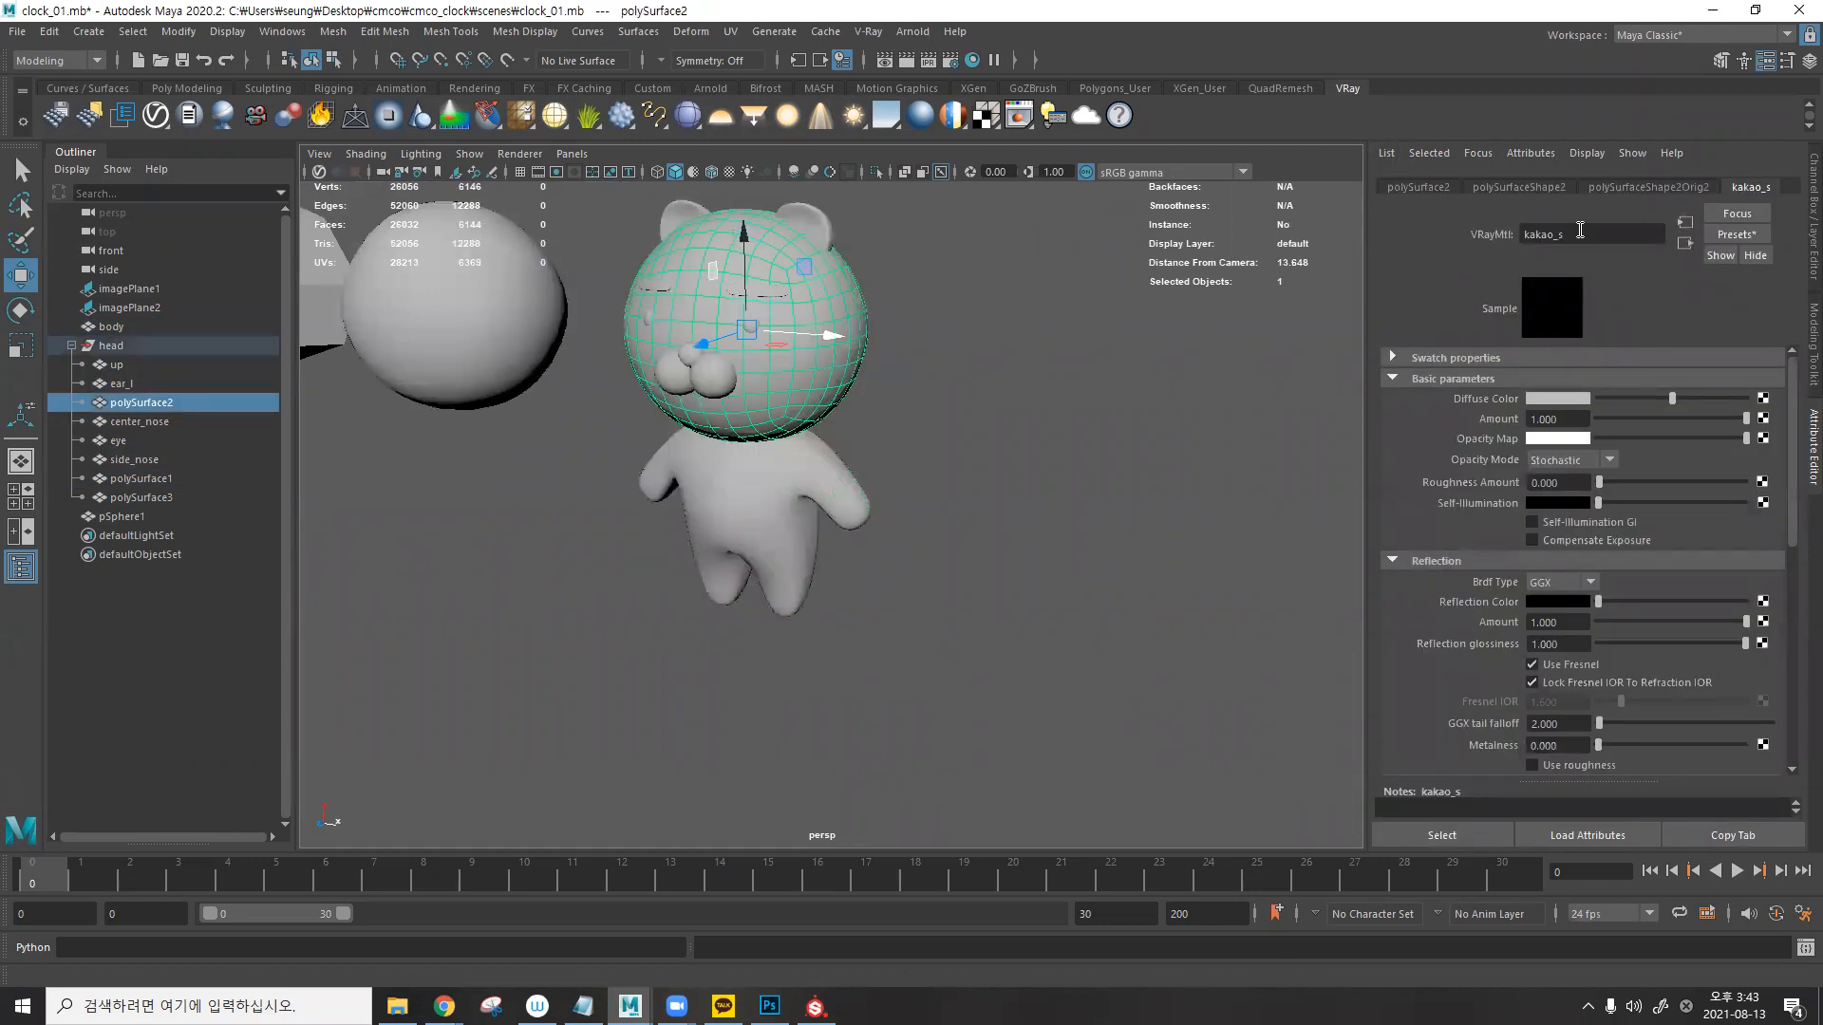
left_click(1127, 403)
left_click(712, 511)
left_click(972, 337)
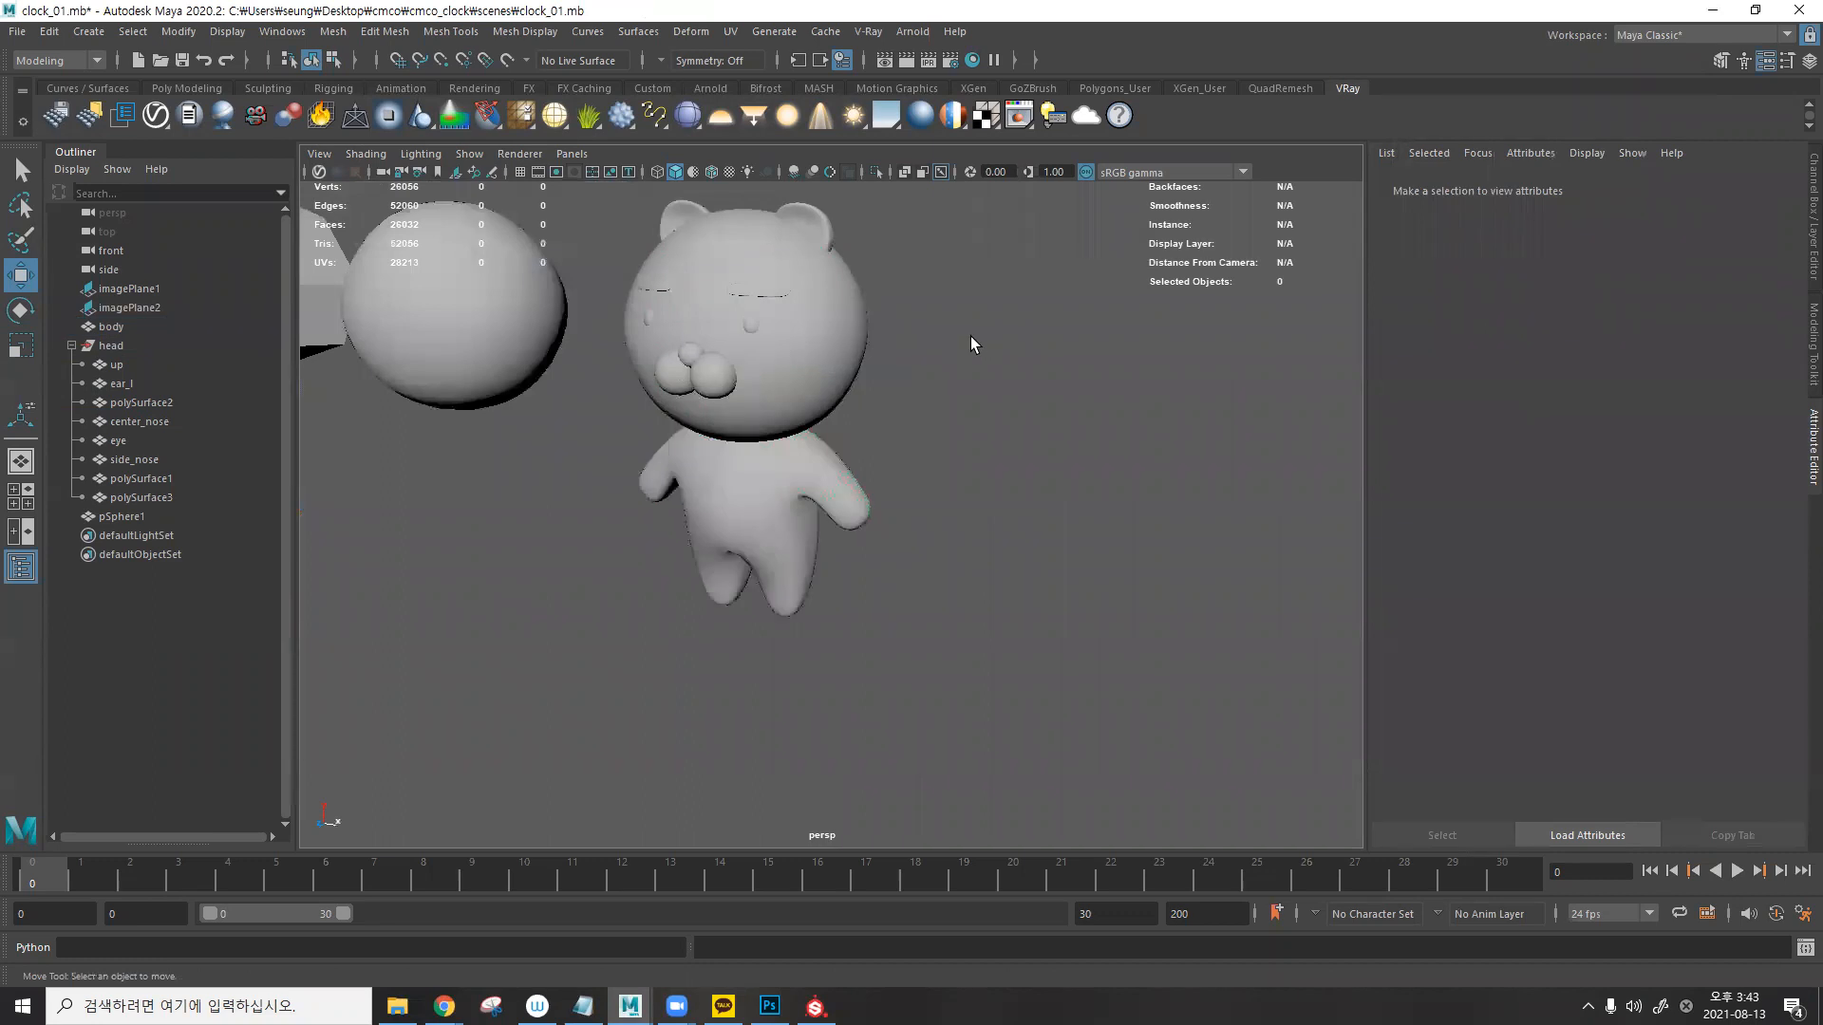
left_click(809, 221)
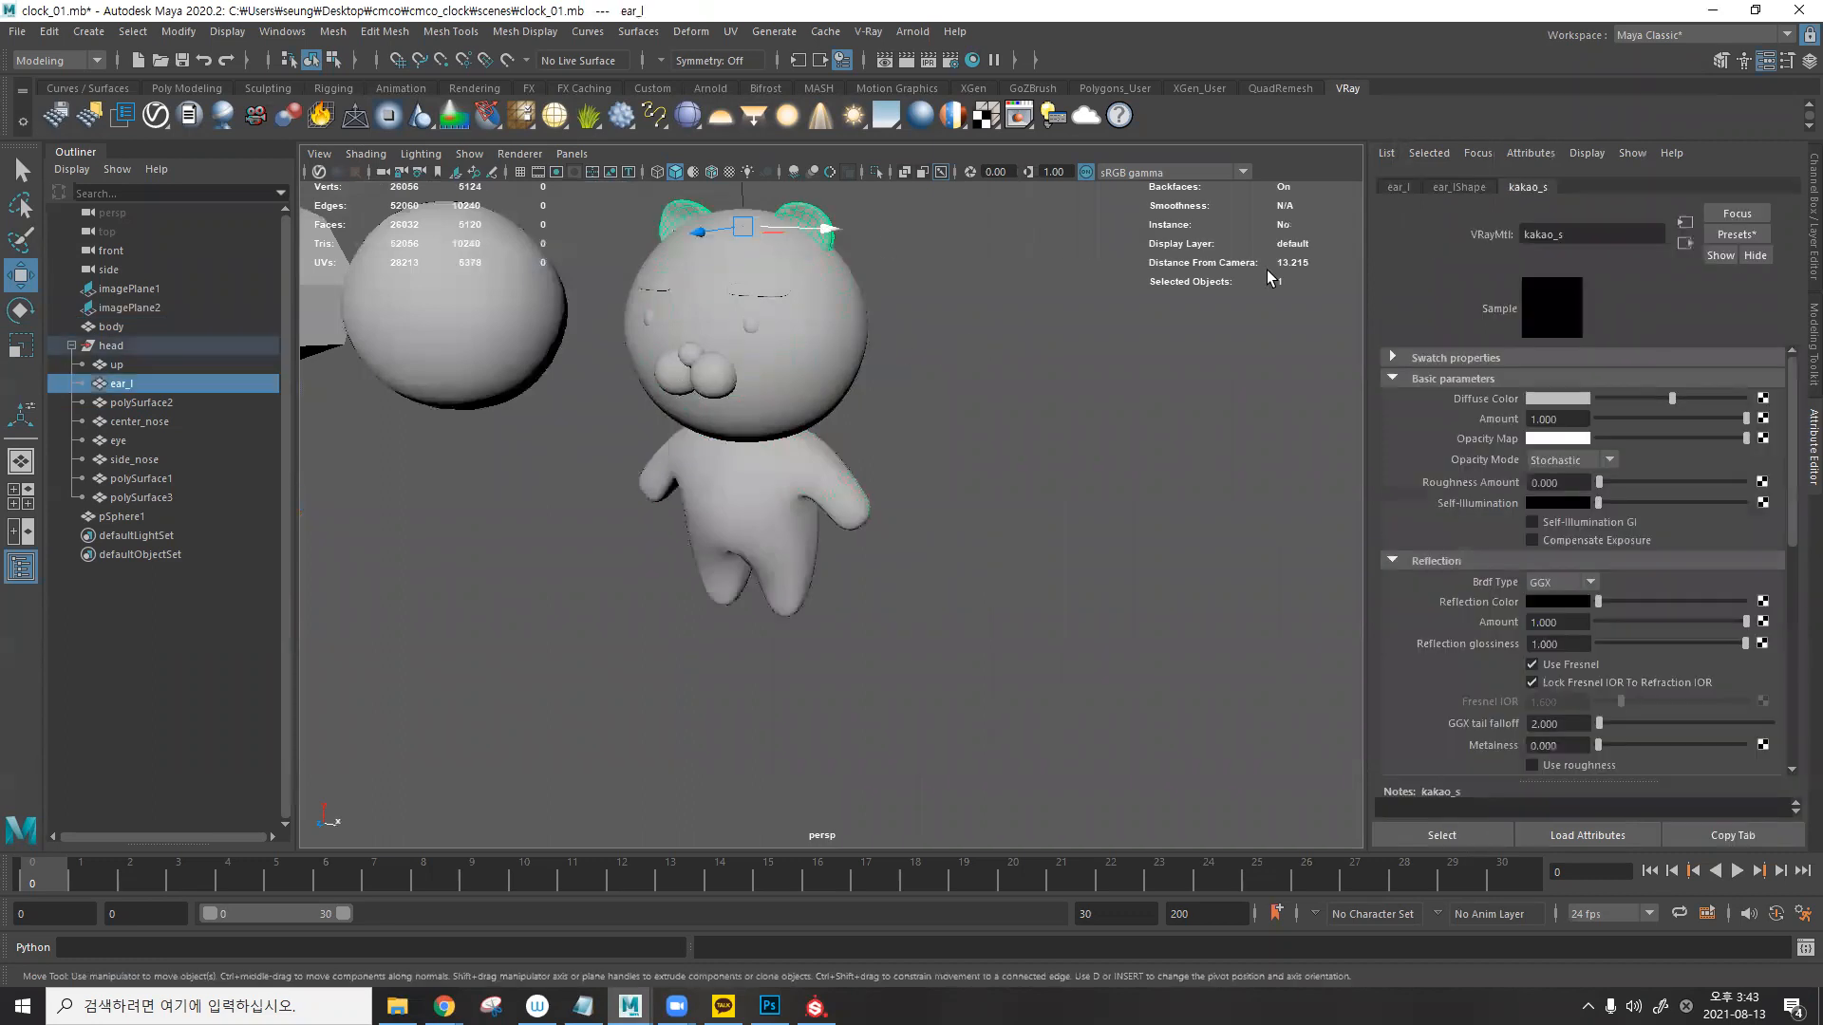
- Map a file texture with kakao_kakao_s_BaseColor.png from new_tex to the material's diffuse color, using the sRGB color space
left_click(1762, 398)
left_click(1160, 767)
left_click(1766, 445)
double_click(942, 207)
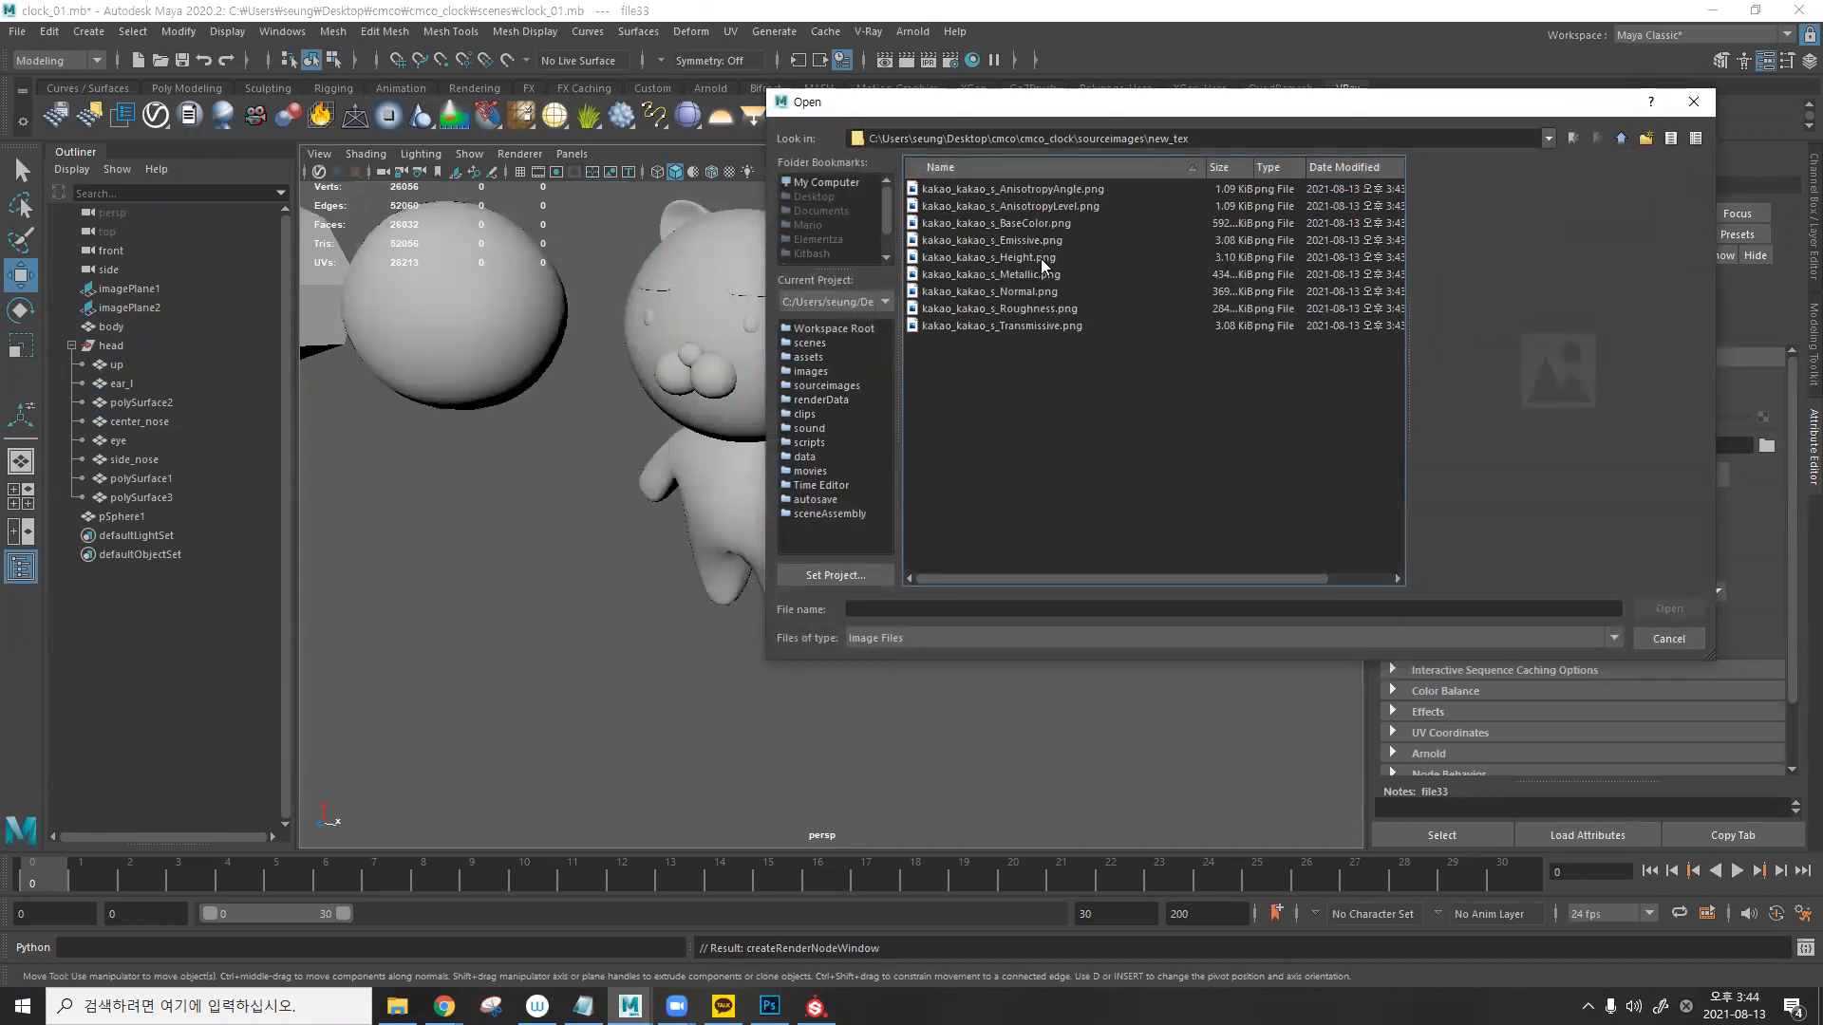
left_click(1033, 224)
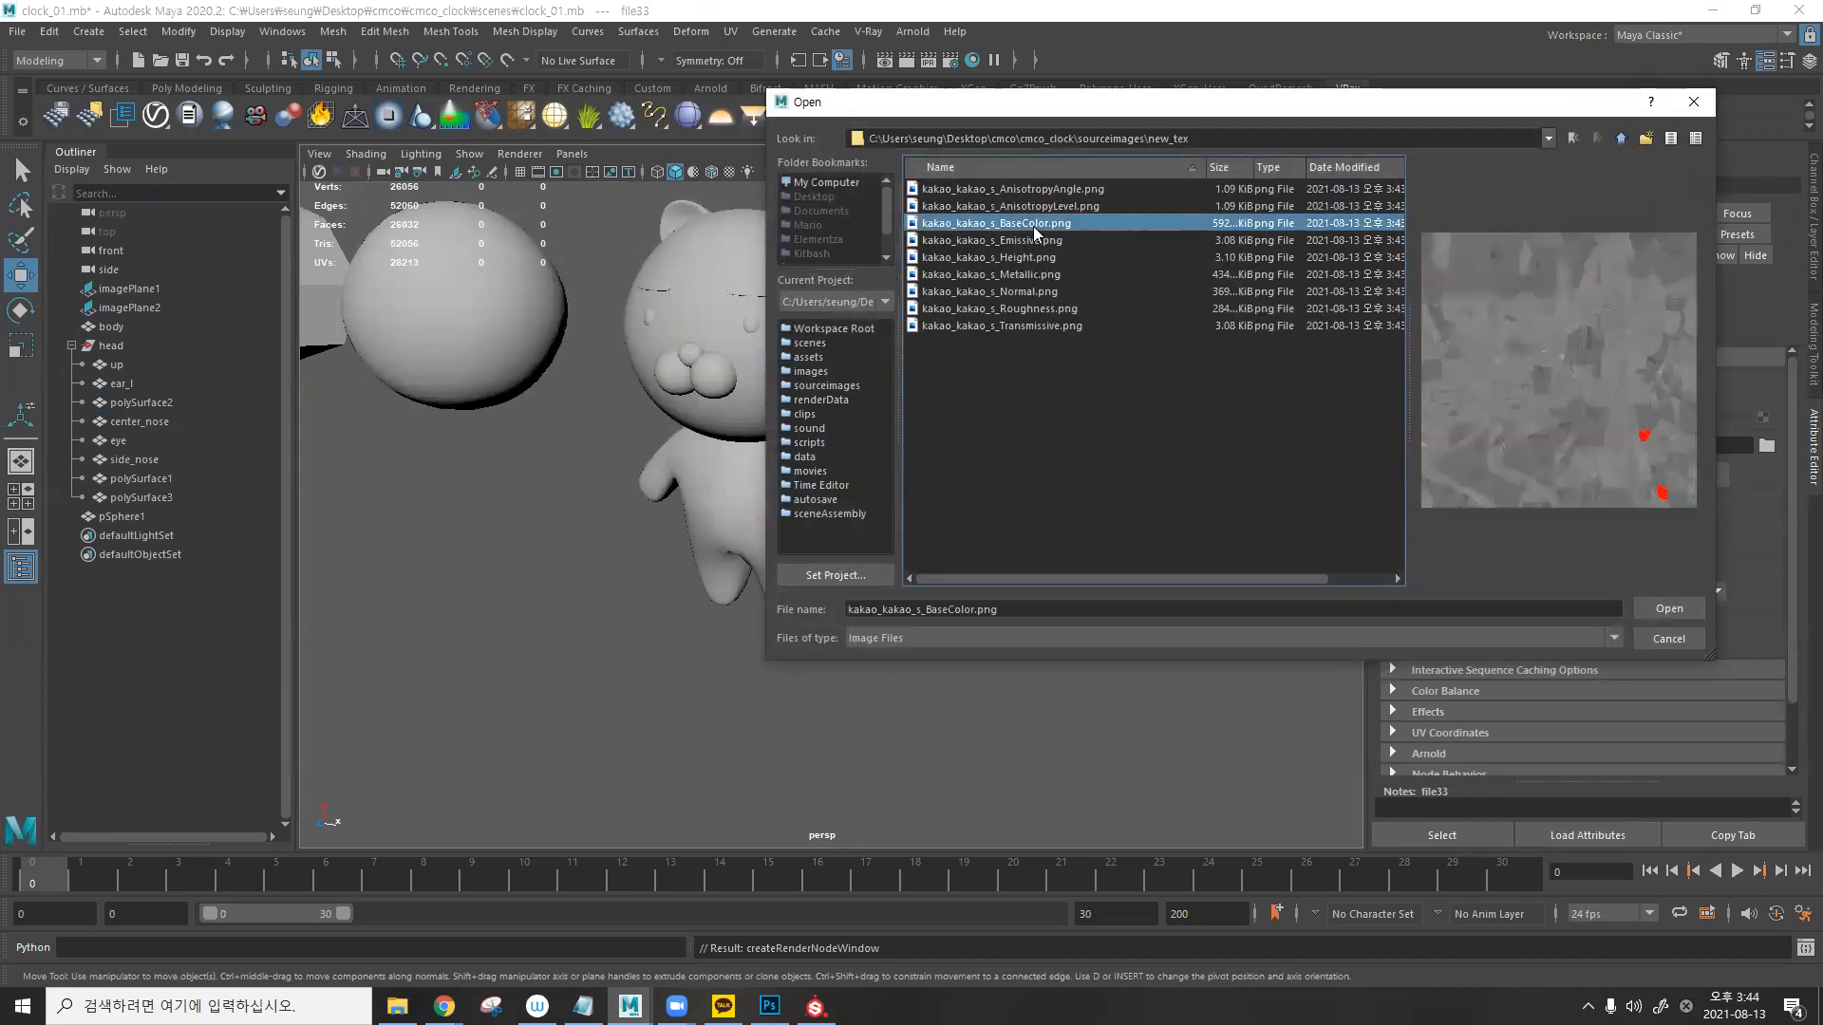
left_click(1666, 608)
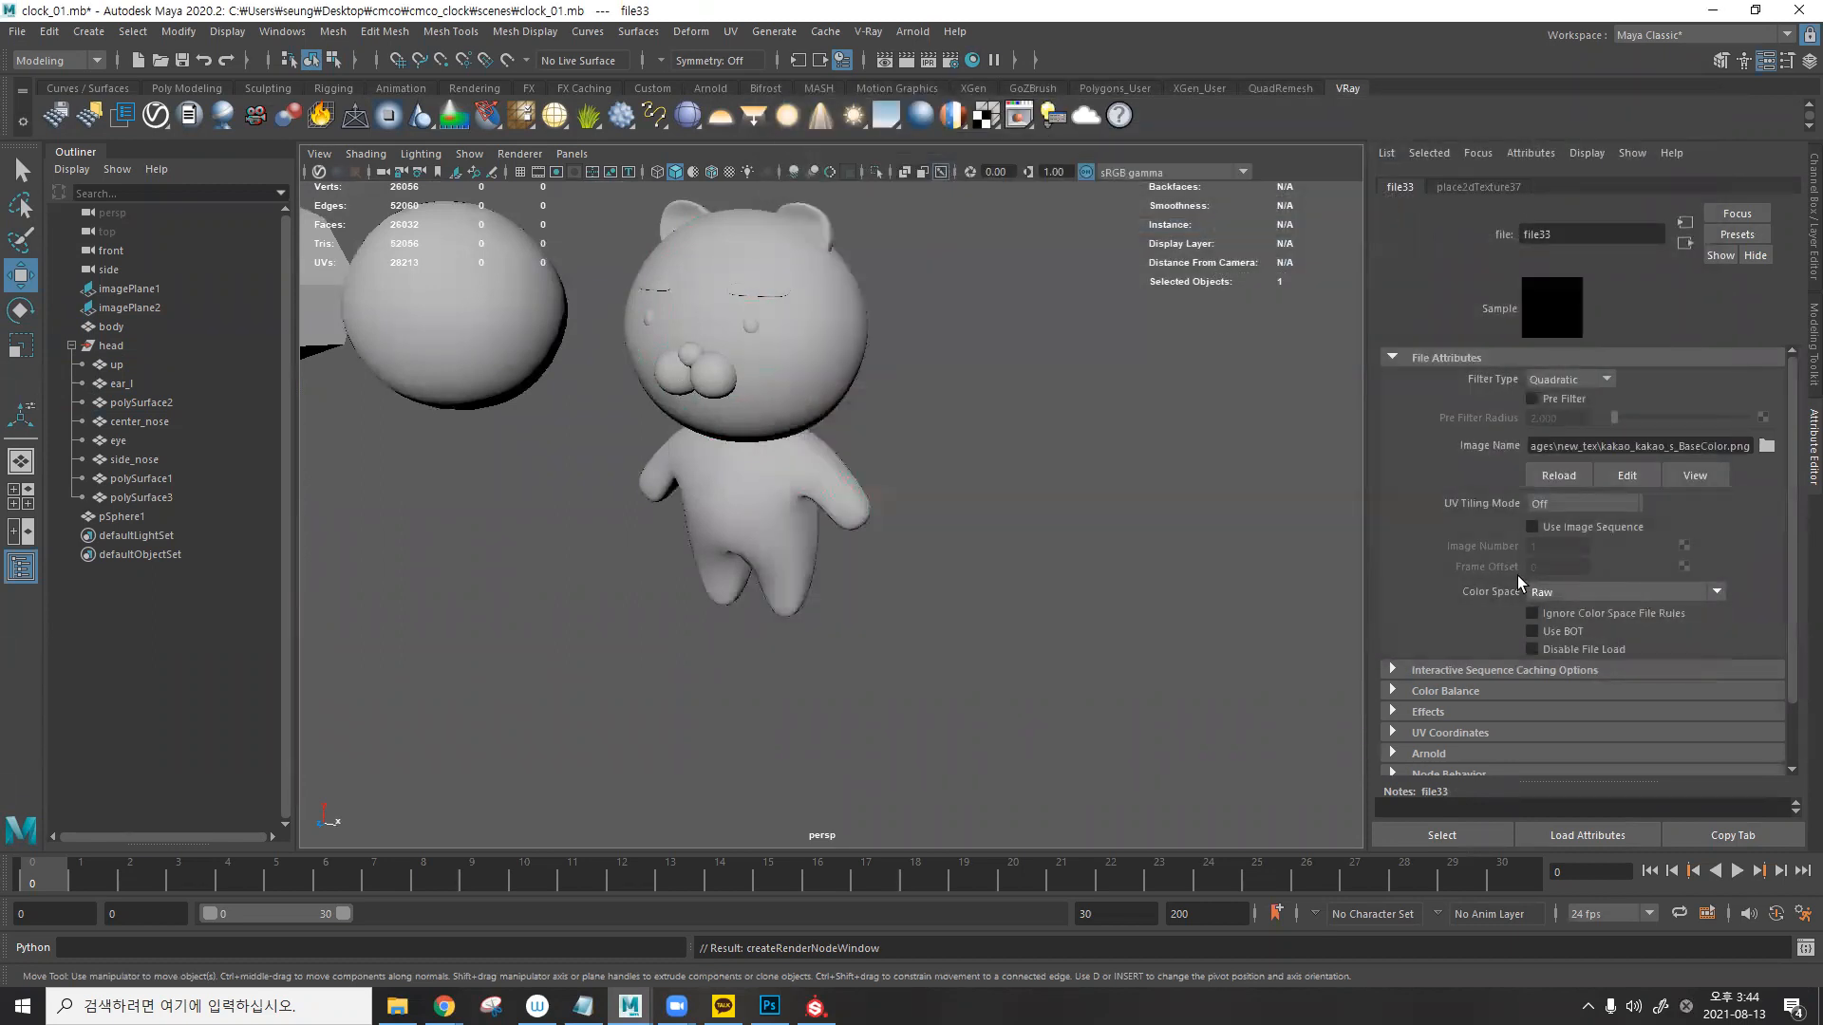
left_click(1603, 591)
left_click(1568, 752)
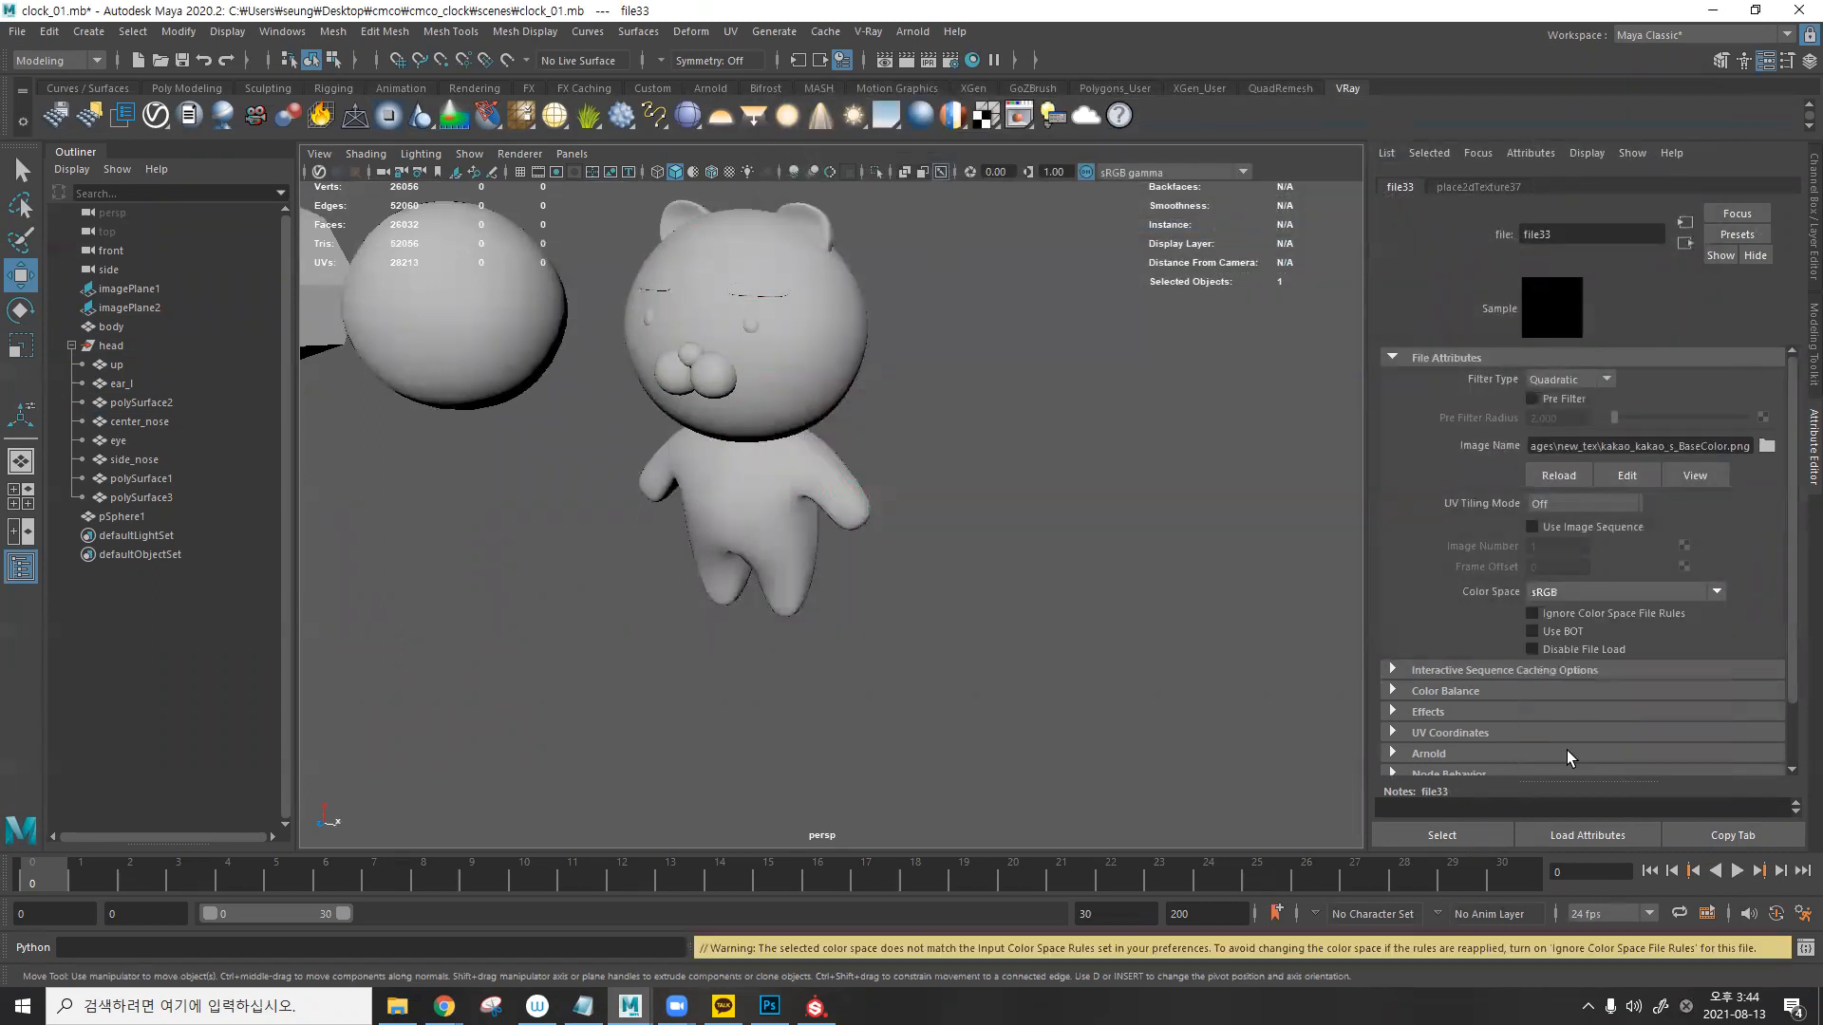
- Set kakao_s's reflection color to white and map kakao_kakao_s_Roughness.png as a file texture to its reflection glossiness
left_click(1686, 242)
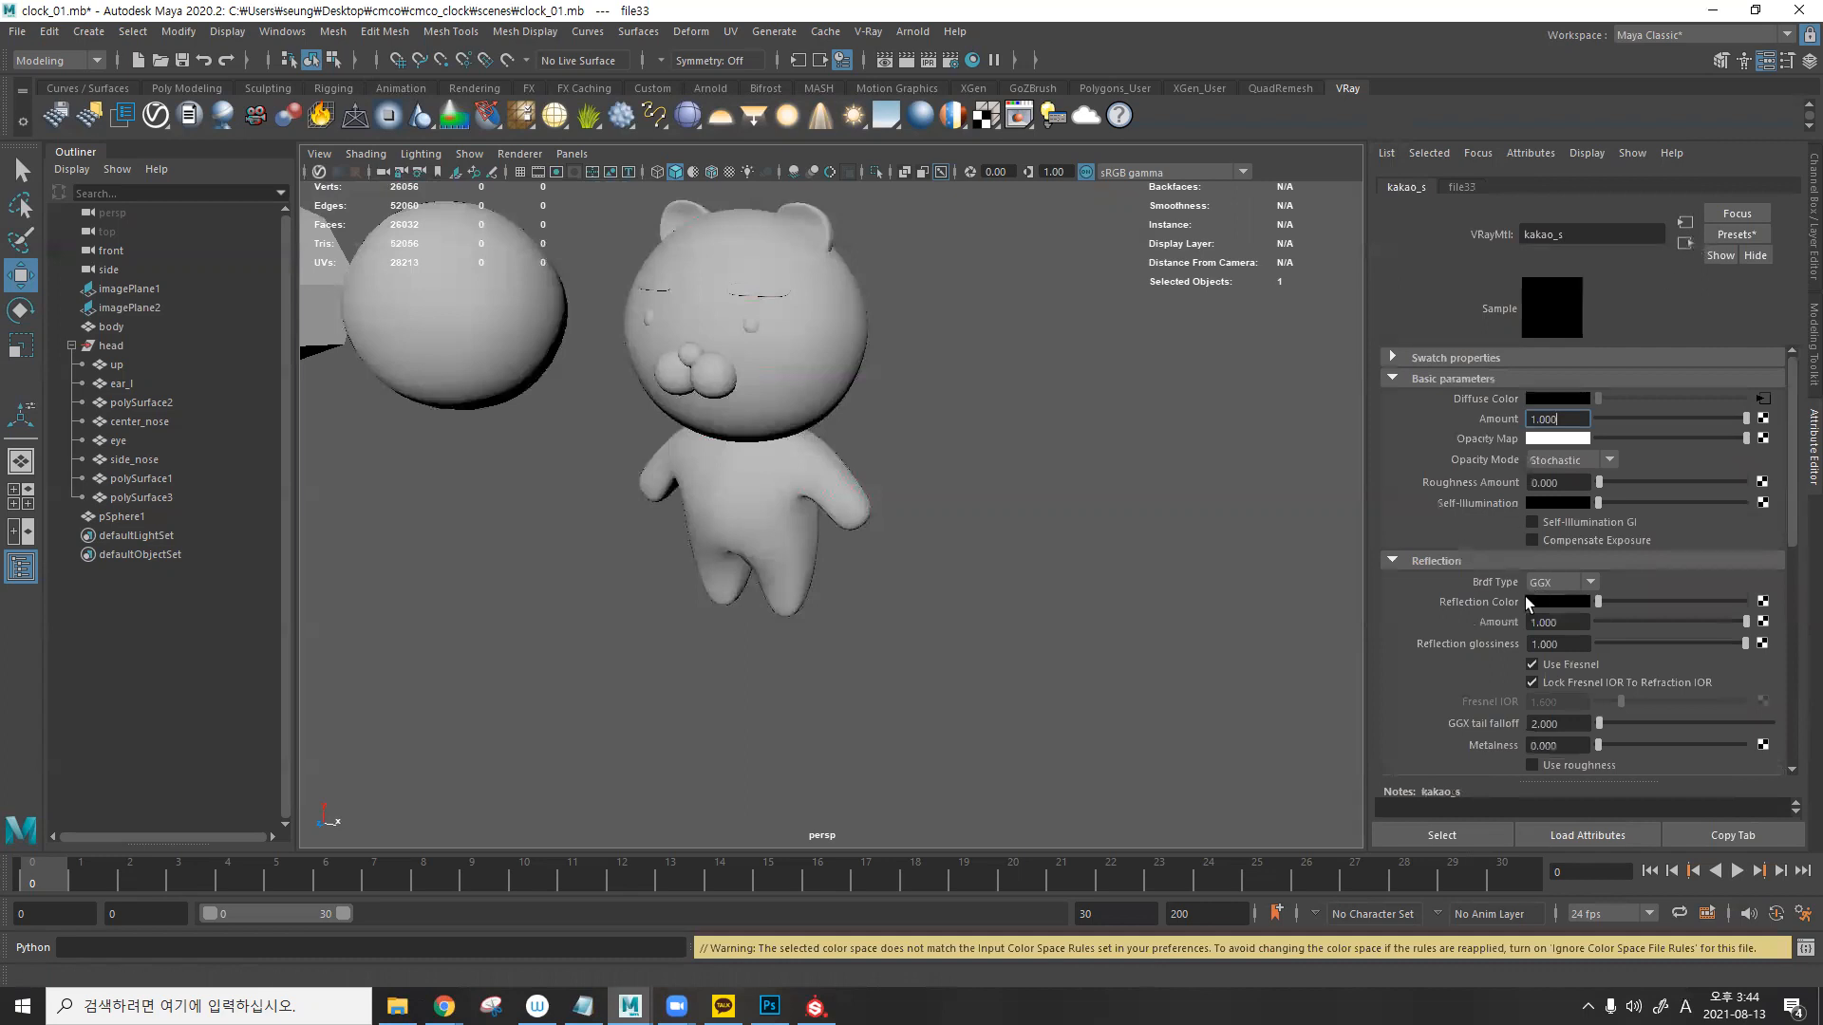
left_click_drag(1614, 599, 1747, 601)
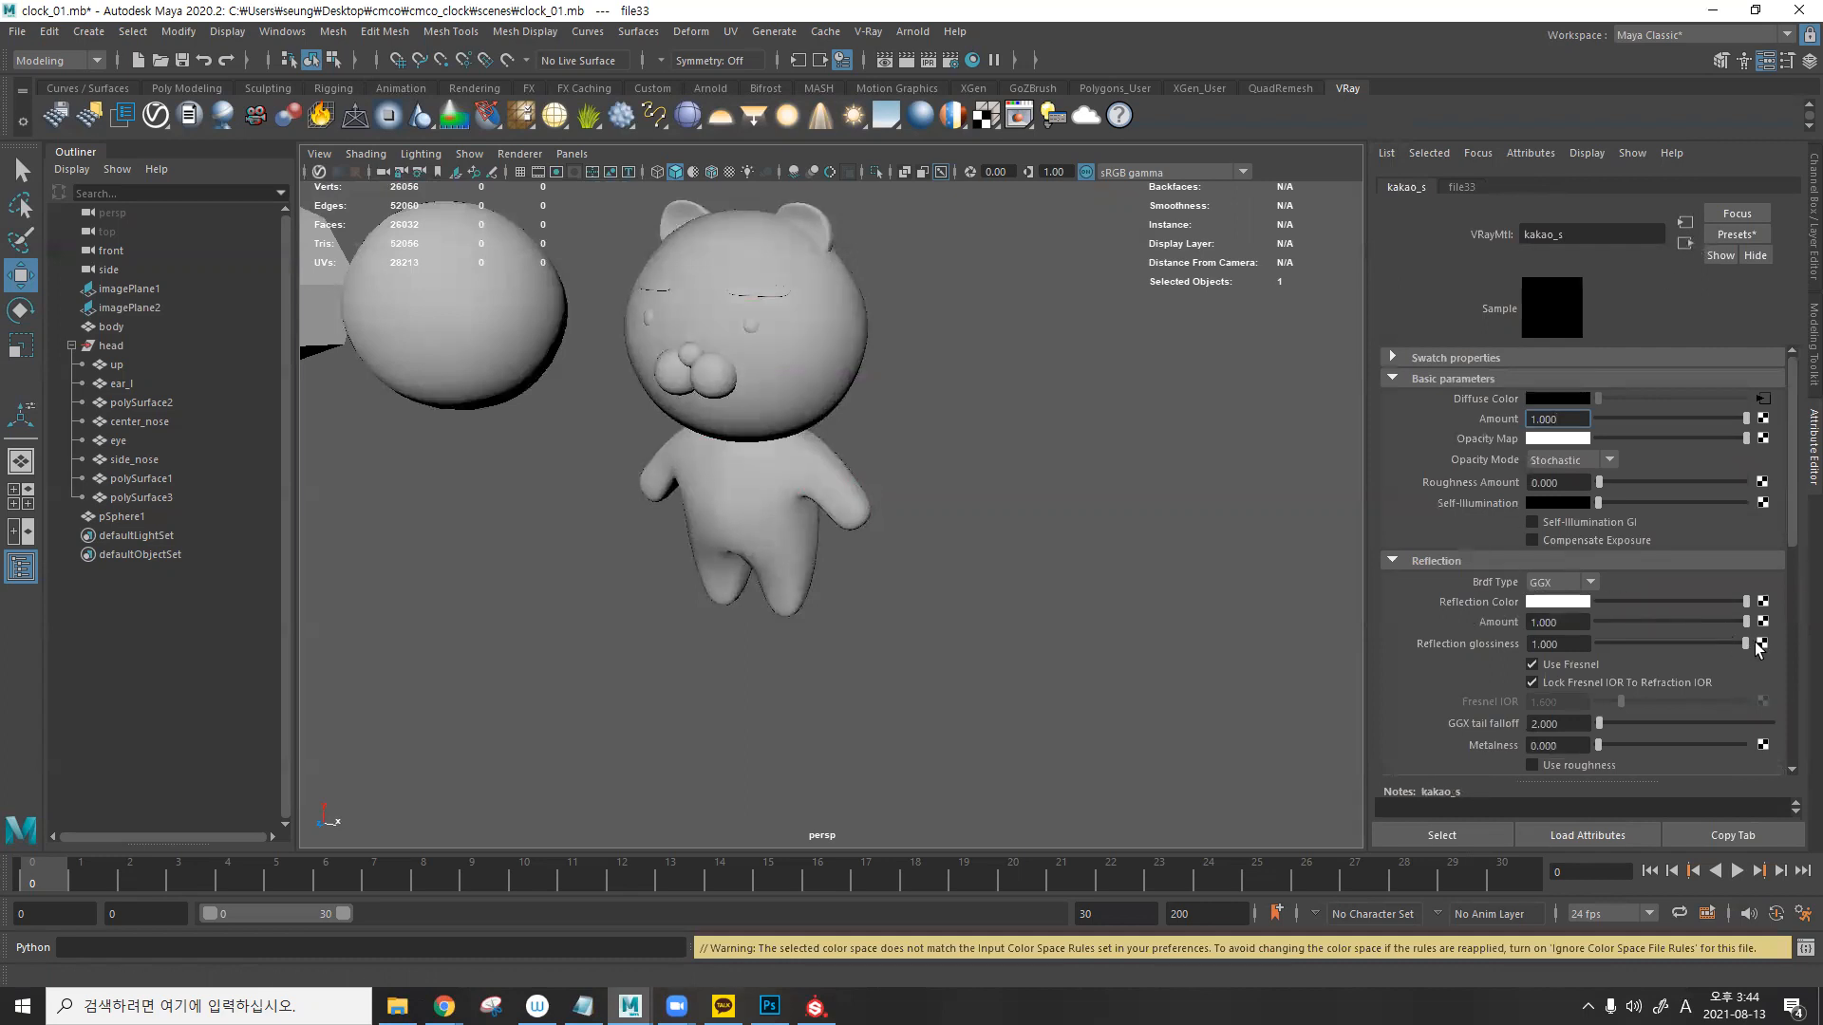
left_click(1761, 644)
left_click(1194, 767)
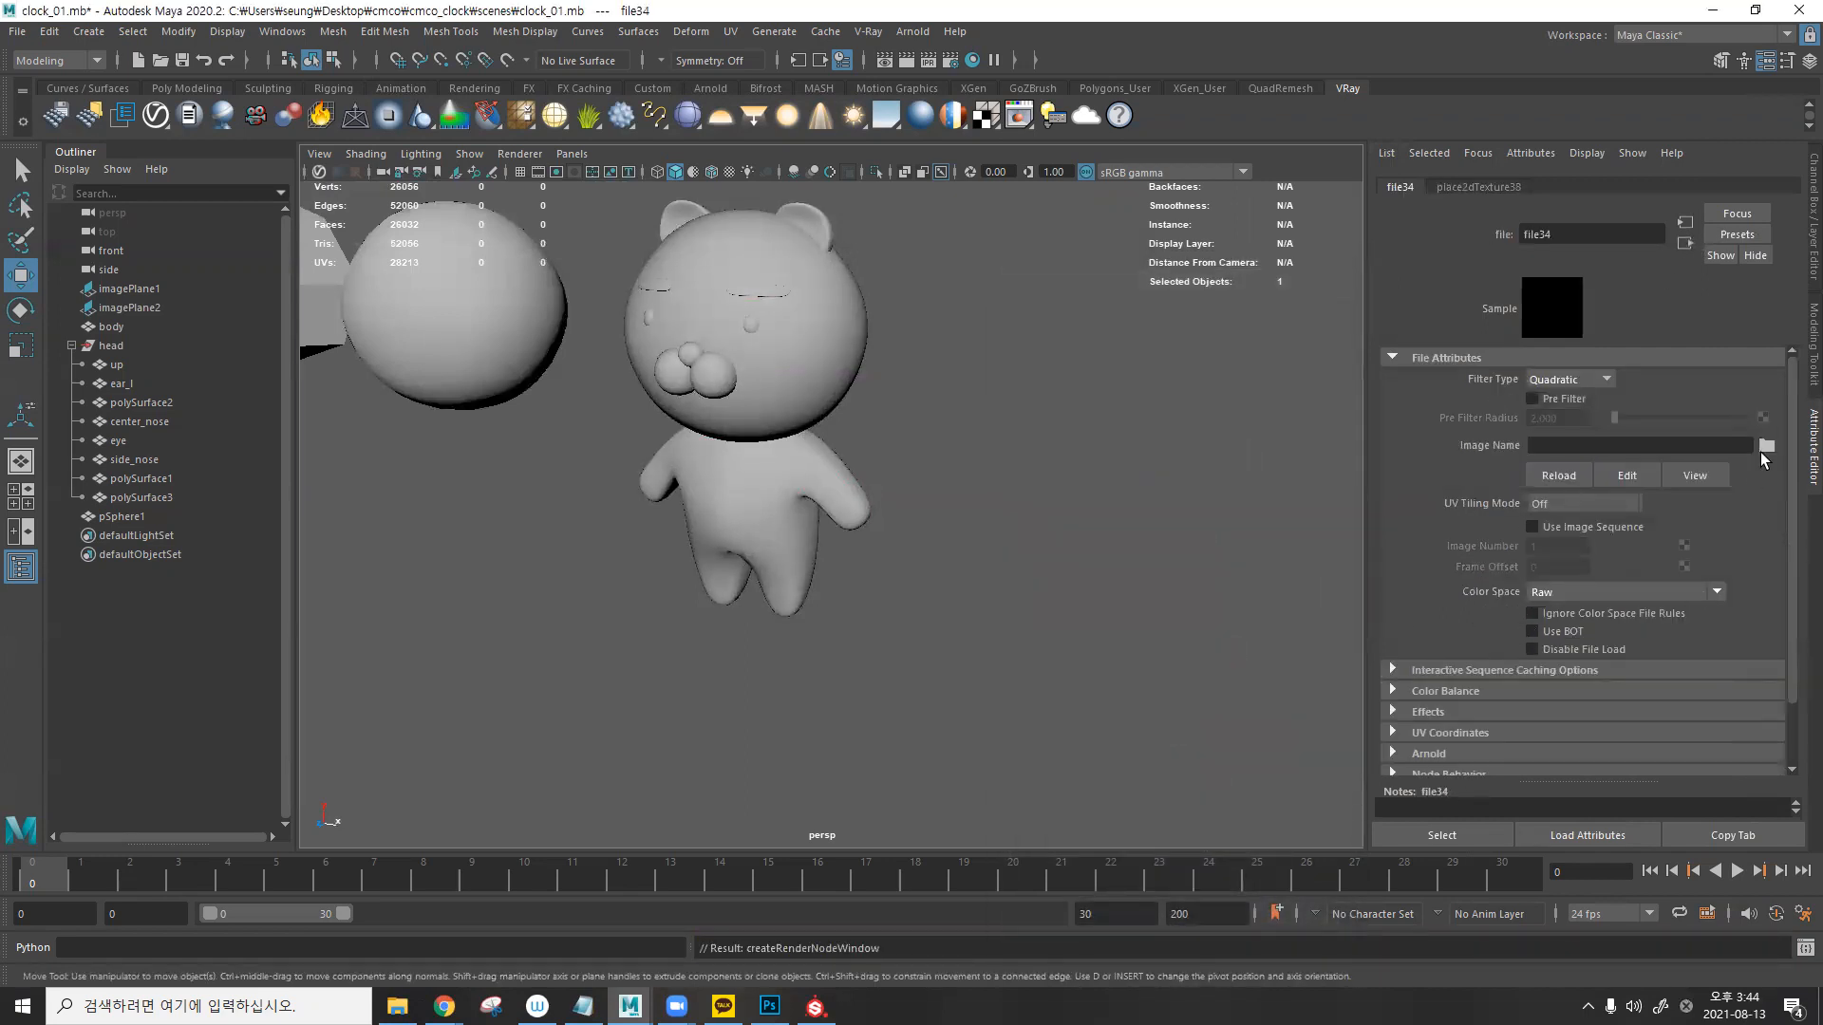
left_click(1766, 445)
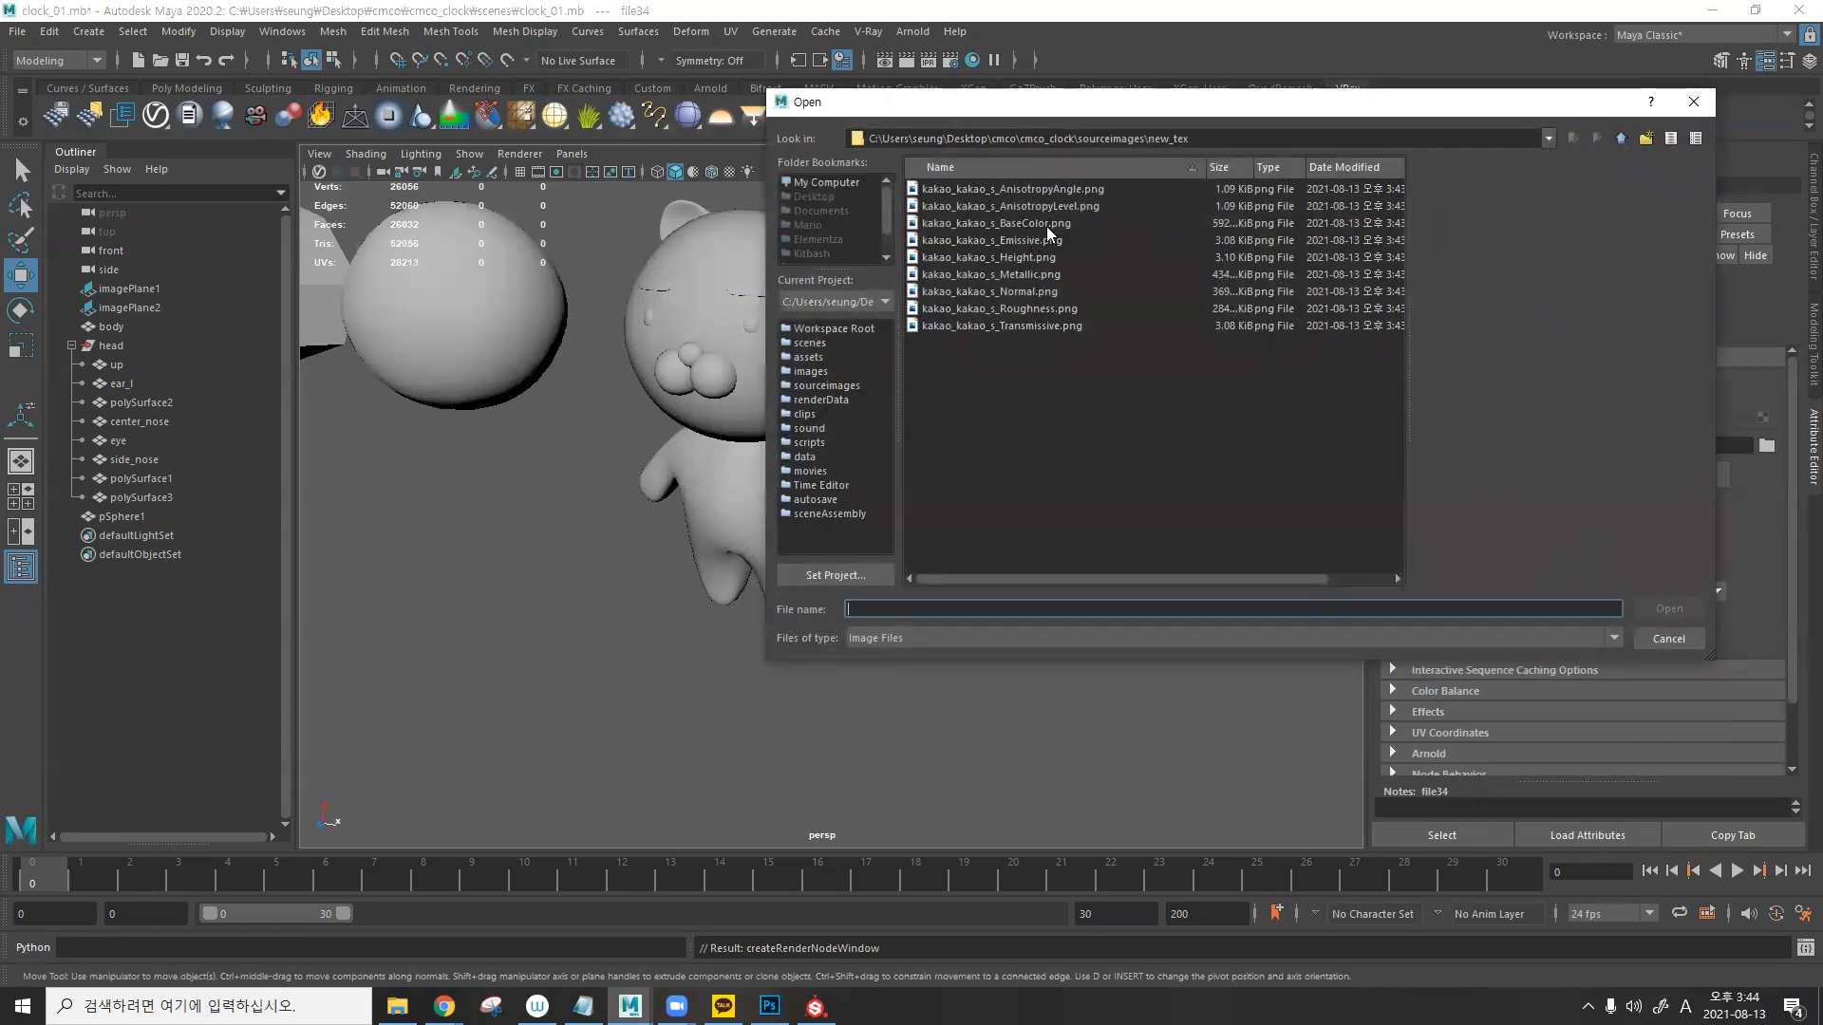
left_click(1029, 308)
left_click(1660, 609)
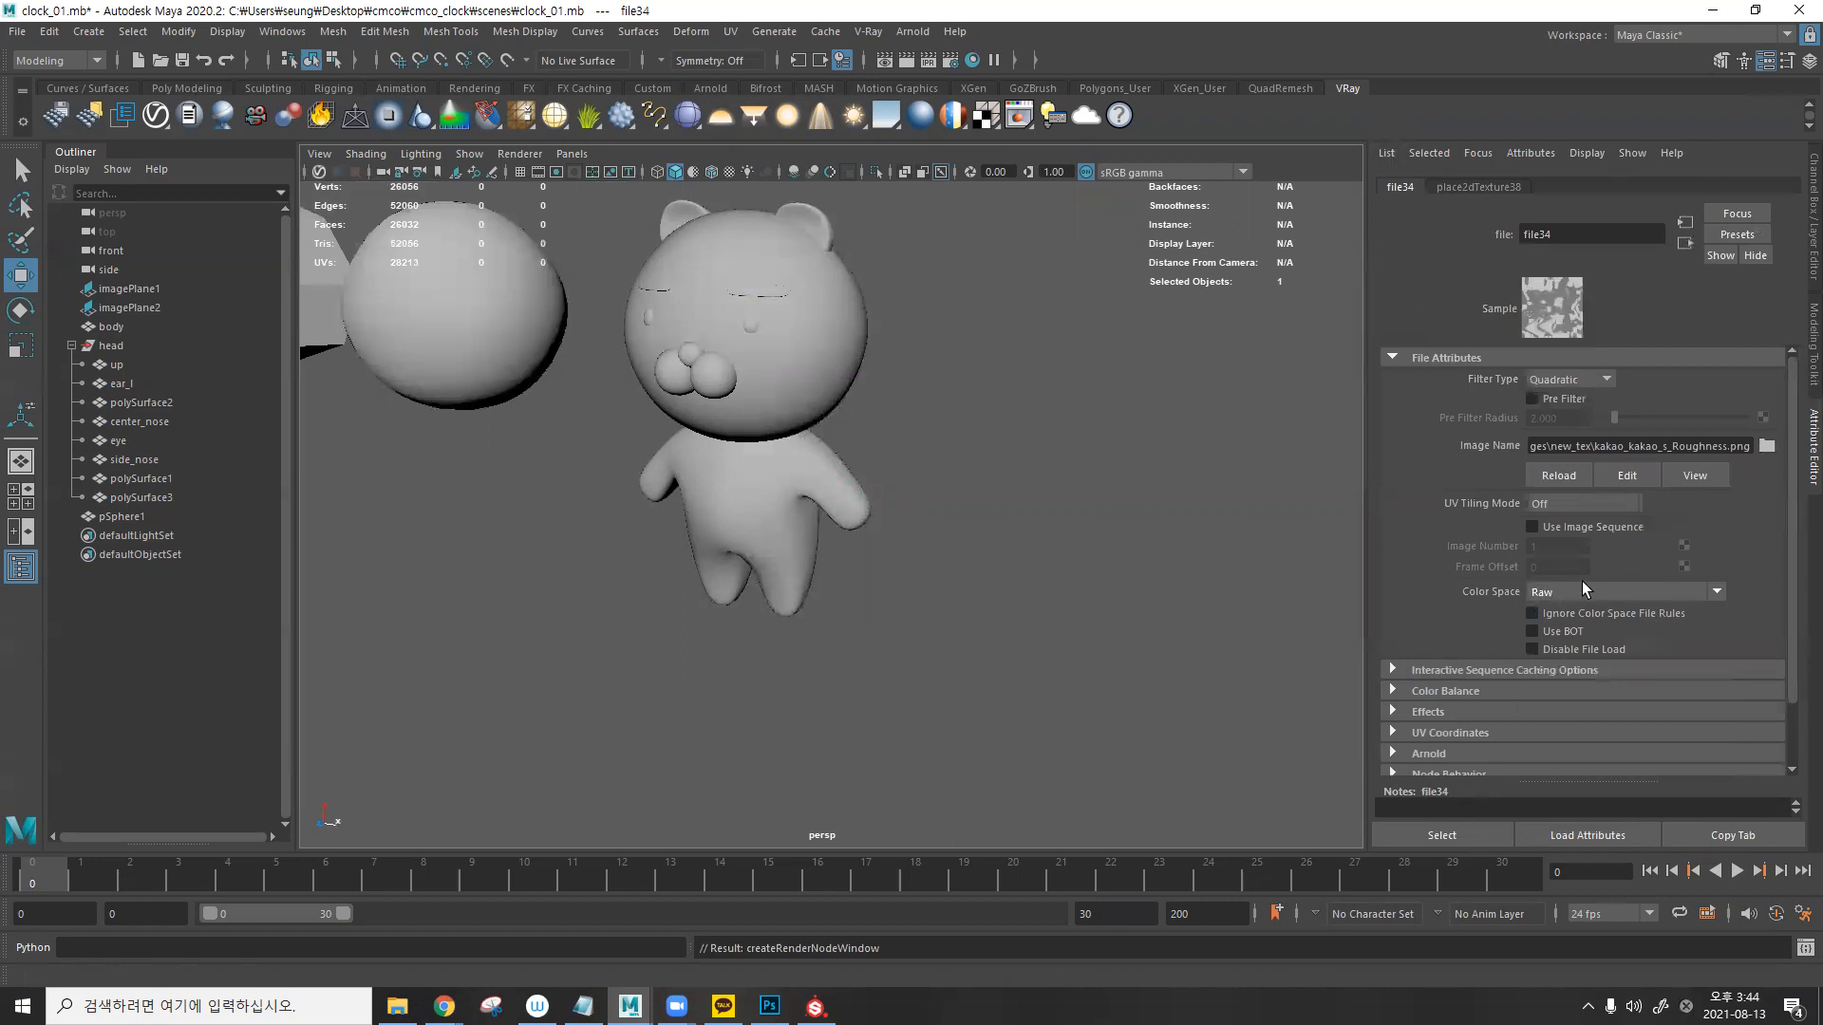
- Map kakao_kakao_s_Metallic.png as a file texture to kakao_s's metalness
left_click(1684, 243)
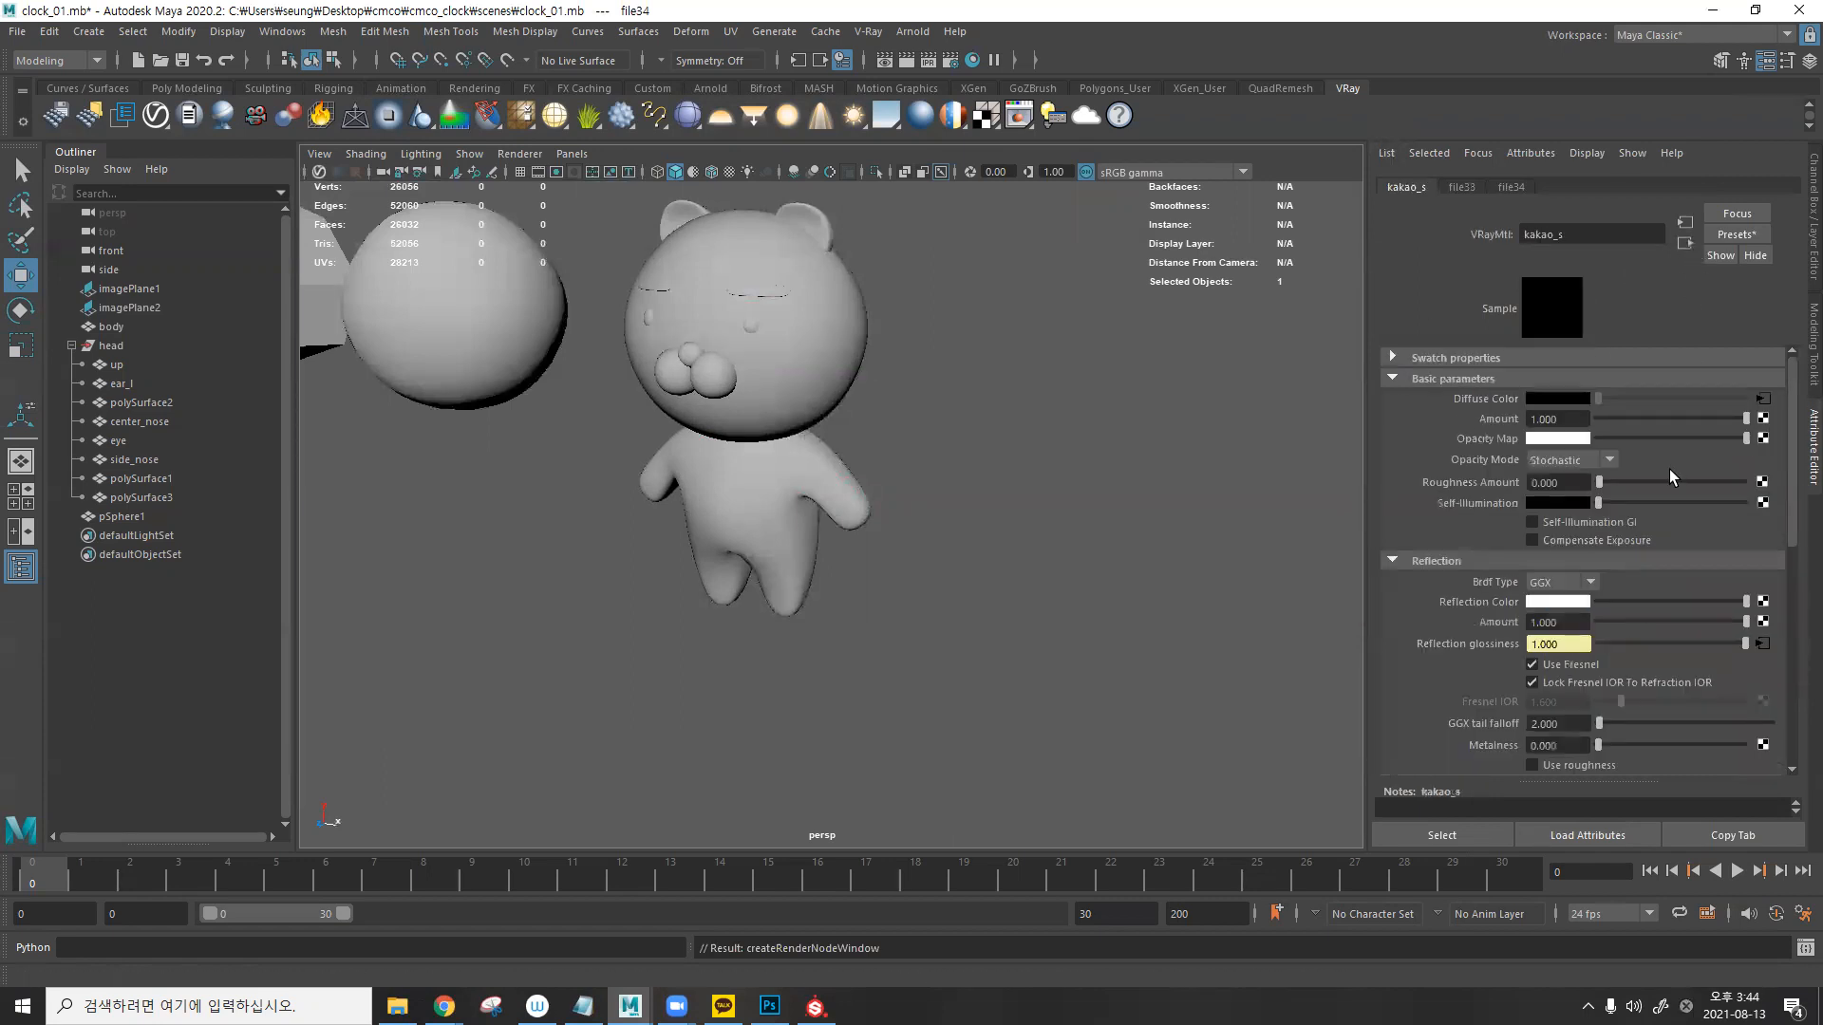
scroll(1668, 469, "down", 2)
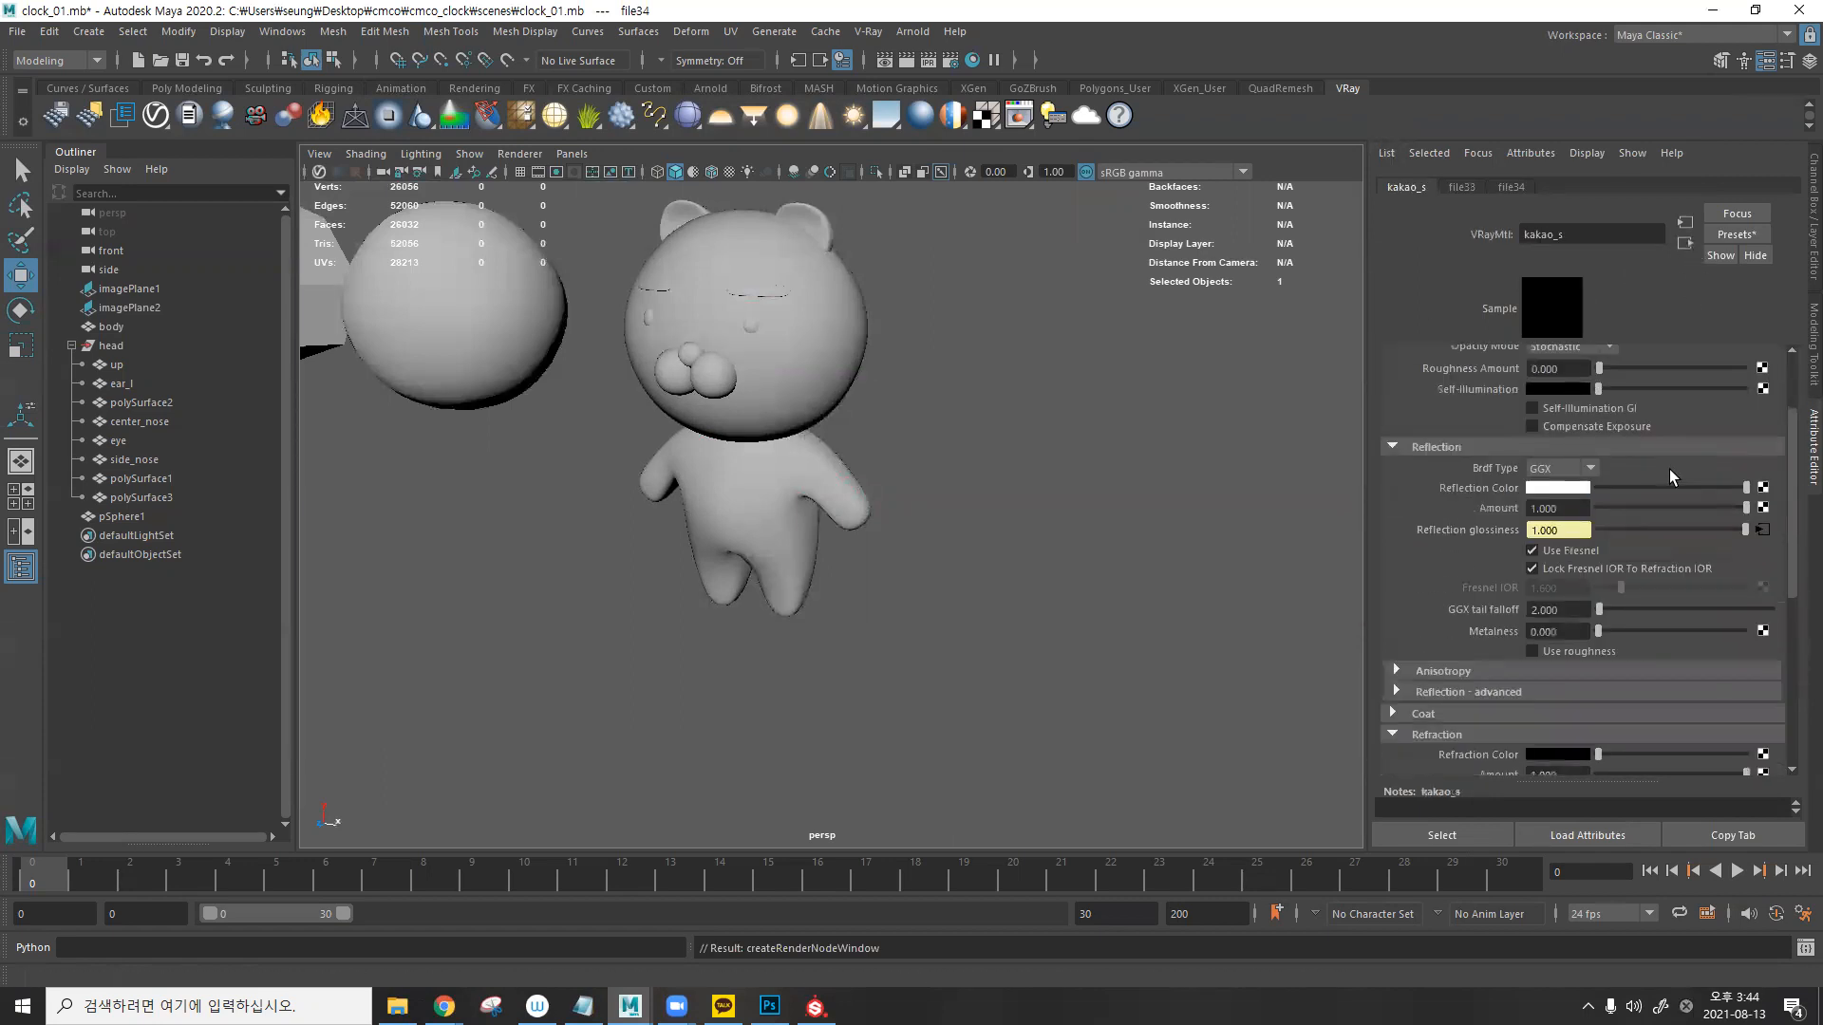
left_click(1763, 631)
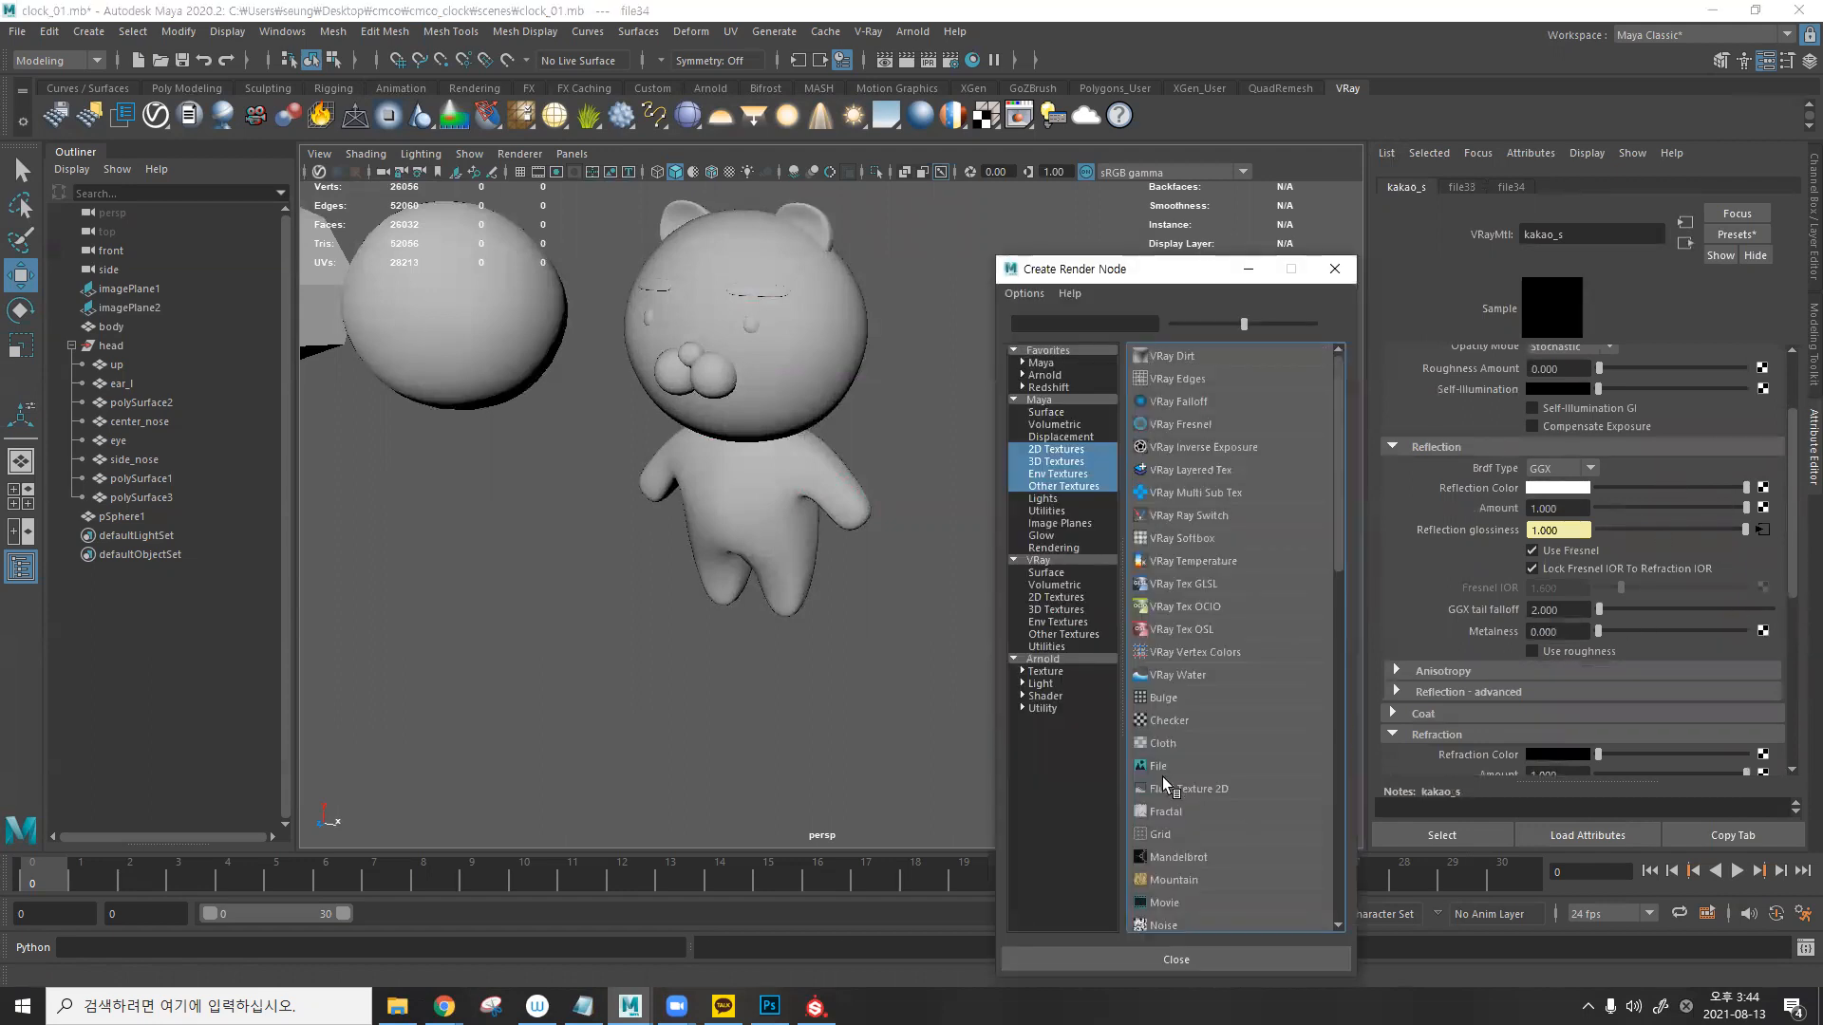
left_click(1160, 767)
left_click(1766, 445)
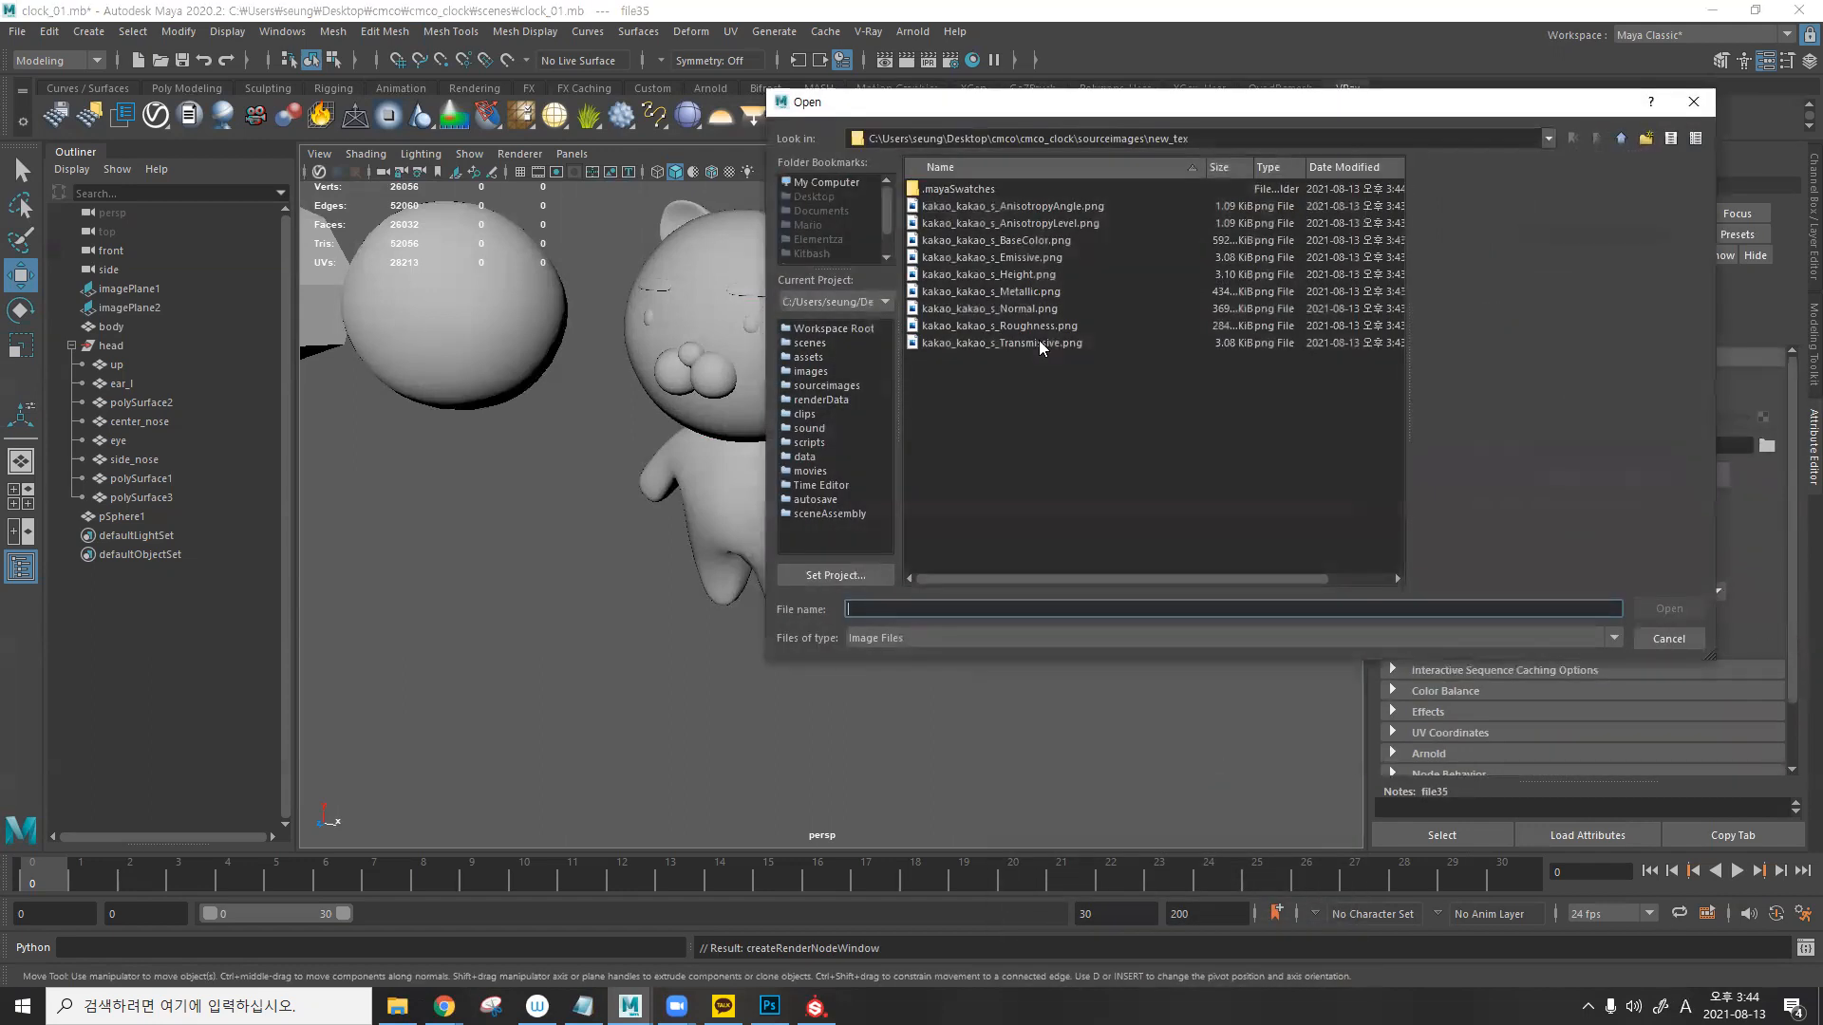
left_click(1027, 291)
left_click(1650, 605)
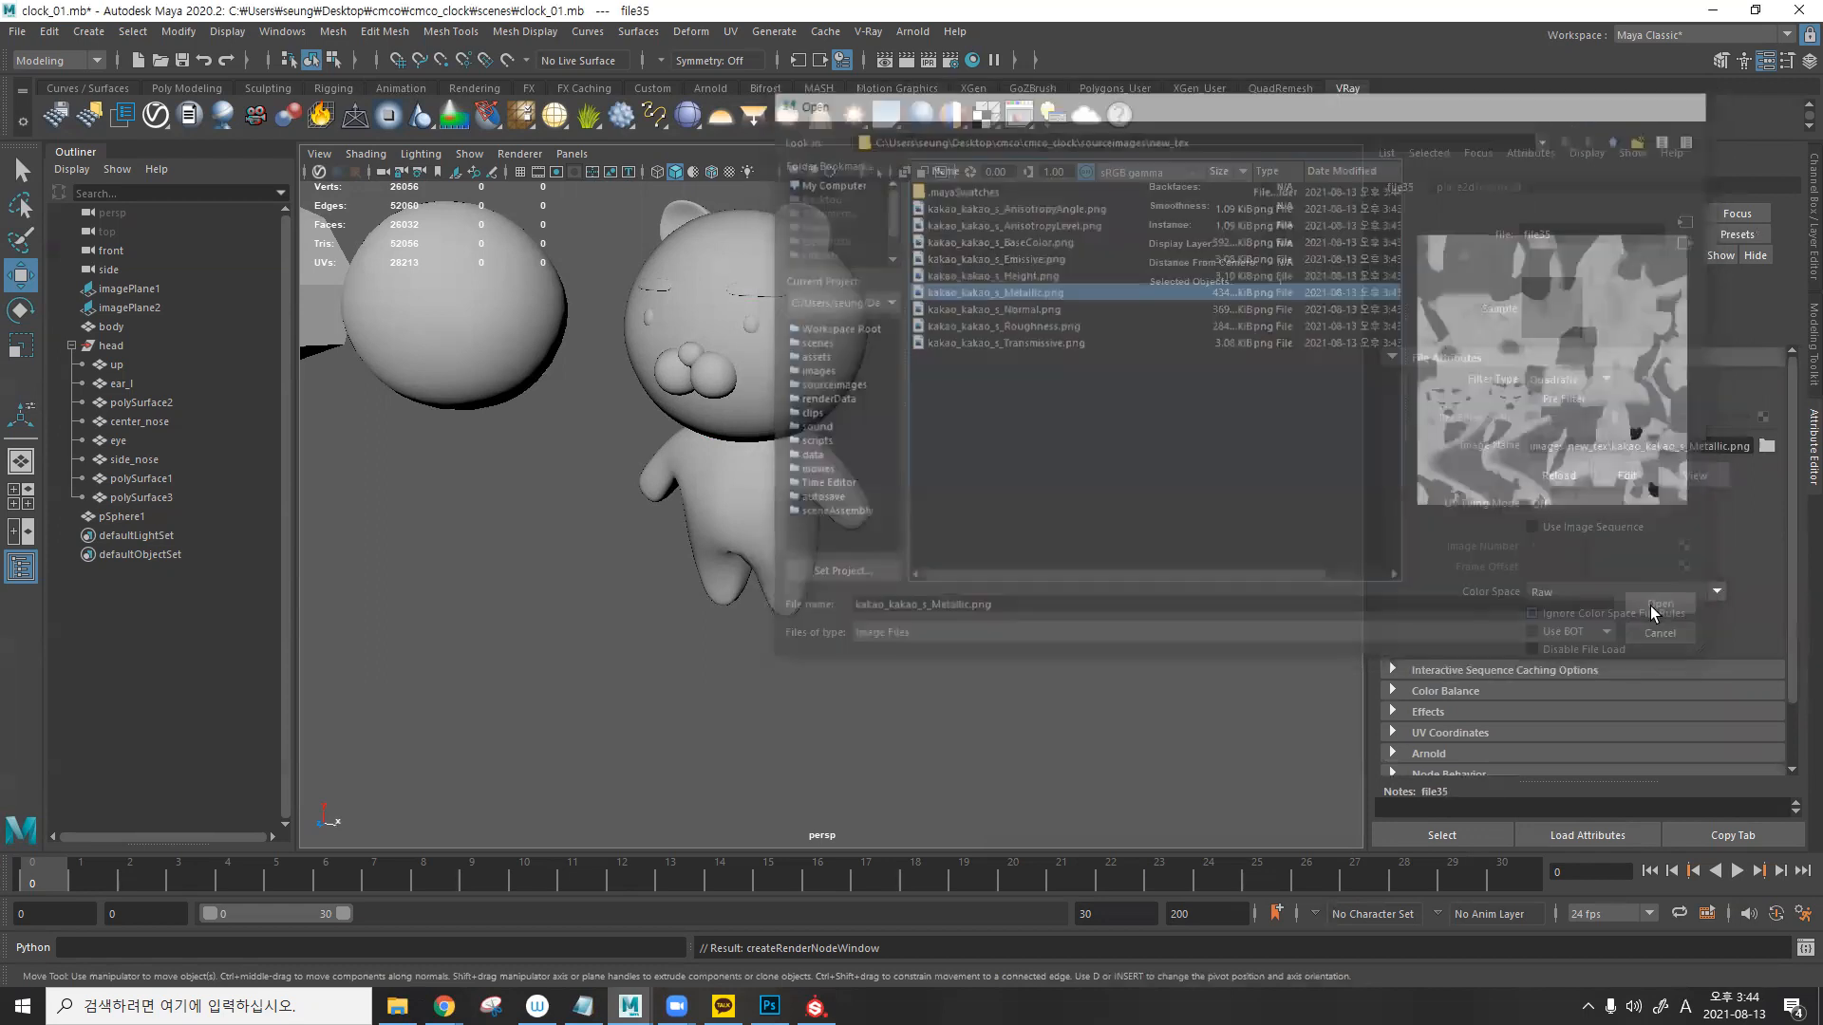
- Set kakao_s's bump map type to Normal map in tangent space and load kakao_kakao_s_Normal.png as its map
left_click(1685, 243)
scroll(1610, 501, "down", 10)
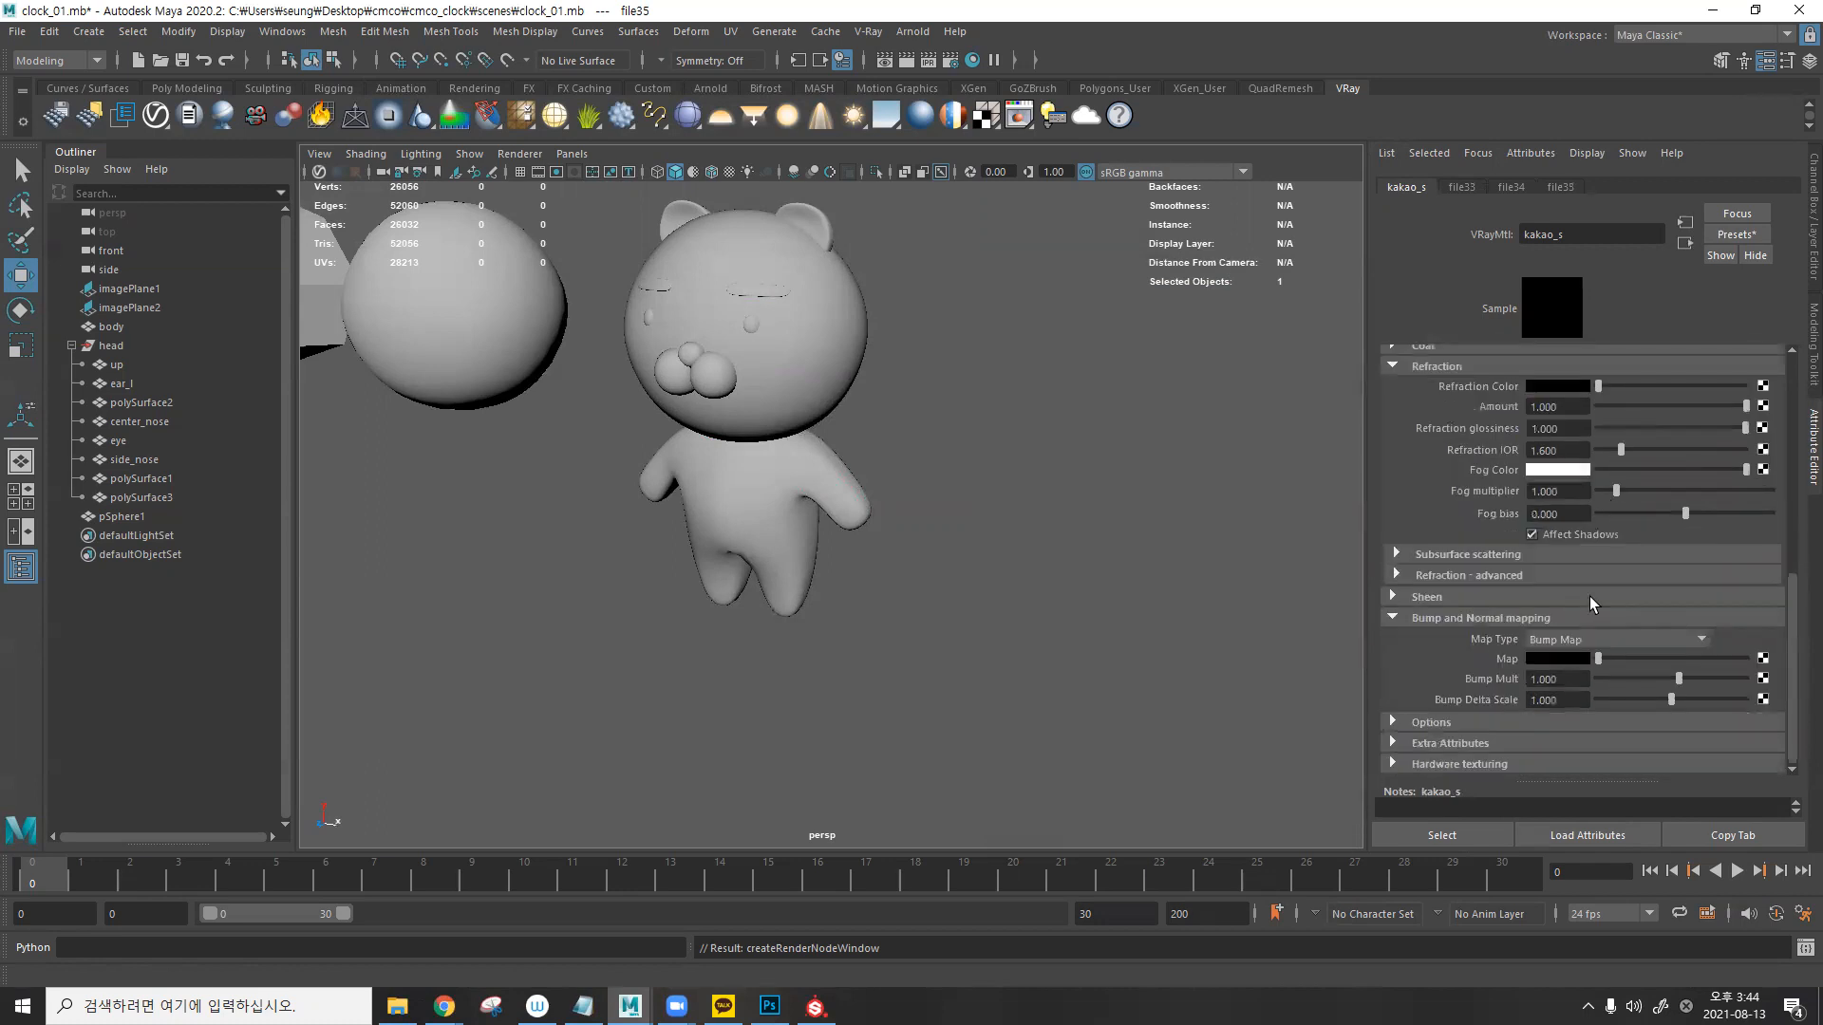
left_click(1586, 638)
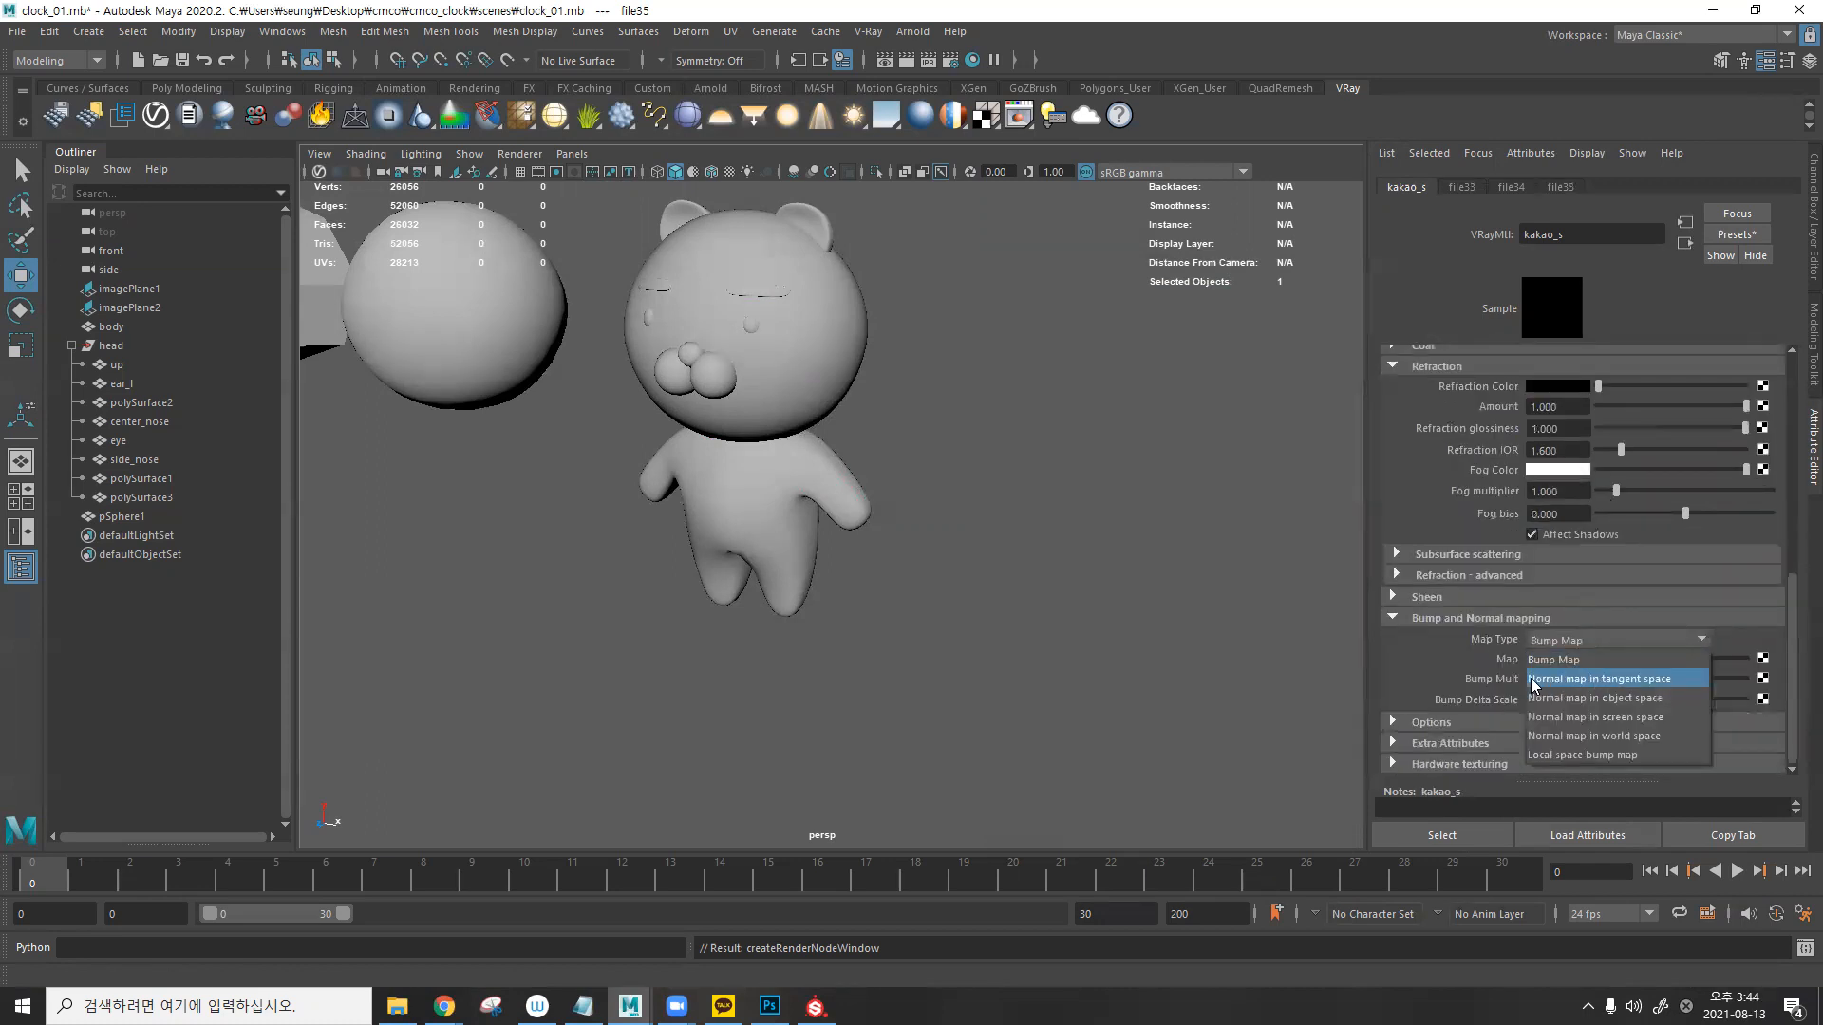
left_click(1587, 678)
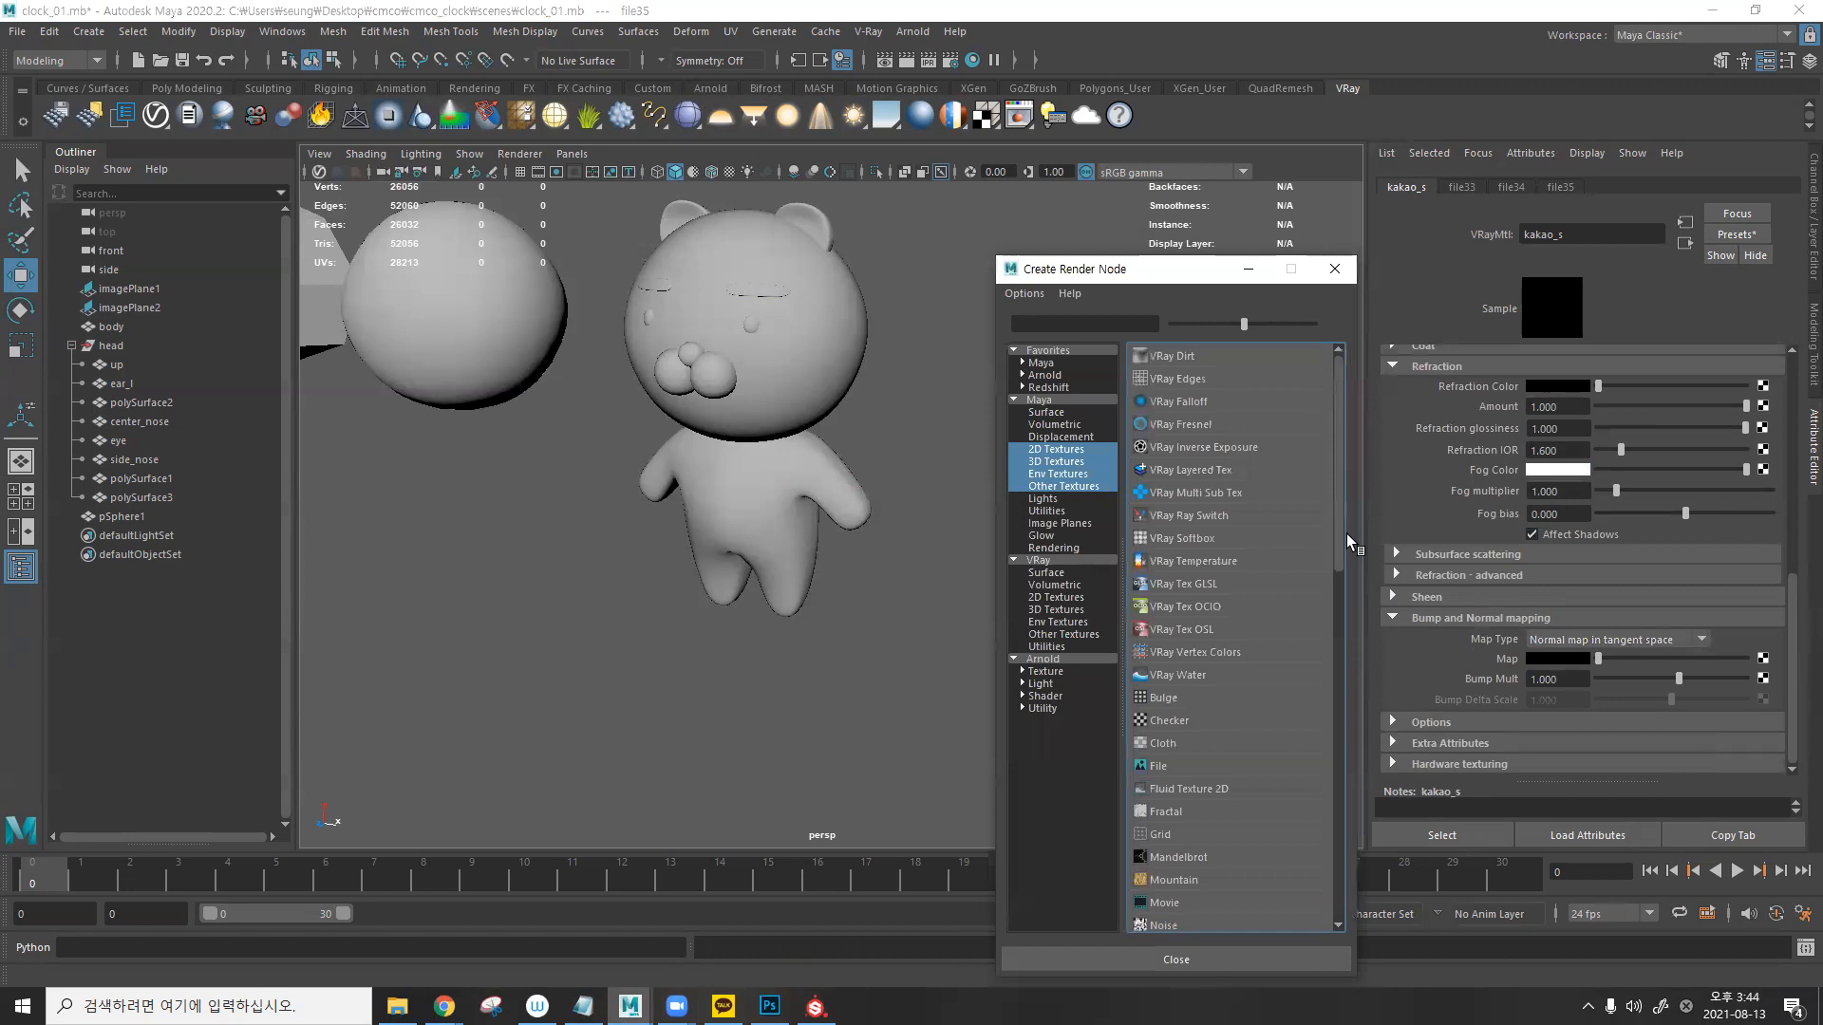
left_click(1177, 764)
left_click(1766, 445)
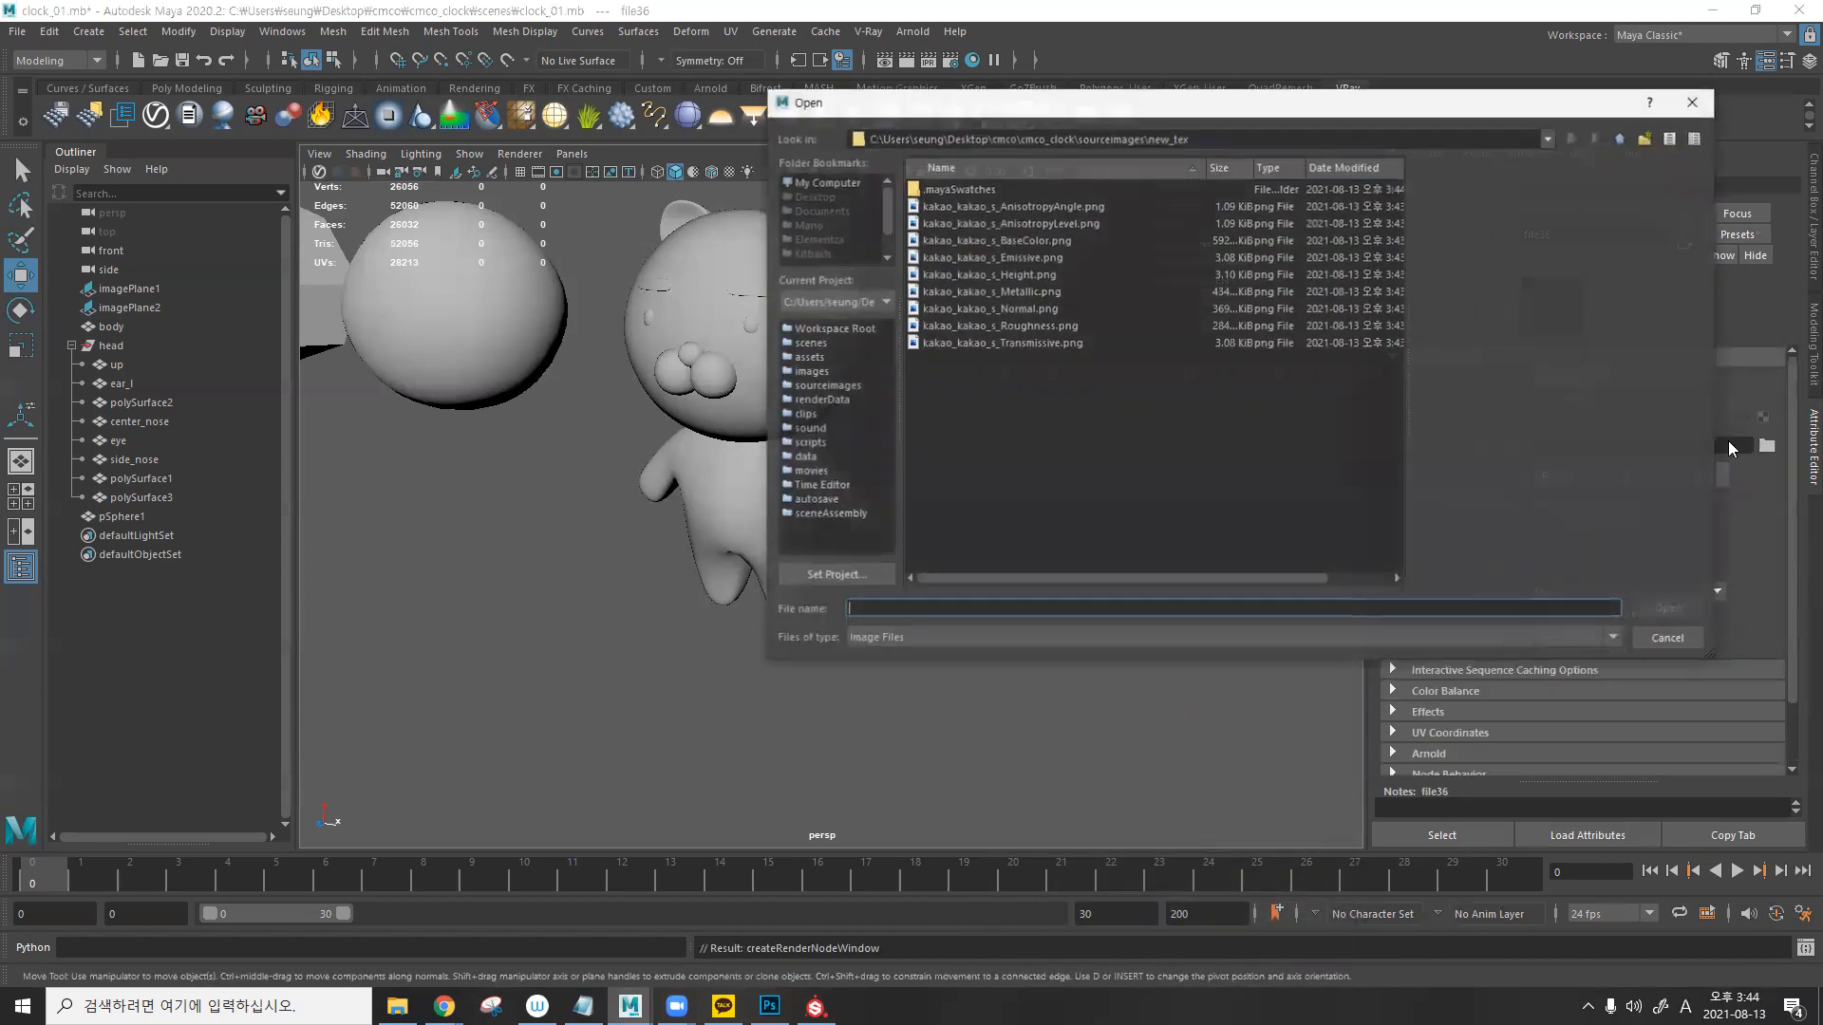
left_click(1027, 305)
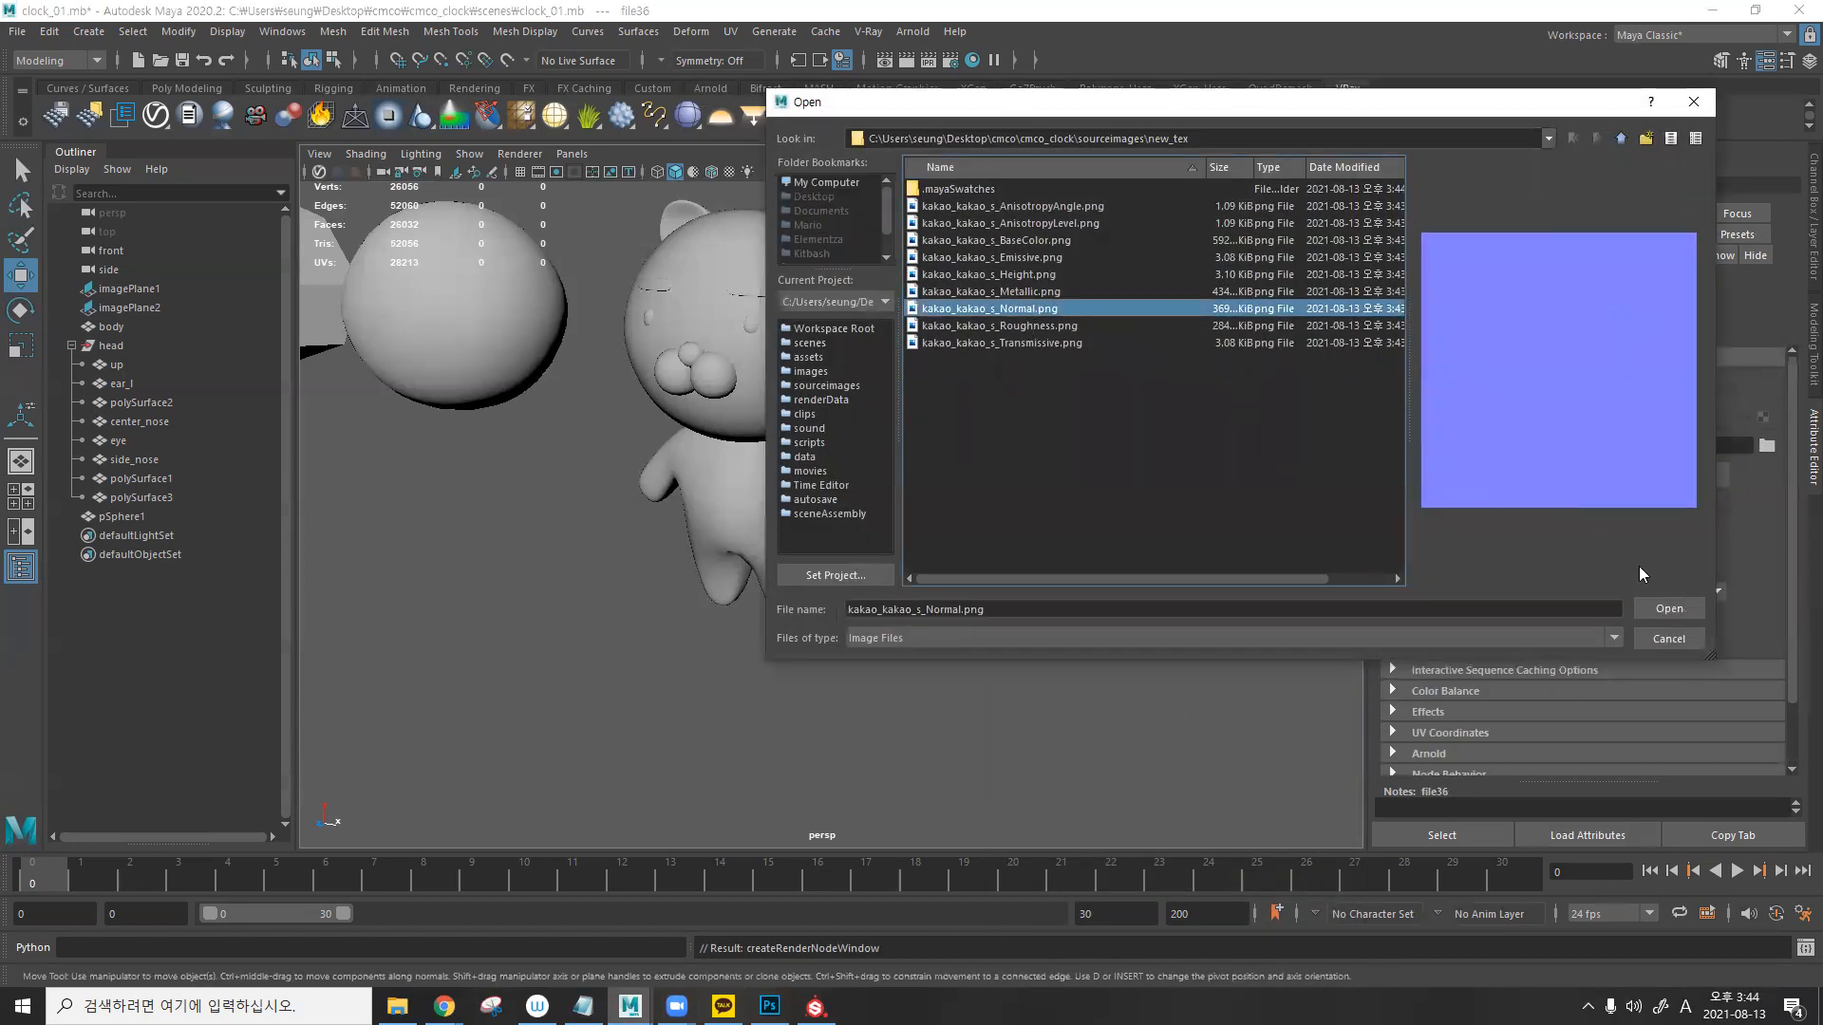
left_click(1665, 607)
- Collapse the head group, add a V-Ray dome light, enable its dome texture and load Tomoco.EXR from sourceimages
left_click_drag(864, 371, 897, 399, "alt")
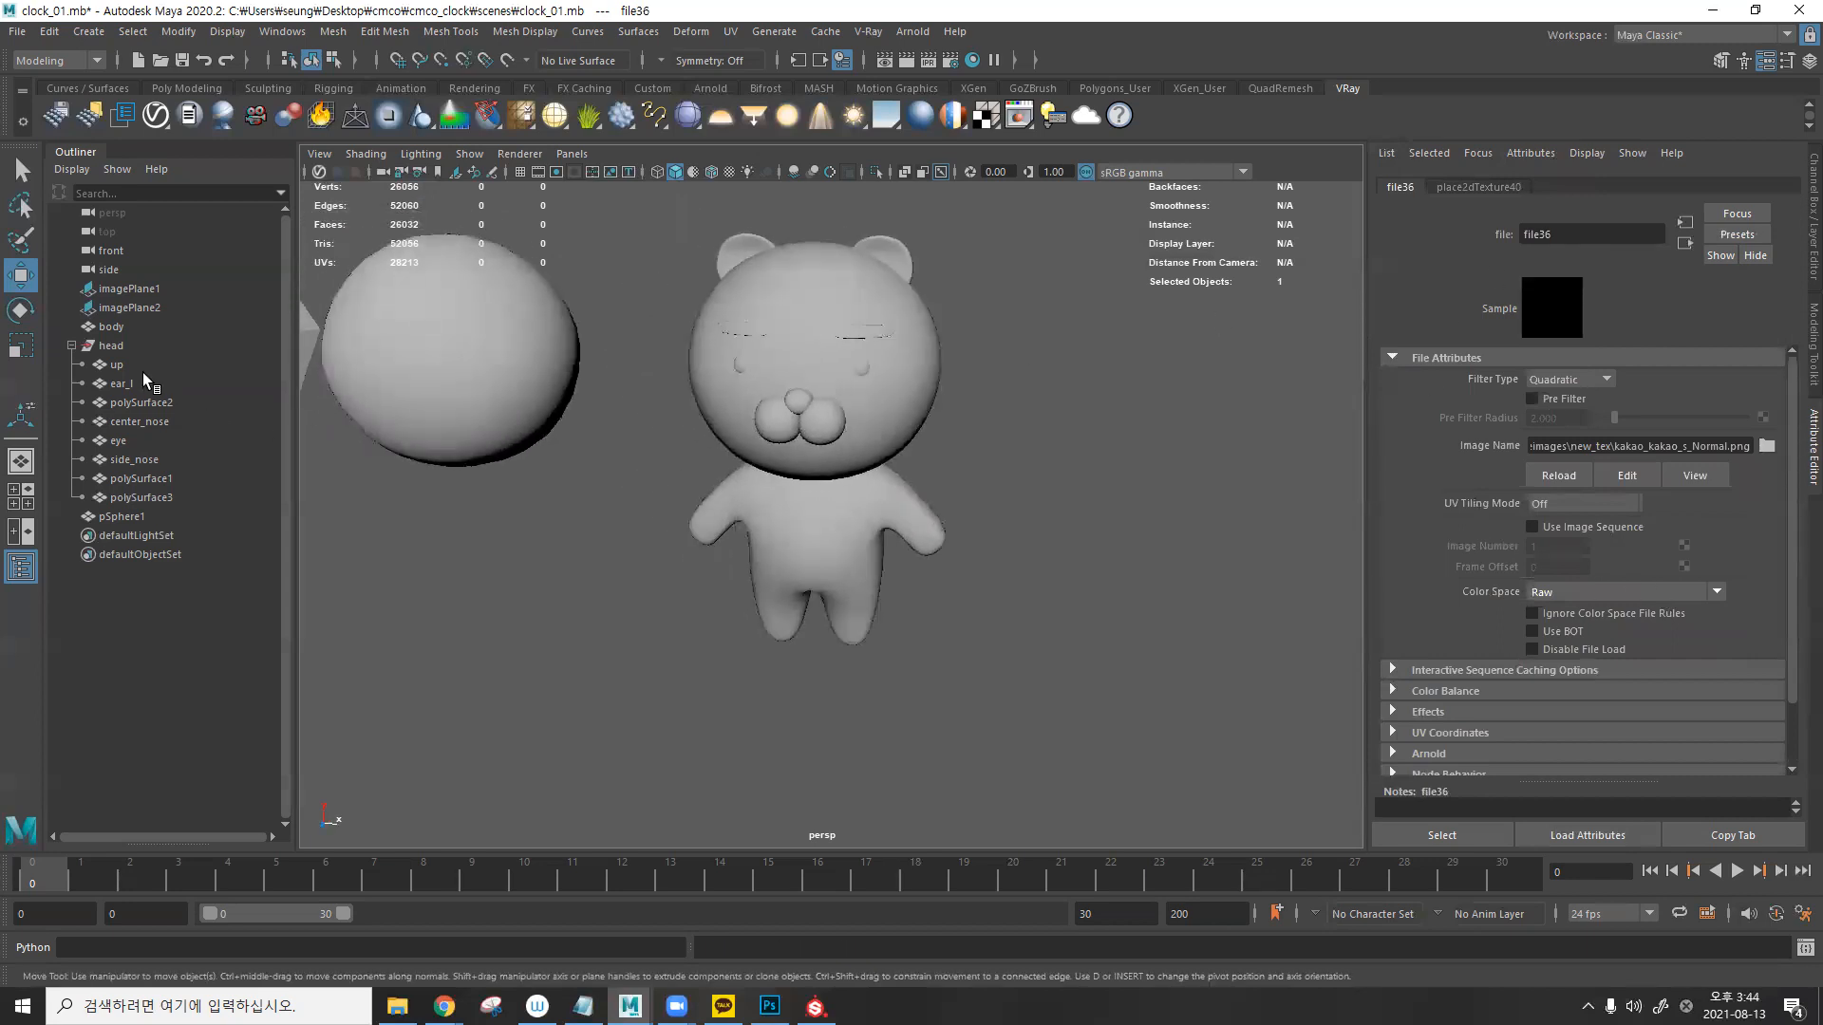
left_click(72, 346)
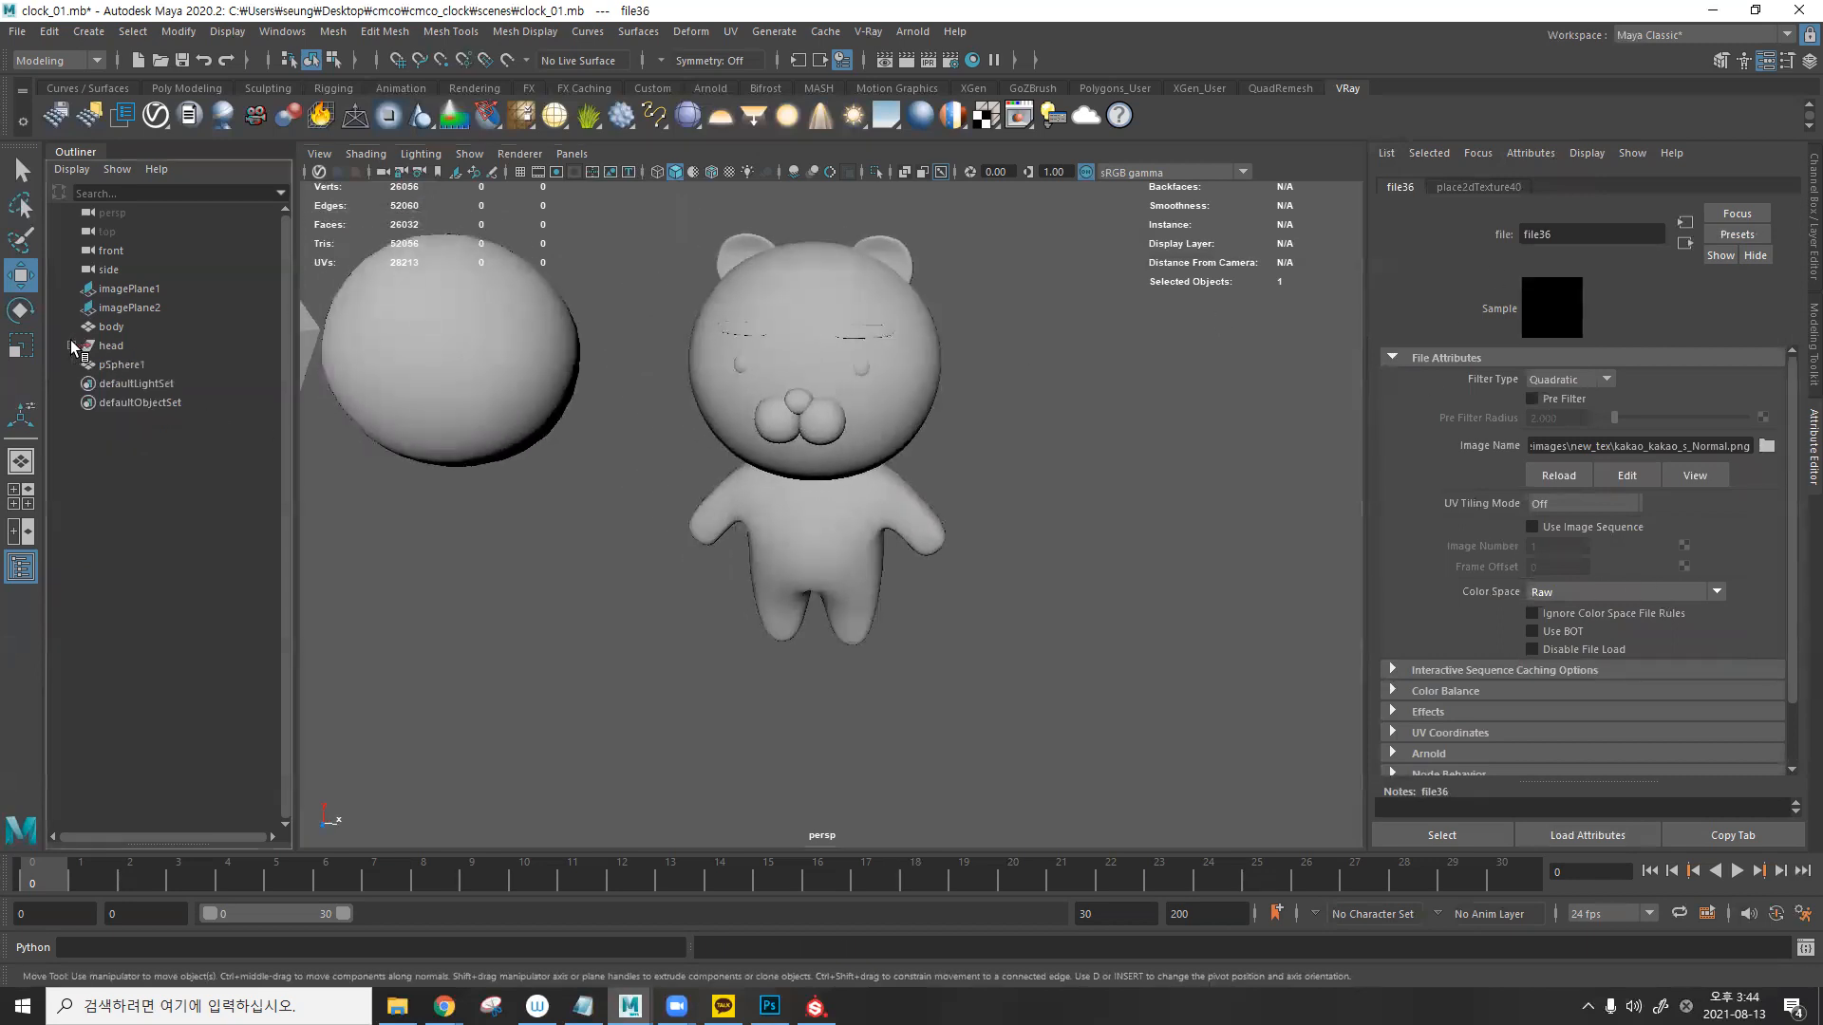
left_click(721, 115)
left_click(1572, 543)
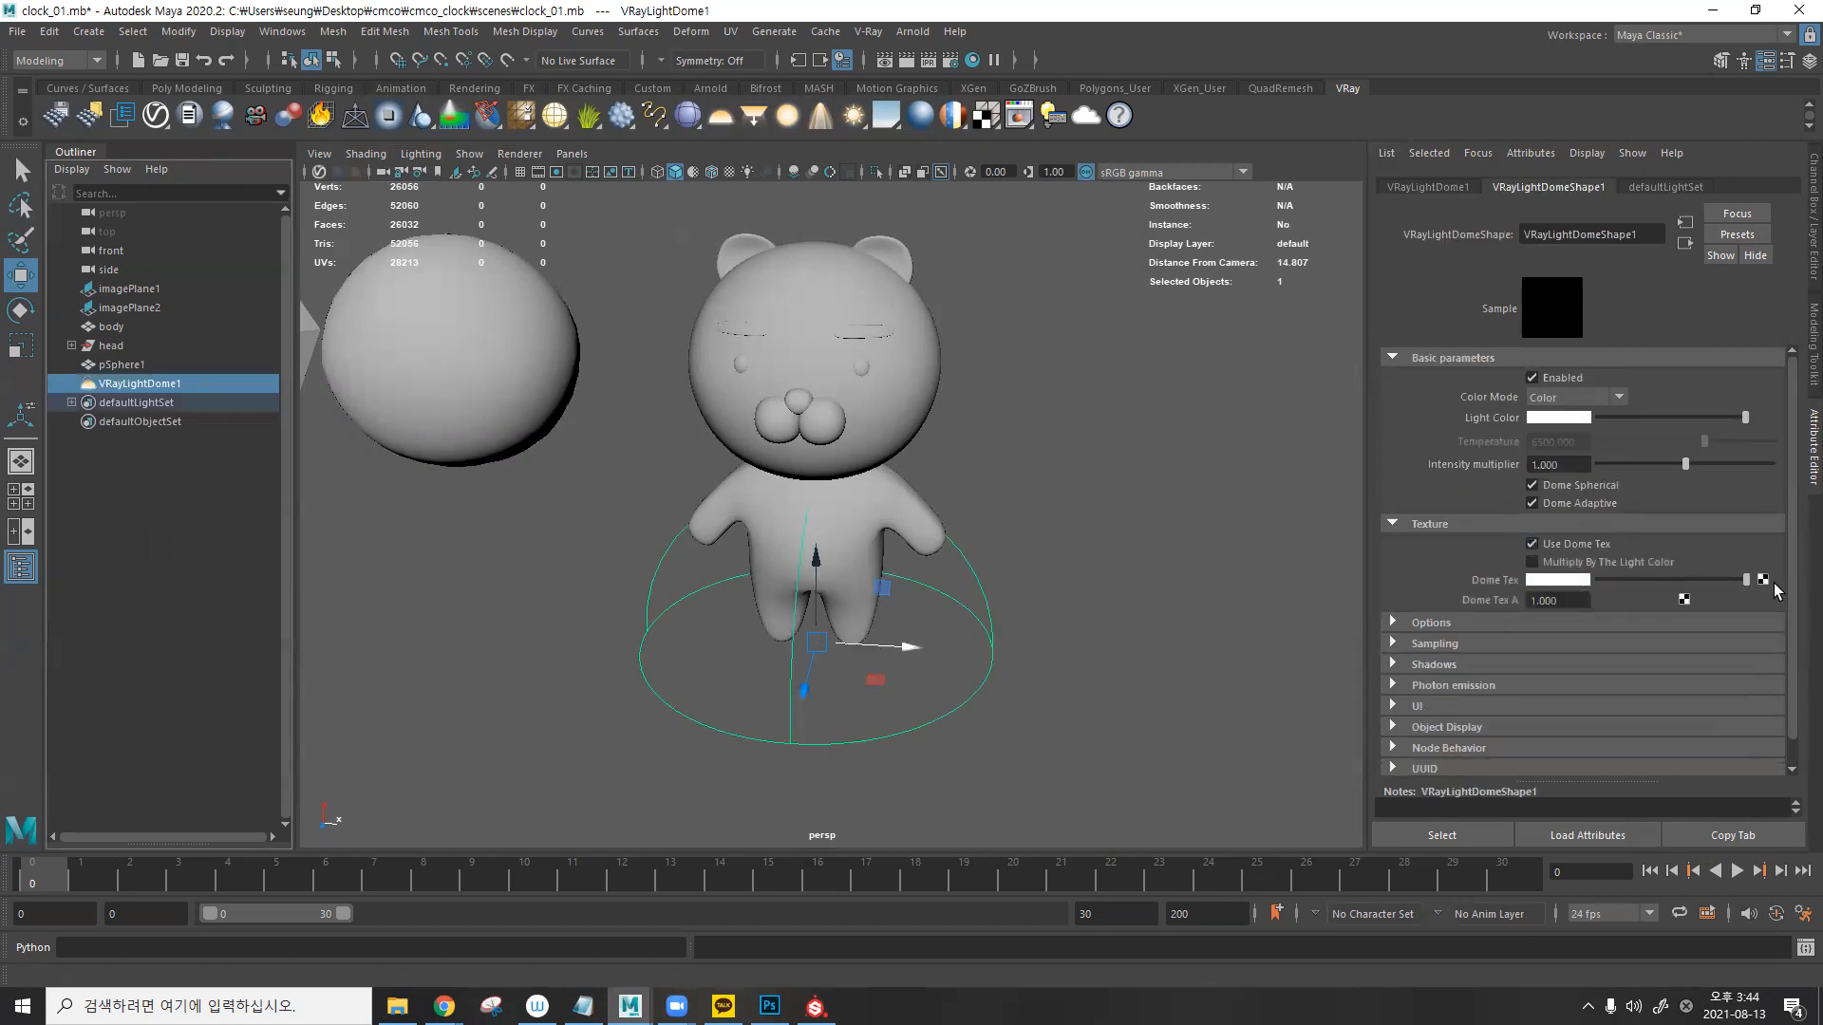
left_click(1763, 580)
left_click(1205, 764)
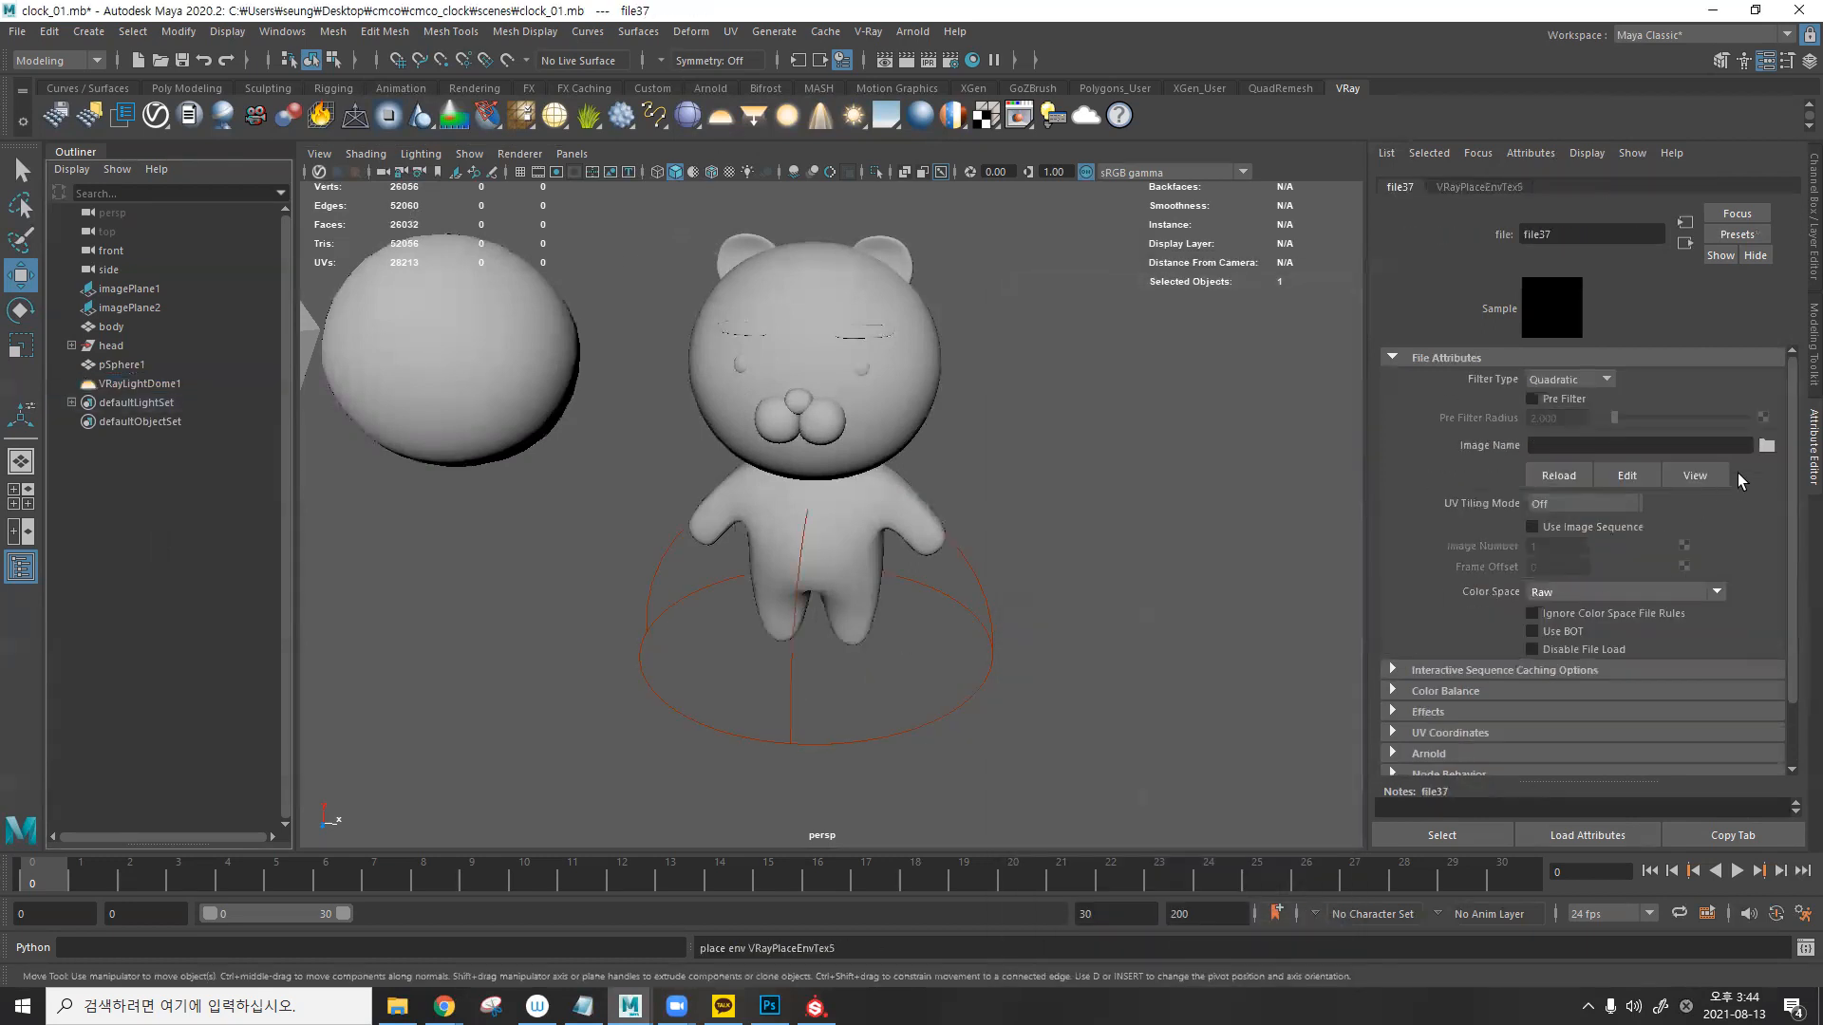
left_click(1768, 447)
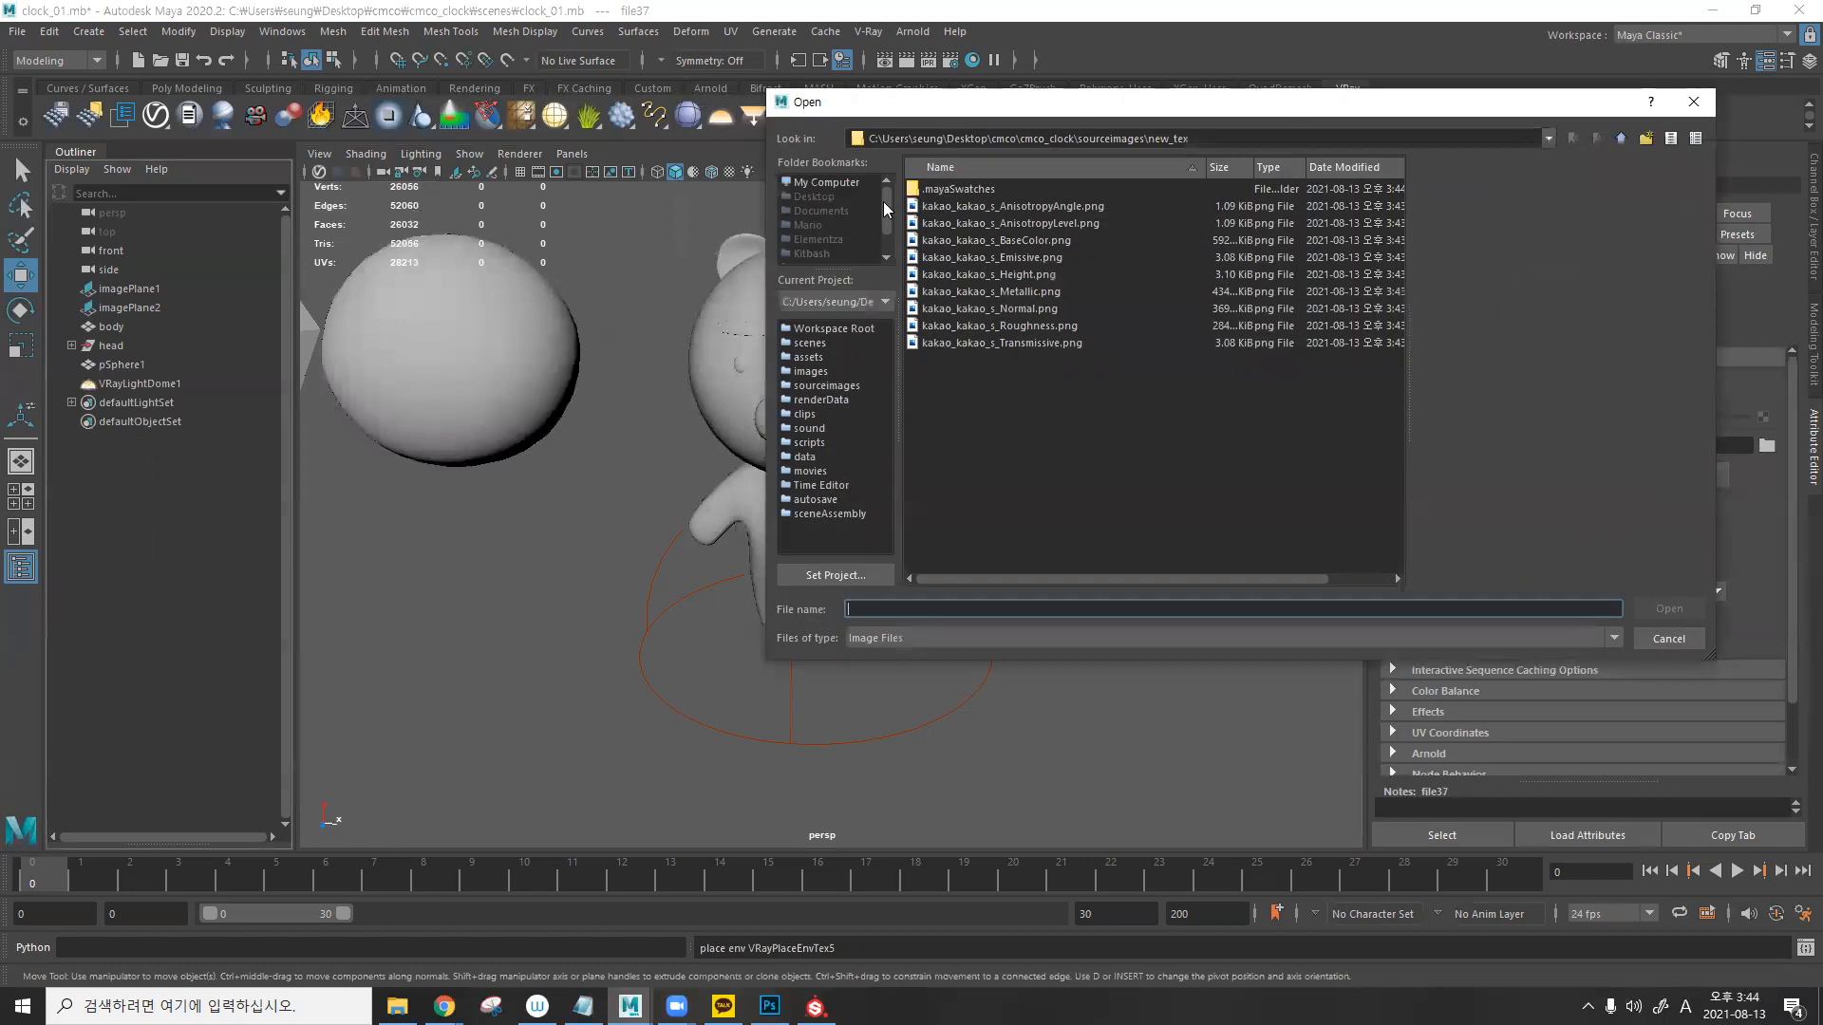
left_click(1618, 139)
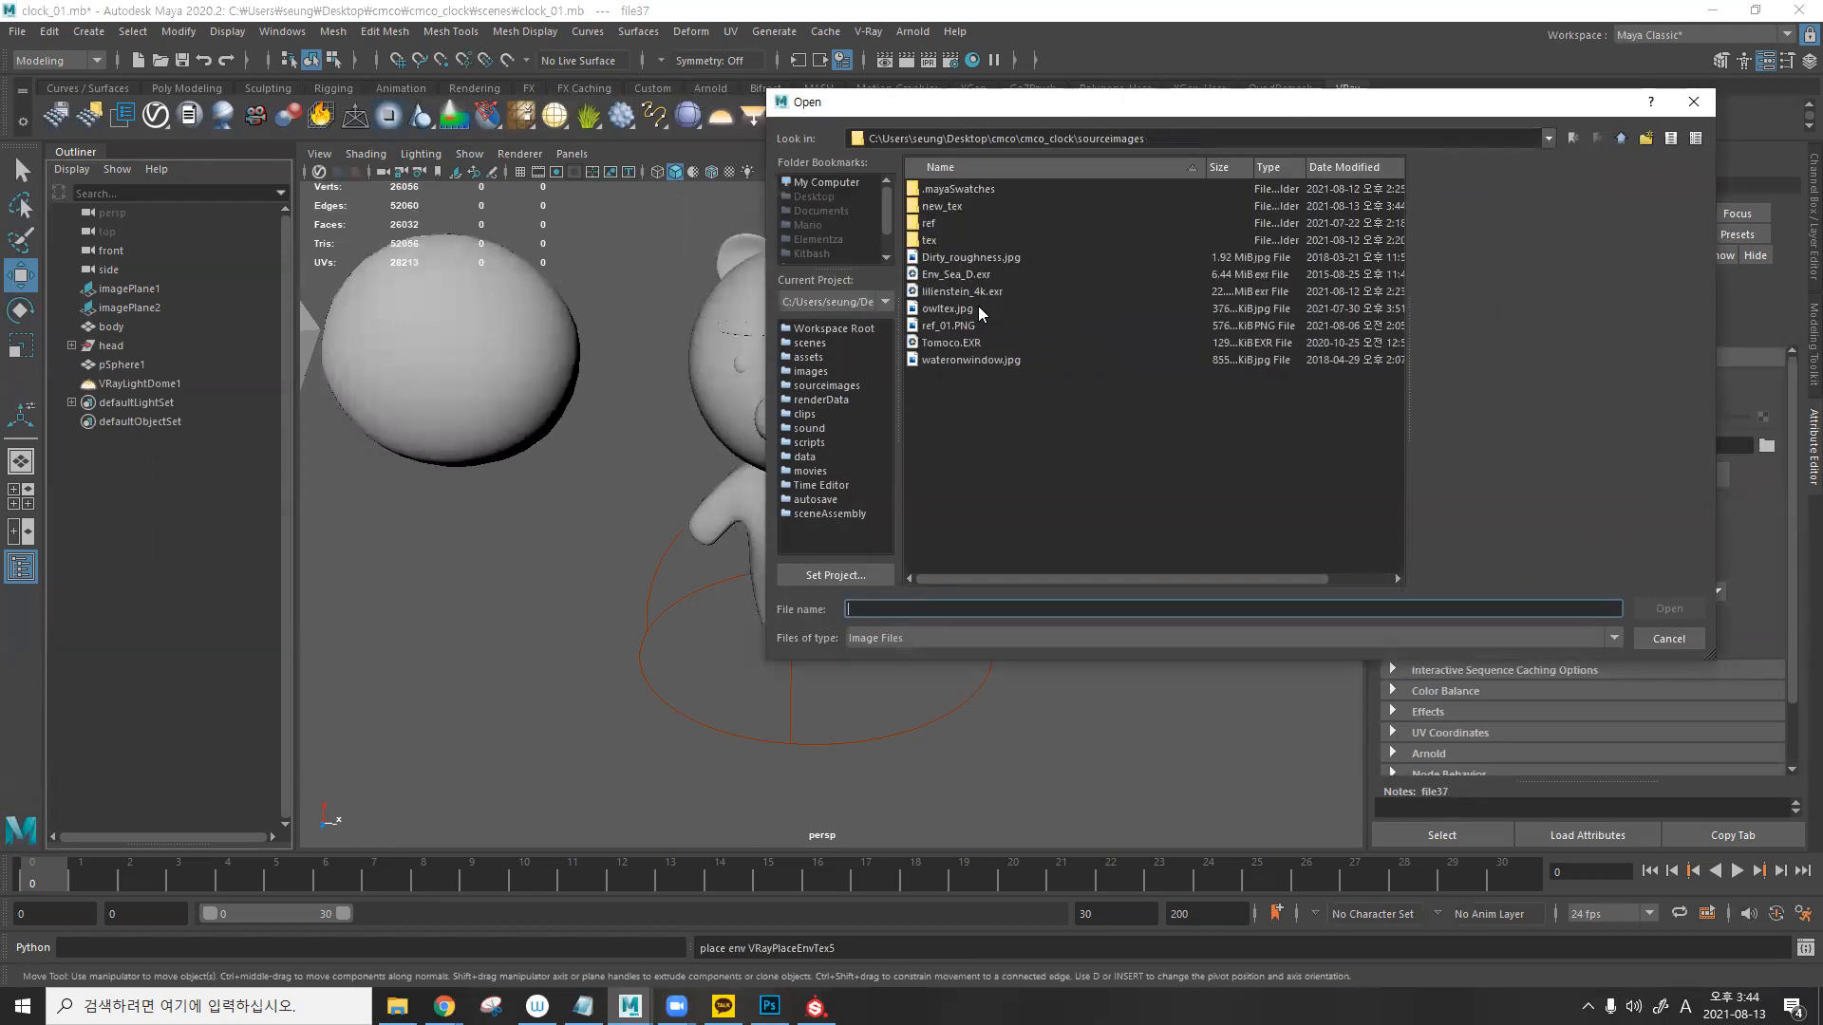
left_click(963, 343)
left_click(1670, 608)
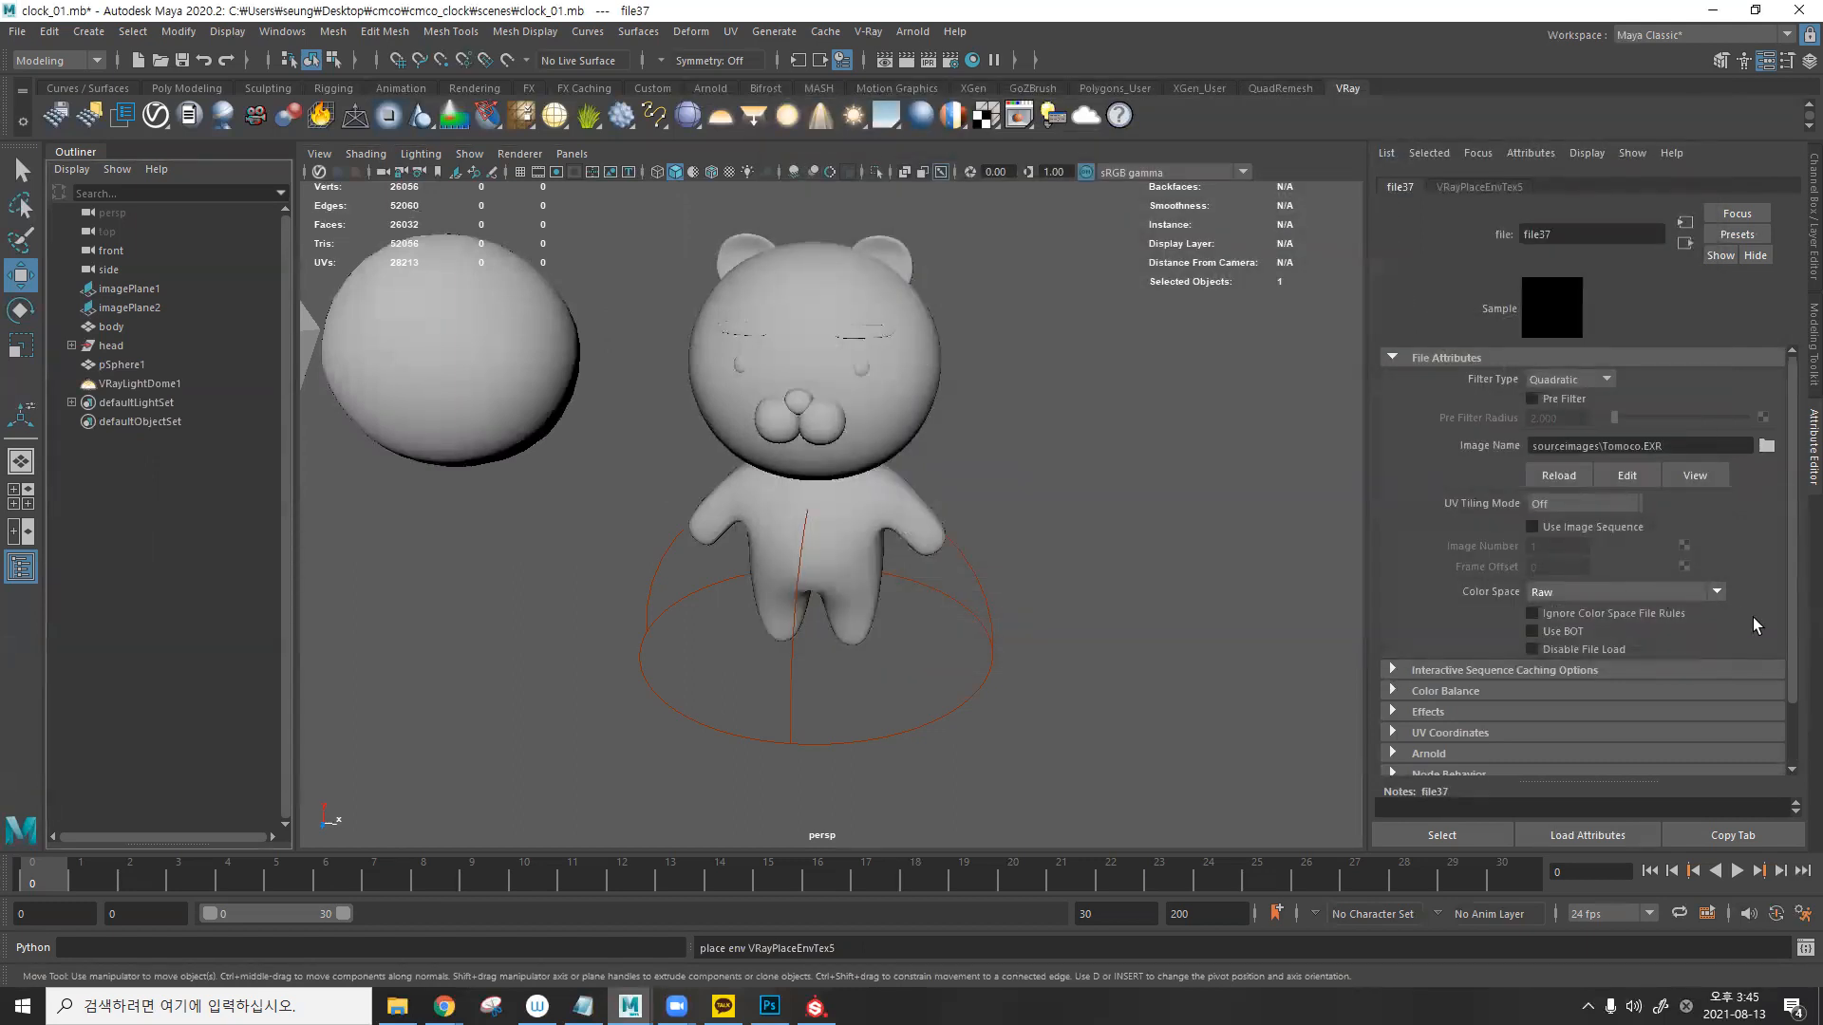
- Create a polygon plane beneath the bear and scale it up as a floor, leaving it deselected
left_click(184, 90)
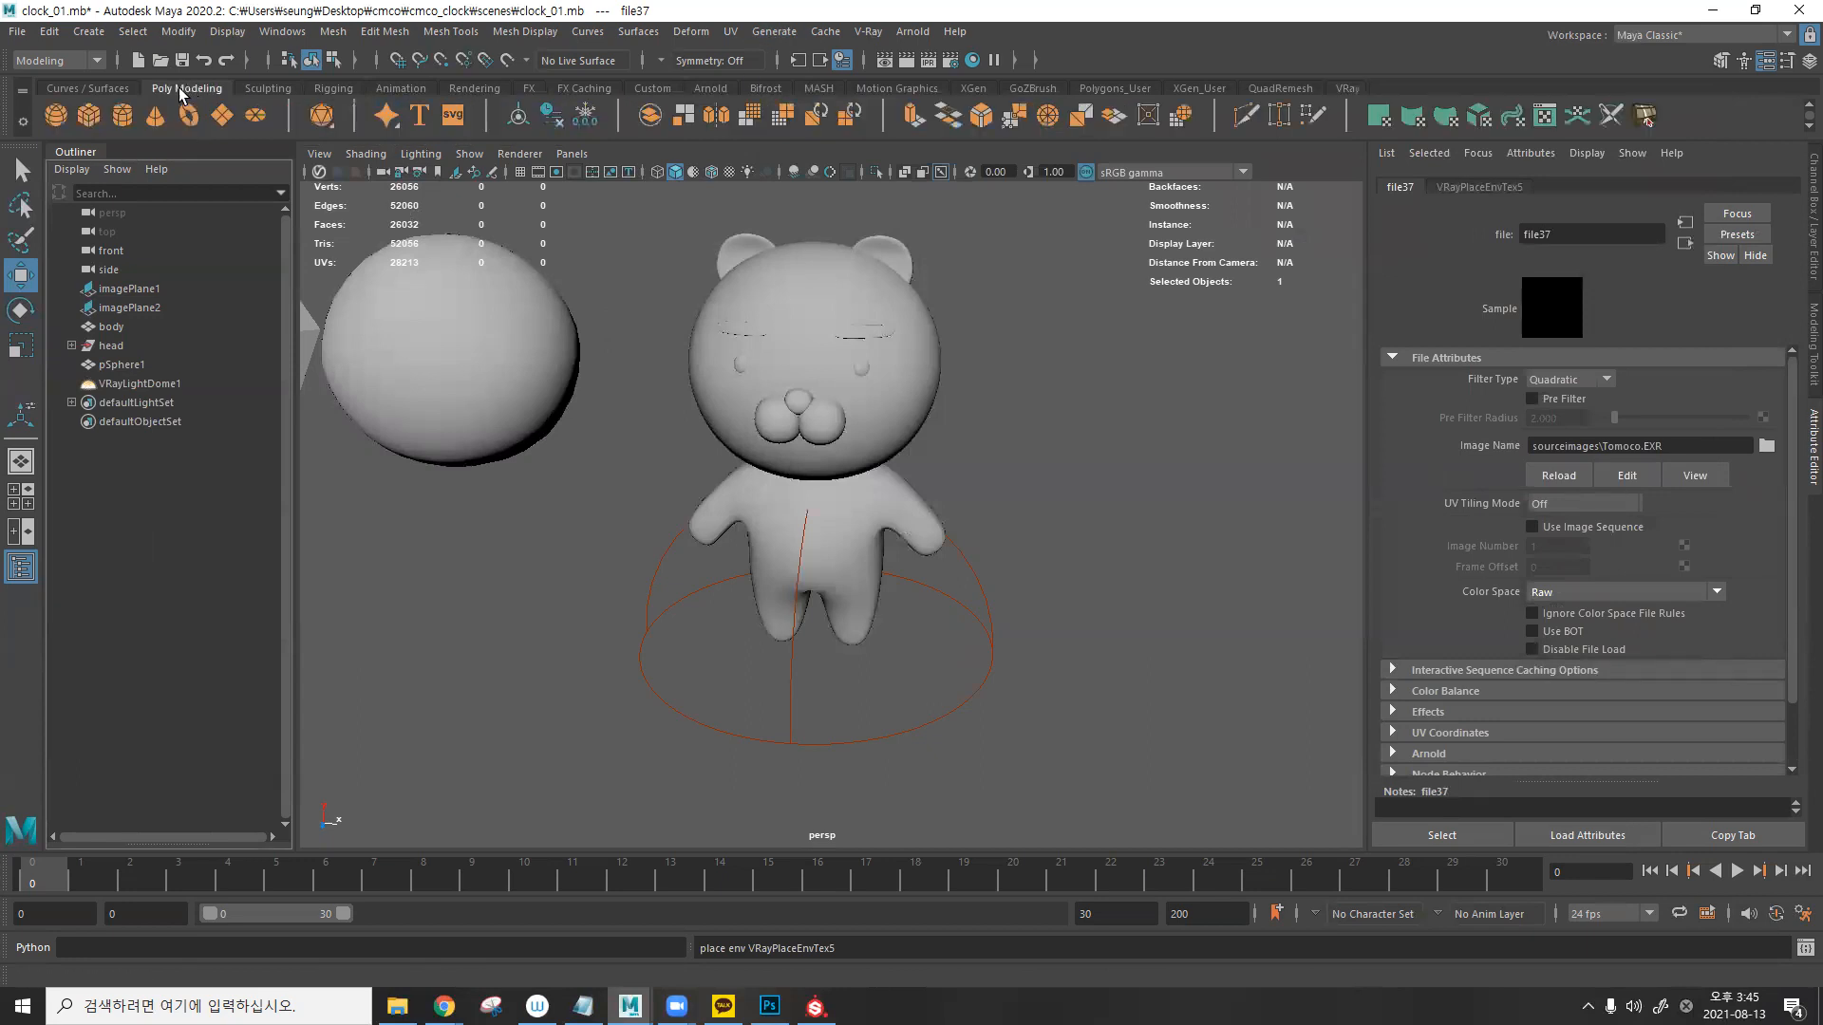
left_click(221, 115)
key("r")
left_click_drag(814, 642, 1362, 672)
left_click(1095, 443)
- Save the scene and start a V-Ray IPR render with the bear and floor in view
left_click_drag(1044, 438, 886, 407, "alt")
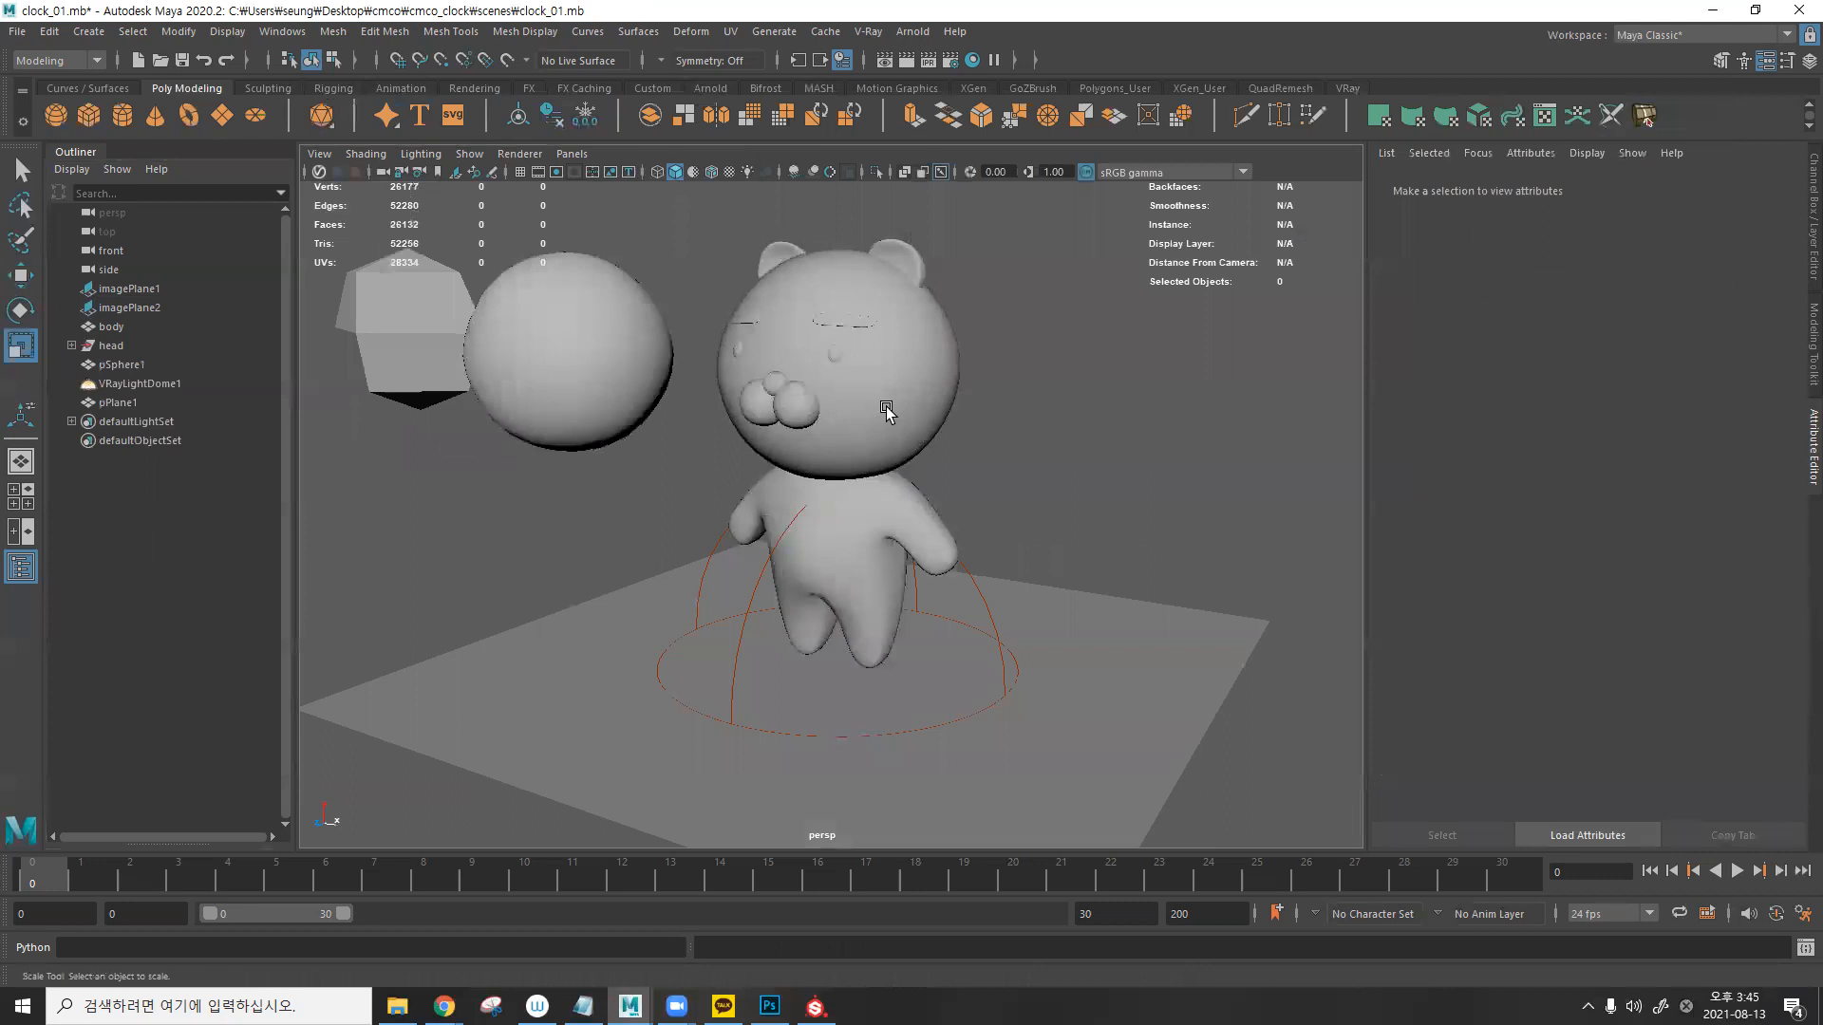
left_click(948, 60)
left_click(869, 90)
scroll(946, 358, "up", 3)
key("ctrl+s")
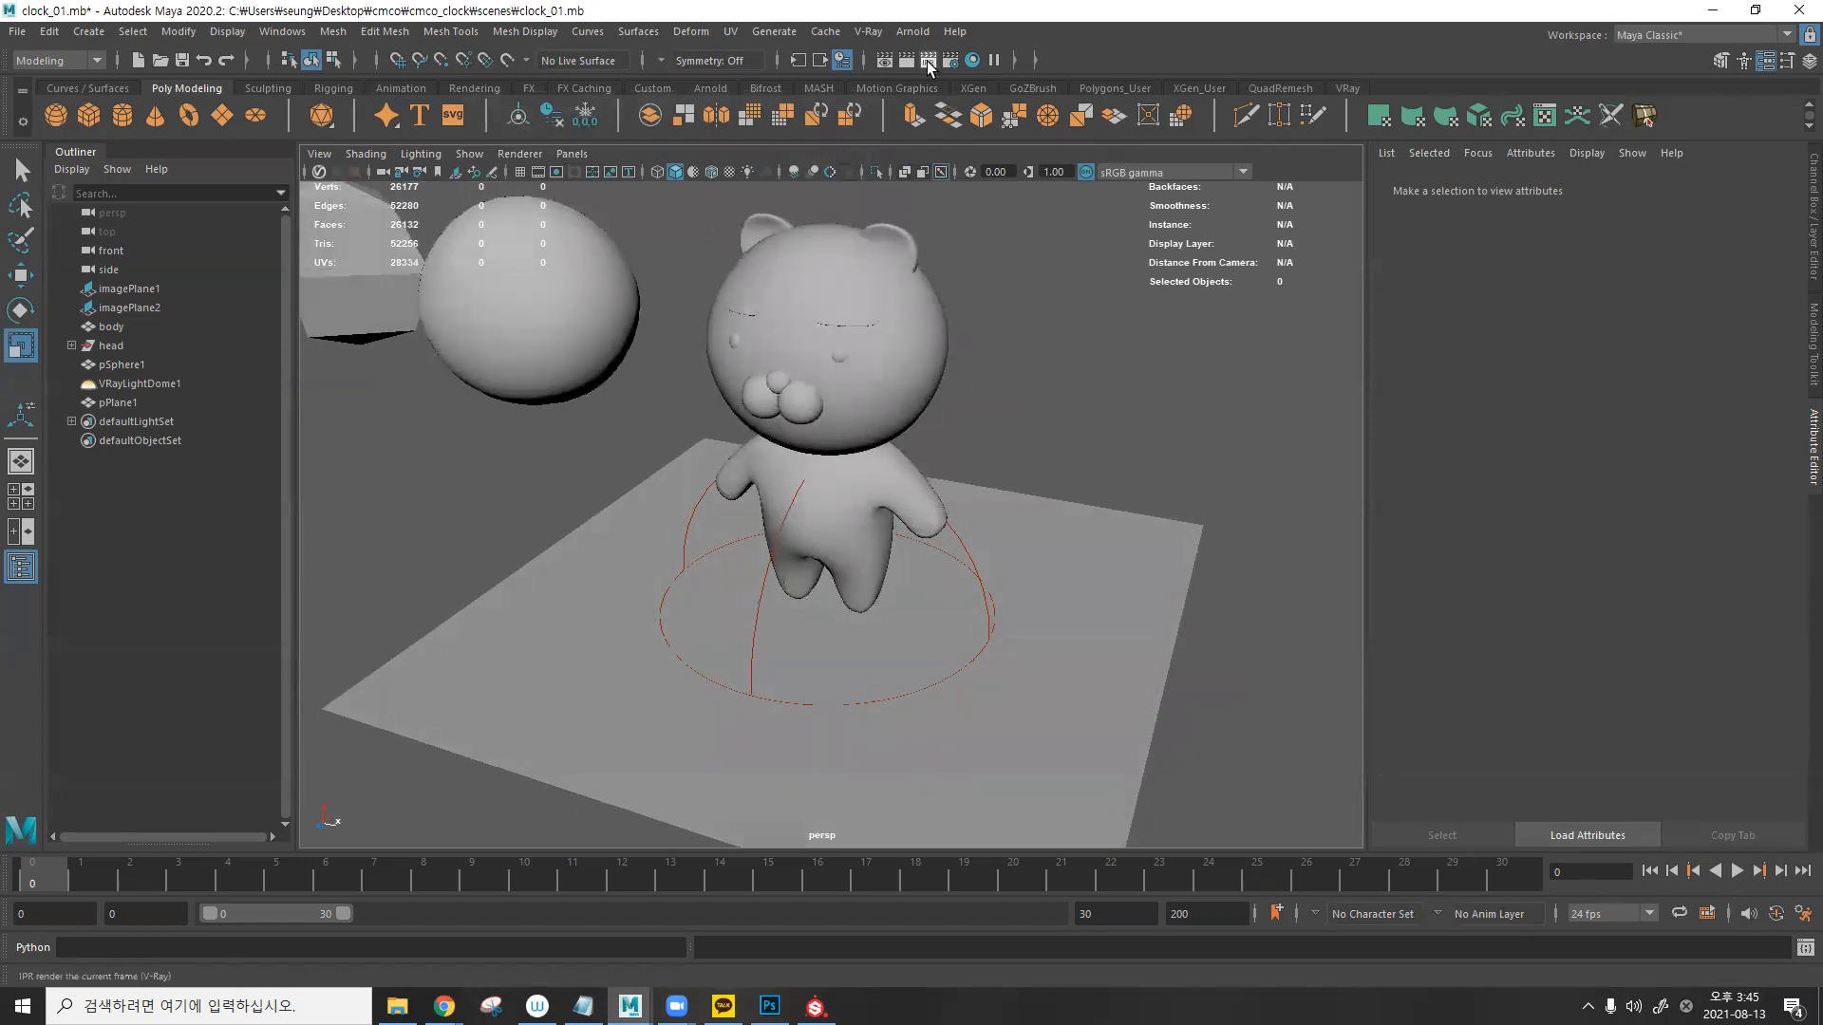
left_click(927, 61)
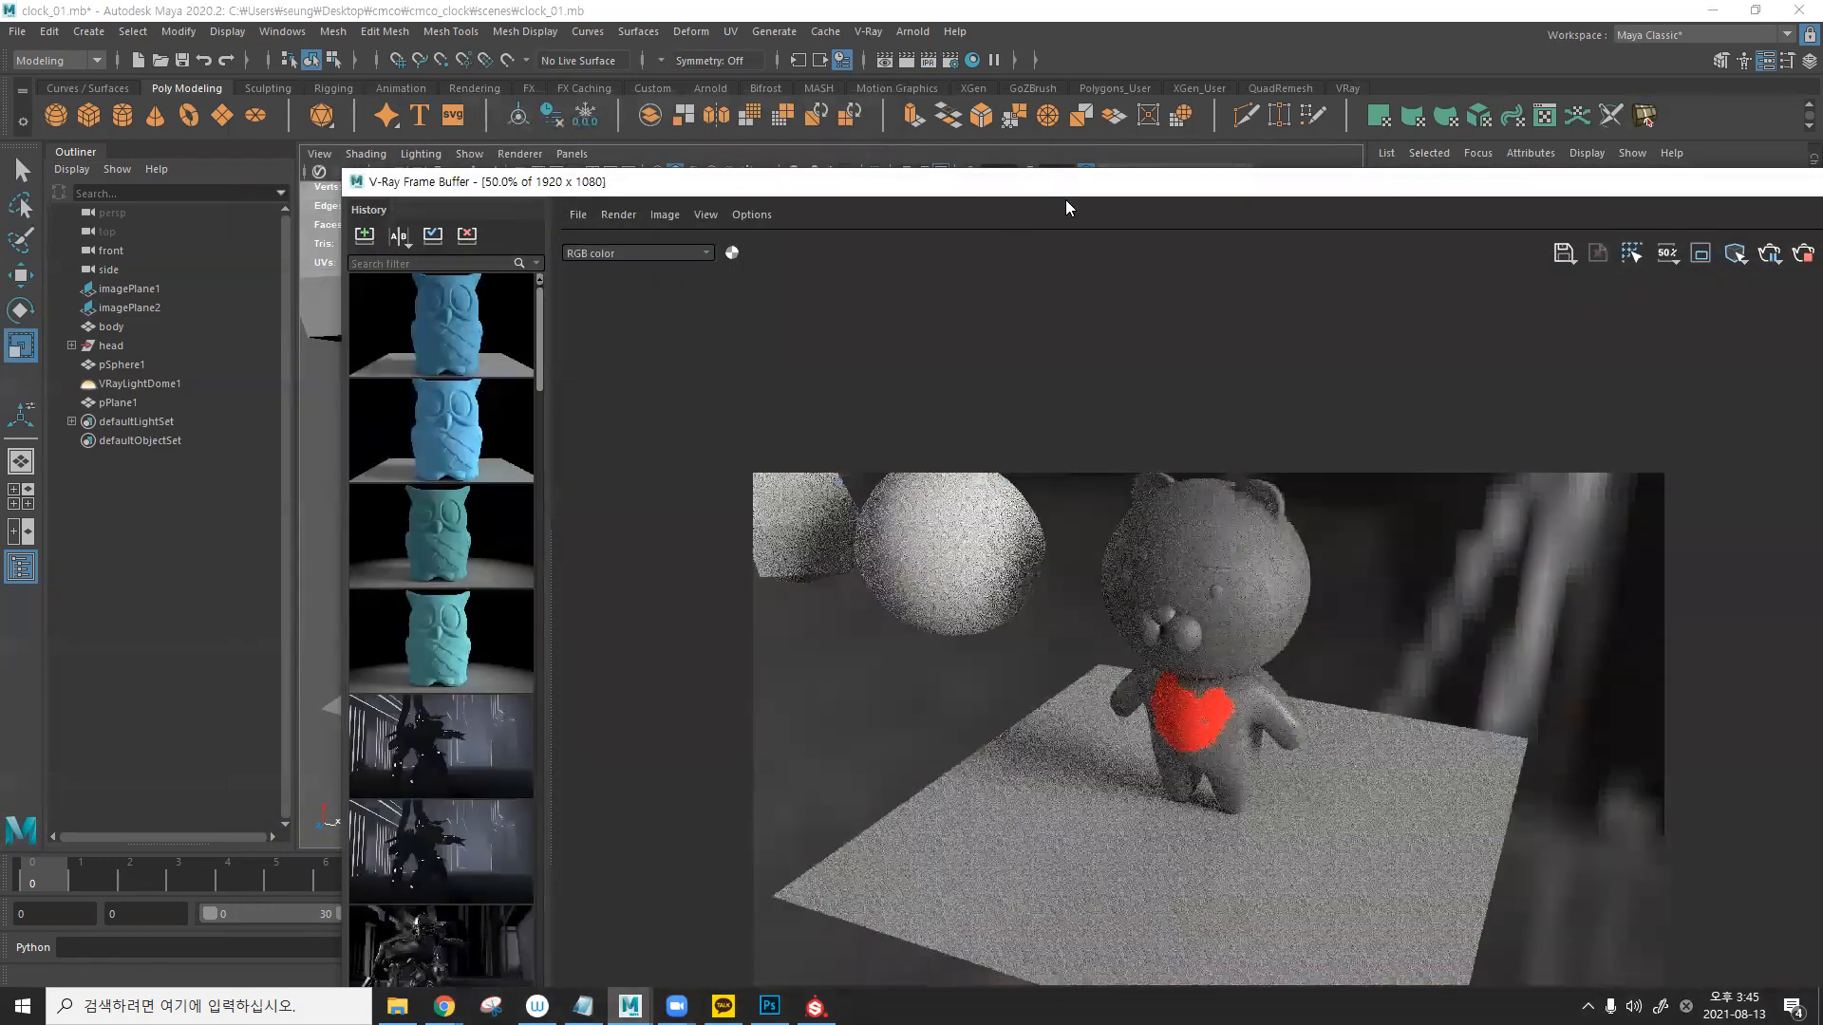
- Move and narrow the V-Ray Frame Buffer so that the render sits beside the viewport and Attribute Editor
left_click_drag(1060, 195, 879, 79)
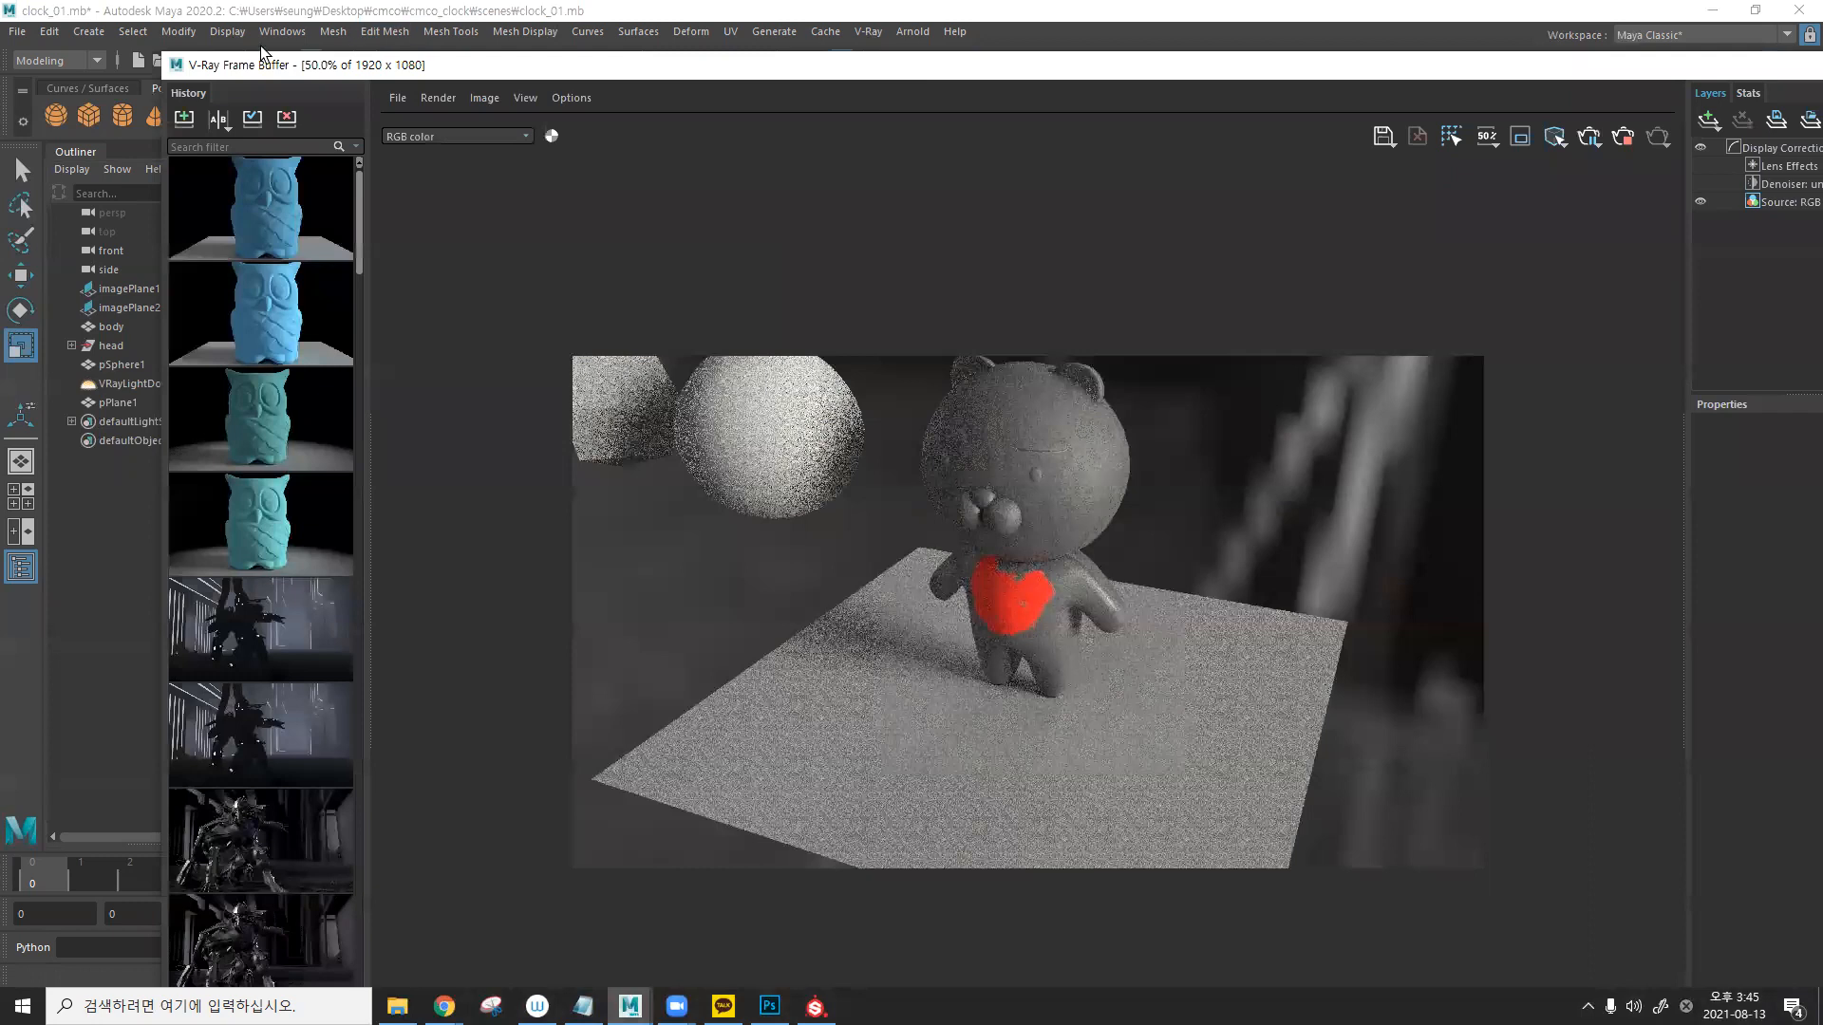
left_click_drag(160, 49, 711, 94)
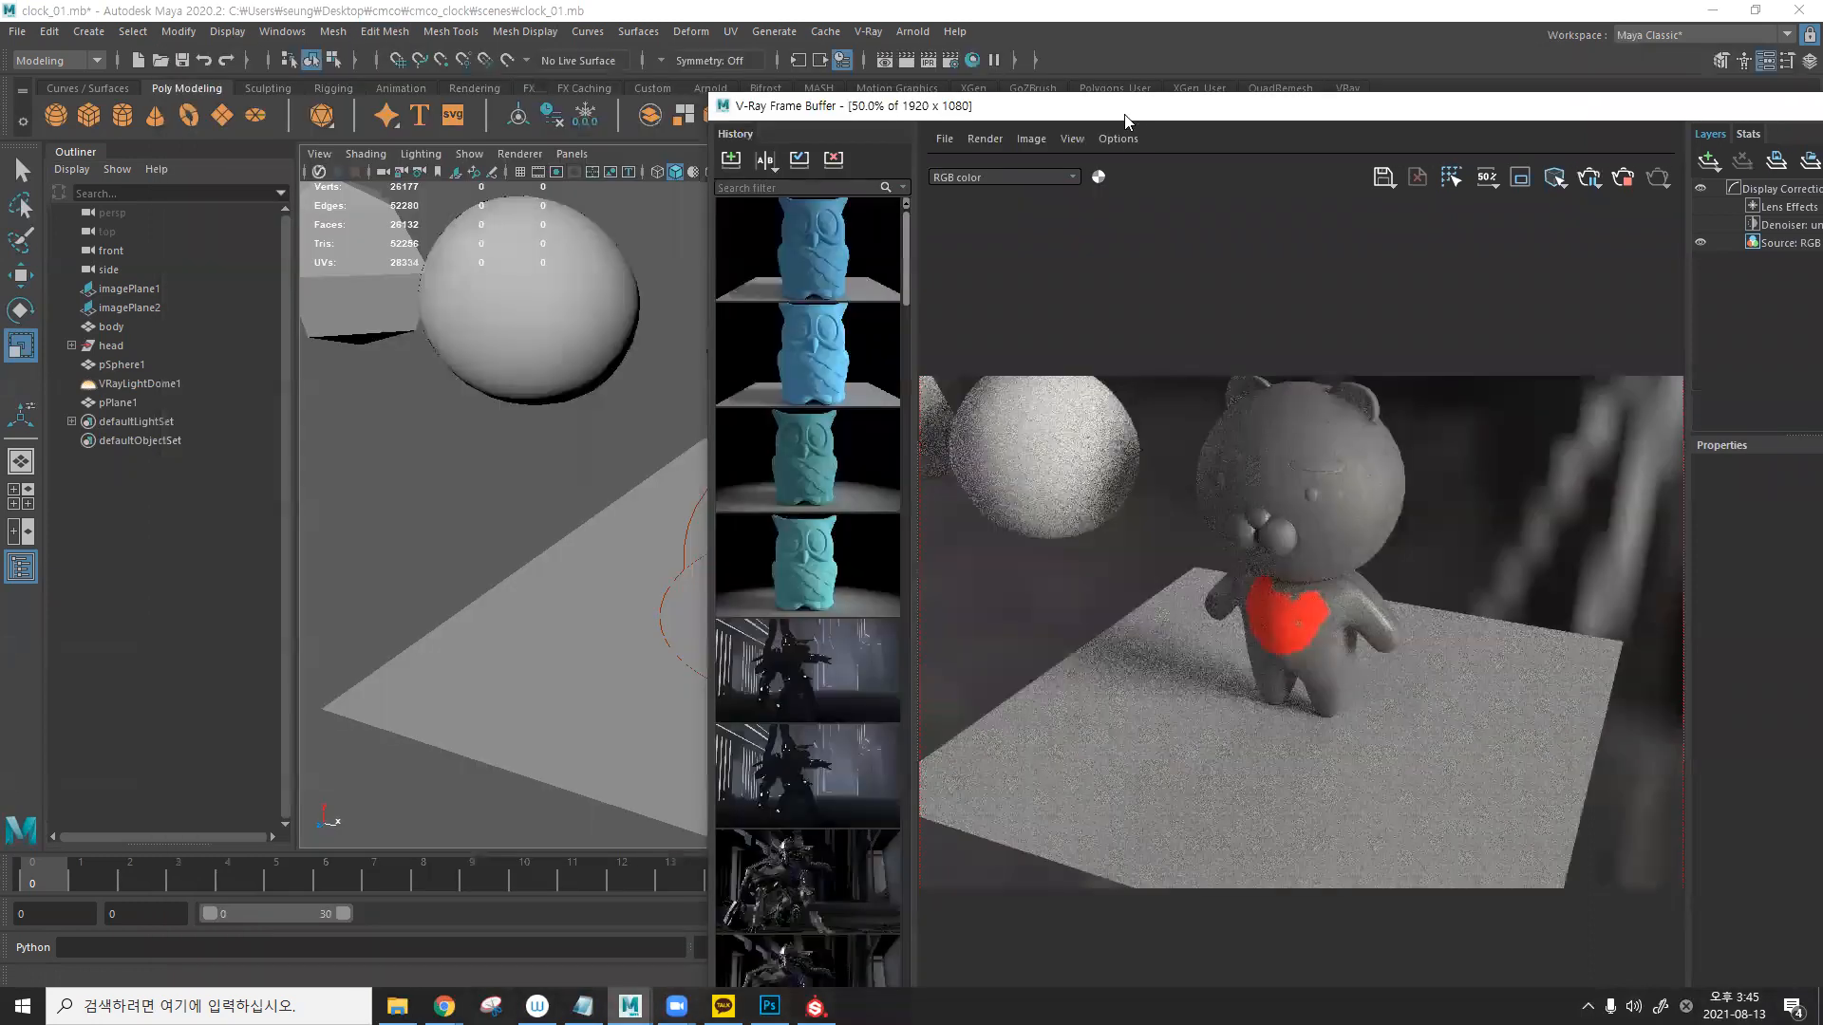
left_click_drag(1126, 112, 344, 21)
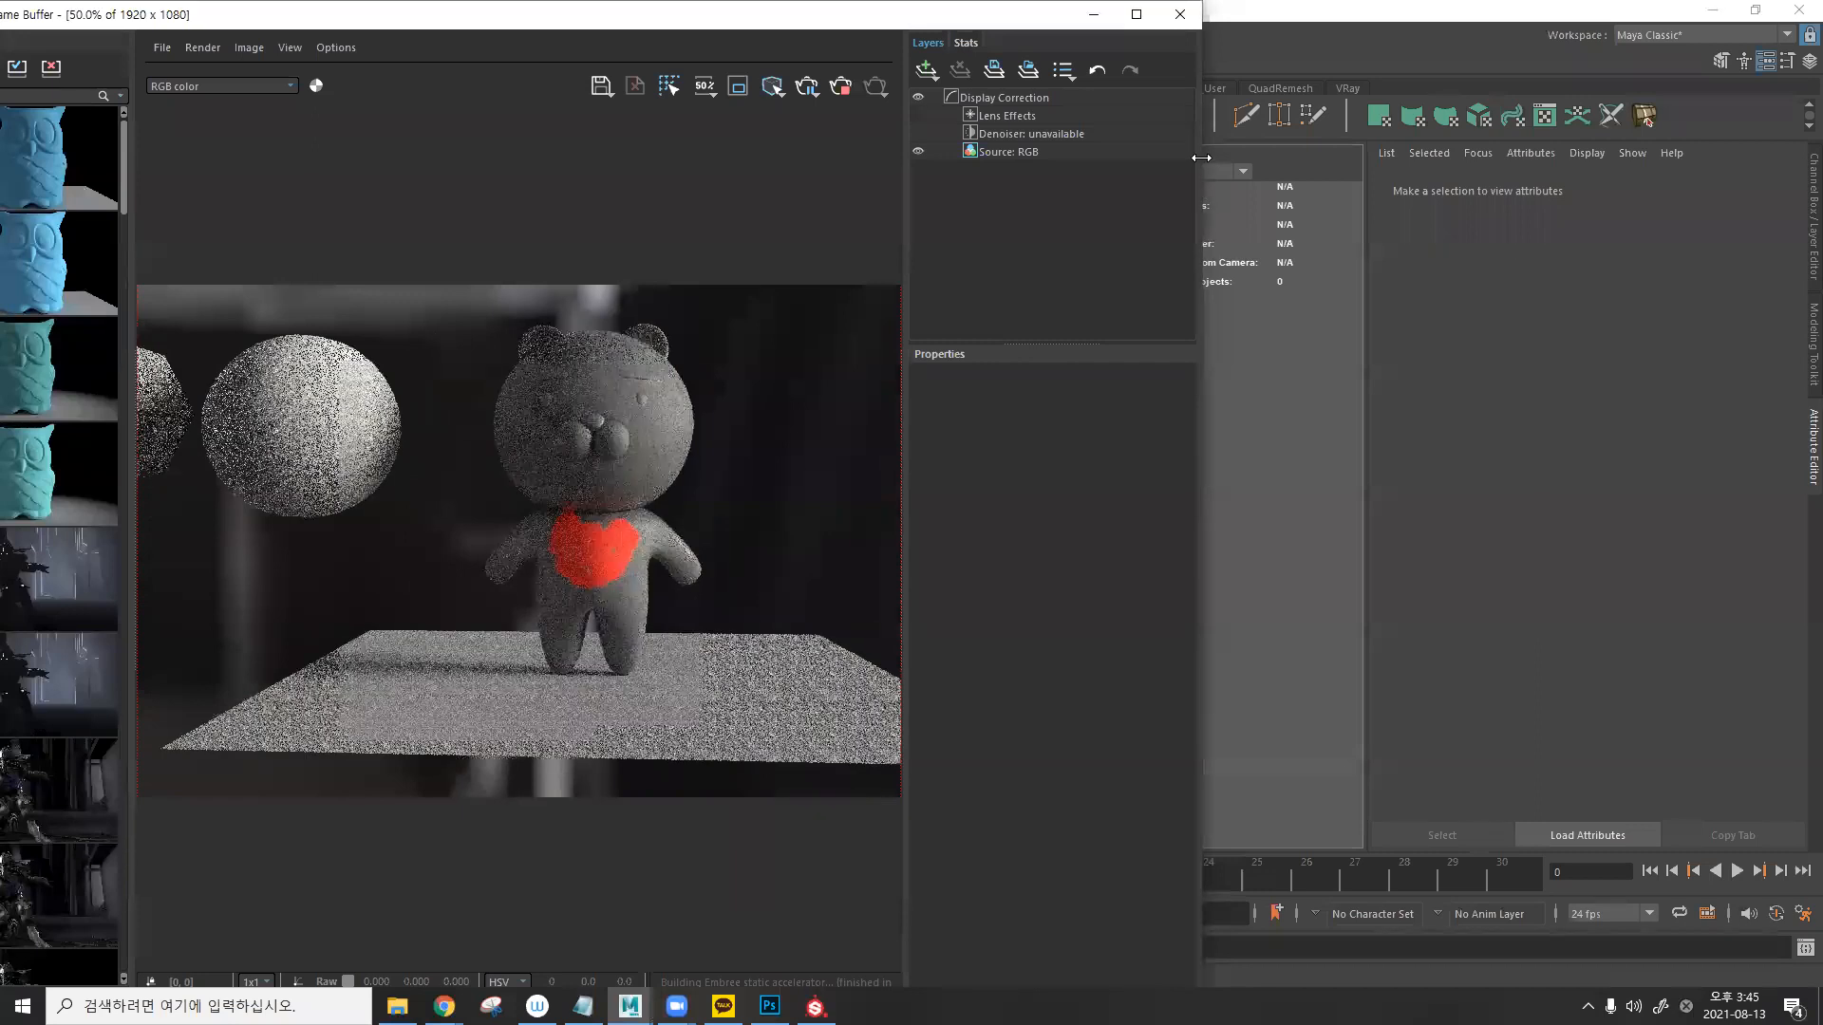
left_click_drag(1201, 353, 926, 353)
- Select the bear's head and enable Use roughness in the reflection settings of its kakao_s V-Ray material
left_click(954, 353)
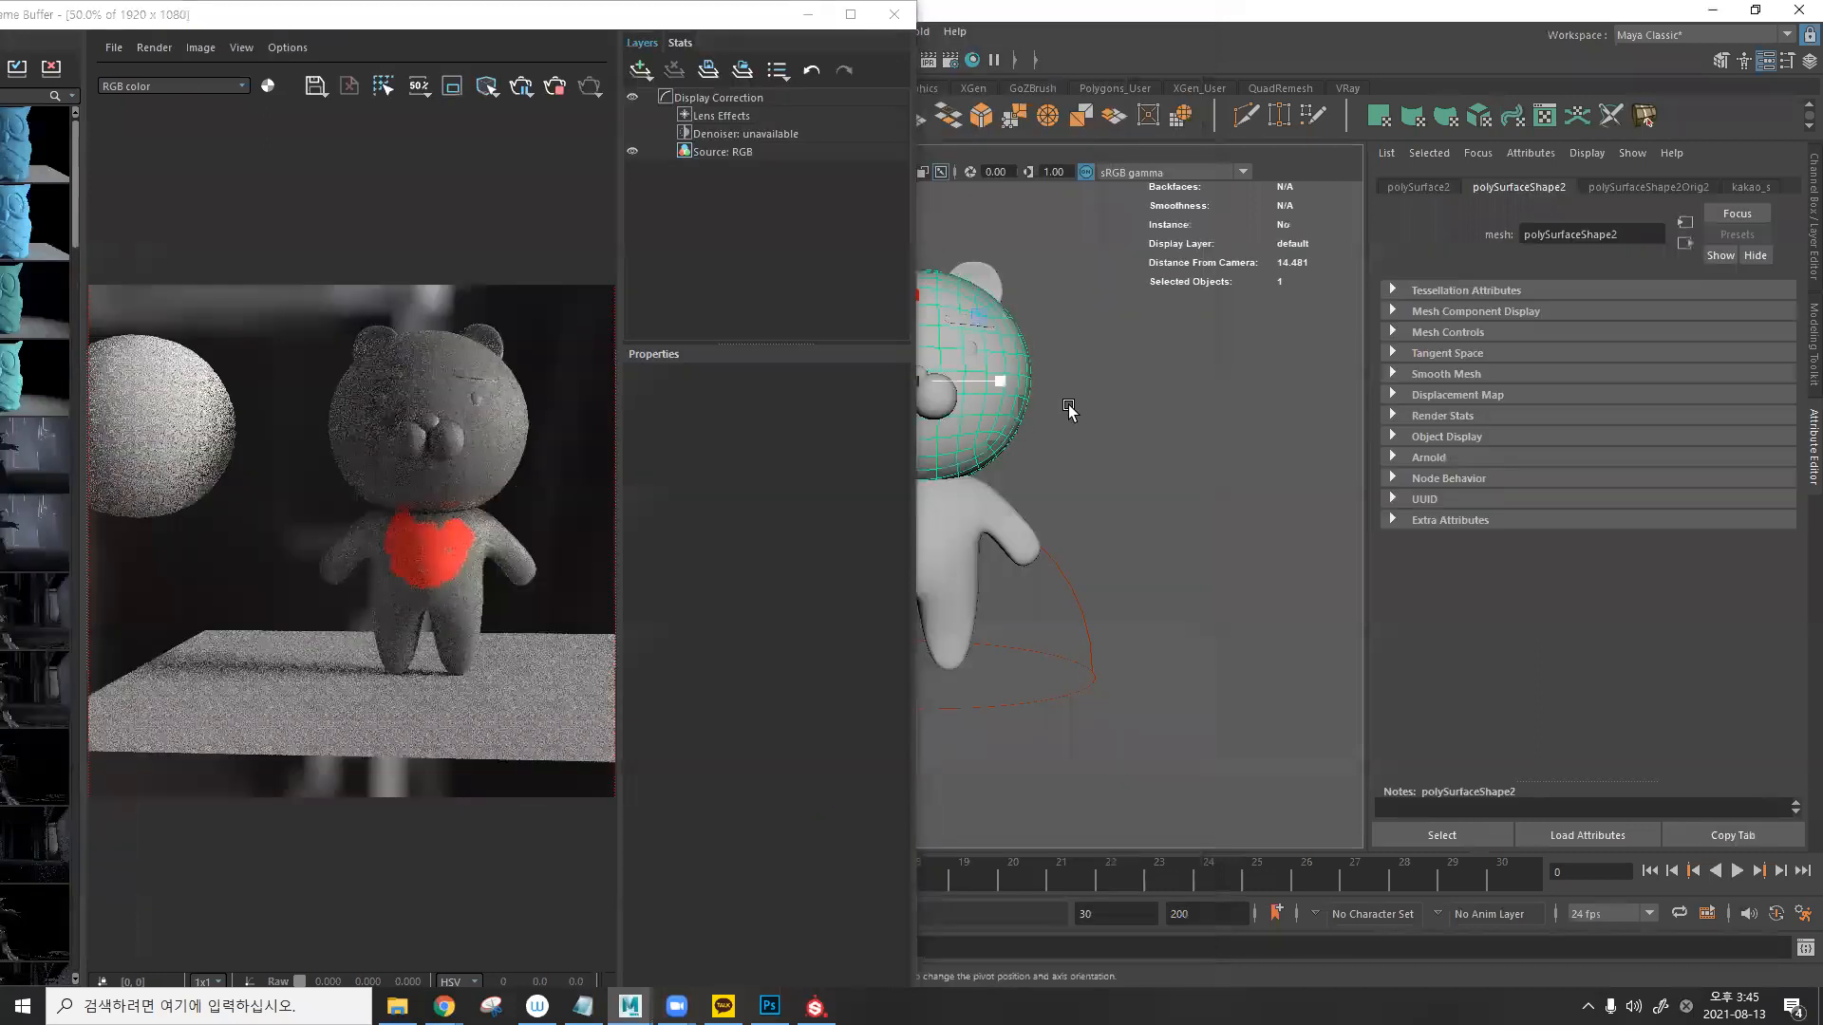
left_click(1746, 187)
scroll(1665, 558, "up", 3)
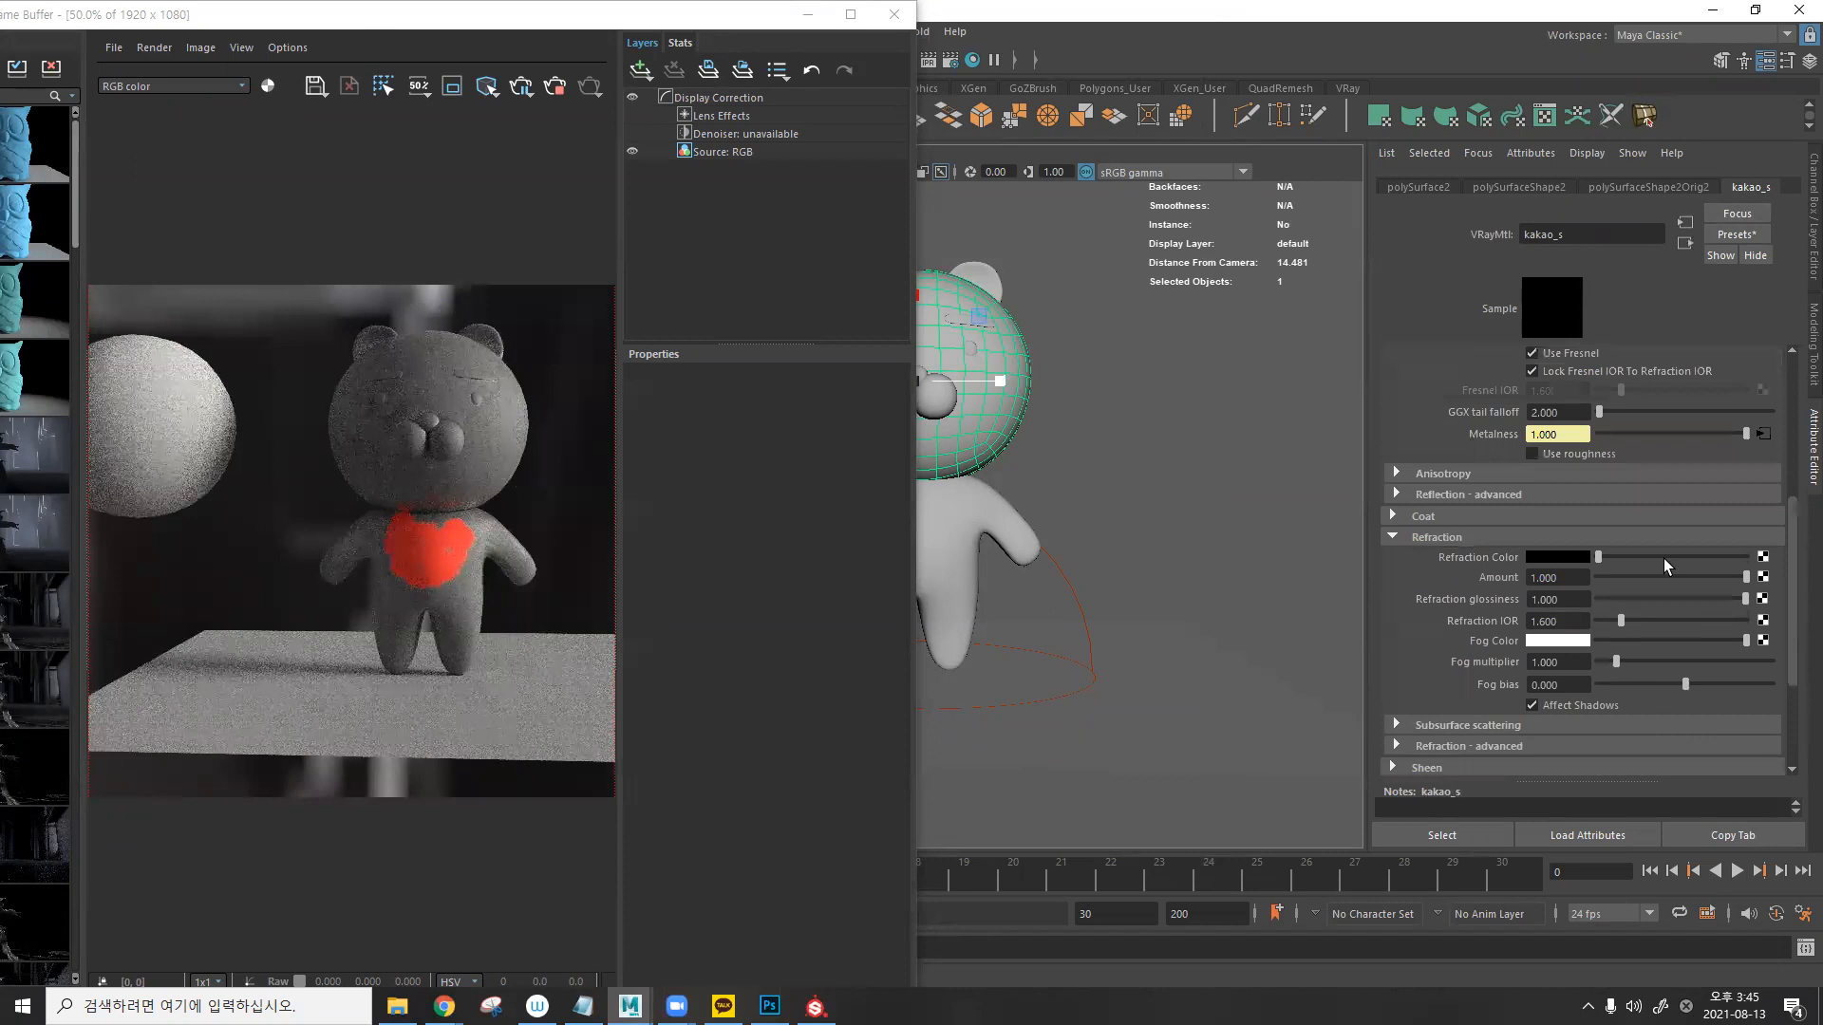
left_click(1584, 513)
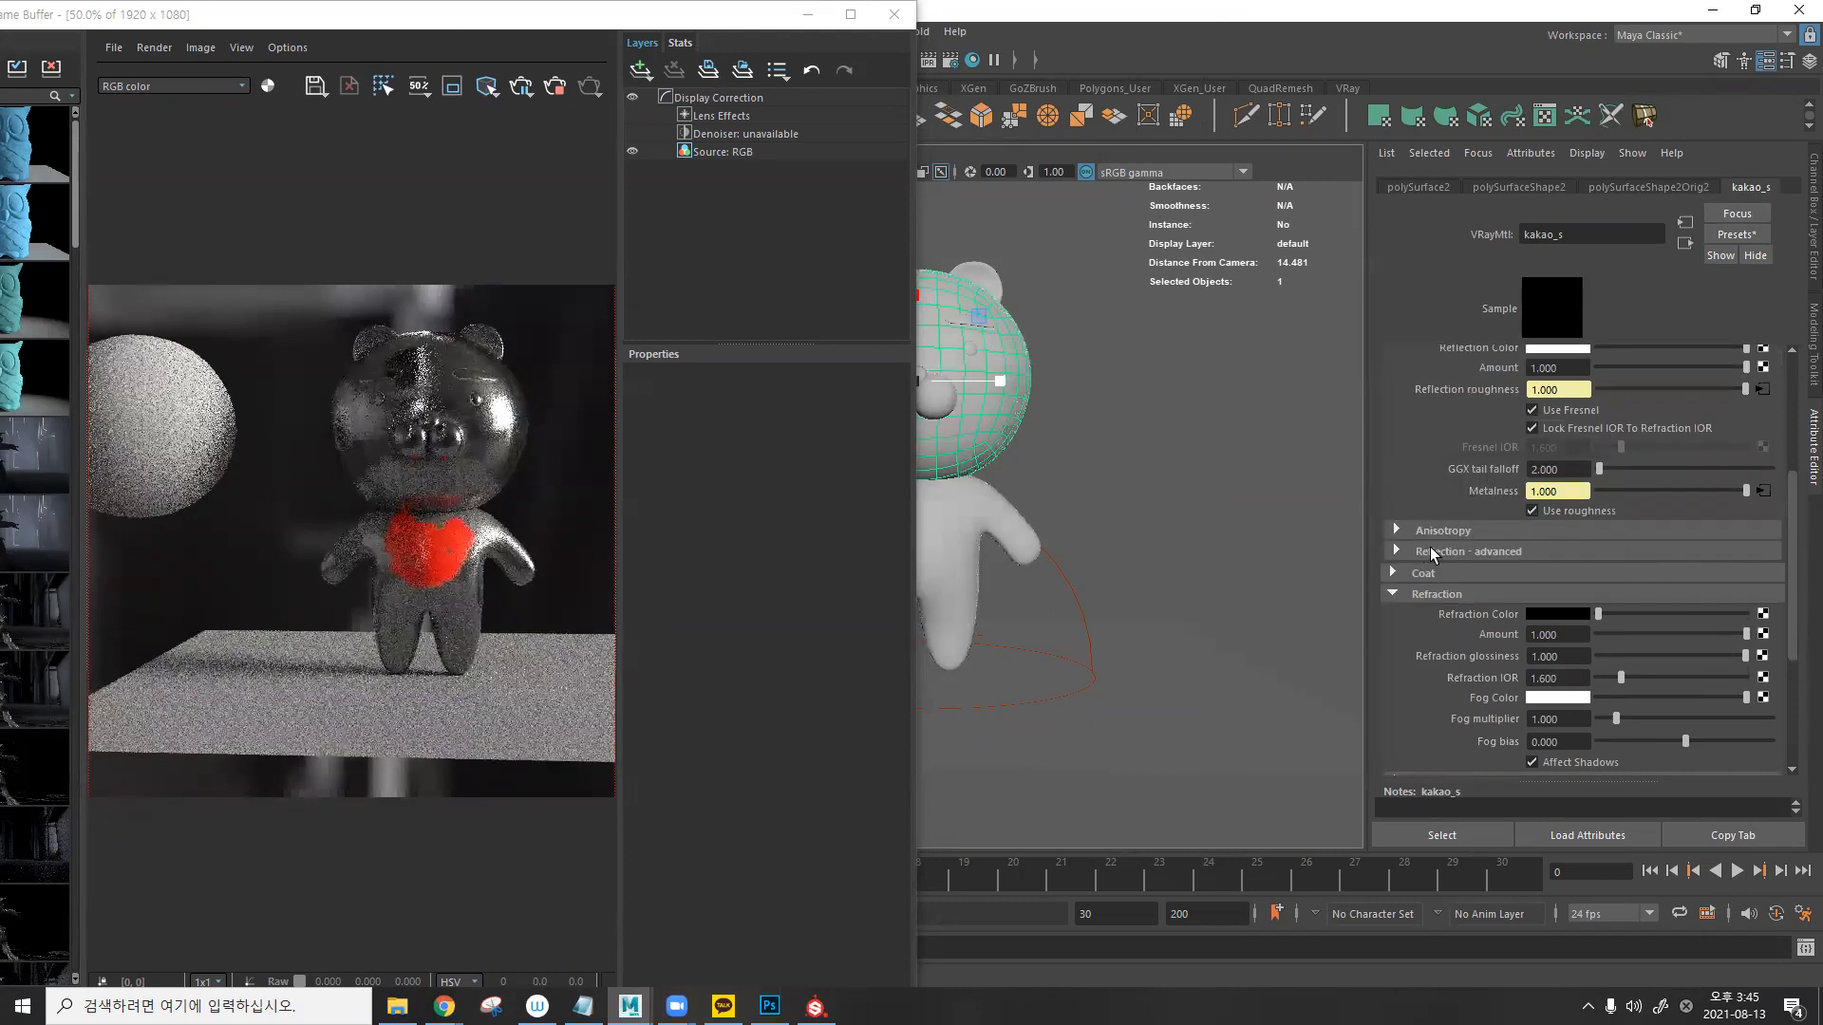
key("f")
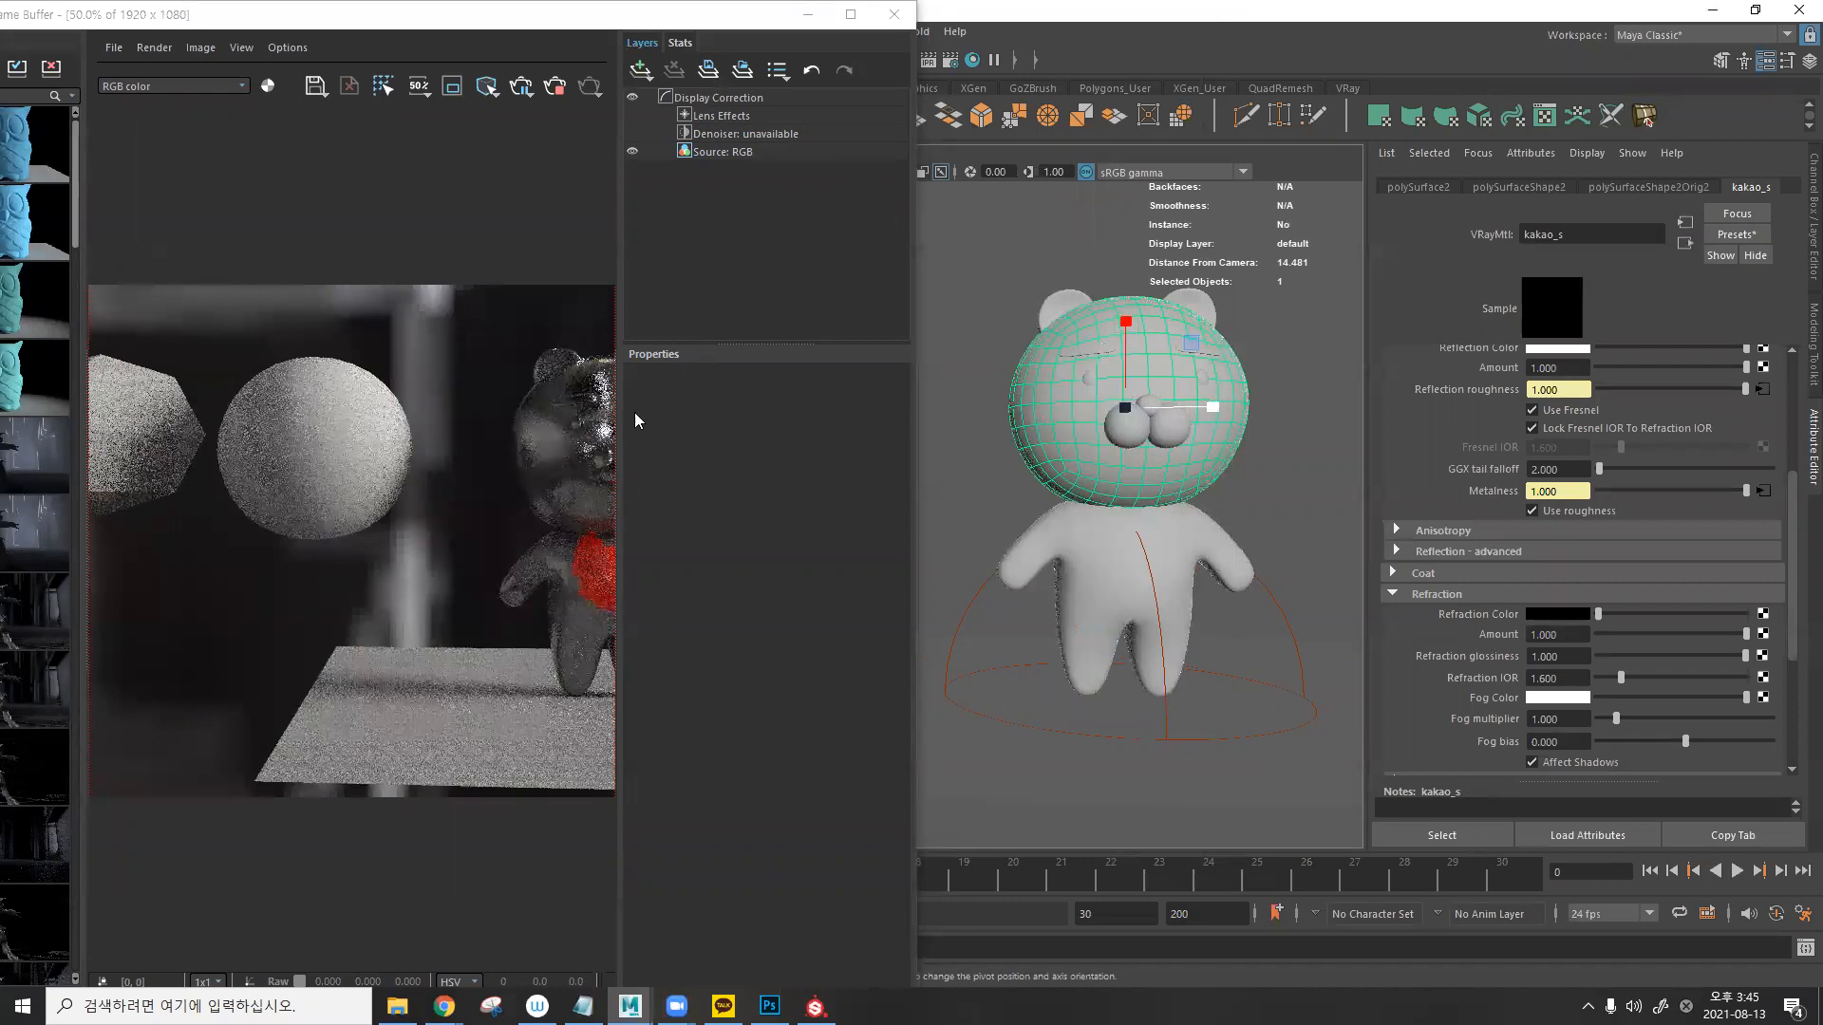
- Resize the V-Ray Frame Buffer to a compact window and place it beside the bear in the viewport
left_click_drag(618, 409, 1008, 390)
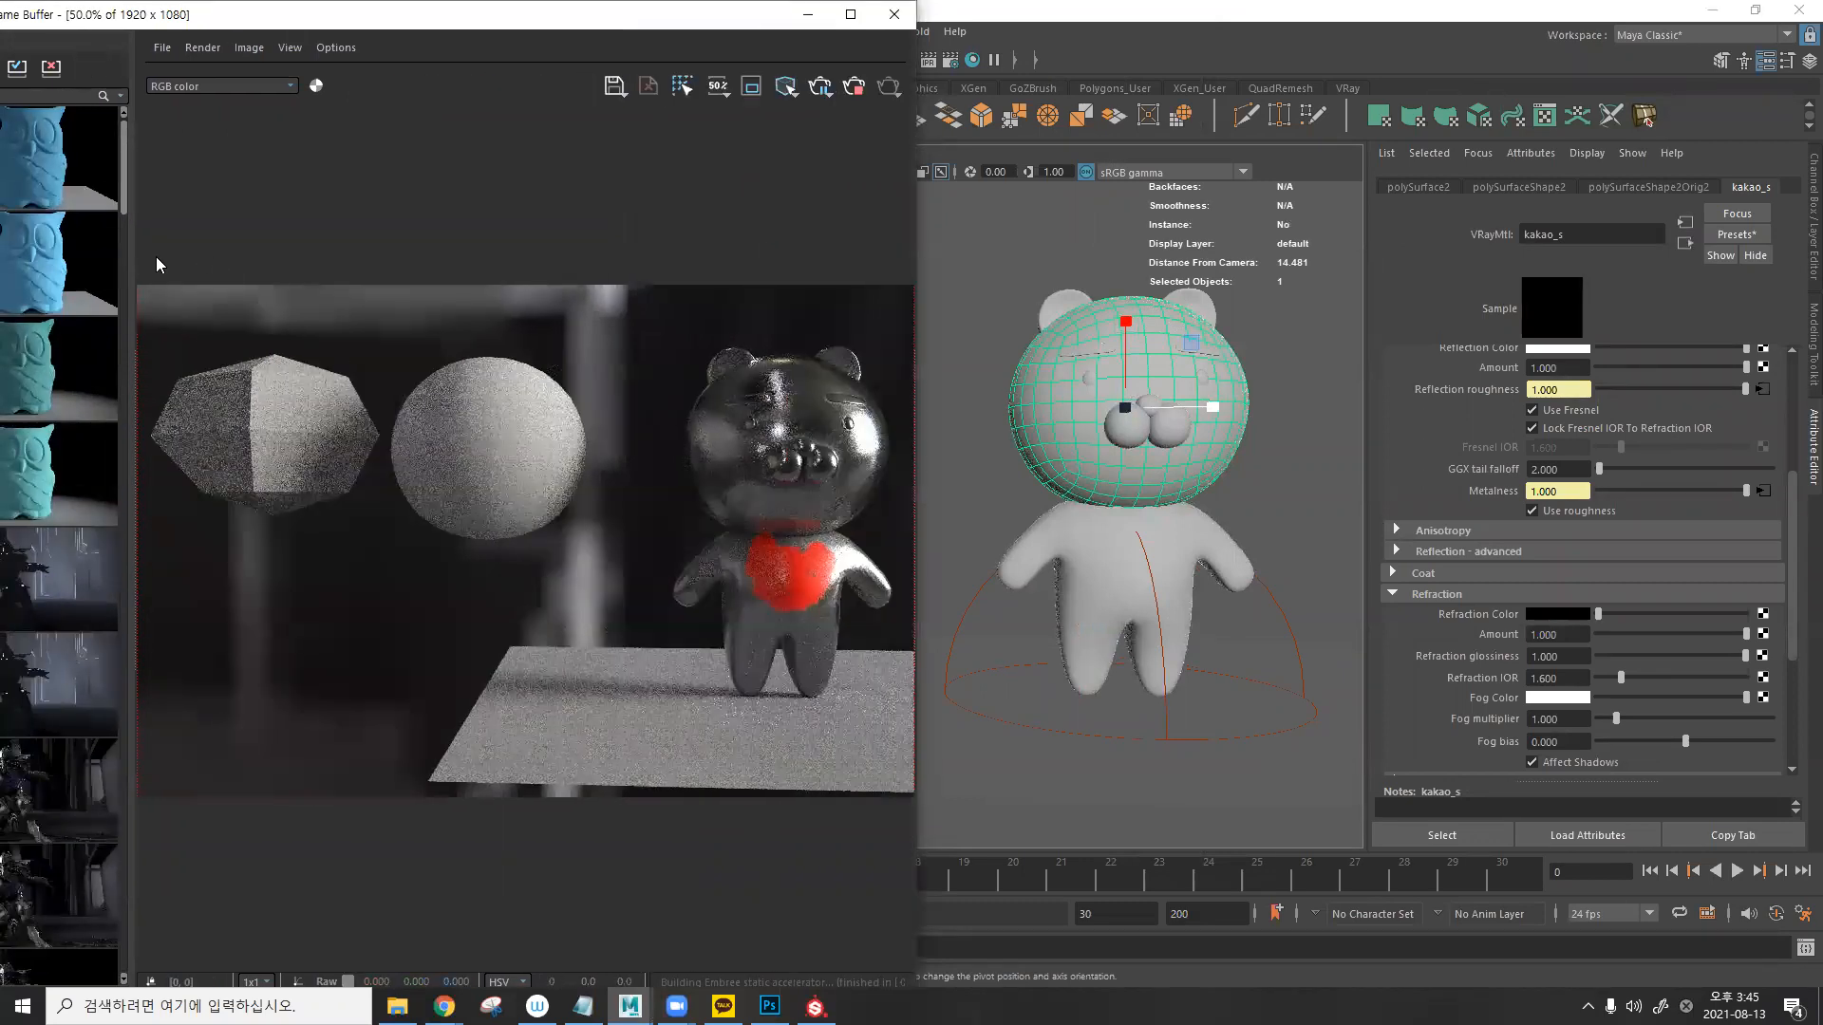
left_click_drag(133, 268, 4, 299)
left_click_drag(621, 25, 791, 50)
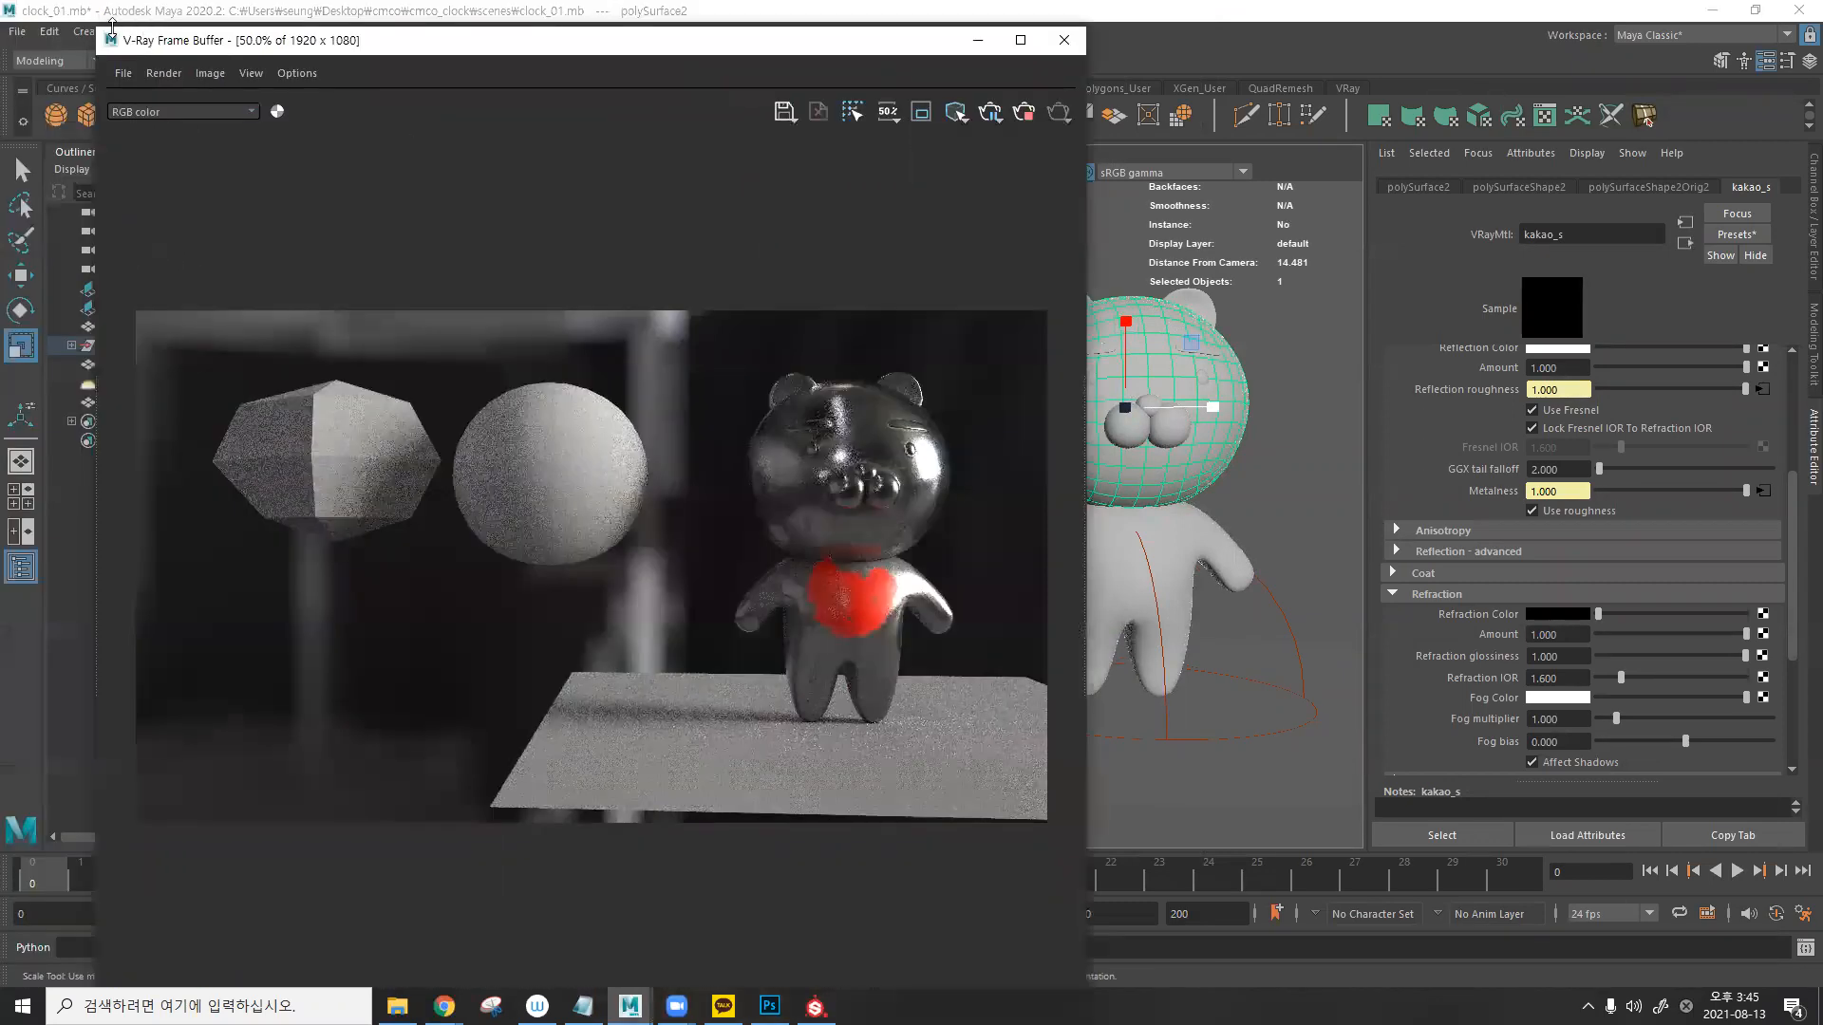
left_click_drag(103, 28, 275, 172)
left_click_drag(606, 187, 234, 34)
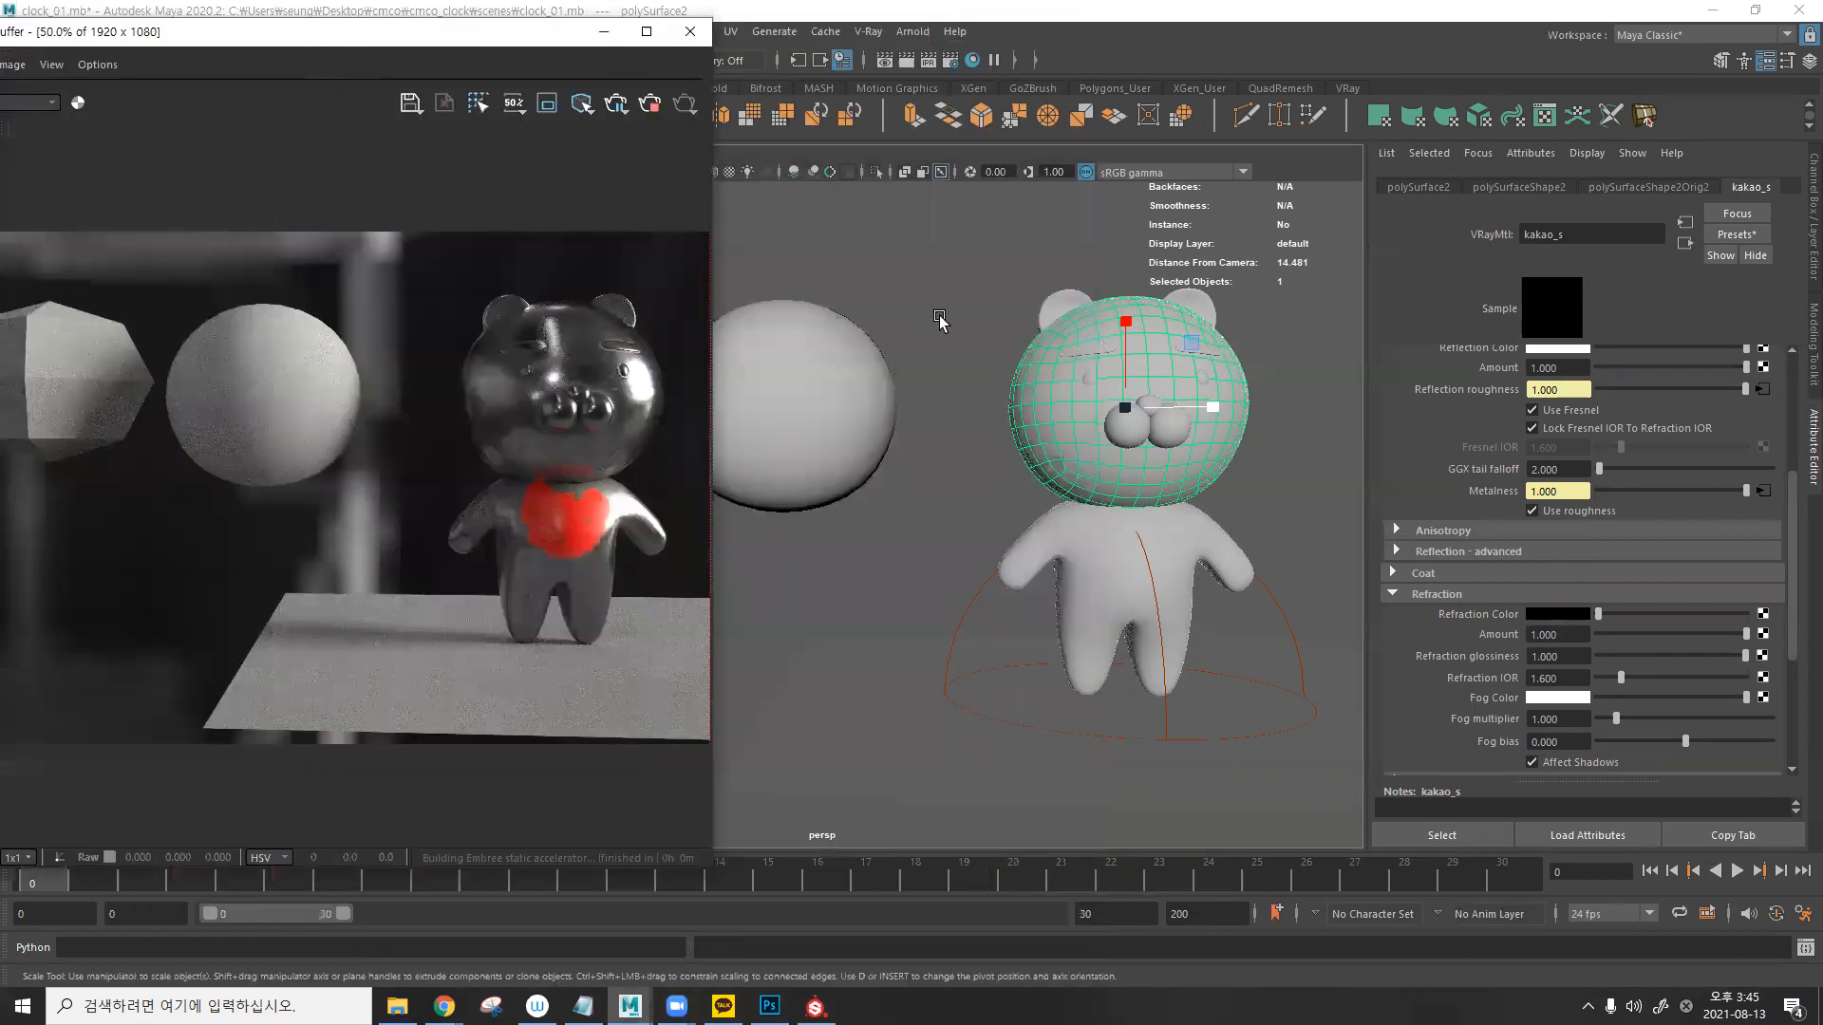
- View the bear closer from an angle, compare its metal with the Substance Painter version under rotated lighting, and return to Maya
middle_click_drag(1094, 374, 841, 404, "alt")
left_click_drag(1000, 403, 935, 417, "alt")
right_click_drag(930, 416, 1163, 342, "alt")
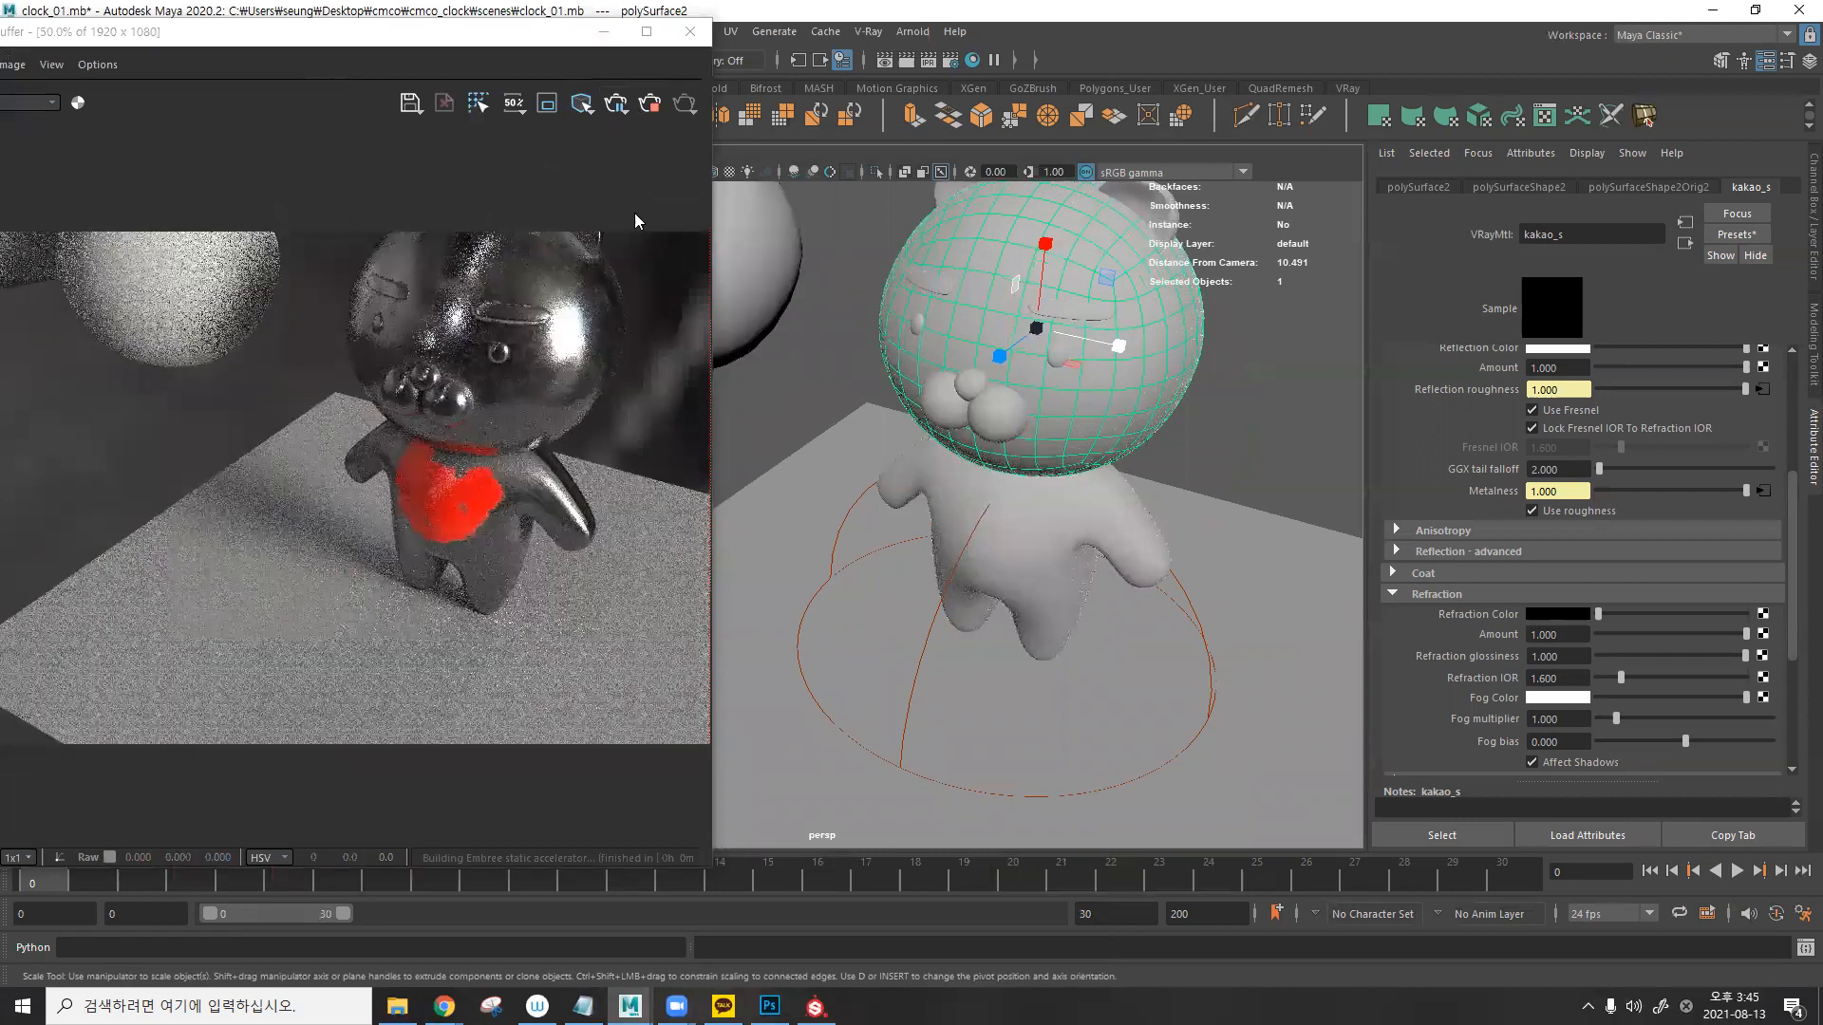
left_click(814, 1006)
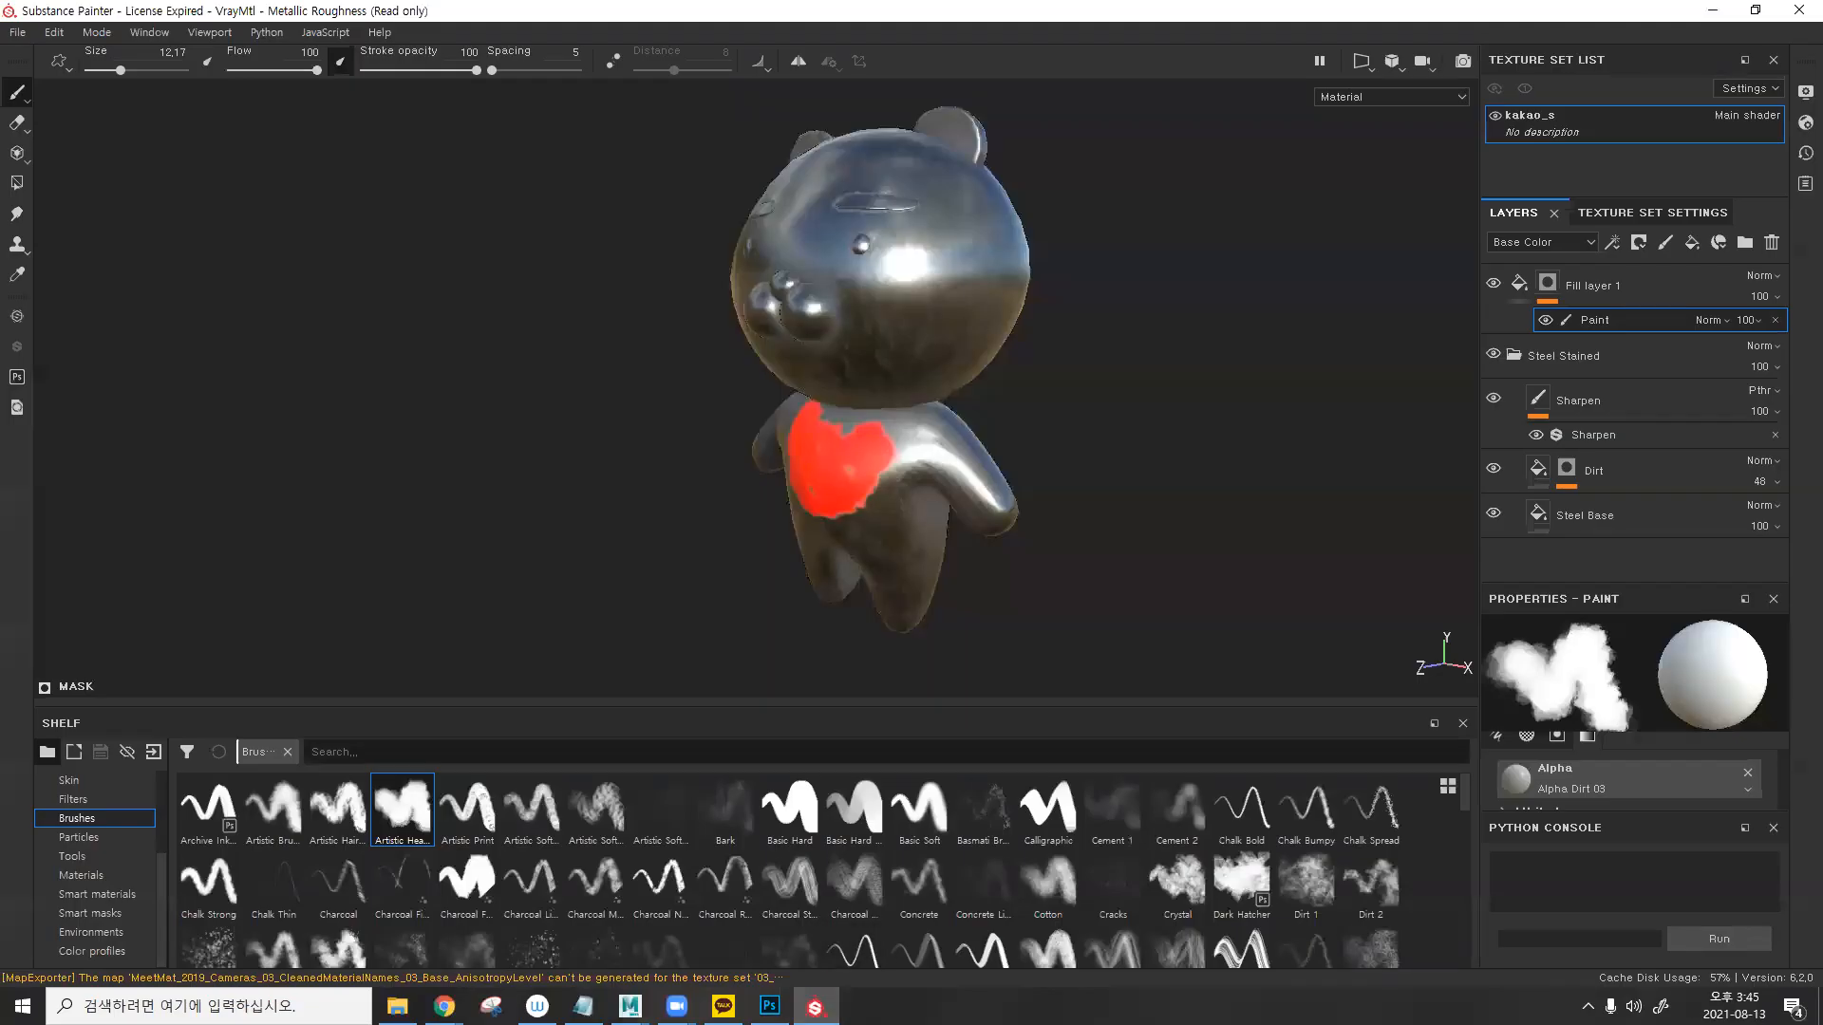
left_click_drag(879, 505, 935, 503, "alt")
right_click_drag(935, 503, 1062, 491, "shift")
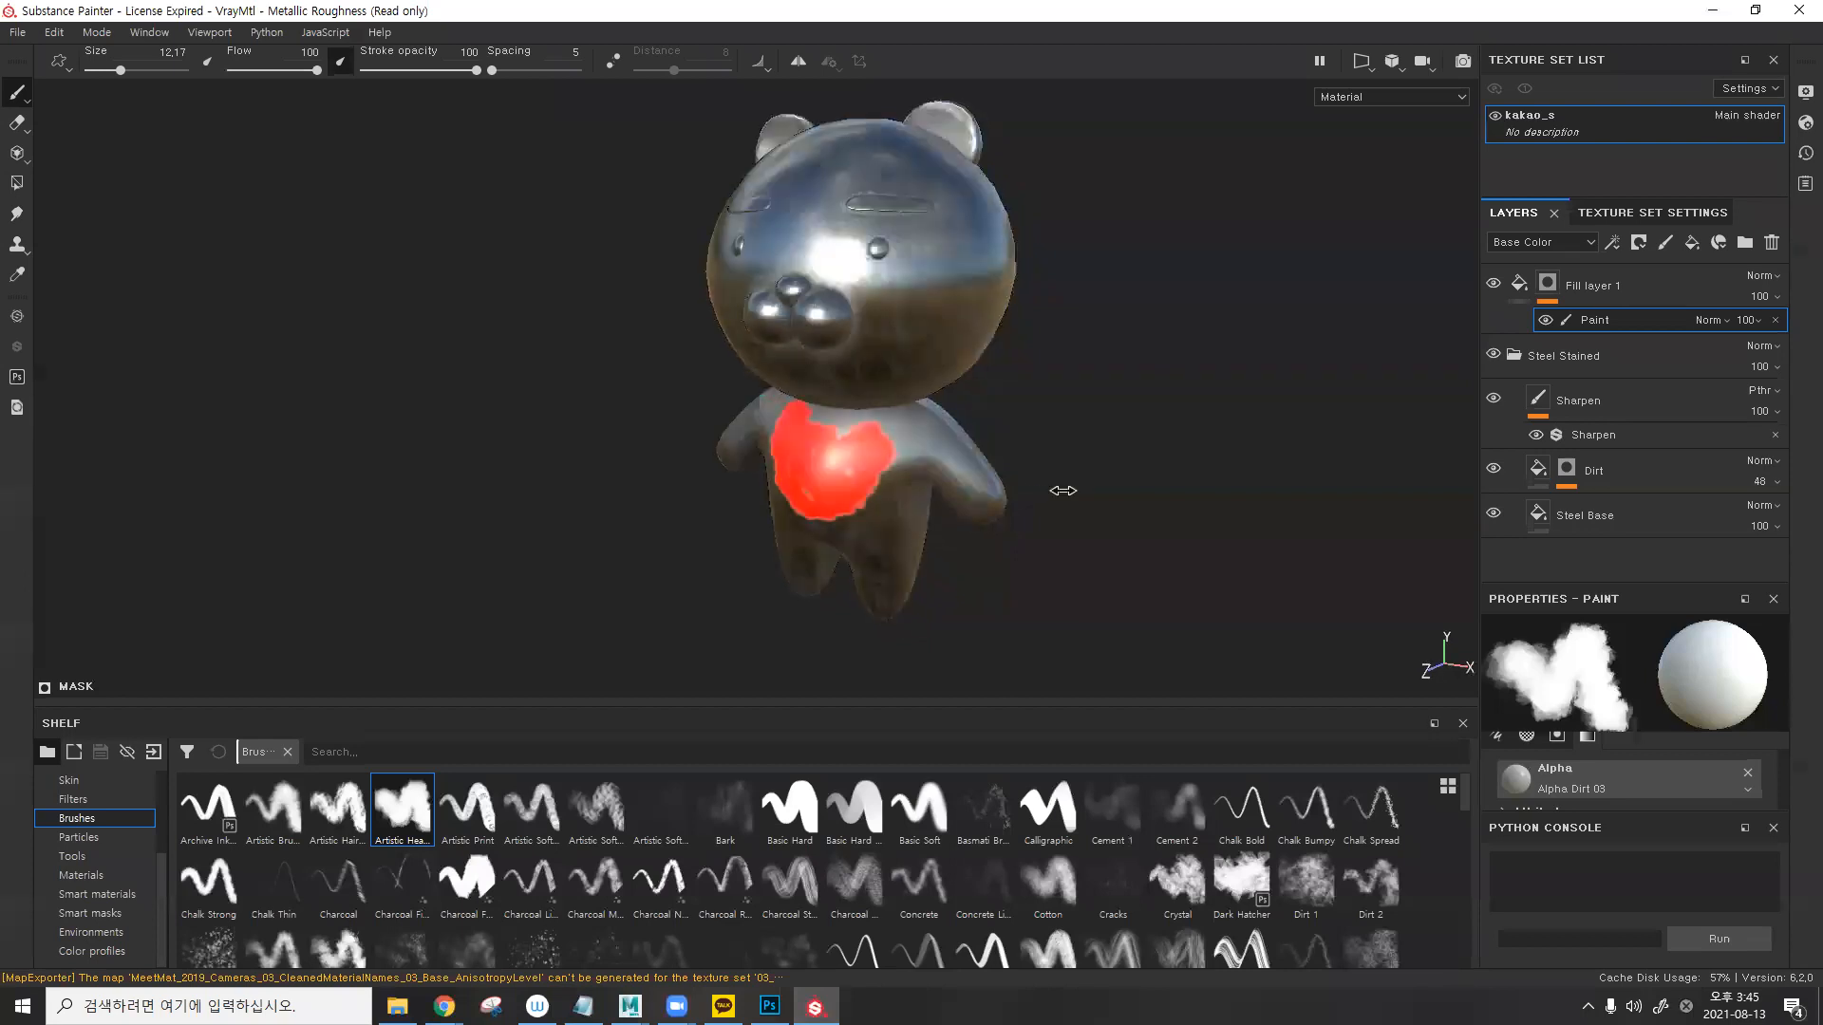
left_click(768, 1006)
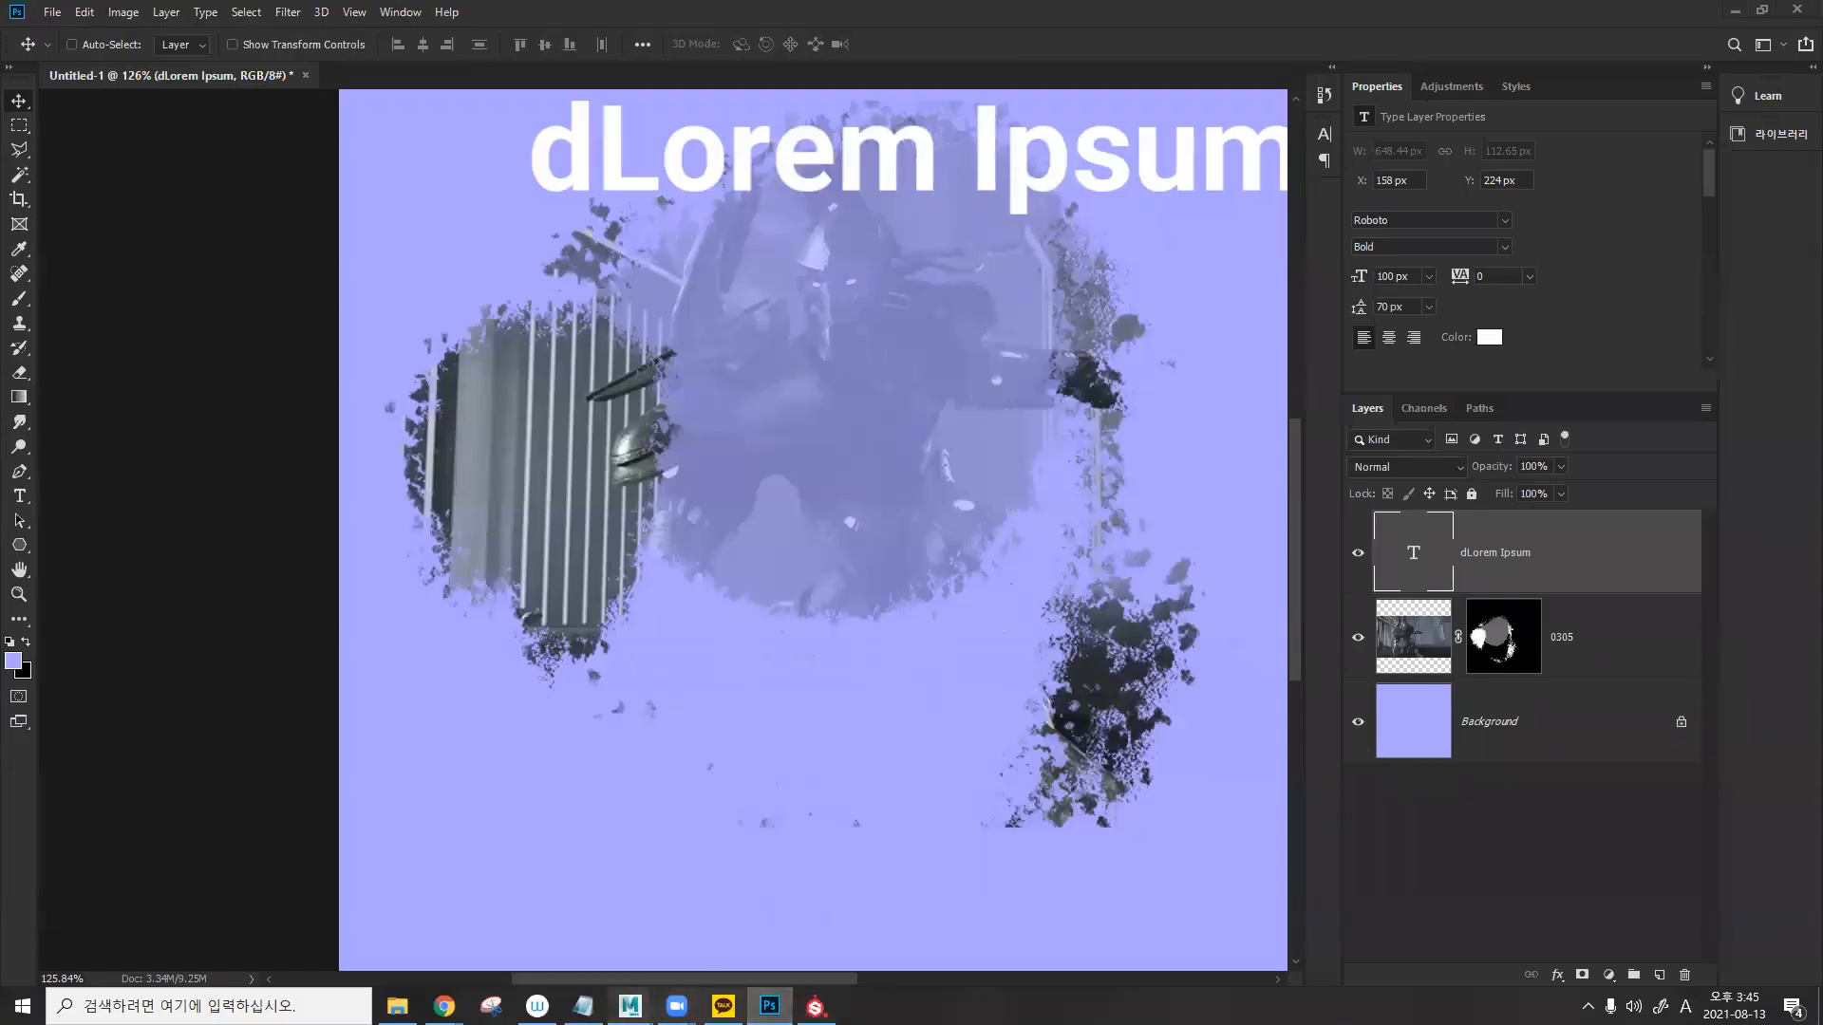
left_click(629, 1006)
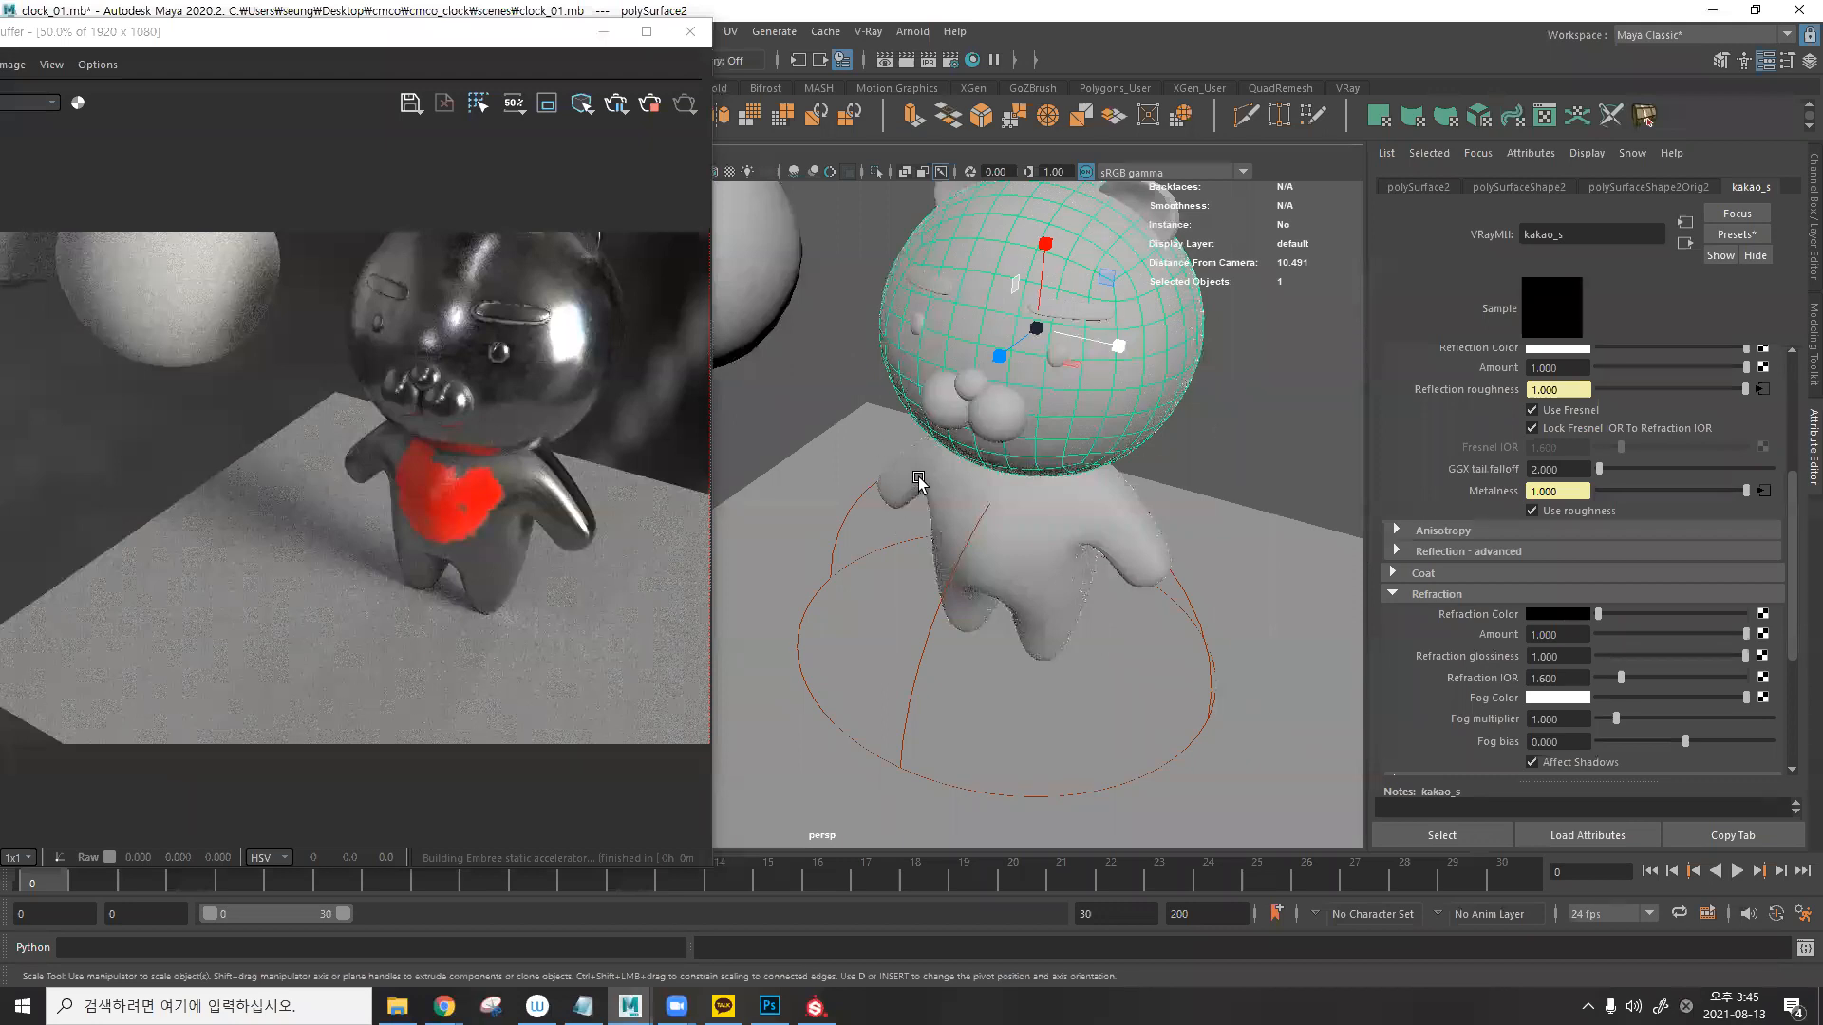
- Reframe the bear in a more frontal view, reposition the V-Ray Frame Buffer, and stop the IPR render
left_click_drag(918, 482, 931, 460, "alt")
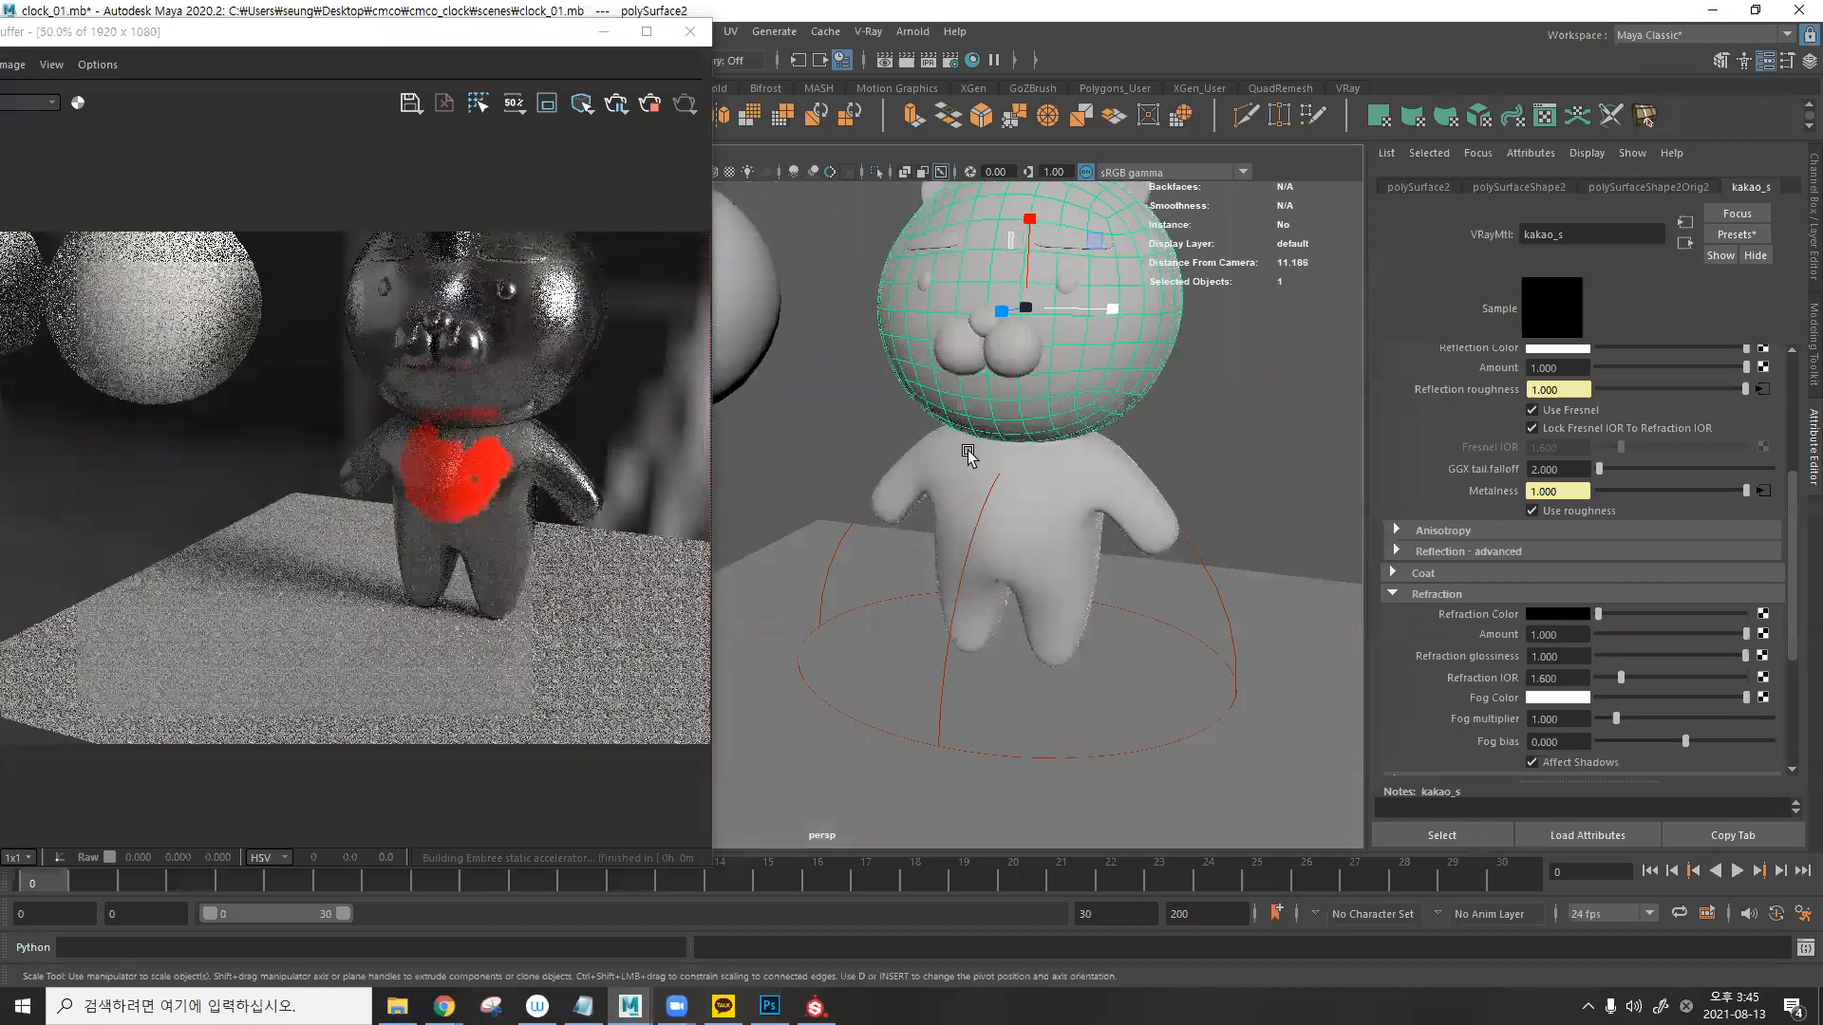
middle_click_drag(984, 418, 937, 466, "alt")
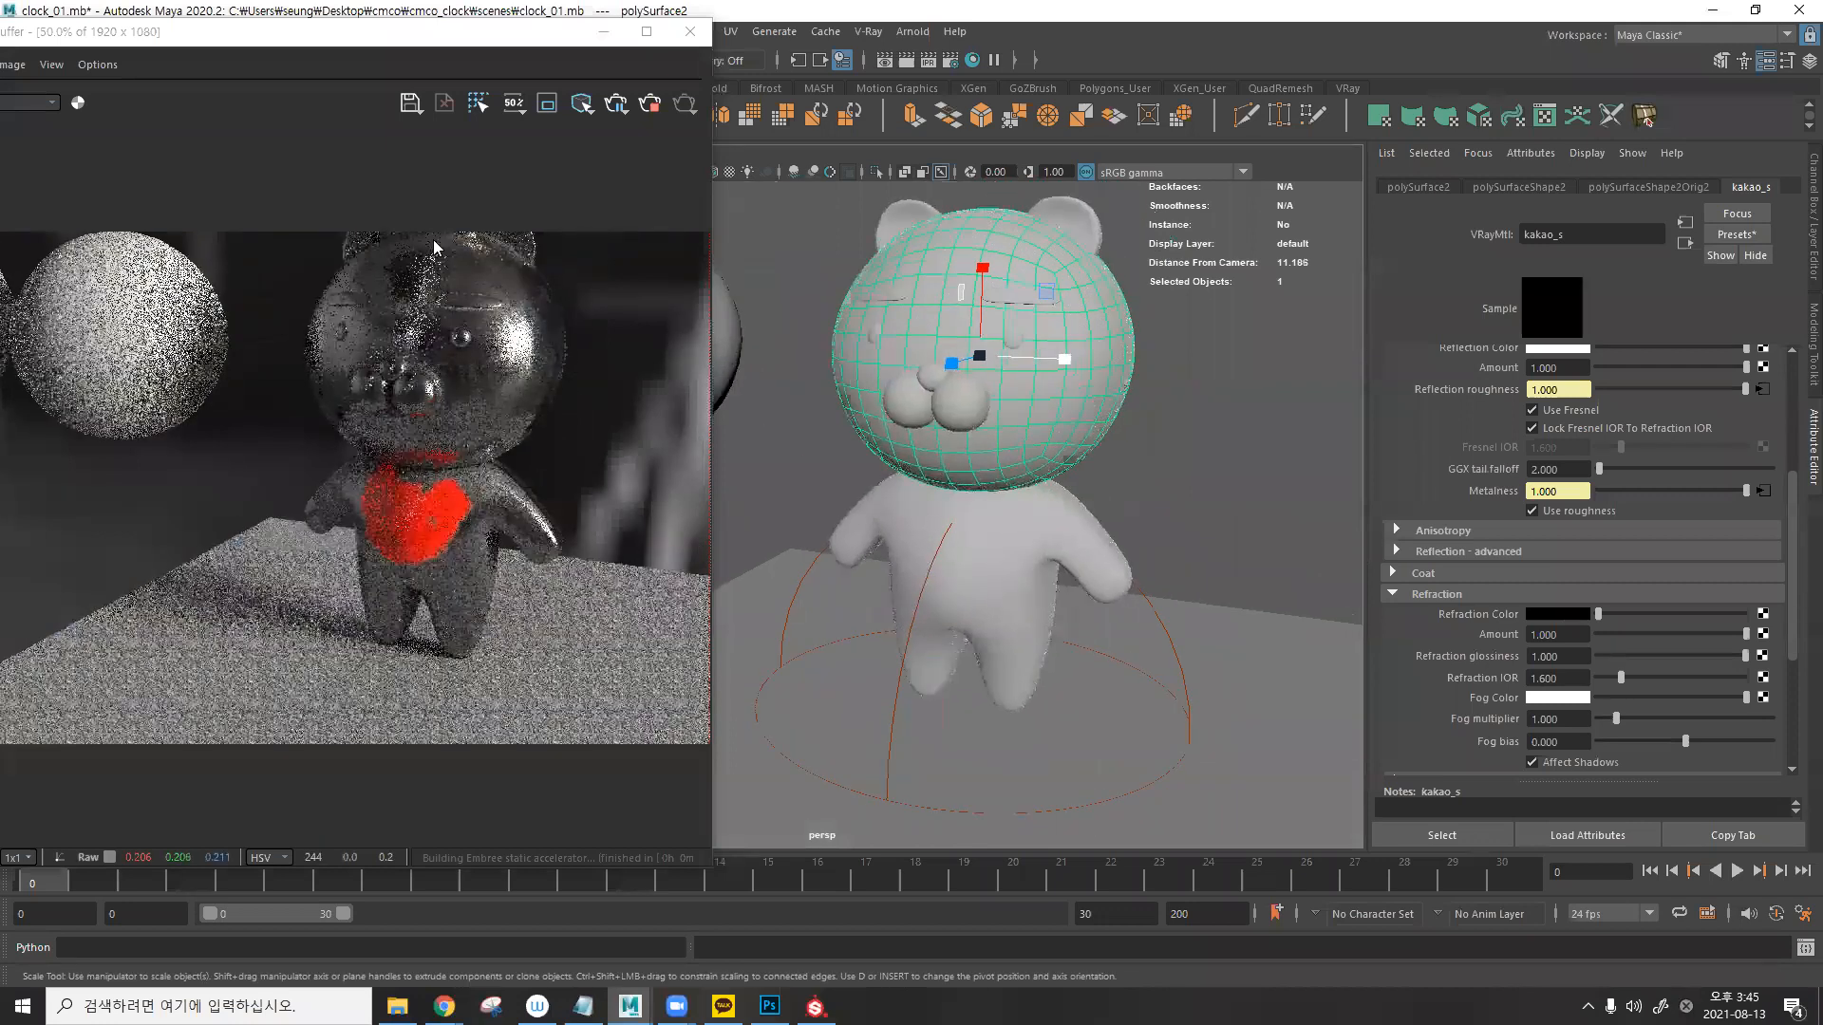
left_click_drag(544, 31, 1013, 18)
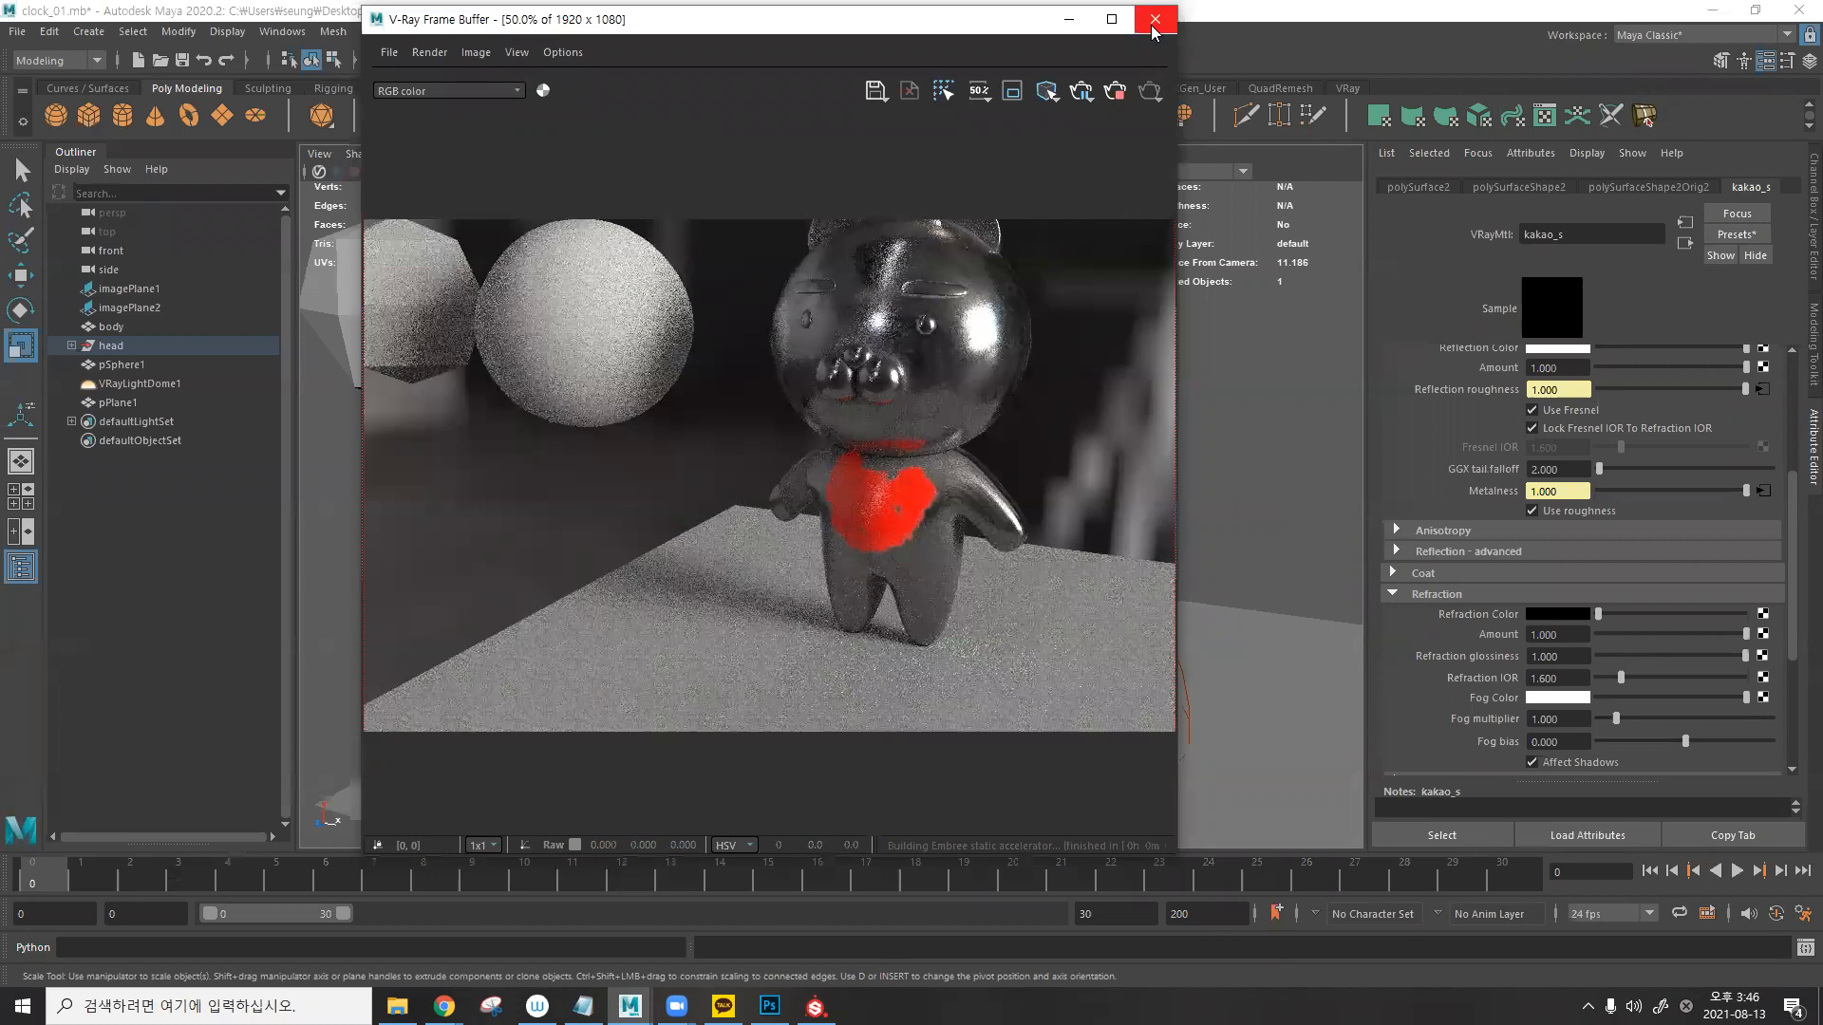
left_click_drag(1237, 406, 1274, 393, "alt")
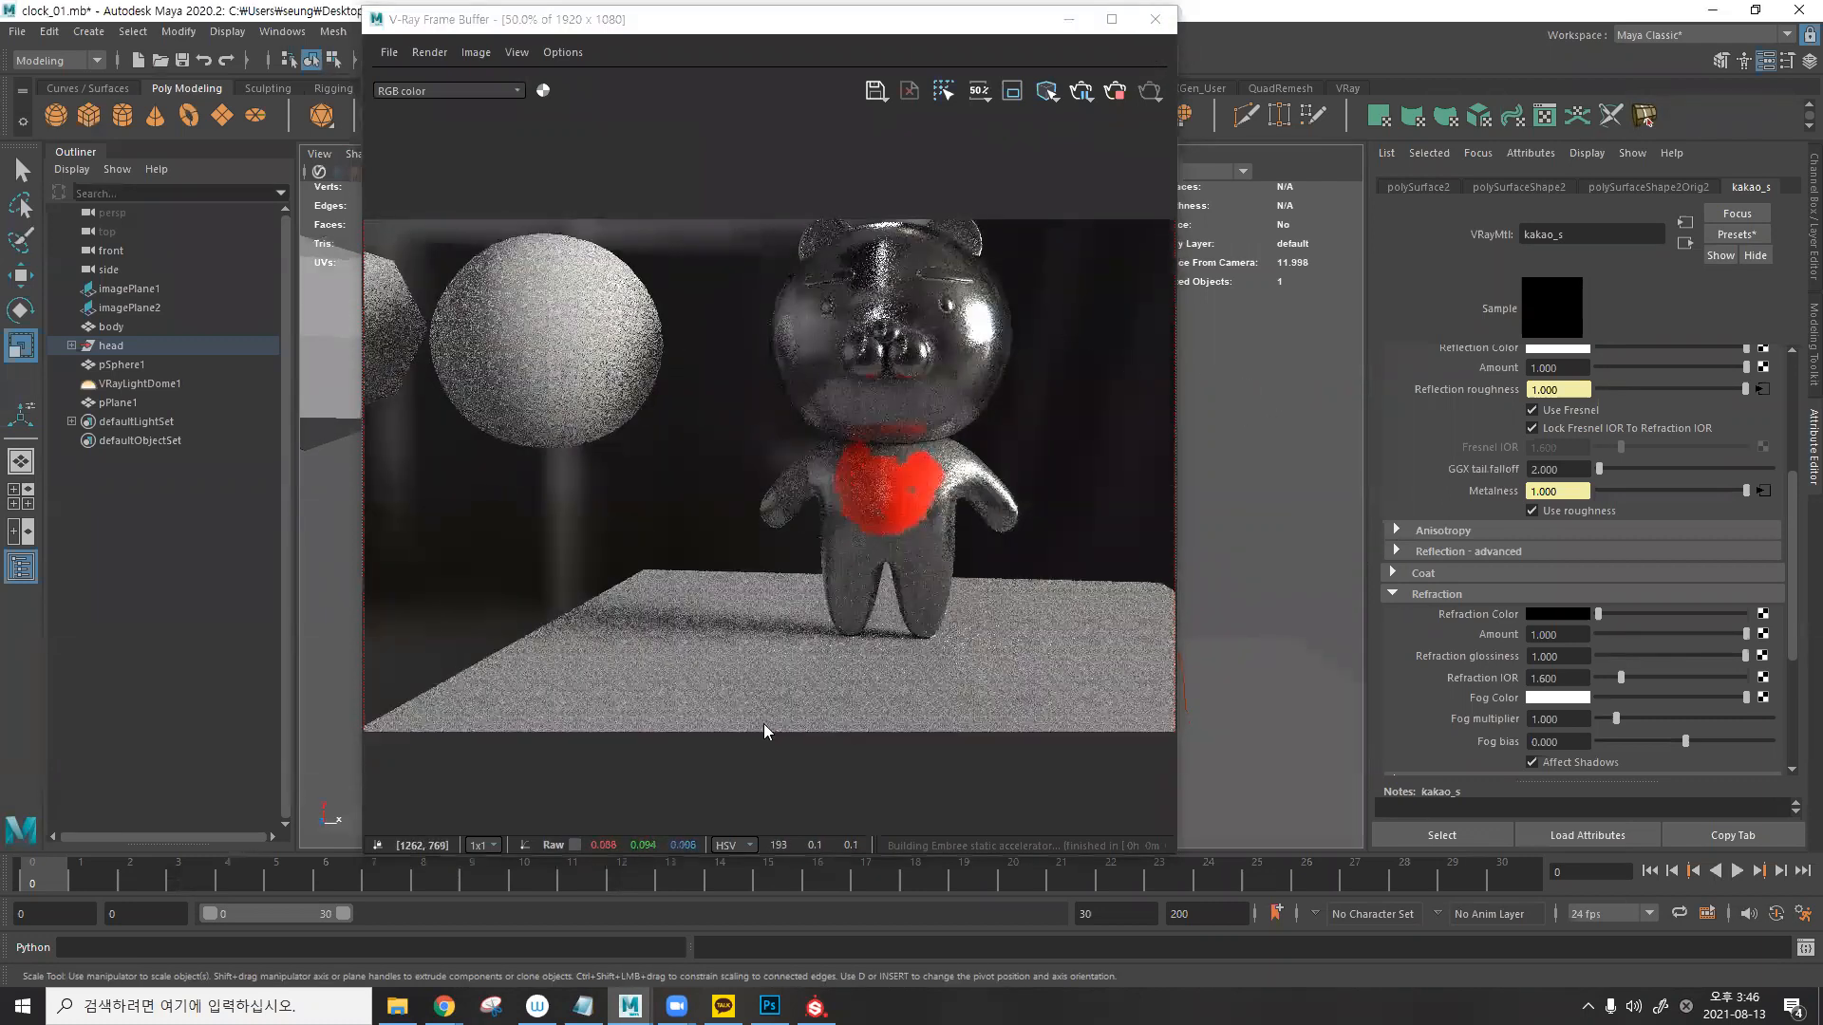
left_click(1111, 95)
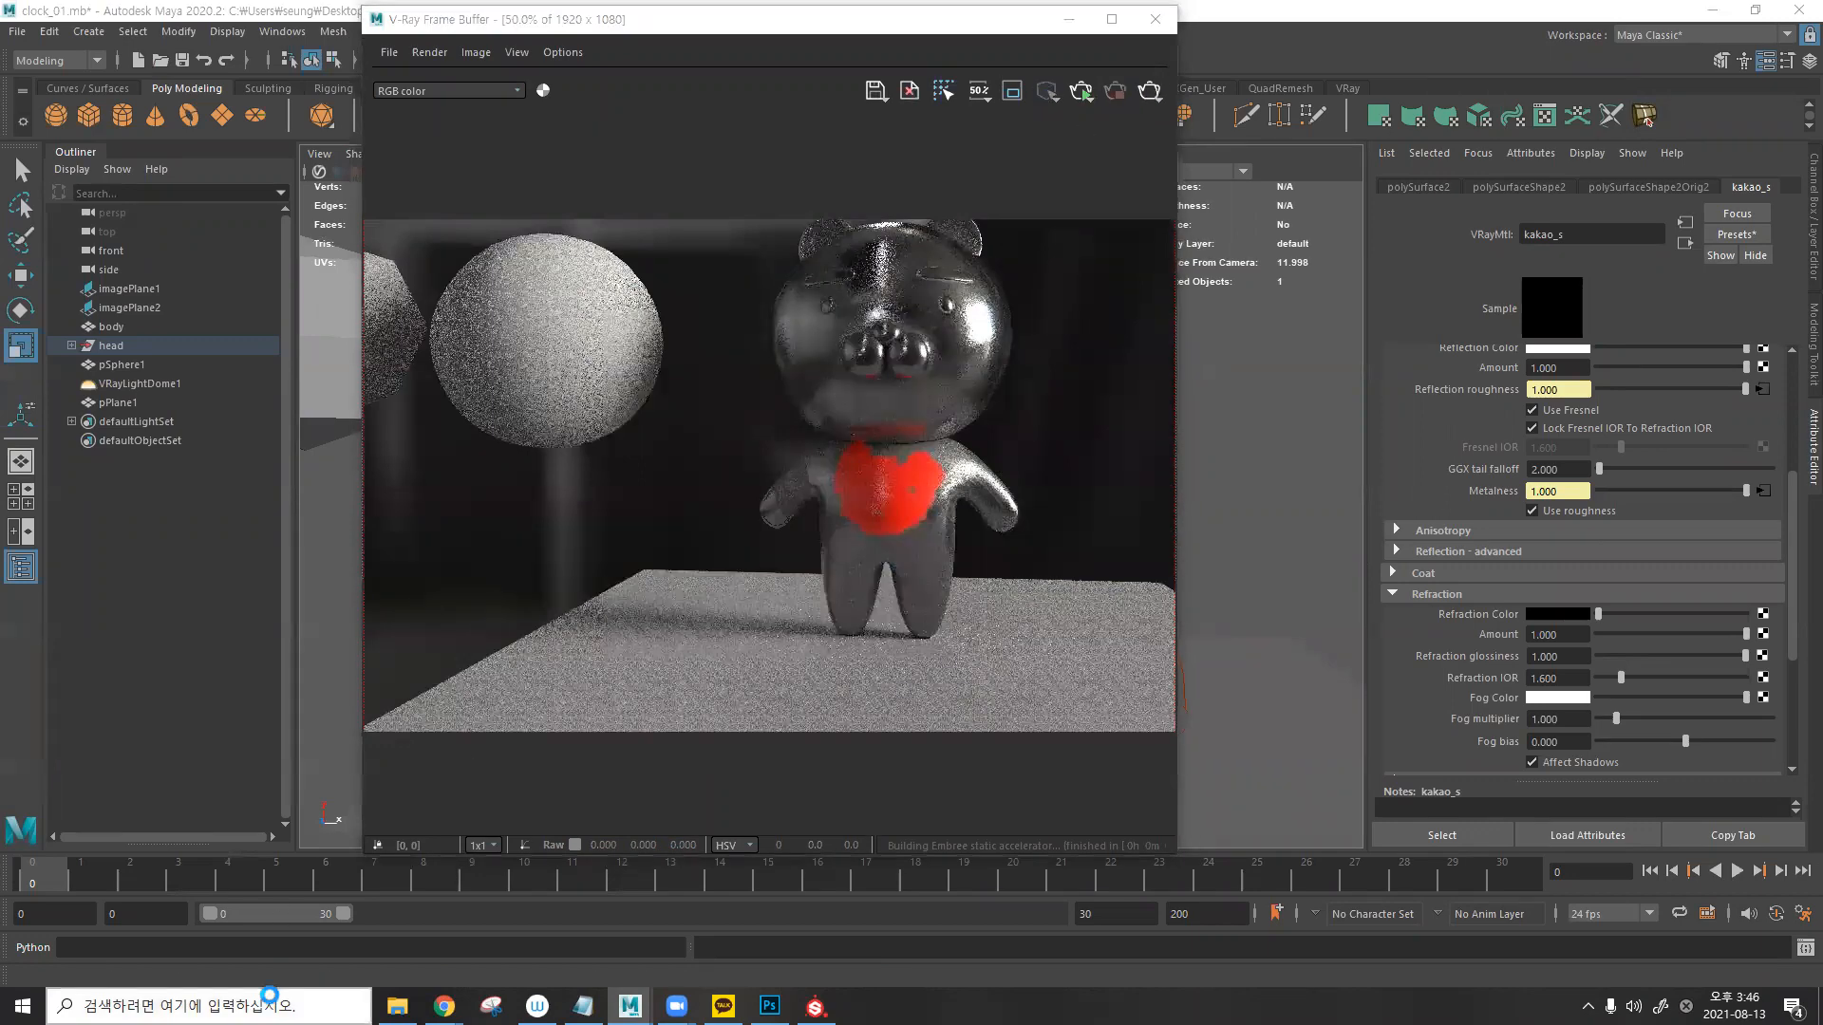
- Launch Adobe XD and open the recent cloud document "cmco 1차 ot" in a maximized window
left_click(269, 999)
type("xd")
key("Return")
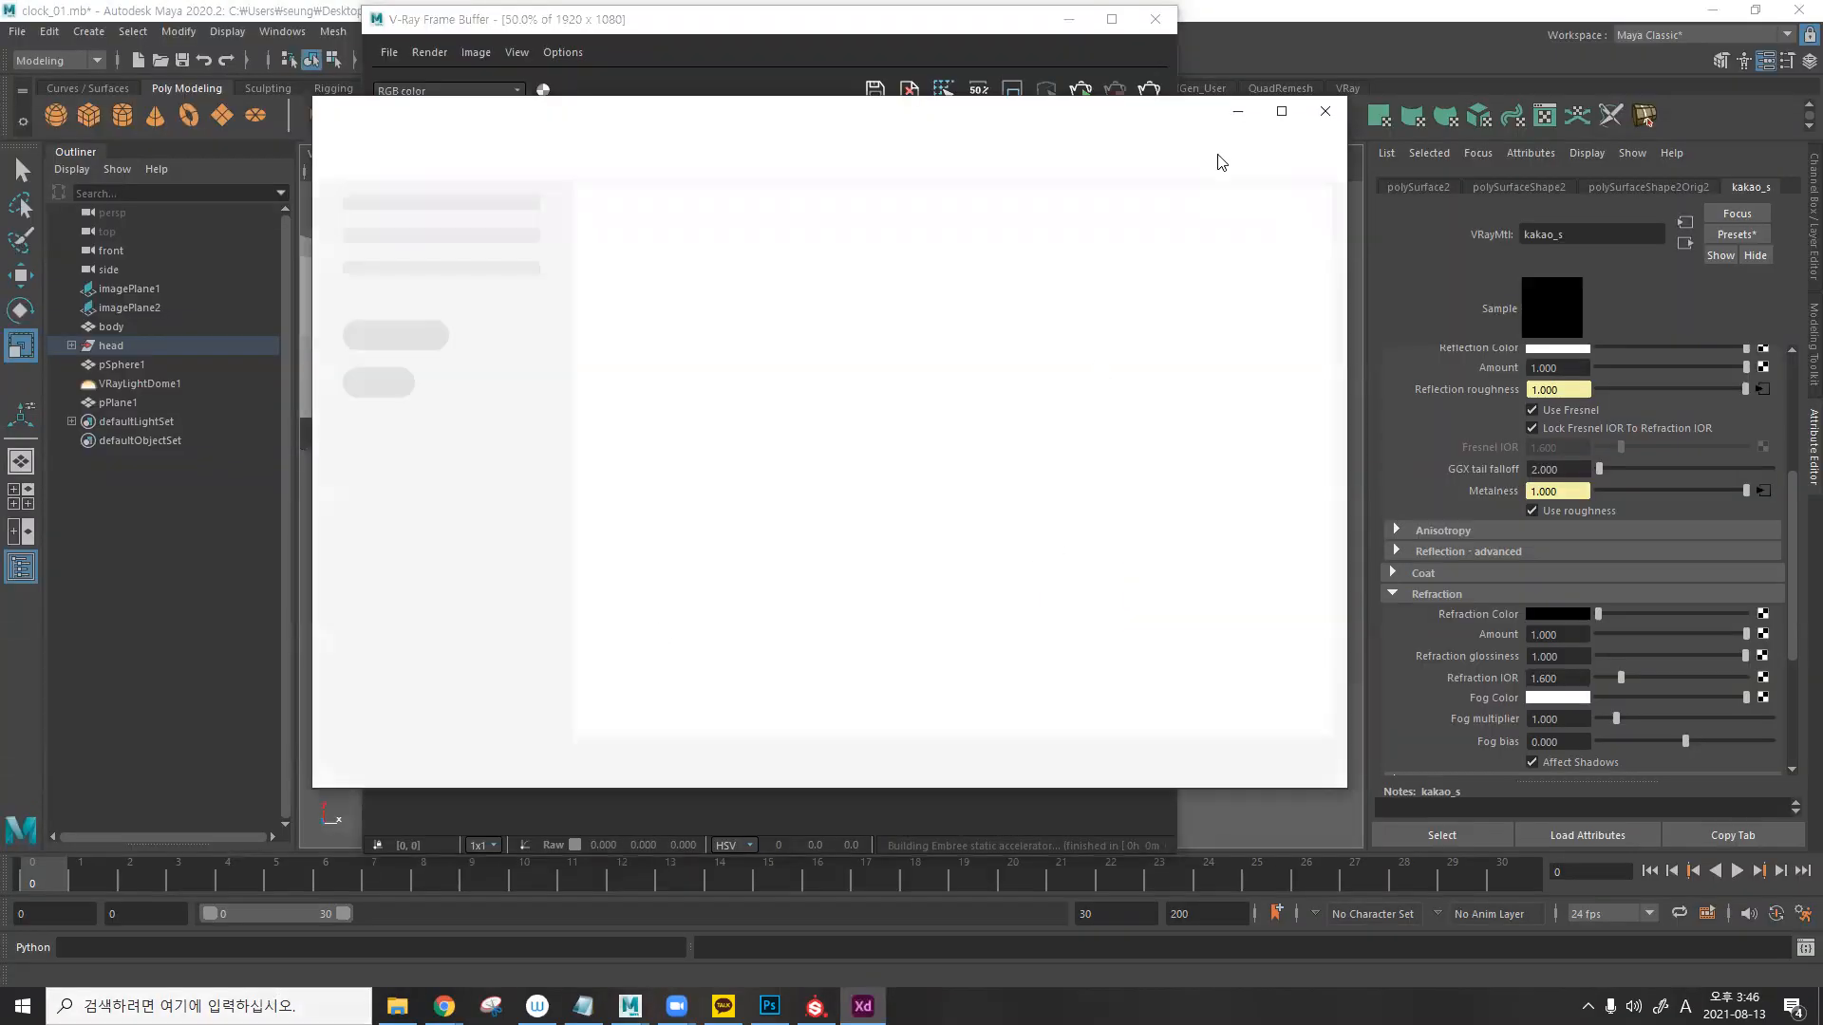
left_click(635, 631)
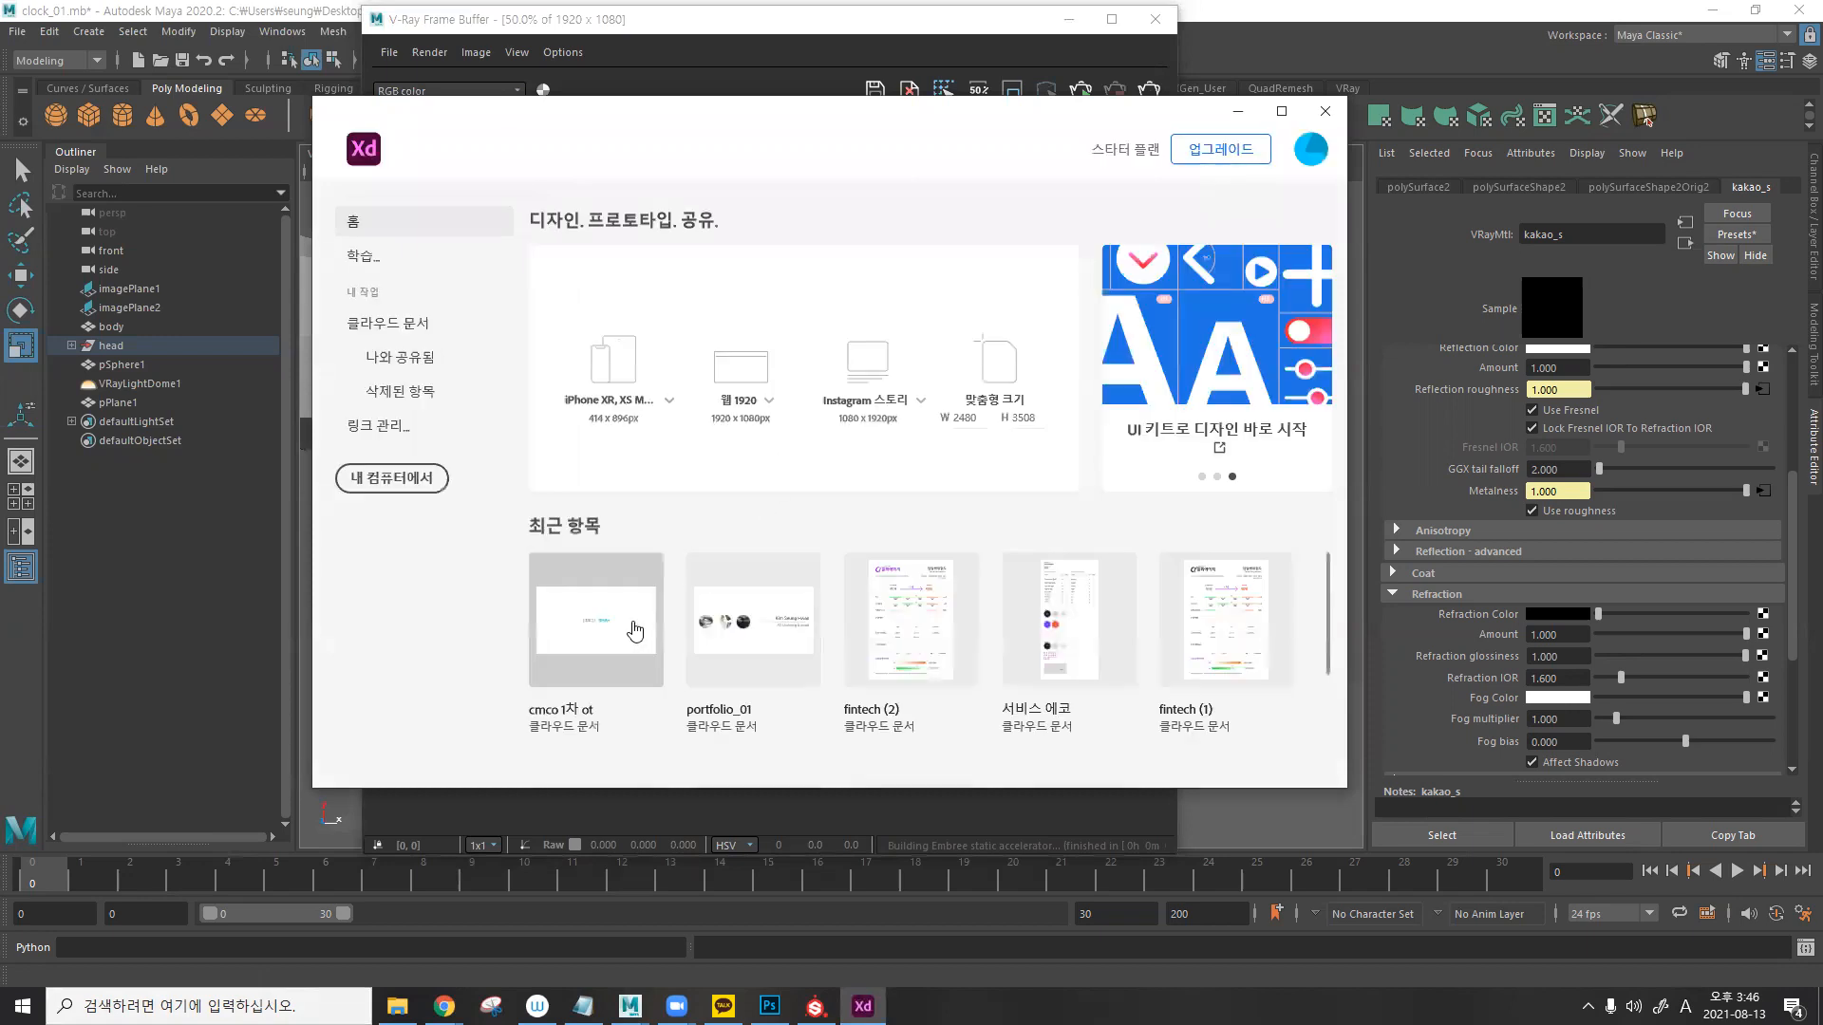
left_click(1284, 112)
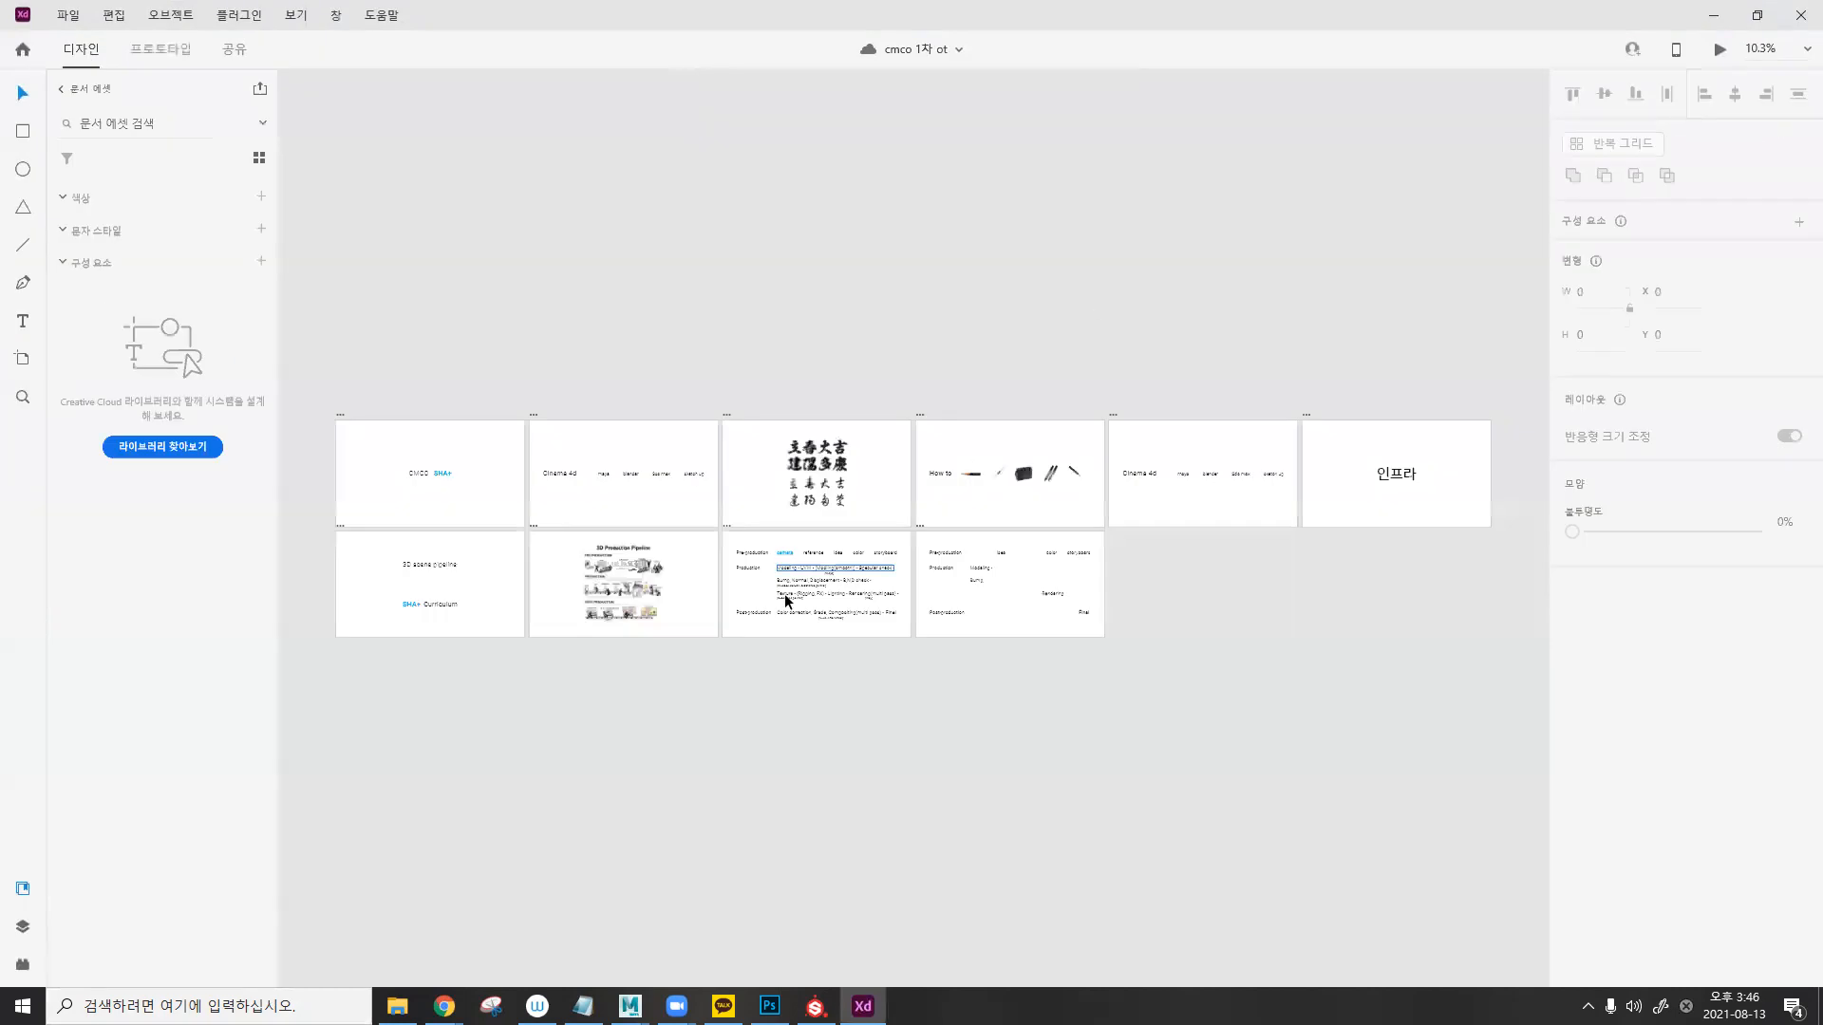
- Examine the production pipeline on artboard 08, check the August calendar, and switch back to Maya
scroll(828, 462, "up", 3, "ctrl")
scroll(829, 462, "up", 3, "ctrl")
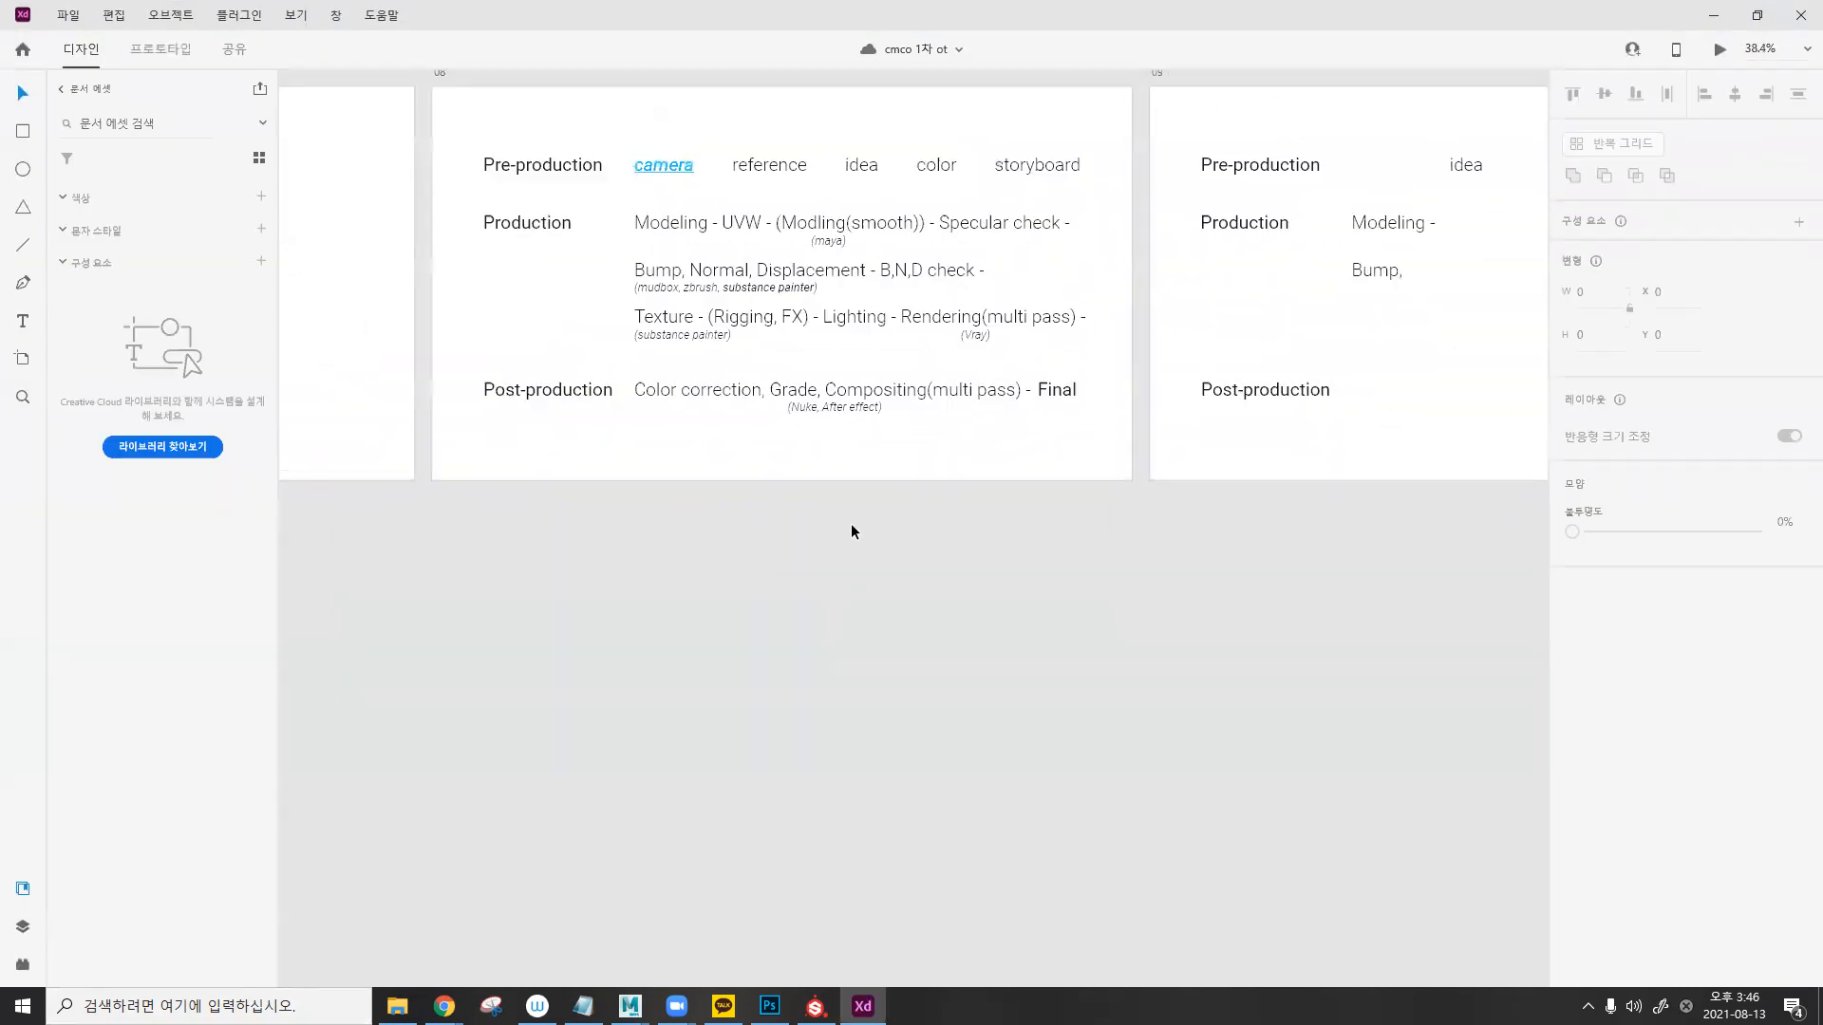
scroll(850, 528, "up", 2)
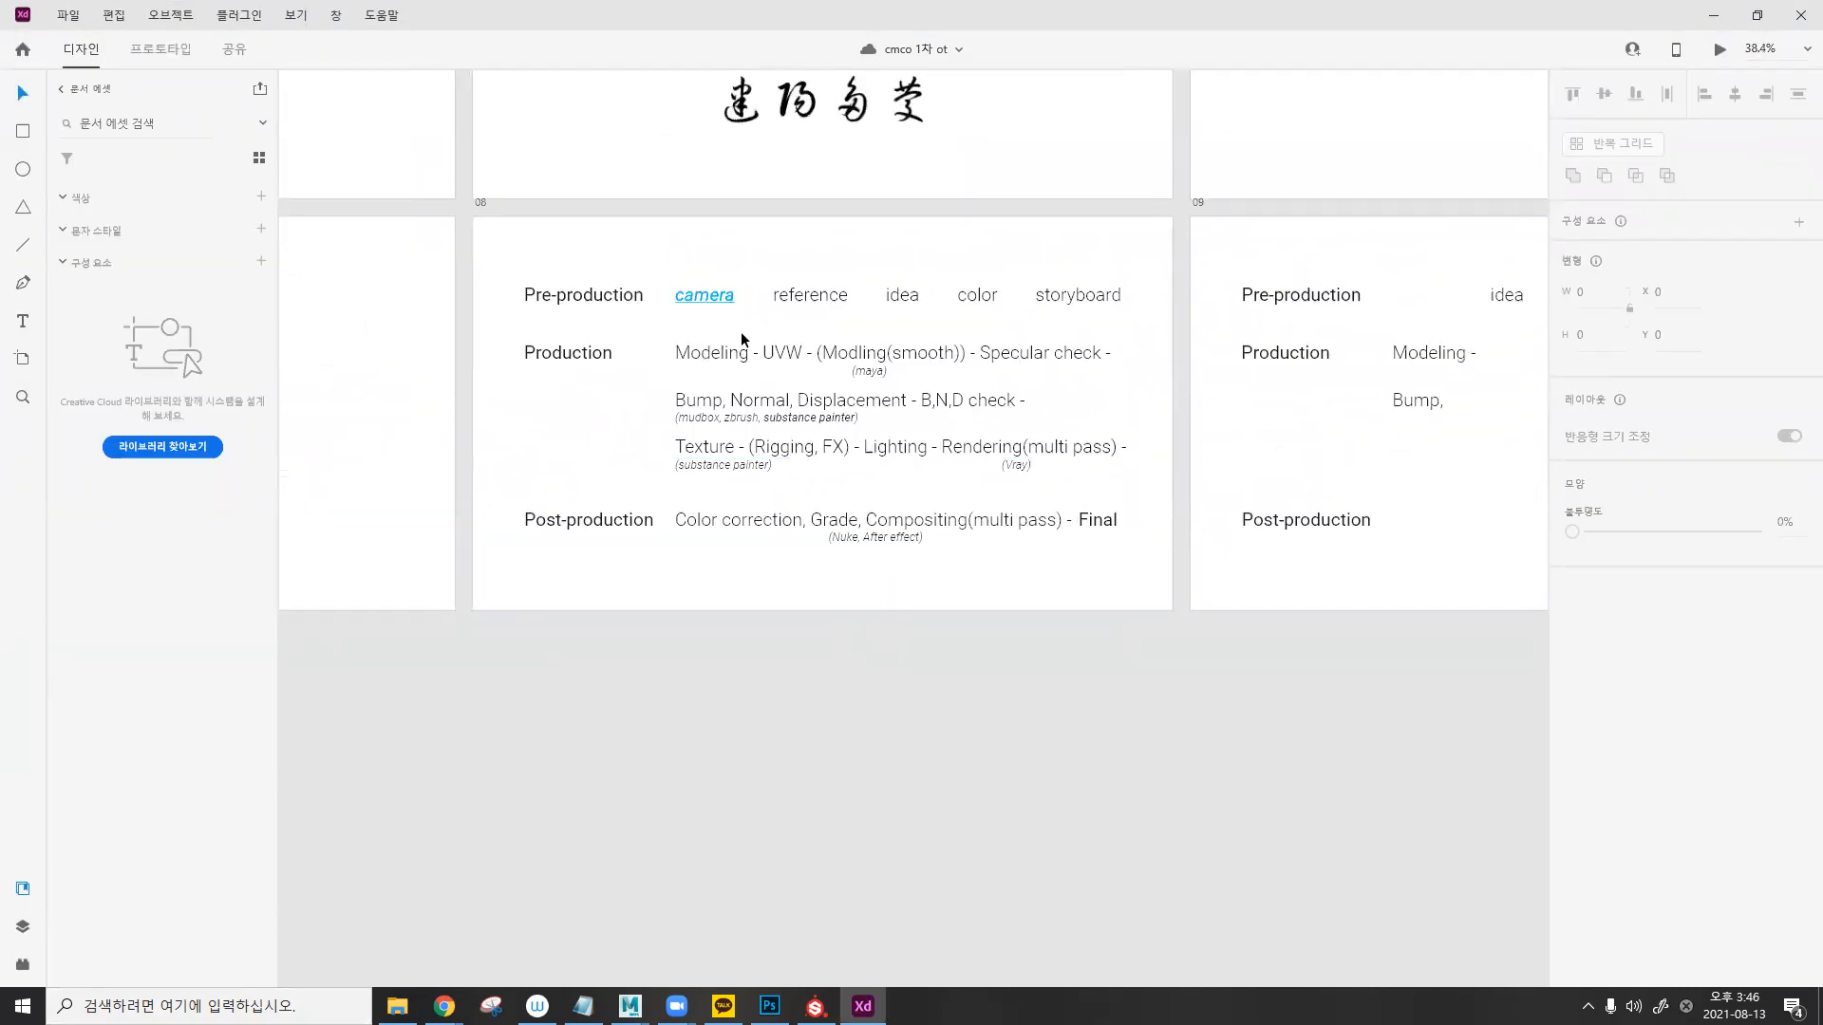
left_click_drag(666, 272, 1126, 330)
left_click(1091, 327)
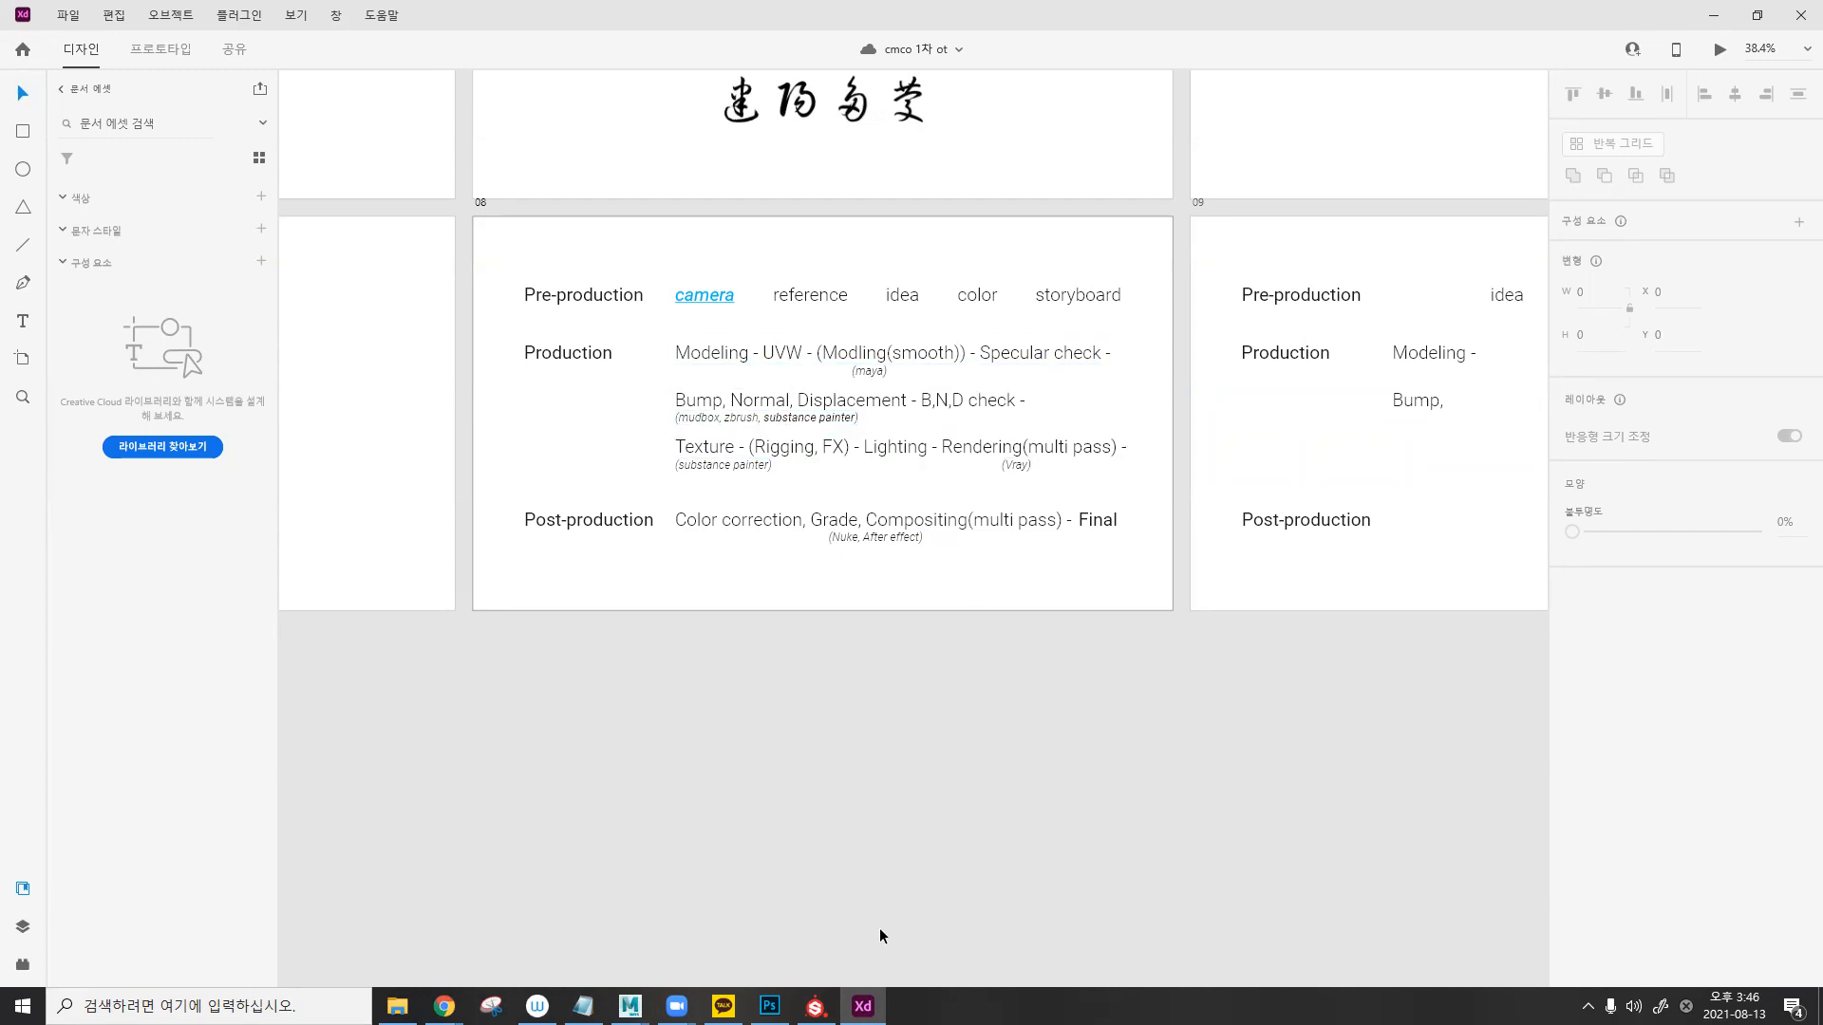
left_click(1733, 1006)
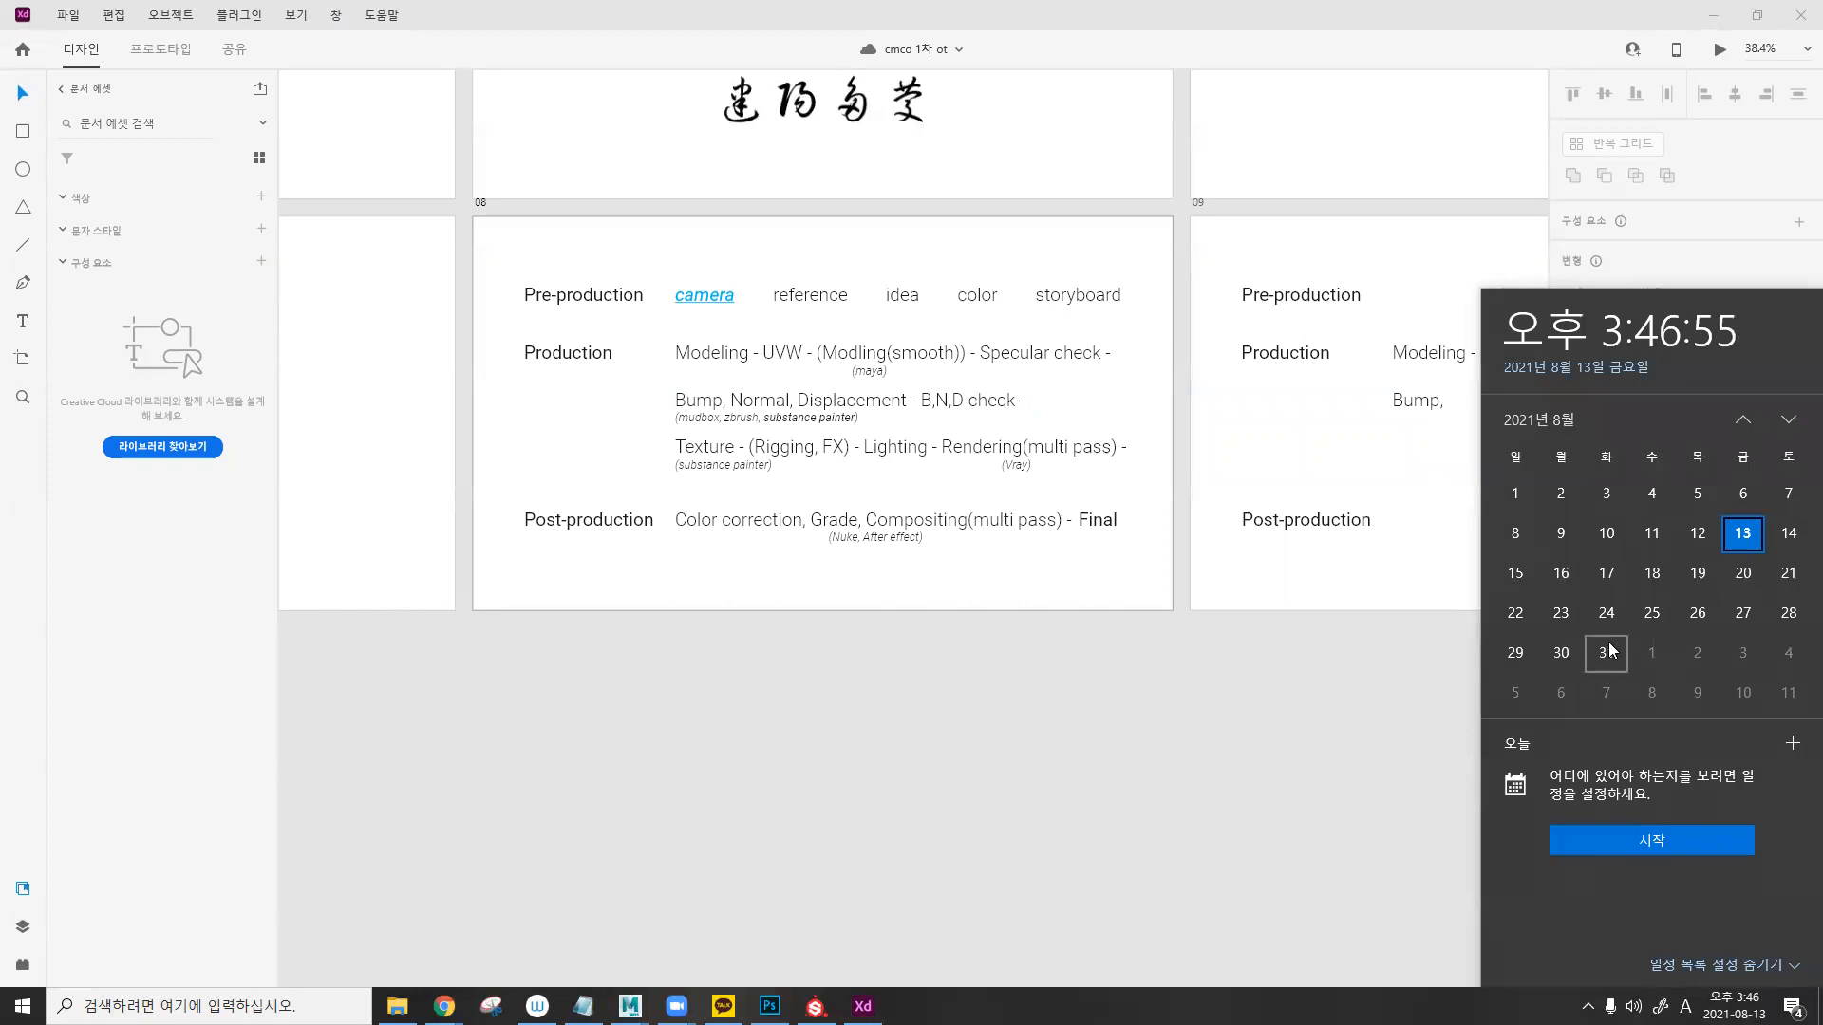
mouse_move(630, 1006)
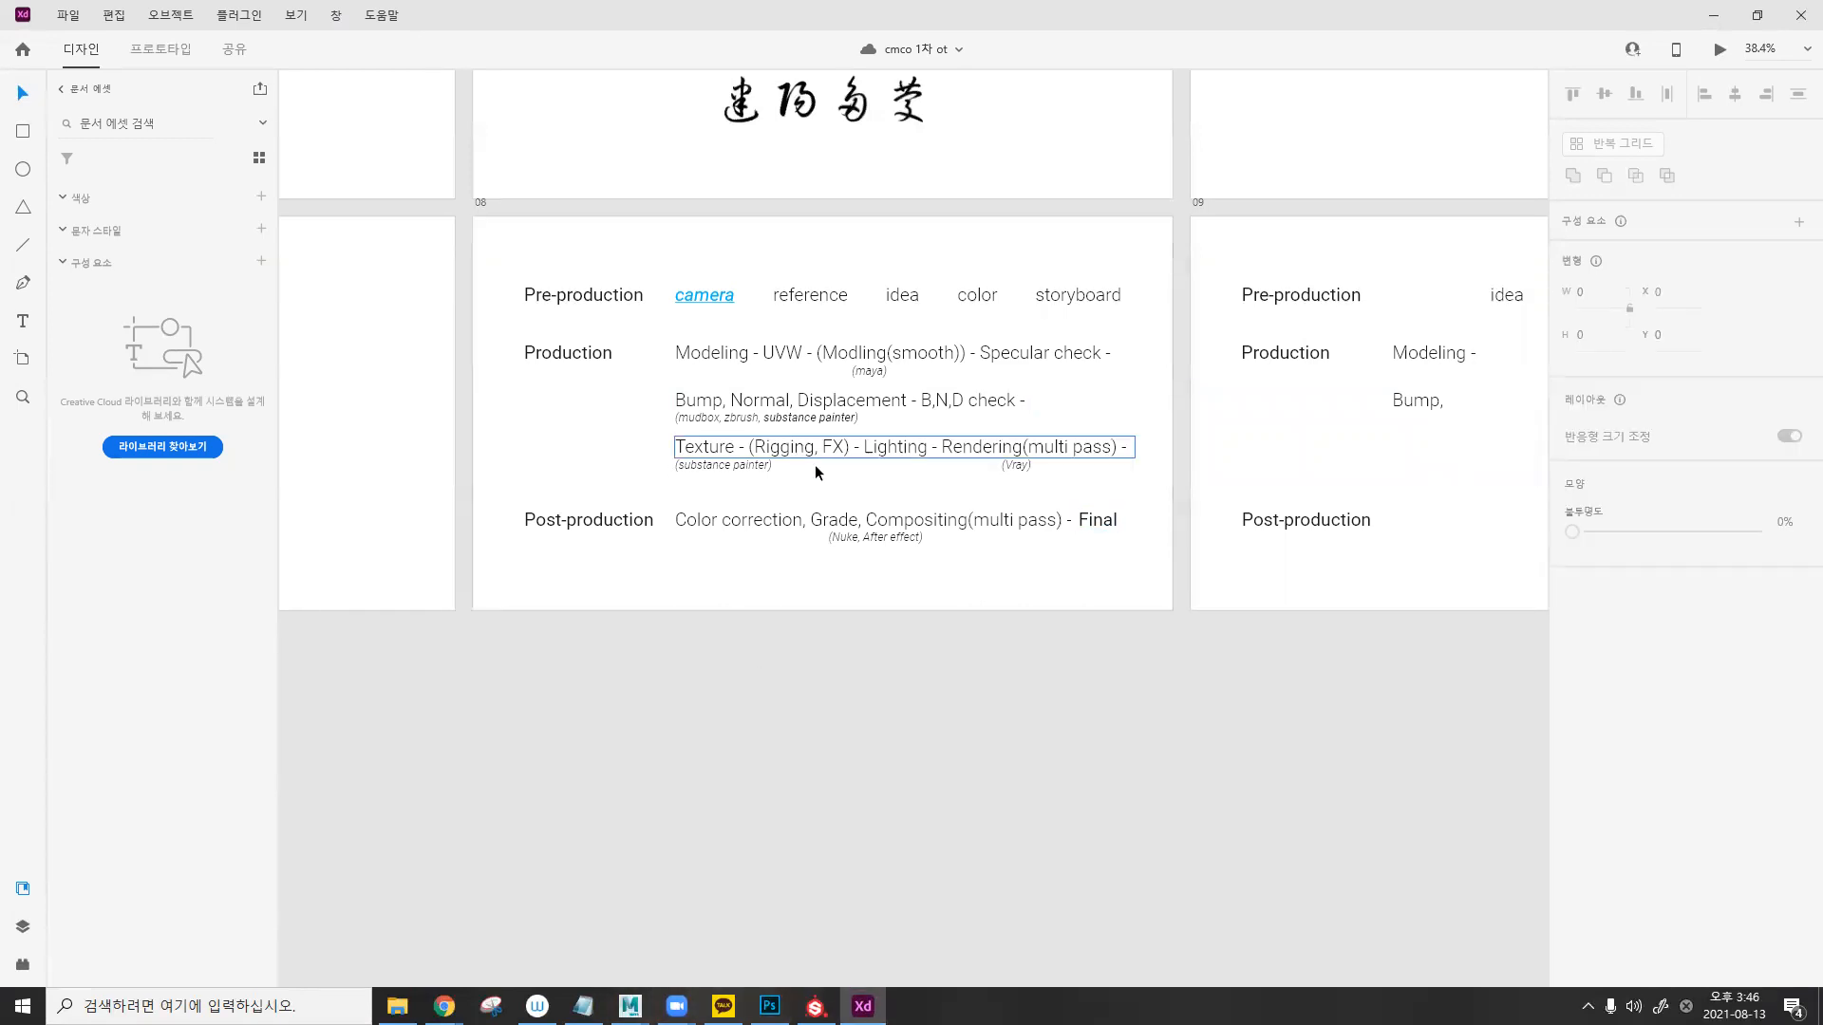
left_click(630, 1005)
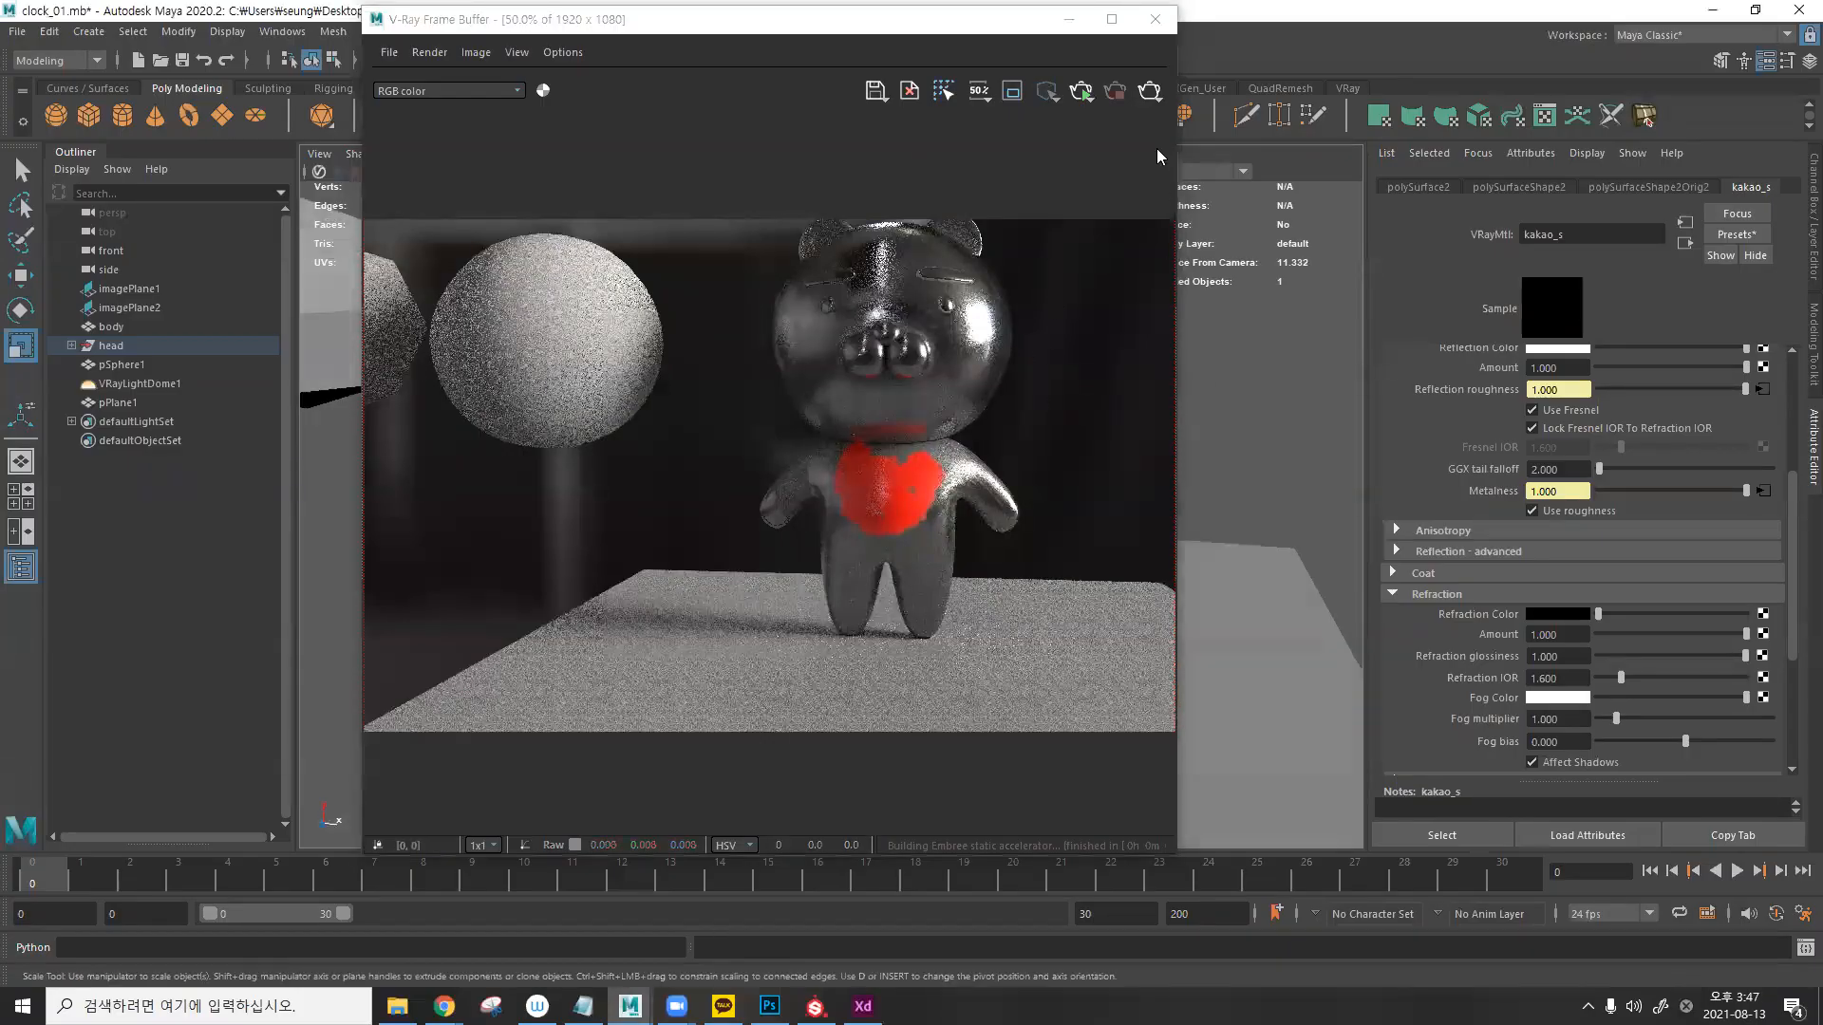
- Restart the IPR render for the perspective view and zoom the frame buffer out to show the whole image
scroll(871, 438, "up", 3)
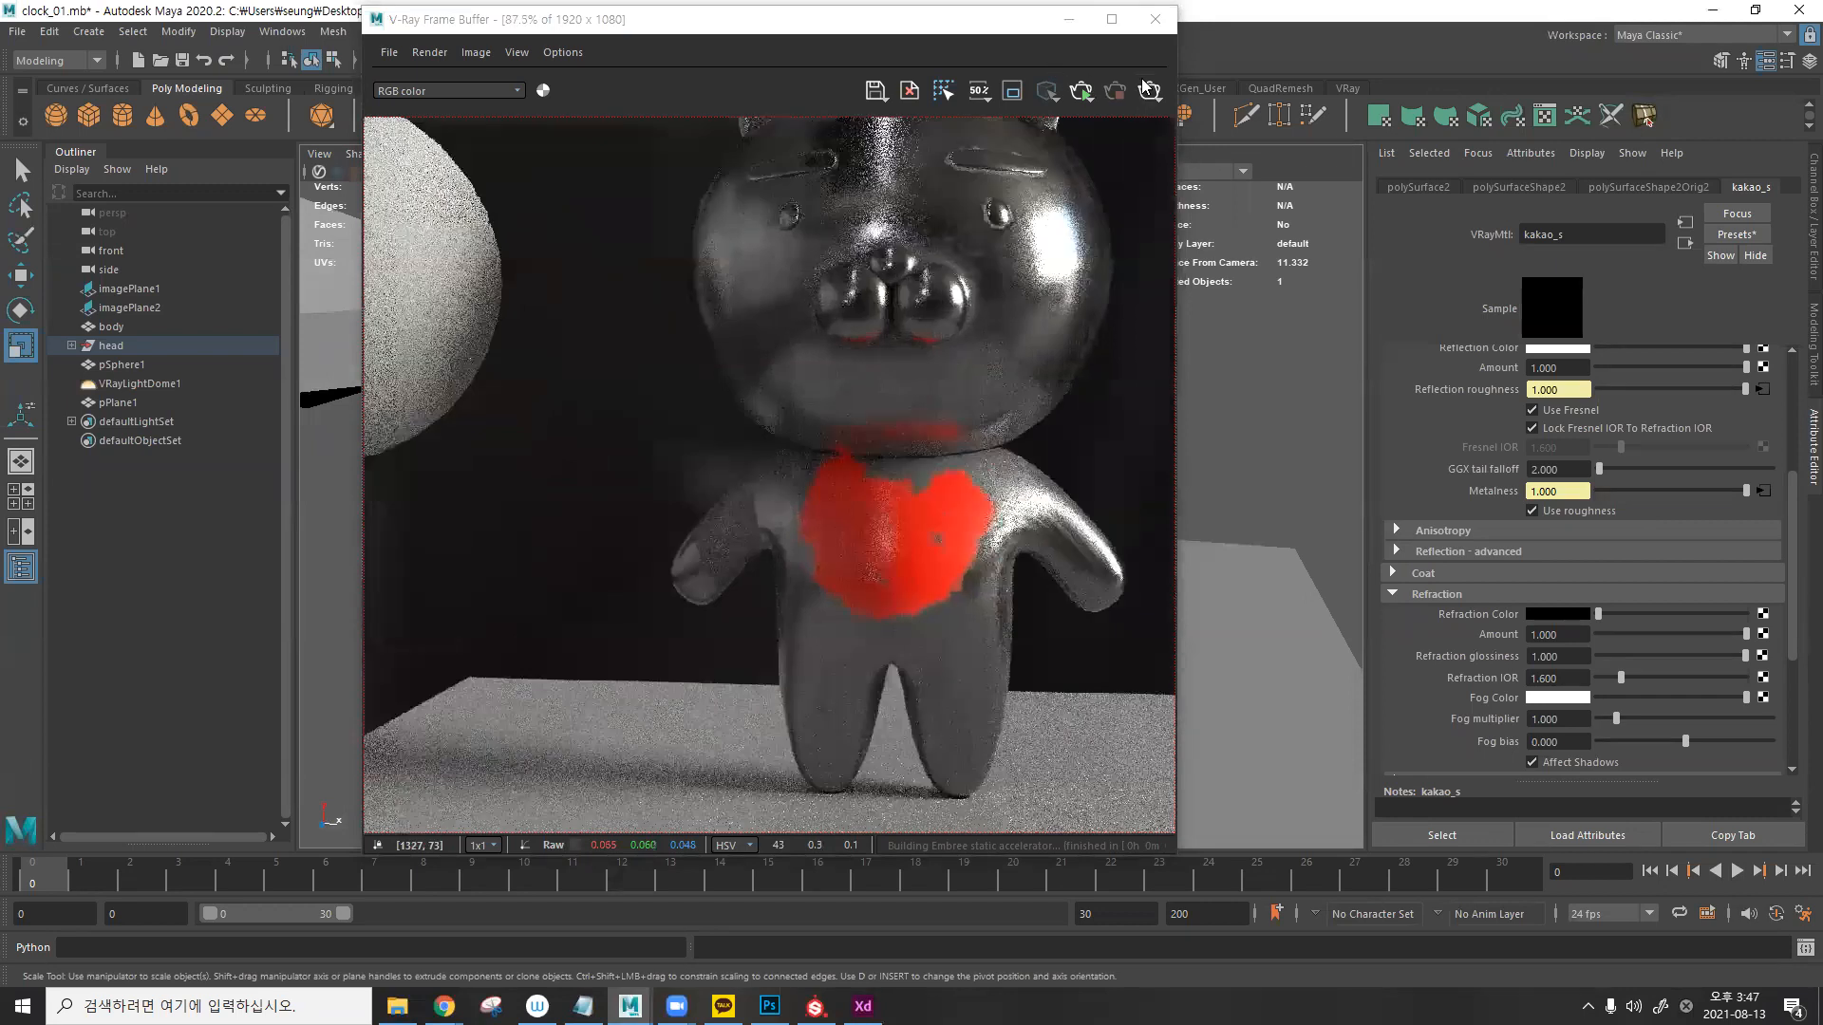
left_click_drag(1022, 26, 889, 43)
left_click(1013, 111)
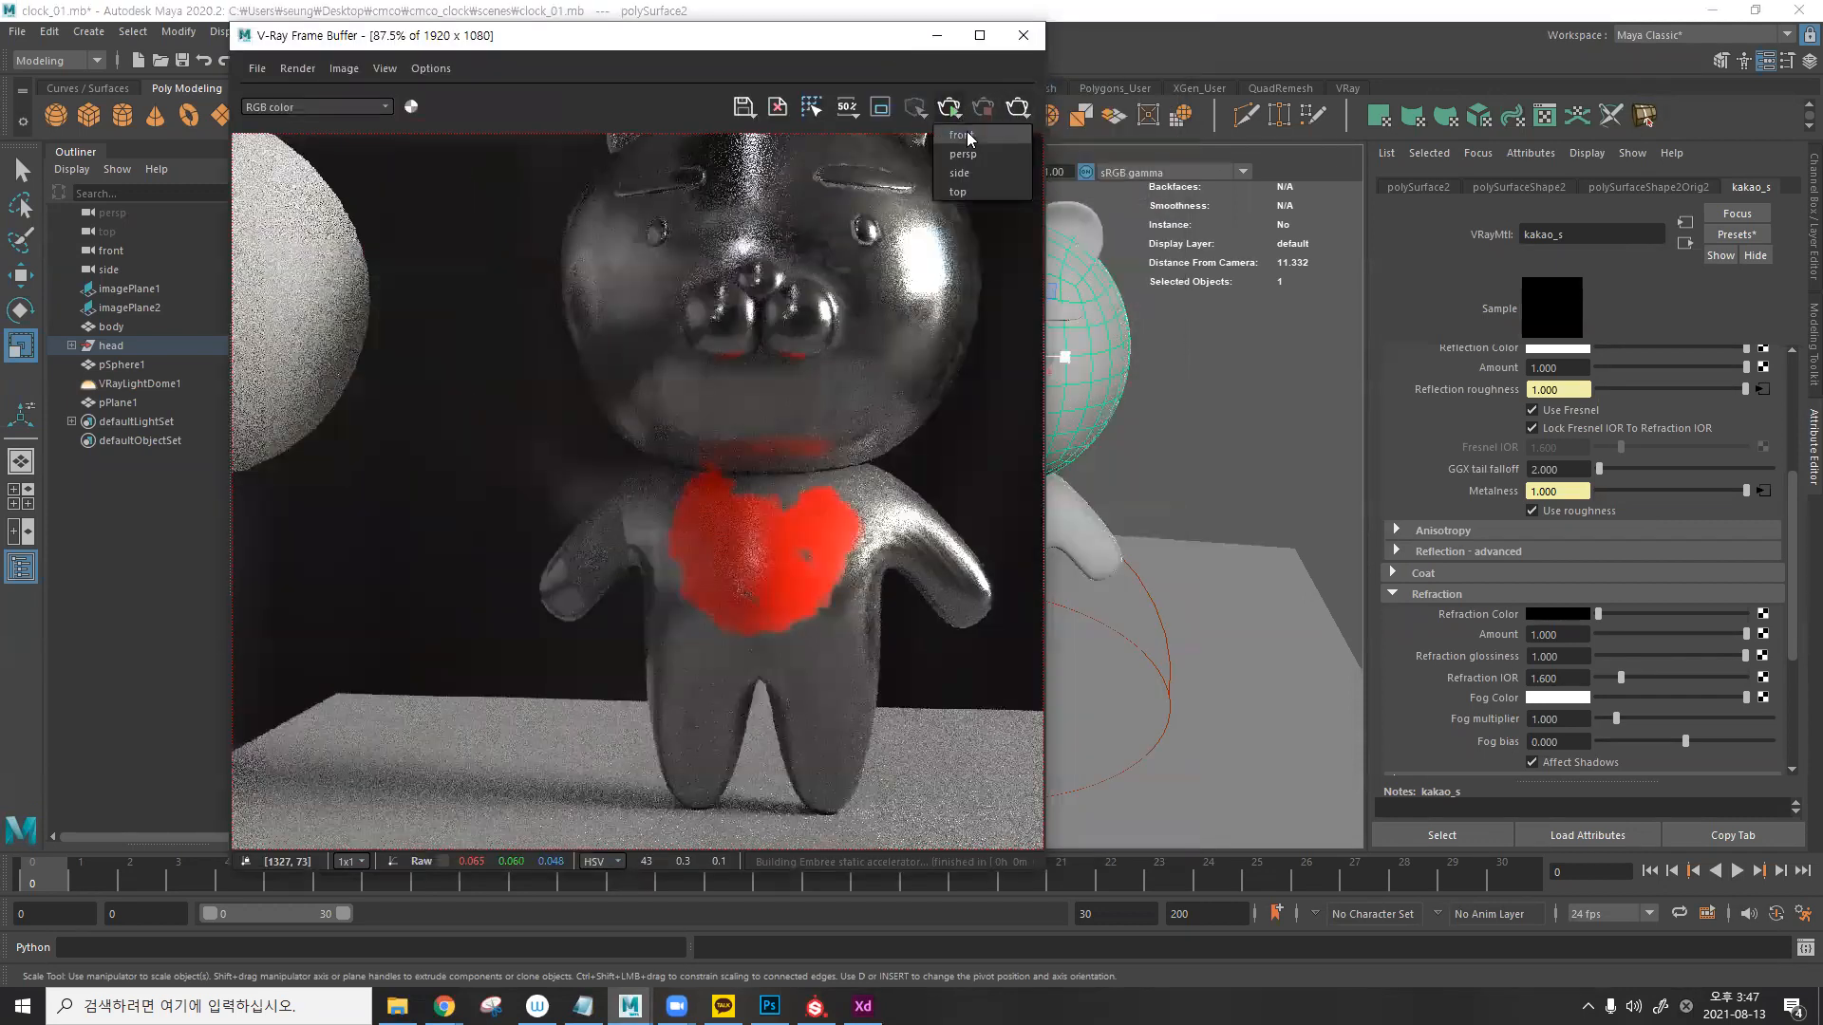
left_click(974, 135)
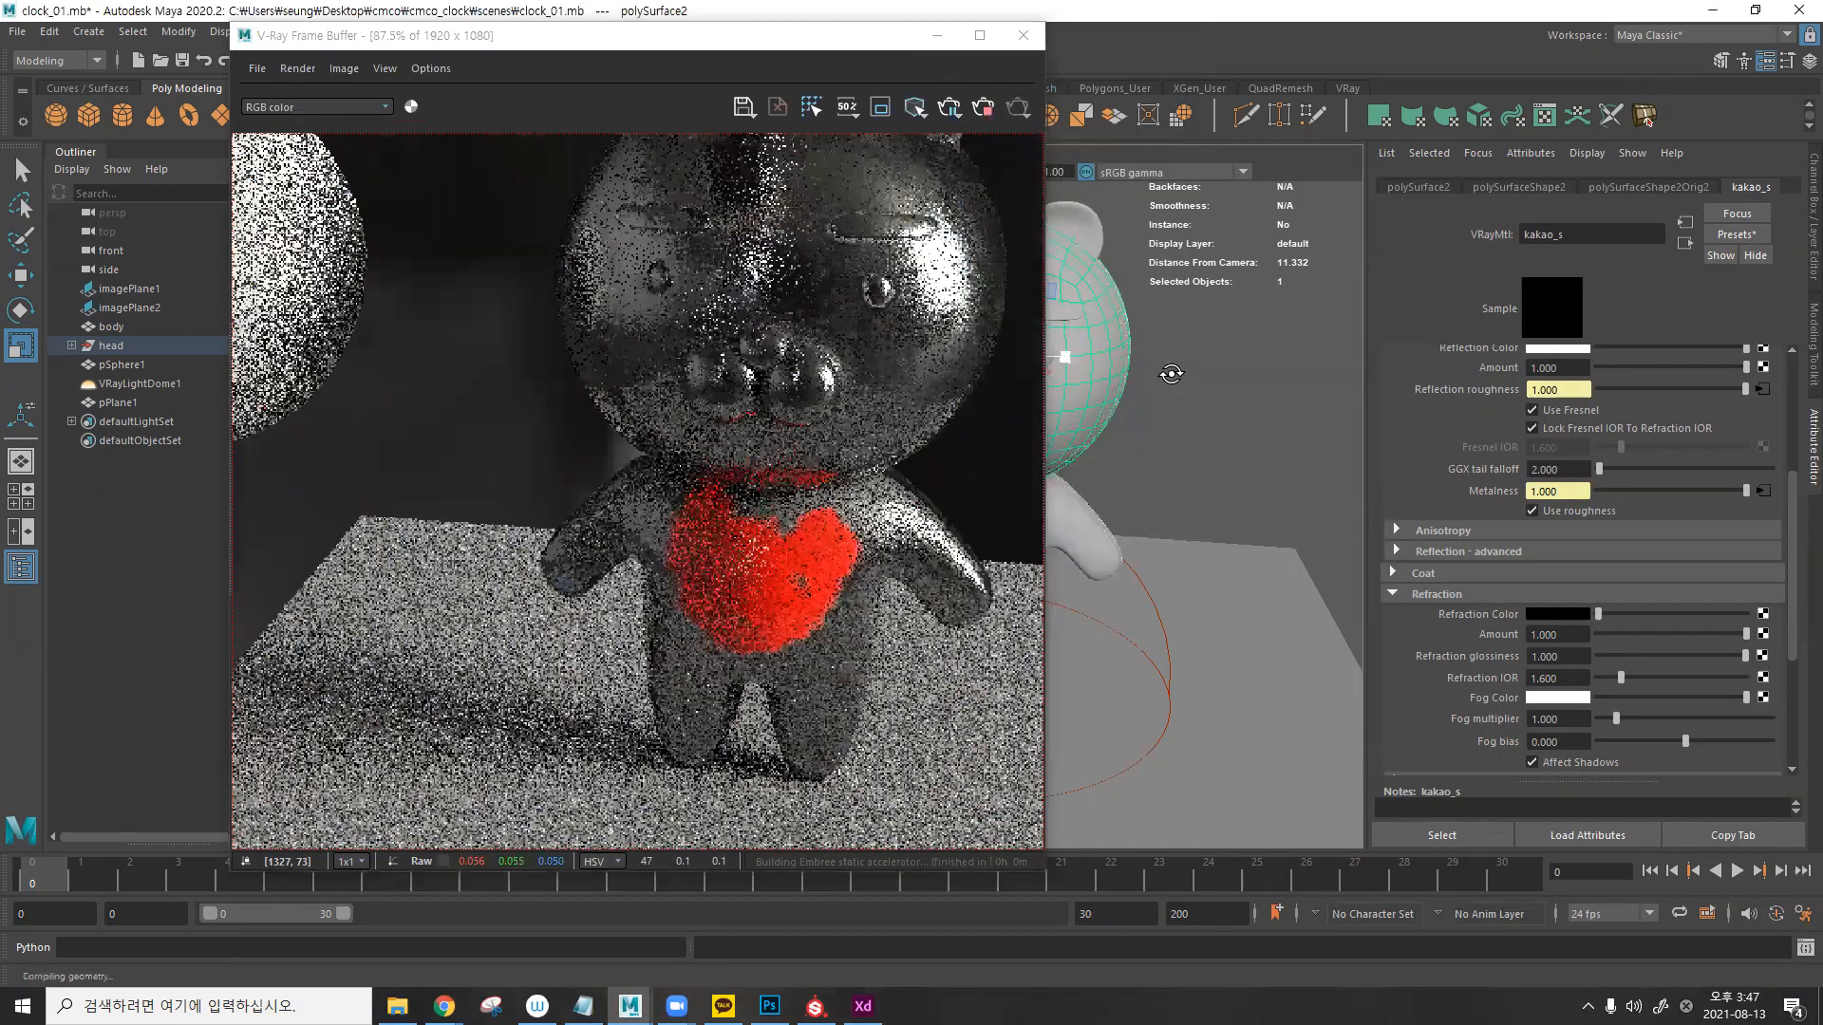
scroll(1168, 372, "down", 3)
scroll(854, 366, "down", 2)
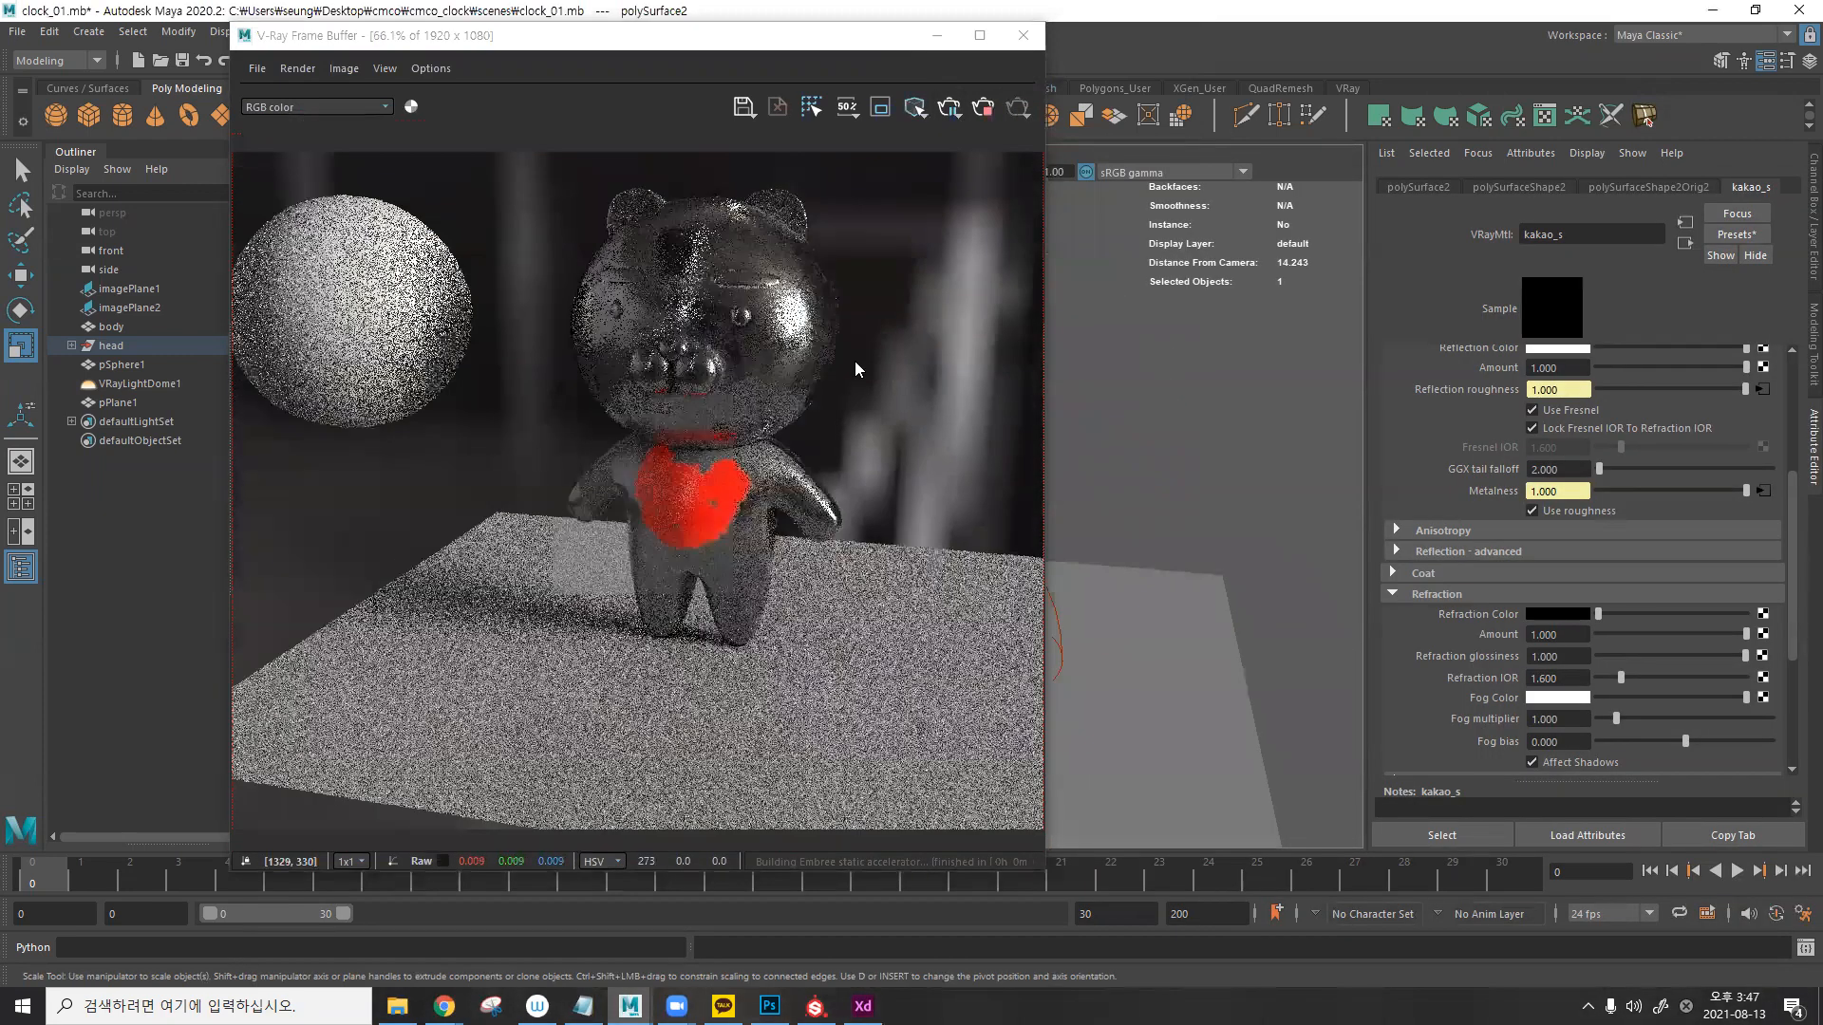
scroll(511, 391, "down", 2)
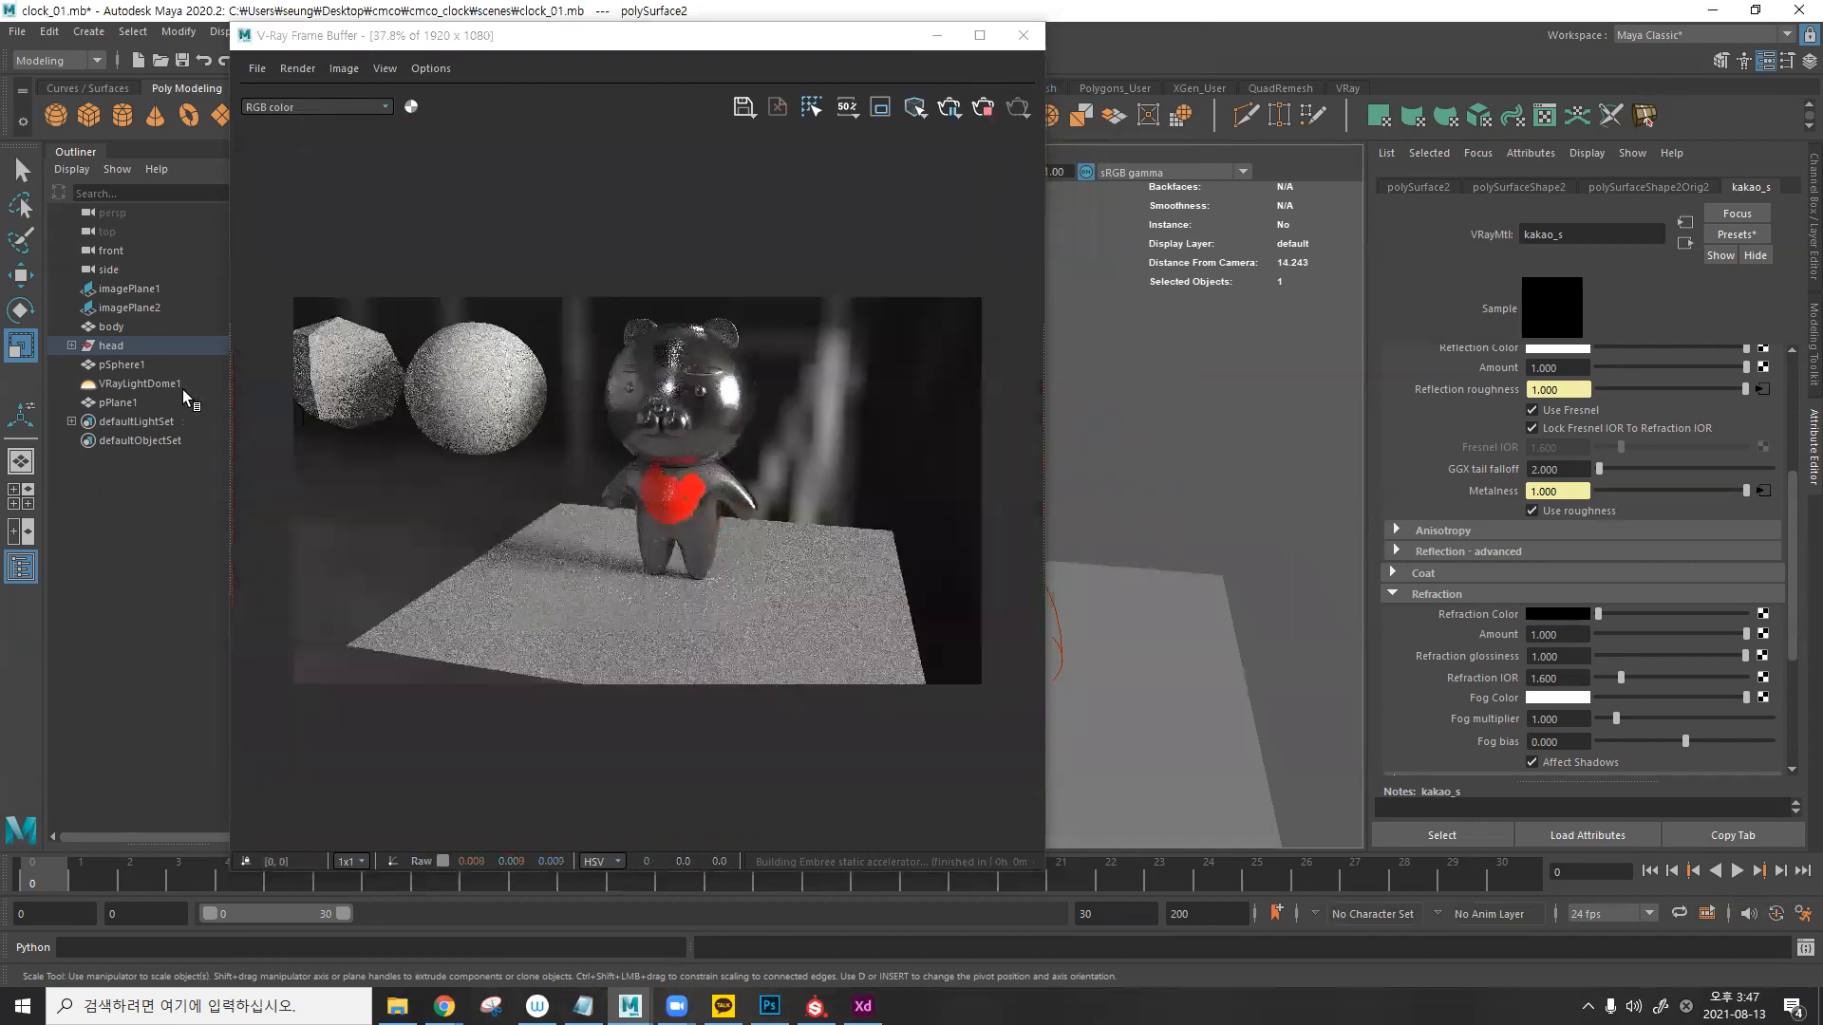
- Make VRayLightDome1 invisible in its options so that the HDRI no longer shows in the render background
left_click(183, 385)
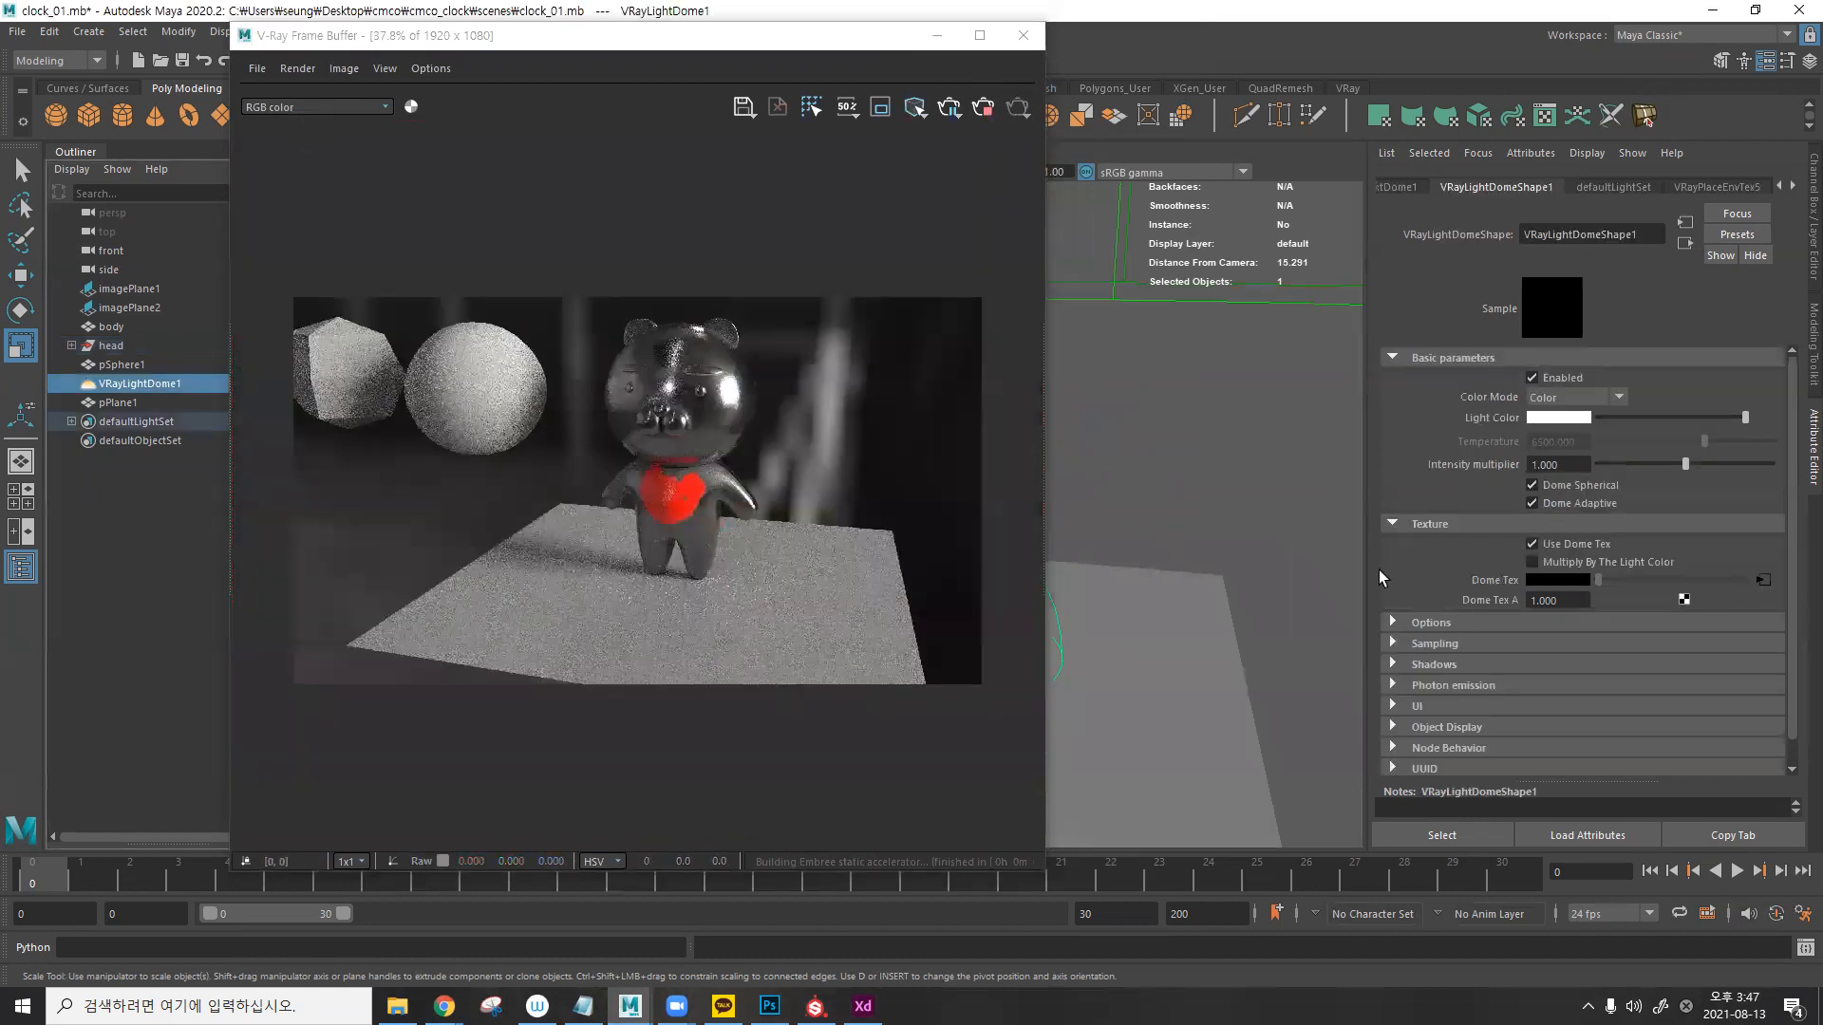
left_click(1392, 623)
left_click(1531, 644)
- Move the V-Ray Frame Buffer off the viewport's spheres and delete both the smooth and the faceted sphere beside the bear
left_click_drag(568, 46, 1325, 184)
left_click(610, 427)
key("Delete")
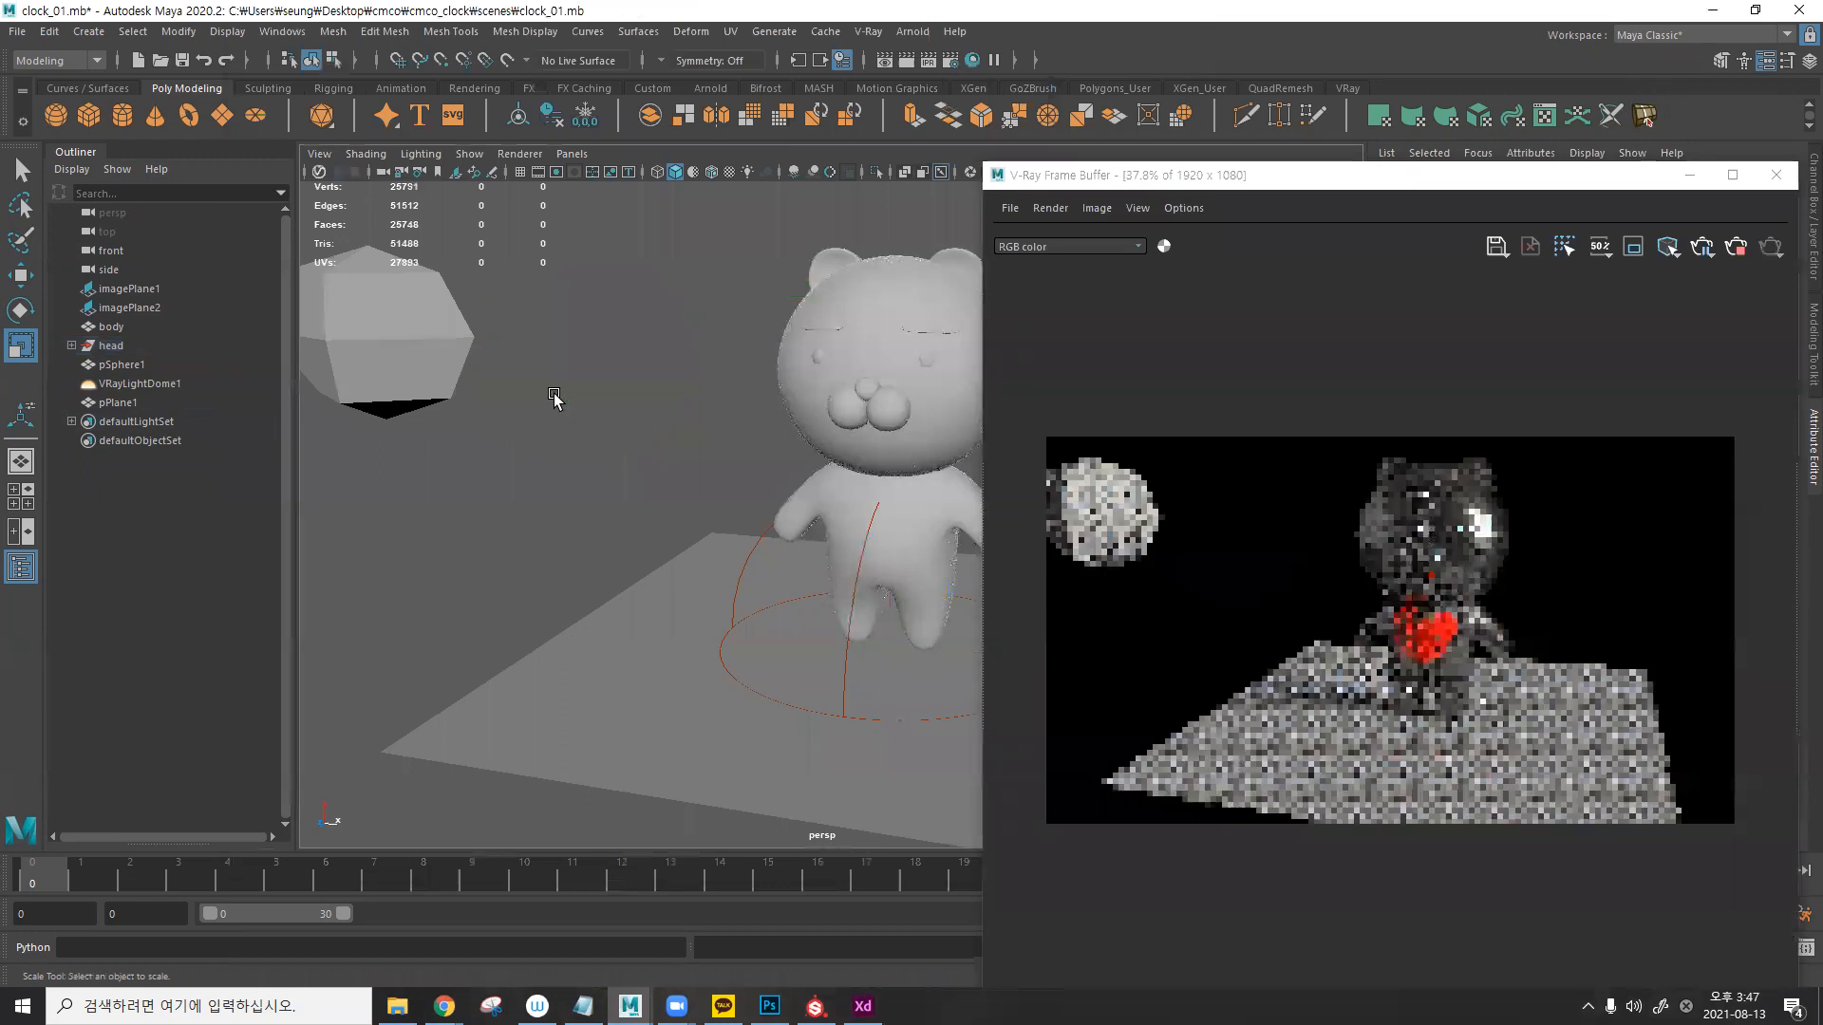
left_click(430, 347)
key("Delete")
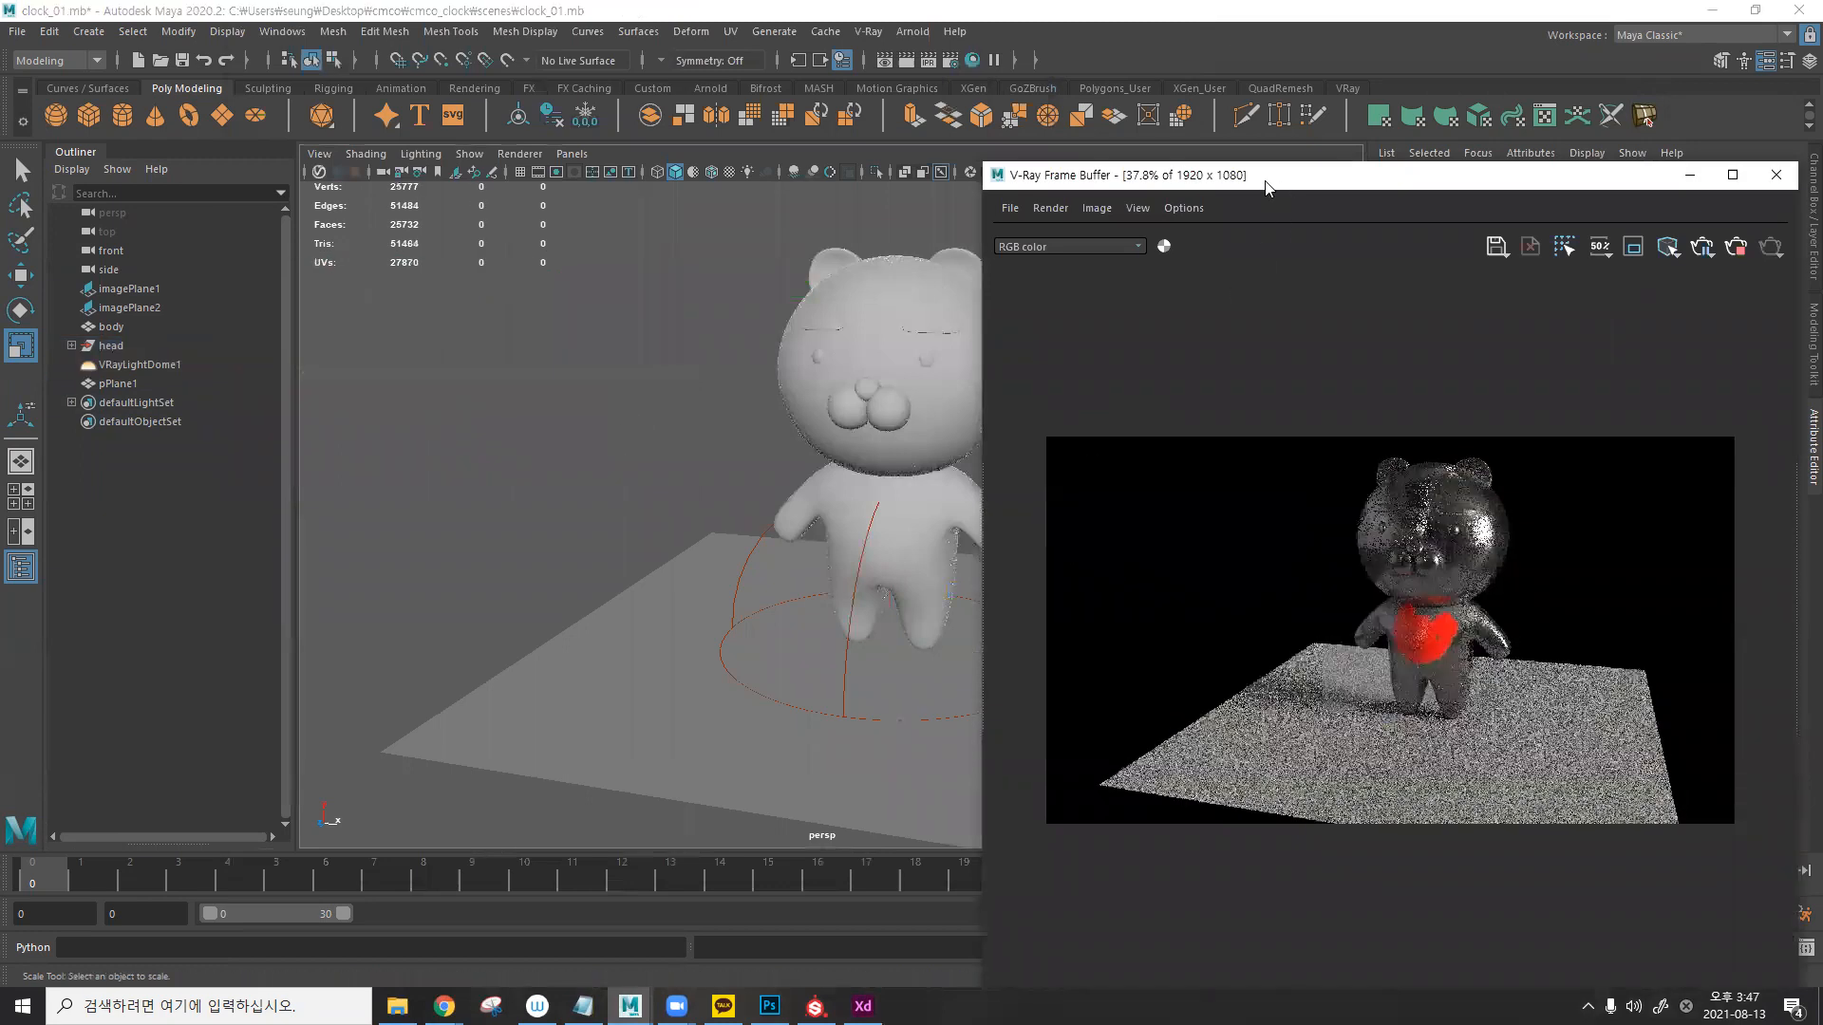
- Move the V-Ray Frame Buffer off the bear, select the floor plane, and assign a new VRayMtl to it
left_click_drag(1280, 184, 320, 98)
scroll(551, 463, "down", 1)
middle_click_drag(989, 347, 1001, 428, "alt")
left_click(1210, 661)
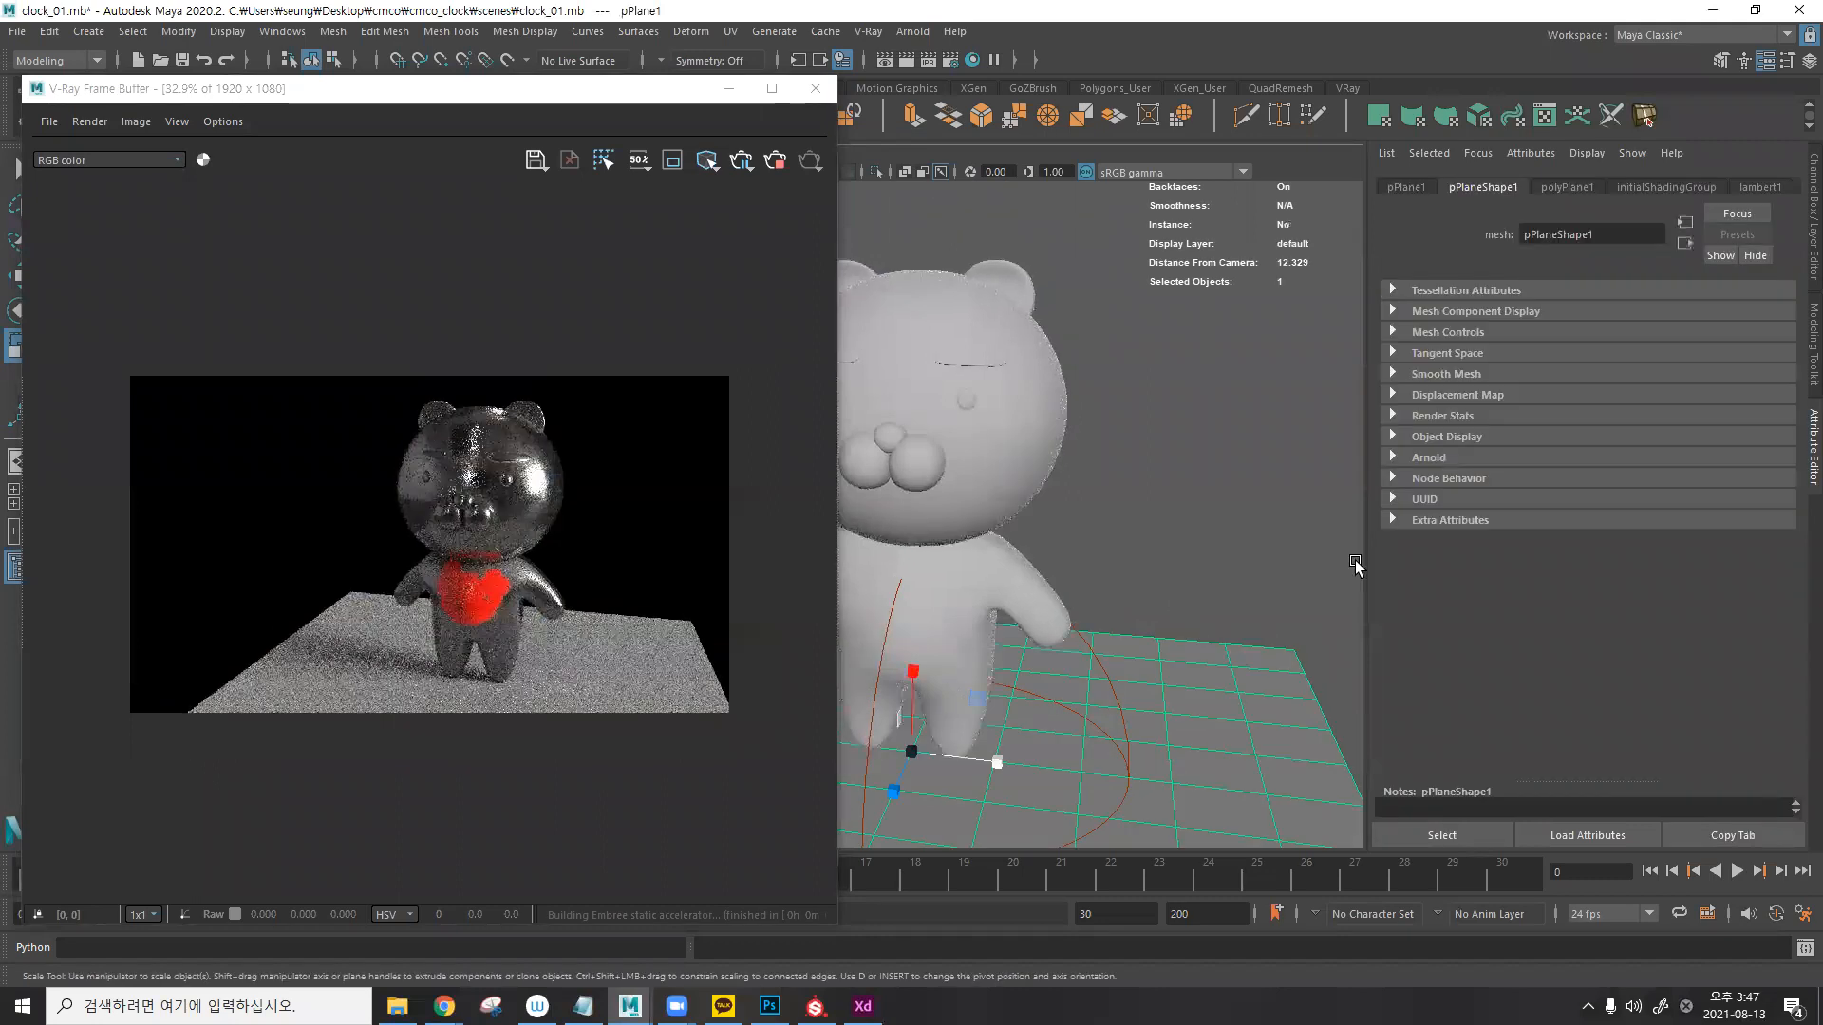
left_click(1346, 89)
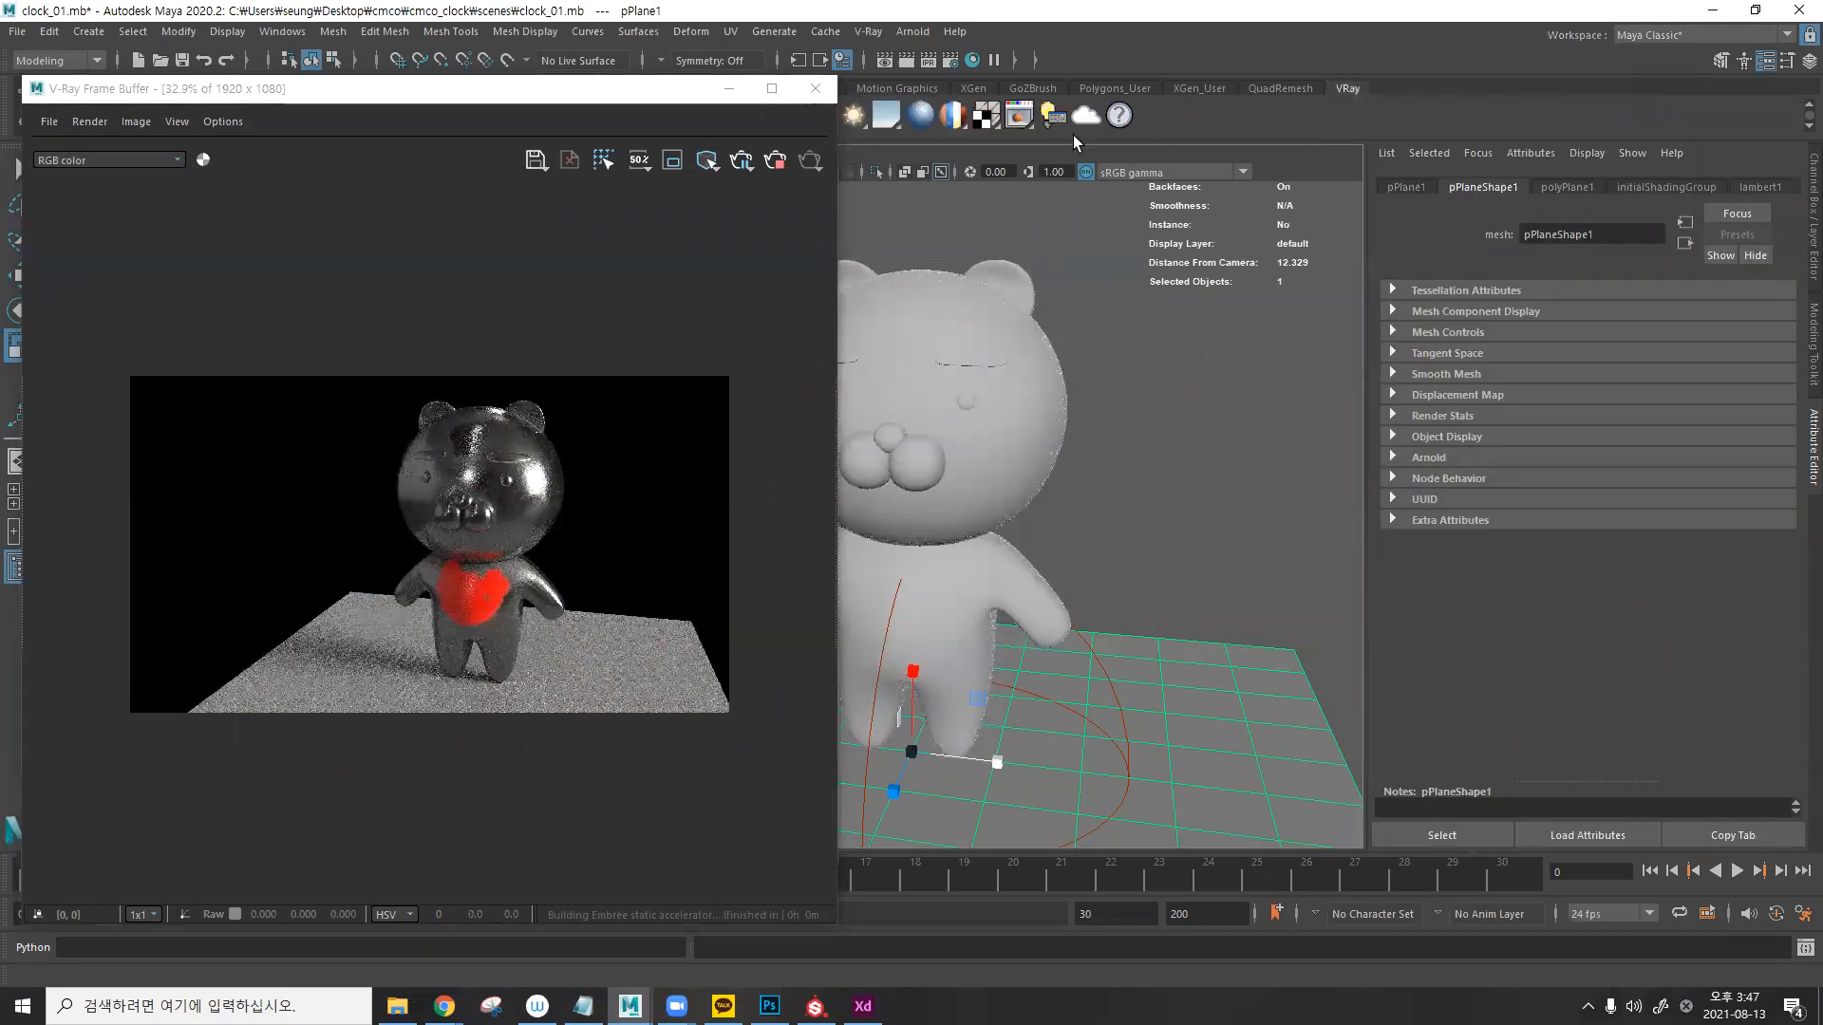
left_click(926, 120)
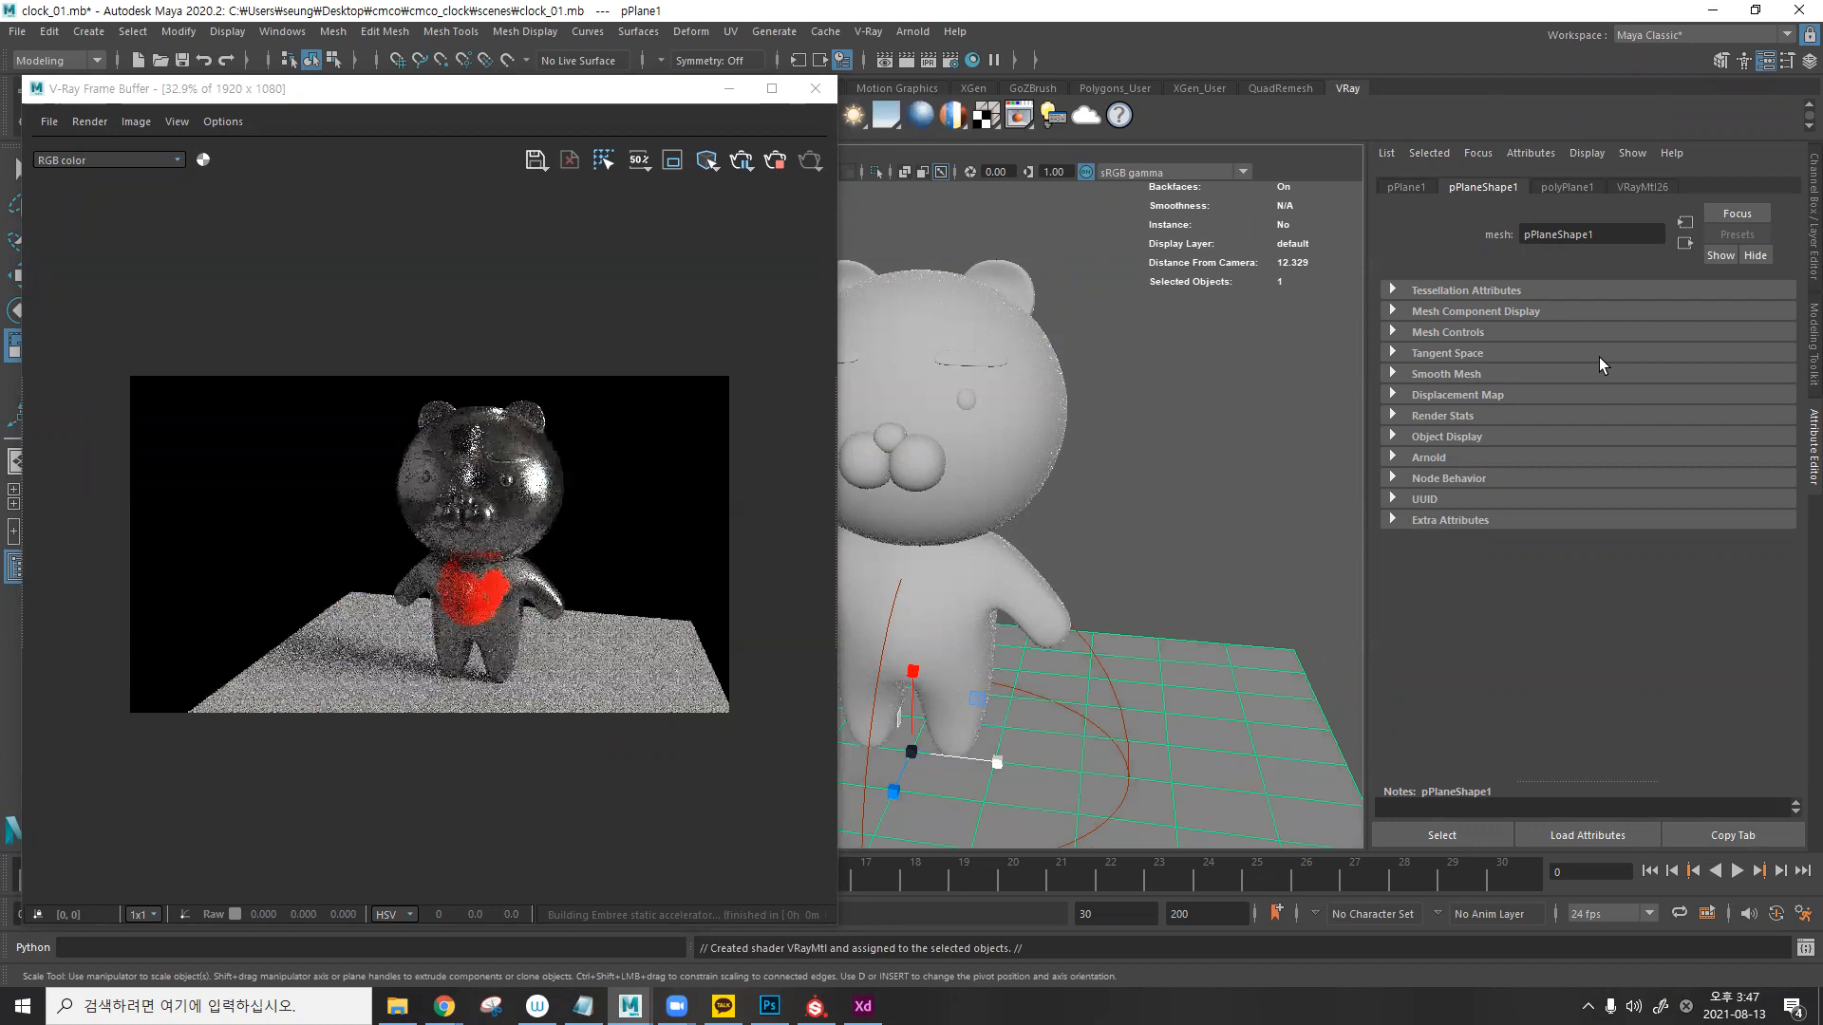
- Try a light grey reflection color and a reflection glossiness of 0.178 on the floor's VRayMtl
left_click(1610, 398)
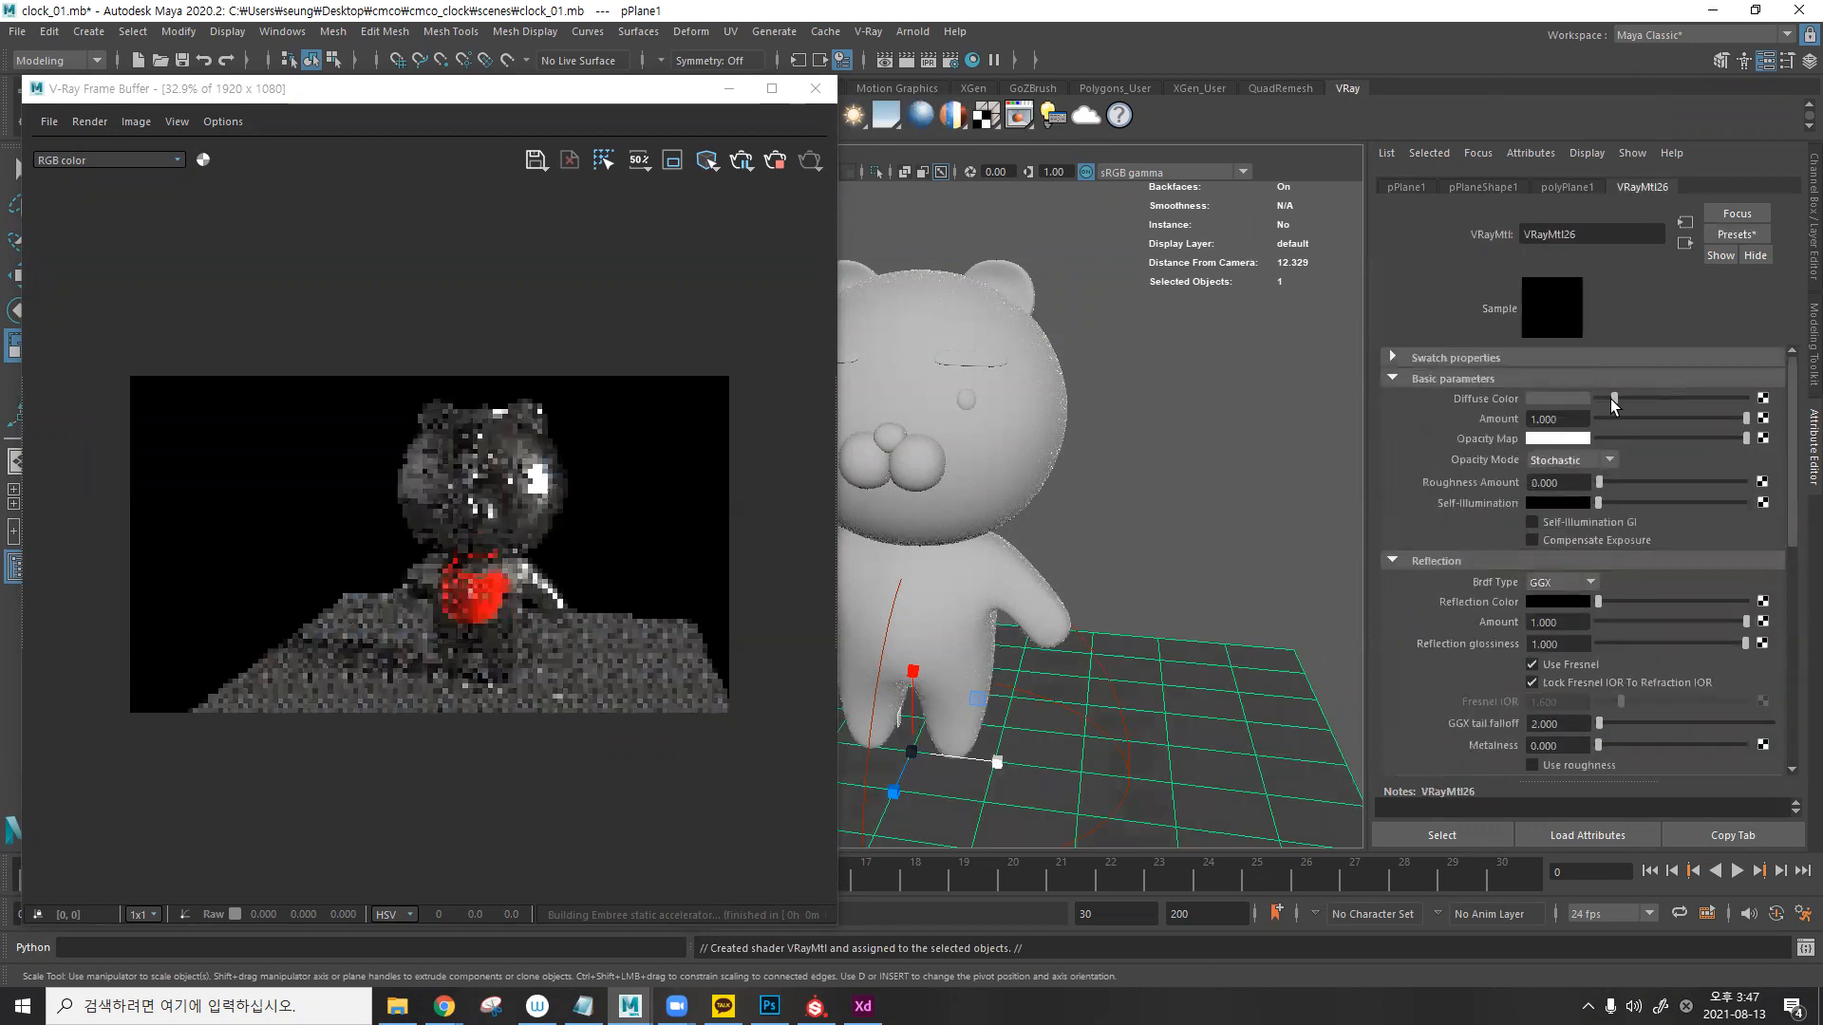
left_click_drag(1616, 604, 1751, 604)
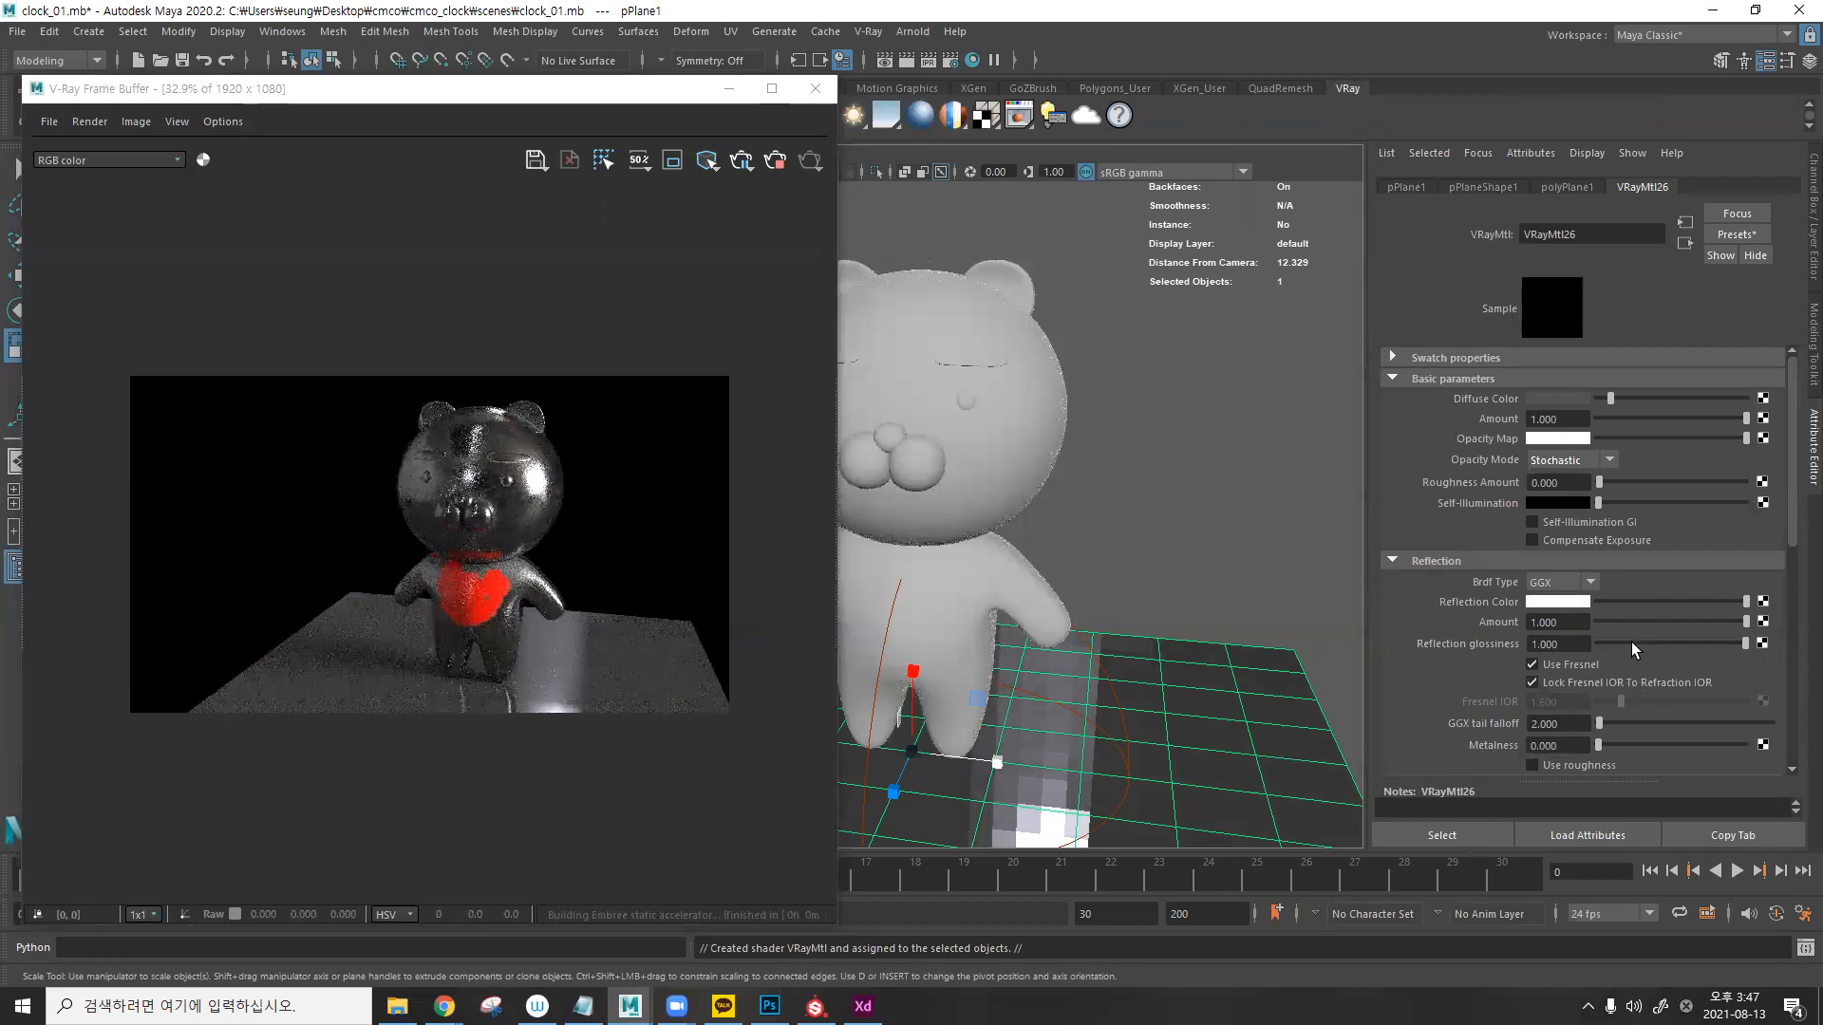
left_click(1624, 643)
left_click_drag(1616, 600, 1658, 600)
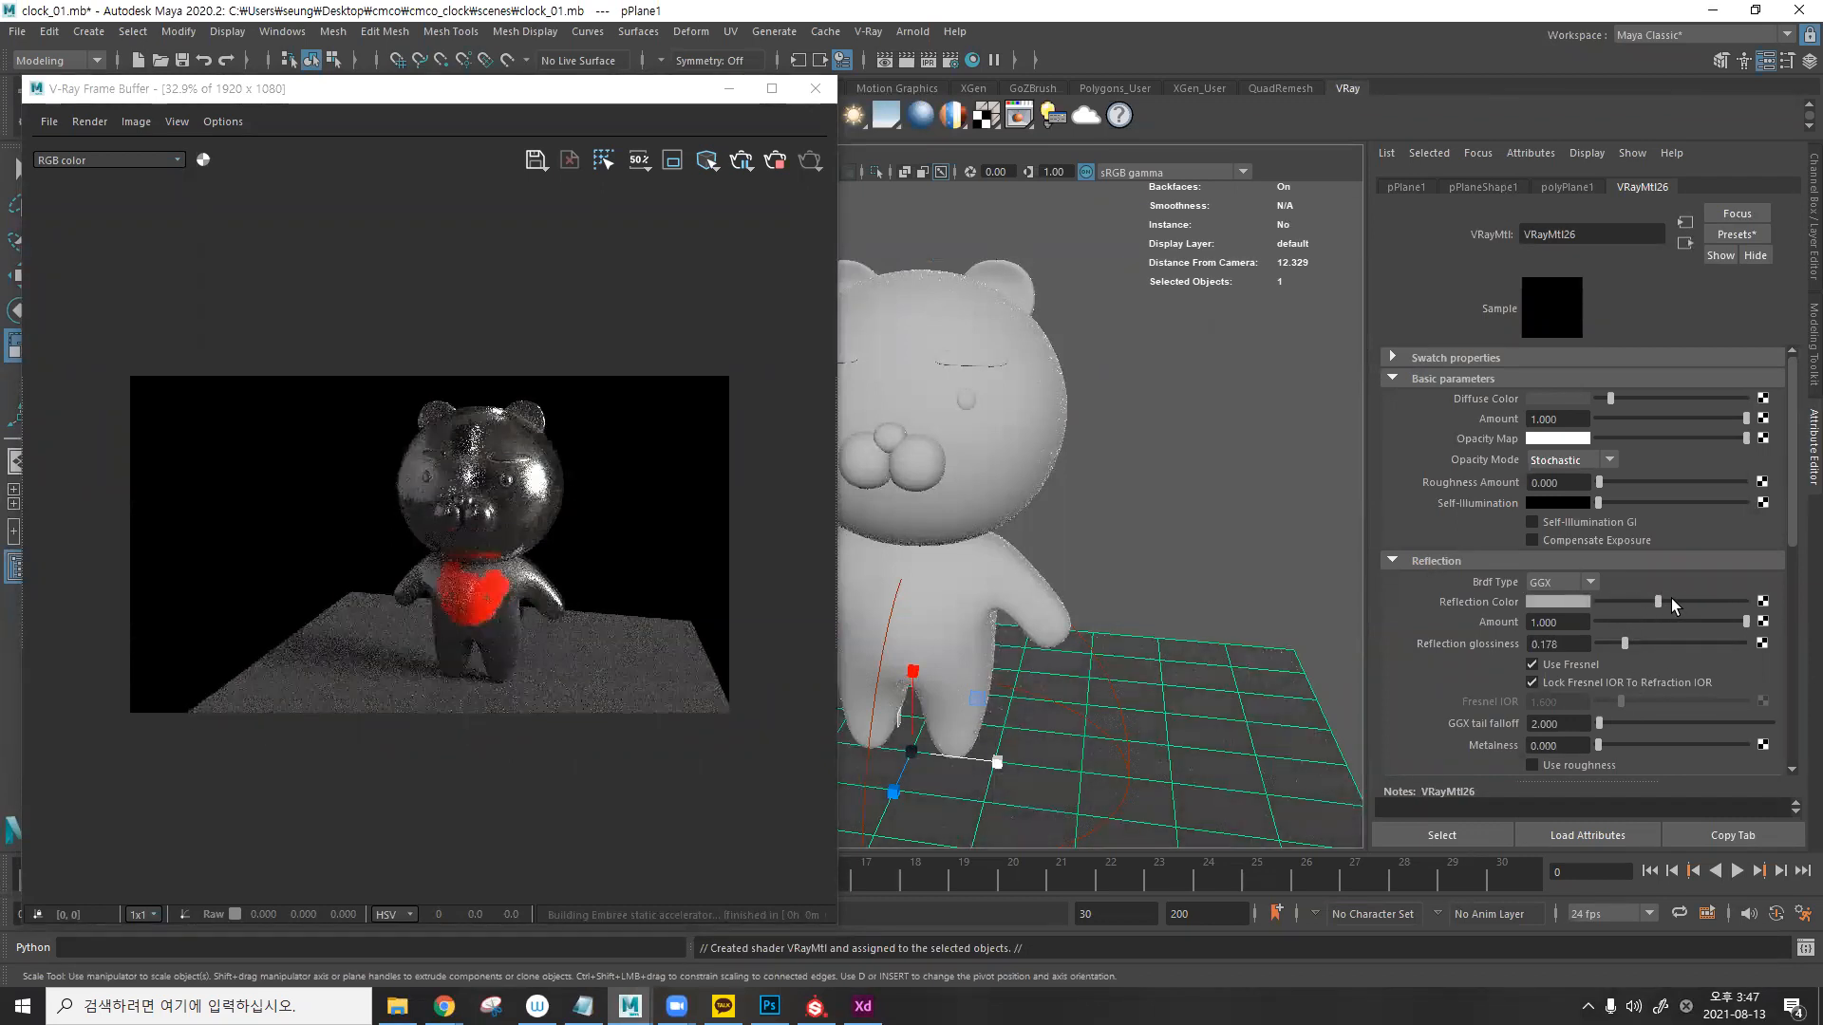
- Replace the floor material's settings with the dielectric_Rubber preset
left_click(1726, 235)
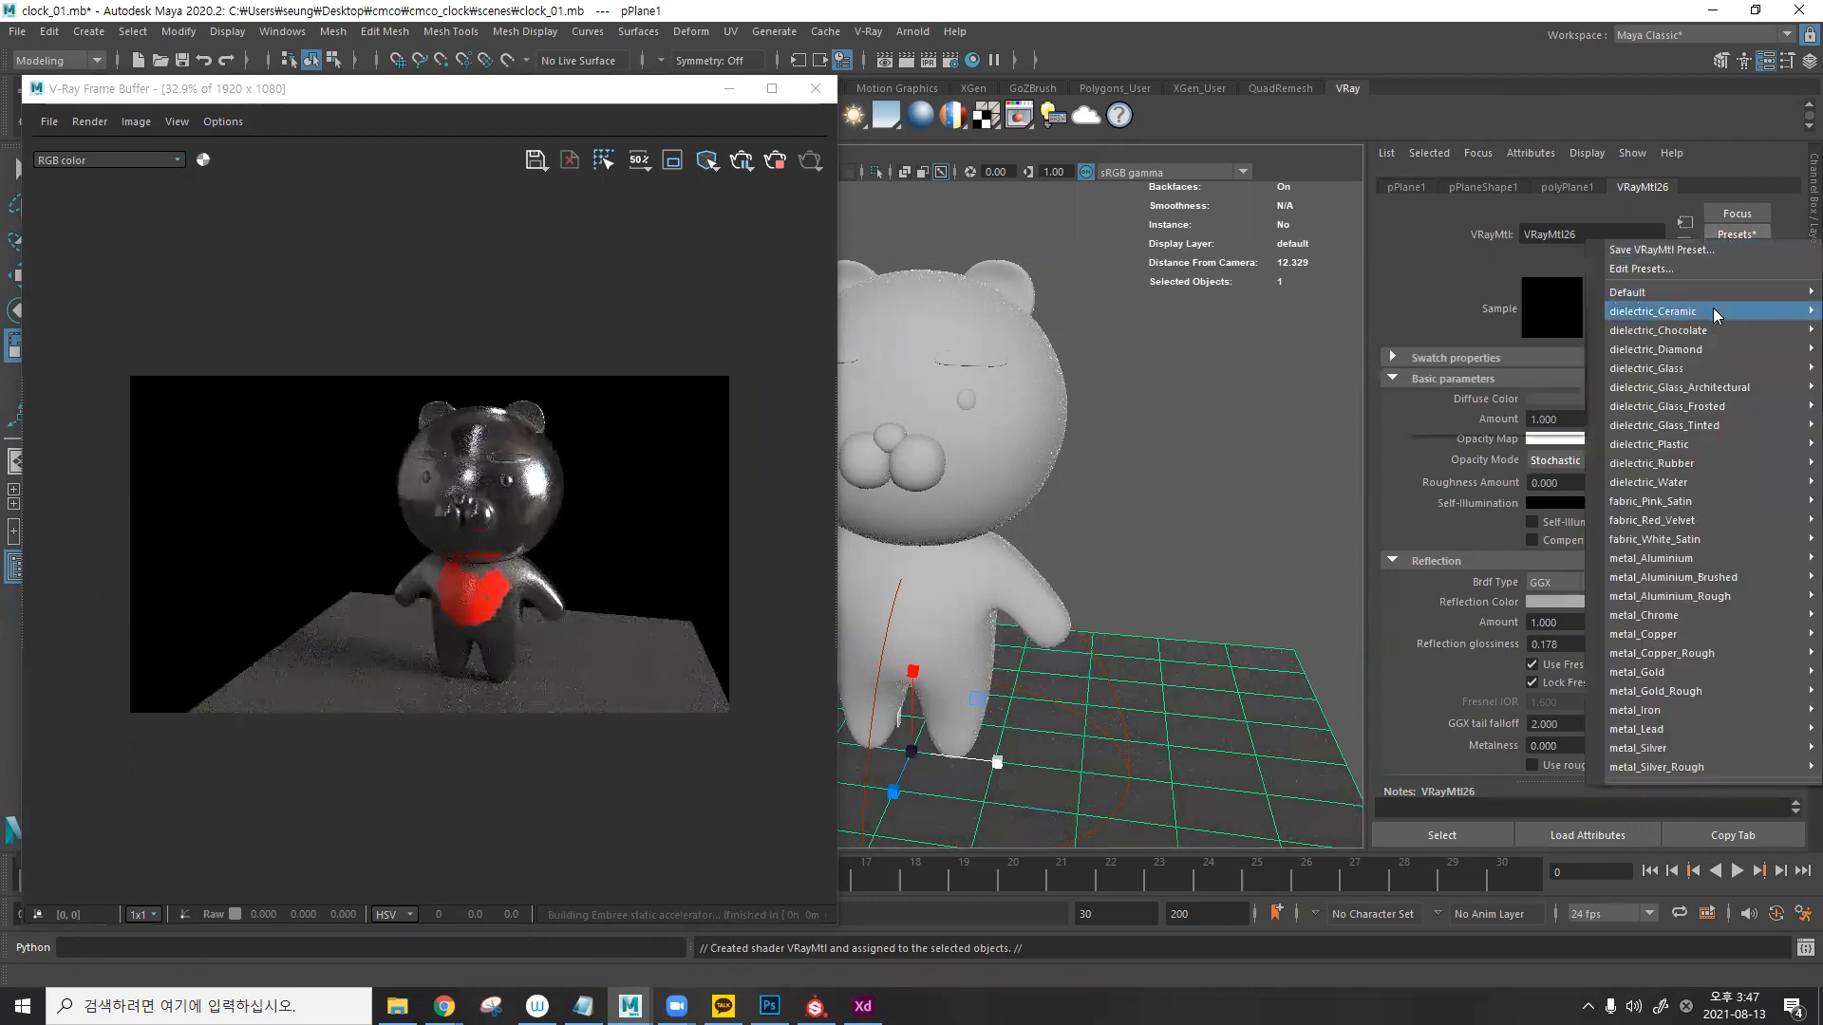
mouse_move(1708, 370)
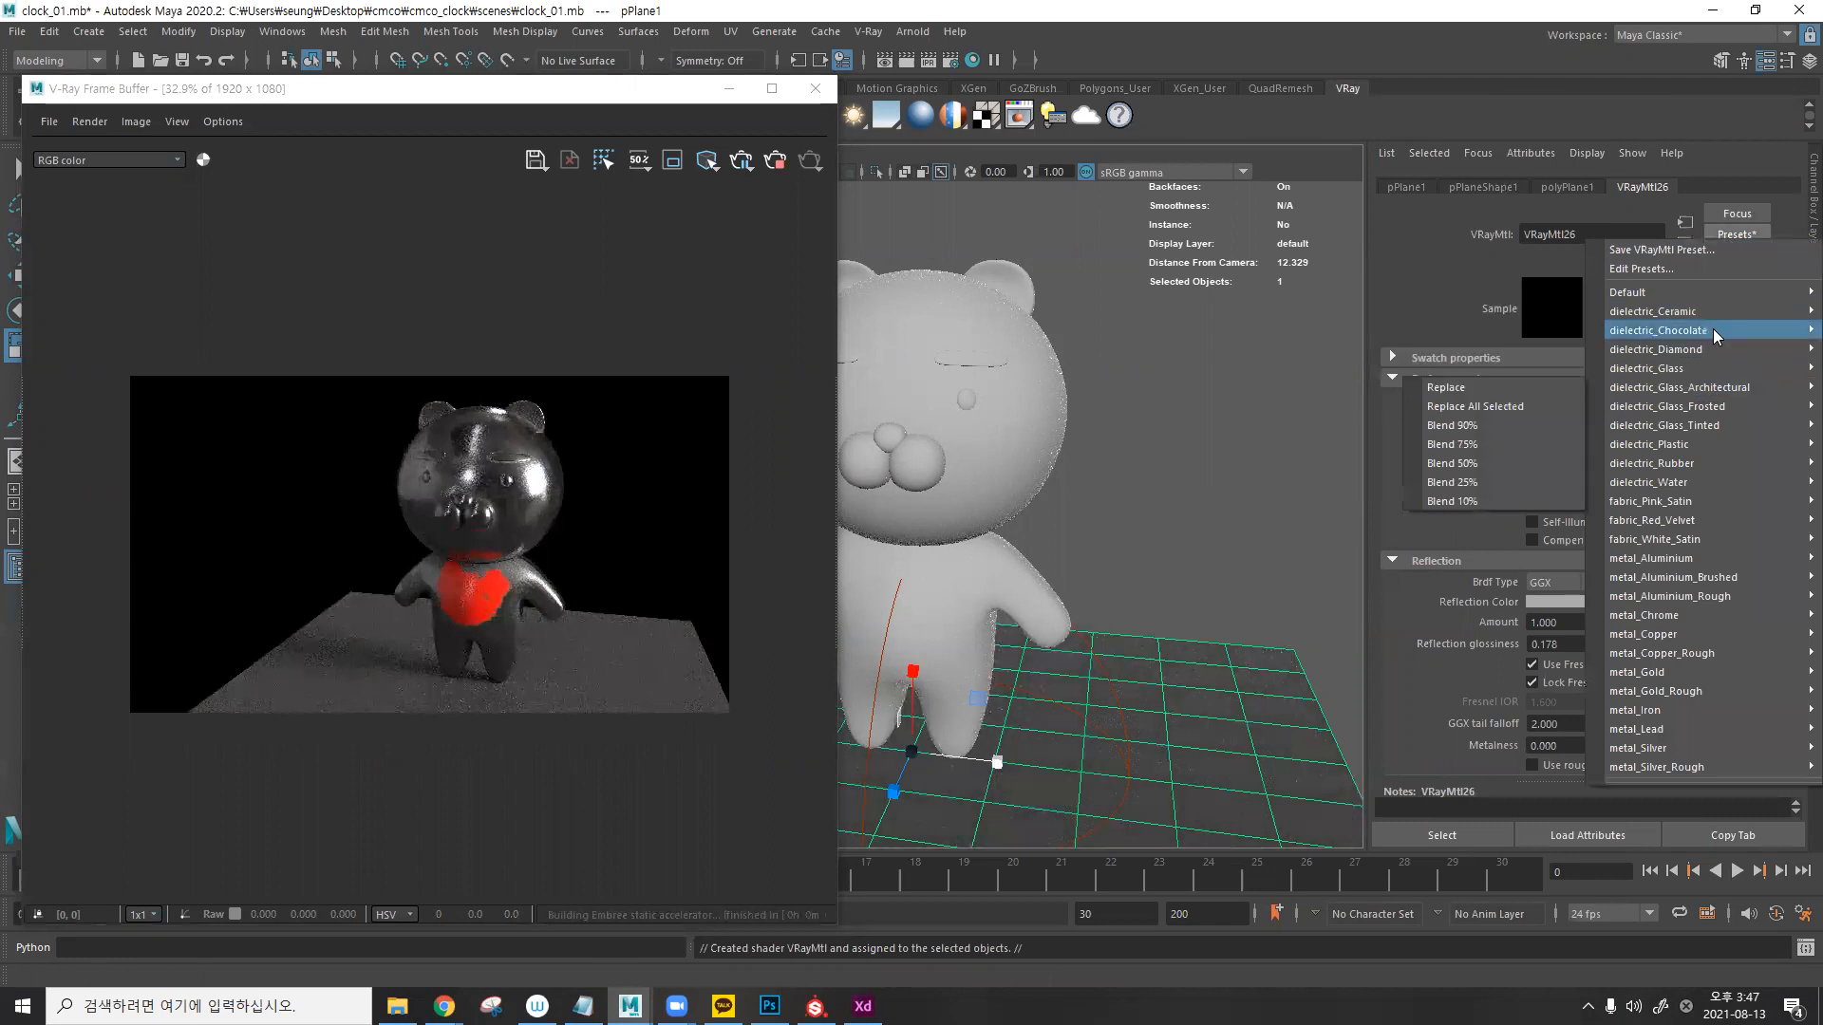
mouse_move(1712, 465)
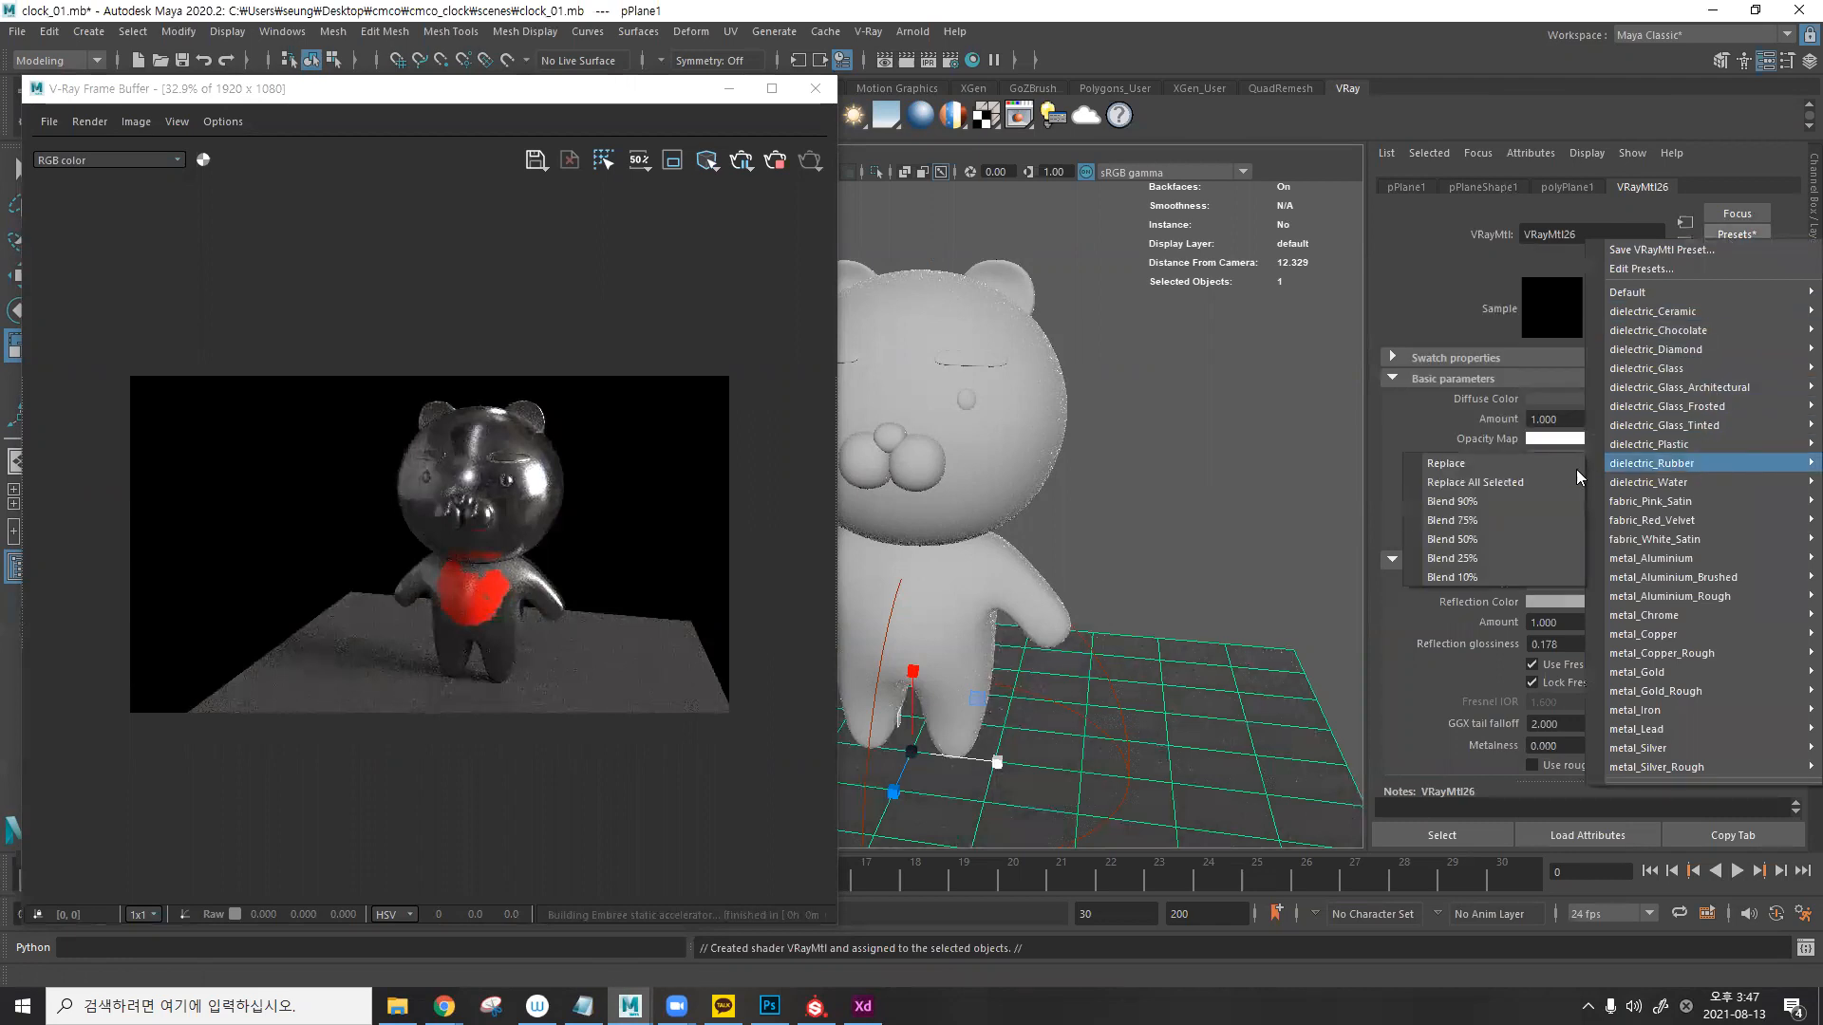
left_click(1552, 468)
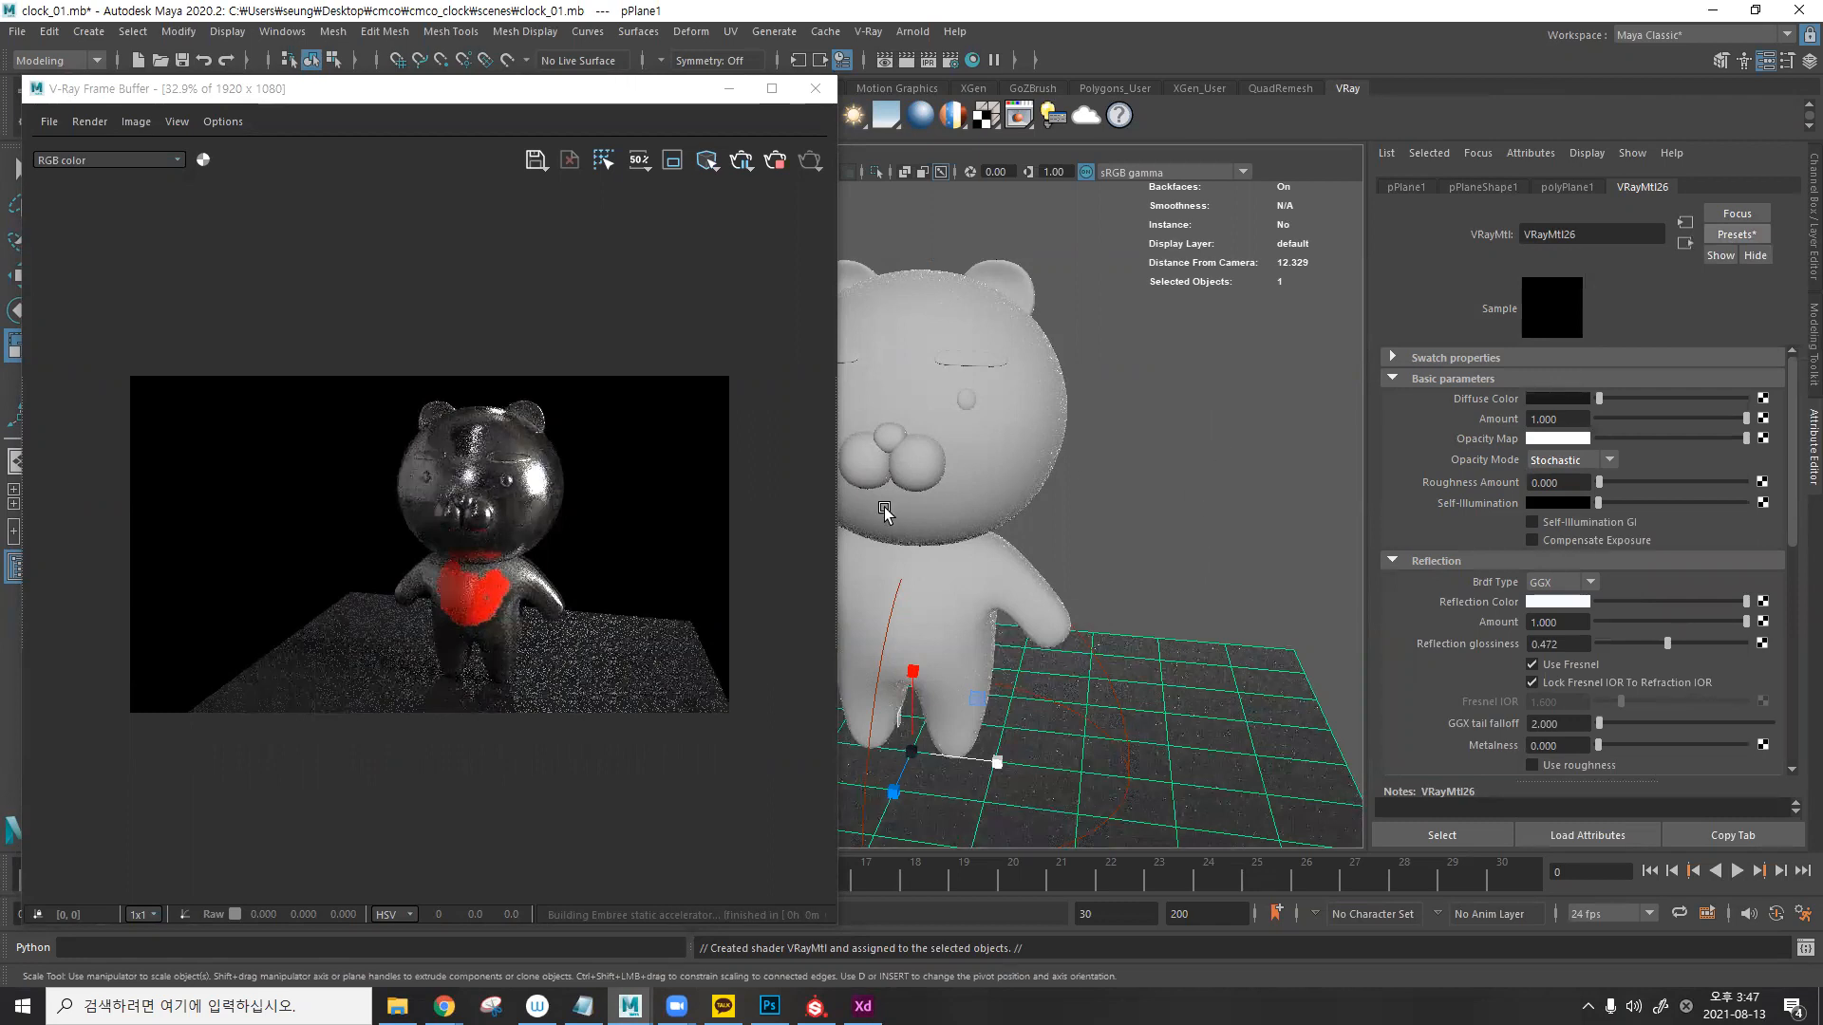
- Reframe the perspective view on the bear from a lower angle and stop the IPR render
scroll(1154, 516, "down", 2)
scroll(1154, 515, "up", 2)
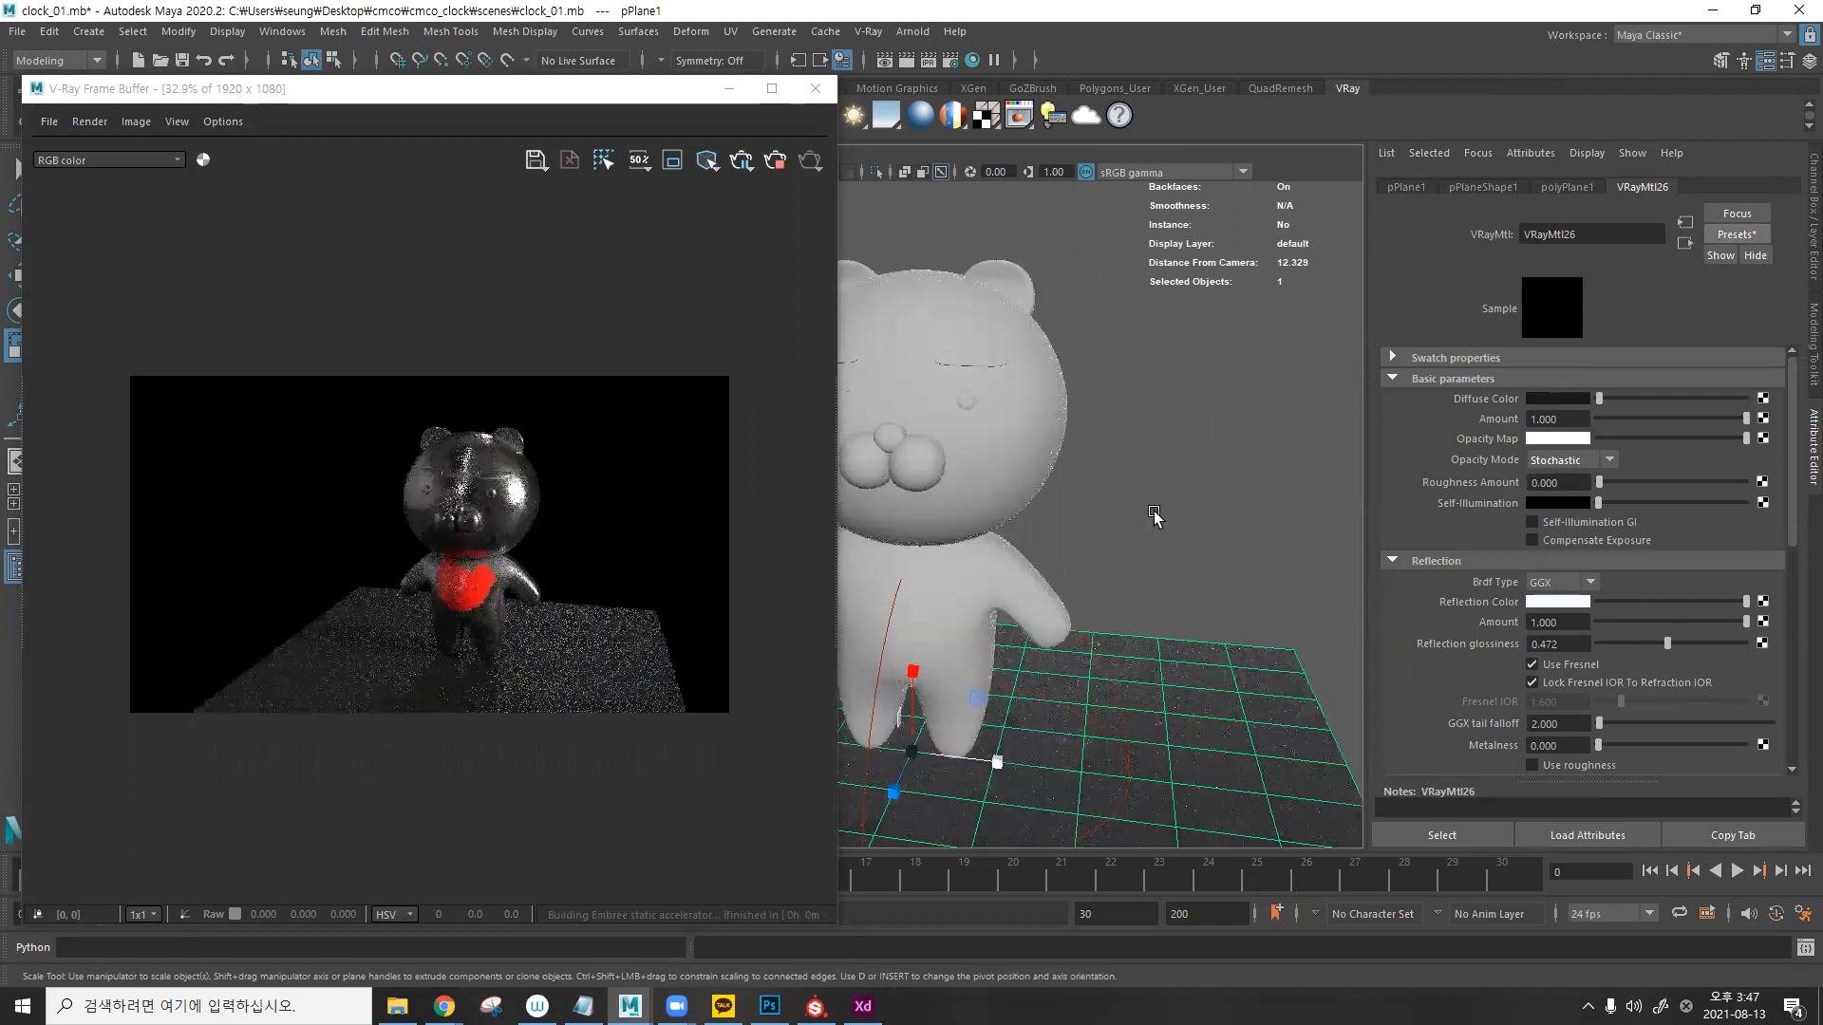
scroll(1155, 515, "down", 1)
left_click_drag(1155, 516, 1170, 496, "alt")
mouse_move(1175, 500)
middle_mouse_down("alt")
mouse_move(1175, 463)
mouse_move(1177, 482)
middle_mouse_up("alt")
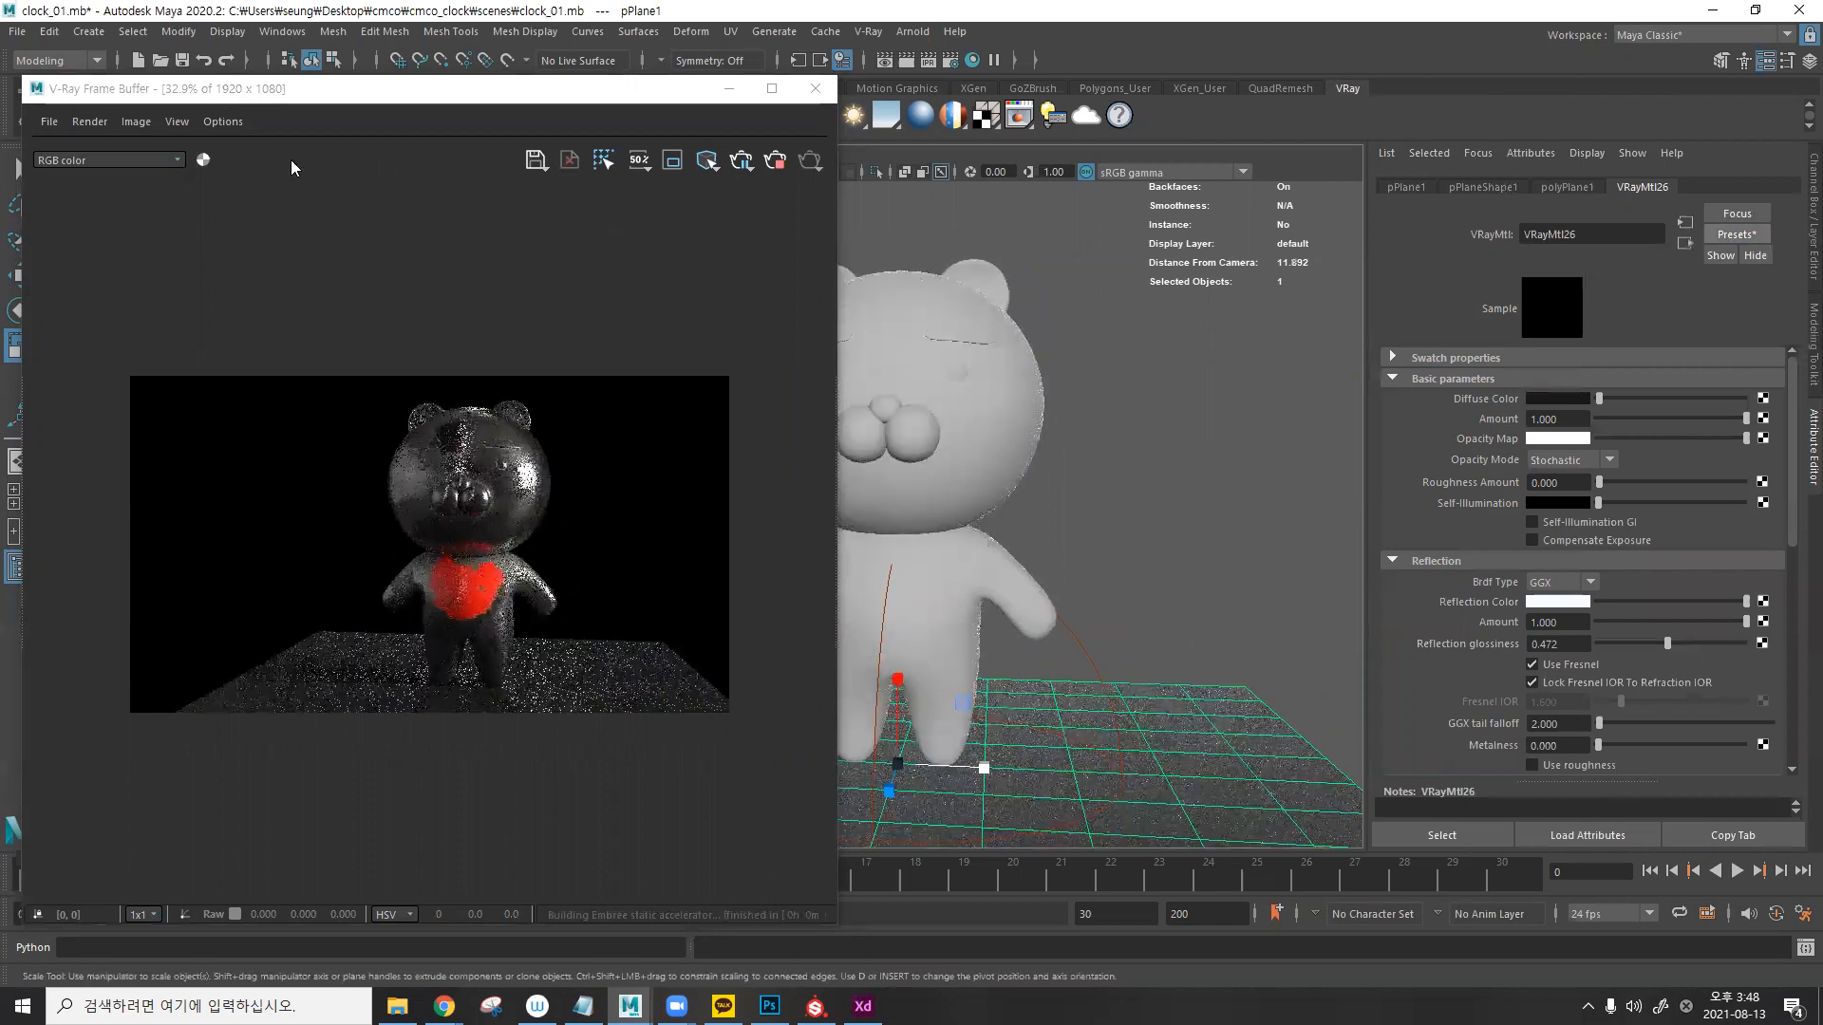
left_click(204, 159)
left_click(203, 160)
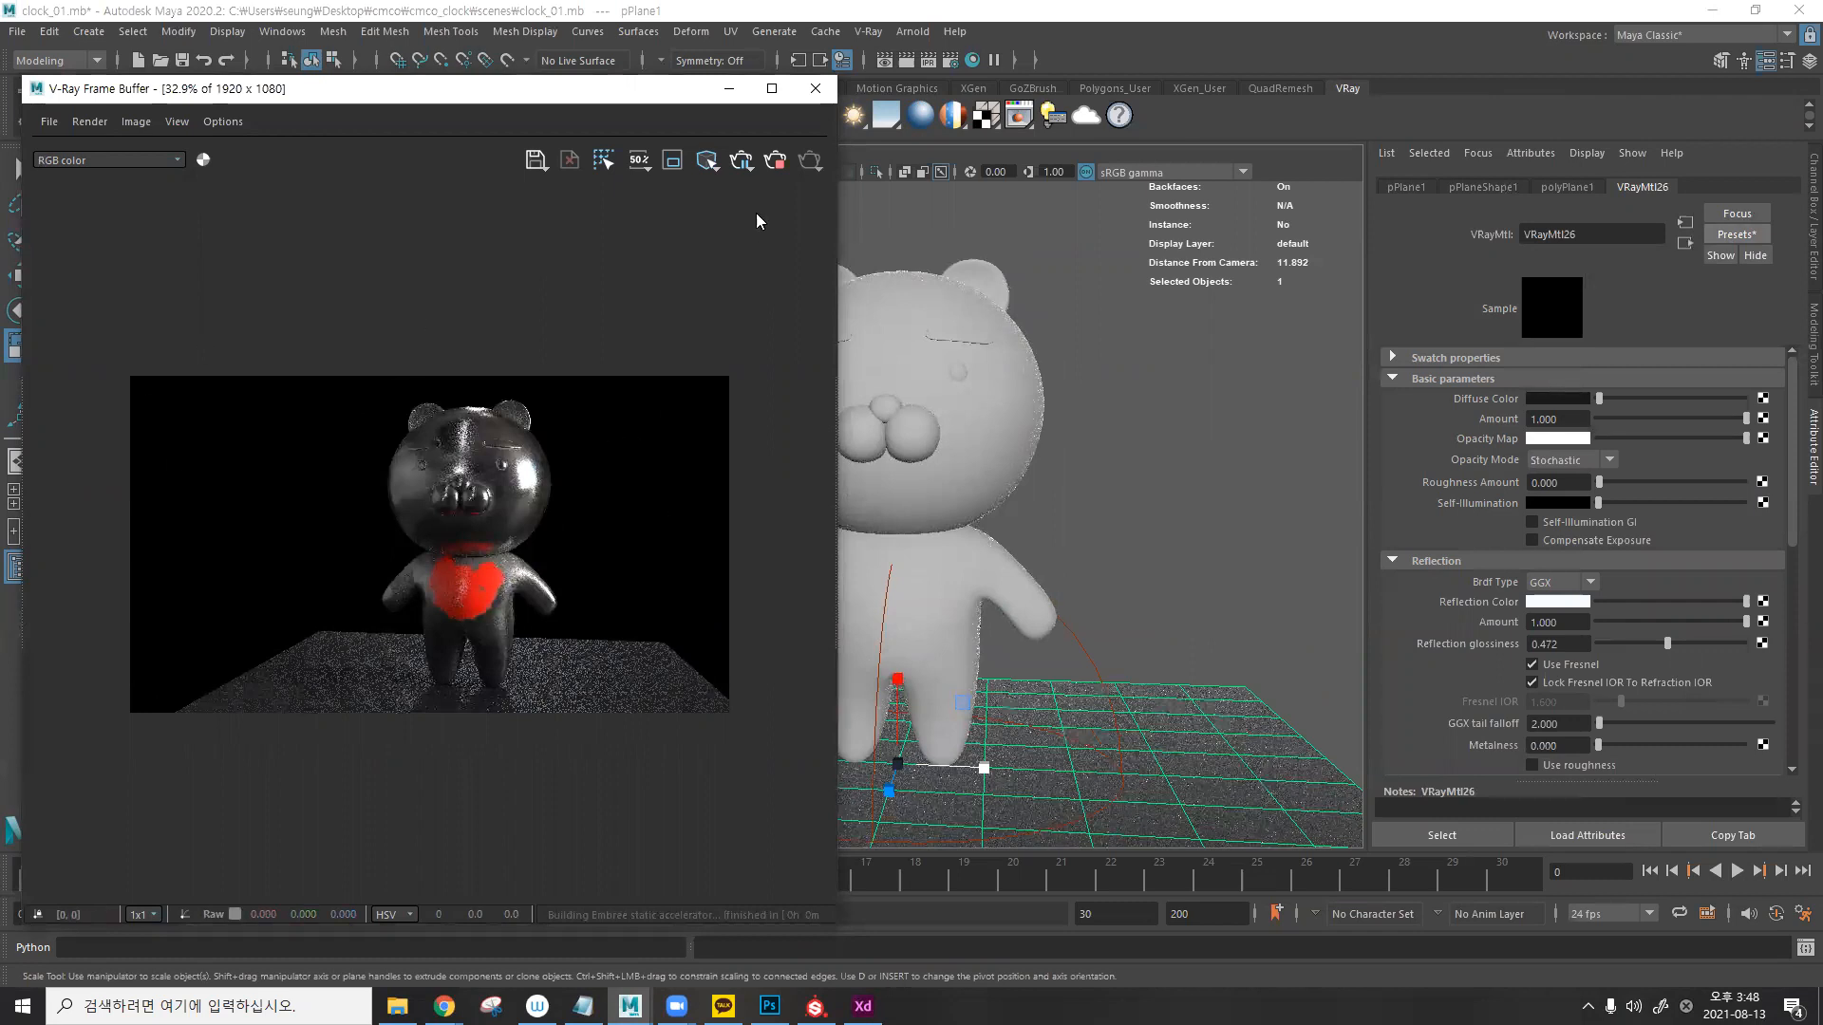
left_click(776, 164)
left_click(811, 162)
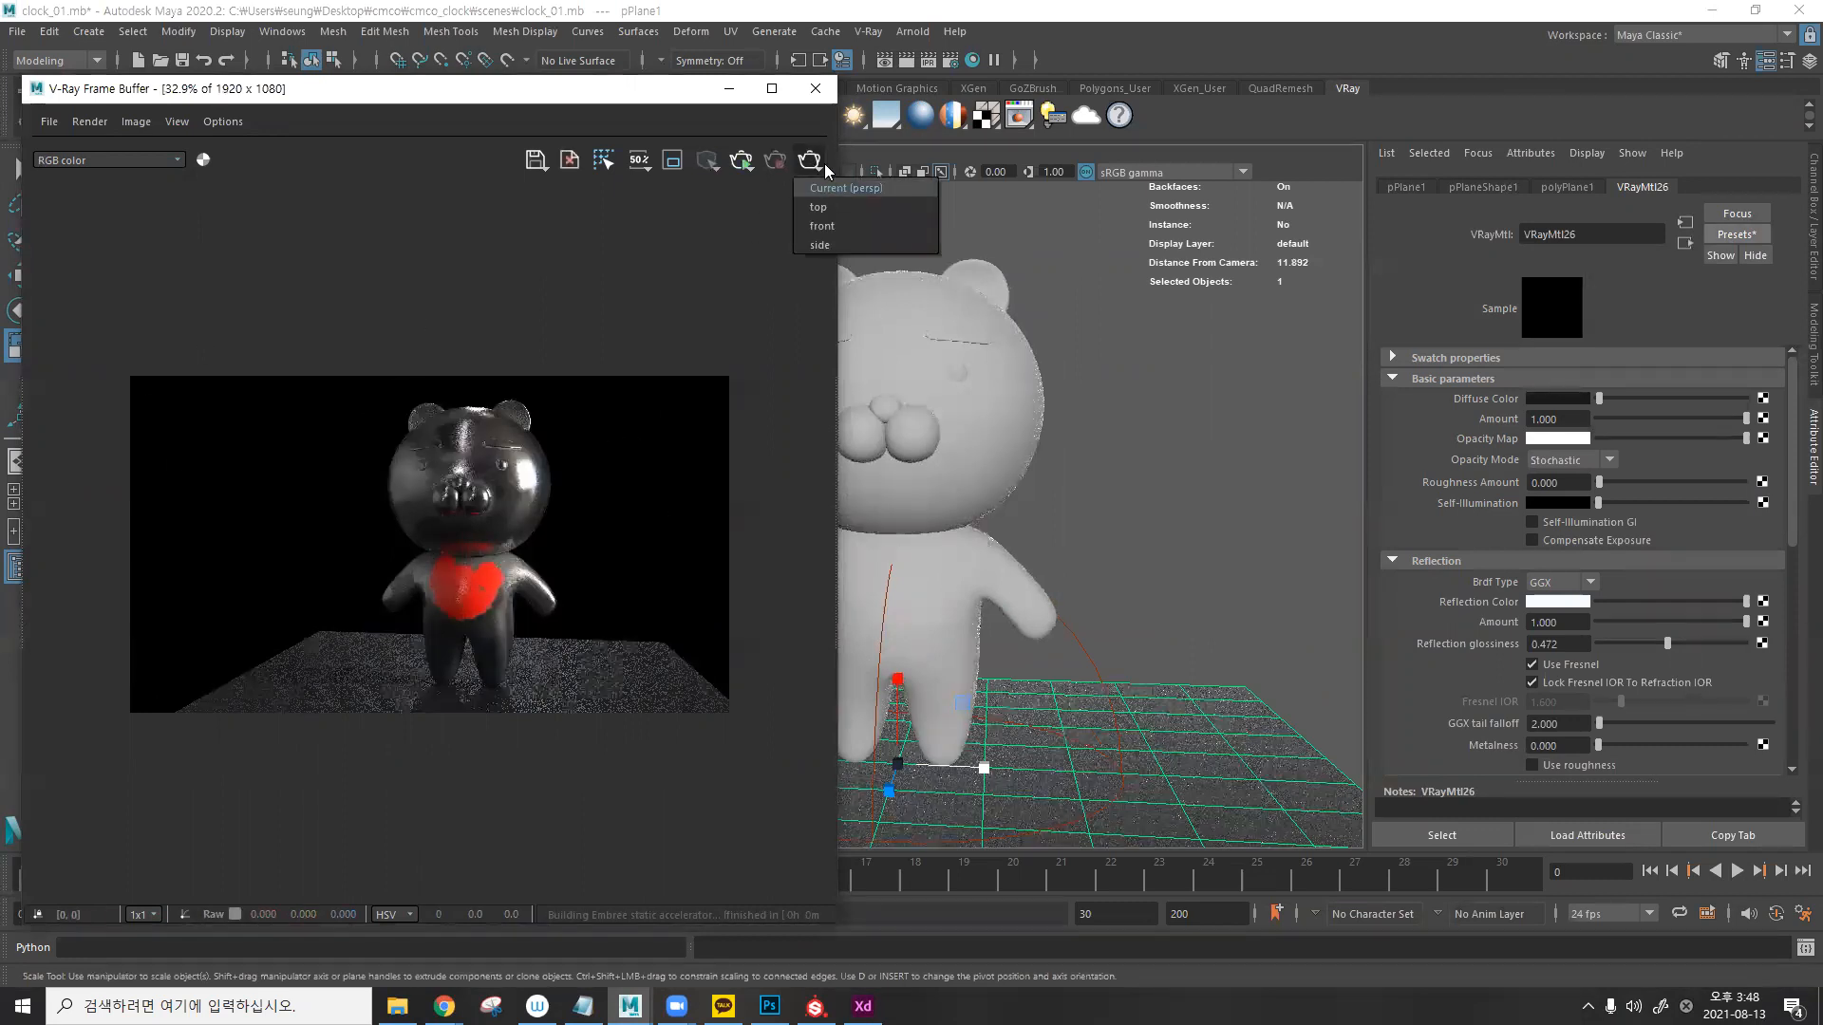
- Set the V-Ray image sampler type to Bucket in the render settings and start a production render of the current perspective view
left_click(948, 59)
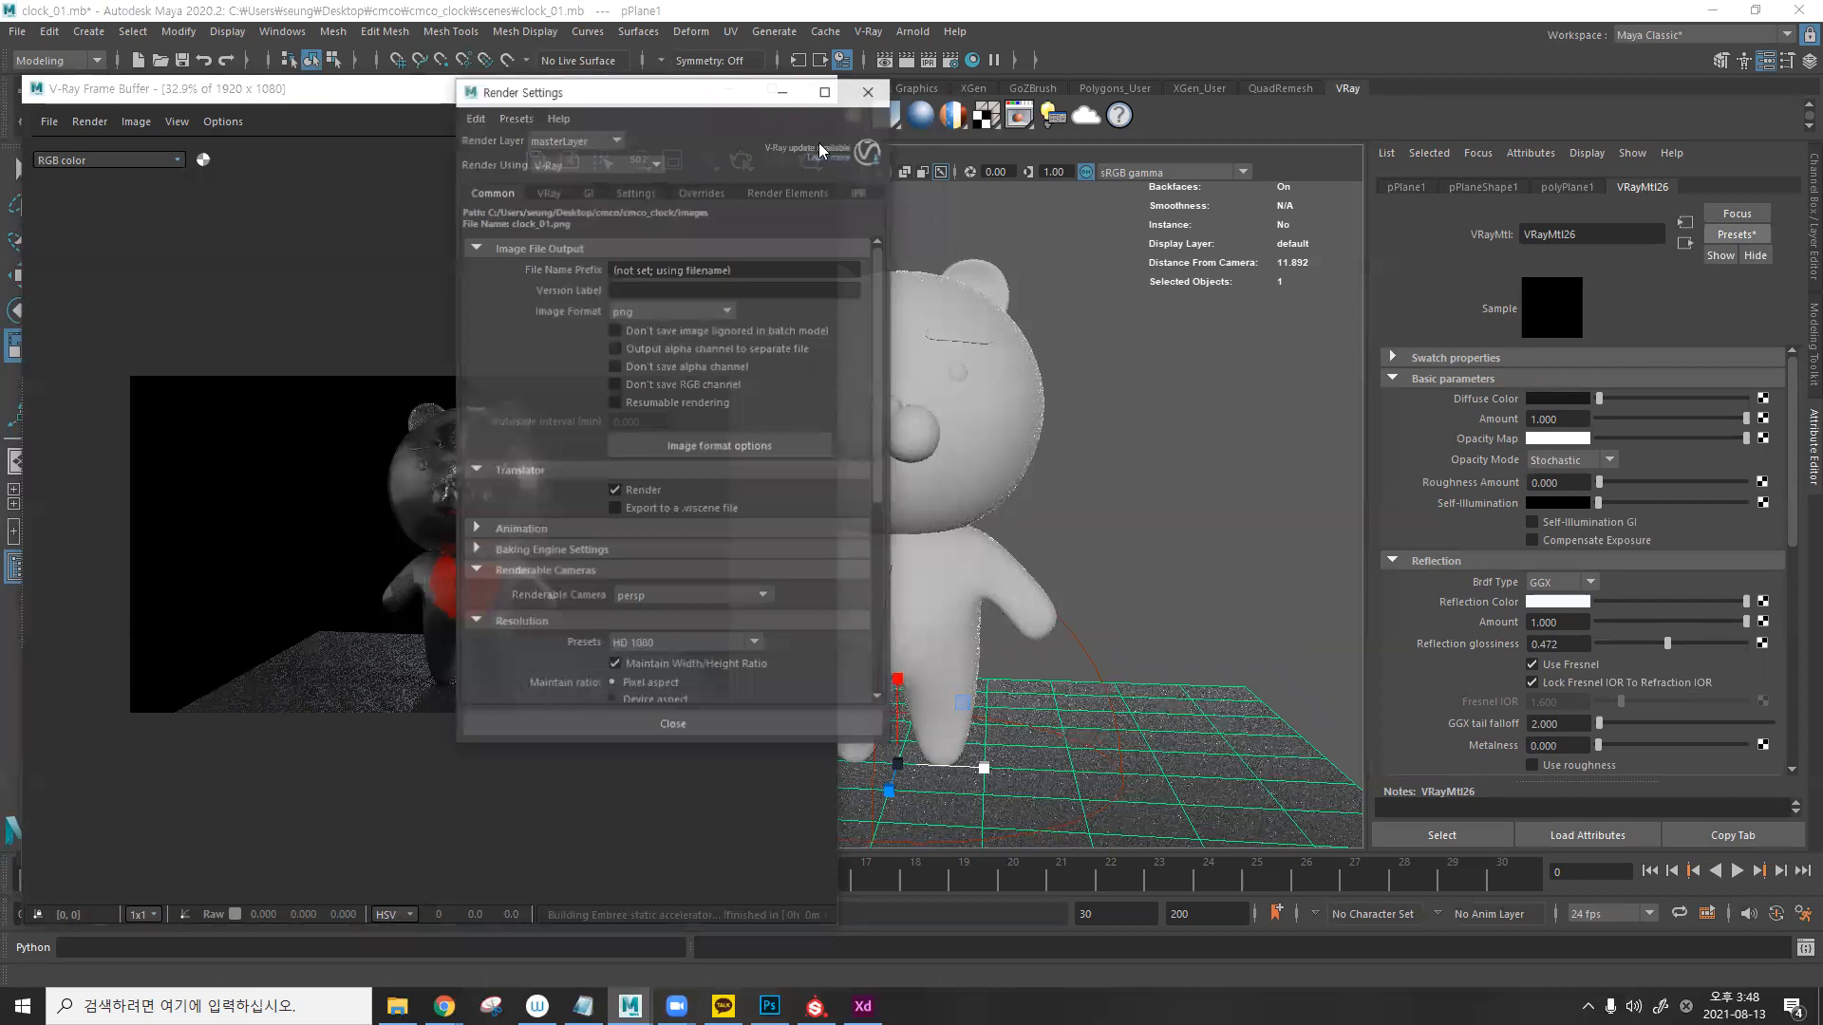
left_click(547, 190)
left_click(642, 279)
left_click(647, 316)
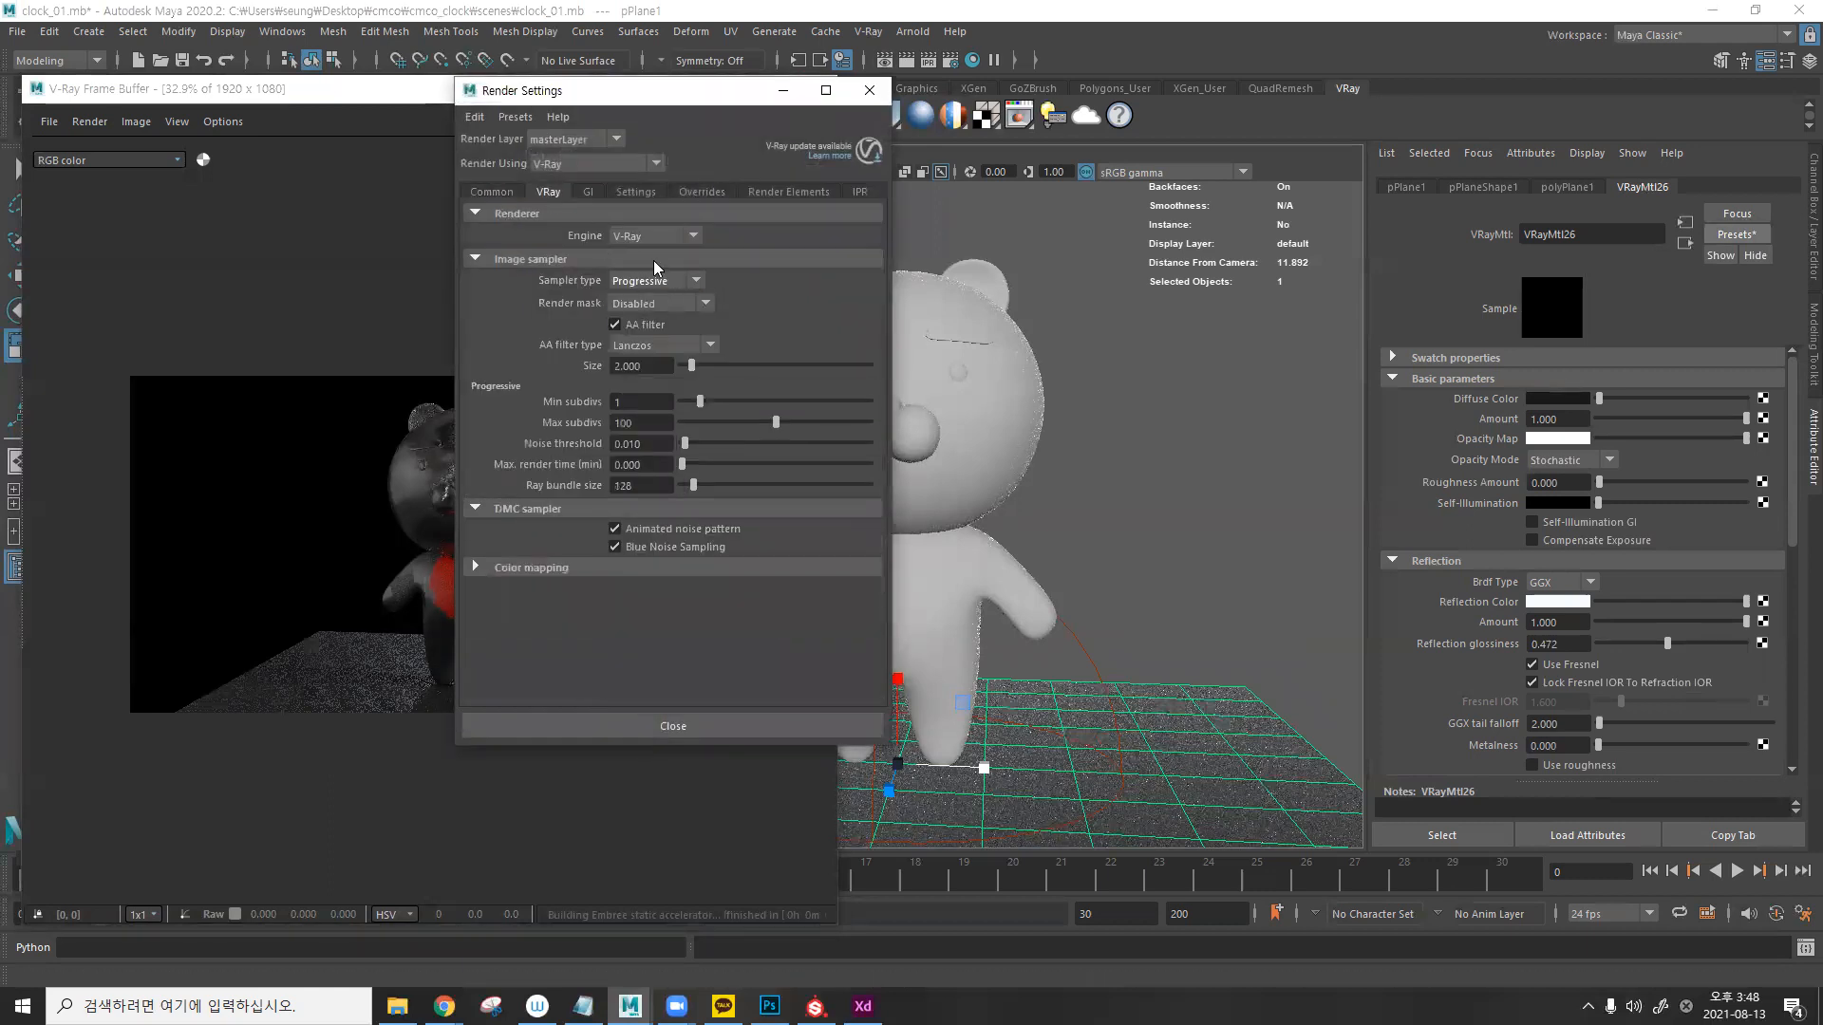
left_click(665, 280)
left_click(672, 302)
left_click(870, 90)
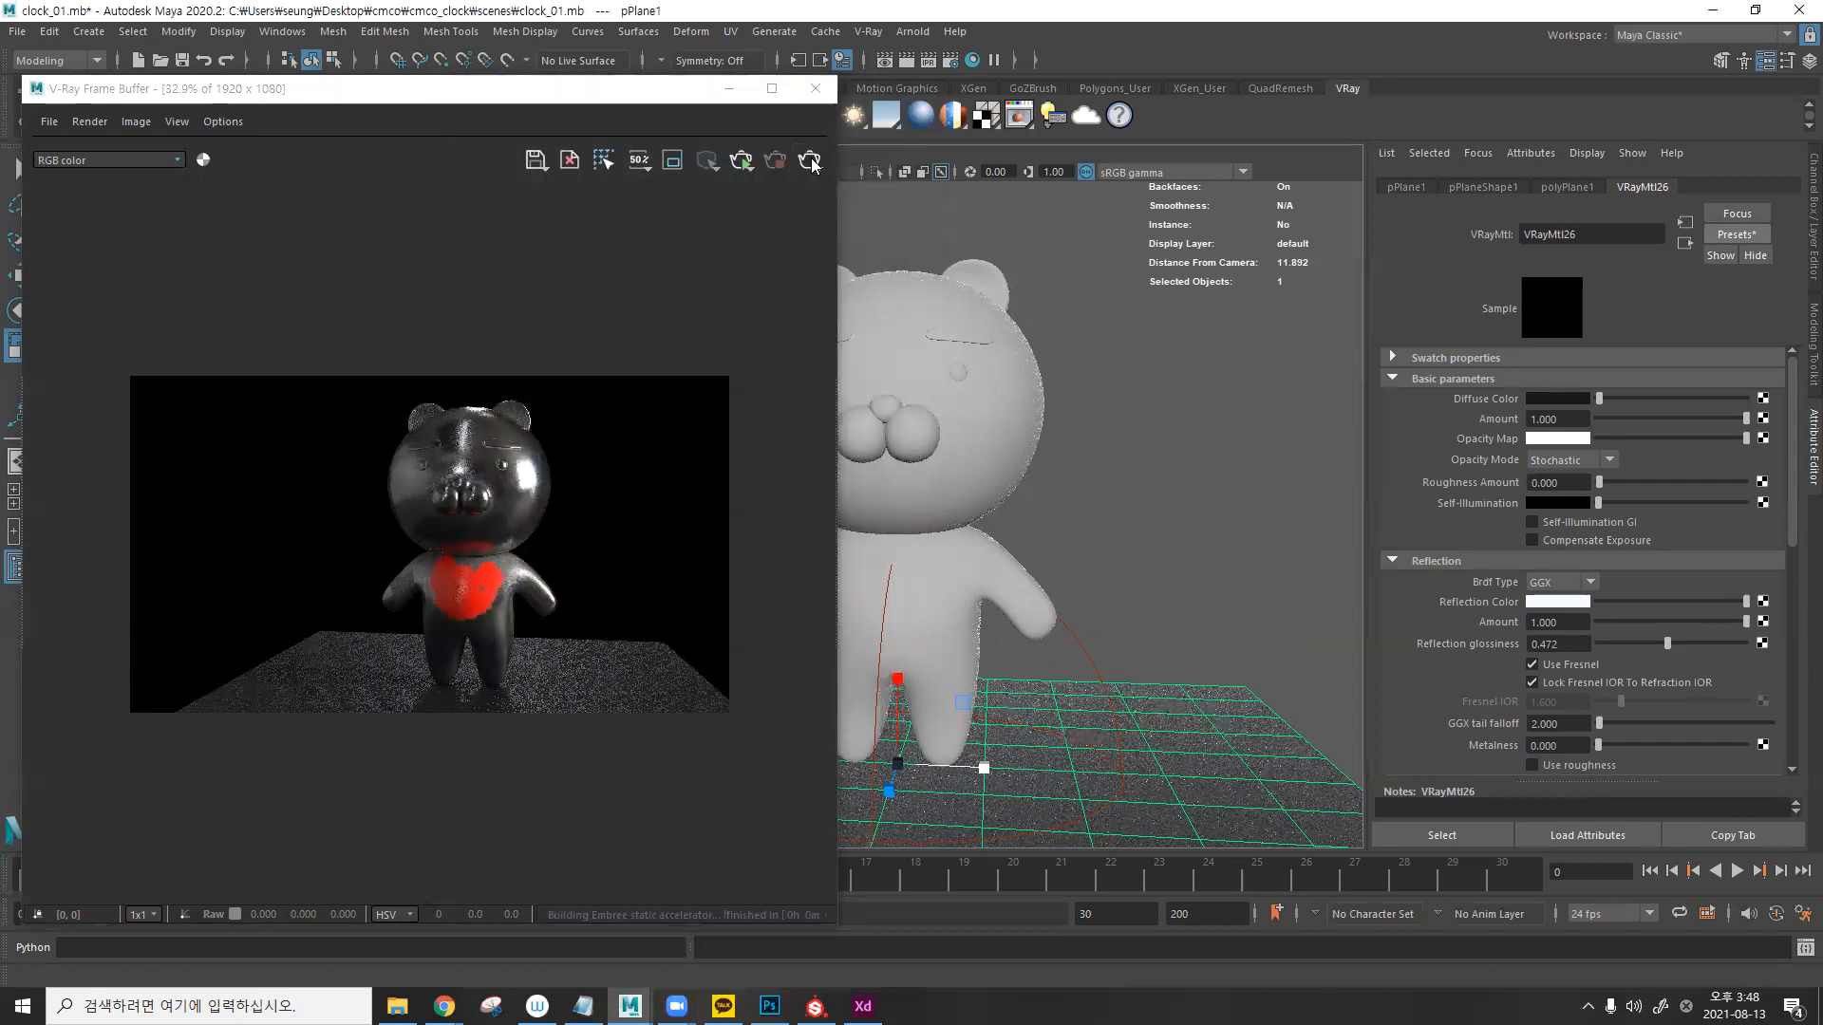
left_click(810, 161)
left_click(818, 188)
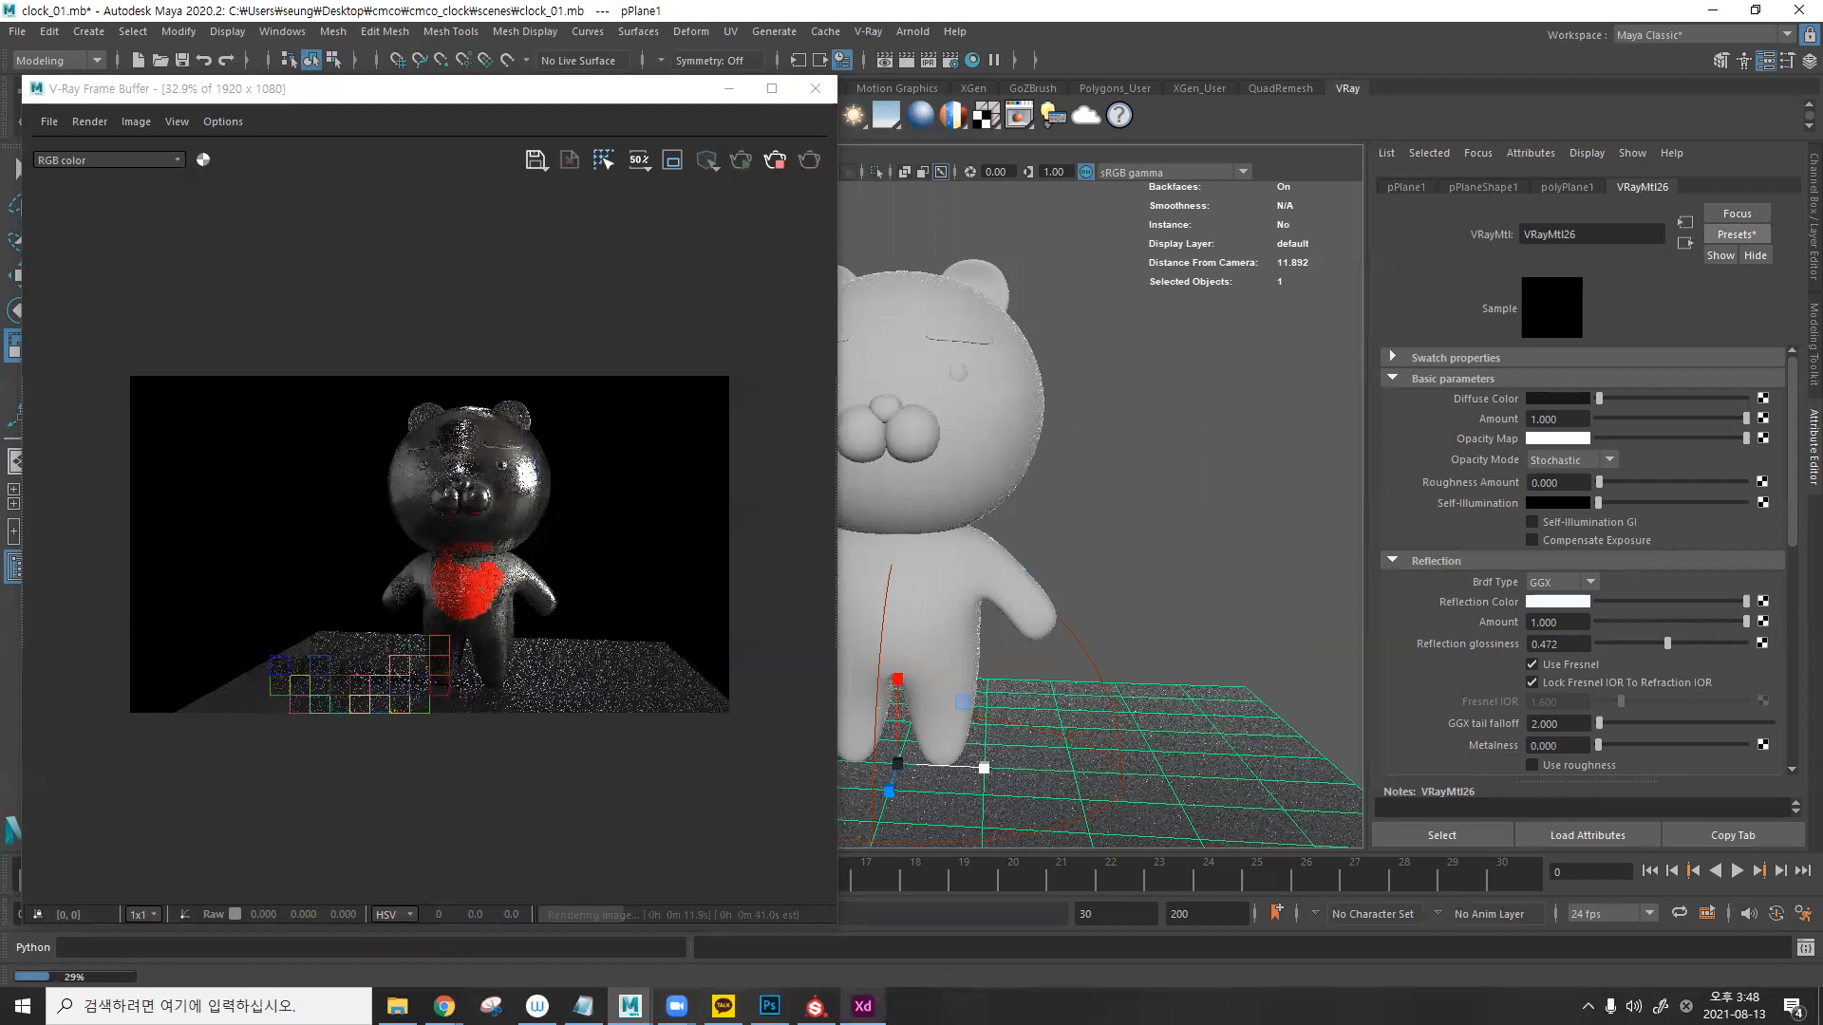
- Check the production pipeline on artboard 08 in Adobe XD and look over the textured bear in Substance Painter
mouse_move(863, 1006)
left_click(897, 940)
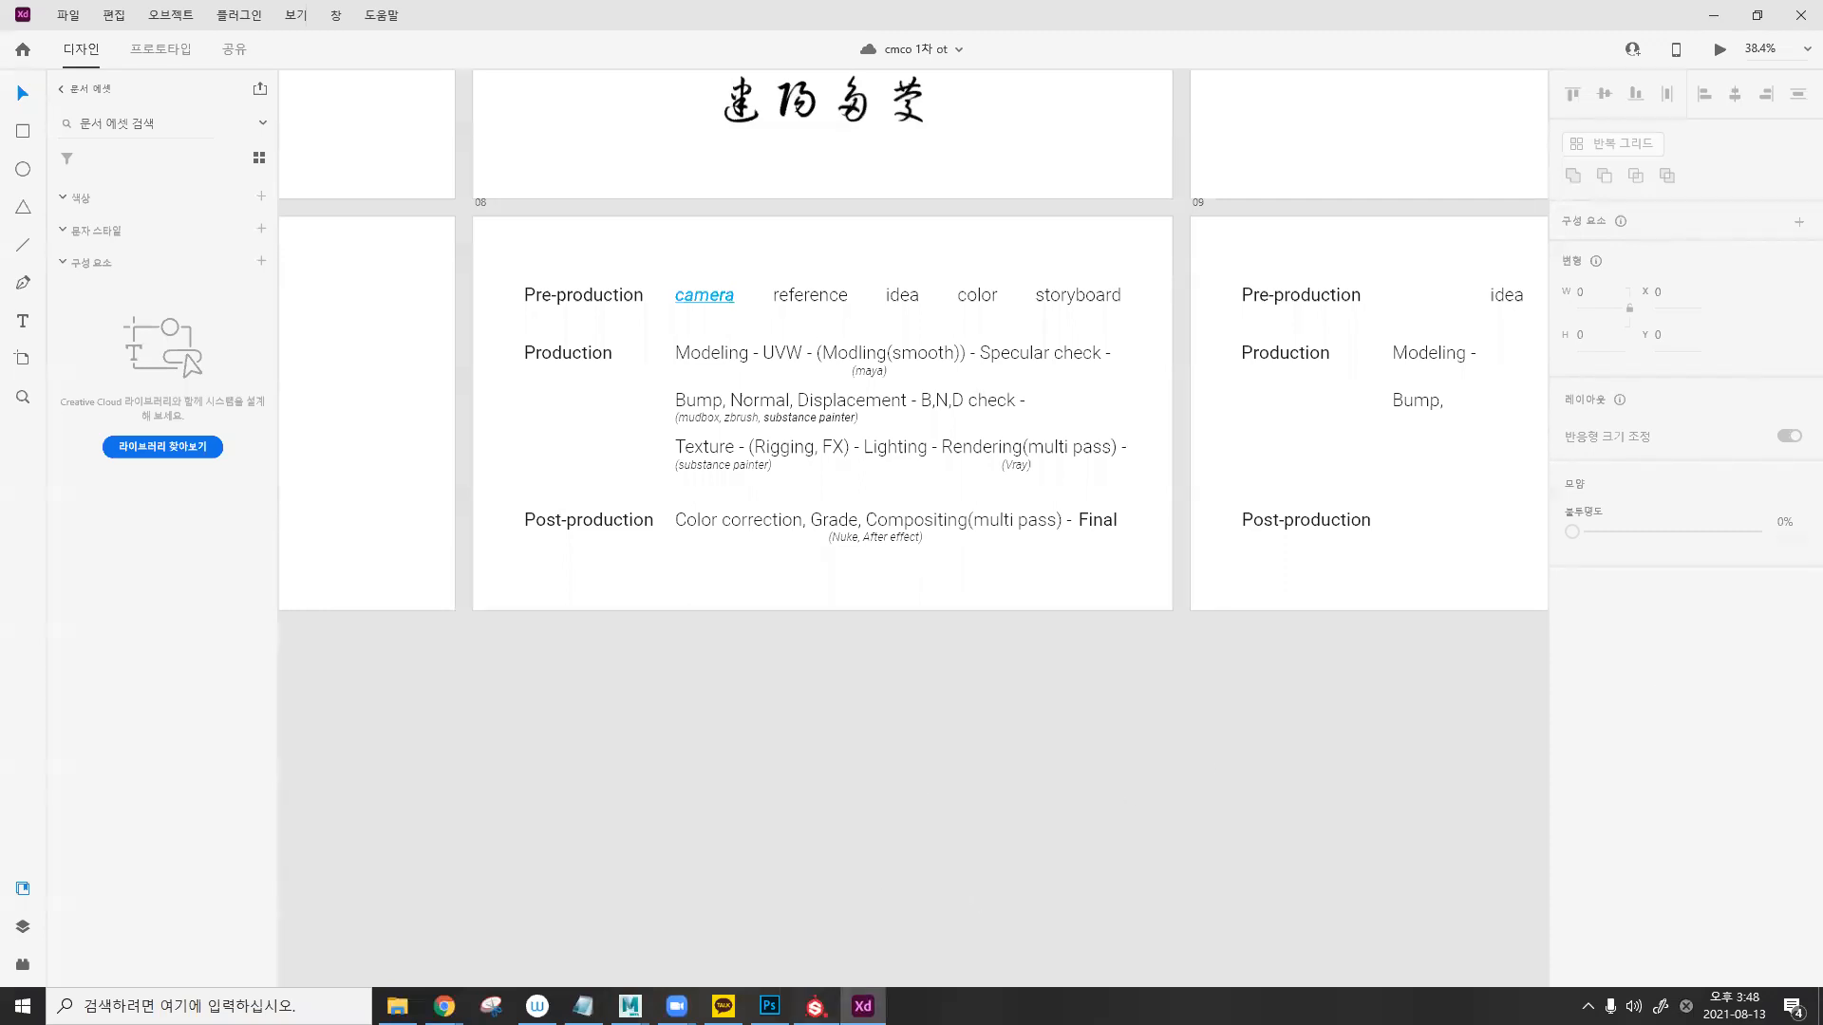
left_click(816, 1006)
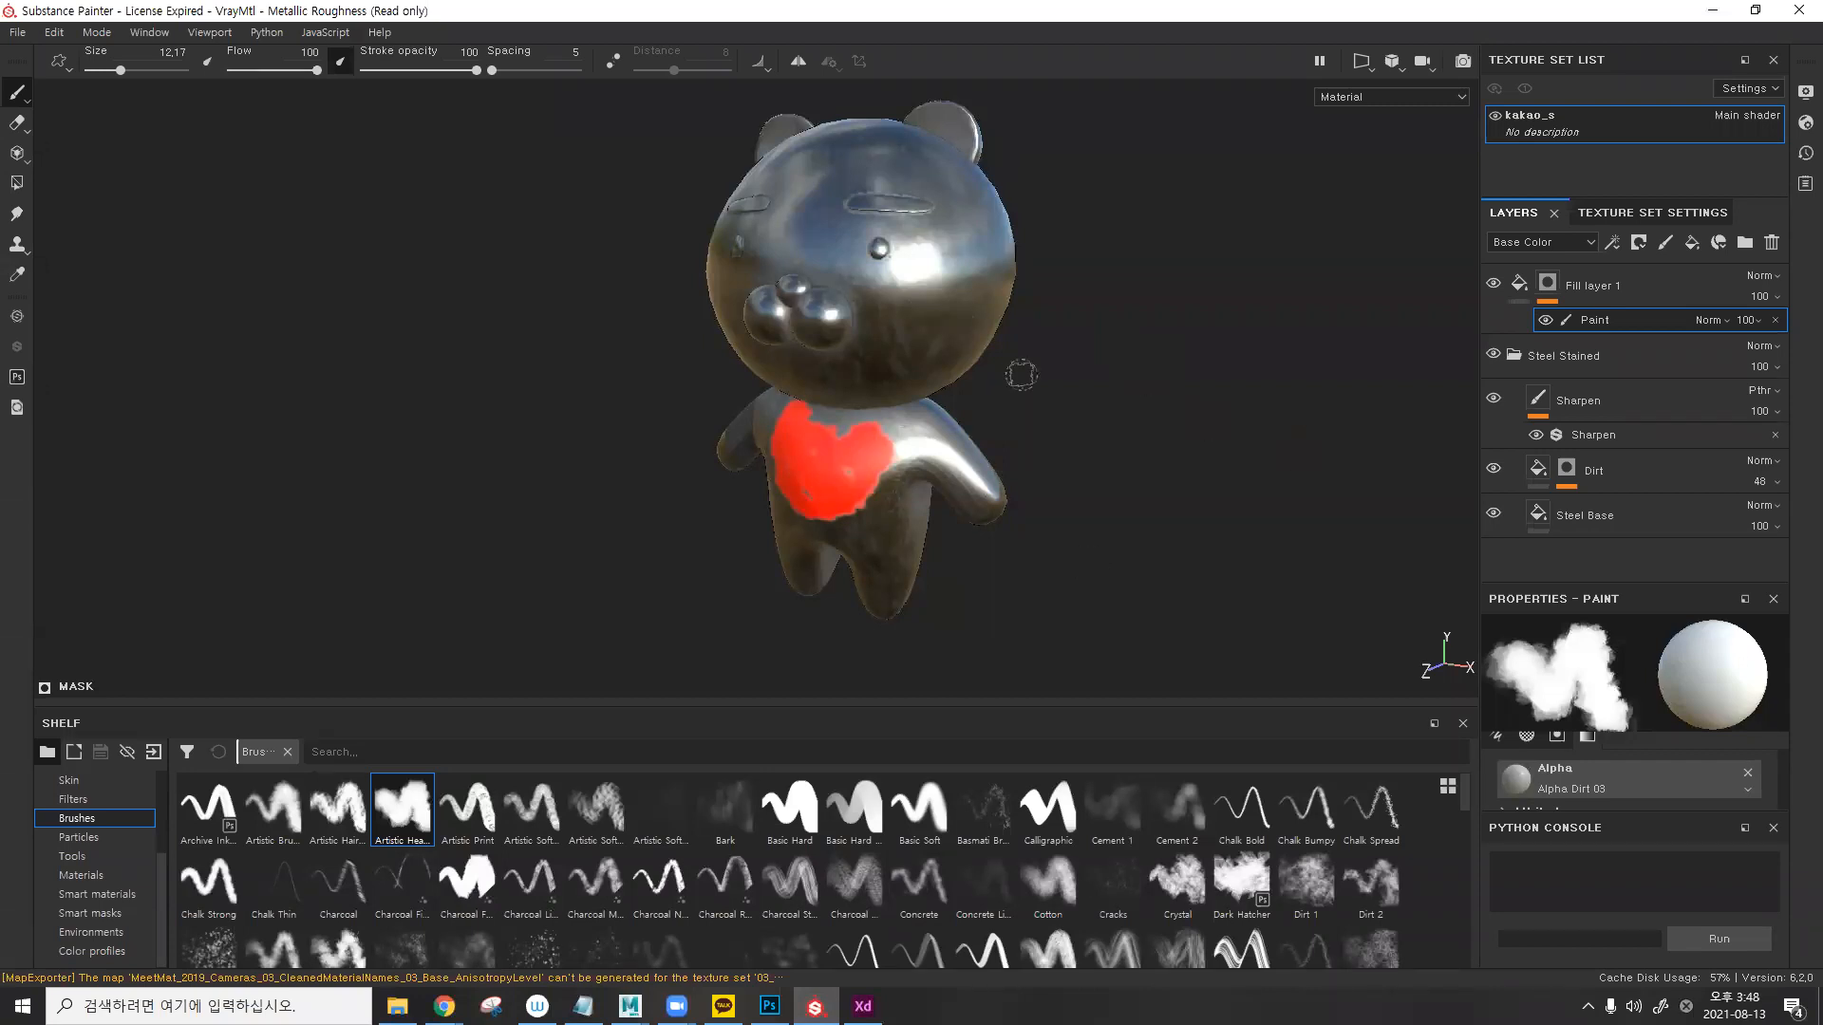
left_click_drag(1021, 374, 1048, 361, "alt")
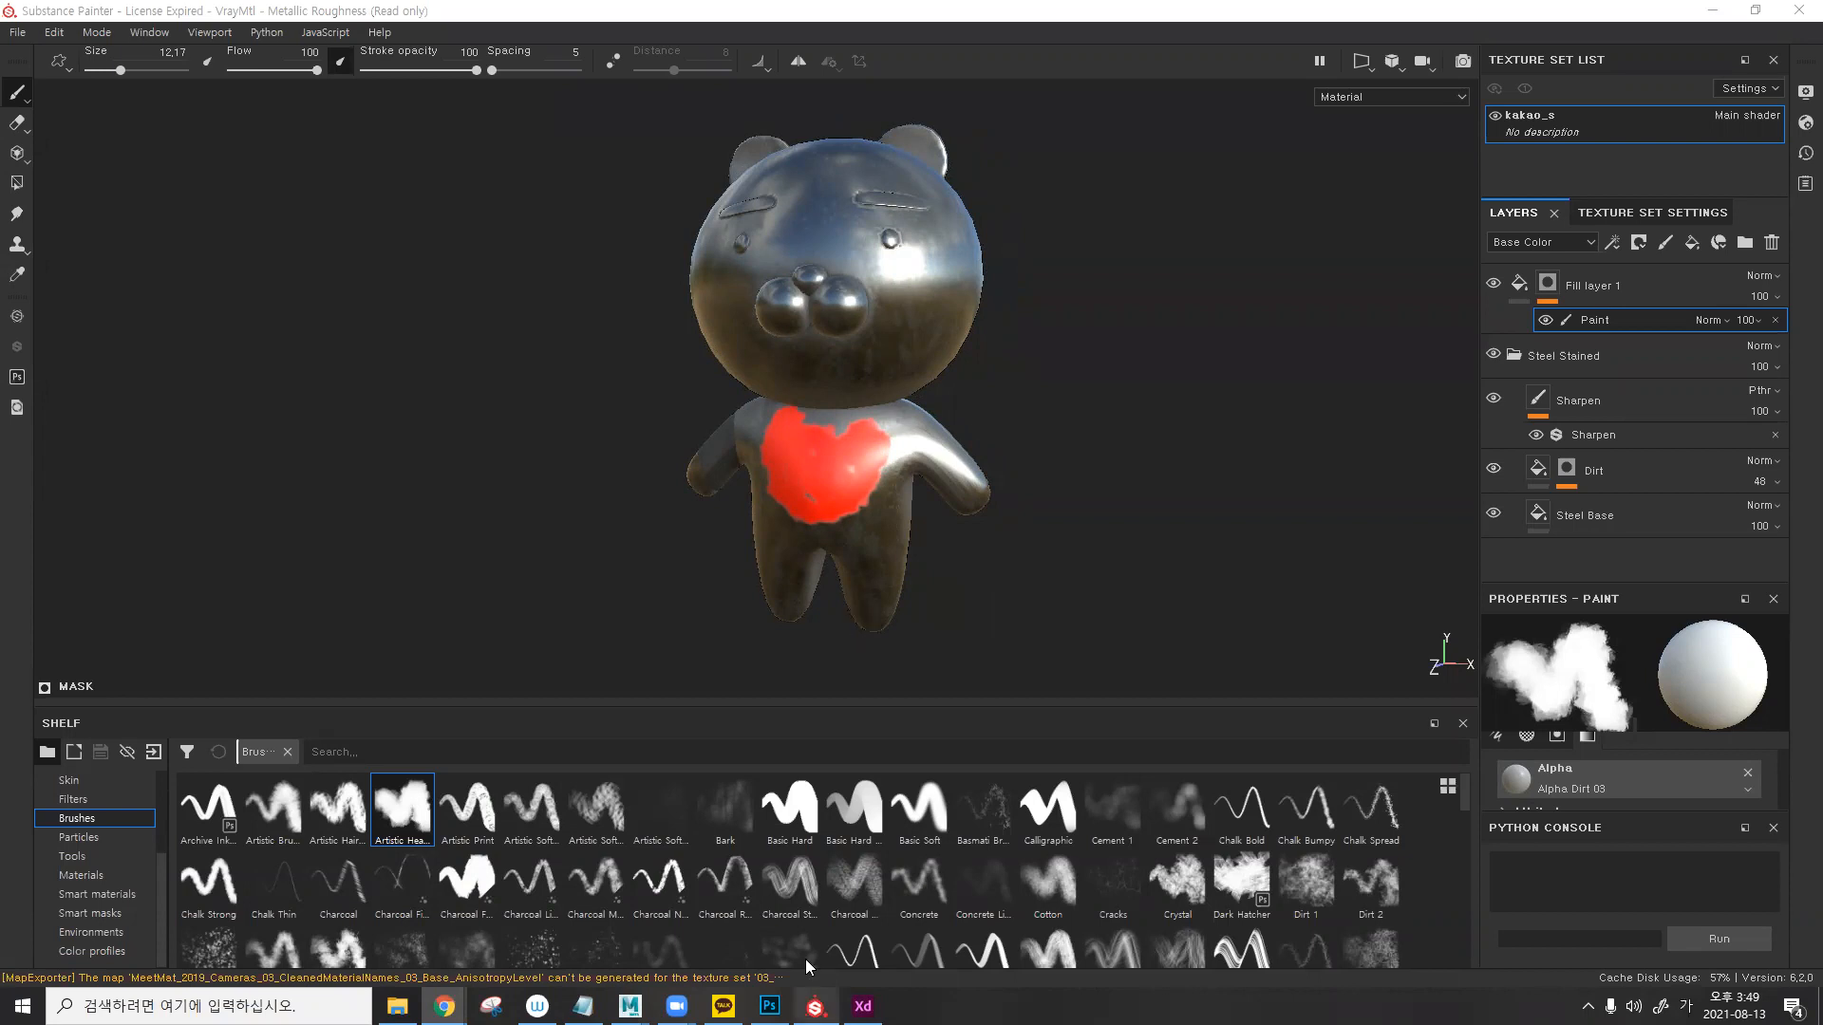
- Switch back to Maya, inspect the render close up, and stop the production render
left_click(630, 1006)
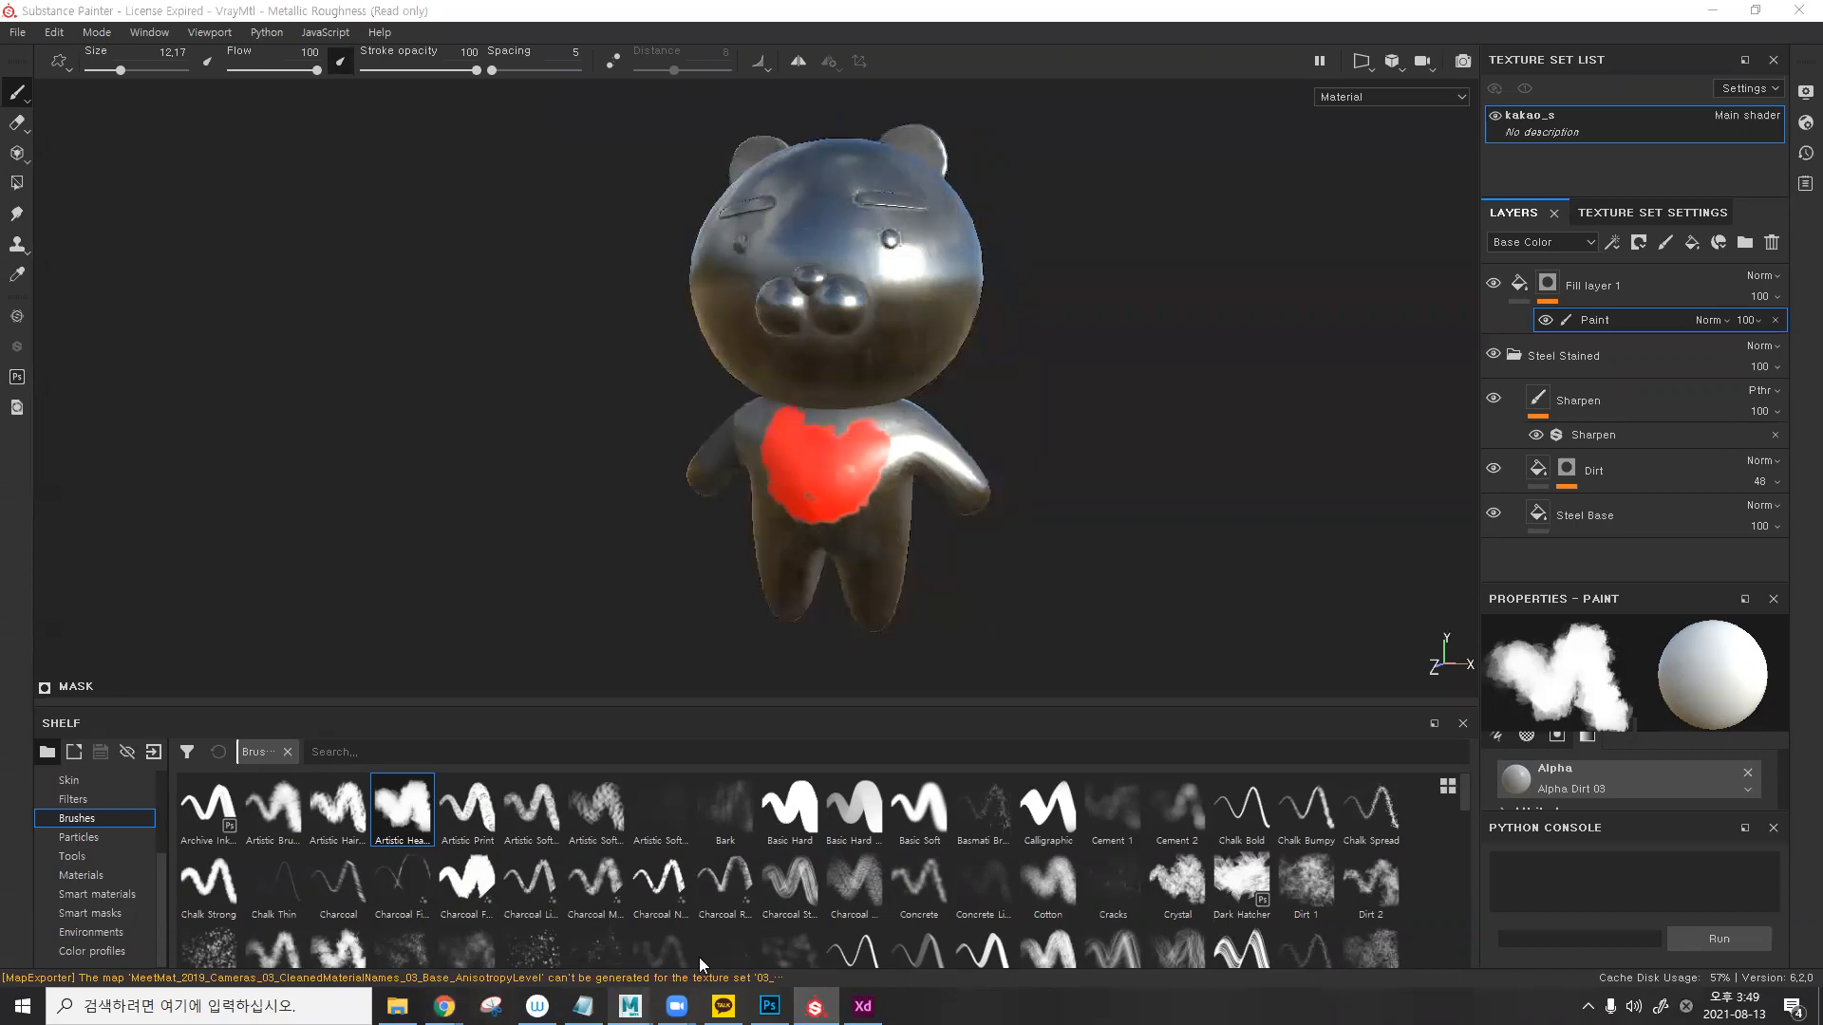
scroll(469, 610, "up", 5)
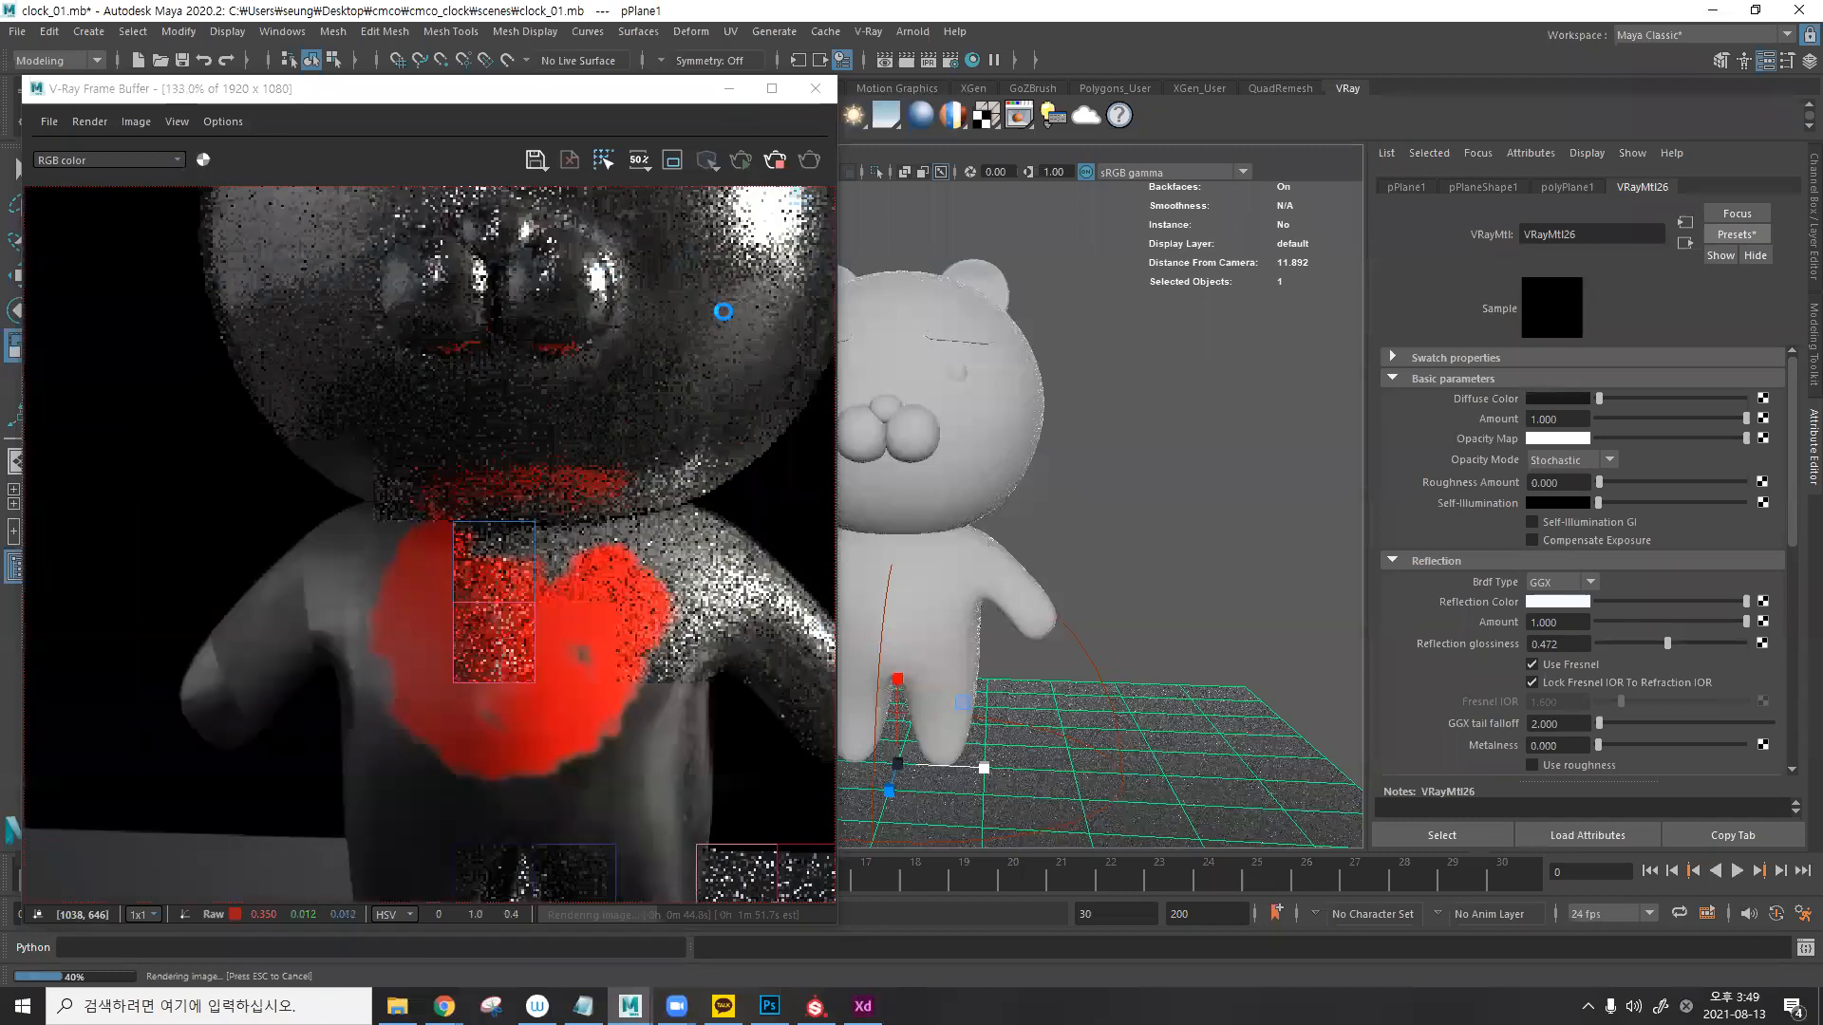
left_click(773, 156)
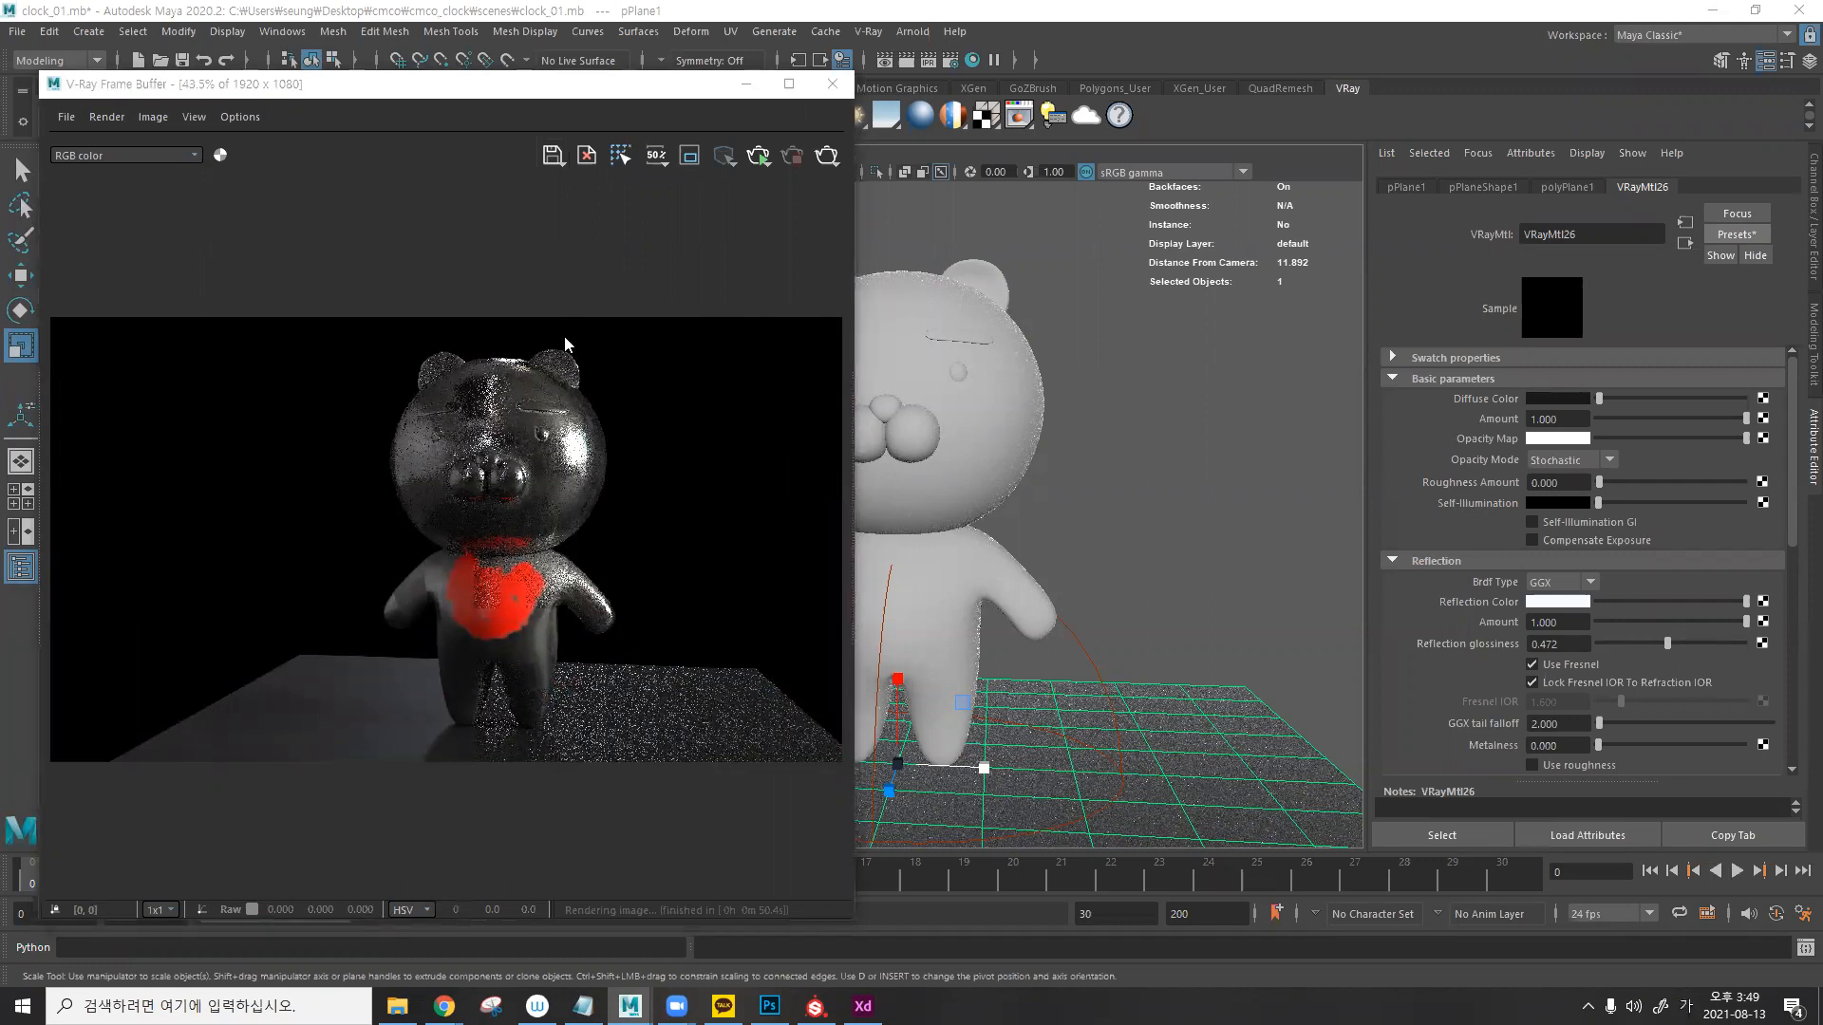
- Add the Back To Beauty preset to the V-Ray render elements and restart the IPR render
left_click(951, 59)
left_click(810, 192)
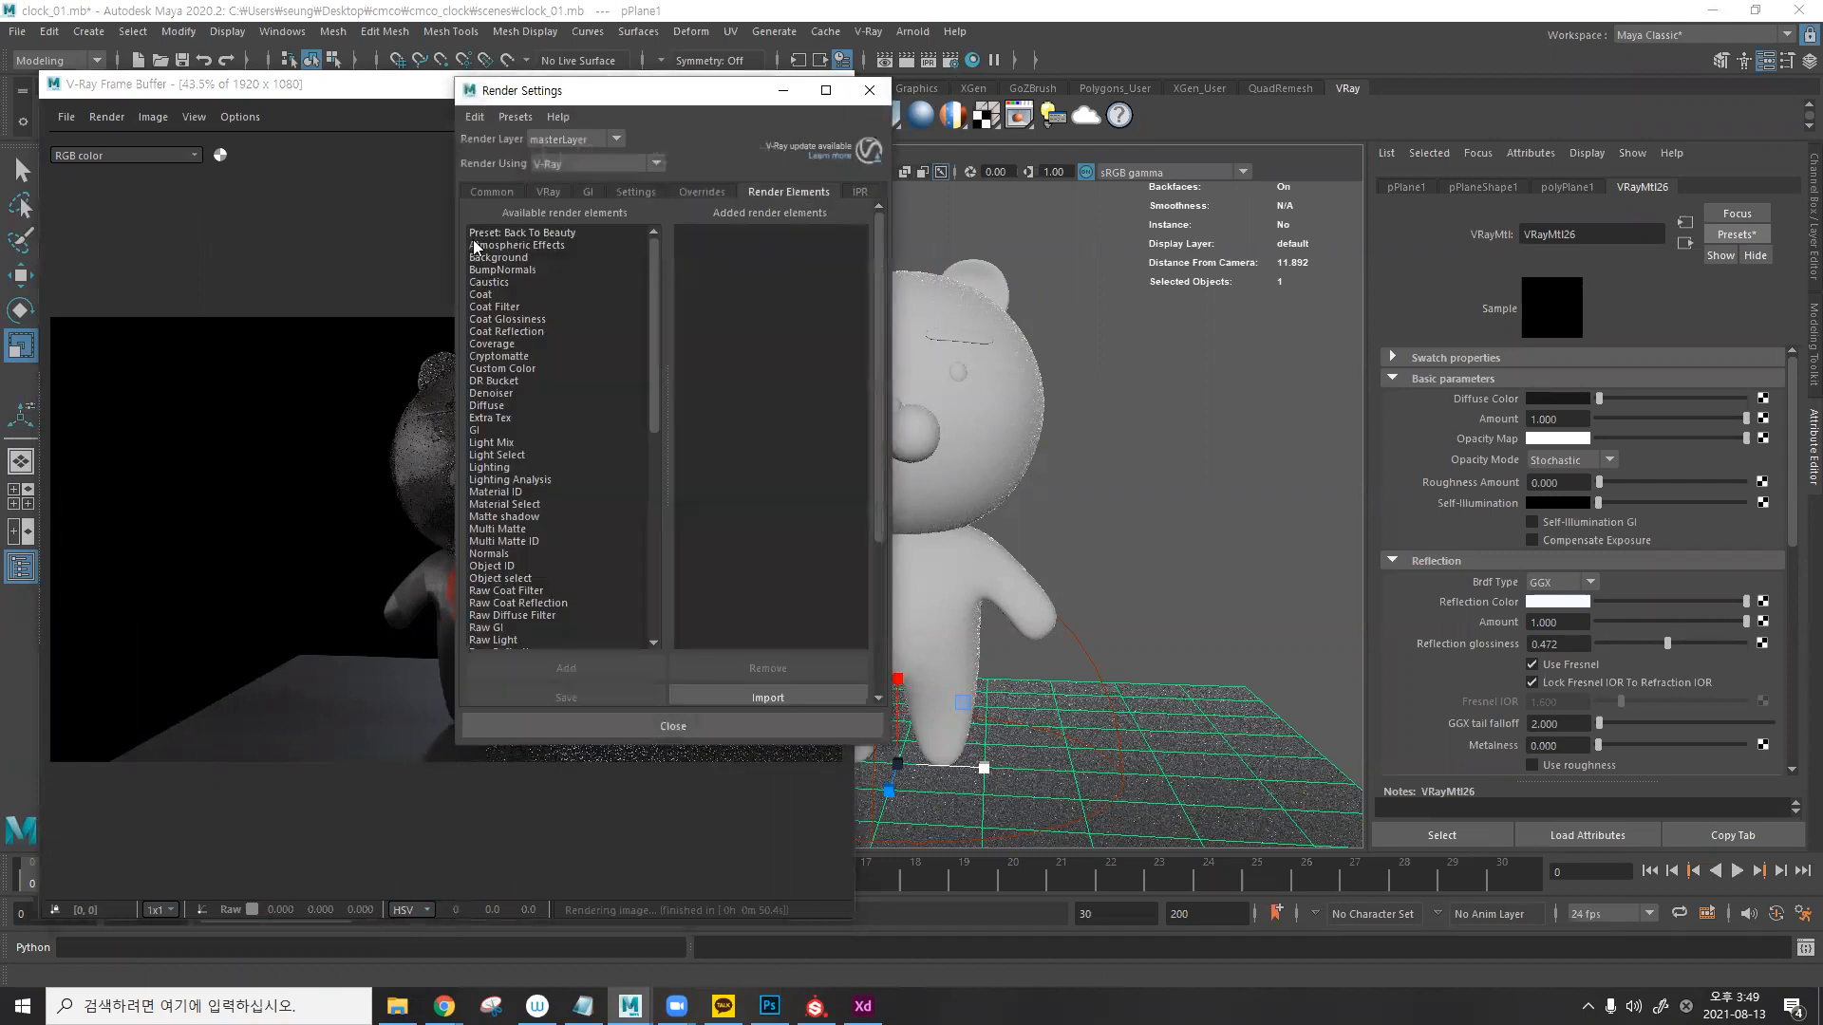
left_click(532, 231)
left_click(575, 668)
left_click(870, 90)
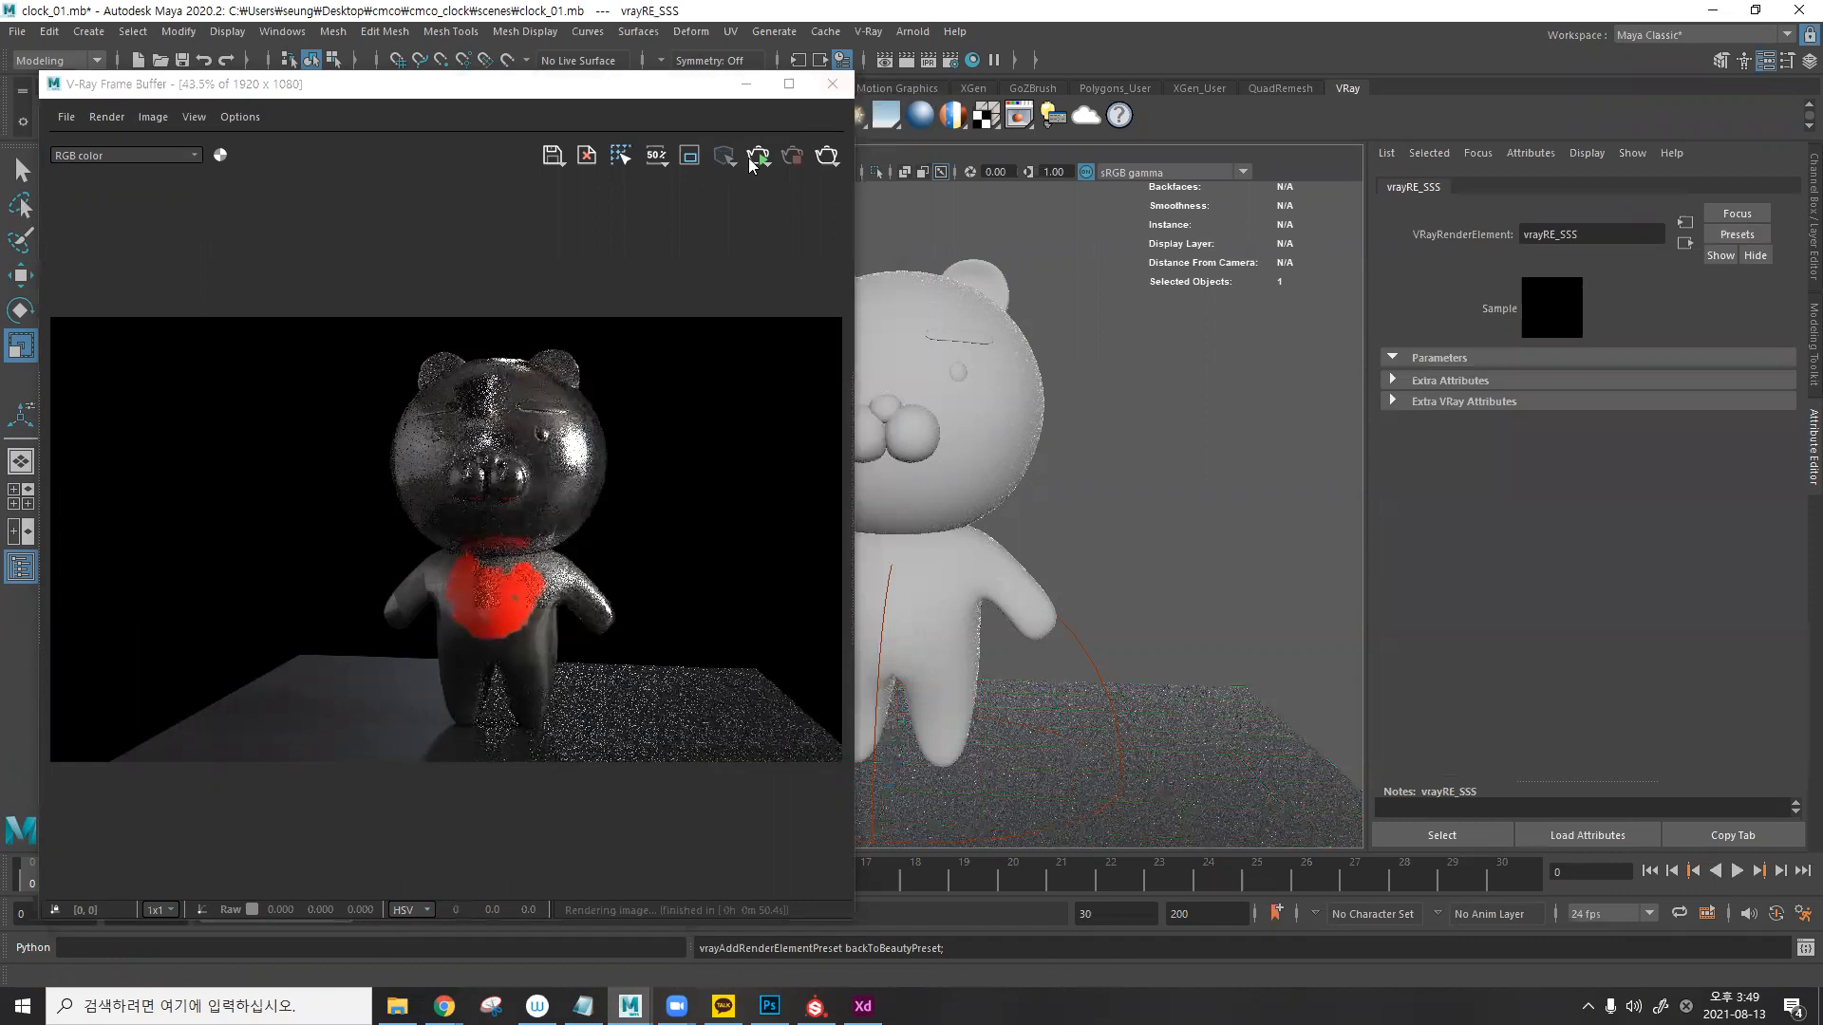
left_click(755, 159)
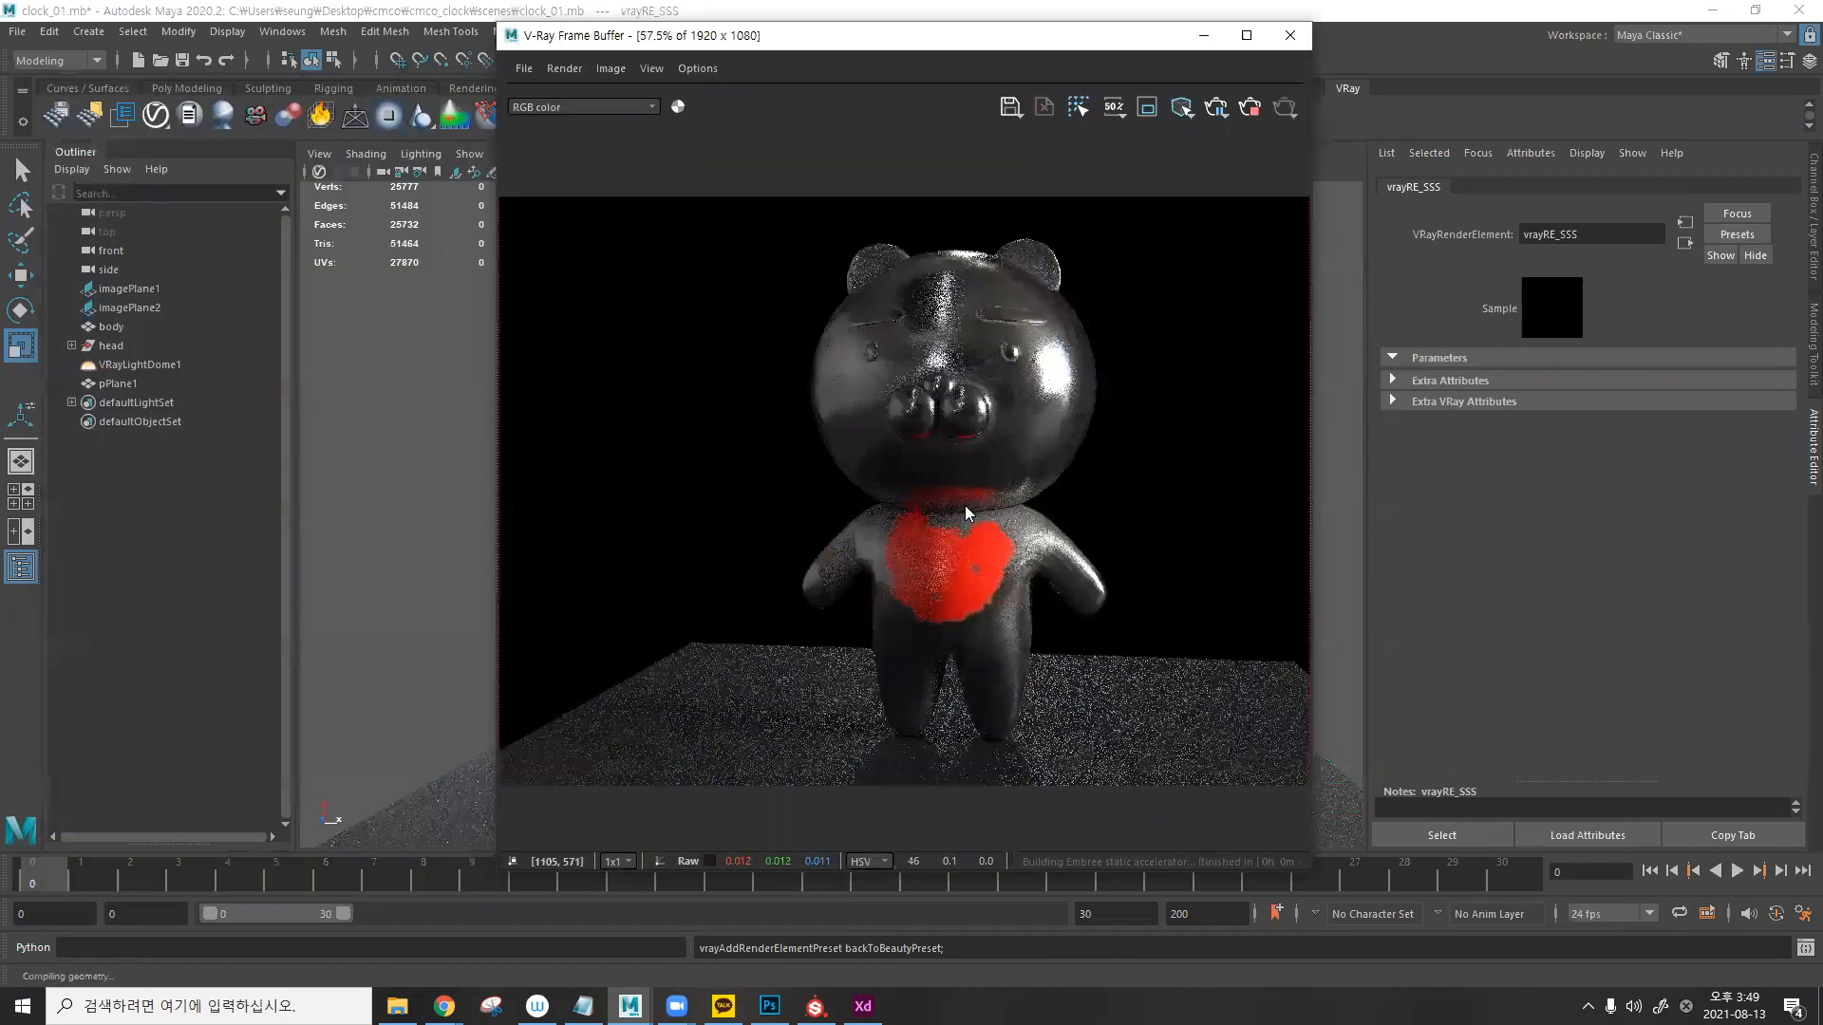
- Inspect the background, GI, lighting and specular passes of the bear render in the V-Ray Frame Buffer
left_click(596, 107)
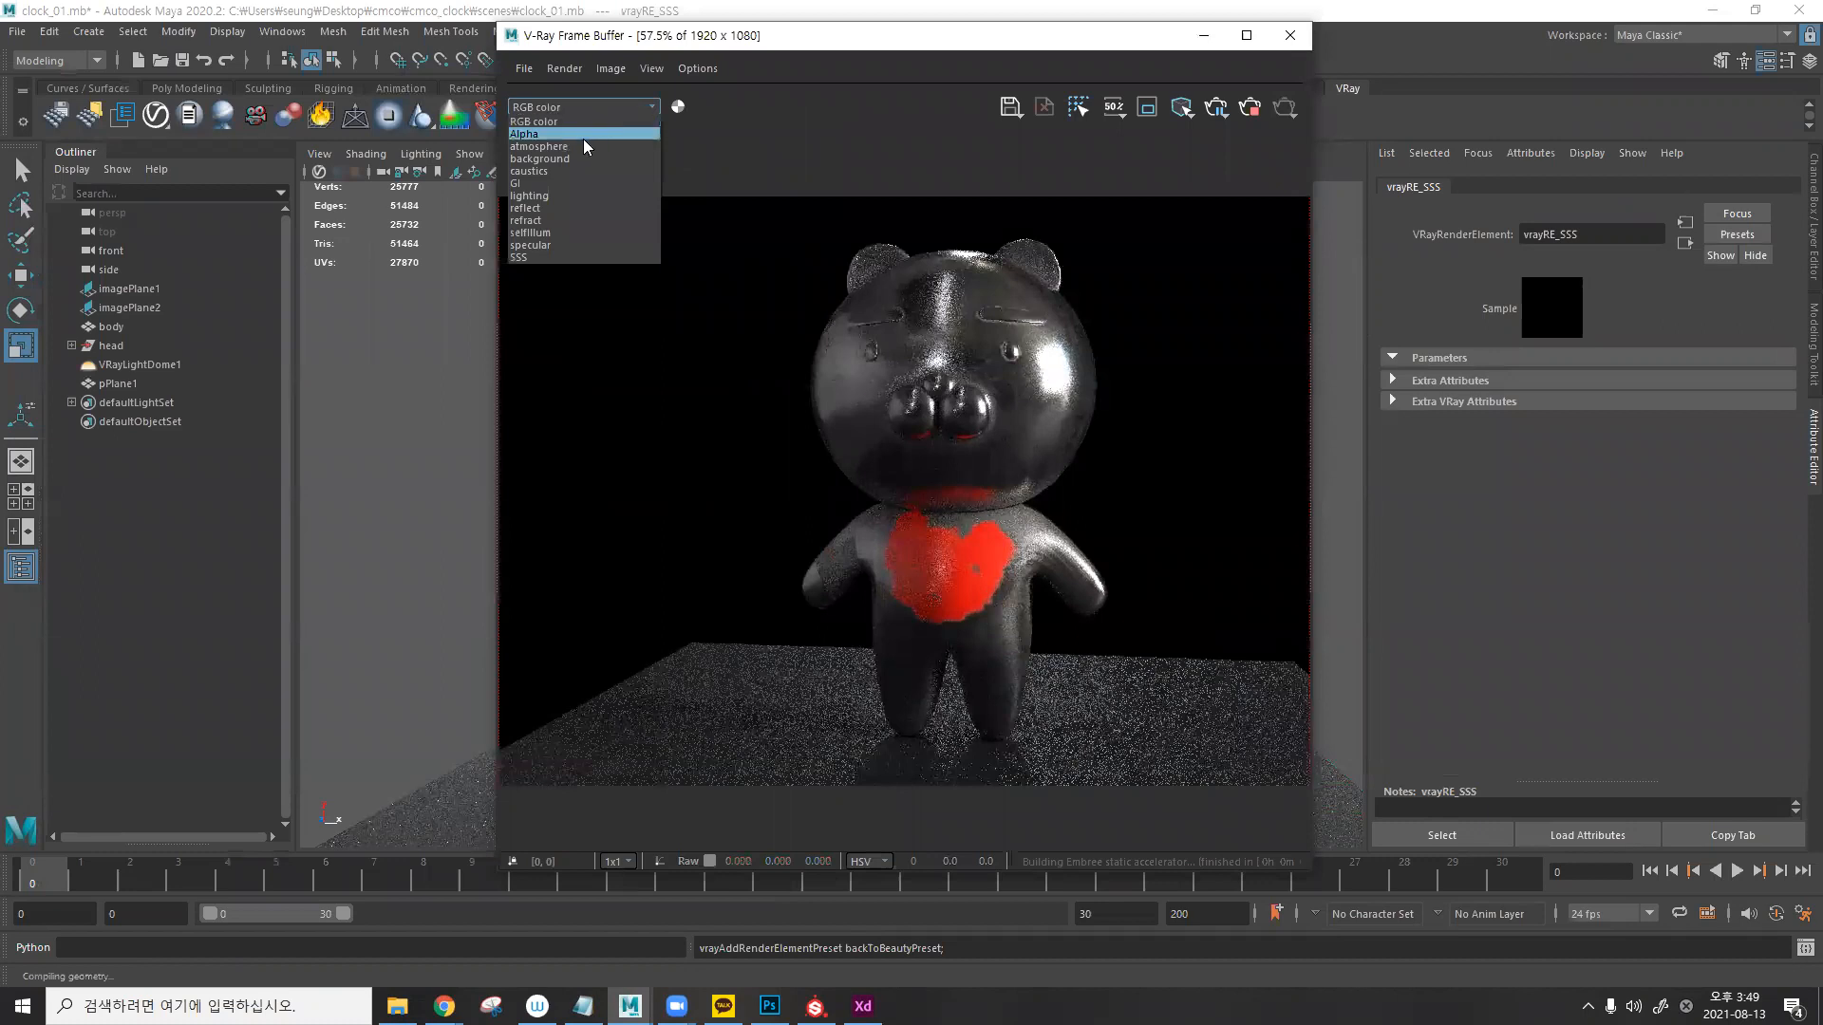
left_click(579, 156)
left_click(585, 110)
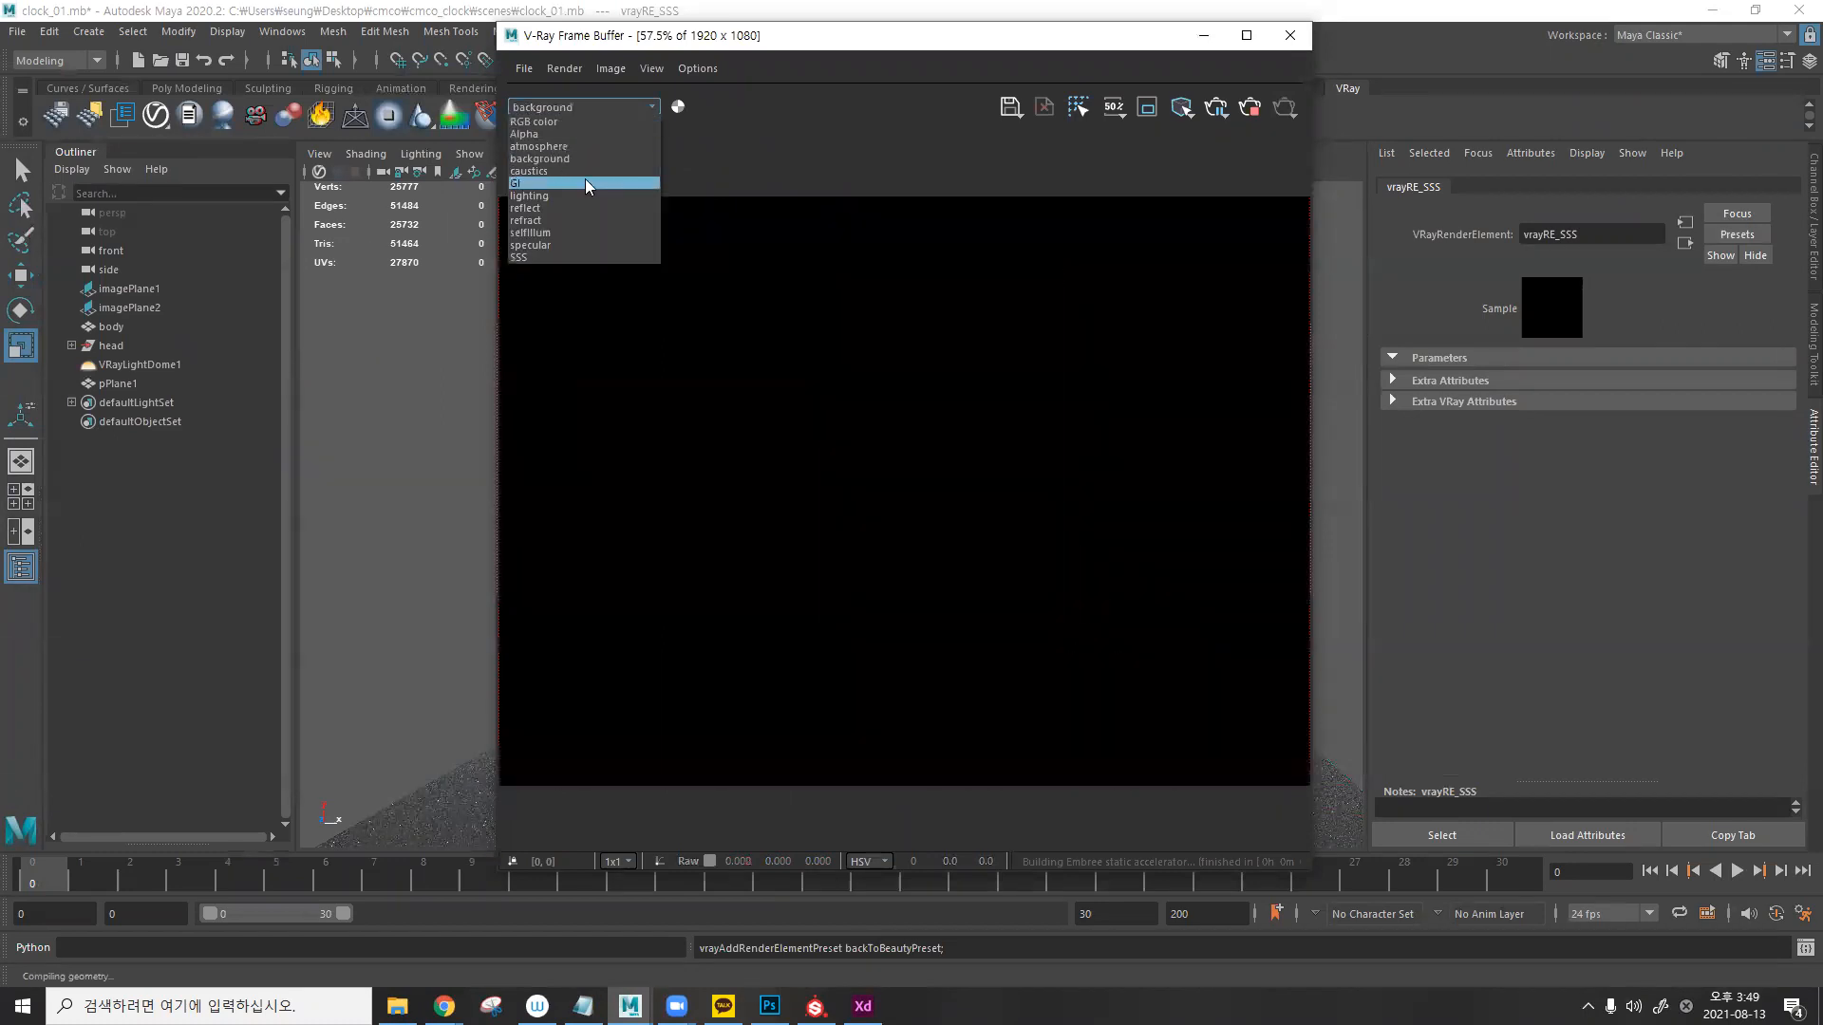
left_click(584, 180)
left_click(609, 108)
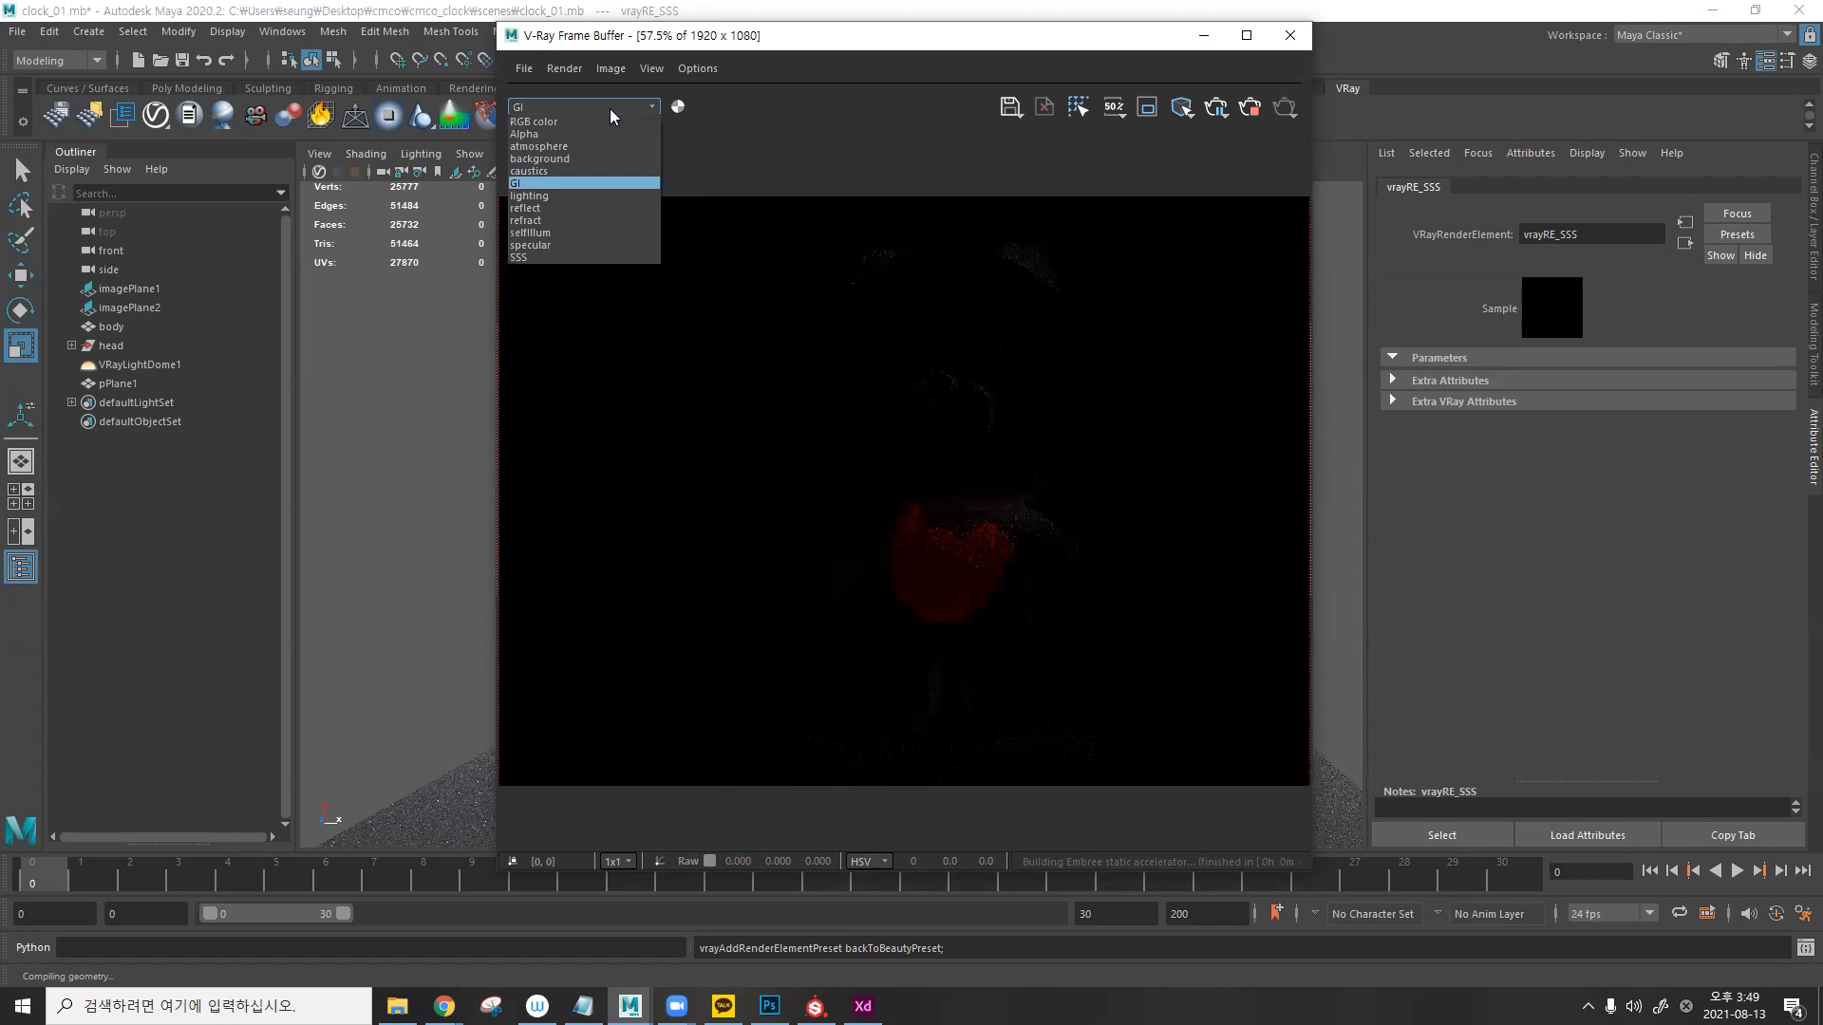
left_click(560, 195)
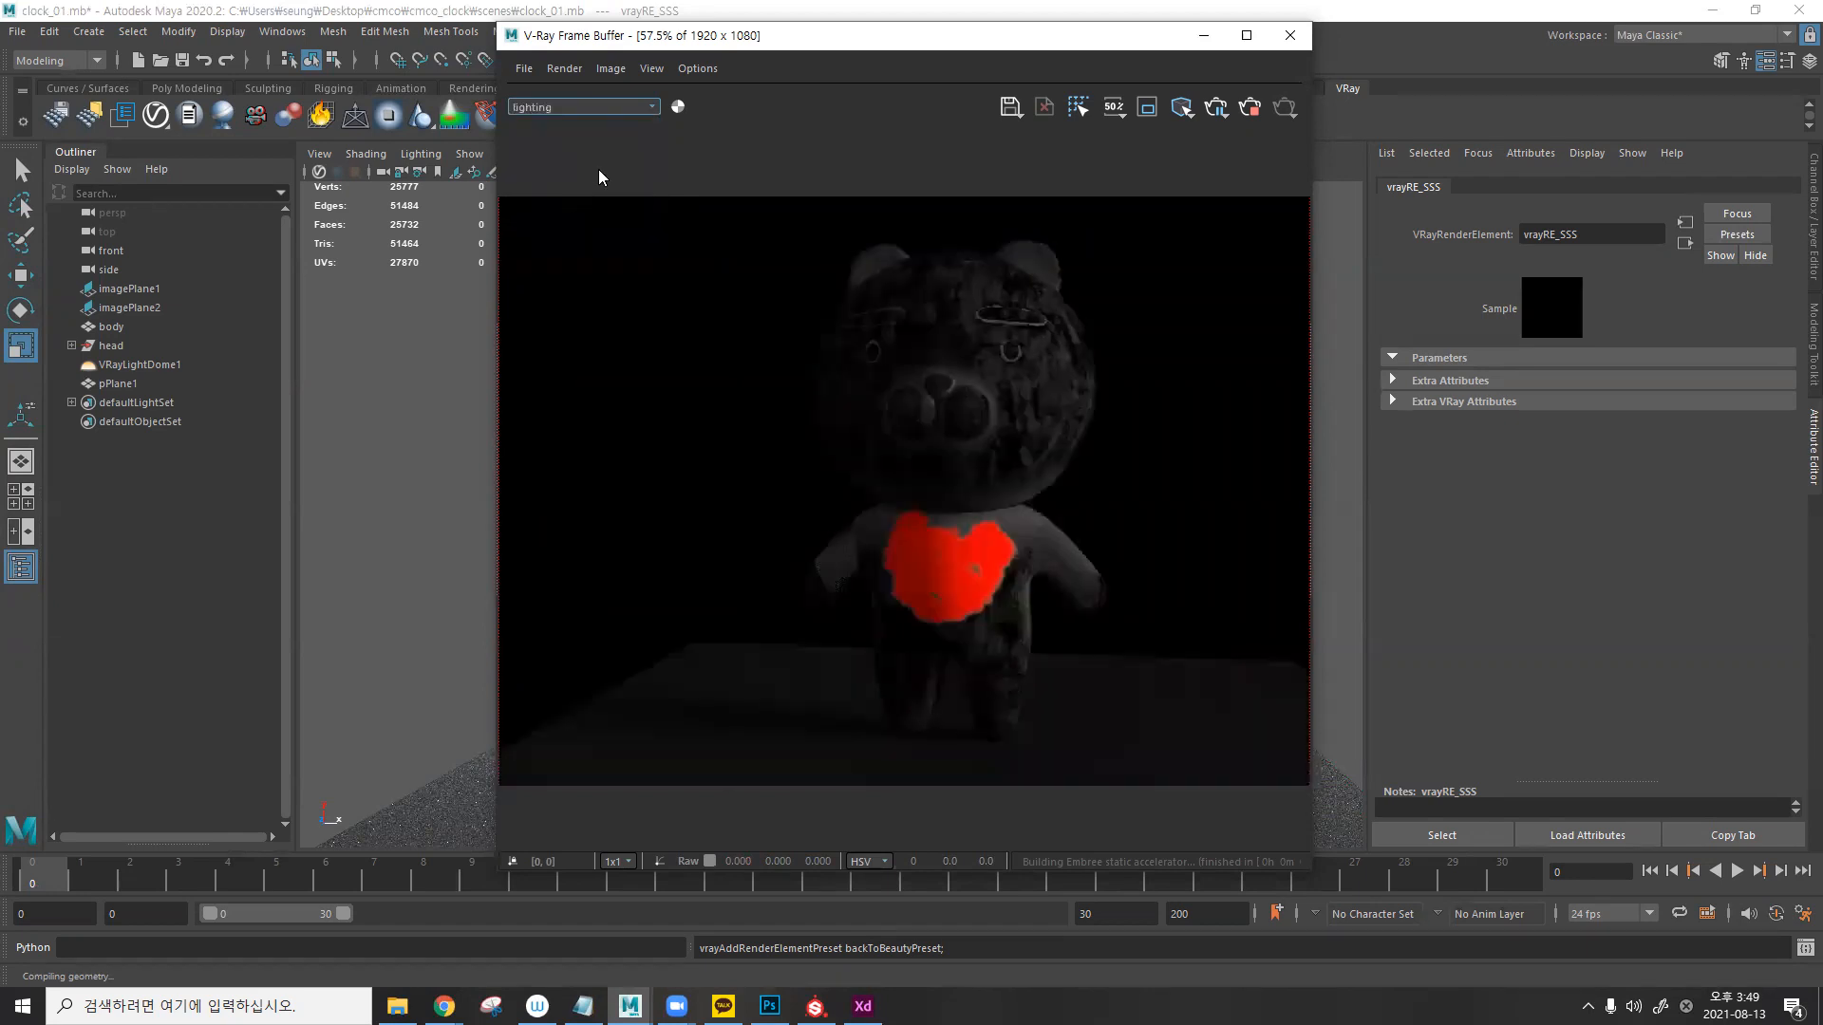
left_click(617, 107)
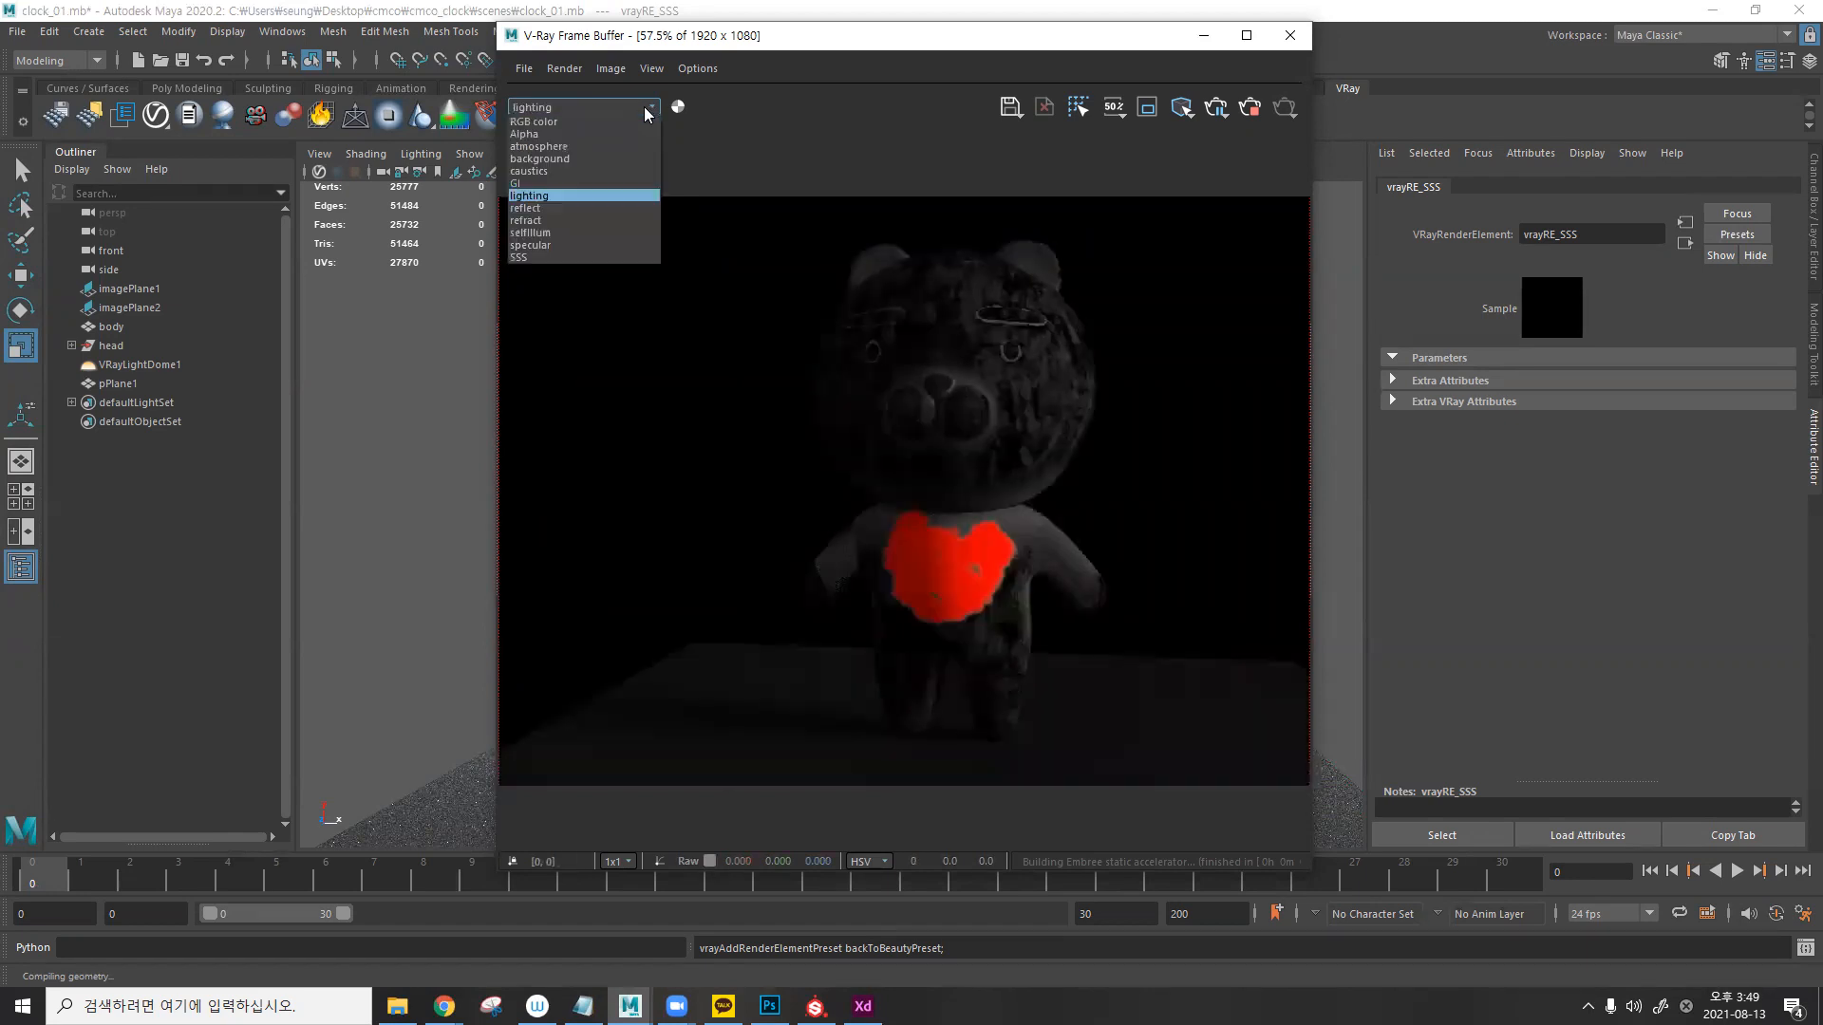
left_click(608, 245)
left_click(581, 106)
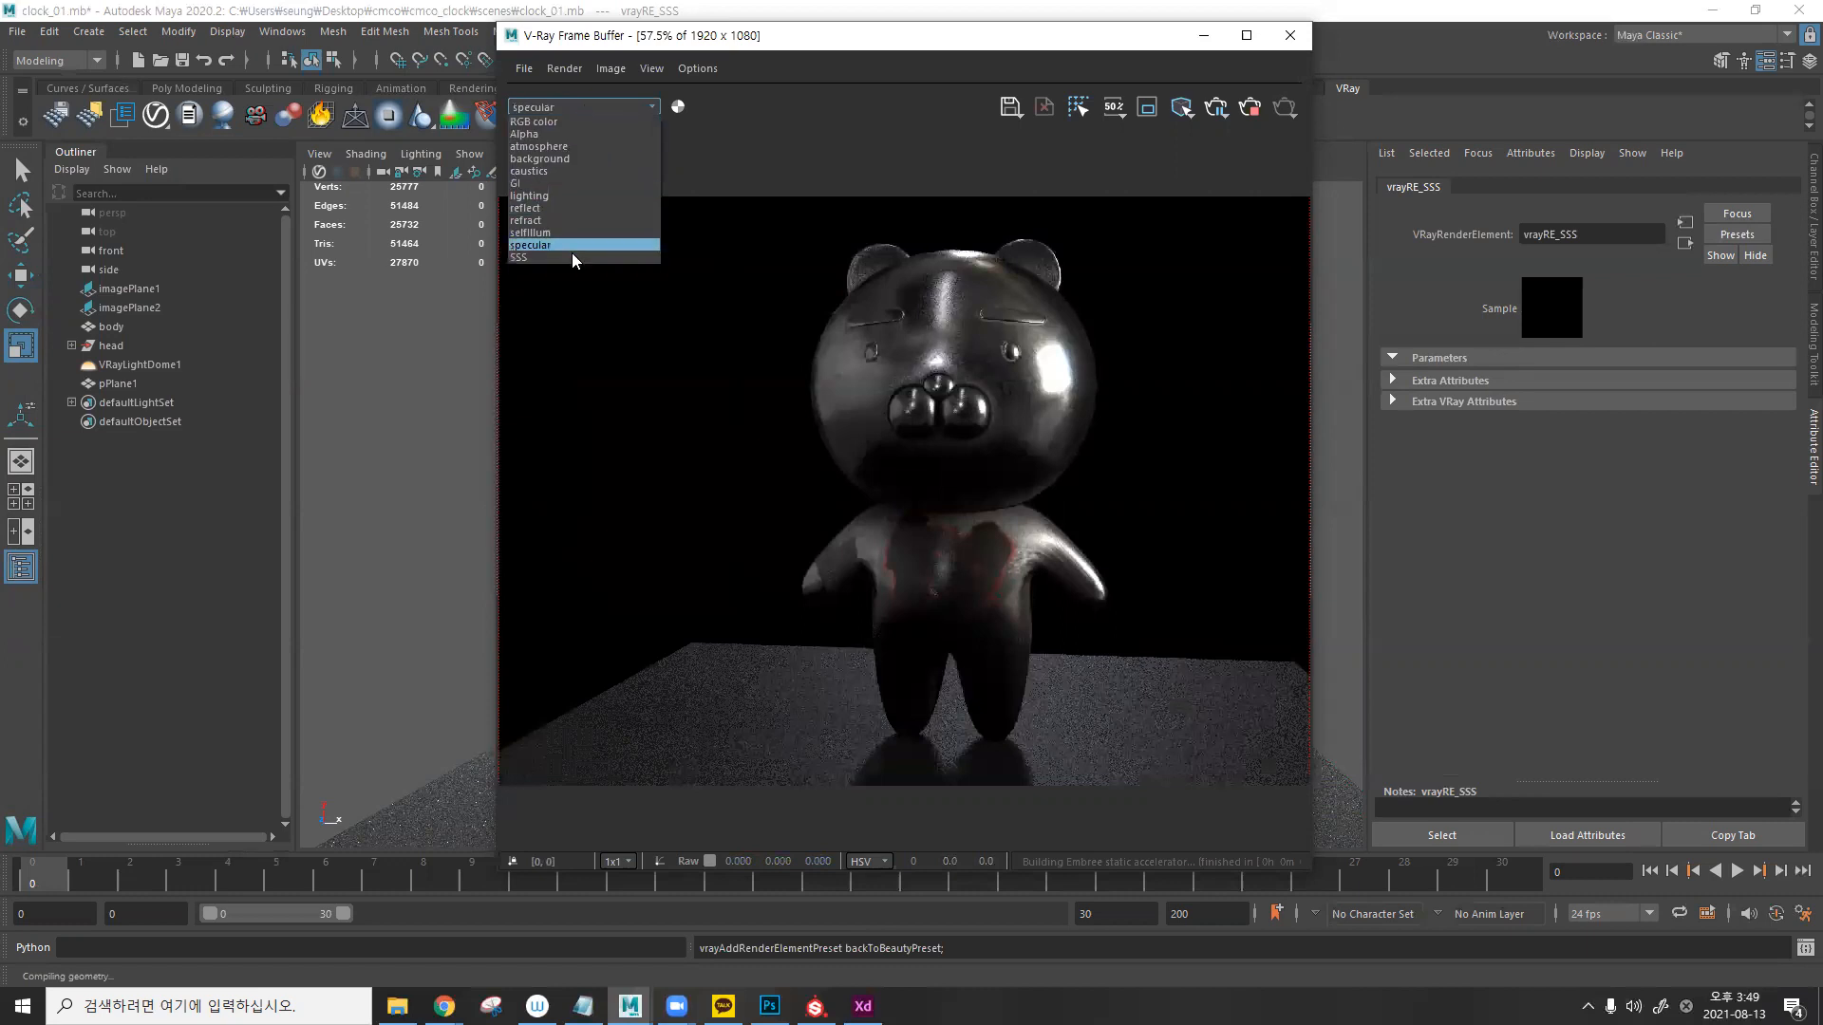
left_click(1022, 300)
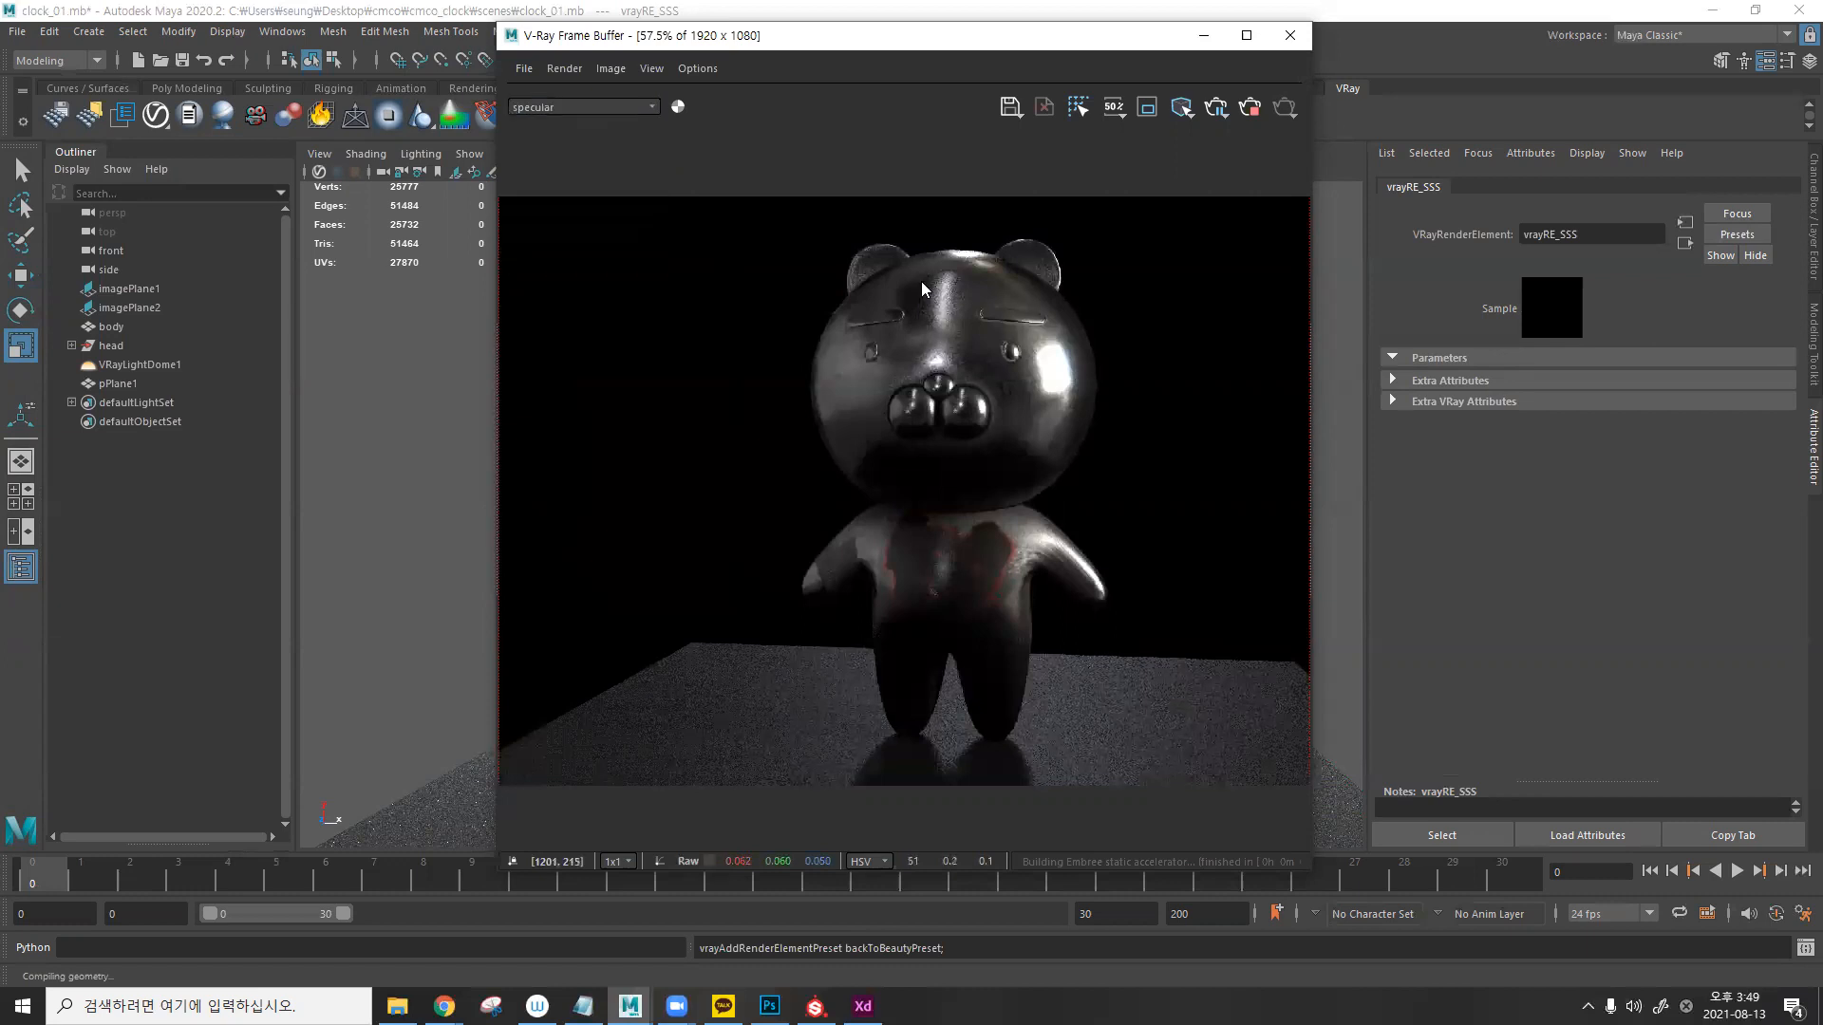
- Examine the selfIllum, SSS, lighting and reflect passes, and return the frame buffer to the RGB color channel
left_click(587, 106)
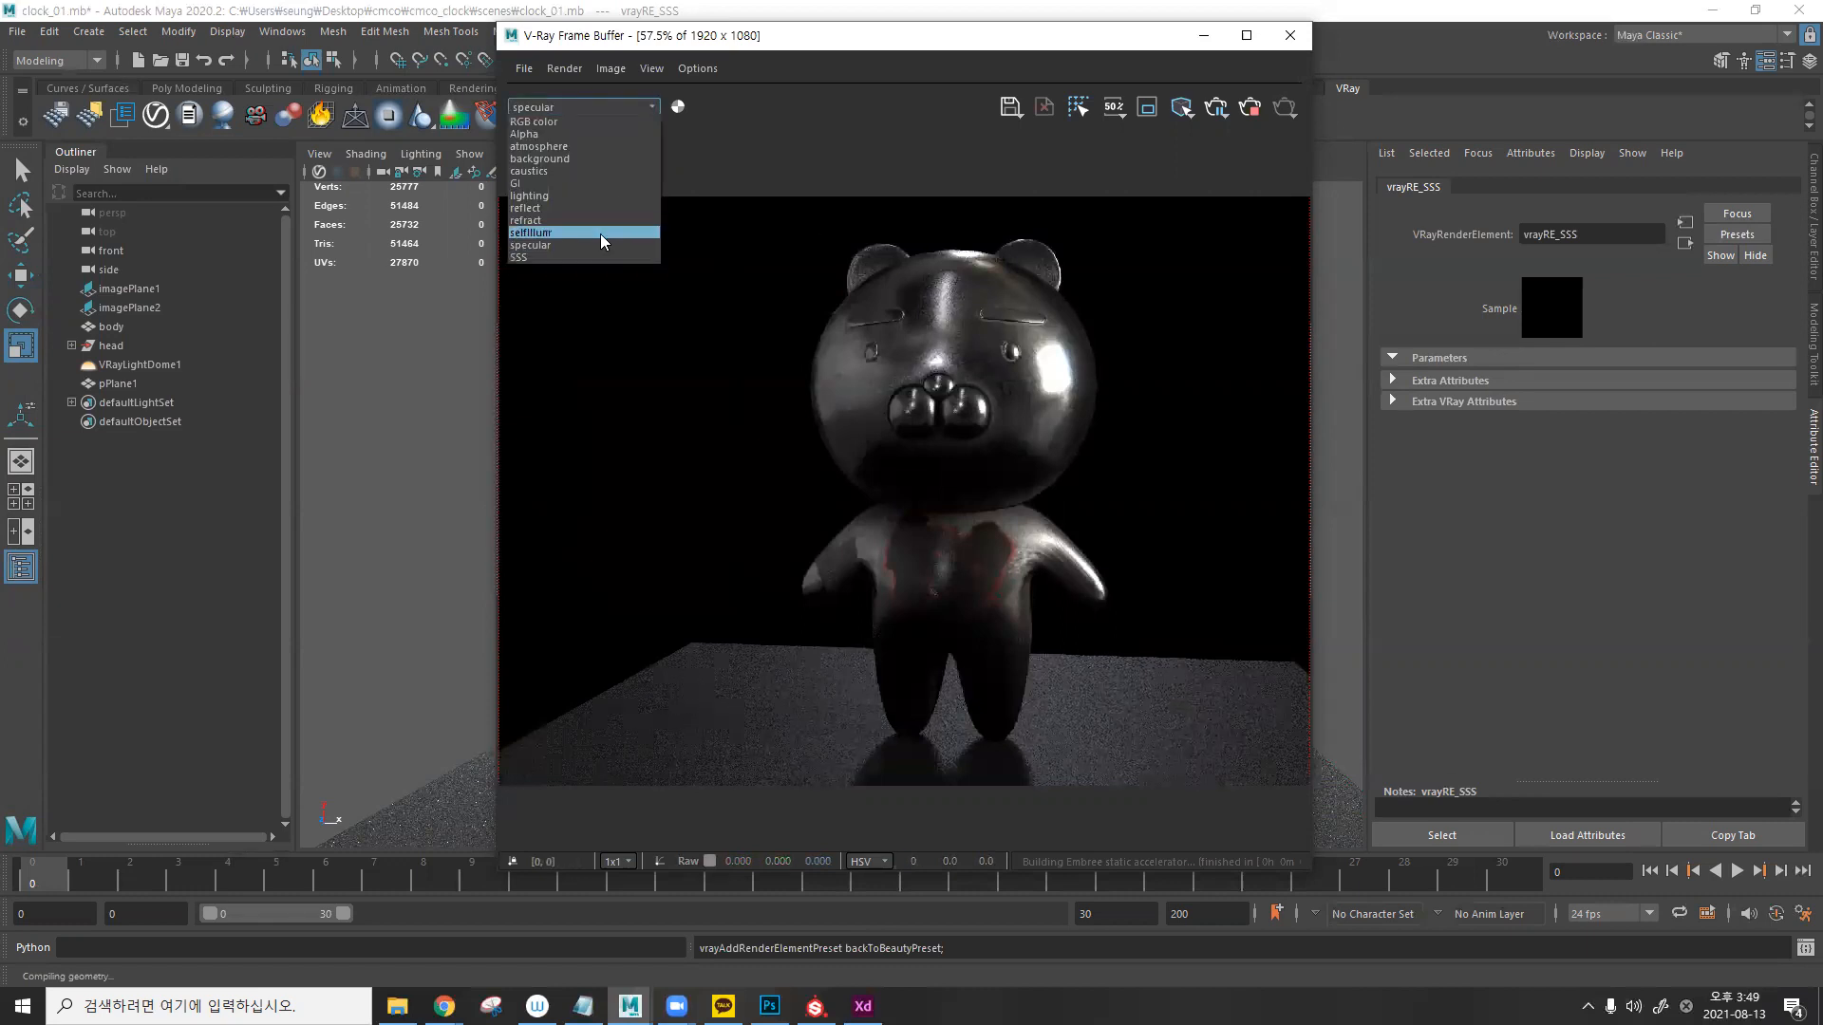
left_click(600, 234)
left_click(604, 106)
left_click(584, 257)
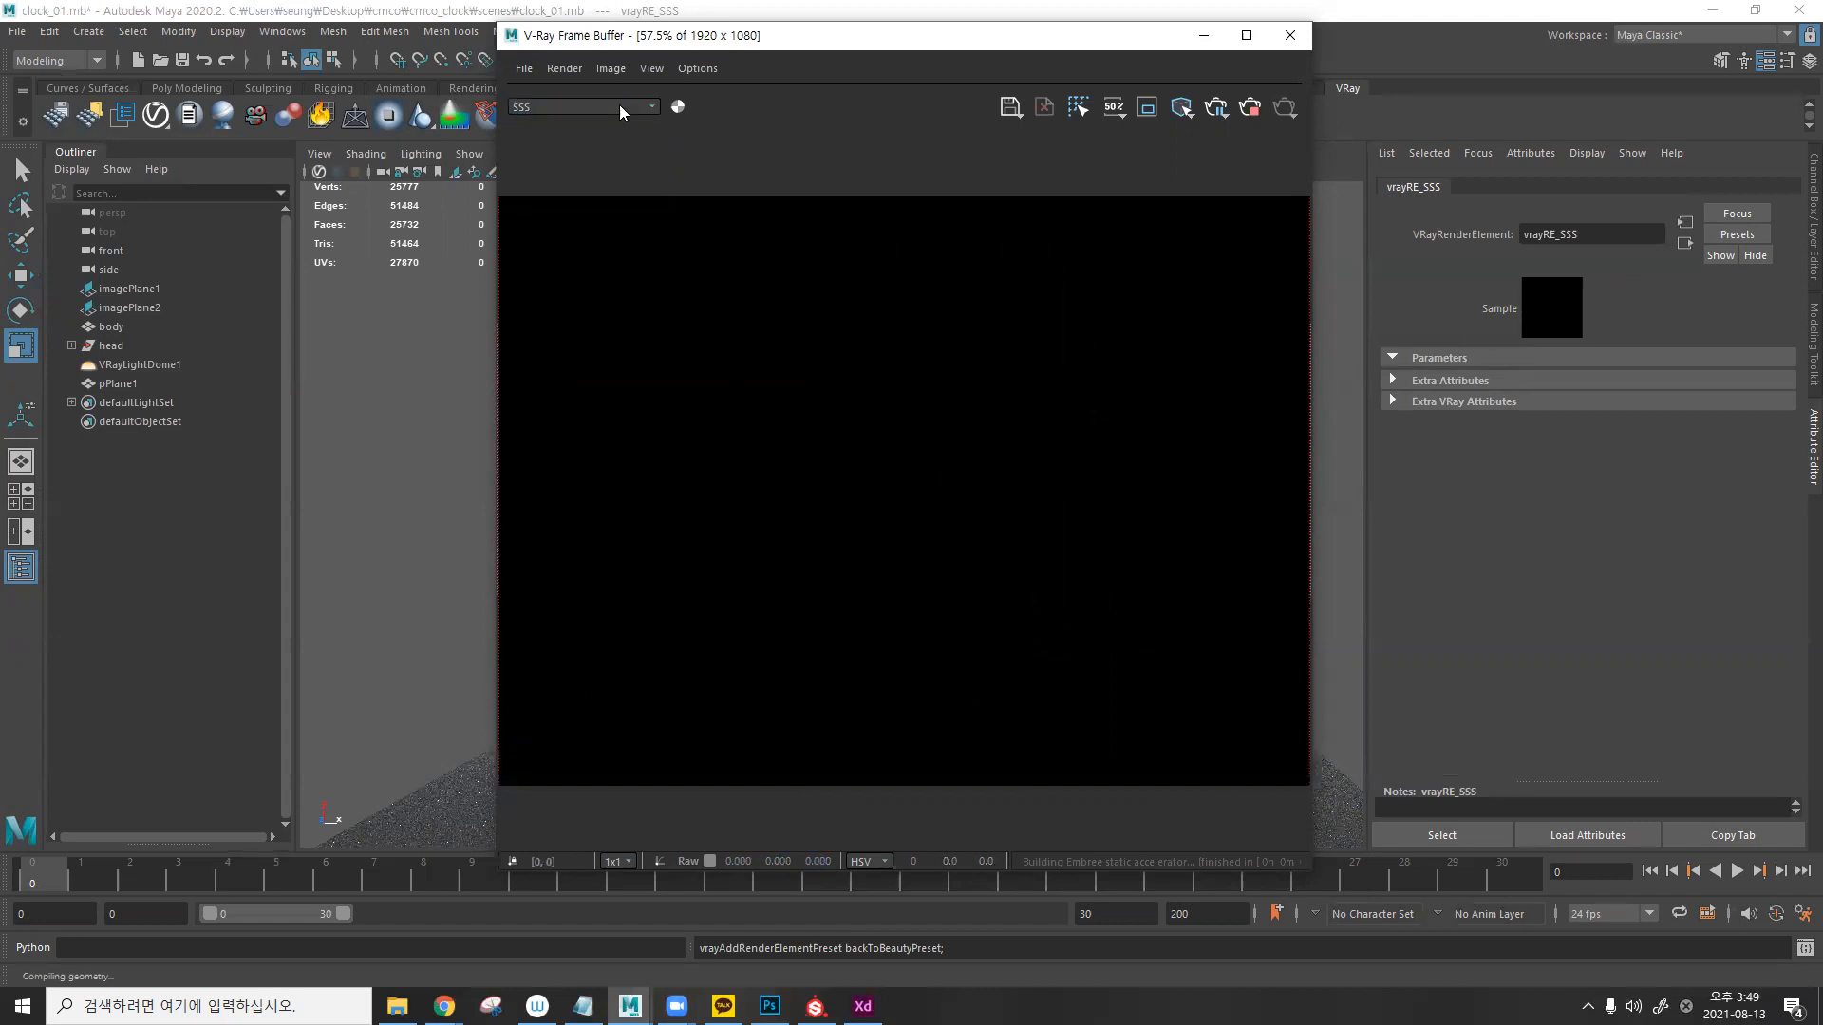
left_click(619, 106)
left_click(594, 194)
left_click(607, 107)
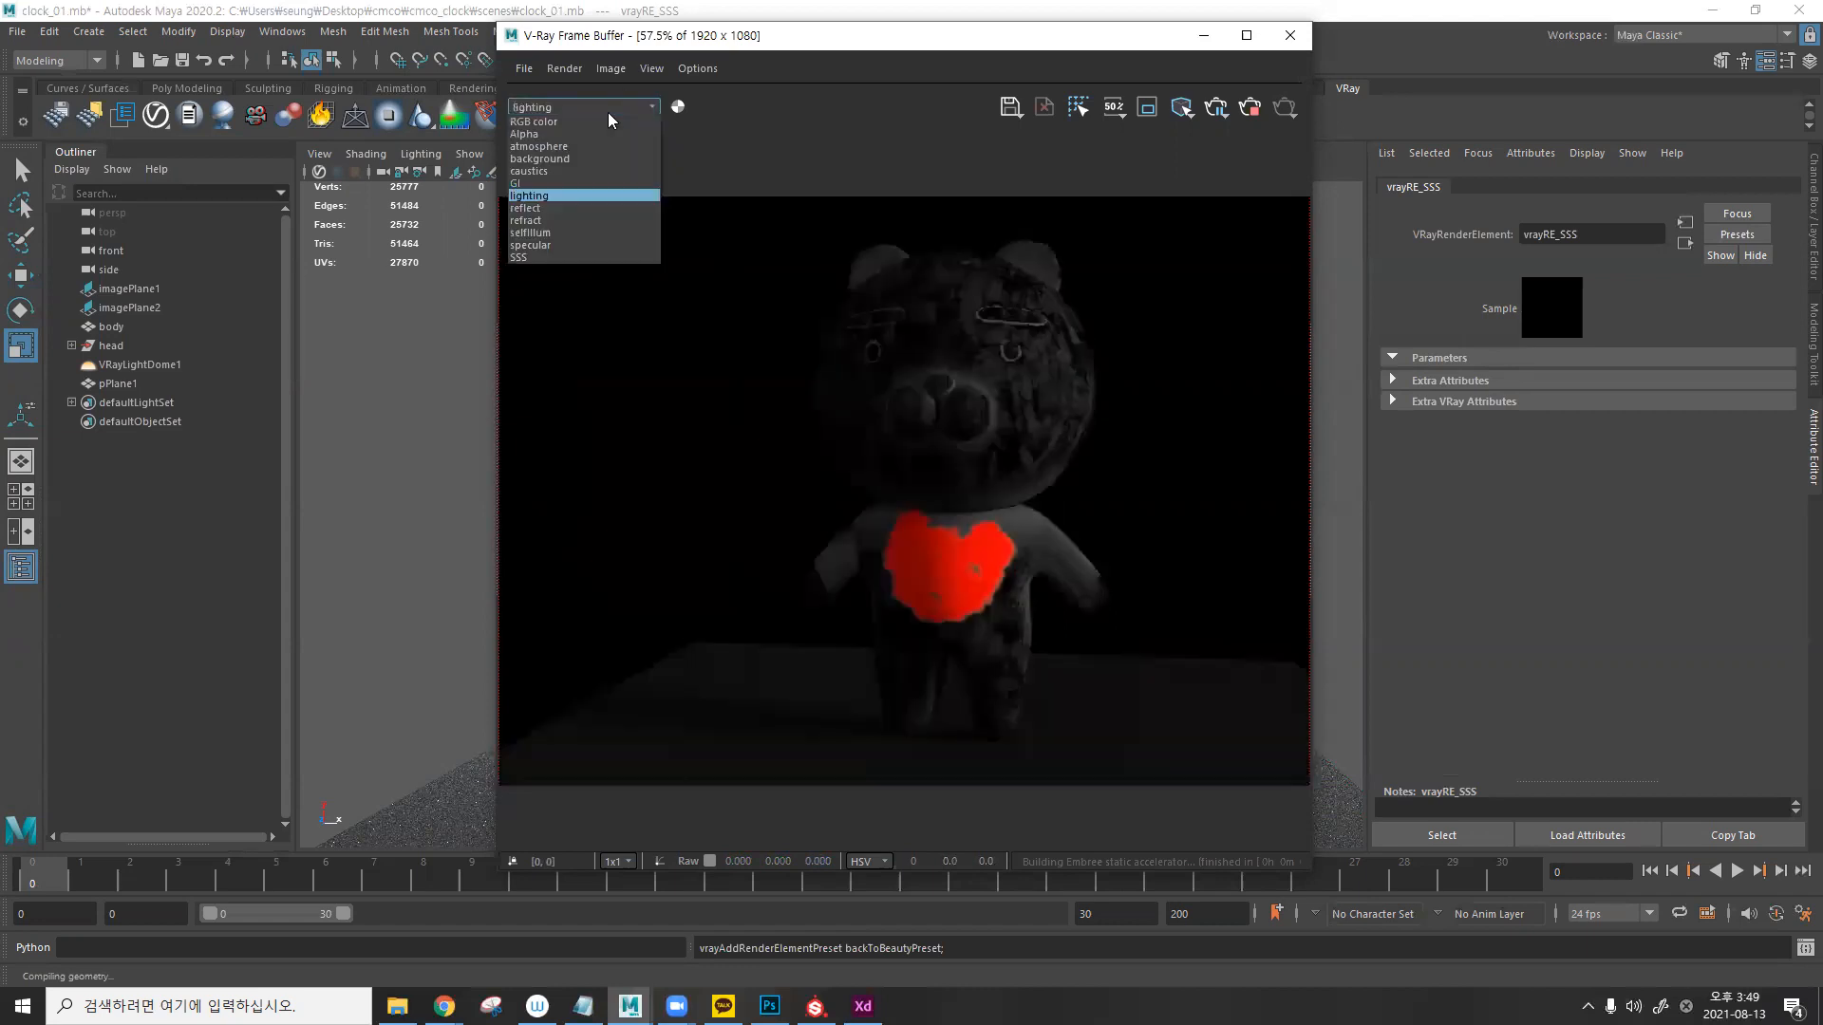
left_click(590, 209)
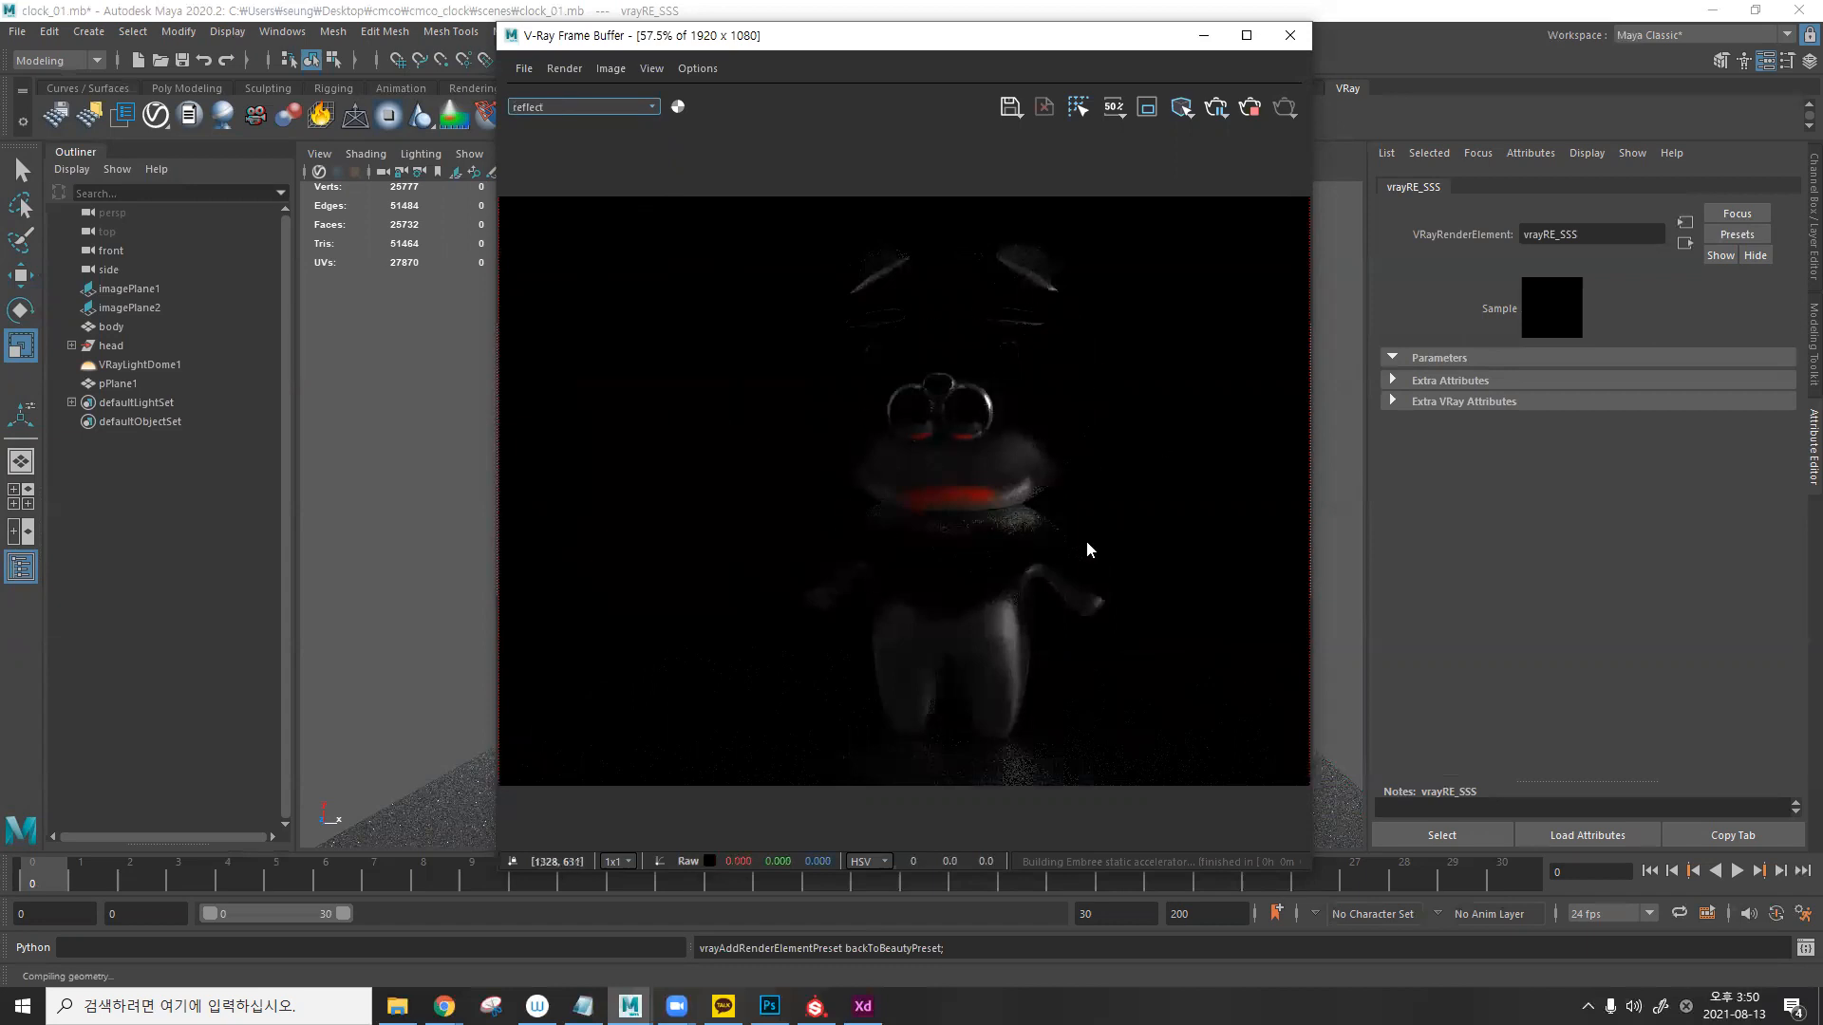
left_click(592, 103)
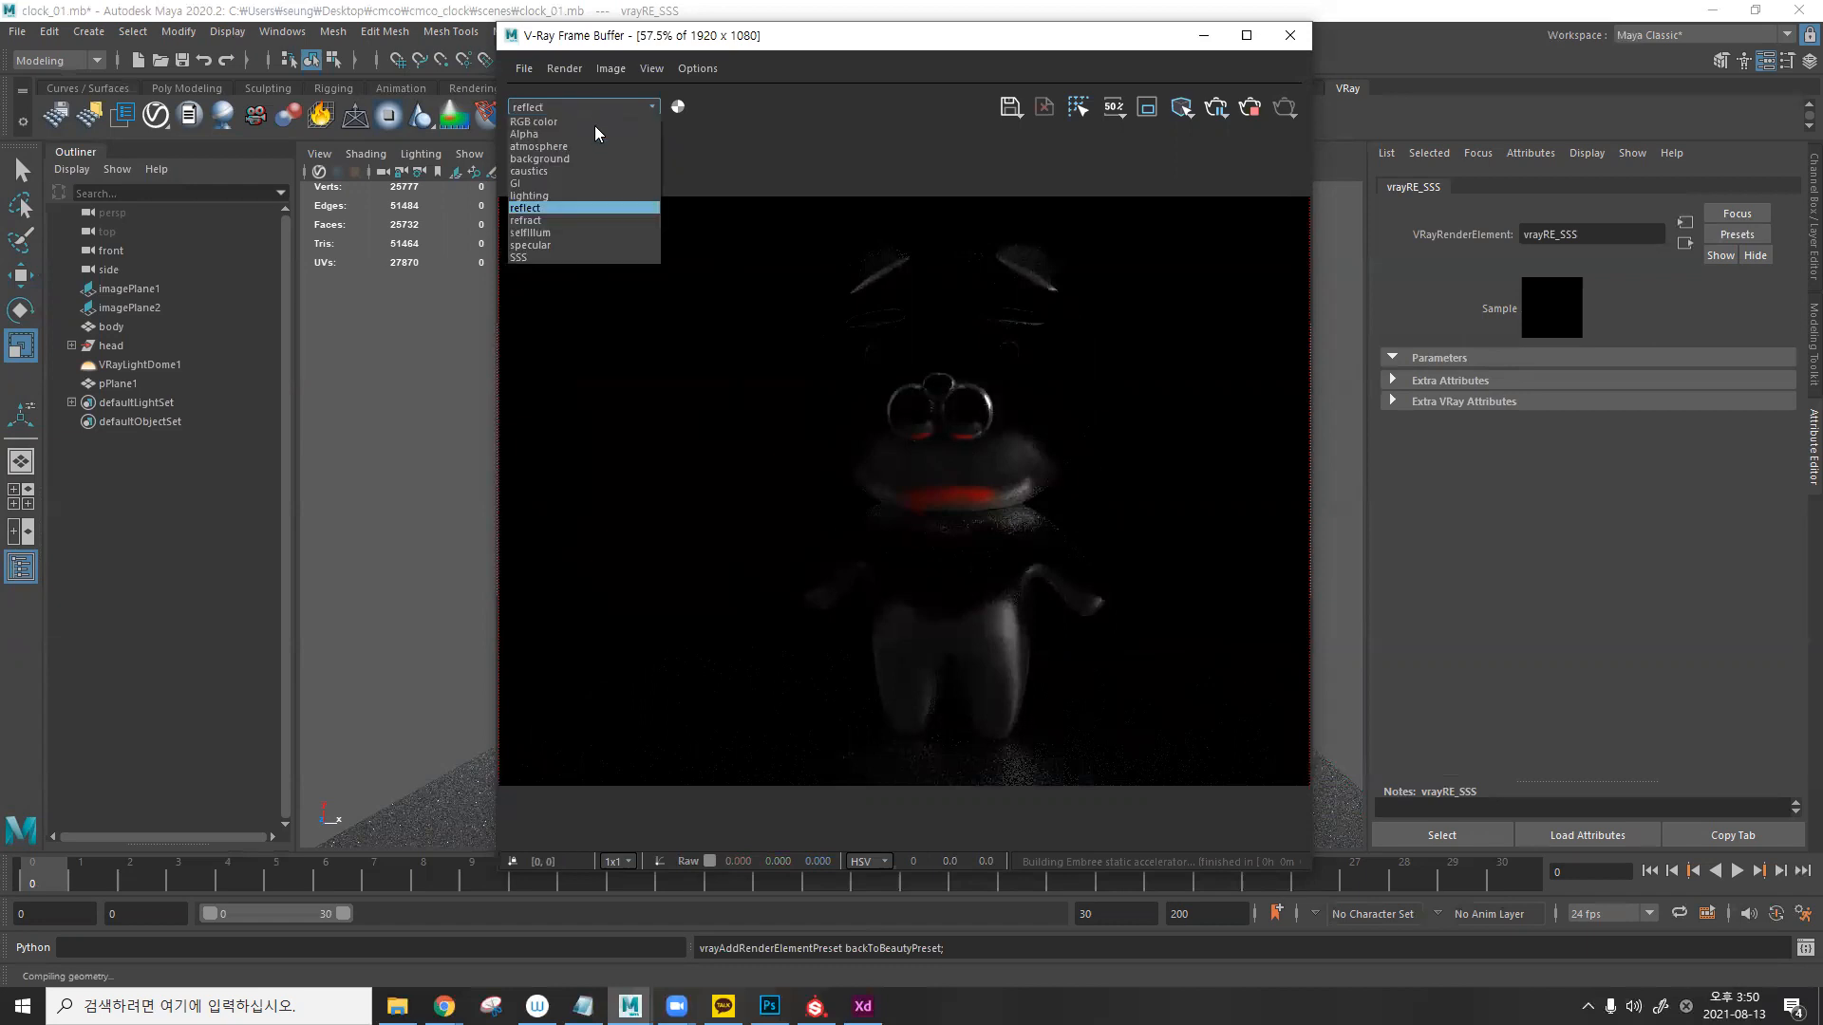
key("Return")
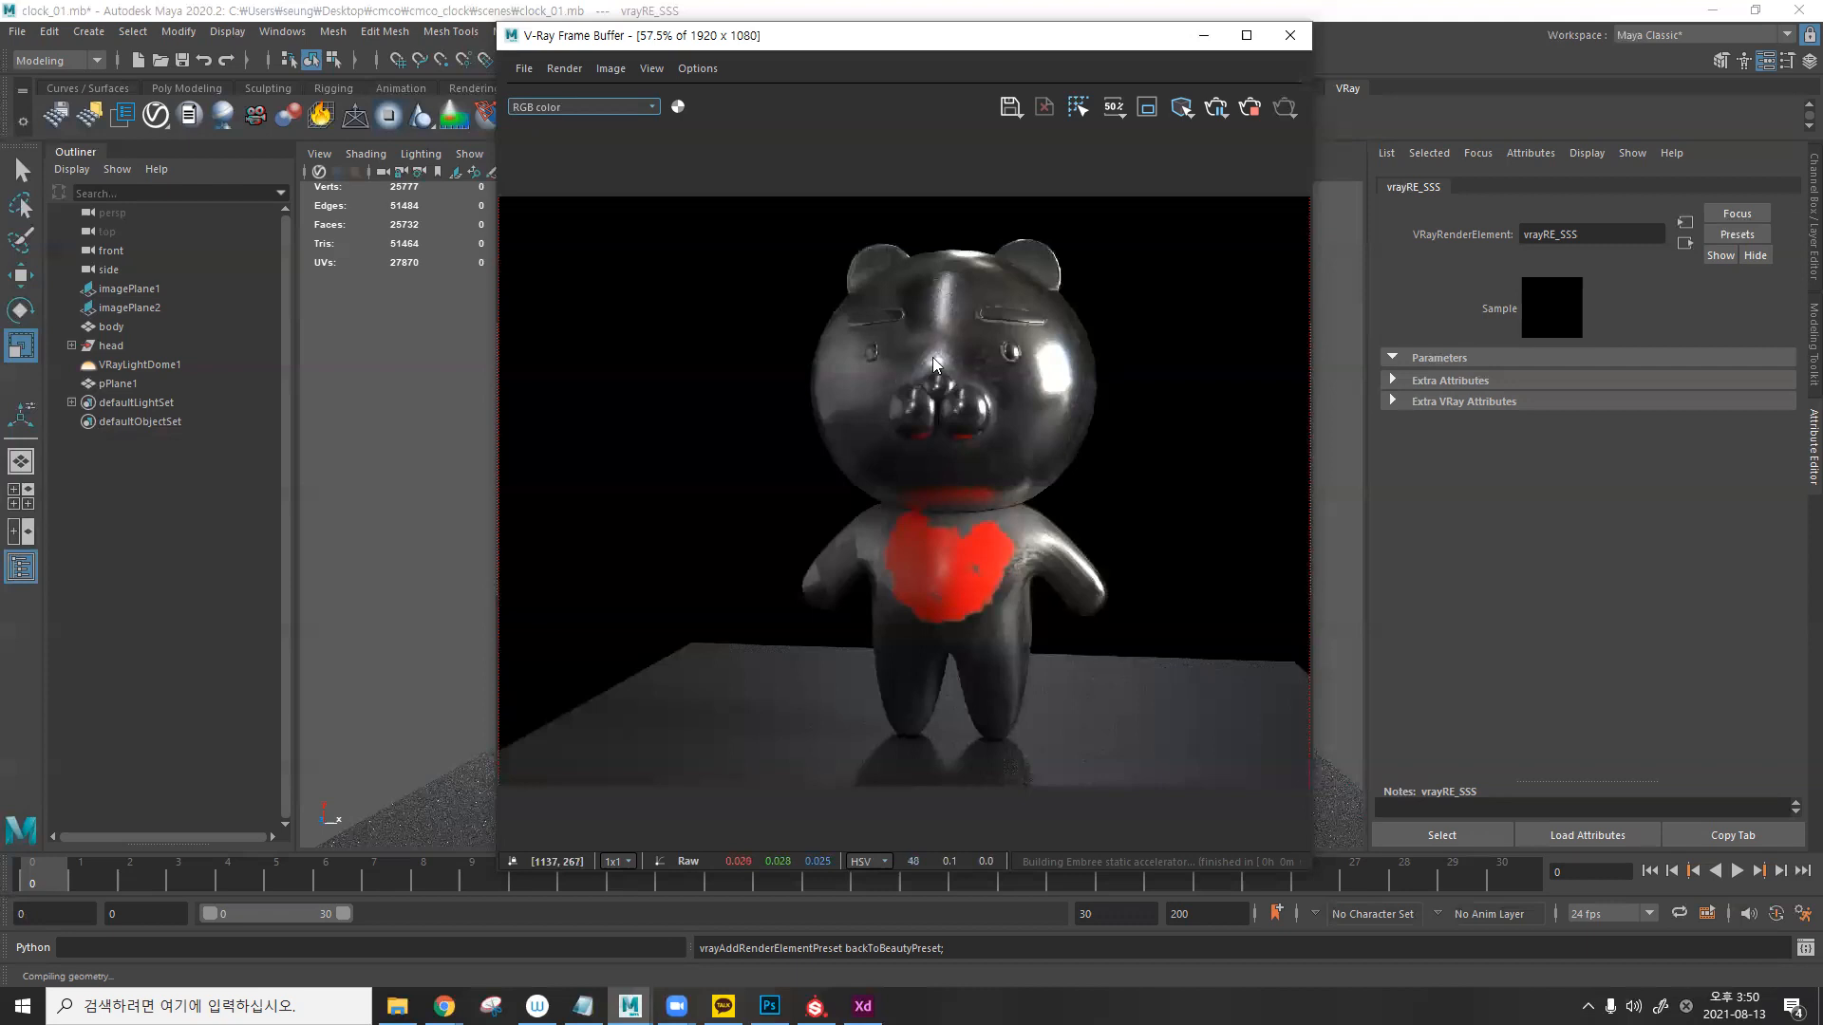
- View the render's Alpha channel and close the V-Ray Frame Buffer
left_click(564, 106)
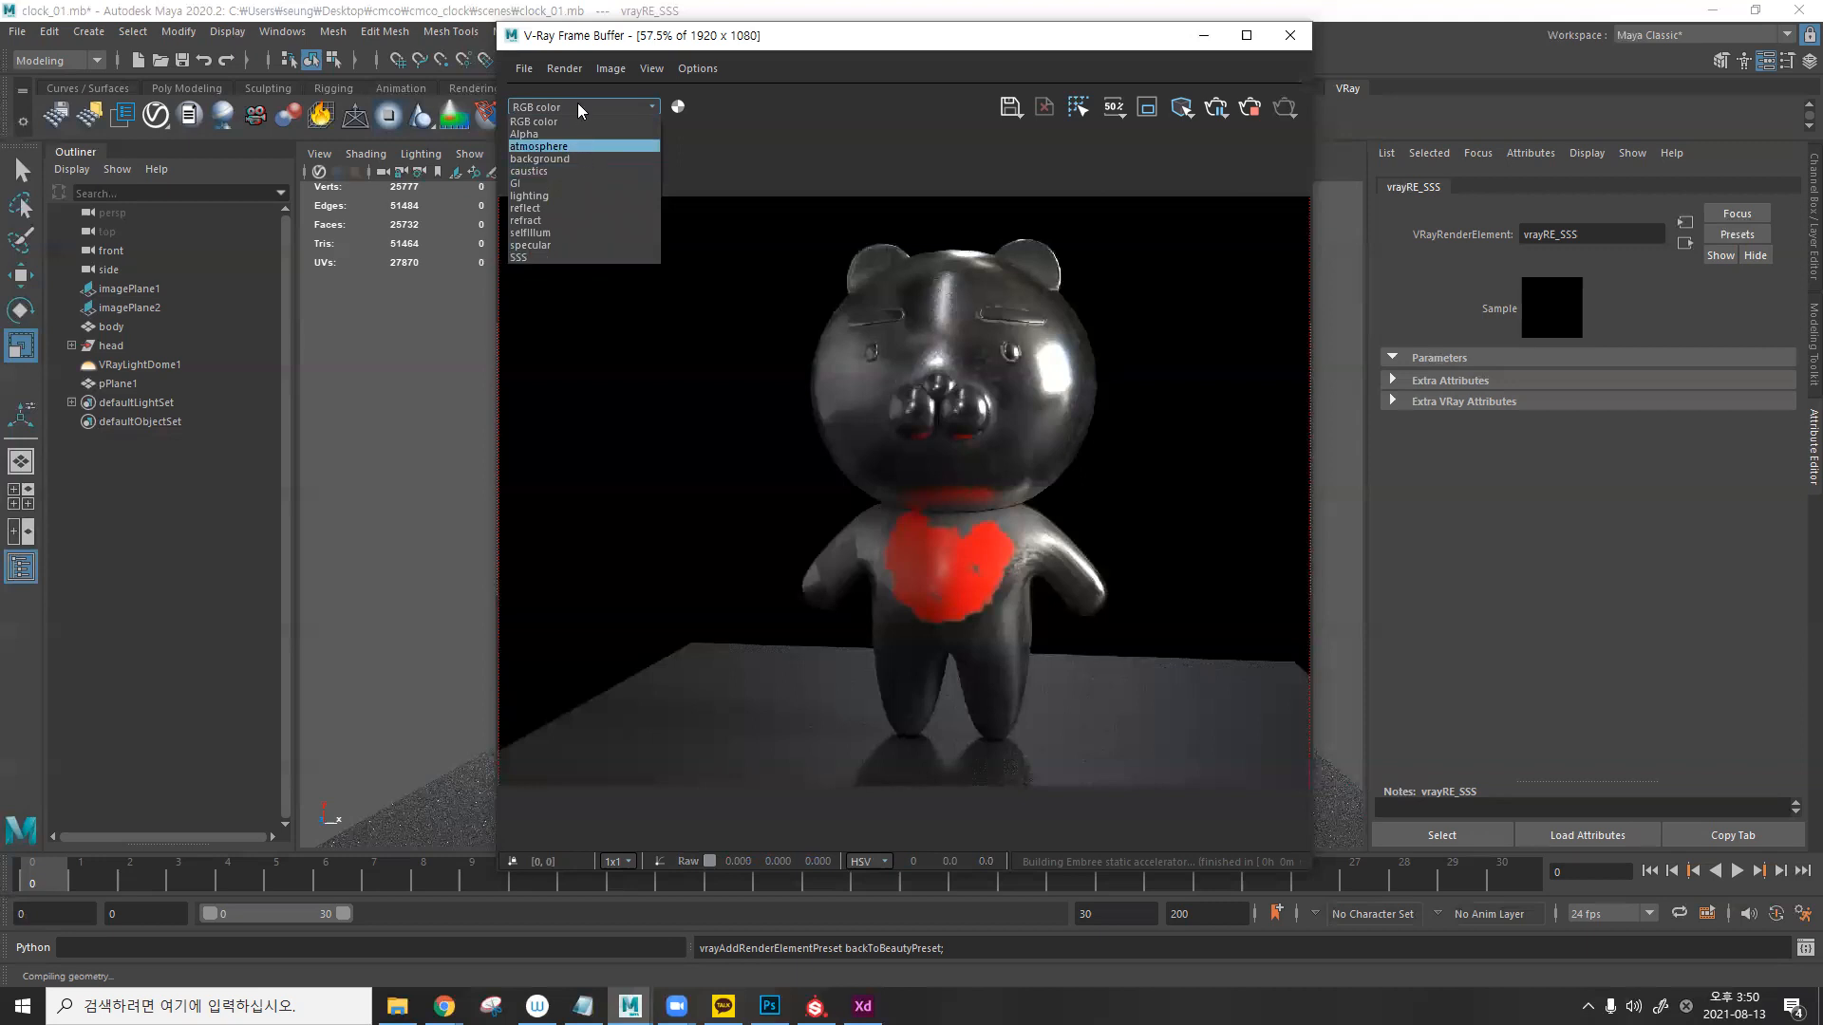
left_click(579, 133)
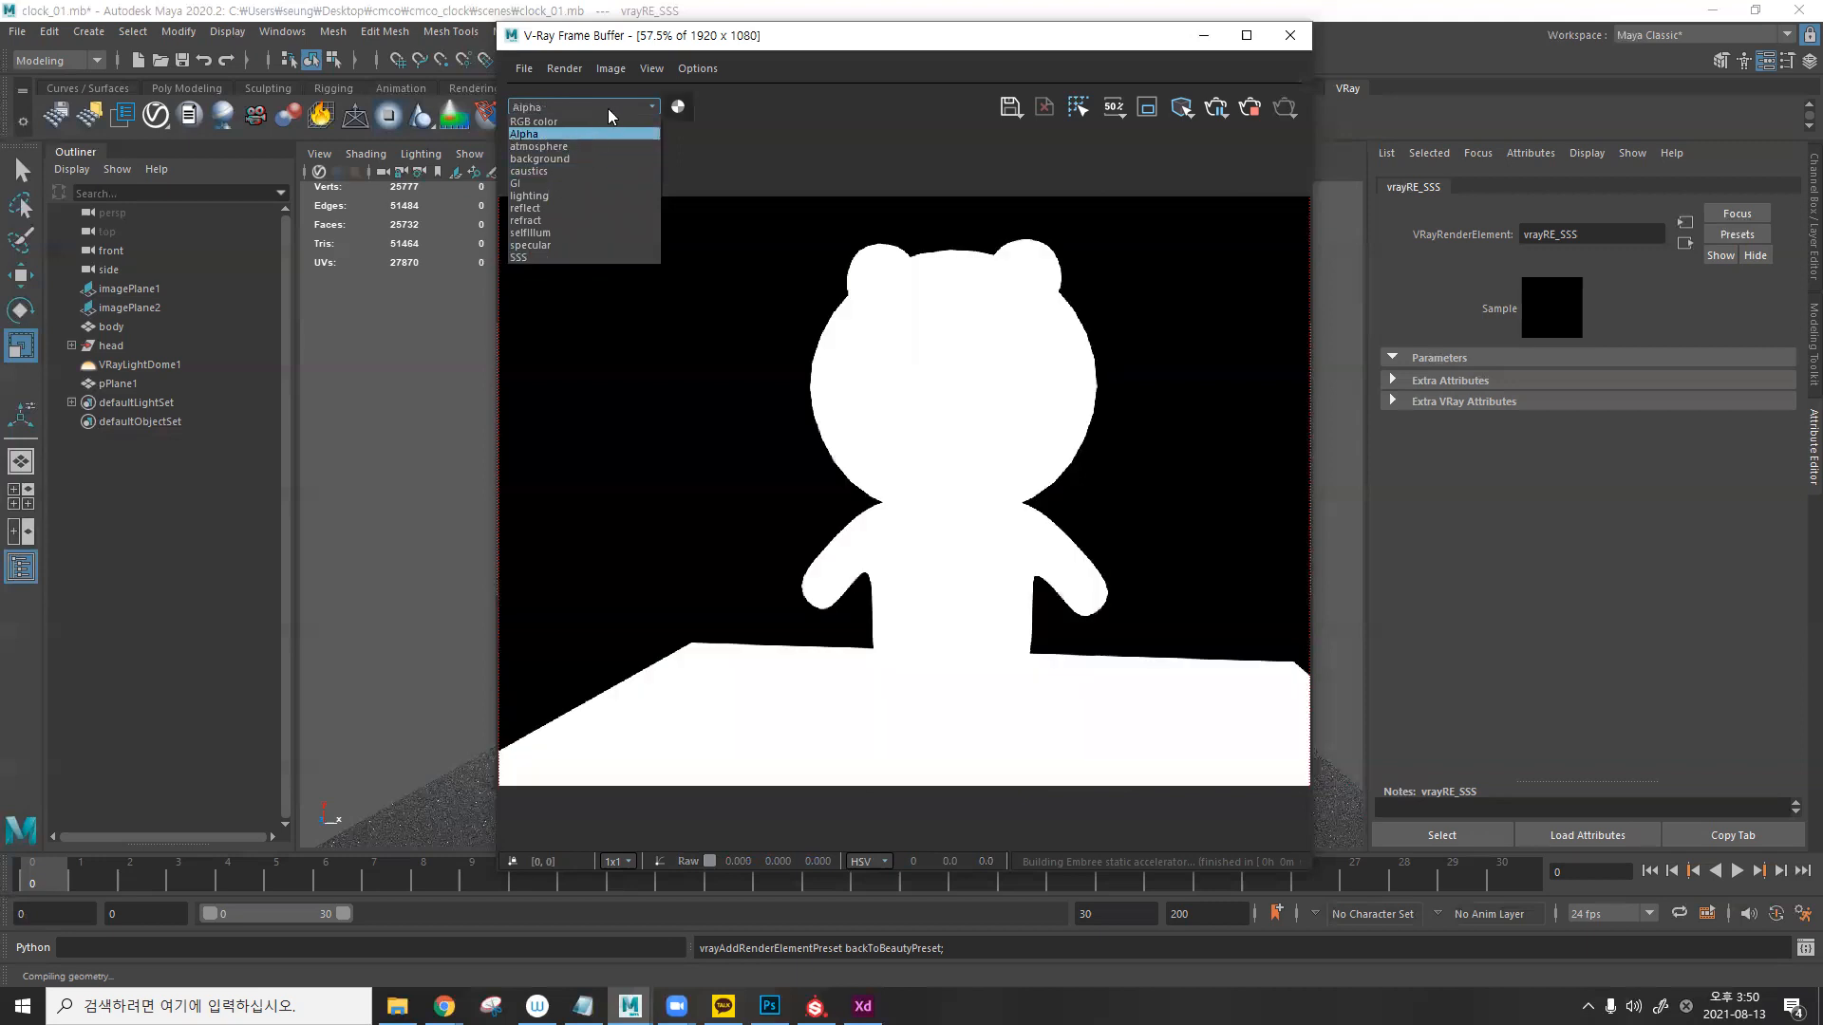
left_click(1284, 43)
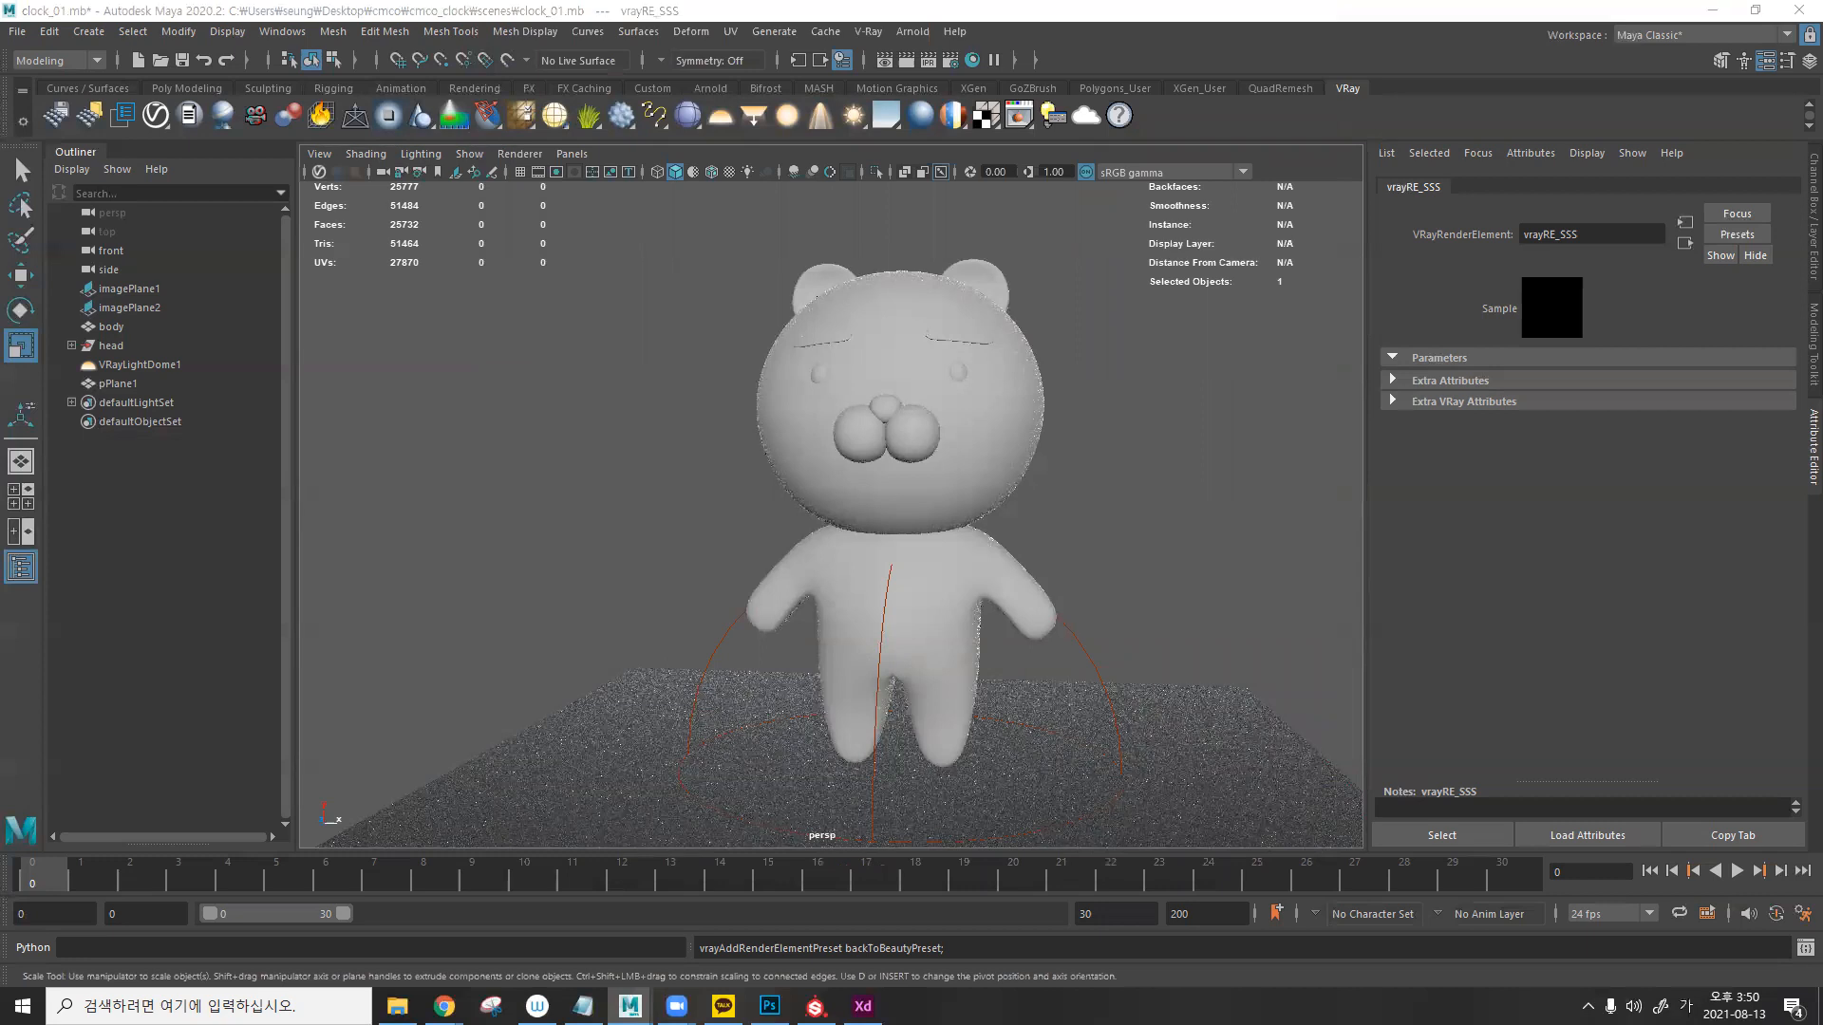
- Close Maya without saving clock_01.mb, and close Substance Painter, discarding the project changes
key("alt+Tab")
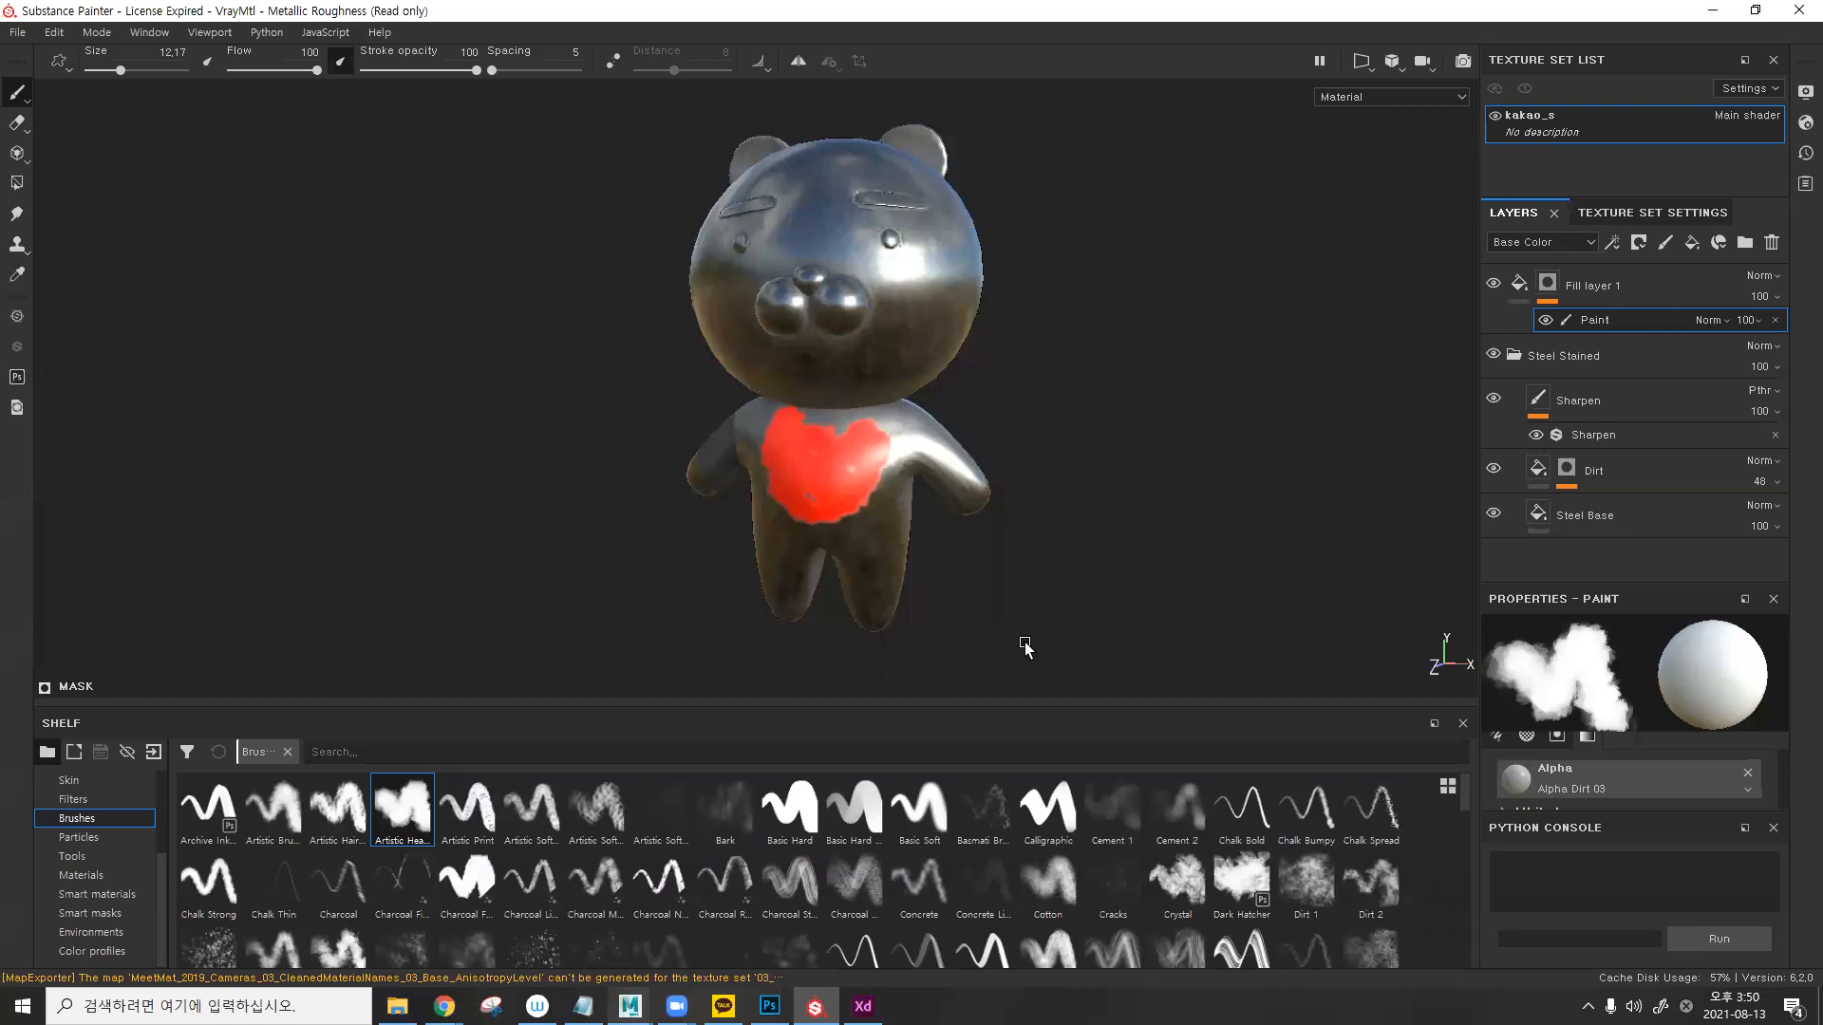
key("alt+Tab")
left_click(1798, 10)
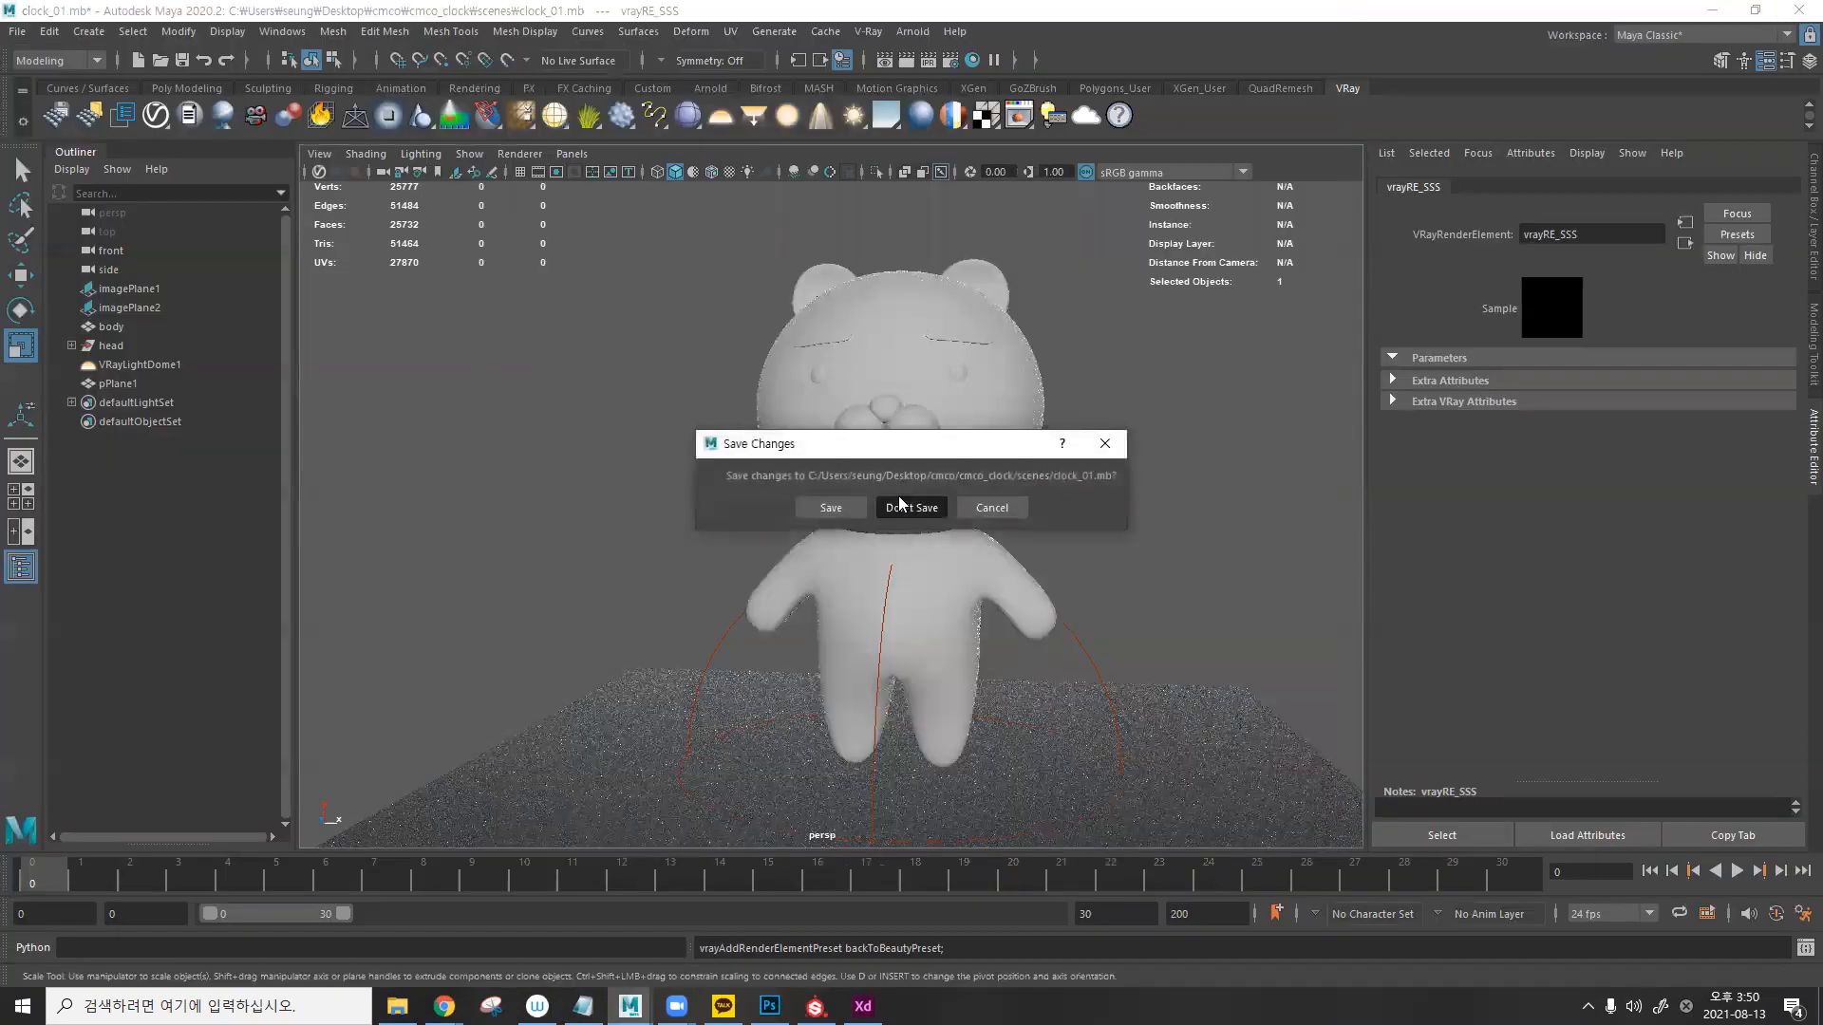
left_click(900, 504)
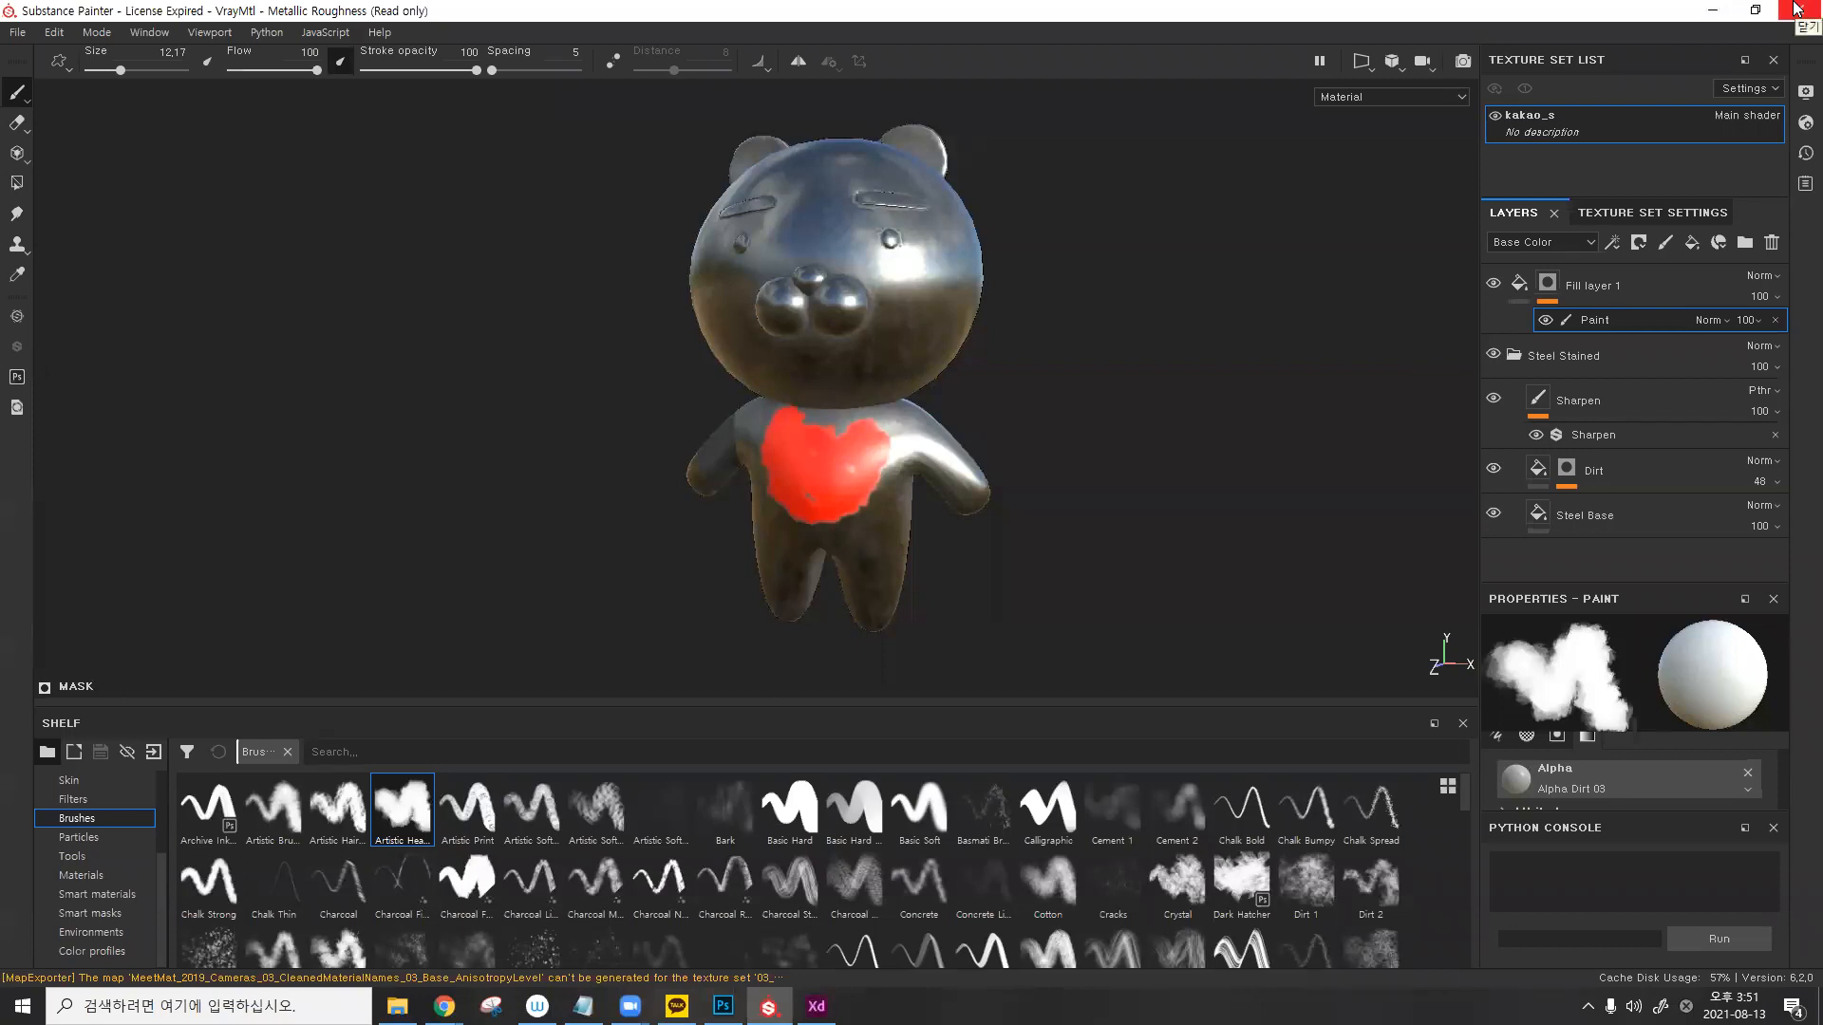
left_click(1794, 9)
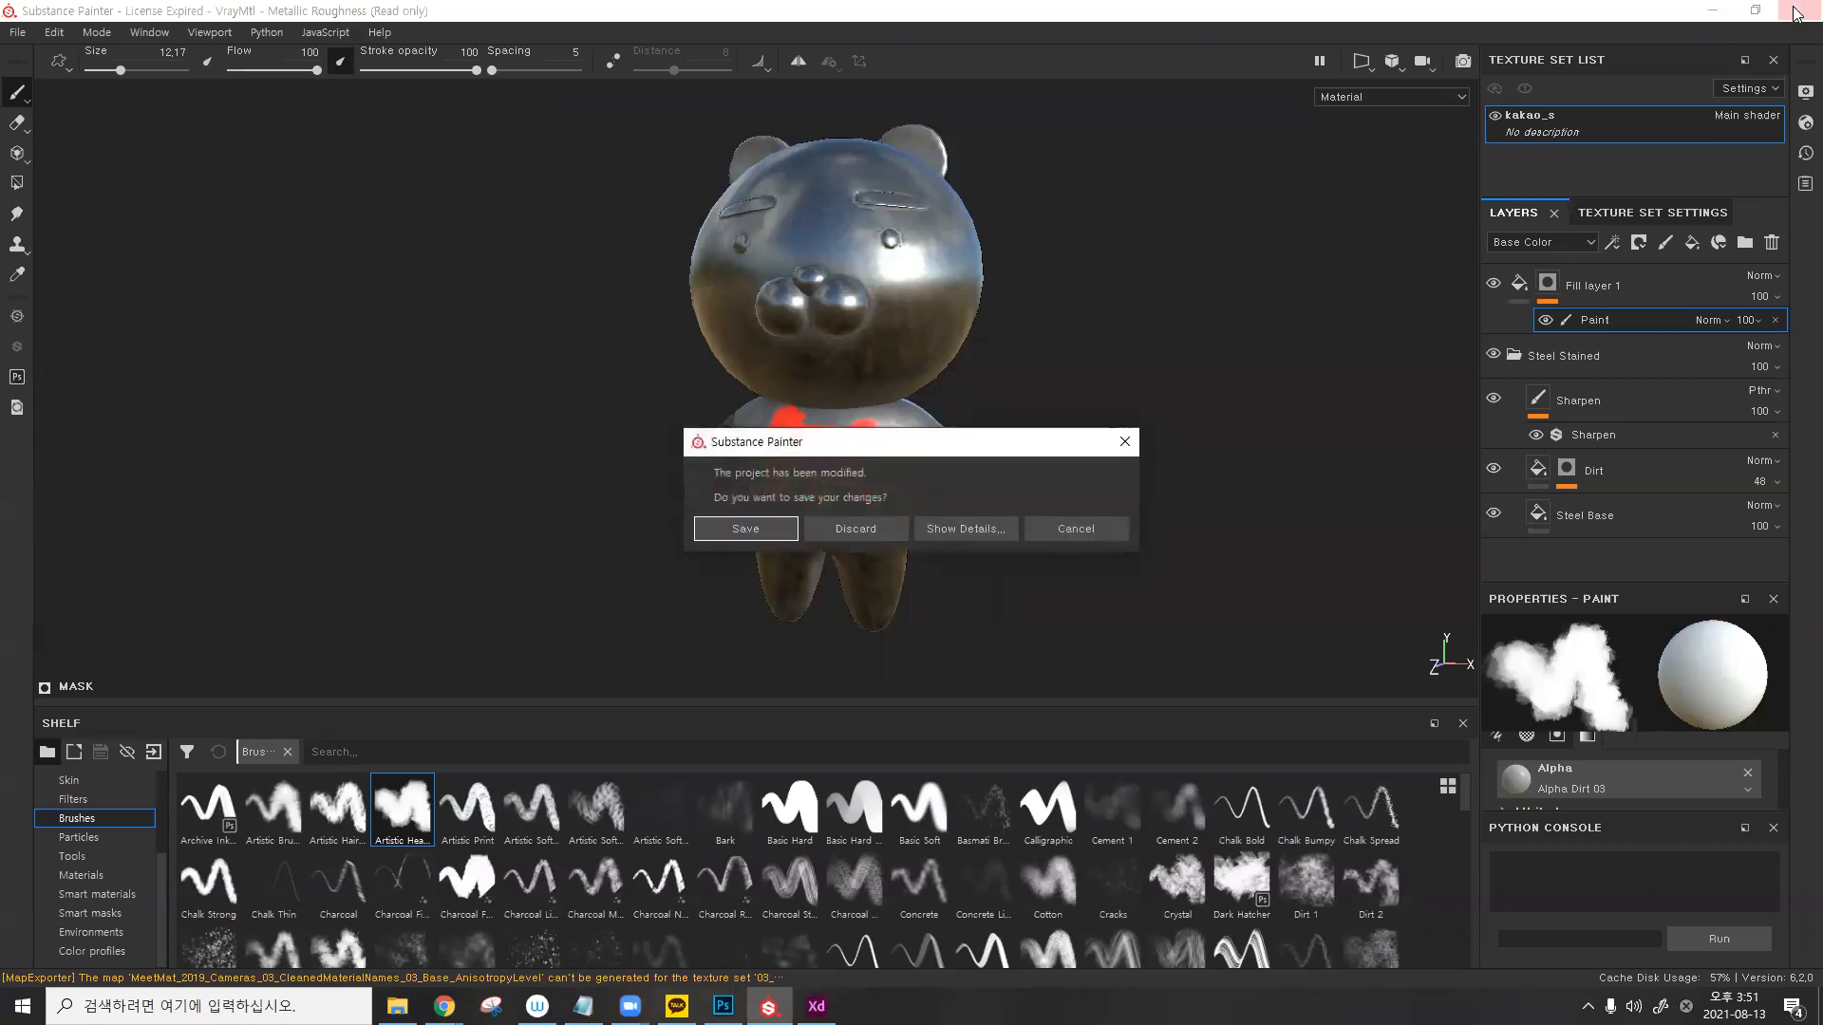
left_click(876, 535)
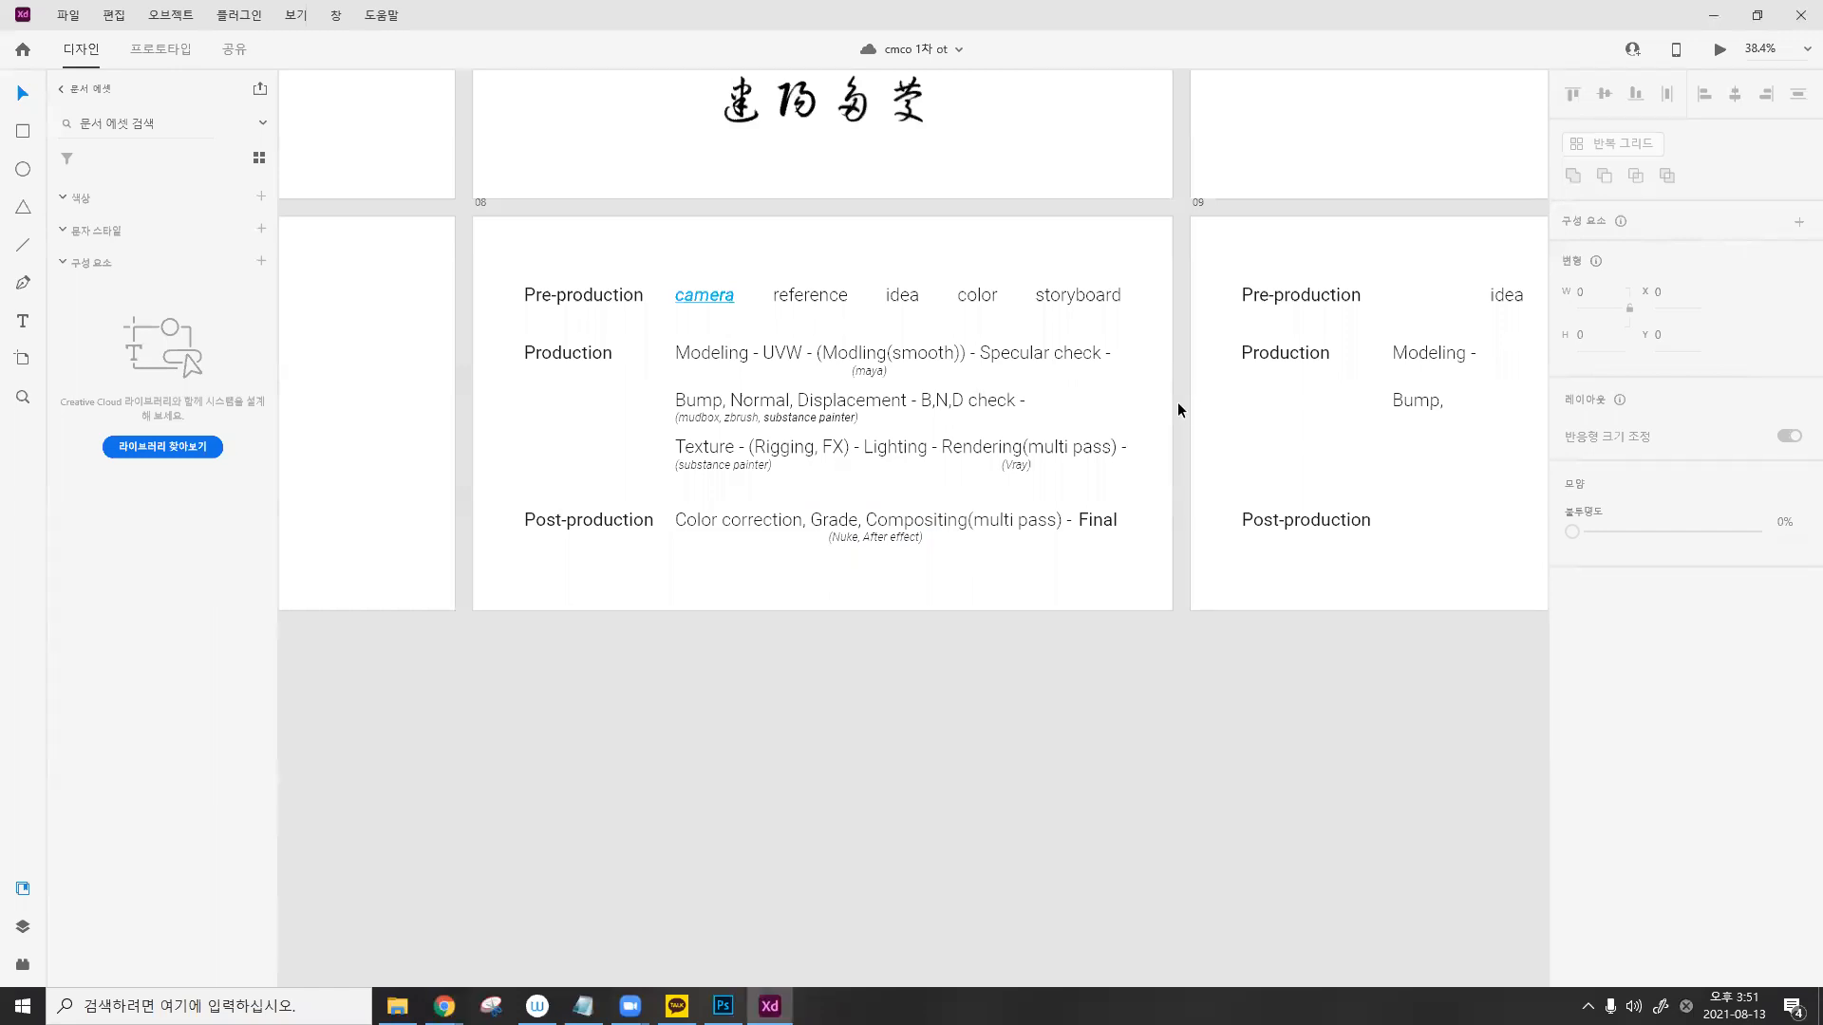
- Close Adobe XD and Photoshop, discarding the unsaved Untitled-1 document
left_click(1798, 12)
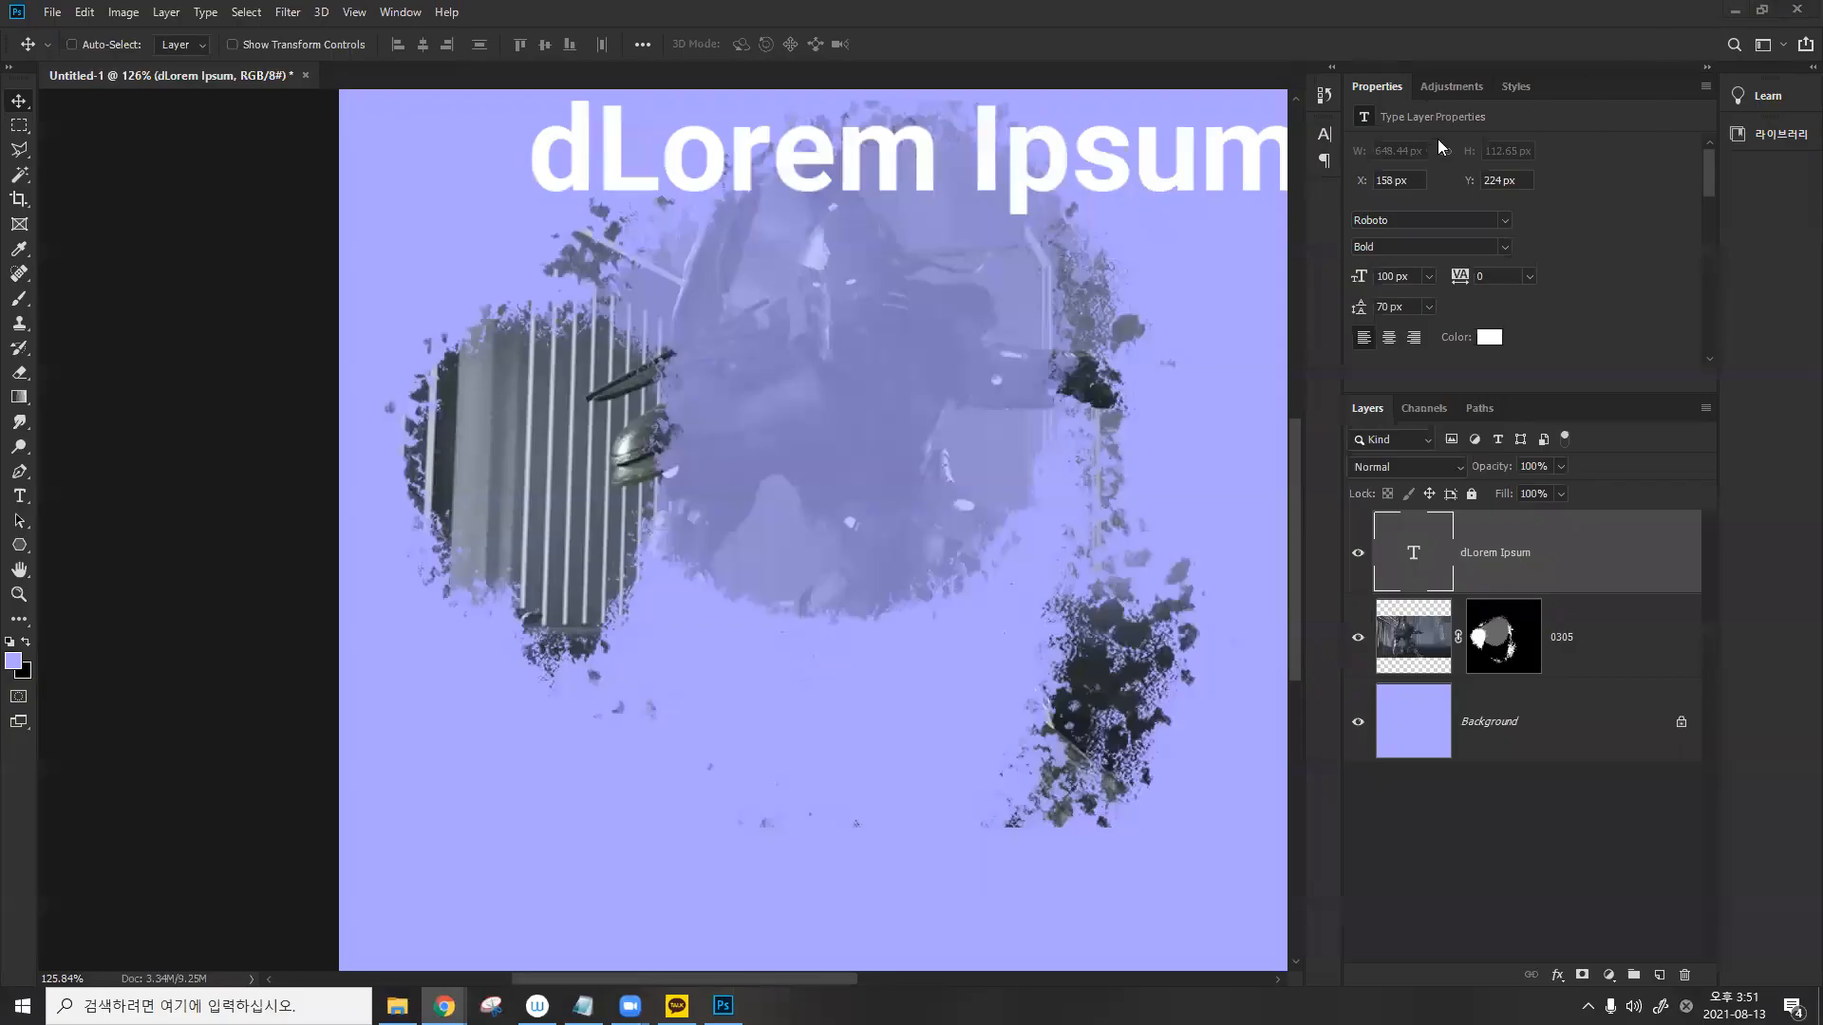
left_click(1797, 8)
left_click(903, 372)
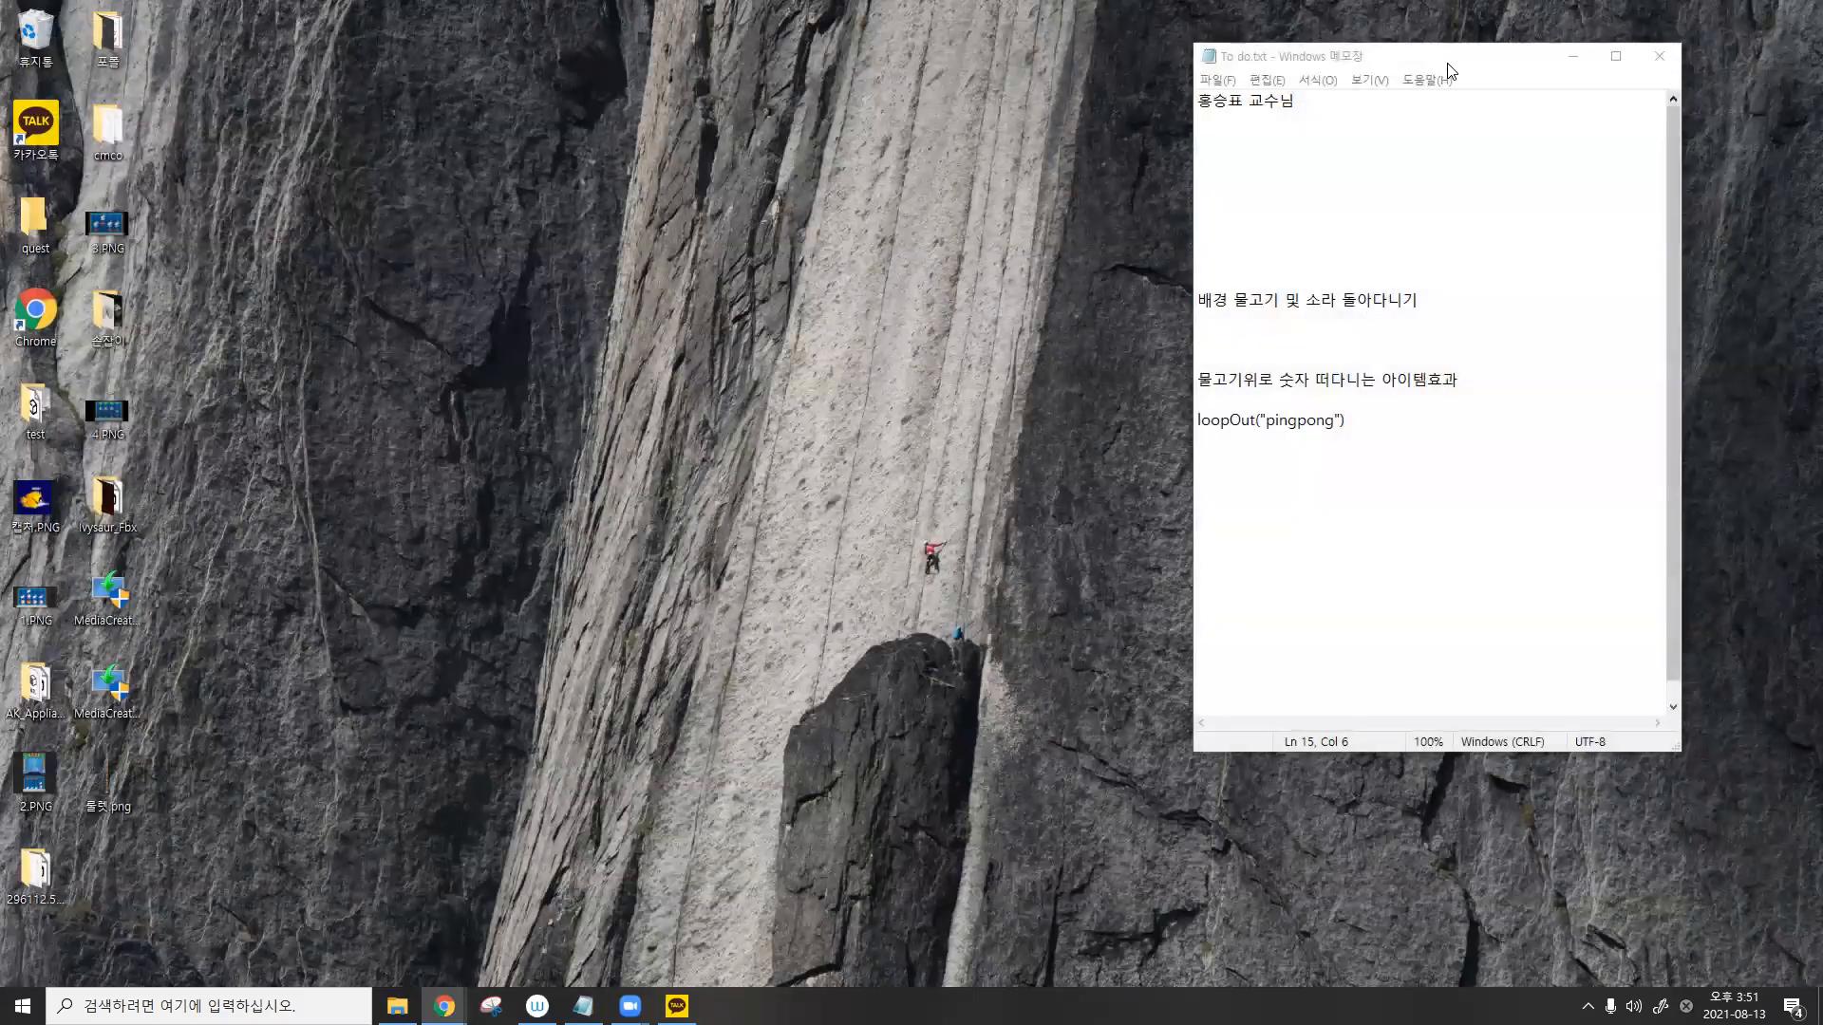
- Minimize the To do.txt note in Notepad and switch to Zoom
left_click(1454, 63)
left_click(583, 1006)
mouse_move(630, 1006)
left_click(674, 973)
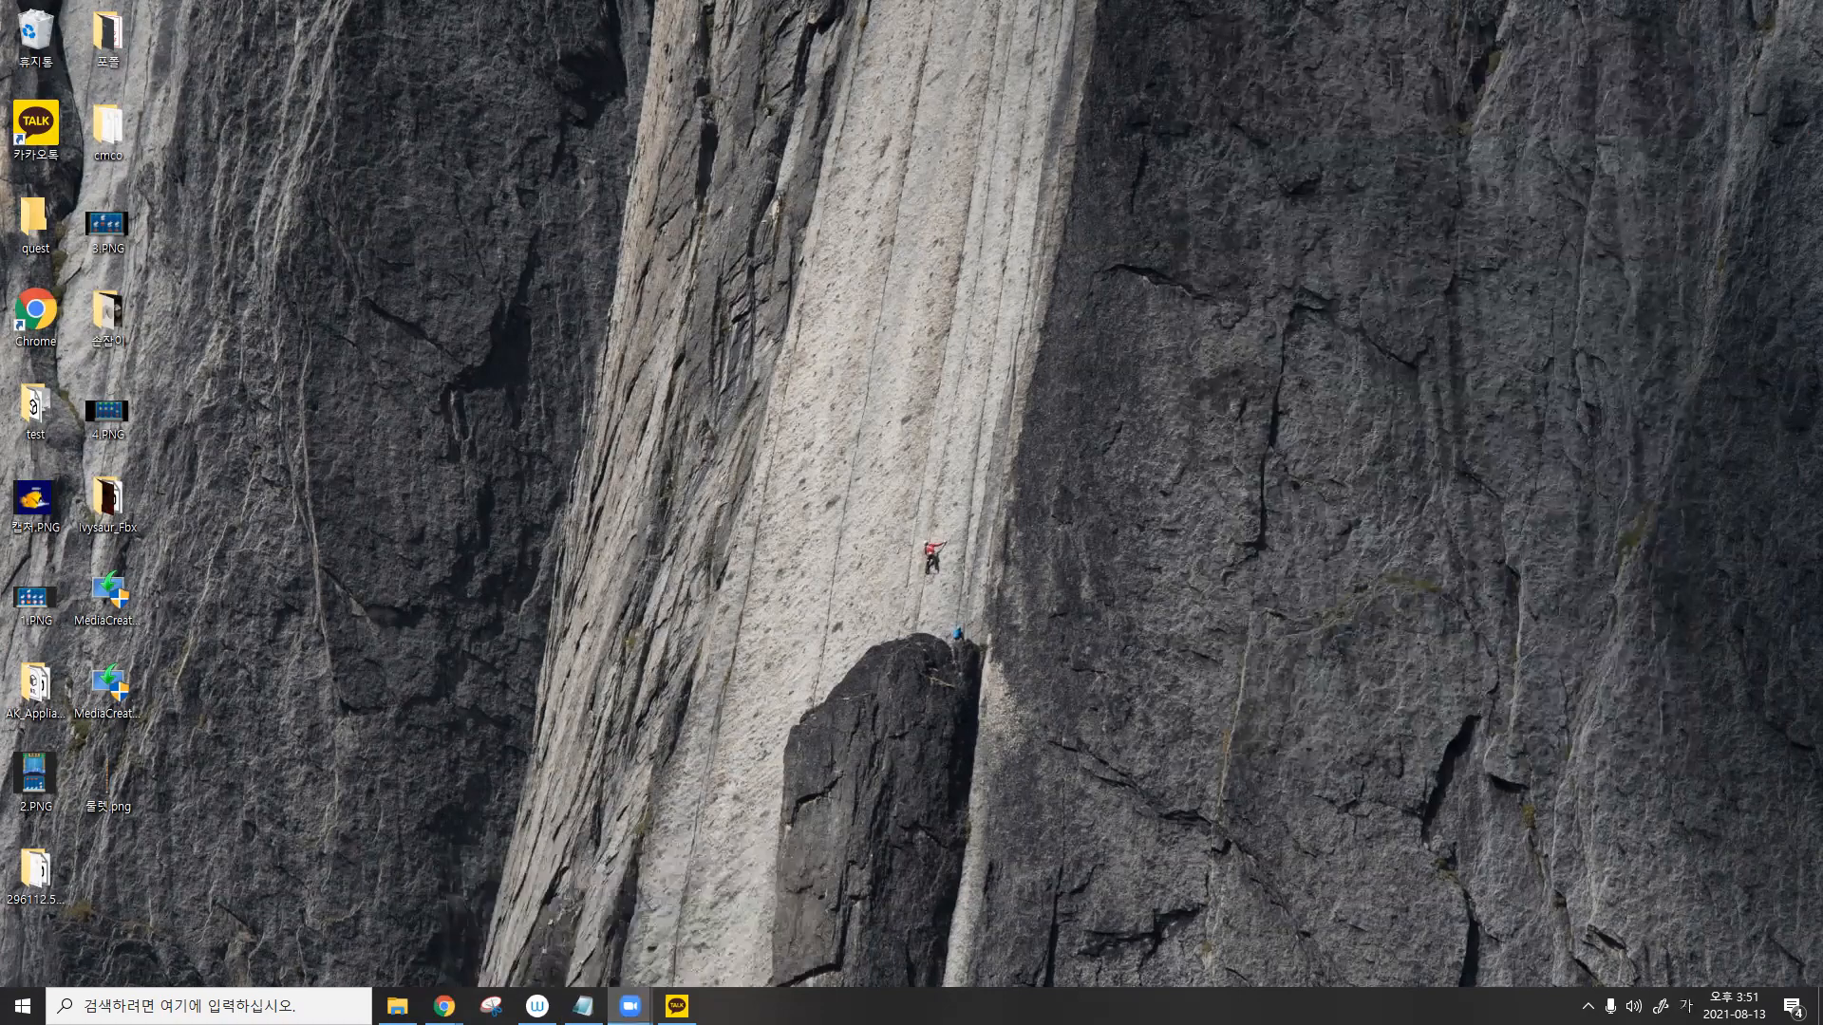